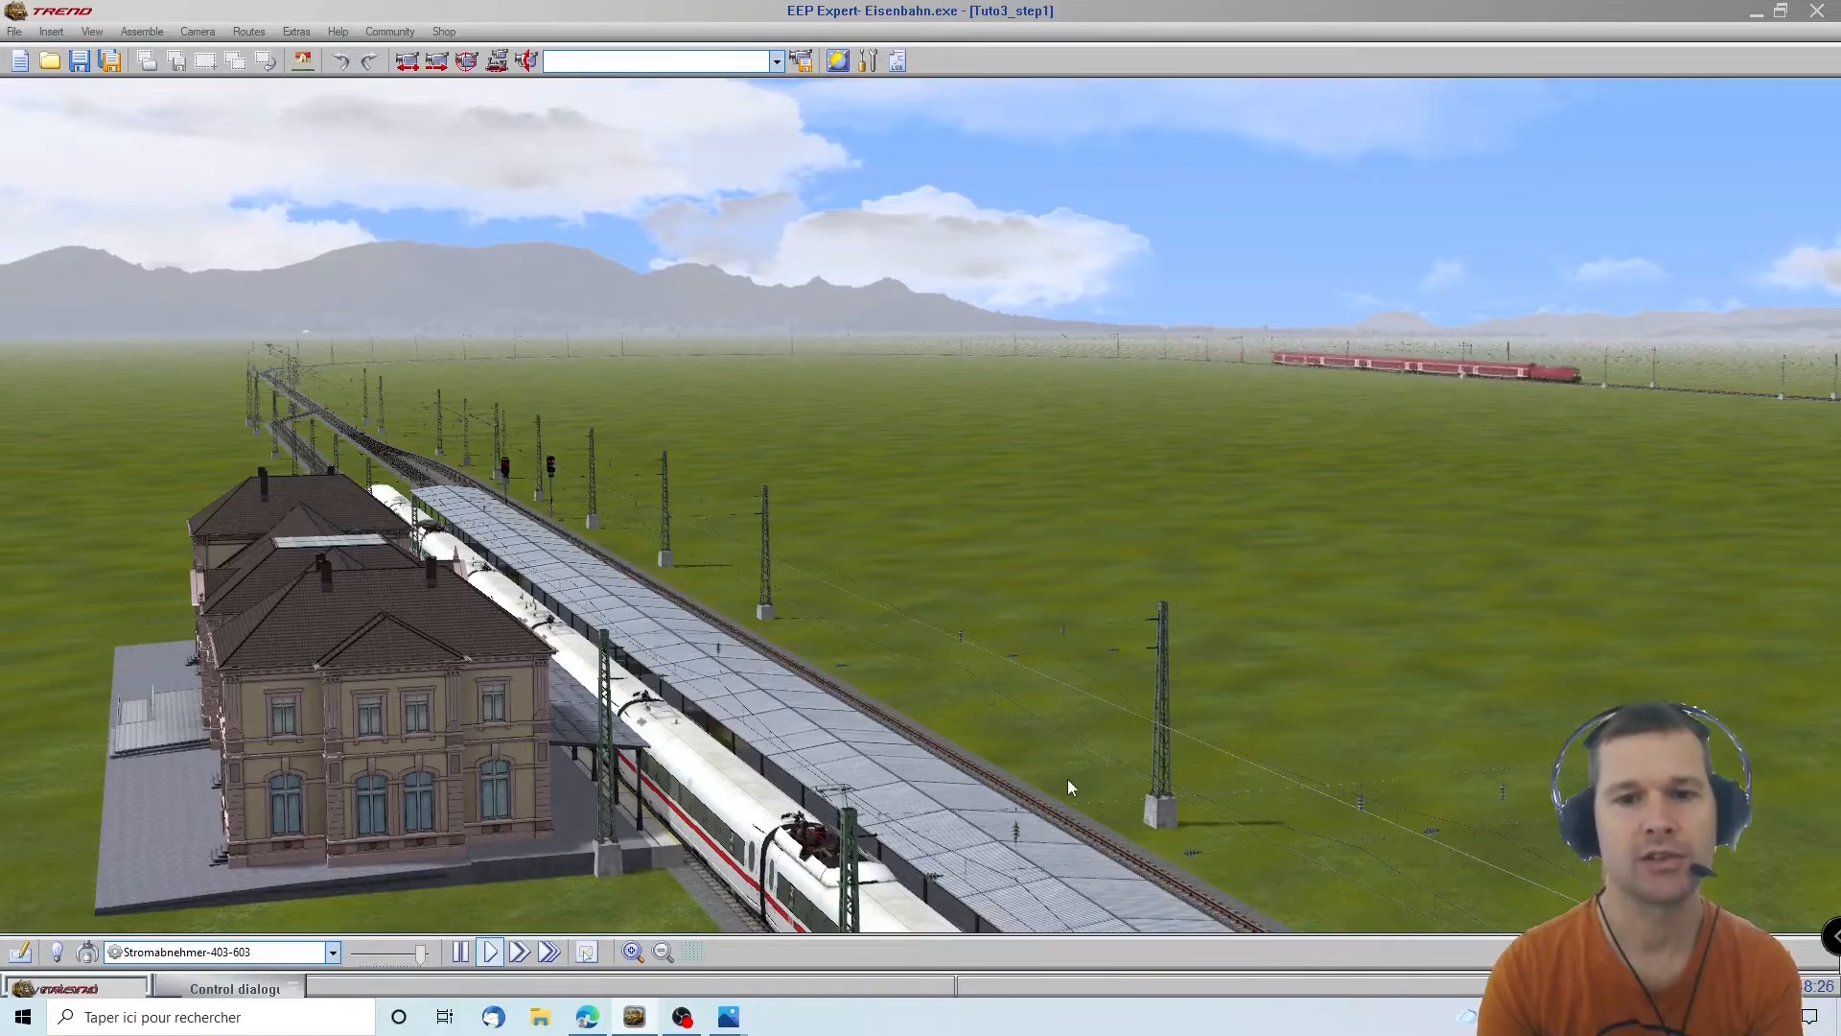
Examine the station, the tracks and the trains on the layout from several viewing angles
drag(1074, 779, 1066, 728)
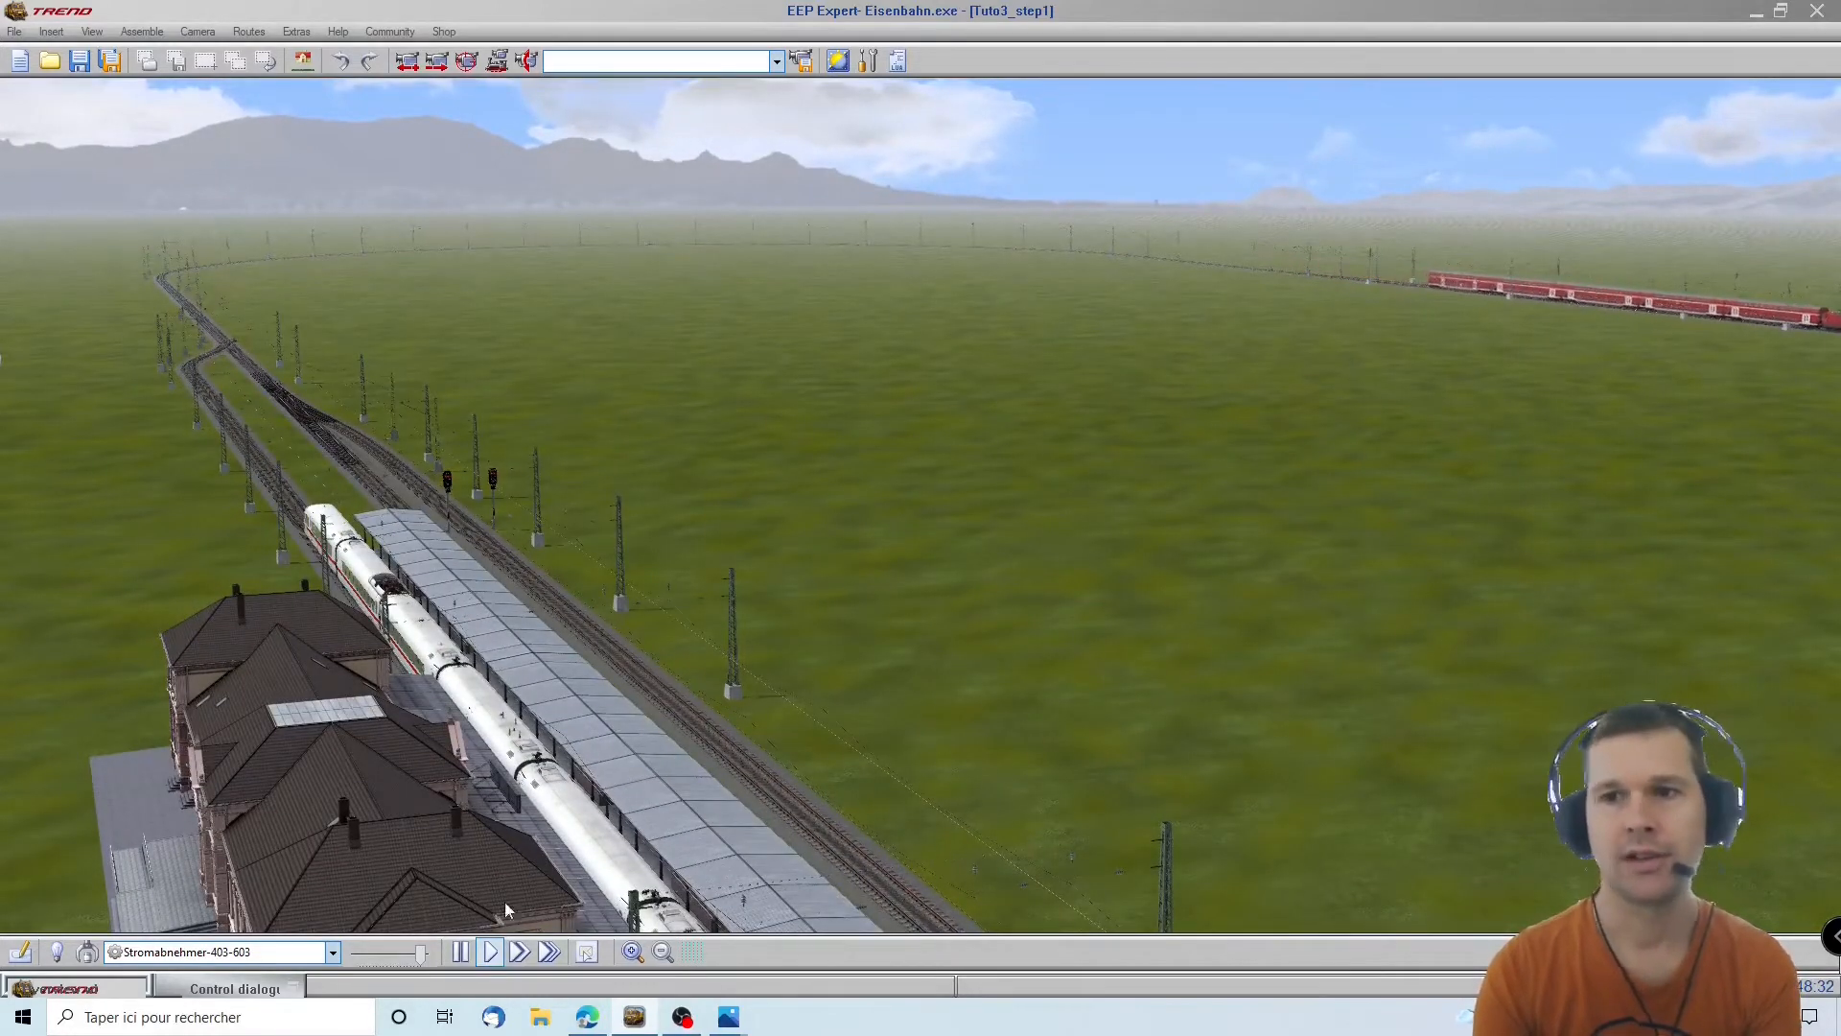
middle_drag(1058, 753, 778, 751)
scroll(867, 704, down, 4)
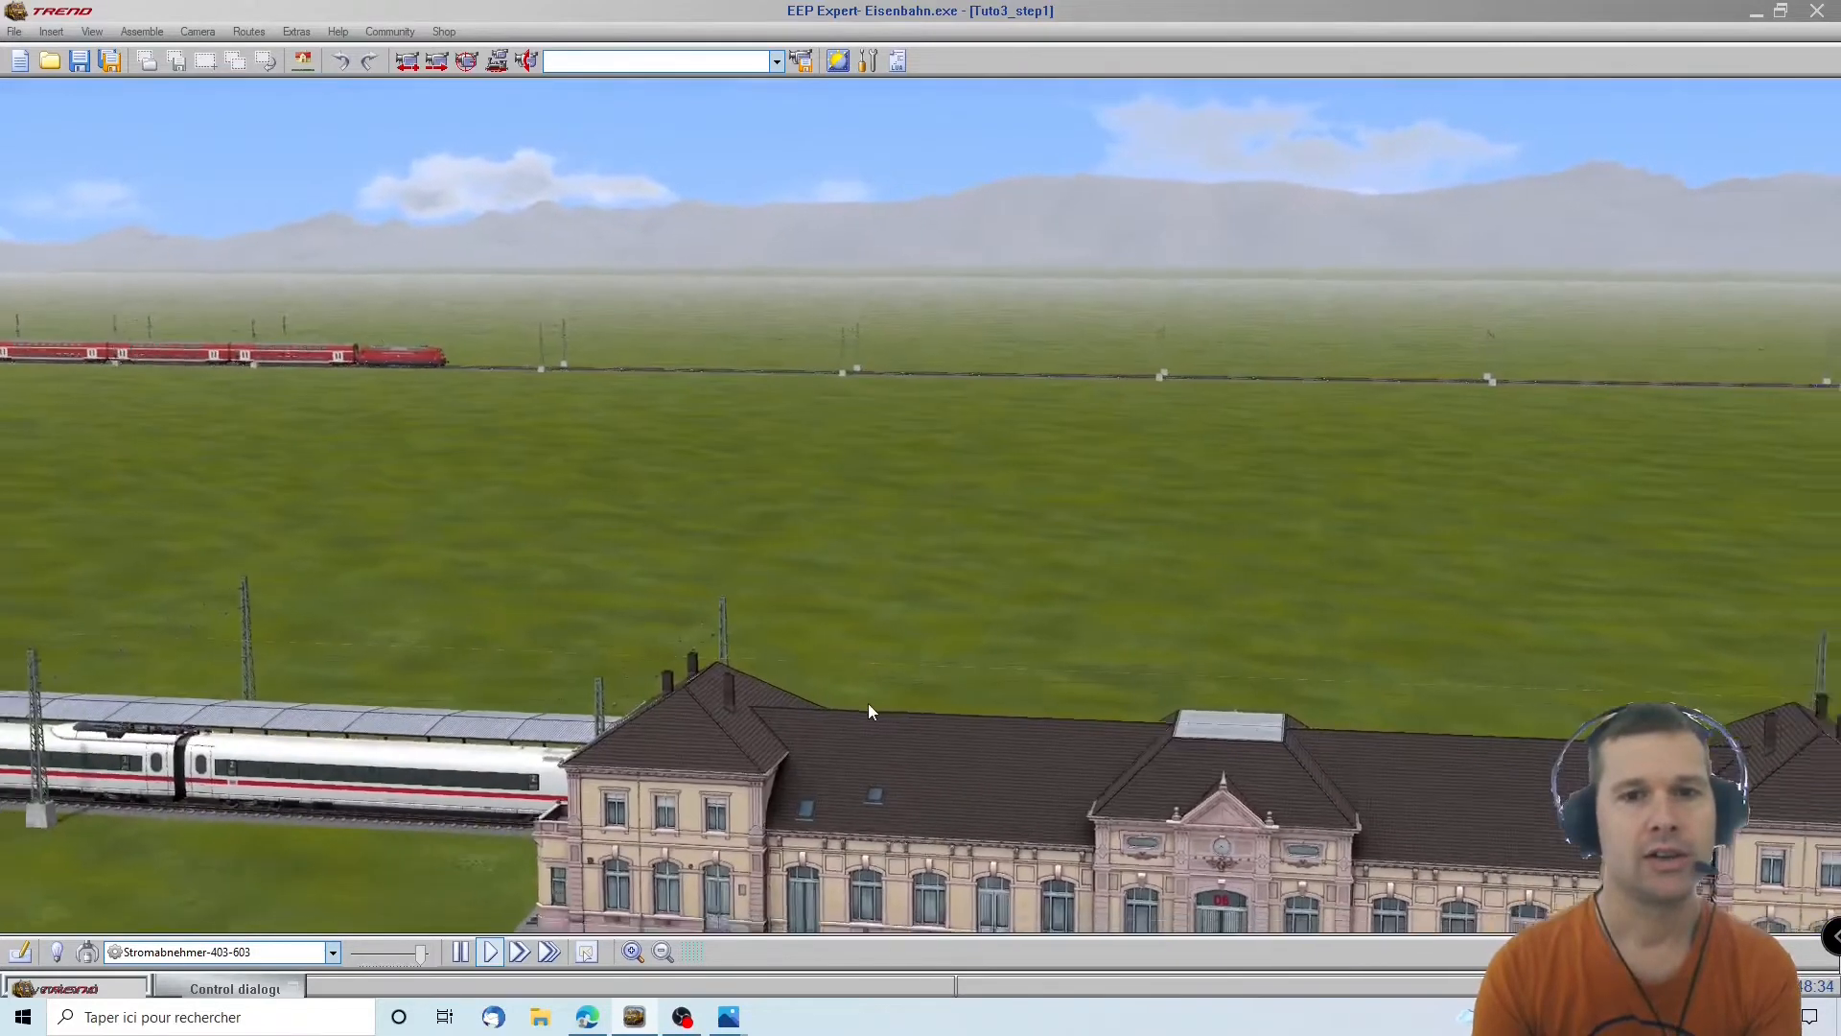
scroll(826, 882, down, 4)
right_drag(826, 882, 854, 850)
right_drag(542, 676, 539, 790)
right_drag(1794, 546, 1737, 551)
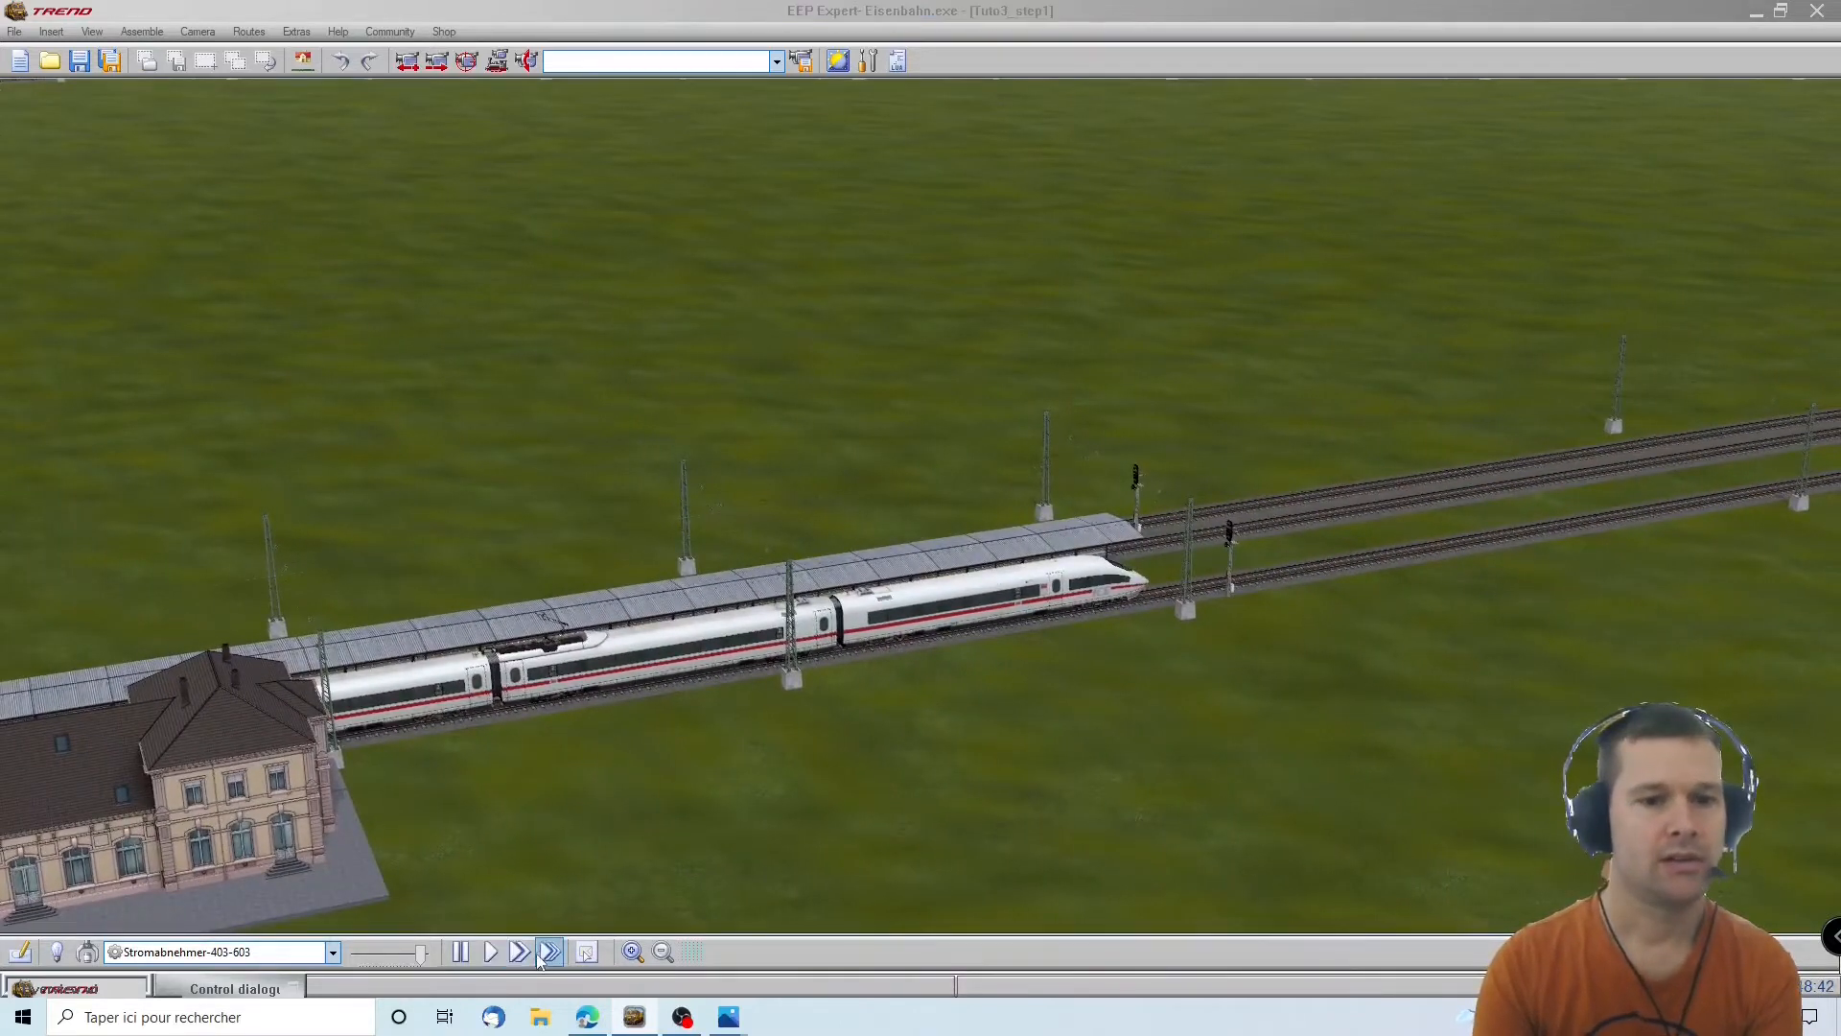
right_drag(646, 113, 646, 111)
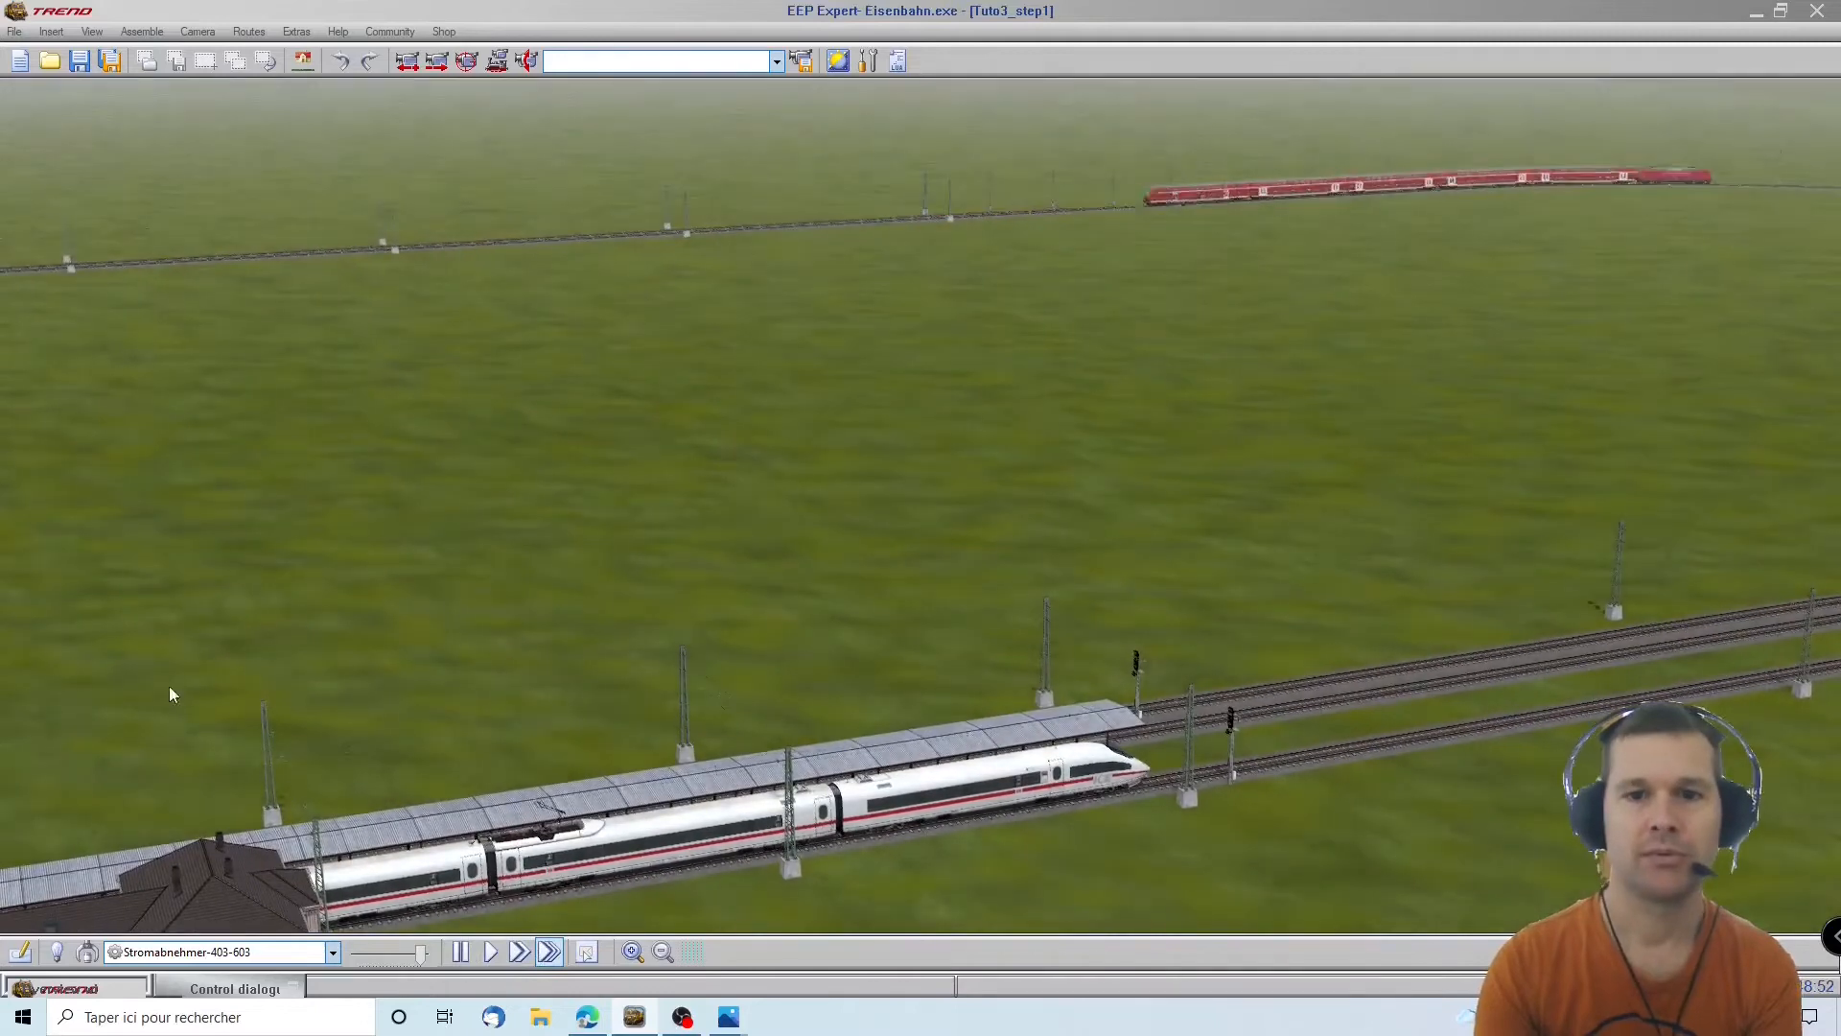
right_drag(1819, 676, 1833, 666)
right_drag(46, 199, 67, 192)
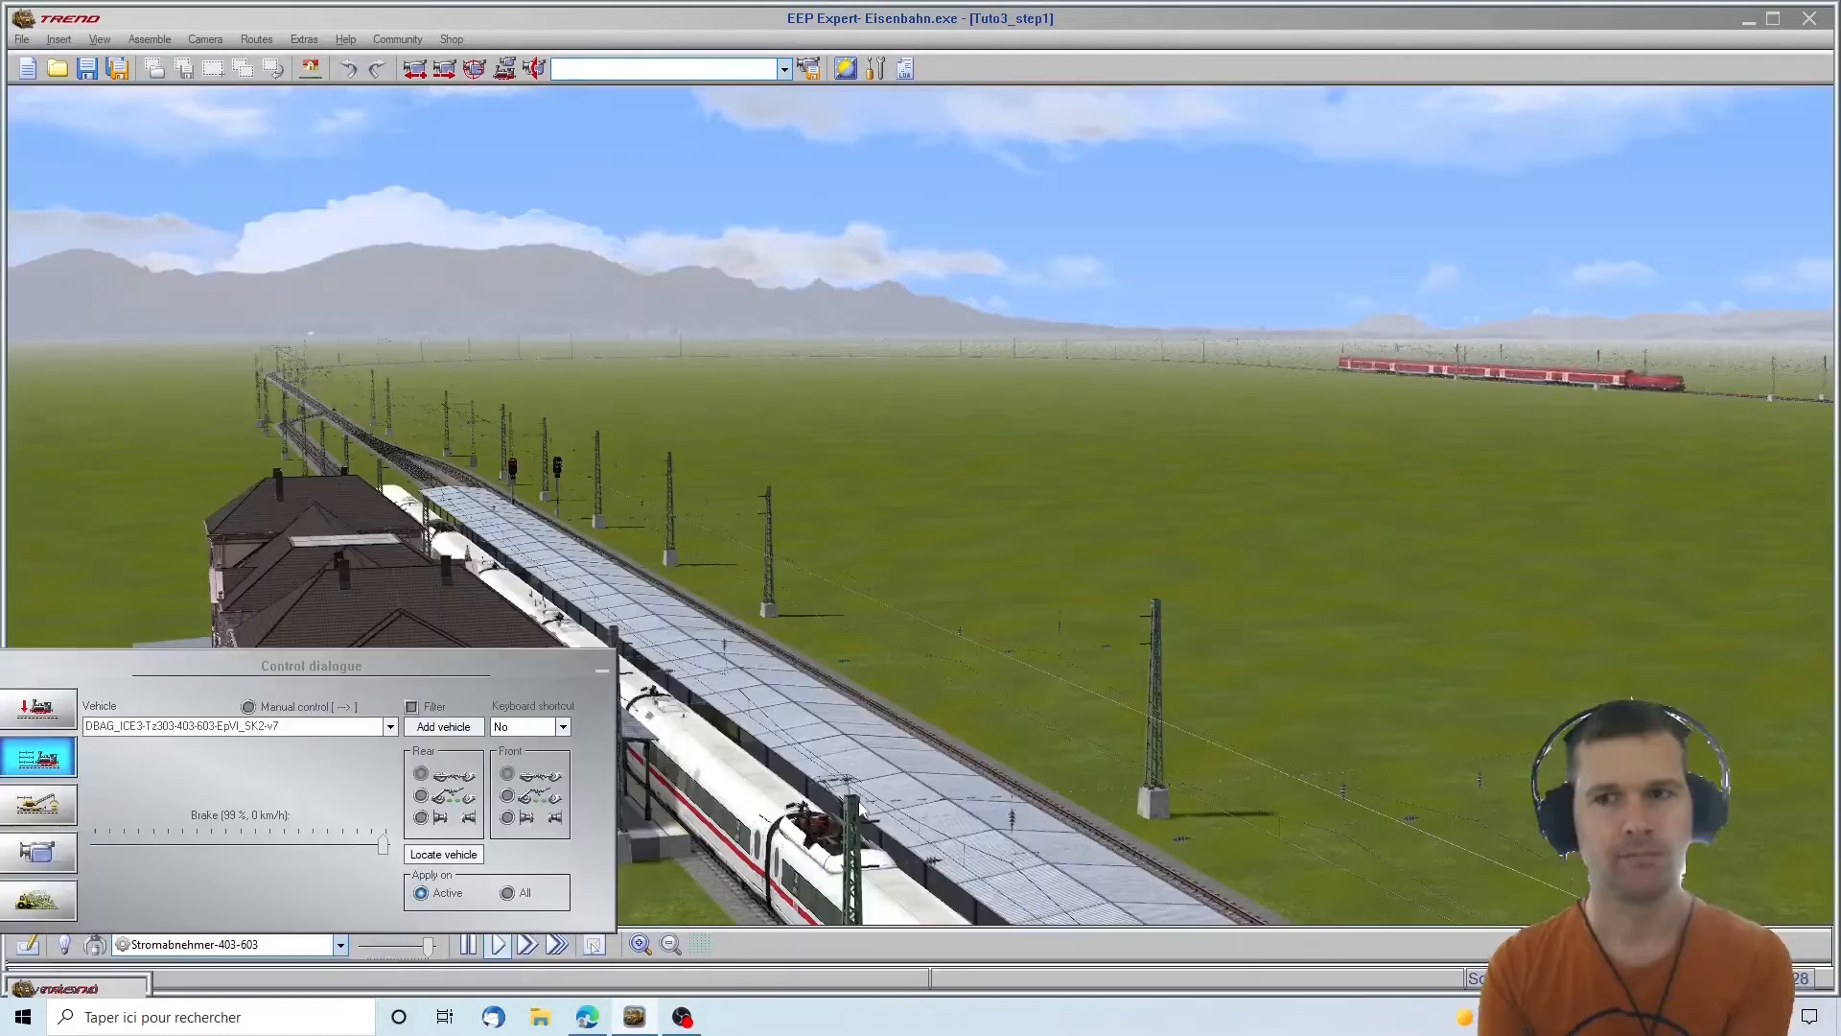
Activate 3D surface creation over the open meadow beside the tracks and select the rounded hill tool
click(603, 669)
right_drag(984, 493, 791, 436)
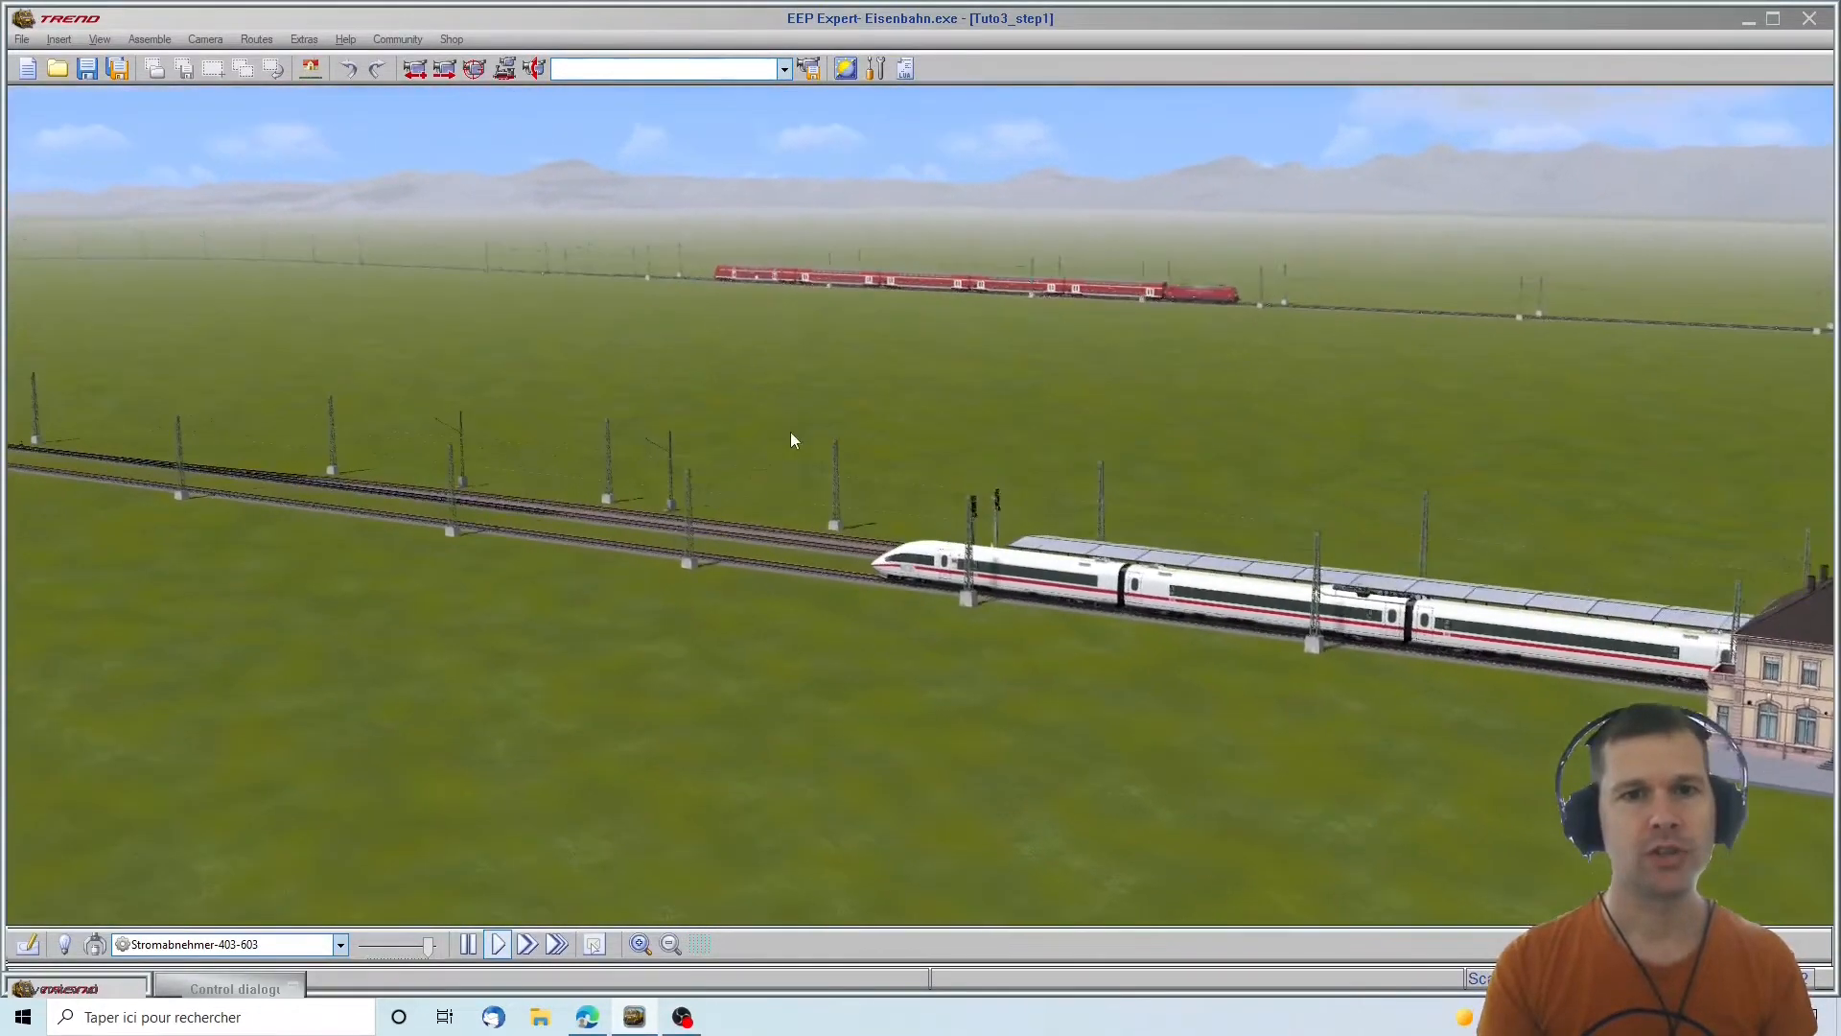
right_drag(496, 120, 41, 473)
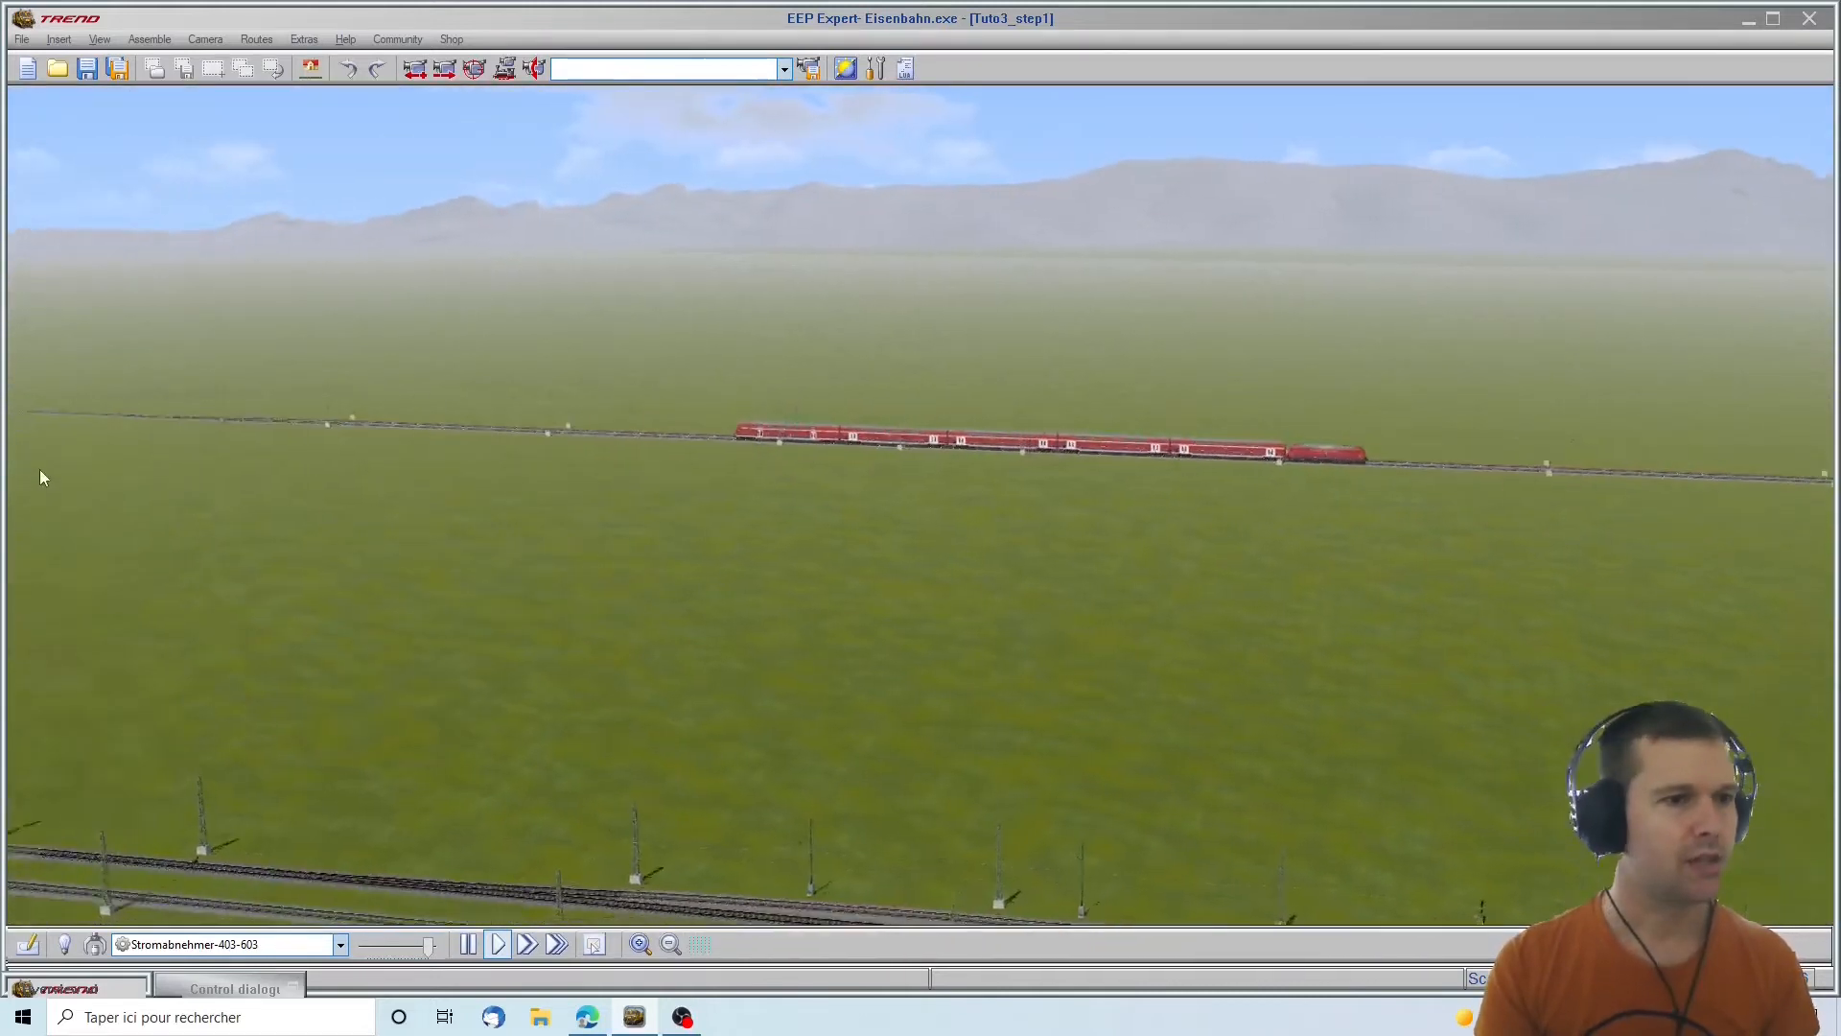
mouse_move(750, 587)
right_down()
mouse_move(706, 547)
mouse_move(616, 518)
mouse_move(735, 600)
right_up()
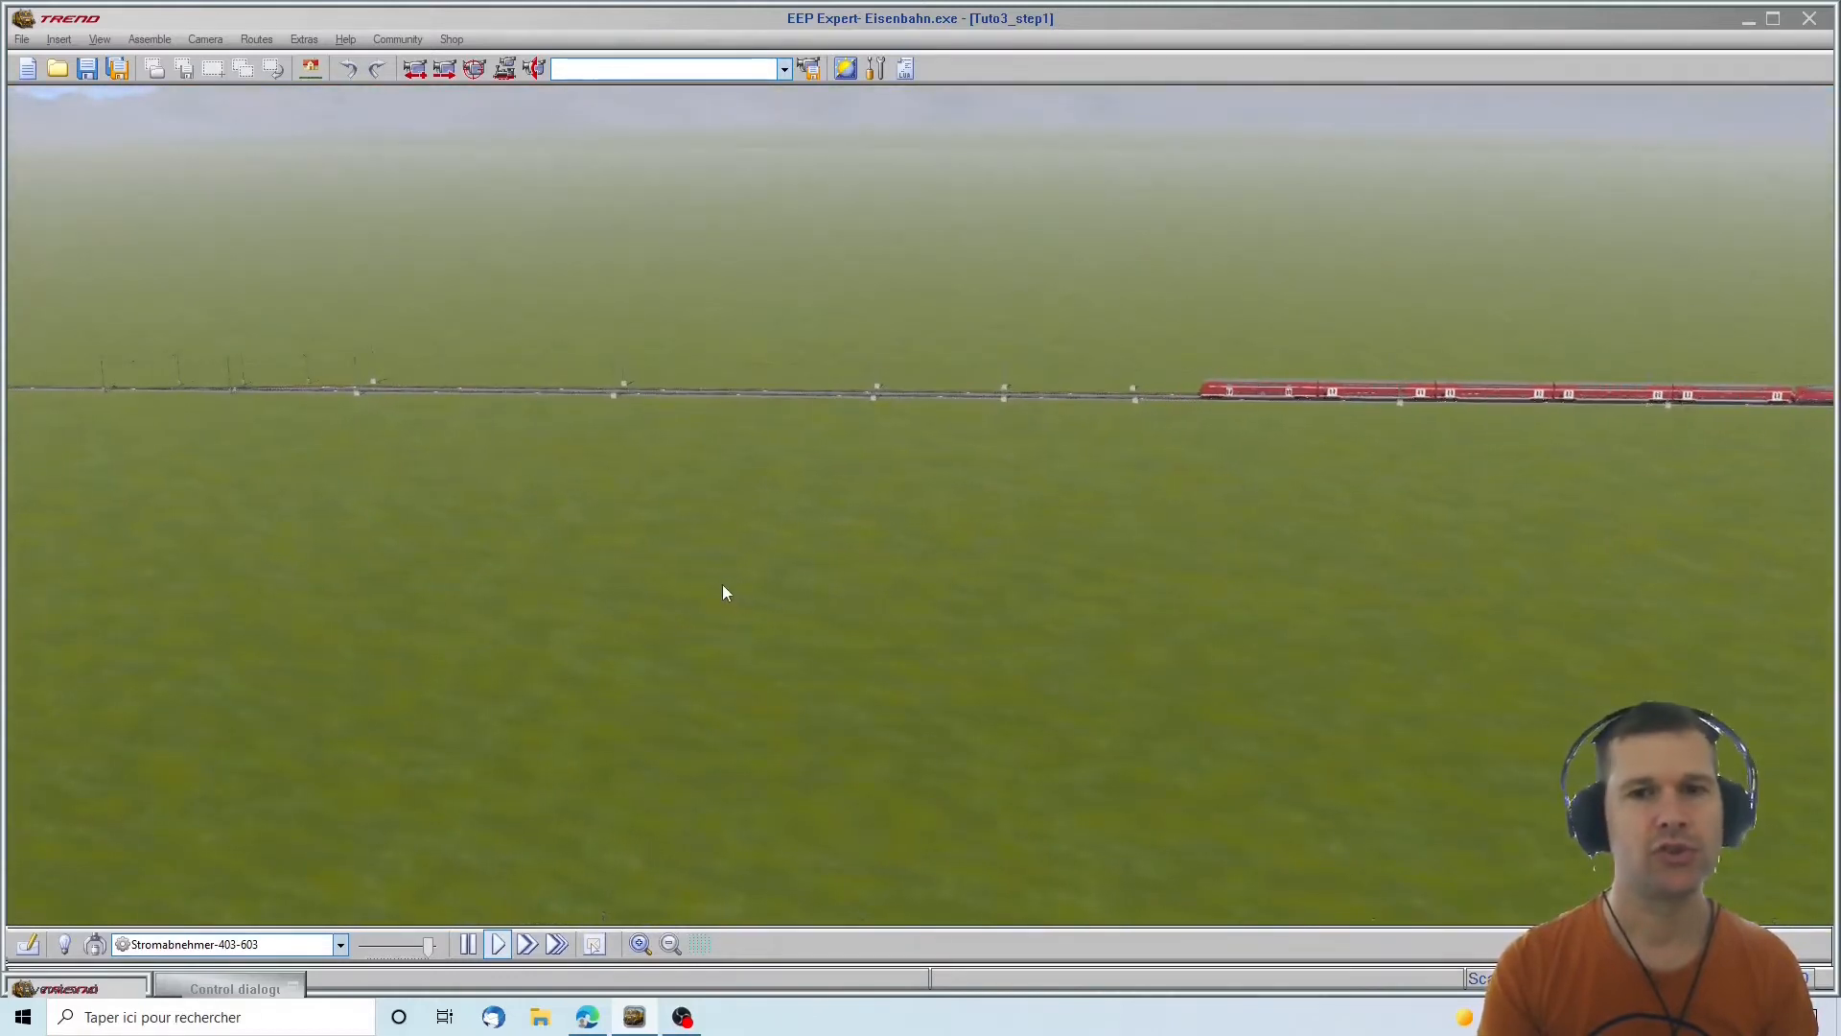
right_drag(65, 439, 12, 444)
right_drag(838, 617, 778, 648)
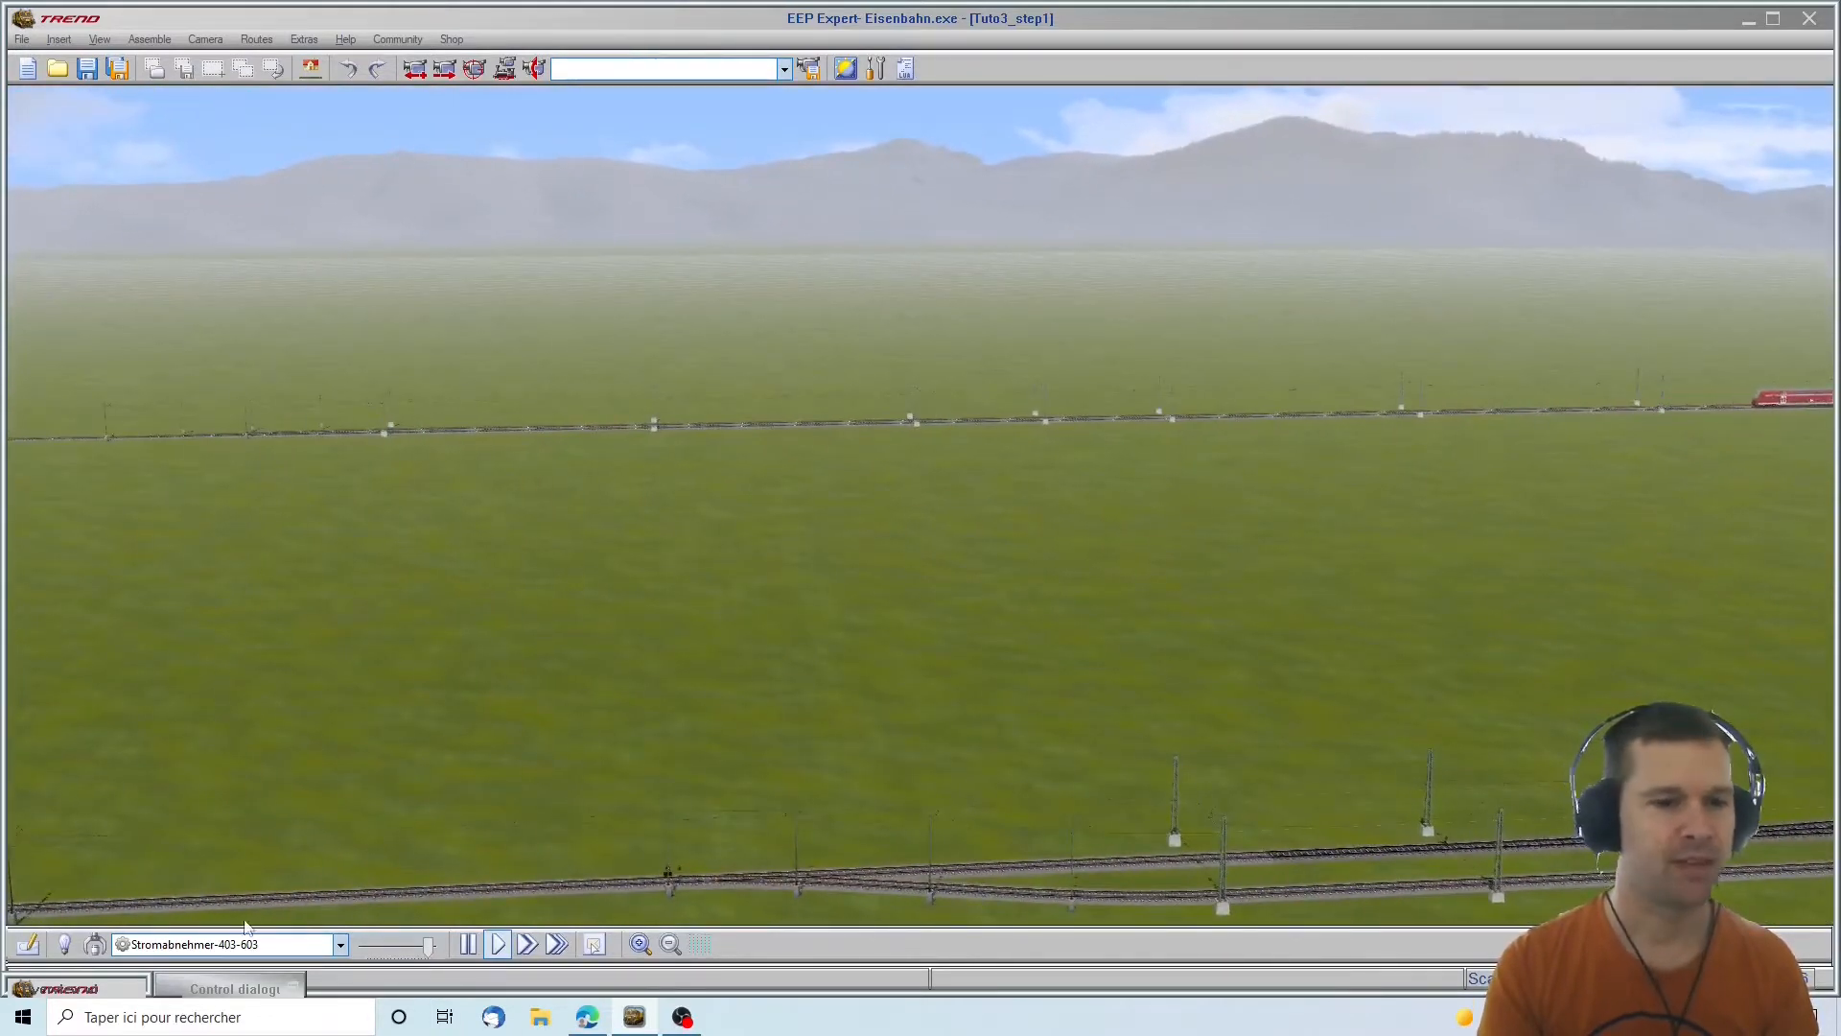
click(200, 991)
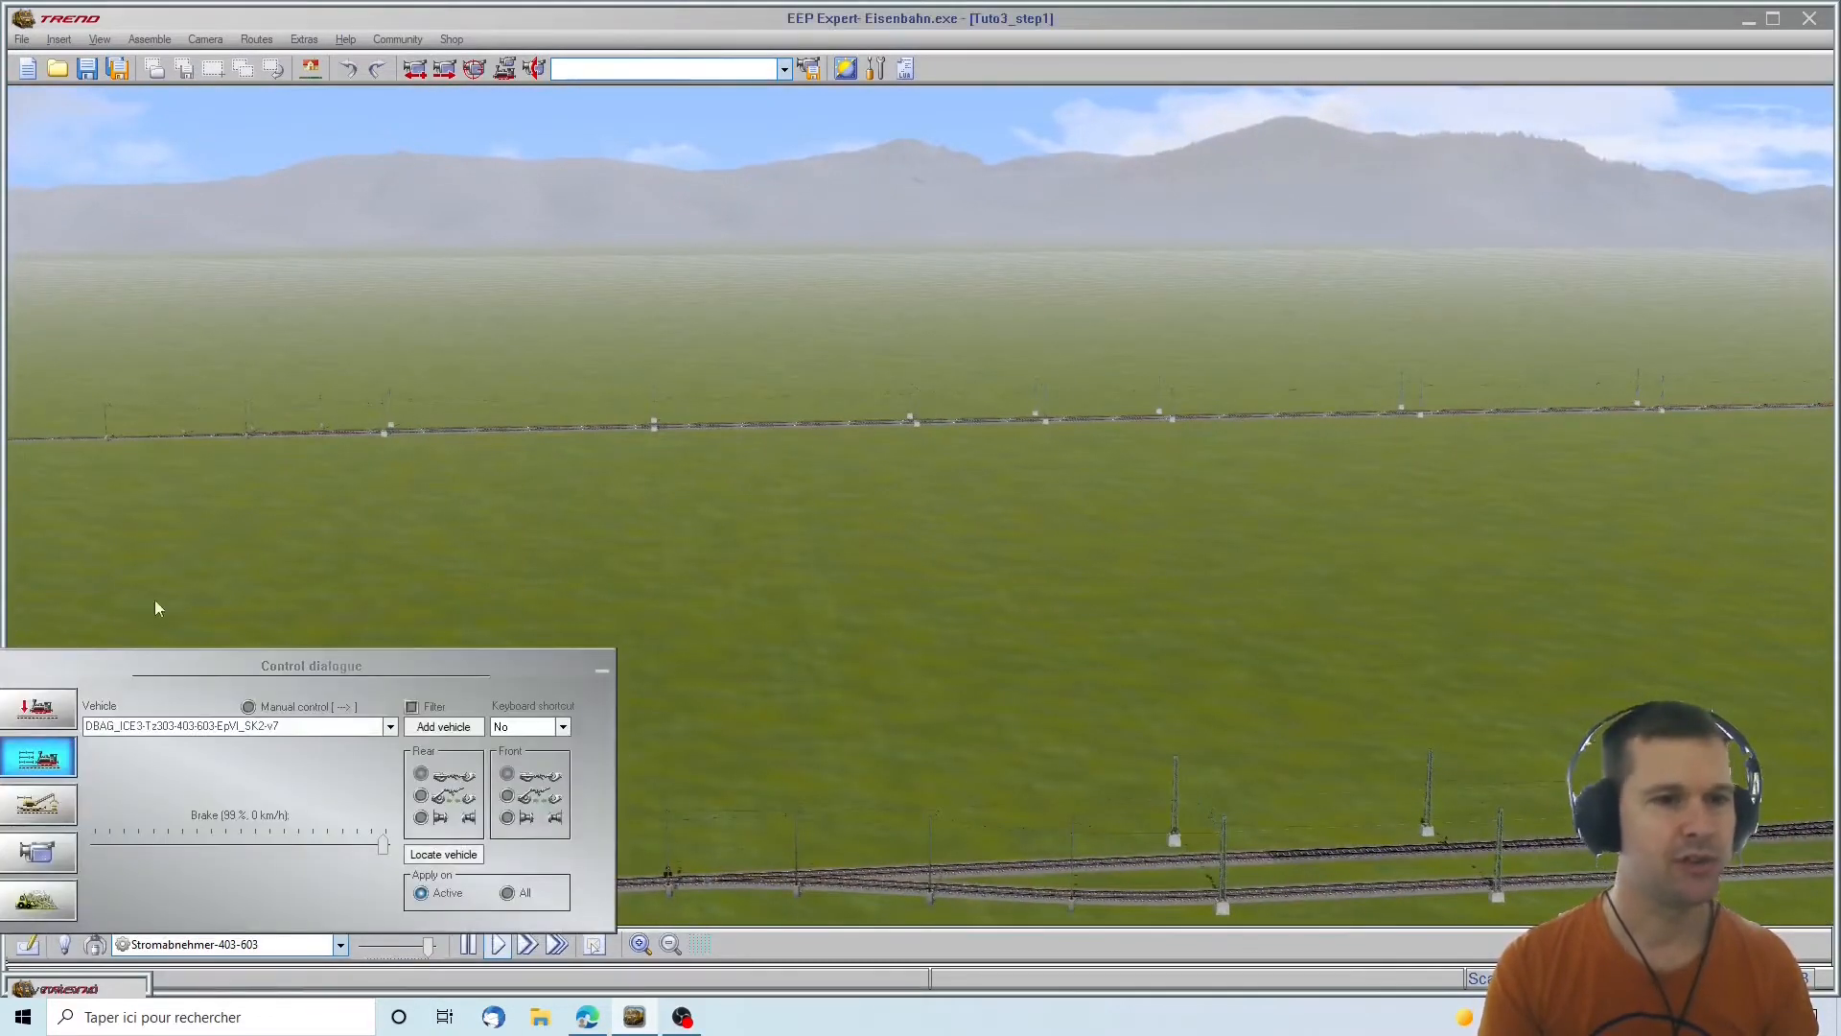
click(47, 905)
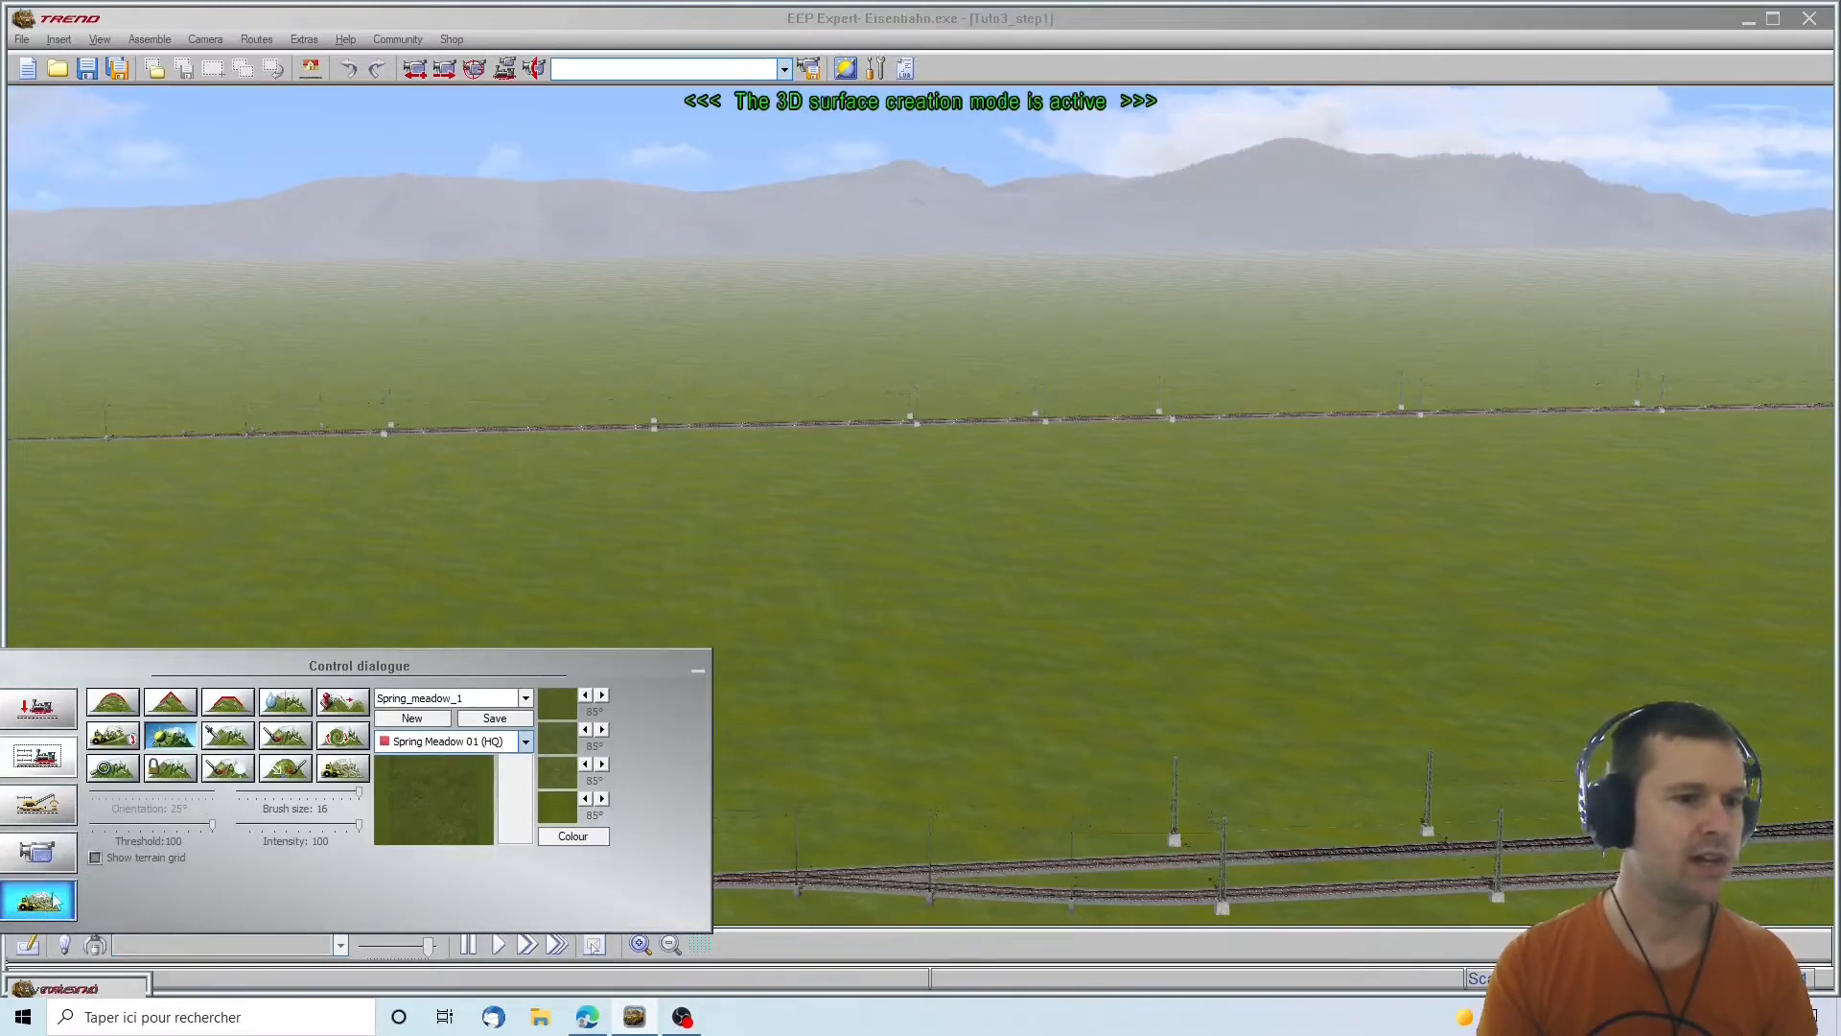
drag(337, 678, 527, 582)
click(319, 614)
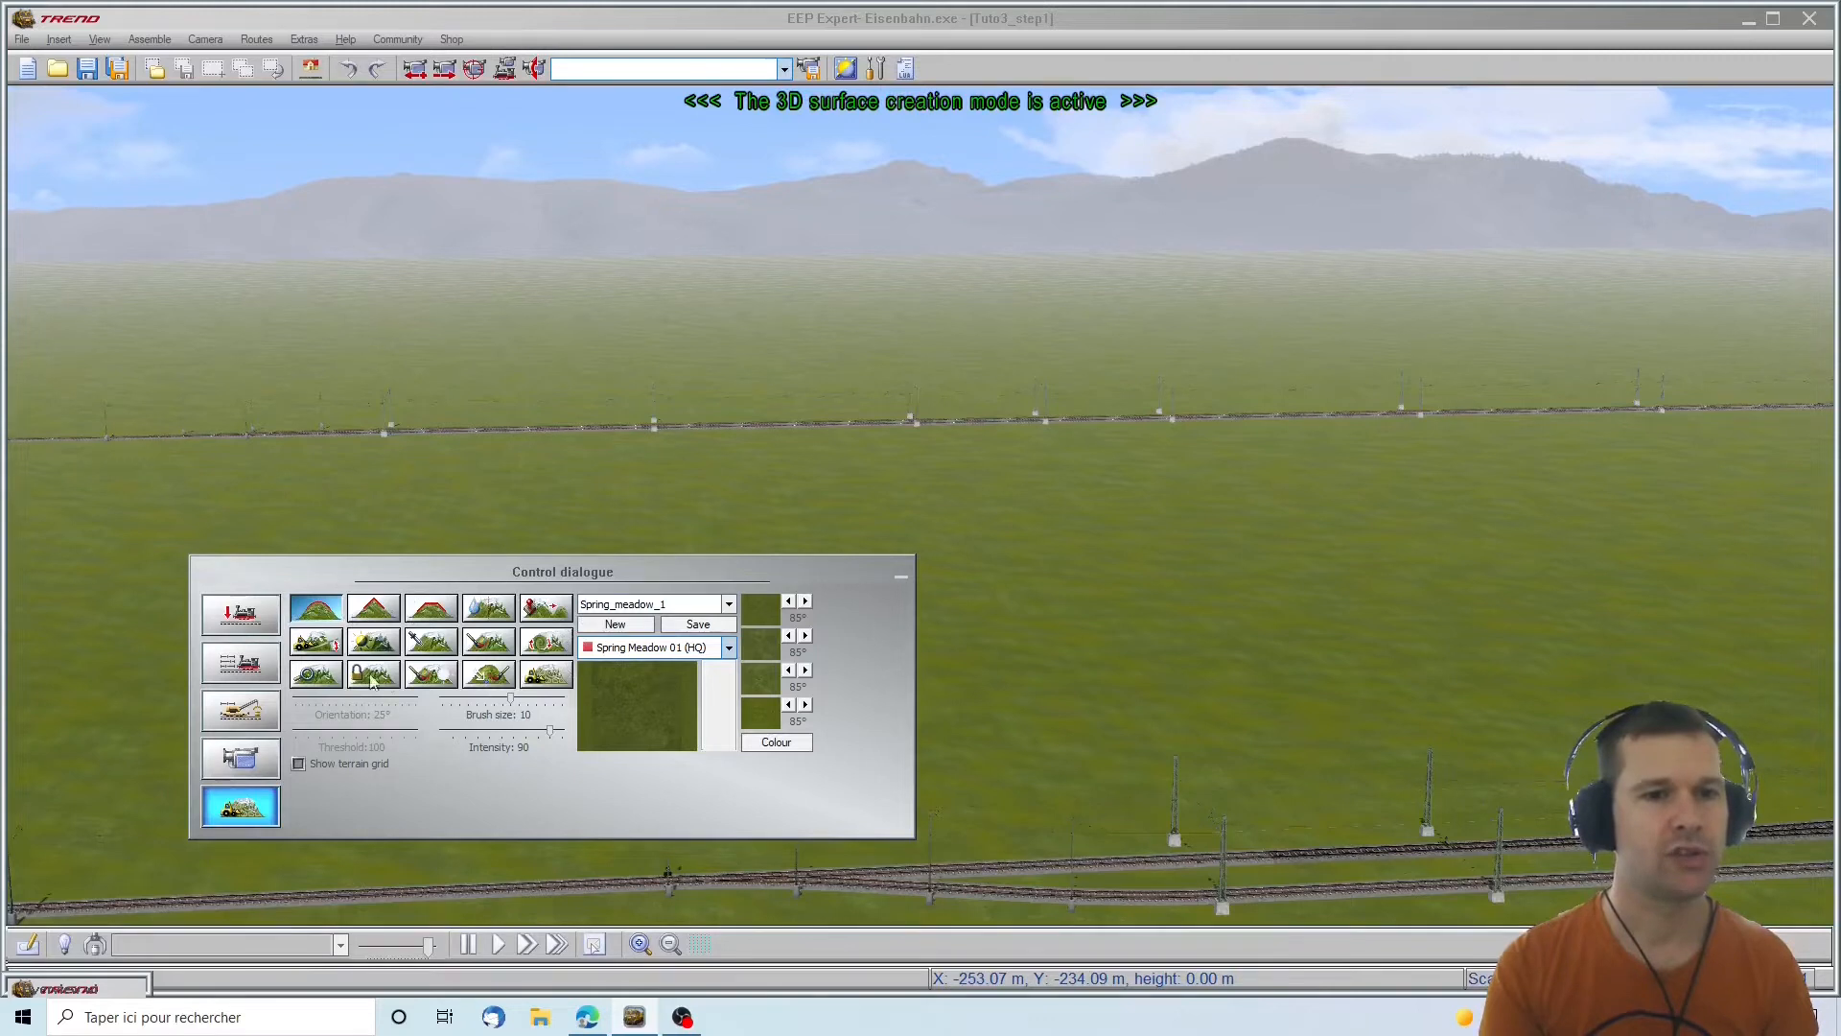
Check the surface design options in the 2D planning view and return to the 3D view
click(27, 944)
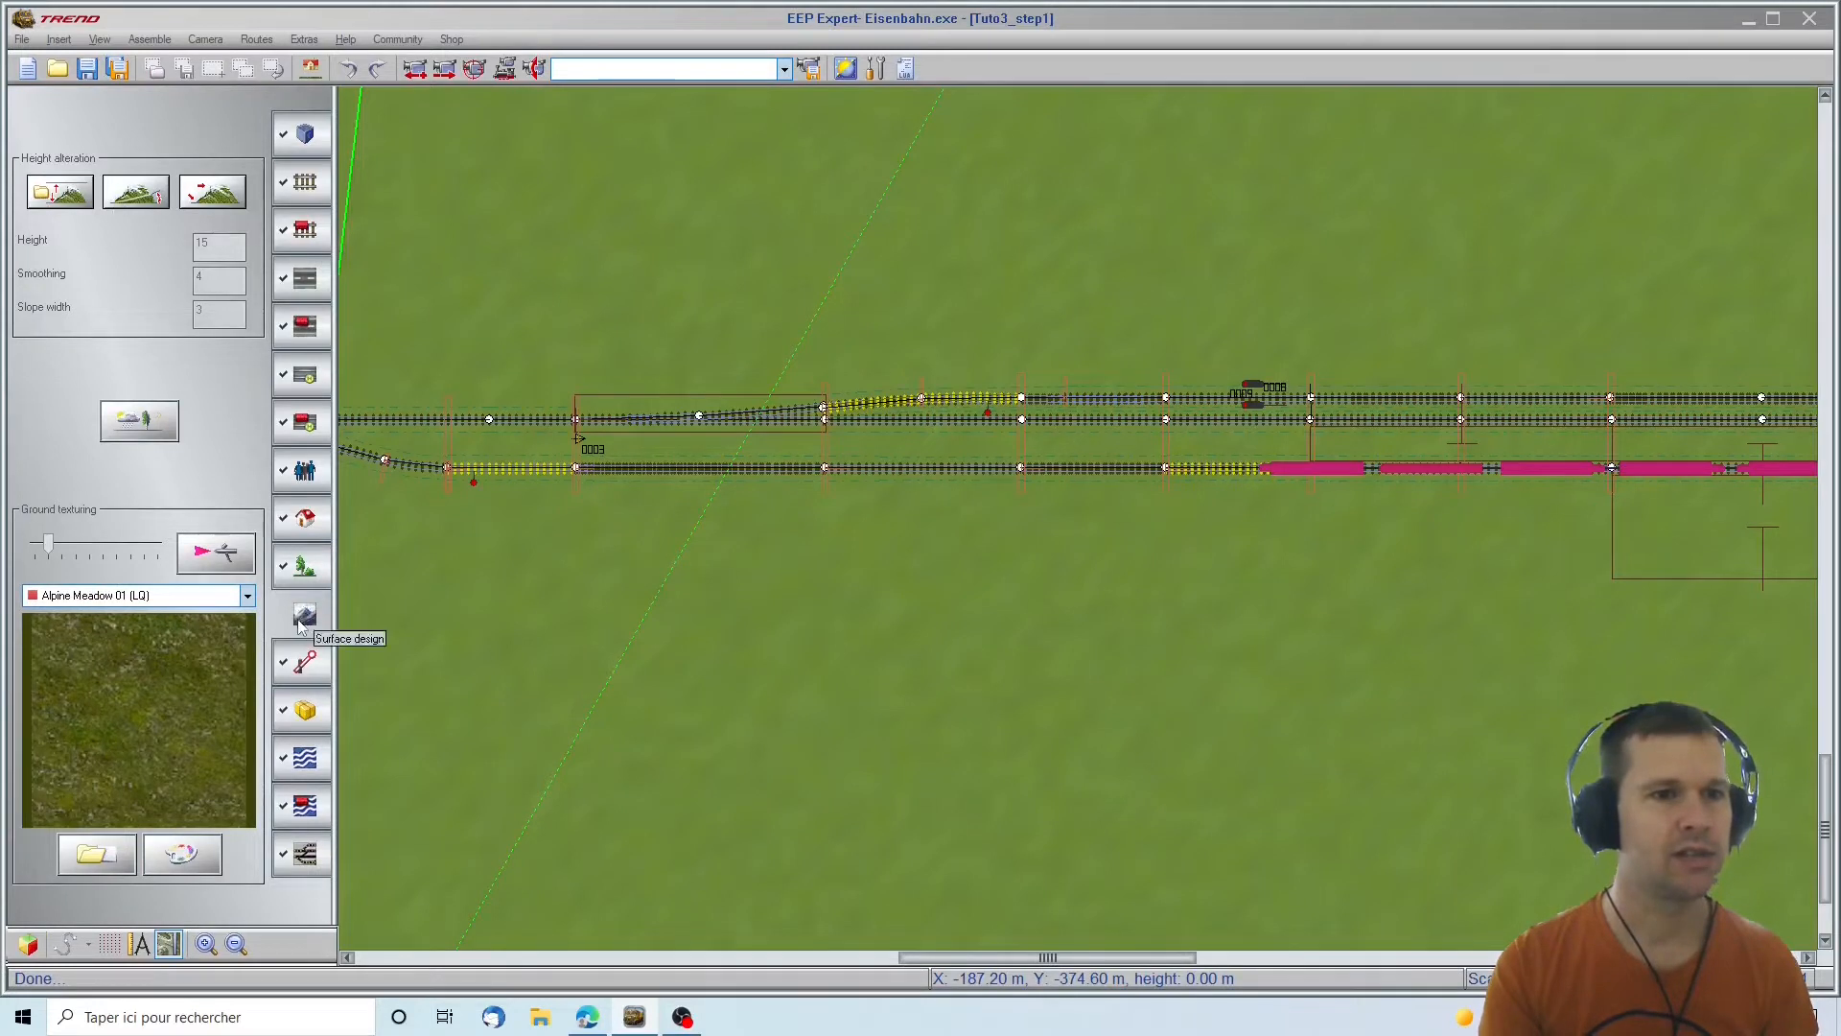
click(21, 952)
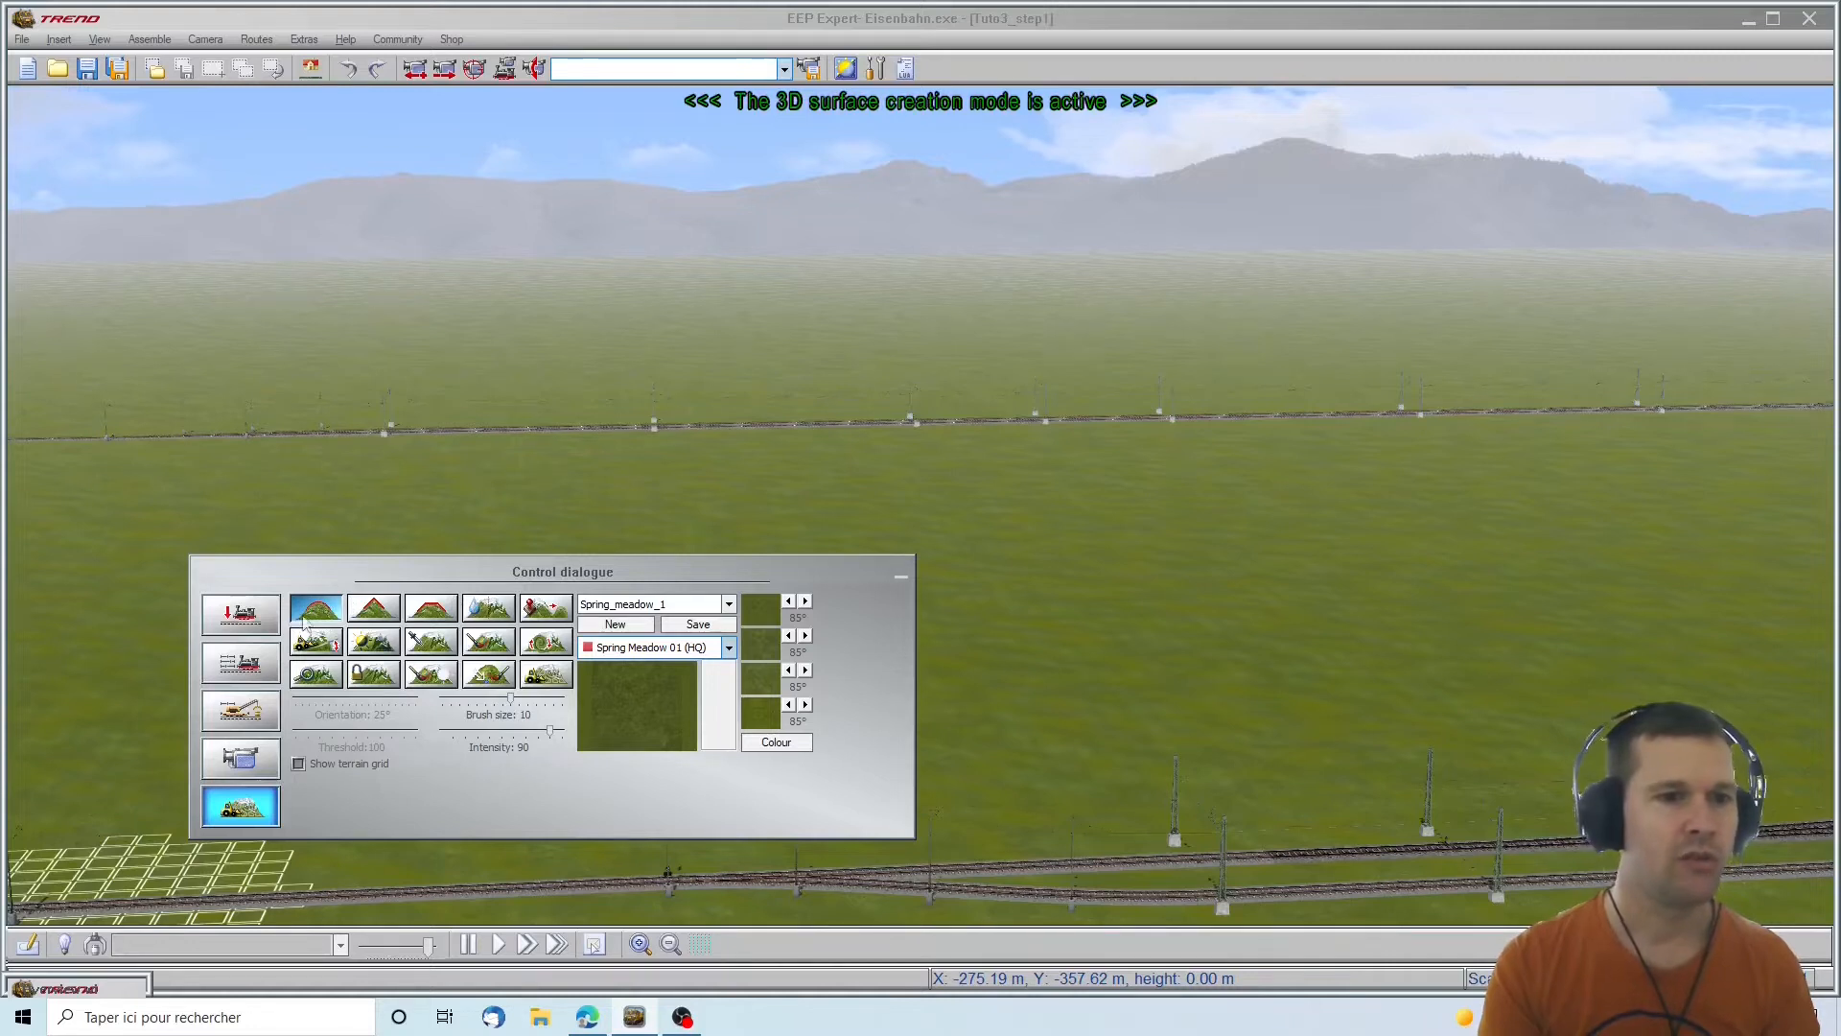
Try shaping the meadow with brush size 10, intensity 31 and the Spring_meadow_1 motif, and undo the change
mouse_move(514, 707)
mouse_down()
mouse_move(488, 706)
mouse_move(503, 711)
mouse_up()
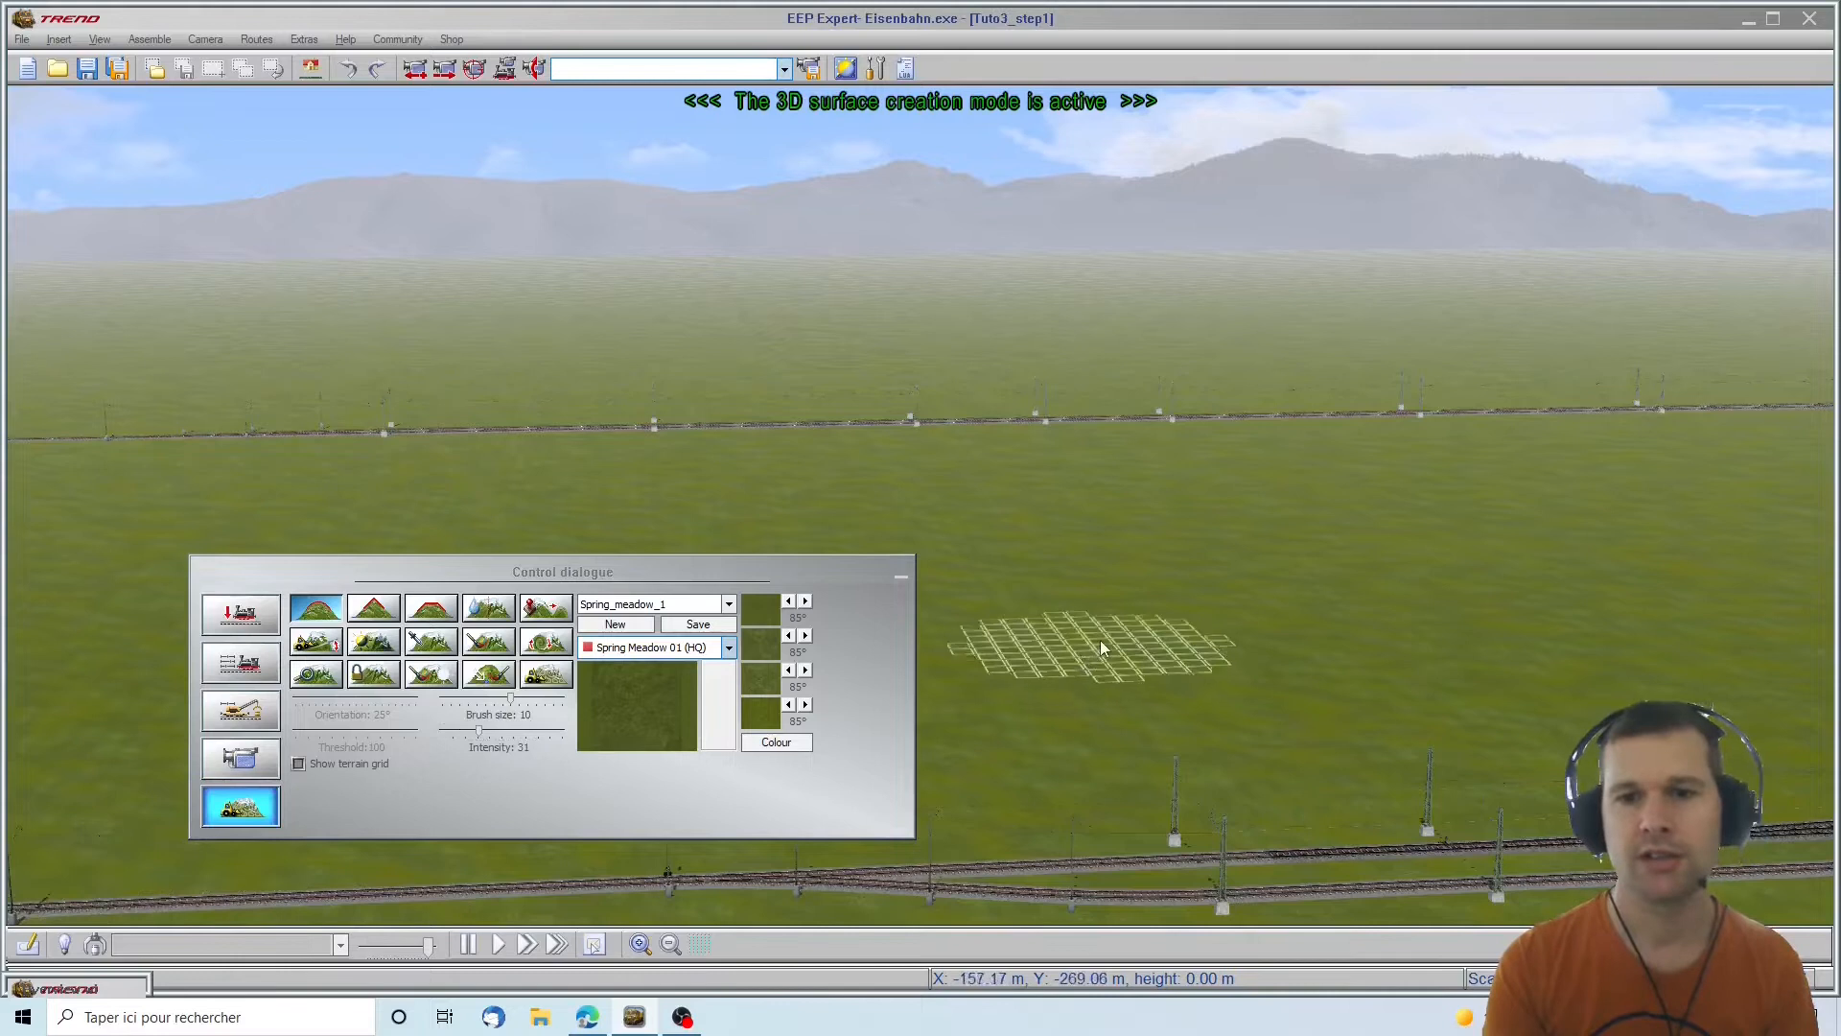
click(1101, 647)
drag(1100, 647, 1101, 648)
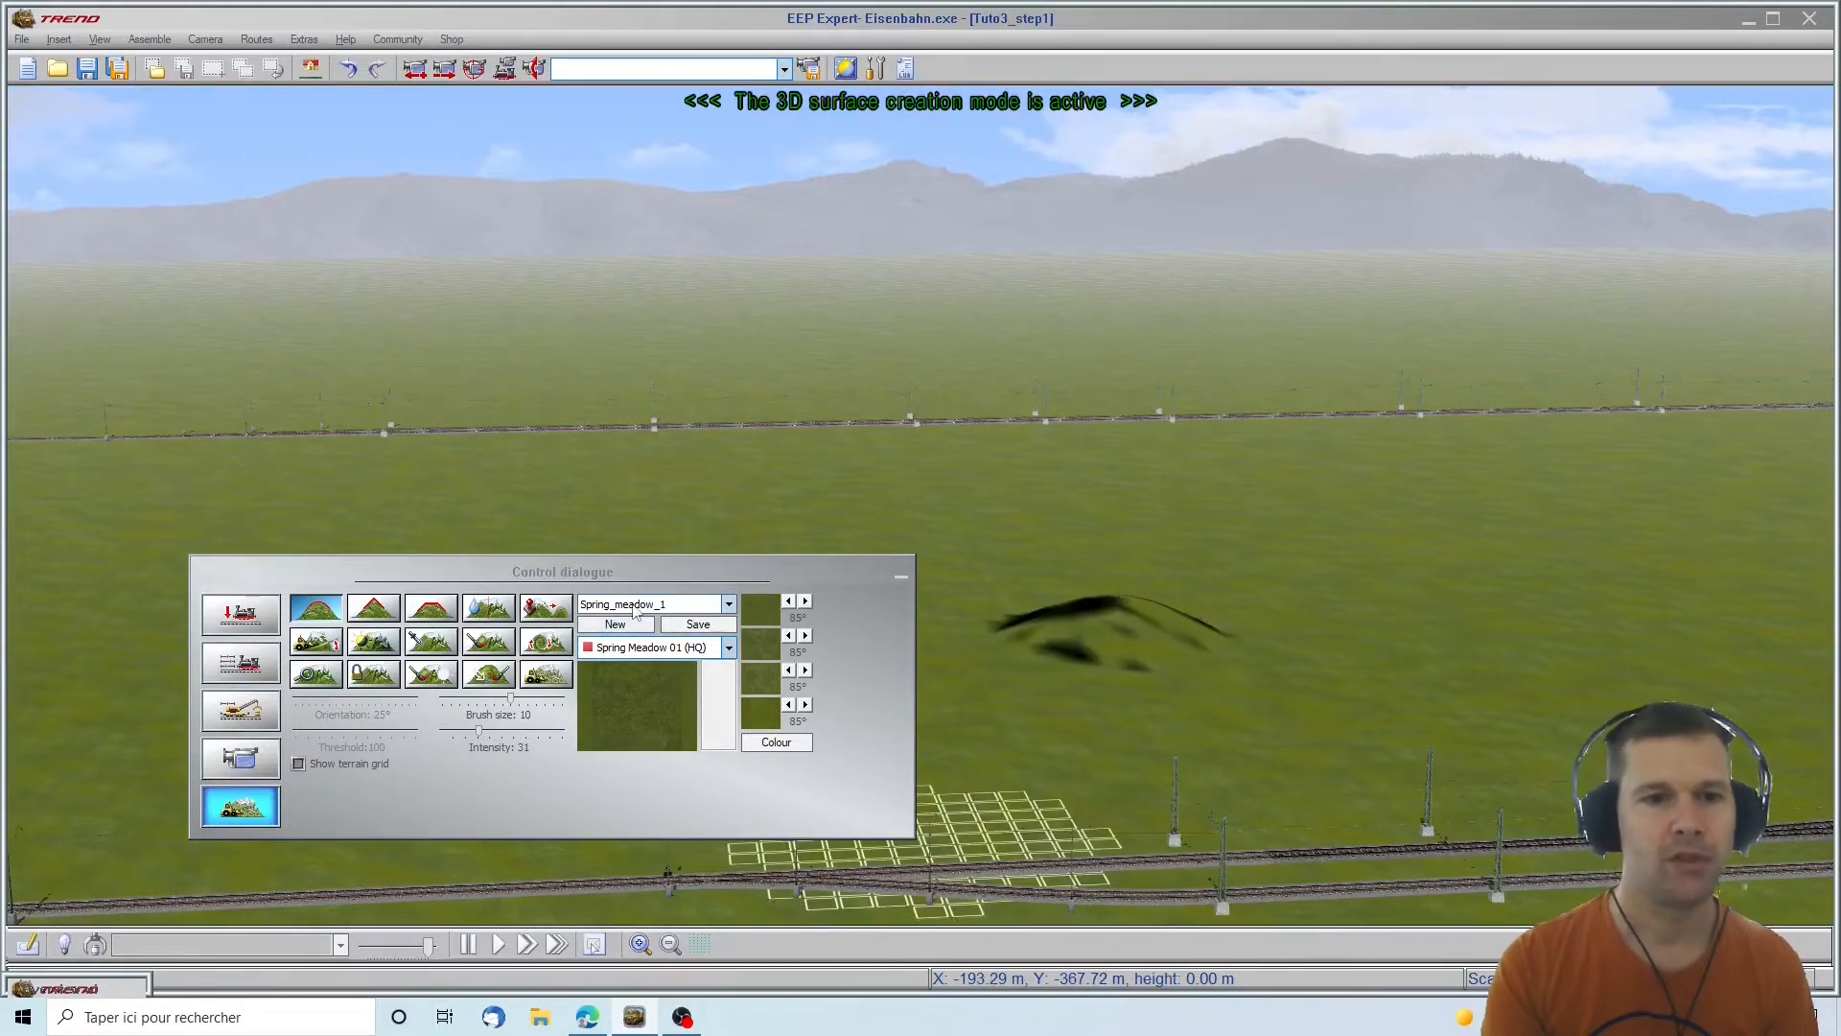
click(349, 69)
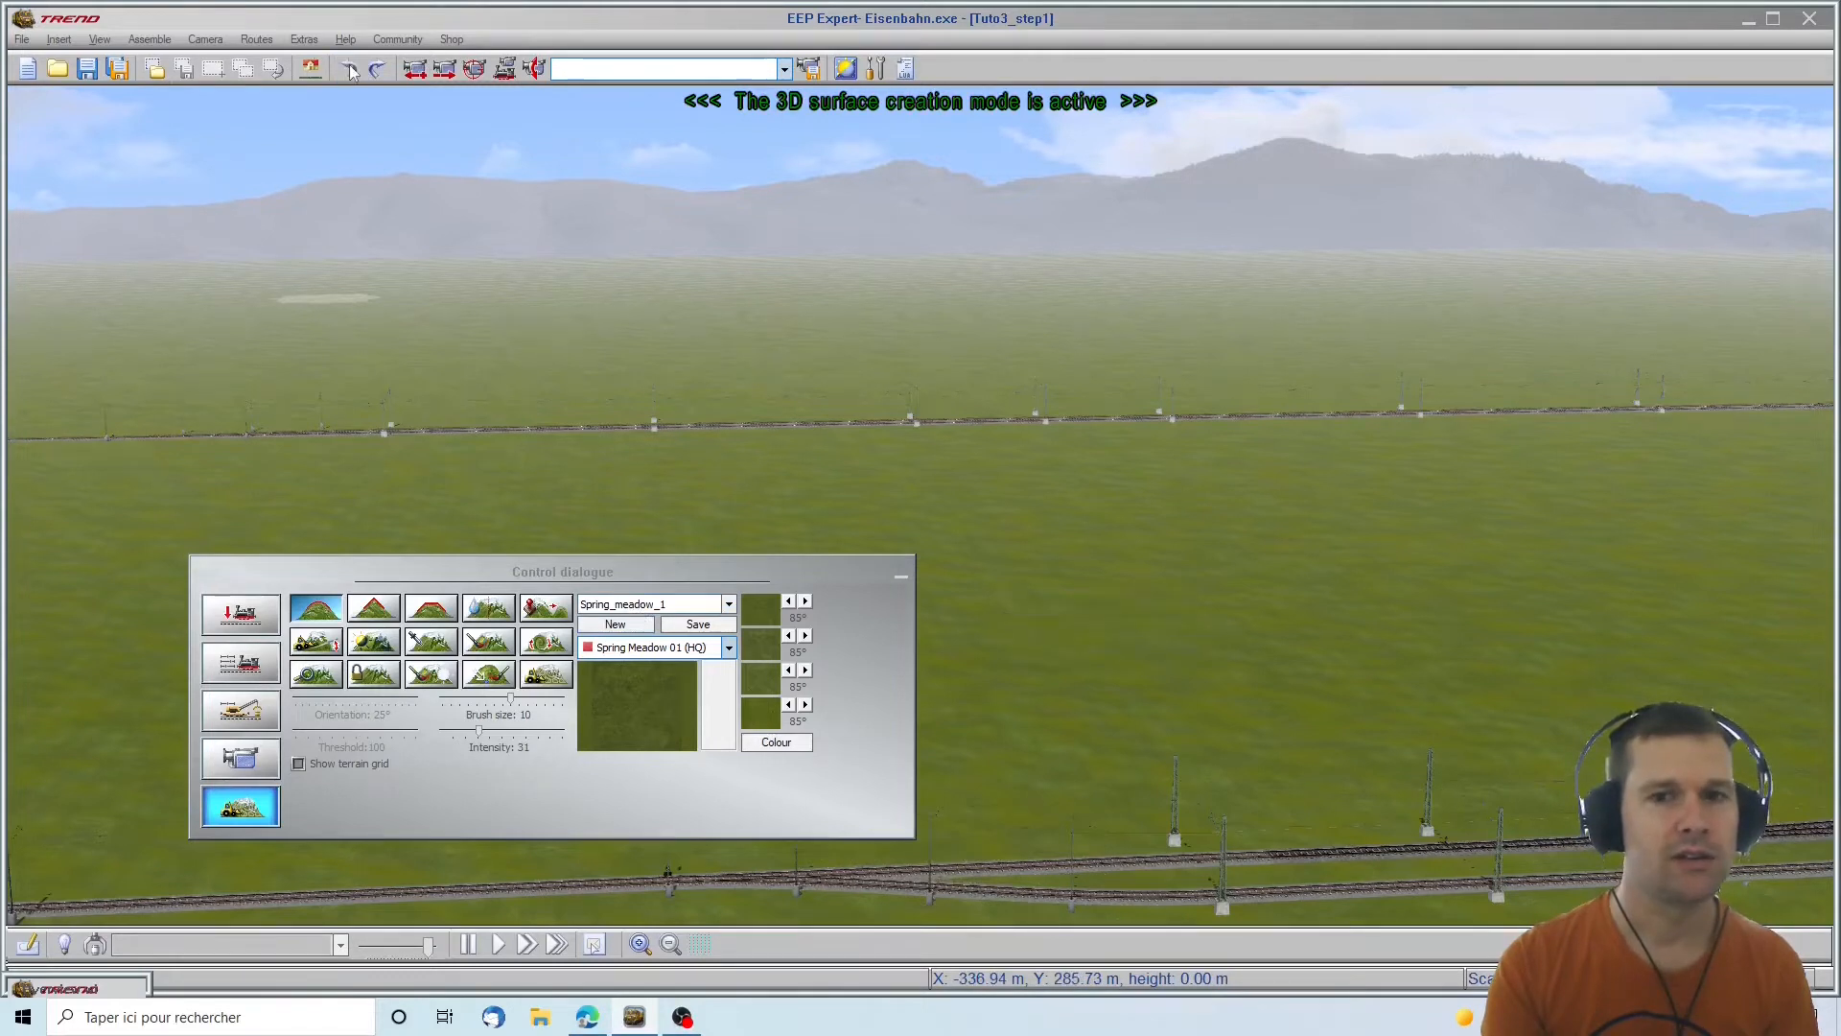
Set the surface motif to No Motif and raise a low and a tall rounded hill in the meadow at intensity 85
click(642, 606)
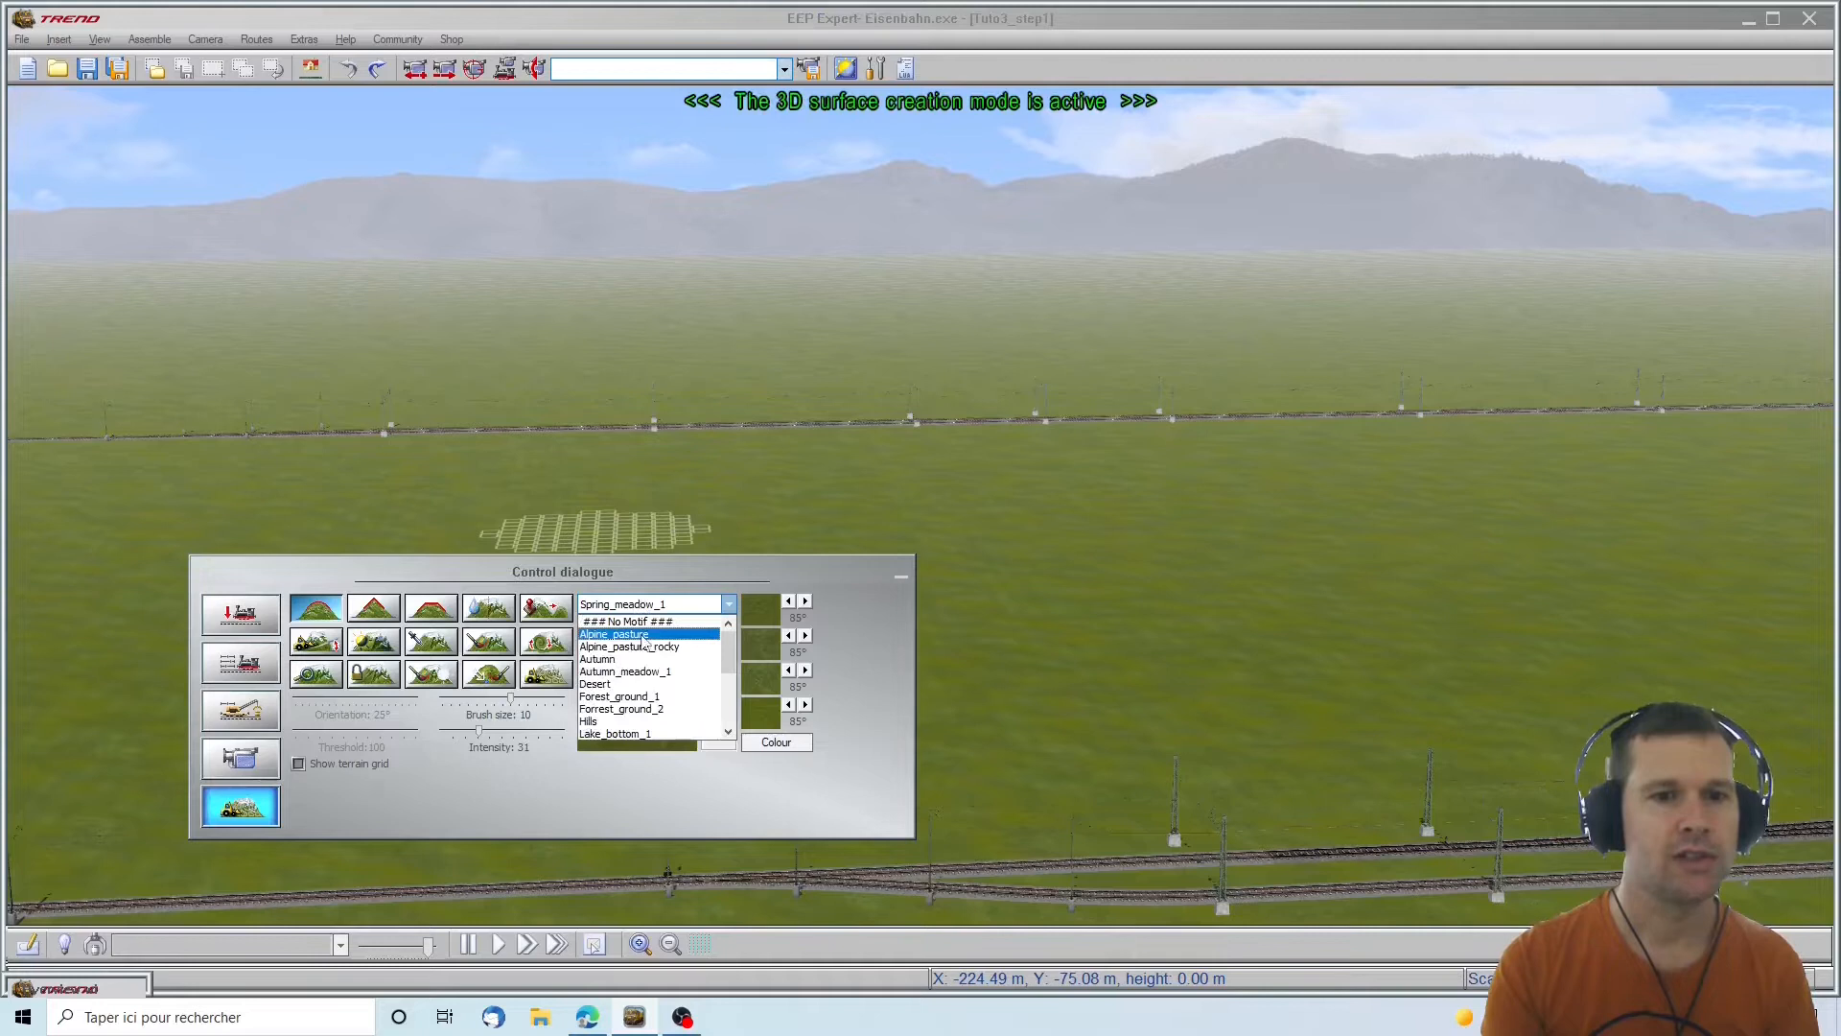
click(629, 622)
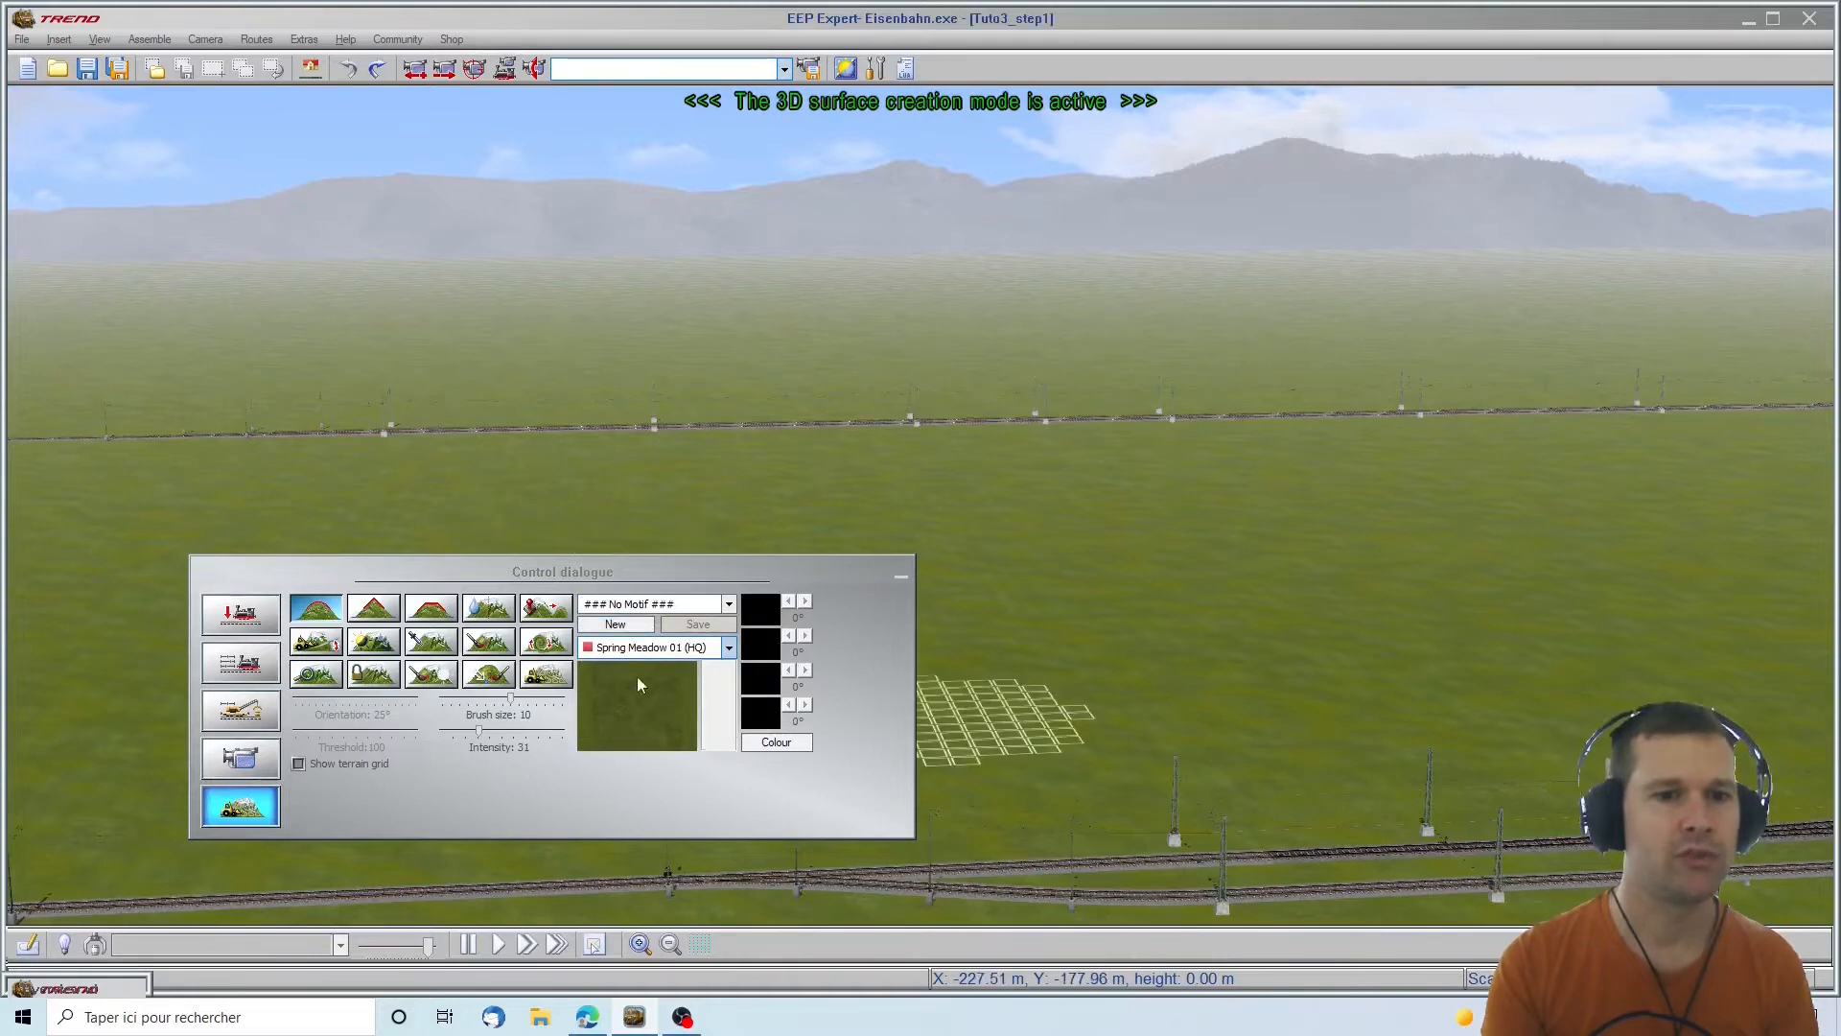
drag(1098, 711, 1097, 687)
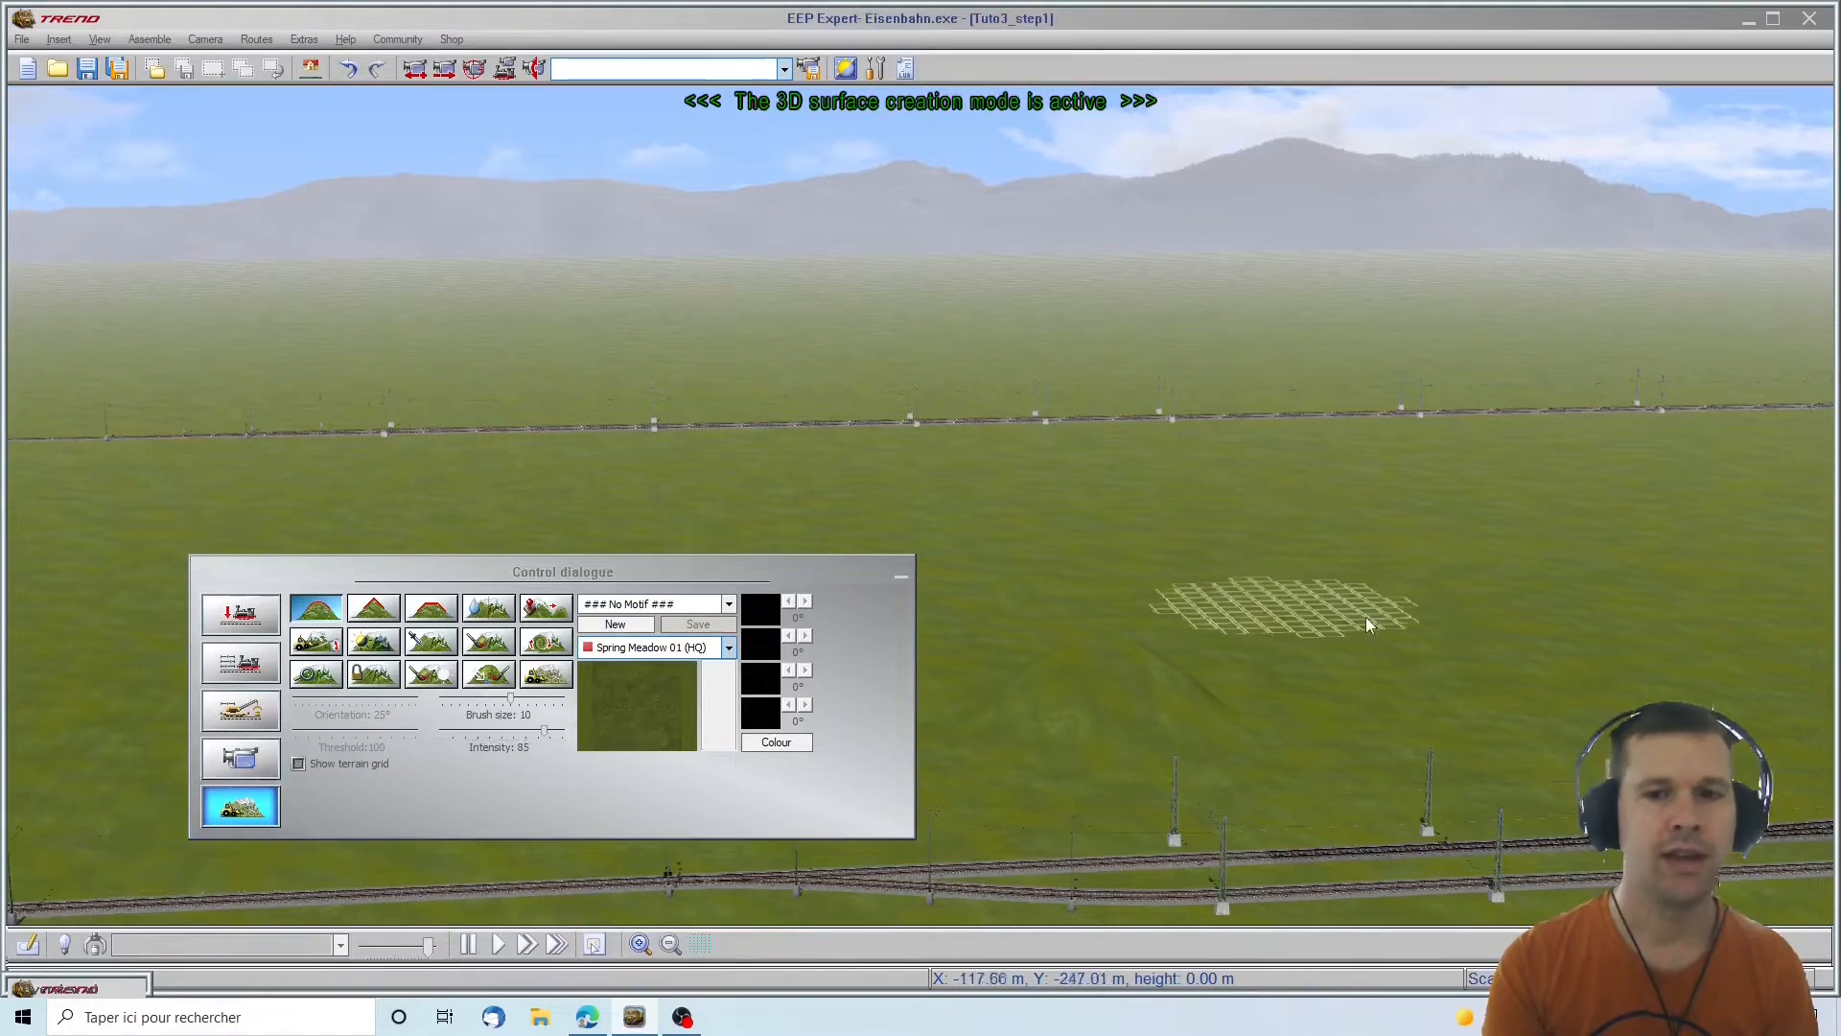
drag(1424, 675, 1426, 652)
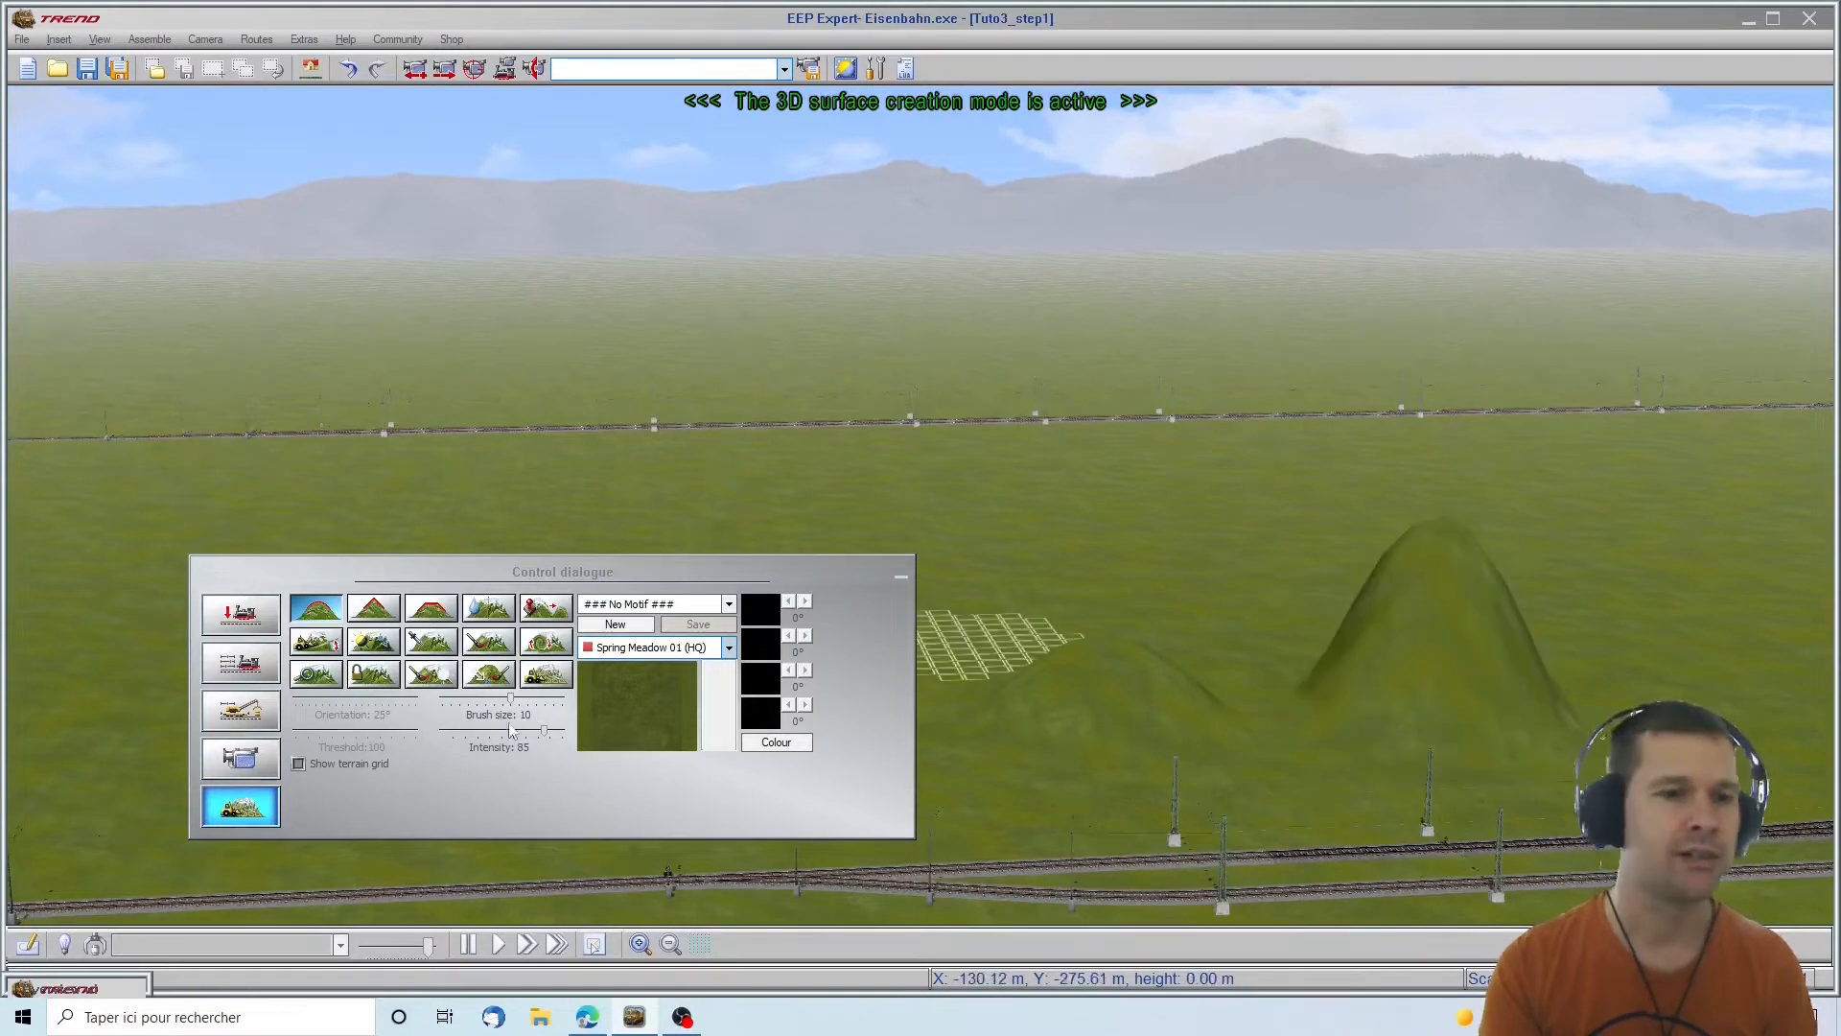
Set the rounded brush's intensity to 30 and dig a hollow in the meadow beside the two hills
drag(881, 568, 726, 447)
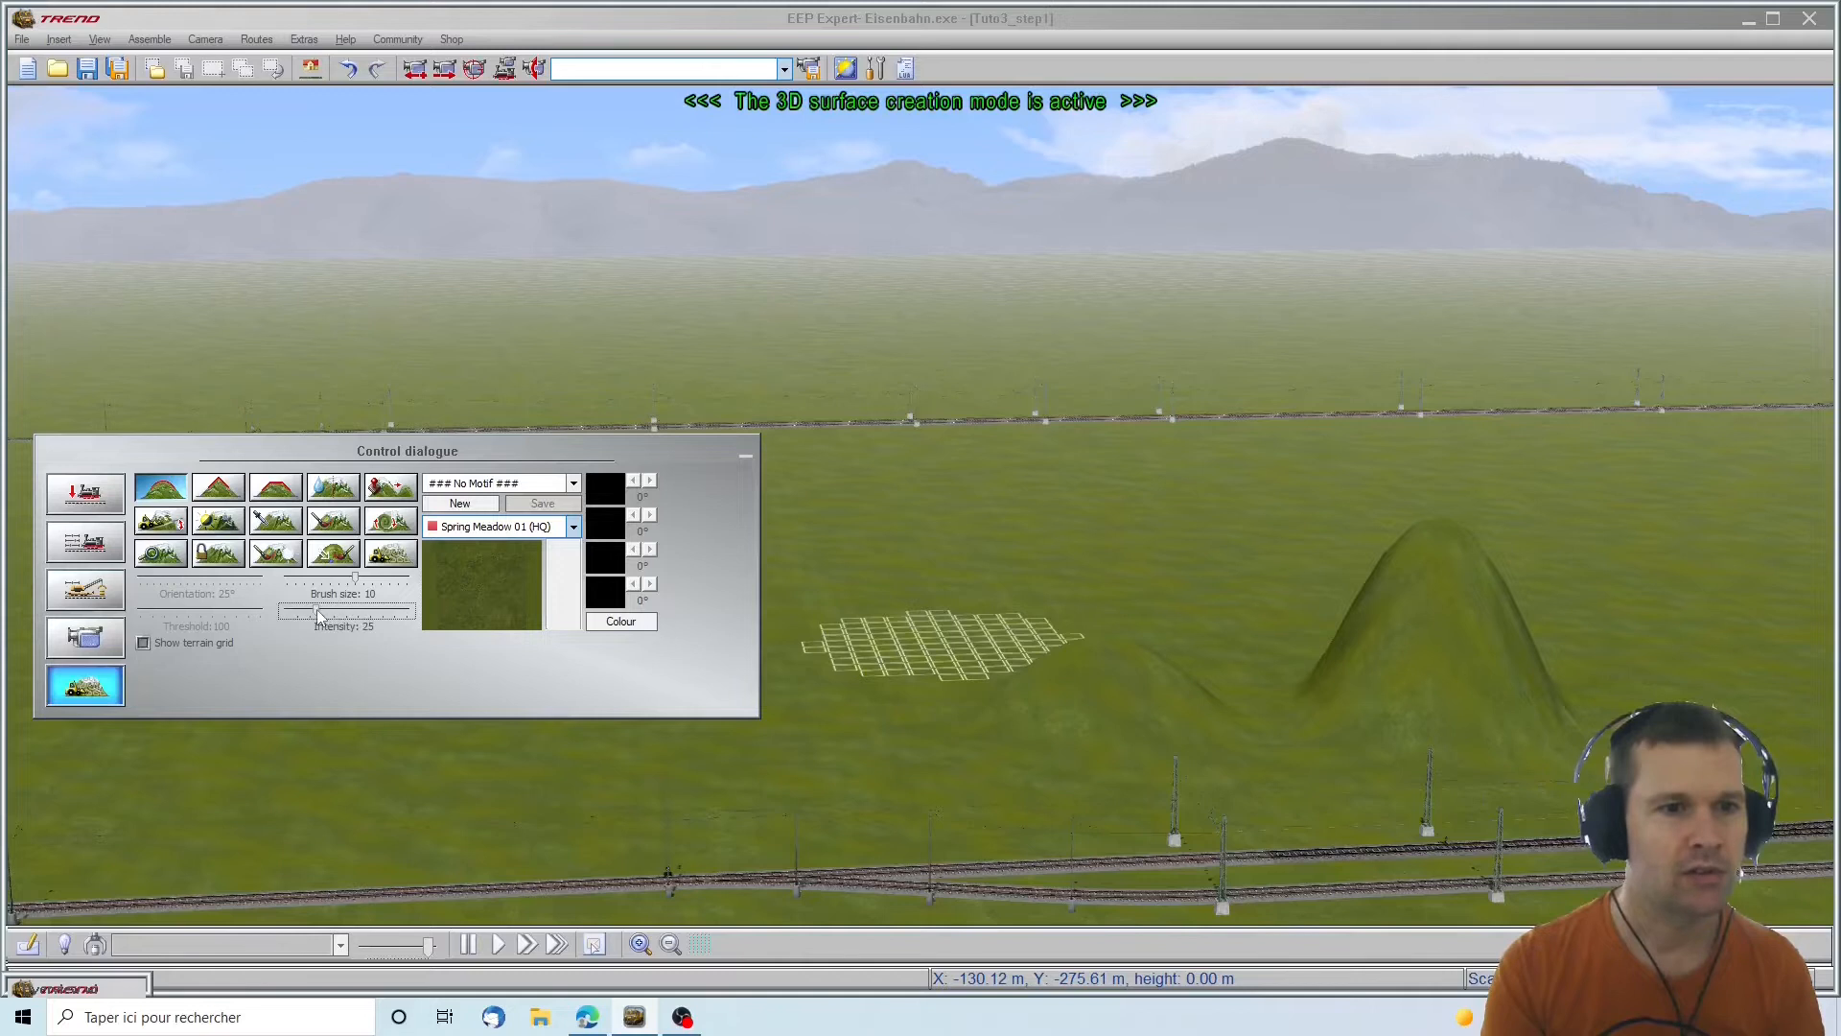
drag(320, 610, 324, 611)
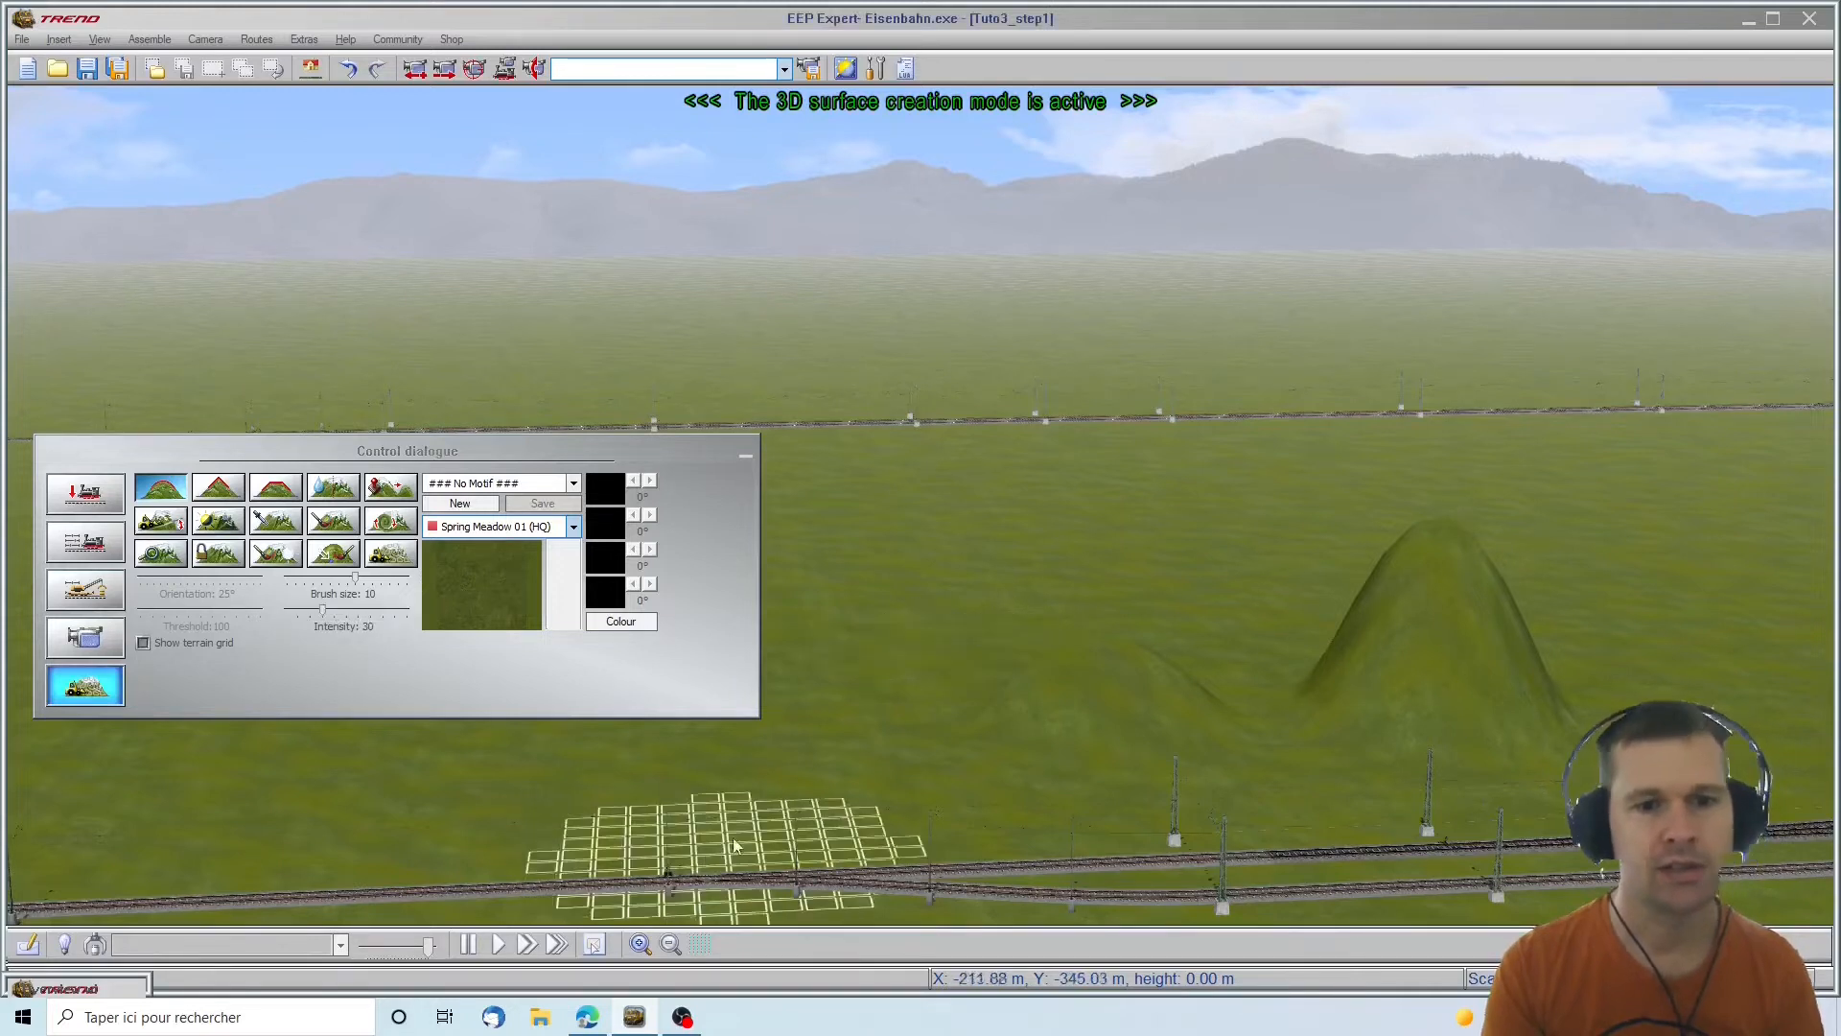
click(978, 582)
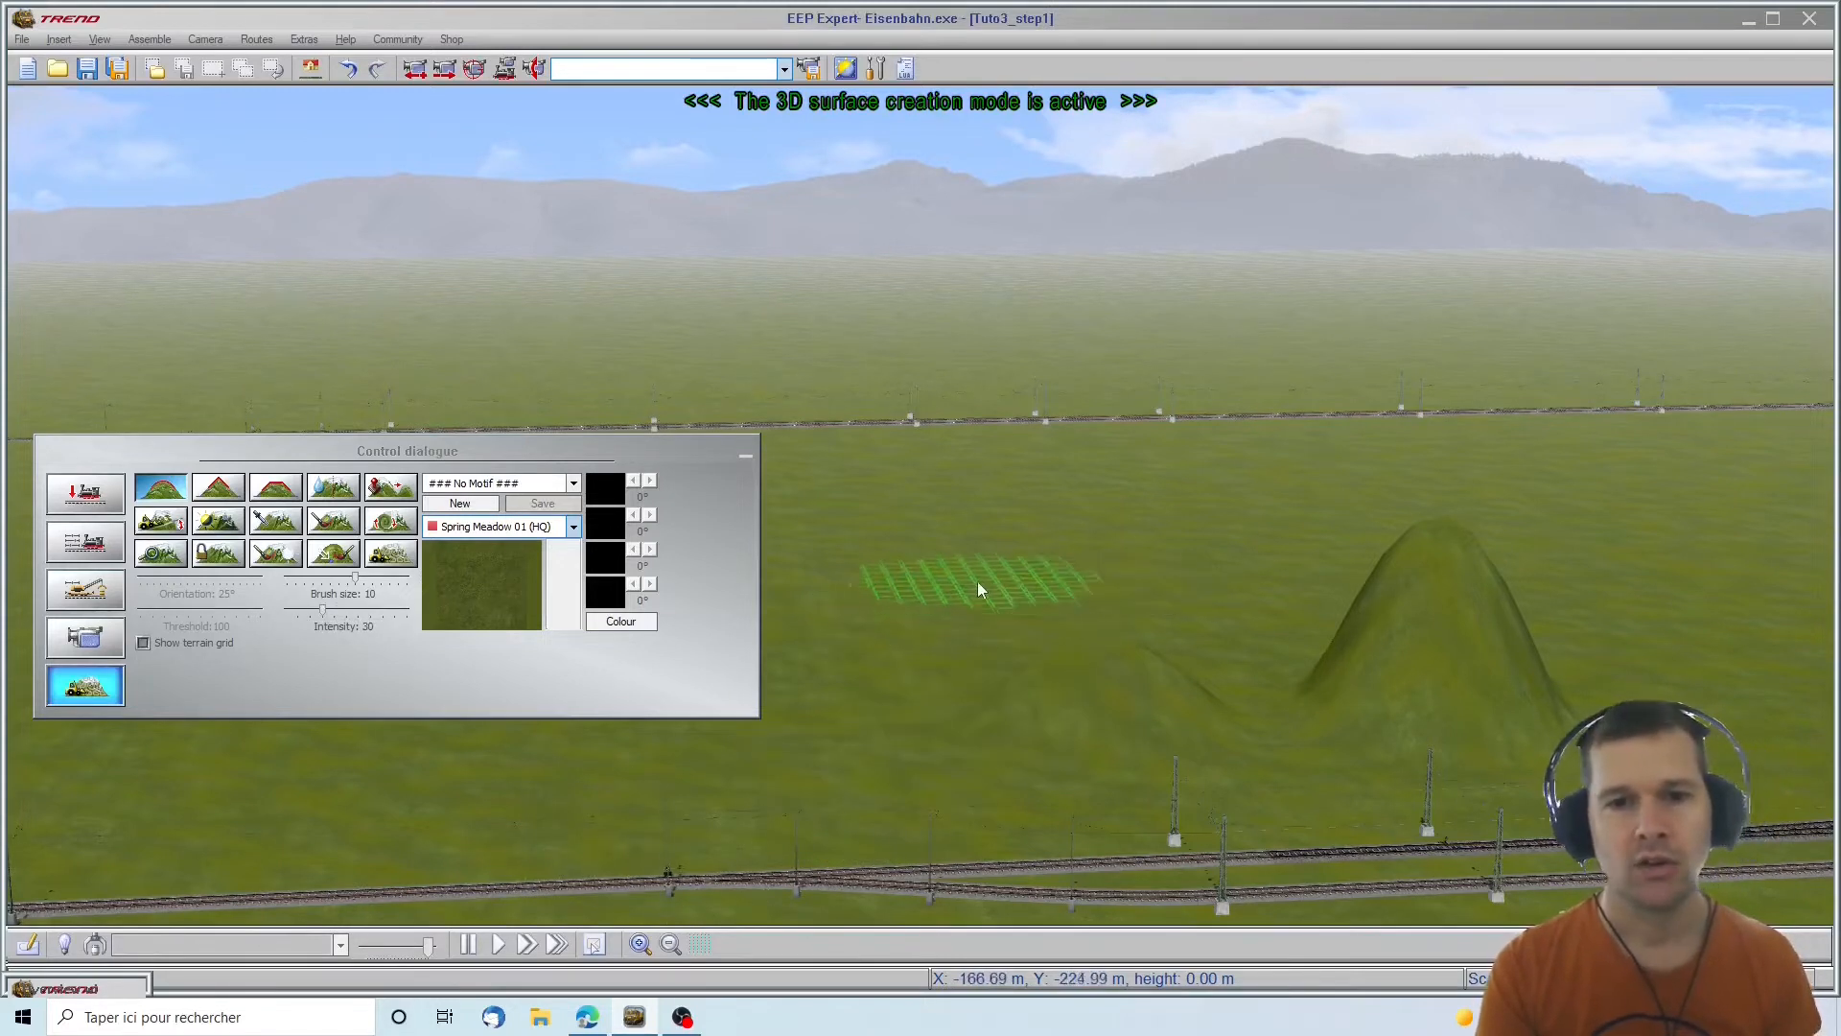
drag(1001, 585, 1001, 584)
Show the terrain grid and view the hollow and the hills from different angles
mouse_move(1001, 585)
right_down()
mouse_move(1016, 592)
mouse_move(883, 503)
mouse_move(781, 501)
right_up()
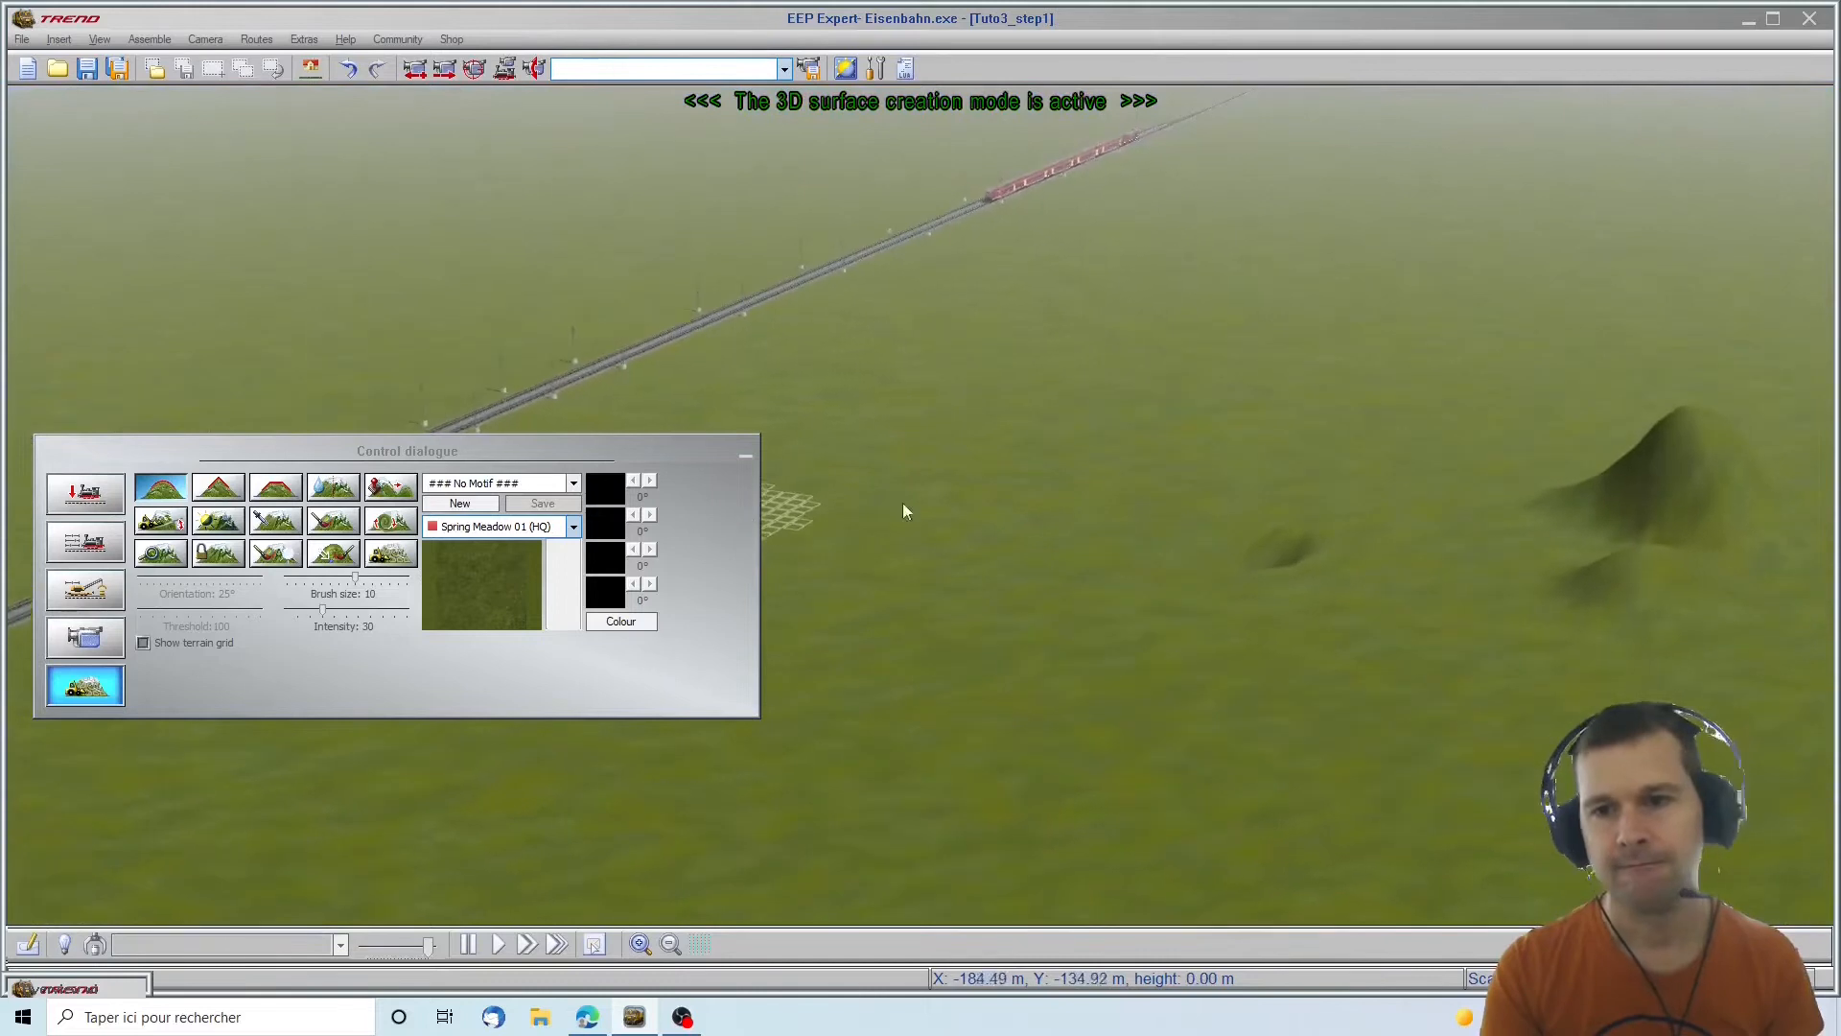
mouse_move(1247, 583)
right_down()
mouse_move(1253, 604)
mouse_move(1327, 506)
mouse_move(1266, 378)
mouse_move(1240, 368)
right_up()
scroll(1257, 670, up, 6)
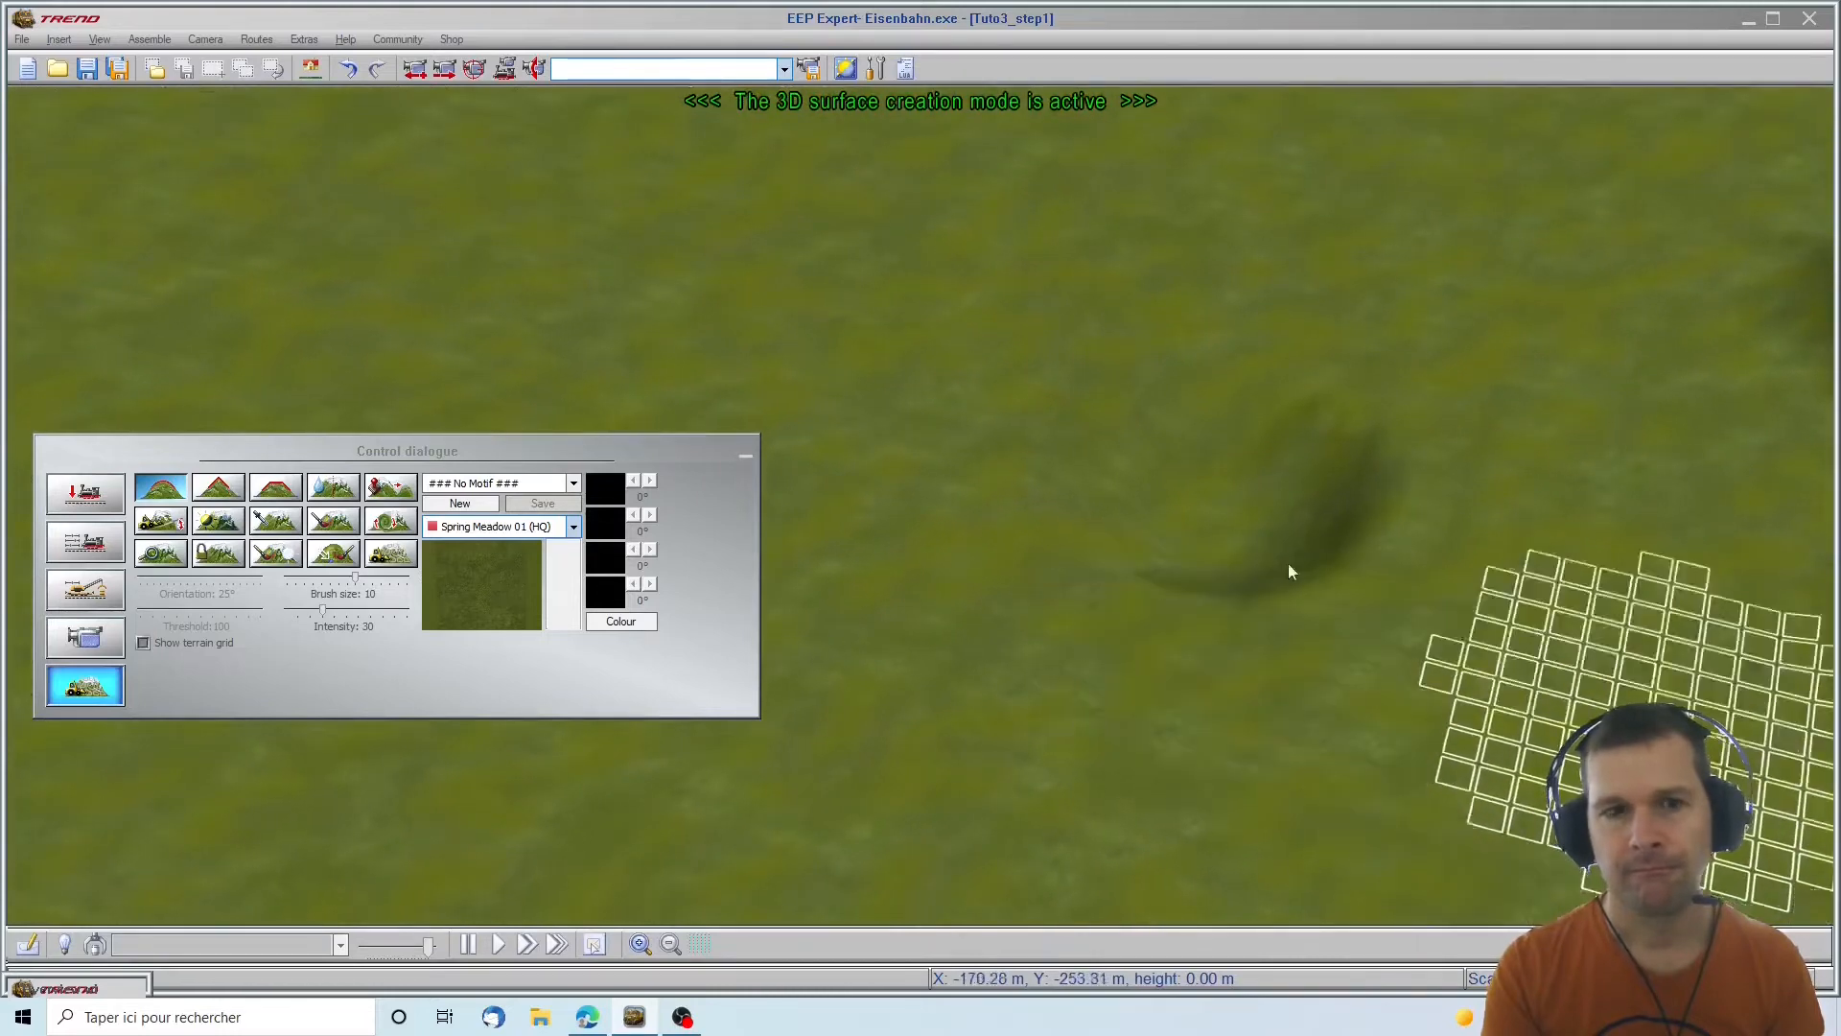
click(145, 647)
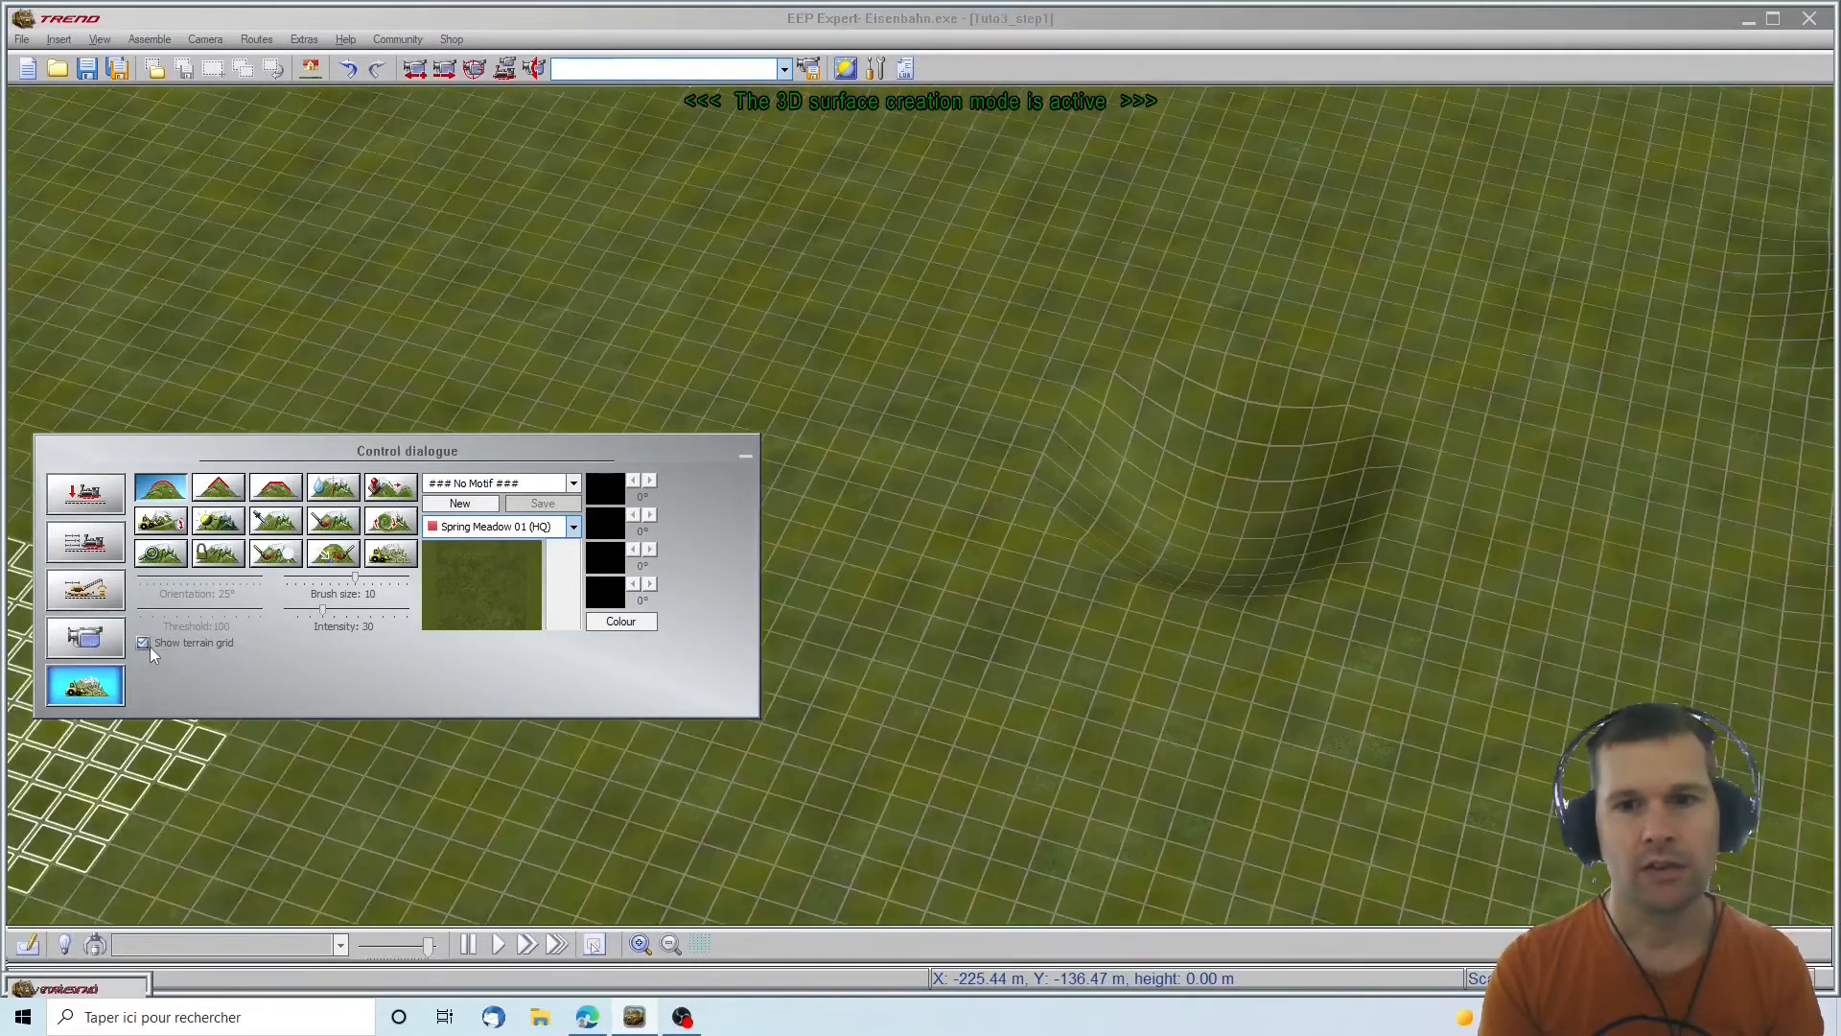
right_drag(1805, 427, 1032, 503)
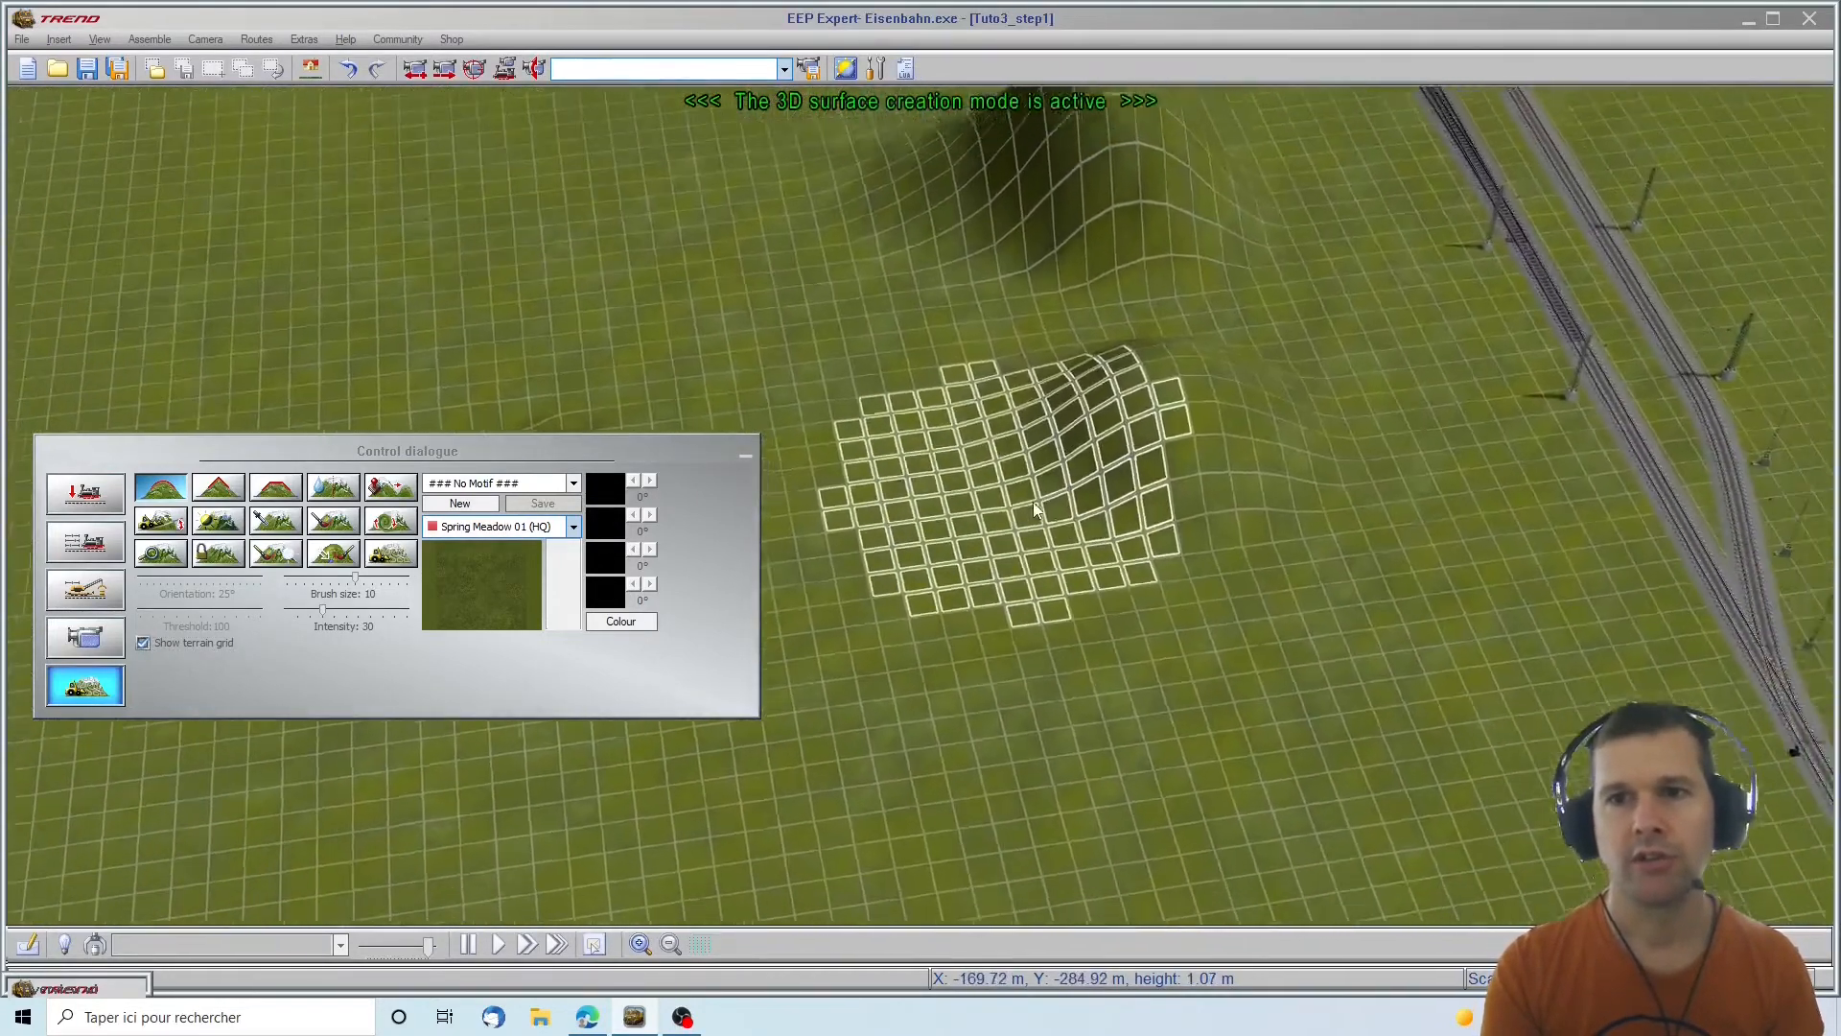
right_drag(60, 251, 1142, 534)
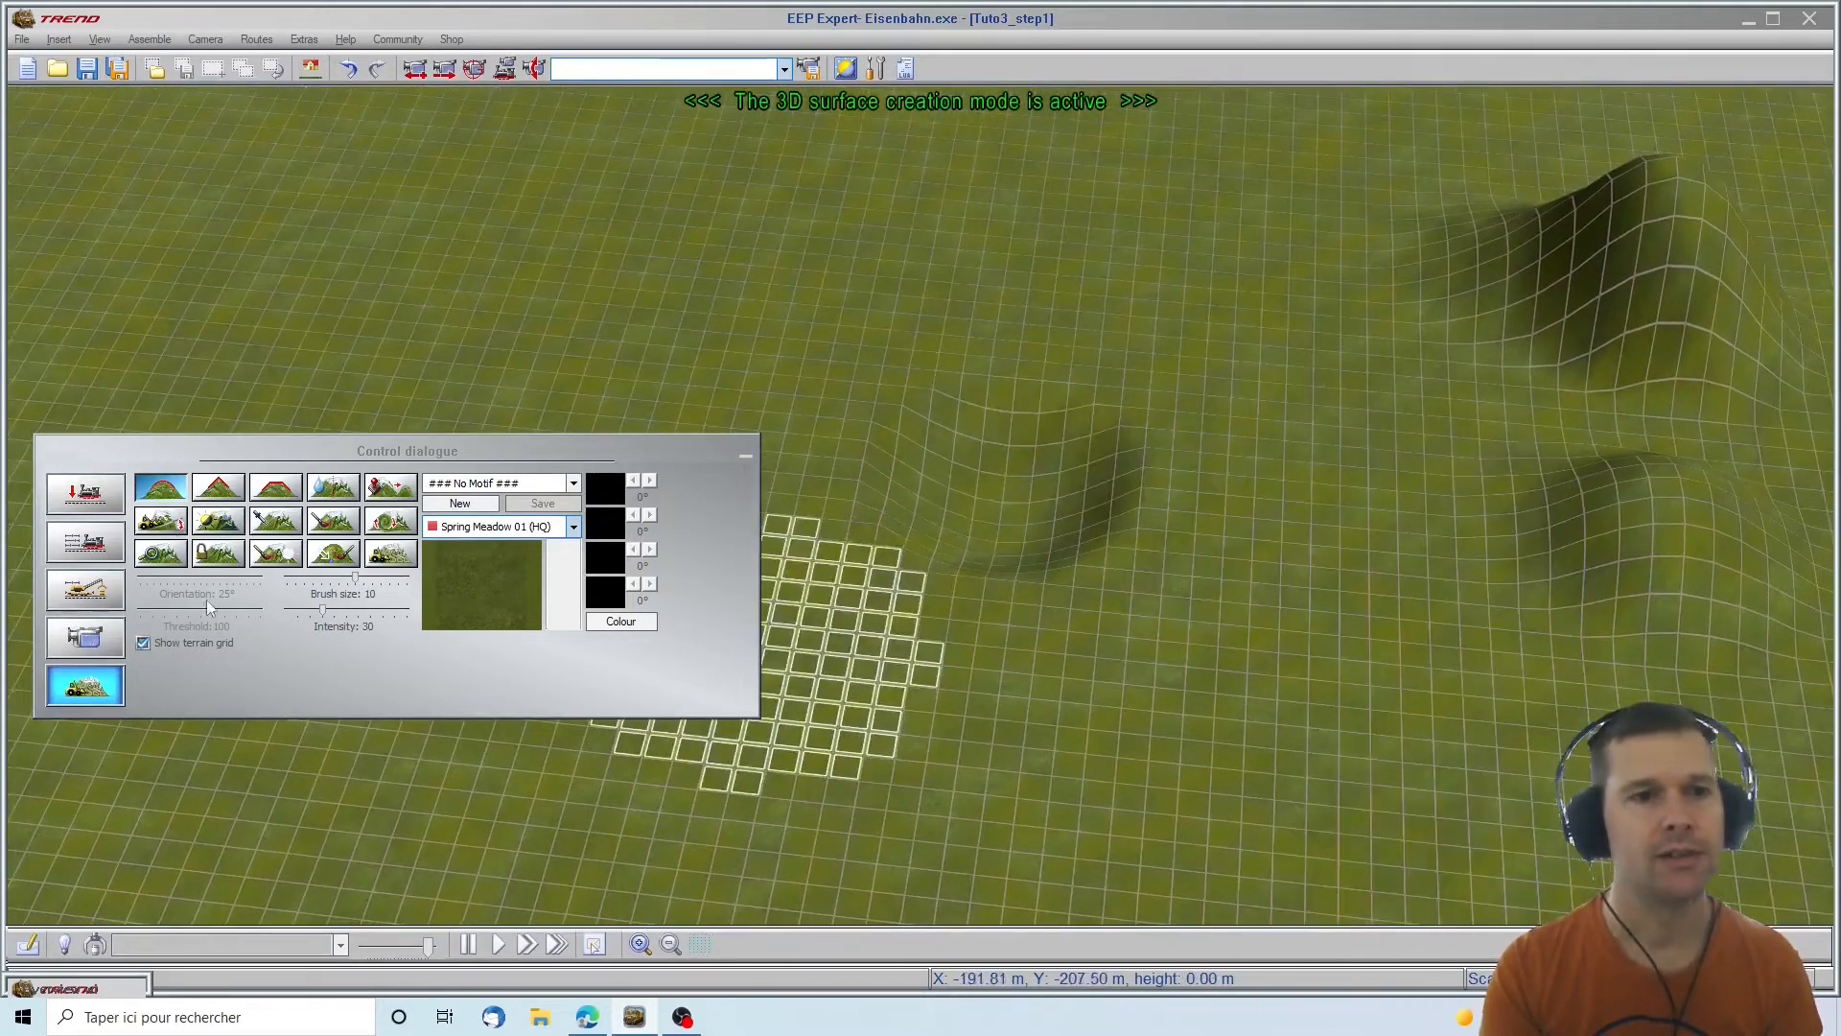
Raise a pointed hill beyond the hollow with the pointed hill tool, brush size 11 and intensity 70
click(224, 492)
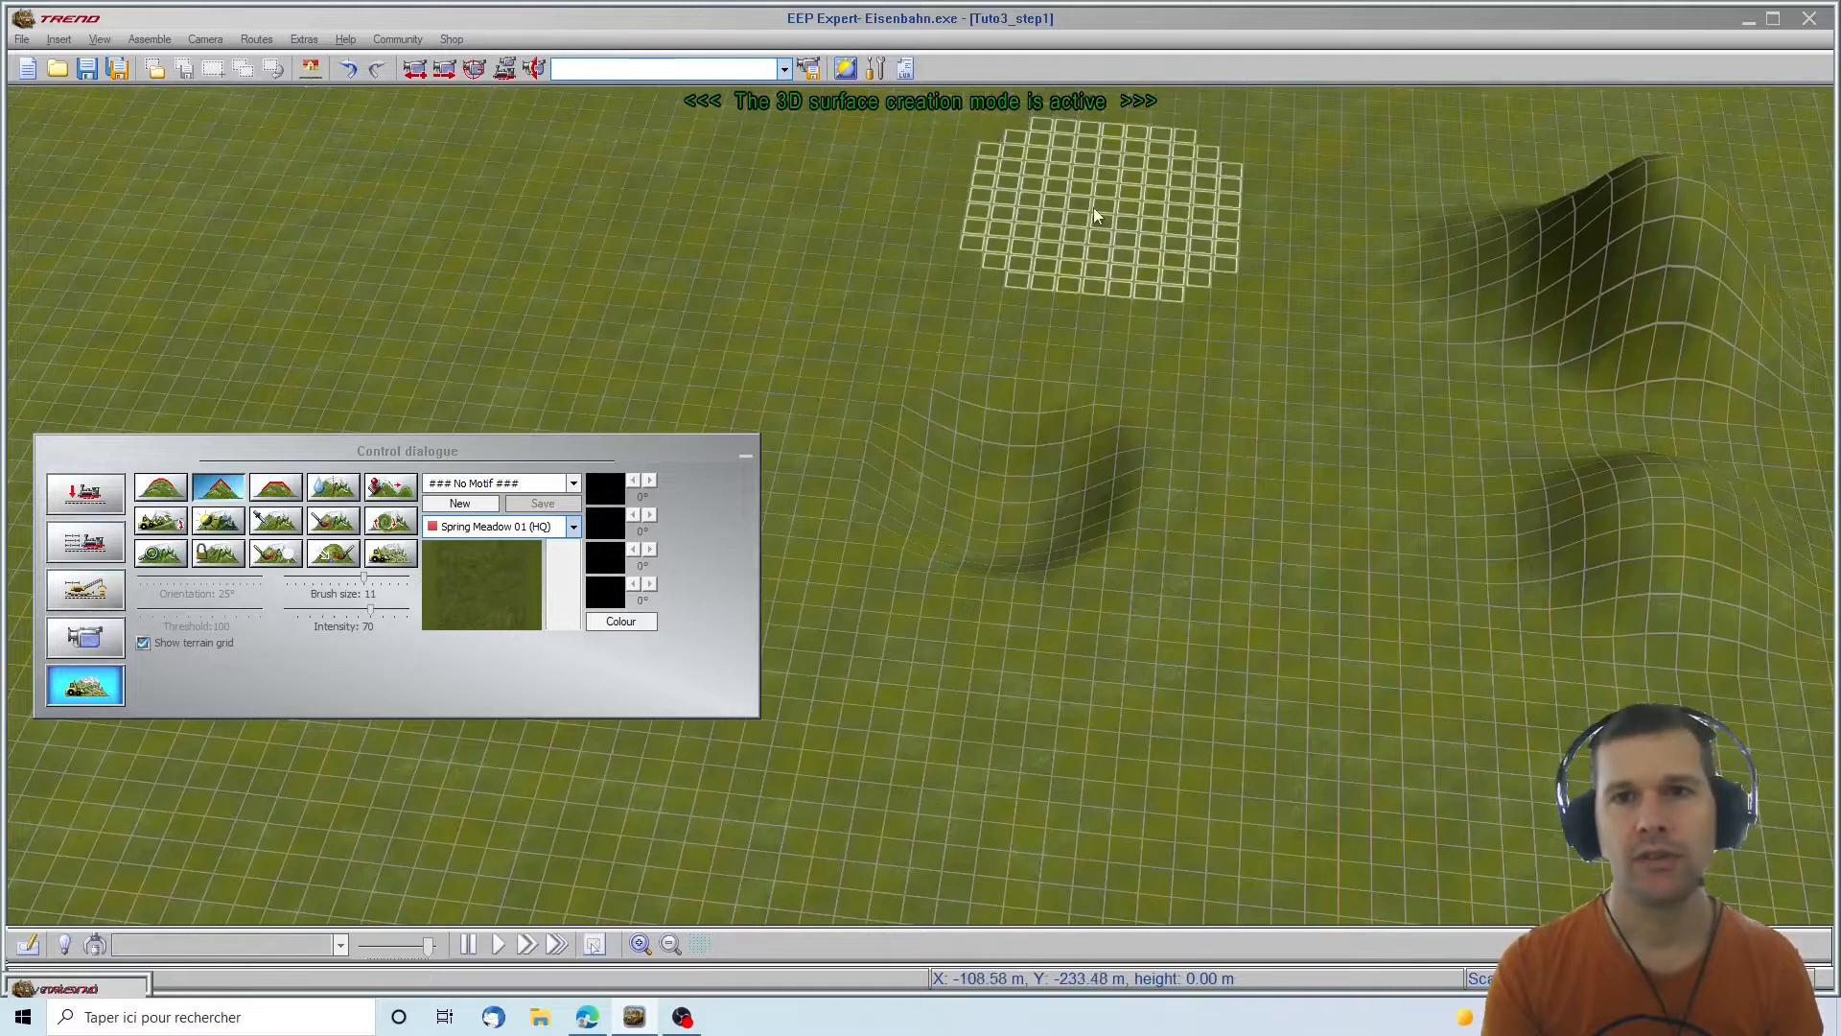
drag(1094, 207, 1099, 194)
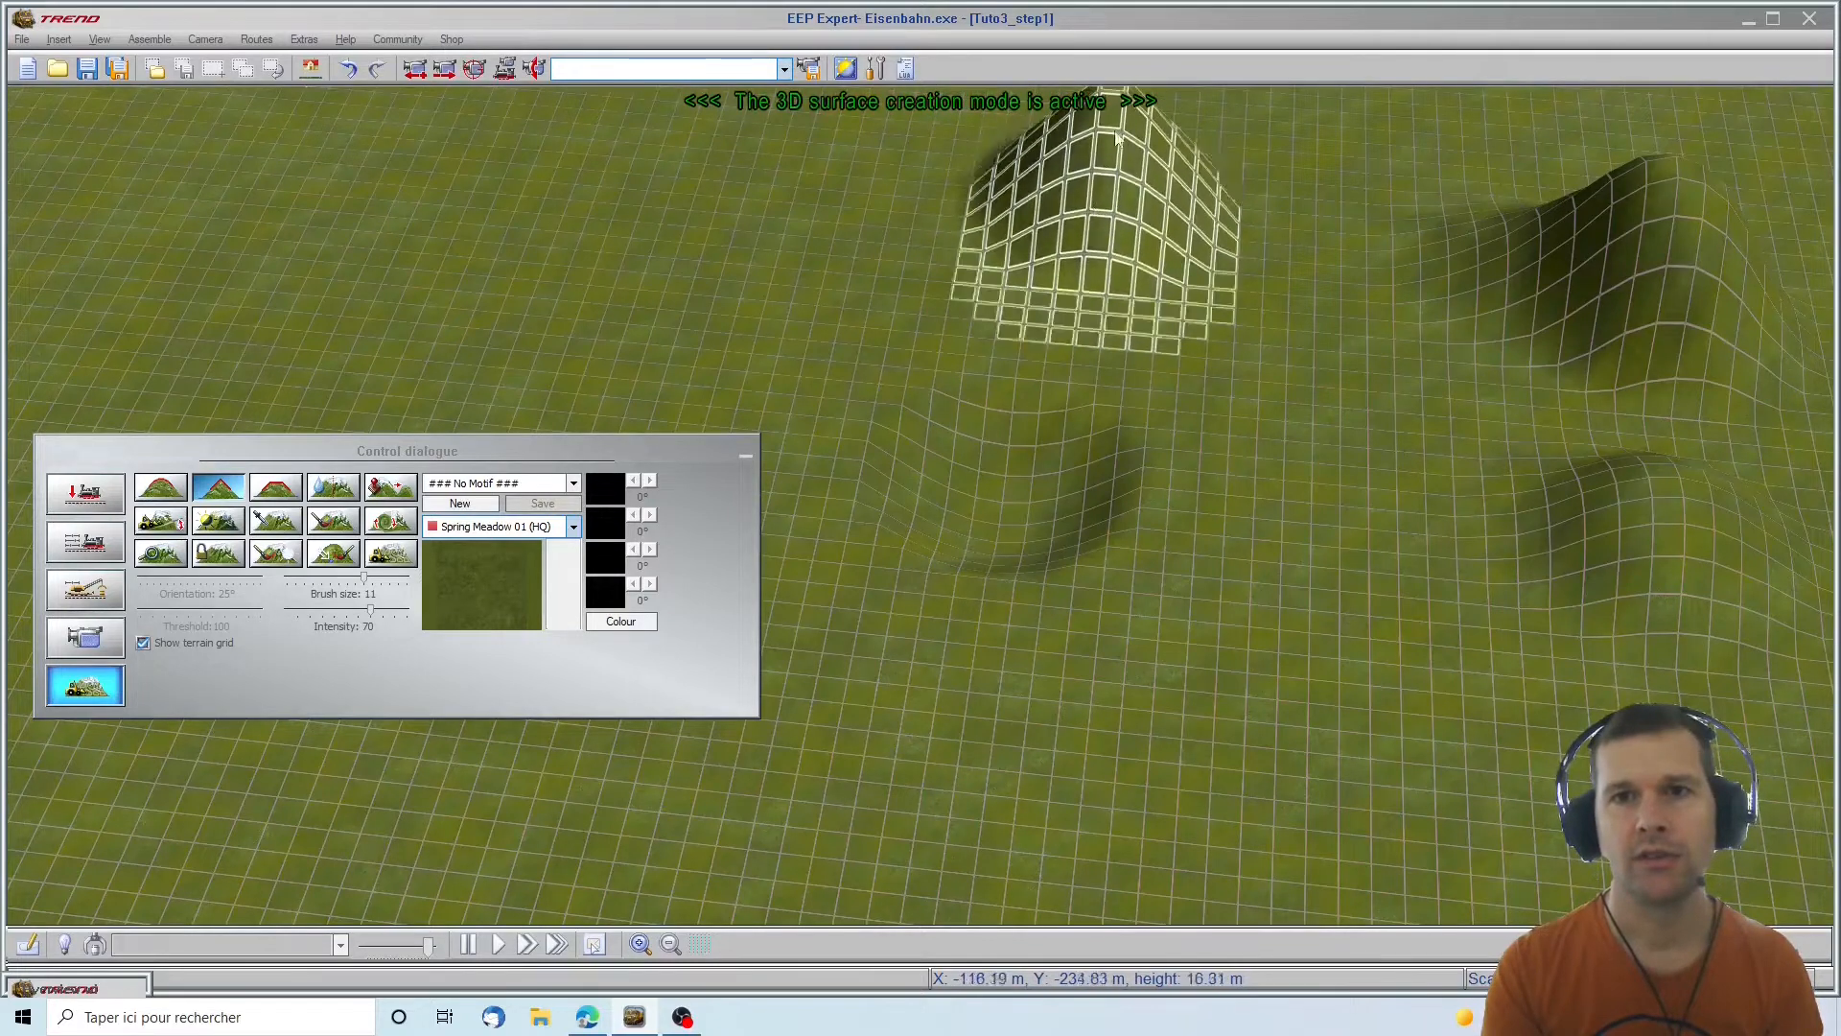
right_drag(1205, 99, 1131, 408)
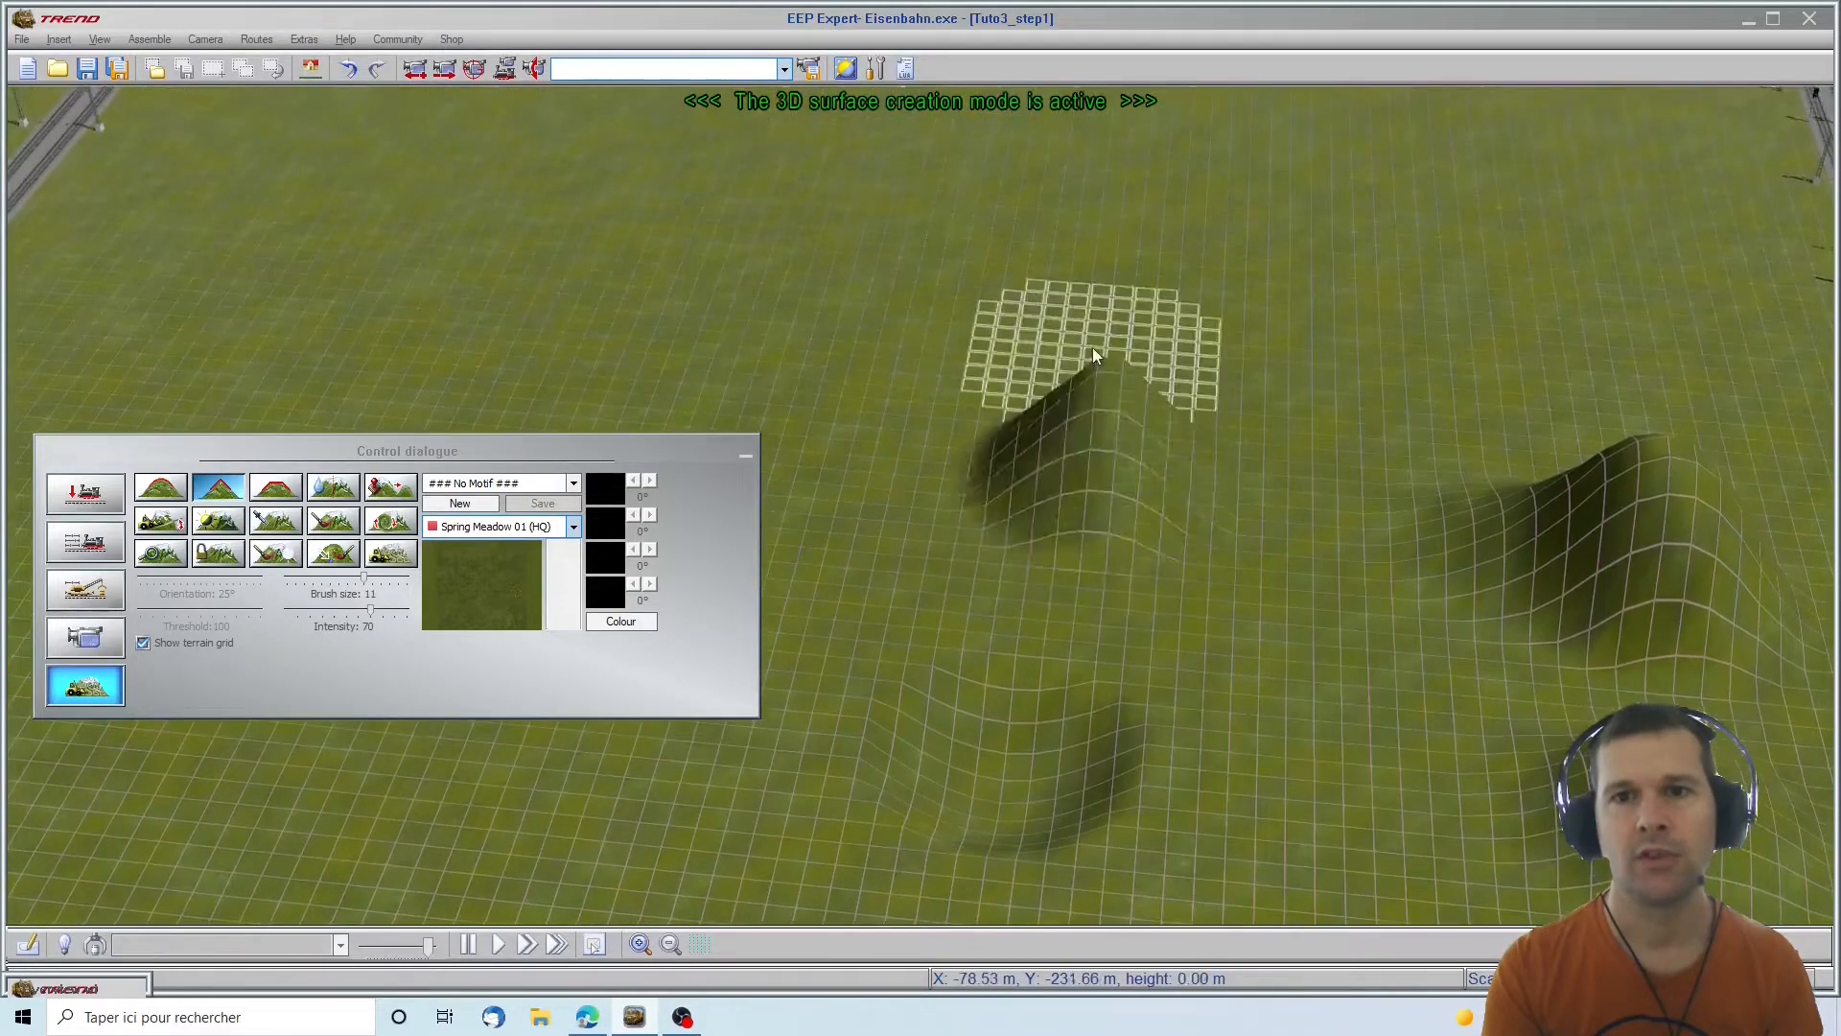
Raise two flat-topped plateaus in the meadow behind the hills with the plateau tool, brush size 16 and intensity 100
click(271, 492)
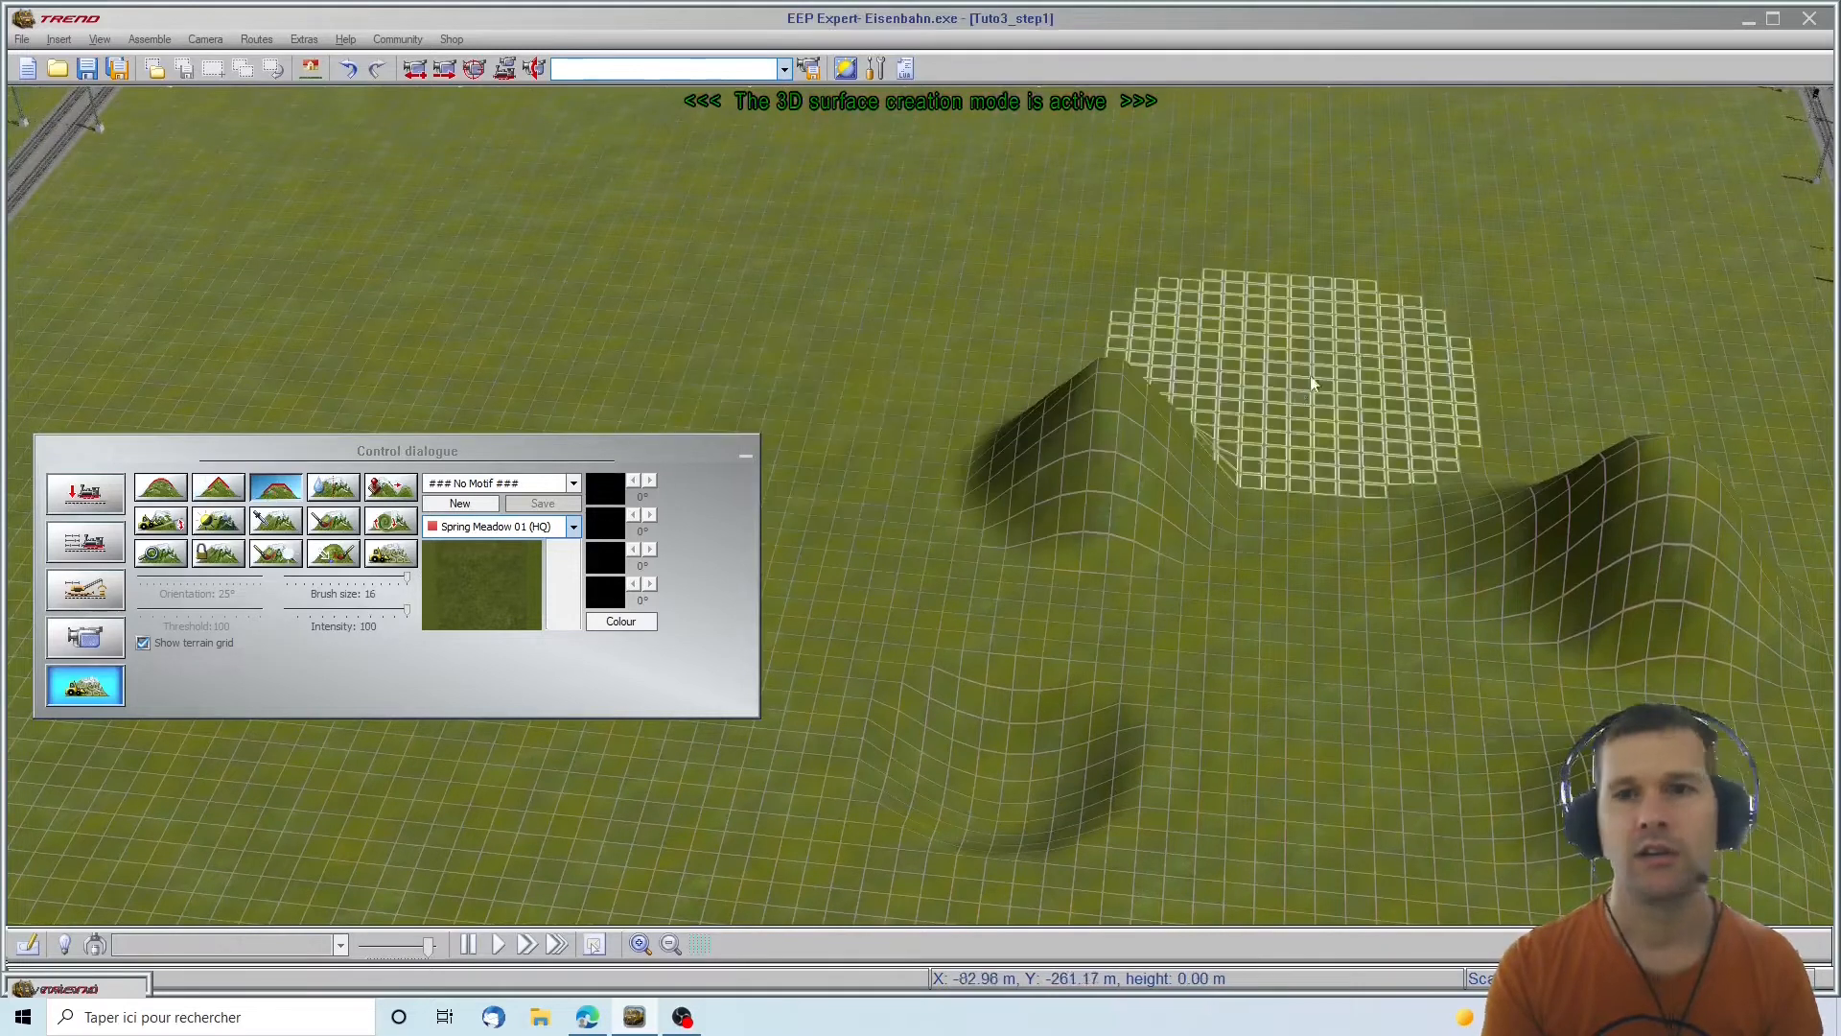
drag(1354, 330, 1354, 330)
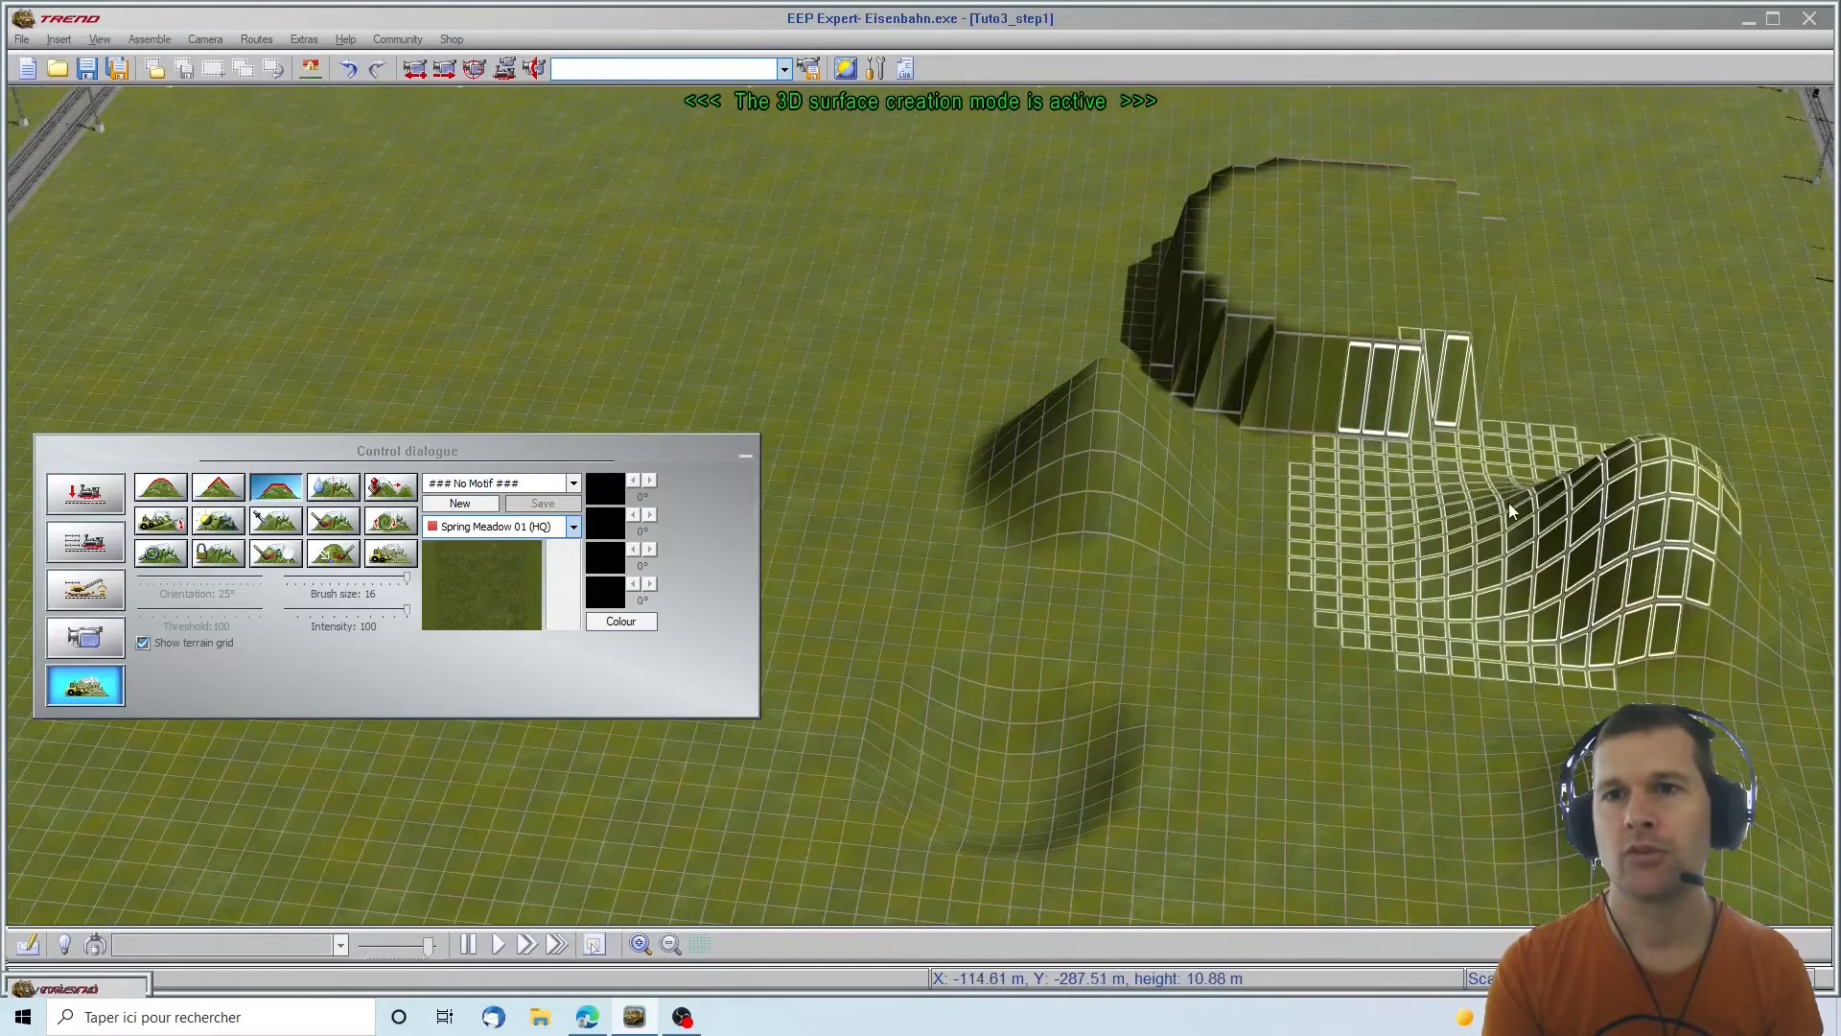
click(694, 234)
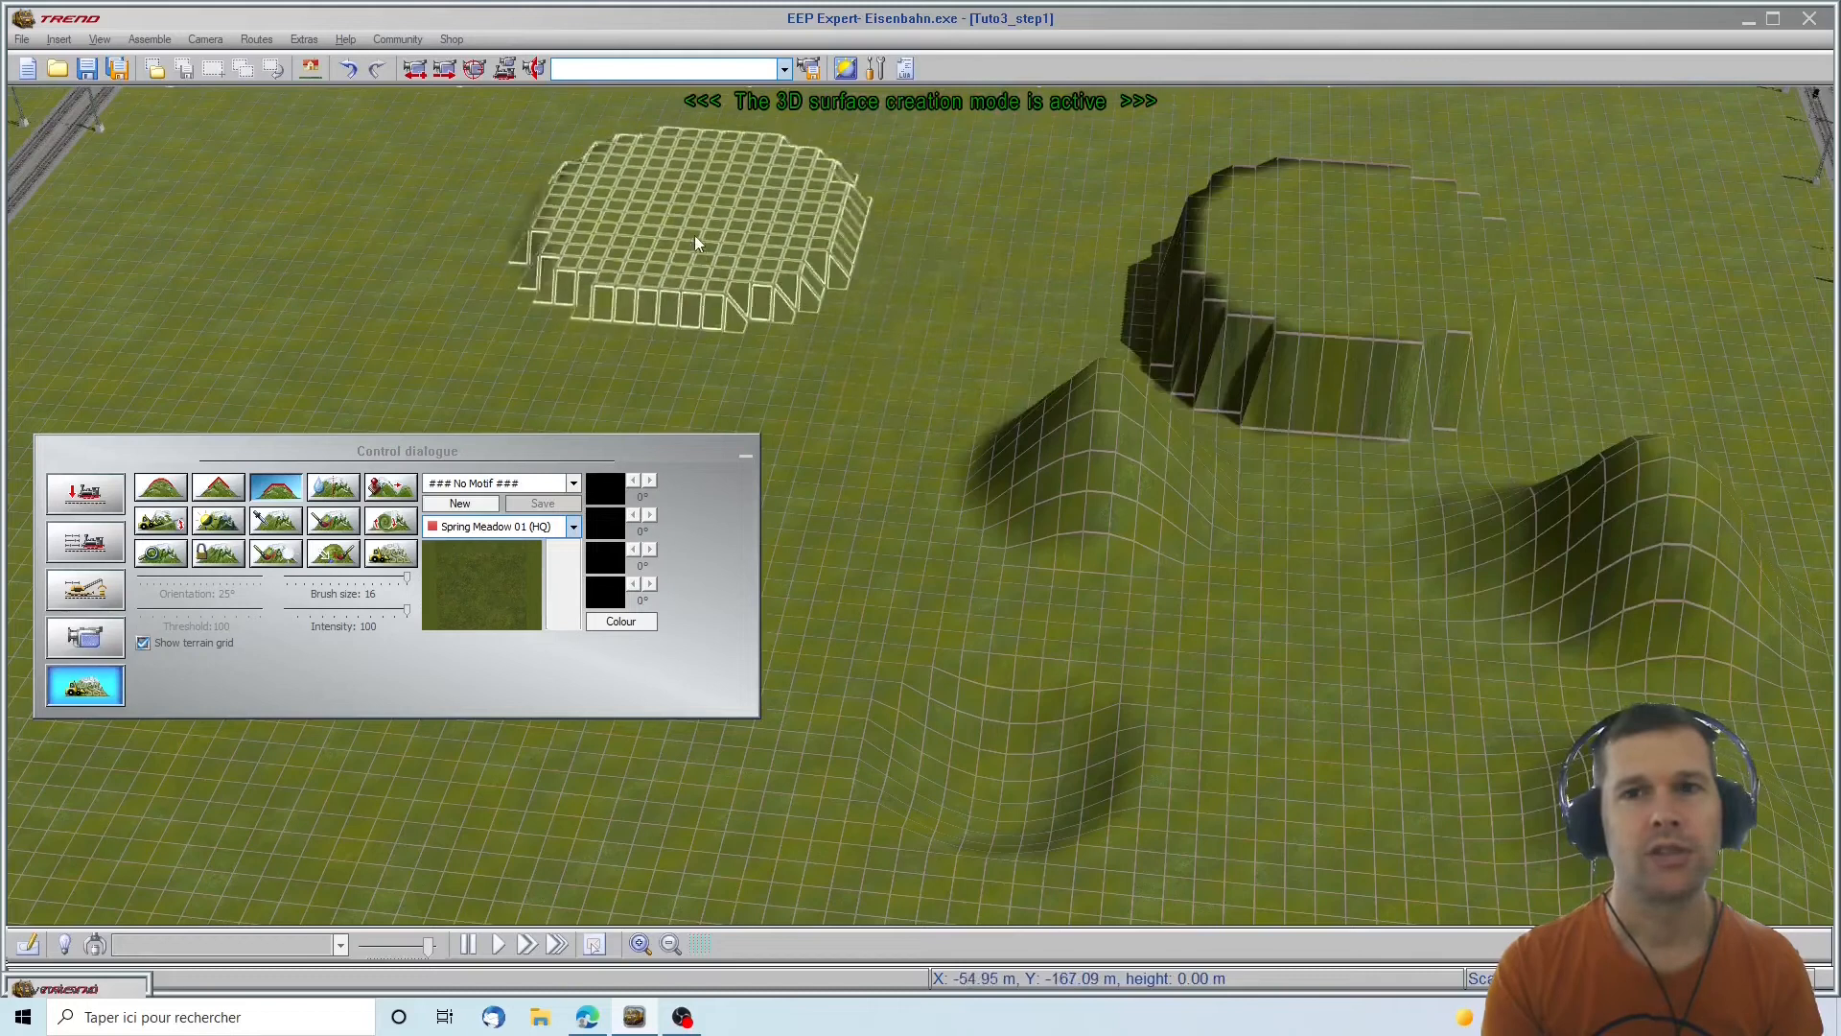
Connect the two plateaus with a sloping ramp using the ramp tool at brush size 8
key(Up)
drag(406, 451, 395, 608)
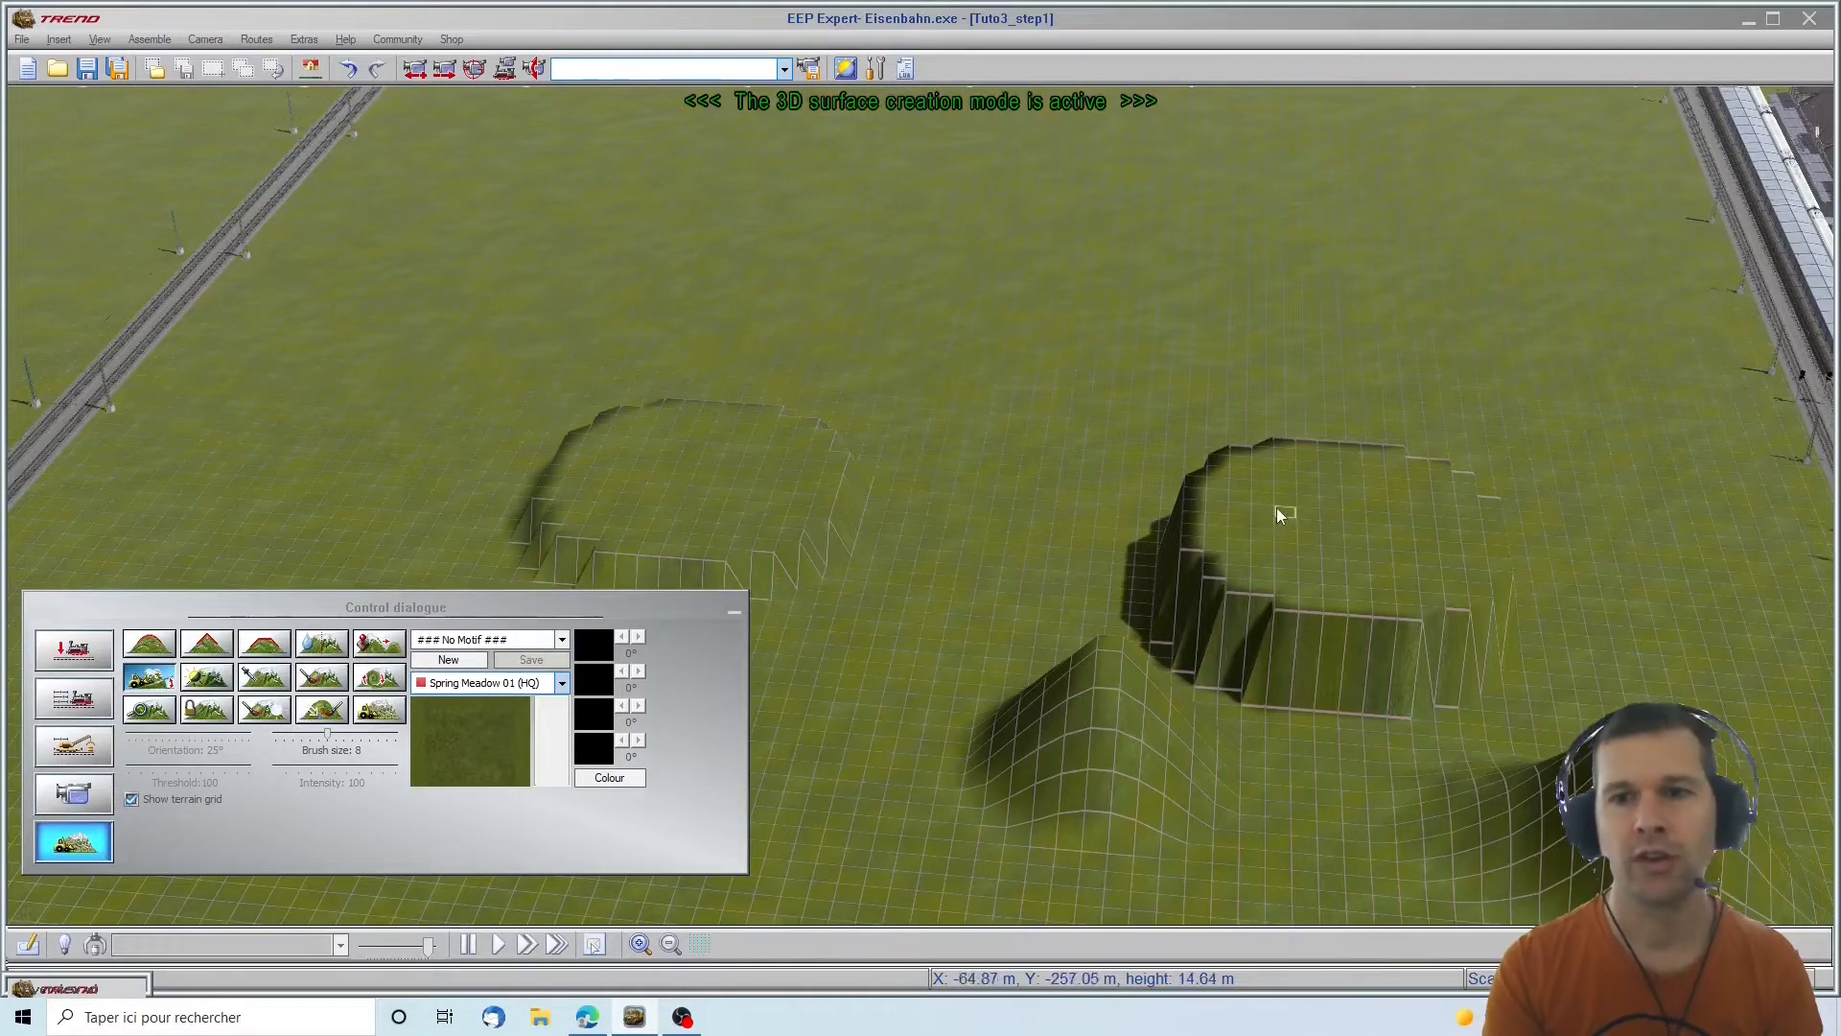
click(699, 470)
right_drag(1355, 760, 901, 890)
scroll(901, 890, down, 4)
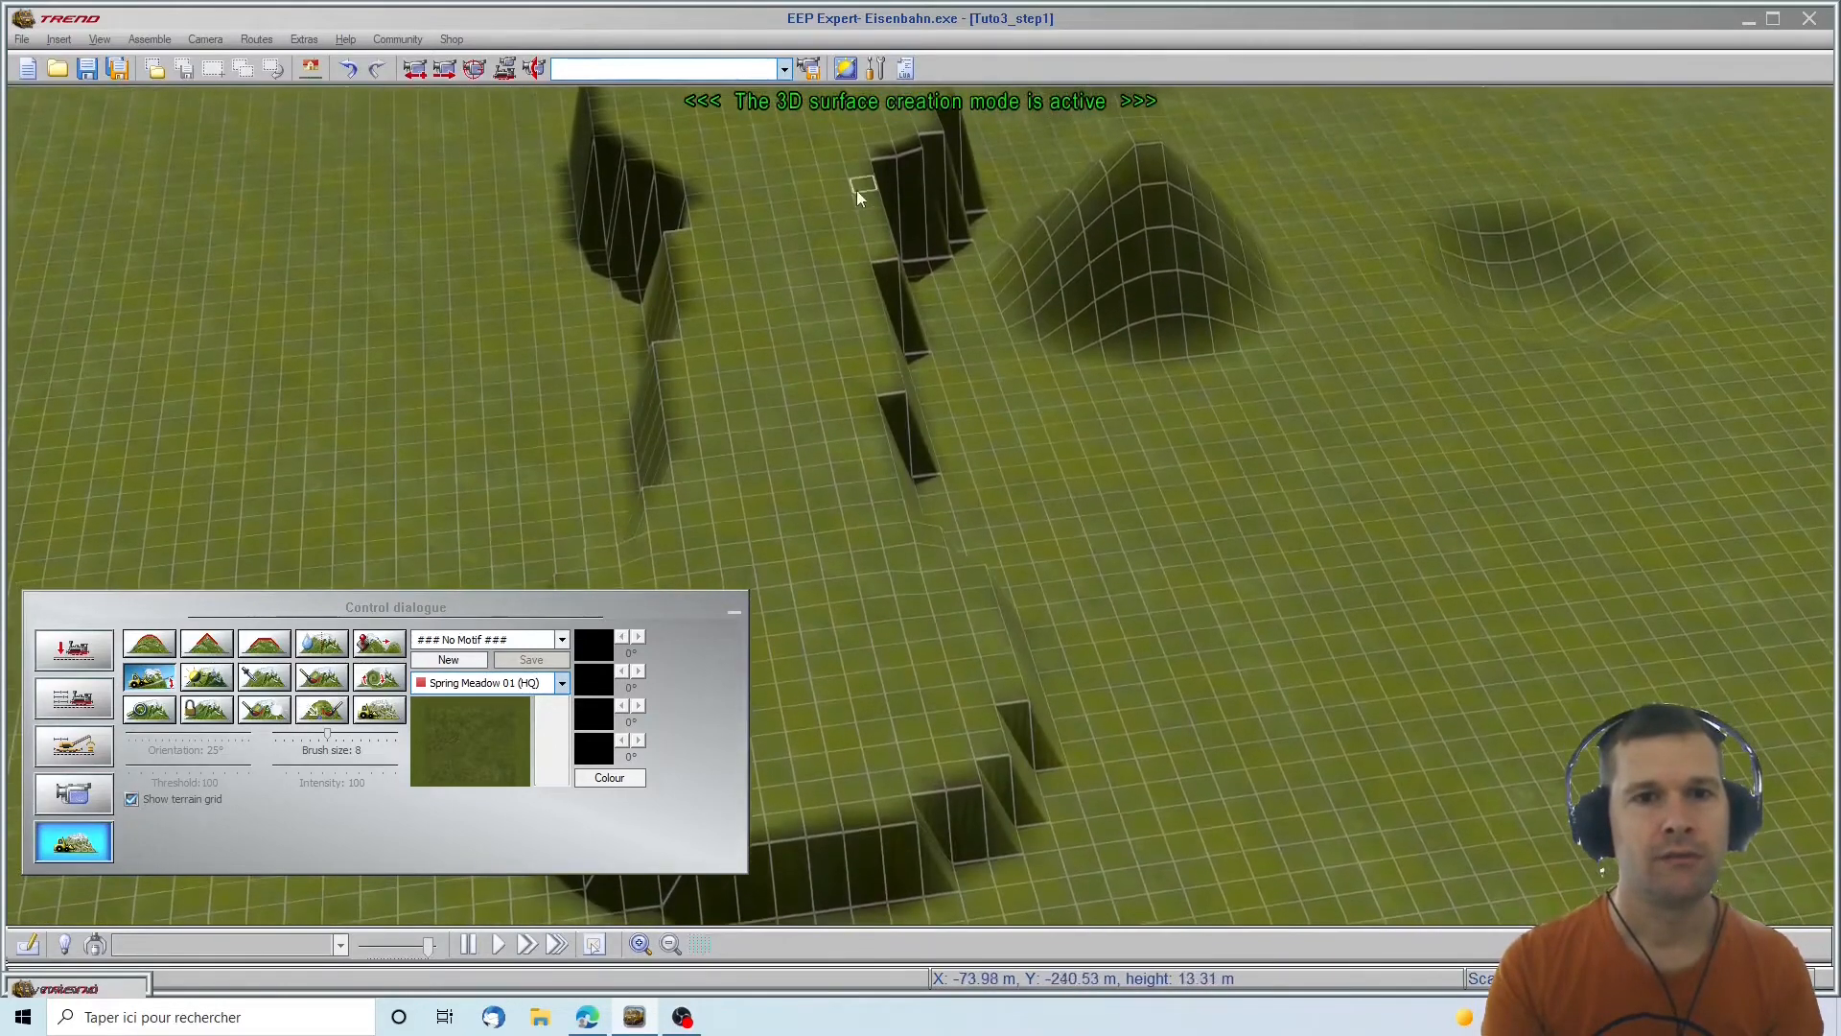
Slope a narrower ramp from the lower plateau down to the surrounding meadow with the ramp tool at brush size 3
right_drag(1286, 540, 1265, 848)
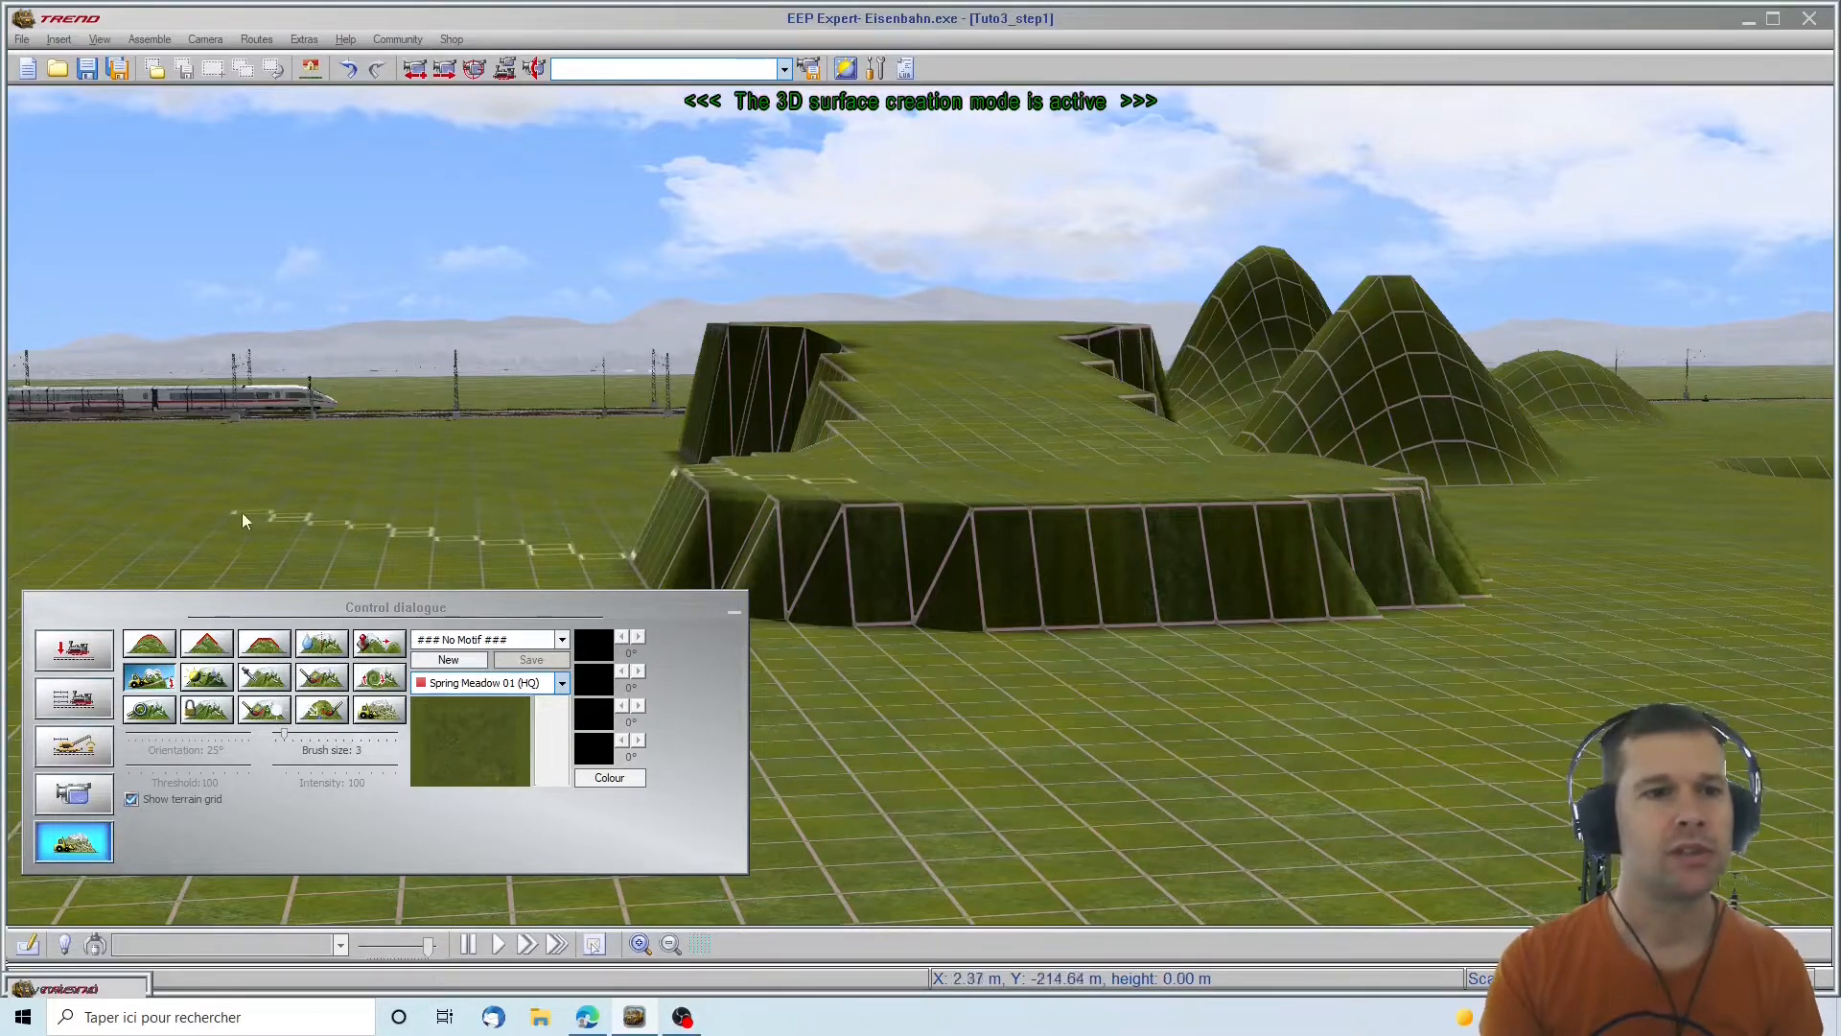
right_drag(1150, 748, 1003, 699)
right_drag(353, 561, 42, 468)
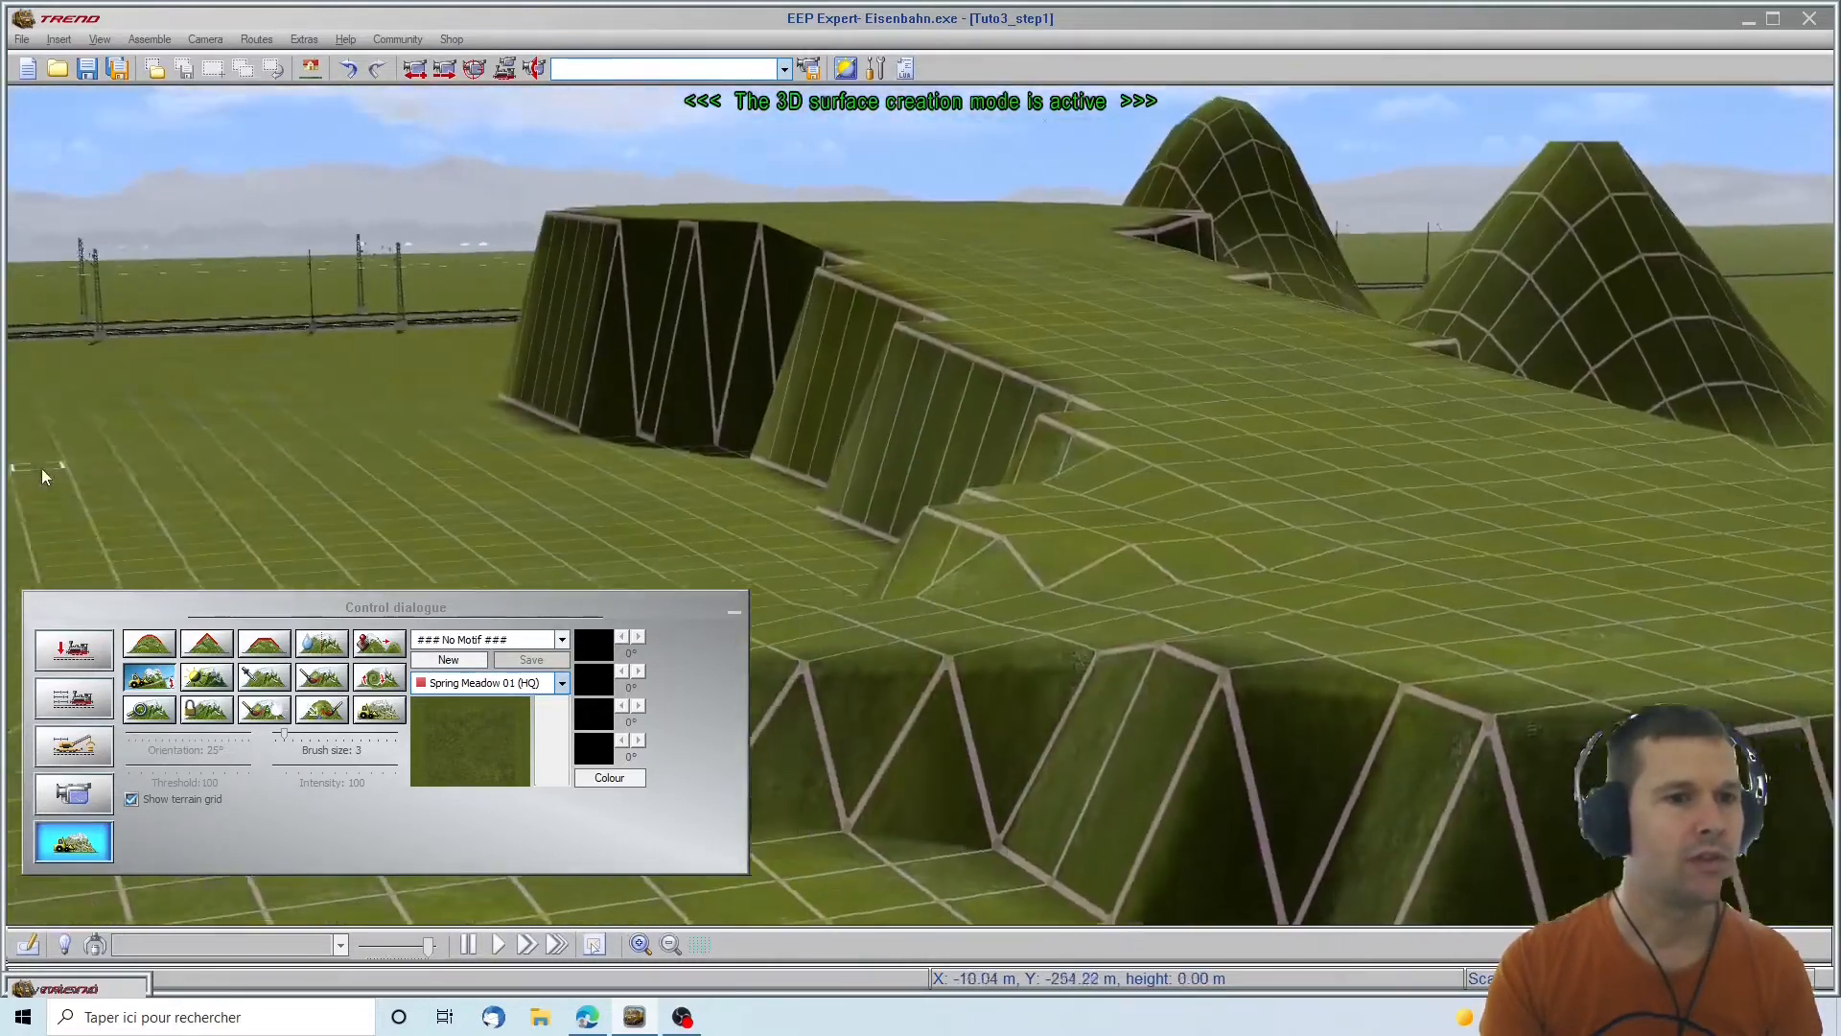
right_drag(1118, 883, 1153, 675)
right_drag(977, 446, 18, 288)
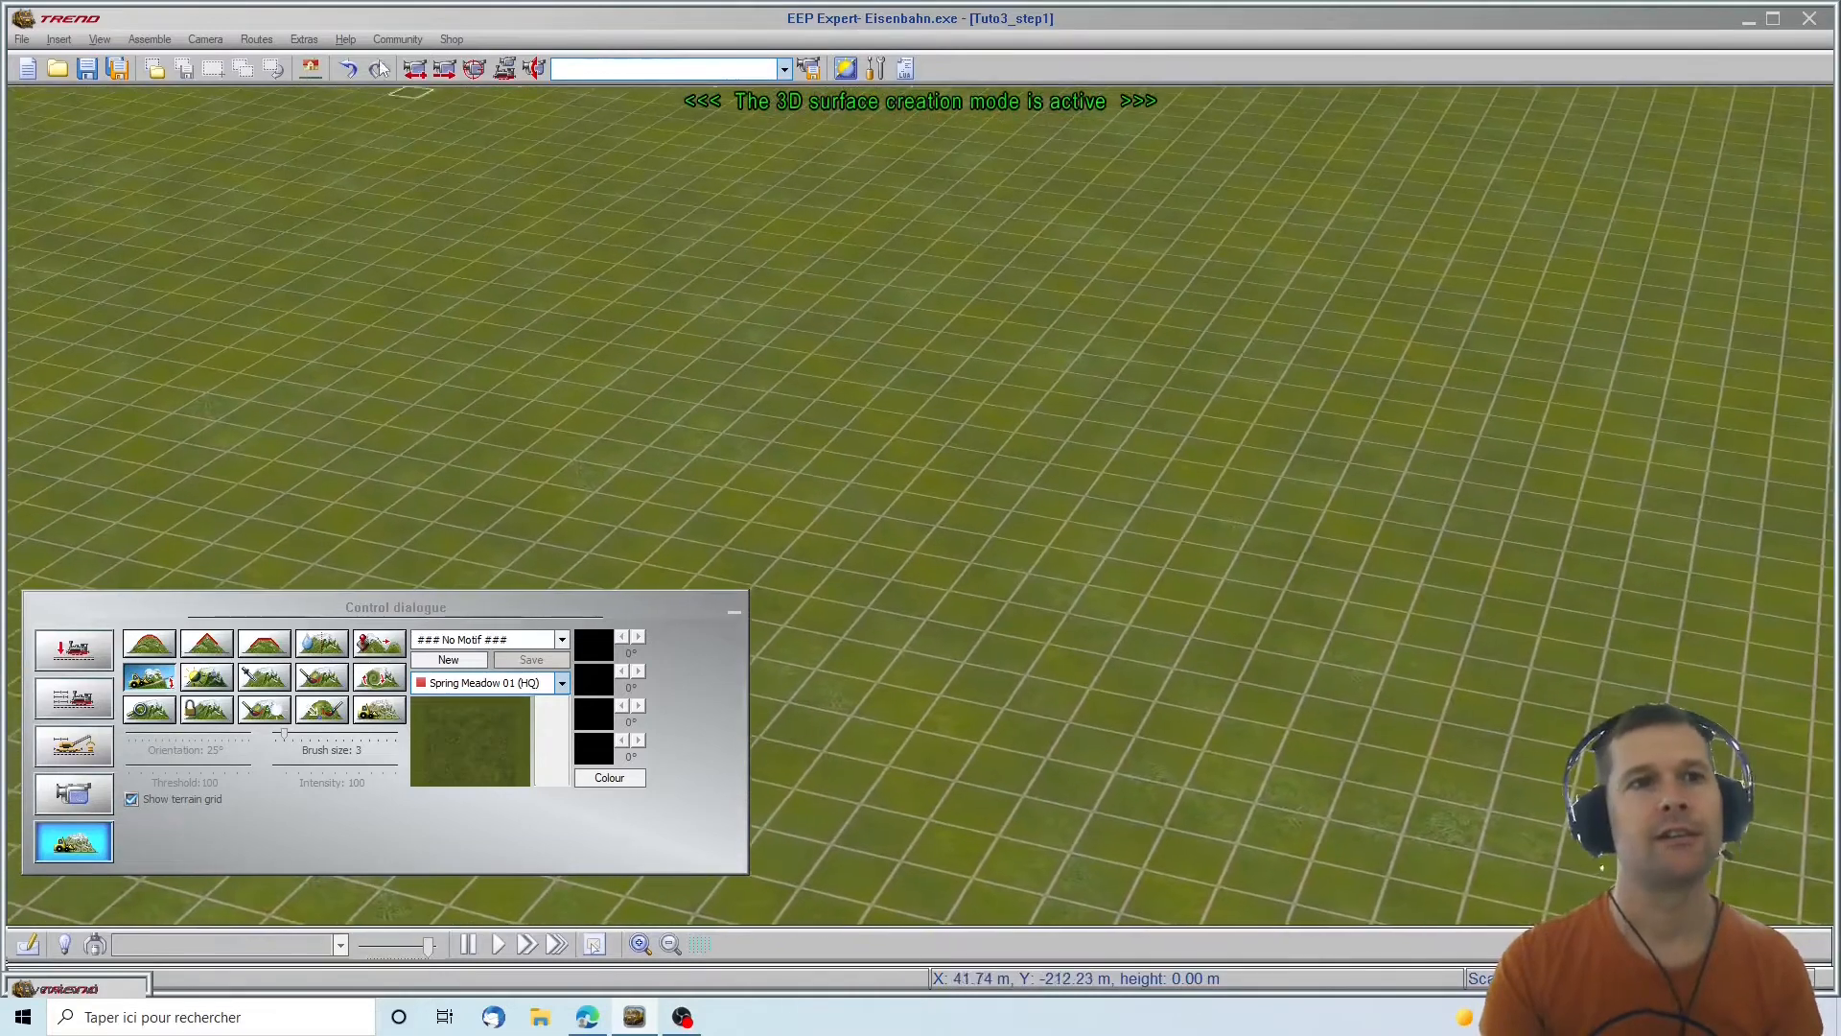
scroll(322, 101, down, 5)
right_drag(322, 102, 6, 335)
scroll(601, 470, up, 5)
right_drag(852, 615, 860, 652)
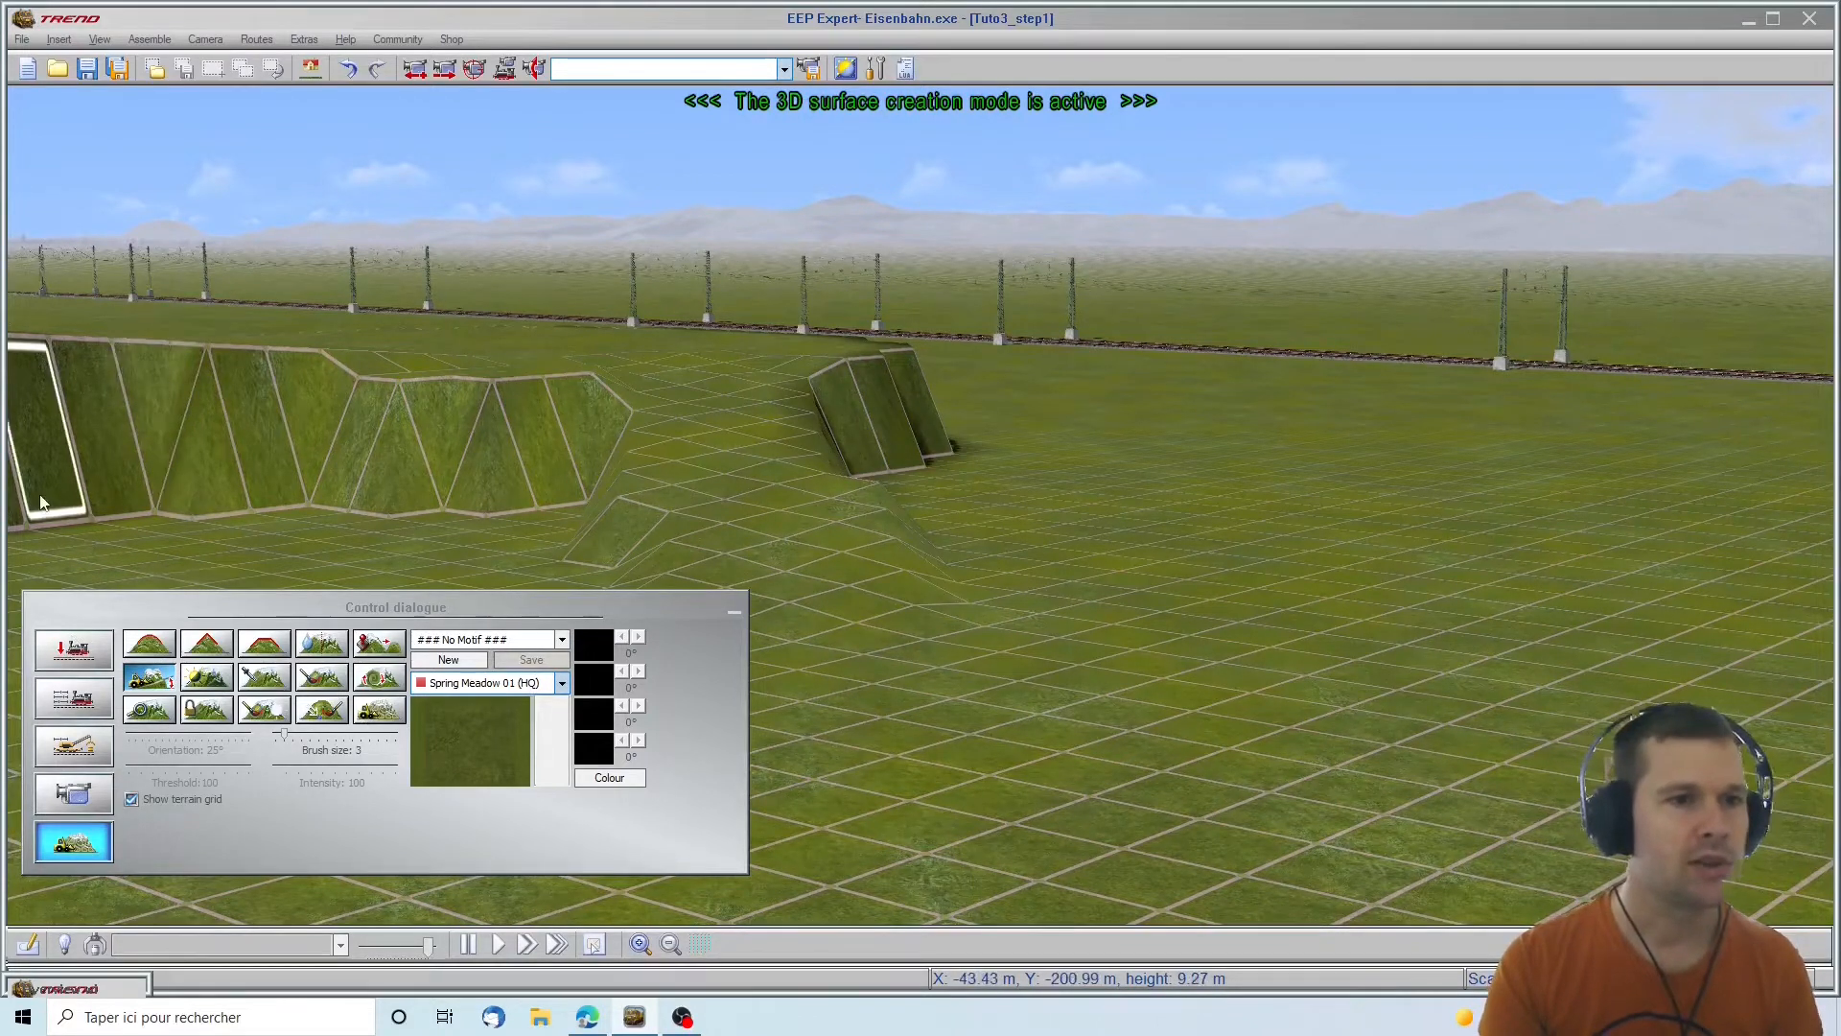
key(Left)
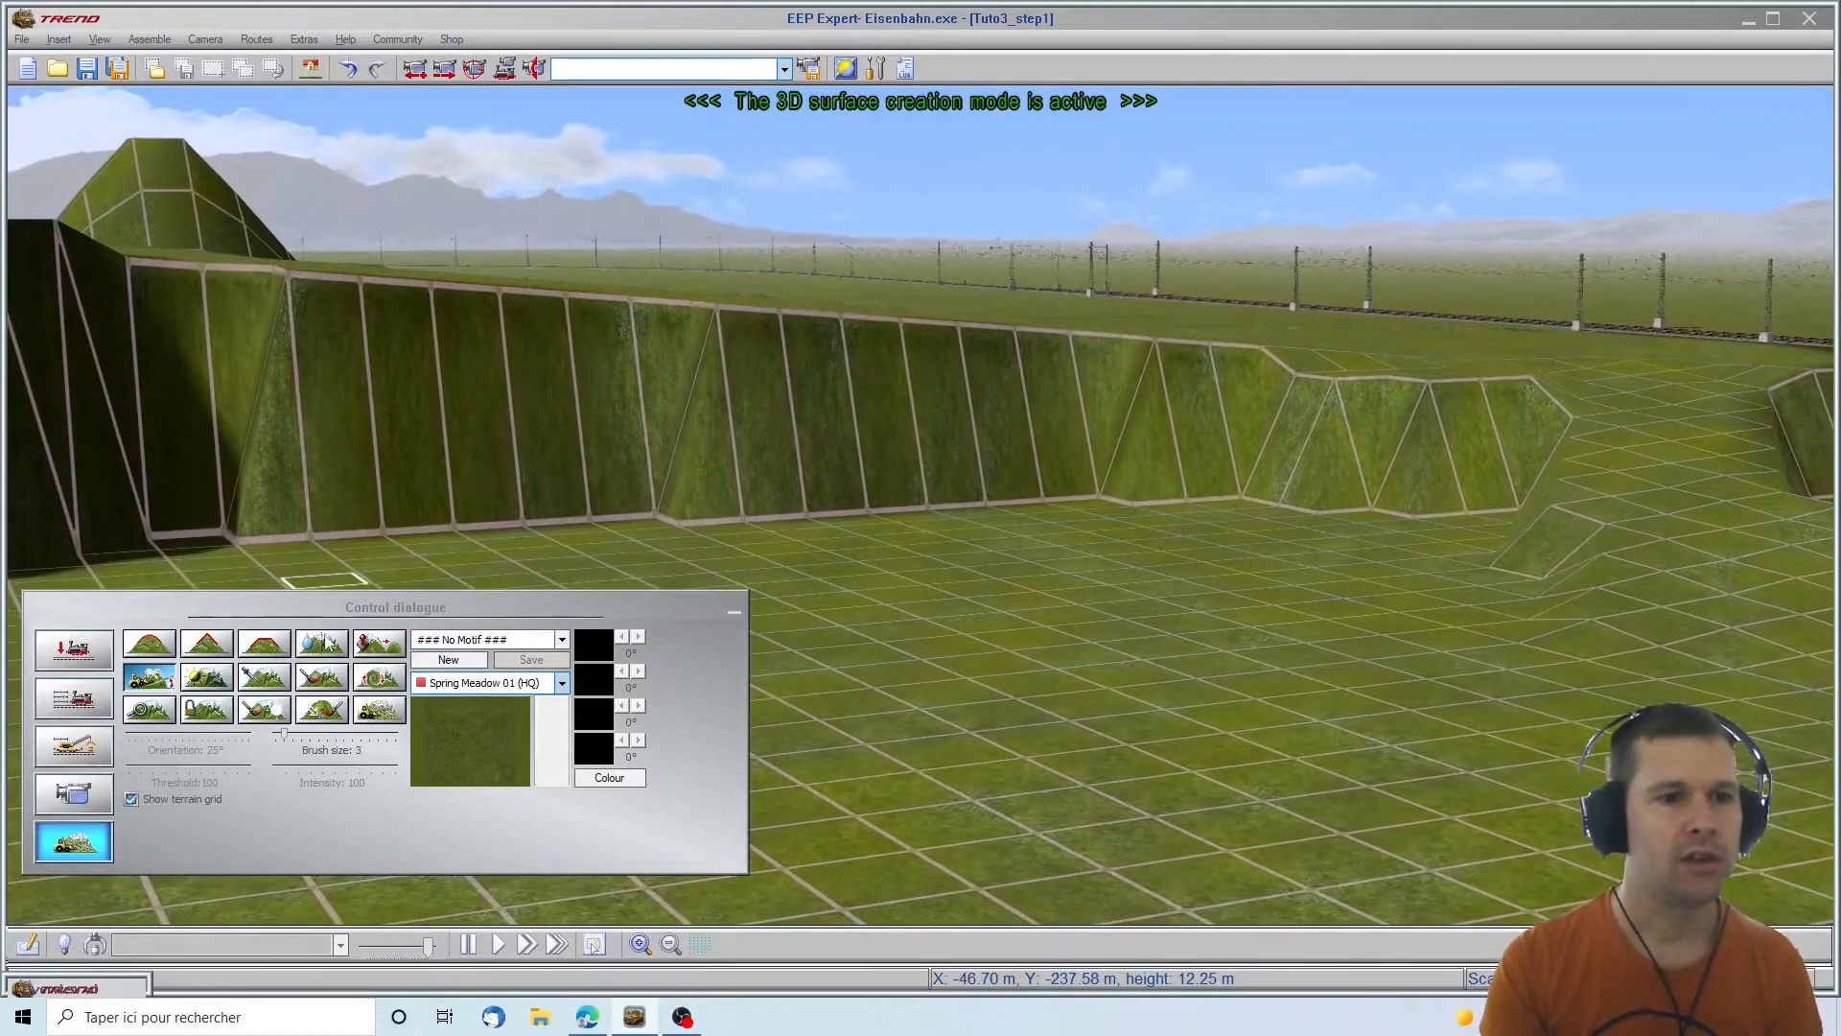
Smooth the steep sides of the ramp and both plateaus with the smoothing tool, brush size 13 and intensity 14
scroll(1308, 406, down, 4)
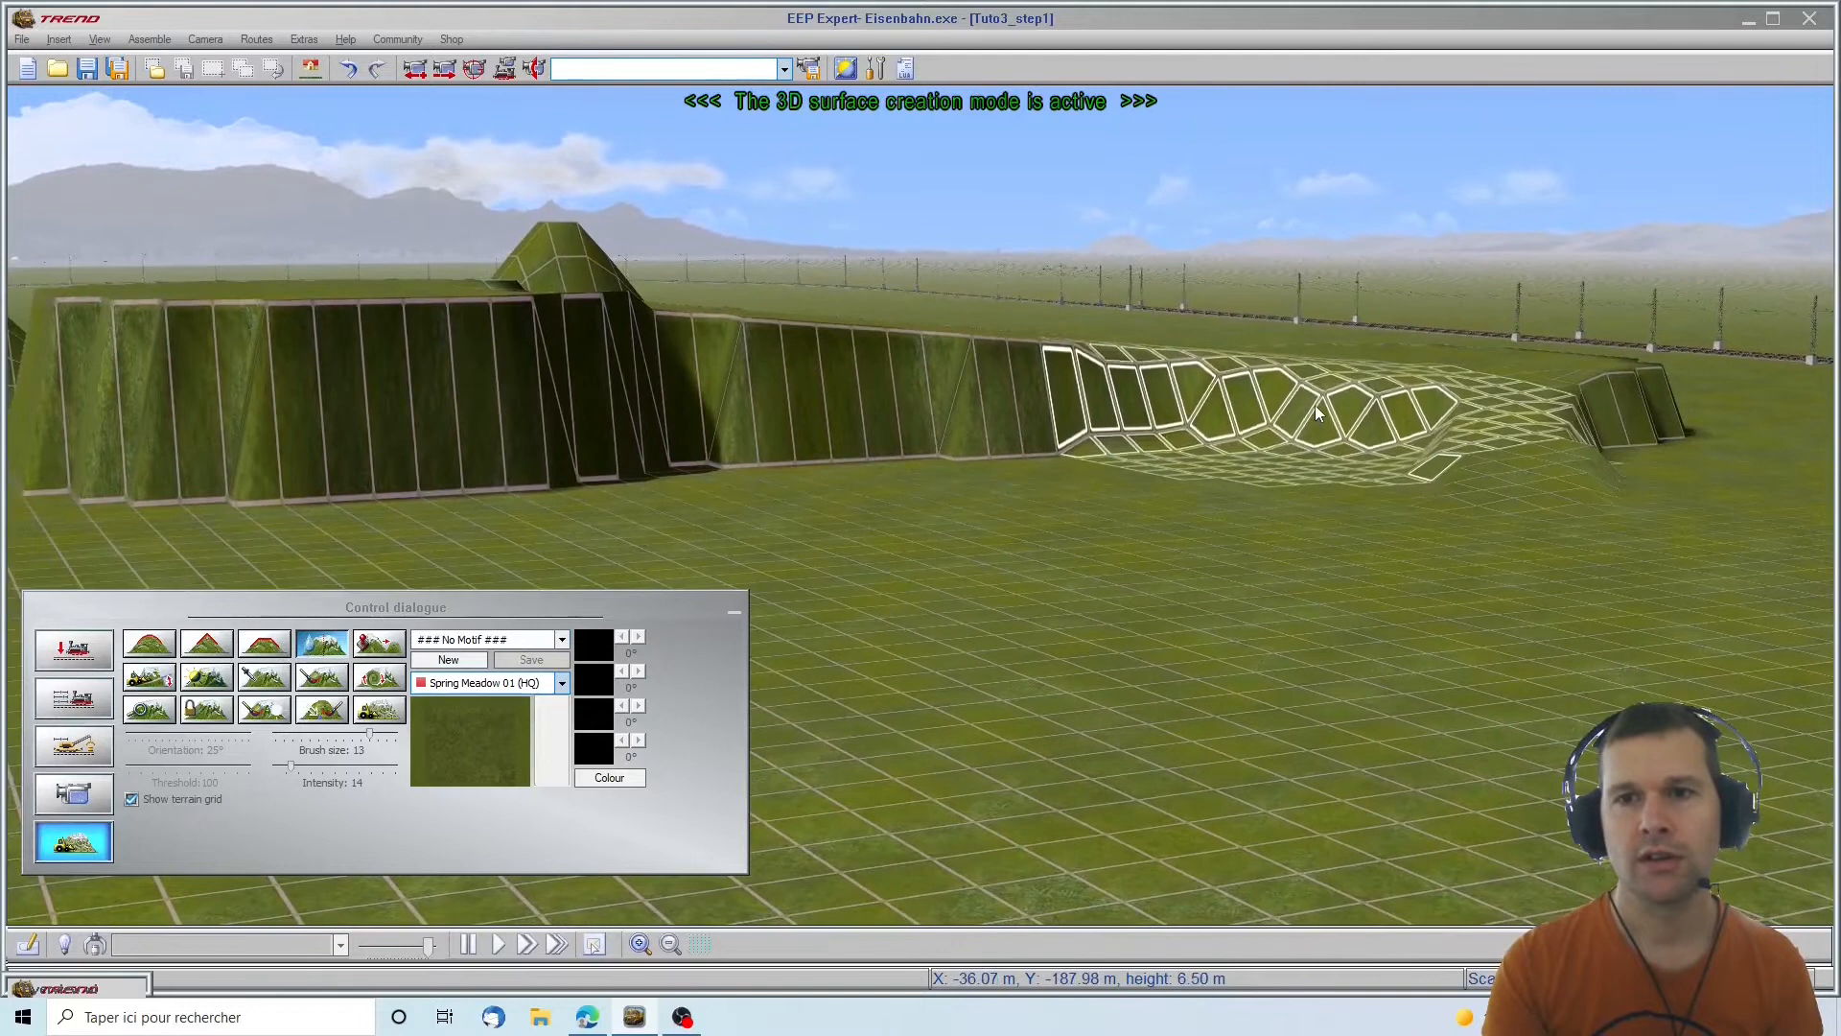
drag(957, 400, 957, 399)
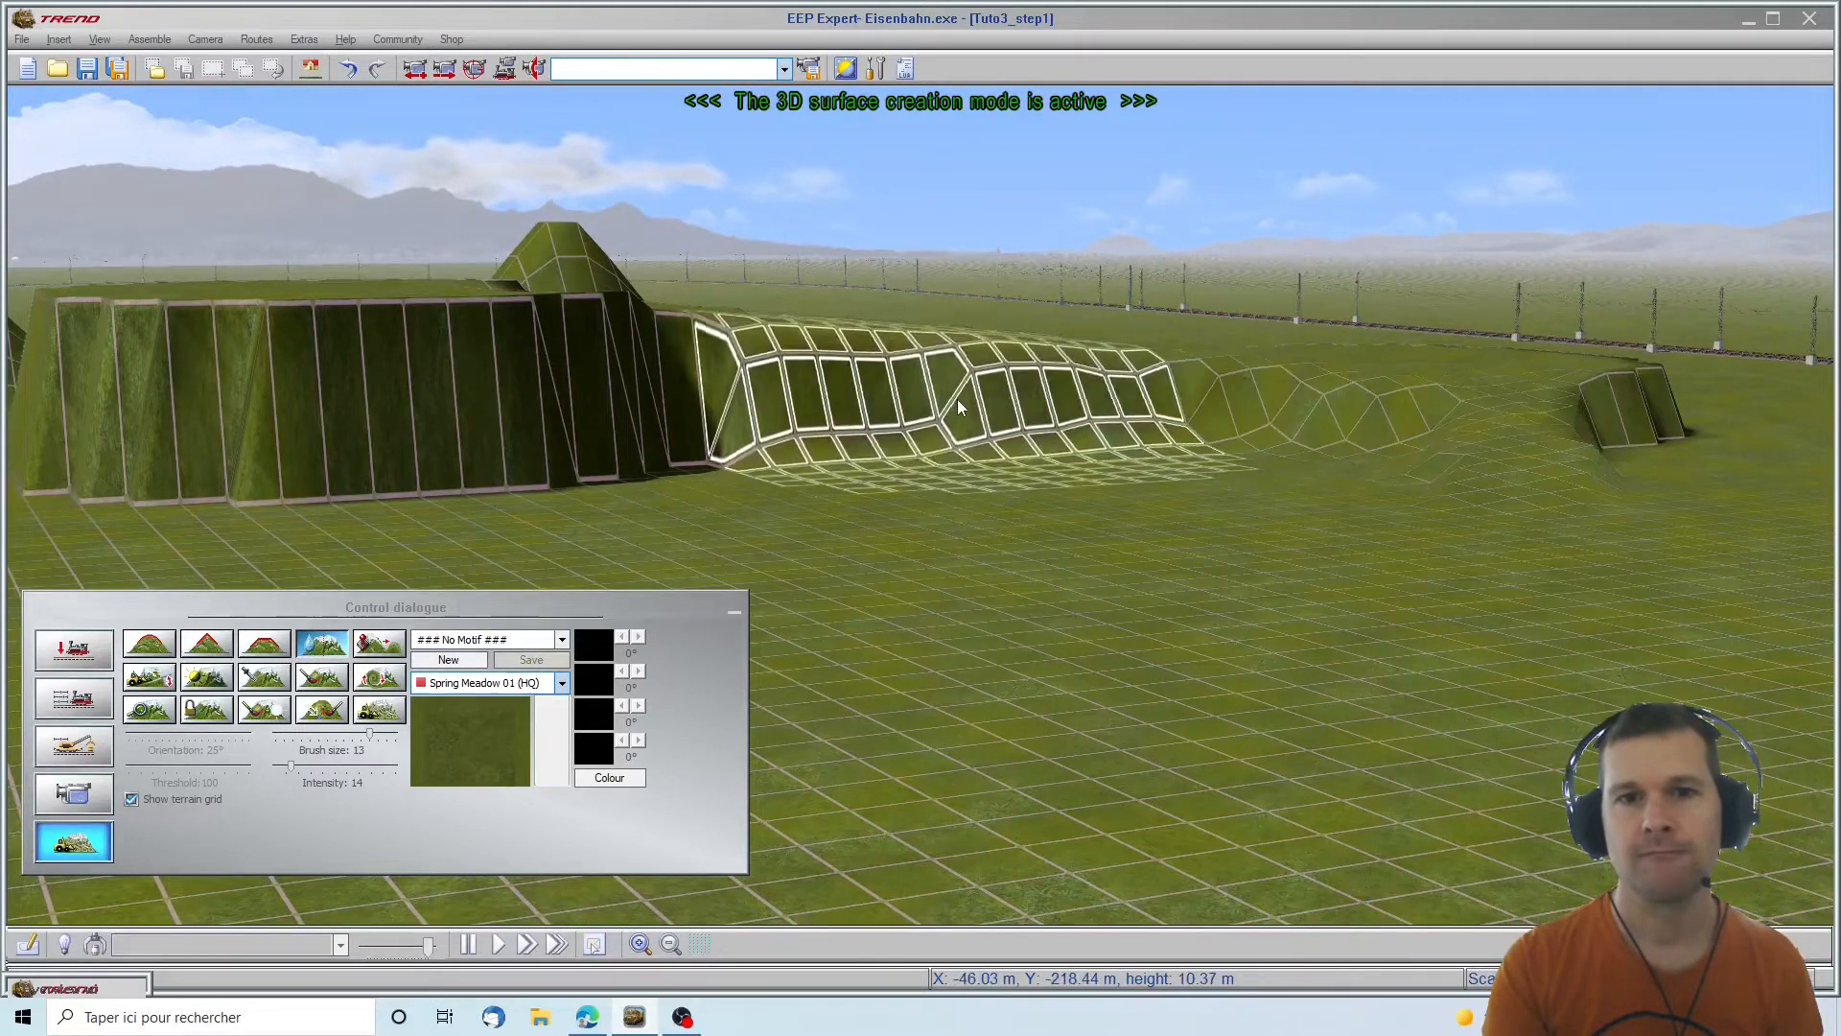
drag(539, 410, 1321, 411)
drag(1638, 434, 1638, 434)
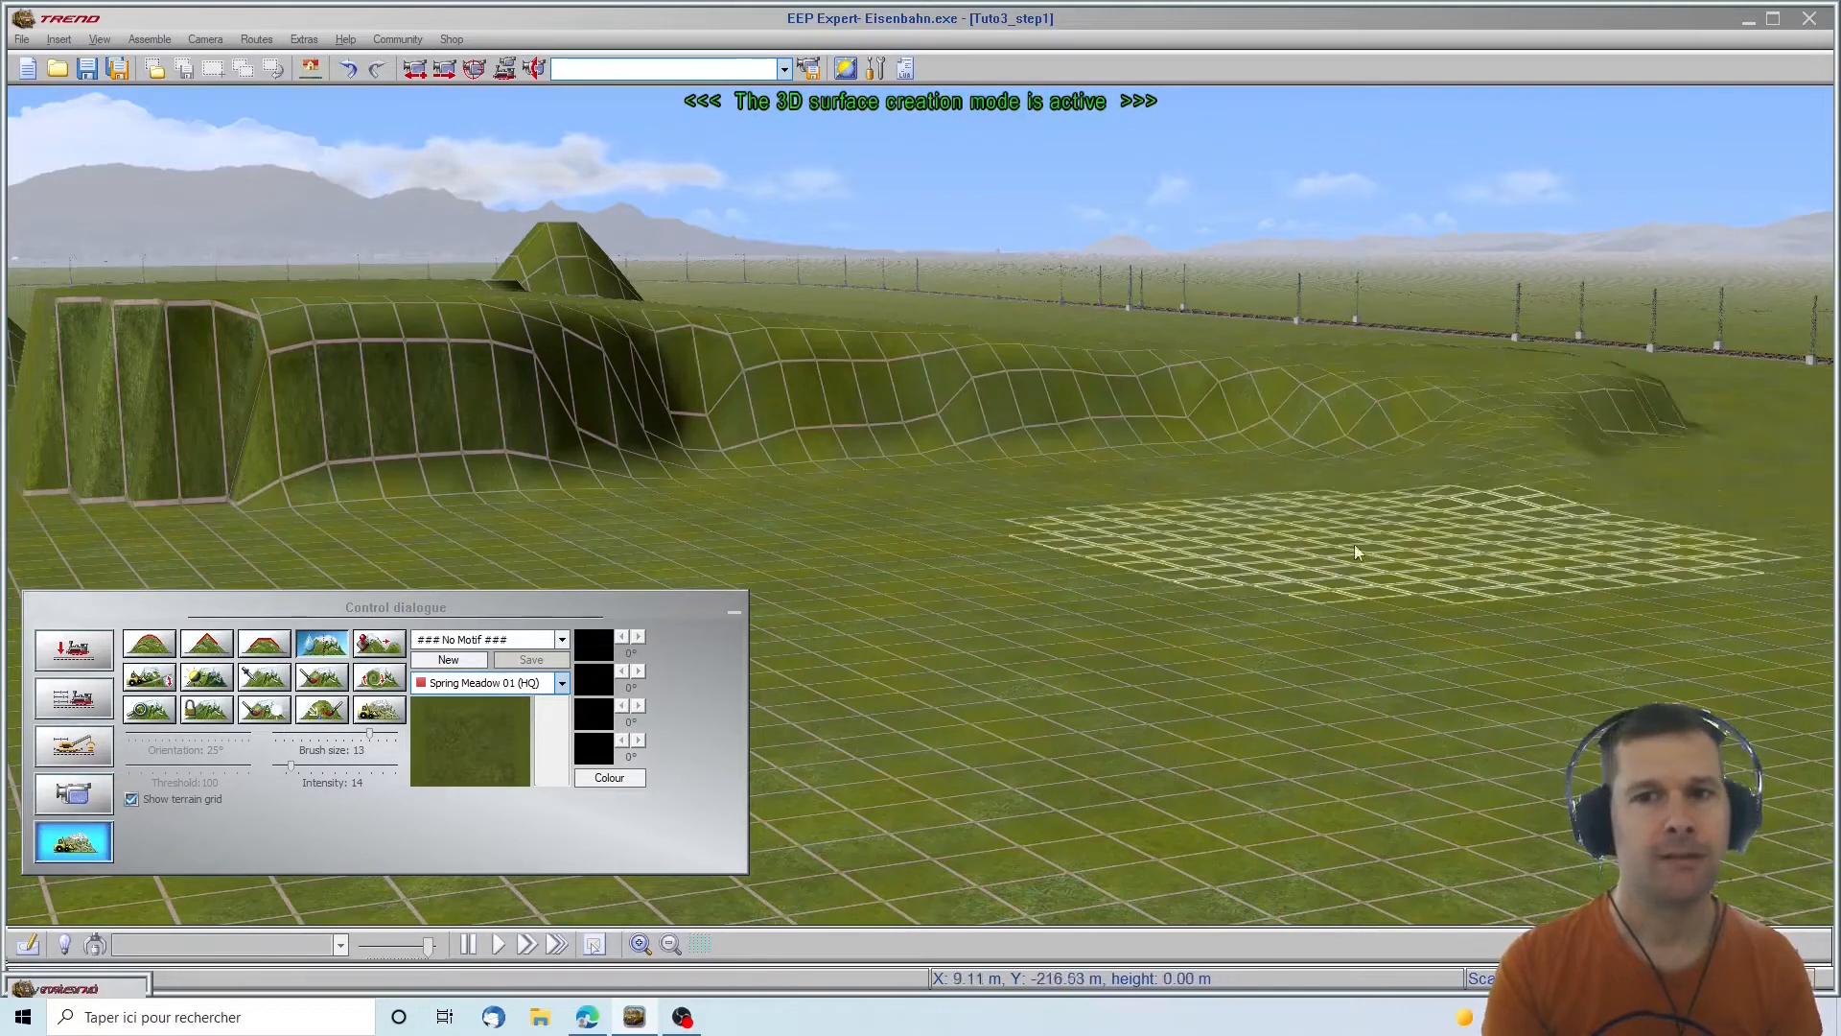
Sample the higher plateau's height and spread it over the surrounding terrain with the height-copying tool at brush size 16
click(374, 645)
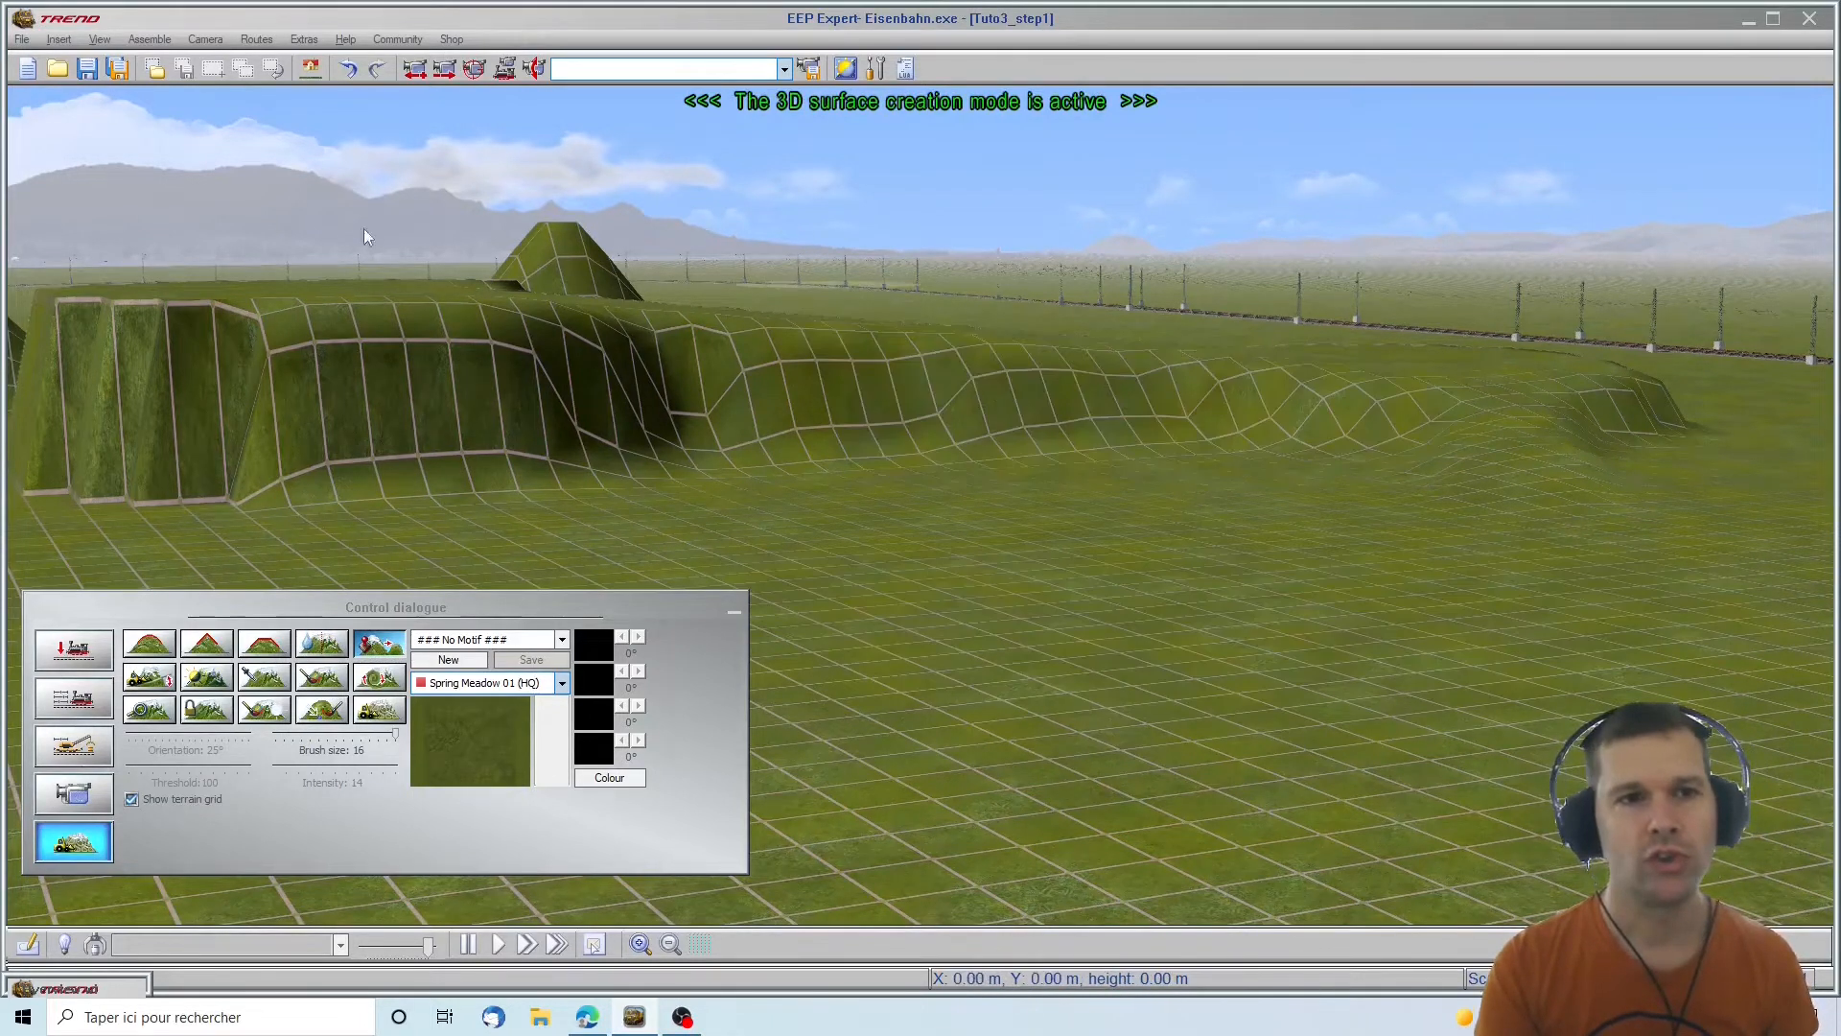
right_drag(1103, 652, 1217, 432)
scroll(511, 165, up, 6)
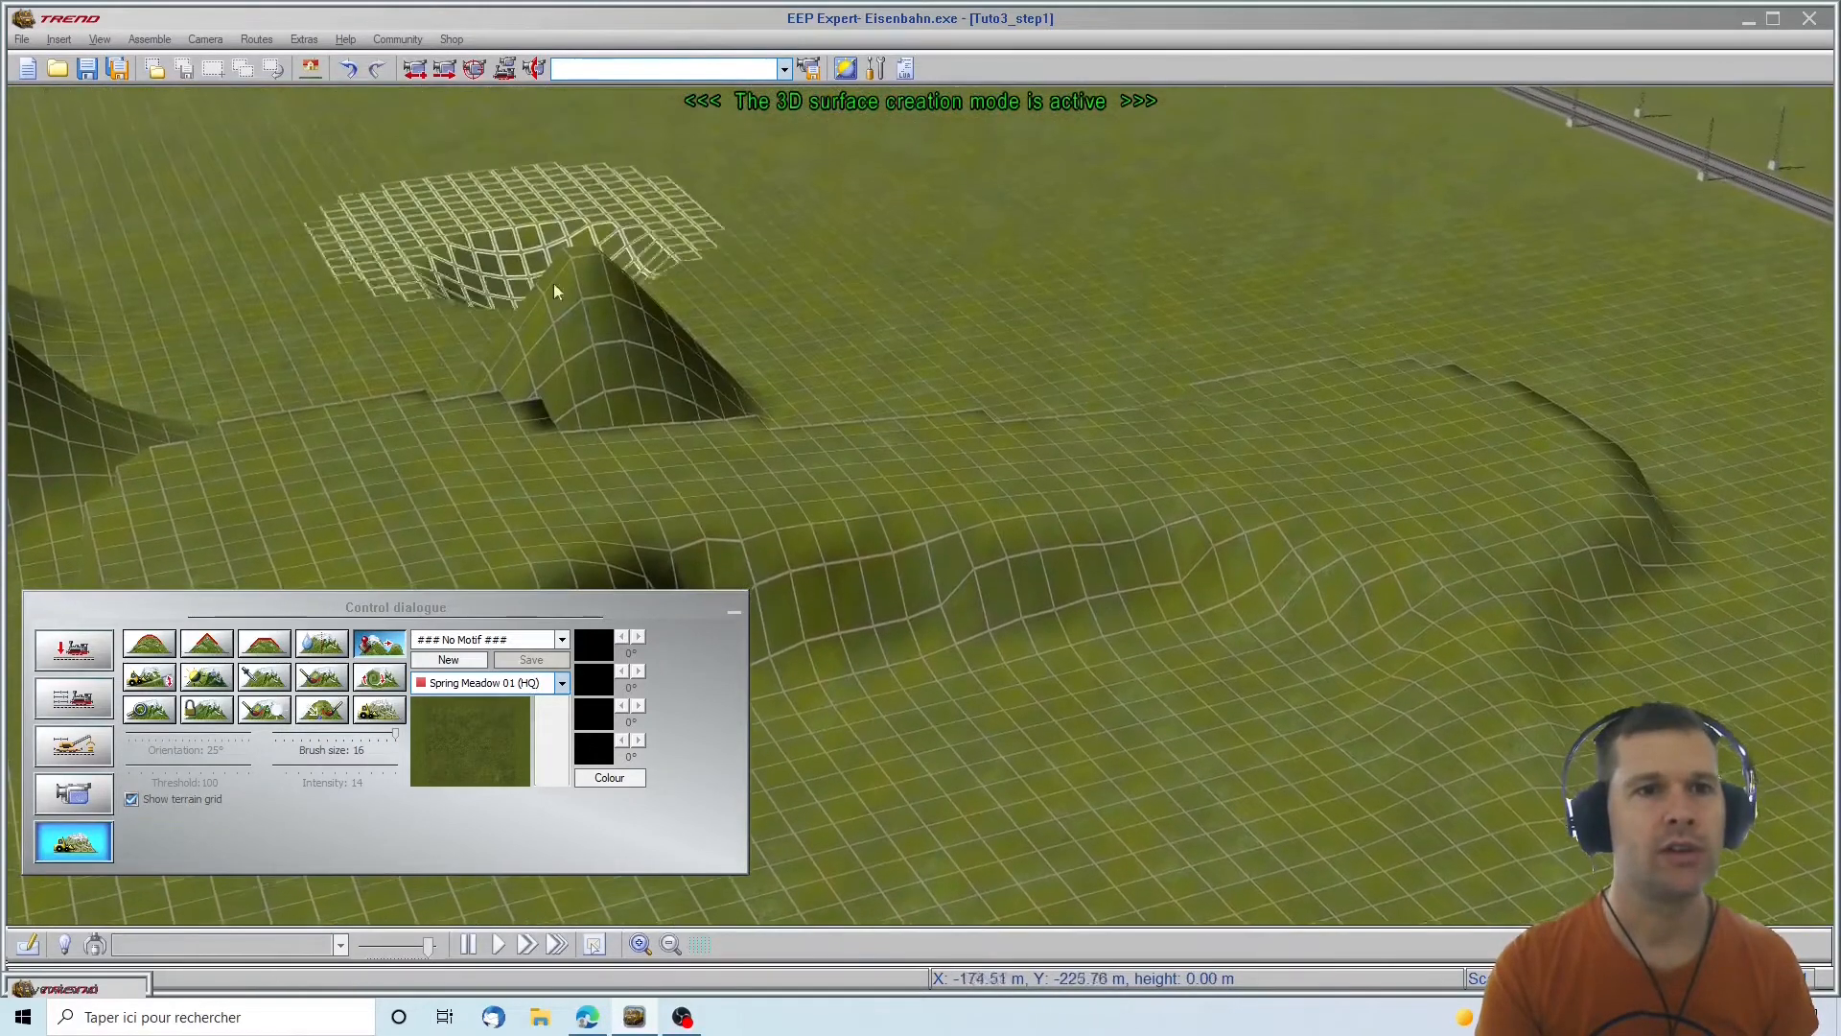
shift+click(374, 485)
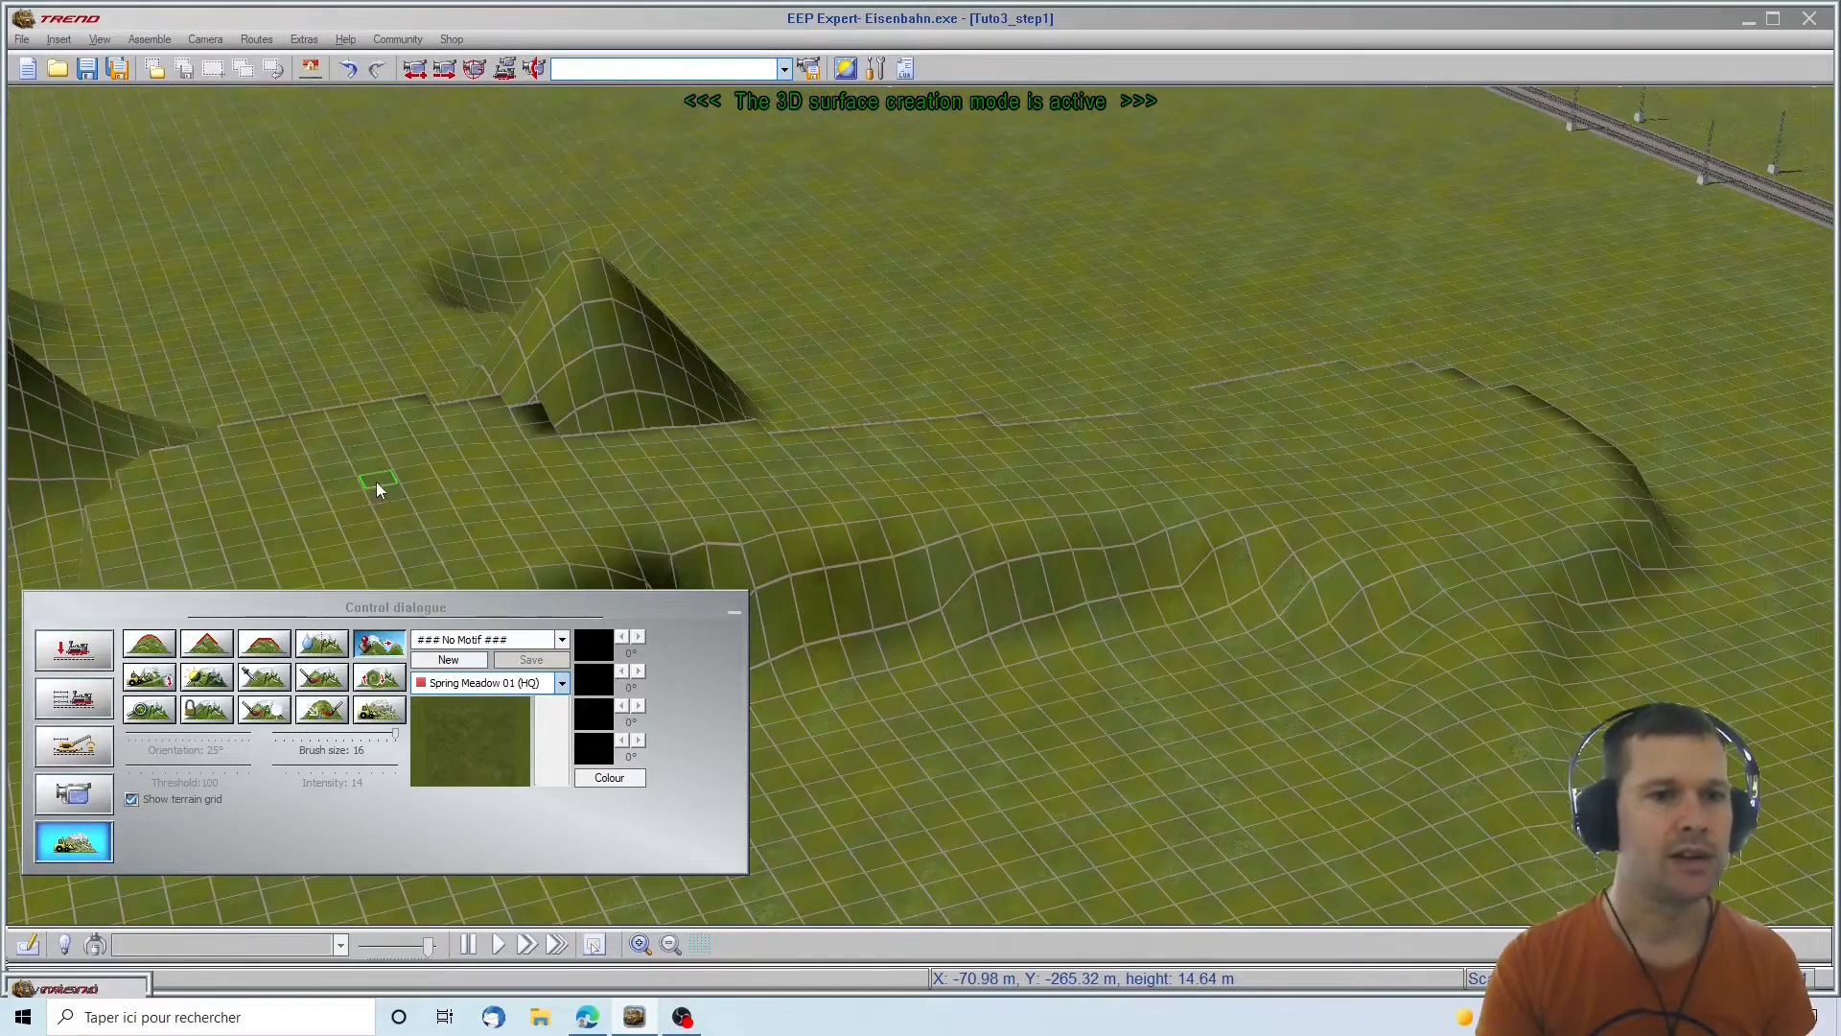
right_drag(219, 312, 787, 353)
mouse_move(786, 360)
mouse_down()
mouse_move(987, 306)
mouse_move(1036, 216)
mouse_move(1276, 412)
mouse_move(1482, 358)
mouse_move(1499, 509)
mouse_move(1048, 518)
mouse_move(802, 408)
mouse_move(739, 226)
mouse_move(1203, 164)
mouse_move(1480, 276)
mouse_move(1623, 556)
mouse_move(1167, 731)
mouse_move(1082, 642)
mouse_up()
scroll(1429, 537, down, 5)
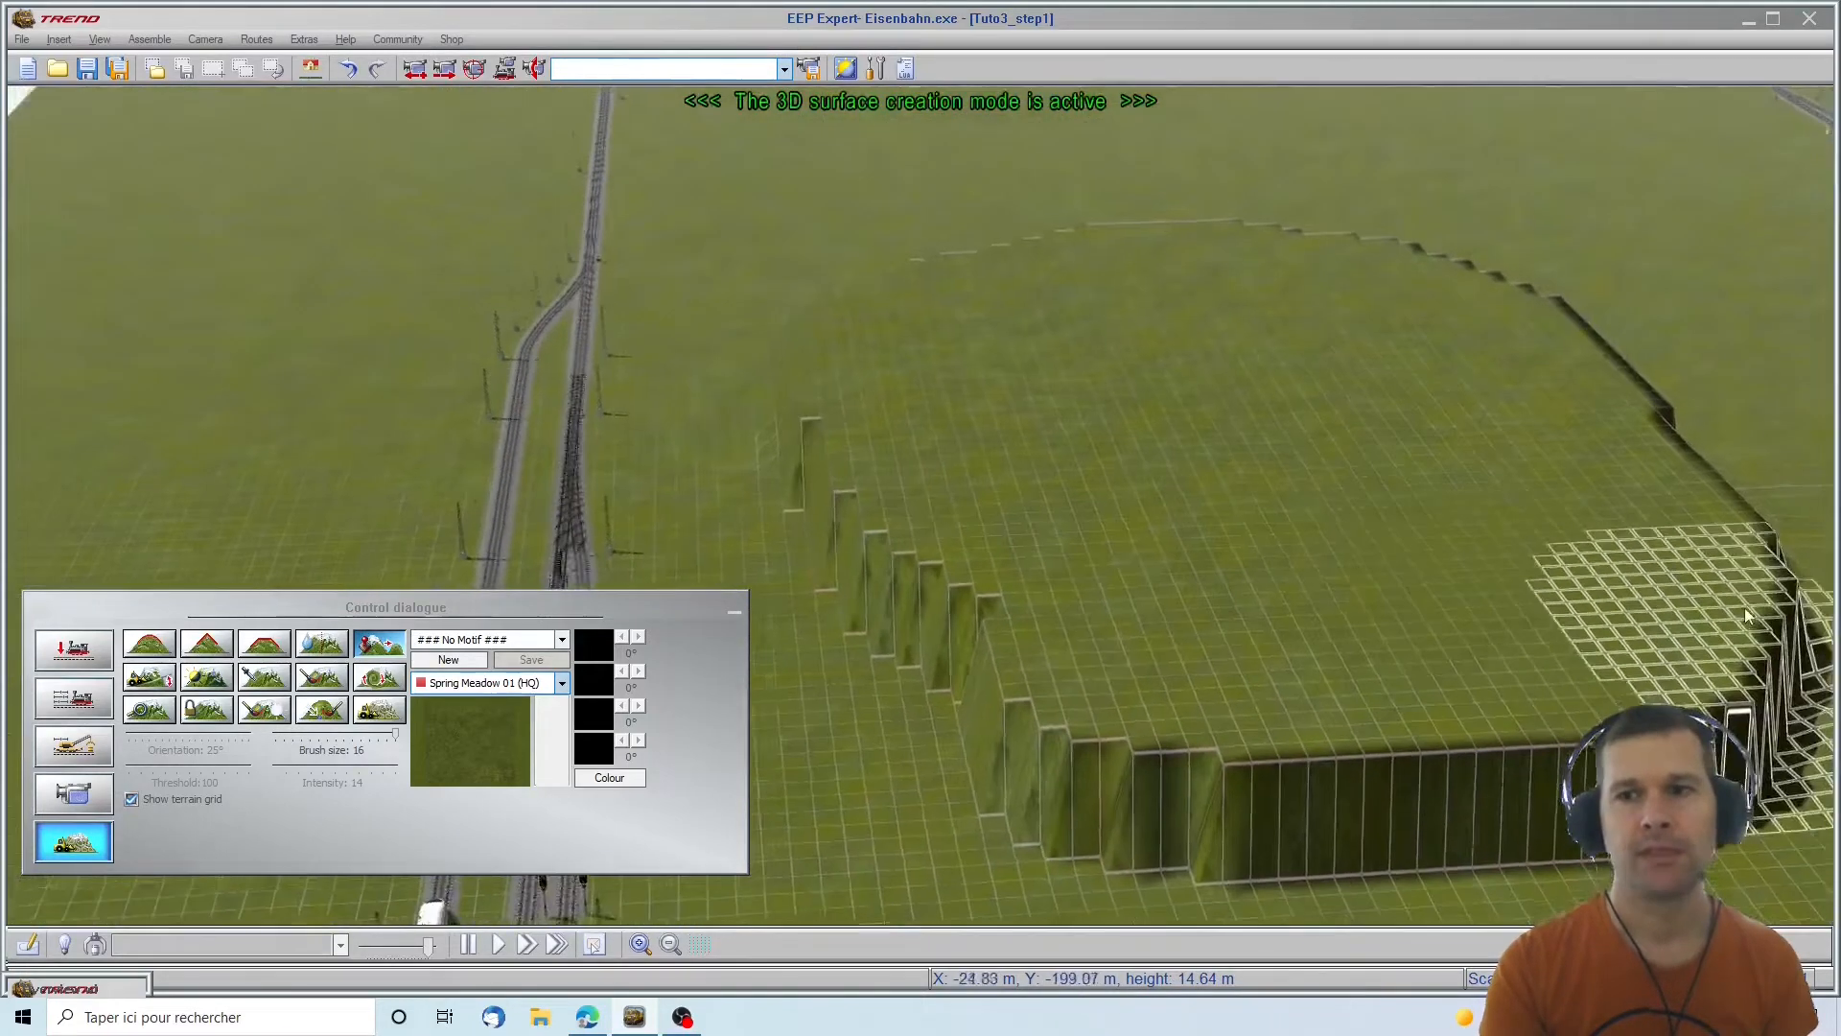
Sample the flat meadow's height and level the whole raised area down to it with the height-copying tool at brush size 16
key(Right)
click(1505, 723)
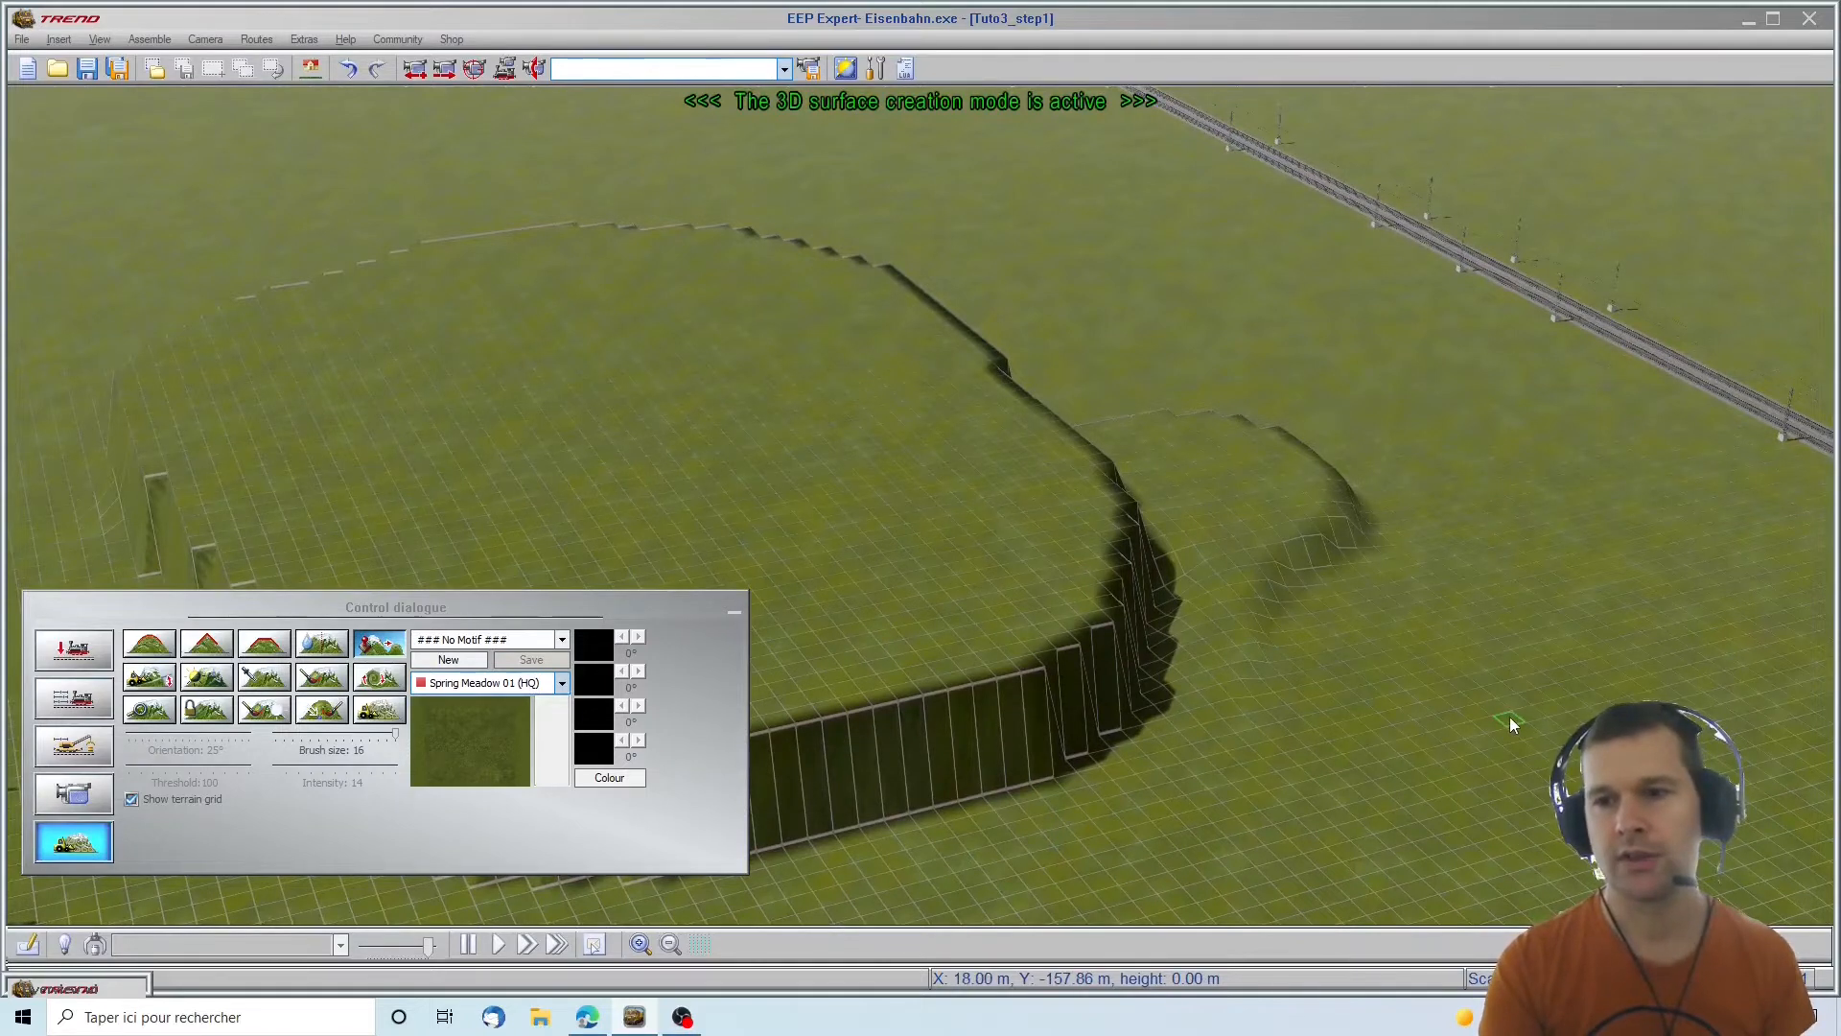
mouse_move(1279, 527)
mouse_down()
mouse_move(1189, 662)
mouse_move(1175, 519)
mouse_move(838, 537)
mouse_move(837, 414)
mouse_move(907, 297)
mouse_move(704, 354)
mouse_move(456, 251)
mouse_move(623, 508)
mouse_move(389, 540)
mouse_move(188, 364)
mouse_move(222, 639)
mouse_up()
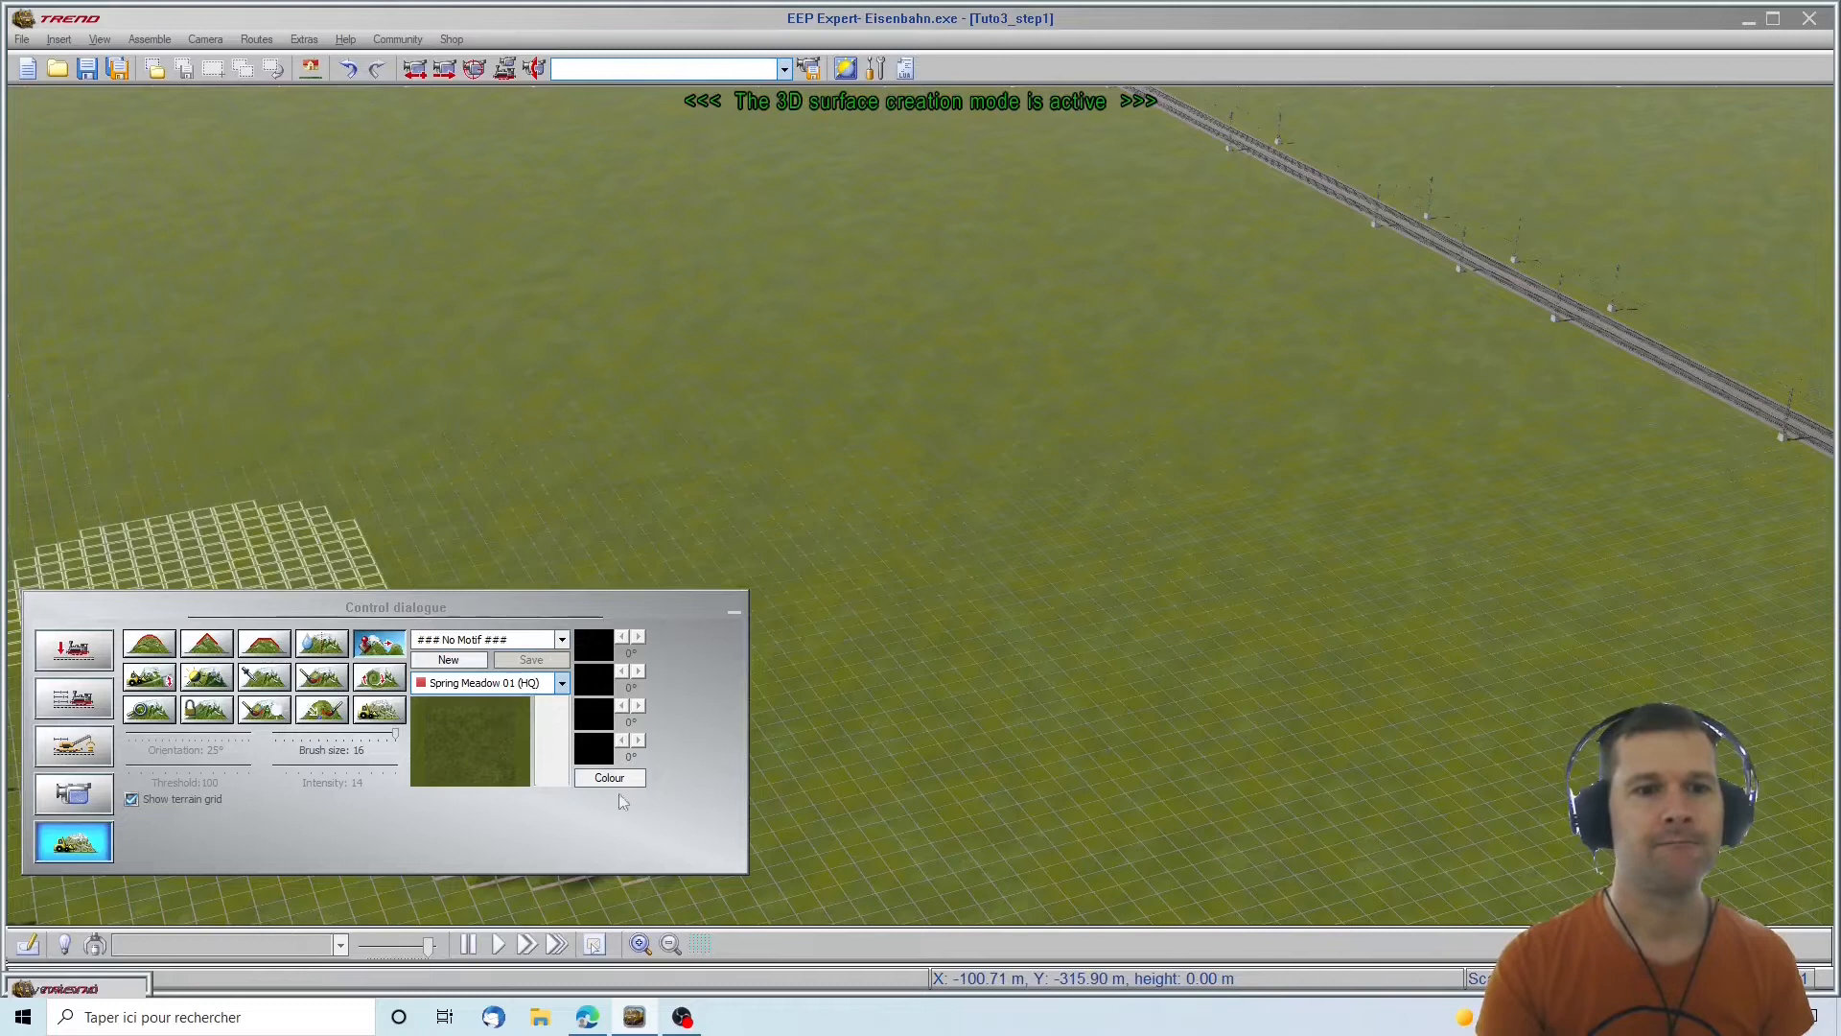
Choose the Alpine_pasture motif, try the relief tool on the meadow with brush size 16, scale 100% and intensity 100, and undo that stroke
drag(656, 607, 1022, 110)
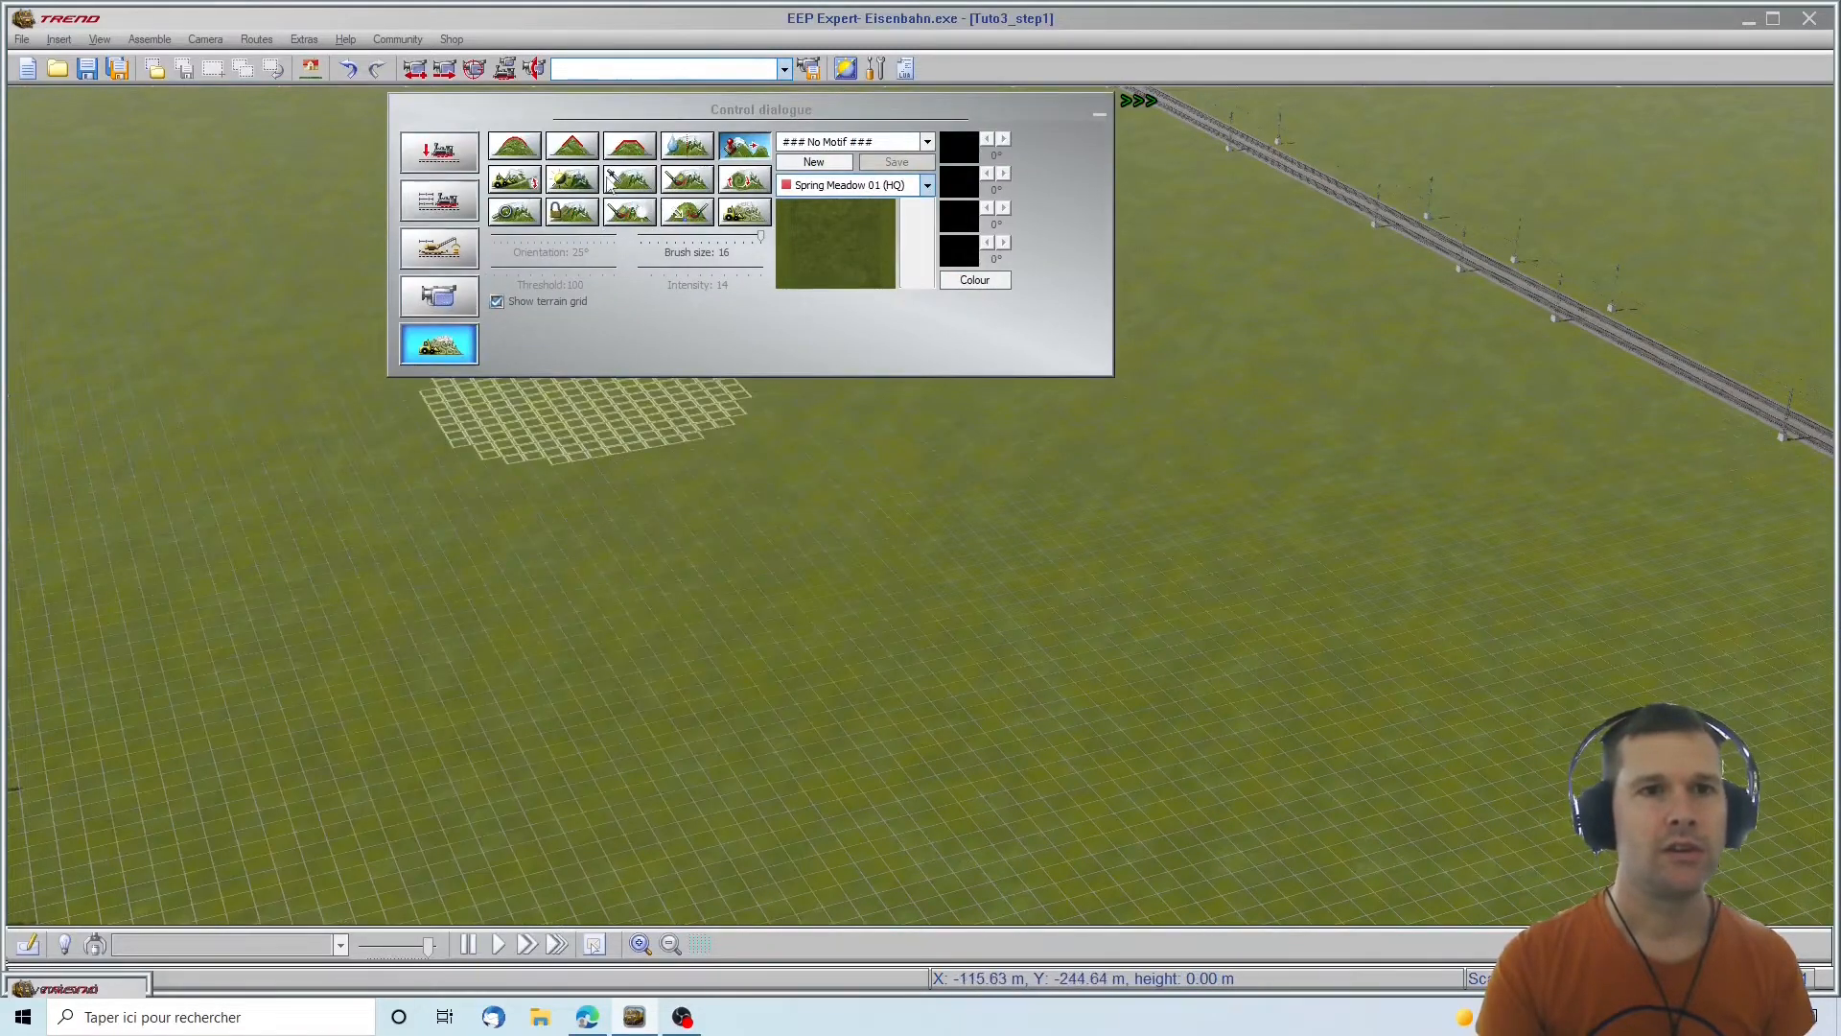
drag(526, 122, 393, 309)
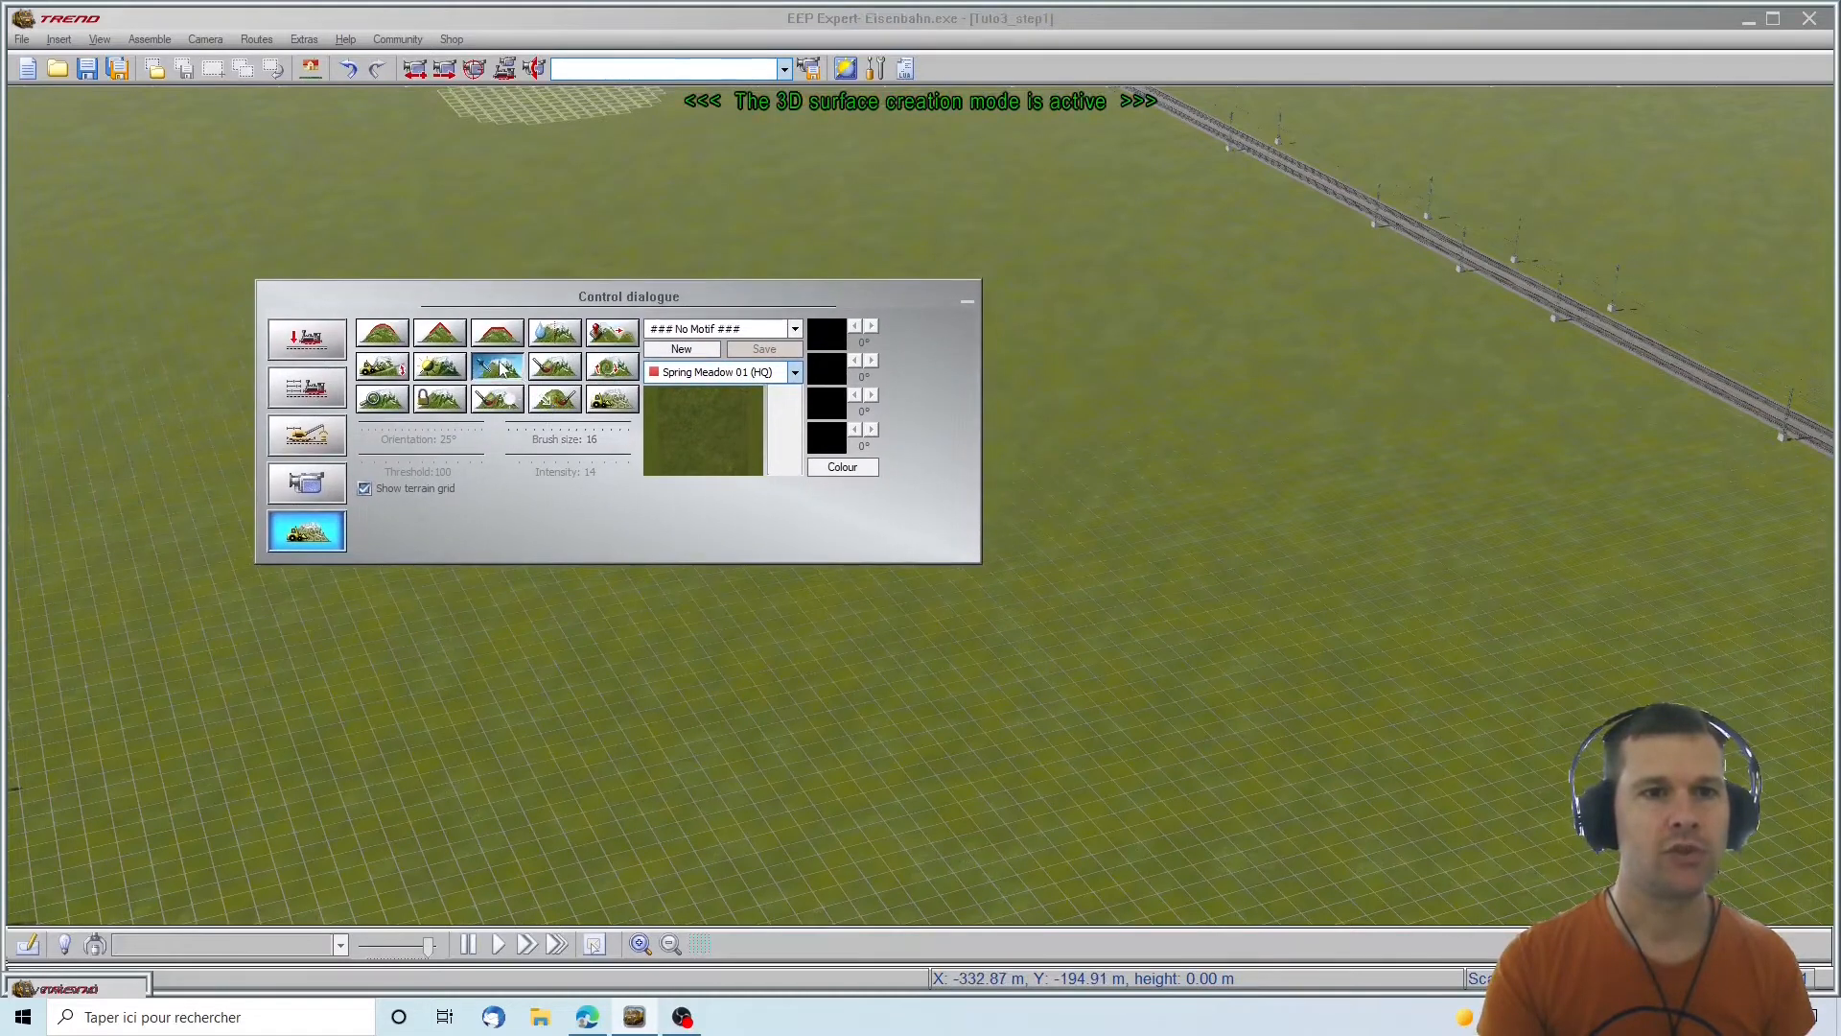
click(1319, 492)
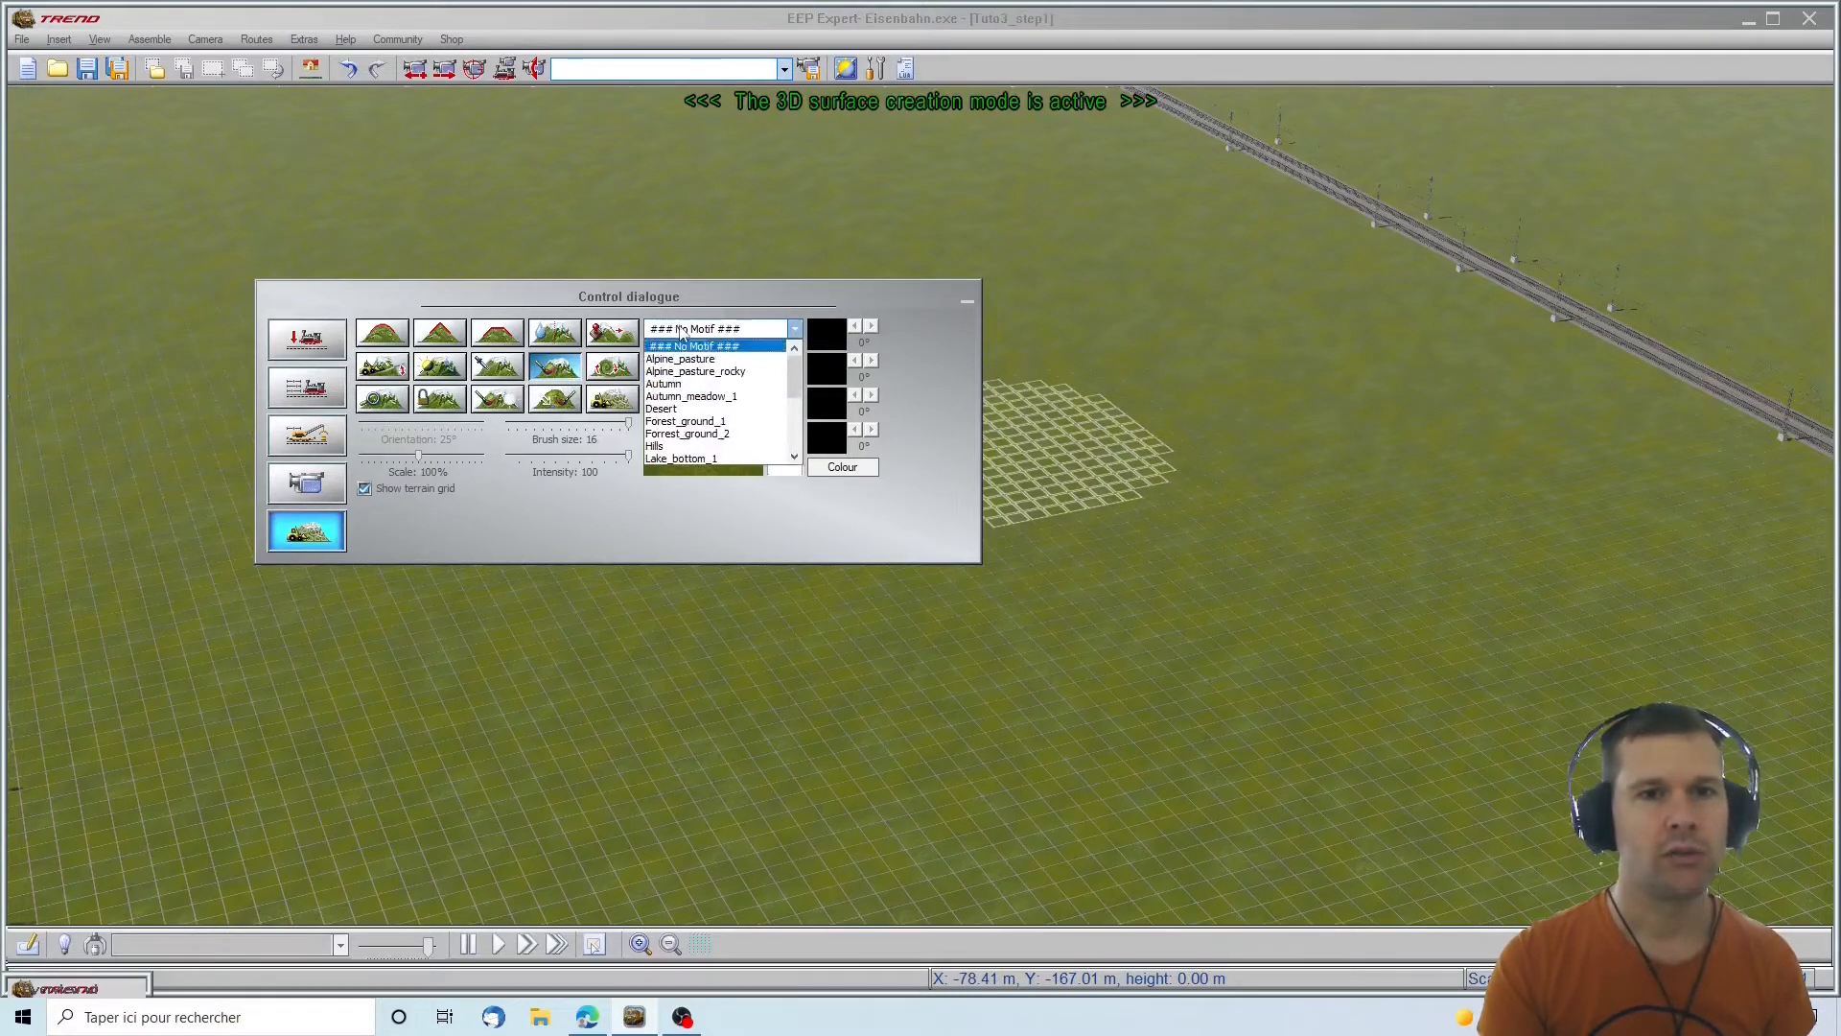
click(710, 360)
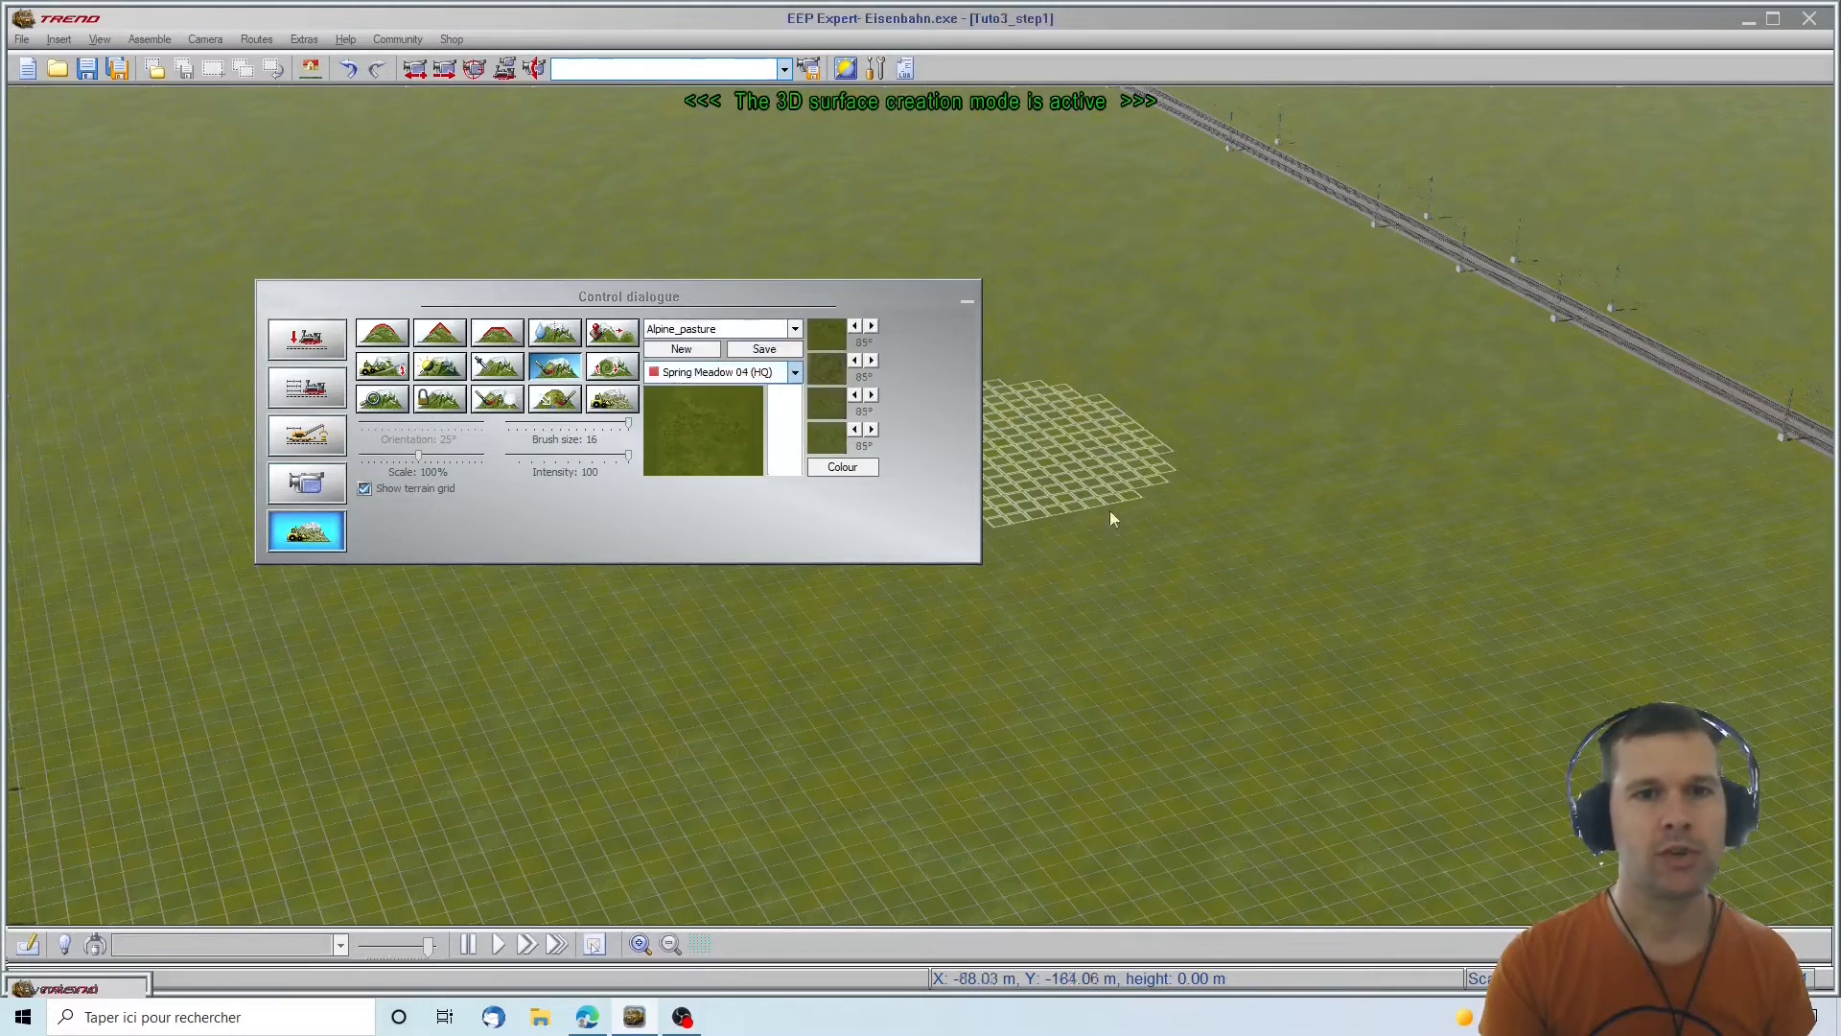
click(965, 694)
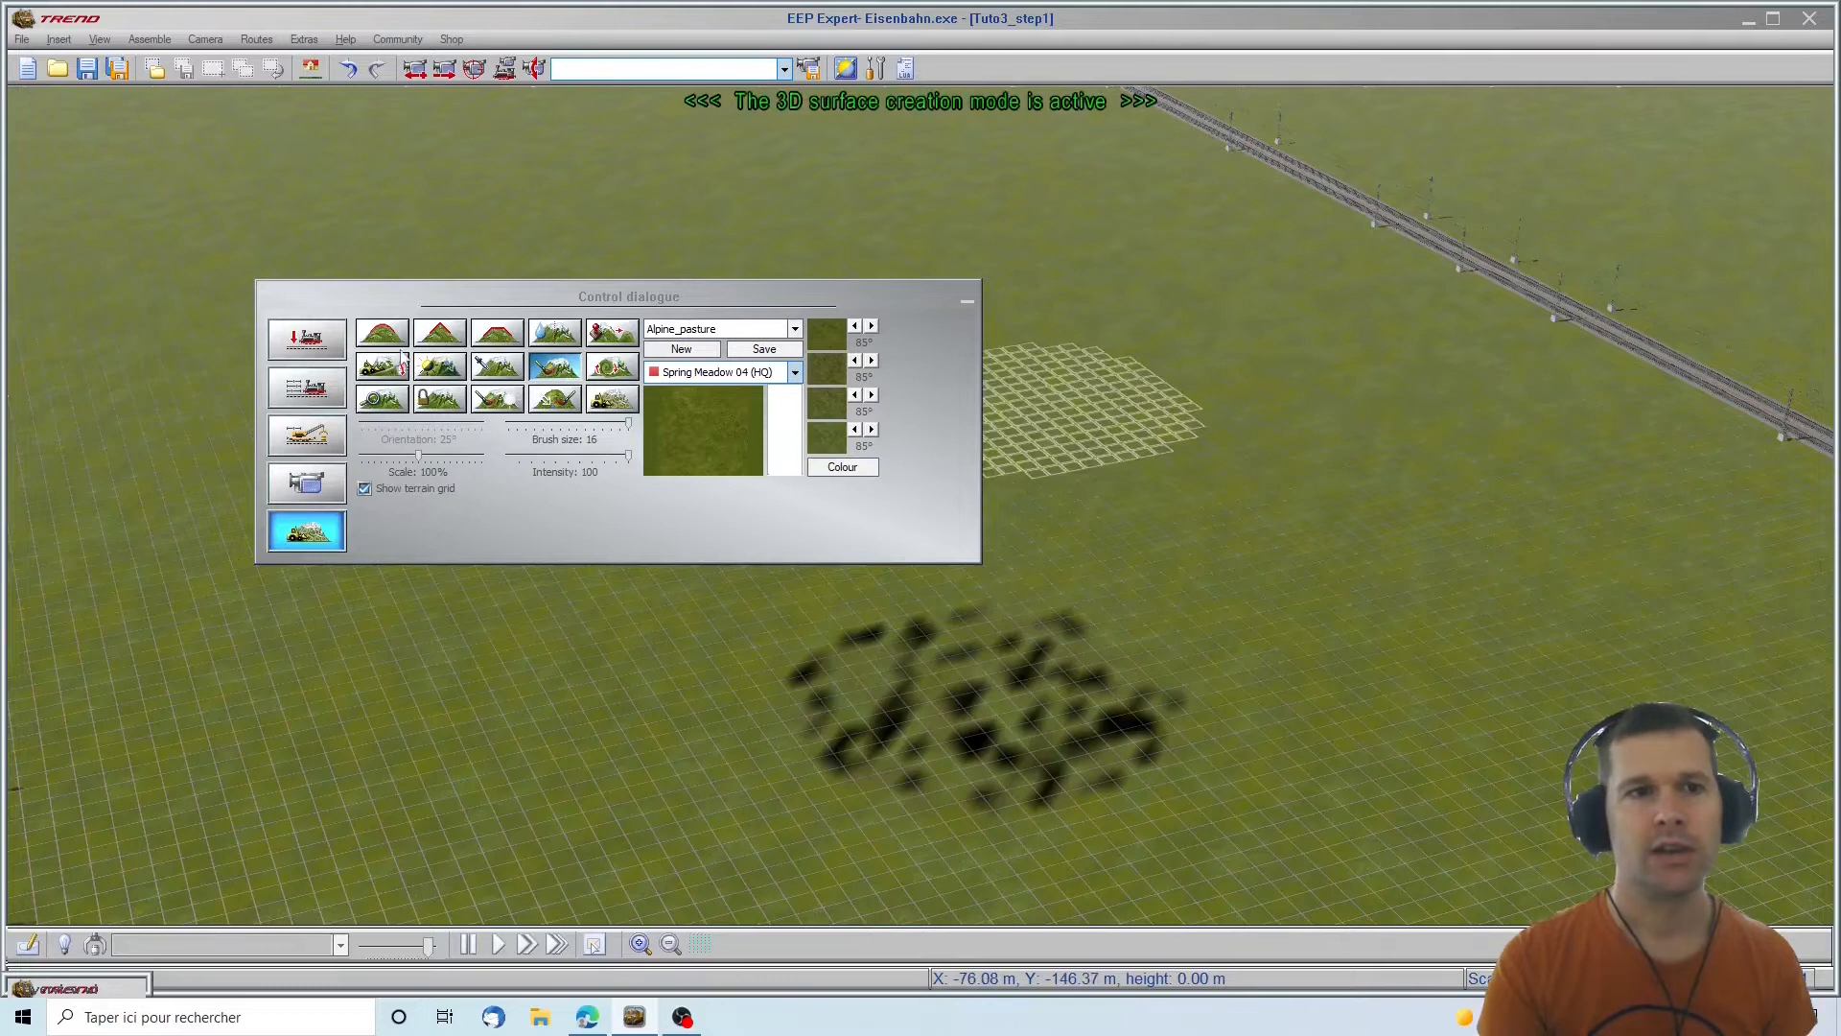
click(351, 75)
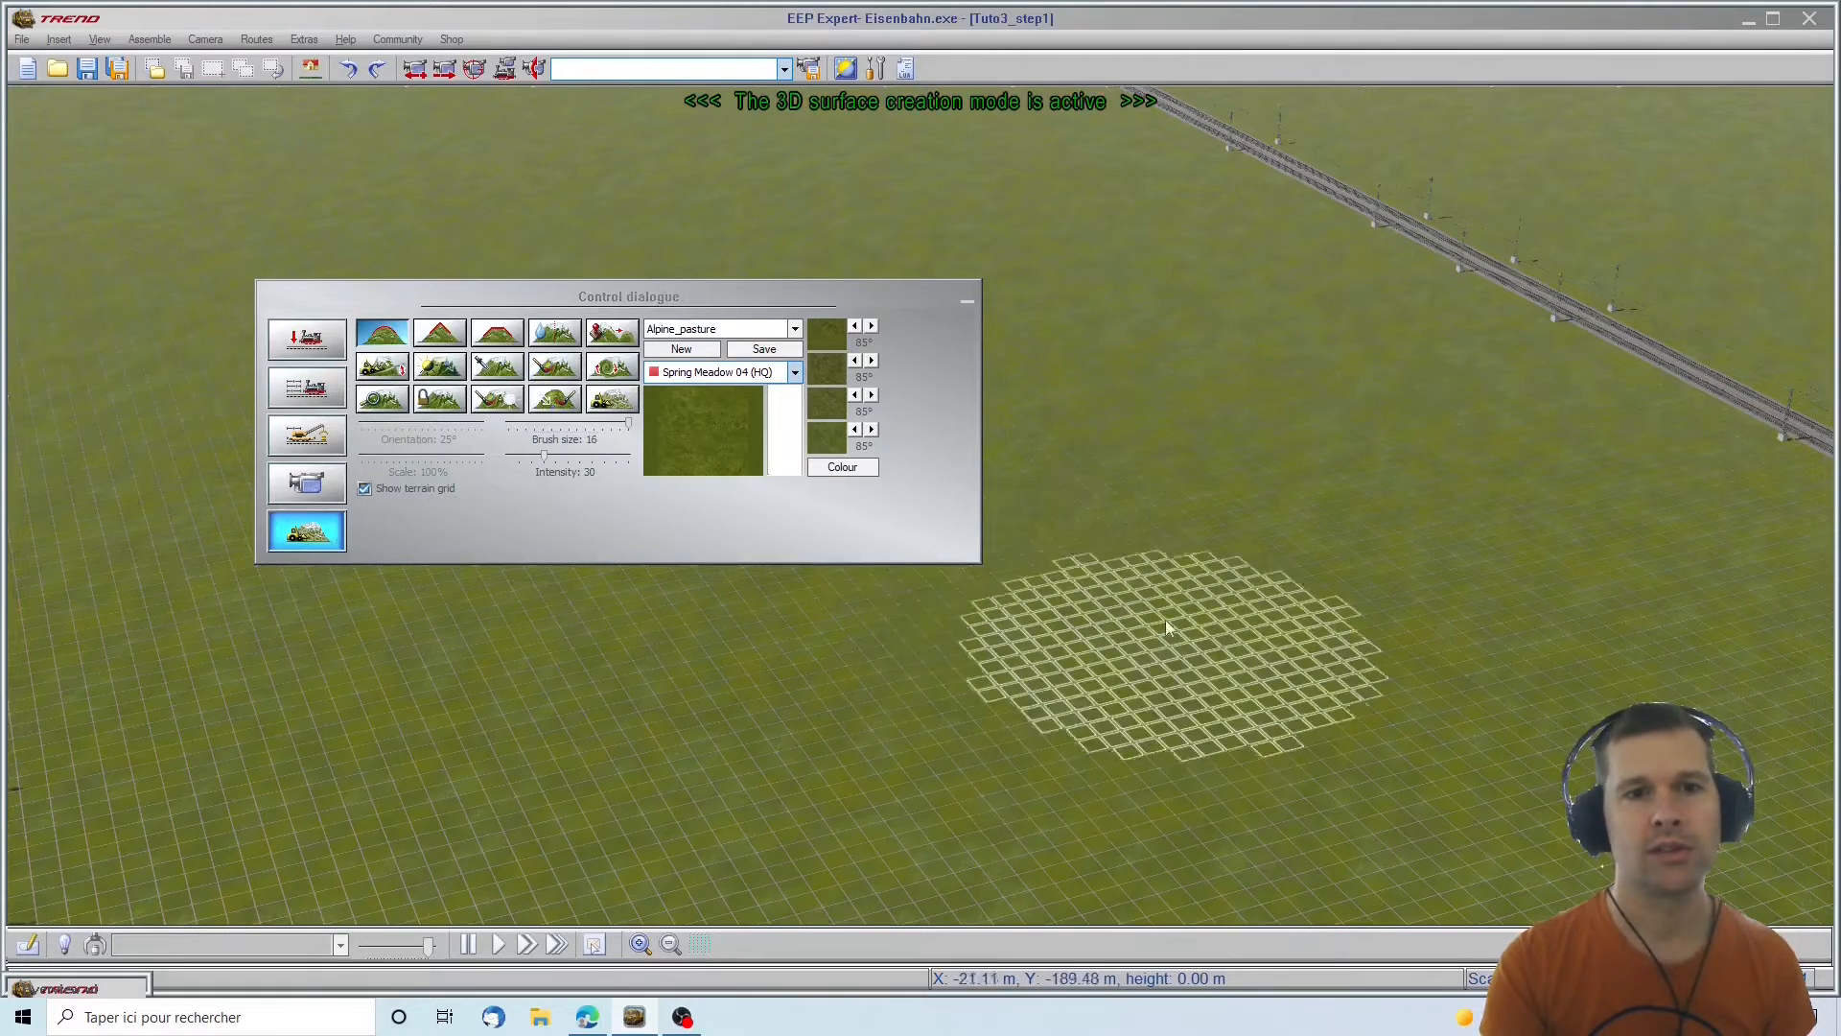
Raise a bumpy hill in the meadow with the rounded hill tool, brush size 16 and intensity 30
mouse_move(1167, 612)
mouse_down()
mouse_move(1177, 585)
mouse_move(1242, 585)
mouse_move(1289, 637)
mouse_move(1220, 624)
mouse_move(1055, 678)
mouse_move(1155, 631)
mouse_move(1043, 702)
mouse_move(1135, 658)
mouse_move(1145, 671)
mouse_up()
scroll(1147, 666, up, 8)
right_drag(1148, 662, 1290, 846)
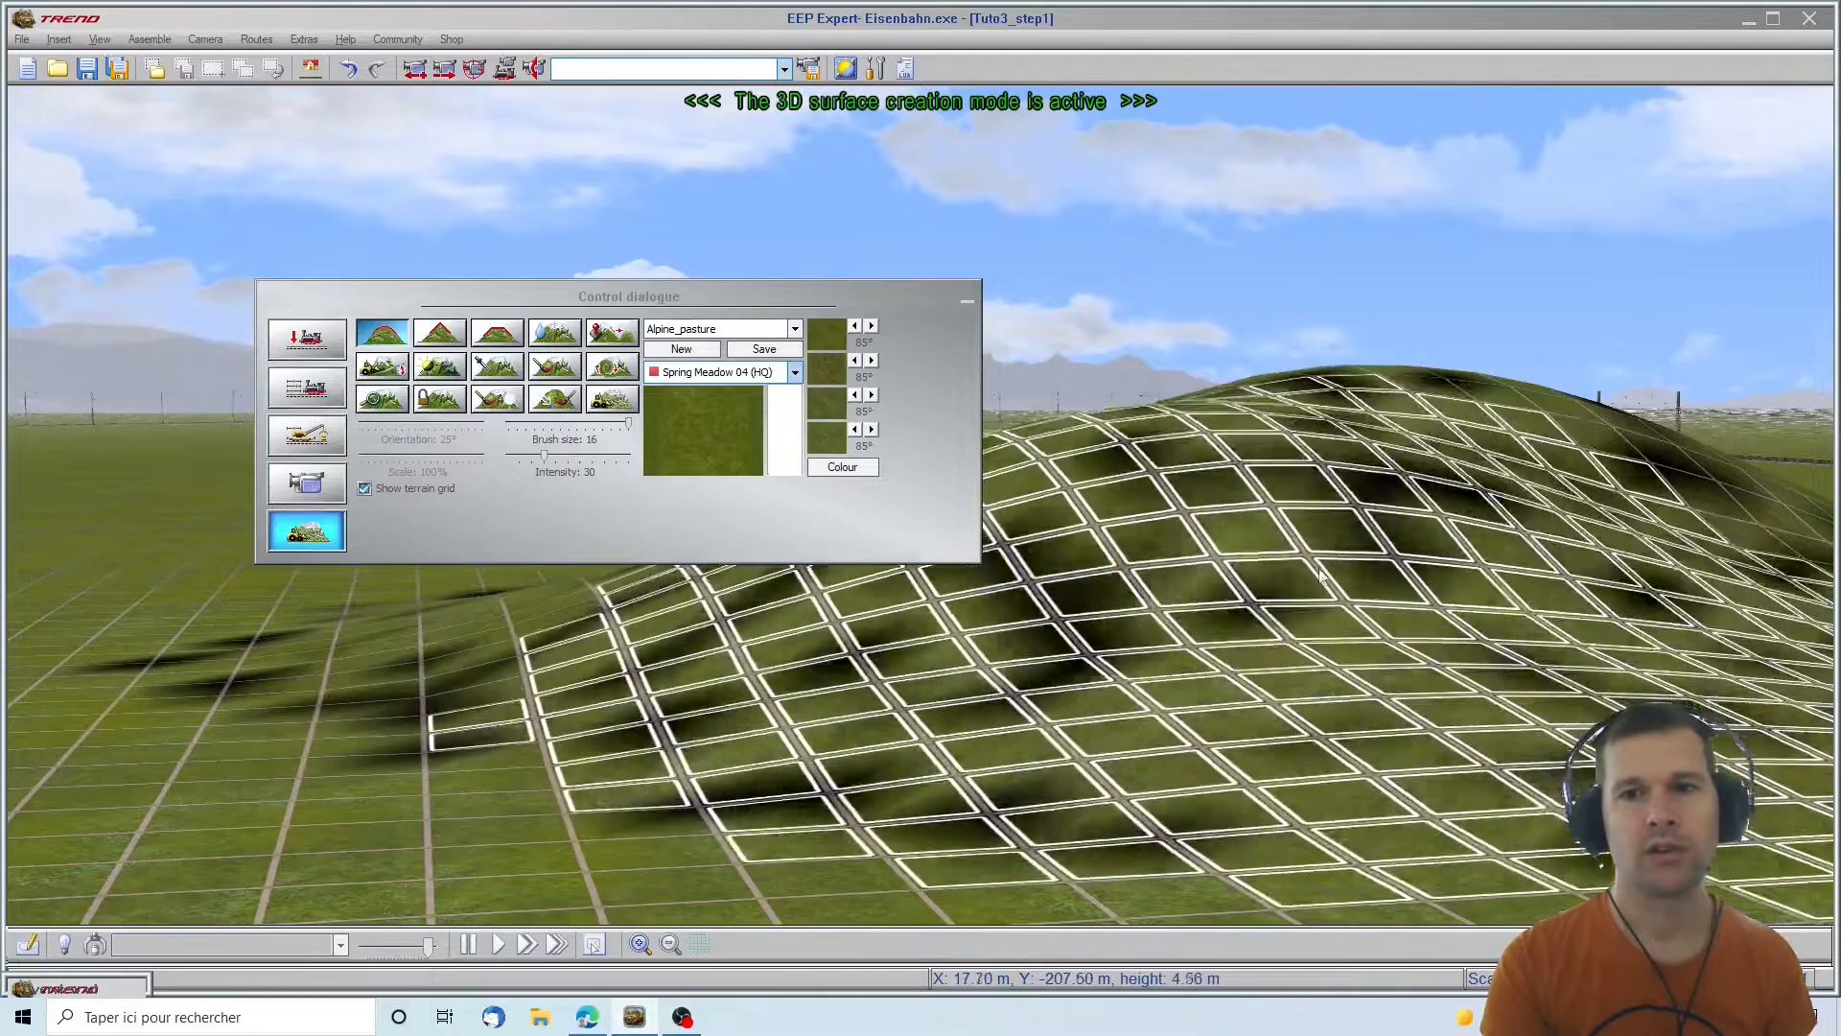
drag(1417, 492, 1418, 492)
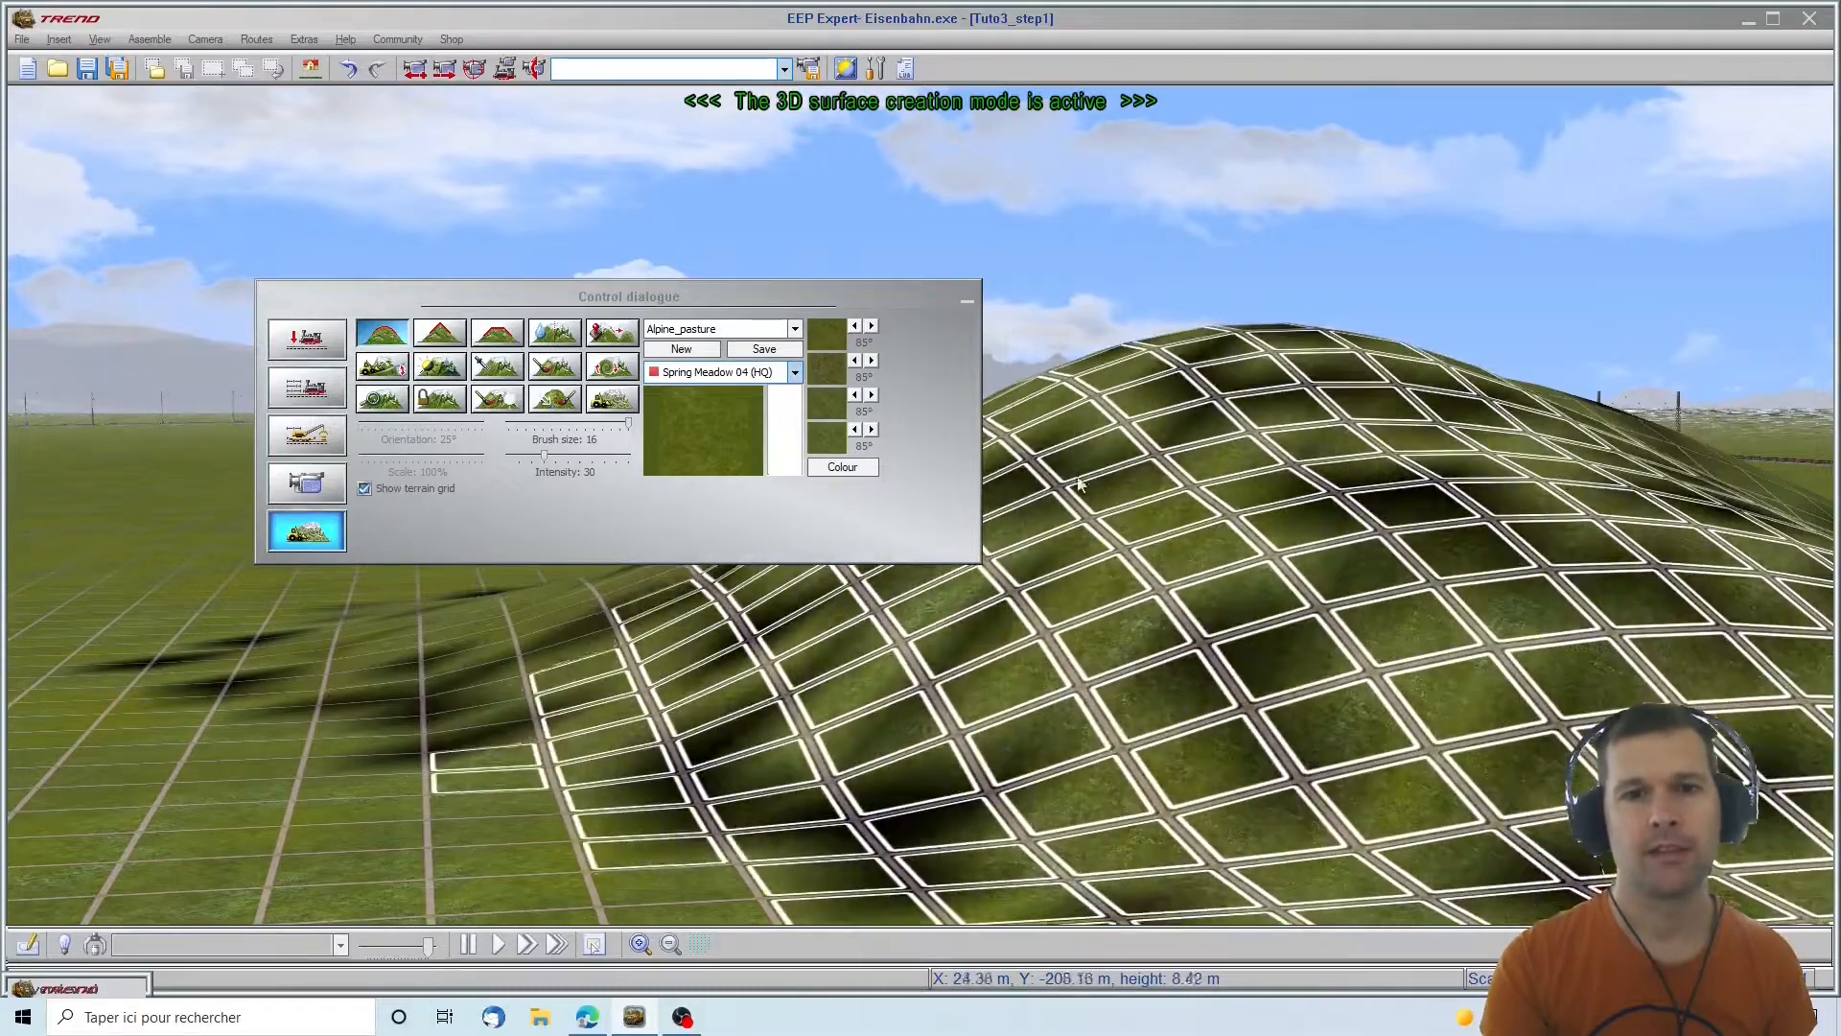
Build up the bumpy hill further with the rounded brush's intensity set to 100, and hide the terrain grid
mouse_move(1153, 500)
mouse_down()
mouse_move(1178, 447)
mouse_move(1528, 445)
mouse_move(1332, 506)
mouse_up()
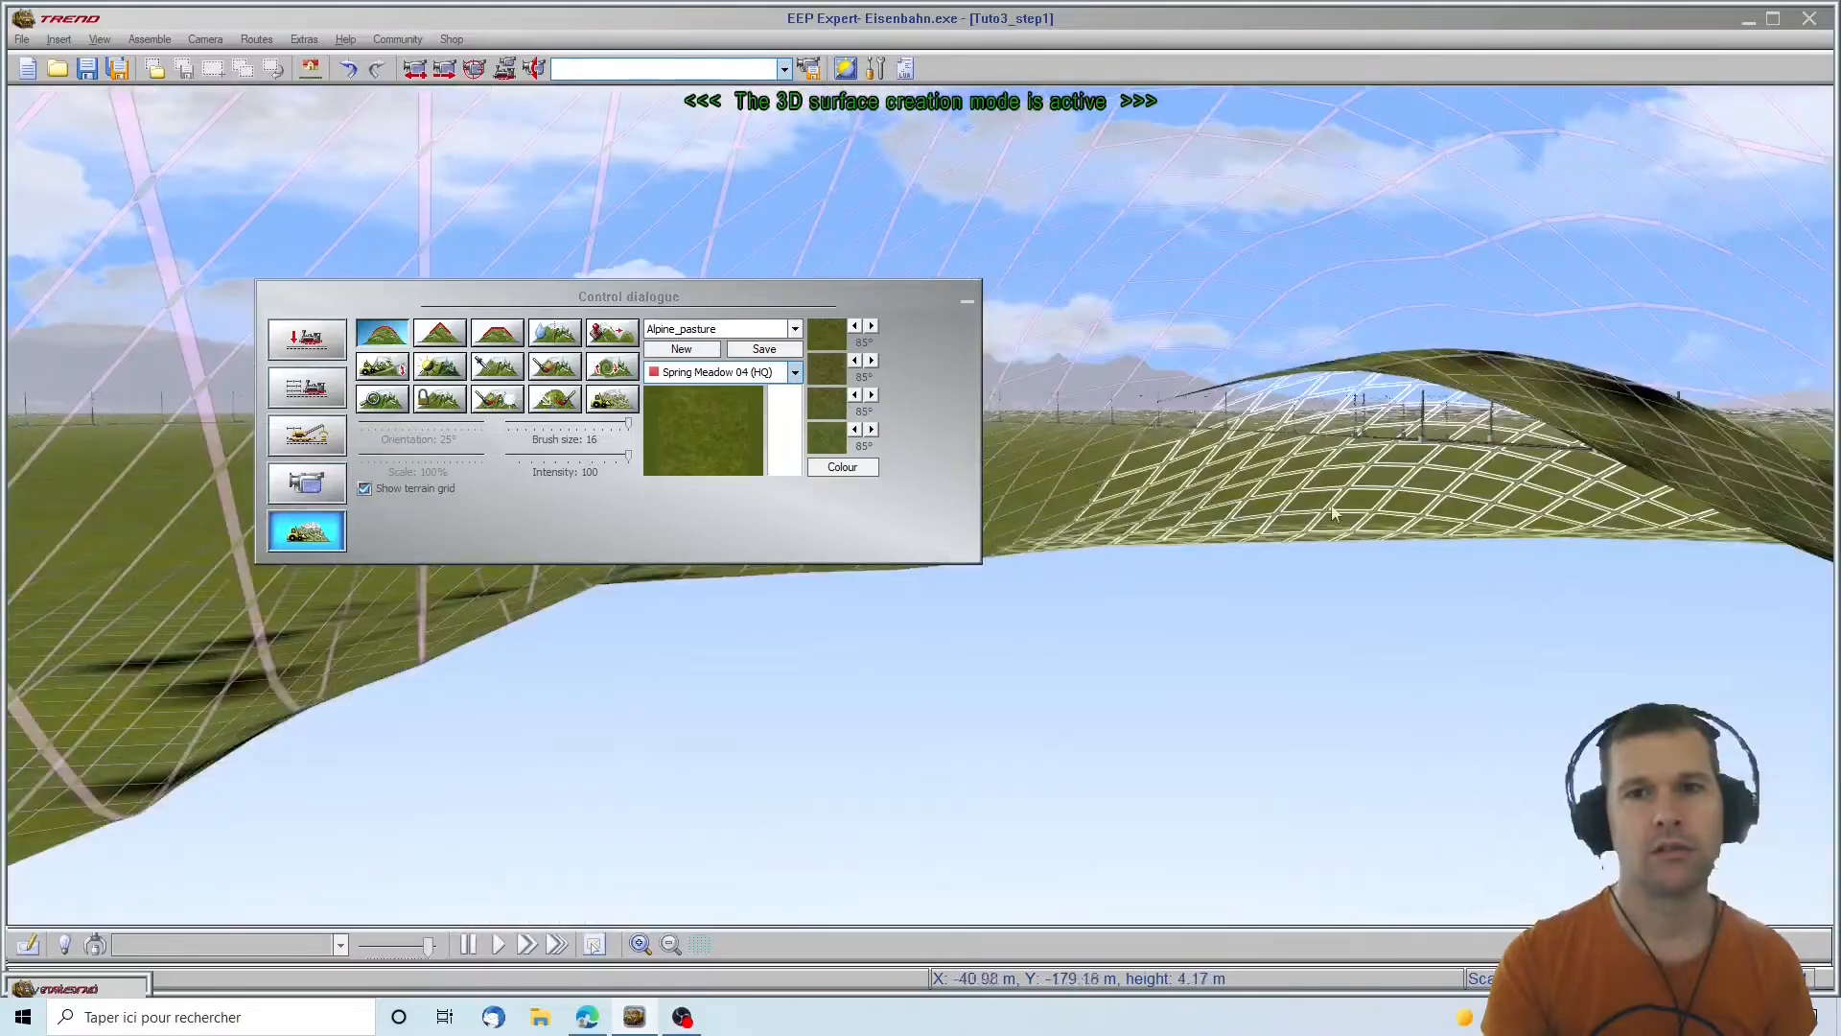
mouse_move(1316, 545)
right_down()
mouse_move(1361, 578)
mouse_move(1323, 440)
mouse_move(1659, 265)
mouse_move(1432, 417)
mouse_move(1746, 312)
mouse_move(1682, 293)
mouse_move(1303, 307)
mouse_move(1311, 223)
mouse_move(633, 134)
mouse_move(508, 269)
right_up()
drag(496, 306, 1132, 323)
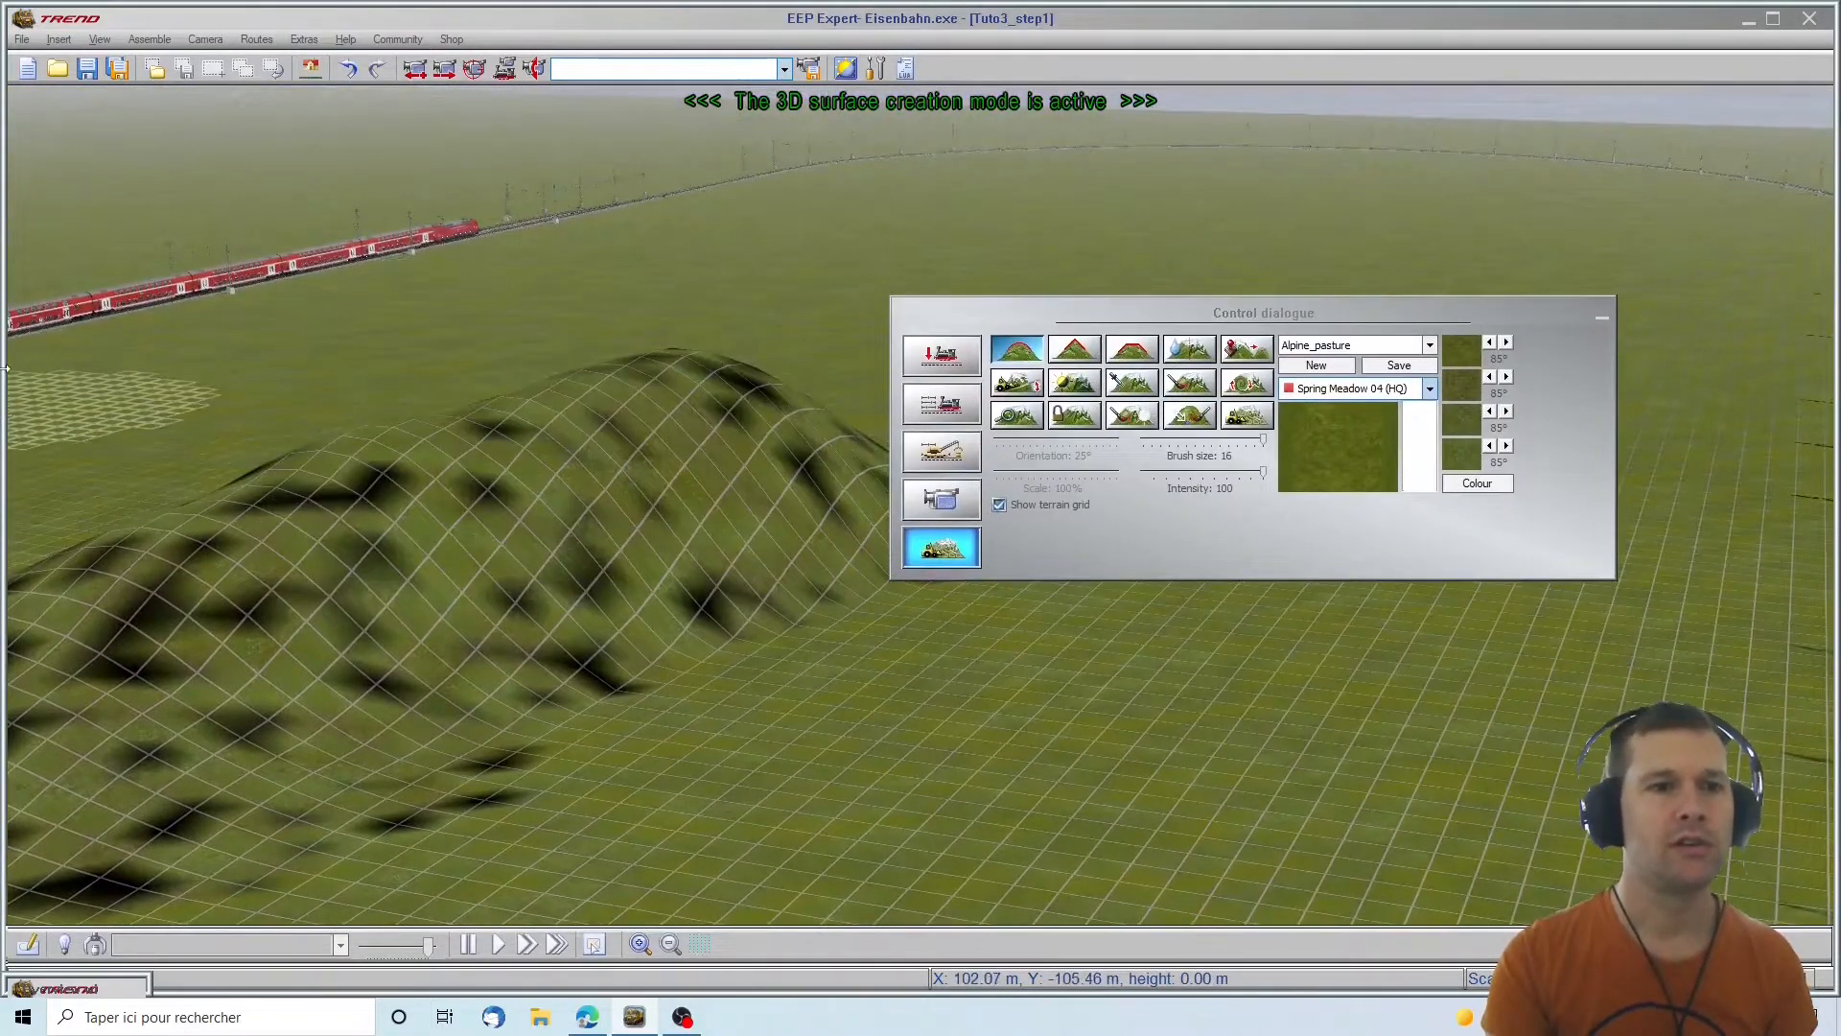
click(1038, 504)
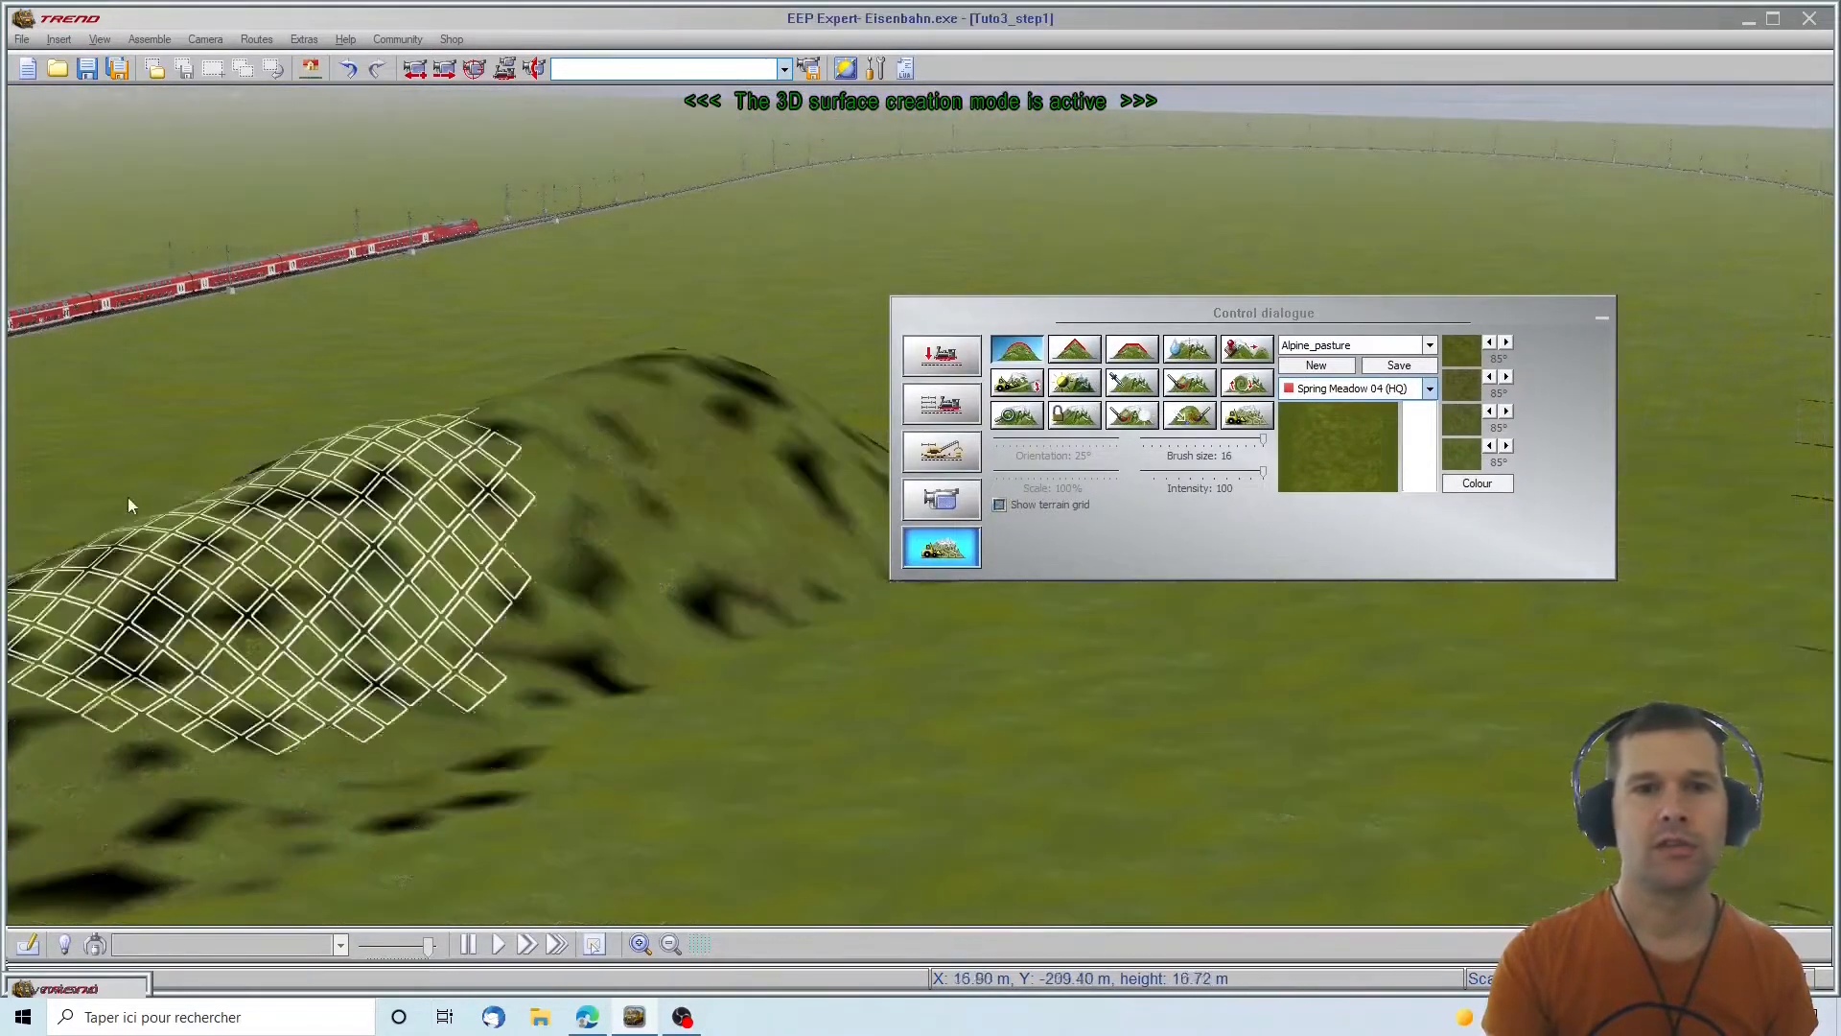
right_drag(59, 437, 111, 439)
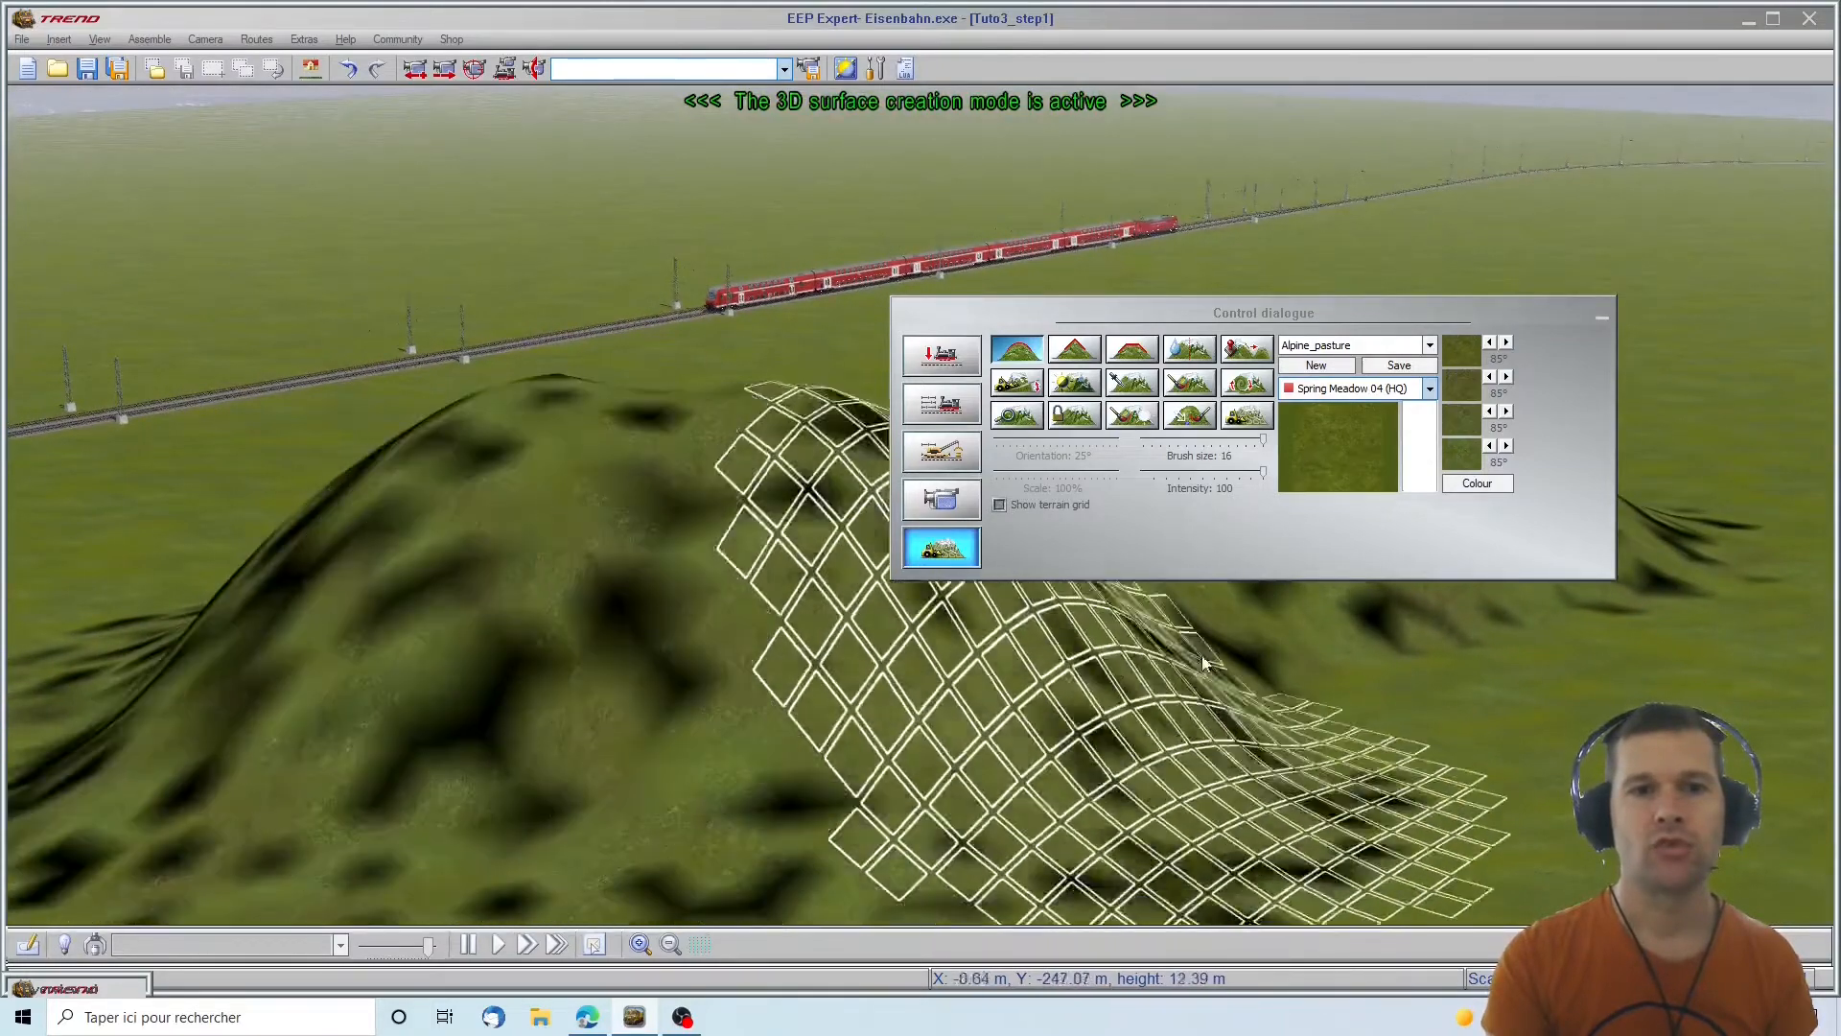
mouse_move(1235, 317)
mouse_down()
mouse_move(1672, 297)
mouse_move(1832, 241)
mouse_up()
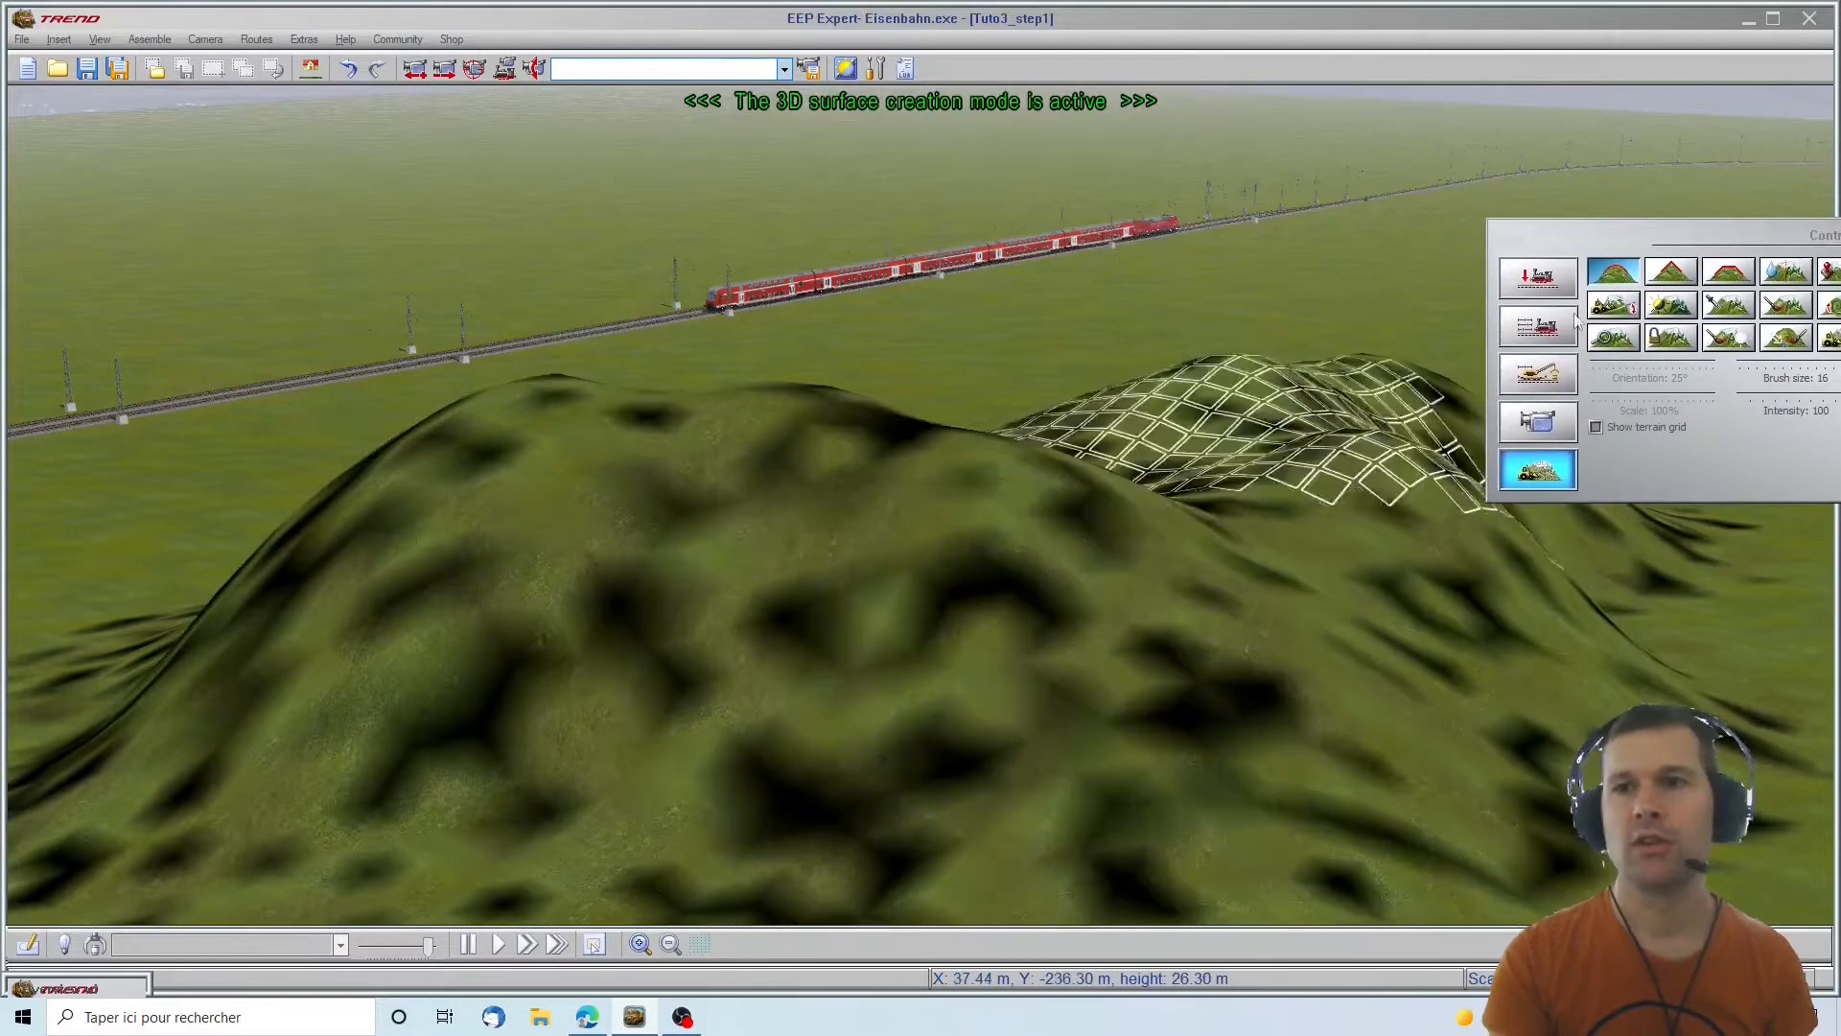
Enlarge the hill into a rugged mountain range with the rounded hill tool, brush size 16 and intensity 100
mouse_move(883, 658)
mouse_down()
mouse_move(863, 617)
mouse_move(678, 473)
mouse_move(234, 479)
mouse_move(863, 527)
mouse_move(1438, 537)
mouse_move(1495, 403)
mouse_move(1516, 543)
mouse_move(1199, 460)
mouse_move(1041, 451)
mouse_up()
scroll(989, 485, down, 6)
mouse_move(989, 485)
right_down()
mouse_move(1604, 677)
mouse_move(1062, 699)
mouse_move(1262, 743)
mouse_move(1633, 672)
mouse_move(1602, 624)
mouse_move(822, 761)
mouse_move(1191, 733)
right_up()
mouse_move(1048, 496)
mouse_down()
mouse_move(595, 473)
mouse_move(493, 575)
mouse_move(1254, 670)
mouse_move(1599, 592)
mouse_move(1150, 297)
mouse_move(1189, 431)
mouse_move(145, 429)
mouse_move(125, 537)
mouse_move(125, 460)
mouse_move(105, 518)
mouse_up()
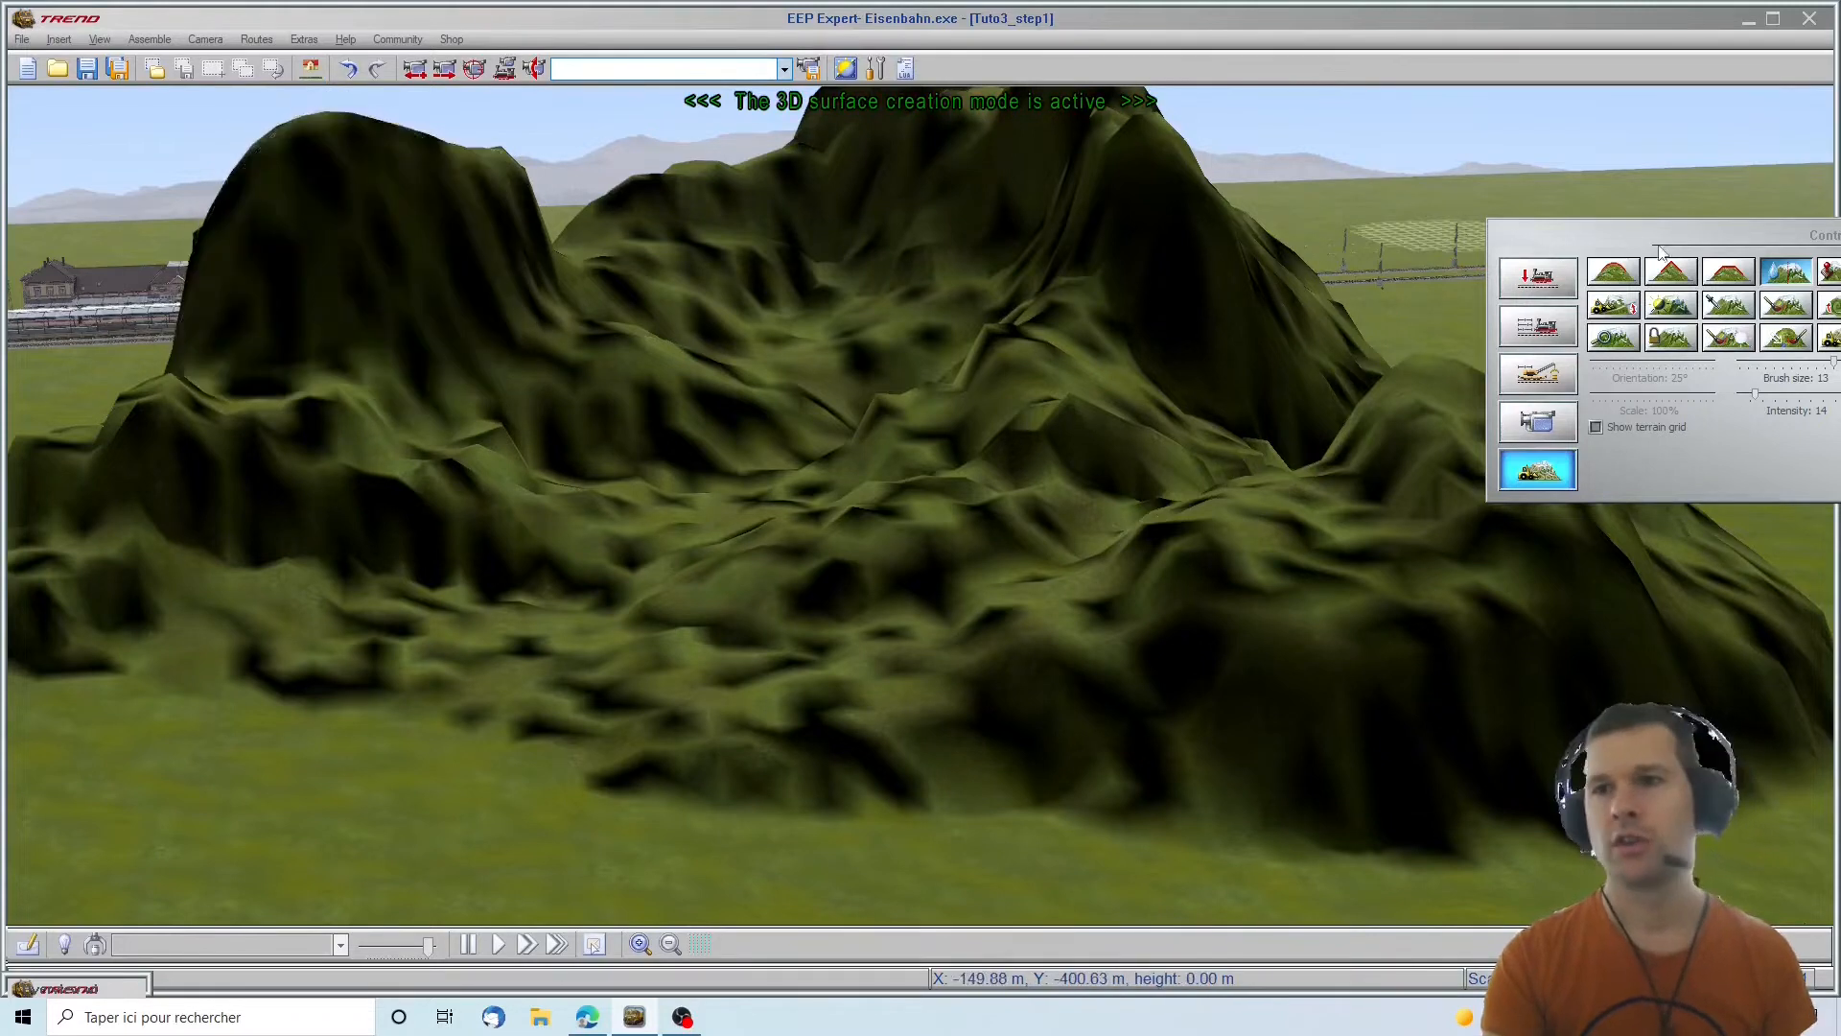
Cut down the tall peak in front of the station with the plateau tool, and soften the rough slopes with the threshold-based tool at threshold 100
click(1715, 278)
mouse_move(337, 180)
mouse_down()
mouse_move(378, 118)
mouse_move(516, 155)
mouse_move(422, 163)
mouse_move(317, 216)
mouse_move(266, 245)
mouse_move(261, 292)
mouse_up()
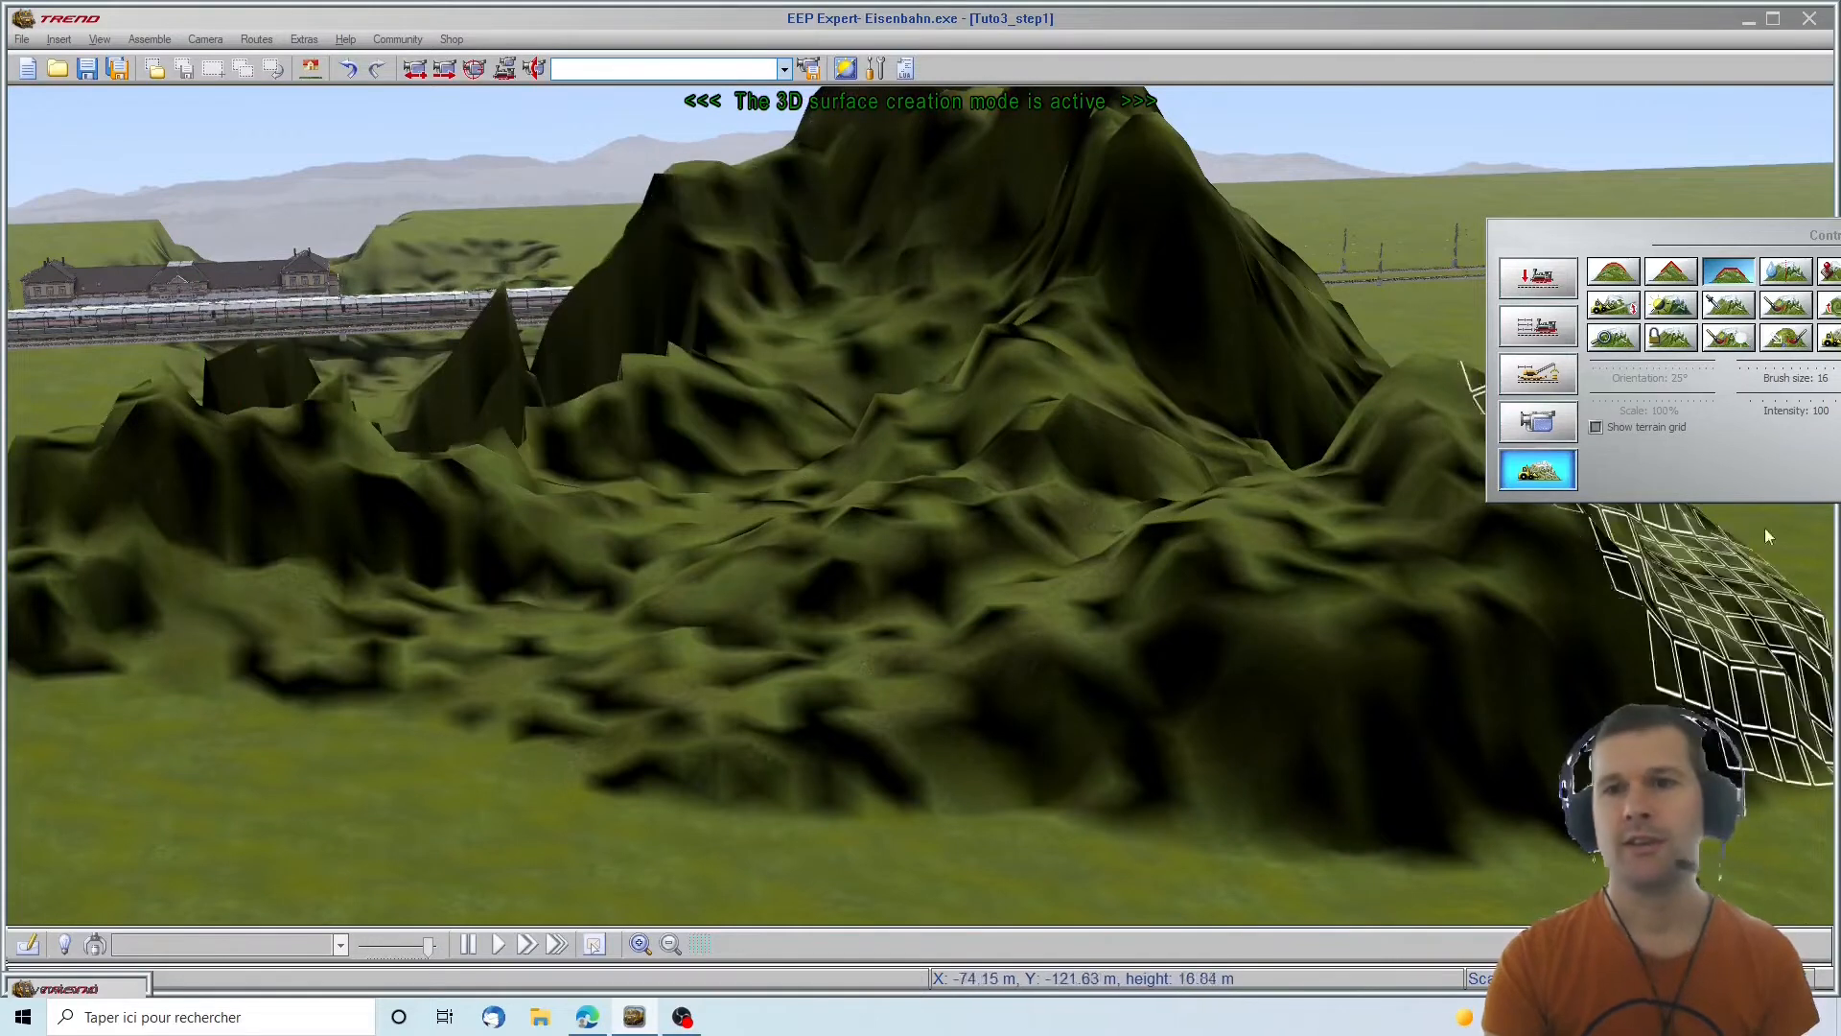
click(1673, 309)
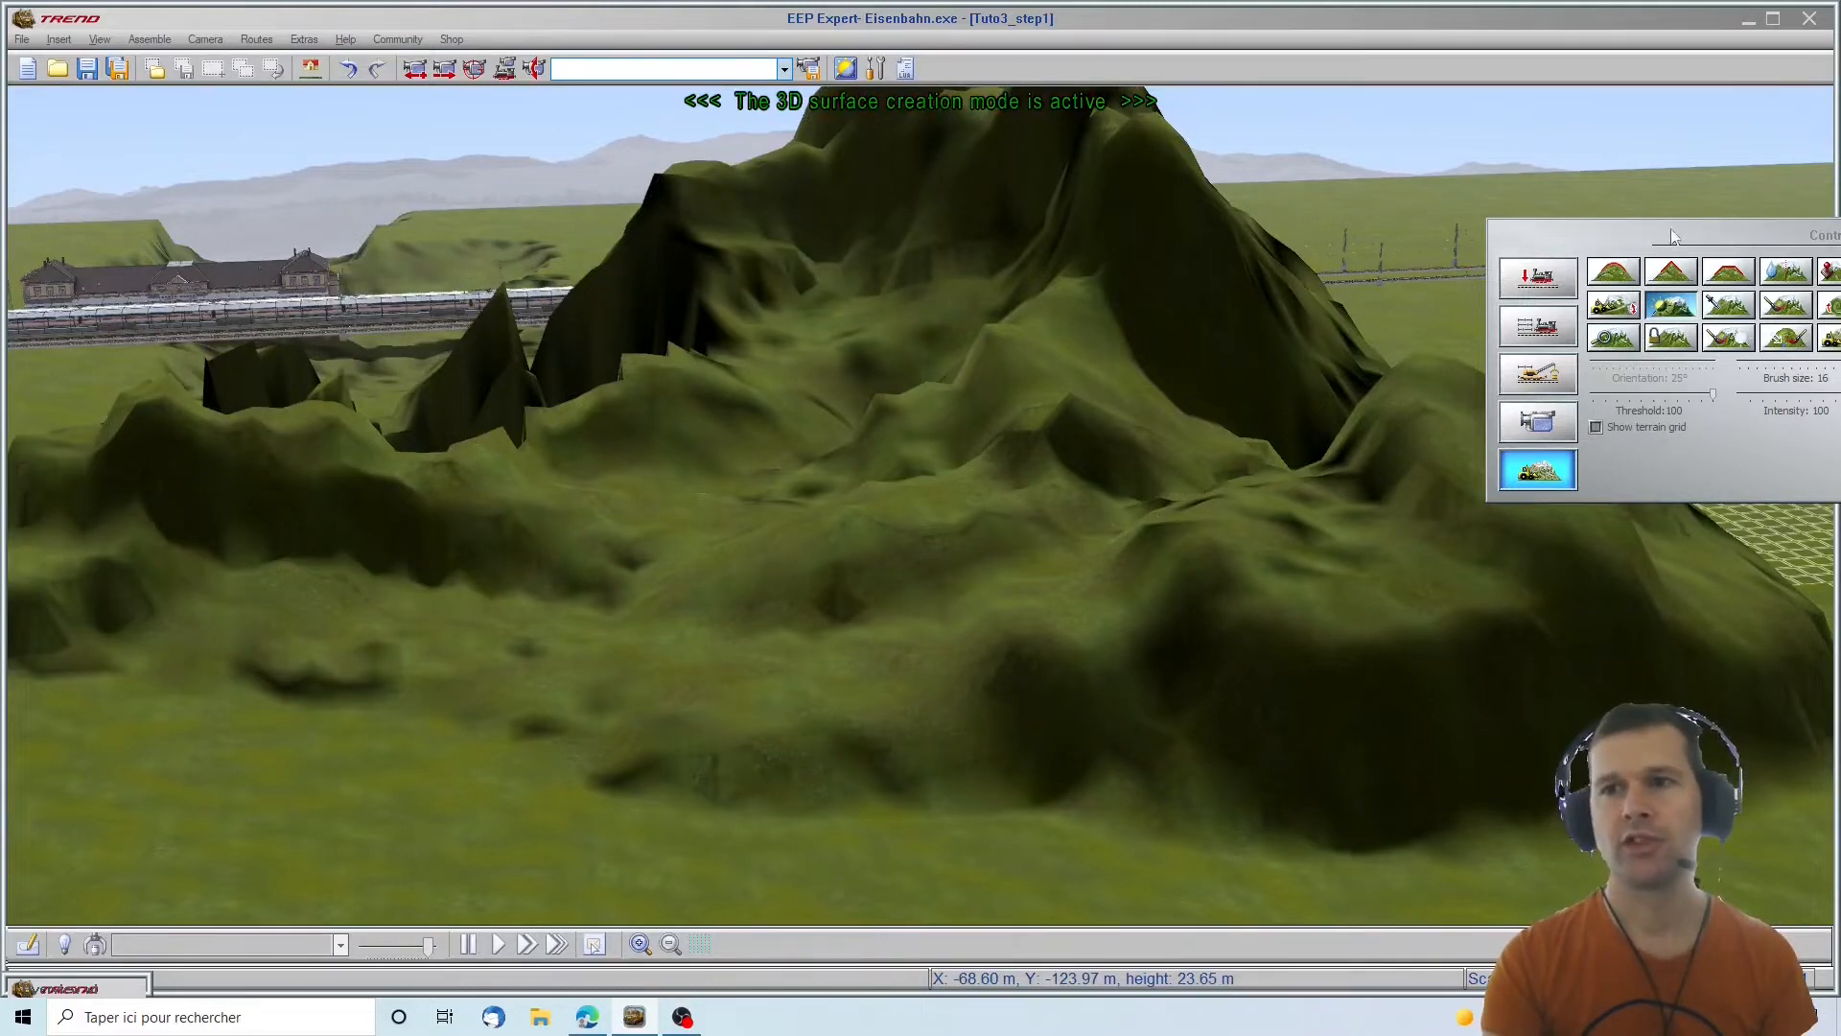
Roughen the mountain slopes with the relief tool at a larger scale, and soften parts of them with the threshold-based tool at brush size 8
drag(1671, 236, 1281, 240)
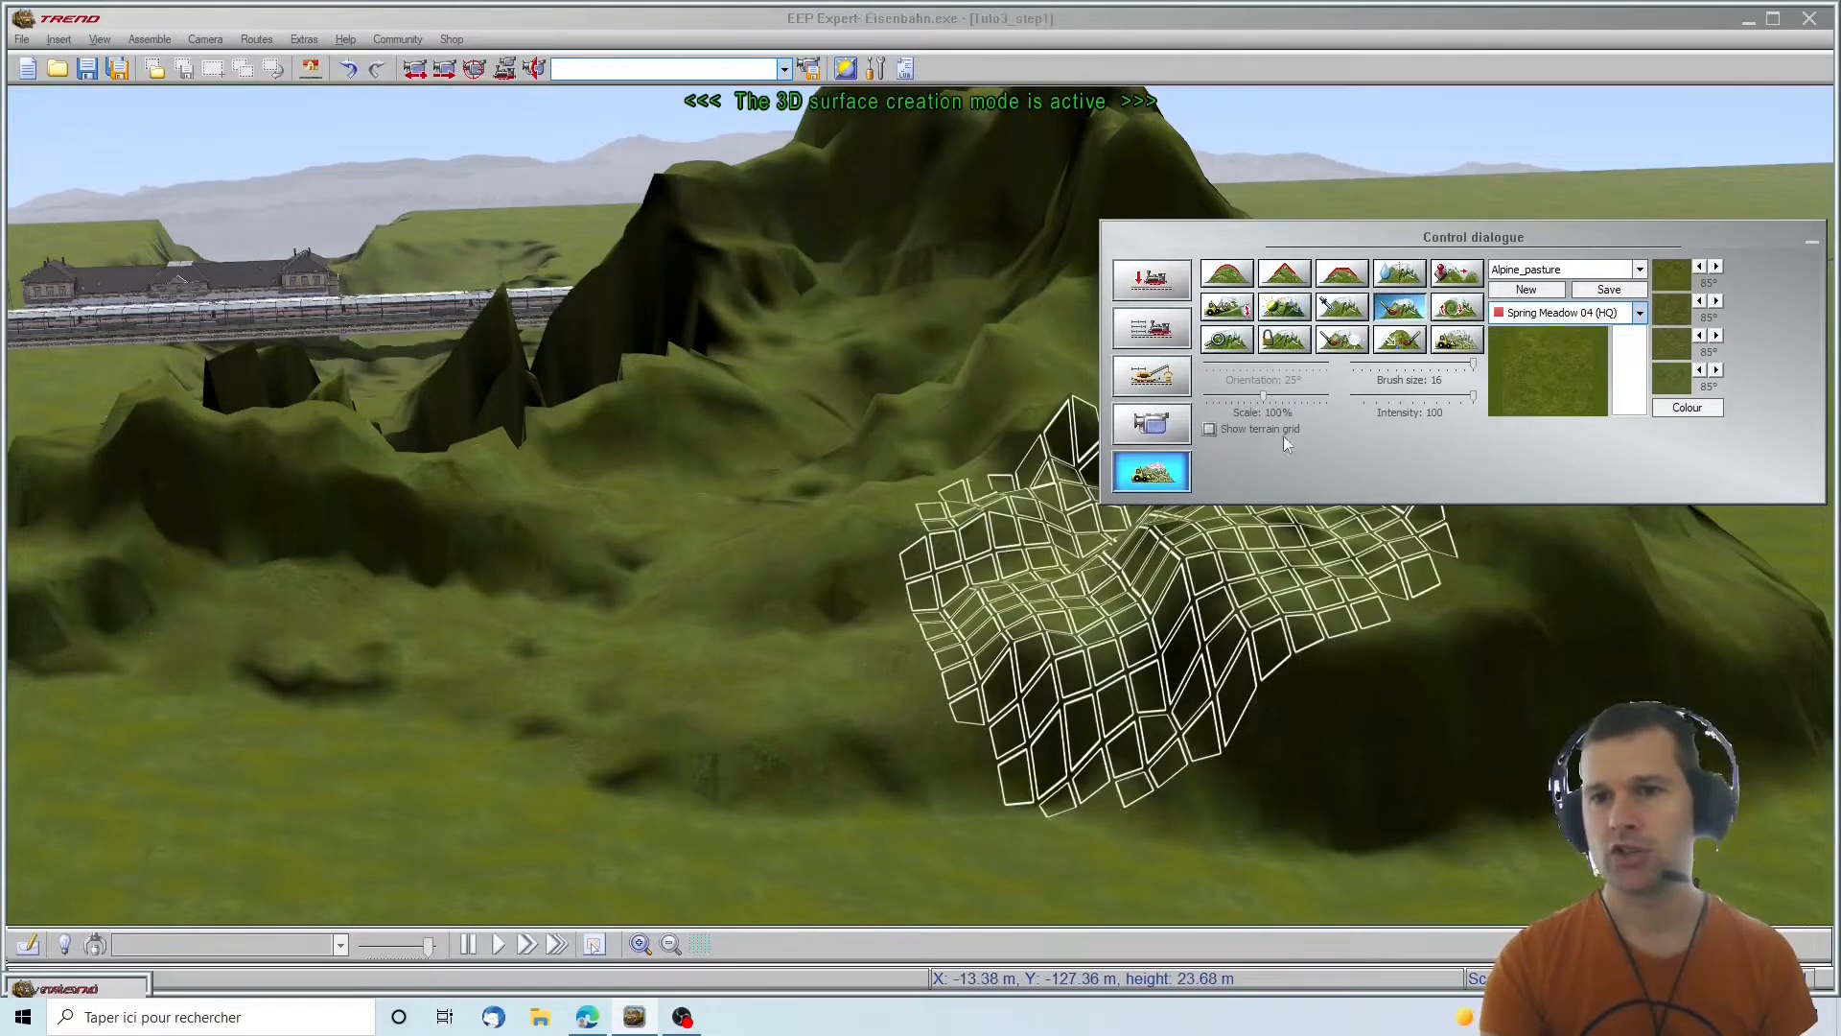
drag(1262, 394, 1326, 395)
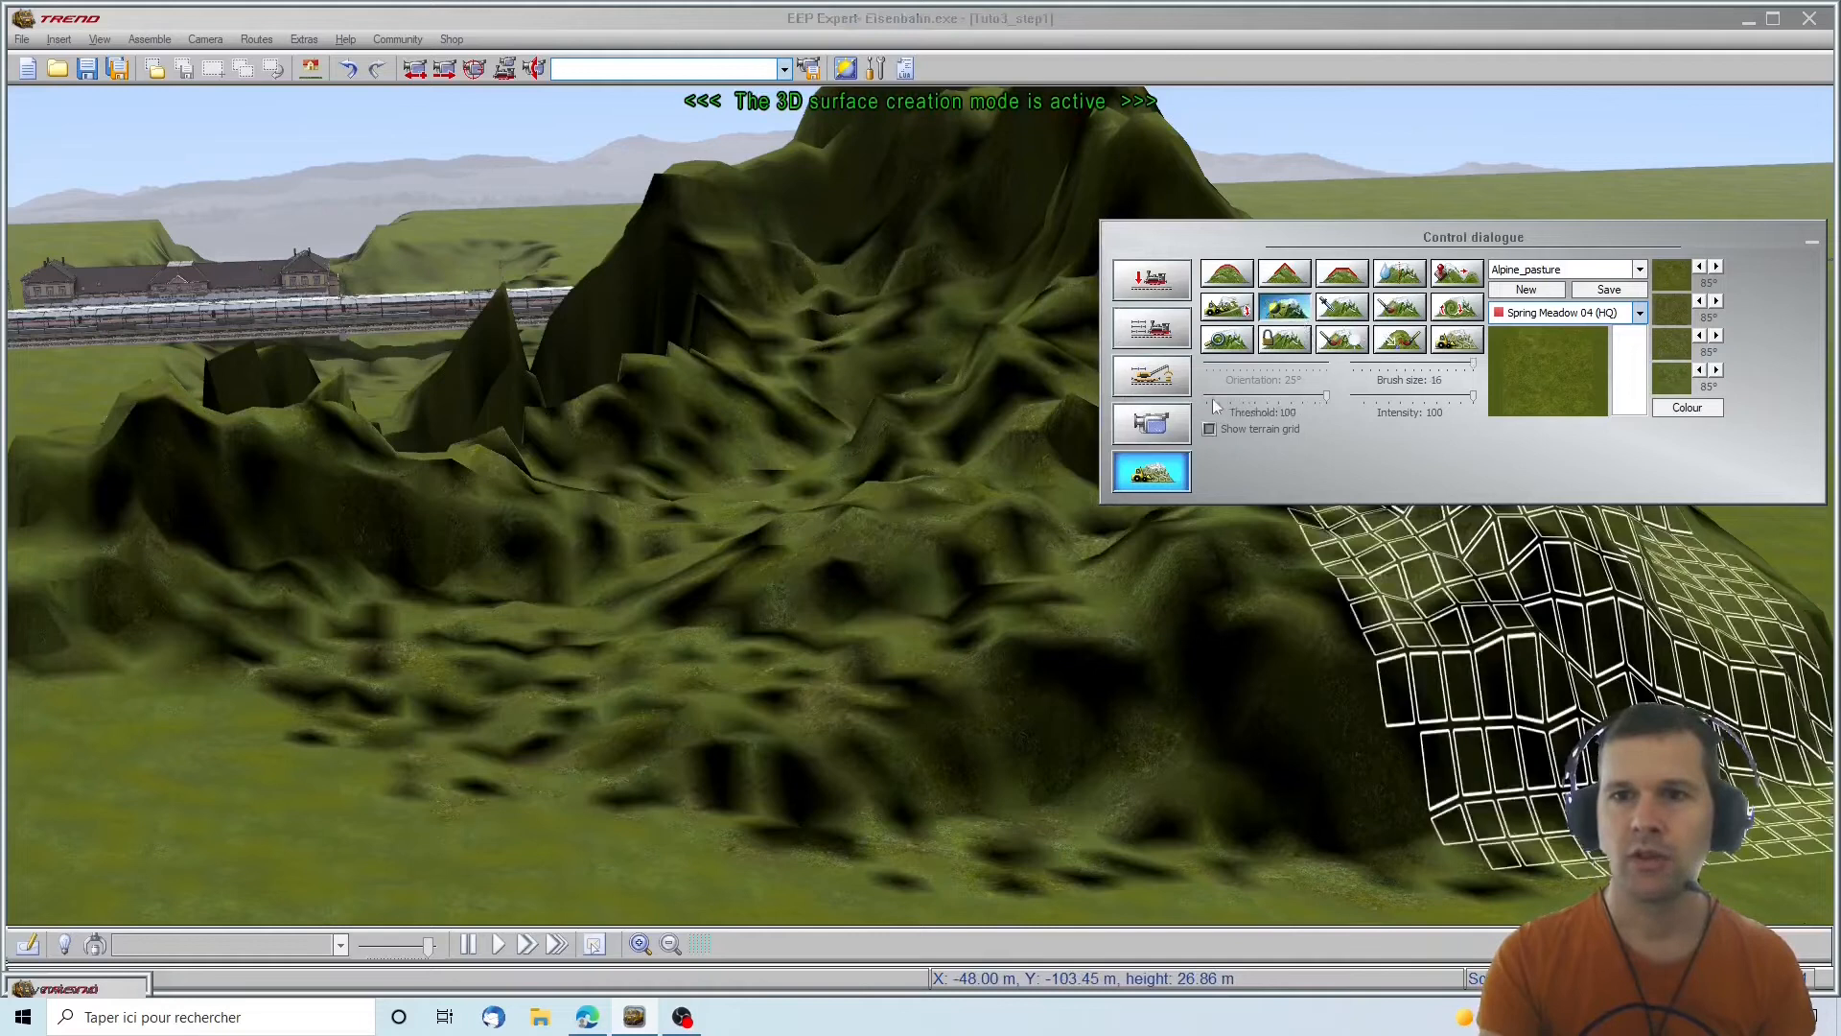
click(1426, 367)
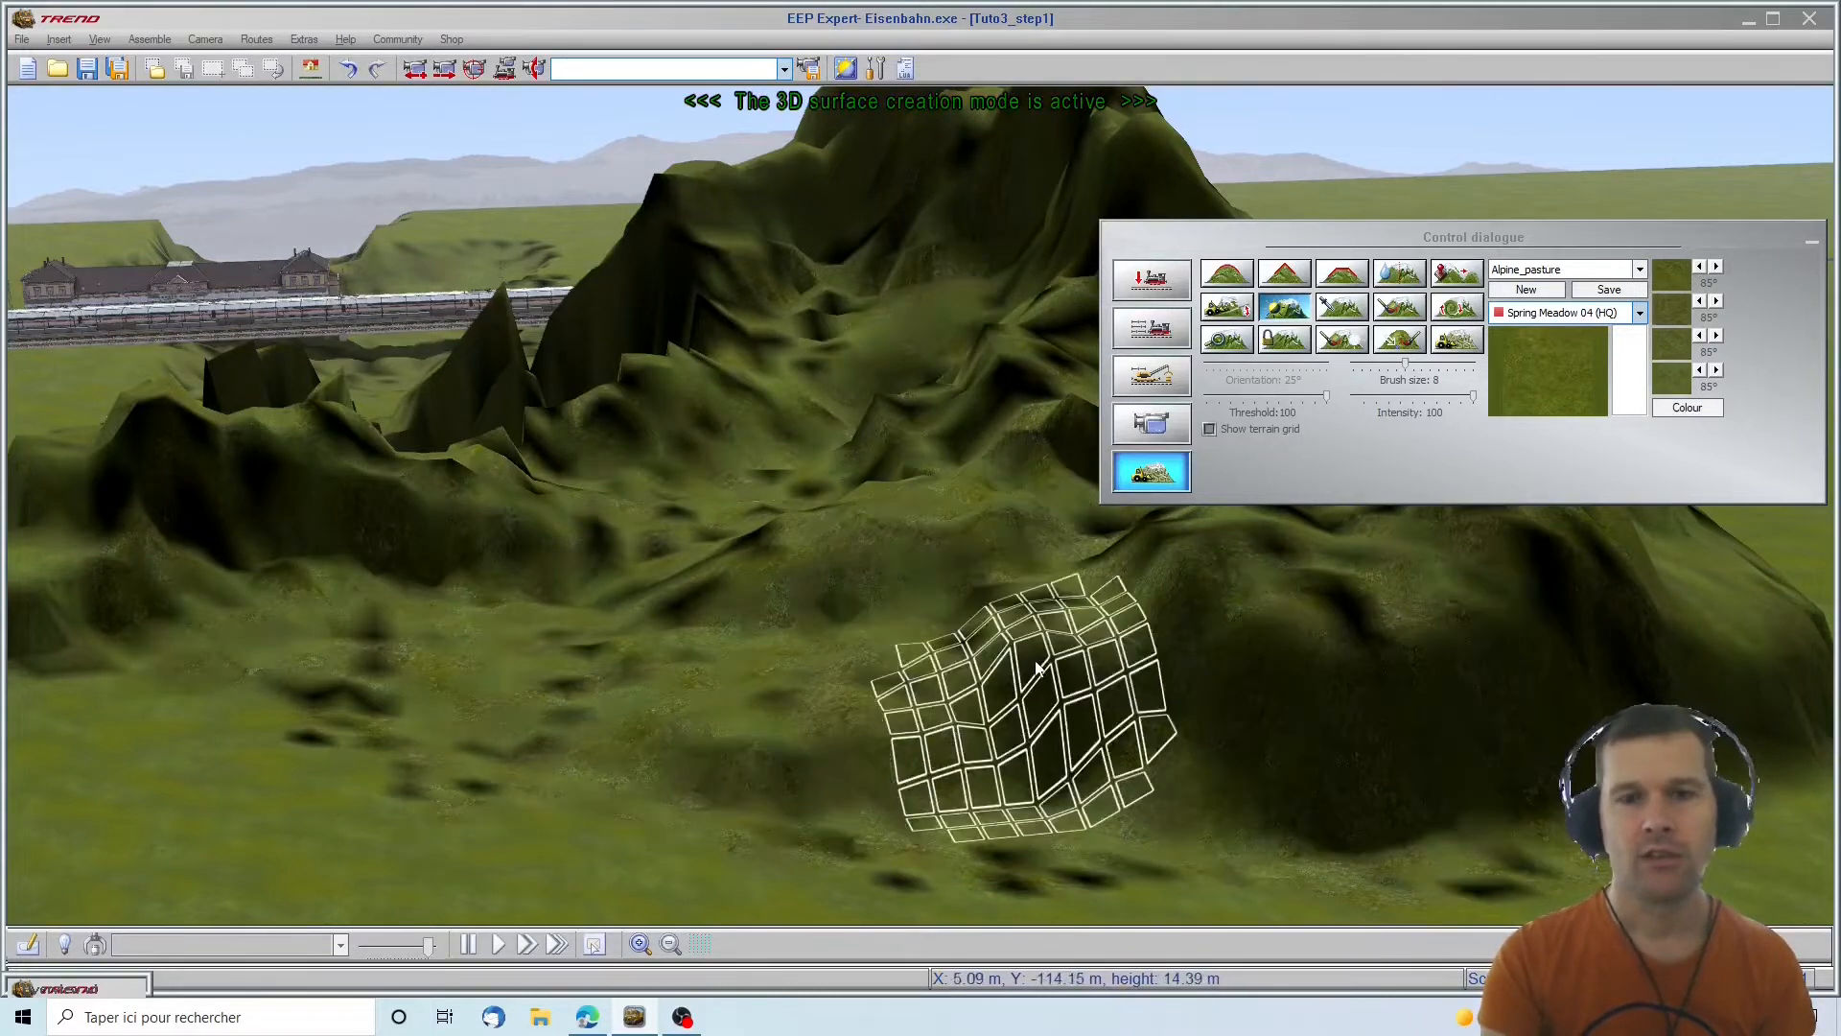
Inspect the roughened mountain range and its surroundings from close up, from the side and from above
scroll(1032, 648, up, 4)
mouse_move(959, 715)
middle_down()
mouse_move(914, 733)
mouse_move(748, 657)
mouse_move(1110, 658)
mouse_move(884, 719)
middle_up()
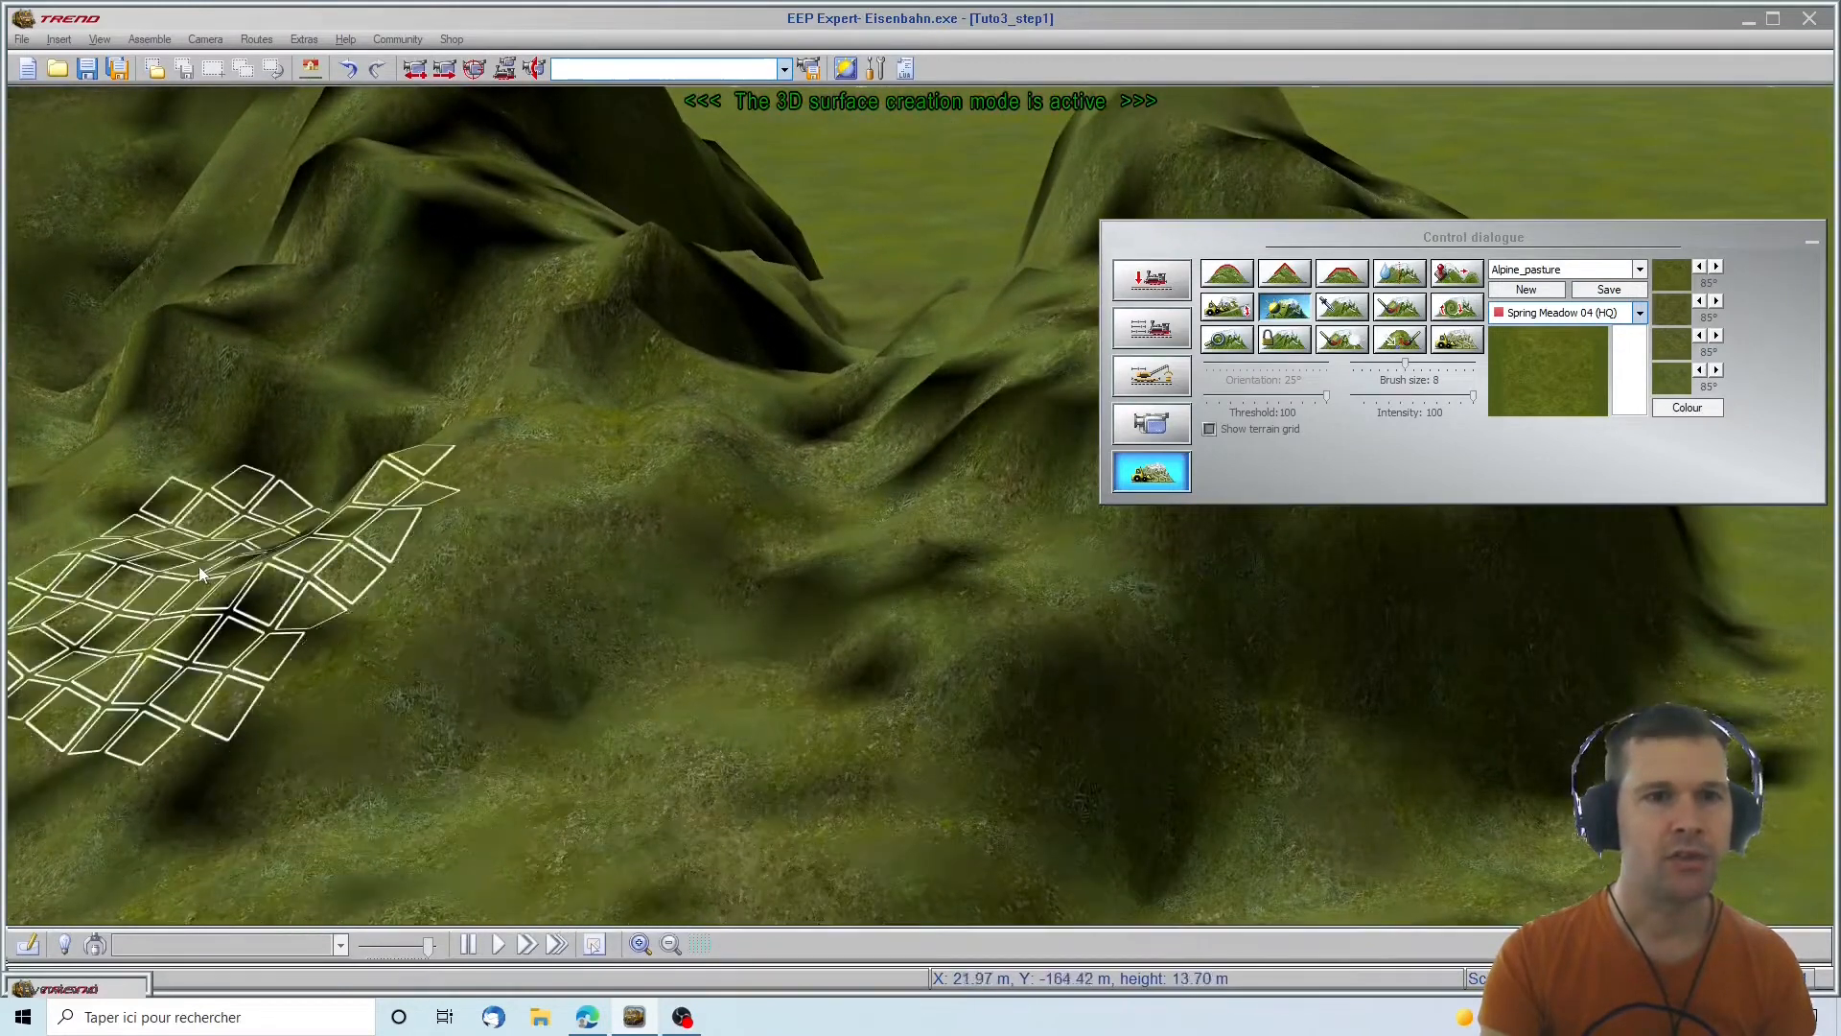
scroll(81, 358, up, 5)
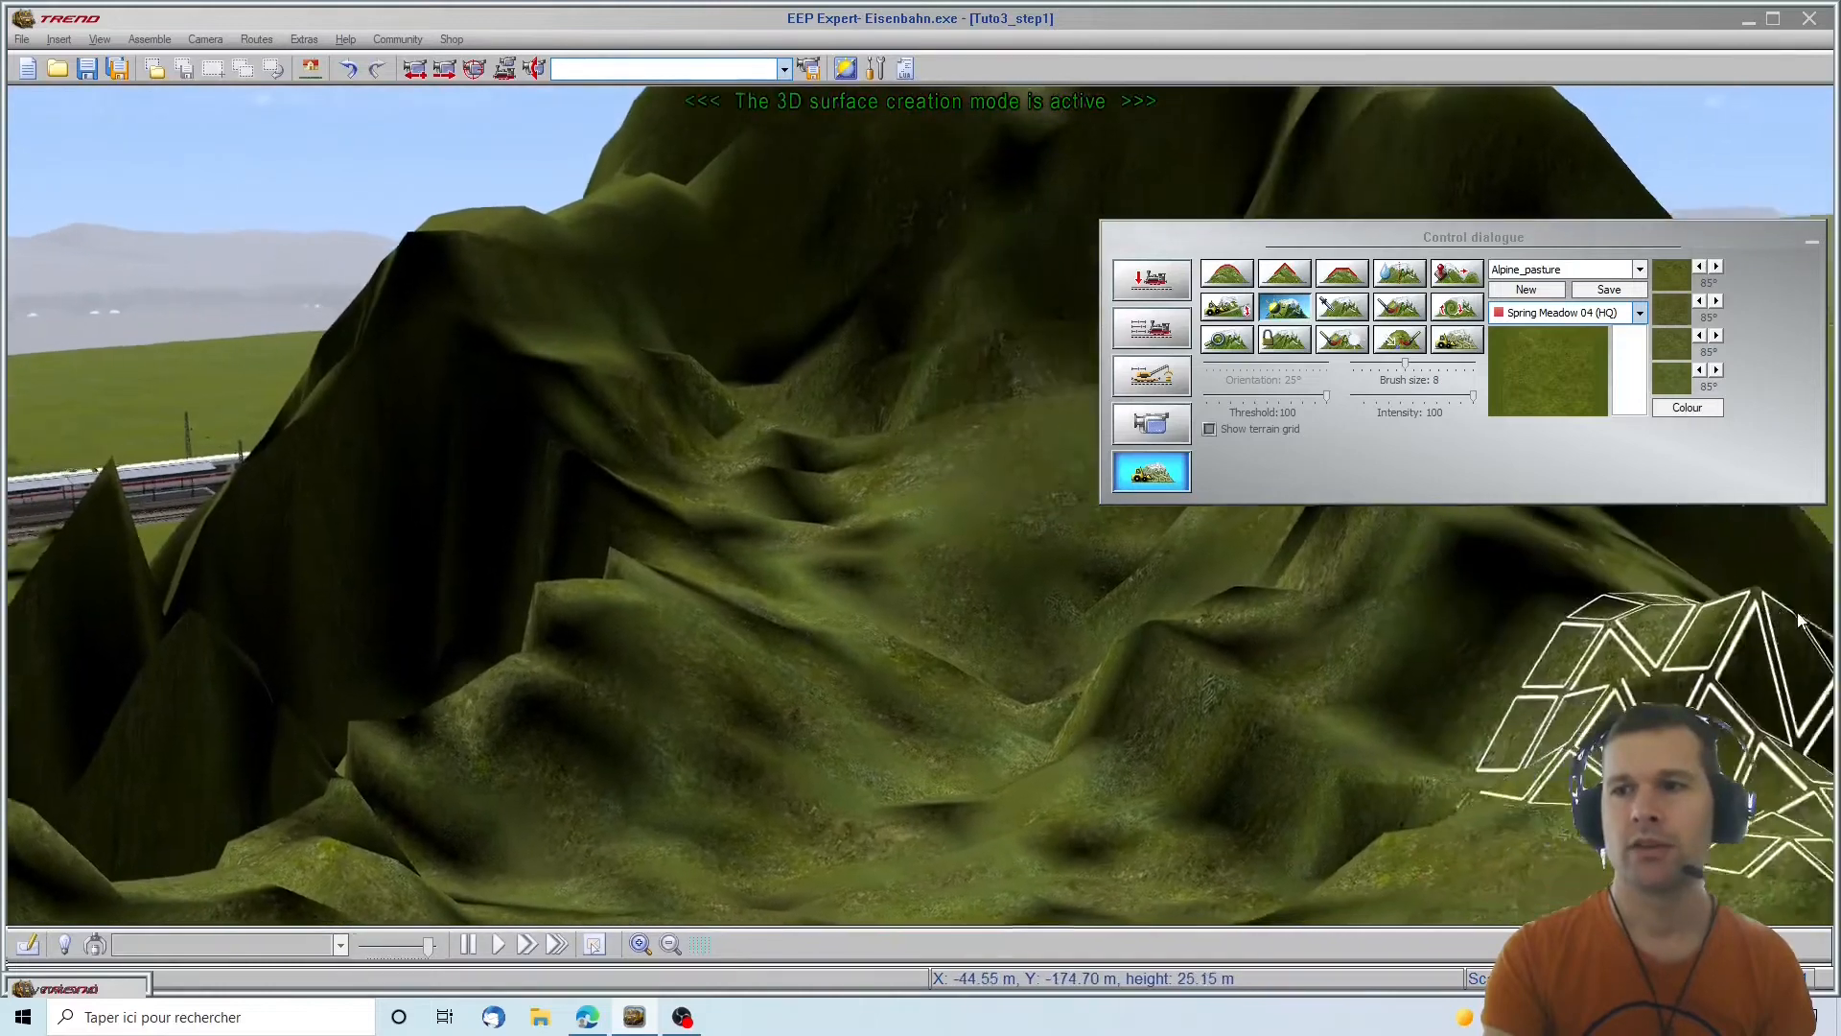
middle_drag(1797, 611, 743, 681)
scroll(743, 681, down, 8)
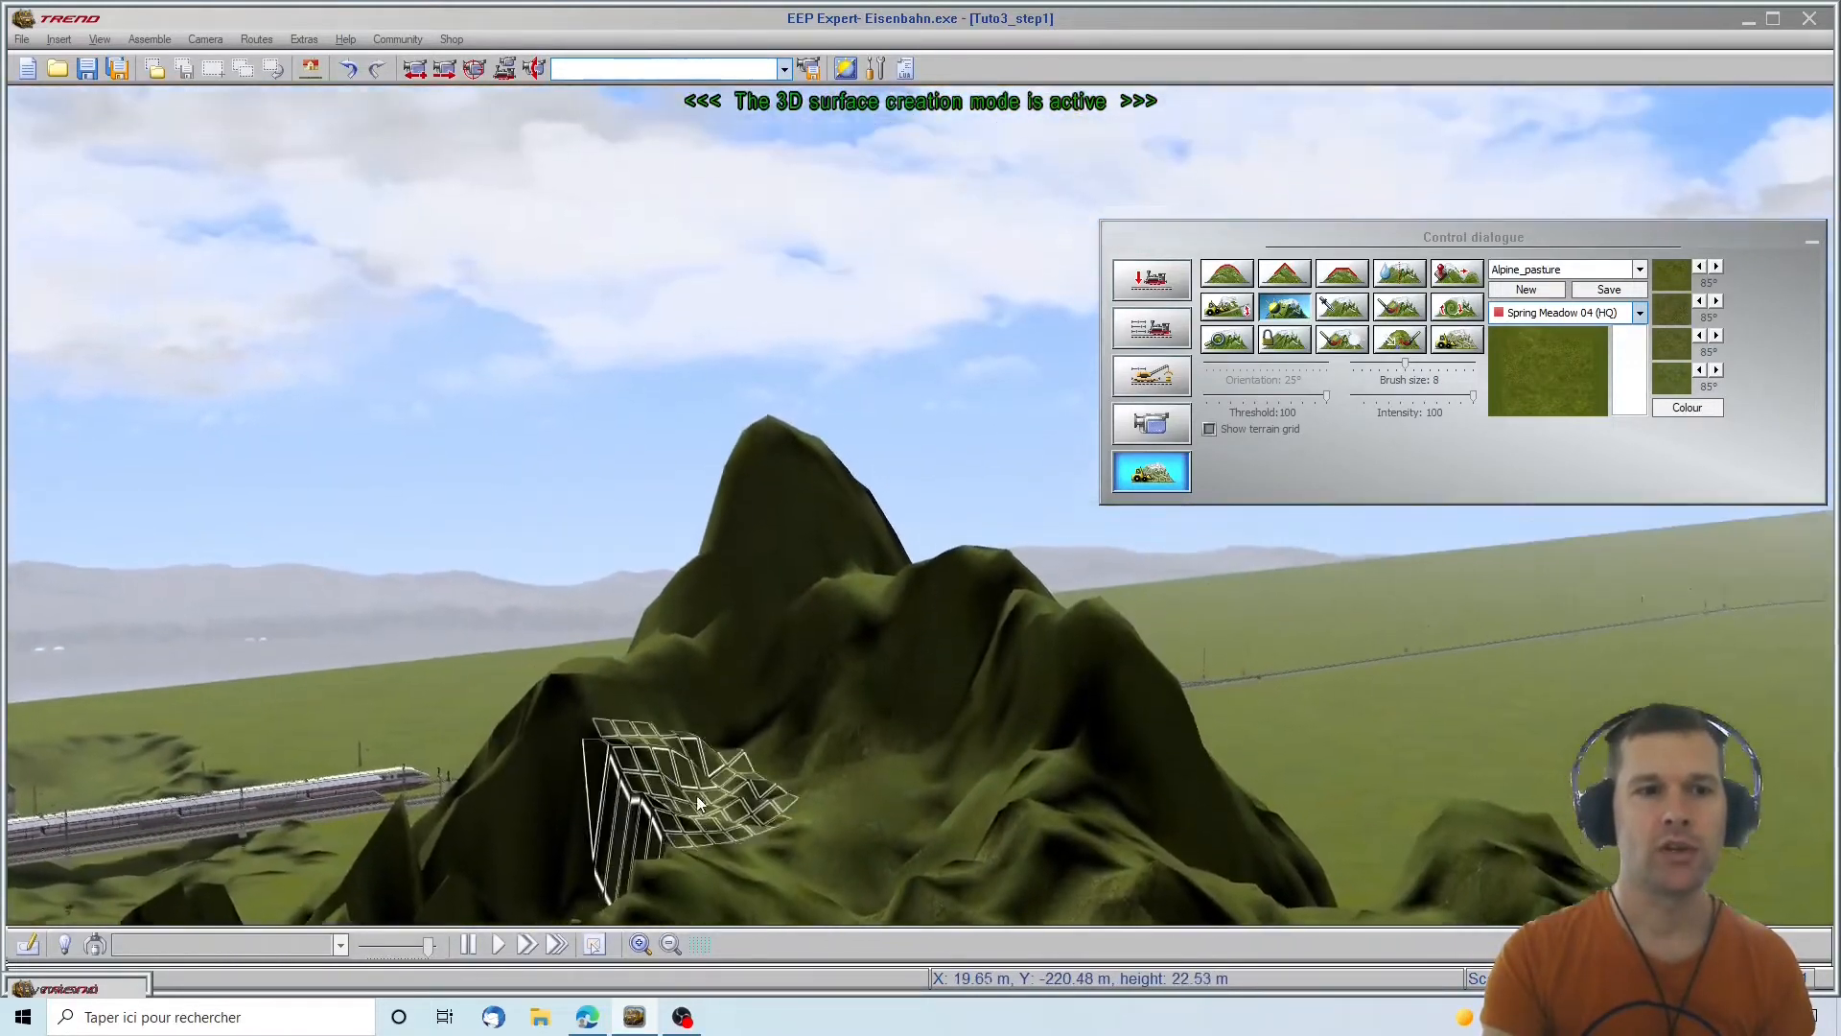
mouse_move(697, 796)
middle_down()
mouse_move(732, 801)
mouse_move(768, 698)
mouse_move(778, 455)
mouse_move(481, 521)
mouse_move(5, 389)
middle_up()
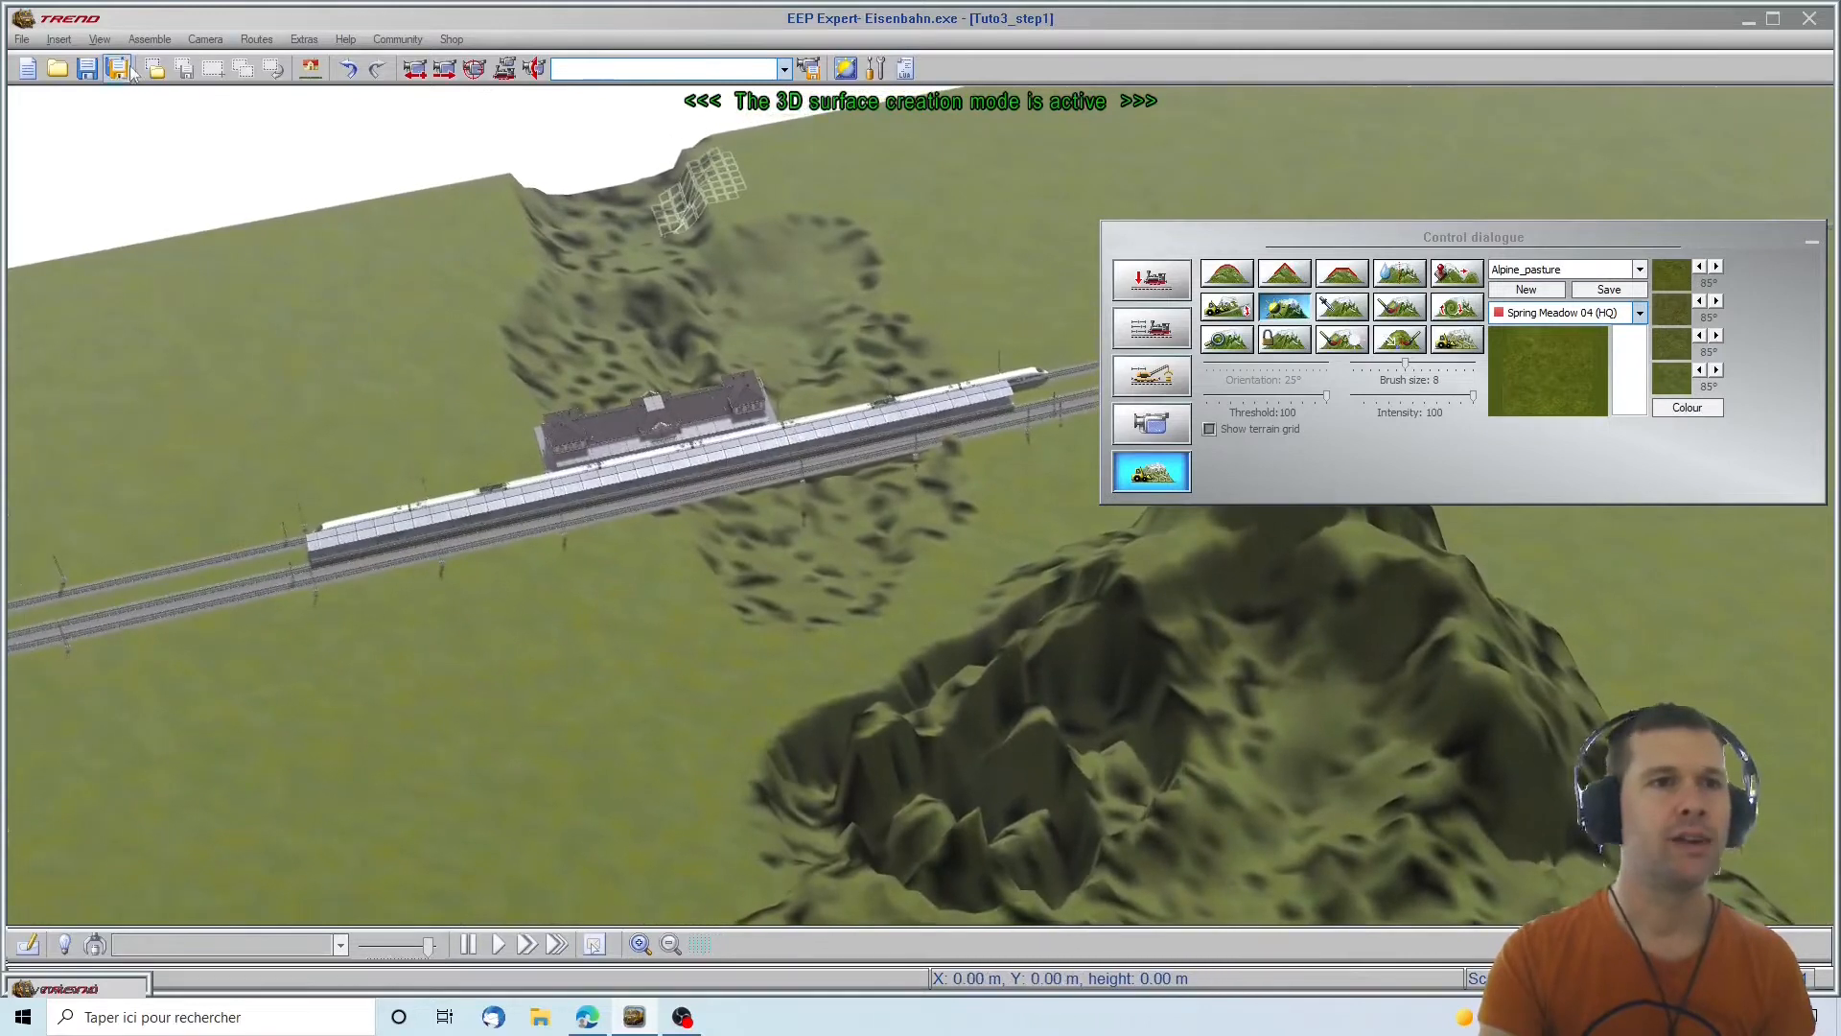
Reopen the Tuto3_step1.anl3 layout, discarding the unsaved terrain changes
click(61, 74)
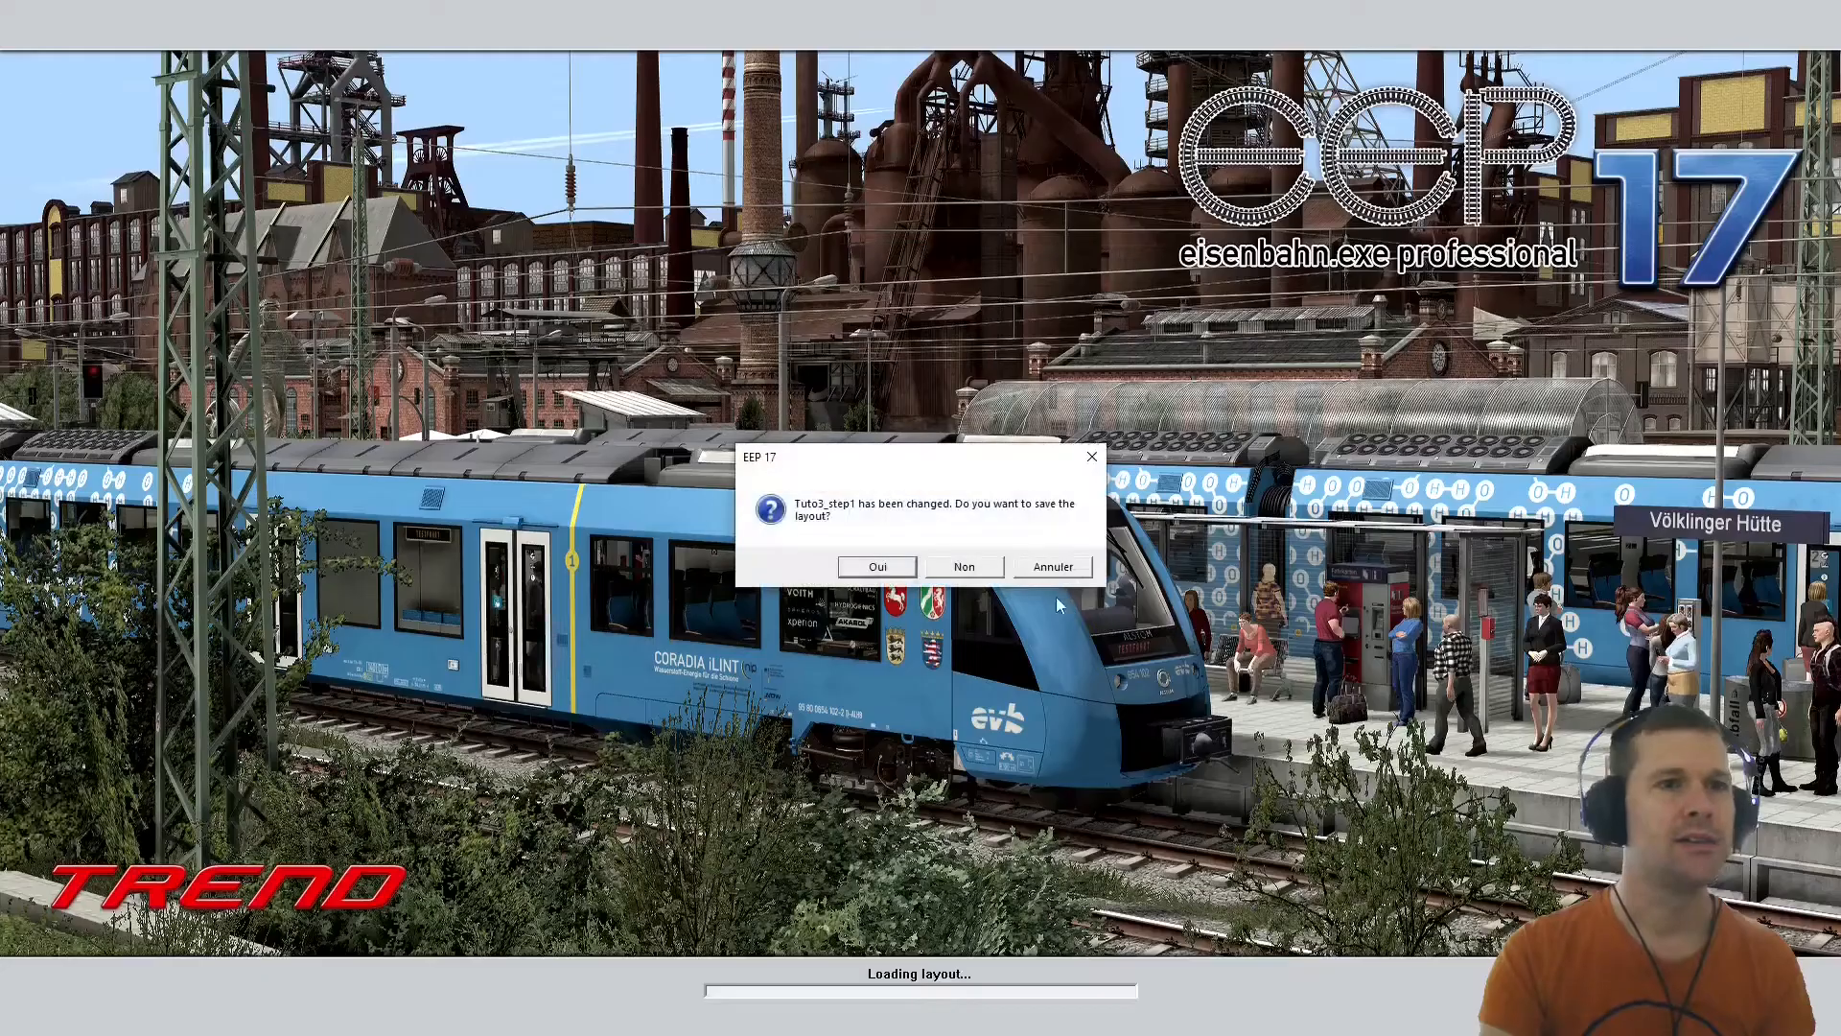
click(967, 567)
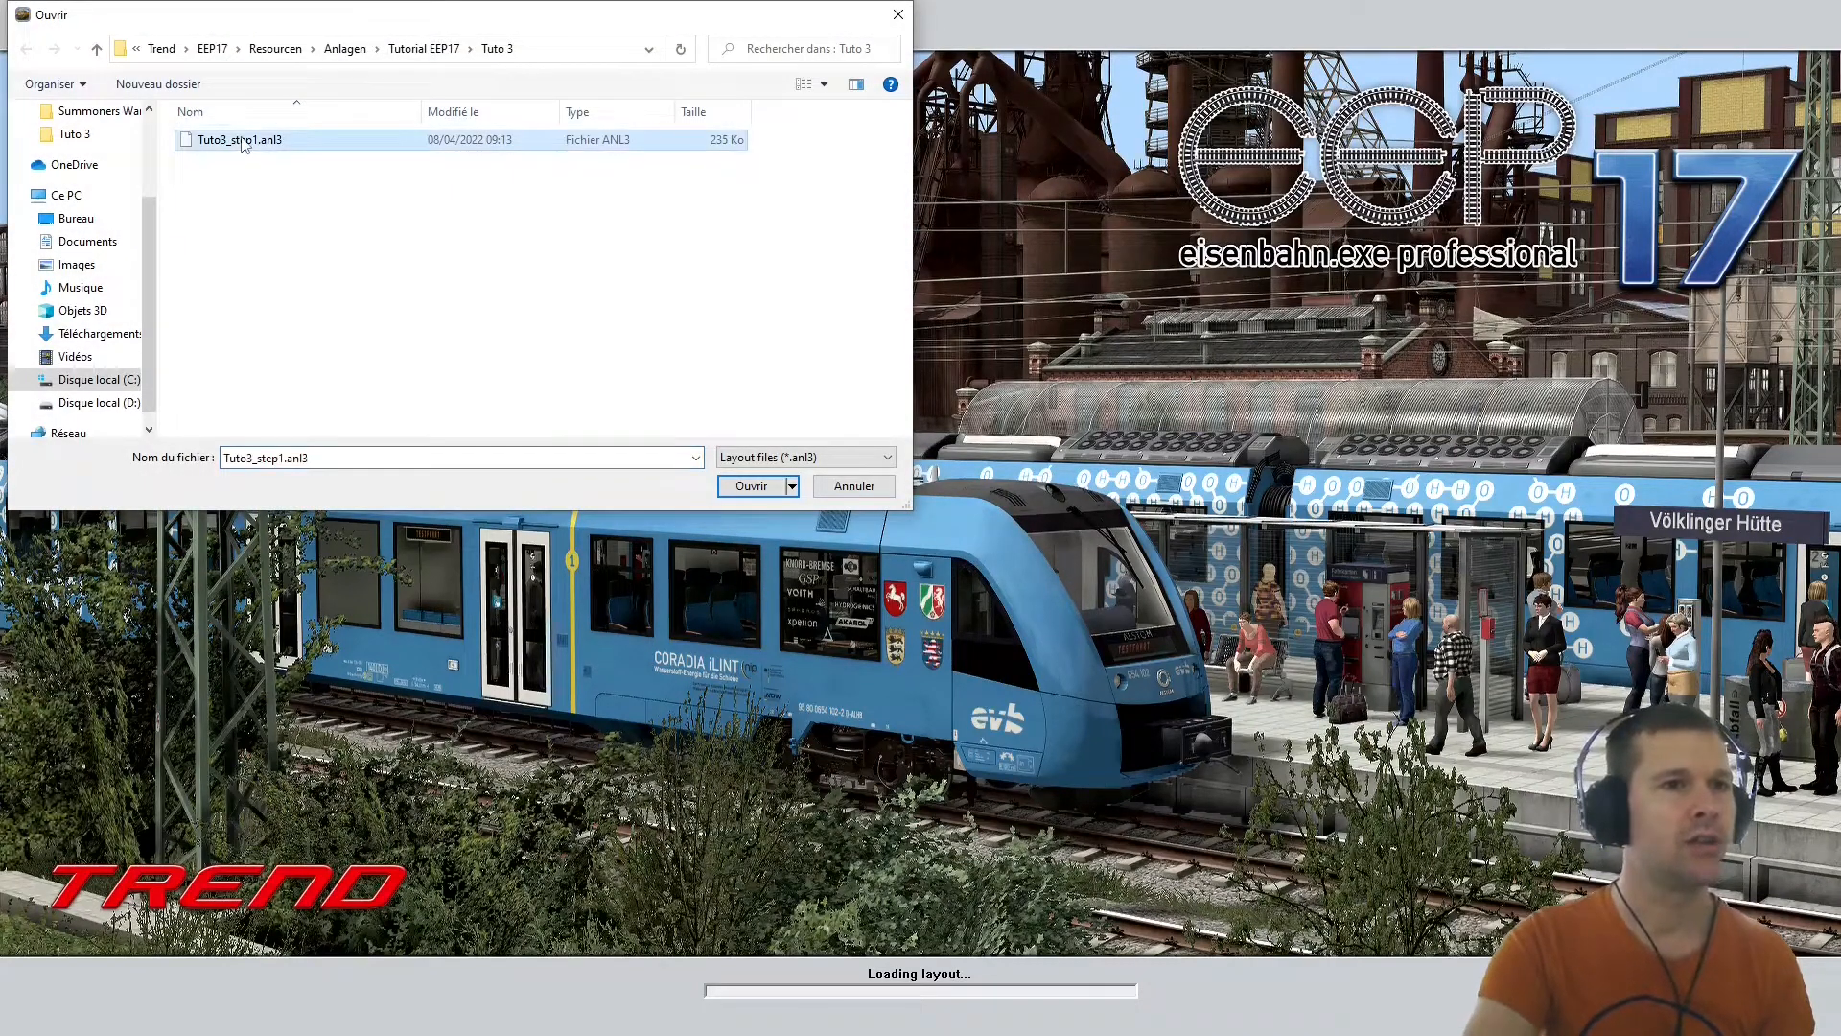
click(733, 485)
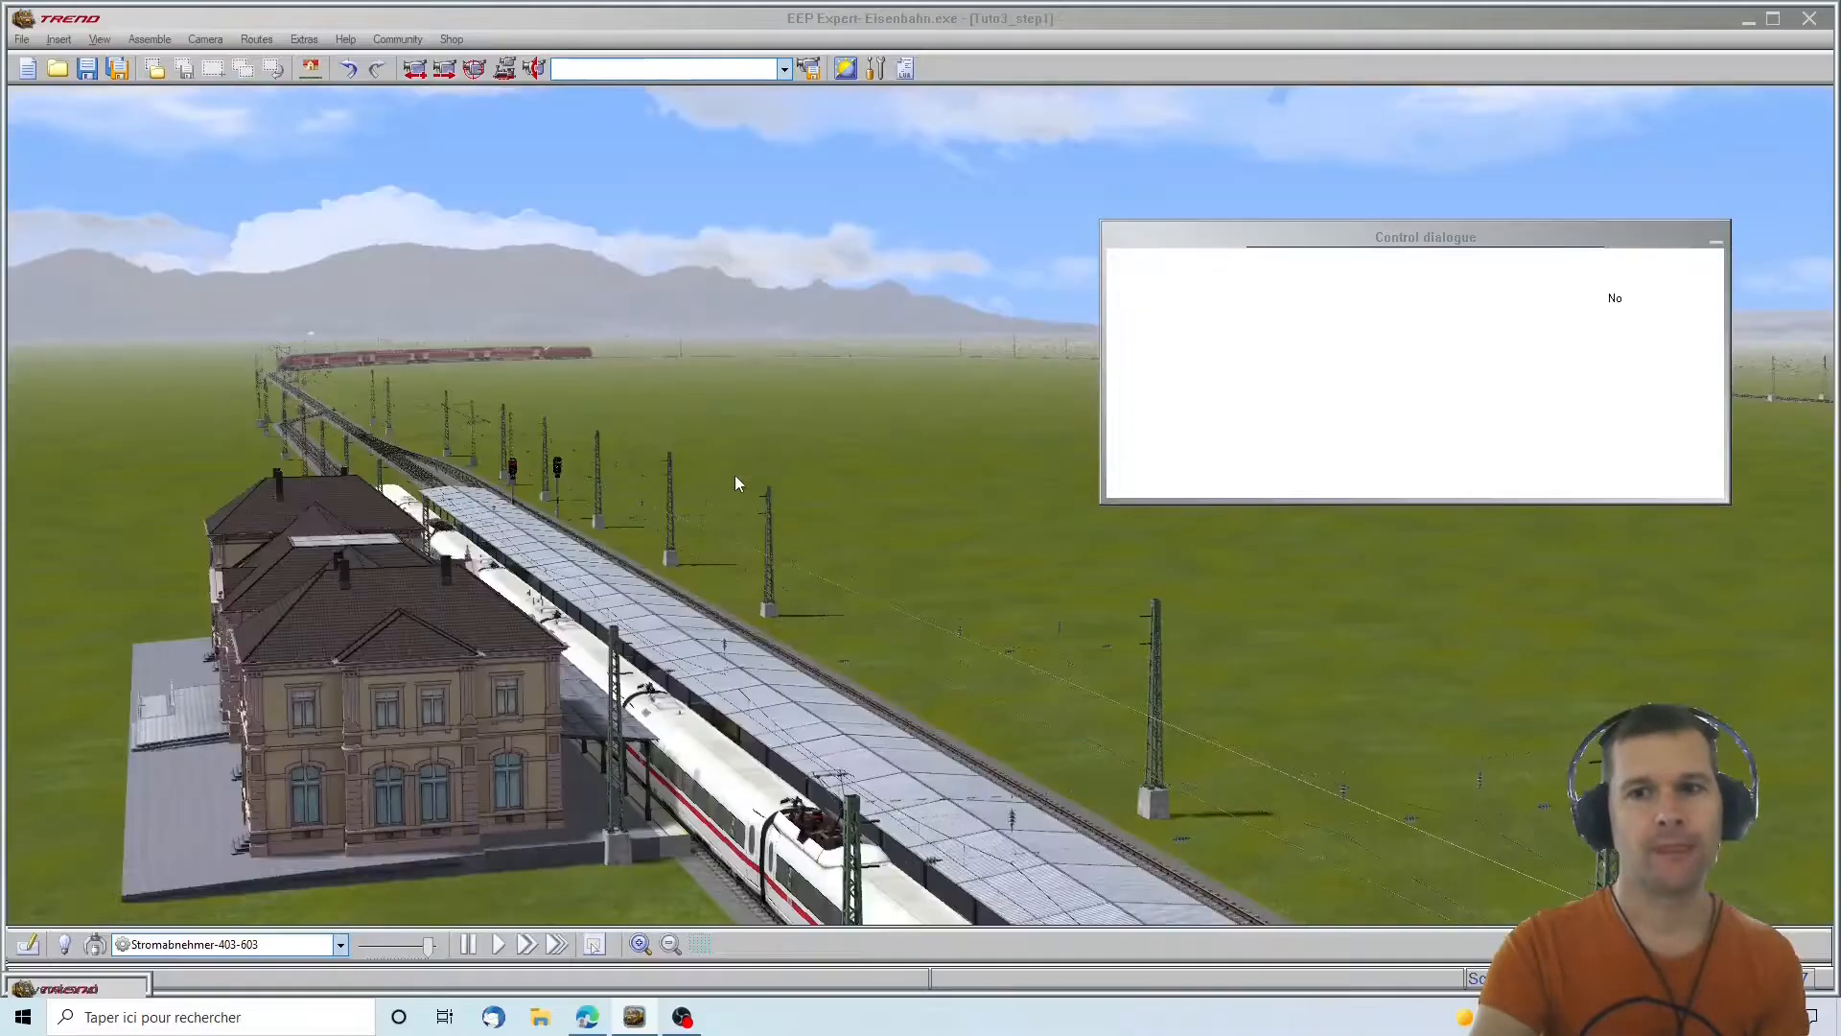
Activate the 3D surface creation mode over the open meadow beside the railway line
click(1717, 239)
right_drag(1344, 497, 749, 450)
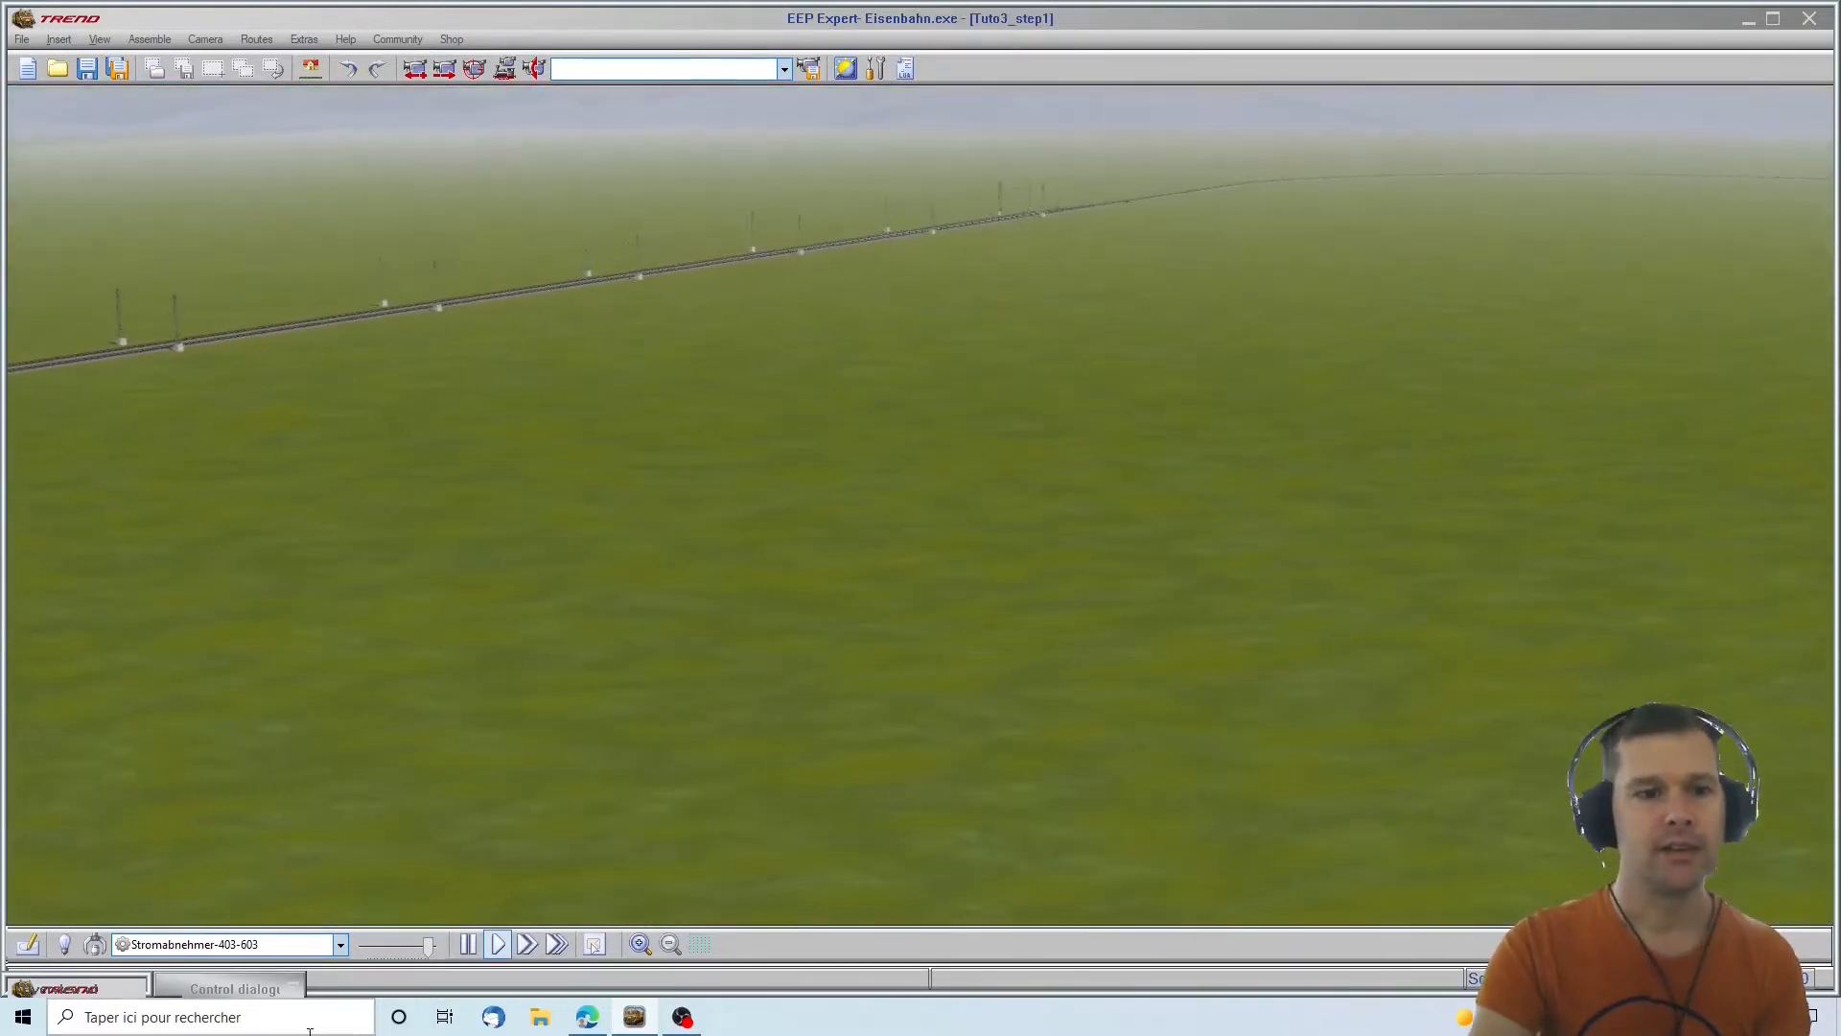
click(230, 988)
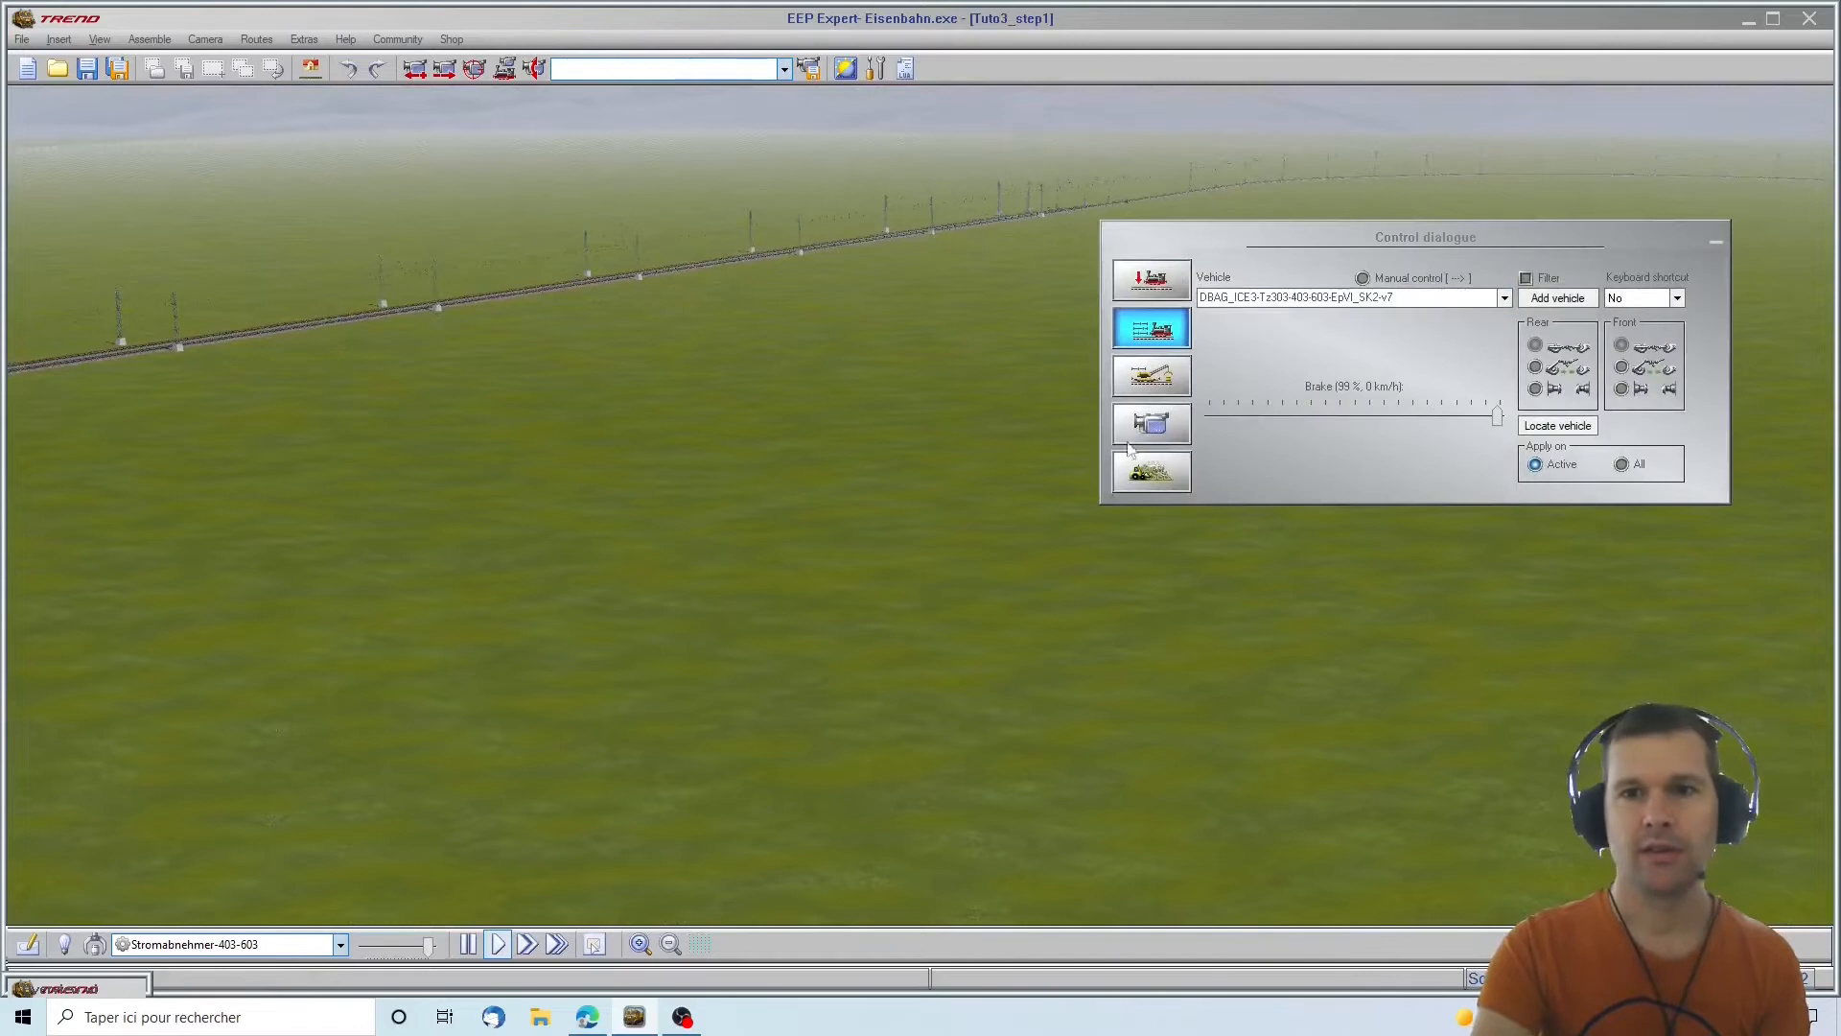
click(1150, 472)
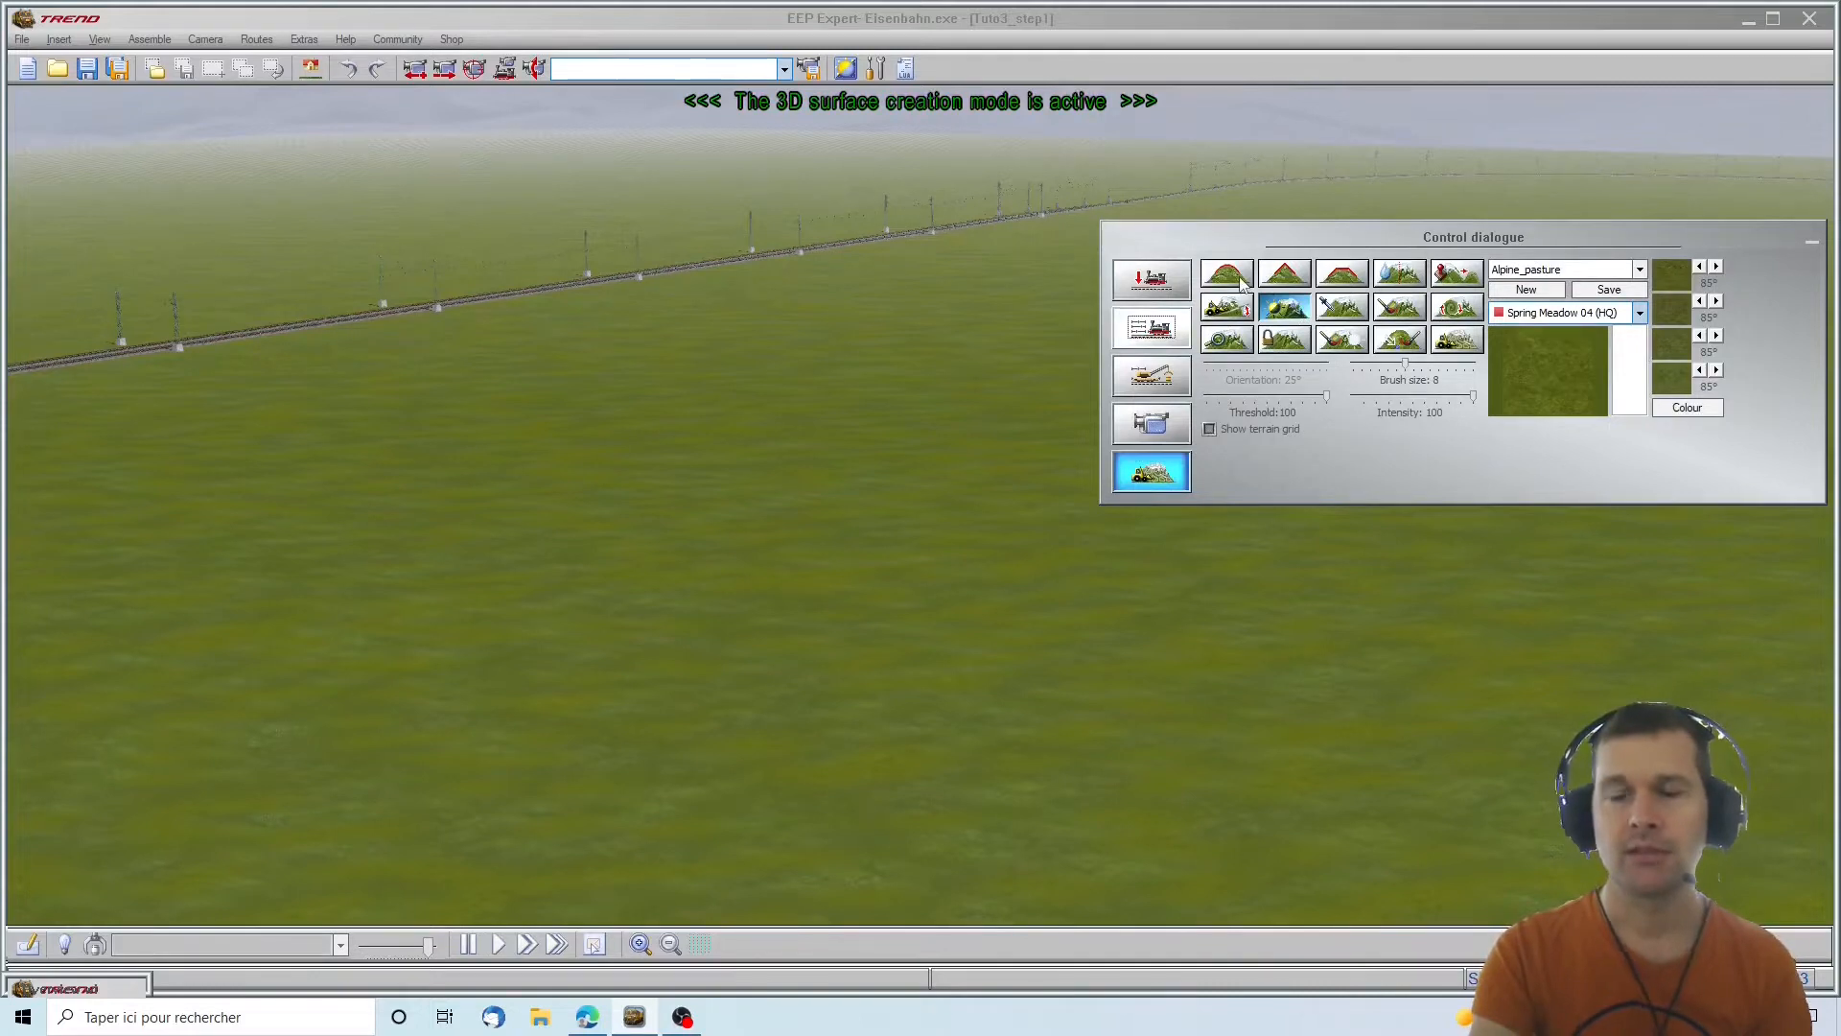
Raise a rounded hill at brush size 16 and intensity 100, and mark its area with the padlock tool at brush size 11
click(843, 658)
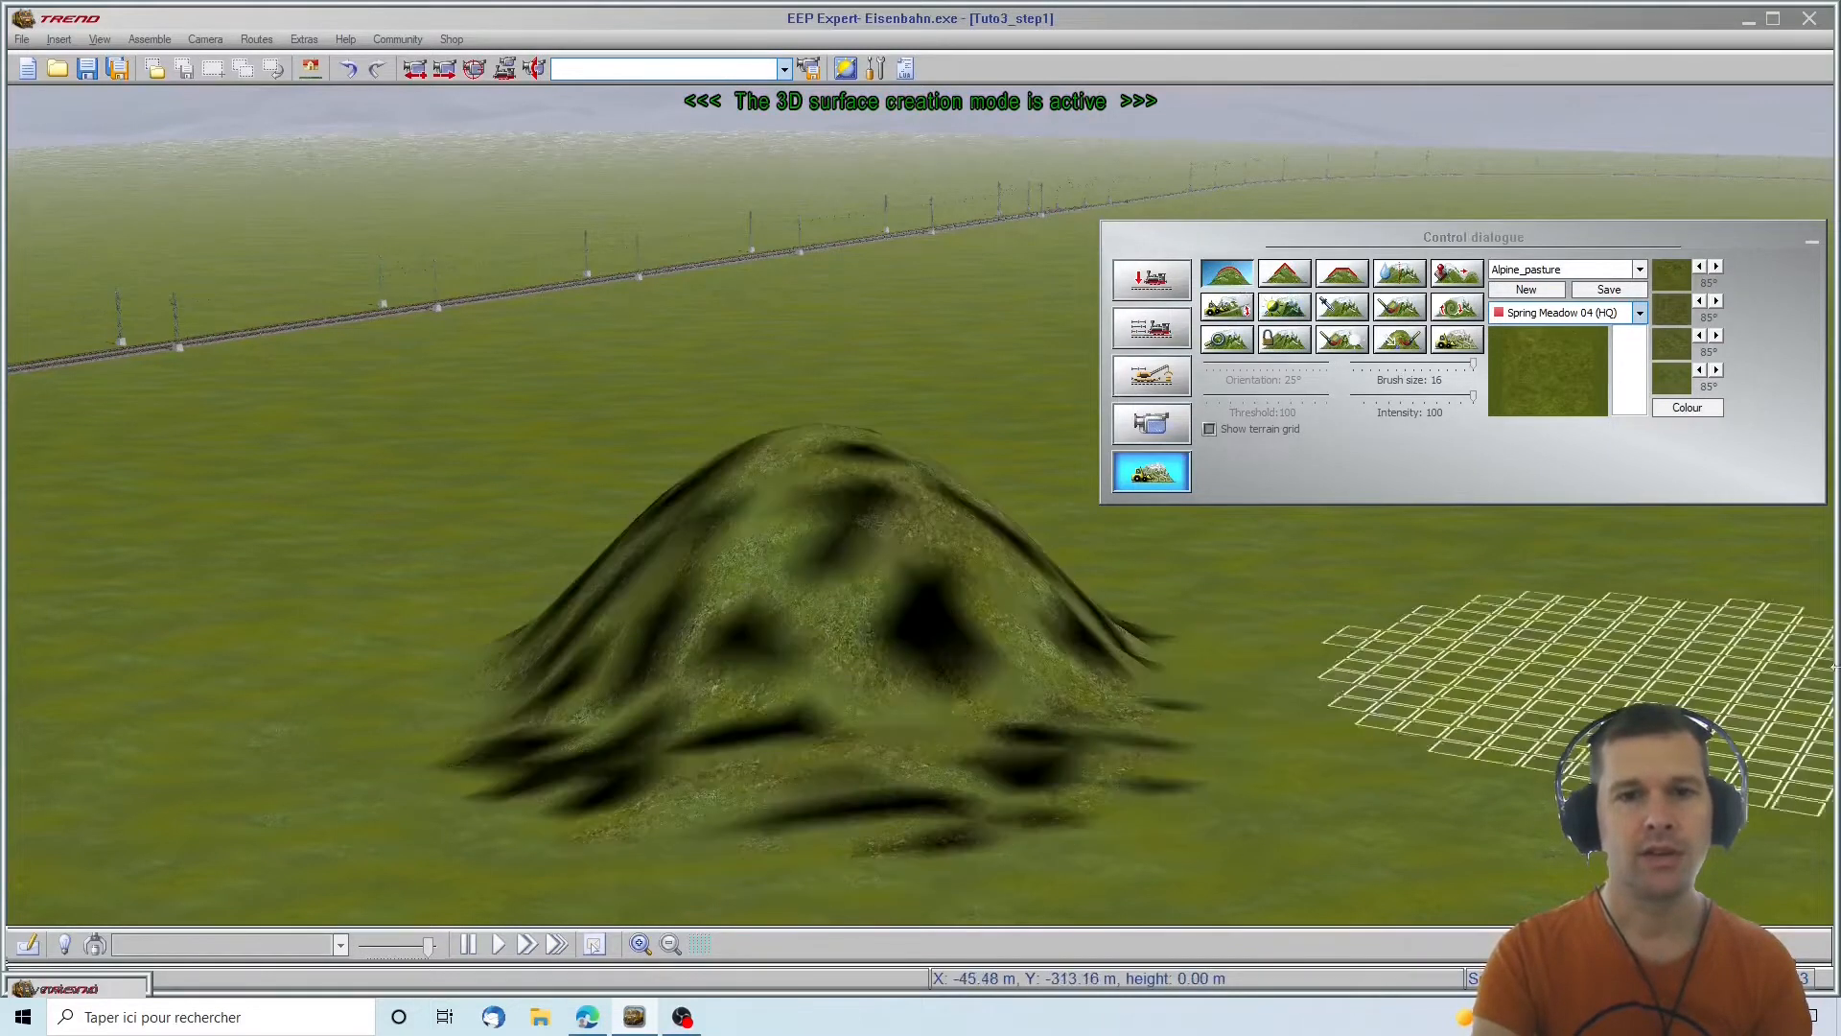
scroll(870, 612, up, 6)
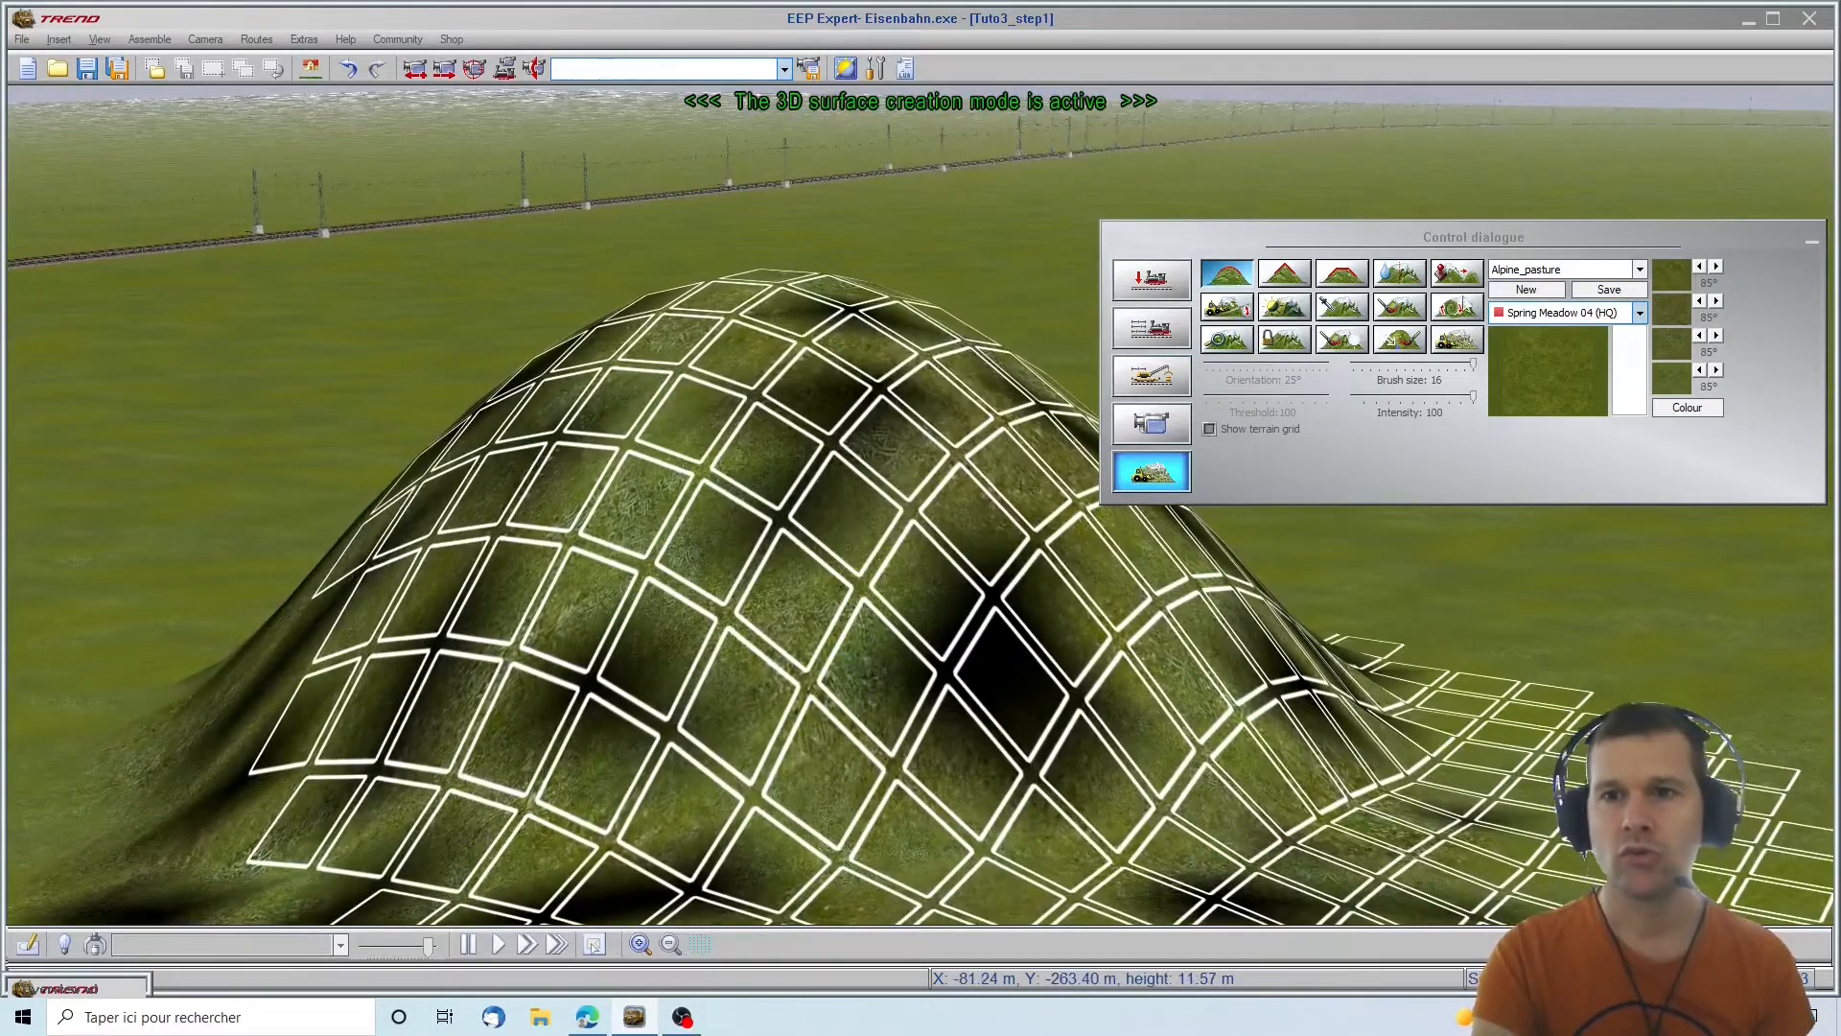
click(1453, 312)
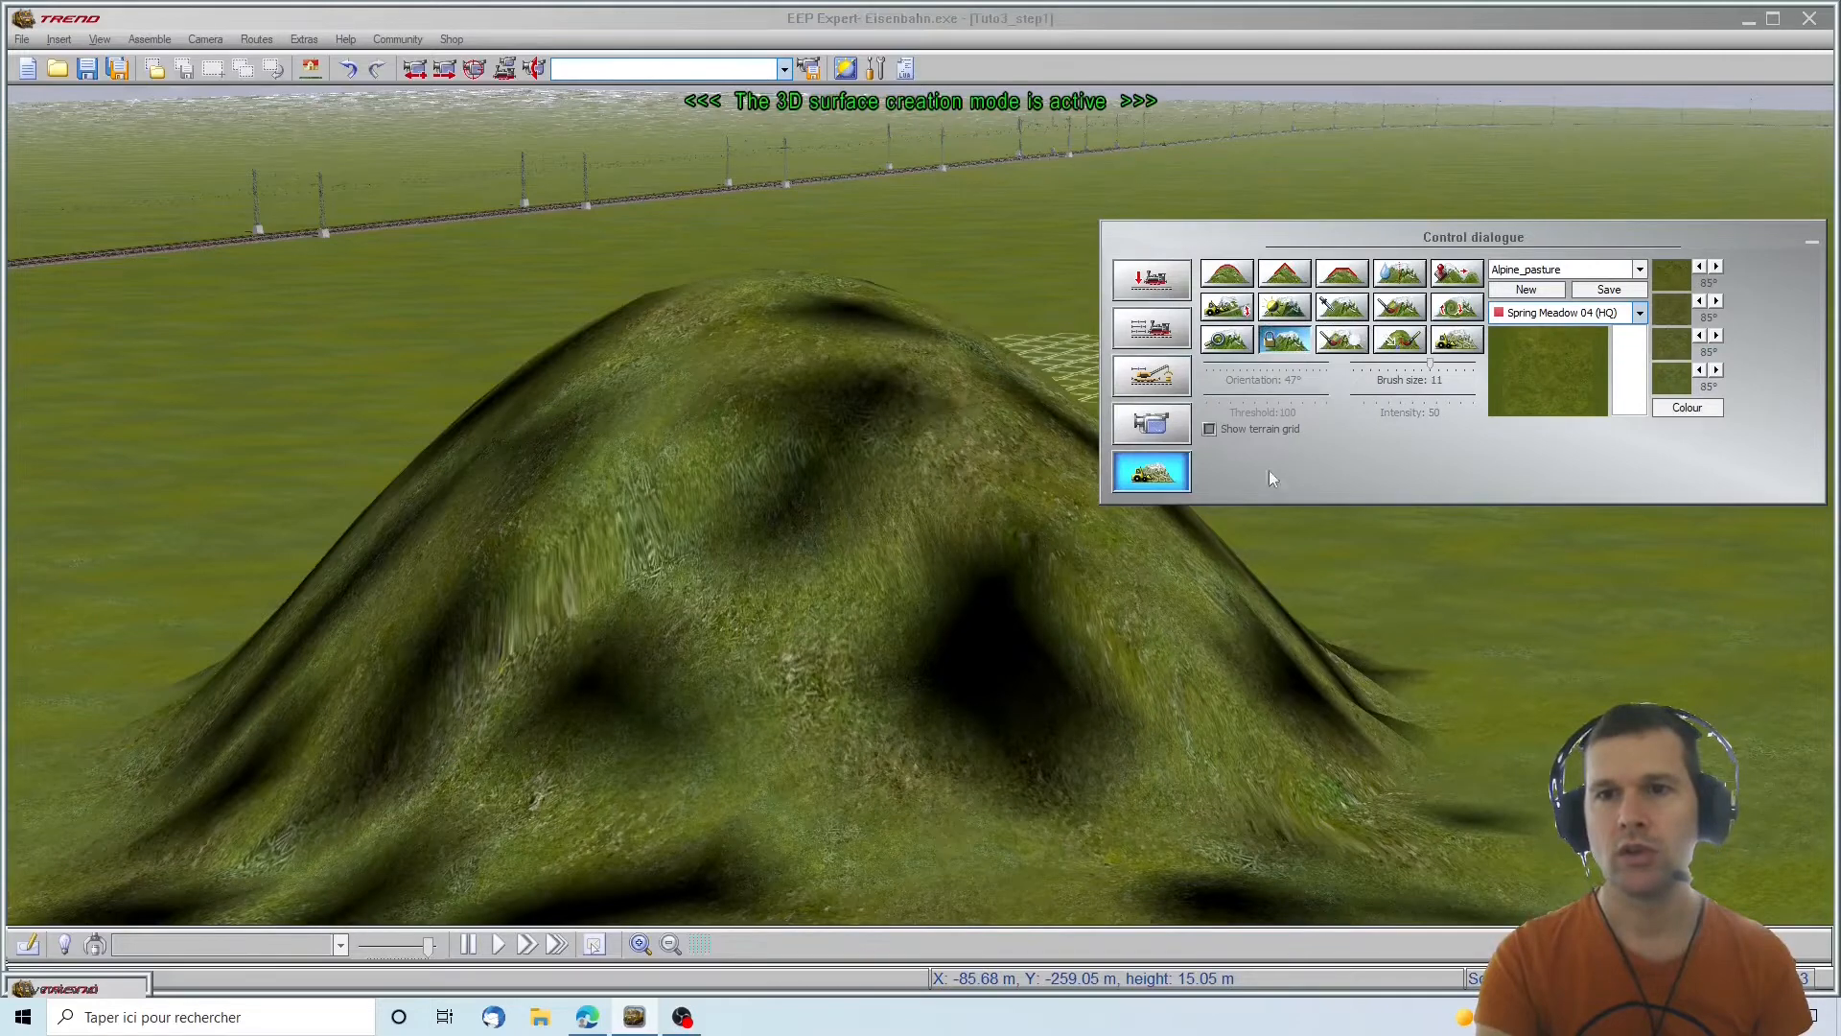
scroll(1216, 676, up, 3)
scroll(1216, 676, down, 6)
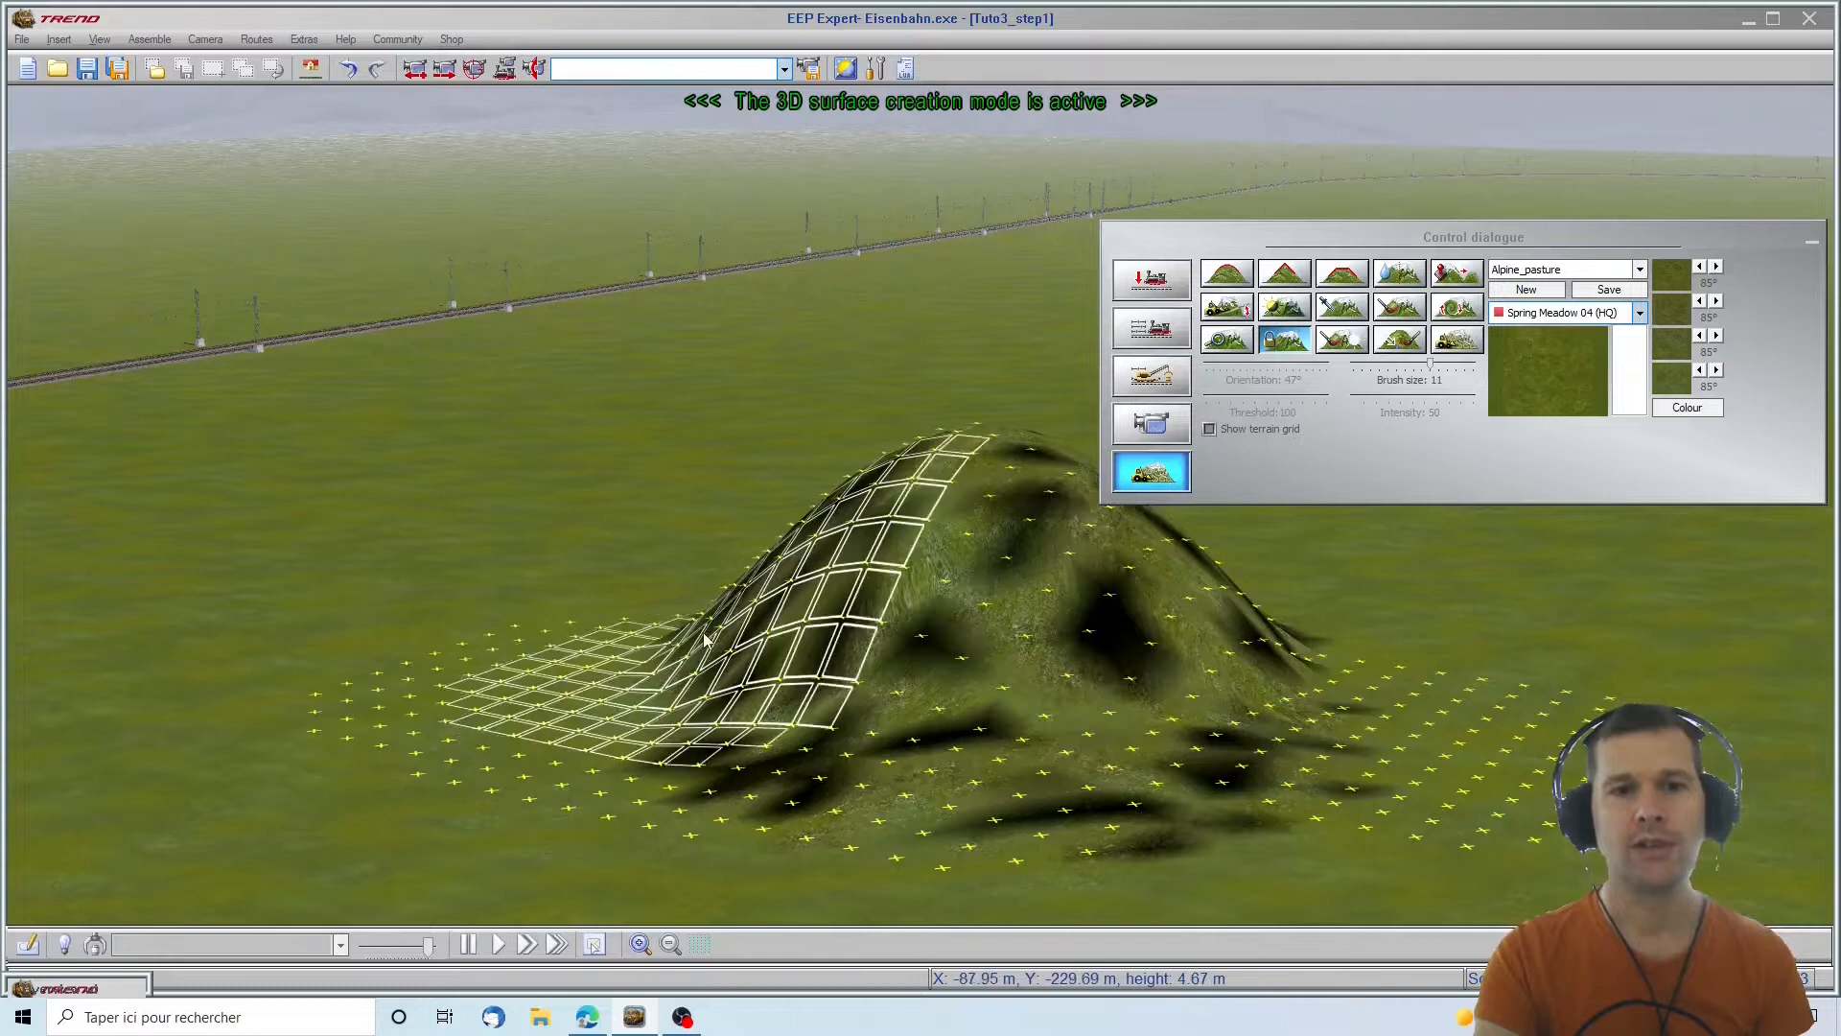
key(Down)
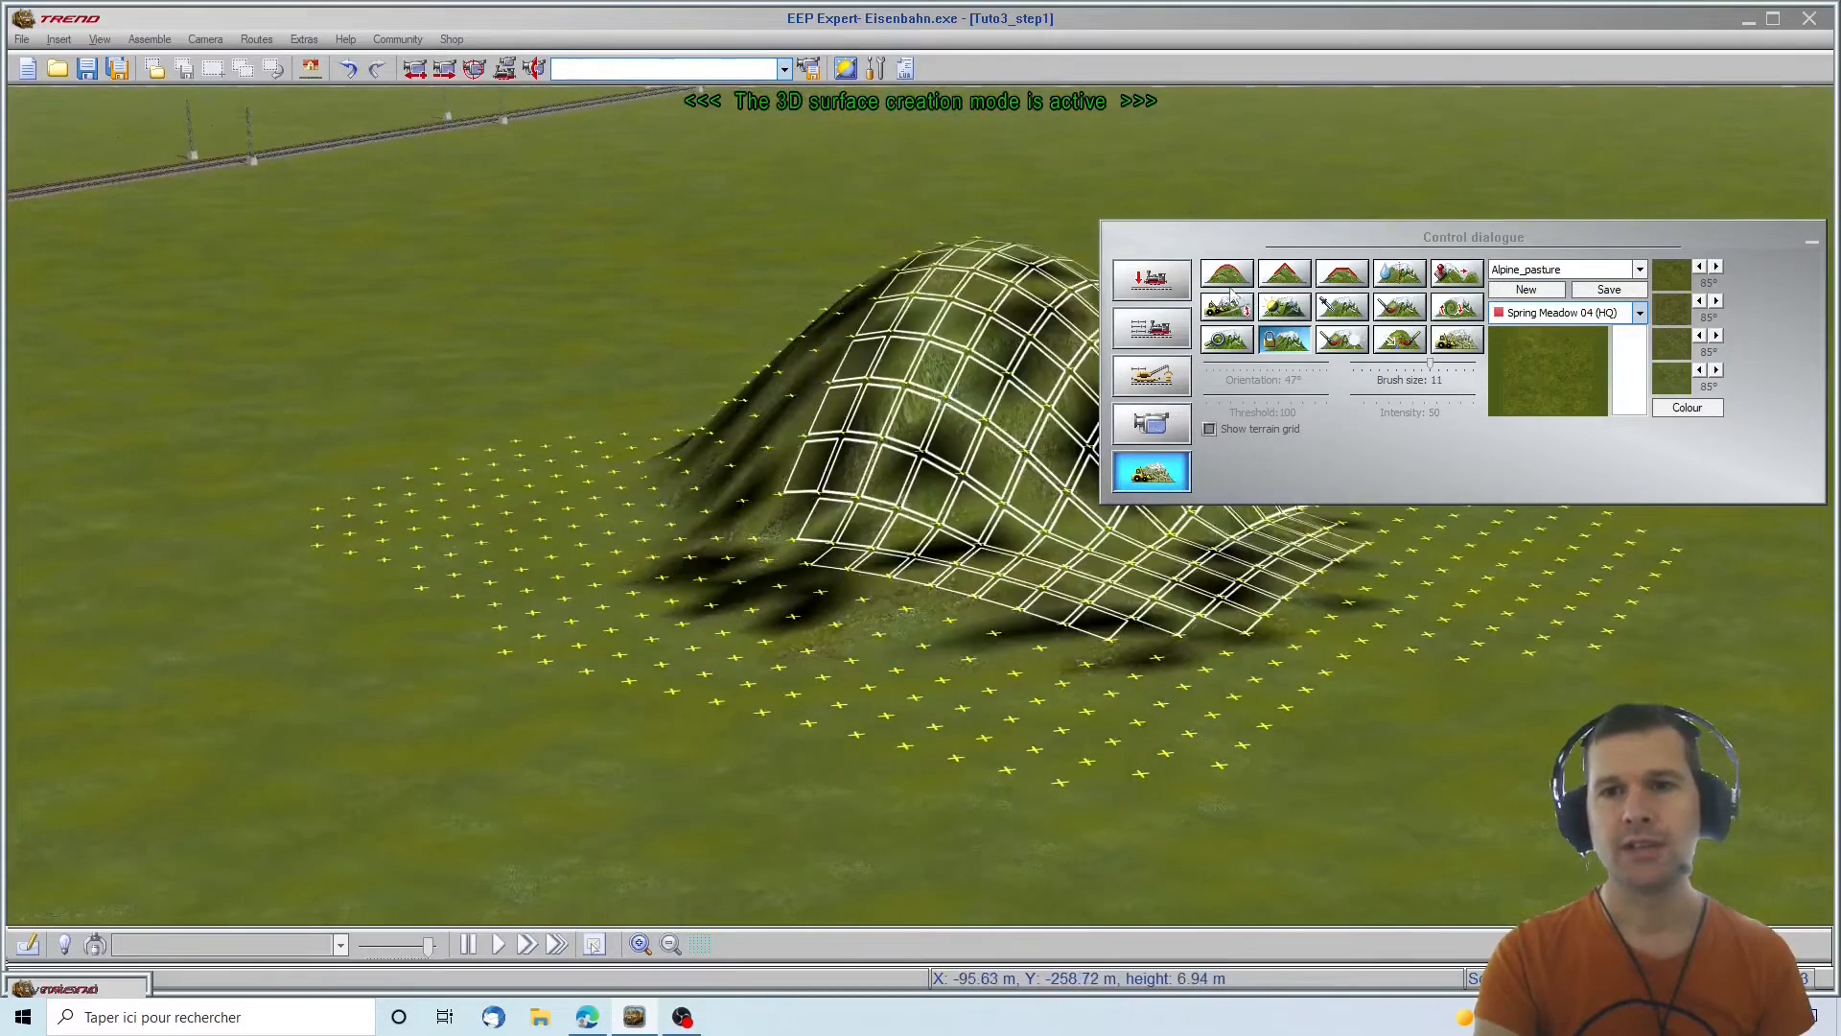
Raise high terrain across and around the locked hill with the rounded hill tool, brush size 16 and intensity 100
click(1229, 284)
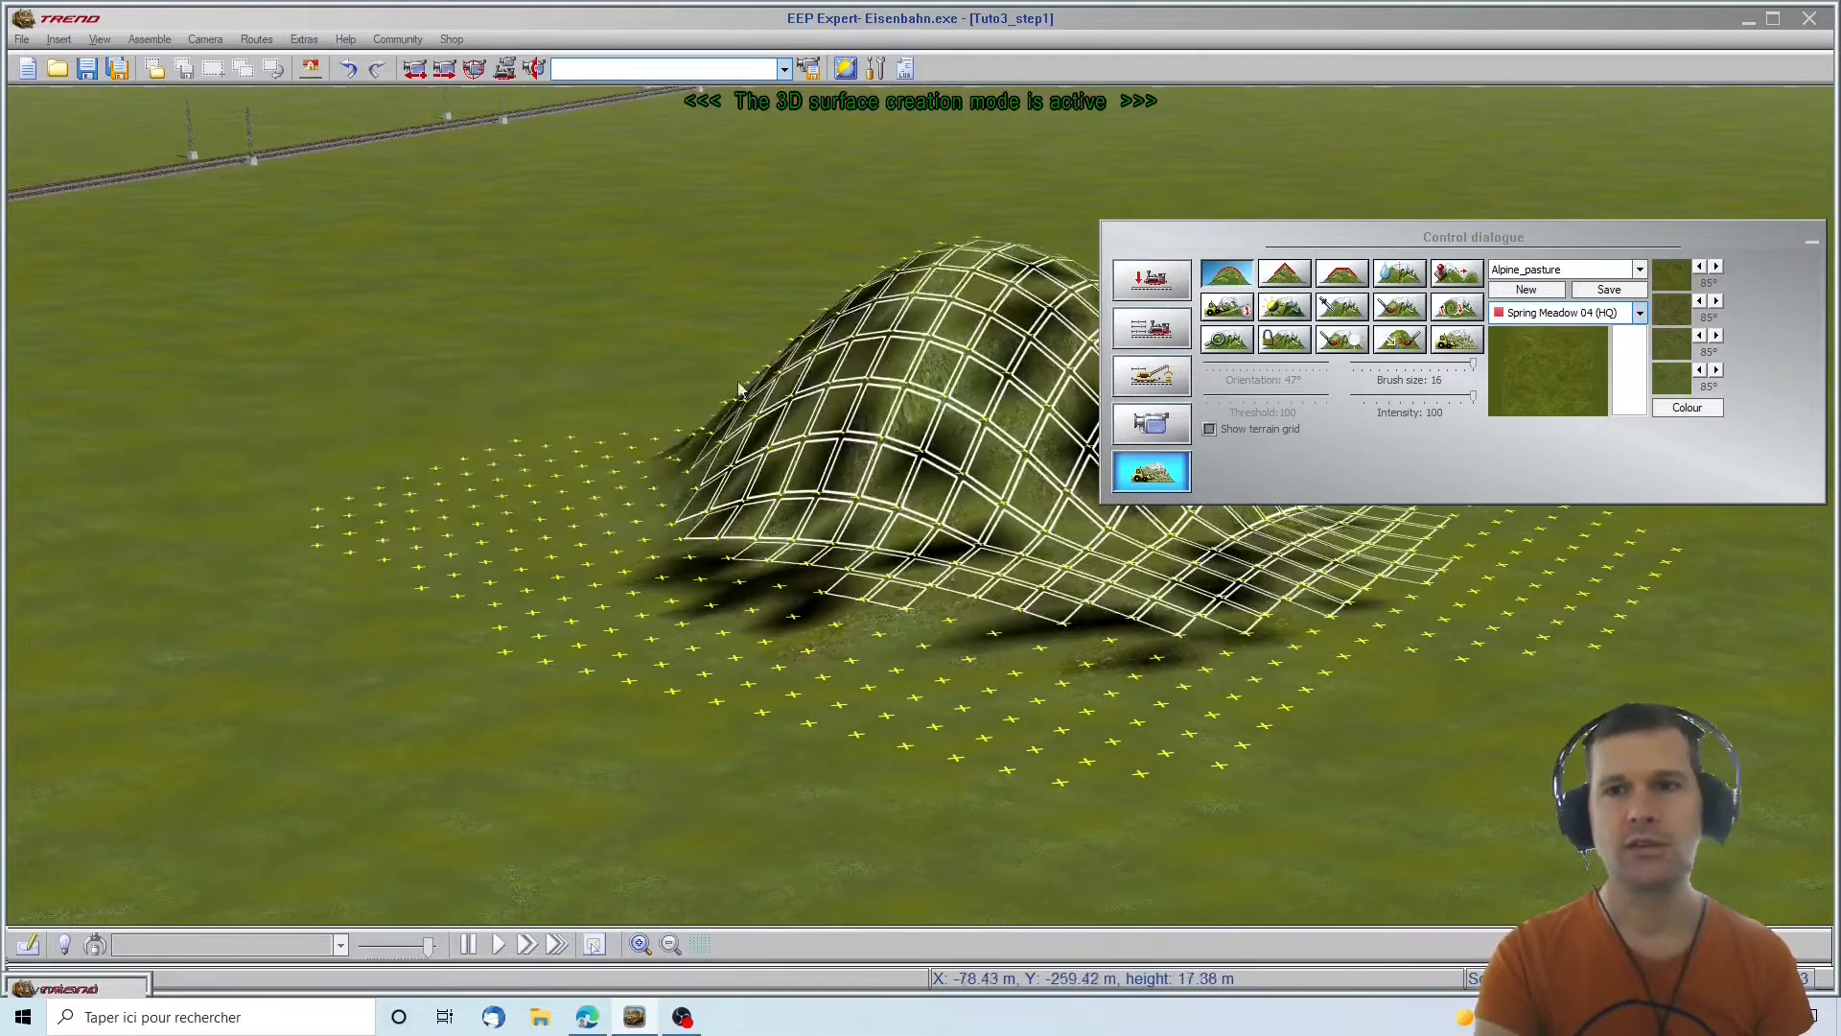
mouse_move(425, 451)
mouse_down()
mouse_move(534, 660)
mouse_move(853, 700)
mouse_move(1246, 537)
mouse_move(1419, 518)
mouse_move(975, 363)
mouse_move(704, 316)
mouse_move(614, 374)
mouse_move(978, 379)
mouse_move(1570, 707)
mouse_move(781, 719)
mouse_move(185, 575)
mouse_move(493, 226)
mouse_move(1005, 312)
mouse_move(899, 736)
mouse_up()
mouse_move(900, 736)
middle_down()
mouse_move(868, 460)
mouse_move(612, 242)
mouse_move(268, 270)
mouse_move(383, 254)
mouse_move(354, 297)
mouse_move(73, 467)
mouse_move(125, 346)
mouse_move(877, 216)
middle_up()
mouse_move(1099, 146)
middle_down()
mouse_move(1067, 182)
mouse_move(1024, 184)
middle_up()
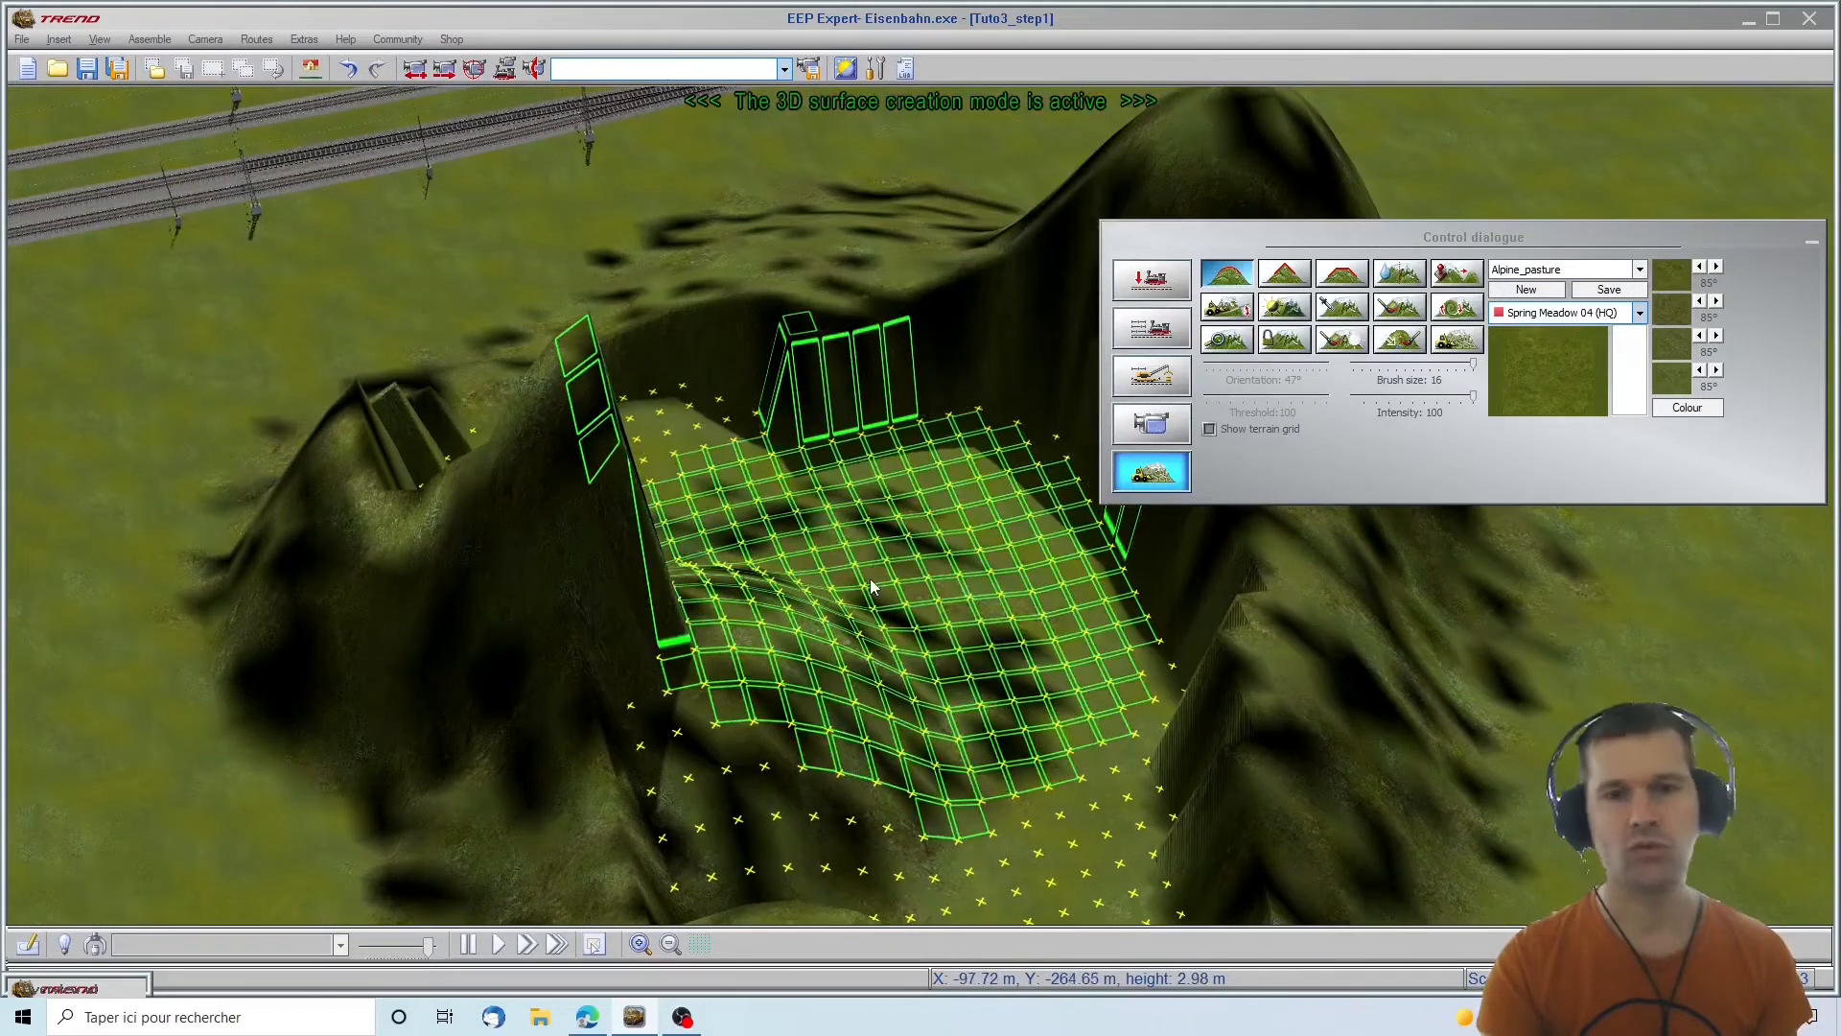
Release the locked area with the padlock tool and raise mountains over it with the rounded hill tool at brush size 16
click(1288, 341)
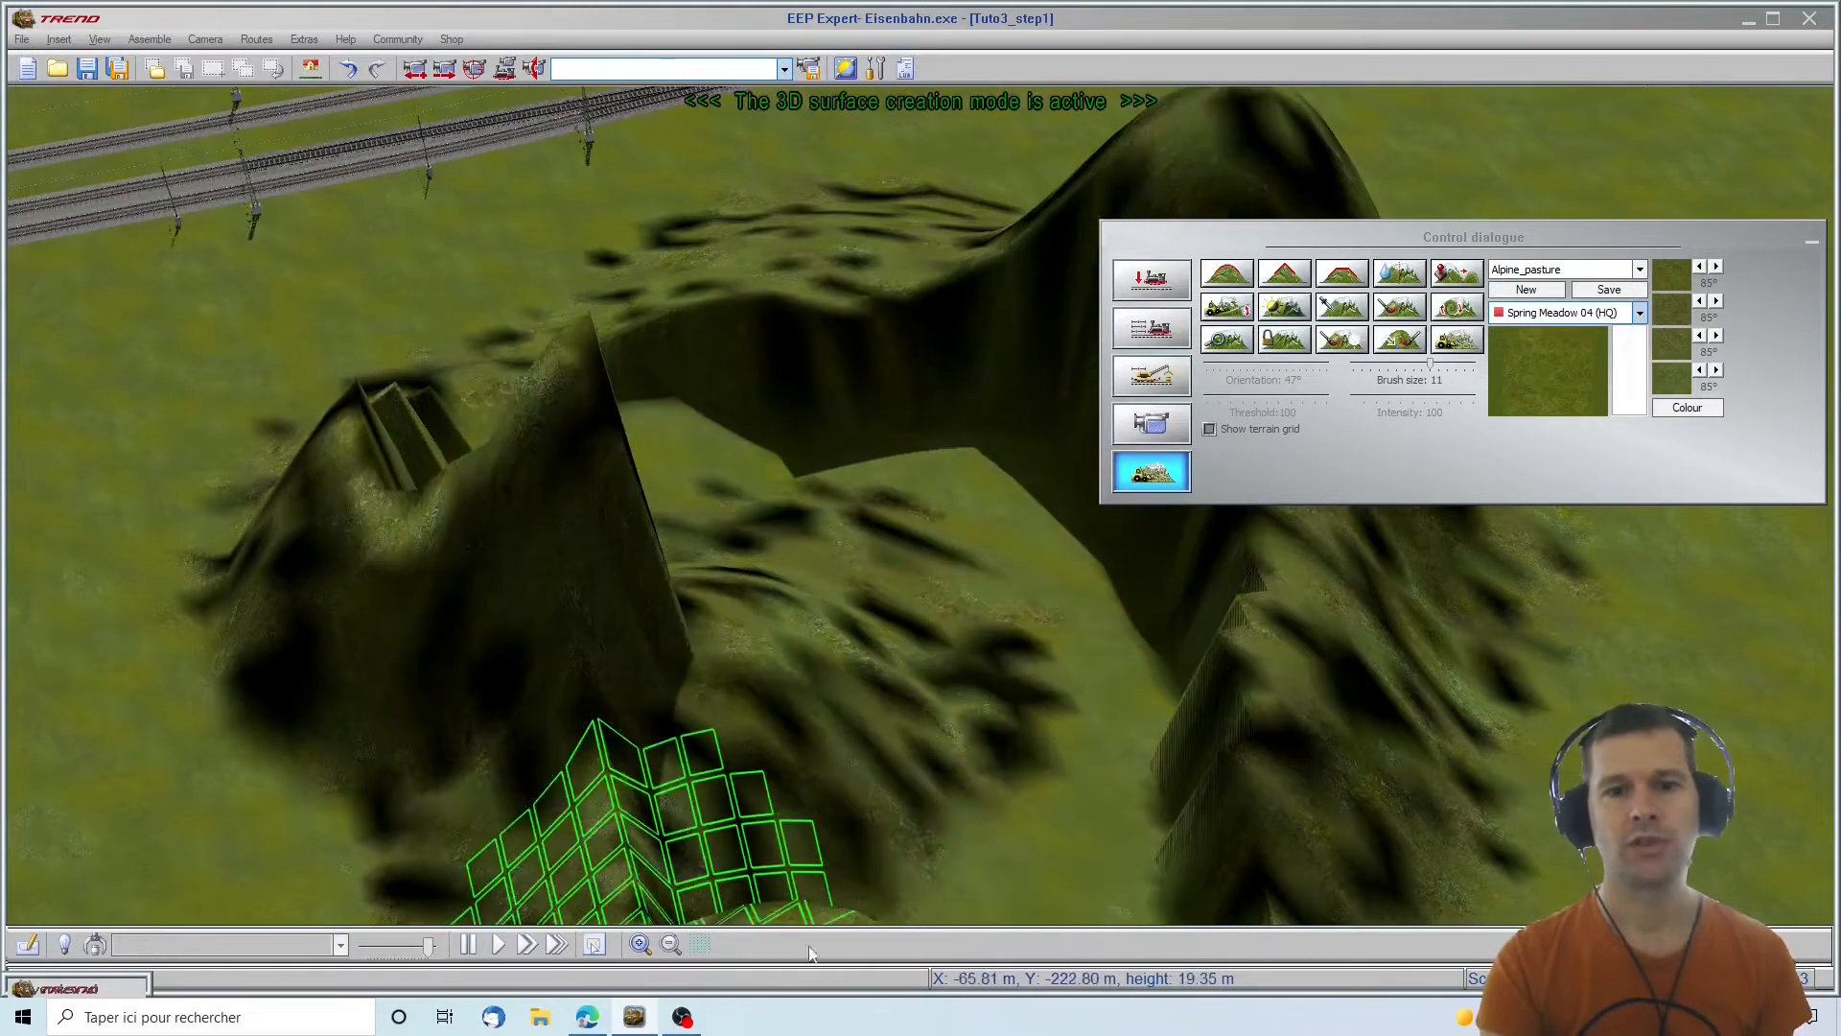
click(1237, 281)
mouse_move(906, 517)
mouse_down()
mouse_move(887, 604)
mouse_move(1052, 719)
mouse_move(777, 316)
mouse_move(658, 271)
mouse_move(644, 331)
mouse_move(662, 372)
mouse_up()
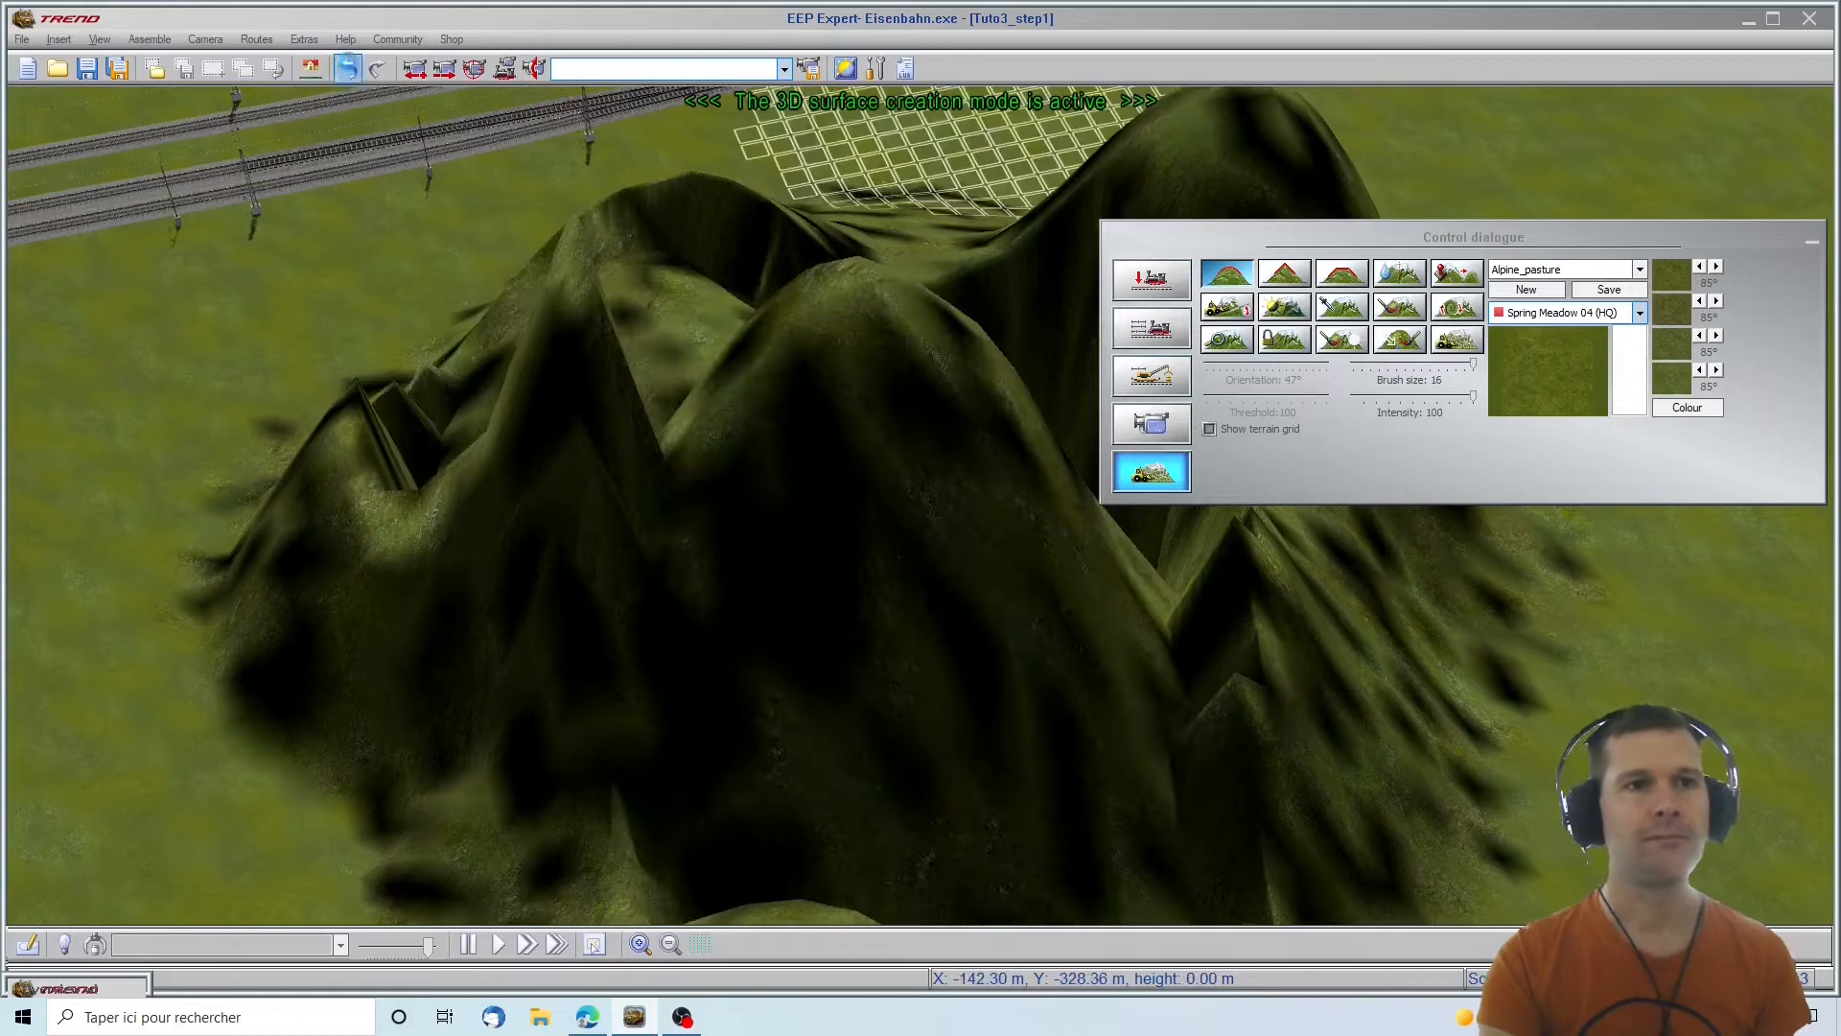
Undo the mountains raised around and over the first hill
click(347, 67)
click(347, 67)
click(347, 66)
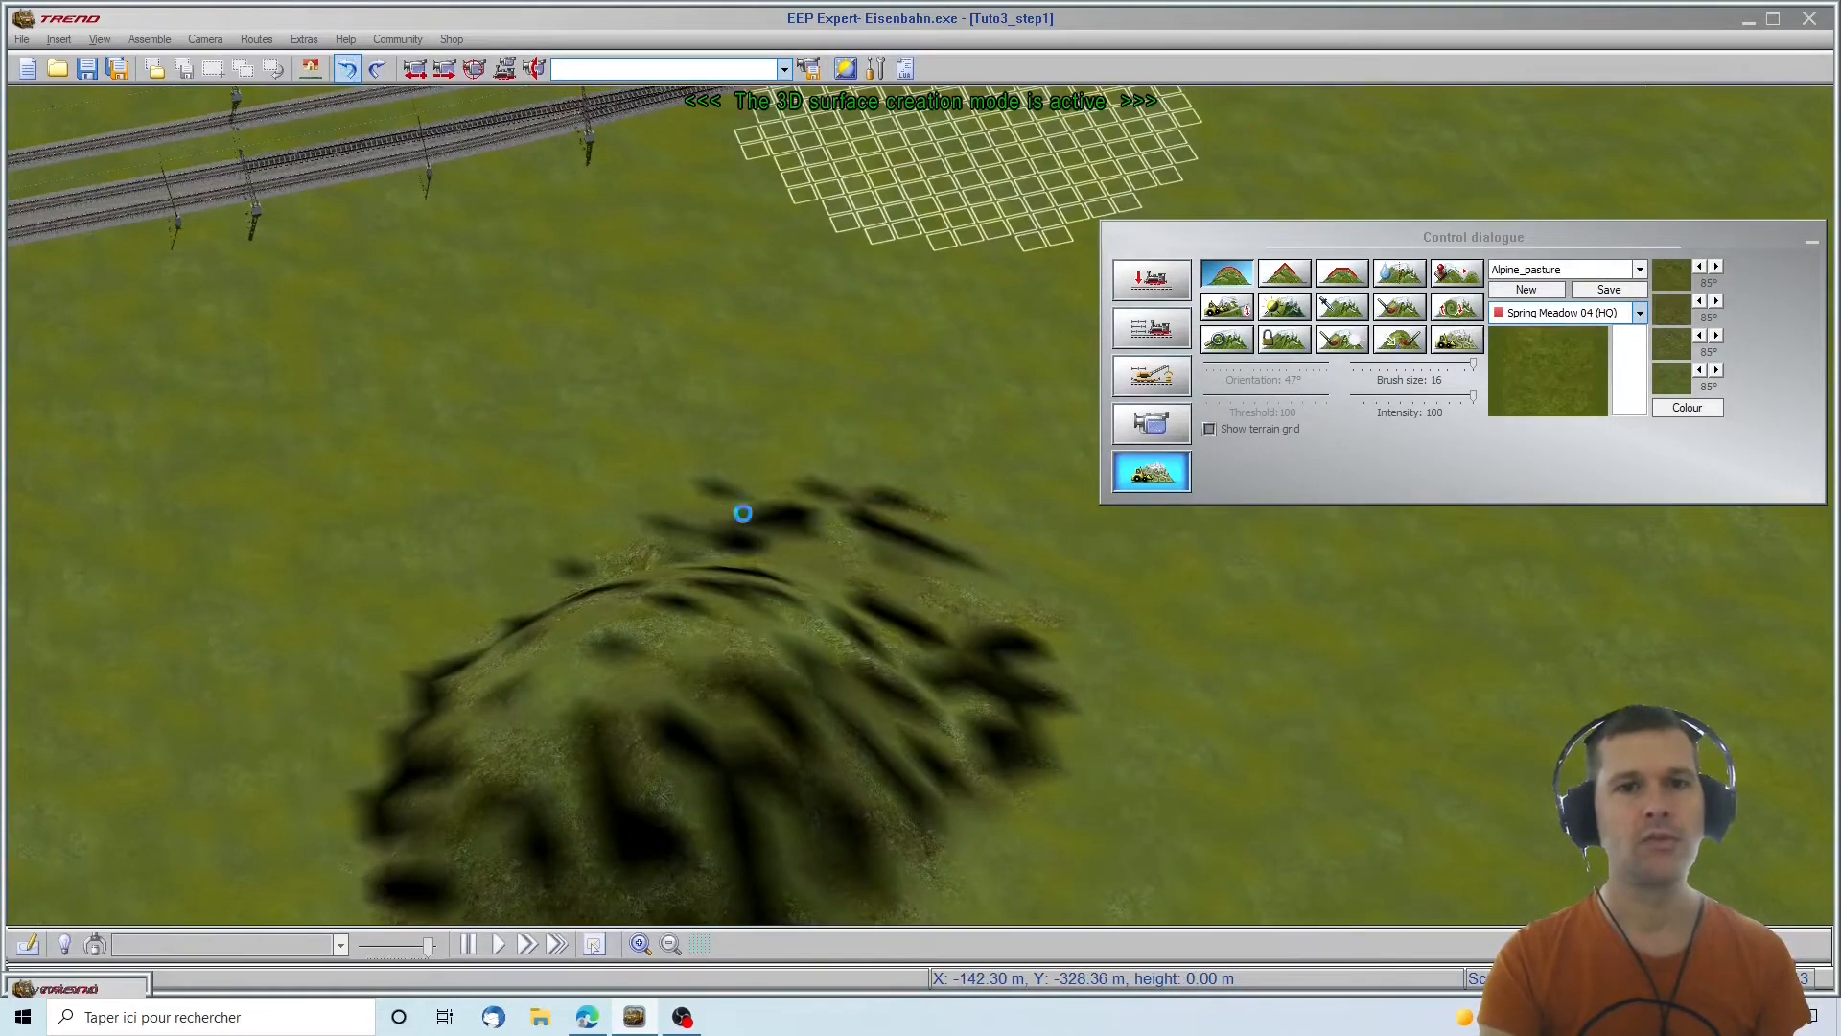
right_drag(501, 122, 374, 85)
right_drag(123, 124, 123, 123)
right_drag(986, 135, 986, 135)
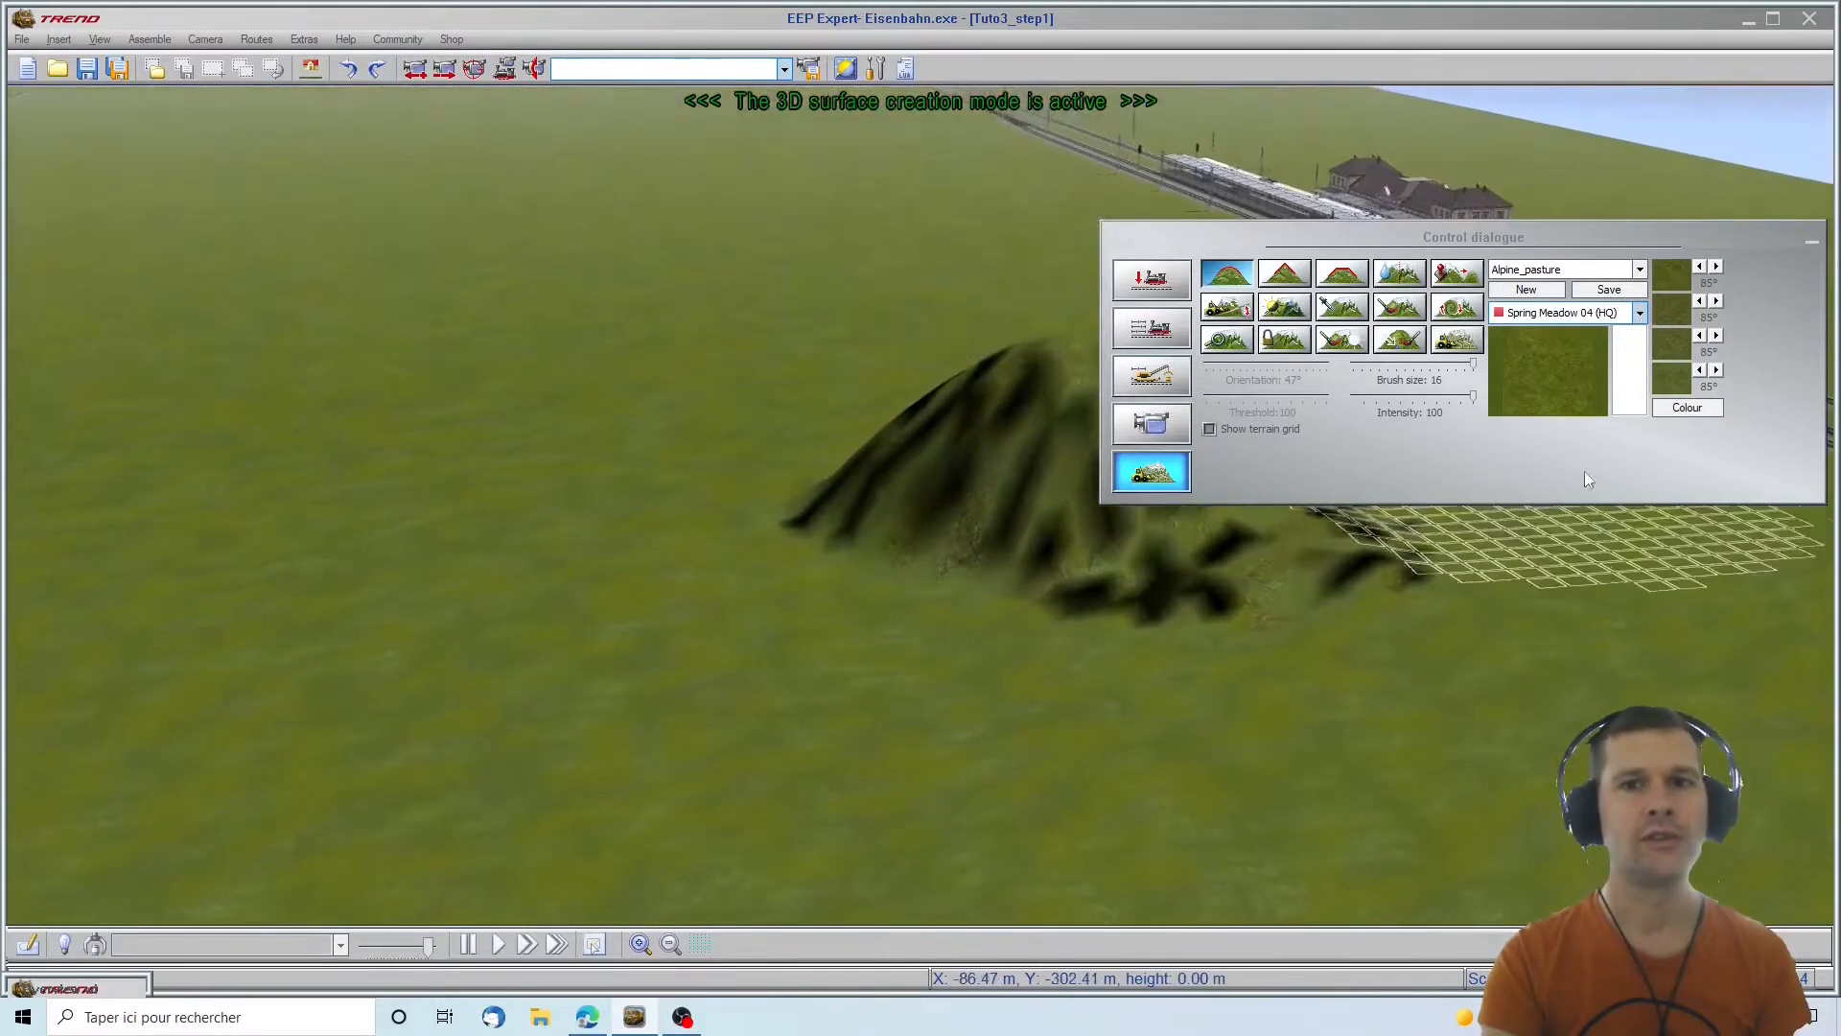
Undo the remaining first hill and move the control dialogue clear of the terrain
drag(1608, 236, 347, 355)
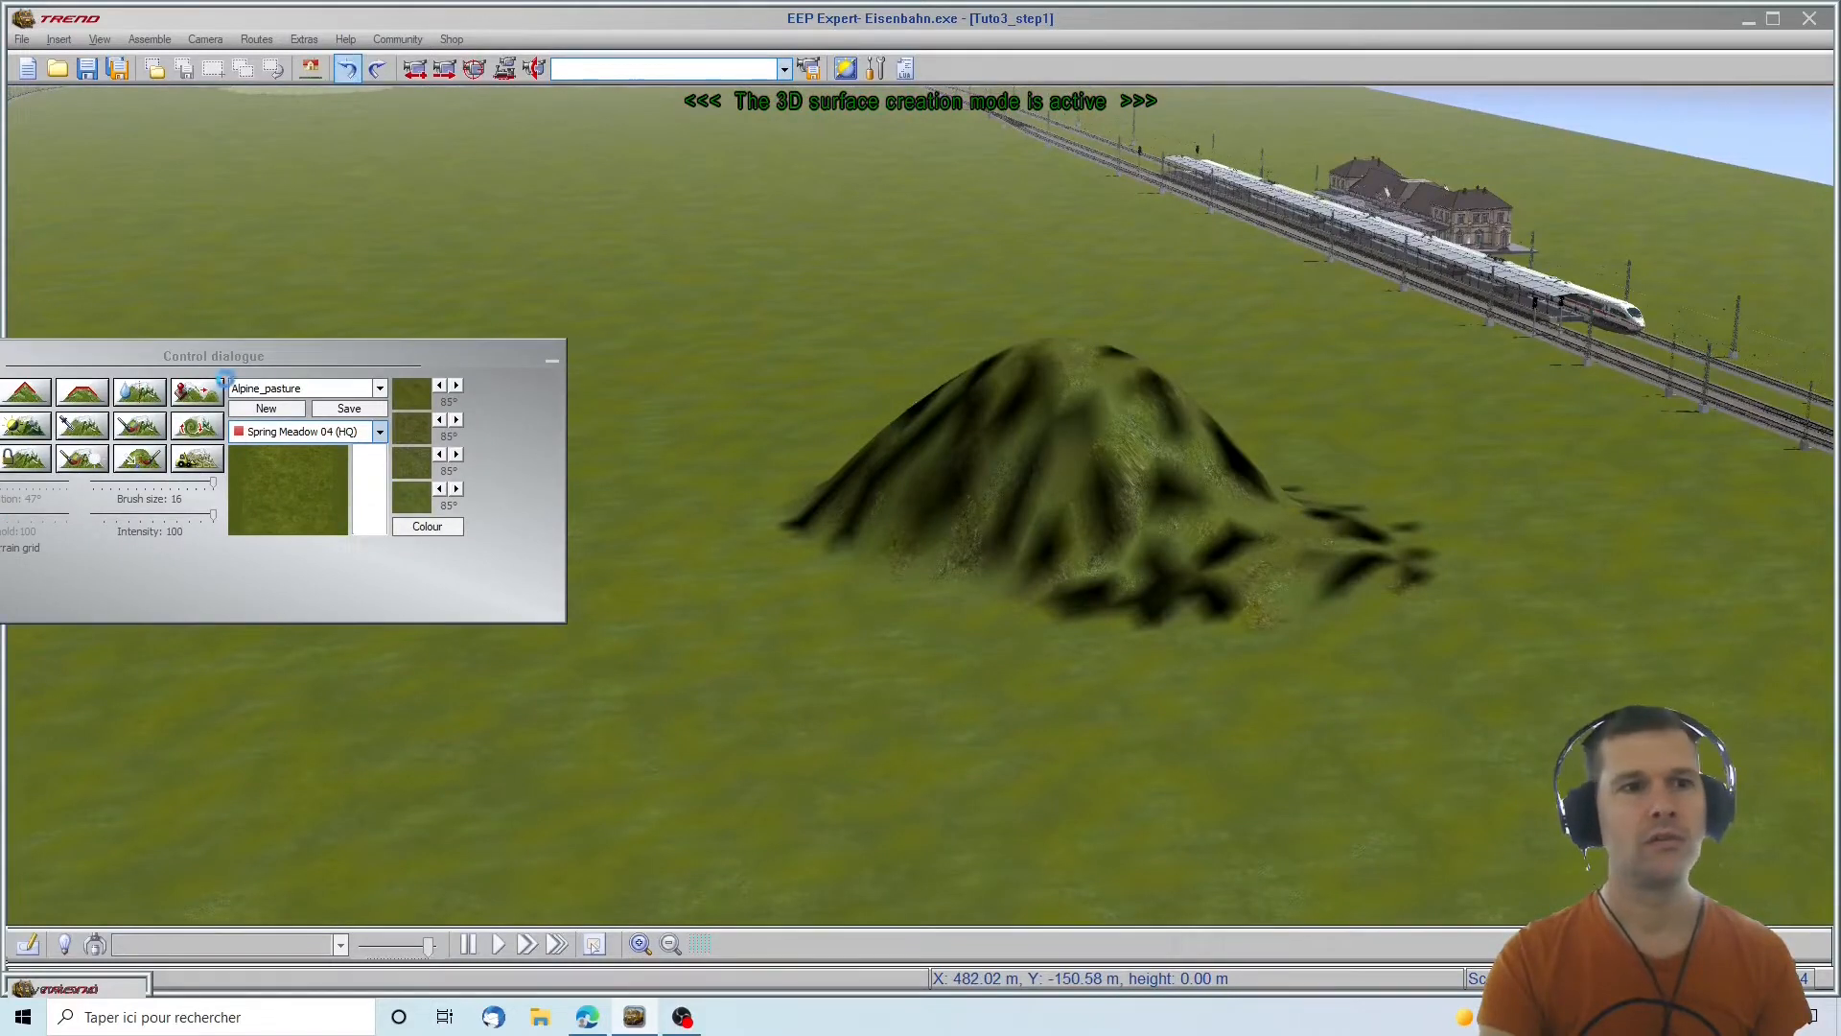
key(ctrl+z)
drag(242, 365, 598, 354)
mouse_move(1151, 615)
right_down()
mouse_move(1537, 554)
mouse_move(1717, 499)
mouse_move(1668, 566)
right_up()
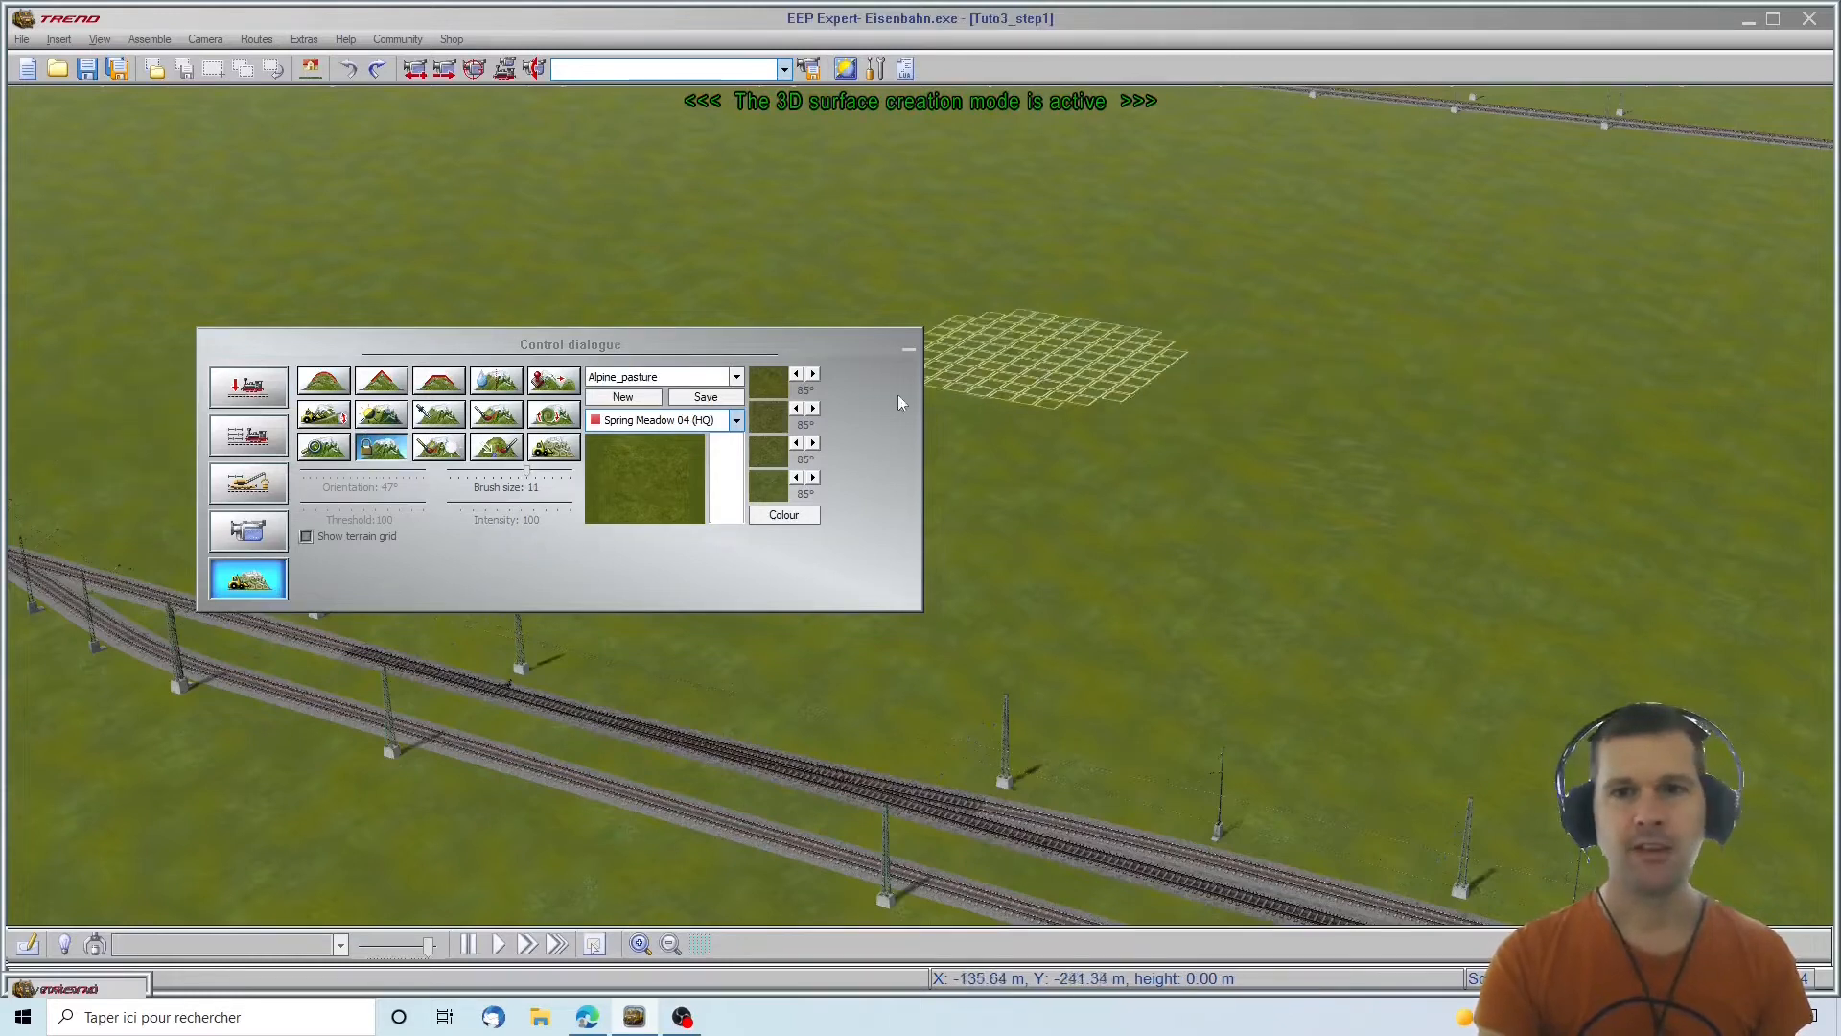
Set the texture motif to ### No Motif ### and raise a rounded hill with brush size 16 and intensity 100
click(694, 381)
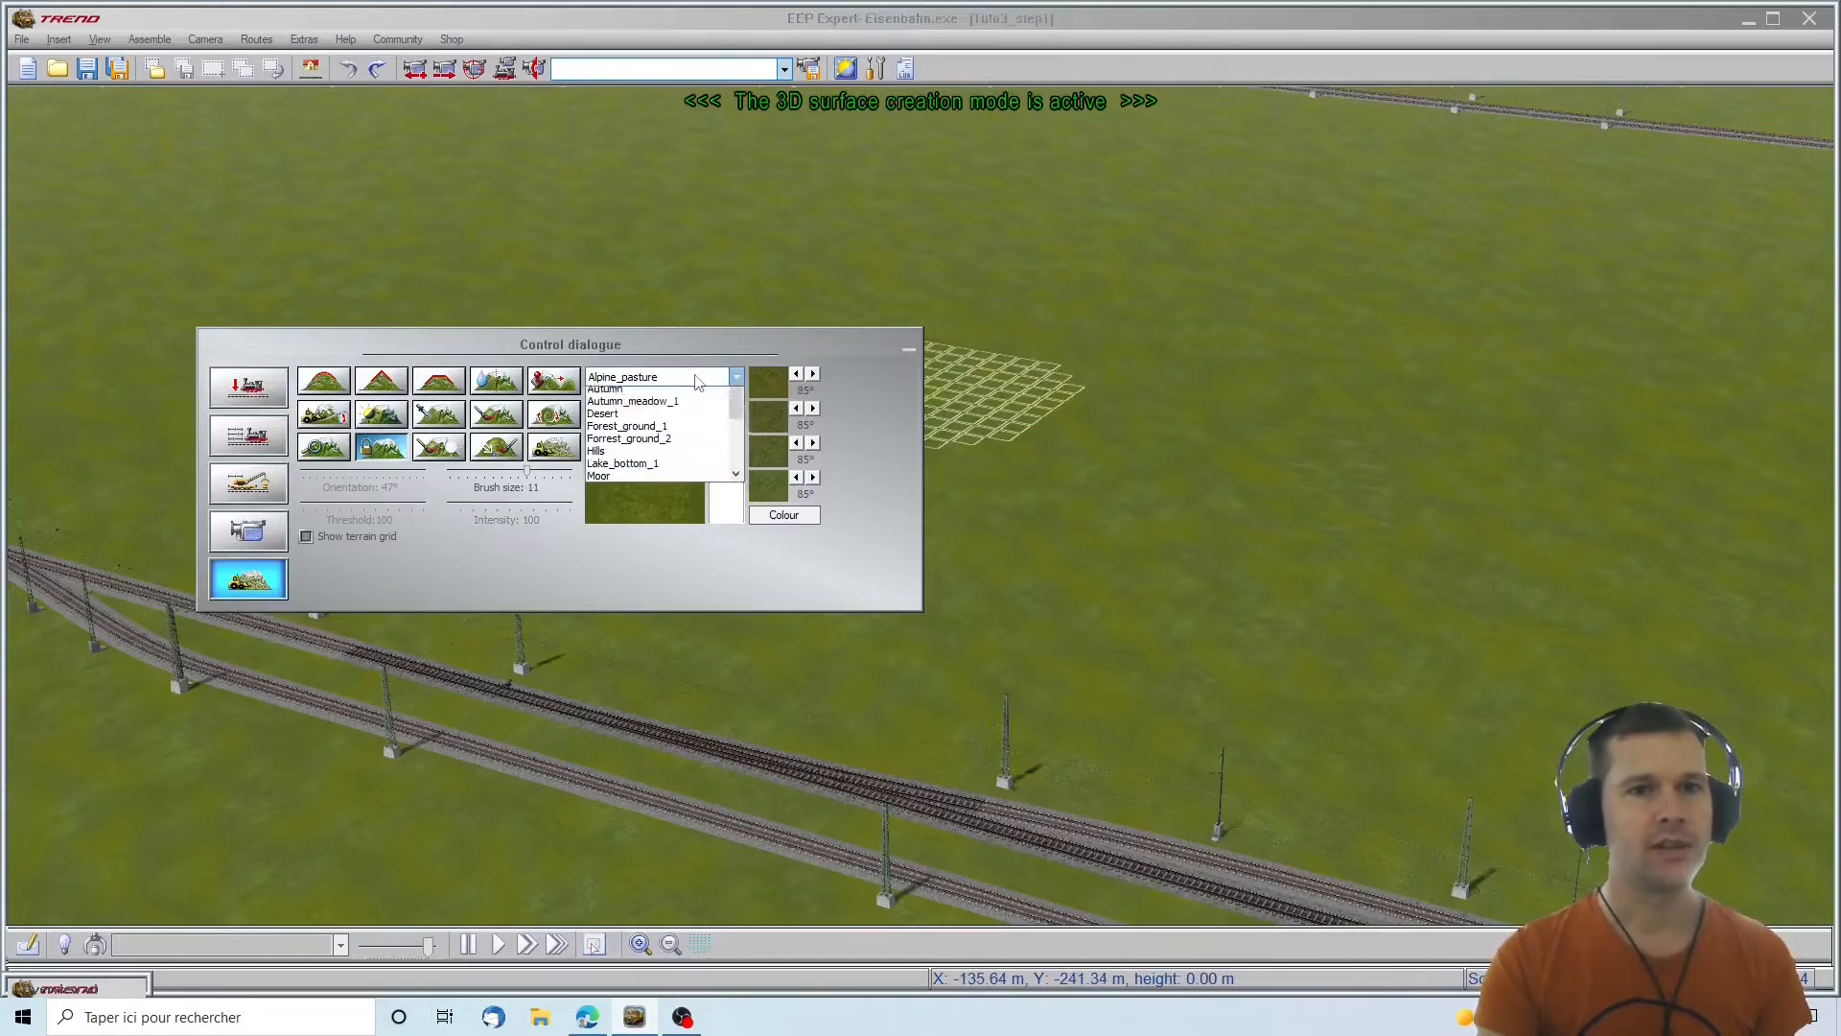
click(658, 395)
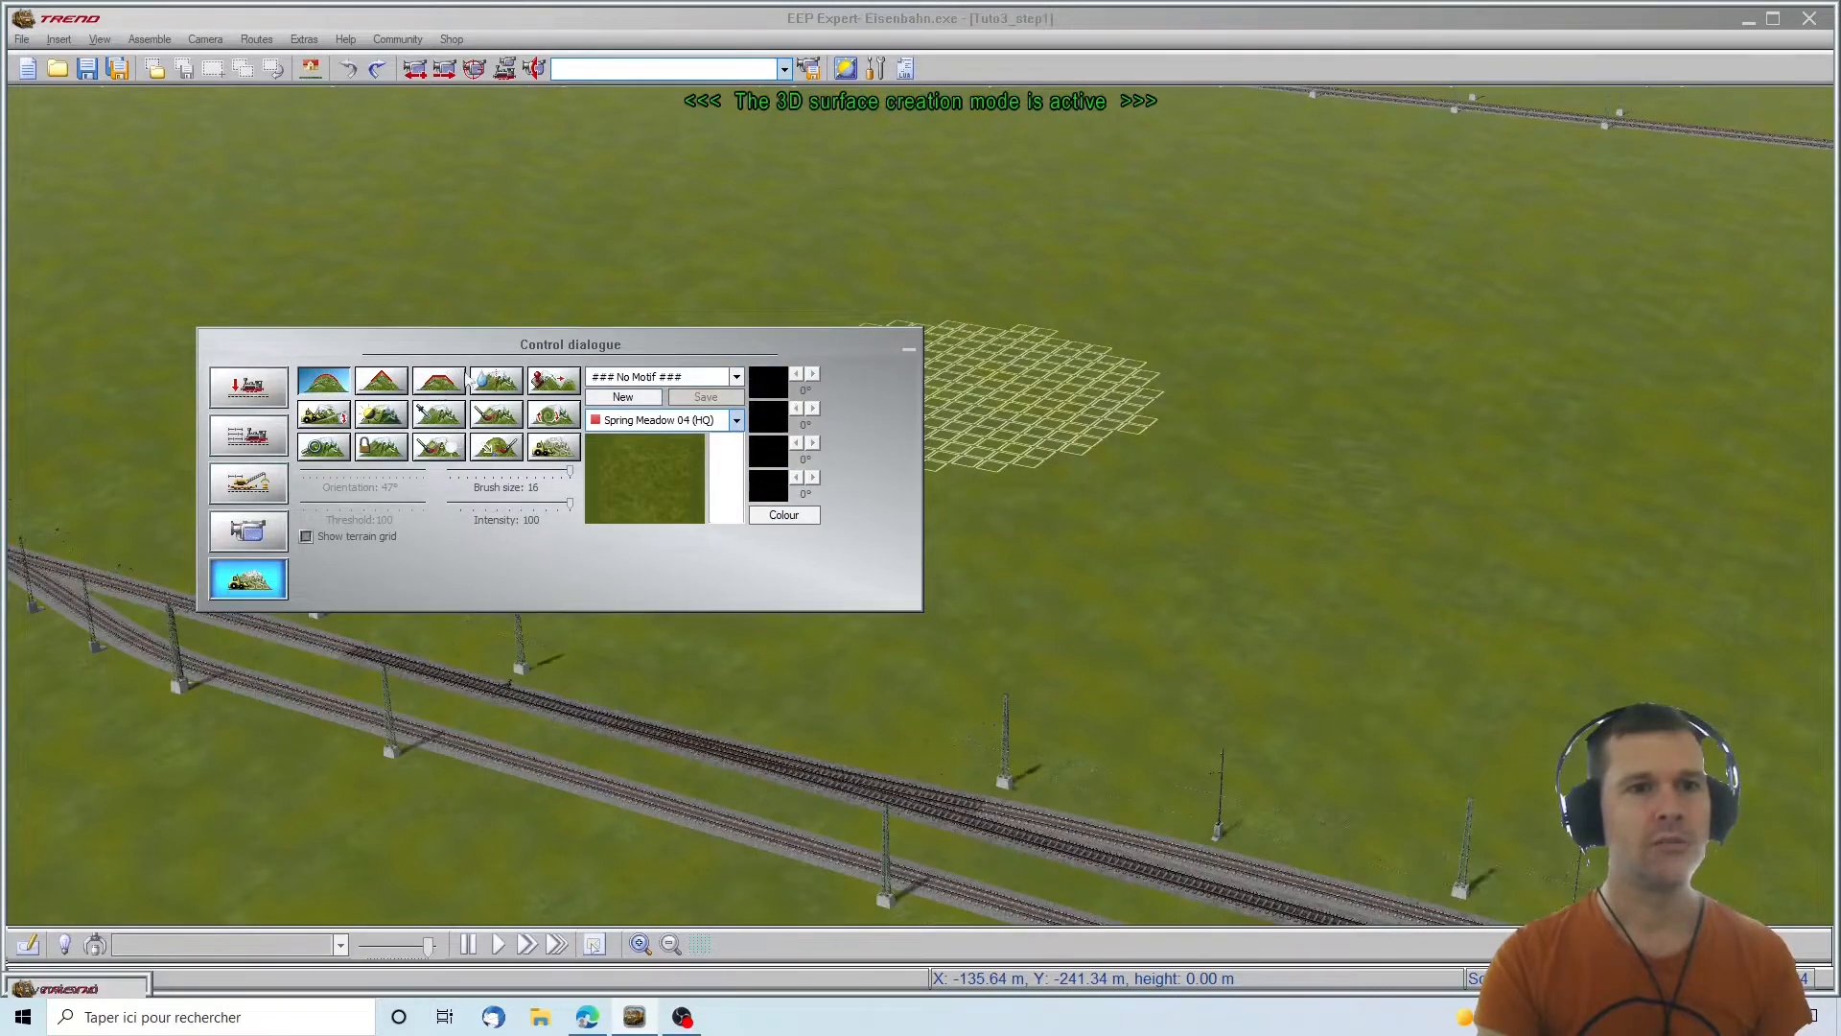
click(1124, 302)
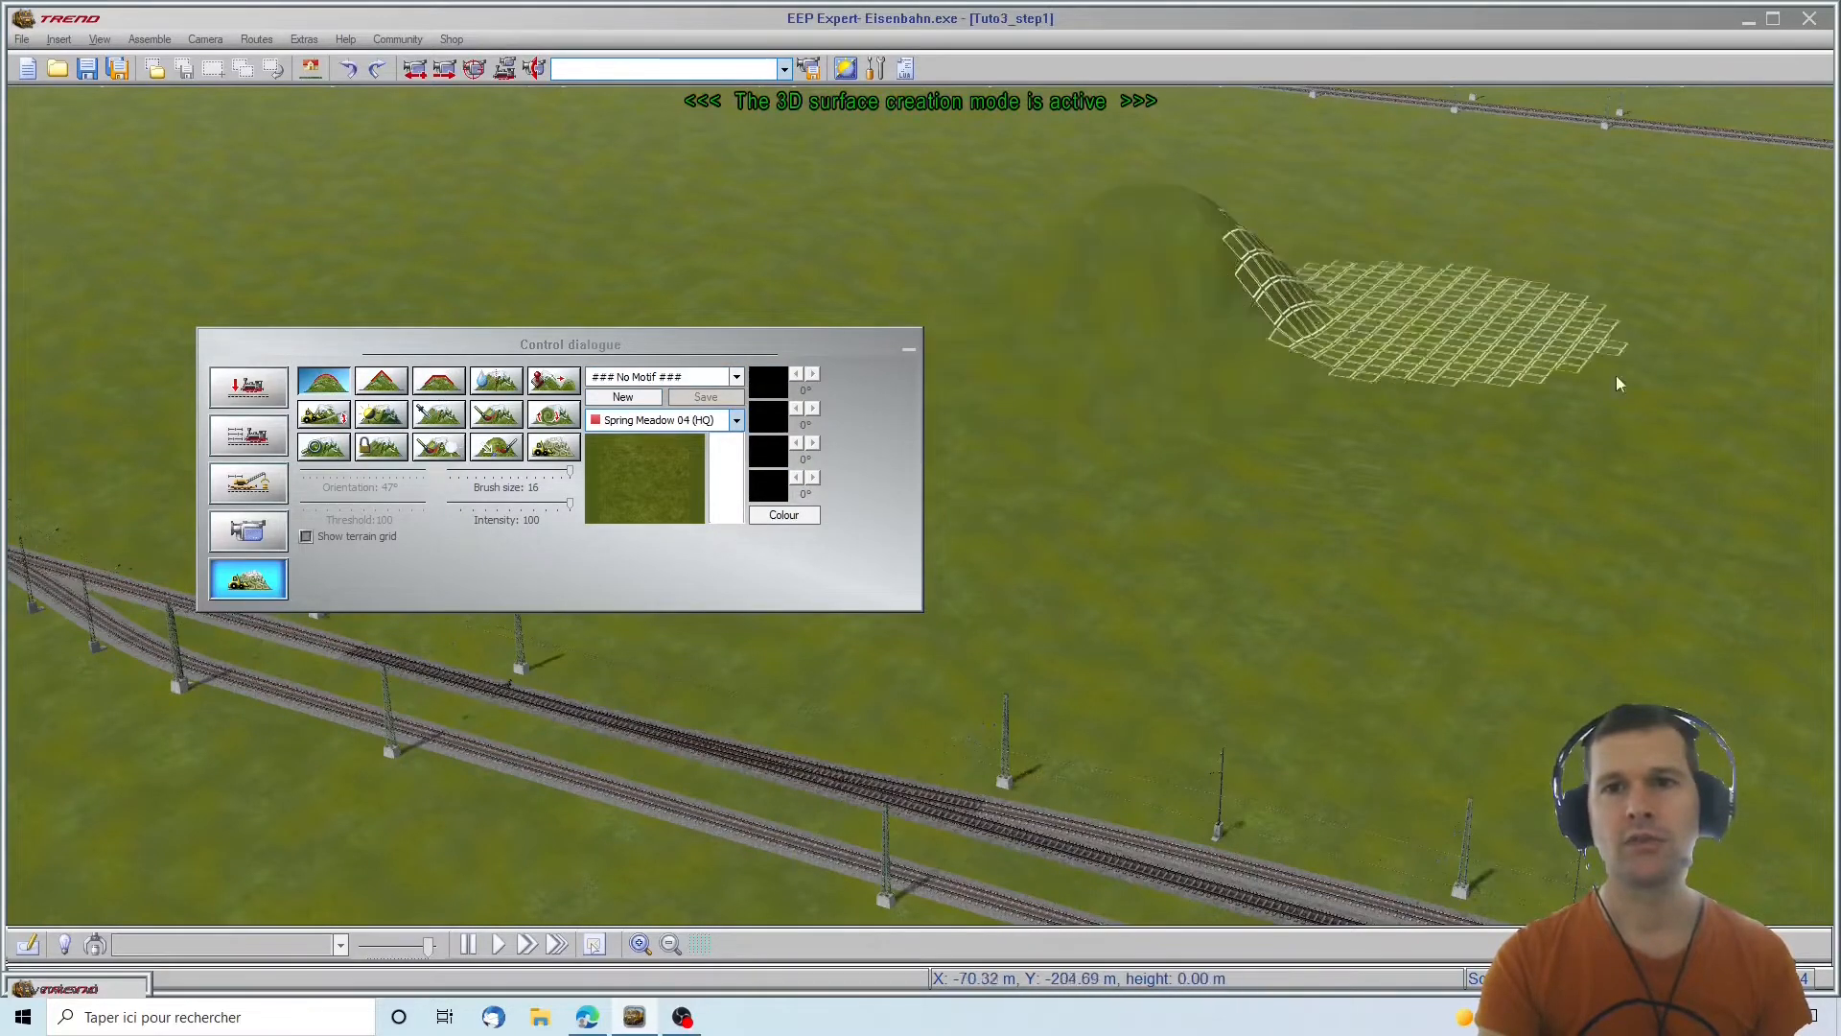
Add pointed peaks at brush size 11 and intensity 70, and build up a mountain range with the plateau tool at size 16, intensity 100
click(398, 385)
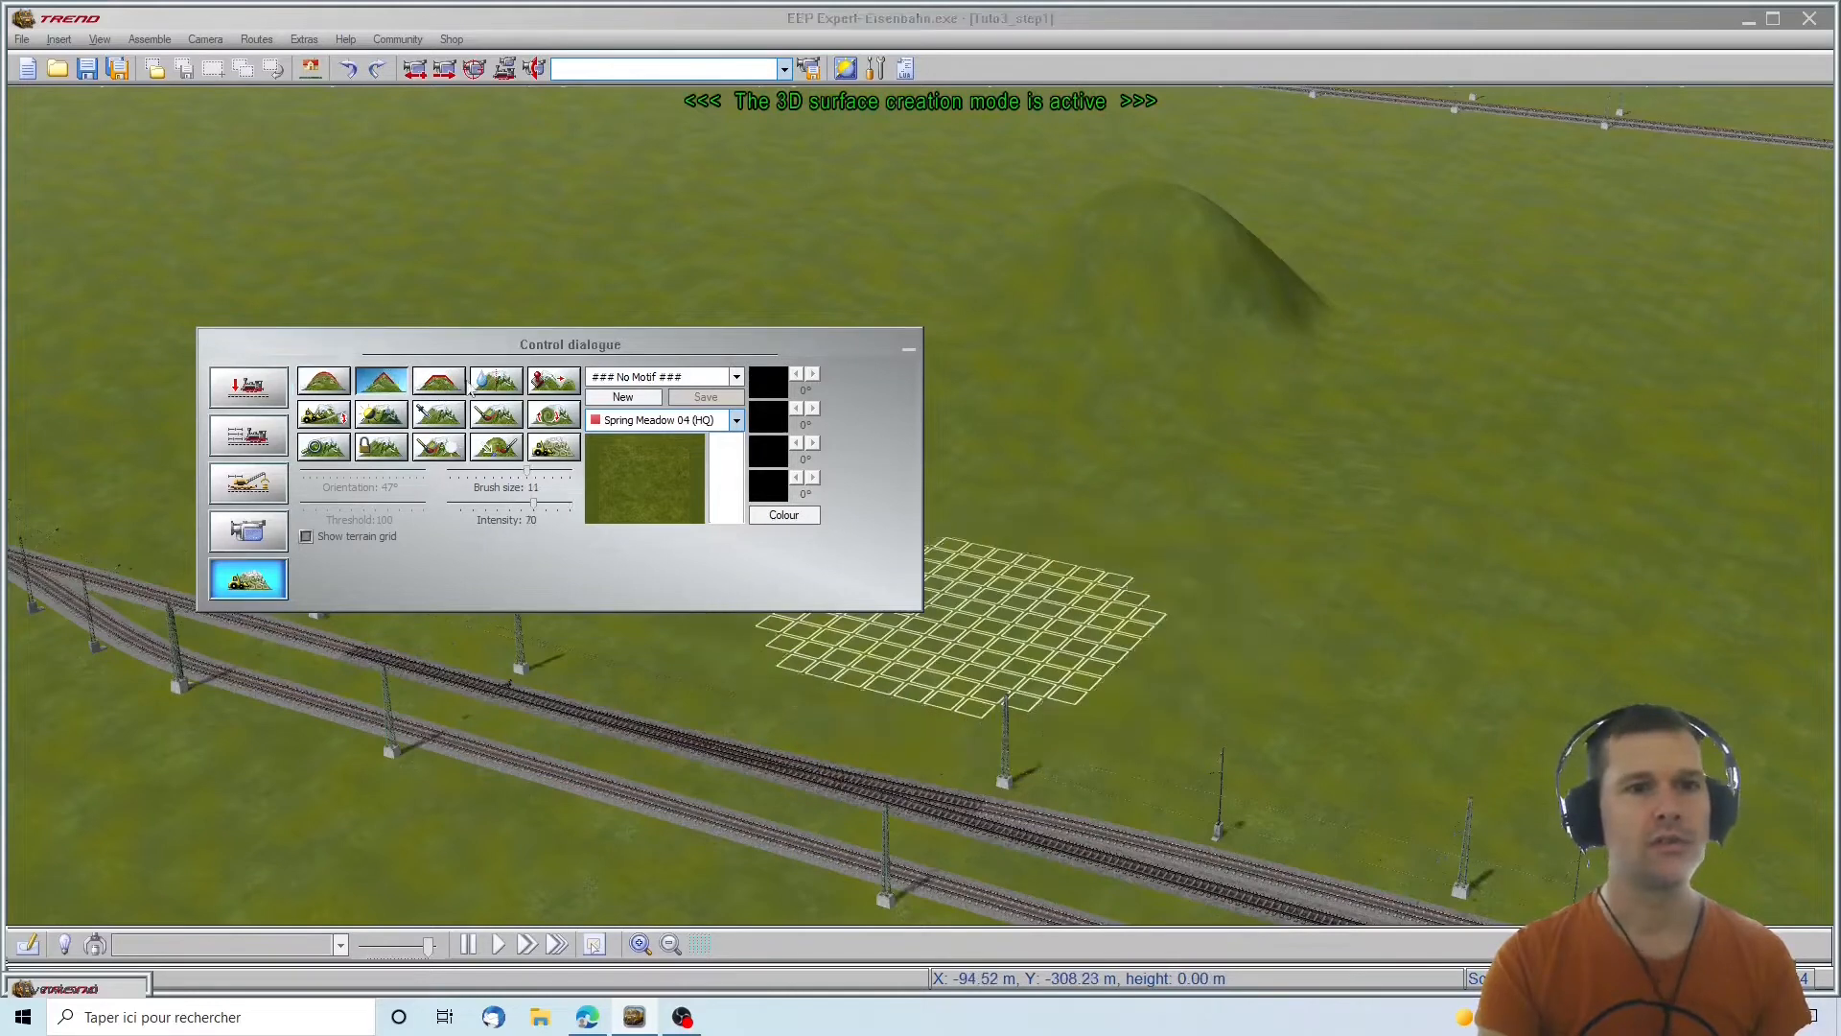
mouse_move(1488, 337)
mouse_down()
mouse_move(1504, 255)
mouse_move(1401, 295)
mouse_up()
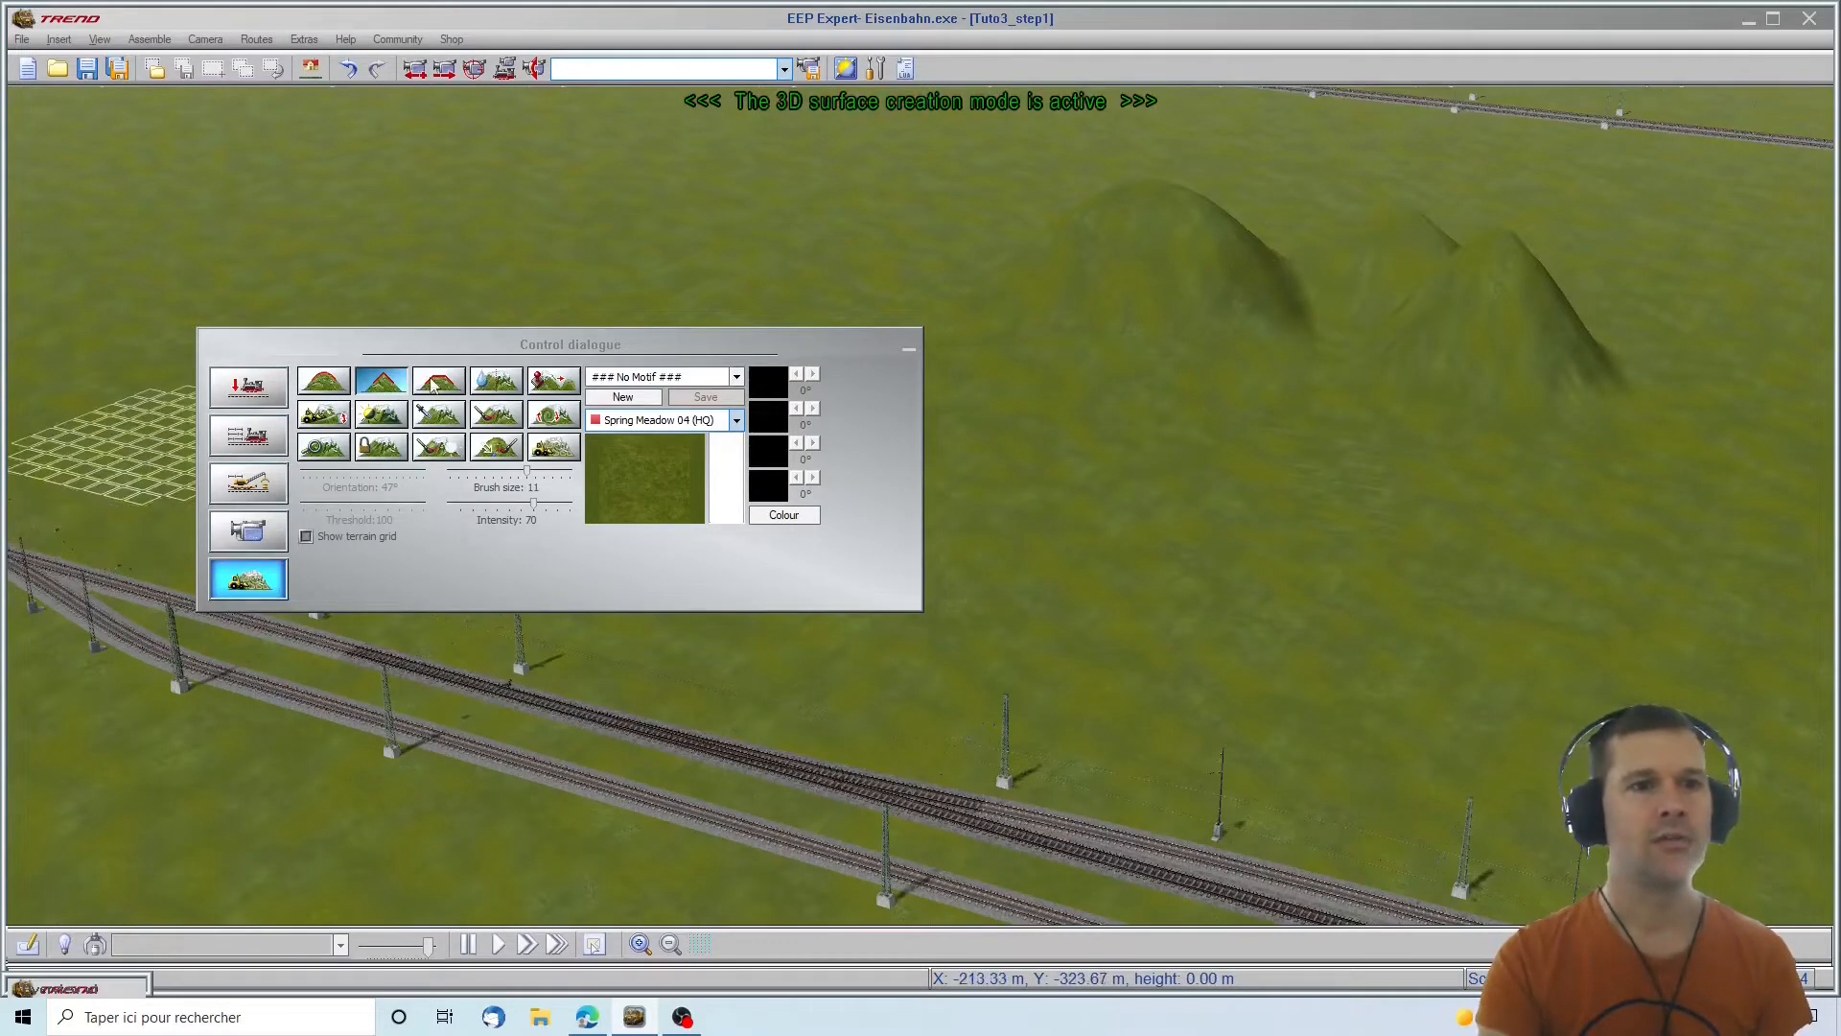
mouse_move(1409, 316)
mouse_down()
mouse_move(1480, 361)
mouse_move(1315, 308)
mouse_move(892, 246)
mouse_move(1362, 269)
mouse_move(1496, 172)
mouse_move(1122, 103)
mouse_up()
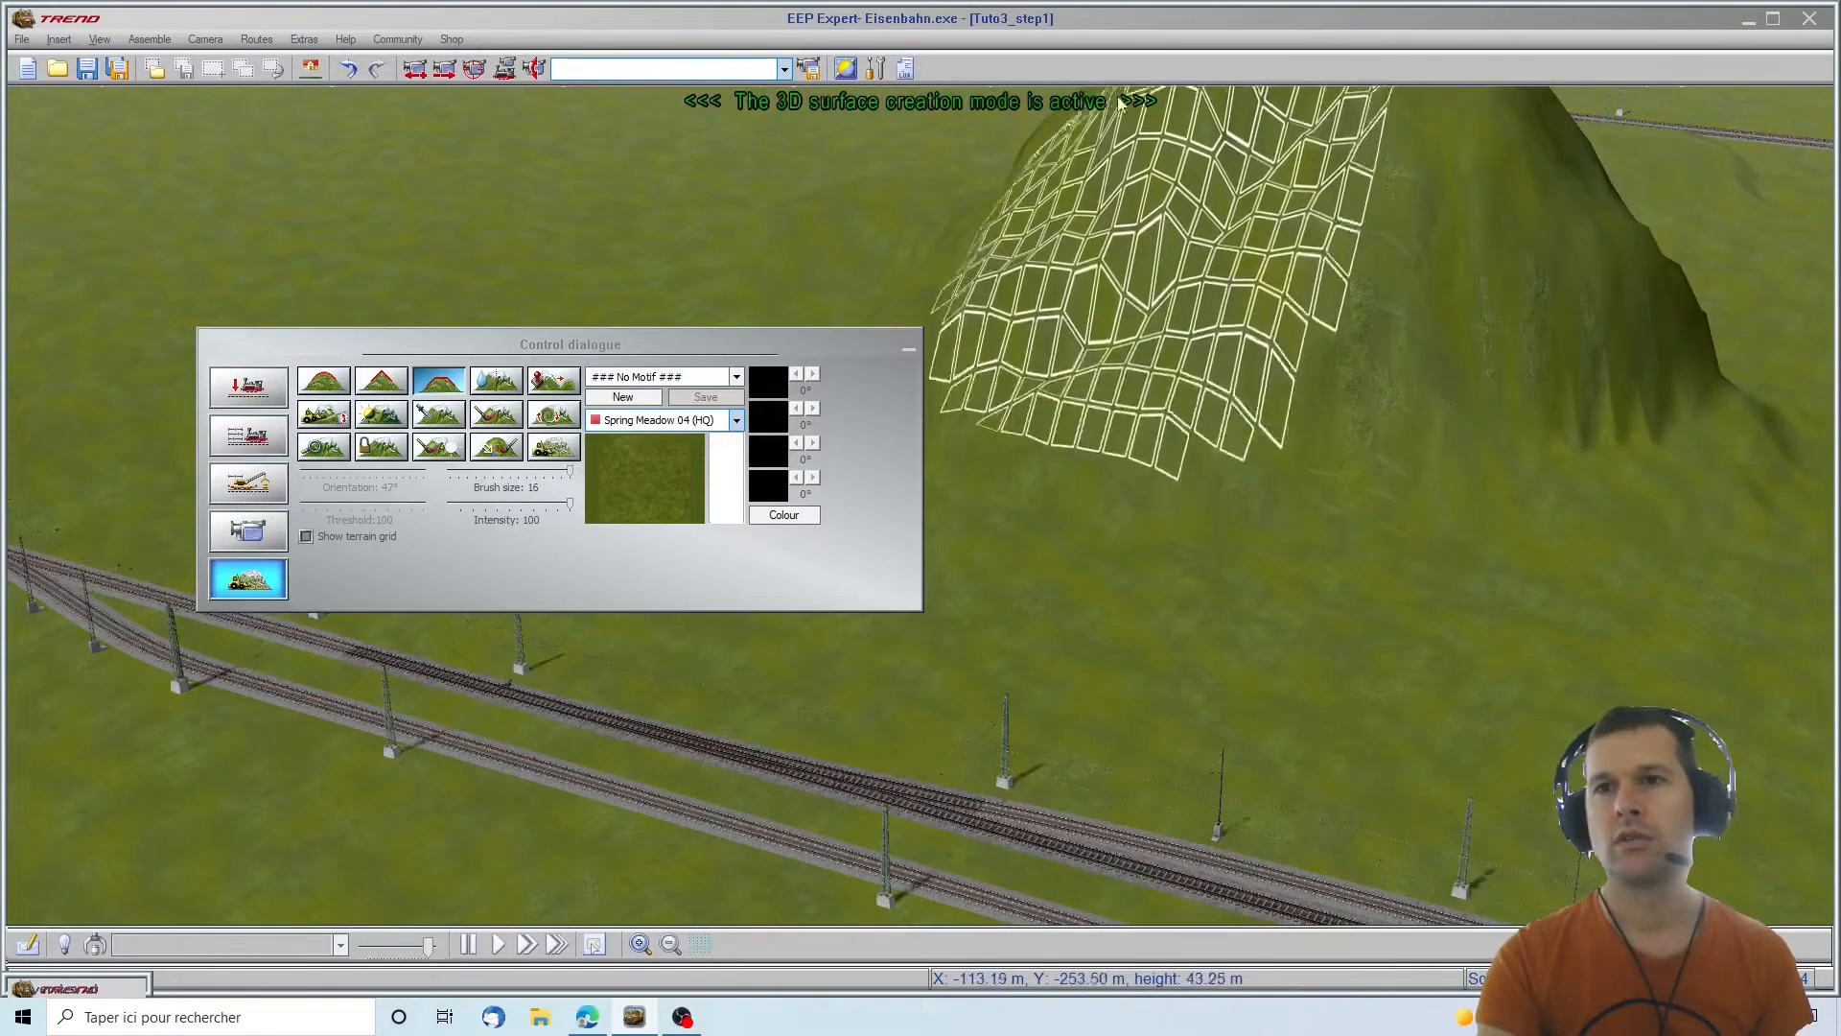
mouse_move(1654, 230)
right_down()
mouse_move(1793, 355)
mouse_move(1578, 190)
mouse_move(1570, 98)
mouse_move(1573, 432)
mouse_move(1693, 489)
mouse_move(1667, 555)
right_up()
mouse_move(1667, 555)
mouse_down()
mouse_move(1630, 499)
mouse_move(1823, 412)
mouse_up()
mouse_move(1791, 514)
mouse_down()
mouse_move(1390, 499)
mouse_move(1038, 566)
mouse_move(1244, 592)
mouse_move(1654, 489)
mouse_up()
mouse_move(1313, 815)
right_down()
mouse_move(1209, 826)
mouse_move(758, 767)
right_up()
mouse_move(124, 543)
right_down()
mouse_move(1295, 671)
mouse_move(1371, 662)
right_up()
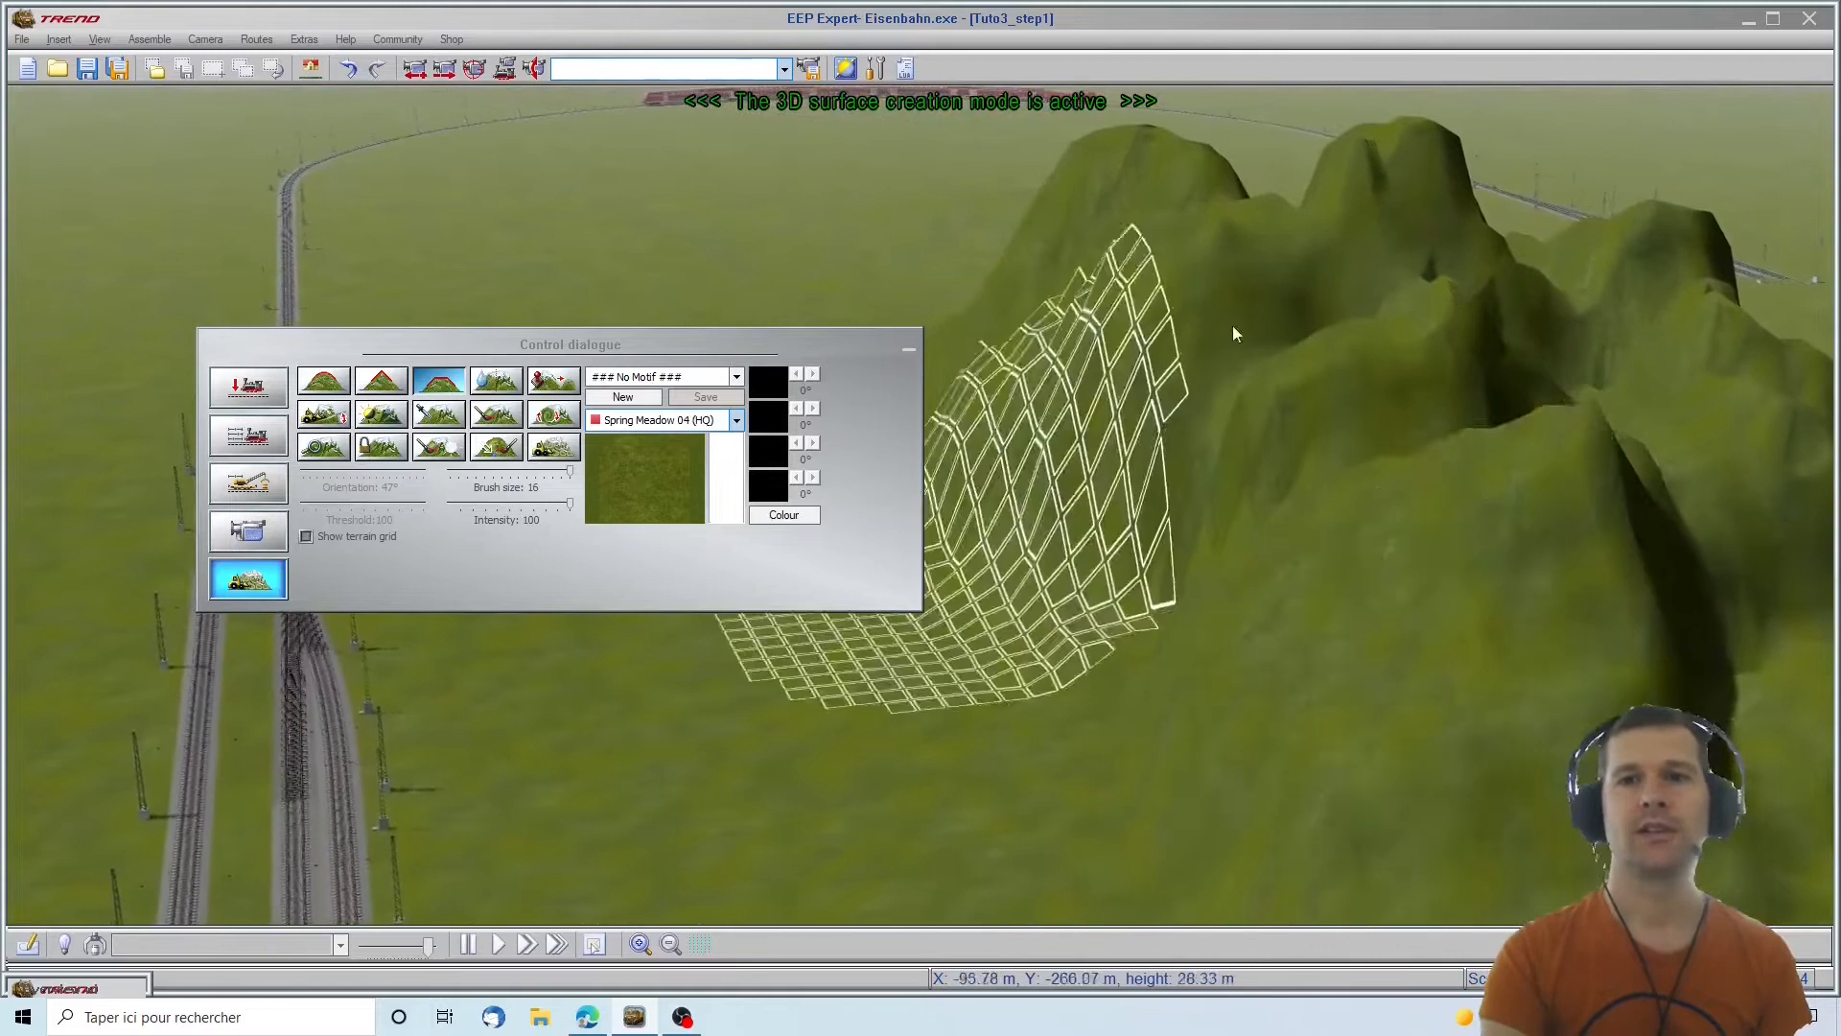
Move the control dialogue off the mountain range and mark the whole range with the area-marking brush at size 11
drag(543, 351, 283, 145)
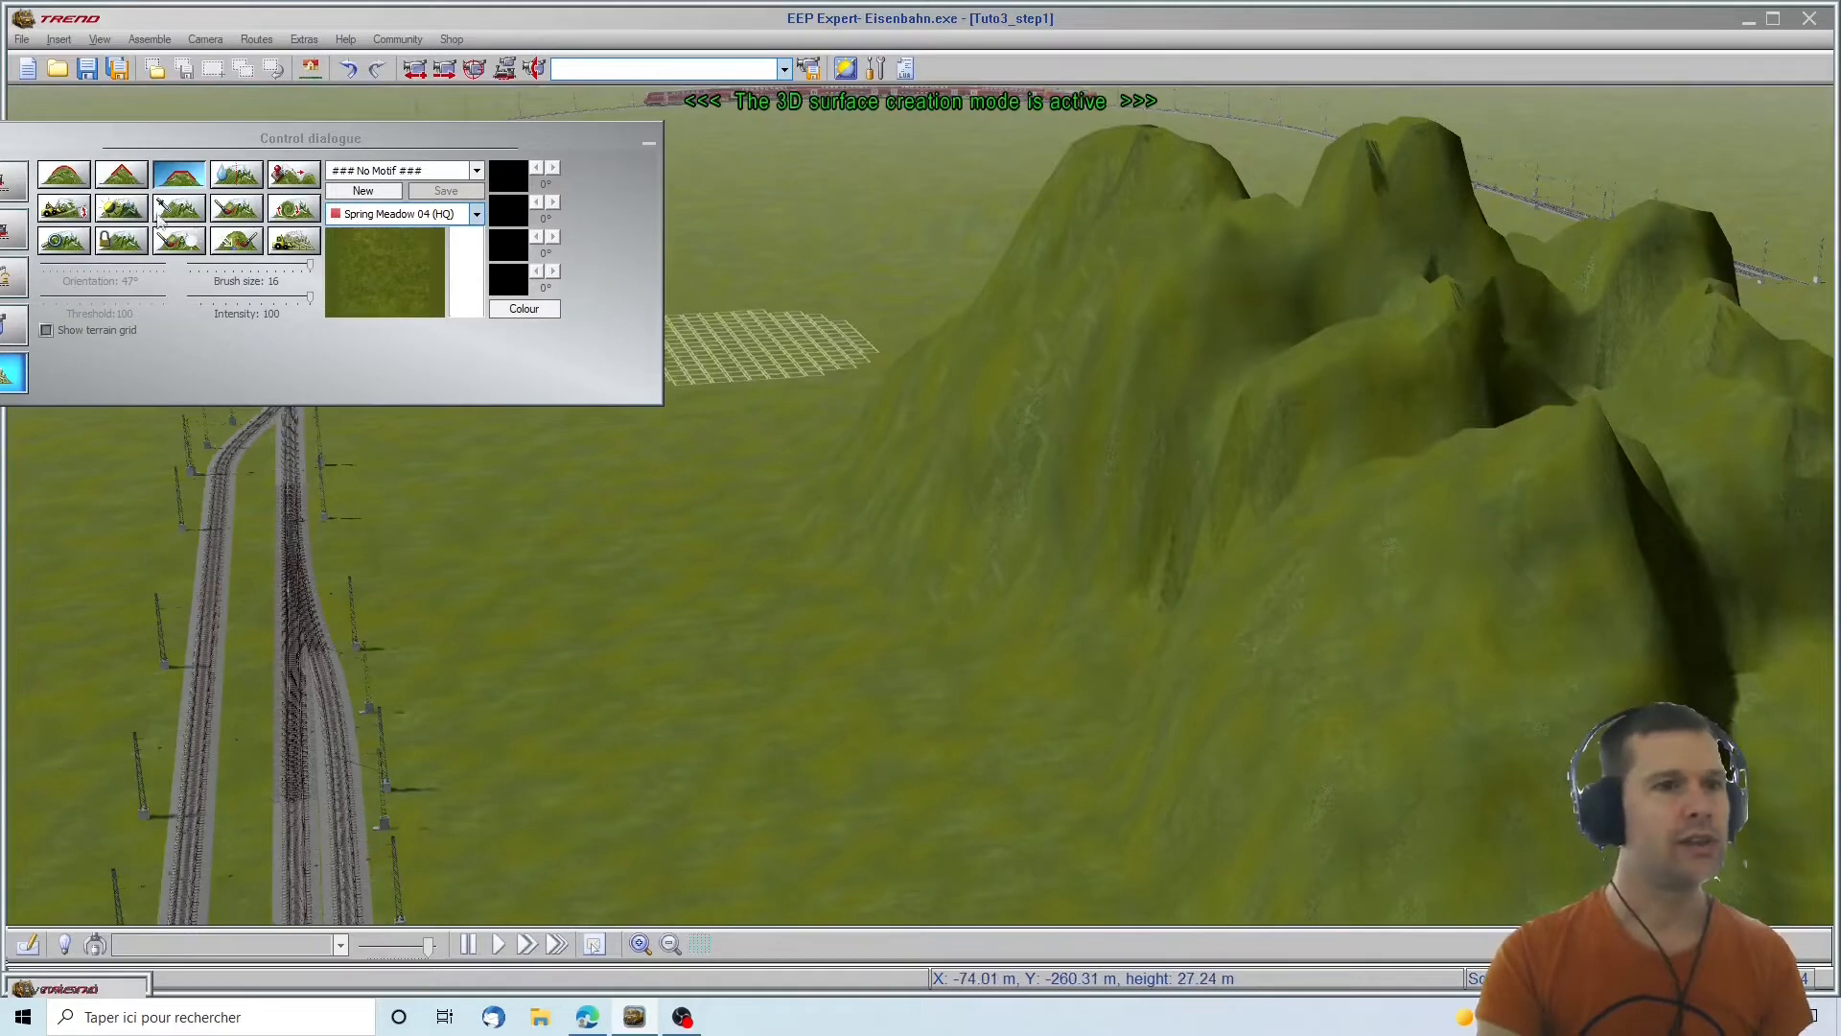
mouse_move(1237, 753)
right_down()
mouse_move(1319, 758)
mouse_move(1389, 491)
mouse_move(1391, 362)
mouse_move(1343, 575)
mouse_move(1256, 781)
right_up()
mouse_move(1256, 782)
mouse_down()
mouse_move(1126, 740)
mouse_move(1163, 534)
mouse_move(1455, 596)
mouse_move(1642, 502)
mouse_move(1587, 331)
mouse_move(1505, 347)
mouse_move(1343, 448)
mouse_move(1148, 367)
mouse_move(1342, 250)
mouse_move(1386, 192)
mouse_move(1342, 316)
mouse_move(1216, 353)
mouse_move(1101, 261)
mouse_move(1026, 163)
mouse_up()
mouse_move(1402, 315)
right_down()
mouse_move(1808, 269)
mouse_move(1505, 243)
right_up()
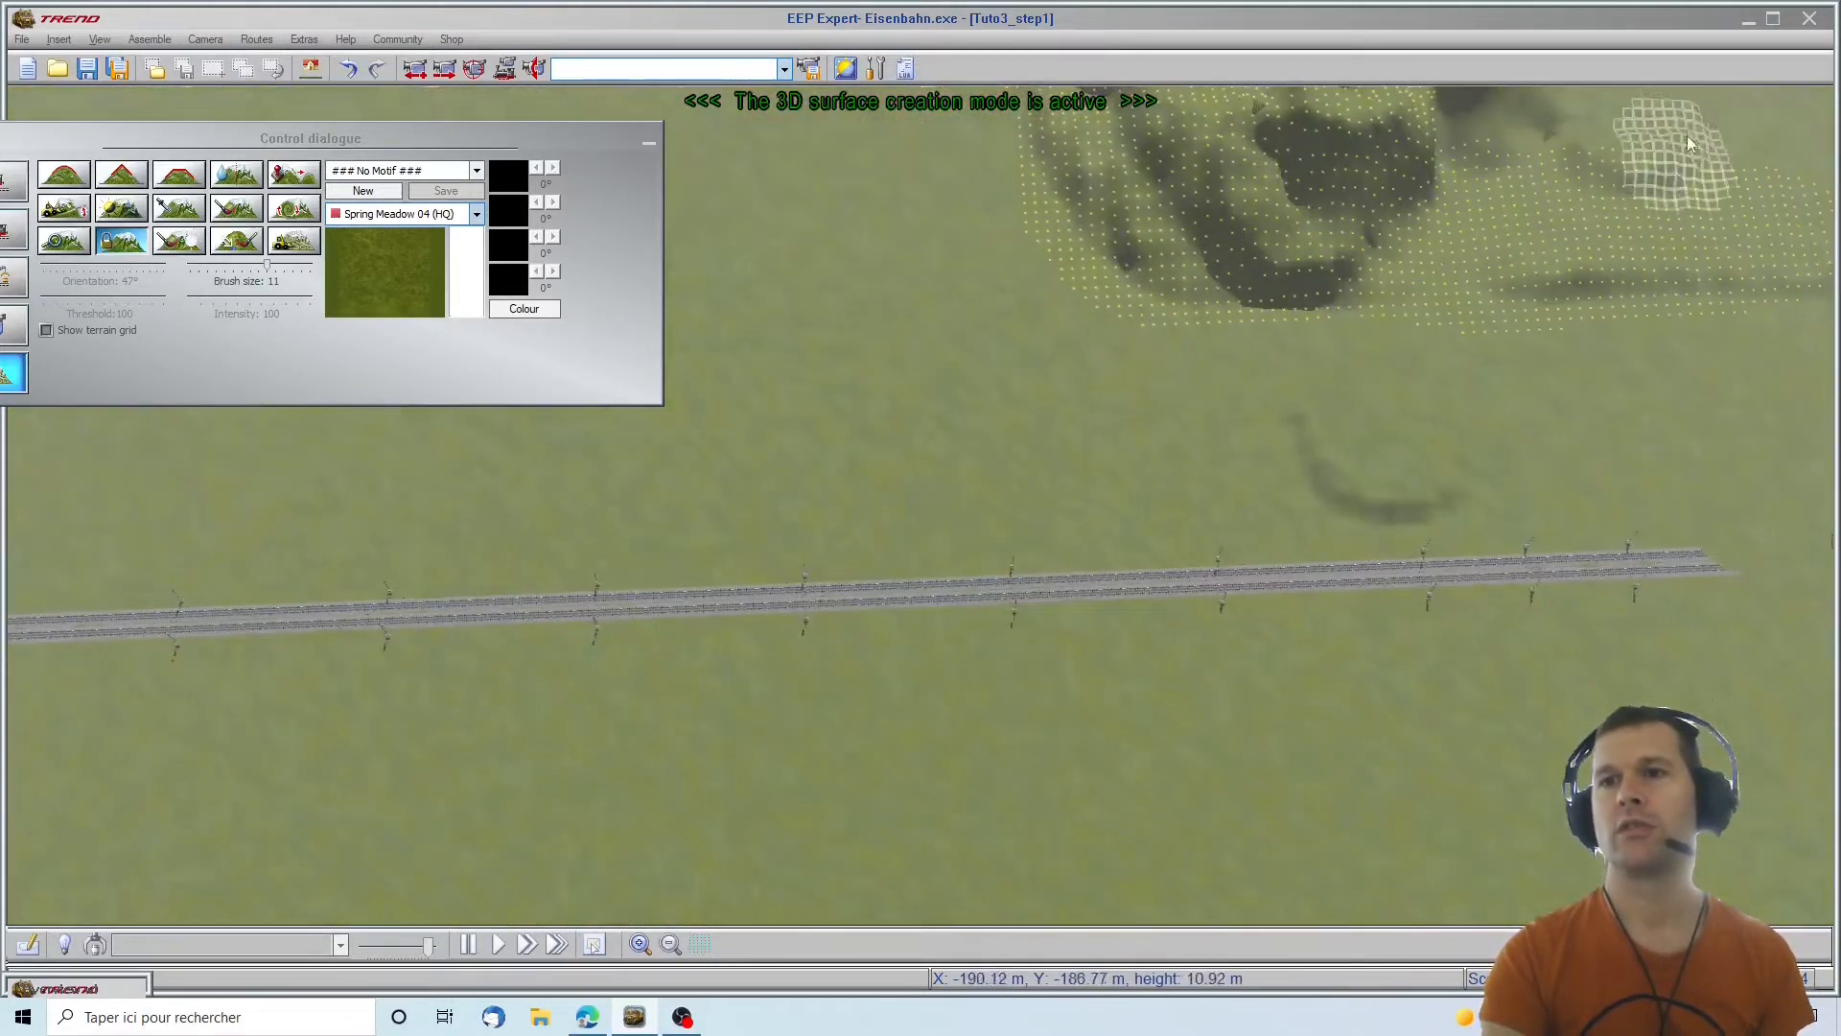
key(Up)
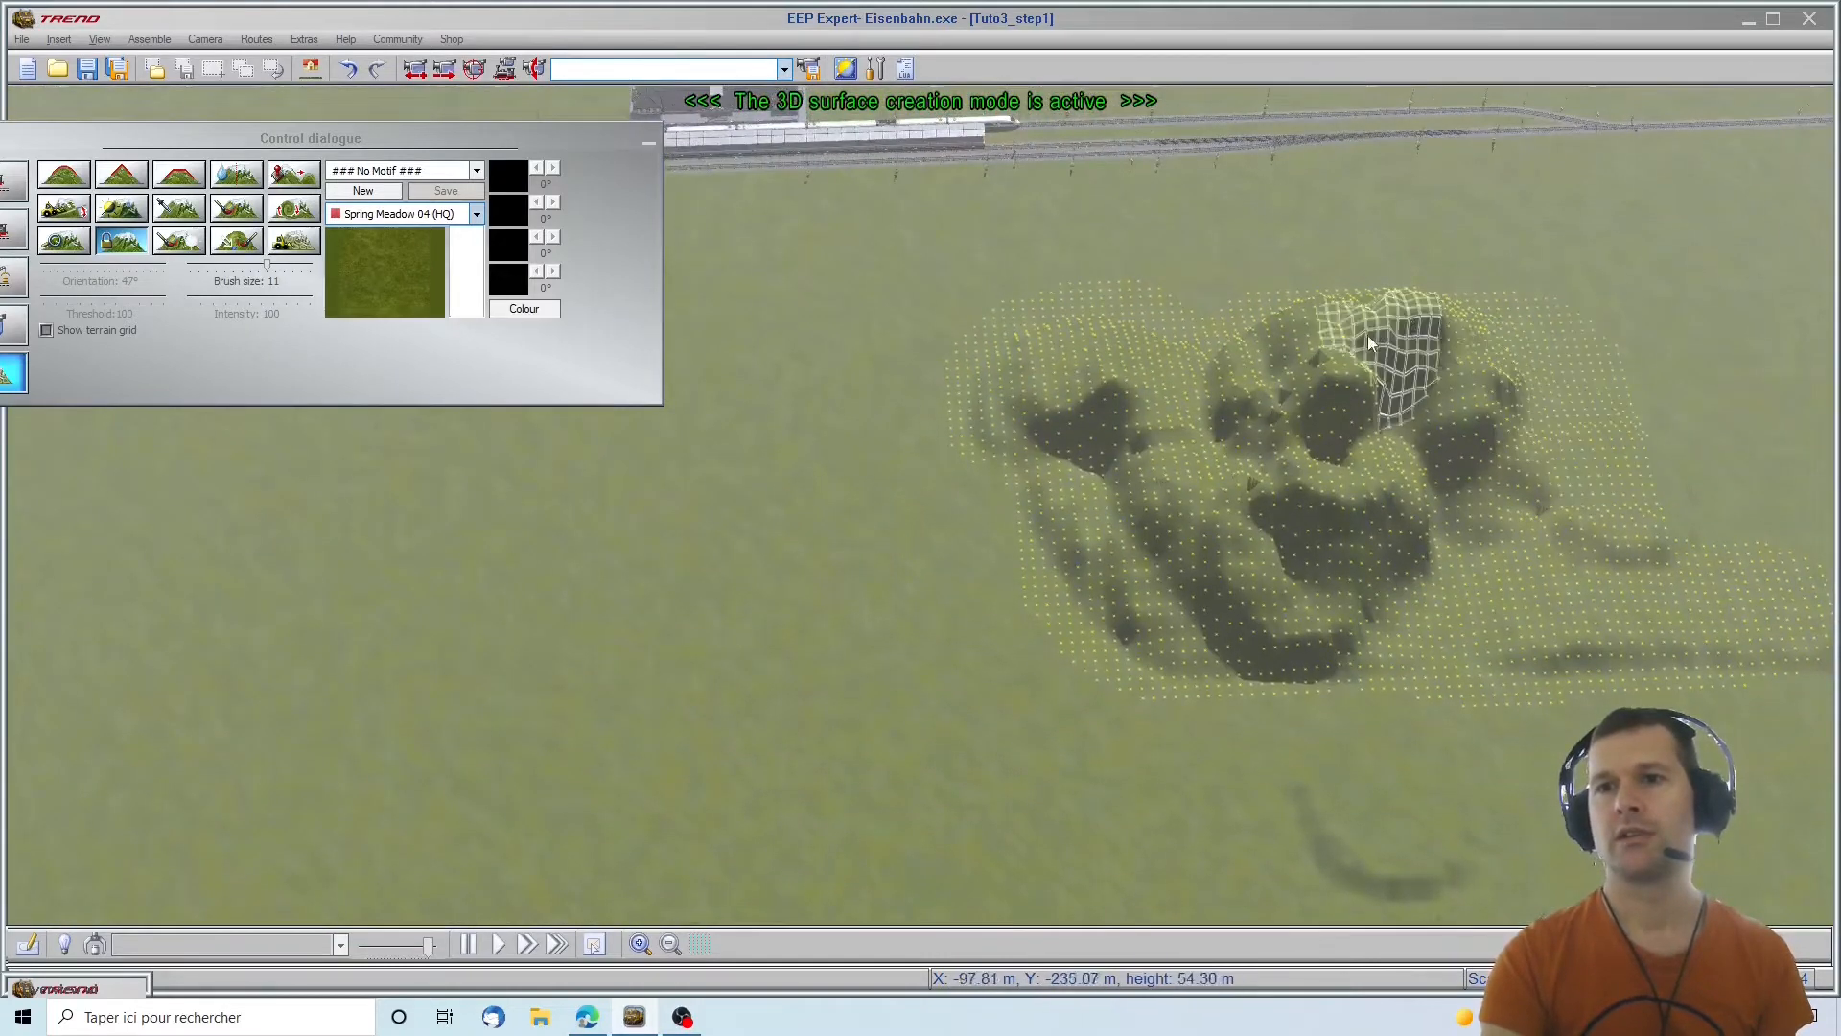
mouse_move(1469, 513)
middle_down()
mouse_move(962, 748)
mouse_move(907, 714)
middle_up()
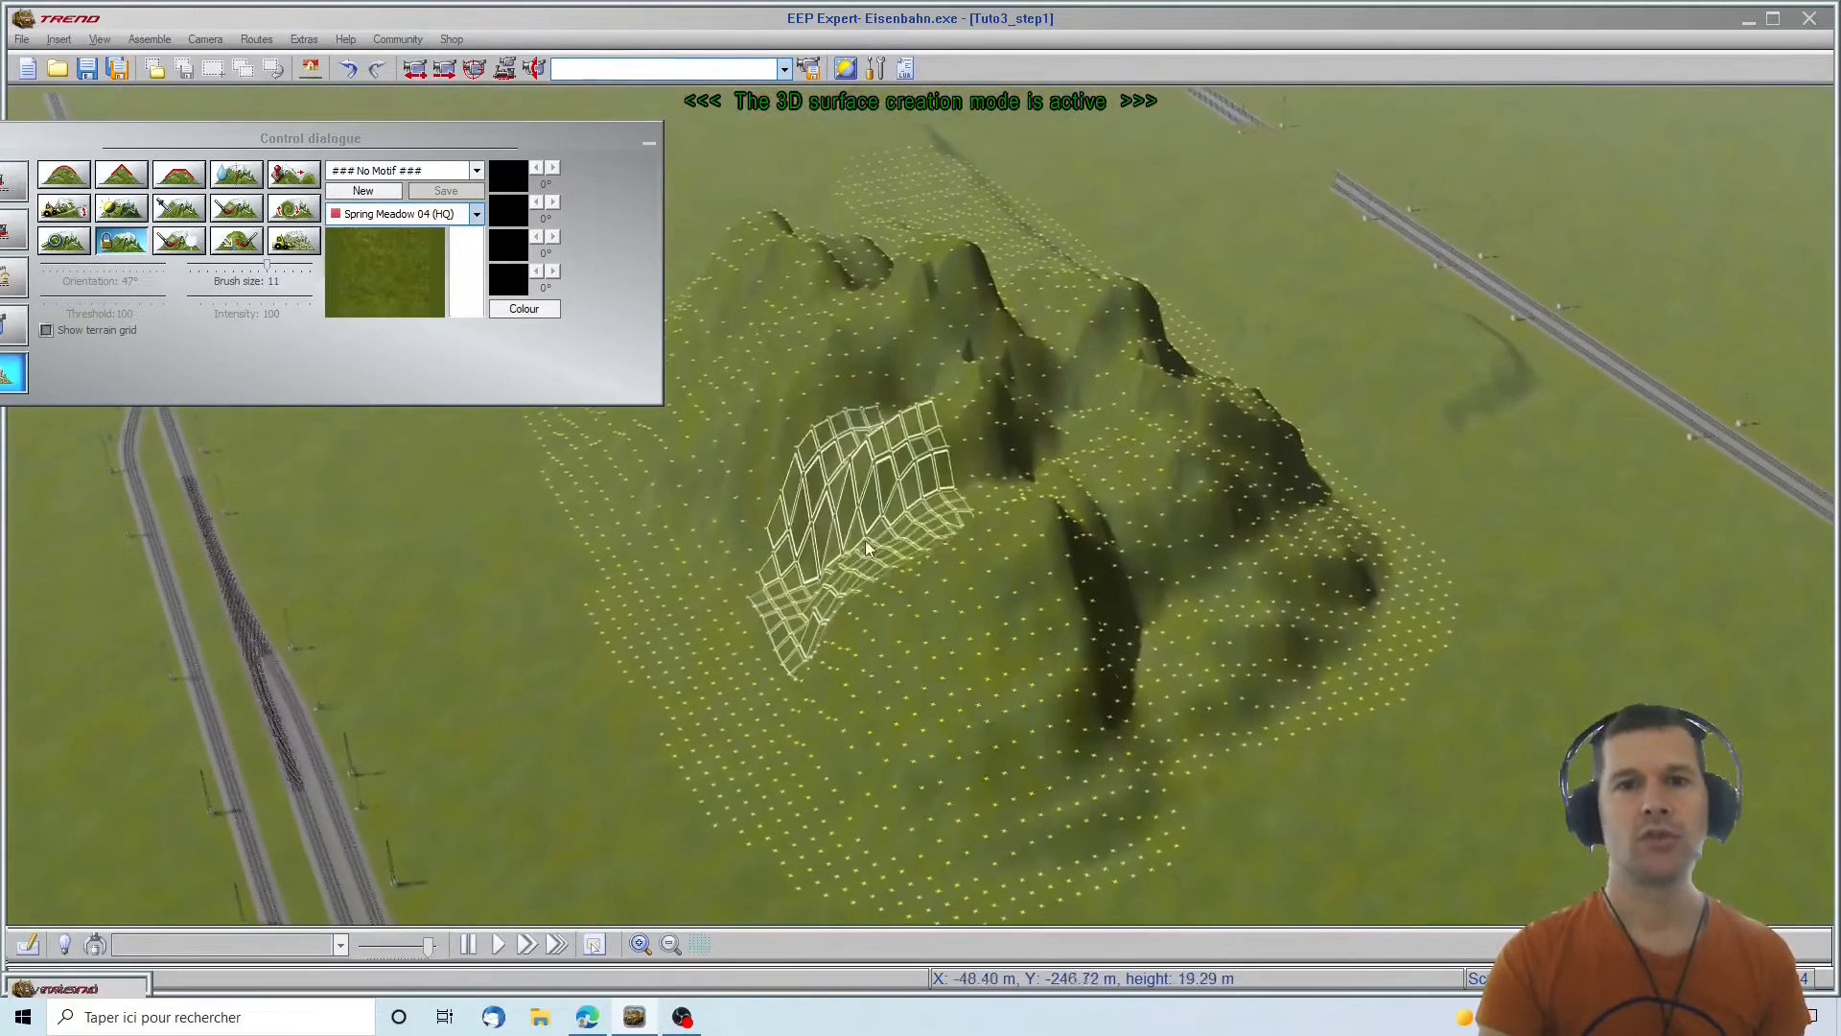
Copy the marked mountain range and place copies of it on the surrounding terrain
right_click(933, 458)
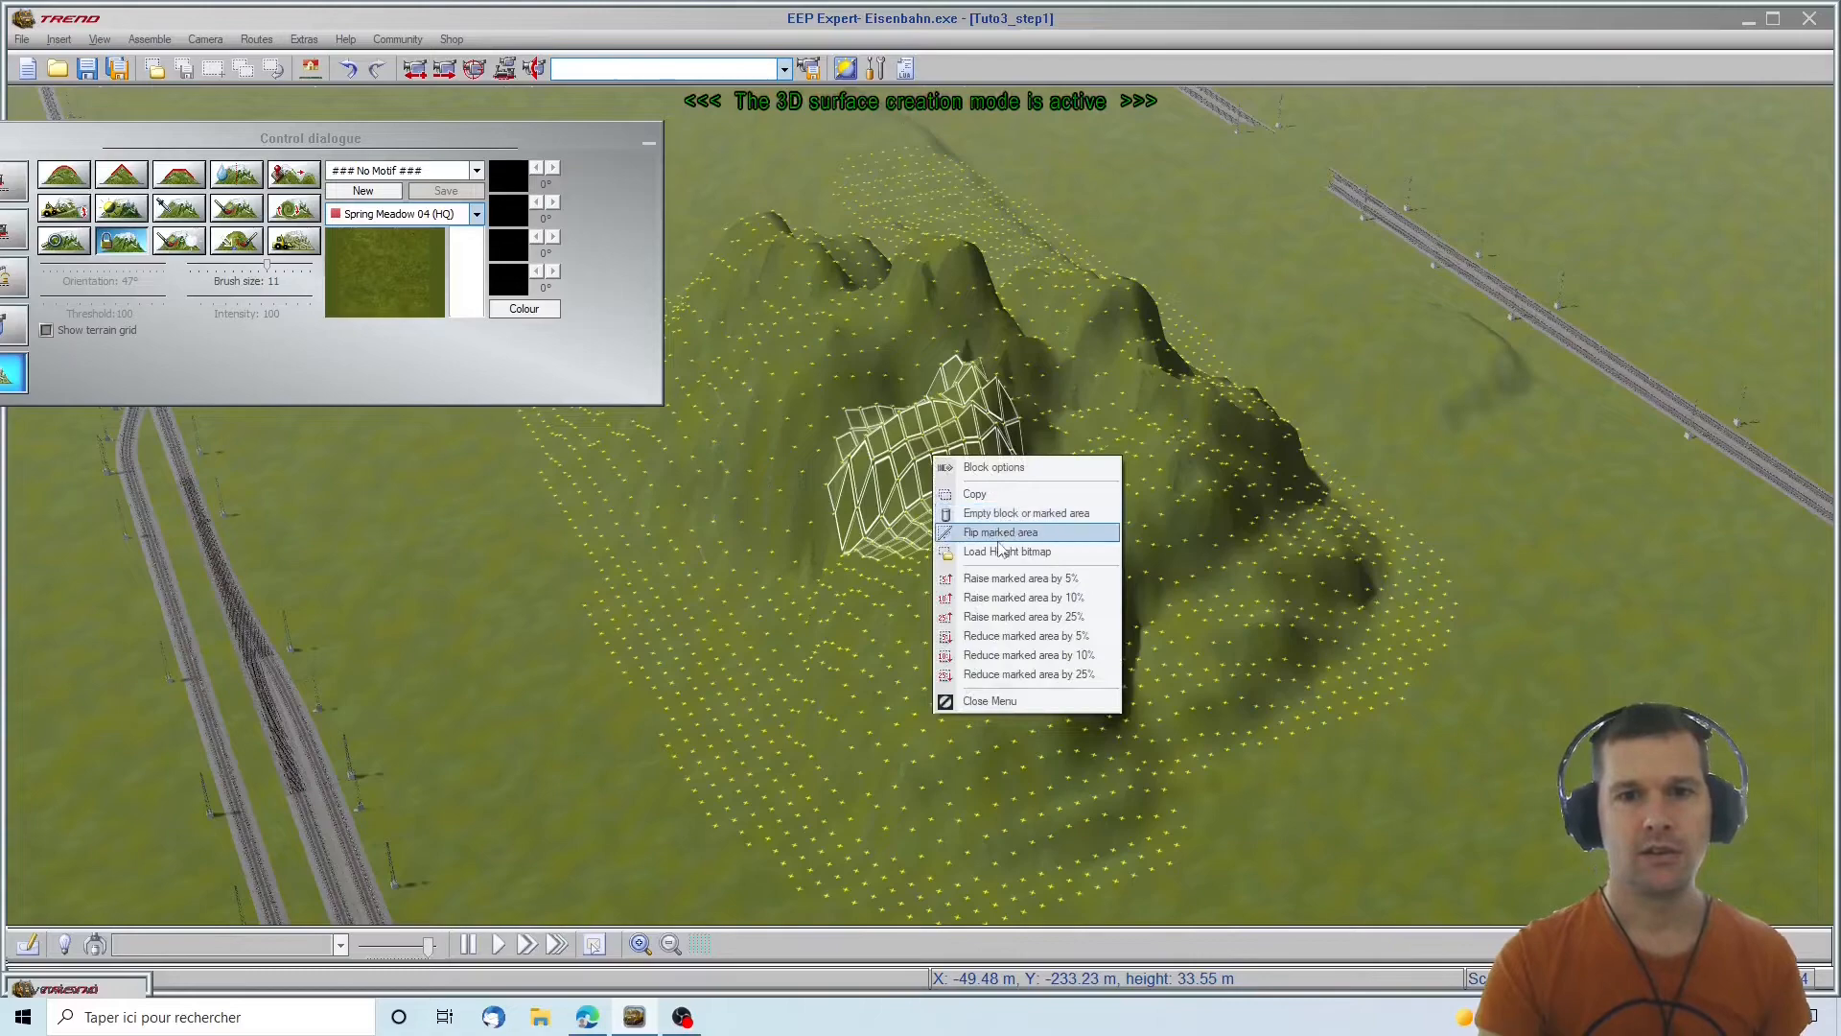
click(983, 493)
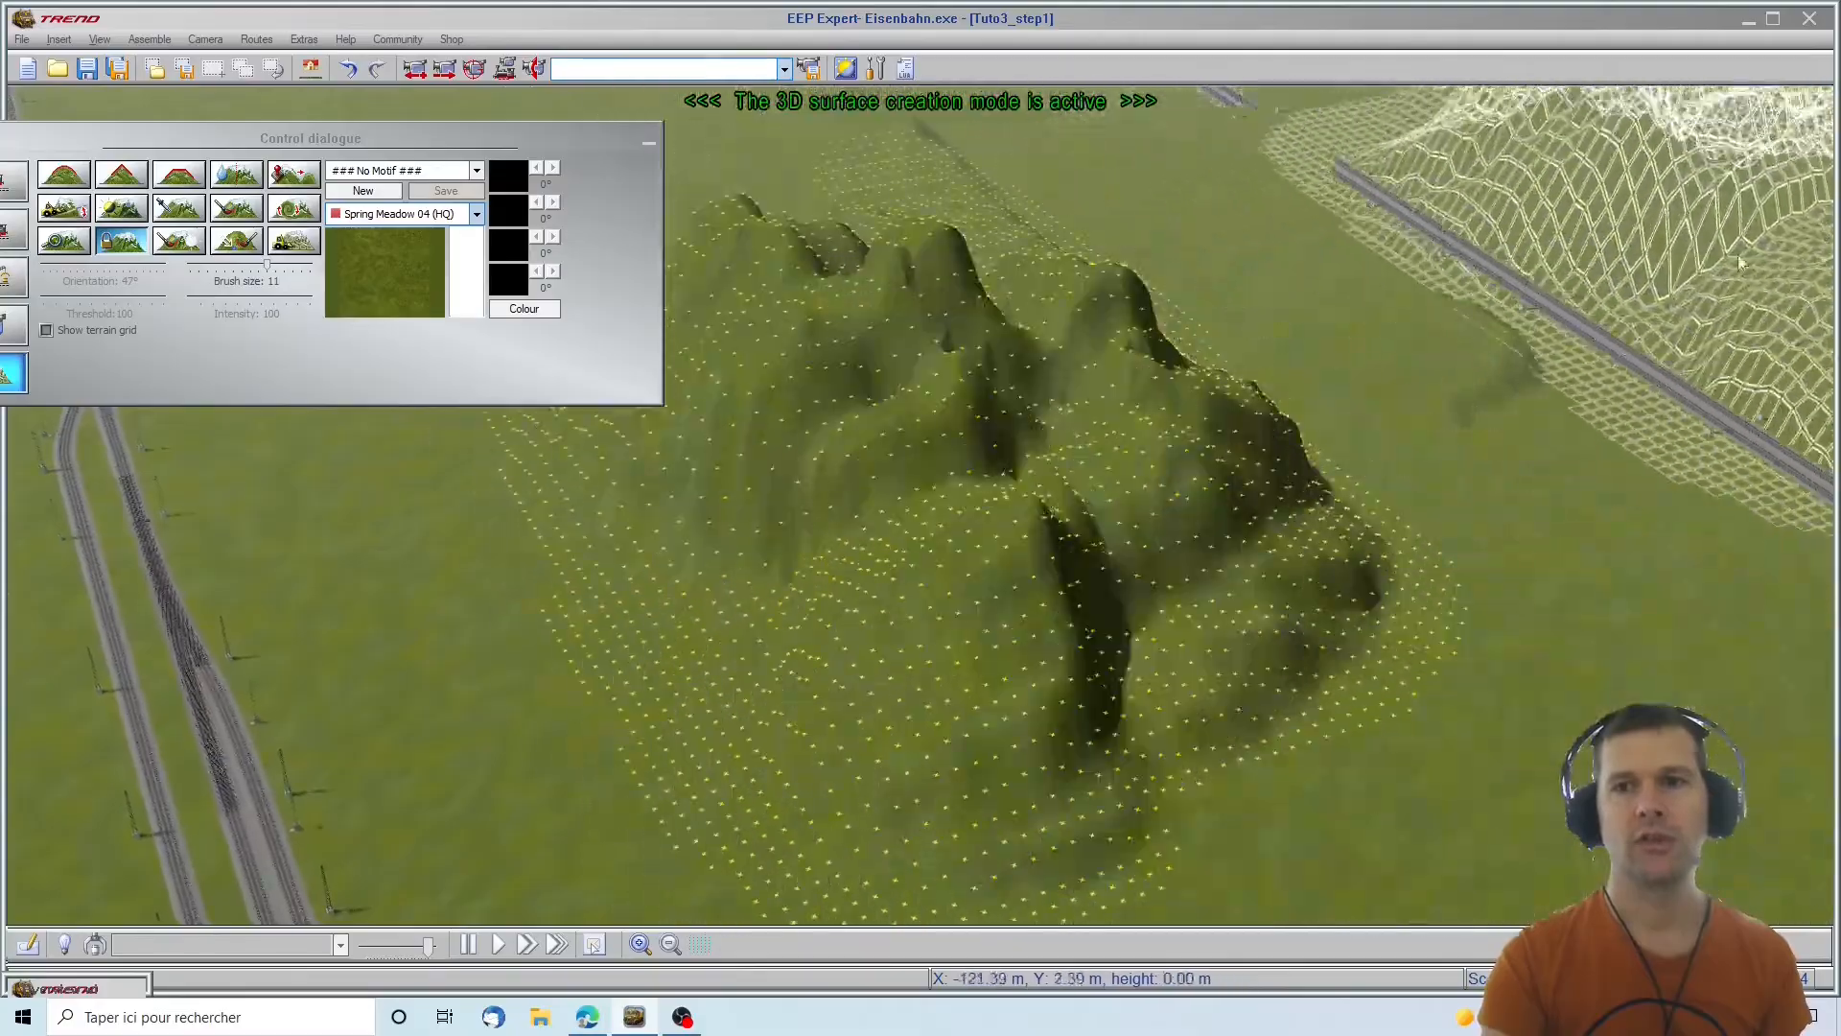
key(Right)
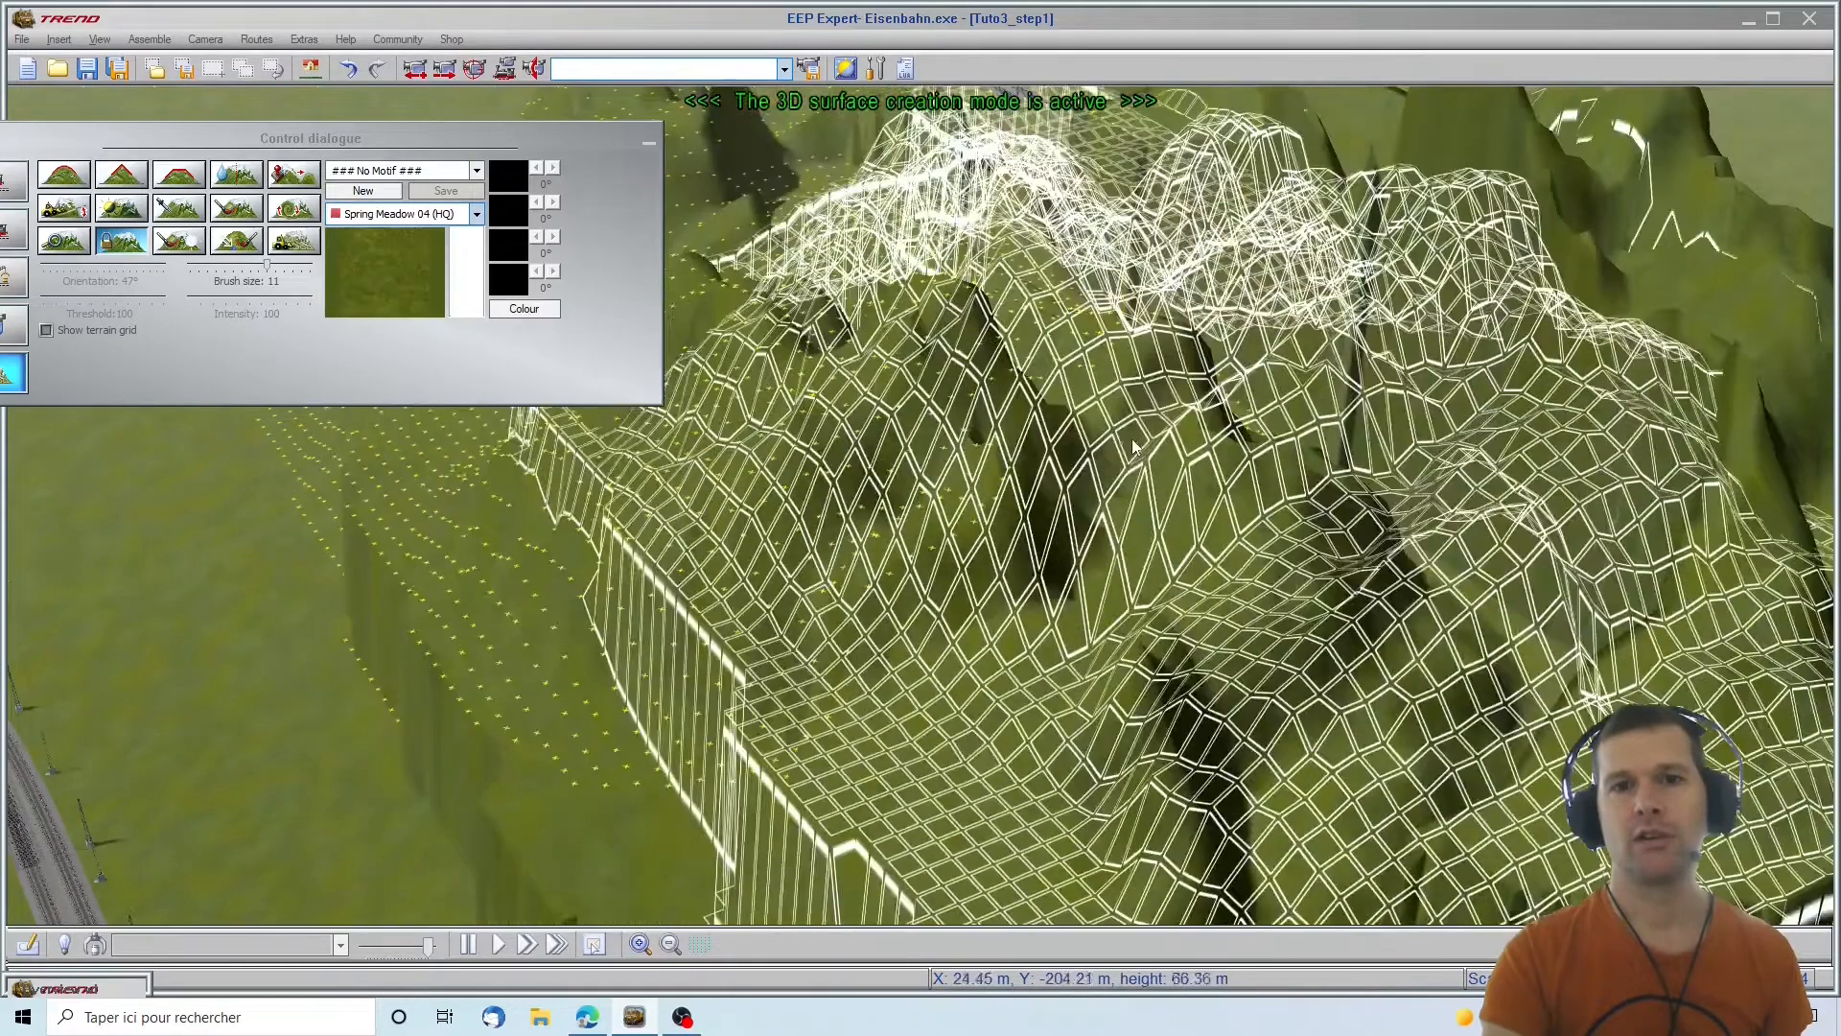
Decrease the copied terrain block by 25% and rotate it left
right_click(1139, 448)
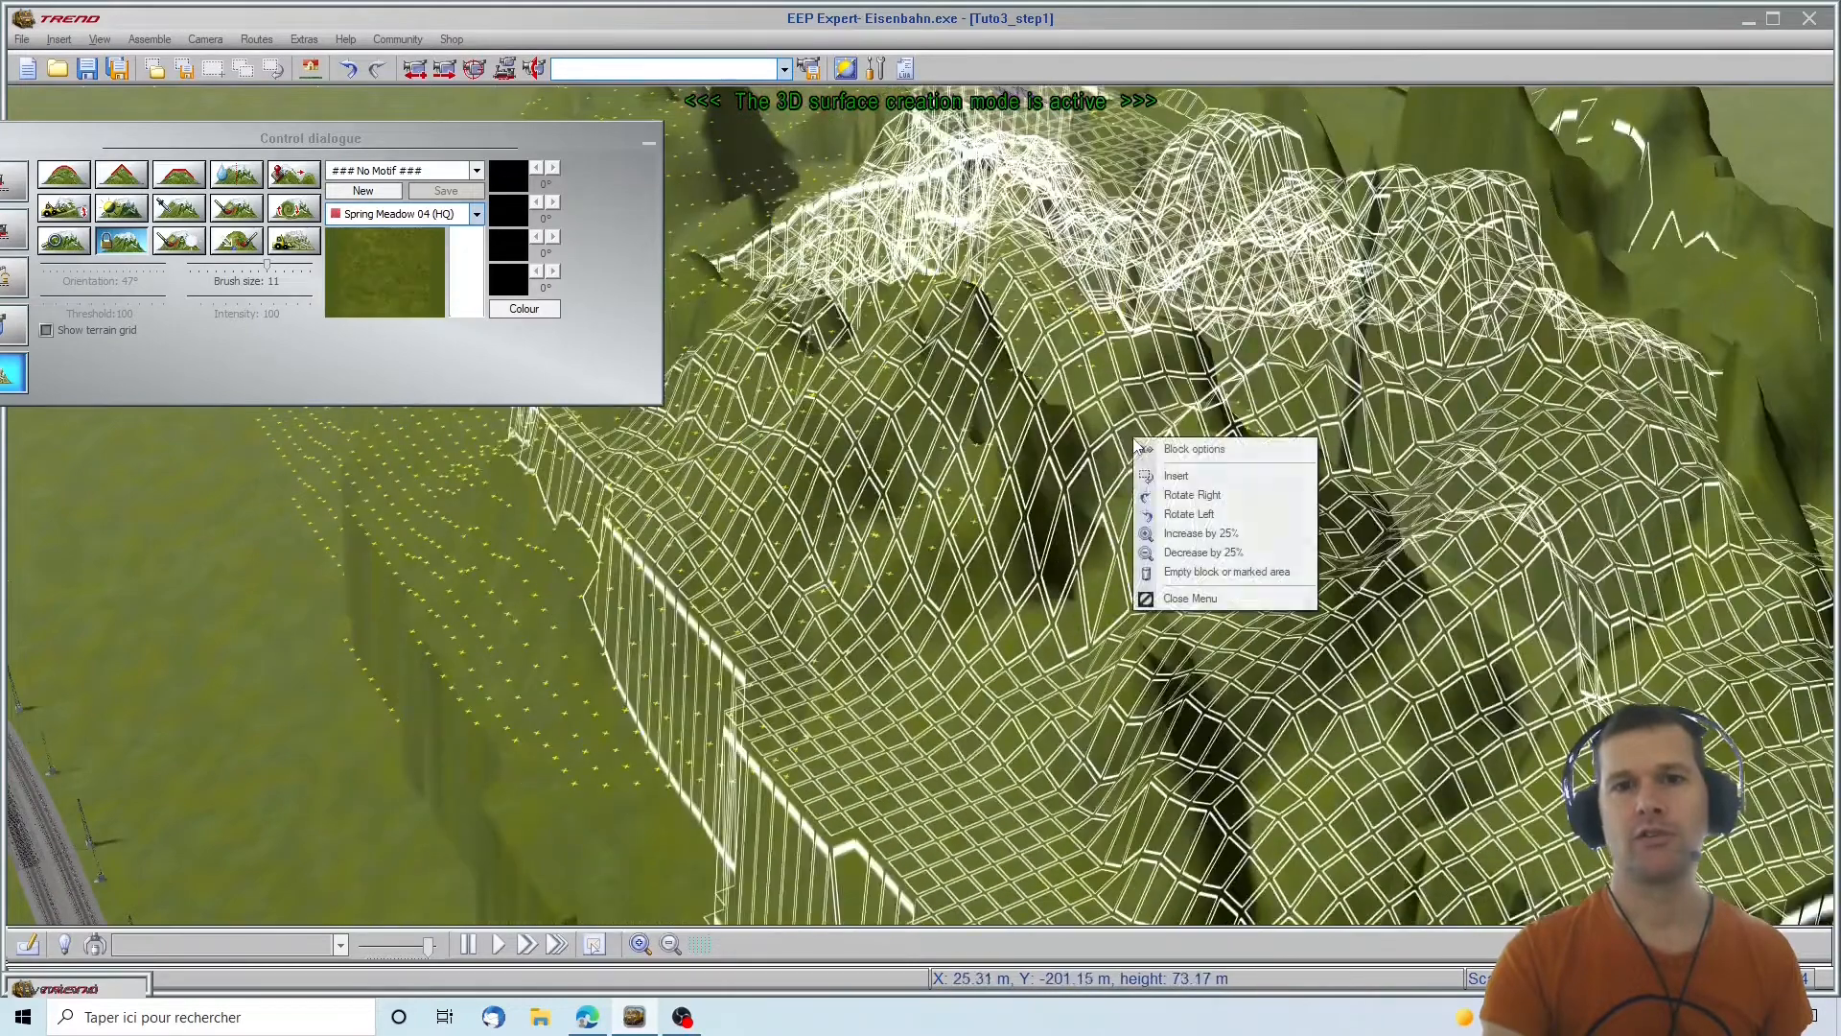
click(1213, 554)
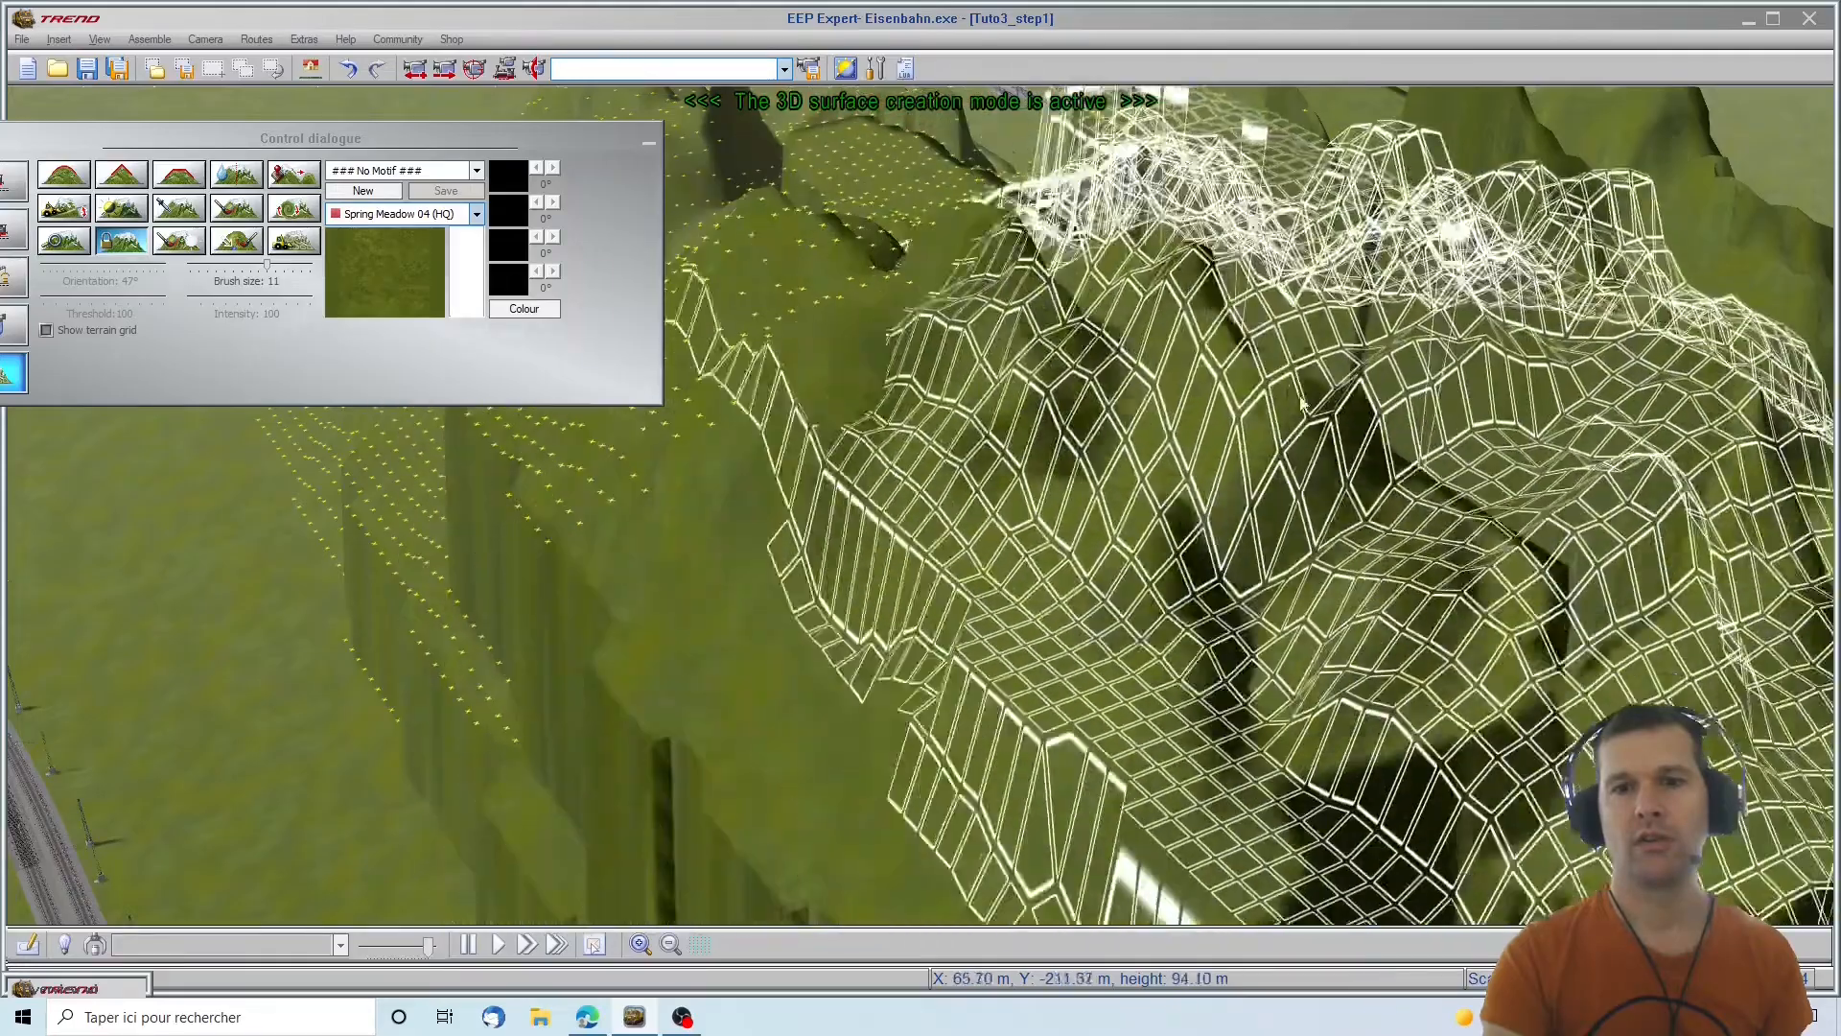
right_click(1274, 440)
click(1331, 515)
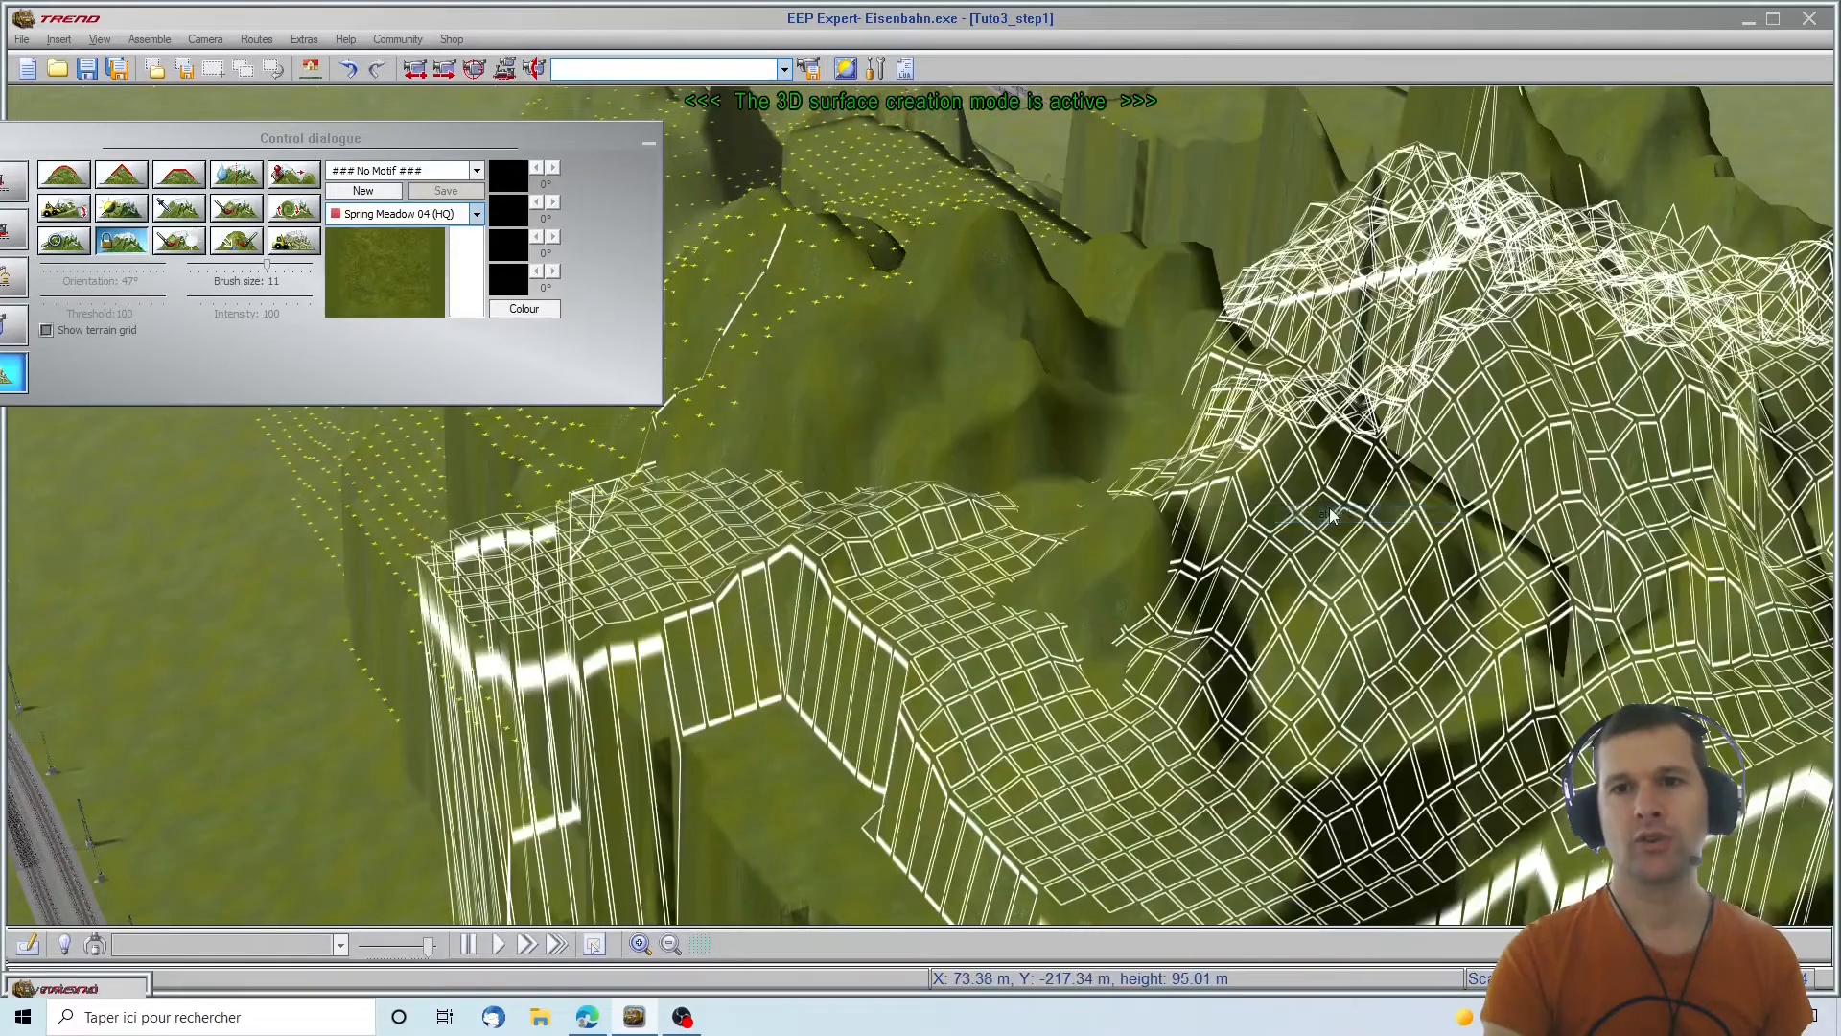
Rotate the copied terrain block right and empty the block
right_click(1333, 506)
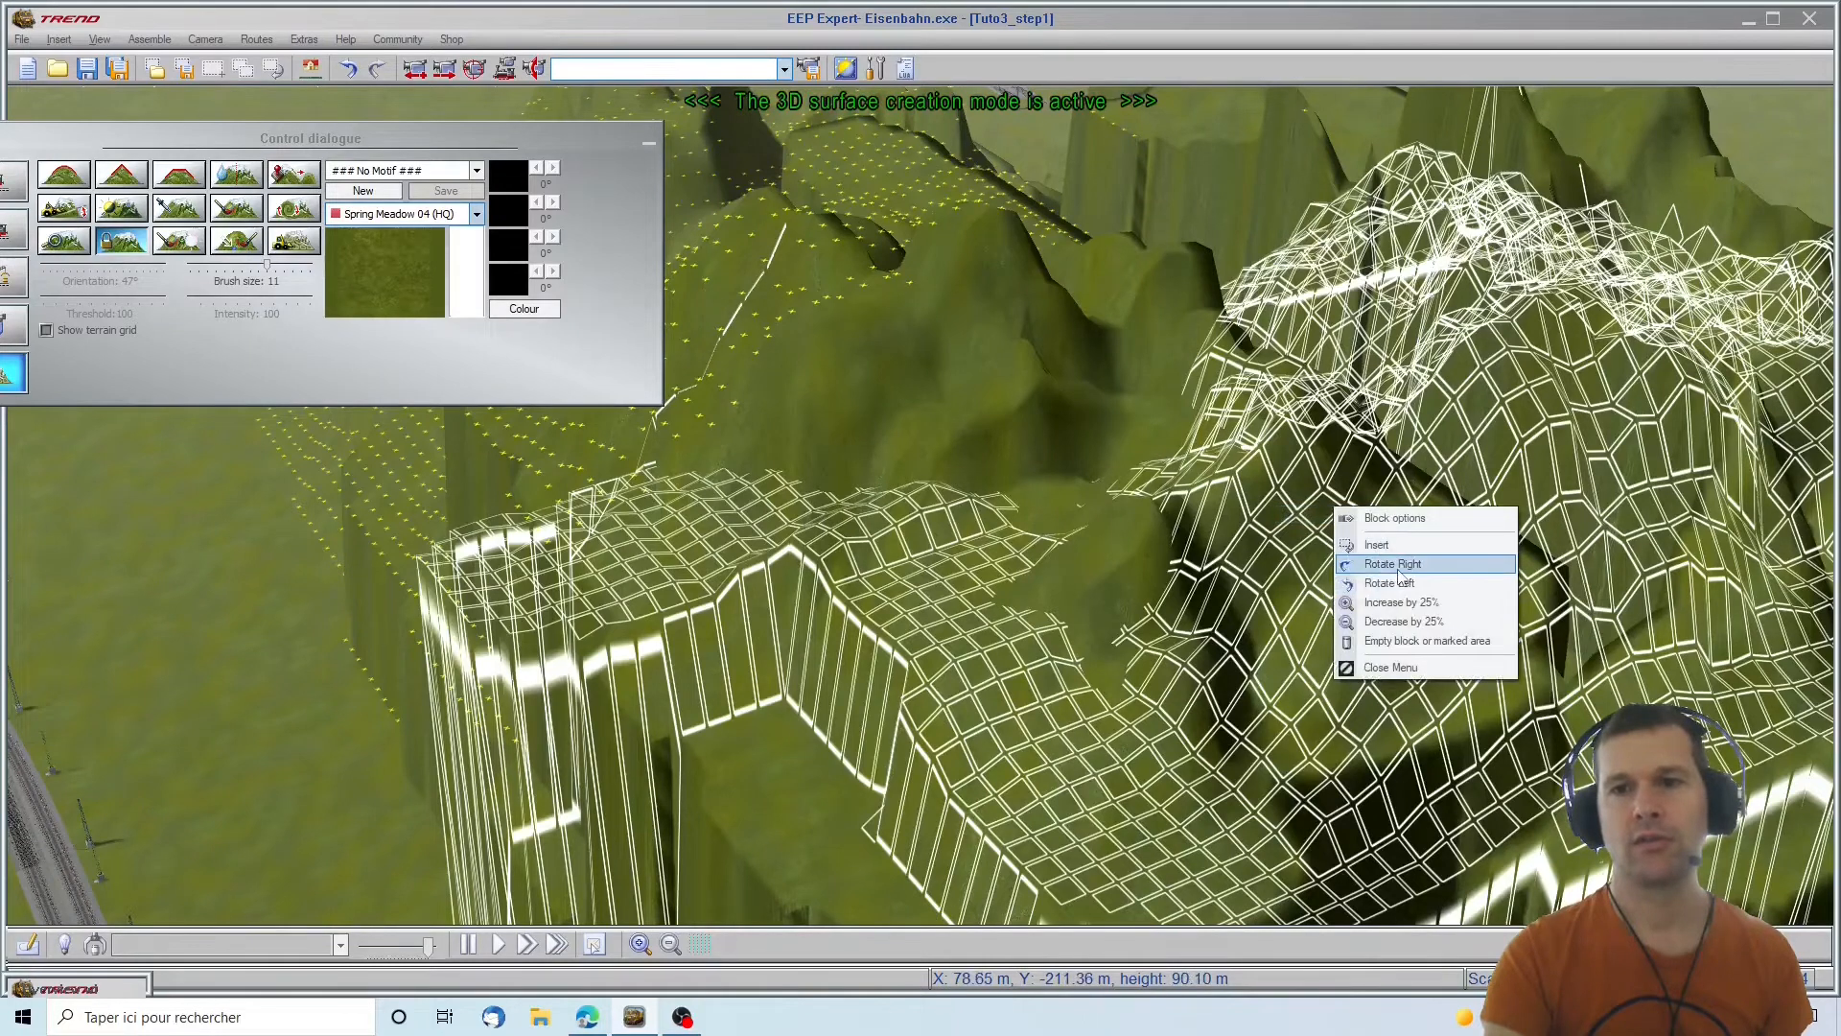
click(1398, 566)
right_click(1400, 577)
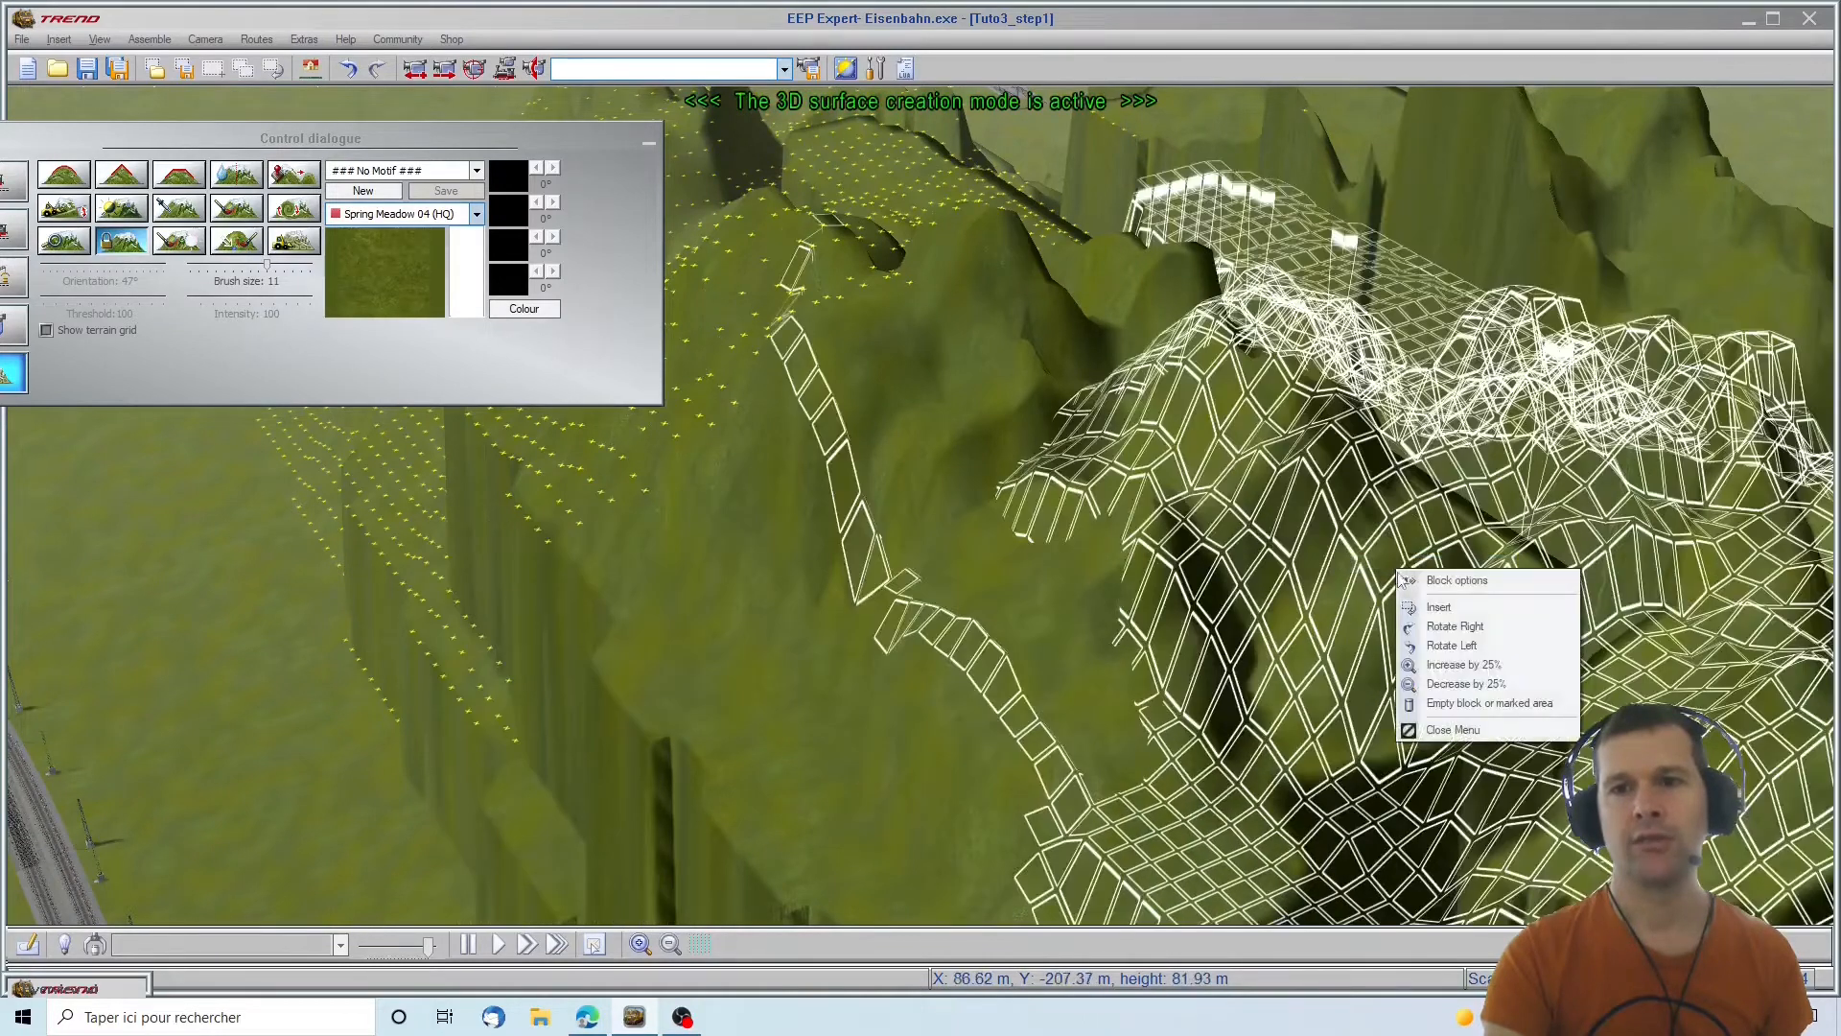
click(1469, 706)
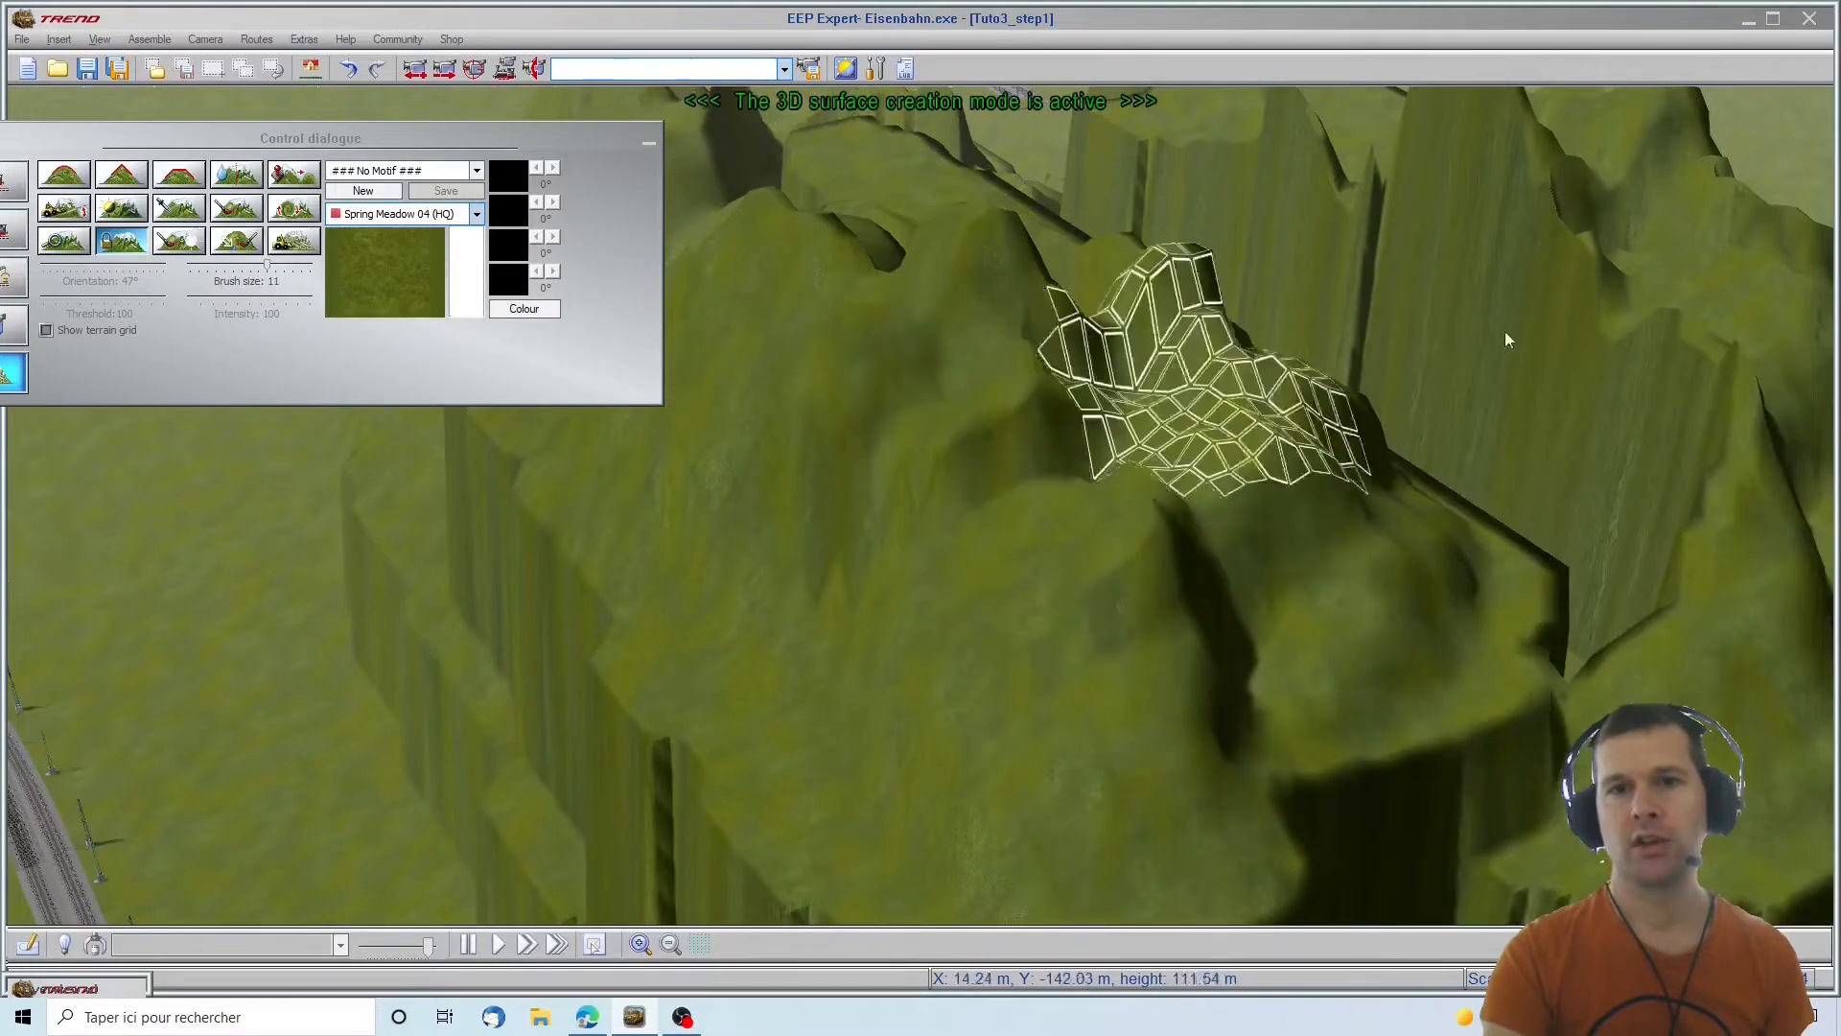
Flatten most of the mountain terrain with the levelling brush at size 16, minimising the control dialogue to reach it all
scroll(1447, 446, down, 5)
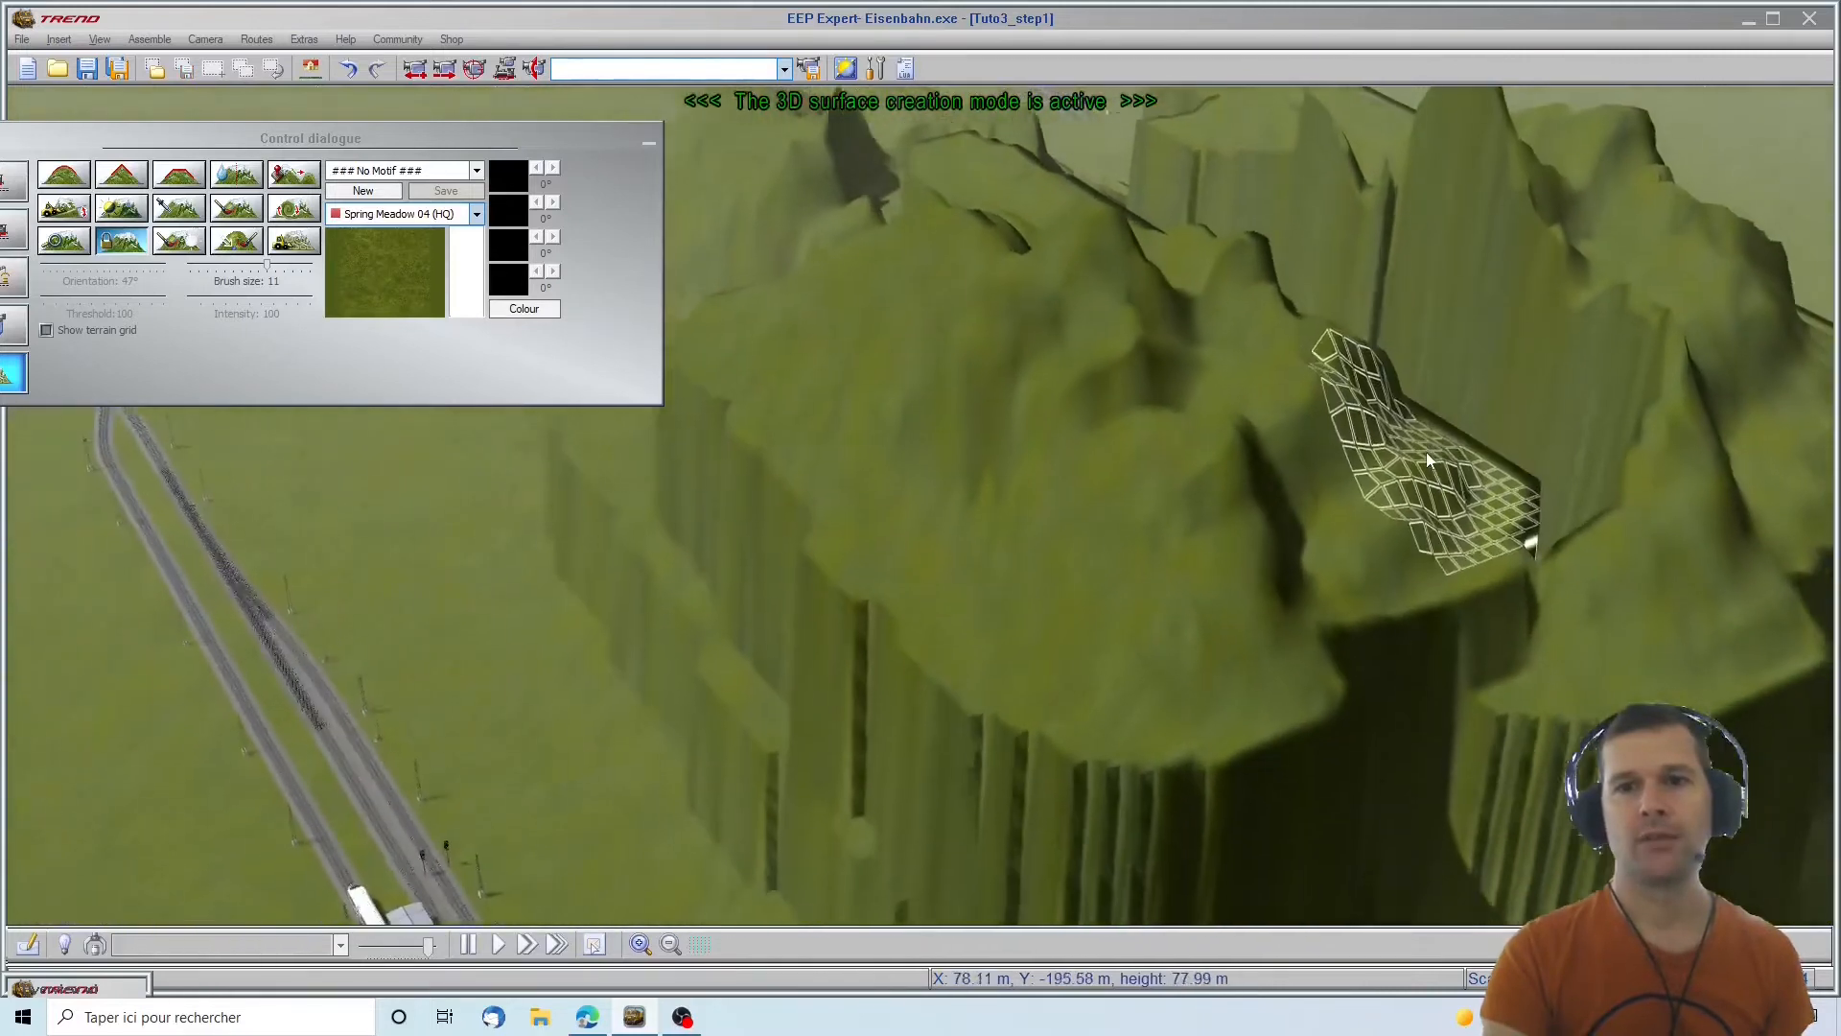
scroll(1429, 460, down, 2)
right_drag(1791, 757, 573, 690)
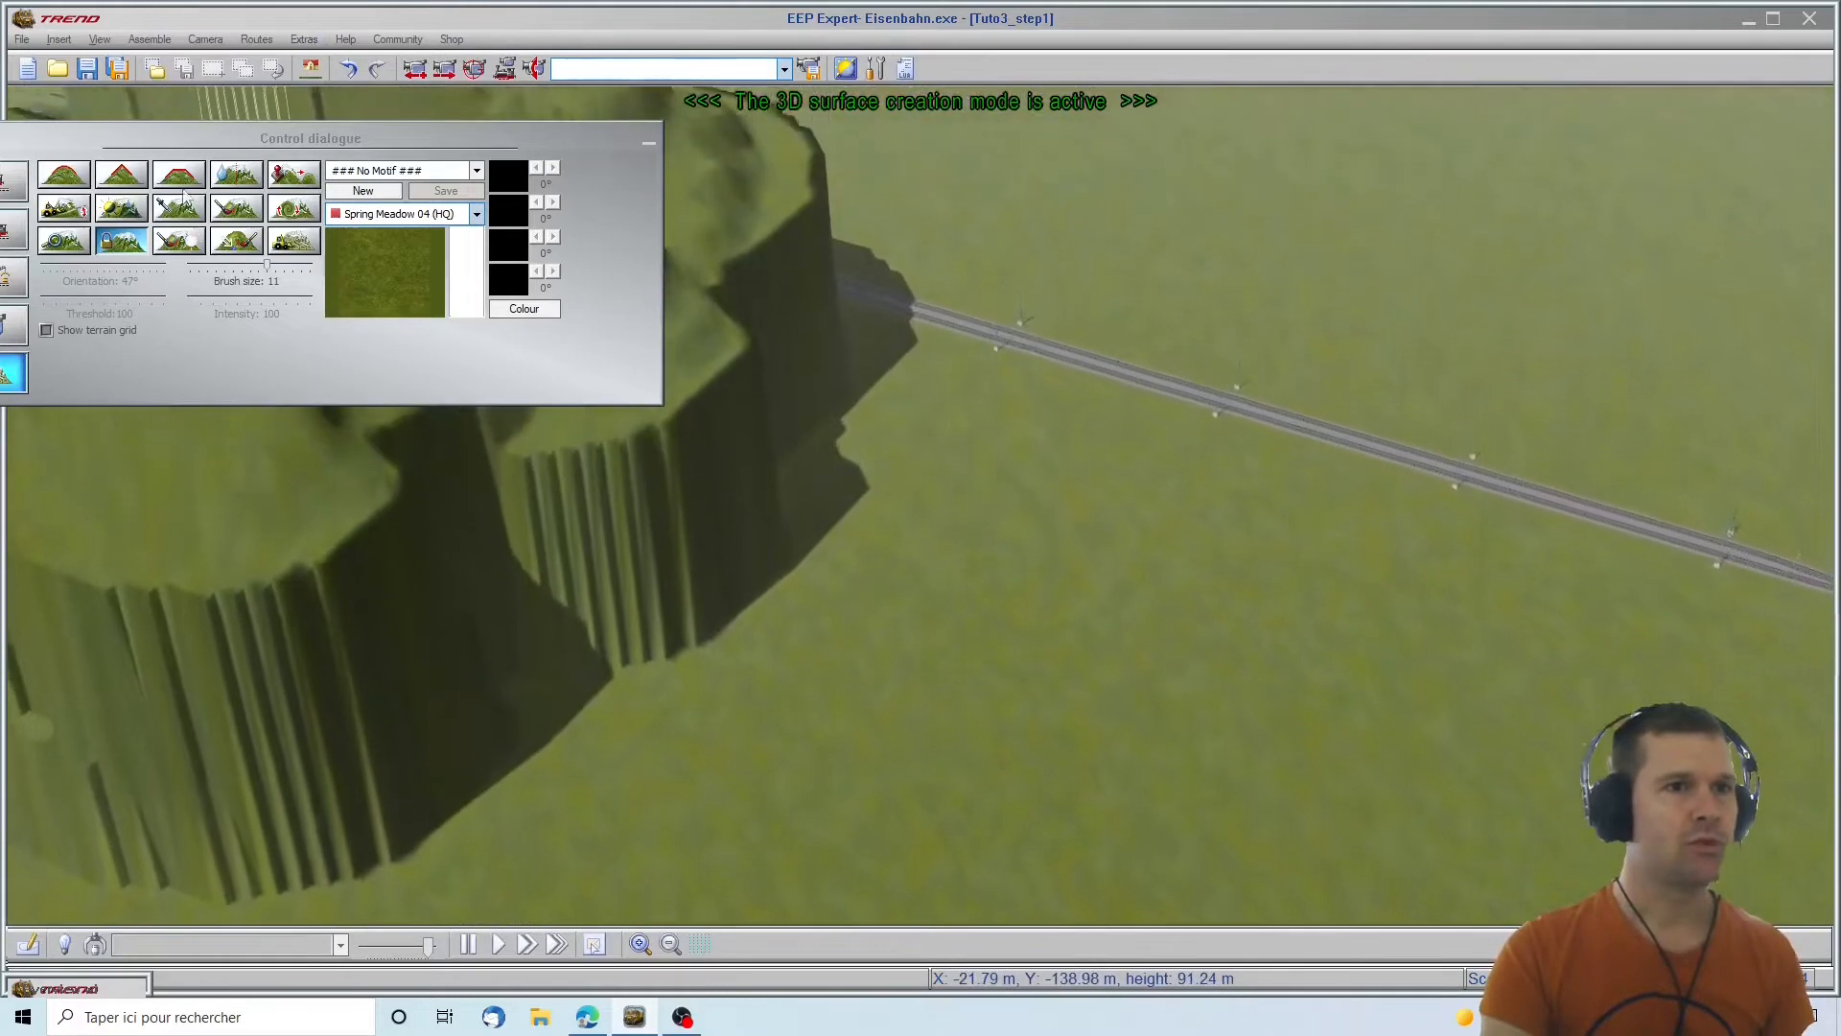
mouse_move(942, 675)
mouse_down()
mouse_move(328, 630)
mouse_move(90, 790)
mouse_move(928, 491)
mouse_move(585, 583)
mouse_move(810, 134)
mouse_move(411, 516)
mouse_move(667, 339)
mouse_move(91, 705)
mouse_move(5, 310)
mouse_up()
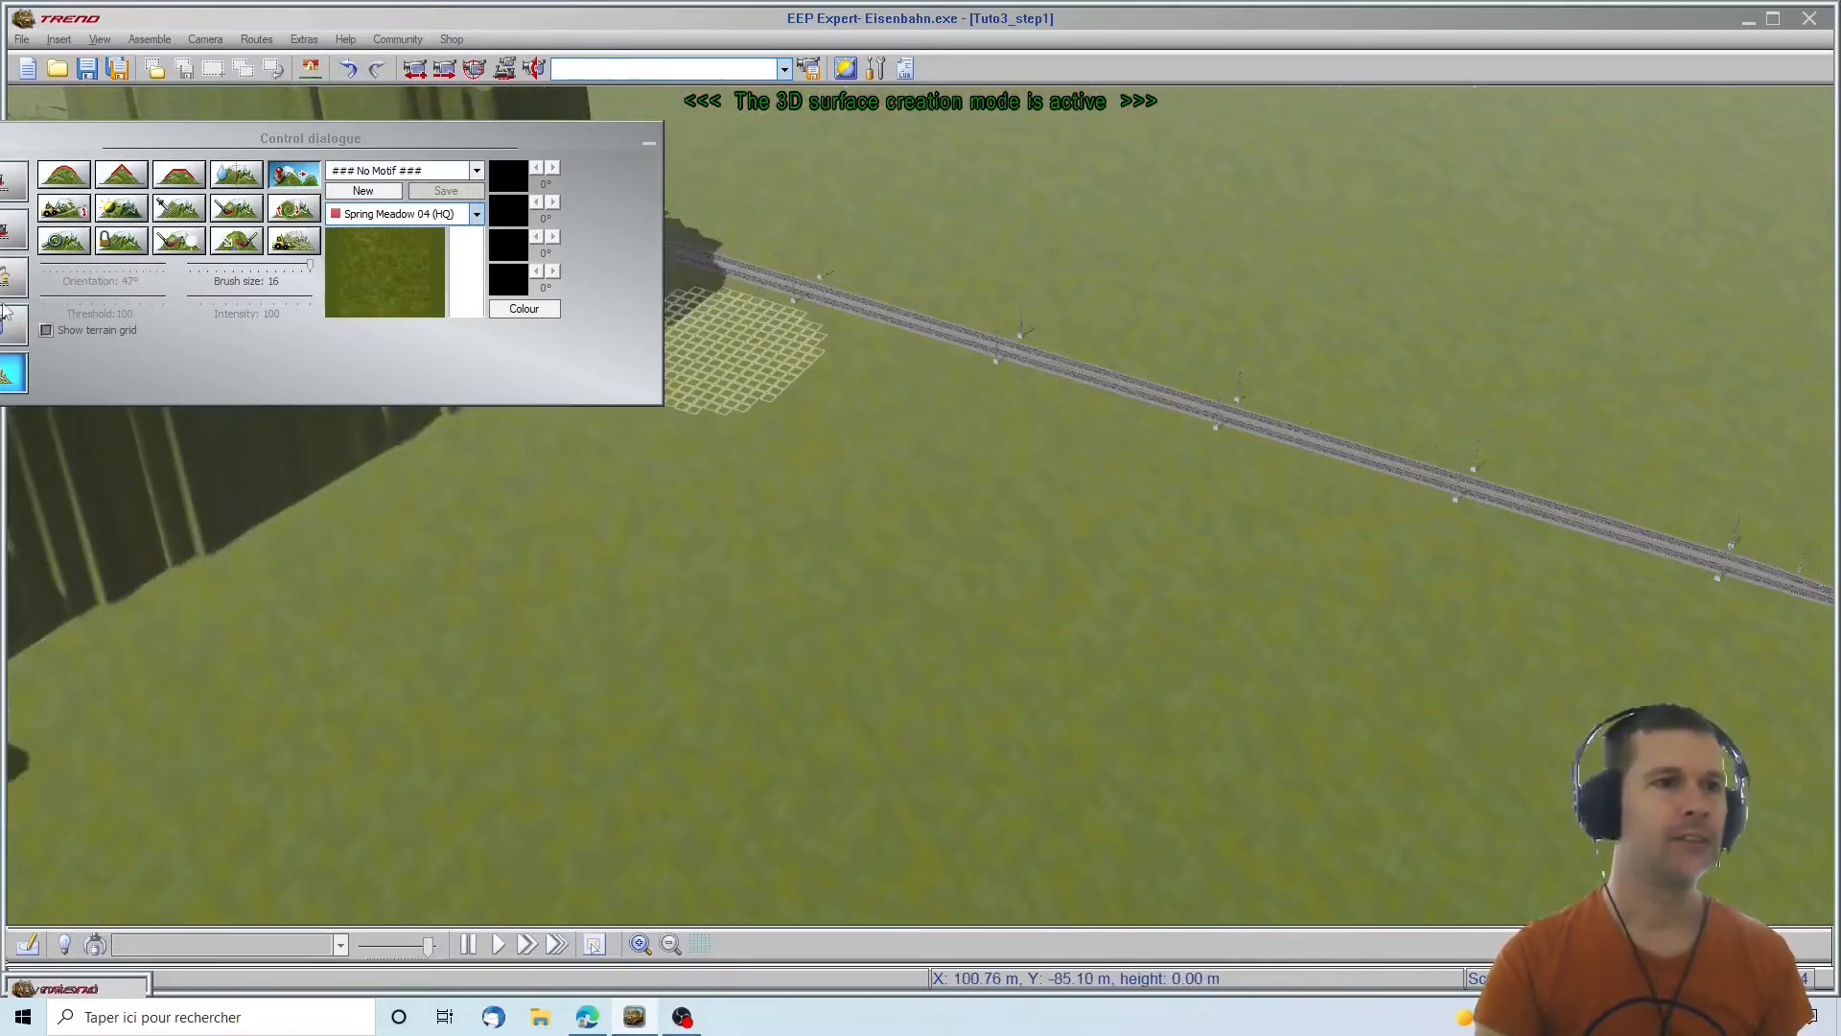
click(648, 143)
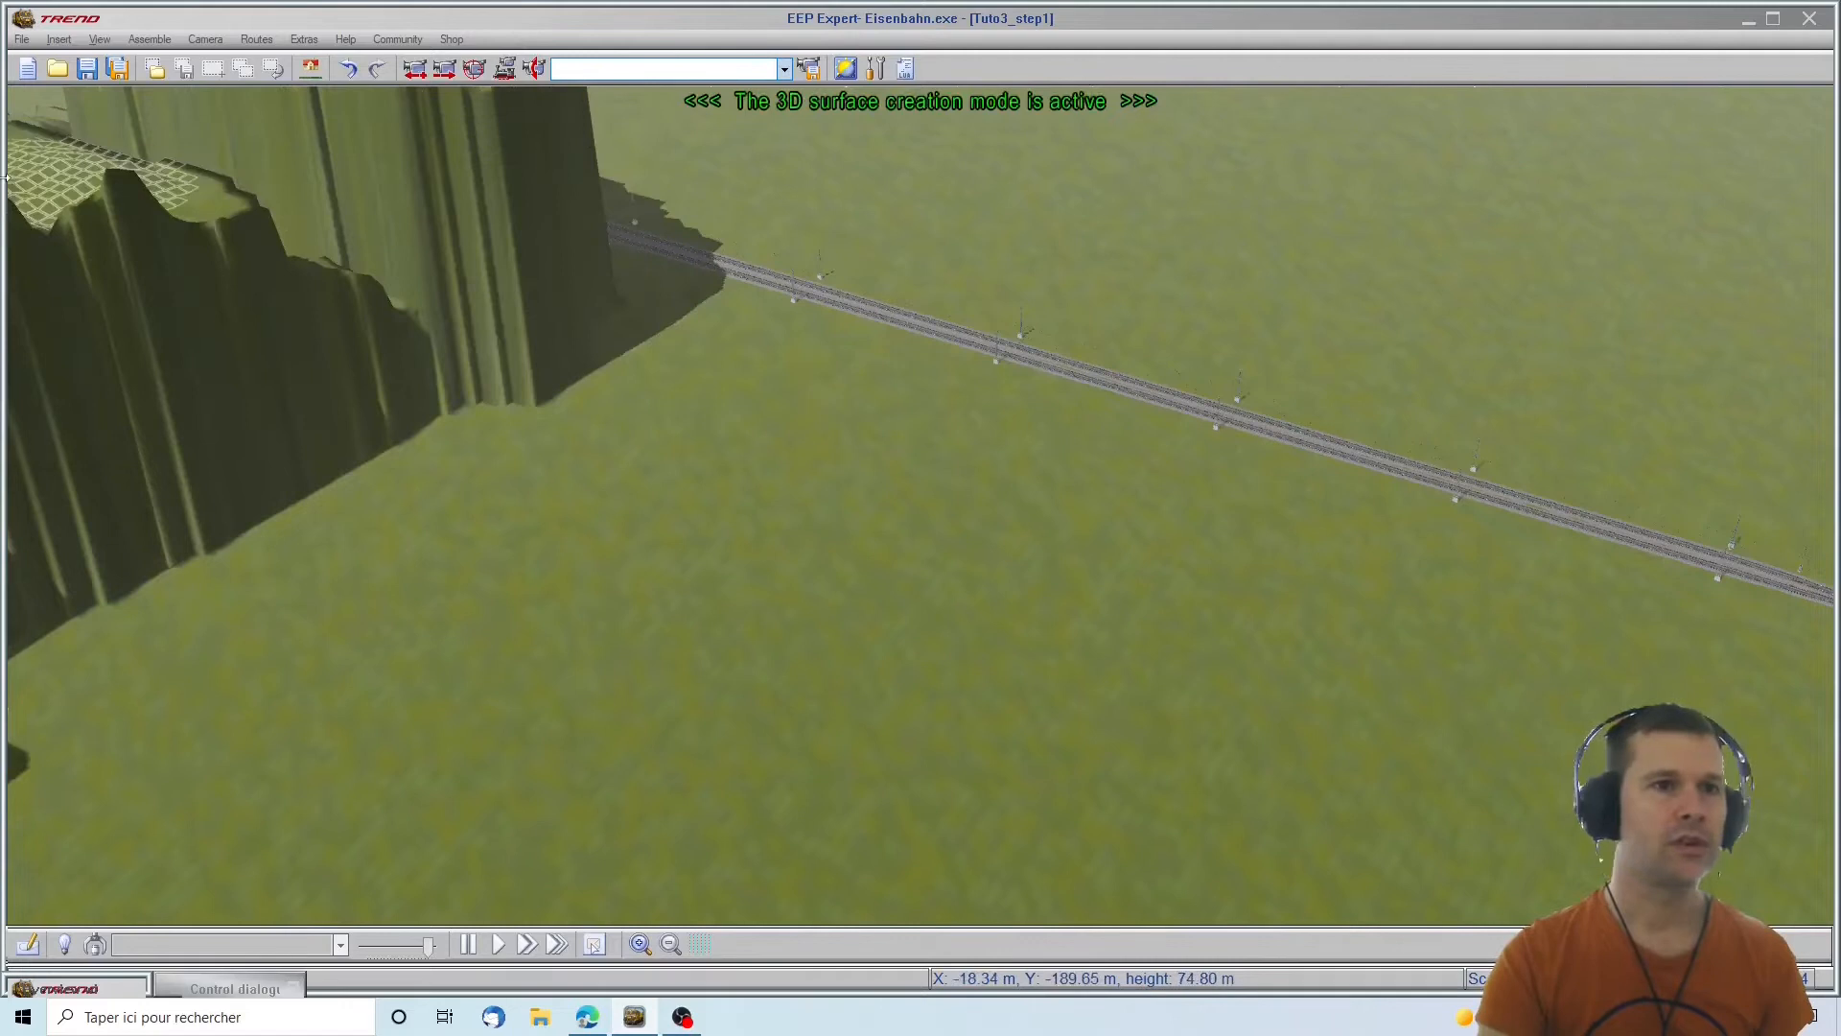
mouse_move(1057, 659)
mouse_down()
mouse_move(797, 526)
mouse_move(690, 299)
mouse_move(665, 111)
mouse_move(929, 431)
mouse_move(1084, 320)
mouse_move(884, 187)
mouse_move(748, 144)
mouse_move(1292, 481)
mouse_move(1418, 347)
mouse_move(1661, 295)
mouse_move(1109, 391)
mouse_move(1619, 187)
mouse_move(1214, 267)
mouse_move(1477, 148)
mouse_move(1066, 181)
mouse_move(1378, 79)
mouse_up()
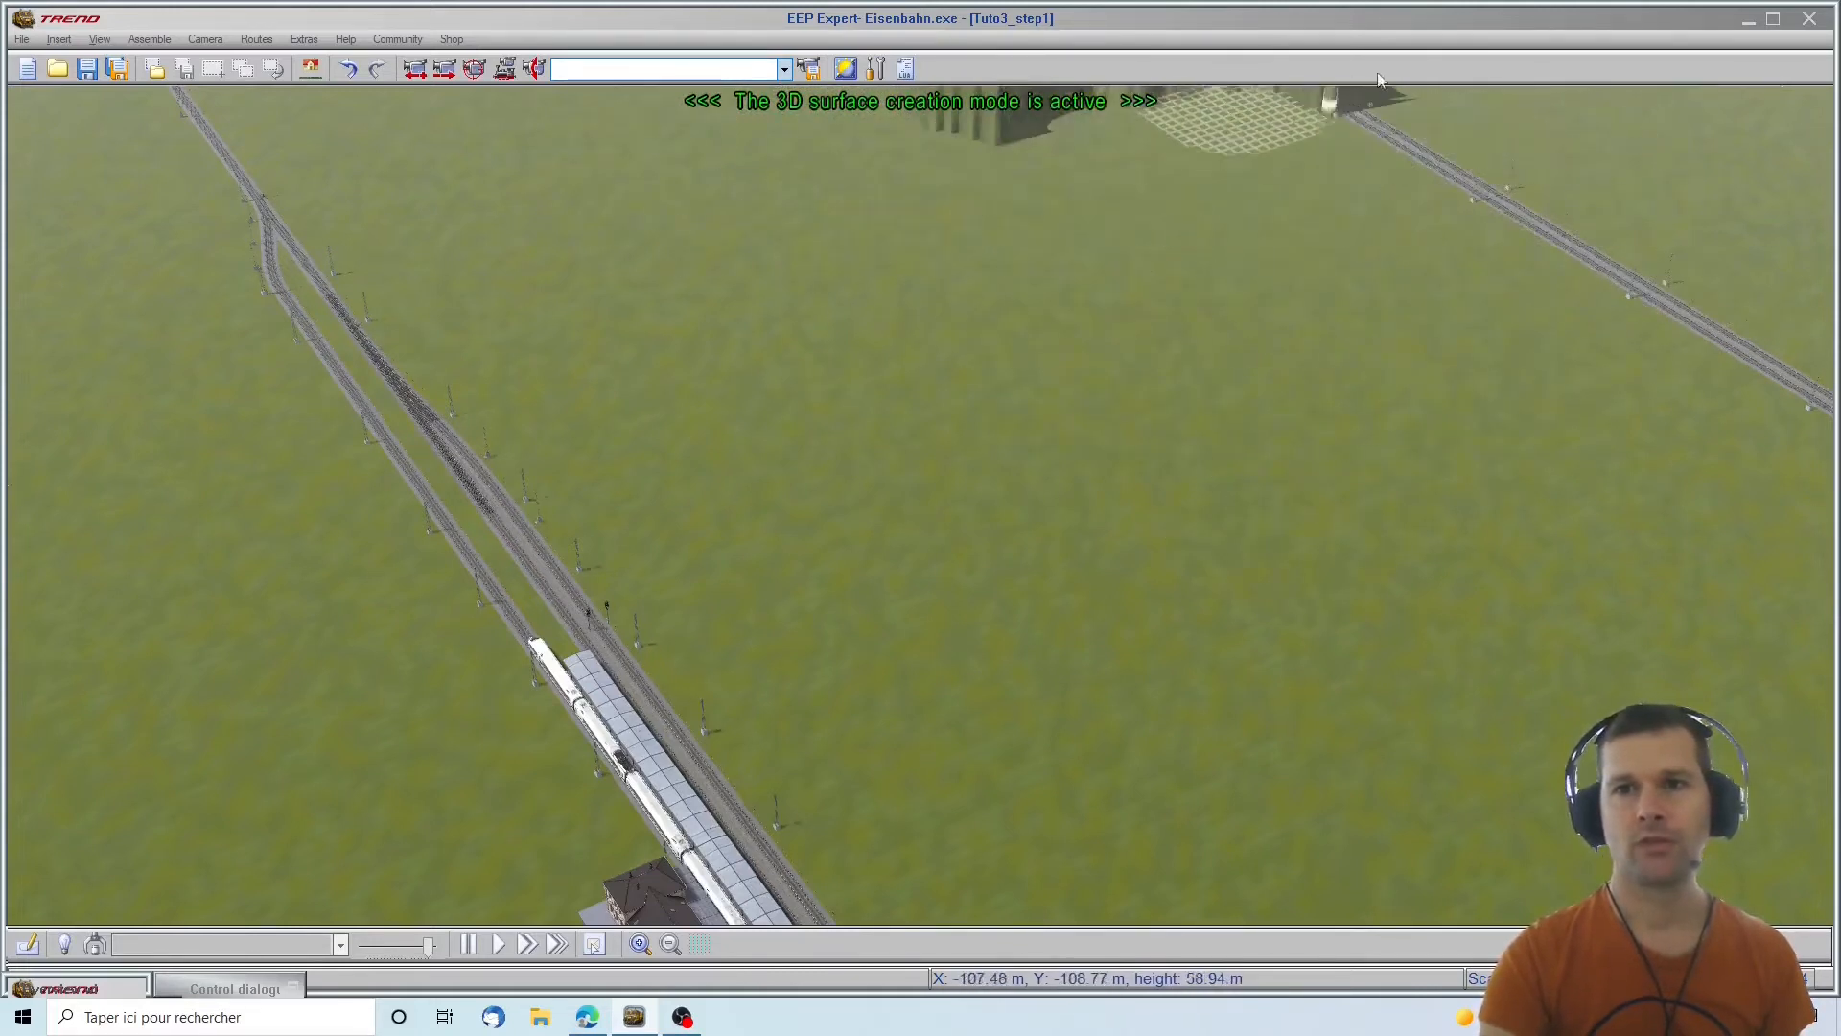
Level the remaining mountain remnants between the two tracks down to flat ground
mouse_move(1136, 107)
mouse_down()
mouse_move(955, 158)
mouse_move(1076, 124)
mouse_up()
right_drag(1076, 124, 1063, 313)
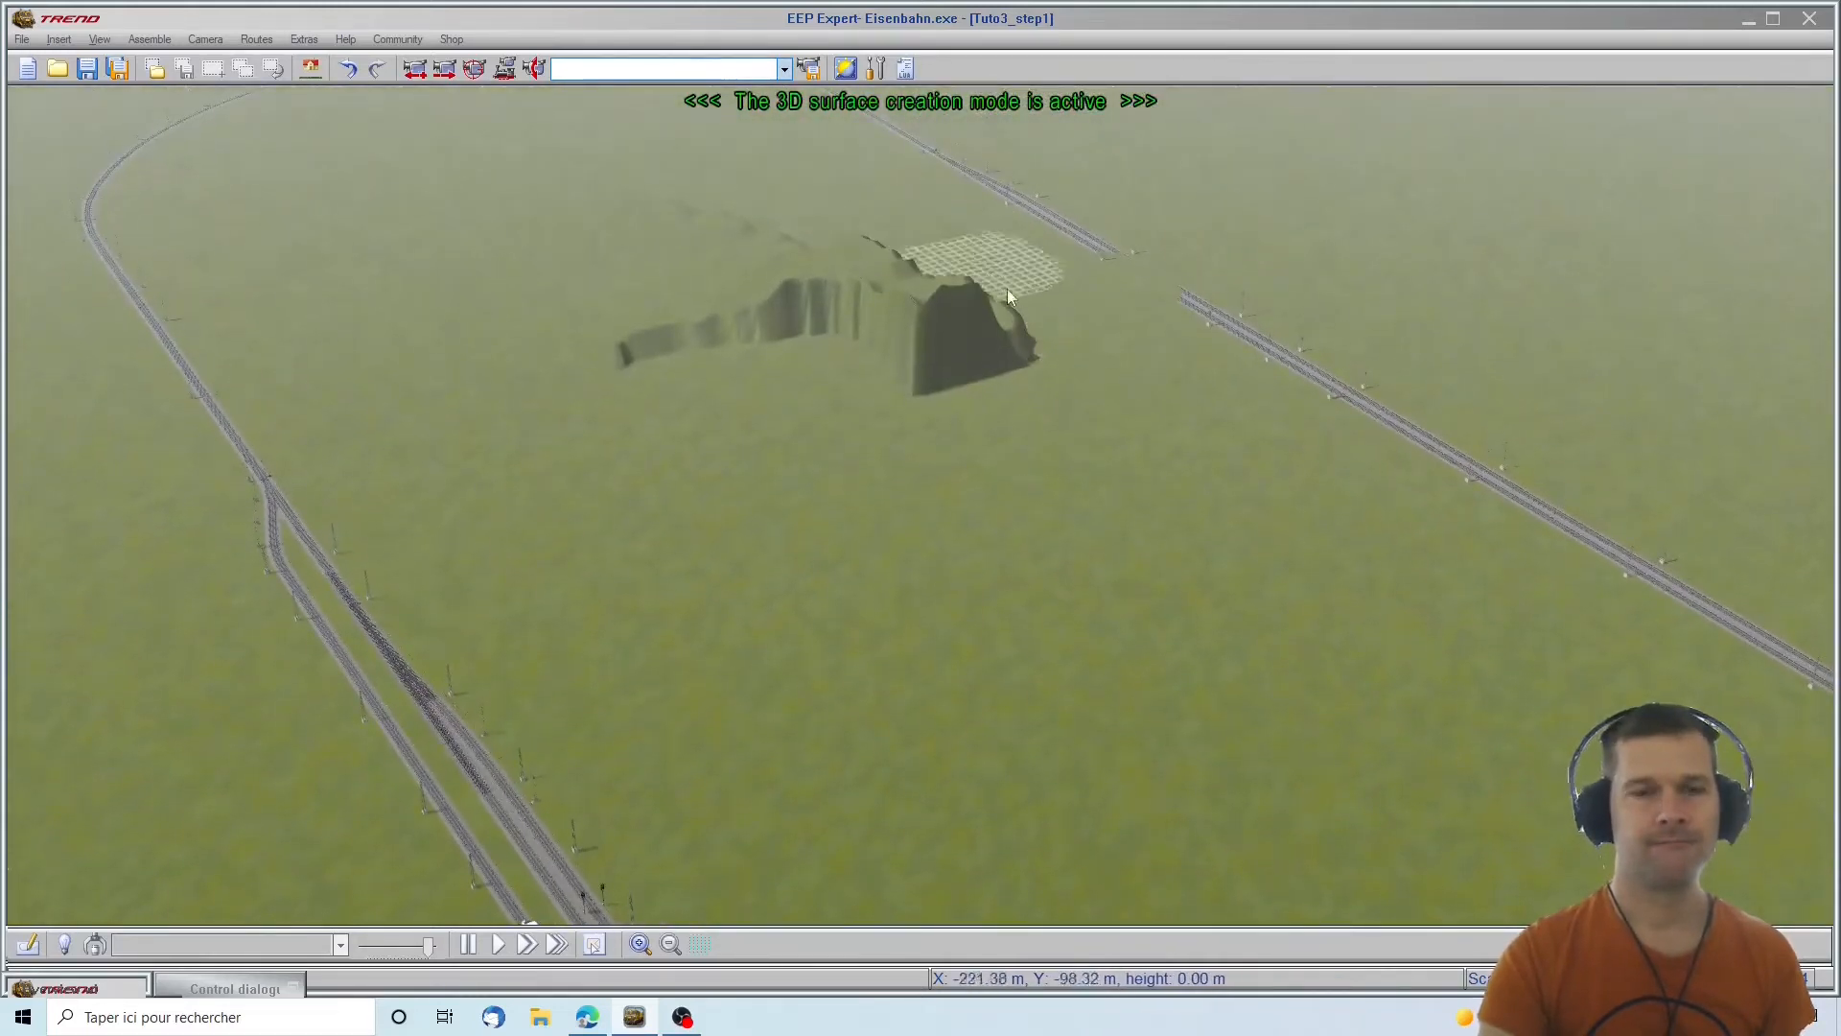
drag(891, 316, 865, 250)
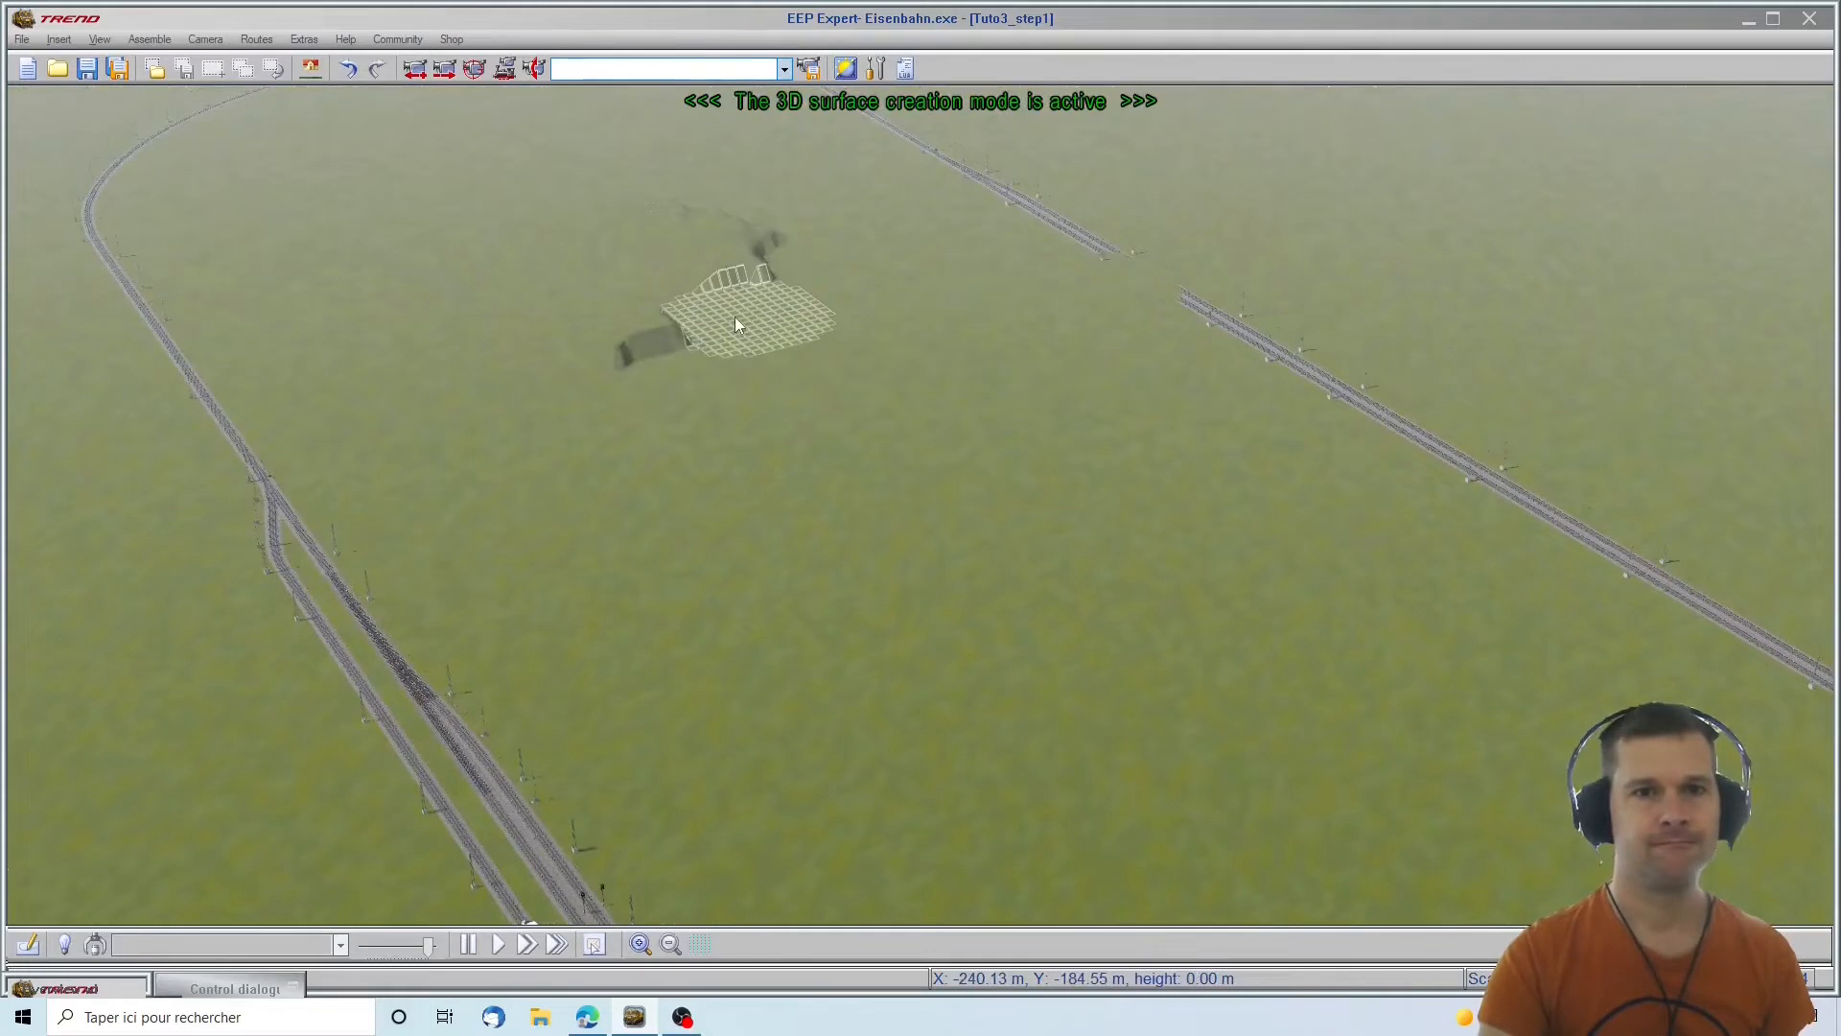
drag(734, 316, 767, 279)
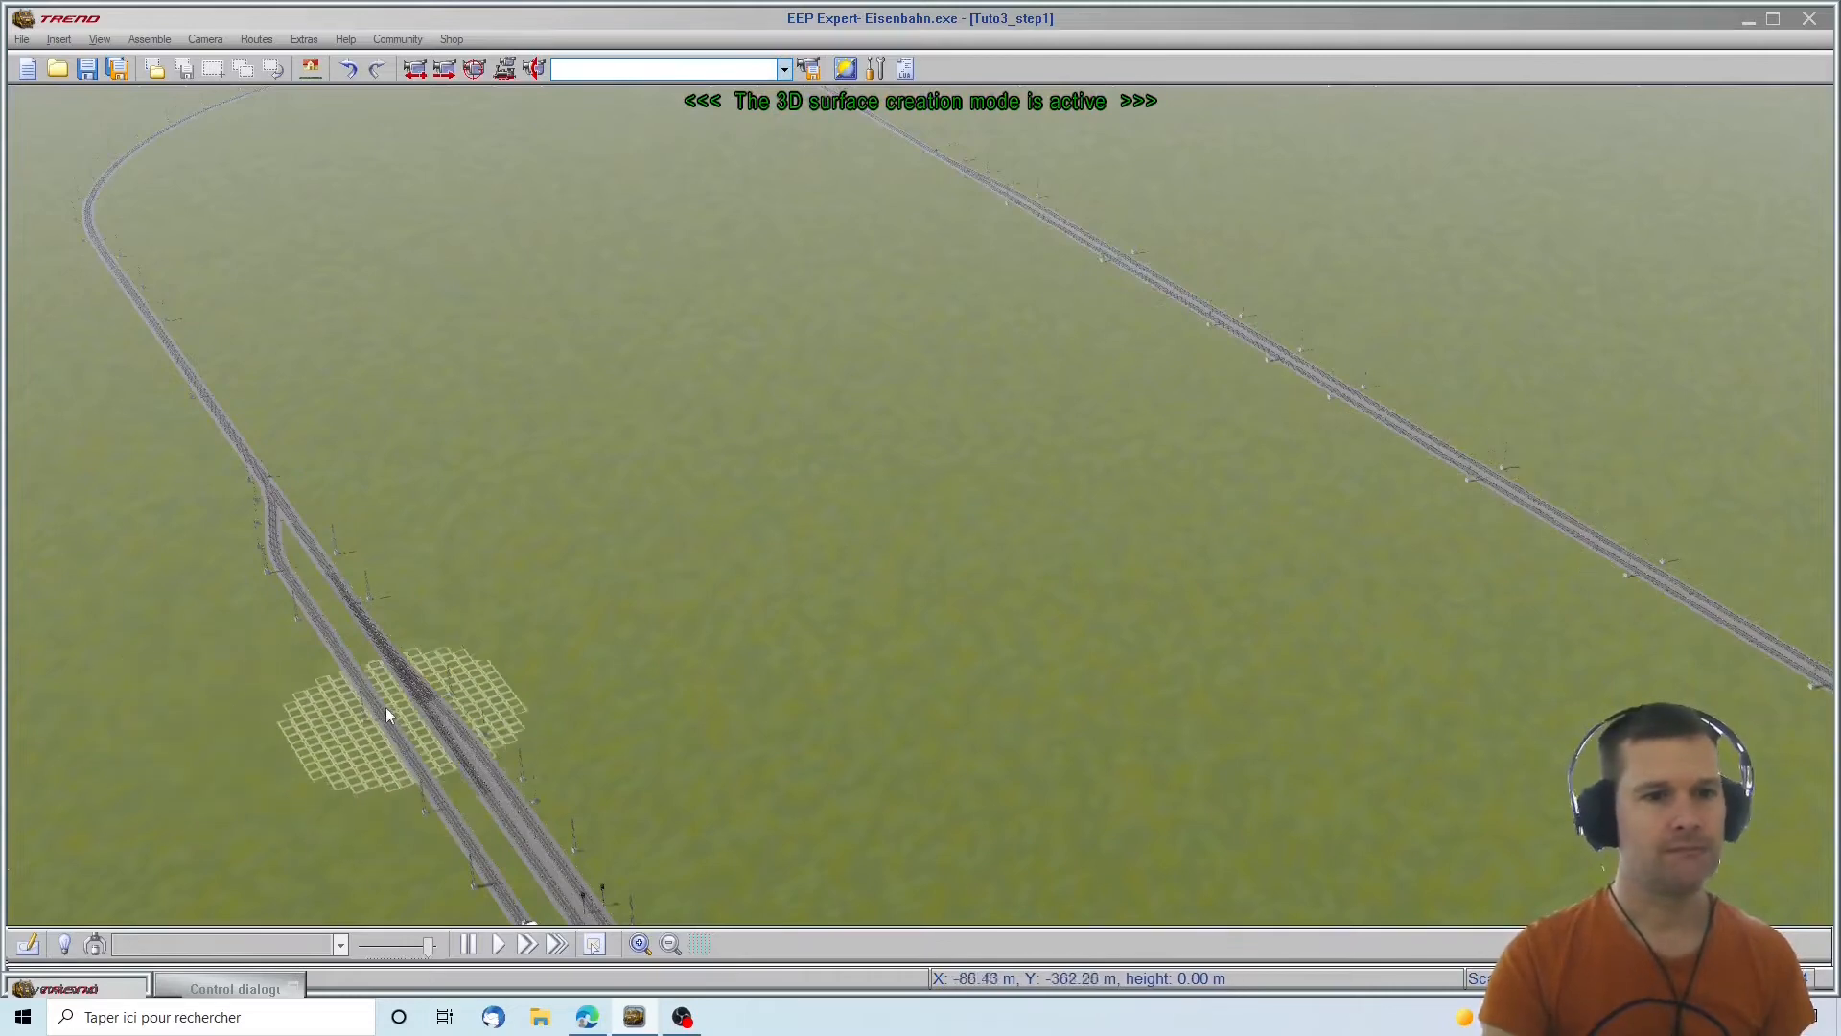
mouse_move(489, 686)
right_down()
mouse_move(614, 844)
mouse_move(796, 825)
right_up()
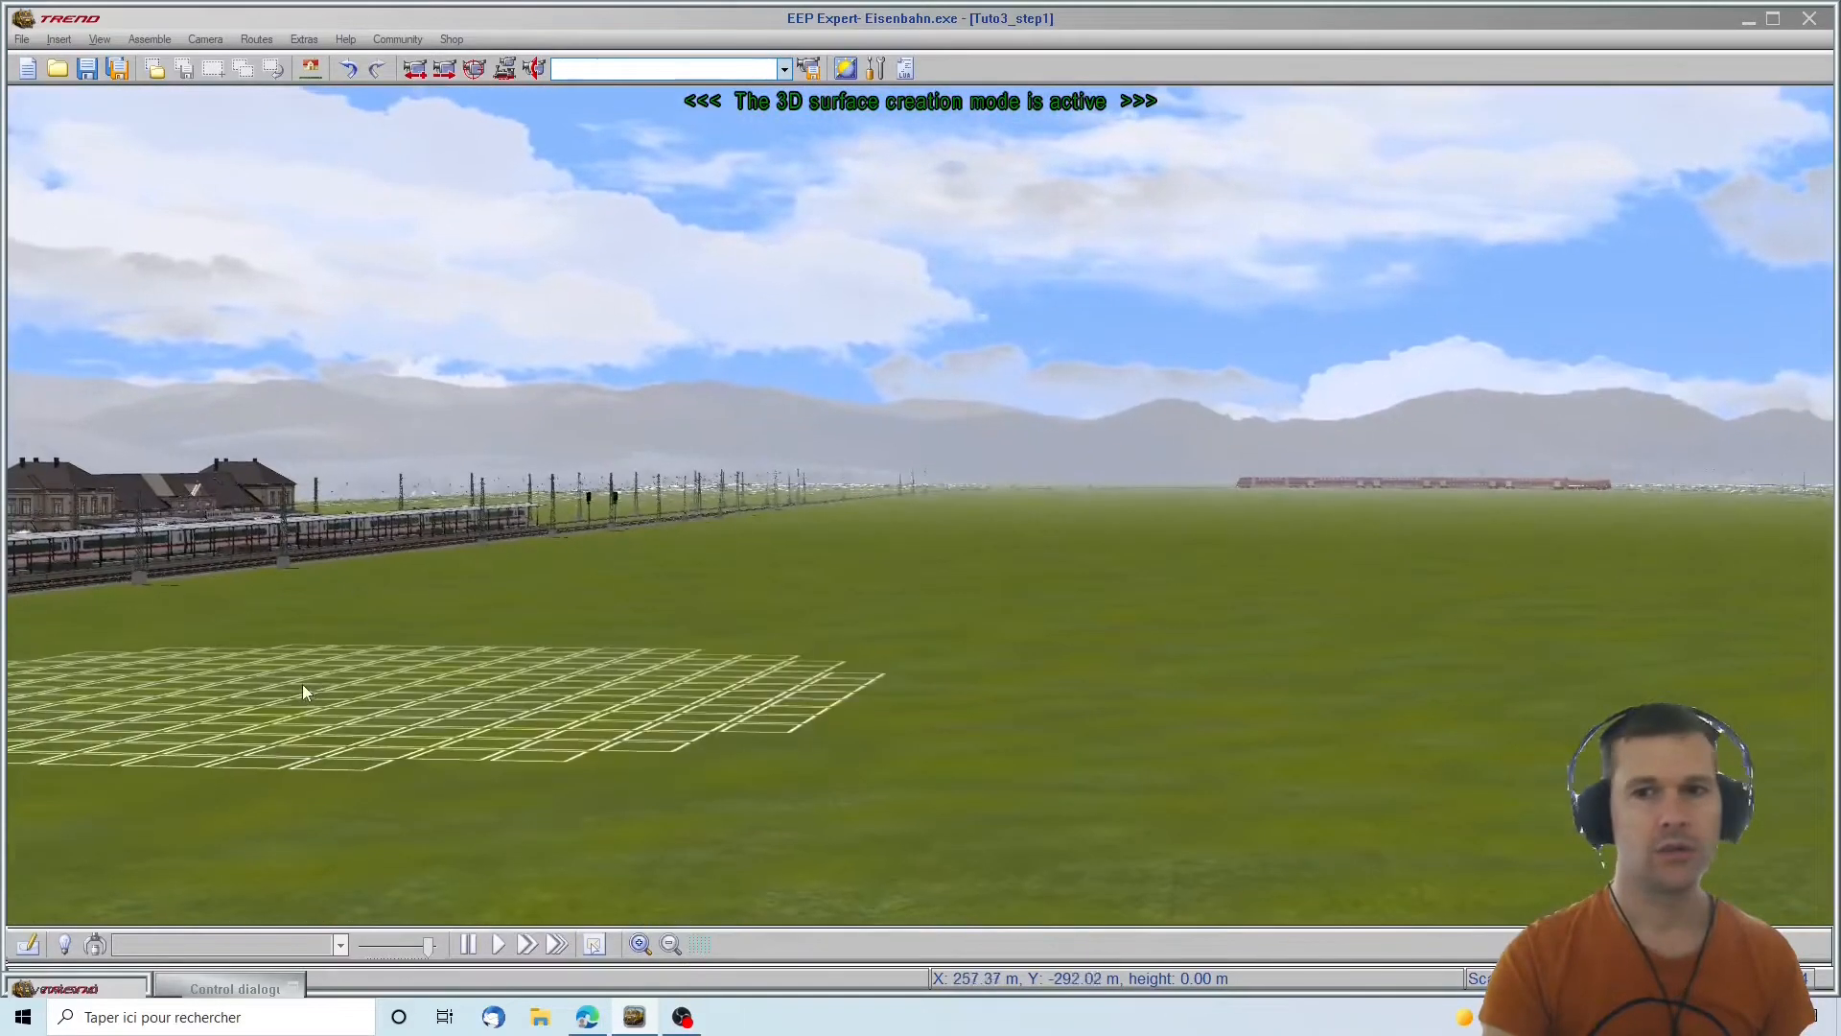
right_drag(302, 683, 292, 567)
right_drag(12, 678, 278, 682)
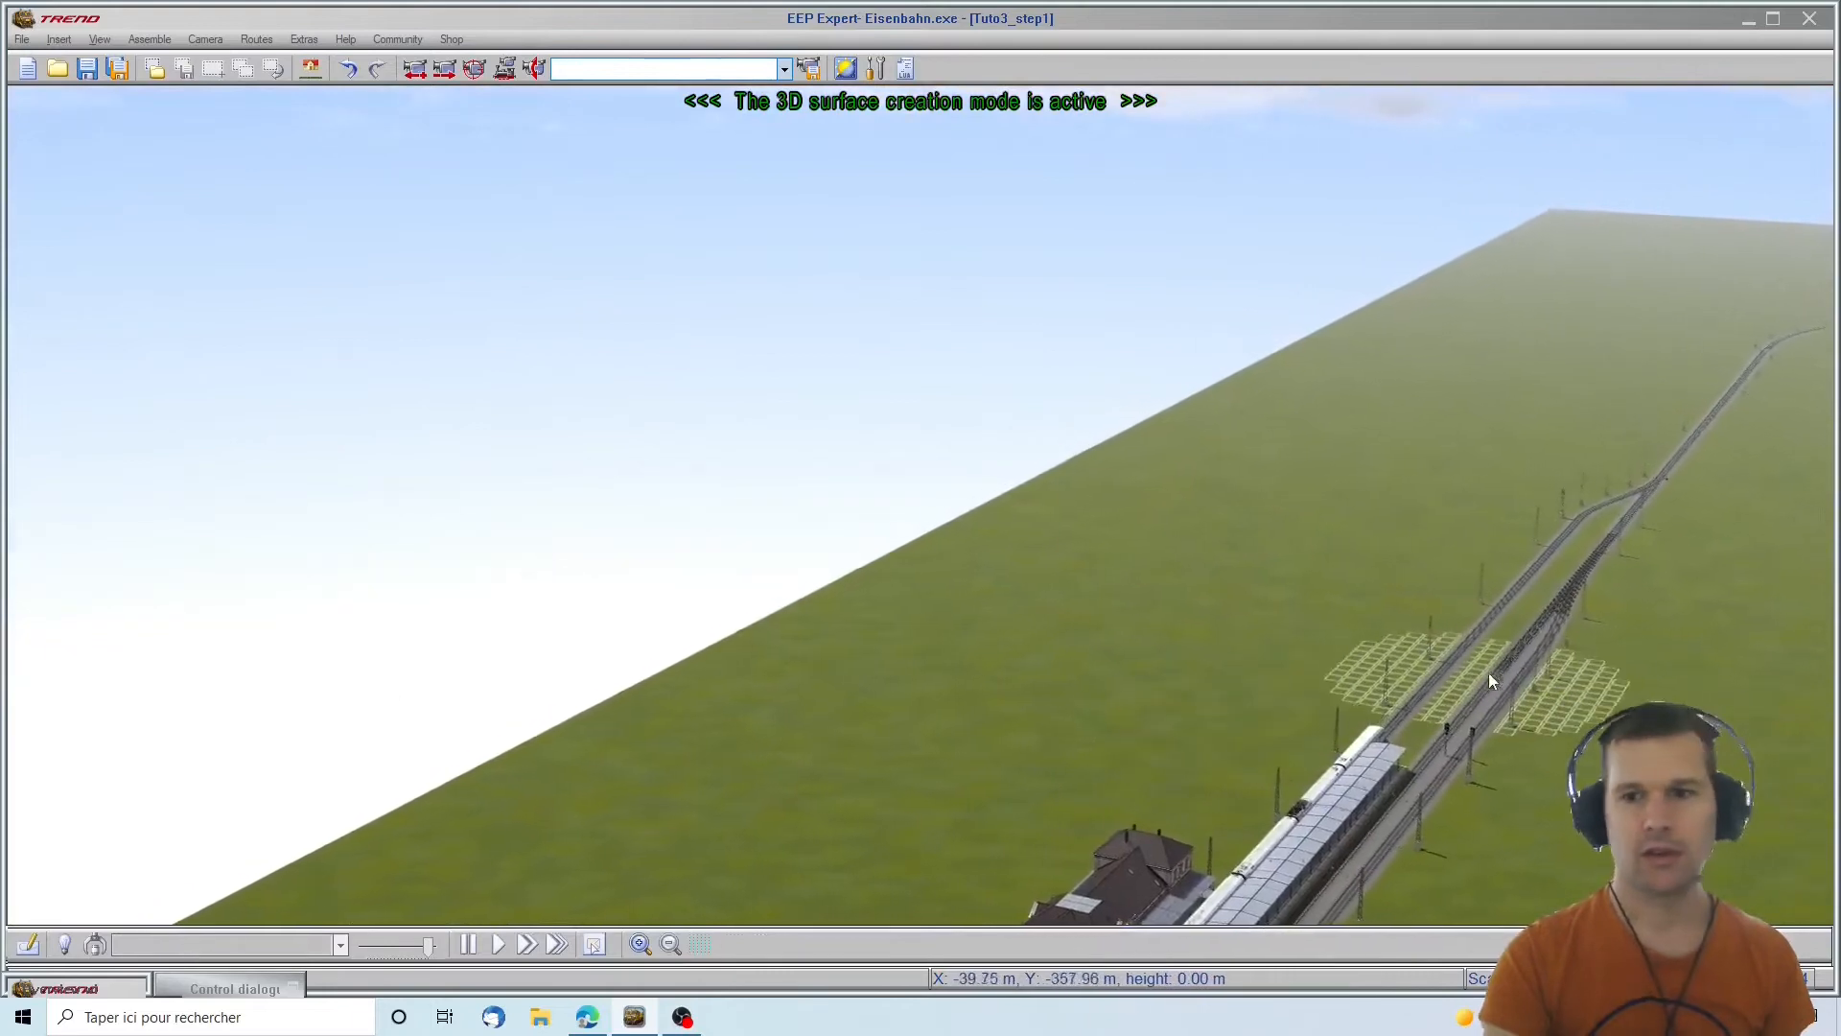
right_drag(1488, 681, 1275, 679)
mouse_move(1768, 676)
right_down()
mouse_move(1426, 802)
mouse_move(1354, 807)
mouse_move(1142, 740)
mouse_move(1035, 732)
mouse_move(1280, 788)
mouse_move(1369, 681)
mouse_move(1179, 760)
right_up()
mouse_move(524, 738)
right_down()
mouse_move(603, 813)
mouse_move(998, 408)
right_up()
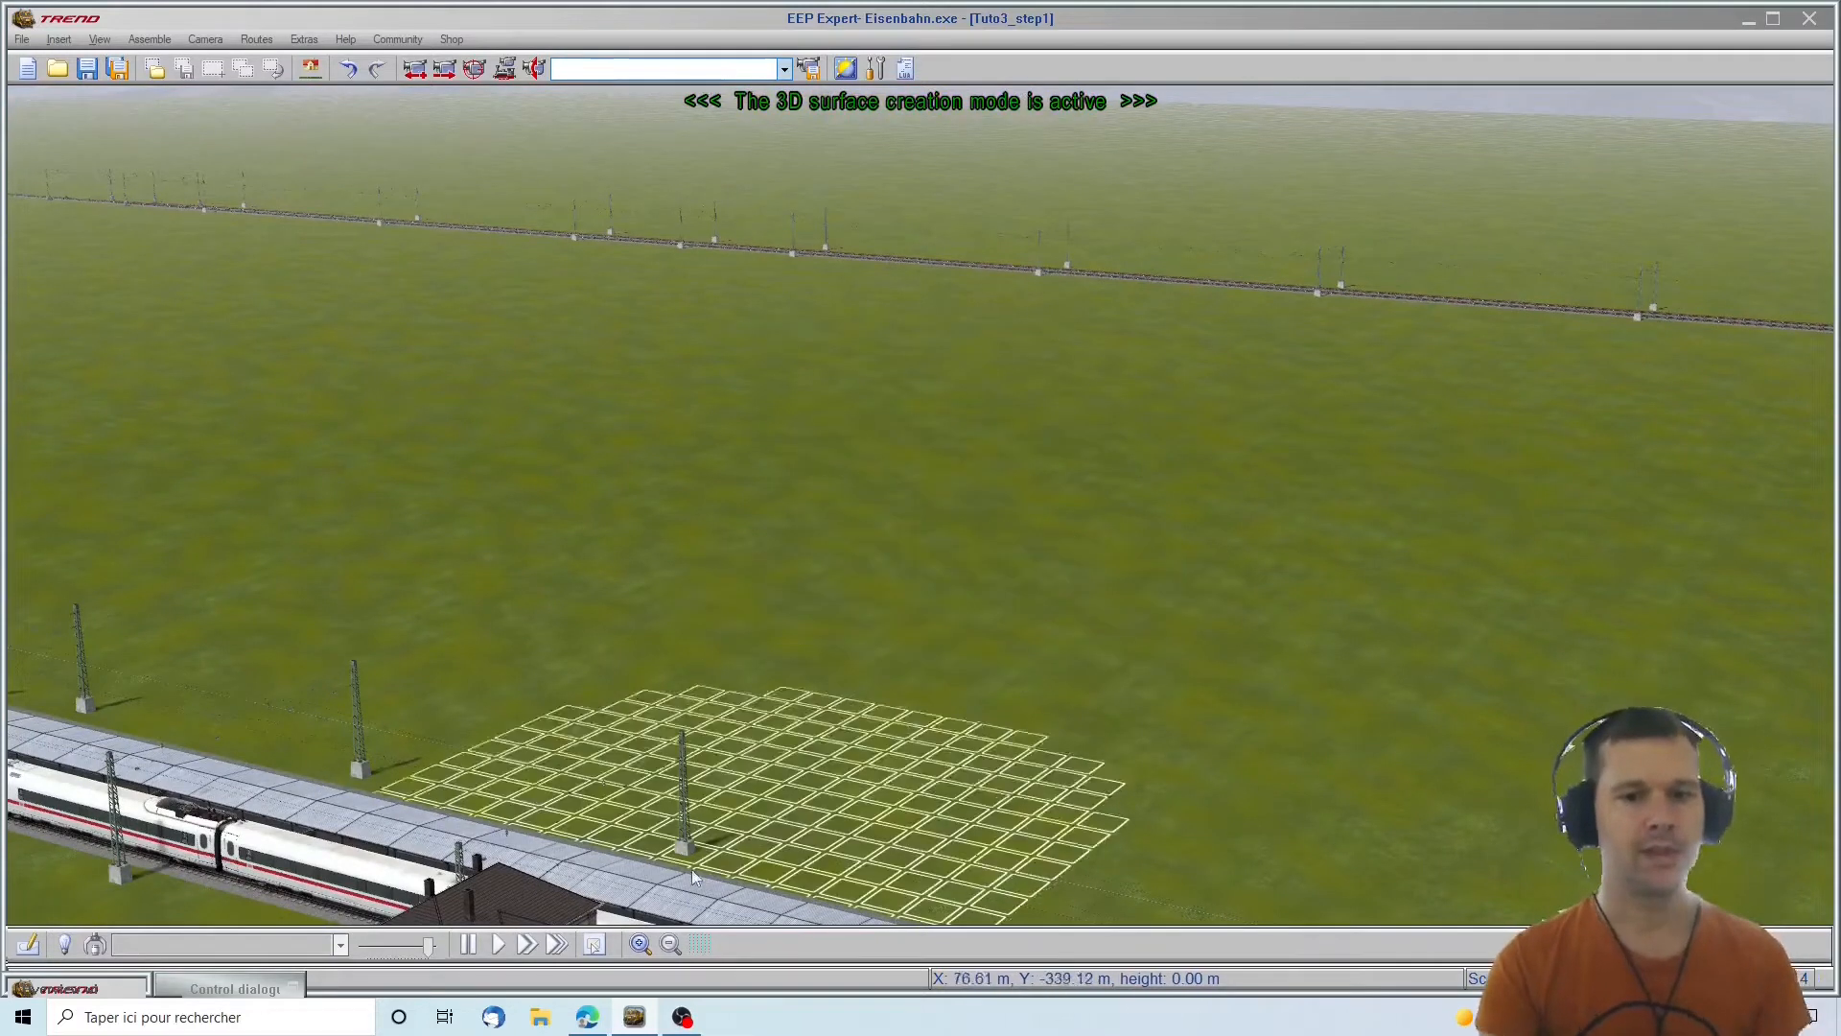
Switch to the web browser and copy the link of the Google Maps relief view near Dambach-la-Ville
click(587, 1018)
click(1082, 15)
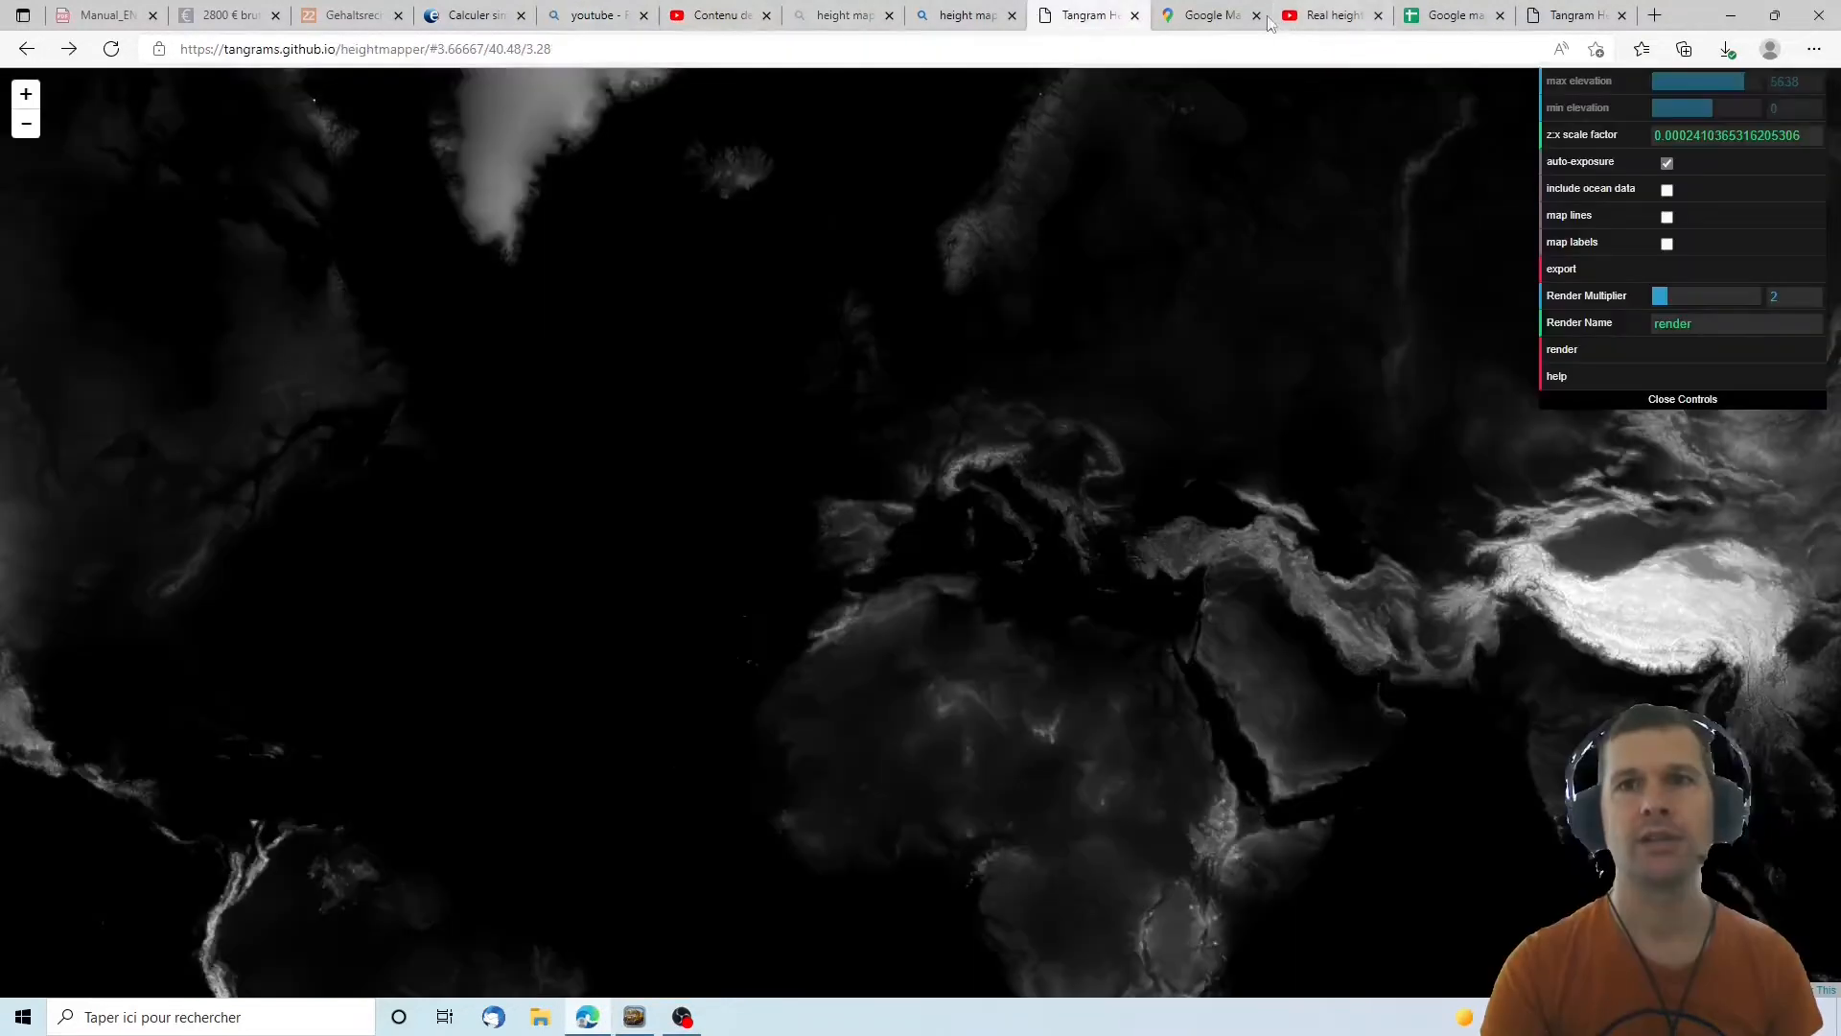
click(1199, 17)
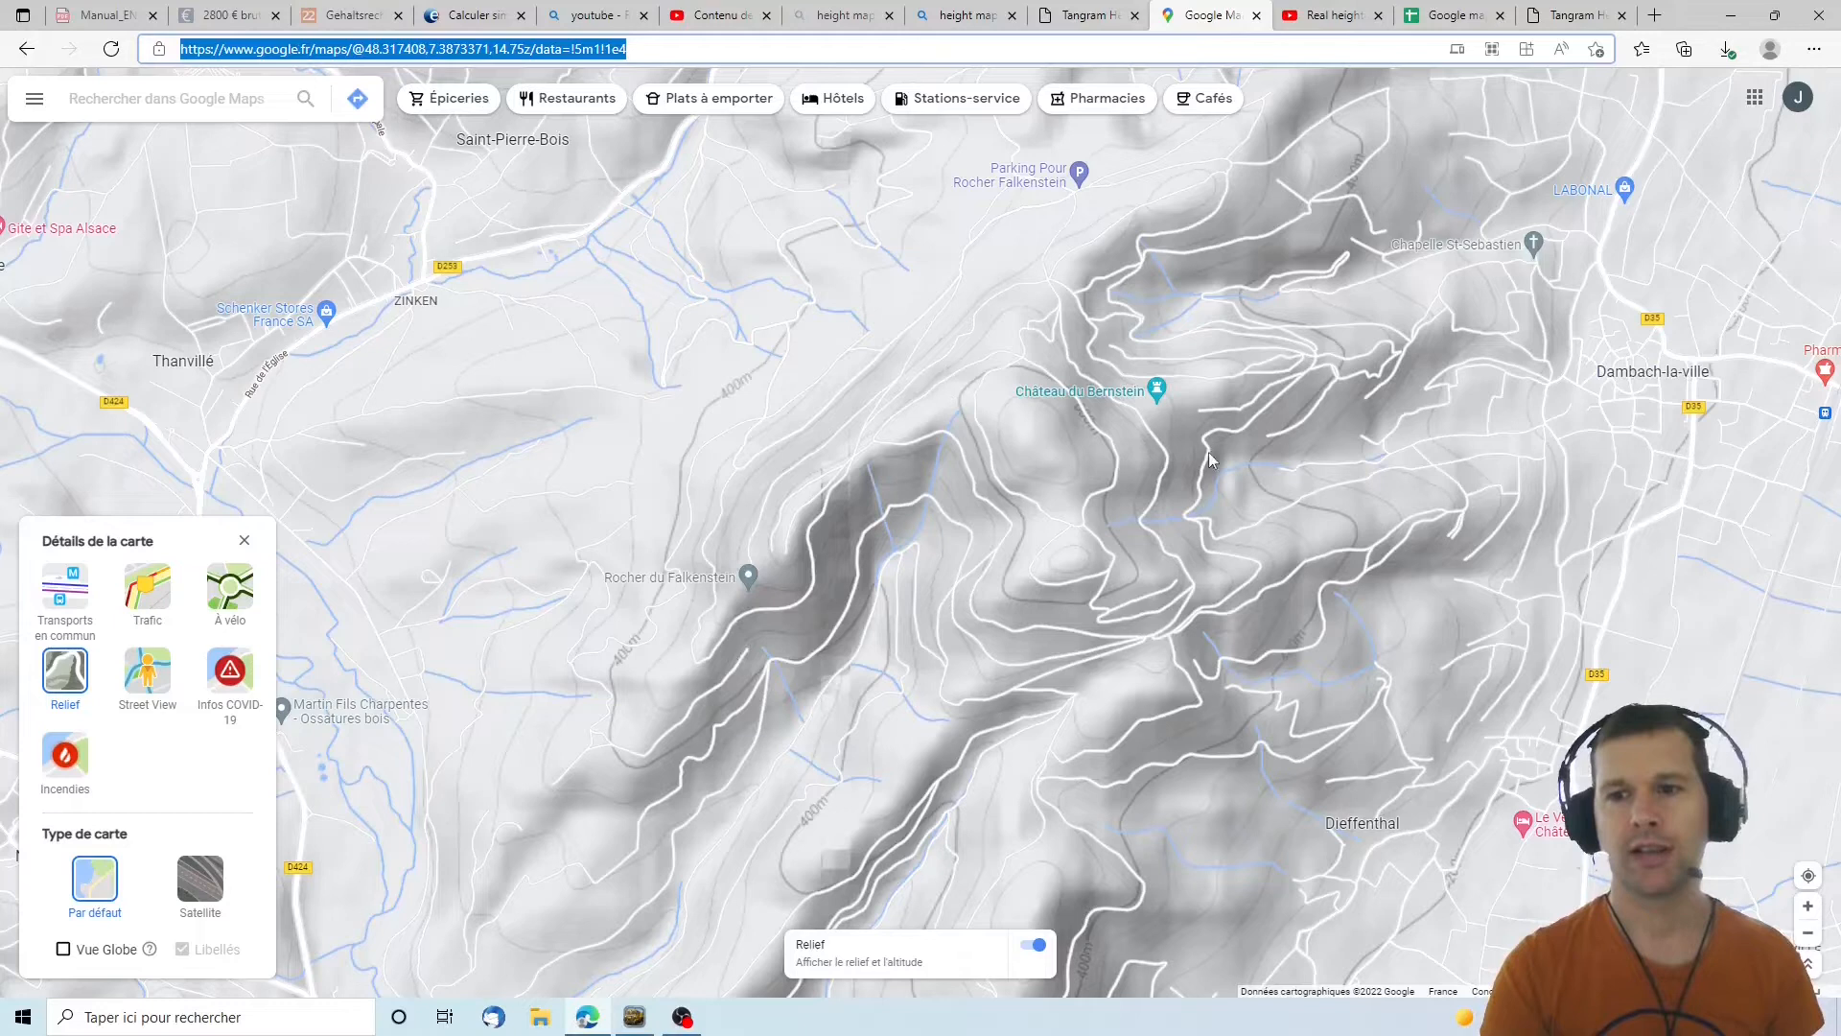
right_click(450, 53)
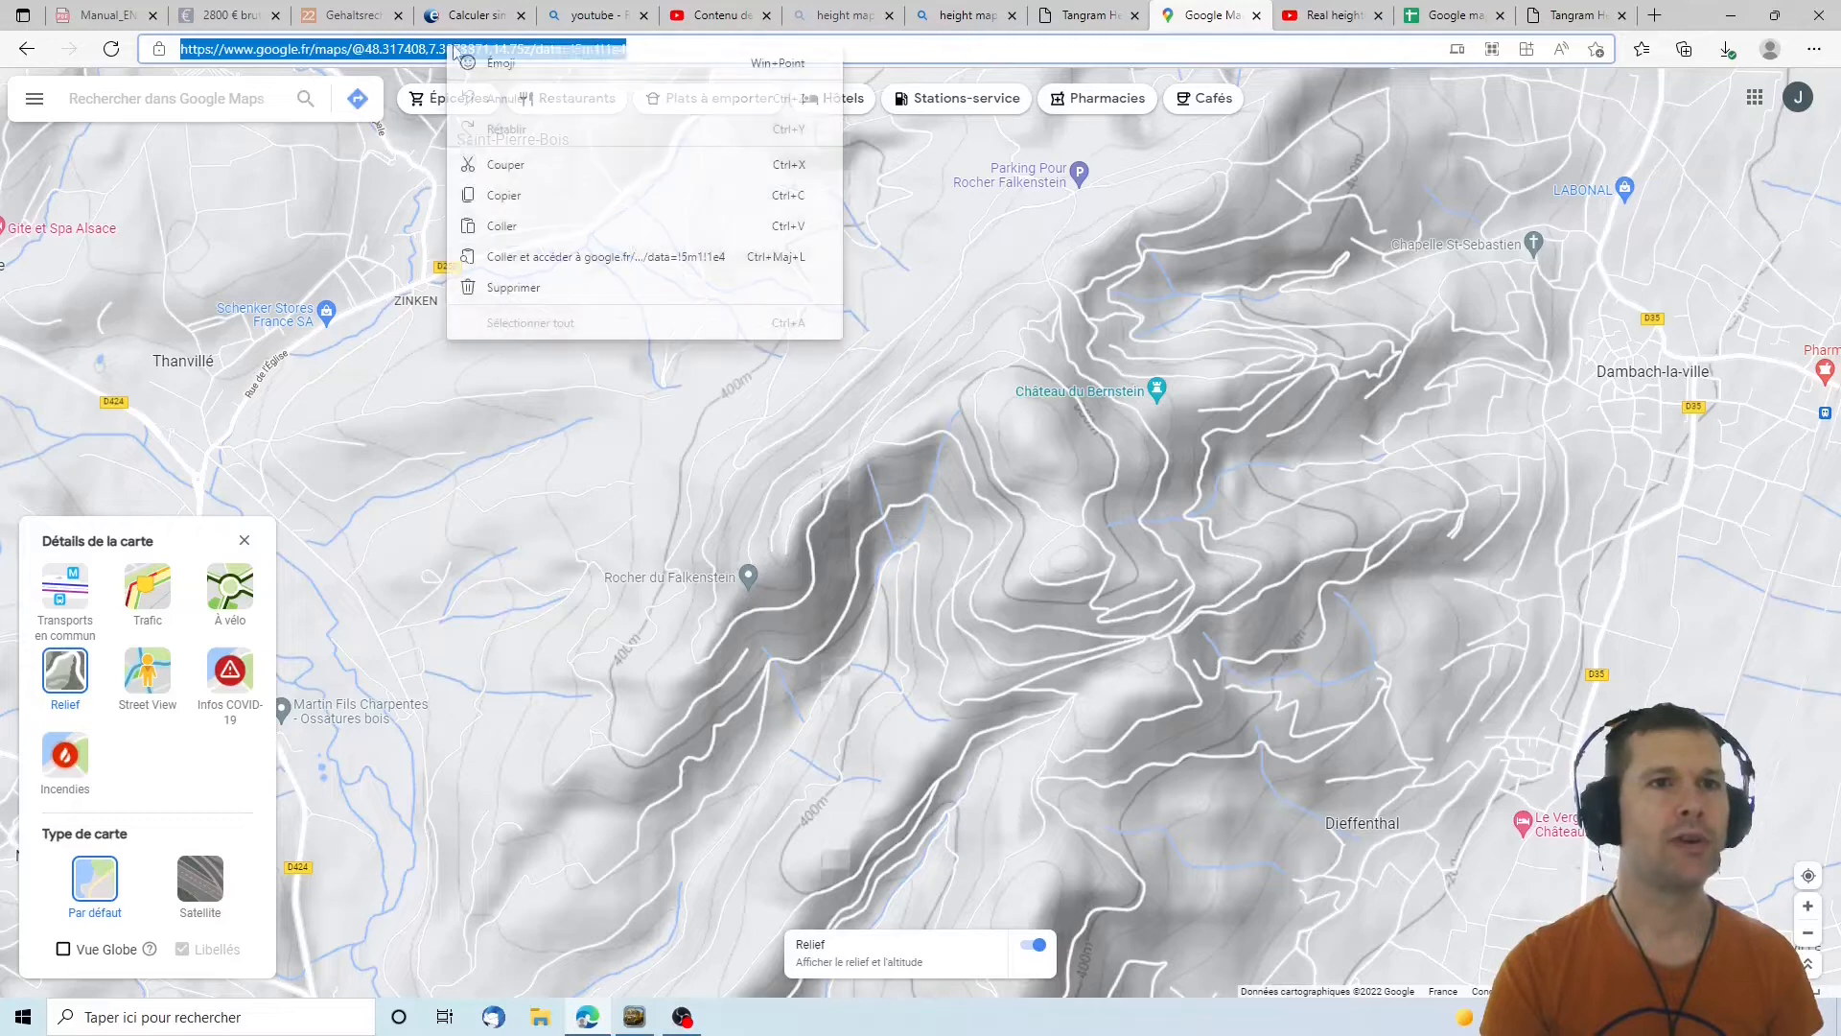
click(509, 197)
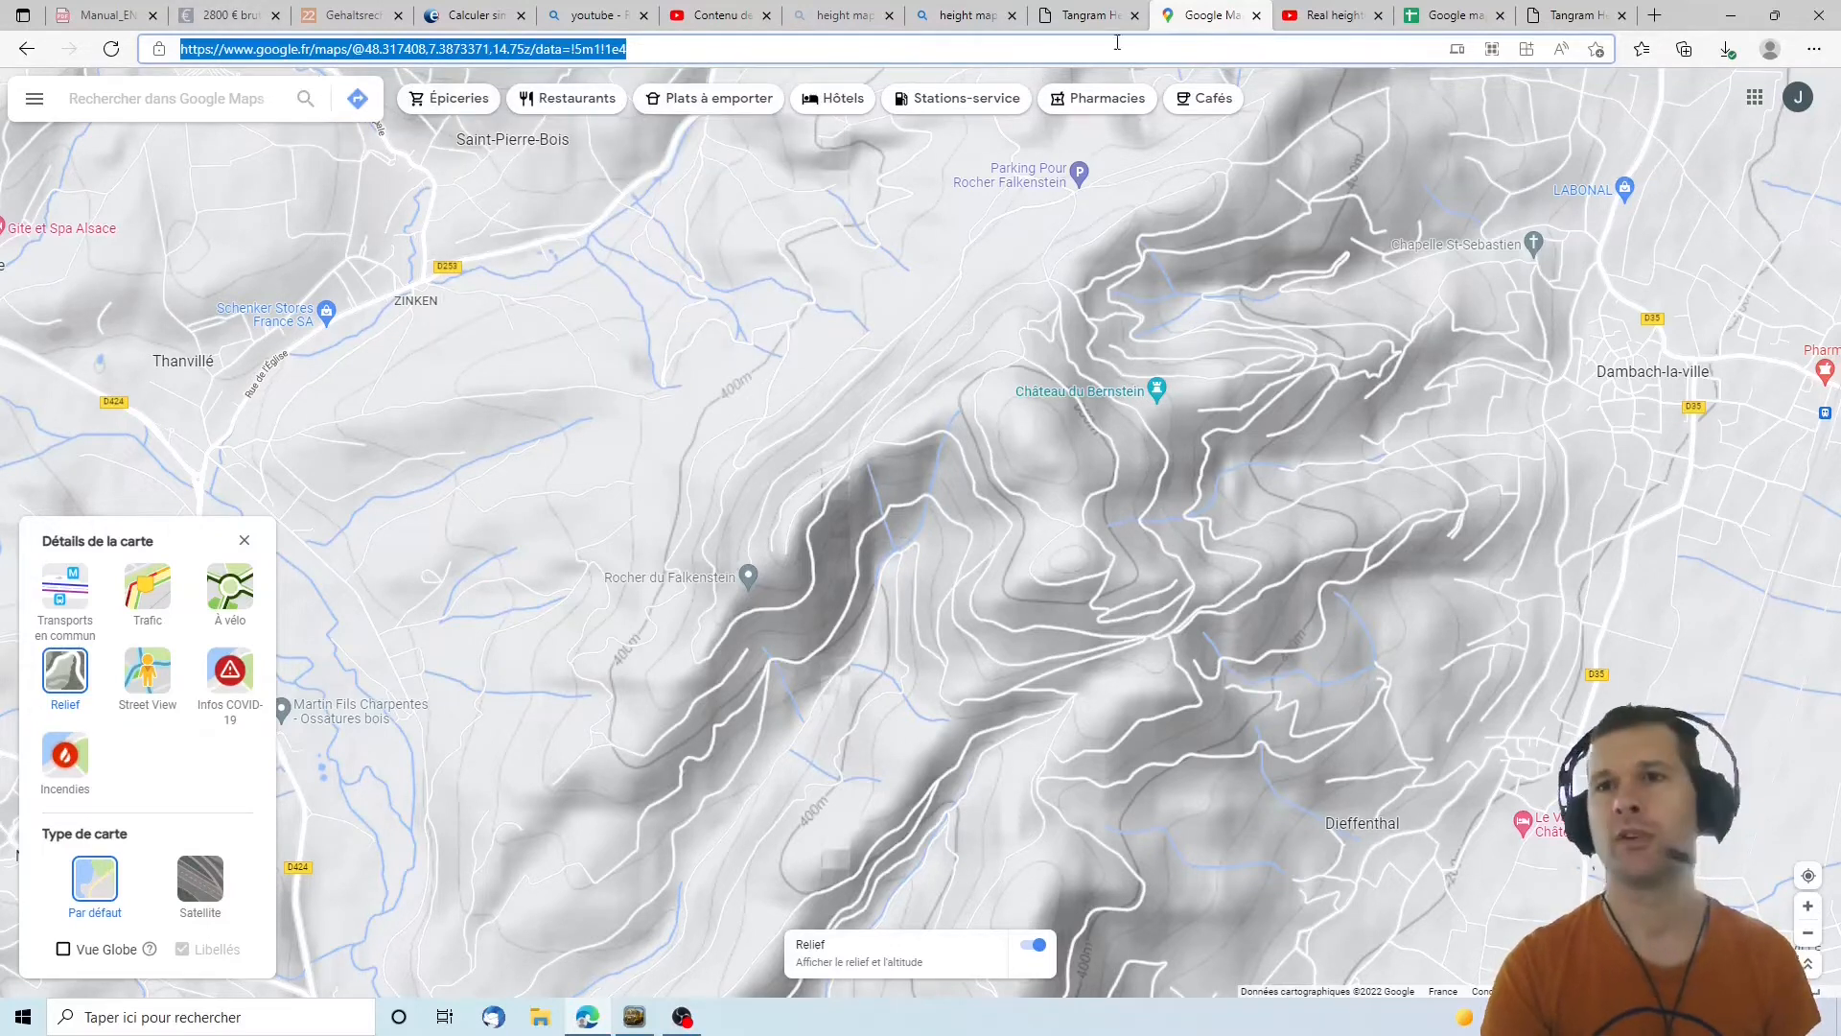
Look through the YouTube video "Real heightmap from Google Maps (Greyscale)" and the link converter in its description
click(1320, 19)
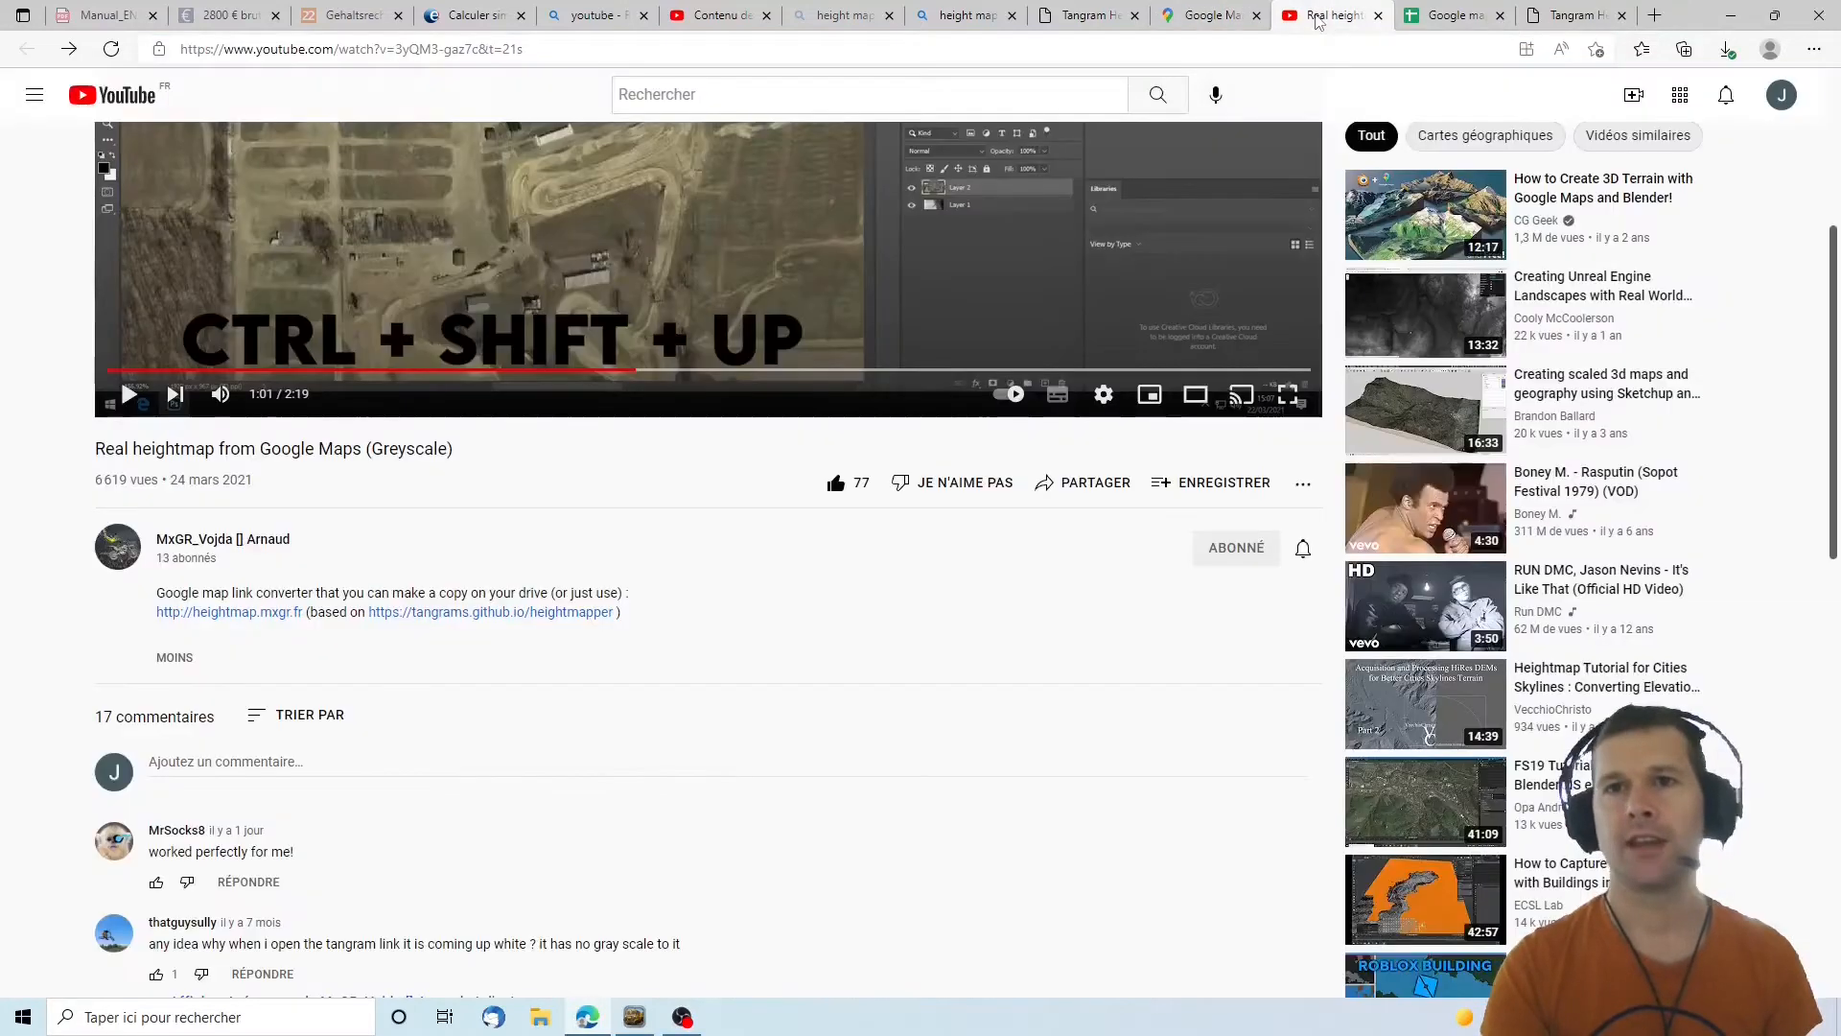
scroll(429, 623, up, 5)
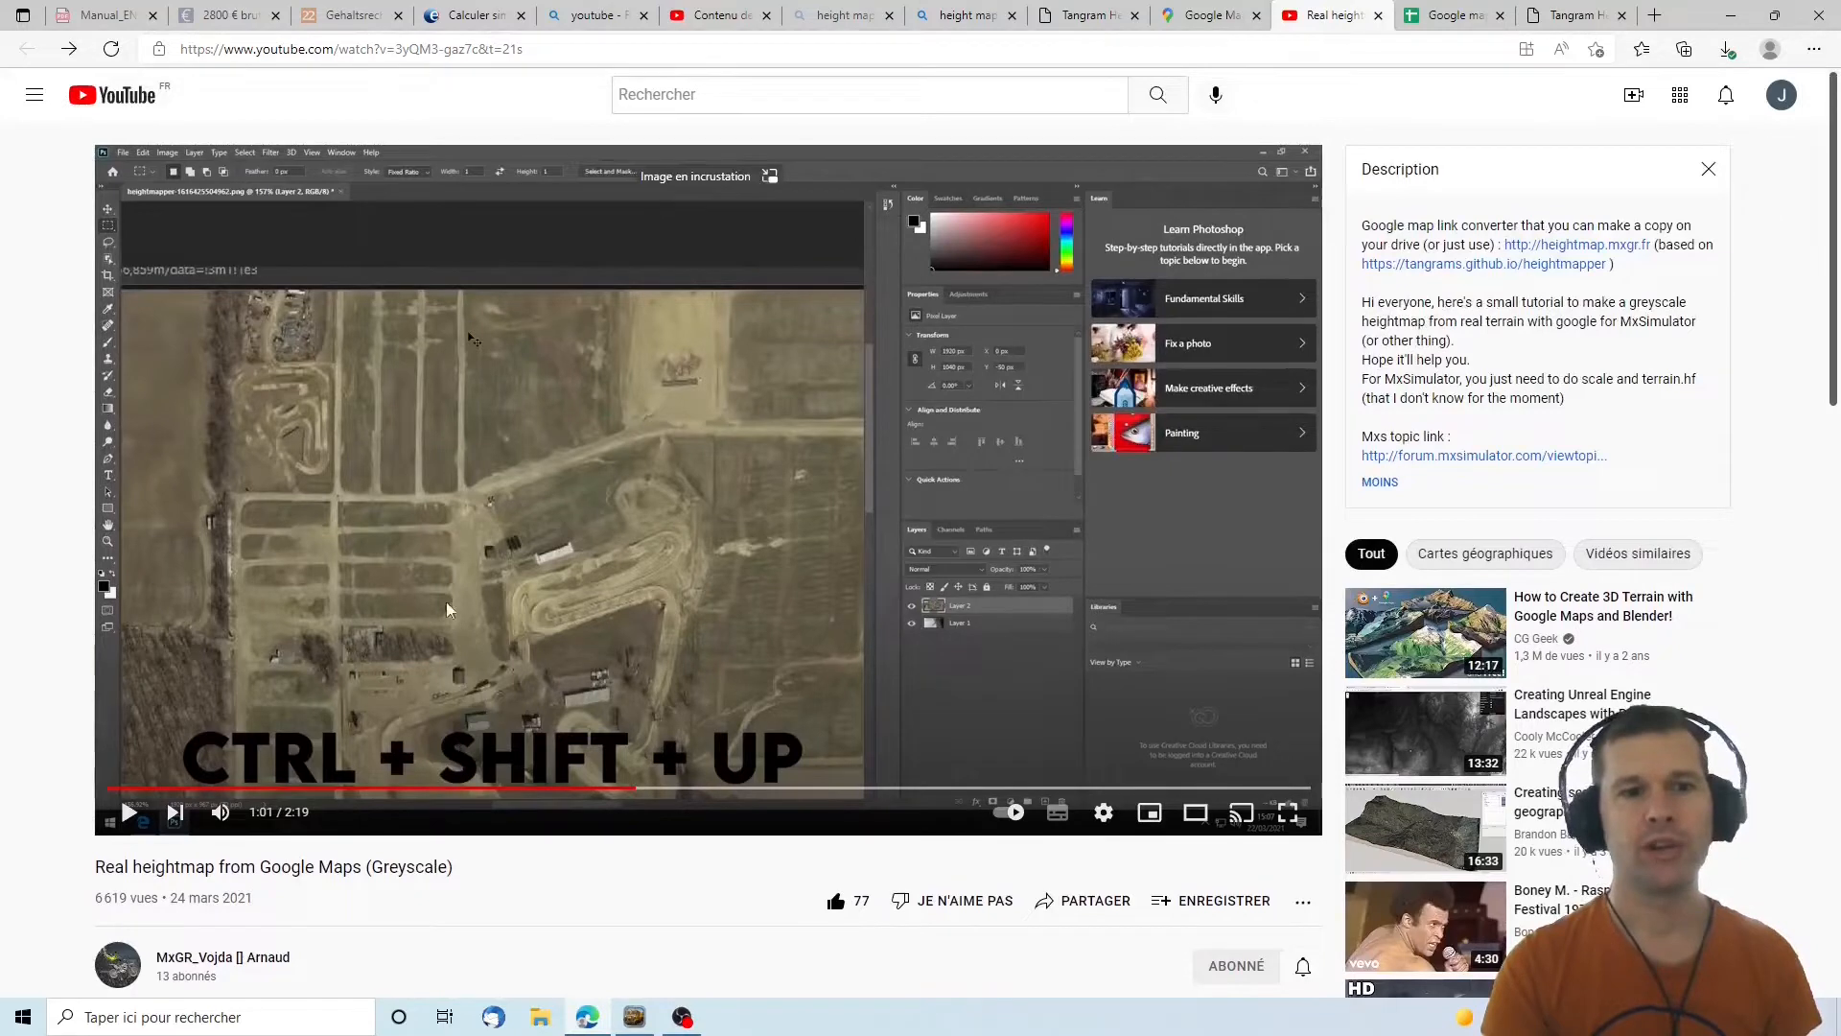
scroll(445, 602, down, 2)
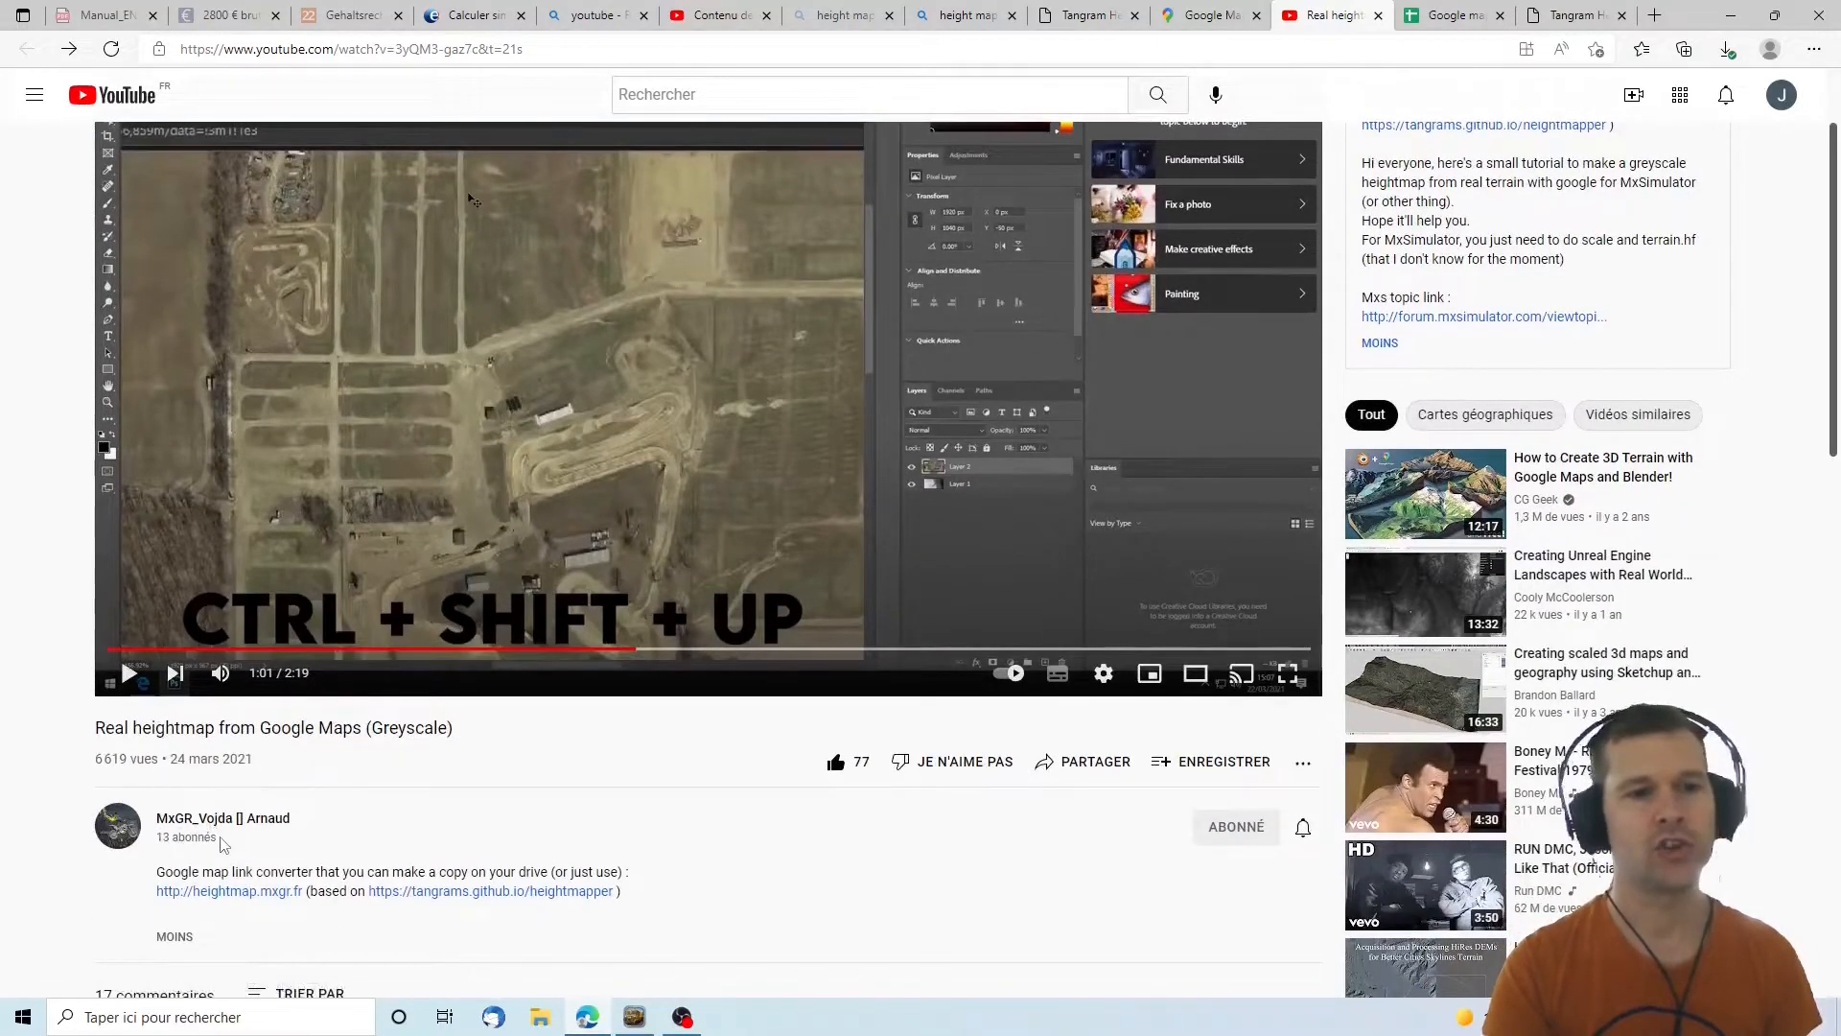
scroll(444, 838, down, 4)
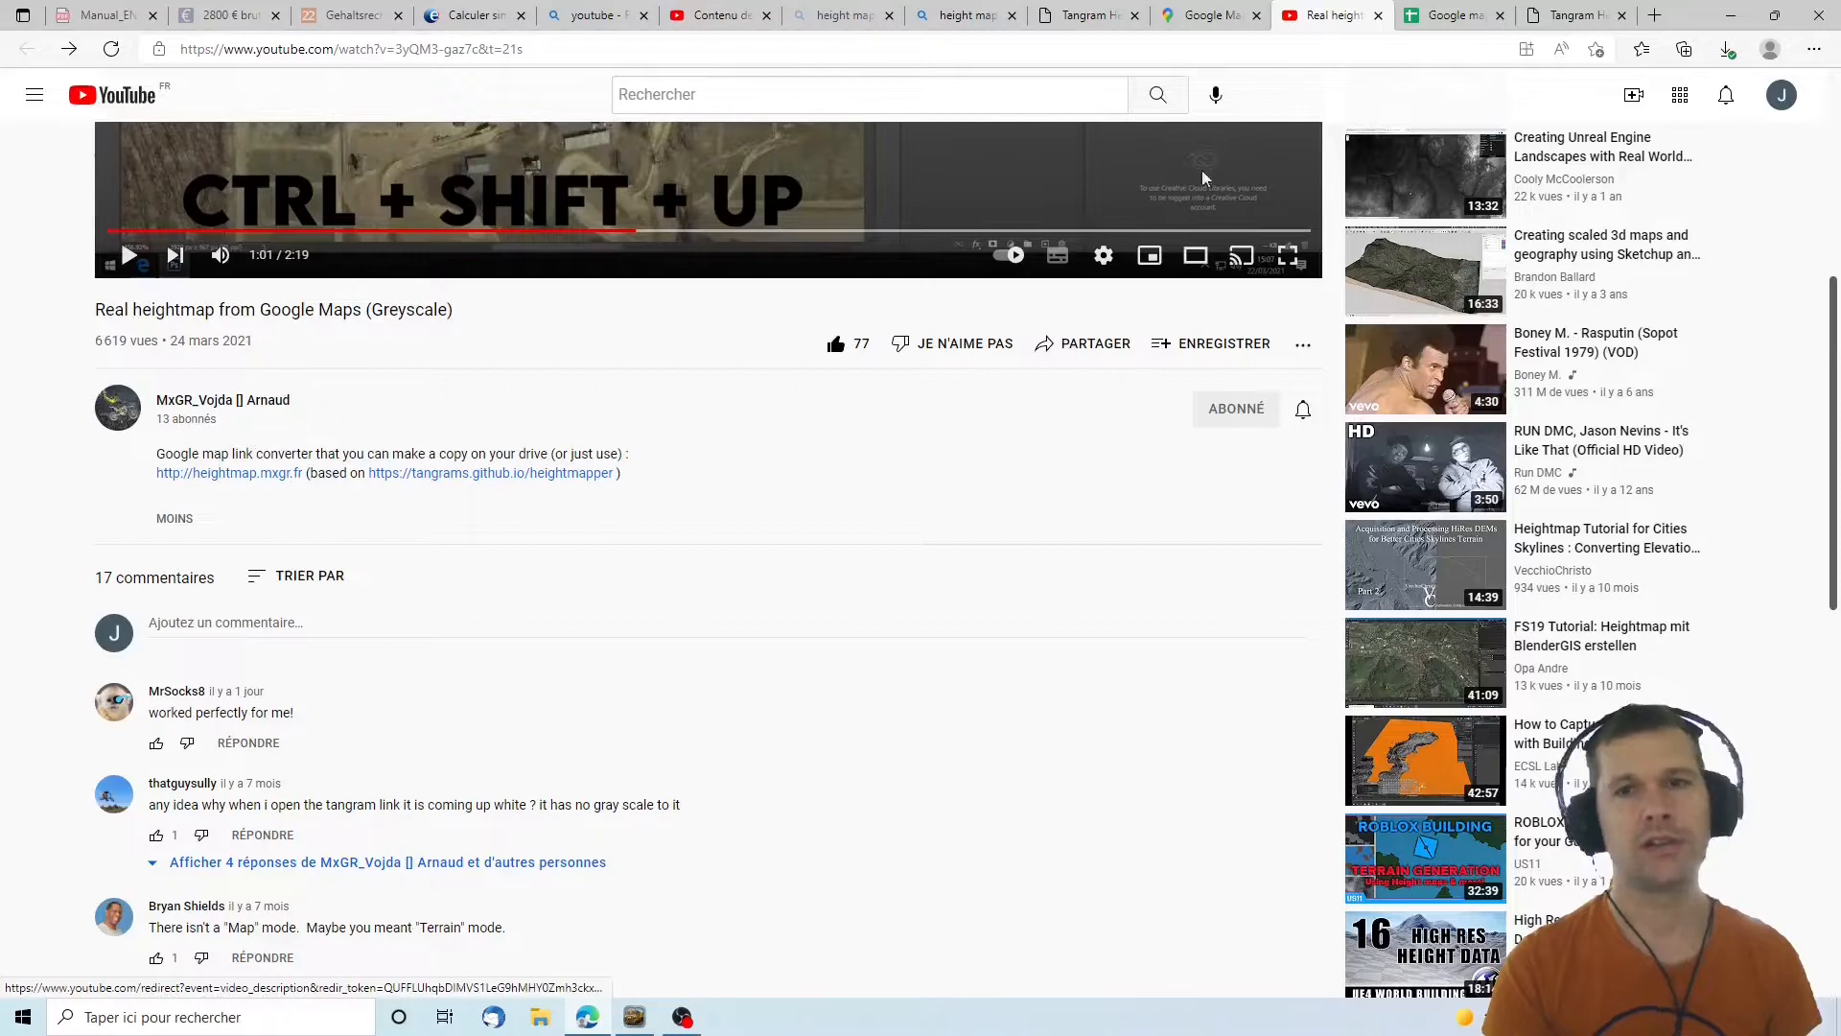
Paste the copied Google Maps link as the location link in the "Google map to Heightmap" spreadsheet
click(1452, 15)
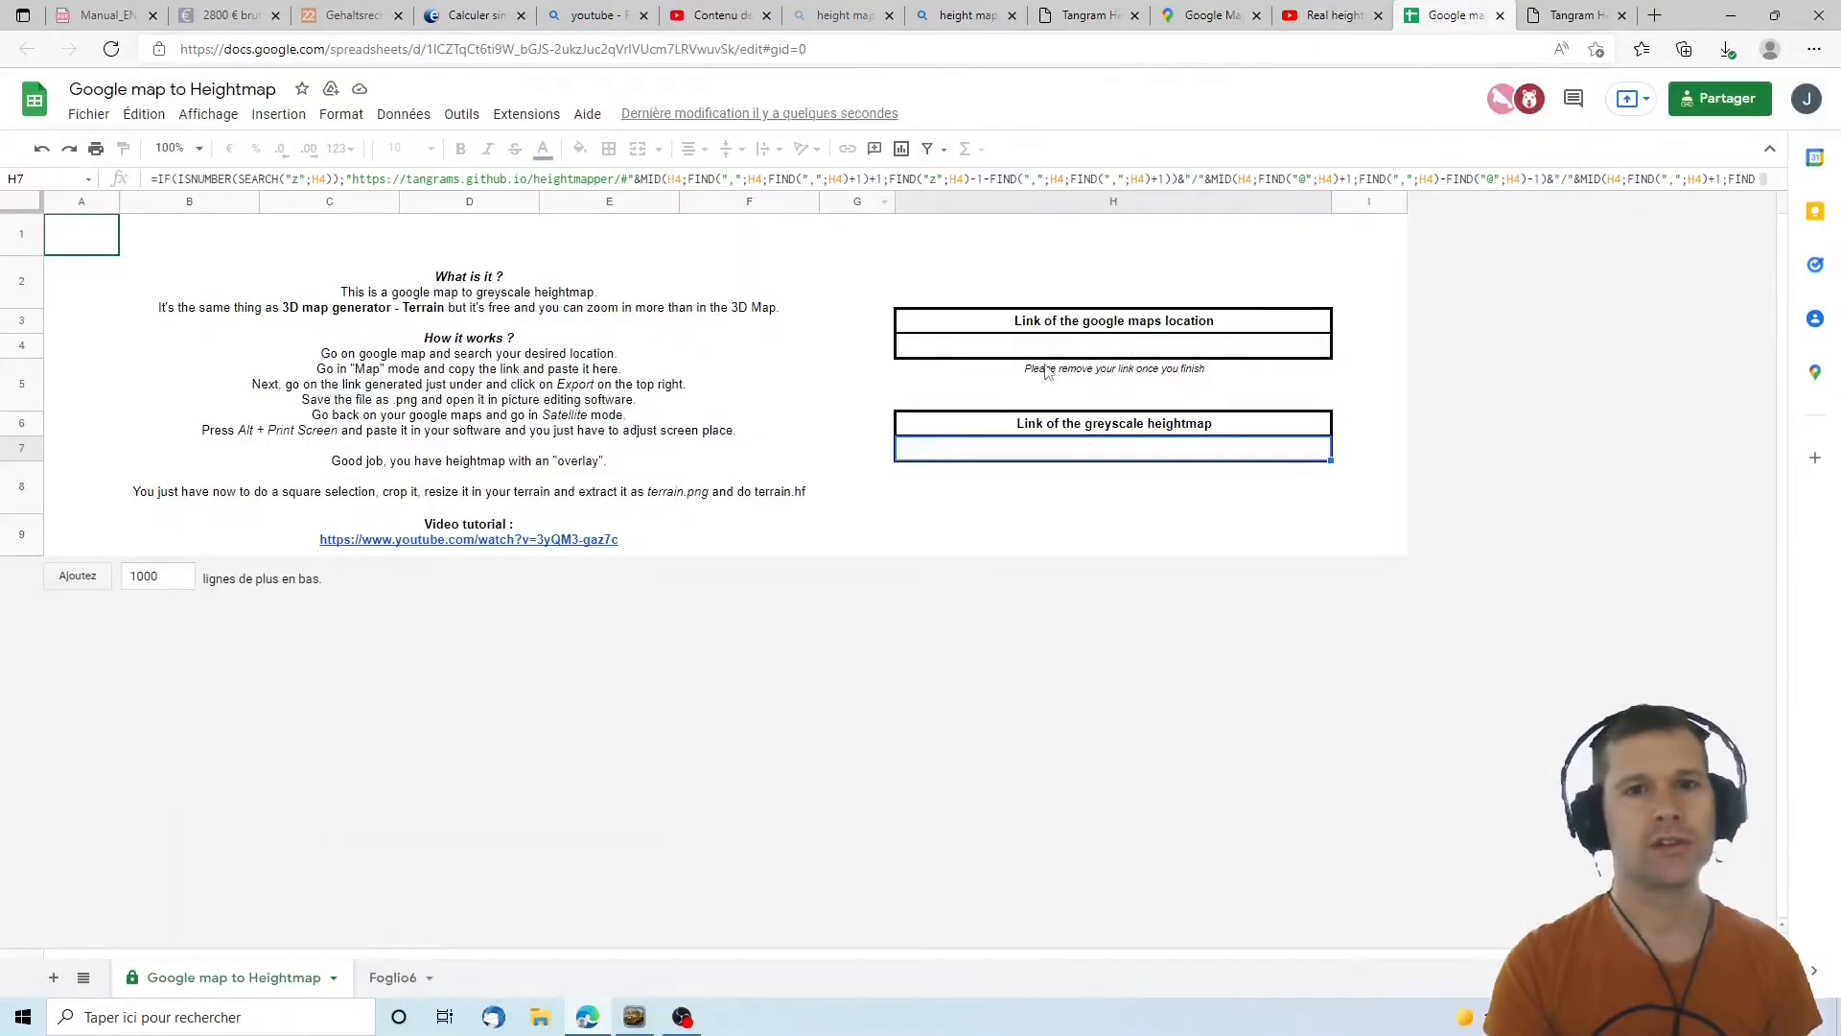
double_click(1052, 347)
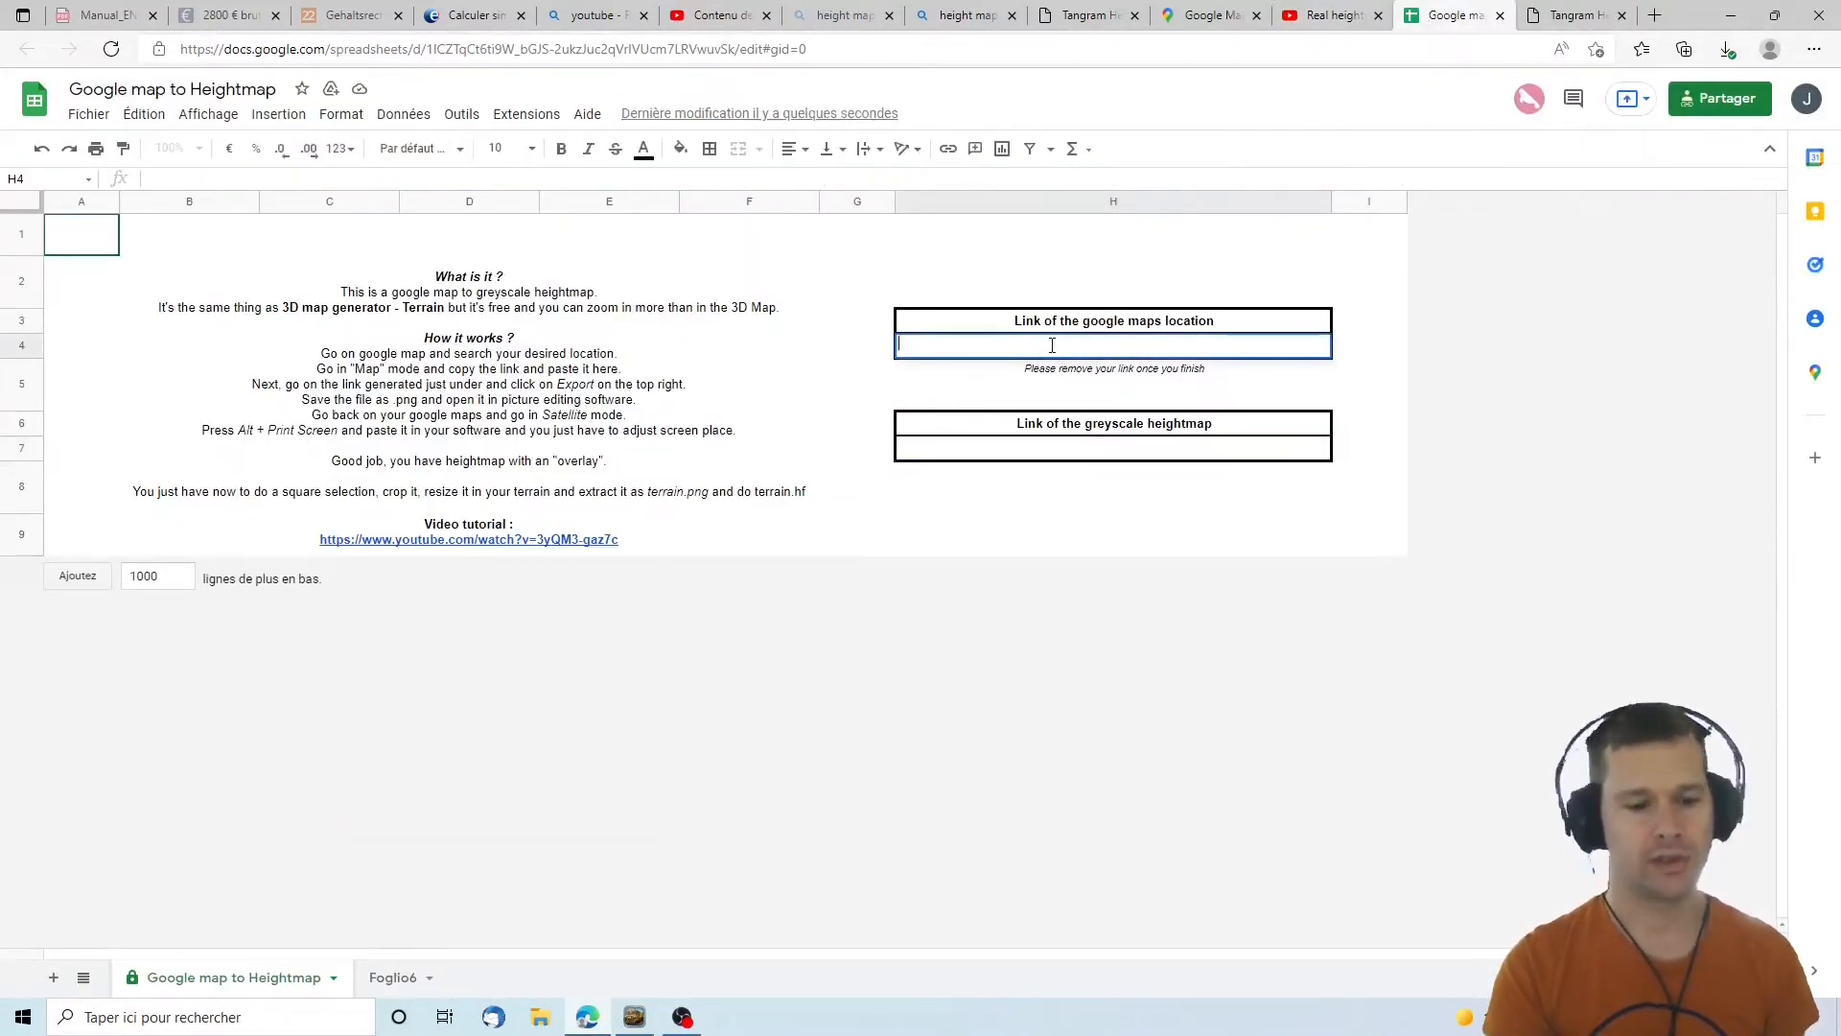
text(https://www.google.fr/maps/@48.317408,7.3873371,14.75z/data=!5m1!1e4)
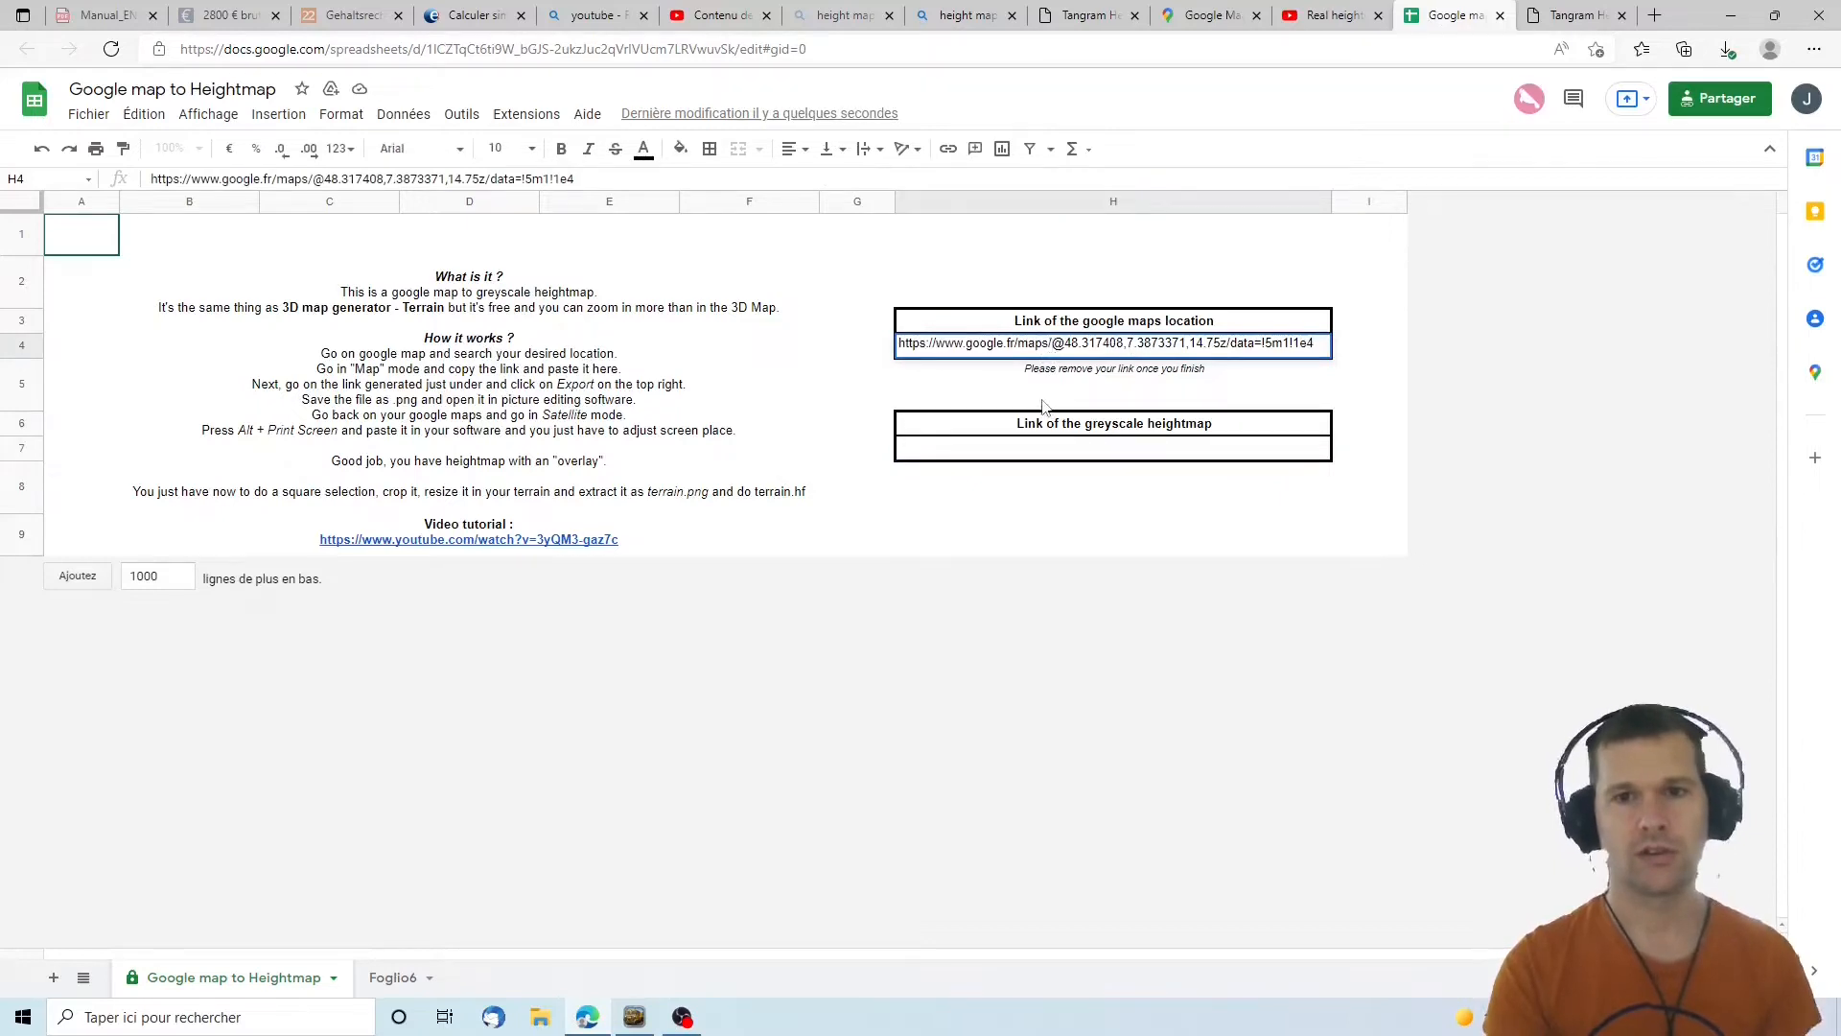
key(Return)
Open the generated greyscale heightmap link in the Tangram heightmapper and export the heightmap as an image
click(1069, 451)
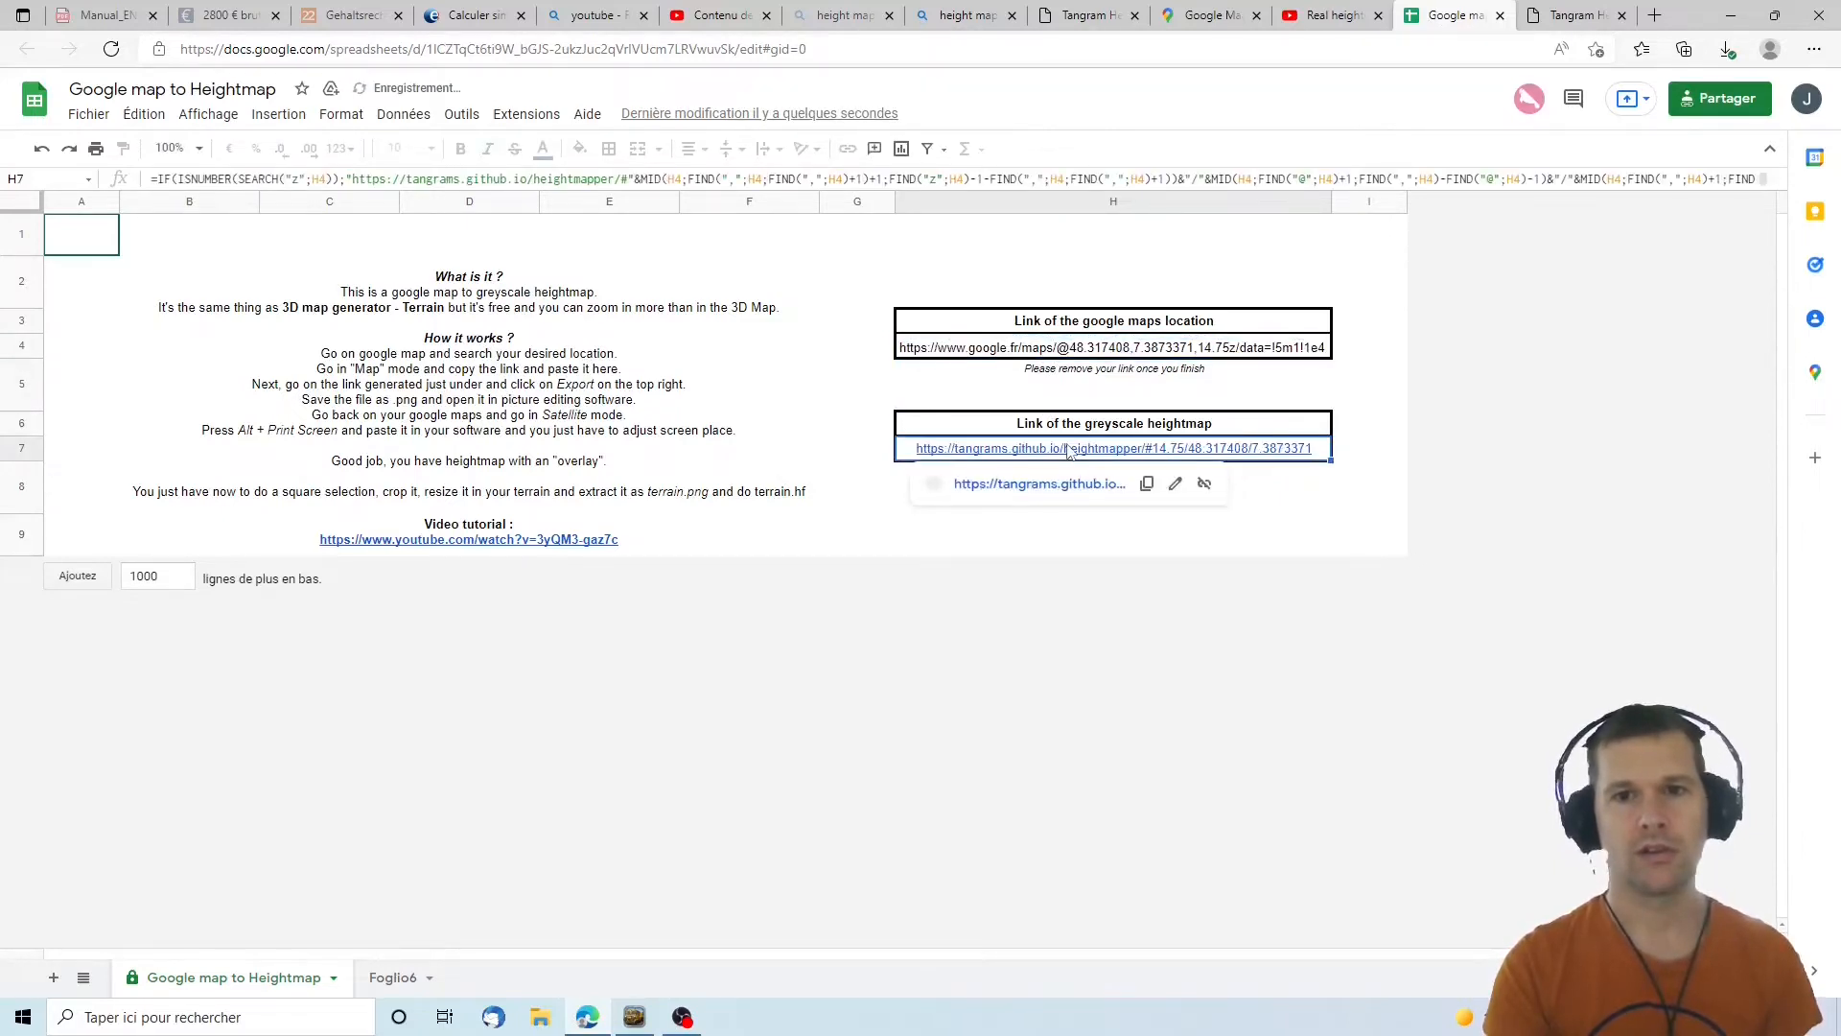
click(1027, 484)
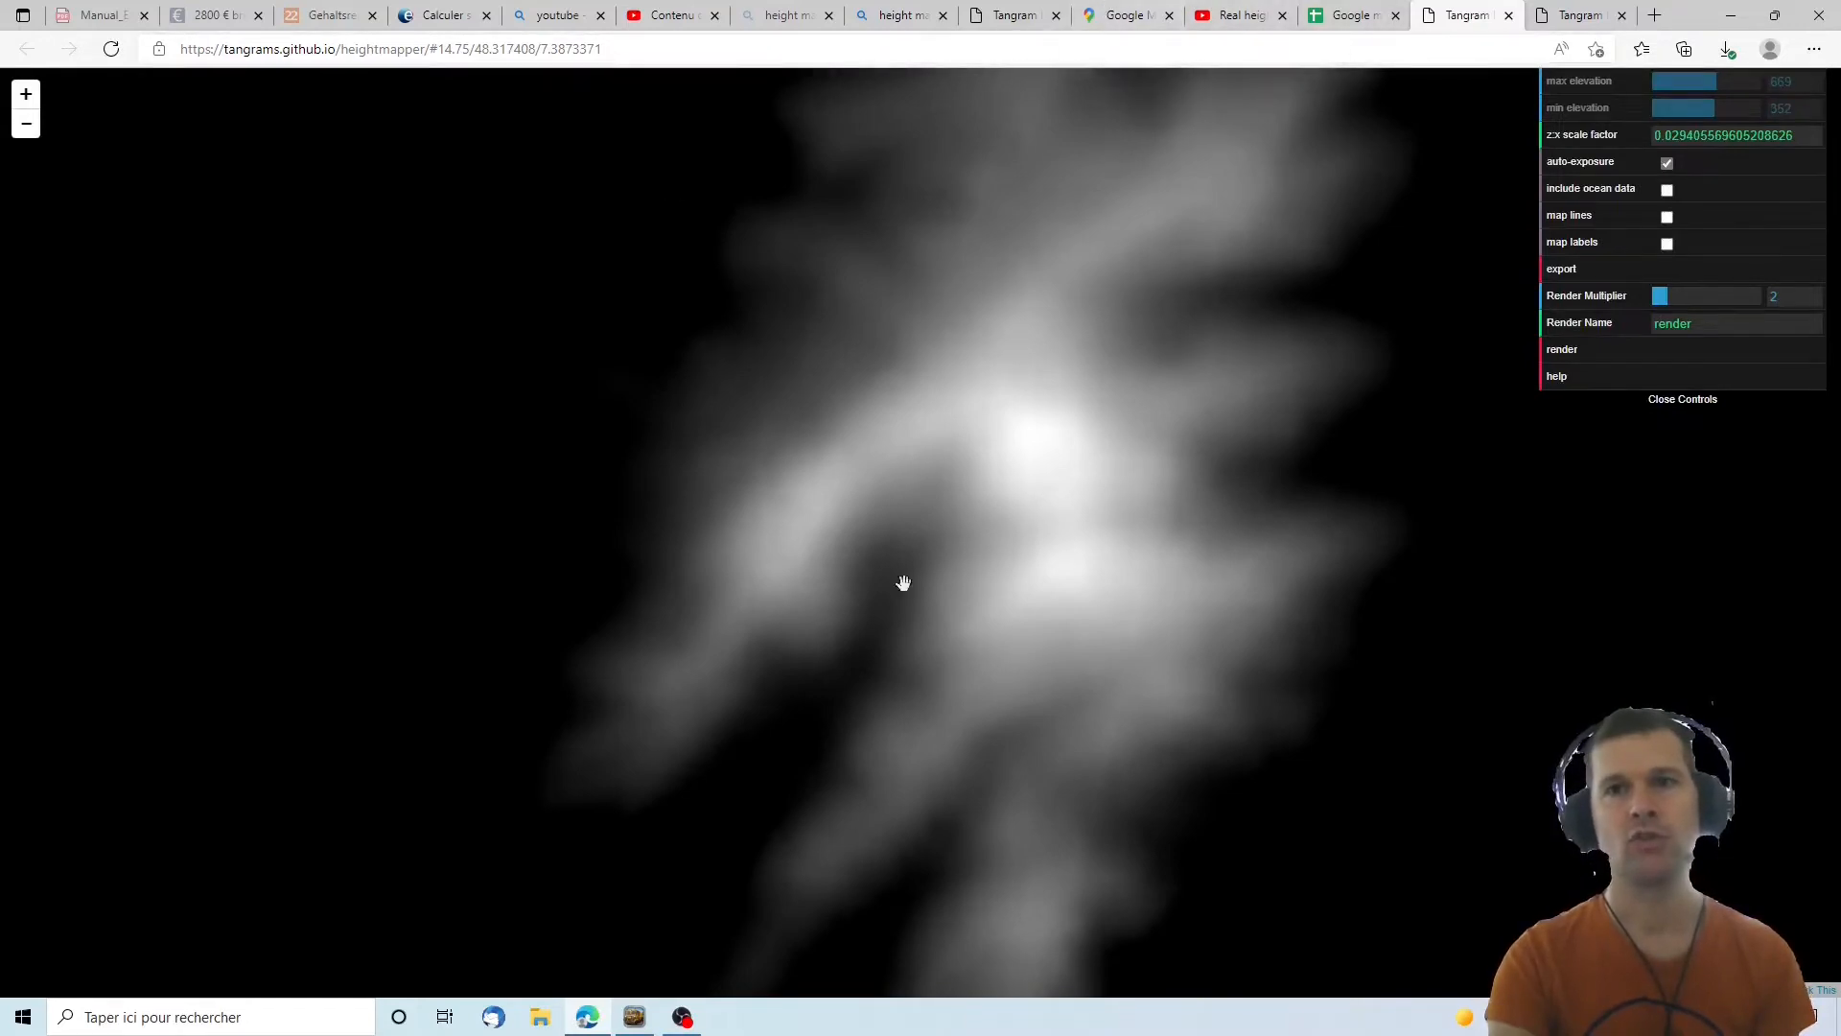
click(1669, 273)
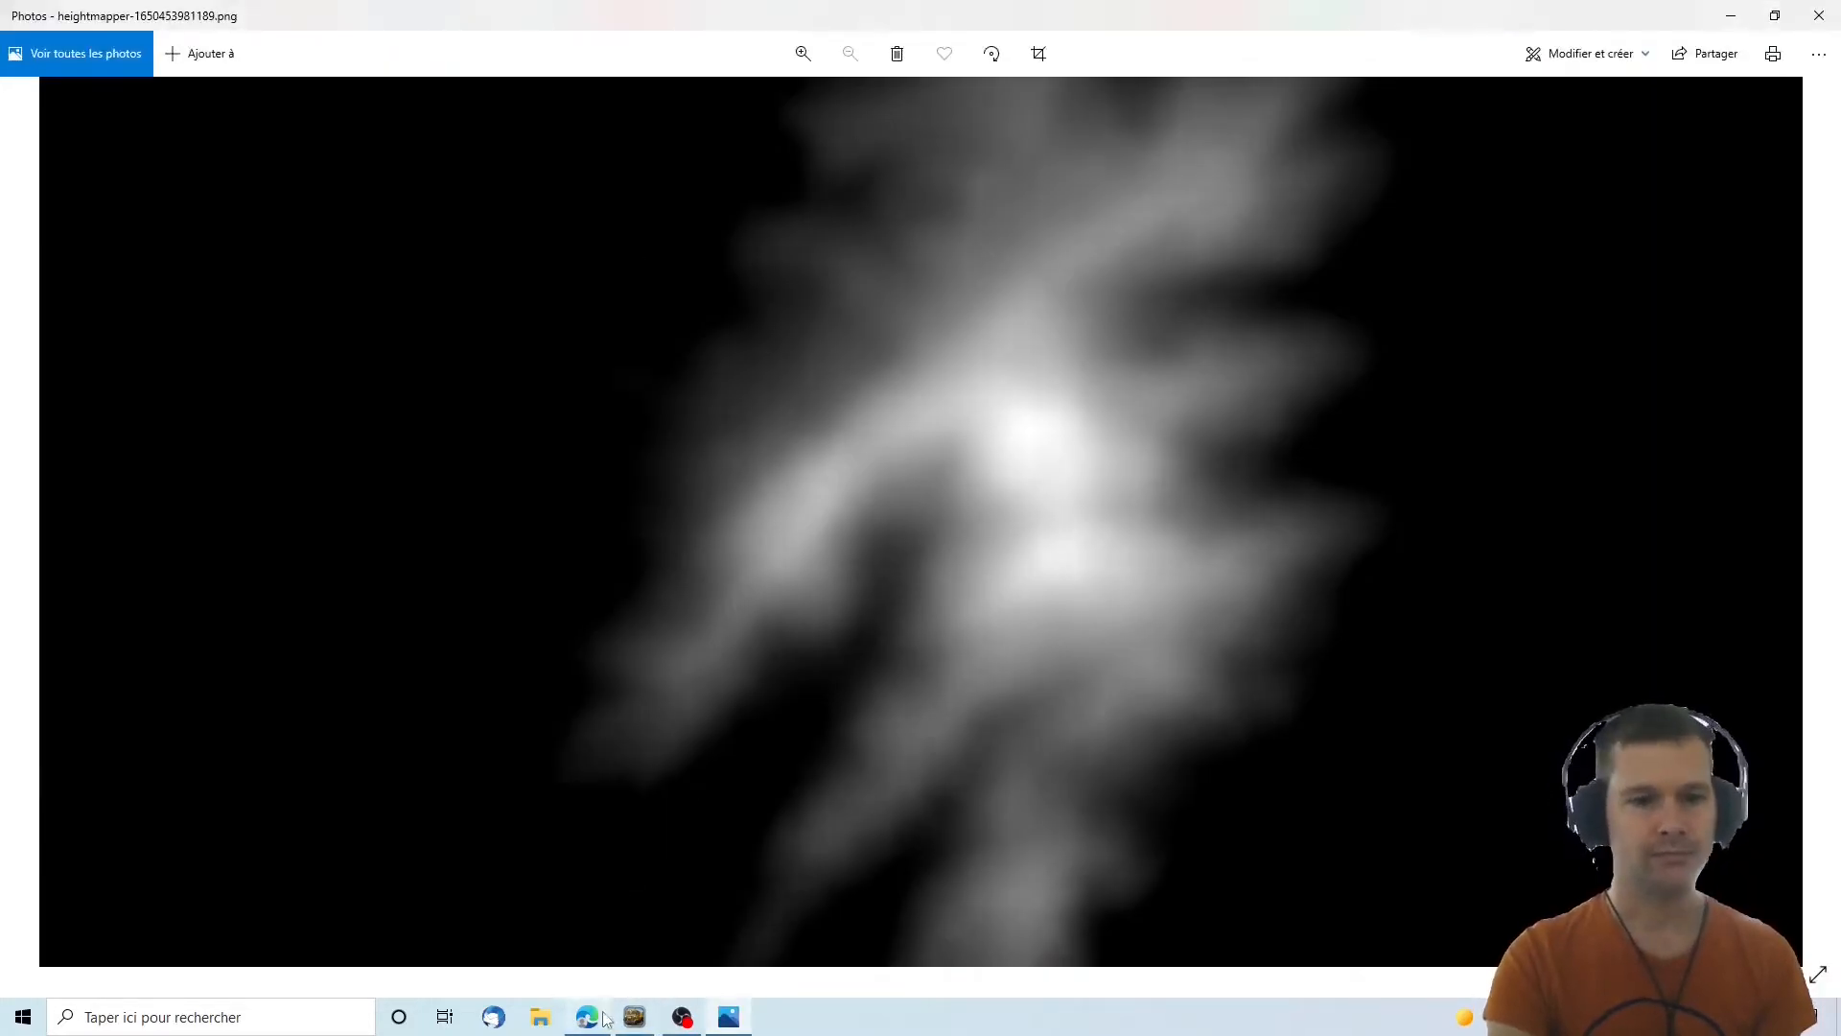
Switch to EEP and mark a large area of flat ground between the two tracks with the marking brush at size 16
click(632, 1017)
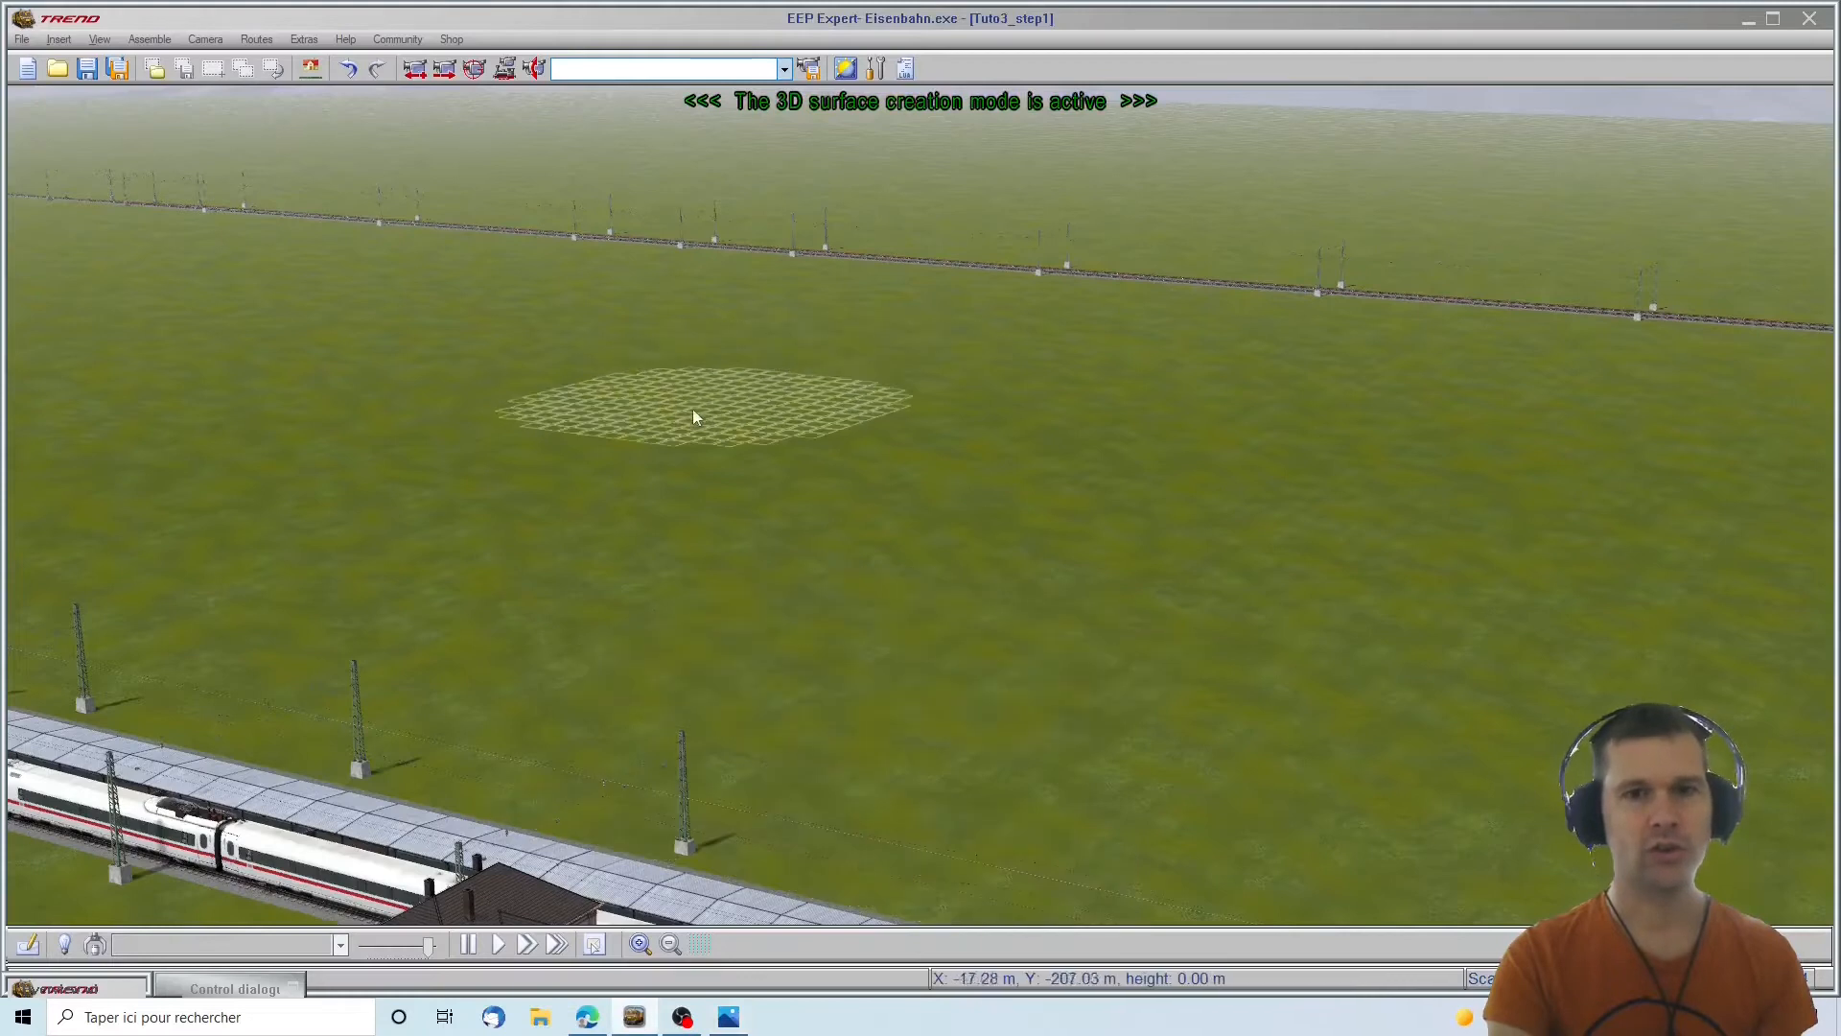
right_drag(890, 705, 861, 563)
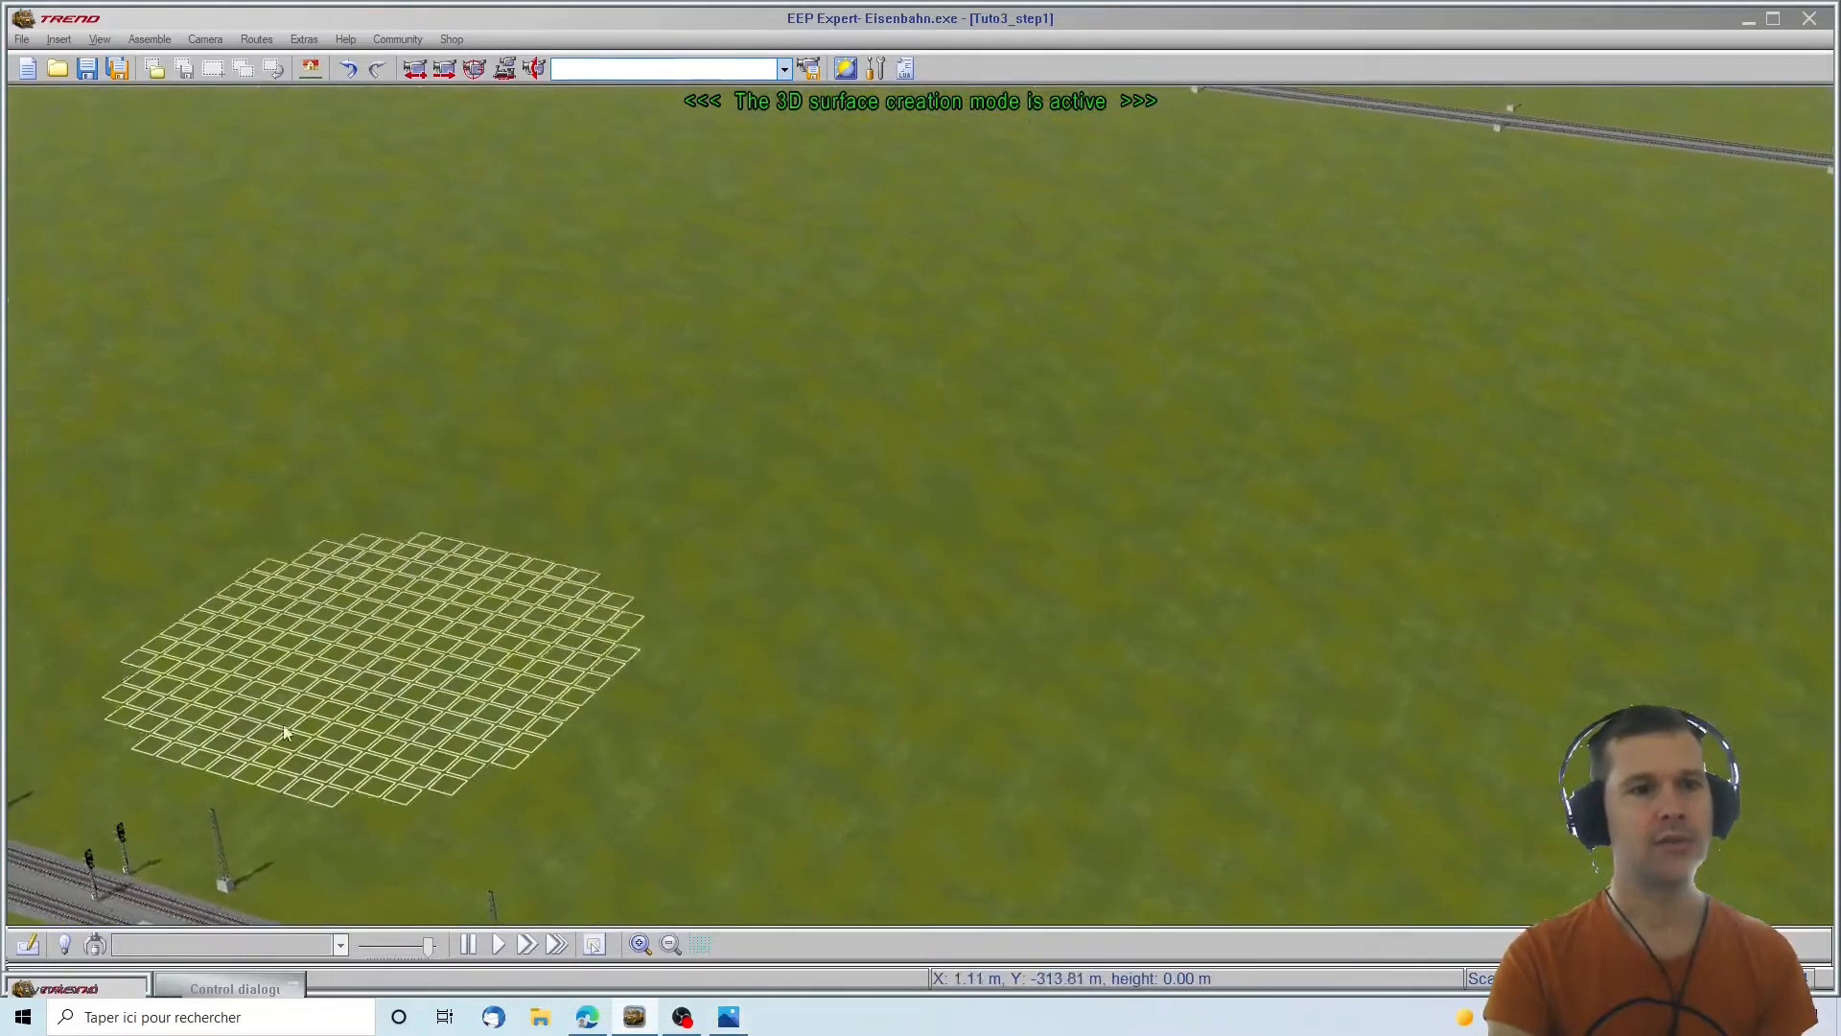
click(201, 988)
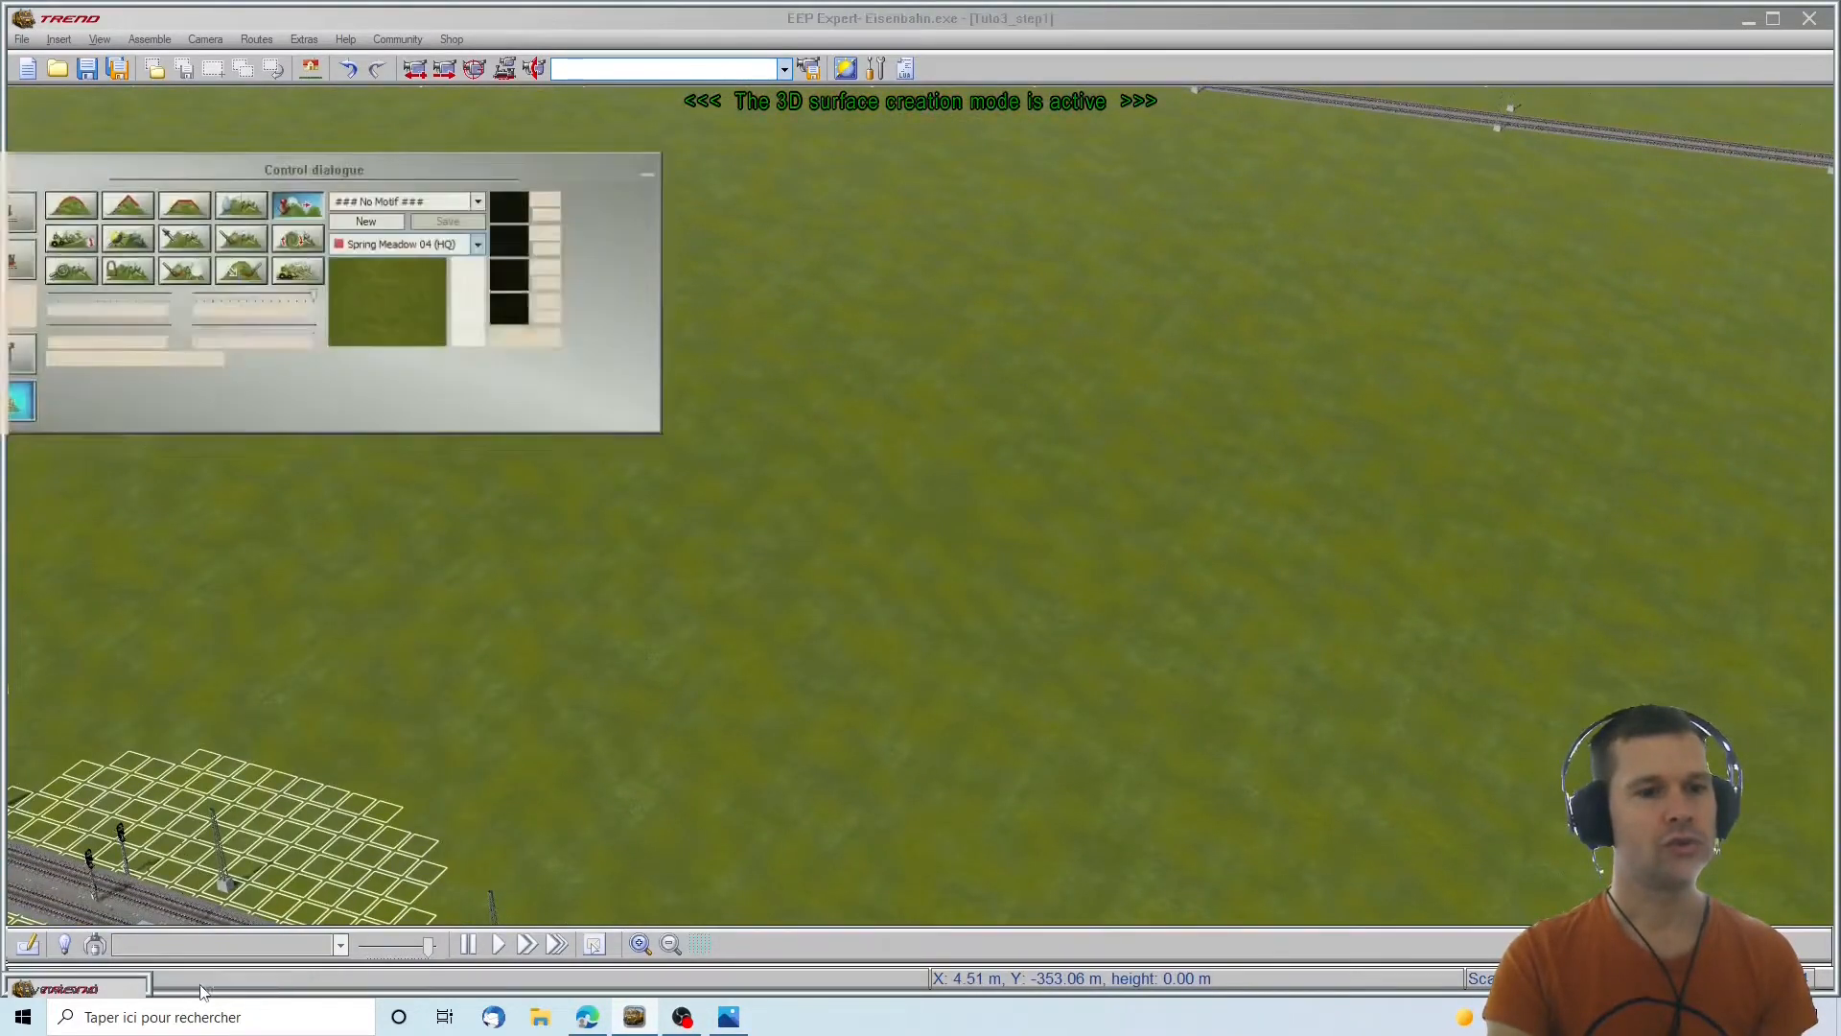
click(113, 241)
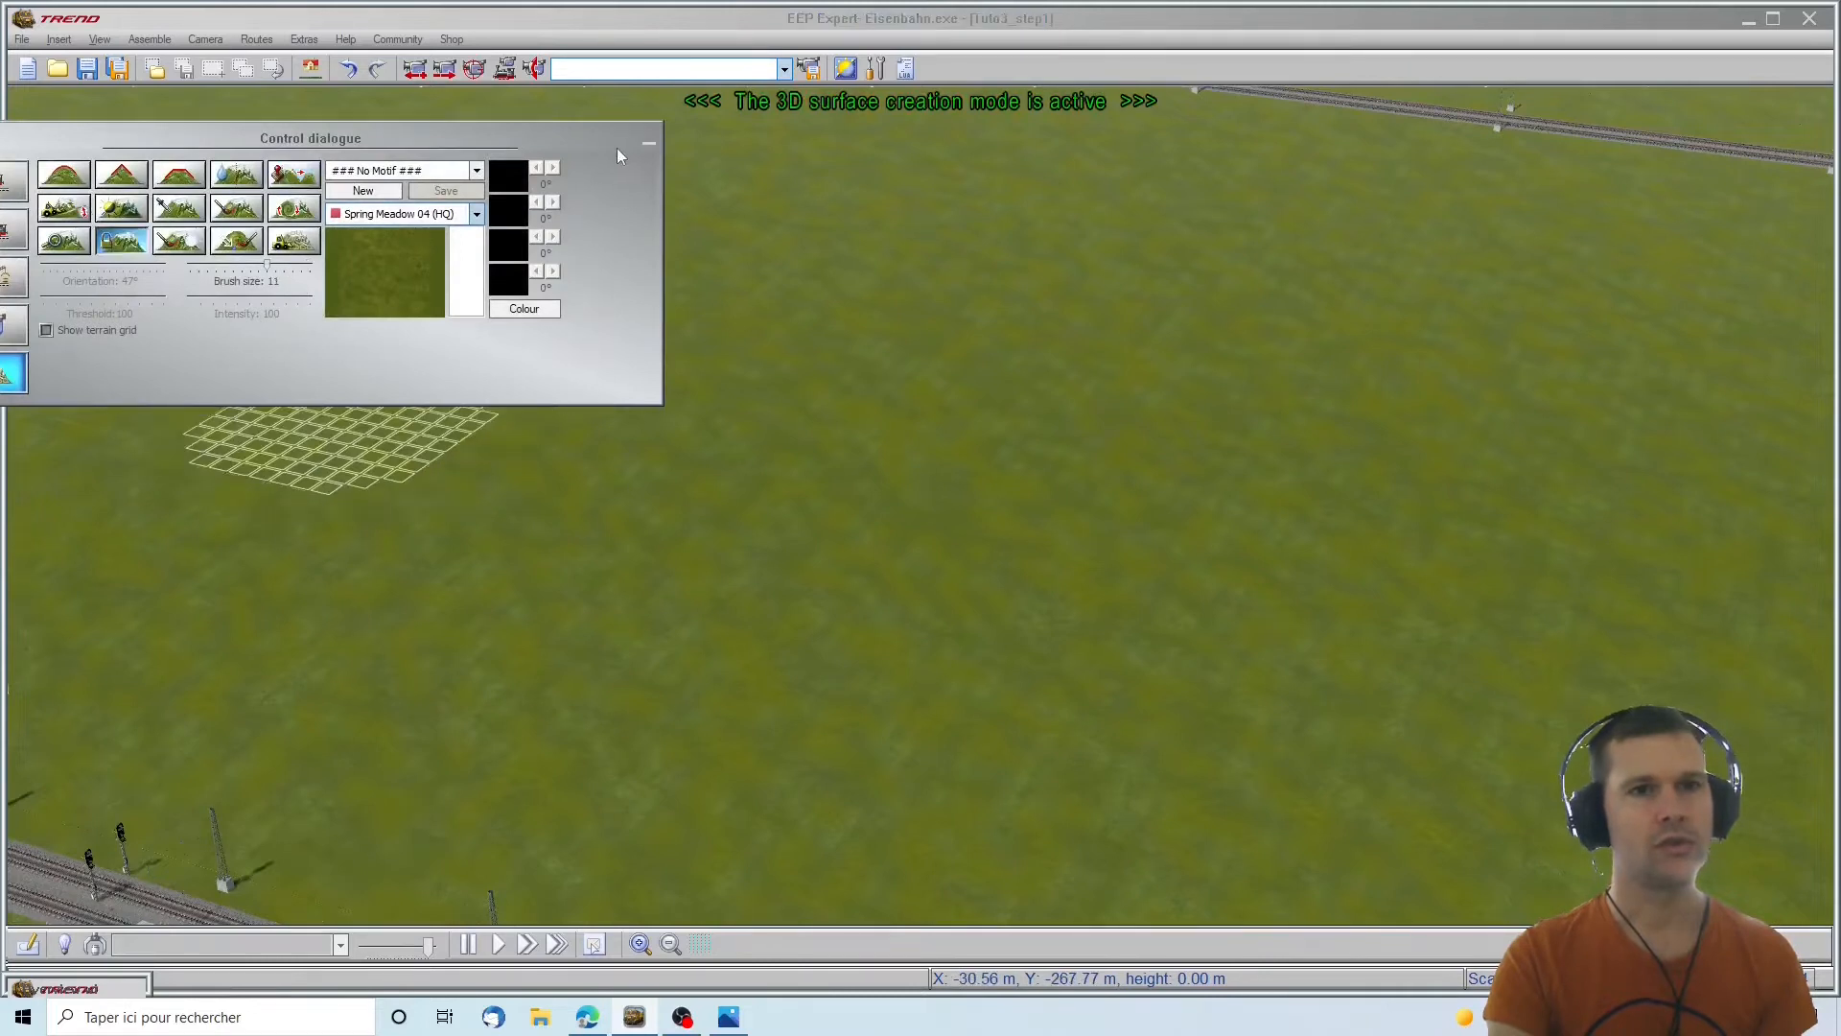
click(648, 141)
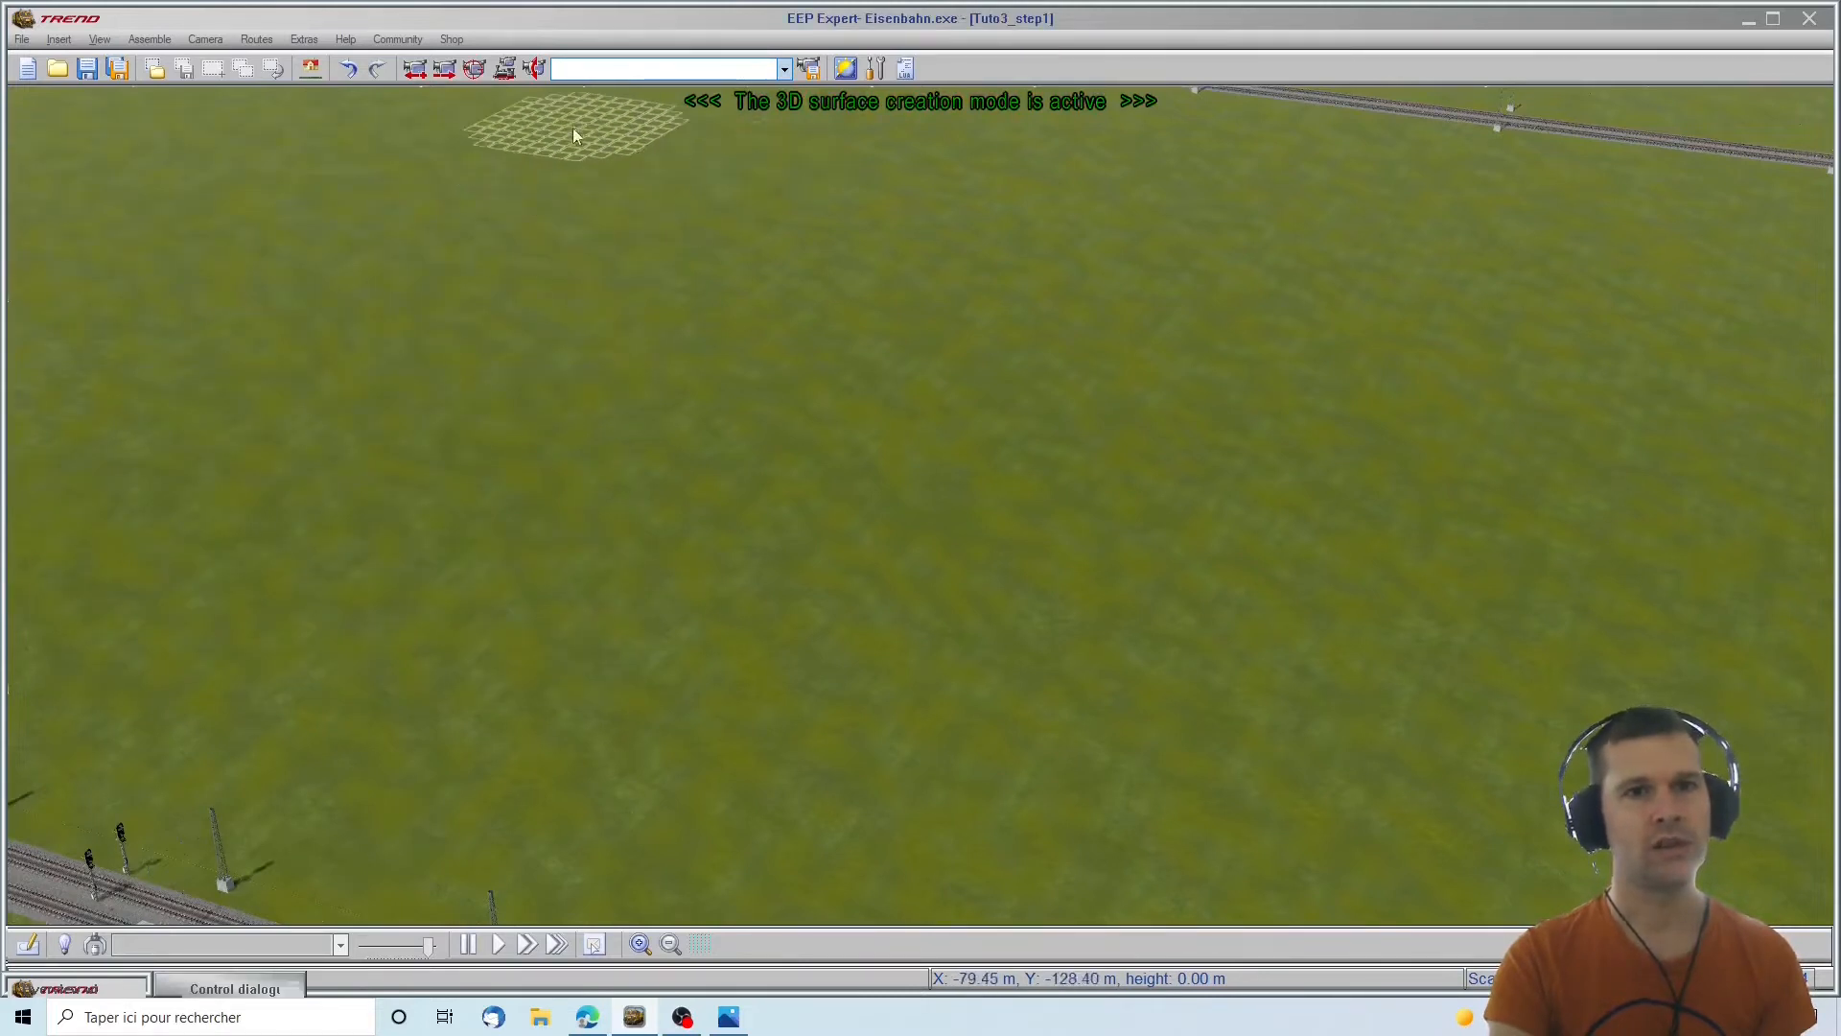
click(230, 988)
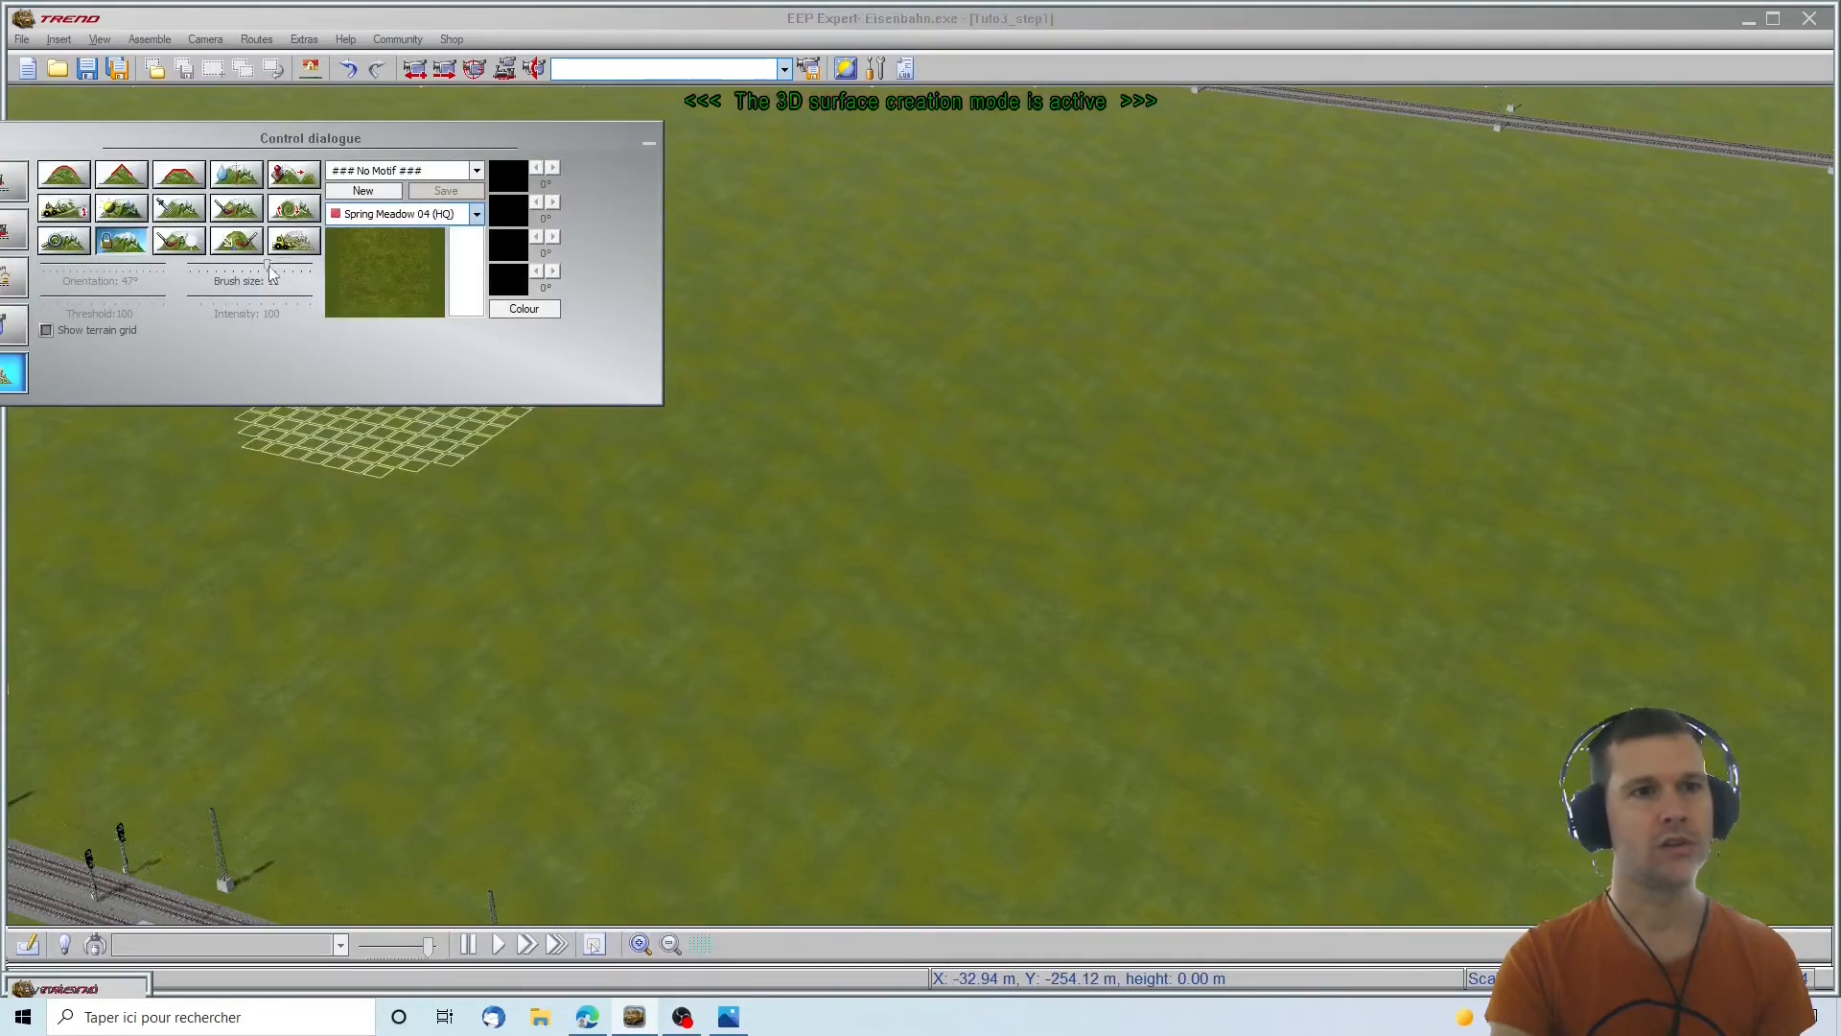
drag(268, 266, 362, 294)
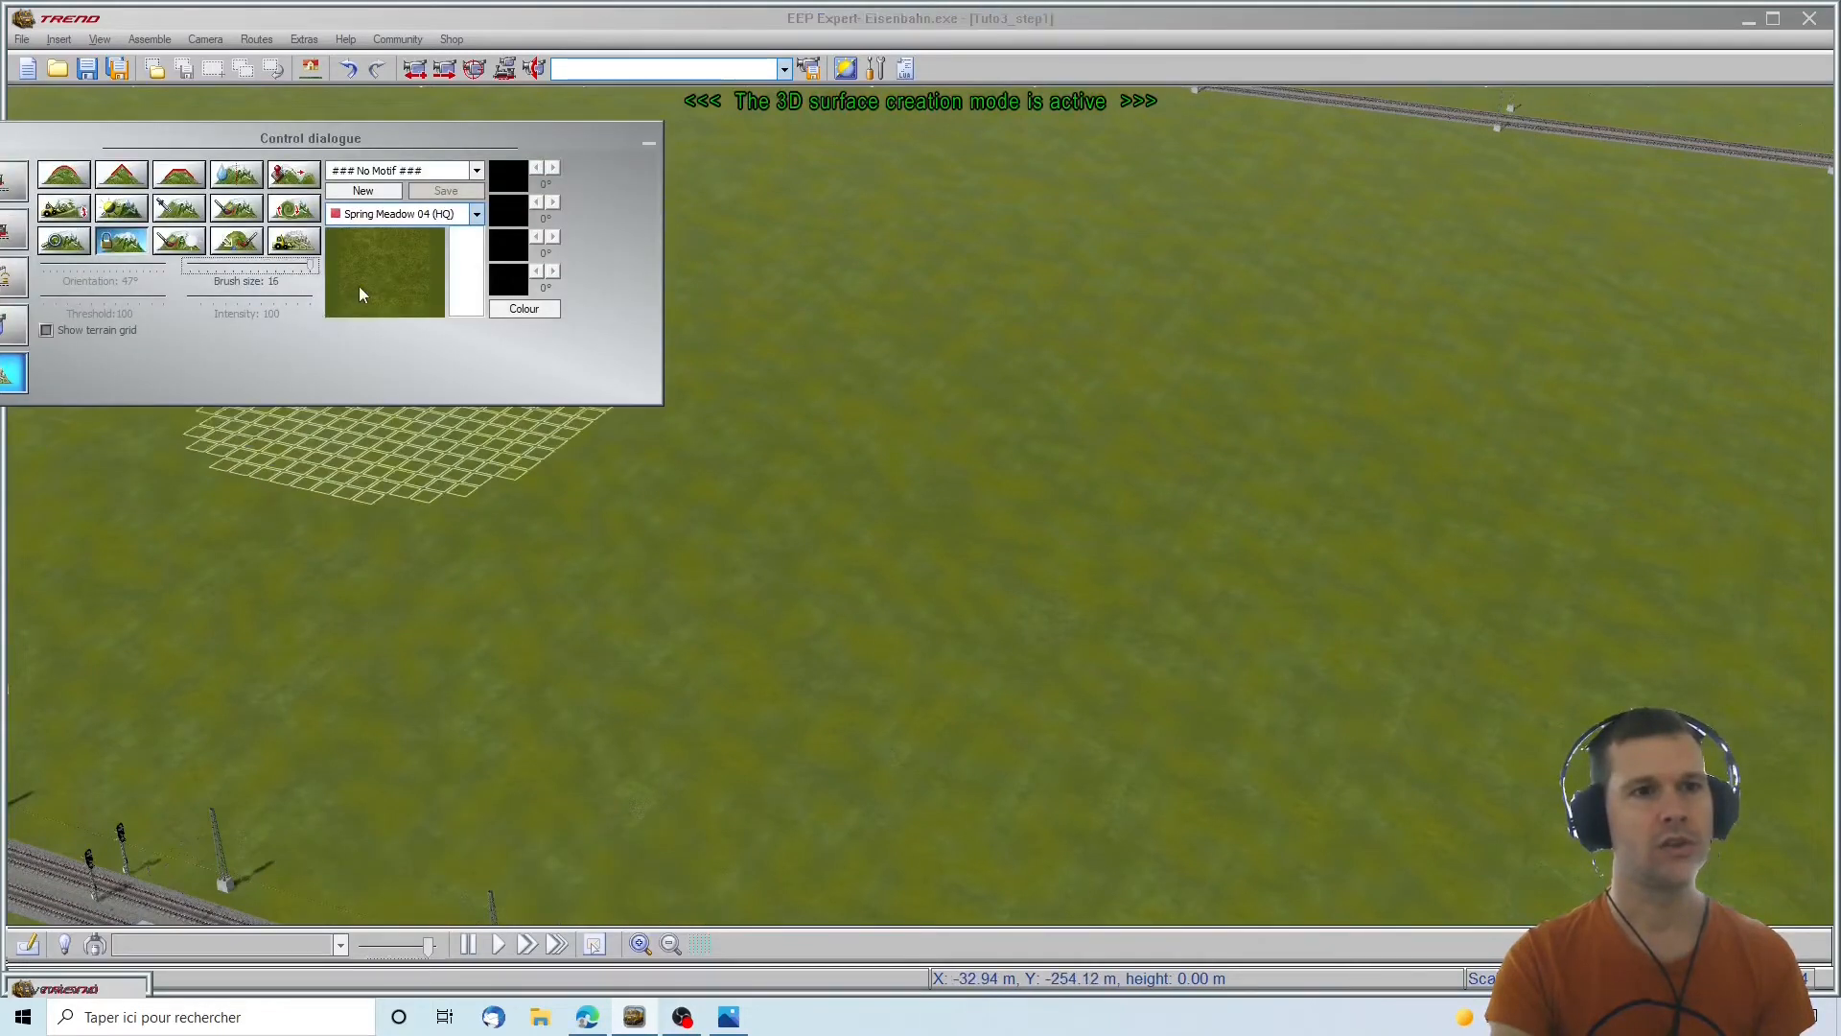
click(651, 146)
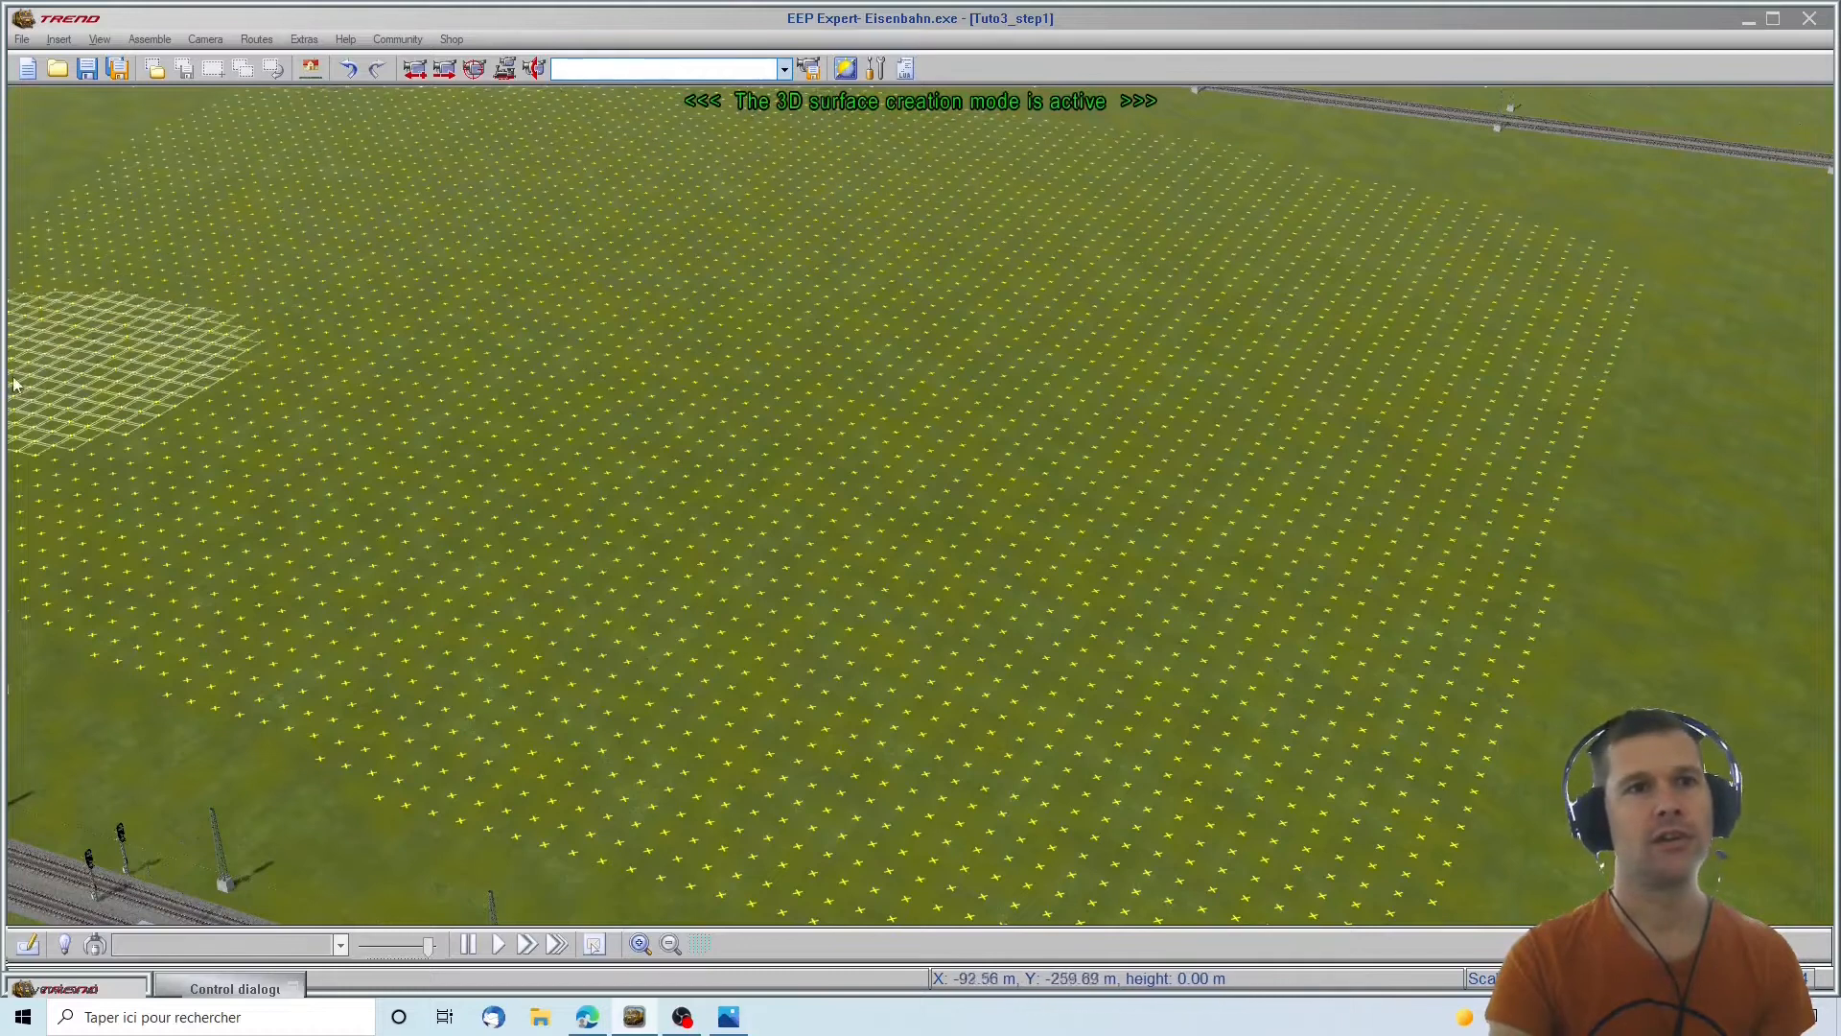
Load the height bitmap heightmapper-1650453981189.png from the downloads folder into the marked area, adding it with offset 0 and 50% scaling
right_click(680, 376)
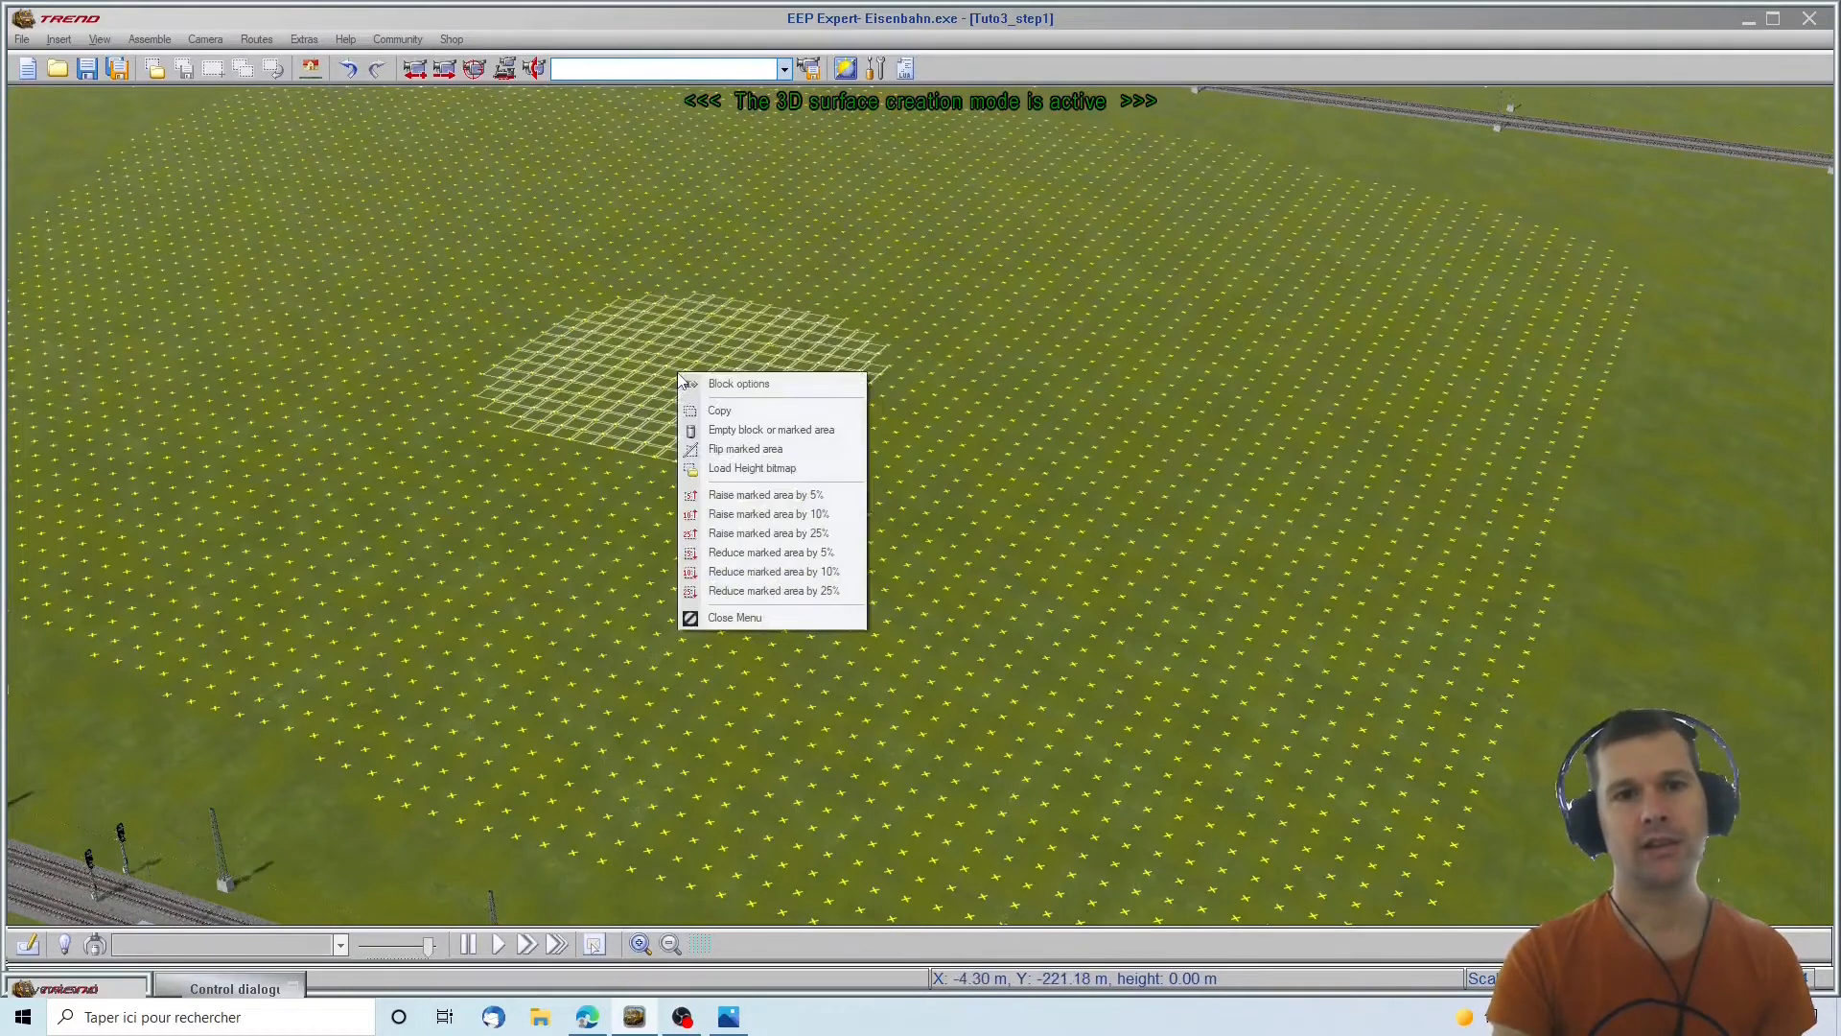
click(779, 470)
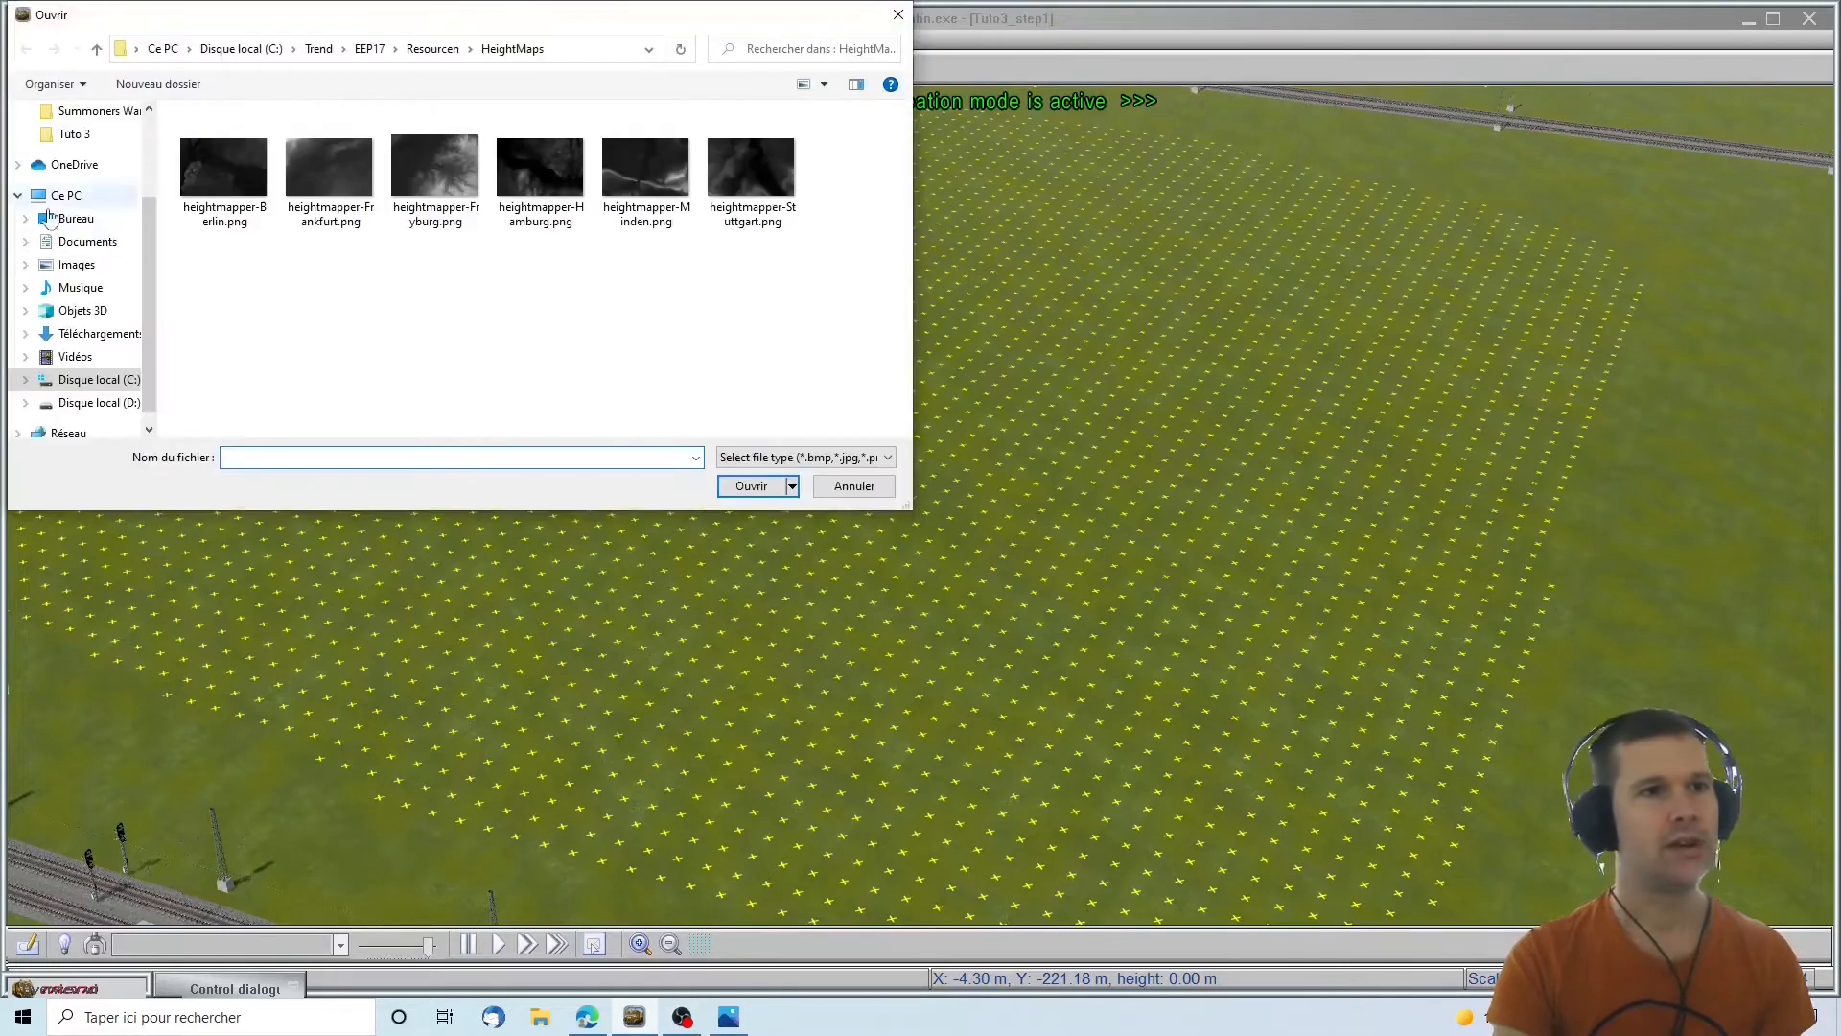
click(74, 336)
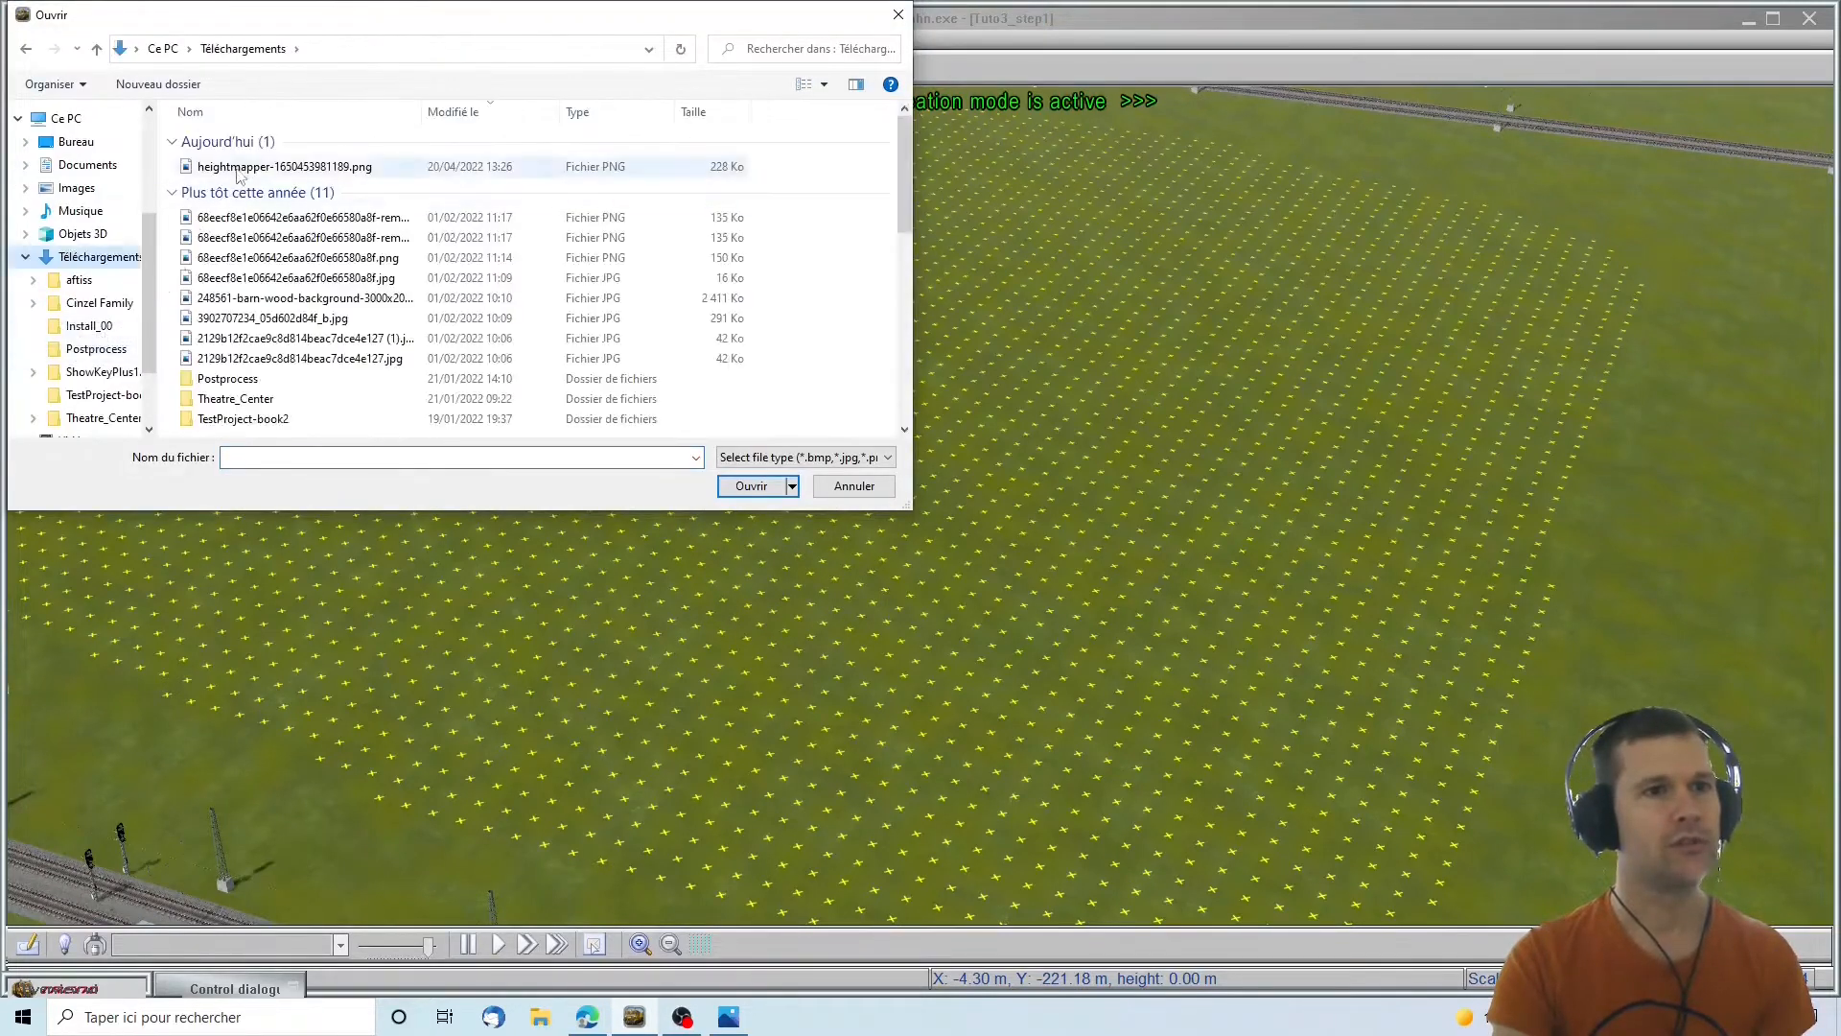
double_click(241, 169)
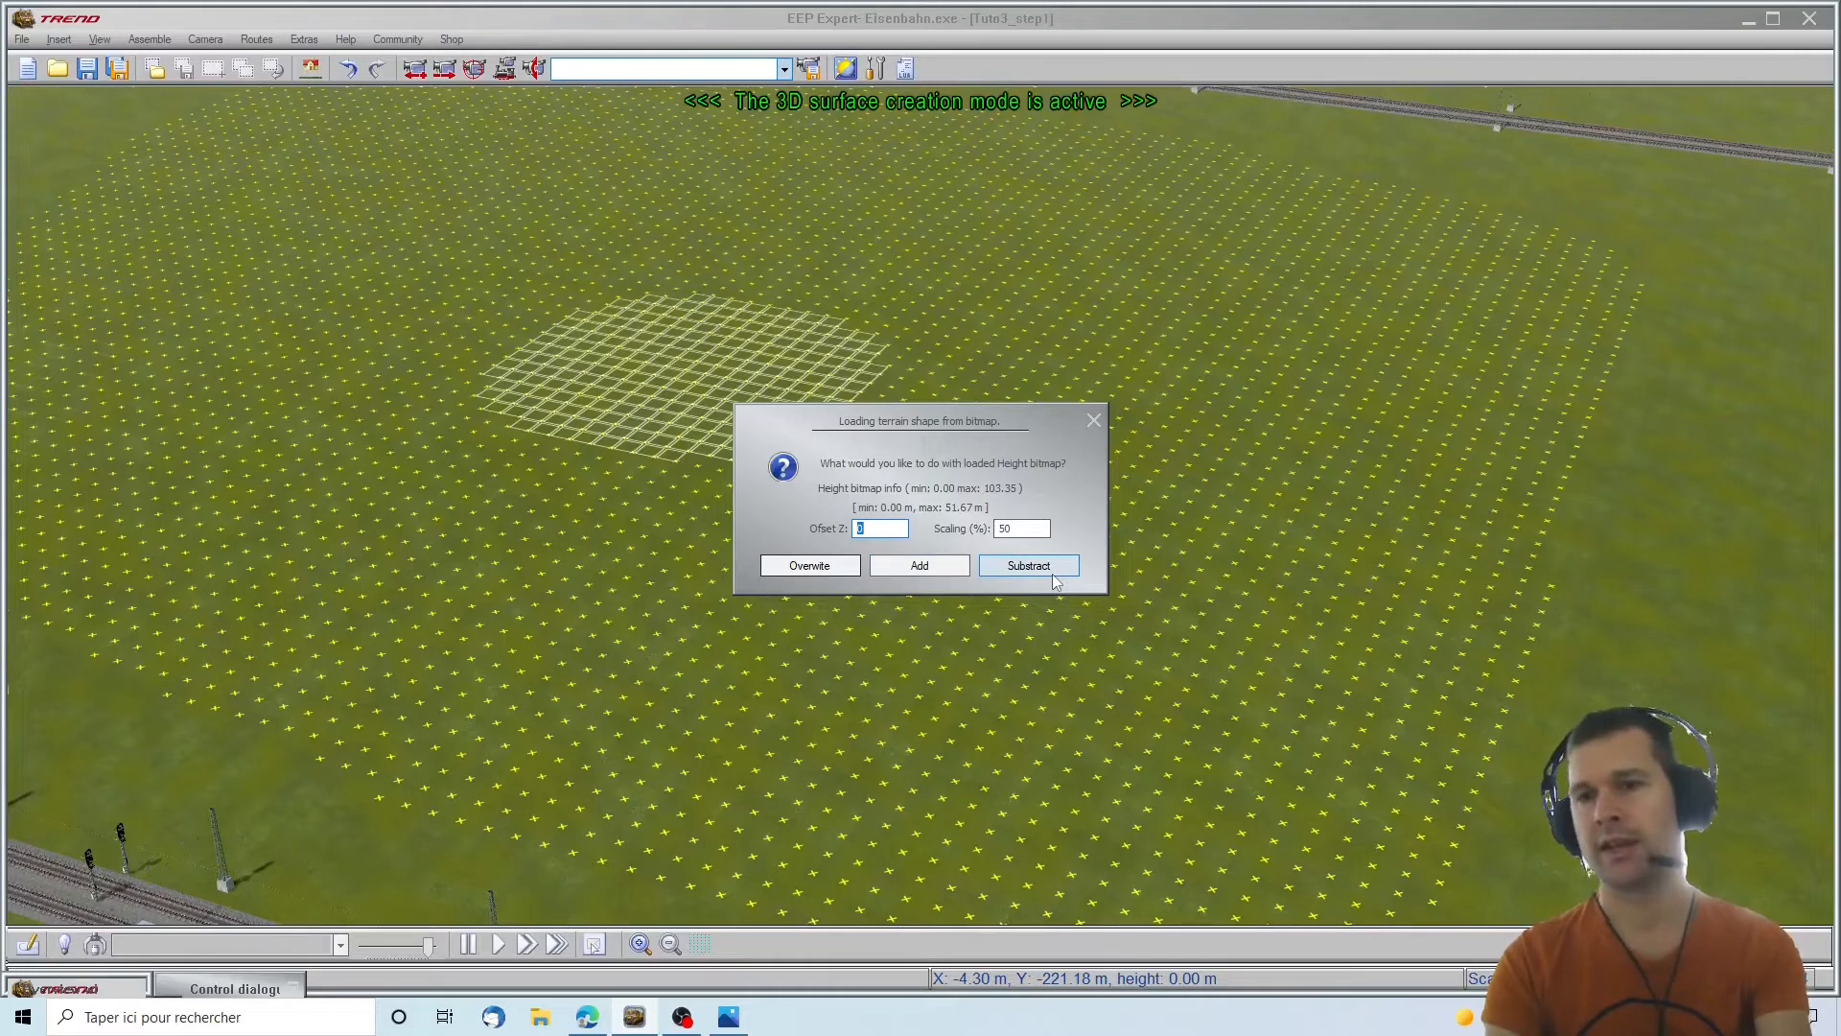
click(921, 567)
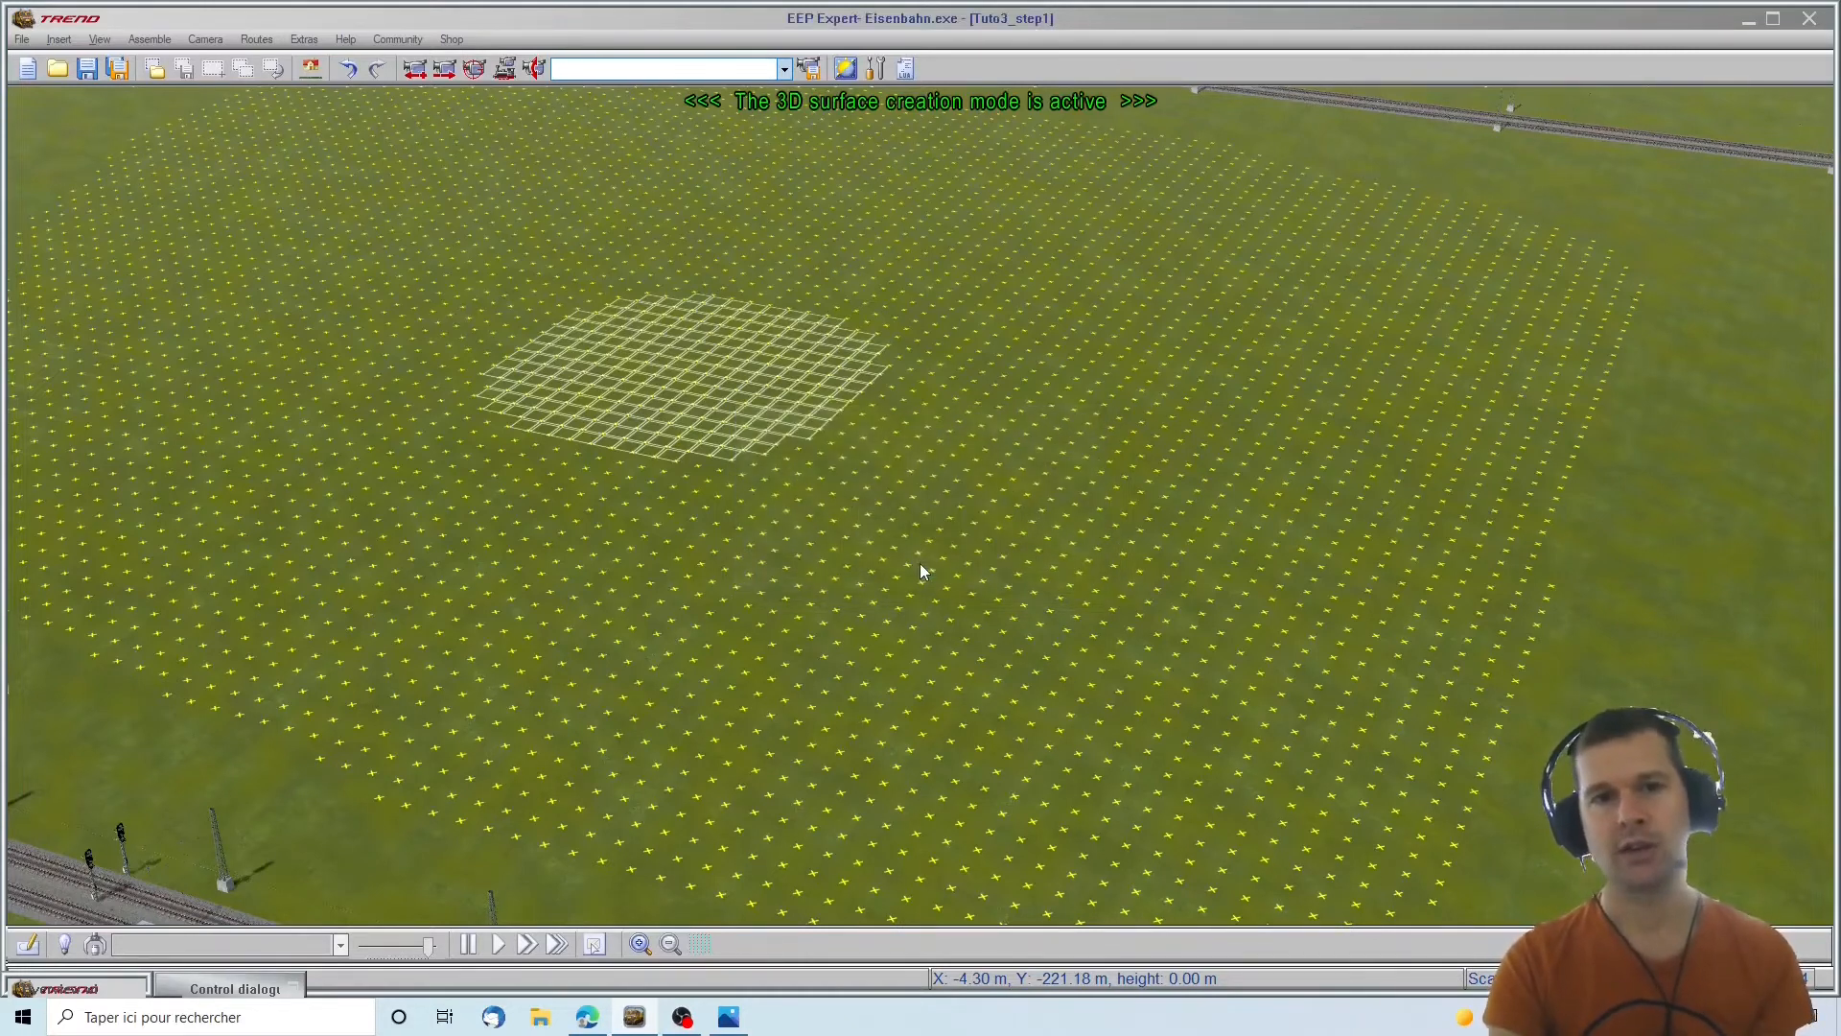
Examine the shape and height of the generated mountain from several angles and undo the bitmap load
scroll(361, 172, up, 3)
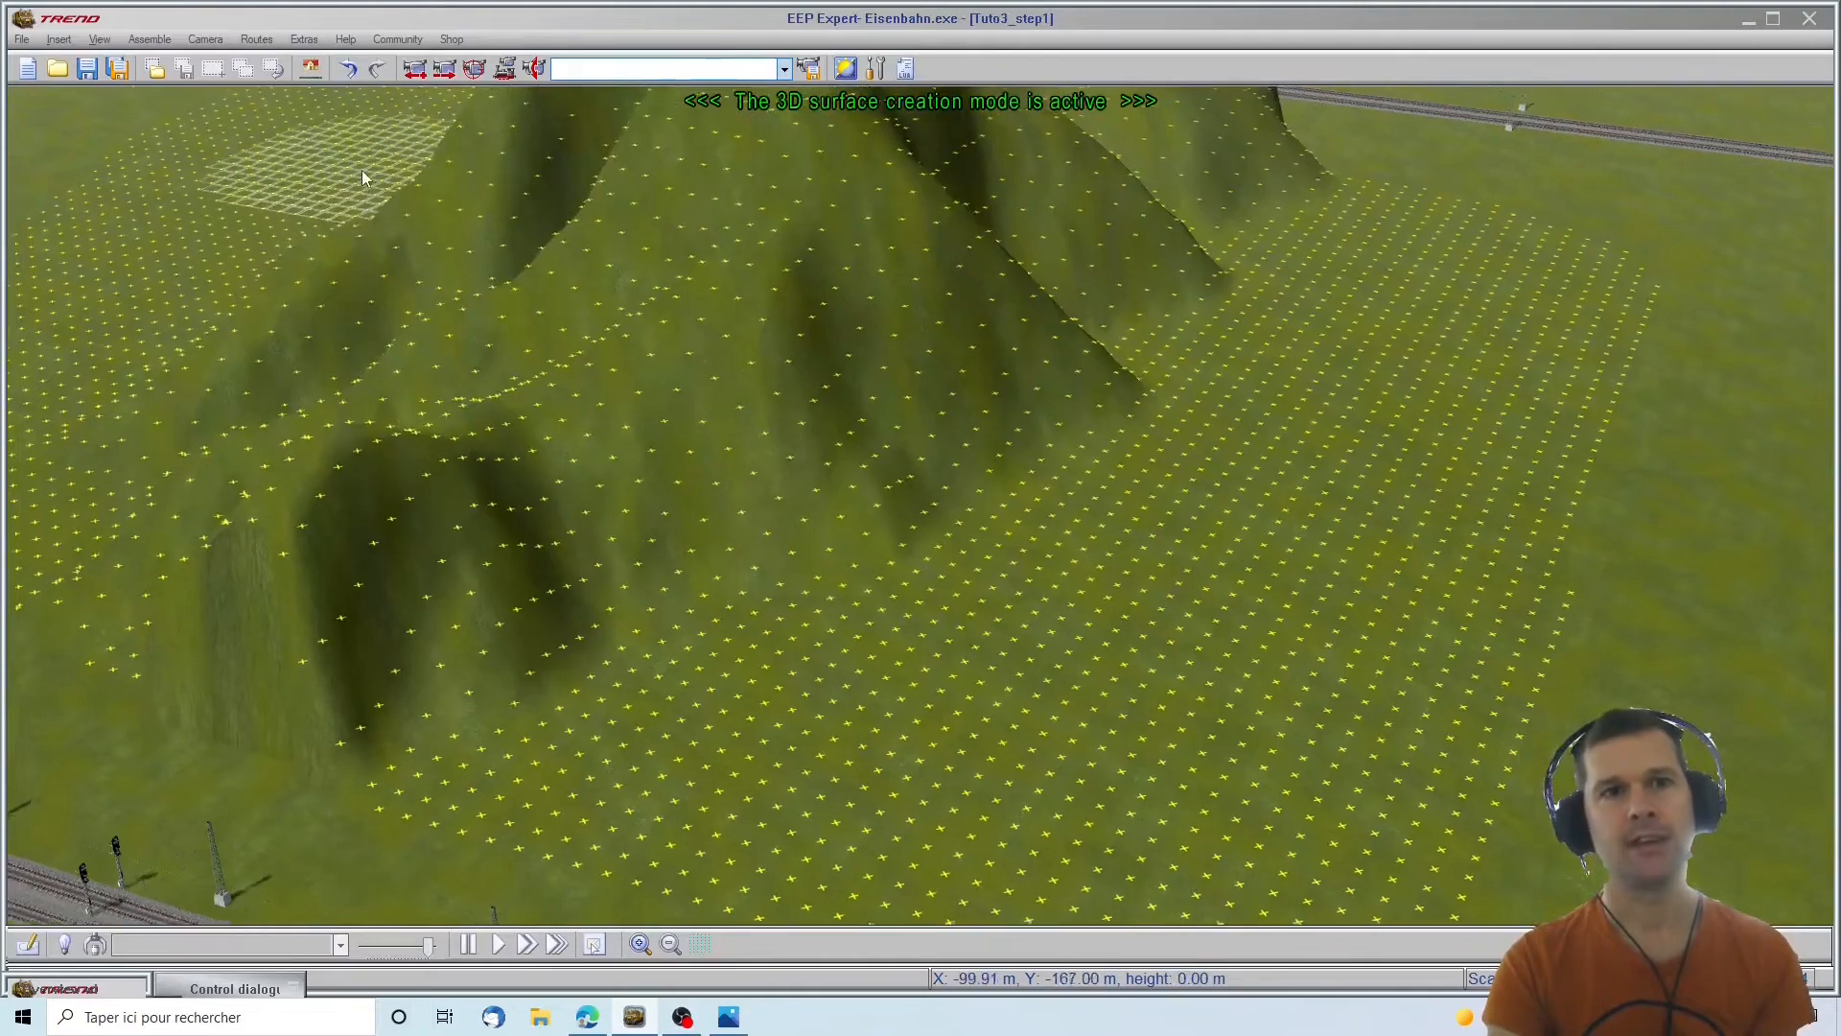
right_drag(1381, 609, 1582, 834)
right_drag(1765, 431, 1542, 458)
right_drag(1350, 460, 1412, 384)
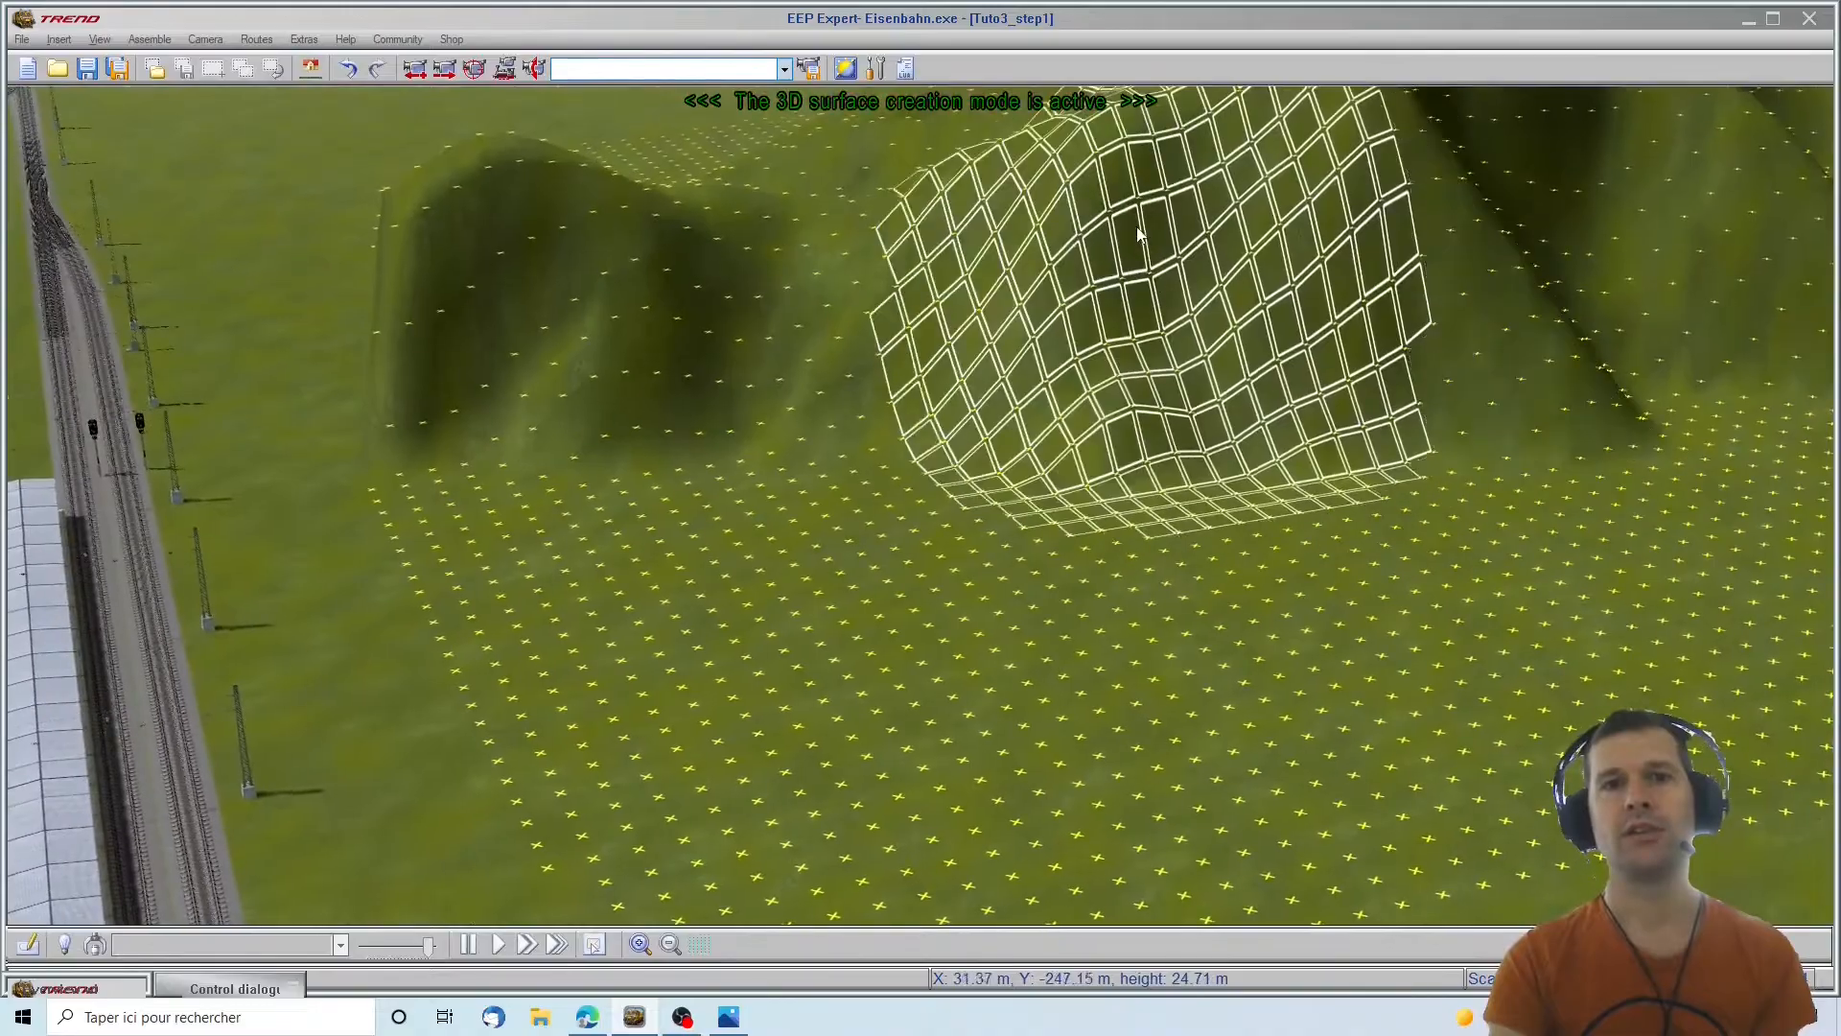
scroll(1160, 244, up, 2)
scroll(1326, 381, up, 1)
scroll(1572, 326, up, 3)
mouse_move(1534, 336)
right_down()
mouse_move(1603, 520)
mouse_move(1237, 450)
mouse_move(940, 479)
mouse_move(187, 428)
mouse_move(757, 407)
mouse_move(944, 480)
mouse_move(652, 446)
mouse_move(726, 503)
mouse_move(1251, 732)
mouse_move(1270, 653)
mouse_move(1287, 671)
right_up()
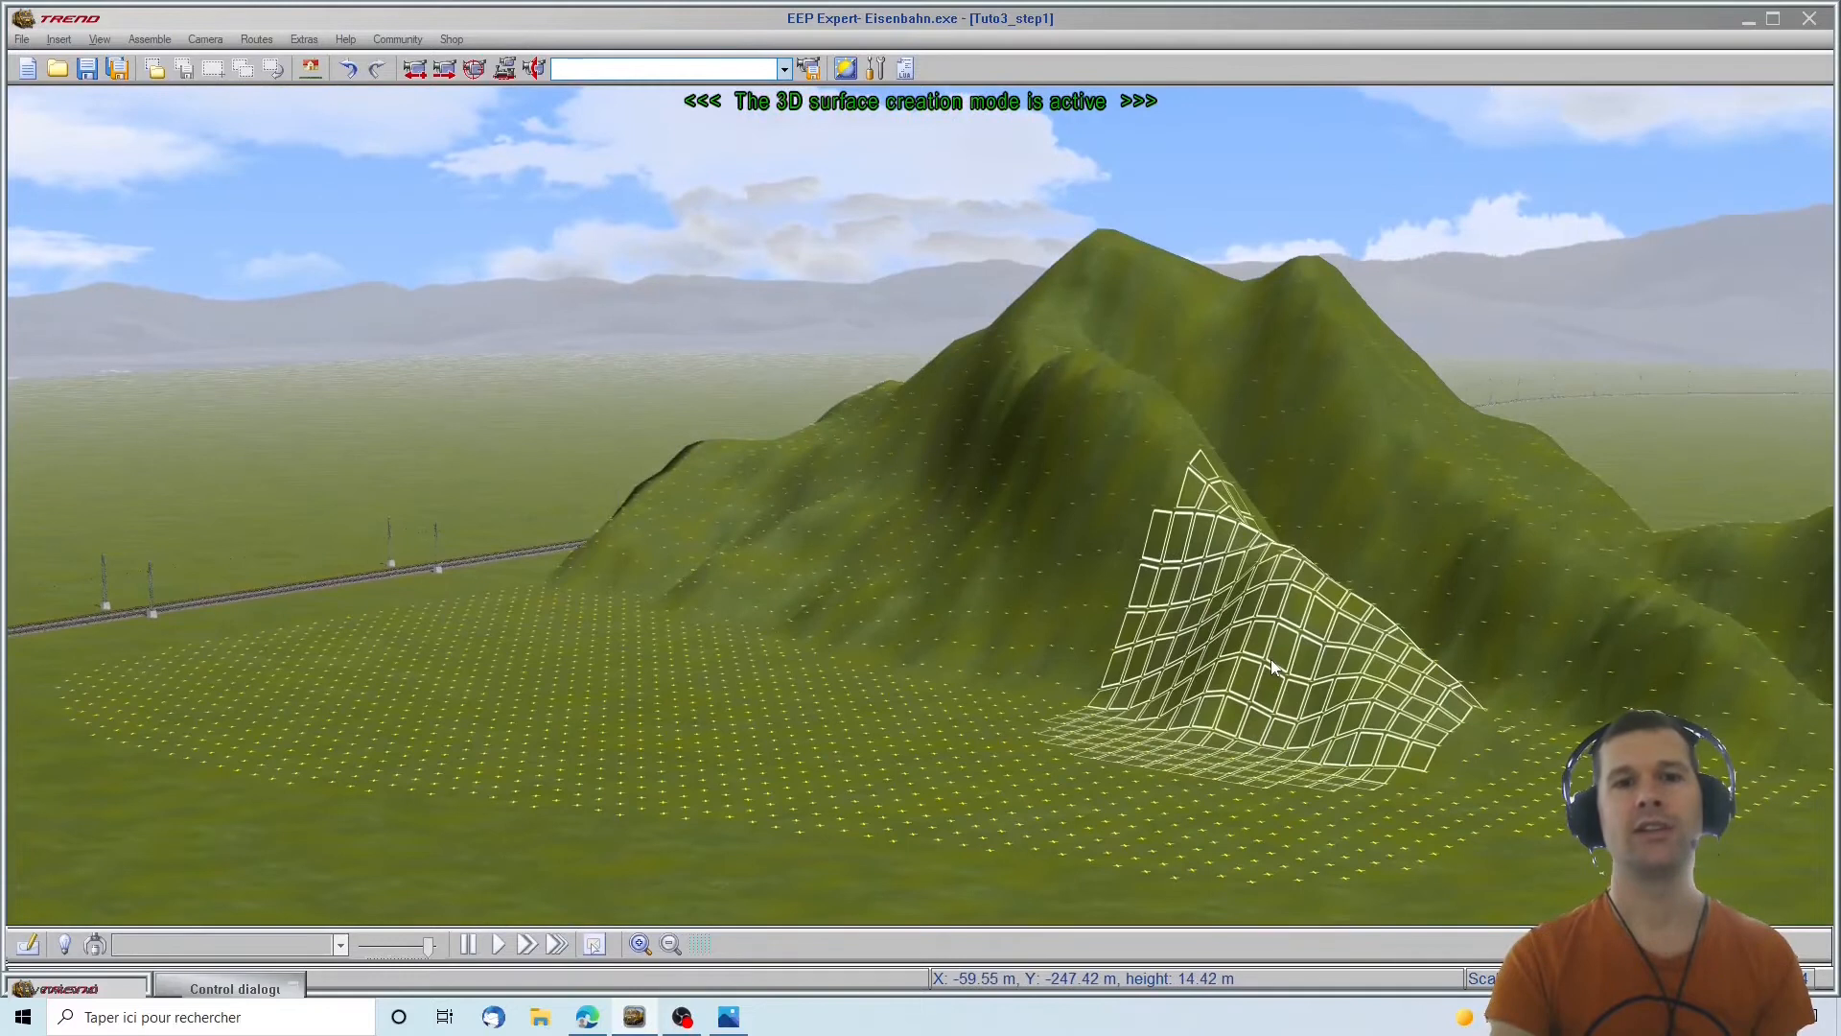
right_drag(1705, 443, 1582, 432)
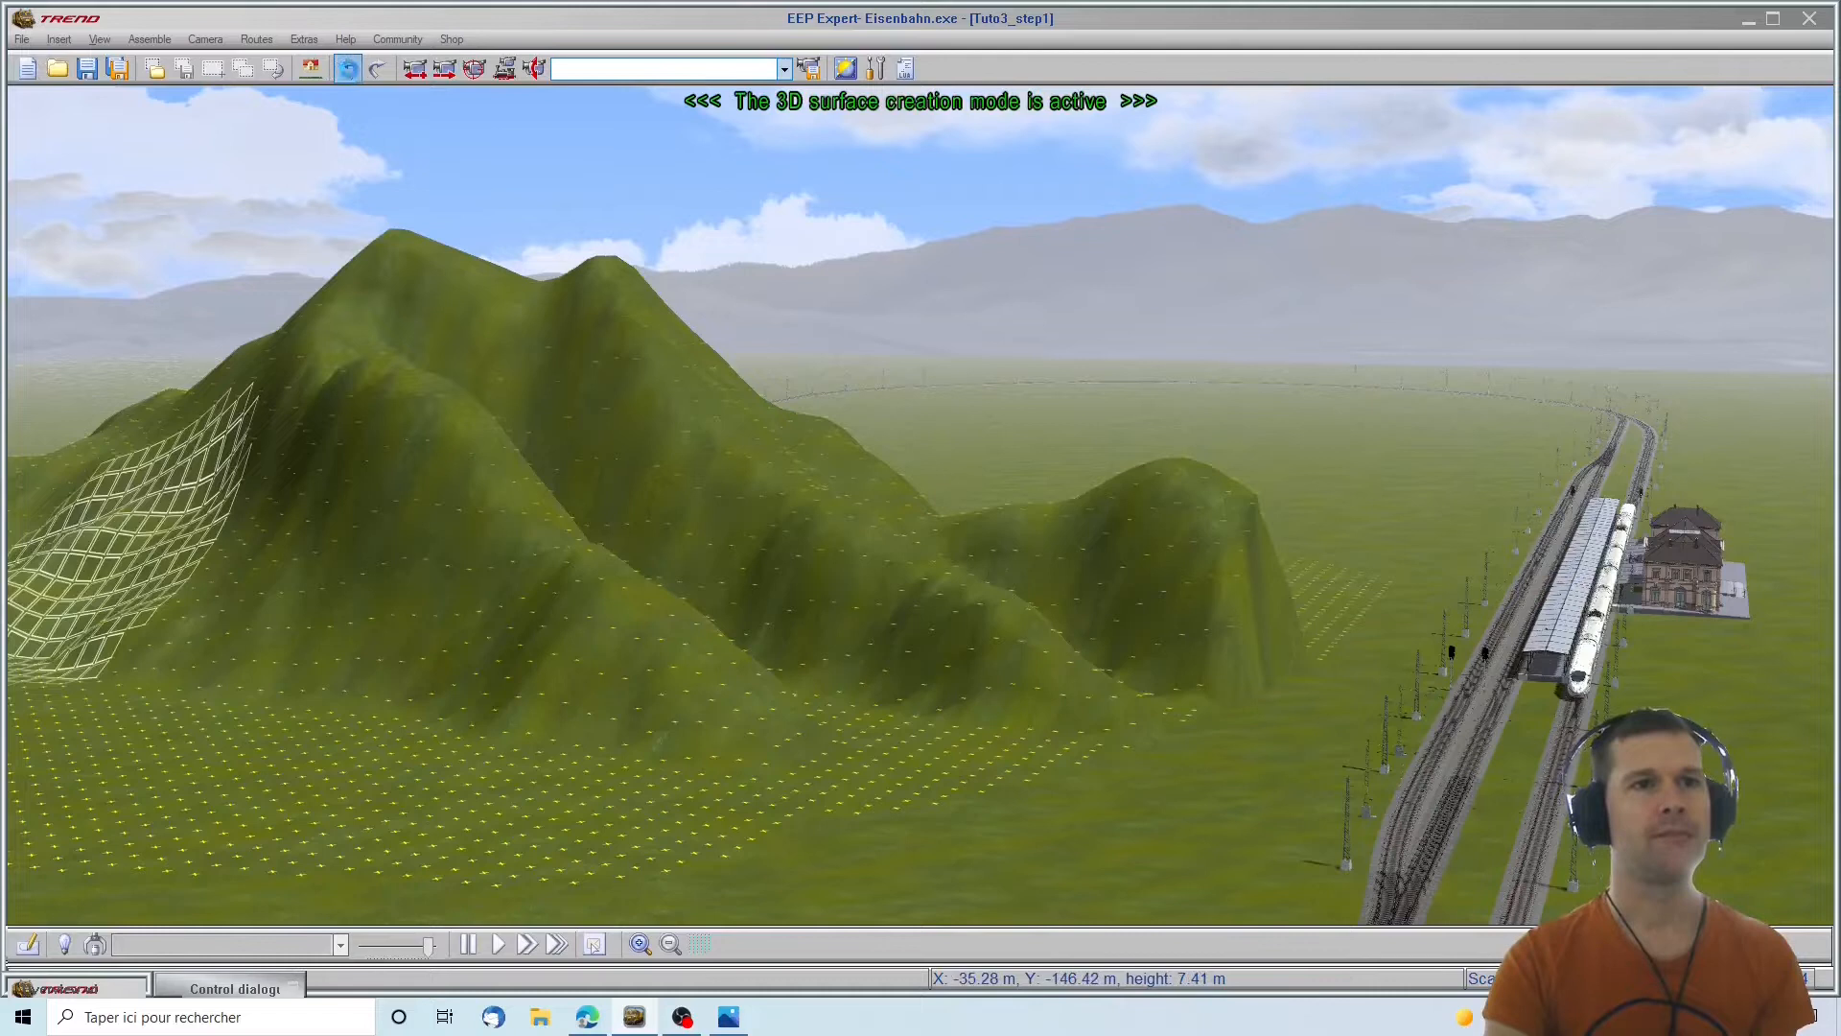
click(348, 69)
Load the height bitmap heightmapper-1650453981189.png into the marked area and add it to the terrain at 25% scaling
right_click(516, 642)
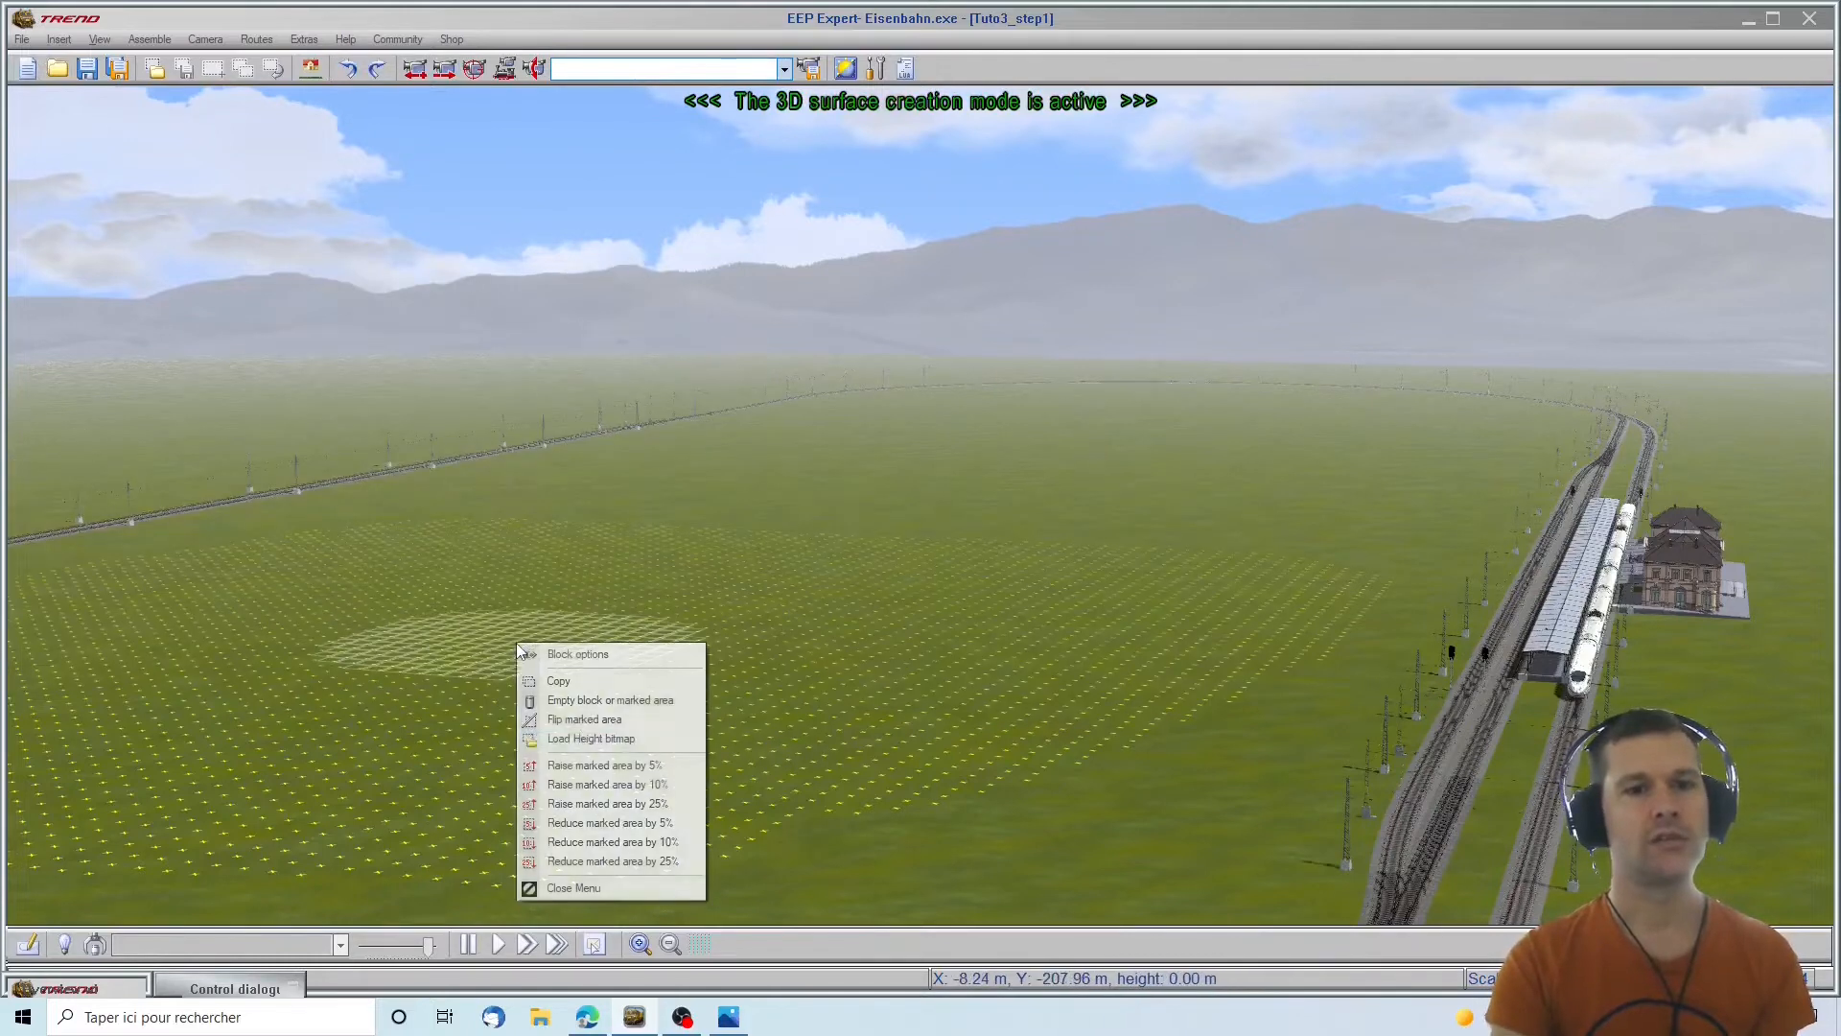
click(580, 740)
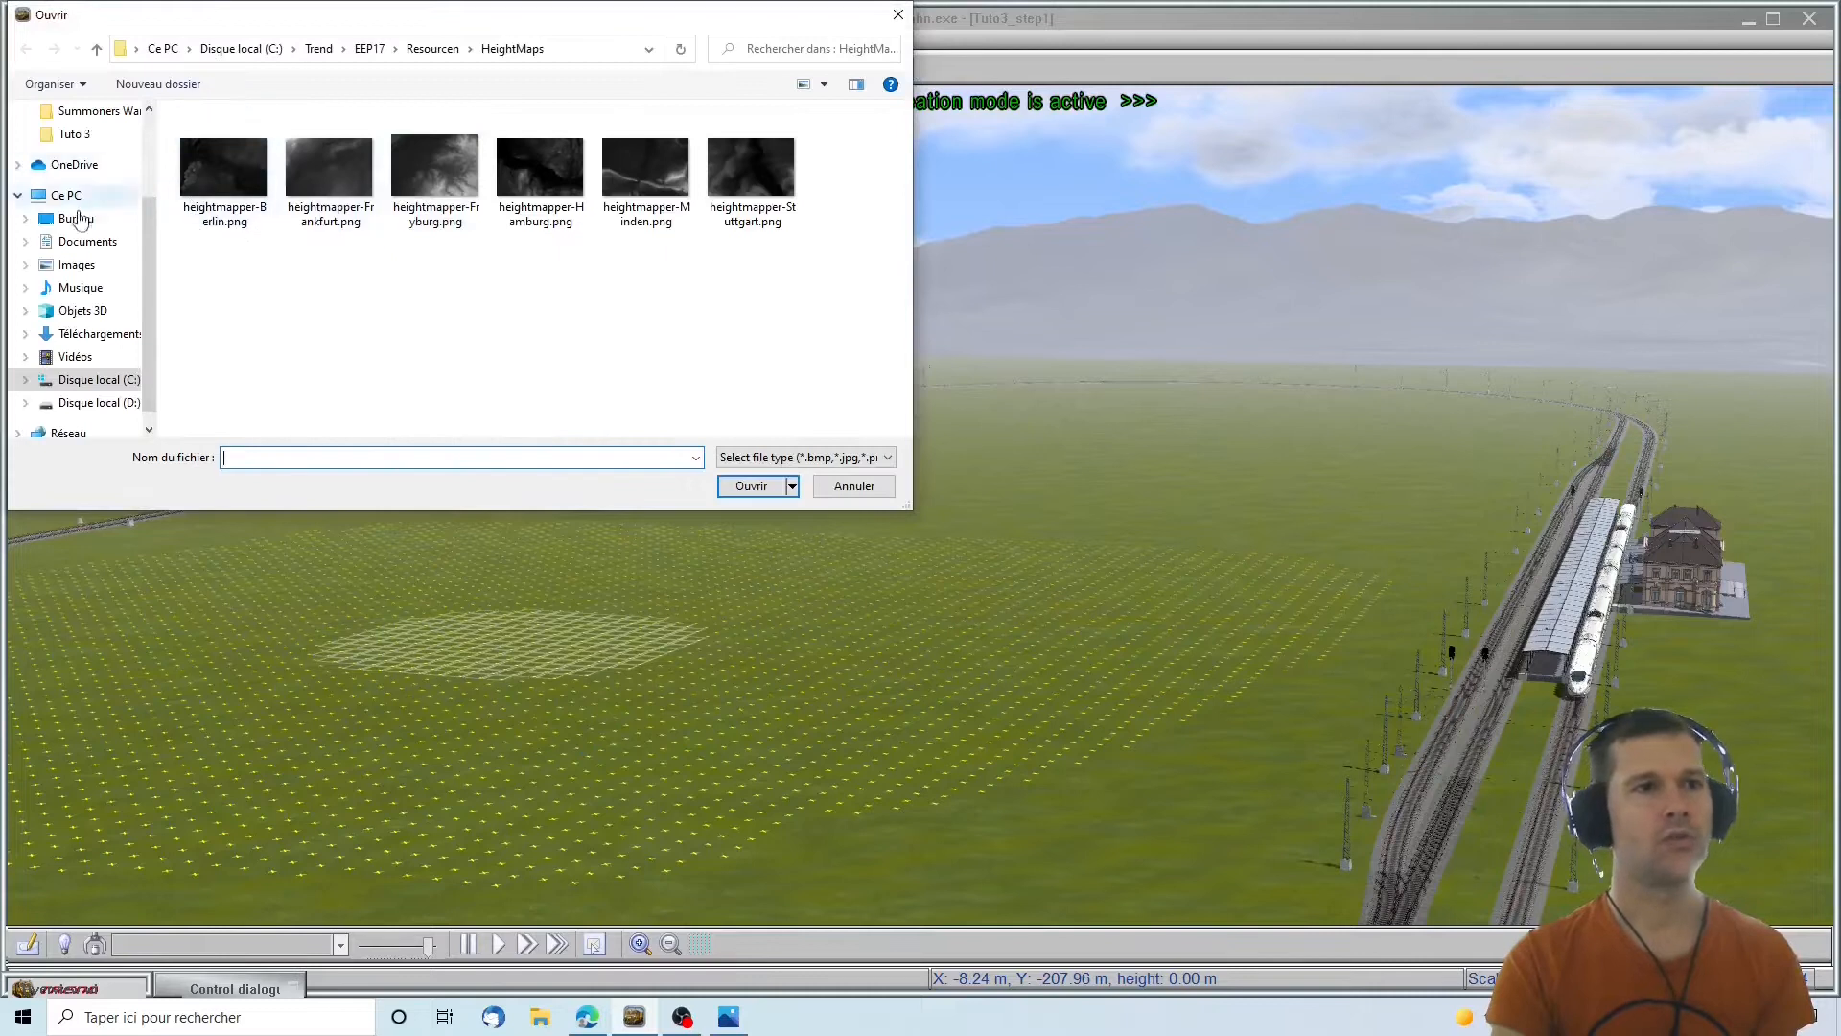
scroll(80, 221, up, 2)
click(77, 178)
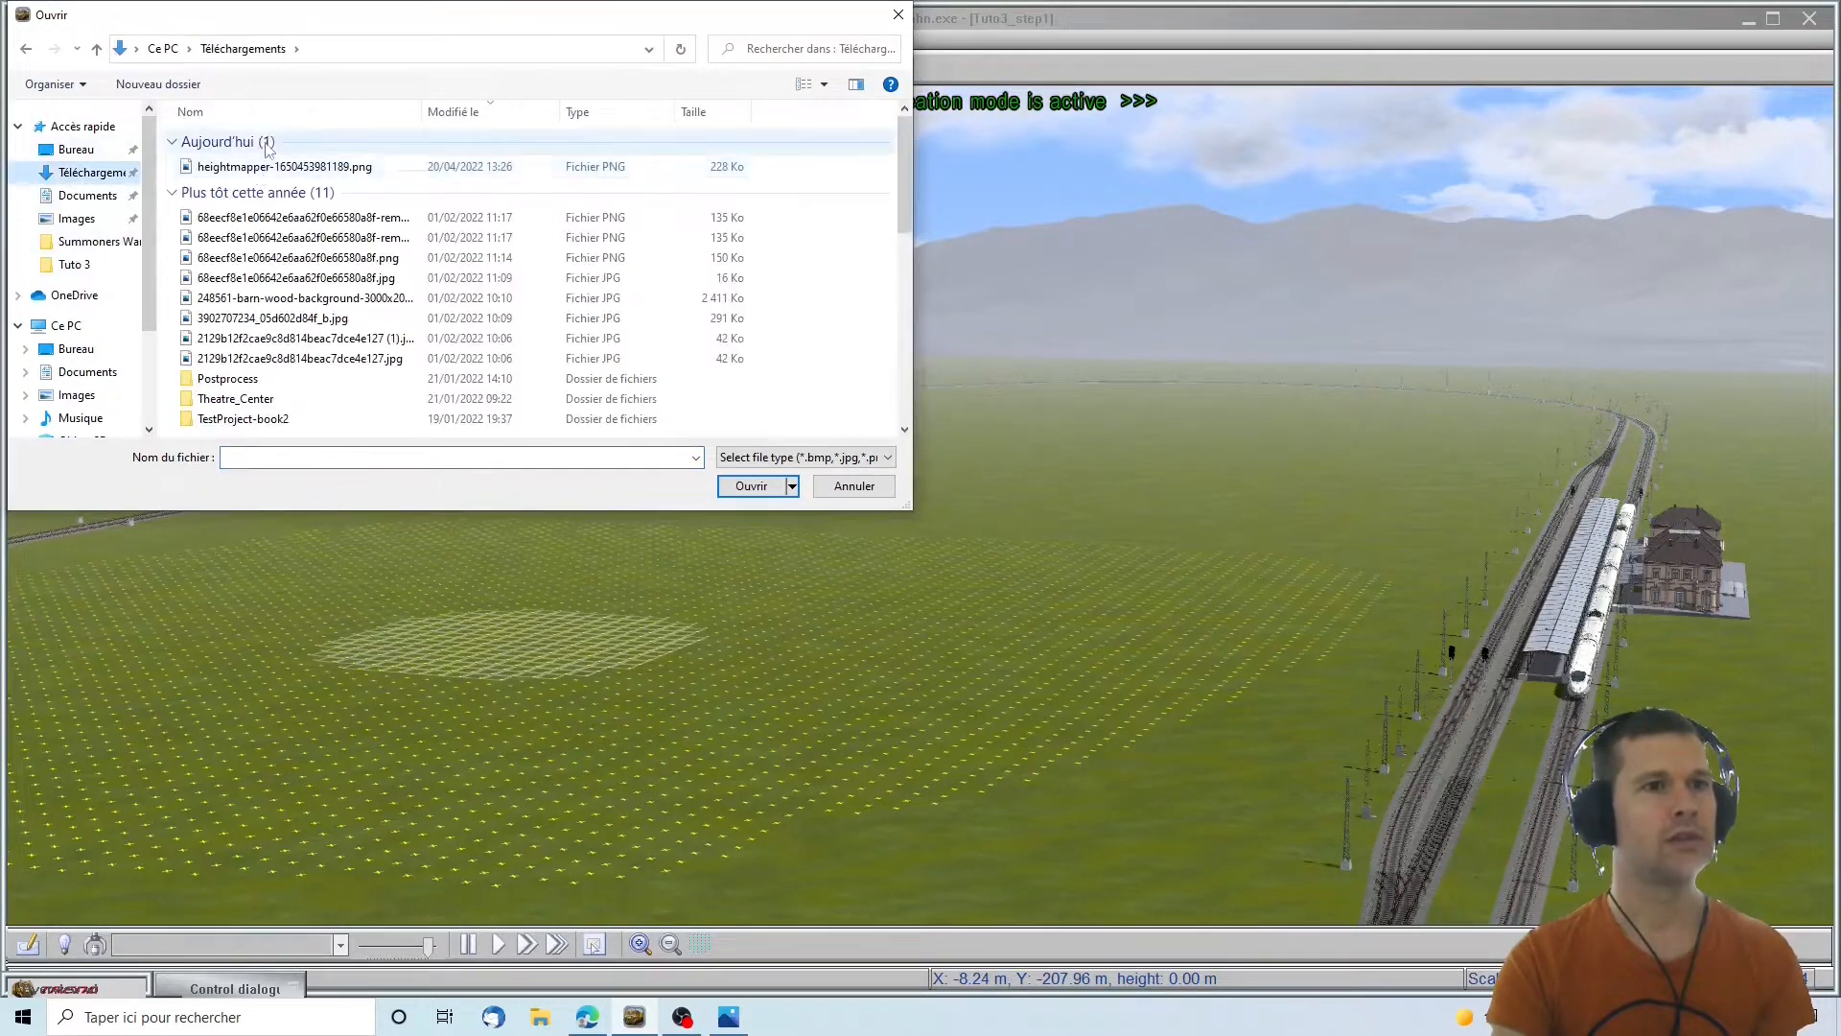
double_click(267, 169)
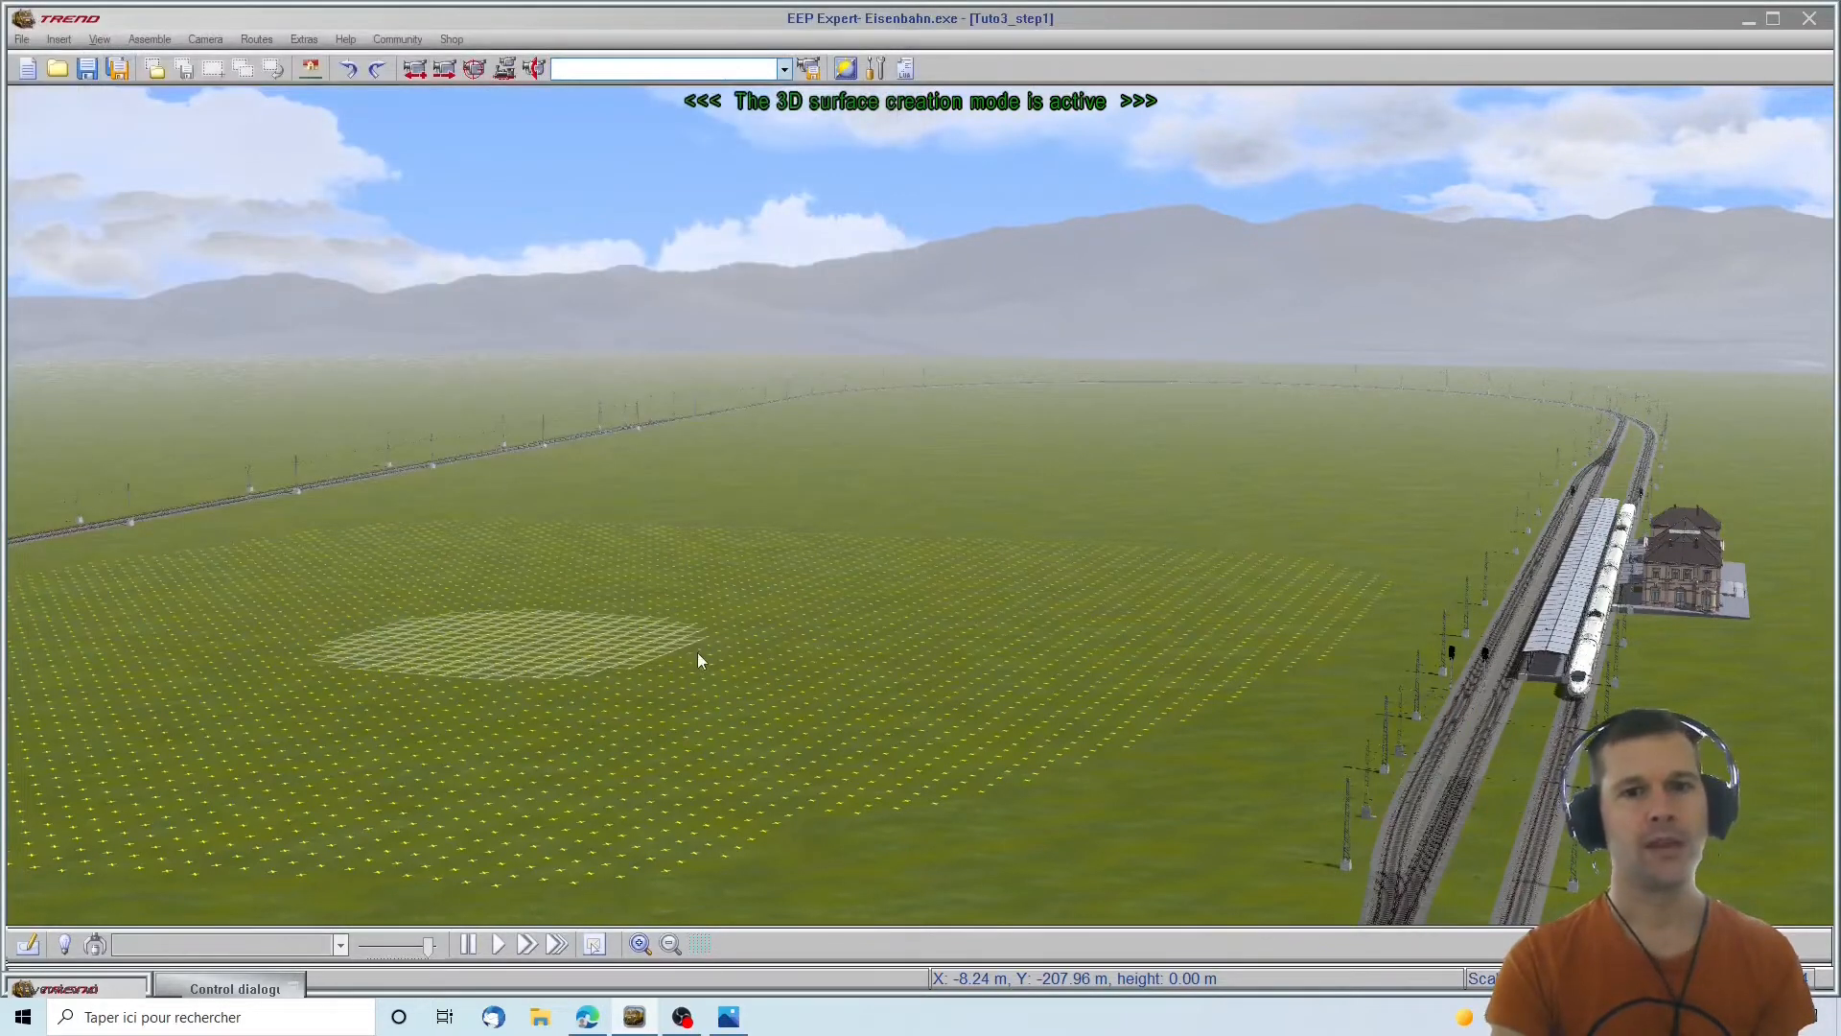
key(BackSpace)
key(BackSpace)
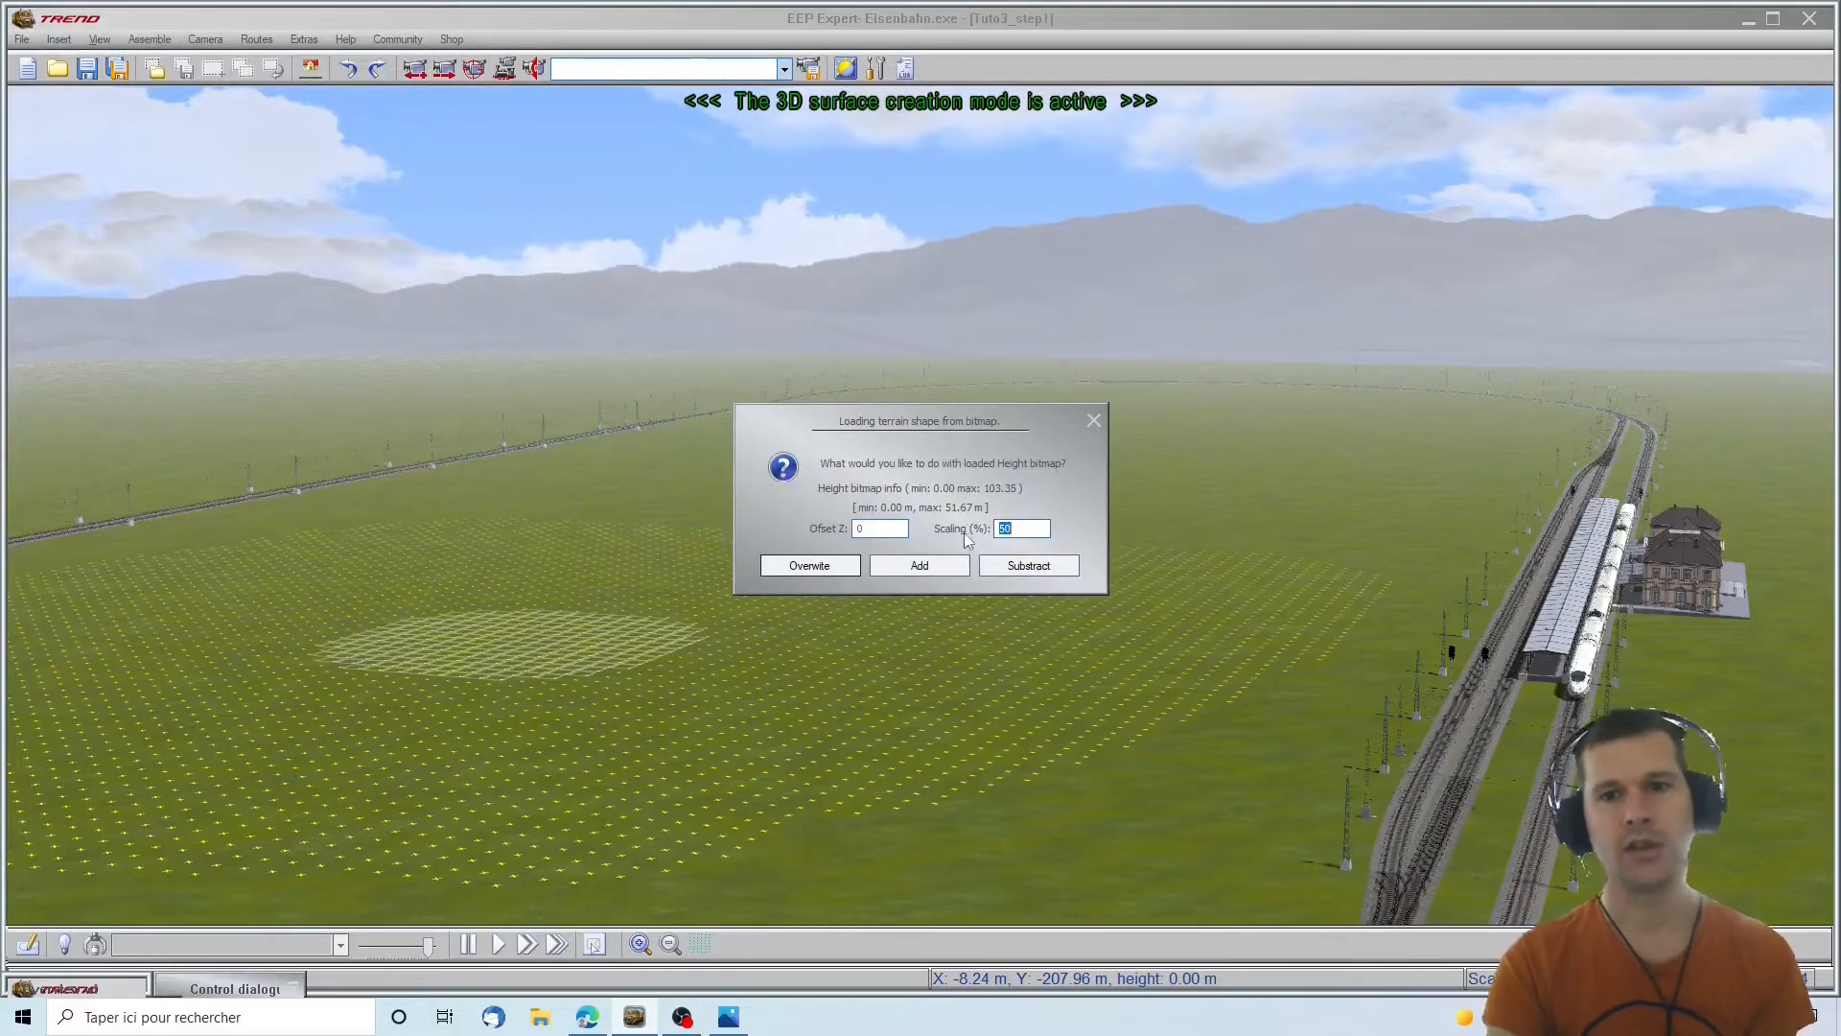
text(25)
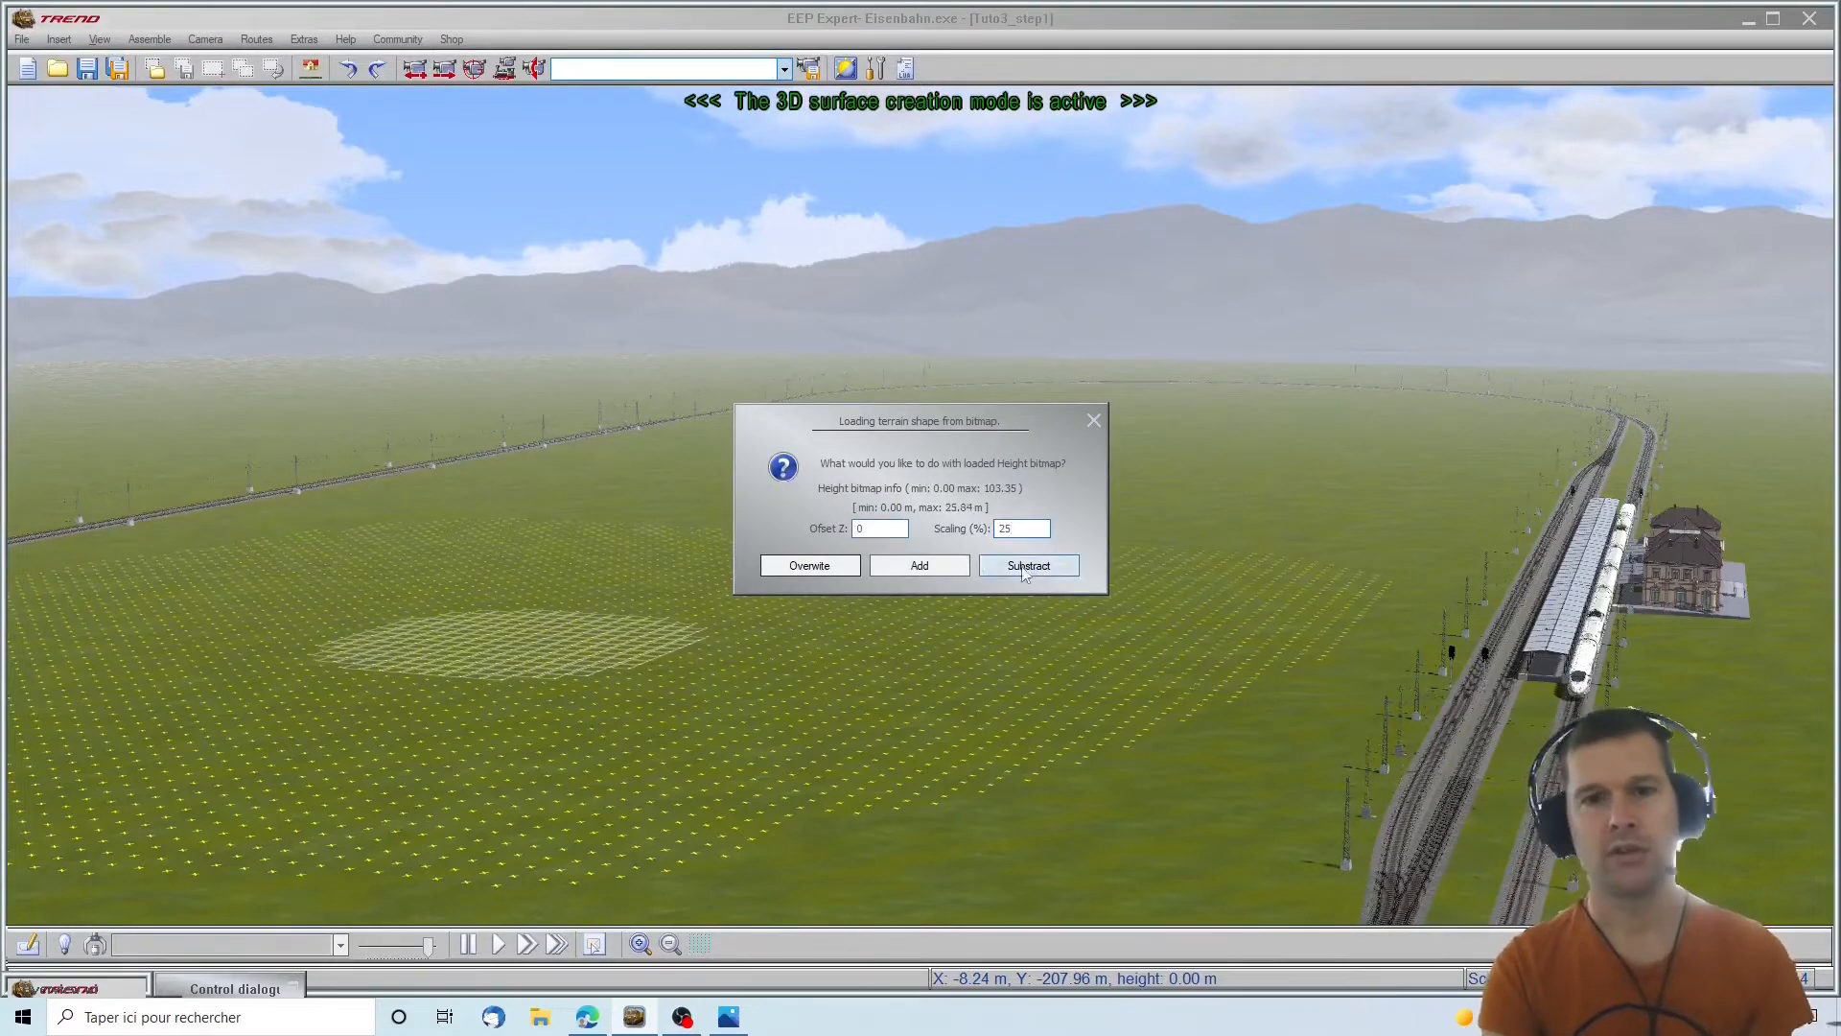
click(950, 566)
Examine the lower mountain from several sides, including its slopes and how it meets the ground near the tracks
click(67, 376)
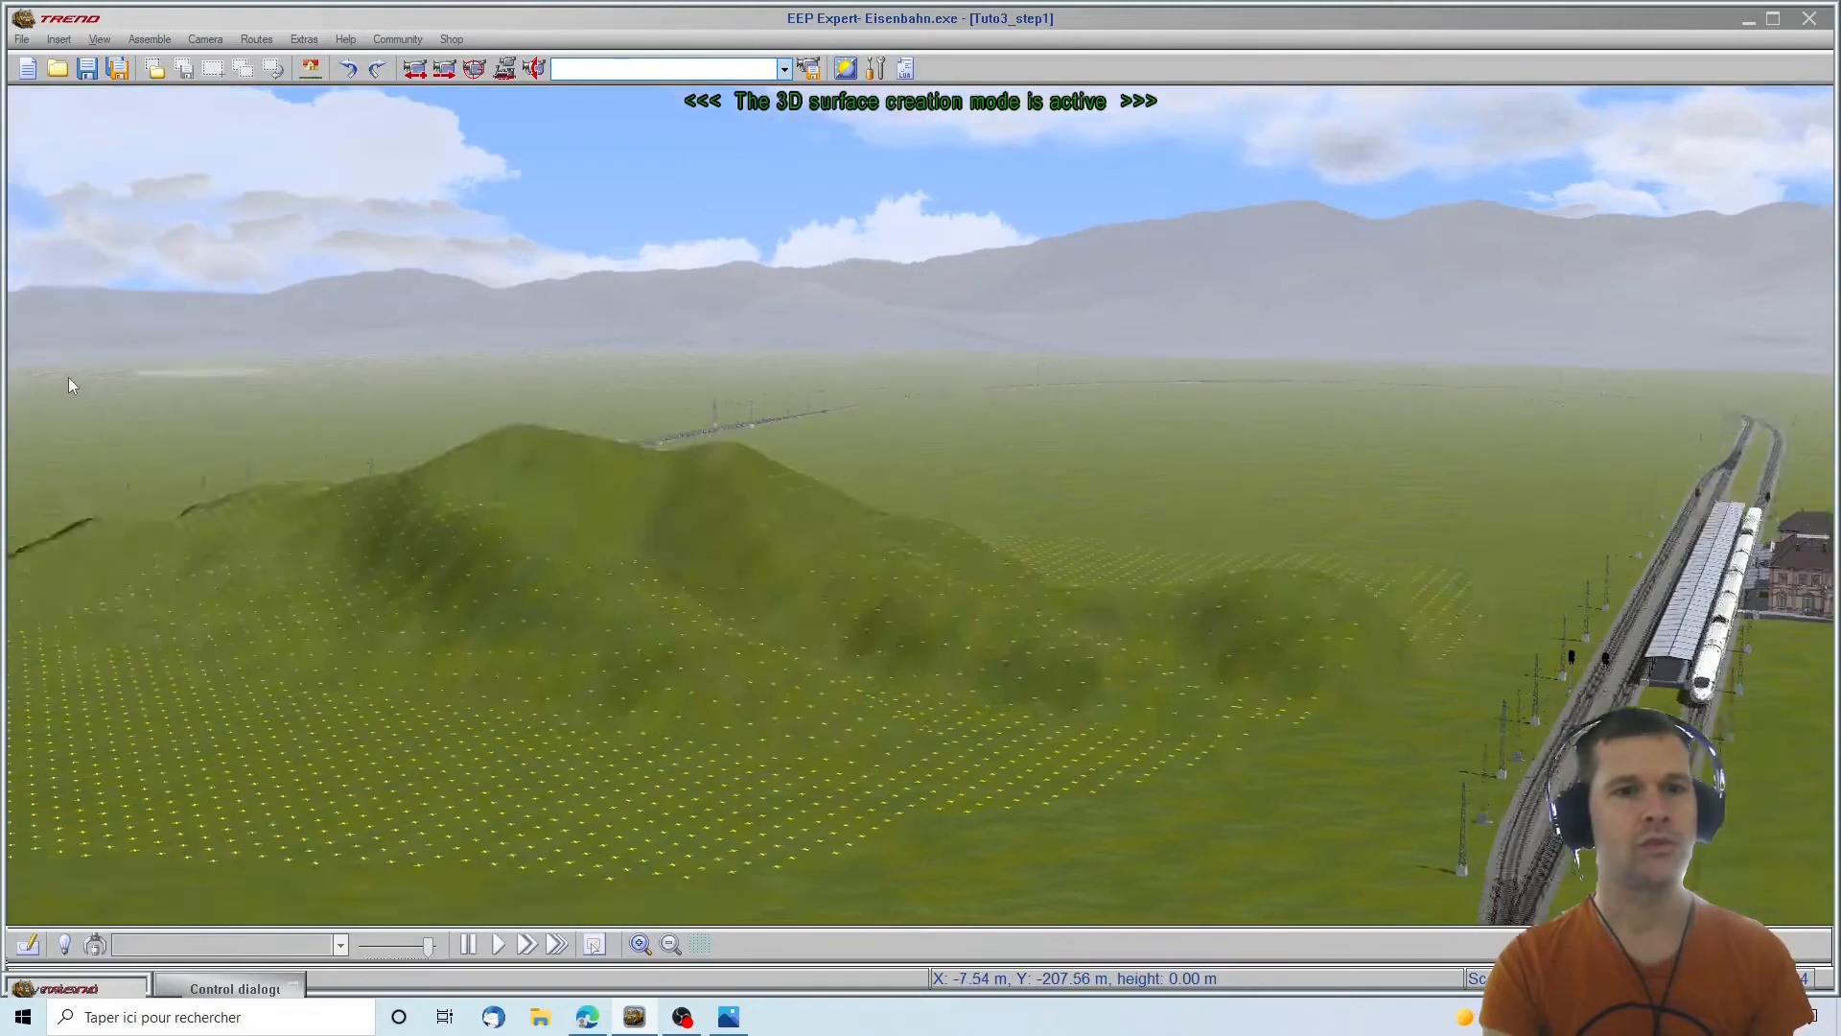
mouse_move(1103, 726)
right_down()
mouse_move(801, 824)
mouse_move(781, 796)
right_up()
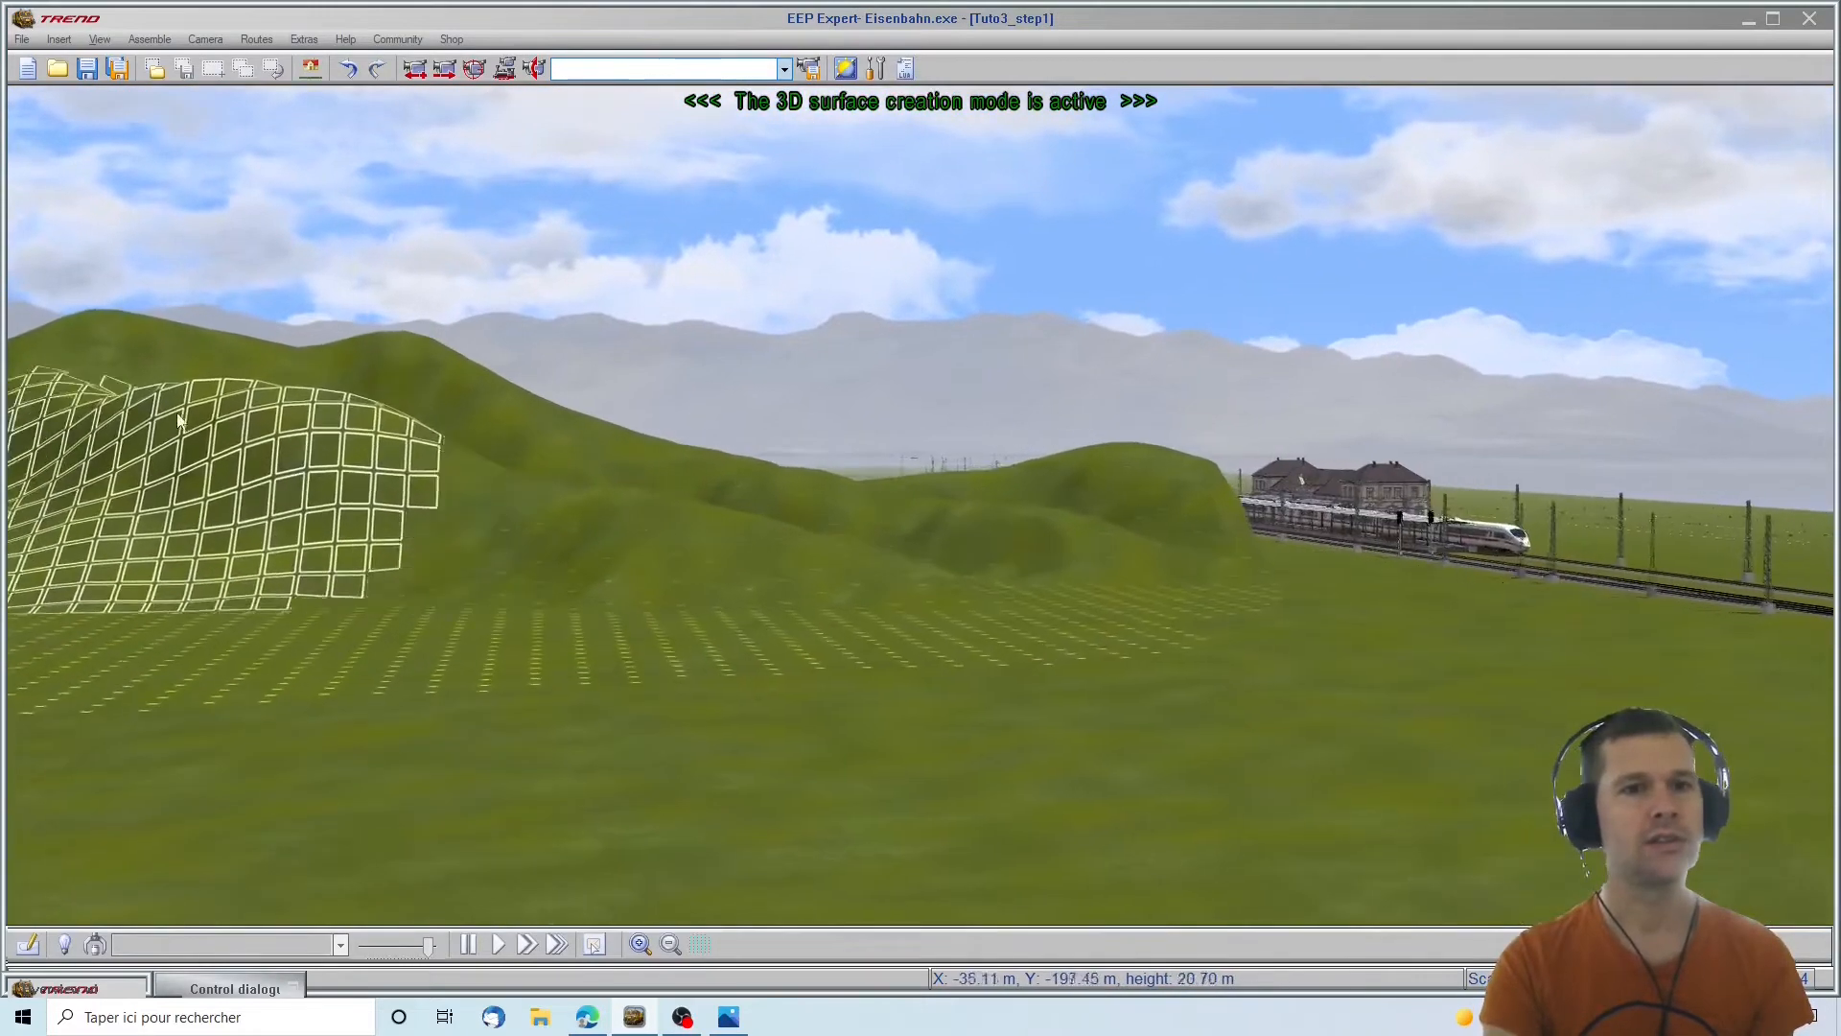
click(67, 422)
mouse_move(969, 515)
right_down()
mouse_move(1237, 597)
mouse_move(1422, 584)
mouse_move(1496, 609)
right_up()
click(1788, 642)
mouse_move(1195, 687)
right_down()
mouse_move(1318, 652)
mouse_move(1529, 724)
mouse_move(1592, 705)
mouse_move(1477, 806)
mouse_move(1410, 834)
mouse_move(1496, 853)
mouse_move(1534, 815)
mouse_move(1529, 871)
mouse_move(1221, 809)
mouse_move(1235, 727)
mouse_move(1327, 777)
mouse_move(1330, 733)
right_up()
mouse_move(1258, 879)
right_down()
mouse_move(1256, 896)
mouse_move(1267, 863)
right_up()
right_drag(1630, 710, 1712, 683)
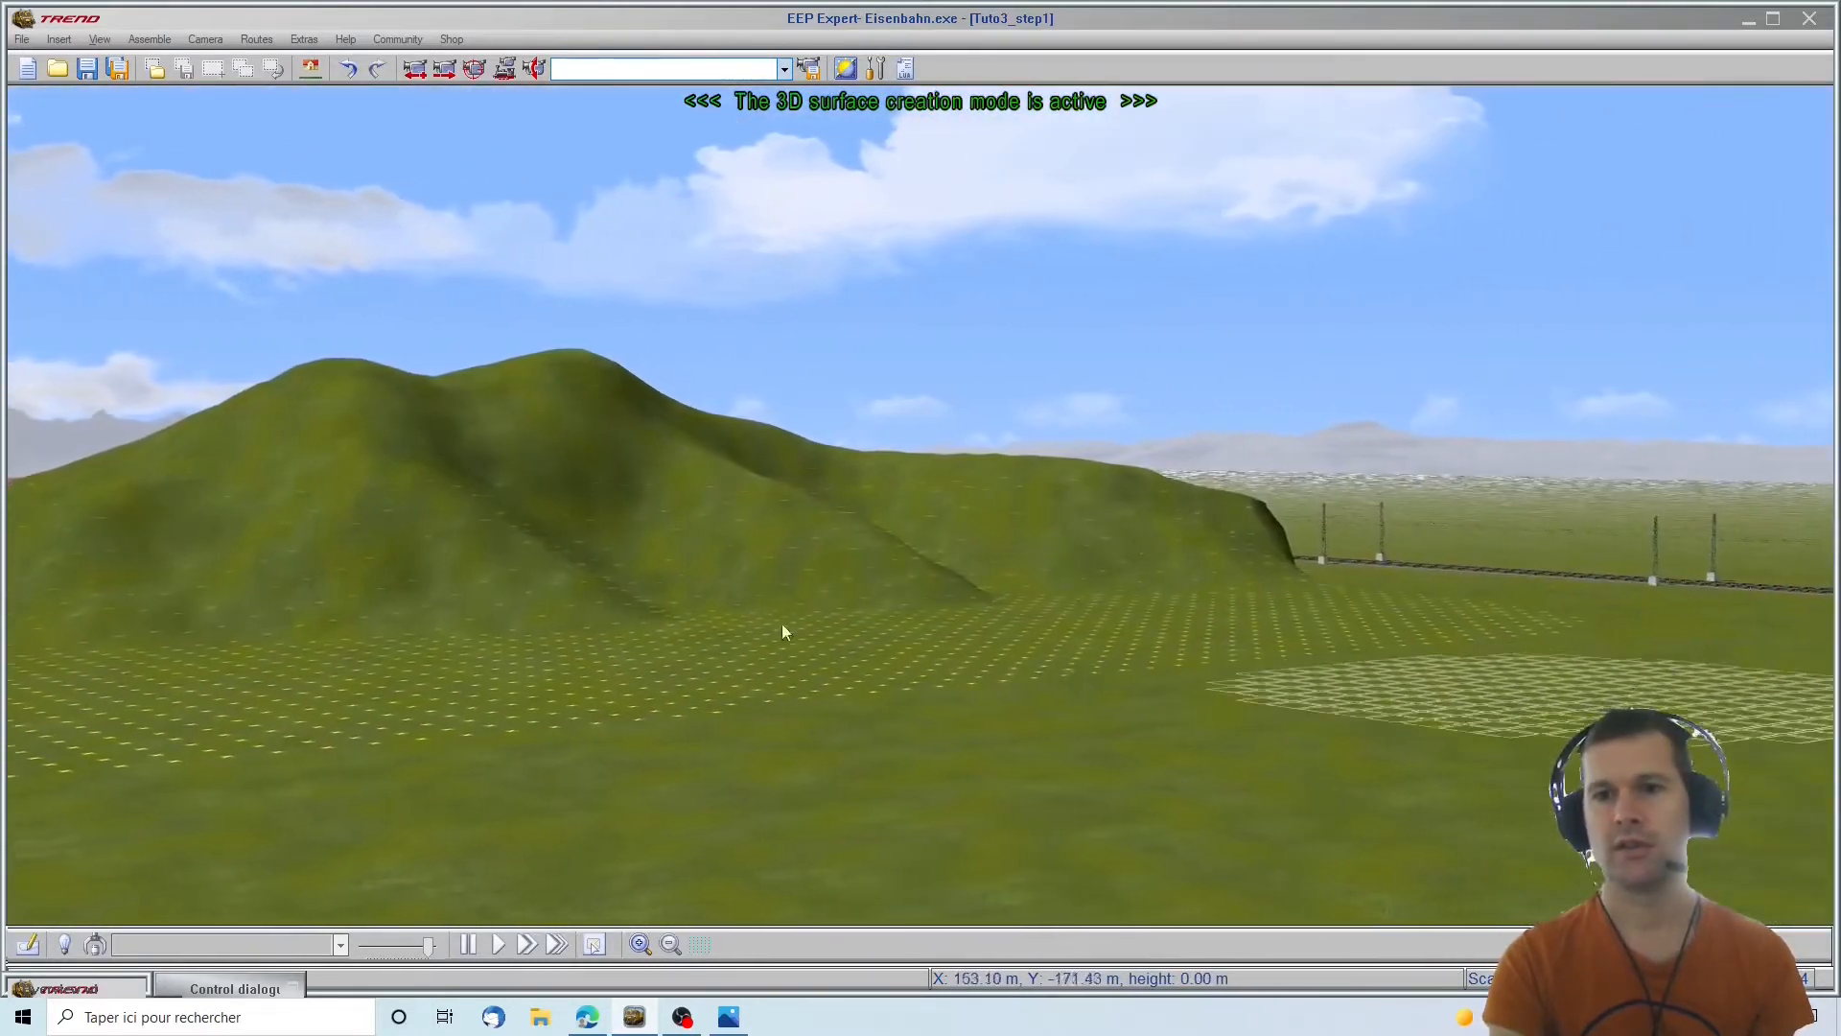
scroll(239, 622, up, 4)
right_drag(62, 422, 24, 395)
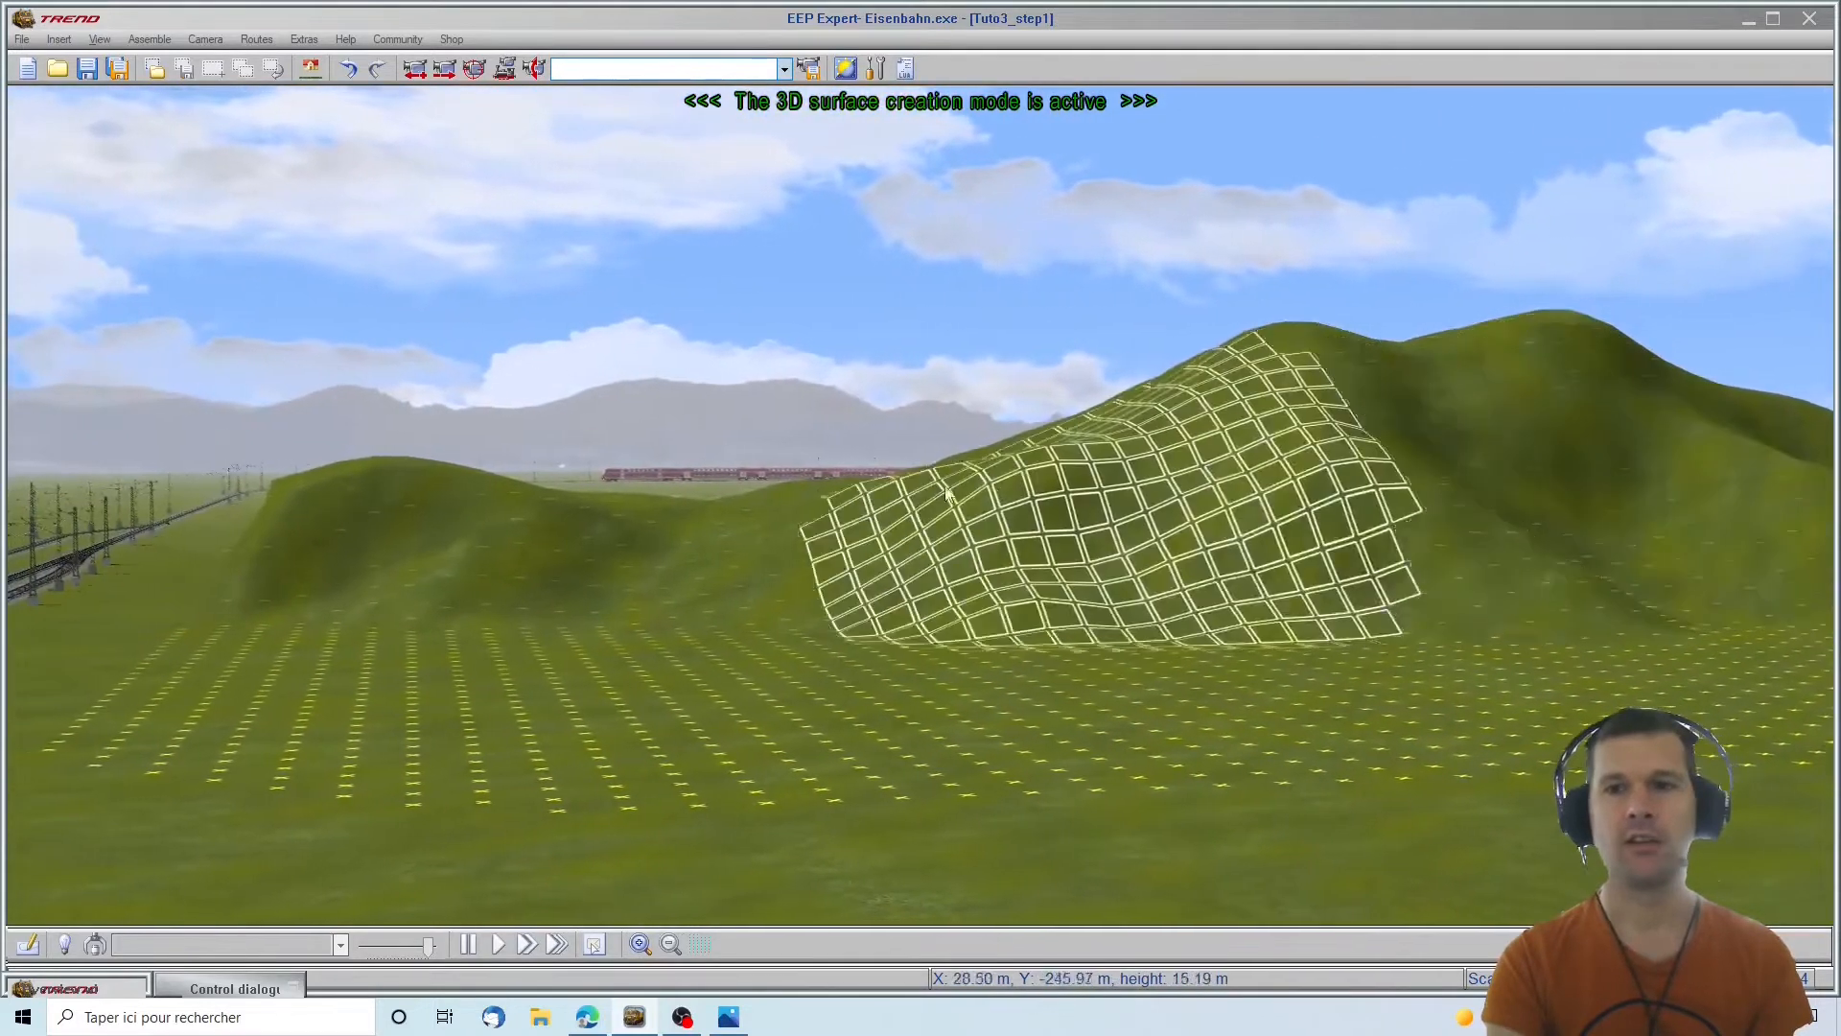
right_drag(1803, 593, 1820, 591)
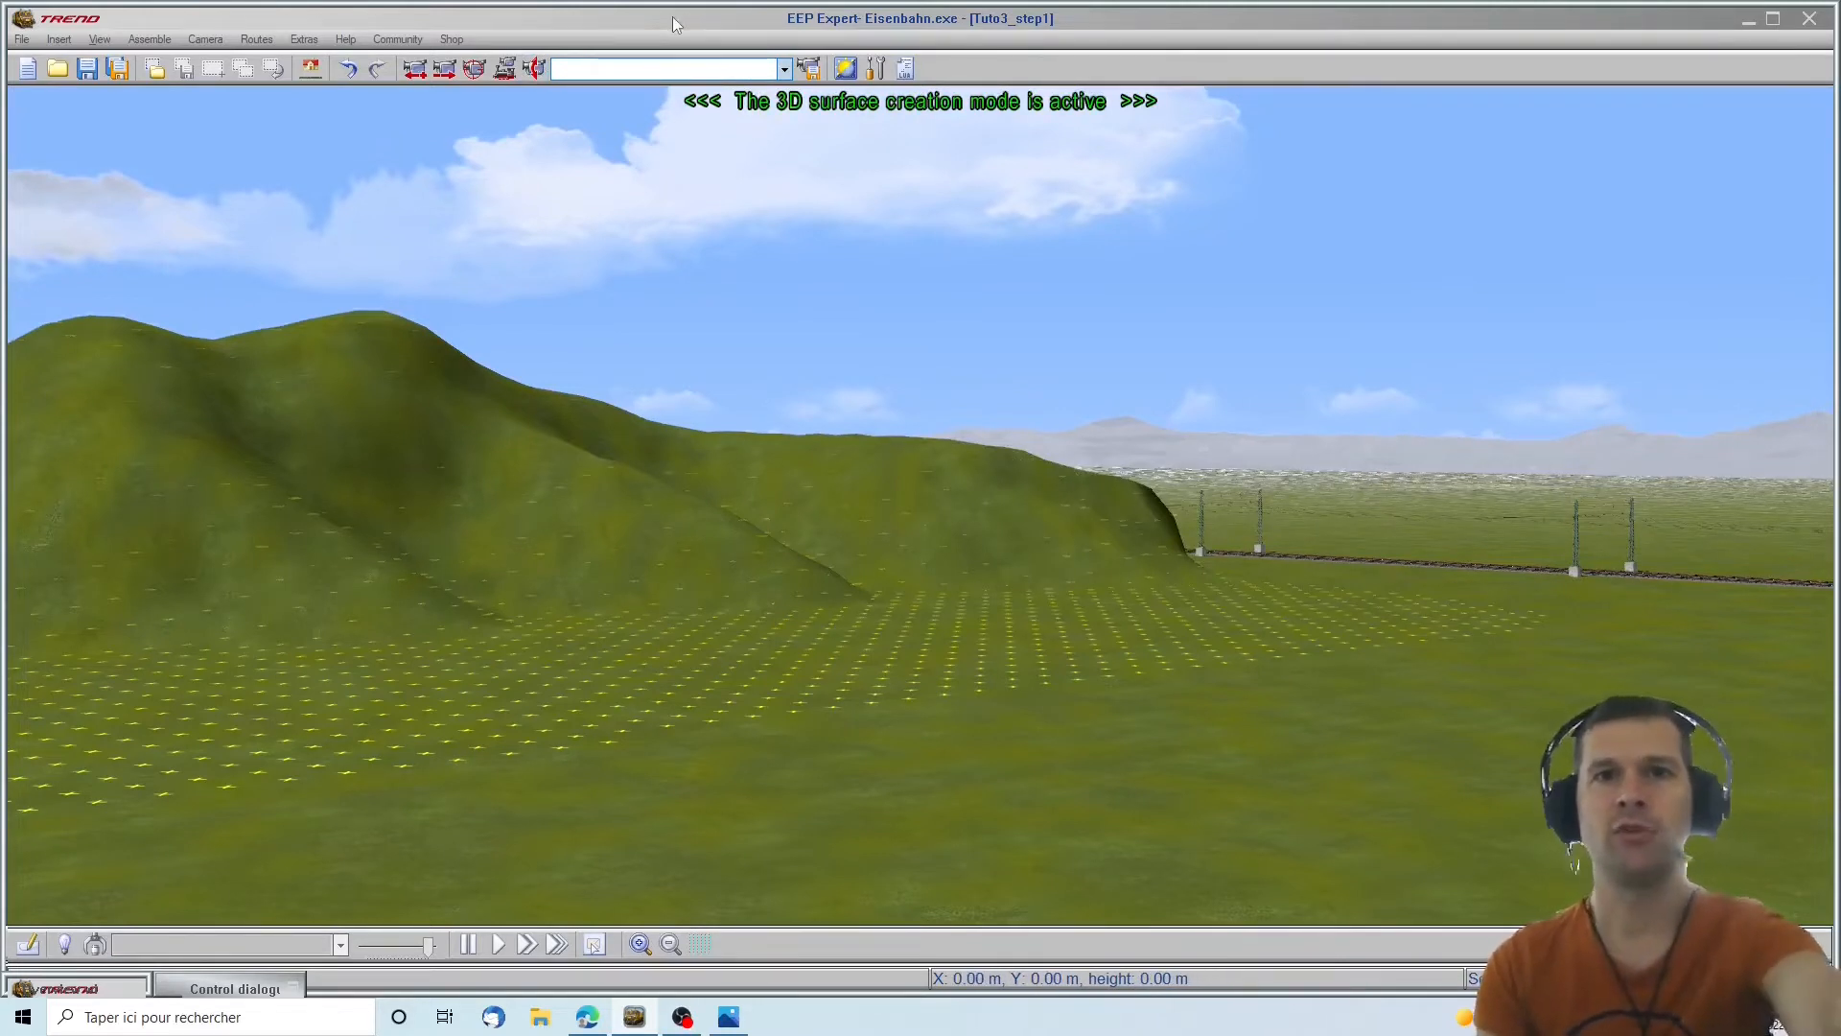
Set the horizon theme to <No horizon> in the environment settings and apply it
click(843, 70)
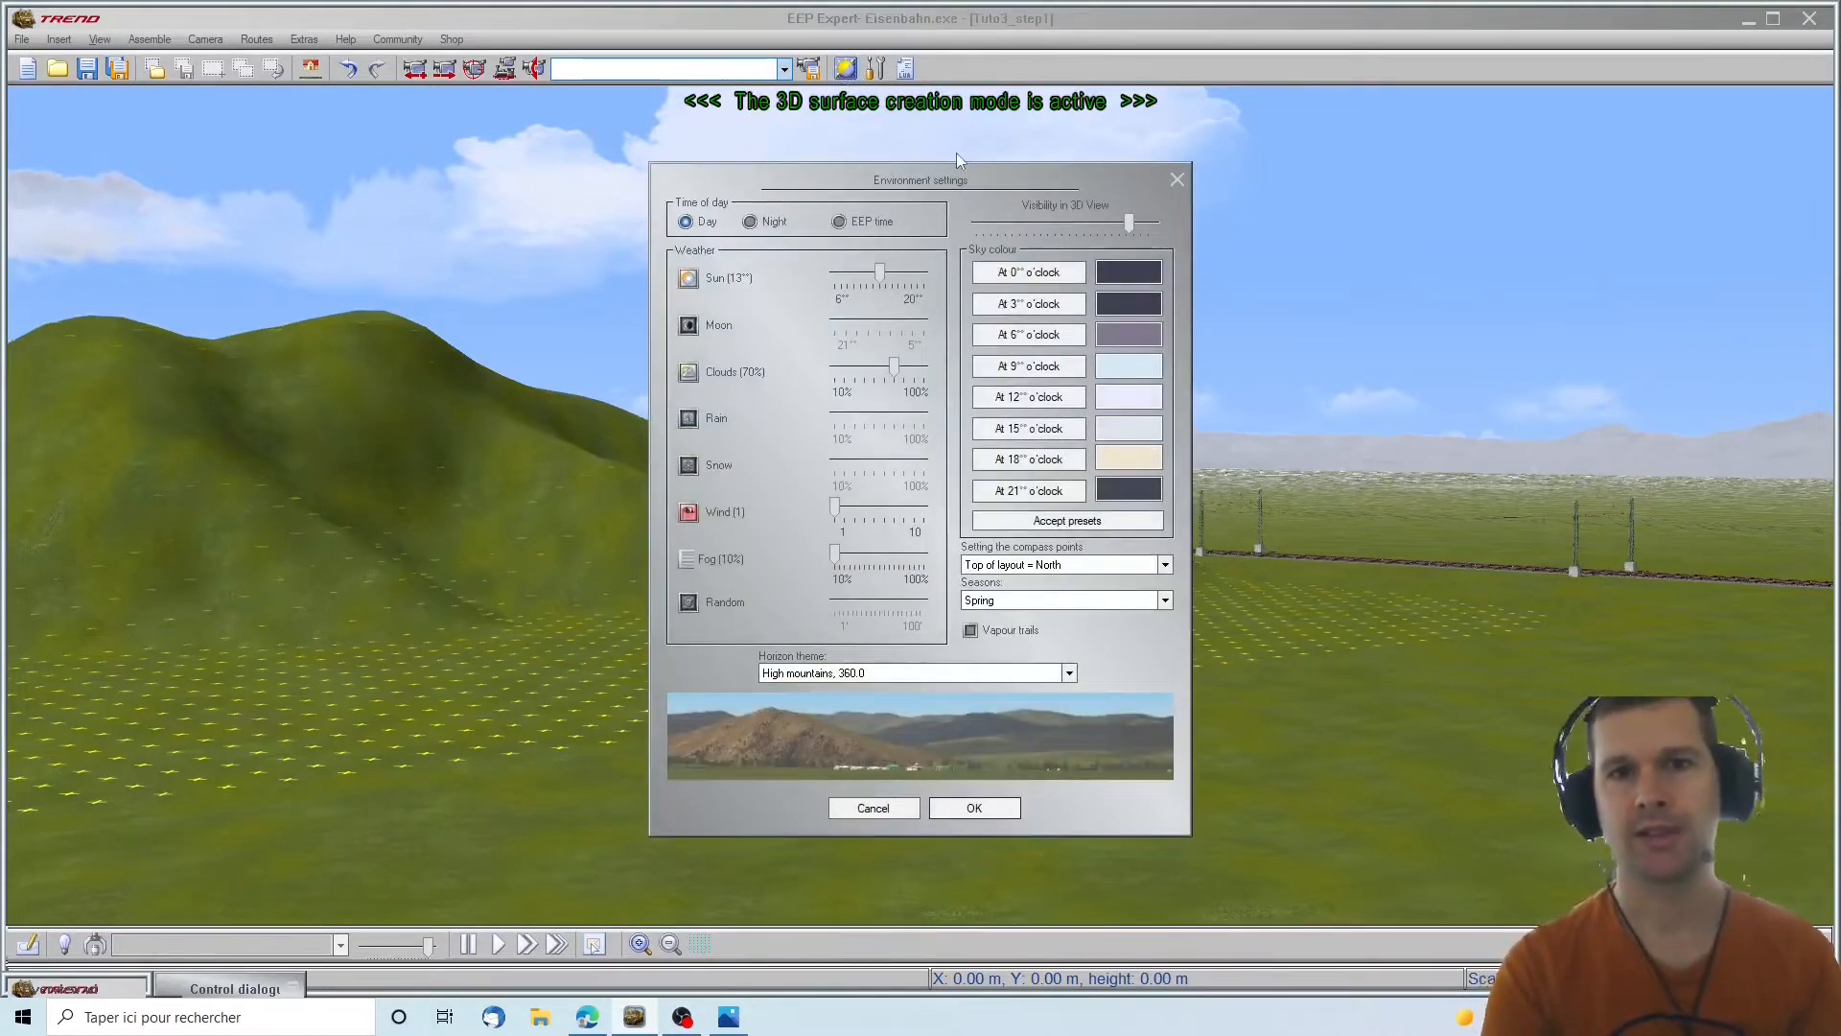
click(795, 673)
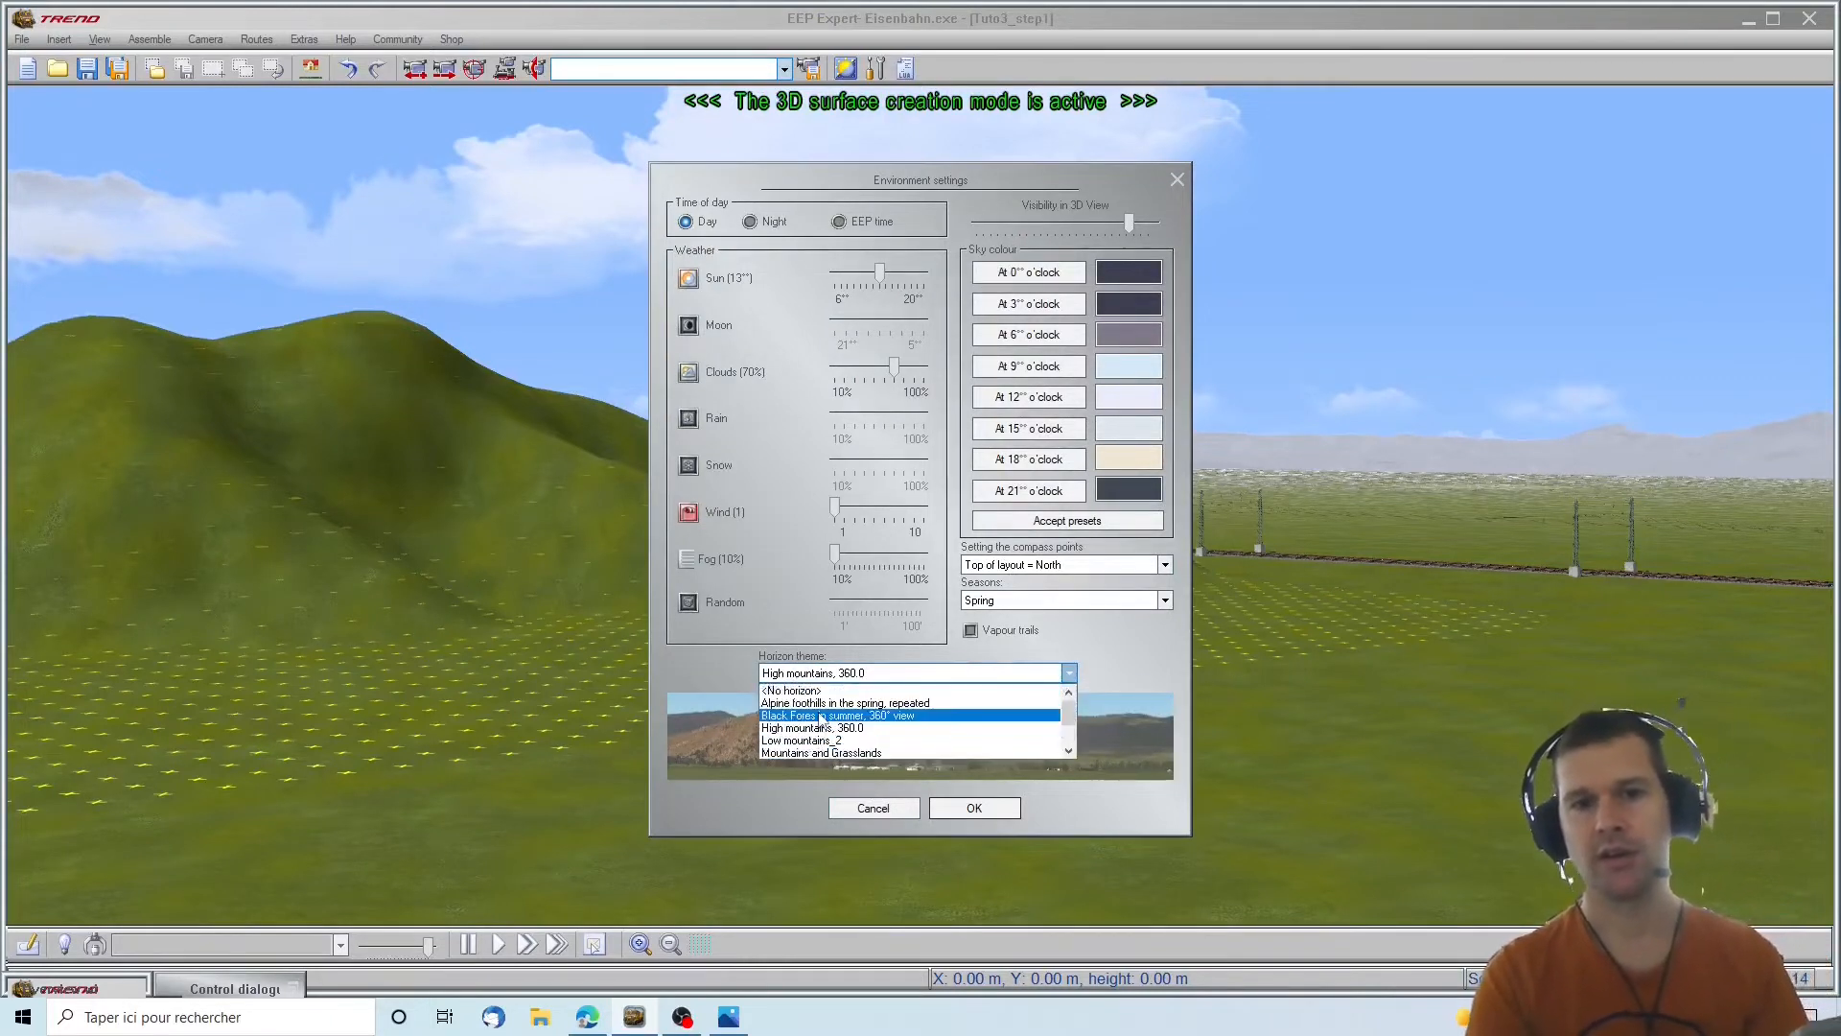
click(823, 691)
click(972, 807)
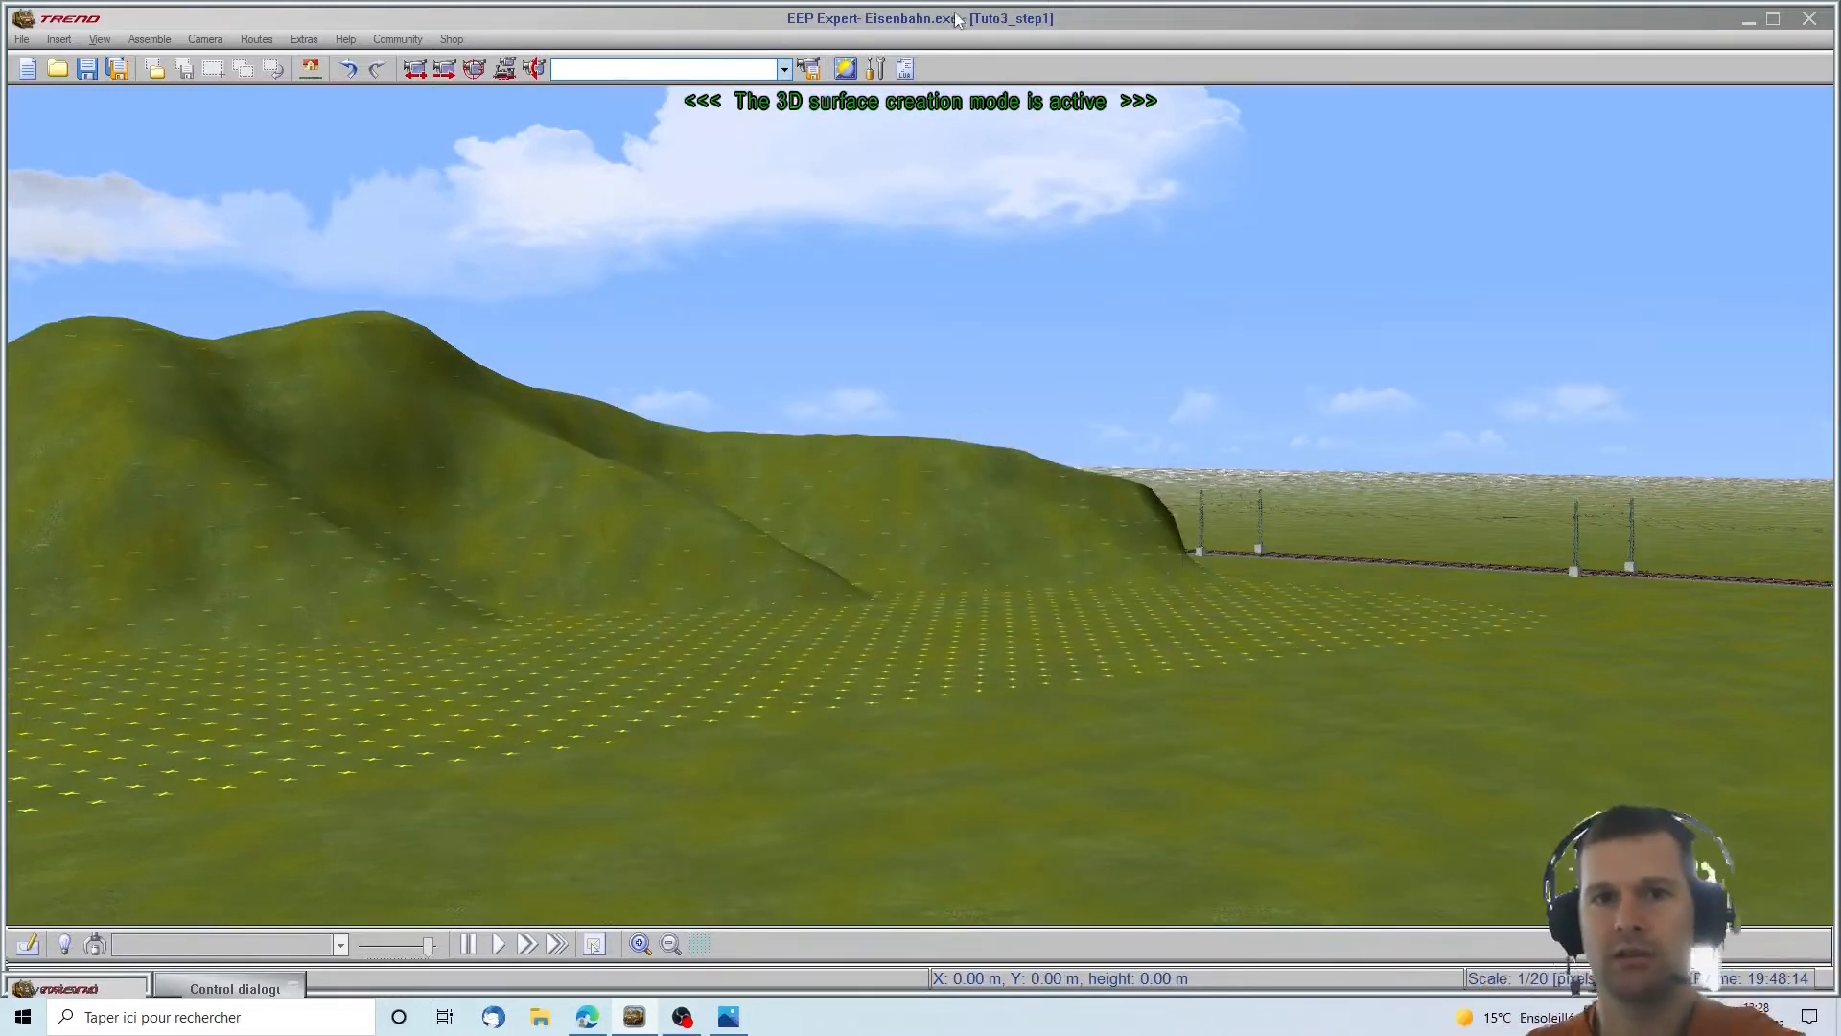
Preview the horizon themes Alpine foothills in the spring, Black Fores in summer, Low mountains_2 and Rocky Mountains in the summer
click(844, 68)
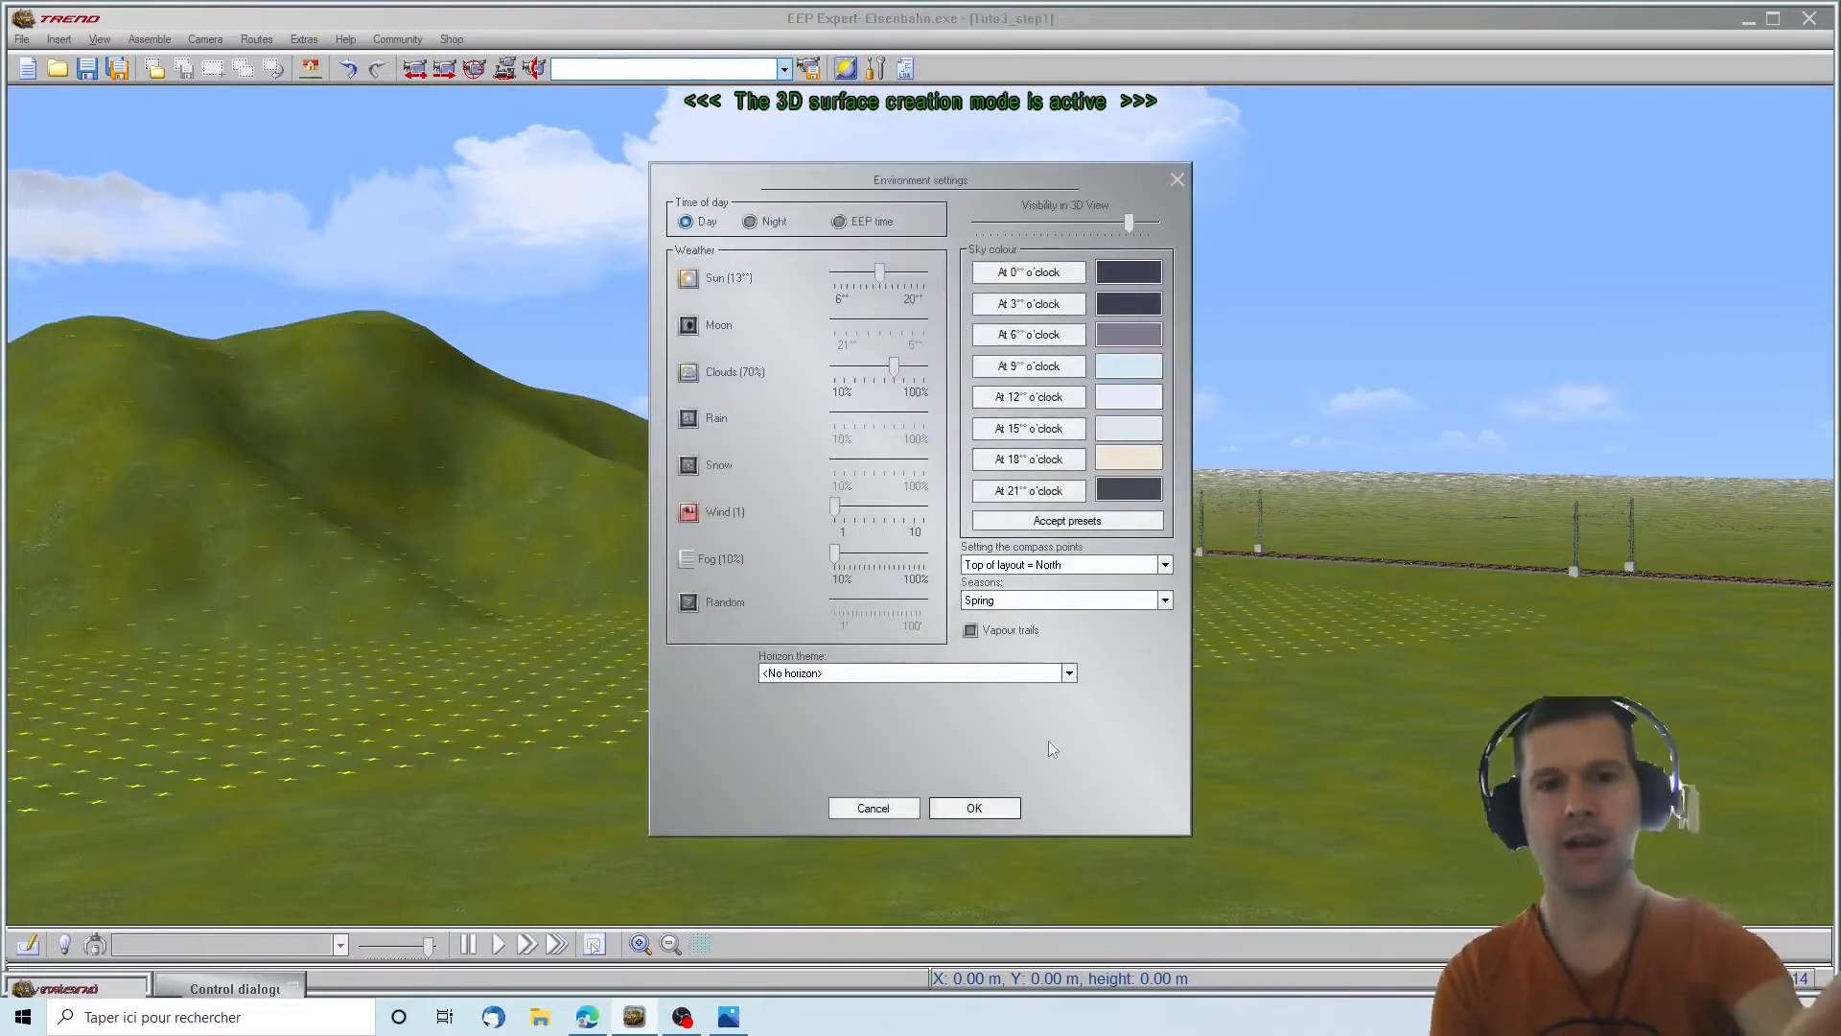
click(990, 674)
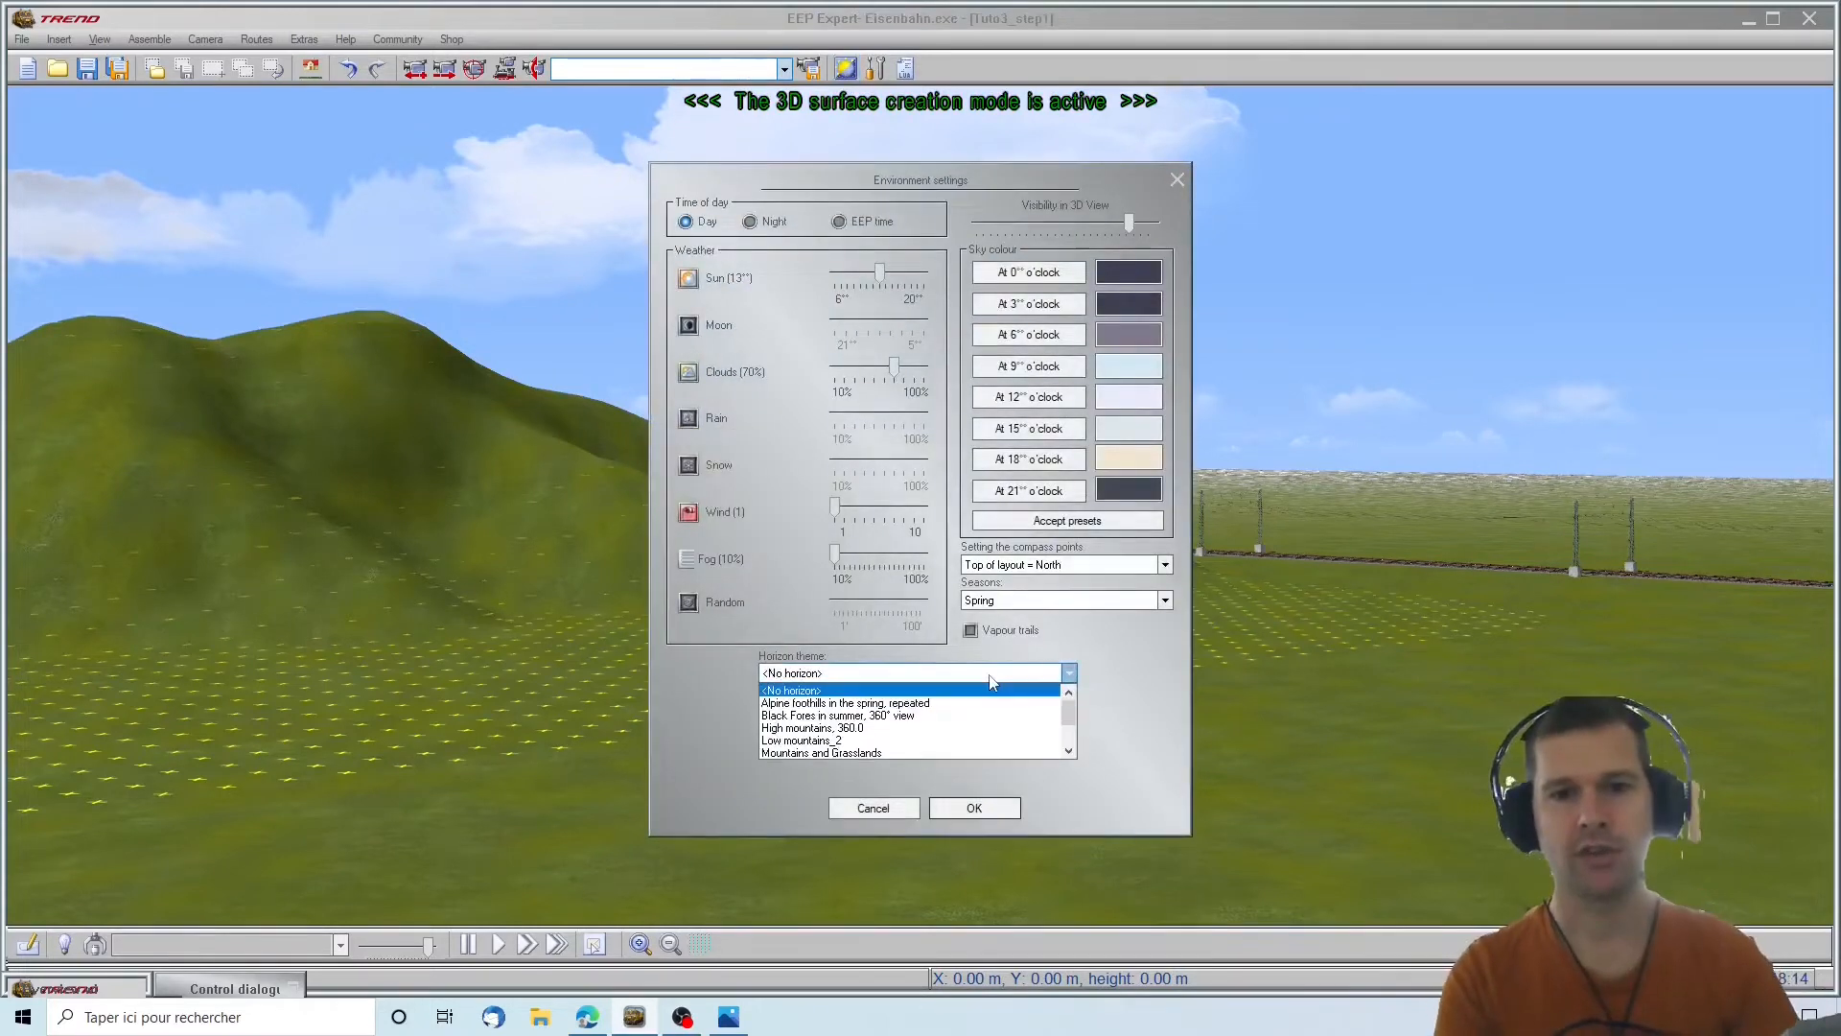
click(899, 703)
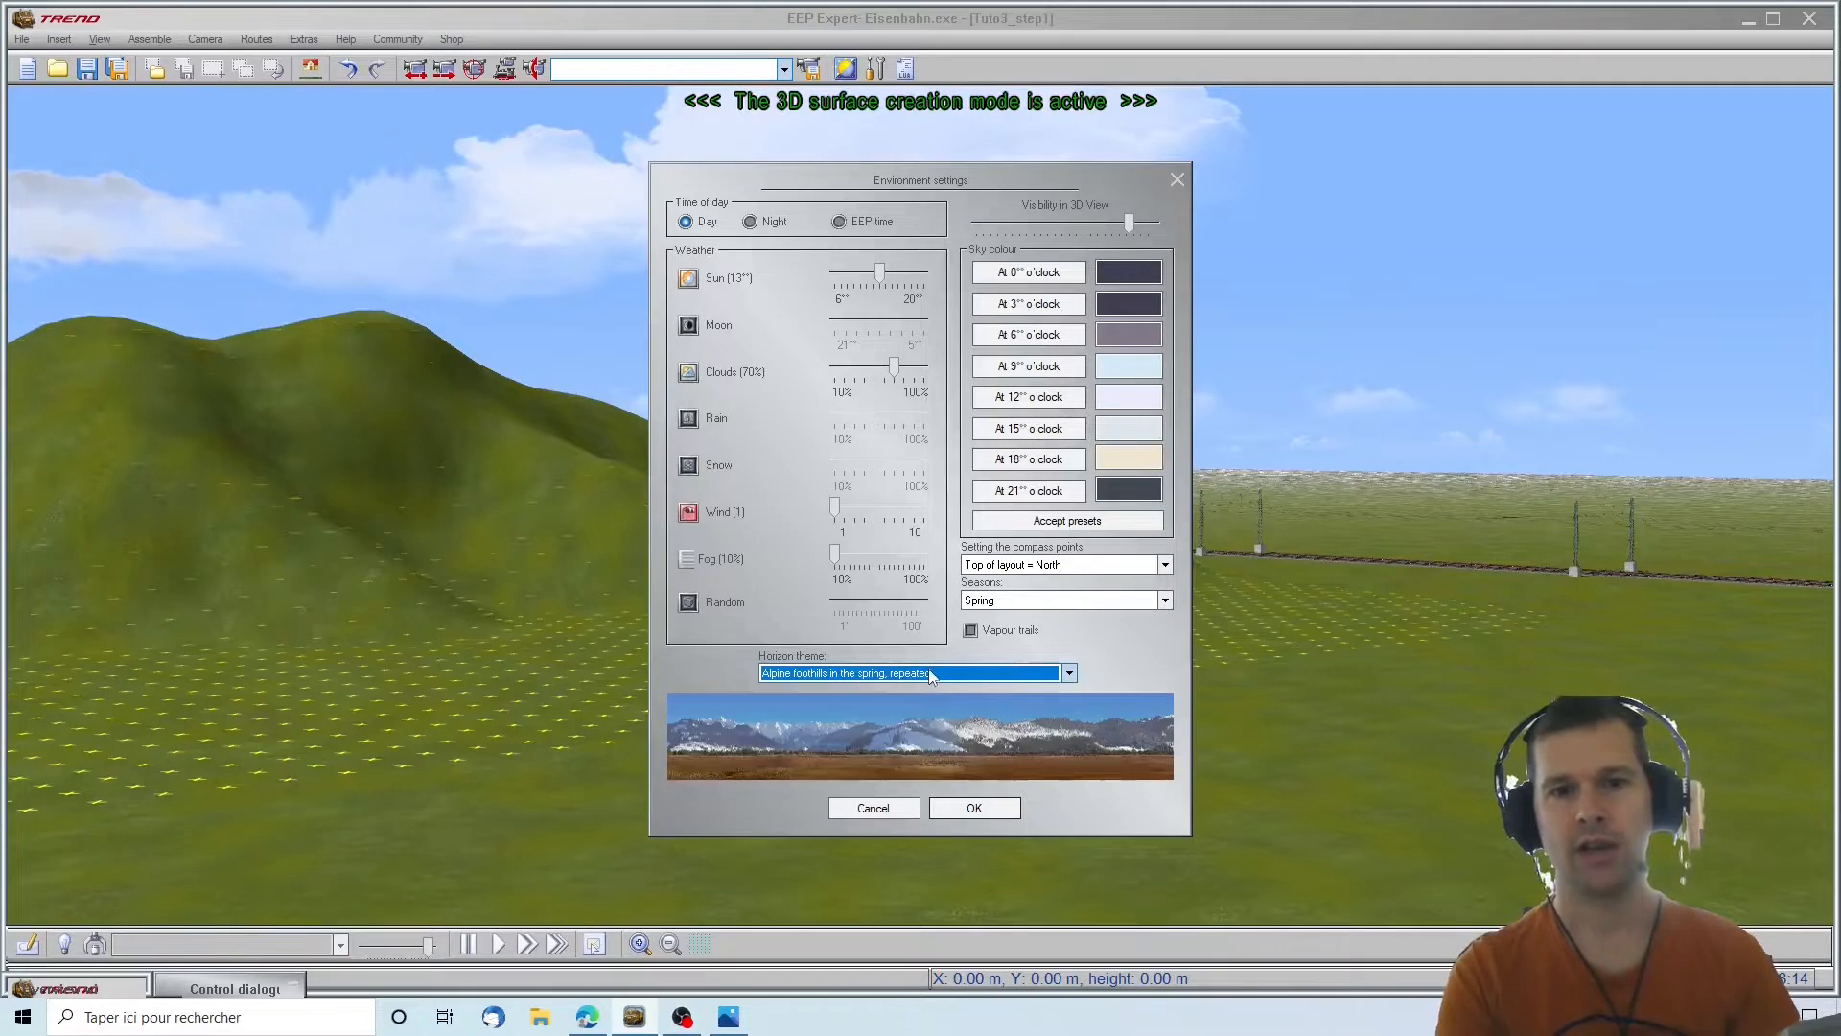
click(917, 675)
click(915, 694)
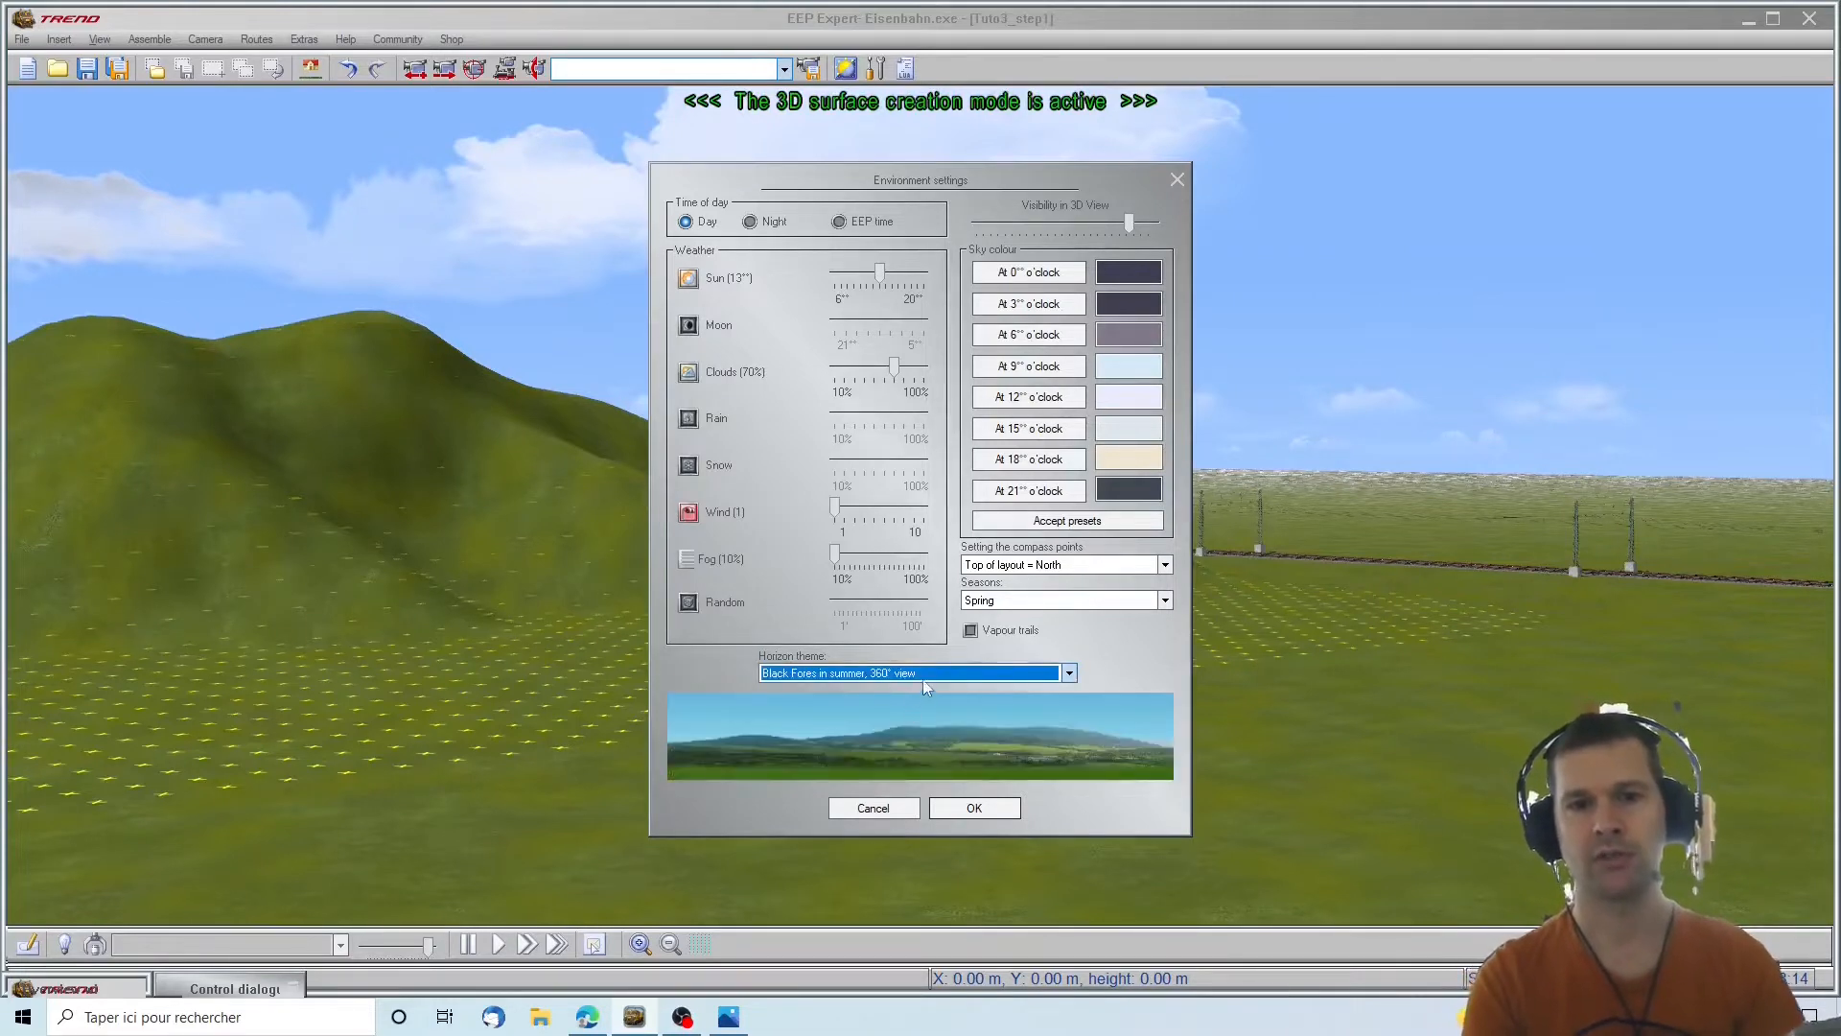
click(925, 681)
click(917, 711)
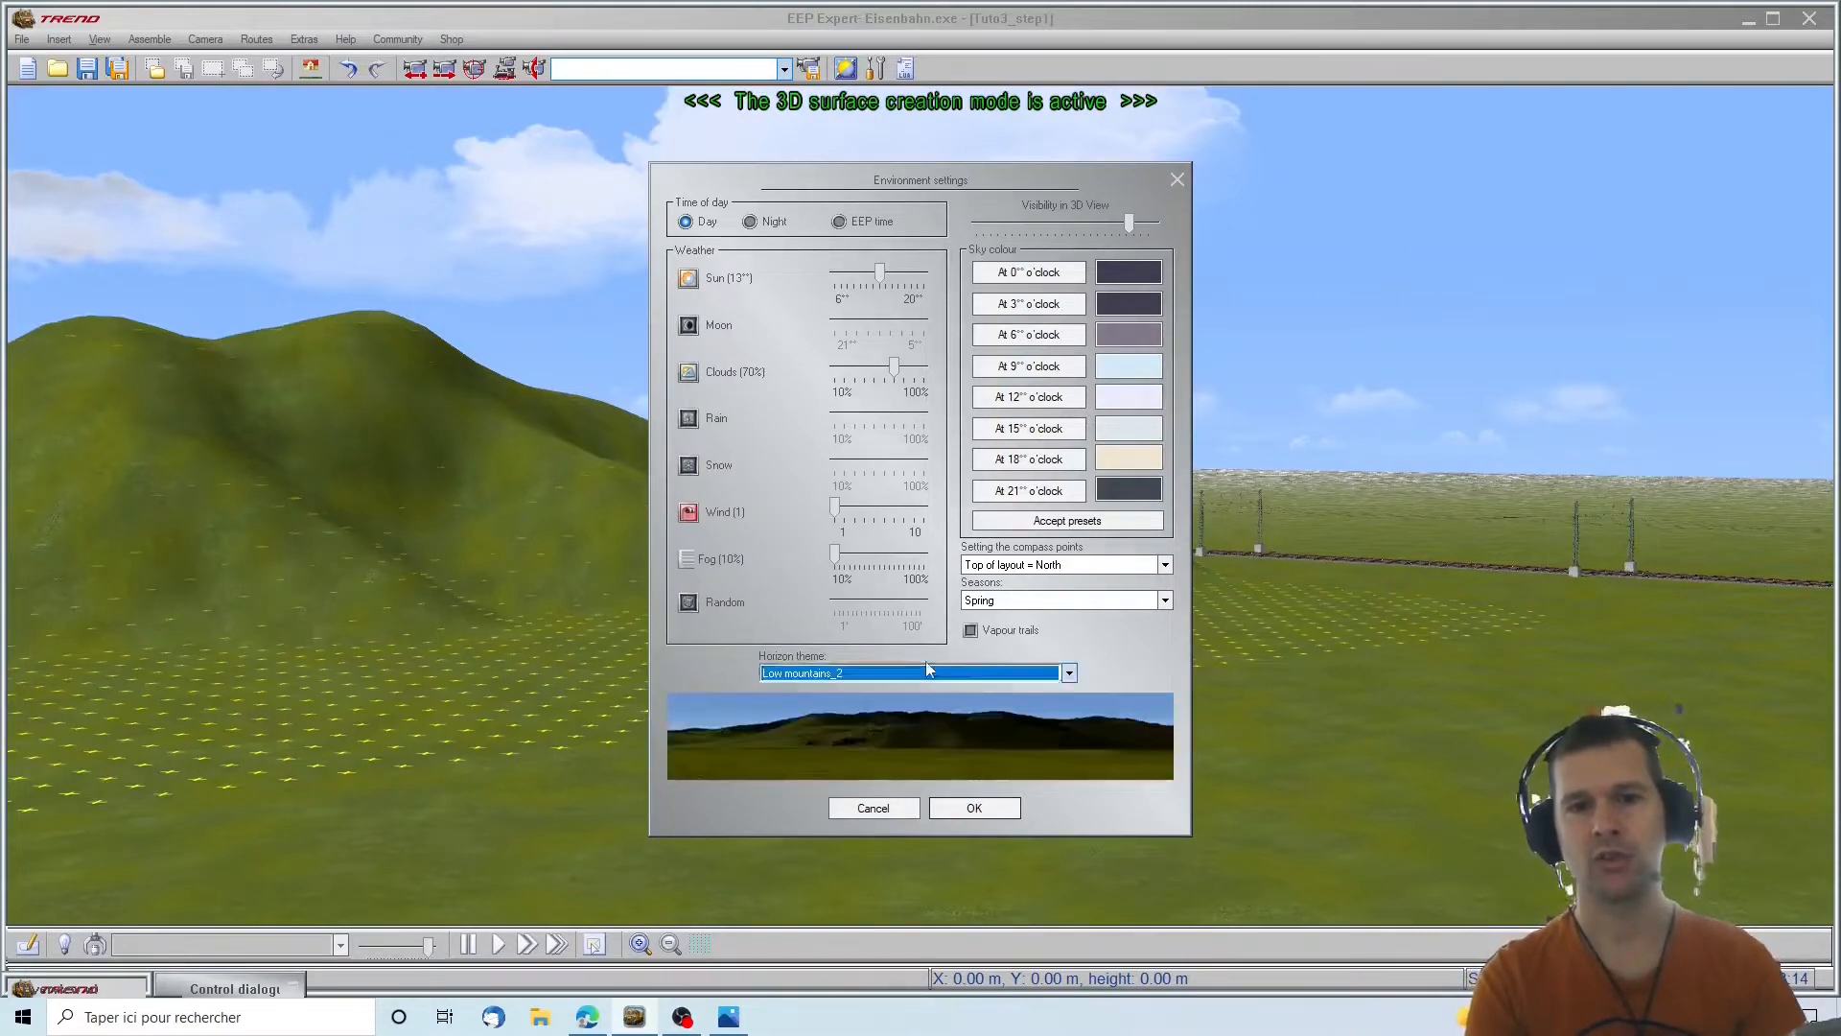
click(926, 671)
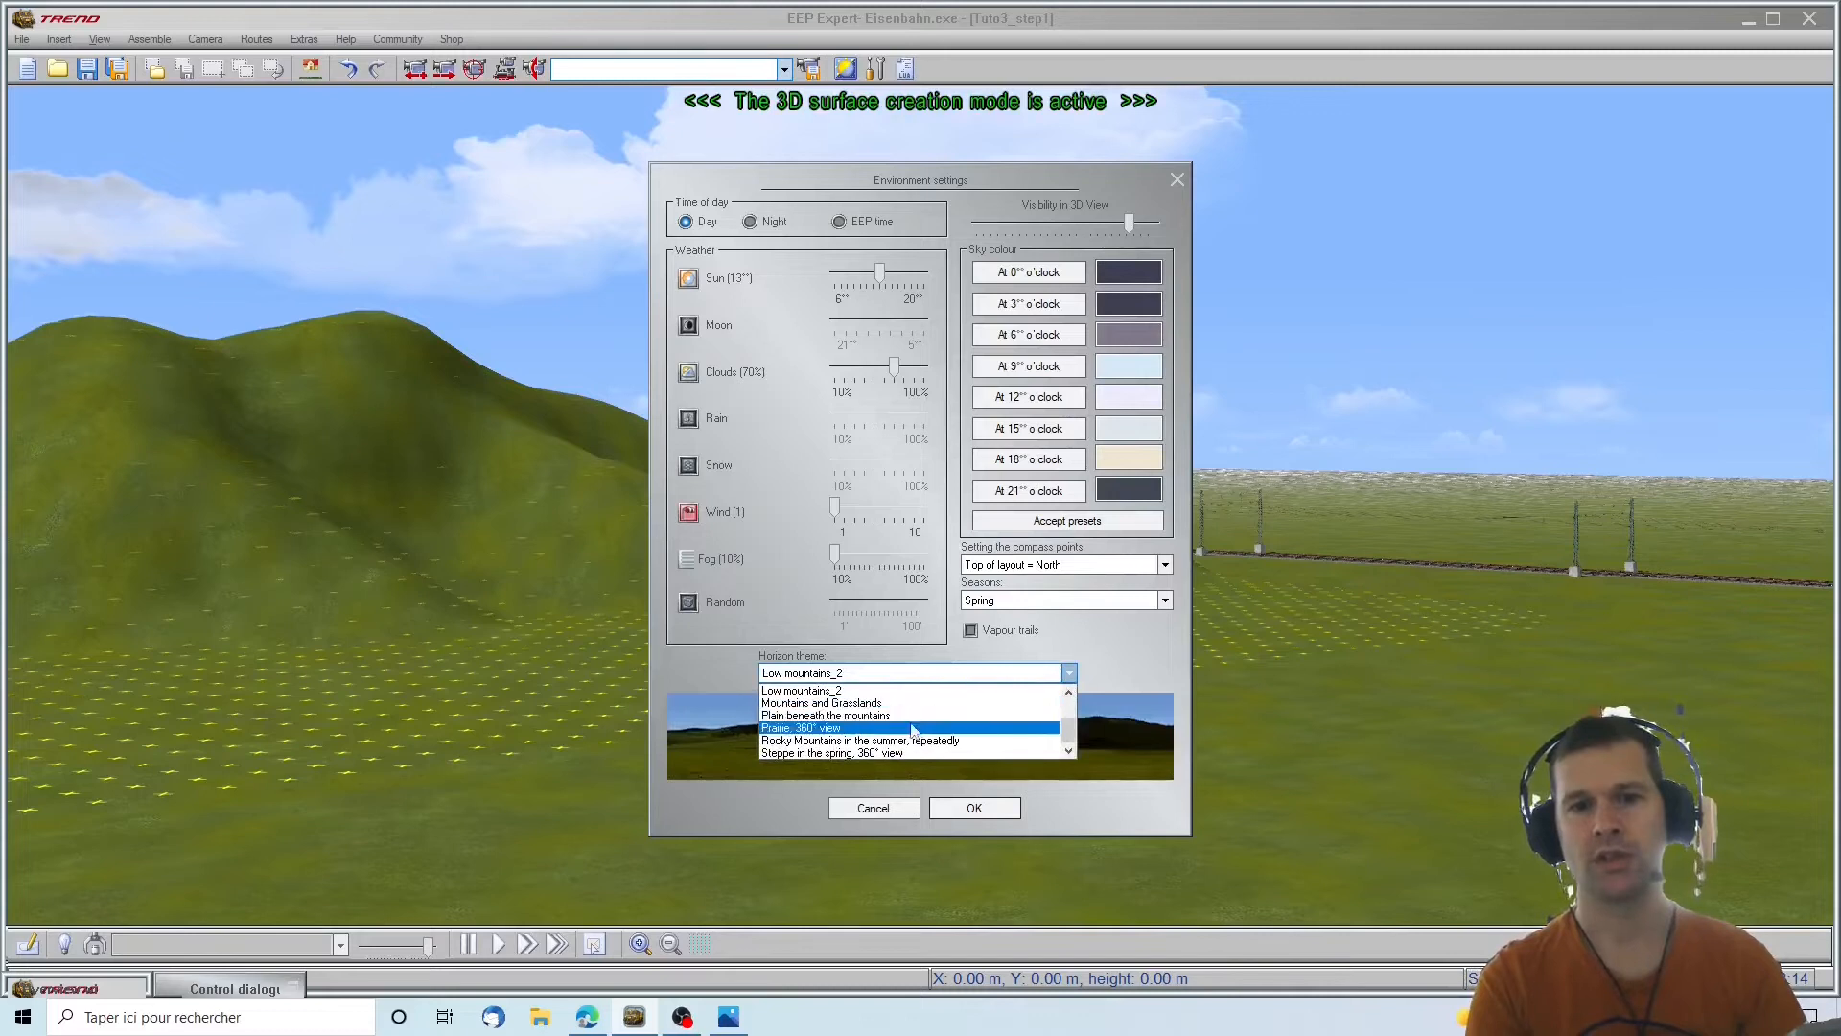
click(911, 740)
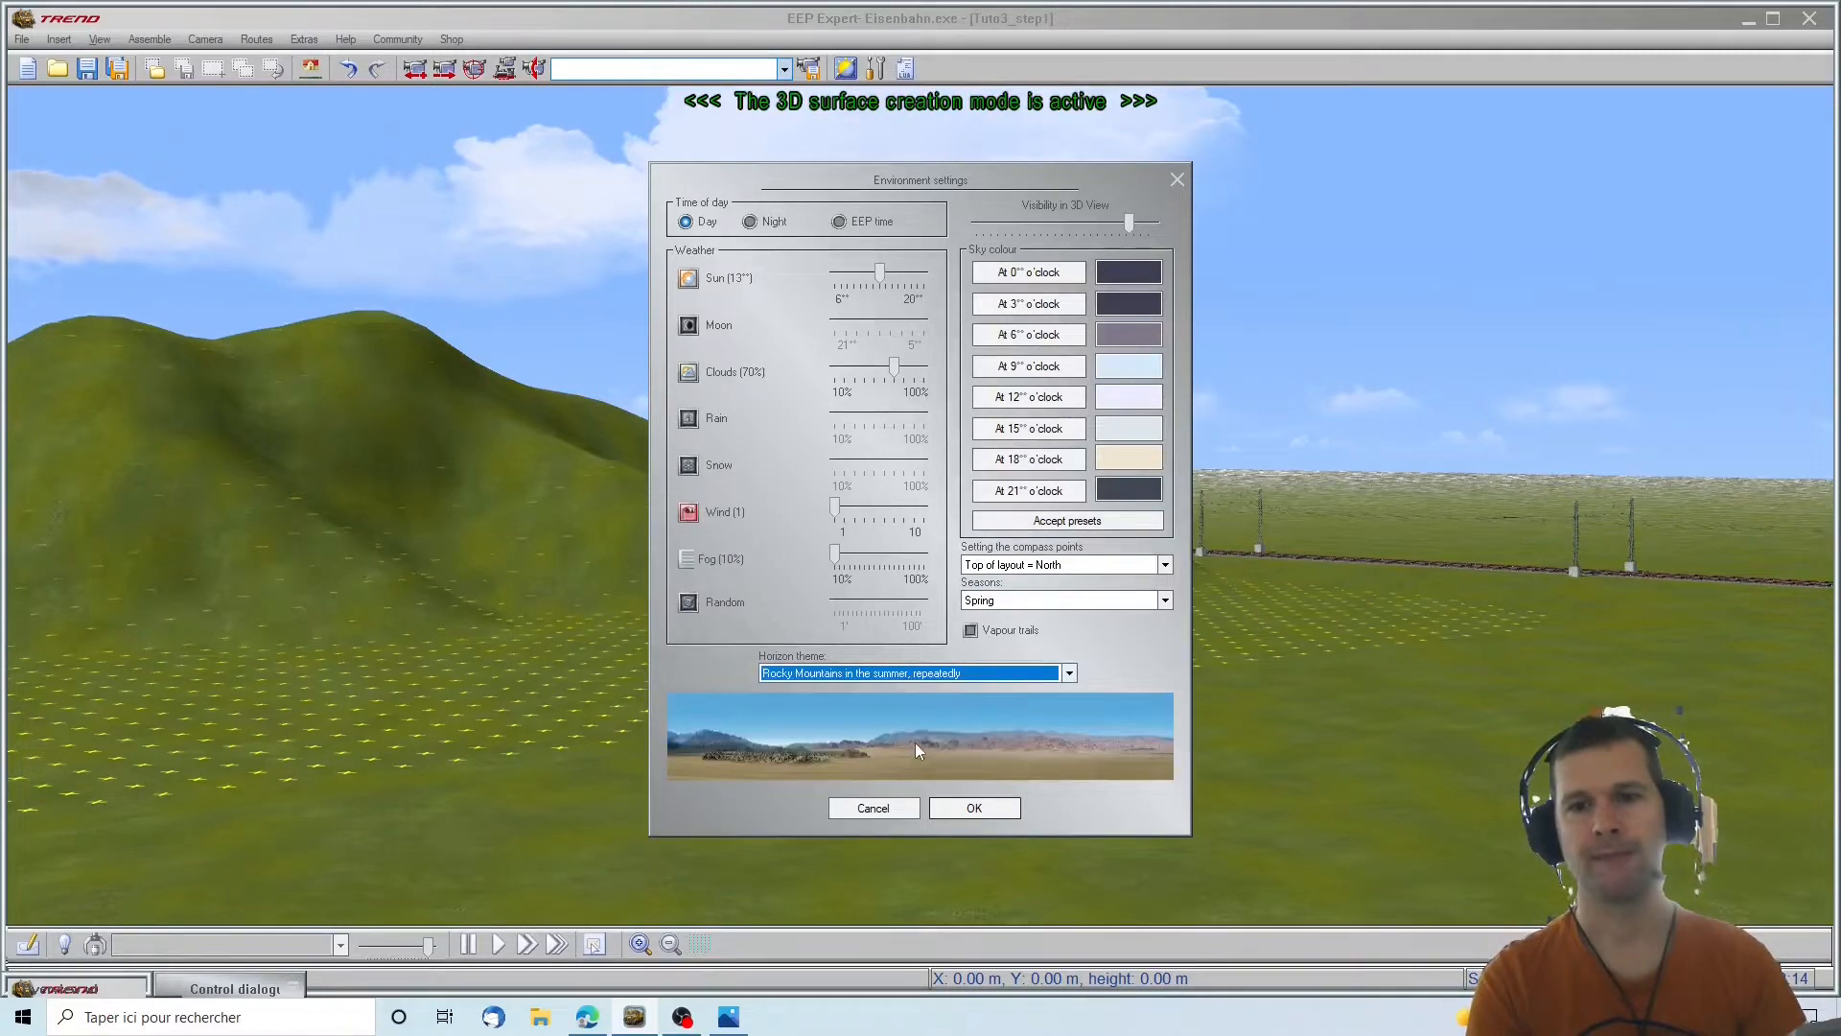
Apply the horizon theme "Black Fores in summer, 360° view" and look at the horizon behind the mountain
click(911, 675)
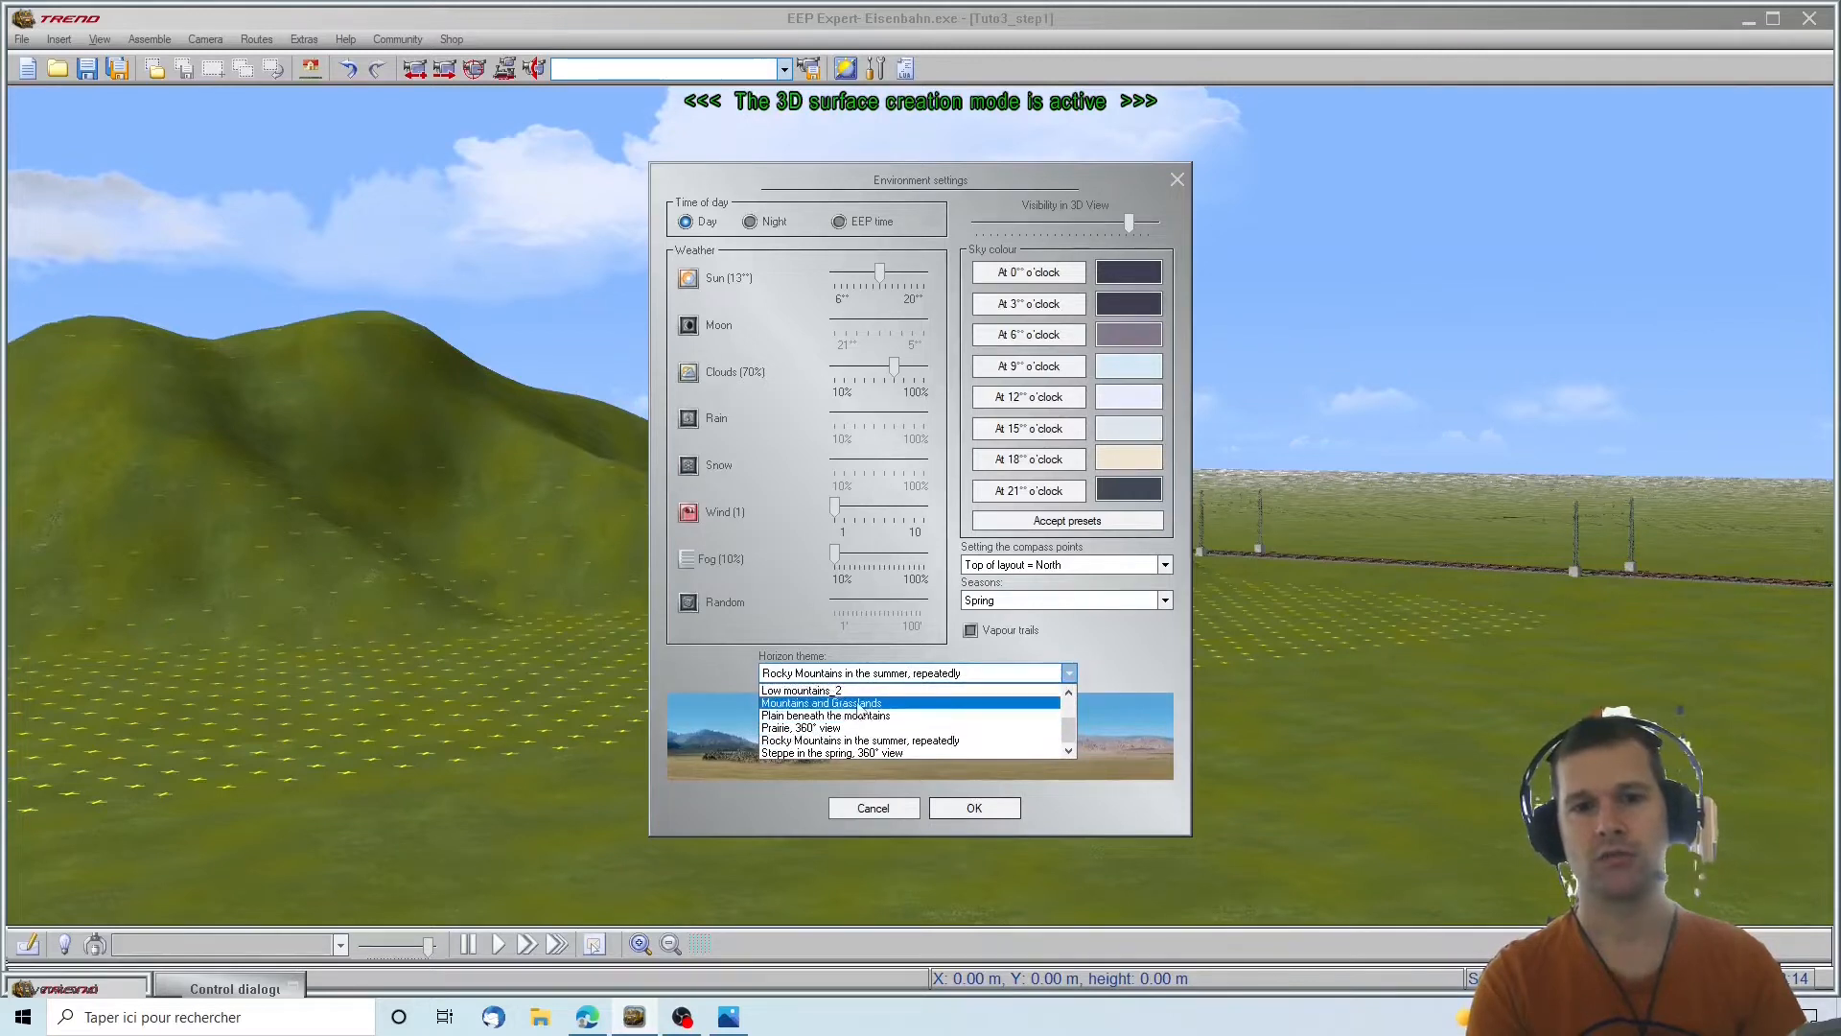
scroll(853, 729, up, 2)
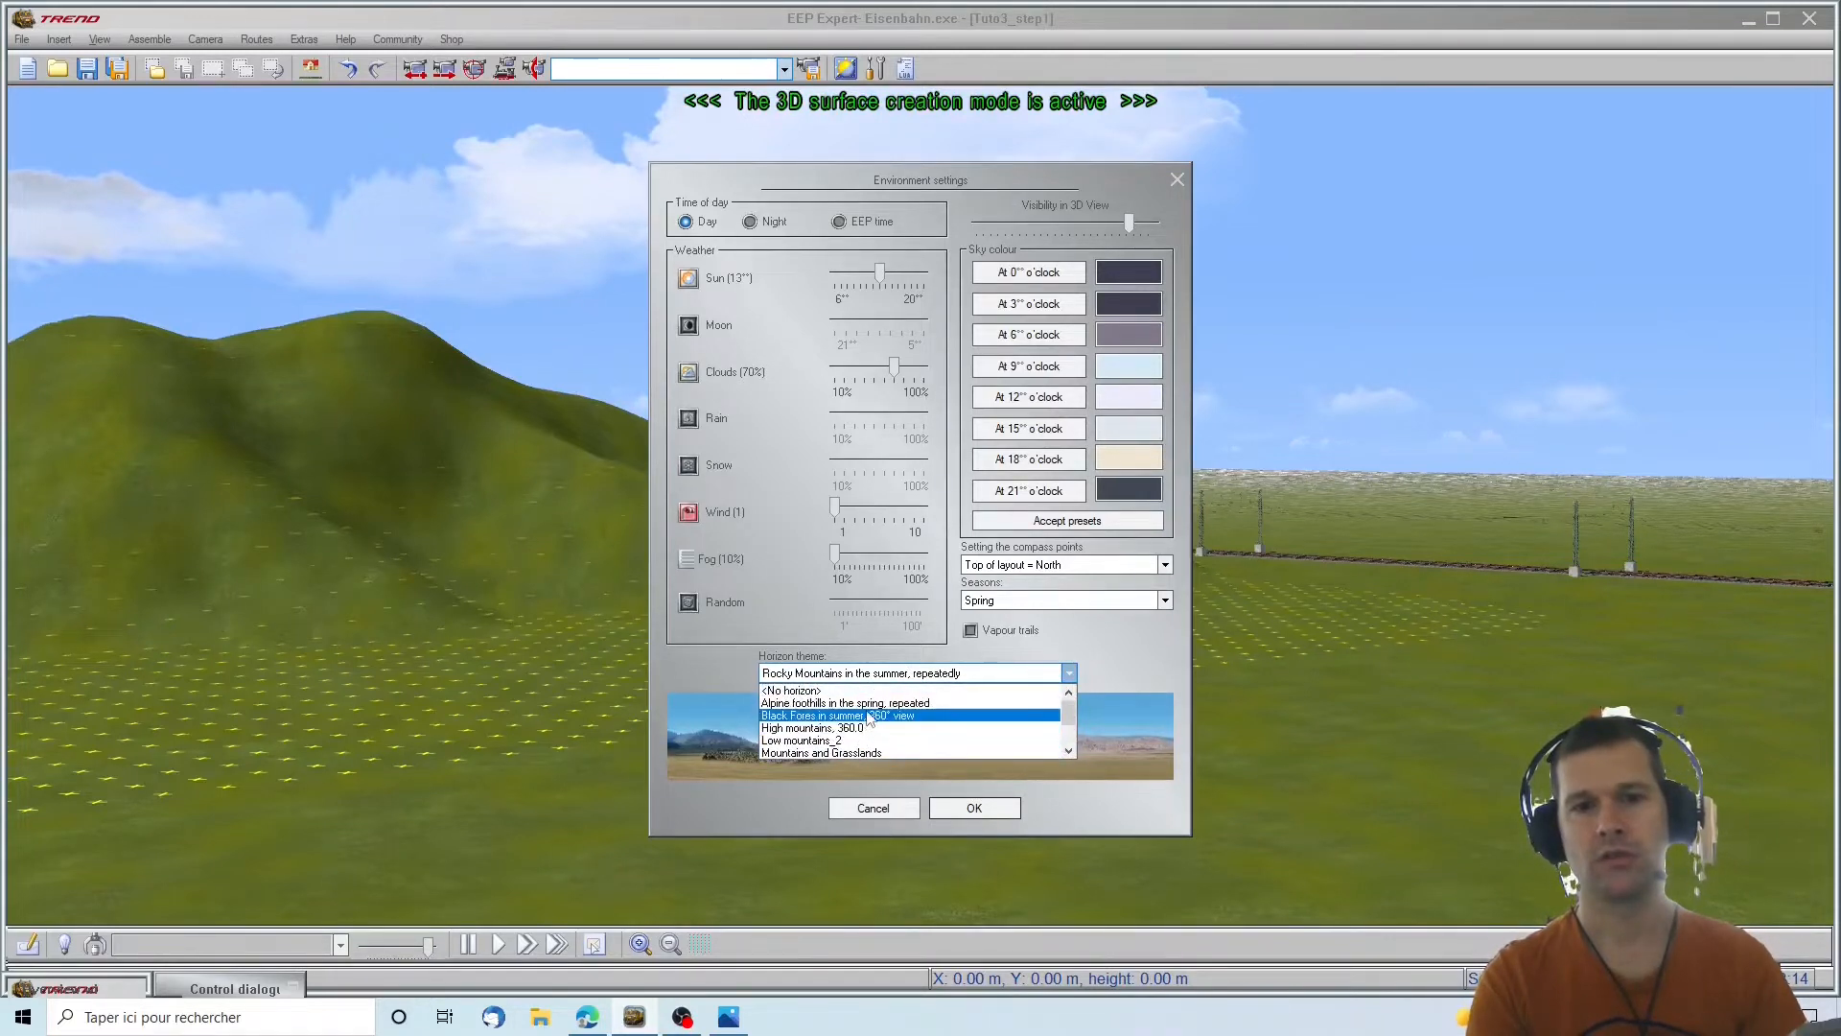
click(862, 716)
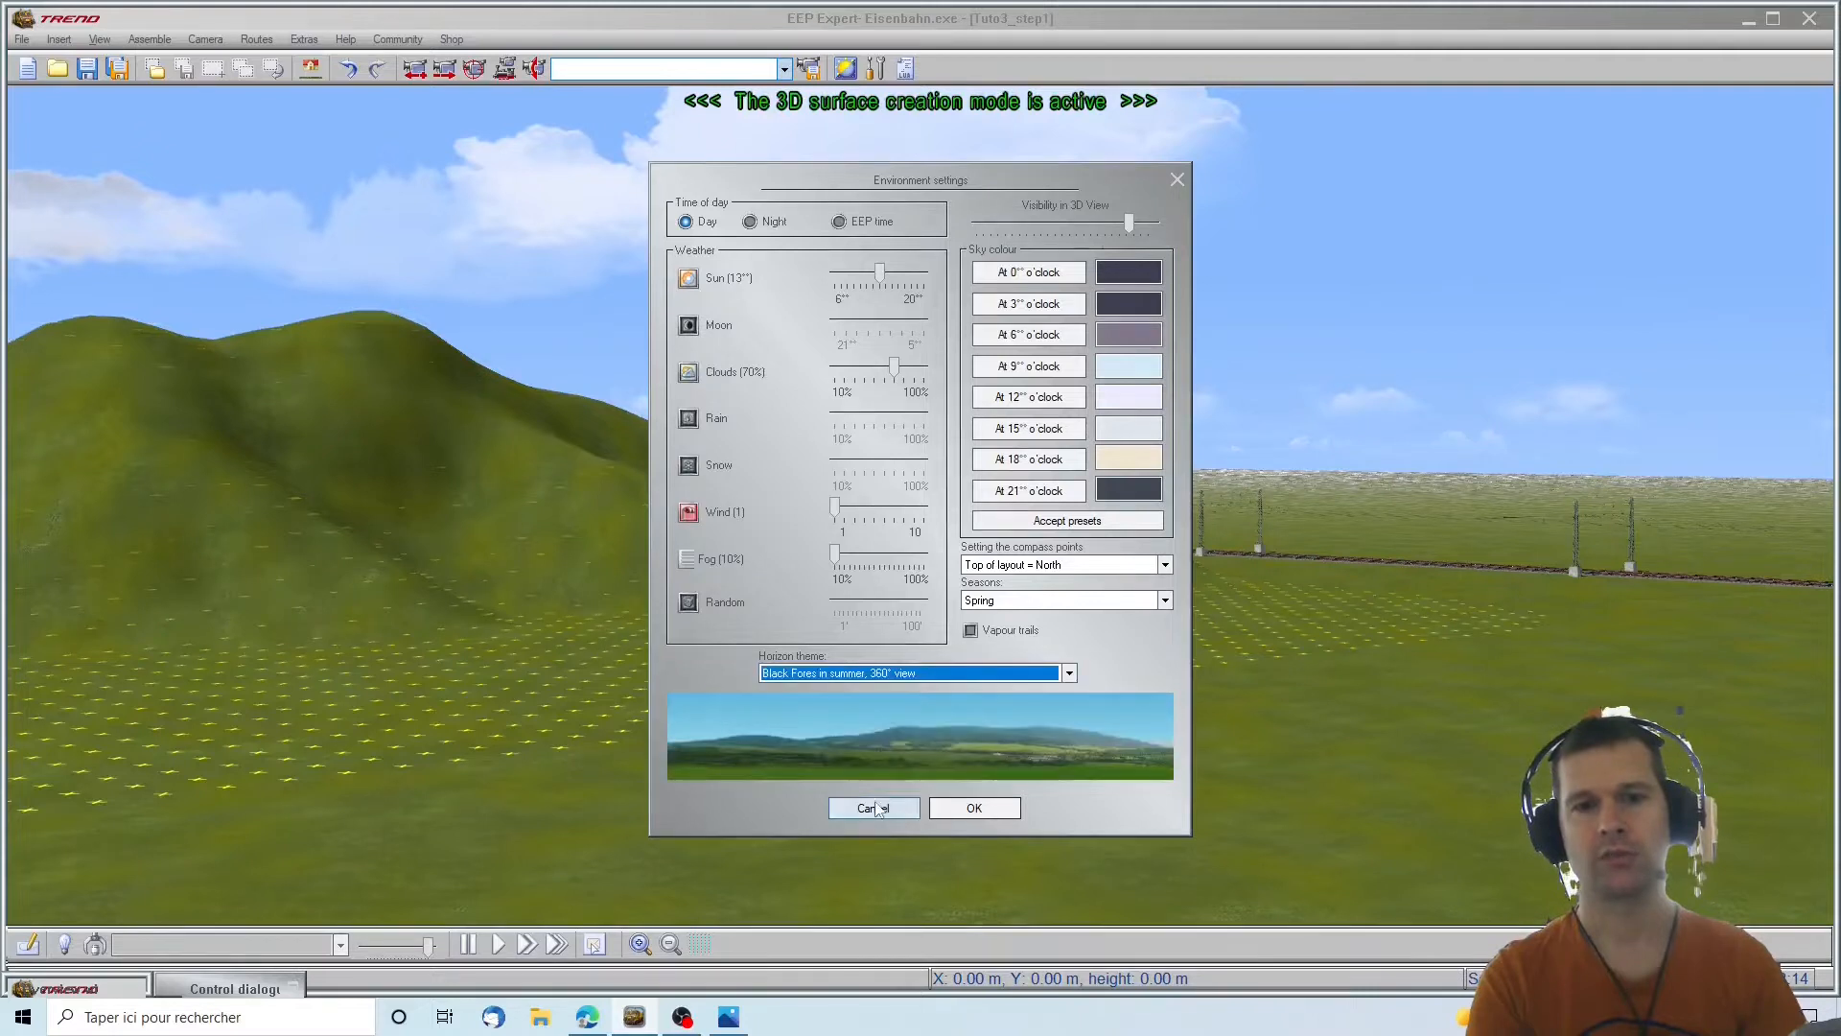
click(956, 807)
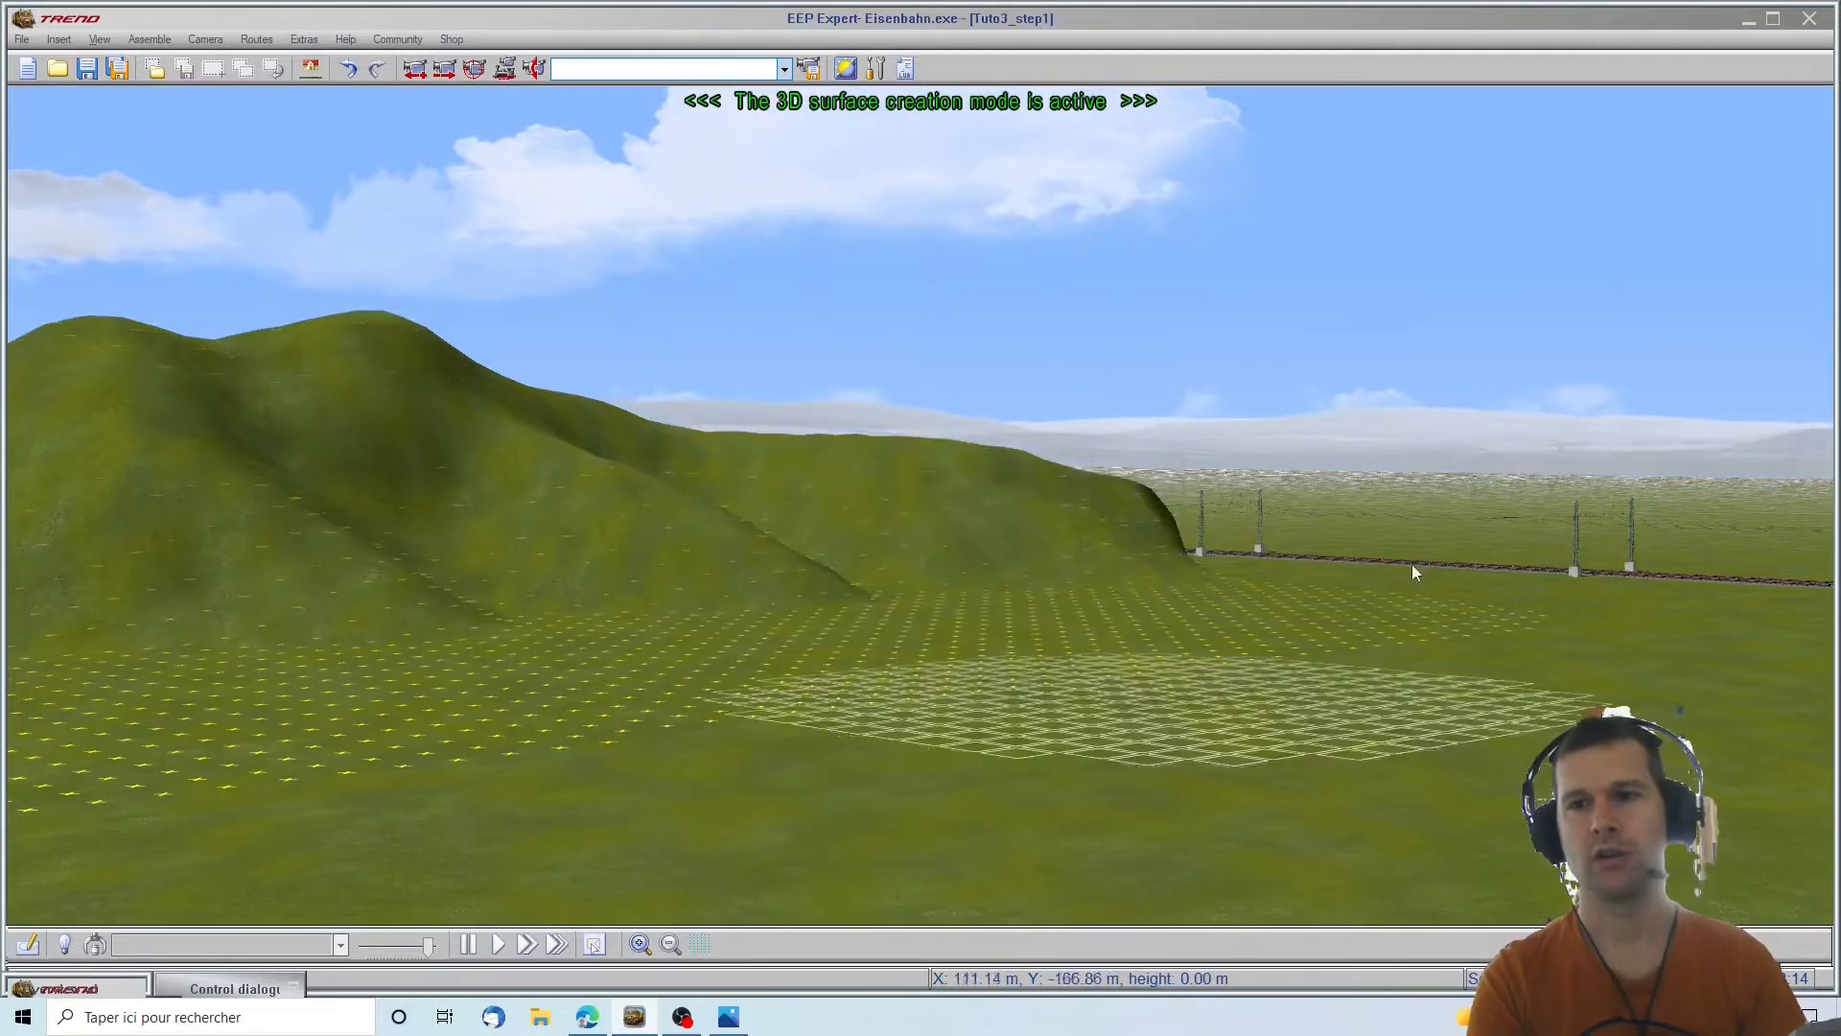
right_drag(1673, 736, 1716, 743)
right_drag(1707, 635, 1602, 430)
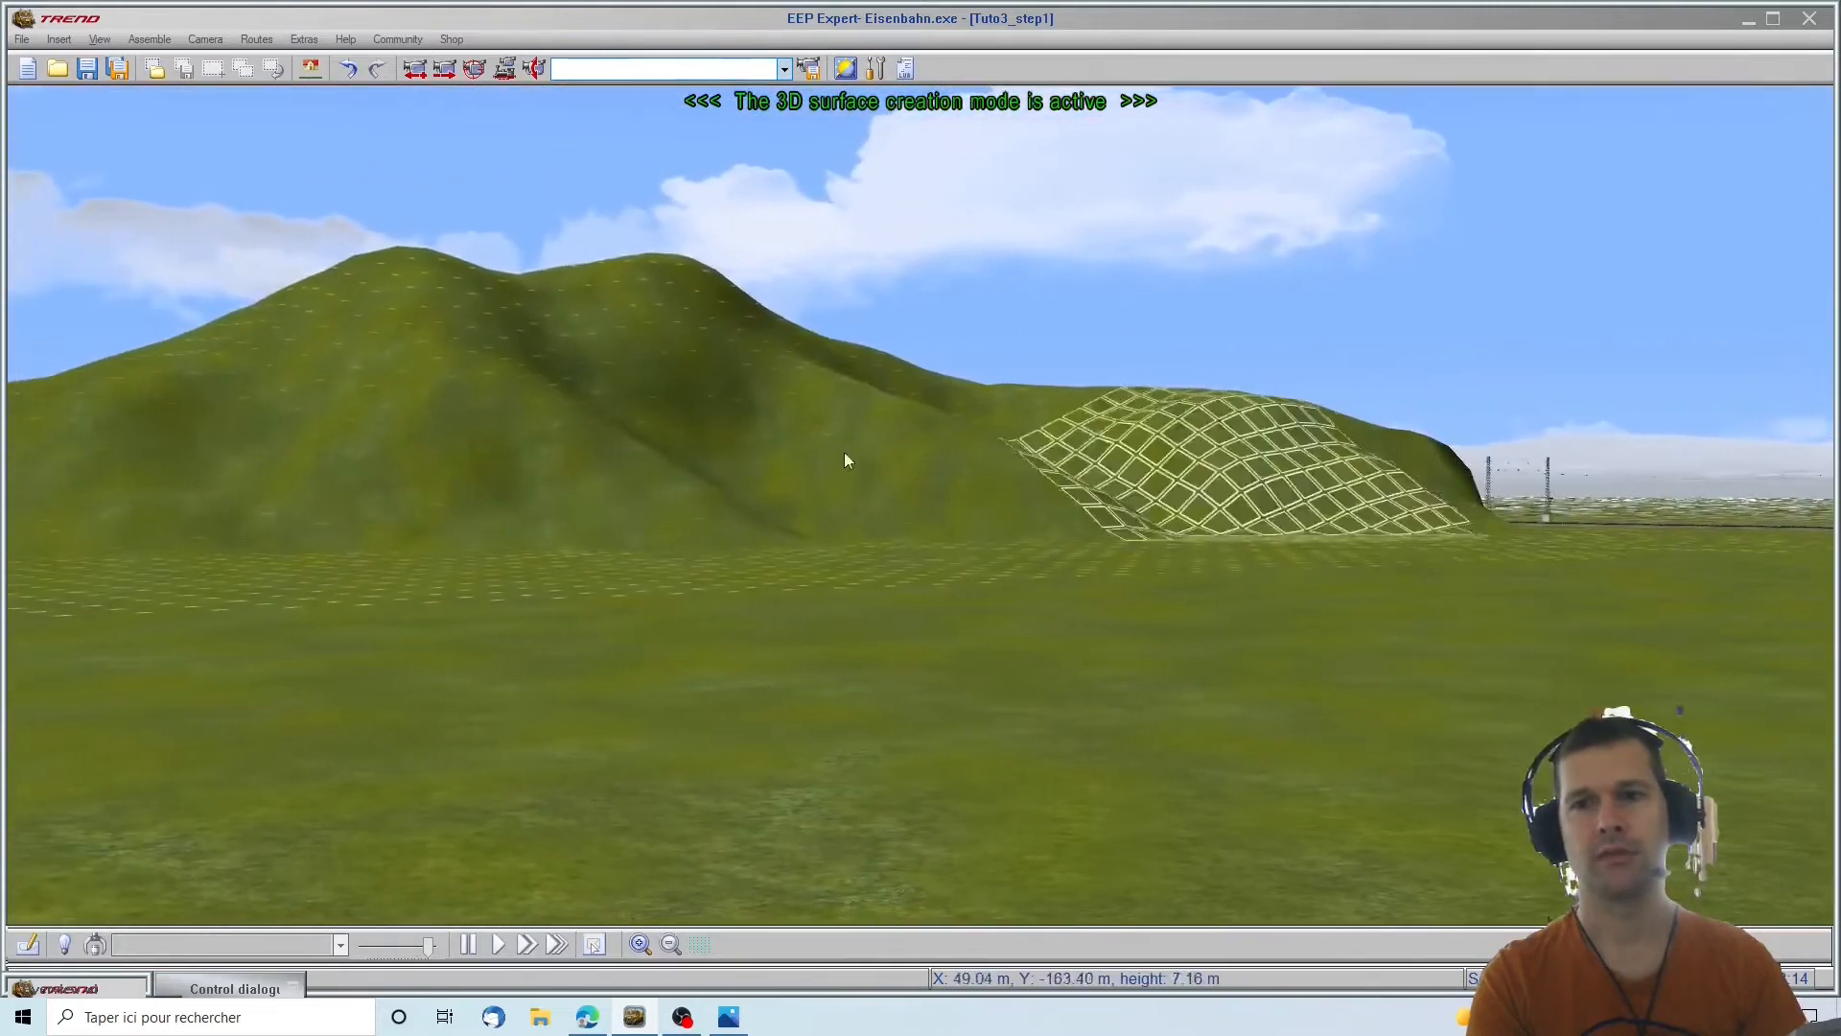
scroll(648, 643, down, 5)
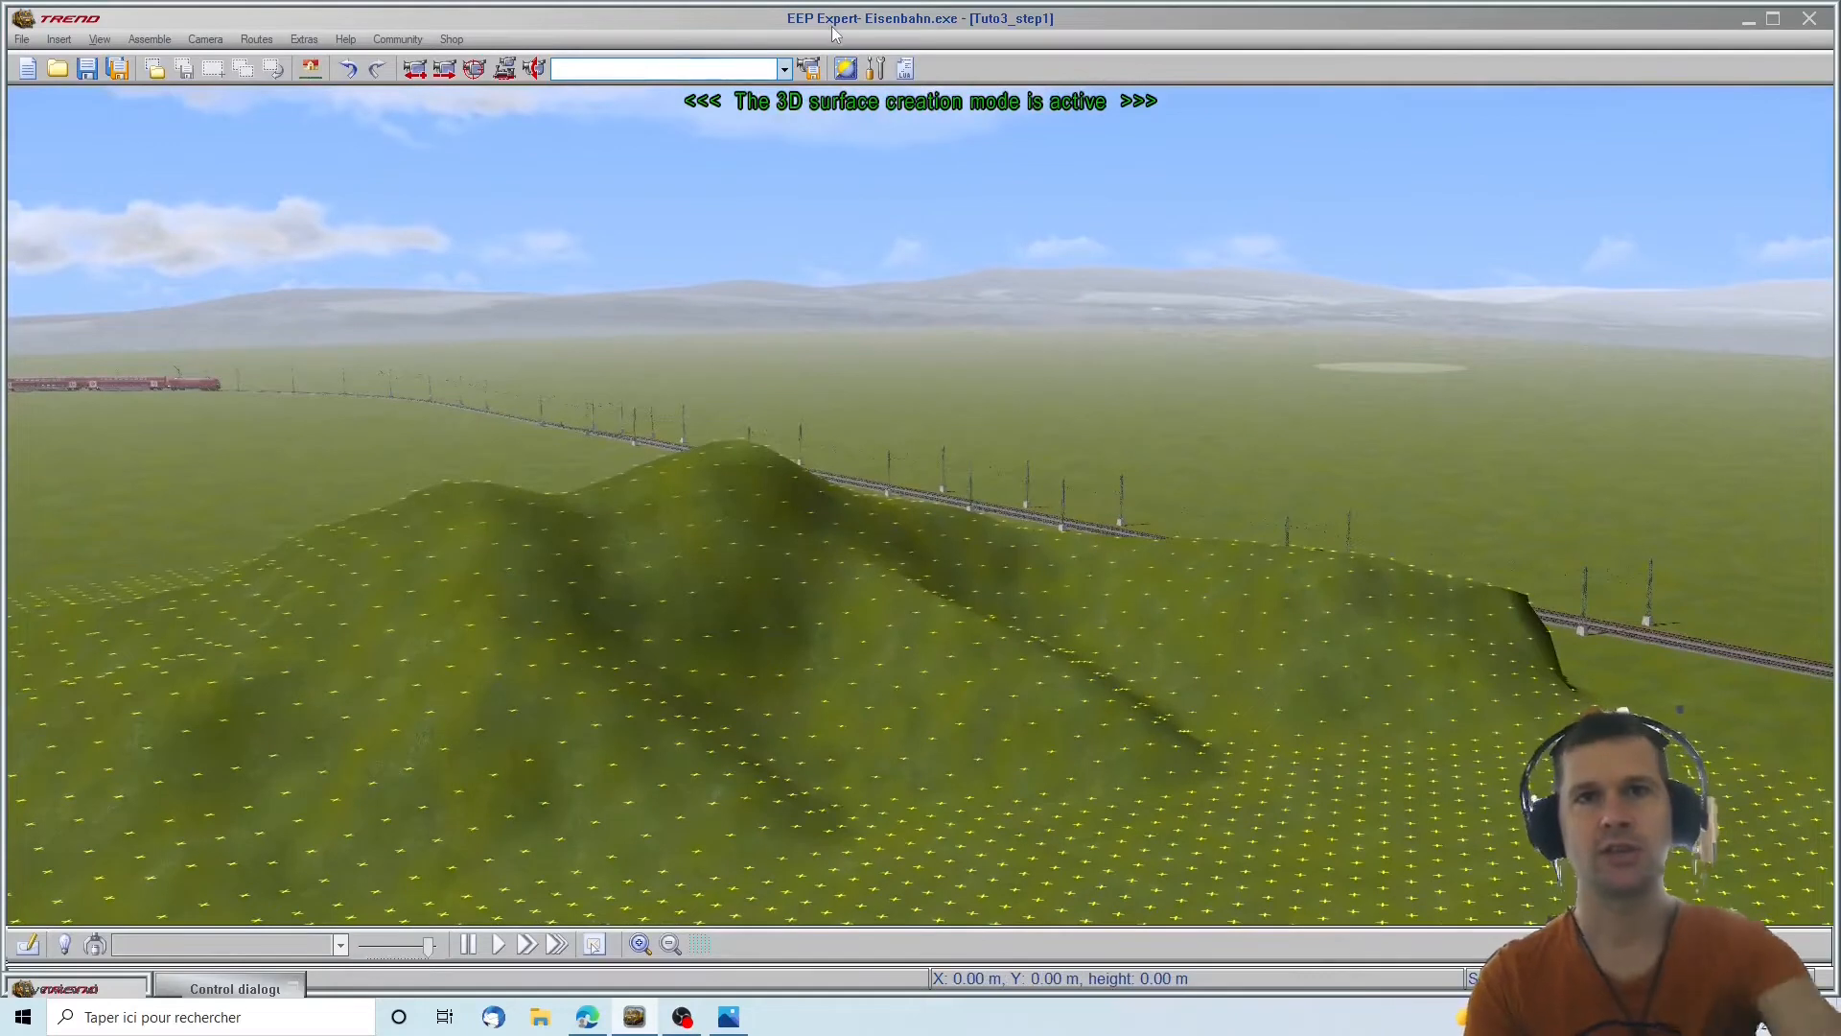
Browse the list of available horizon themes in the environment settings, keeping the Black Fores theme
click(844, 69)
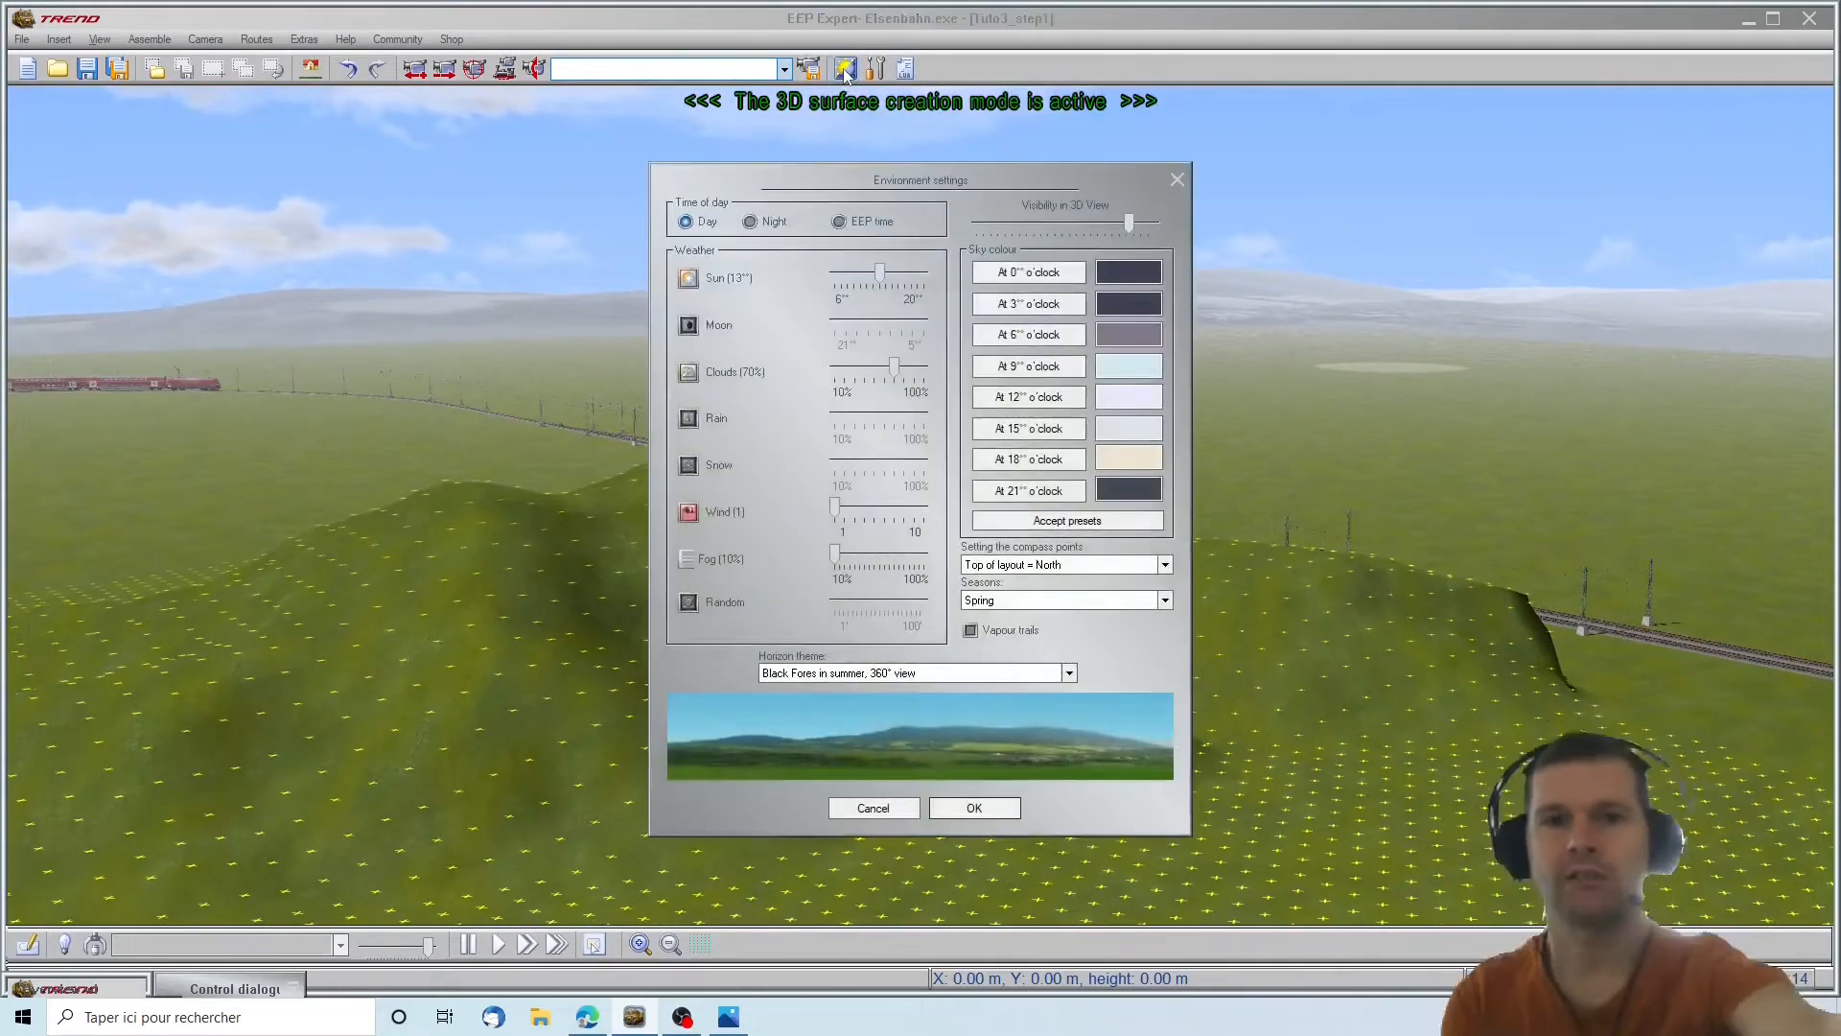
click(985, 674)
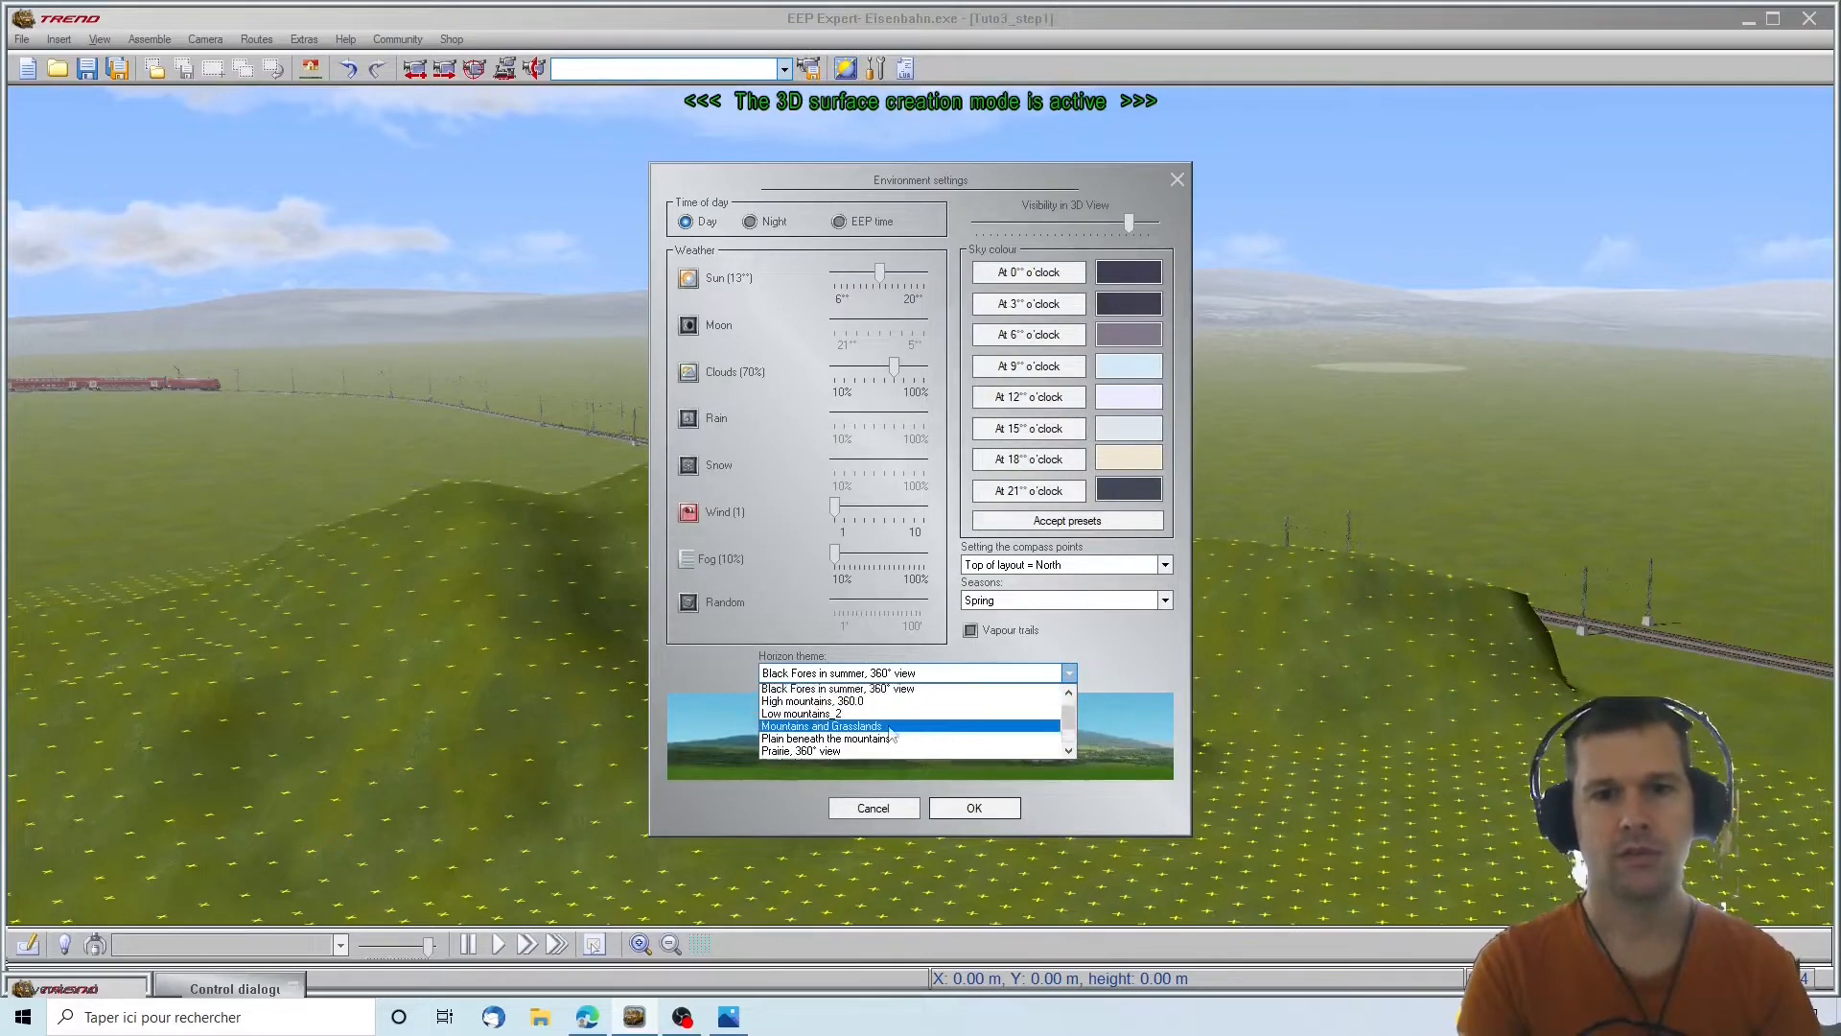
scroll(835, 709, down, 2)
drag(1072, 731, 1076, 683)
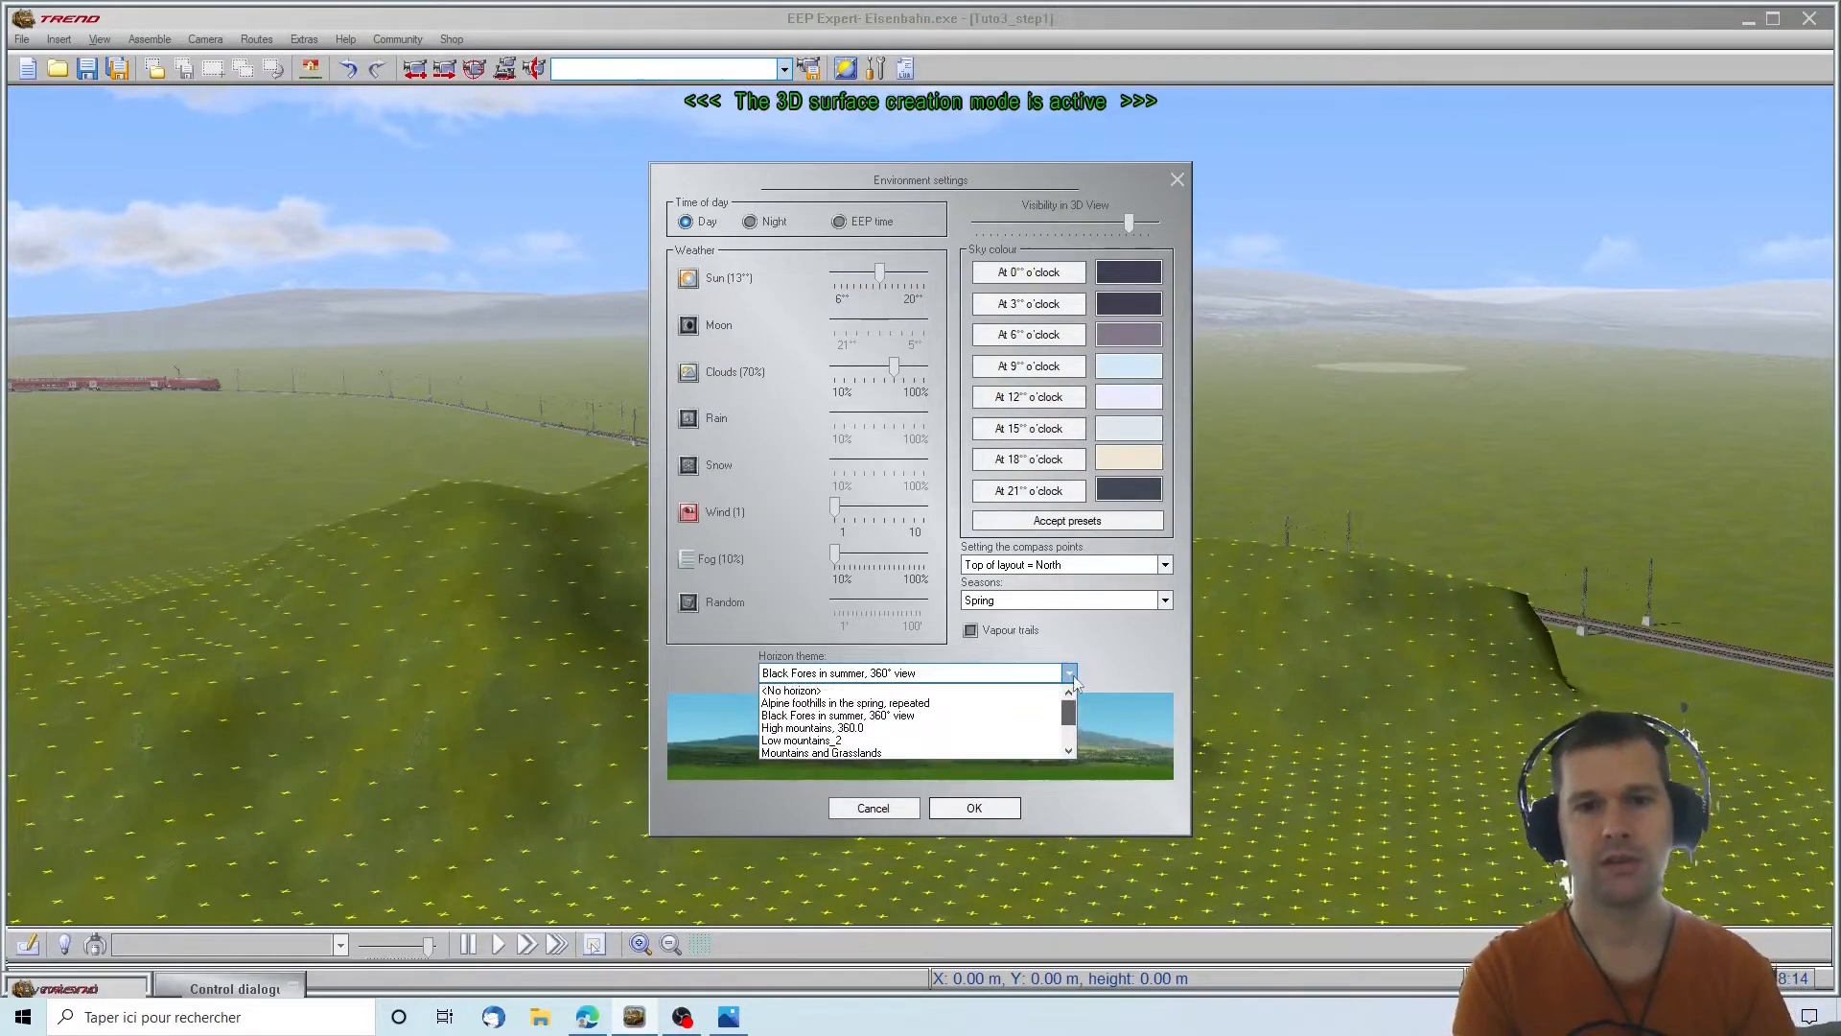
click(899, 676)
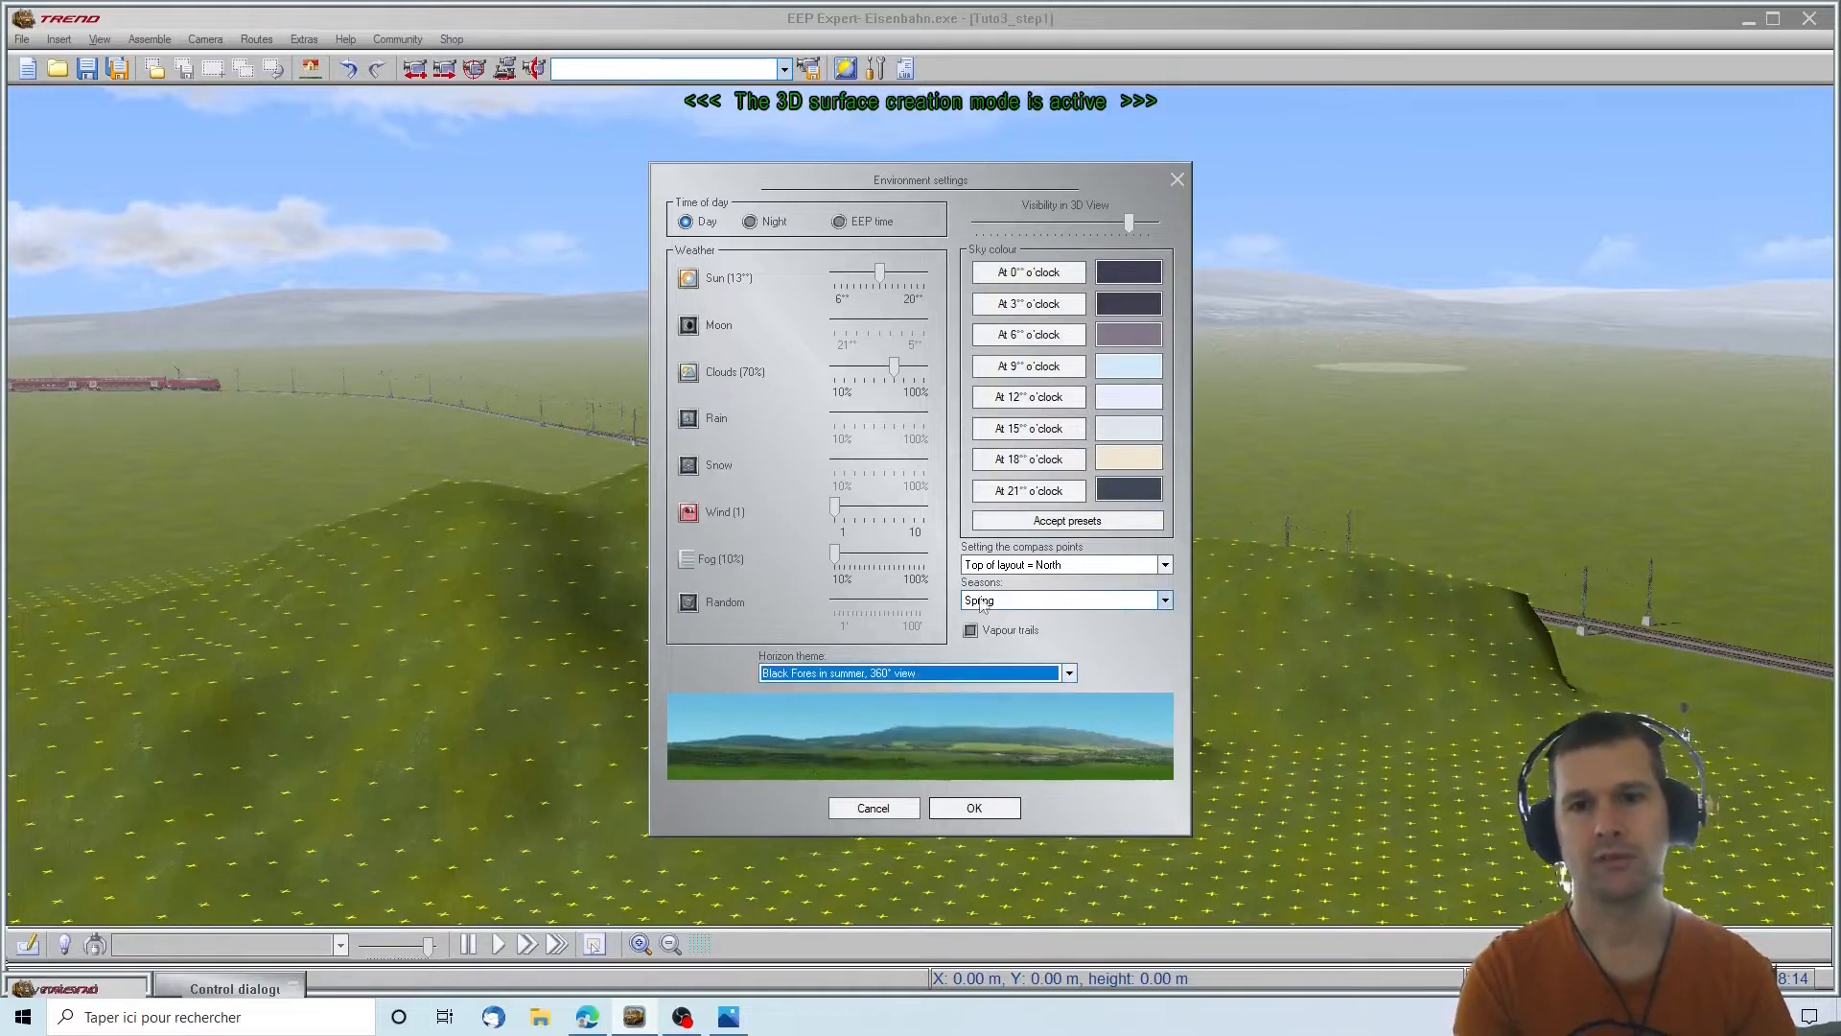
Try the compass setting Top of layout = East, restore Top of layout = North, and try out the wind strength control
click(1036, 566)
click(1053, 596)
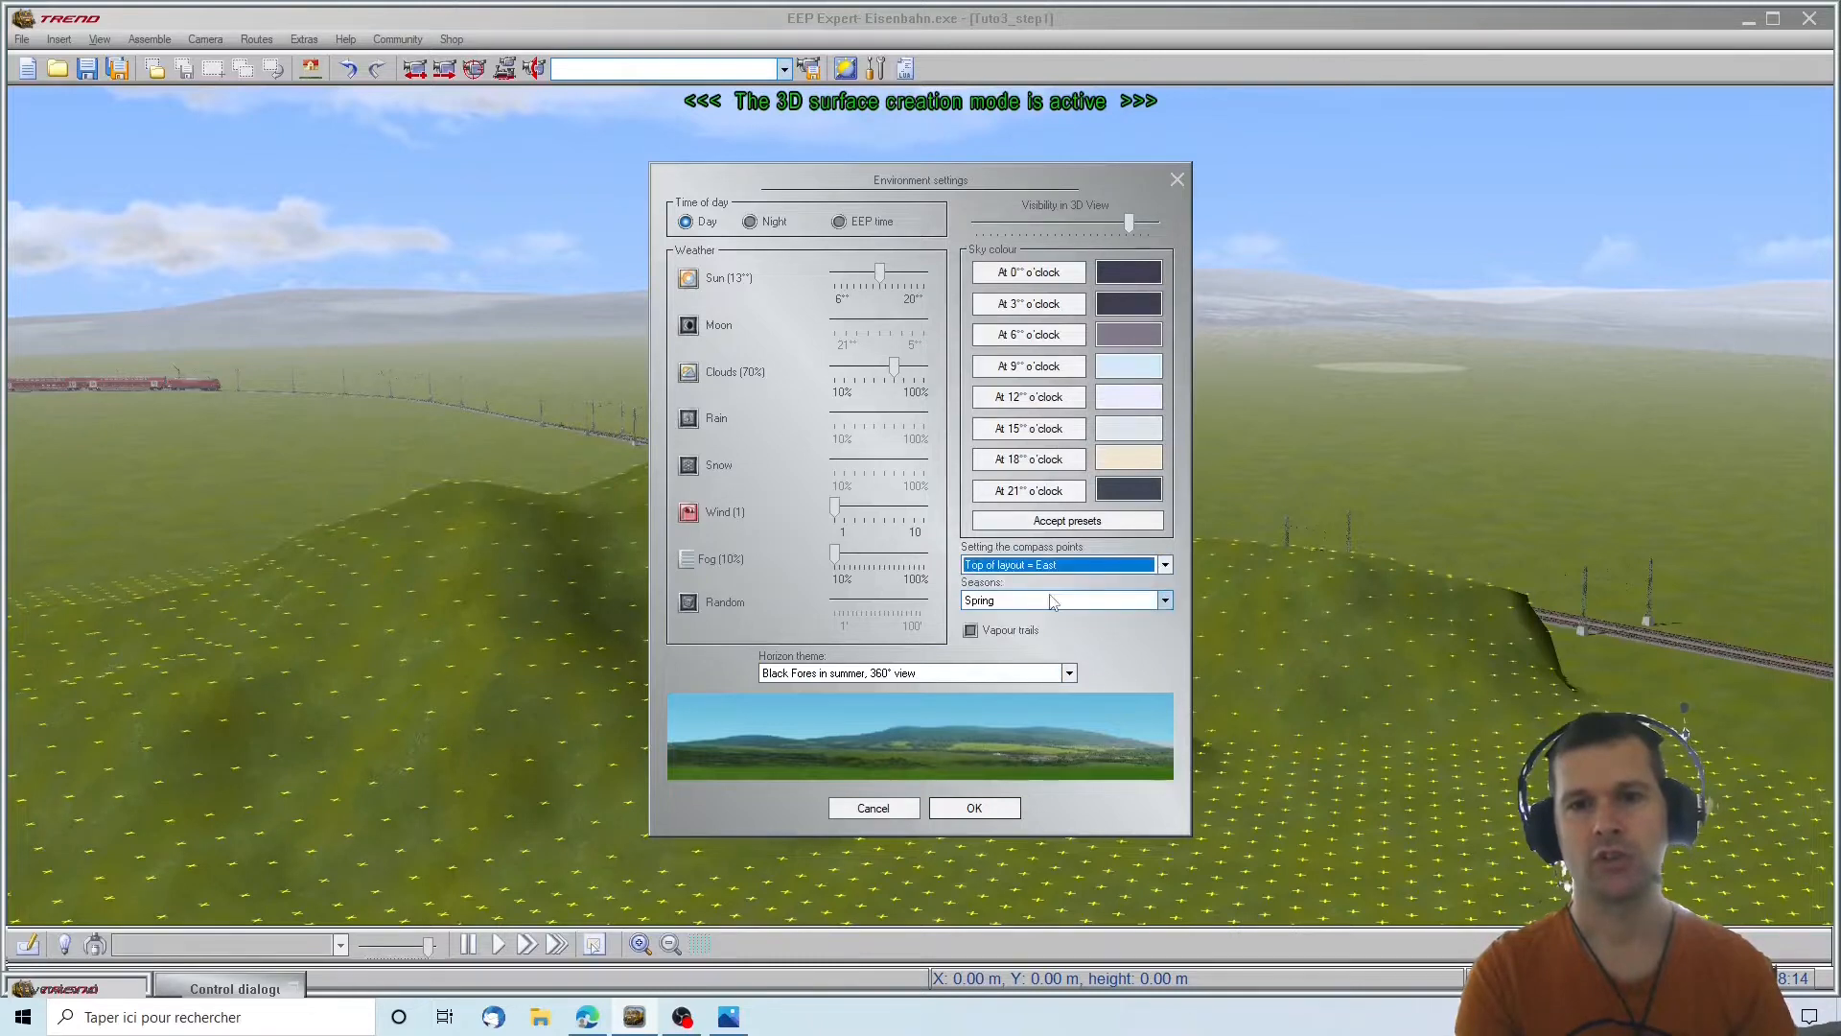
click(1059, 568)
click(1060, 582)
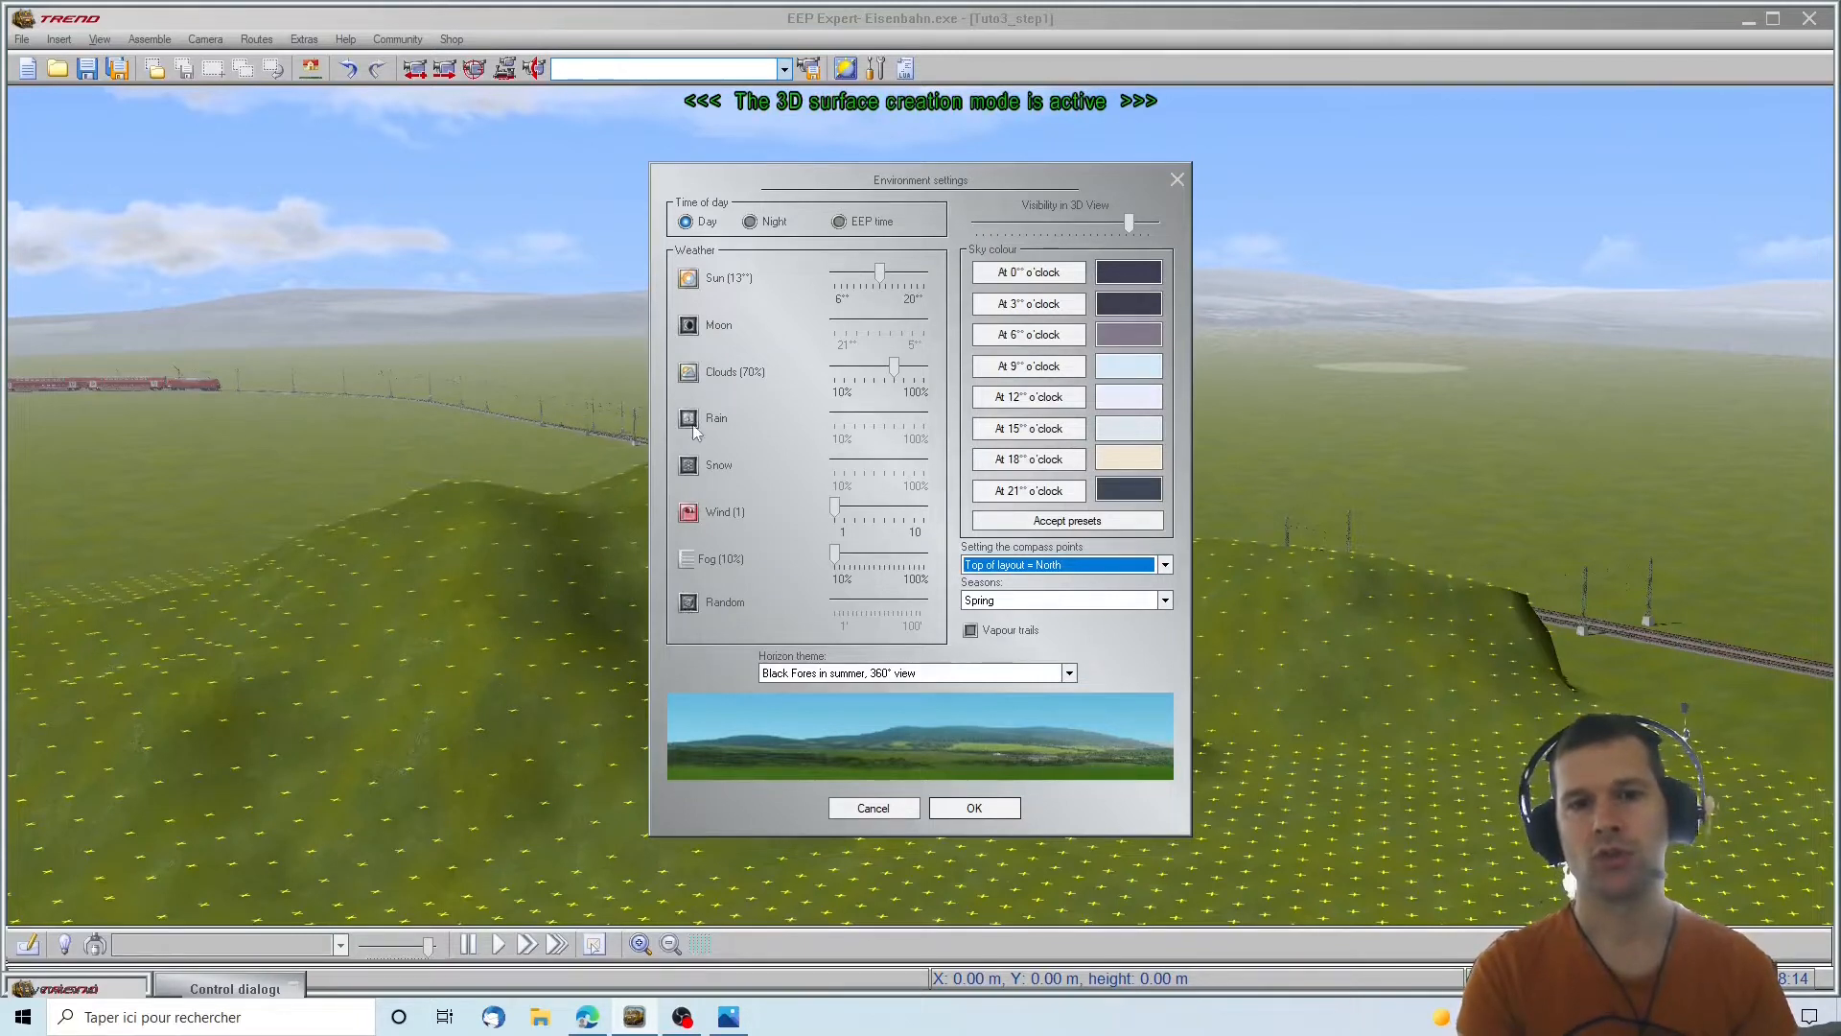
click(692, 514)
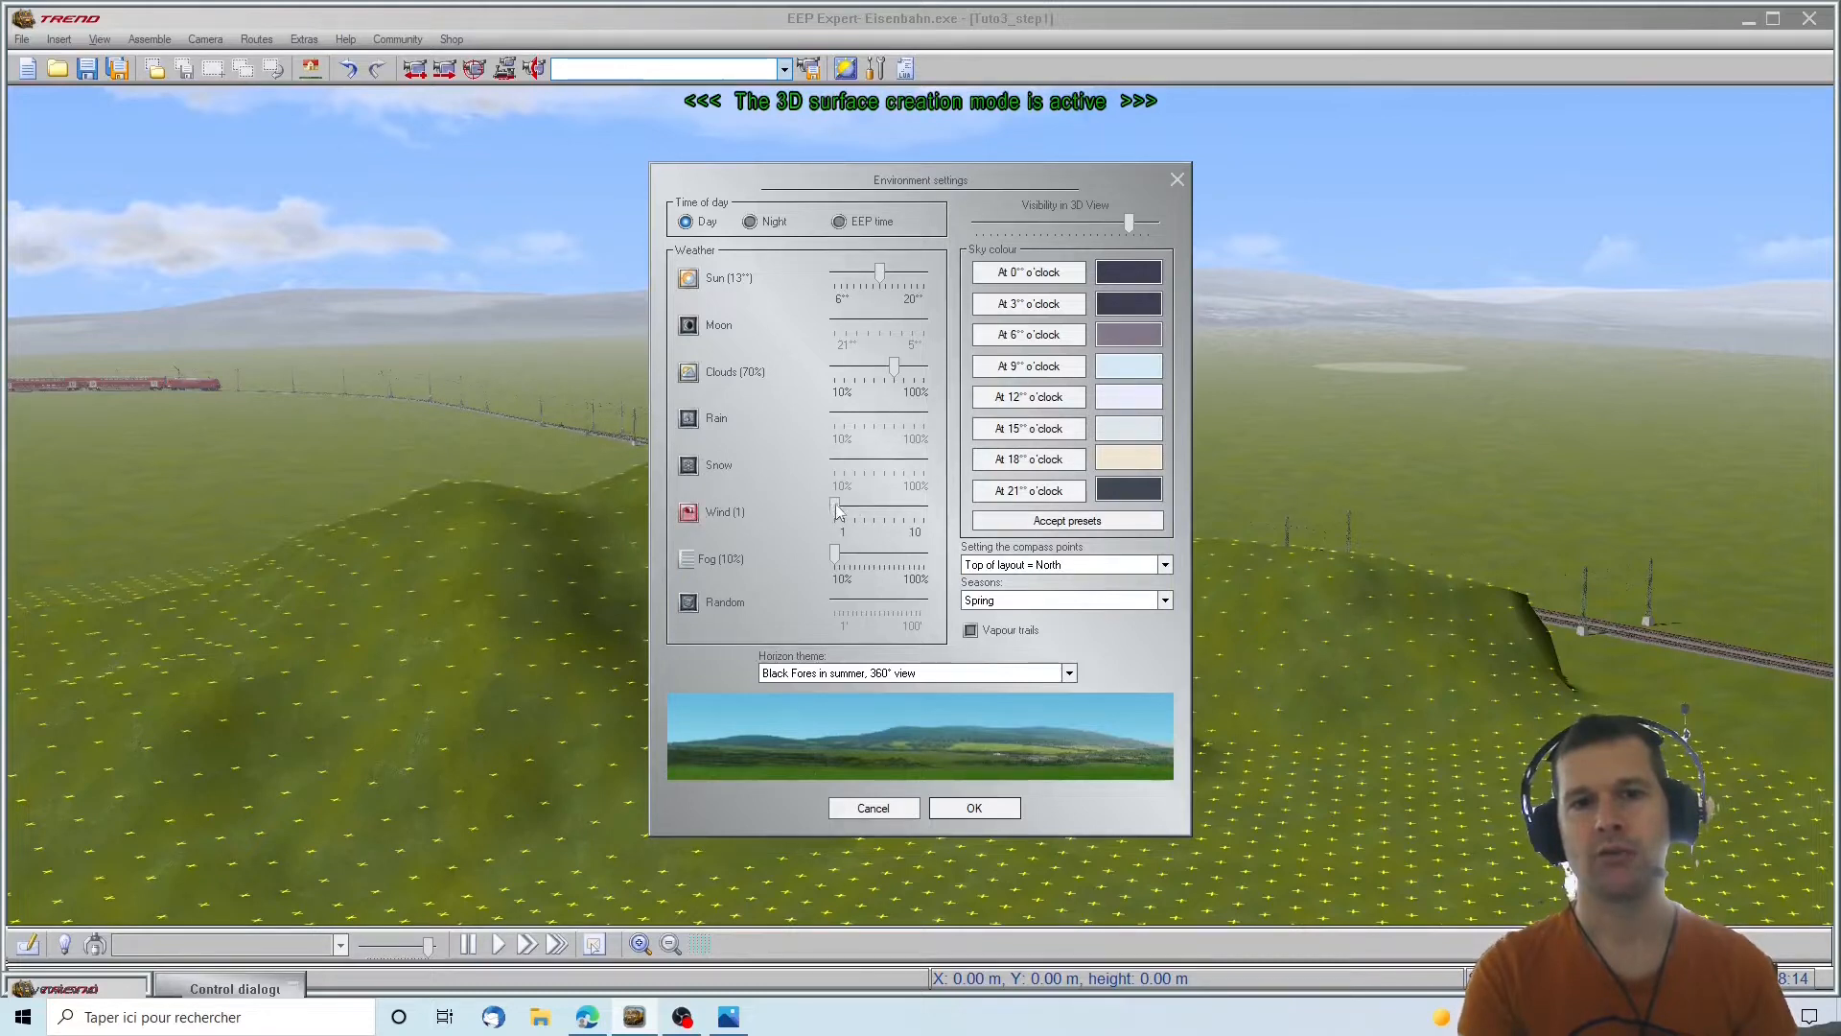
drag(899, 510, 889, 508)
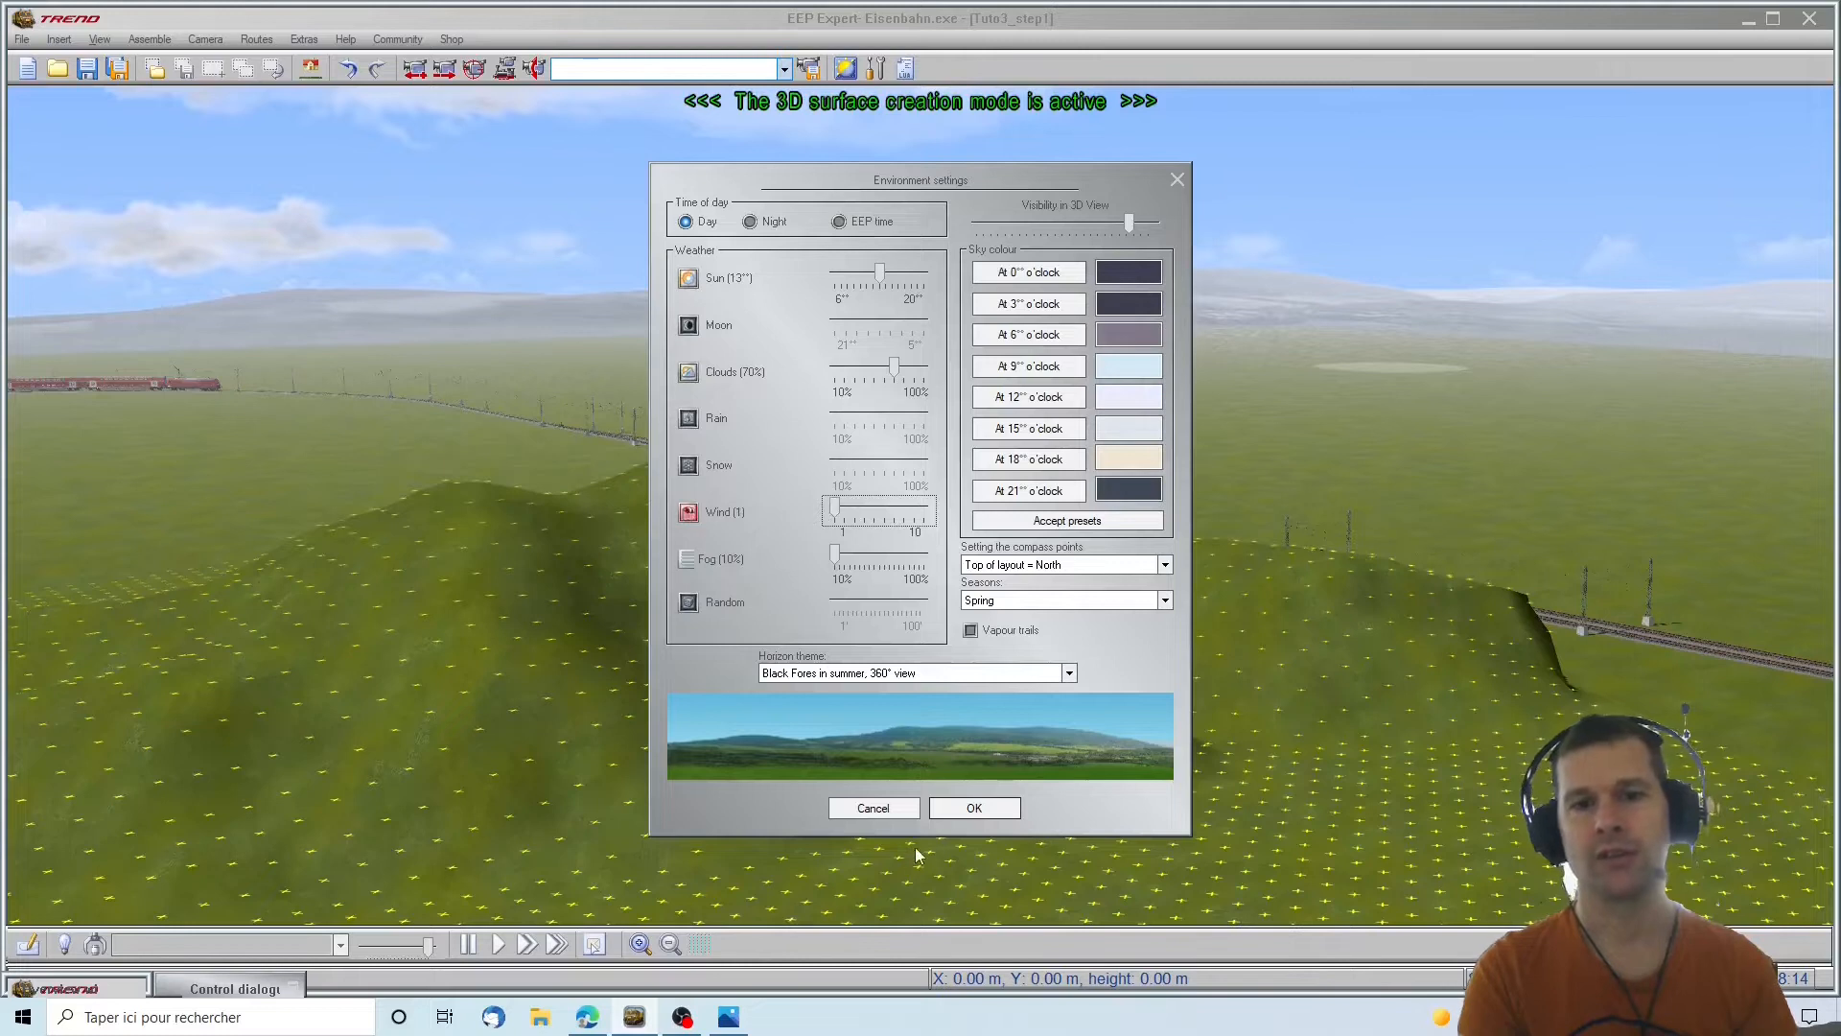
Enable vapour trails, apply the environment settings and look at the sky above the mountain
click(1035, 675)
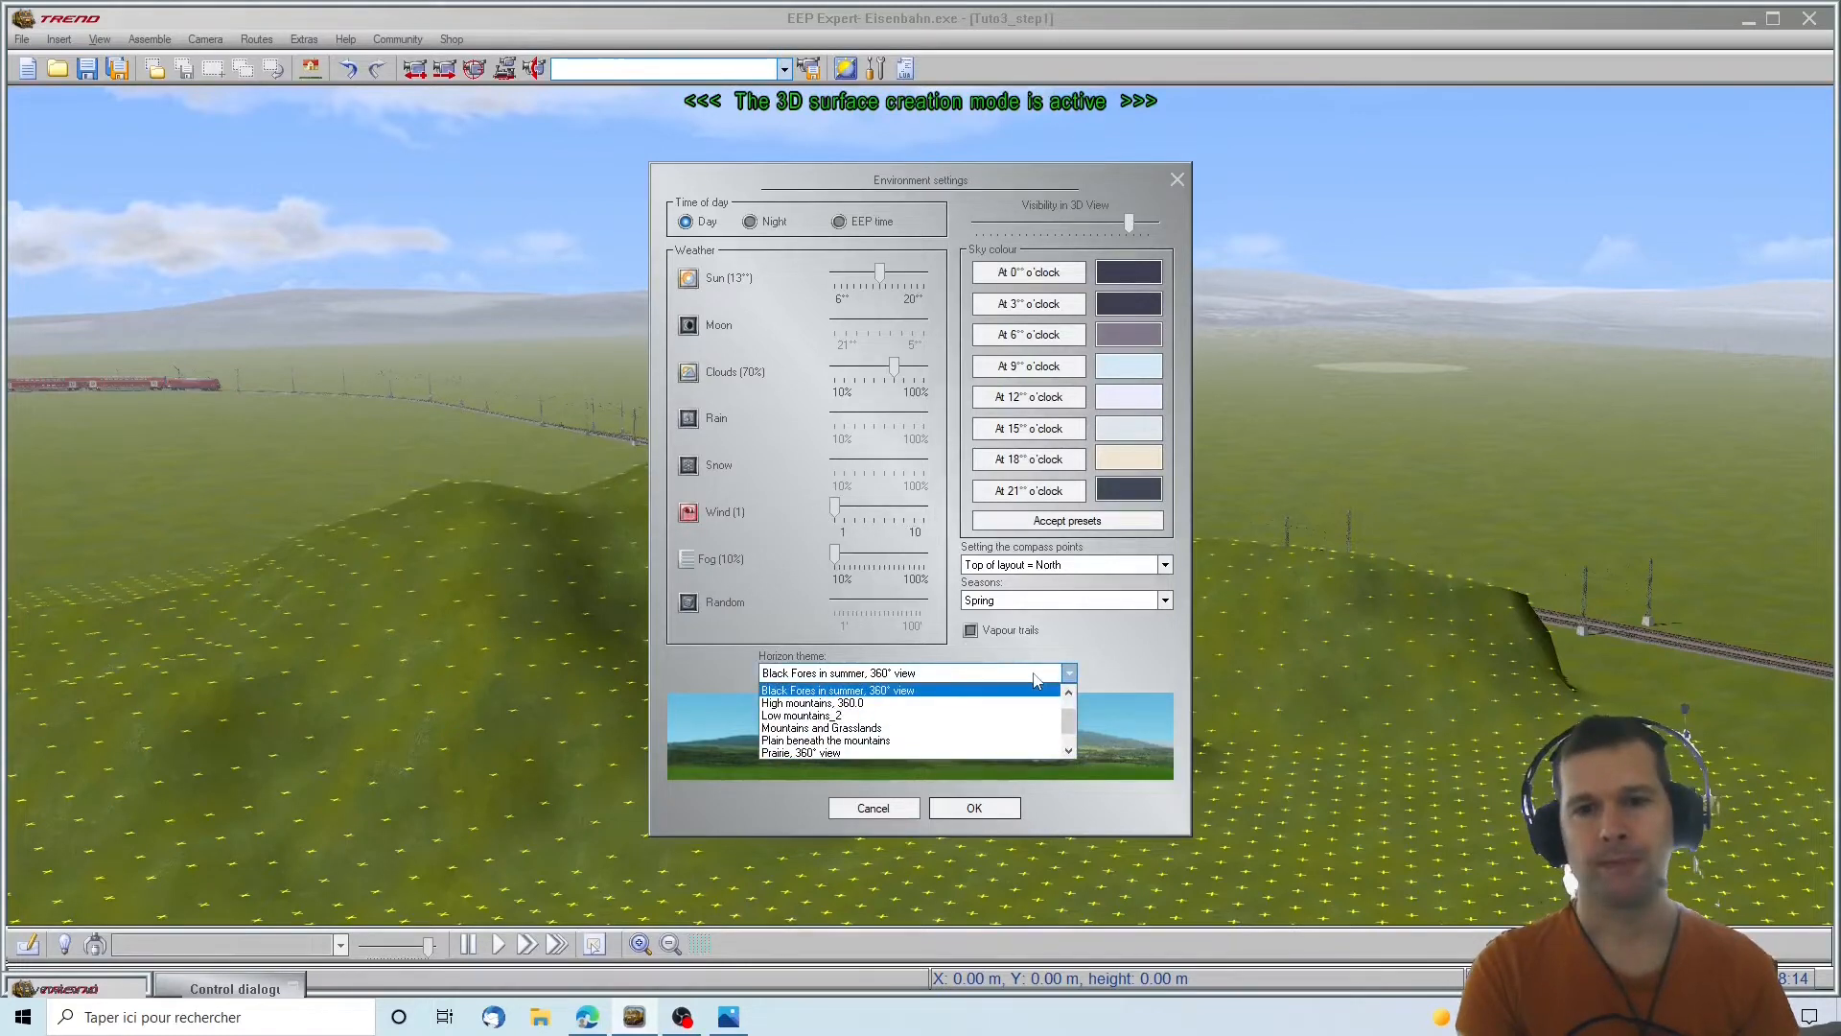
click(1035, 675)
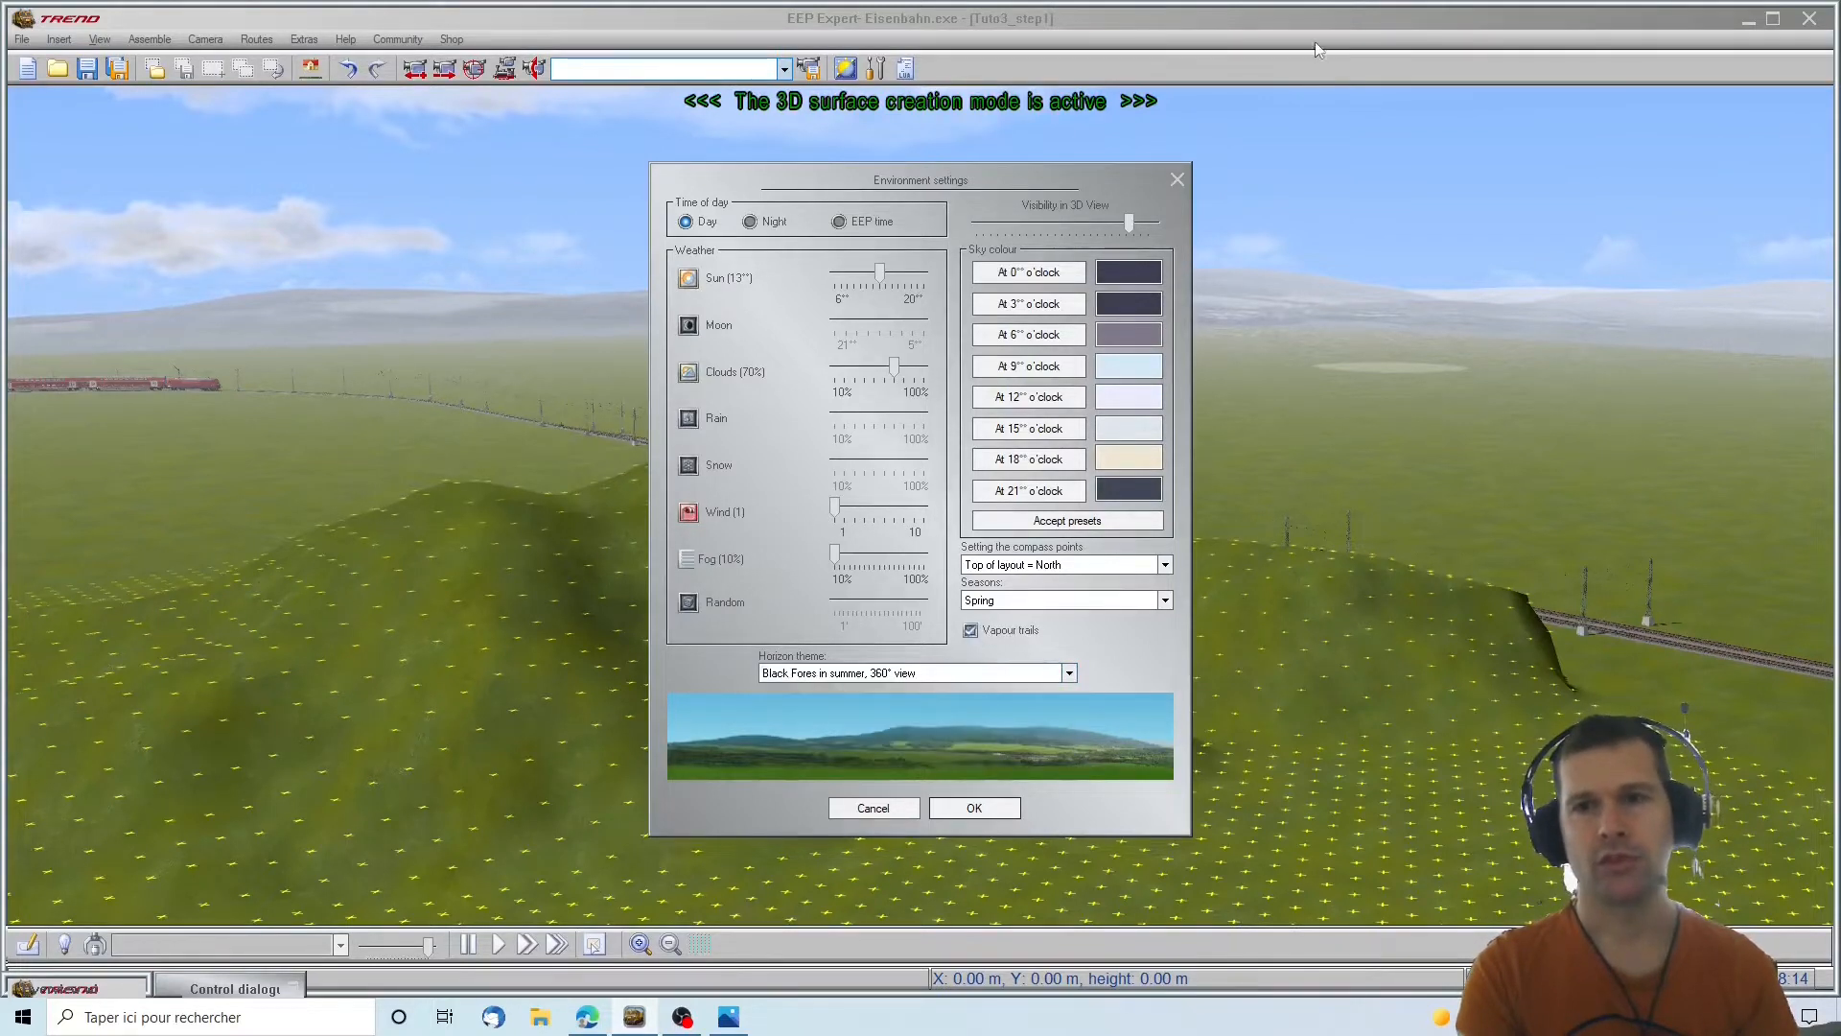
click(972, 808)
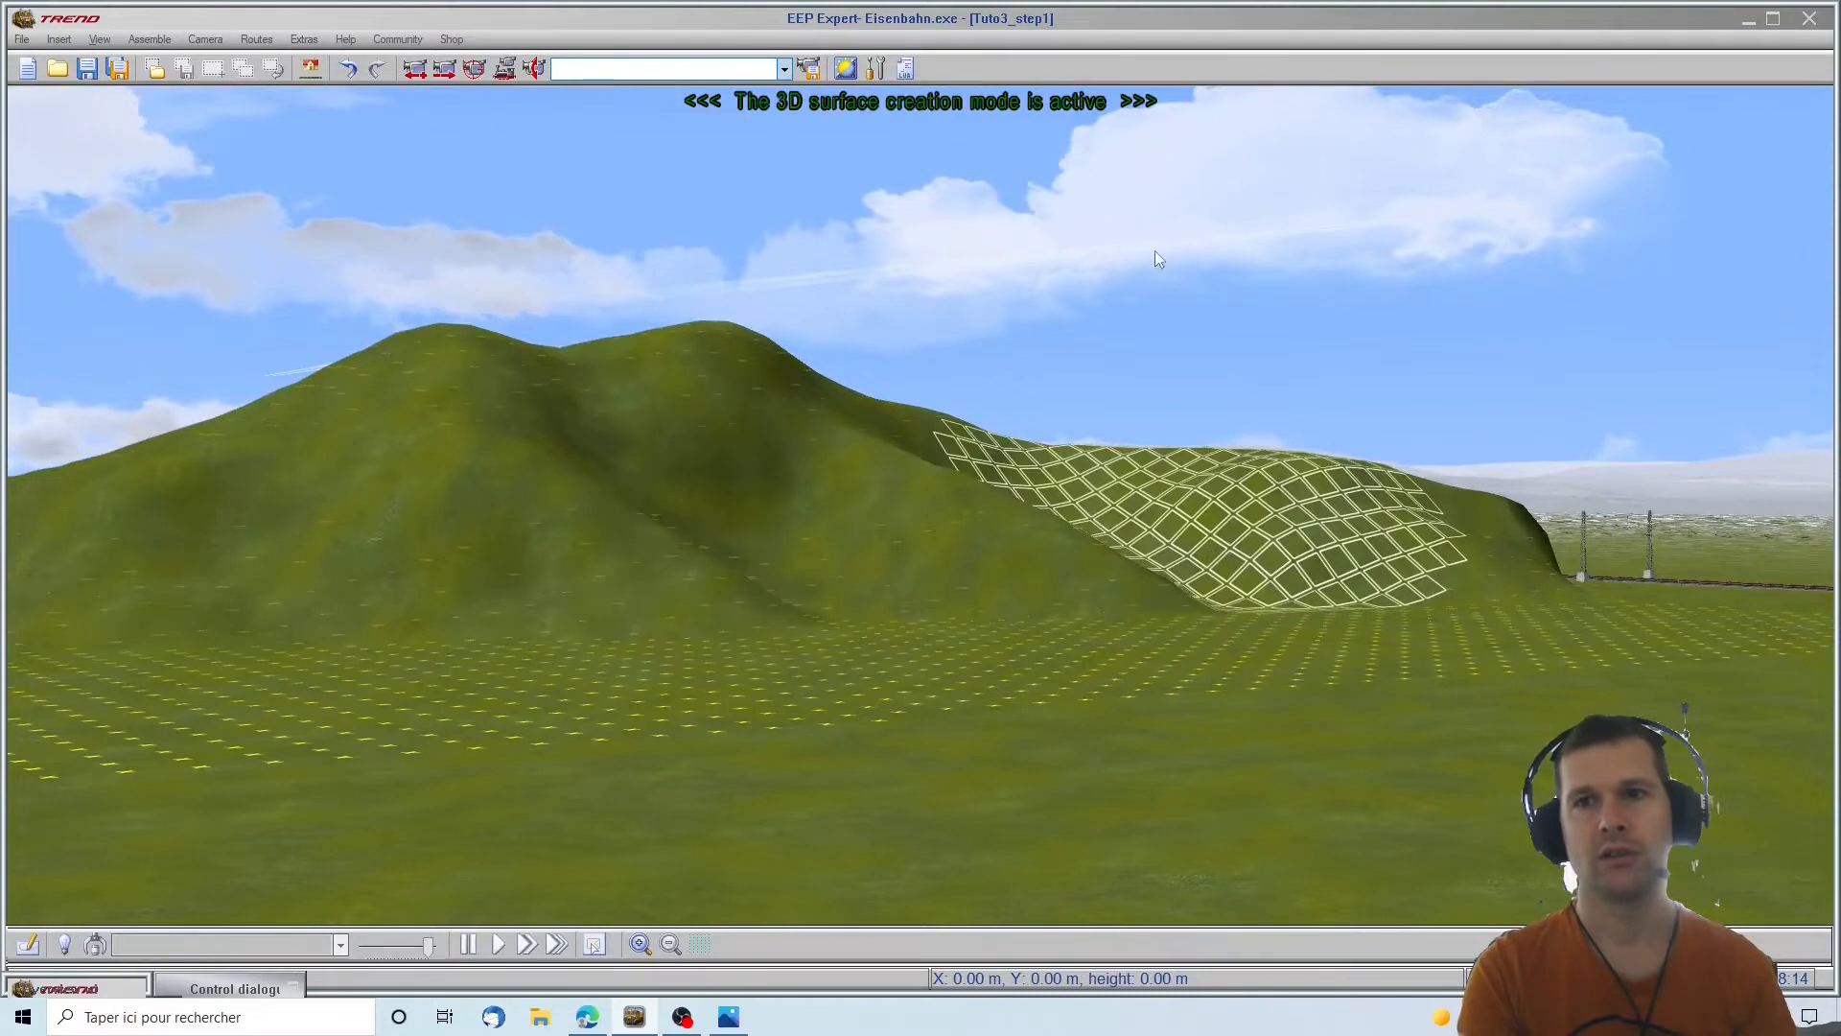
middle_drag(1073, 331, 843, 294)
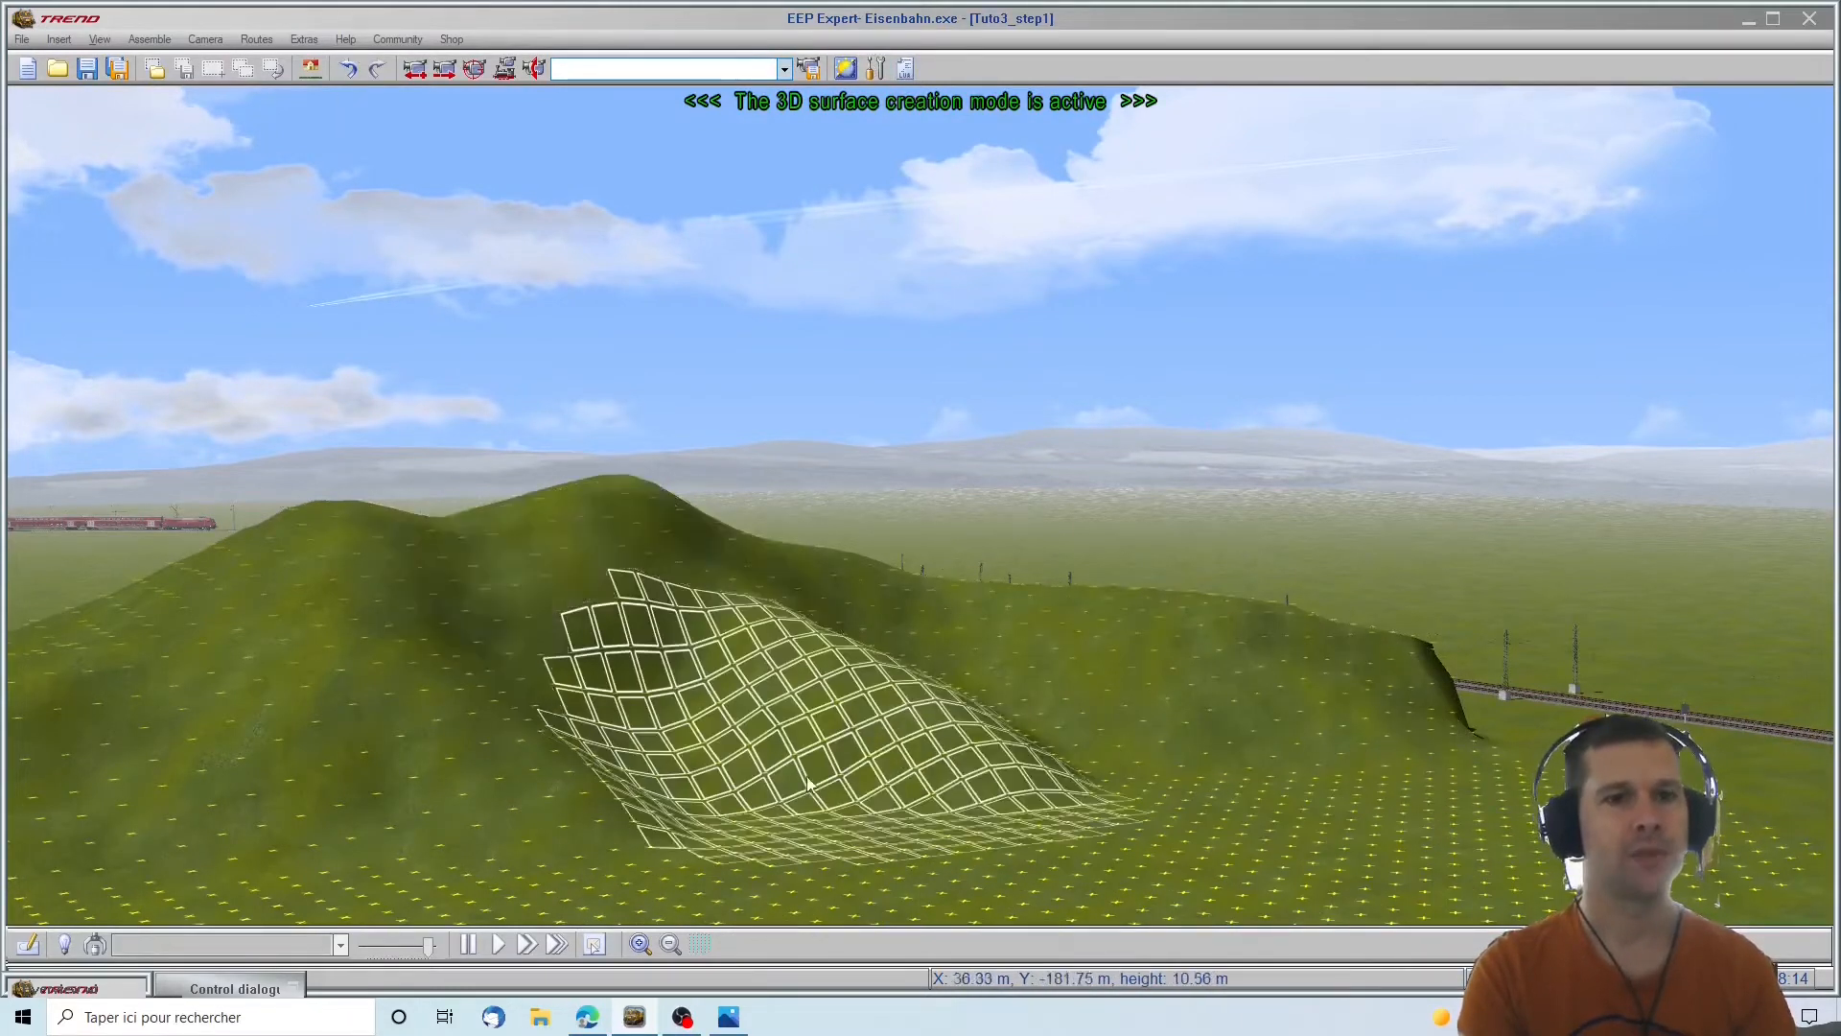
scroll(803, 765, up, 5)
scroll(803, 766, down, 8)
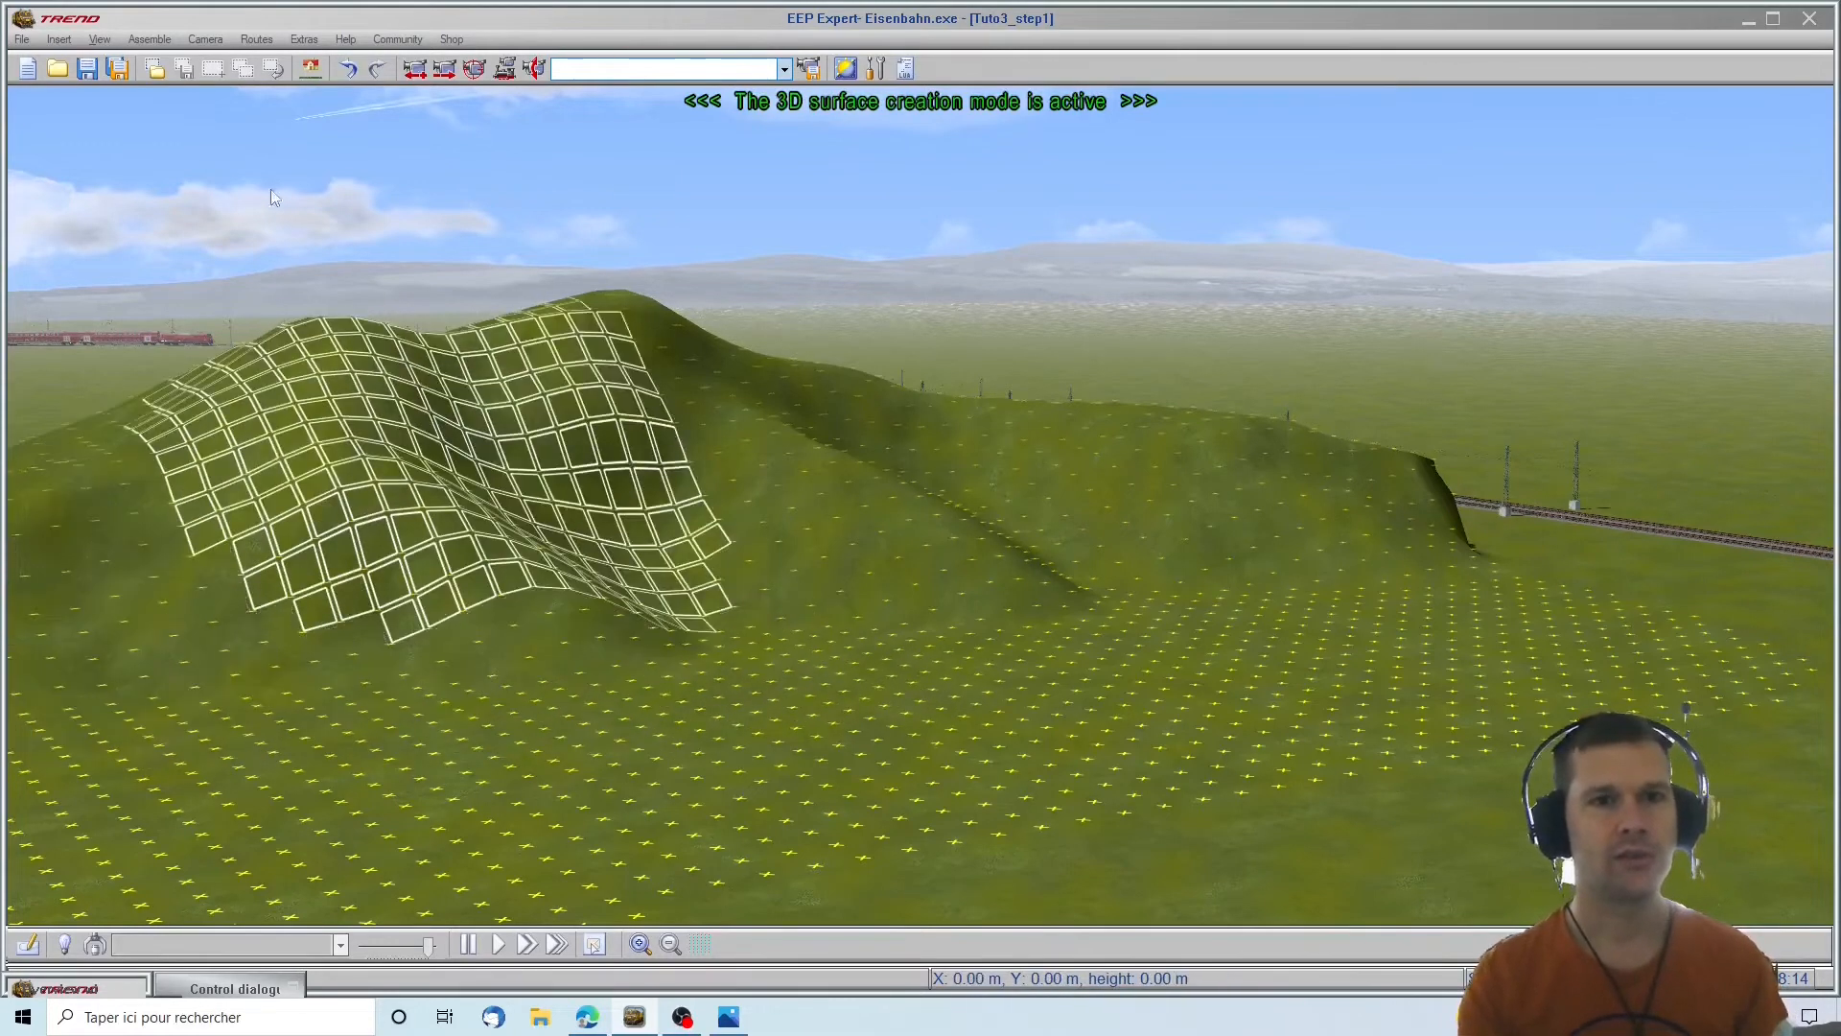
Undo the height bitmap load that formed the mountain and look over the marked area beside the tracks
click(349, 78)
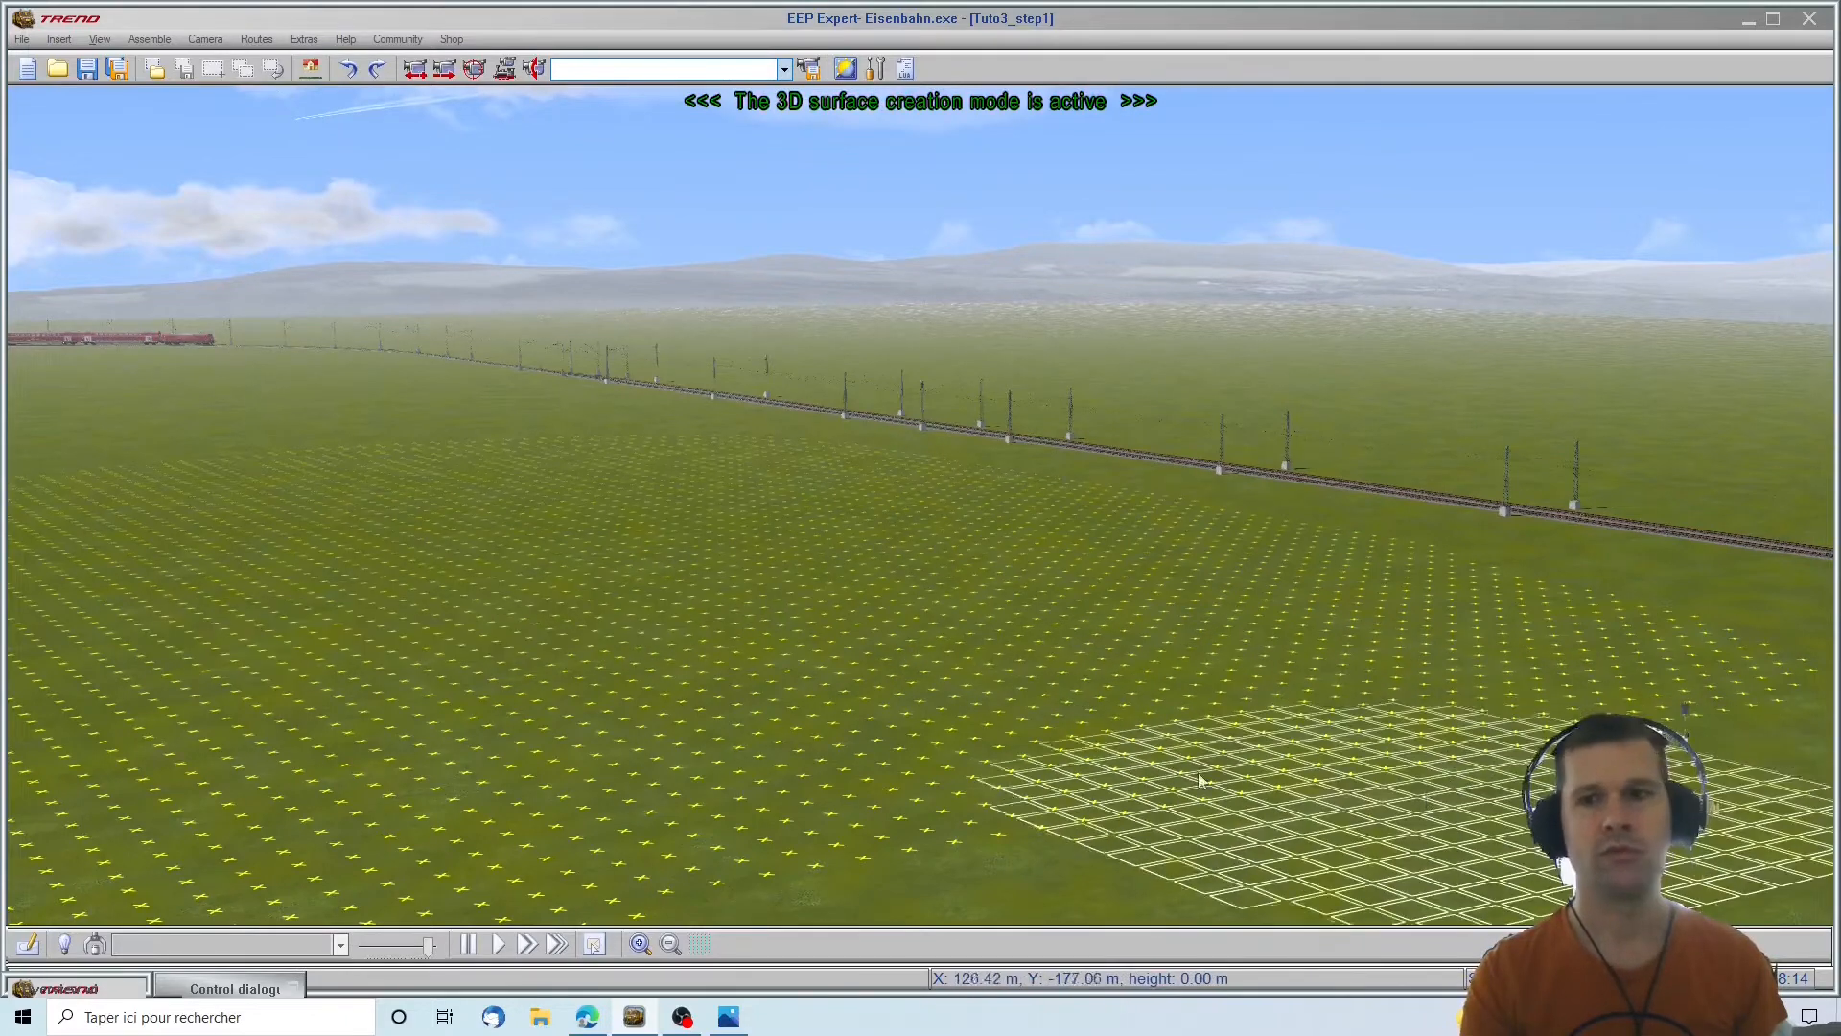
scroll(1032, 710, down, 1)
right_drag(88, 744, 83, 746)
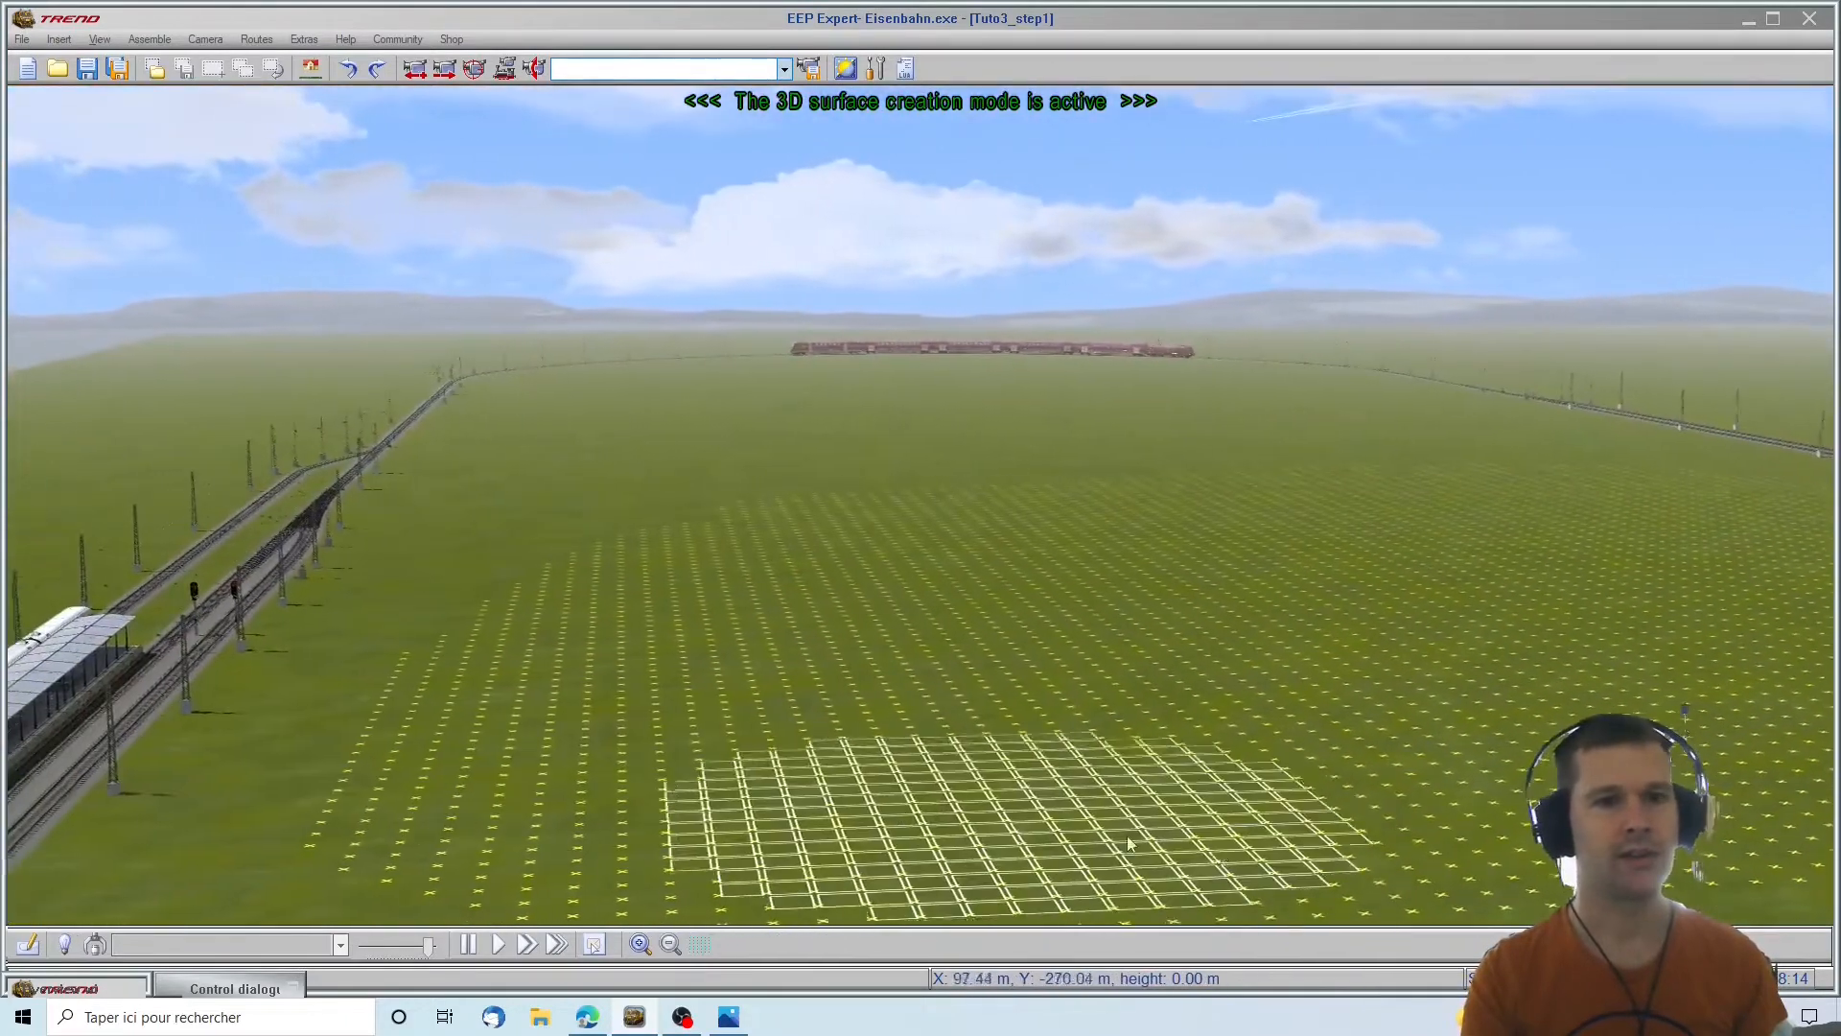
right_drag(1335, 821, 1332, 827)
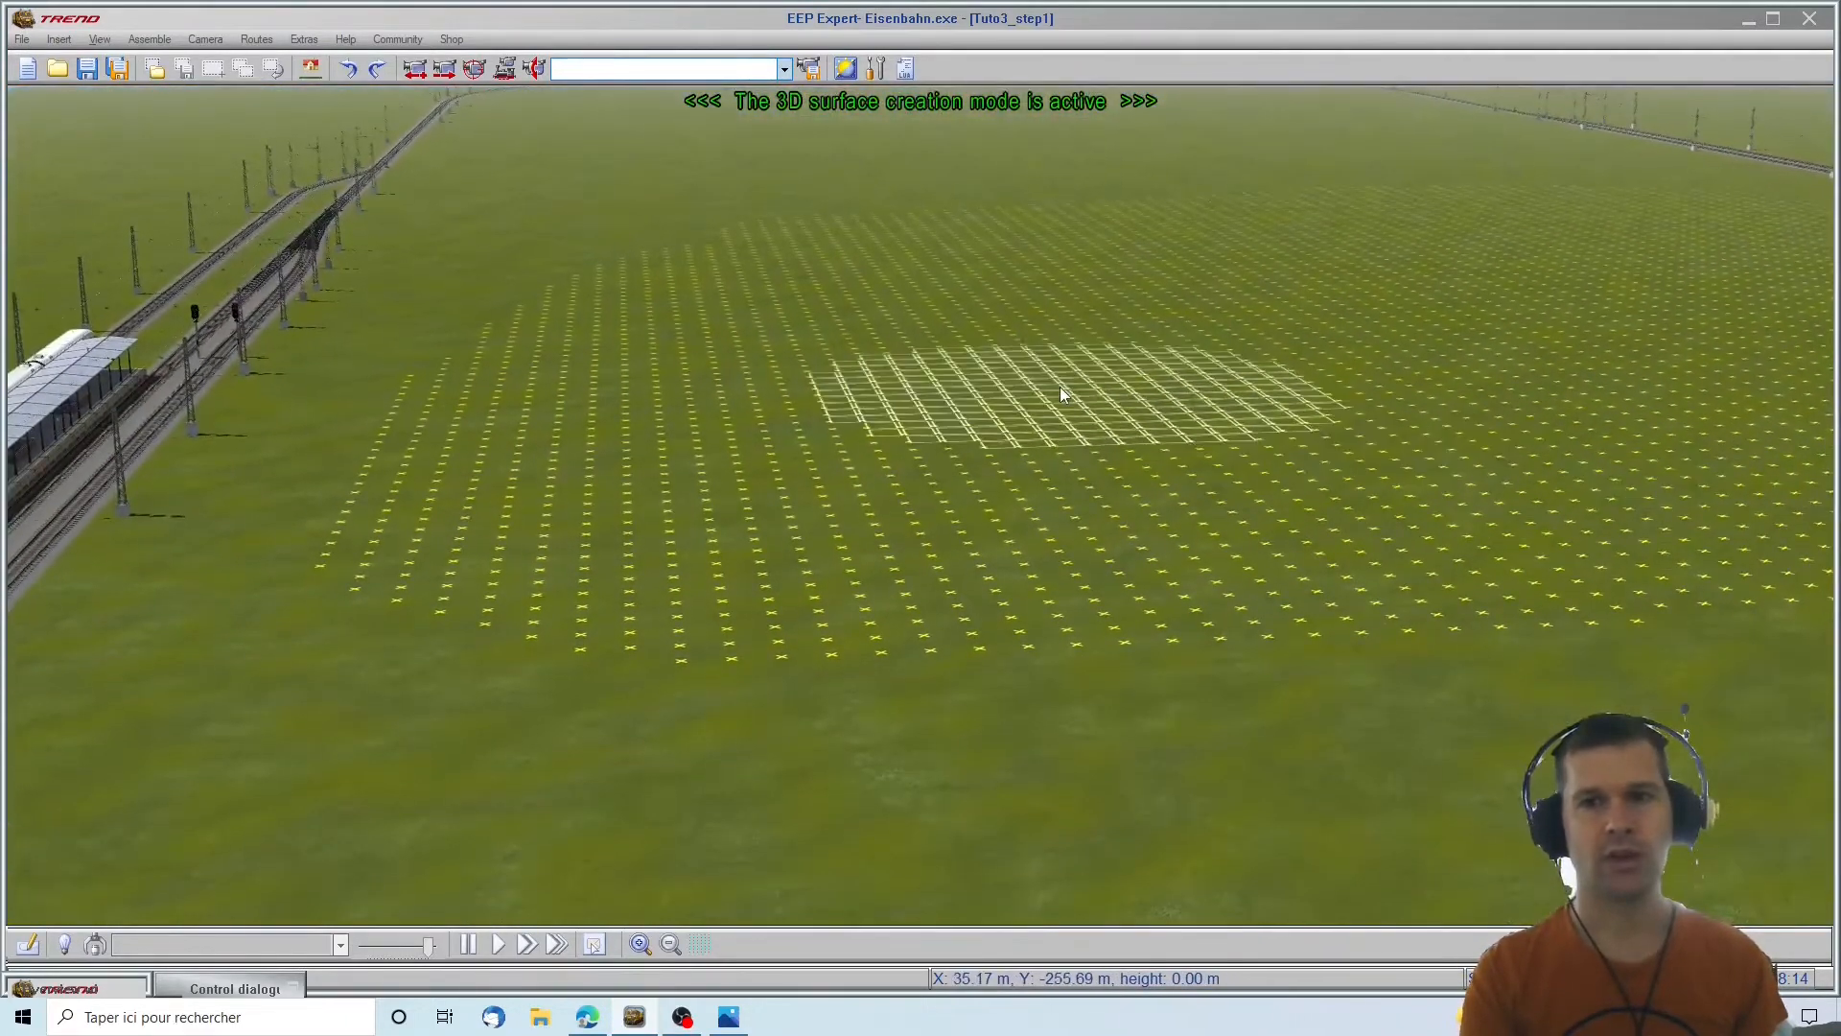
Clear the marking from the terrain area beside the tracks
click(212, 989)
click(115, 251)
click(649, 142)
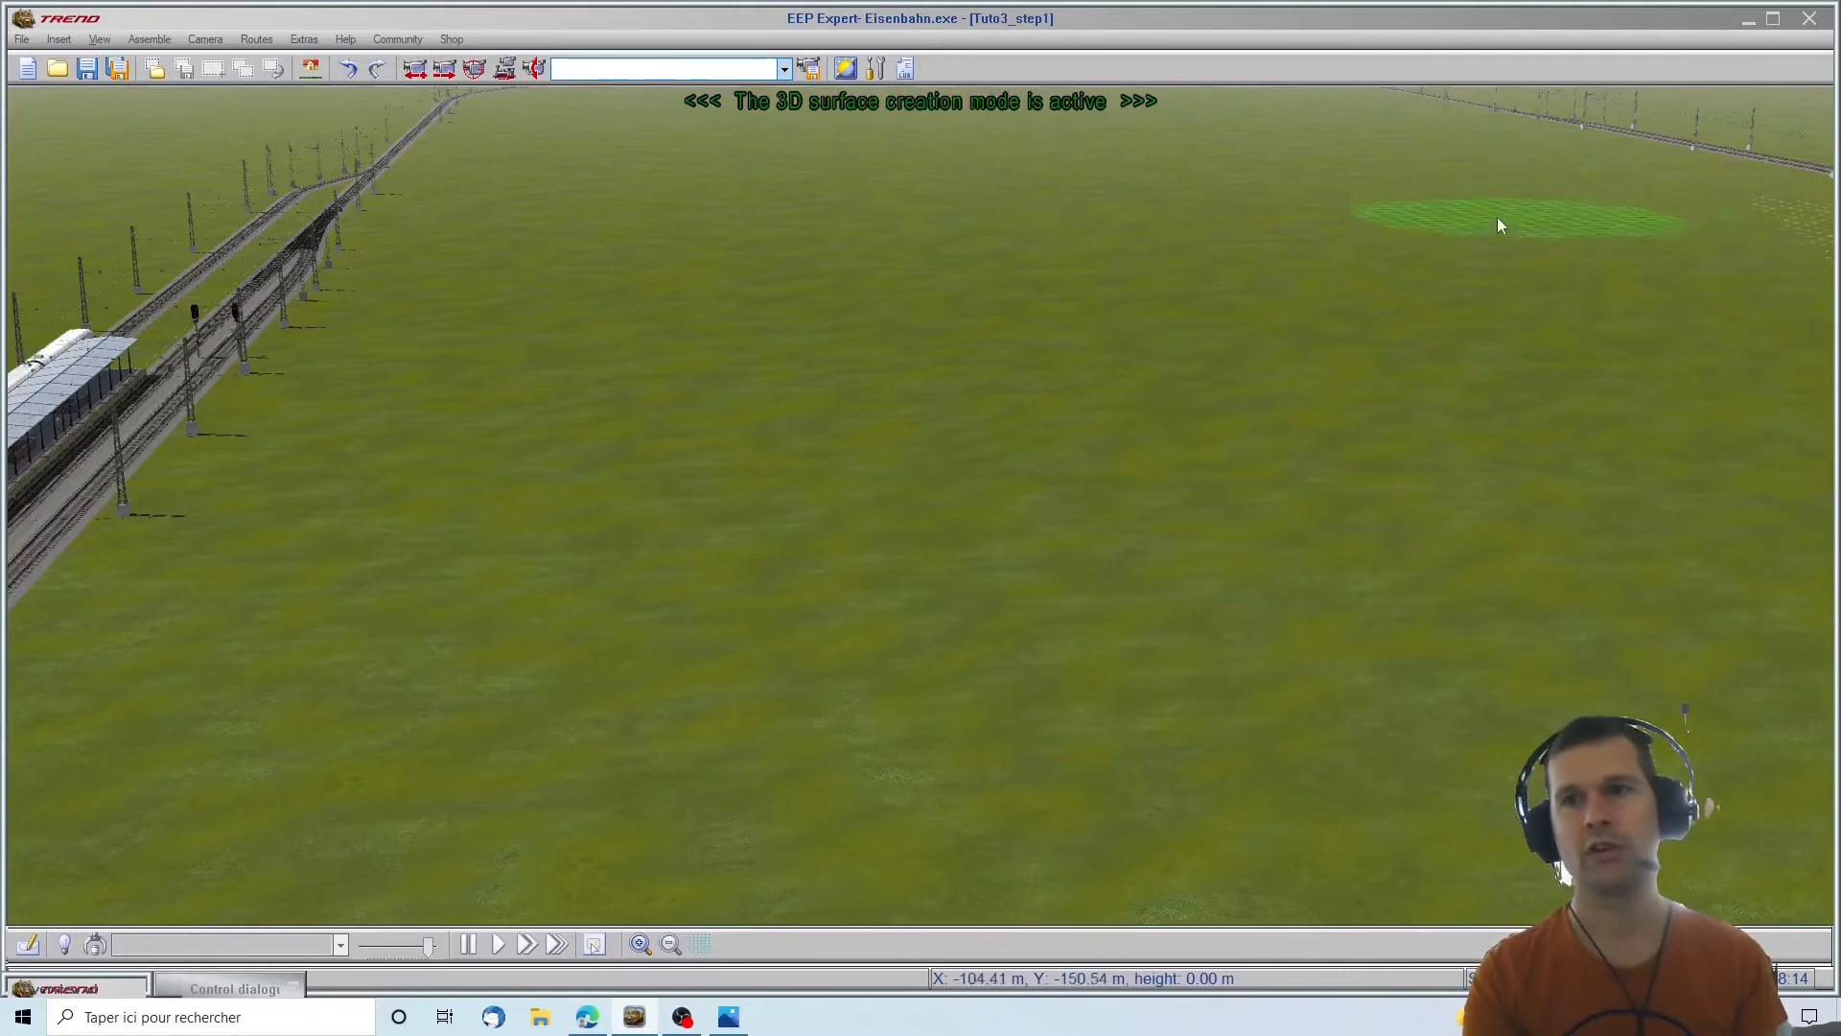
Raise a flat-topped hill about 27 m high on the open terrain outside the railway curve
key(Right)
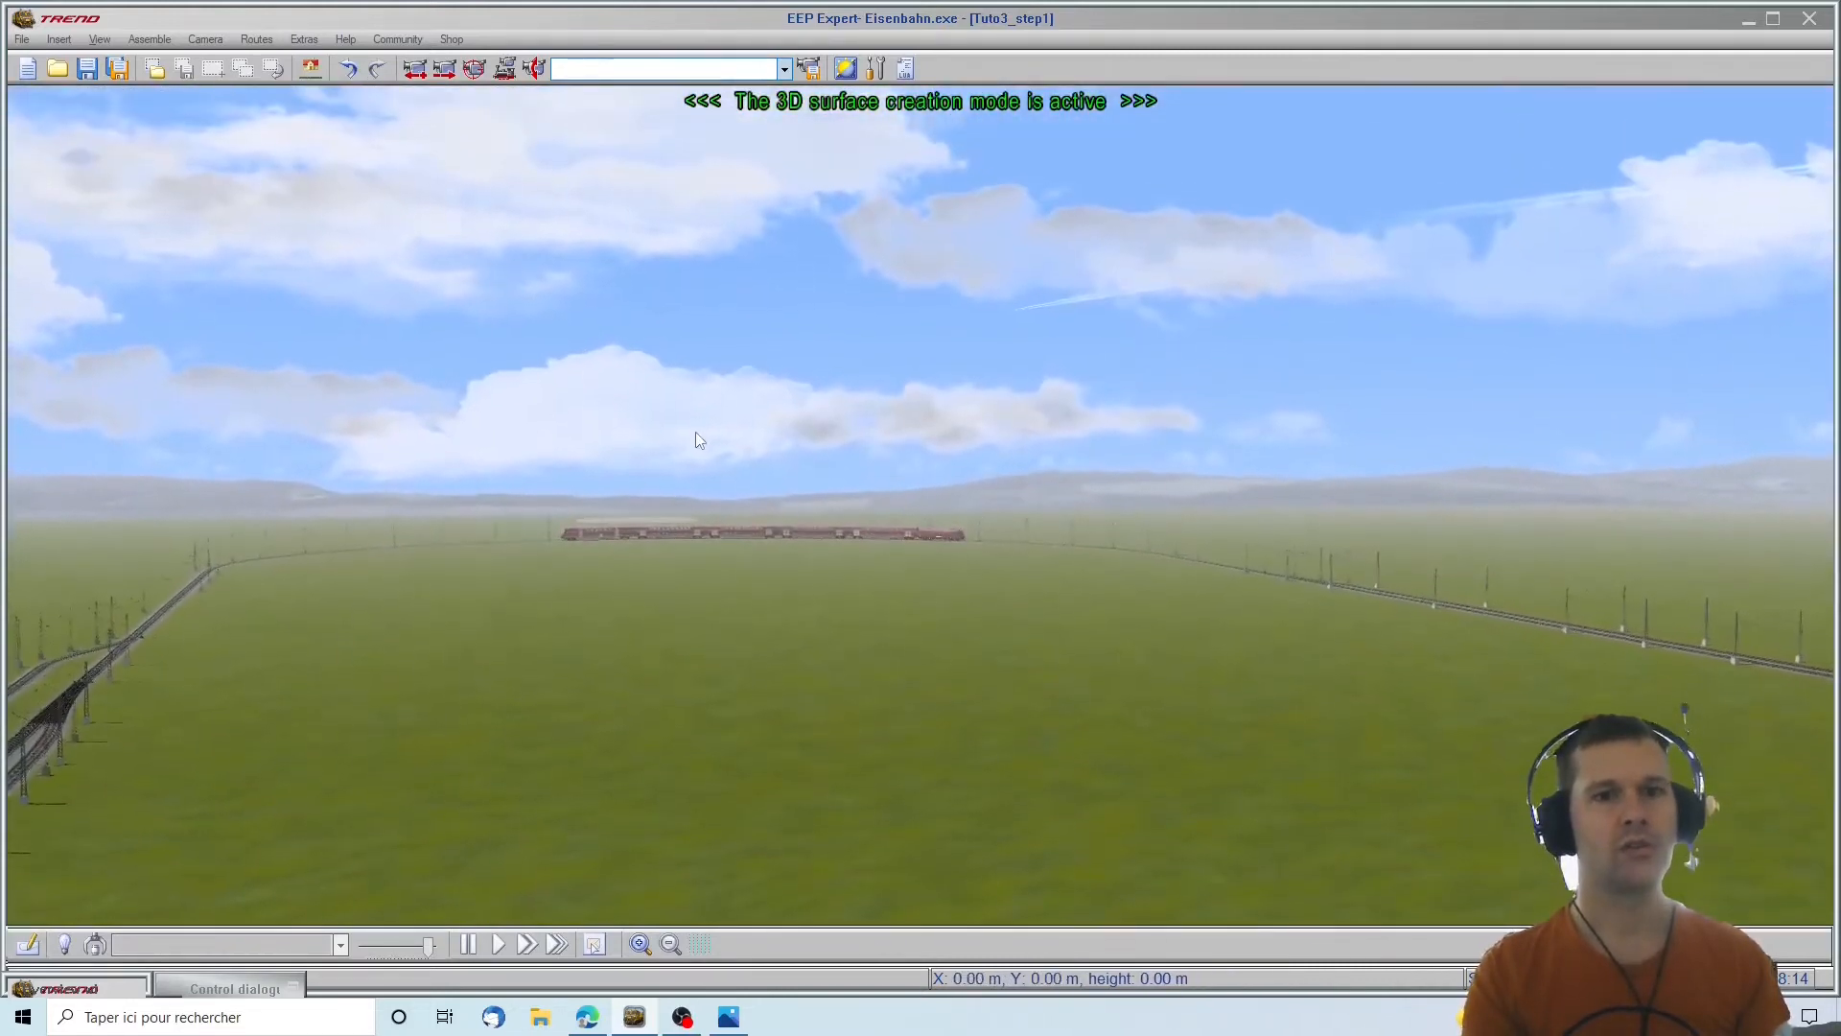
mouse_move(670, 497)
middle_down()
mouse_move(460, 525)
mouse_move(246, 518)
mouse_move(247, 411)
mouse_move(275, 354)
mouse_move(283, 374)
middle_up()
middle_drag(365, 620, 372, 545)
scroll(370, 437, up, 5)
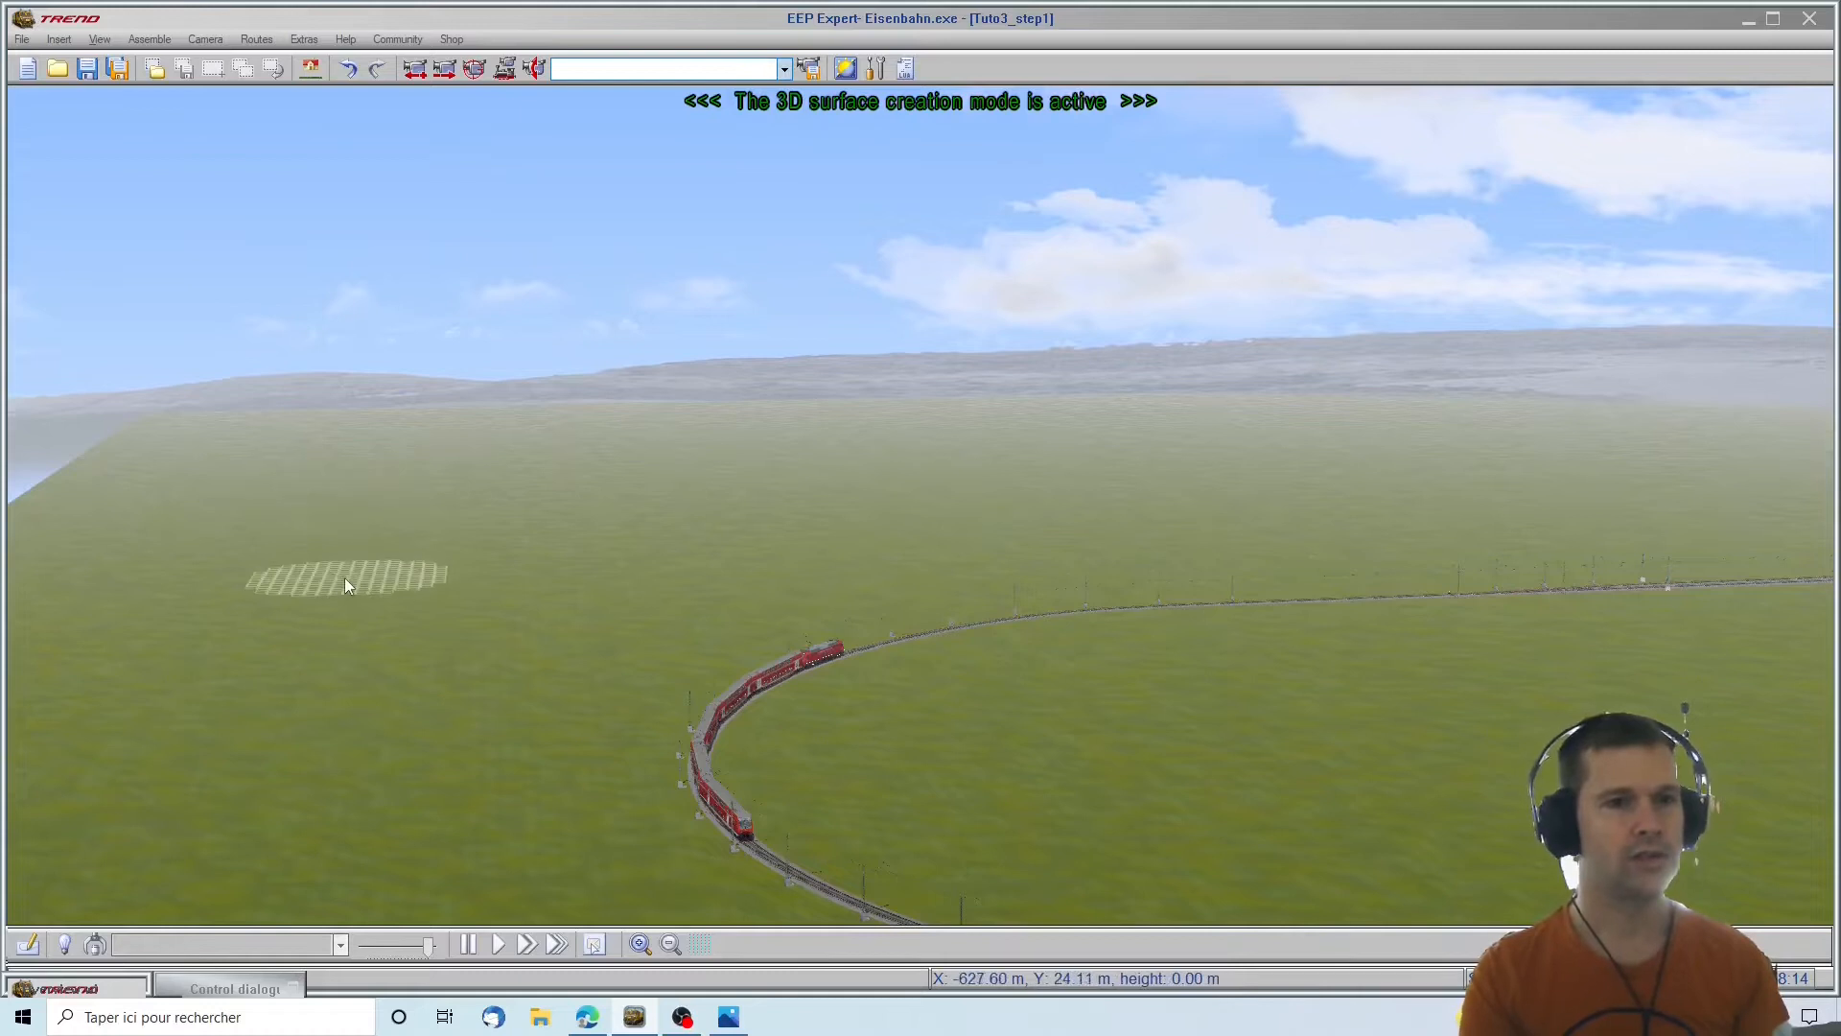
click(229, 990)
click(185, 183)
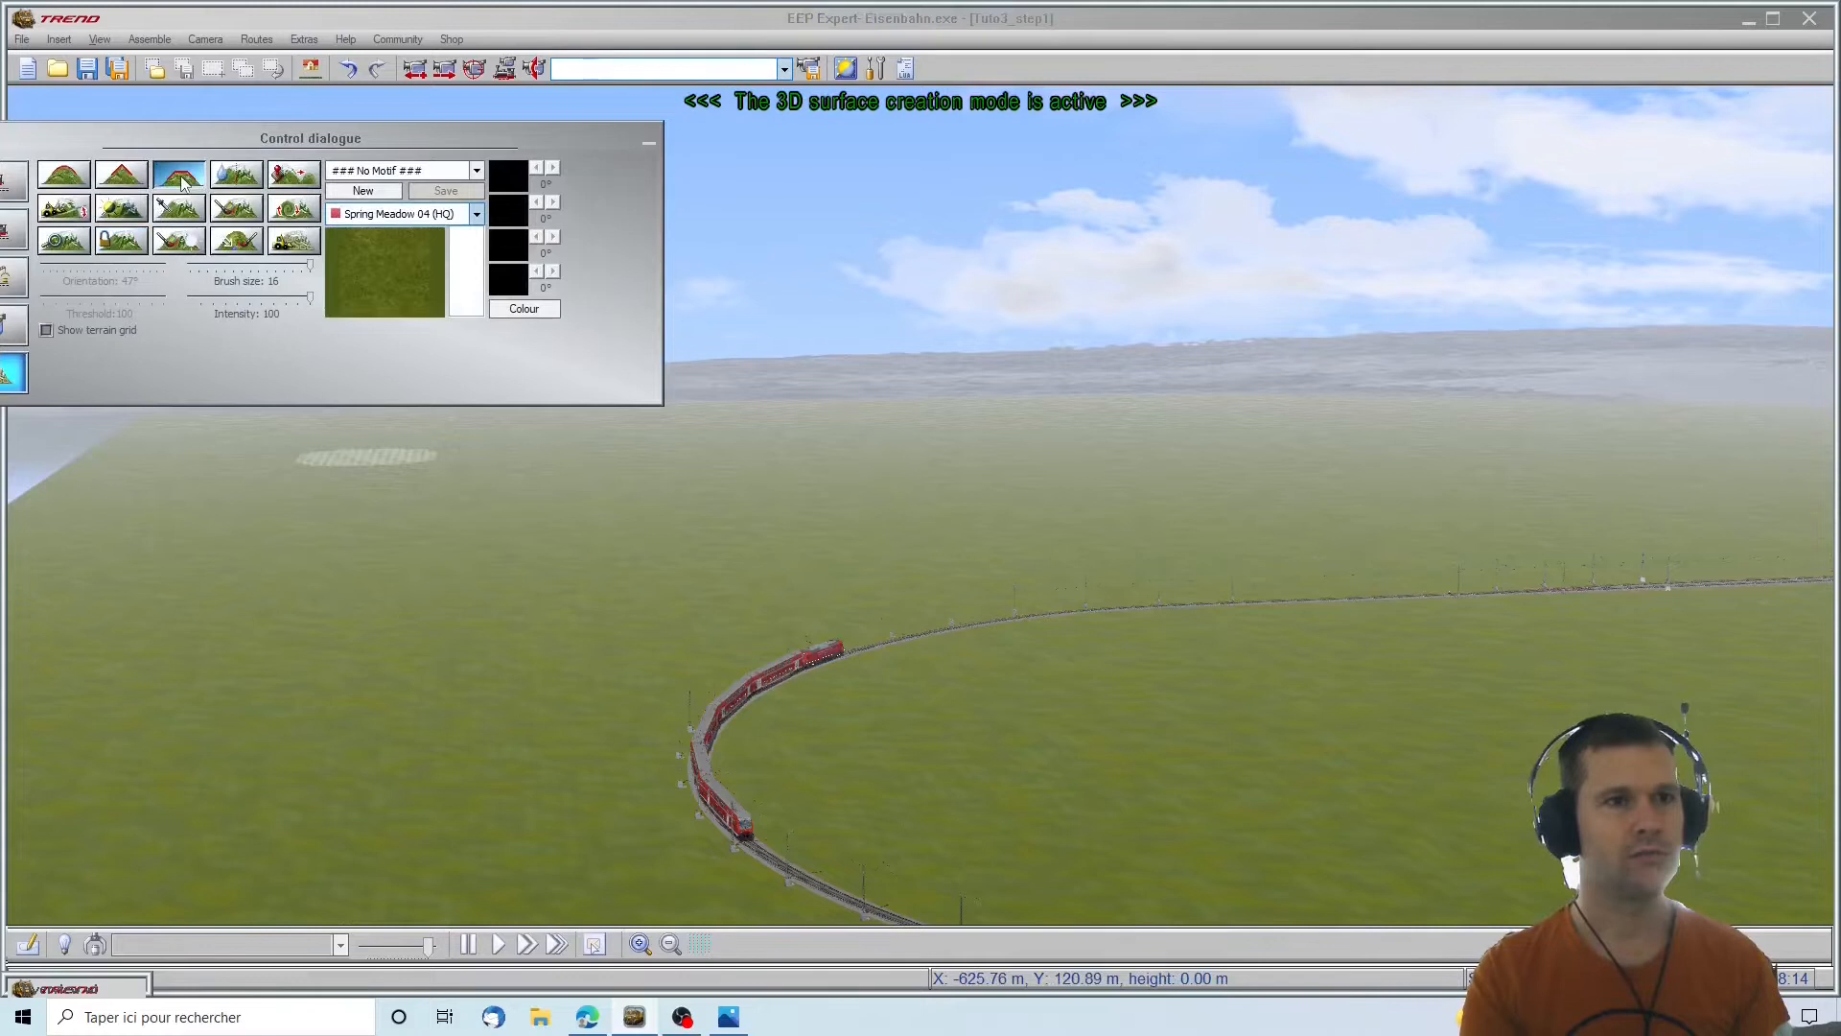
drag(317, 562, 317, 562)
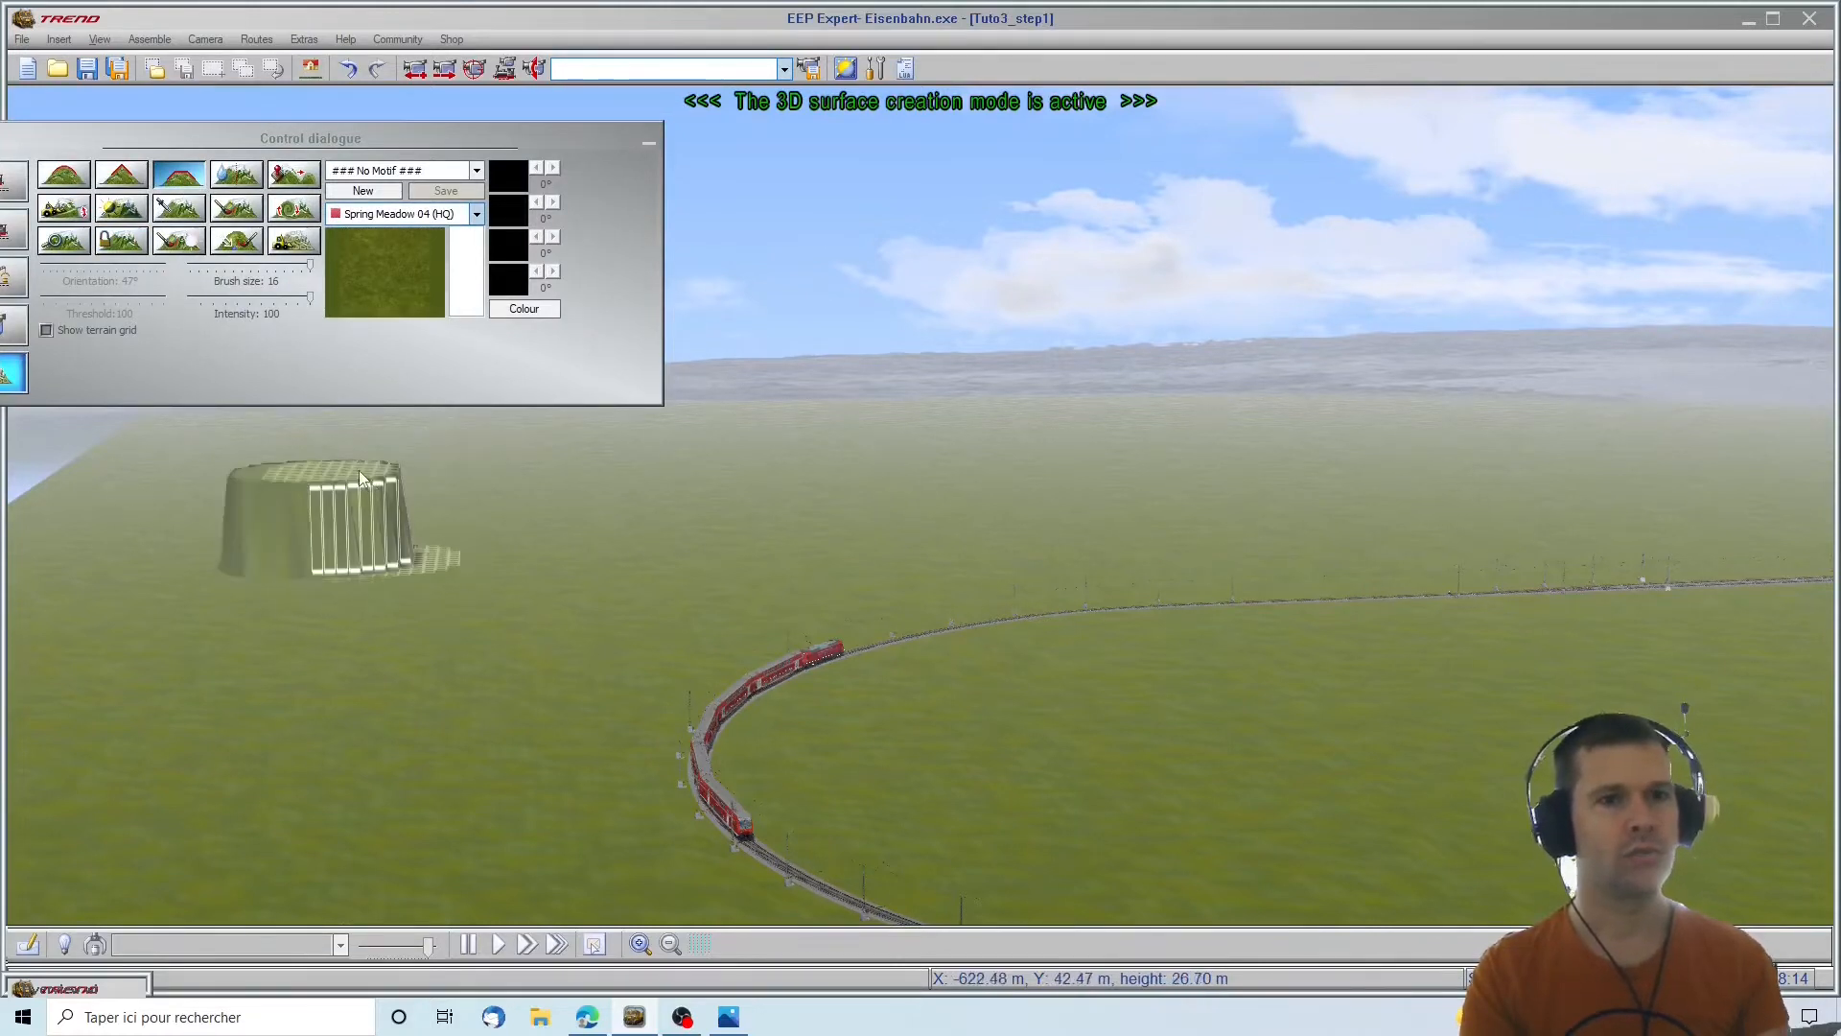
Pick up the hill's height and spread it across the neighbouring terrain to form a broad plateau around the railway curve
click(297, 179)
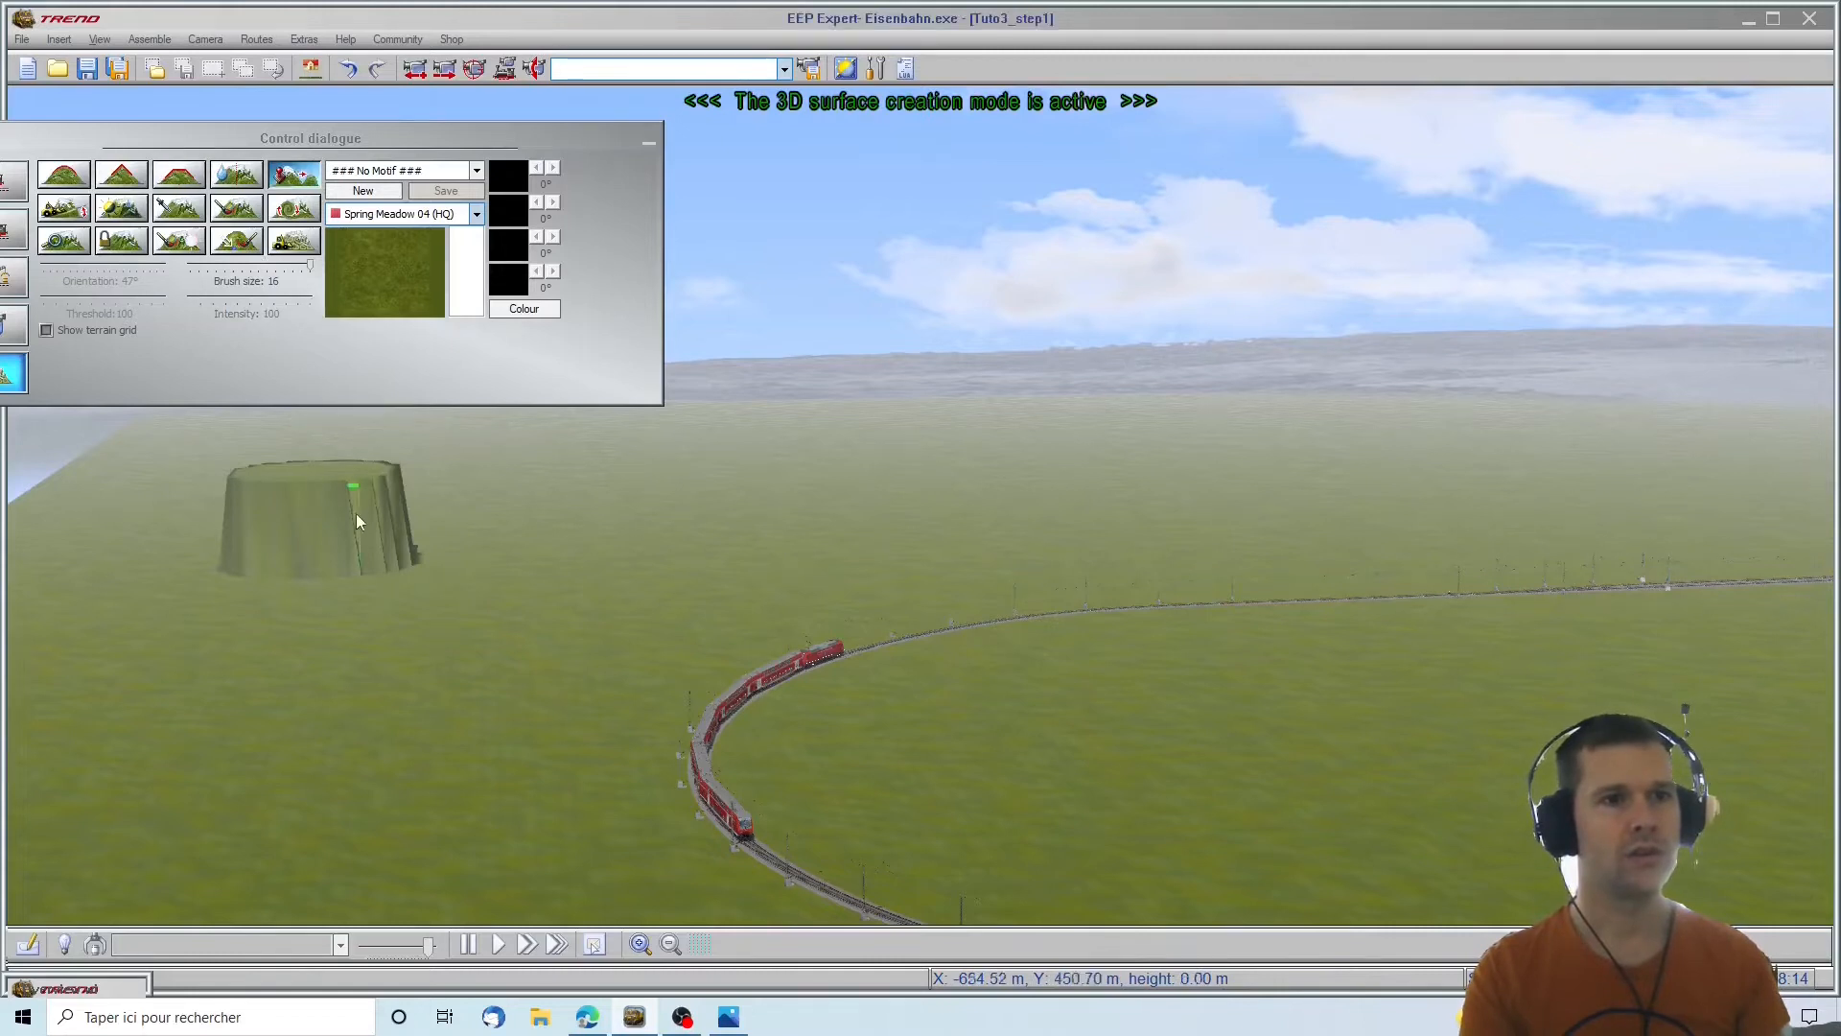
mouse_move(324, 487)
mouse_down()
mouse_move(527, 417)
mouse_move(719, 446)
mouse_move(389, 548)
mouse_move(377, 529)
mouse_up()
mouse_move(572, 475)
mouse_down()
mouse_move(723, 480)
mouse_move(826, 441)
mouse_up()
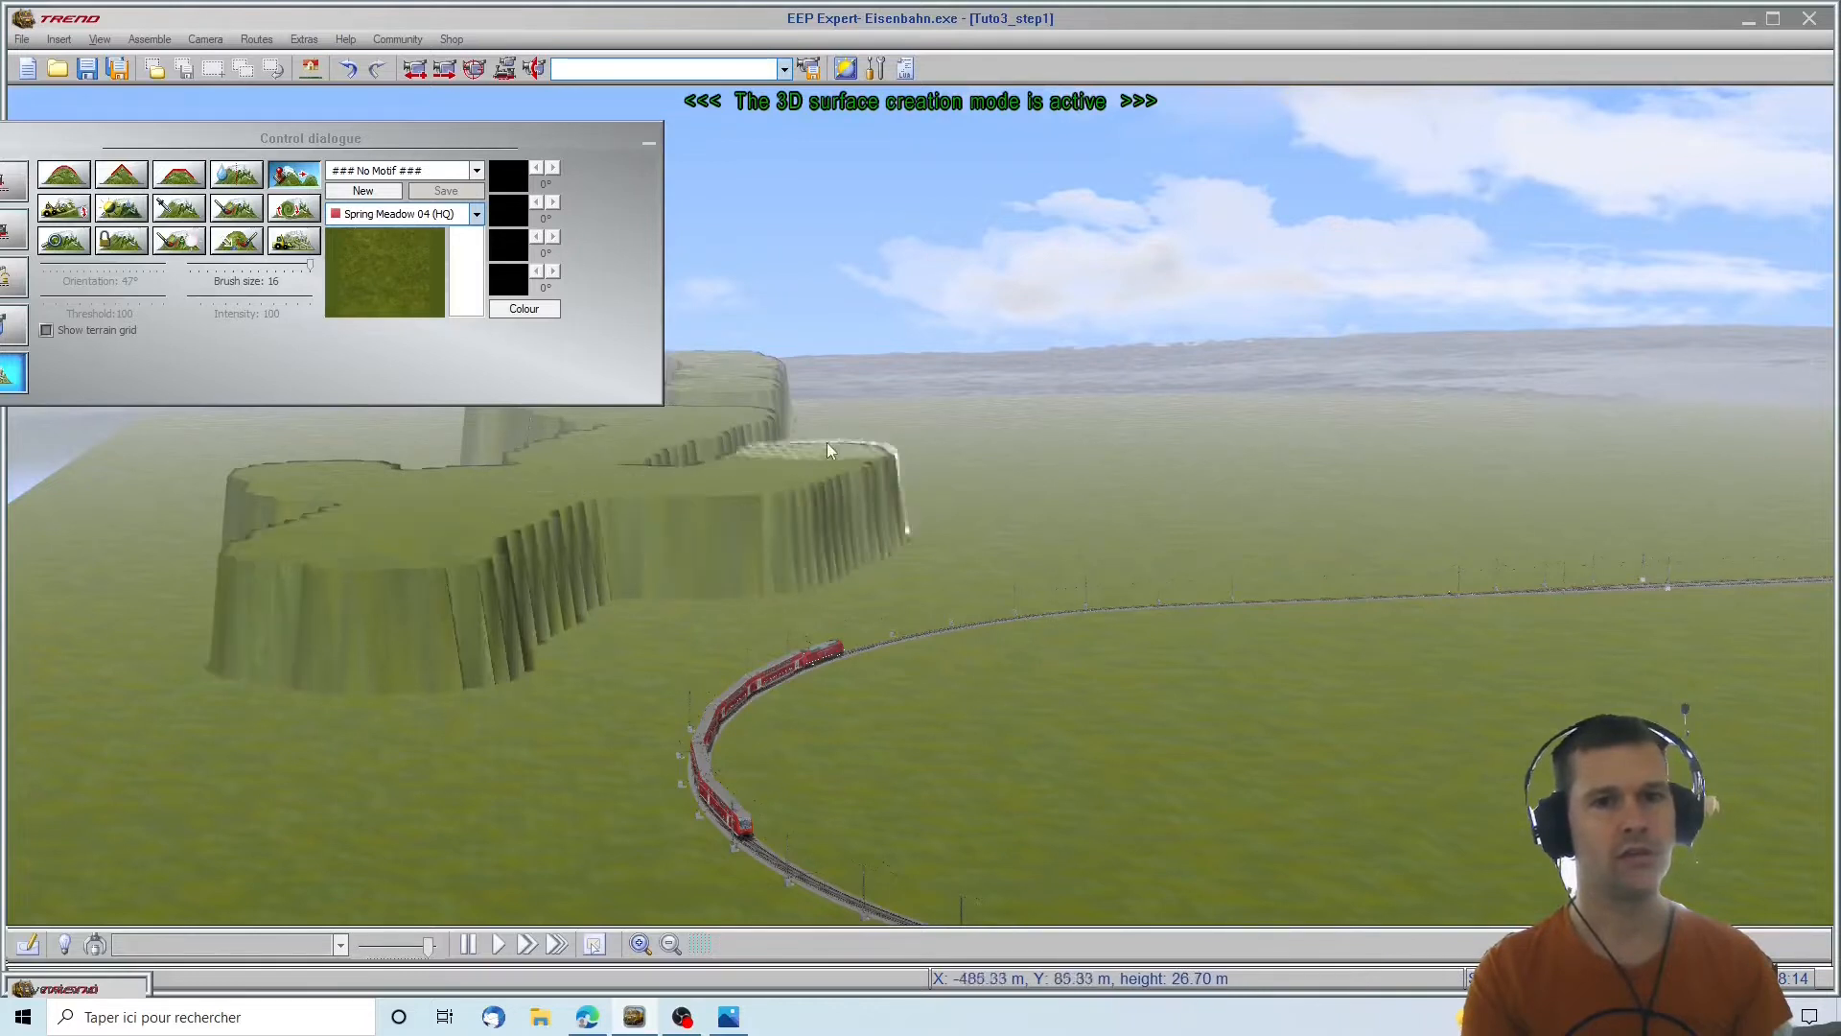
mouse_move(949, 416)
mouse_down()
mouse_move(842, 489)
mouse_move(731, 487)
mouse_up()
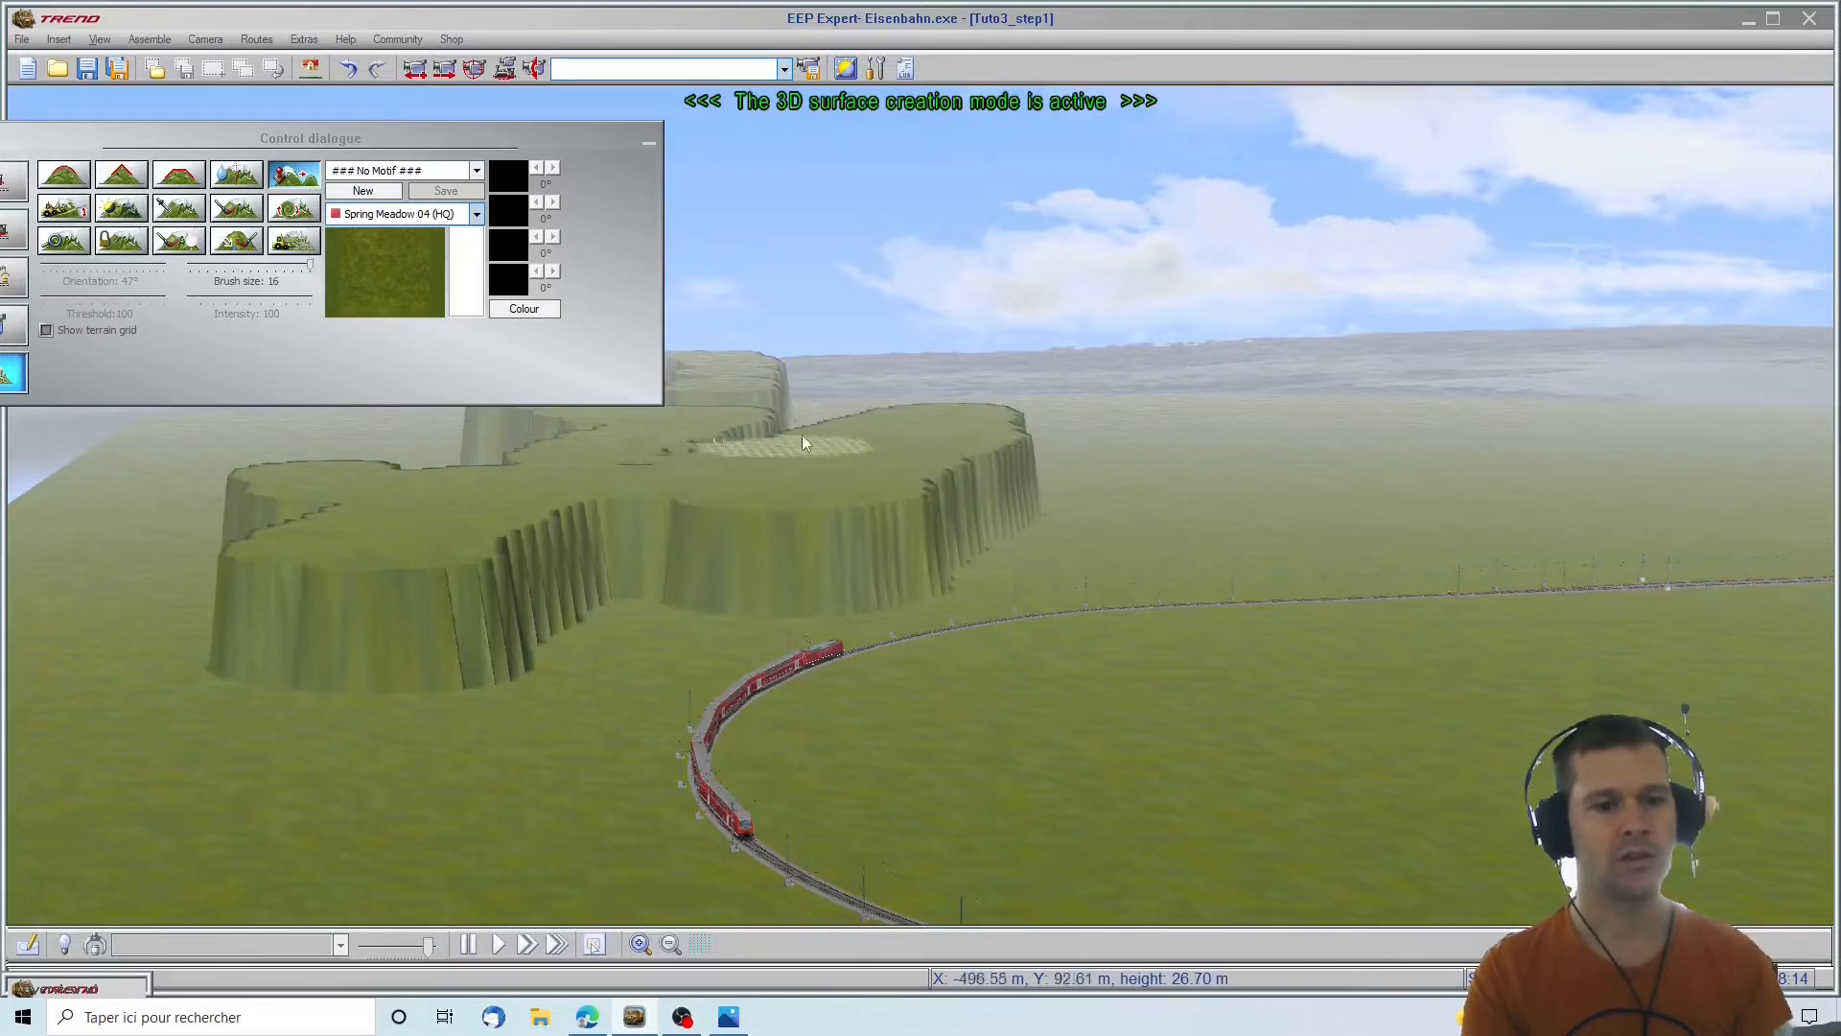
mouse_move(1009, 426)
mouse_down()
mouse_move(1107, 410)
mouse_move(1016, 382)
mouse_move(900, 411)
mouse_move(802, 407)
mouse_up()
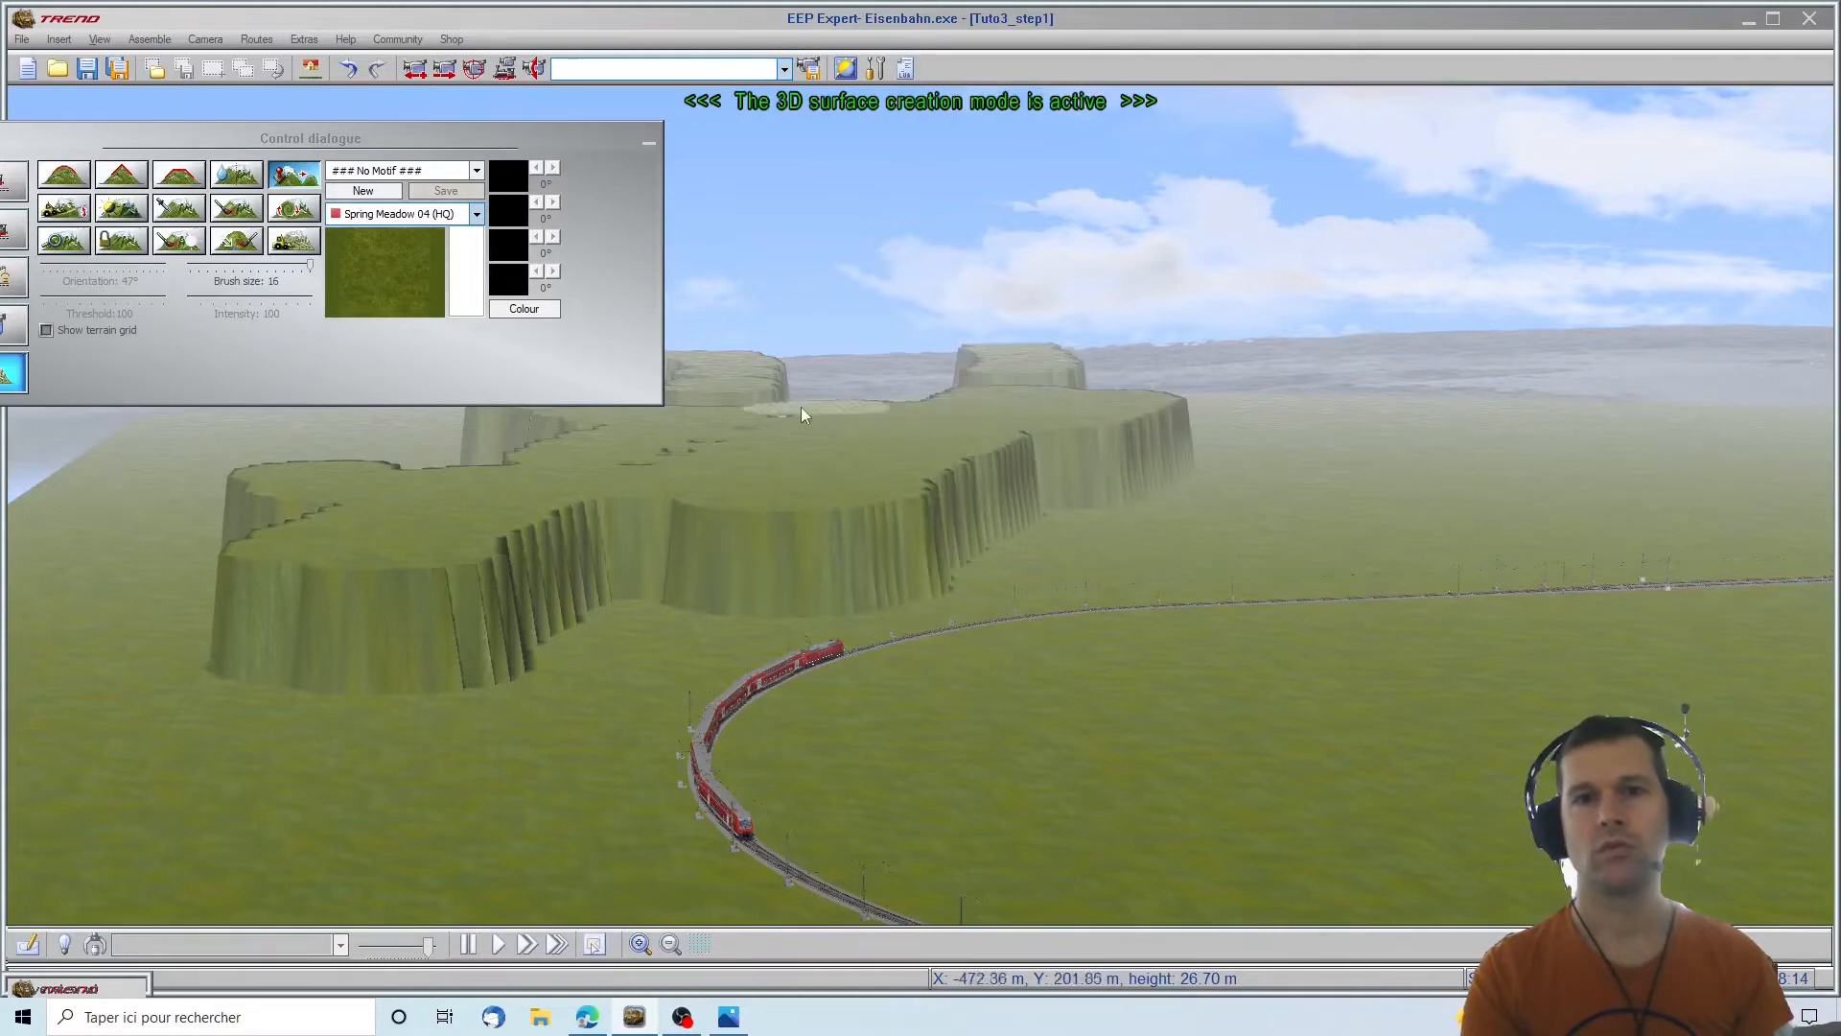
Extend the plateau into the low ground toward the layout's outer edge behind the curve and minimise the control dialogue
right_drag(870, 430, 500, 147)
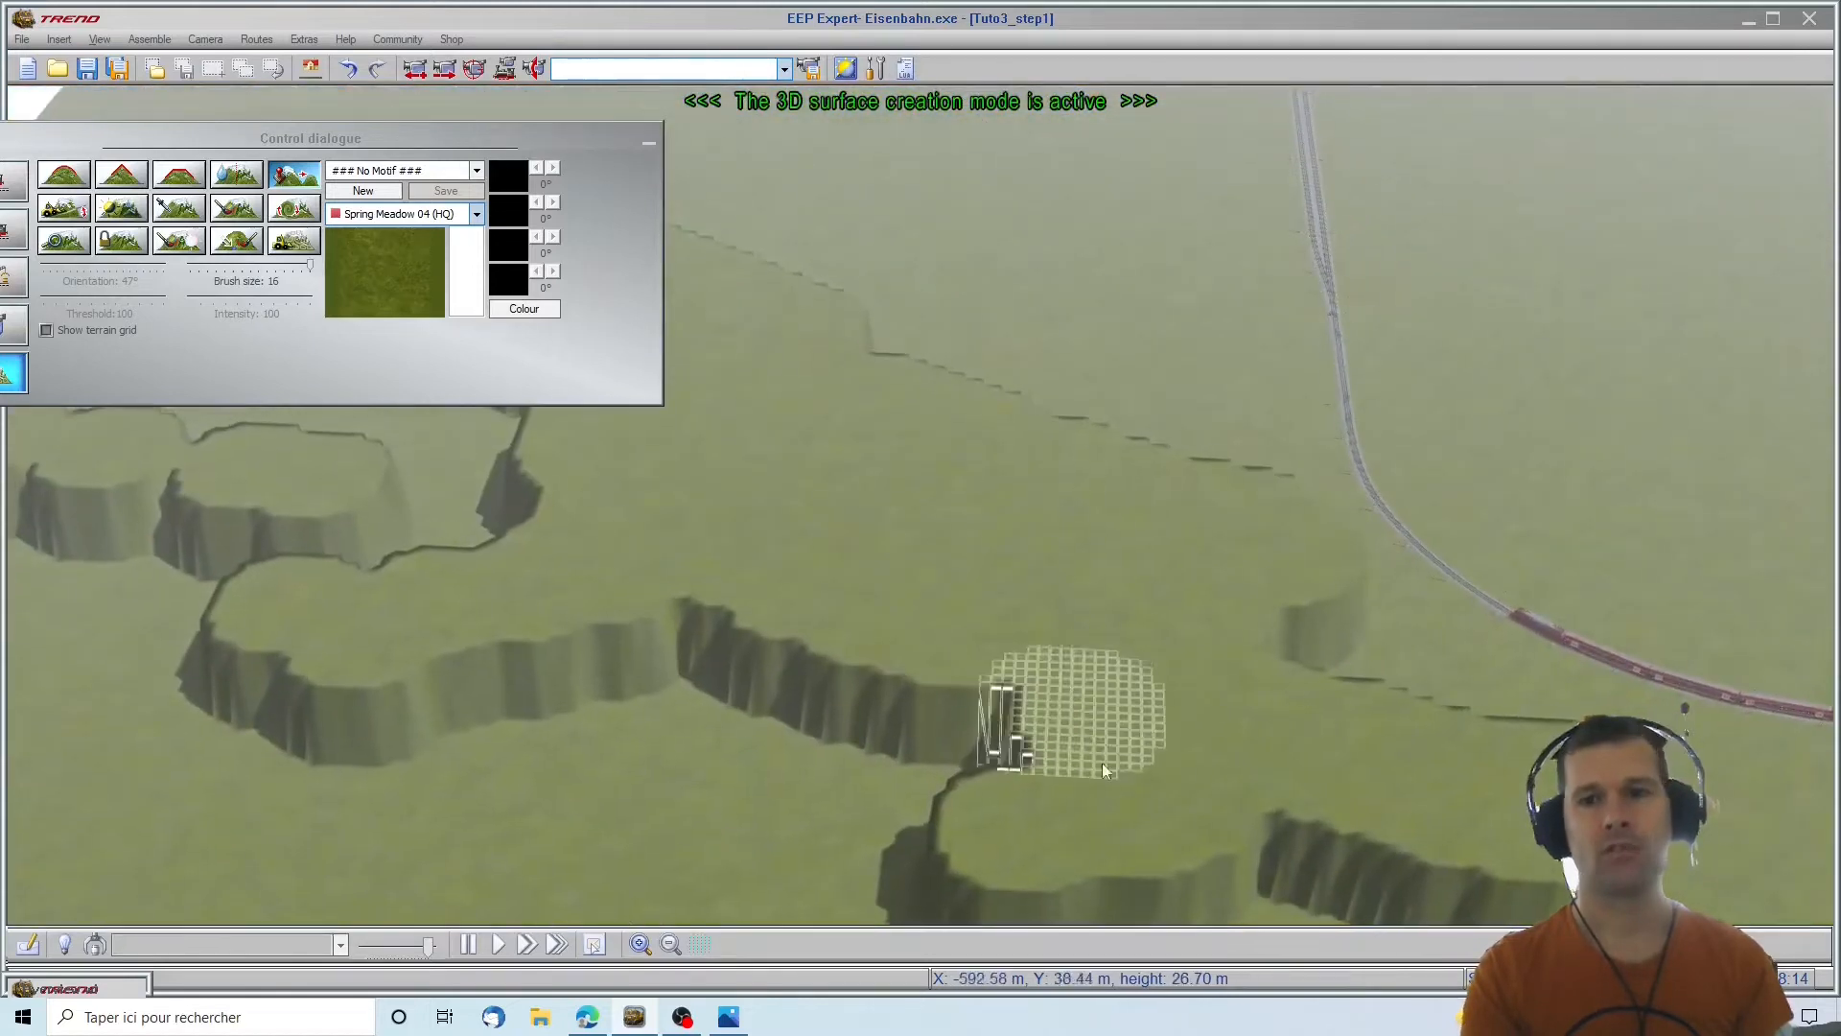
right_drag(1235, 856, 1258, 647)
mouse_move(1244, 386)
mouse_down()
mouse_move(1242, 437)
mouse_move(1437, 469)
mouse_move(1384, 411)
mouse_move(1504, 480)
mouse_move(1529, 556)
mouse_move(1477, 653)
mouse_move(1227, 676)
mouse_move(671, 661)
mouse_move(240, 623)
mouse_move(130, 636)
mouse_move(468, 568)
mouse_move(912, 571)
mouse_move(1371, 541)
mouse_move(970, 454)
mouse_move(453, 474)
mouse_move(37, 589)
mouse_move(204, 467)
mouse_move(1060, 334)
mouse_move(658, 227)
mouse_move(514, 108)
mouse_up()
drag(1072, 228, 617, 142)
click(649, 141)
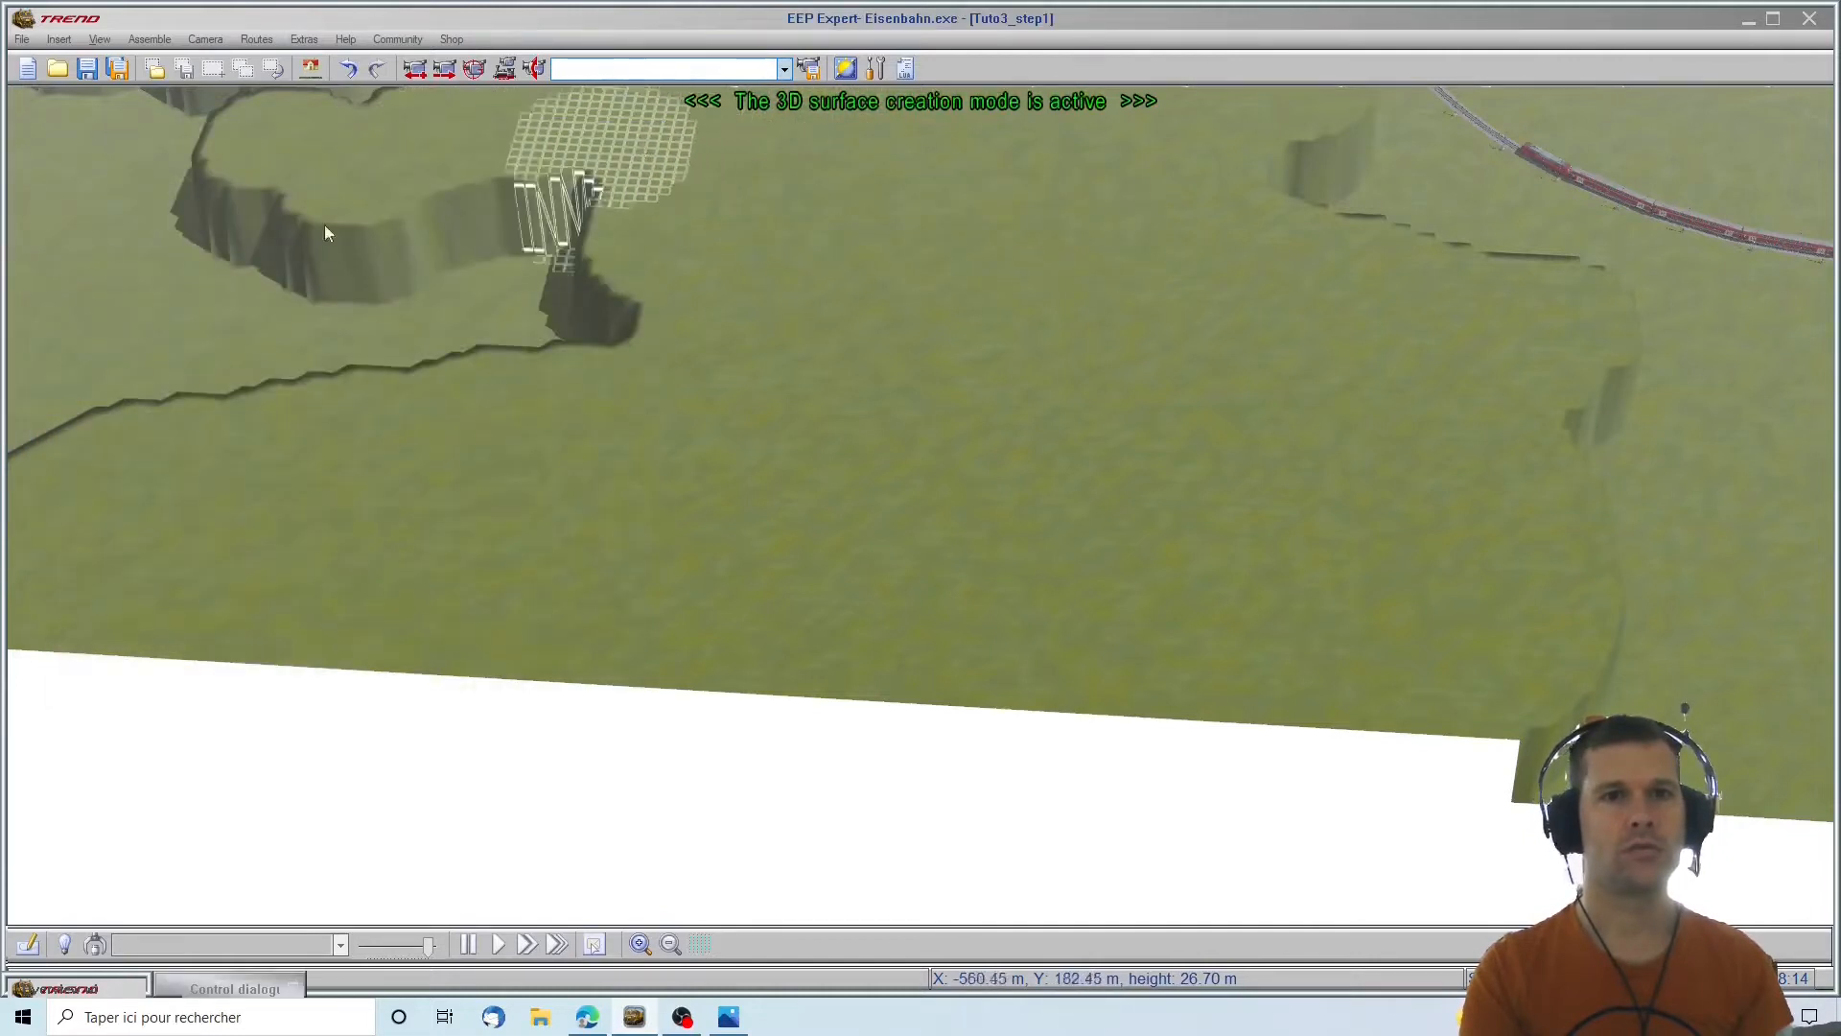
Fill the remaining low ground so the plateau reaches the layout's outer corner at the same height
key(Up)
mouse_move(344, 255)
mouse_down()
mouse_move(439, 313)
mouse_move(543, 636)
mouse_move(556, 449)
mouse_move(493, 130)
mouse_move(353, 521)
mouse_move(362, 704)
mouse_move(302, 278)
mouse_move(174, 482)
mouse_move(165, 792)
mouse_move(94, 326)
mouse_move(38, 278)
mouse_move(13, 748)
mouse_up()
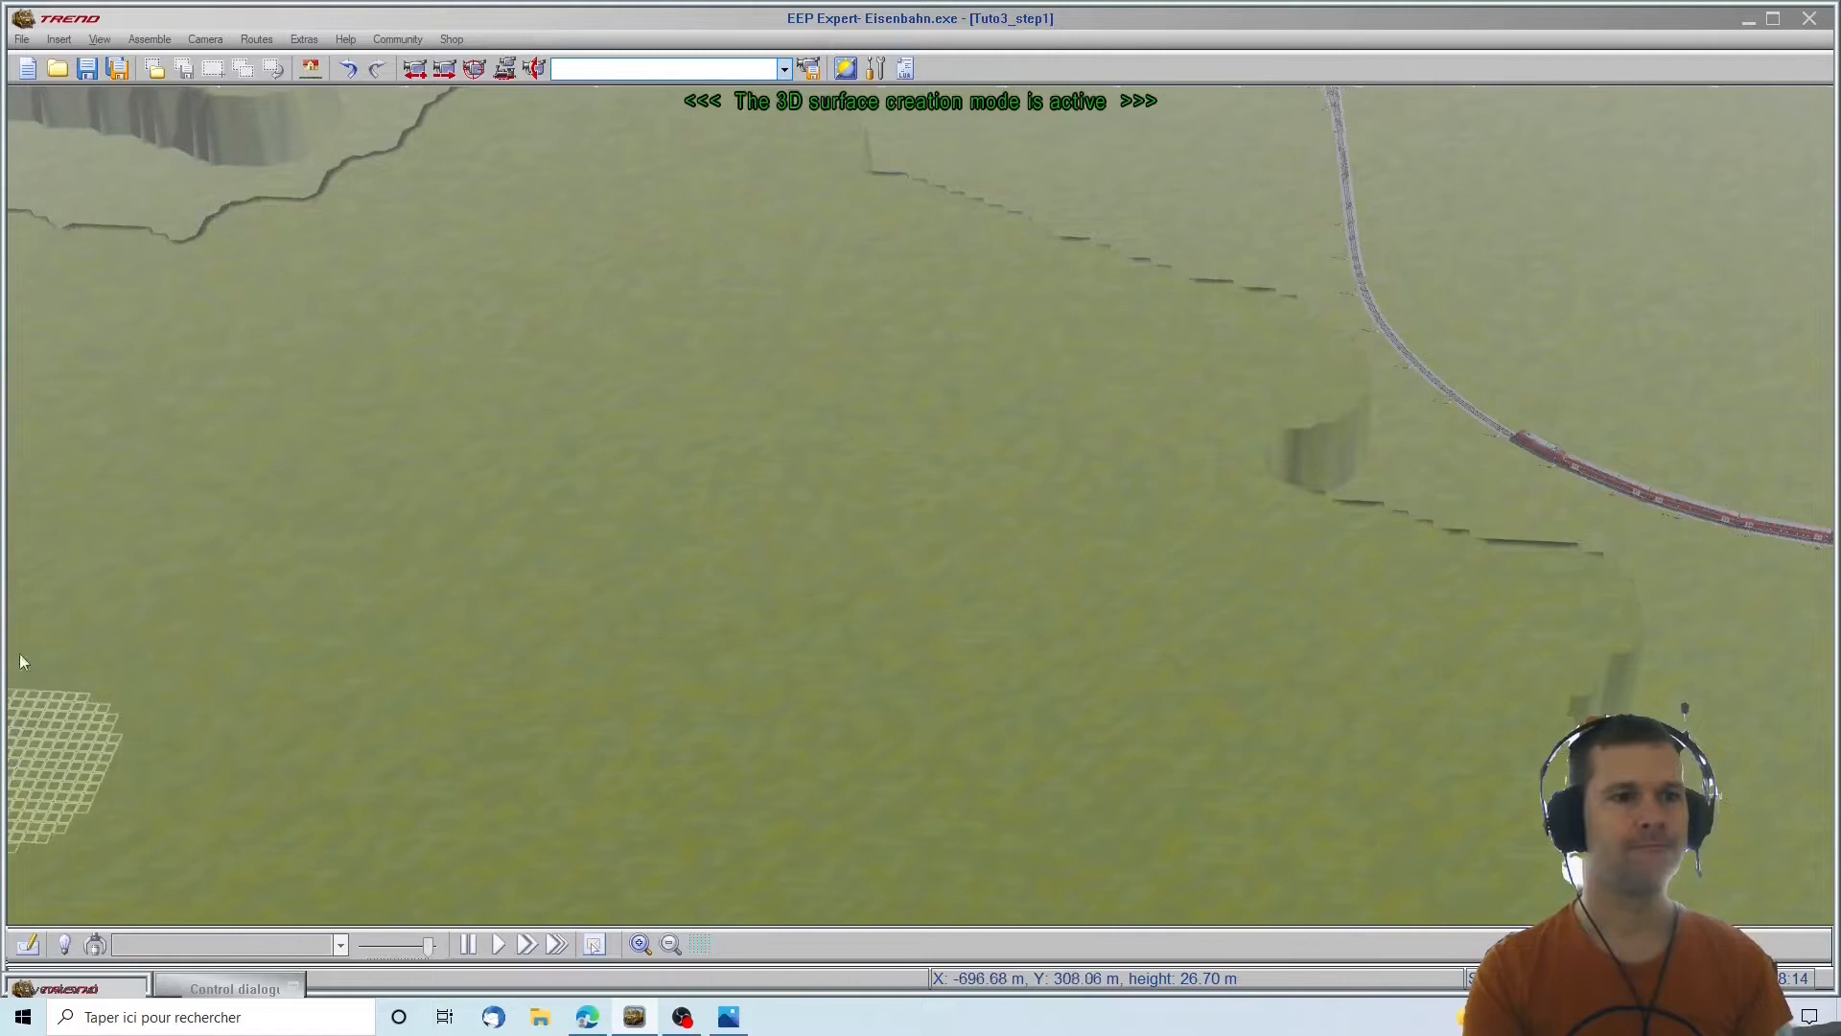
key(Left)
mouse_move(518, 604)
mouse_down()
mouse_move(533, 681)
mouse_move(95, 537)
mouse_move(345, 335)
mouse_move(561, 89)
mouse_up()
mouse_move(484, 159)
mouse_down()
mouse_move(280, 328)
mouse_move(486, 512)
mouse_move(654, 458)
mouse_move(321, 428)
mouse_move(575, 330)
mouse_move(645, 247)
mouse_move(435, 319)
mouse_move(693, 158)
mouse_move(699, 251)
mouse_move(583, 343)
mouse_up()
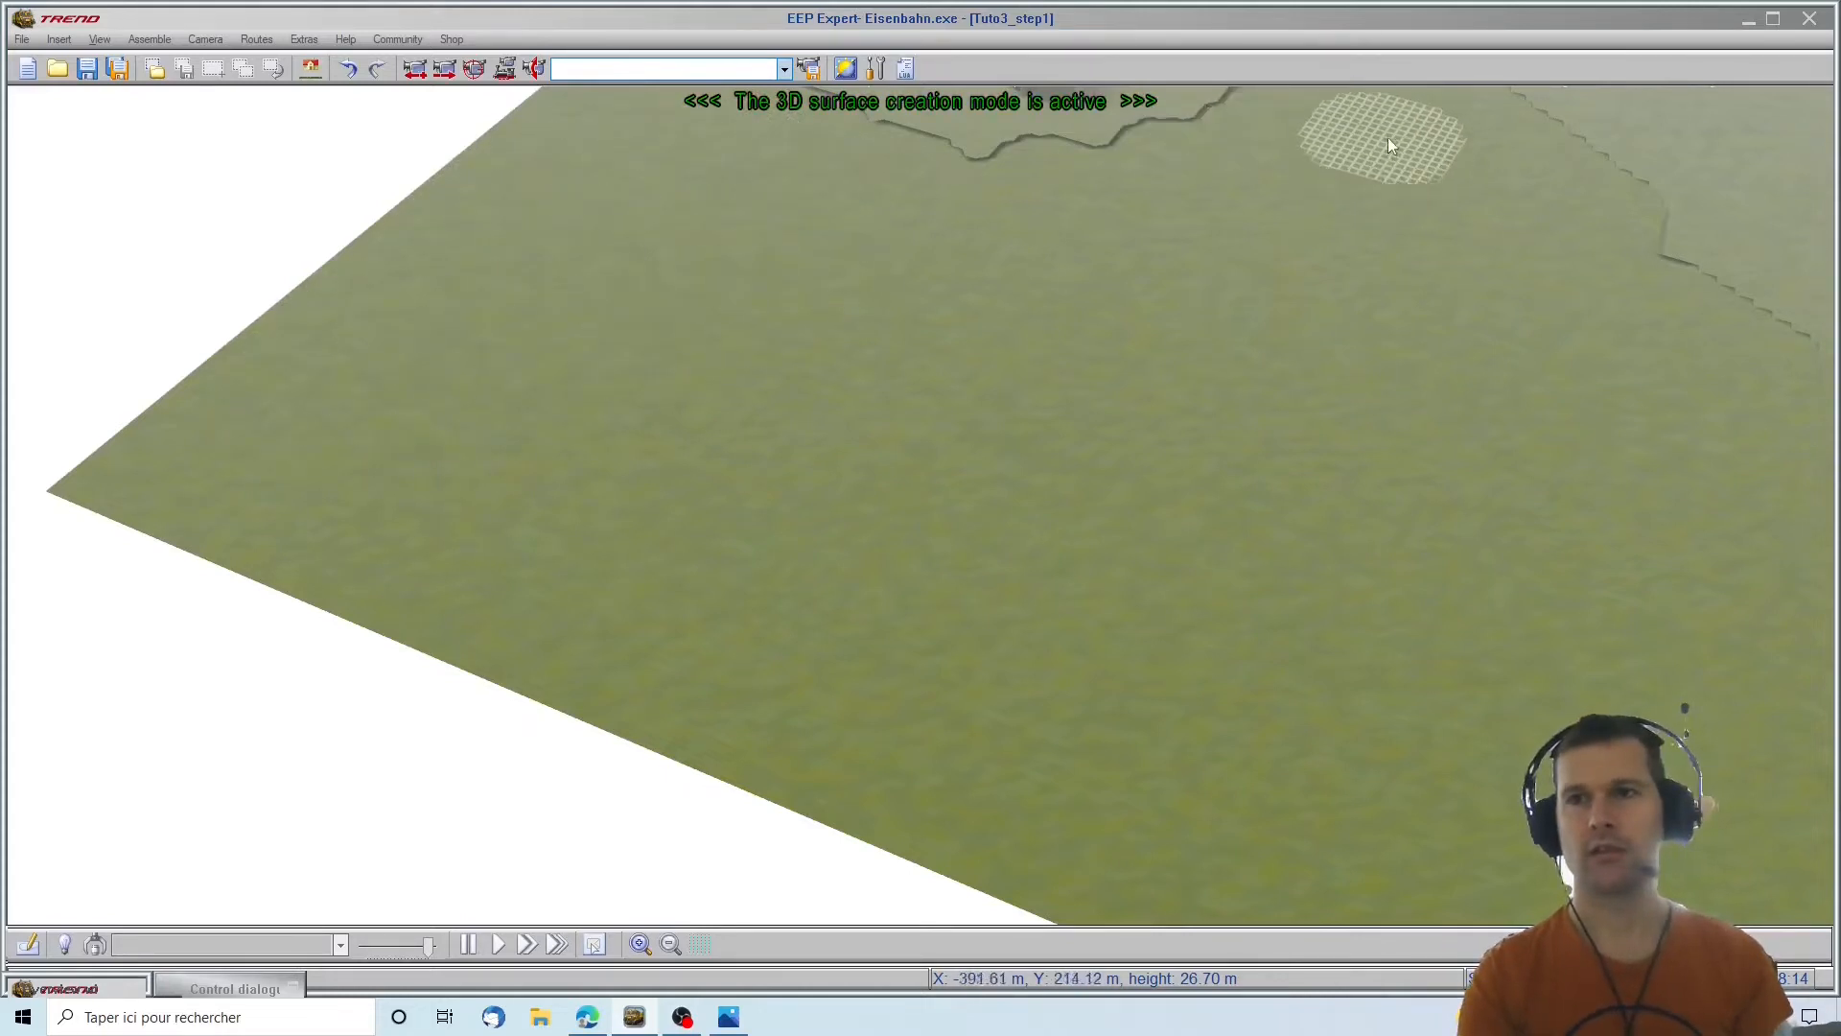
Raise the valley between the plateau's far arms to plateau height and fill the gaps up to the layout edge
scroll(1388, 134, up, 5)
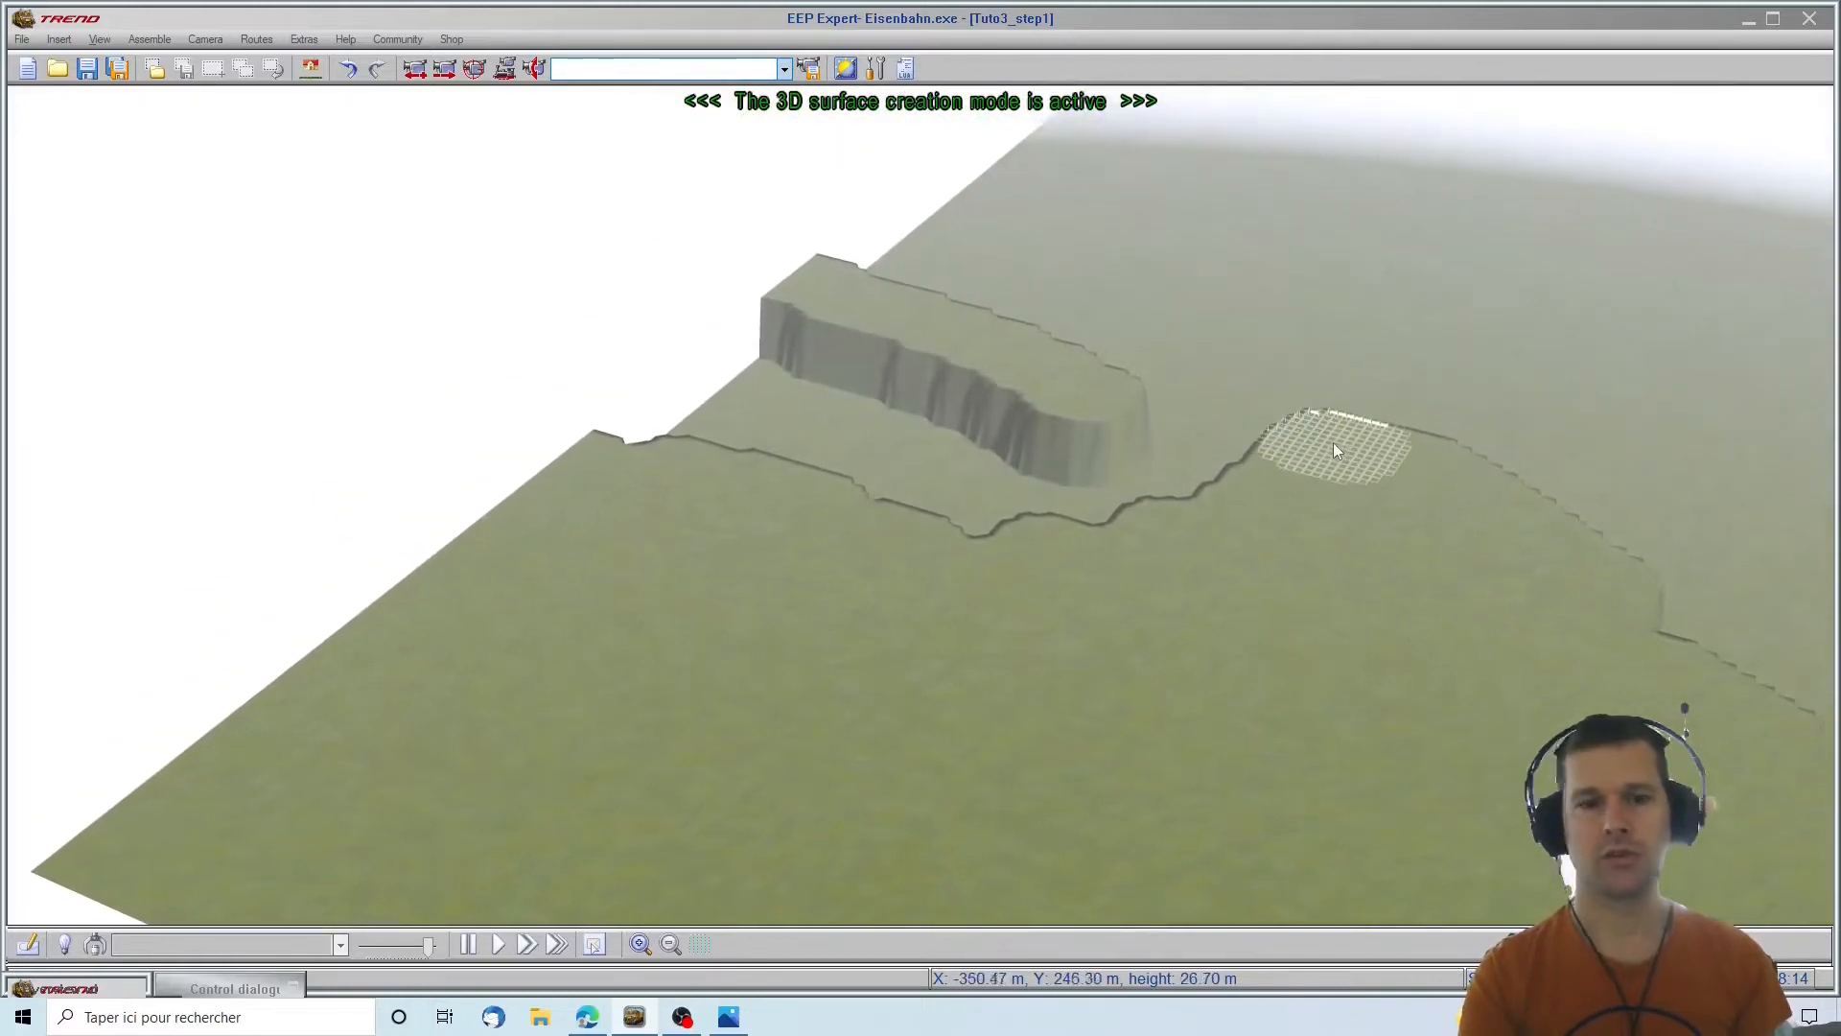
mouse_move(1314, 449)
mouse_down()
mouse_move(1189, 395)
mouse_move(1128, 324)
mouse_up()
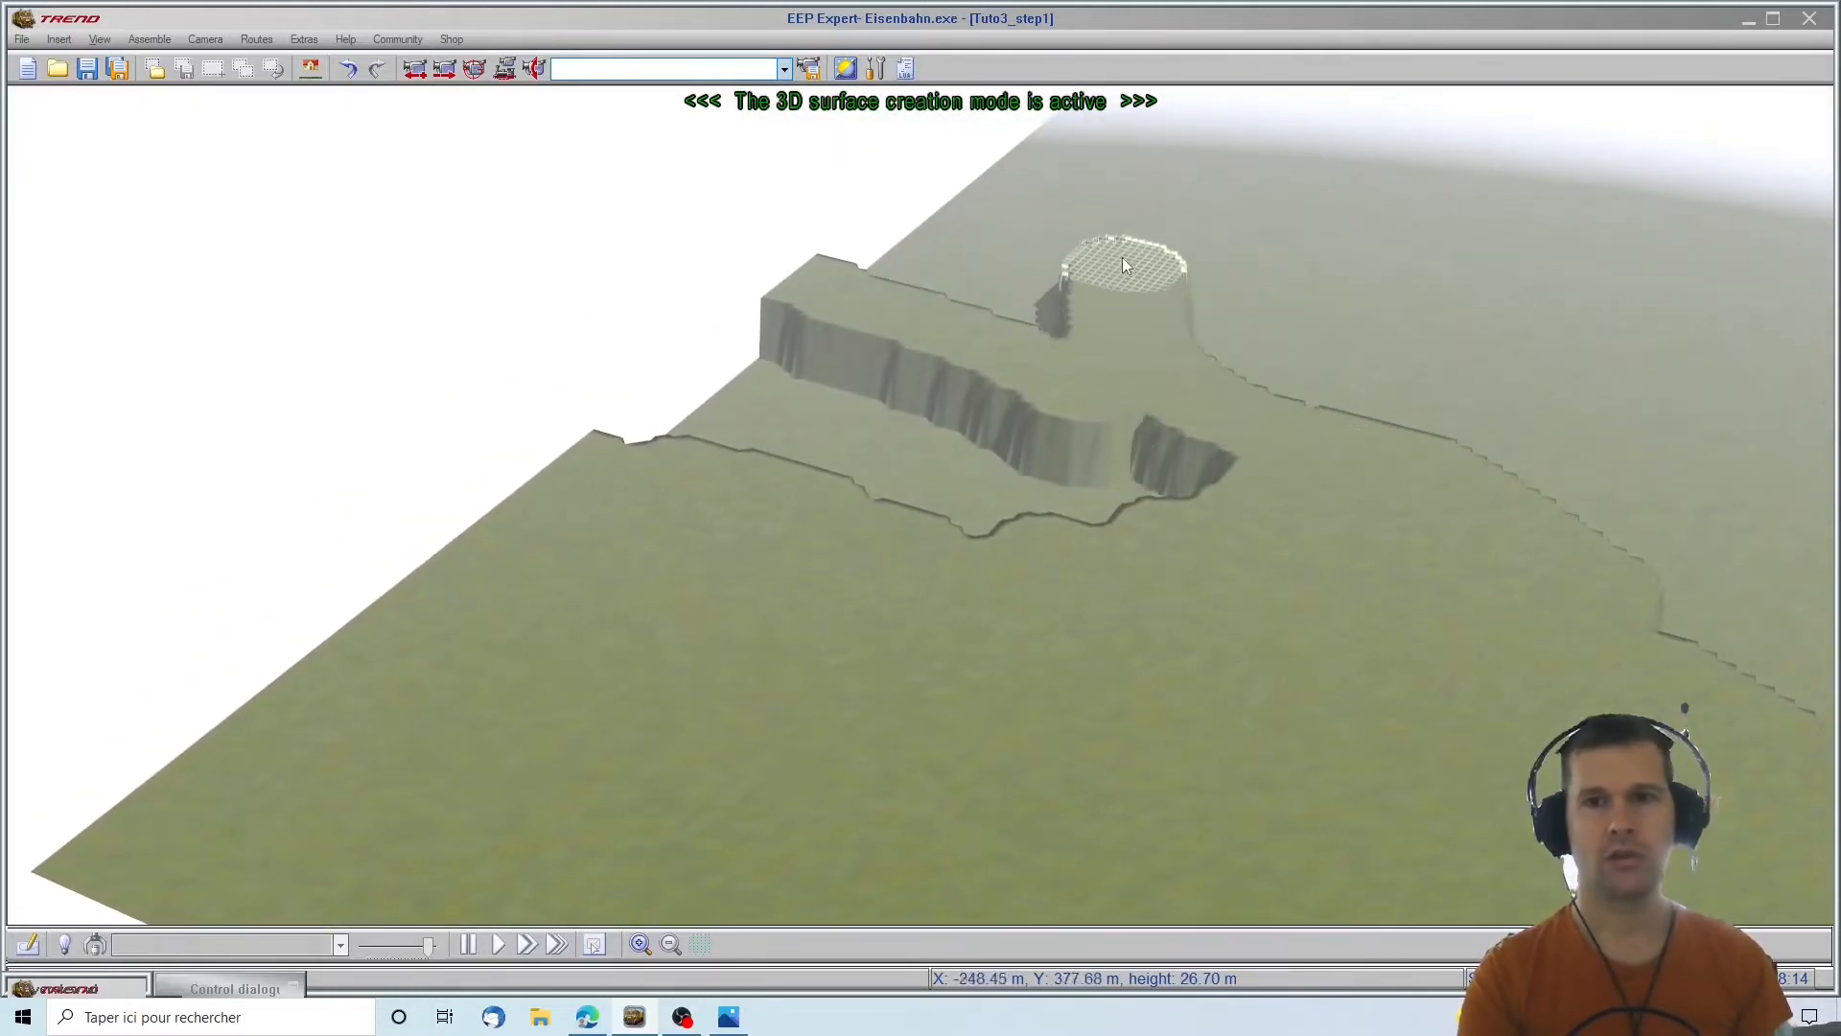
mouse_move(965, 296)
mouse_down()
mouse_move(822, 310)
mouse_move(729, 353)
mouse_move(579, 478)
mouse_move(750, 478)
mouse_move(787, 411)
mouse_move(1086, 273)
mouse_move(742, 499)
mouse_move(992, 441)
mouse_move(1181, 440)
mouse_move(879, 526)
mouse_move(947, 464)
mouse_move(1592, 484)
mouse_move(1717, 440)
mouse_move(1824, 472)
mouse_up()
Extend the plateau farther along the straight track, fill its enclosed hollow and even out the edge facing the rails
middle_drag(1825, 472, 1830, 412)
mouse_move(1763, 297)
right_down()
mouse_move(988, 206)
mouse_move(473, 115)
mouse_move(354, 197)
right_up()
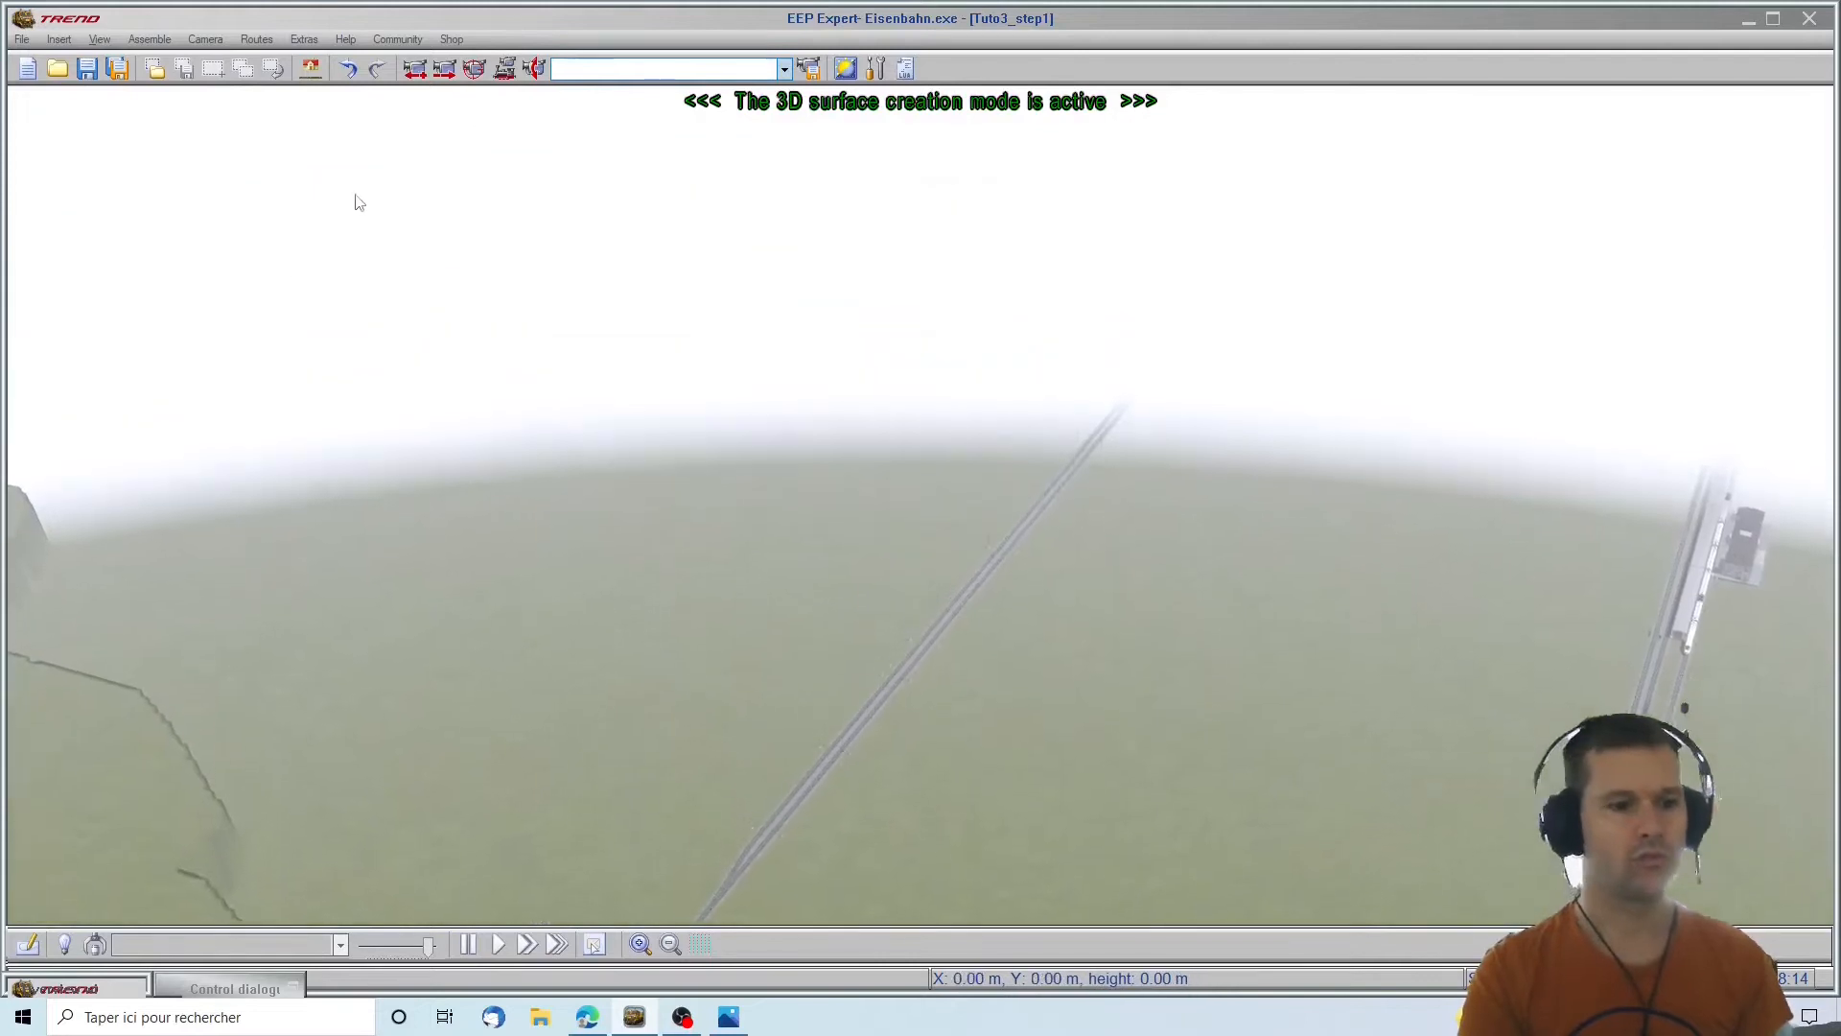
right_drag(43, 548, 489, 567)
drag(810, 680, 914, 610)
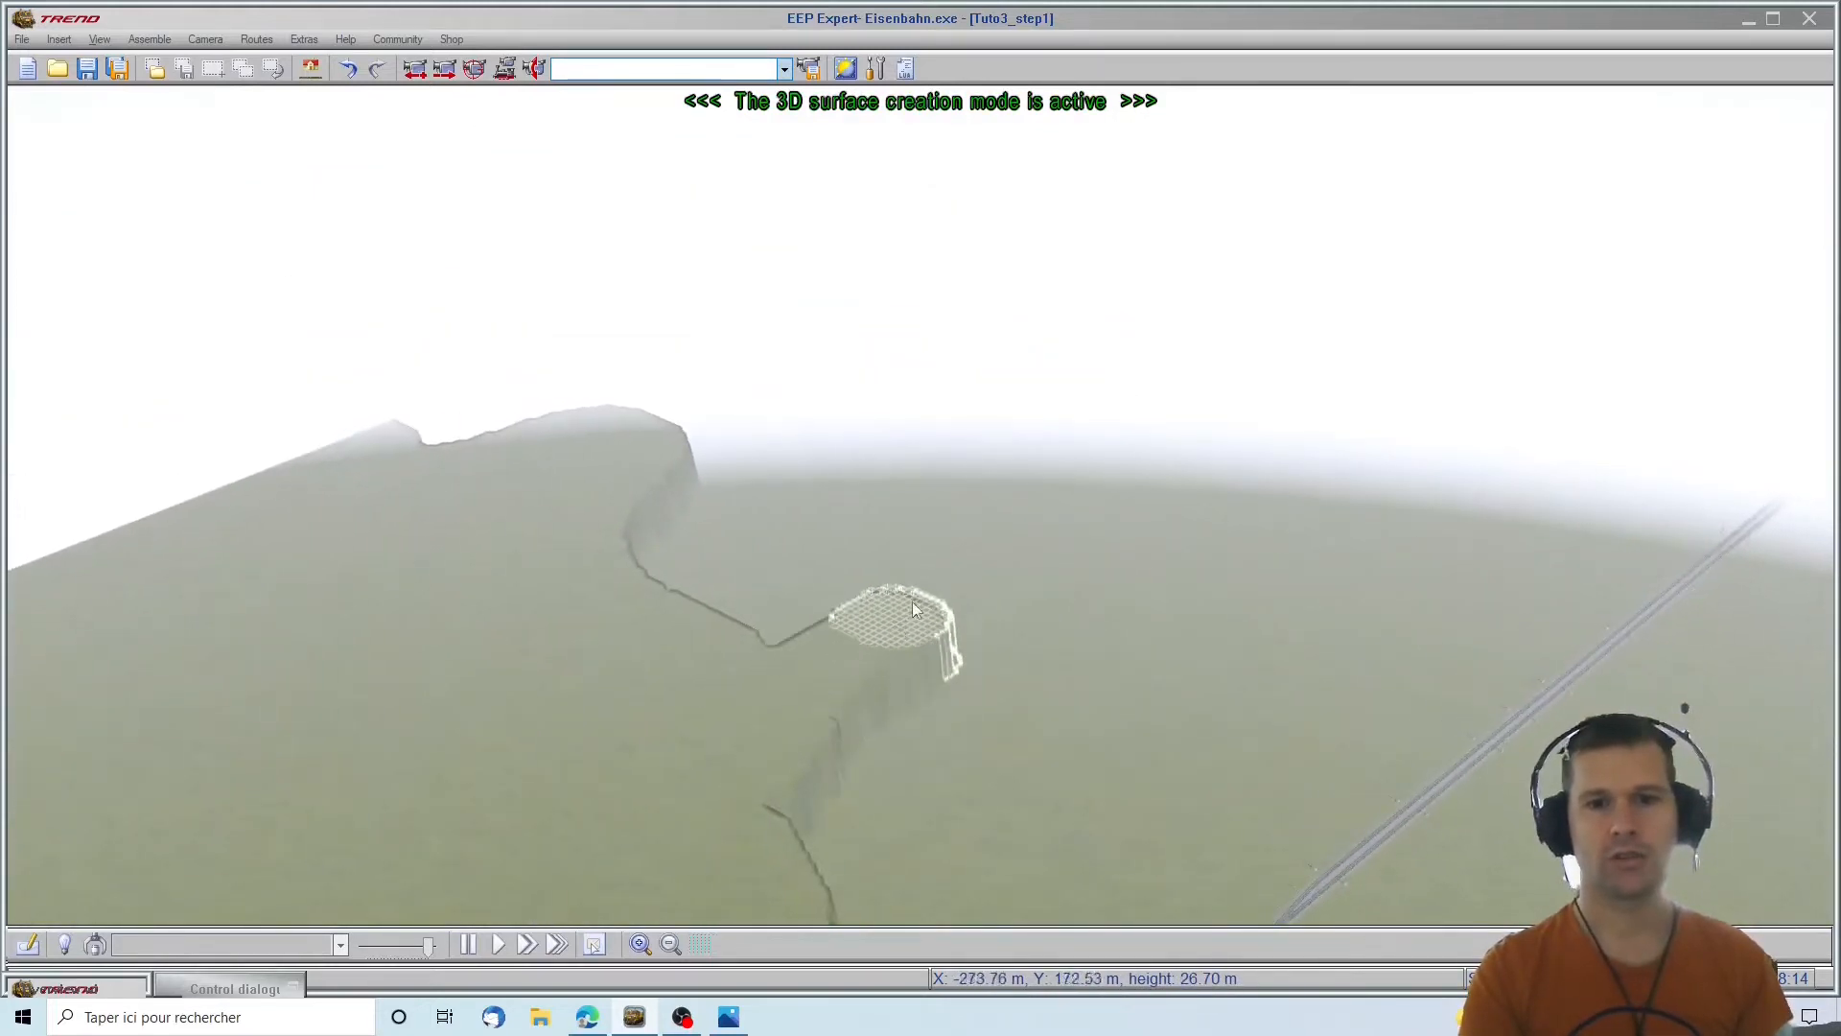
mouse_move(901, 431)
mouse_down()
mouse_move(757, 383)
mouse_move(690, 422)
mouse_move(727, 464)
mouse_move(650, 513)
mouse_up()
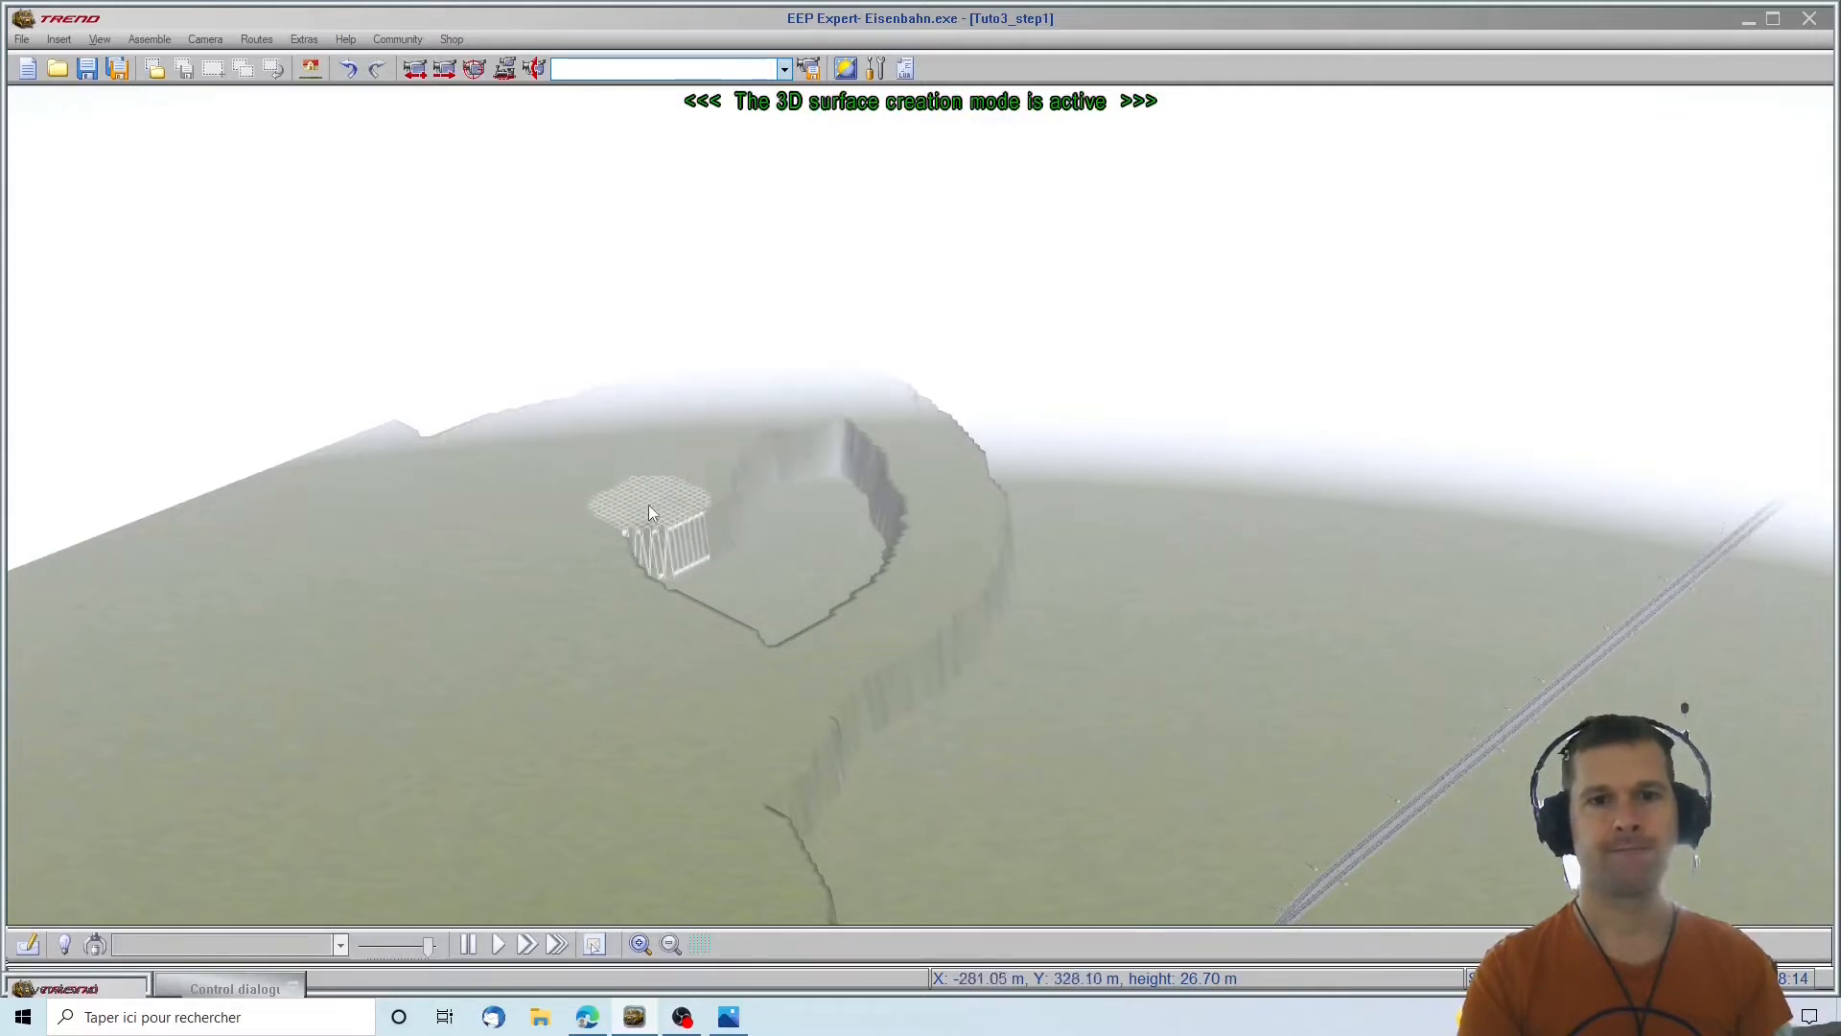
drag(865, 510, 681, 660)
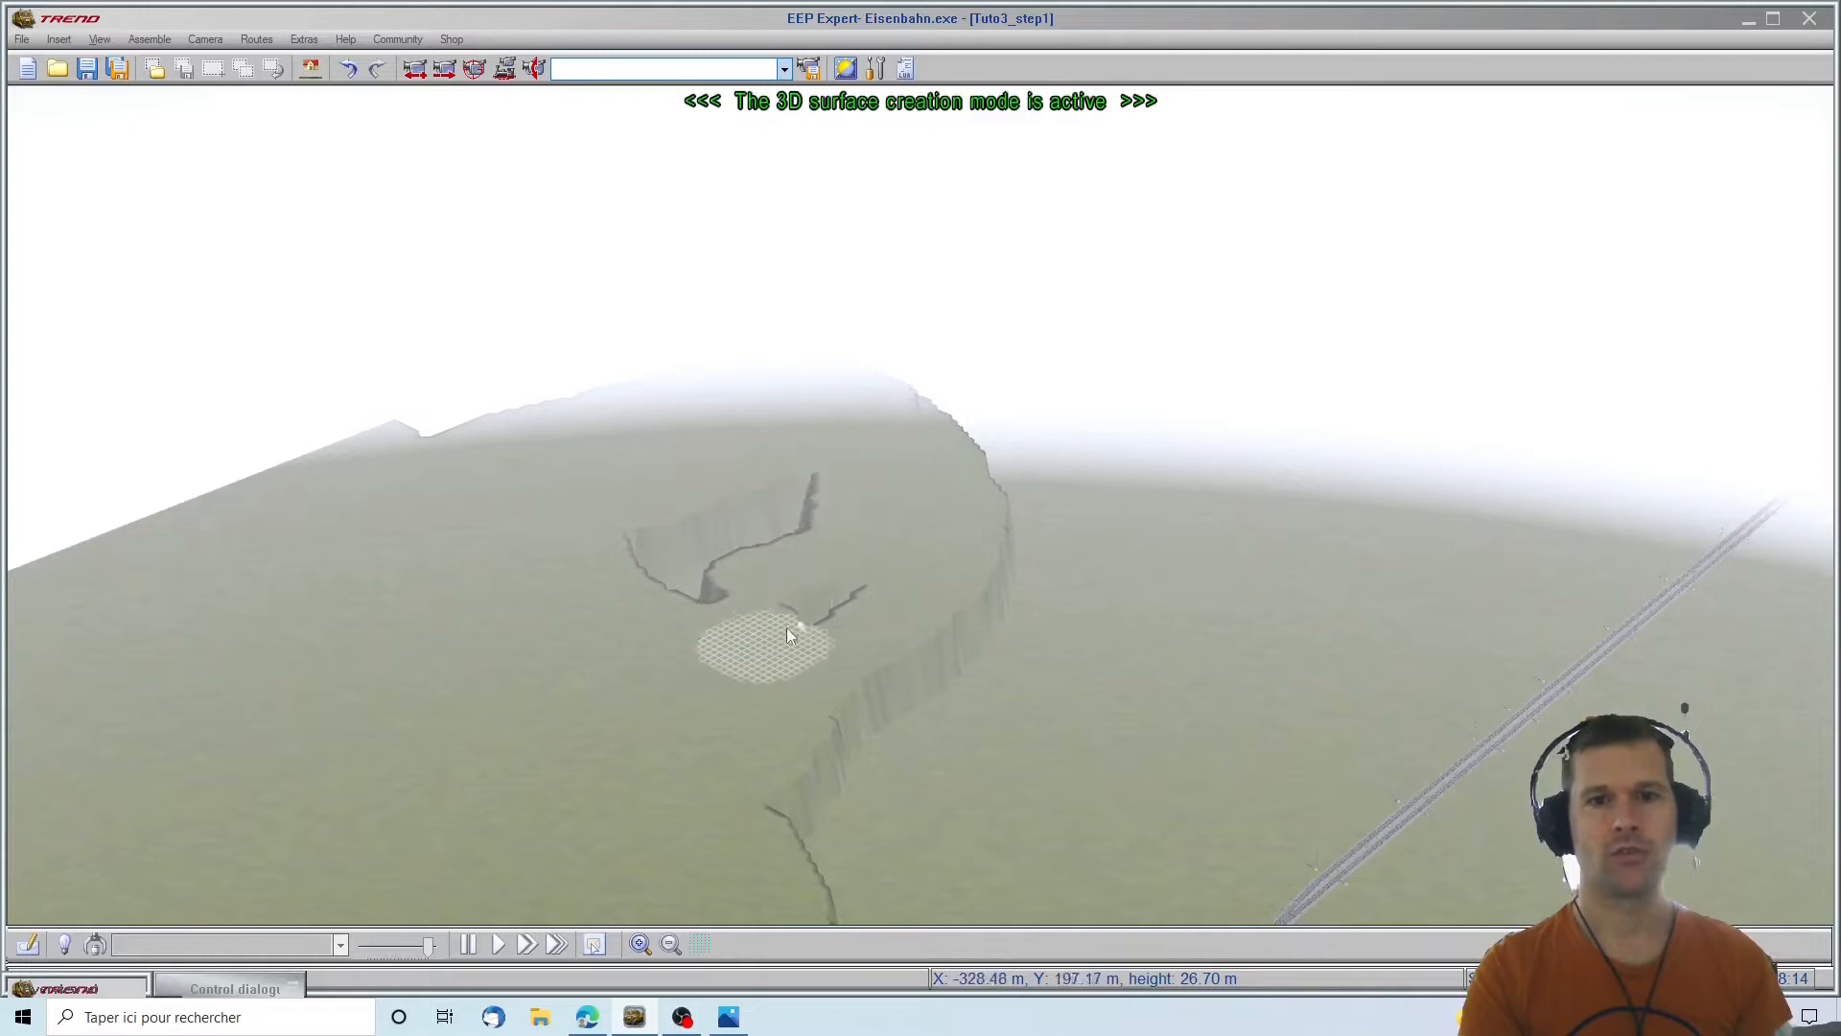
drag(794, 473, 678, 614)
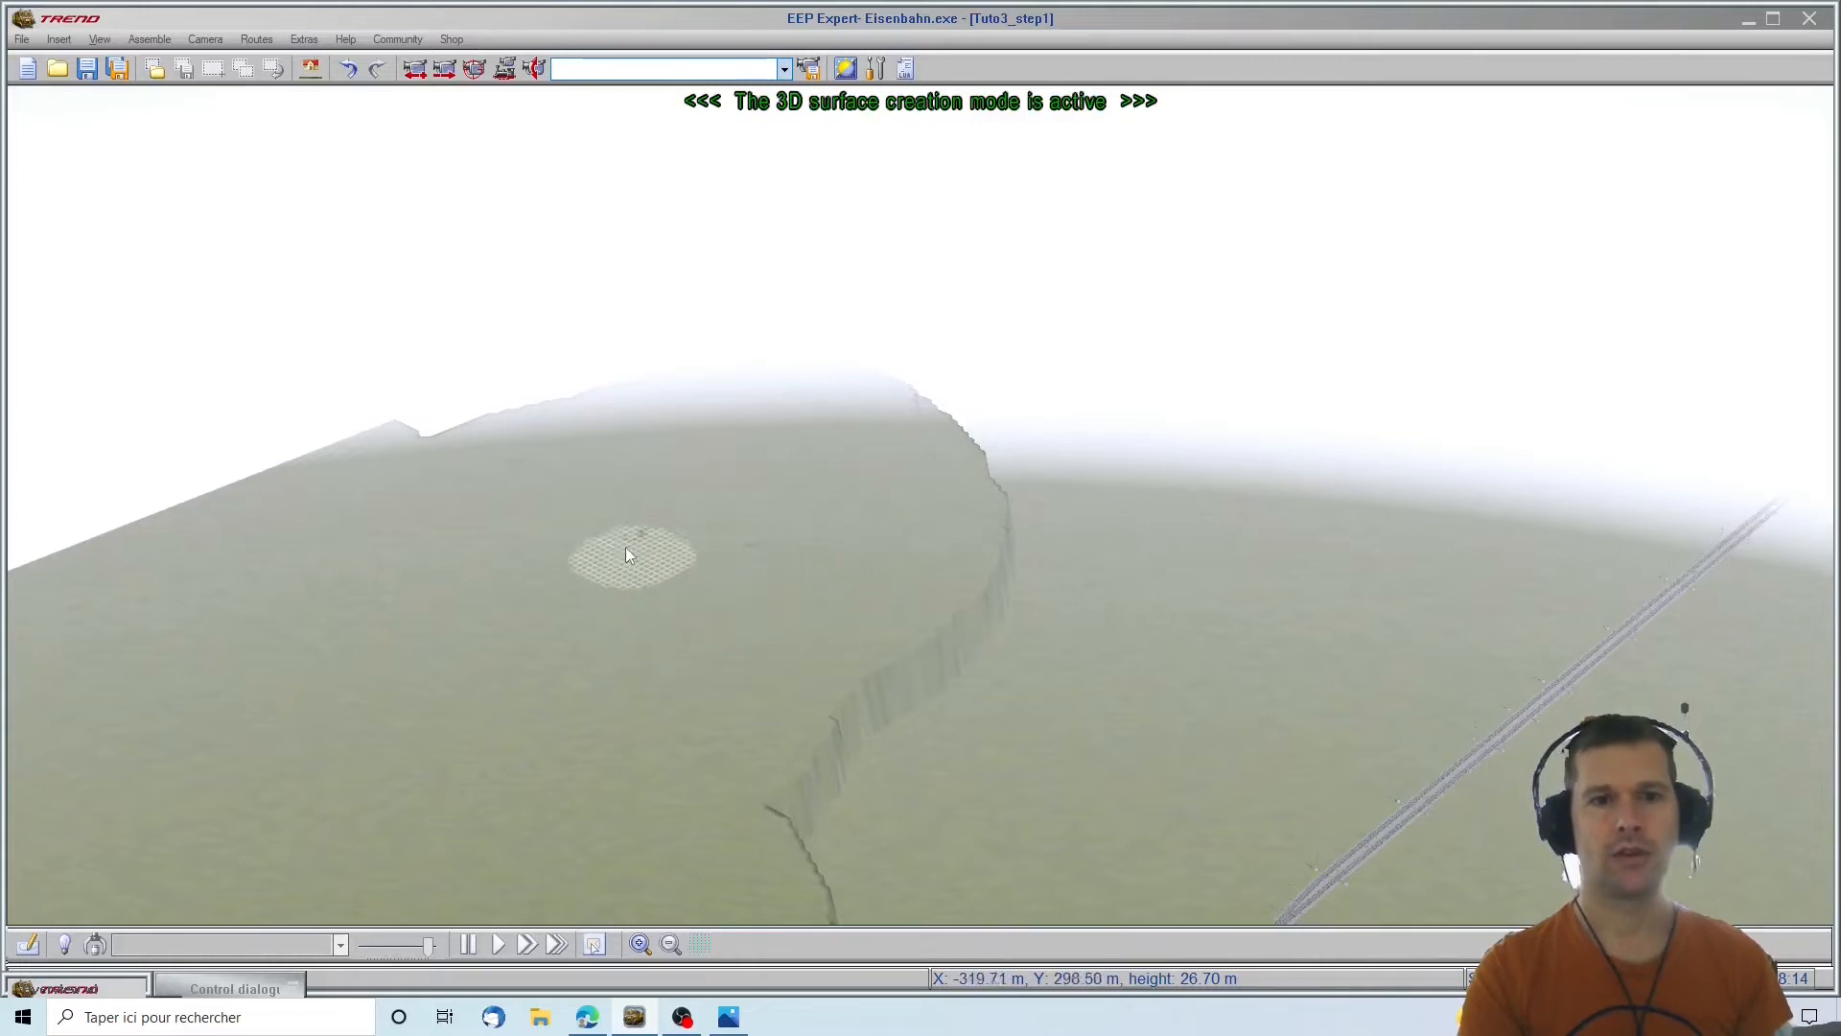
drag(721, 675, 742, 827)
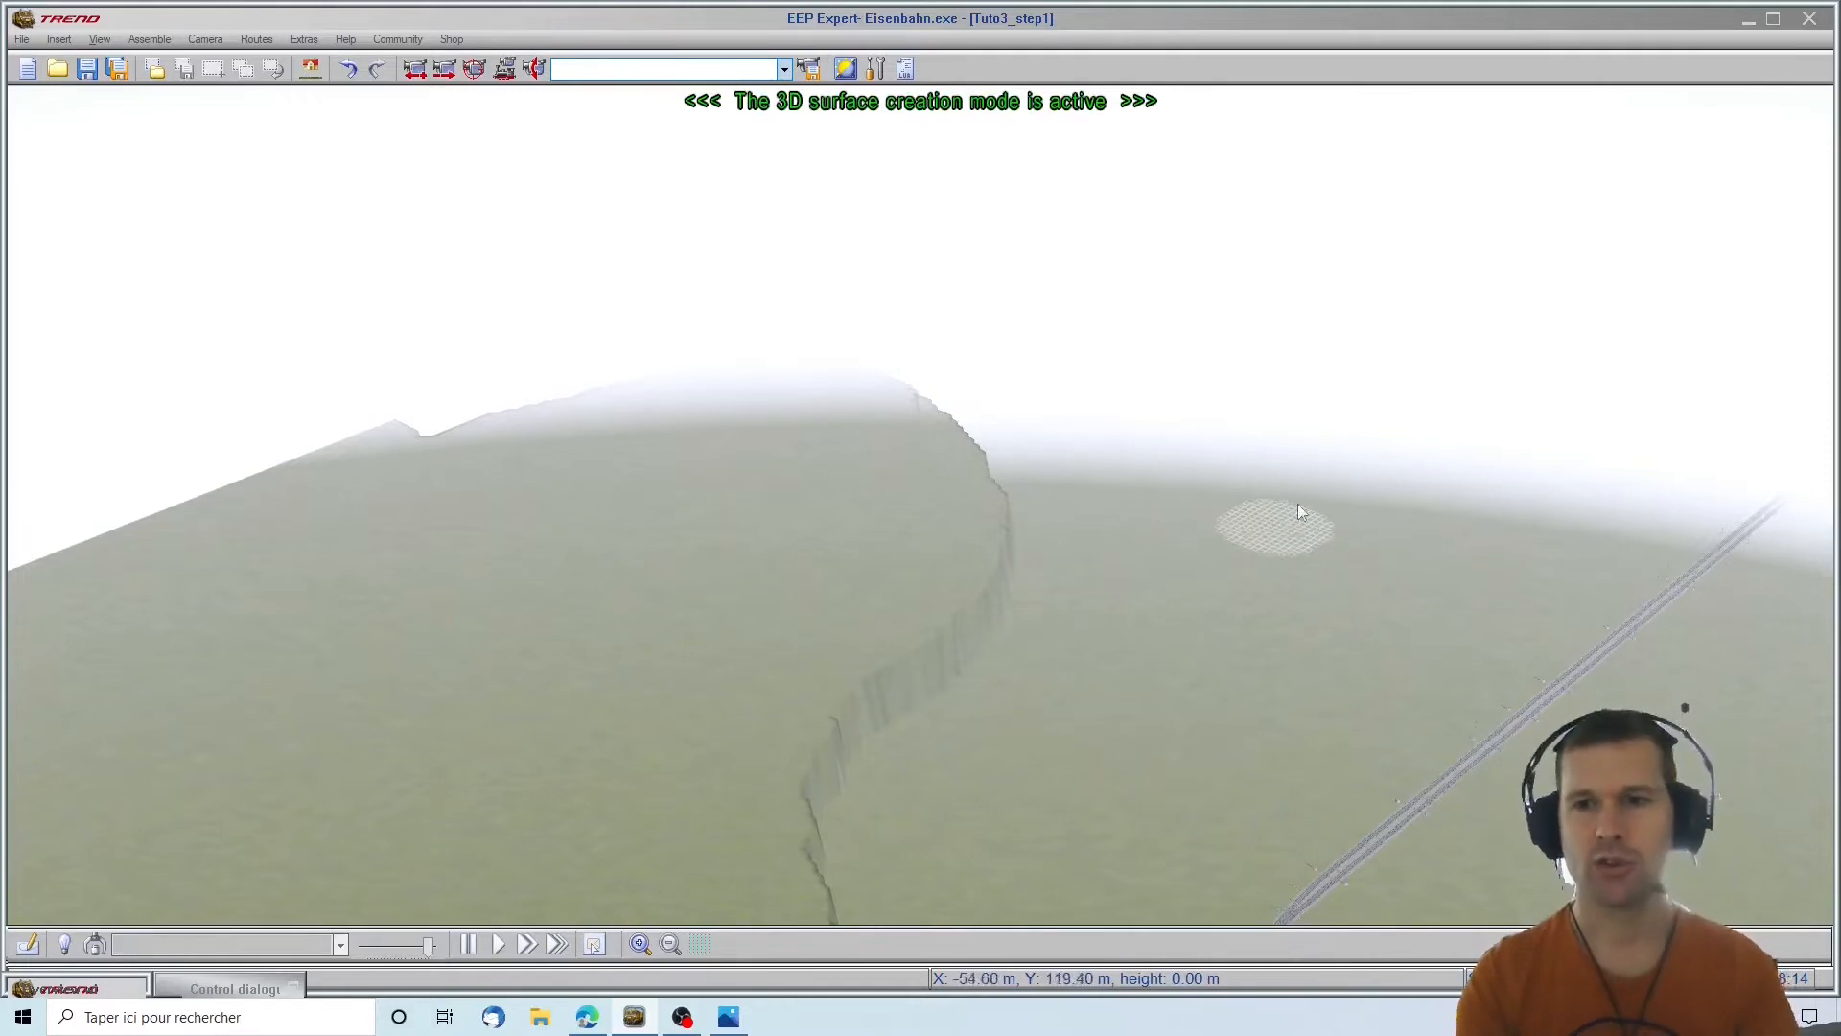
Outline a second plateau about 27 m high beyond a valley from the first one, and fill its interior hollows
right_drag(1682, 375, 1822, 384)
right_drag(342, 428, 662, 446)
scroll(458, 670, up, 10)
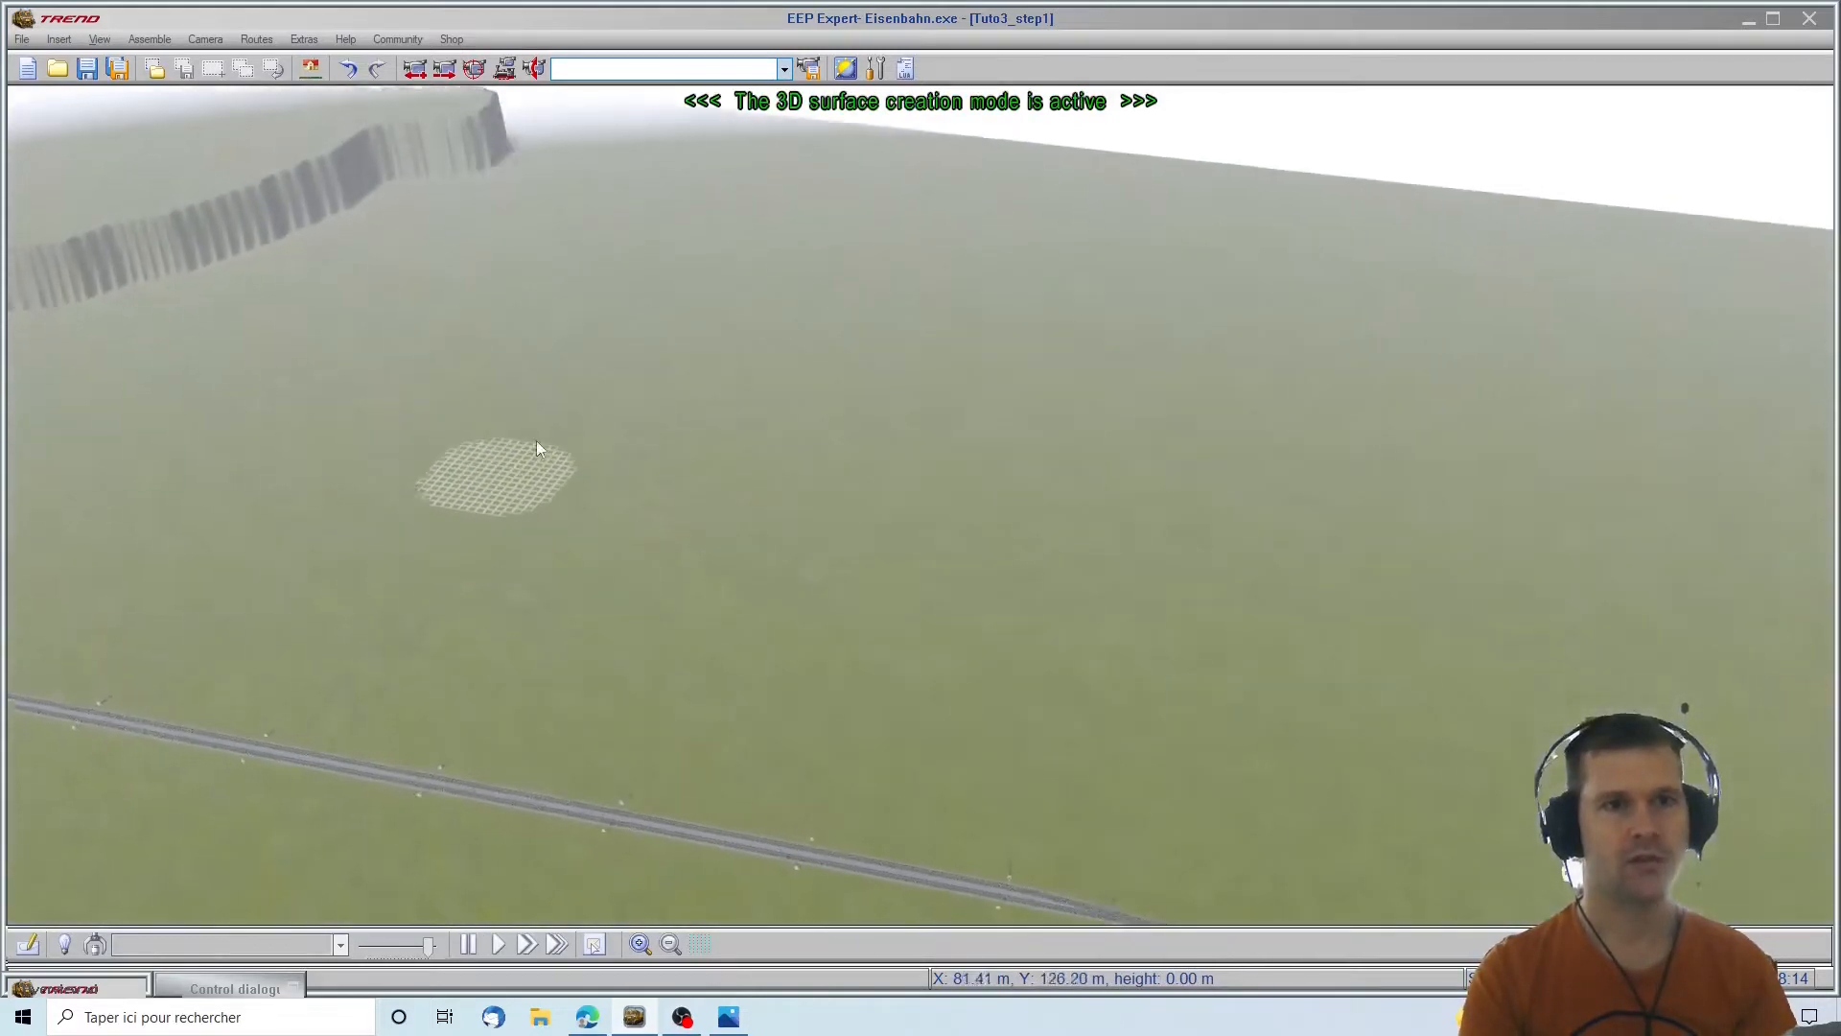
right_drag(1825, 383, 1800, 389)
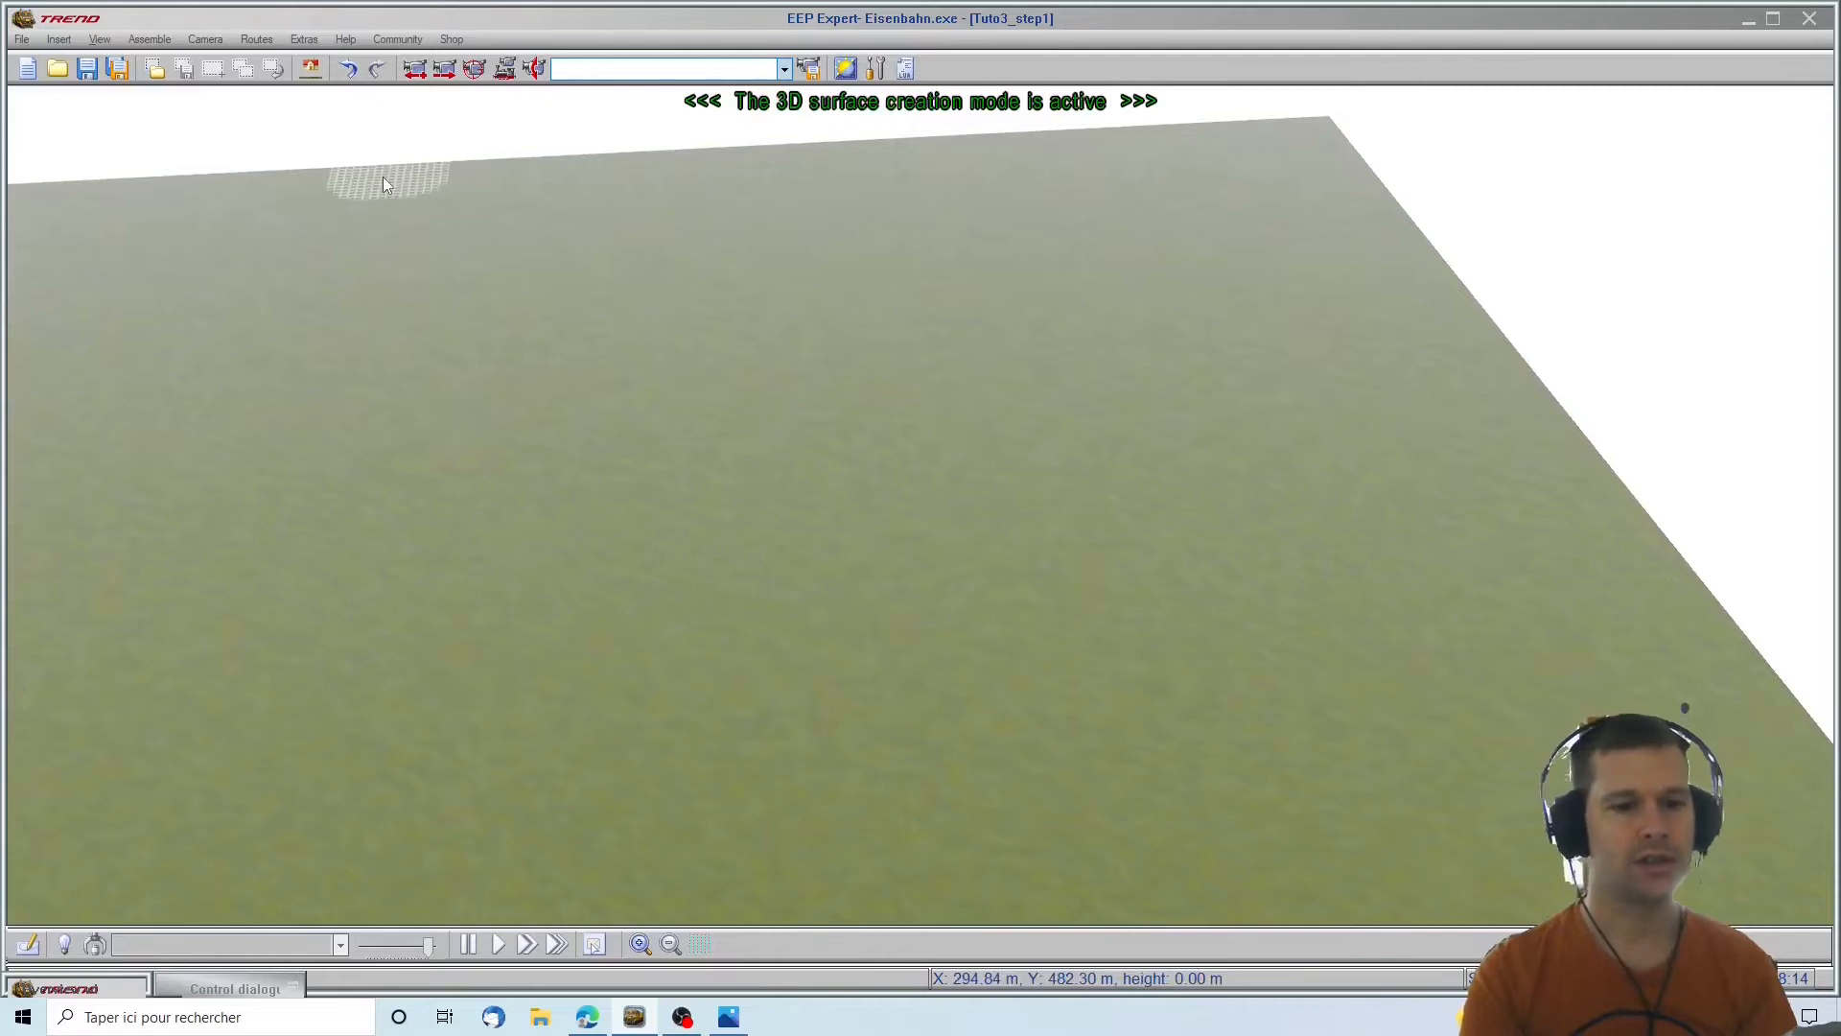
right_click(19, 316)
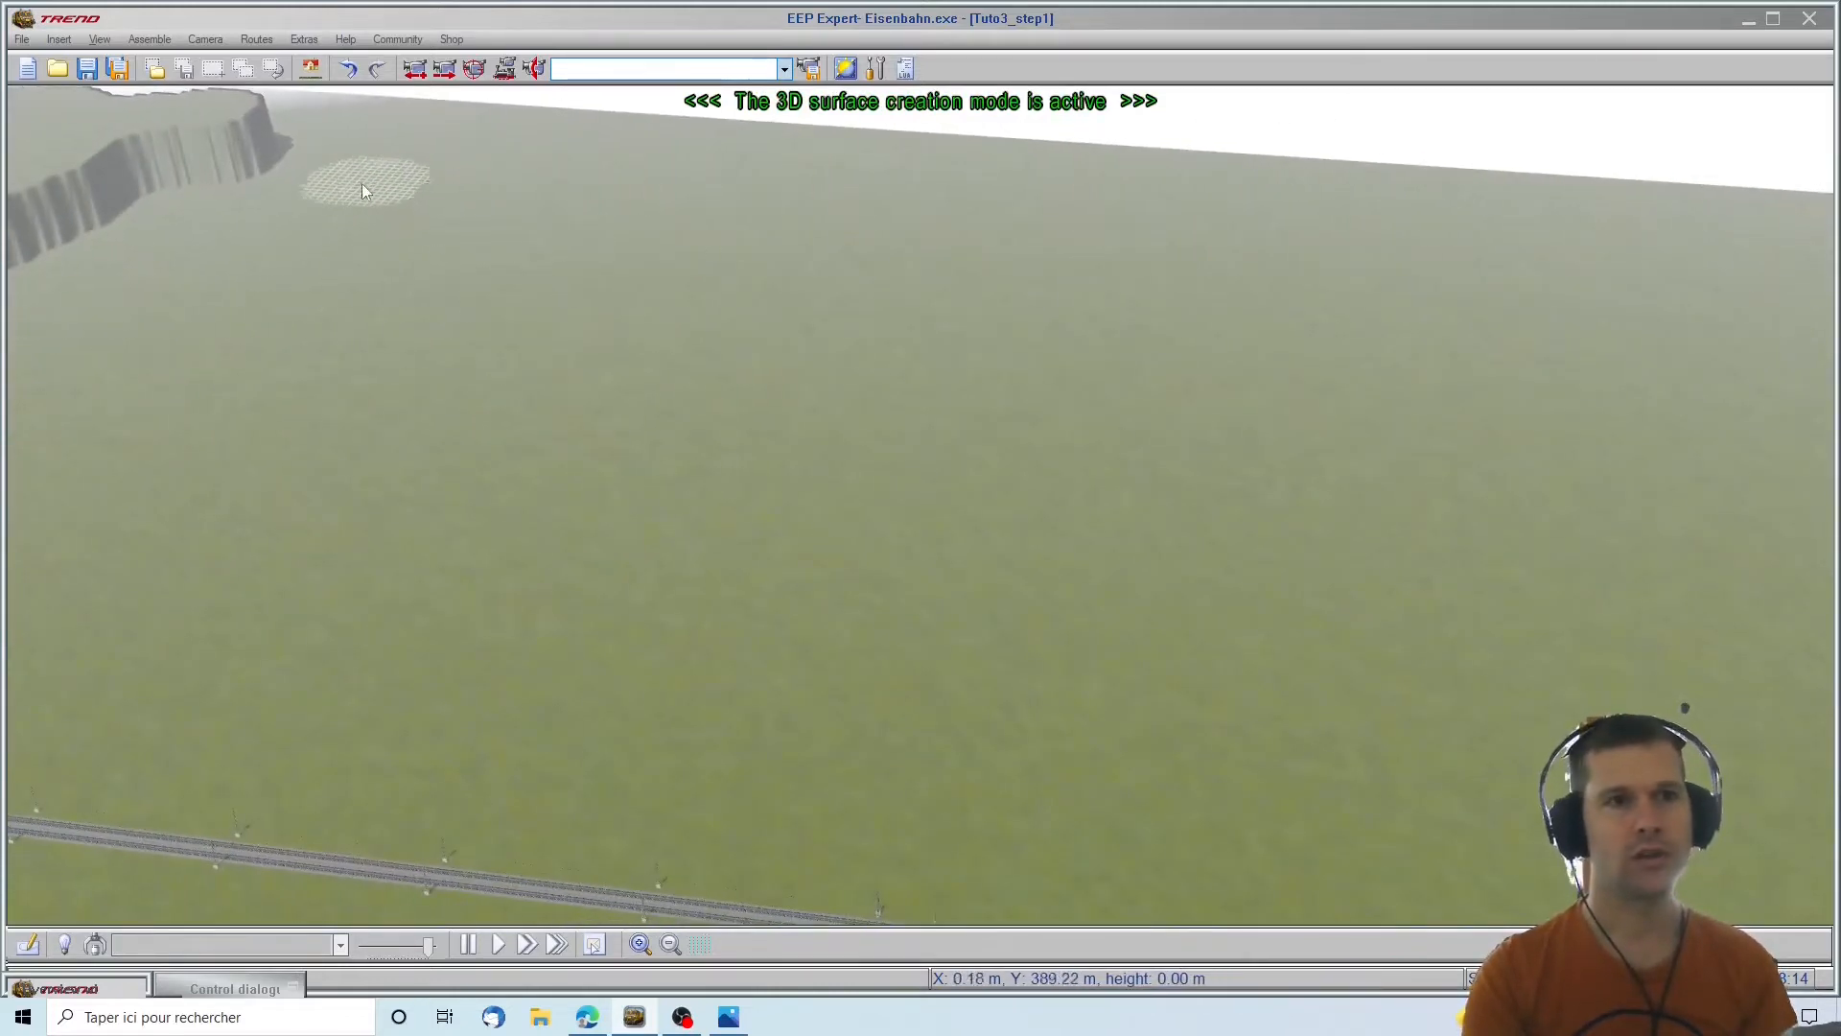
mouse_move(426, 205)
mouse_down()
mouse_move(477, 159)
mouse_move(554, 141)
mouse_move(397, 211)
mouse_move(401, 296)
mouse_move(571, 347)
mouse_move(869, 356)
mouse_move(971, 418)
mouse_move(1228, 516)
mouse_move(1558, 551)
mouse_move(1791, 334)
mouse_move(1693, 261)
mouse_move(729, 177)
mouse_move(585, 196)
mouse_move(474, 251)
mouse_move(781, 168)
mouse_move(991, 156)
mouse_up()
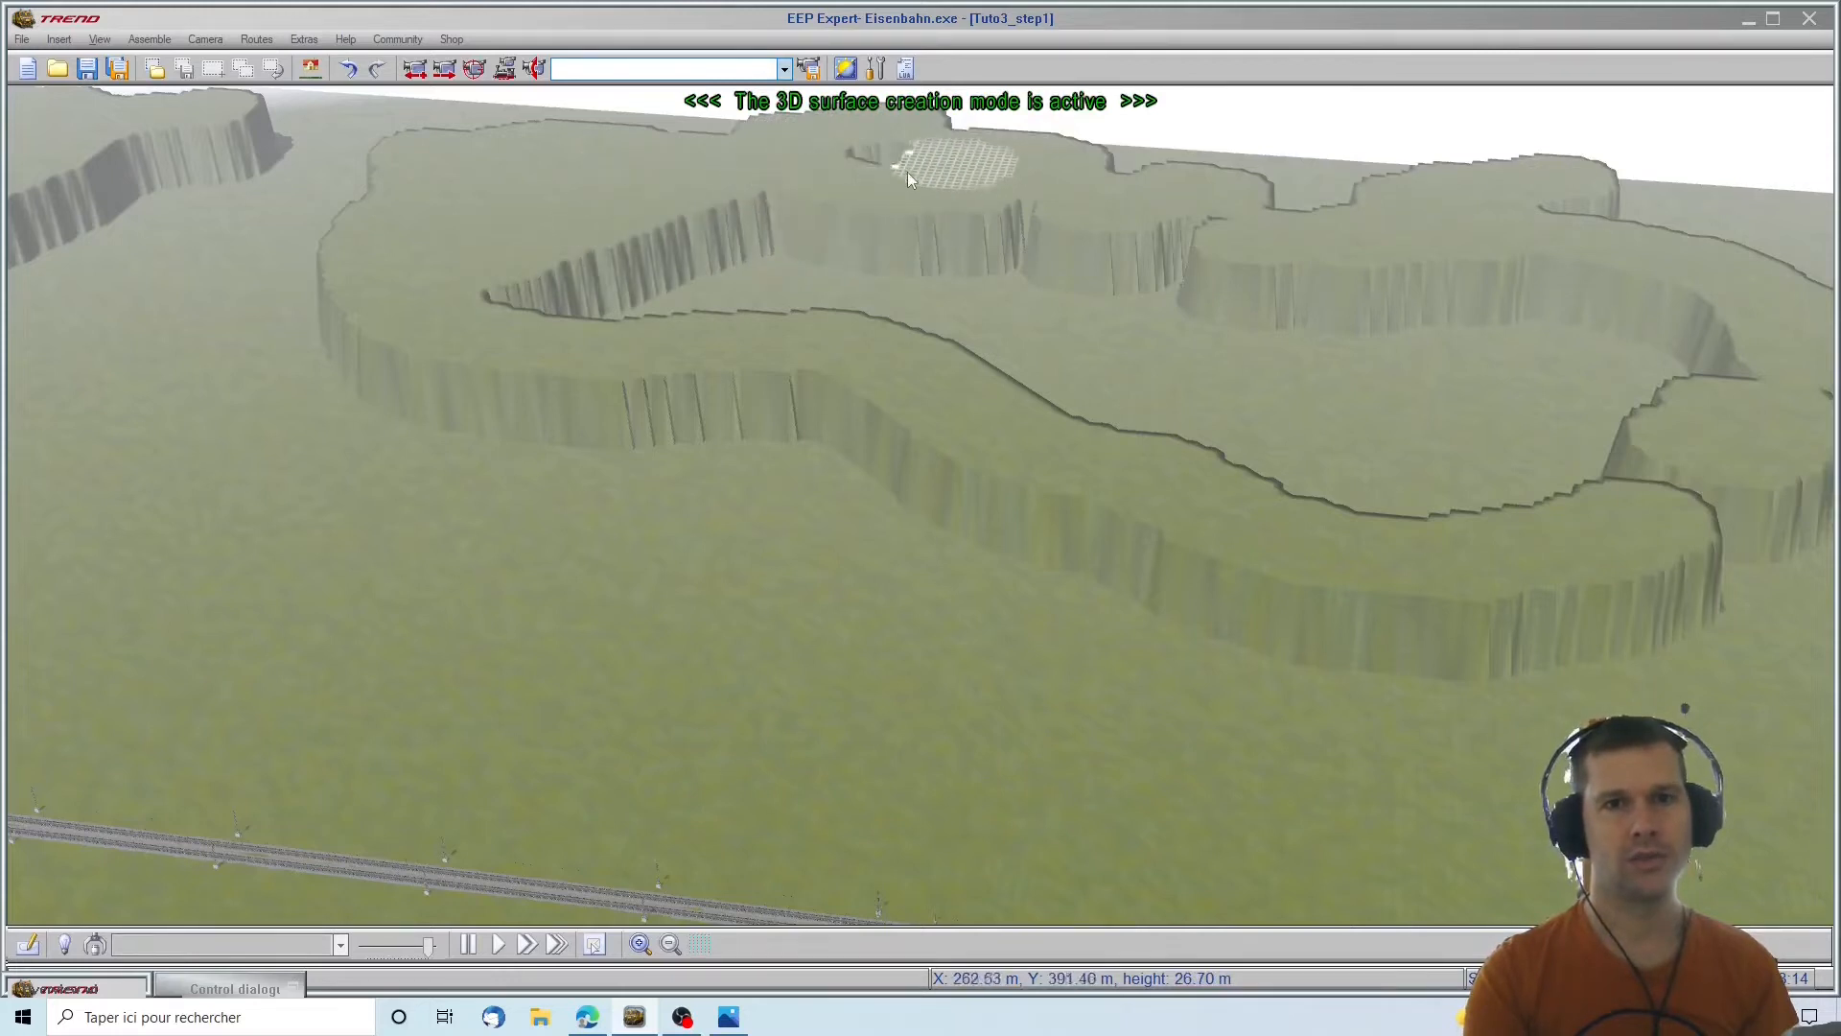
mouse_move(877, 140)
mouse_down()
mouse_move(662, 251)
mouse_move(491, 303)
mouse_move(880, 259)
mouse_move(642, 285)
mouse_move(677, 303)
mouse_move(1540, 338)
mouse_move(1149, 336)
mouse_move(867, 289)
mouse_move(1027, 369)
mouse_move(1318, 468)
mouse_move(1579, 479)
mouse_move(1620, 445)
mouse_move(1667, 498)
mouse_move(1695, 383)
mouse_move(1688, 299)
mouse_move(1513, 267)
mouse_move(1636, 341)
mouse_up()
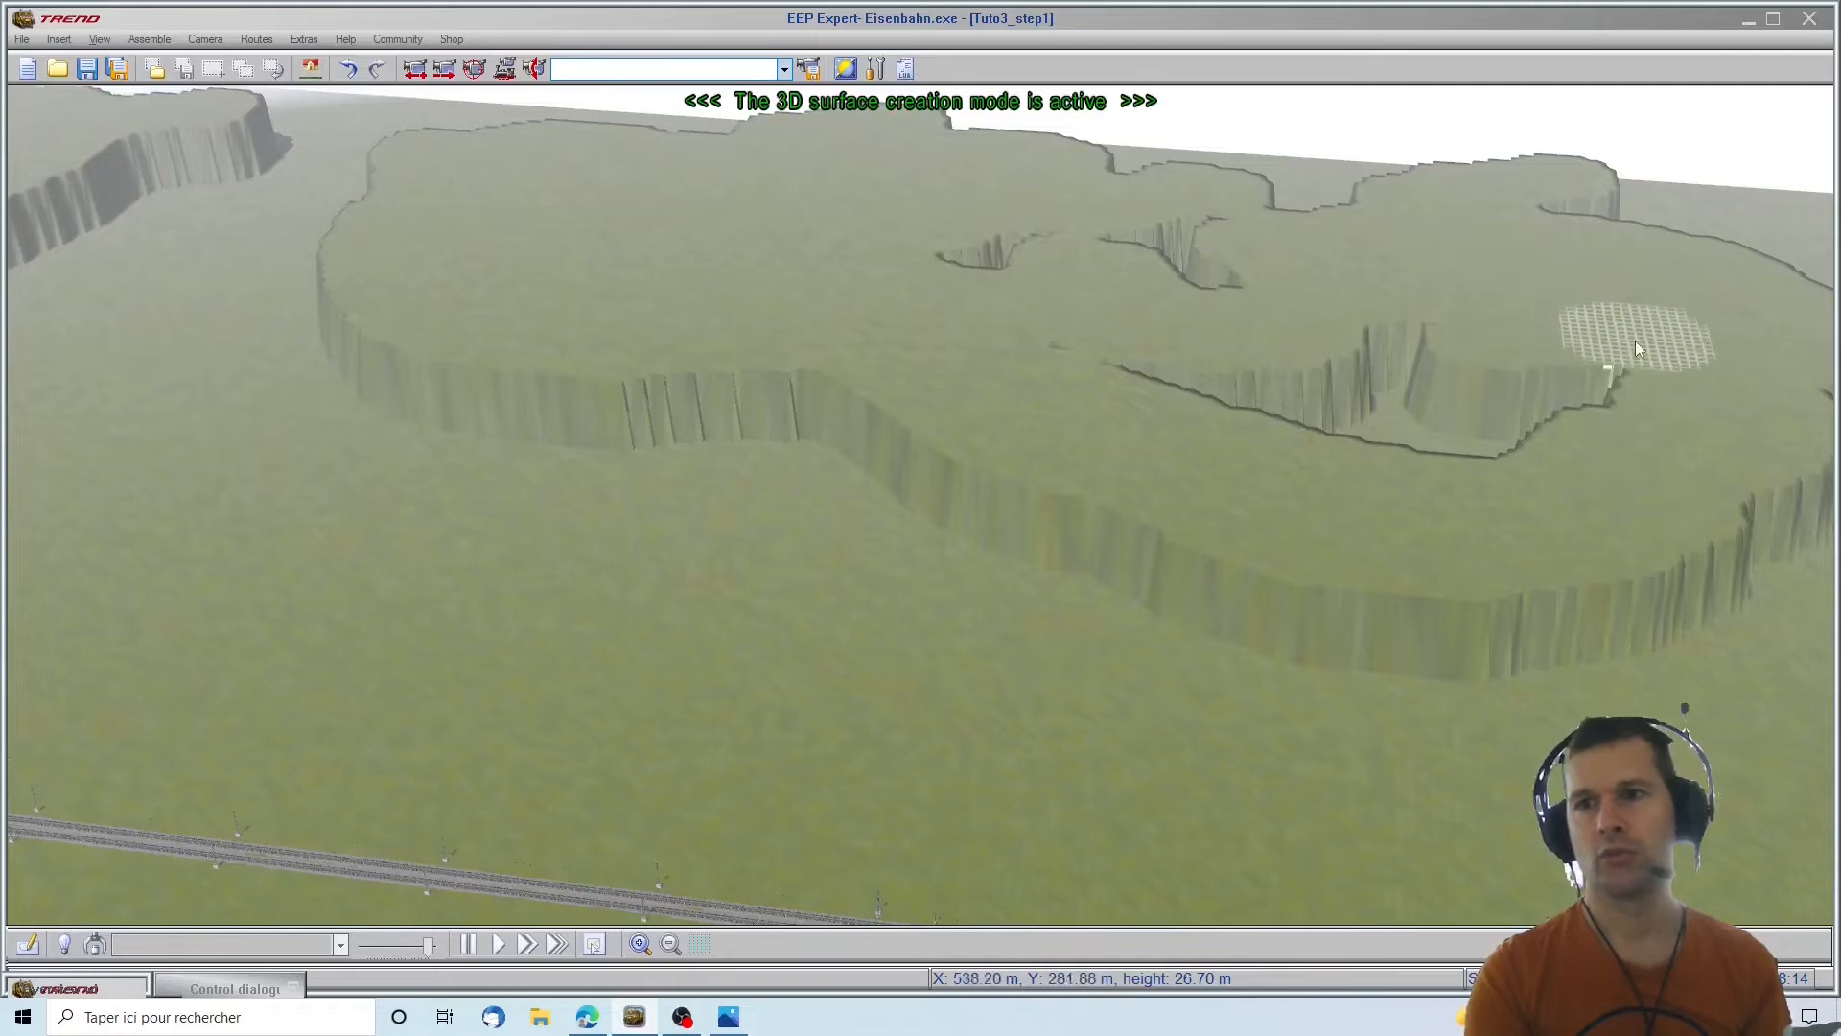
mouse_move(1537, 449)
mouse_down()
mouse_move(1178, 391)
mouse_move(1061, 343)
mouse_move(1473, 378)
mouse_move(1127, 253)
mouse_move(1160, 204)
mouse_move(936, 277)
mouse_move(970, 314)
mouse_move(1321, 204)
mouse_move(1147, 170)
mouse_move(1258, 147)
mouse_move(1511, 141)
mouse_move(1064, 136)
mouse_move(1188, 112)
mouse_move(1549, 213)
mouse_up()
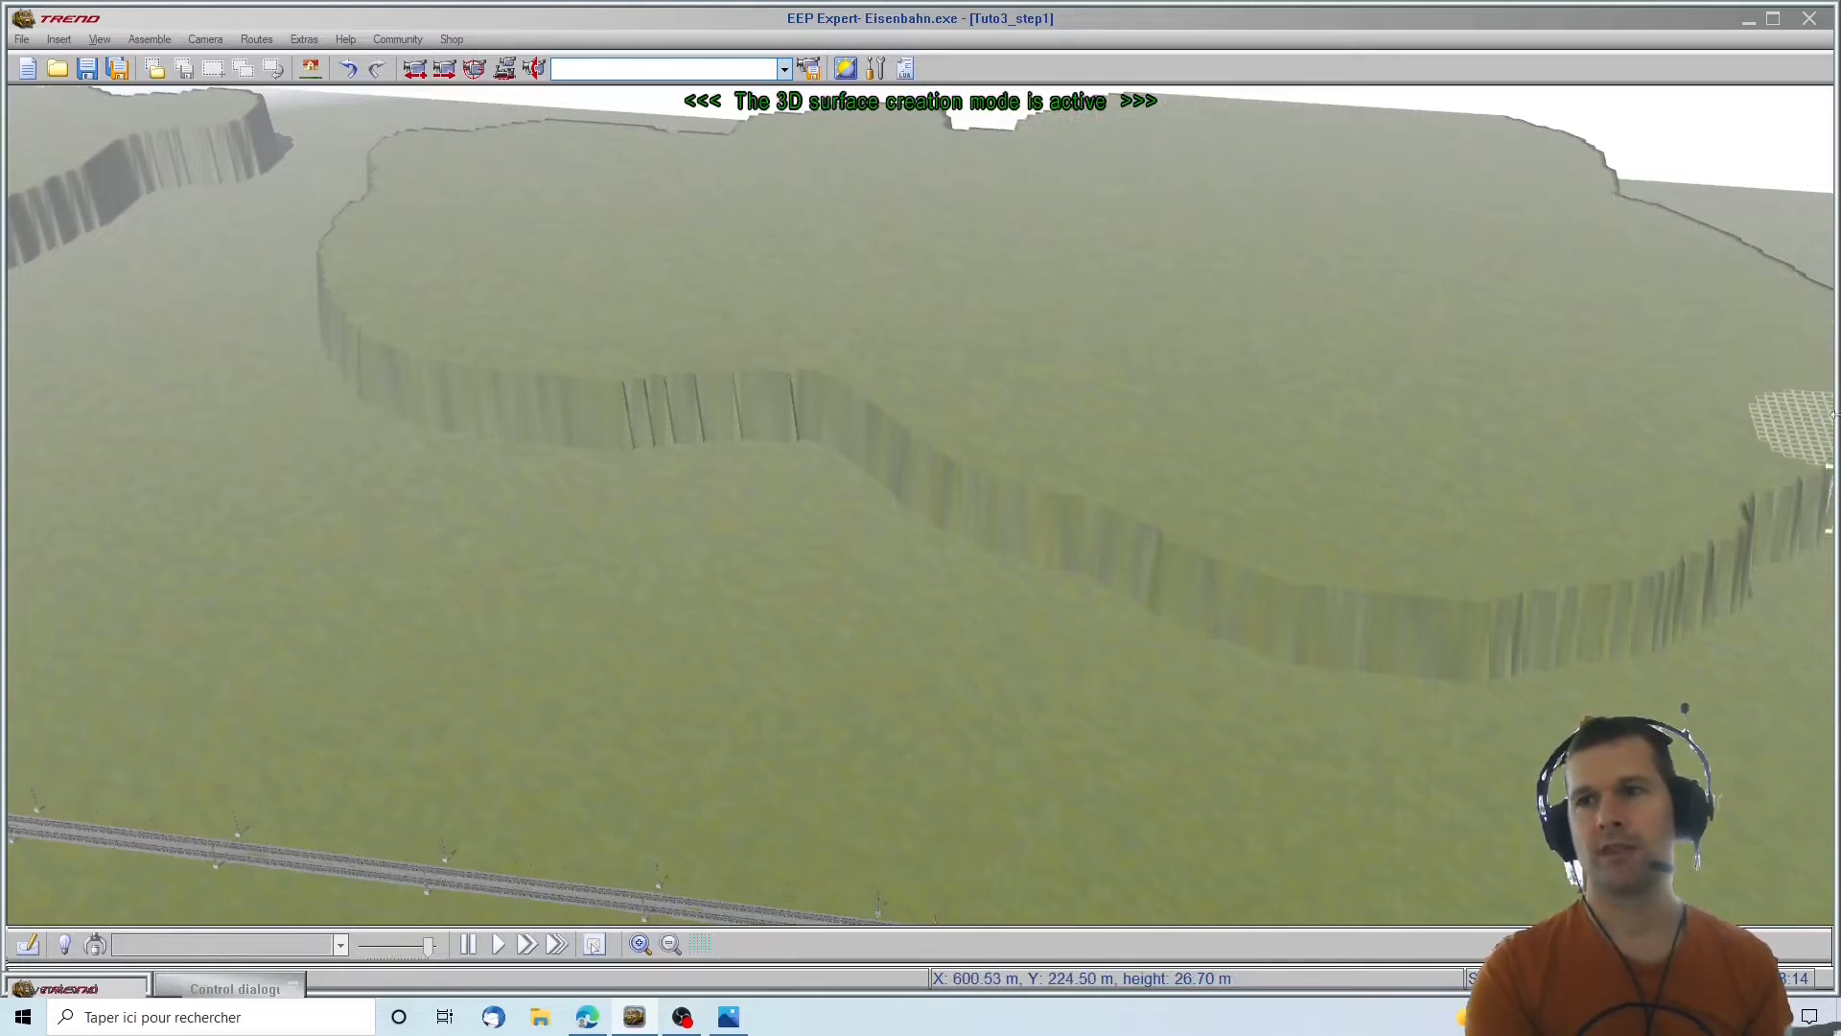
Extend the second plateau to the layout's side and rear edges, filling the far corner completely
key(Right)
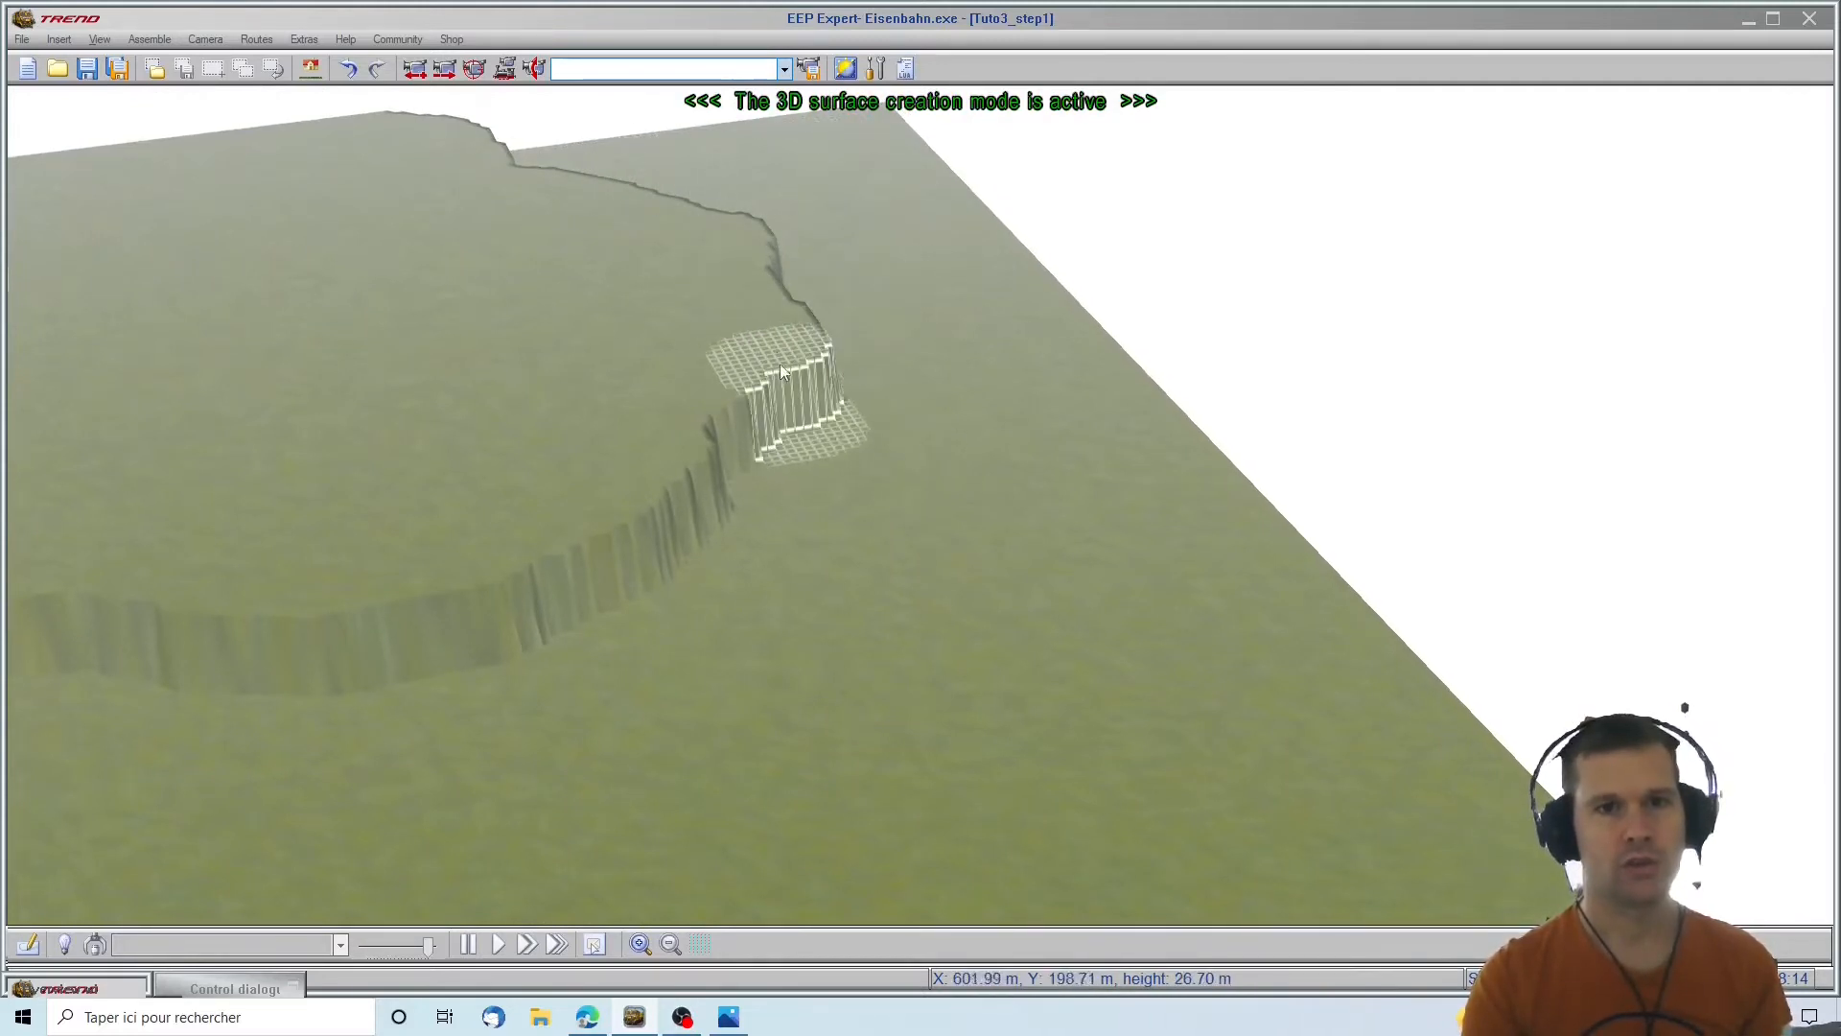
drag(716, 390, 1074, 230)
mouse_move(948, 133)
mouse_down()
mouse_move(988, 237)
mouse_move(839, 288)
mouse_move(906, 222)
mouse_move(890, 113)
mouse_move(911, 115)
mouse_move(700, 261)
mouse_move(802, 159)
mouse_move(643, 246)
mouse_move(717, 172)
mouse_move(416, 102)
mouse_move(510, 152)
mouse_move(671, 182)
mouse_move(618, 178)
mouse_up()
scroll(613, 103, down, 2)
scroll(616, 99, up, 5)
scroll(617, 99, up, 4)
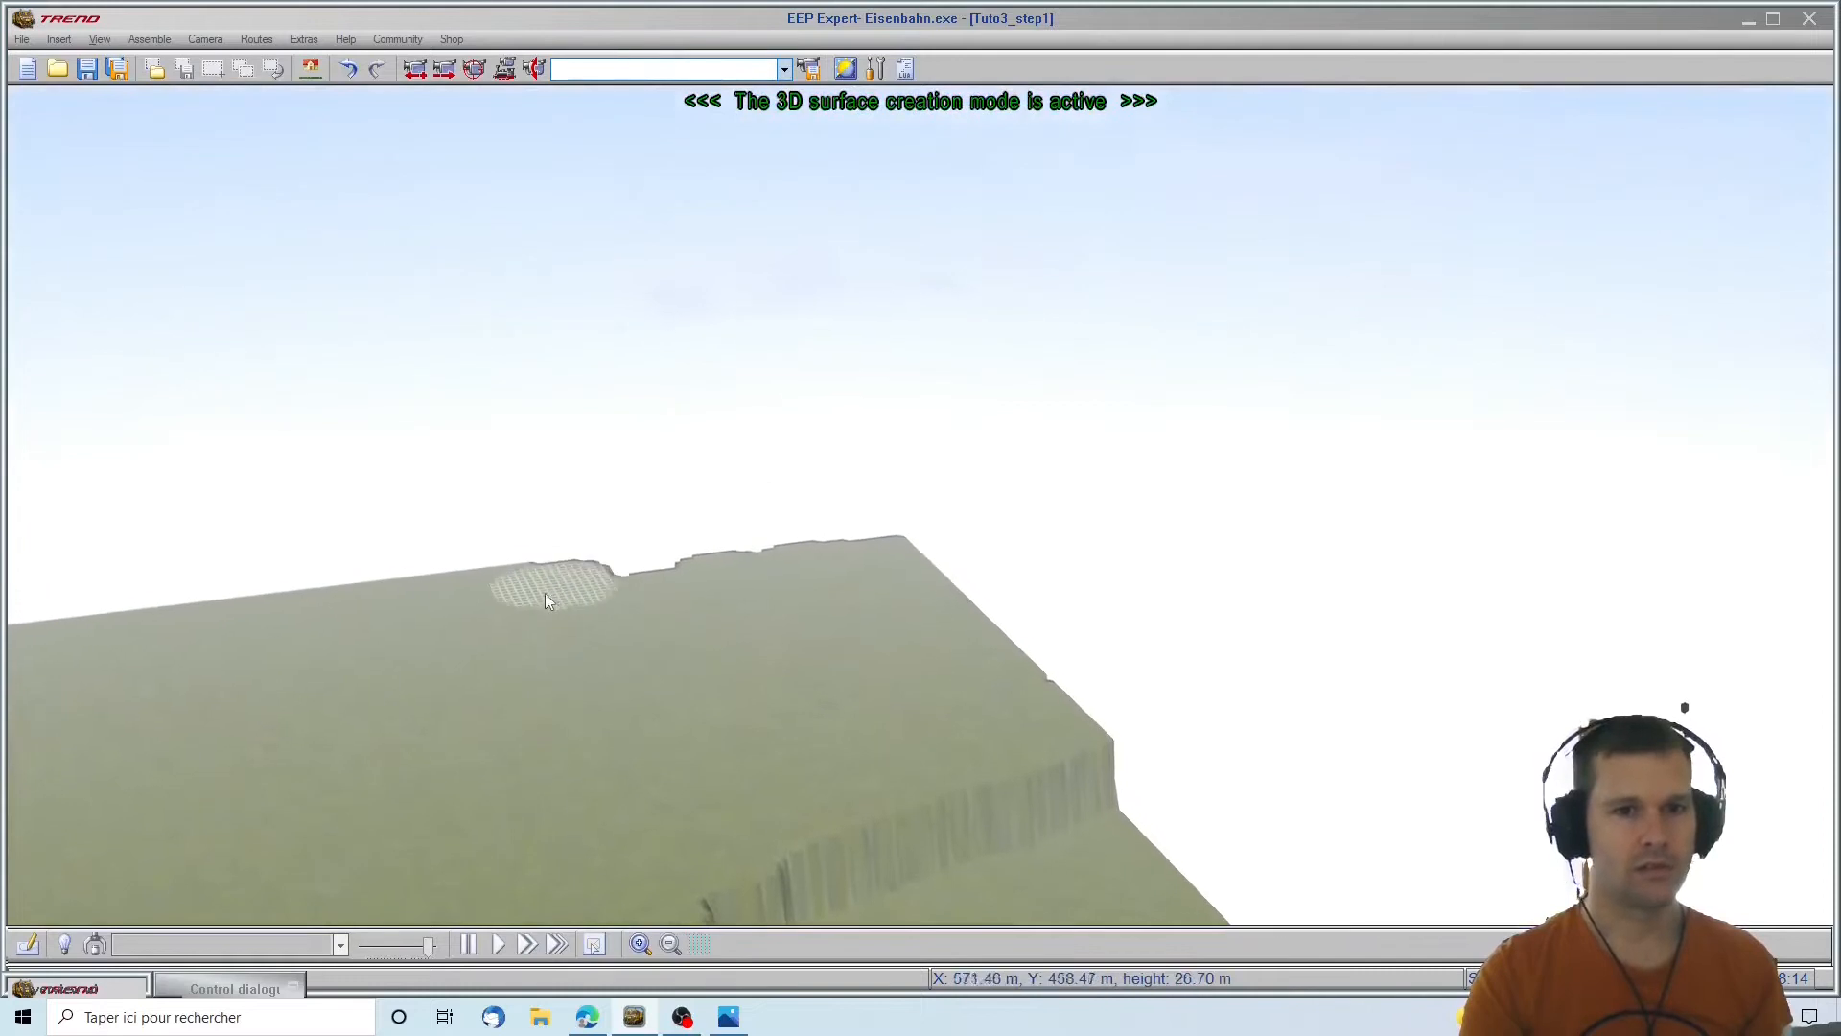
mouse_move(555, 553)
mouse_down()
mouse_move(660, 561)
mouse_move(823, 528)
mouse_up()
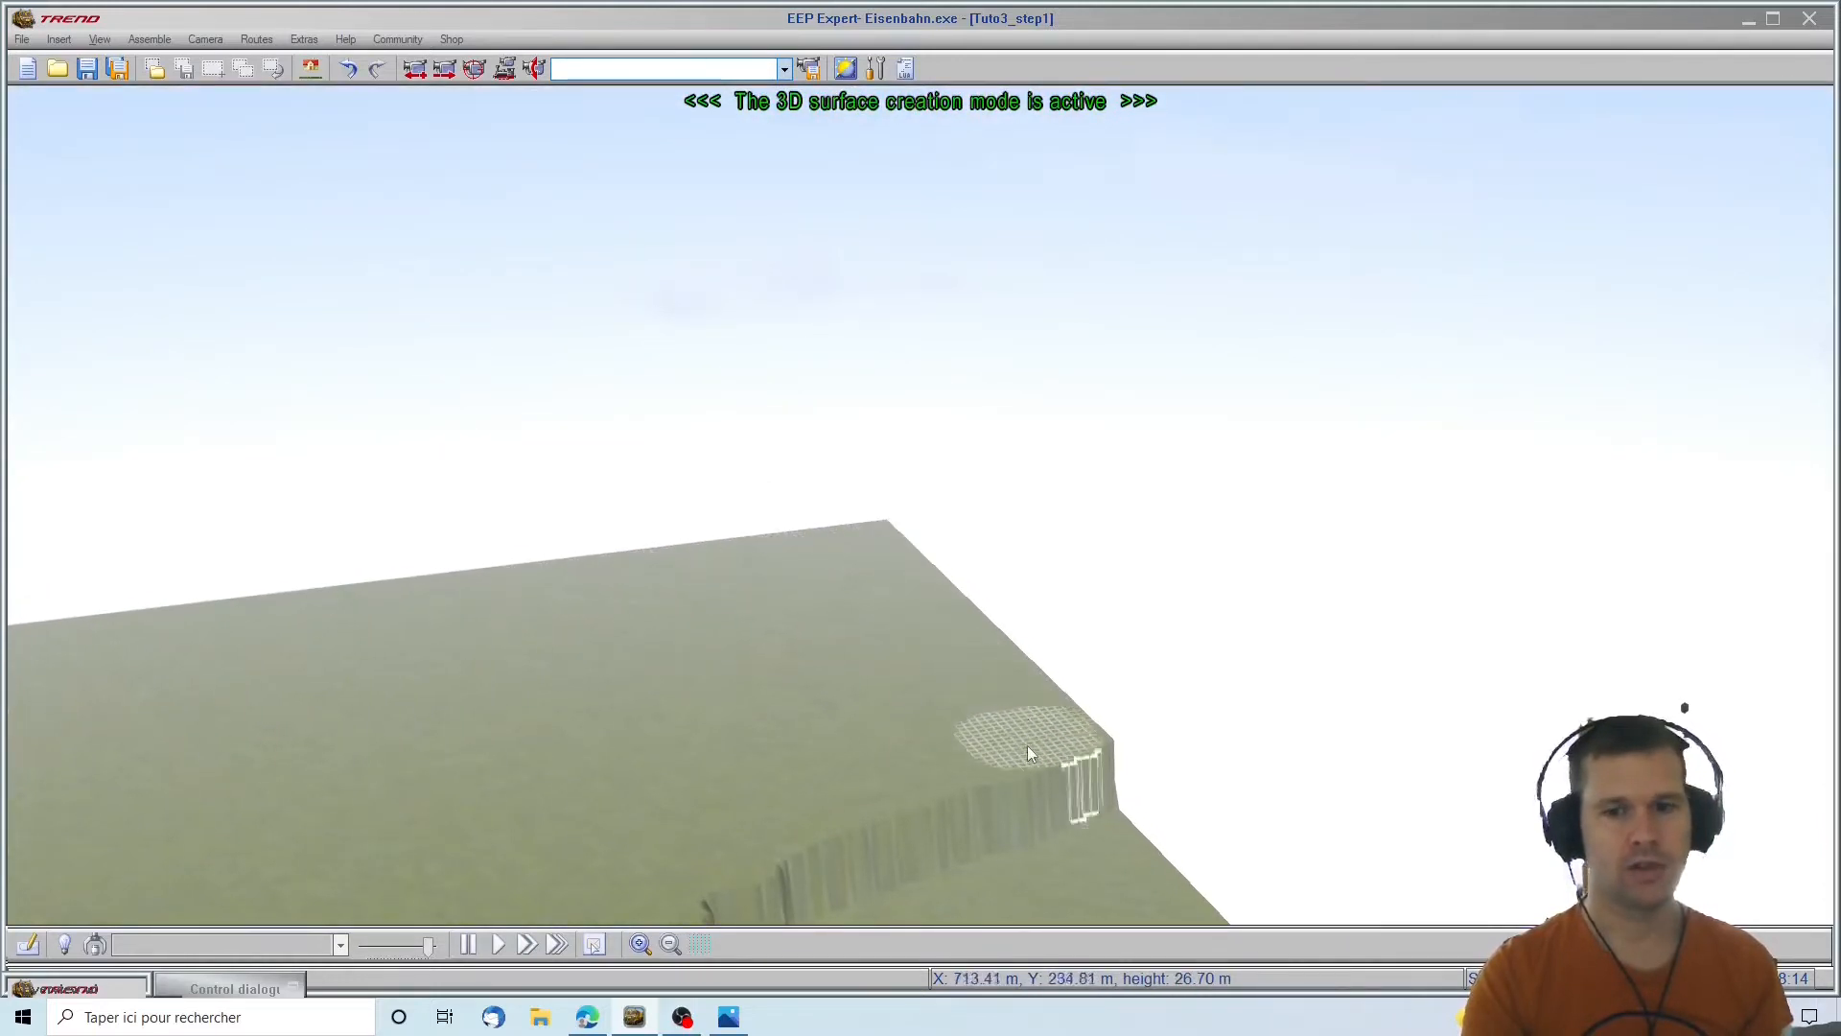
Continue the second plateau along the layout edge around the outside of the nearby track curve
scroll(1054, 863, down, 8)
mouse_move(608, 262)
mouse_down()
mouse_move(693, 245)
mouse_move(942, 330)
mouse_move(1176, 445)
mouse_move(1325, 564)
mouse_move(1646, 700)
mouse_move(1762, 691)
mouse_move(1319, 314)
mouse_move(1124, 72)
mouse_move(651, 232)
mouse_move(1199, 306)
mouse_move(1448, 520)
mouse_move(924, 247)
mouse_move(921, 163)
mouse_move(1122, 173)
mouse_move(1103, 101)
mouse_move(1628, 514)
mouse_up()
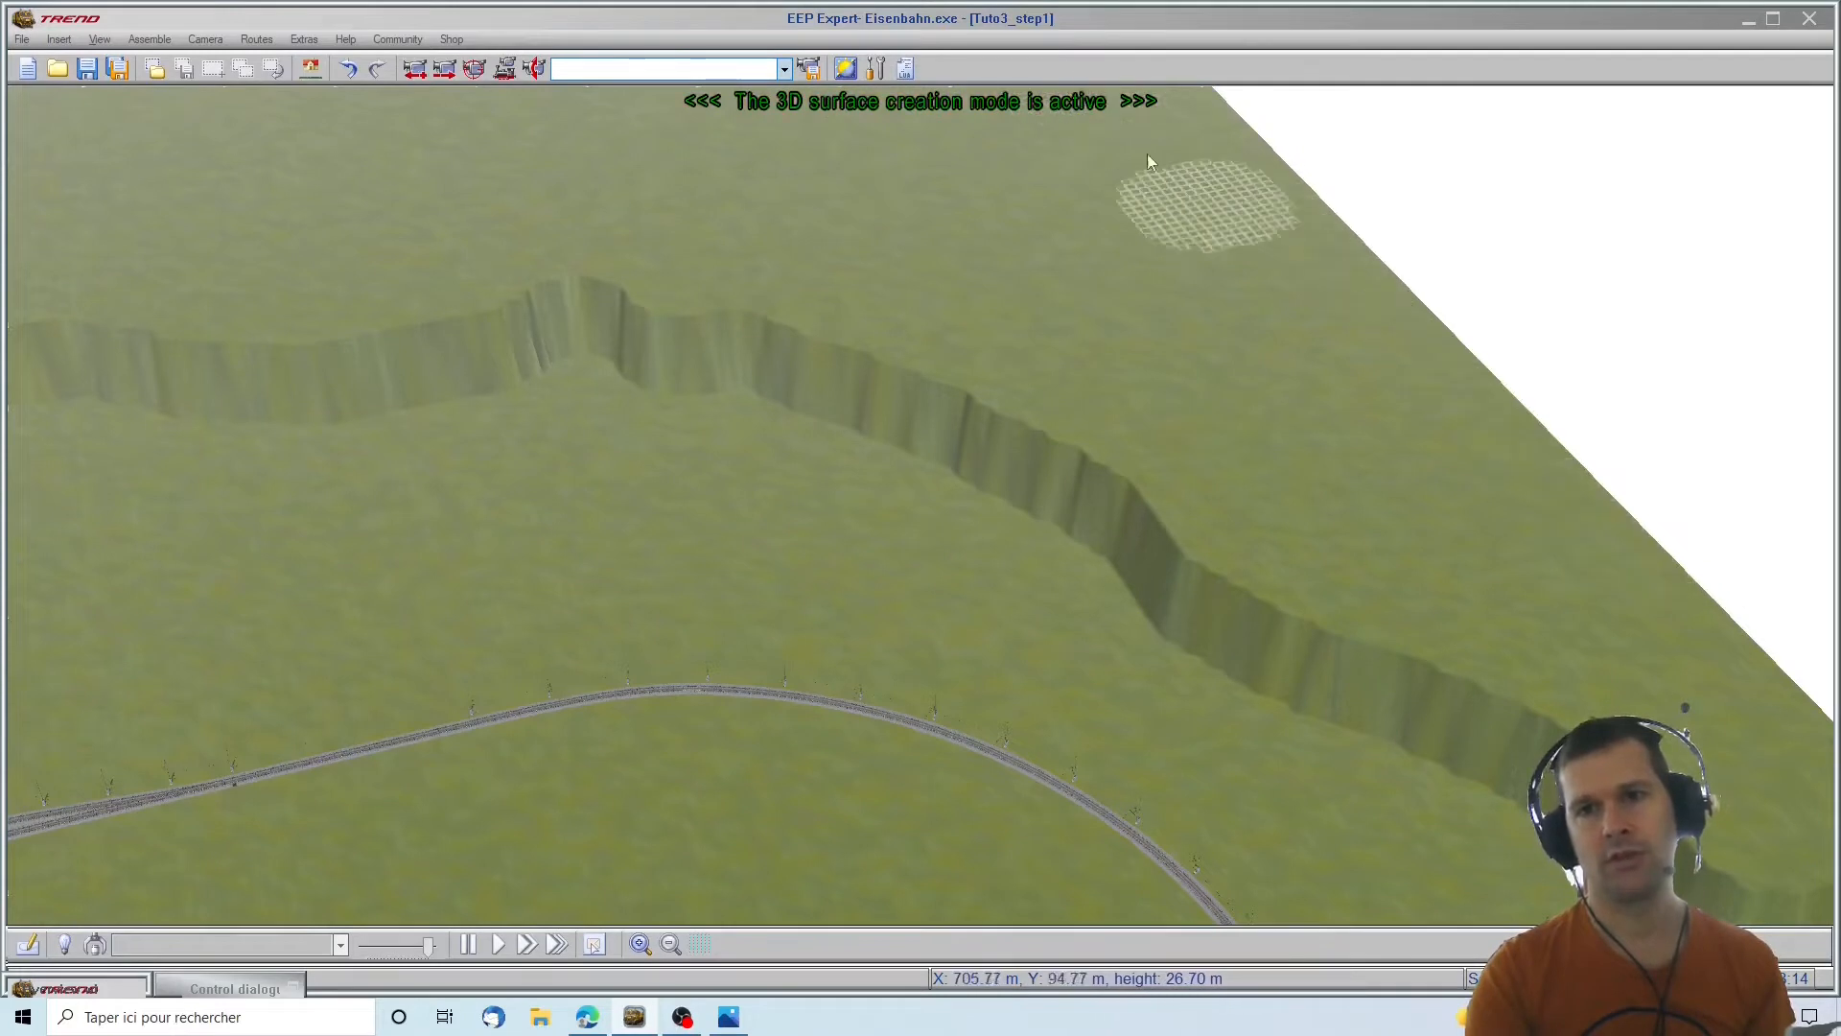
right_drag(1193, 97, 1166, 454)
mouse_move(1166, 454)
mouse_down()
mouse_move(1102, 412)
mouse_move(964, 463)
mouse_up()
Extend the second plateau past the track curve to the next layout corner and fill its uneven edges and gaps
right_drag(1385, 873, 1795, 536)
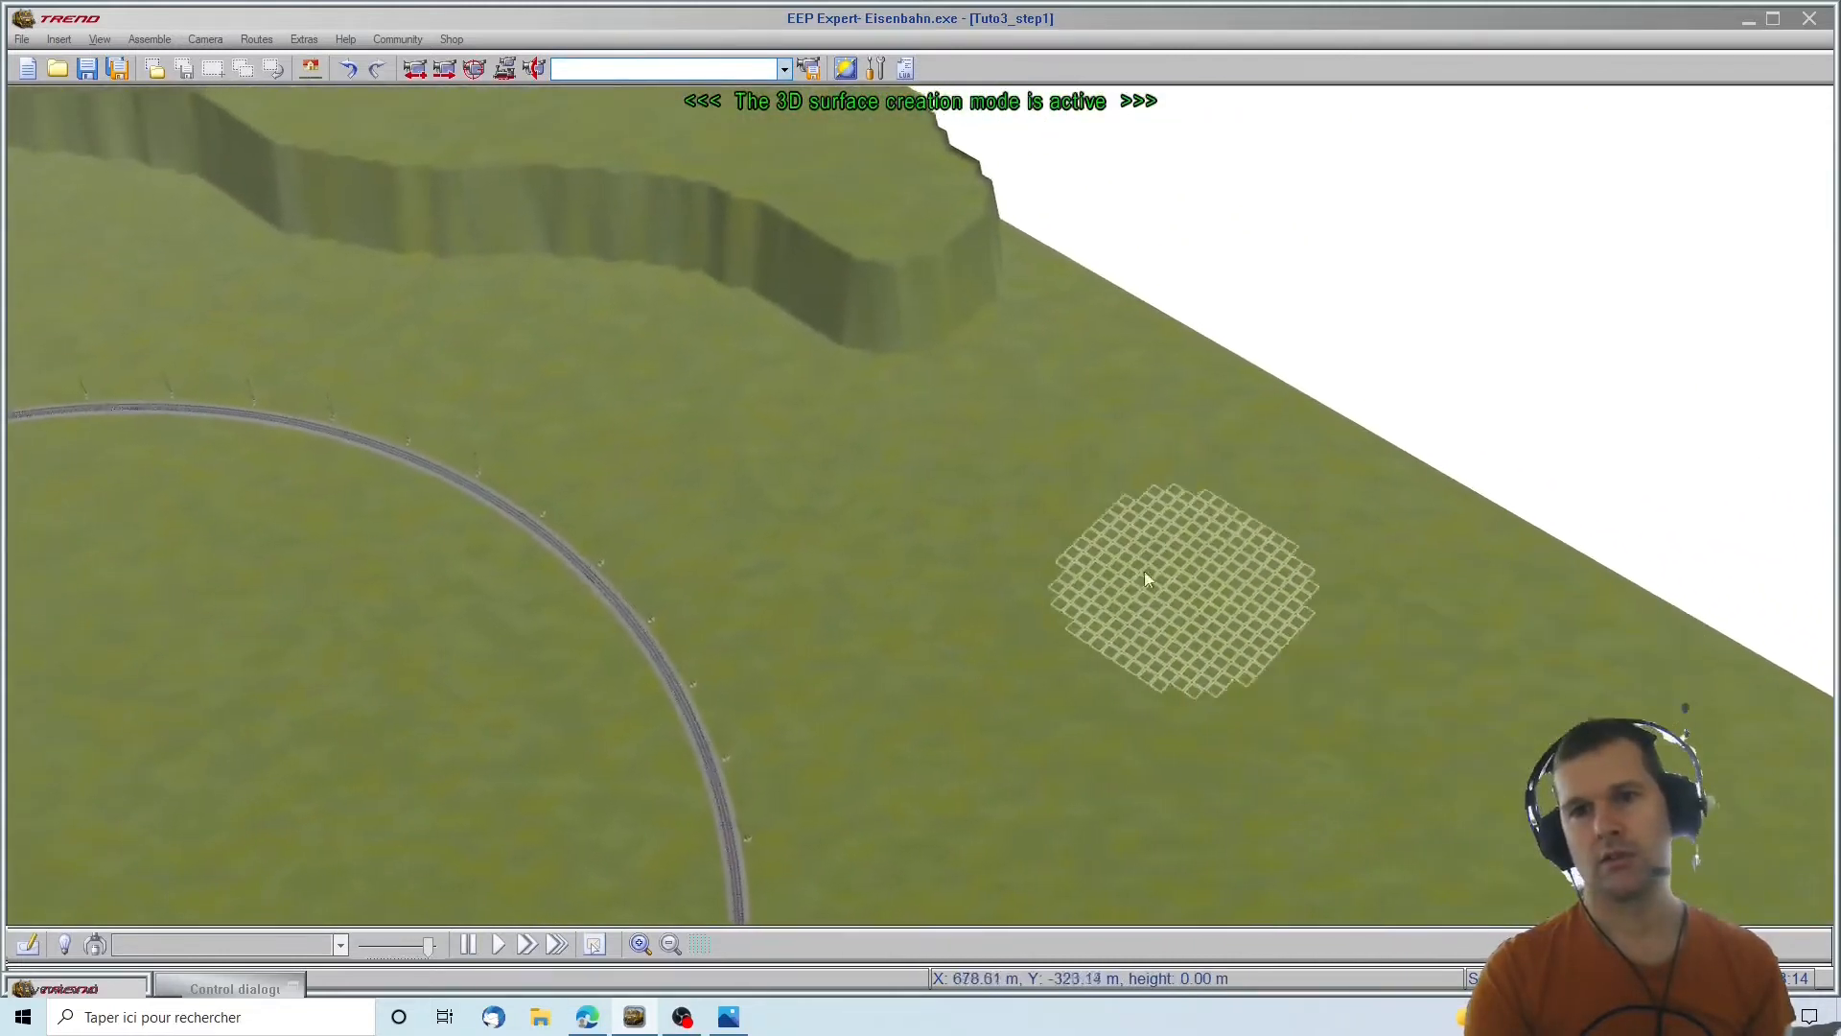
mouse_move(928, 341)
mouse_down()
mouse_move(1272, 474)
mouse_move(1397, 617)
mouse_move(1685, 720)
mouse_move(928, 218)
mouse_move(944, 182)
mouse_move(1664, 576)
mouse_move(1746, 760)
mouse_move(1611, 796)
mouse_move(1260, 637)
mouse_move(1022, 479)
mouse_move(907, 294)
mouse_move(713, 200)
mouse_move(487, 151)
mouse_move(1465, 386)
mouse_up()
right_drag(1707, 705, 1572, 892)
right_drag(1750, 901, 1759, 823)
mouse_move(950, 763)
mouse_down()
mouse_move(982, 658)
mouse_move(932, 525)
mouse_move(729, 417)
mouse_move(1030, 592)
mouse_move(1352, 698)
mouse_move(1072, 493)
mouse_up()
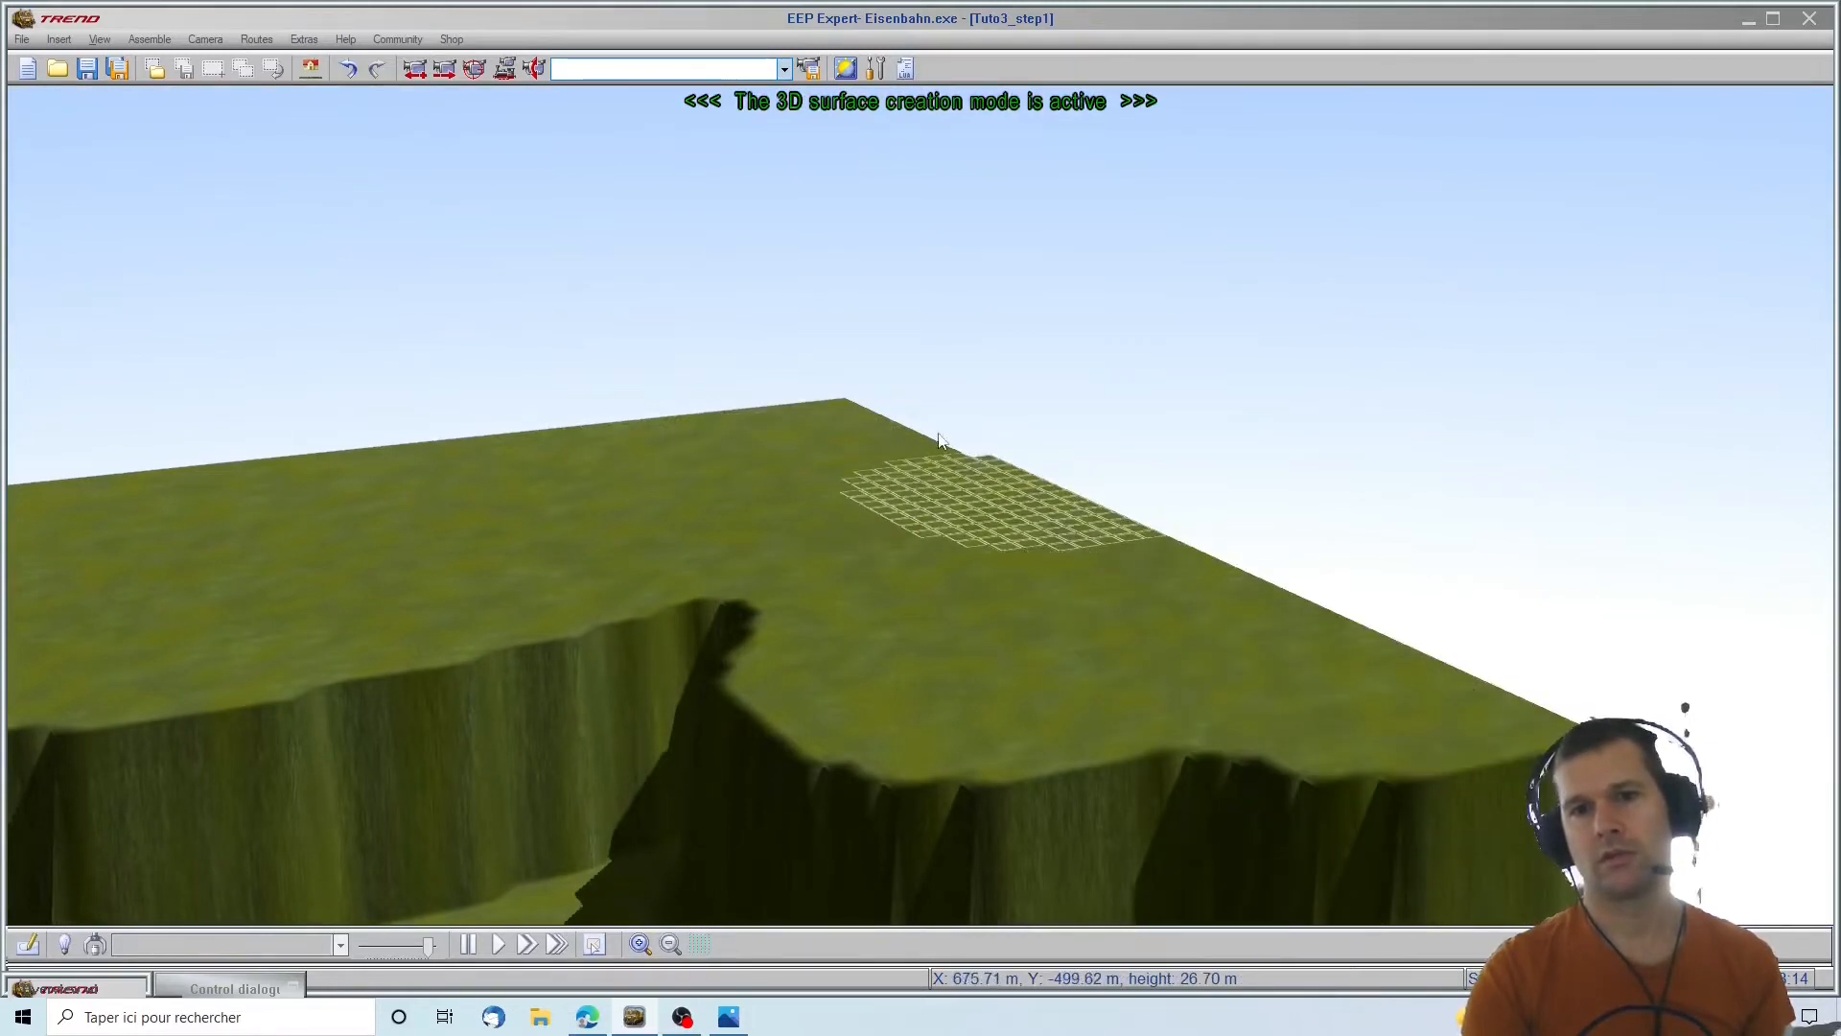
mouse_move(842, 634)
mouse_down()
mouse_move(1189, 682)
mouse_move(1089, 580)
mouse_up()
Look over the cliffs around the track and the valley left open between the two plateaus
scroll(571, 573, down, 3)
mouse_move(537, 684)
right_down()
mouse_move(710, 768)
mouse_move(991, 579)
mouse_move(1002, 547)
right_up()
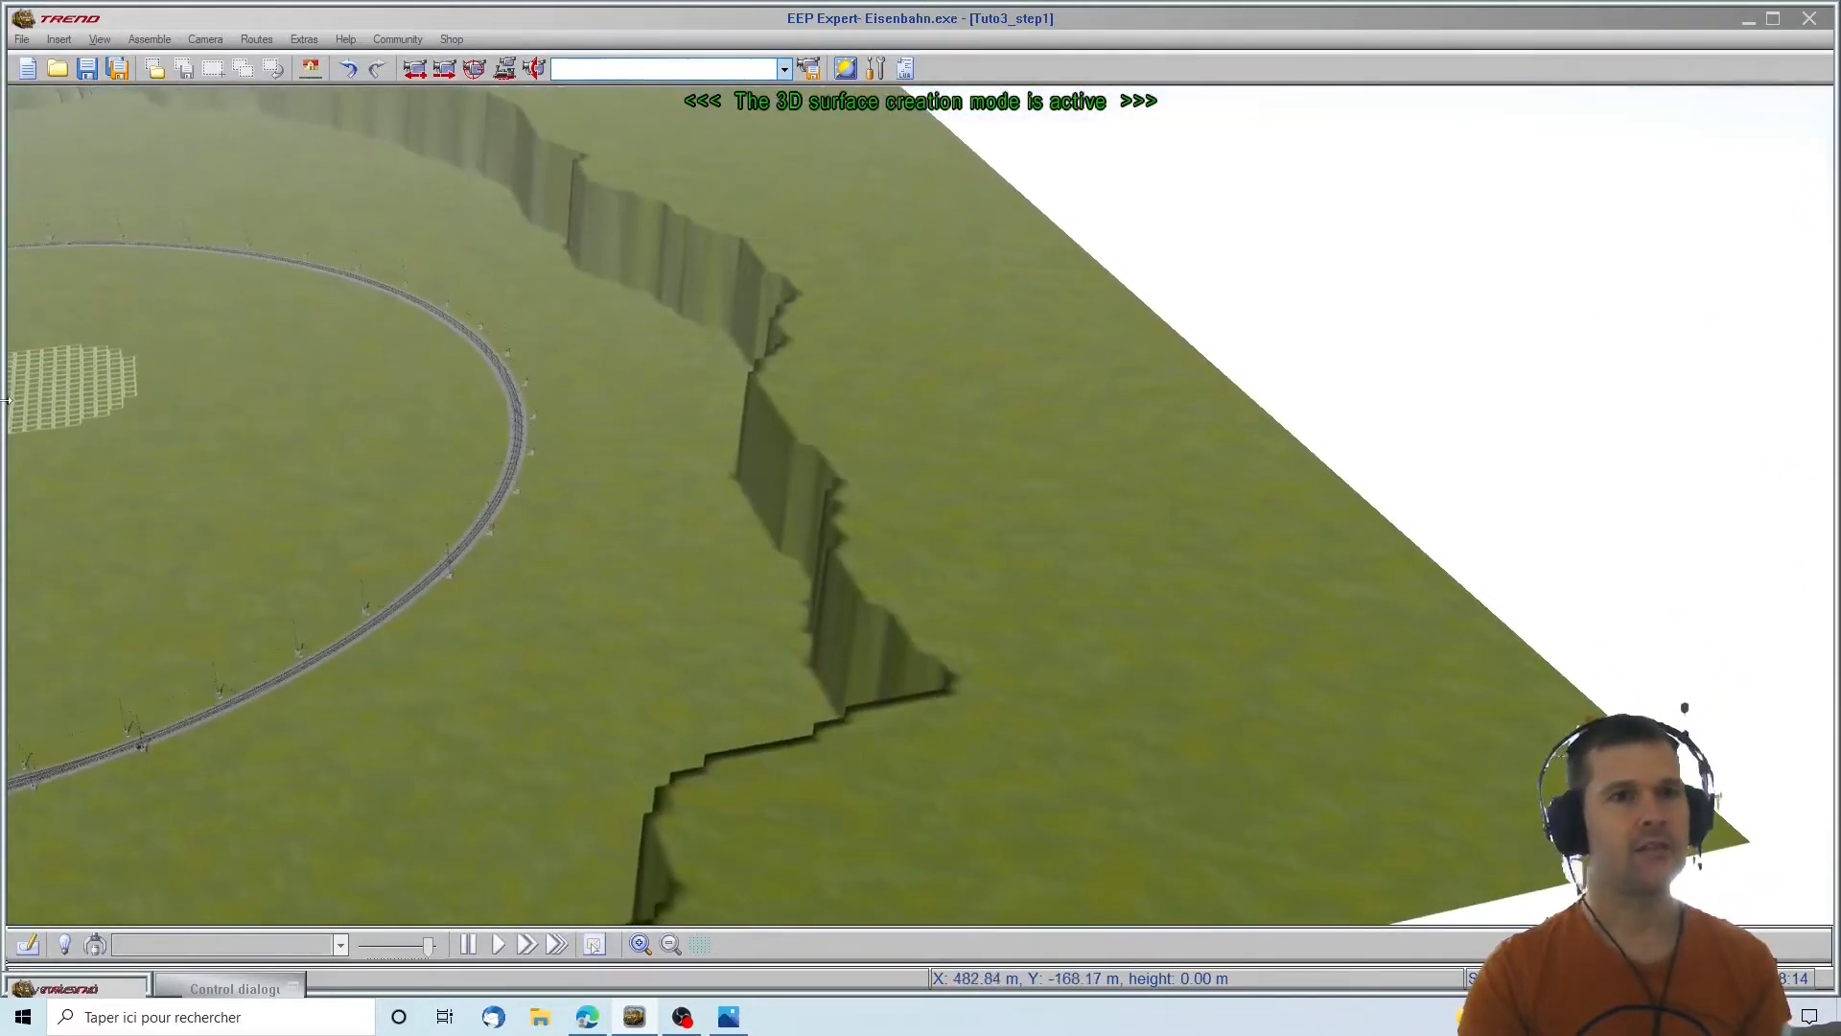
right_click(35, 343)
right_click(305, 144)
mouse_move(131, 192)
right_down()
mouse_move(65, 181)
mouse_move(440, 146)
mouse_move(197, 628)
mouse_move(161, 535)
mouse_move(864, 573)
mouse_move(849, 525)
mouse_move(685, 481)
right_up()
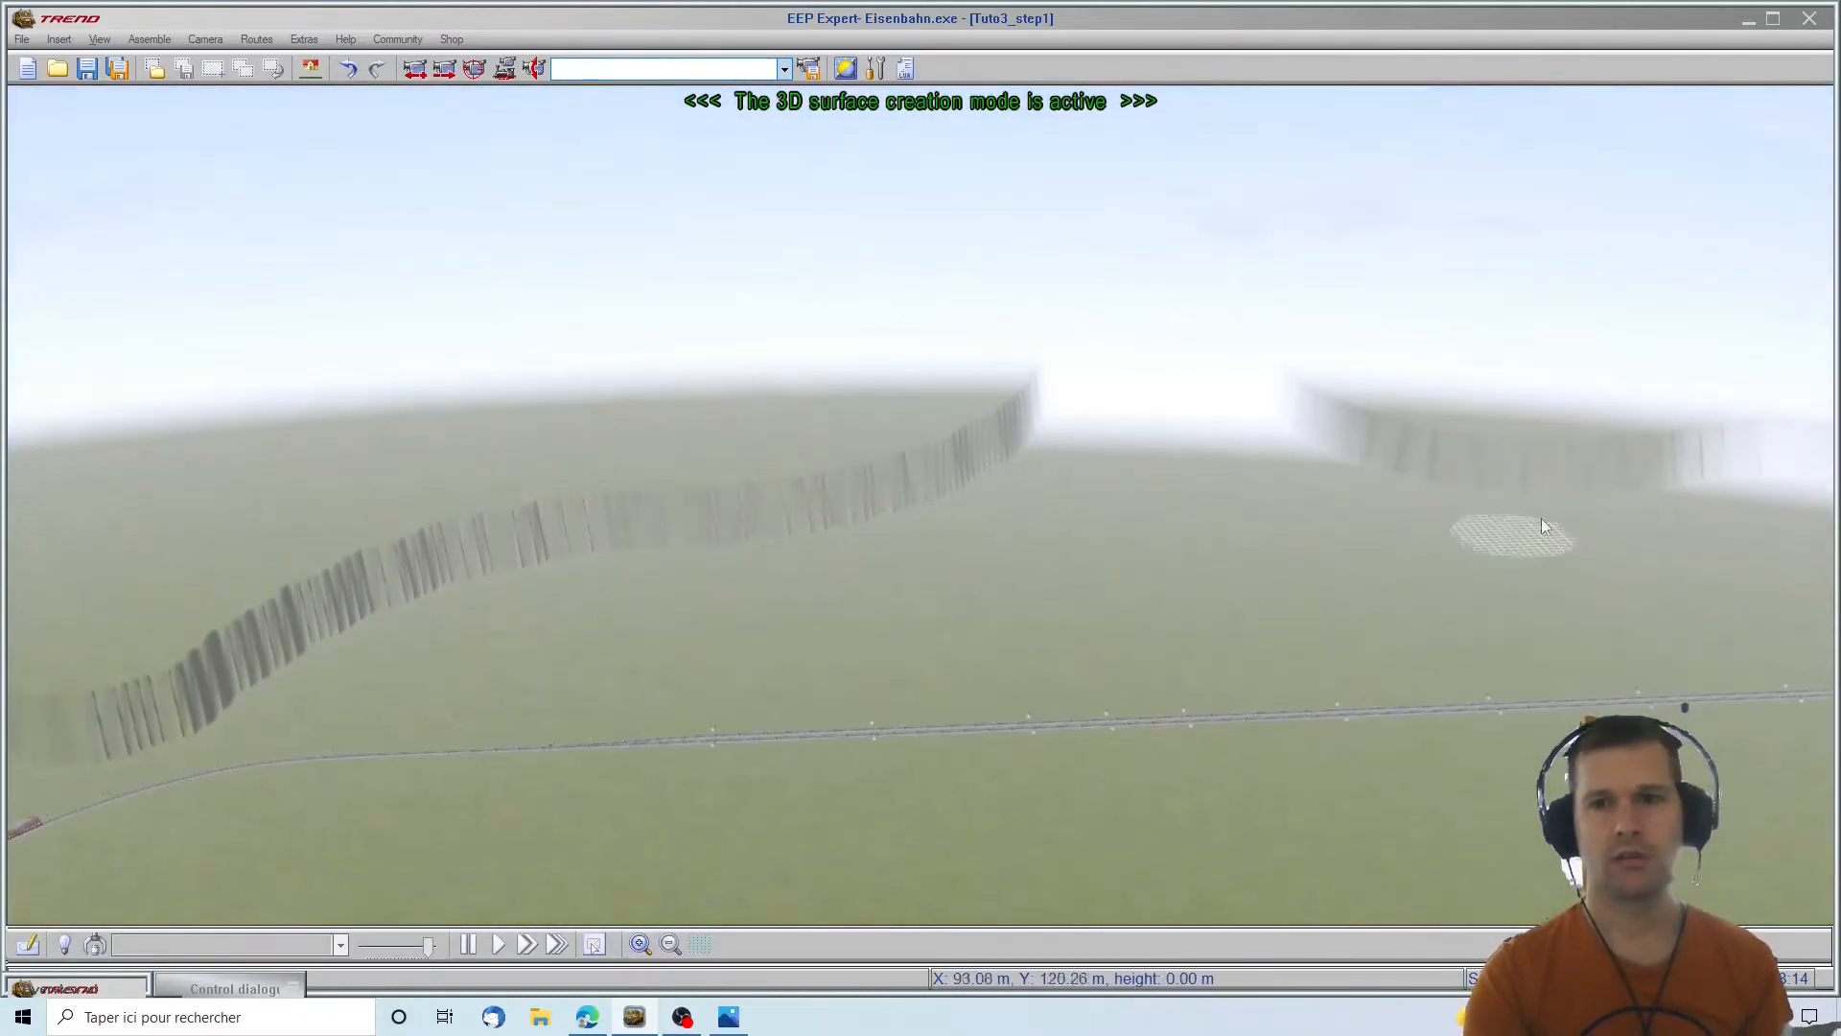
scroll(1573, 474, up, 10)
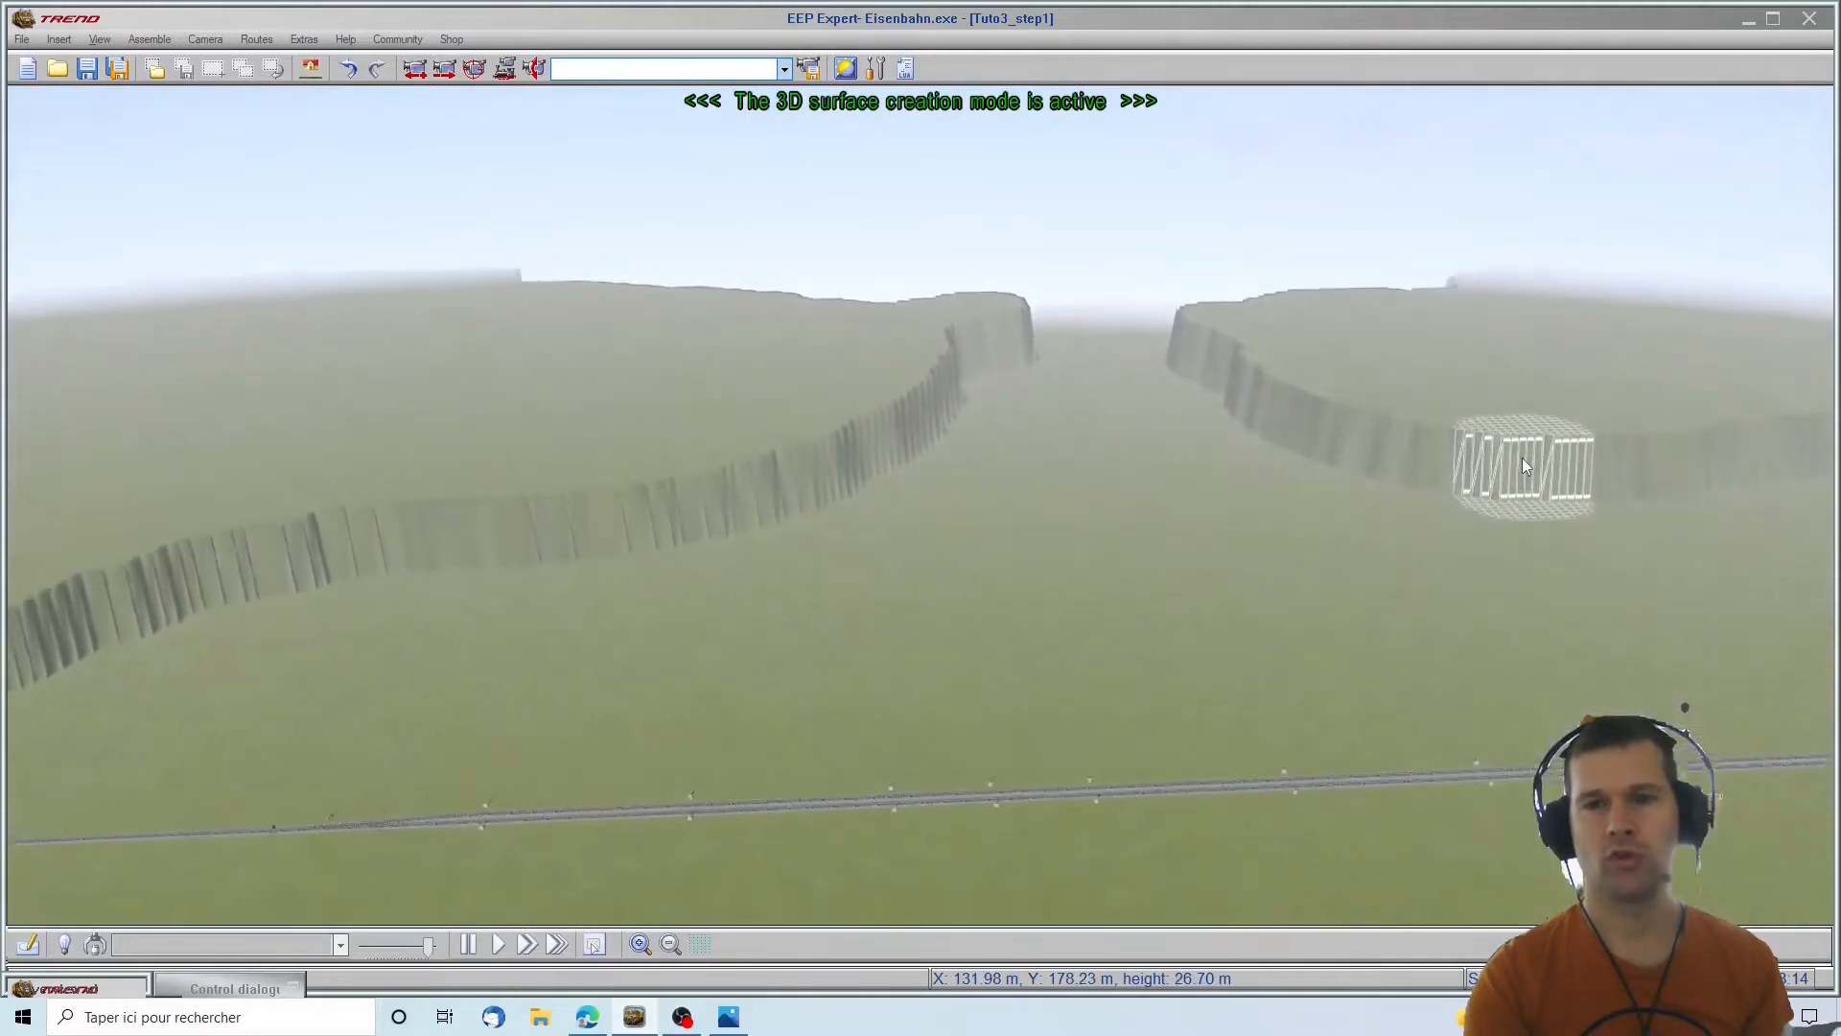
Mark a large area across the far corner of the plateau as the region for terrain operations
scroll(1522, 458, up, 1)
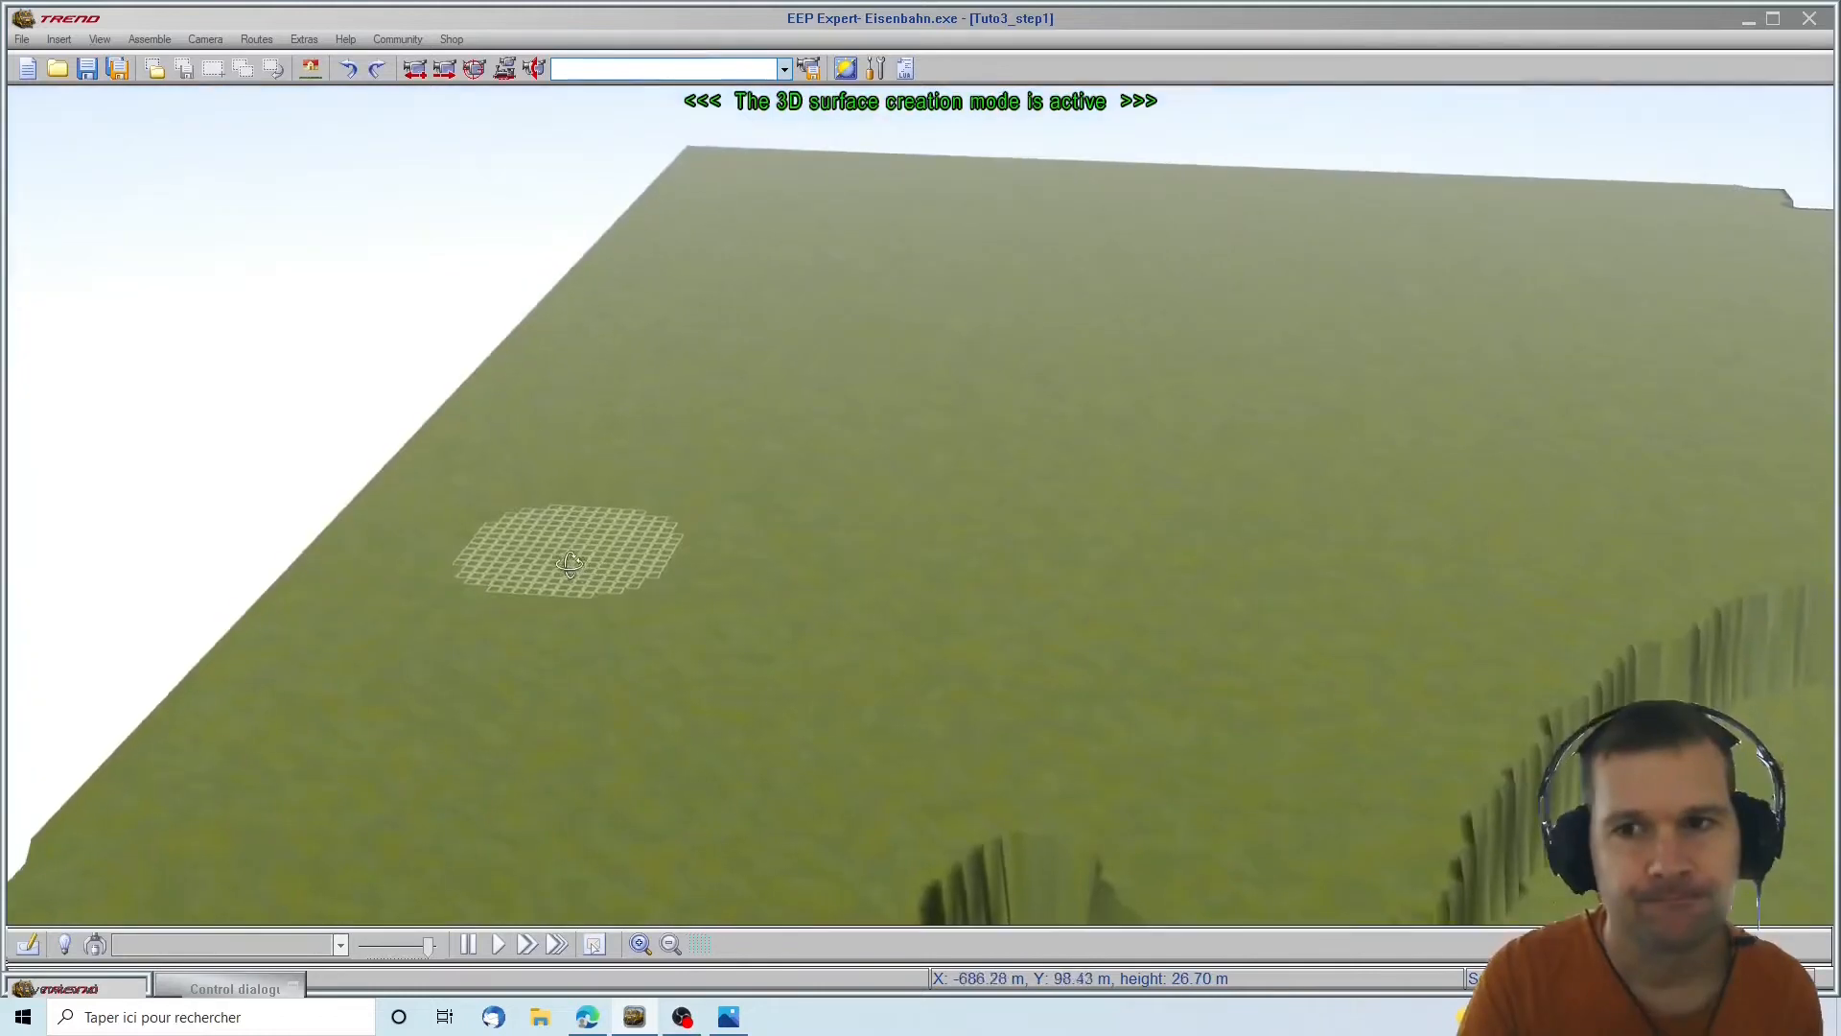
right_drag(570, 564, 474, 544)
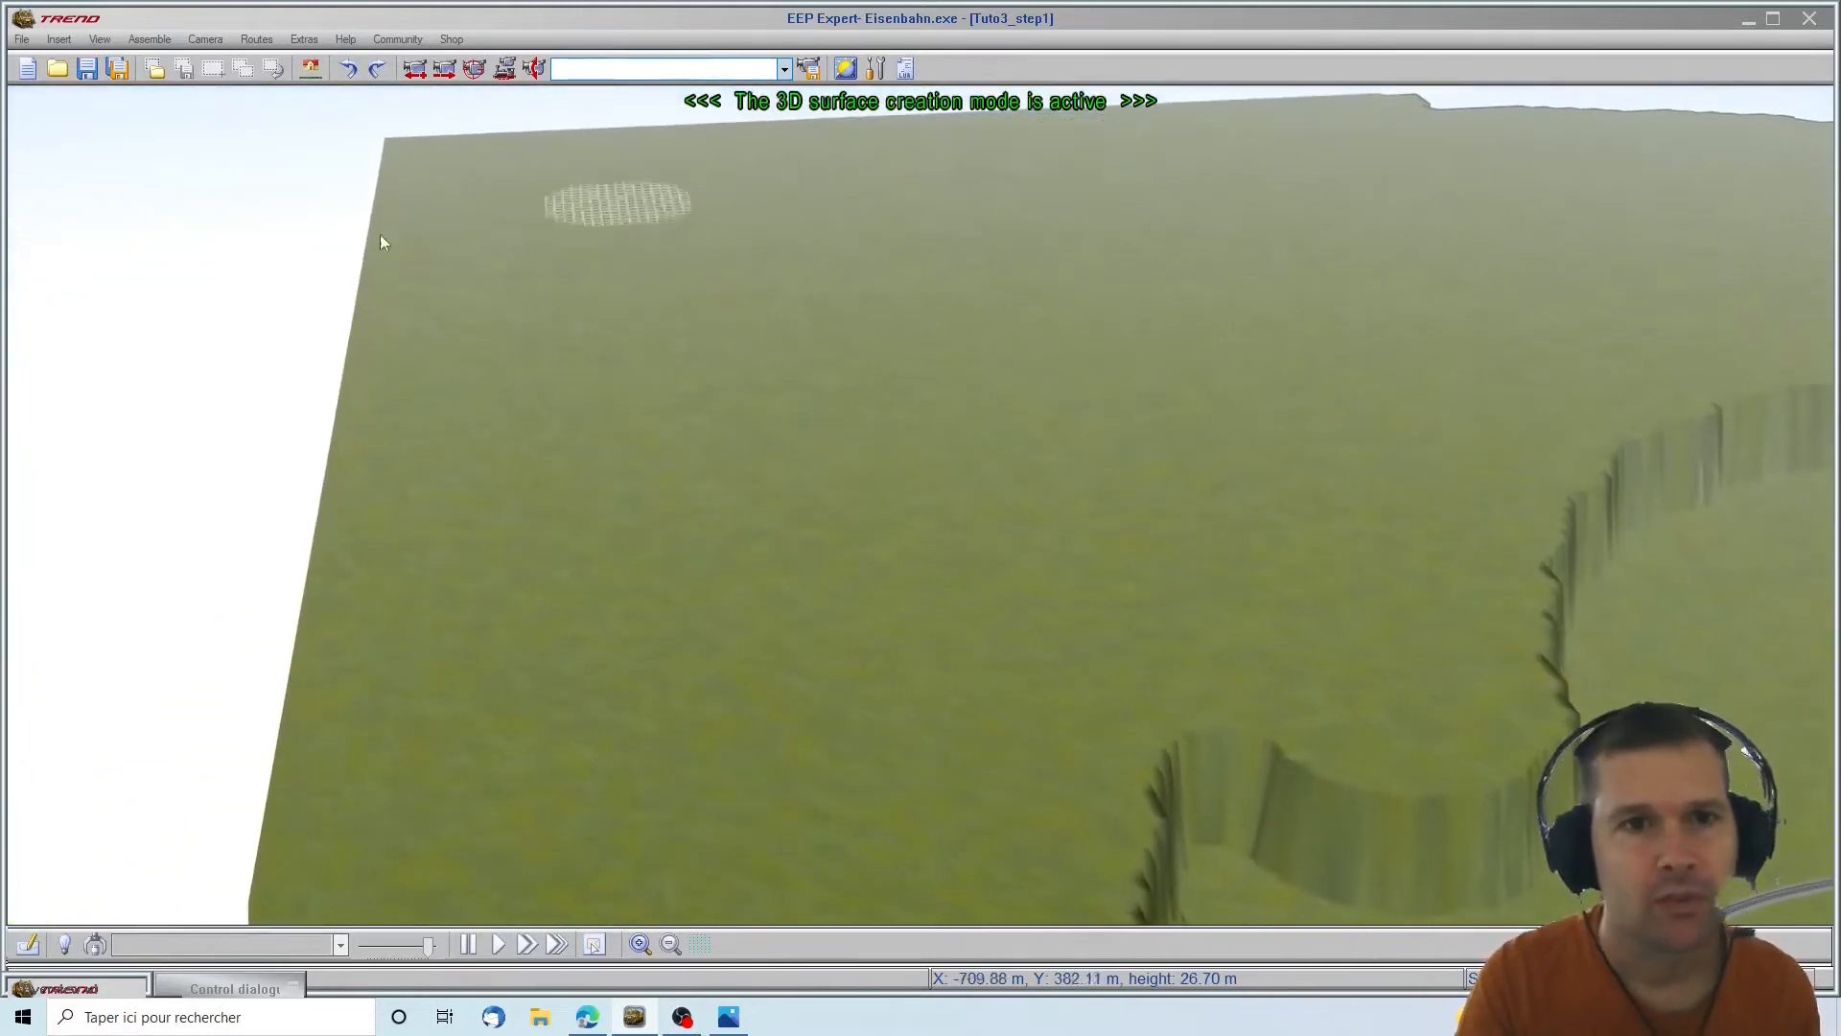
mouse_move(734, 354)
right_down()
mouse_move(871, 349)
mouse_move(925, 547)
right_up()
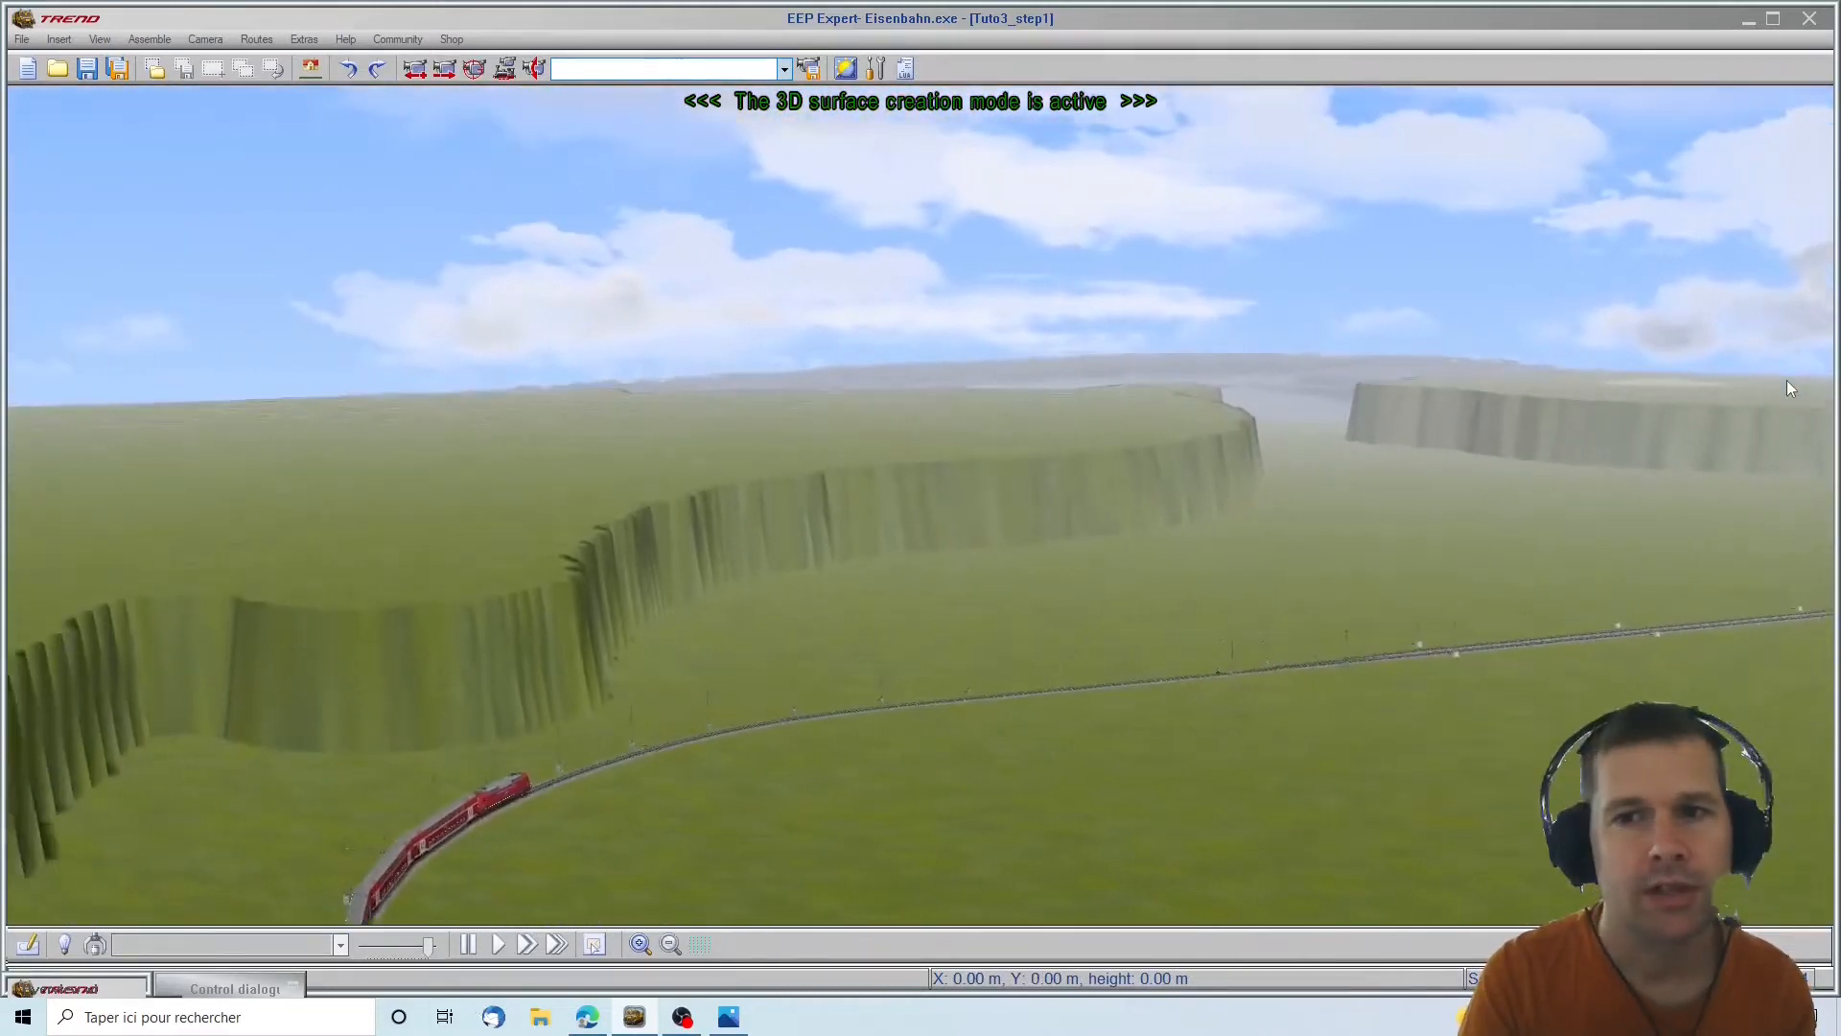
key(Left)
mouse_move(1095, 491)
right_down()
mouse_move(1212, 484)
mouse_move(1230, 419)
right_up()
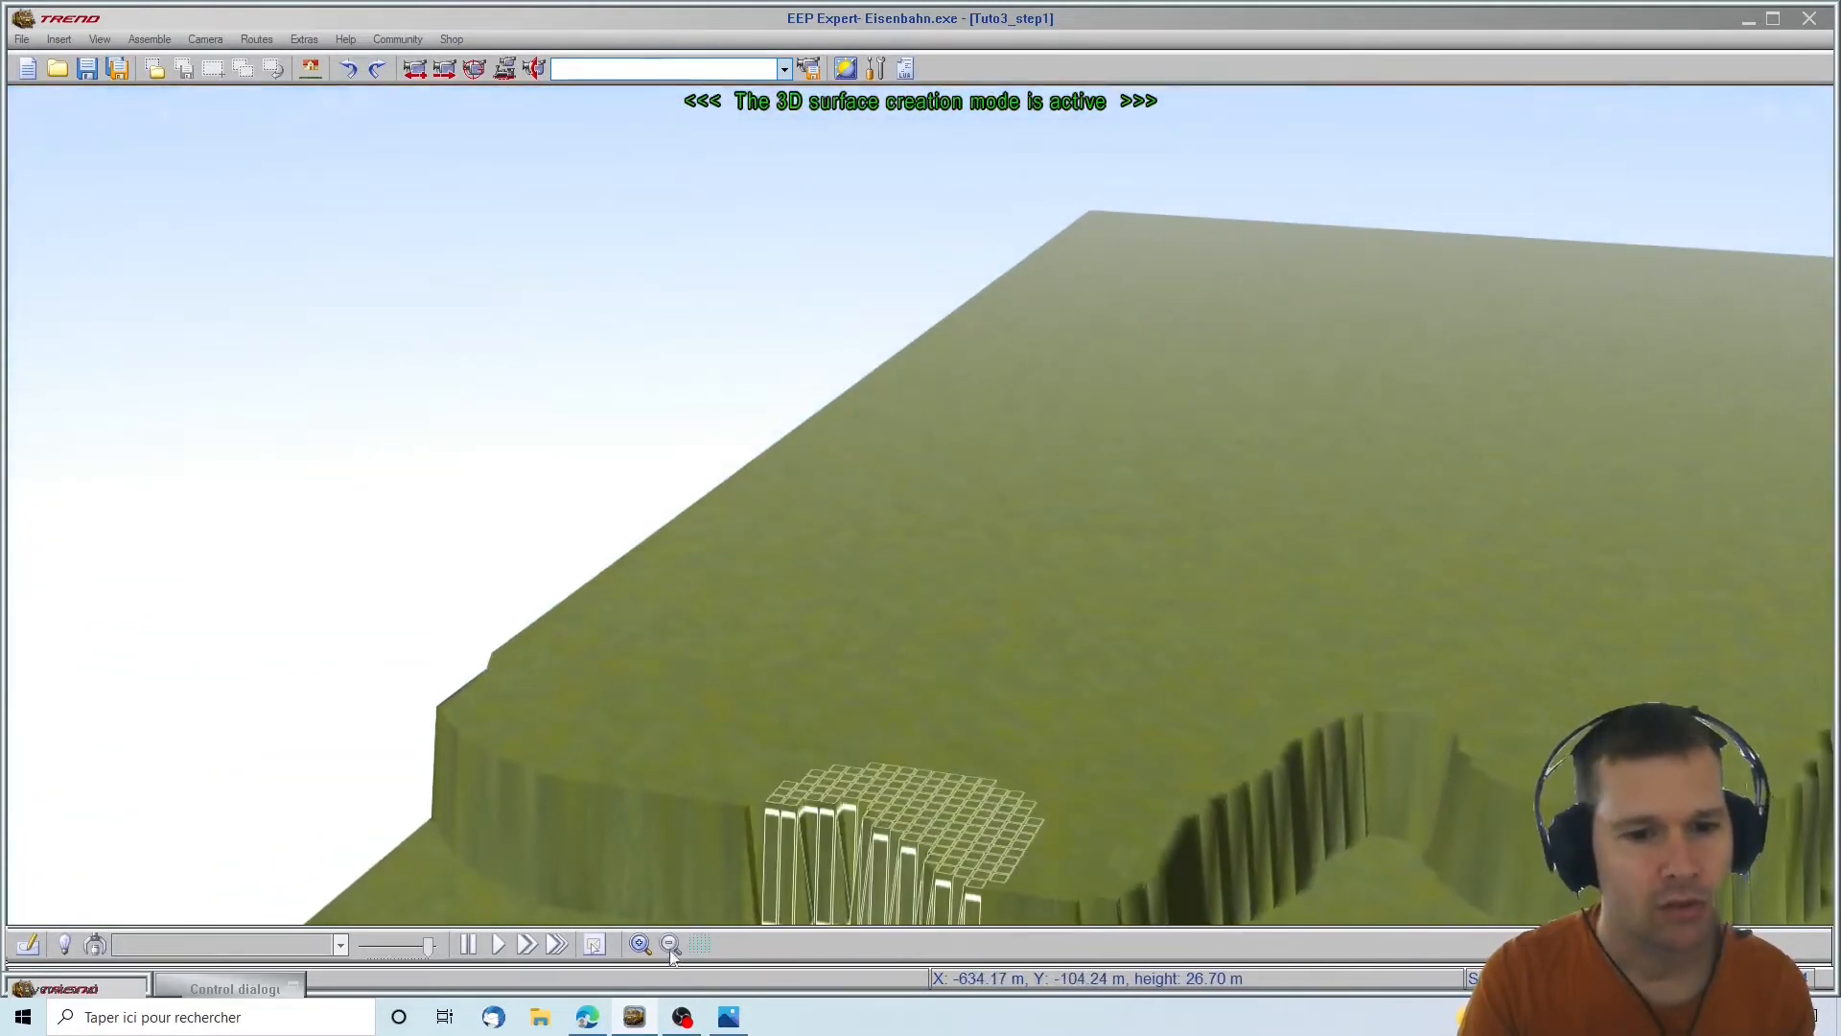
click(249, 975)
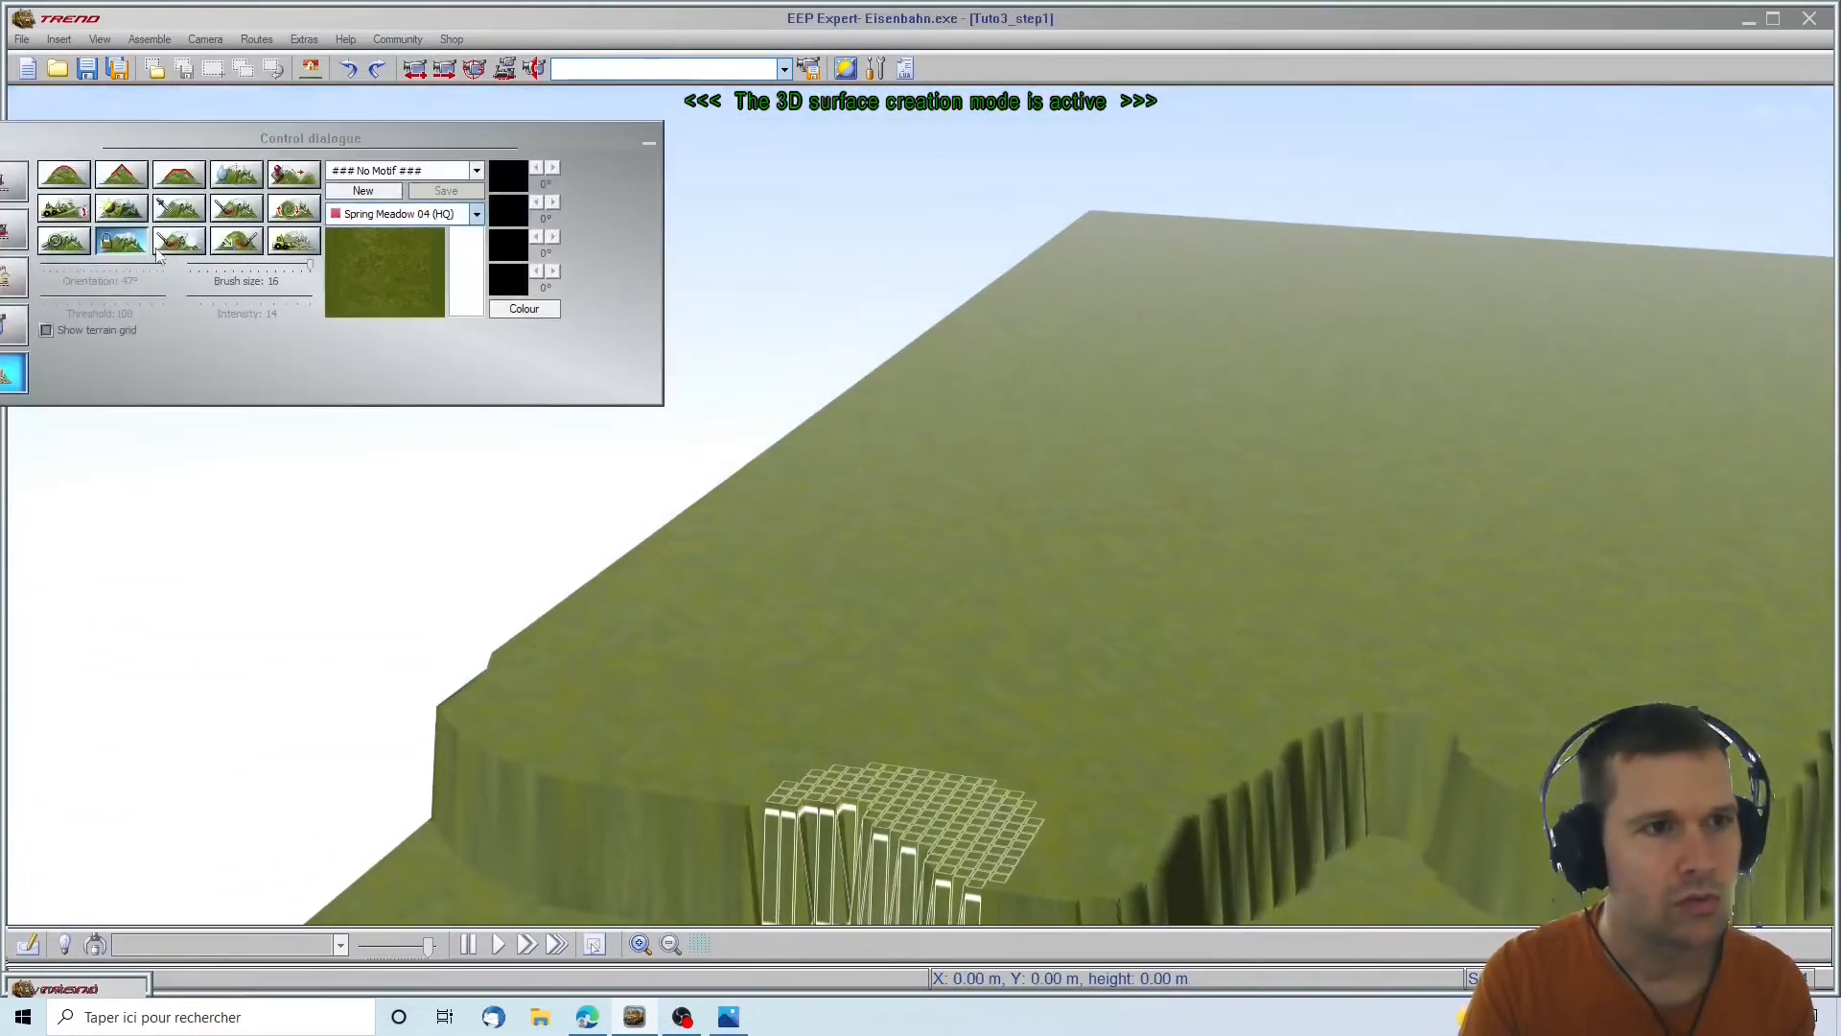
mouse_move(761, 458)
mouse_down()
mouse_move(921, 509)
mouse_move(1833, 645)
mouse_up()
mouse_move(1834, 413)
mouse_down()
mouse_move(1793, 268)
mouse_move(1773, 537)
mouse_move(1780, 354)
mouse_move(1718, 267)
mouse_move(1642, 600)
mouse_move(1594, 201)
mouse_move(1515, 537)
mouse_move(1446, 247)
mouse_move(1348, 543)
mouse_move(1384, 182)
mouse_move(1198, 511)
mouse_move(1252, 203)
mouse_up()
mouse_move(1100, 437)
mouse_down()
mouse_move(1131, 205)
mouse_move(929, 383)
mouse_move(876, 468)
mouse_up()
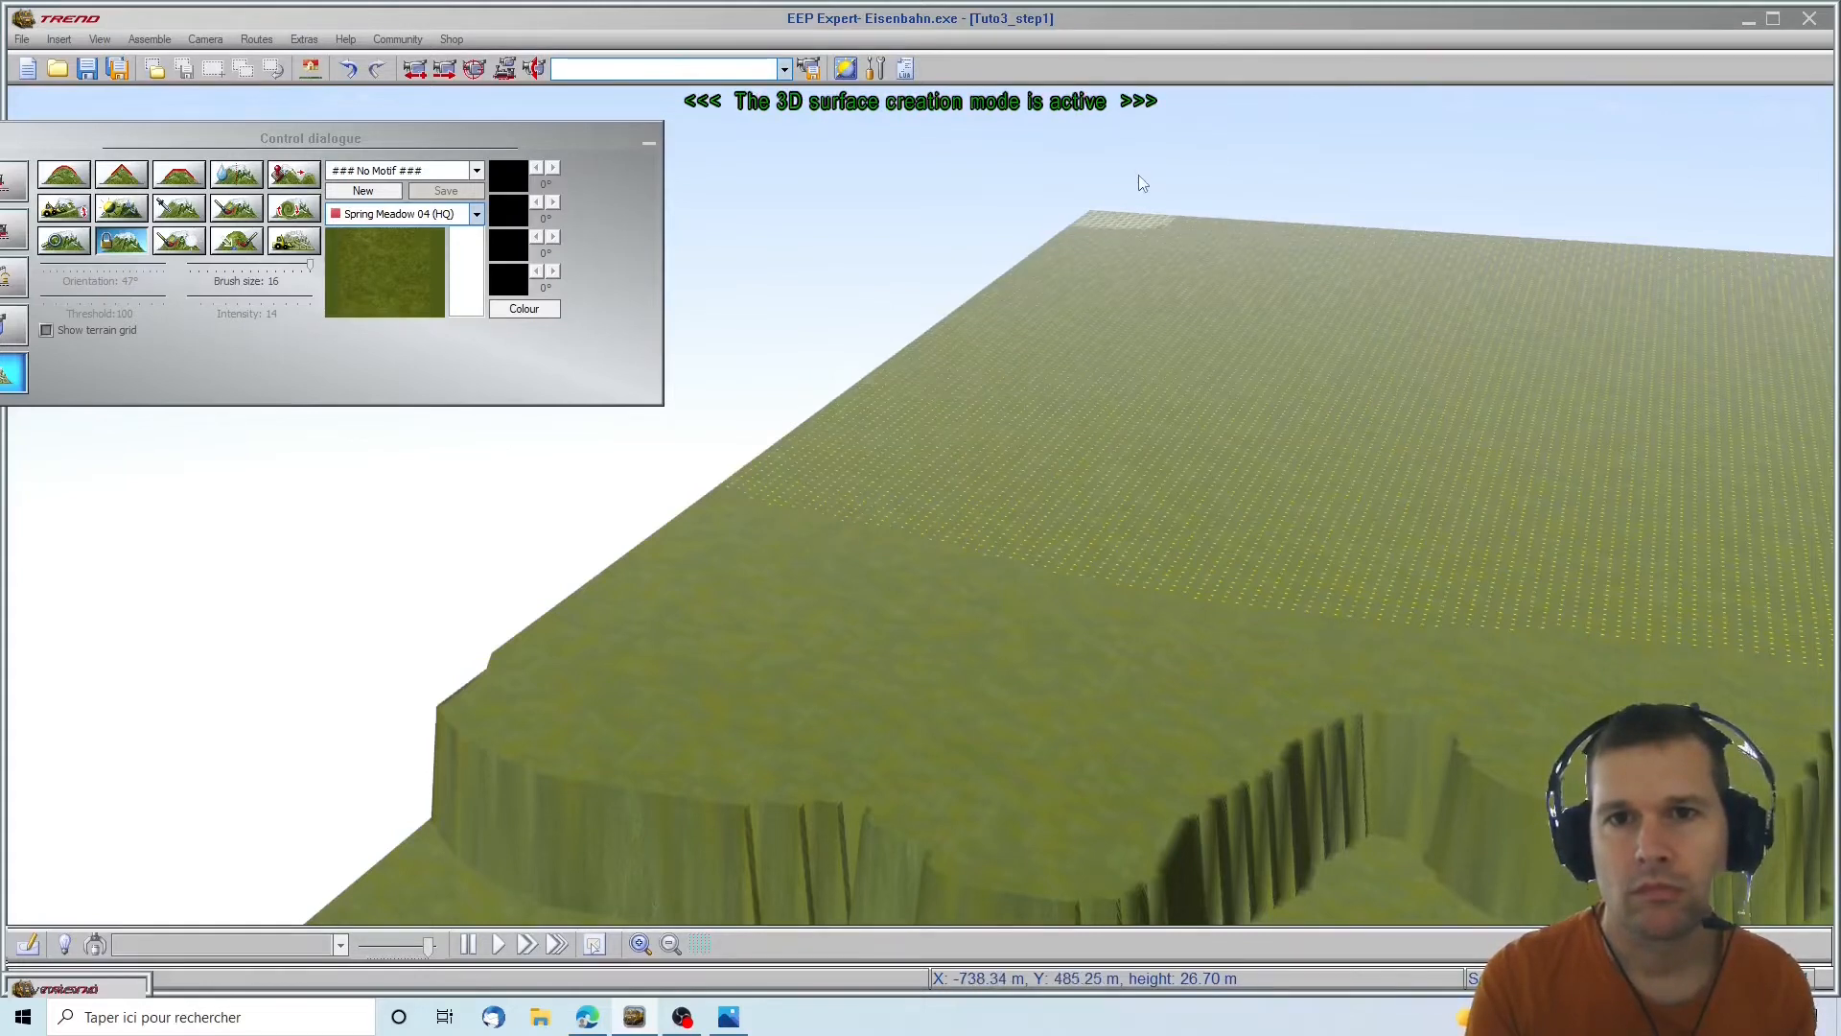
Extend the marked area along the plateau to include the adjoining strip and part of the cliff edge, and put away the terrain controls
key(Right)
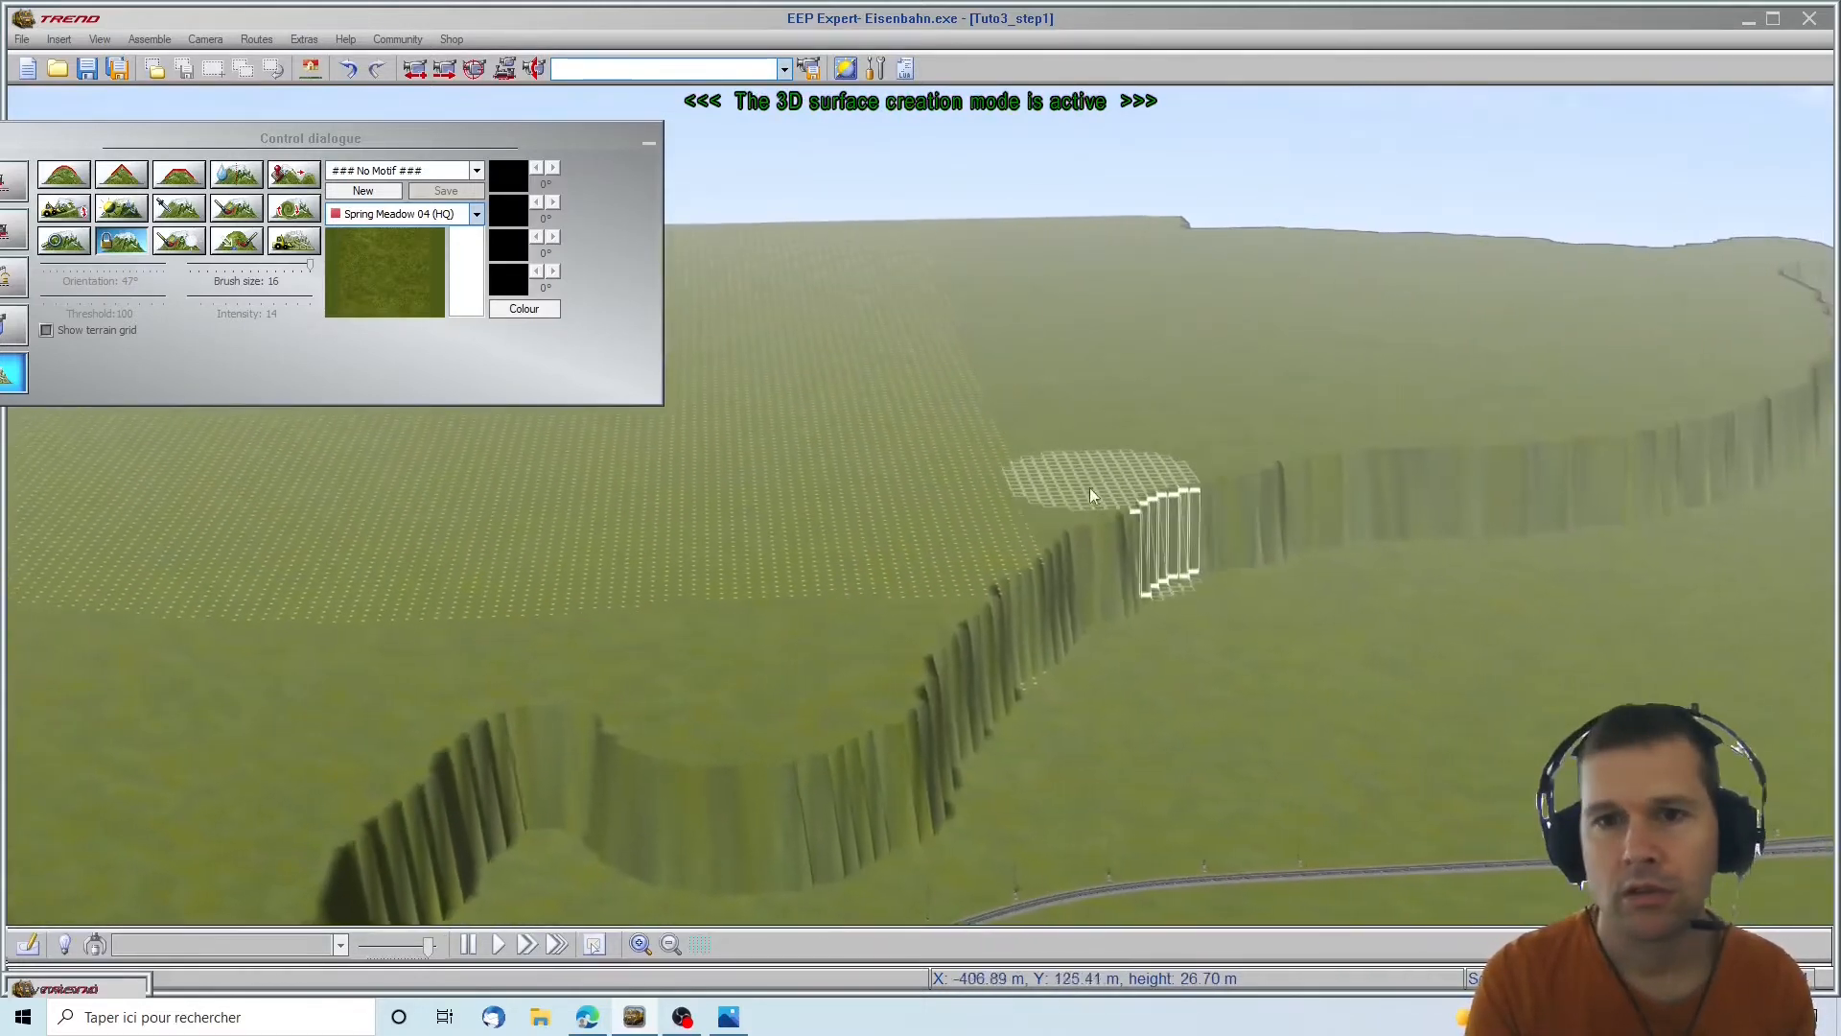
drag(1055, 505, 998, 255)
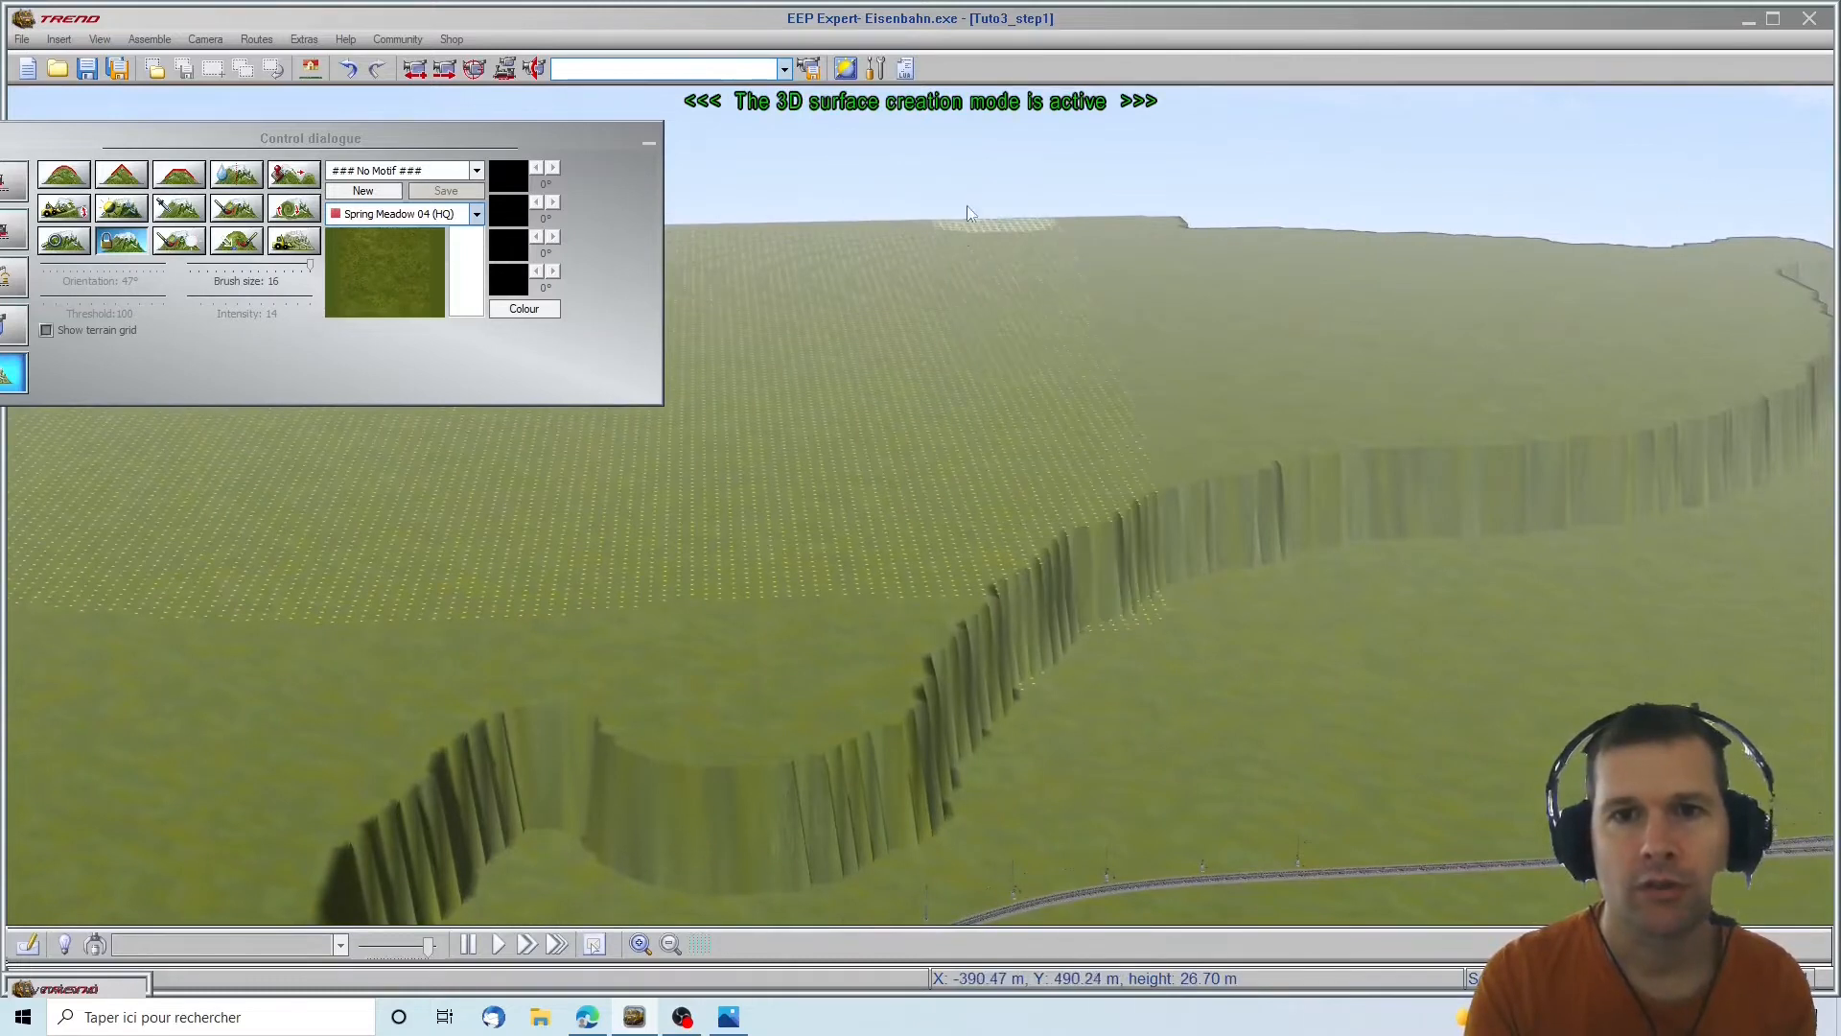
mouse_move(1067, 367)
mouse_down()
mouse_move(1061, 202)
mouse_move(1153, 467)
mouse_up()
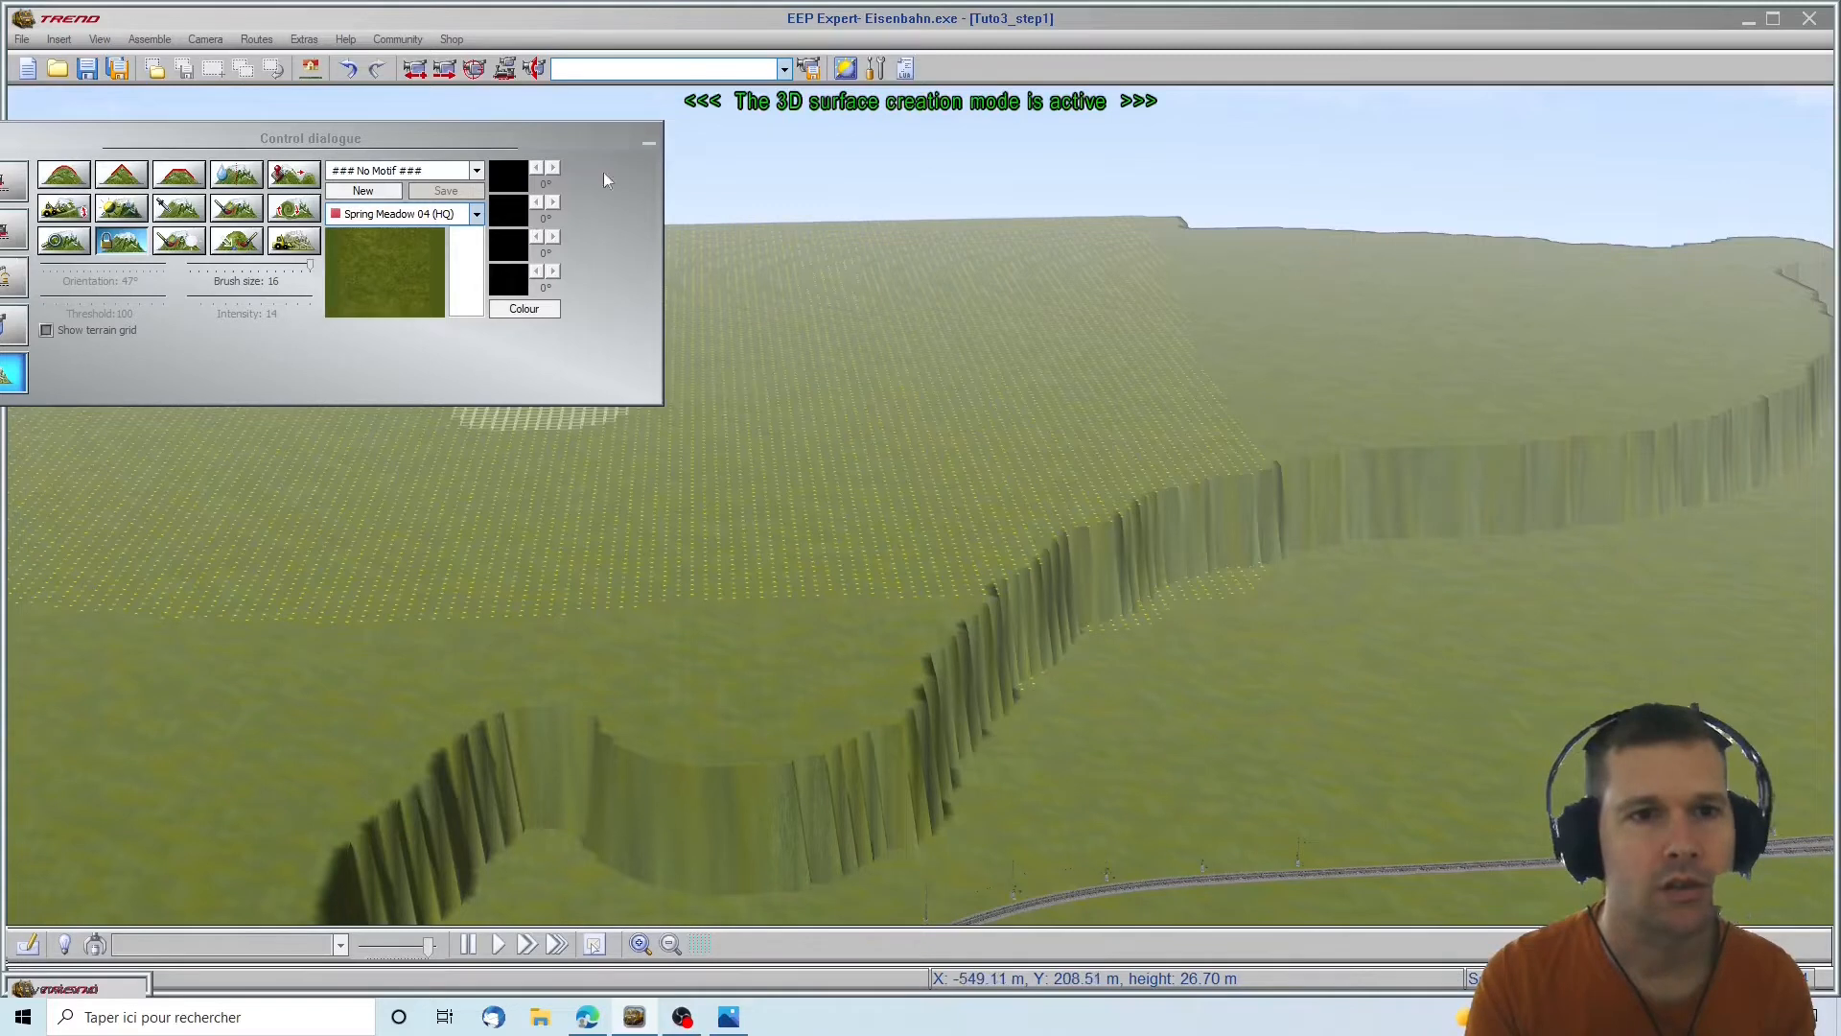
click(648, 144)
Load heightmapper-1650453981189.png as a height bitmap that overwrites the marked area at 75% scaling and 0 offset, and undo it
right_click(482, 329)
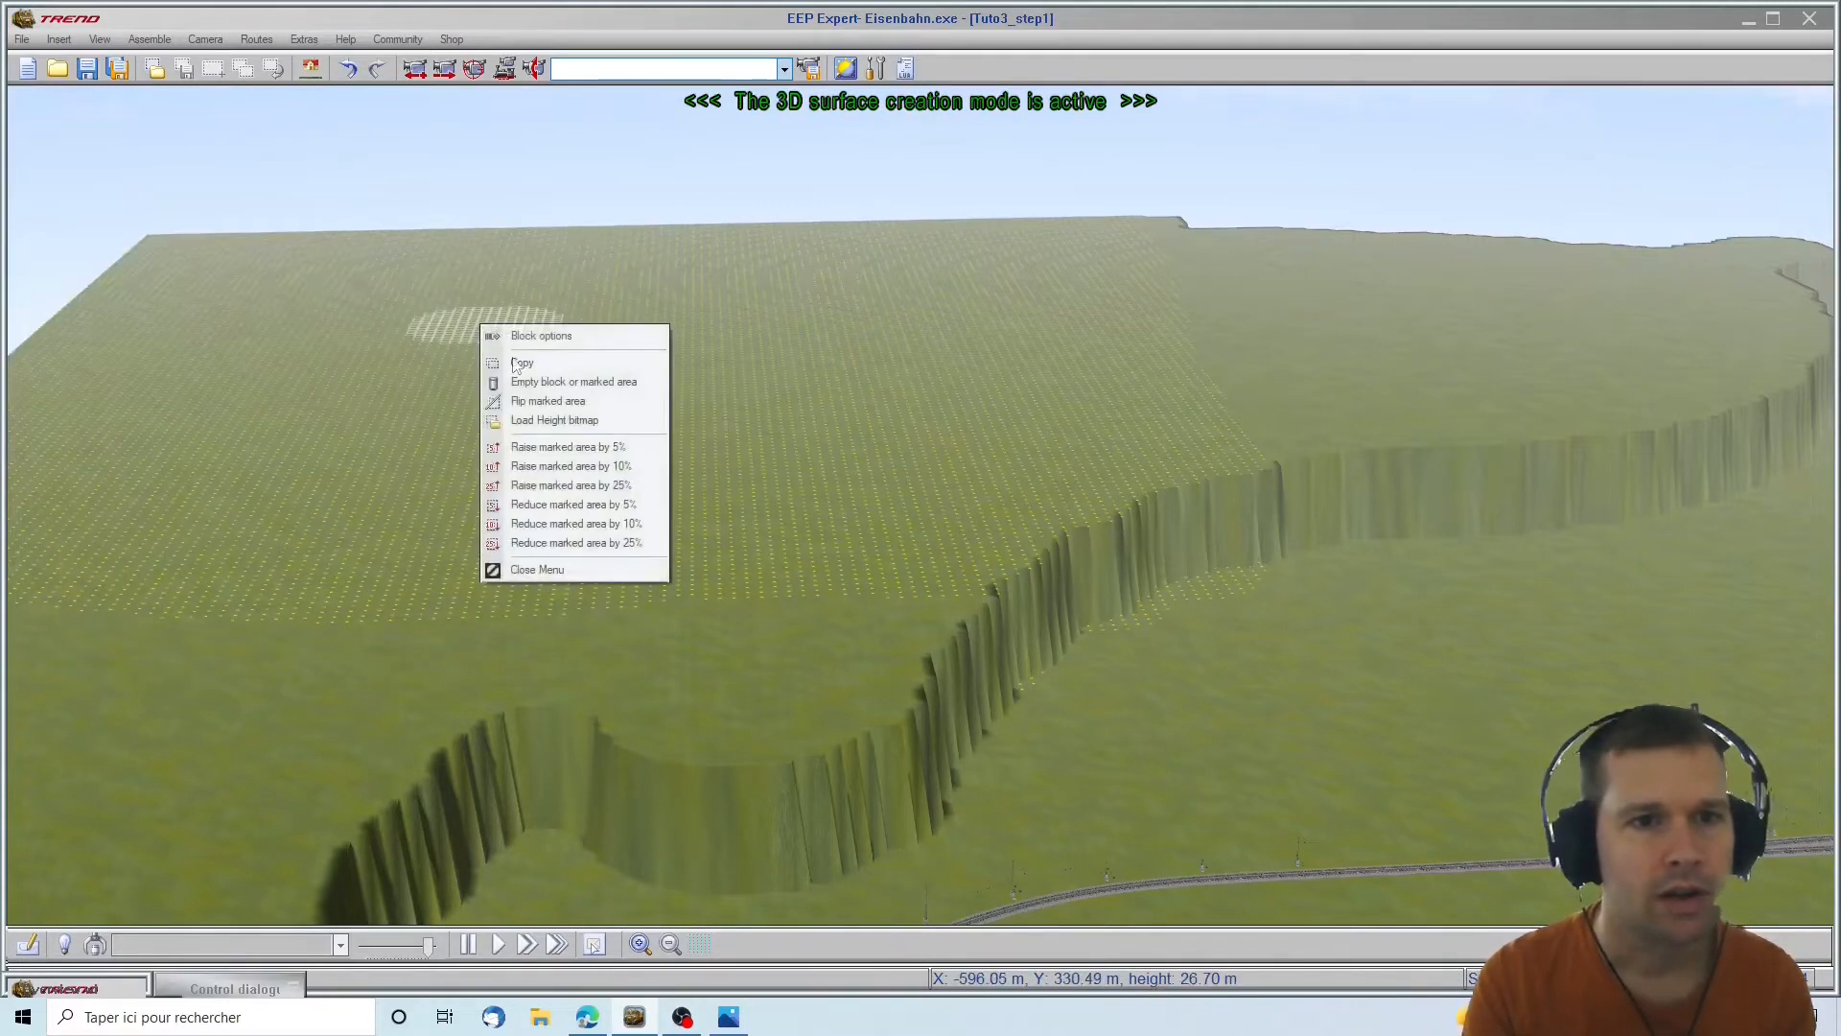
click(538, 425)
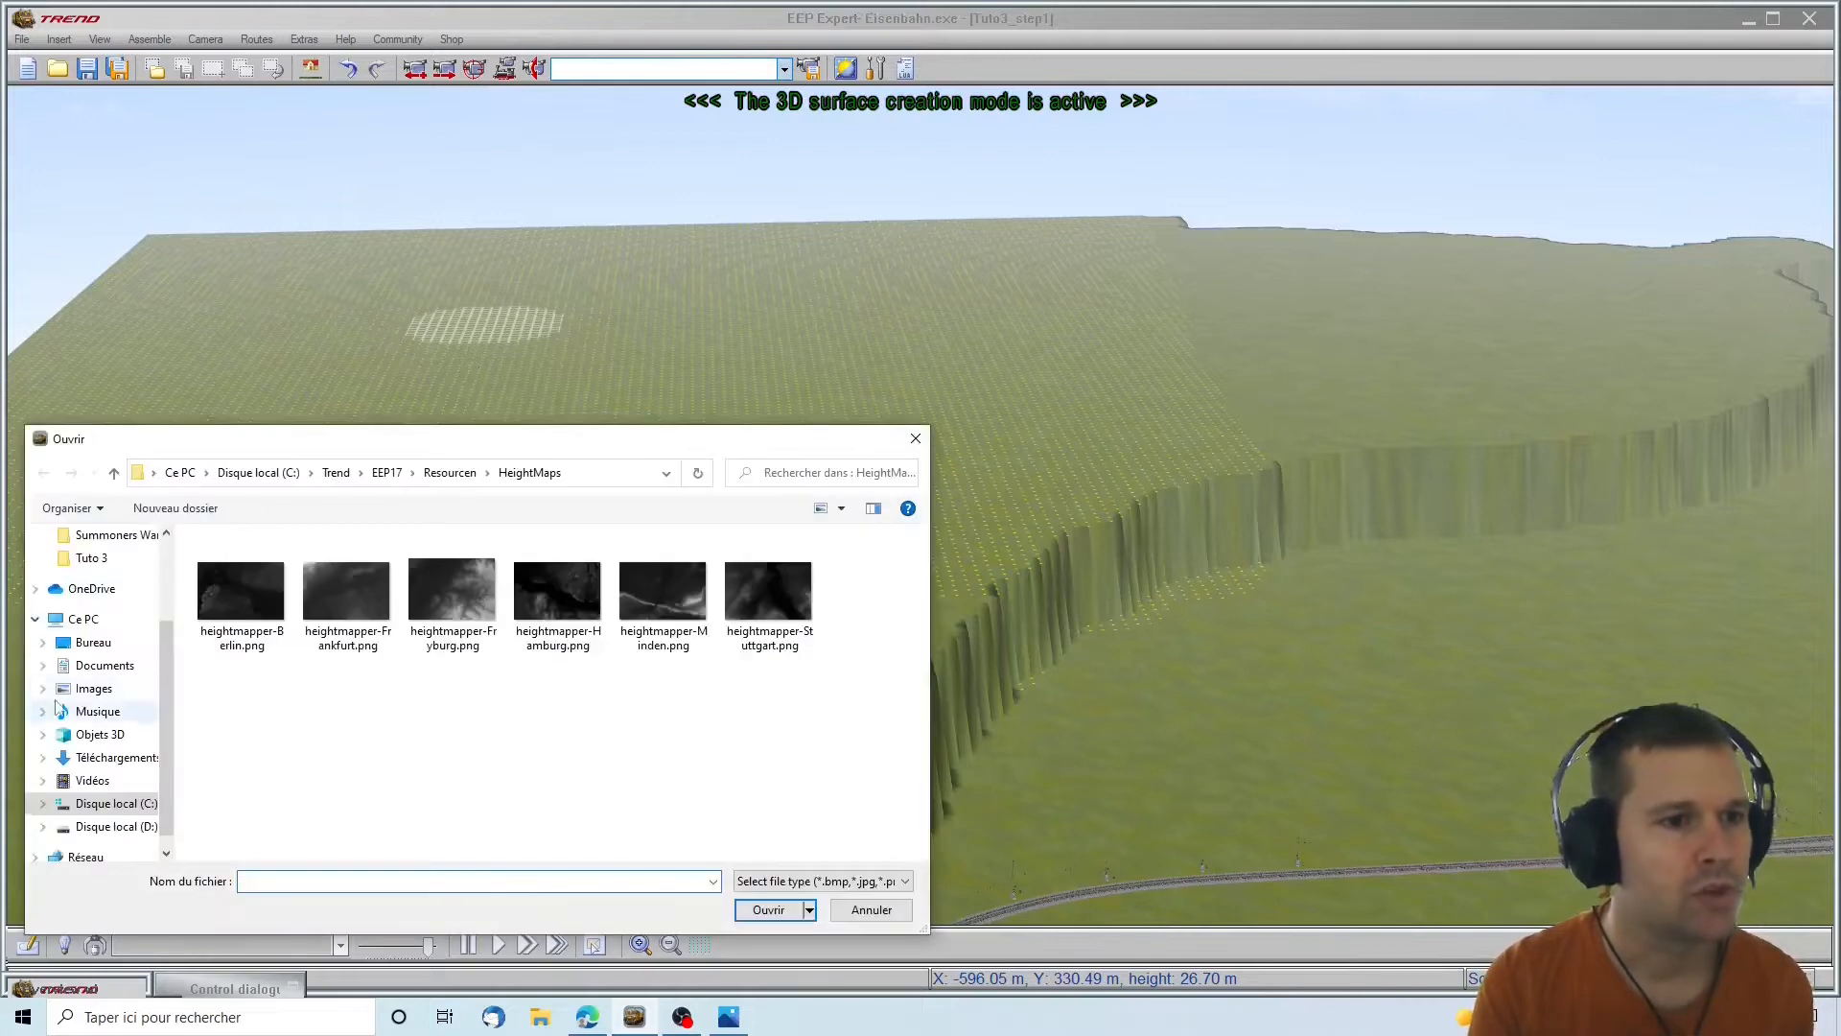
click(108, 758)
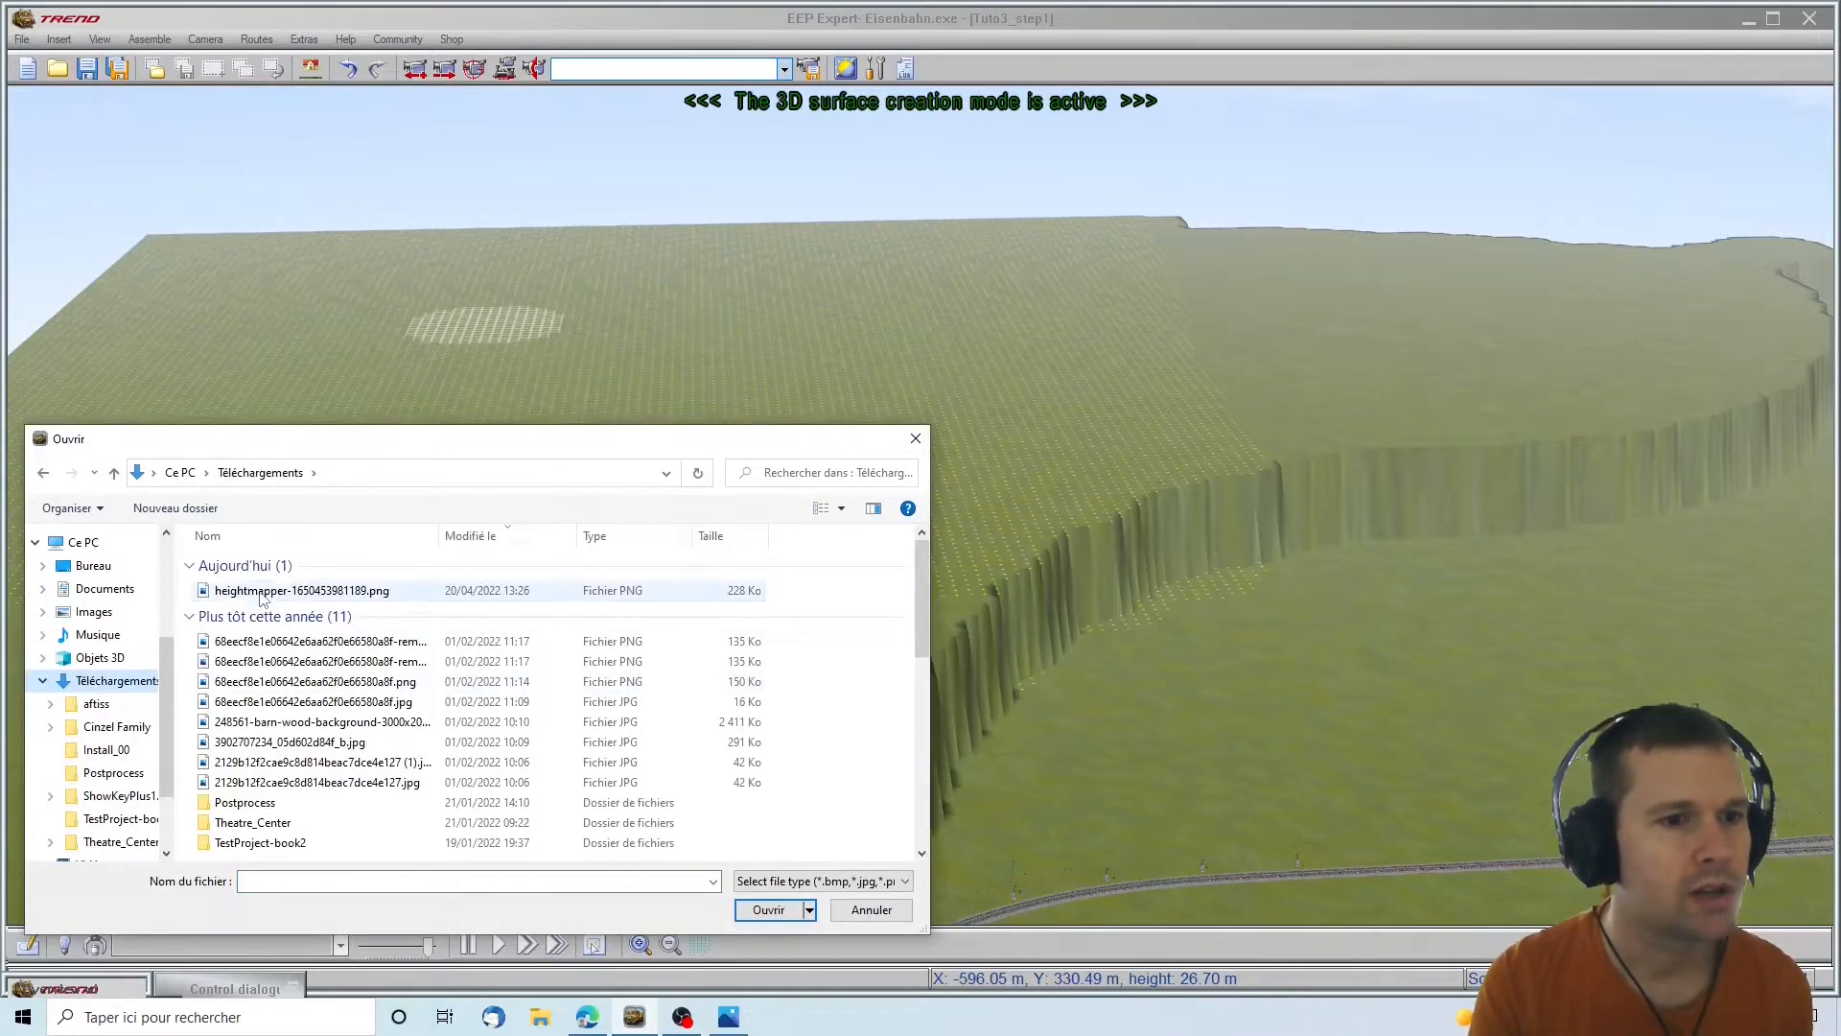
double_click(259, 592)
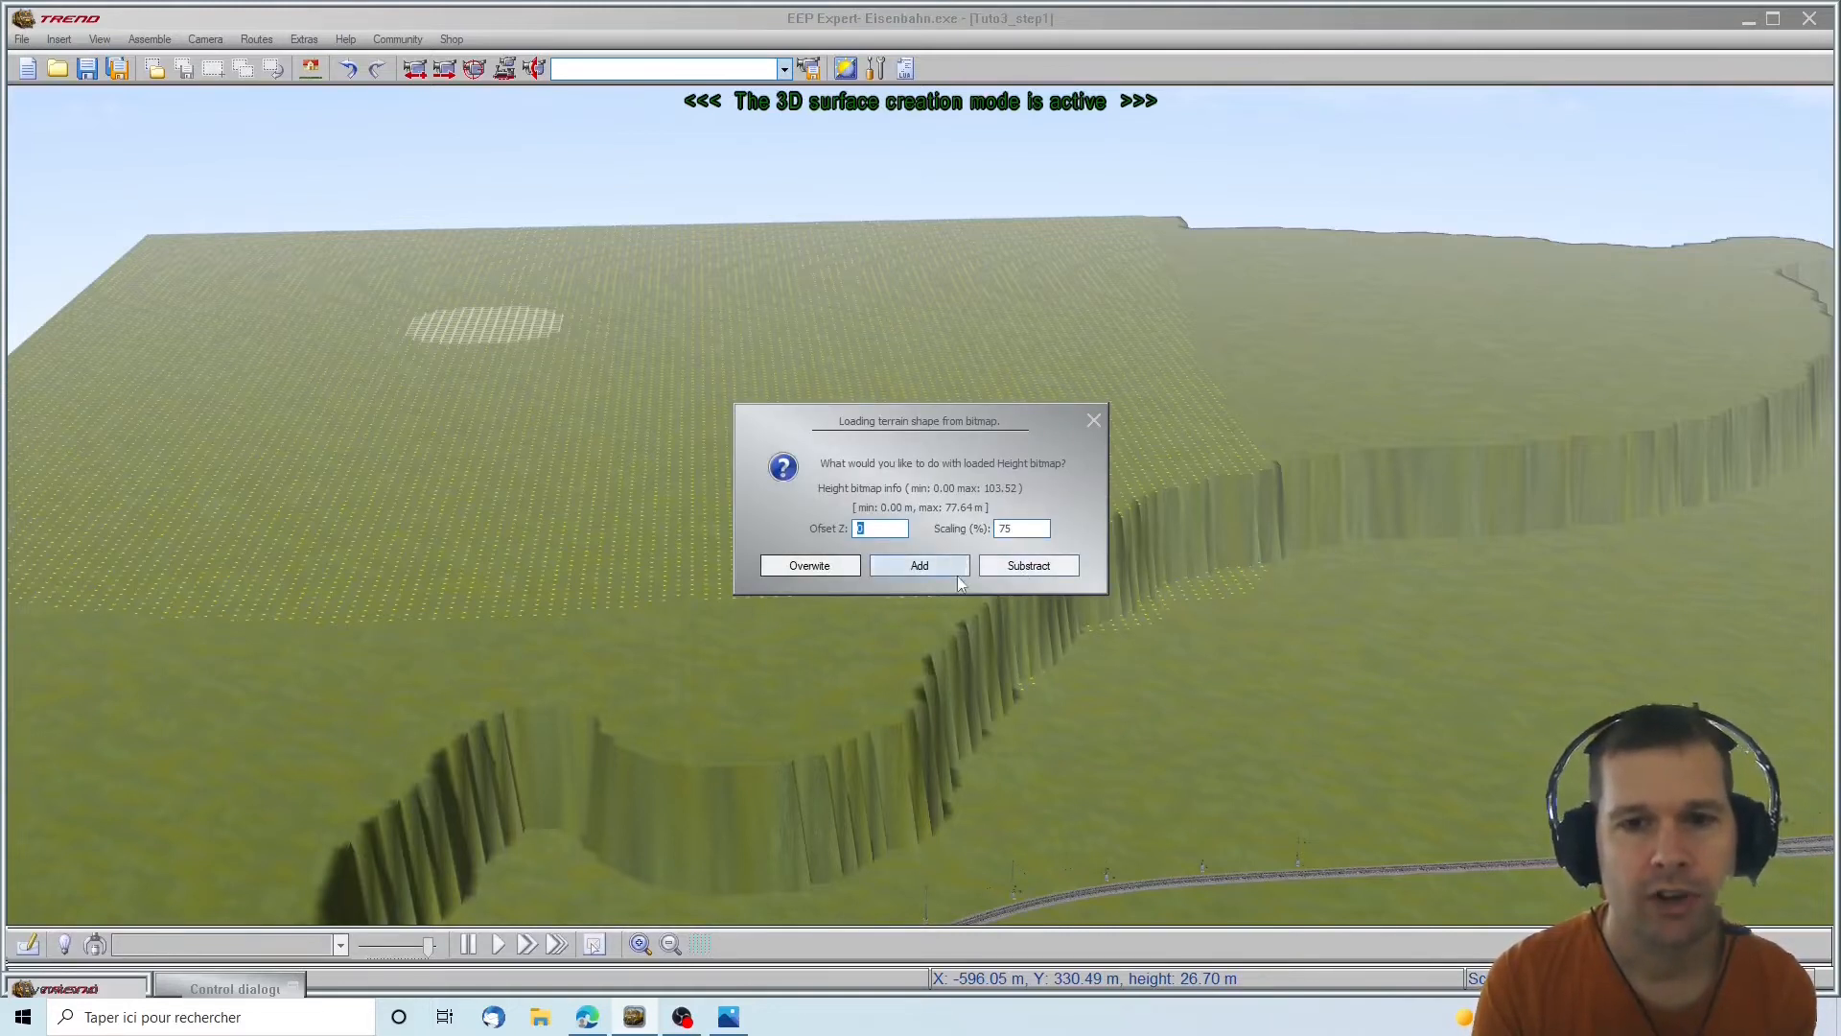
click(811, 567)
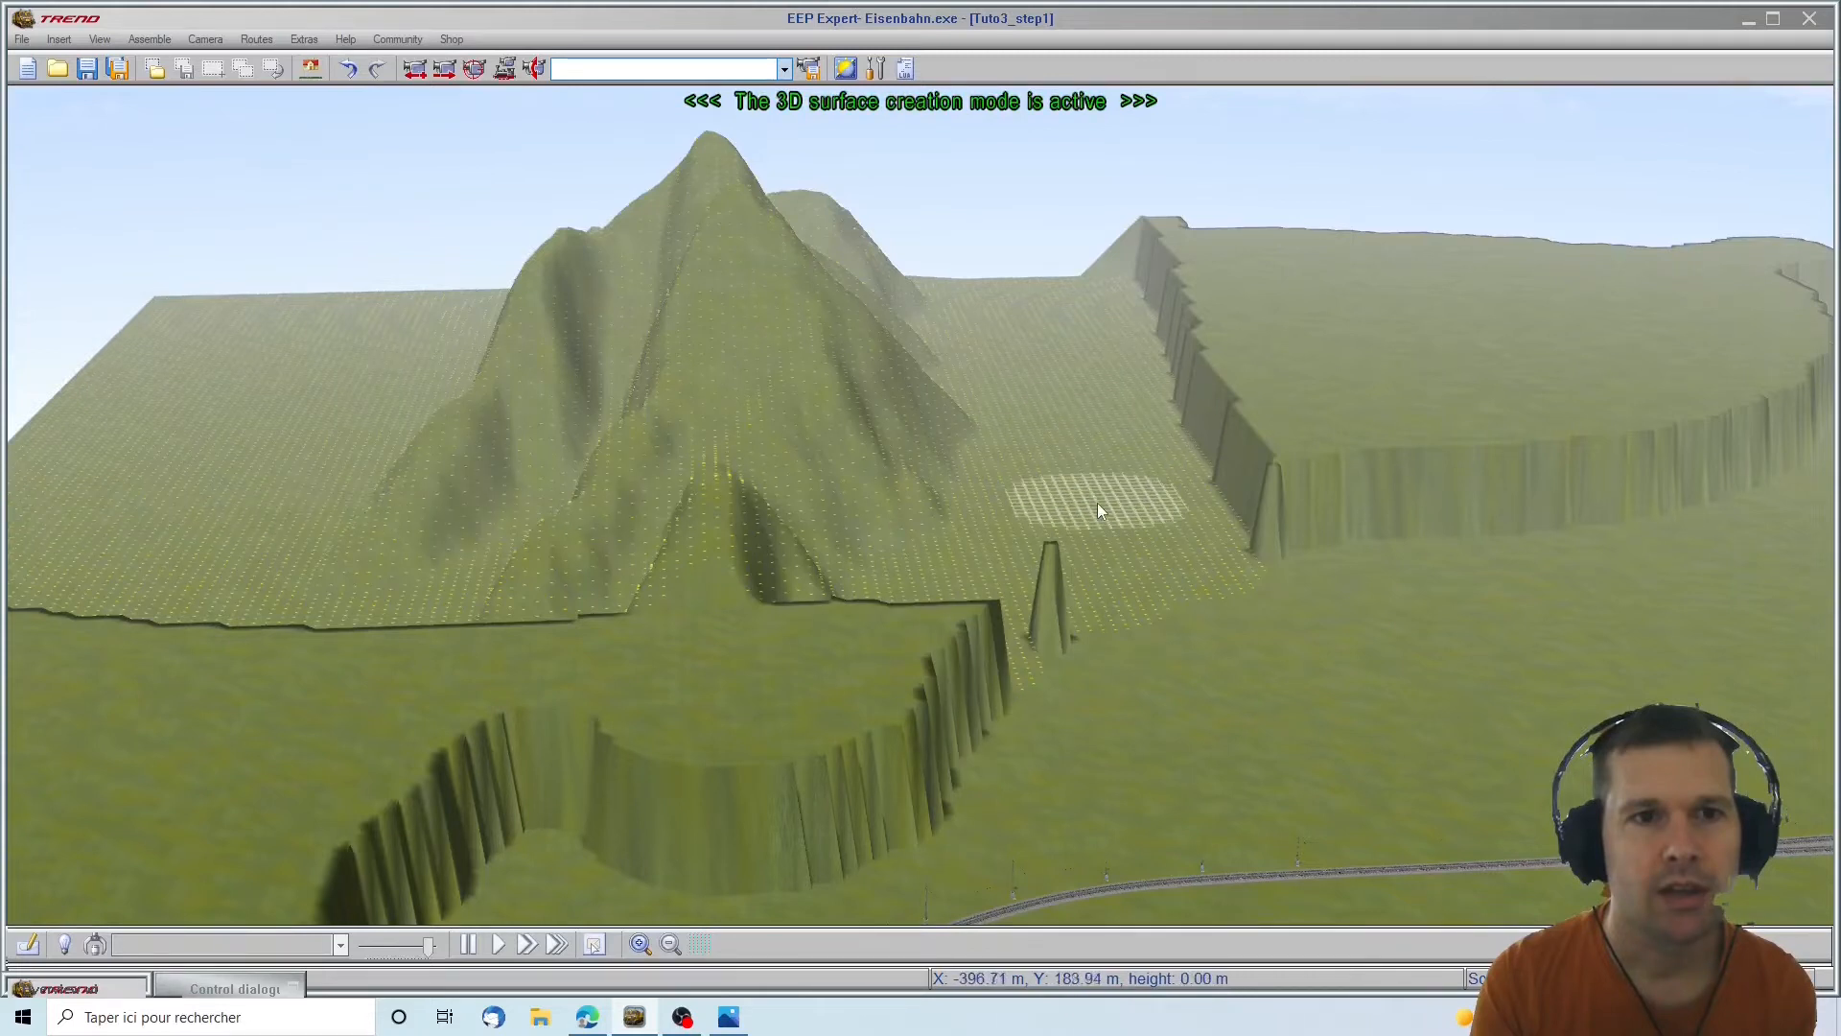
click(347, 68)
Load heightmapper-1650453981189.png again, subtracting it from the marked area's height at 75% scaling, and undo the subtraction
right_click(607, 371)
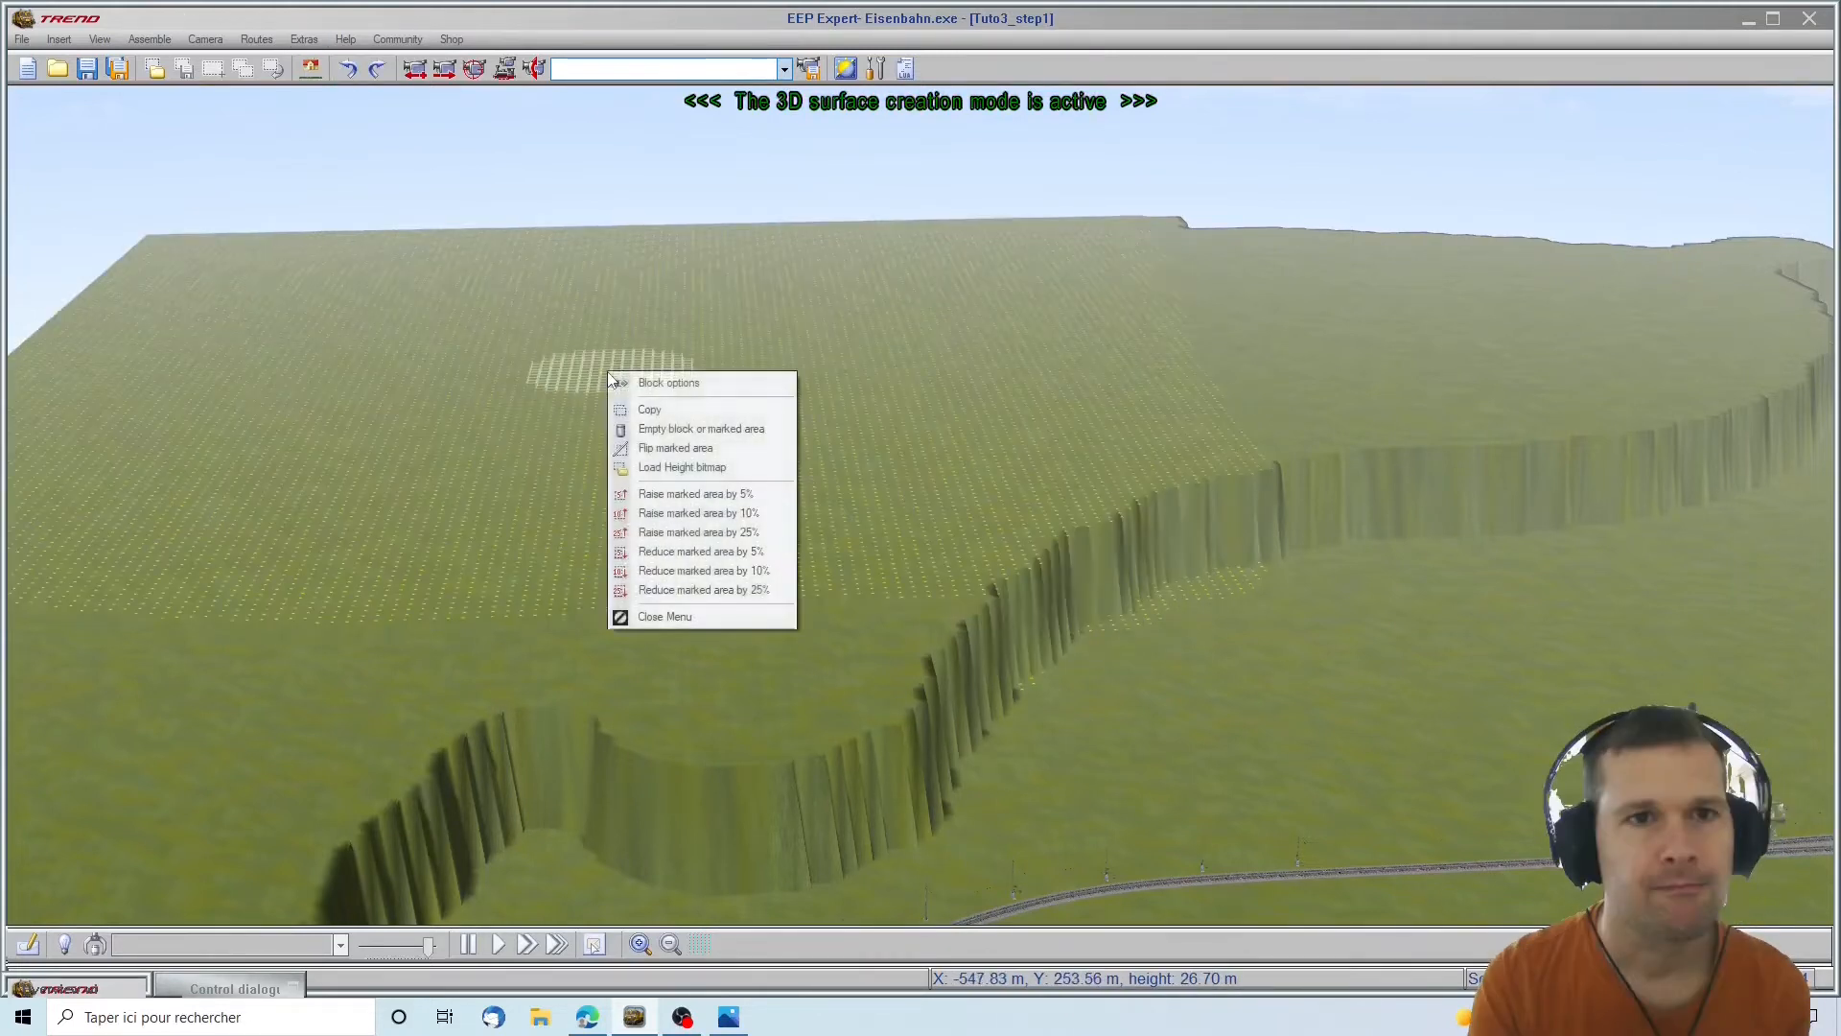
click(706, 467)
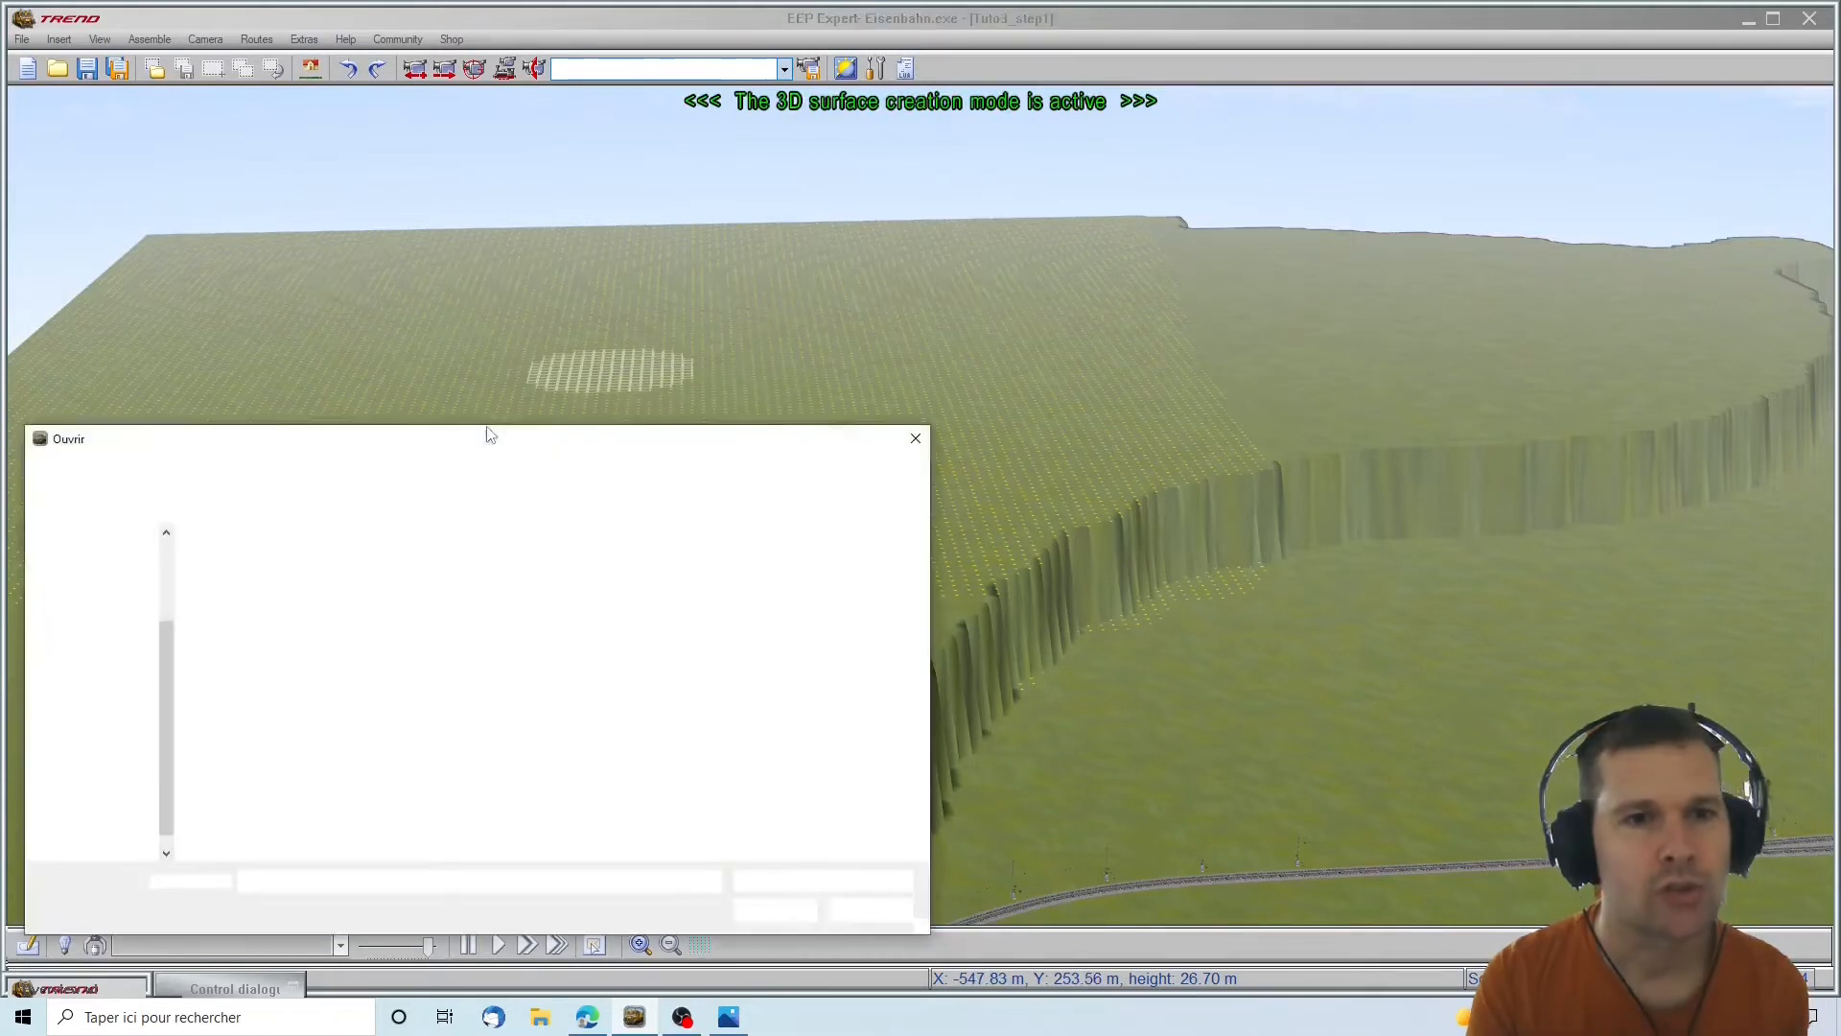
scroll(82, 655, up, 2)
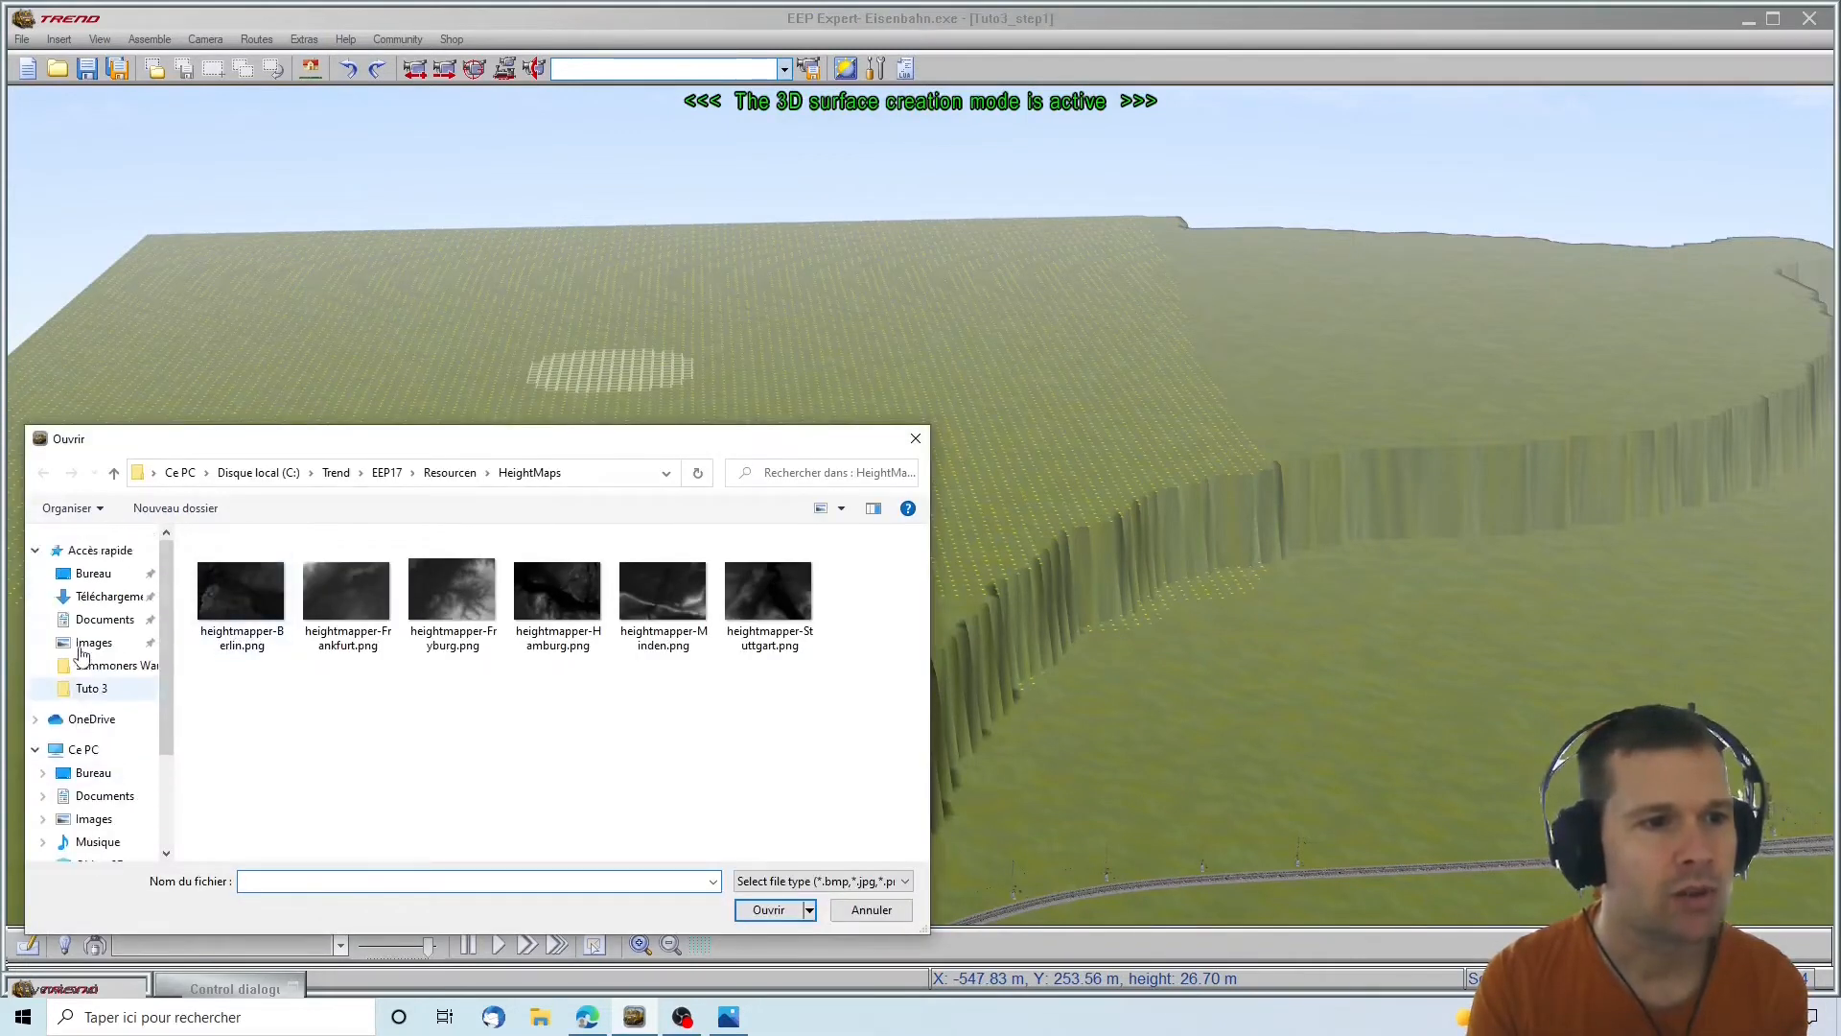
click(115, 596)
double_click(244, 580)
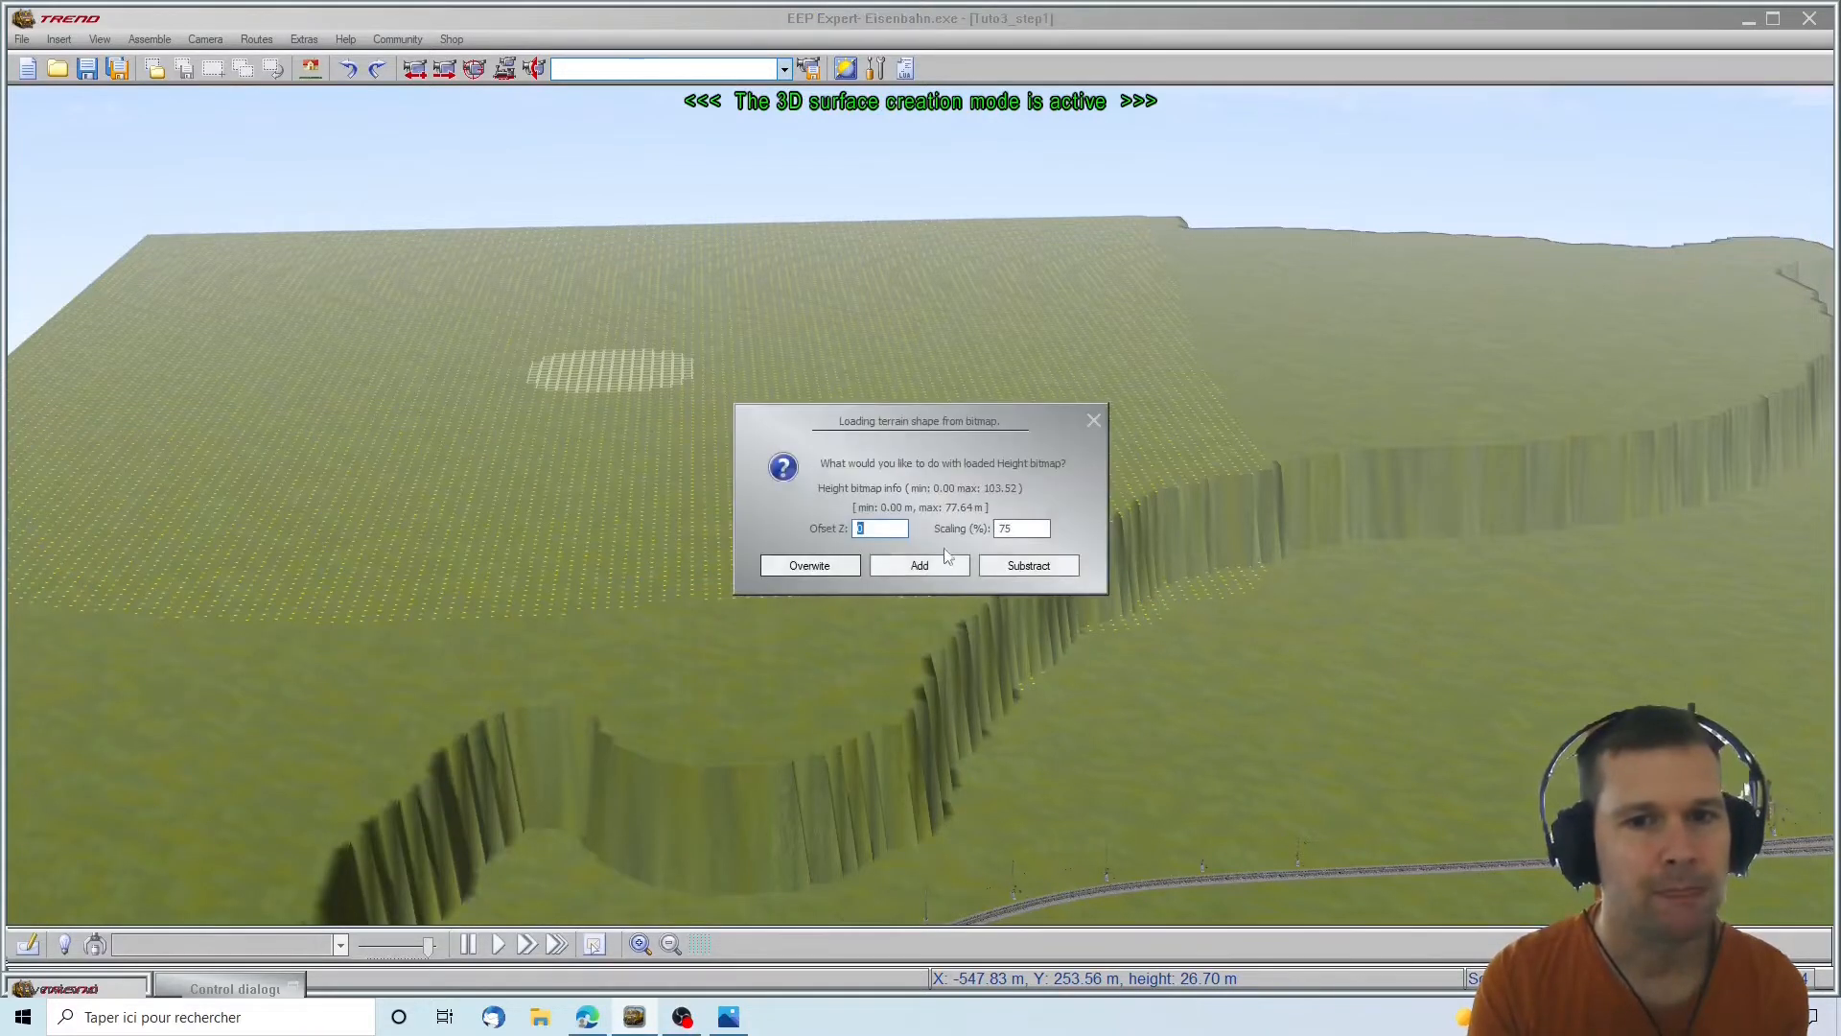
click(1031, 566)
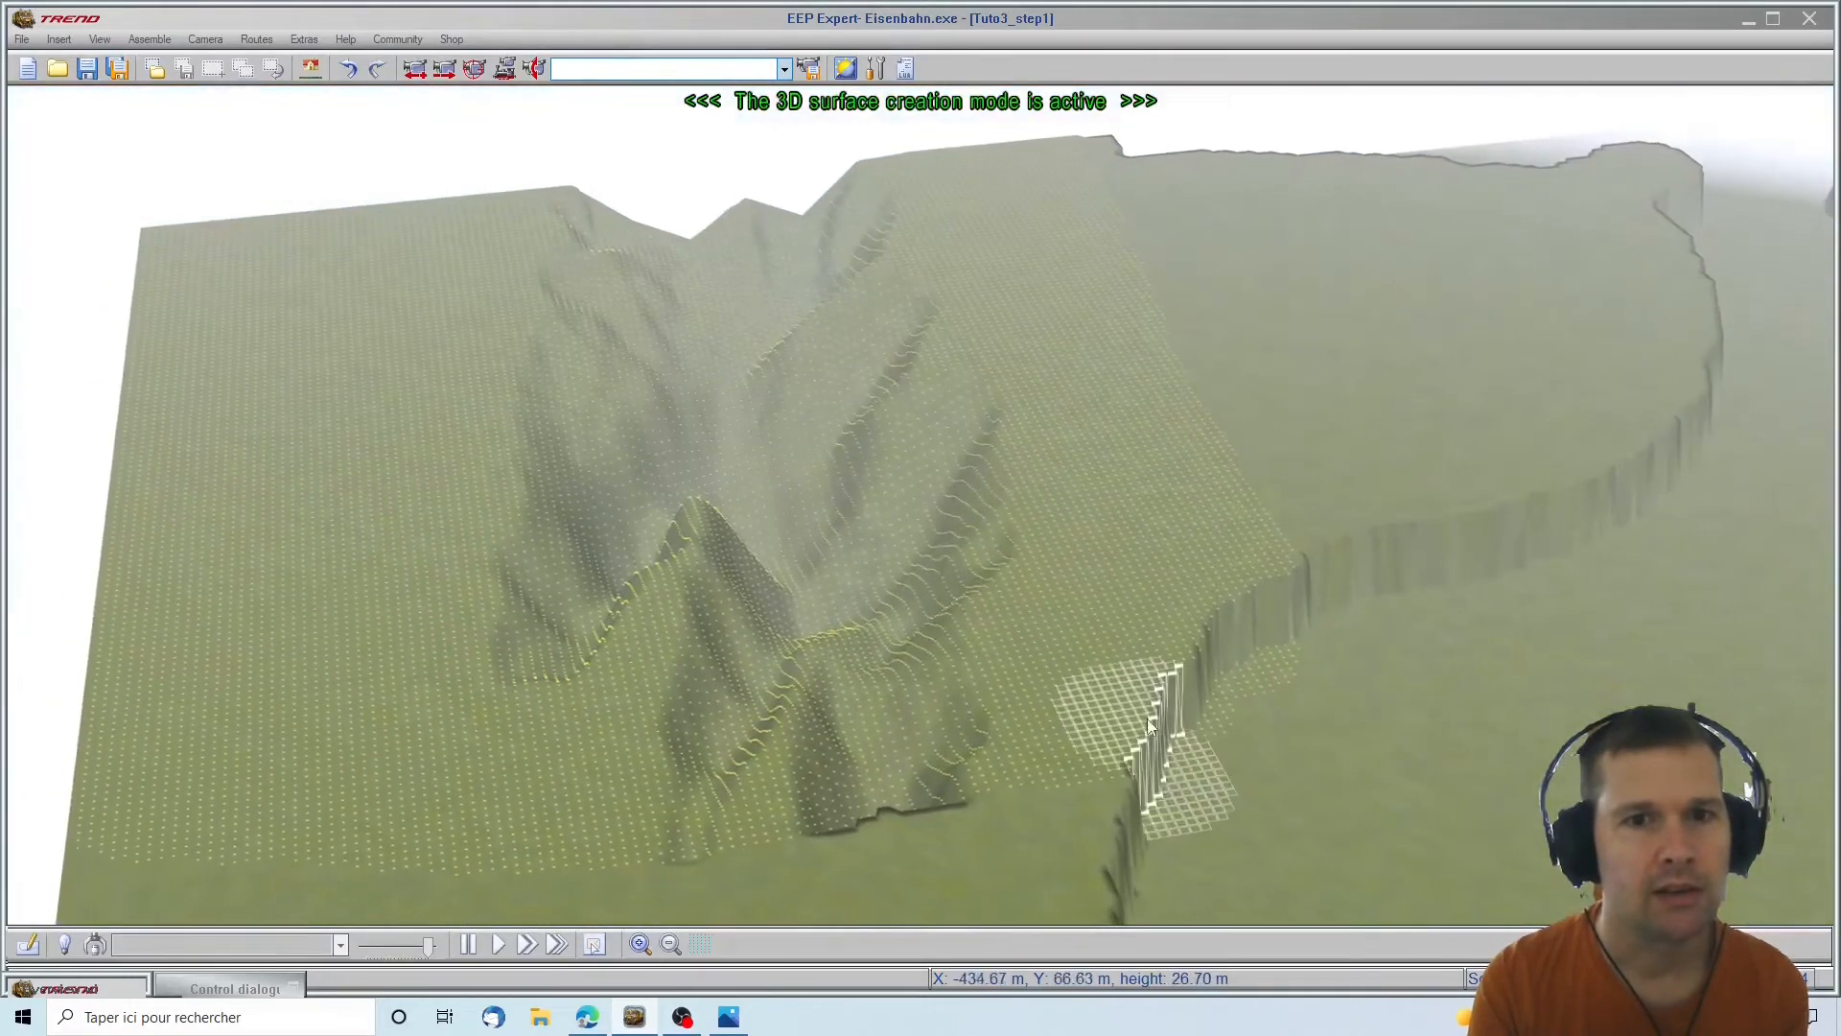
mouse_move(753, 401)
middle_down()
mouse_move(632, 602)
mouse_move(308, 534)
mouse_move(670, 436)
mouse_move(790, 333)
mouse_move(575, 308)
mouse_move(361, 411)
mouse_move(473, 534)
mouse_move(777, 518)
middle_up()
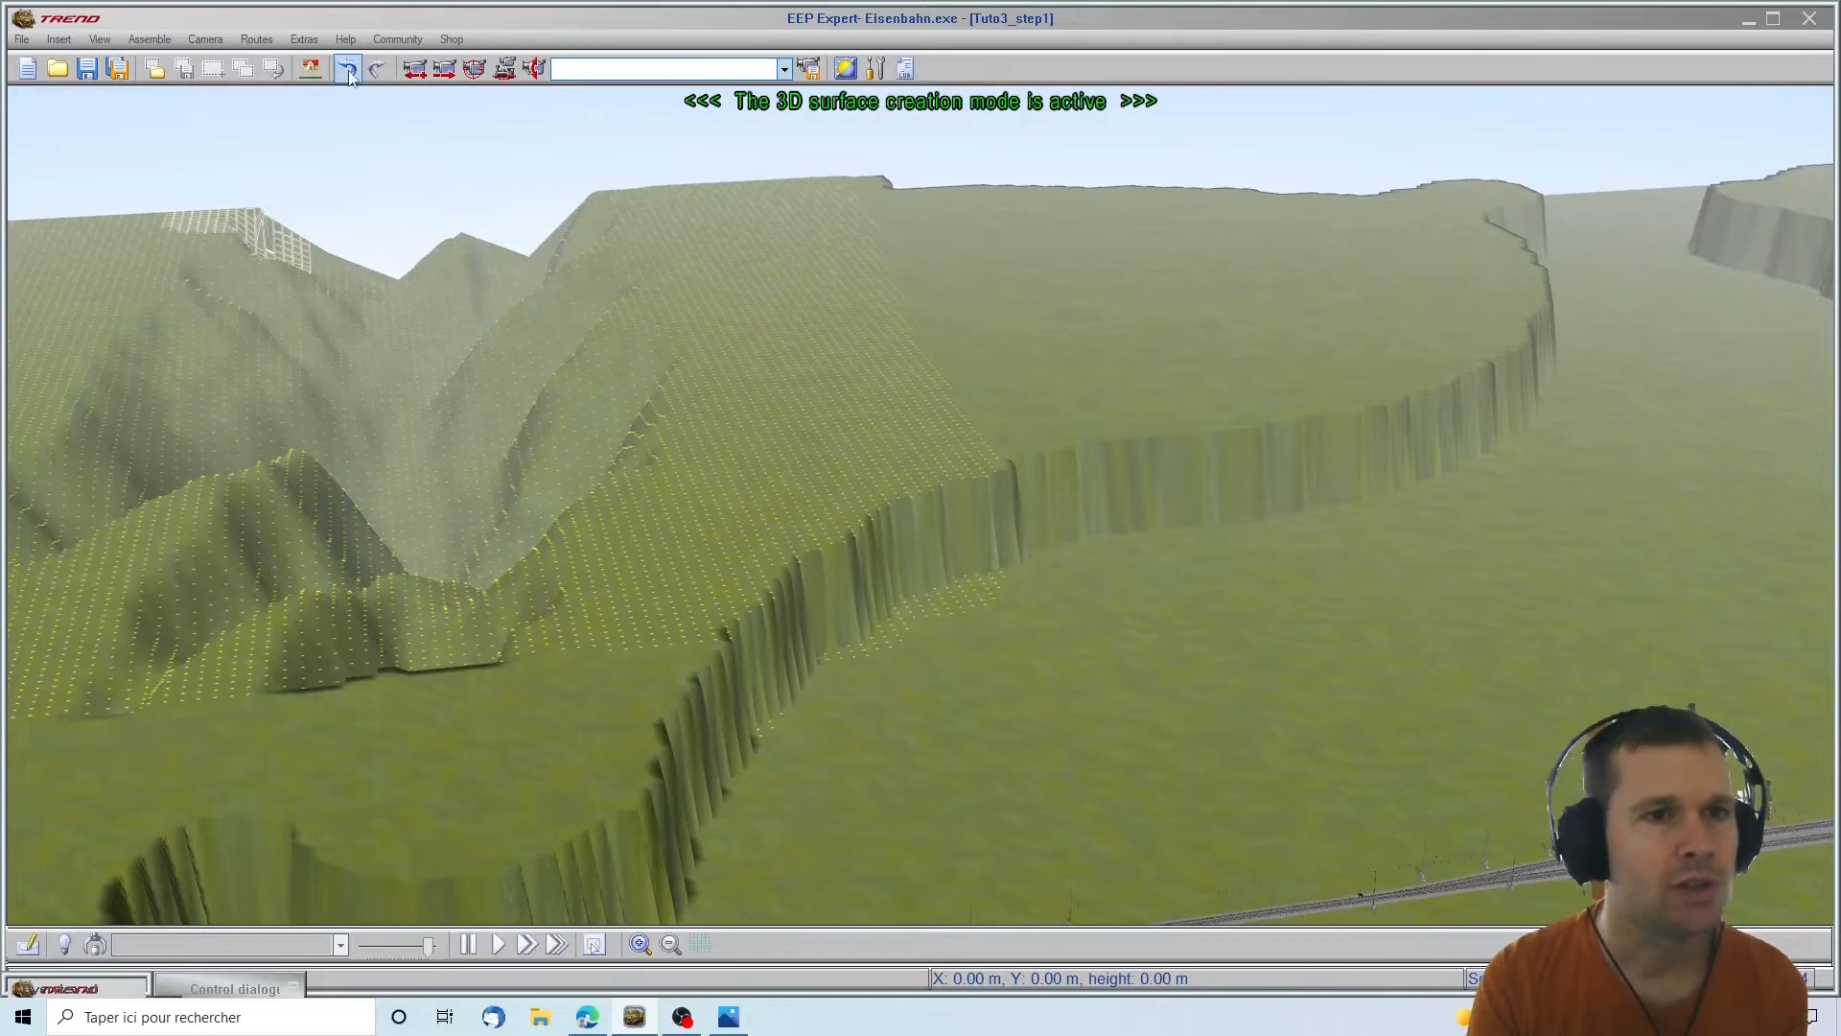
click(349, 71)
Add the heightmapper-1650453981189.png relief on top of the marked plateau area at 75% scaling, inspect it, and undo the addition
middle_drag(113, 337, 335, 329)
right_click(1011, 364)
click(1064, 458)
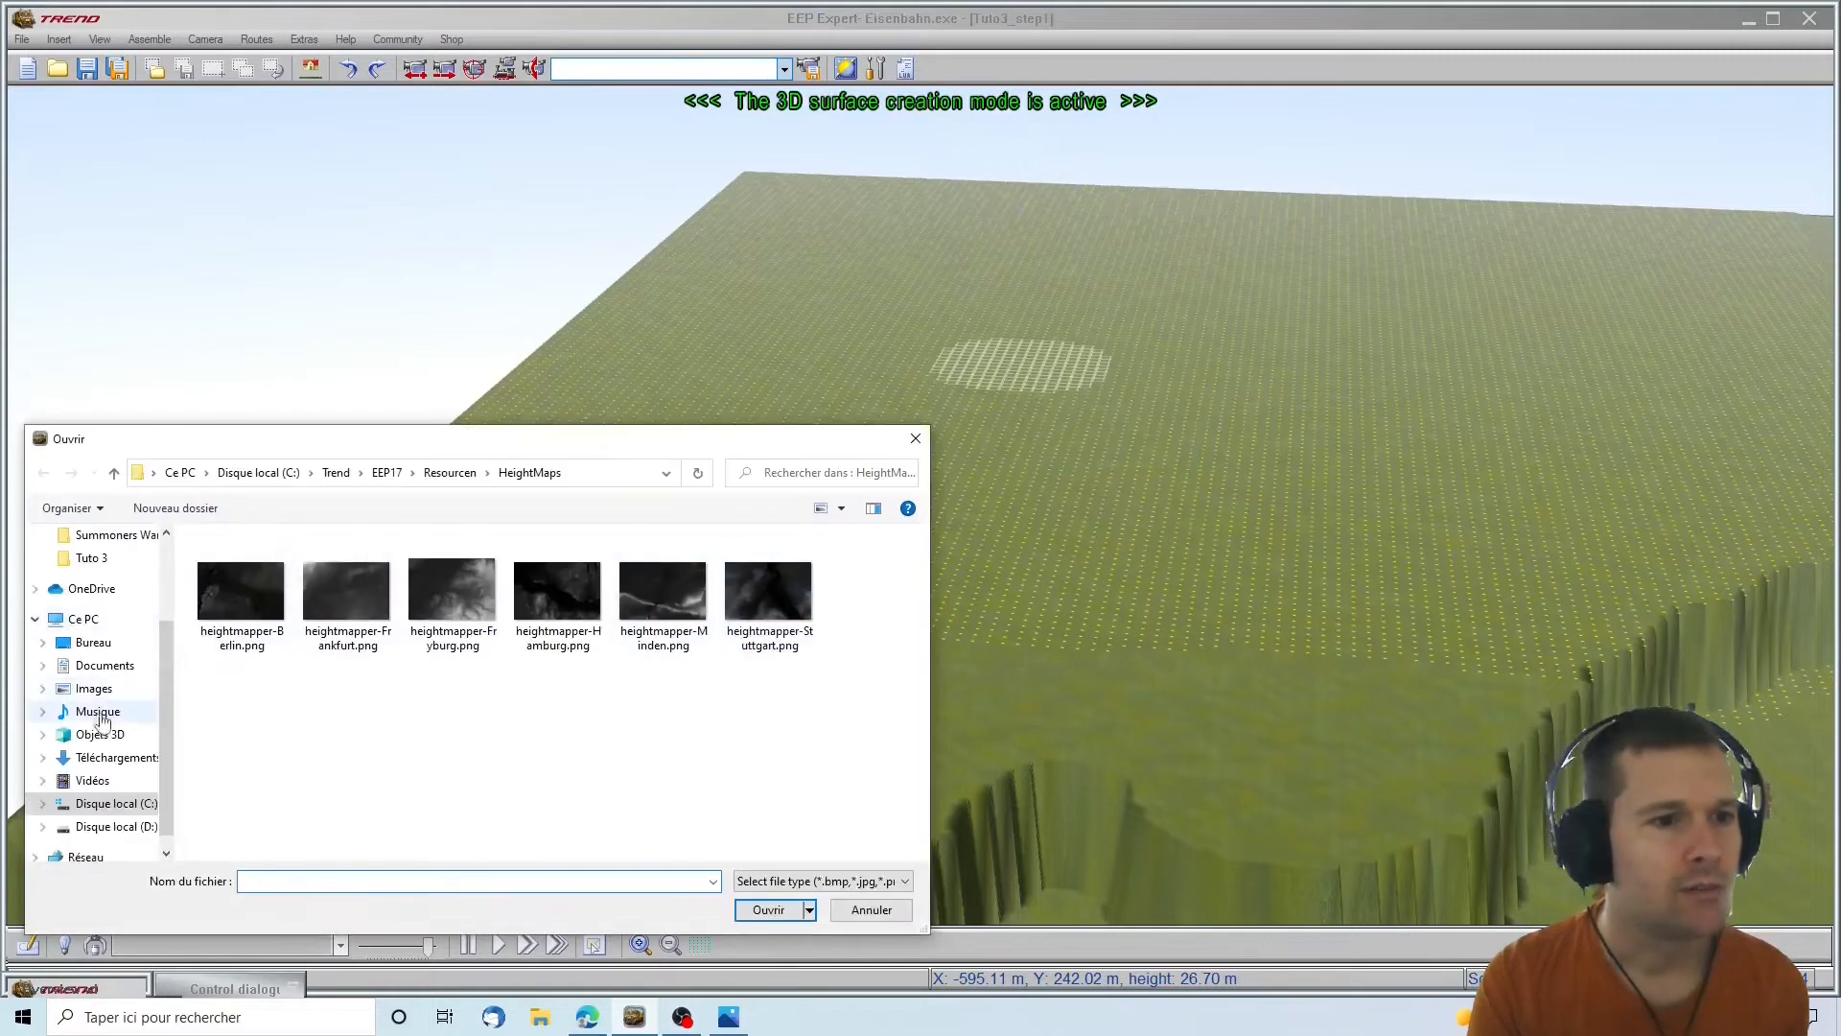
click(108, 759)
double_click(302, 588)
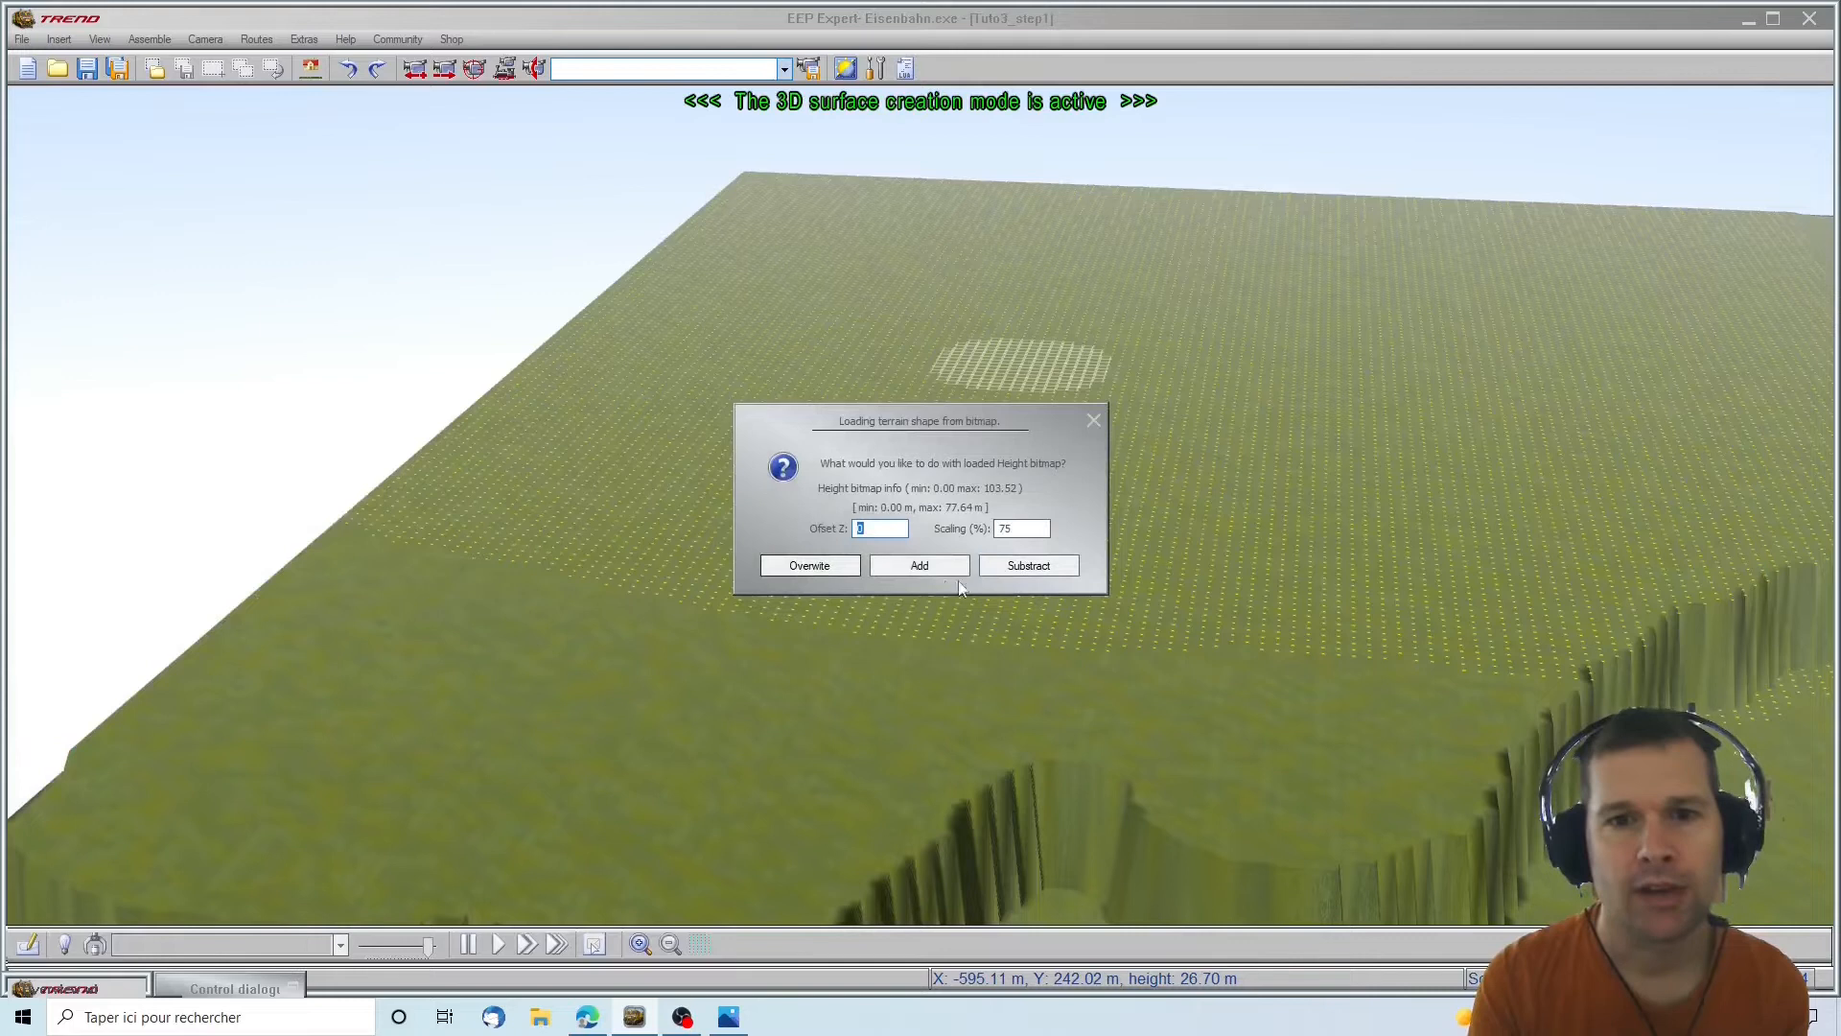
click(934, 568)
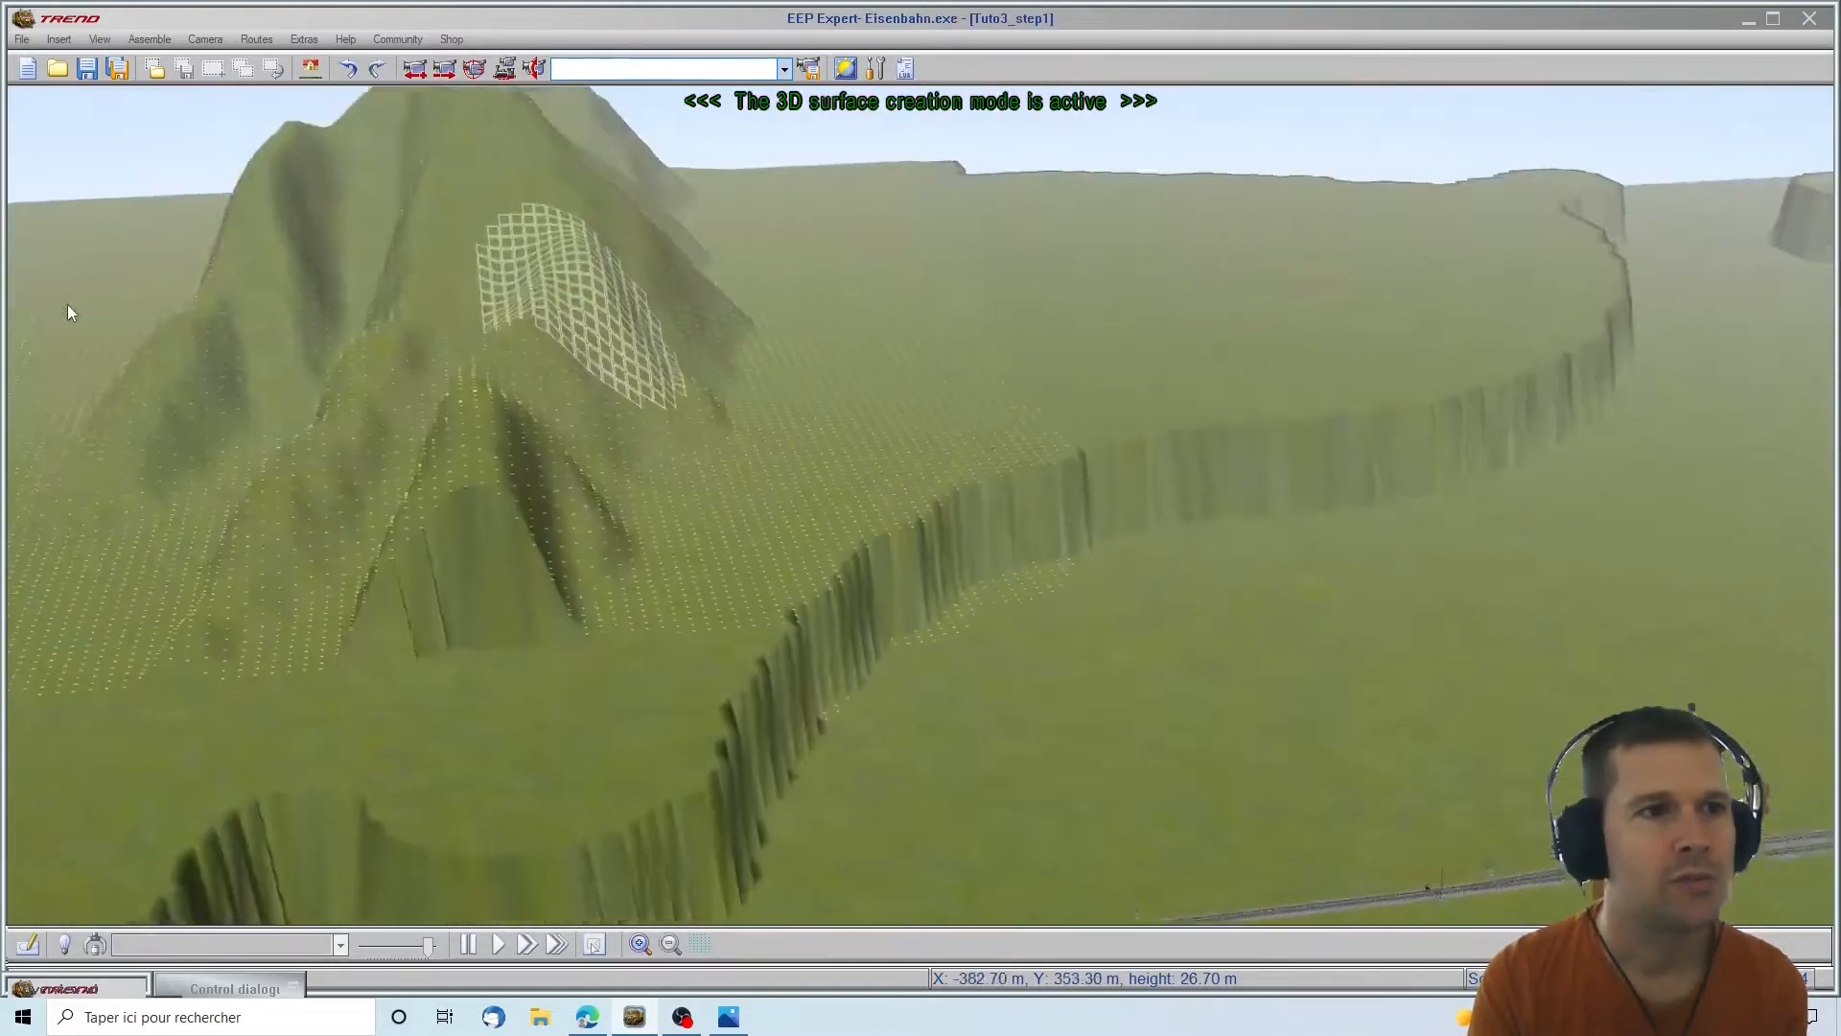
mouse_move(1184, 437)
right_down()
mouse_move(1136, 494)
mouse_move(895, 542)
mouse_move(431, 451)
mouse_move(288, 384)
mouse_move(712, 374)
mouse_move(823, 549)
mouse_move(575, 608)
mouse_move(663, 602)
mouse_move(661, 561)
mouse_move(573, 484)
mouse_move(690, 575)
mouse_move(1275, 690)
mouse_move(1156, 671)
mouse_move(818, 697)
mouse_move(721, 644)
mouse_move(740, 652)
right_up()
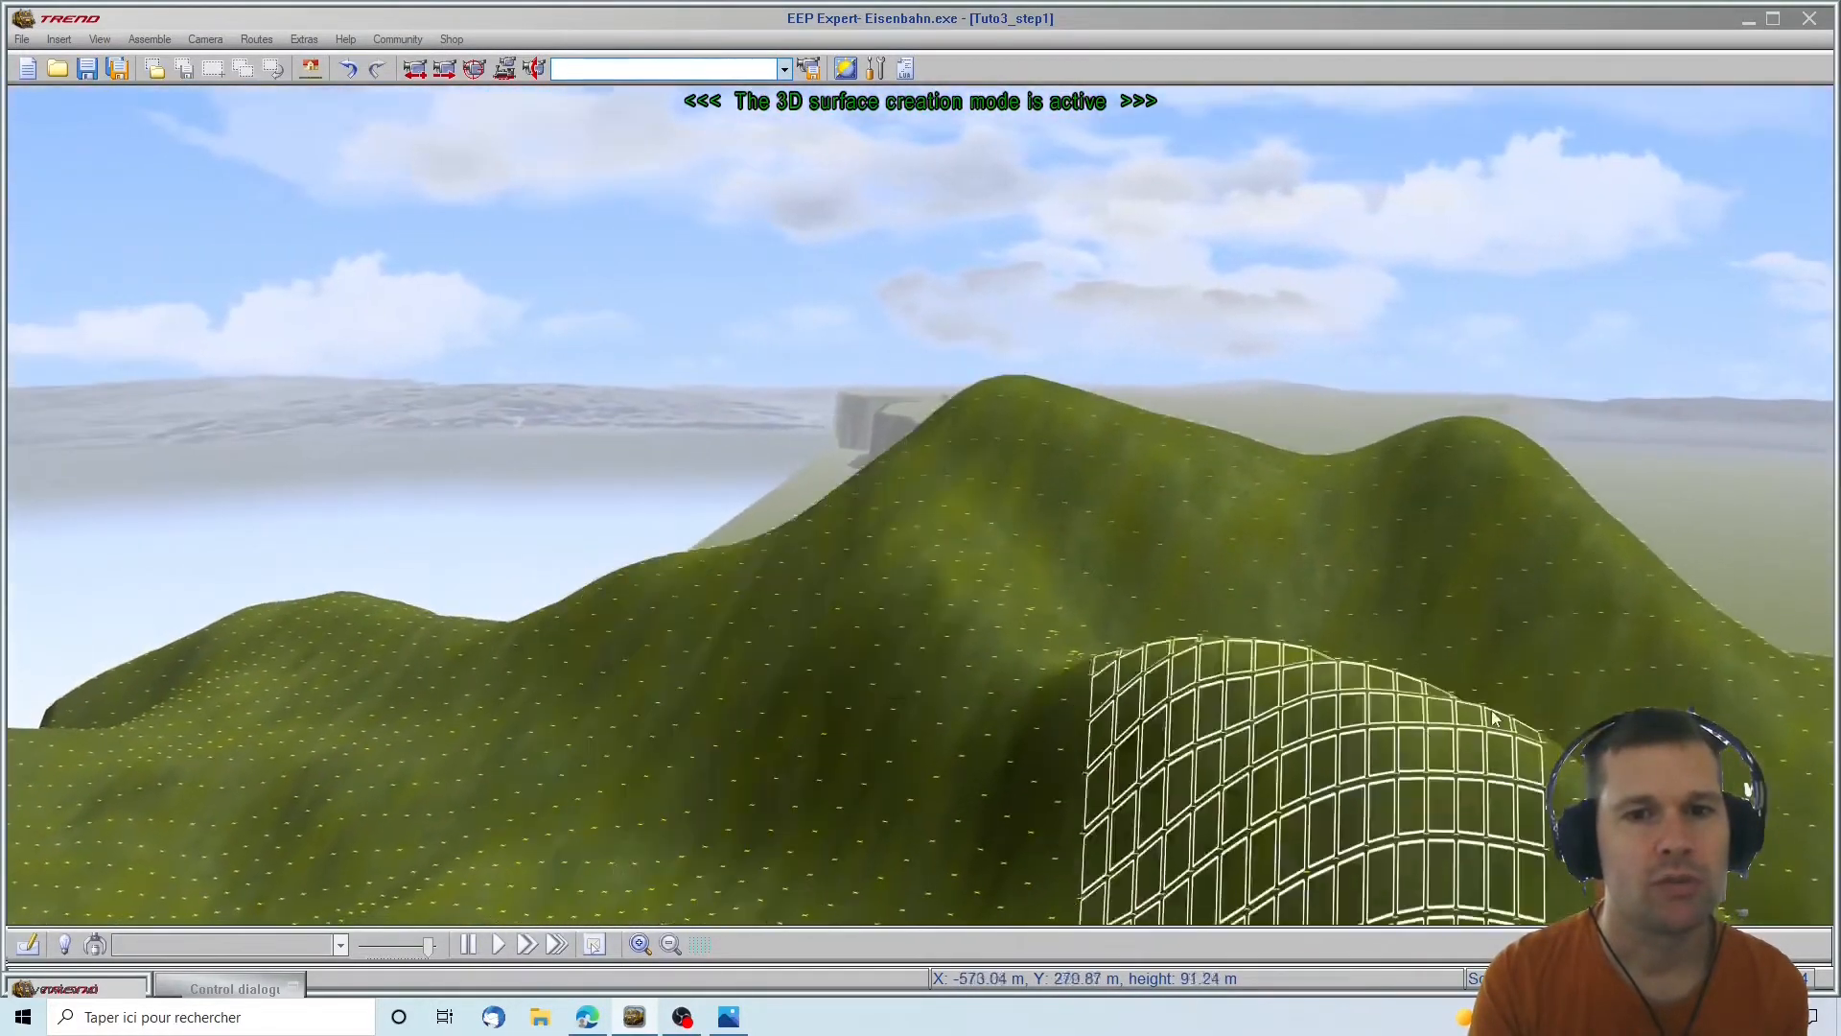
scroll(1066, 695, down, 1)
scroll(1065, 695, down, 4)
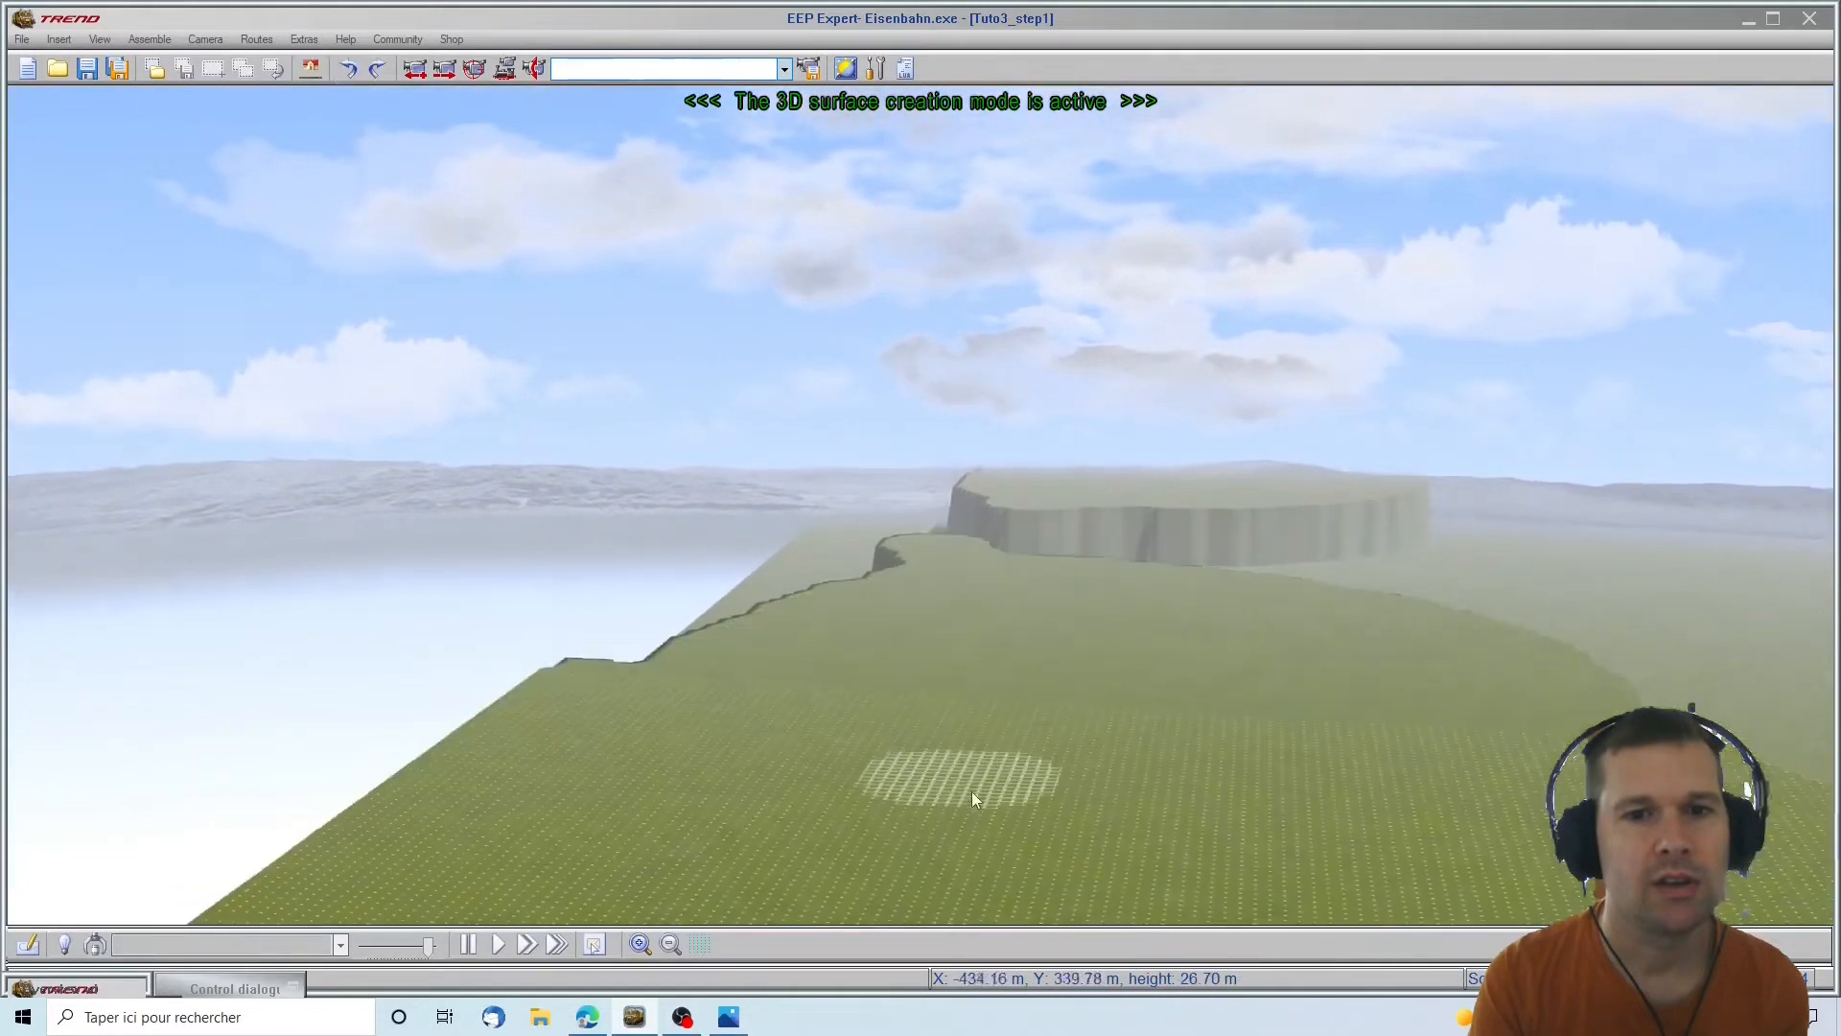
scroll(976, 796, up, 3)
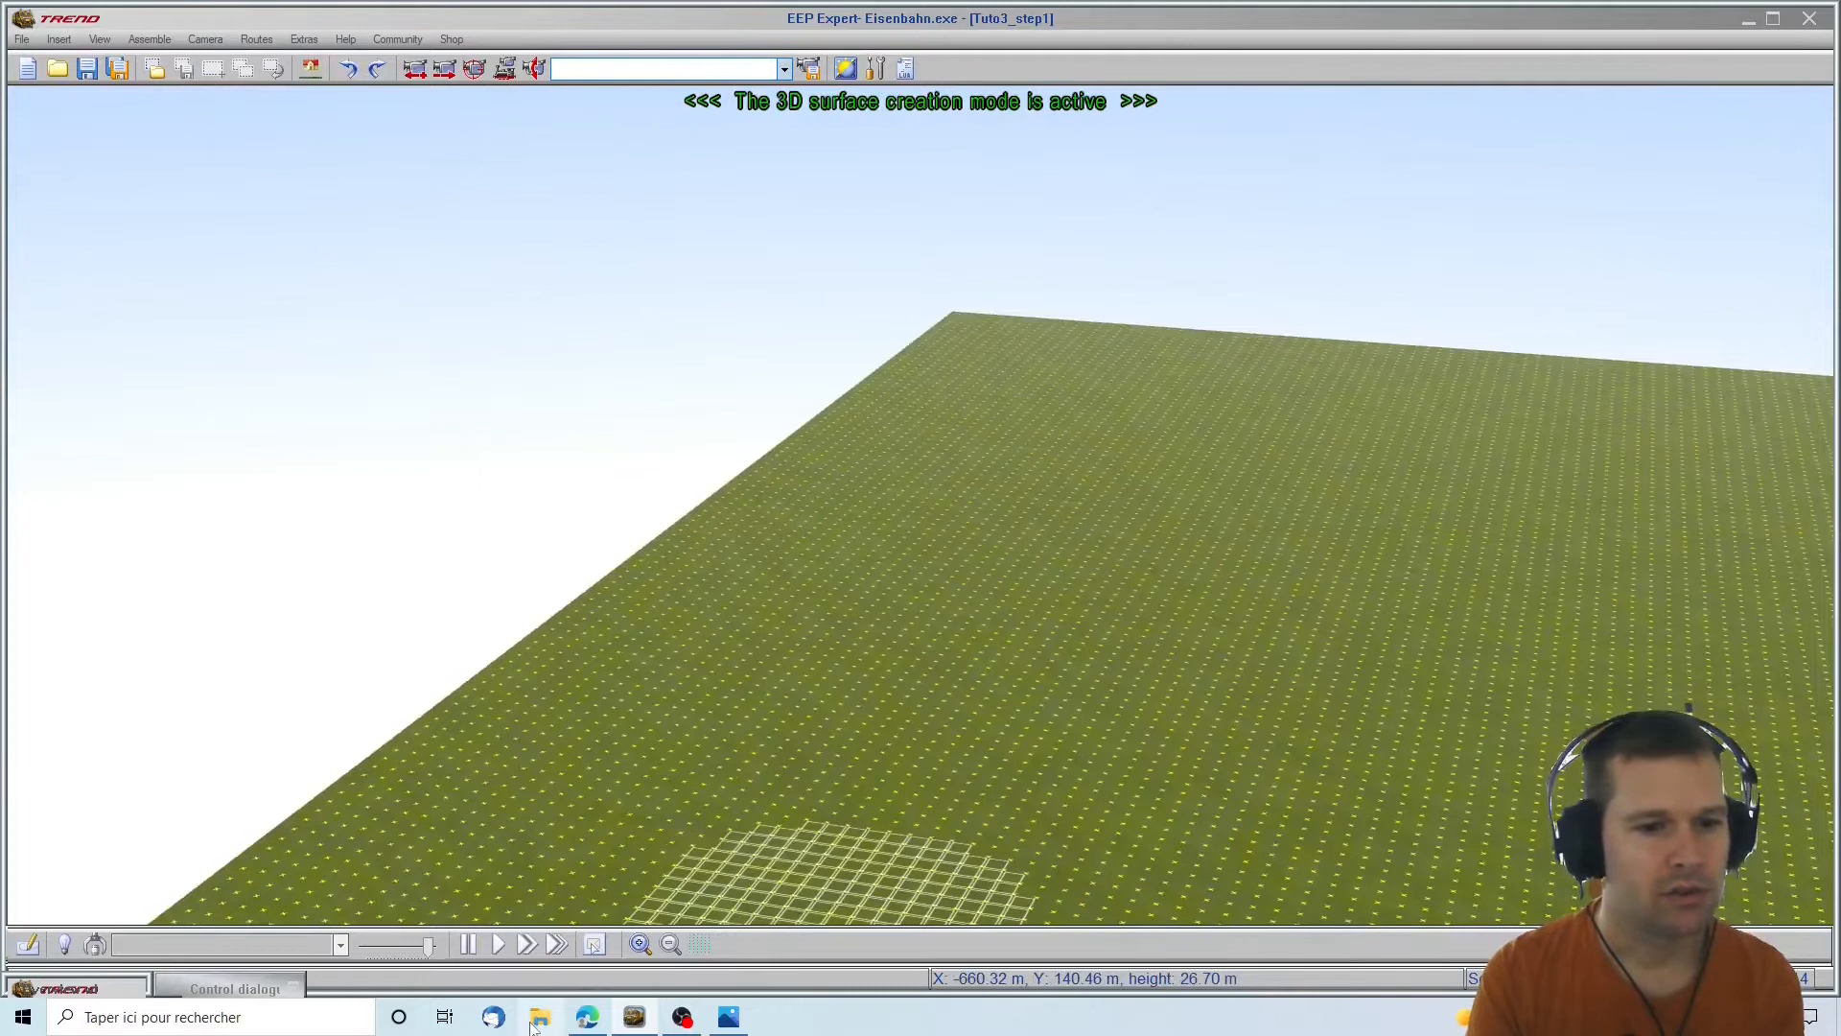
Open heightmapper-1650453981189.png from the Downloads folder in GIMP and dismiss the startup information window
click(535, 1020)
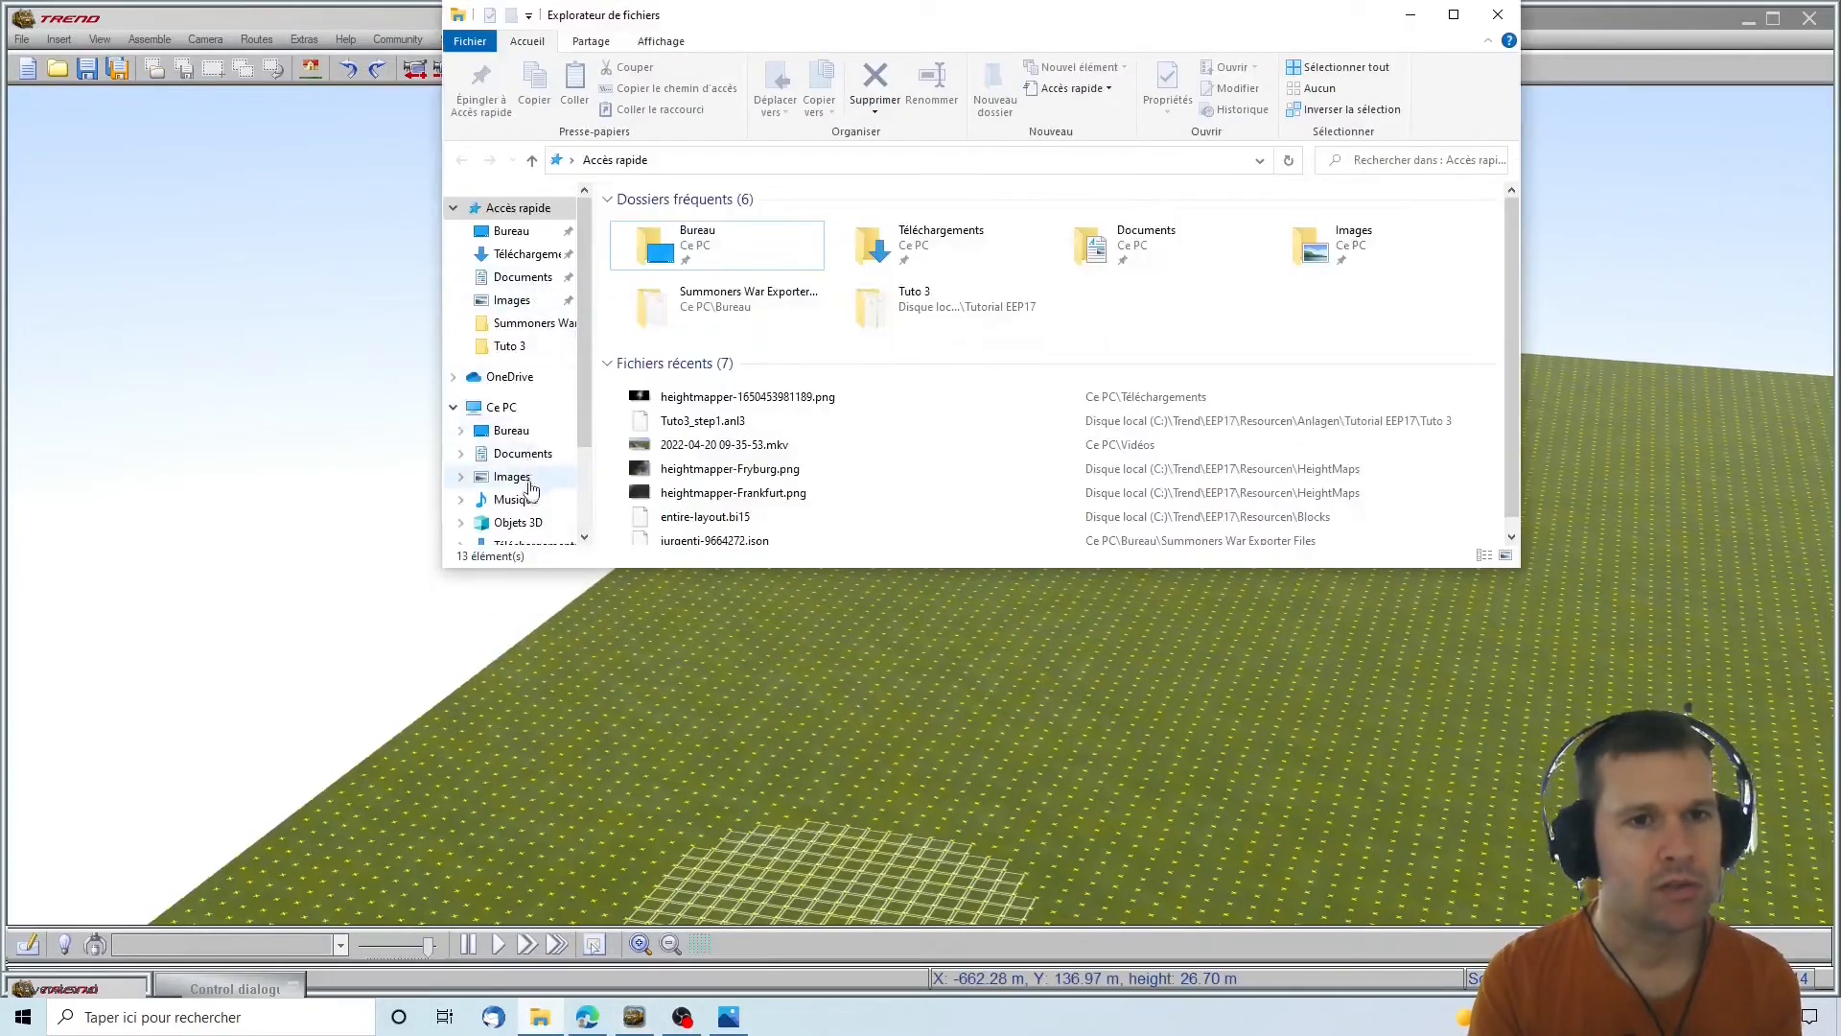
click(533, 255)
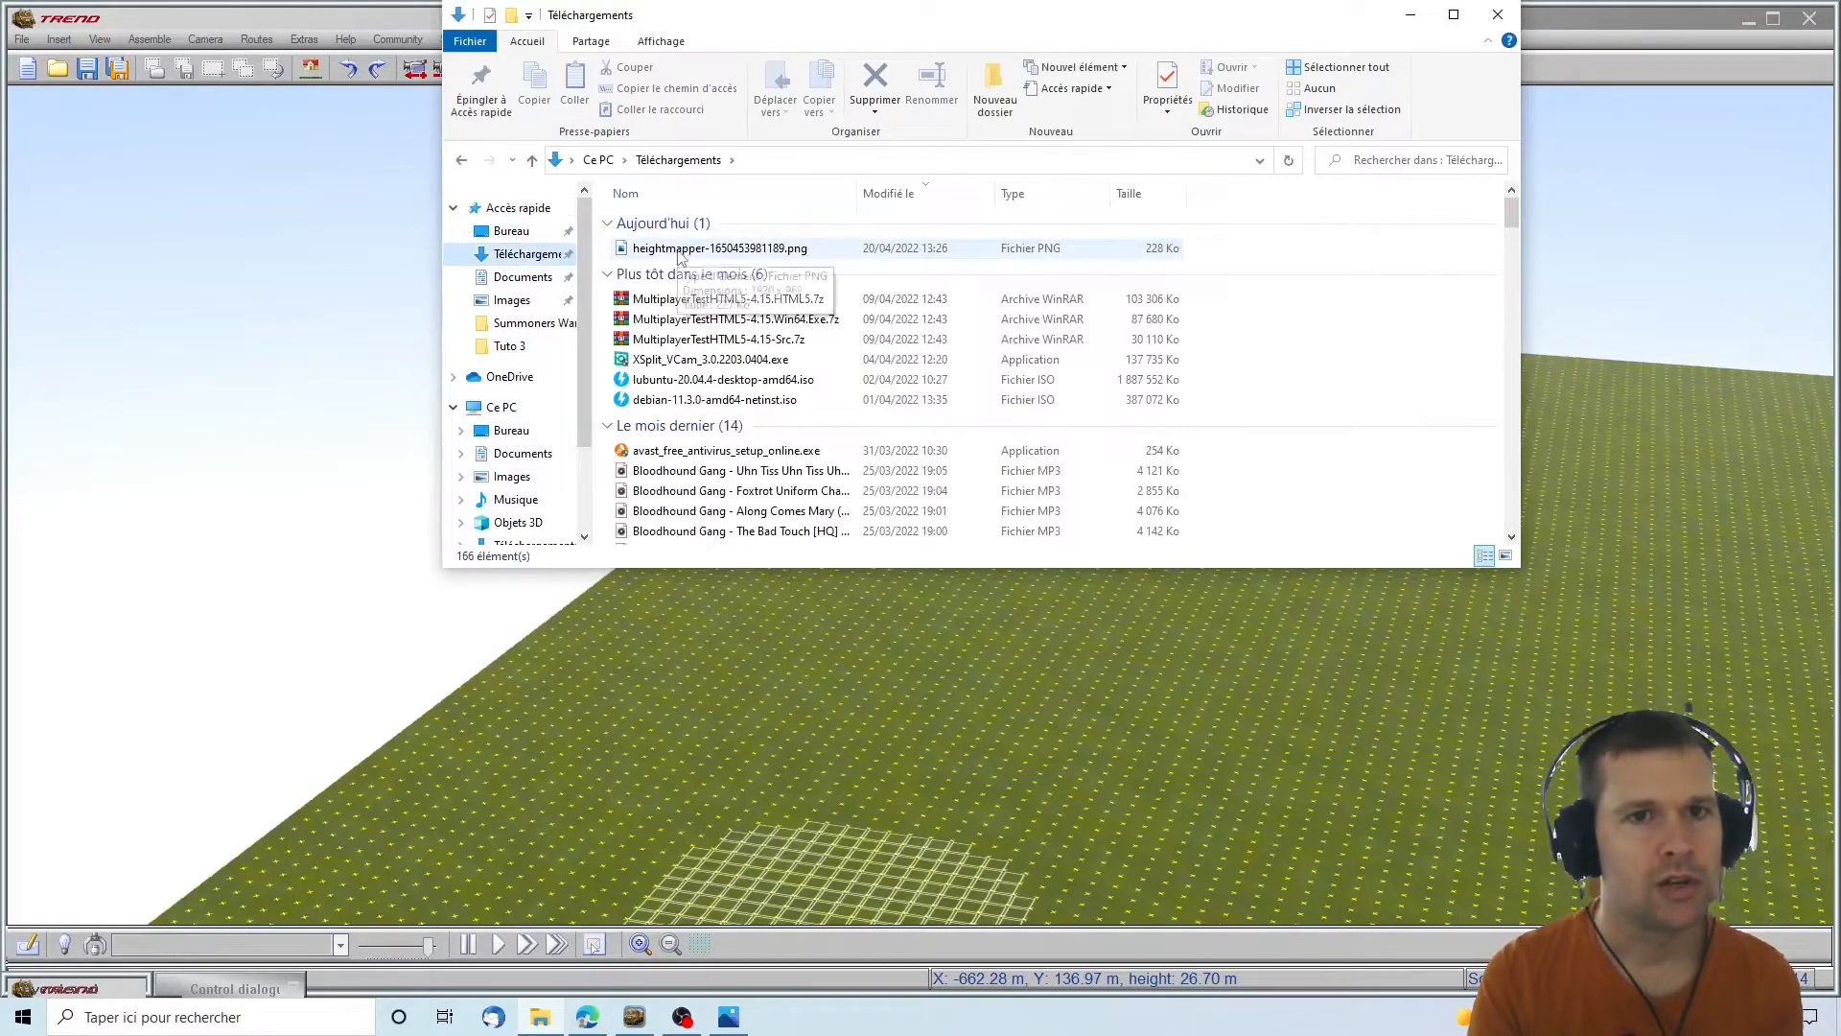
right_click(679, 251)
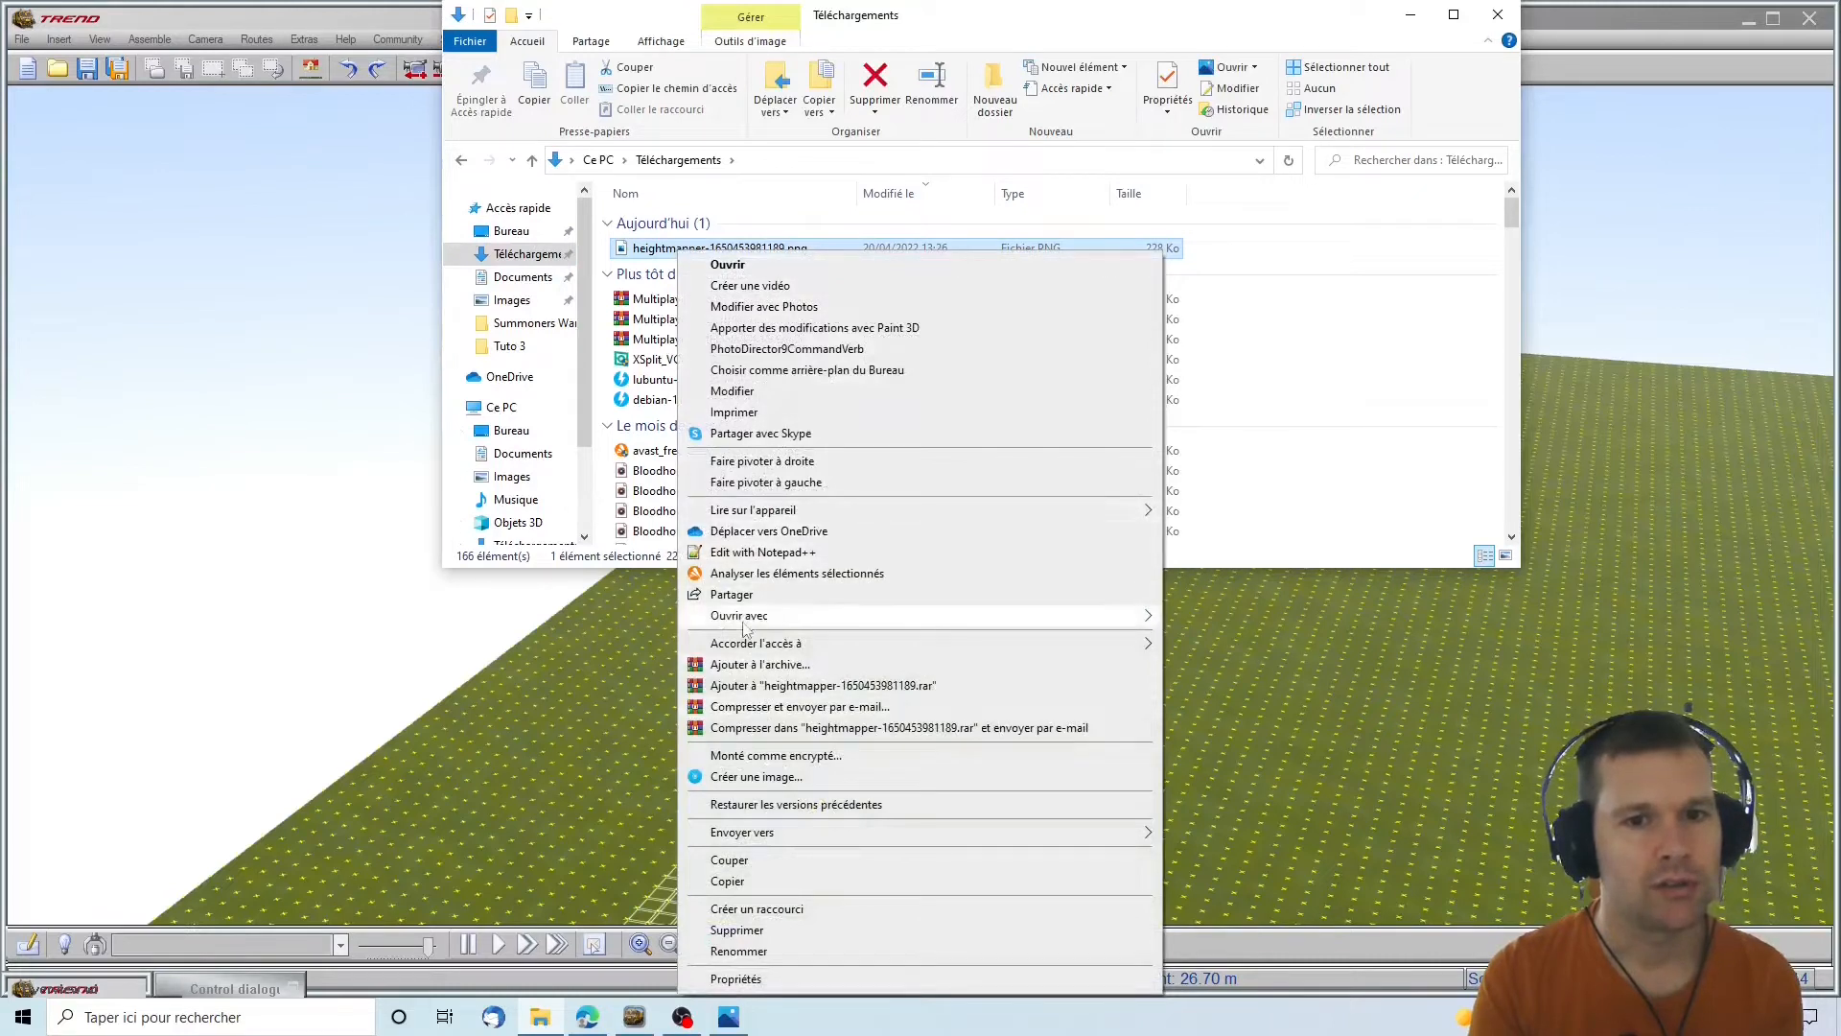
mouse_move(1020, 629)
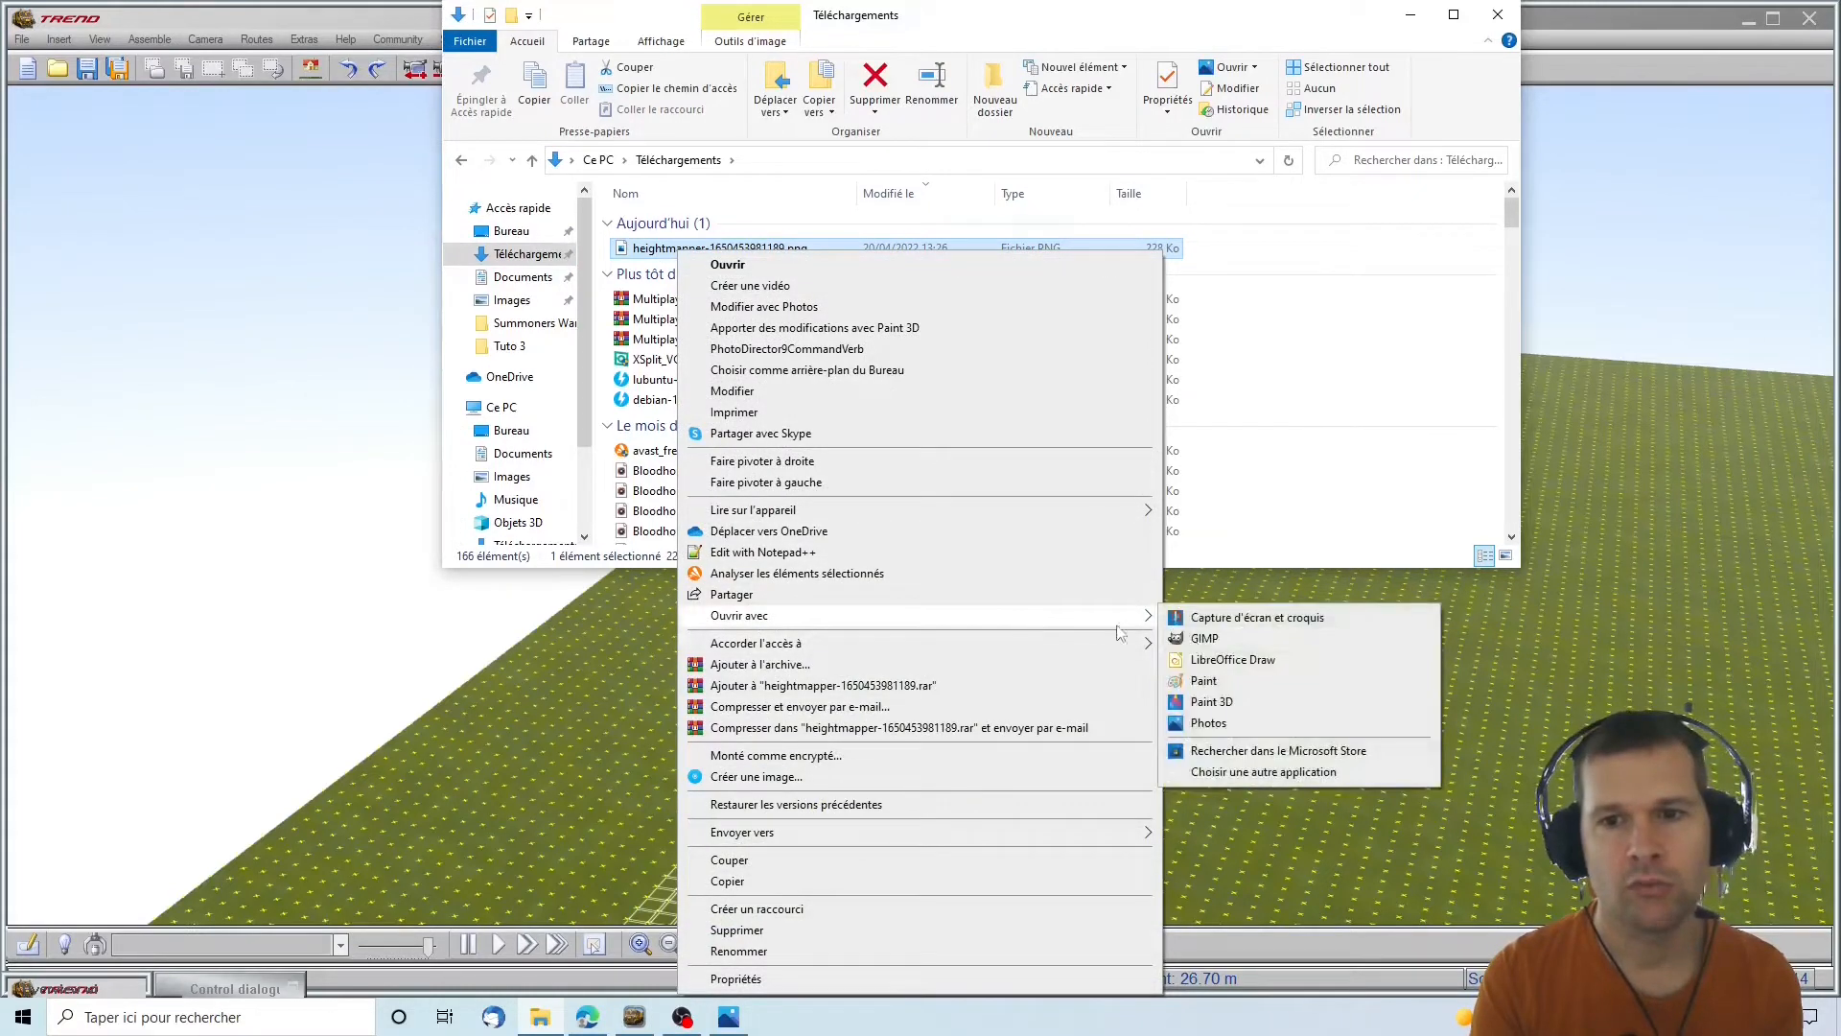
click(1194, 638)
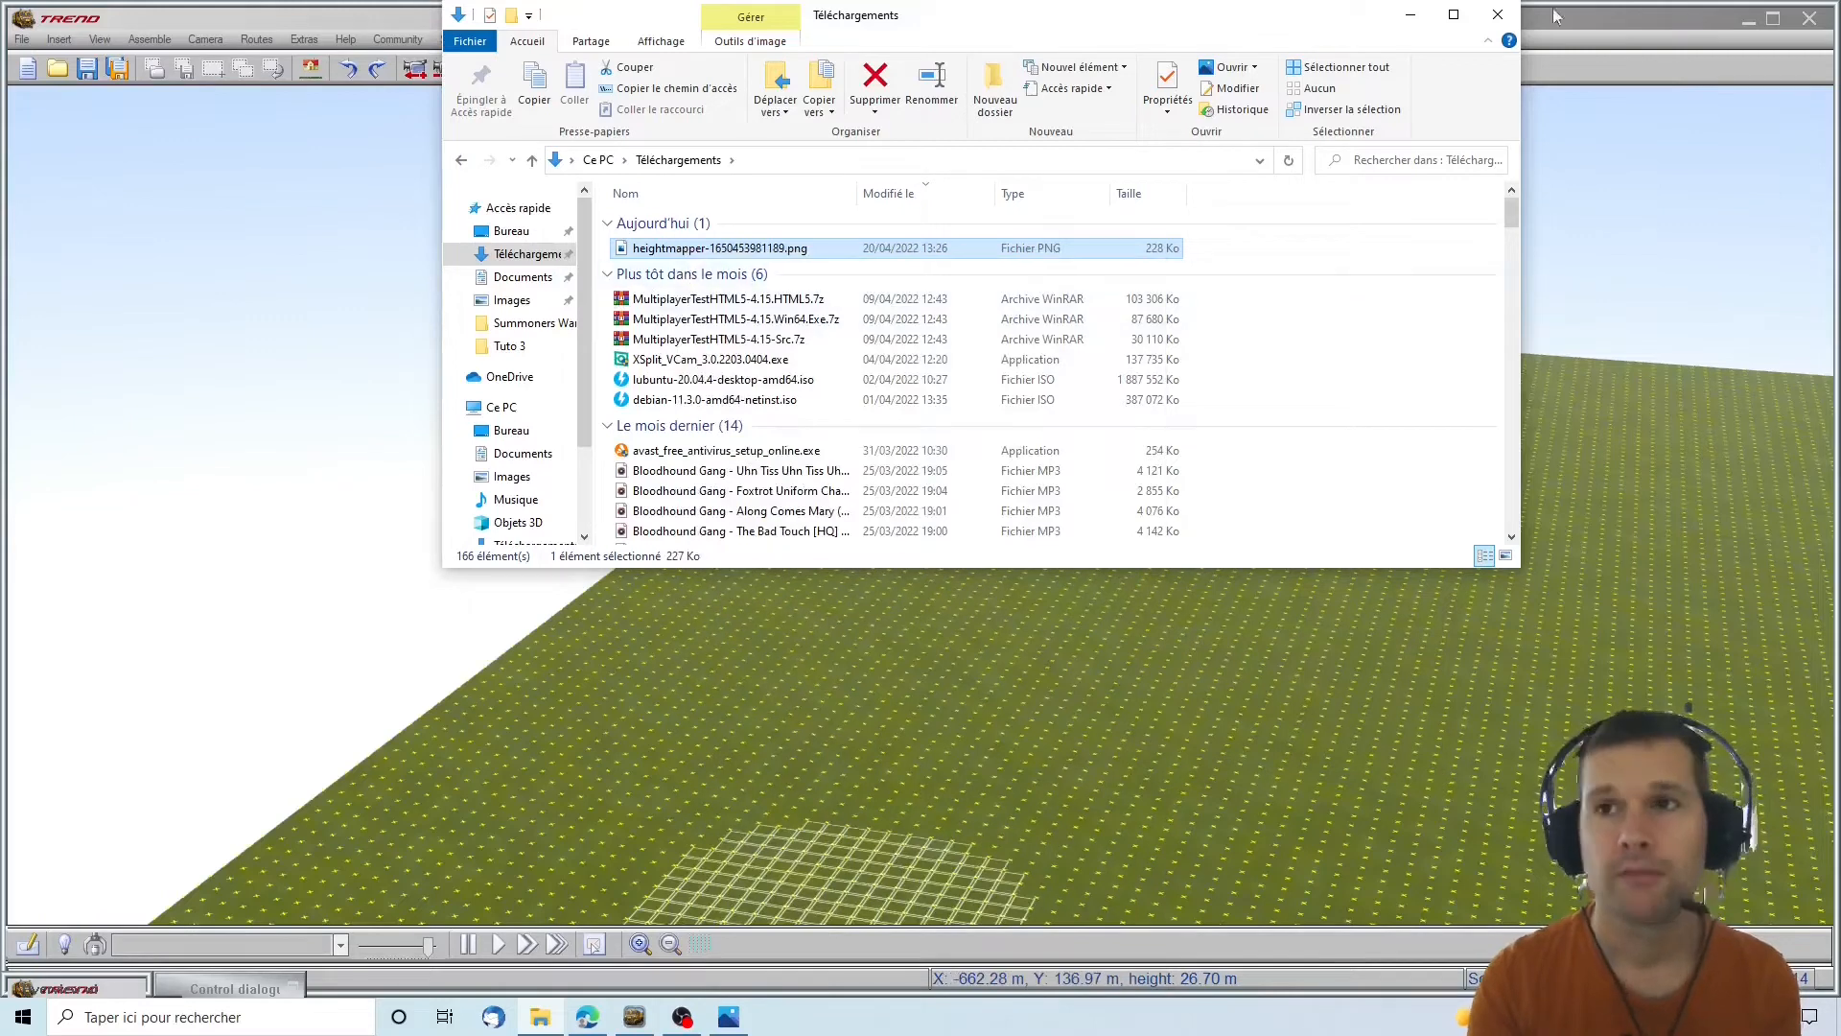
click(1410, 17)
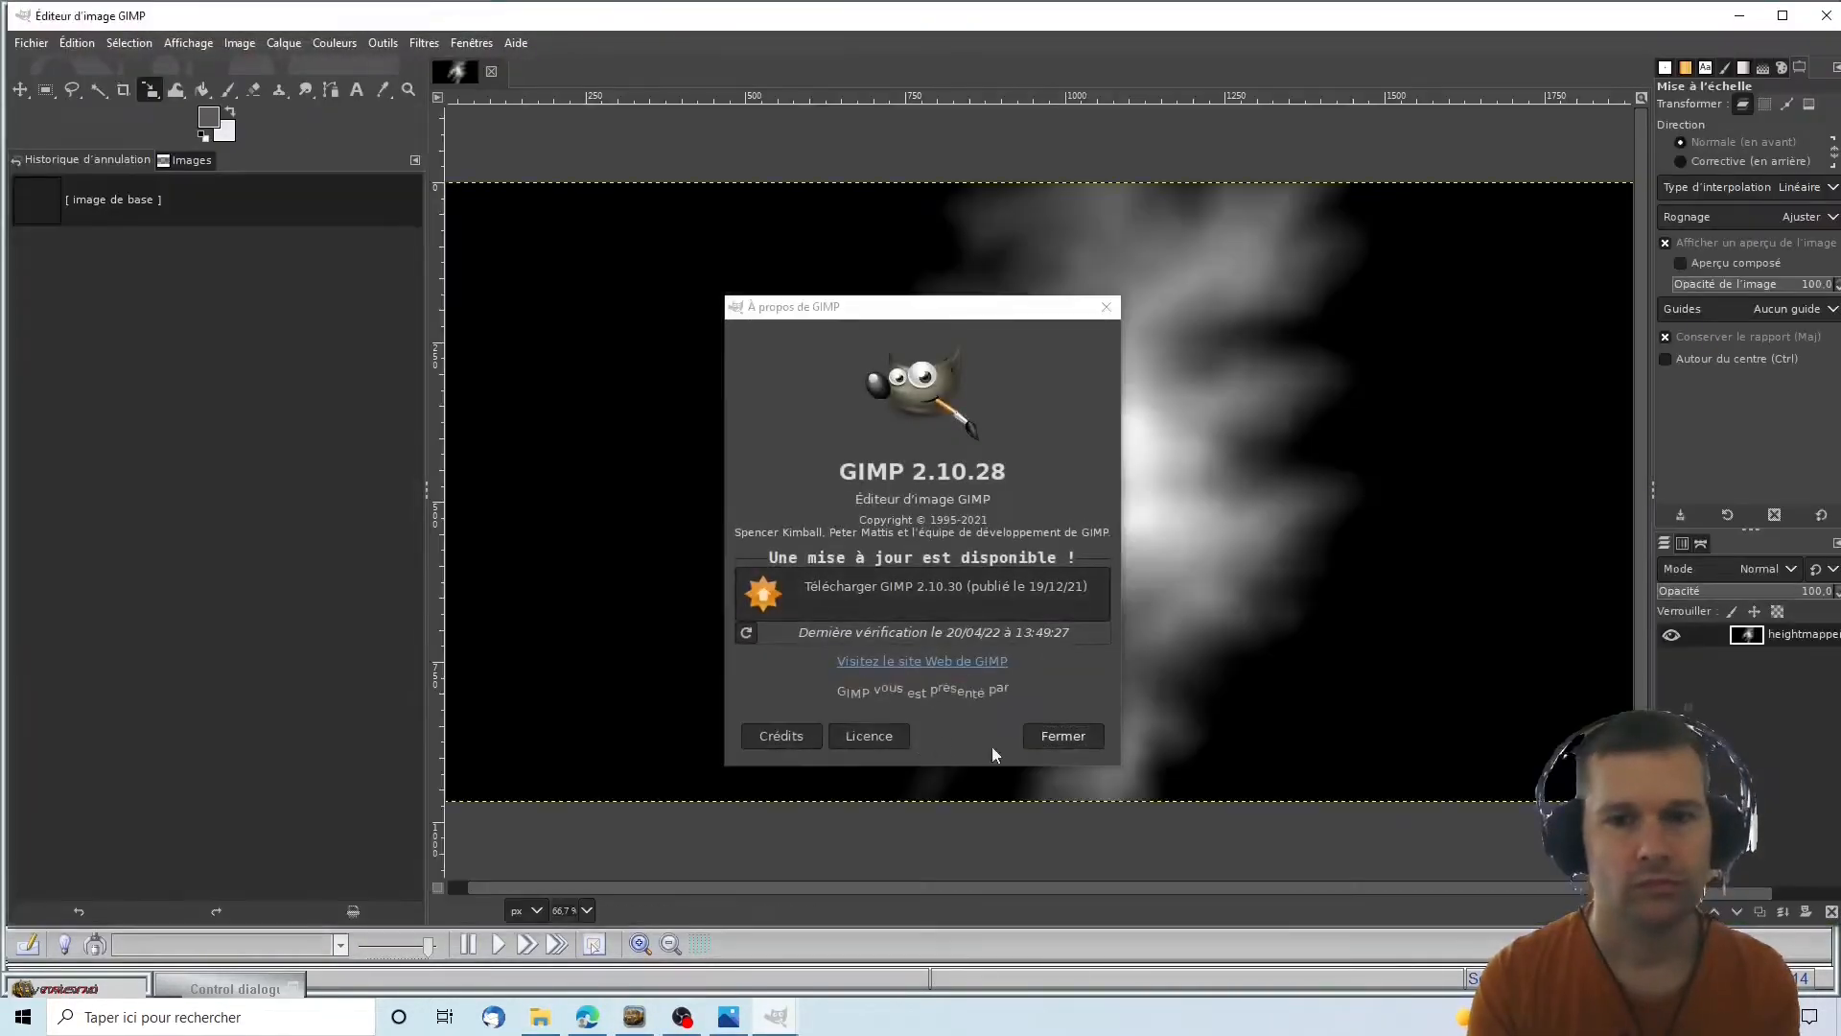
click(1058, 744)
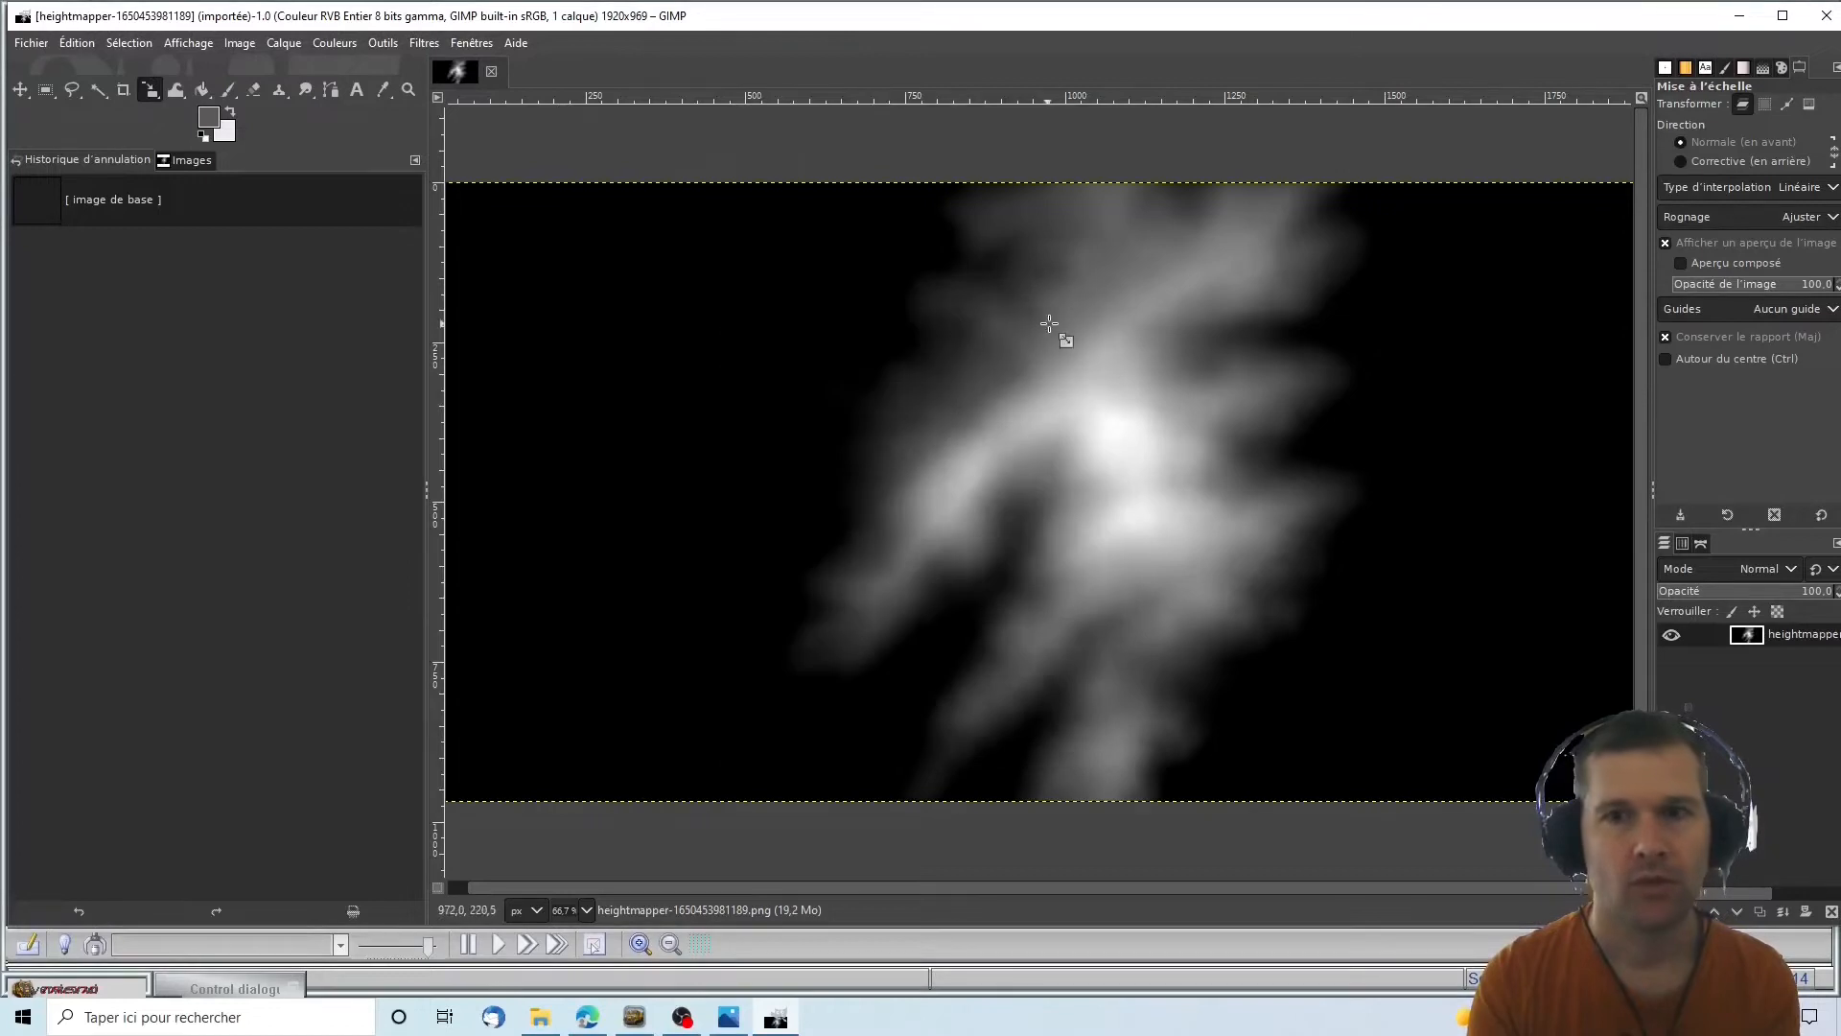
Rotate the heightmap image 90° about its centre
click(240, 43)
click(242, 43)
click(385, 43)
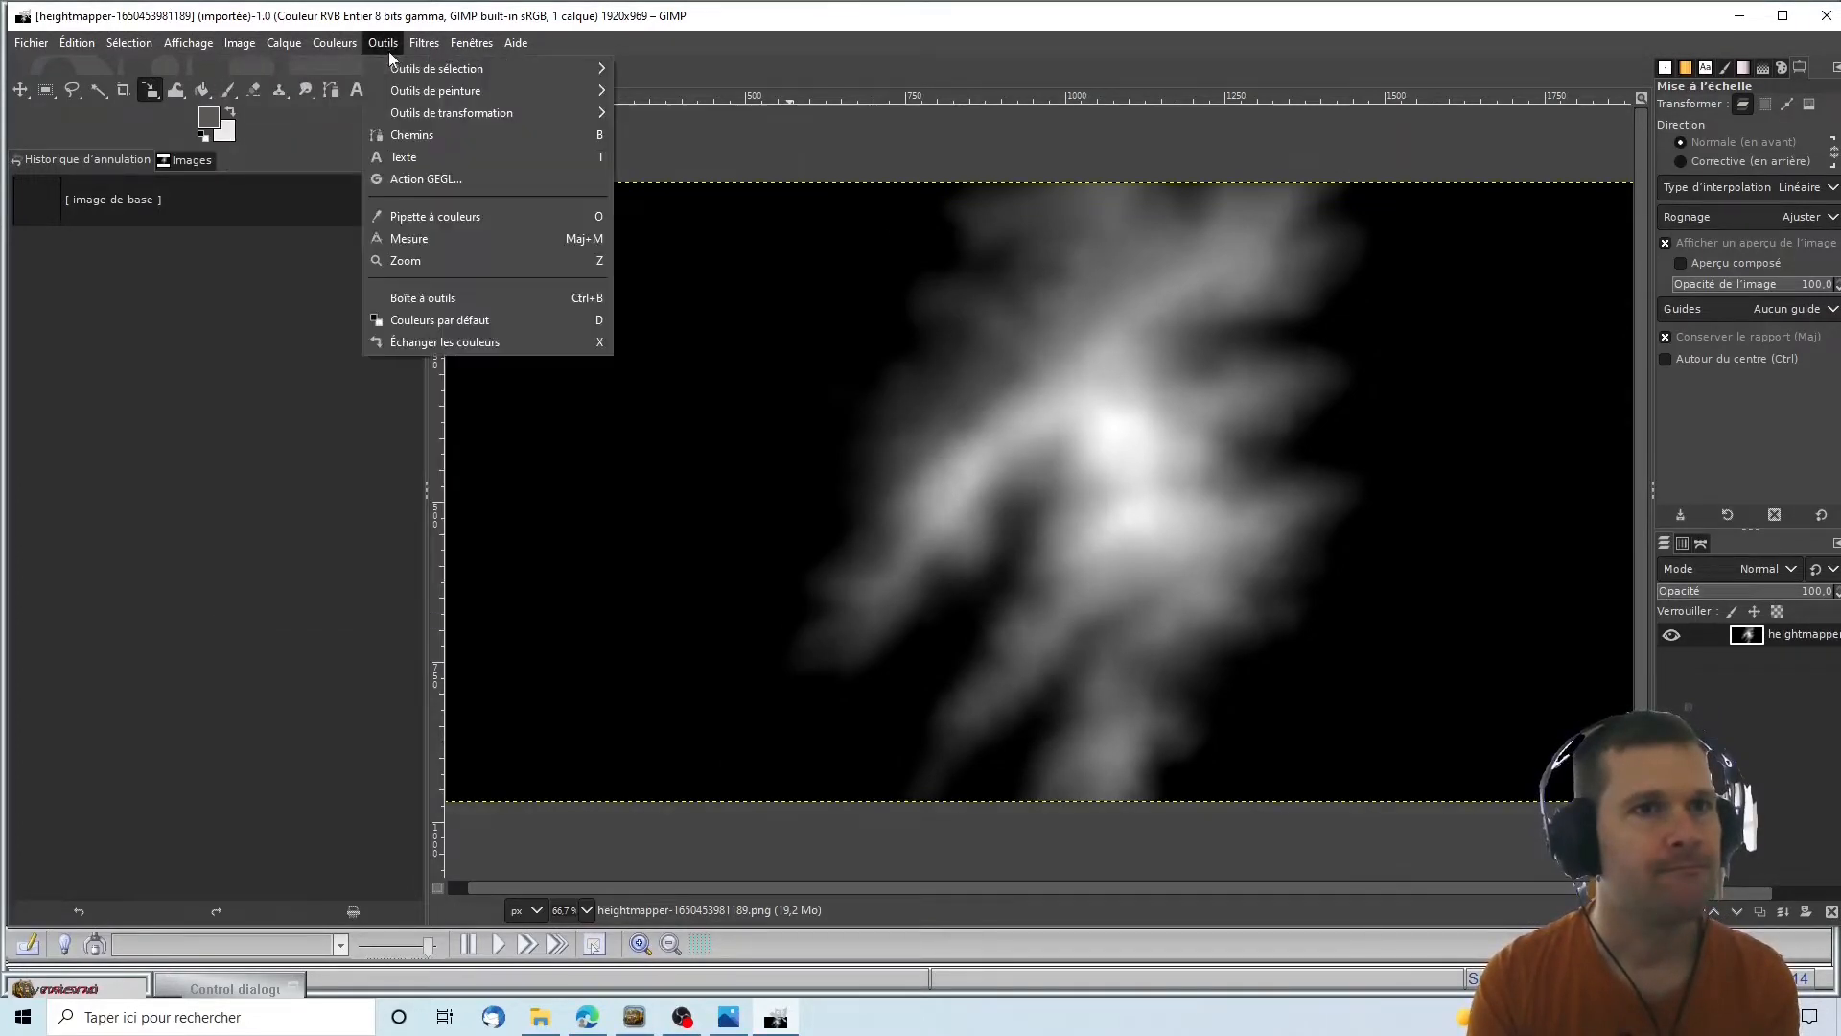
mouse_move(416, 90)
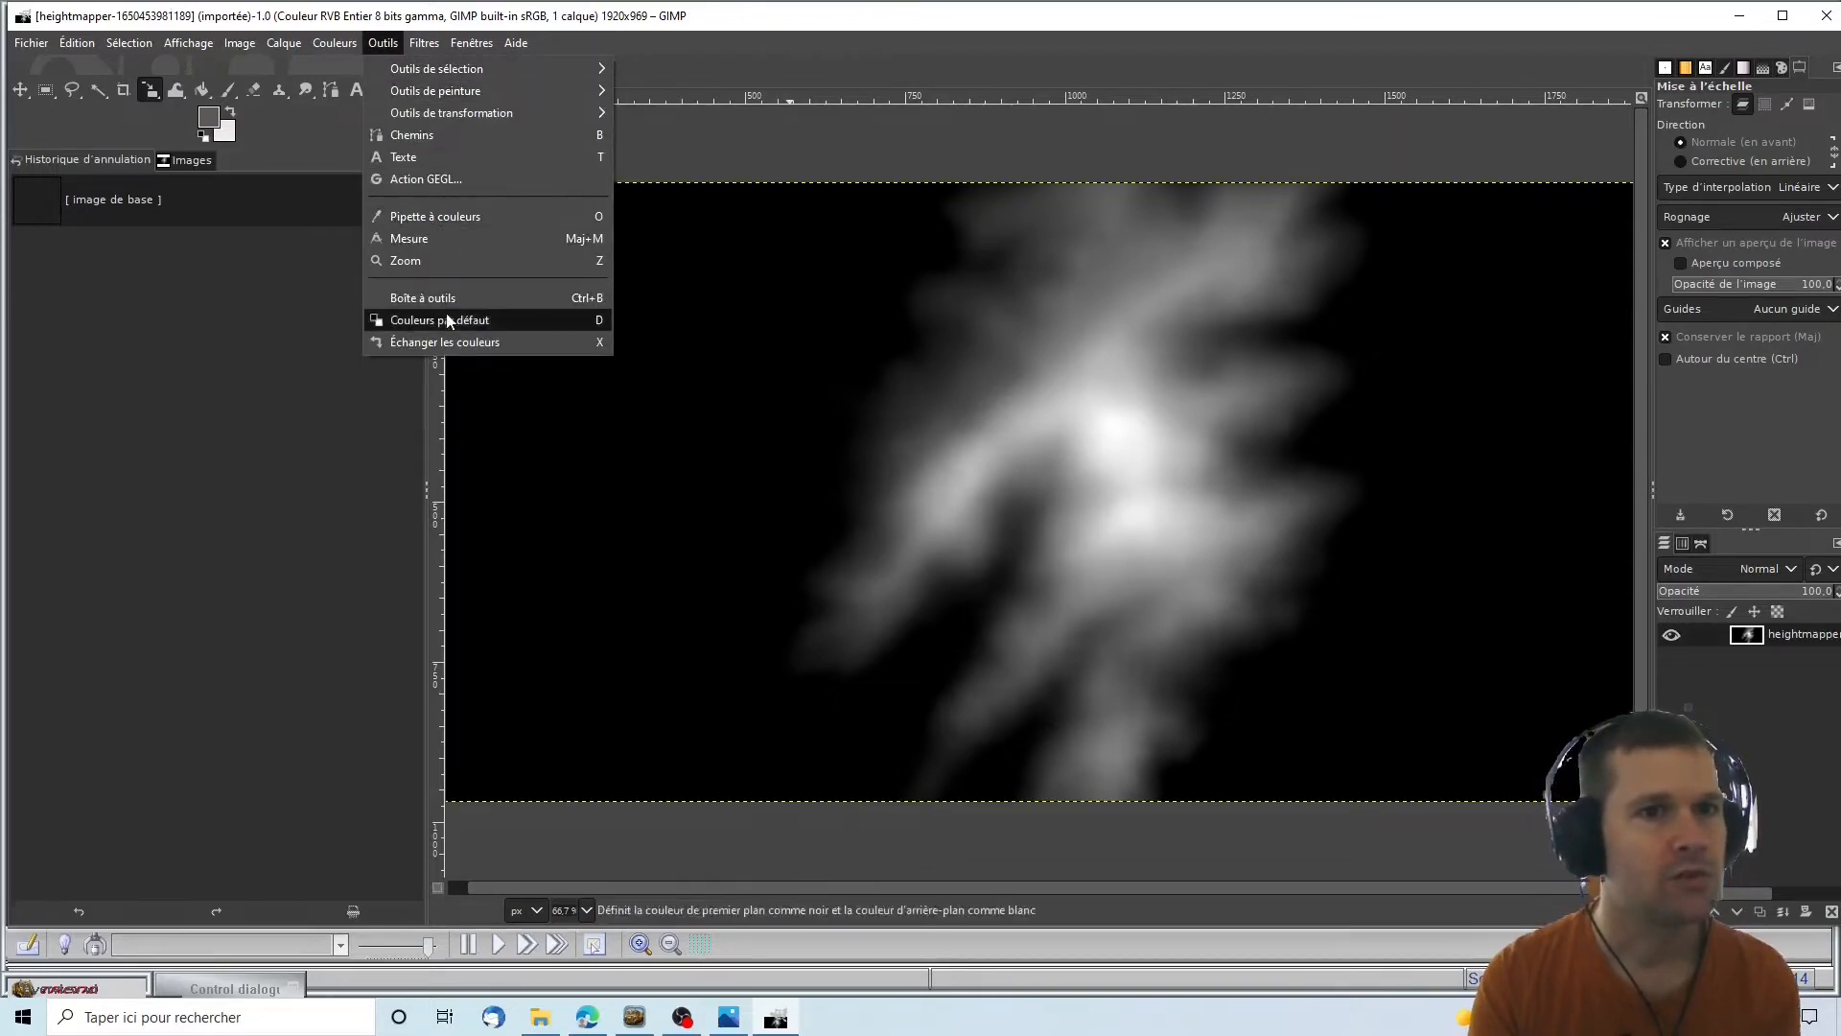
mouse_move(441, 118)
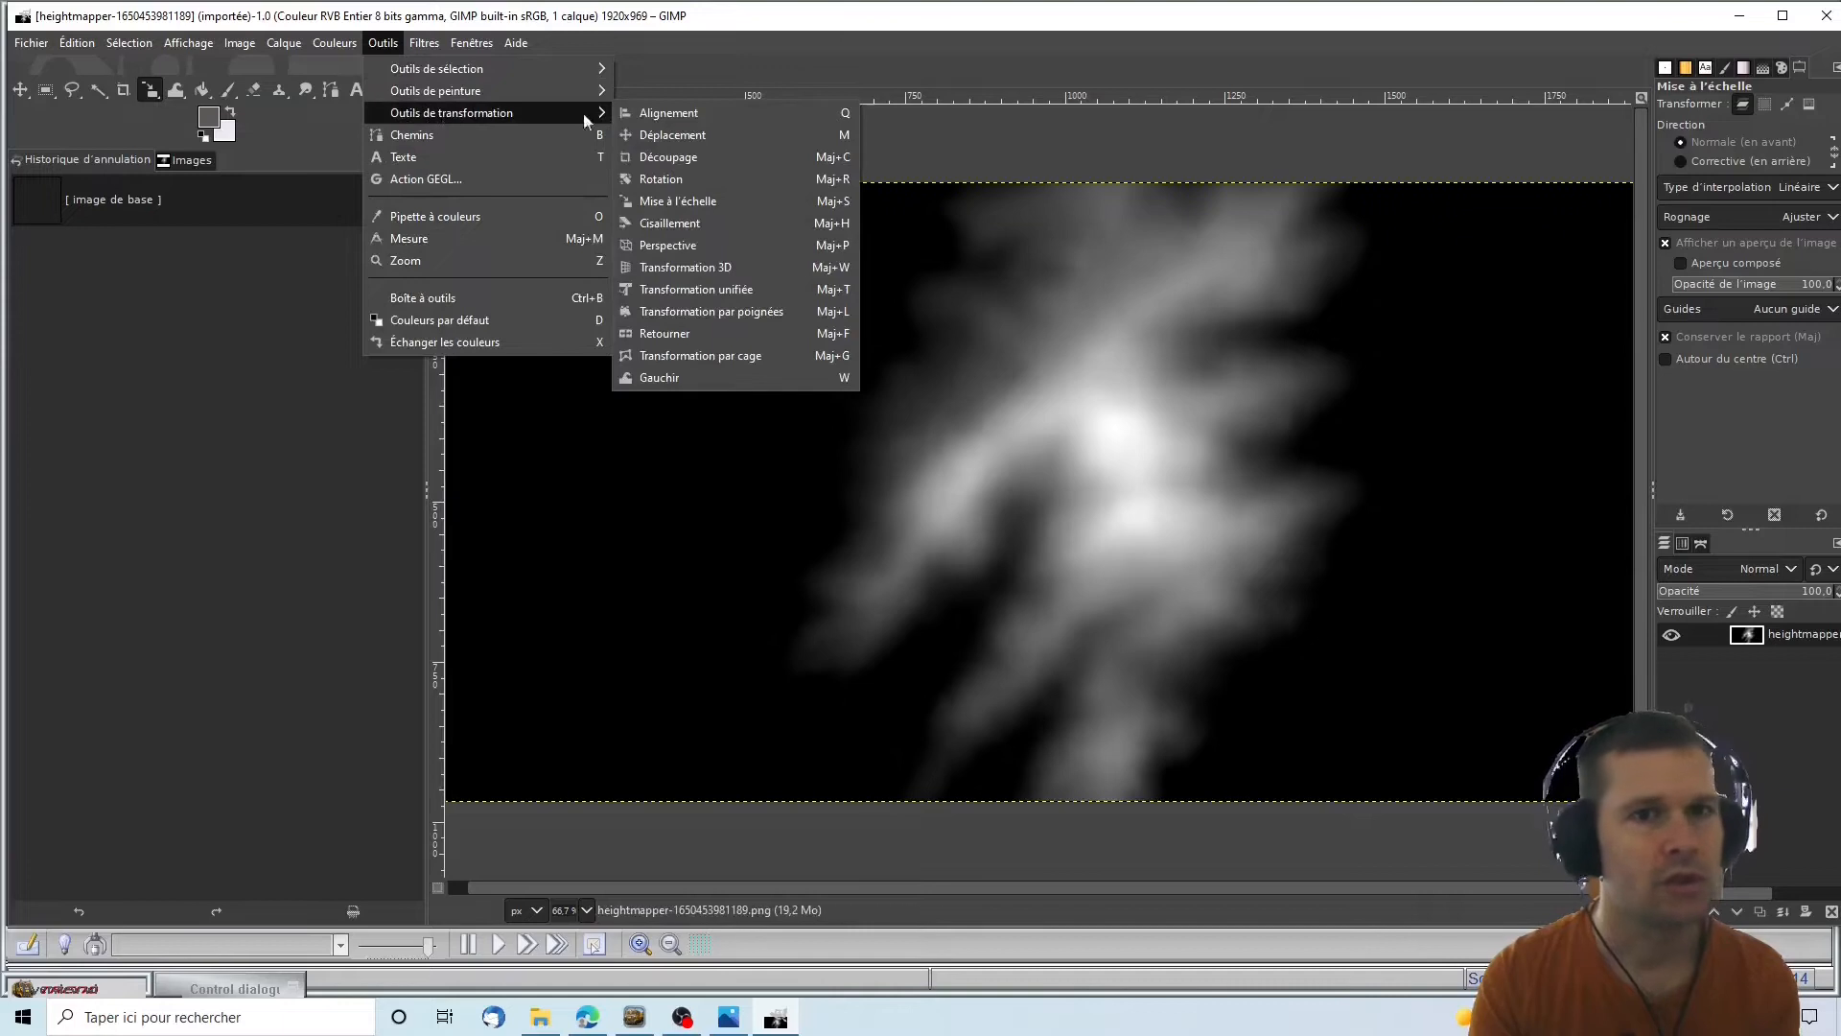
click(696, 181)
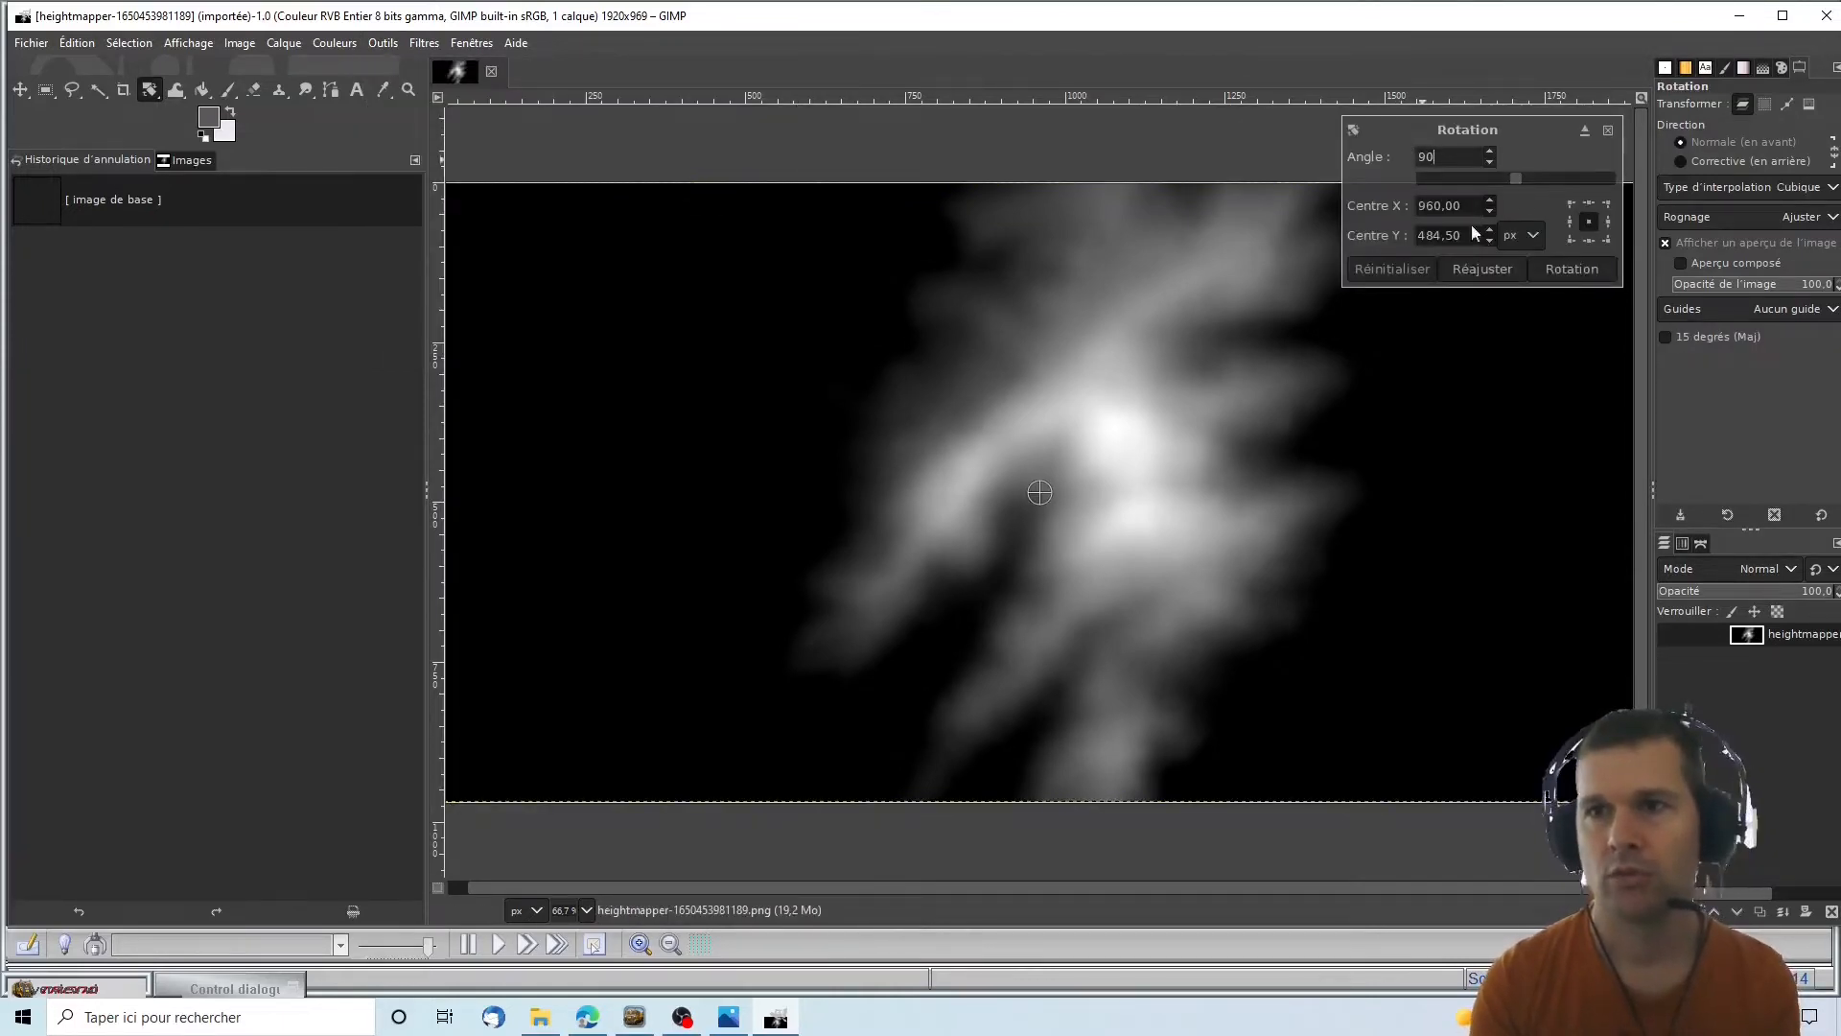
click(1561, 278)
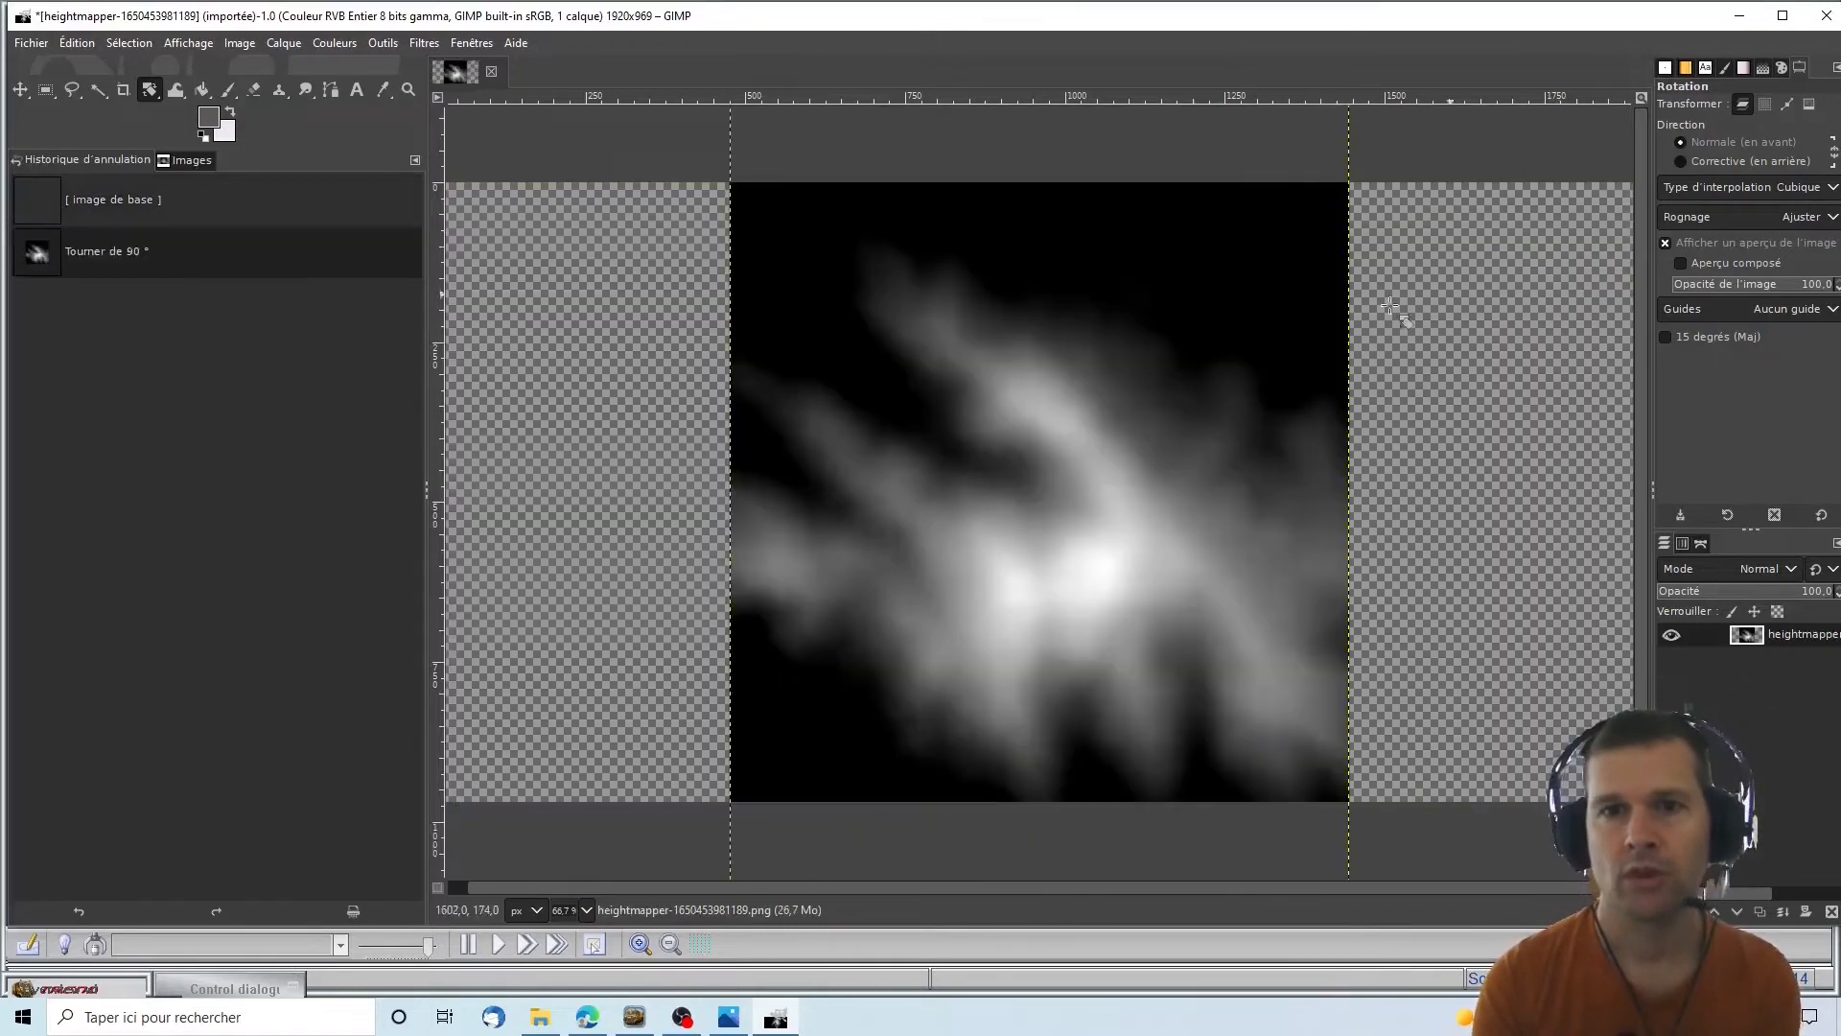
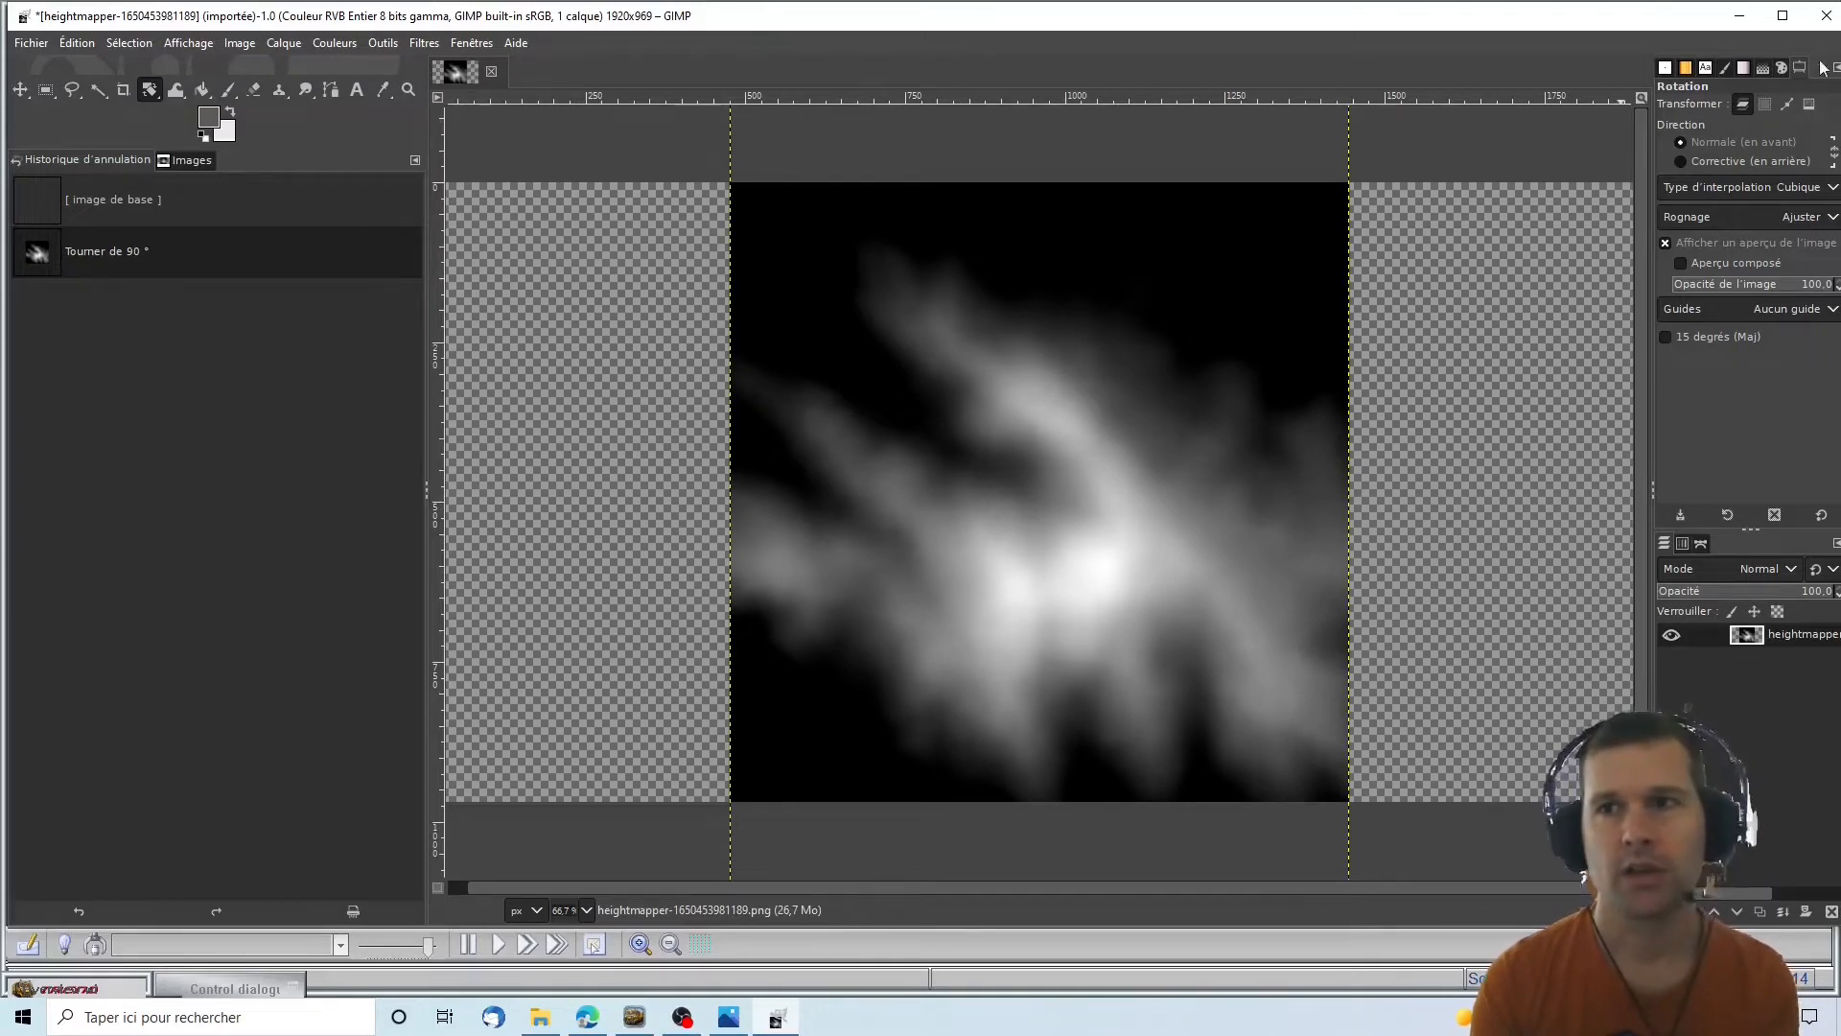
Crop the rotated heightmap to its content and overwrite the original heightmapper-1650453981189.png with it
click(281, 43)
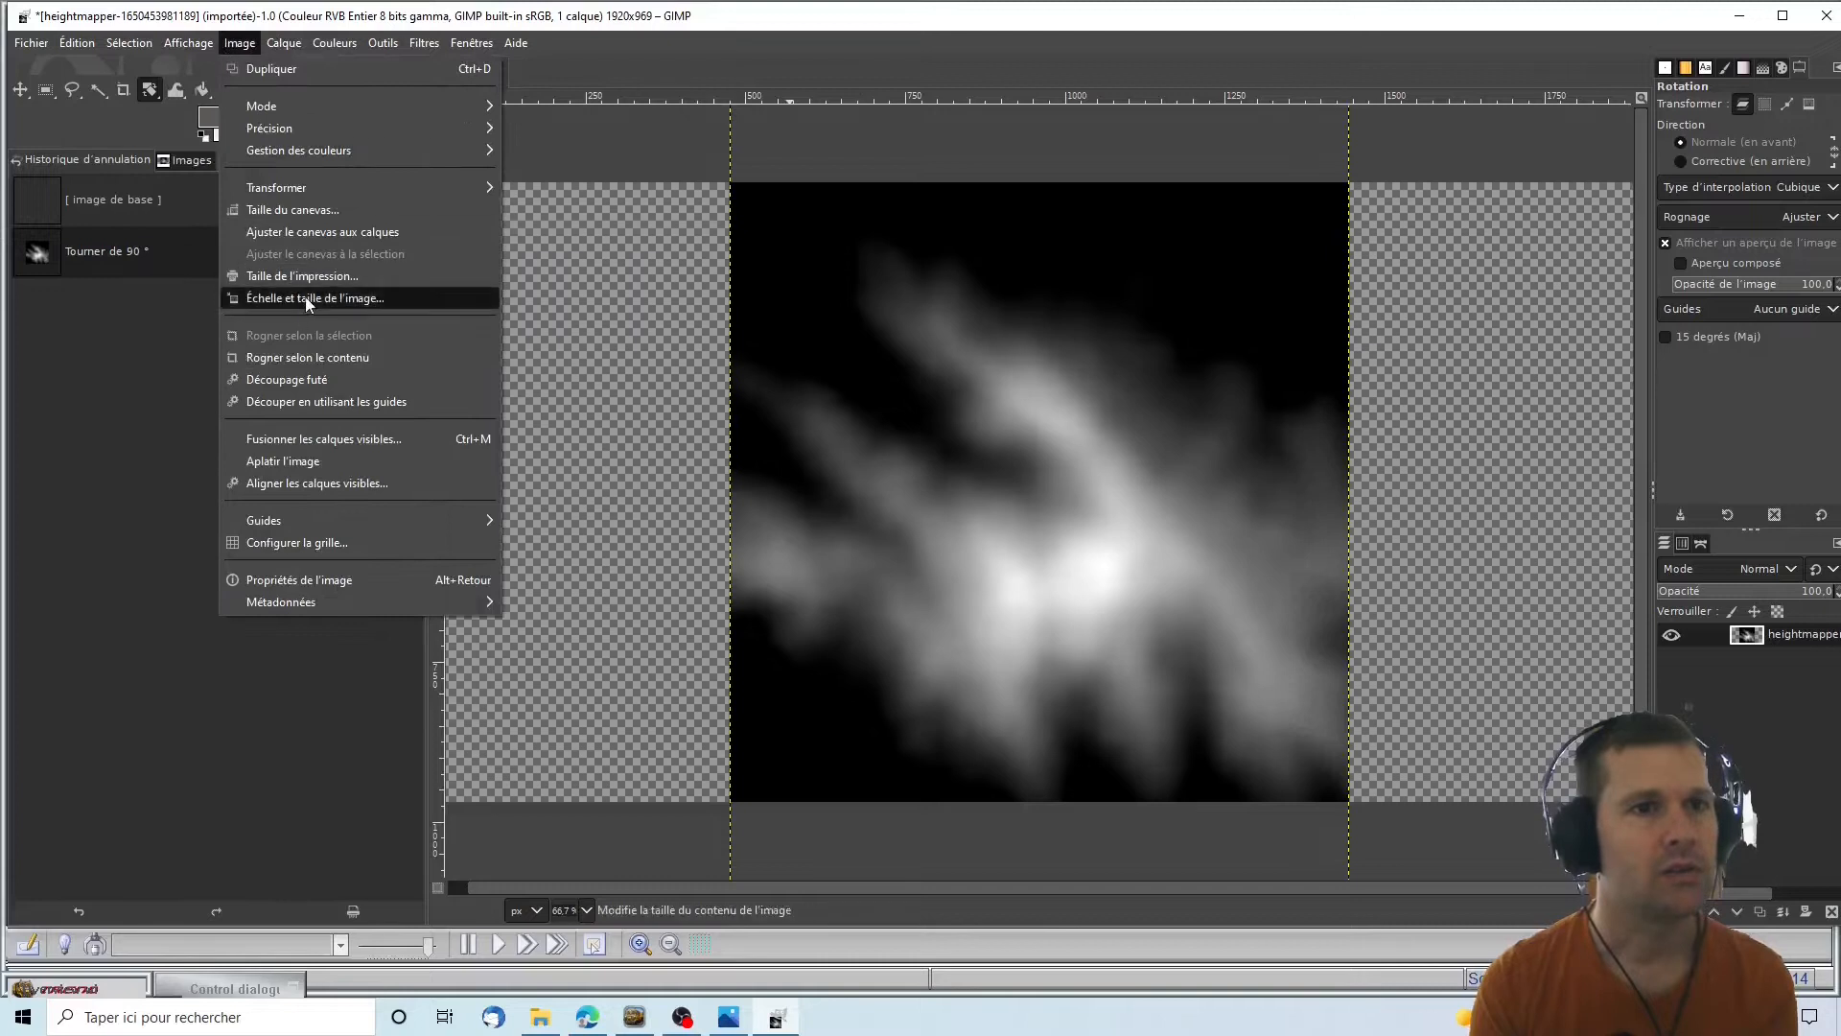
click(328, 366)
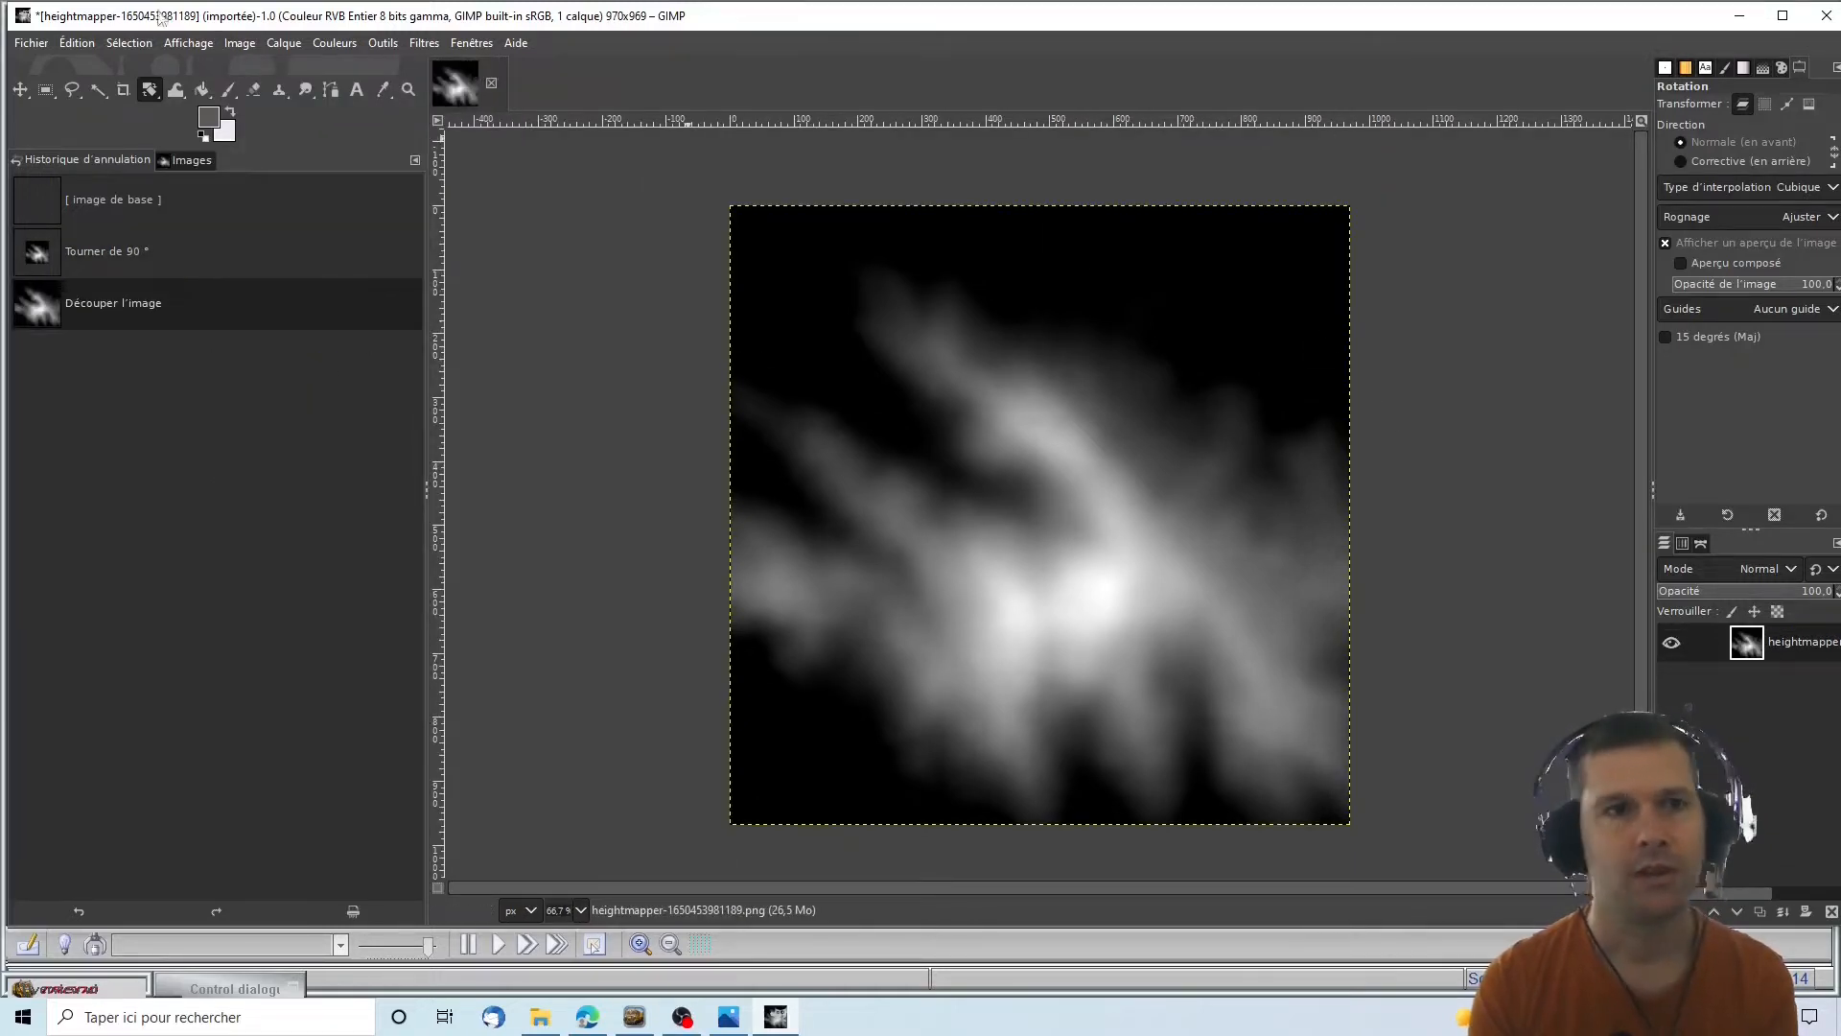
click(31, 43)
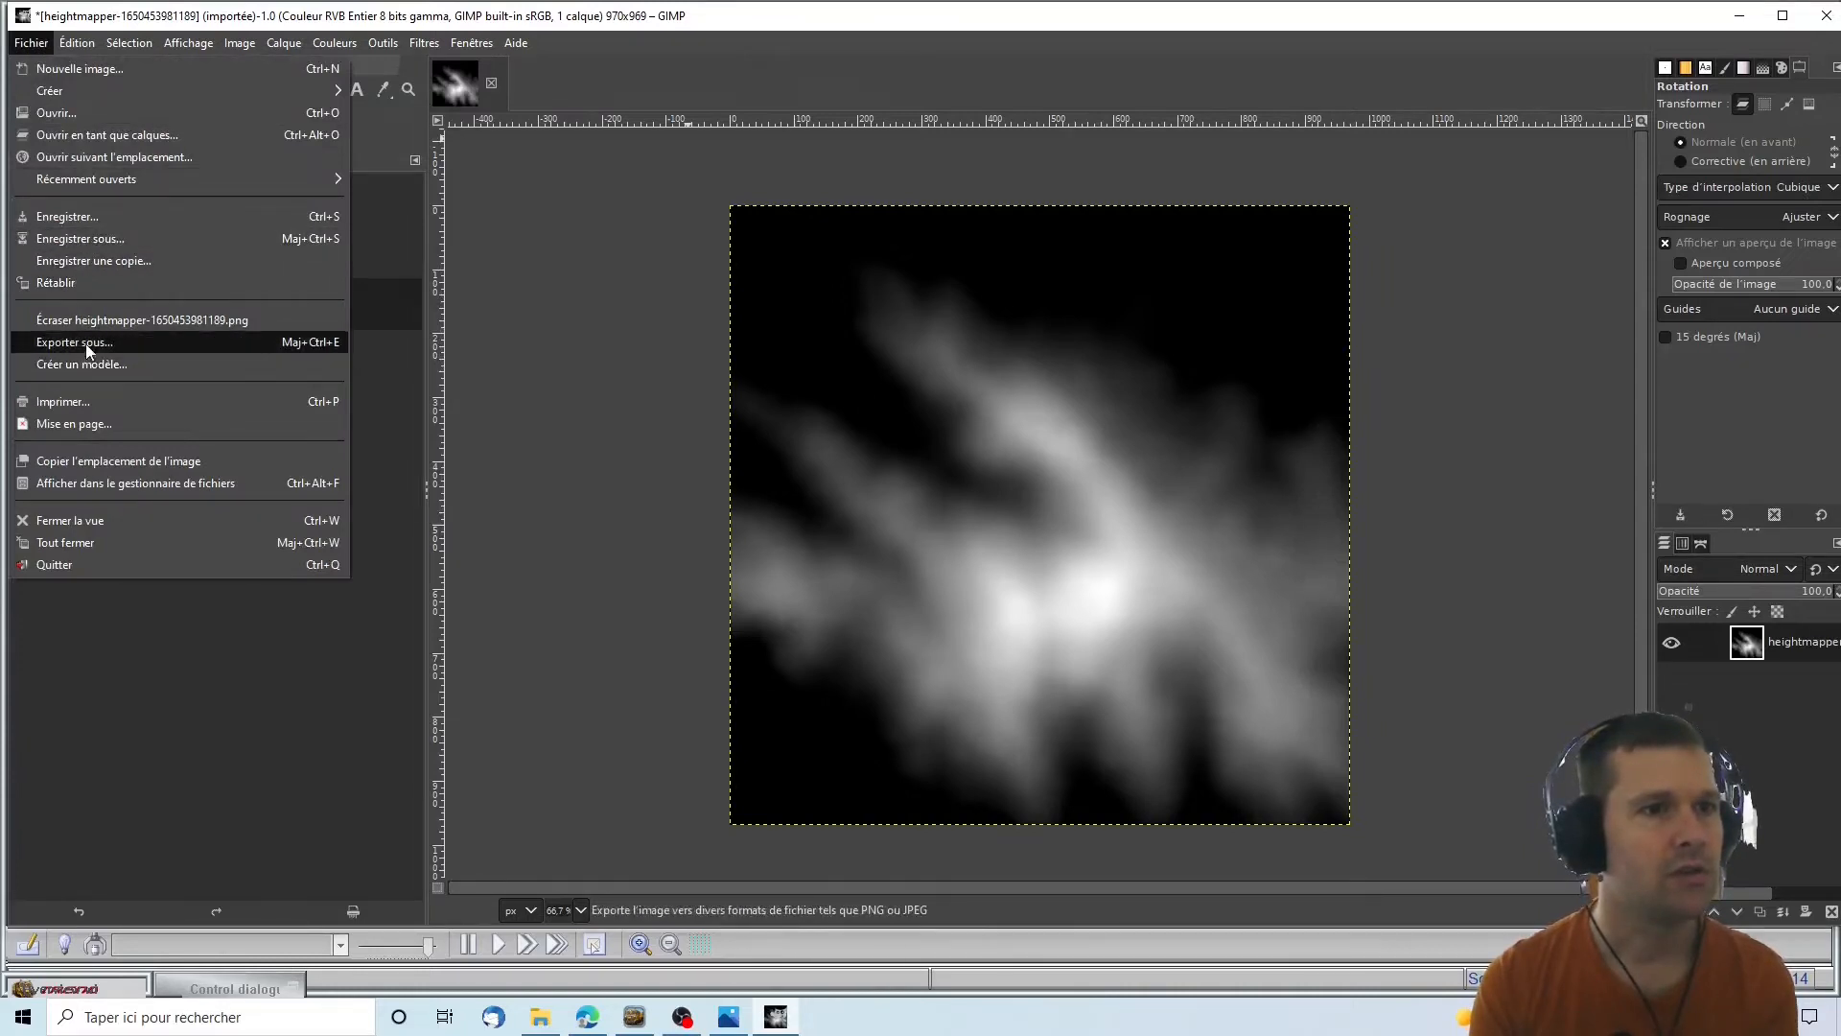
click(102, 321)
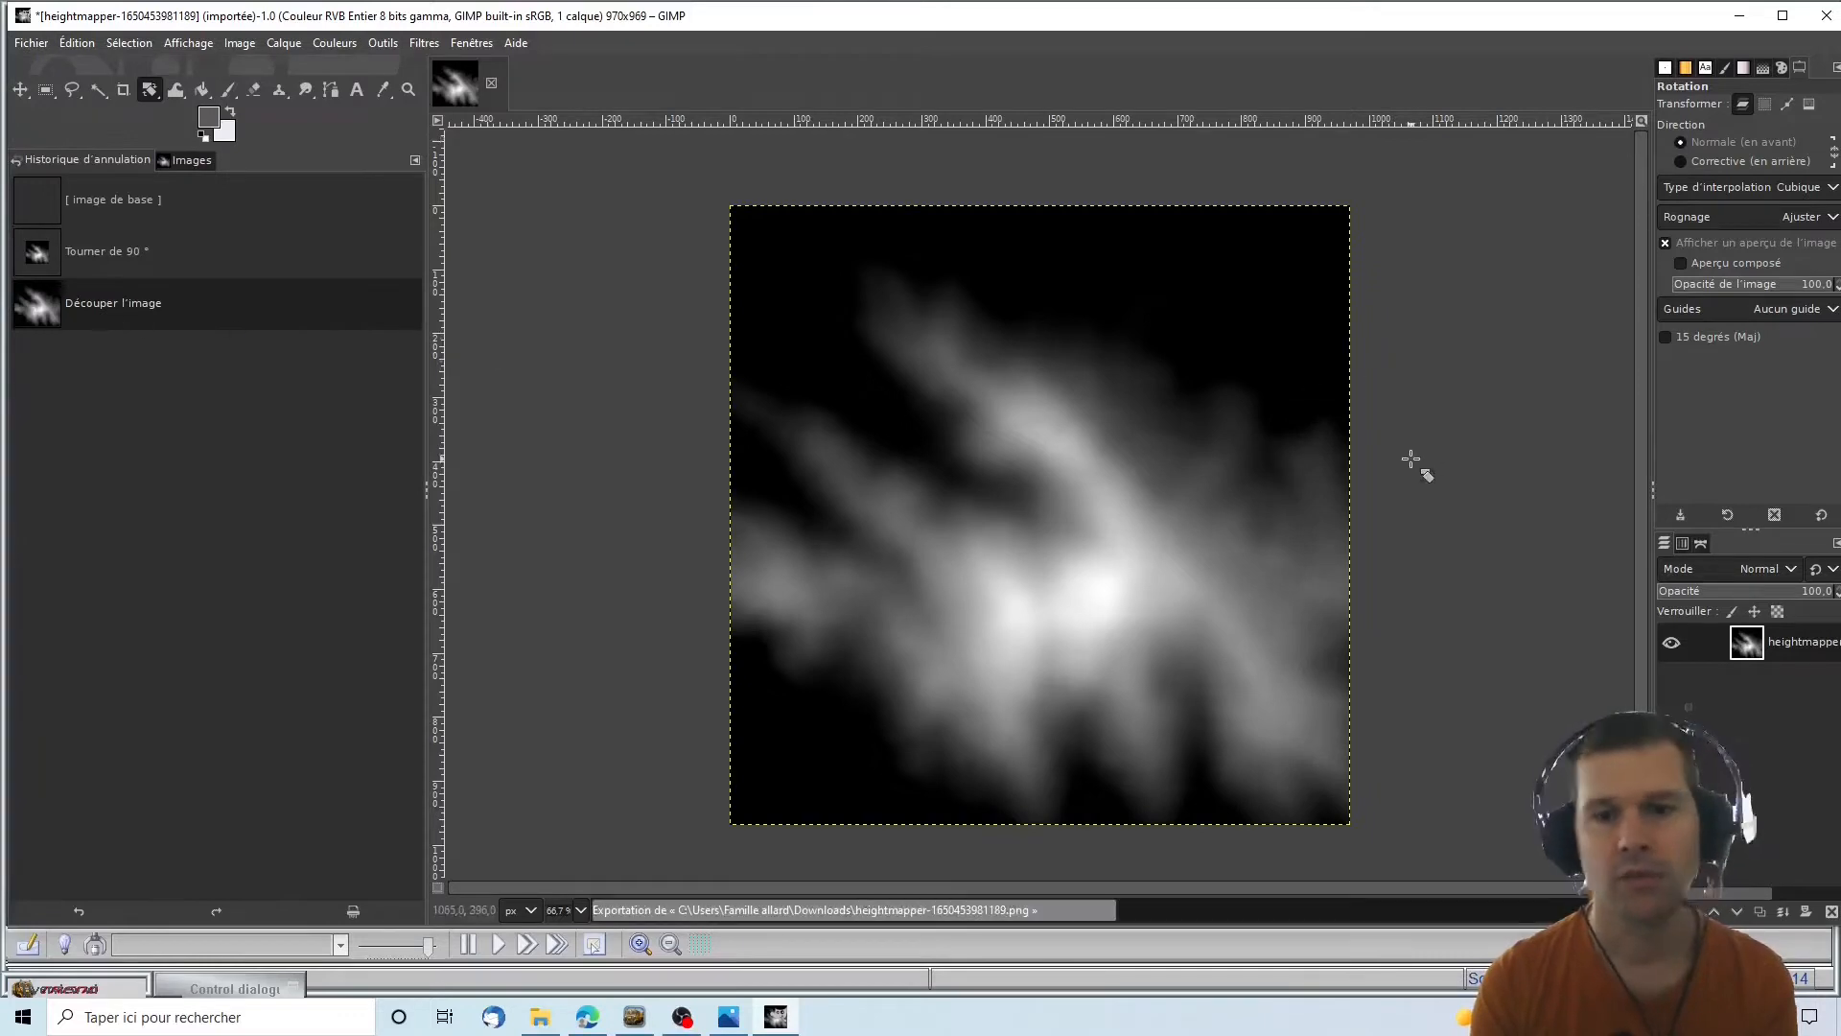
Back in EEP, load heightmapper-1650453981189.png from the Downloads folder, add it to the marked area at 75% scaling, and inspect the relief
click(1743, 20)
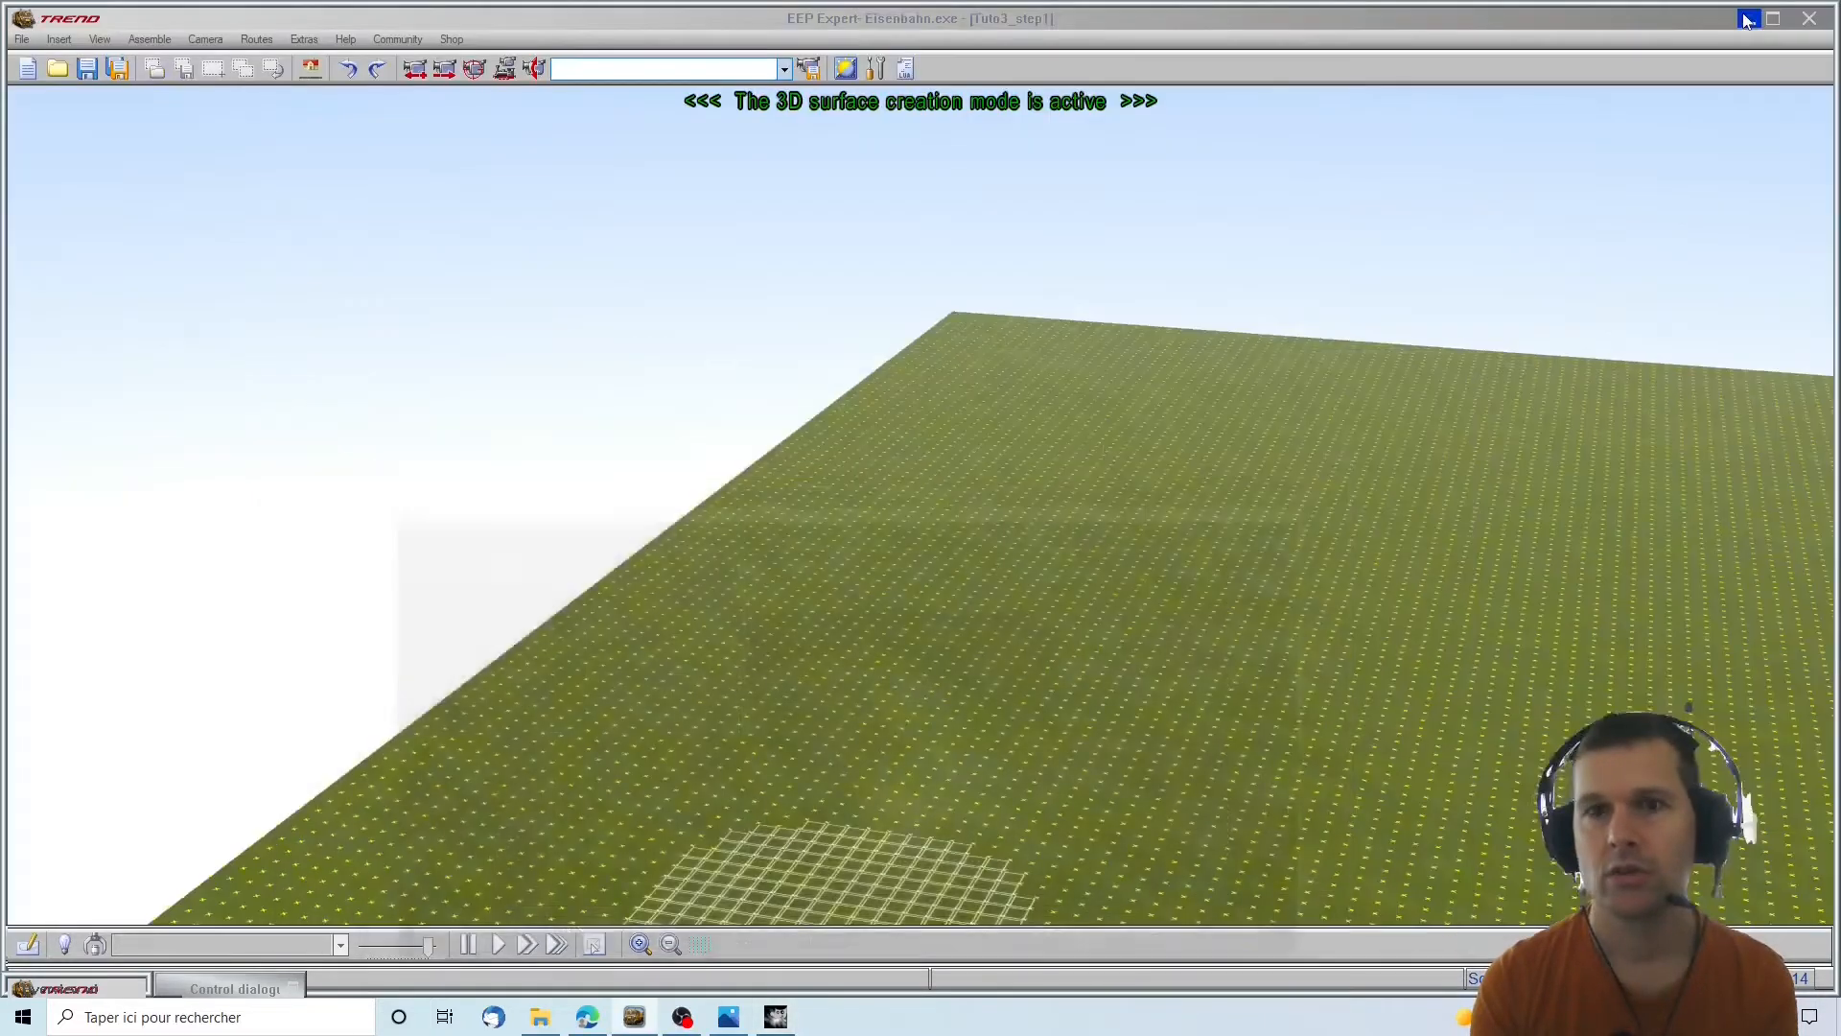
right_click(1233, 560)
click(1307, 656)
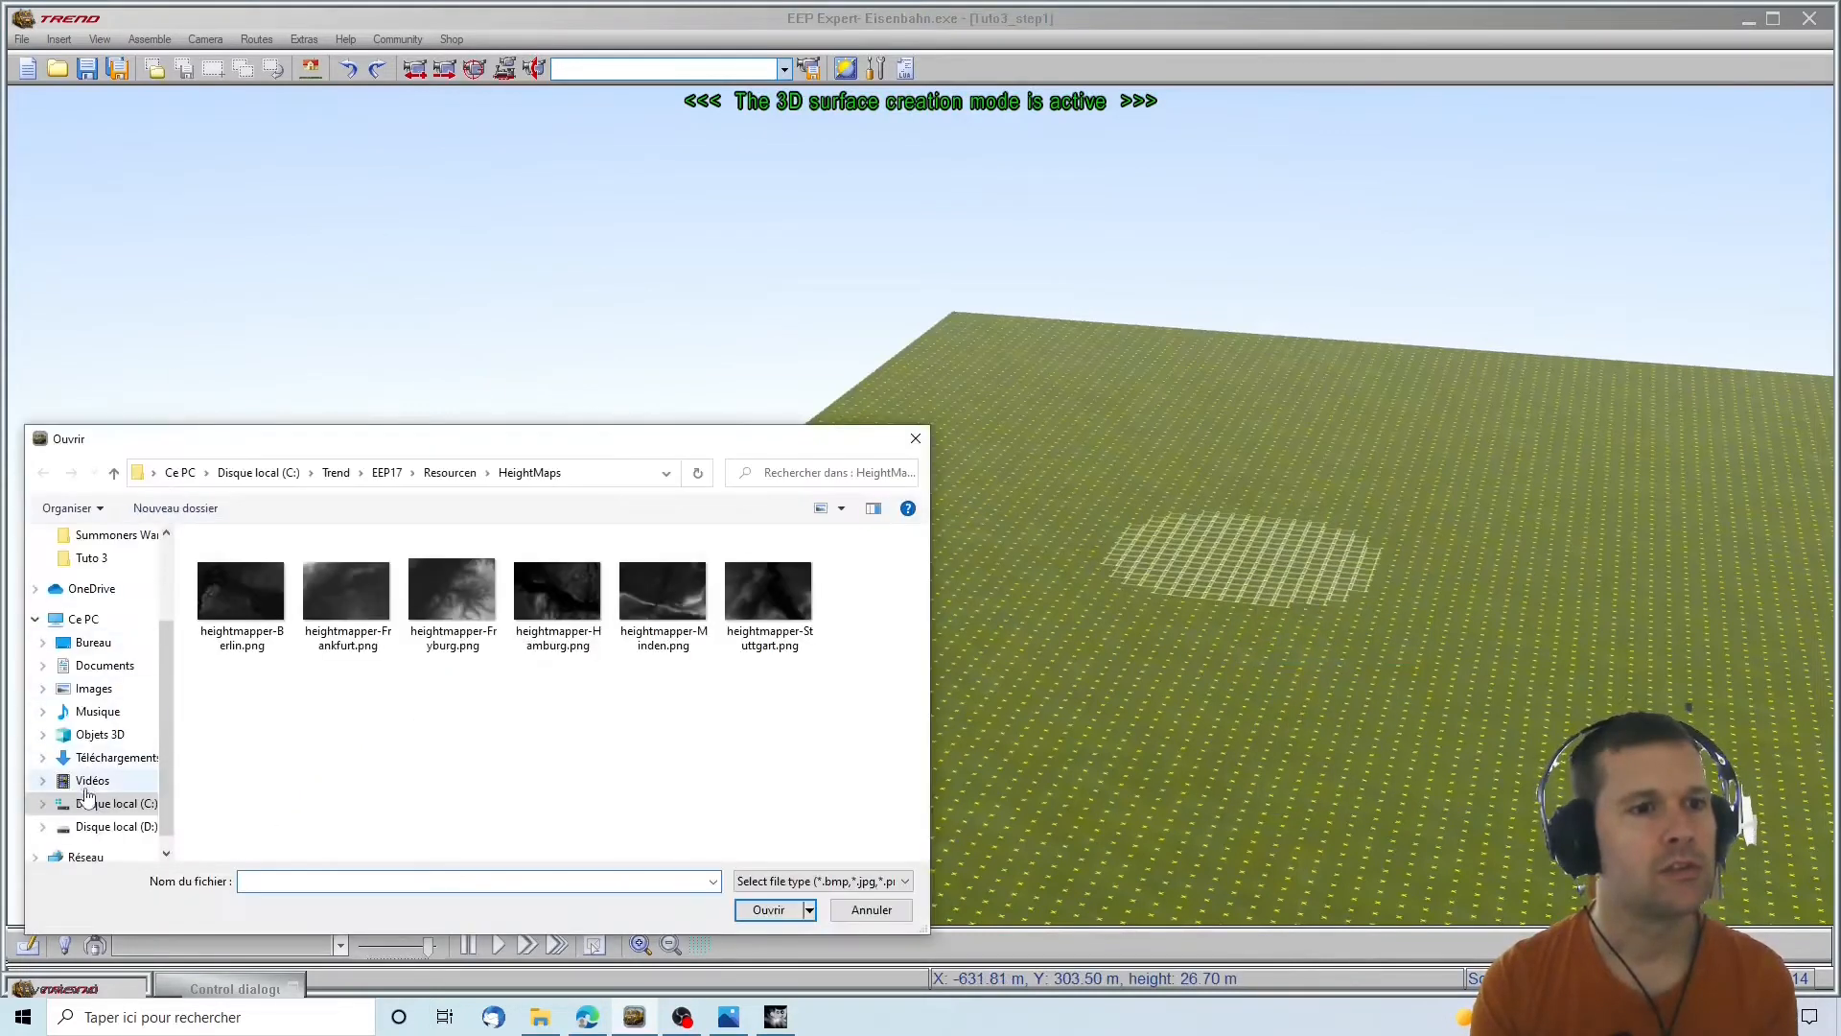
click(109, 758)
double_click(264, 584)
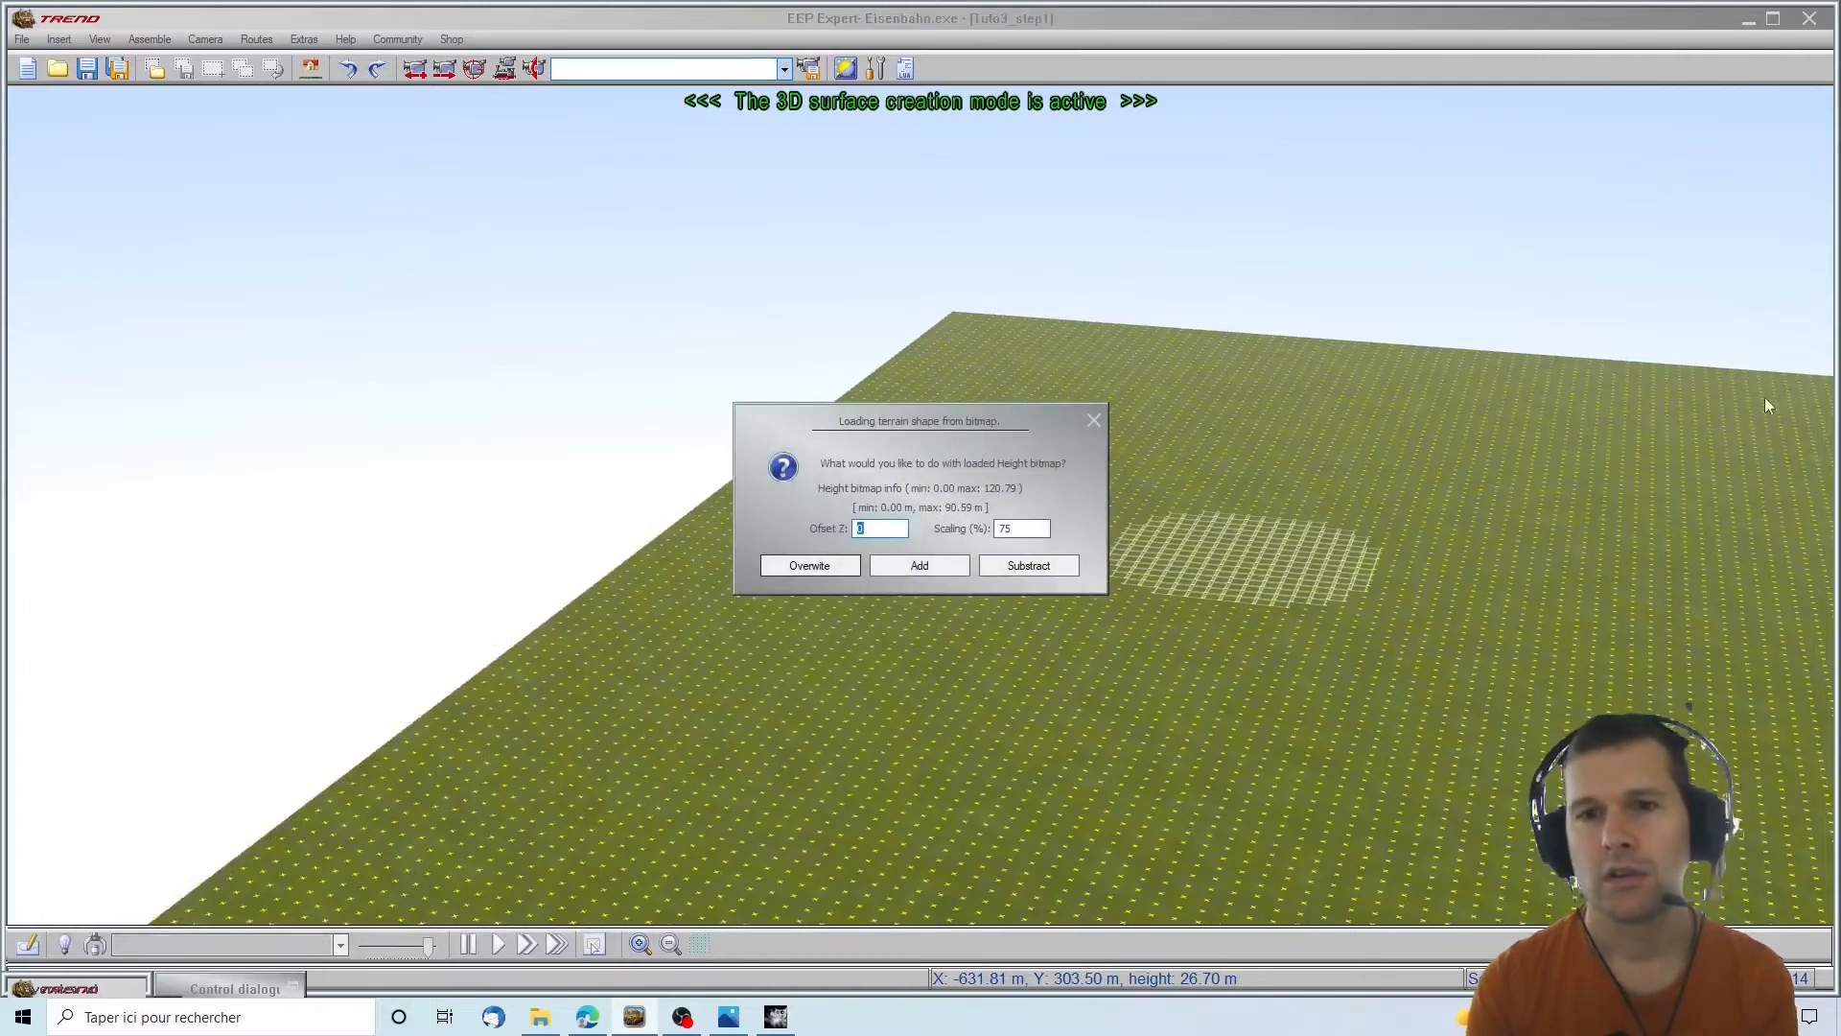
click(956, 573)
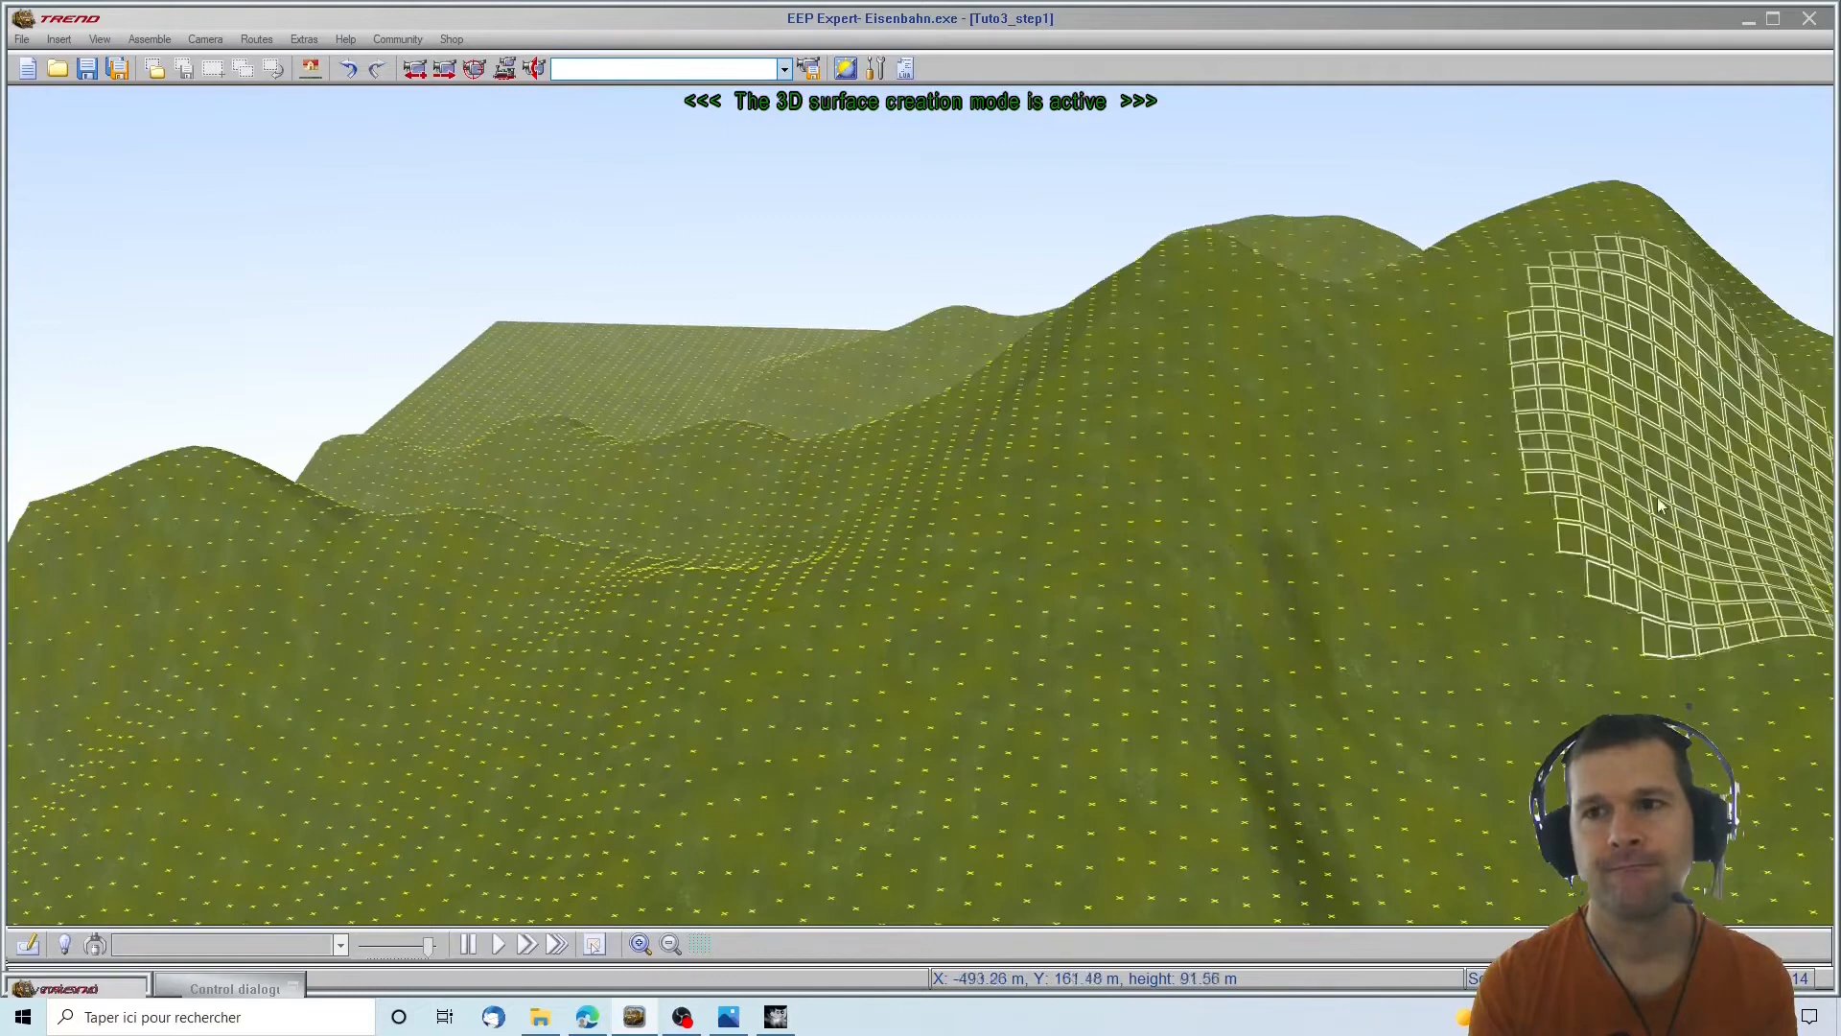
scroll(1568, 488, down, 8)
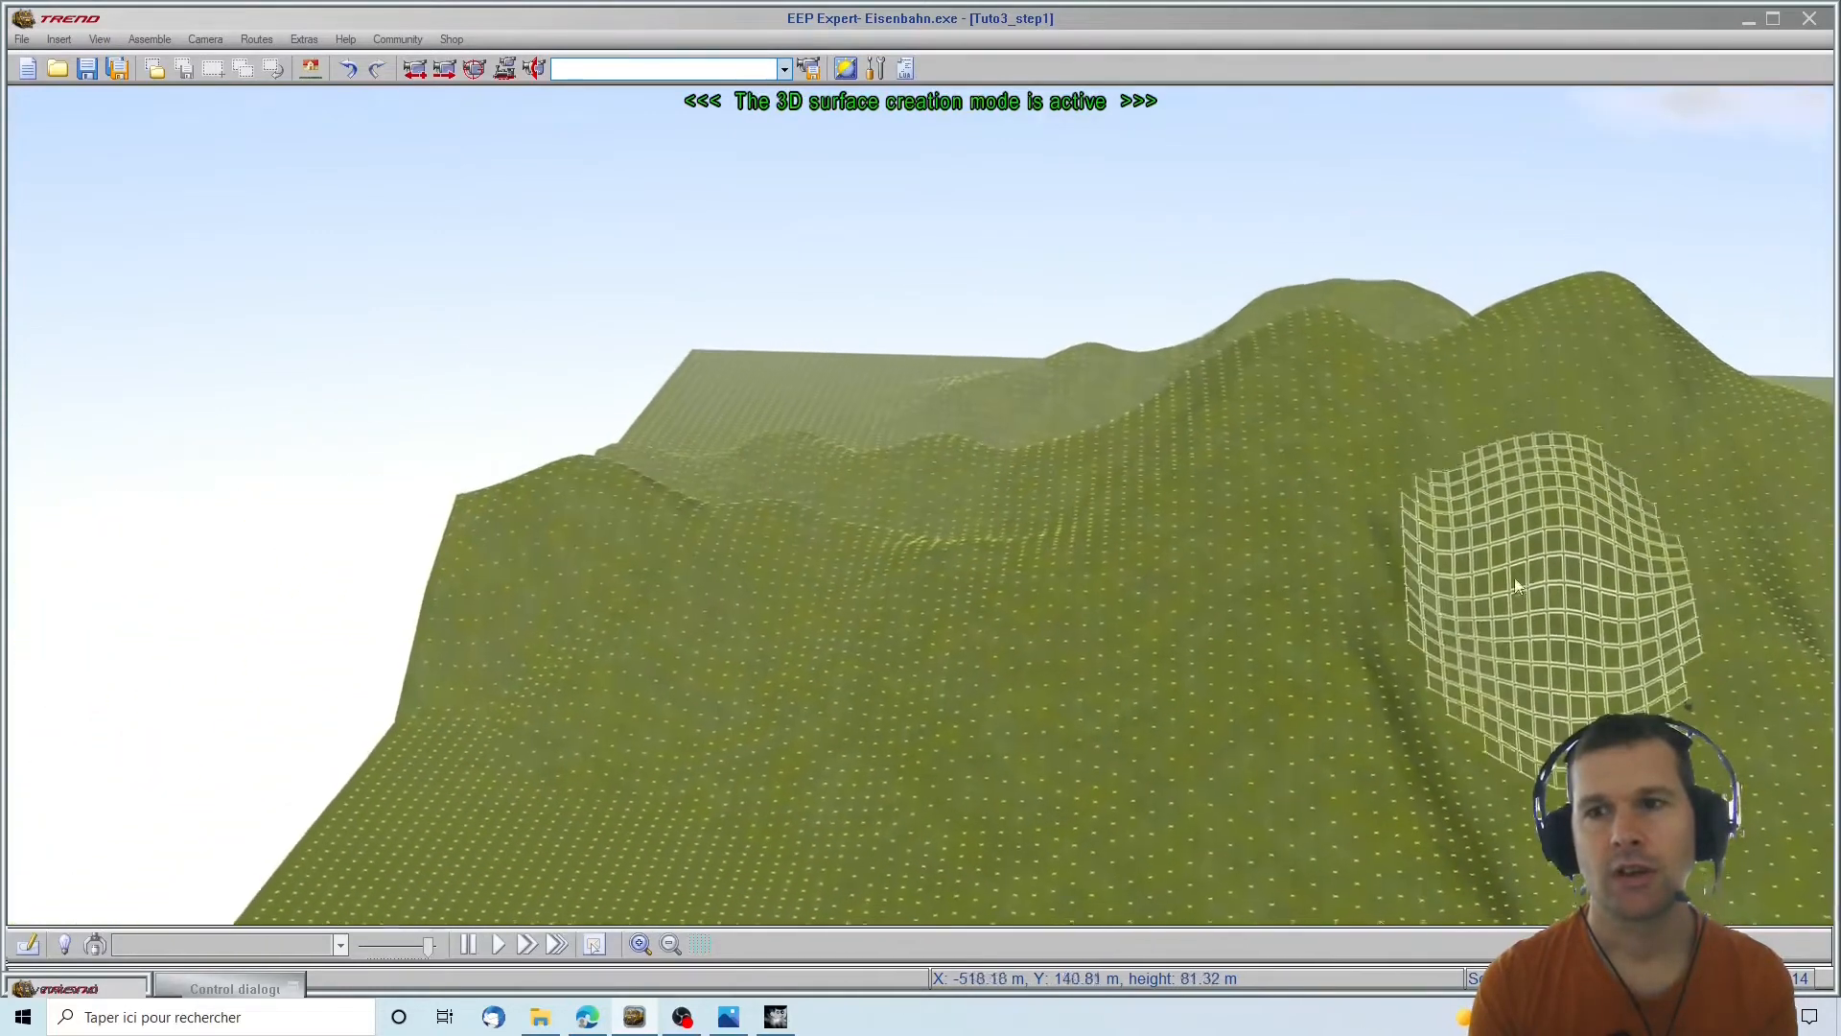
mouse_move(1718, 551)
right_down()
mouse_move(1341, 561)
mouse_move(1385, 543)
mouse_move(1438, 431)
mouse_move(1454, 329)
mouse_move(1155, 382)
mouse_move(1035, 469)
mouse_move(1406, 468)
mouse_move(1764, 521)
mouse_move(360, 696)
mouse_move(94, 701)
mouse_move(759, 729)
mouse_move(479, 748)
mouse_move(186, 706)
mouse_move(134, 679)
mouse_move(972, 636)
mouse_move(1049, 606)
mouse_move(1355, 575)
mouse_move(1624, 575)
mouse_move(1734, 652)
mouse_move(1068, 649)
mouse_move(1192, 731)
mouse_move(1500, 699)
mouse_move(1535, 722)
mouse_move(1275, 633)
right_up()
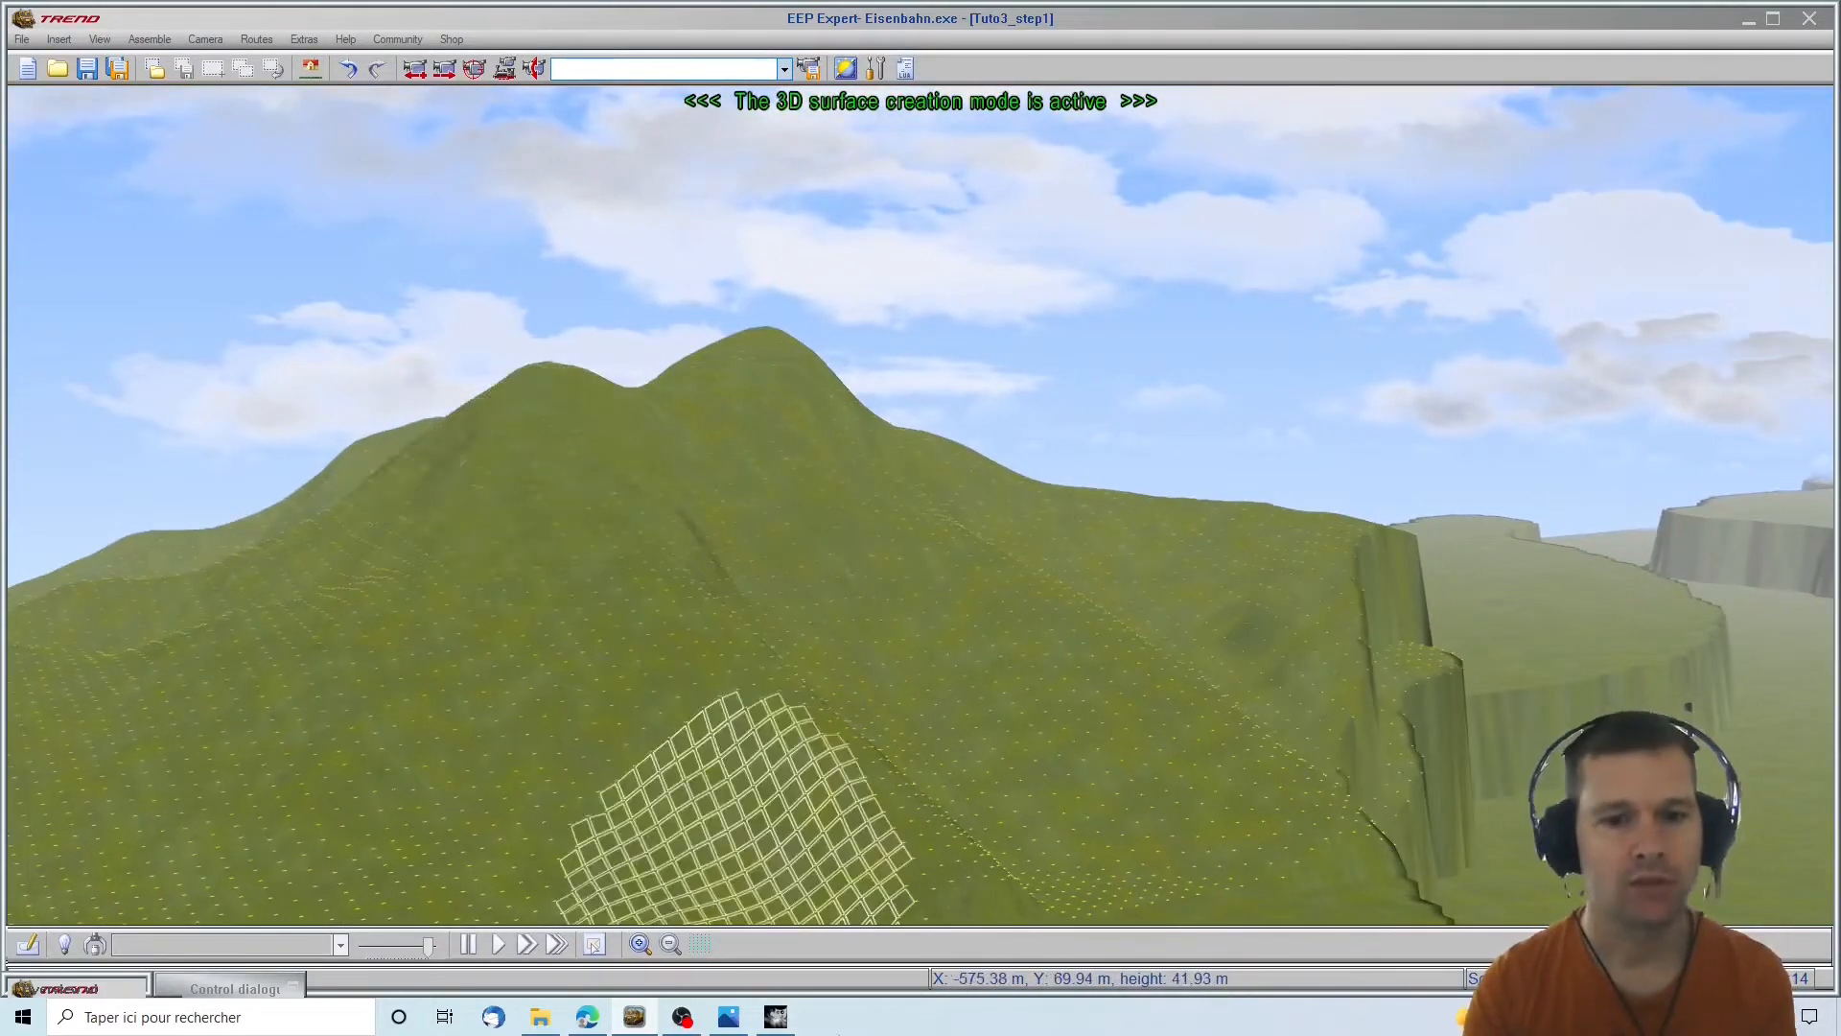
Switch to GIMP, rotate the heightmap image by 180° and overwrite heightmapper-1650453981189.png with the result
click(776, 1019)
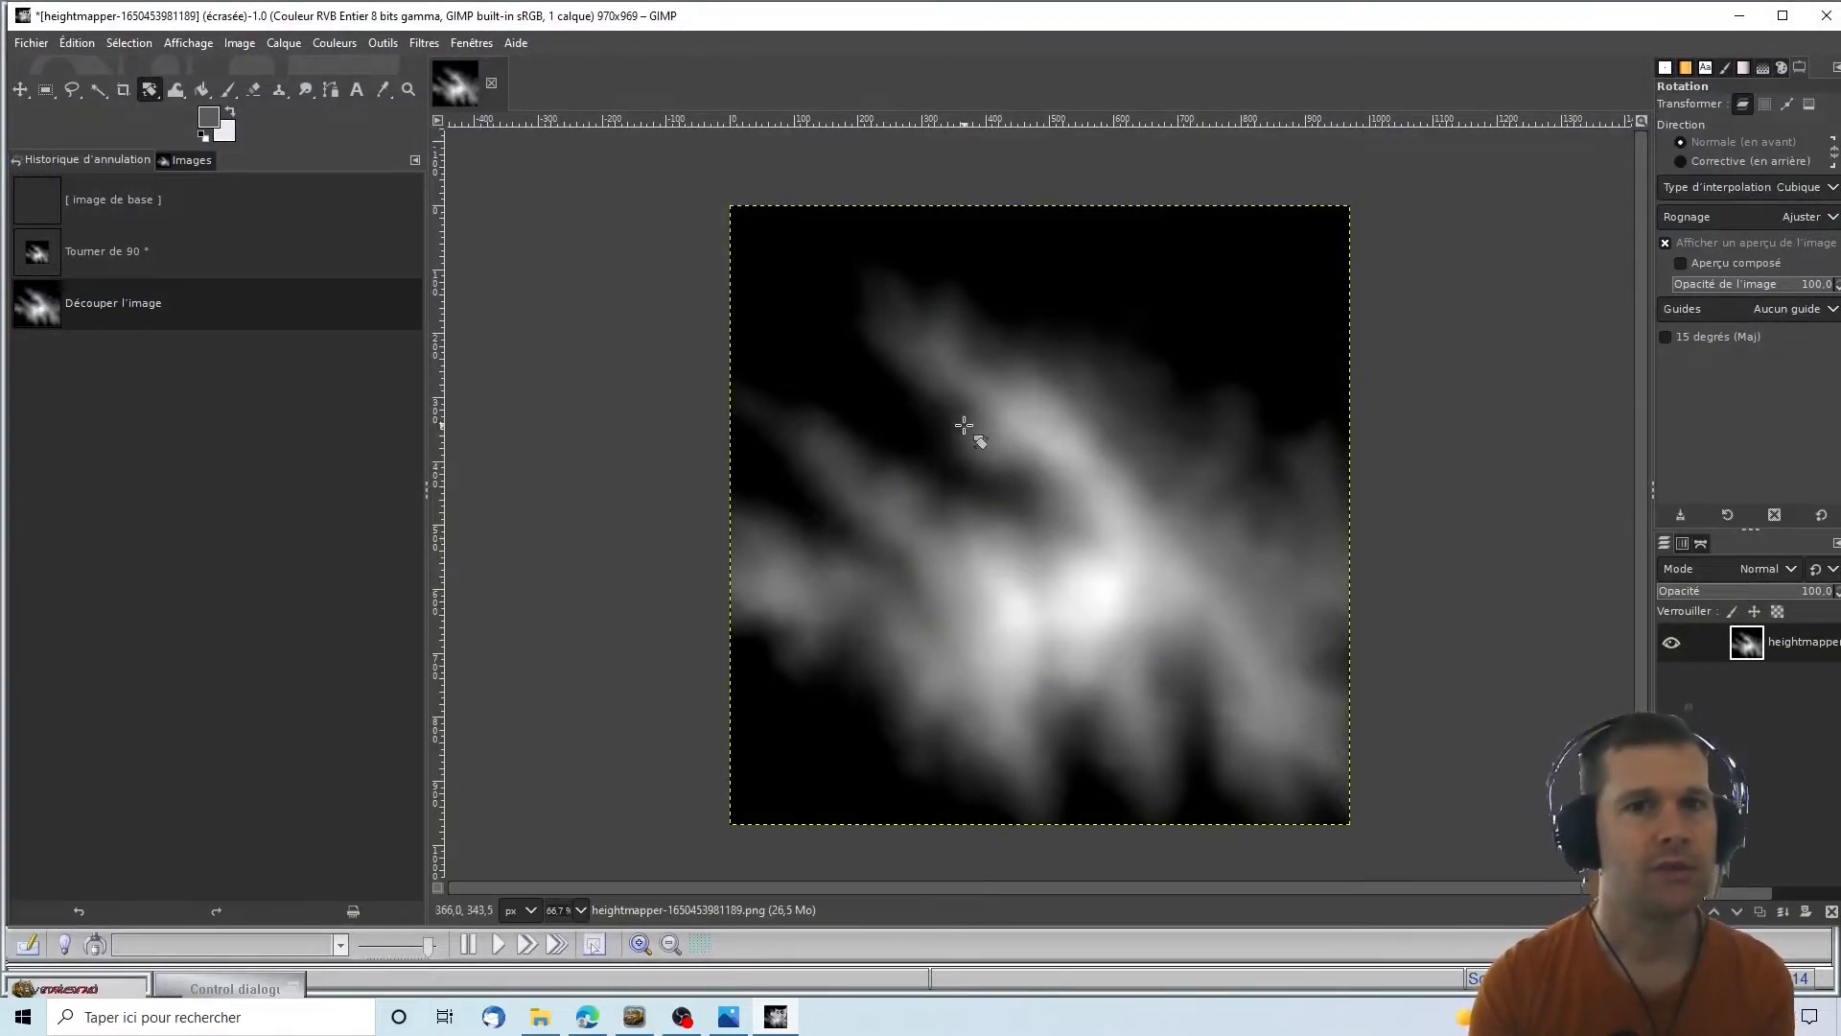
click(374, 46)
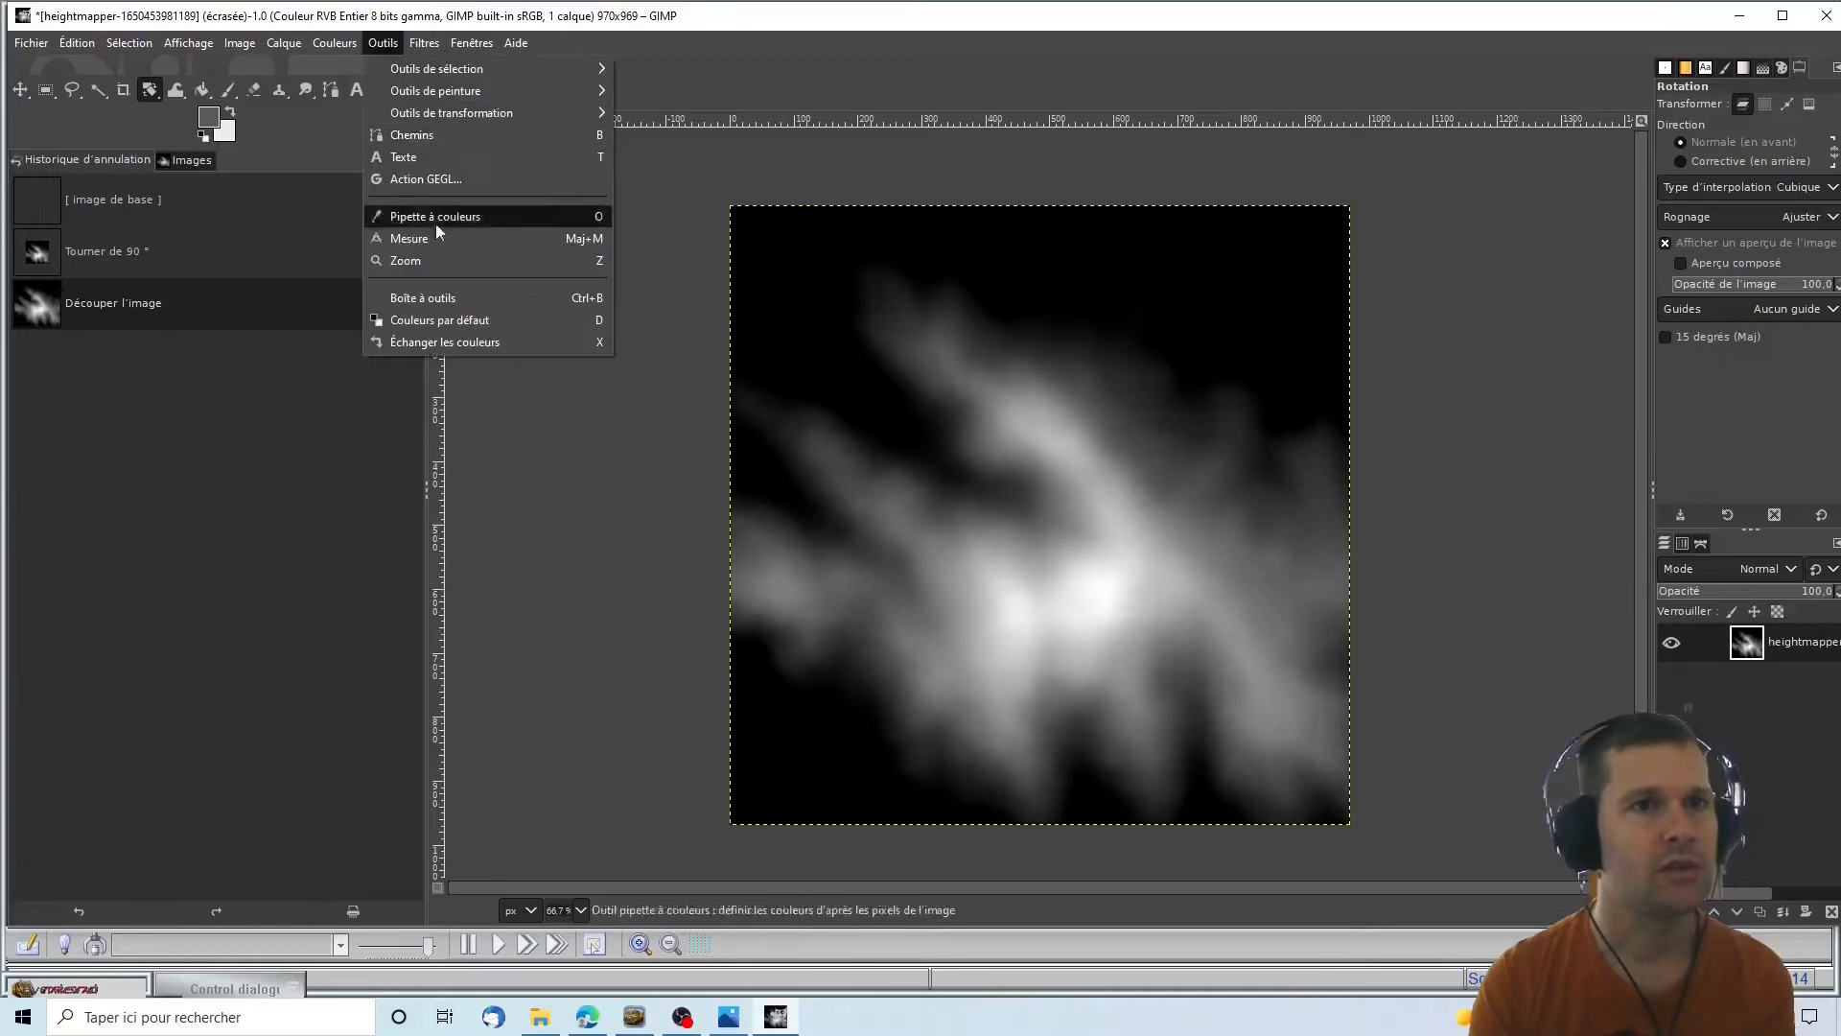
mouse_move(424, 113)
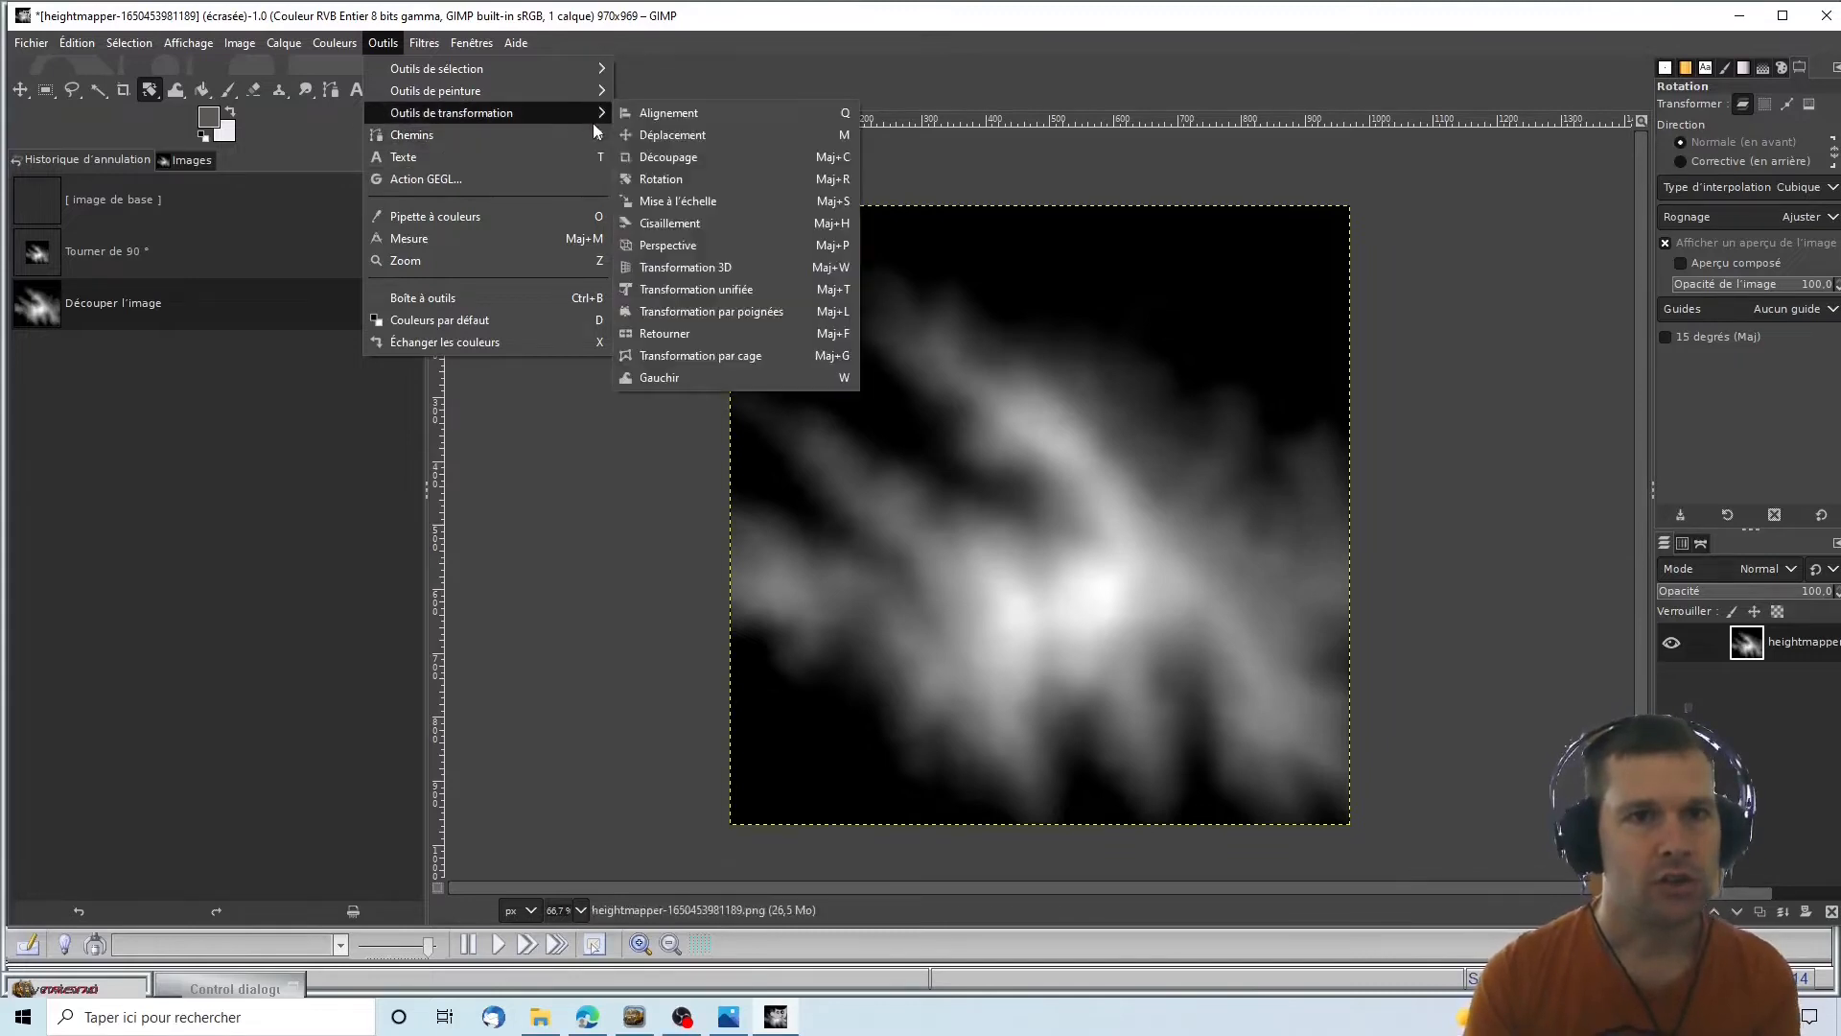
click(671, 179)
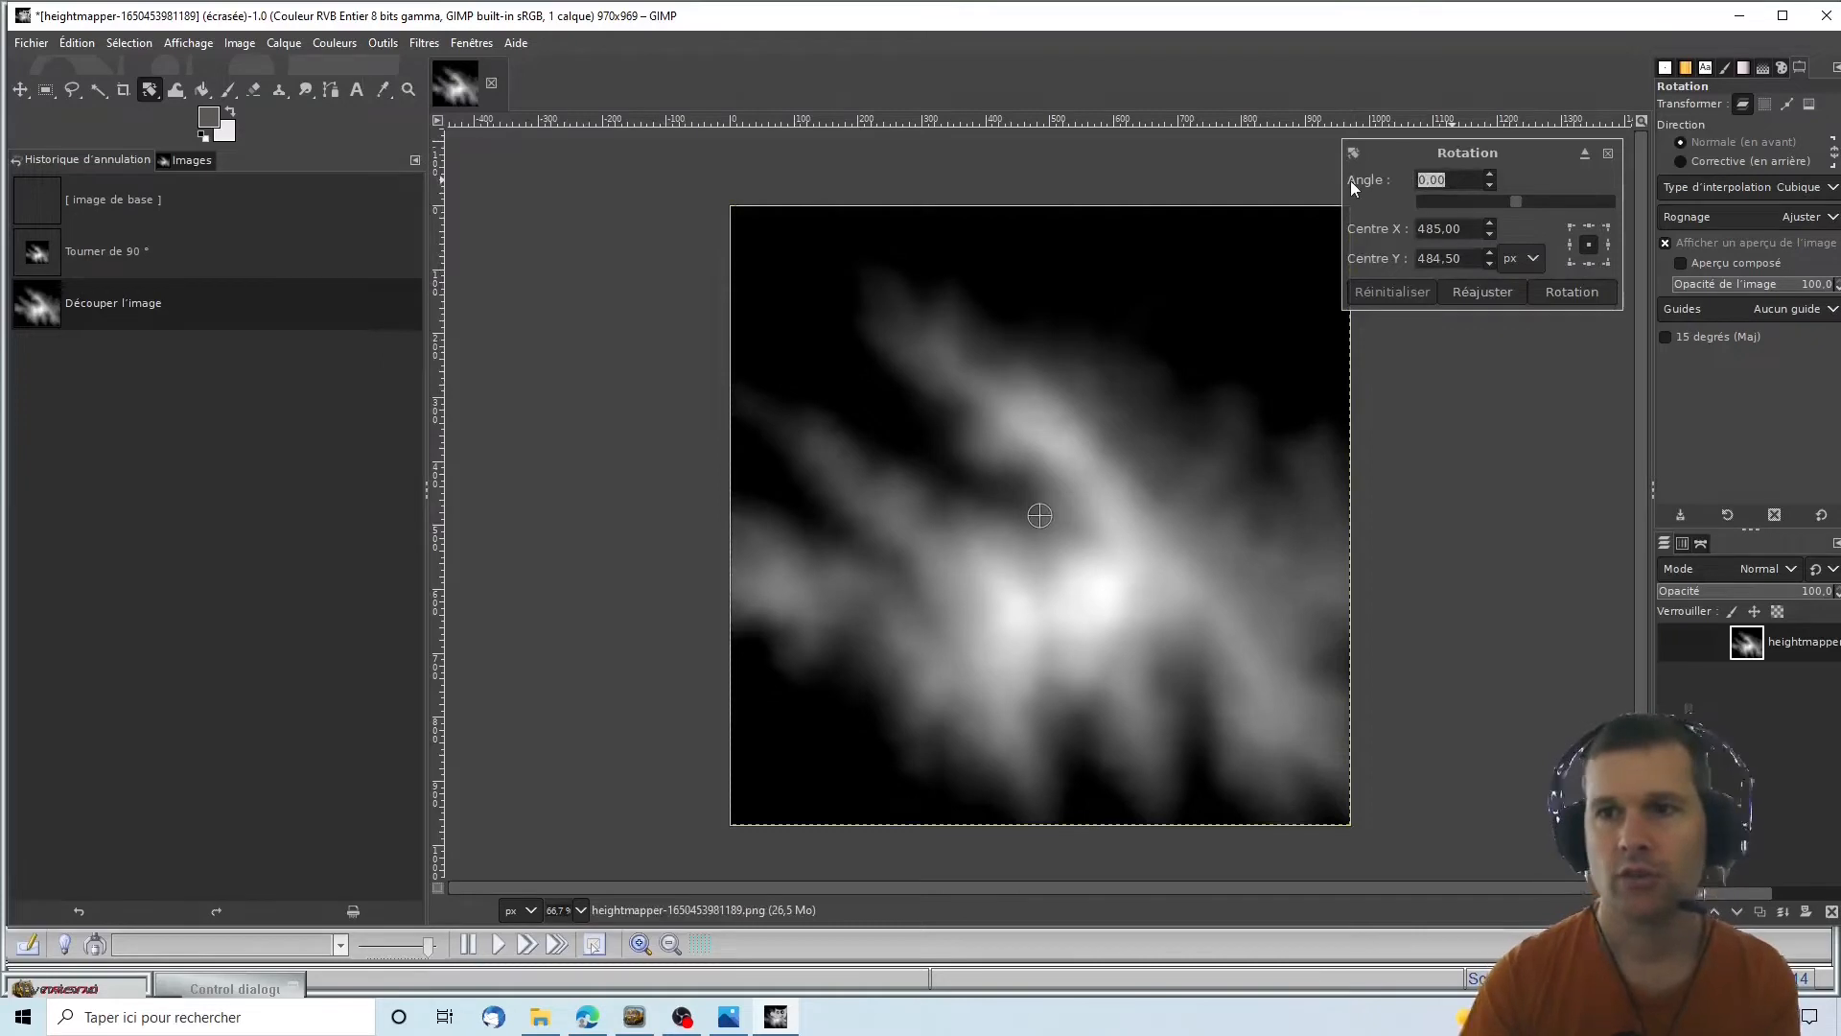
text(180)
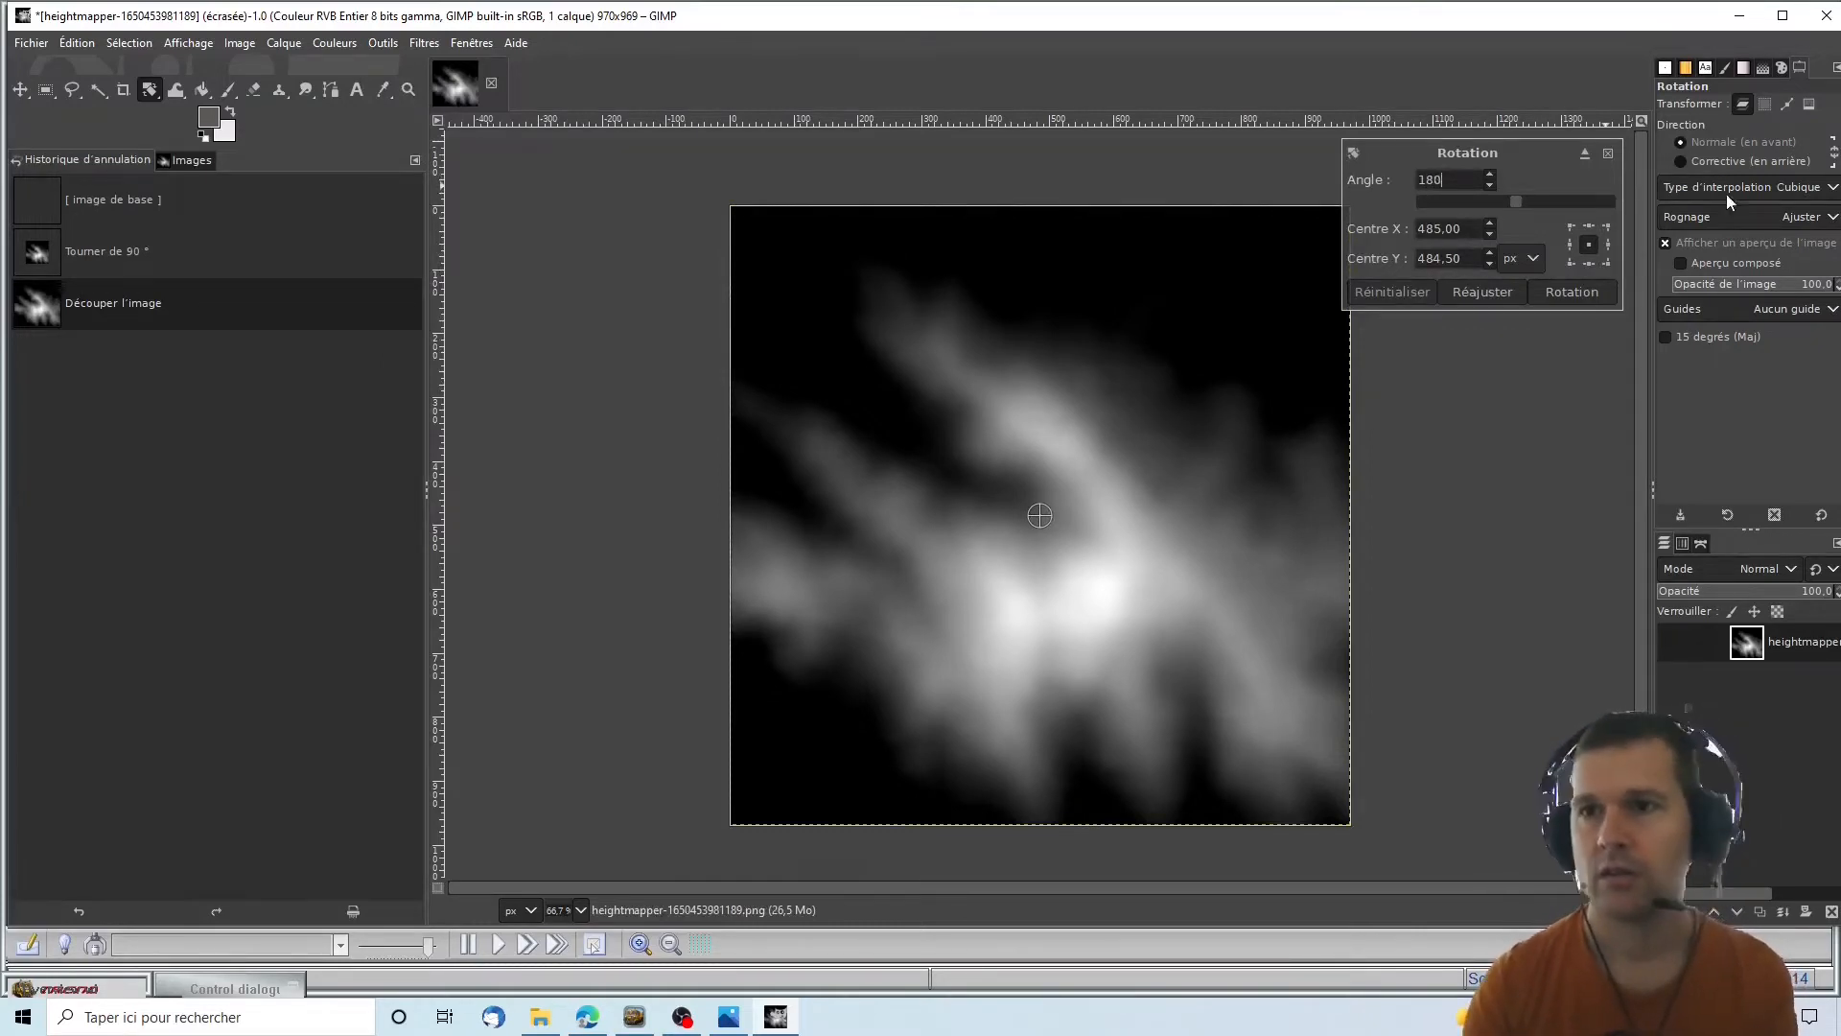
click(1544, 296)
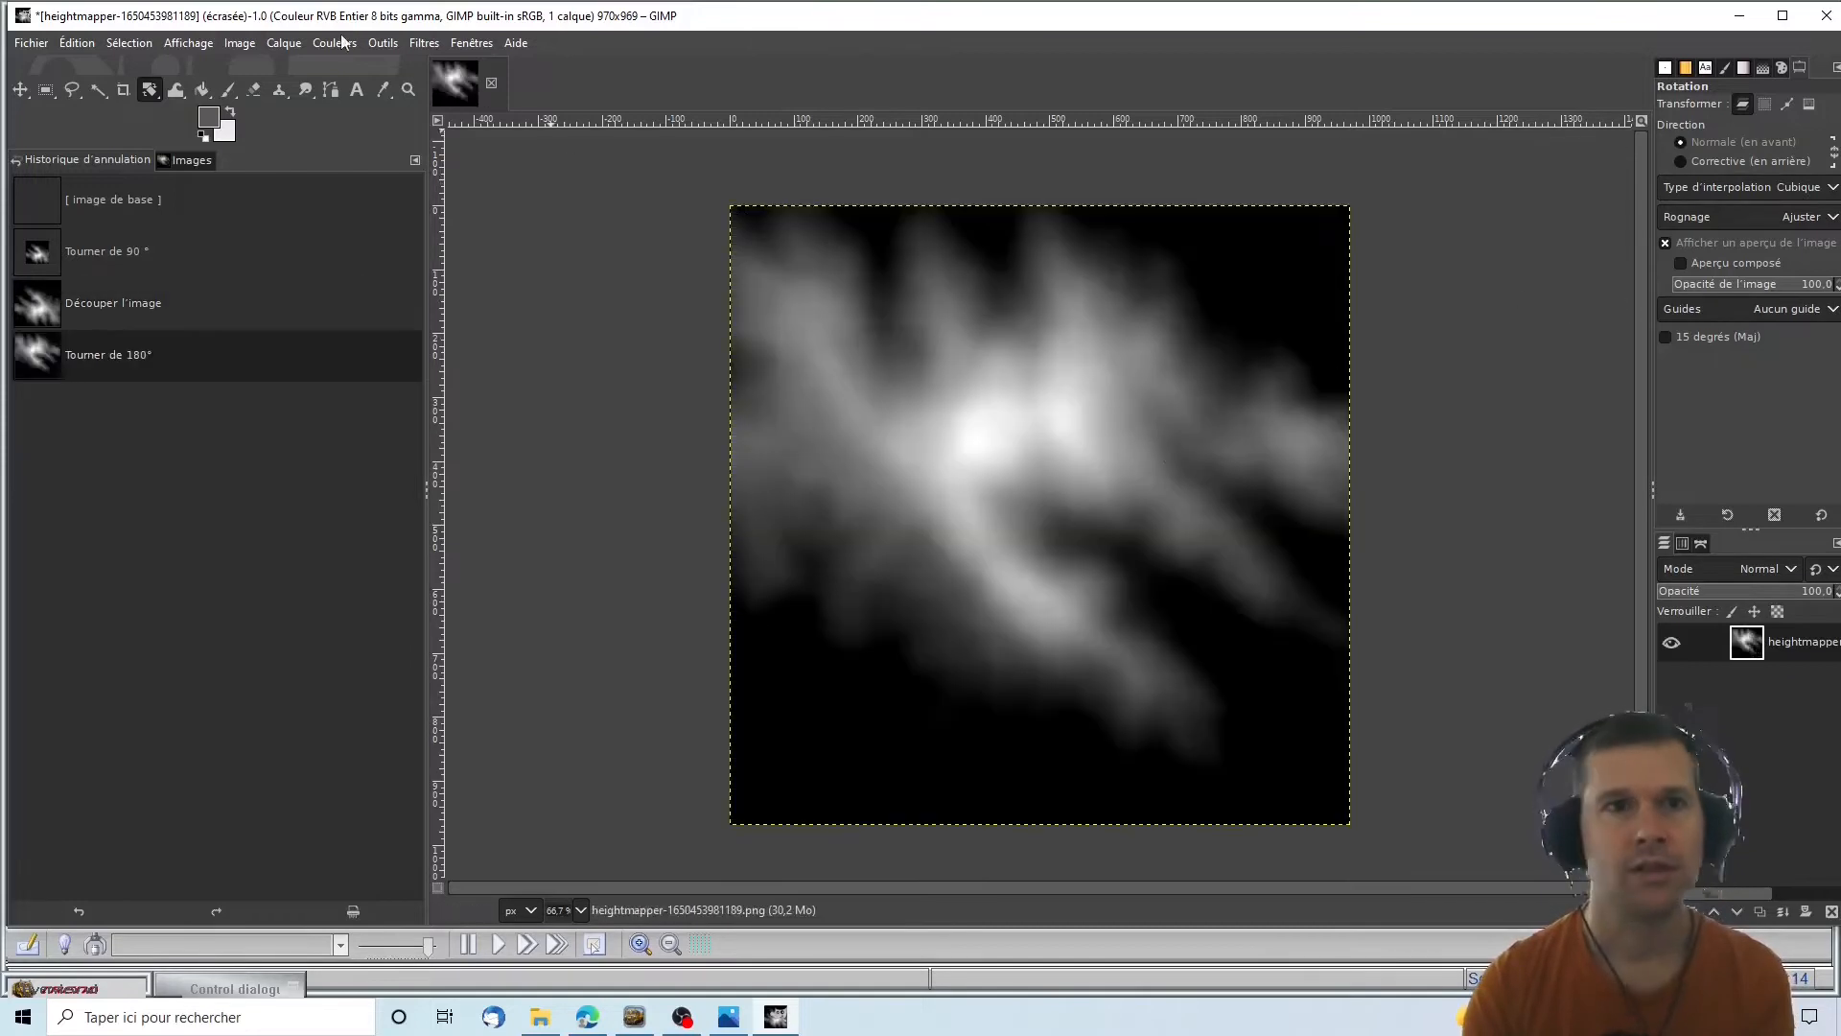
click(37, 46)
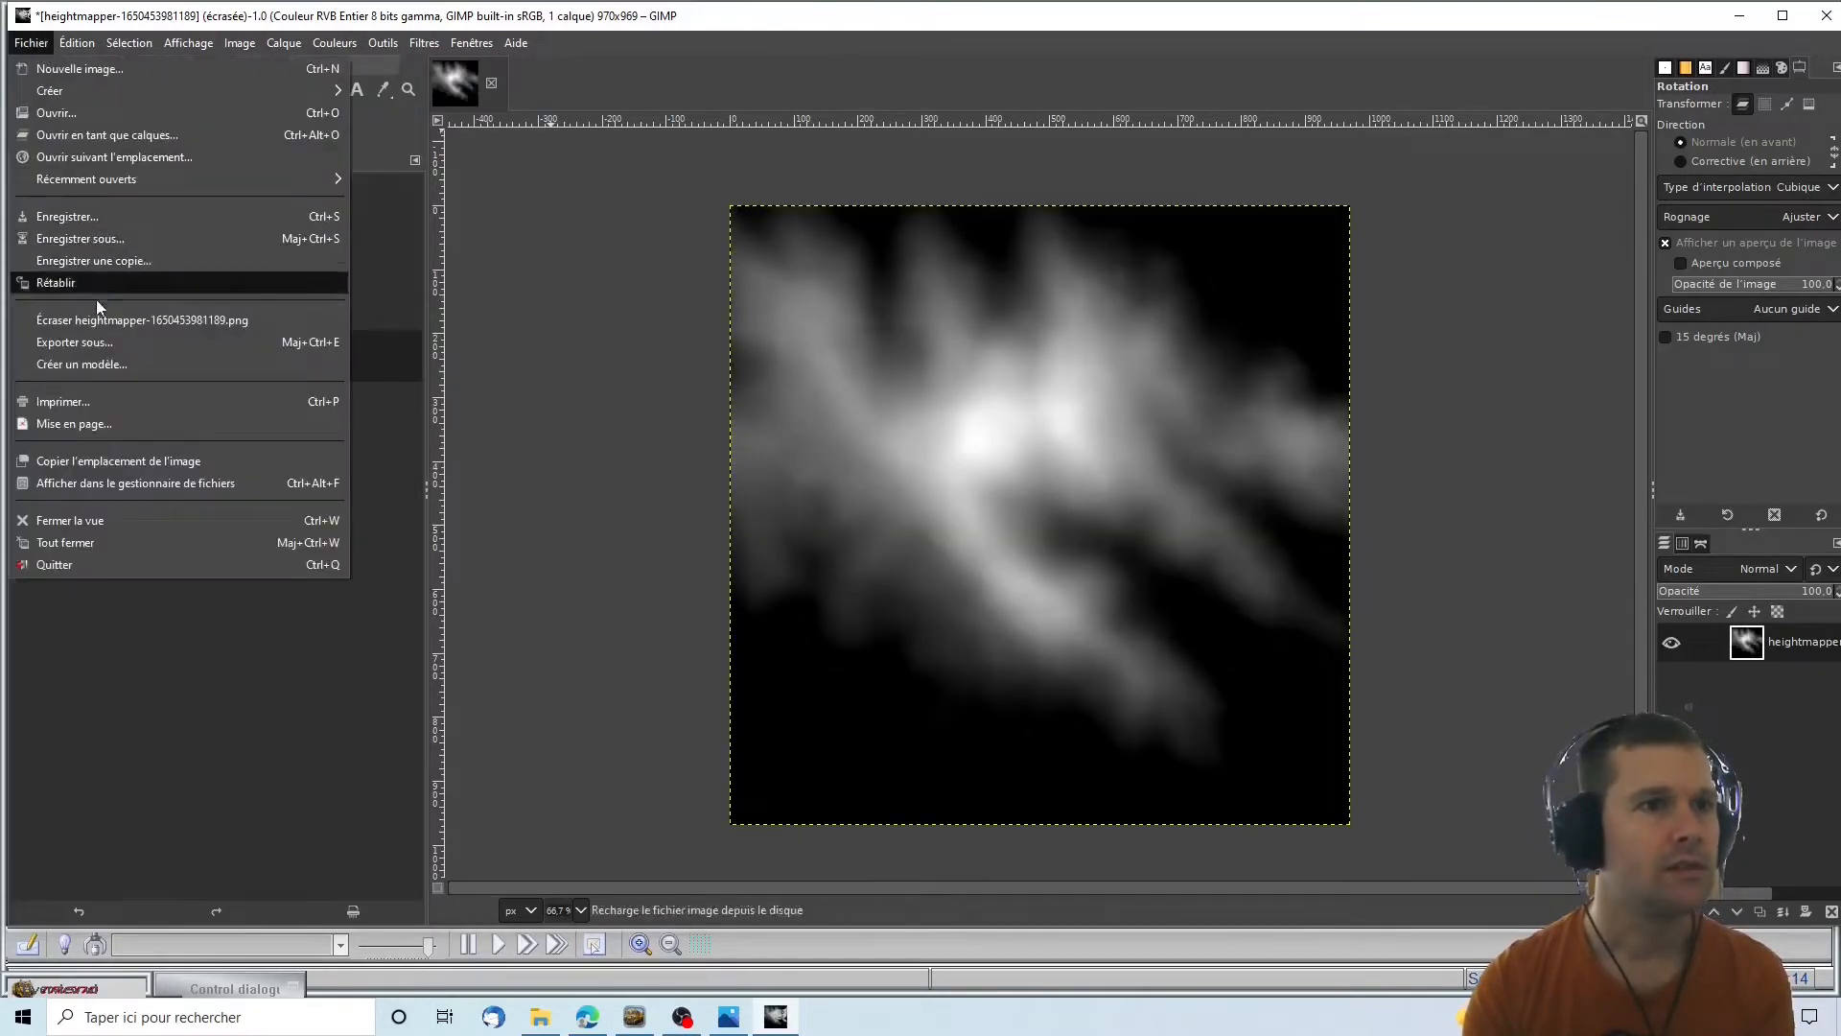
click(108, 326)
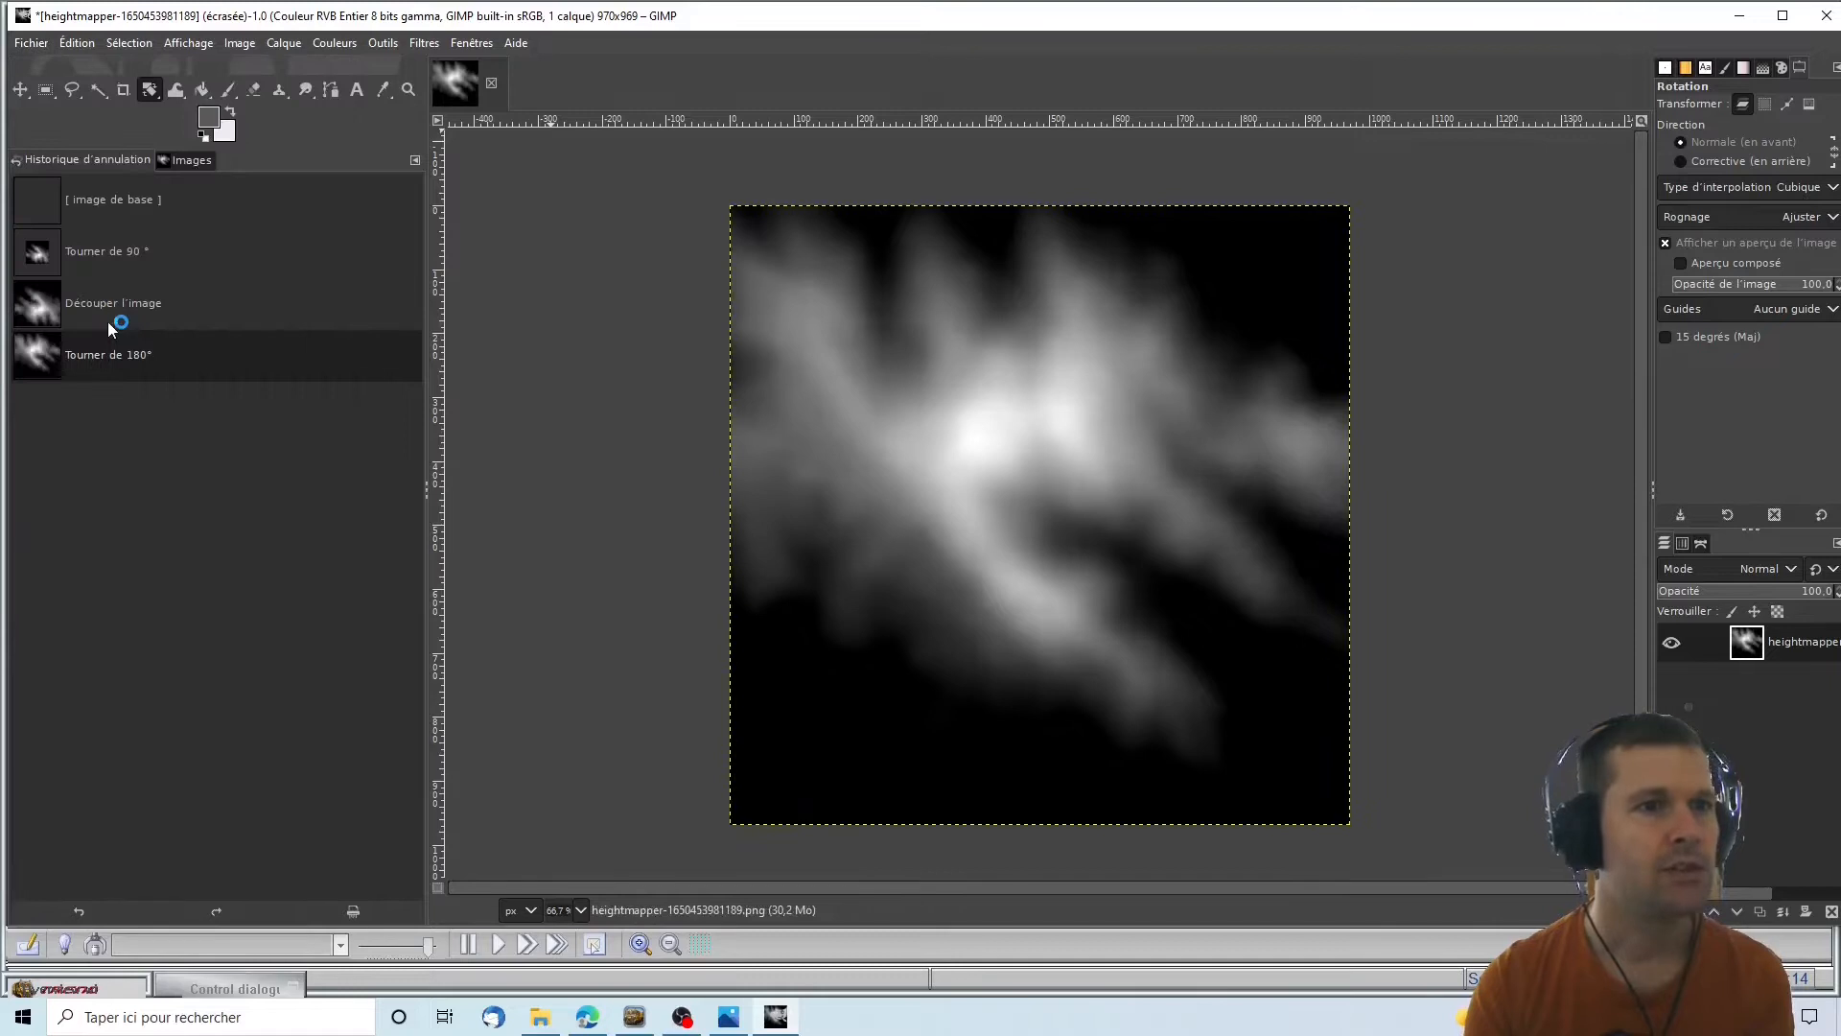
In EEP, undo the last relief, load heightmapper-1650453981189.png again from Downloads onto the marked area, and inspect the mountains from several sides
click(1747, 18)
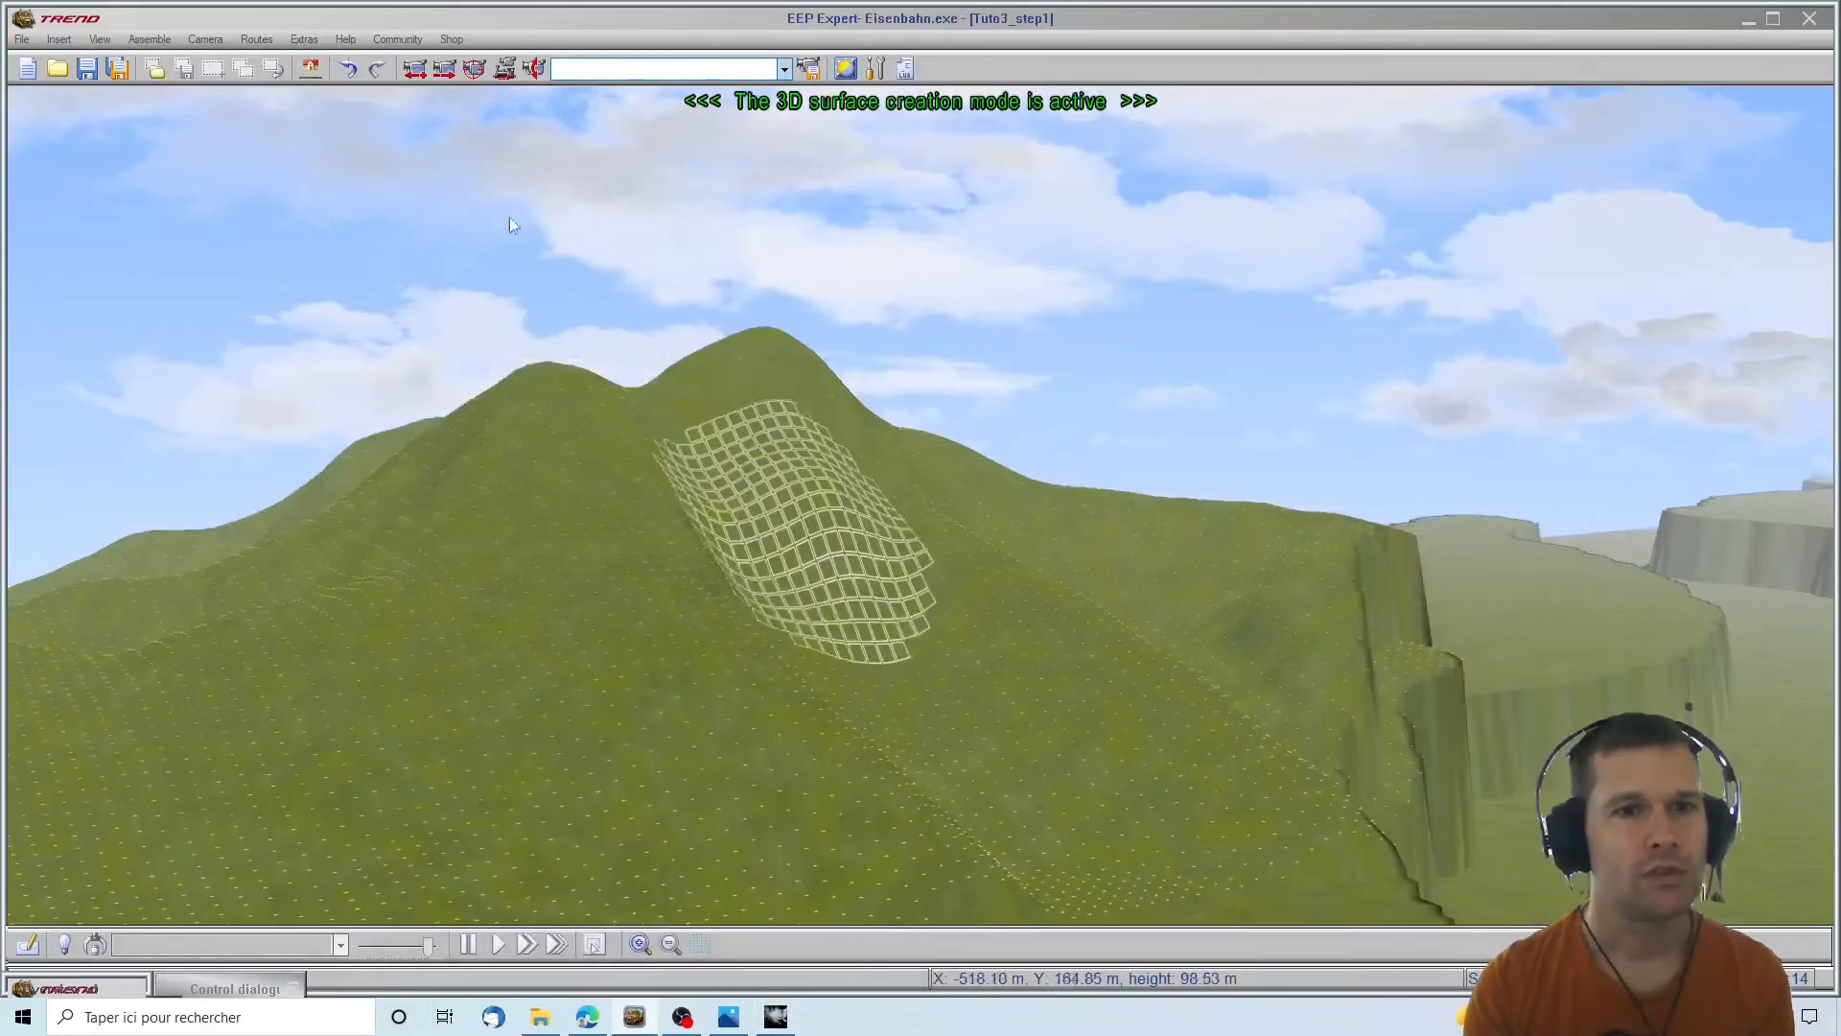
click(348, 69)
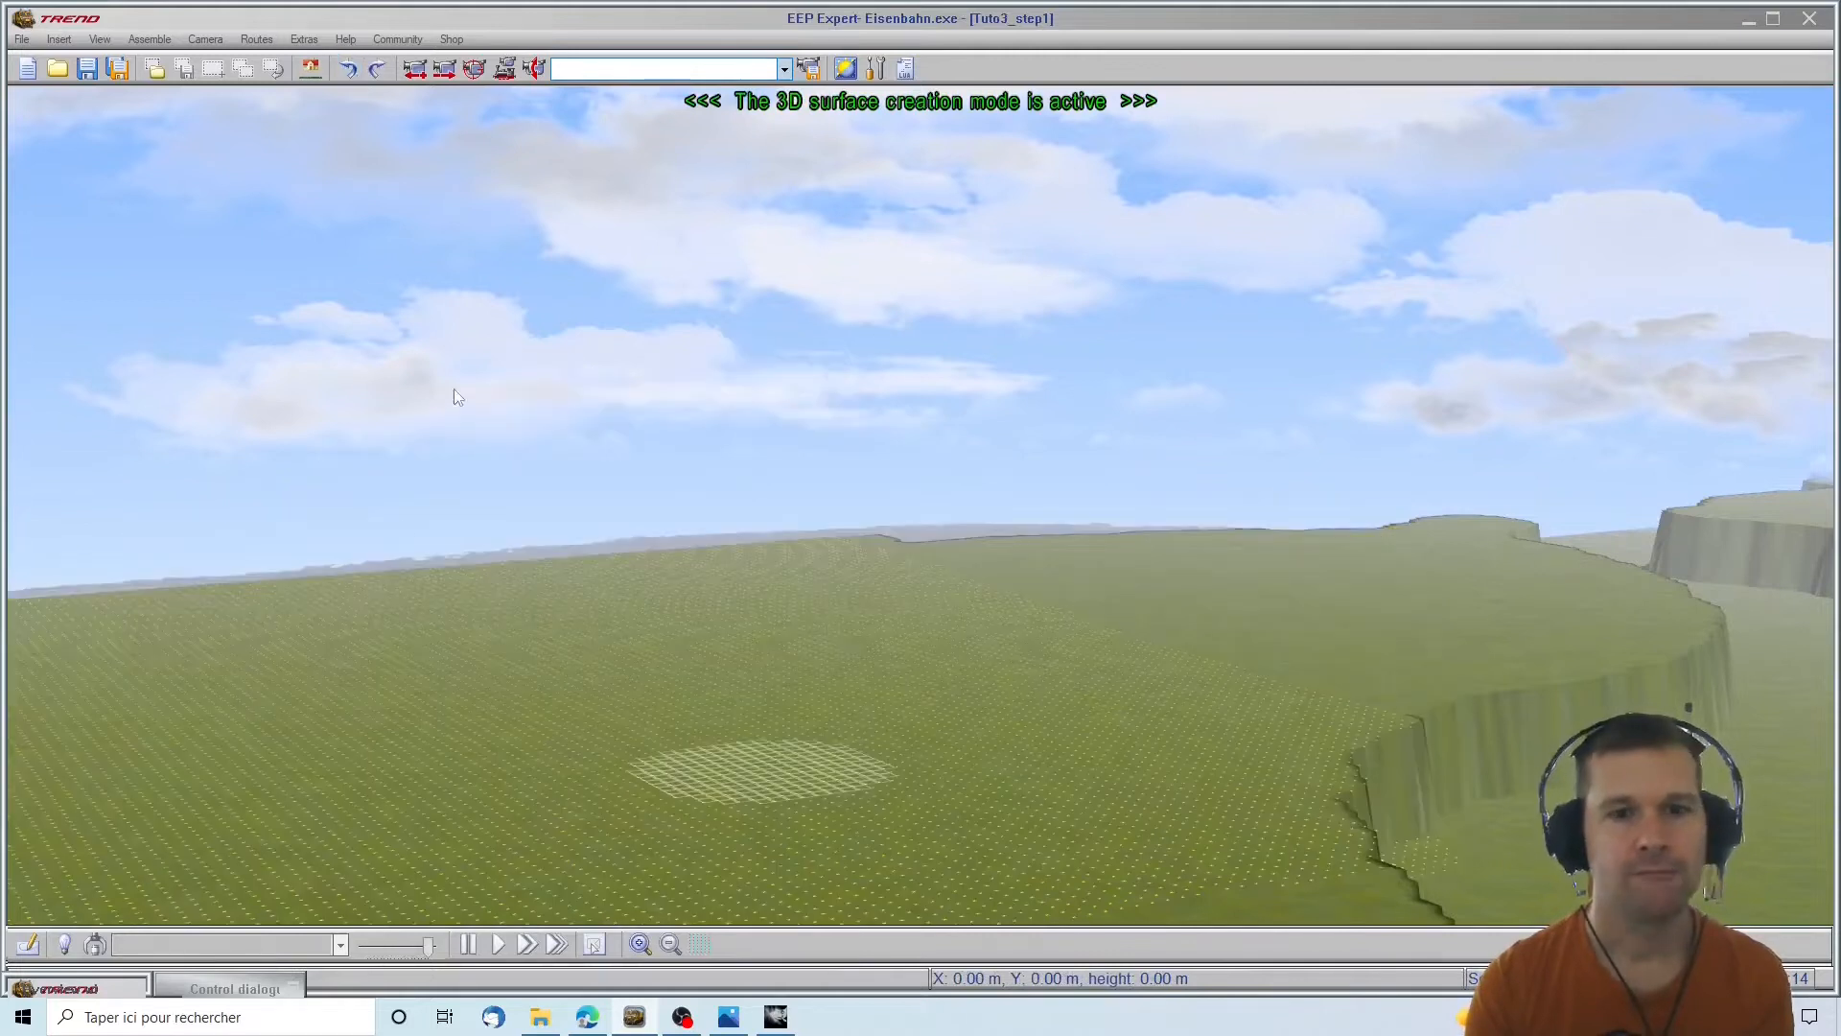
right_click(1141, 674)
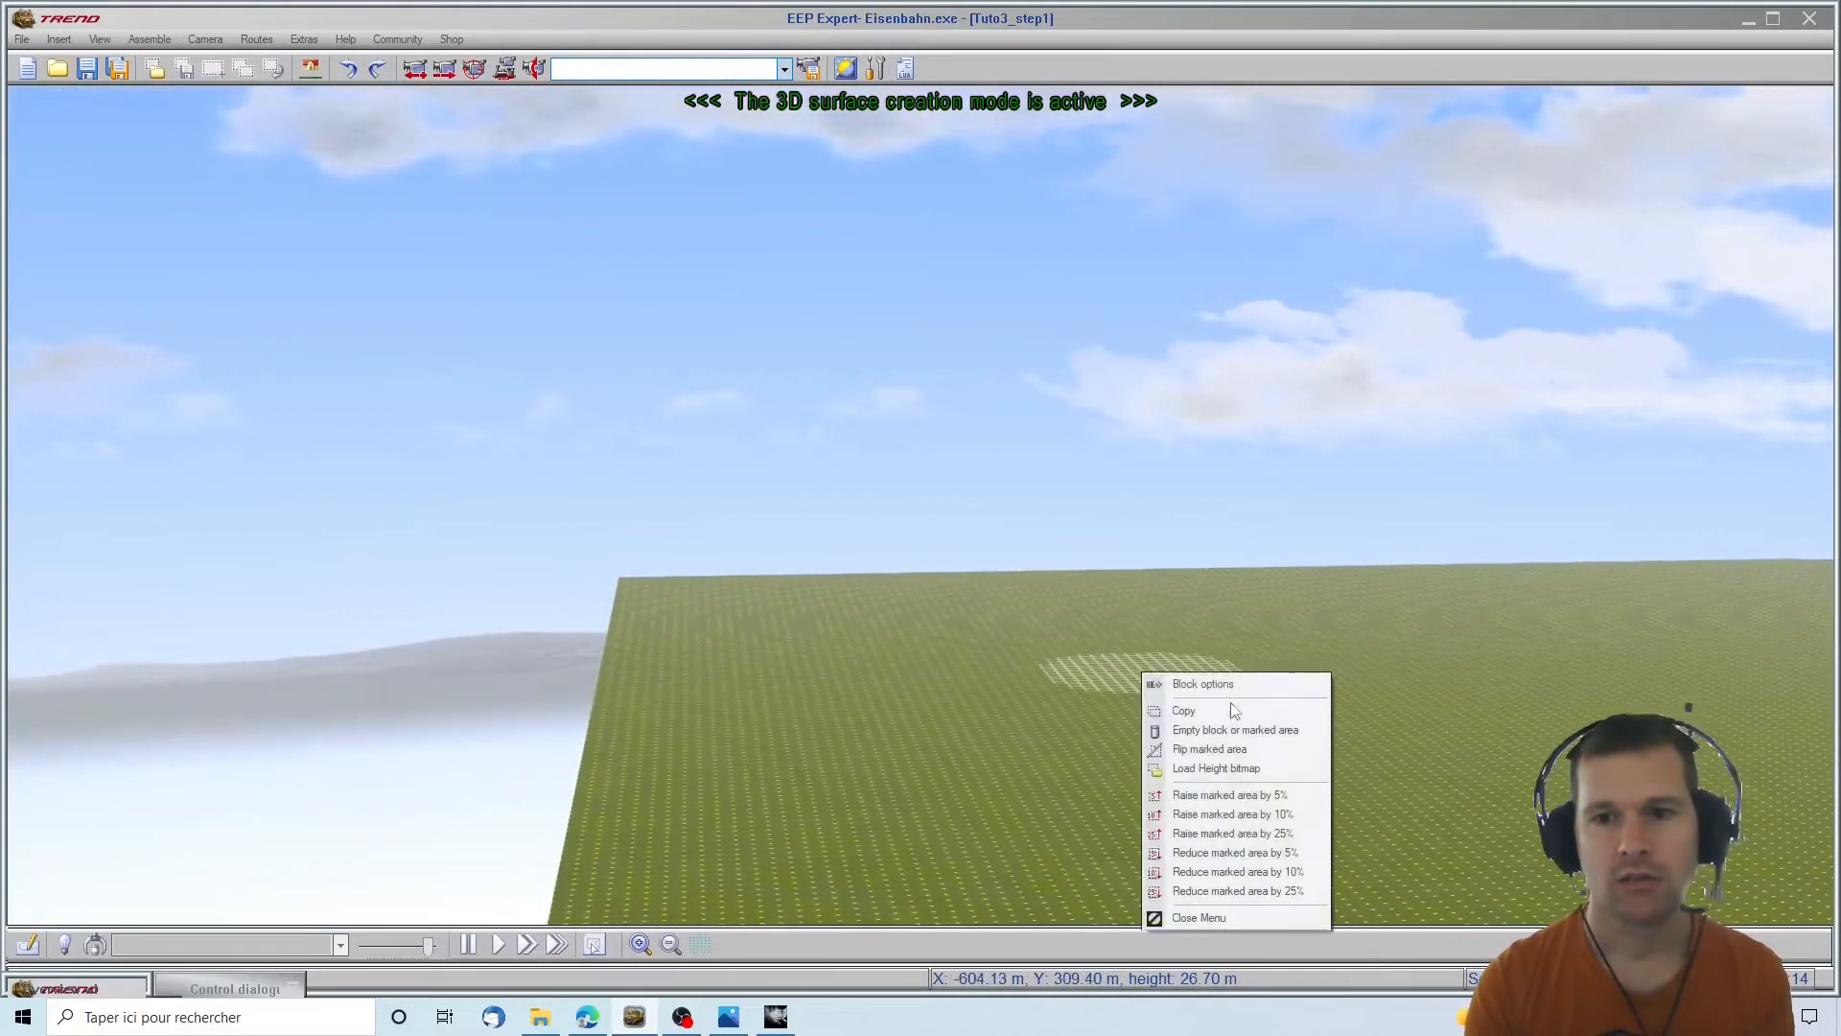
click(1234, 769)
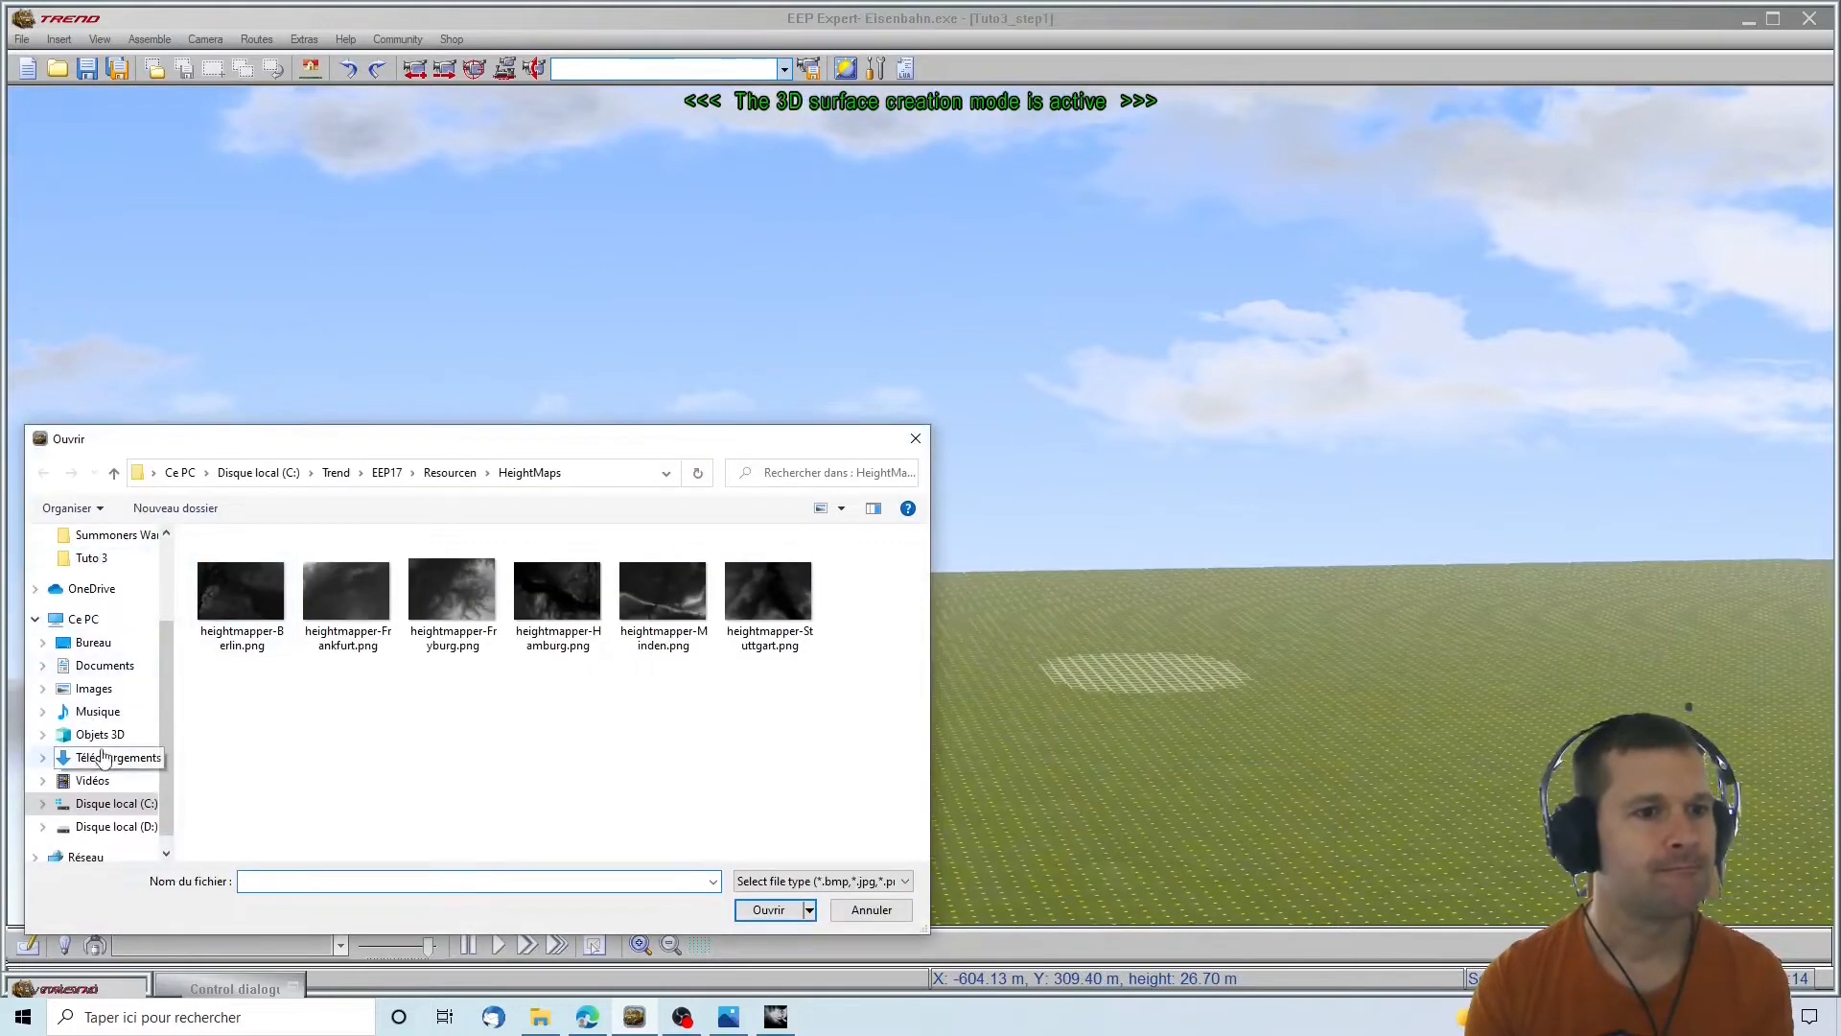
click(103, 758)
double_click(258, 589)
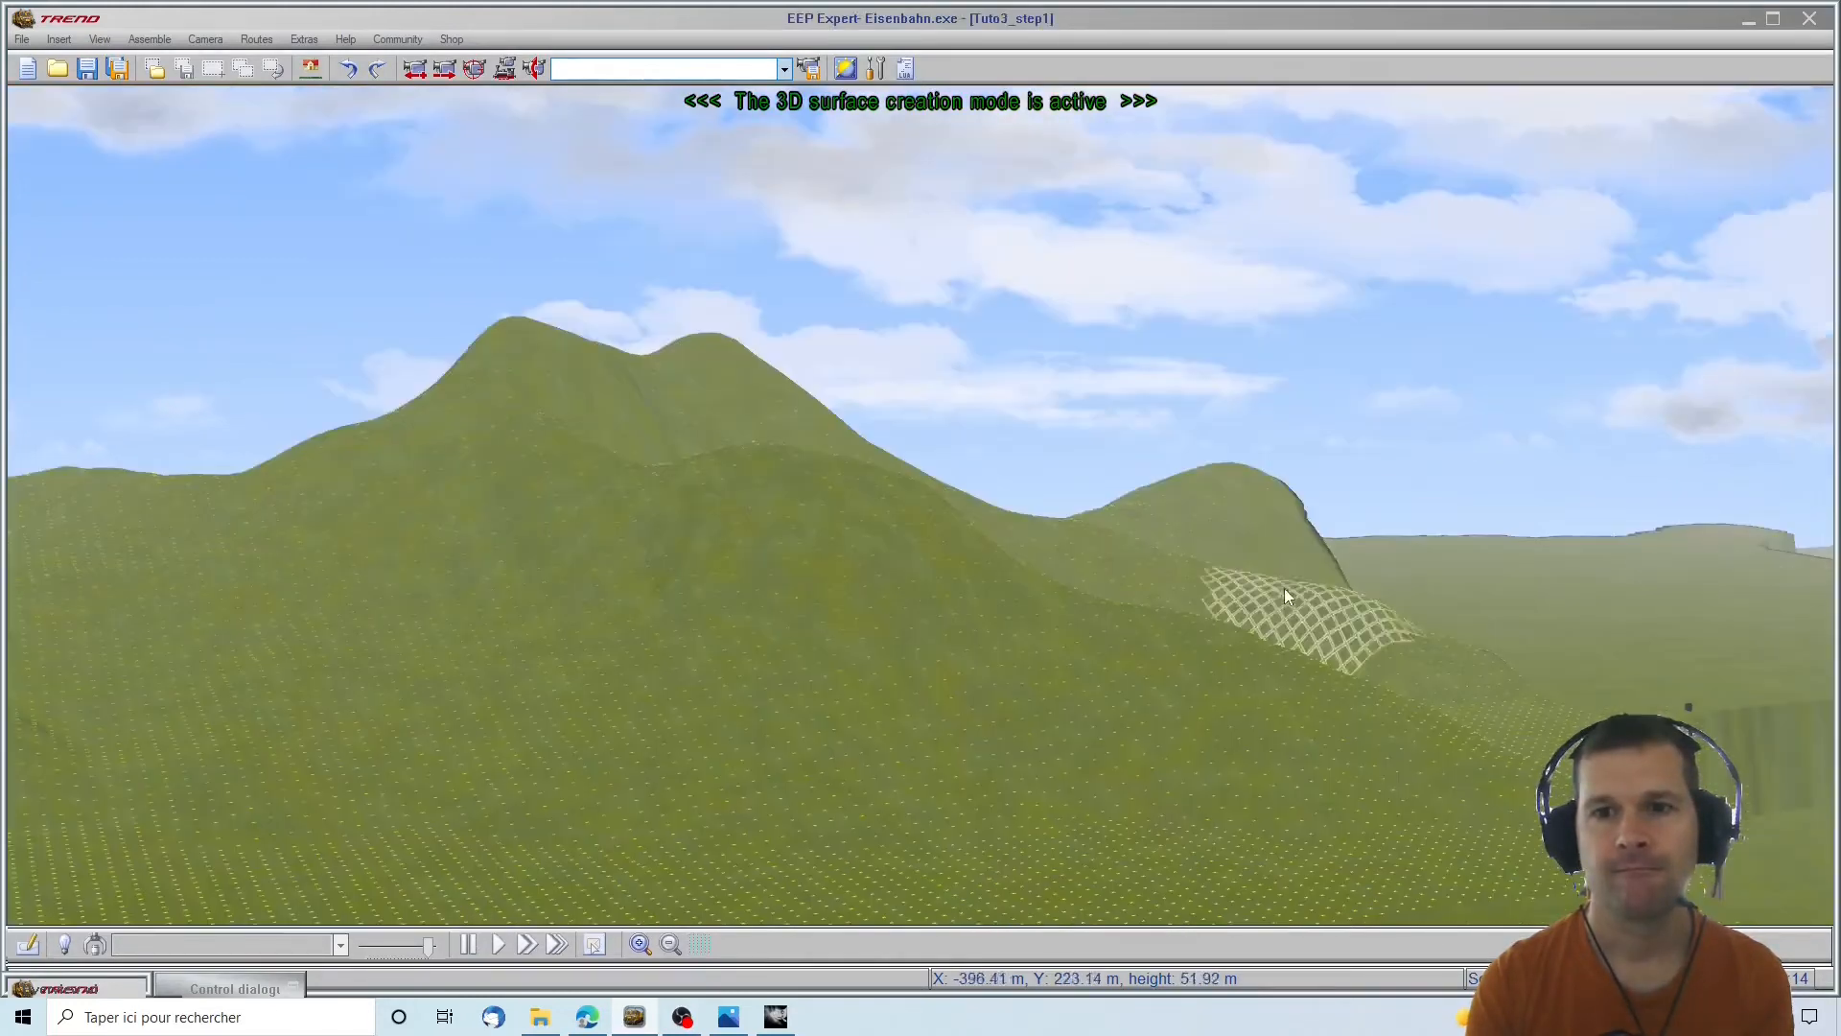
right_drag(1285, 589, 1531, 573)
scroll(1039, 719, up, 2)
right_drag(38, 648, 1469, 748)
mouse_move(891, 878)
right_down()
mouse_move(1377, 782)
mouse_move(1534, 710)
right_up()
right_drag(1189, 815, 1794, 624)
right_drag(988, 618, 690, 614)
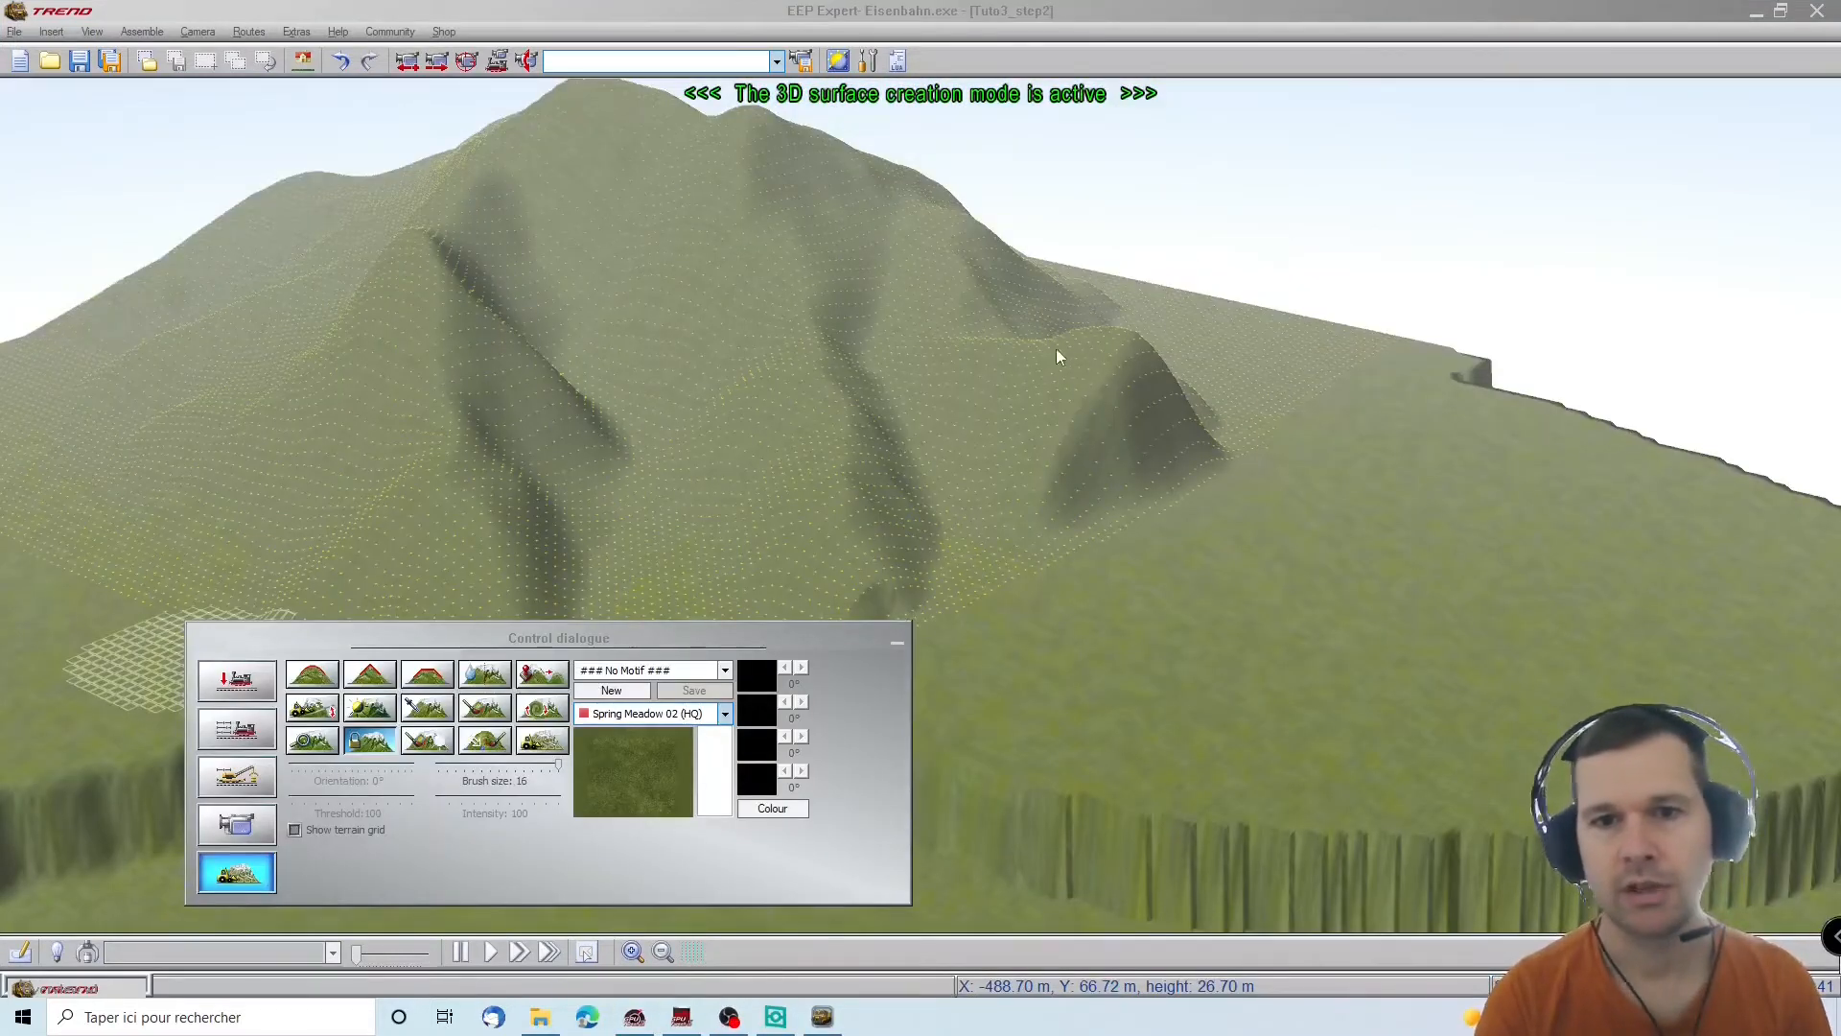
Select the Alpine_pasture motif for the mountain surface and return to the area-marking tool at brush size 16
drag(575, 637, 681, 536)
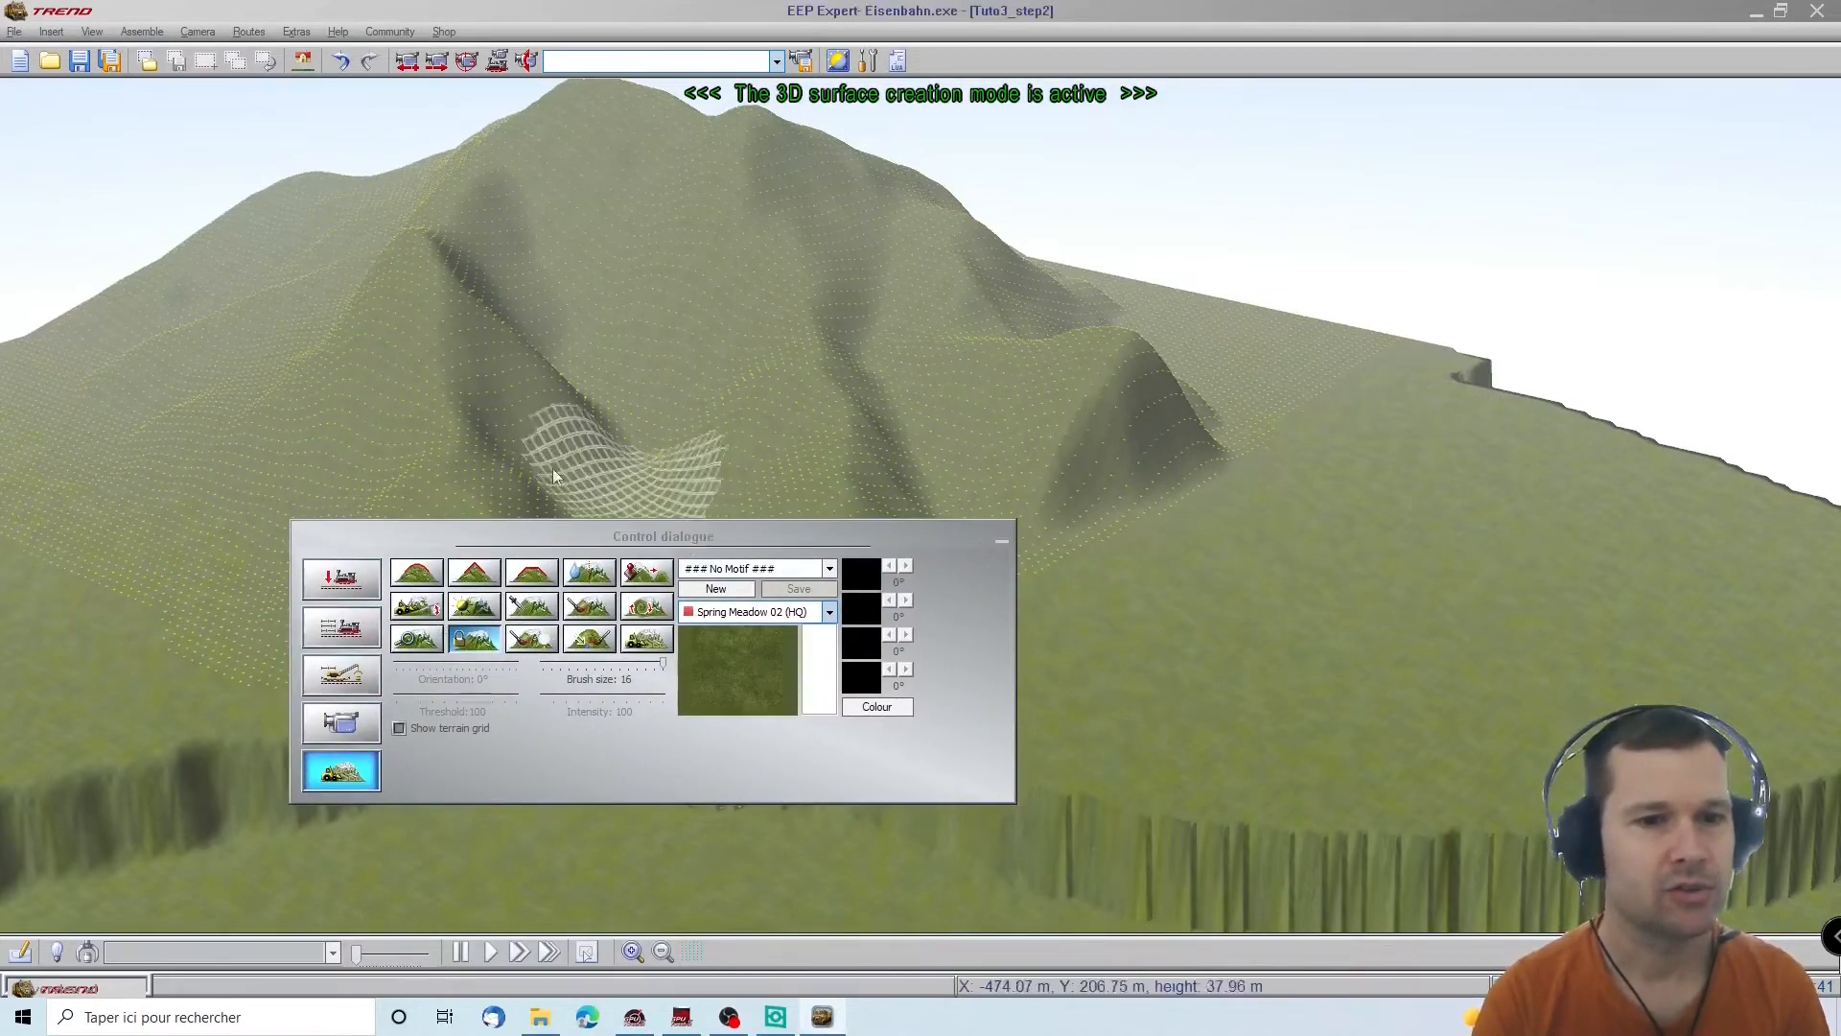
mouse_move(18, 351)
right_down()
mouse_move(121, 315)
mouse_move(1357, 388)
mouse_move(1078, 388)
right_up()
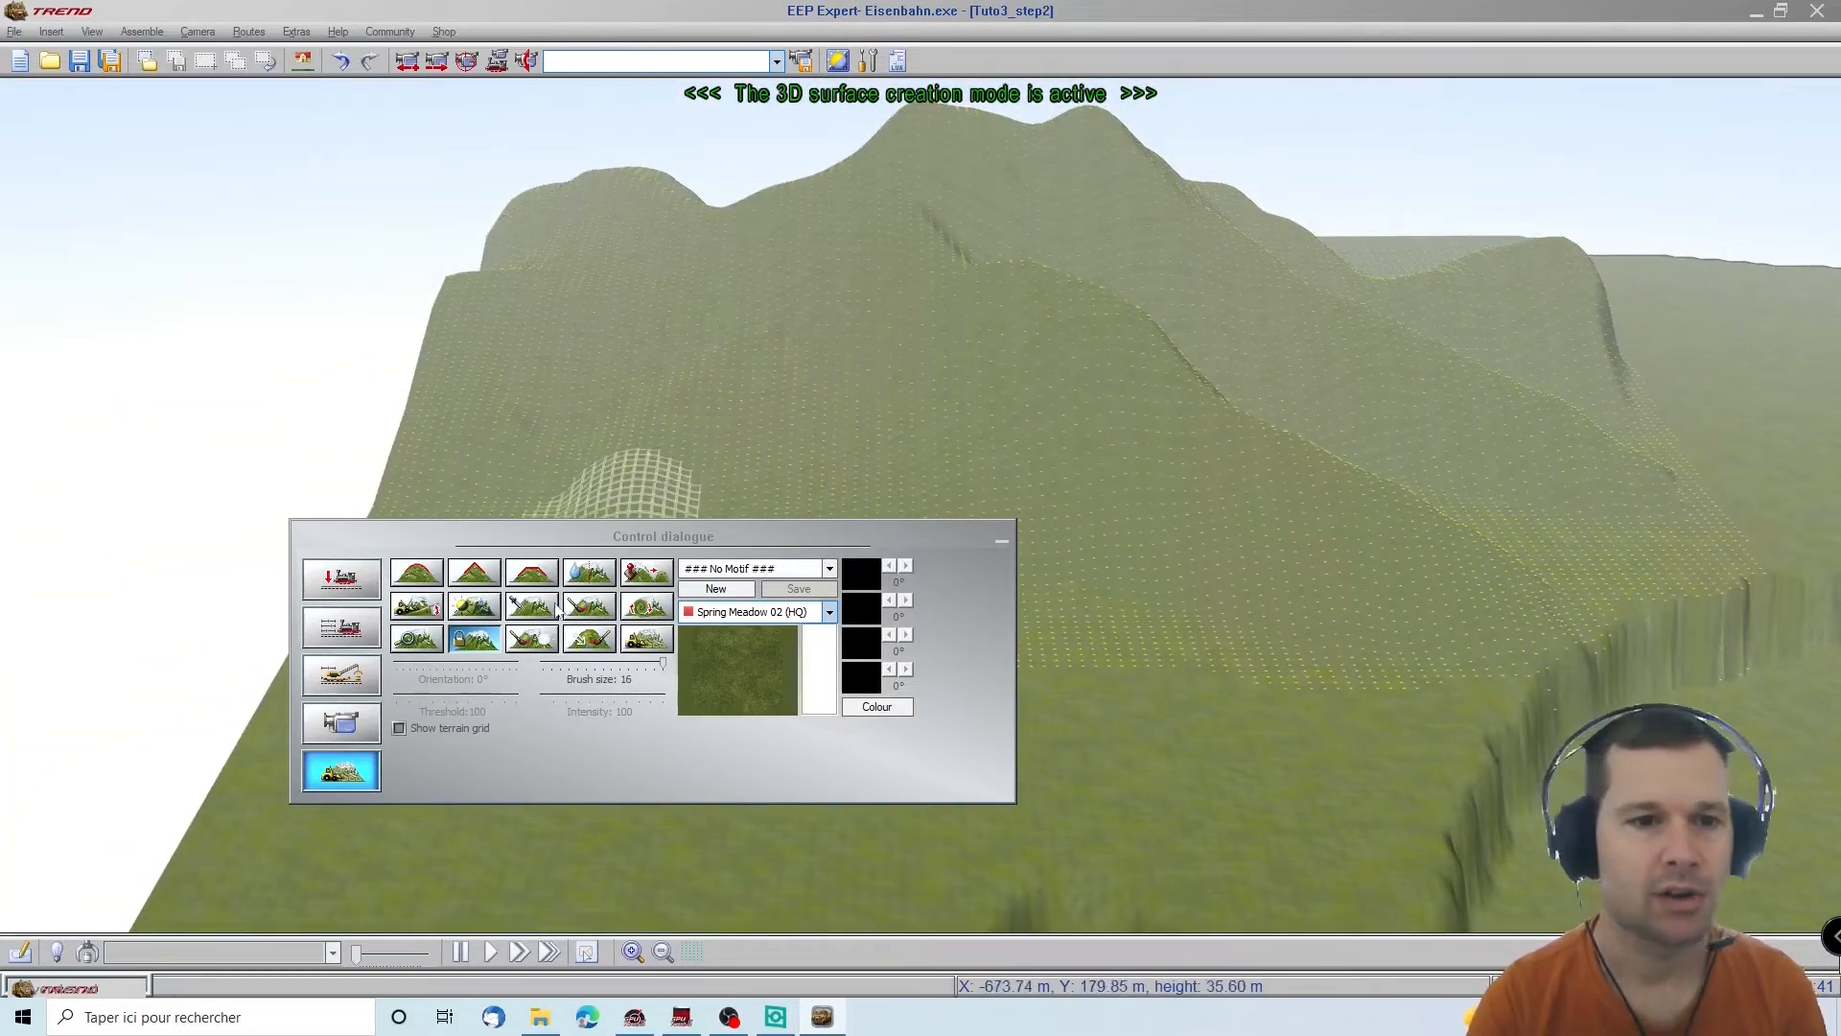
click(759, 573)
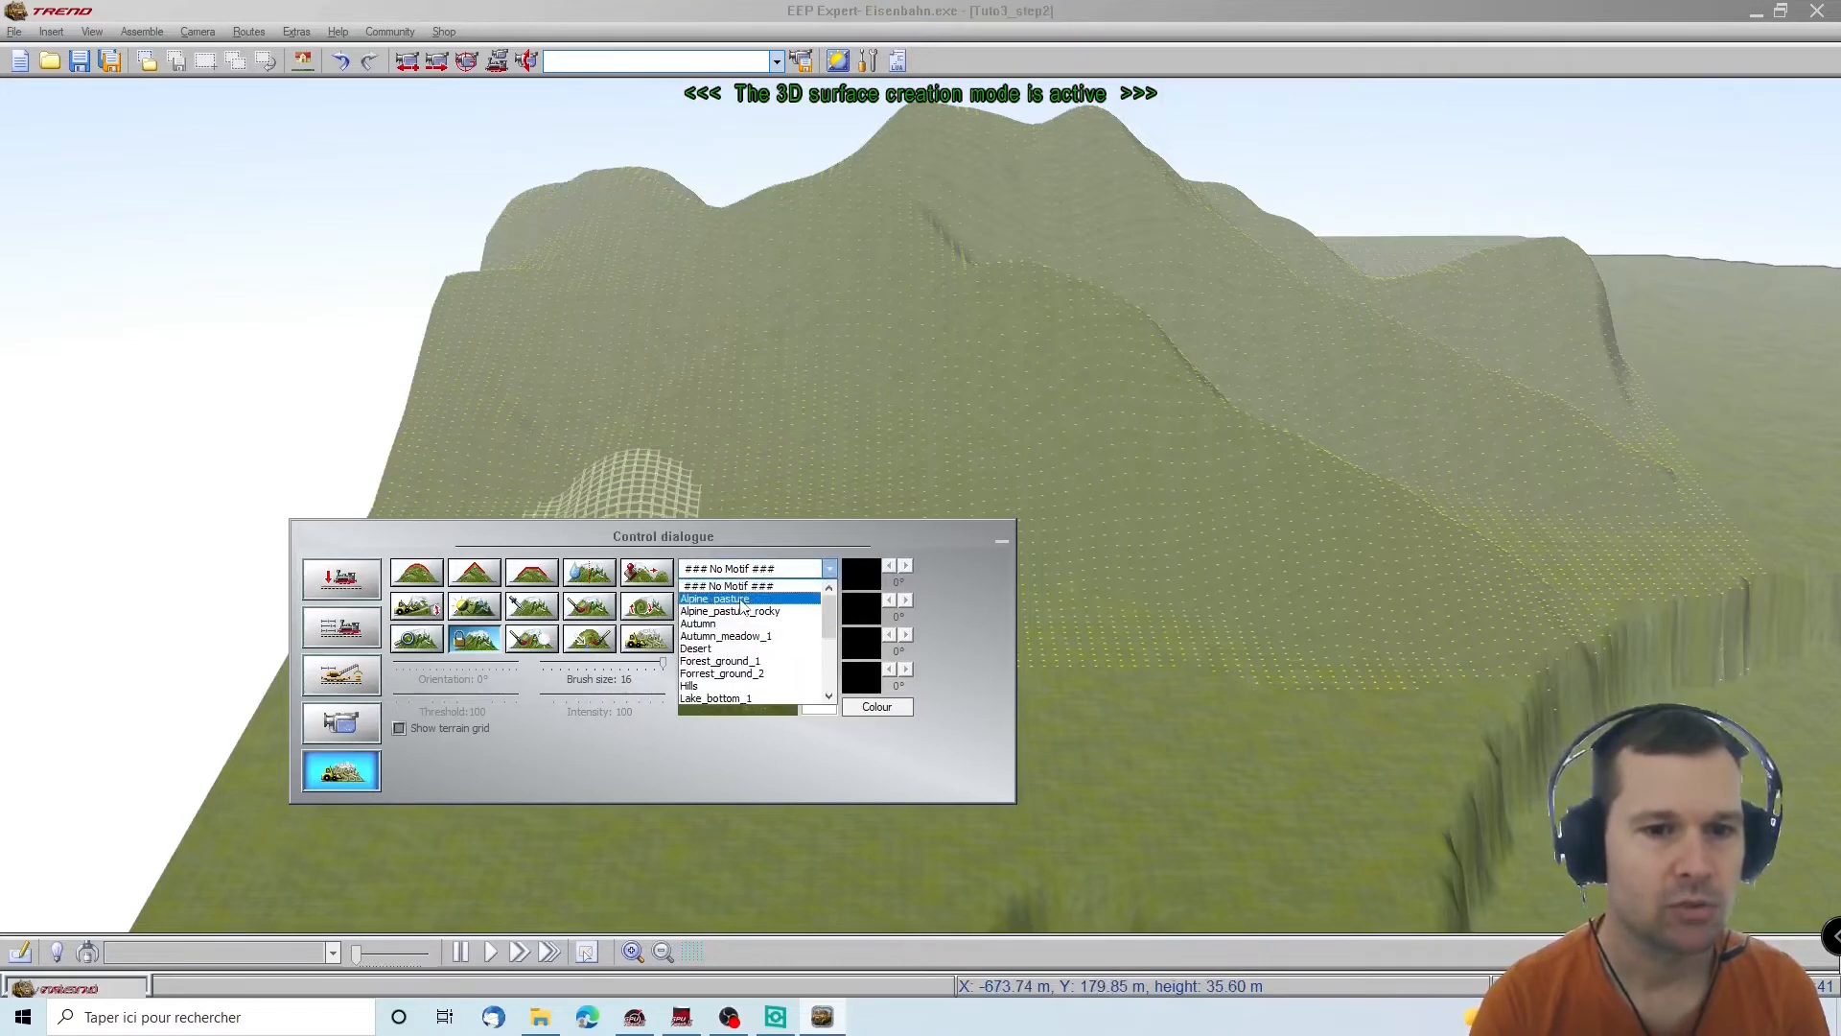
click(742, 600)
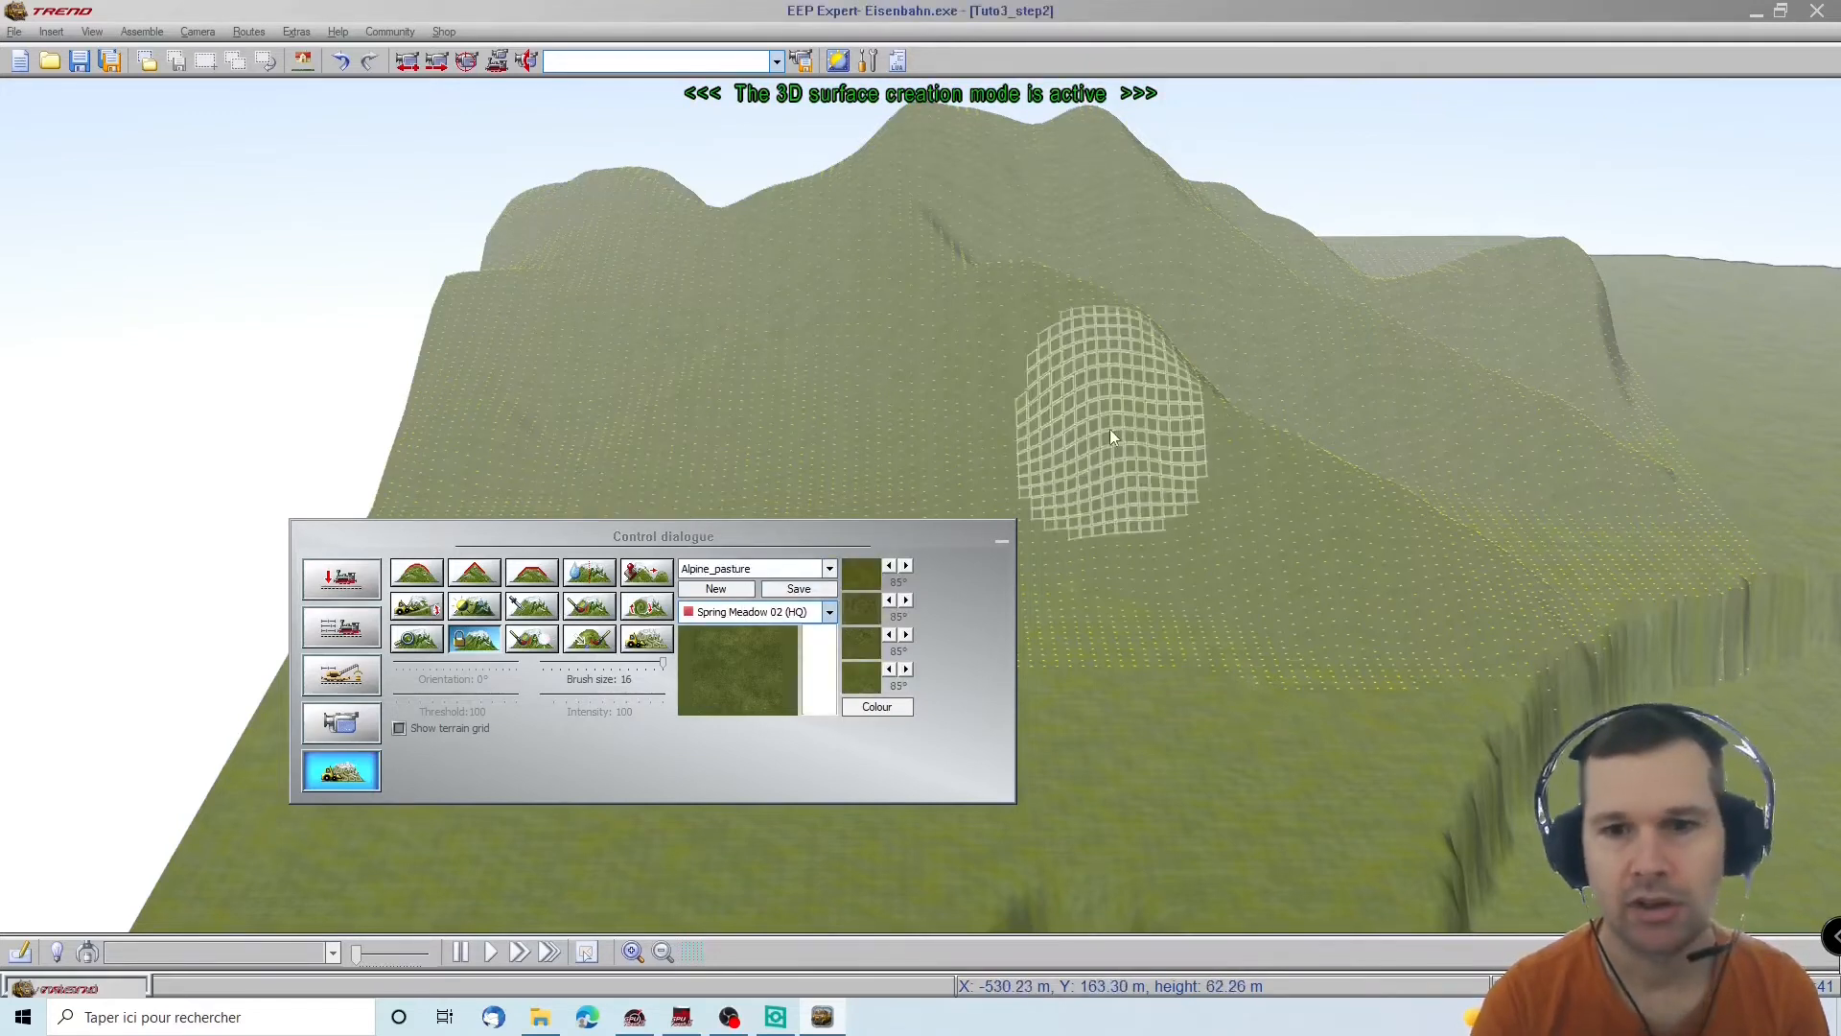
click(582, 612)
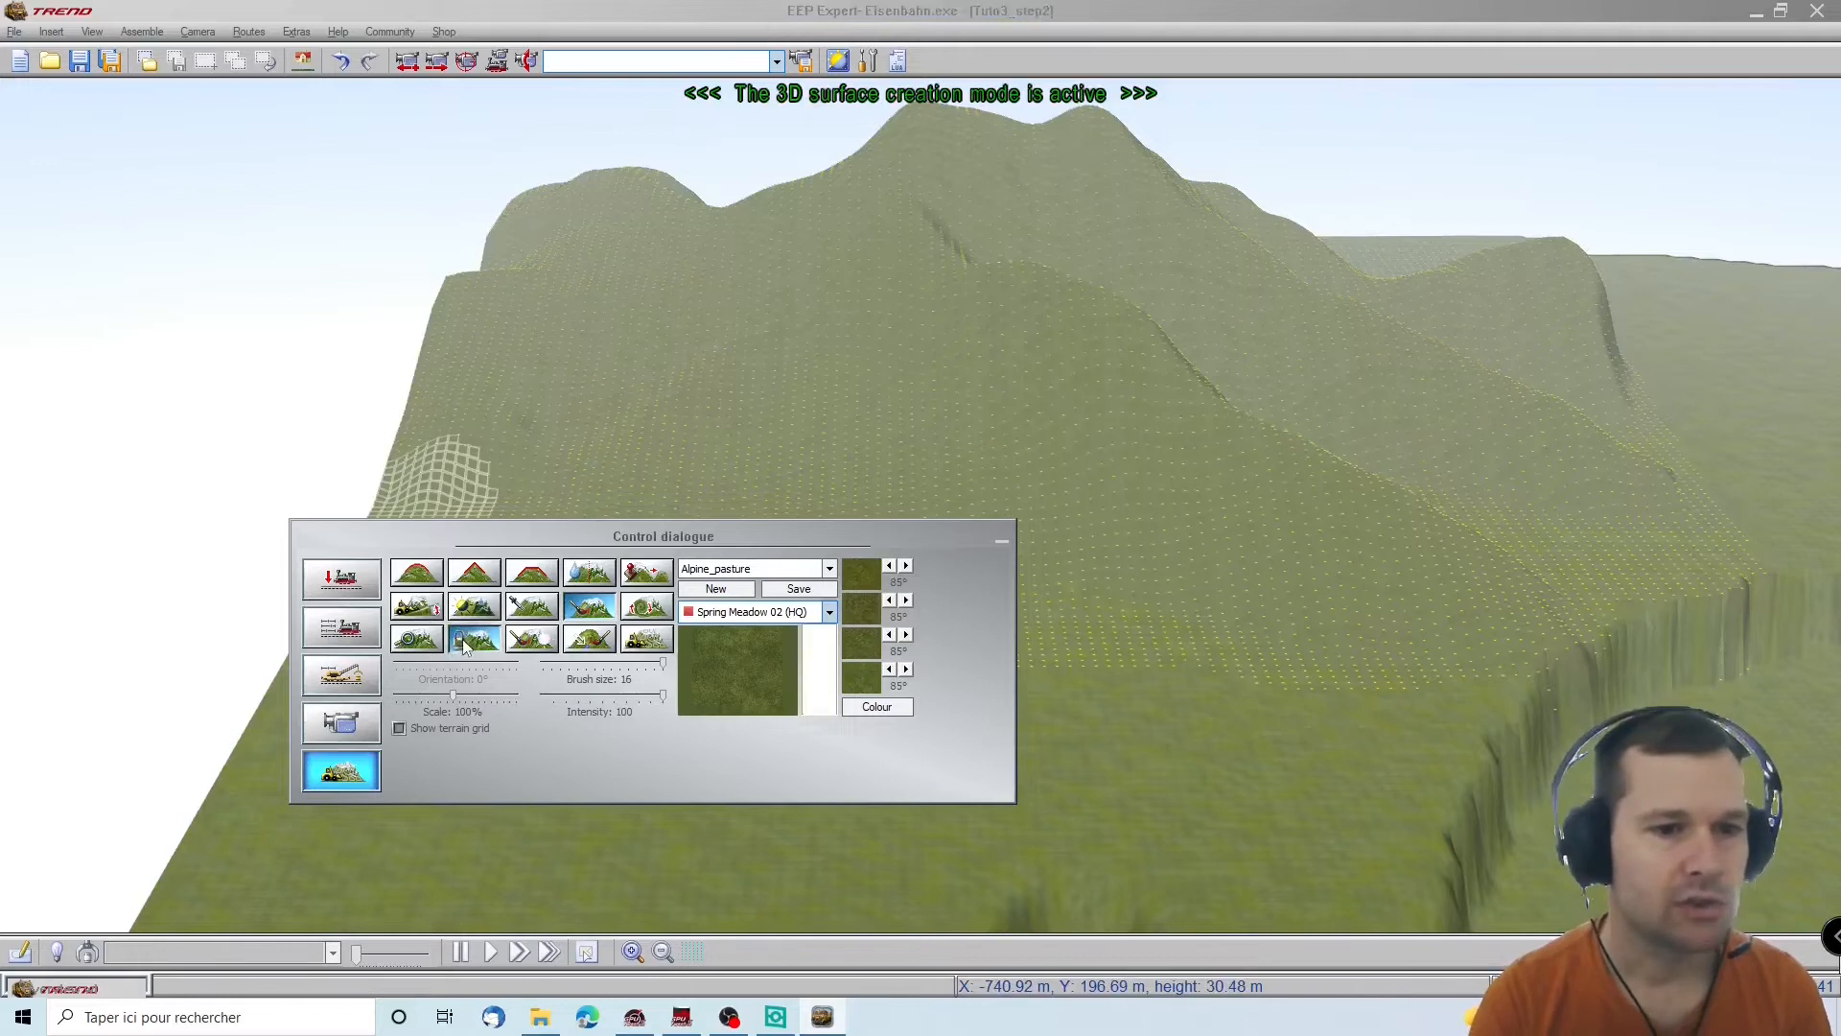
drag(630, 523, 651, 676)
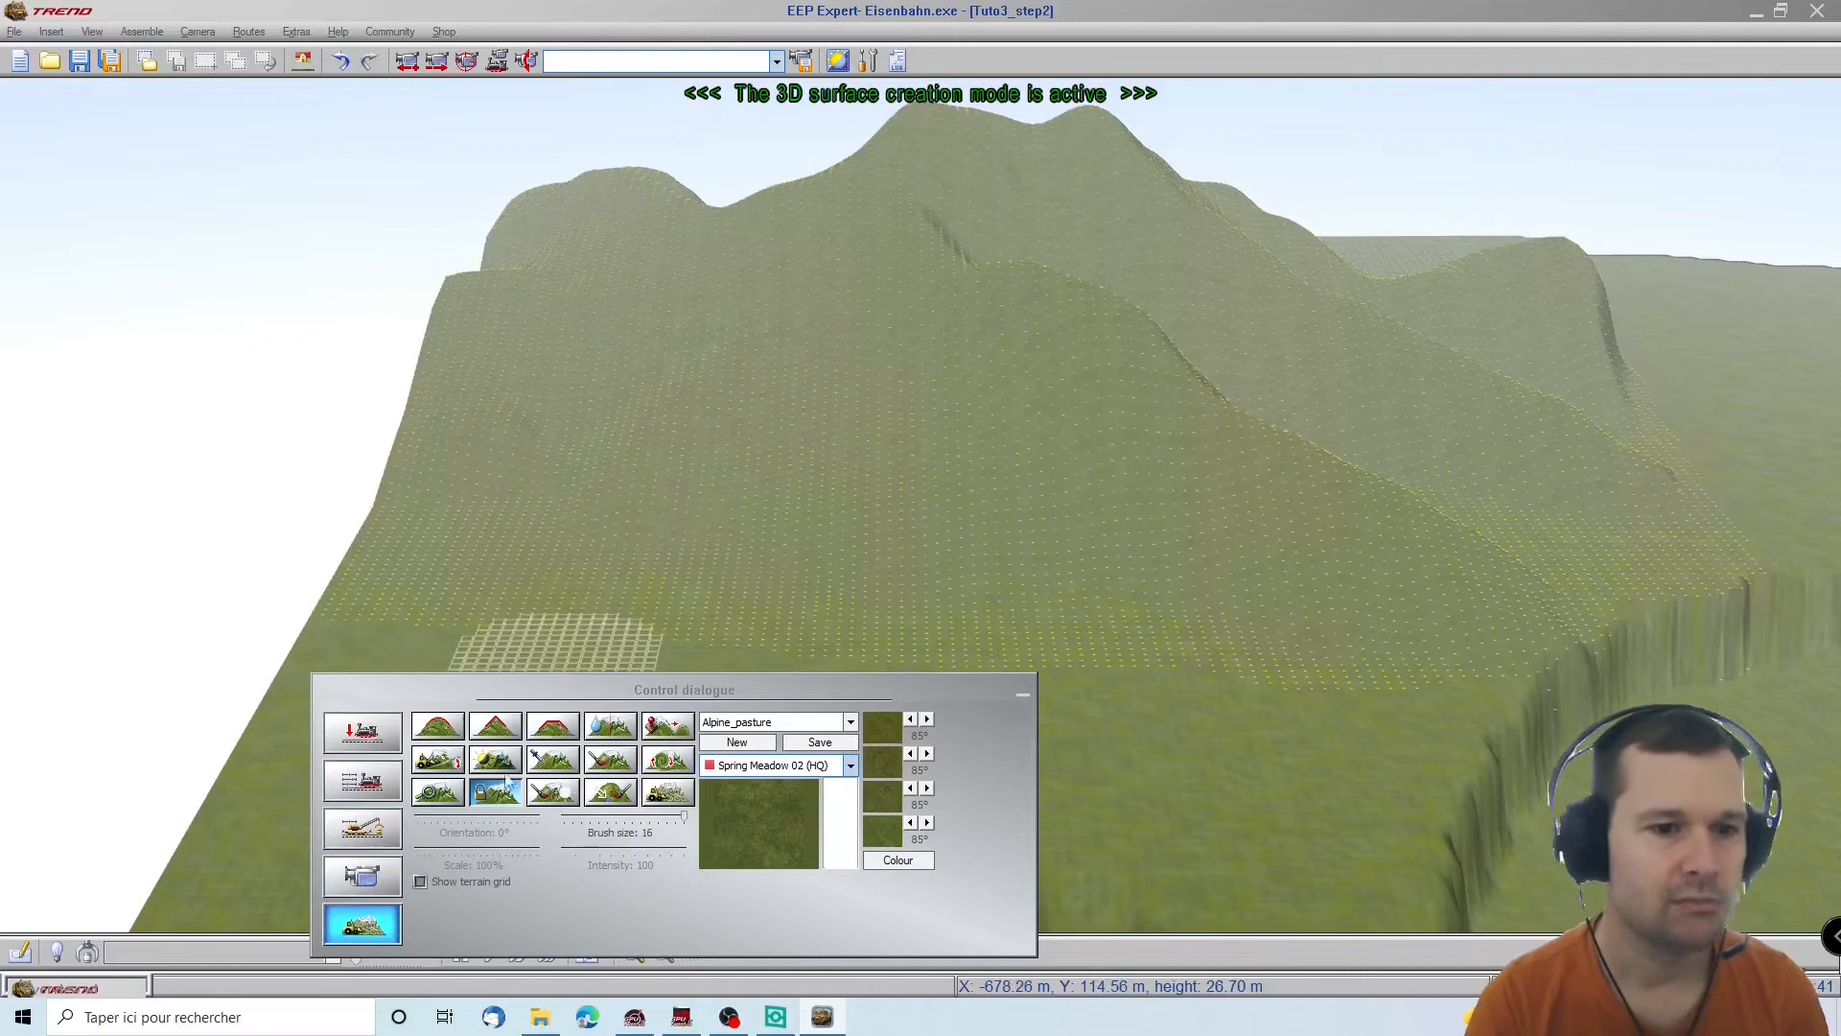
Remove the area marking from the mountain's front slopes and summit with the size 16 brush
drag(367, 587, 625, 606)
mouse_move(926, 628)
mouse_down()
mouse_move(1372, 614)
mouse_move(1551, 652)
mouse_move(1419, 469)
mouse_move(811, 486)
mouse_up()
drag(521, 501, 573, 615)
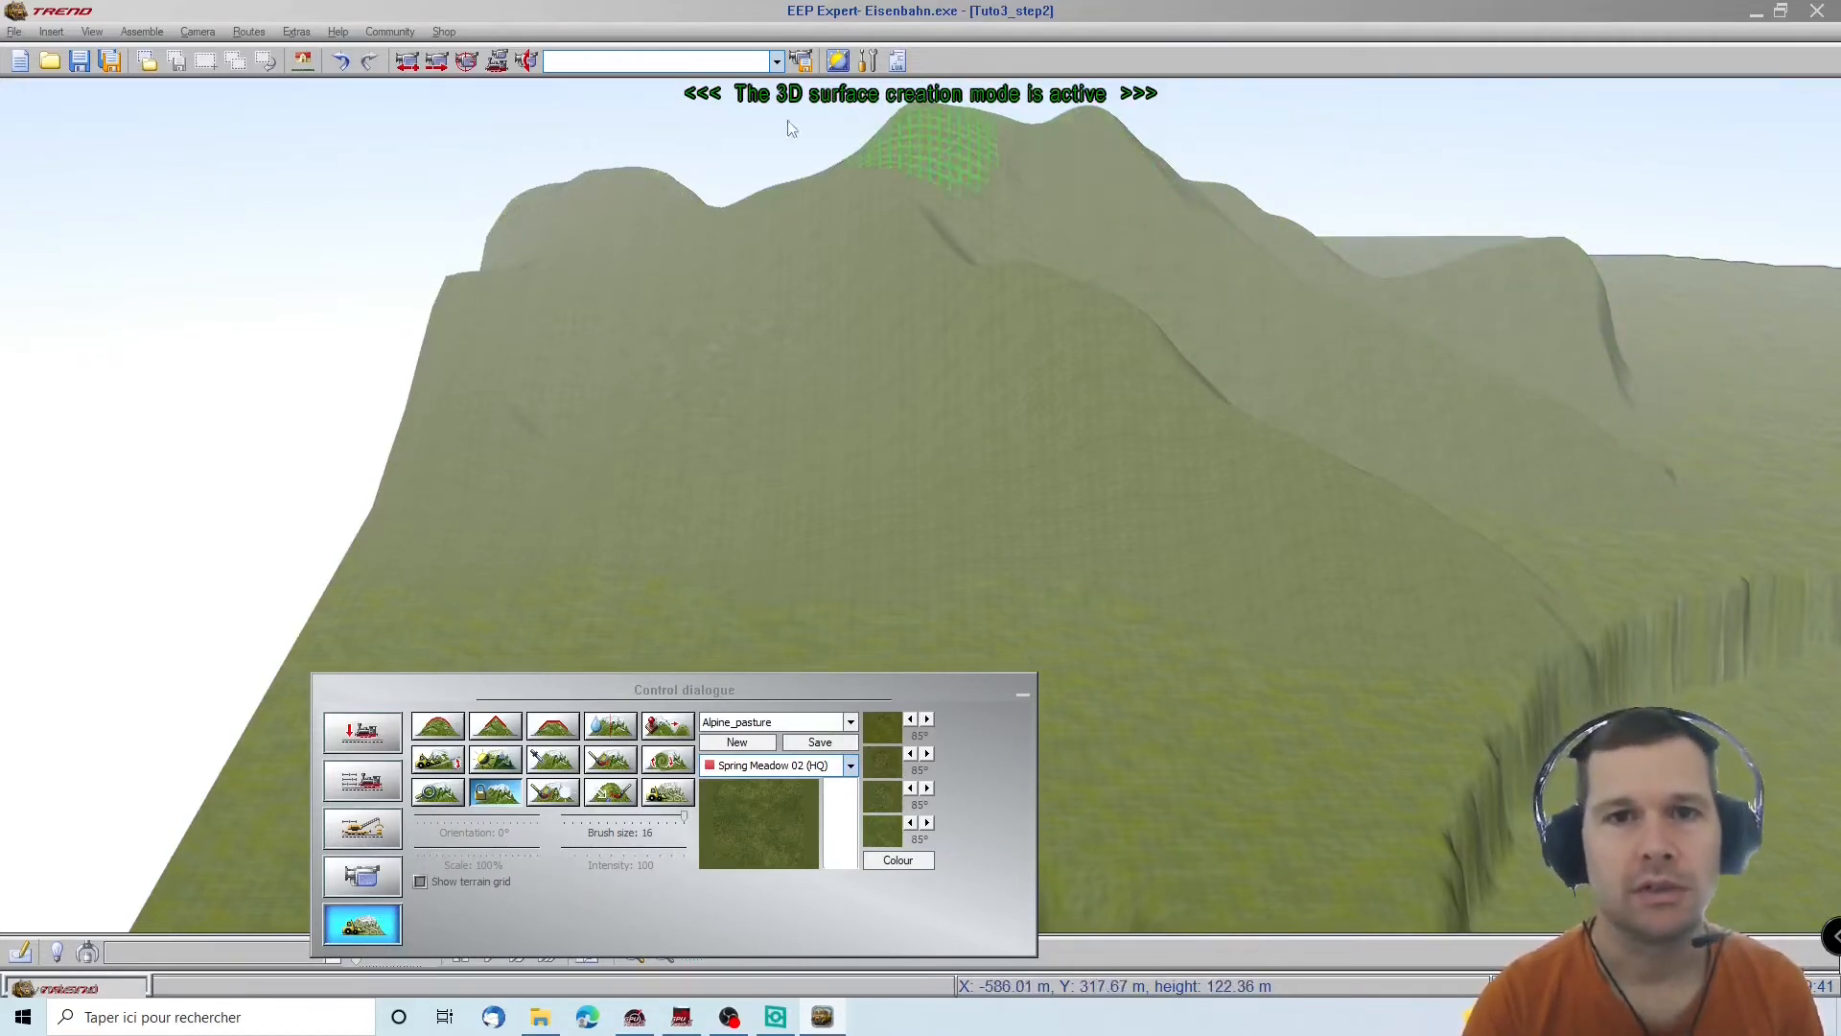
Clear the remaining area marking from the back of the mountain, down to the outer edge of the terrain
right_drag(771, 313, 334, 337)
mouse_move(125, 507)
right_down()
mouse_move(925, 499)
mouse_move(924, 569)
right_up()
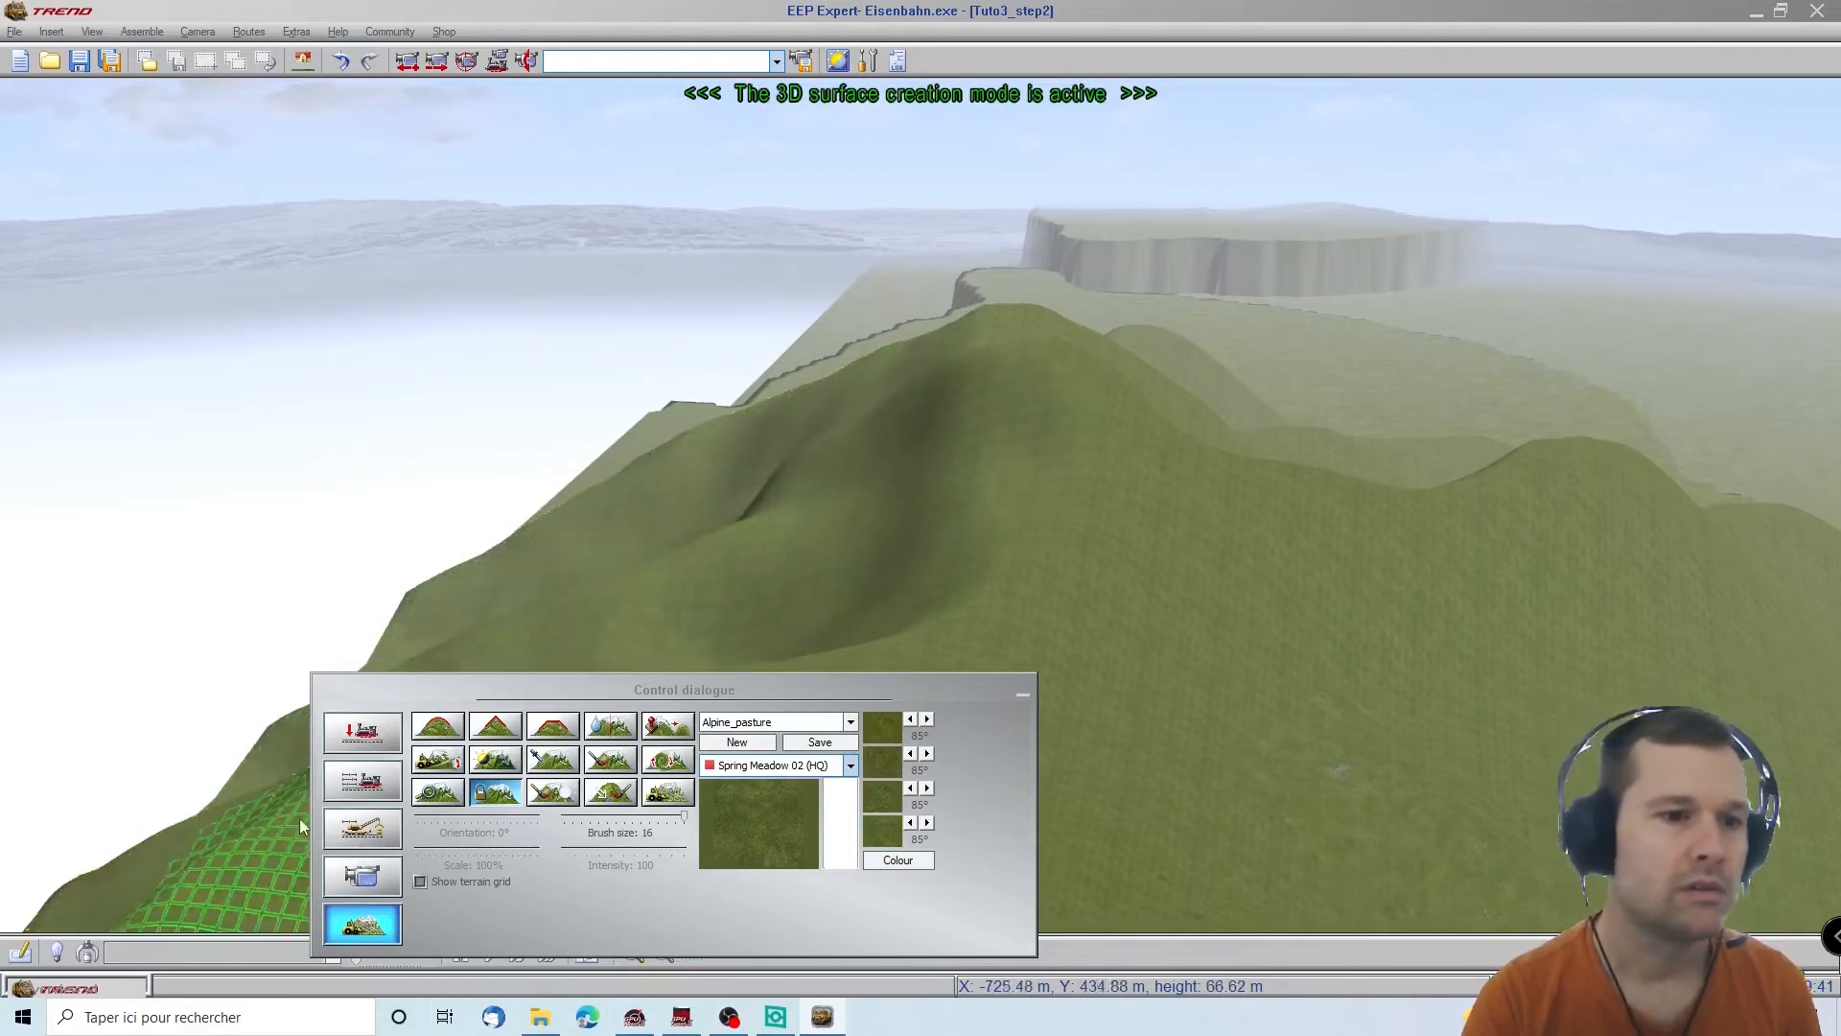
mouse_move(960, 538)
right_down()
mouse_move(945, 740)
mouse_move(534, 556)
right_up()
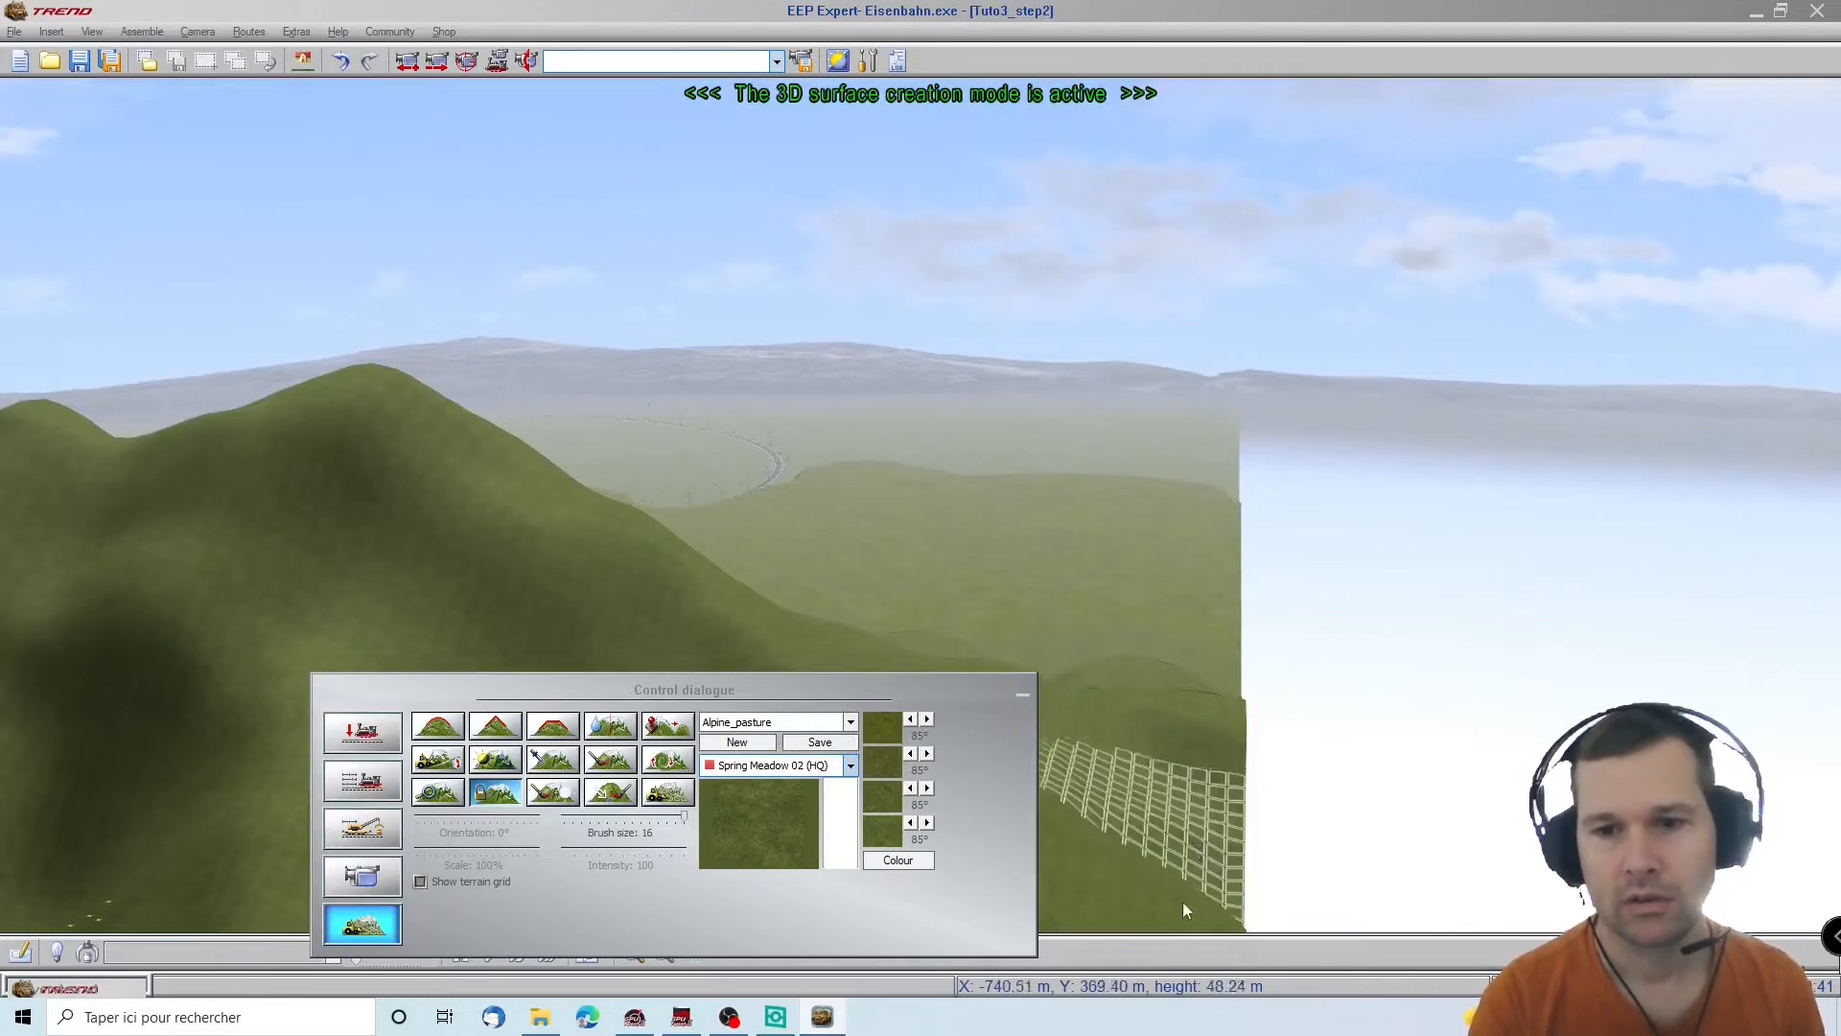
right_drag(1143, 897, 1137, 928)
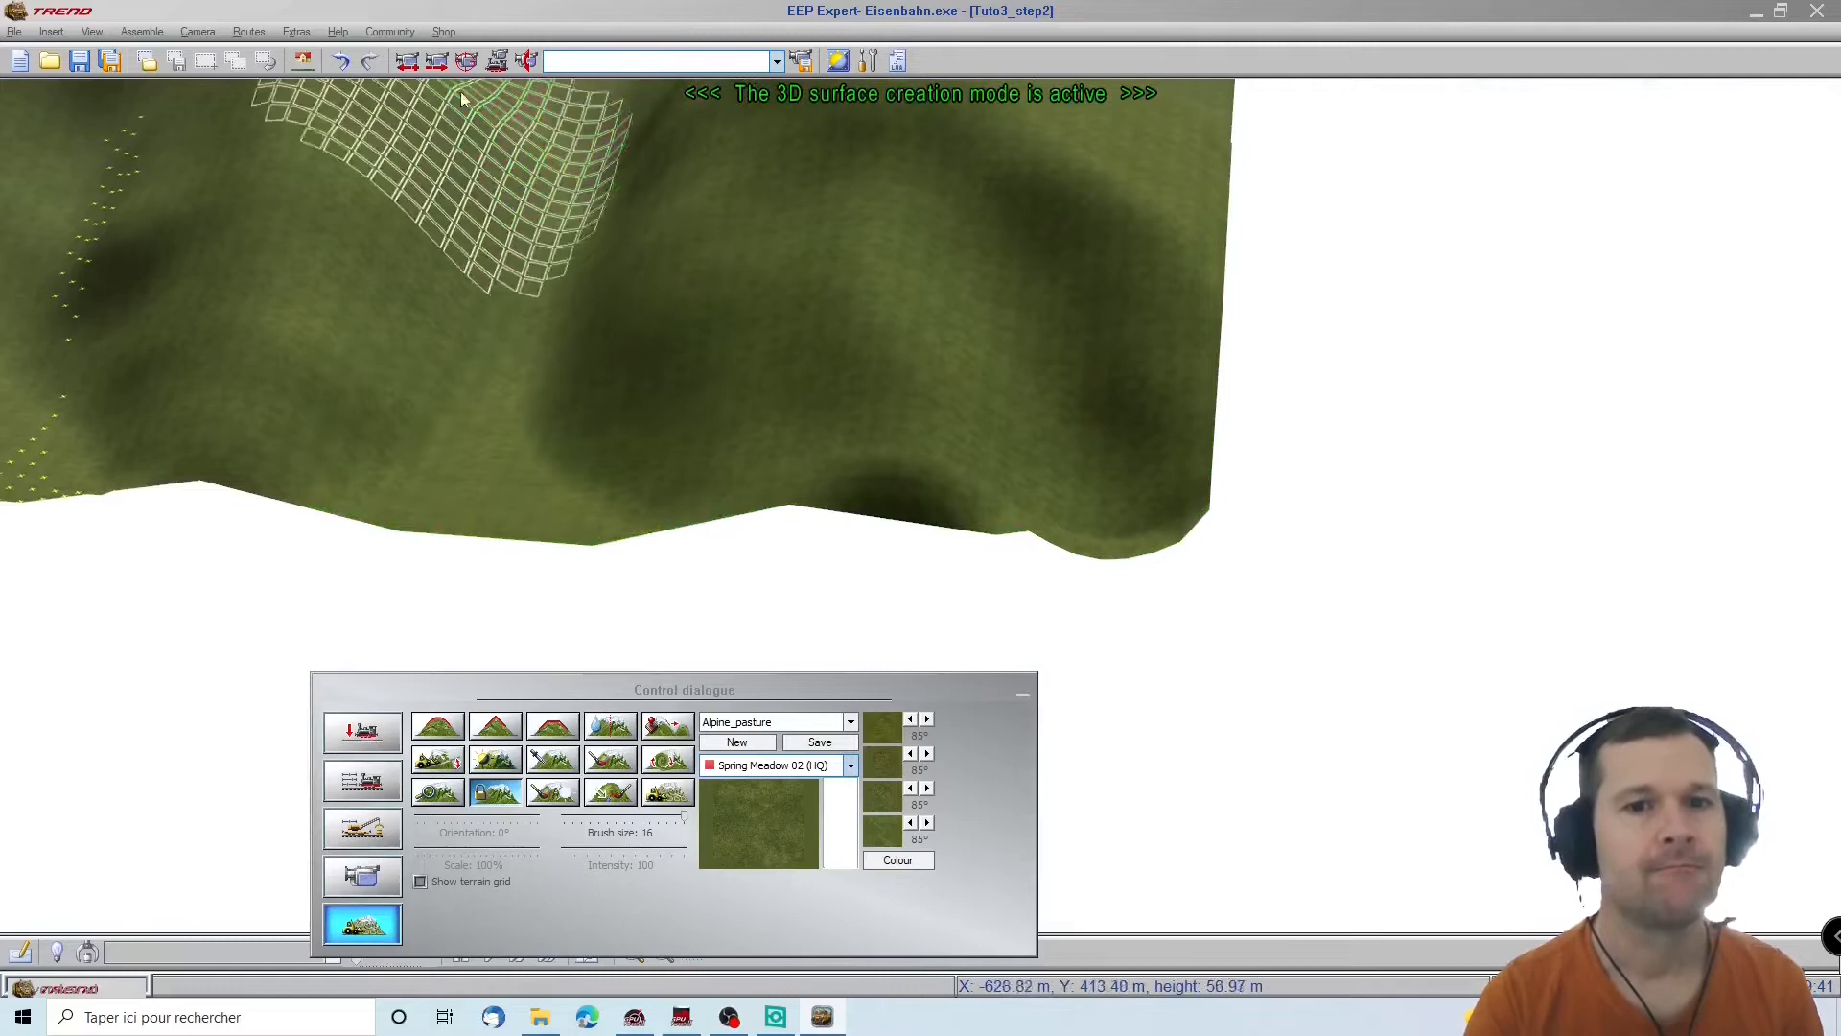
right_drag(578, 80, 579, 110)
mouse_move(266, 430)
mouse_down()
mouse_move(8, 719)
mouse_move(38, 668)
mouse_move(5, 661)
mouse_up()
right_drag(8, 537, 1, 522)
mouse_move(305, 398)
mouse_down()
mouse_move(315, 372)
mouse_move(200, 451)
mouse_move(48, 503)
mouse_move(221, 246)
mouse_up()
drag(45, 261, 813, 113)
right_drag(813, 113, 816, 145)
mouse_move(390, 363)
mouse_down()
mouse_move(589, 232)
mouse_move(696, 313)
mouse_up()
Clear the last area marking from the mountain's far flank and the foothills beside the embankment, and check the slopes
mouse_move(686, 374)
right_down()
mouse_move(587, 420)
mouse_move(264, 393)
mouse_move(138, 468)
right_up()
right_drag(76, 614, 1021, 574)
right_drag(1128, 878, 1175, 843)
mouse_move(1371, 798)
mouse_down()
mouse_move(1600, 847)
mouse_move(1834, 786)
mouse_up()
mouse_move(1837, 788)
right_down()
mouse_move(1165, 767)
mouse_move(1840, 791)
right_up()
mouse_move(1572, 757)
mouse_down()
mouse_move(1397, 716)
mouse_move(965, 474)
mouse_move(1200, 447)
mouse_move(1492, 351)
mouse_move(1411, 499)
mouse_up()
mouse_move(1411, 499)
right_down()
mouse_move(1346, 379)
mouse_move(1268, 117)
right_up()
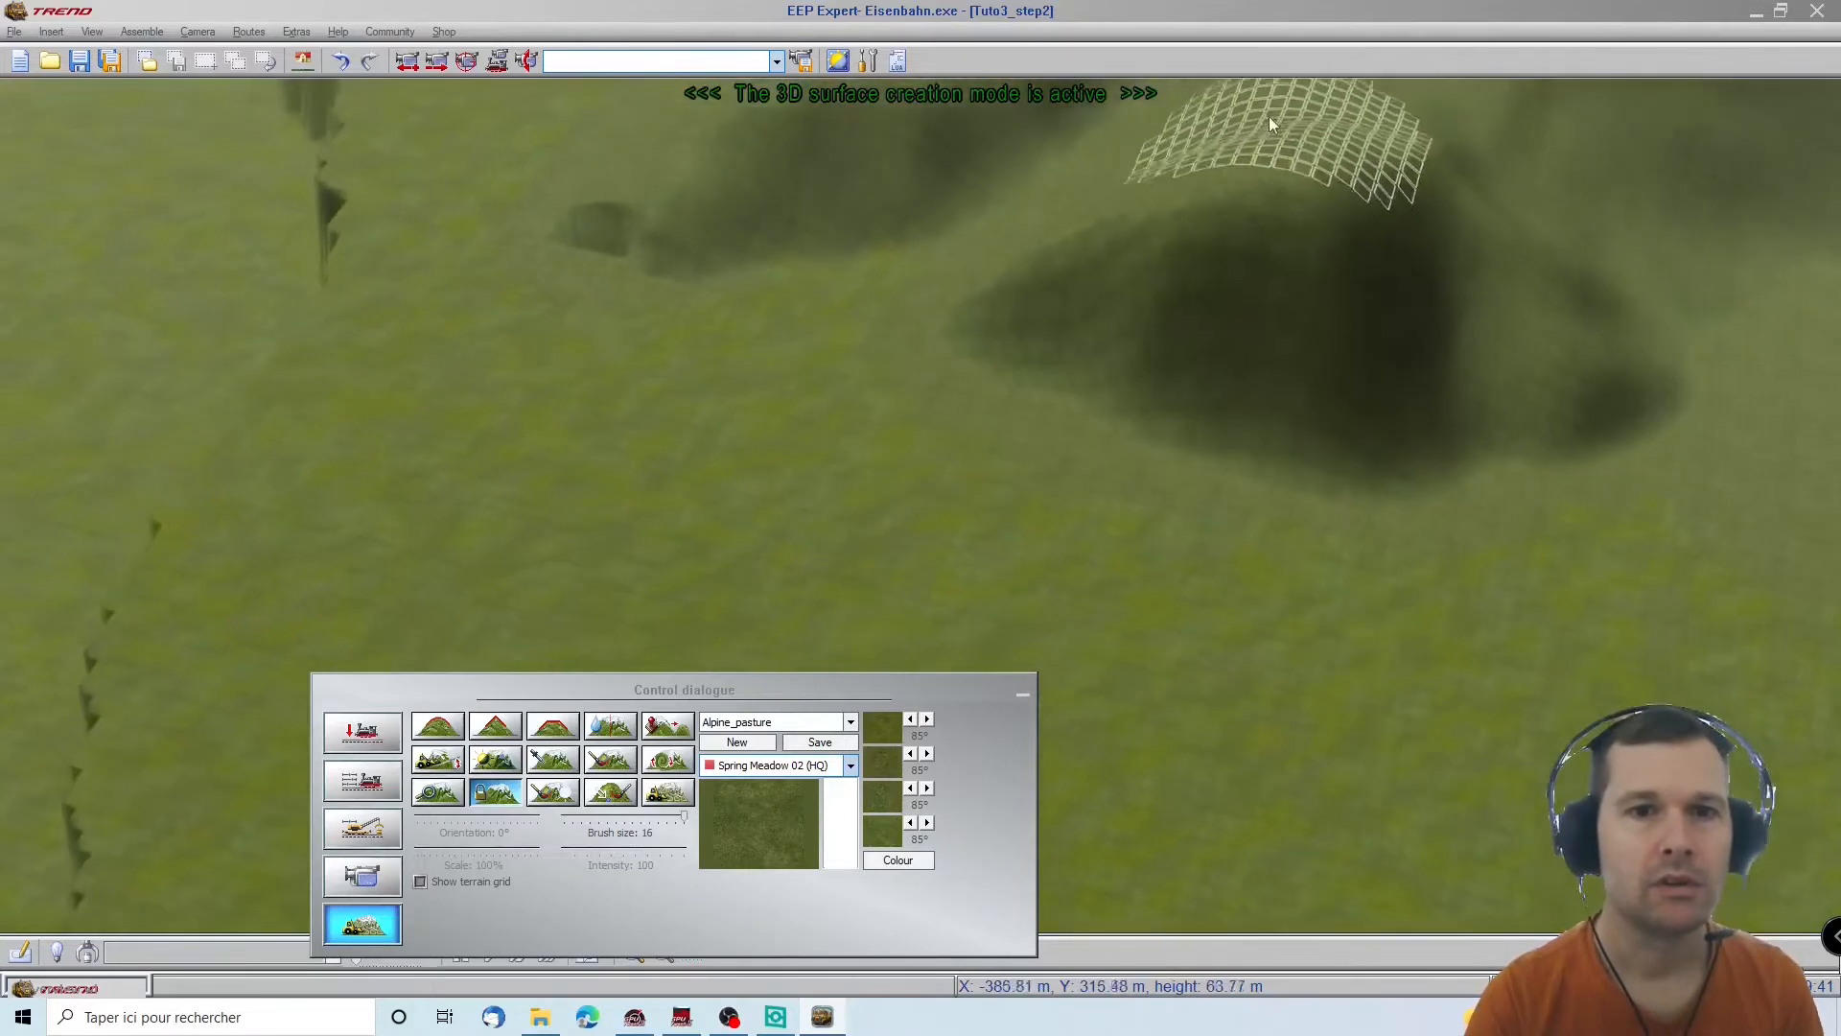
scroll(1212, 105, up, 5)
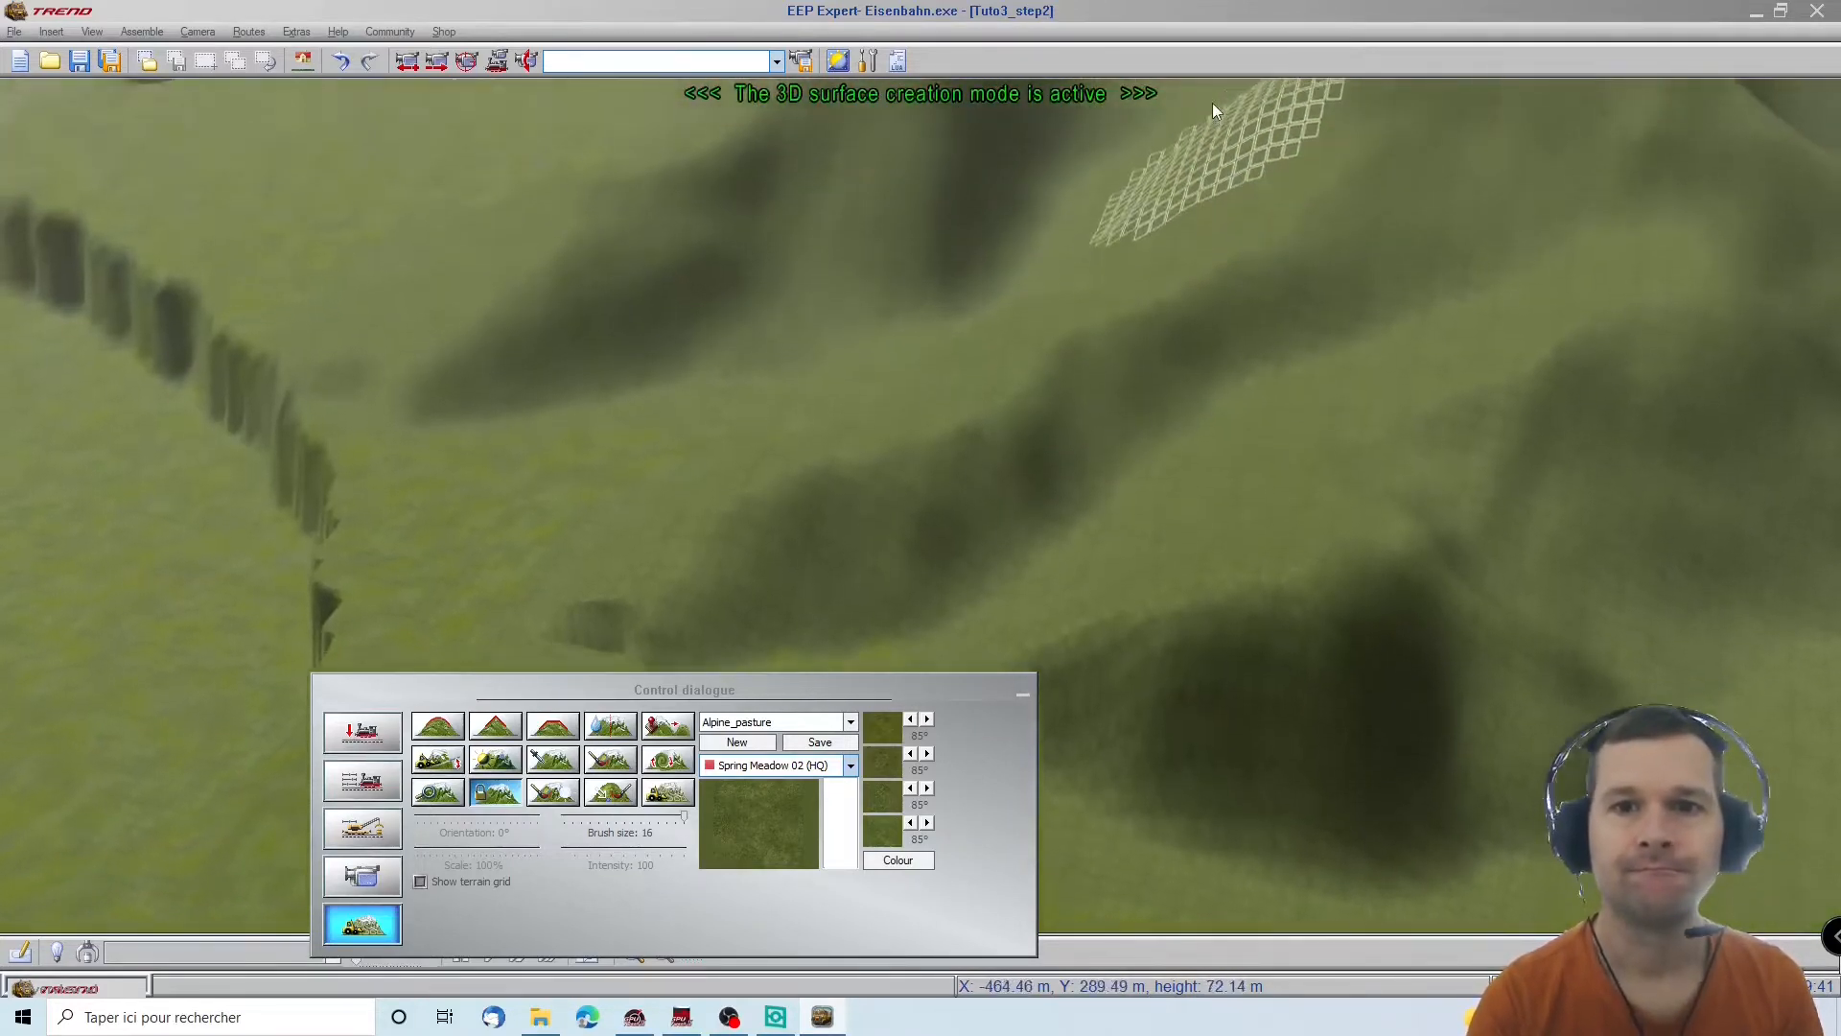
scroll(1212, 106, down, 5)
Paint the front ridges and summits with the Alpine_pasture_rocky motif at 100% scale, brush size 16 and intensity 100
mouse_move(1297, 336)
right_down()
mouse_move(1141, 408)
mouse_move(731, 447)
mouse_move(537, 403)
mouse_move(617, 452)
mouse_move(760, 473)
mouse_move(735, 564)
right_up()
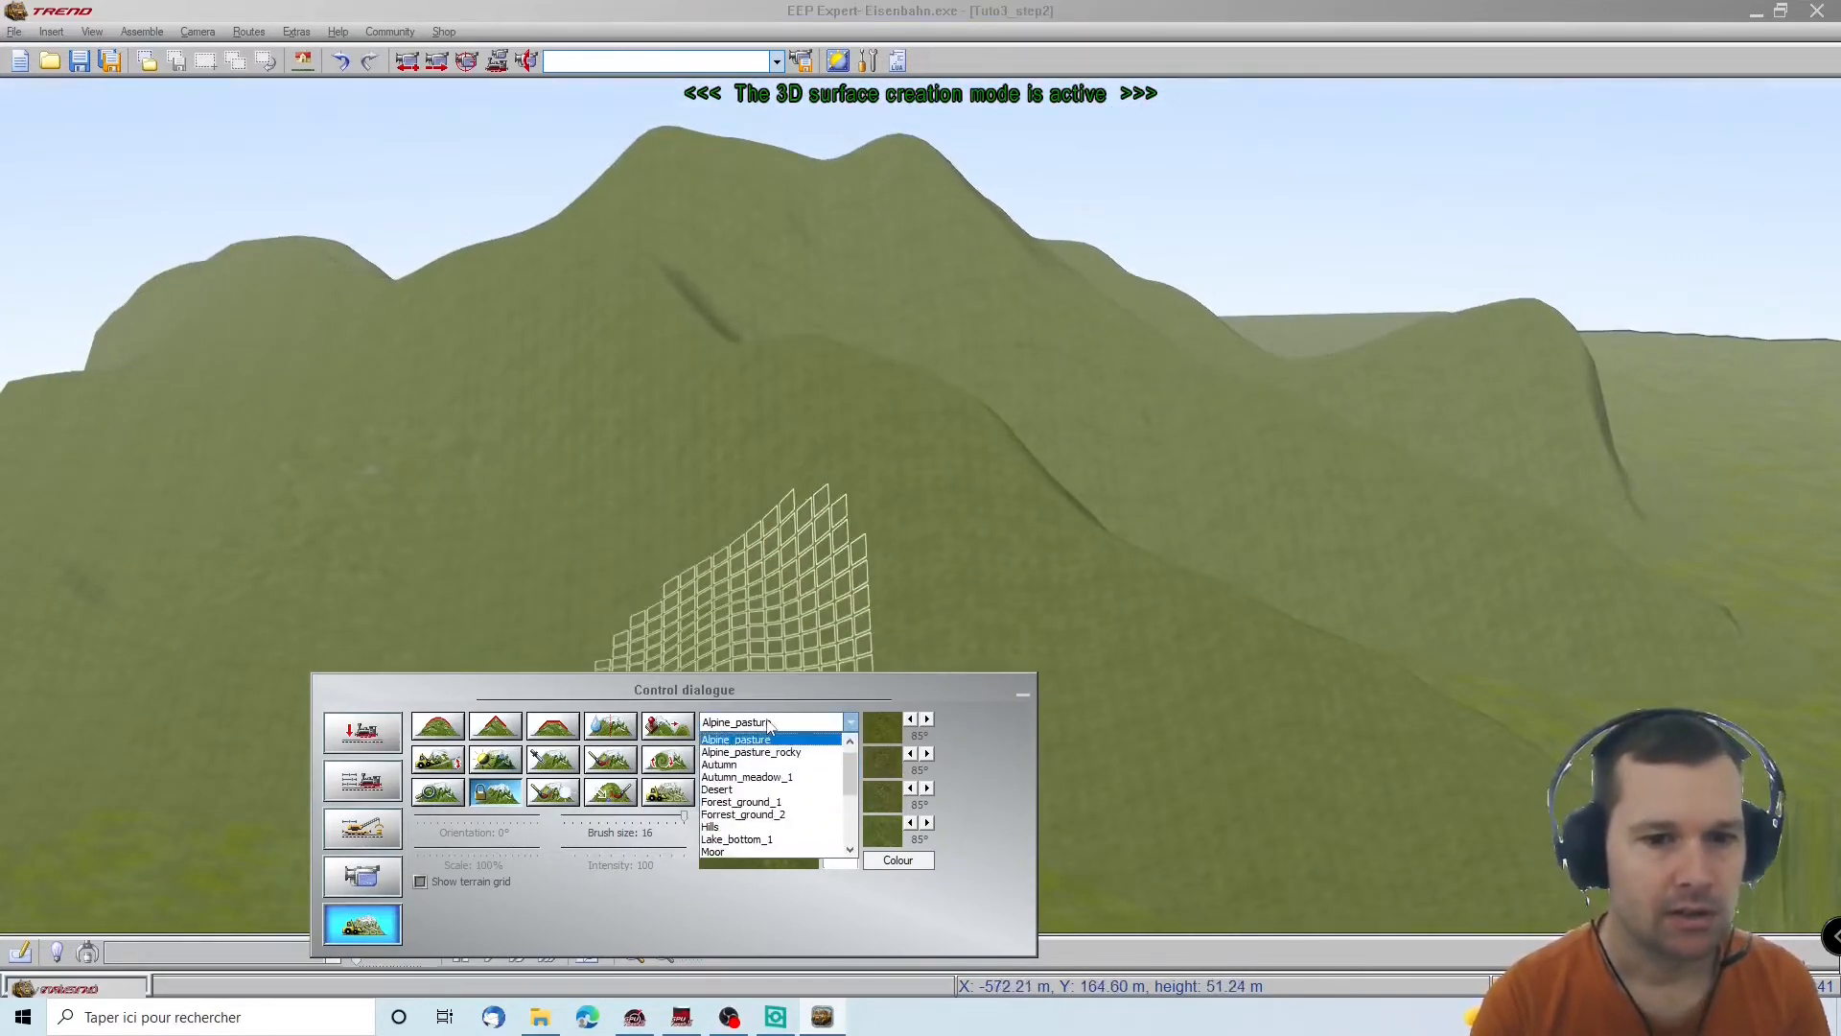
click(782, 765)
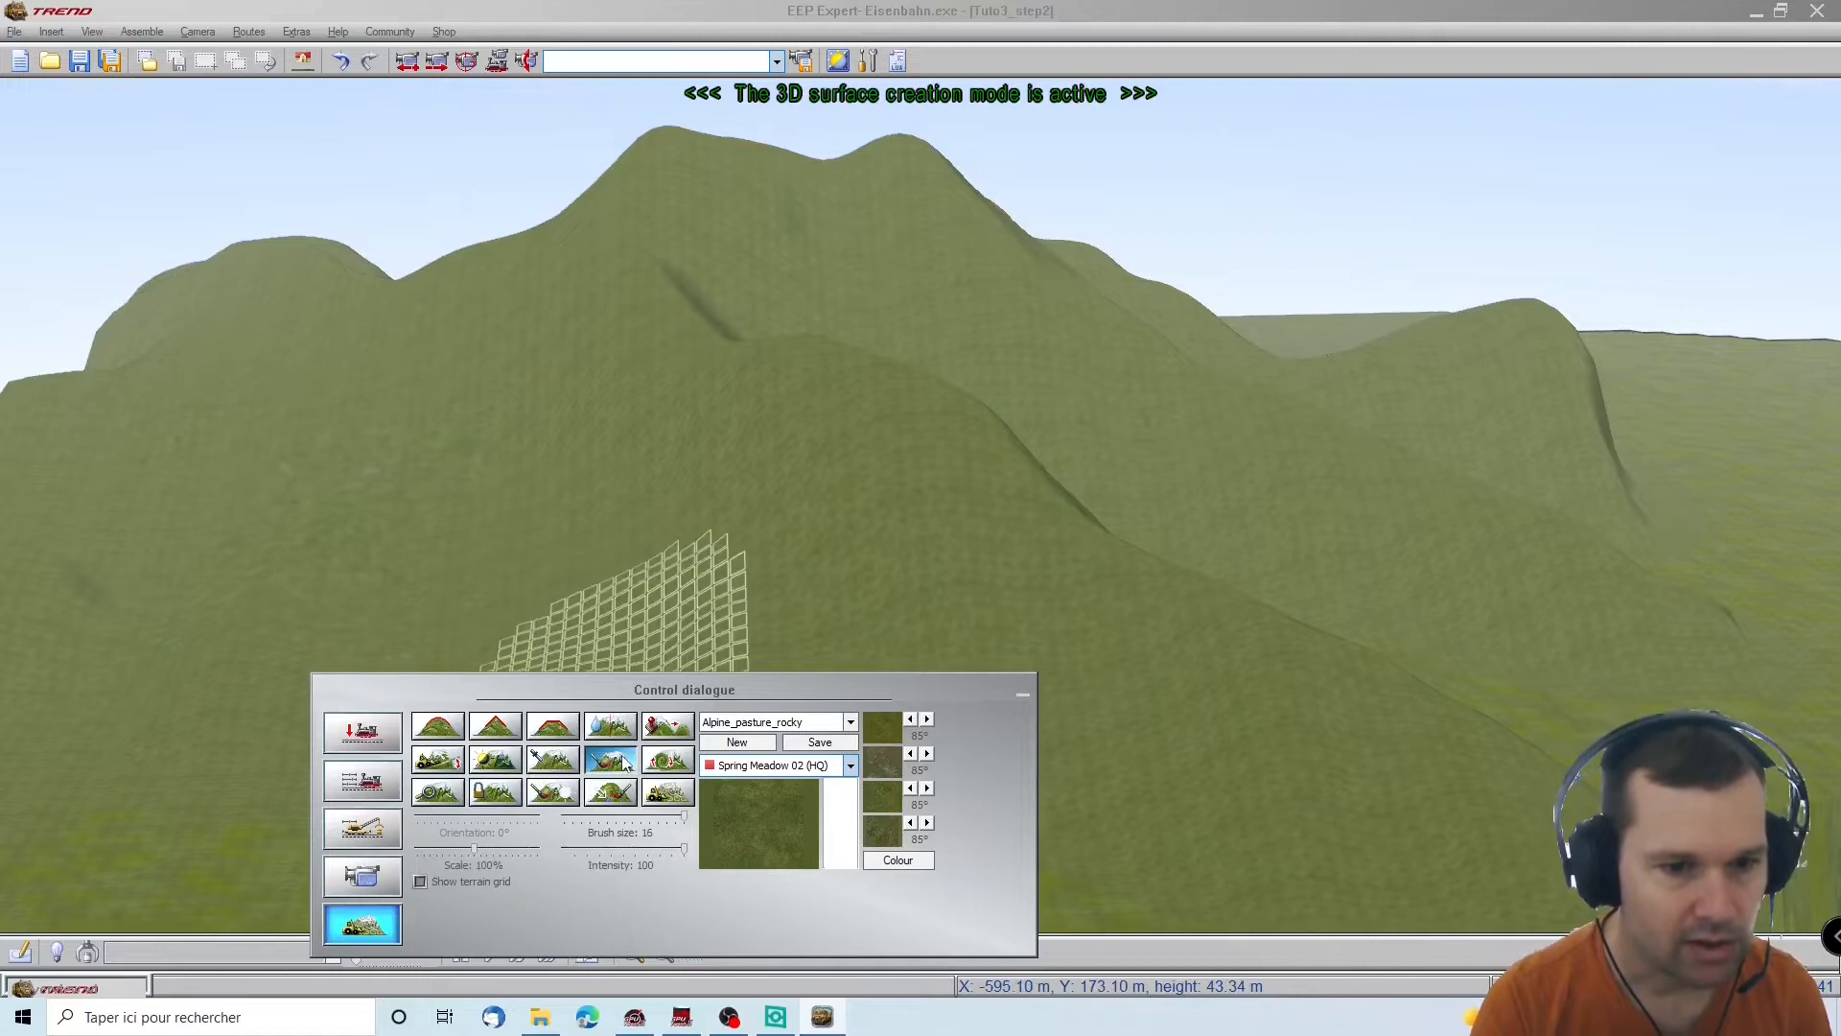
mouse_move(544, 256)
mouse_down()
mouse_move(757, 402)
mouse_move(945, 616)
mouse_move(1101, 616)
mouse_move(1189, 672)
mouse_up()
mouse_move(821, 204)
mouse_down()
mouse_move(693, 153)
mouse_move(993, 278)
mouse_move(1300, 464)
mouse_move(1574, 560)
mouse_up()
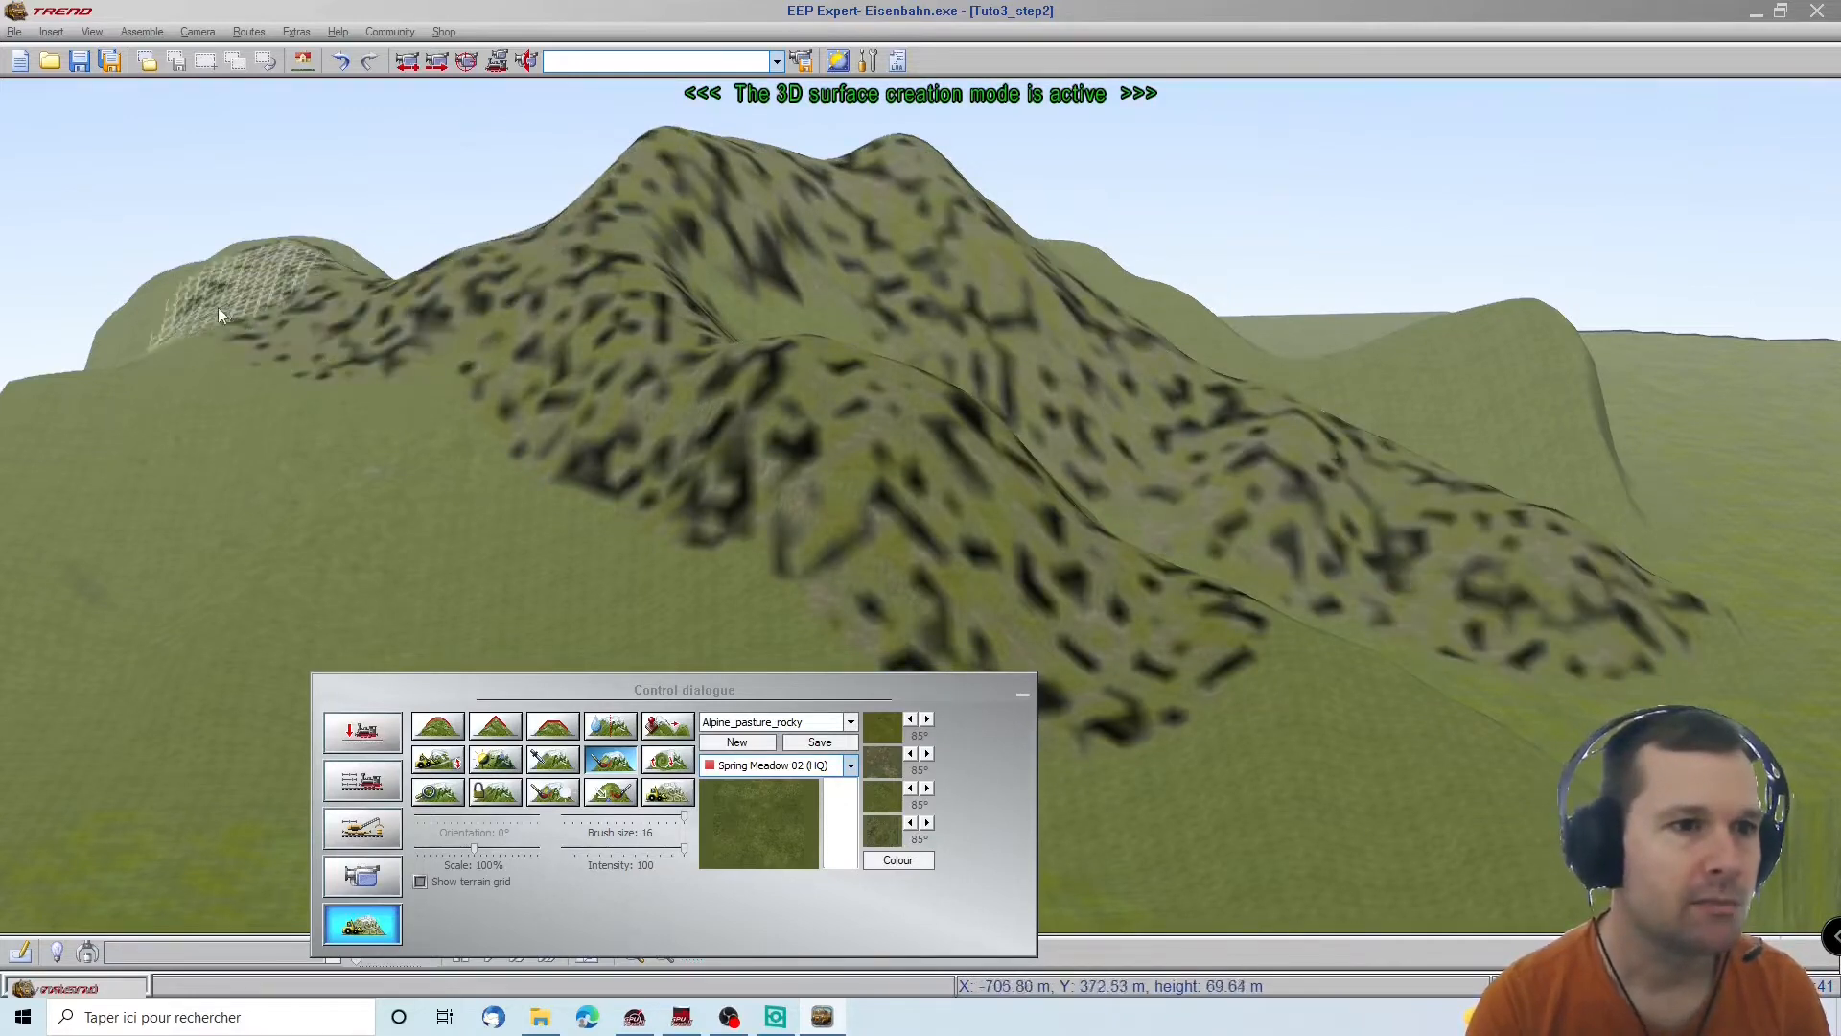
drag(2, 486, 2, 546)
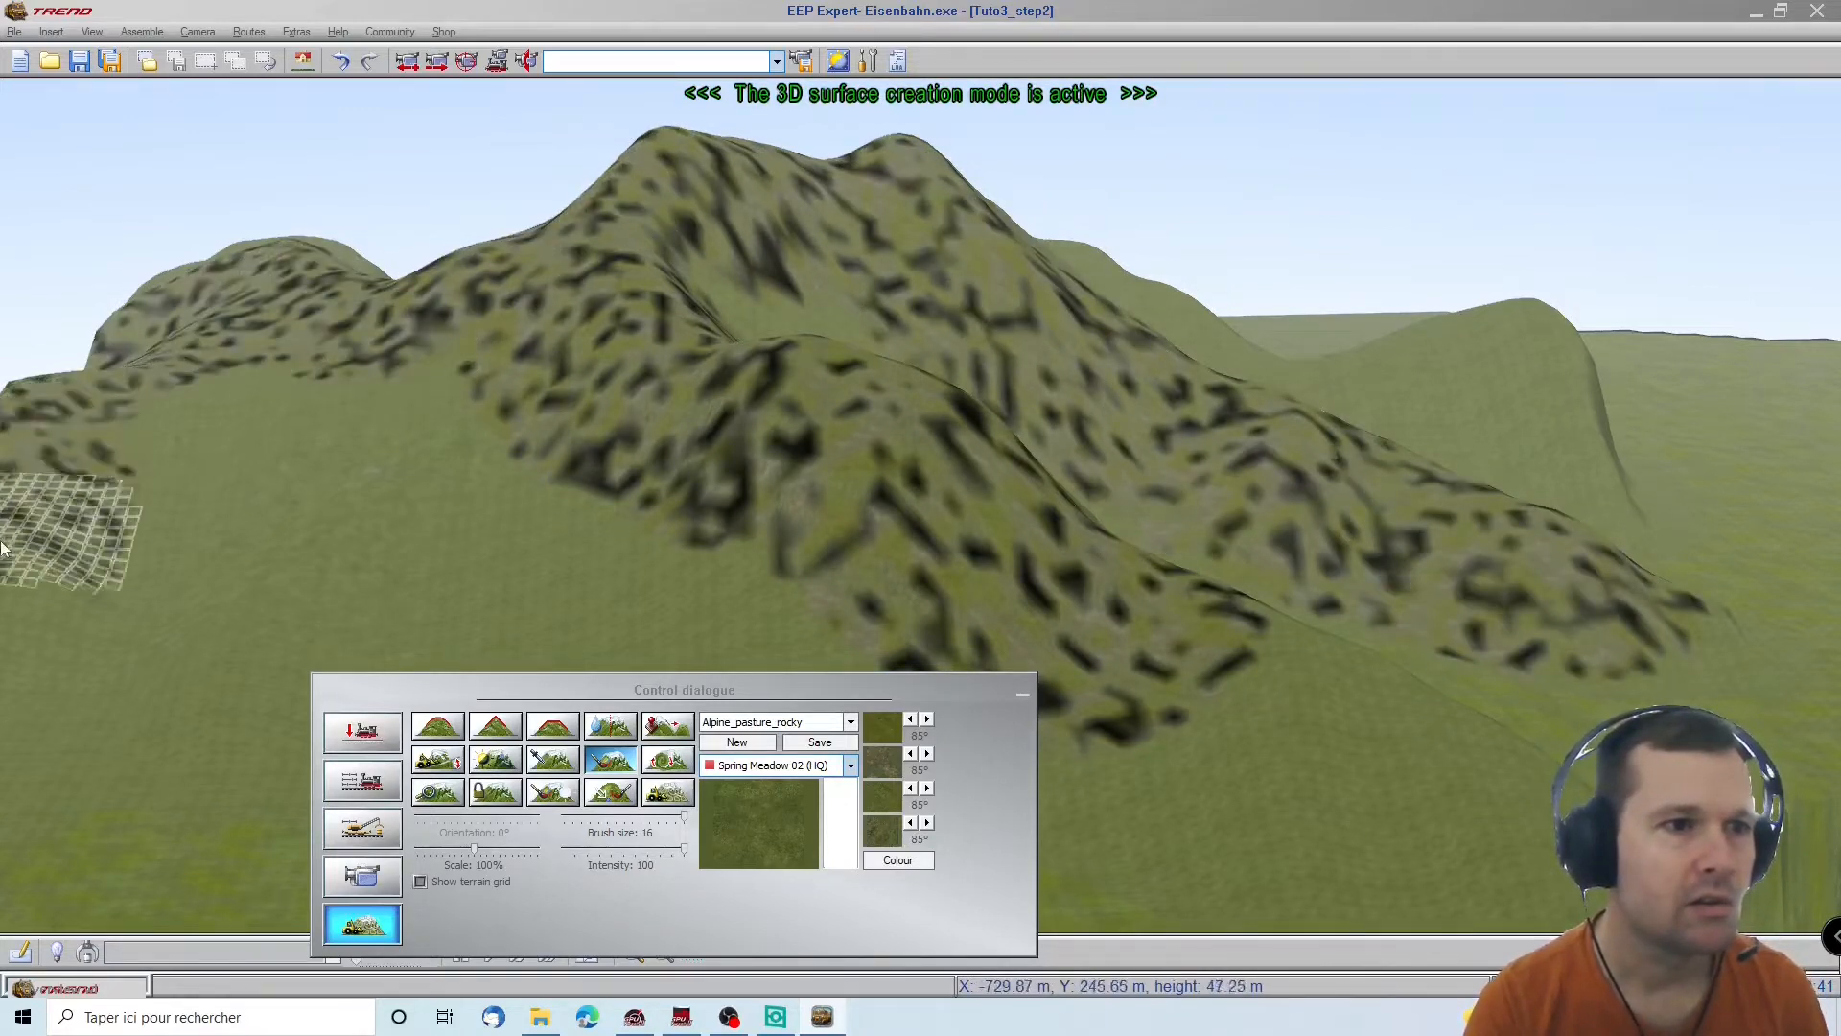
Extend the rocky motif over the outer ridge and across the small foothill on the opposite flank
key(Left)
mouse_move(1290, 465)
mouse_down()
mouse_move(1216, 537)
mouse_move(1223, 422)
mouse_up()
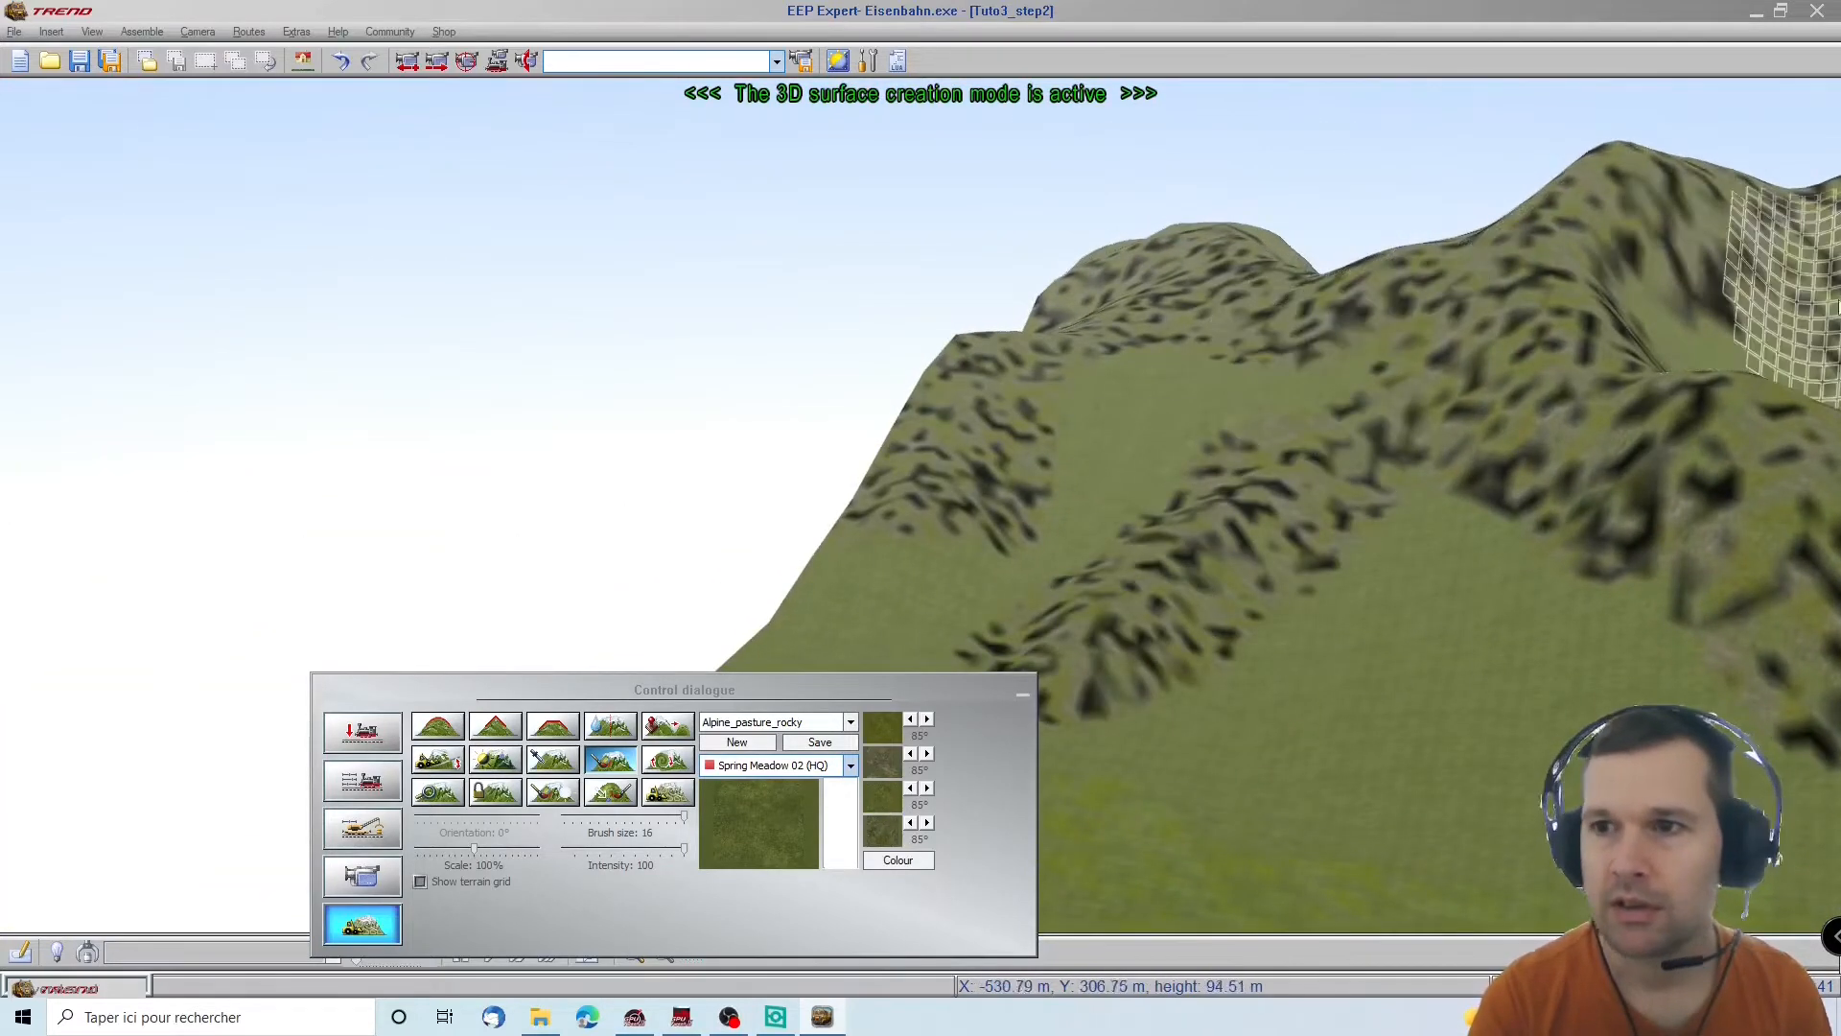
key(Right)
key(Right)
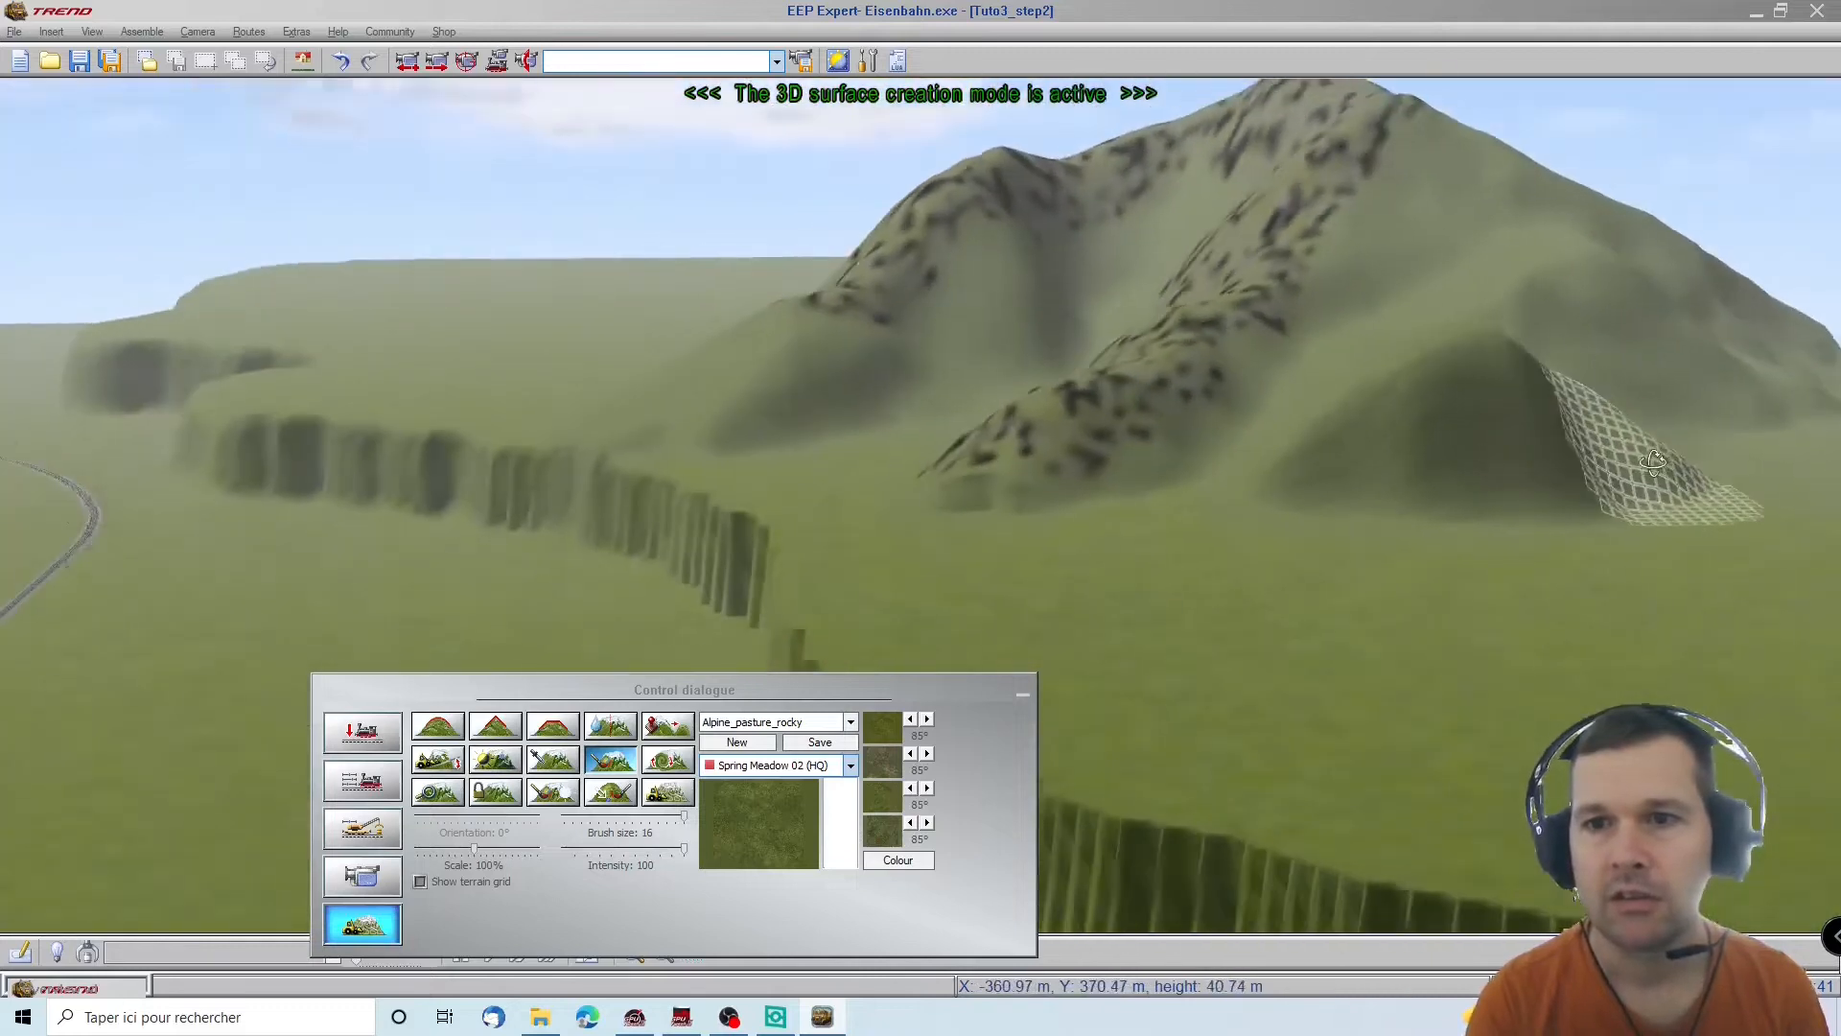
drag(1329, 468, 1532, 240)
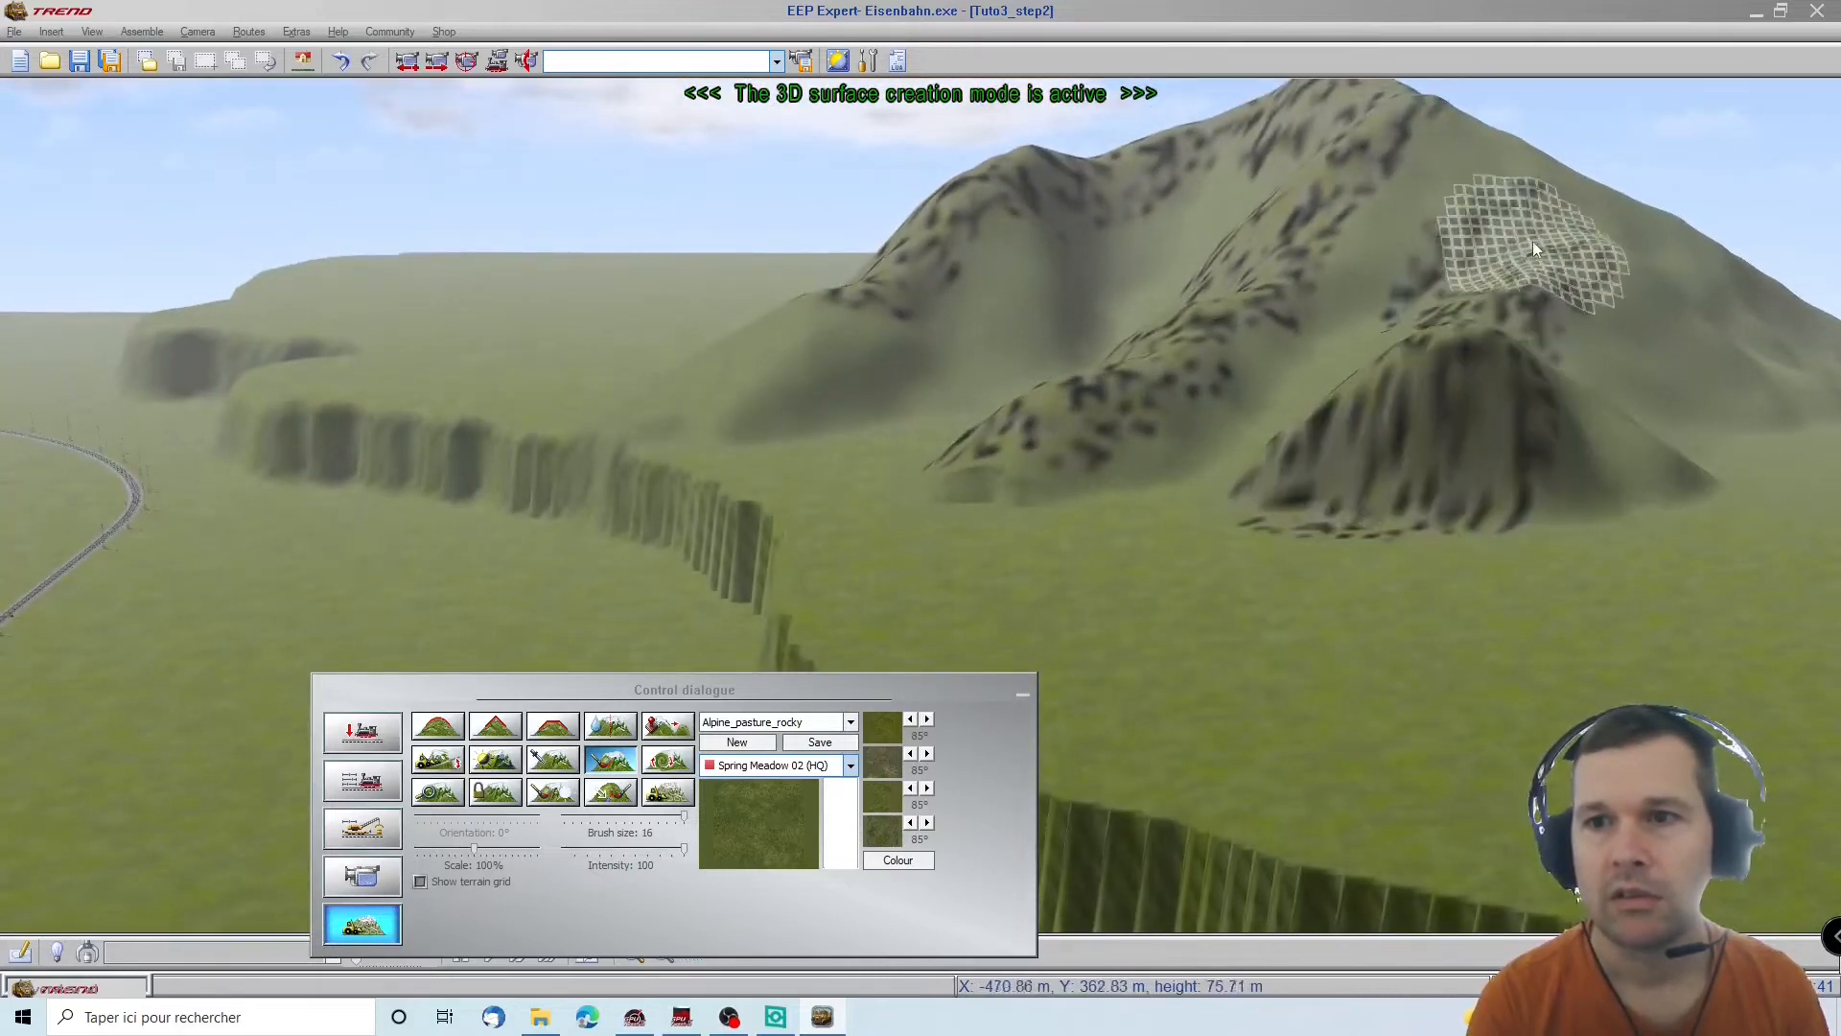
Paint the rocky motif down the back slopes and ridges of the mountain
mouse_move(1812, 366)
right_down()
mouse_move(580, 440)
mouse_move(1224, 444)
mouse_move(1804, 653)
mouse_move(1496, 575)
mouse_move(1149, 848)
mouse_move(905, 383)
right_up()
drag(1002, 614, 1084, 868)
mouse_move(1328, 878)
right_down()
mouse_move(1307, 911)
mouse_move(474, 133)
mouse_move(590, 110)
mouse_move(556, 176)
right_up()
mouse_move(556, 176)
mouse_down()
mouse_move(456, 473)
mouse_move(542, 660)
mouse_up()
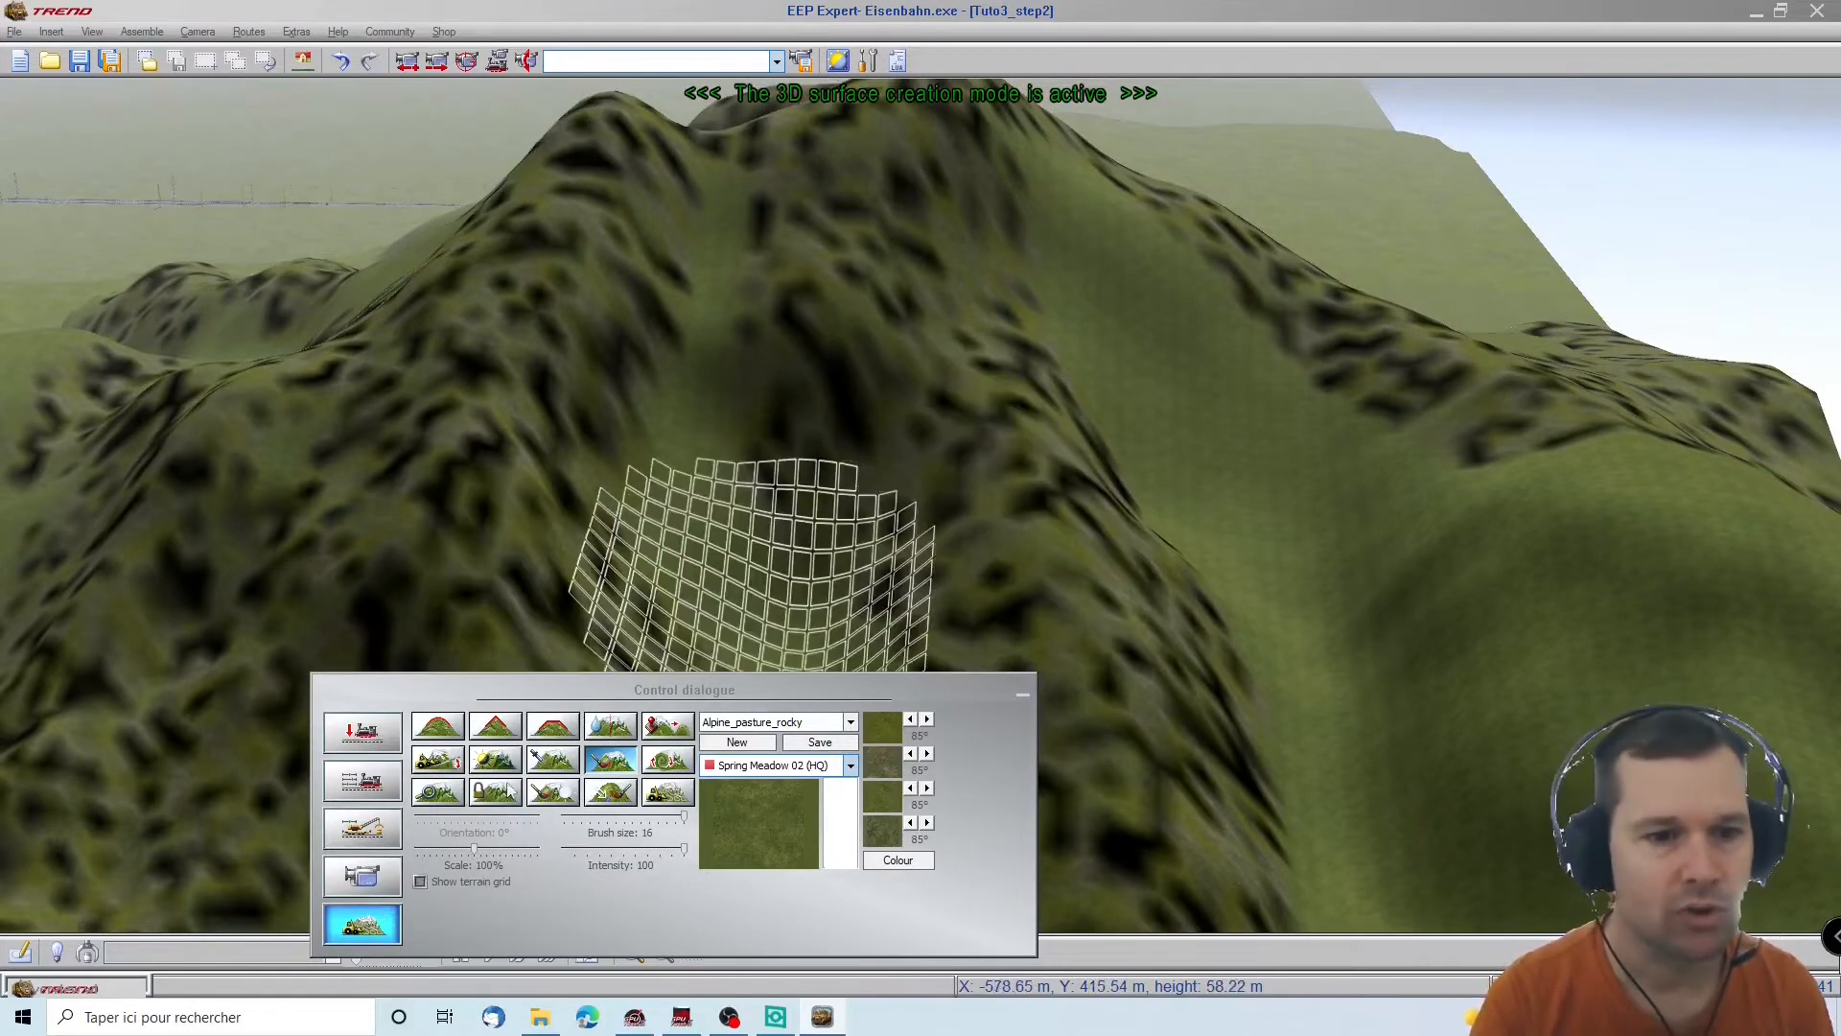
Blend the rocky texture on the central back slope at threshold 100 and intensity 100, and rework it with the motif scale at maximum
click(497, 762)
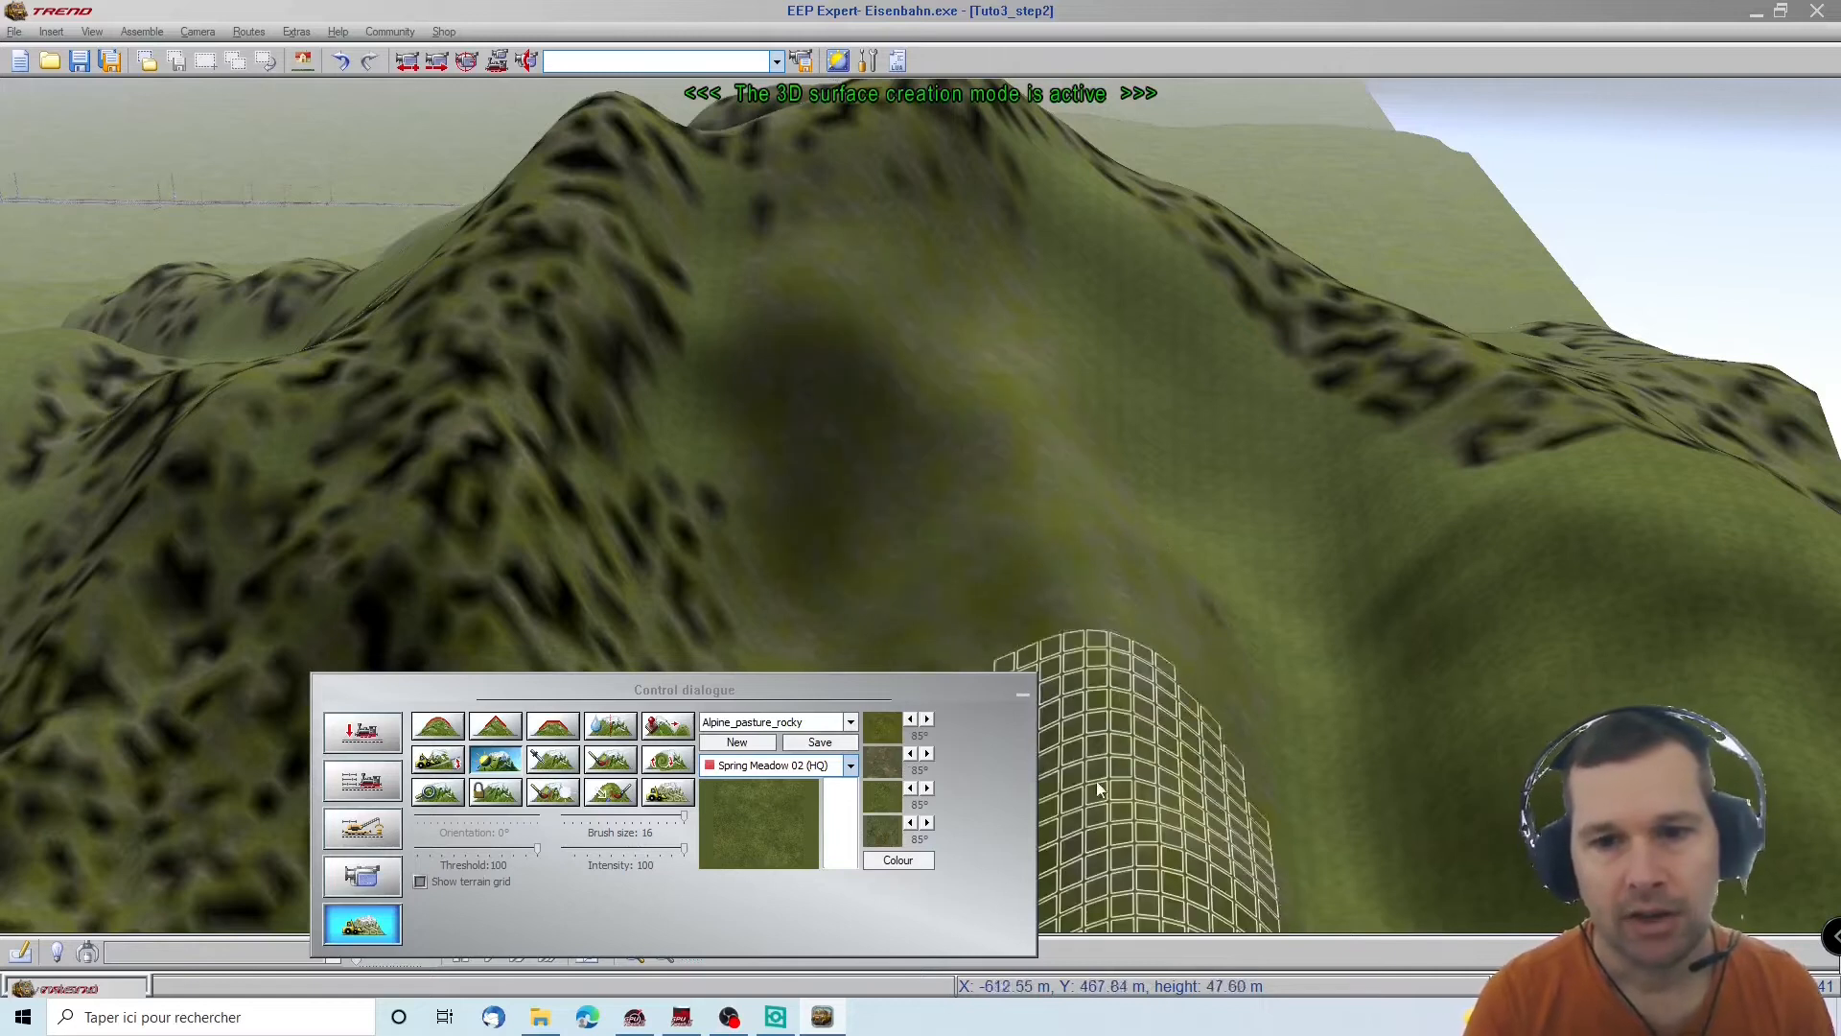
scroll(1097, 785, up, 2)
scroll(1086, 752, up, 4)
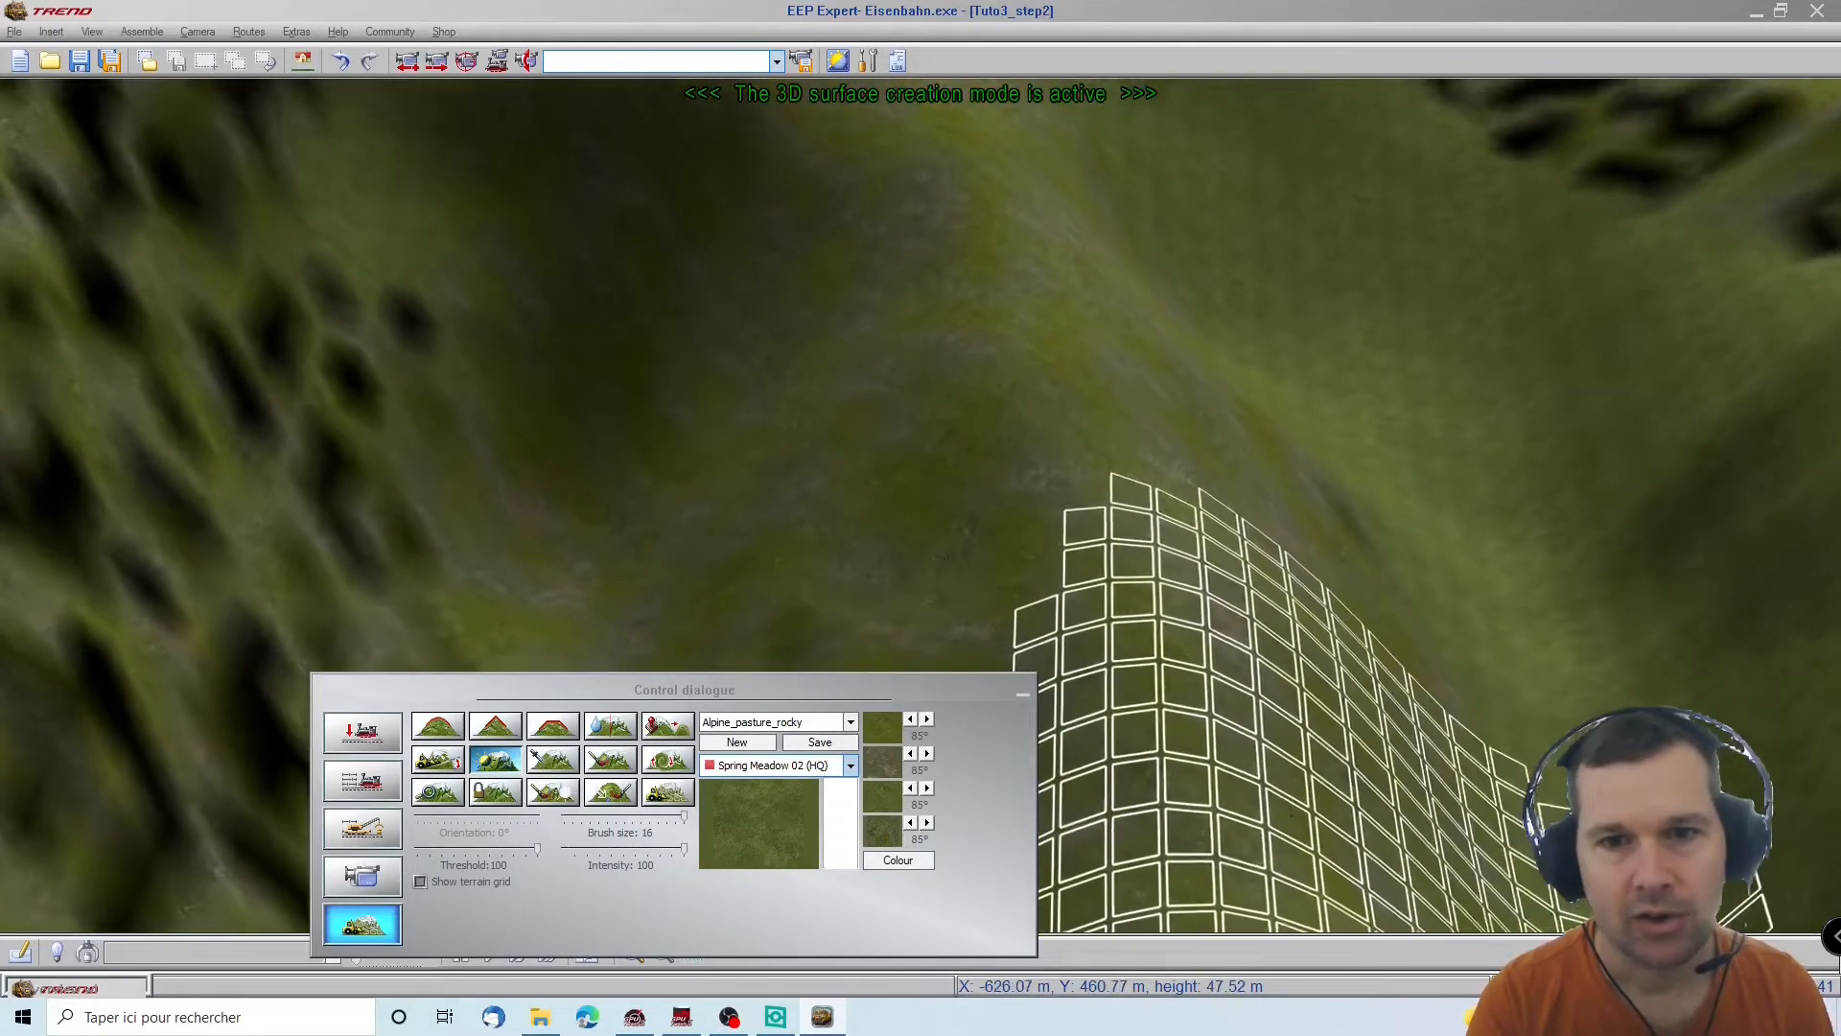
scroll(906, 479, down, 3)
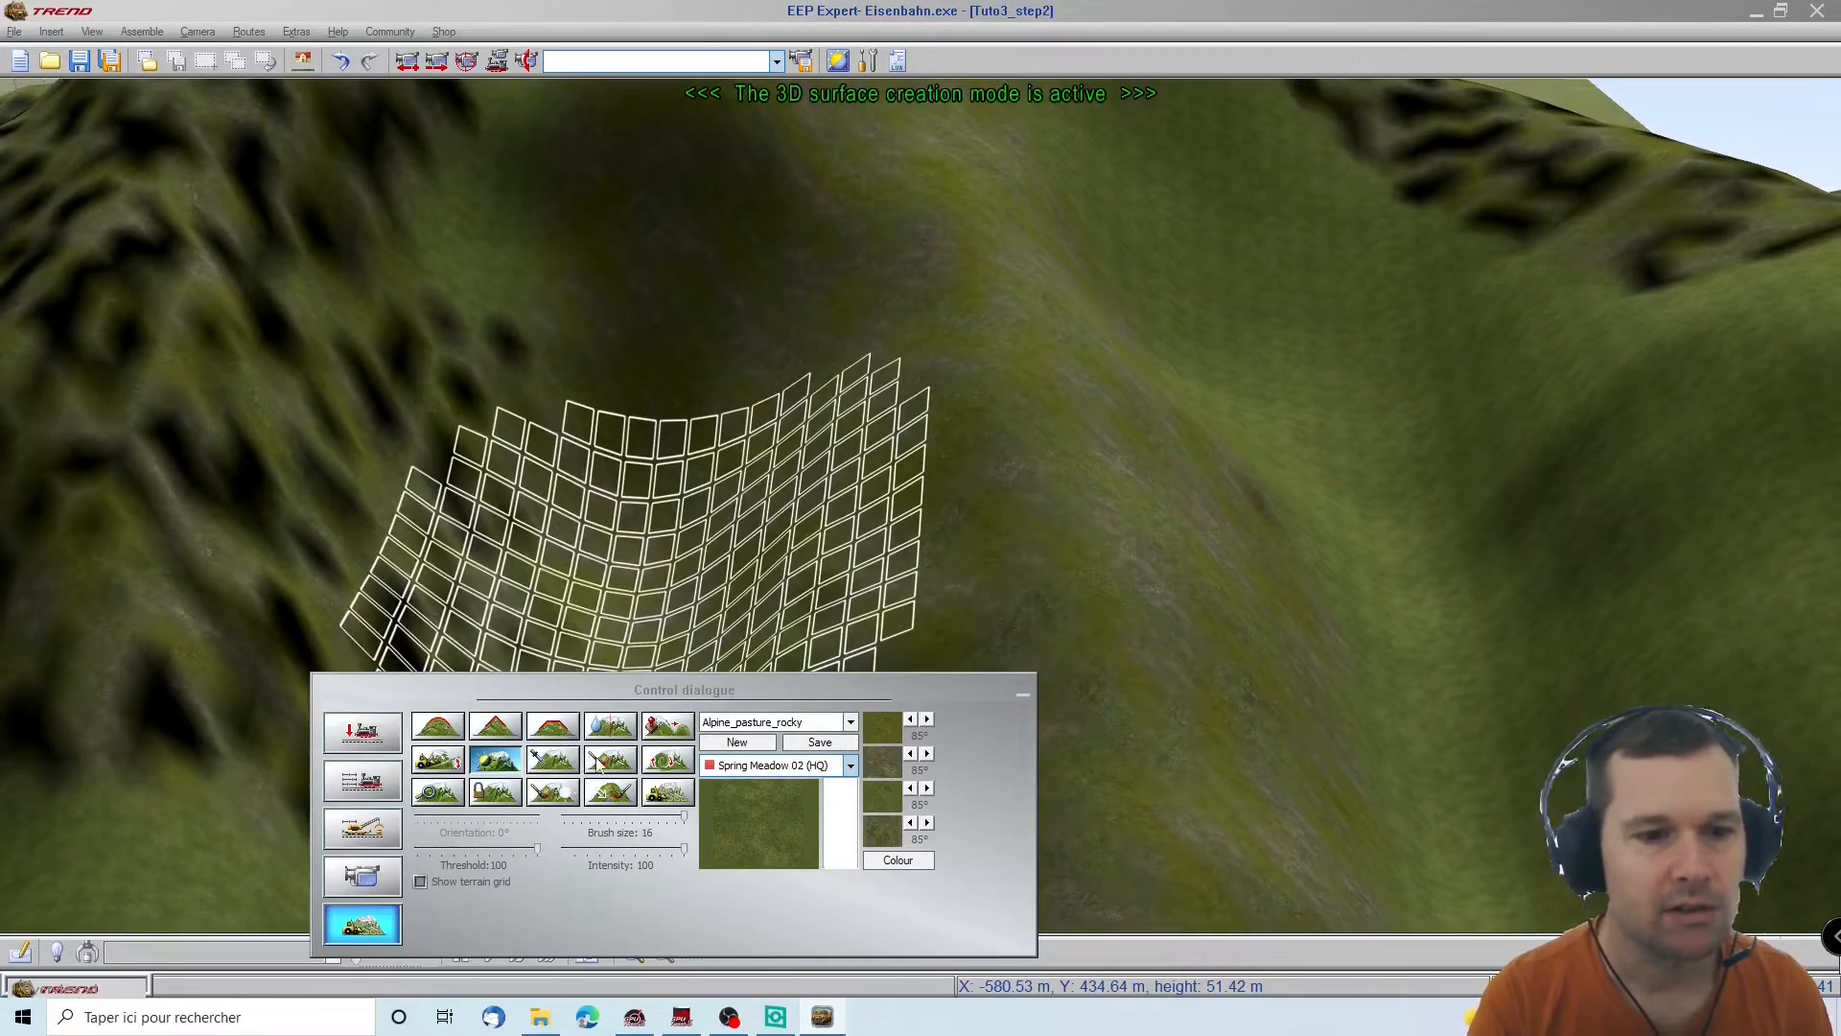
drag(474, 846, 553, 848)
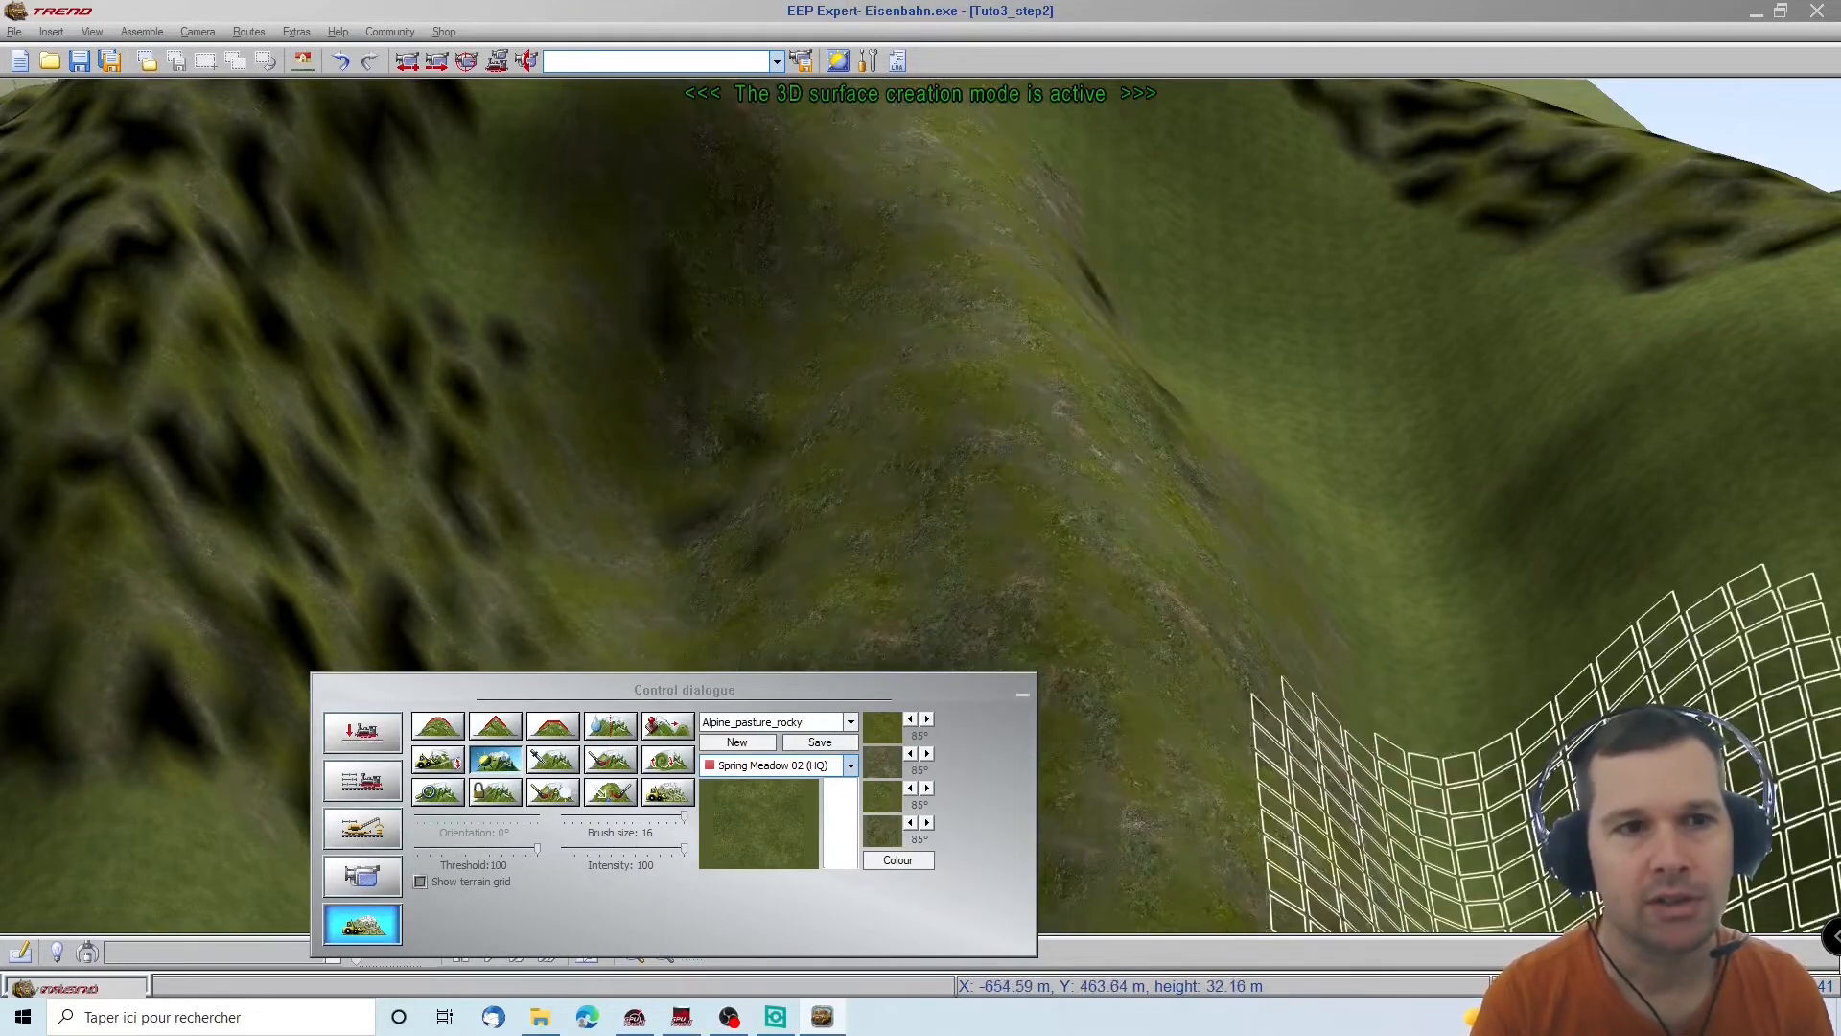
Paint over the dark patches on the mountain slopes with the Alpine_pasture_rocky texture mix, using brush size 16 and intensity 100
click(174, 537)
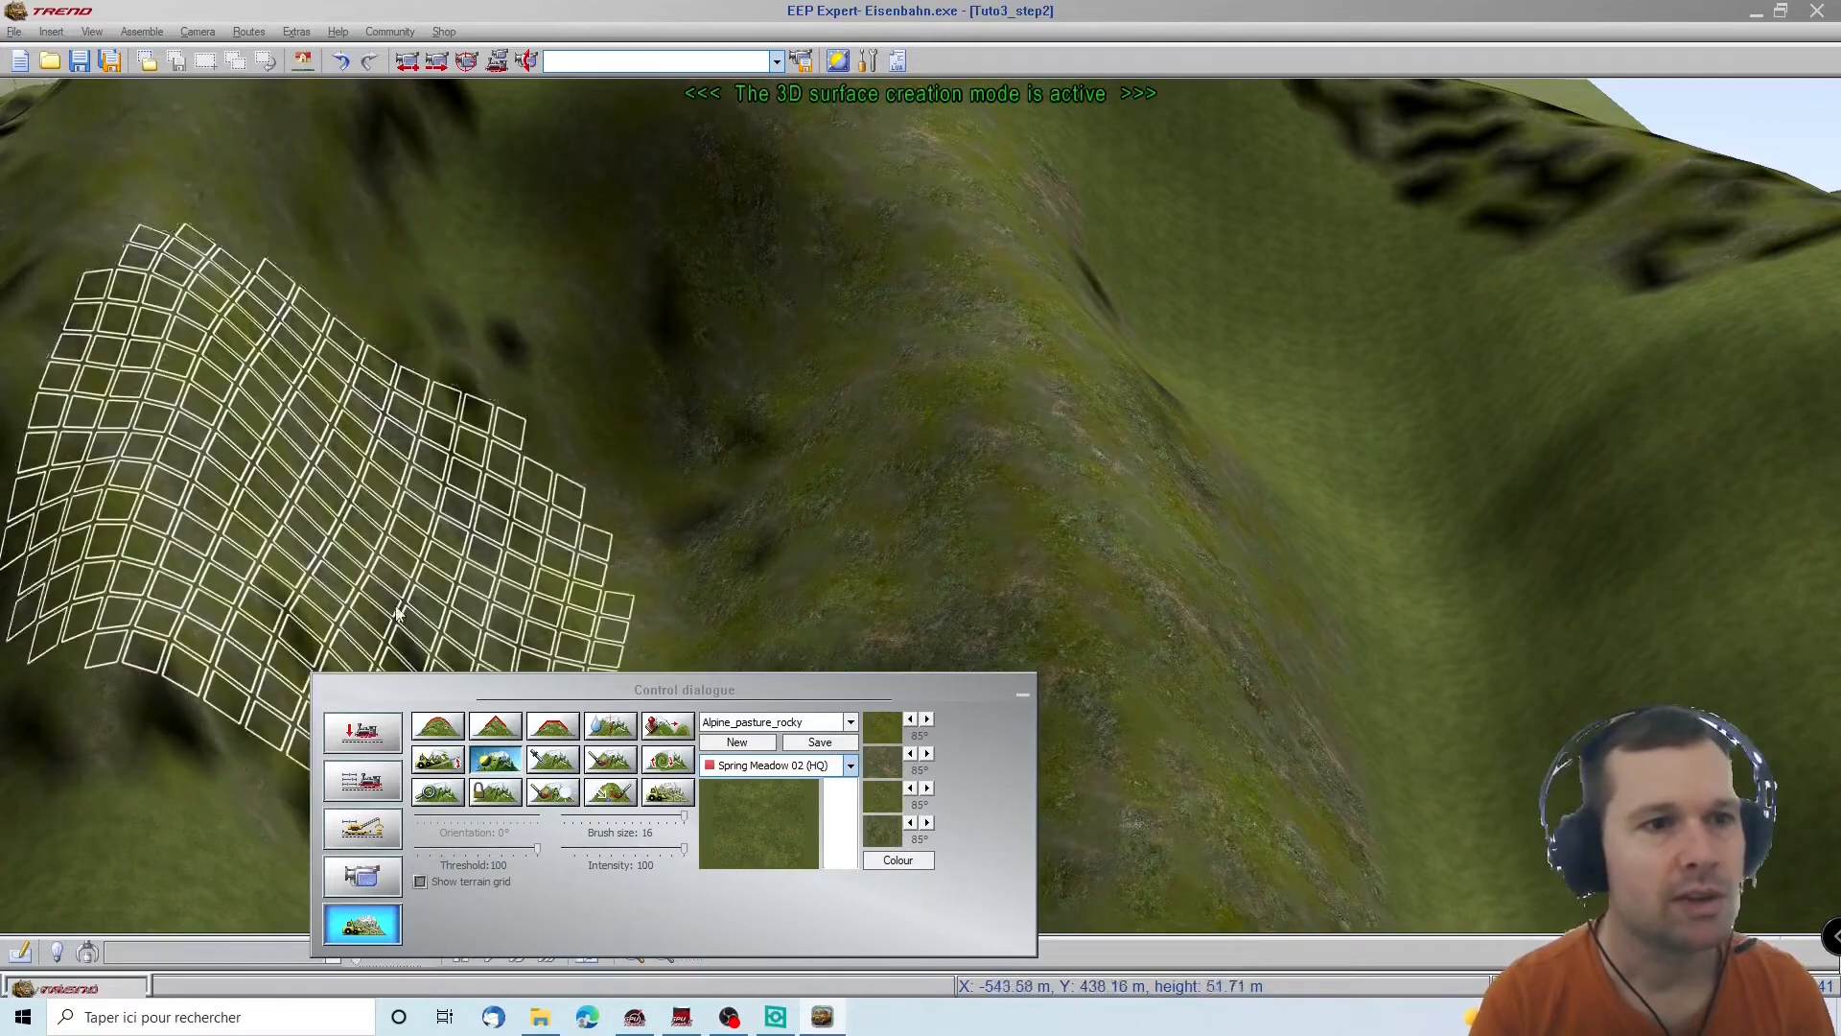
click(322, 437)
click(330, 207)
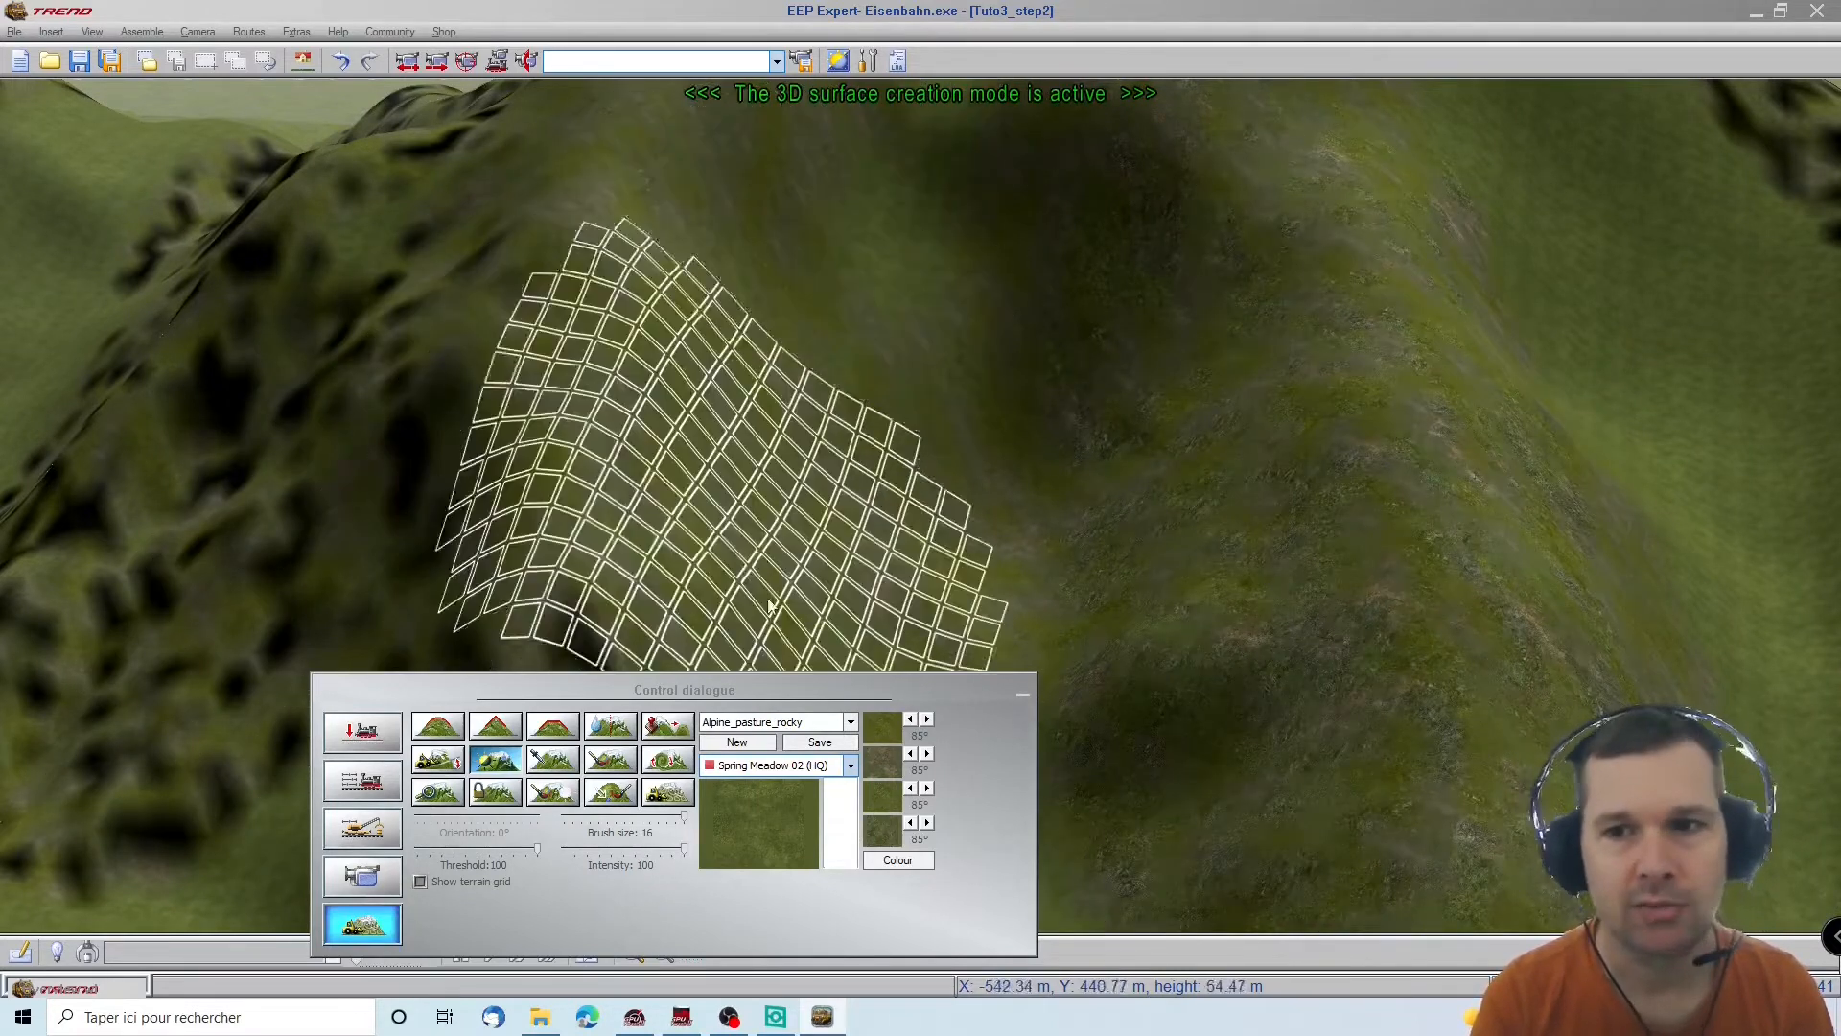
mouse_move(1480, 584)
right_down()
mouse_move(1611, 479)
mouse_move(1839, 447)
right_up()
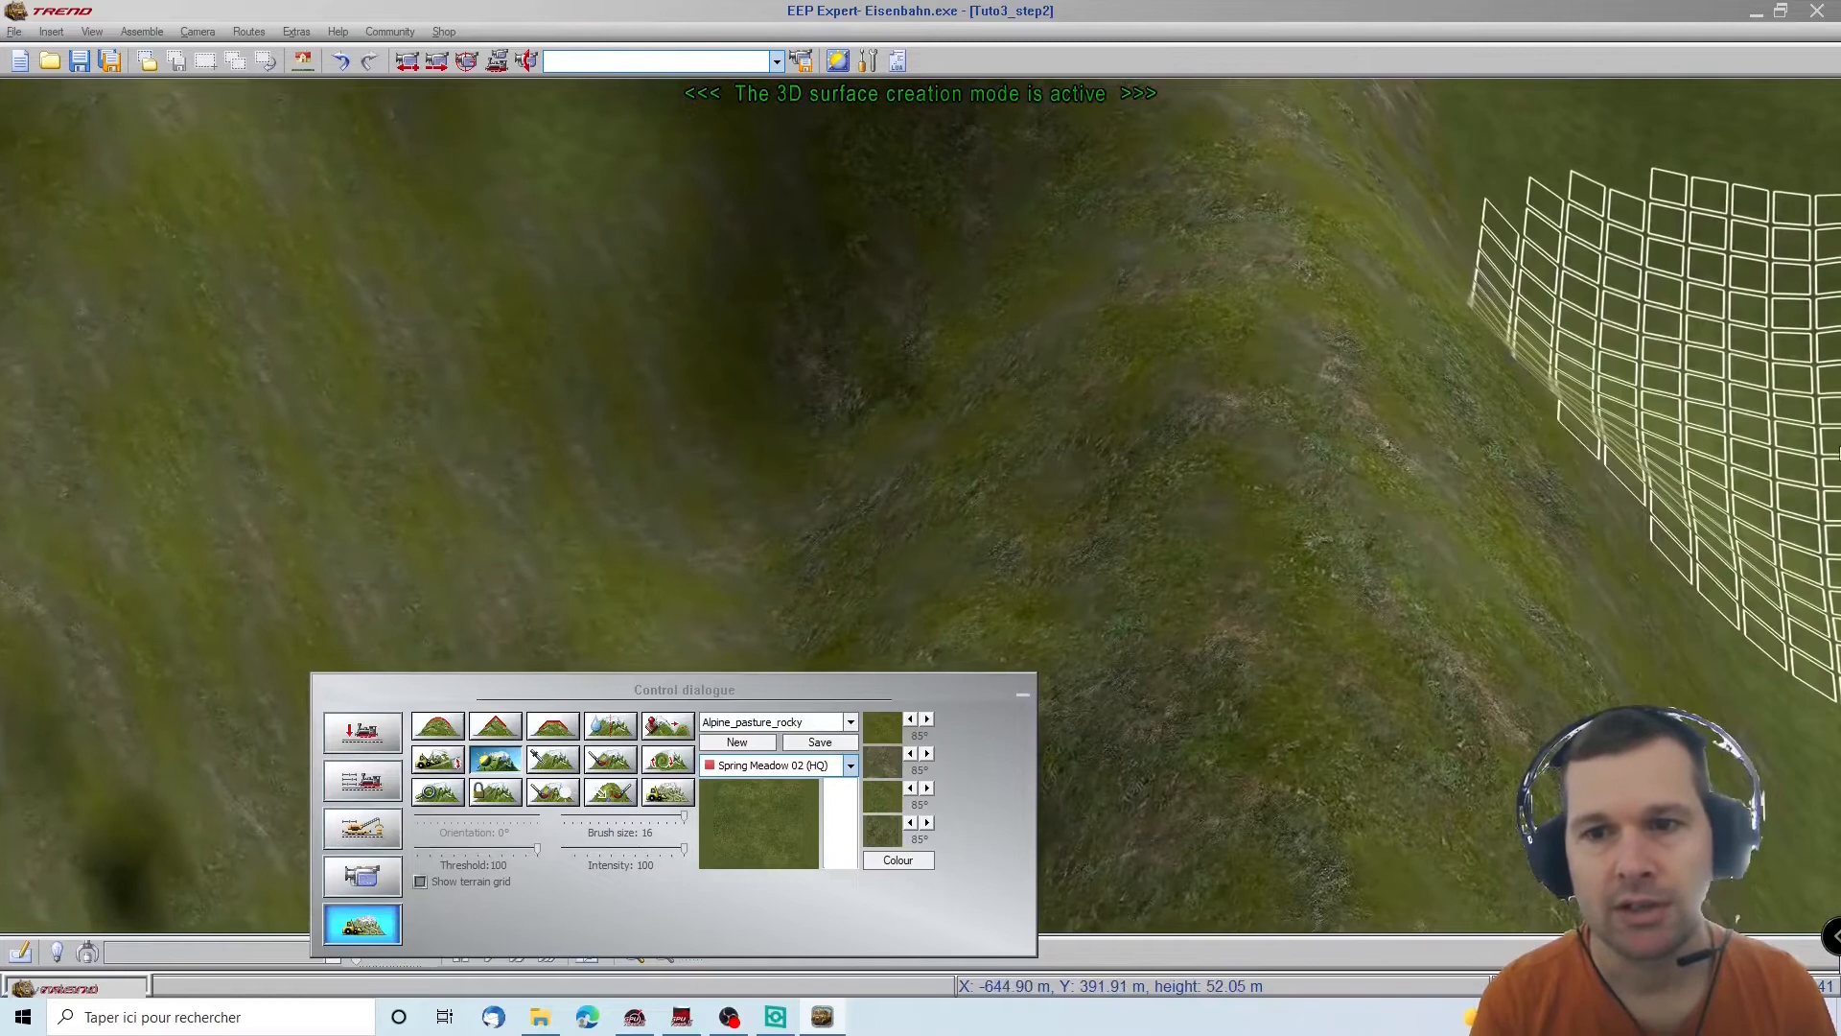
right_drag(161, 266, 159, 265)
right_drag(1810, 422, 1815, 433)
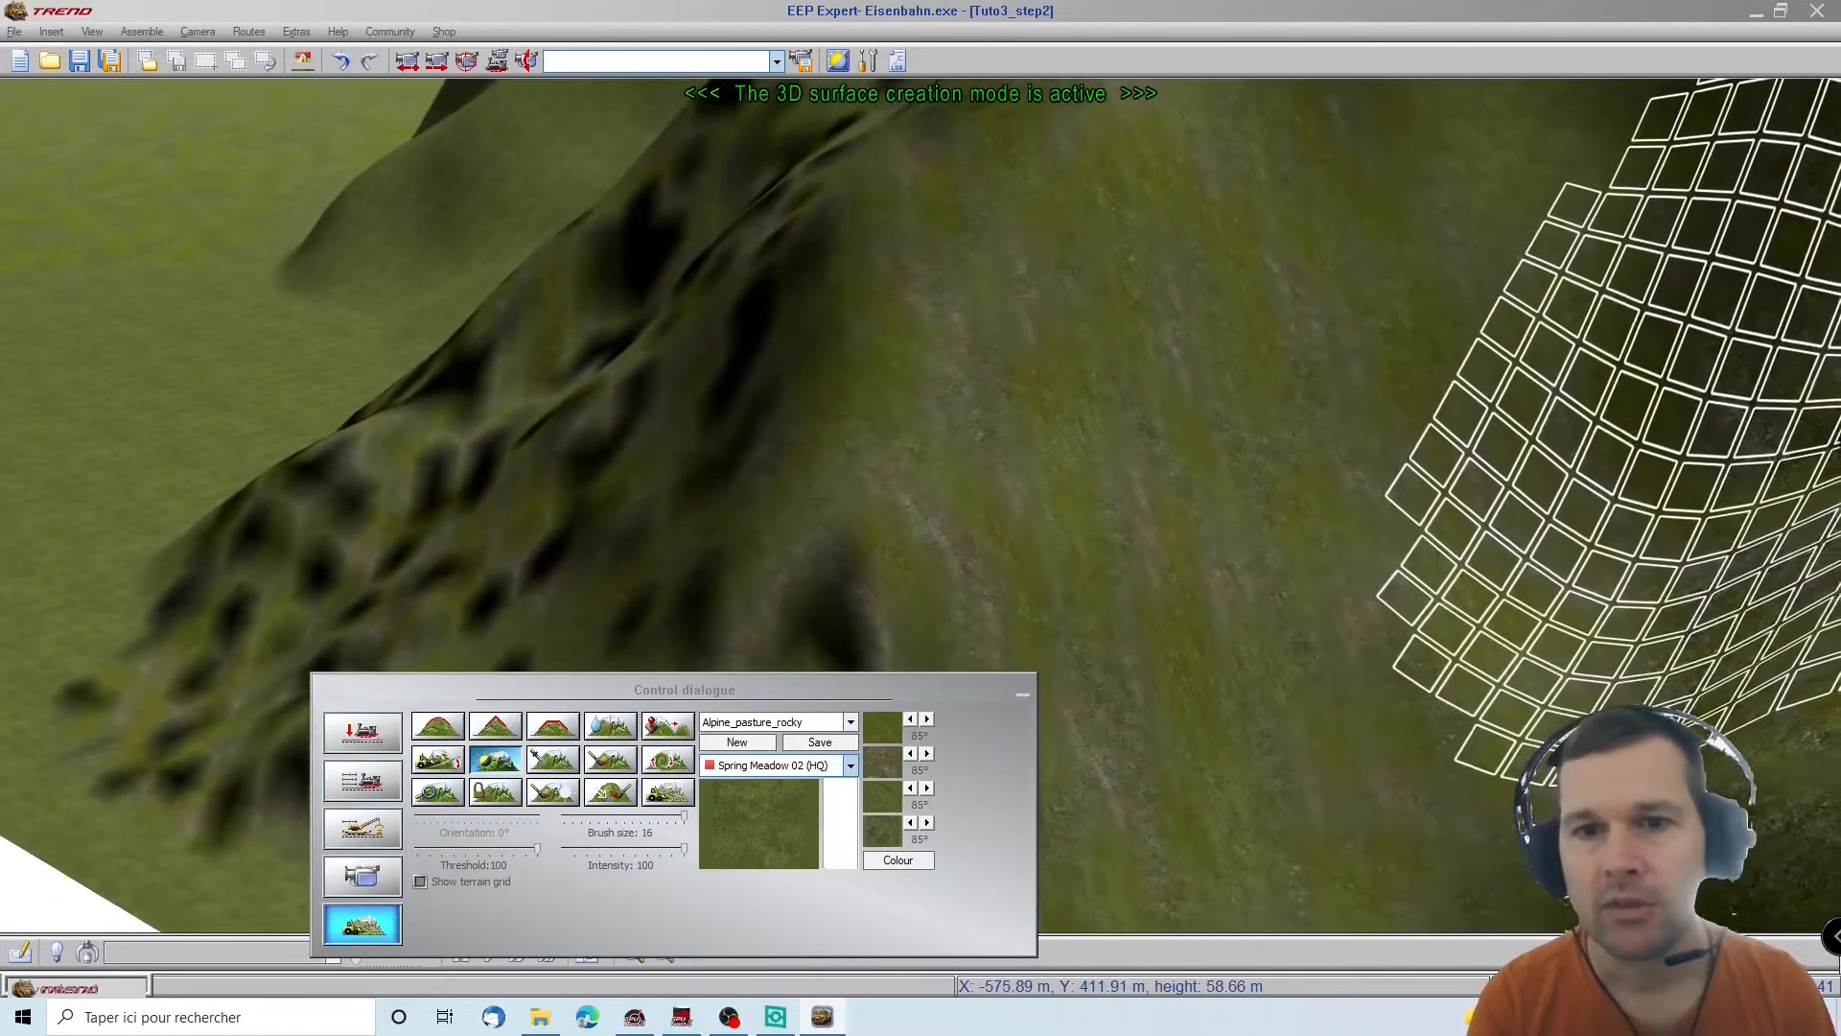
right_drag(1678, 439, 1673, 443)
right_drag(13, 491, 16, 489)
scroll(891, 376, down, 5)
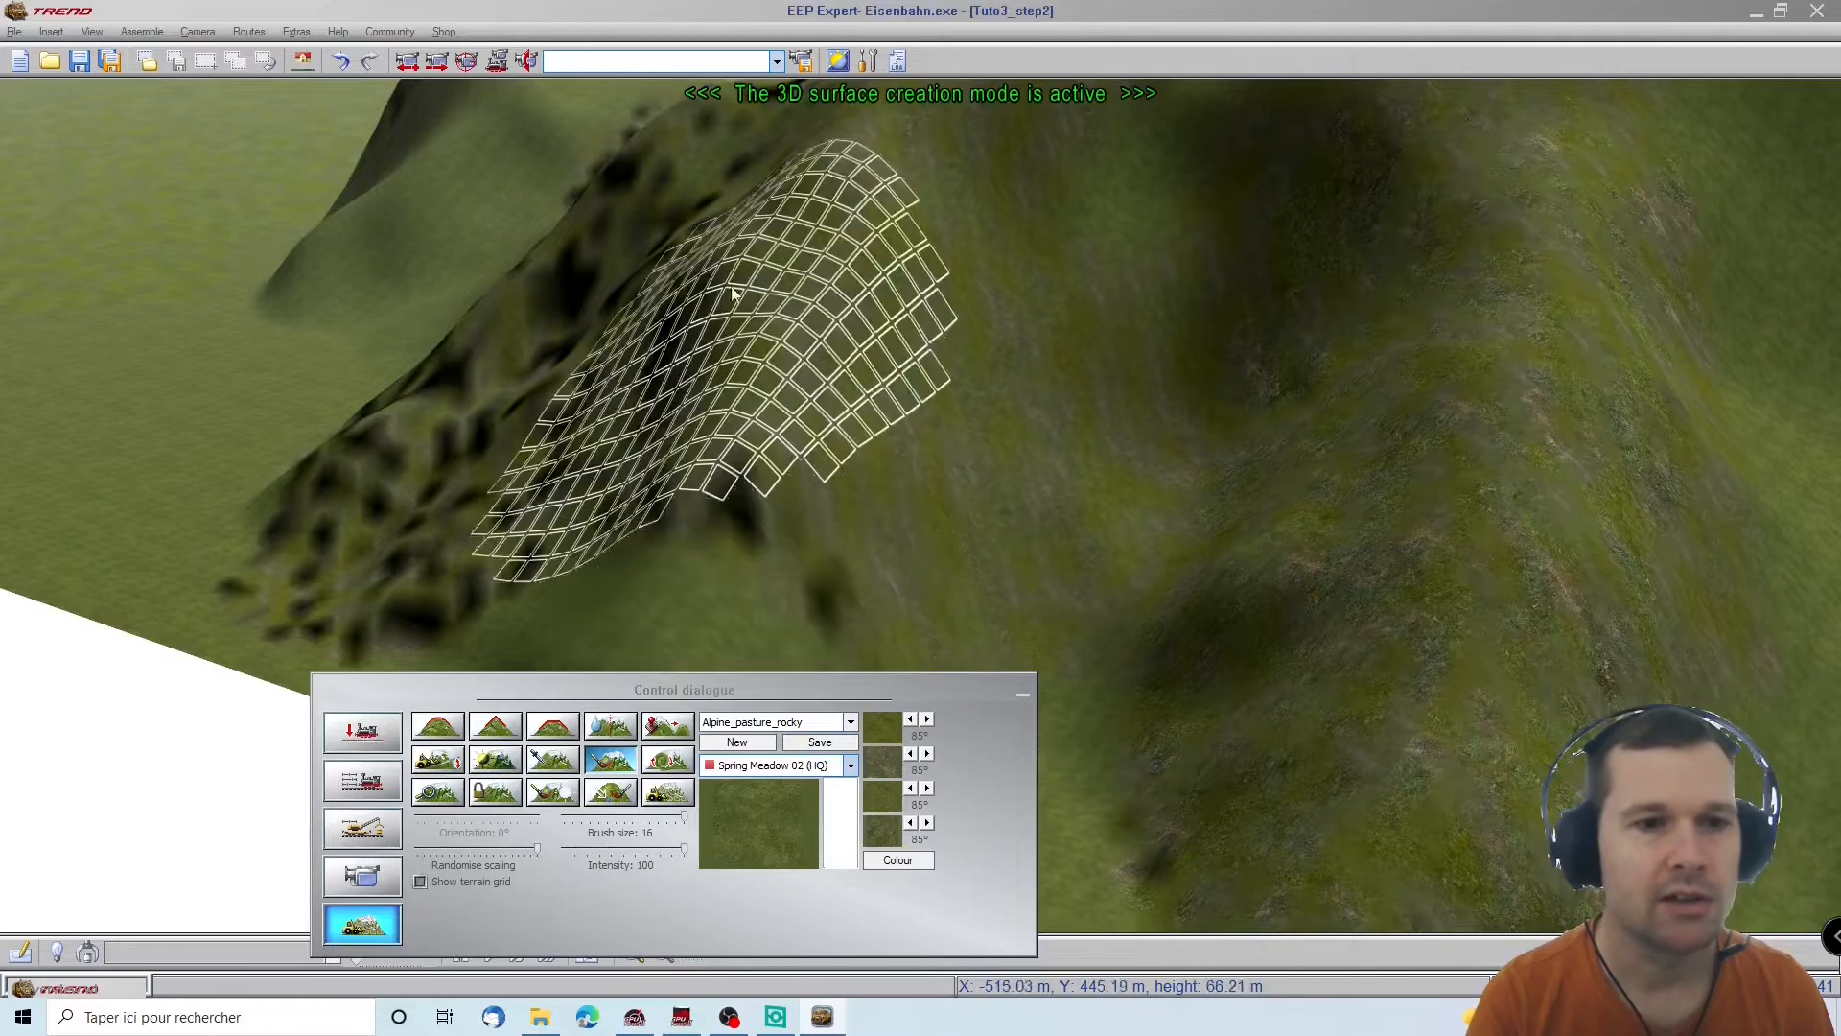
Cover the mountain's ridges and outer slopes with Alpine_pasture_rocky using the texture brush with randomised scaling, size 16 and intensity 100
right_drag(900, 132, 900, 132)
mouse_move(1079, 420)
mouse_down()
mouse_move(1212, 369)
mouse_move(1077, 527)
mouse_move(882, 604)
mouse_up()
mouse_move(1069, 714)
right_down()
mouse_move(1059, 614)
mouse_move(892, 288)
mouse_move(1322, 137)
mouse_move(1323, 121)
right_up()
mouse_move(1707, 220)
mouse_down()
mouse_move(1621, 230)
mouse_move(1390, 197)
mouse_up()
mouse_move(527, 353)
mouse_down()
mouse_move(510, 340)
mouse_move(461, 383)
mouse_move(679, 424)
mouse_move(551, 518)
mouse_move(494, 499)
mouse_up()
right_drag(1726, 307, 1074, 331)
mouse_move(1016, 317)
mouse_down()
mouse_move(1406, 496)
mouse_move(1804, 542)
mouse_up()
right_drag(1782, 596, 1799, 511)
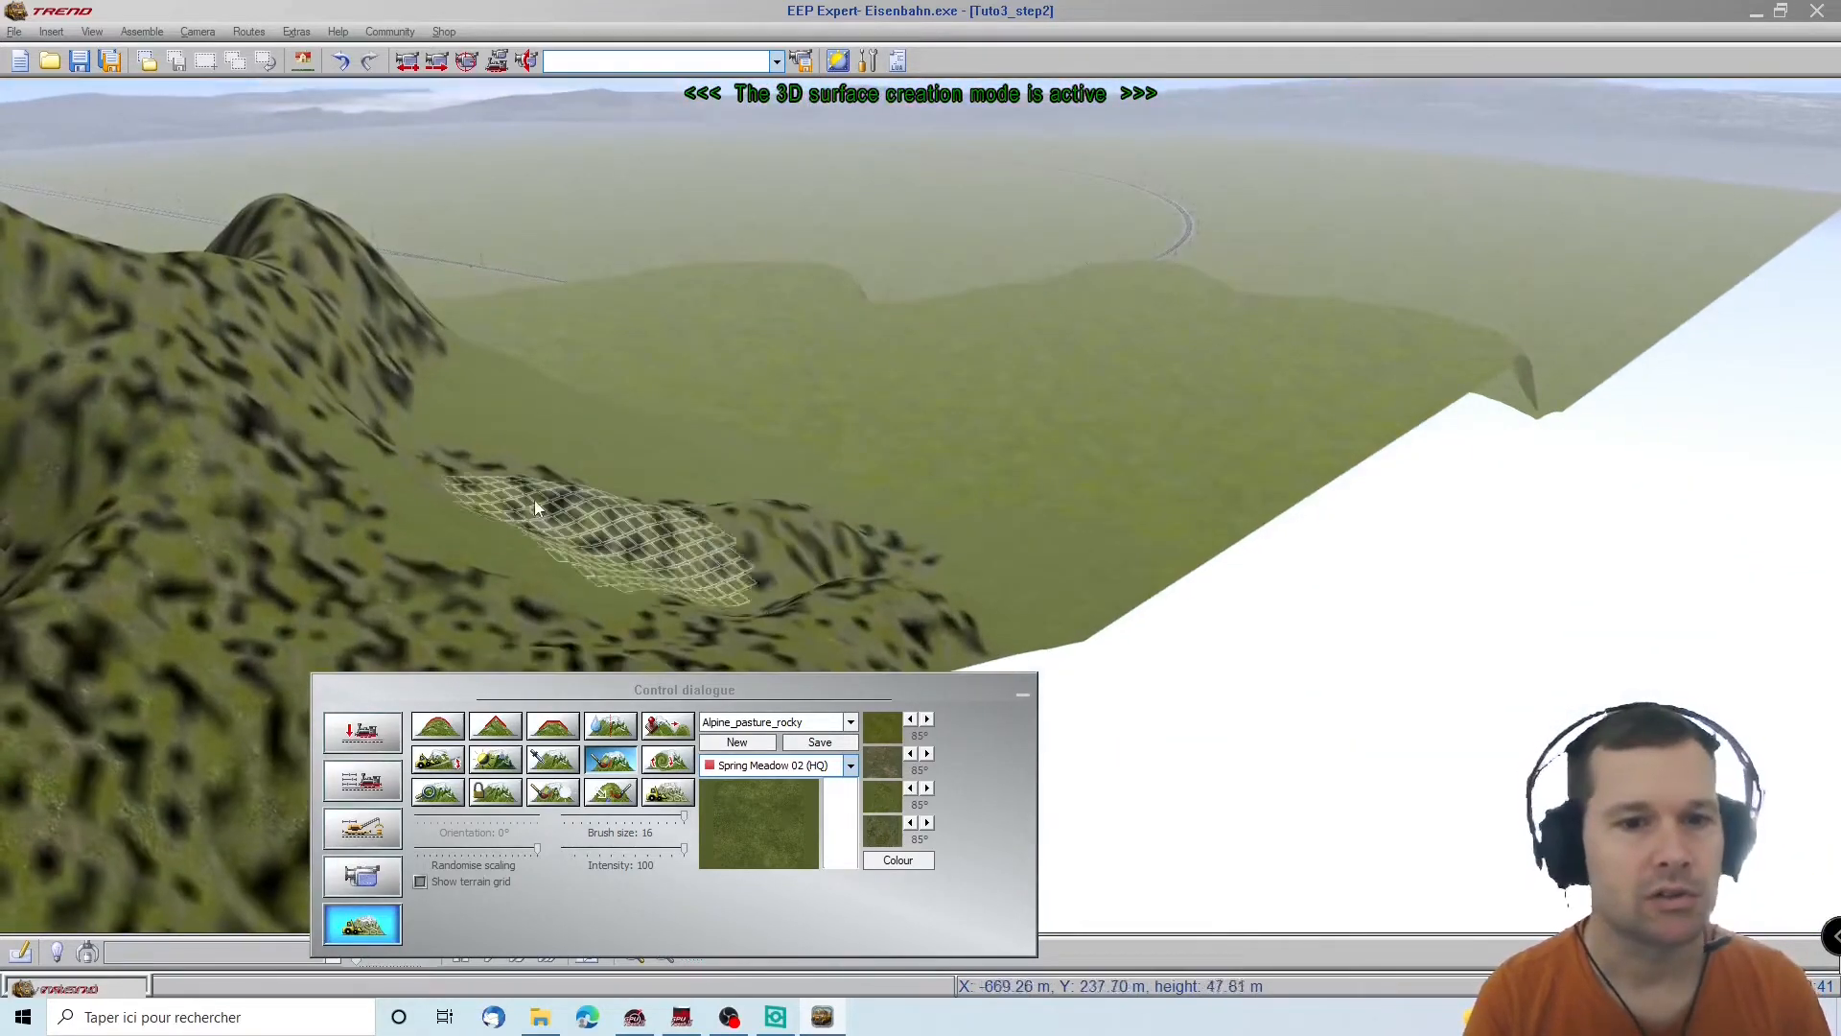
Extend the Alpine_pasture_rocky texture over the low ridges at the terrain edge, the front spurs and the small separate hill
drag(535, 508, 866, 537)
mouse_move(784, 549)
right_down()
mouse_move(1179, 504)
mouse_move(1308, 538)
right_up()
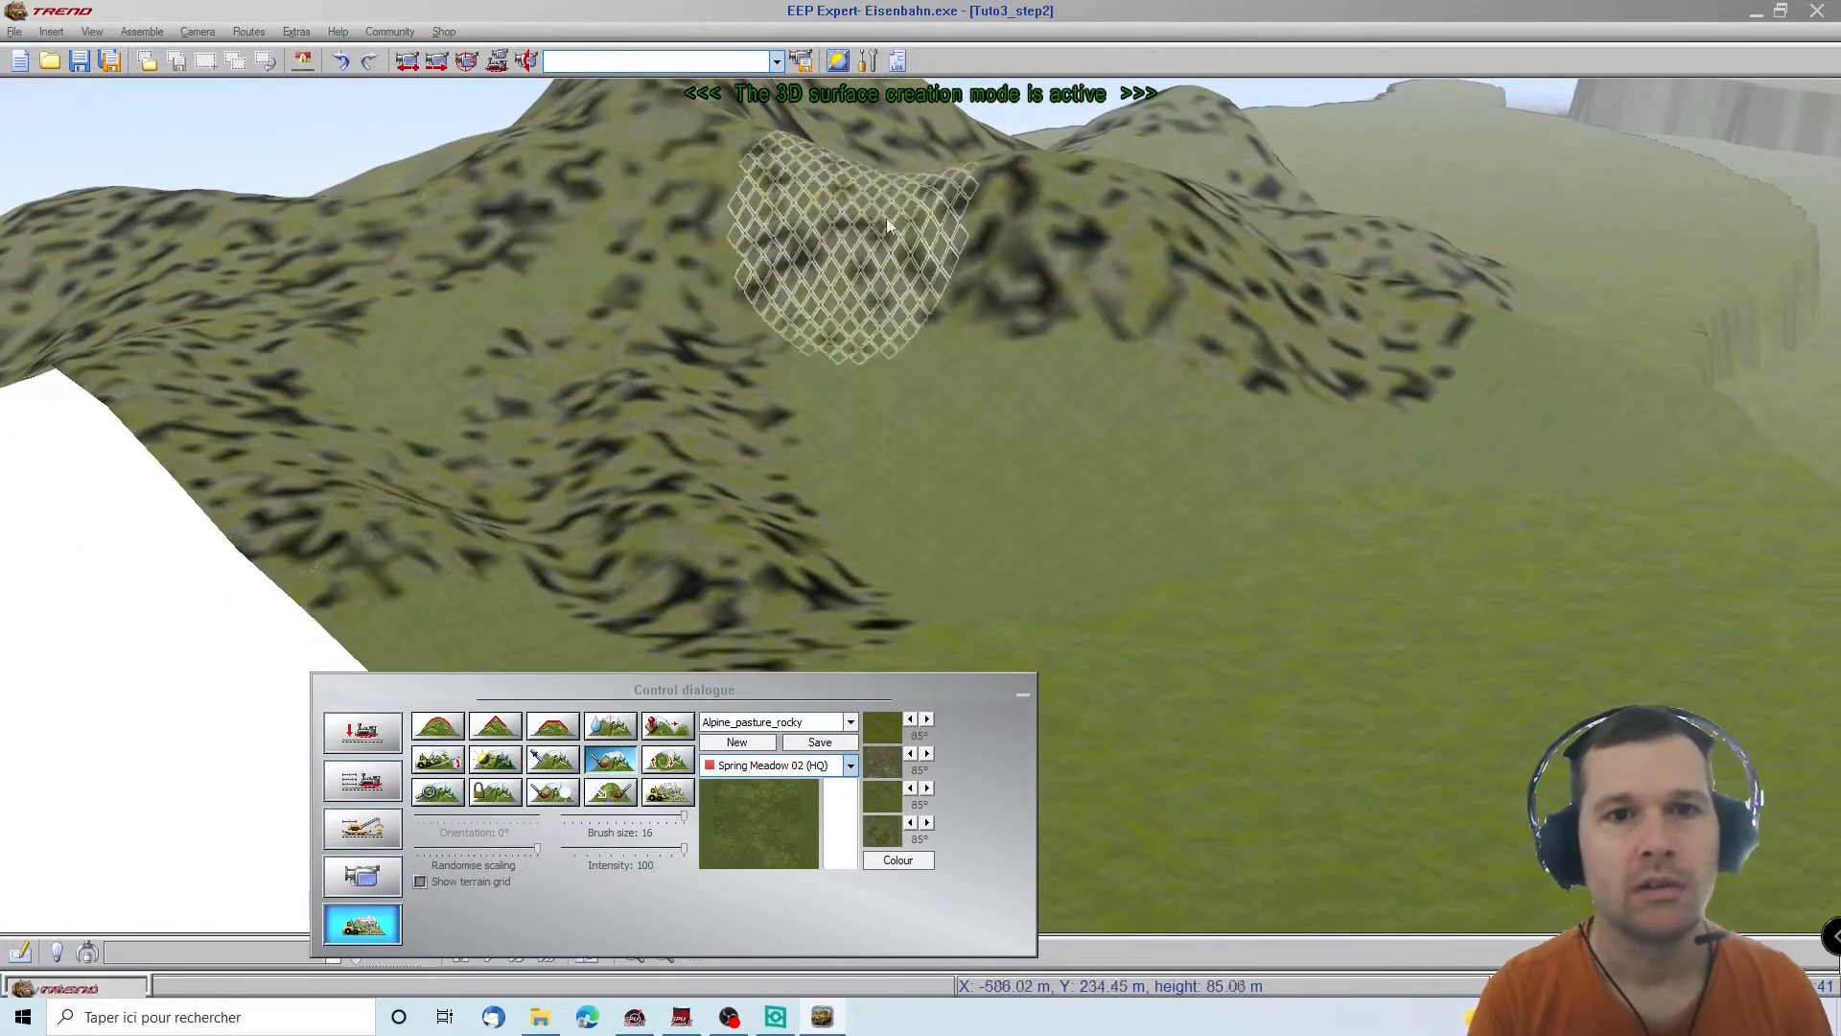
right_drag(652, 240, 1290, 413)
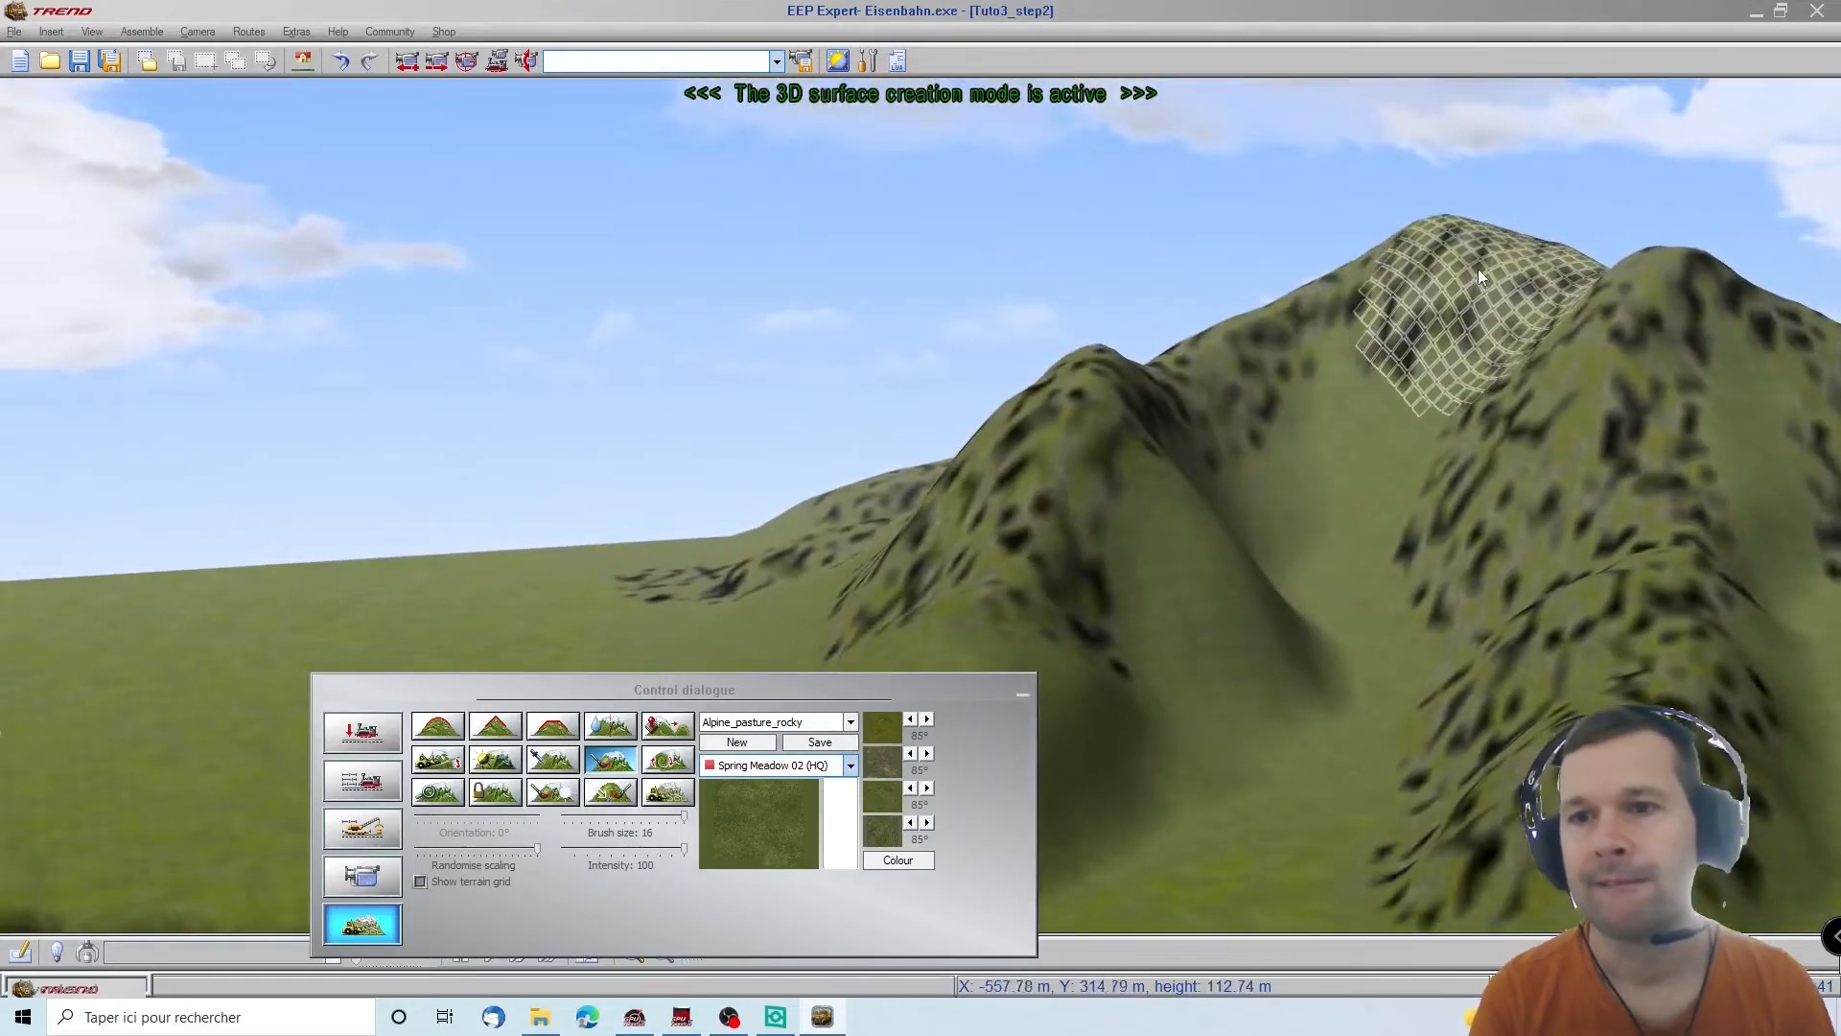
mouse_move(1544, 382)
mouse_down()
mouse_move(1654, 368)
mouse_move(1673, 657)
mouse_move(1601, 815)
mouse_up()
right_drag(1678, 738, 1822, 734)
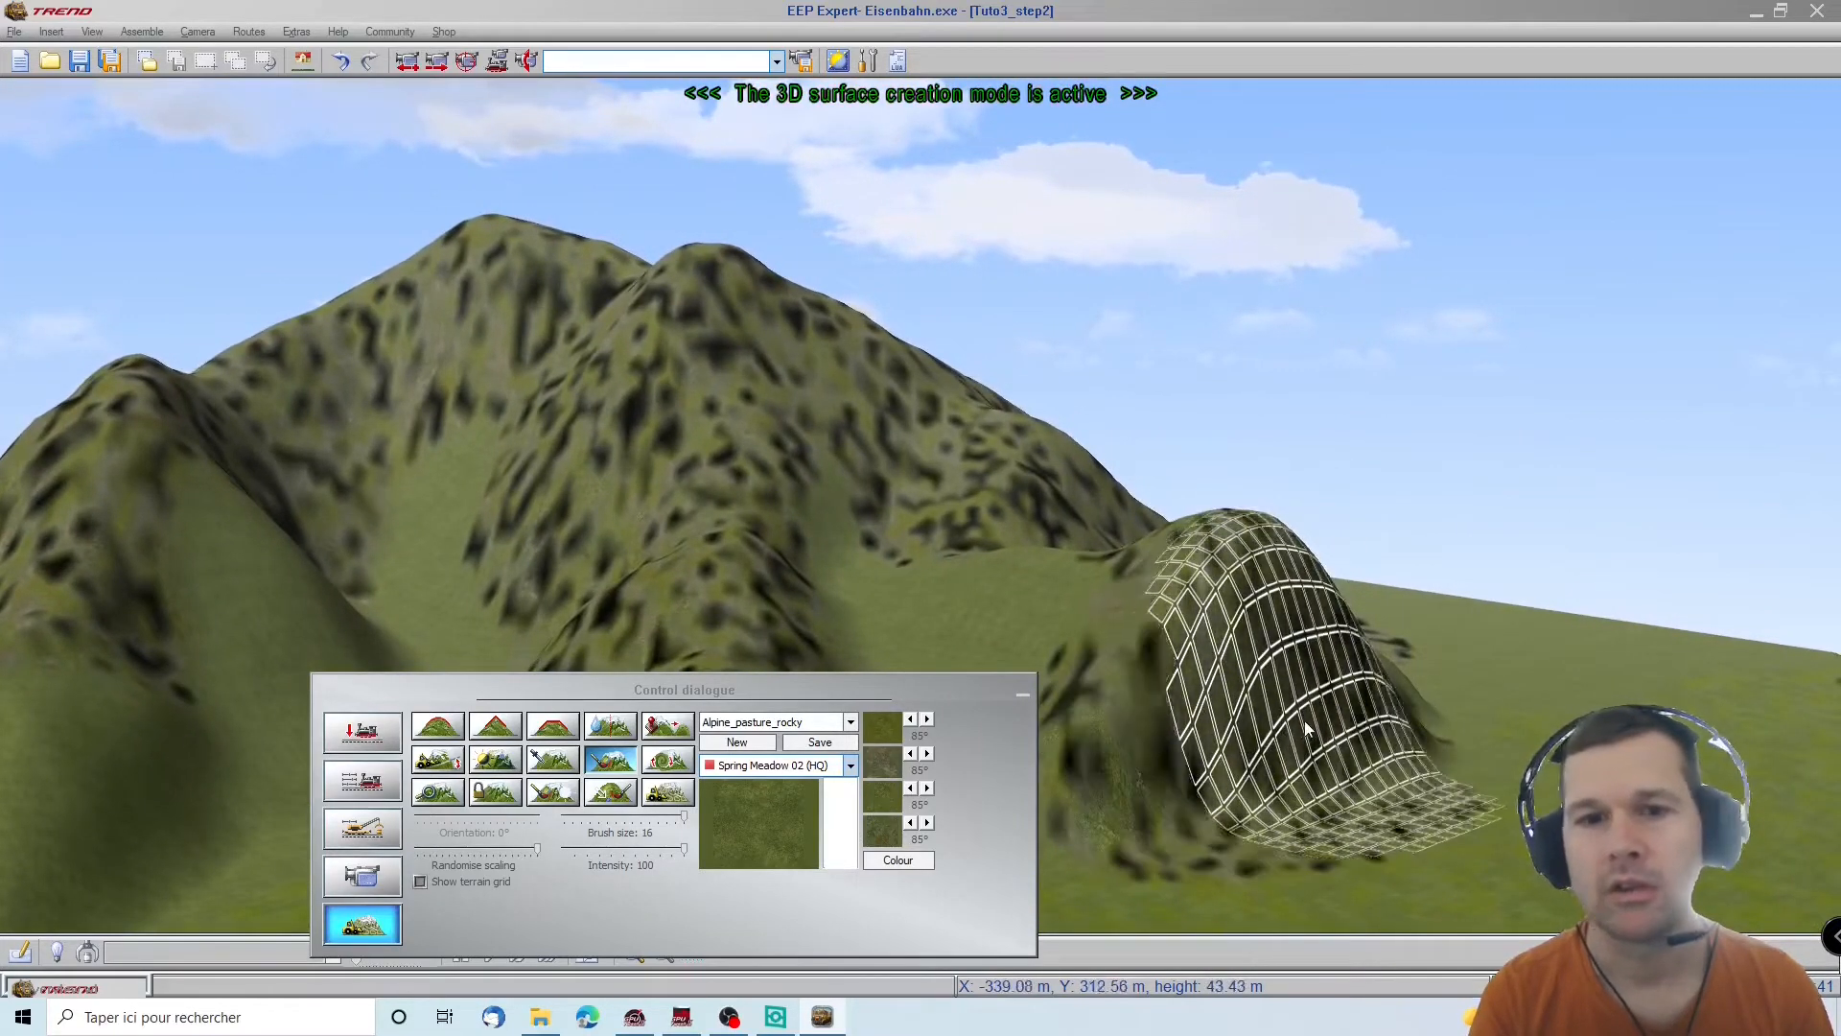
Paint the valleys and gaps between the mountain's ridges with the Alpine_pasture mix at brush size 8
click(779, 727)
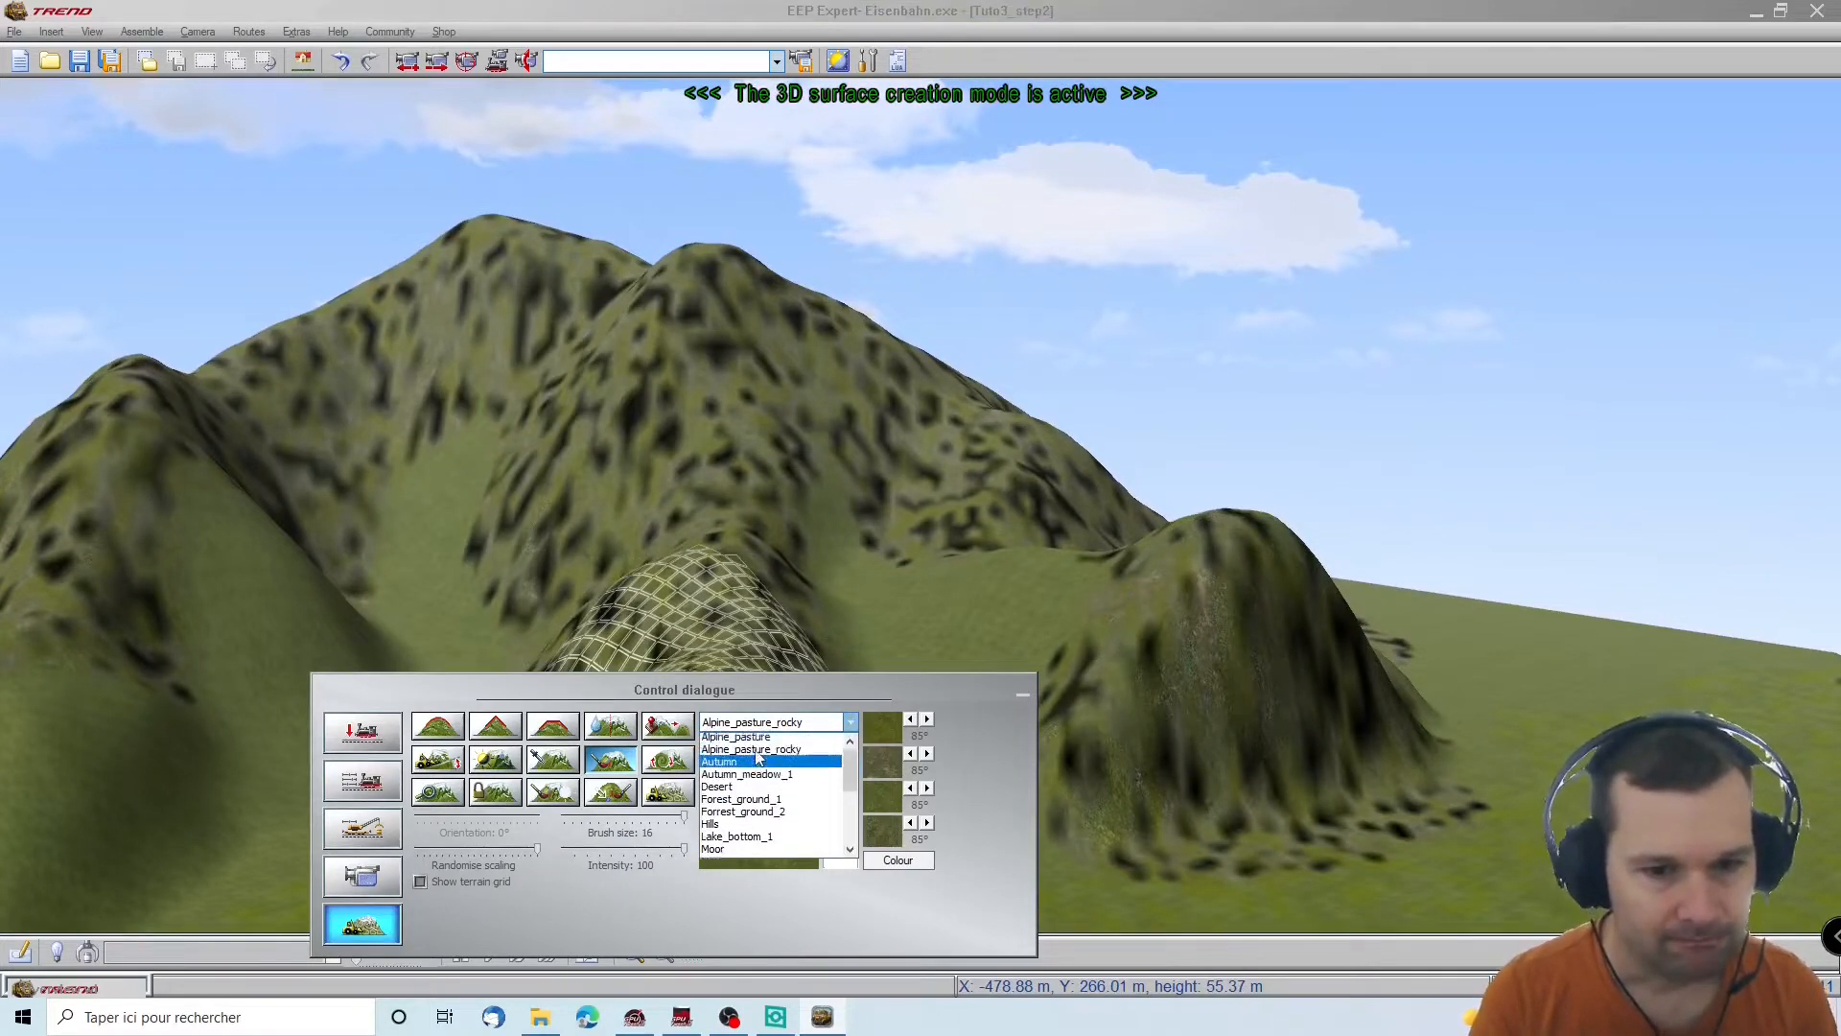
scroll(759, 757, up, 1)
click(752, 755)
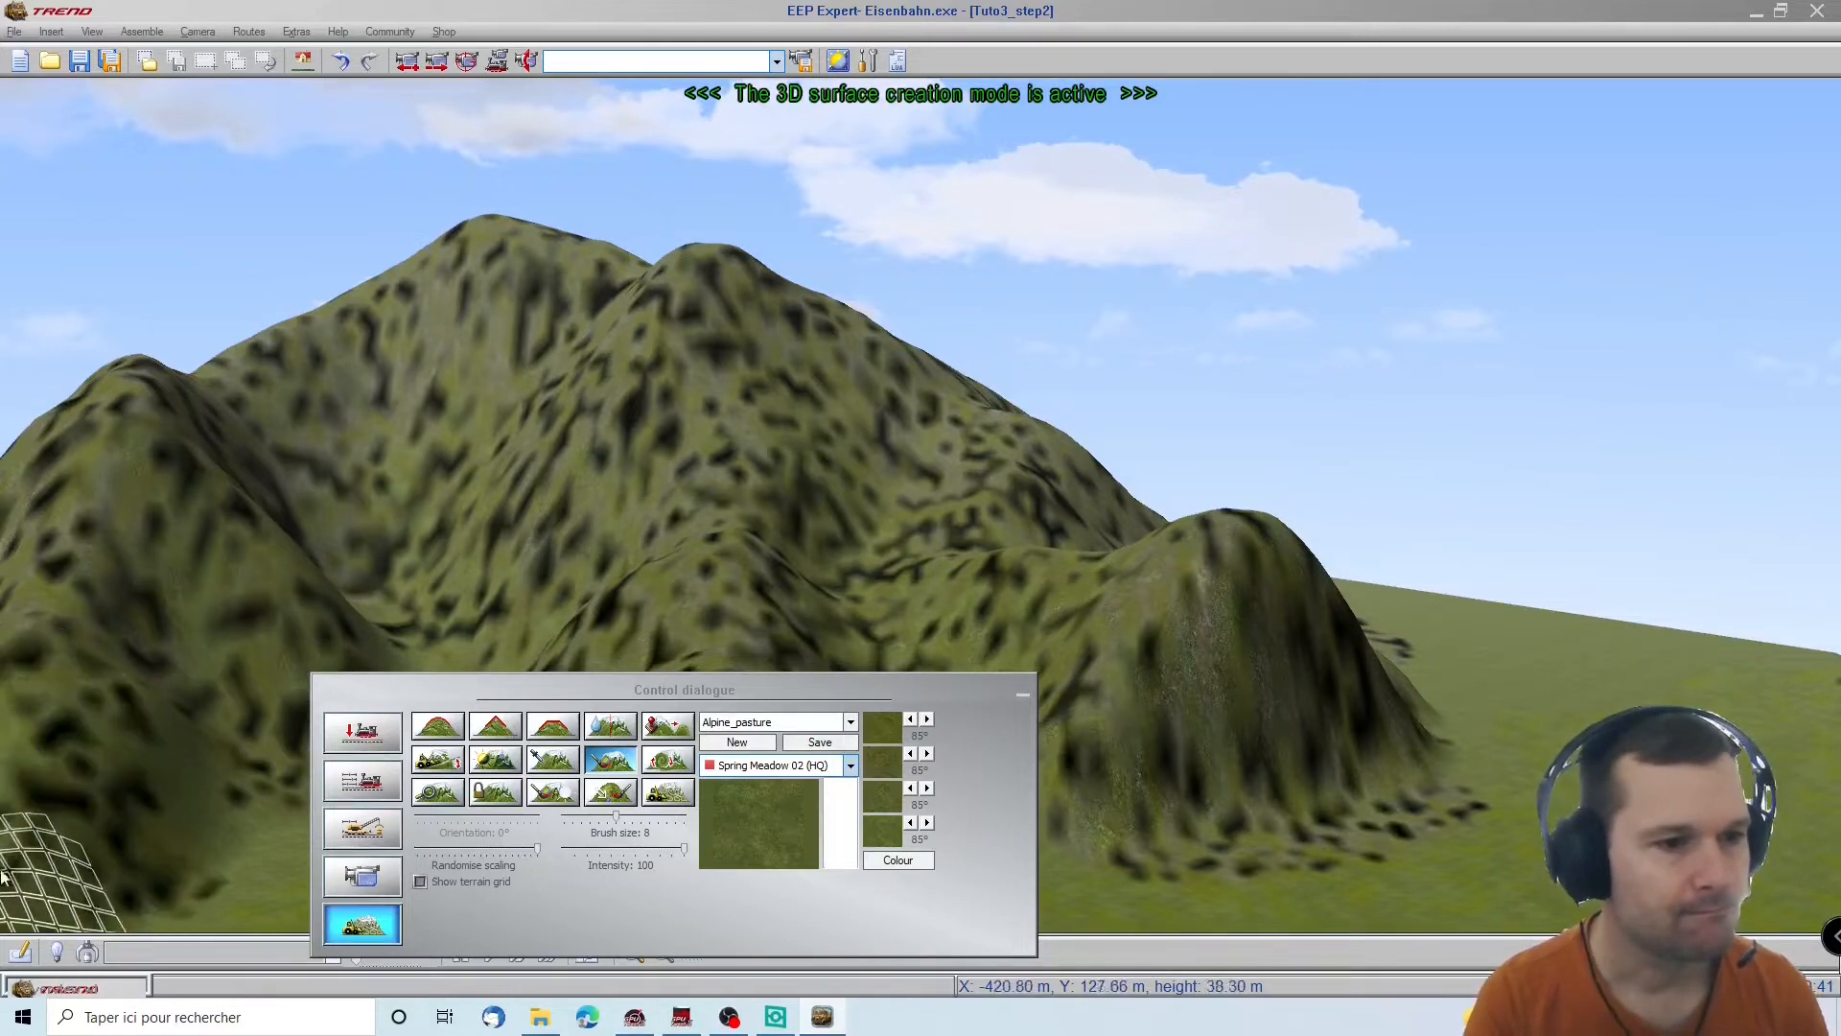
key(Left)
right_drag(6, 665, 335, 479)
mouse_move(400, 548)
mouse_down()
mouse_move(763, 639)
mouse_move(981, 651)
mouse_up()
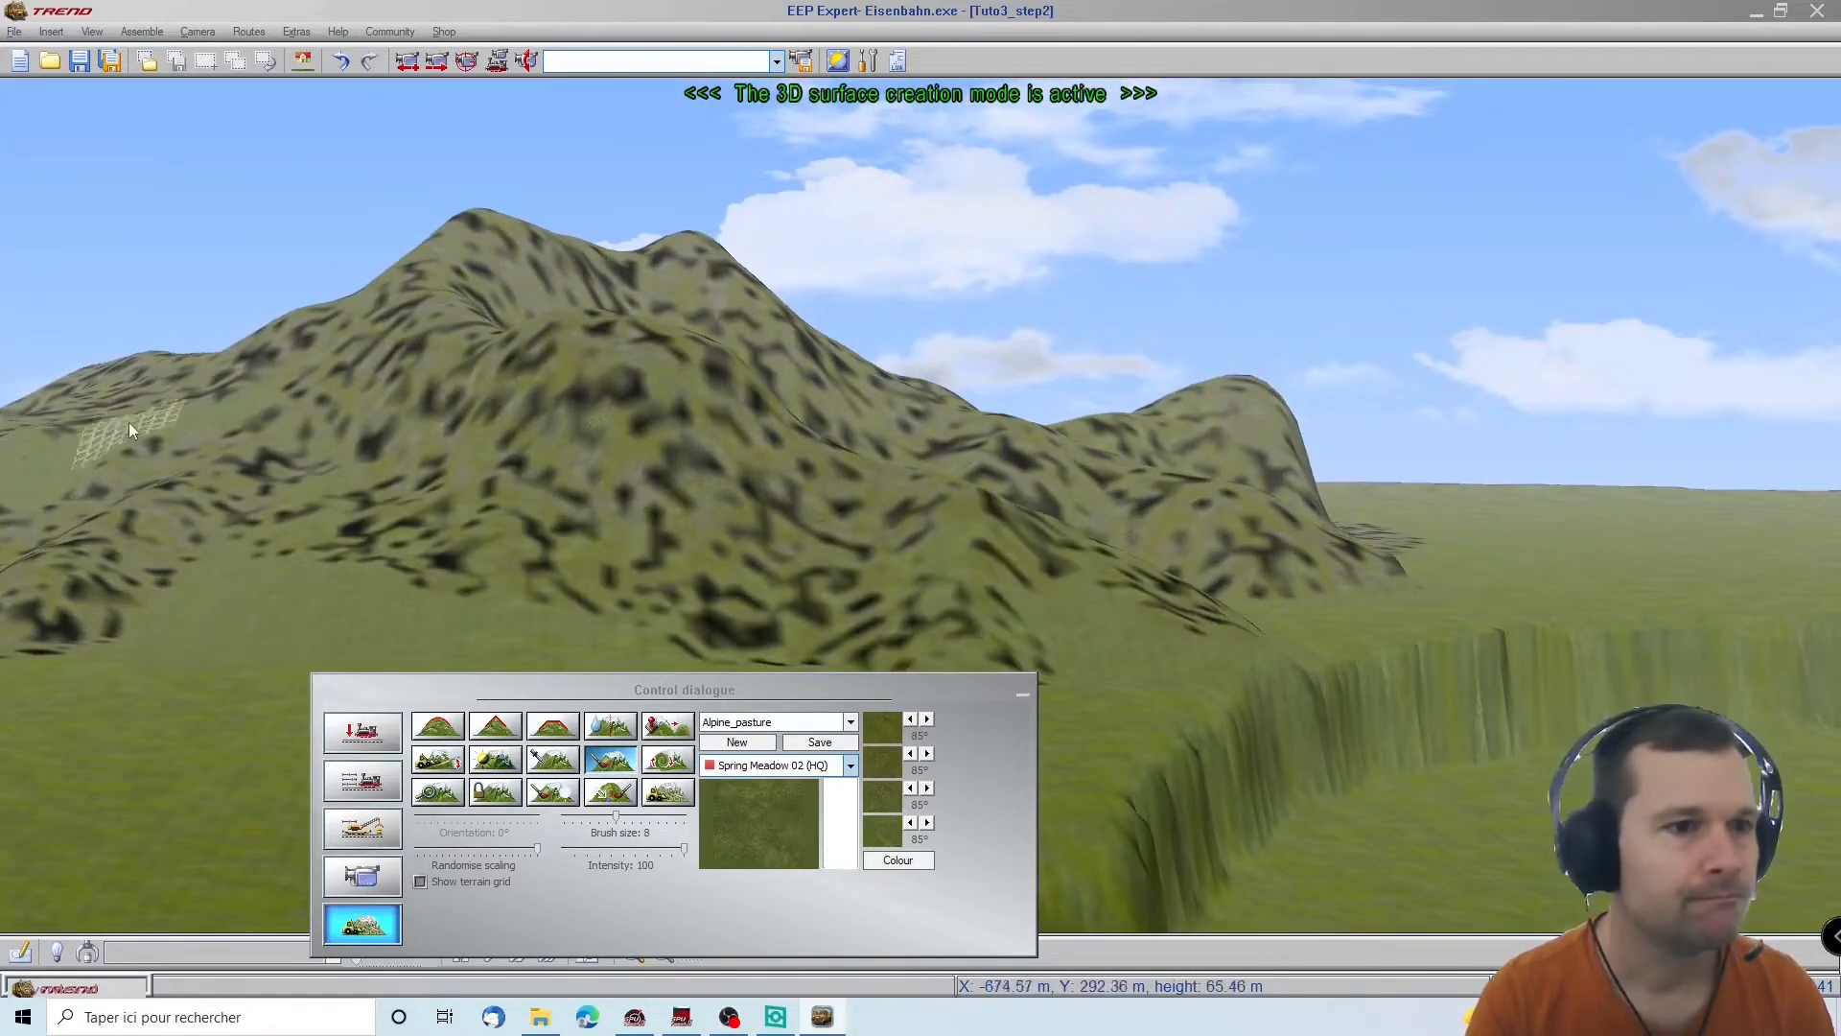
right_drag(3, 508, 1016, 628)
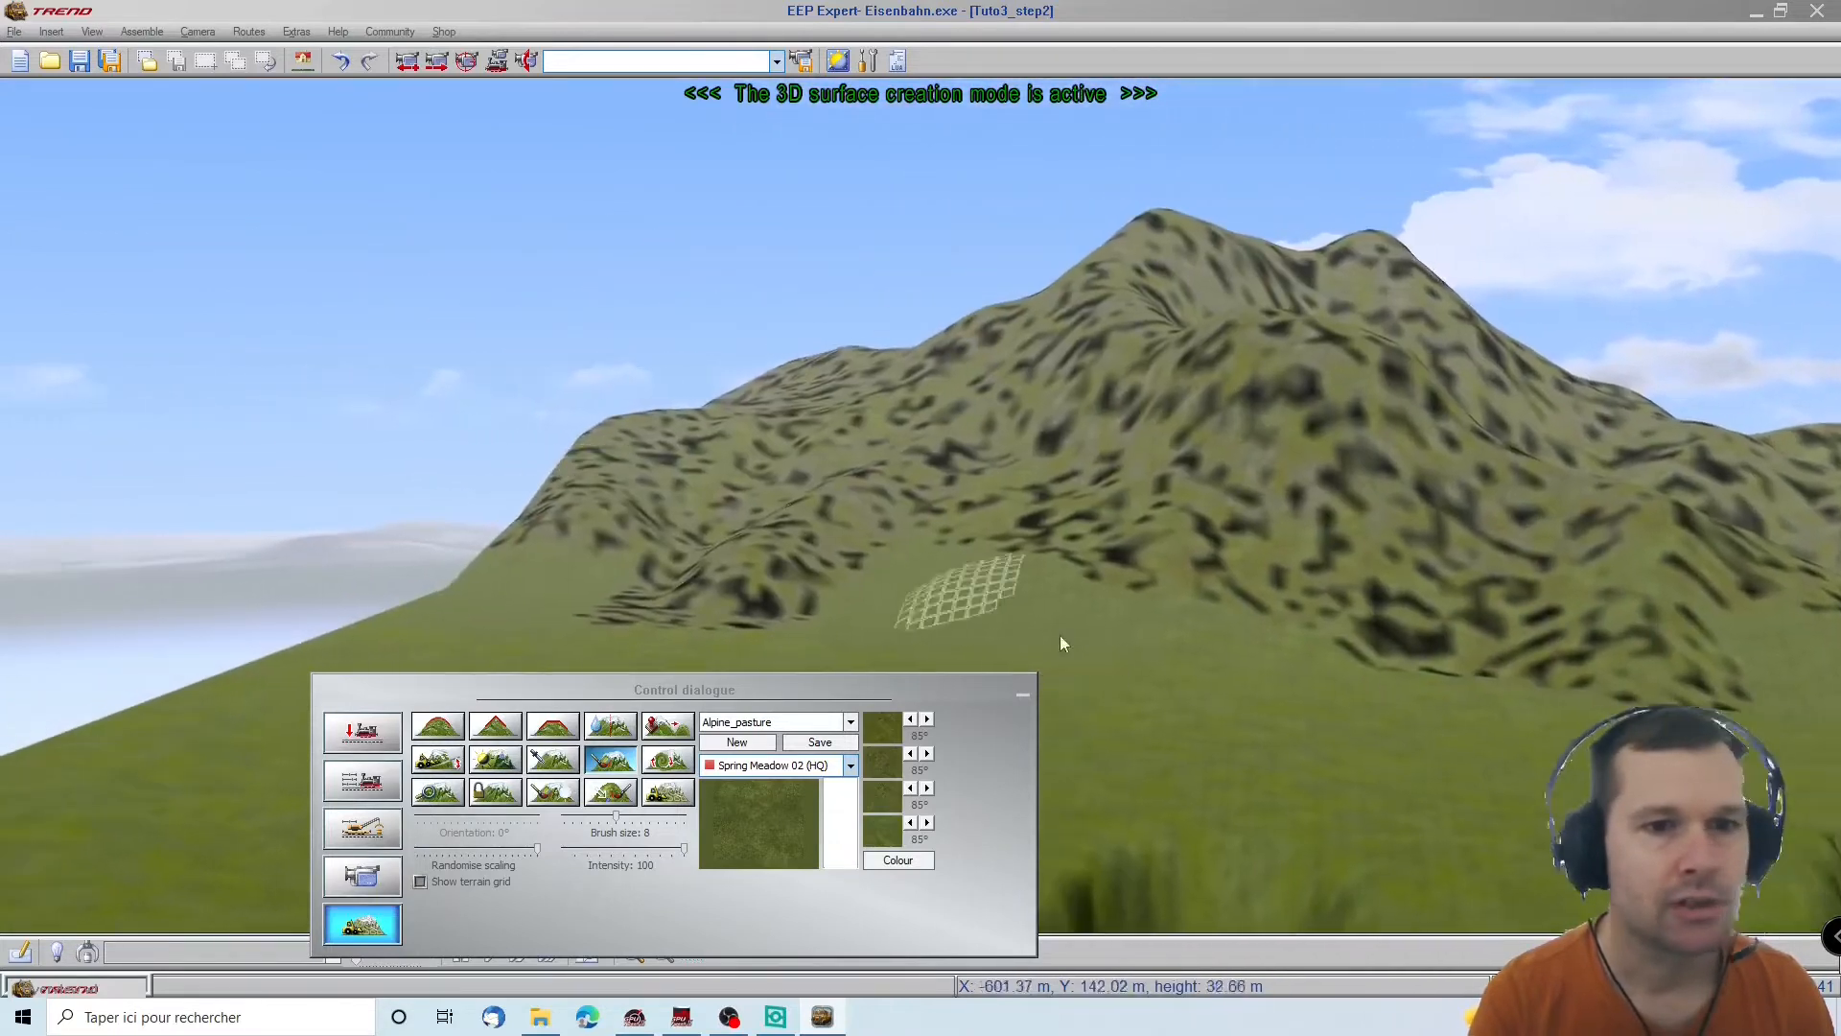
mouse_move(1178, 644)
right_down()
mouse_move(904, 582)
mouse_move(1069, 669)
right_up()
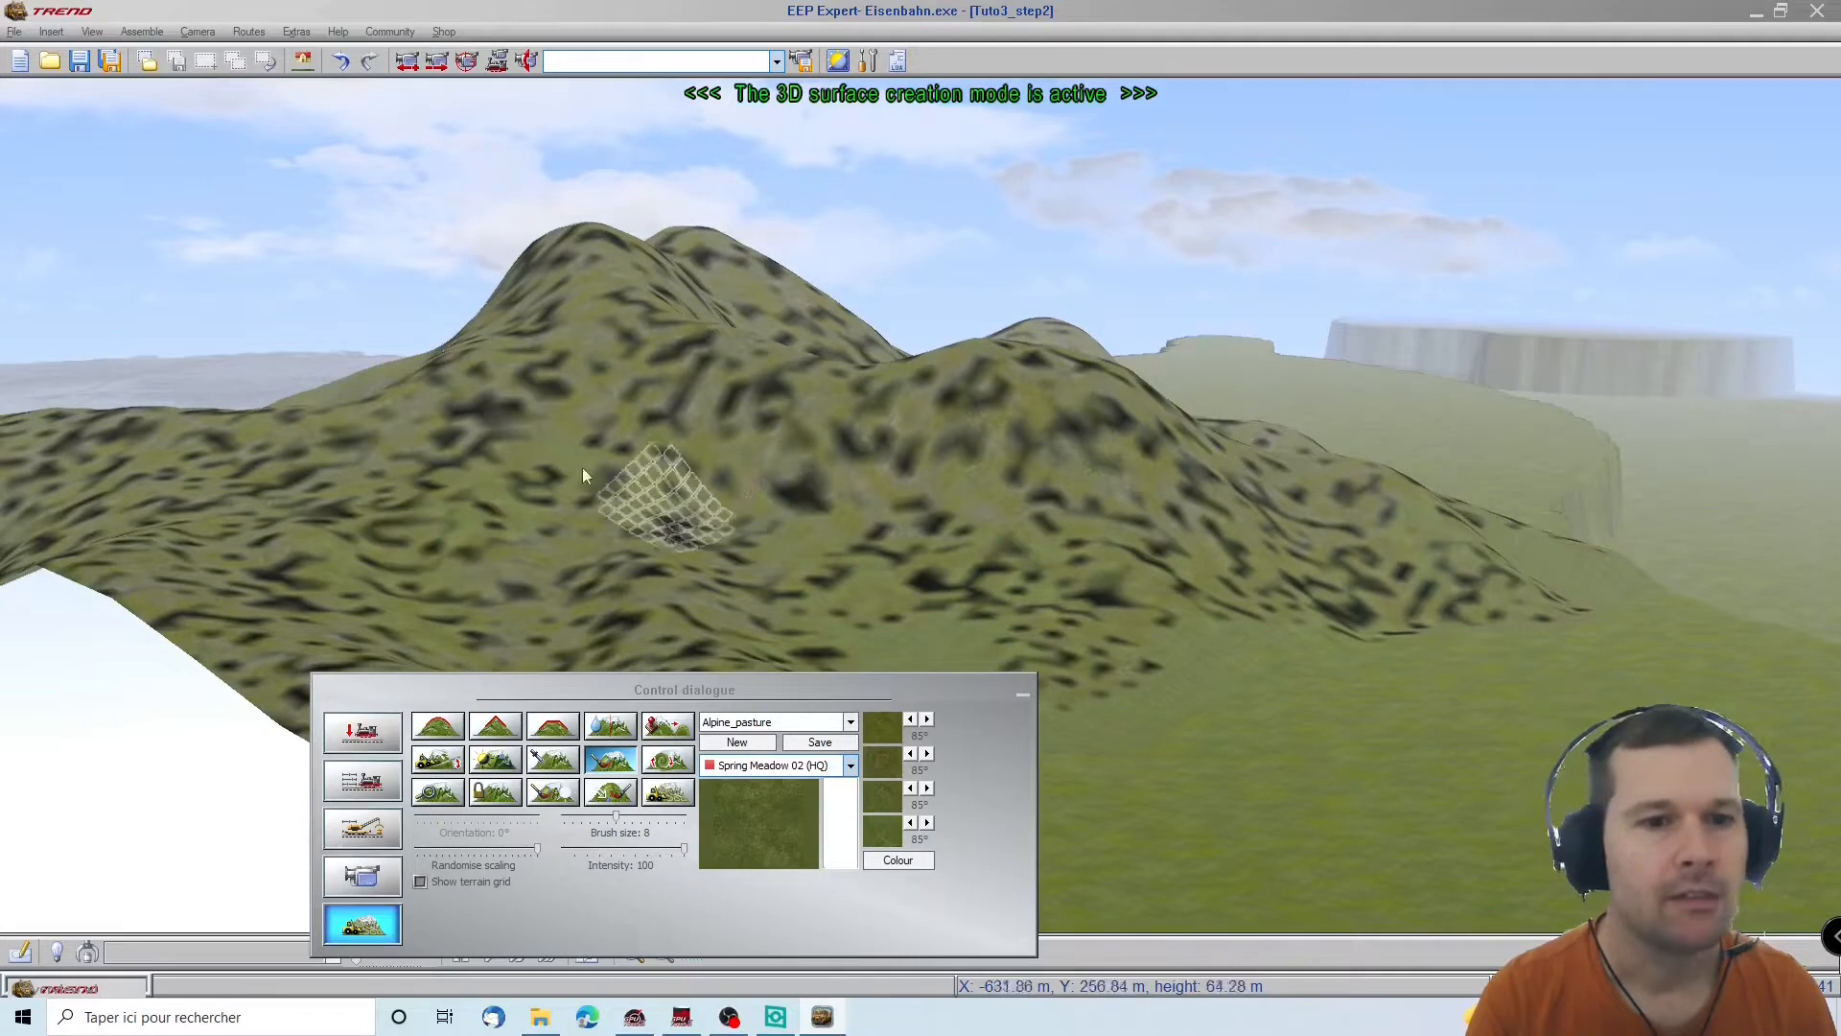
Fill the remaining bare areas on the mountain's flanks and rear slopes with Alpine_pasture
right_drag(379, 551, 314, 520)
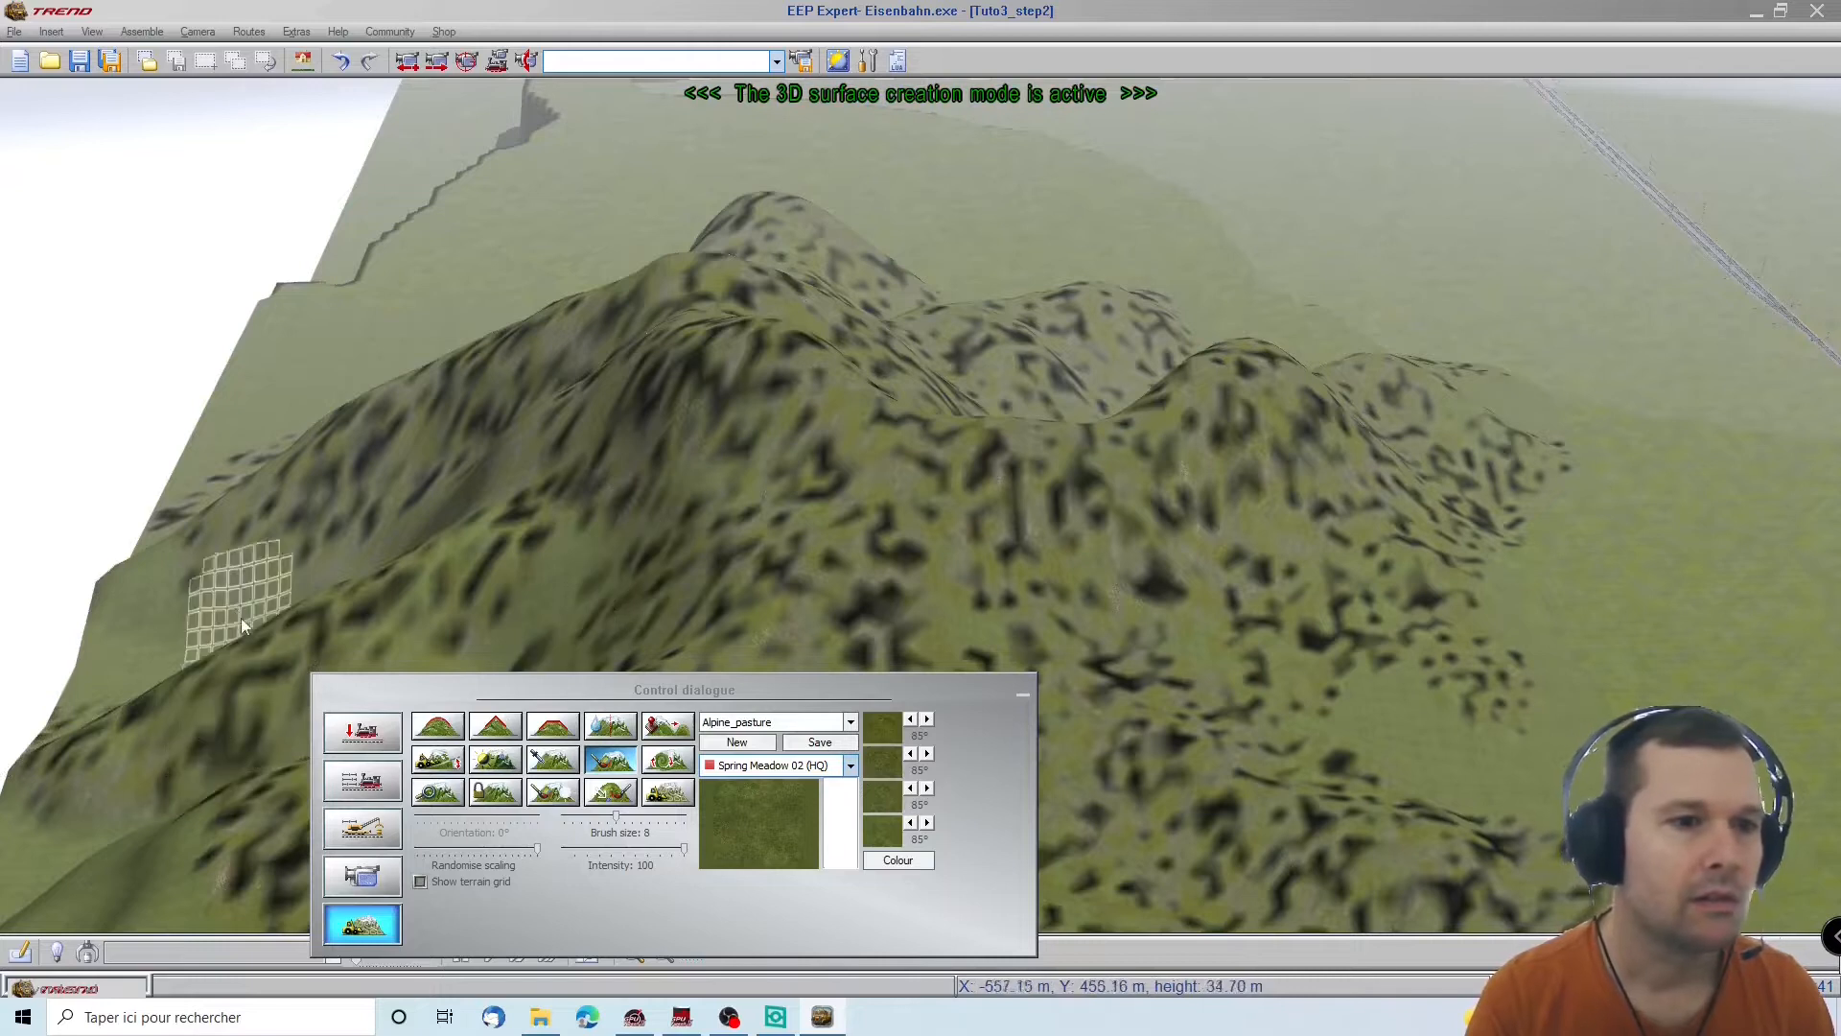
right_drag(623, 398, 411, 596)
mouse_move(963, 663)
mouse_down()
mouse_move(1297, 775)
mouse_move(1448, 868)
mouse_up()
mouse_move(1246, 674)
mouse_down()
mouse_move(1333, 710)
mouse_move(1150, 844)
mouse_move(1151, 872)
mouse_move(1093, 882)
mouse_up()
mouse_move(341, 487)
middle_down()
mouse_move(403, 595)
mouse_move(528, 642)
mouse_move(604, 618)
mouse_move(329, 689)
mouse_move(474, 600)
middle_up()
mouse_move(46, 423)
middle_down()
mouse_move(148, 399)
mouse_move(415, 468)
mouse_move(555, 136)
middle_up()
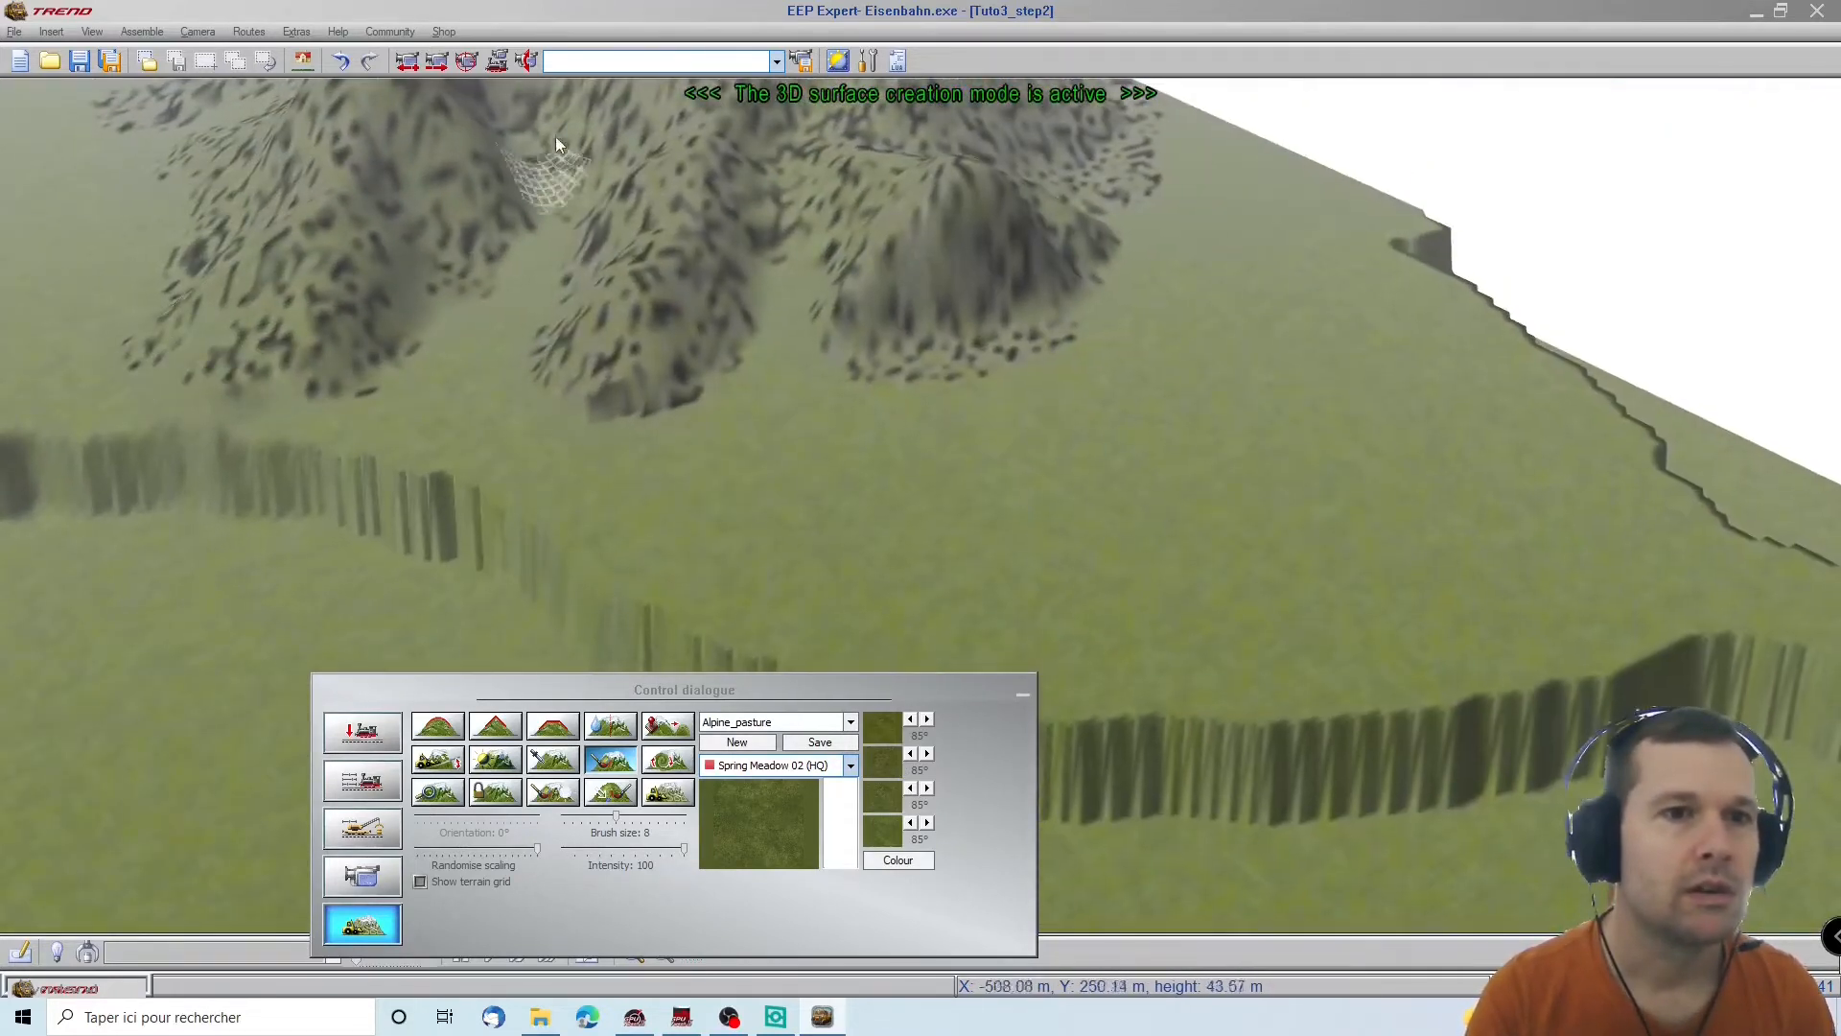
middle_drag(738, 110, 780, 415)
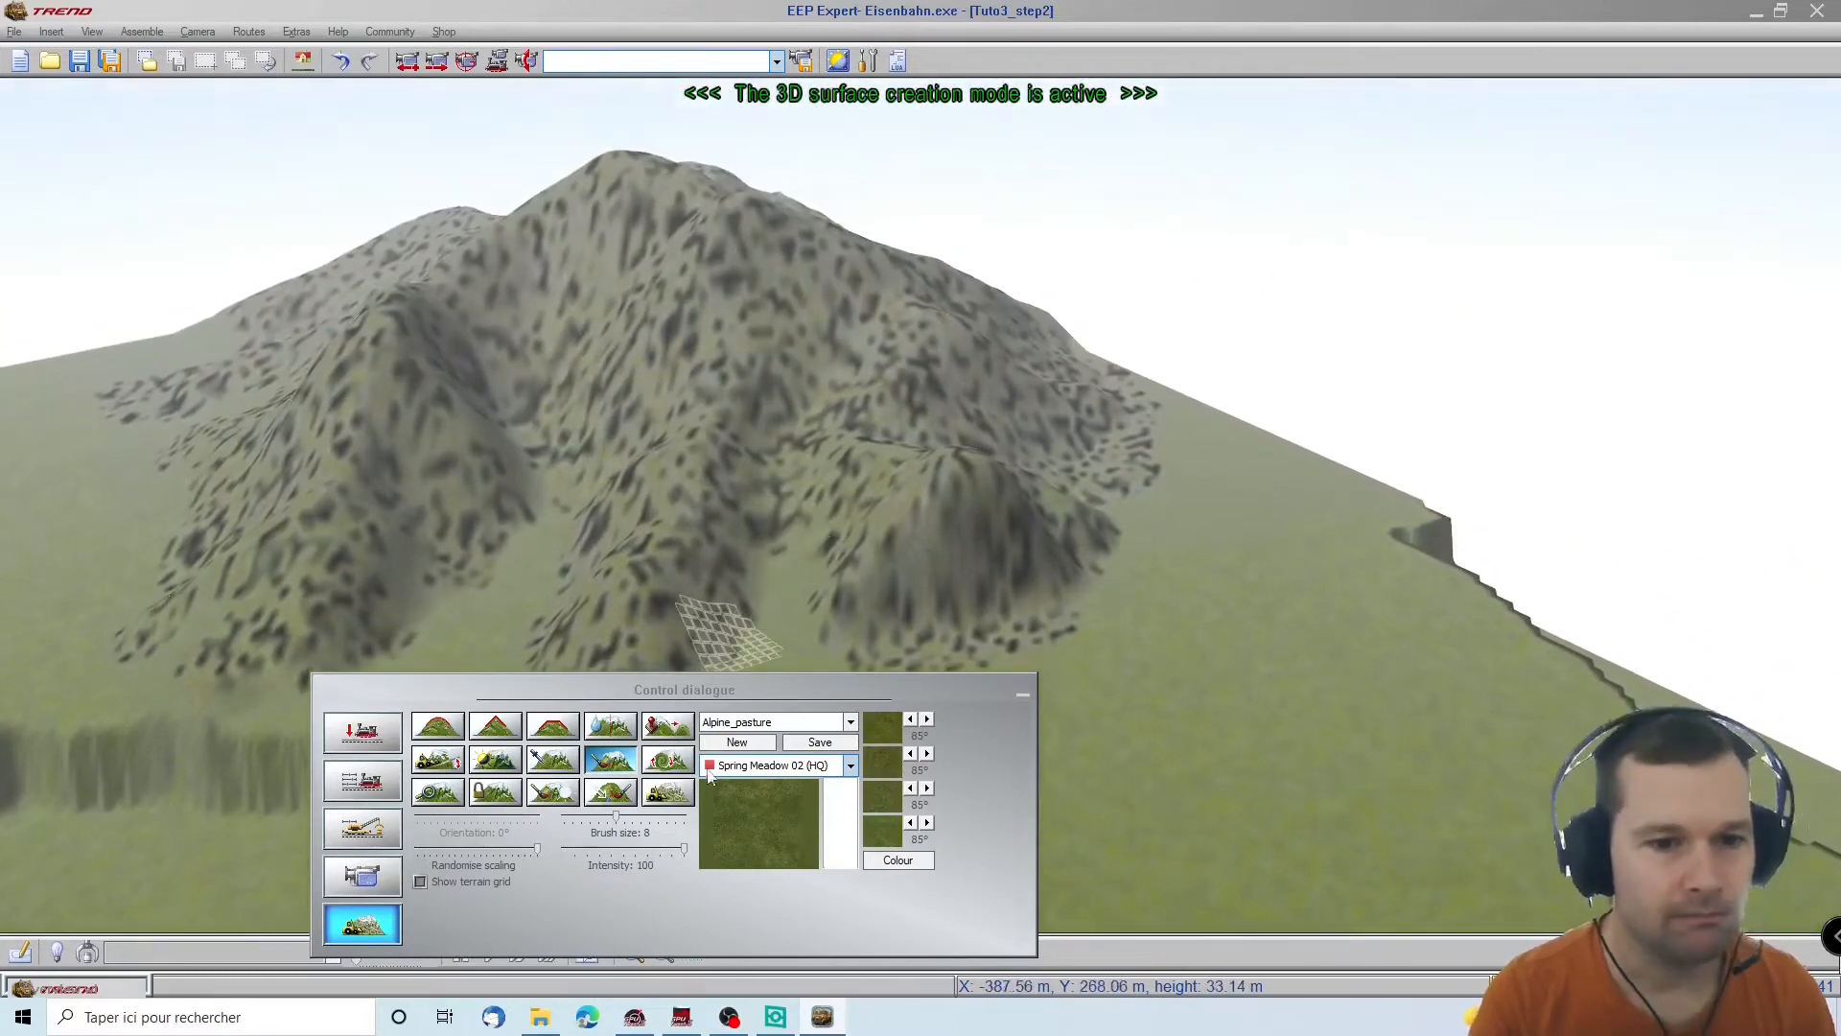
Paint the front valleys and the lower slopes along the mountain's foot with the Forest_ground_1 mix at brush size 8
click(746, 723)
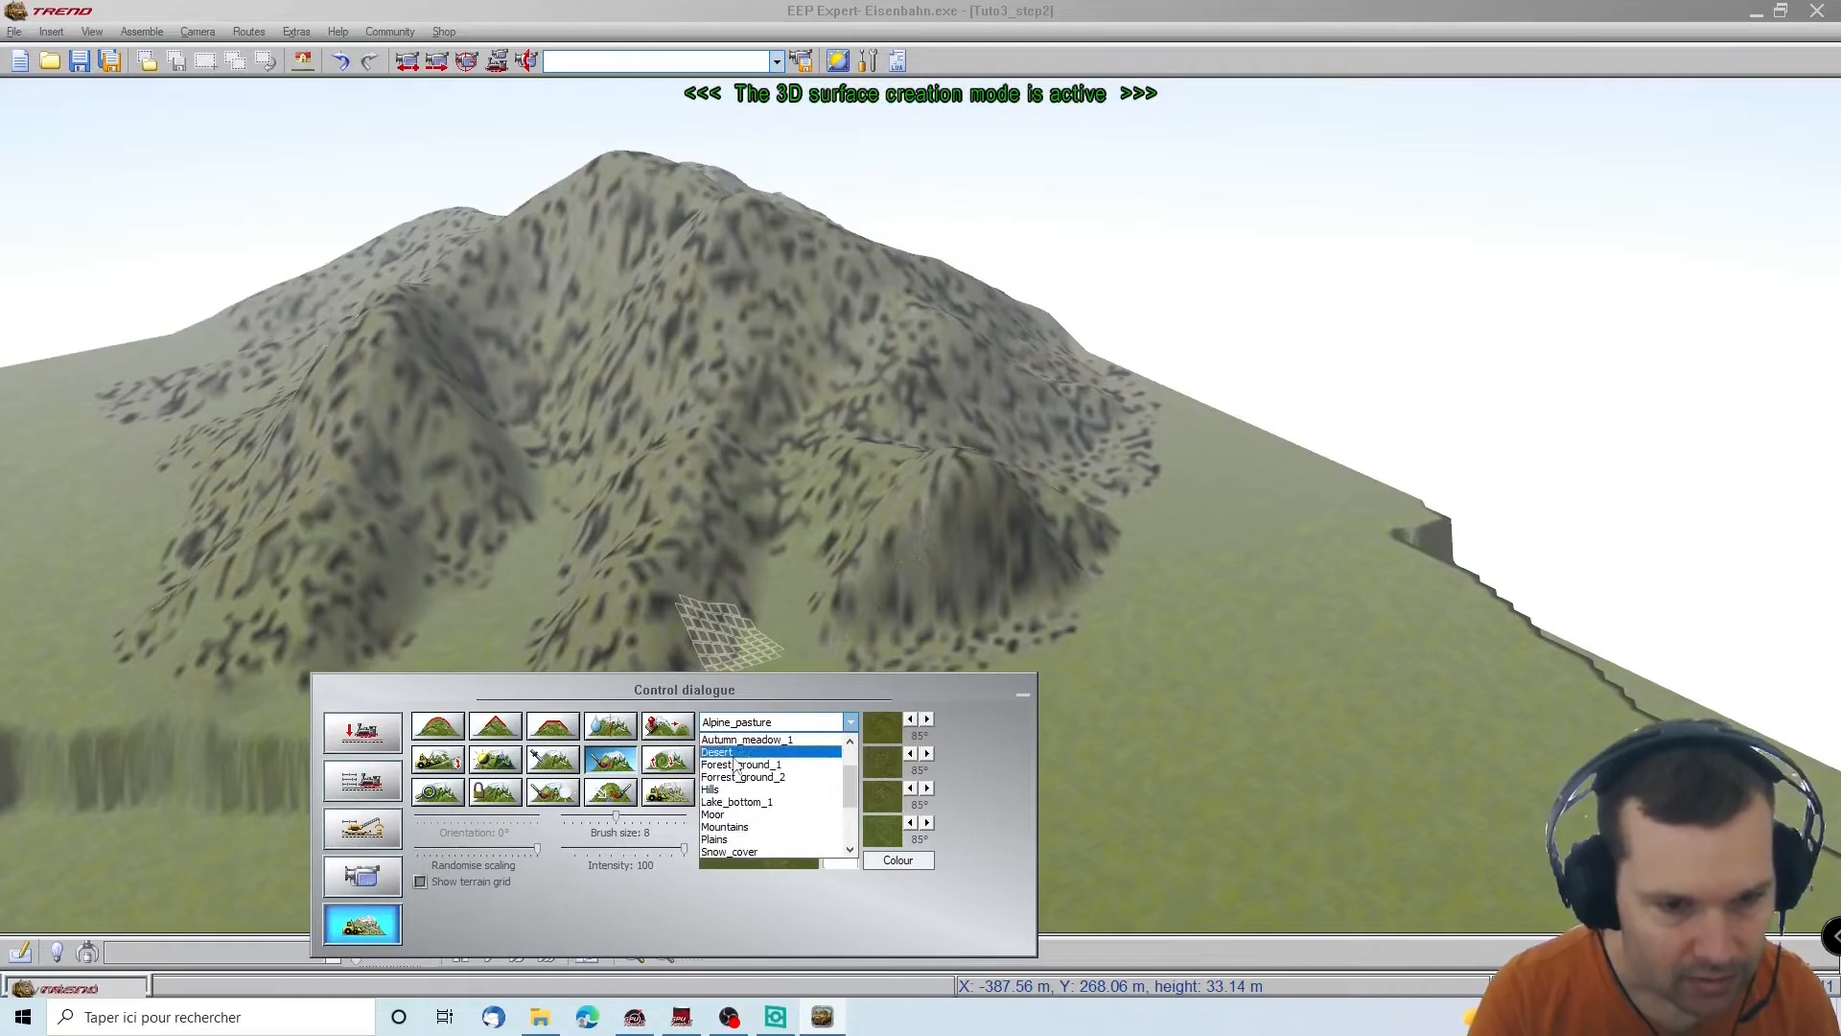
click(736, 765)
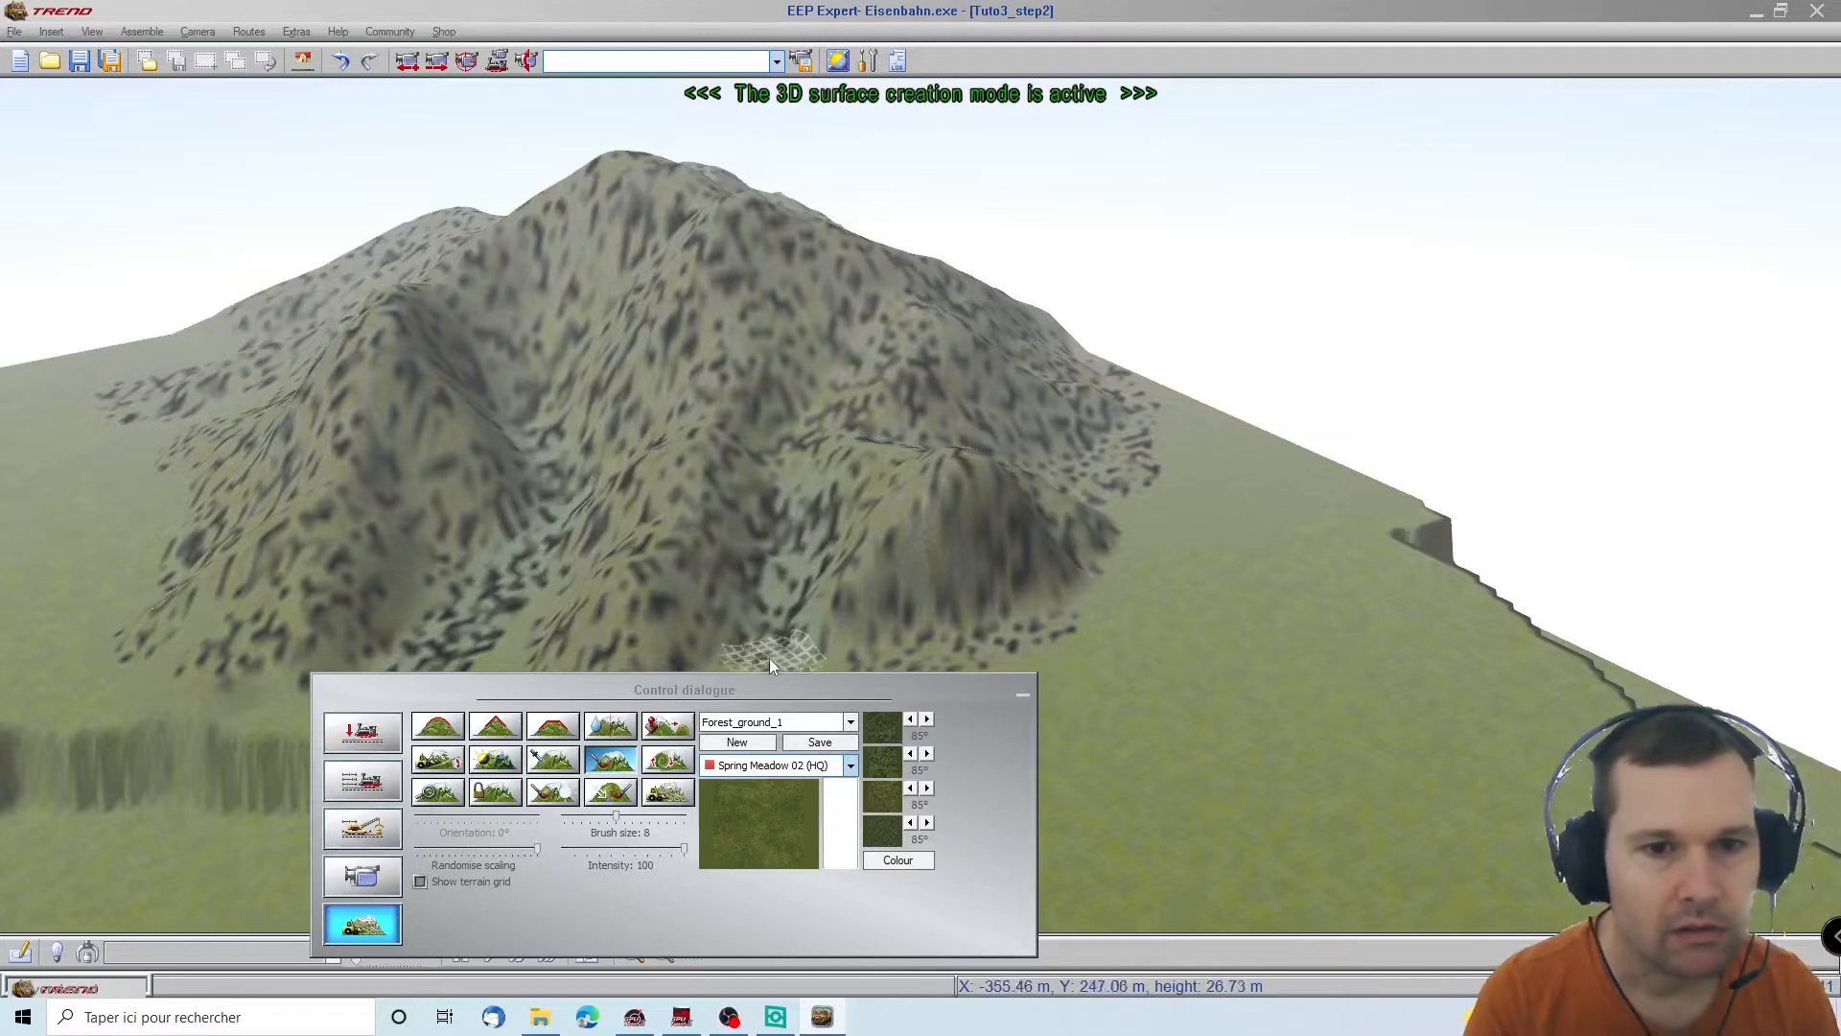
right_drag(483, 551, 600, 420)
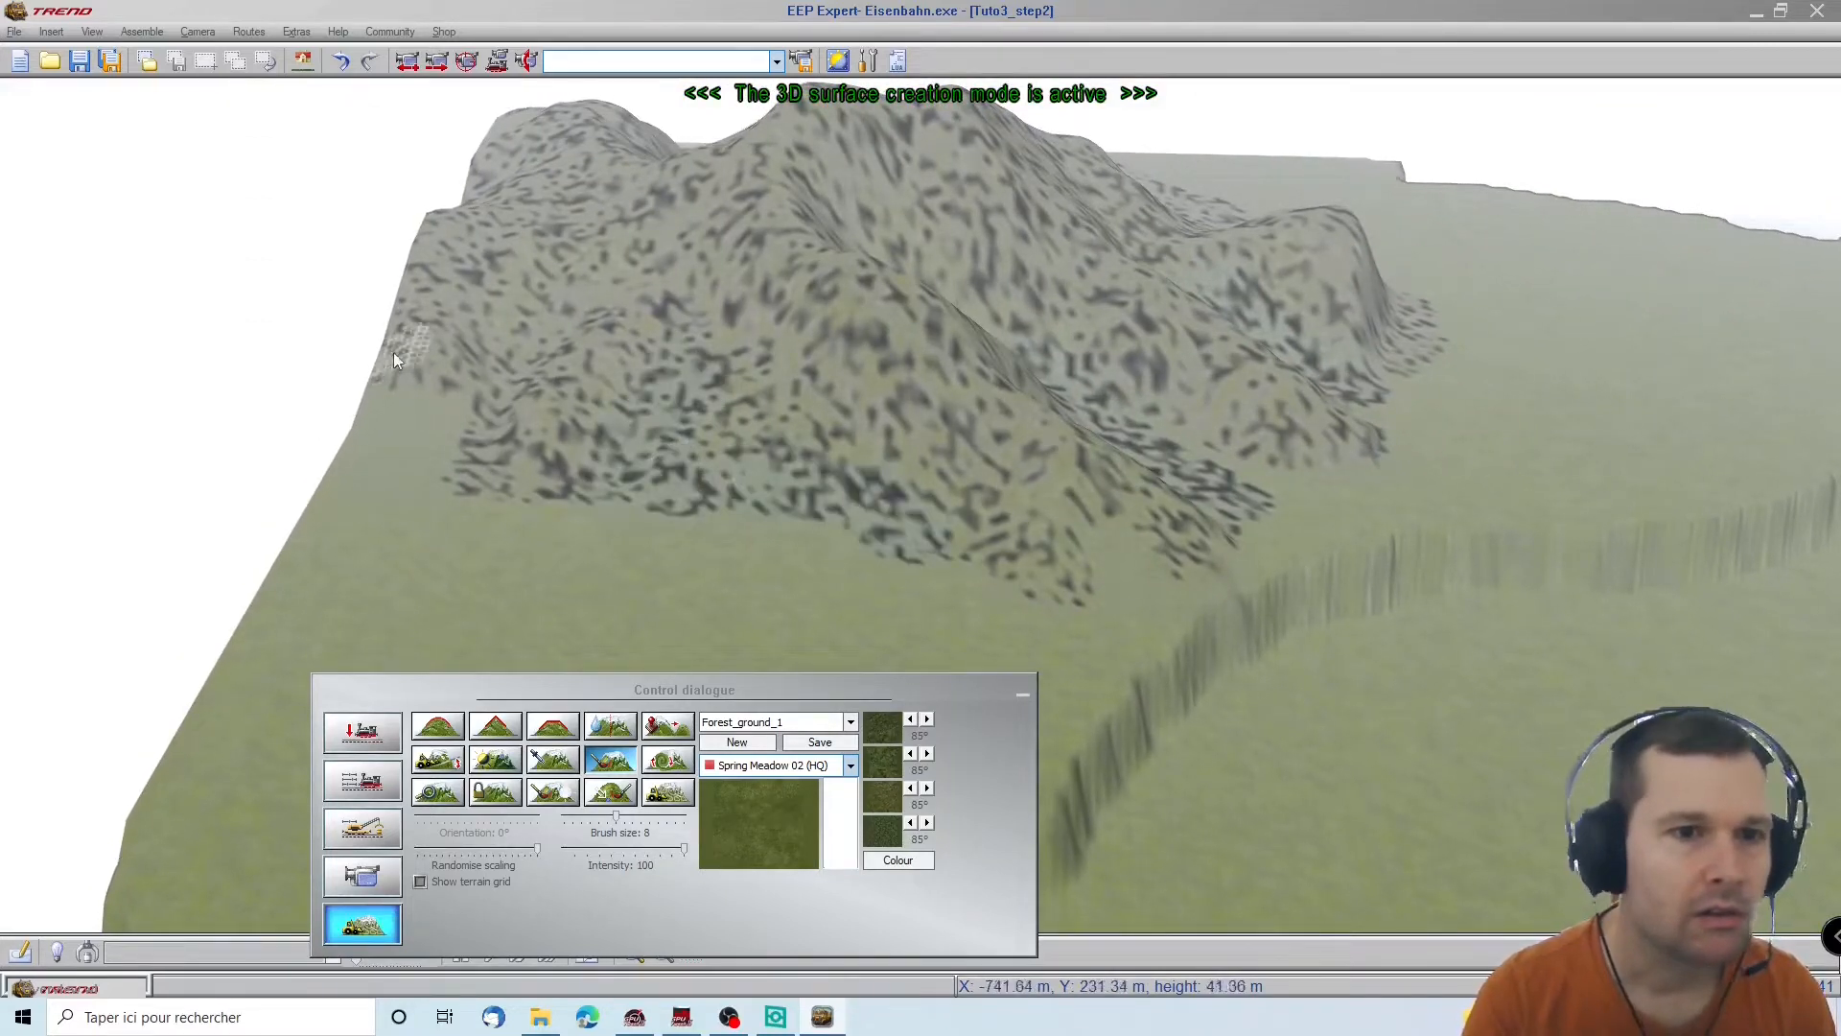
right_drag(461, 412, 350, 473)
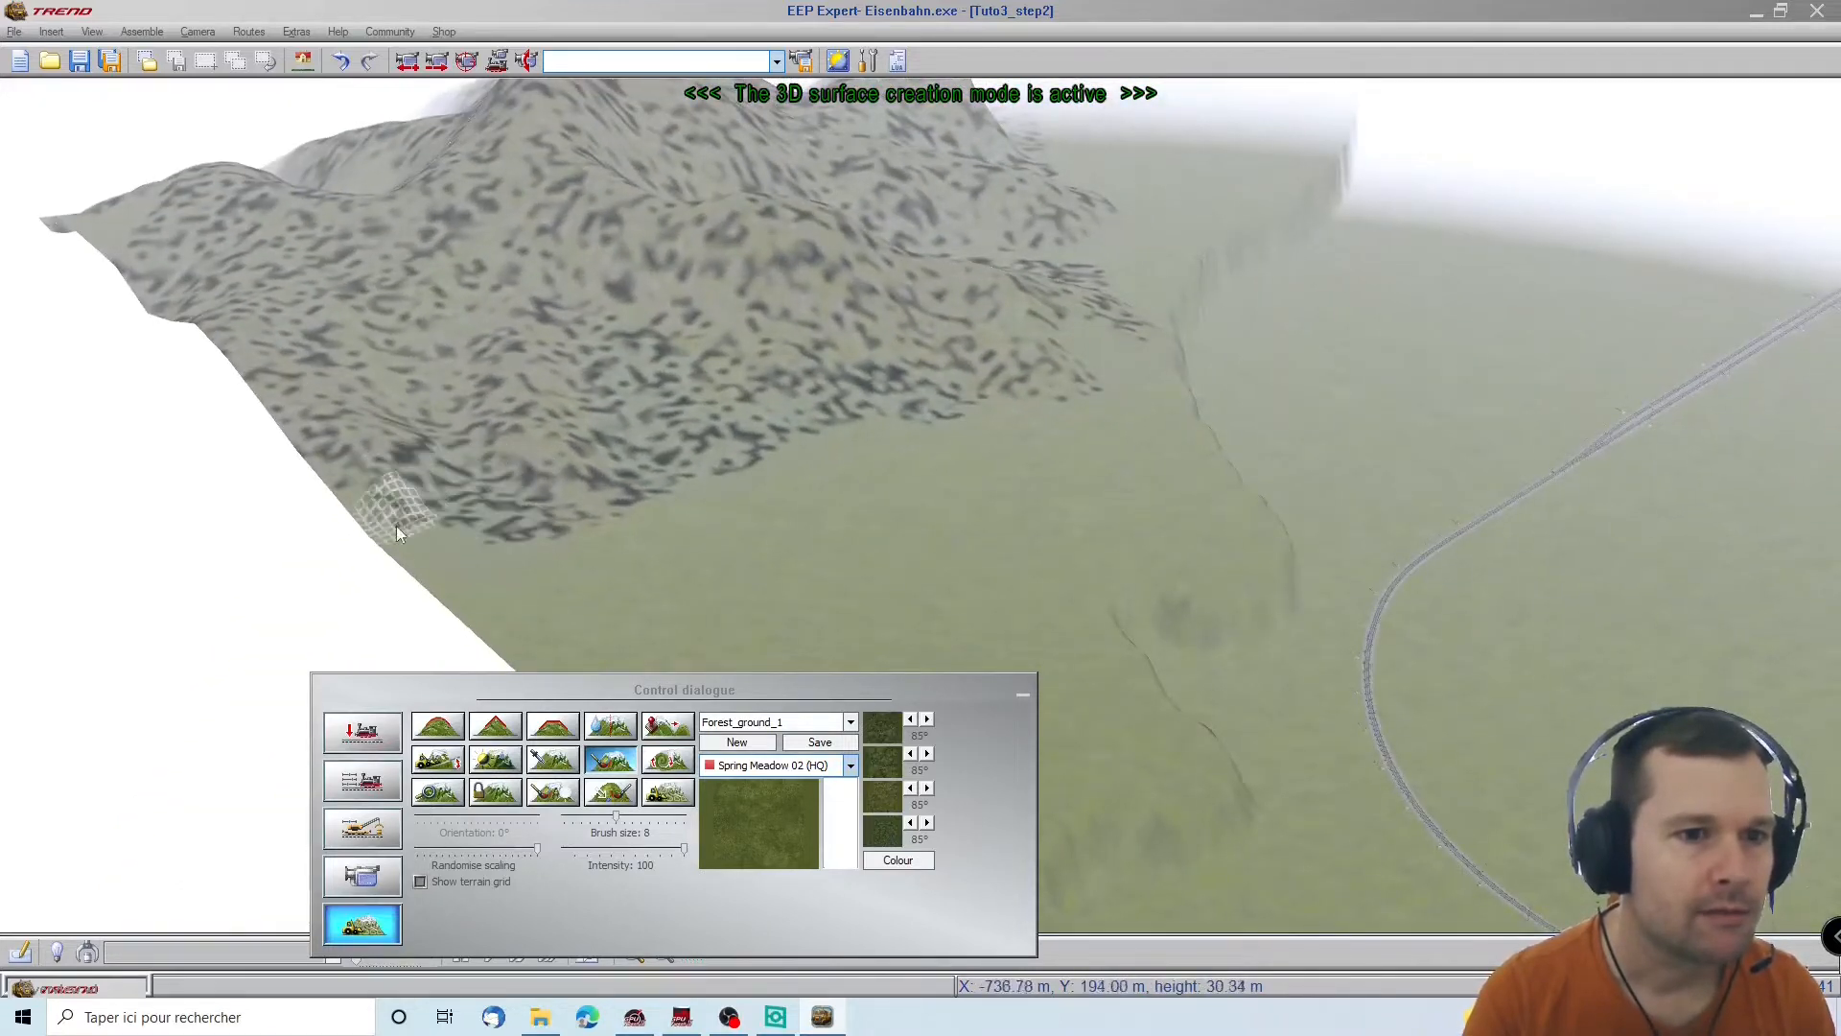
scroll(428, 335, up, 5)
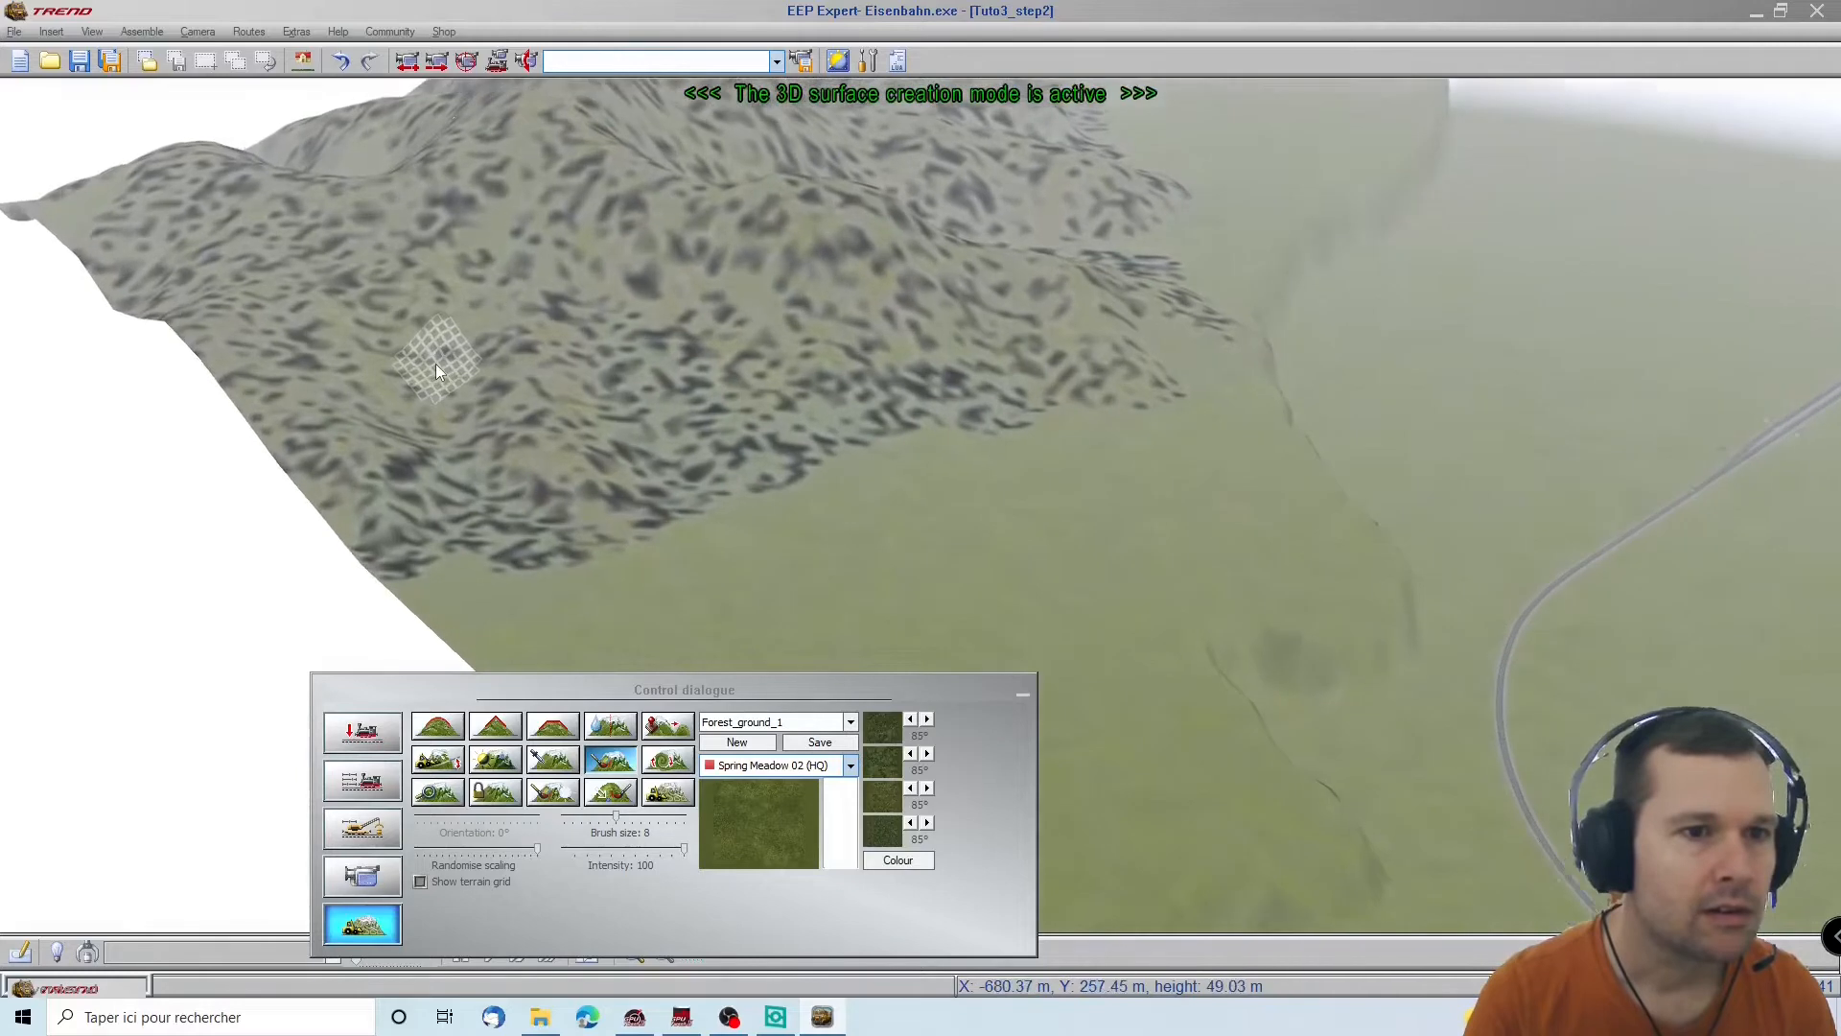
scroll(435, 364, up, 4)
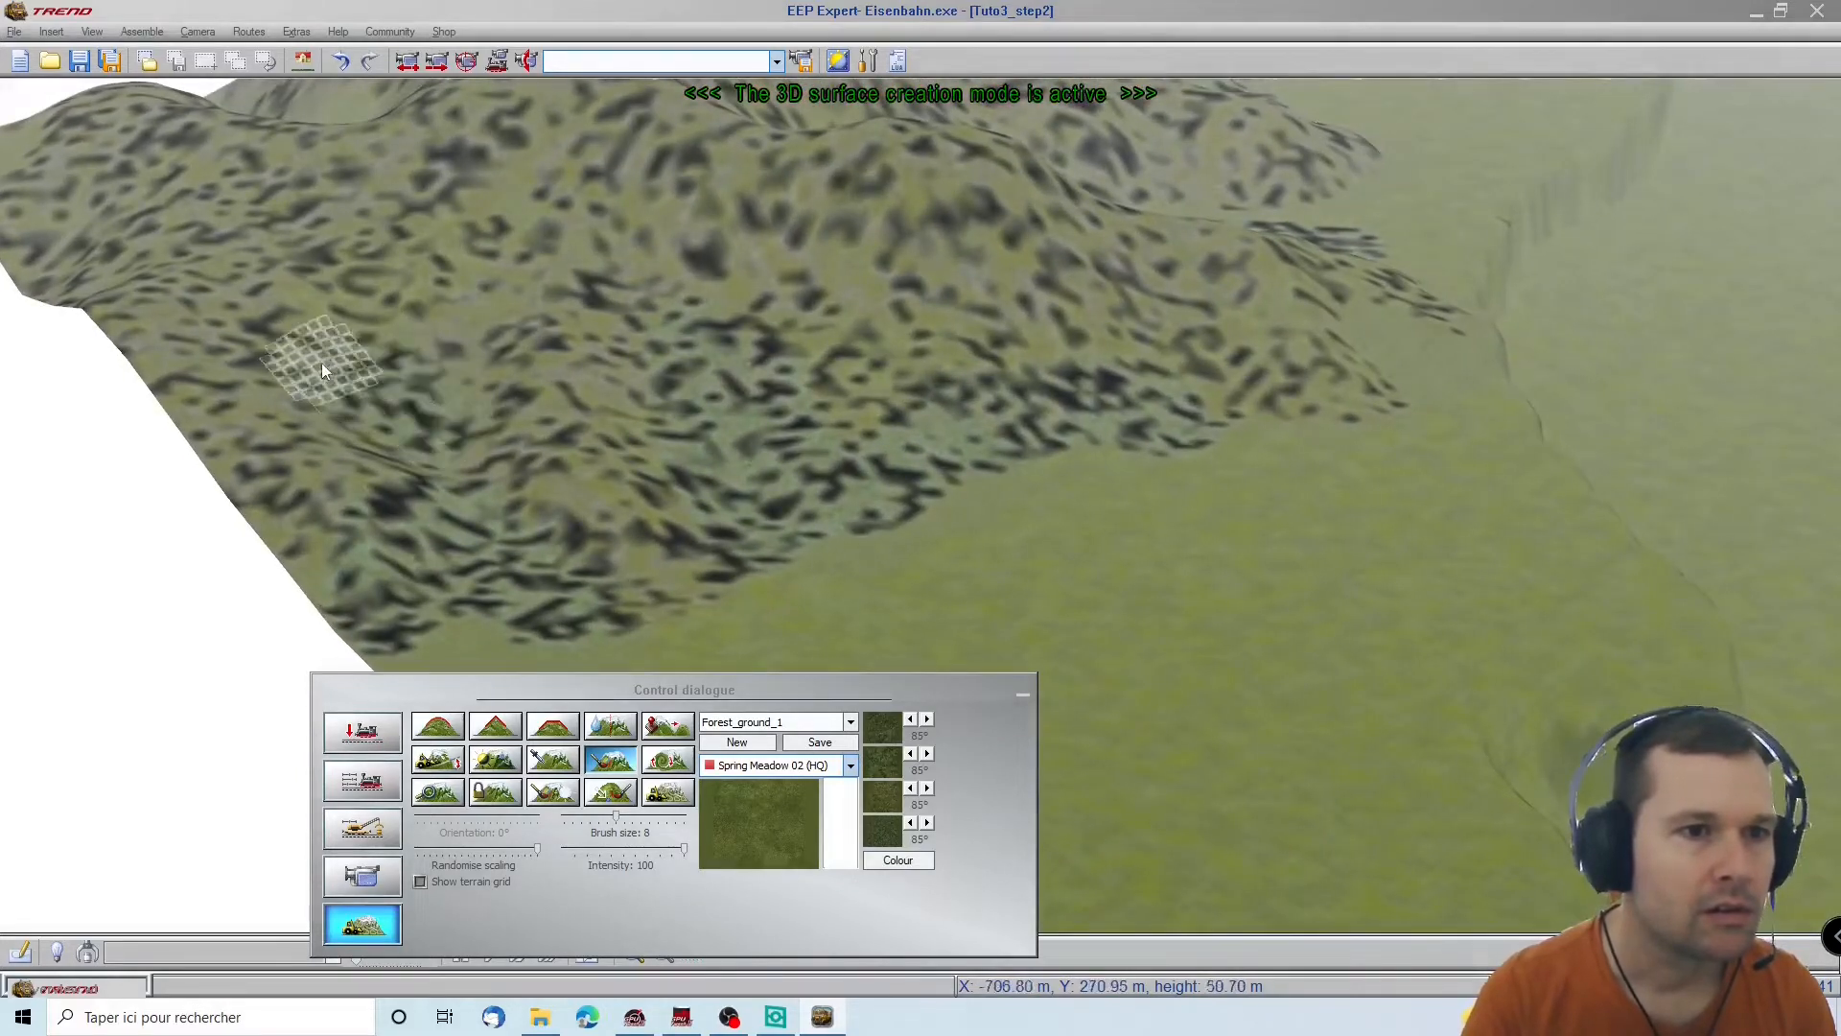
Paint the gullies and slope bases on the mountain's rear side, along the terrain edge, with Forest_ground_1
mouse_move(422, 235)
right_down()
mouse_move(158, 192)
mouse_move(45, 485)
mouse_move(767, 508)
mouse_move(743, 528)
right_up()
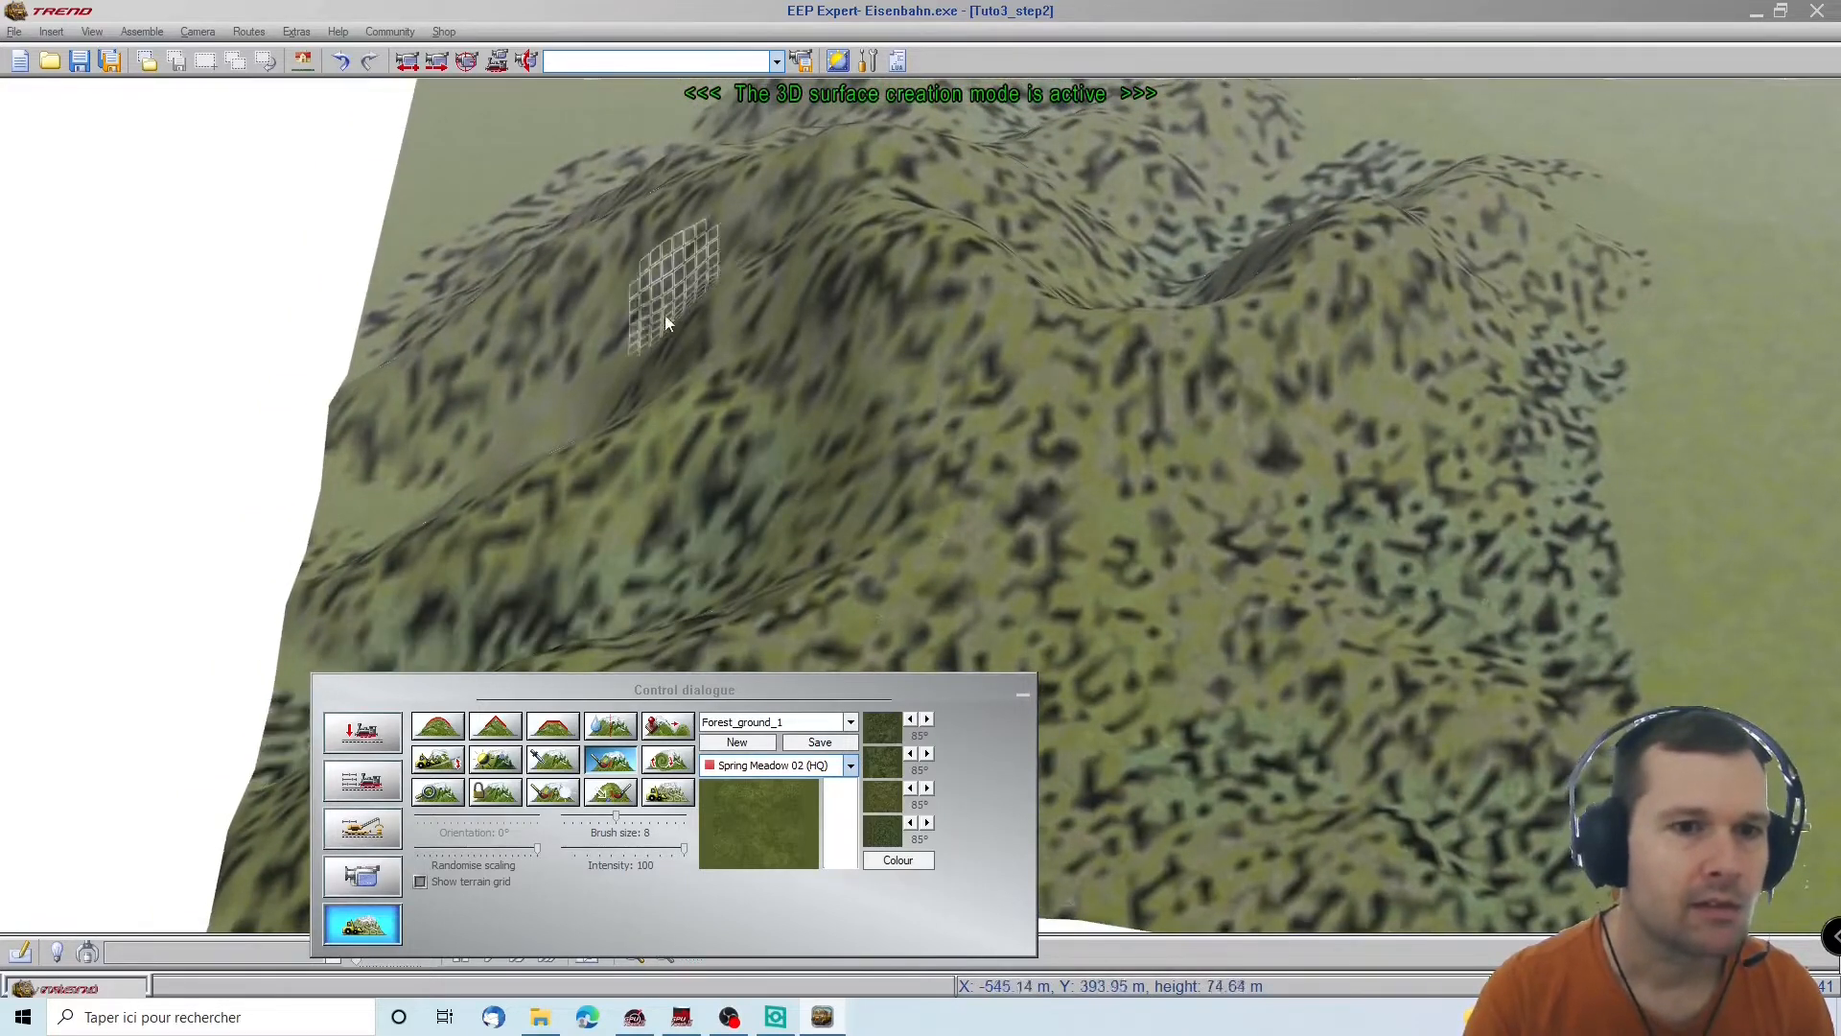
mouse_move(577, 382)
right_down()
mouse_move(77, 420)
mouse_move(334, 649)
mouse_move(381, 666)
right_up()
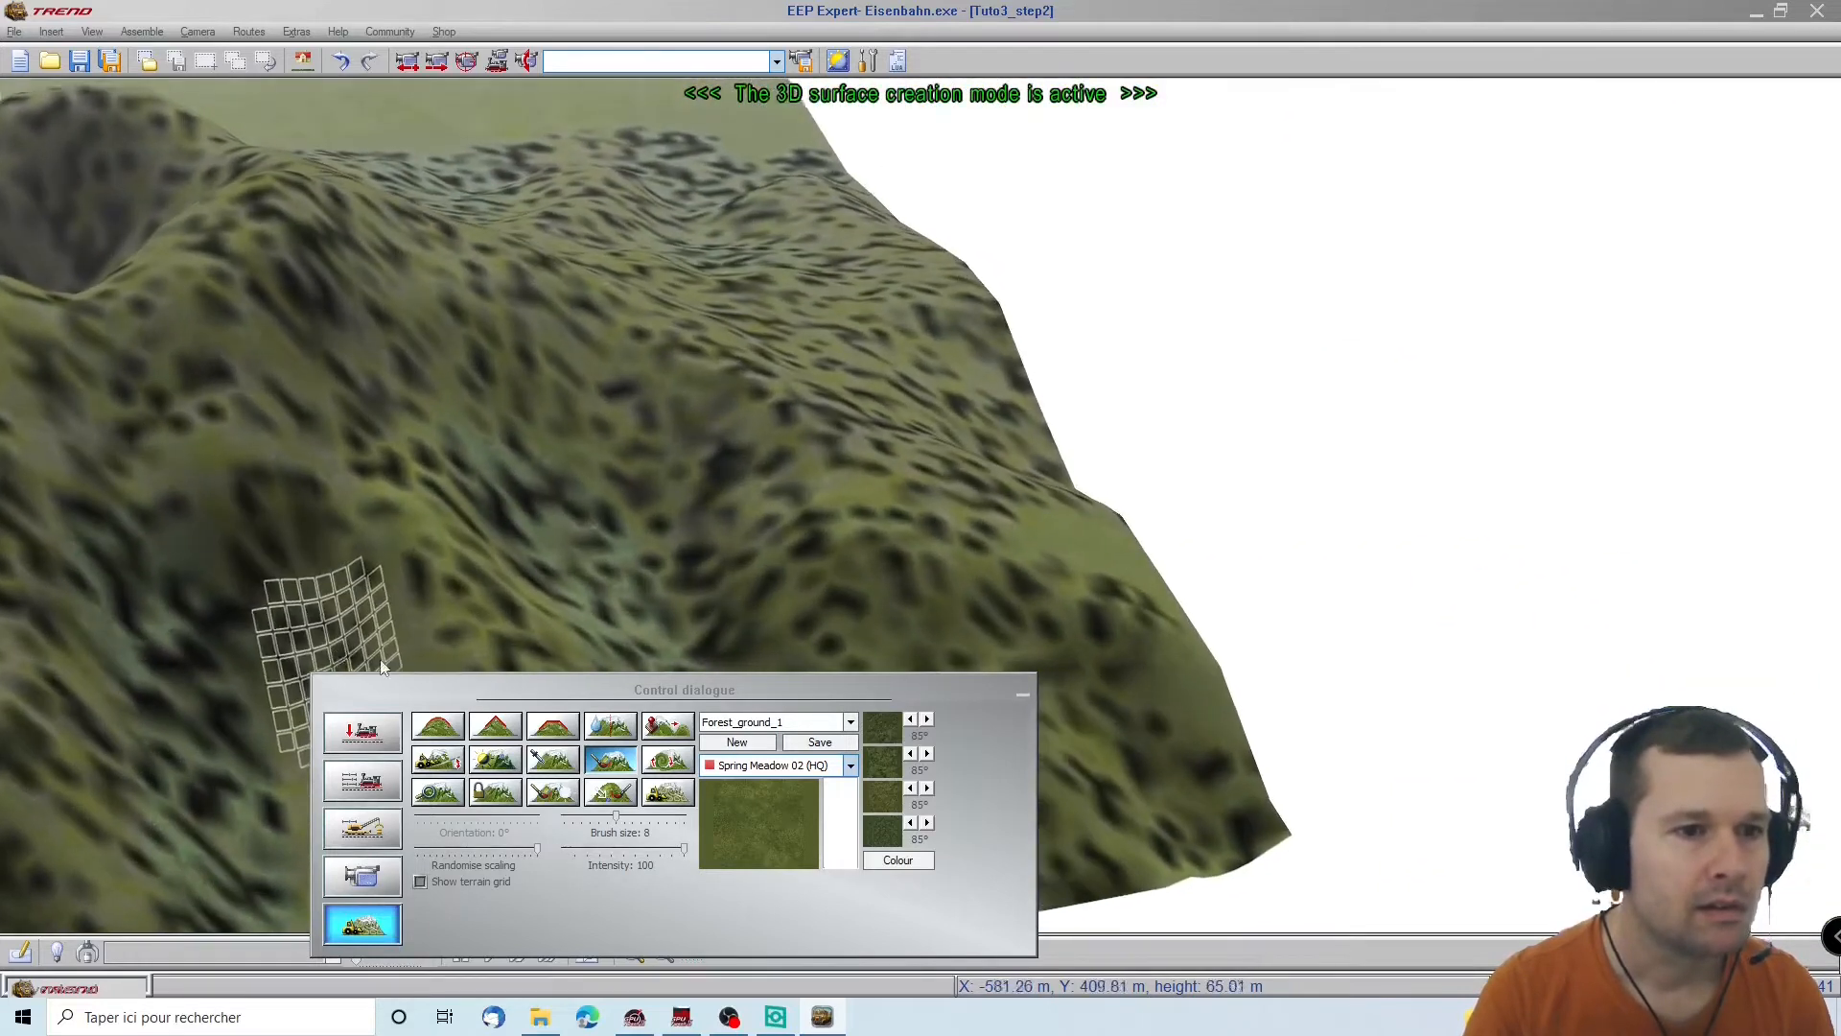
scroll(1247, 903, down, 5)
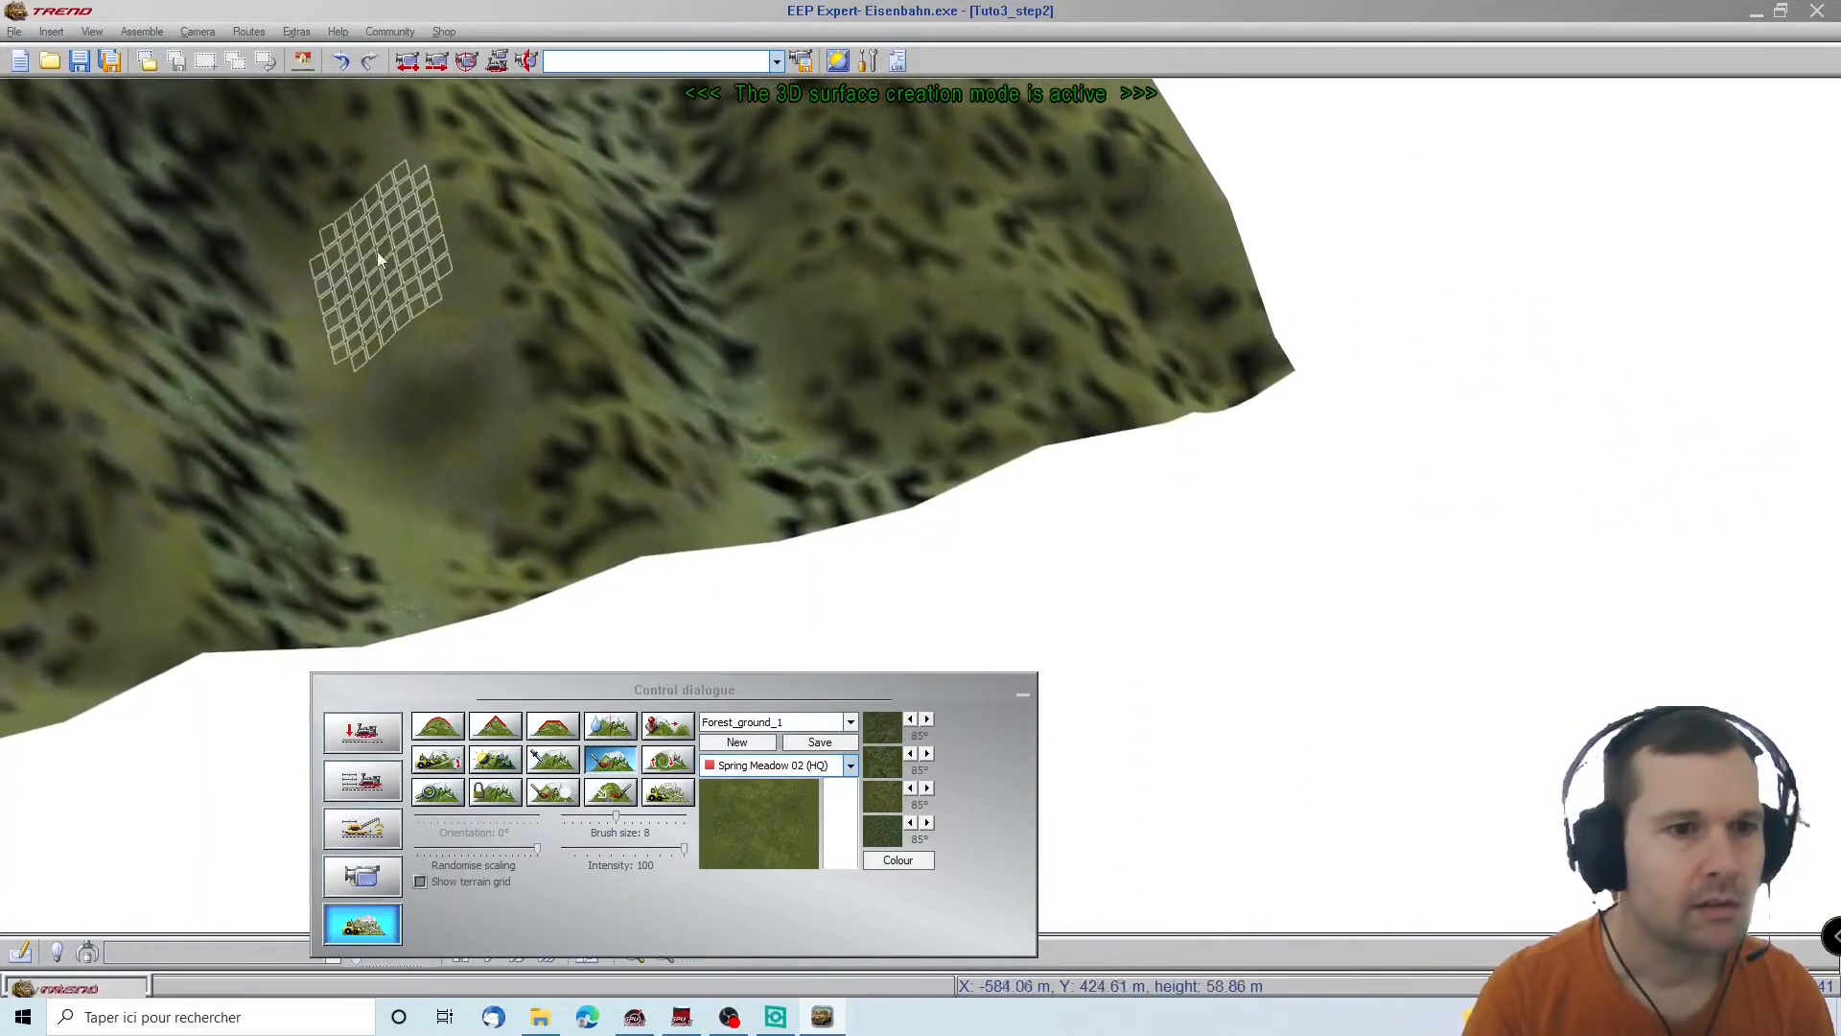
mouse_move(146, 386)
right_down()
mouse_move(111, 377)
mouse_move(359, 87)
right_up()
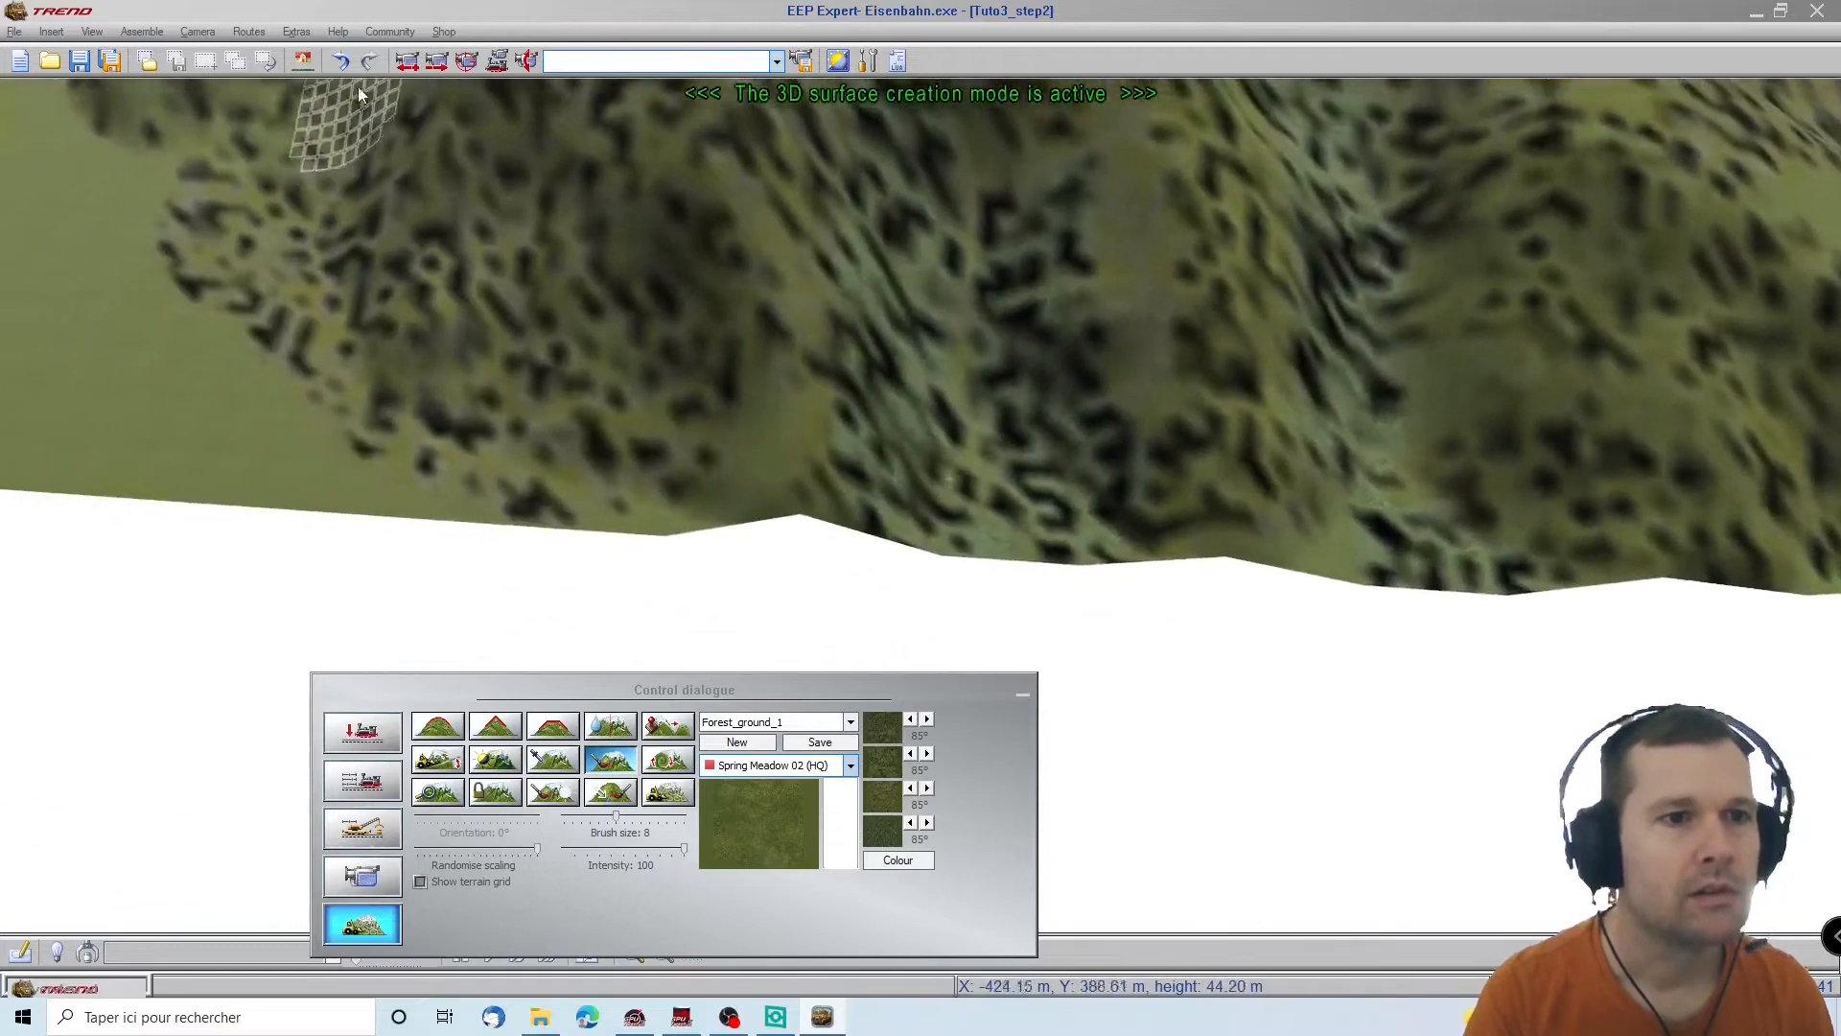
scroll(359, 85, down, 5)
mouse_move(464, 363)
right_down()
mouse_move(257, 323)
mouse_move(422, 222)
mouse_move(369, 311)
right_up()
right_drag(87, 158, 807, 249)
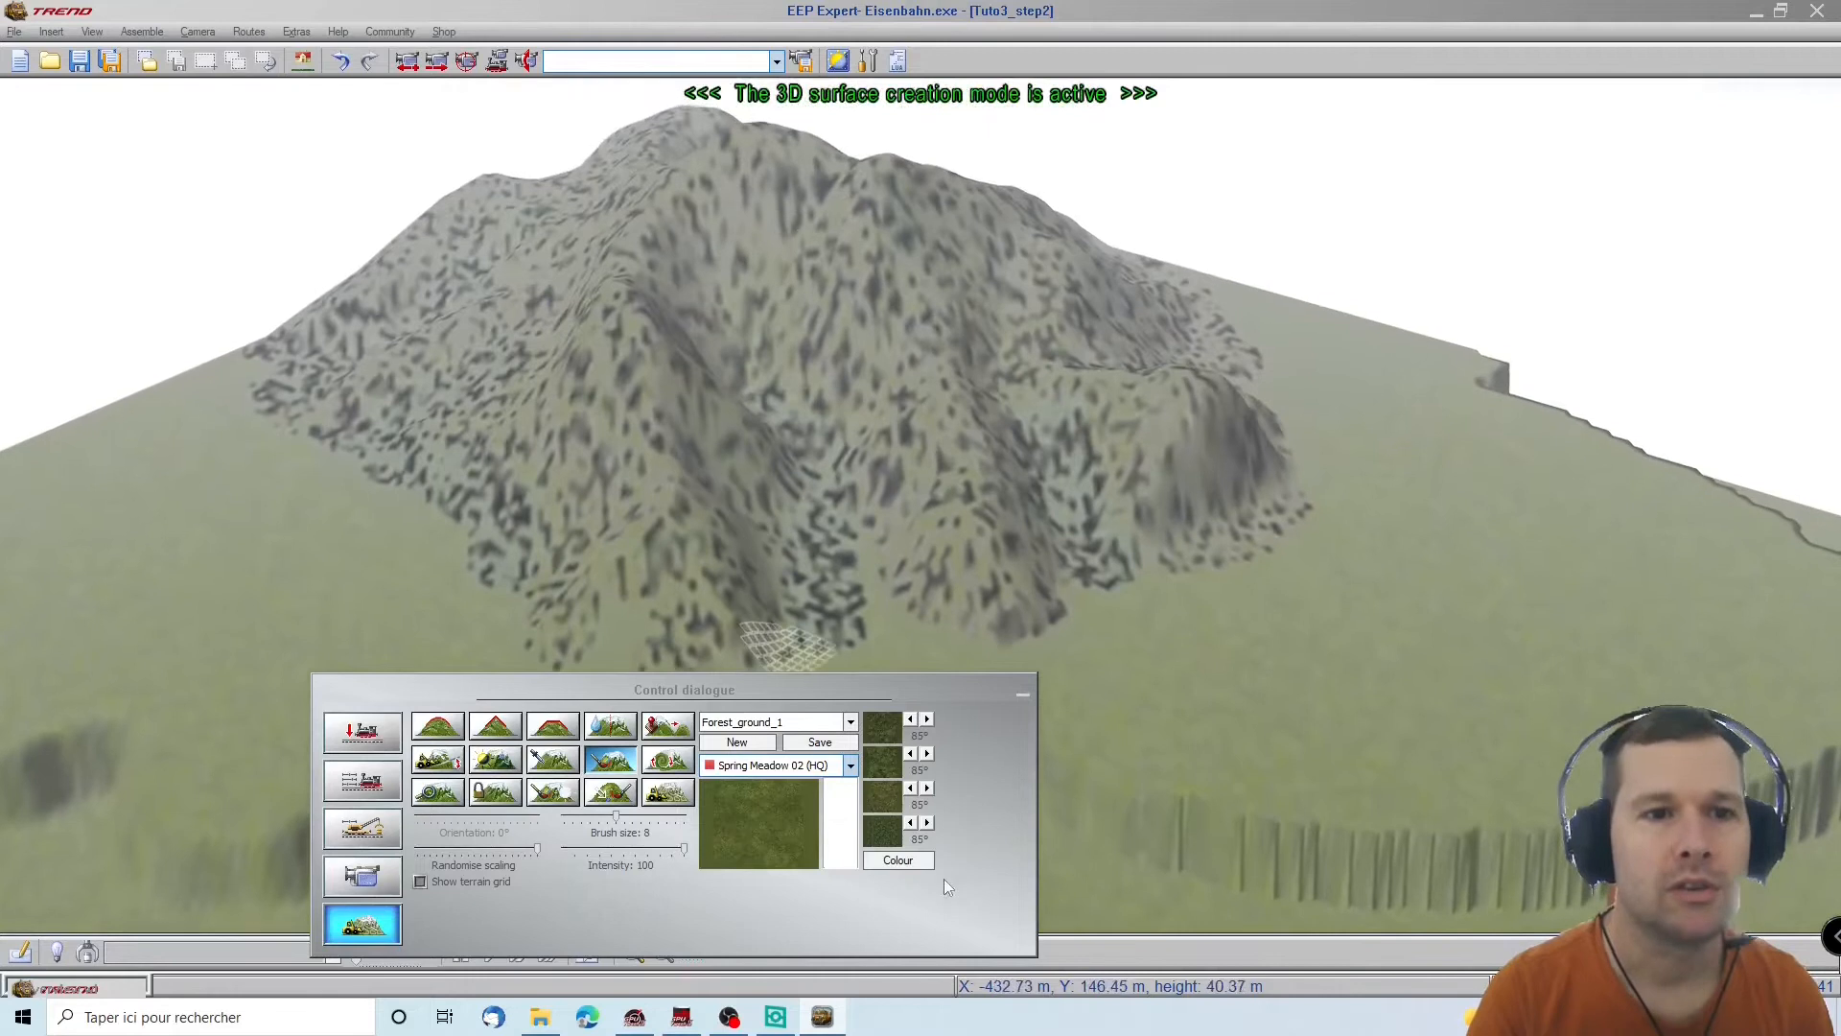
Choose the Hills texture mix and paint it on the steep face of the small hill beside the mountain
click(773, 727)
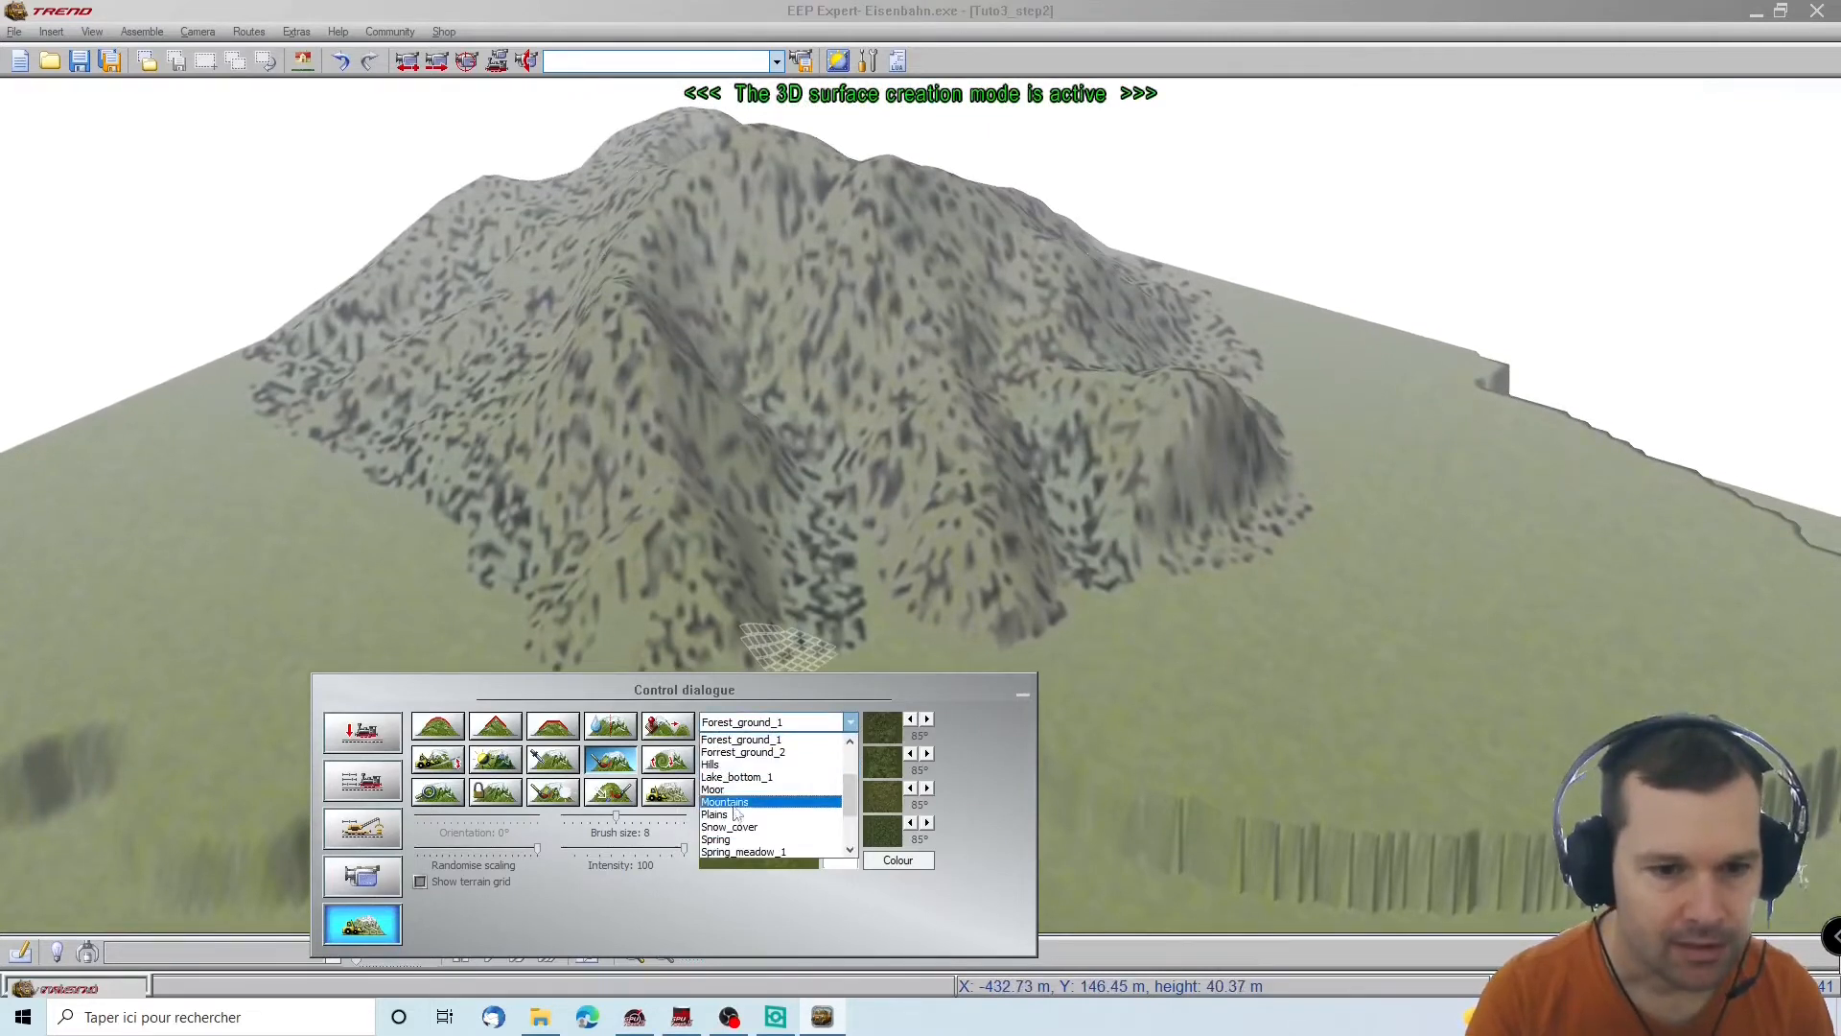
click(737, 764)
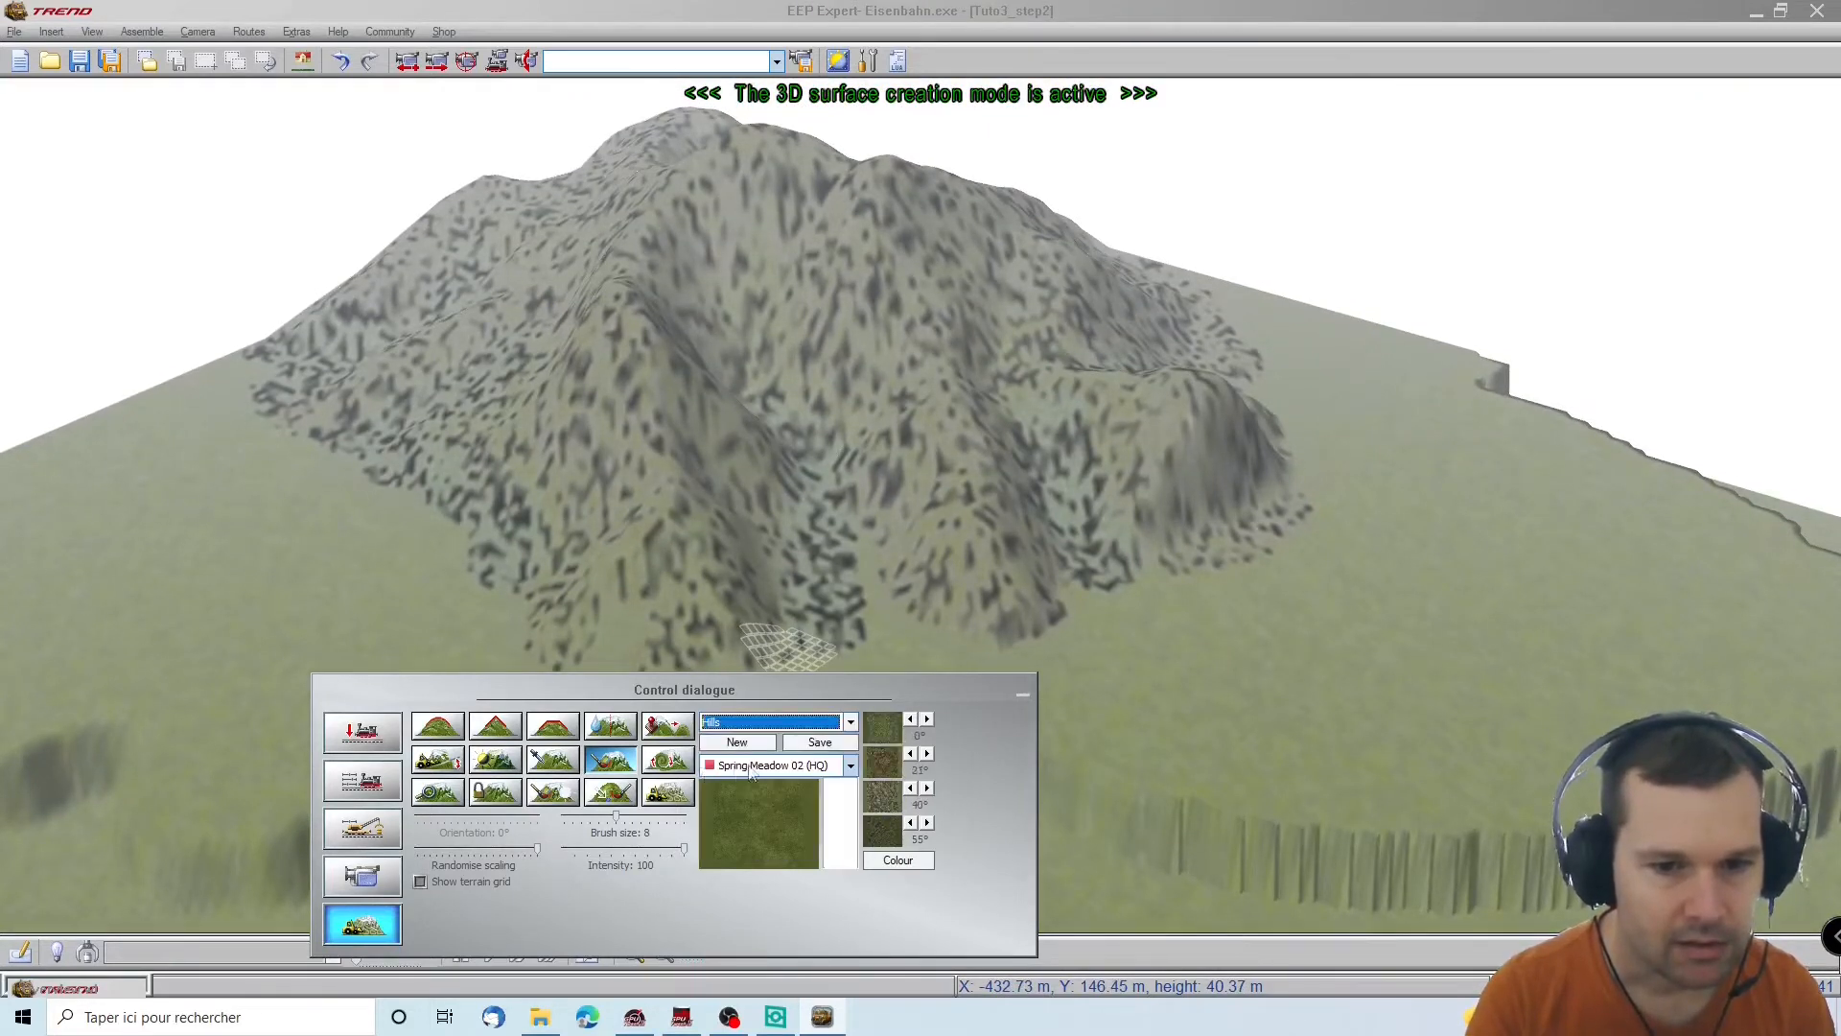
click(741, 728)
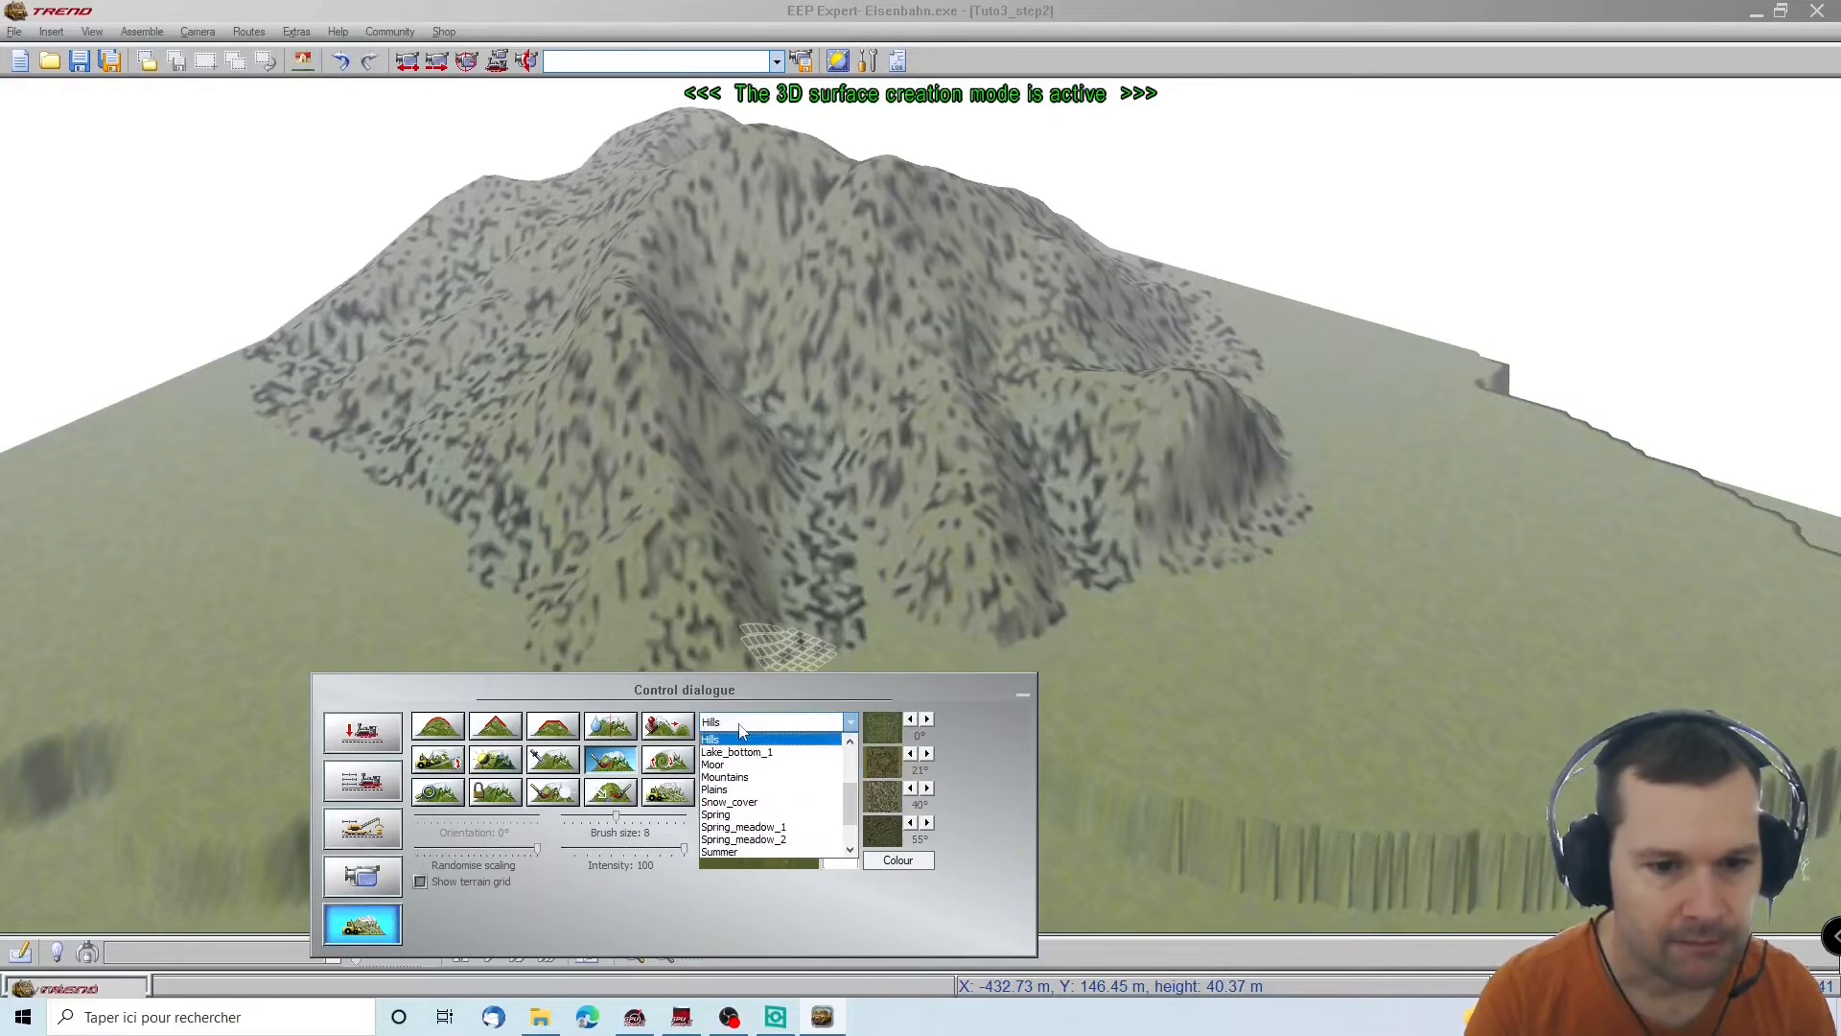
click(740, 730)
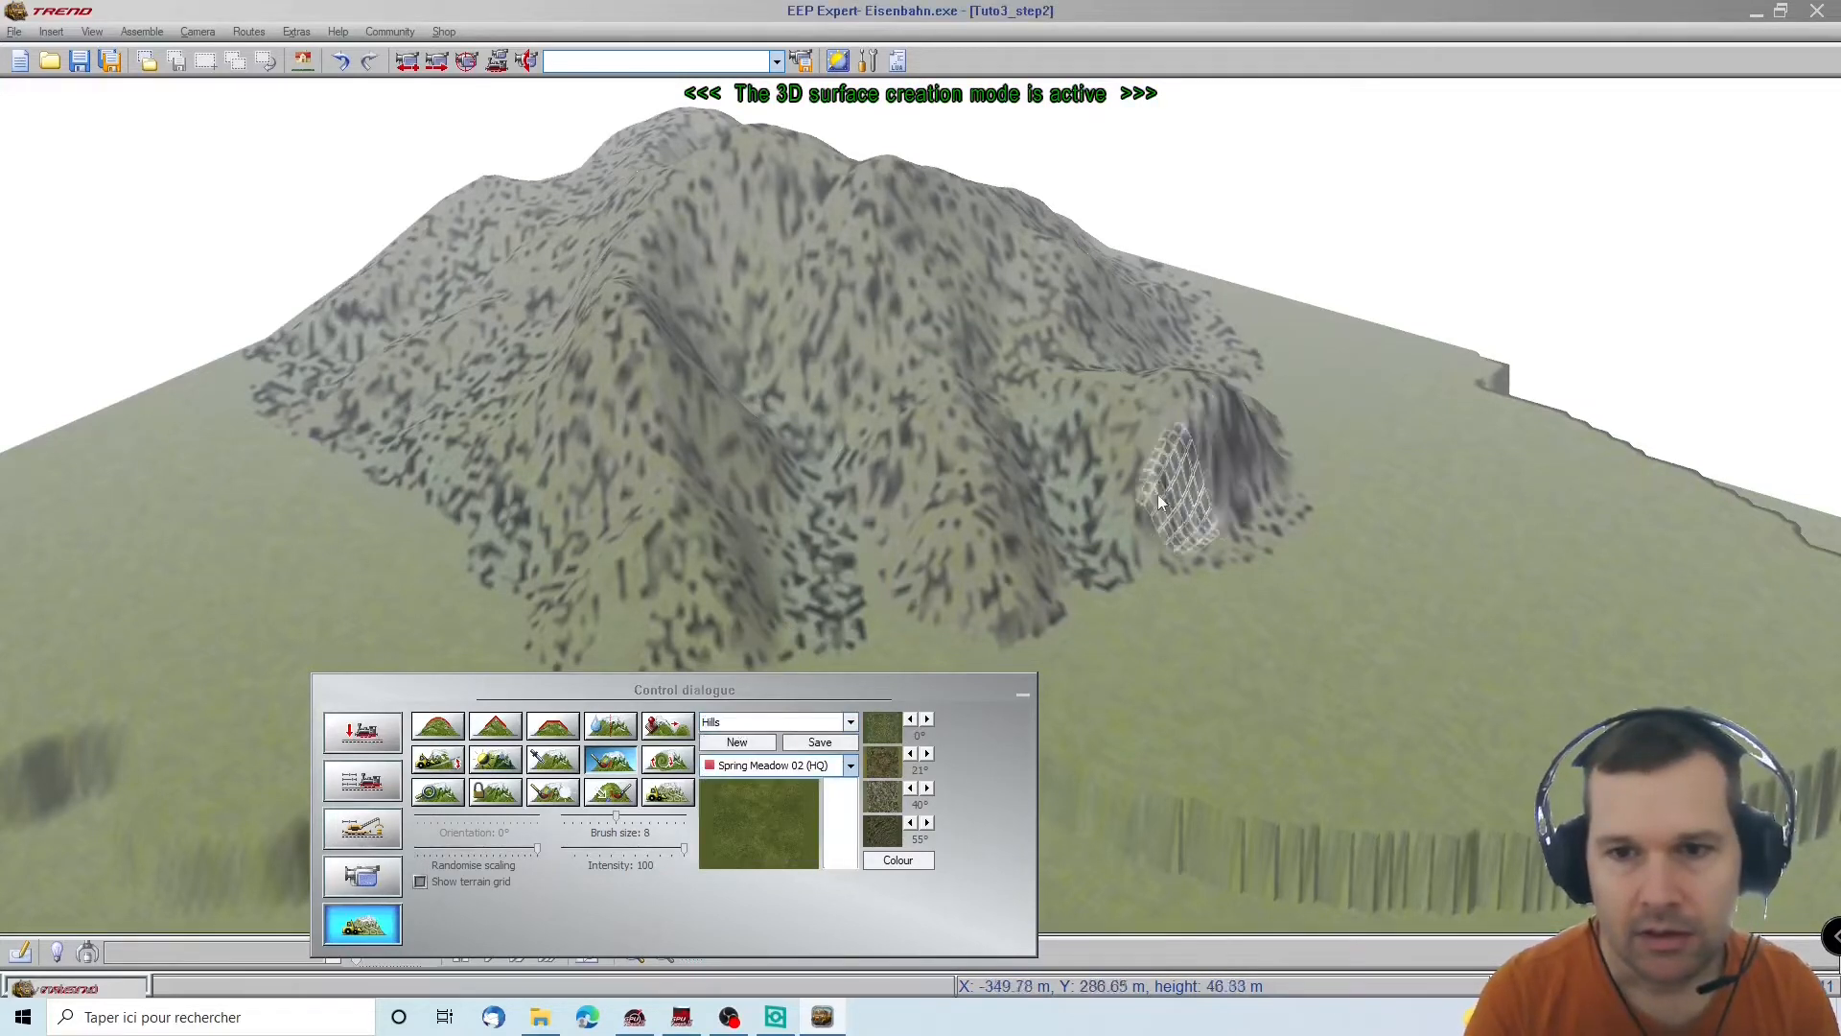
middle_drag(1160, 489, 1423, 533)
drag(1319, 412, 1373, 418)
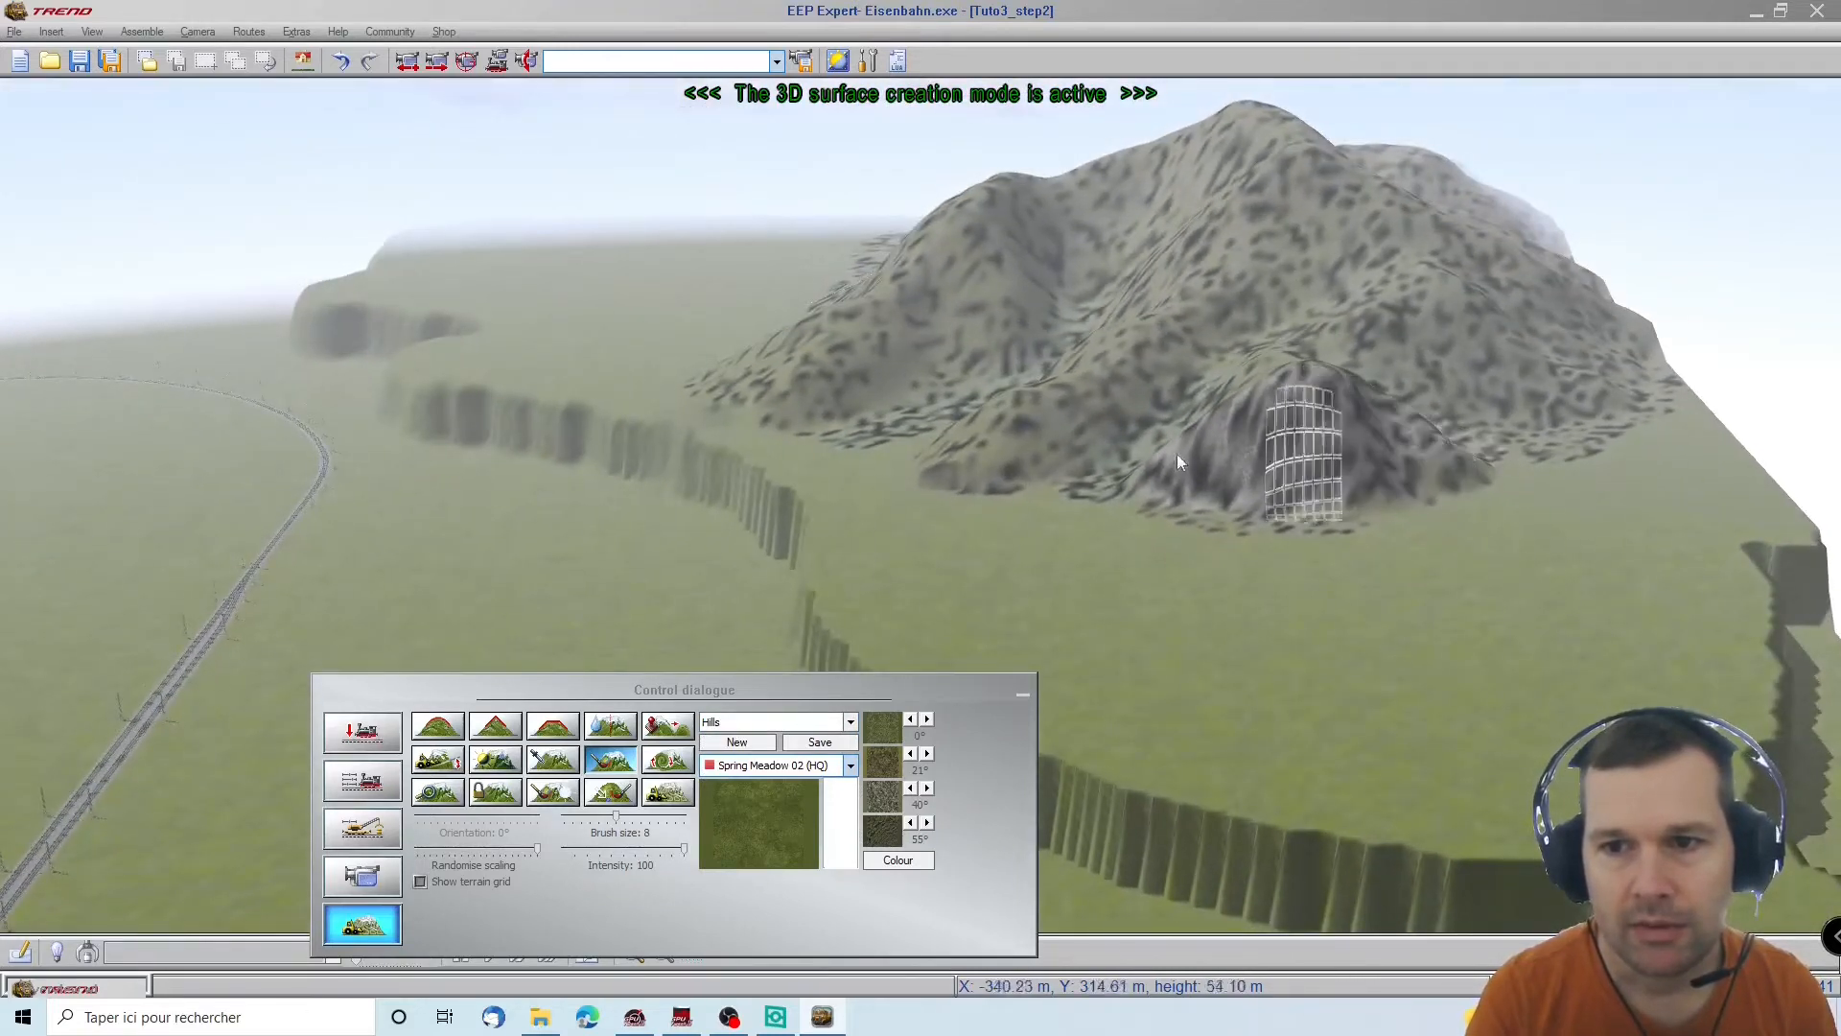
Apply the Hills mix to the steep flanks below the mountain's two main peaks at brush size 8
middle_drag(1124, 449, 857, 396)
scroll(857, 394, up, 2)
scroll(857, 394, up, 6)
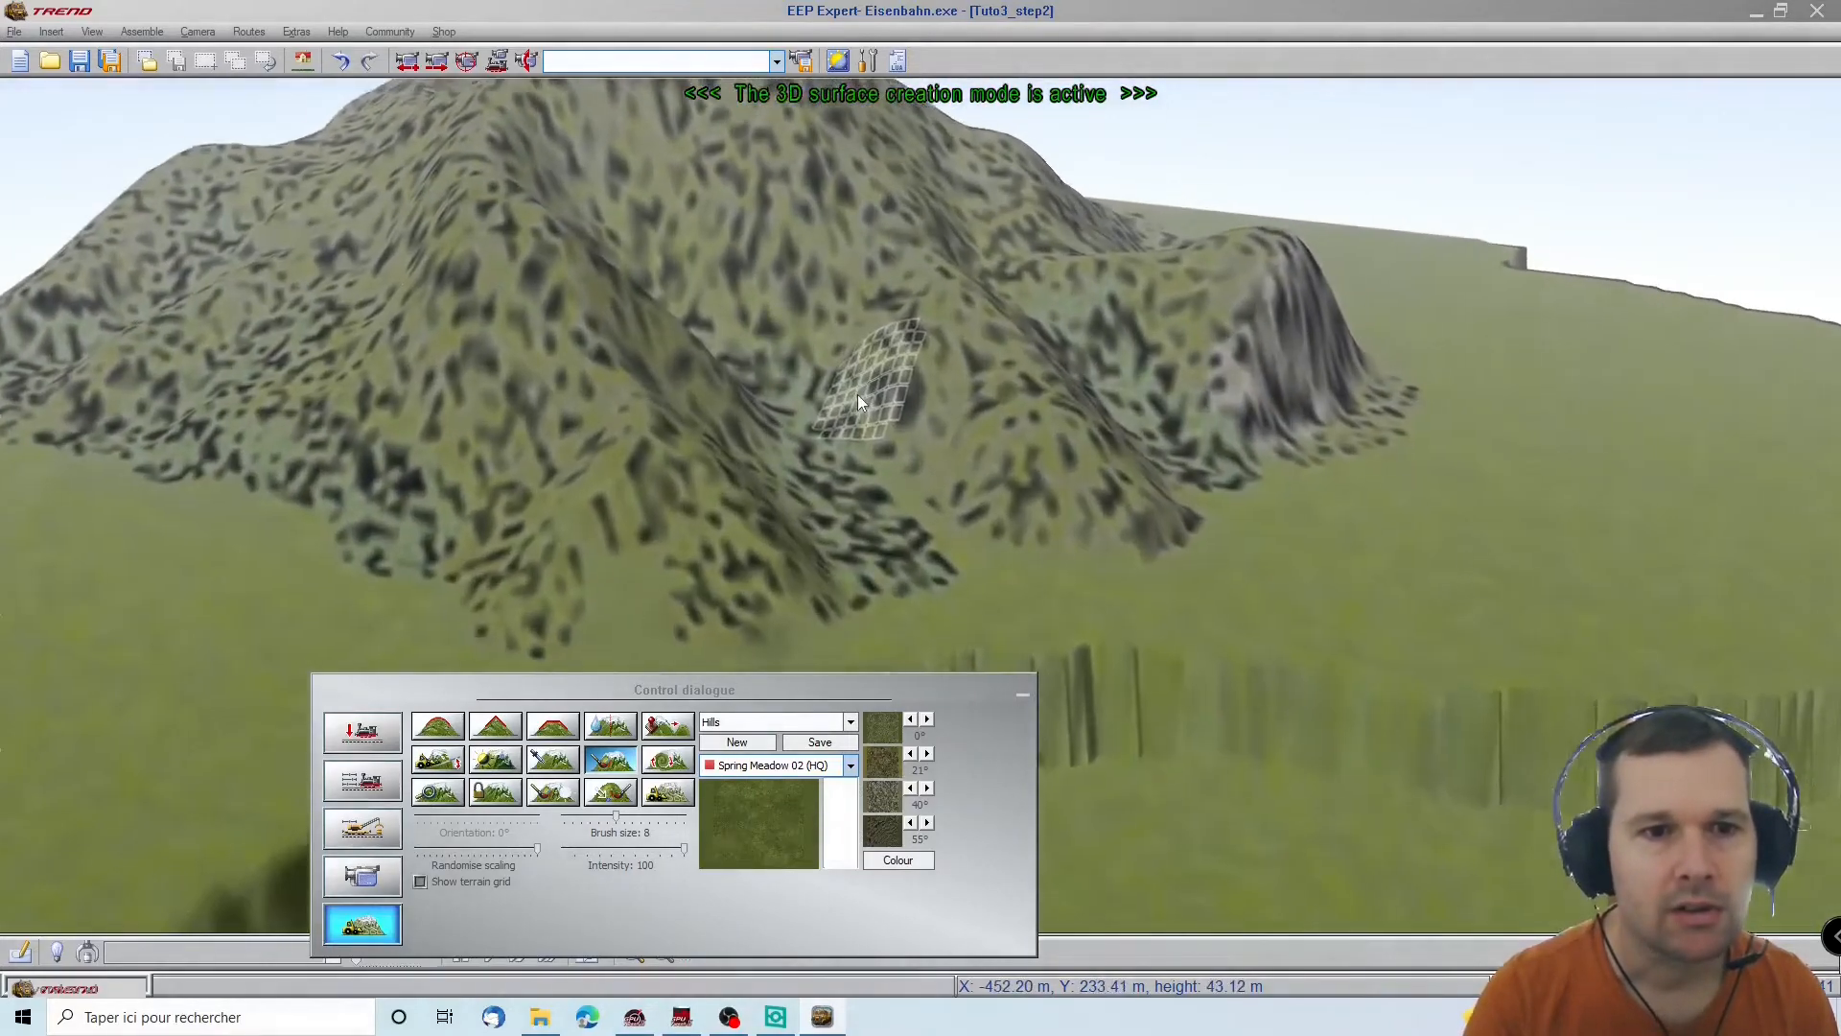
scroll(698, 169, down, 8)
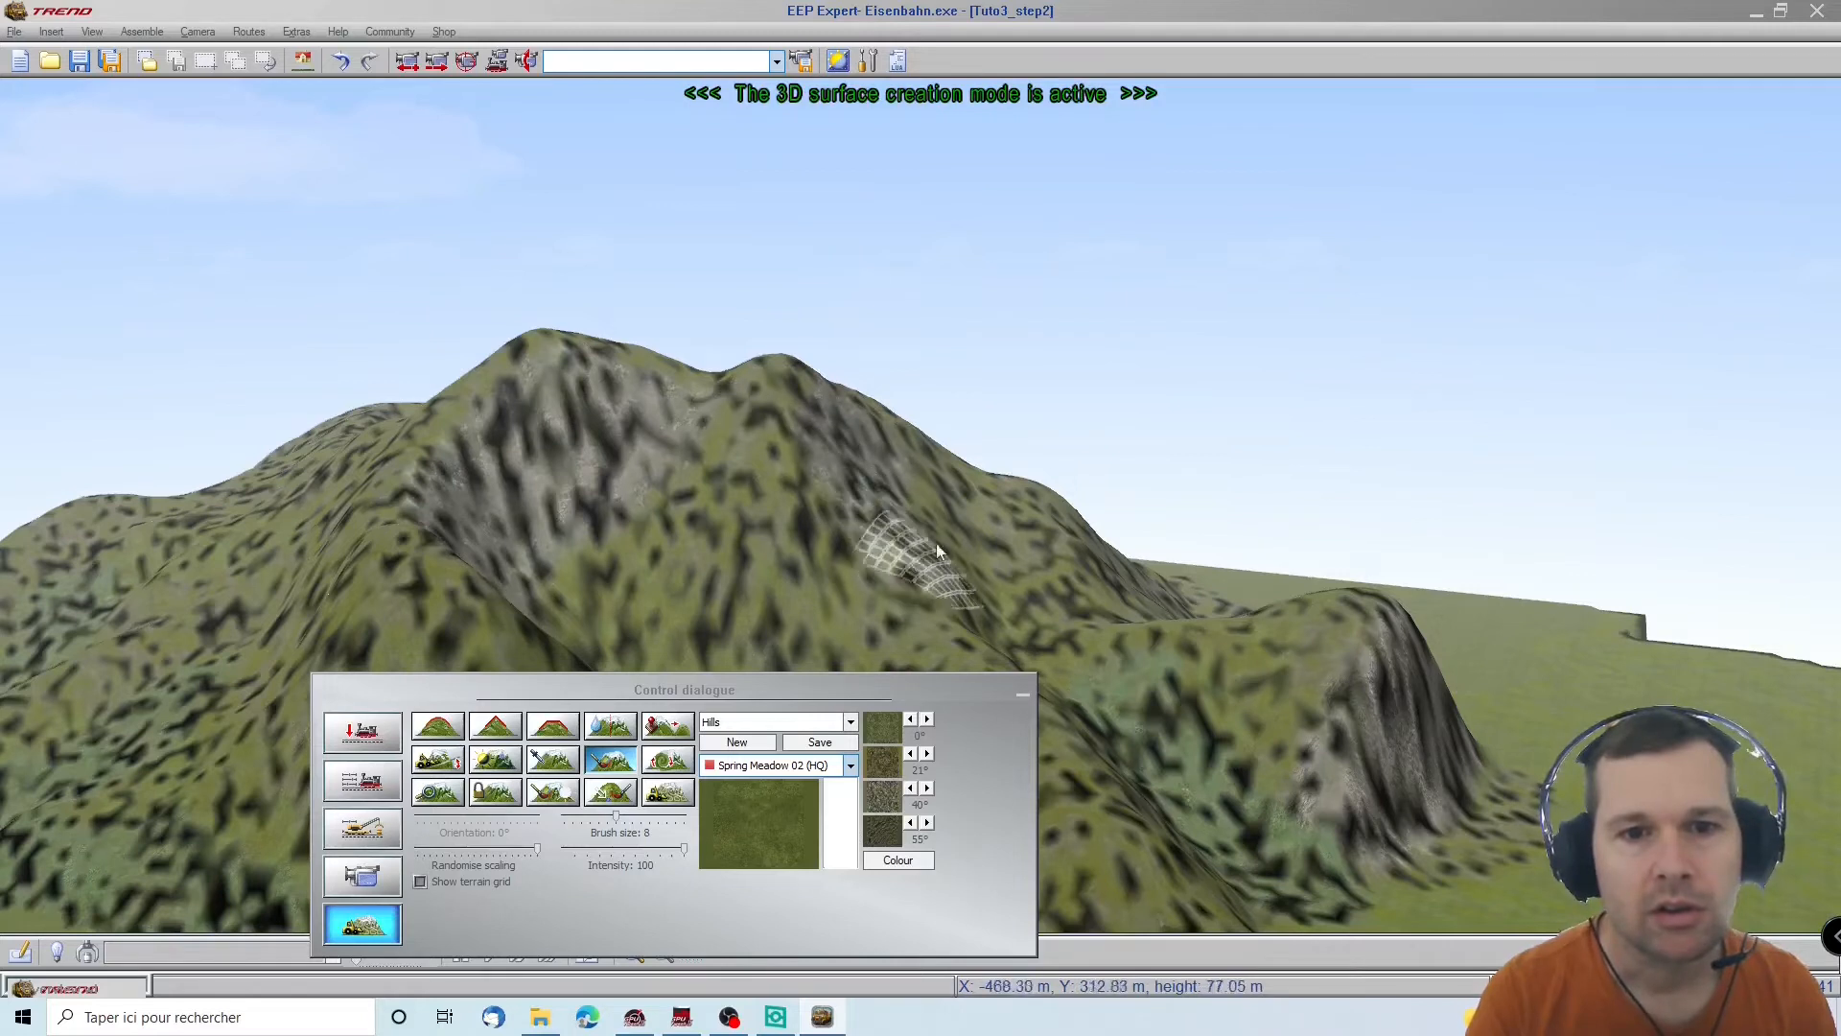
Paint the Hills mix on the long steep slope below the peaks and on the mountain's rear face above the terrain edge
mouse_move(468, 604)
right_down()
mouse_move(397, 579)
mouse_move(118, 589)
mouse_move(935, 578)
right_up()
mouse_move(974, 608)
mouse_down()
mouse_move(1183, 616)
mouse_move(1525, 817)
mouse_move(1275, 628)
mouse_move(1428, 732)
mouse_move(1237, 659)
mouse_move(1246, 630)
mouse_move(1443, 699)
mouse_move(1519, 788)
mouse_move(1569, 891)
mouse_up()
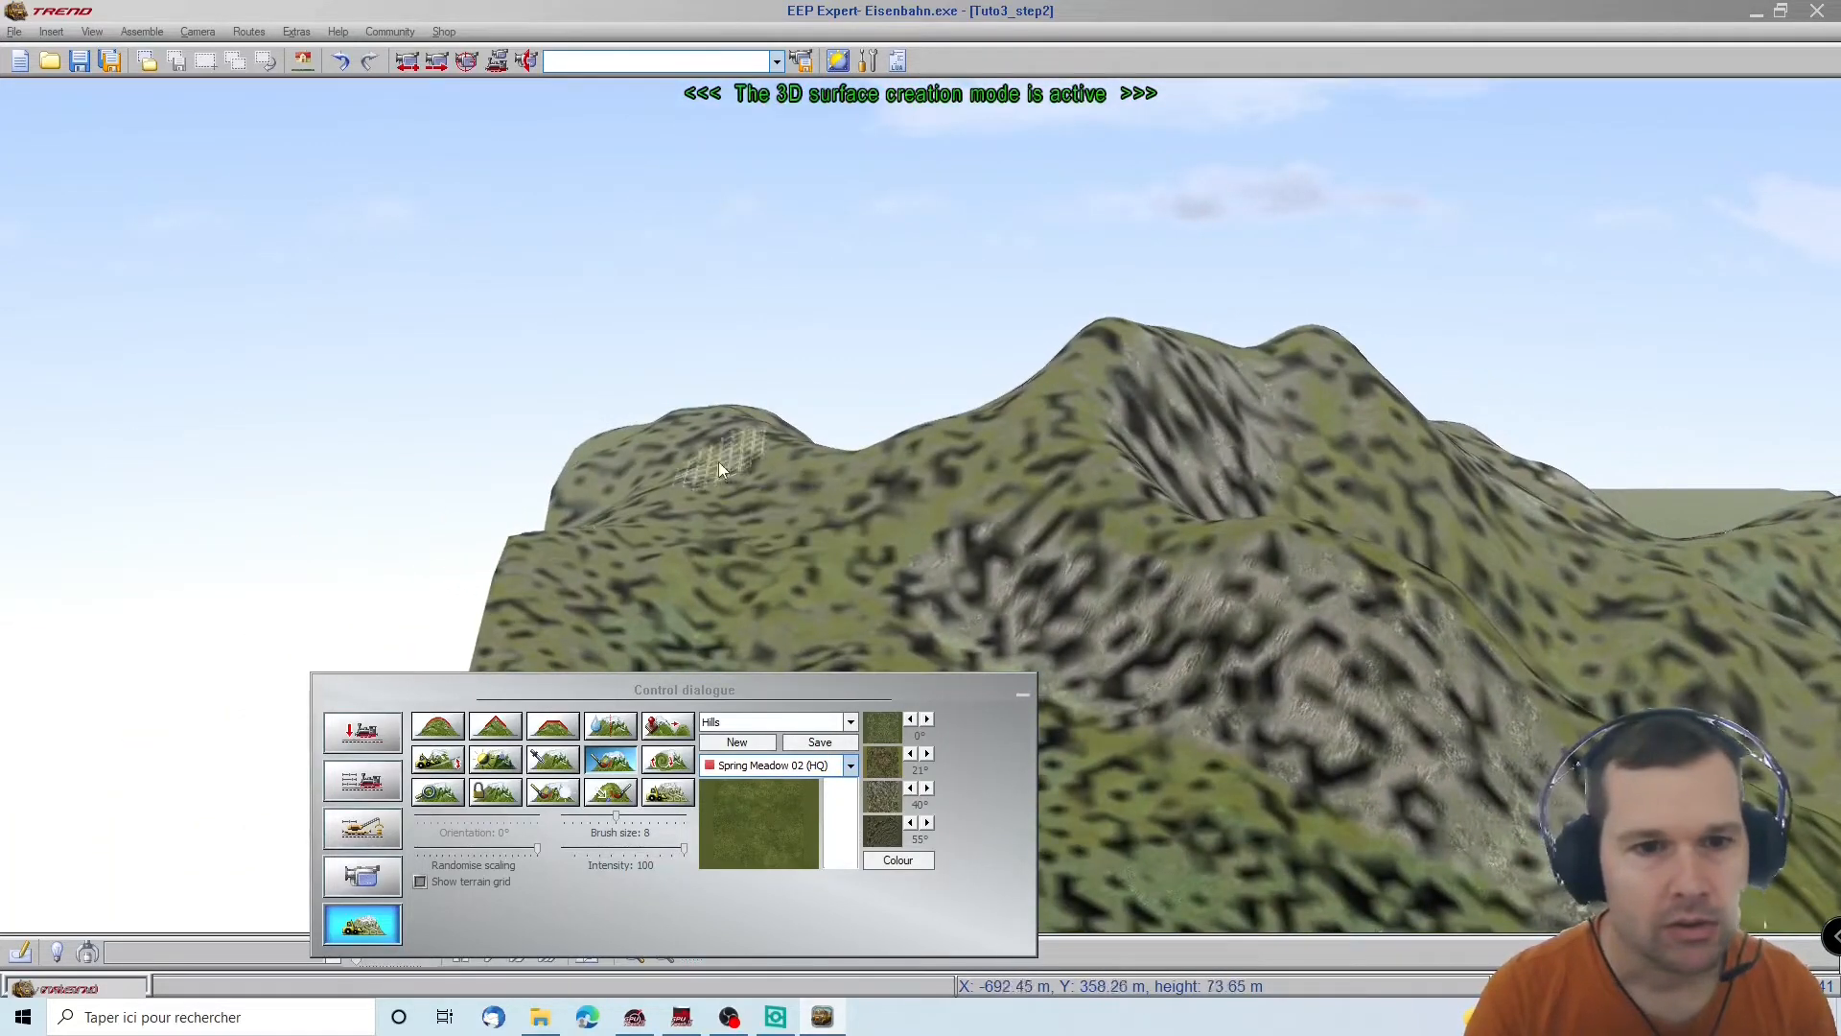
middle_drag(844, 560, 349, 510)
right_drag(93, 708, 1054, 641)
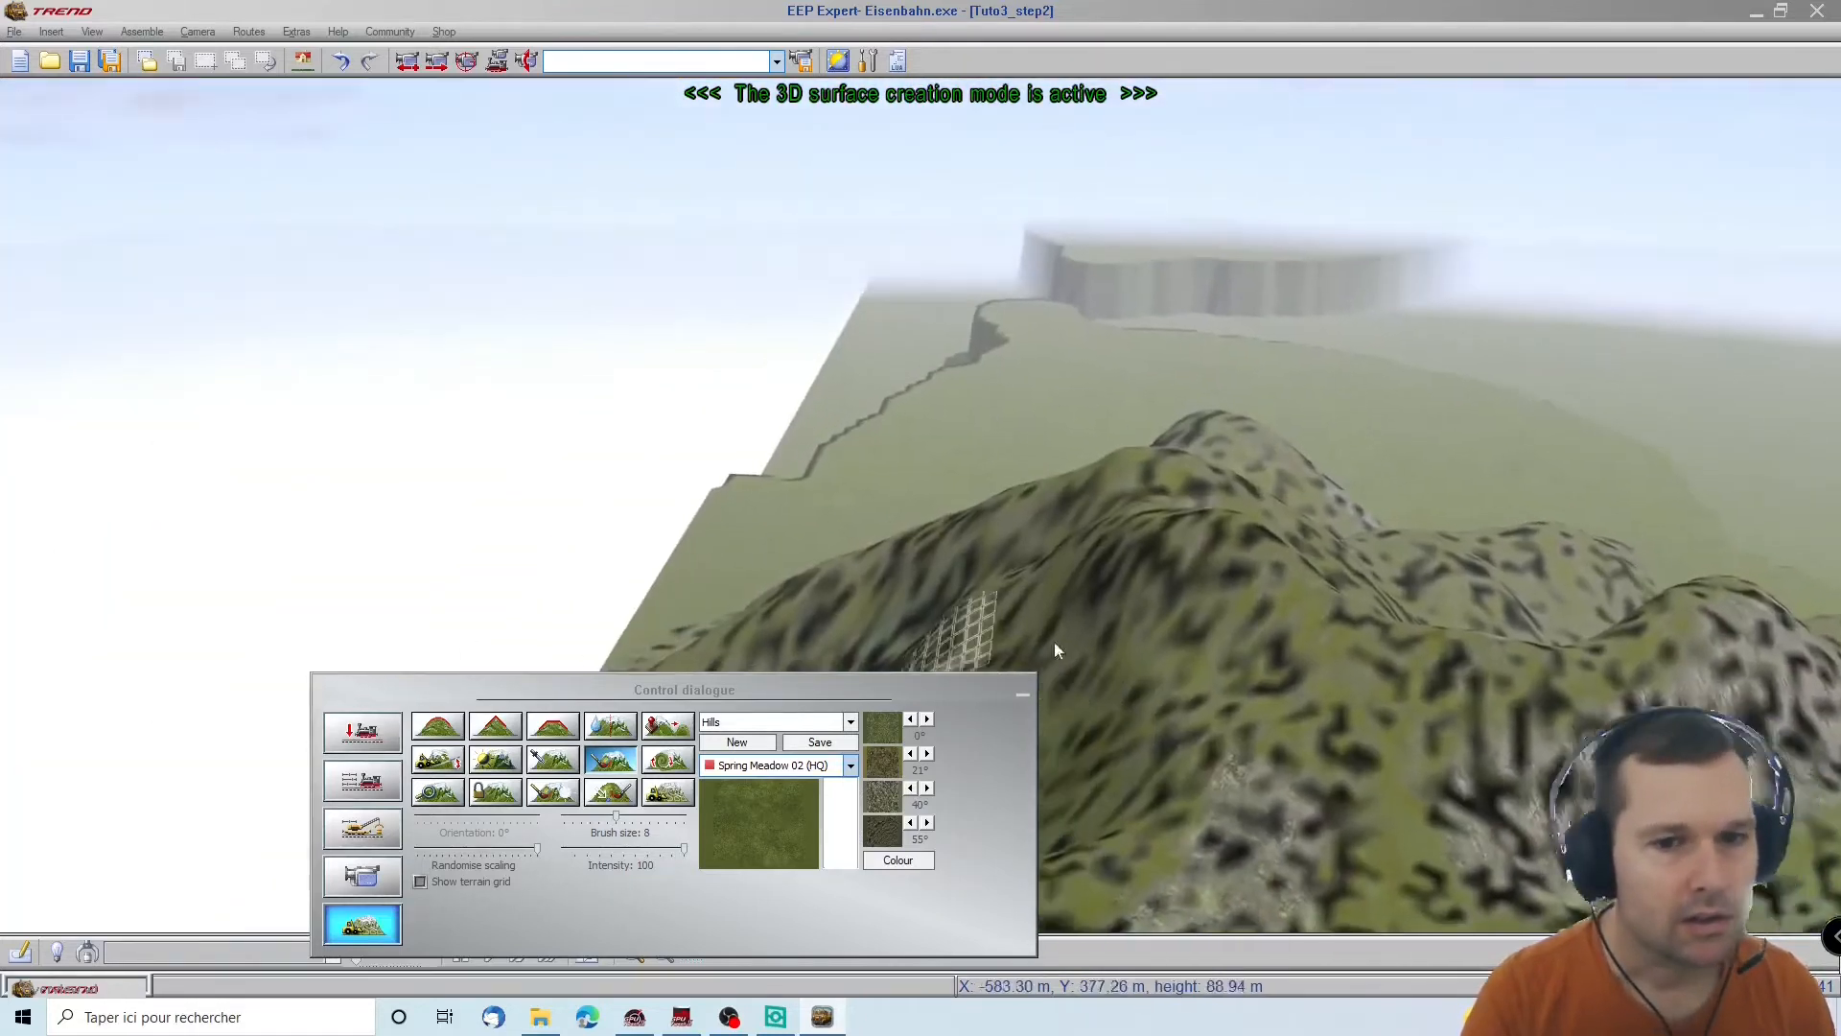
scroll(1052, 708, up, 3)
mouse_move(1051, 711)
middle_down()
mouse_move(952, 903)
mouse_move(780, 836)
middle_up()
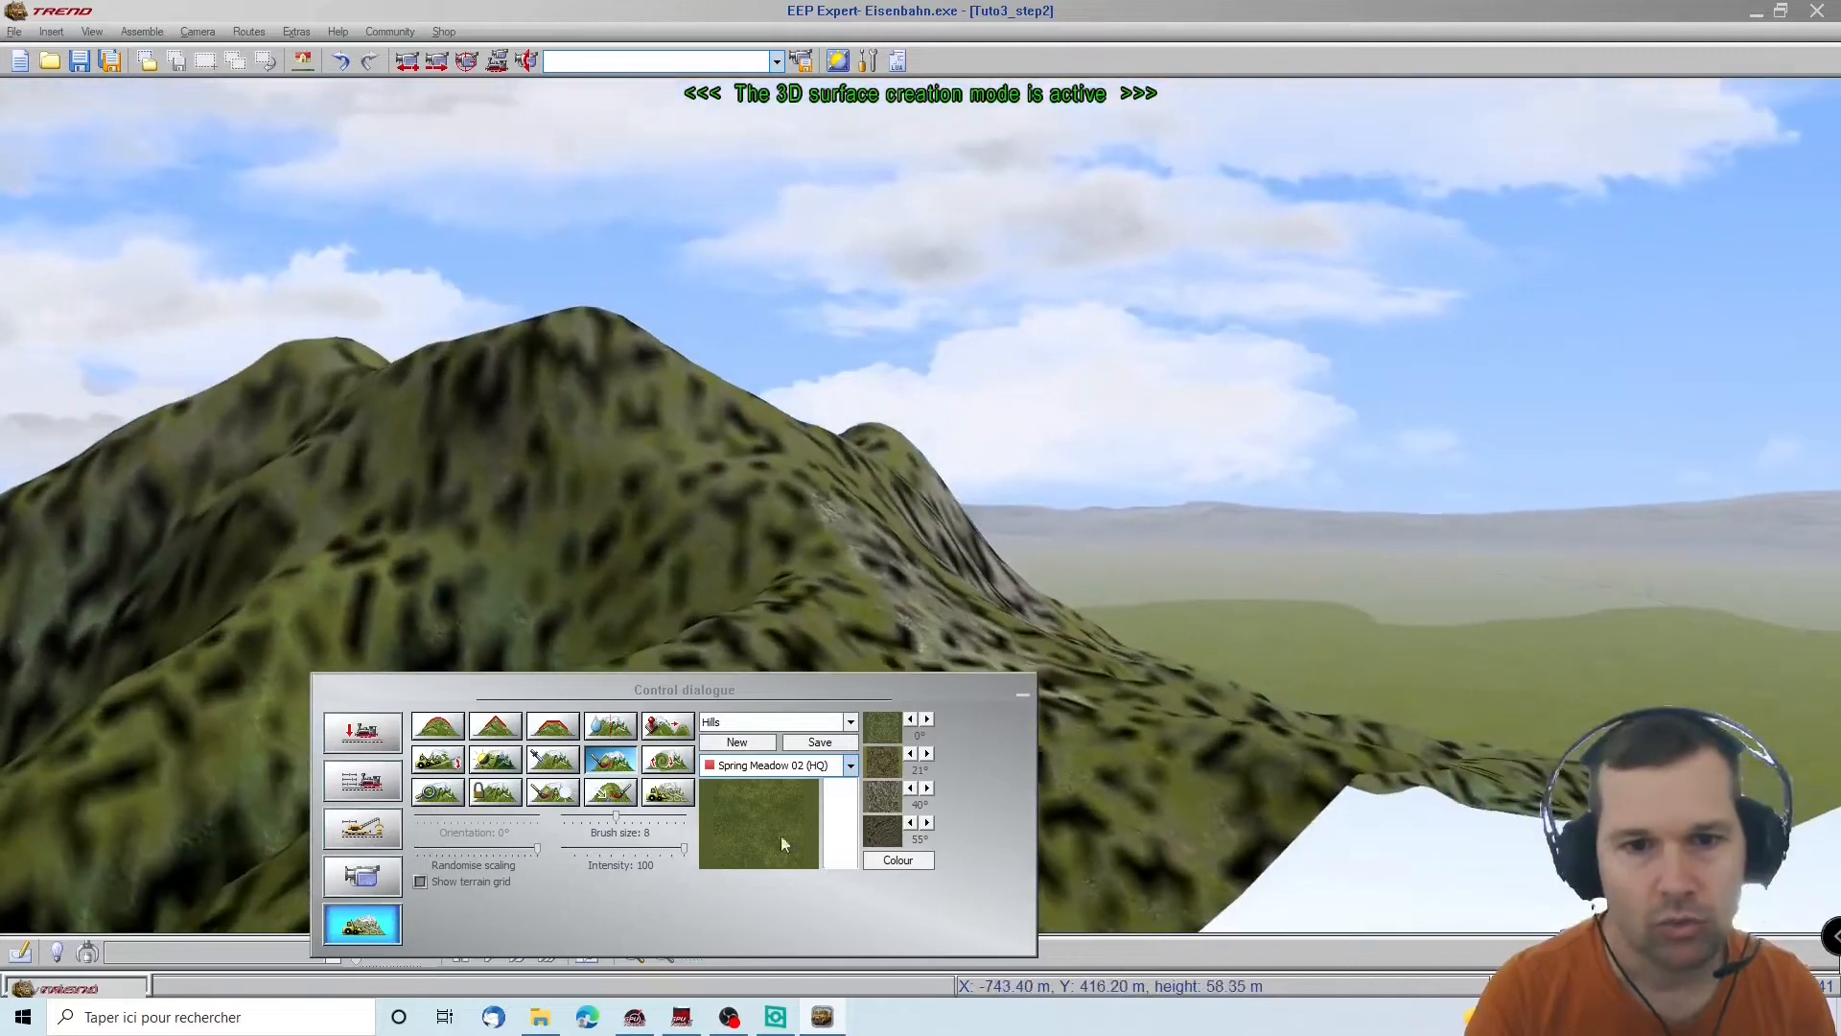
scroll(602, 601, up, 2)
right_drag(1096, 902, 1064, 537)
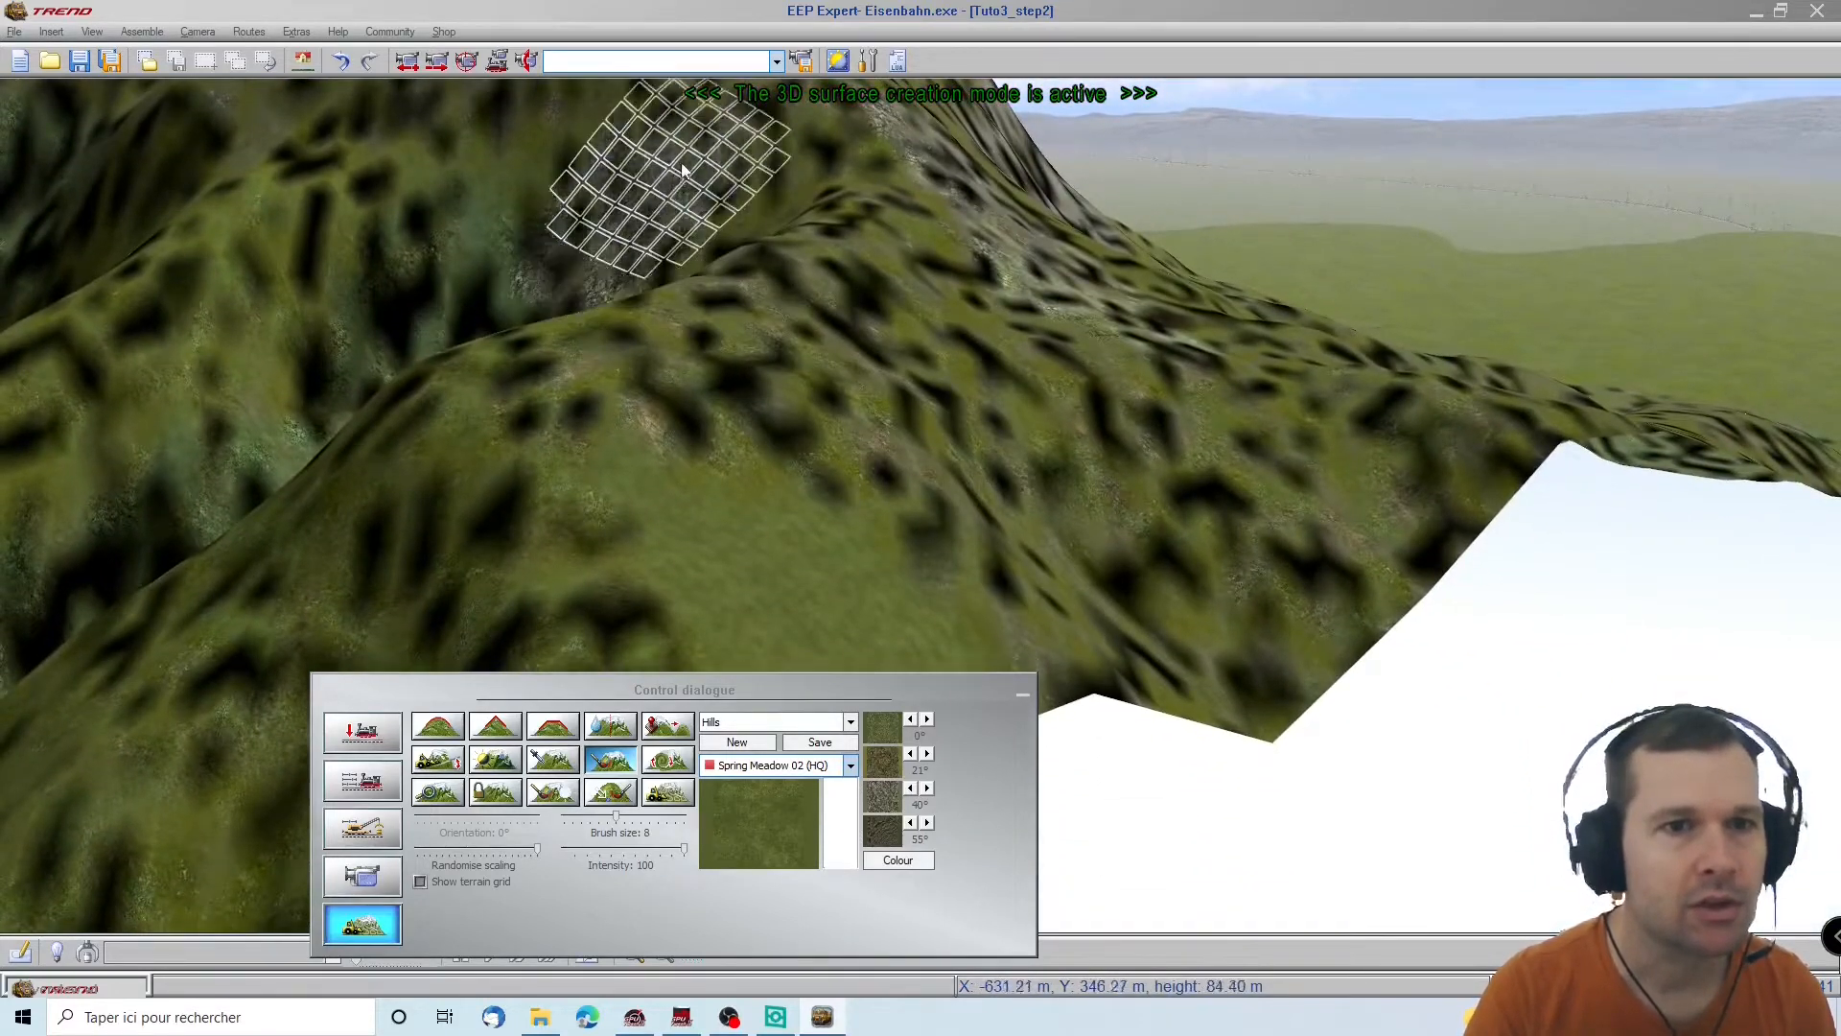
right_drag(705, 91, 671, 383)
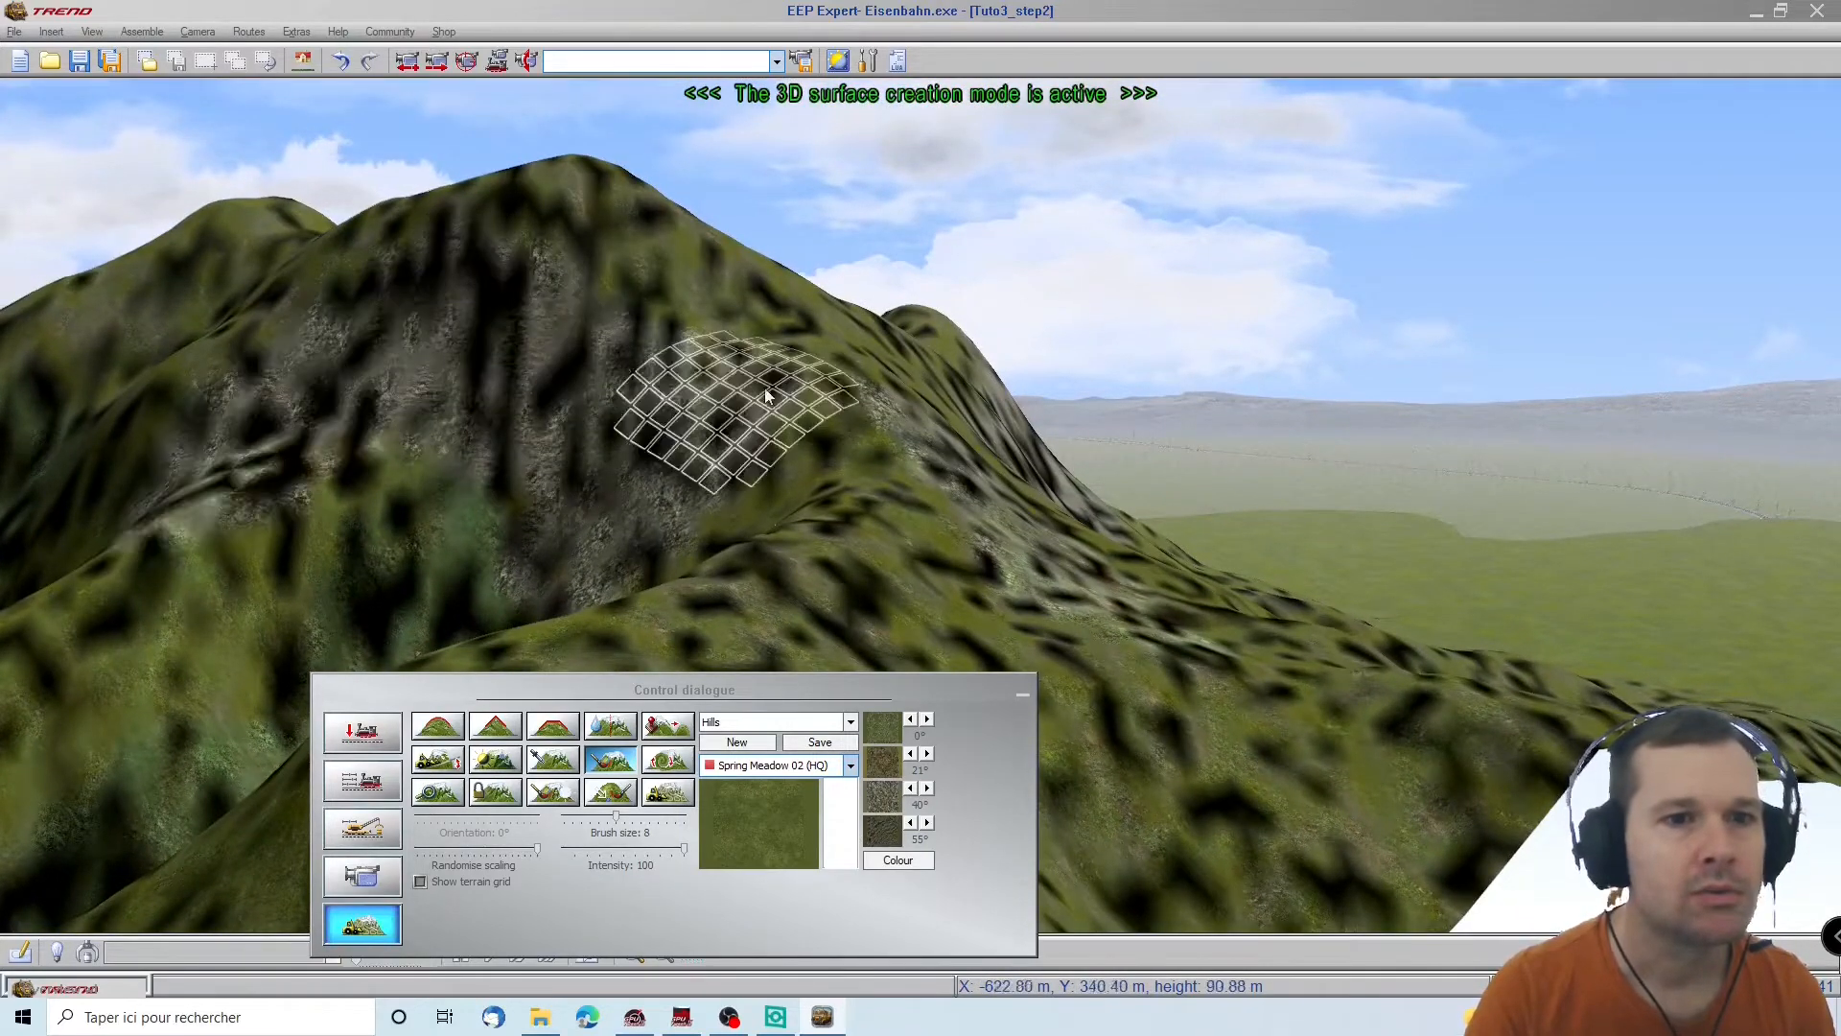
scroll(845, 591, down, 6)
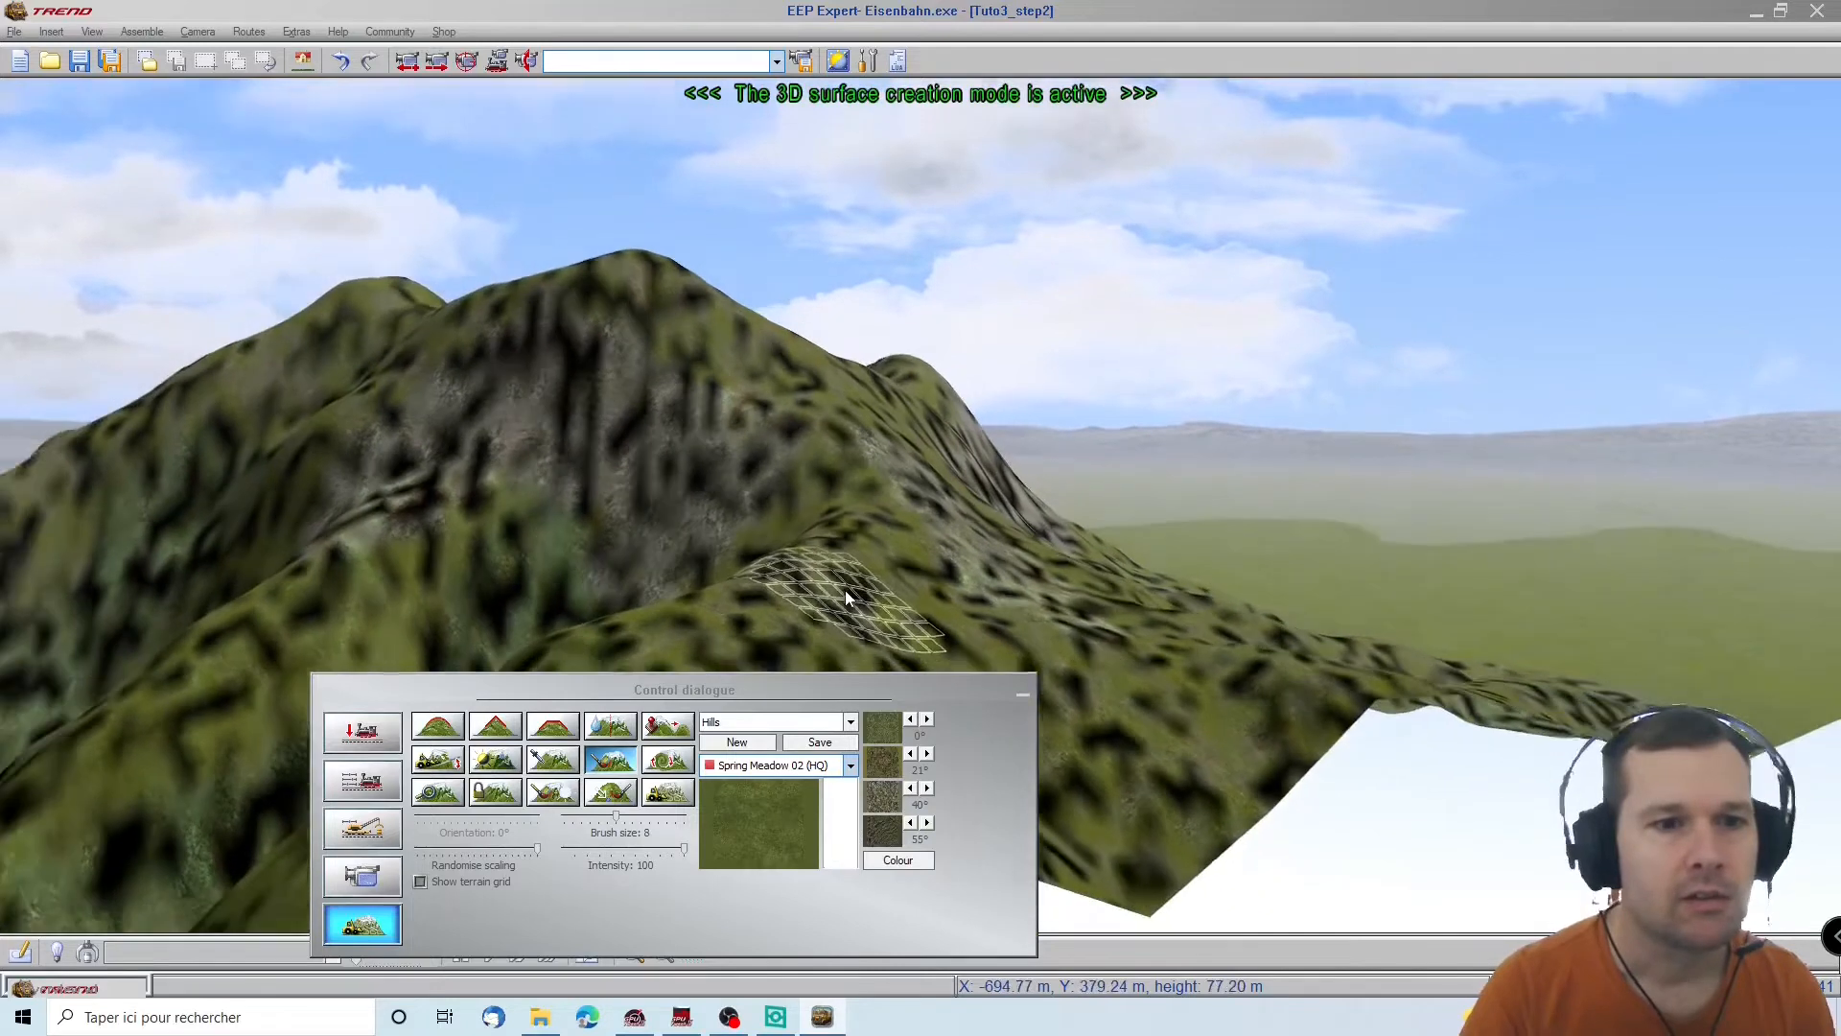
Switch to the texture-smoothing brush at size 16, threshold 100 and intensity 100, and blend the ground textures on the rear face and adjoining ridge
right_drag(1253, 895, 1295, 736)
right_drag(1142, 876, 1136, 834)
right_drag(21, 571, 614, 619)
right_drag(959, 599, 480, 422)
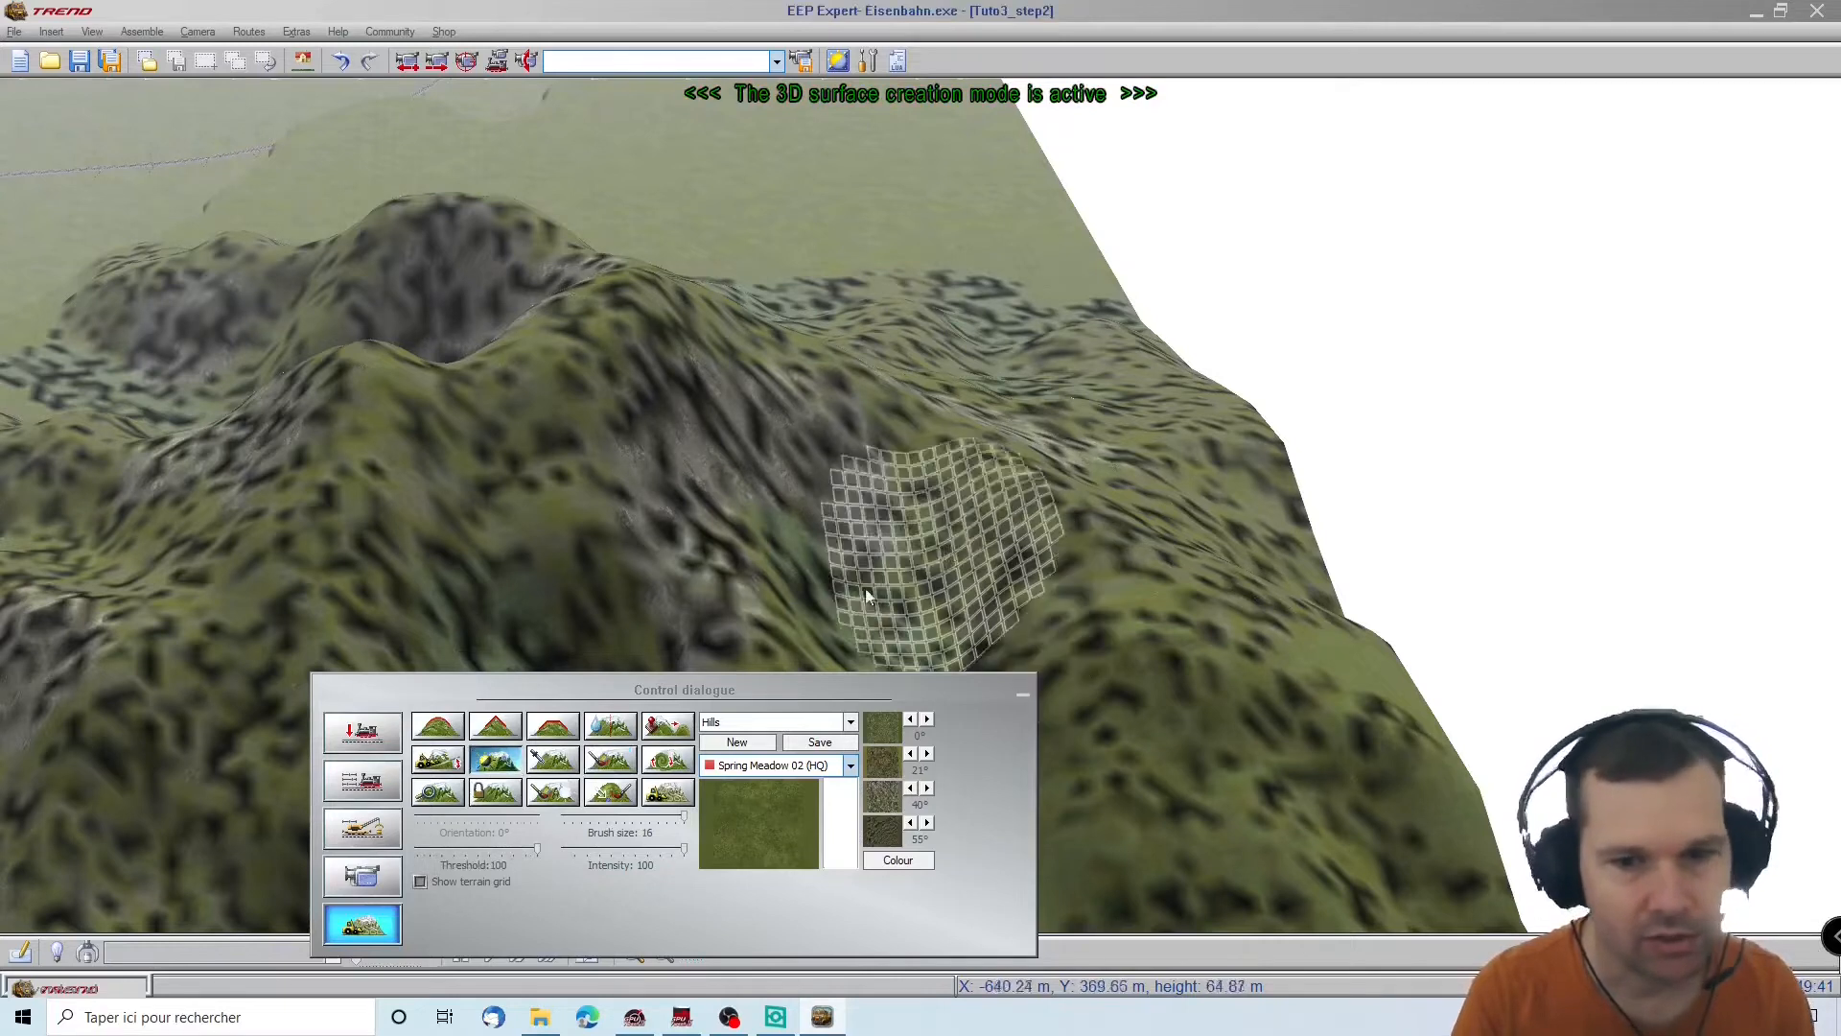
mouse_move(744, 578)
mouse_down()
mouse_move(752, 439)
mouse_move(798, 624)
mouse_up()
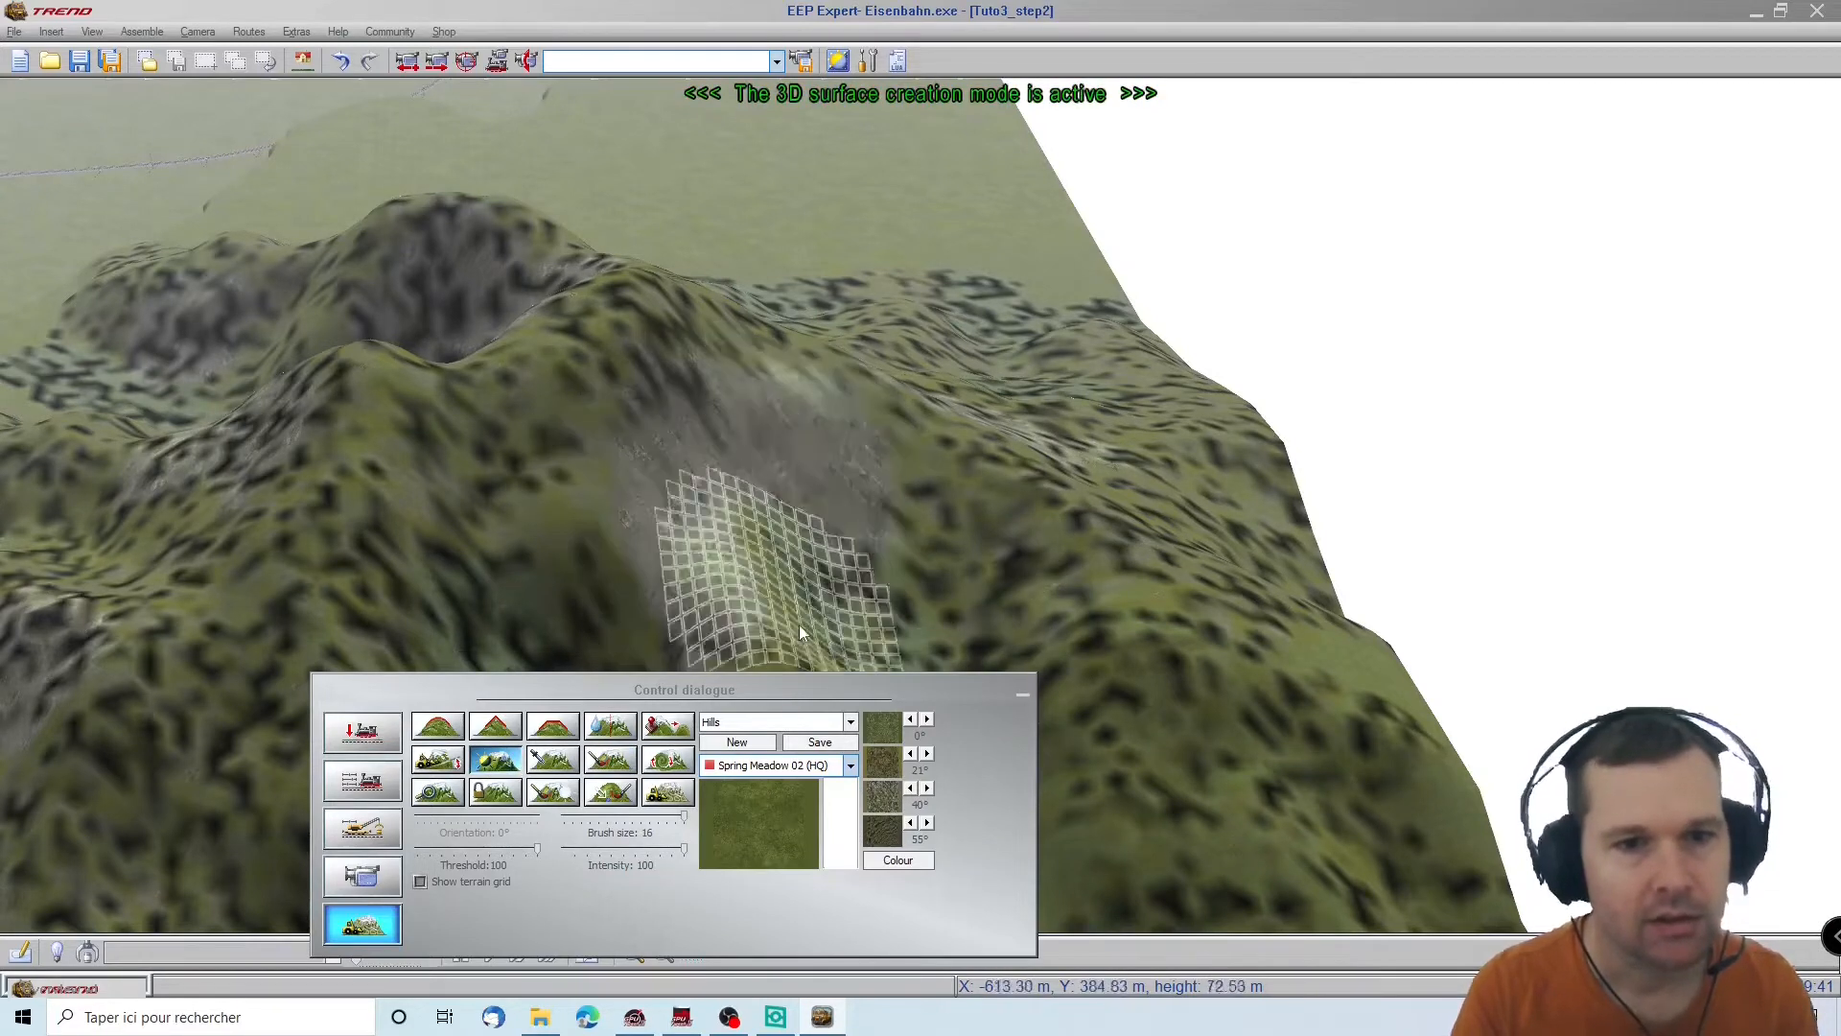
mouse_move(656, 337)
mouse_down()
mouse_move(583, 495)
mouse_move(481, 625)
mouse_move(509, 517)
mouse_move(249, 535)
mouse_move(353, 507)
mouse_move(77, 901)
mouse_move(287, 415)
mouse_move(121, 620)
mouse_move(393, 440)
mouse_move(1085, 831)
mouse_move(819, 523)
mouse_move(1332, 710)
mouse_move(1290, 667)
mouse_move(1410, 805)
mouse_move(1083, 662)
mouse_move(830, 383)
mouse_move(1355, 653)
mouse_move(1159, 631)
mouse_move(1050, 441)
mouse_up()
drag(1170, 526, 1190, 481)
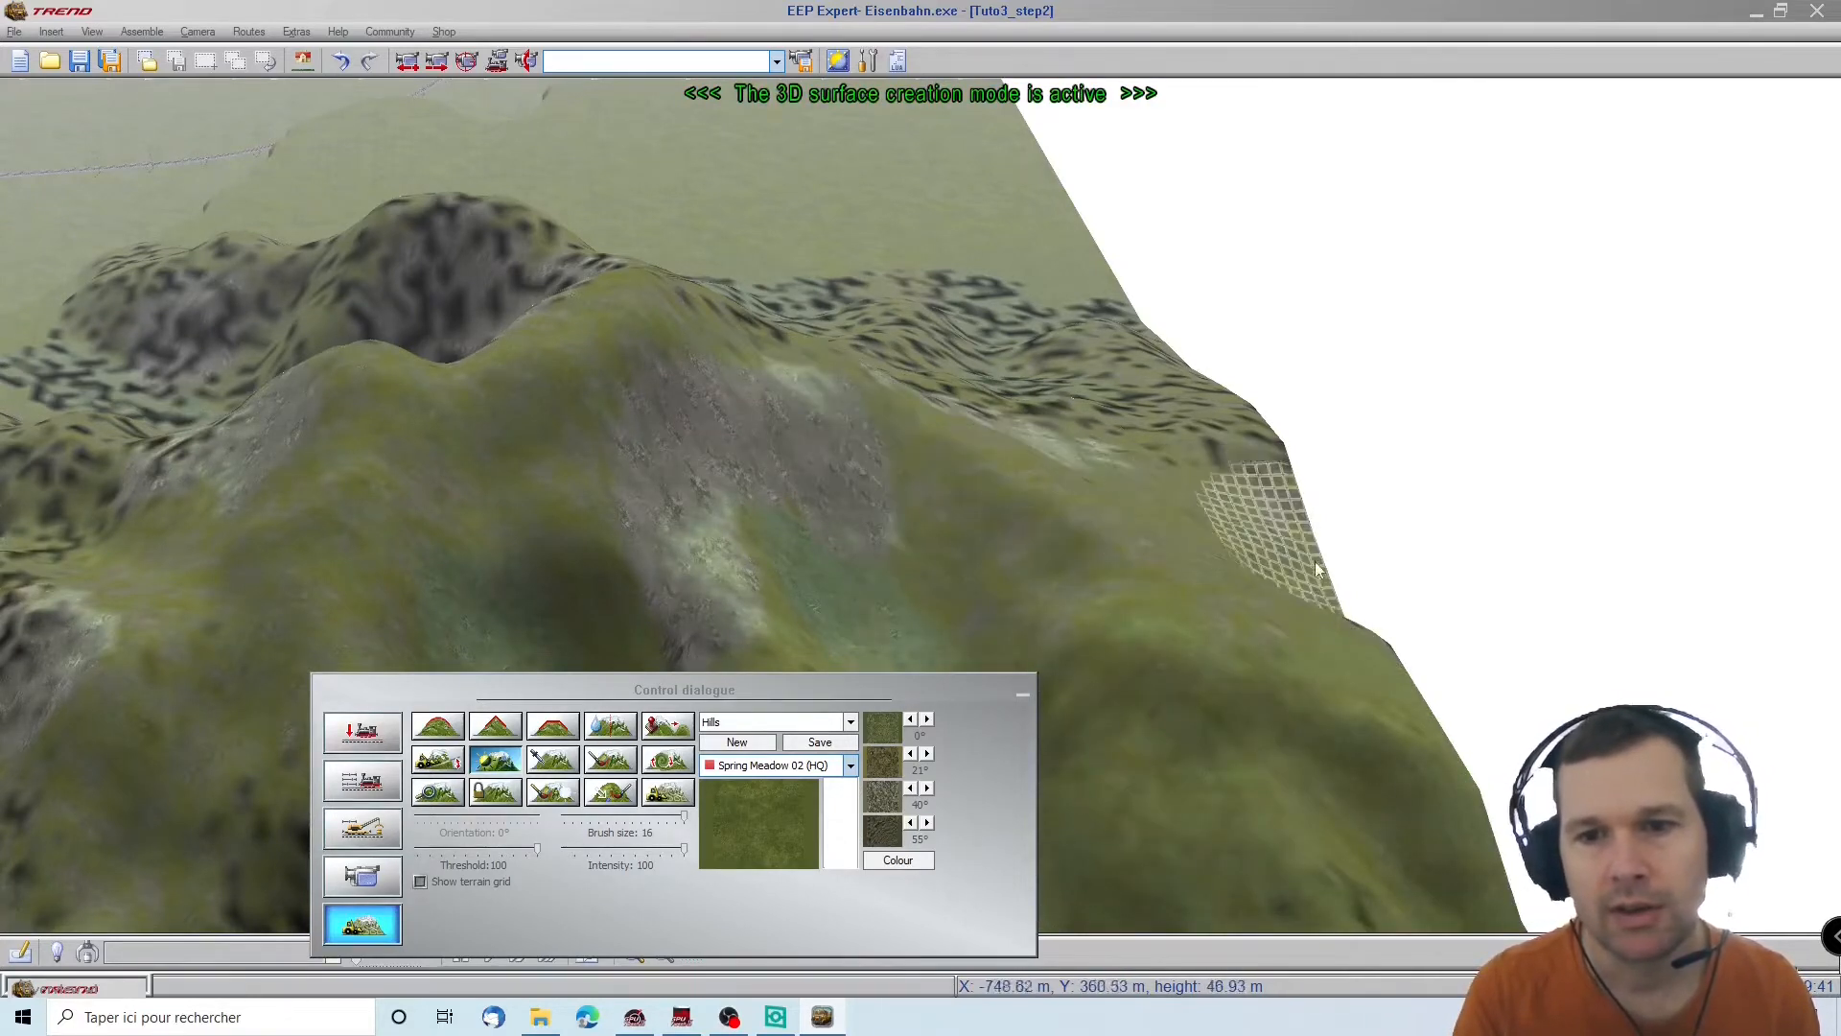
mouse_move(1155, 353)
mouse_down()
mouse_move(1229, 399)
mouse_move(1131, 324)
mouse_move(1043, 331)
mouse_up()
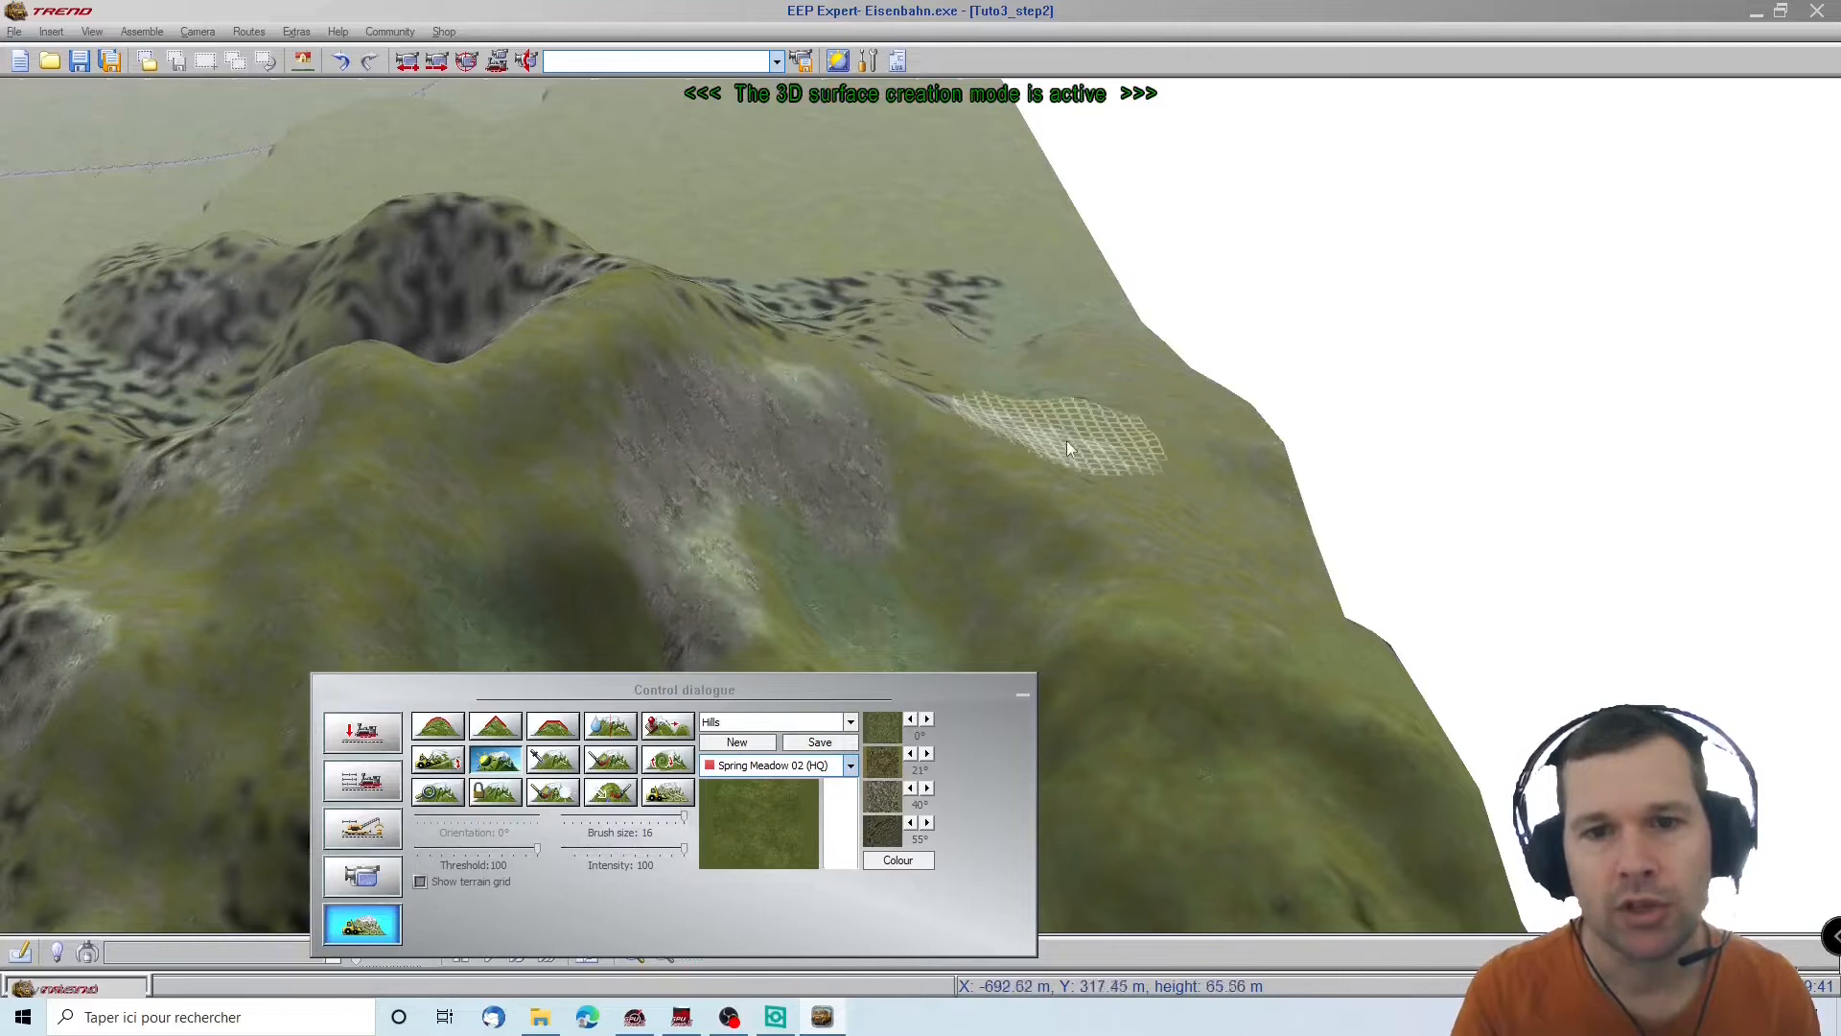
Blend the textures around the rock faces below the peaks and across the lower rear slopes
middle_drag(817, 426, 1232, 383)
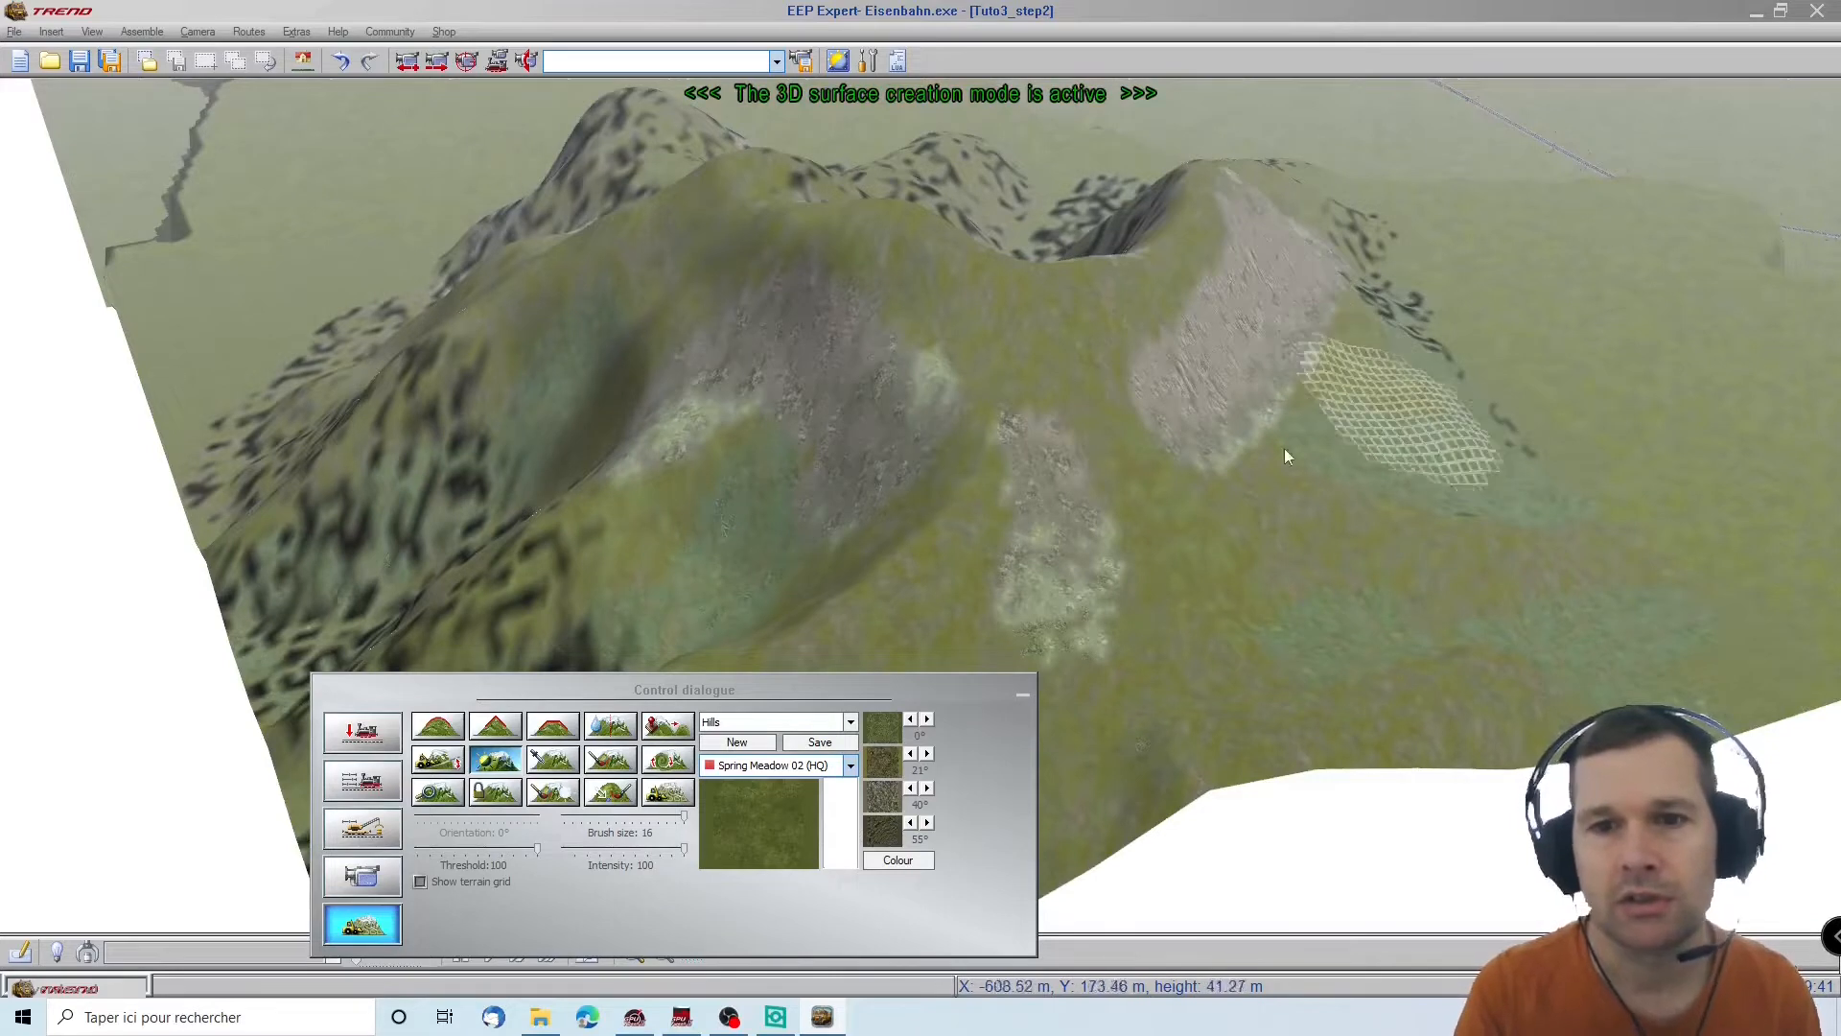
mouse_move(504, 514)
mouse_down()
mouse_move(596, 309)
mouse_move(284, 453)
mouse_up()
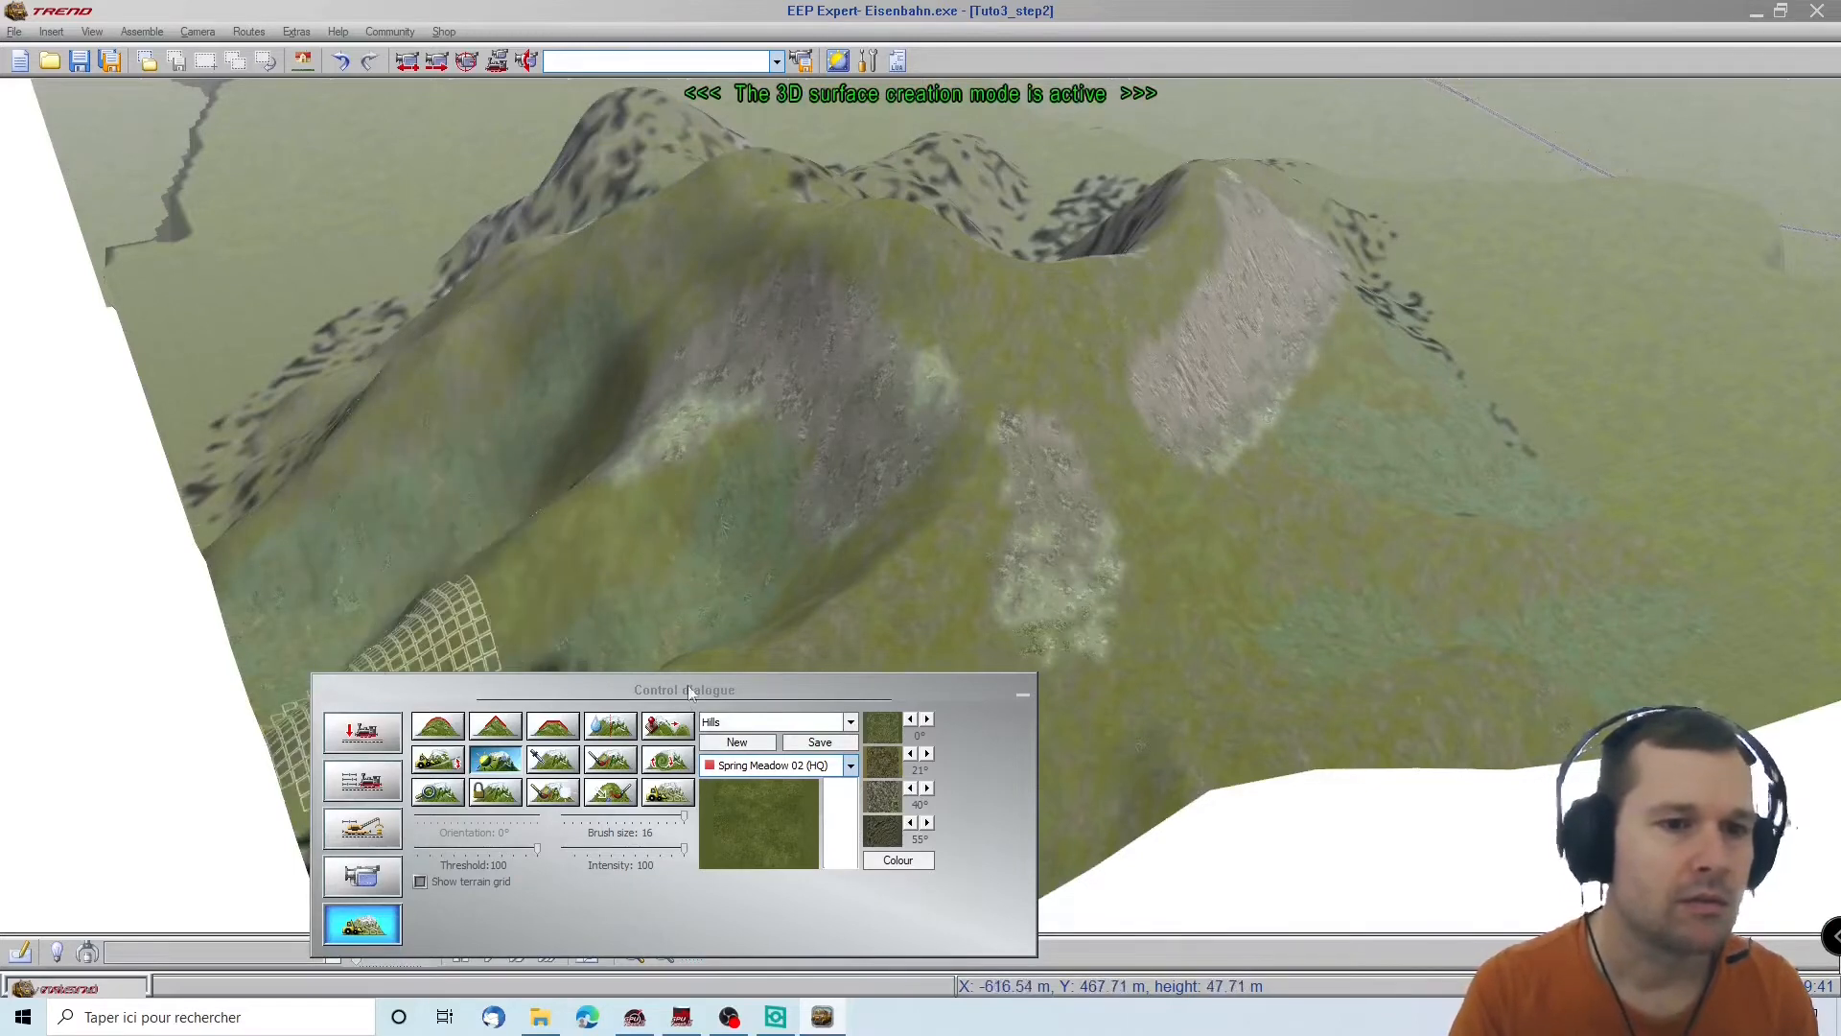
right_drag(1064, 503, 1233, 730)
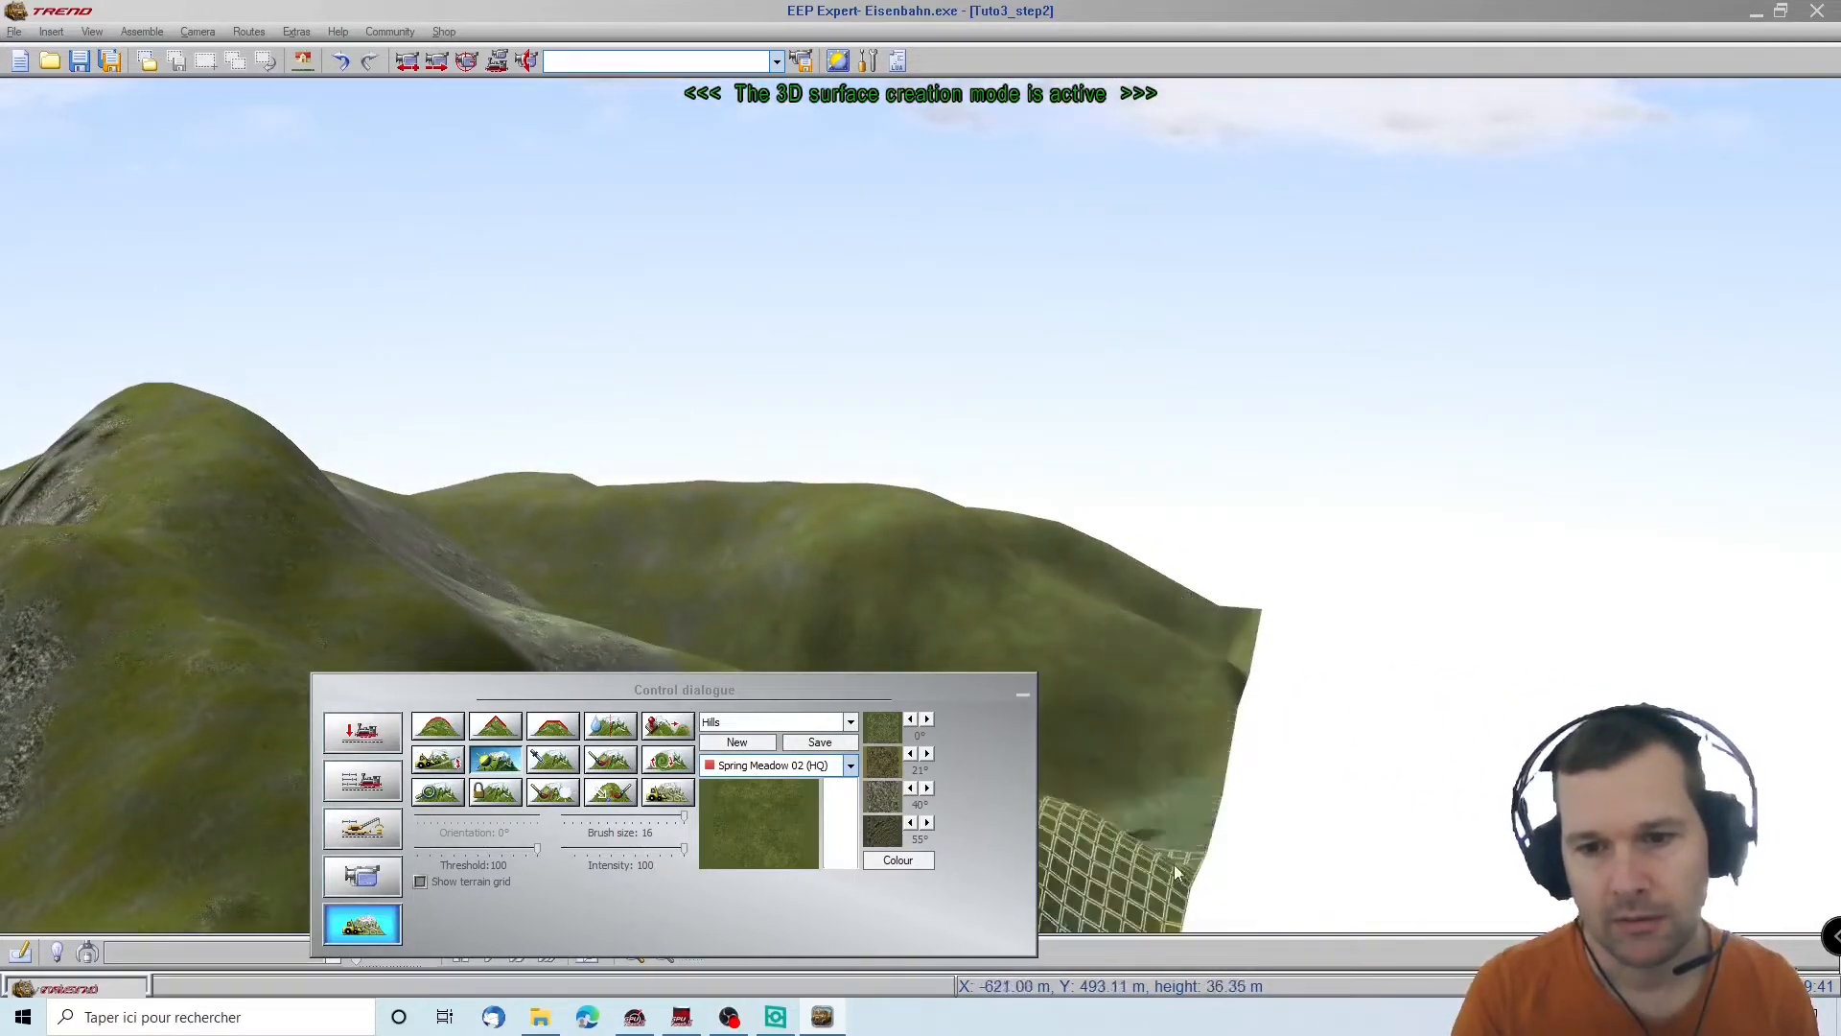
right_drag(1166, 781, 1207, 789)
Minimise the control dialogue and smooth the textures along the mountain's foot, from the terrain edge towards the small hill
click(1023, 693)
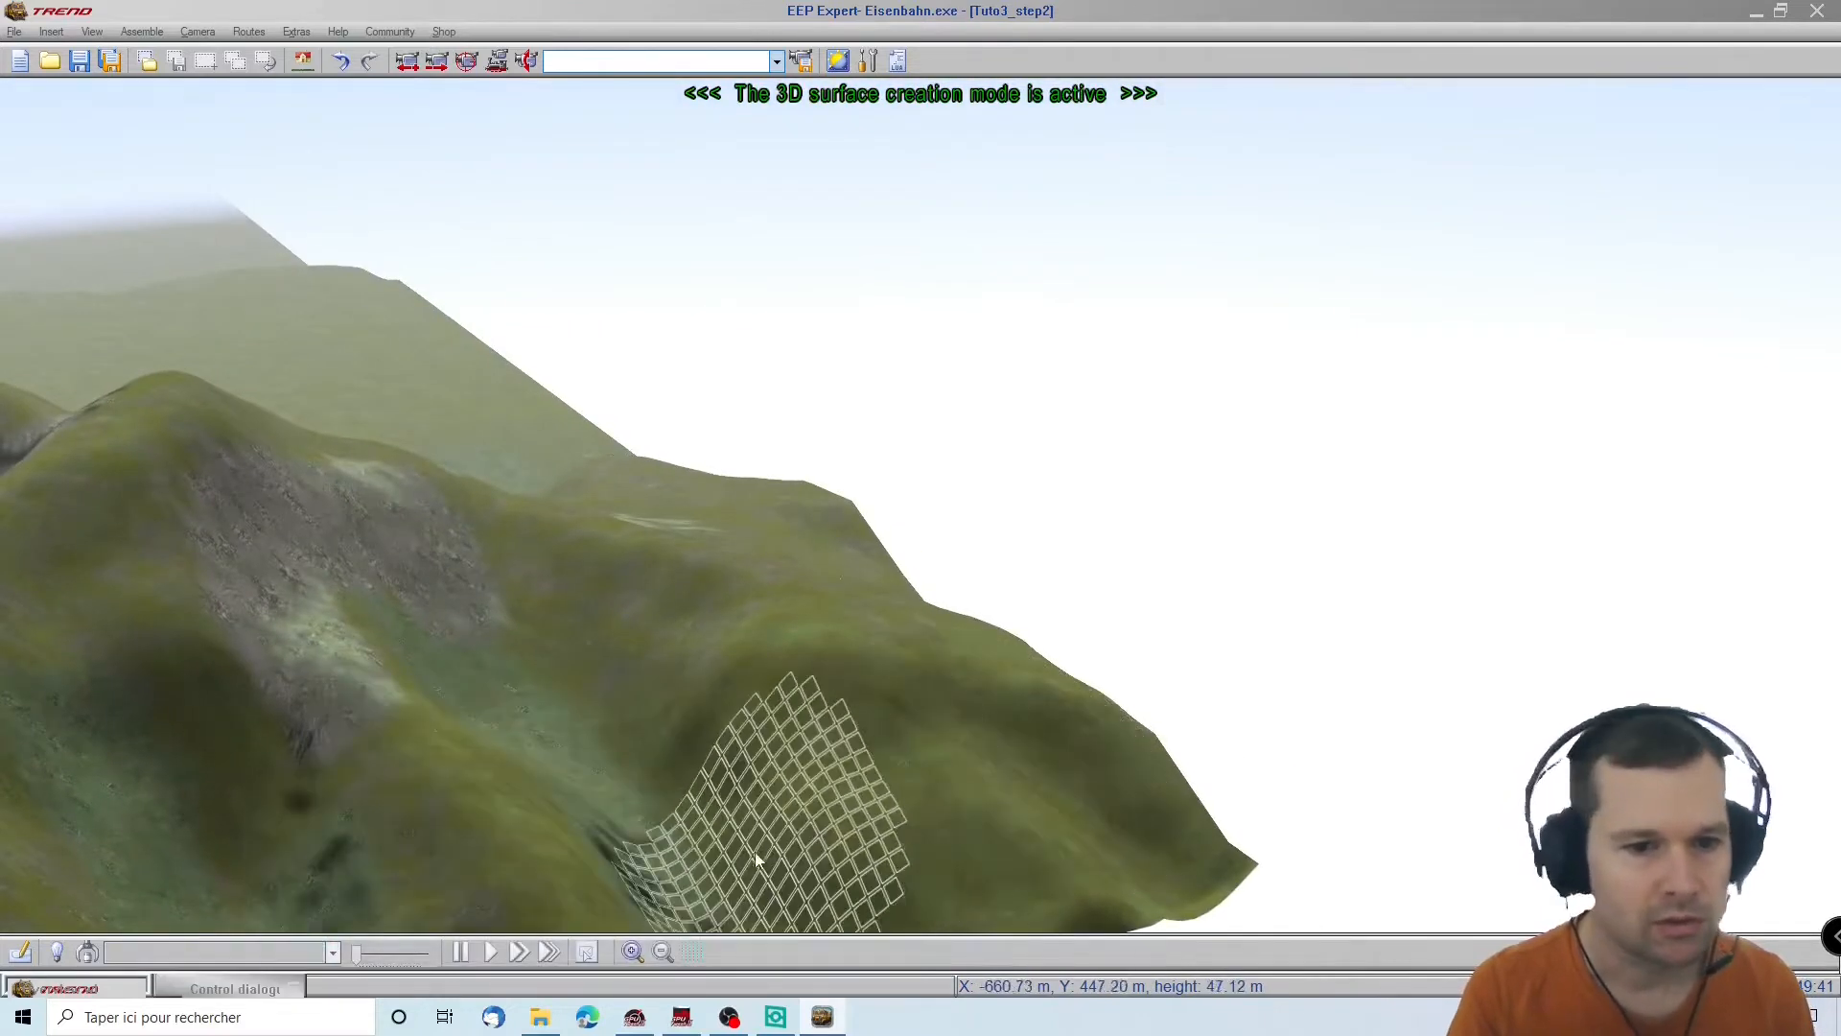
mouse_move(269, 763)
right_down()
mouse_move(325, 764)
mouse_move(327, 796)
right_up()
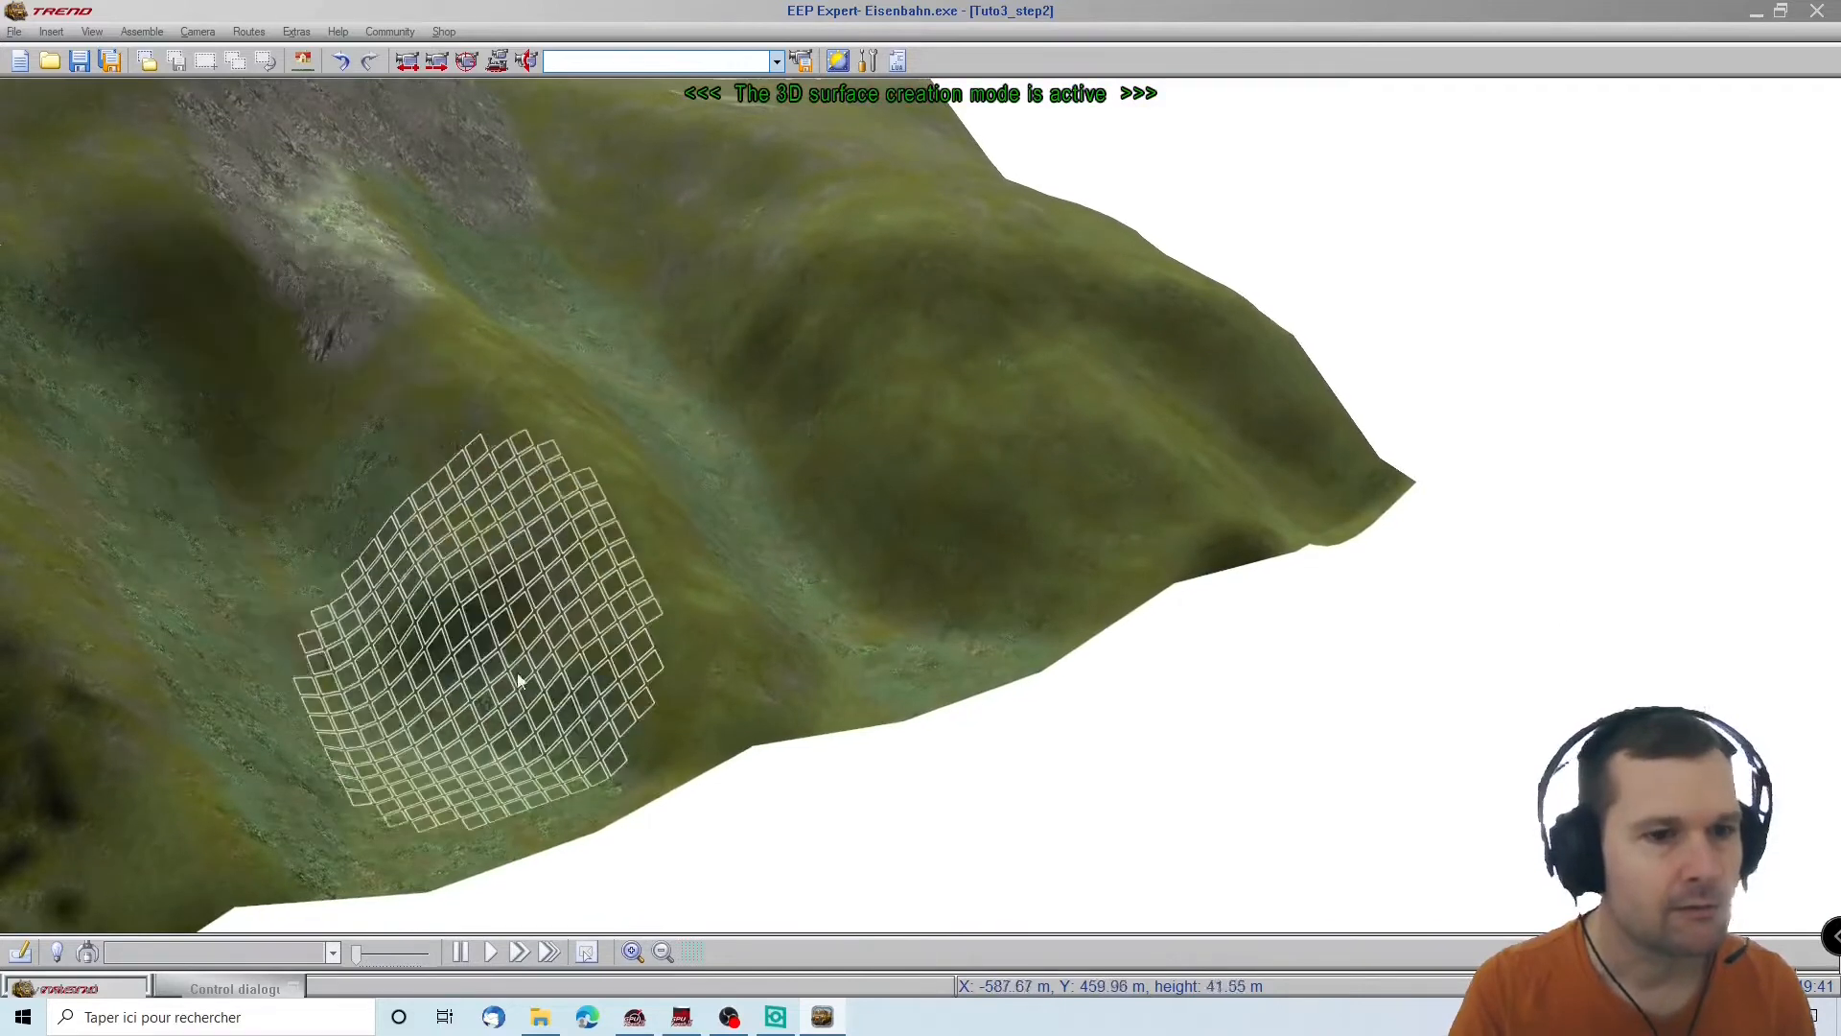
right_drag(105, 753, 730, 715)
mouse_move(731, 691)
mouse_down()
mouse_move(715, 502)
mouse_move(729, 739)
mouse_move(372, 702)
mouse_move(111, 592)
mouse_move(335, 748)
mouse_move(623, 815)
mouse_move(131, 608)
mouse_move(403, 293)
mouse_move(307, 537)
mouse_move(256, 407)
mouse_move(269, 263)
mouse_move(4, 575)
mouse_up()
mouse_move(4, 575)
right_down()
mouse_move(43, 400)
mouse_move(794, 411)
right_up()
mouse_move(577, 321)
mouse_down()
mouse_move(473, 255)
mouse_move(575, 226)
mouse_move(494, 309)
mouse_move(705, 177)
mouse_move(946, 185)
mouse_move(1089, 268)
mouse_move(822, 391)
mouse_move(930, 690)
mouse_up()
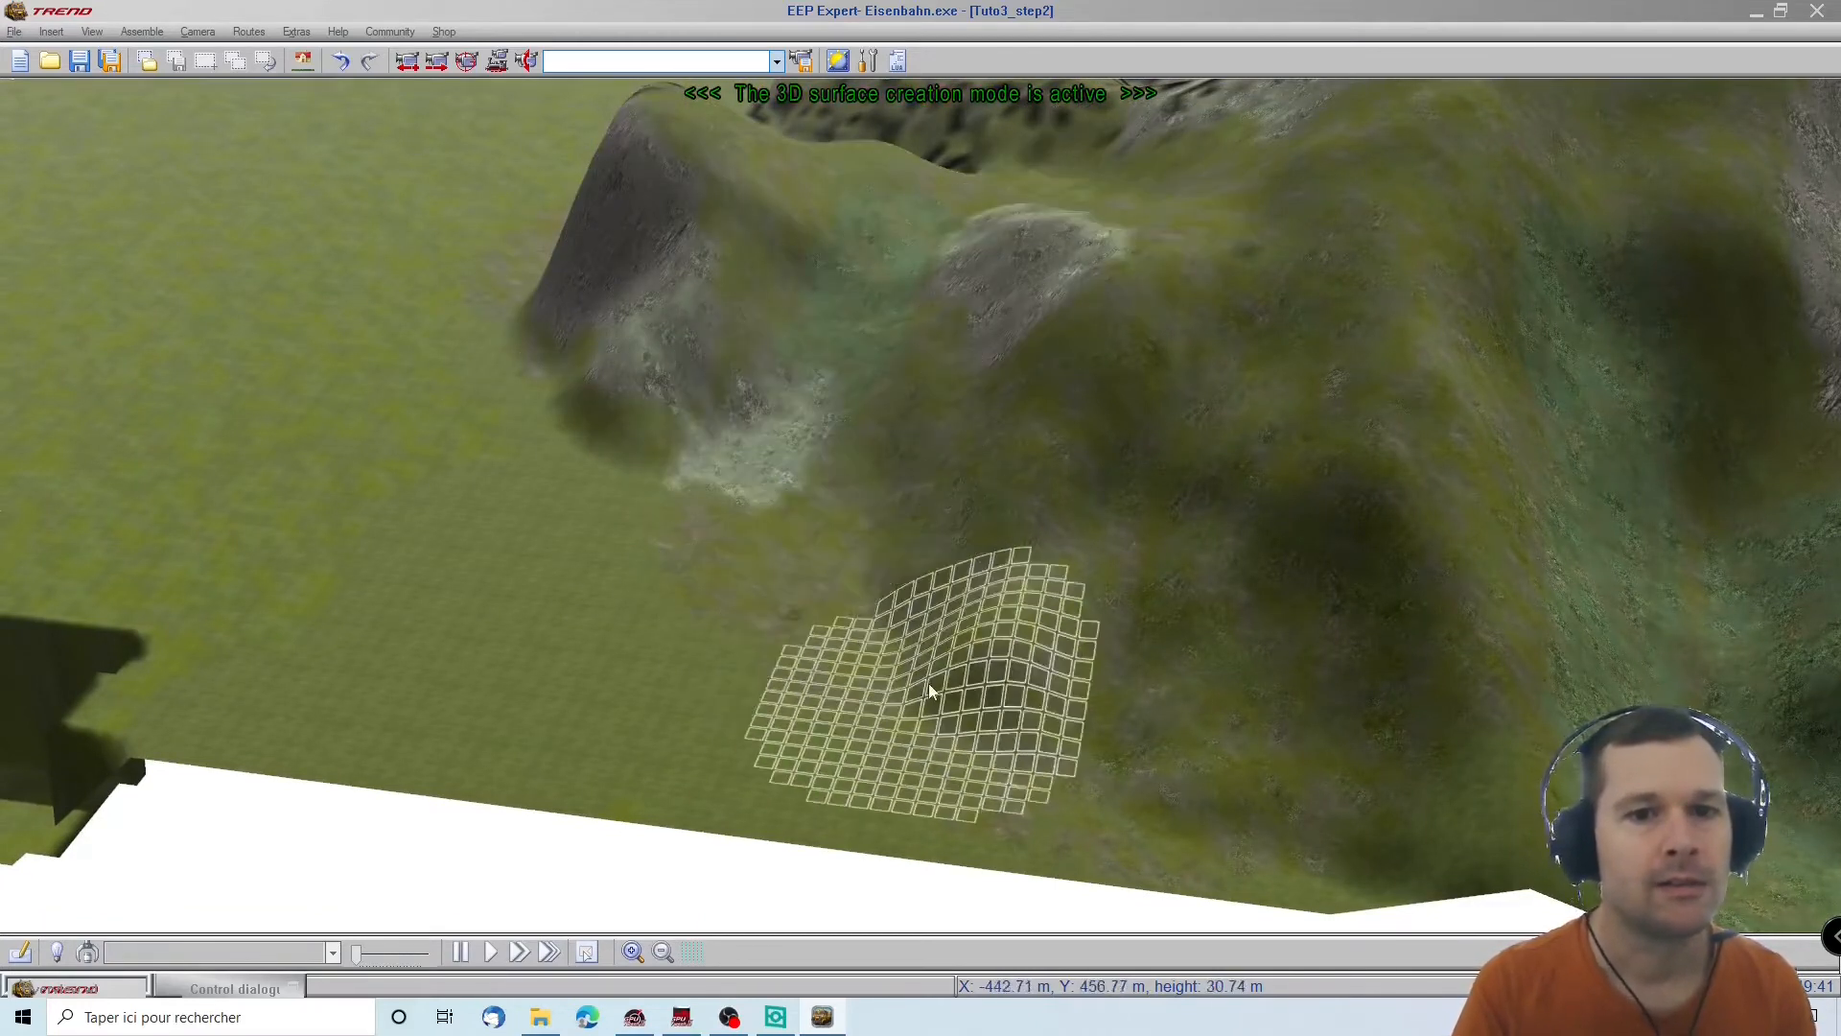
Smooth the textures around the small rocky hill, the front valleys and the steep flanks up to the main peaks
scroll(902, 173, up, 3)
right_drag(1044, 230, 525, 151)
right_drag(942, 175, 1126, 280)
mouse_move(1112, 360)
mouse_down()
mouse_move(1016, 480)
mouse_move(843, 533)
mouse_move(1014, 293)
mouse_move(1016, 194)
mouse_move(756, 407)
mouse_move(573, 520)
mouse_move(725, 526)
mouse_move(620, 445)
mouse_up()
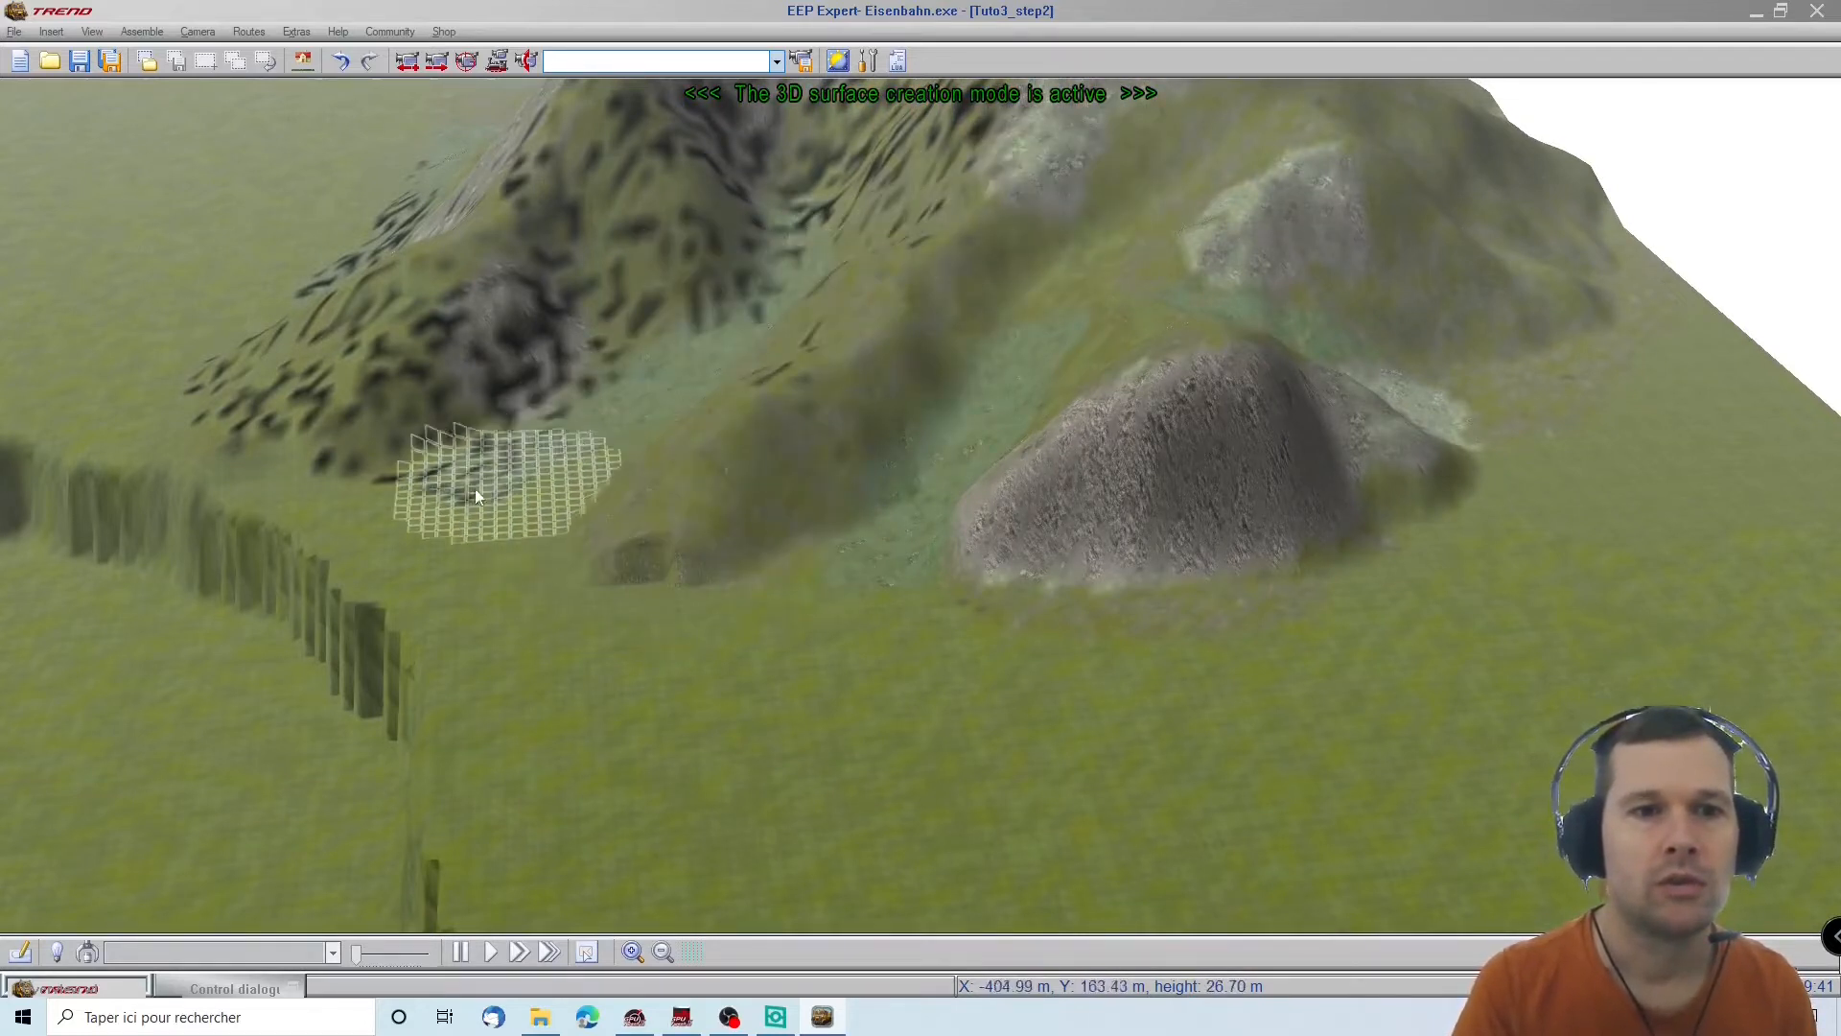
mouse_move(474, 399)
mouse_down()
mouse_move(535, 321)
mouse_move(587, 144)
mouse_move(758, 211)
mouse_move(589, 349)
mouse_move(808, 316)
mouse_move(737, 407)
mouse_move(831, 305)
mouse_move(913, 139)
mouse_up()
scroll(901, 143, up, 5)
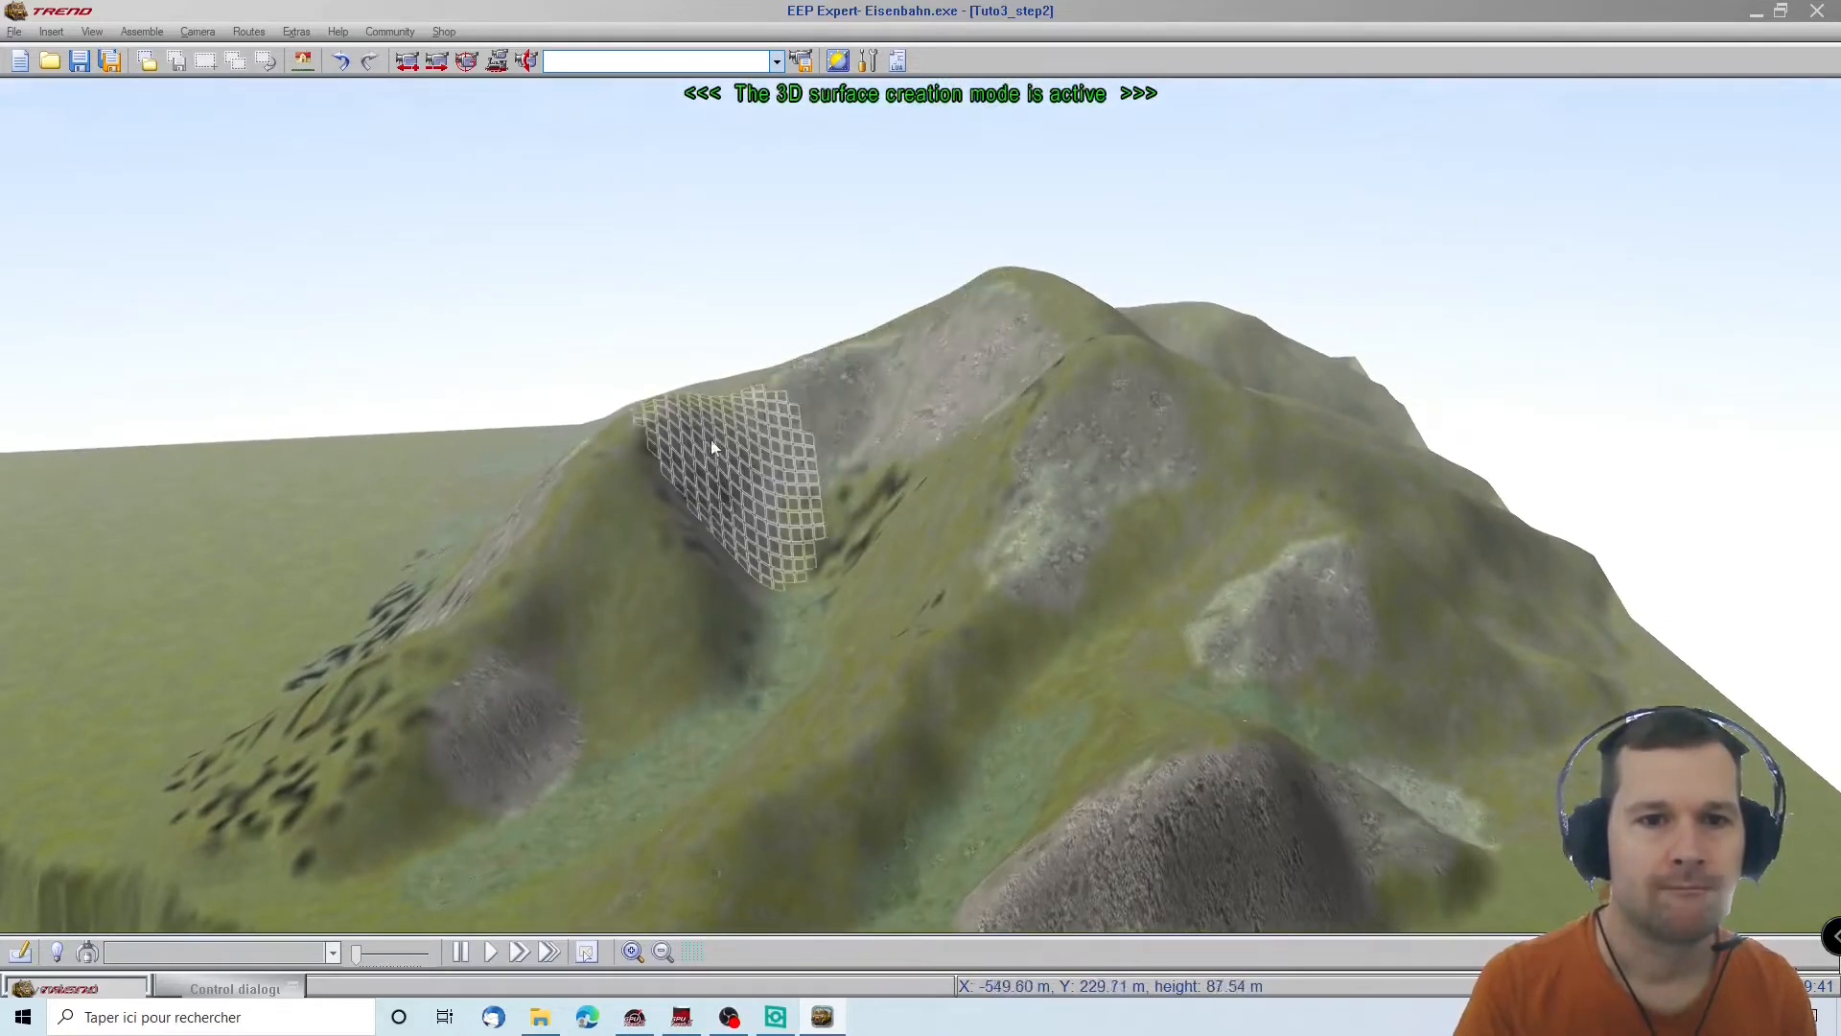
mouse_move(715, 540)
mouse_down()
mouse_move(879, 497)
mouse_move(740, 613)
mouse_move(905, 671)
mouse_move(955, 545)
mouse_move(1078, 403)
mouse_up()
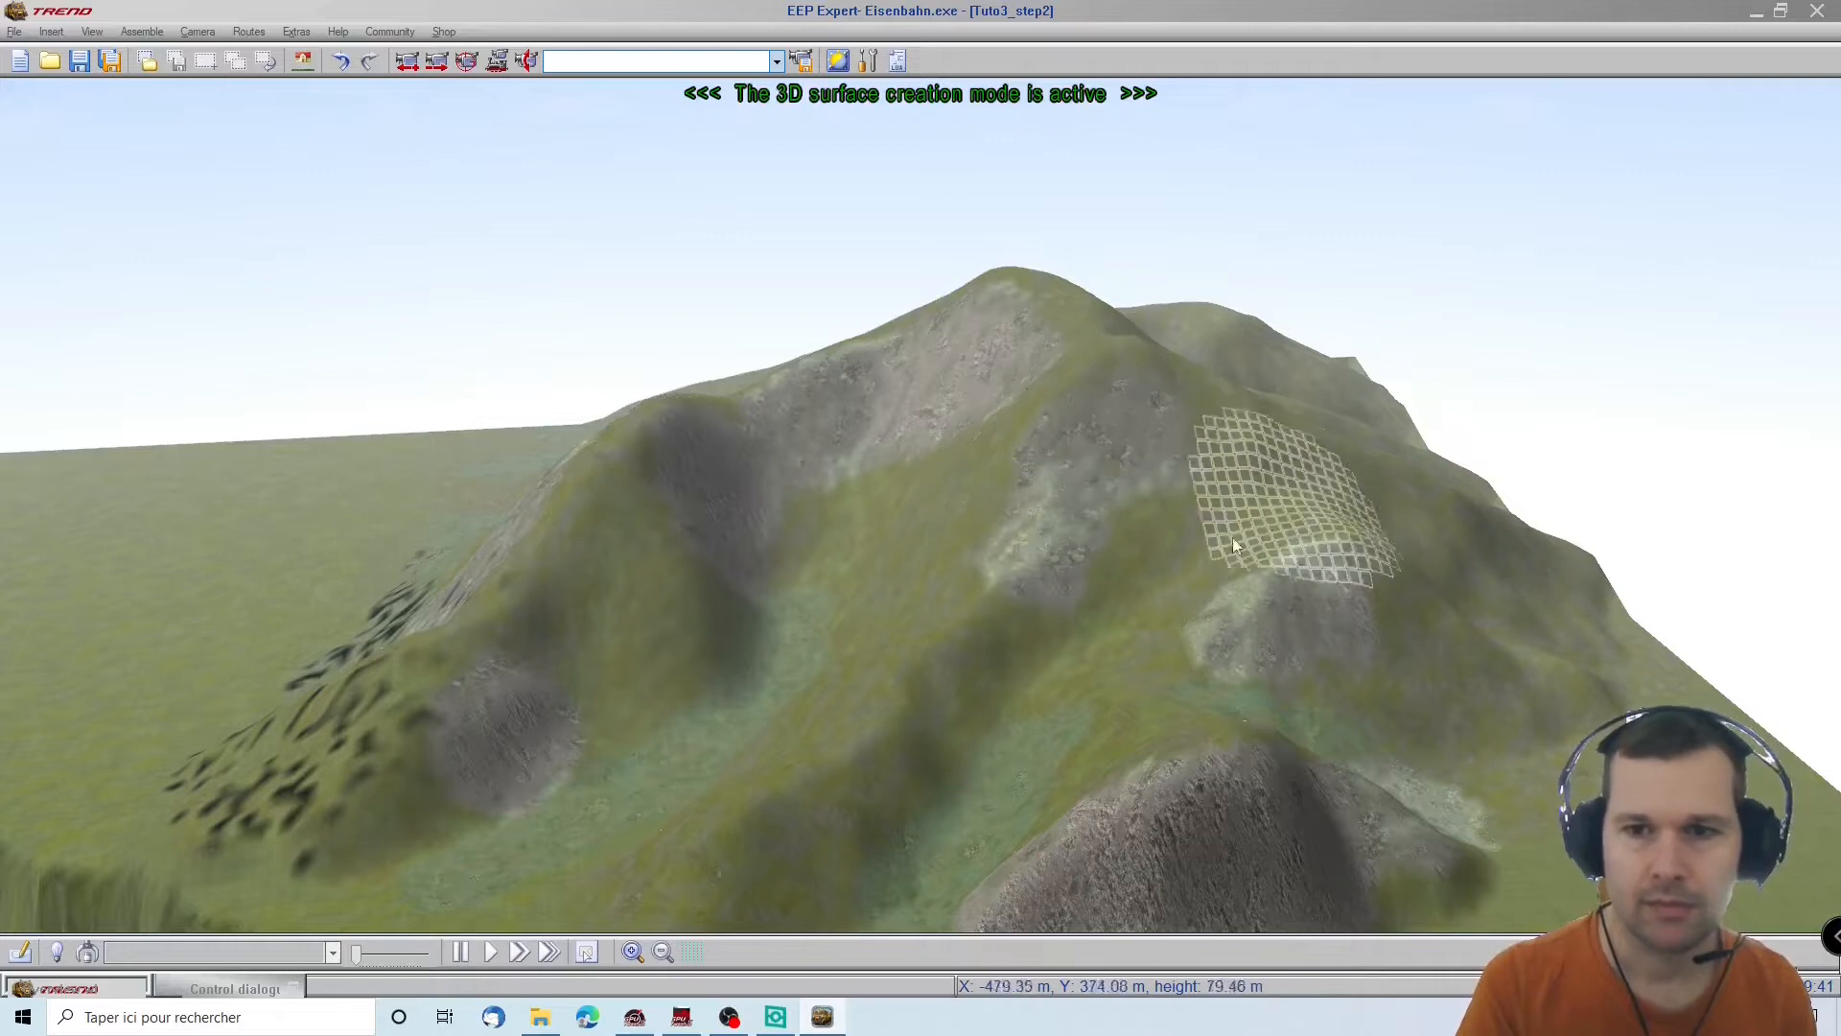
Blend the remaining spotted textures at the foot of the long rock face and the adjoining forest ground, checking the mountain all around
middle_drag(707, 686, 405, 761)
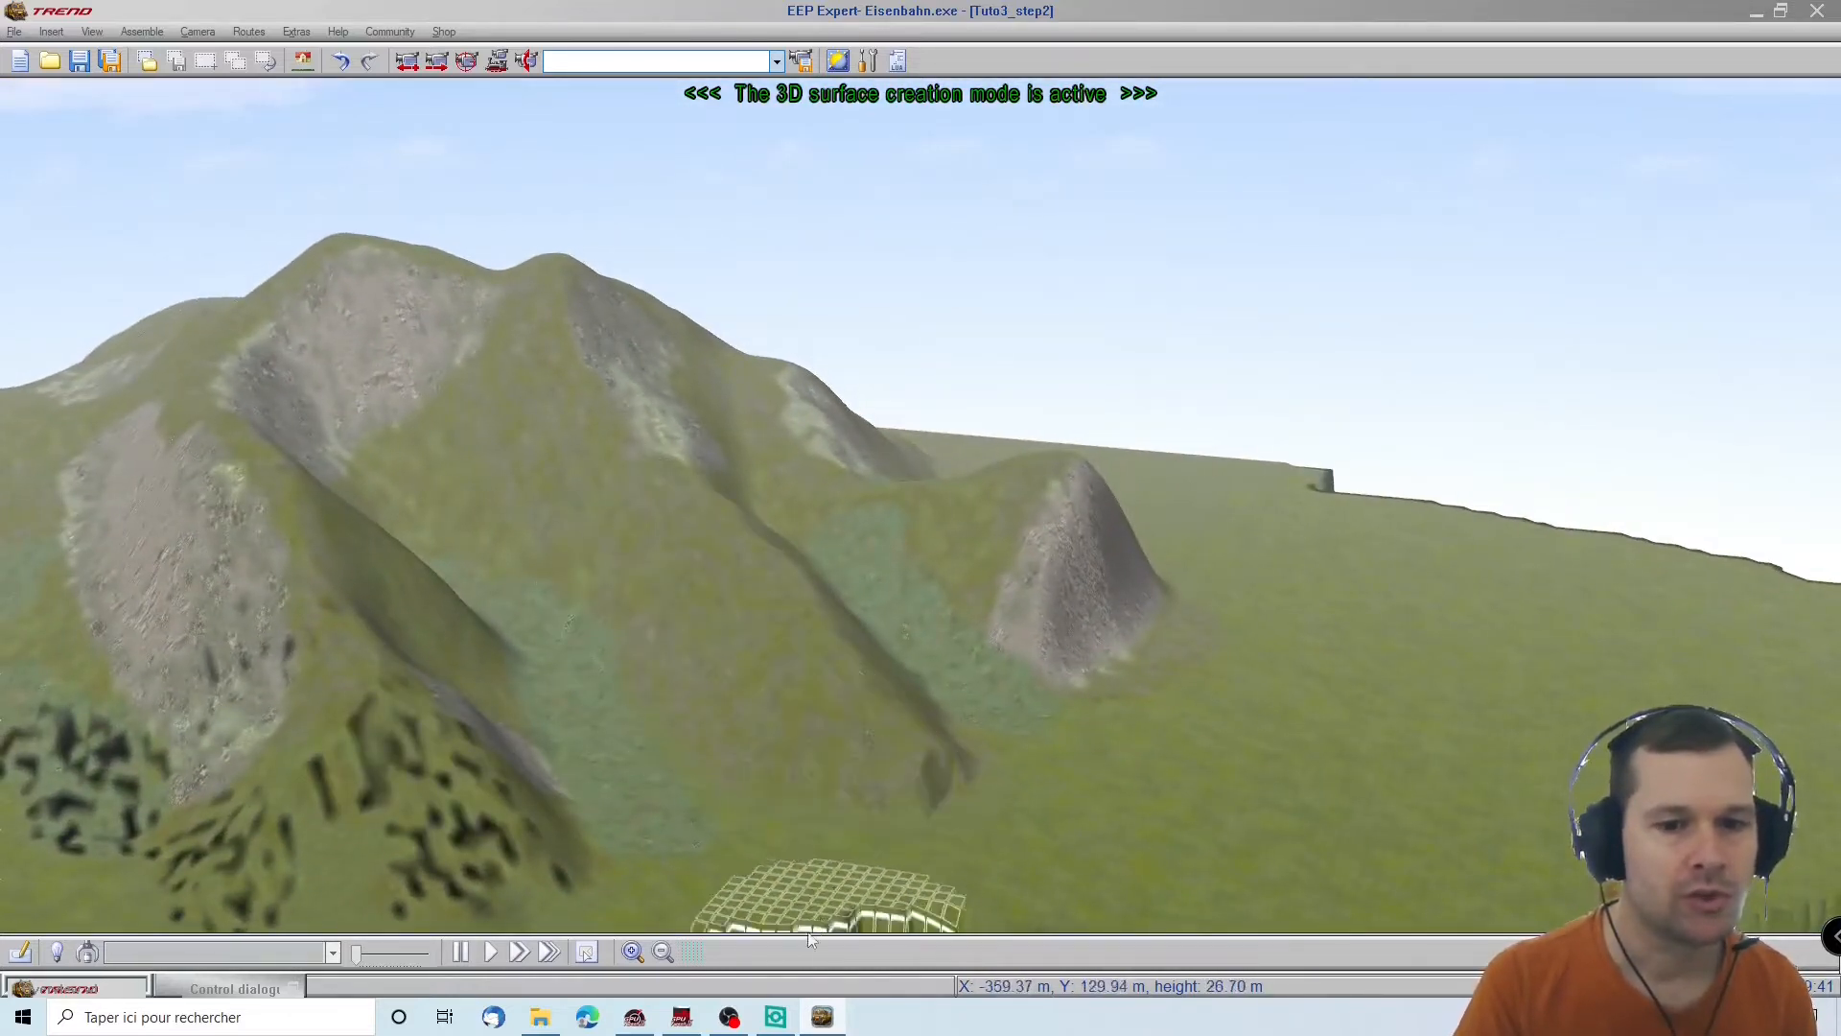
mouse_move(366, 701)
mouse_down()
mouse_move(199, 710)
mouse_move(221, 931)
mouse_move(95, 785)
mouse_up()
mouse_move(13, 707)
mouse_down()
mouse_move(195, 866)
mouse_move(23, 744)
mouse_up()
mouse_move(21, 707)
middle_down()
mouse_move(627, 679)
mouse_move(370, 616)
mouse_move(378, 585)
middle_up()
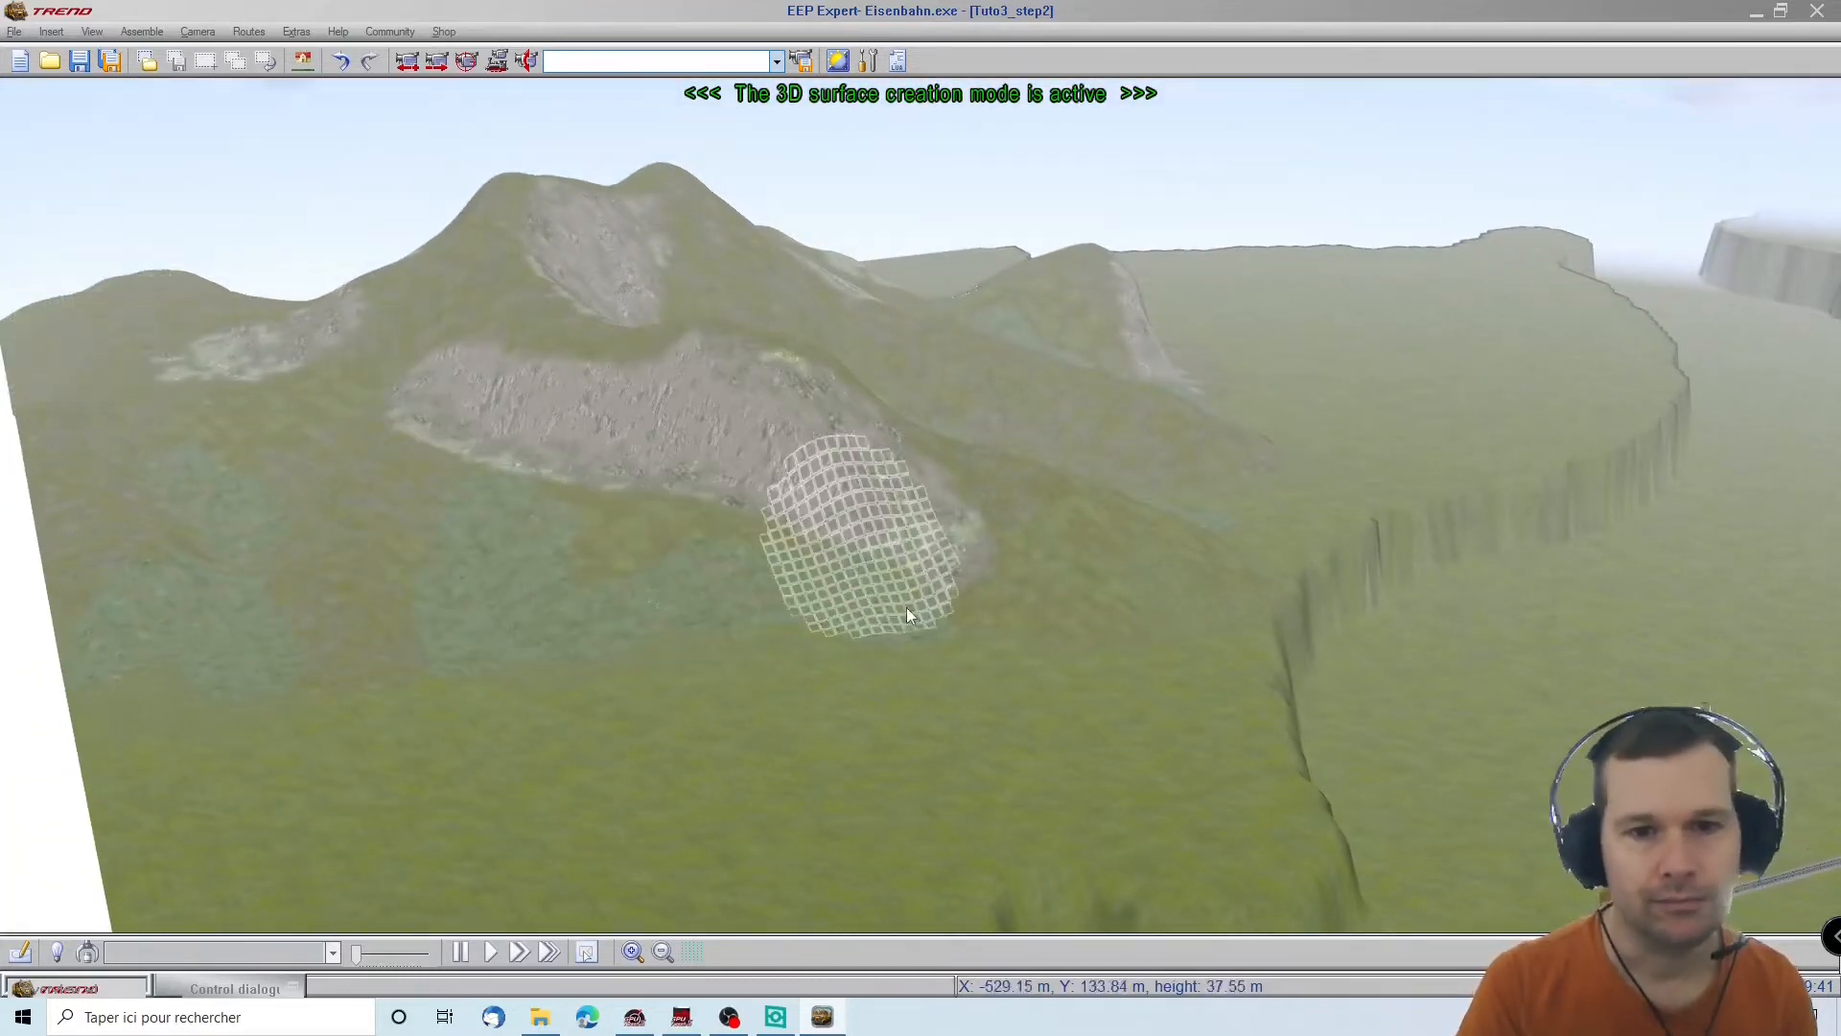
middle_drag(734, 478, 1220, 602)
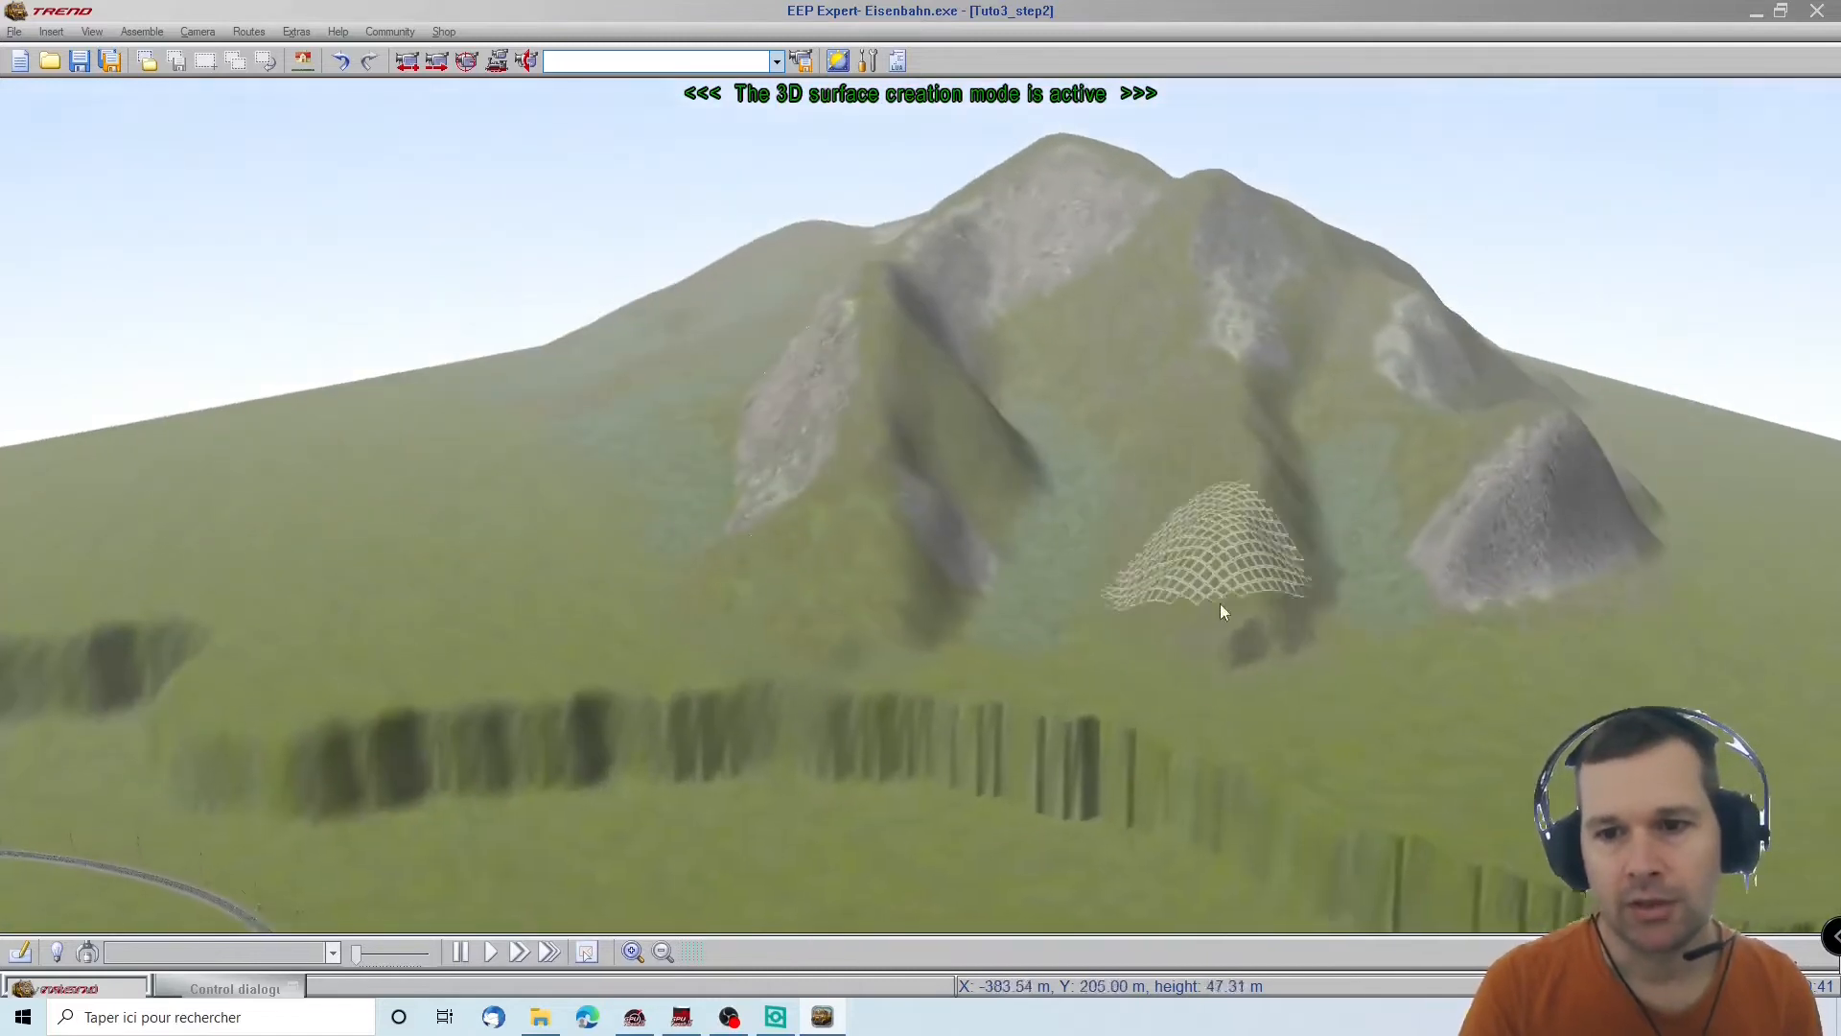
scroll(999, 509, up, 2)
mouse_move(726, 180)
middle_down()
mouse_move(739, 137)
mouse_move(912, 394)
mouse_move(819, 436)
middle_up()
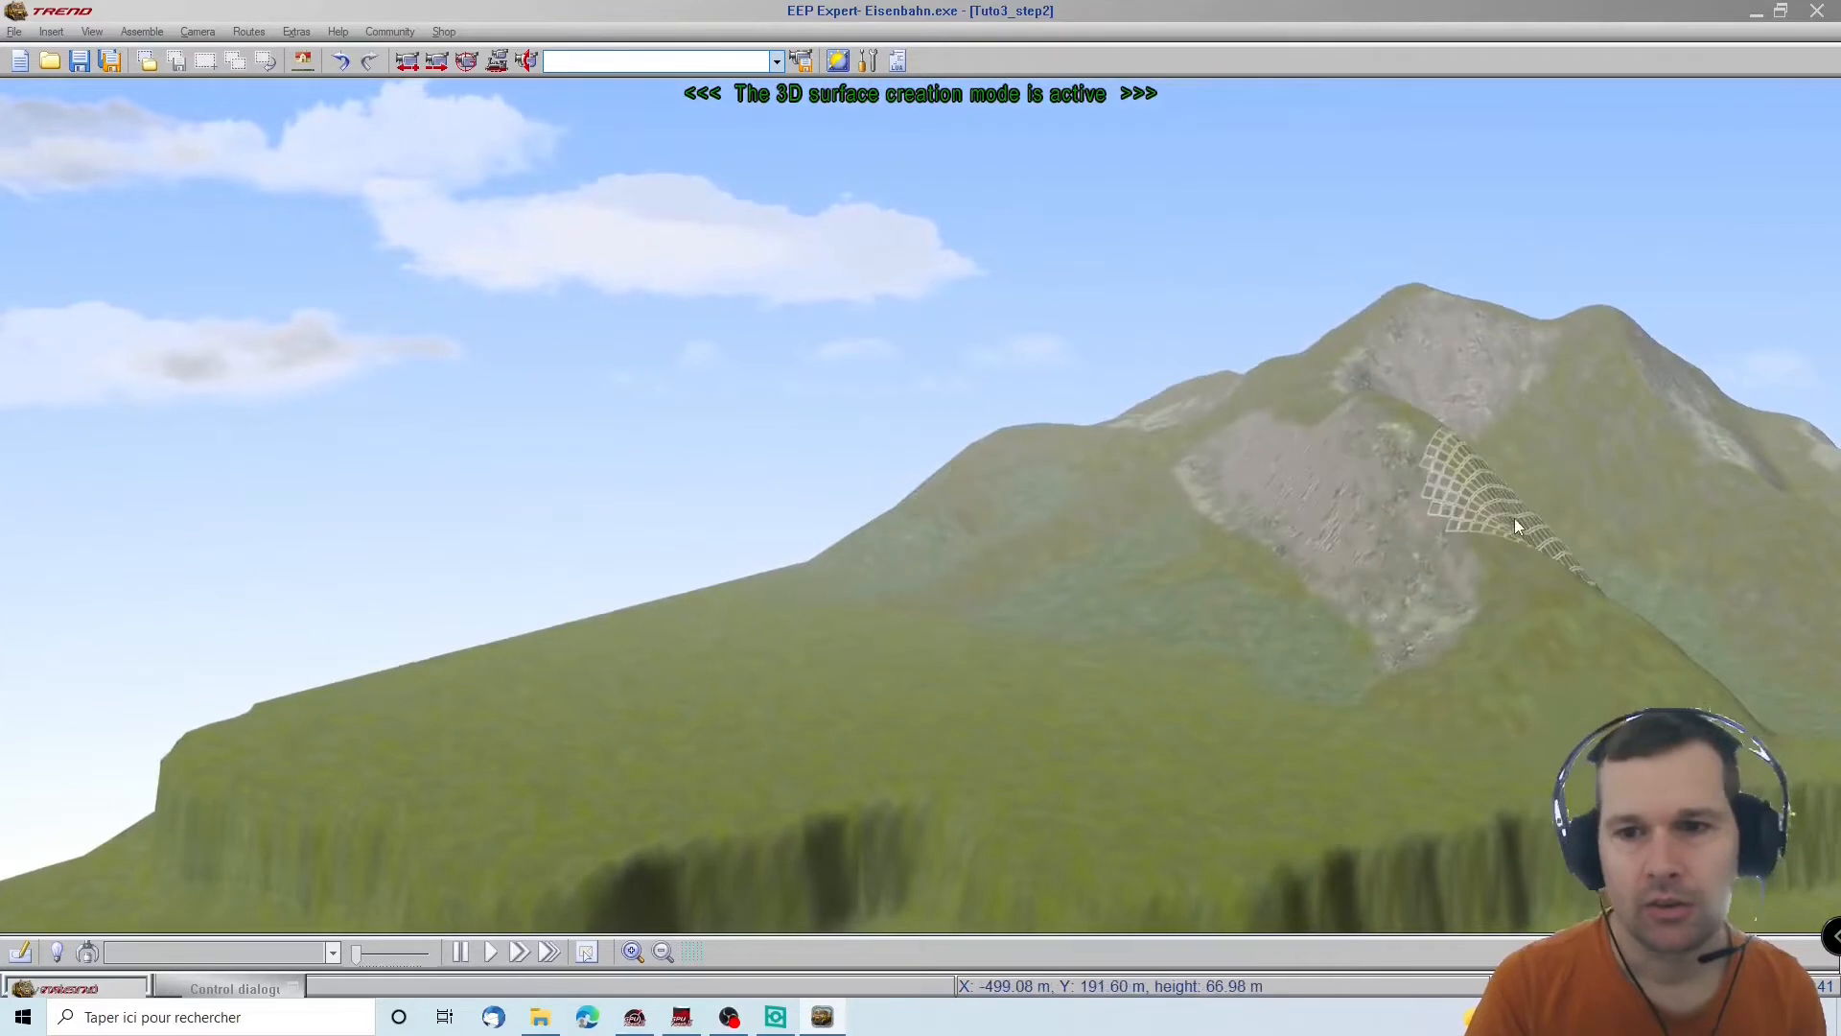
scroll(1515, 517, up, 5)
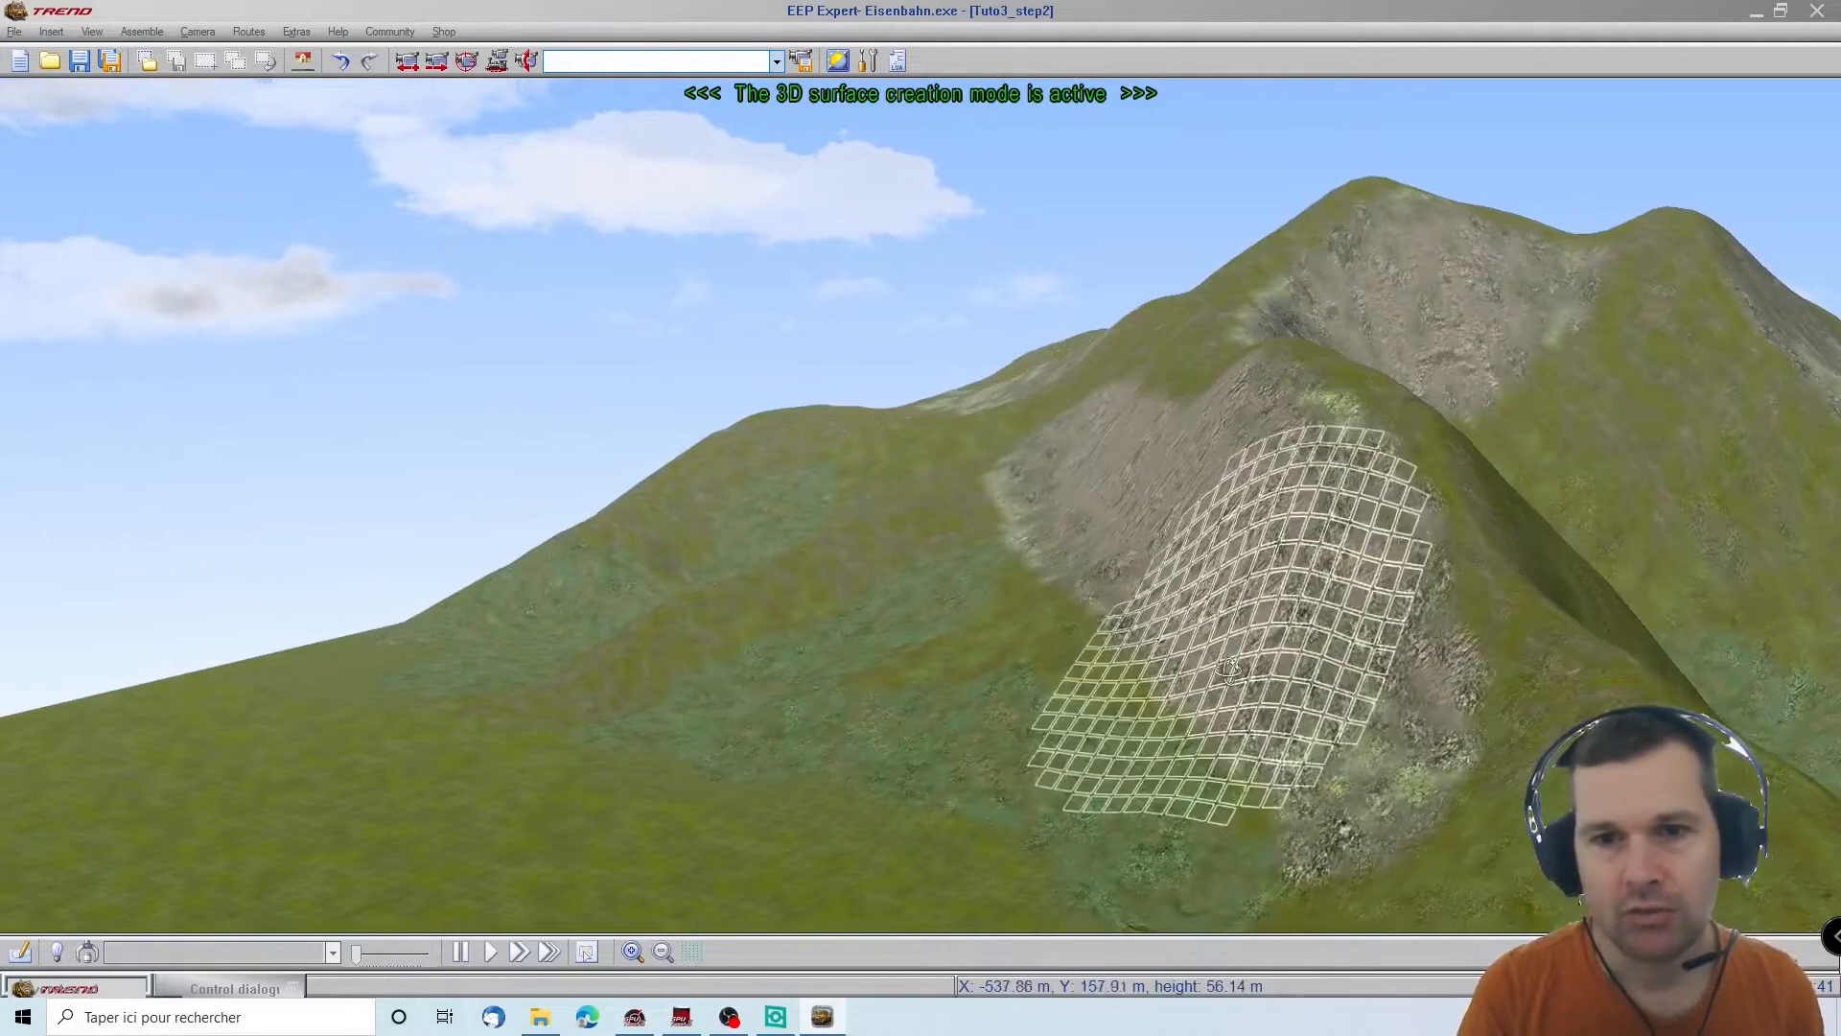
middle_drag(1248, 623, 923, 641)
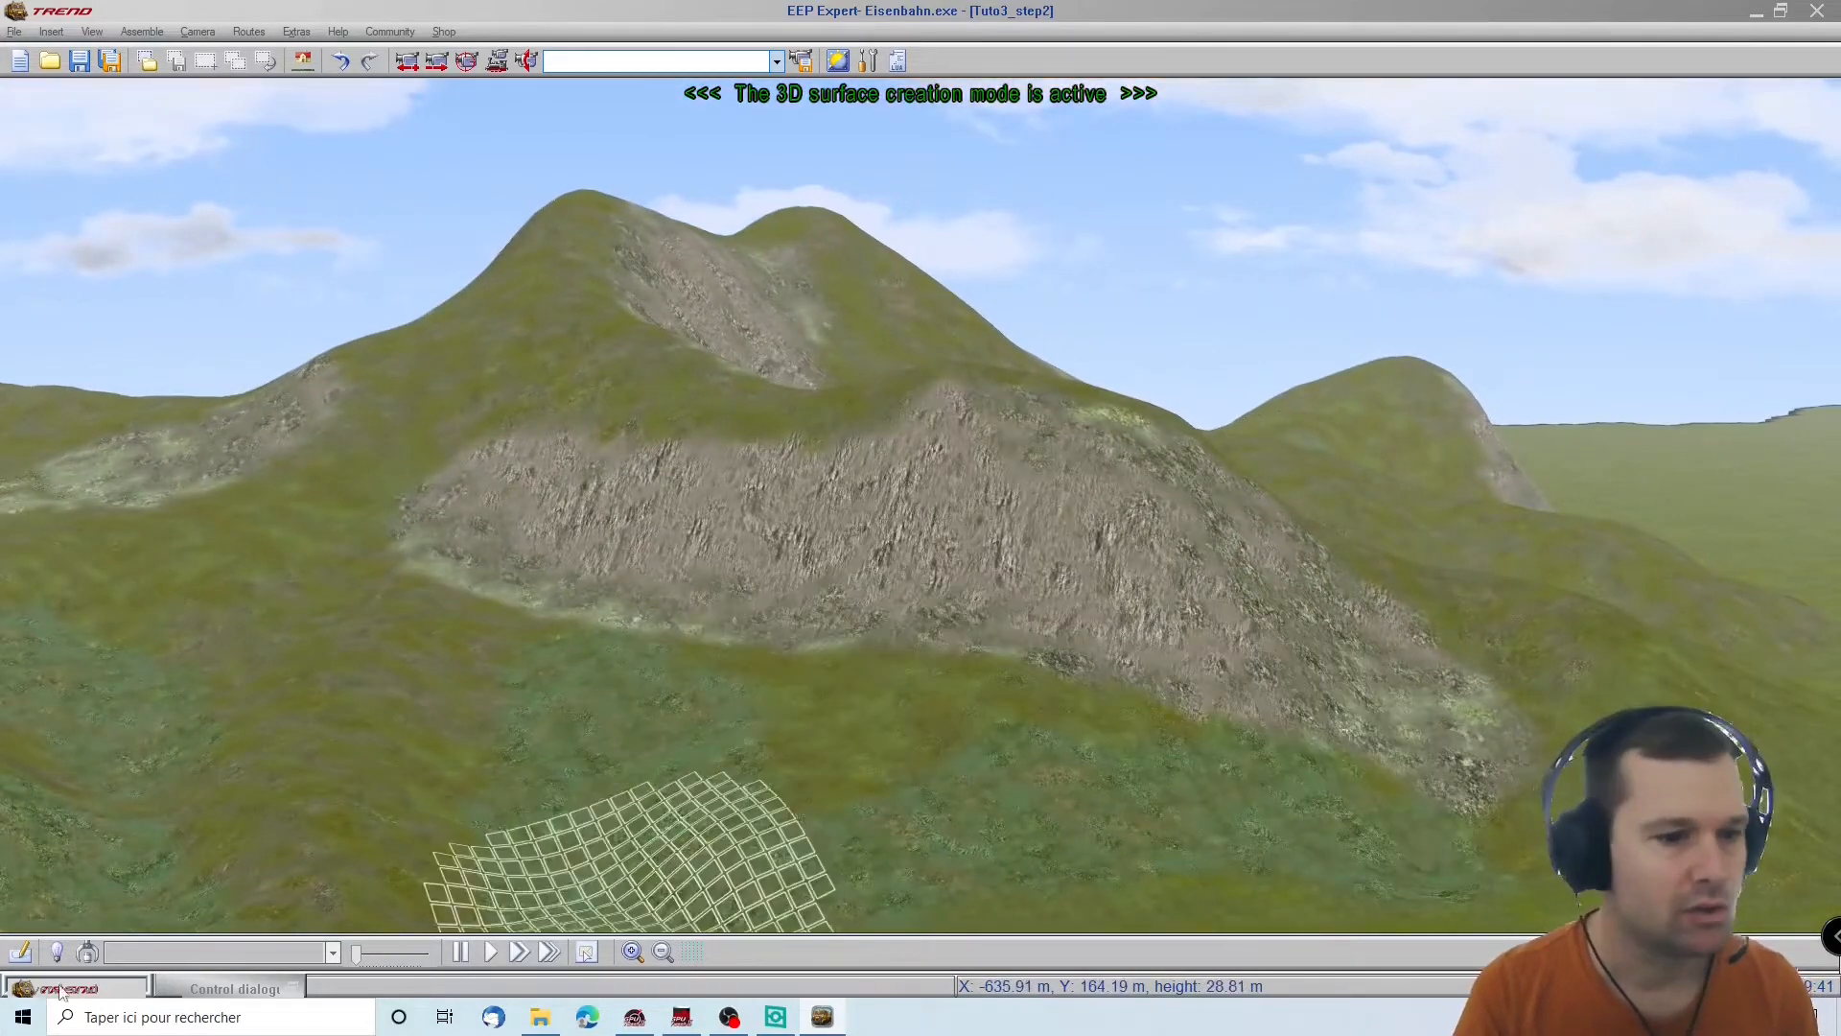
Choose a Felsformation rock model from the Terra > Hills landscape elements and place five copies in a row across the long rock face
click(206, 988)
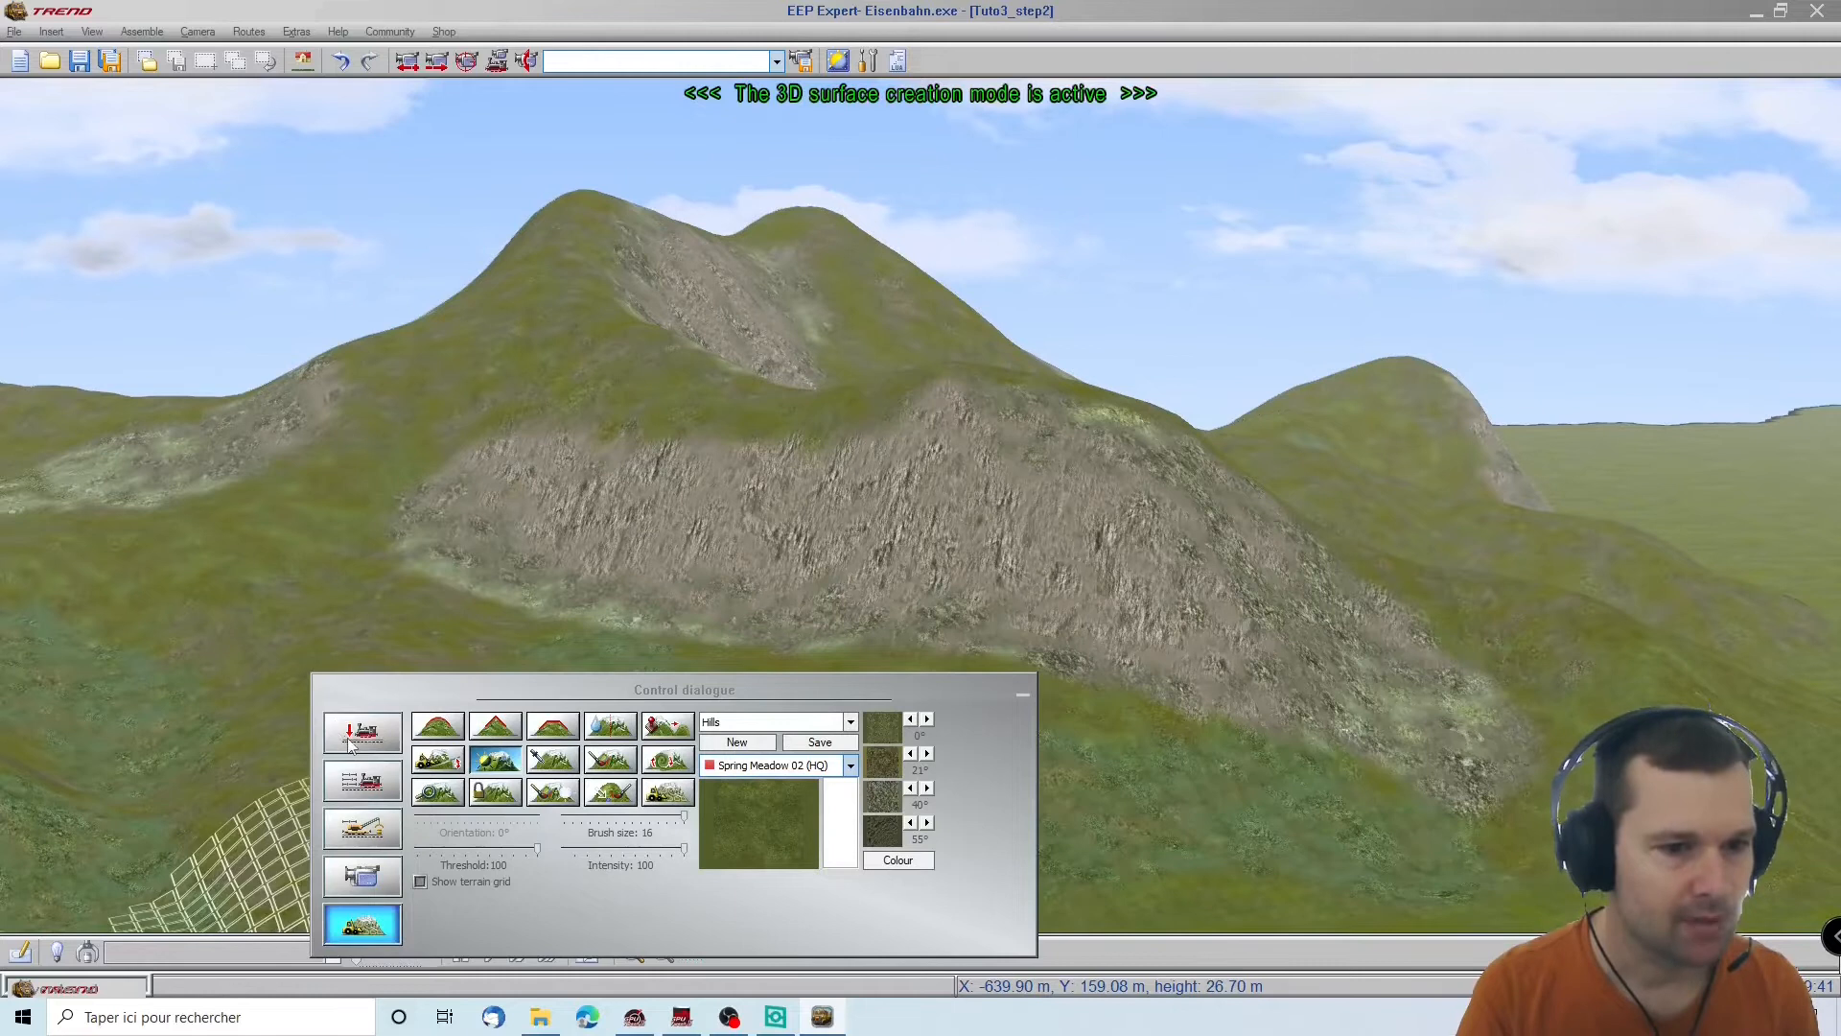
click(351, 737)
click(579, 719)
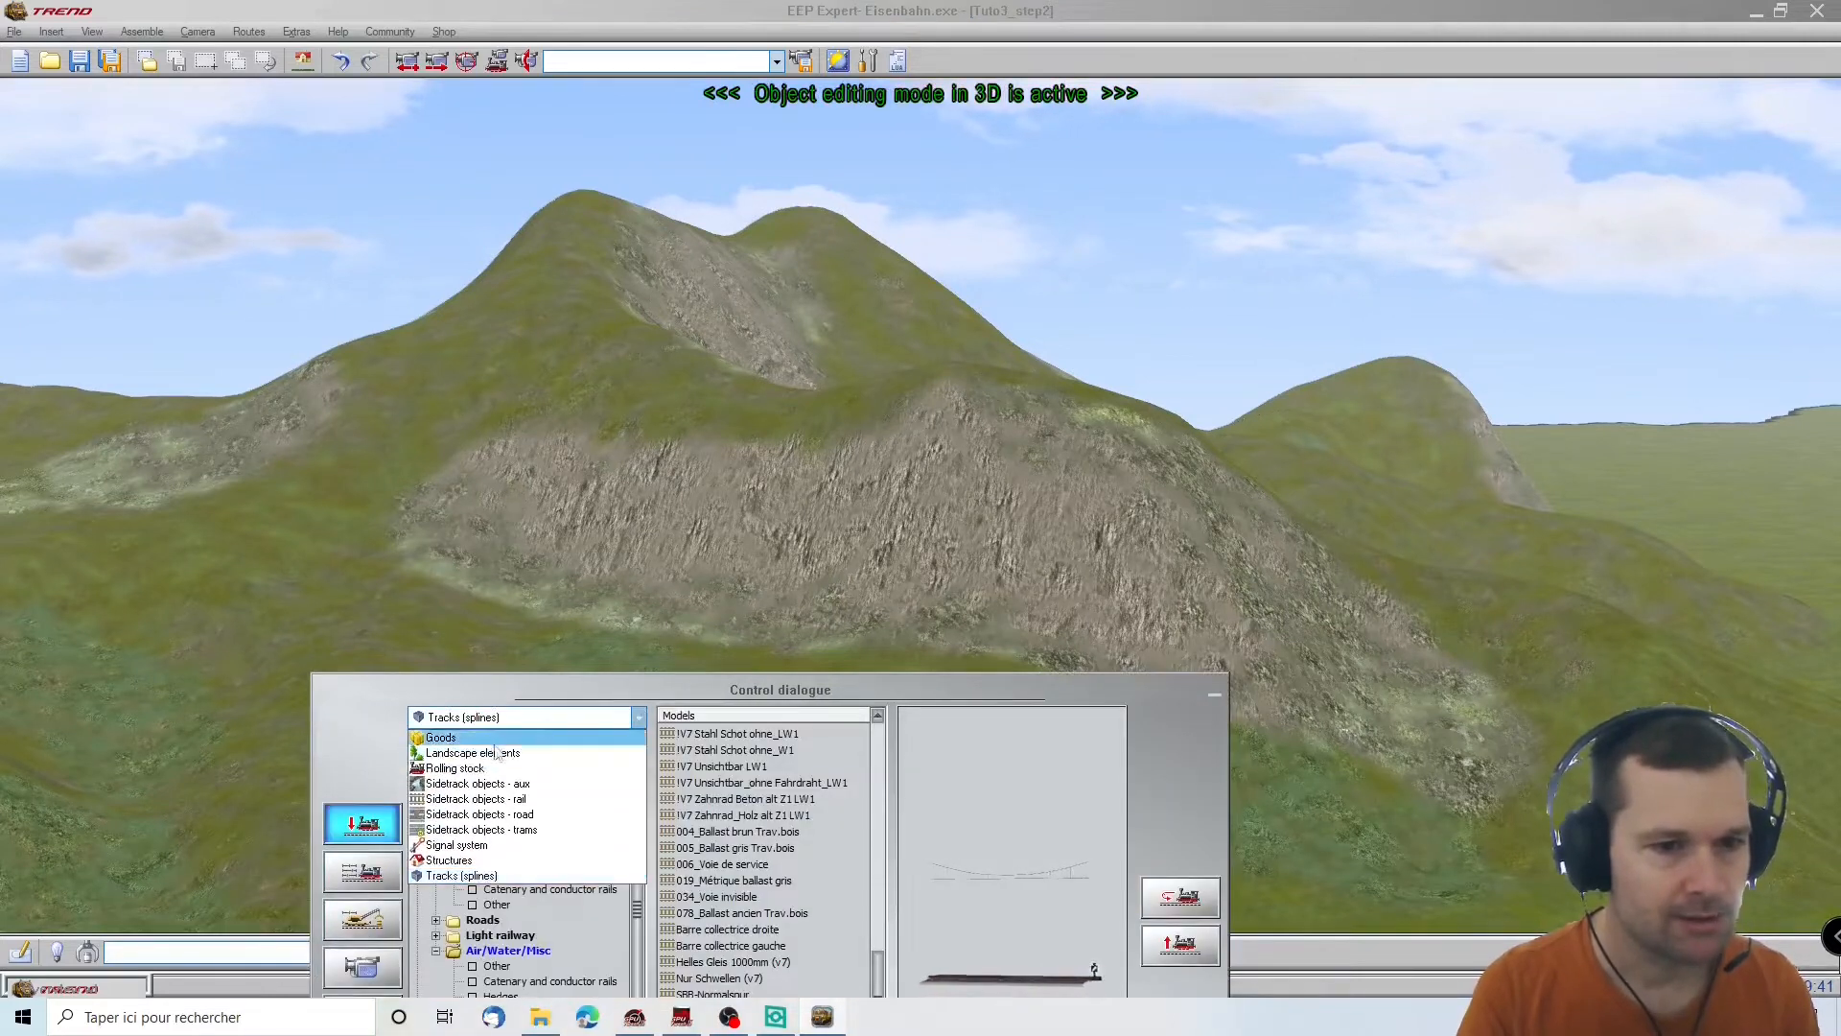
click(463, 755)
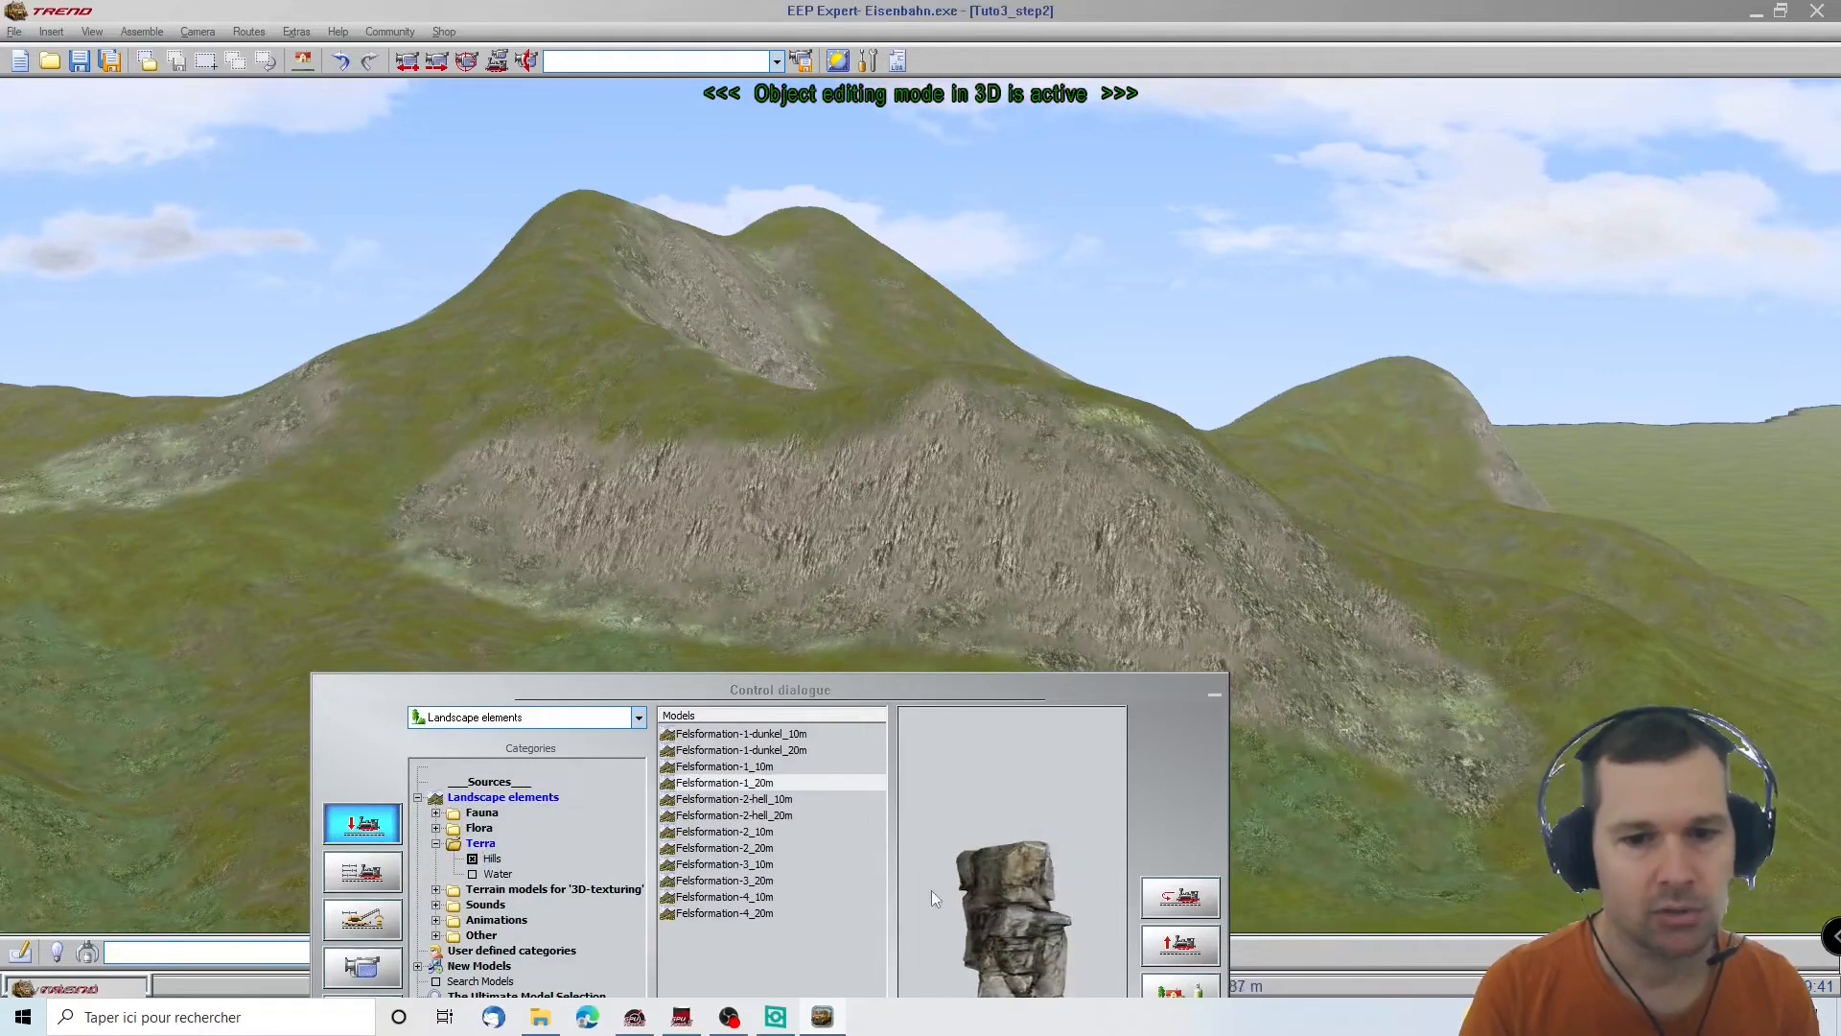
click(1214, 692)
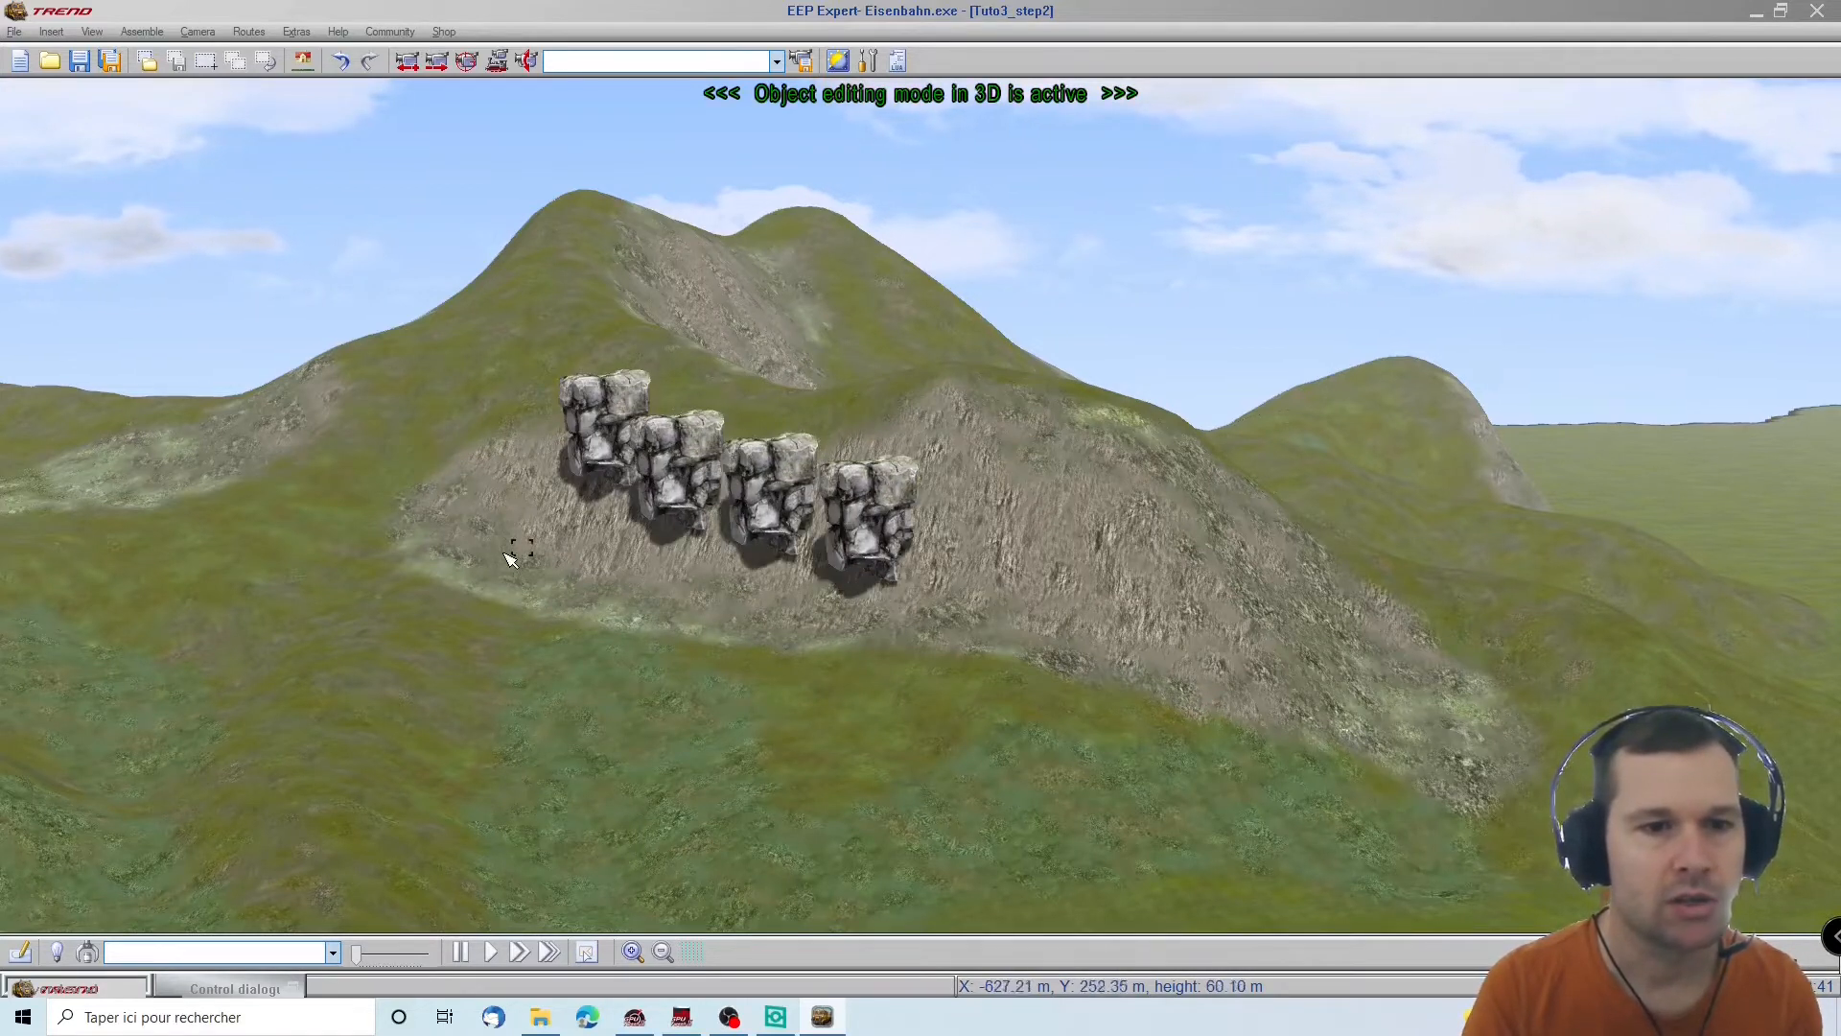
scroll(554, 501, up, 6)
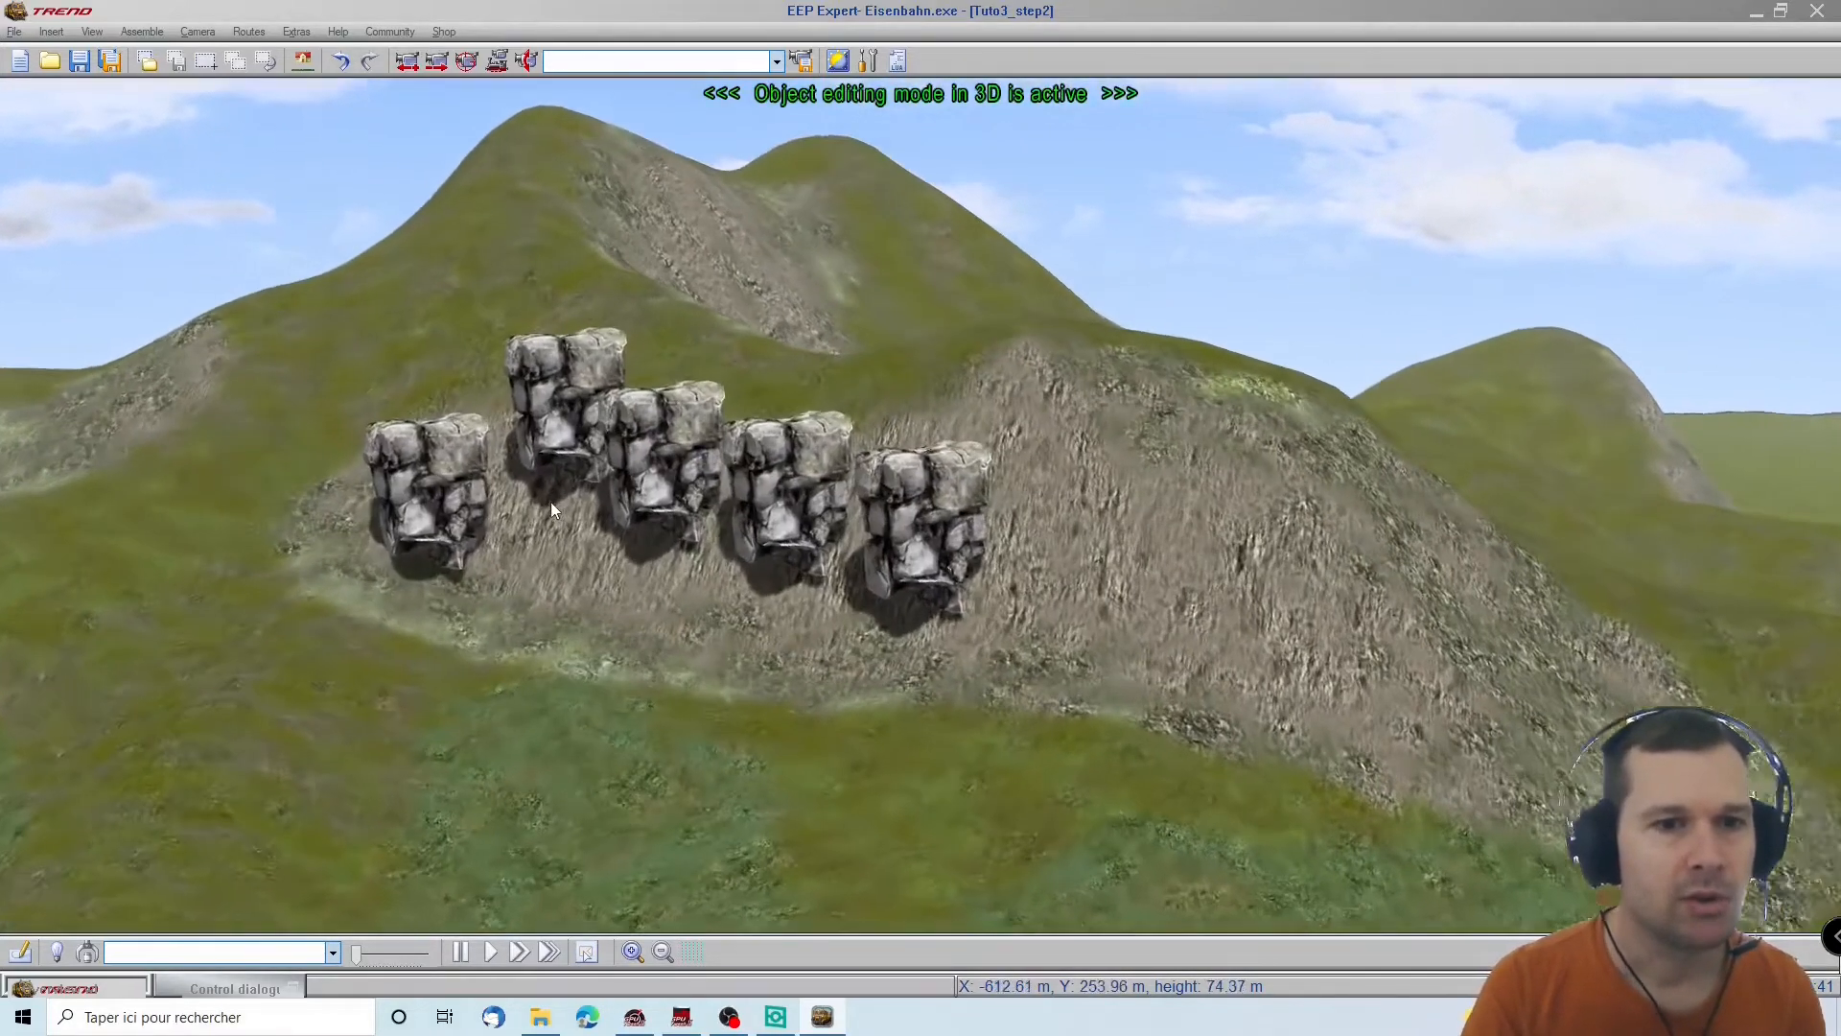
Select the rock formation at the outer end of the row, scale it to 3.058 and rotate it -90° about its vertical axis
drag(74, 475, 1379, 211)
click(1055, 359)
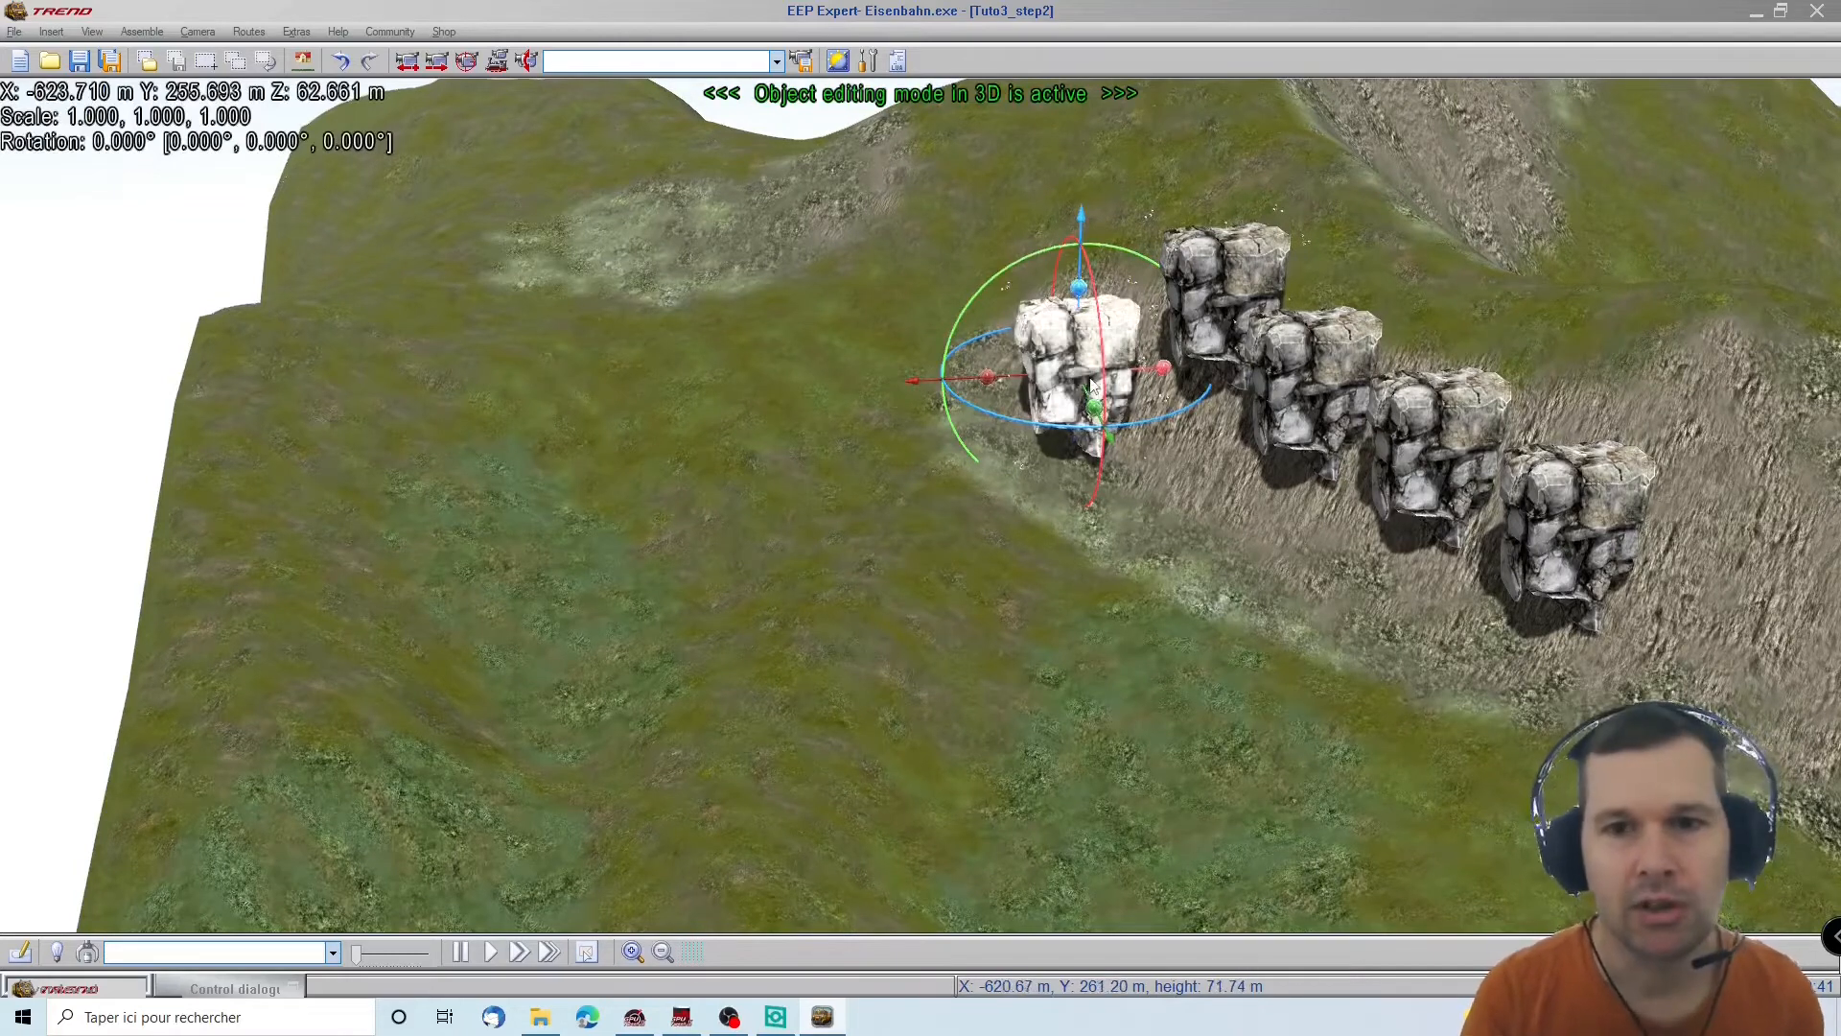
drag(1095, 408, 1109, 462)
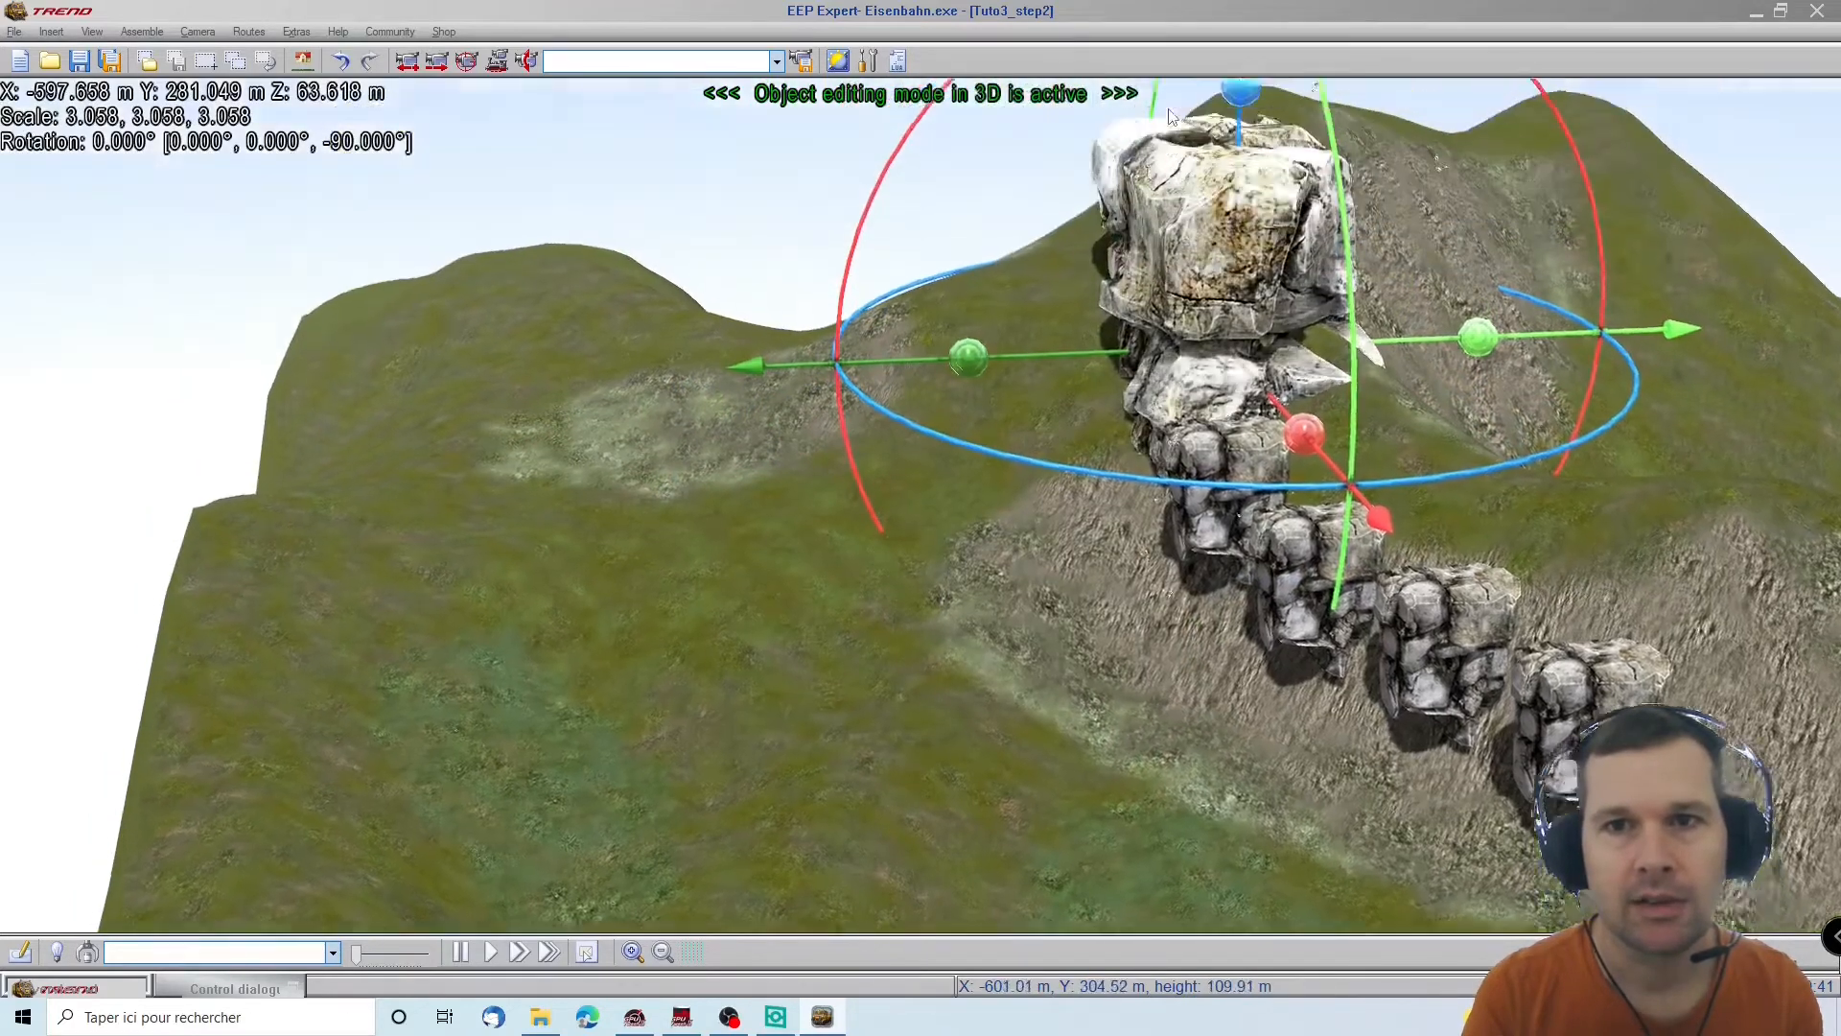
Move the enlarged rock to the outer end of the rock face and sink it into the slope, at about X -626, Y 252, Z 27 m
right_drag(1169, 110, 1205, 332)
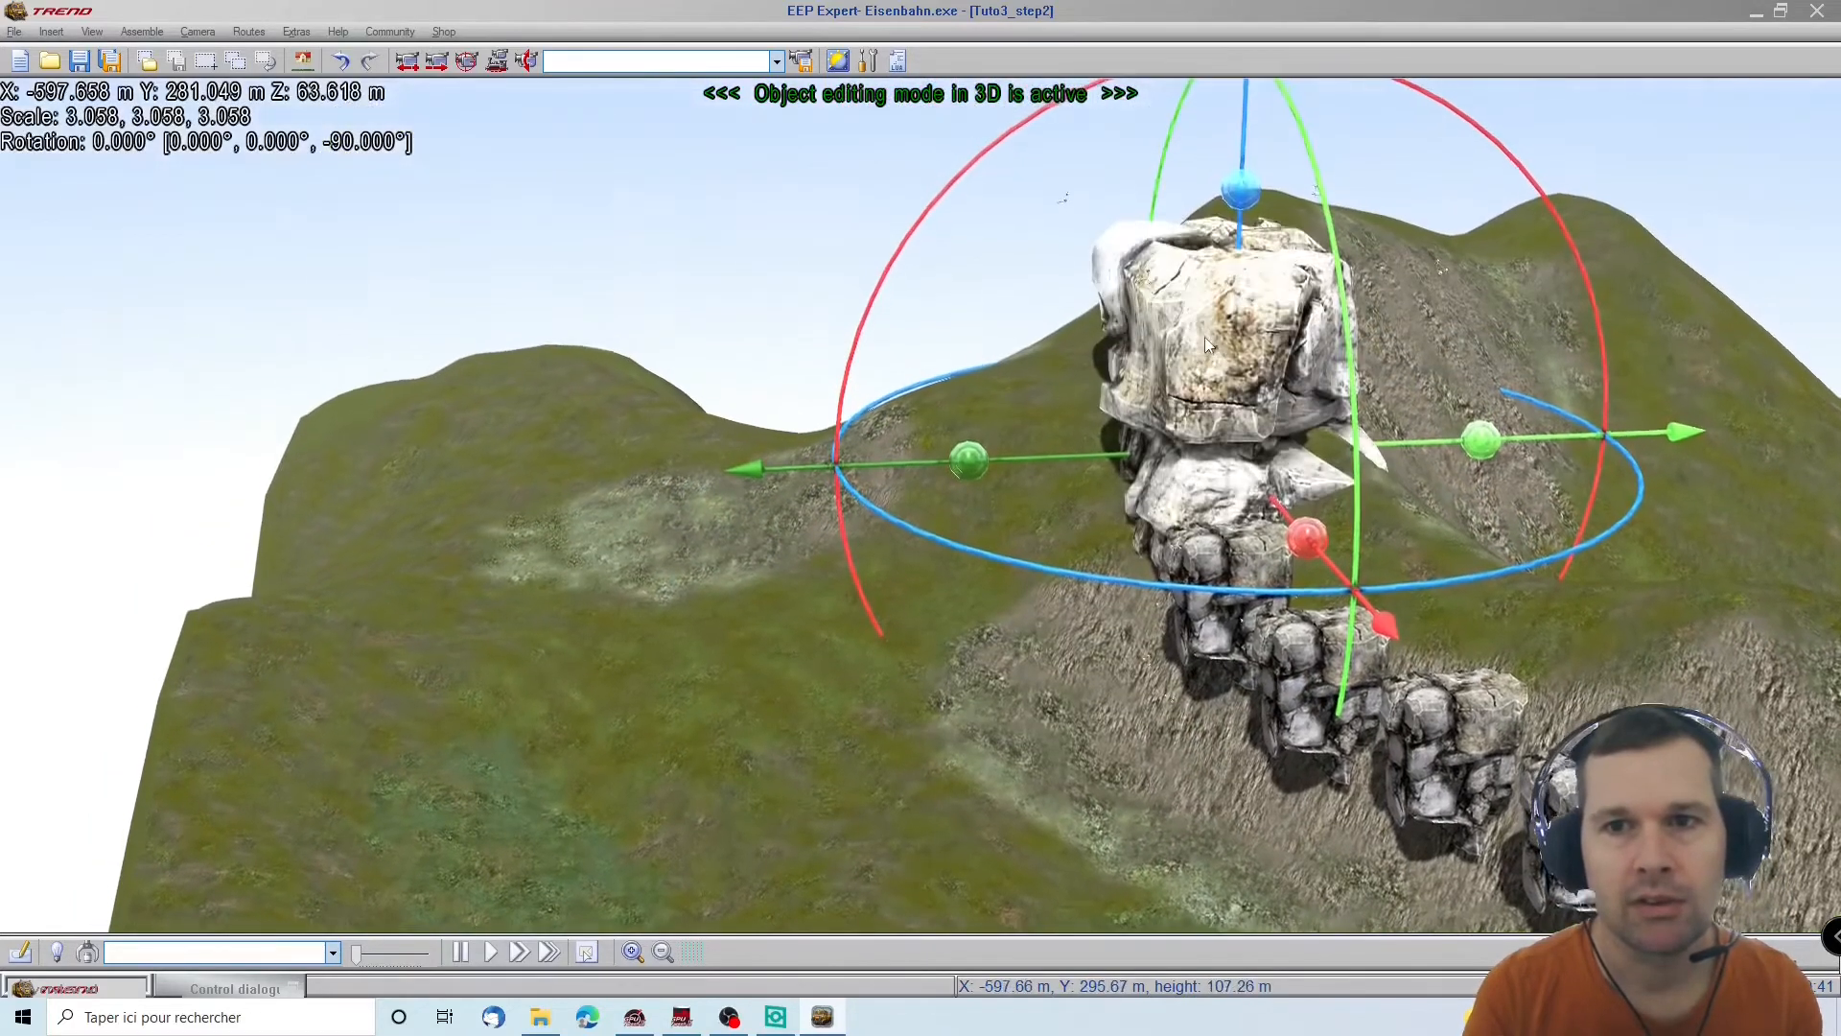
click(1219, 333)
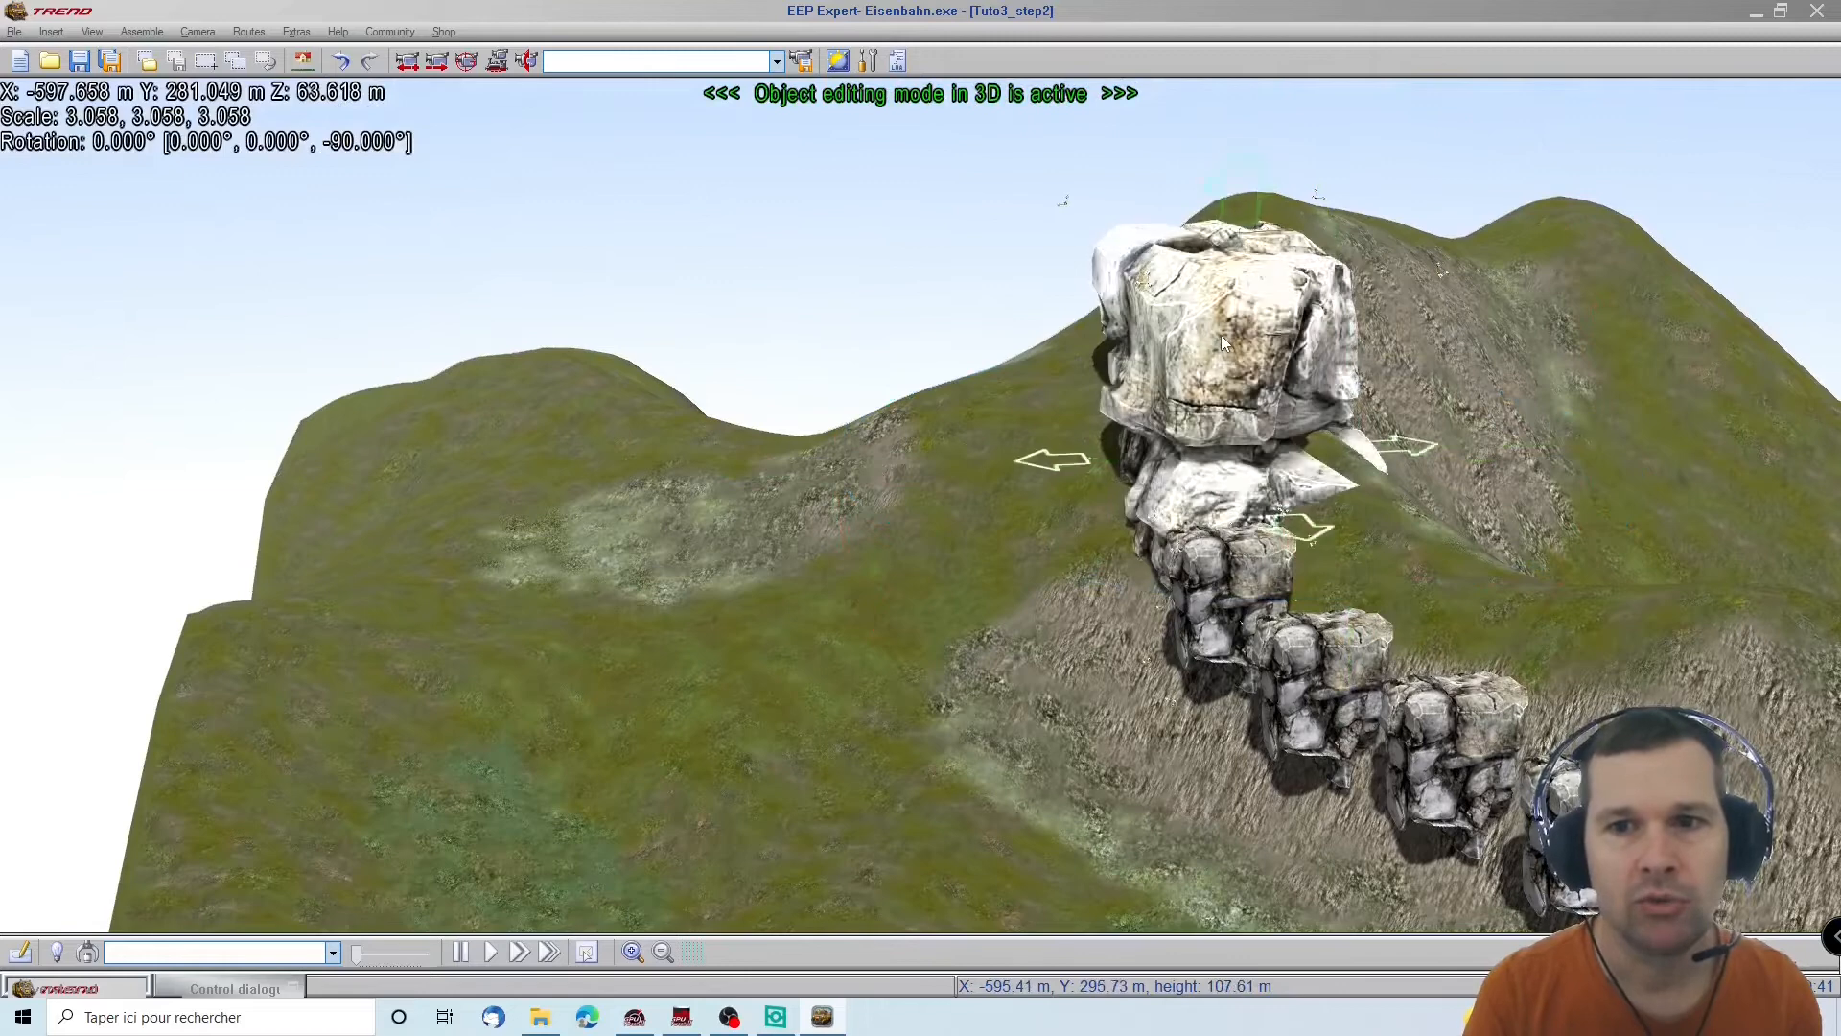
drag(1222, 336, 1182, 677)
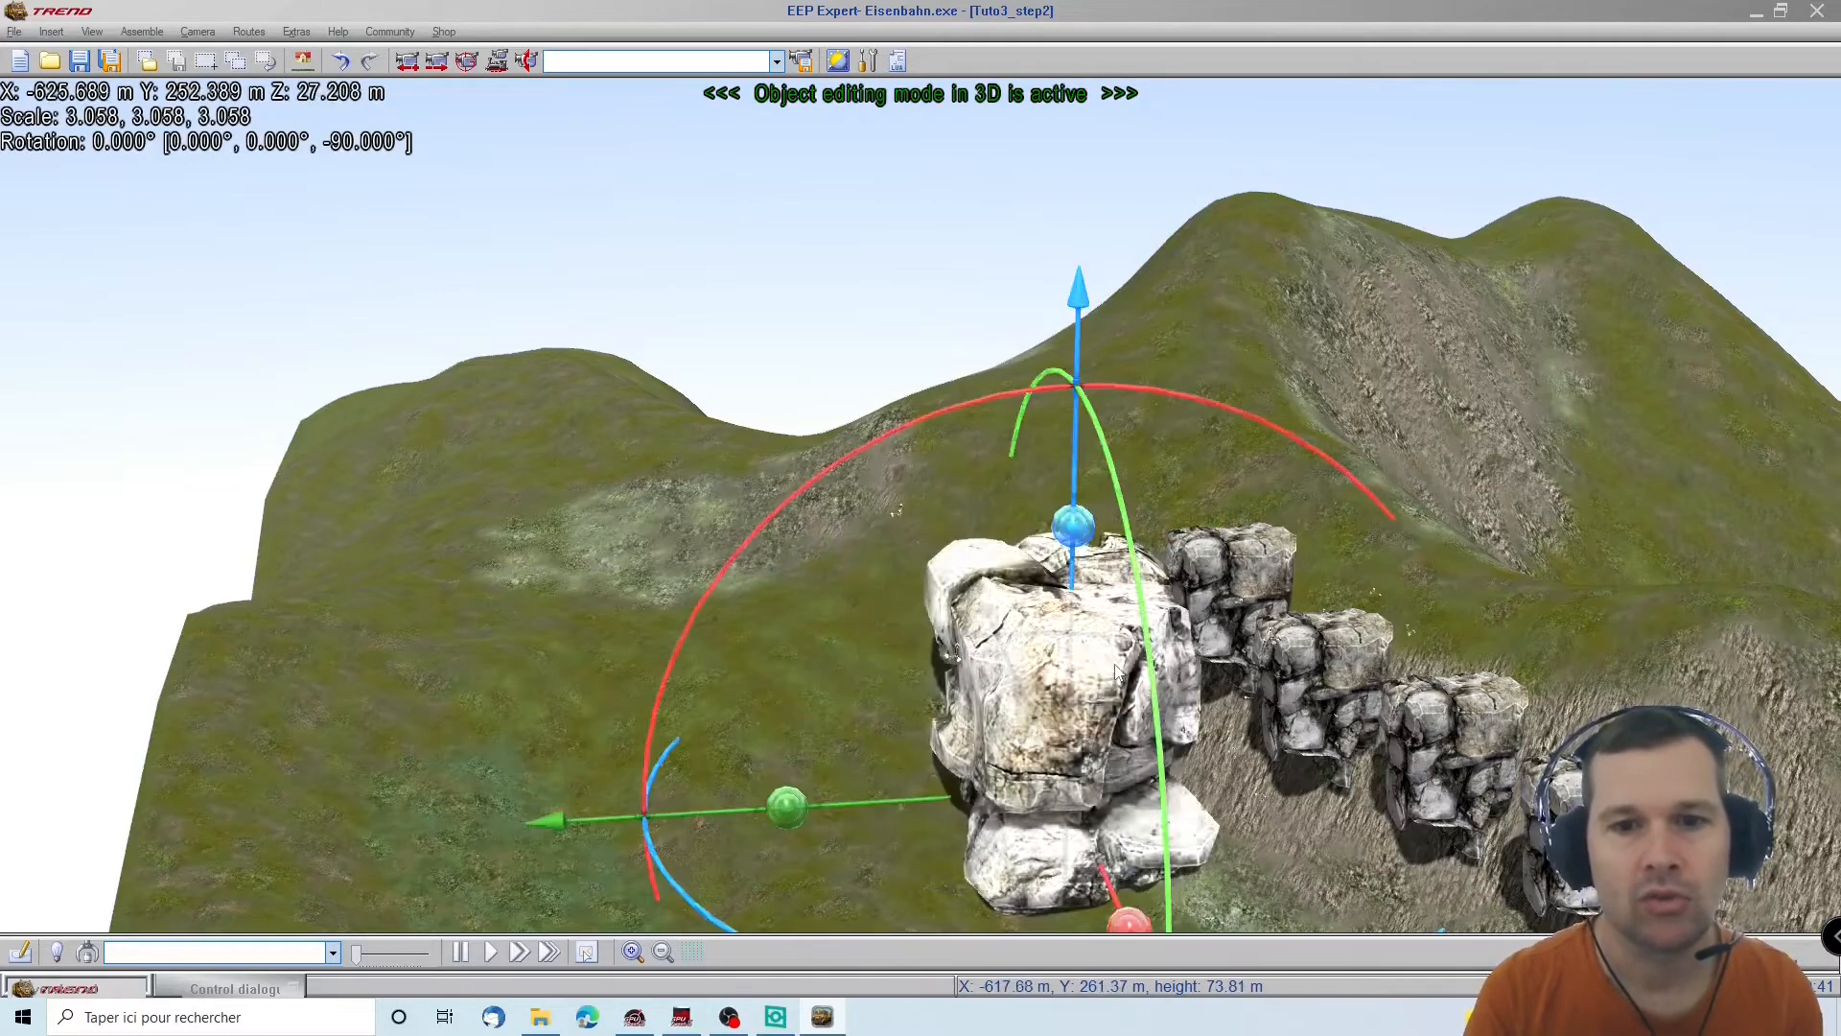
Raise and shift the enlarged rock at the outer end of the rock face to about X -633, Y 250, Z 54 m
drag(976, 403, 764, 566)
click(1039, 746)
mouse_move(1039, 746)
mouse_down()
mouse_move(1007, 745)
mouse_move(962, 654)
mouse_move(920, 695)
mouse_up()
key(ctrl+z)
key(ctrl+z)
key(ctrl+z)
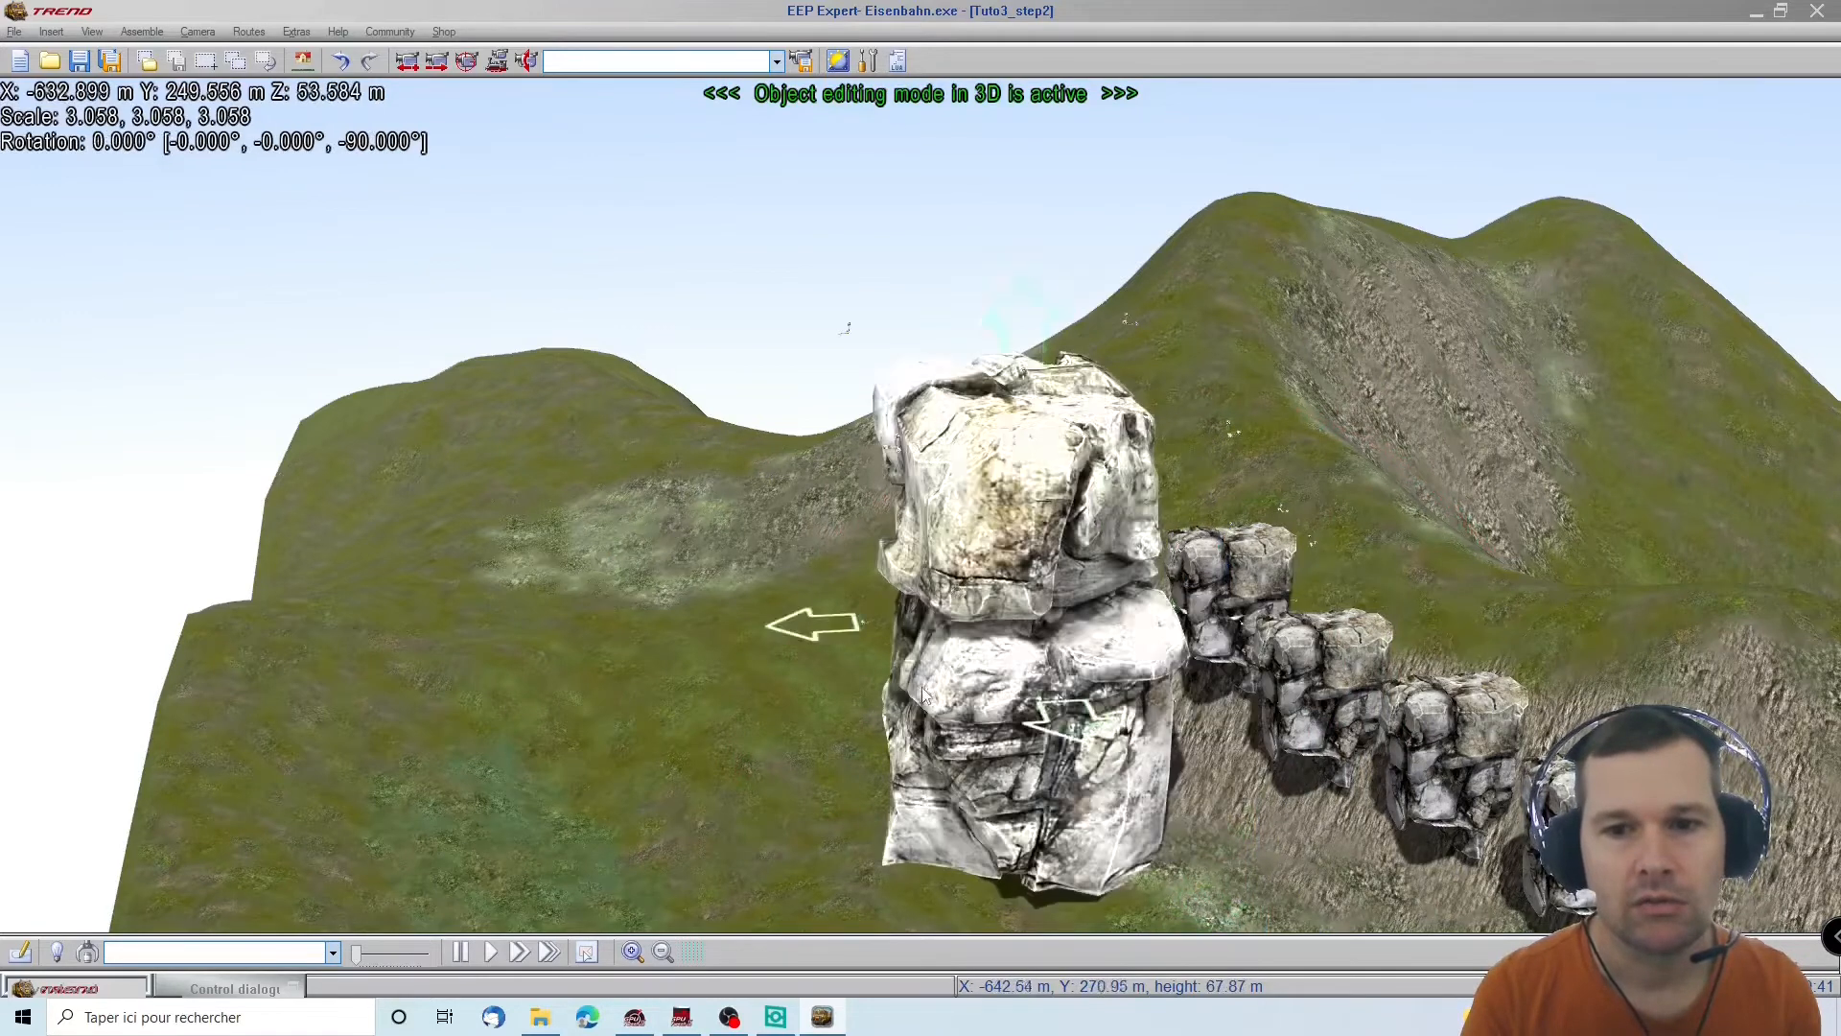
Flip the enlarged rock -180° about its X axis and shift it to about X -606, Y 250, Z 74 m
click(303, 60)
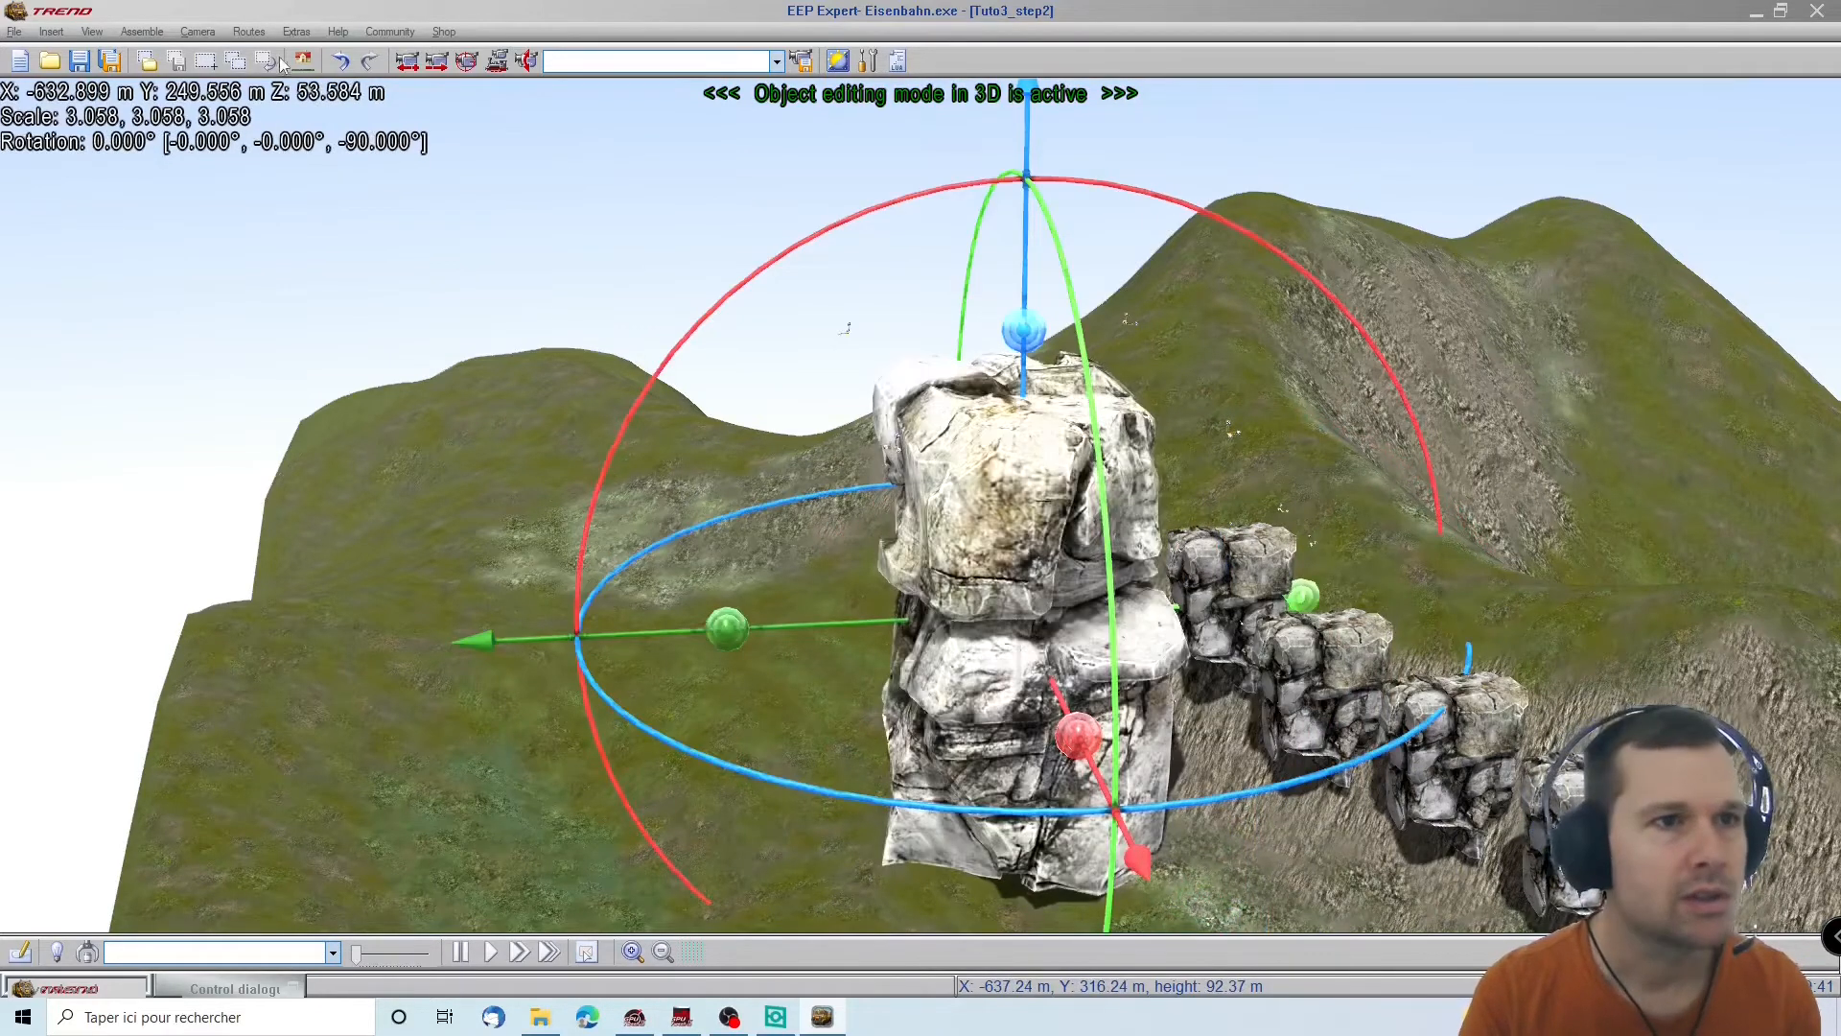
drag(914, 205, 586, 349)
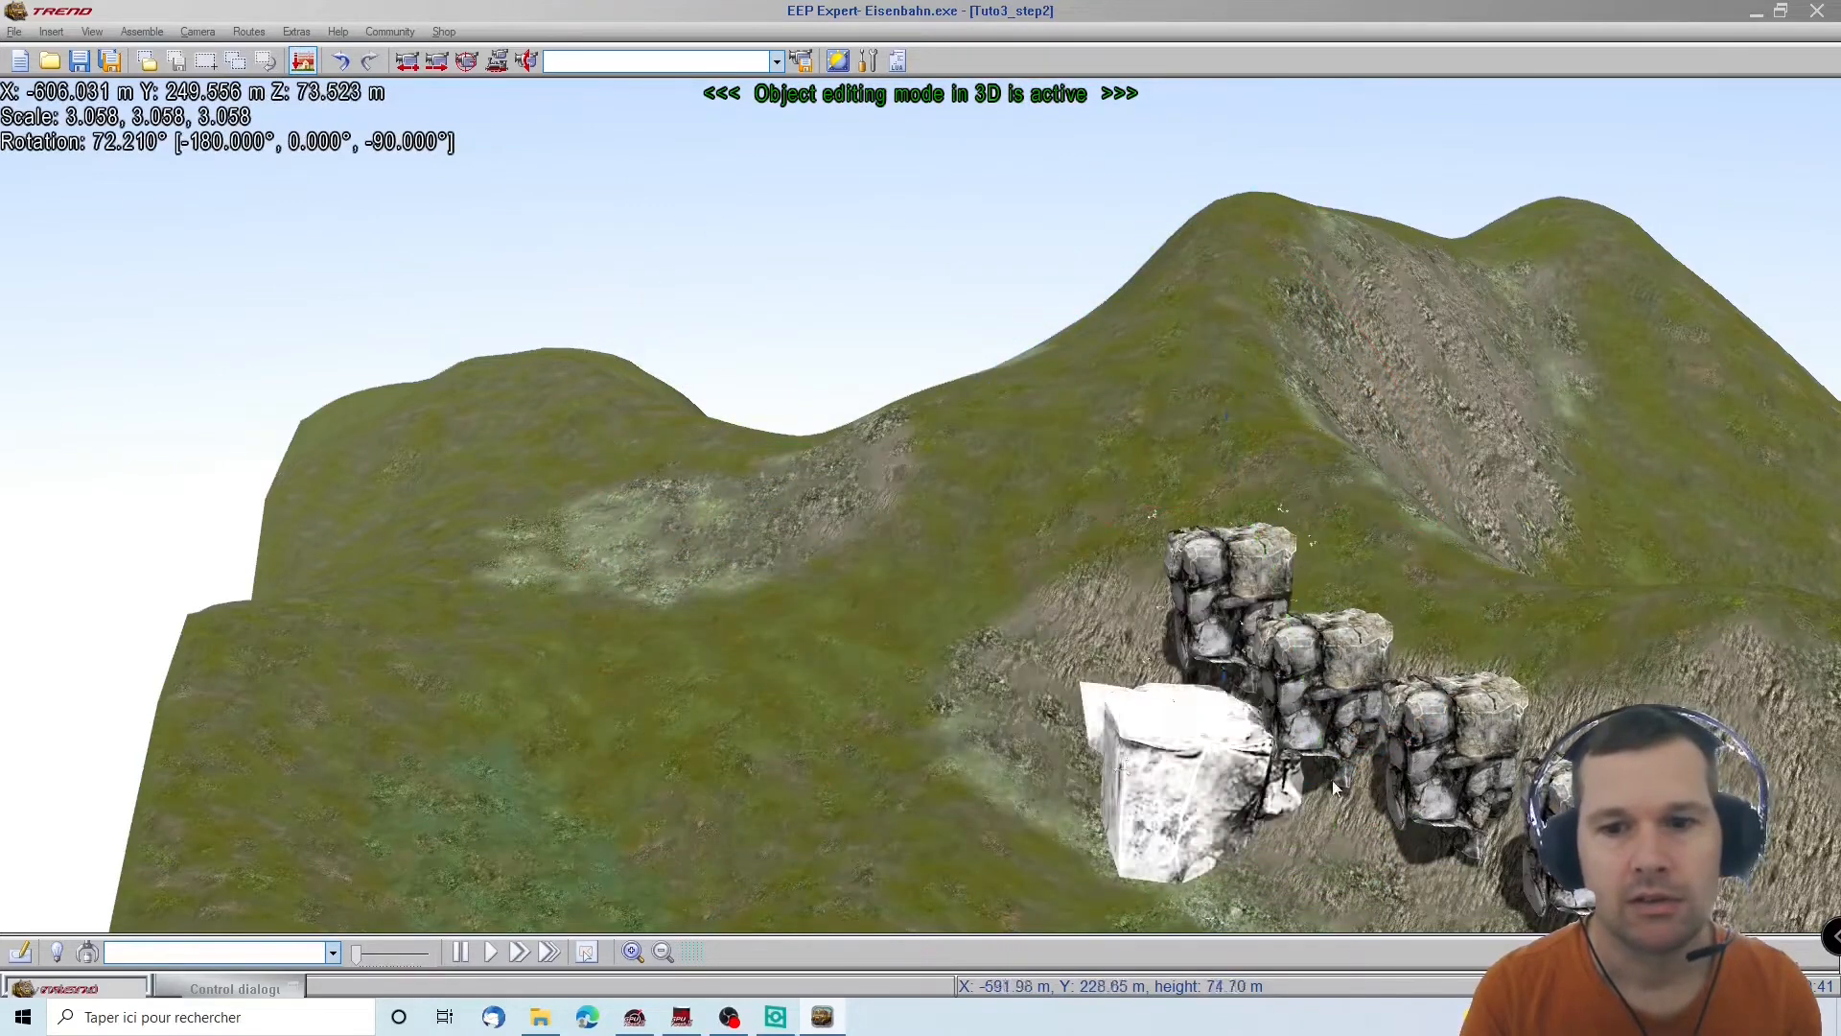
drag(1179, 798, 1091, 637)
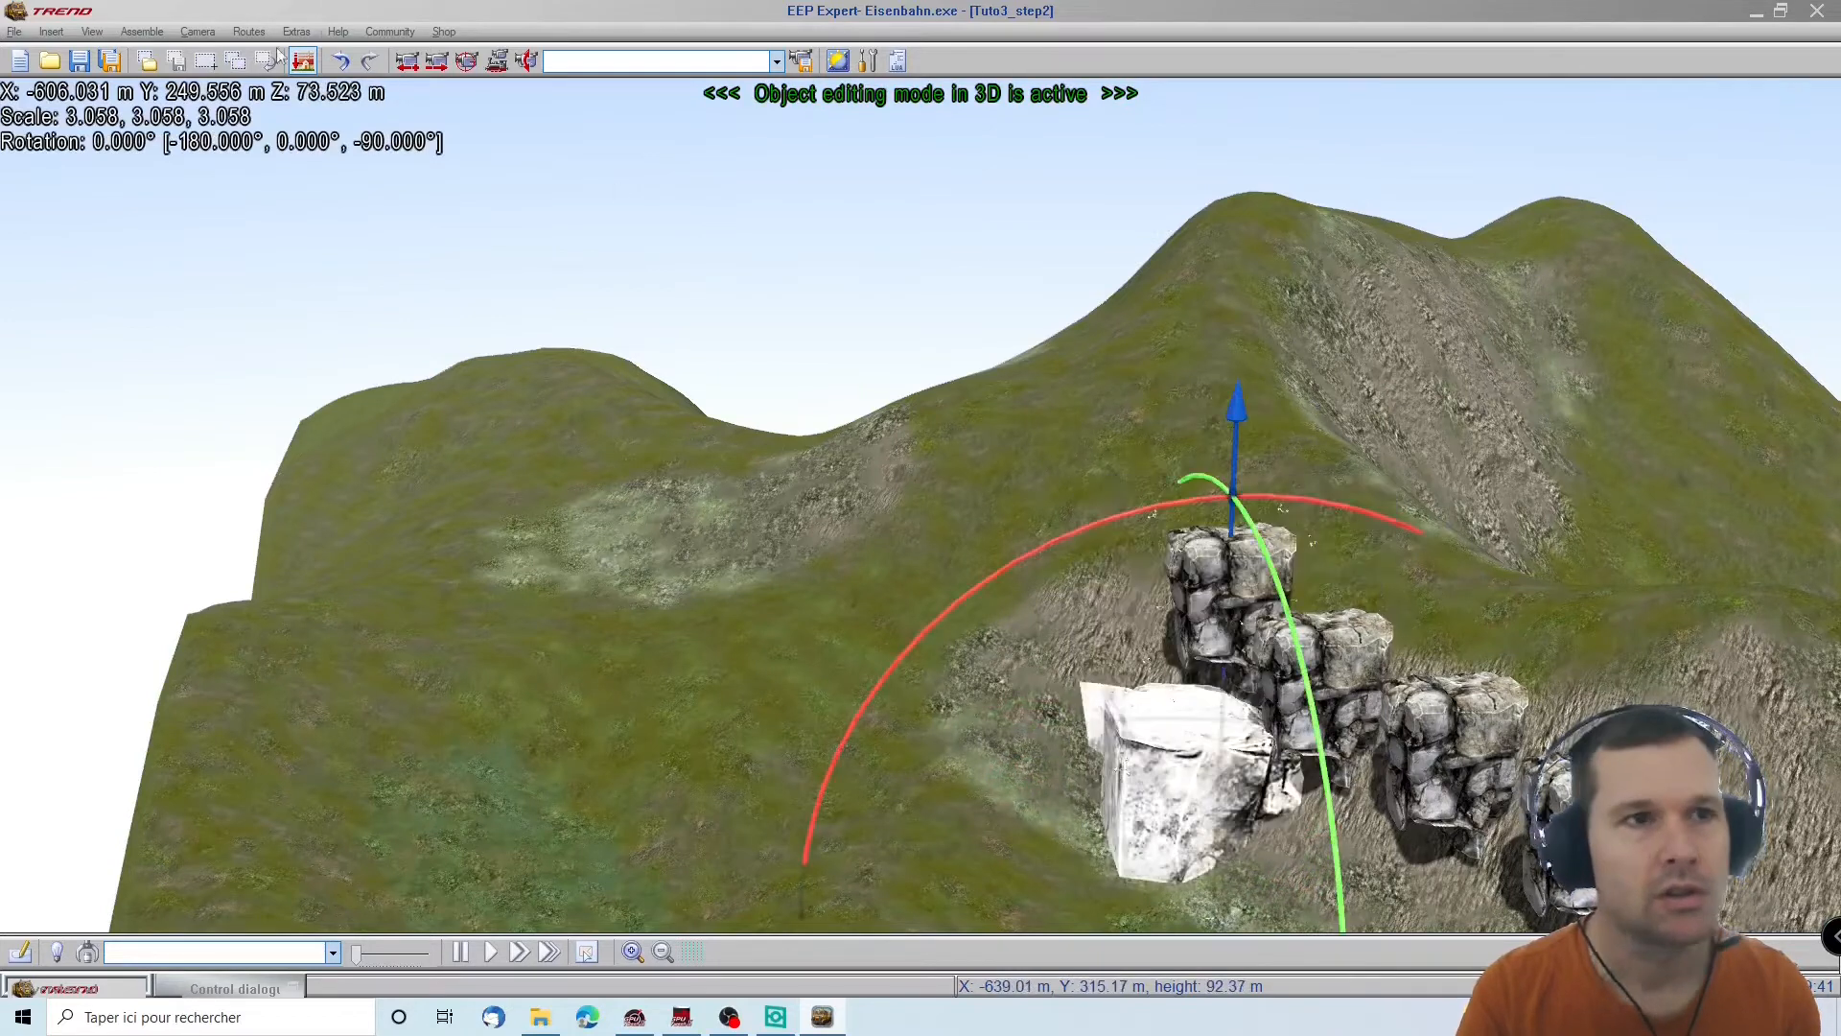
Try further orientations of the flipped rock and raise it above the rock face to about X -598, Y 218, Z 104 m
click(310, 62)
drag(1151, 779, 946, 617)
drag(1212, 877, 968, 610)
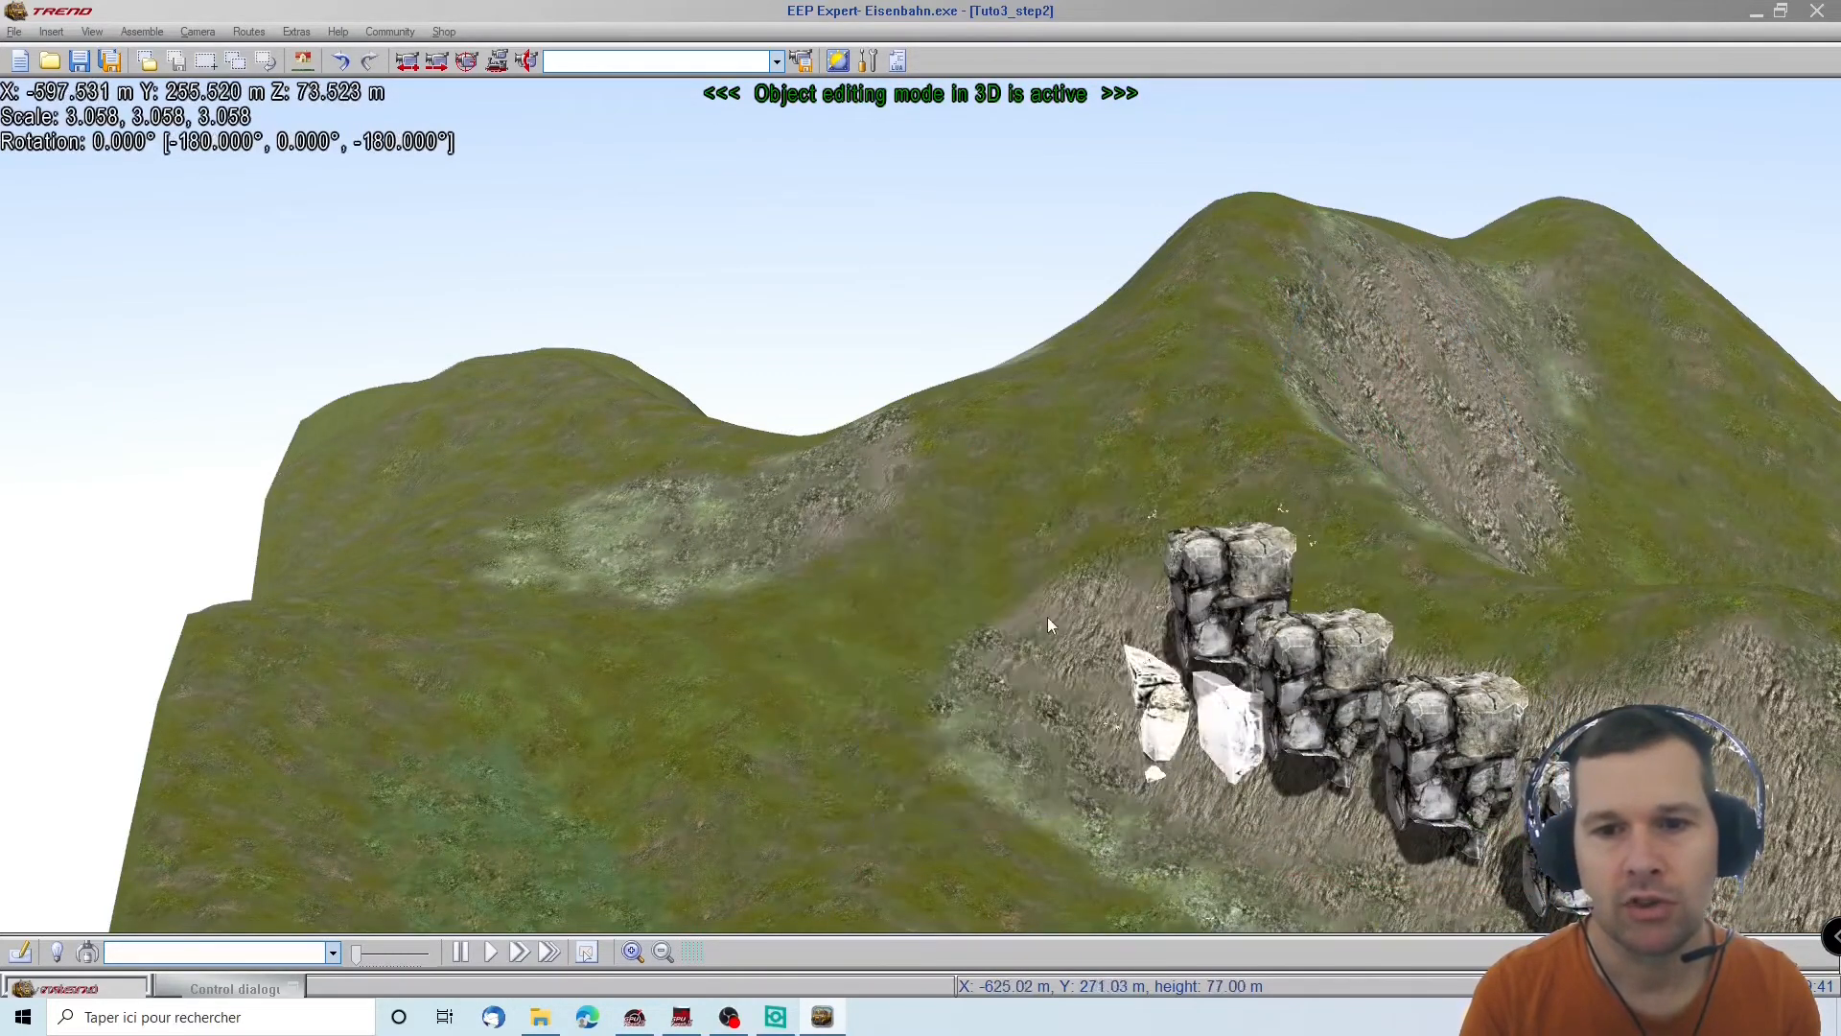
drag(1064, 712, 1050, 671)
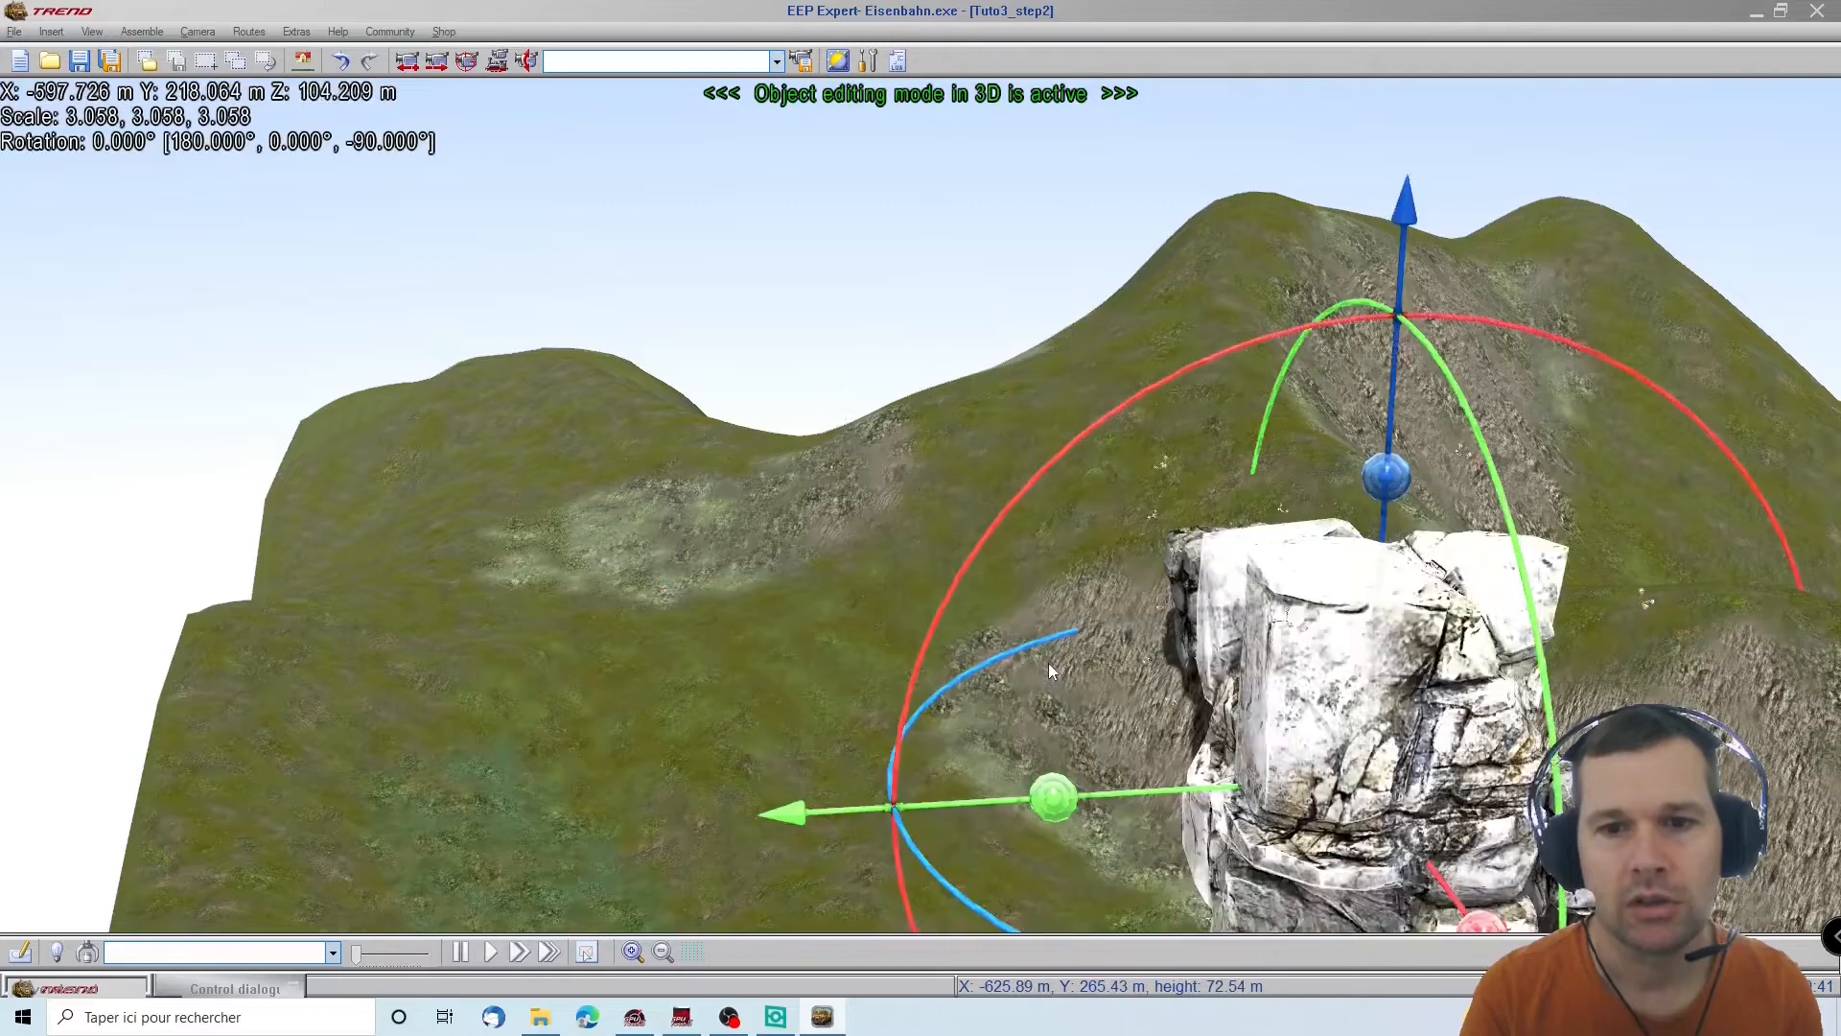
Lay the enlarged rock over to rotations 90°, -90°, 0° and lower it at the foot of the face, about X -569, Y 218, Z 40 m
drag(1170, 370, 938, 561)
scroll(1513, 675, down, 4)
right_drag(1823, 860, 873, 748)
ctrl+drag(620, 511, 1065, 598)
drag(1258, 839, 1216, 832)
key(ctrl+z)
right_drag(1143, 768, 1029, 682)
drag(1028, 677, 1102, 568)
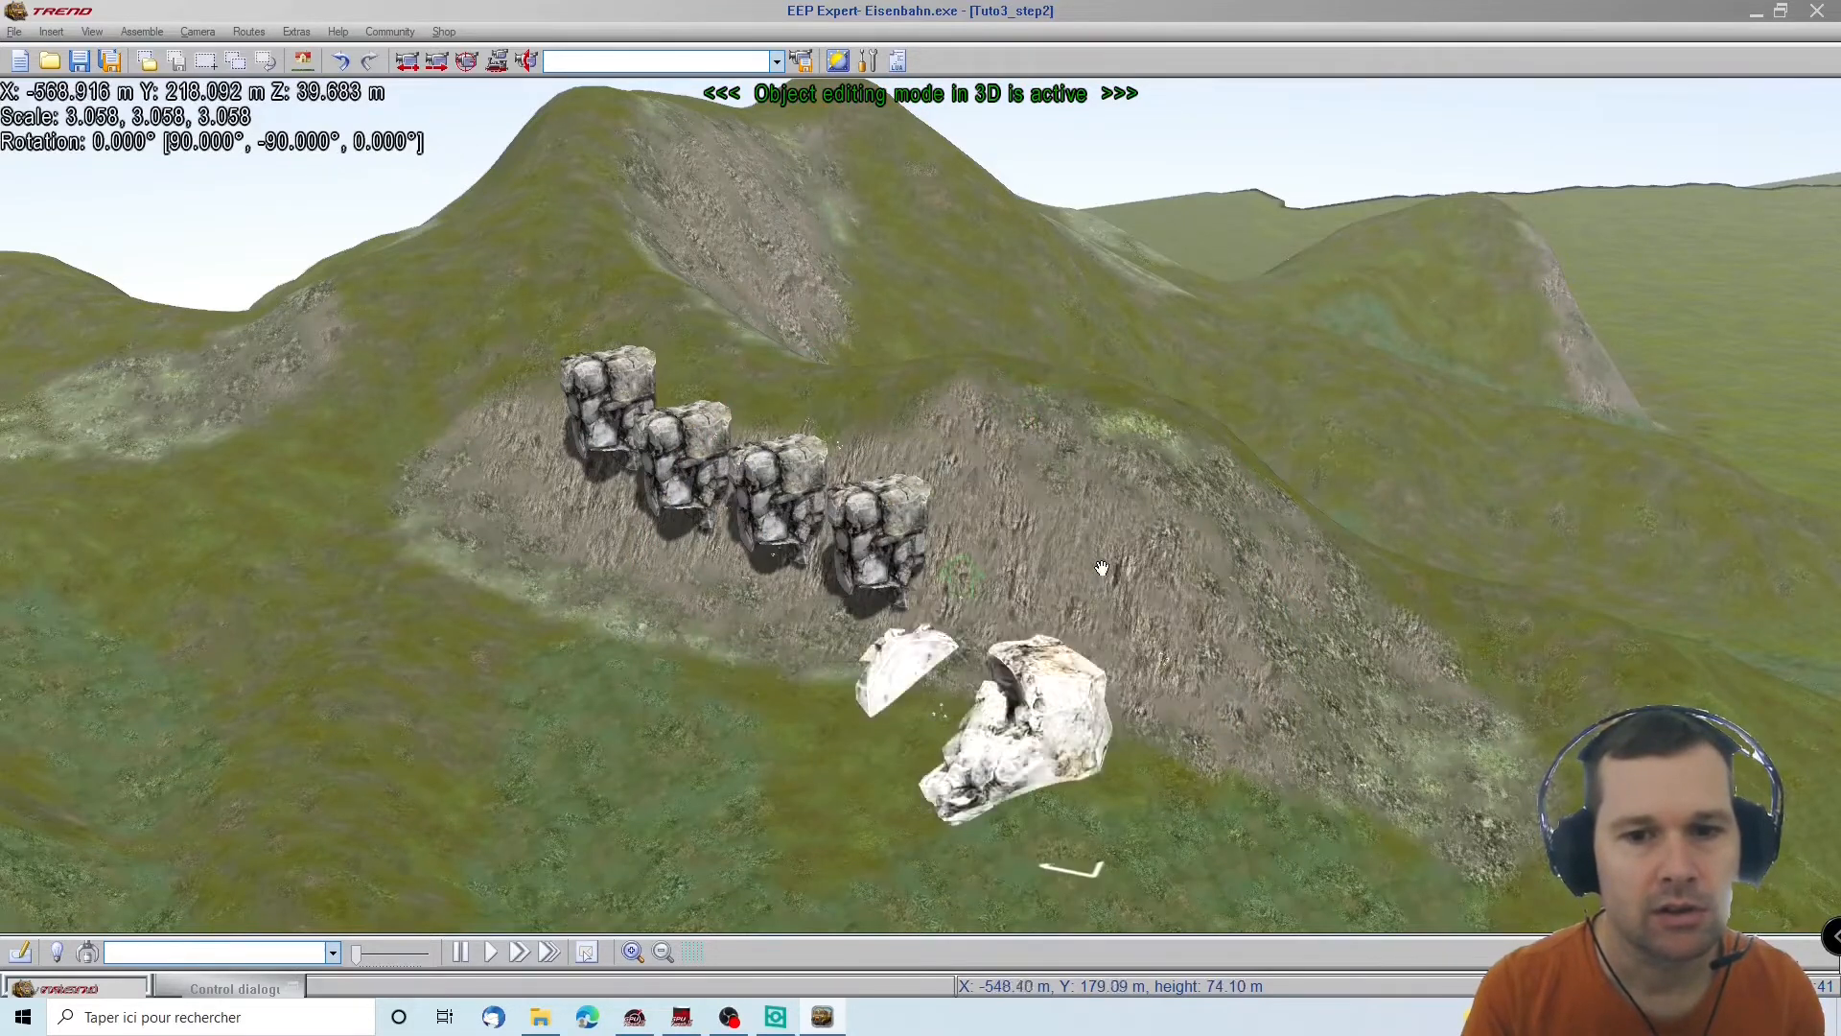
Rotate the enlarged rock to 120.542° about its X axis and set it before the rock face, about X -612, Y 209, Z 57 m
drag(1089, 721, 955, 746)
drag(631, 900, 1108, 658)
key(Tab)
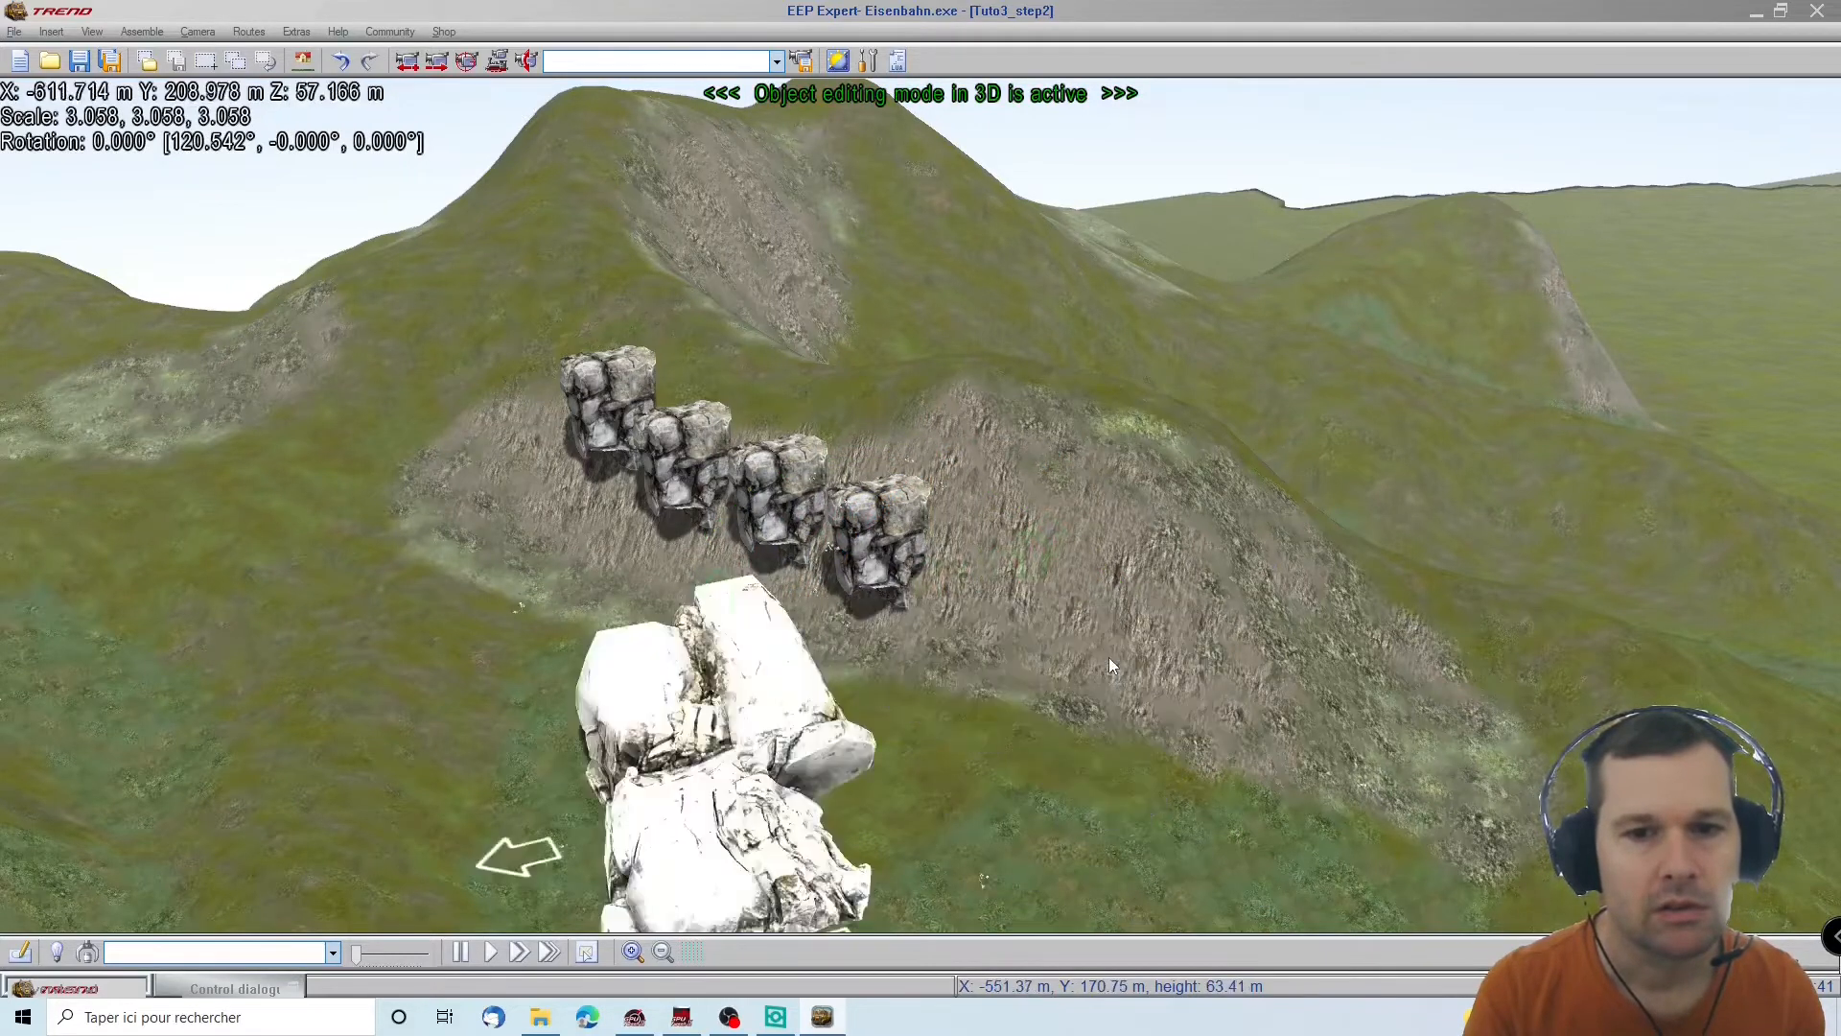
Move the small rock copies one by one out of the row to the opposite end of the rock face
click(889, 525)
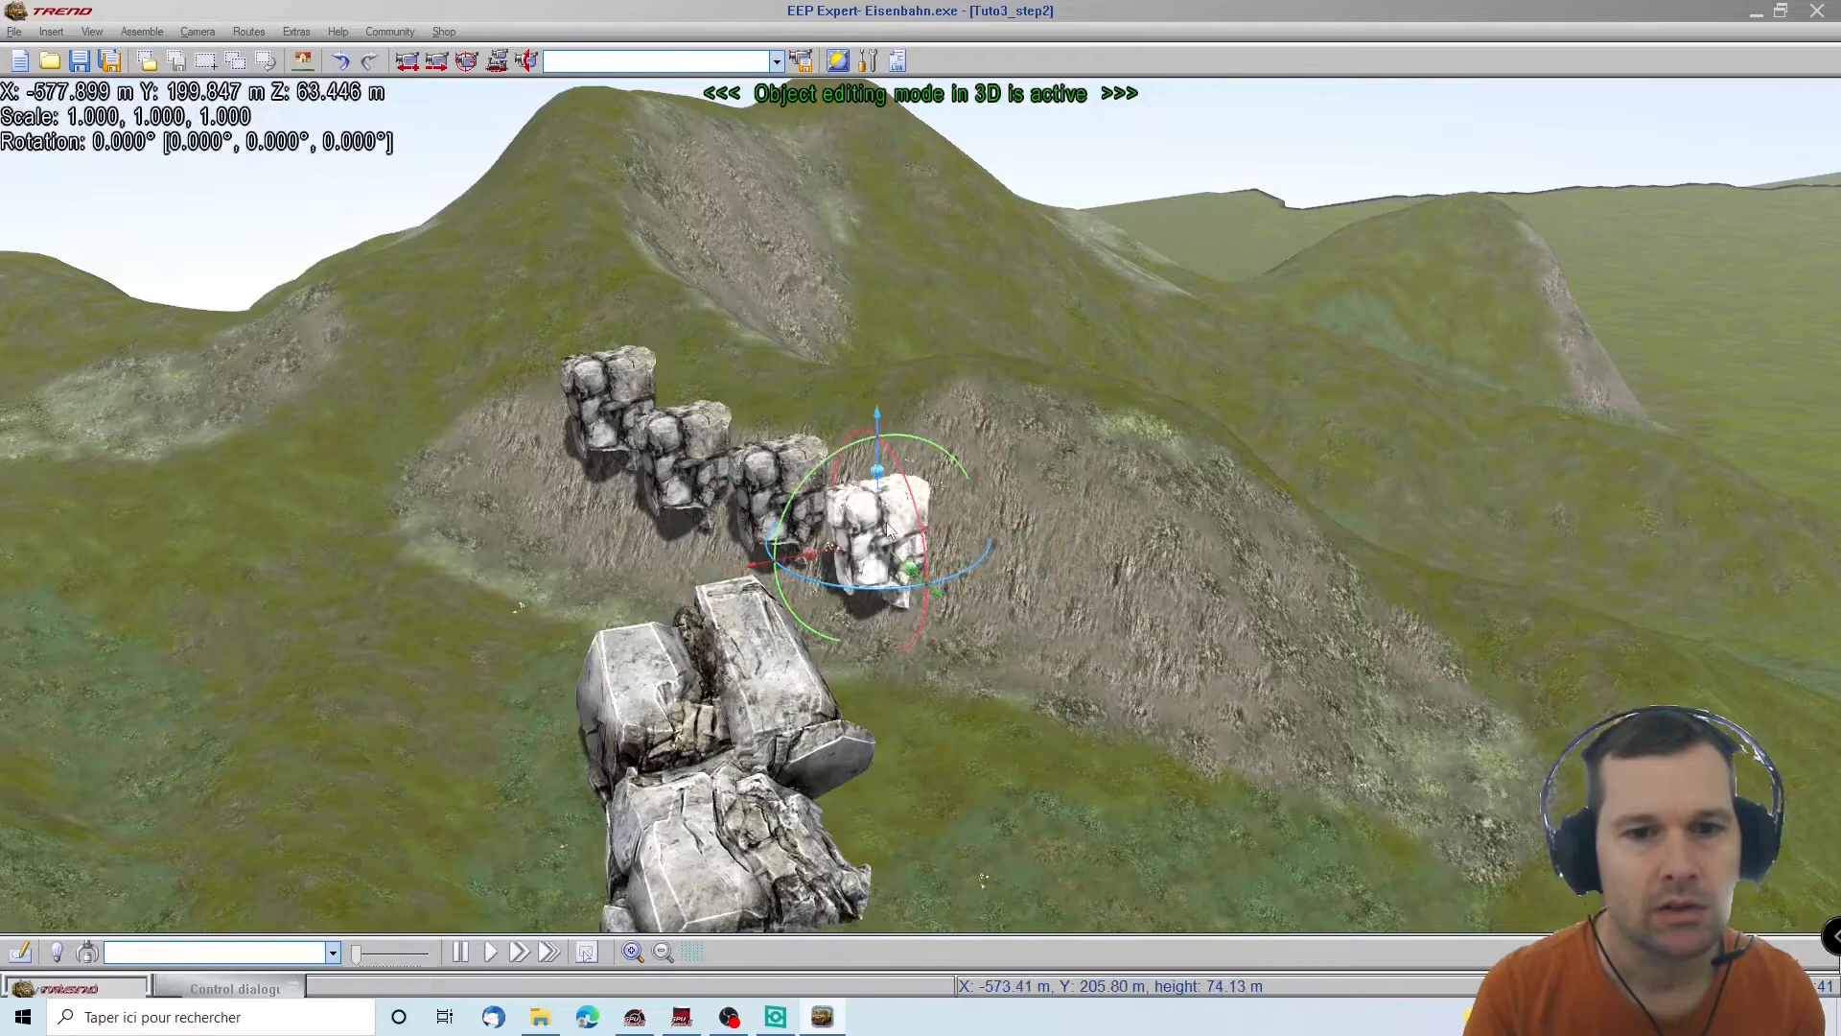
drag(1311, 686, 1381, 717)
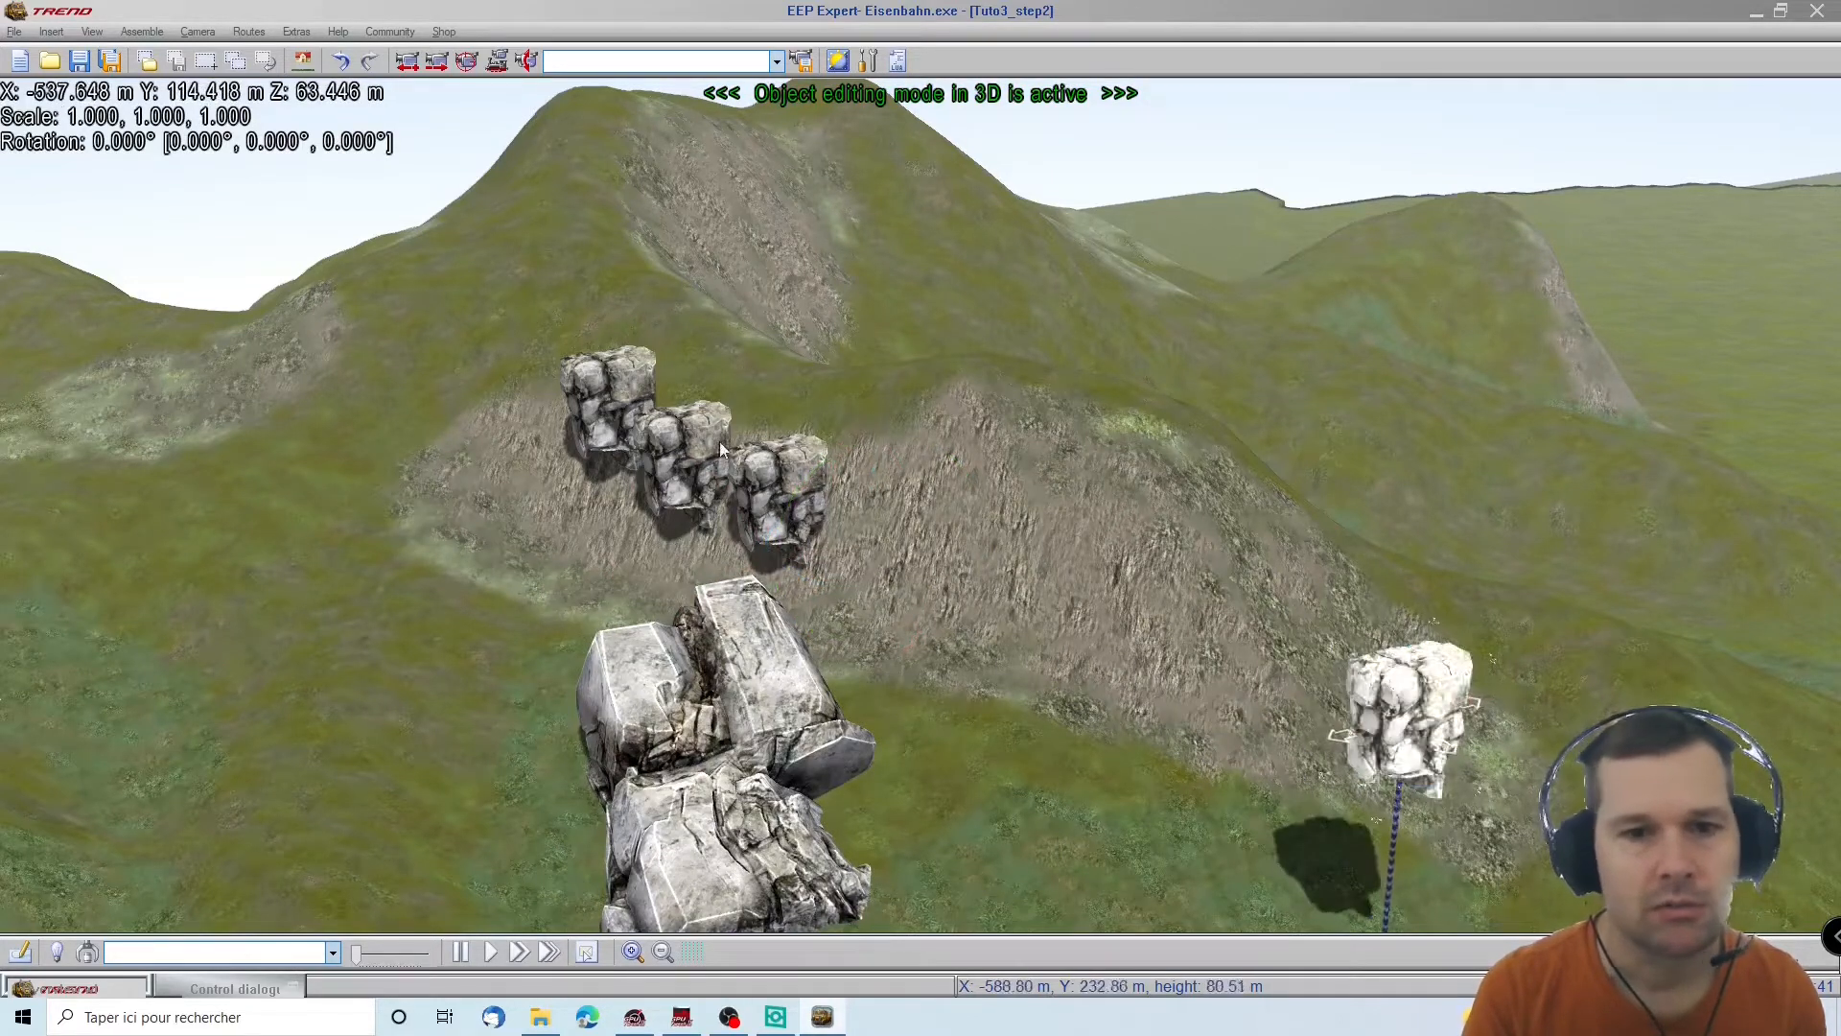
click(766, 495)
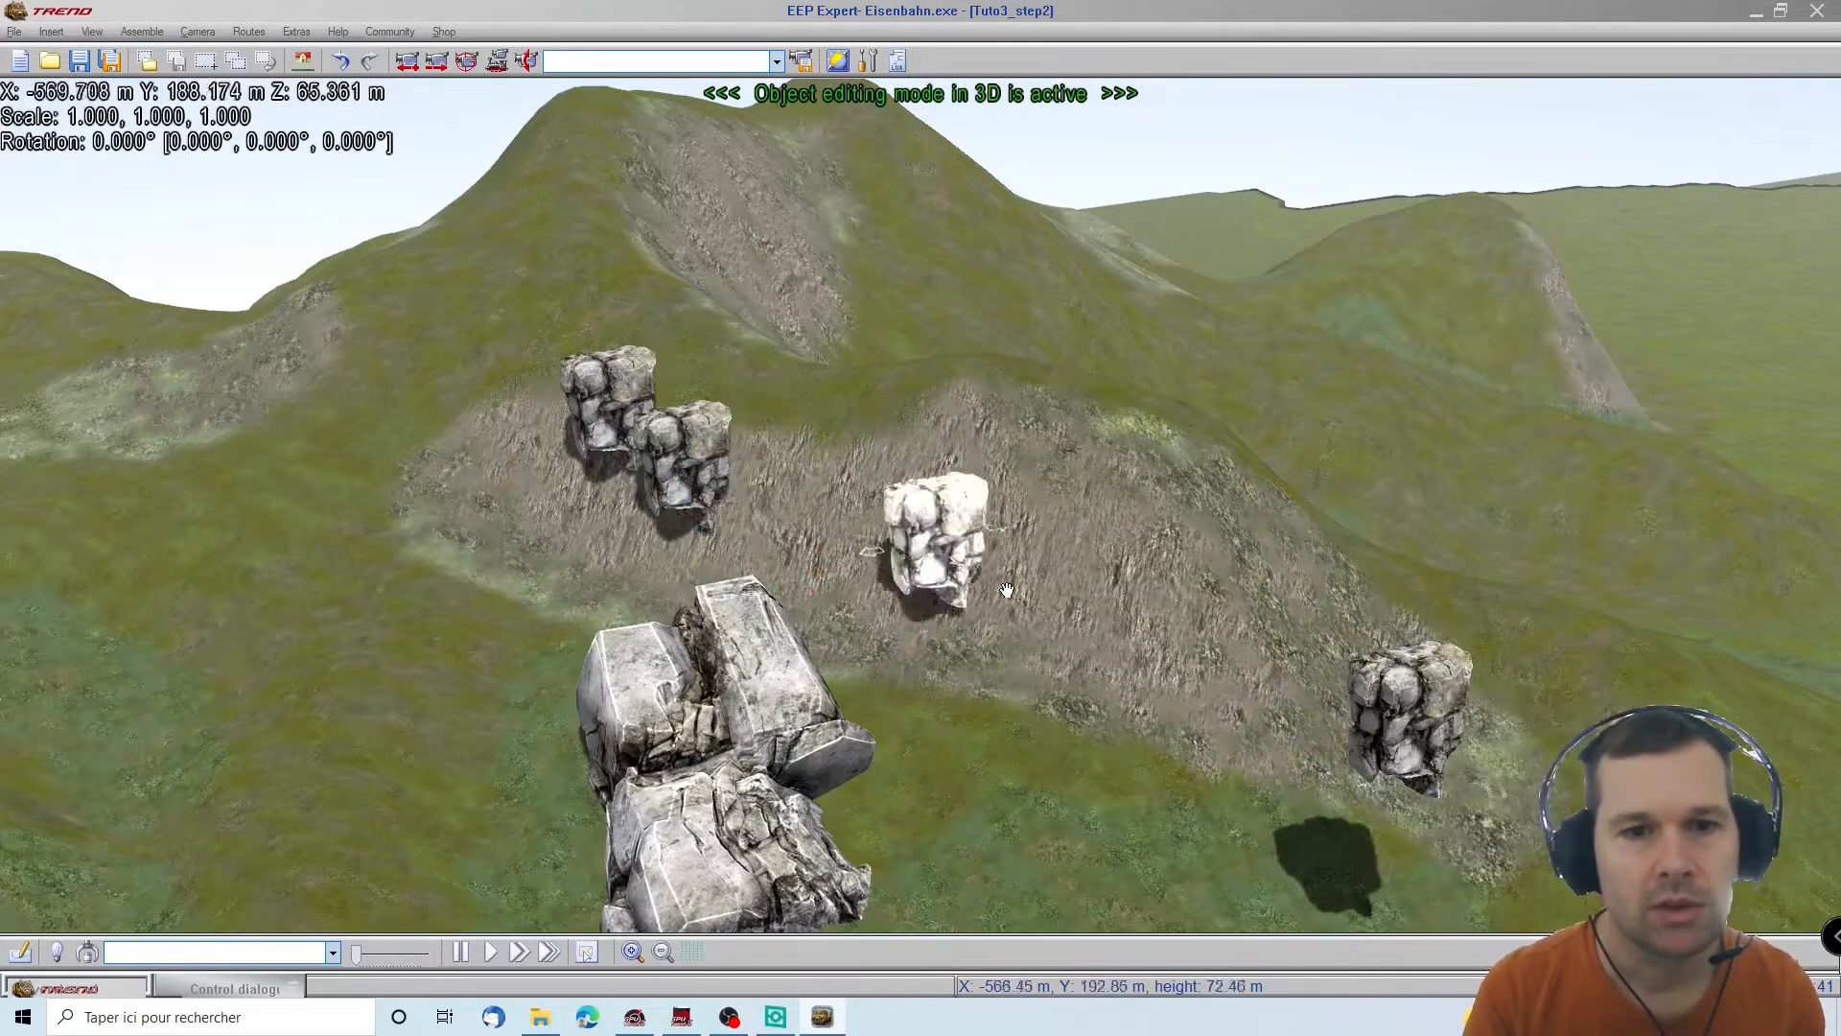
drag(1006, 590, 1282, 679)
click(675, 484)
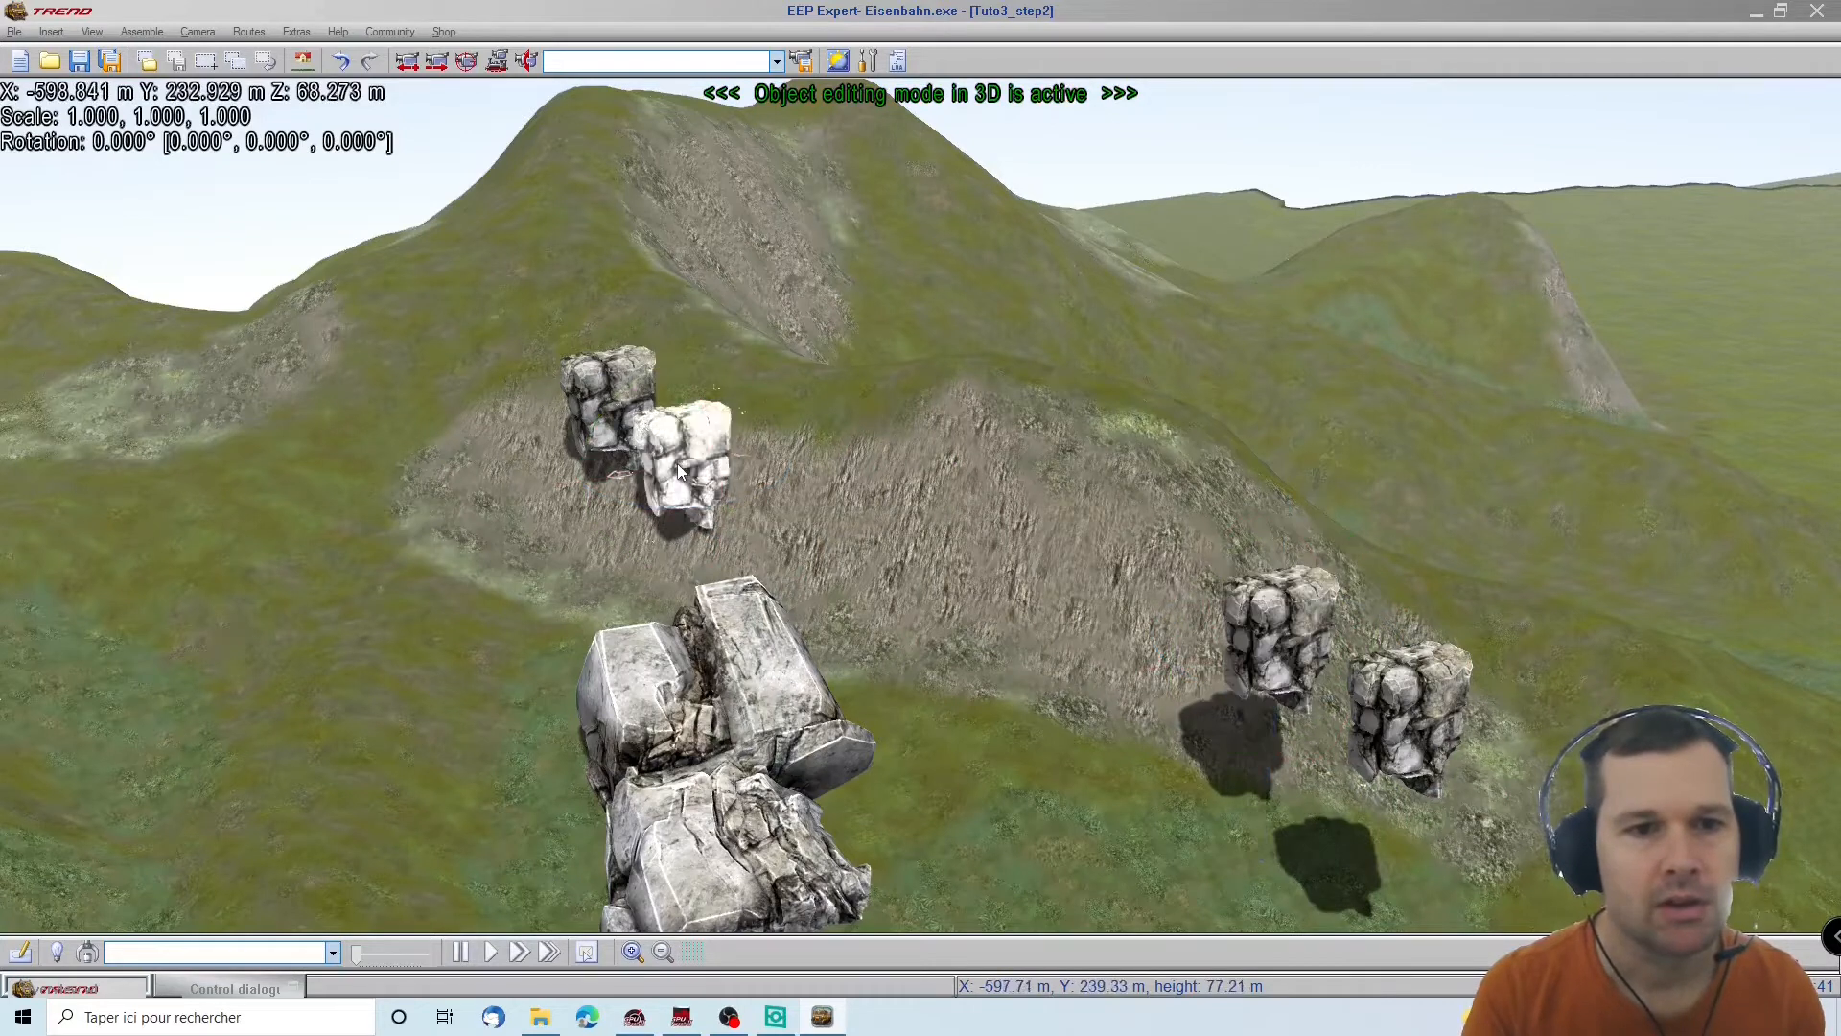
drag(677, 463, 1389, 652)
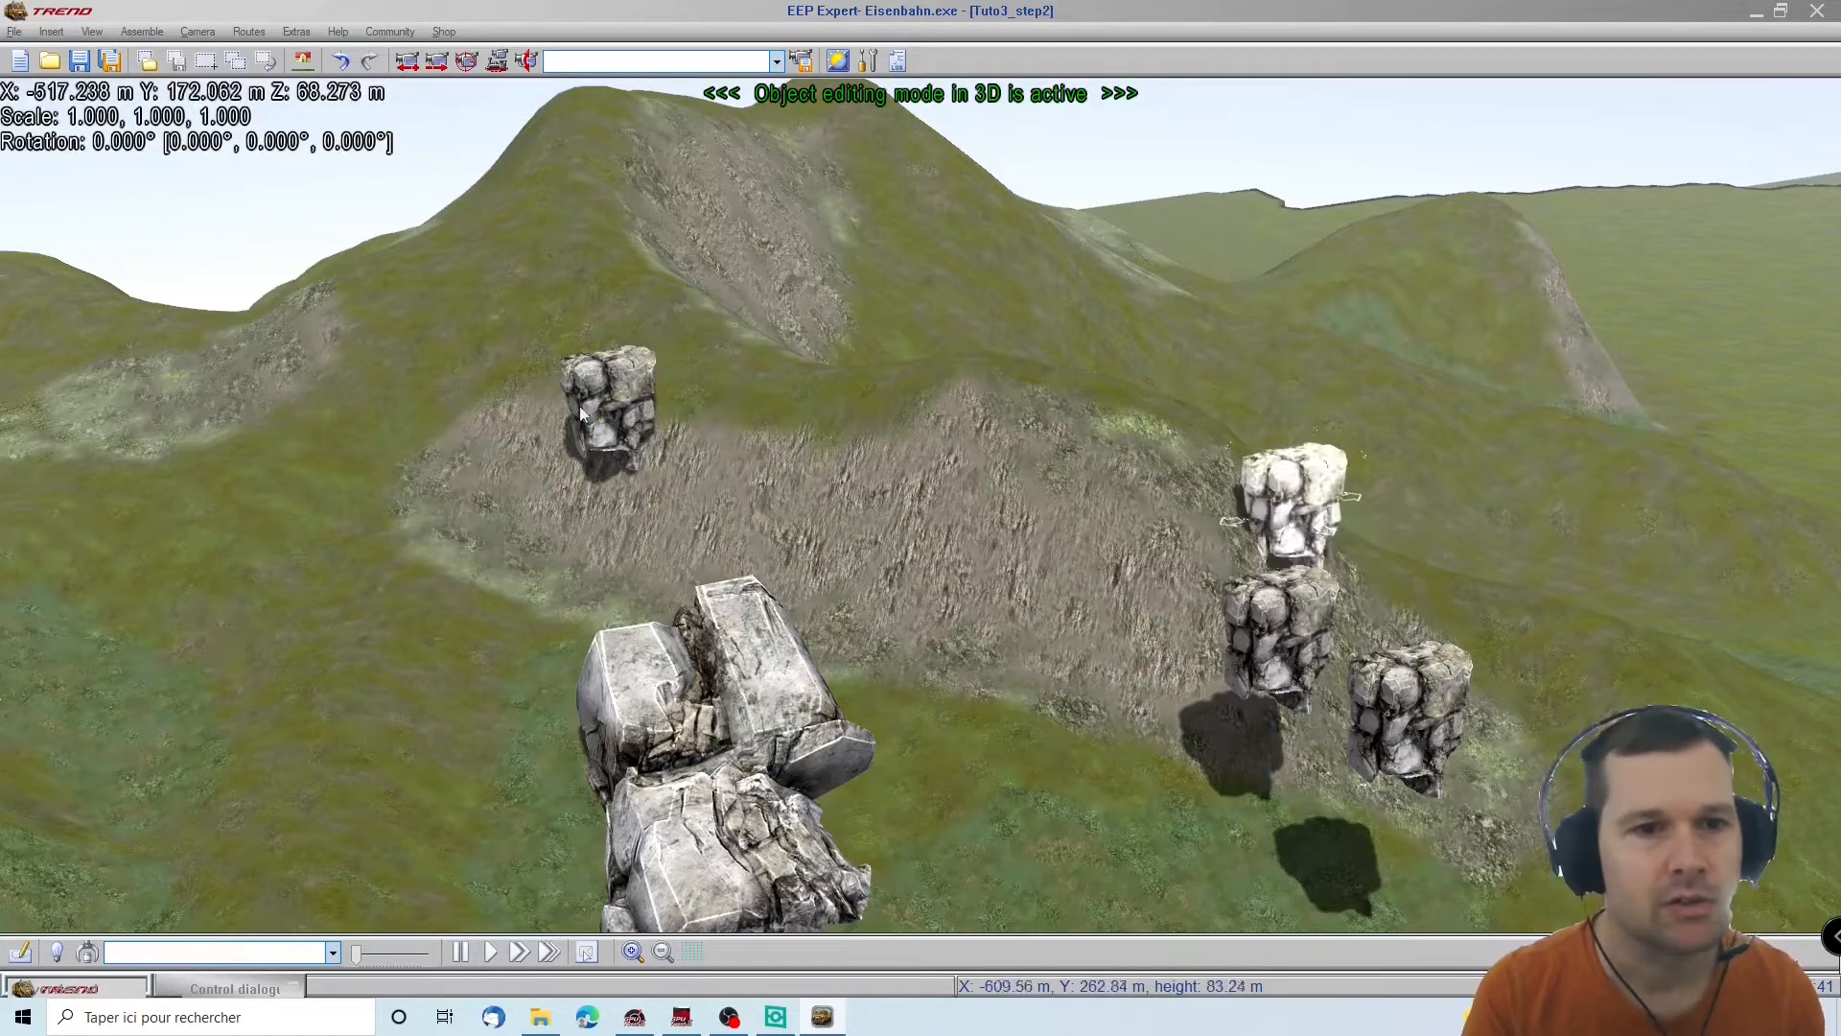
Move the enlarged rock back to the cleared outer end of the rock face, turn it sideways and embed it in the slope
click(684, 788)
drag(684, 789, 637, 780)
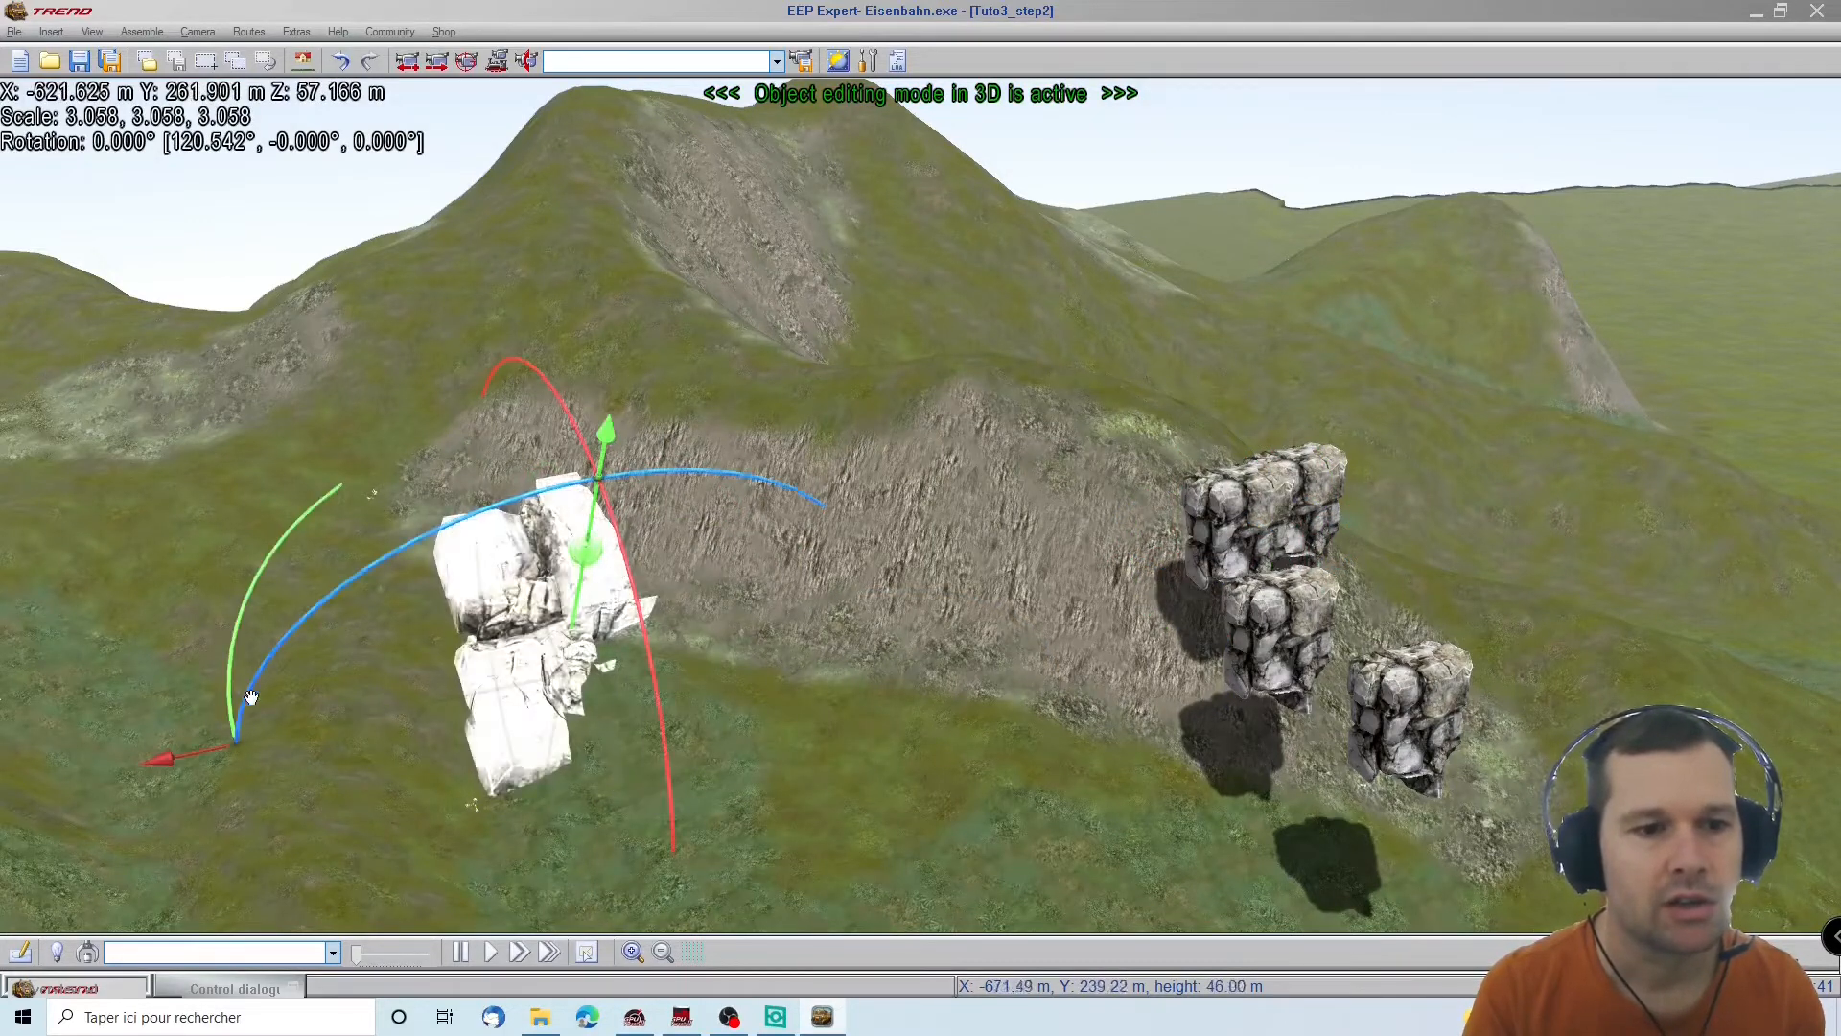
drag(226, 668, 362, 788)
drag(460, 660, 634, 533)
Move one small rock to the middle of the rock face, about X -580, Y 181 m, and scale it to 2.796
click(1224, 520)
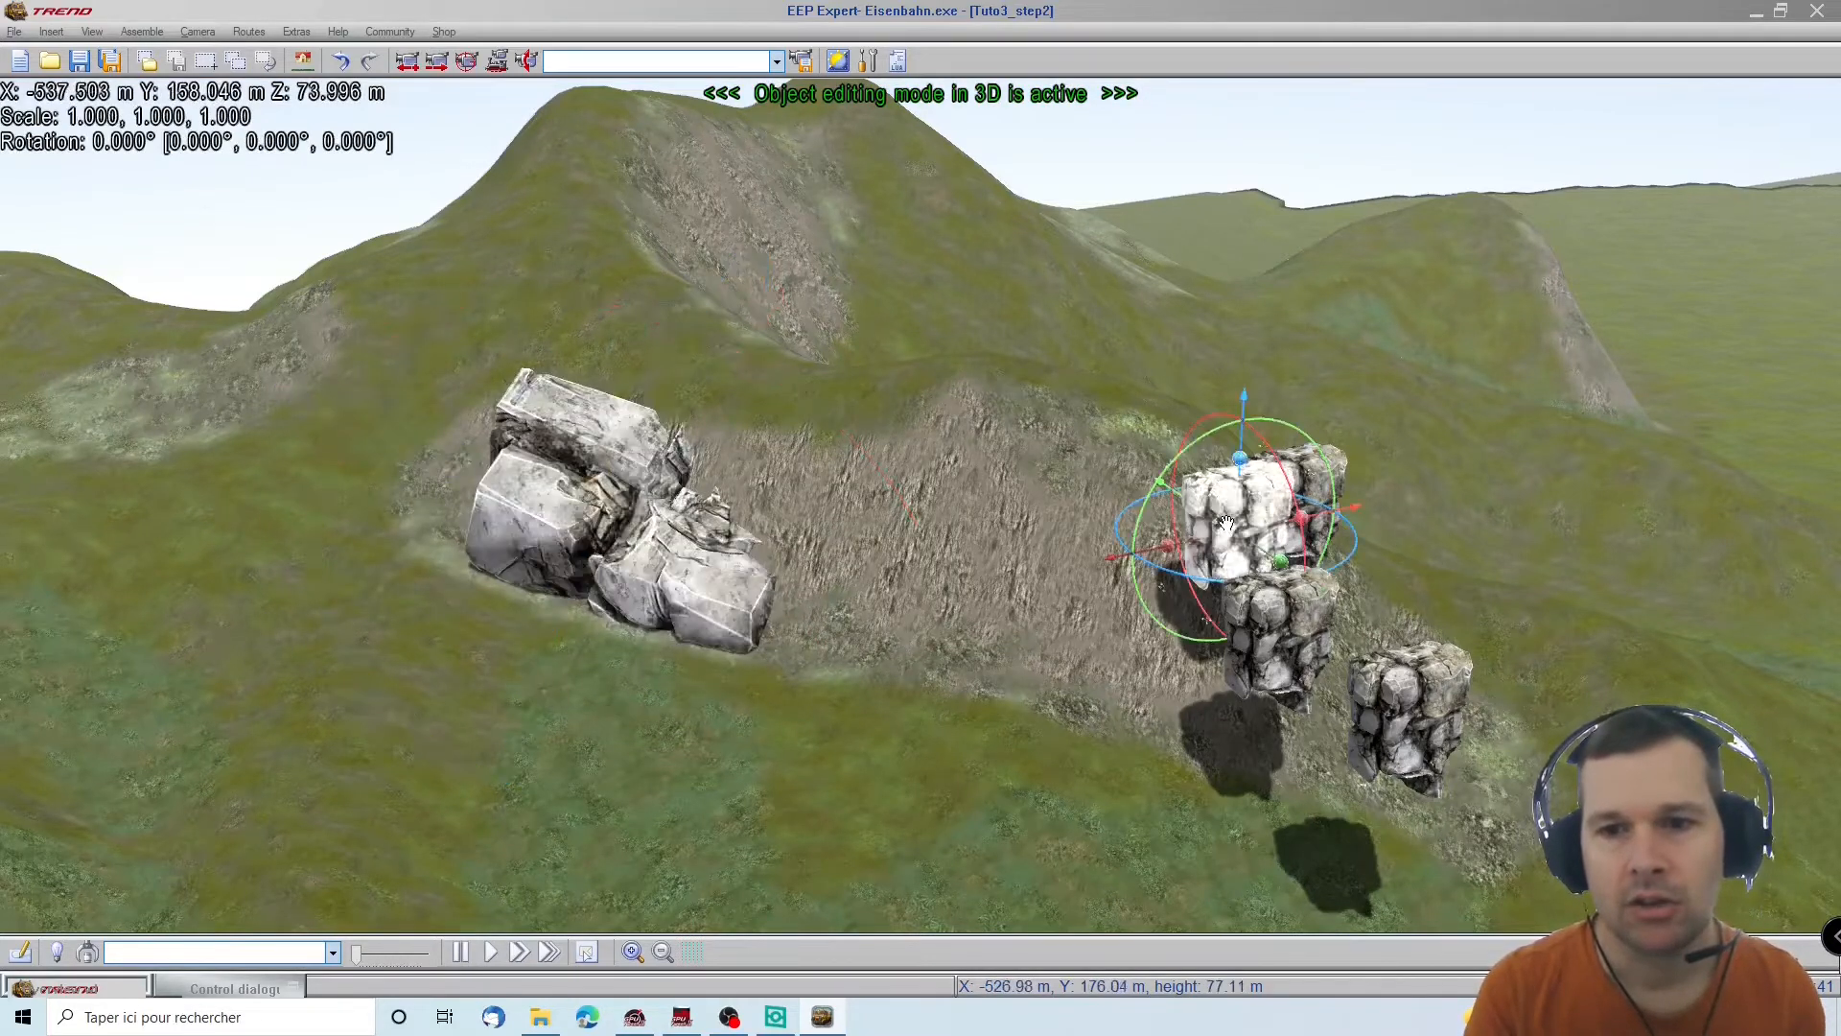
drag(1154, 502, 841, 512)
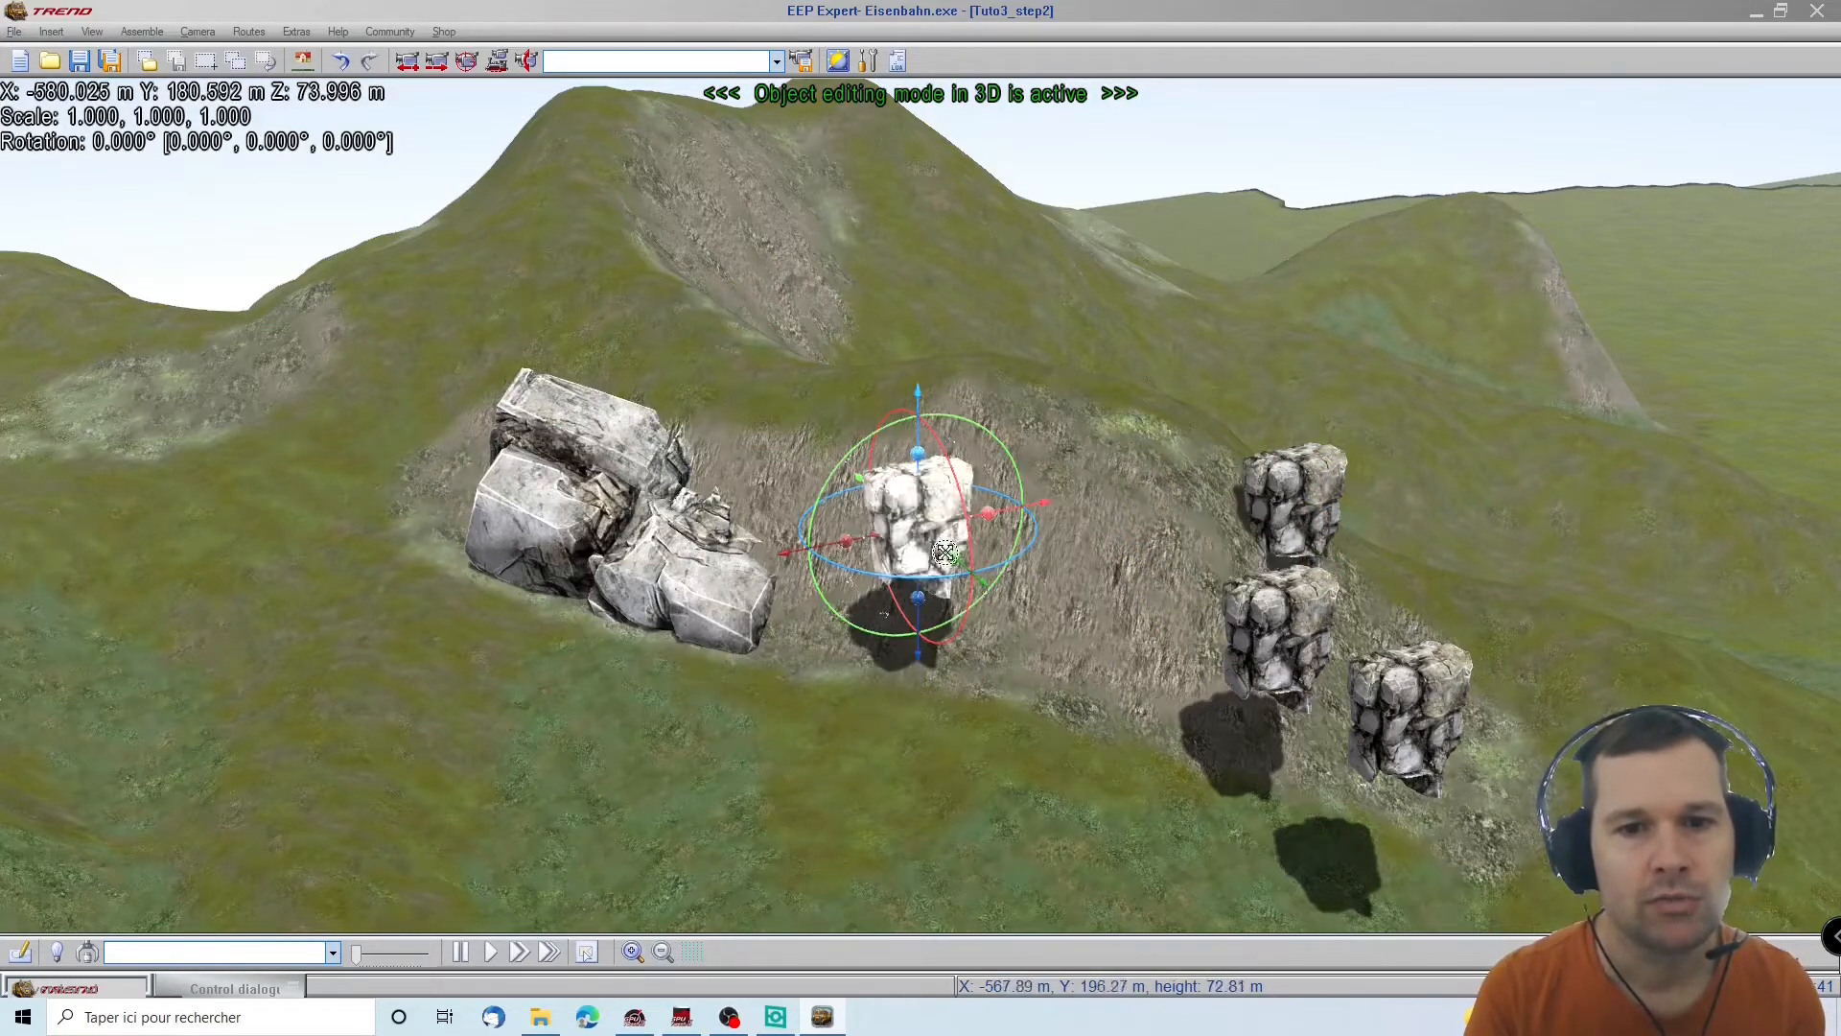
drag(950, 556, 979, 606)
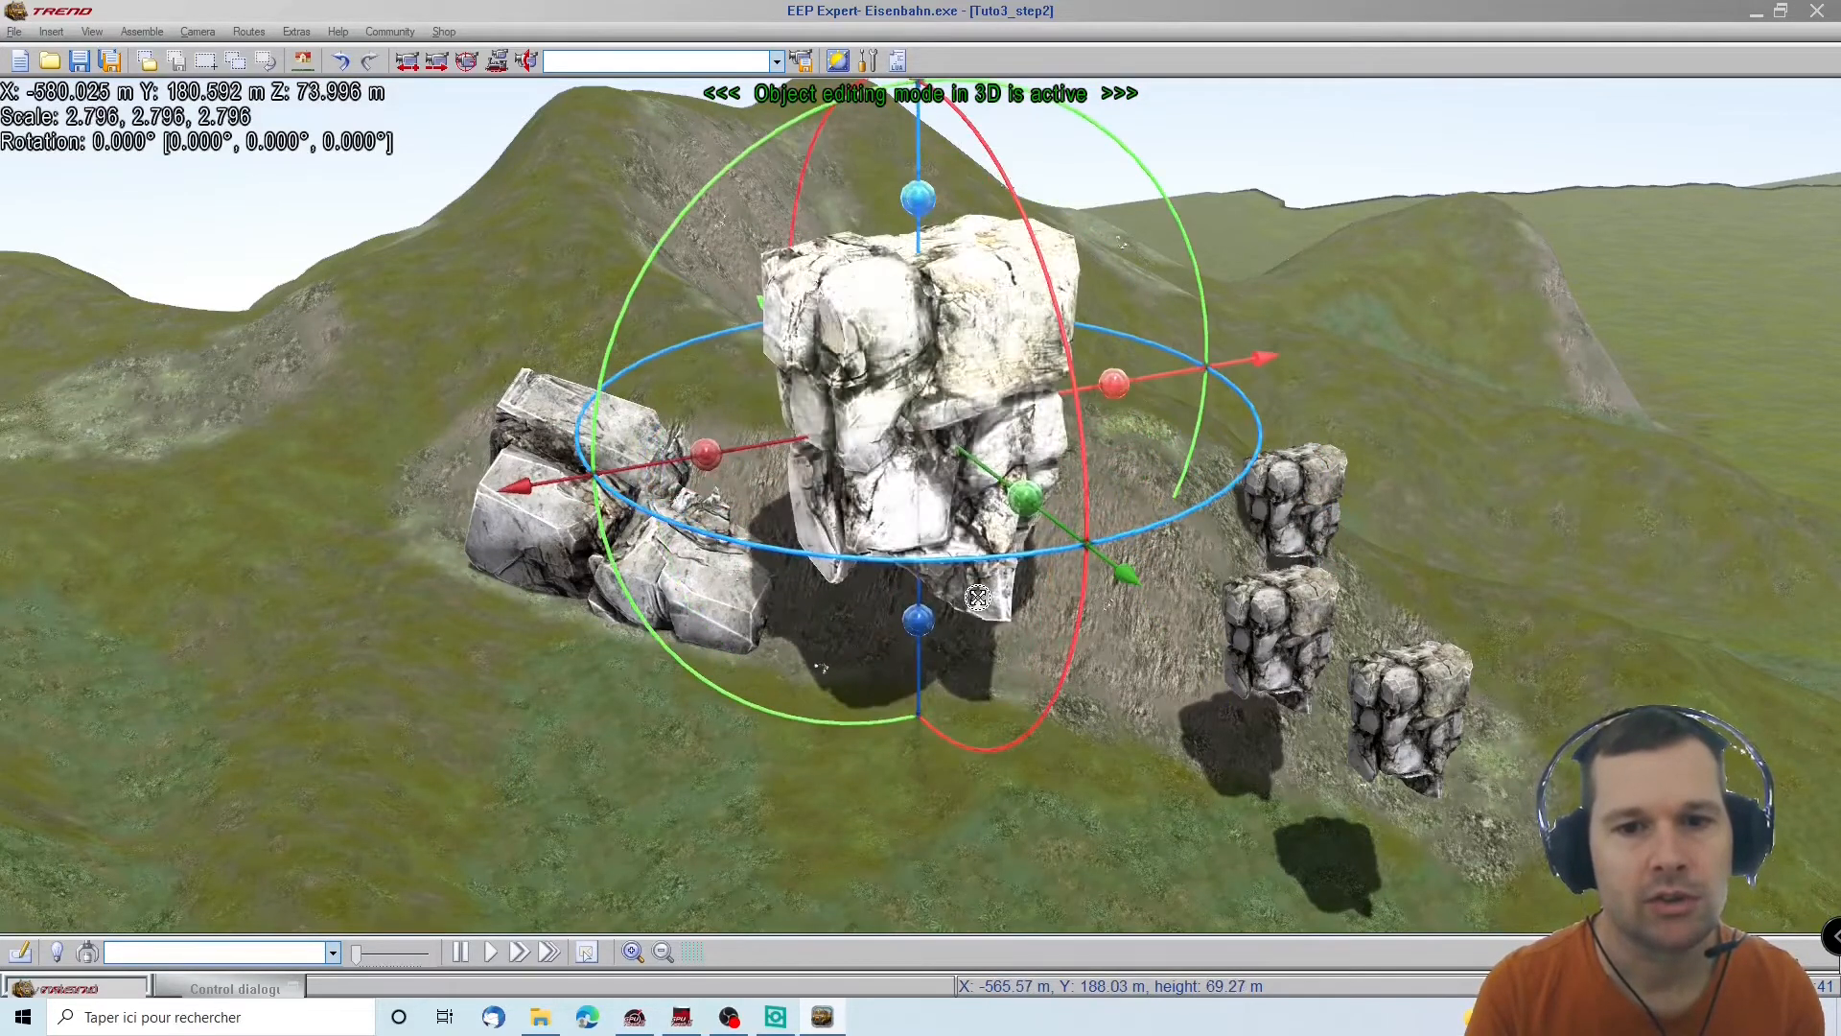
Rotate the second enlarged rock to 0°, -59.458°, -90° and set it beside the first one, about X -577, Y 194, Z 62 m
ctrl+drag(921, 357, 815, 518)
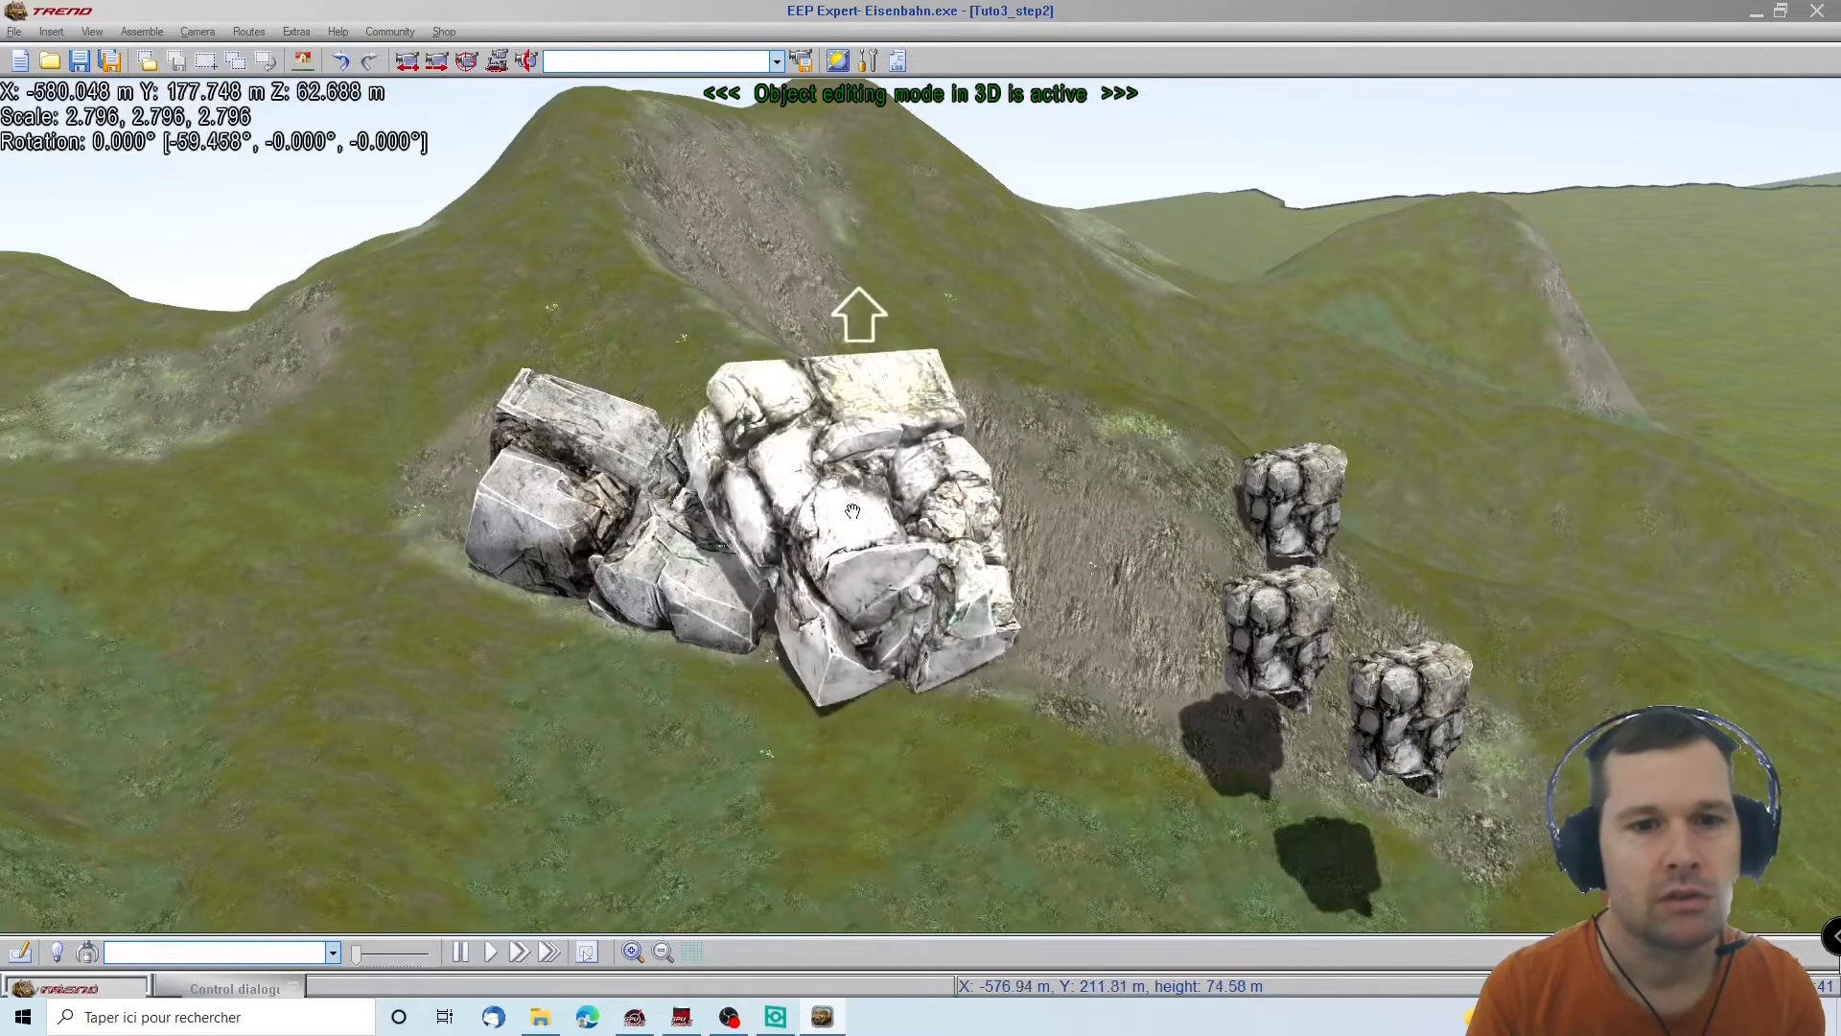
ctrl+drag(852, 479, 869, 624)
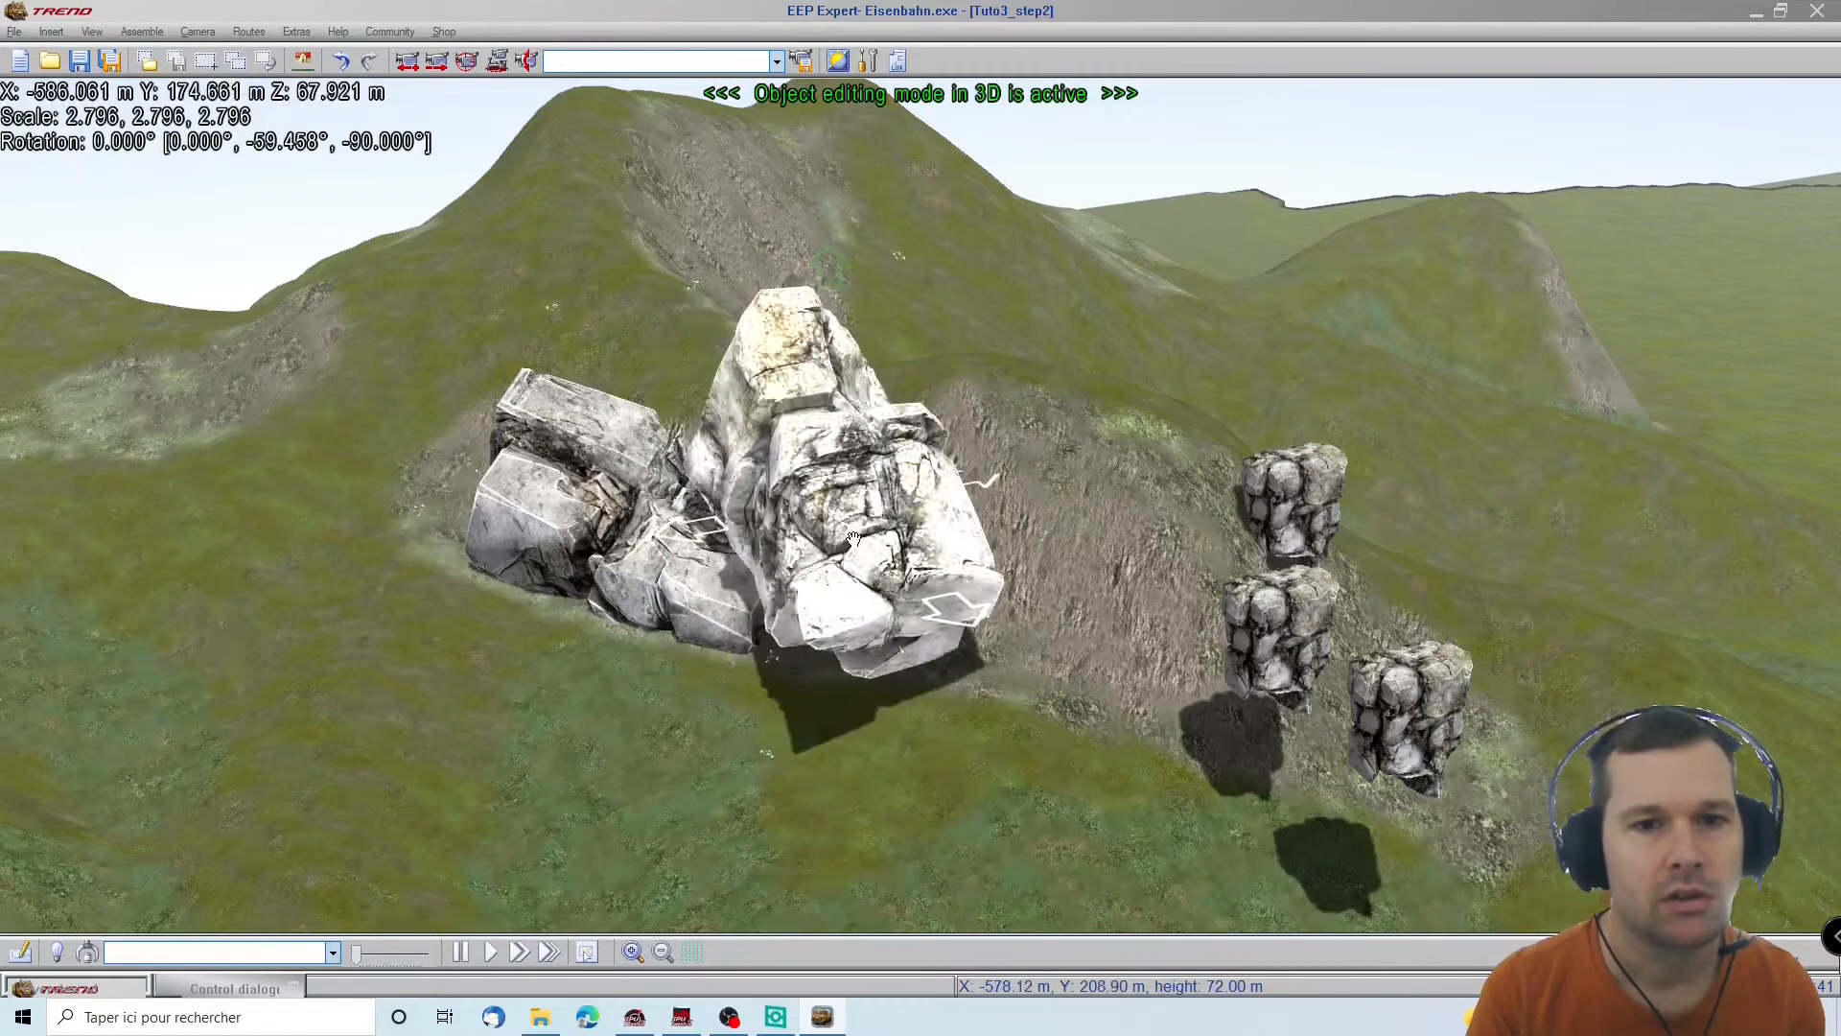
drag(852, 551, 867, 583)
ctrl+drag(867, 583, 873, 478)
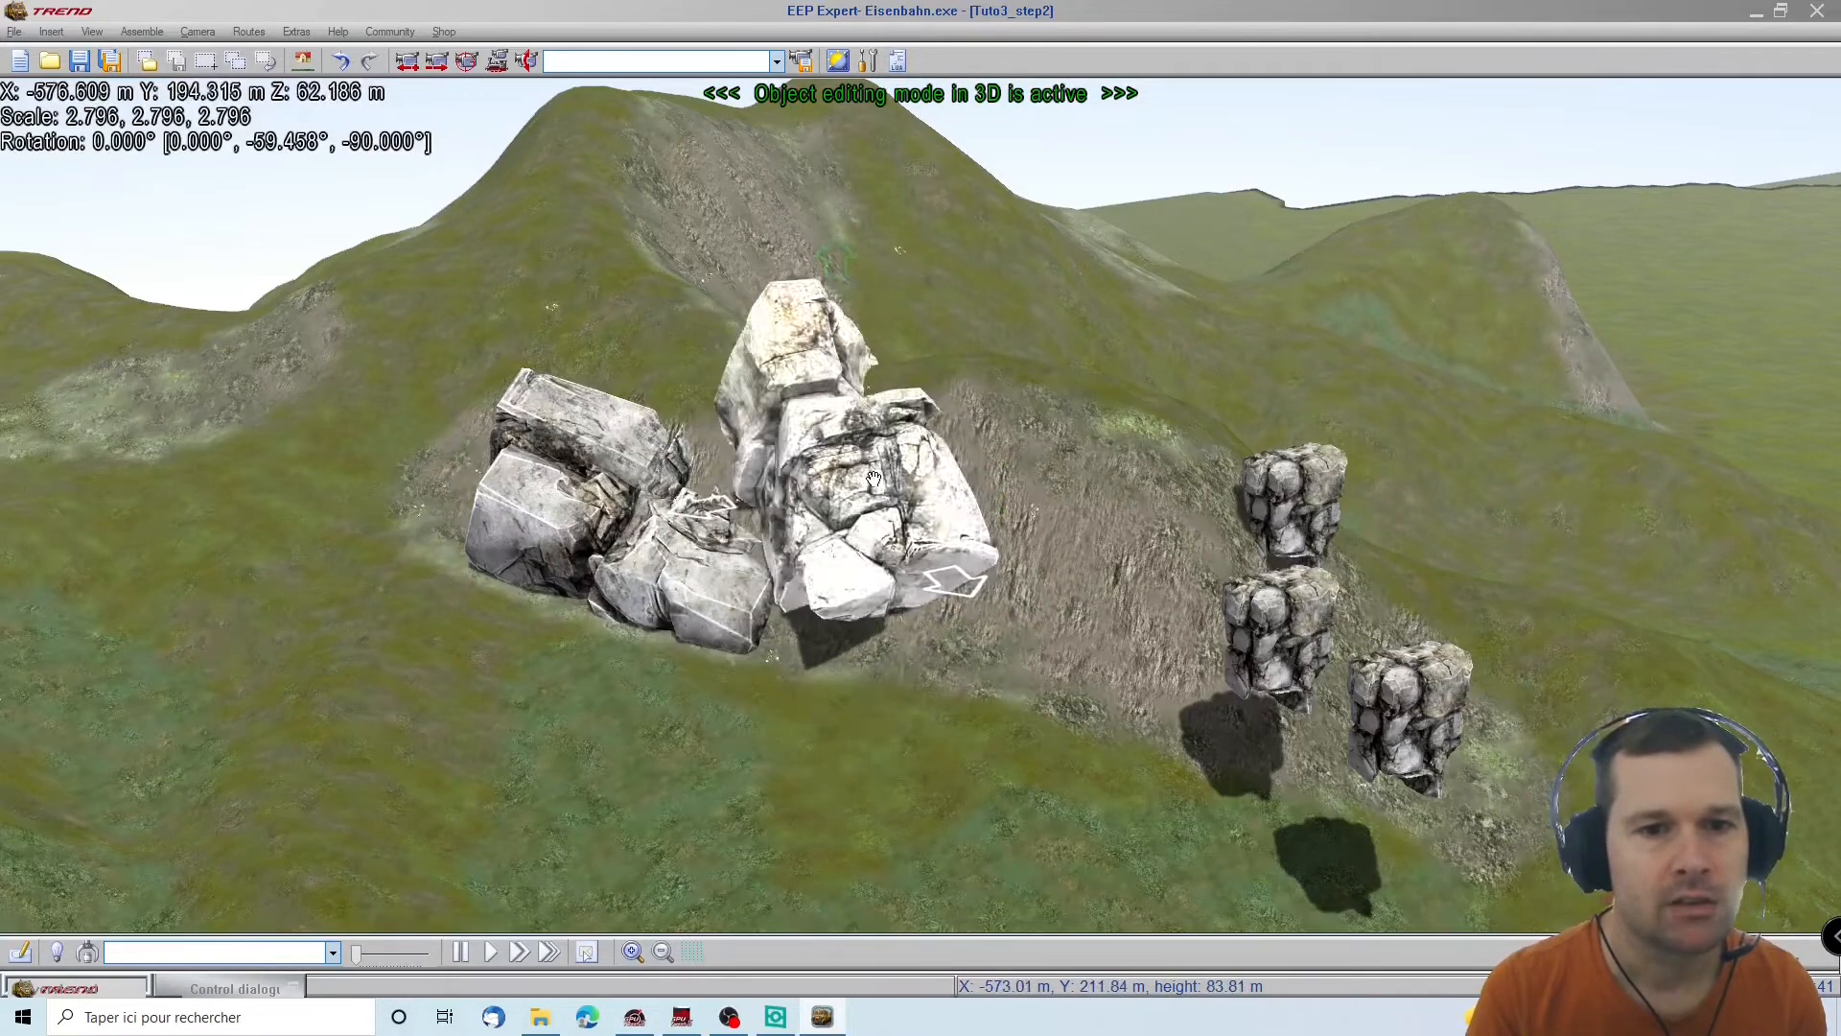
Reorient the second enlarged rock to -155.244°, -19.619°, 142.833° and partly bury it mid-face at about X -544, Y 209, Z 90 m
key(Delete)
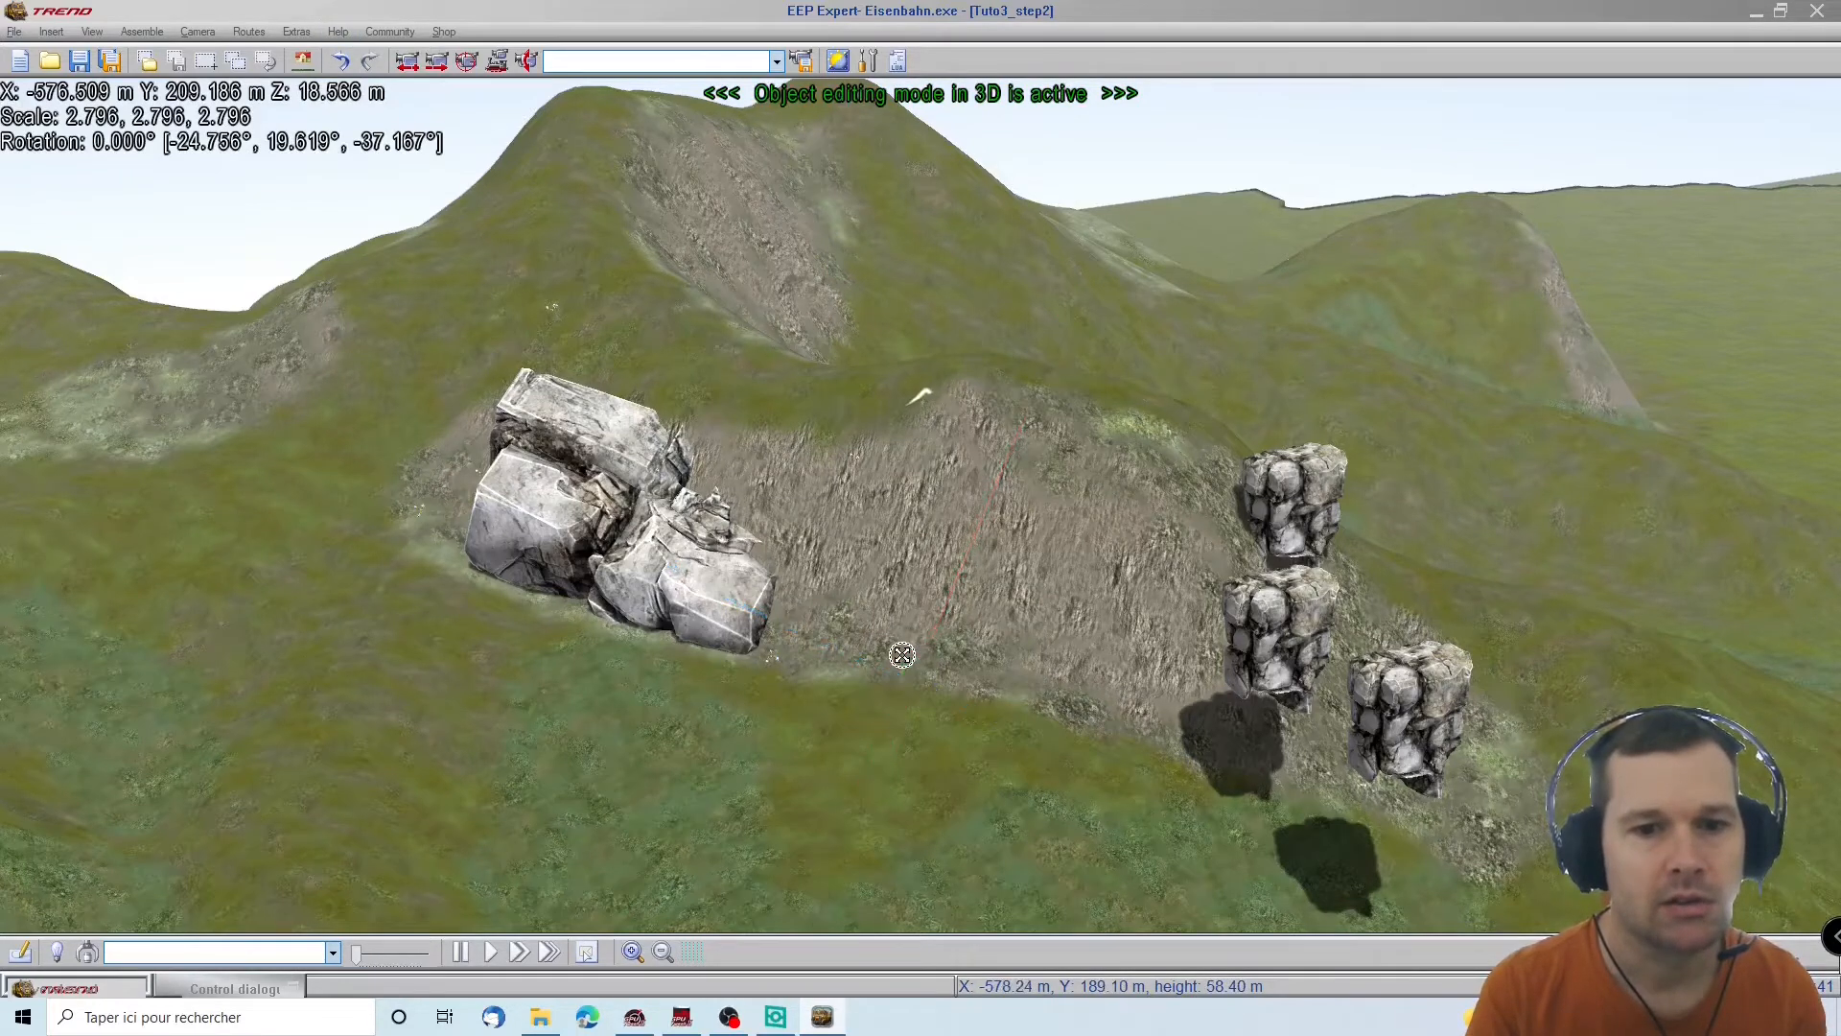
drag(902, 682, 852, 475)
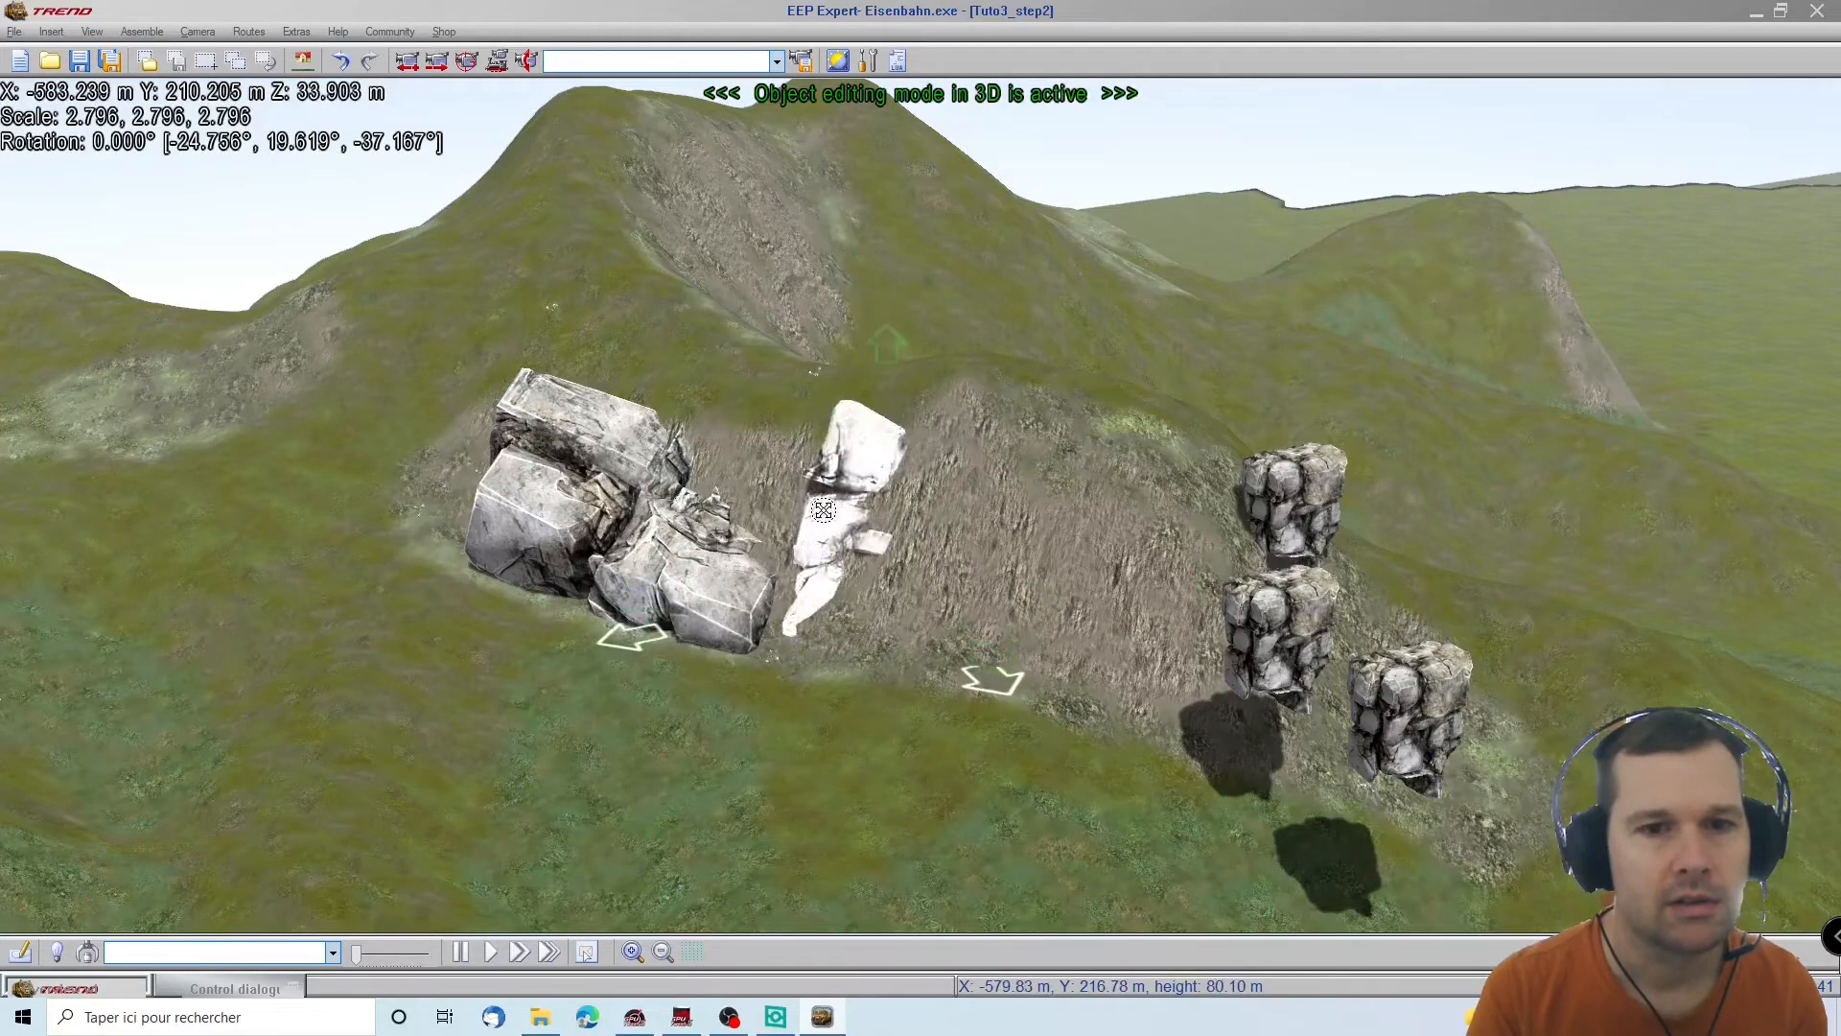
click(824, 510)
drag(815, 361, 544, 752)
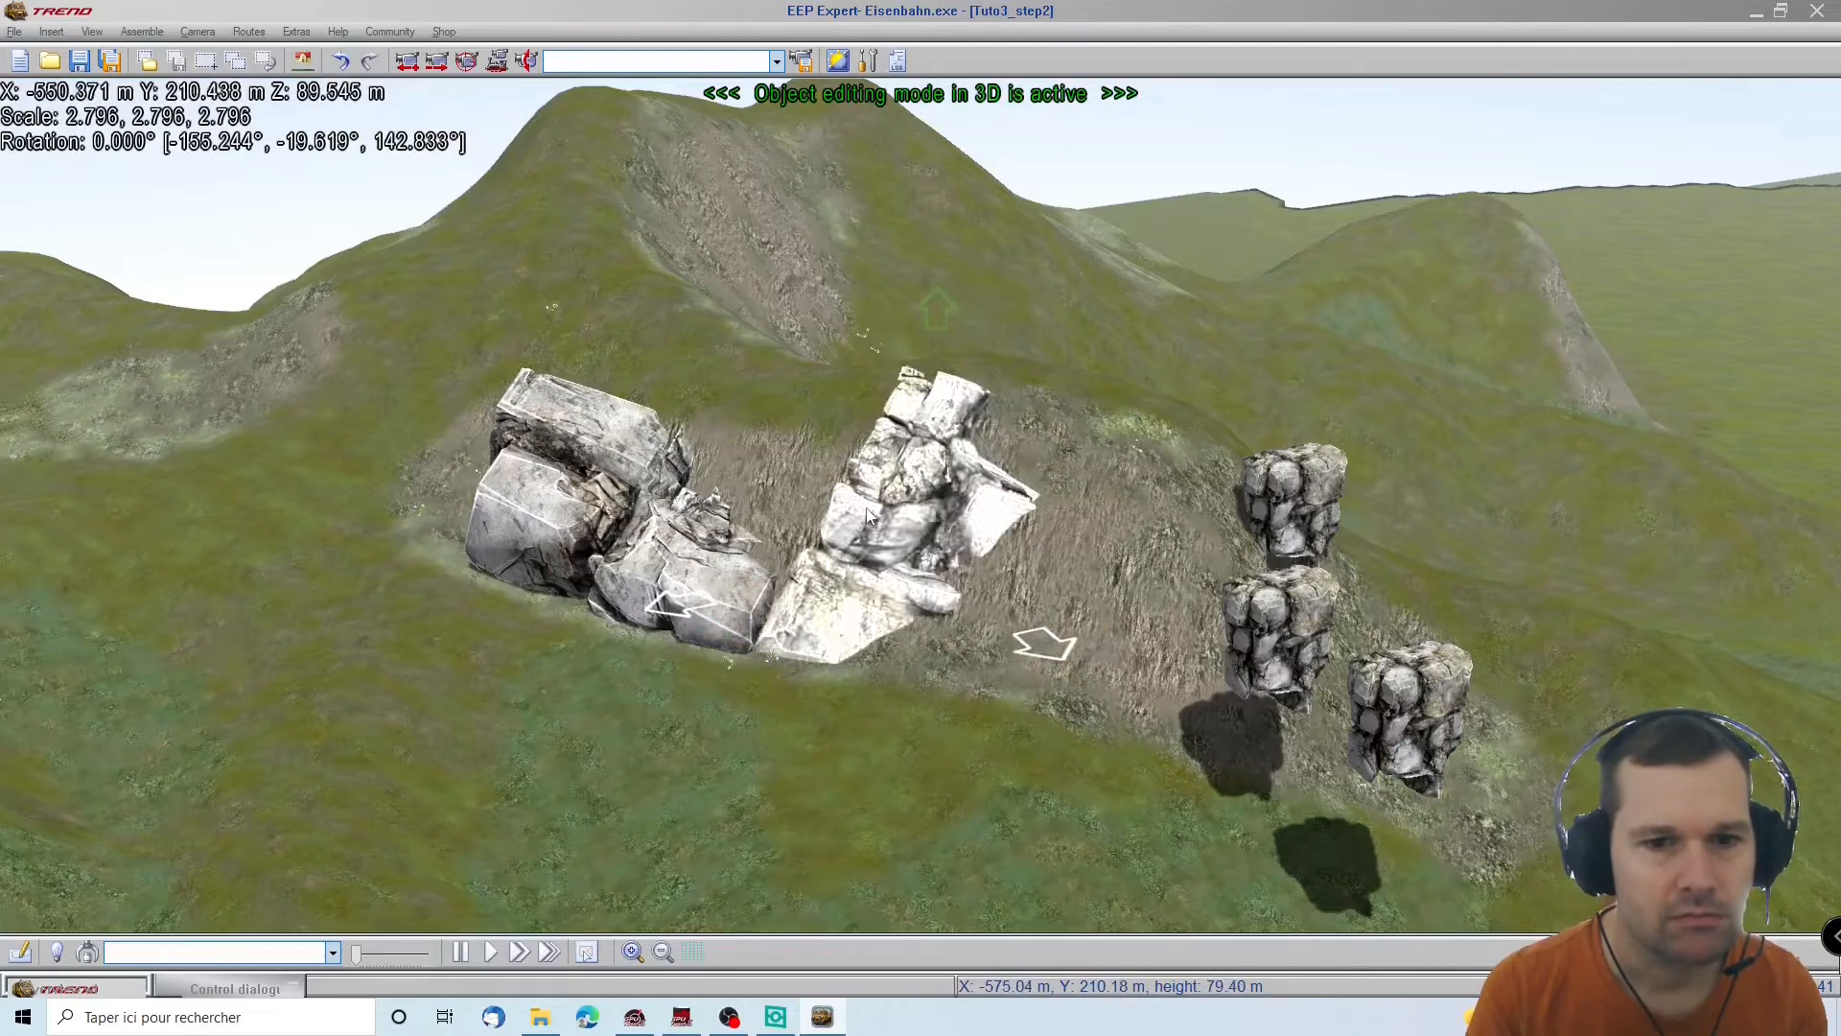
drag(849, 504, 874, 536)
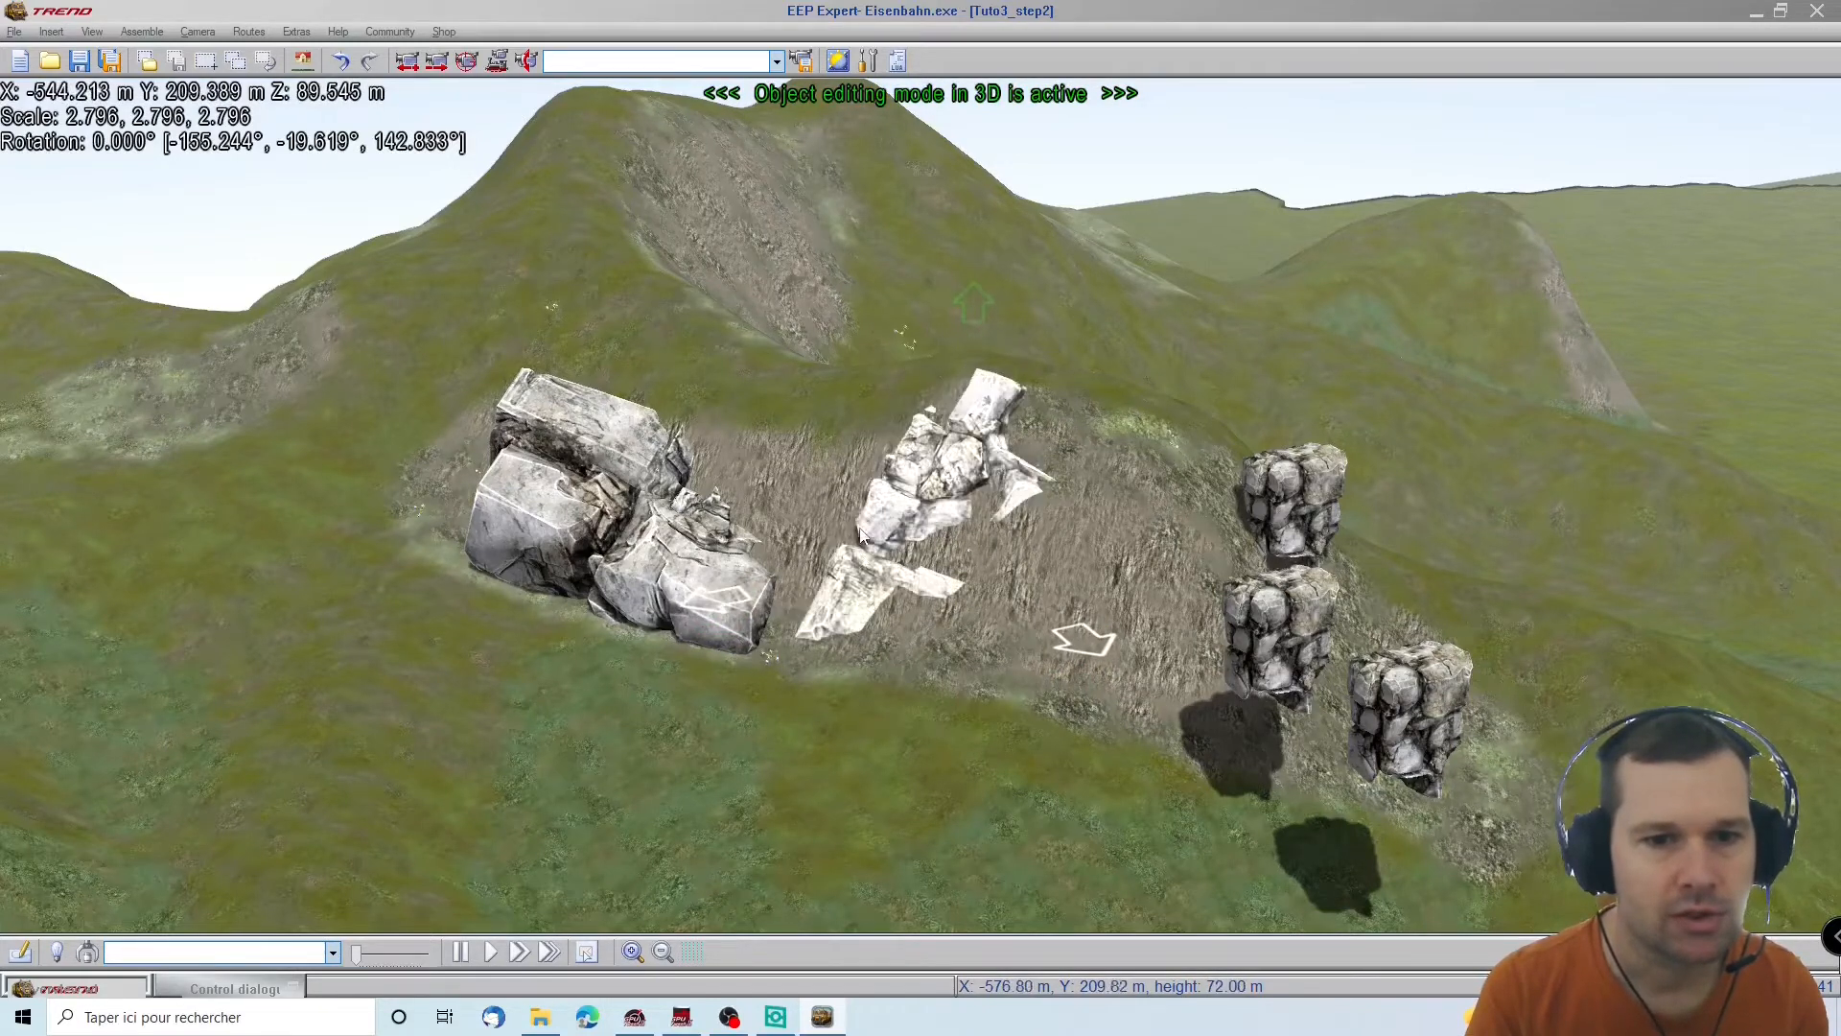
Place another small rock between the two large ones, scaled to 1.429, rotated -5.4°, 19.619°, -37.167° and sunk to about Z 56 m
click(1283, 624)
drag(1285, 623, 803, 467)
key(ctrl)
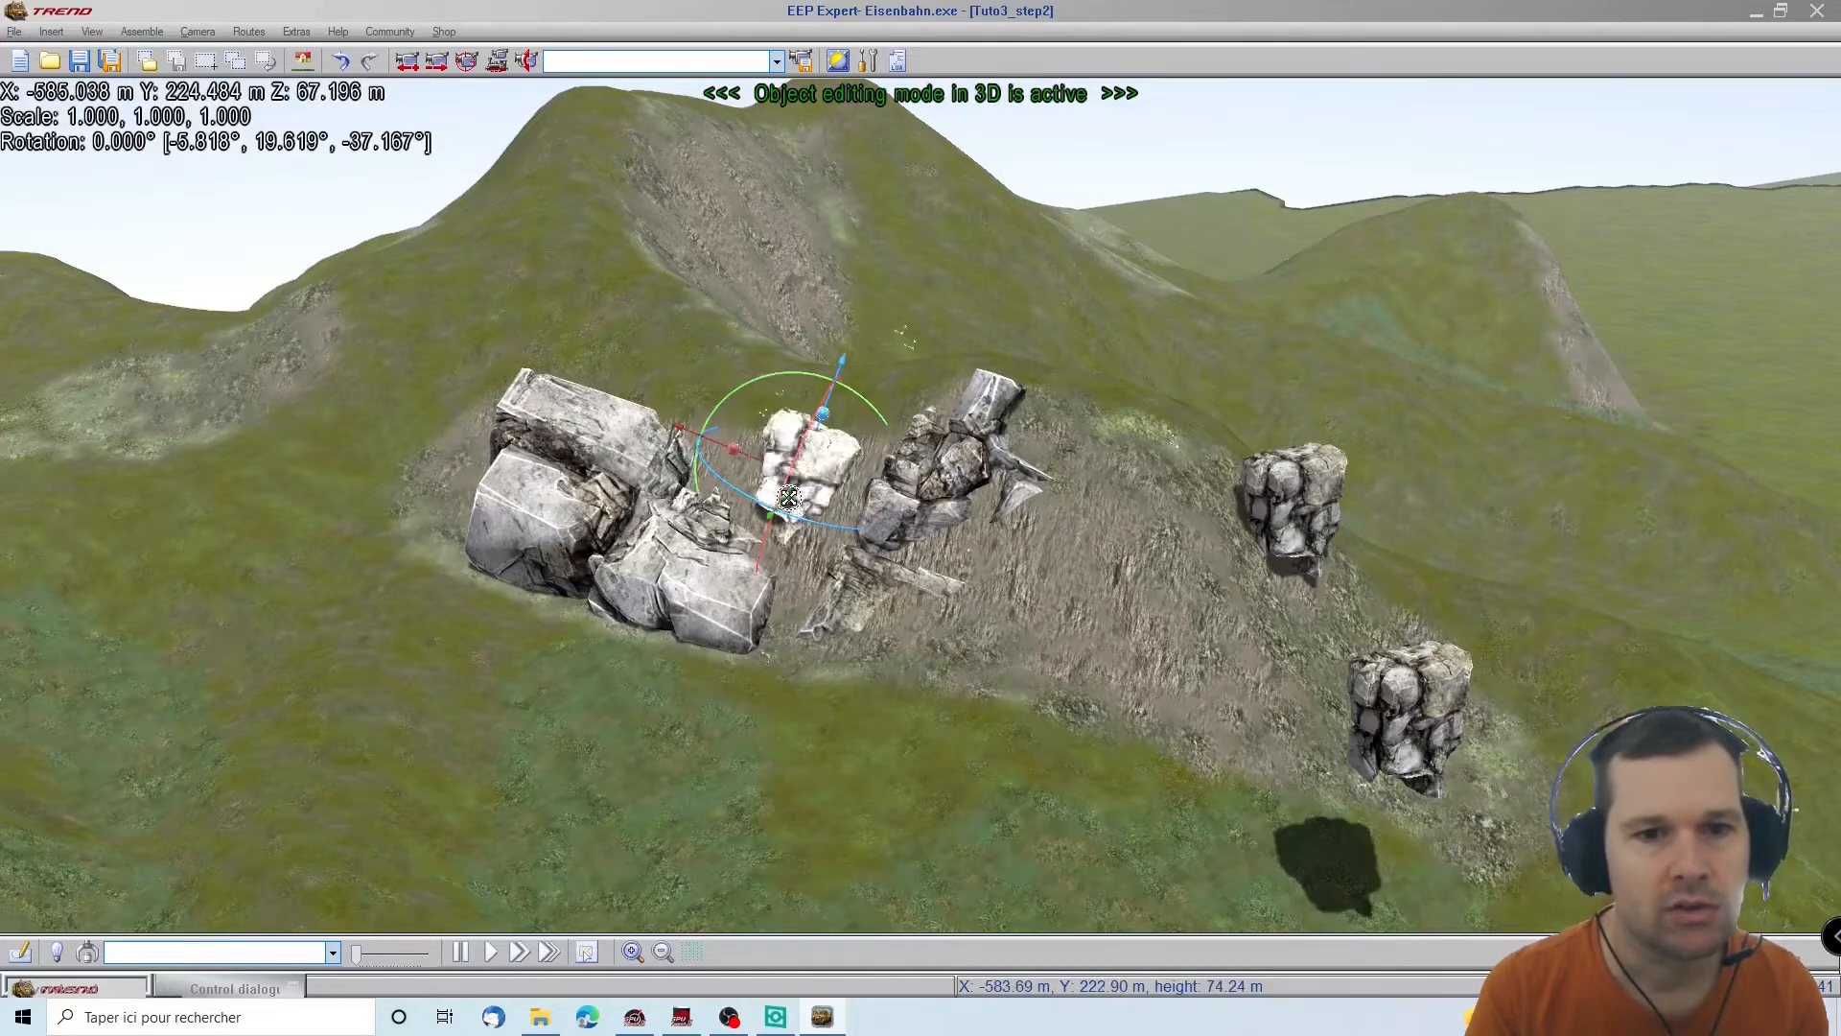
drag(794, 509, 794, 508)
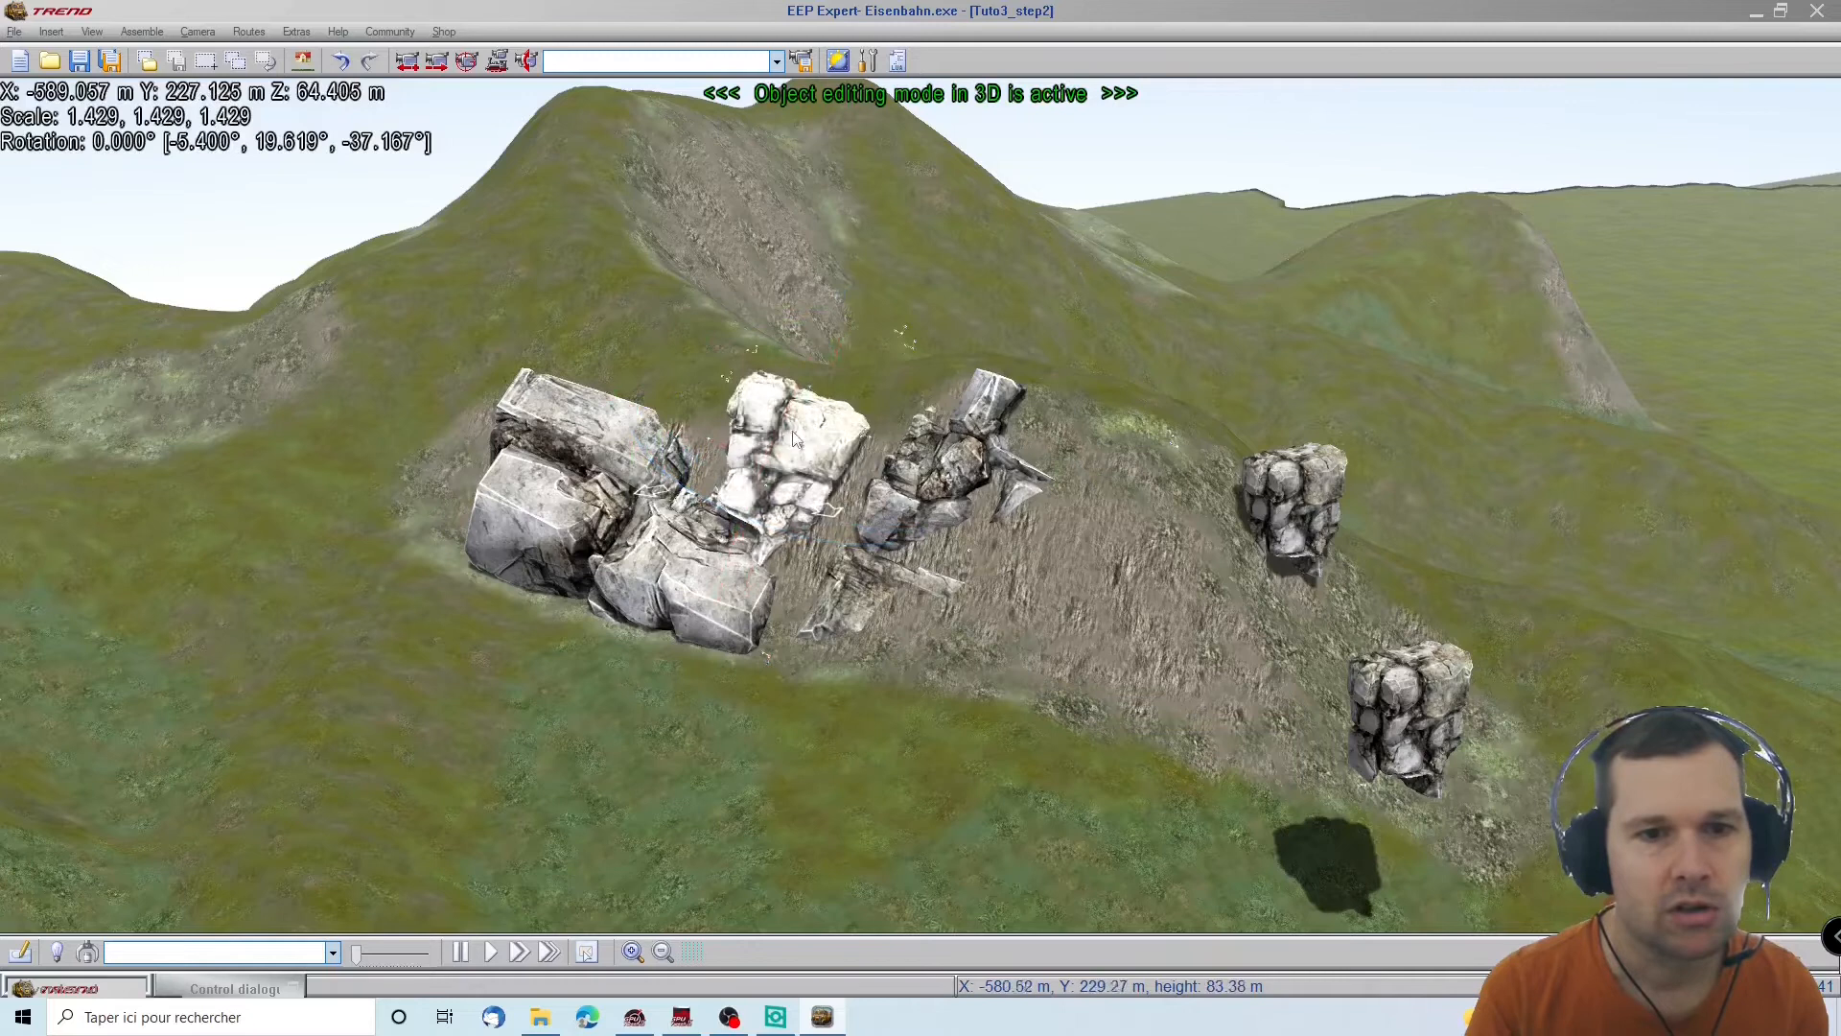
drag(802, 437, 813, 467)
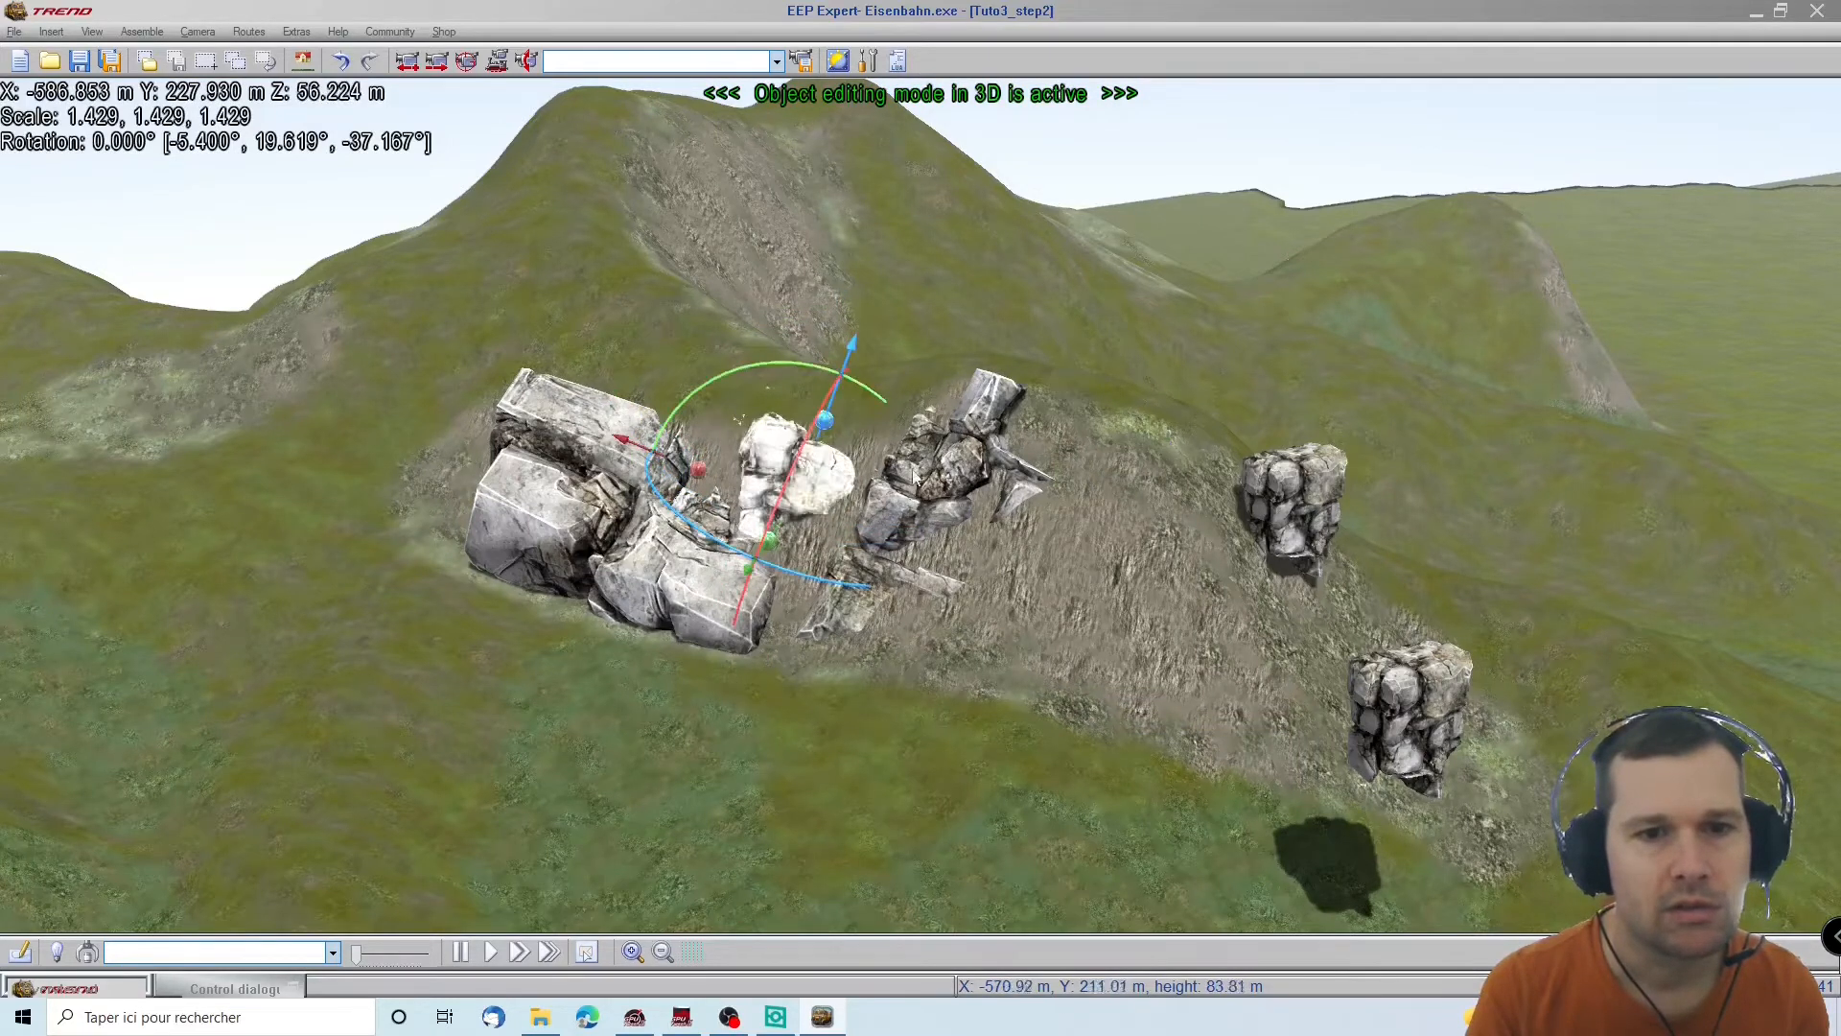
Rotate the upper spare rock to -43.439°, -54.993°, 9.432°, scale it to 2.064 and sink it mid-face at about X -540, Y 176, Z 51 m
click(1294, 511)
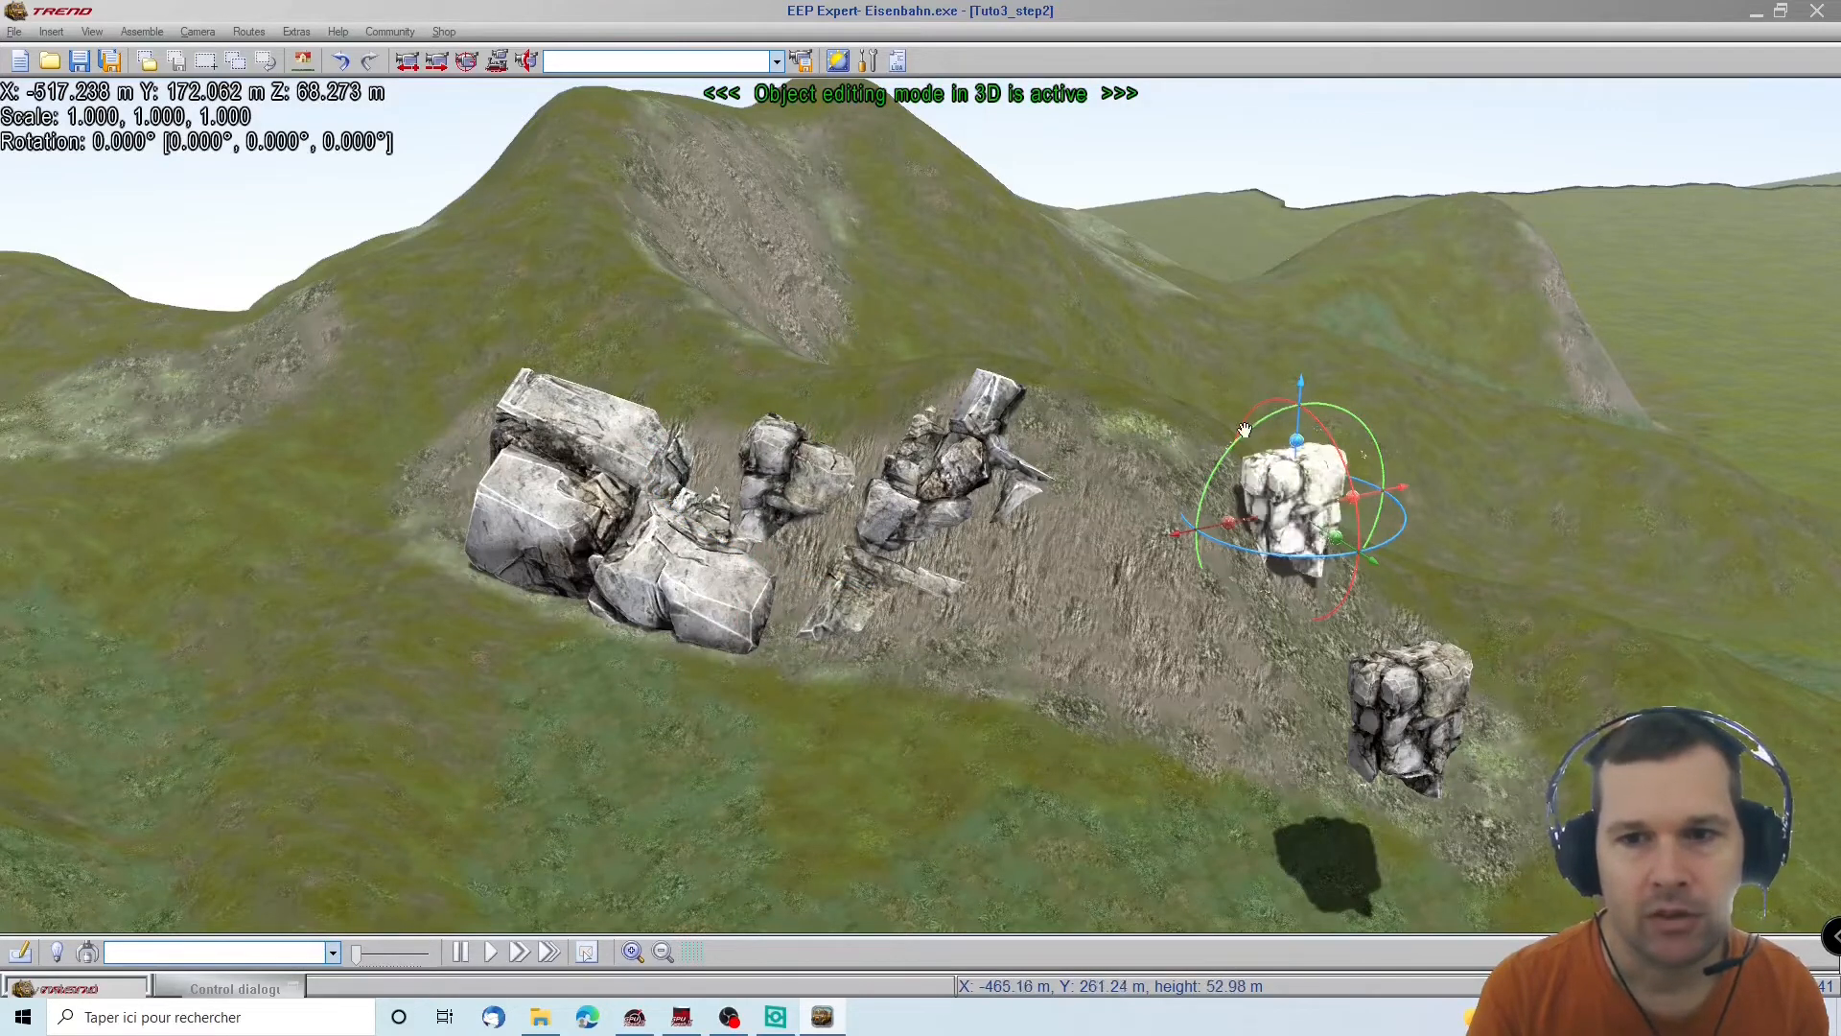
click(1280, 510)
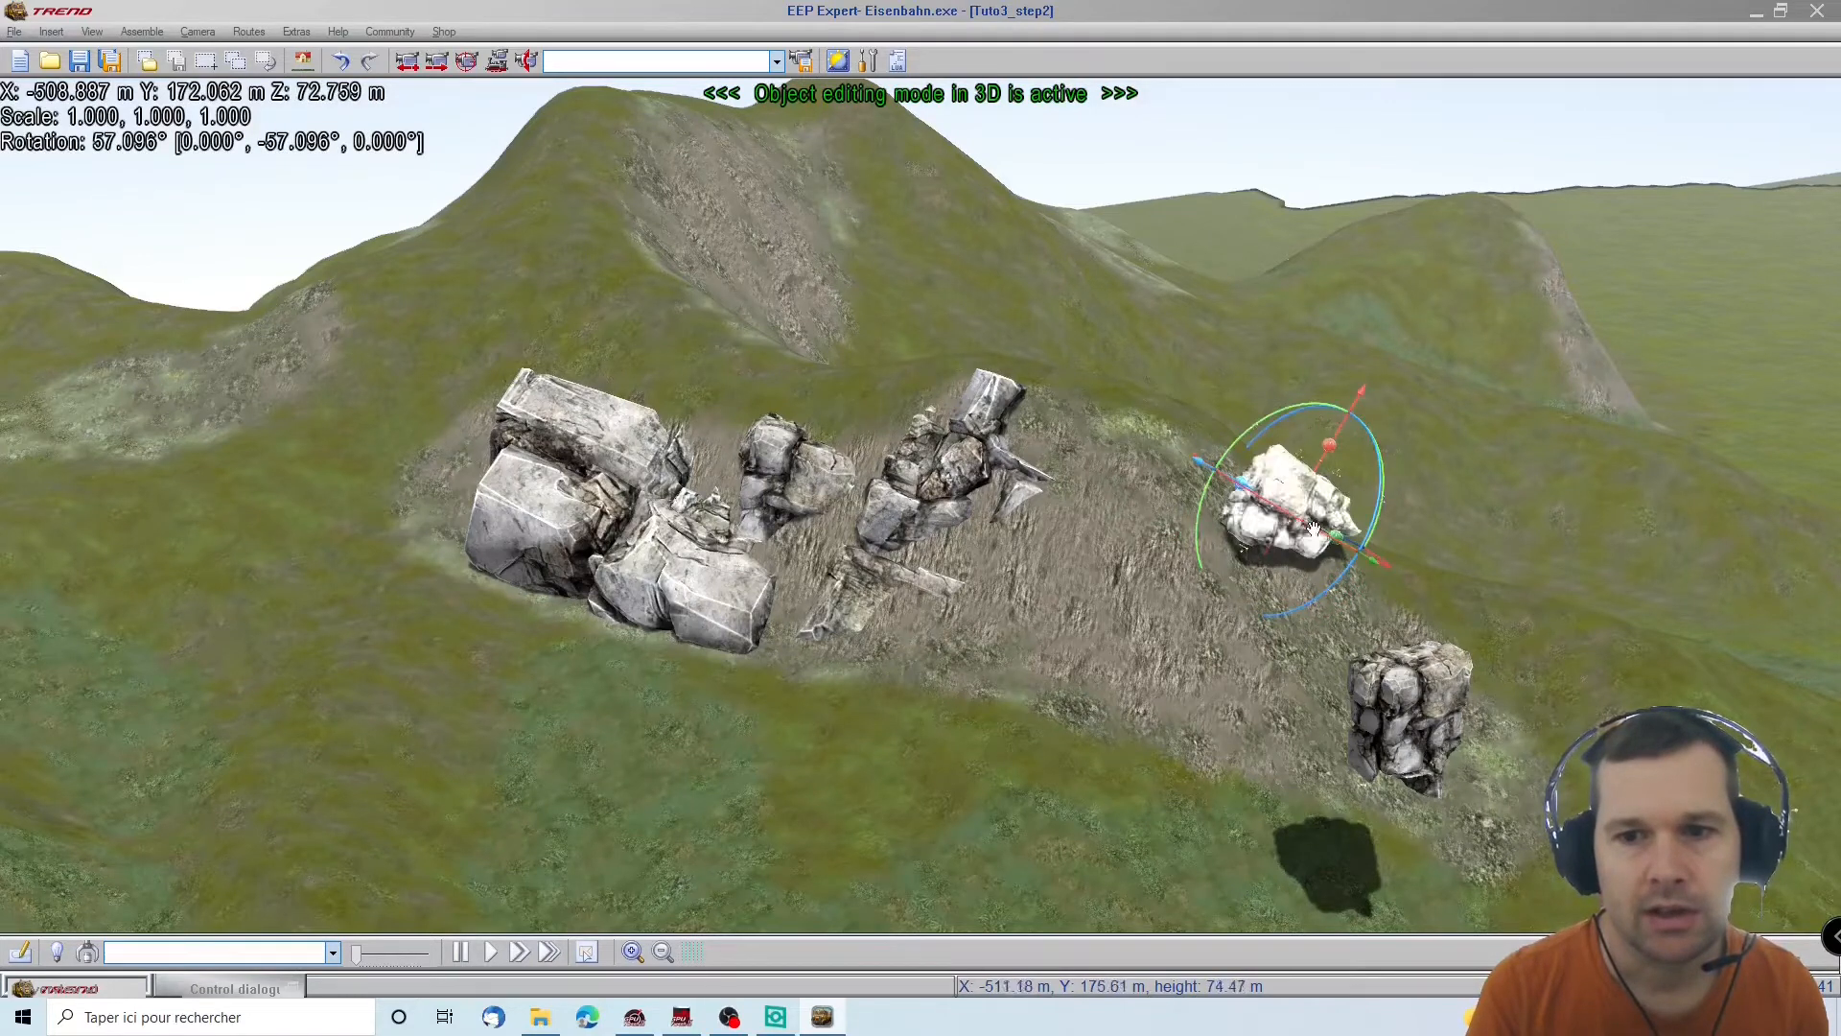
drag(1341, 536, 1357, 558)
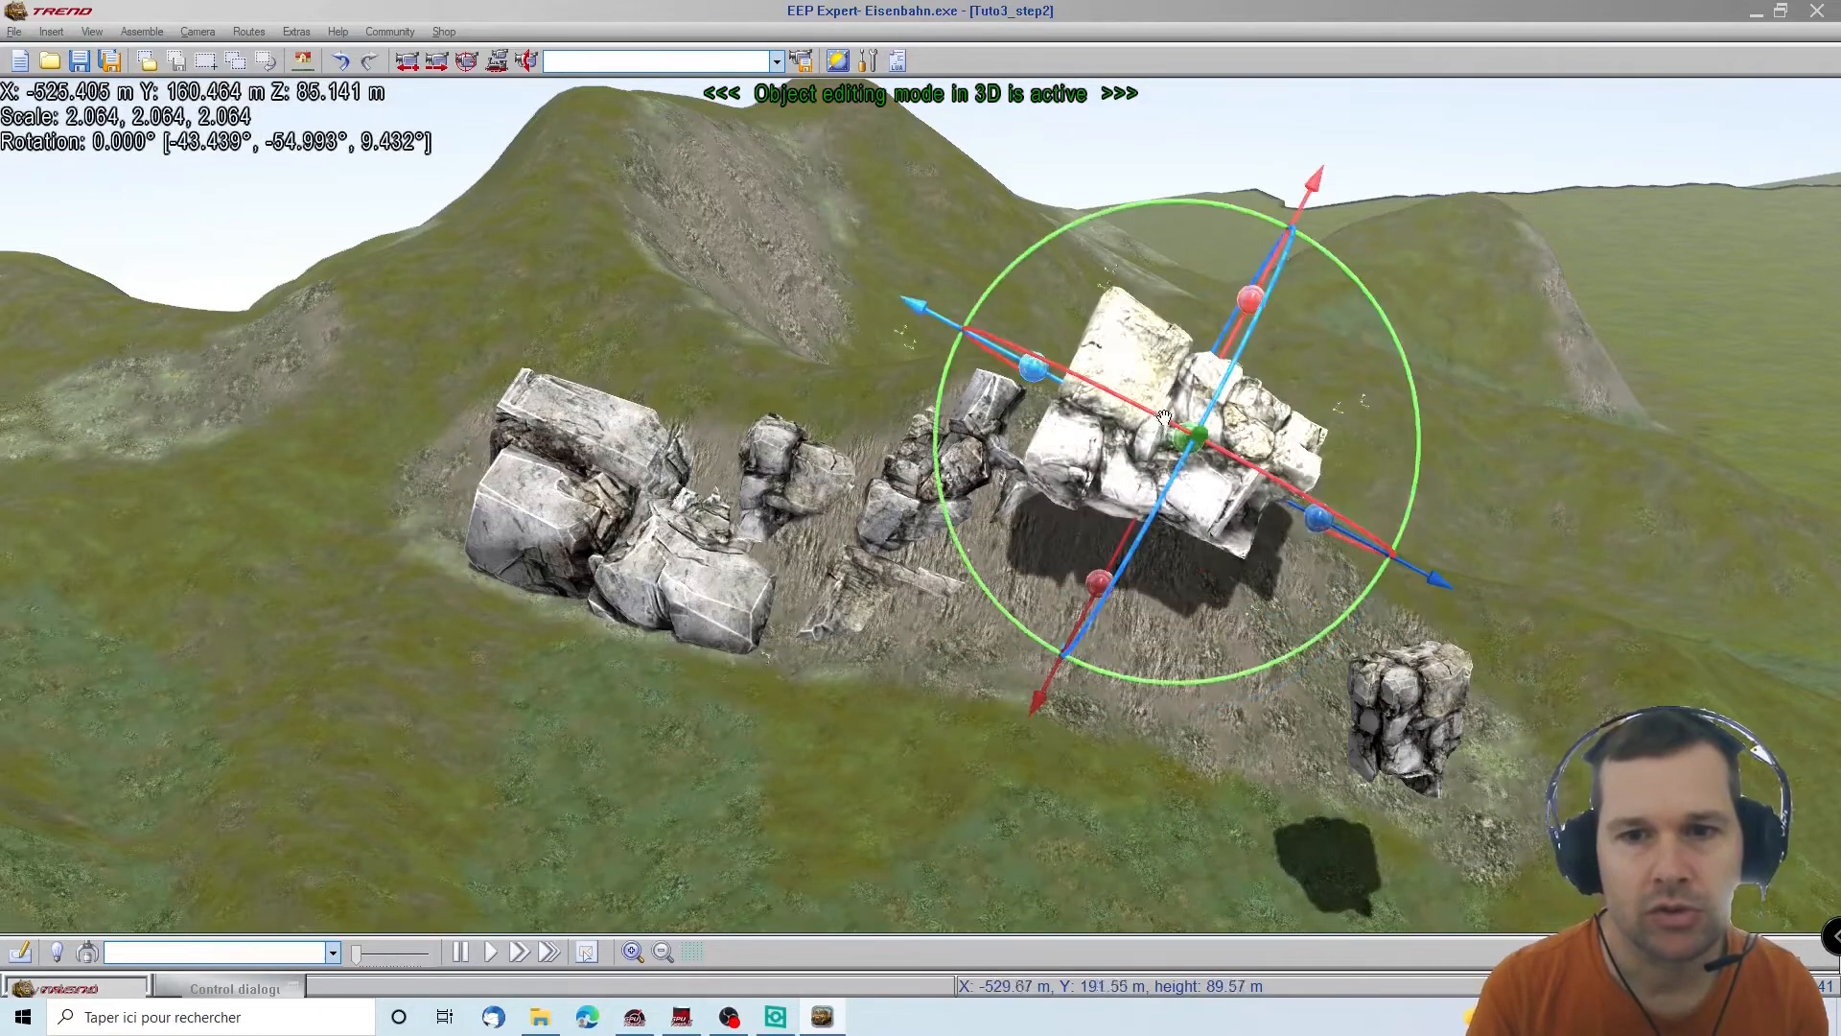
drag(1164, 402, 963, 544)
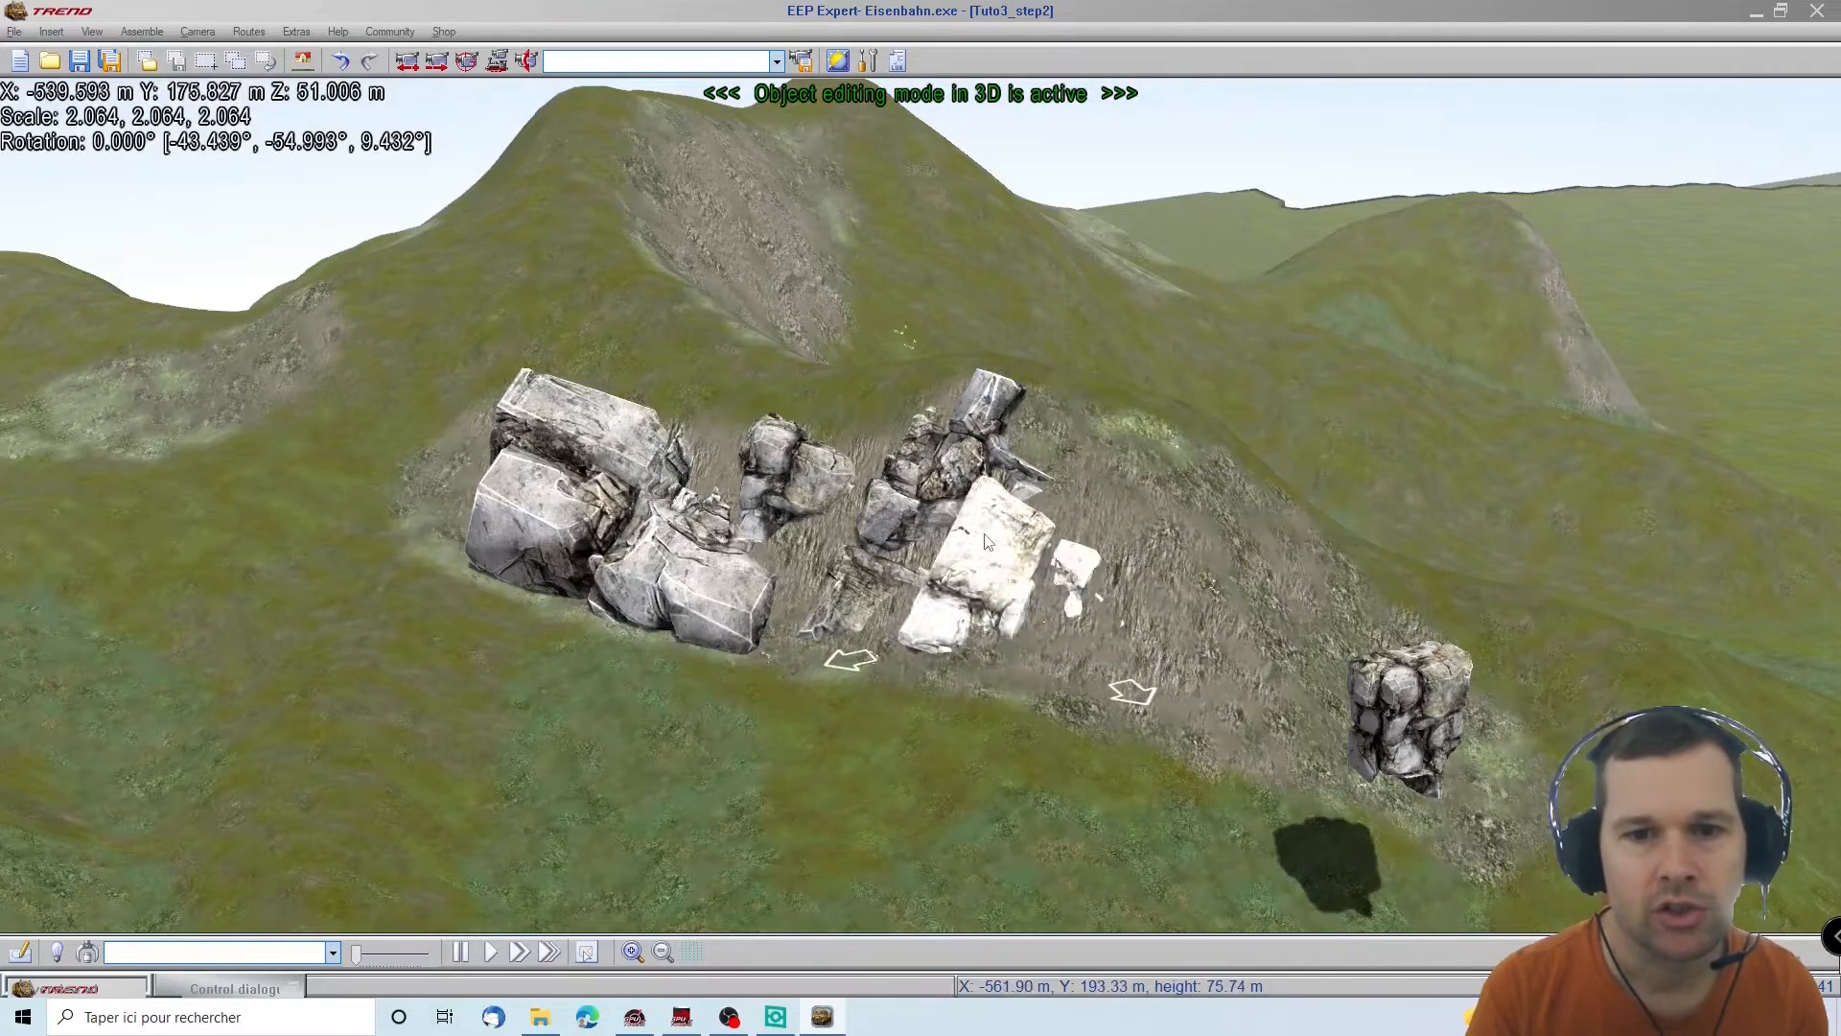
Reorient the 2.064-scale rock to -116.956°, -23.232°, -118.366° and position it at about X -566, Y 179, Z 90 m
double_click(985, 535)
drag(979, 570, 842, 628)
drag(998, 571, 1181, 468)
key(ctrl+z)
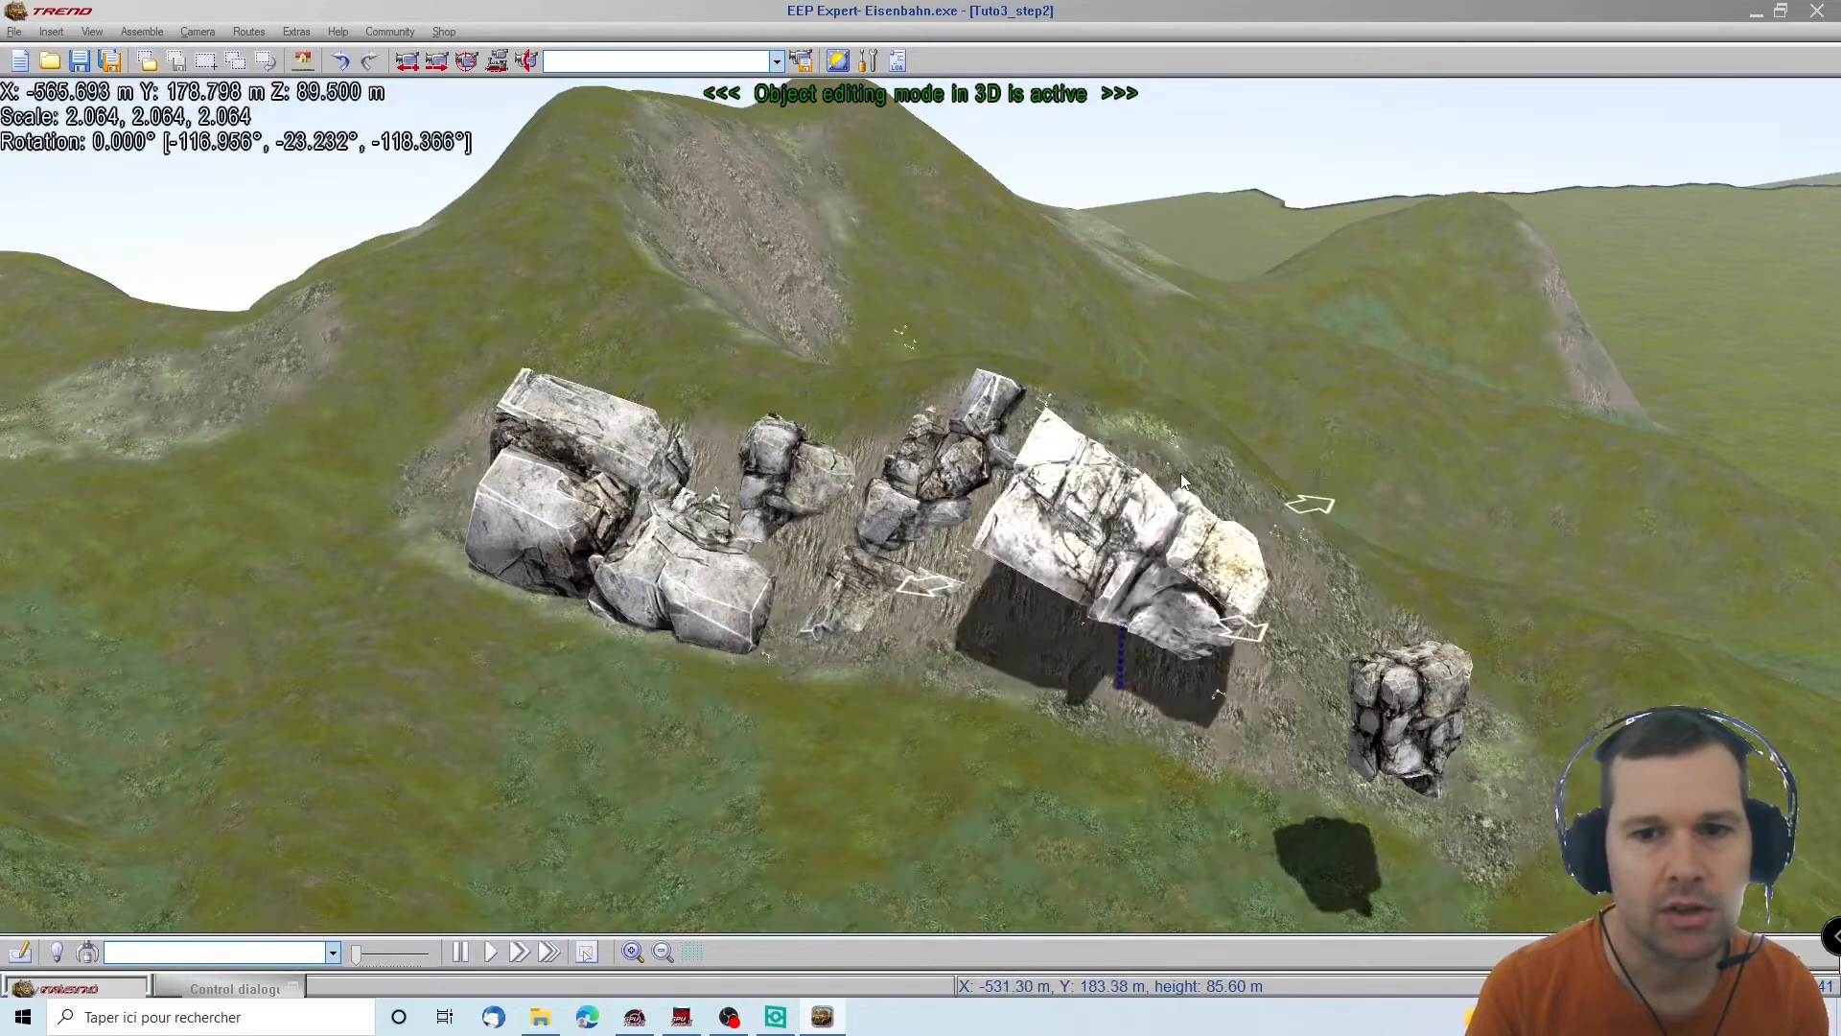
Turn off snapping of objects to predefined docking points
scroll(945, 593, up, 5)
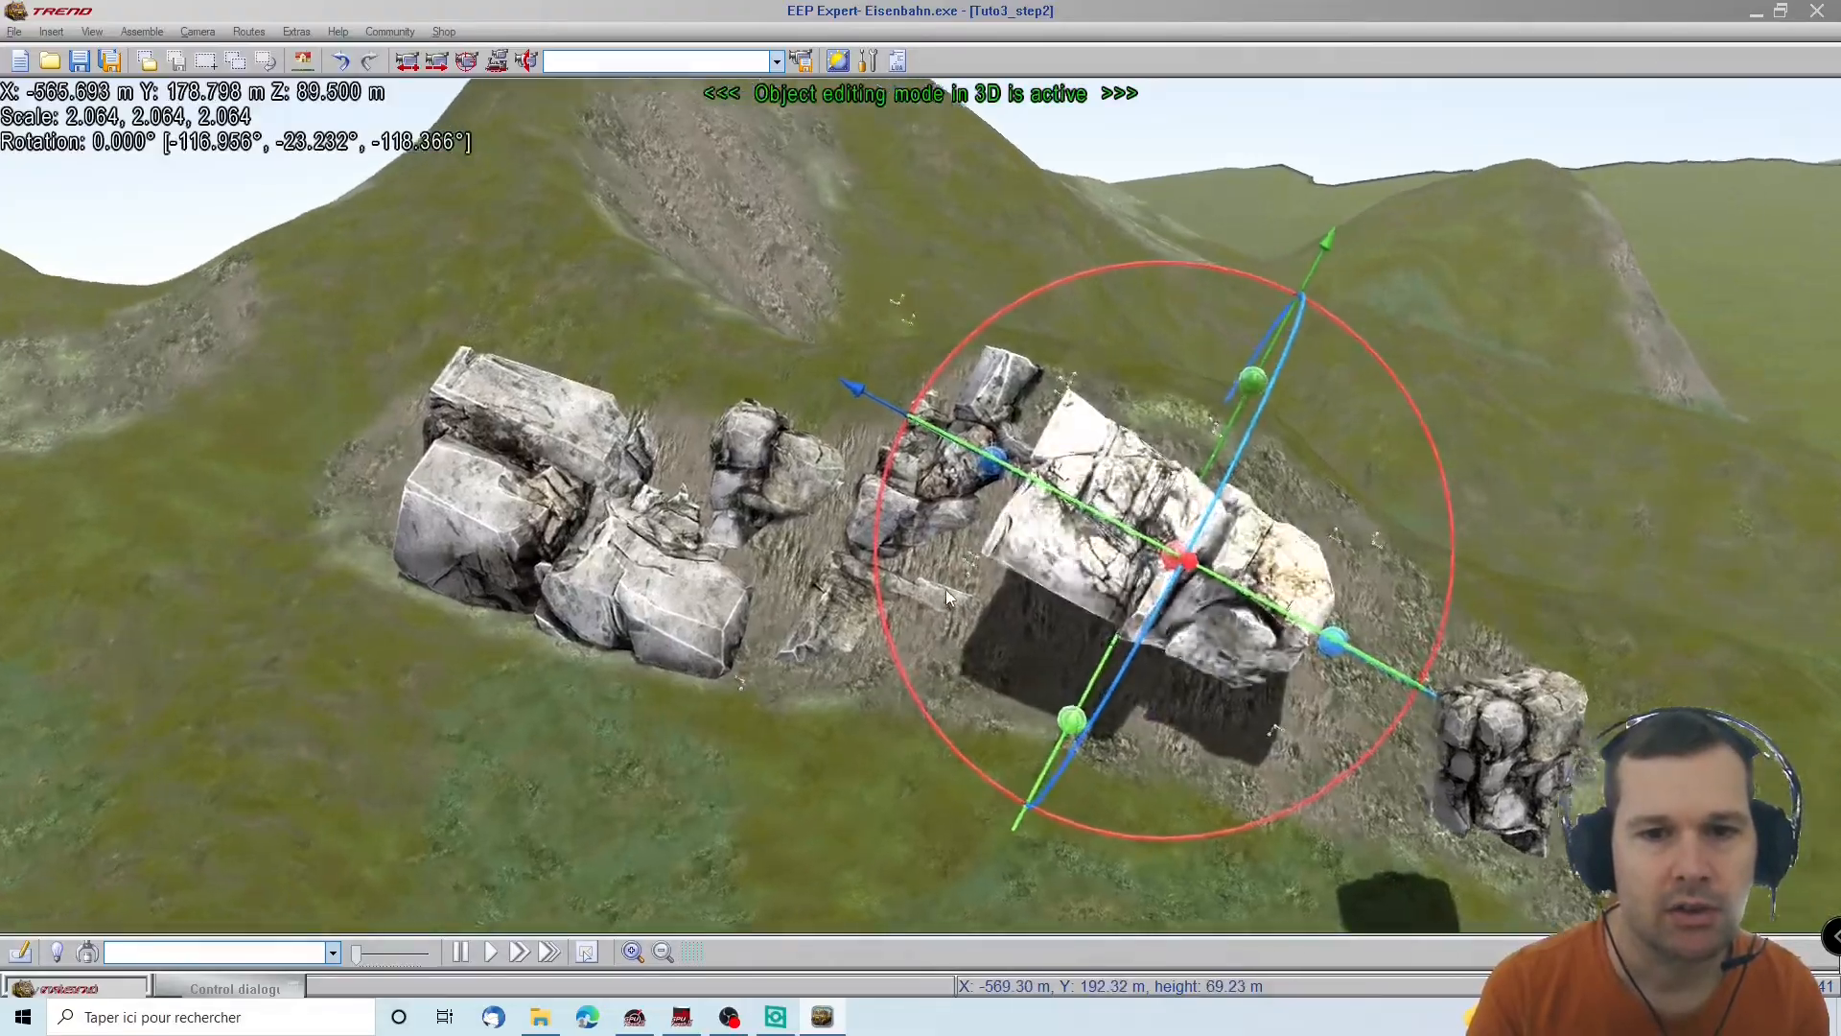
scroll(947, 597, up, 3)
middle_drag(1174, 664, 757, 708)
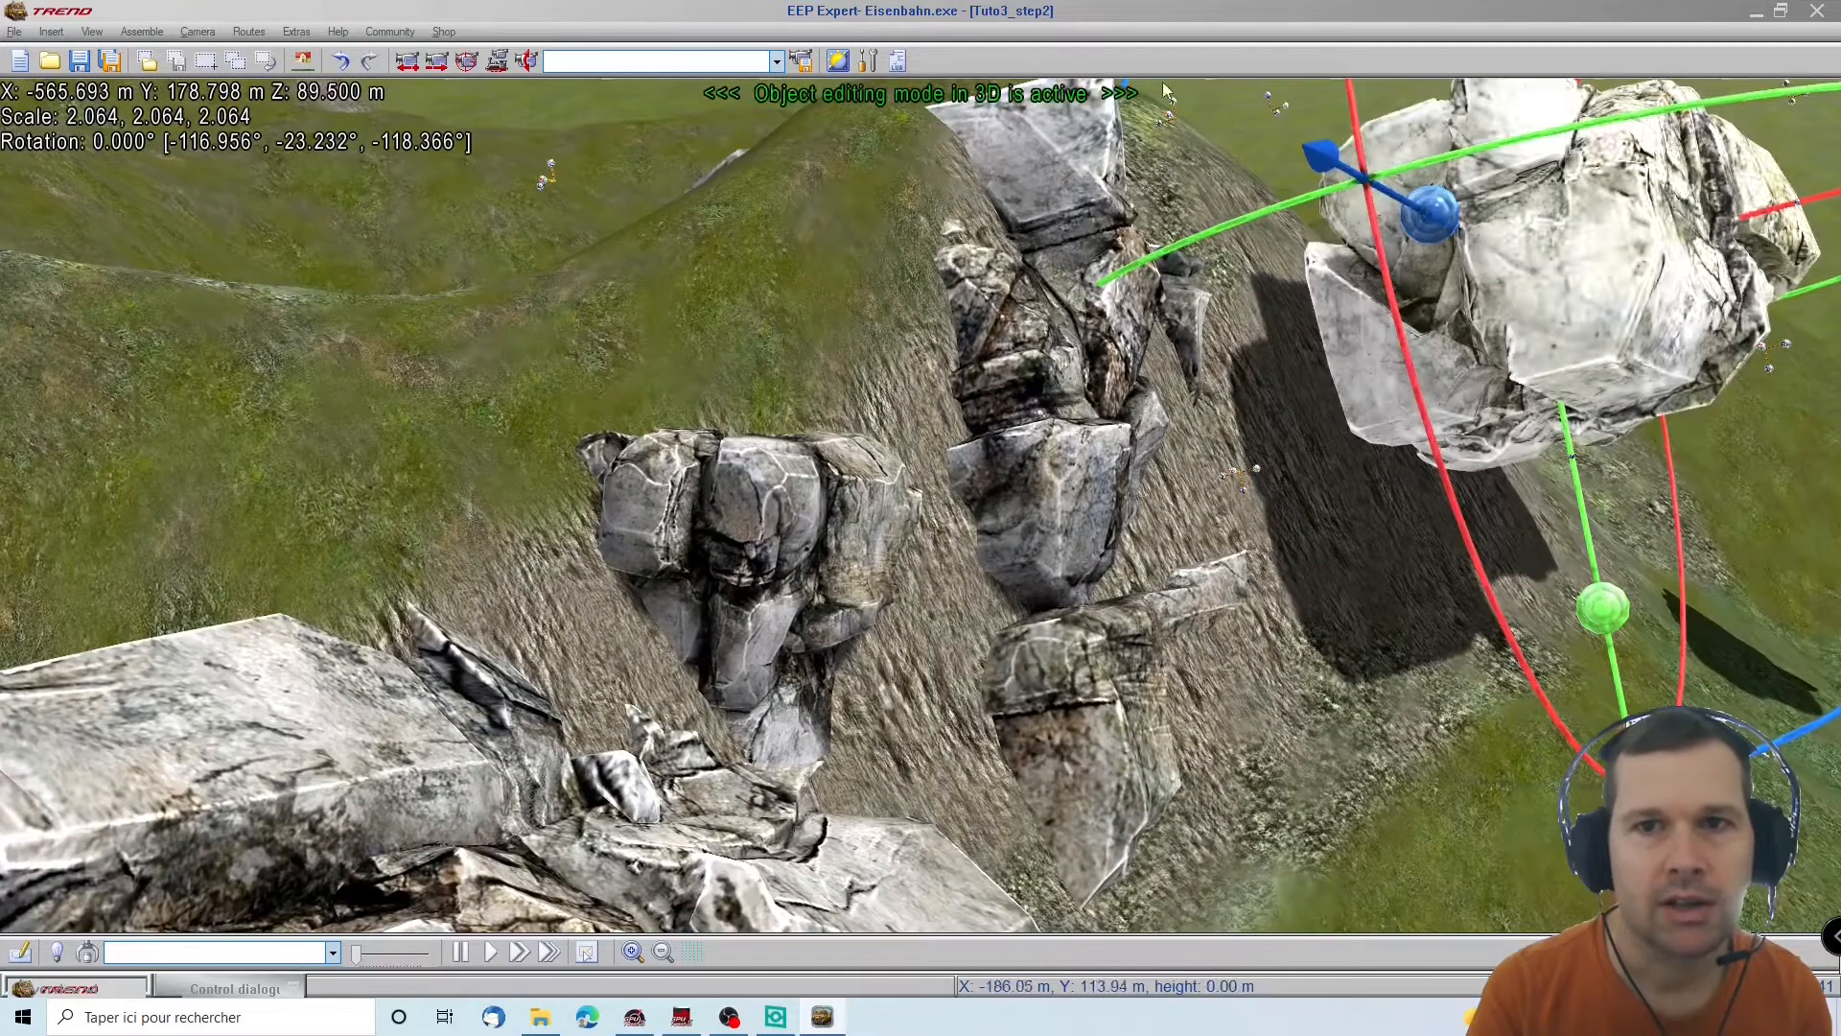
click(152, 33)
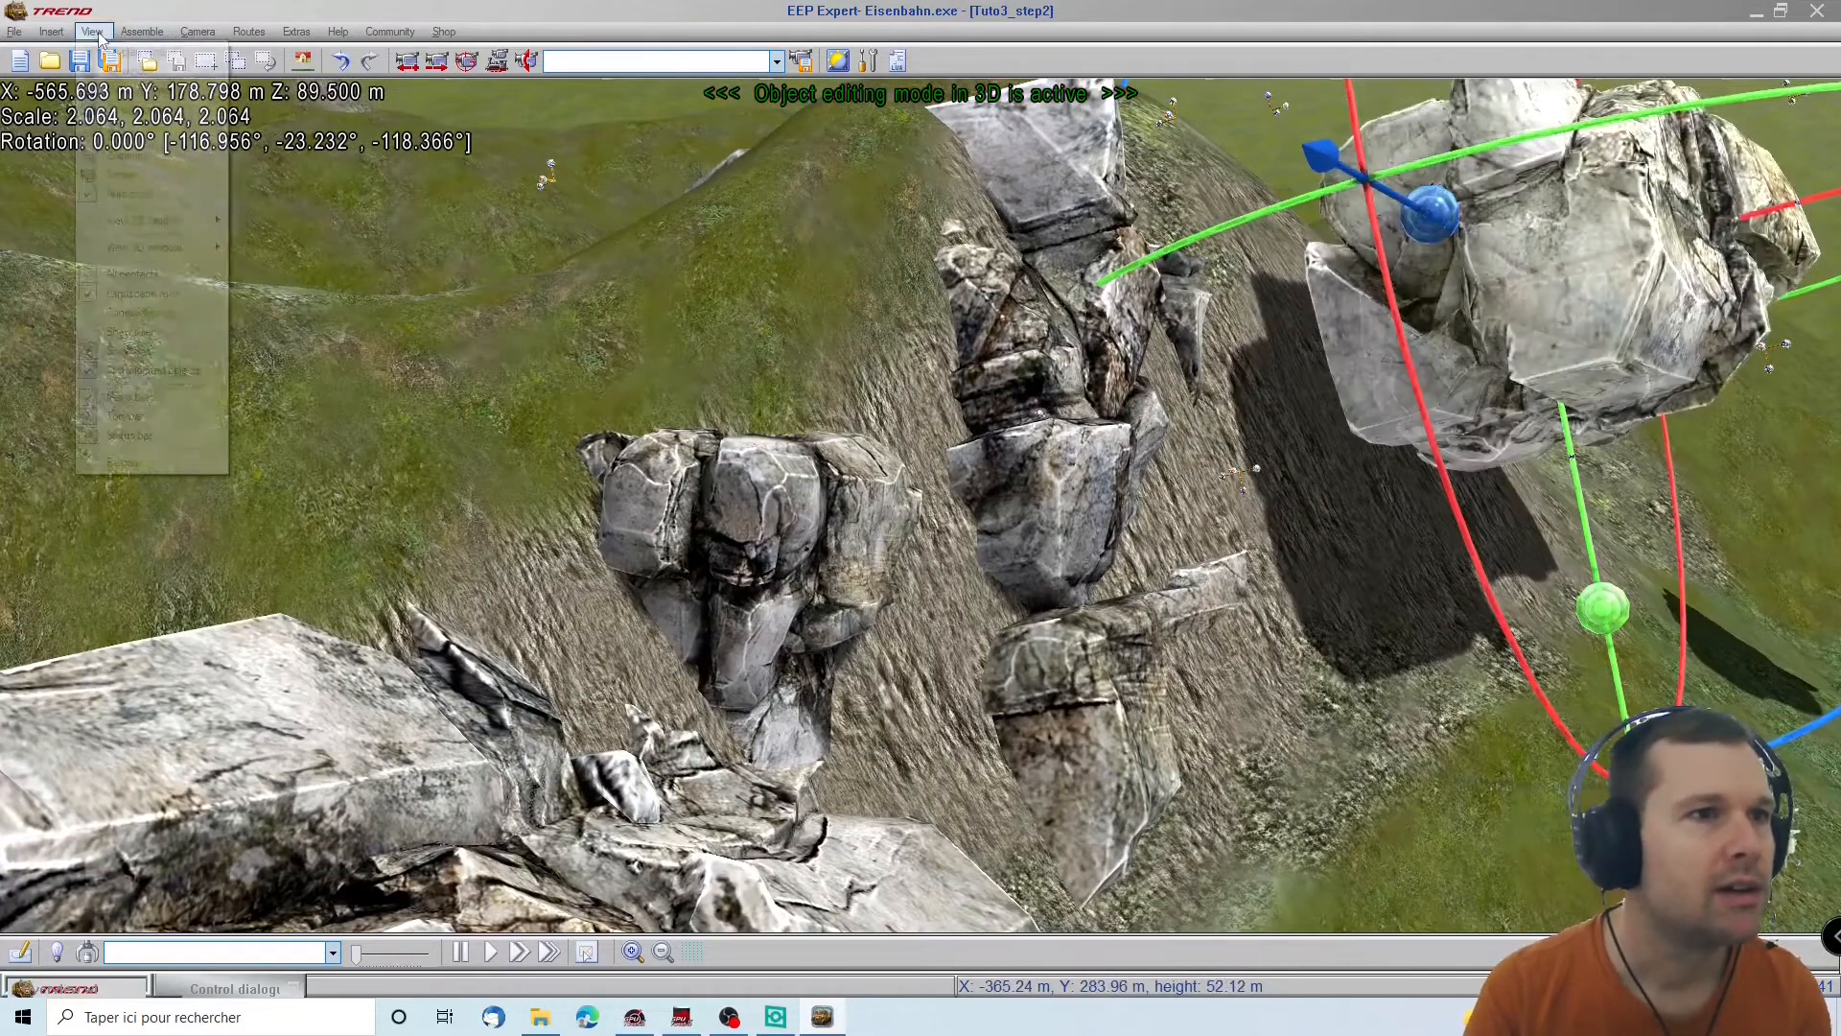
click(50, 33)
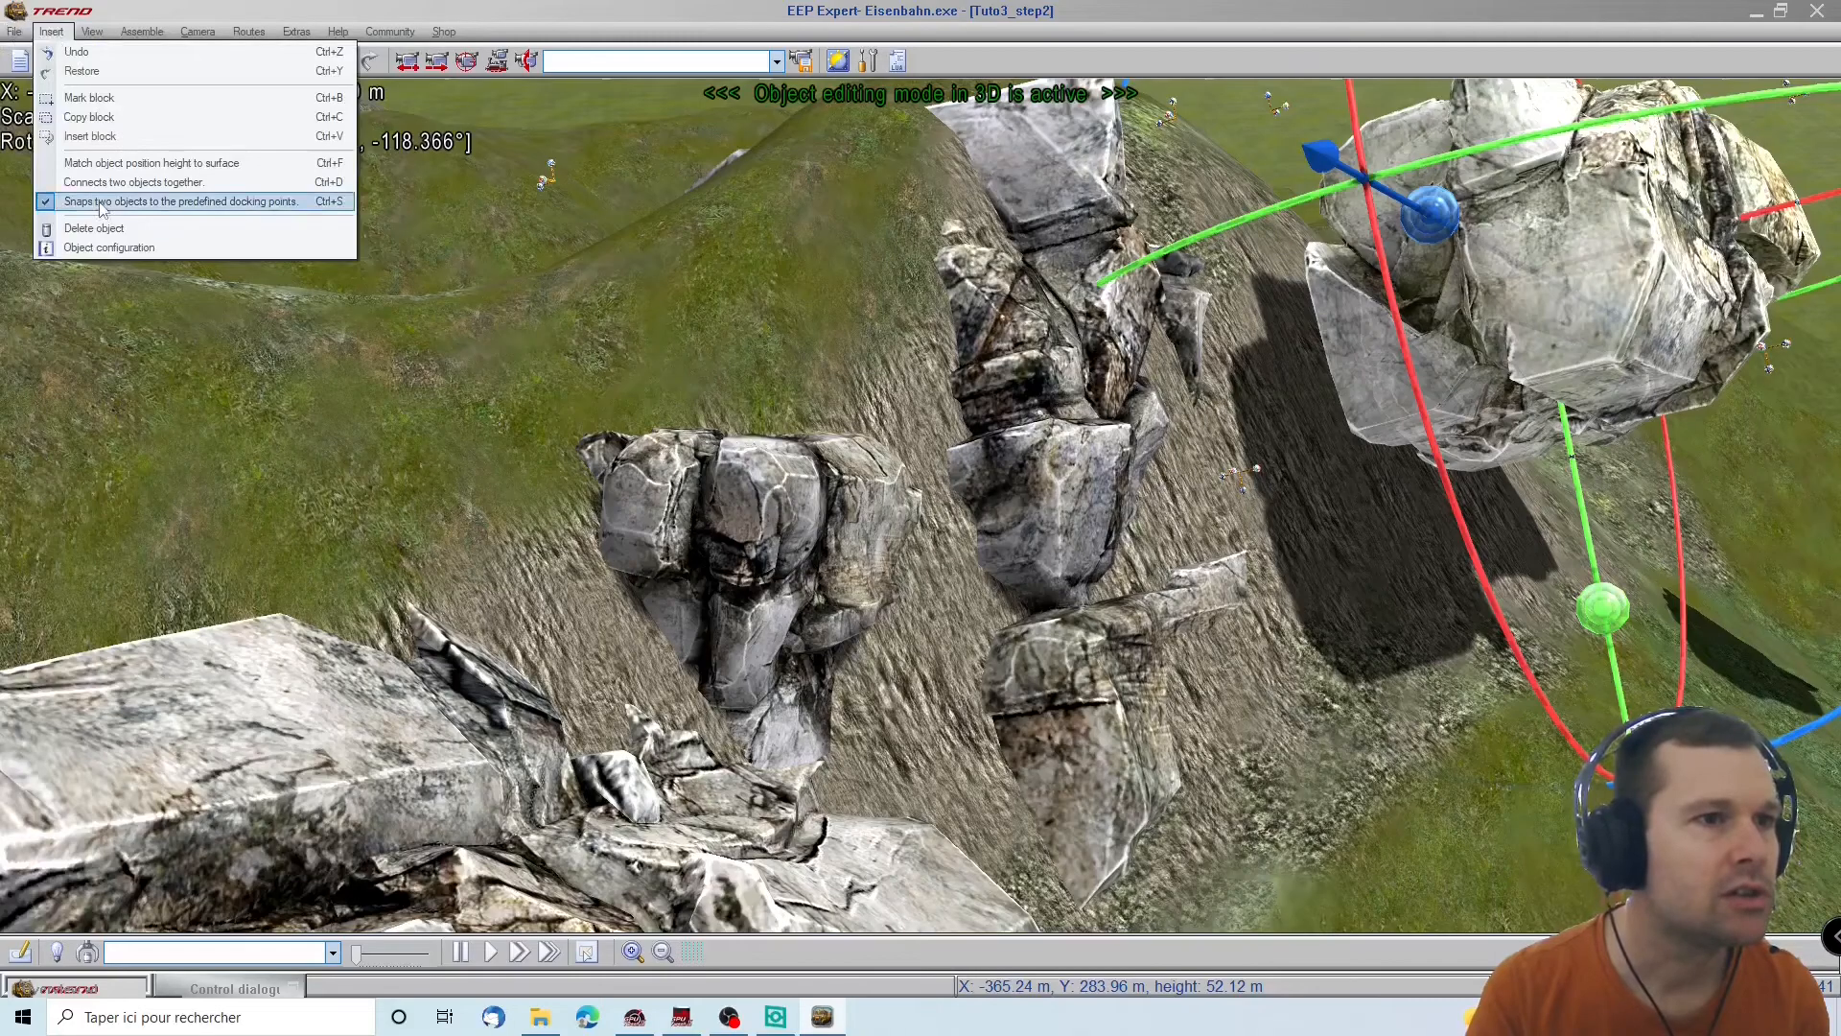
click(100, 202)
scroll(1310, 423, up, 2)
right_drag(1254, 466, 1122, 596)
scroll(1122, 596, down, 3)
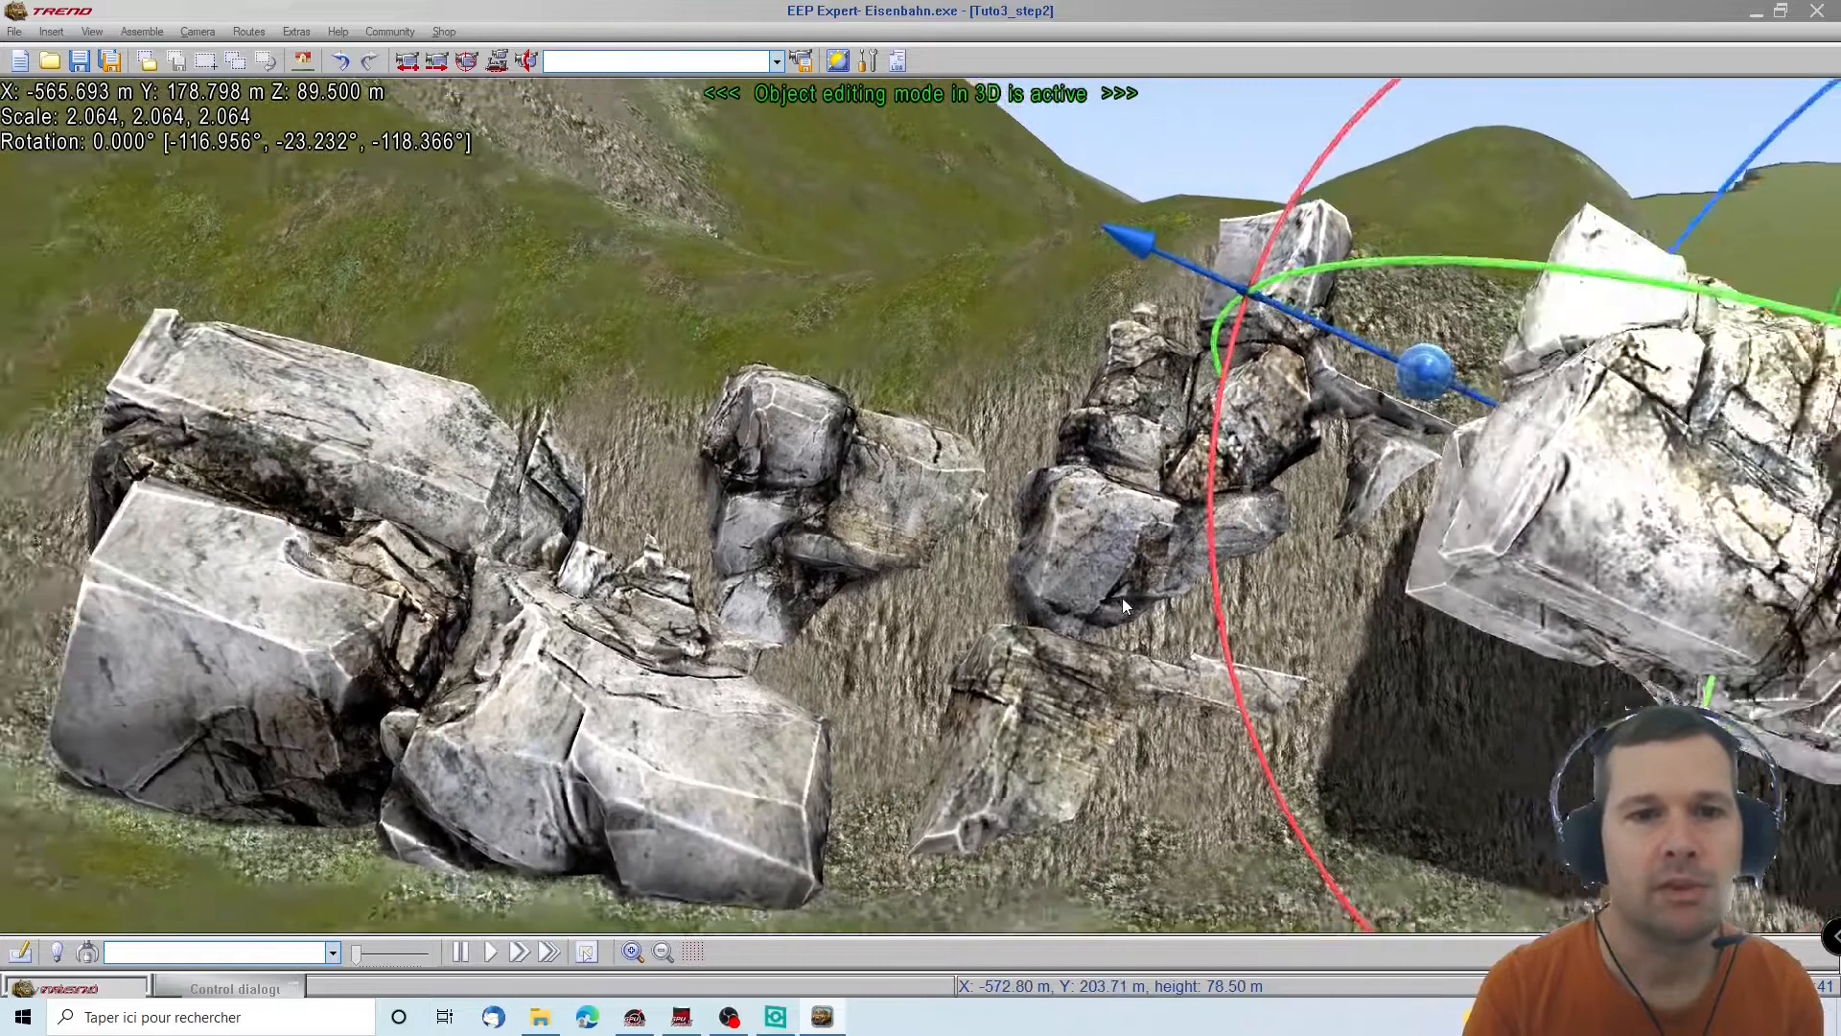
Sink the 2.064-scale rock into the steep face at about X -562, Y 196, Z 70 m
scroll(1122, 597, down, 5)
click(1398, 511)
drag(1398, 515, 1298, 587)
right_drag(1664, 543, 1705, 635)
Move the remaining unscaled rock into the gap beside the large boulders at about X -584, Y 215, Z 50 m
right_drag(1817, 637, 1240, 607)
click(1208, 618)
drag(1207, 618, 262, 616)
Rotate the 2.796-scale rock to -151.496°, -34.254°, 134.638° and embed it at about X -539, Y 205, Z 87 m
right_drag(287, 748, 940, 503)
scroll(939, 501, up, 5)
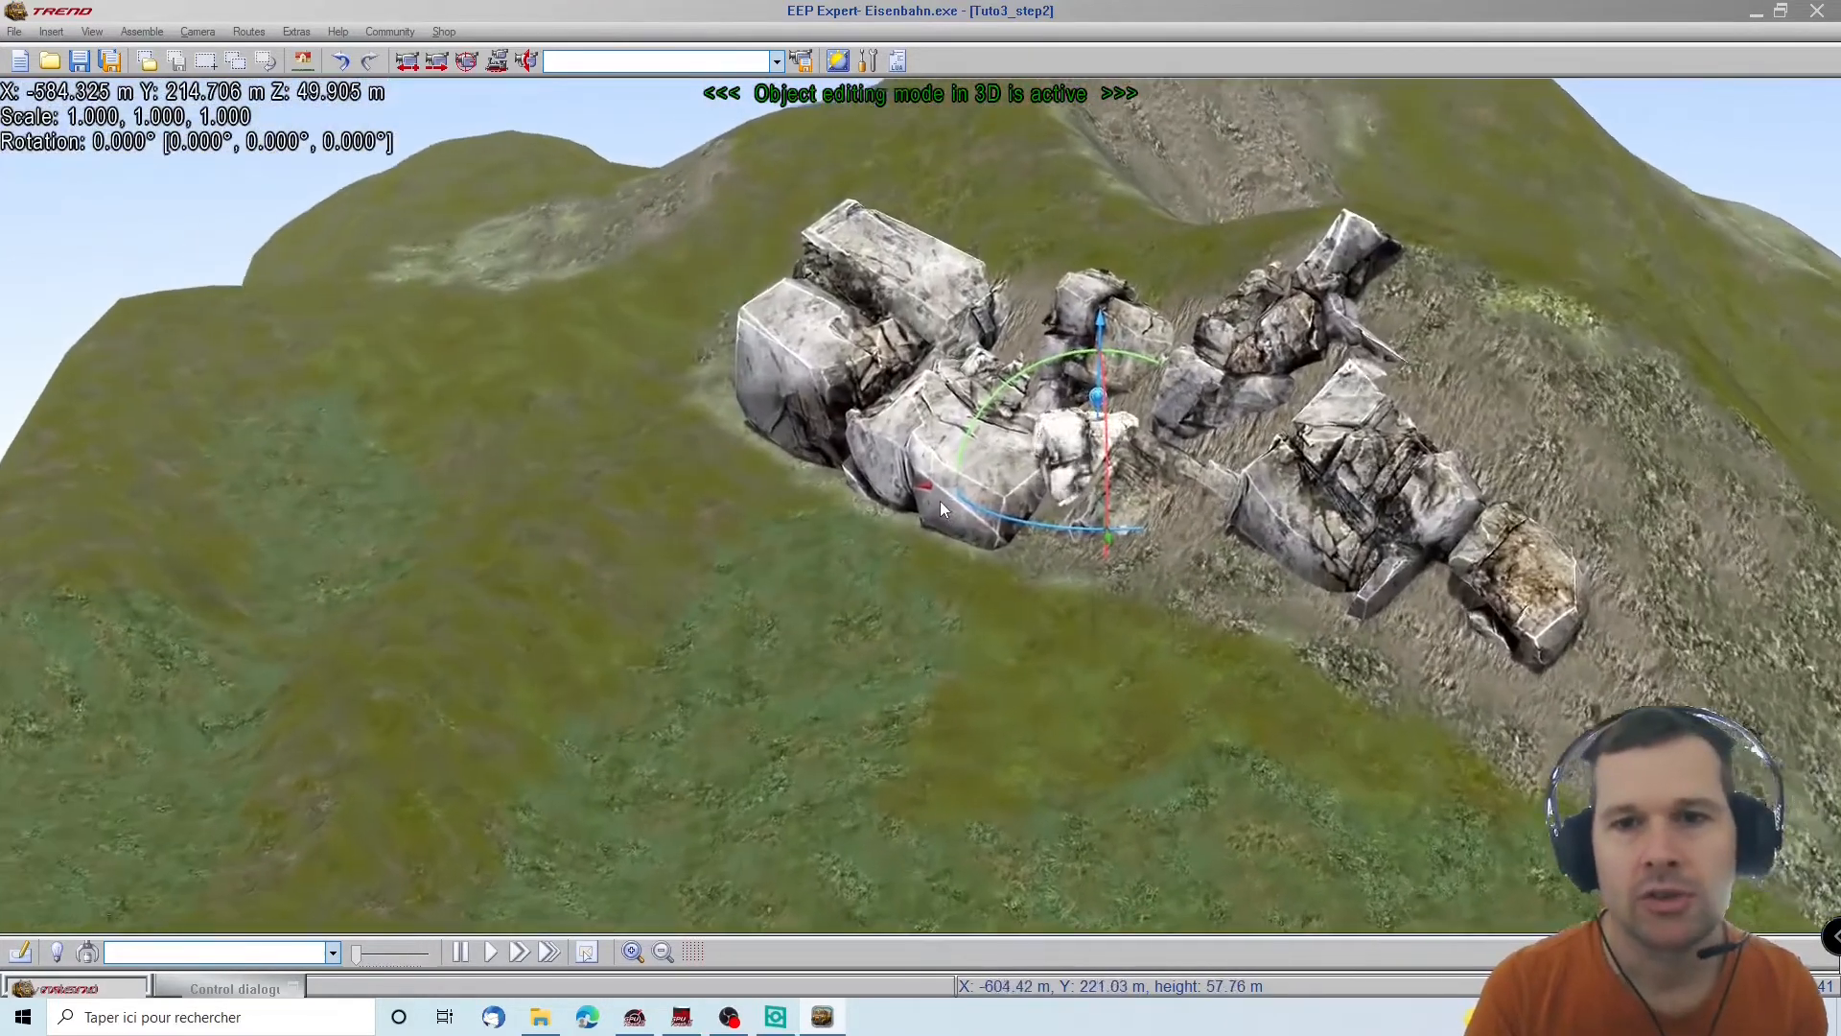
click(1312, 326)
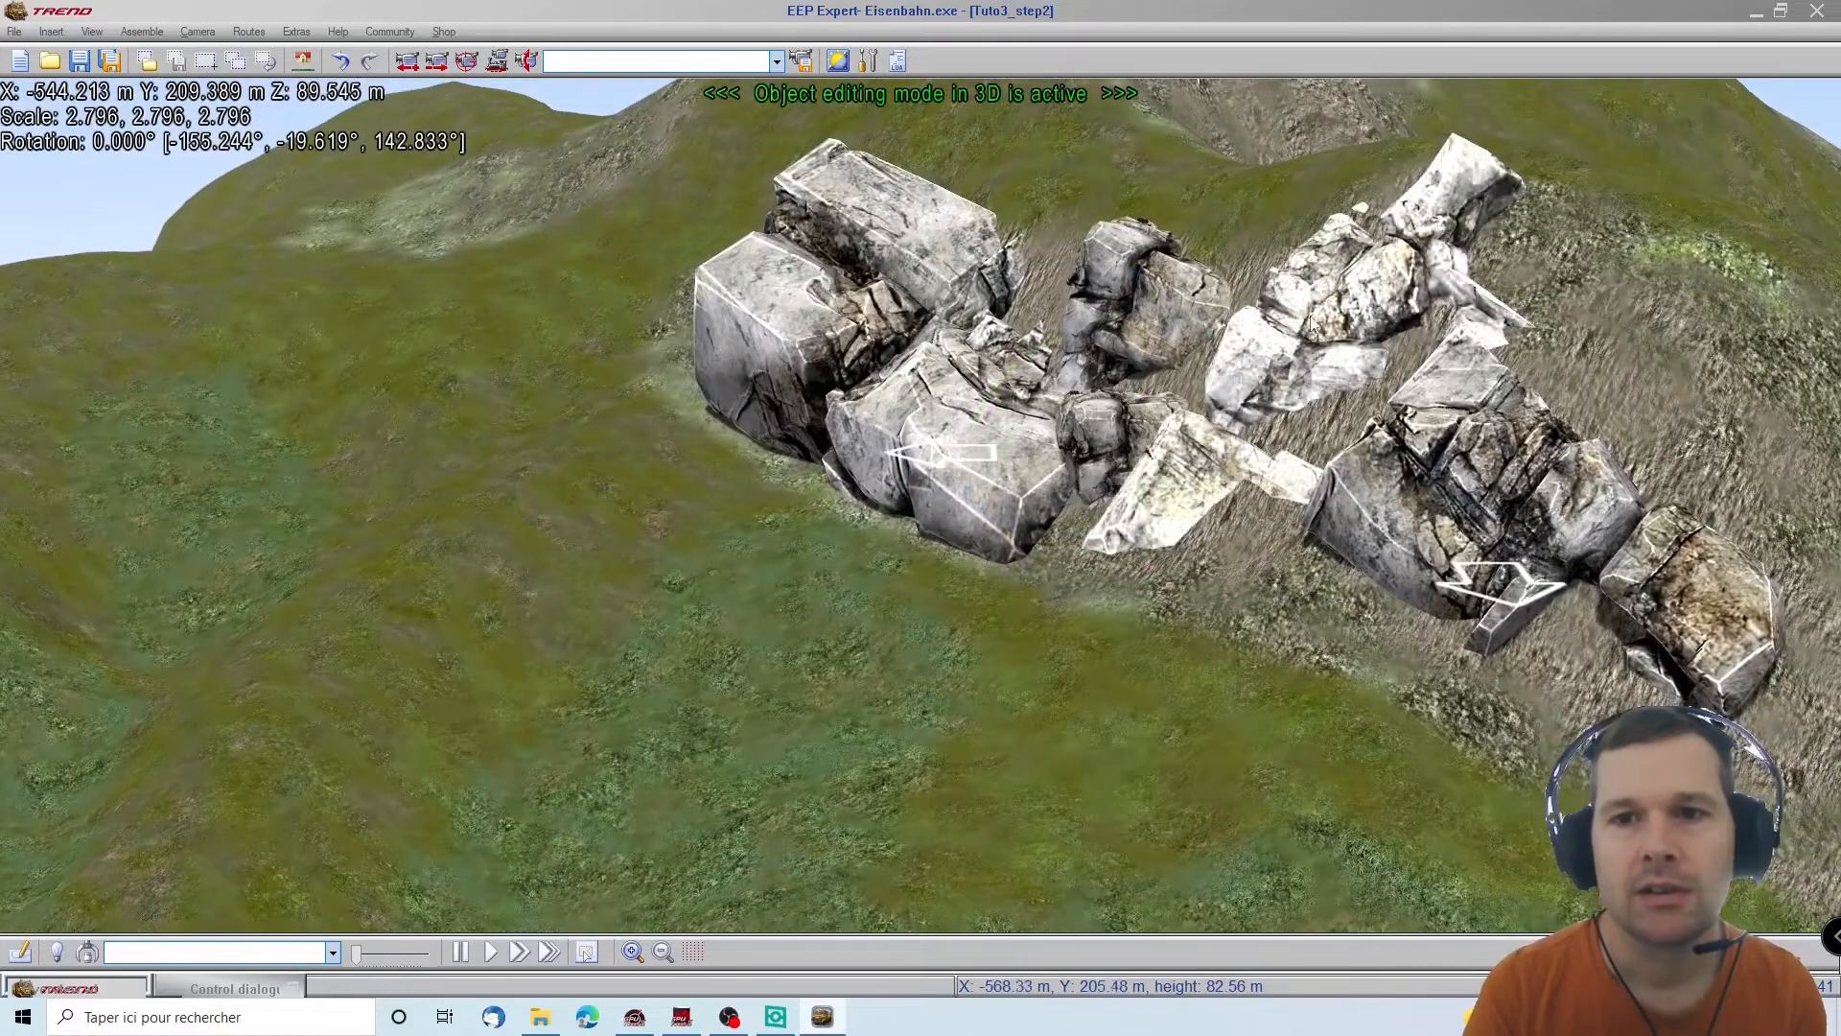
drag(1307, 316, 1261, 276)
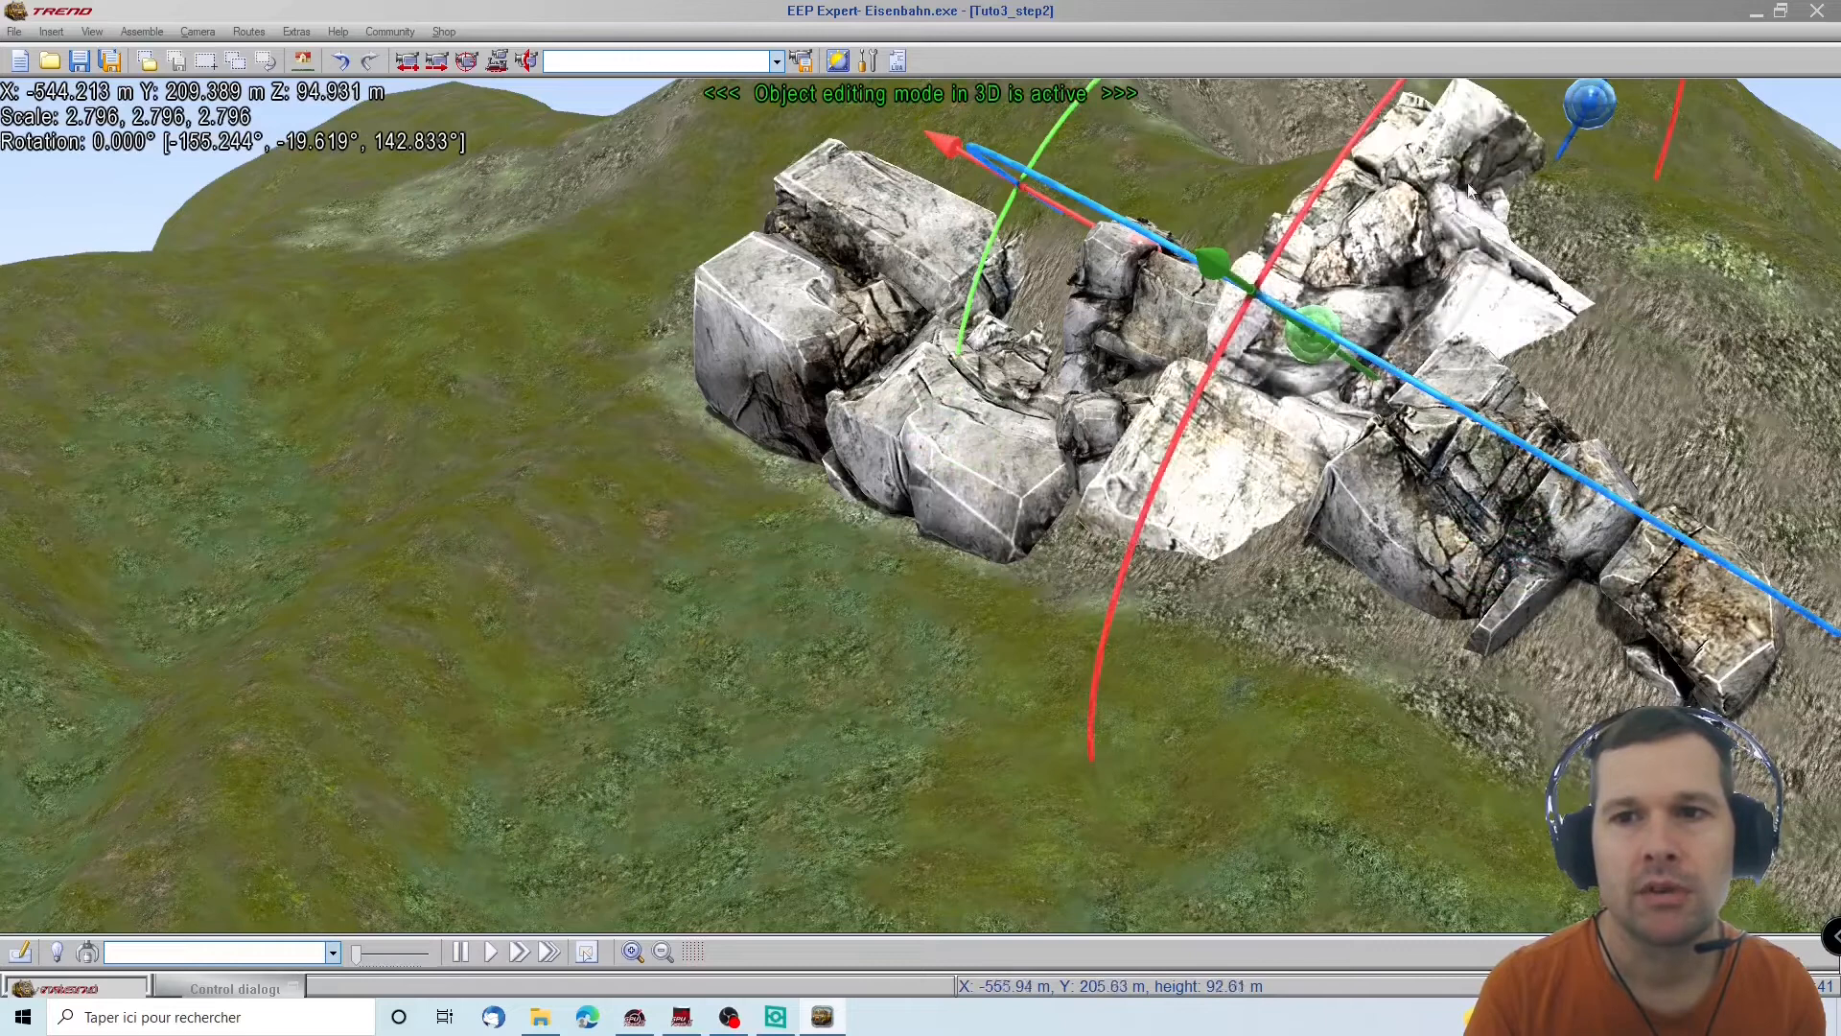
drag(1003, 219, 1049, 182)
drag(1345, 265, 1346, 293)
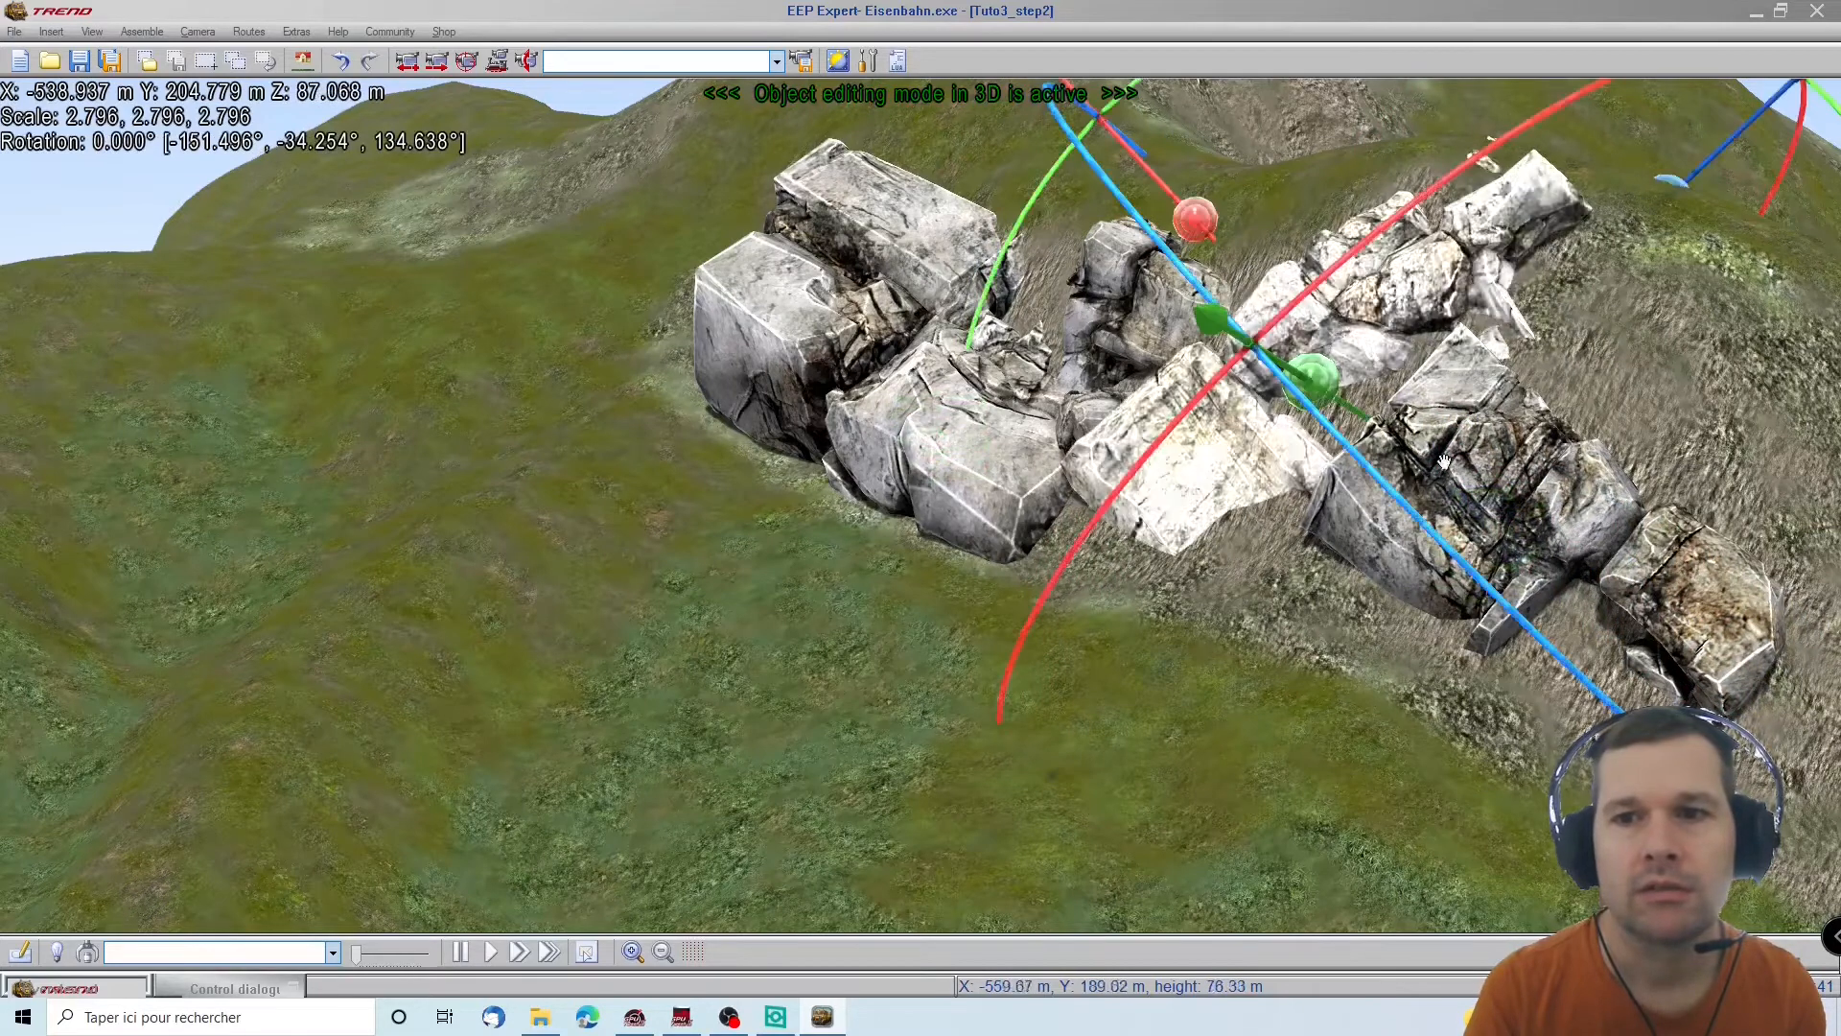
scroll(1281, 640, down, 6)
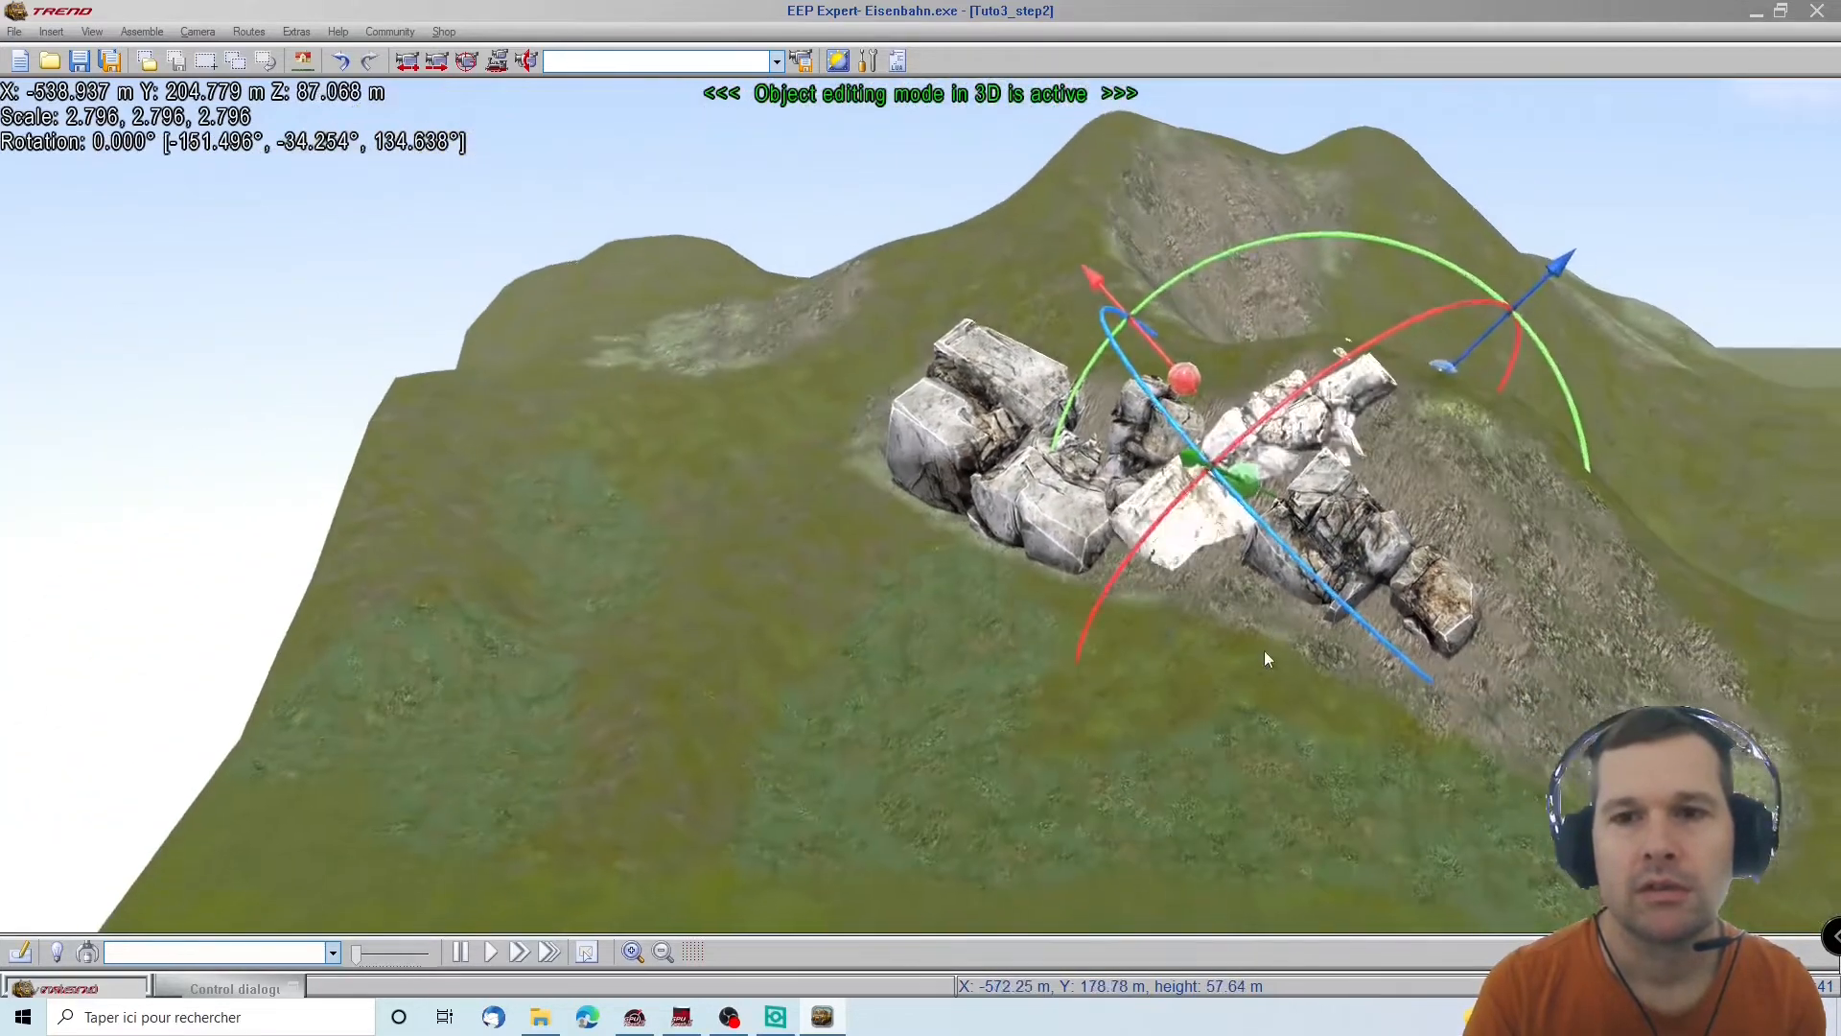
right_drag(1232, 699, 1110, 770)
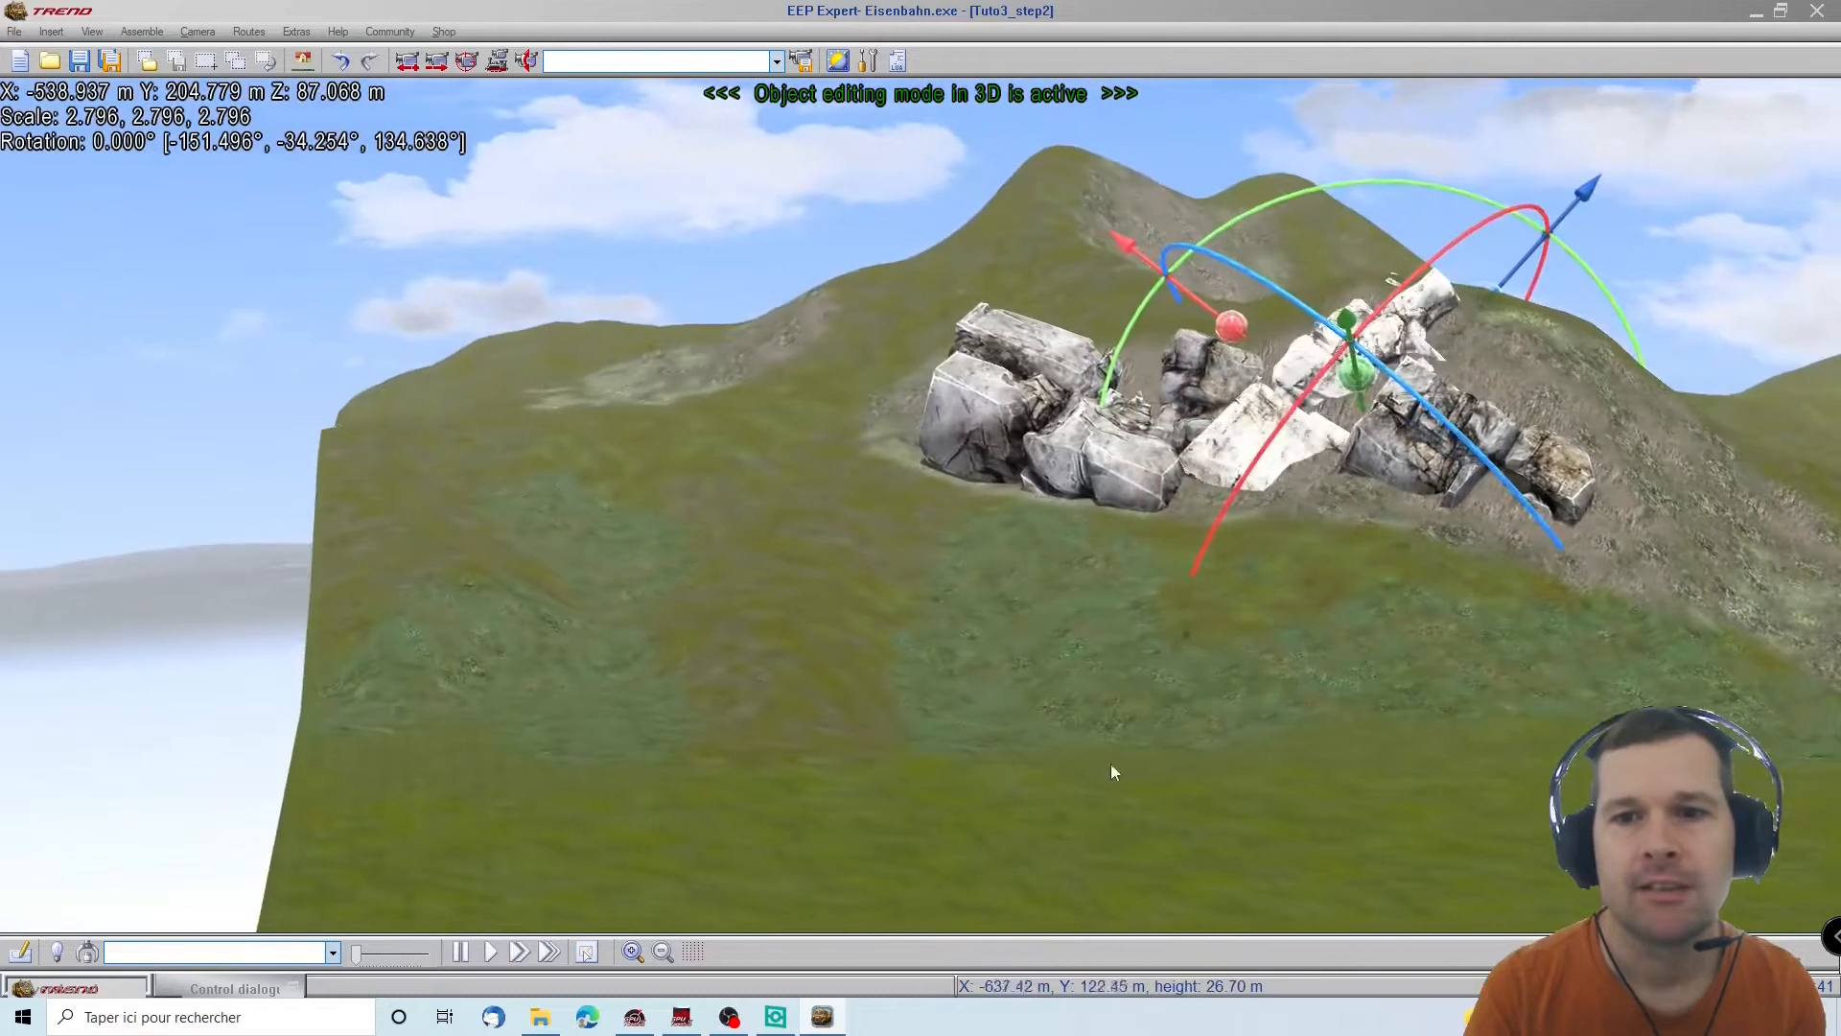
click(1380, 768)
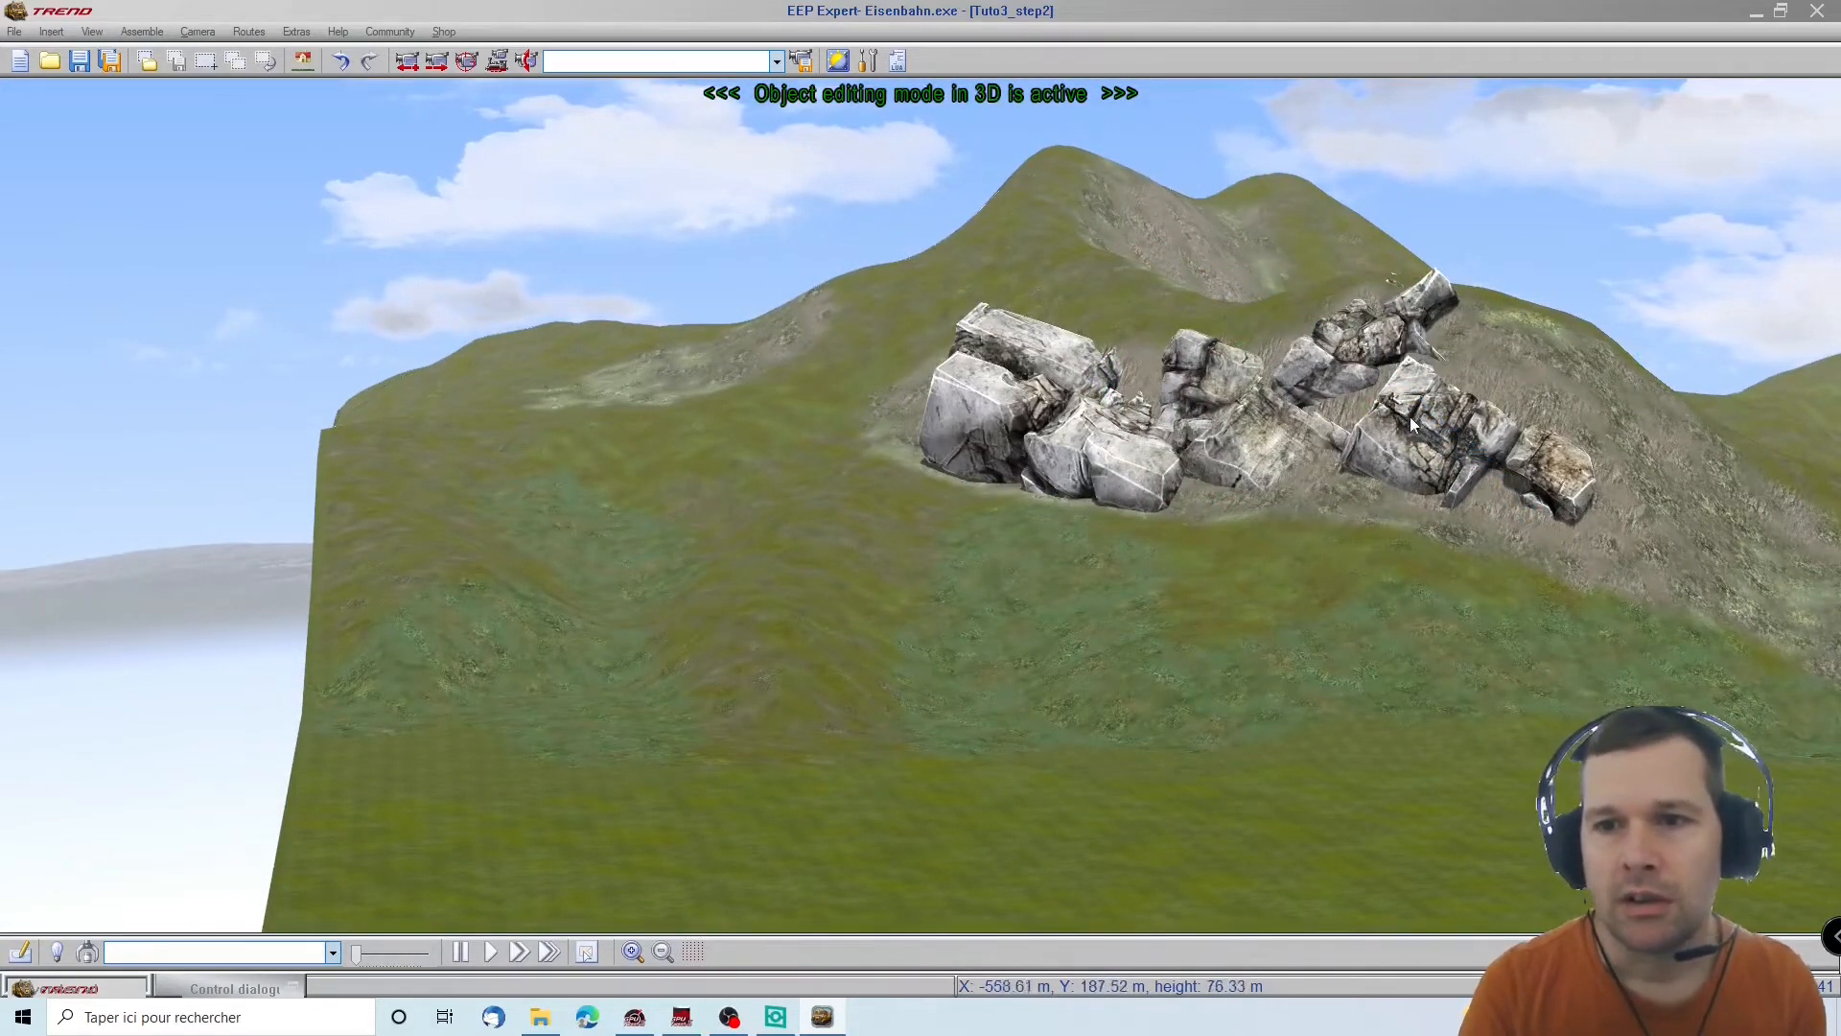
Push the 2.064-scale rock deeper into the slope at about X -564, Y 209, Z 76 m
click(1508, 465)
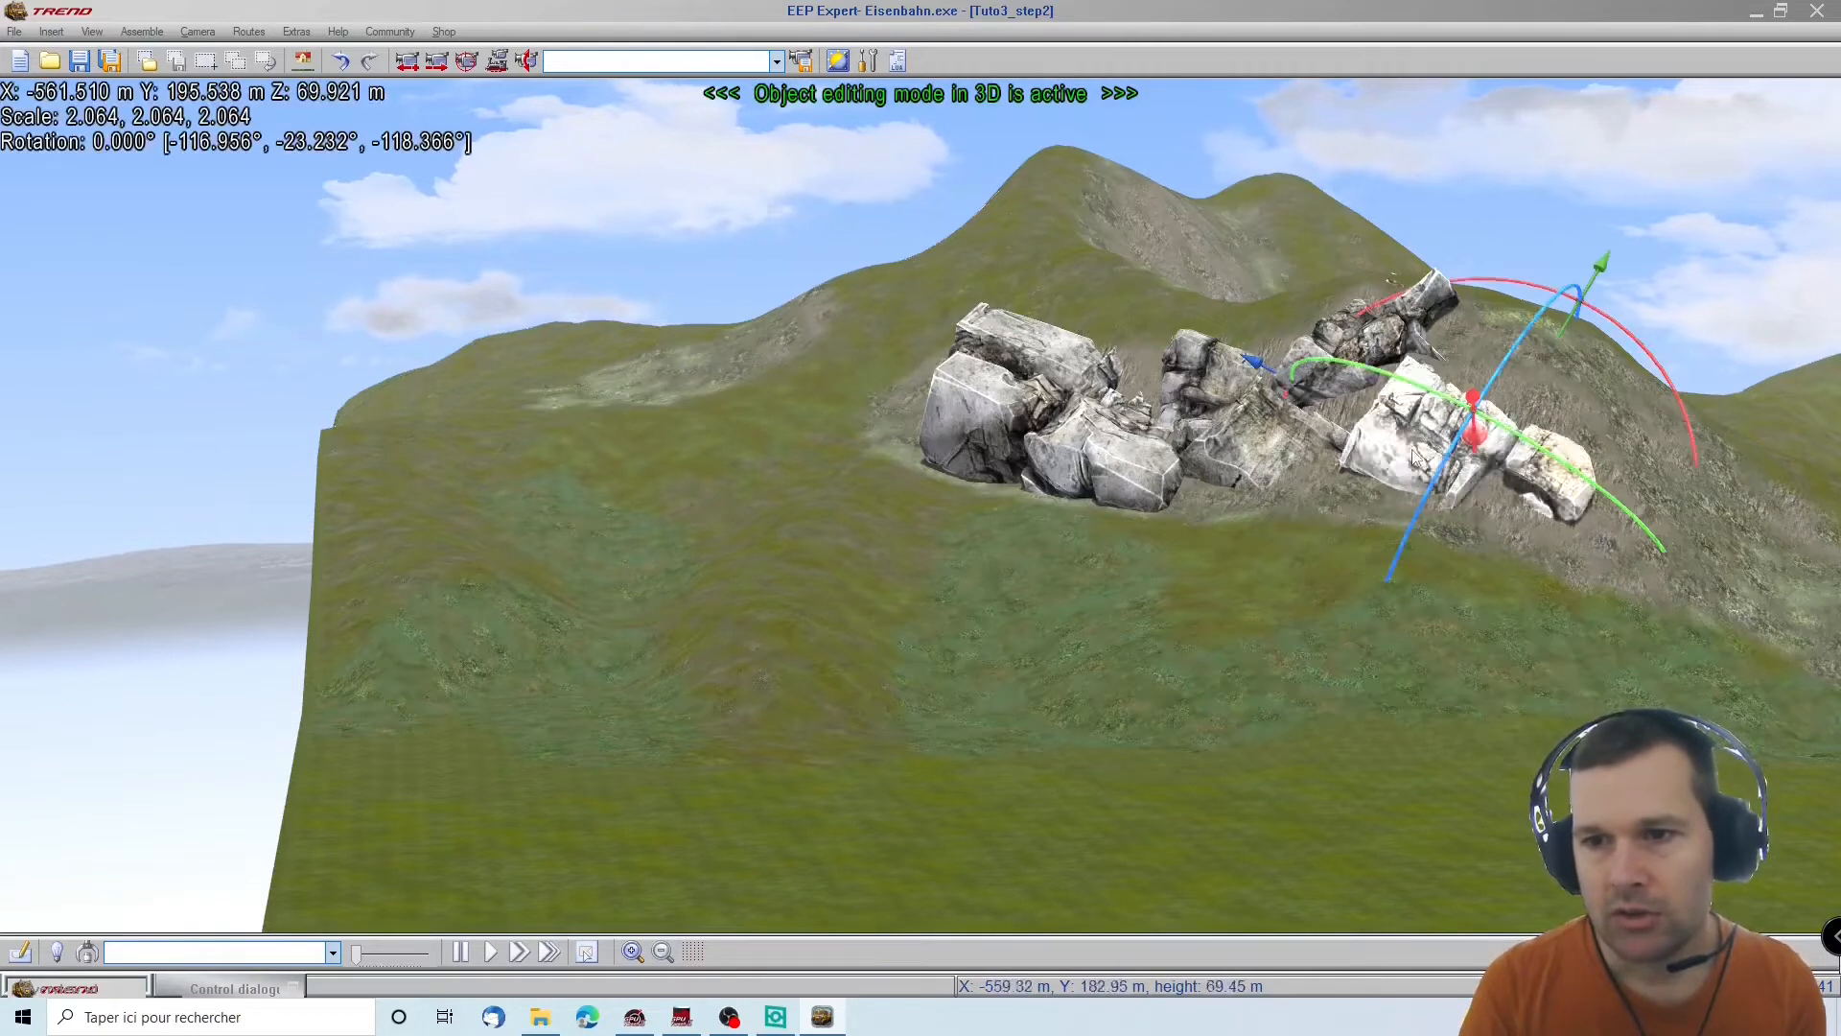
drag(1441, 453, 1400, 383)
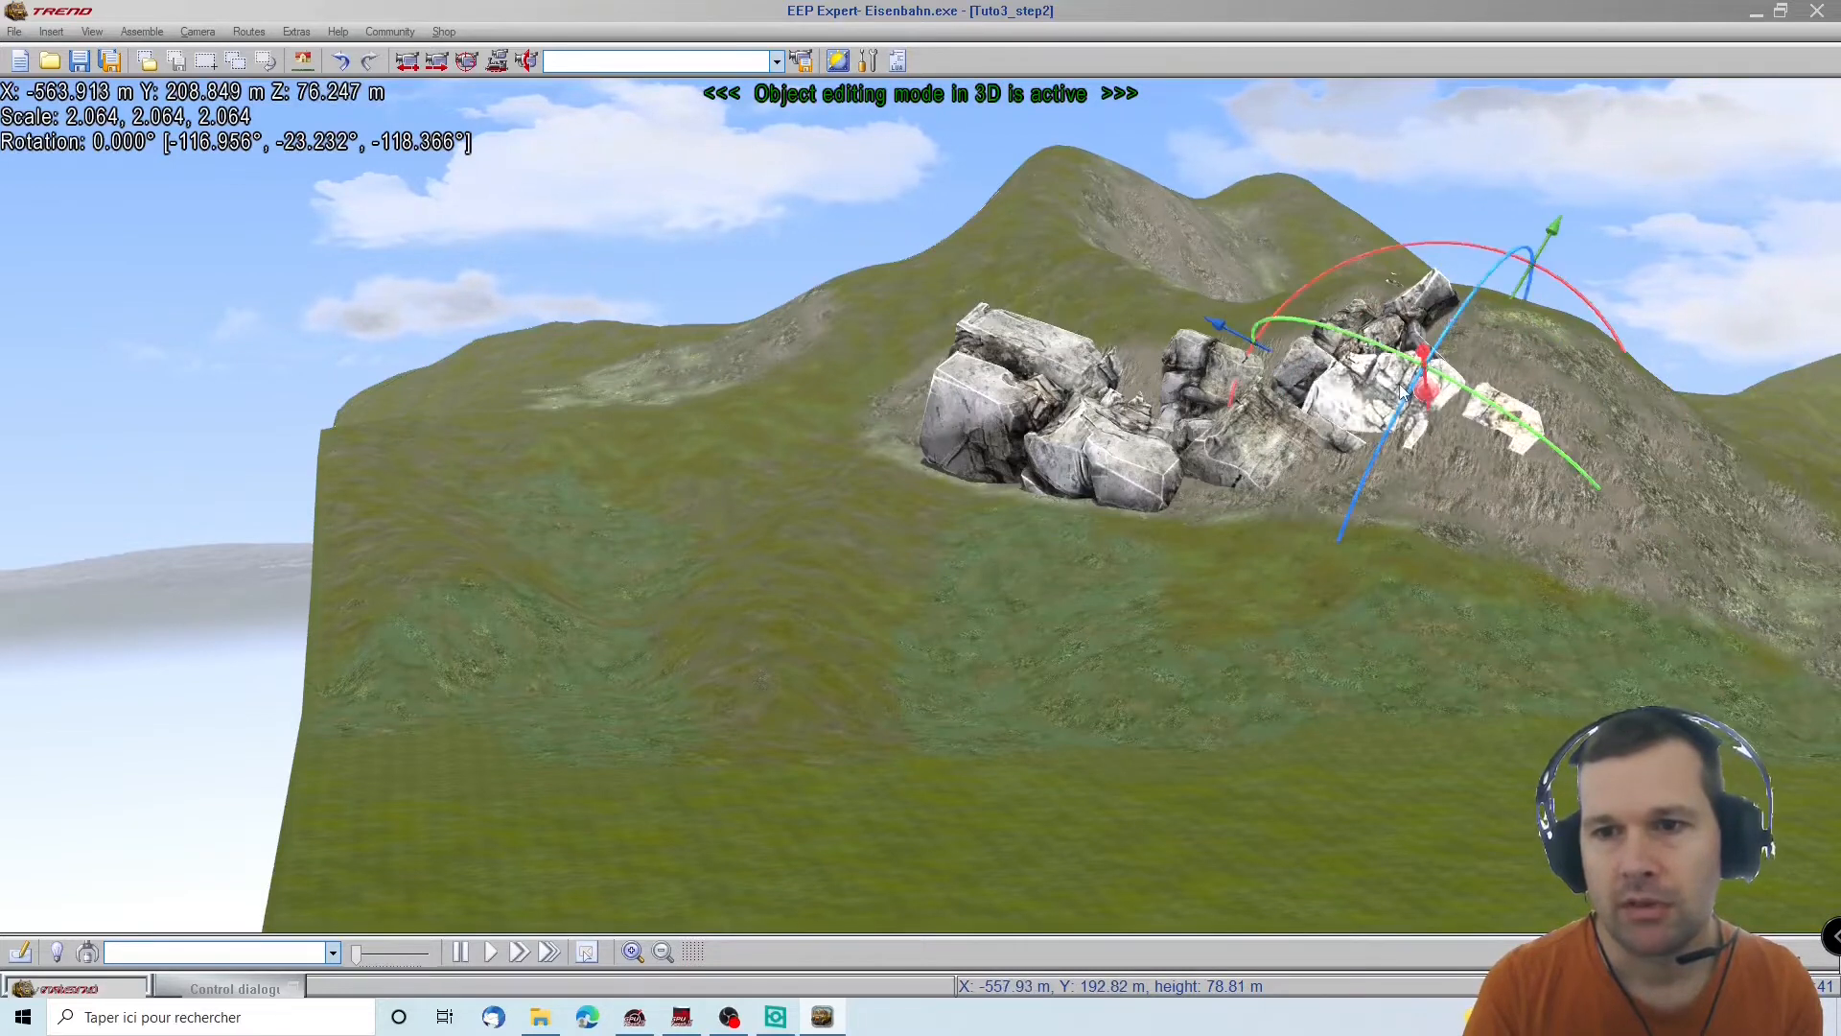
click(1308, 681)
Place three Felsformation-1_20m rocks on the bare slope beyond the existing rock group
middle_drag(1124, 549, 1285, 451)
middle_drag(1227, 698, 1108, 671)
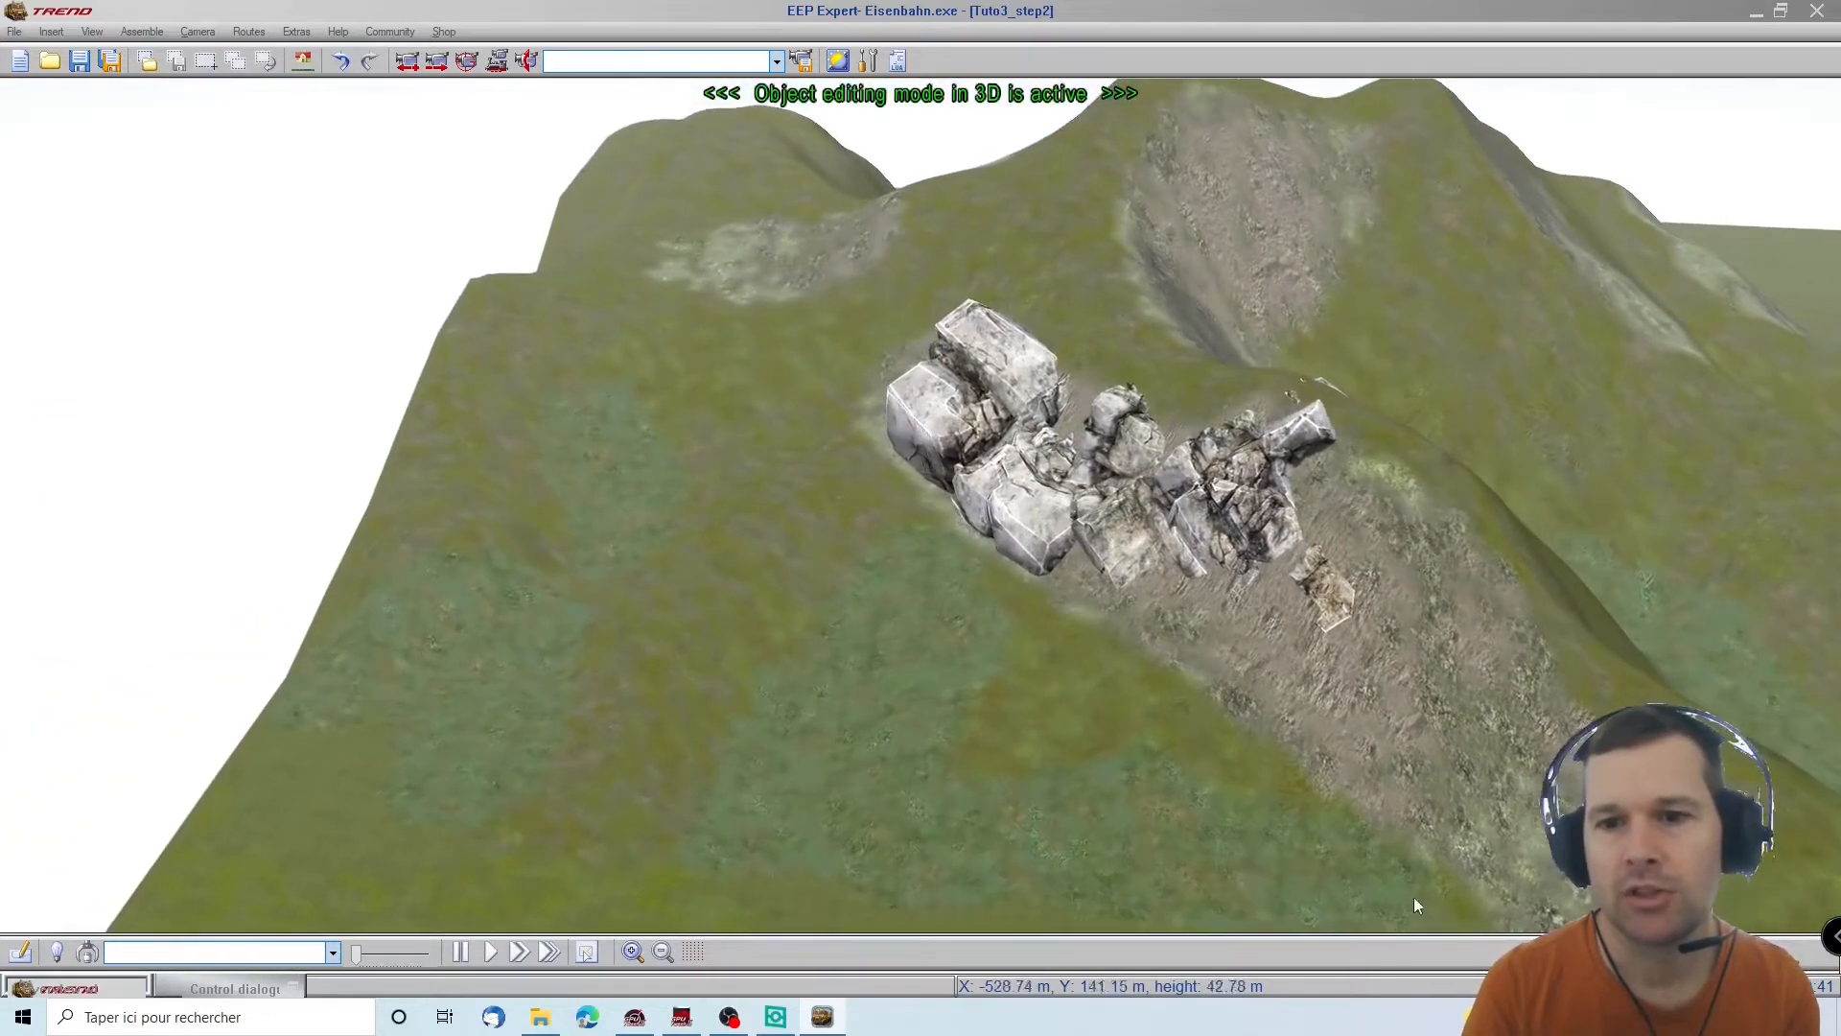
click(236, 989)
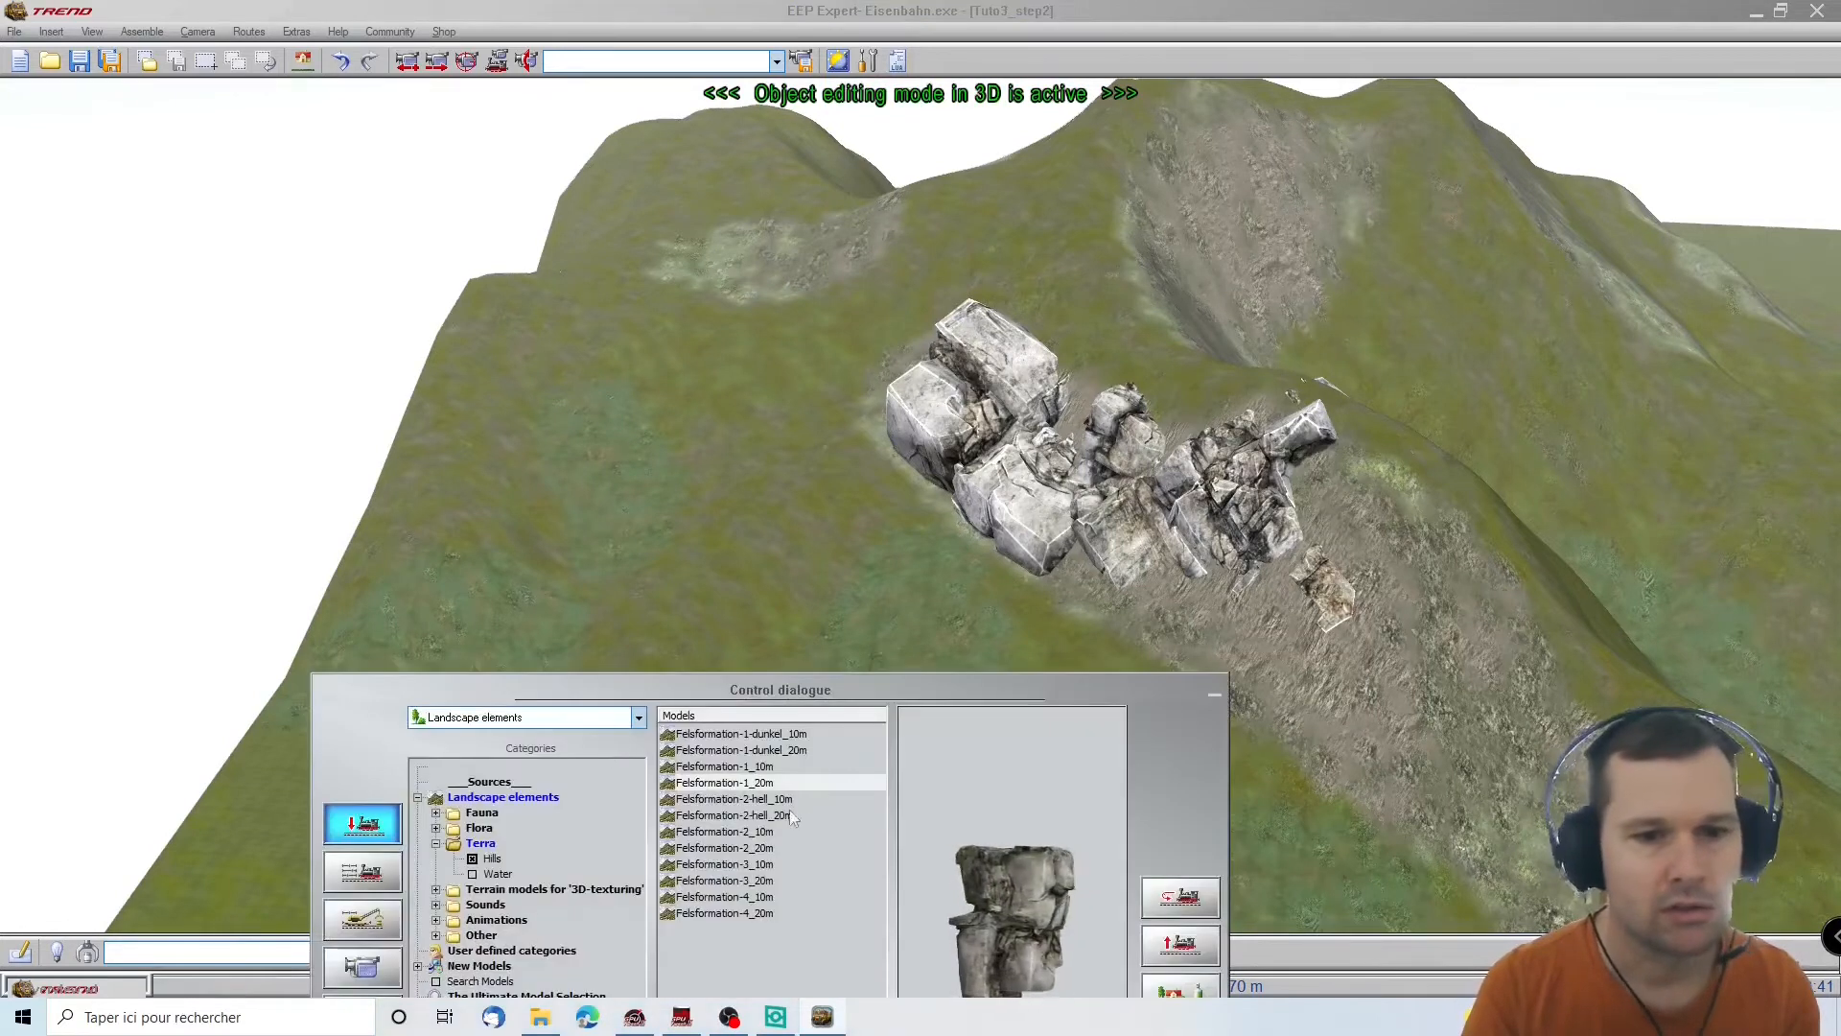
drag(786, 786, 1465, 657)
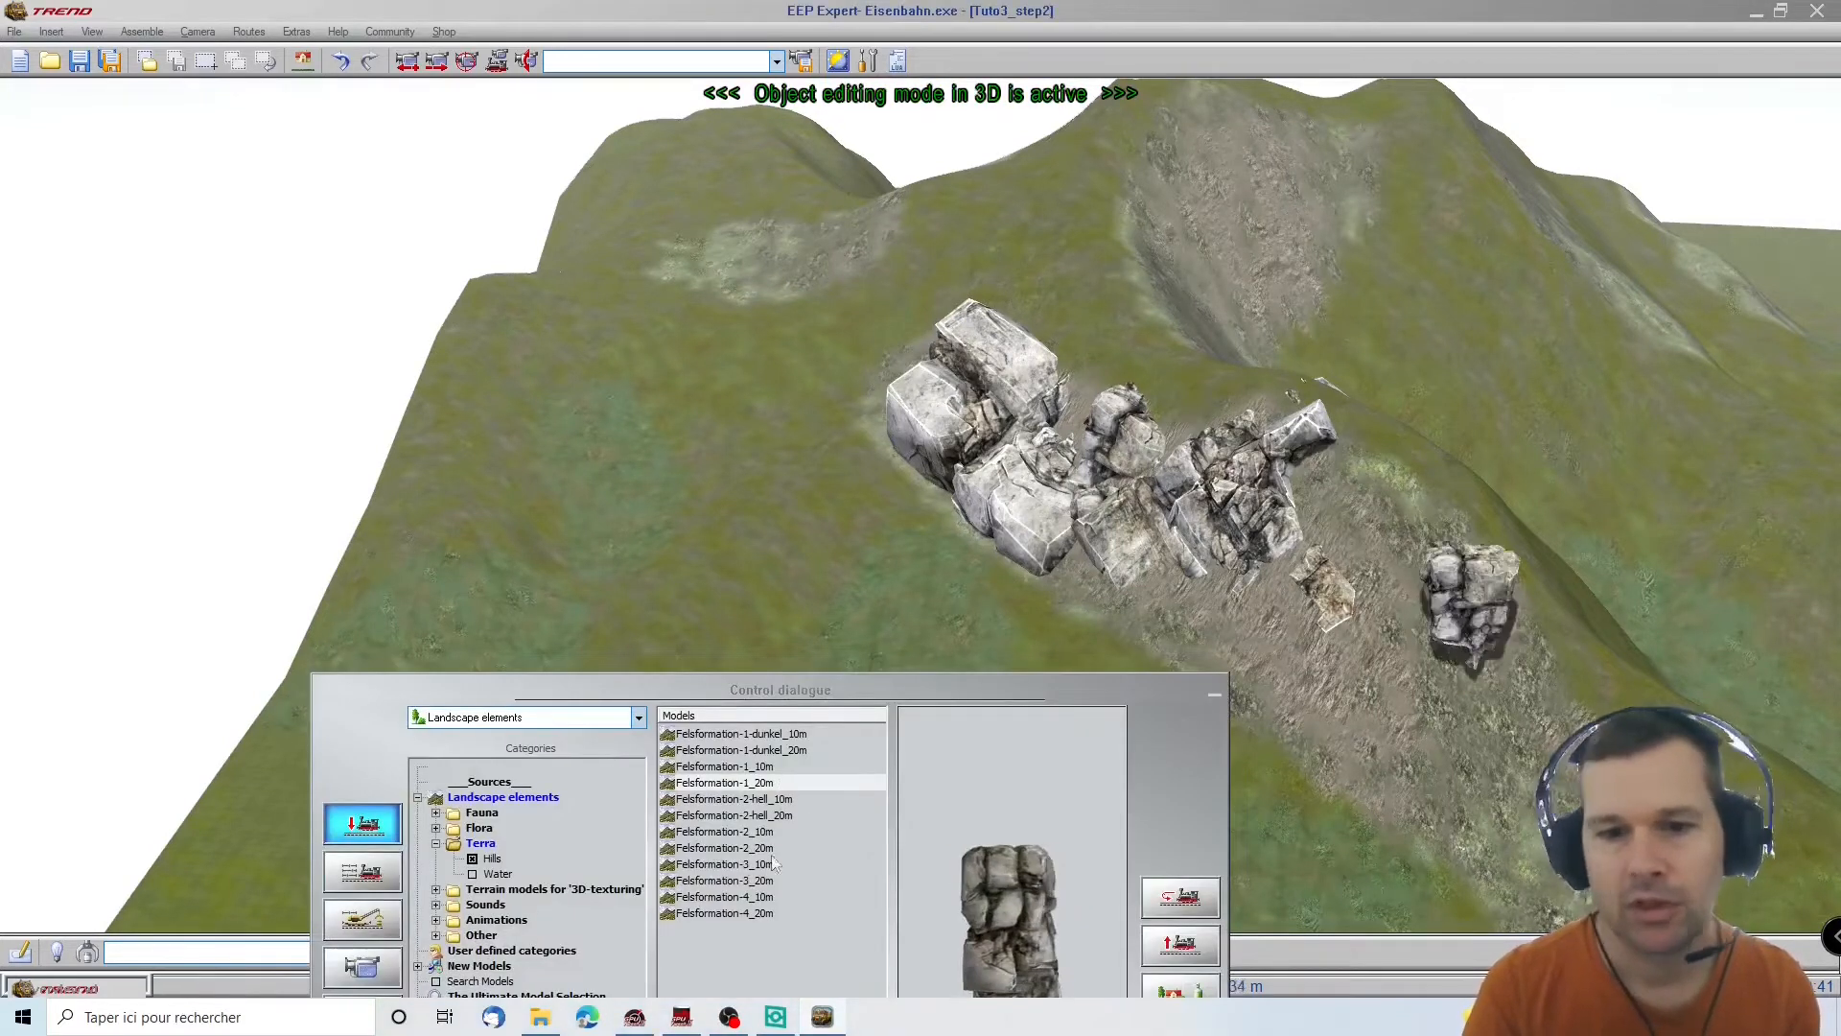
click(1314, 726)
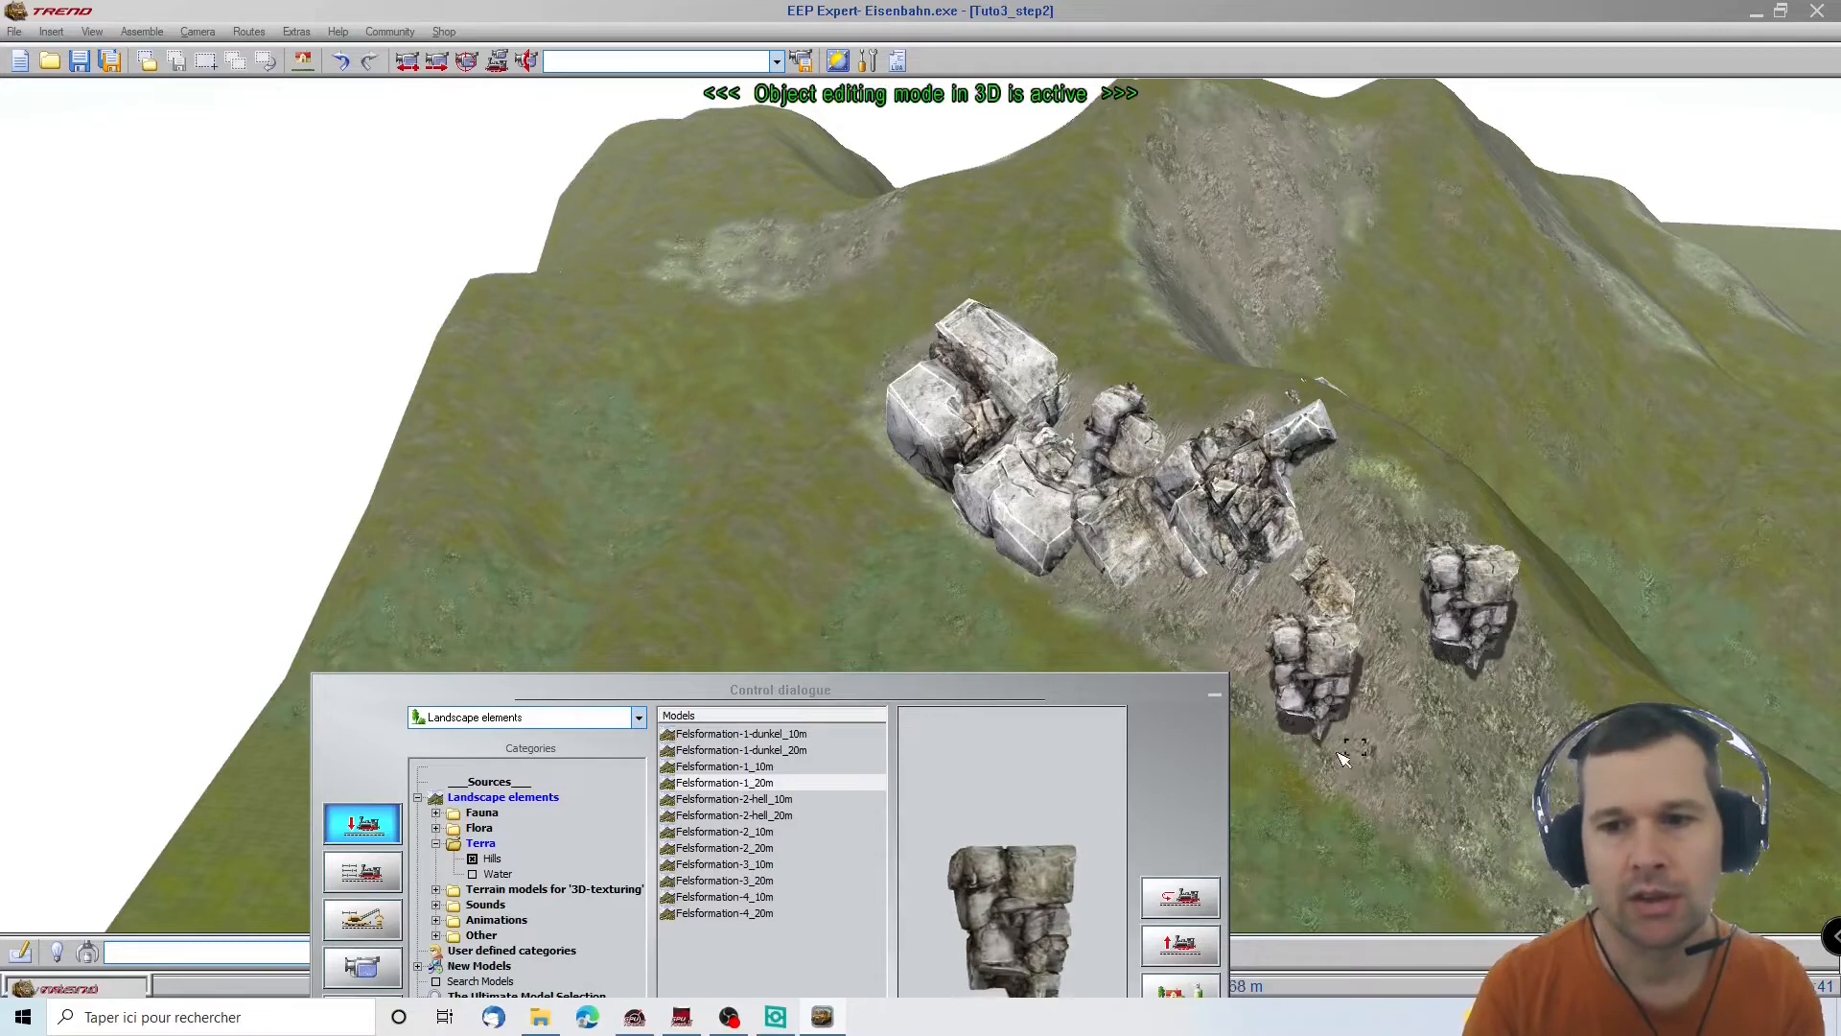
click(1425, 796)
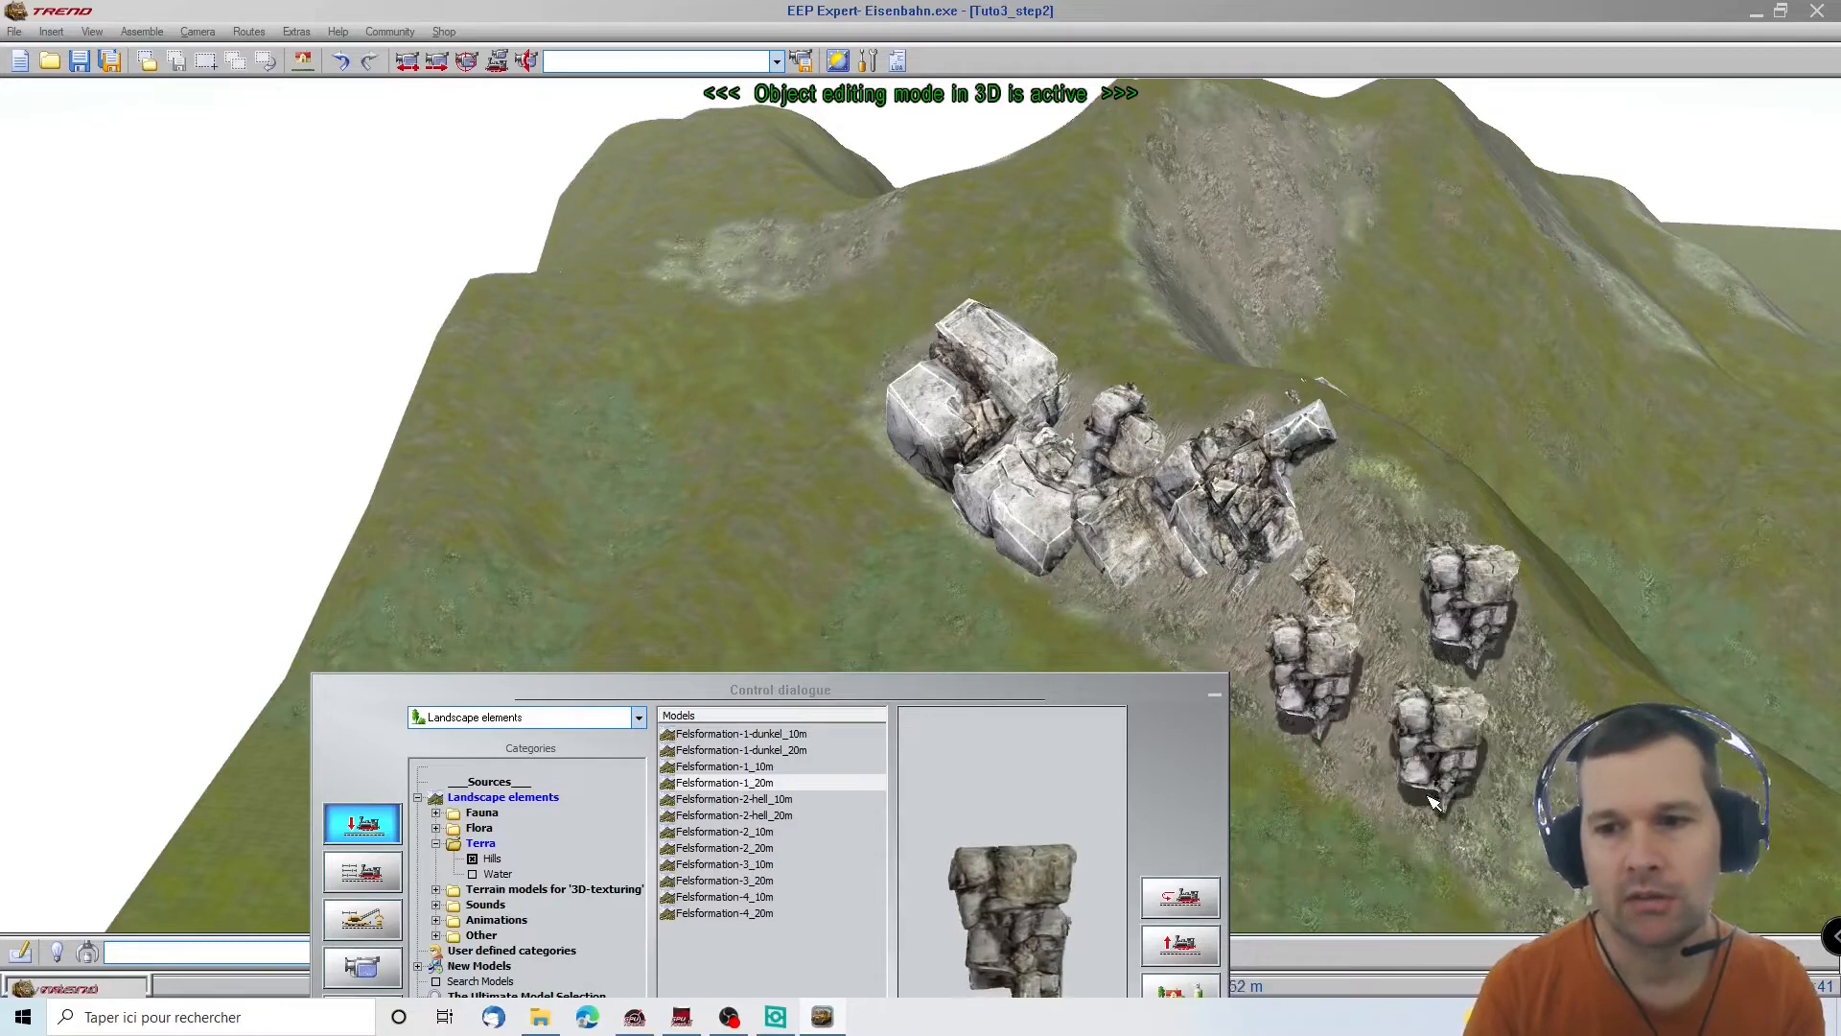
click(1205, 690)
Rotate and enlarge the new rock nearest the outcrop's lower edge, and partly bury it against the neighbouring rocks
click(1320, 671)
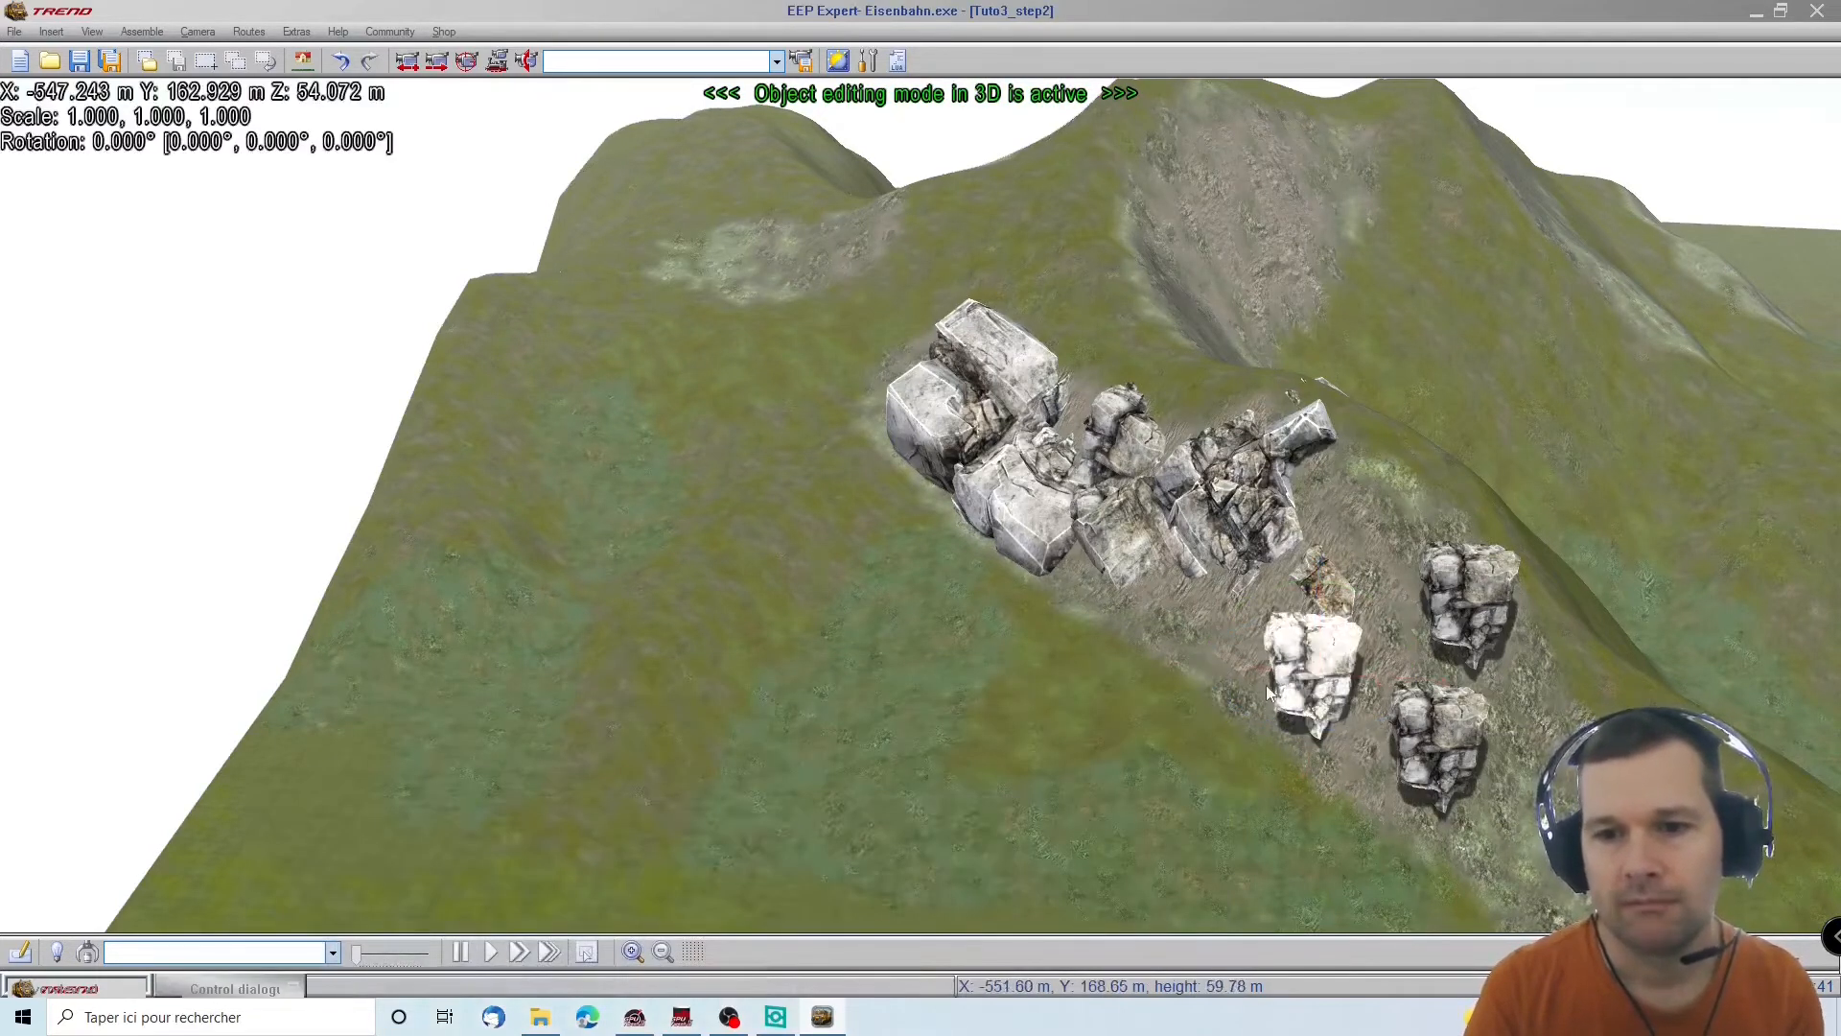
drag(1306, 713, 1323, 750)
drag(1302, 249, 1323, 587)
click(1326, 591)
Move the uppermost new rock to about X -542, Y 186, Z 67 m and turn it -36.705° about the vertical axis
click(1484, 597)
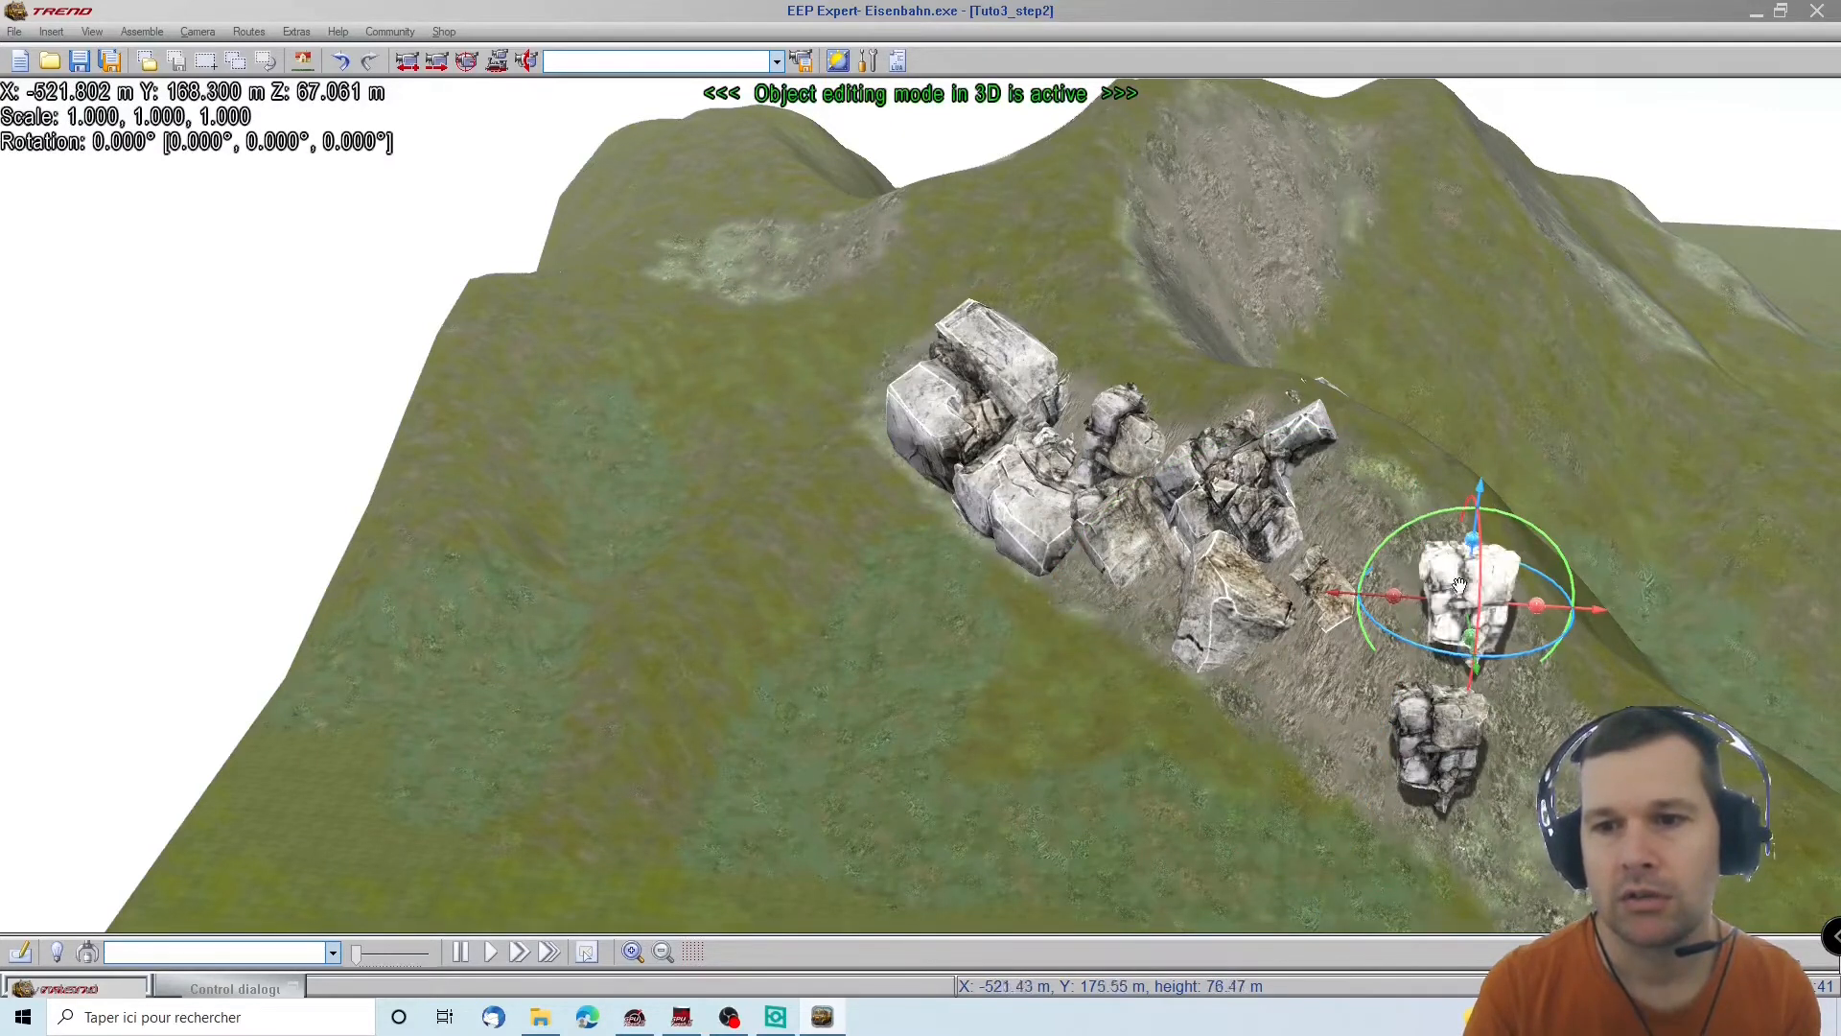
drag(1470, 587, 1369, 525)
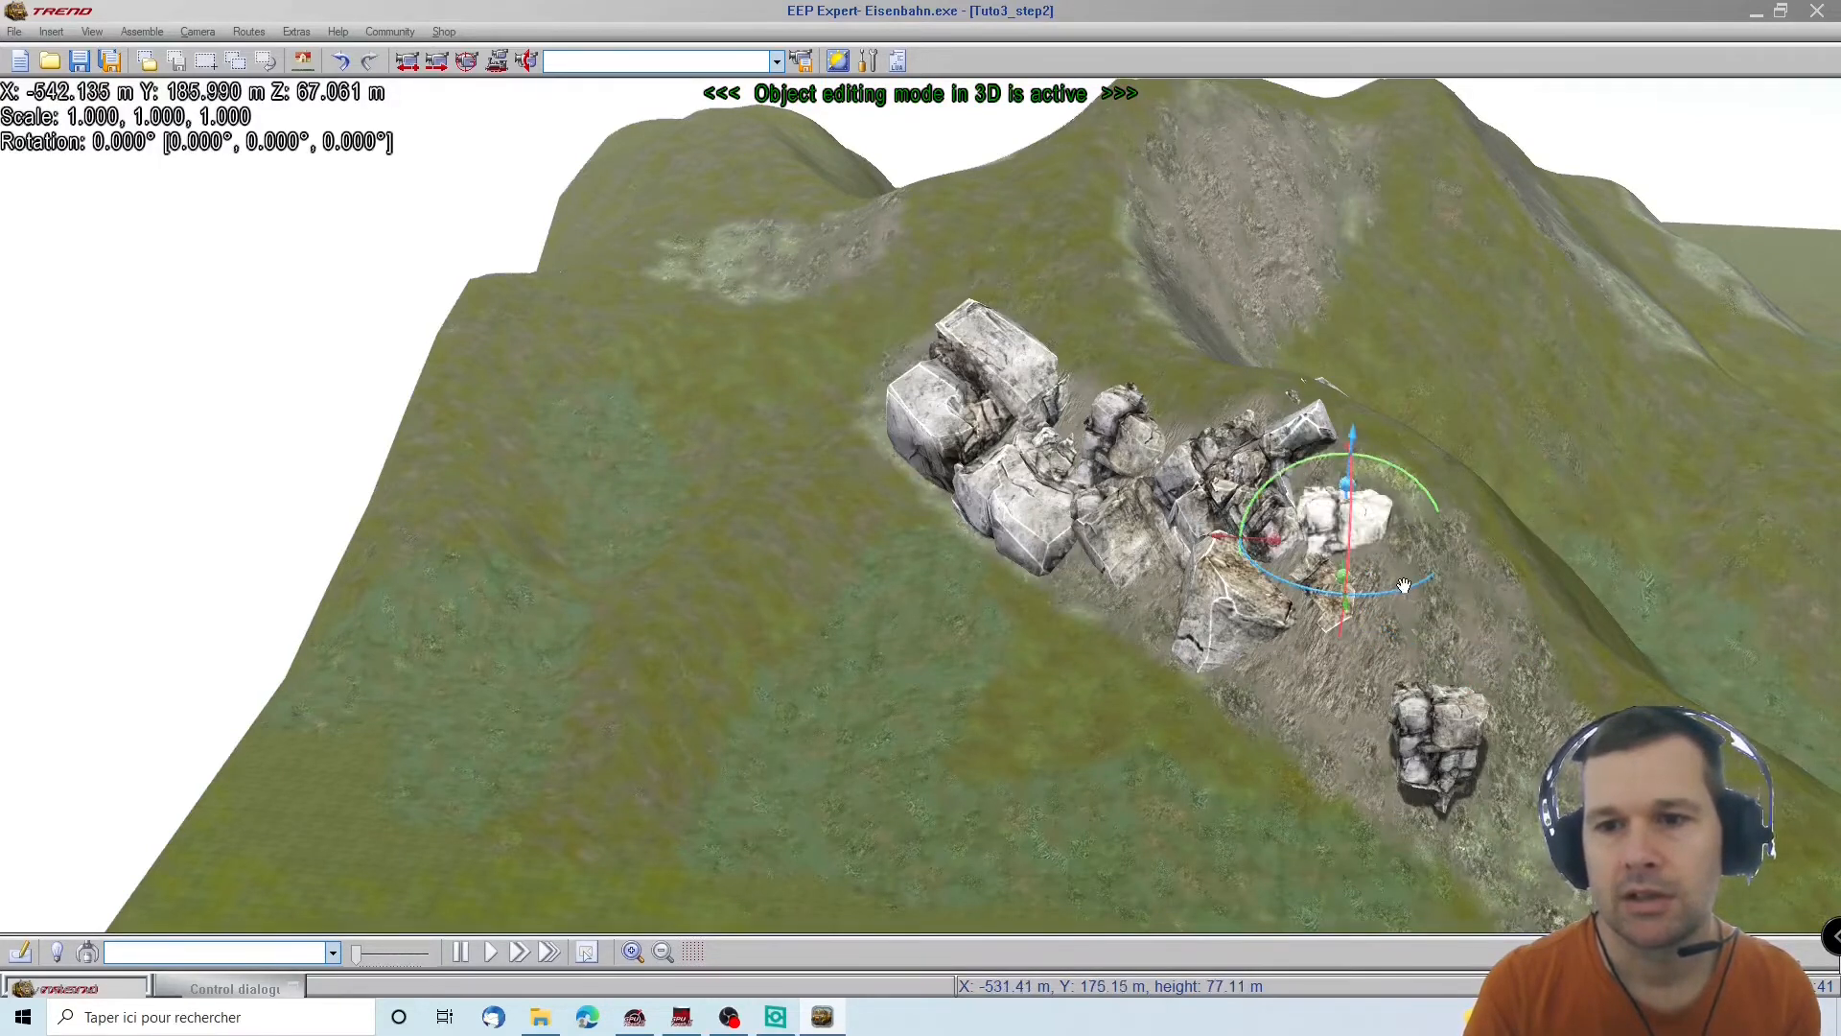
drag(1404, 586, 1348, 590)
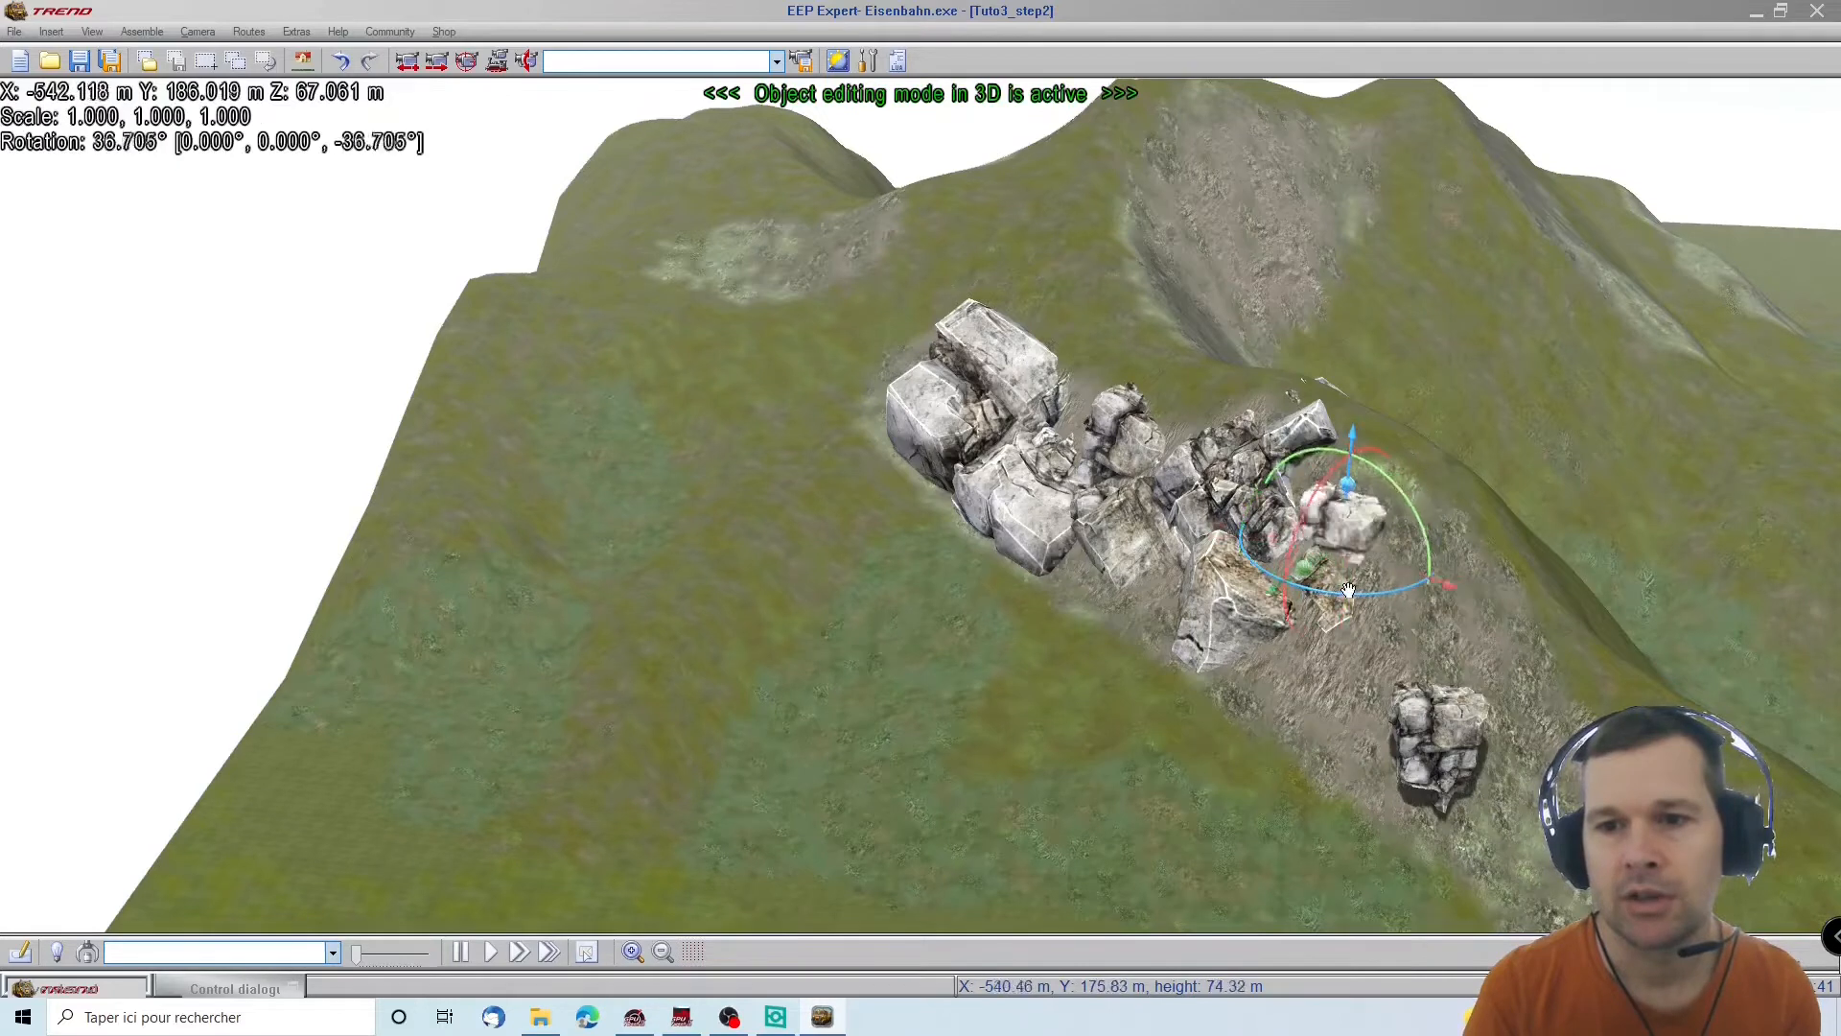
Rotate the last new rock to 152.329°, -30.031°, -133.665°, scale it to 1.828 and embed it at about X -529, Y 174, Z 70 m
click(1438, 735)
drag(1419, 651, 1311, 781)
drag(1370, 719, 1359, 618)
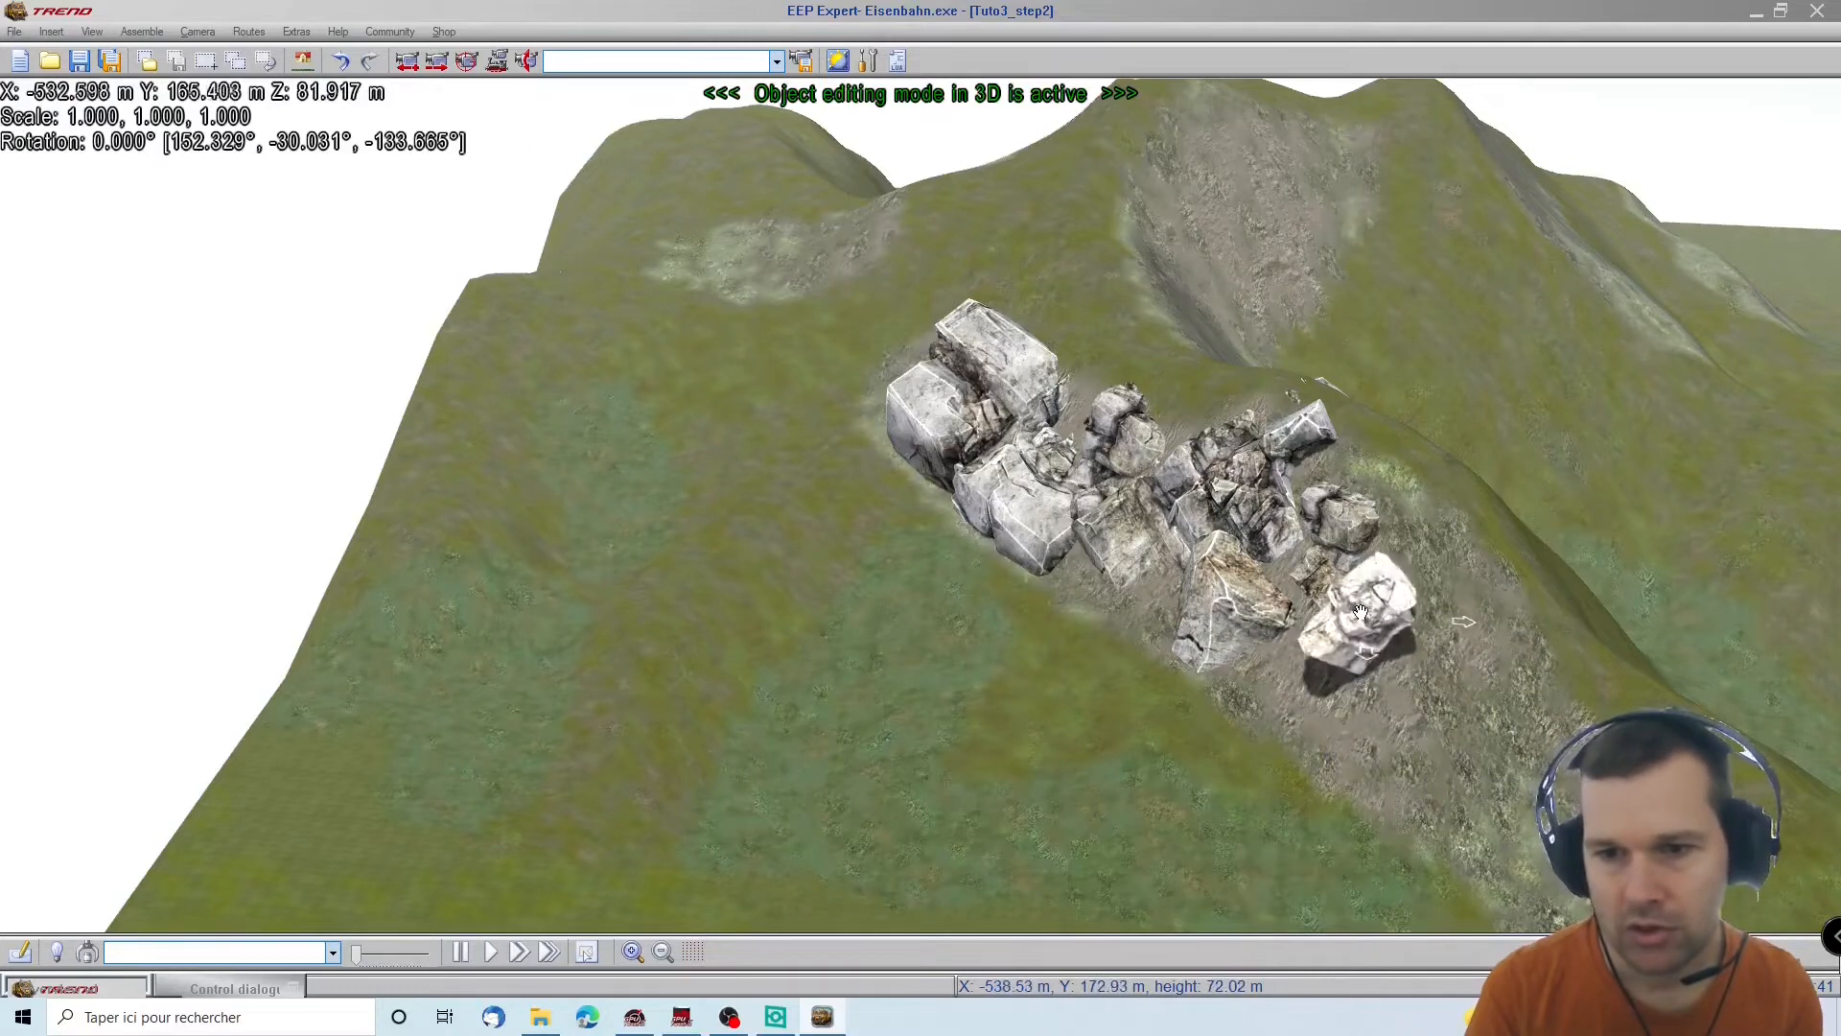
drag(1390, 666, 1349, 661)
drag(1059, 767, 1113, 821)
scroll(940, 798, up, 5)
drag(939, 798, 892, 744)
scroll(892, 744, down, 5)
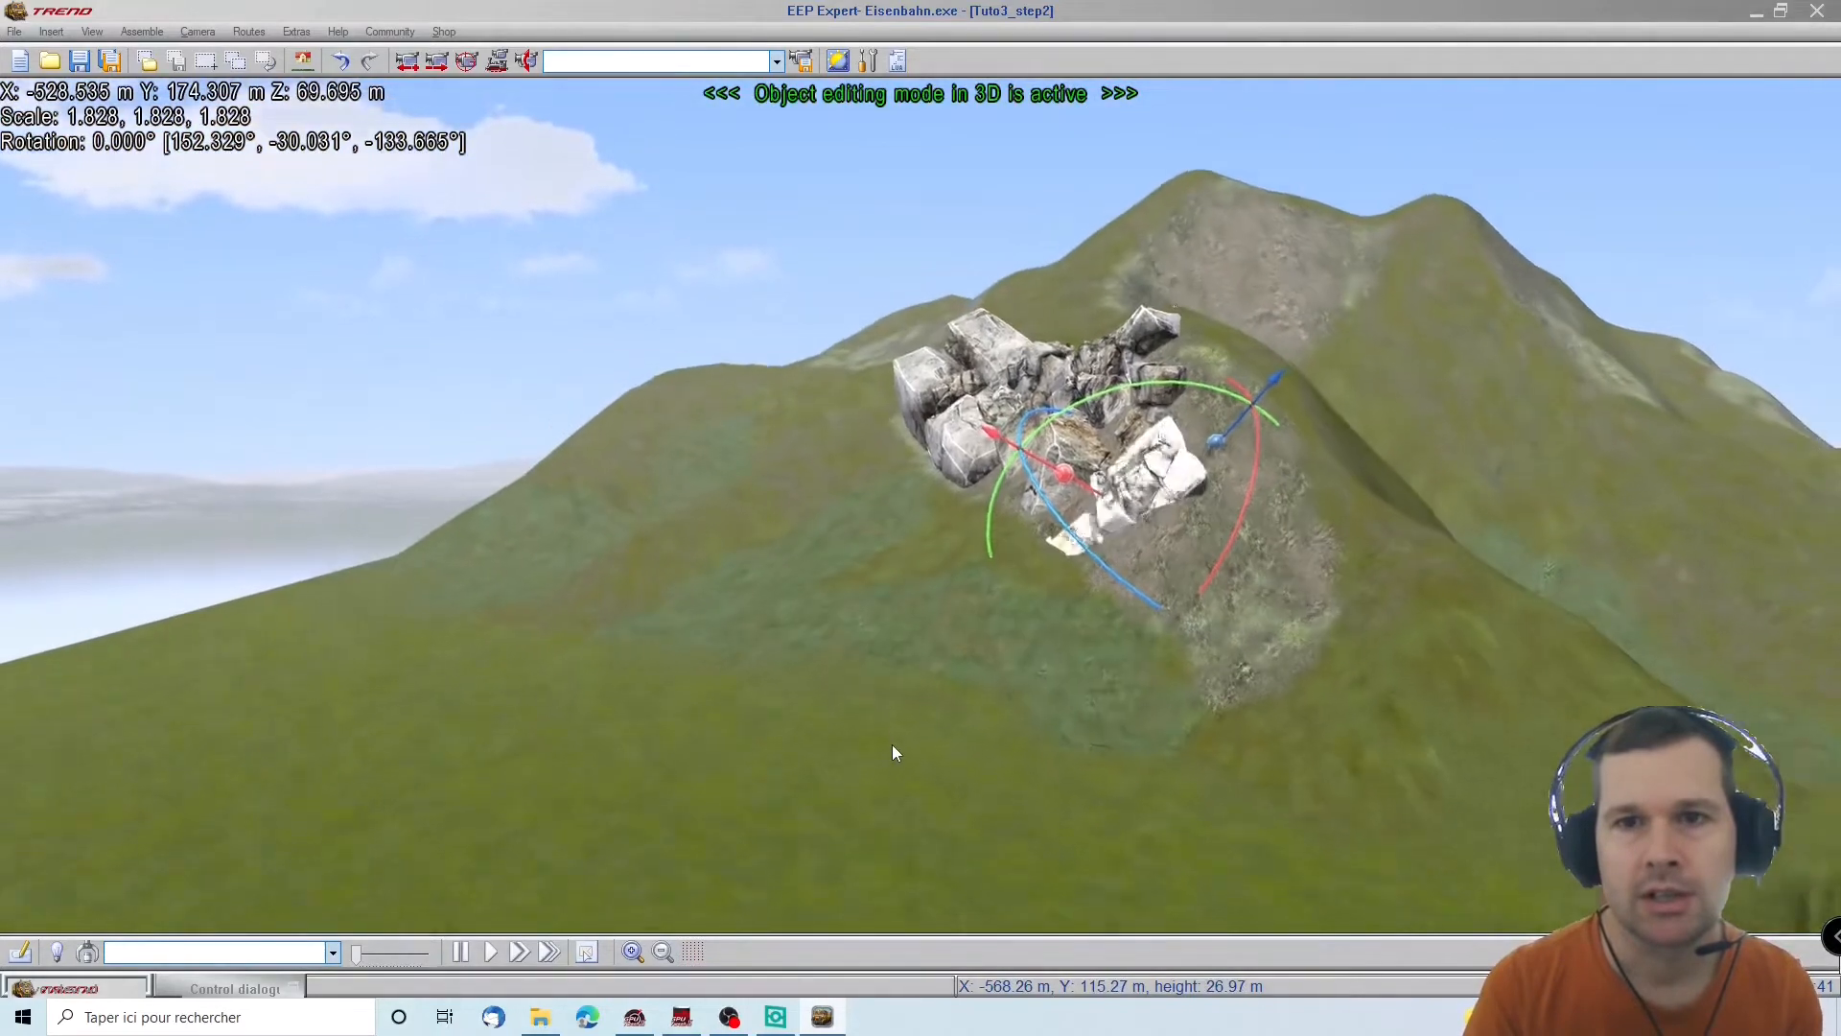
click(892, 752)
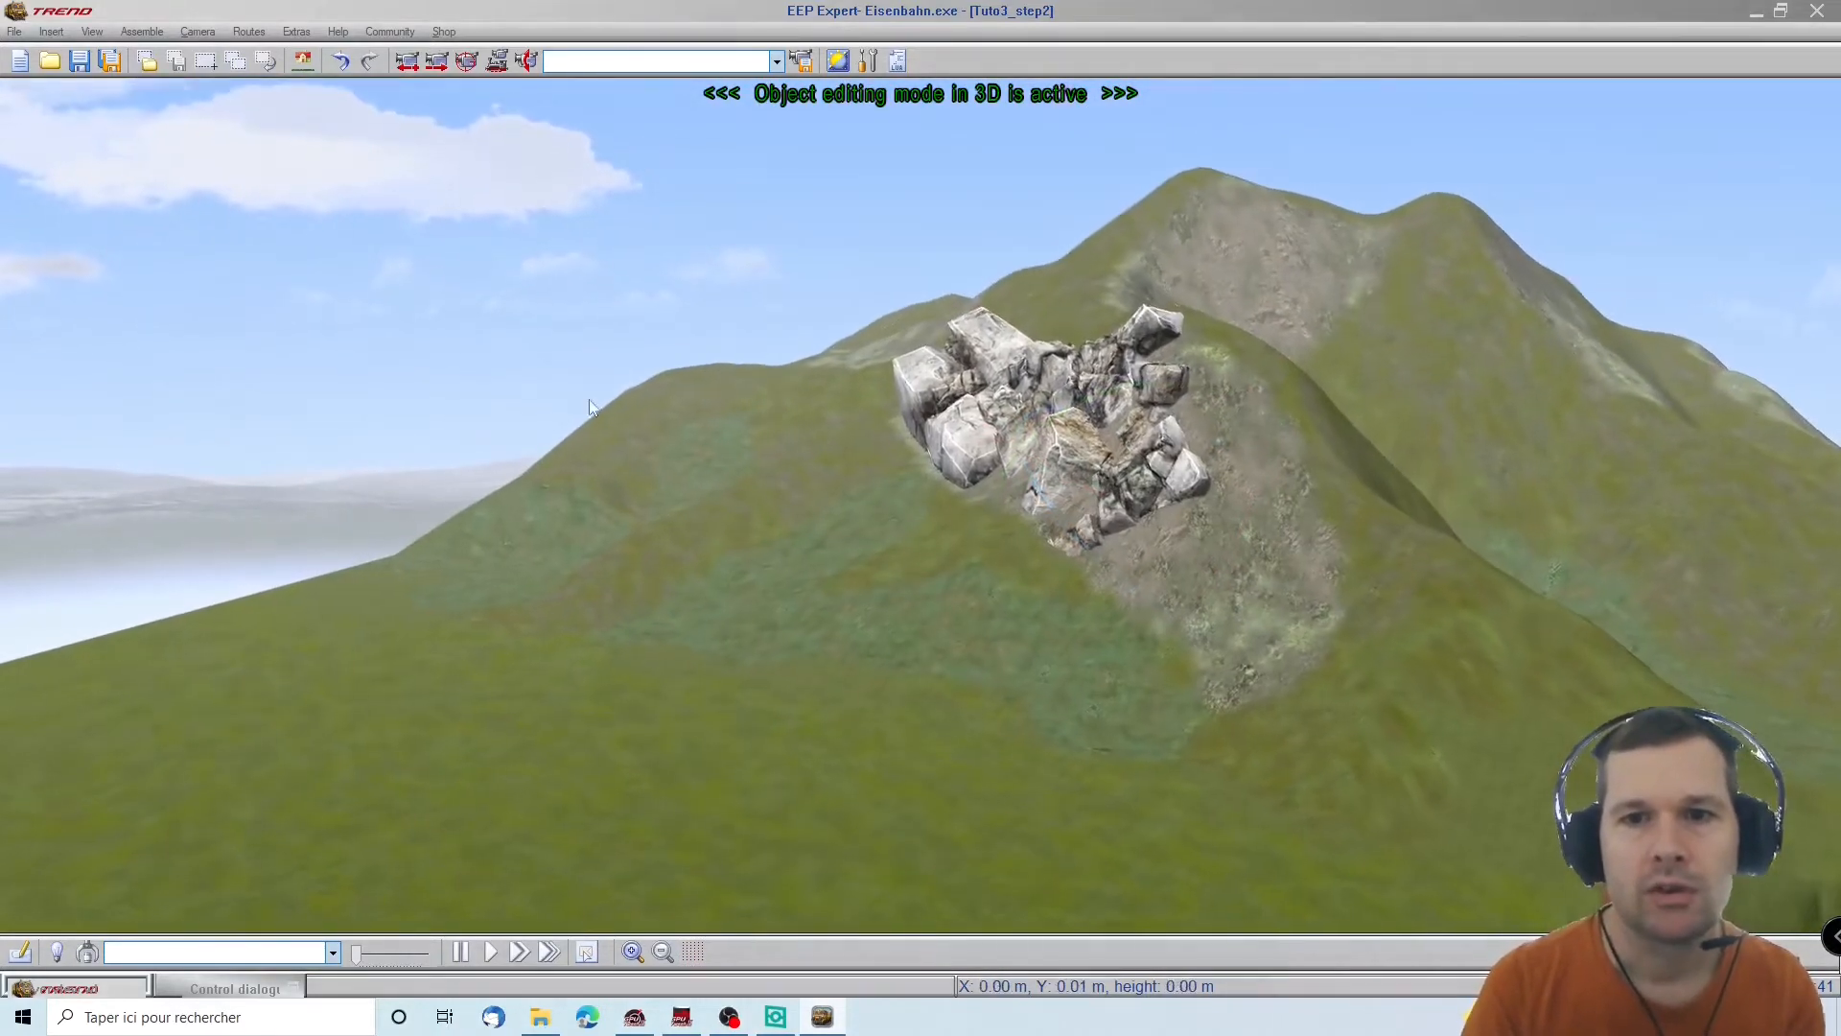
Place a Felsformation-1_20m rock on the higher peak's bare face at about X -566, Y 298, Z 100 m
drag(61, 296, 1448, 683)
scroll(1028, 383, up, 3)
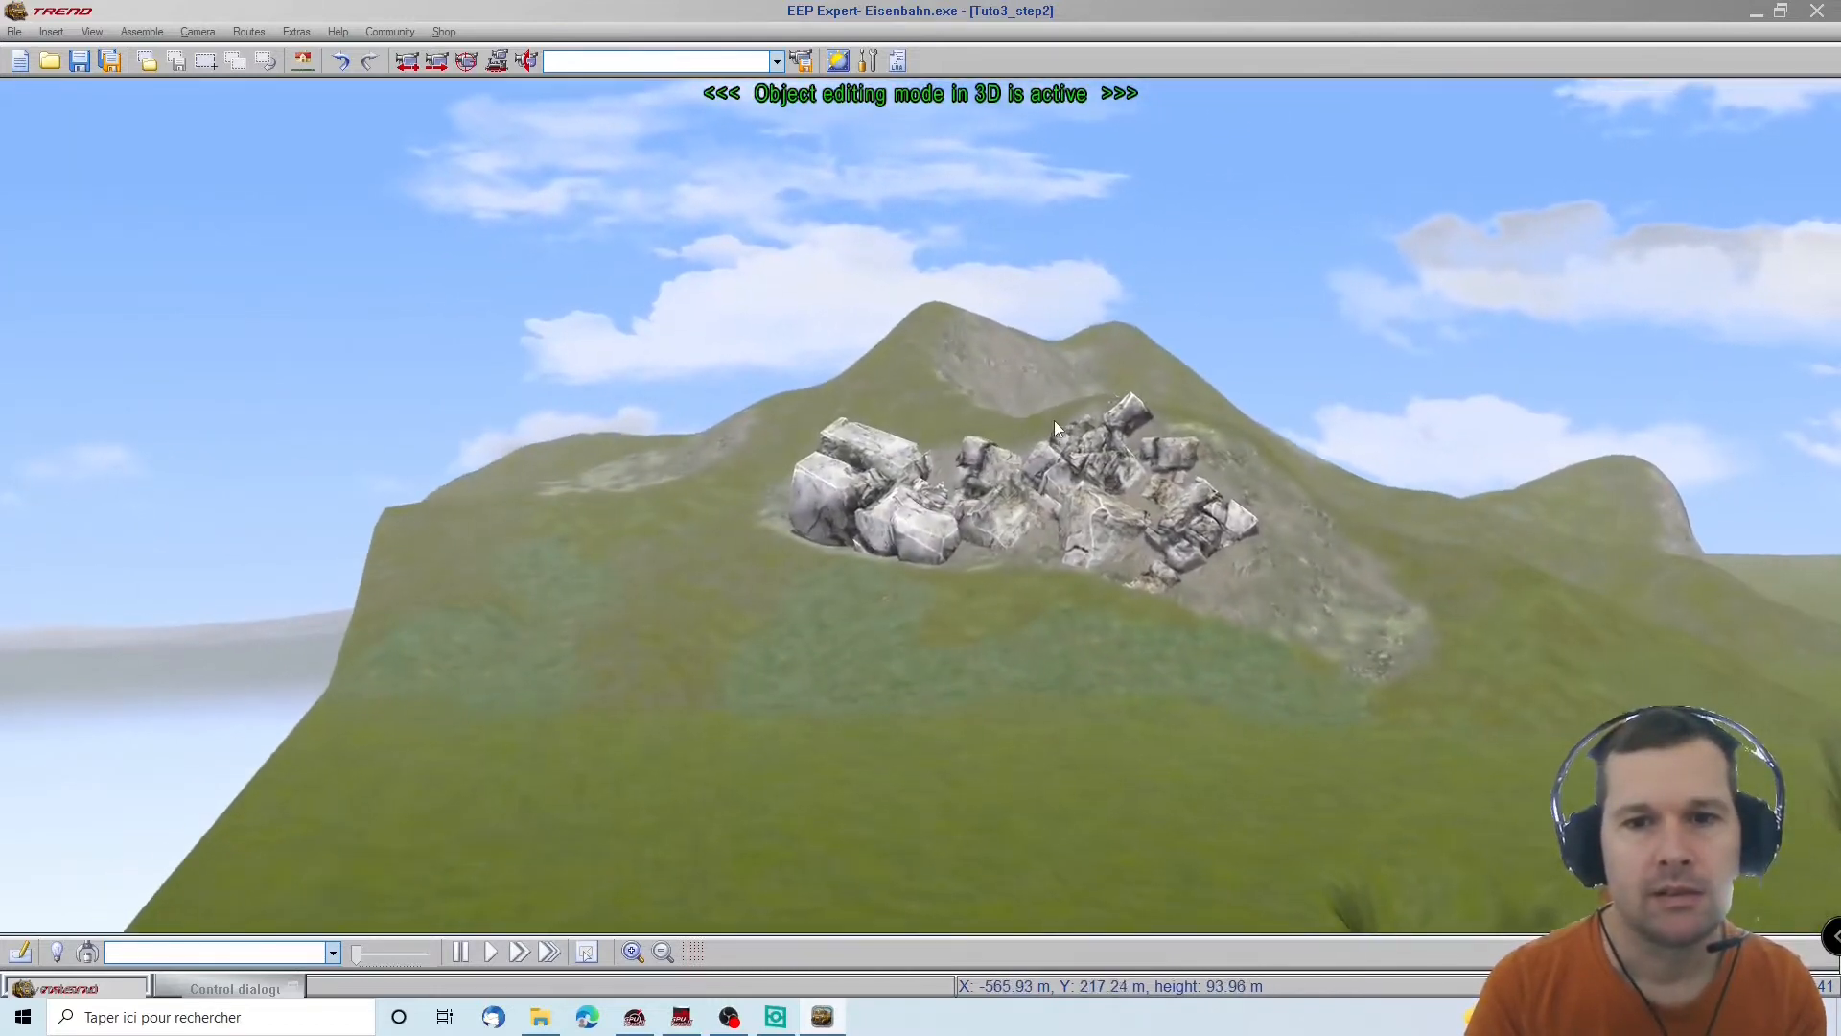
scroll(1055, 420, up, 5)
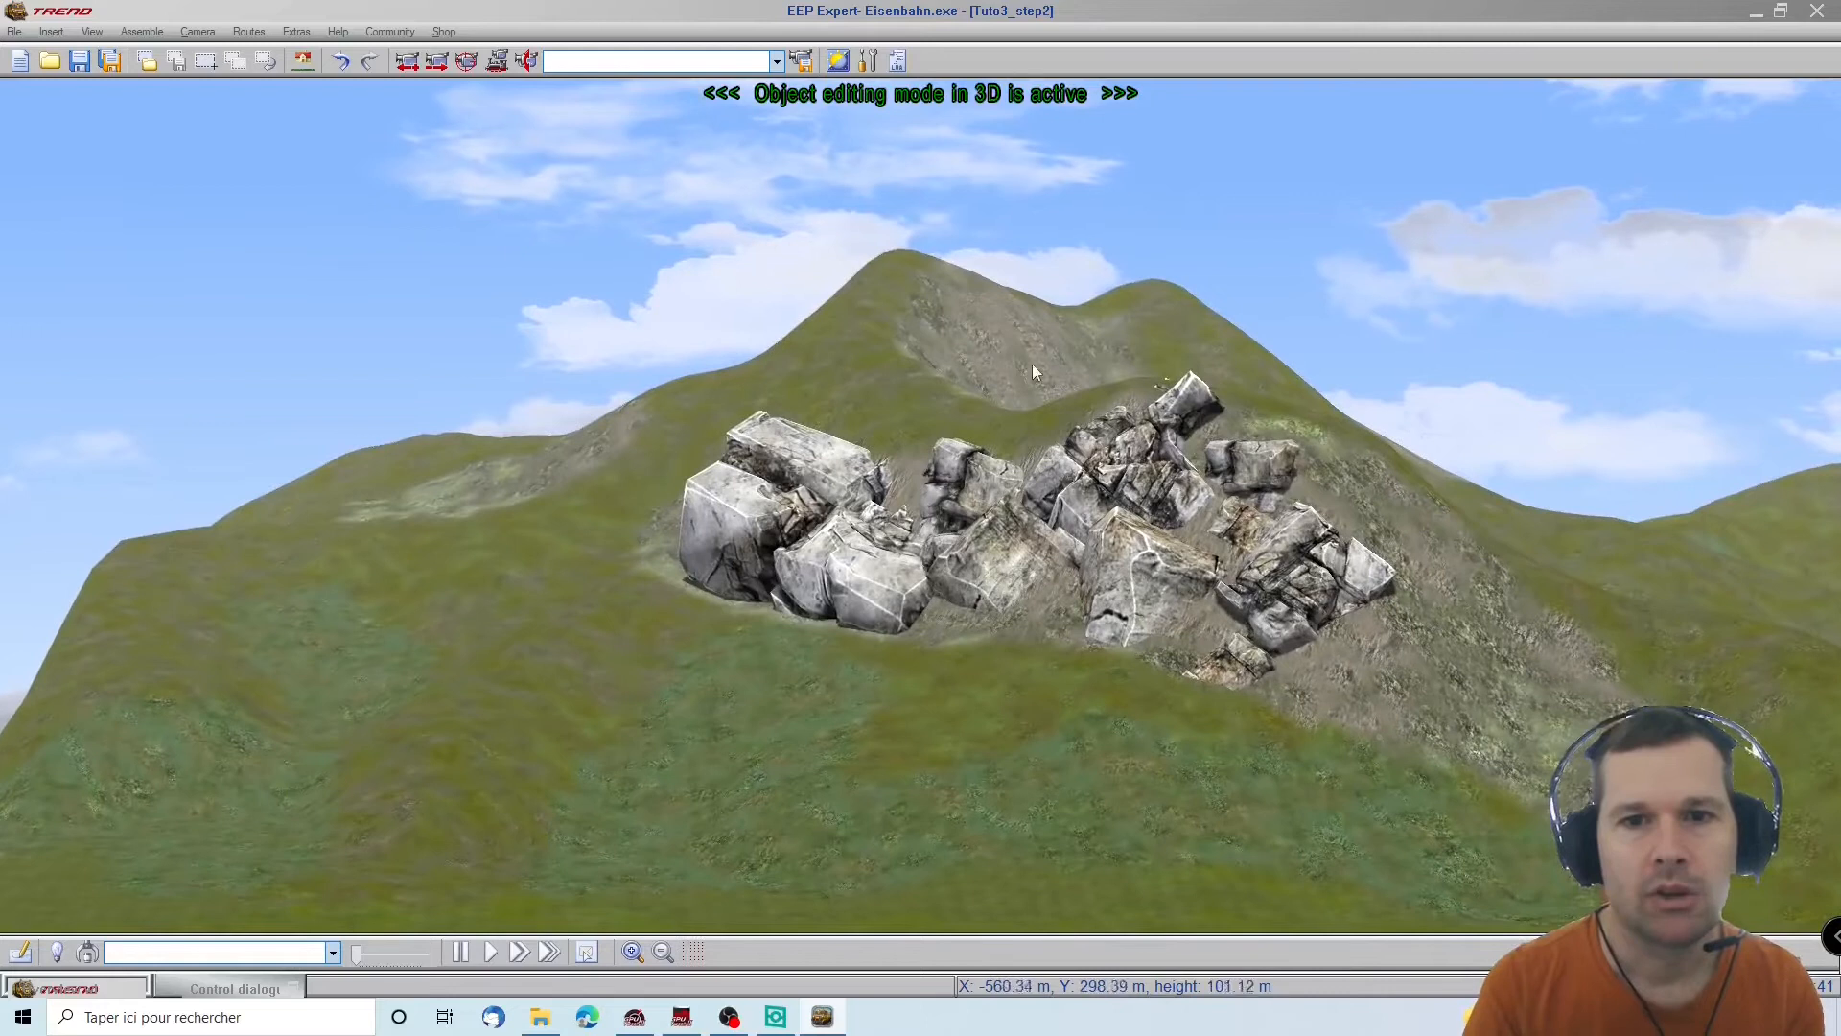
click(230, 995)
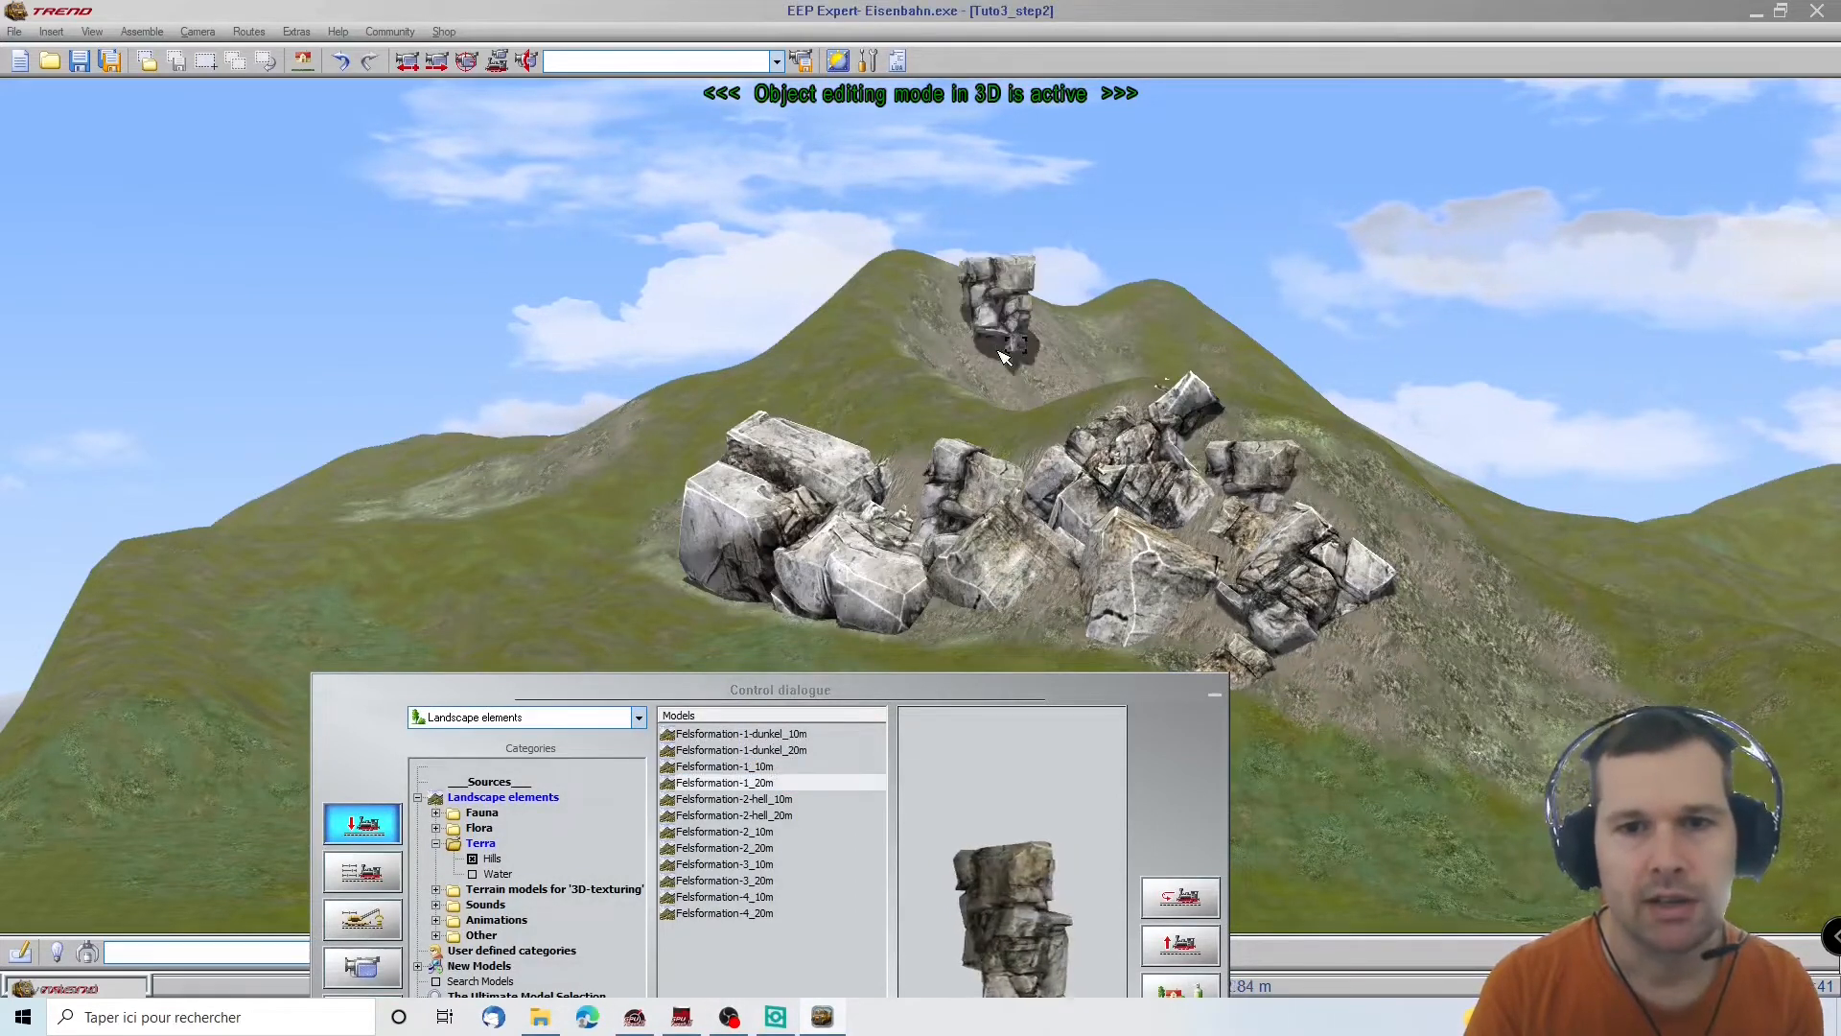
Rotate the peak rock to 180°, 79.869°, 180°, scale it to 0.538 and sink it at about X -575, Y 298, Z 101 m
click(1007, 305)
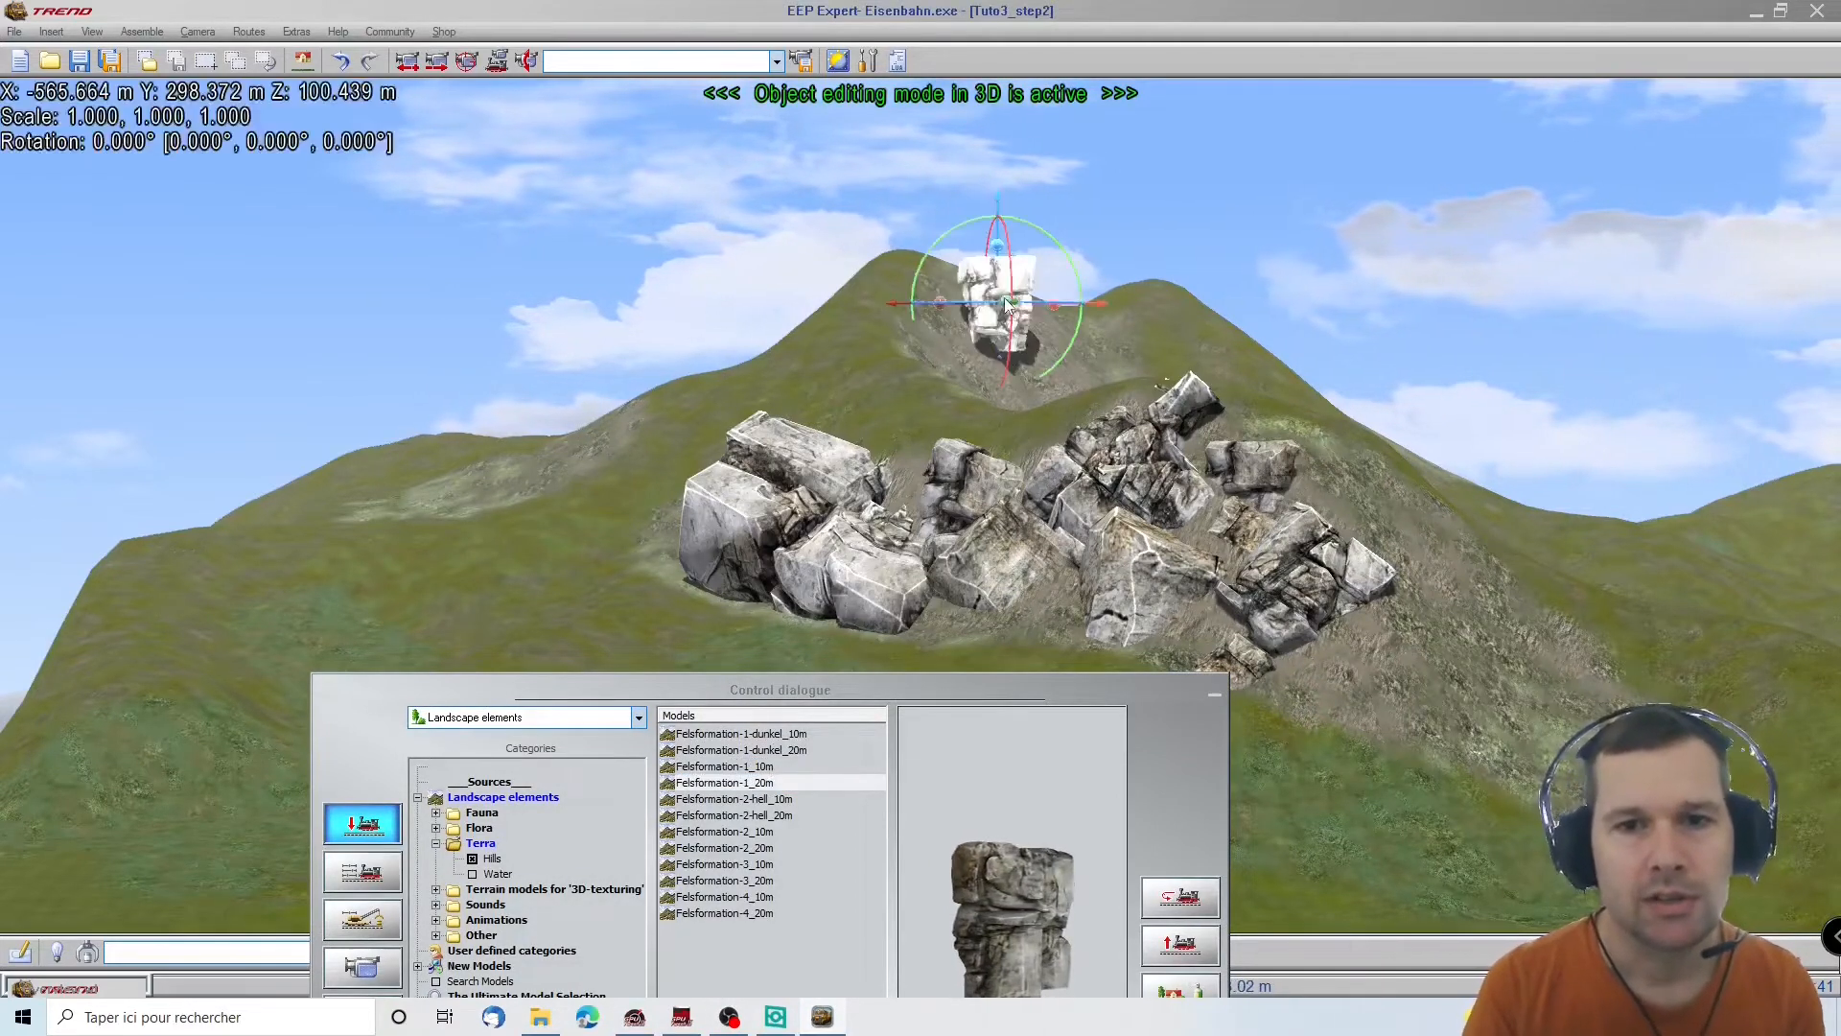
right_drag(995, 428, 1749, 461)
middle_click(1750, 460)
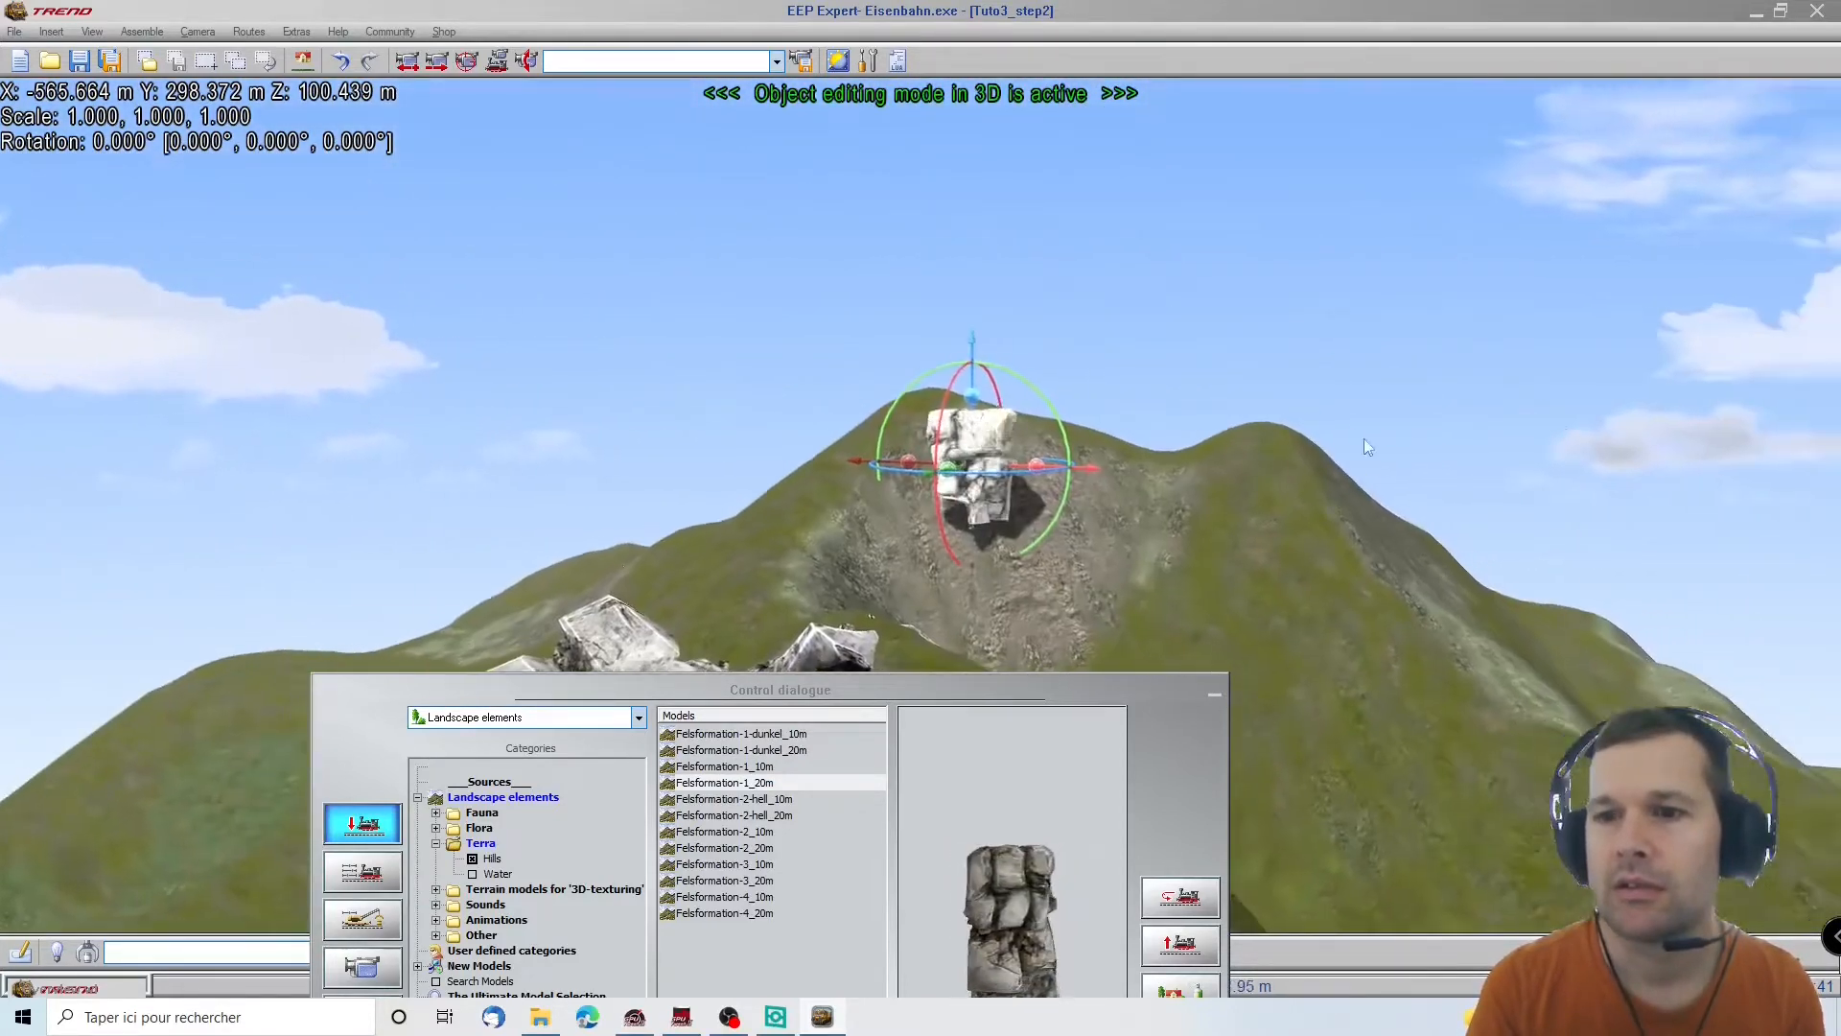
drag(963, 374, 1025, 484)
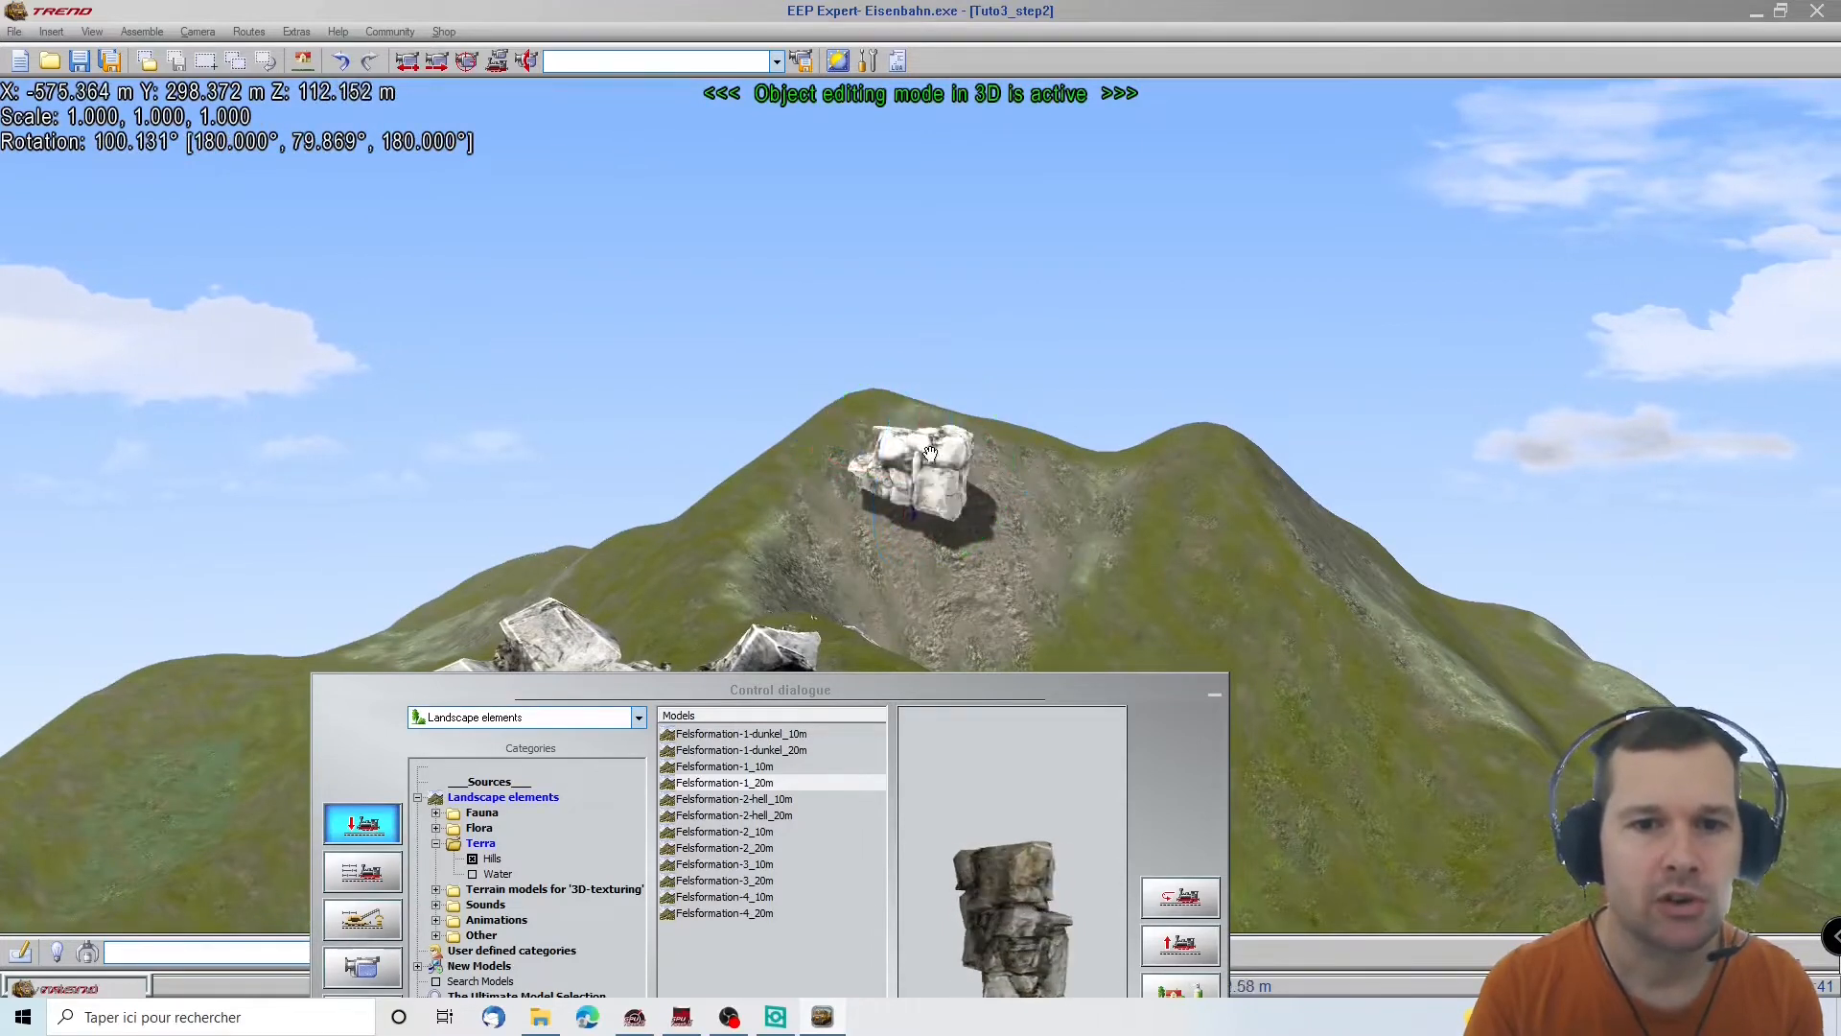
drag(896, 470, 920, 476)
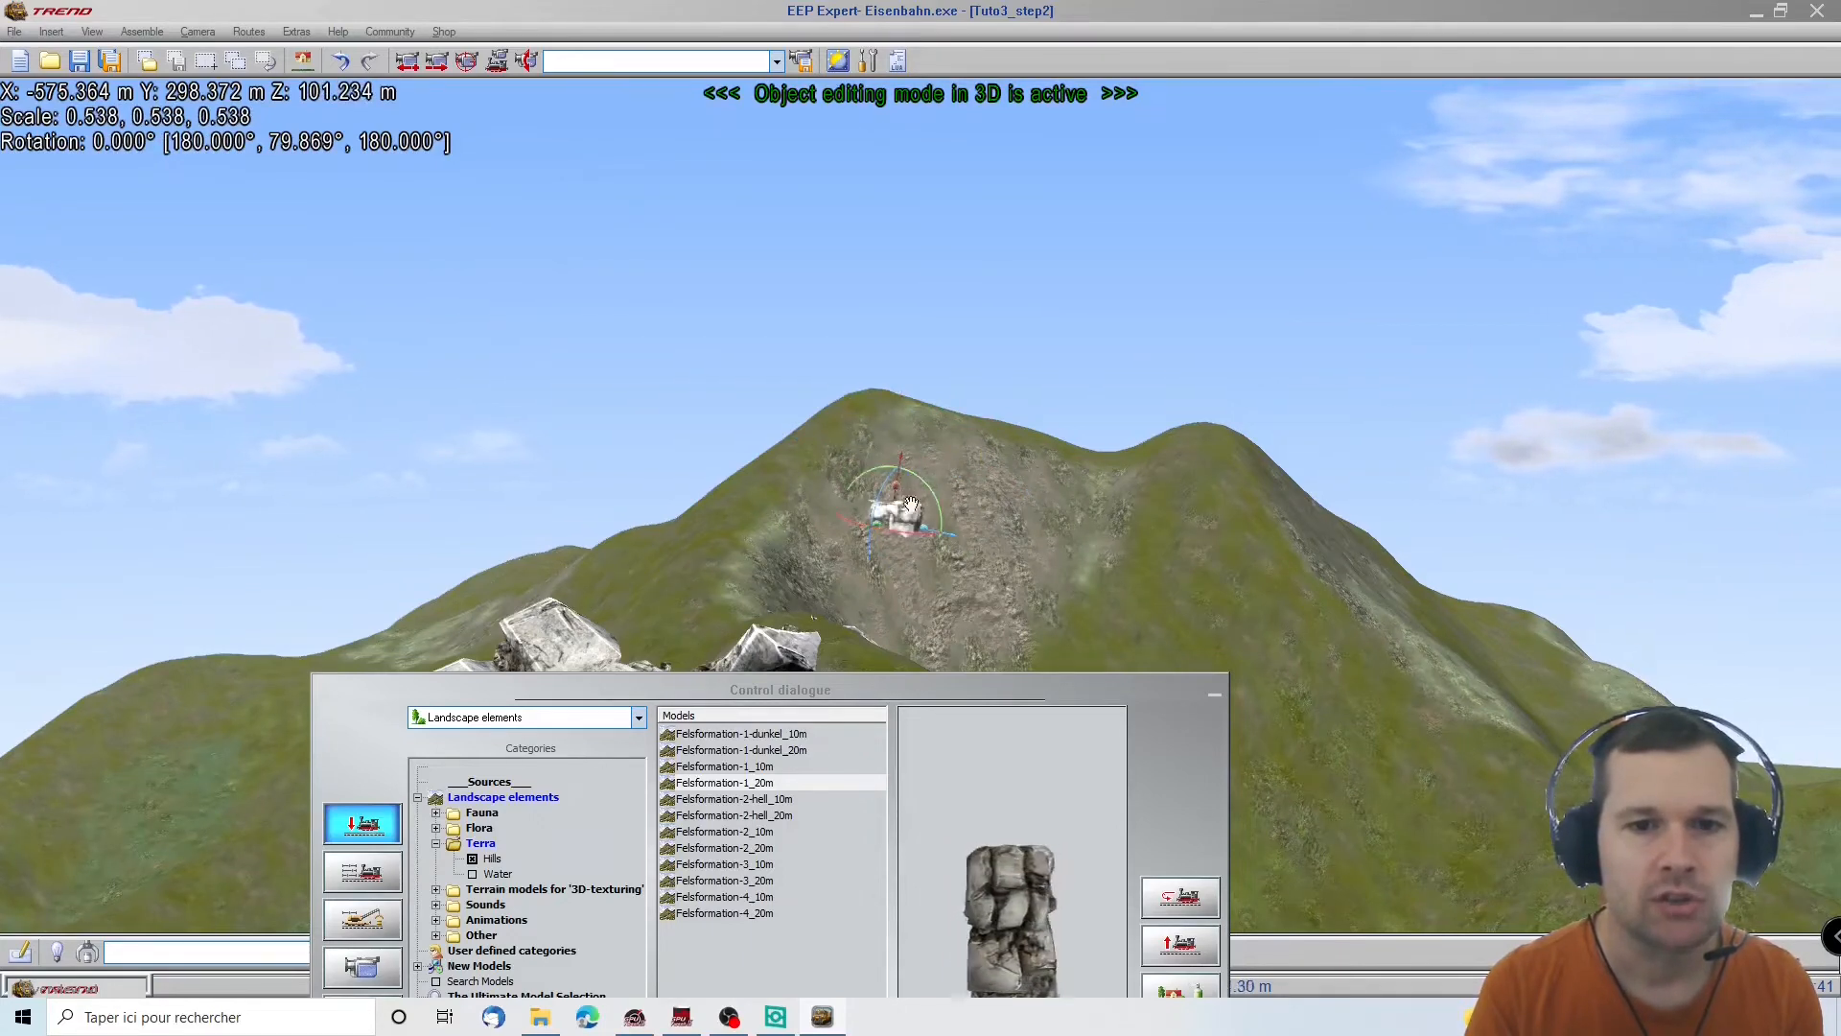
Place a second Felsformation-1_20m rock on the higher peak's bare face and turn it 51.117° about the vertical axis
click(946, 564)
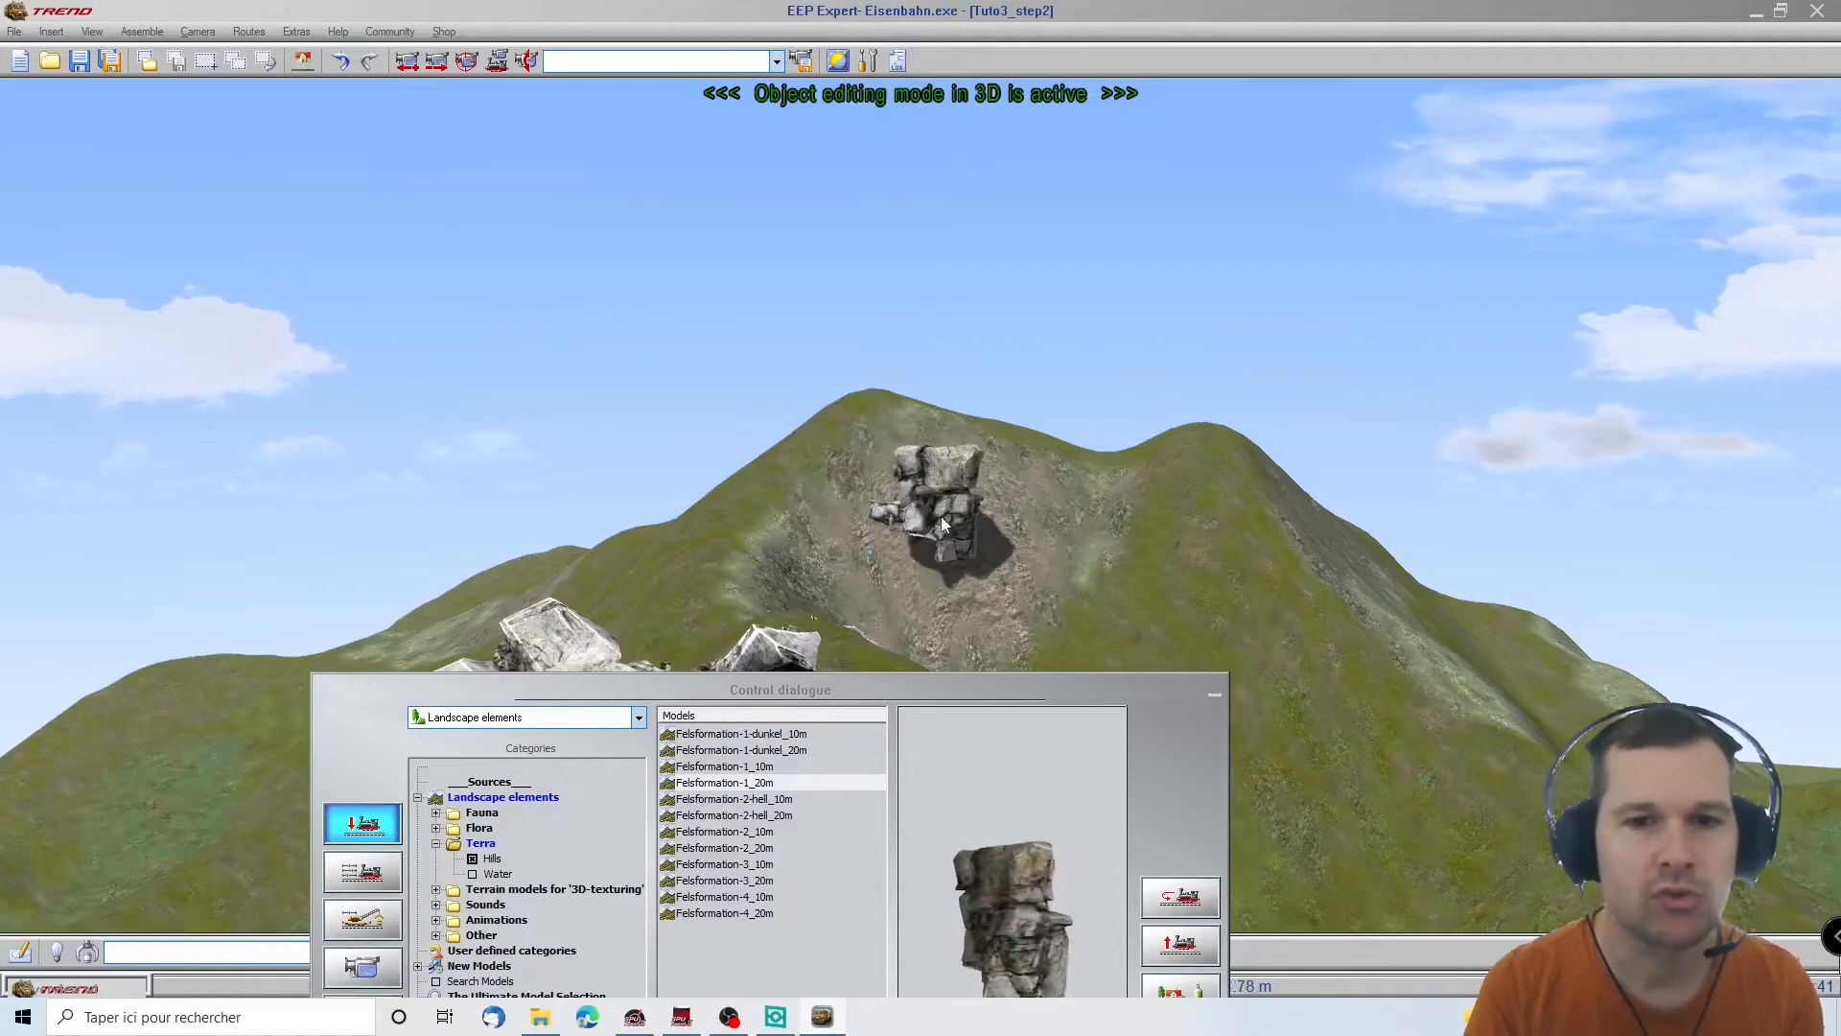
click(940, 525)
drag(942, 513, 1023, 509)
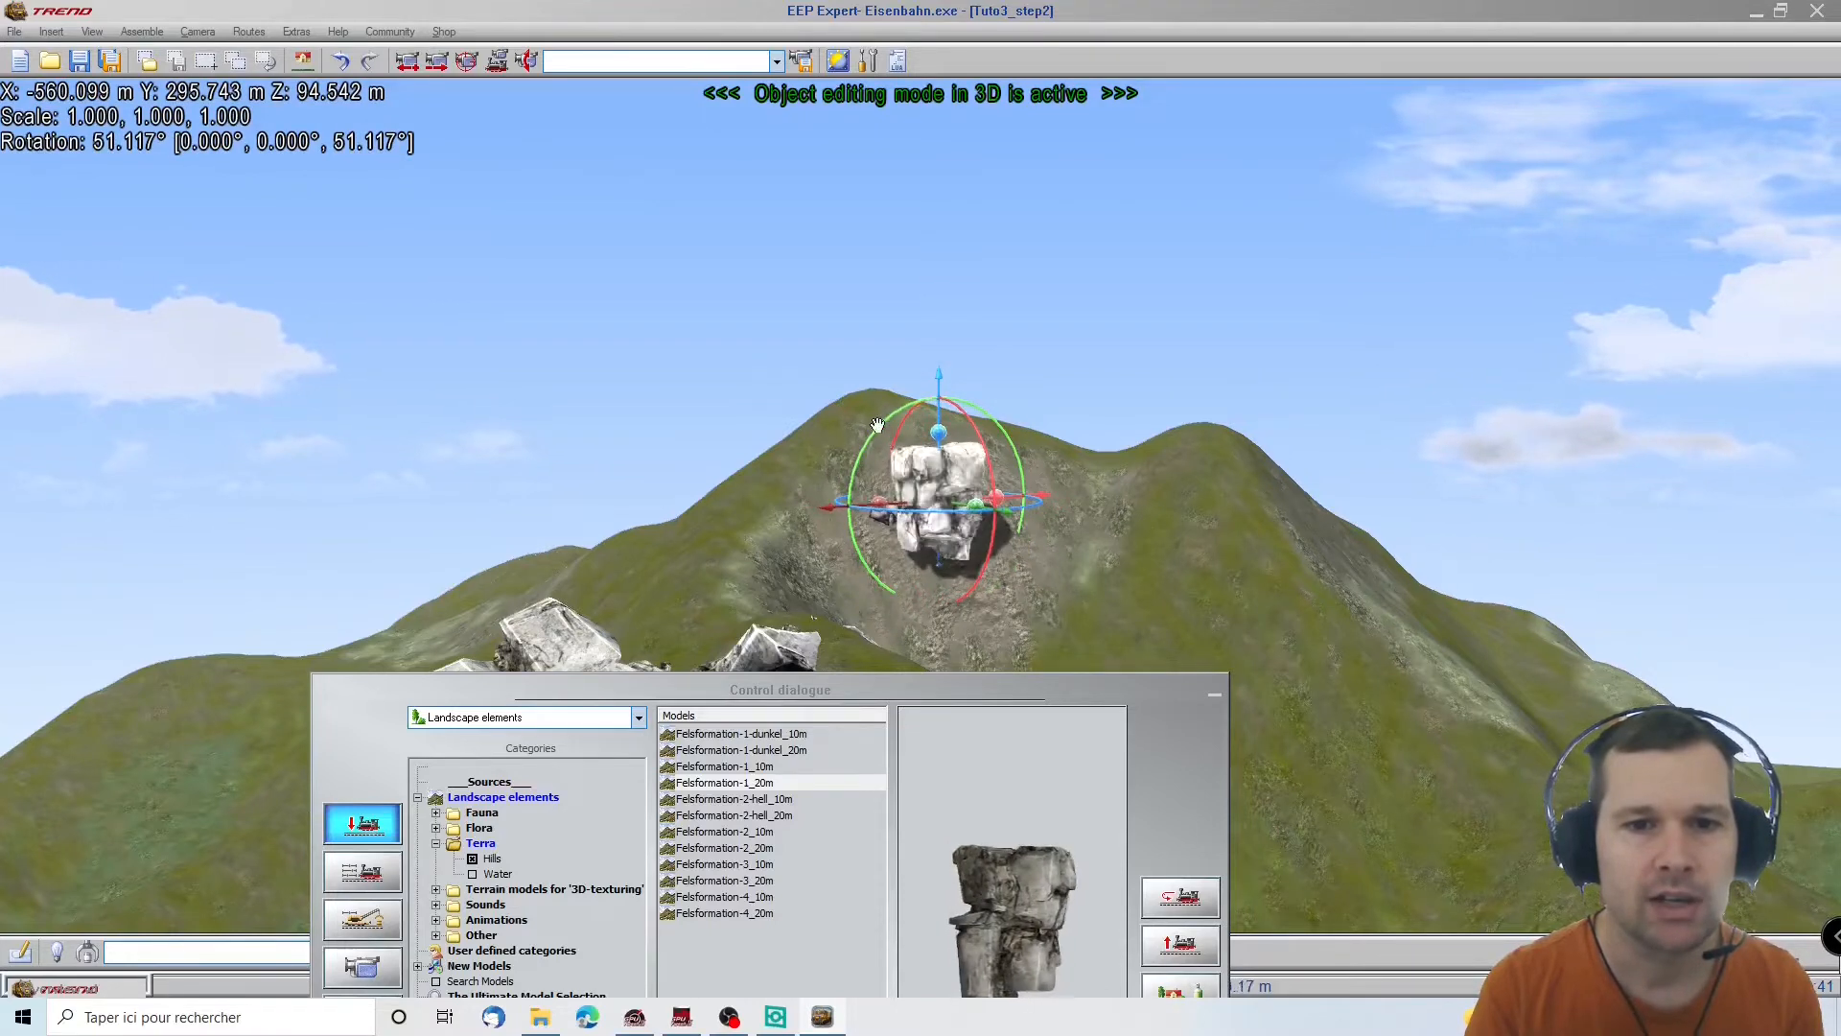
Tilt the second peak rock to -85.997° and embed it beside the first at about X -556, Y 309, Z 94 m
drag(879, 423, 846, 501)
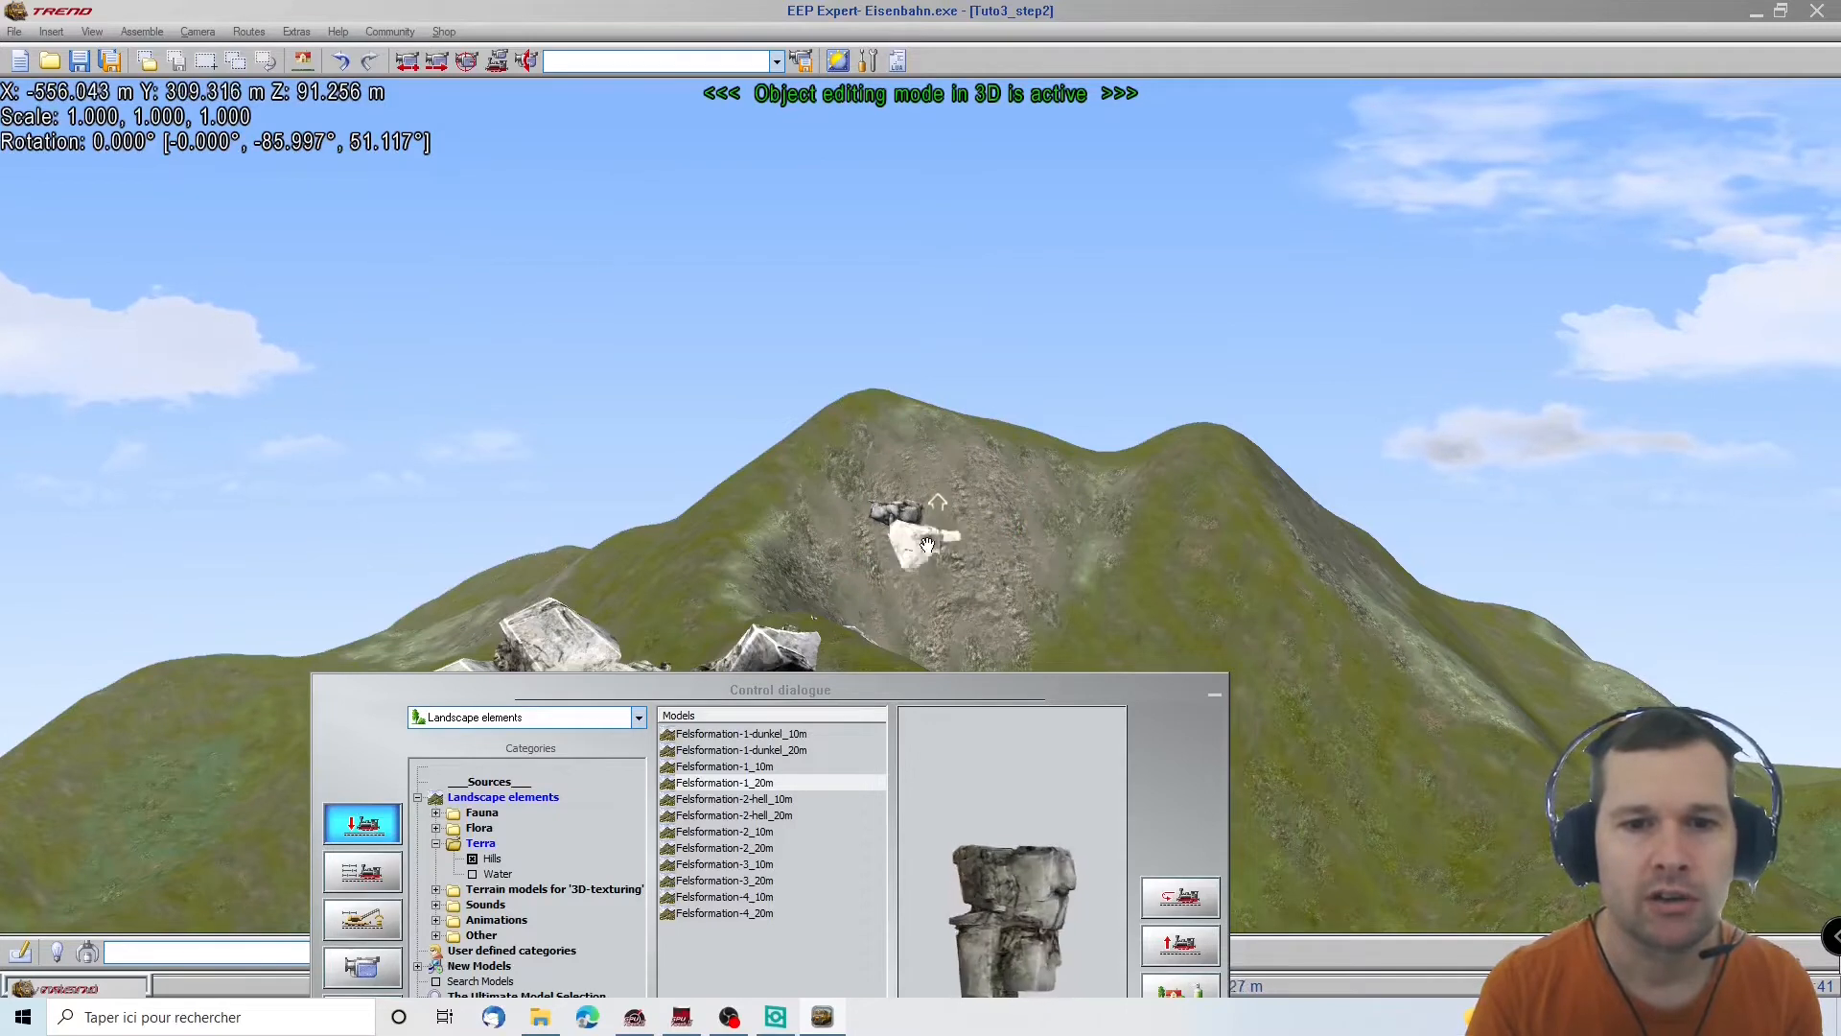
middle_drag(1017, 610, 1042, 543)
scroll(1127, 517, up, 5)
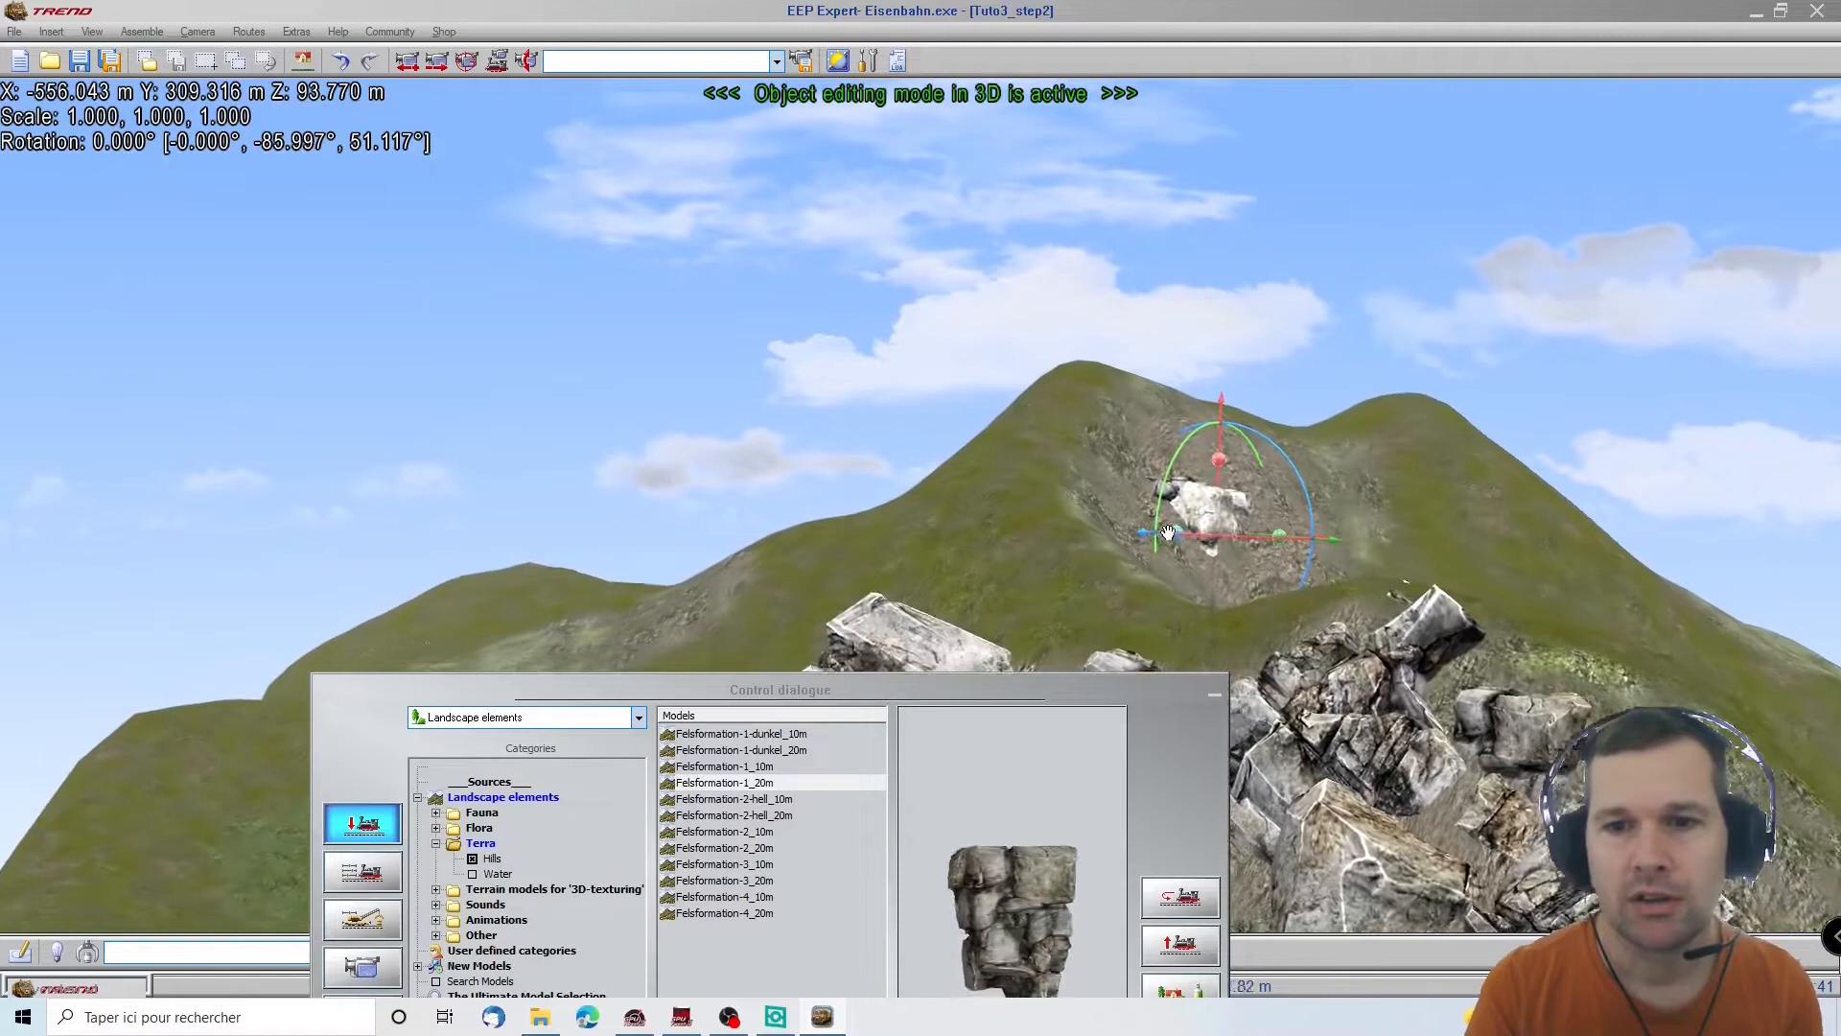
click(1180, 656)
middle_drag(1216, 631, 1291, 620)
scroll(880, 601, up, 5)
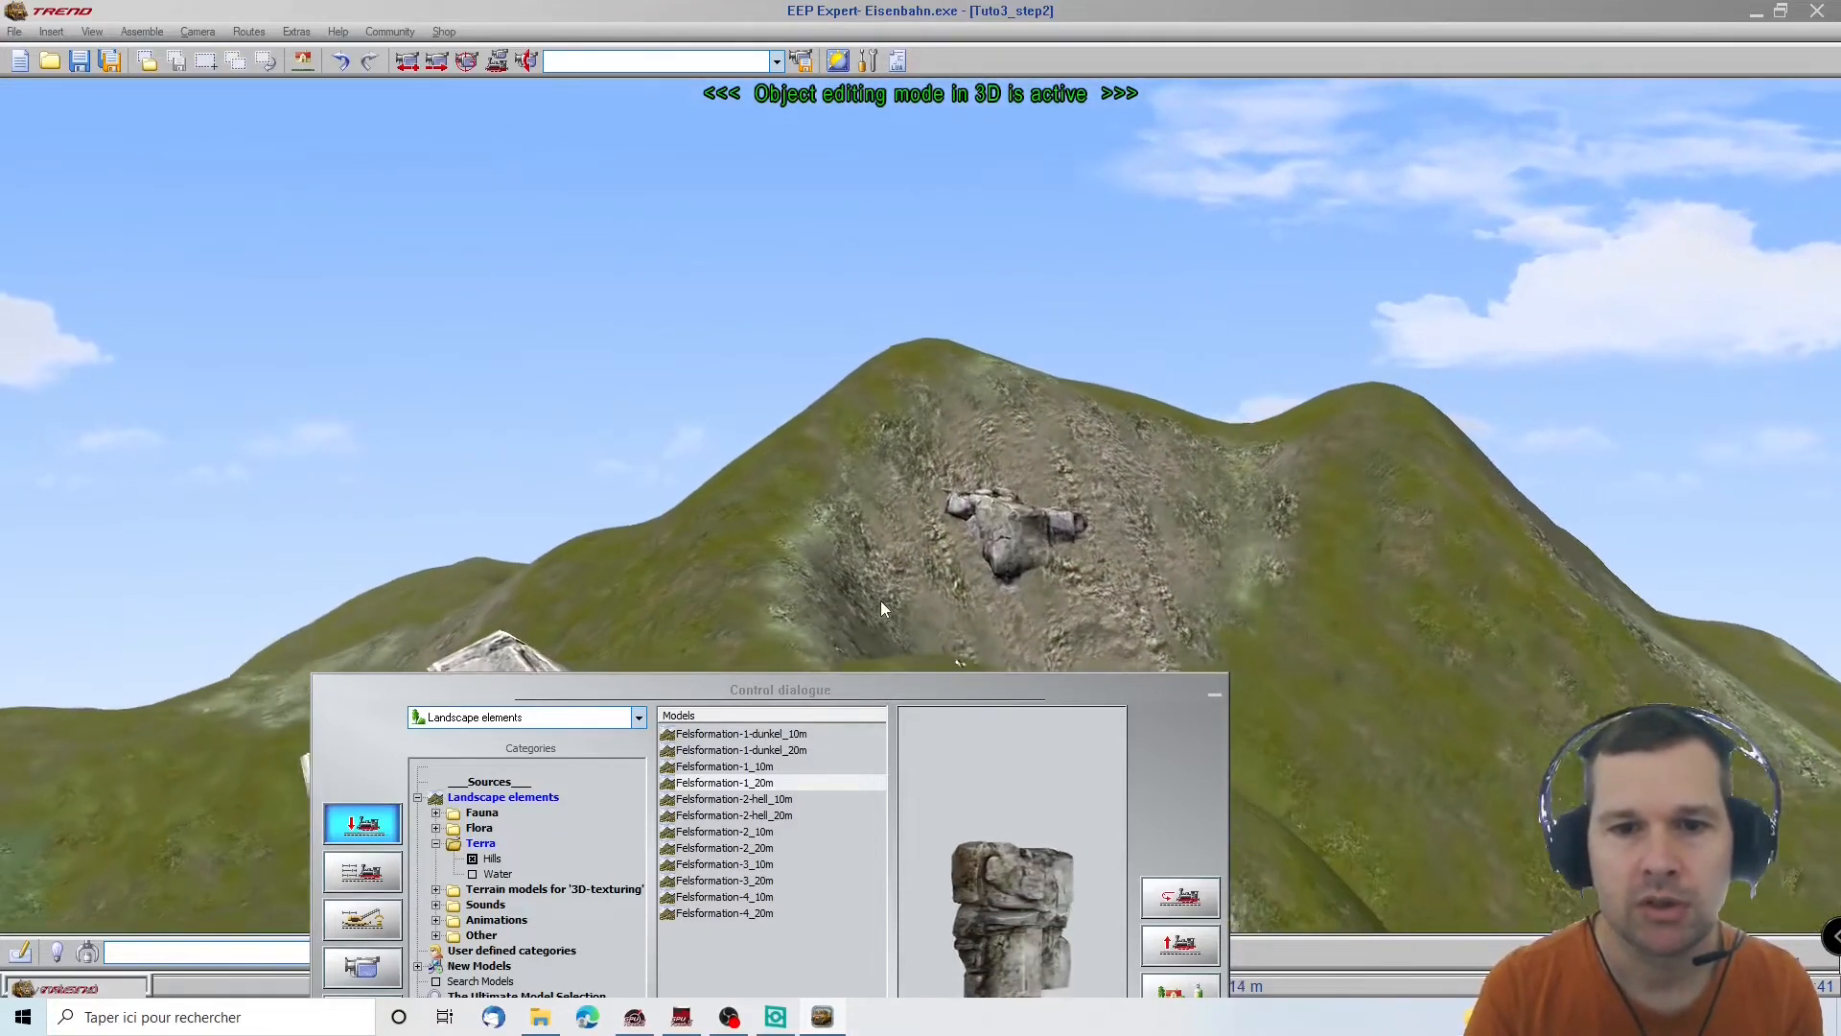
Place a Felsformation-1_20m rock on the lower bare slope at about X -513, Y 149, Z 47 m and fit it against the existing rock group
scroll(907, 587, down, 5)
scroll(907, 587, down, 3)
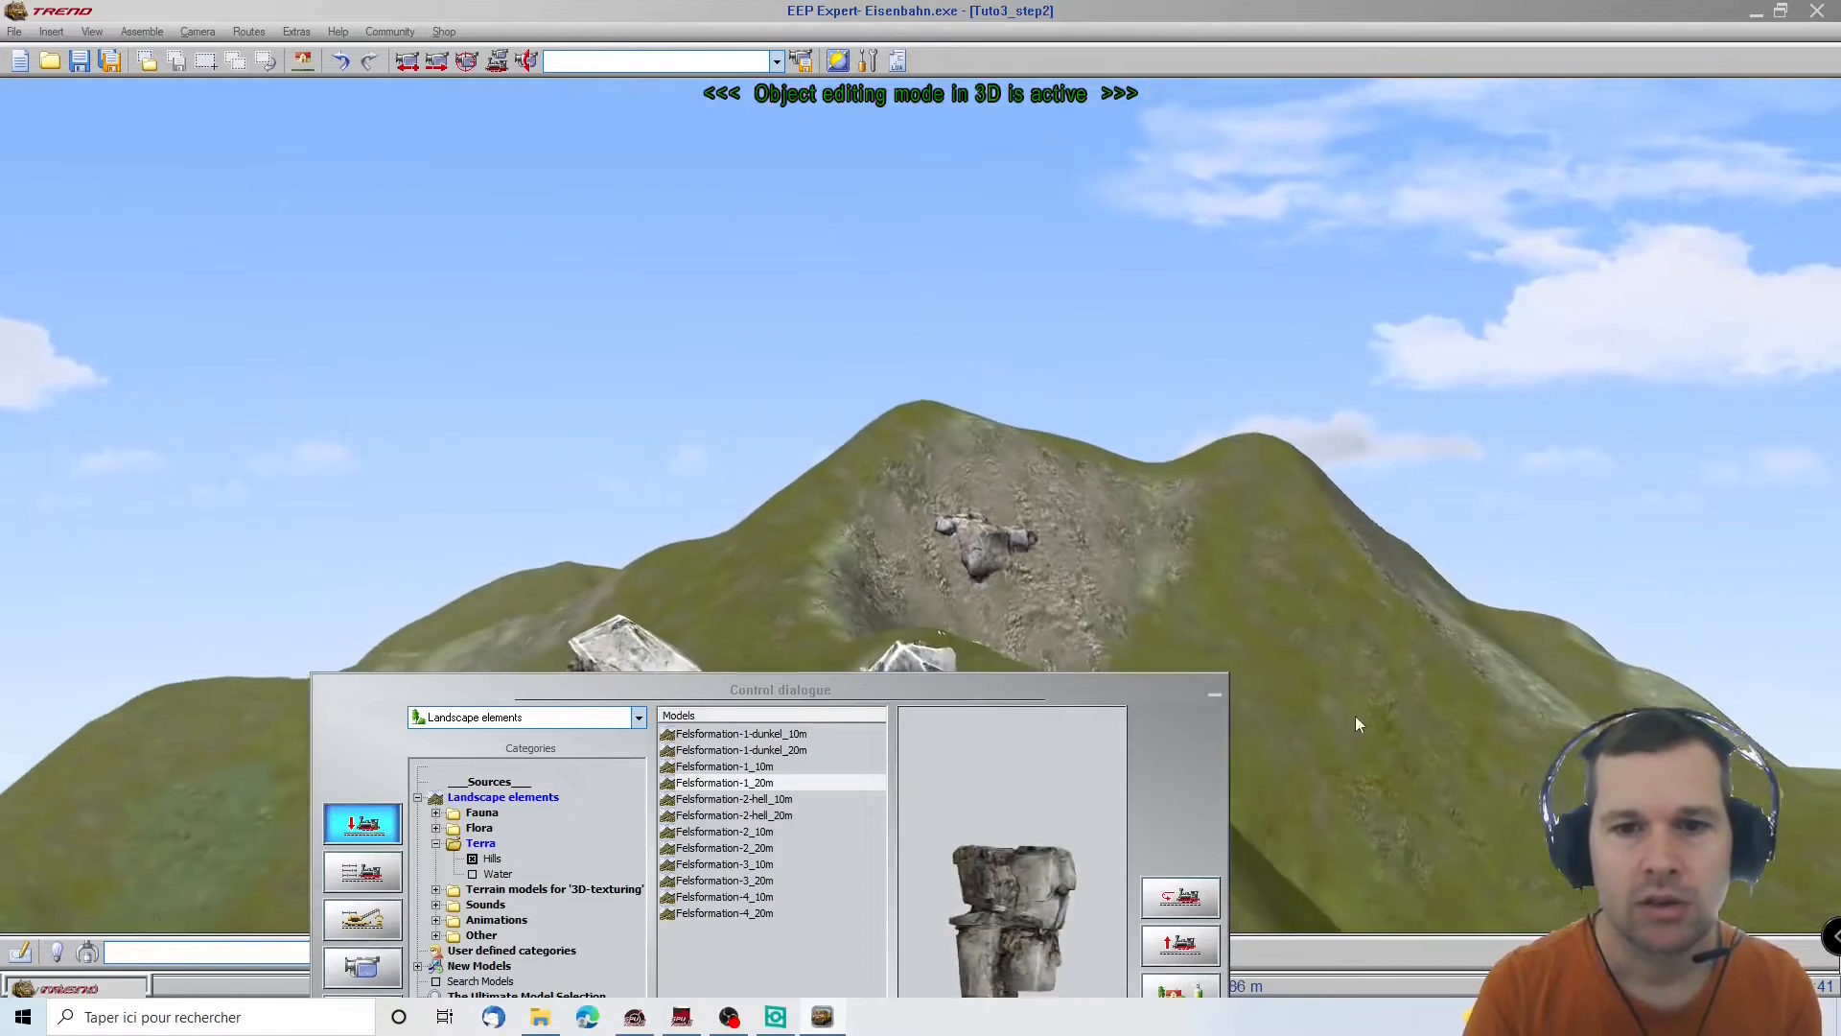
middle_drag(1355, 715, 1291, 771)
scroll(1415, 736, down, 5)
scroll(1417, 744, up, 8)
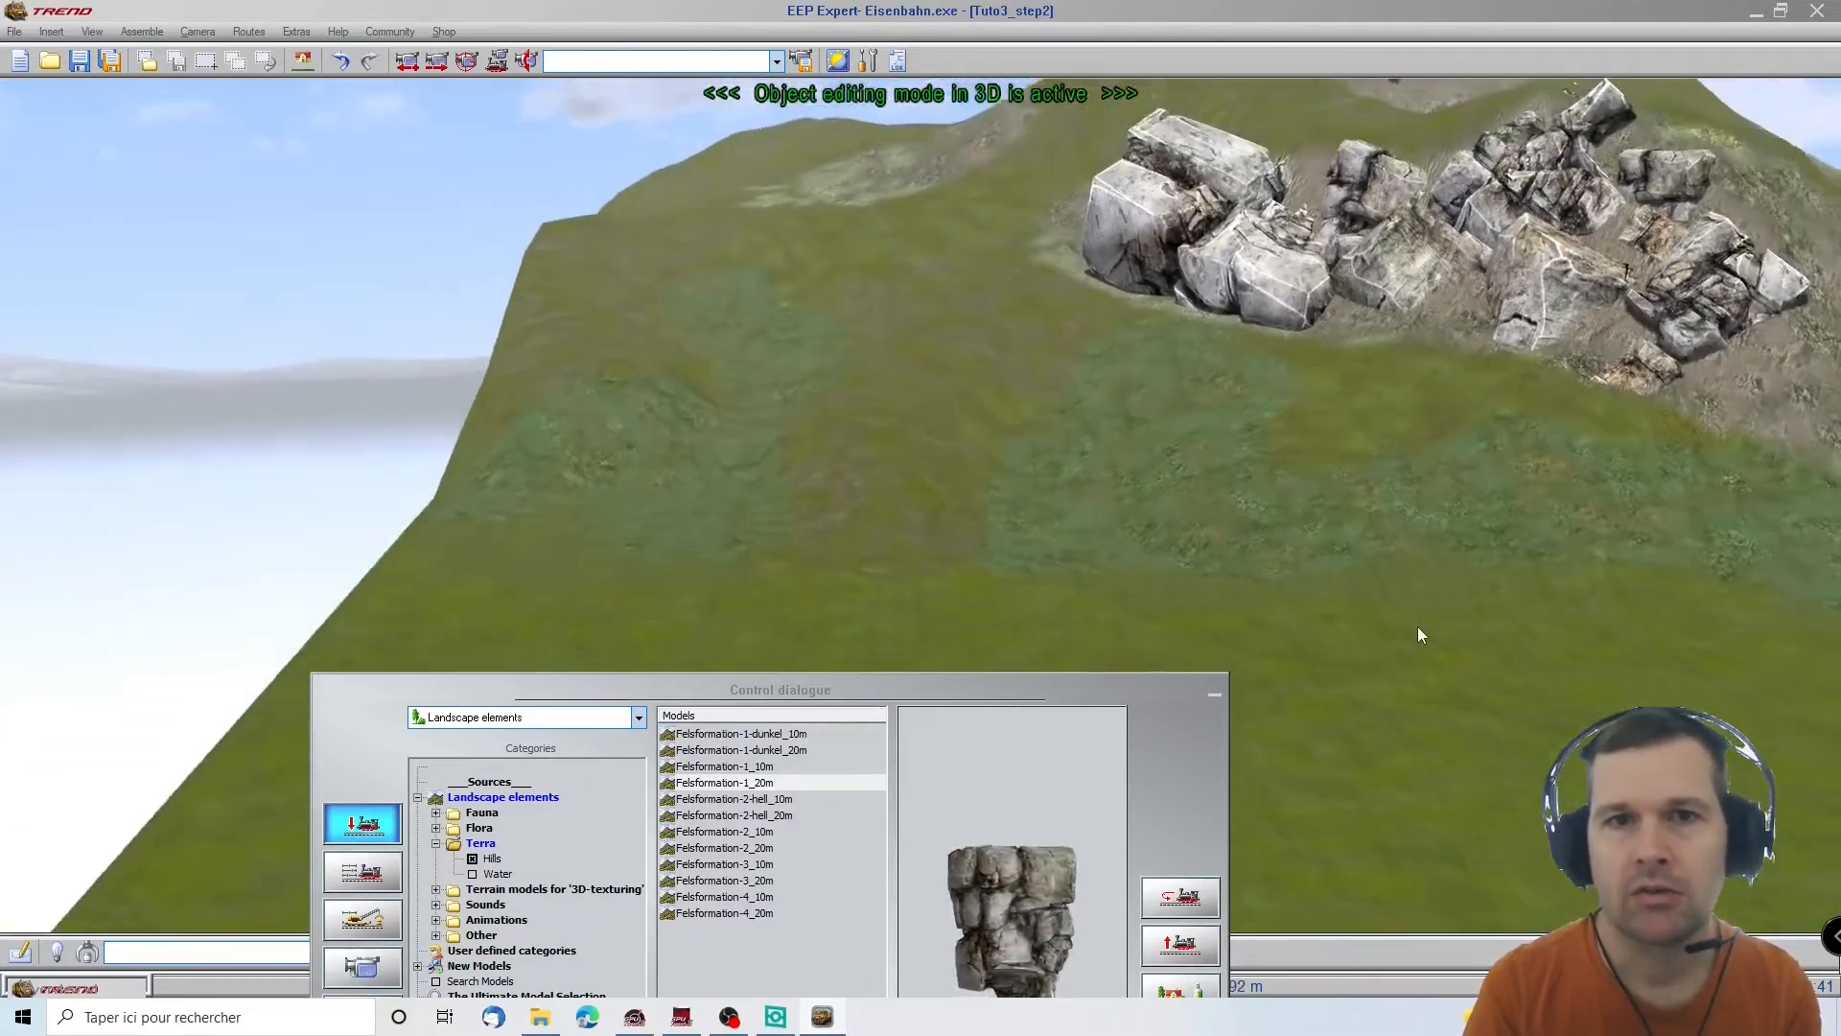
right_drag(1417, 628, 1323, 499)
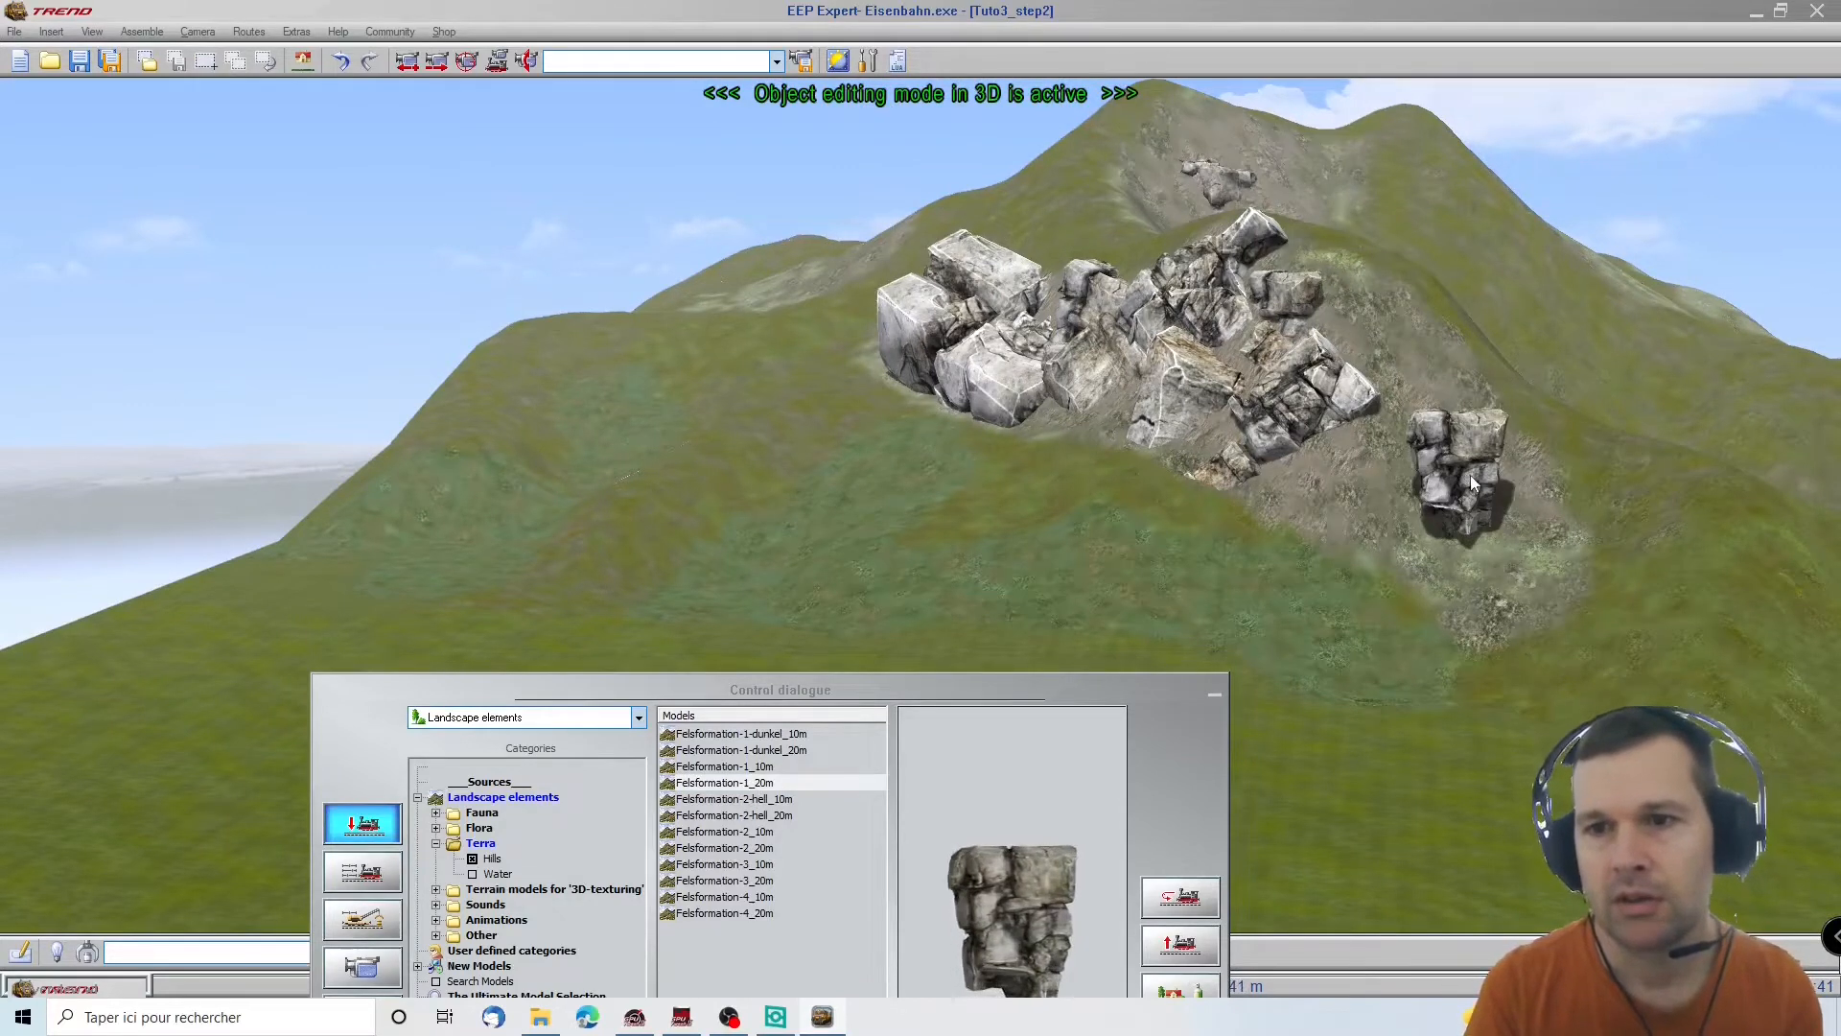
click(1467, 487)
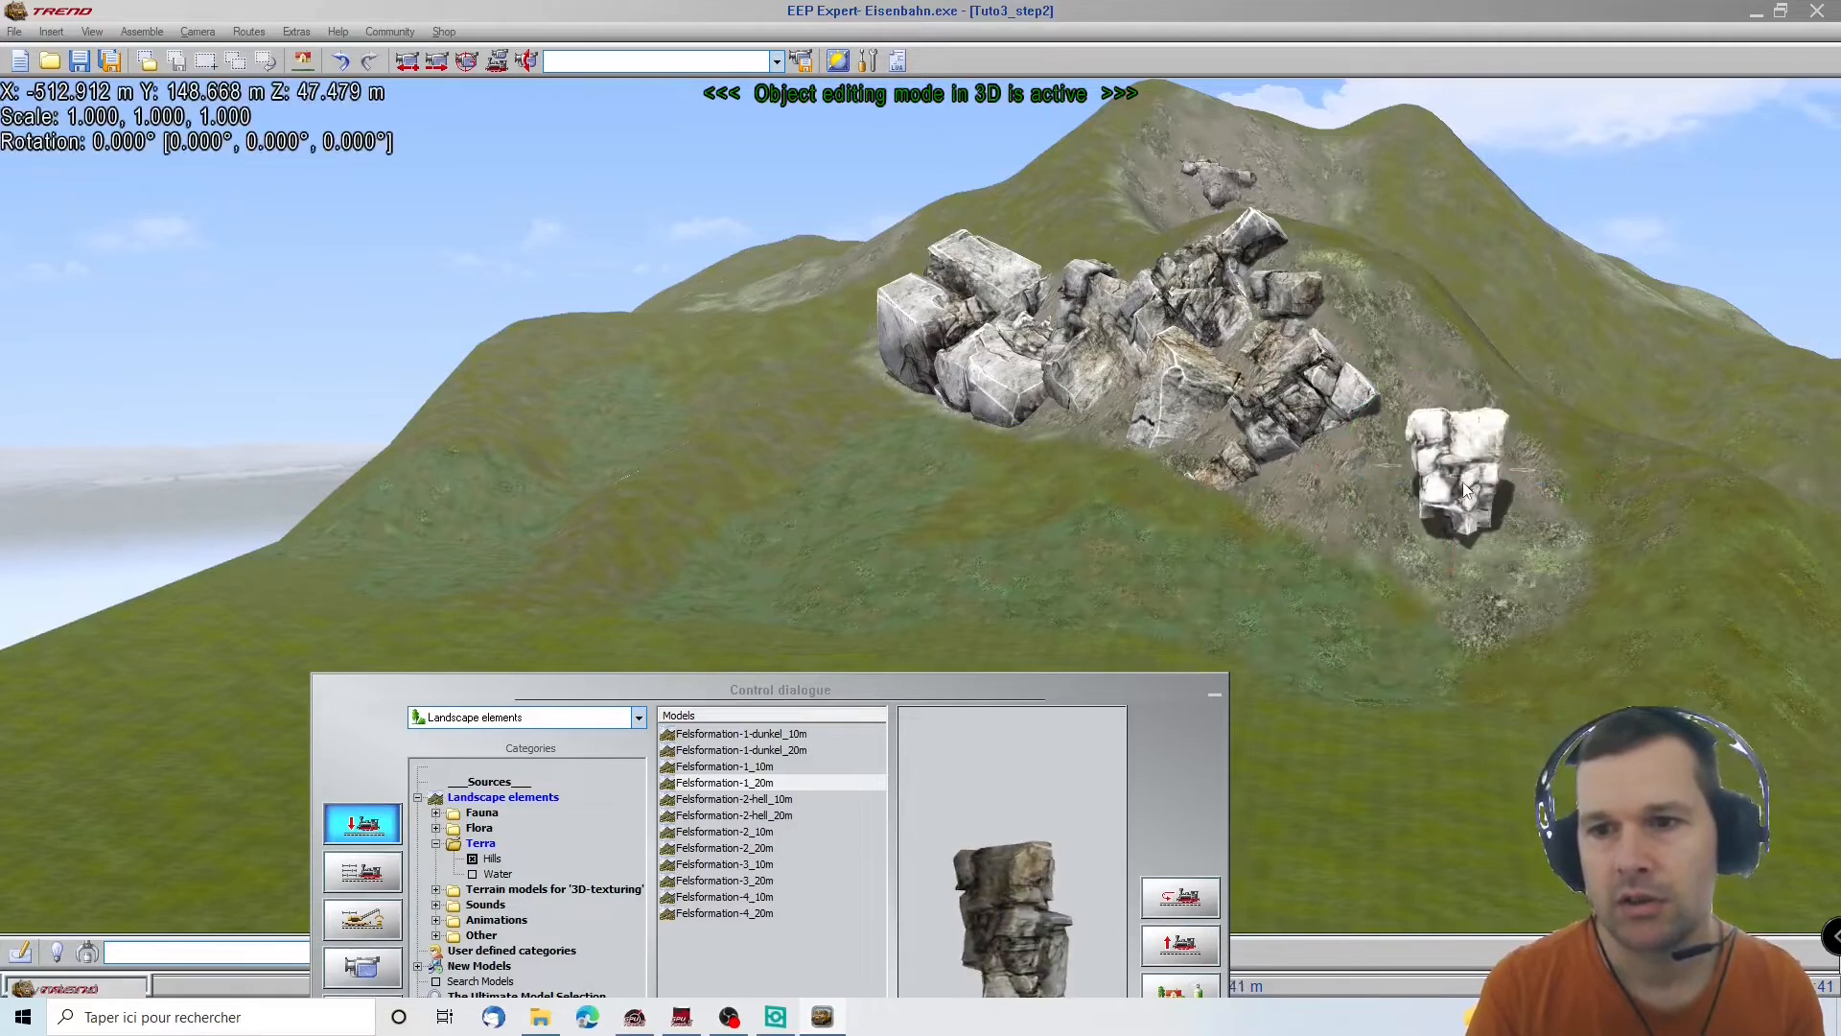
click(1483, 502)
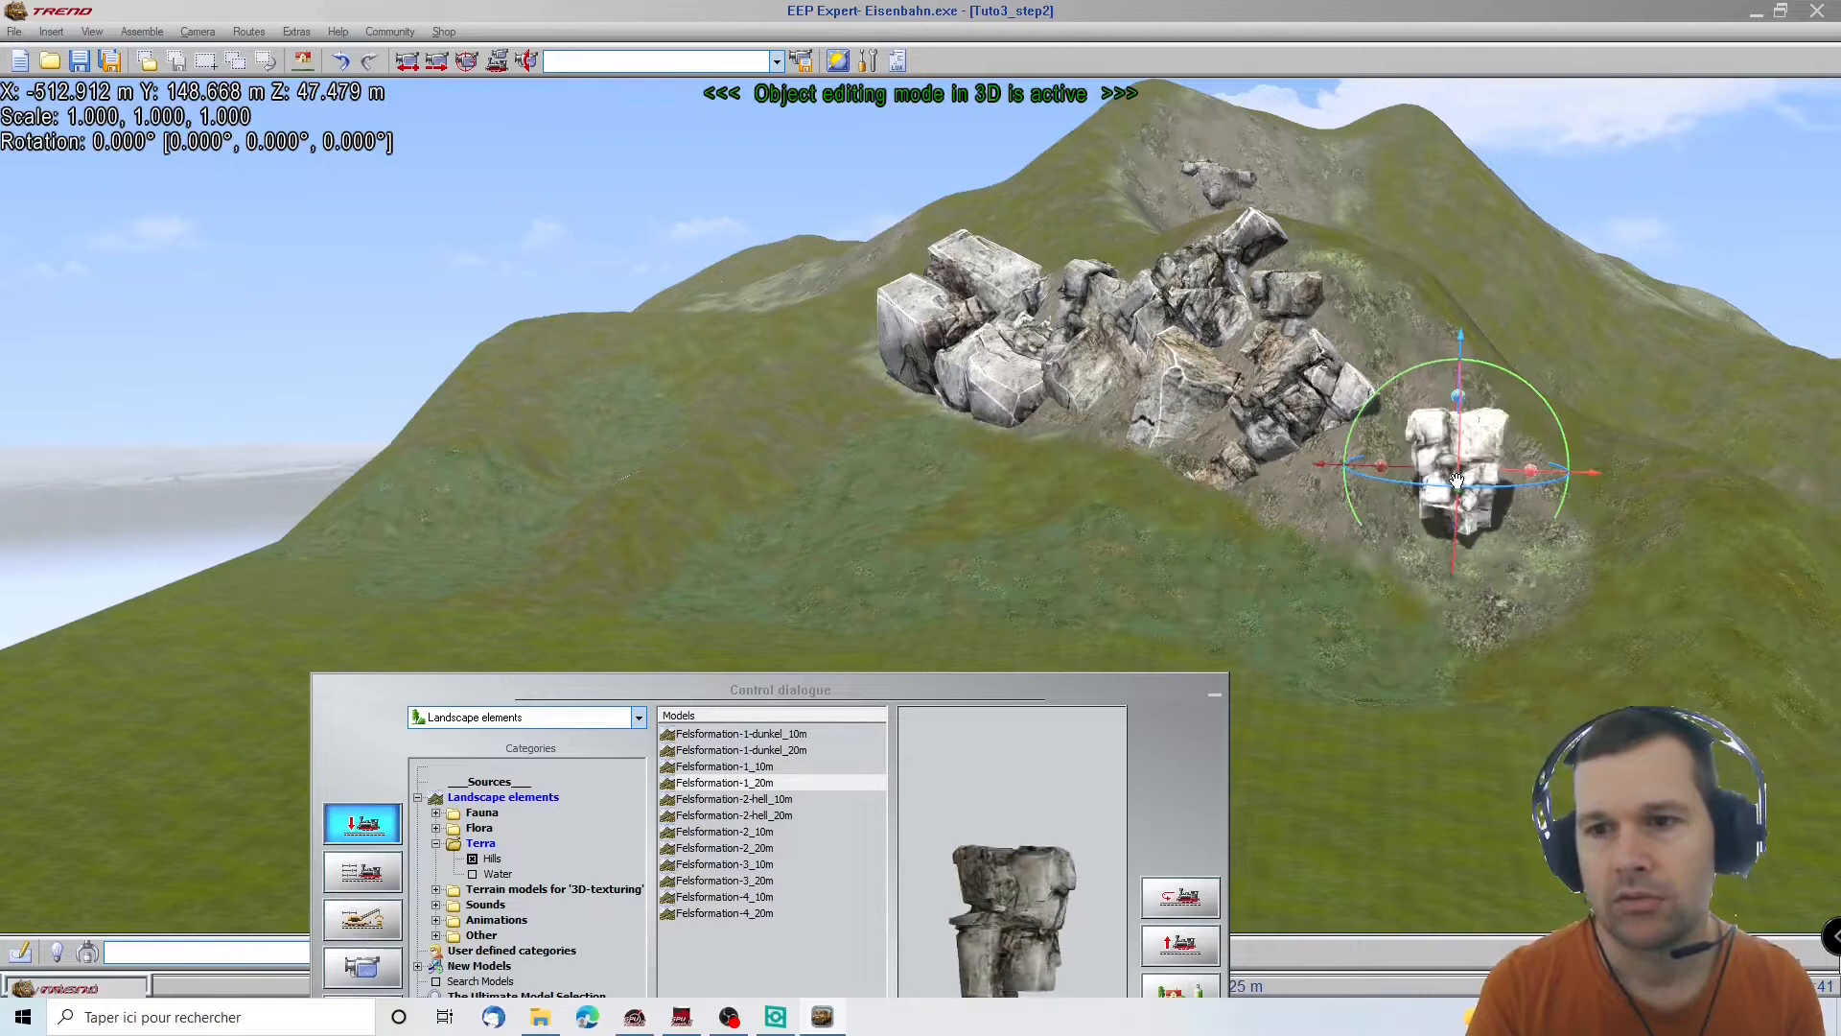
drag(1457, 480, 1458, 482)
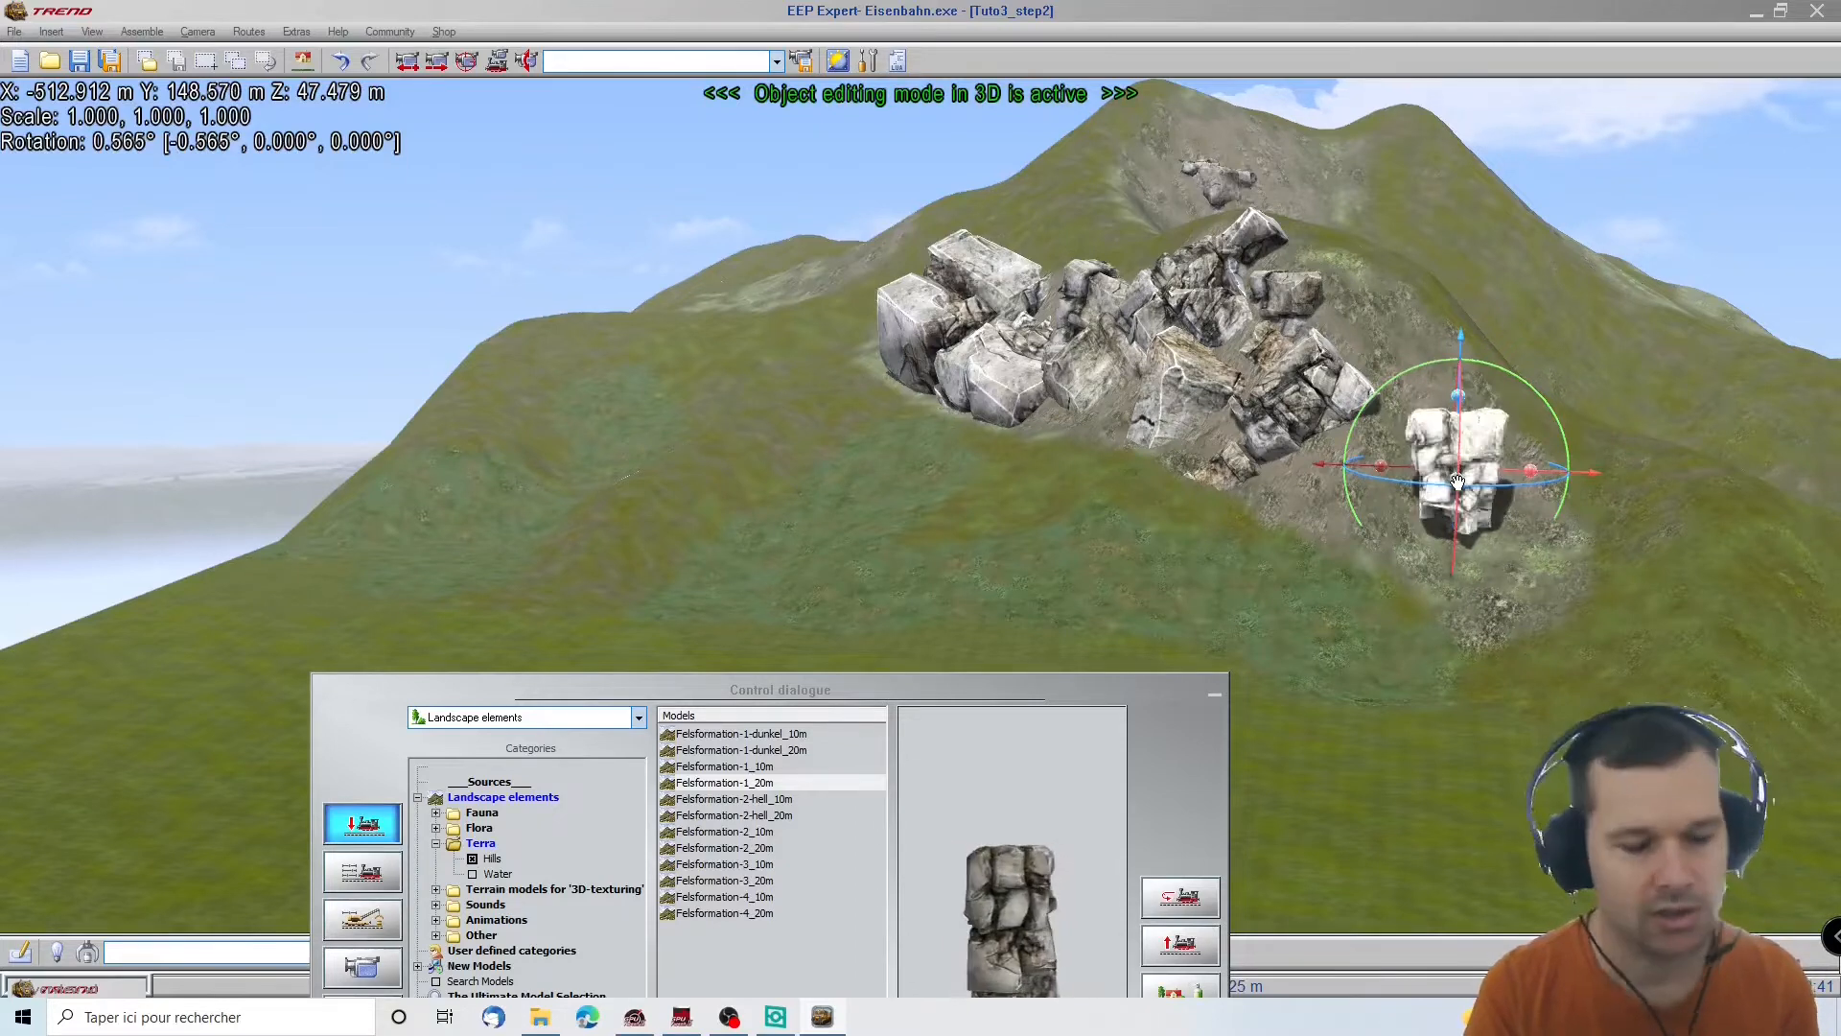
drag(1459, 395, 1357, 346)
mouse_move(1461, 438)
mouse_down()
mouse_move(1390, 412)
mouse_move(1388, 437)
mouse_up()
click(1343, 757)
right_drag(1343, 758, 853, 613)
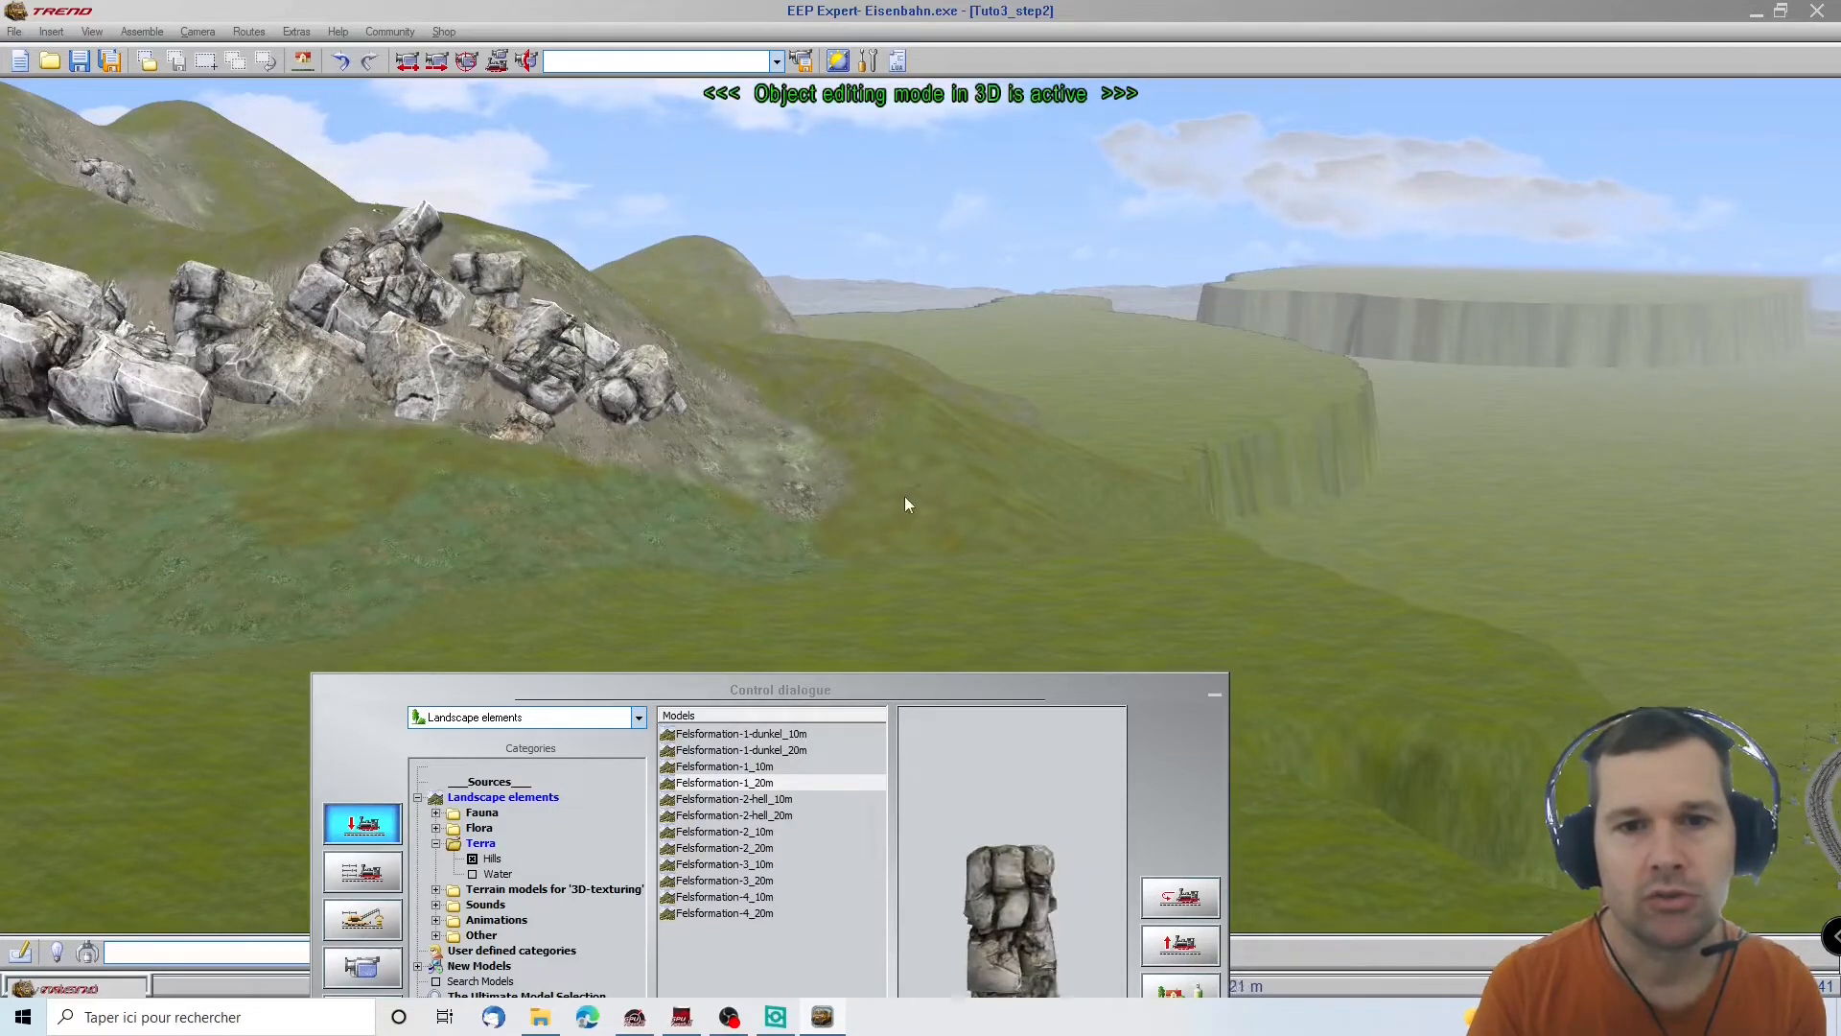
right_drag(1118, 596, 1586, 584)
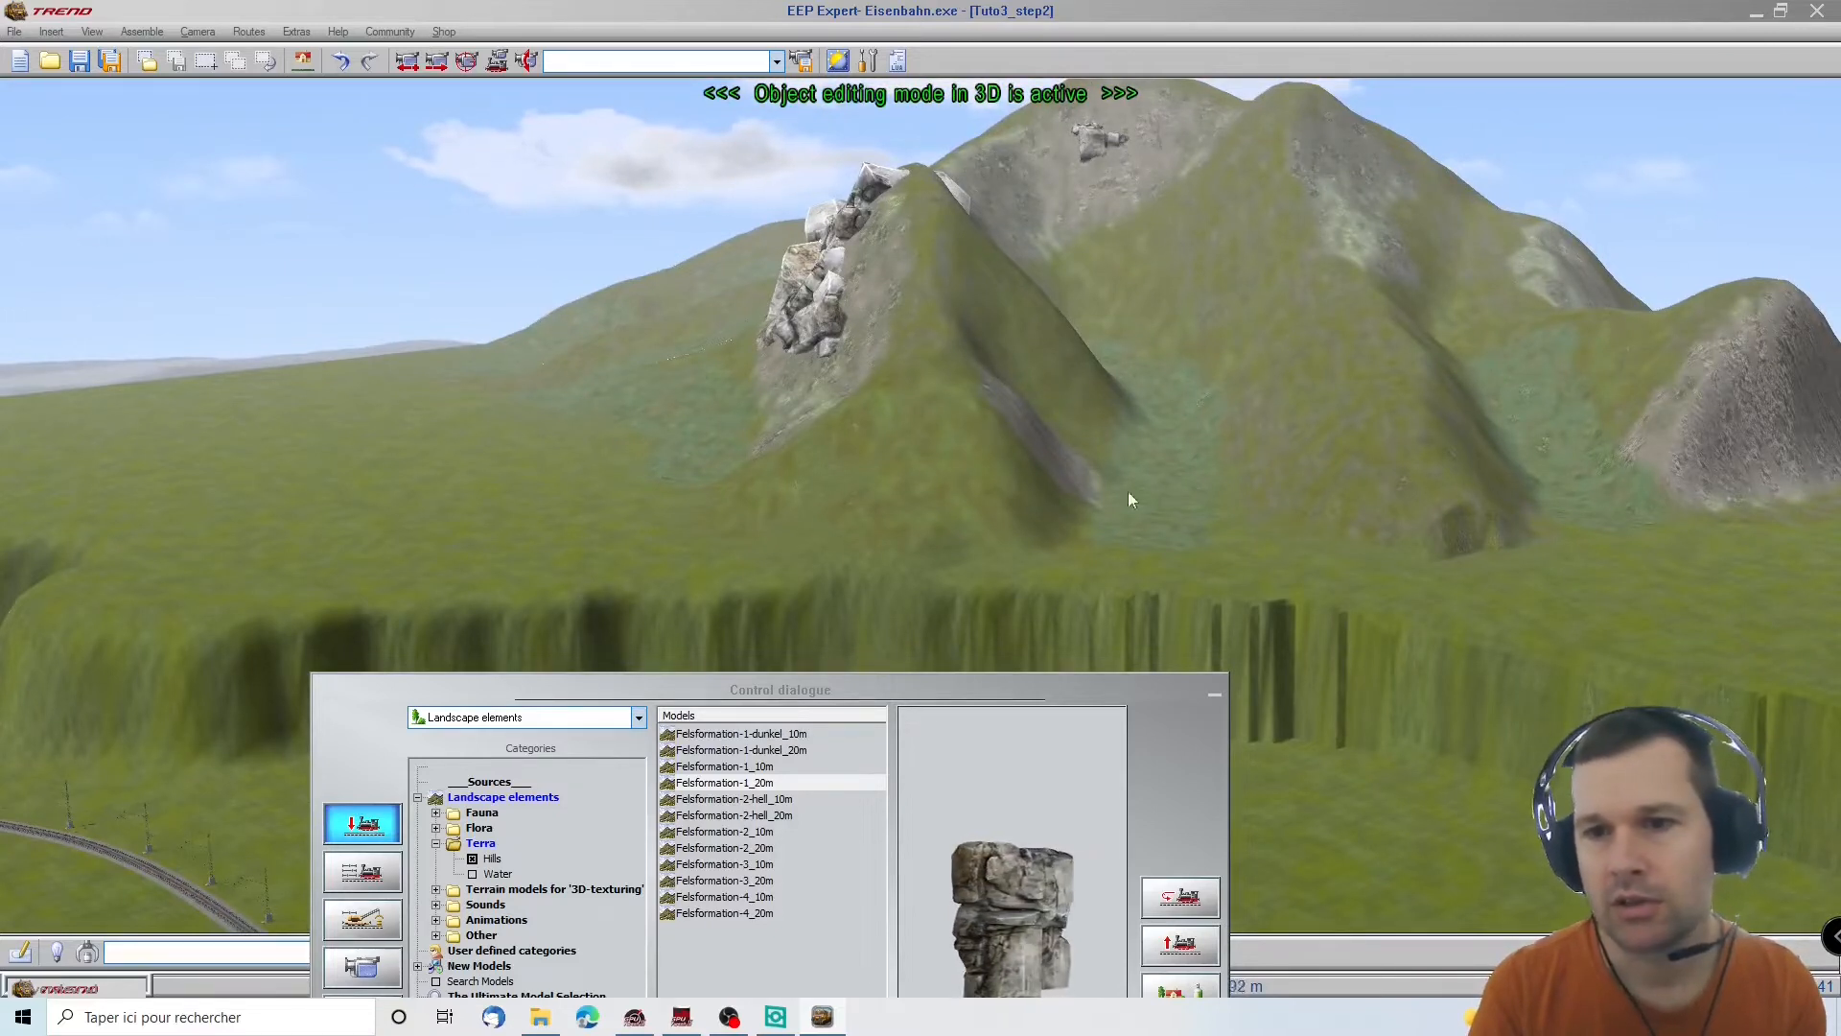
right_drag(1831, 570, 712, 524)
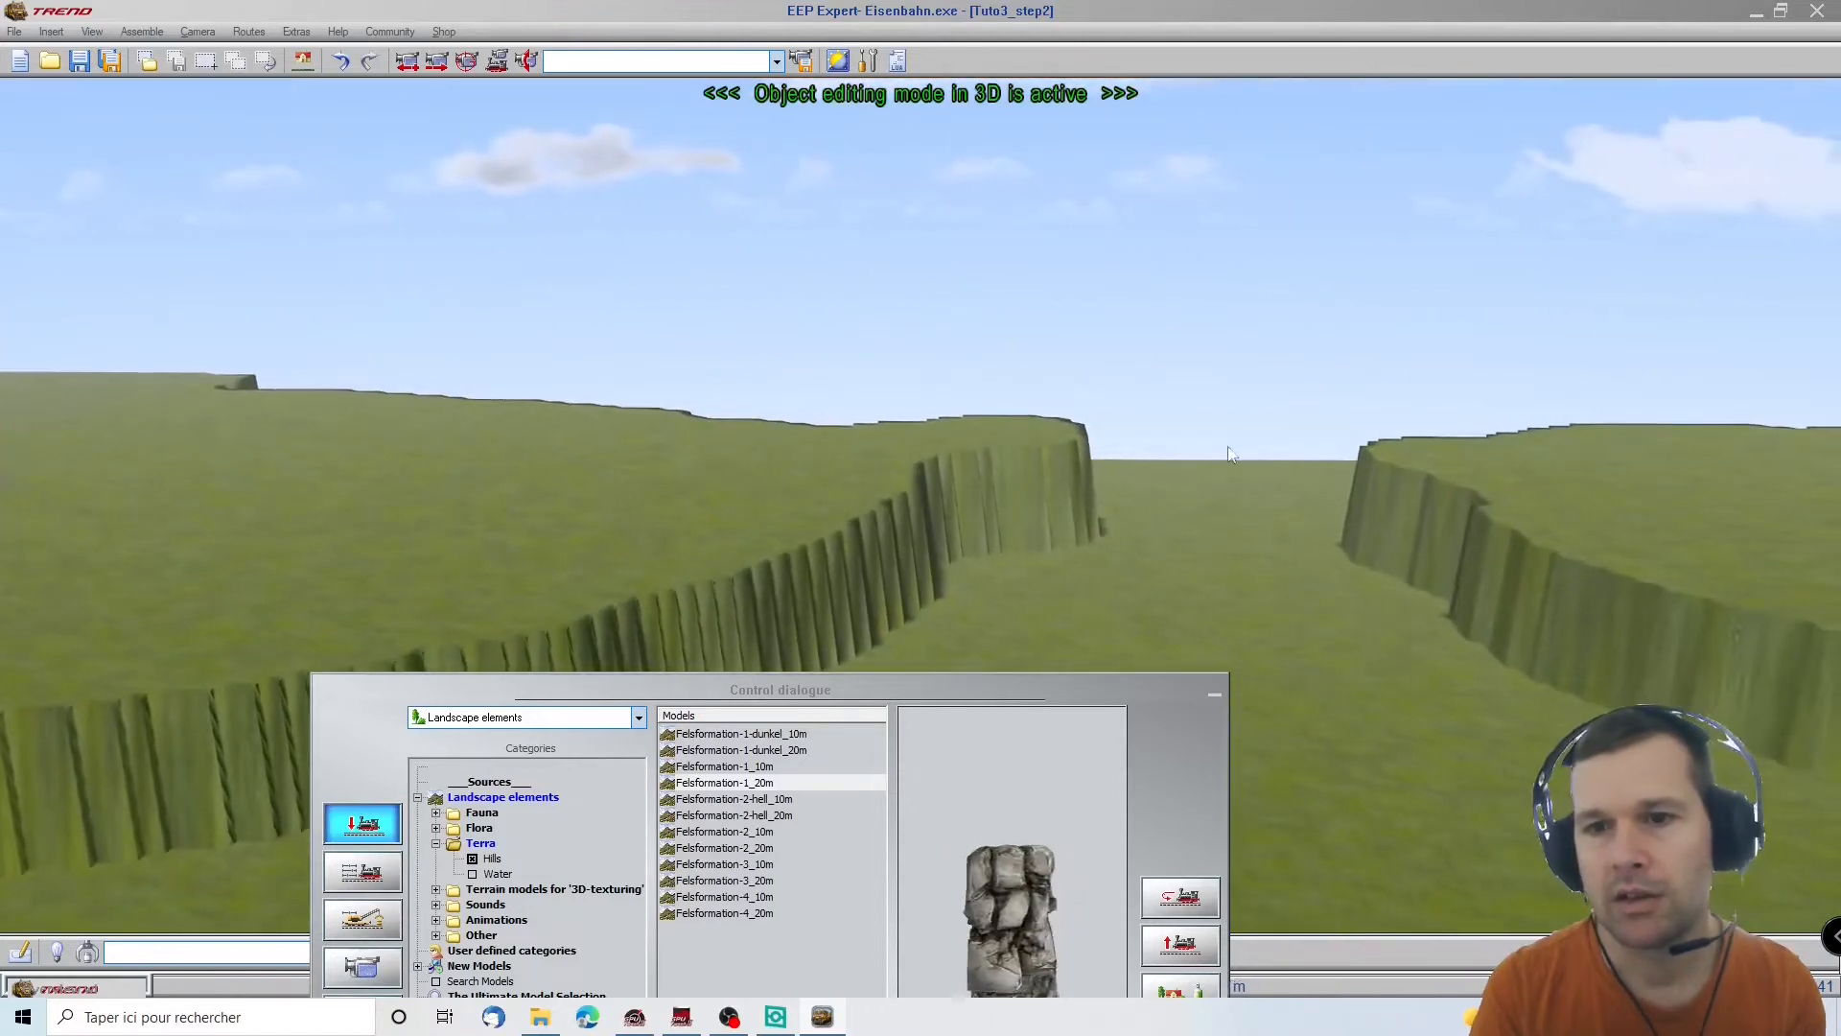
right_drag(39, 570, 1007, 480)
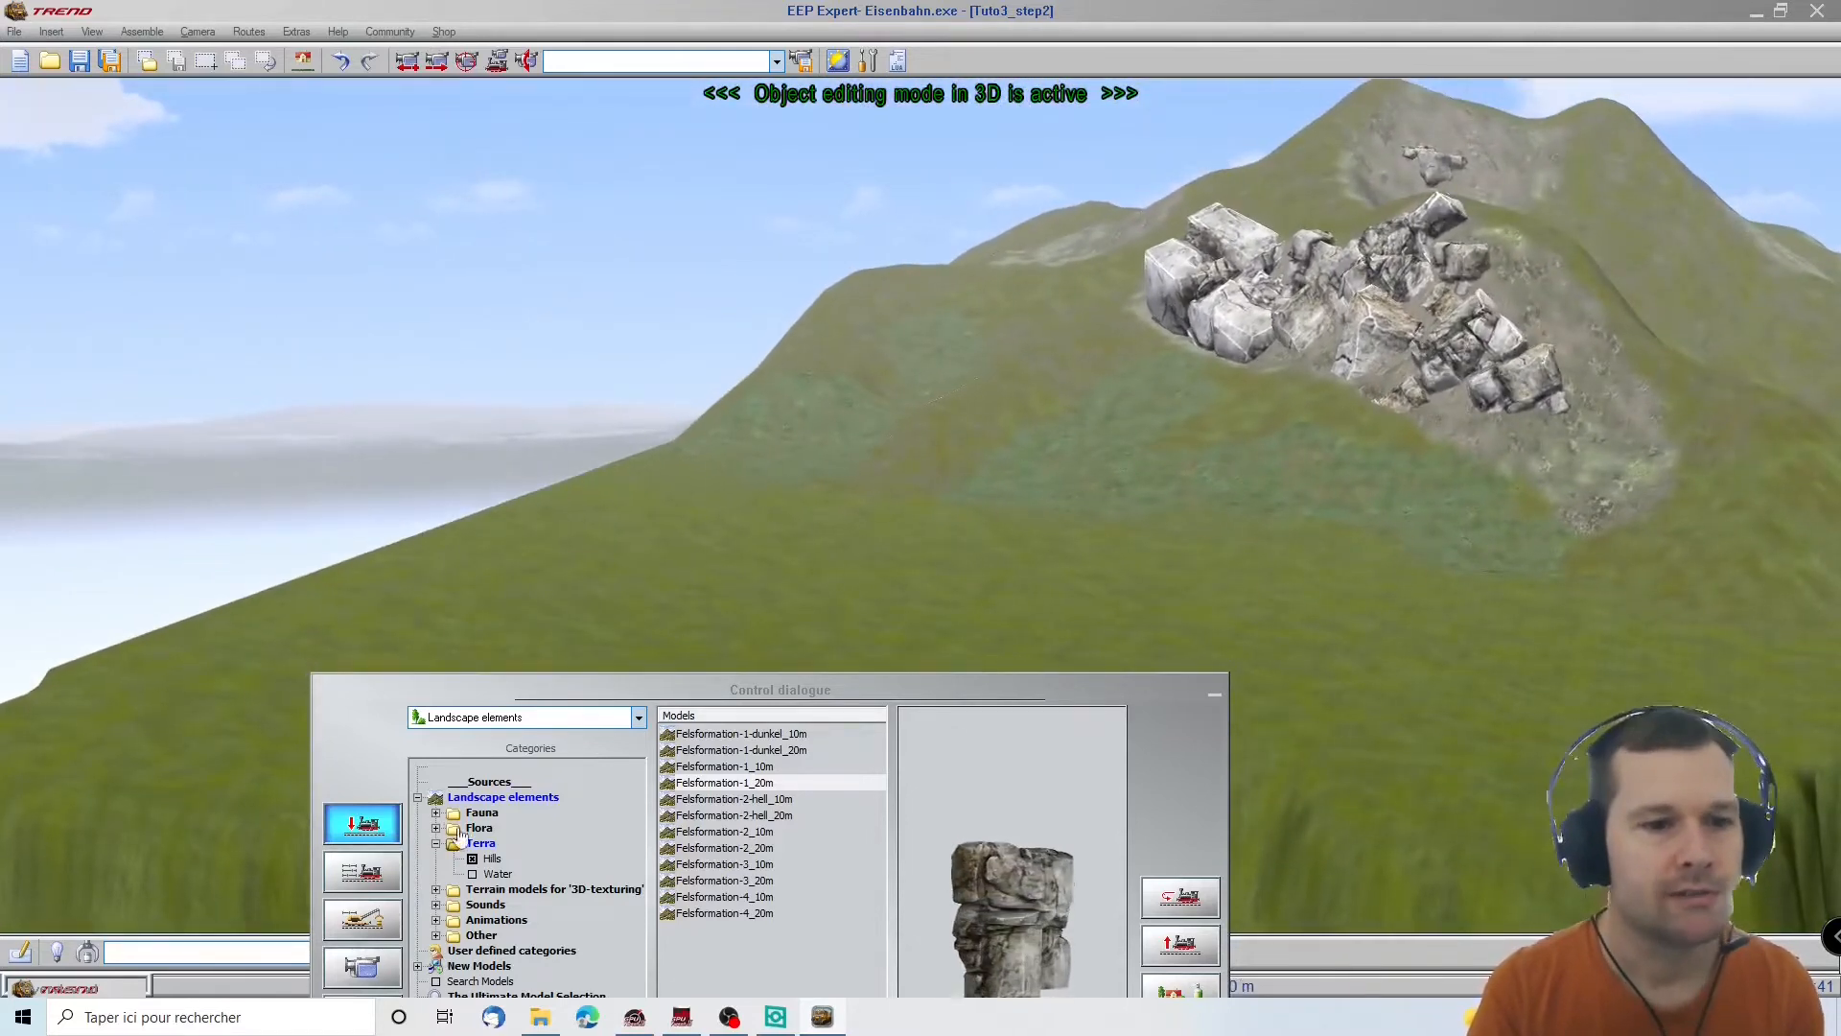
Browse the conifer models under Flora and choose Conifères 06 for planting
click(479, 828)
click(503, 920)
scroll(724, 868, down, 3)
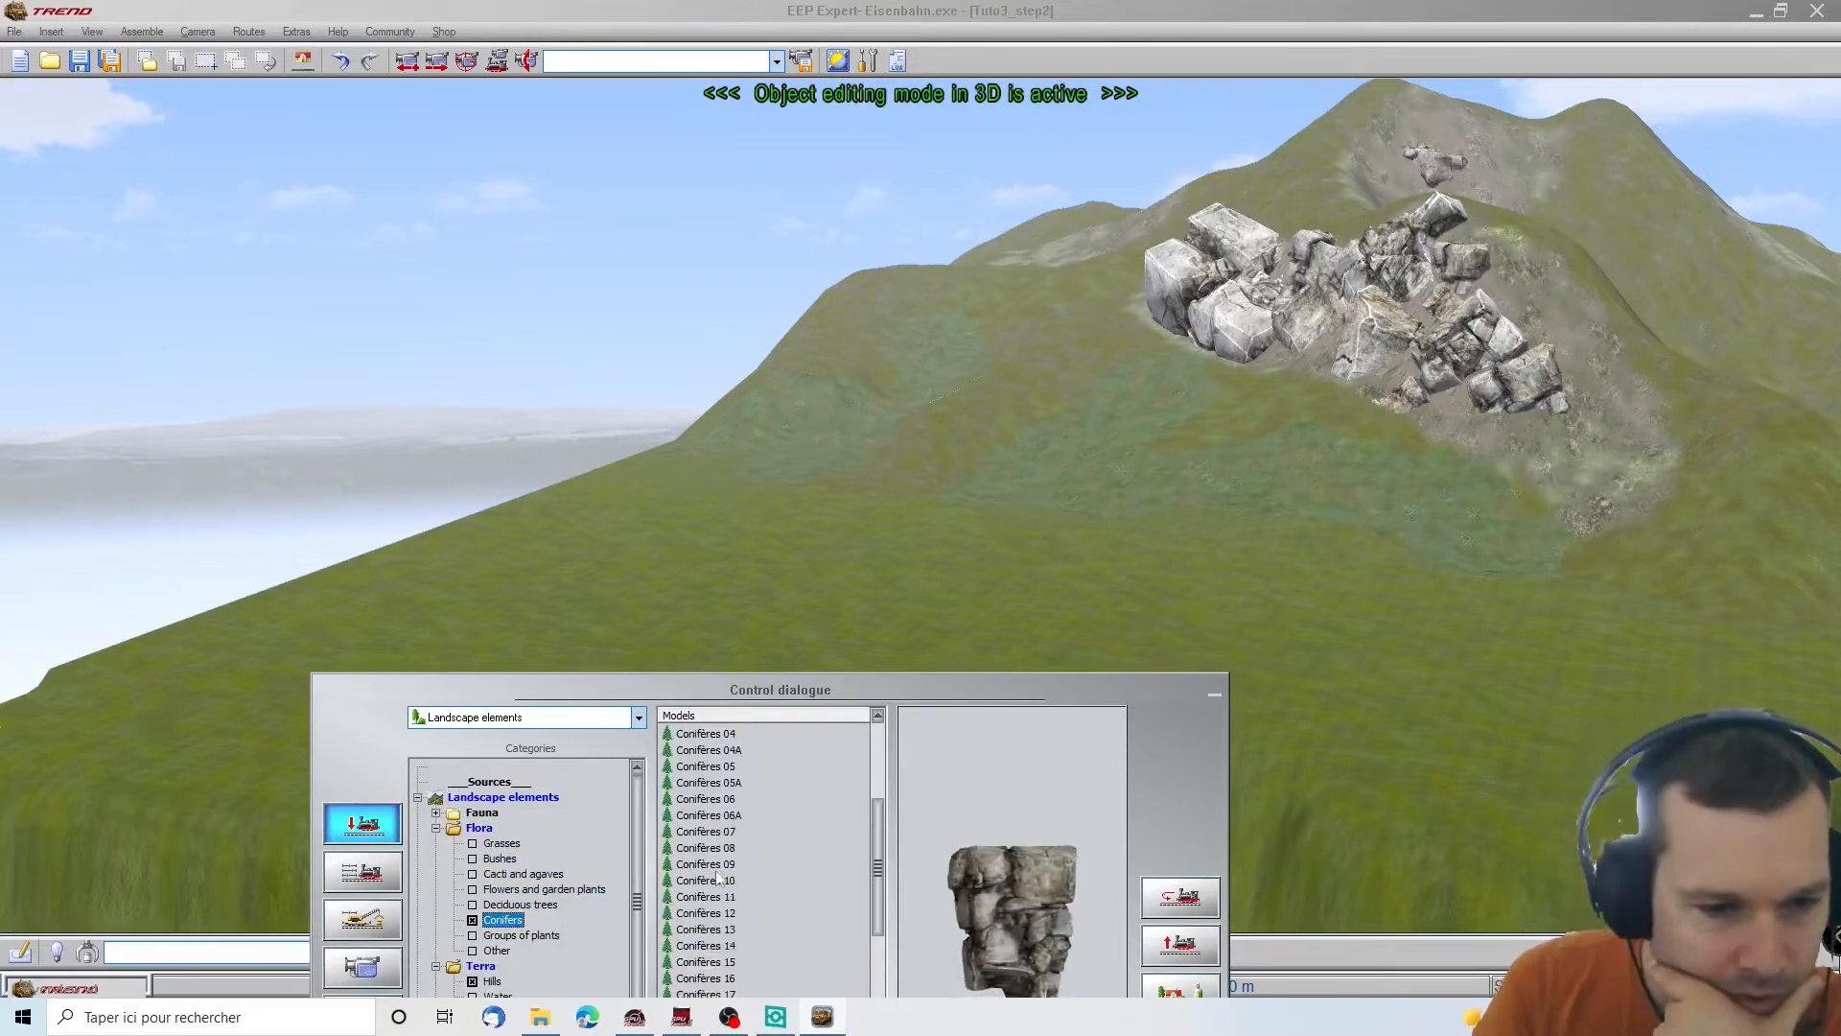
scroll(726, 830, up, 1)
click(717, 848)
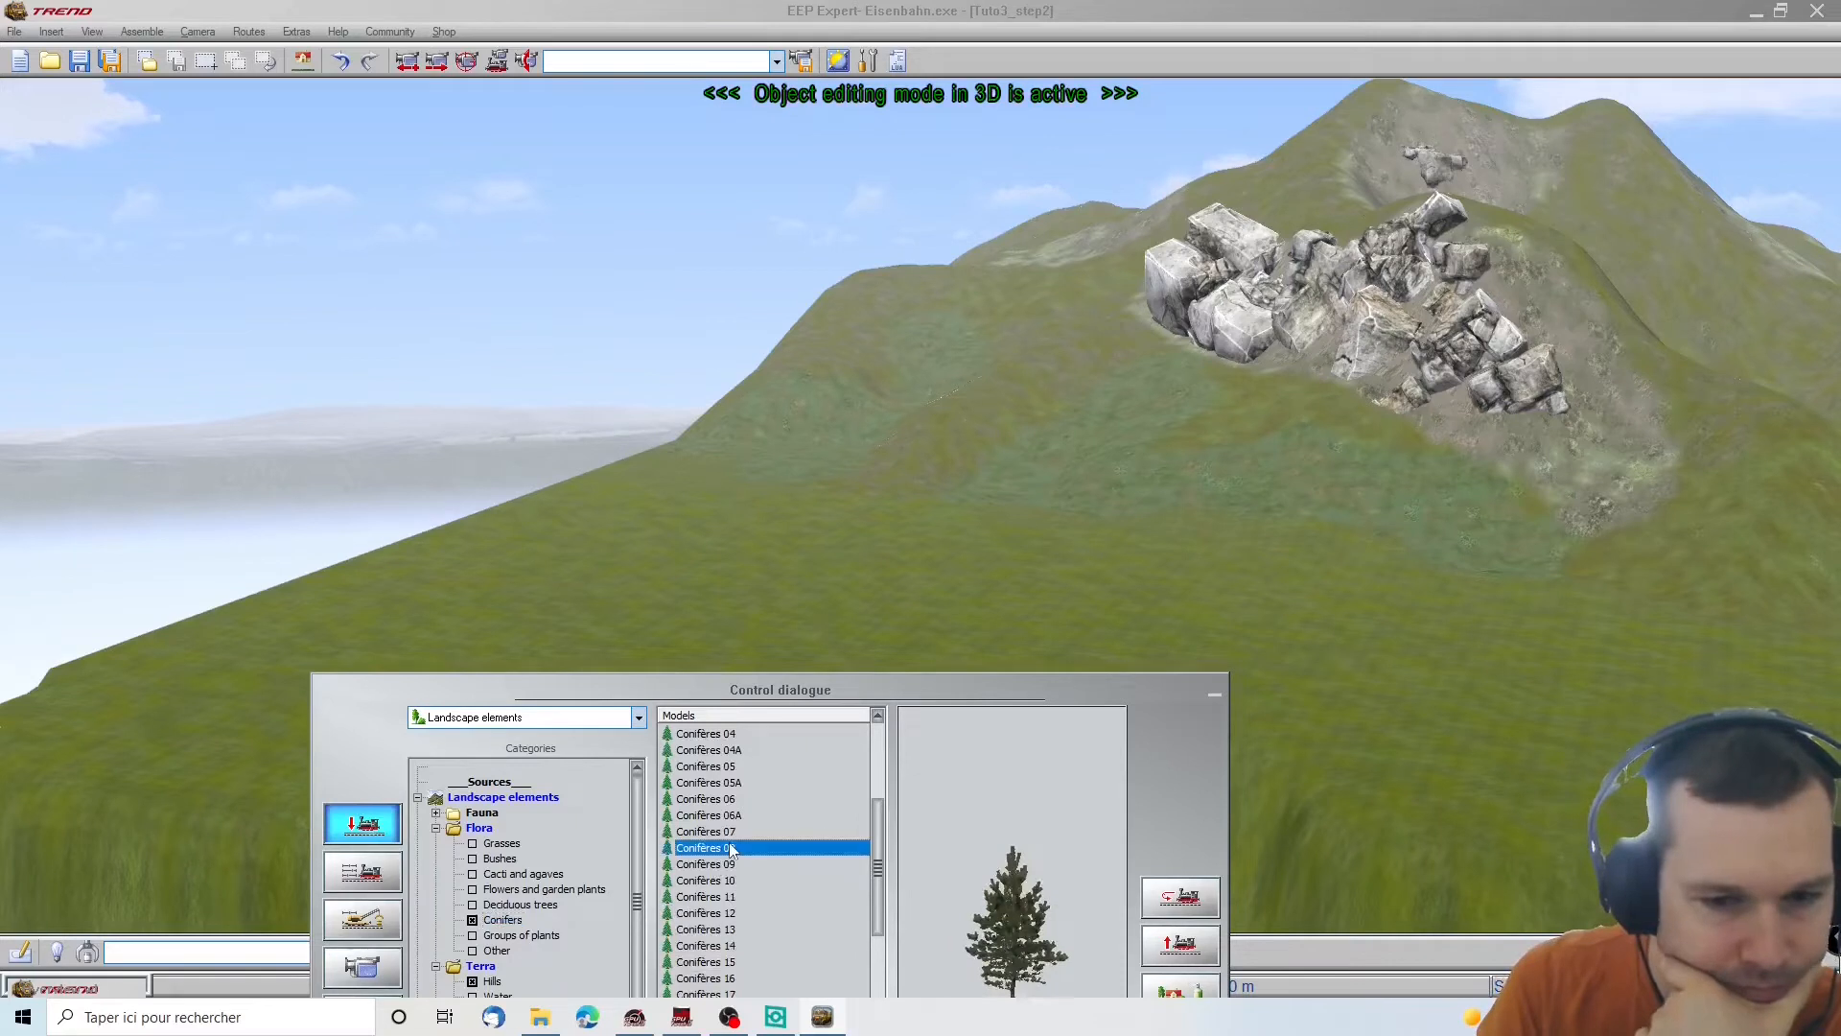
scroll(738, 863, up, 4)
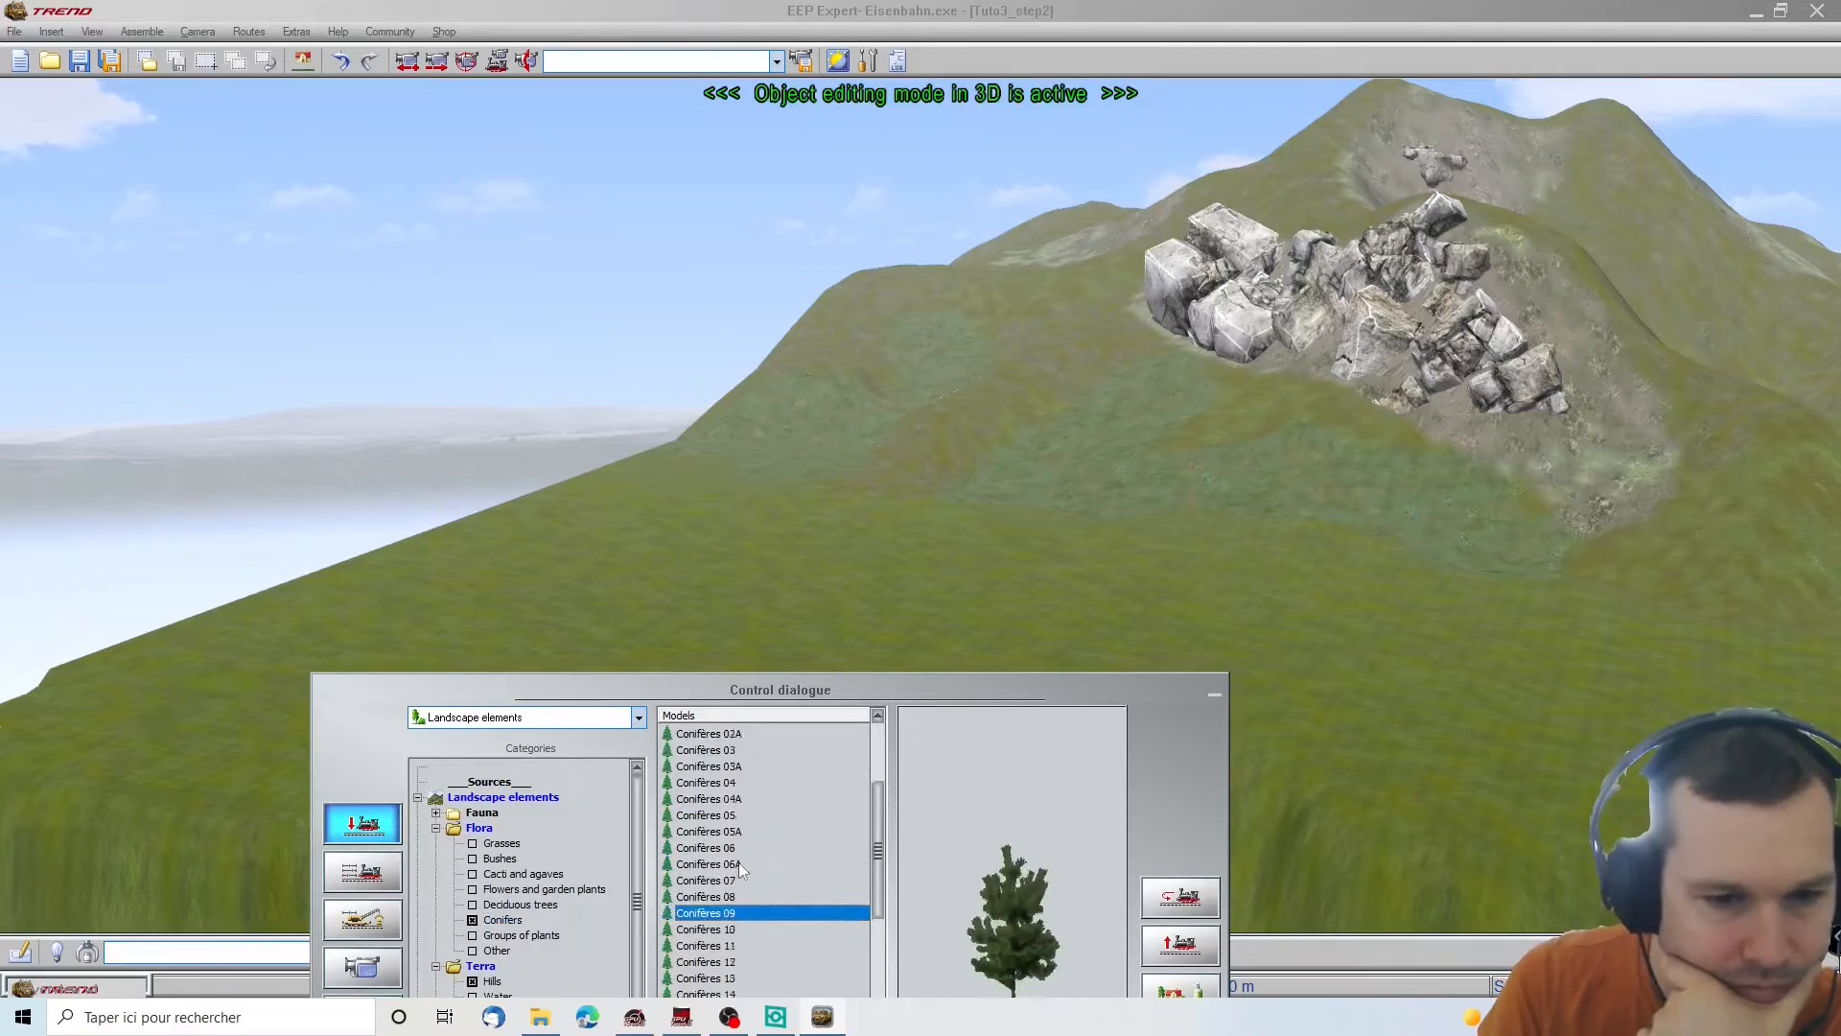
scroll(764, 859, down, 8)
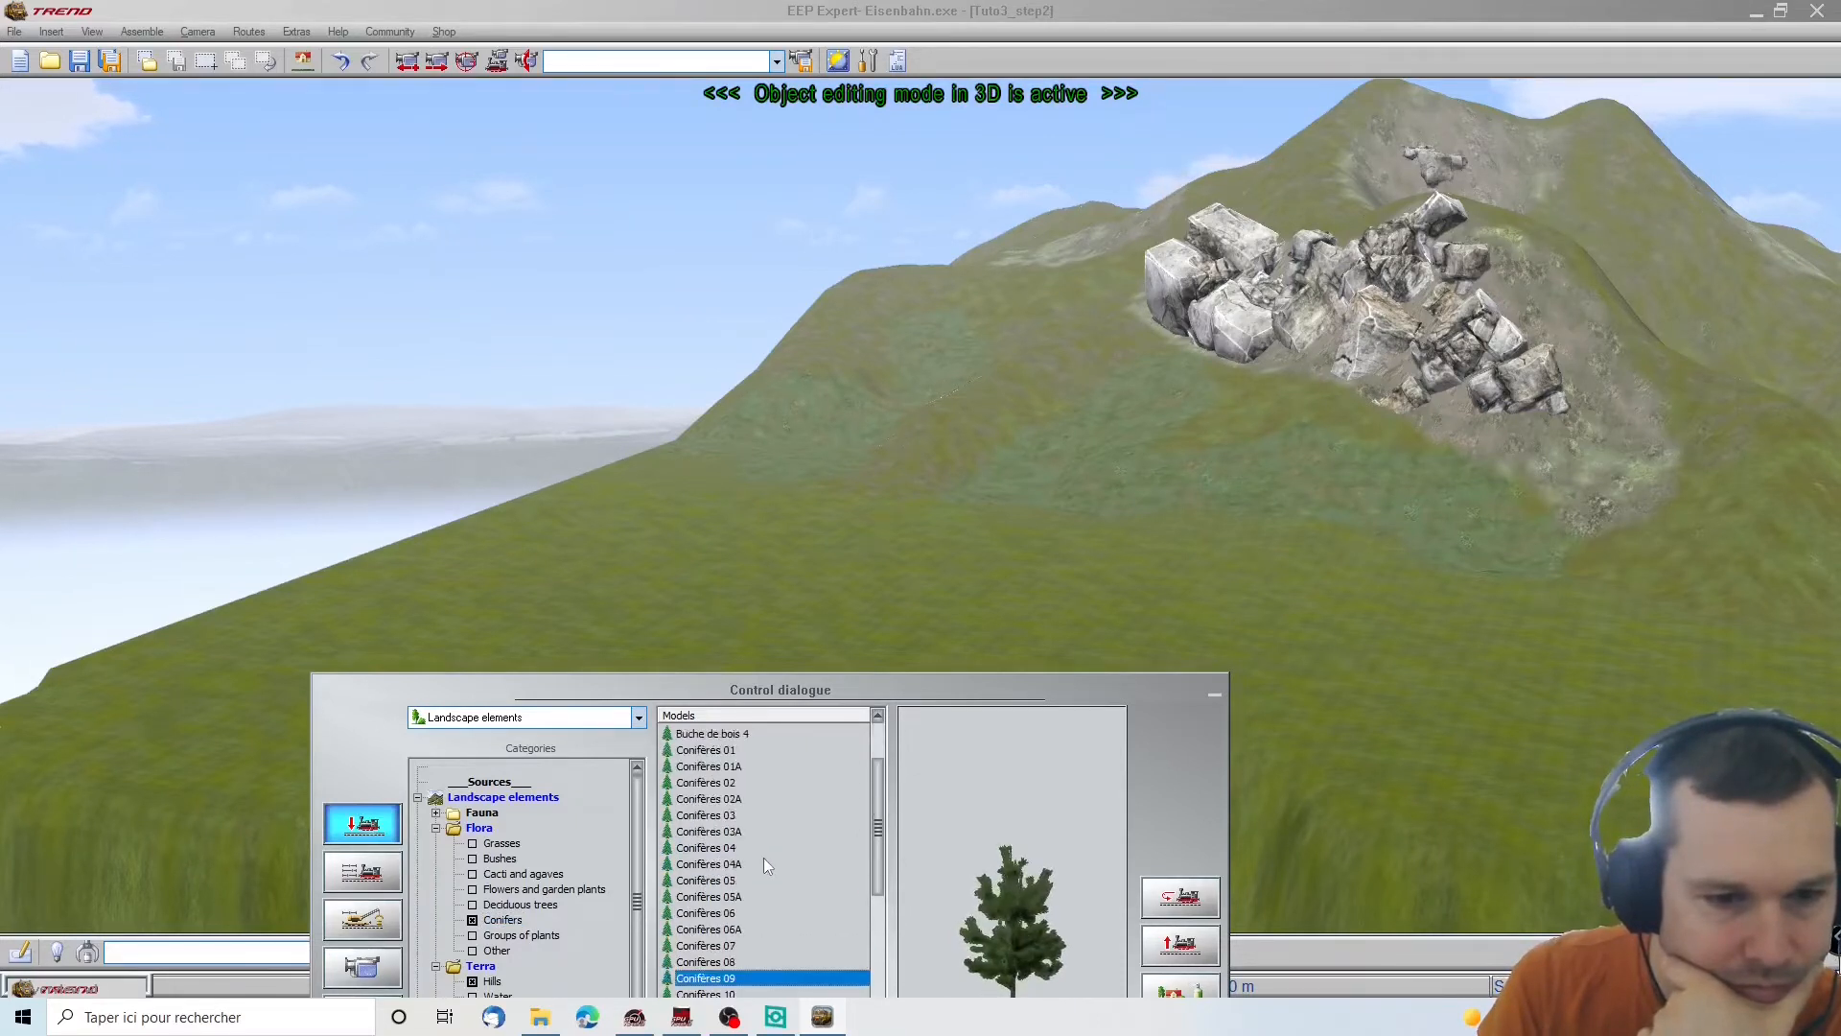
scroll(763, 856, up, 4)
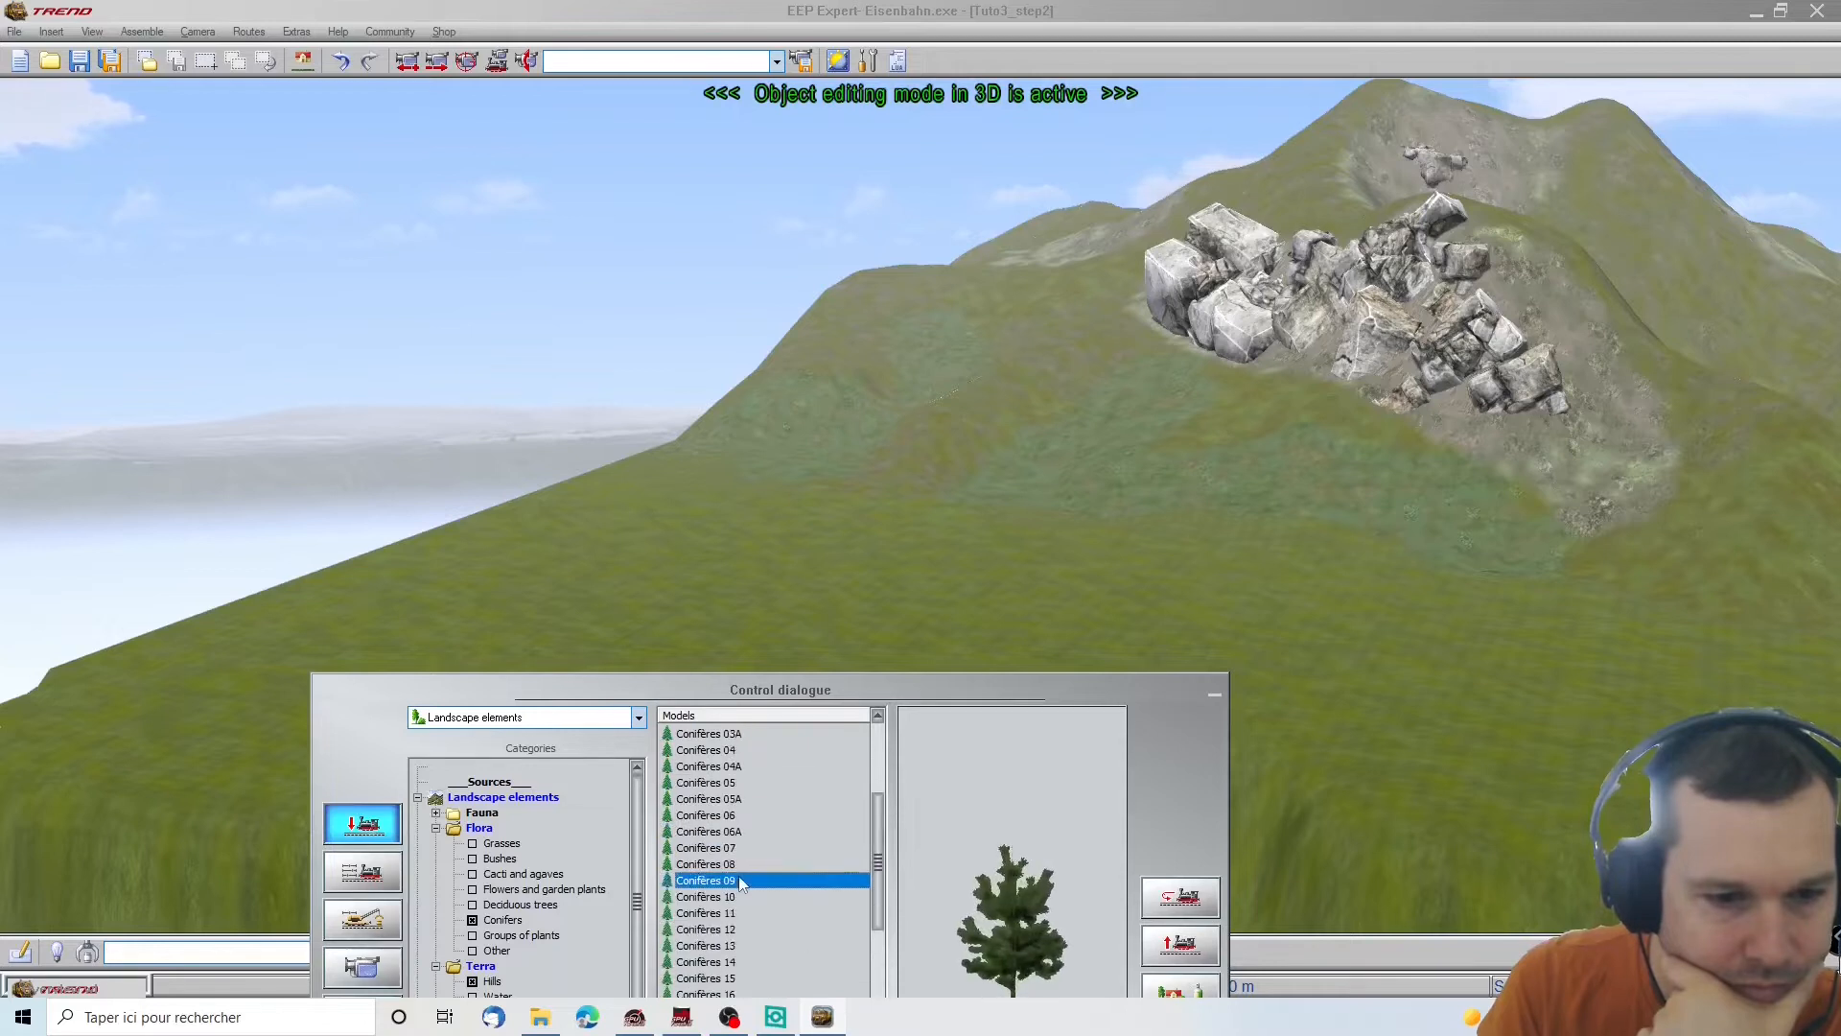
click(736, 831)
click(735, 817)
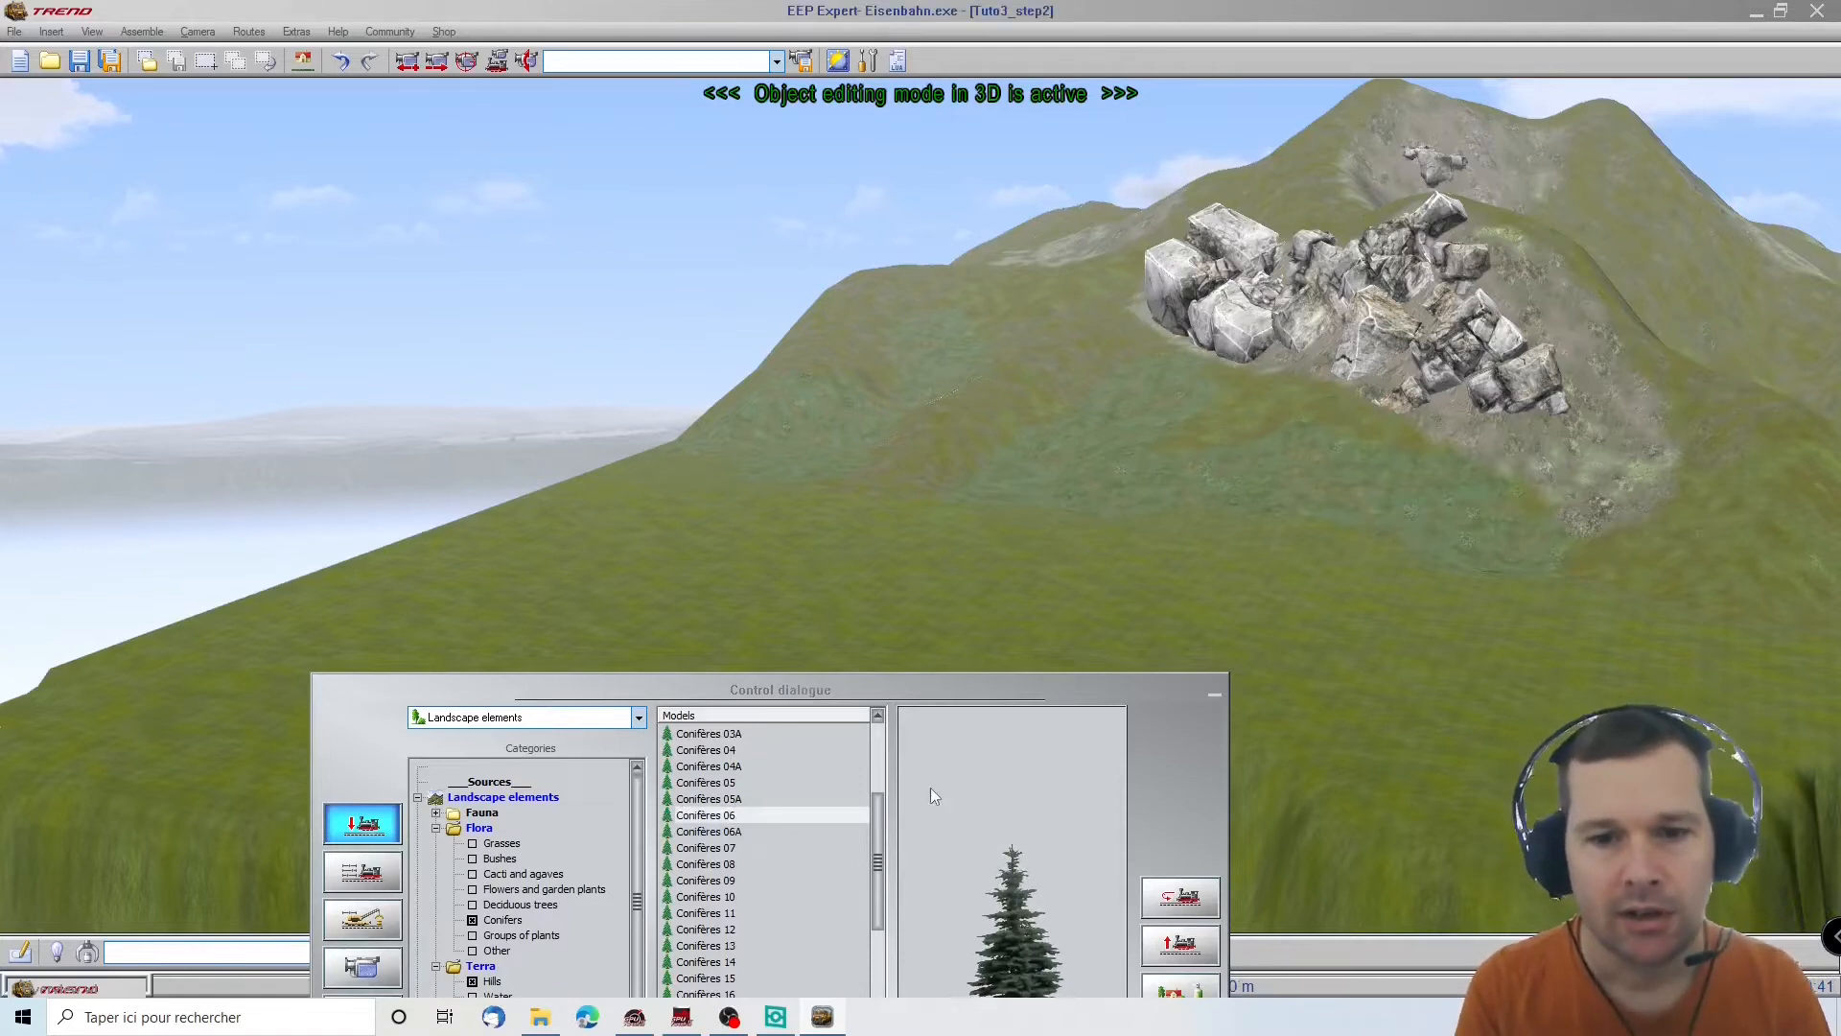
Enable preset placement values with a minimum scaling of 0.75 and a maximum scaling of 1.5, keeping the orientation range 0 to 360
drag(900, 681, 875, 375)
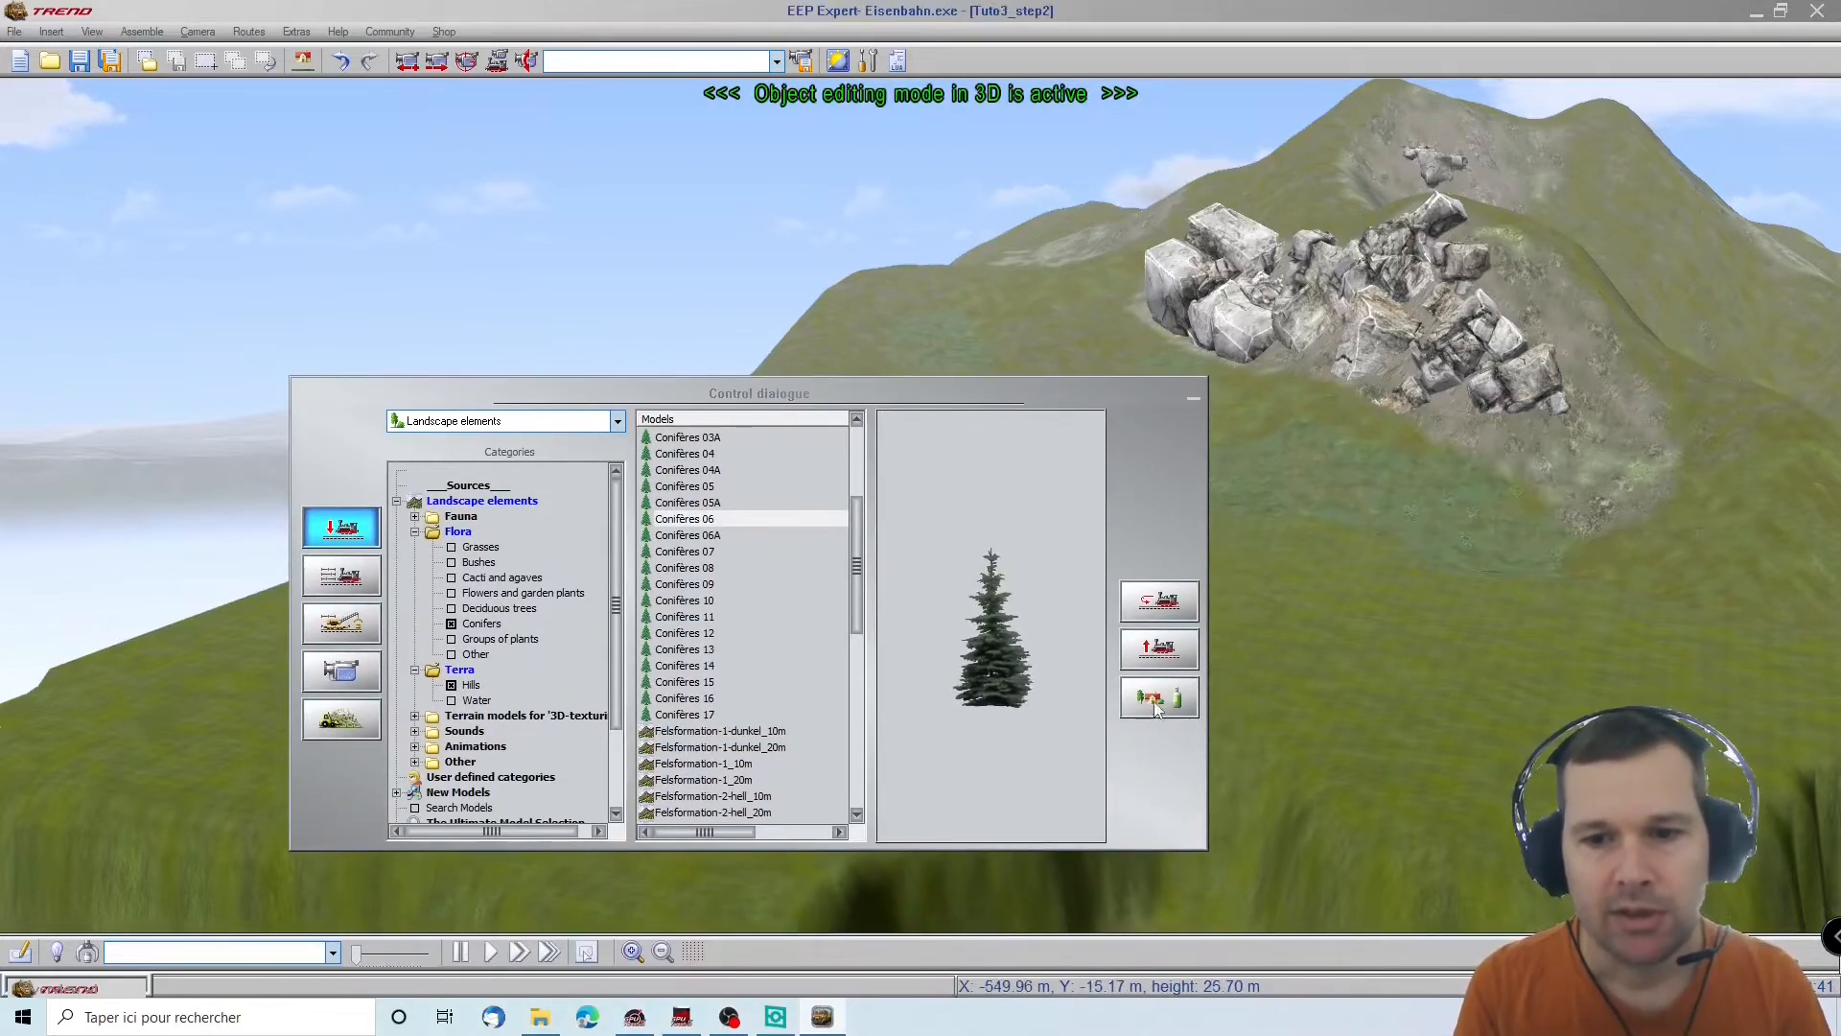
click(1155, 703)
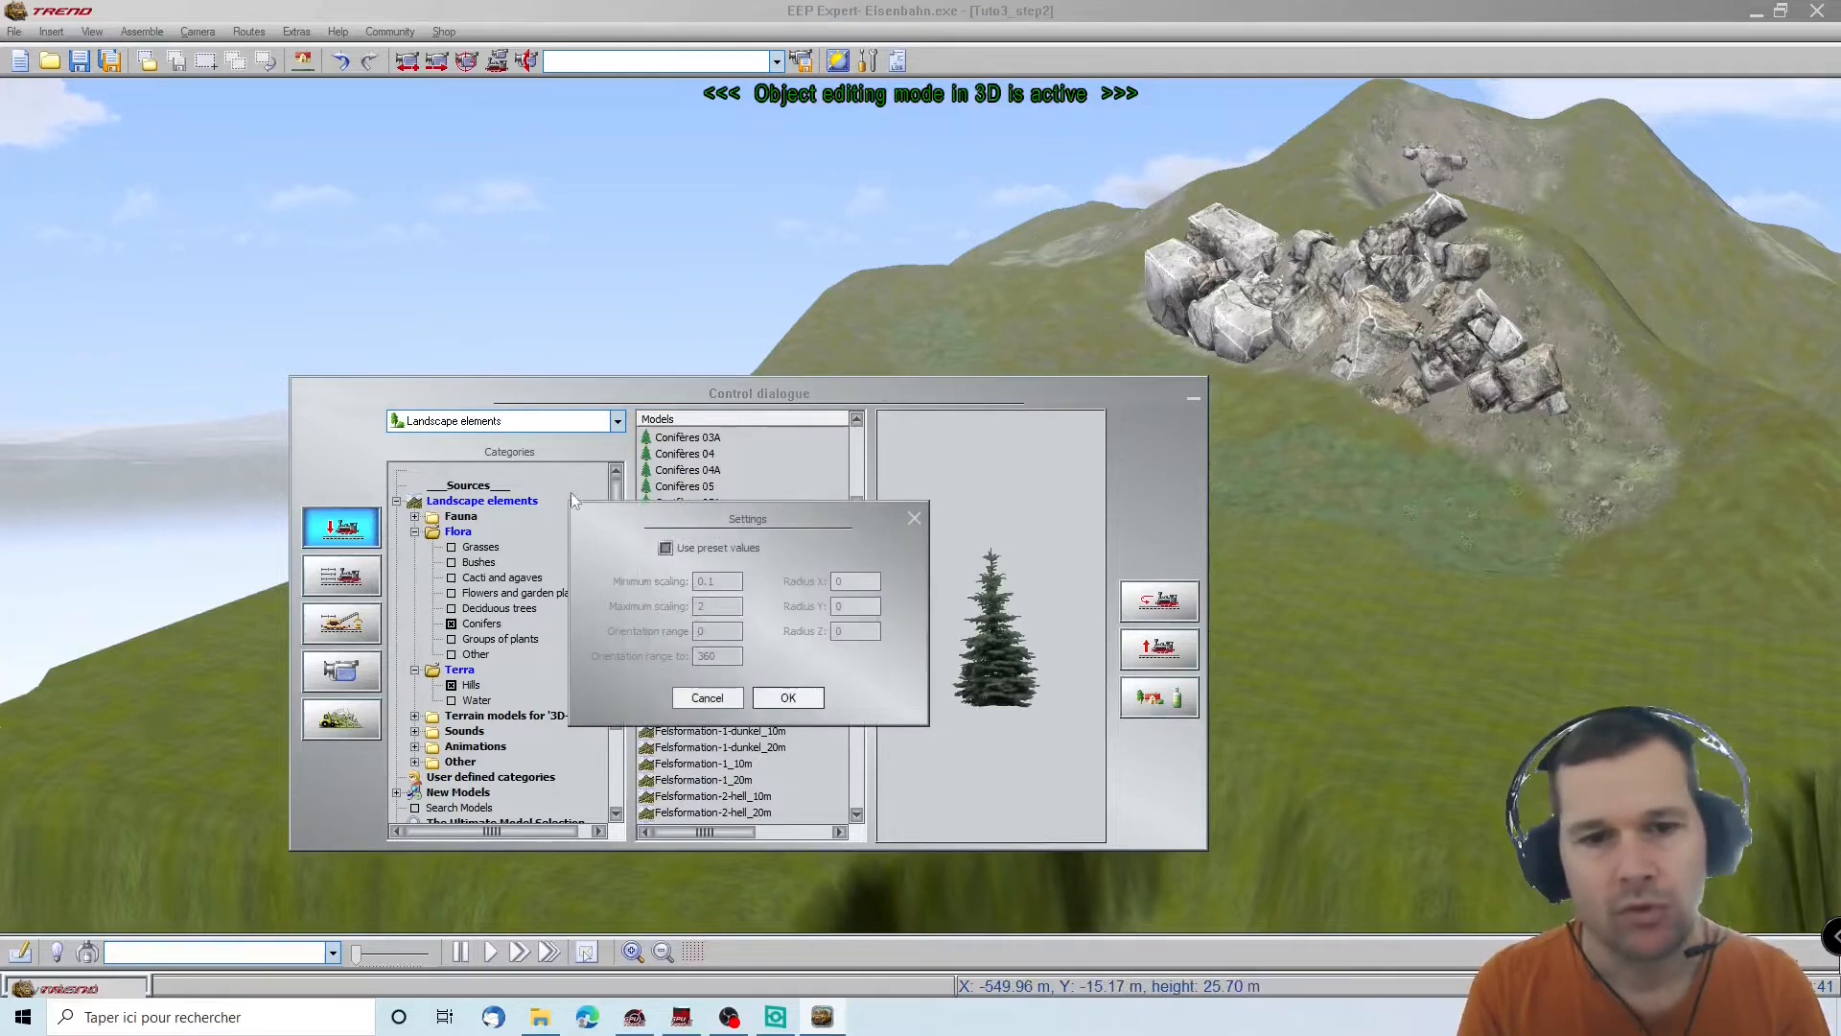
click(665, 548)
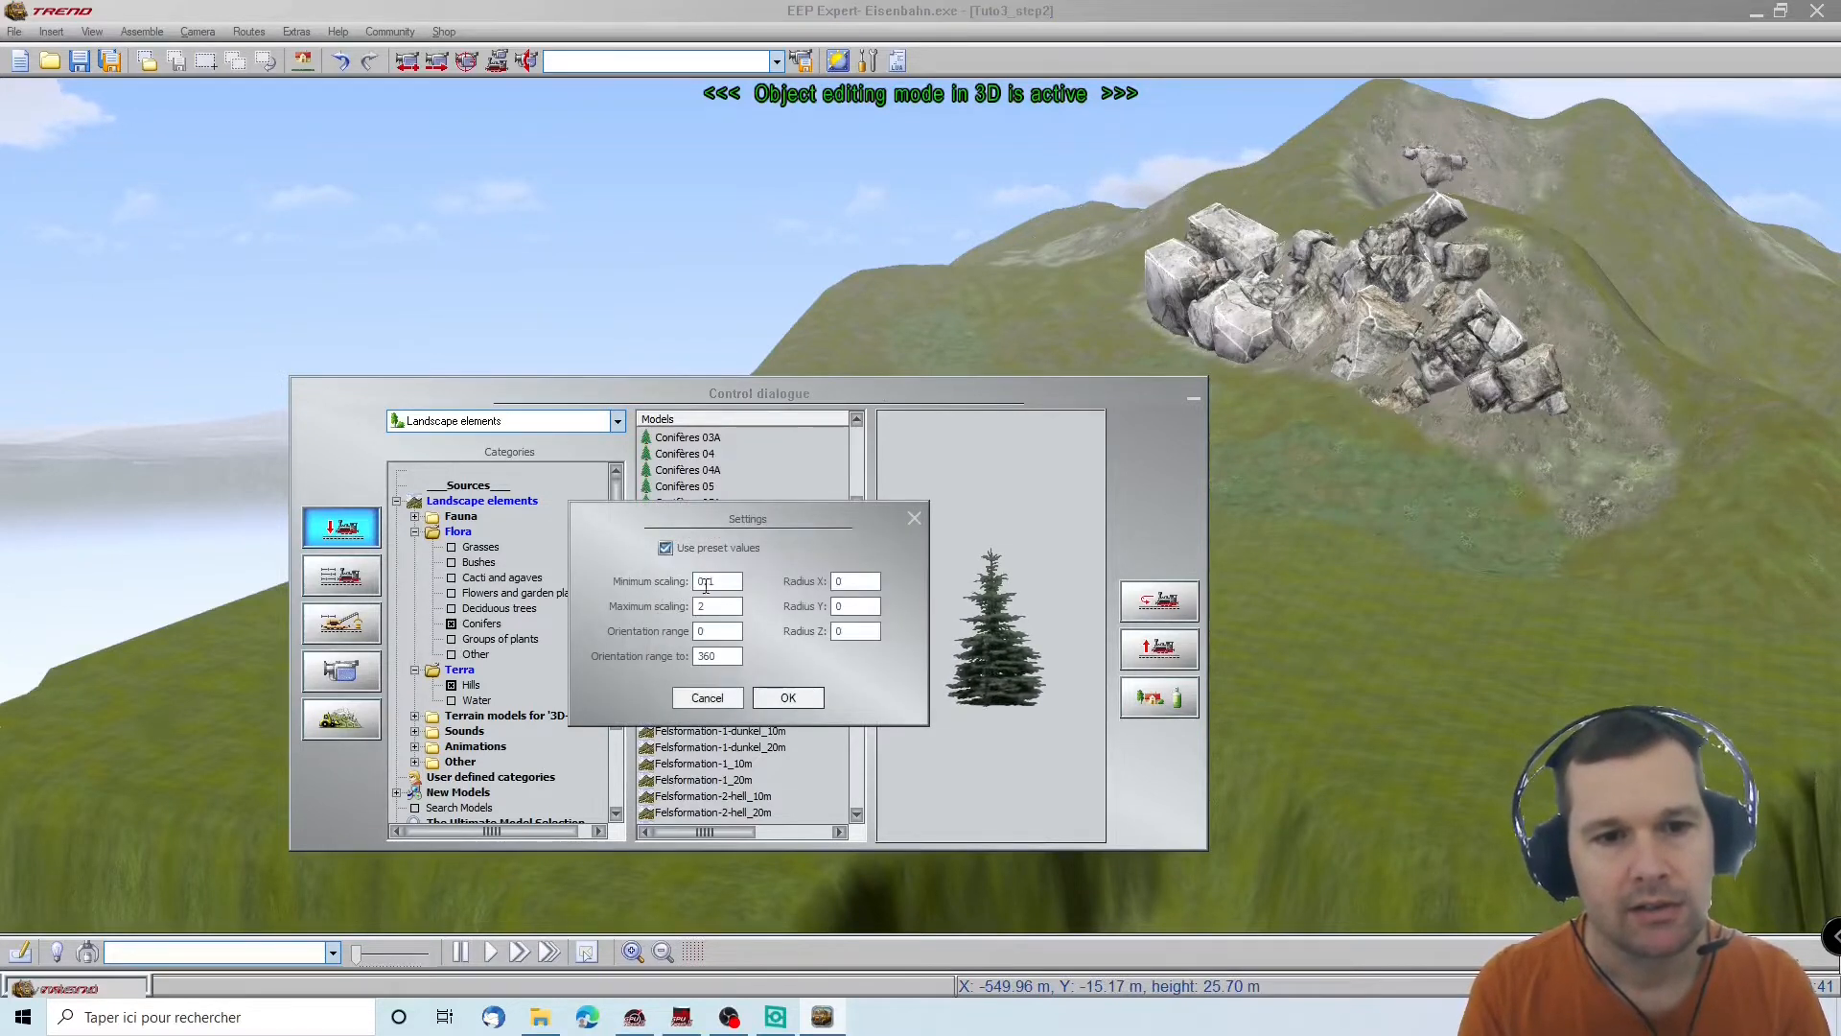
drag(727, 584, 687, 581)
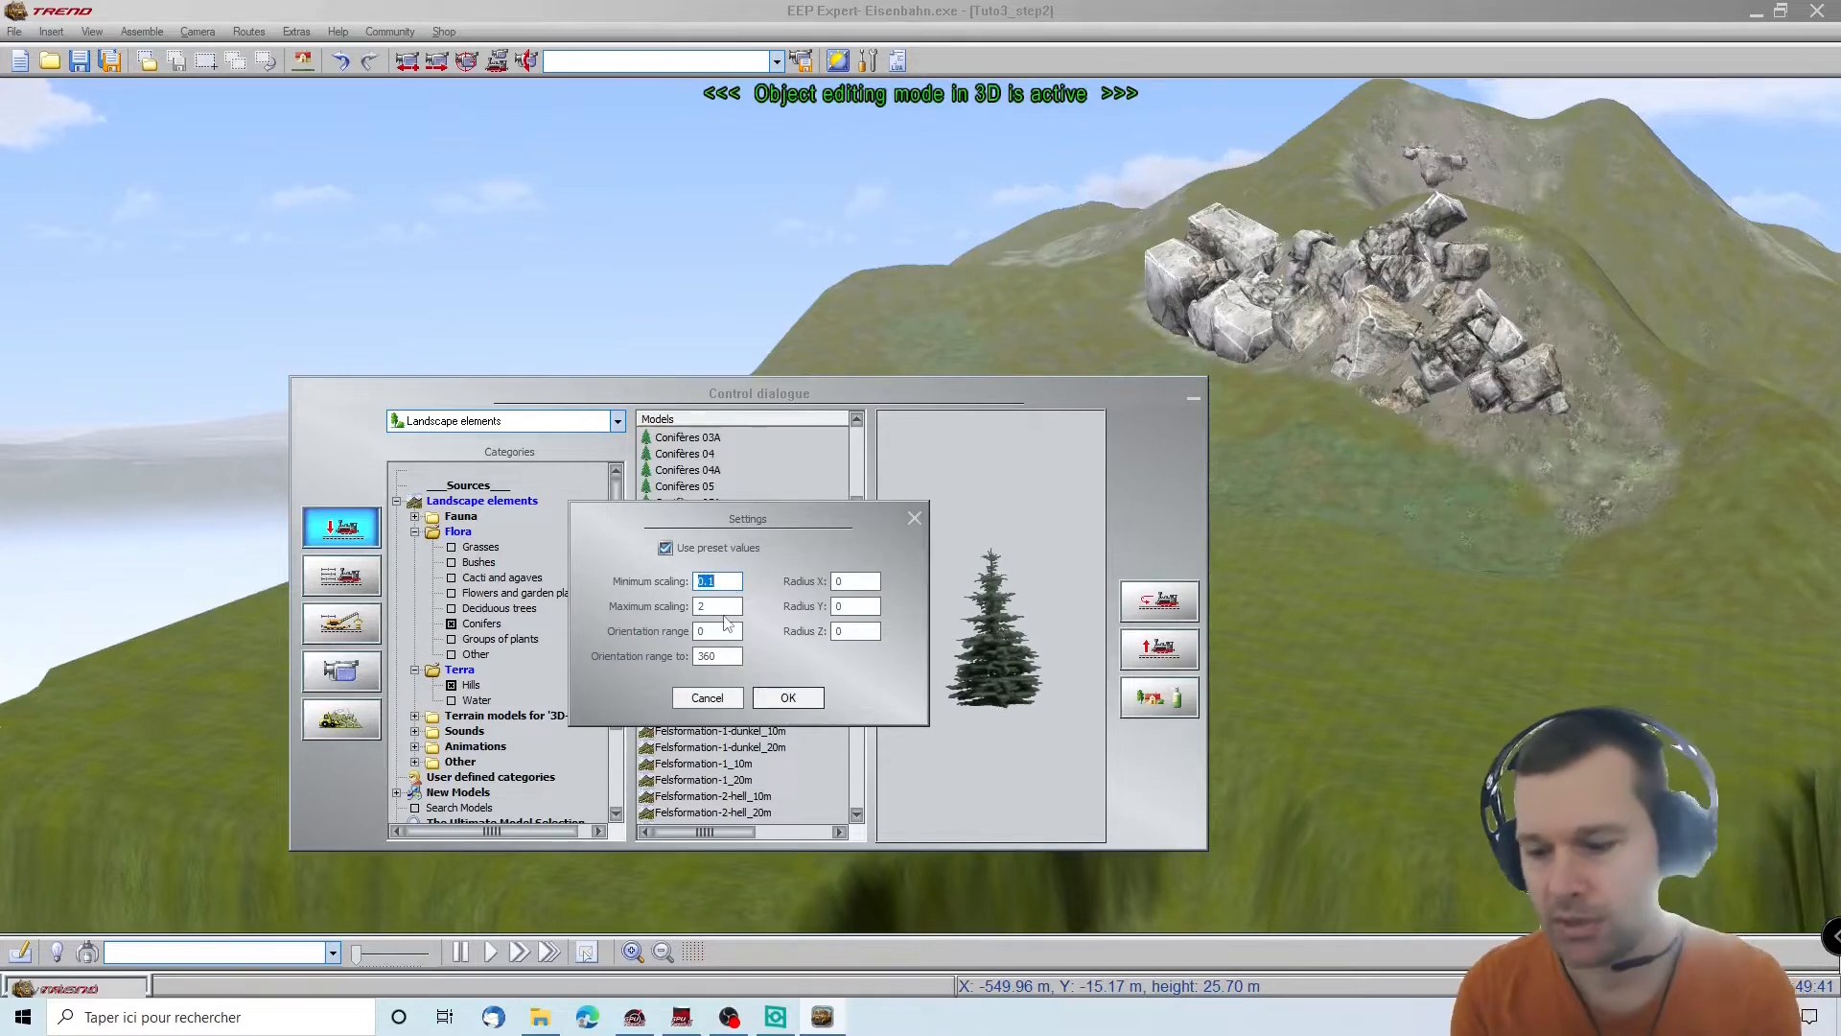
text(0.75)
key(Tab)
text(1.5)
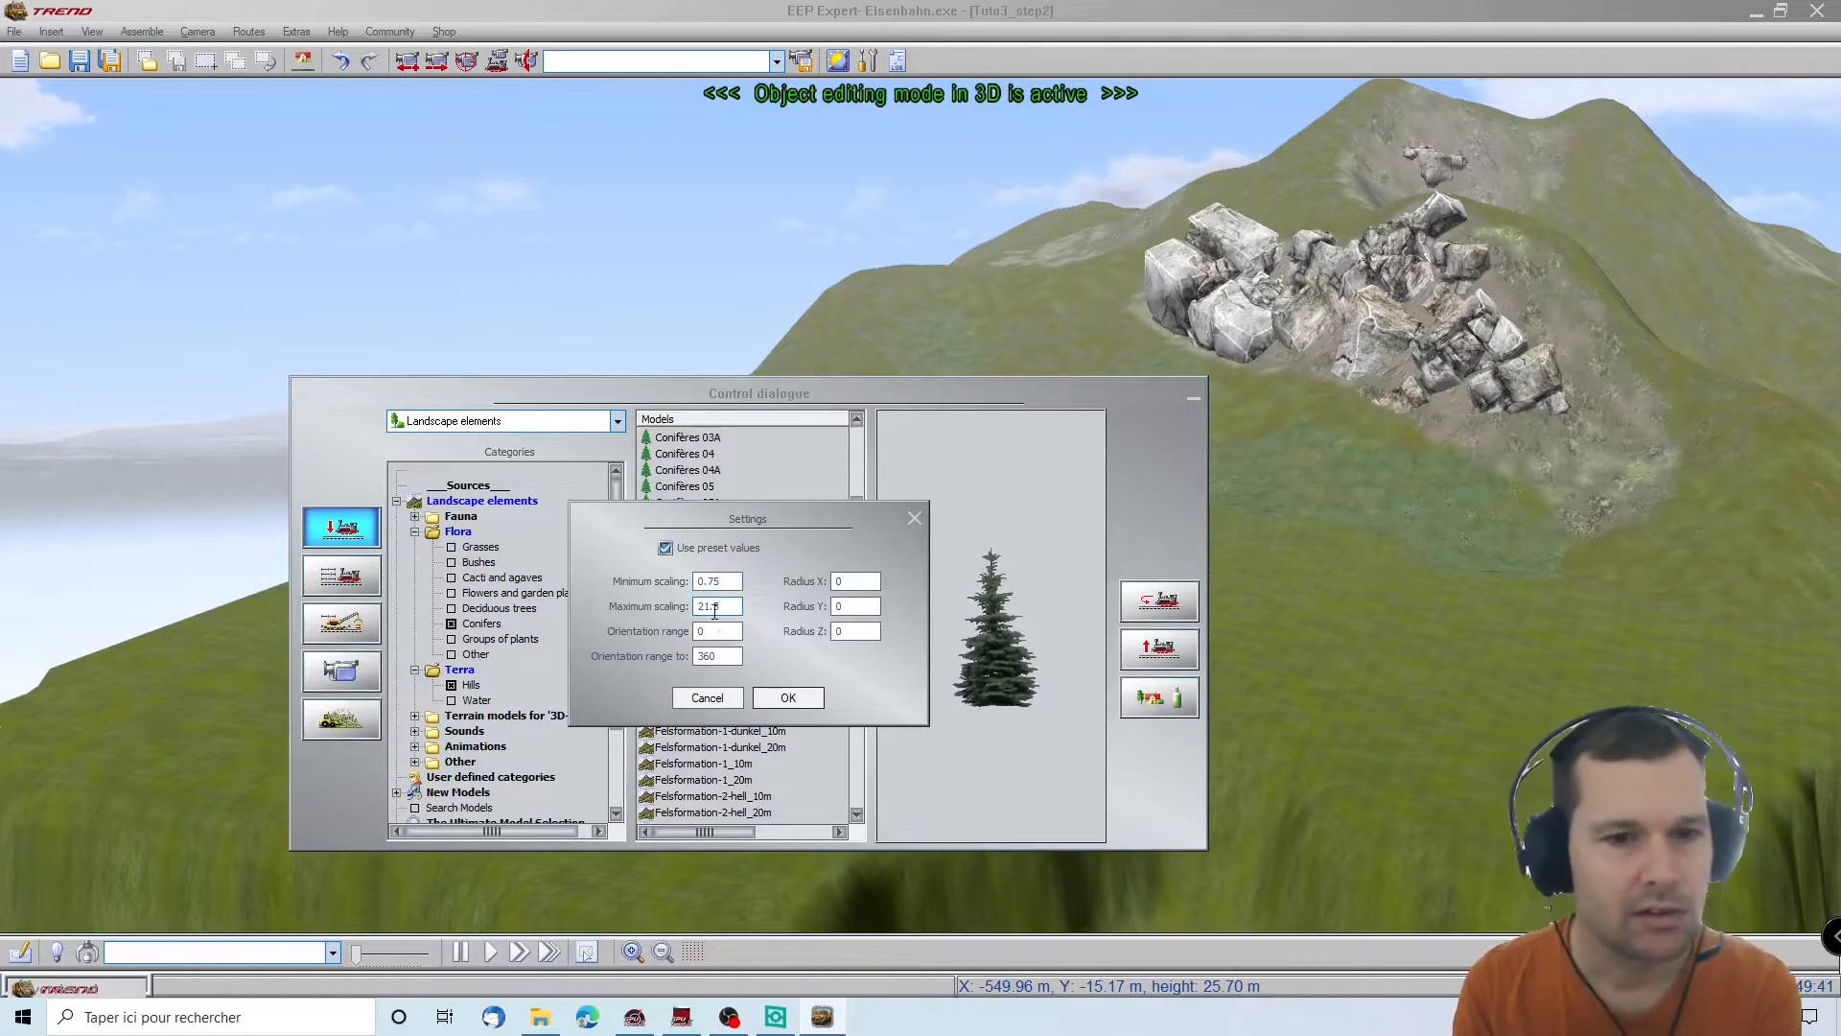
key(Delete)
click(722, 630)
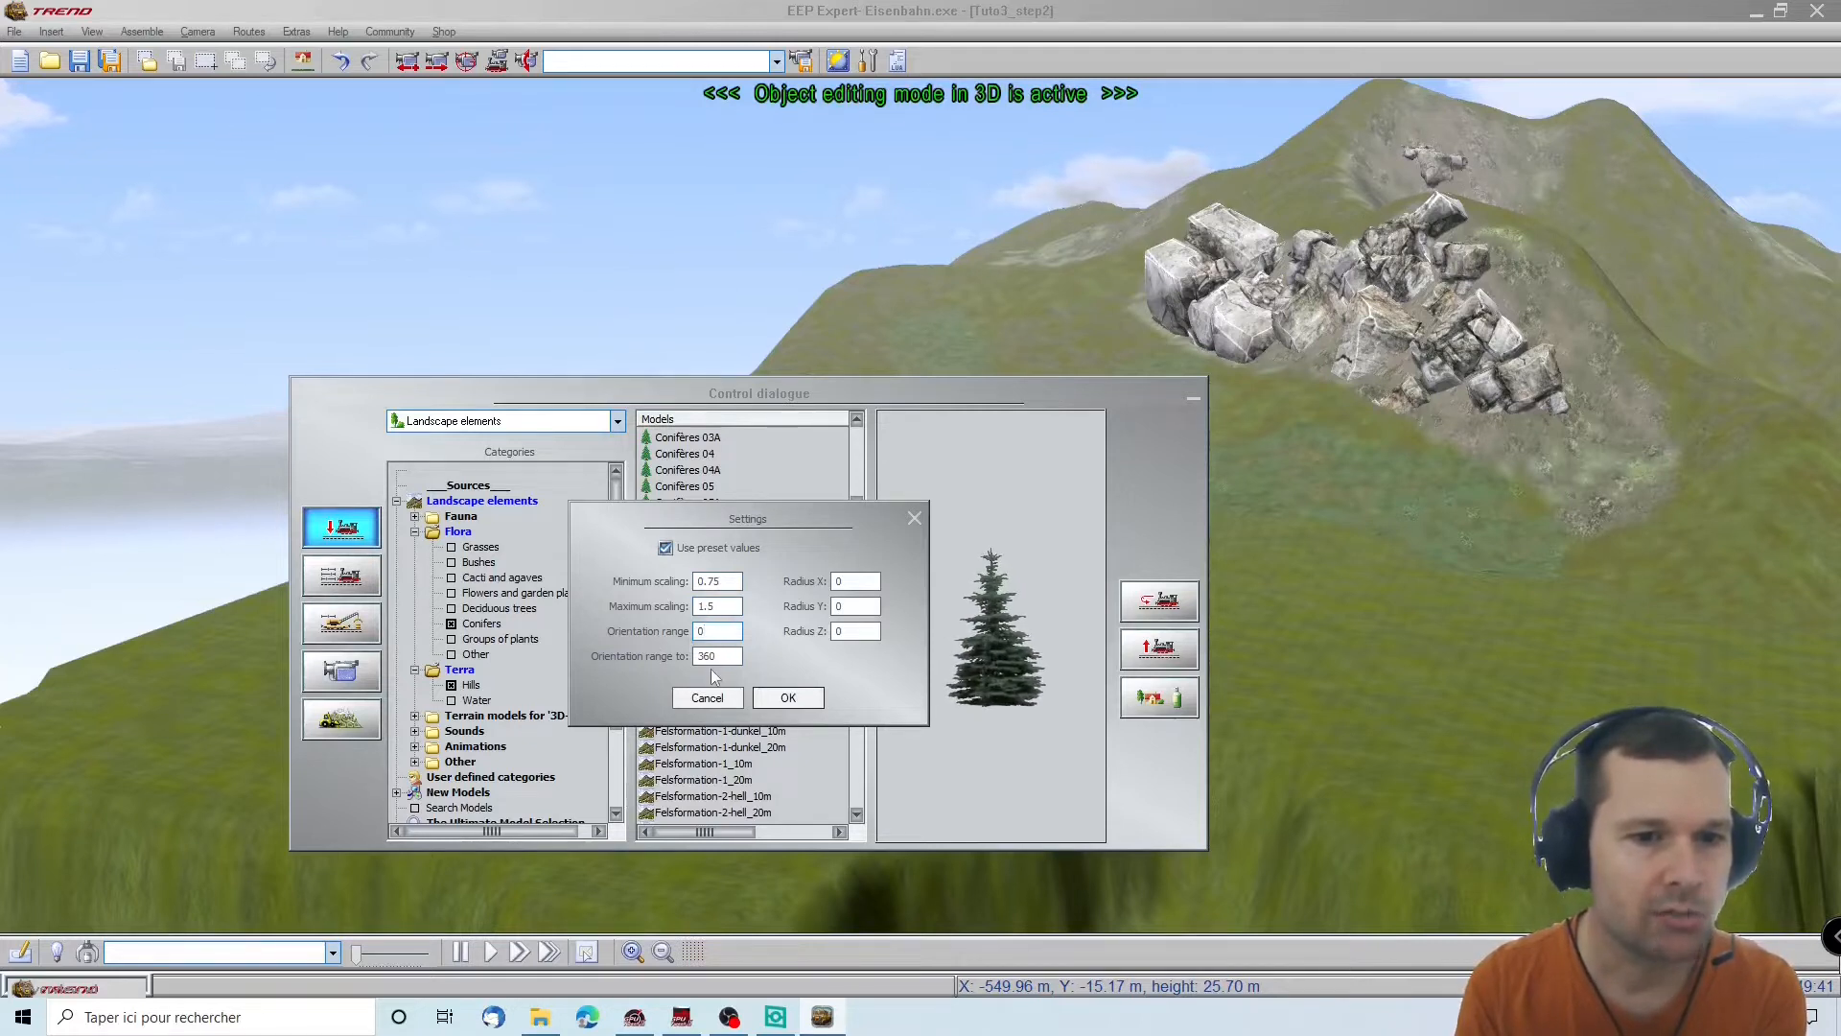
click(788, 699)
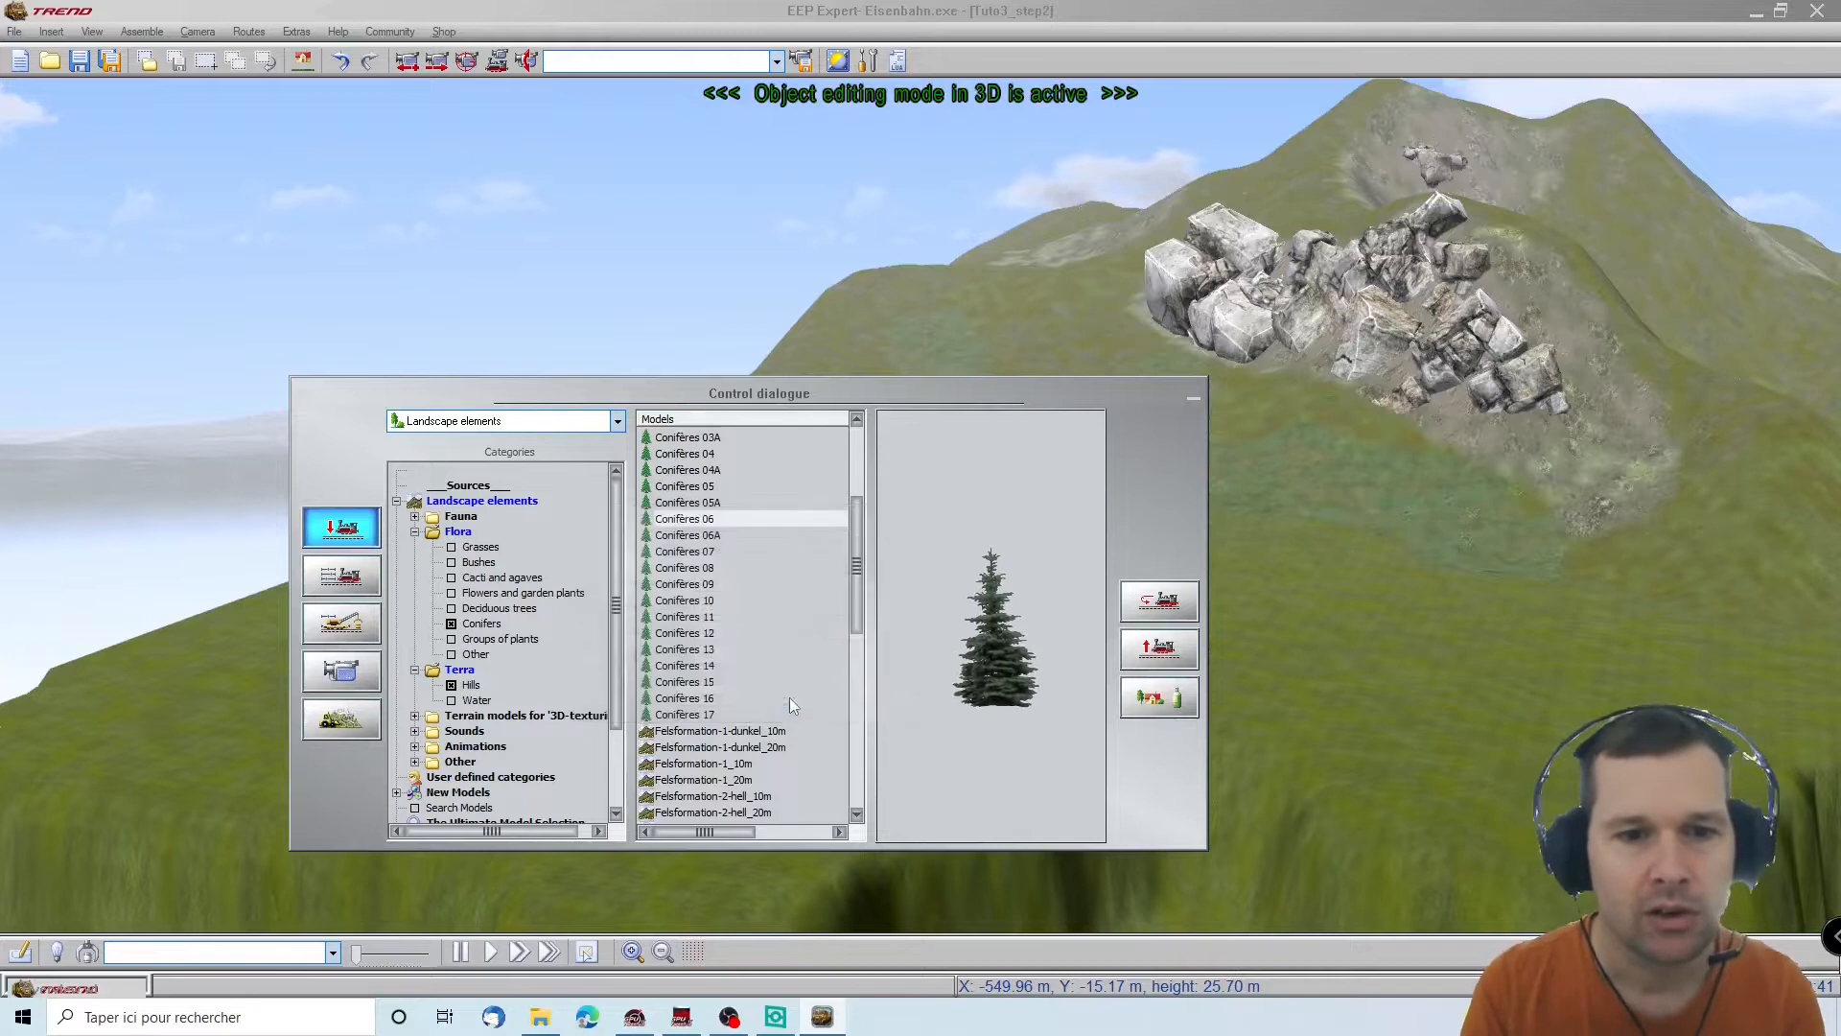
Plant Conifères 06 trees scattered over the mountain slope and as a dense cluster on the grass in the foreground
click(674, 519)
click(1193, 395)
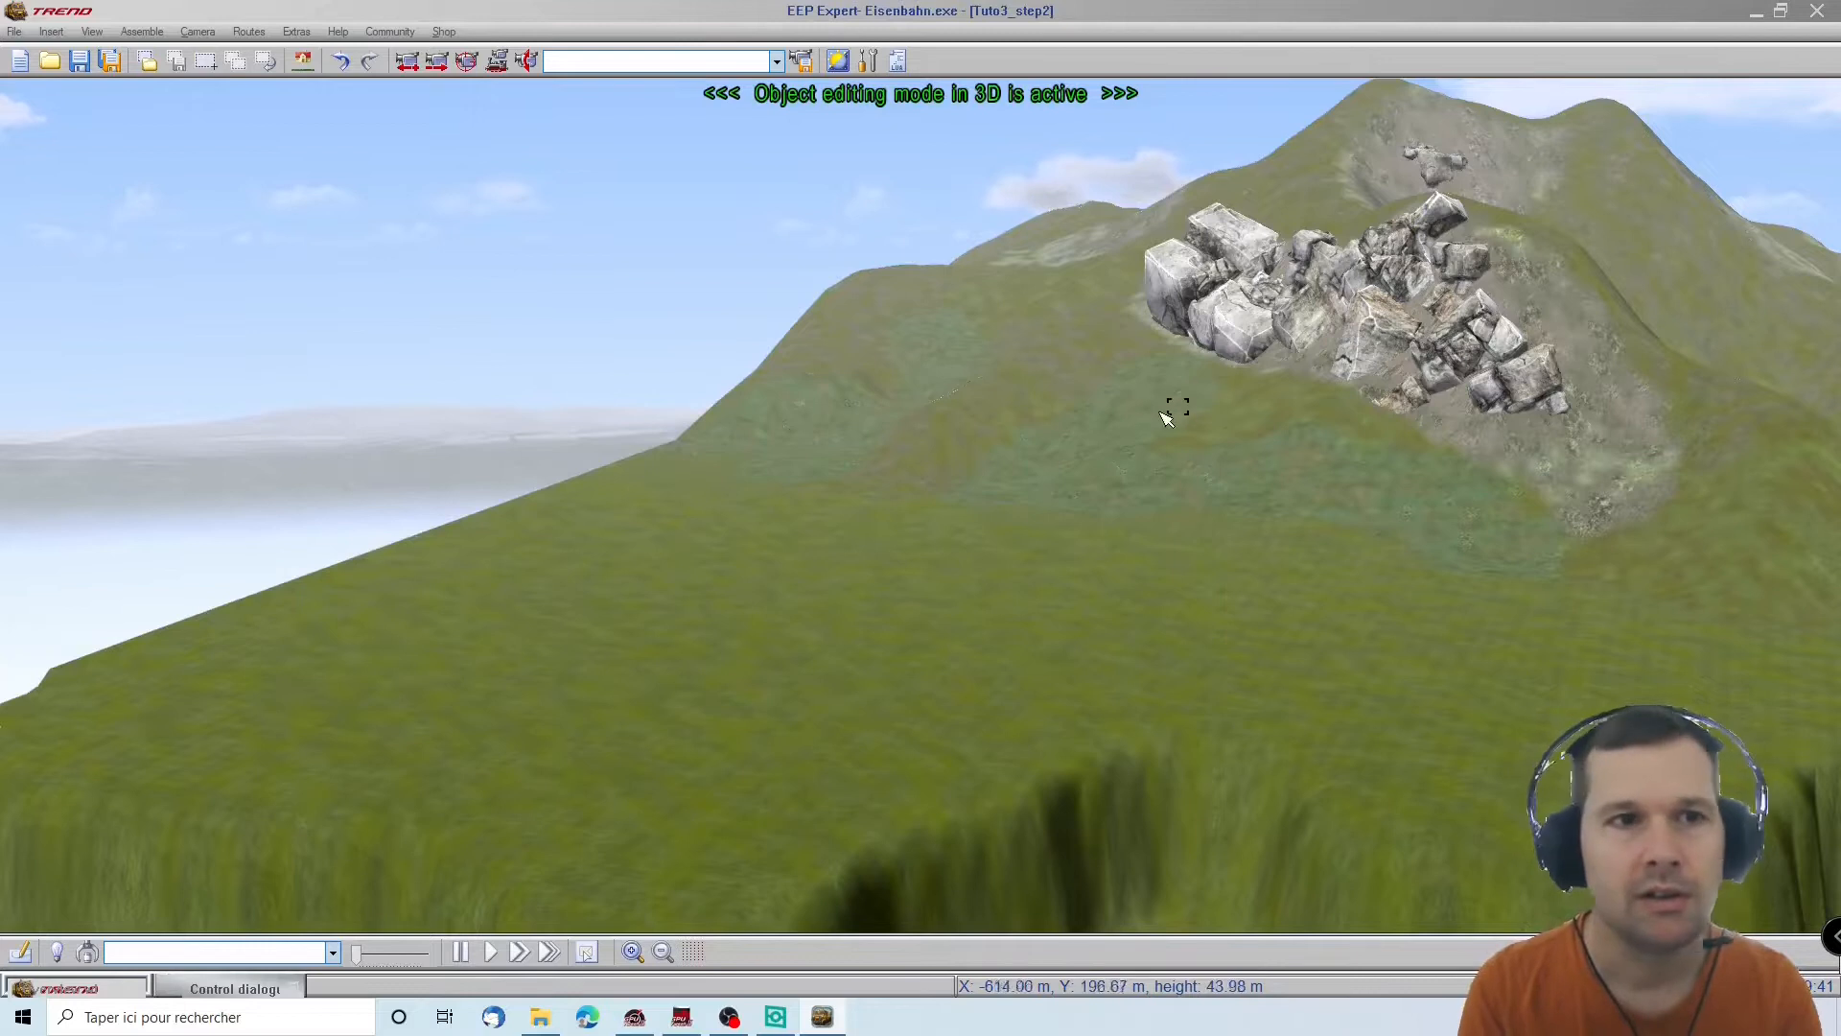
scroll(1274, 408, up, 5)
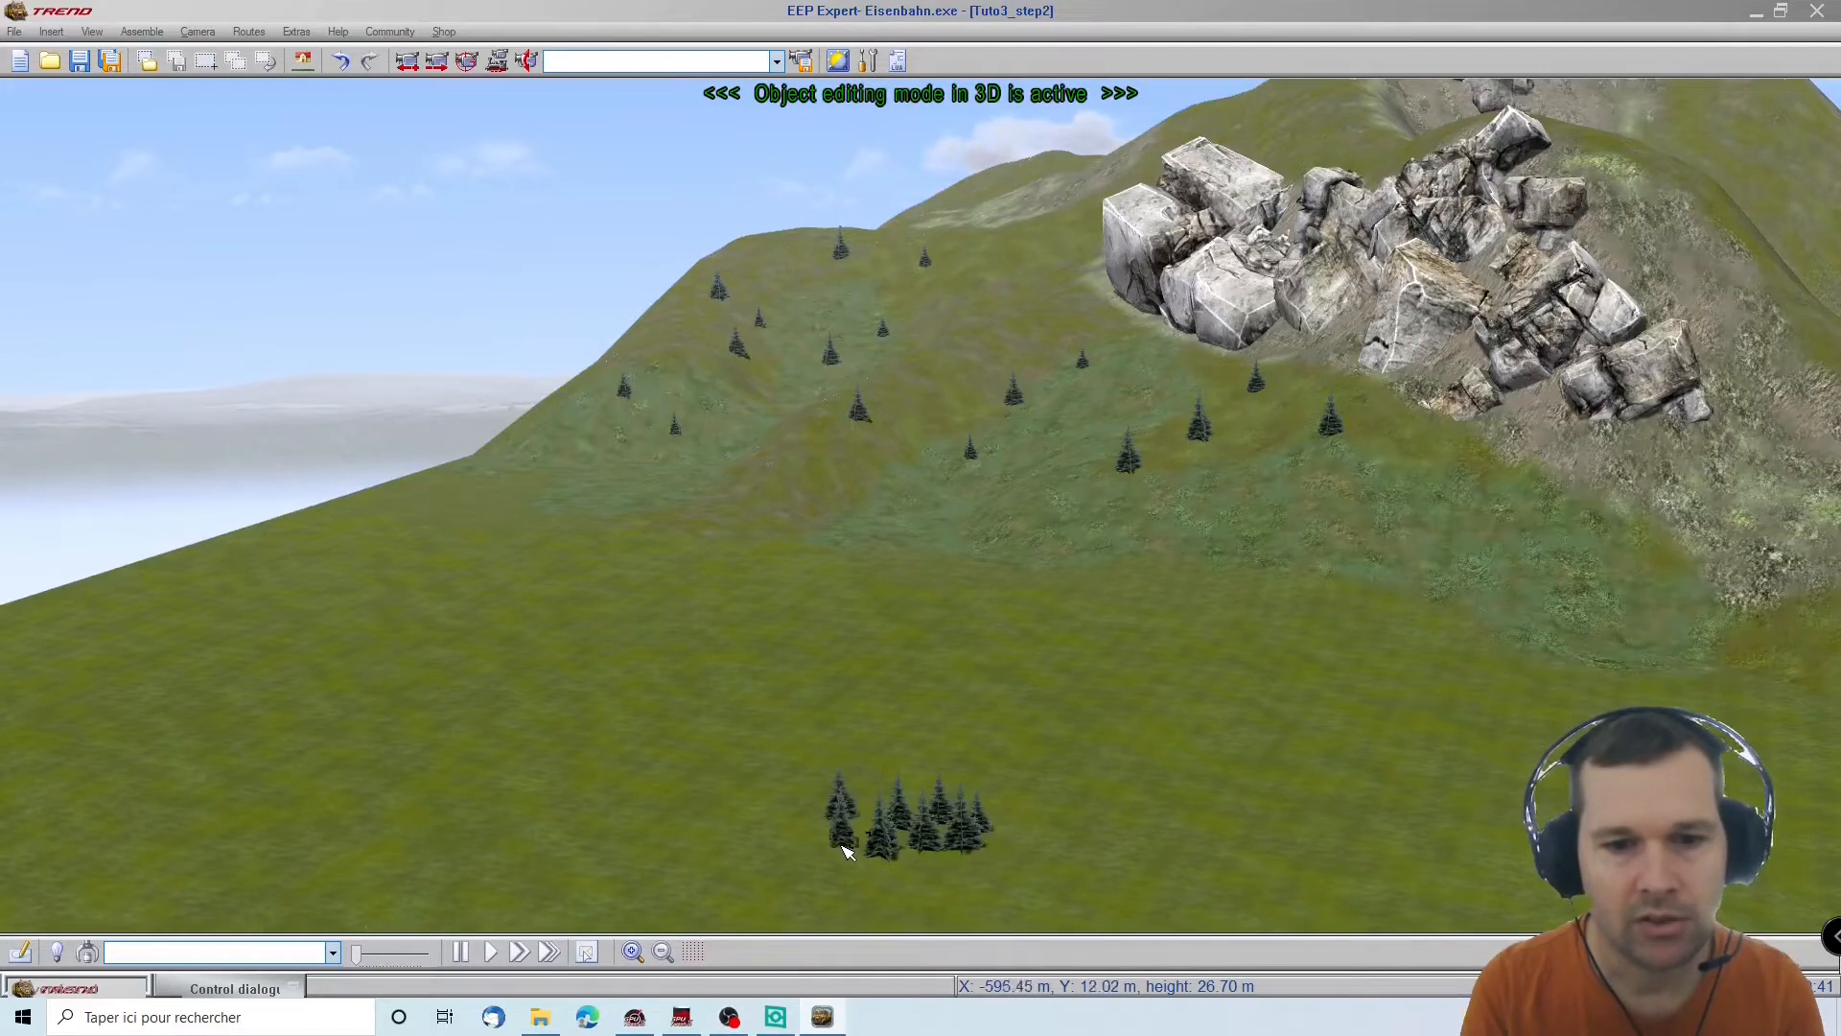
click(952, 894)
click(1004, 878)
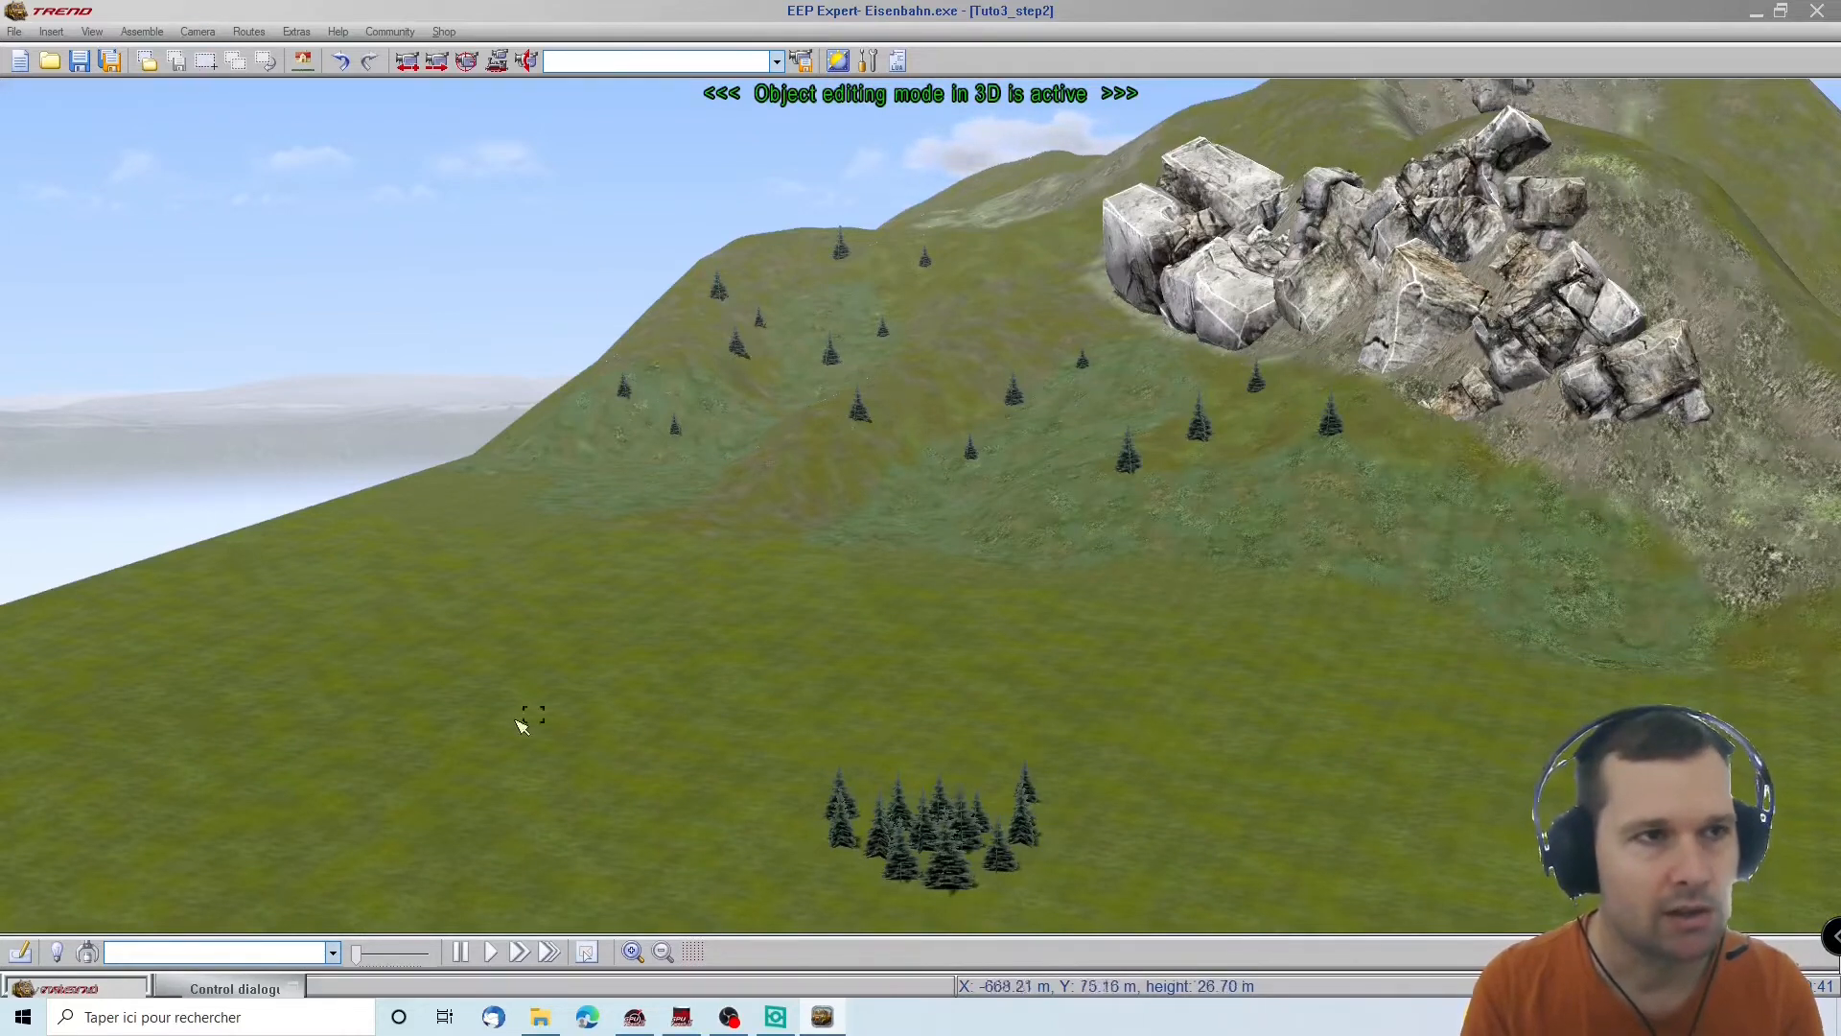
Select the dense conifer cluster in the foreground as a block in the overview window and delete it
click(847, 828)
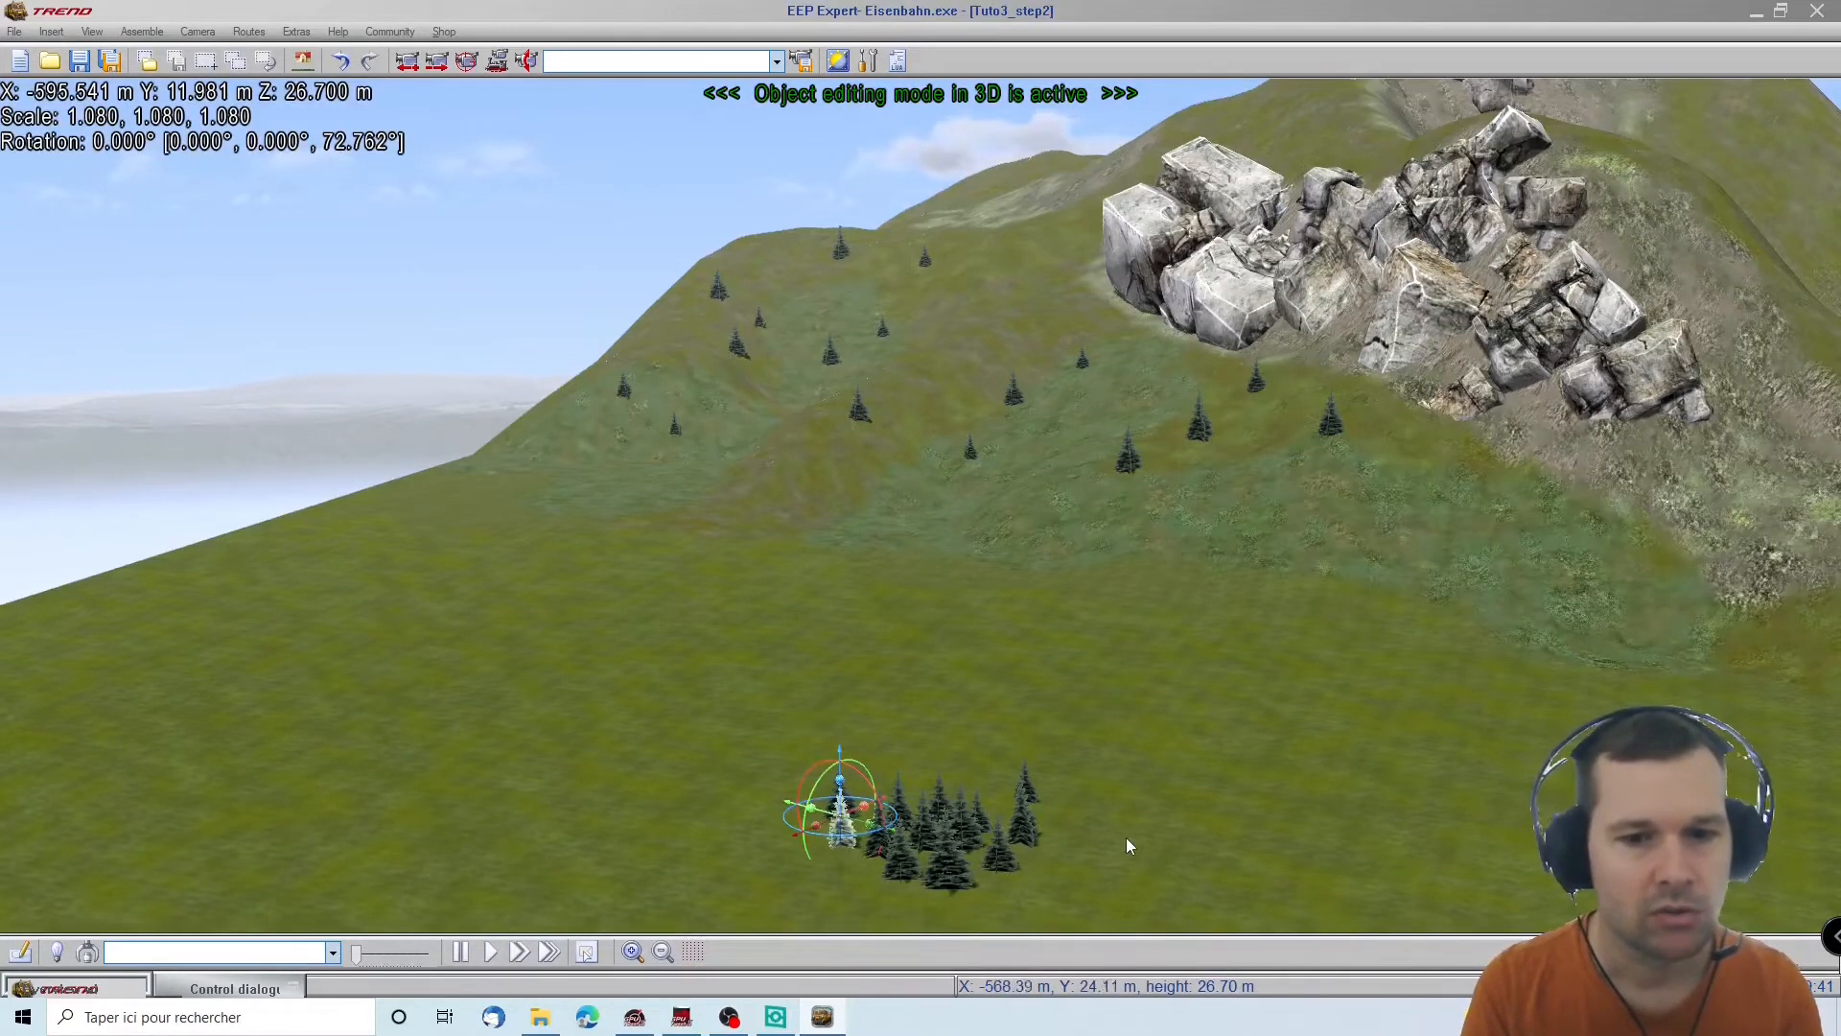
double_click(108, 986)
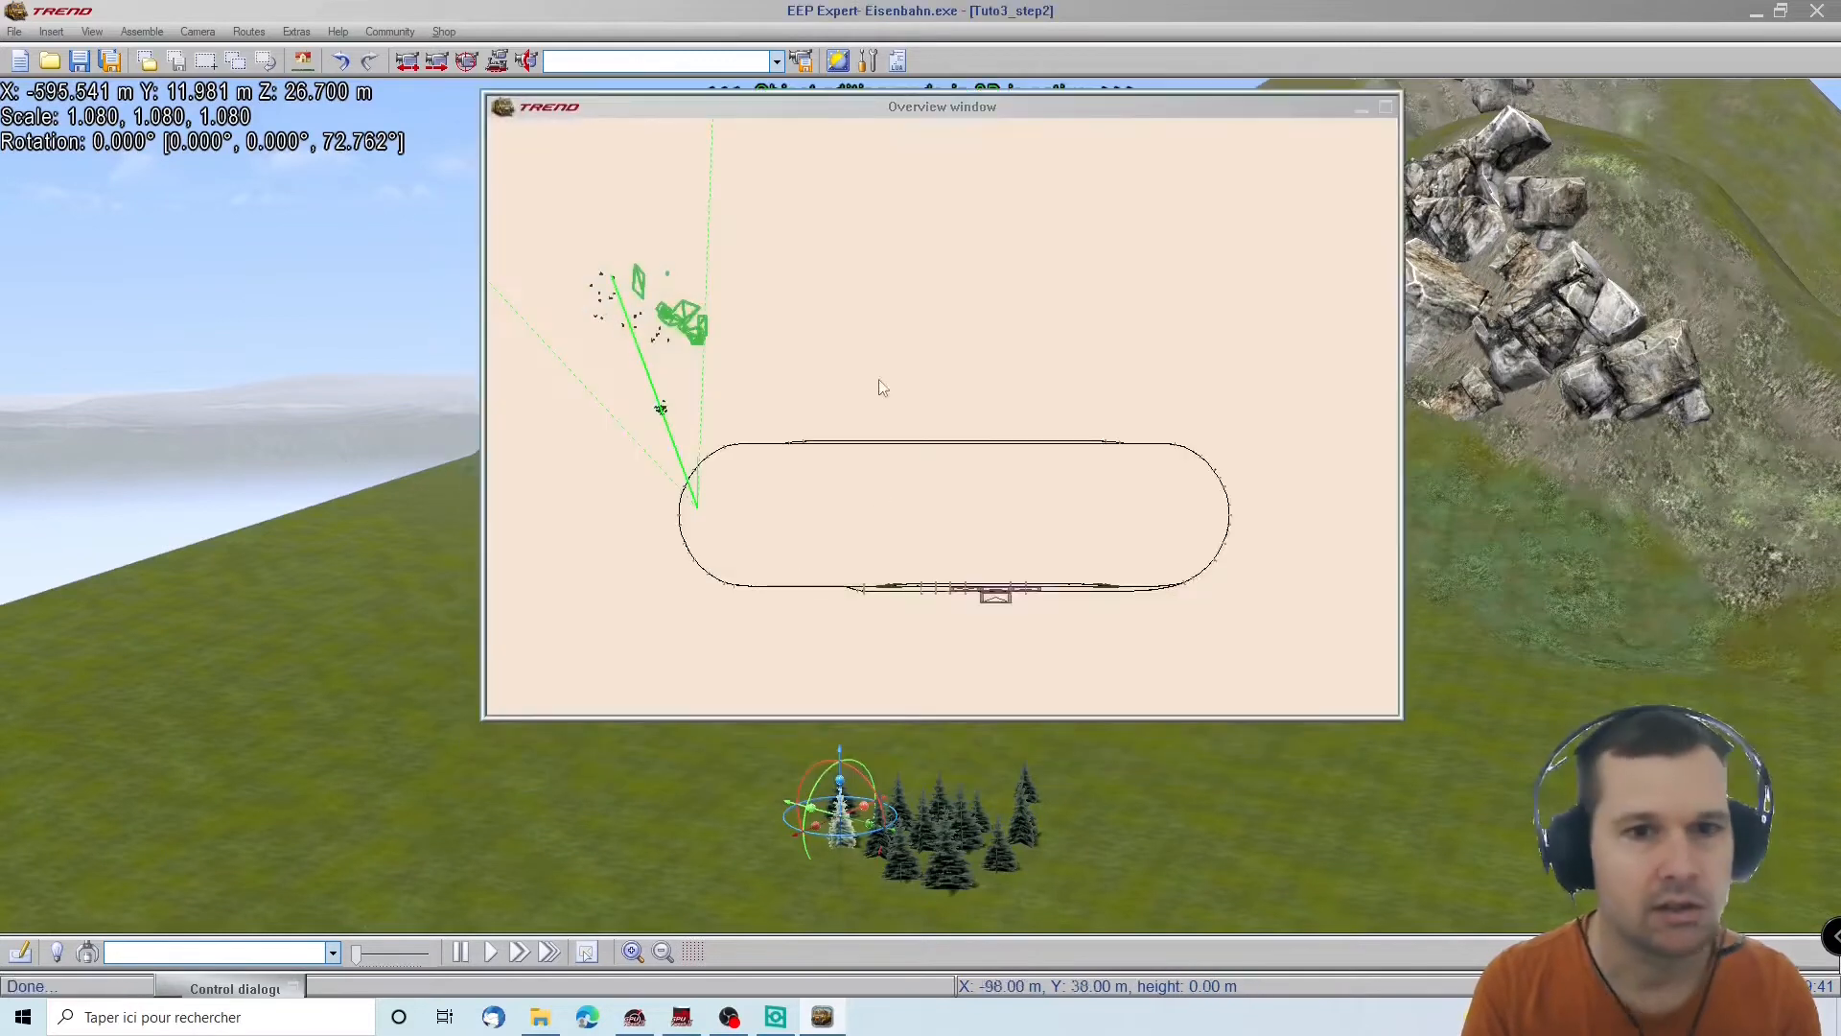
scroll(664, 414, up, 3)
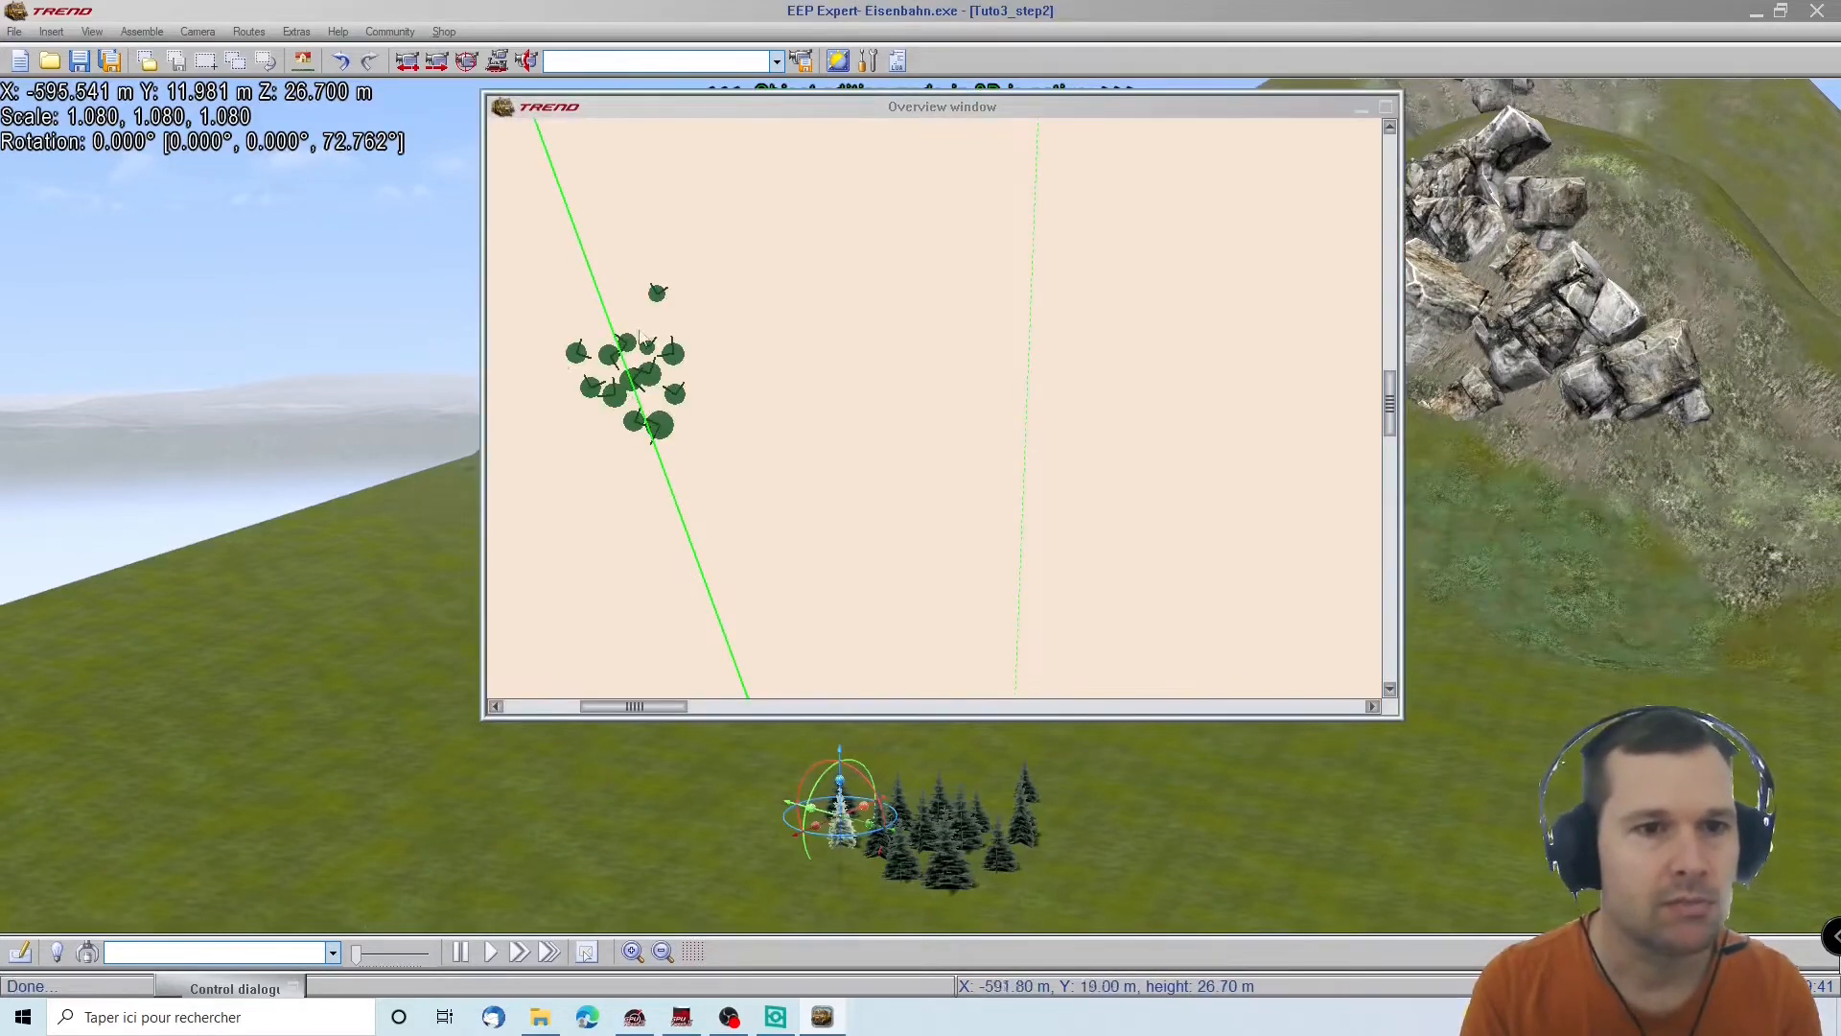
click(206, 62)
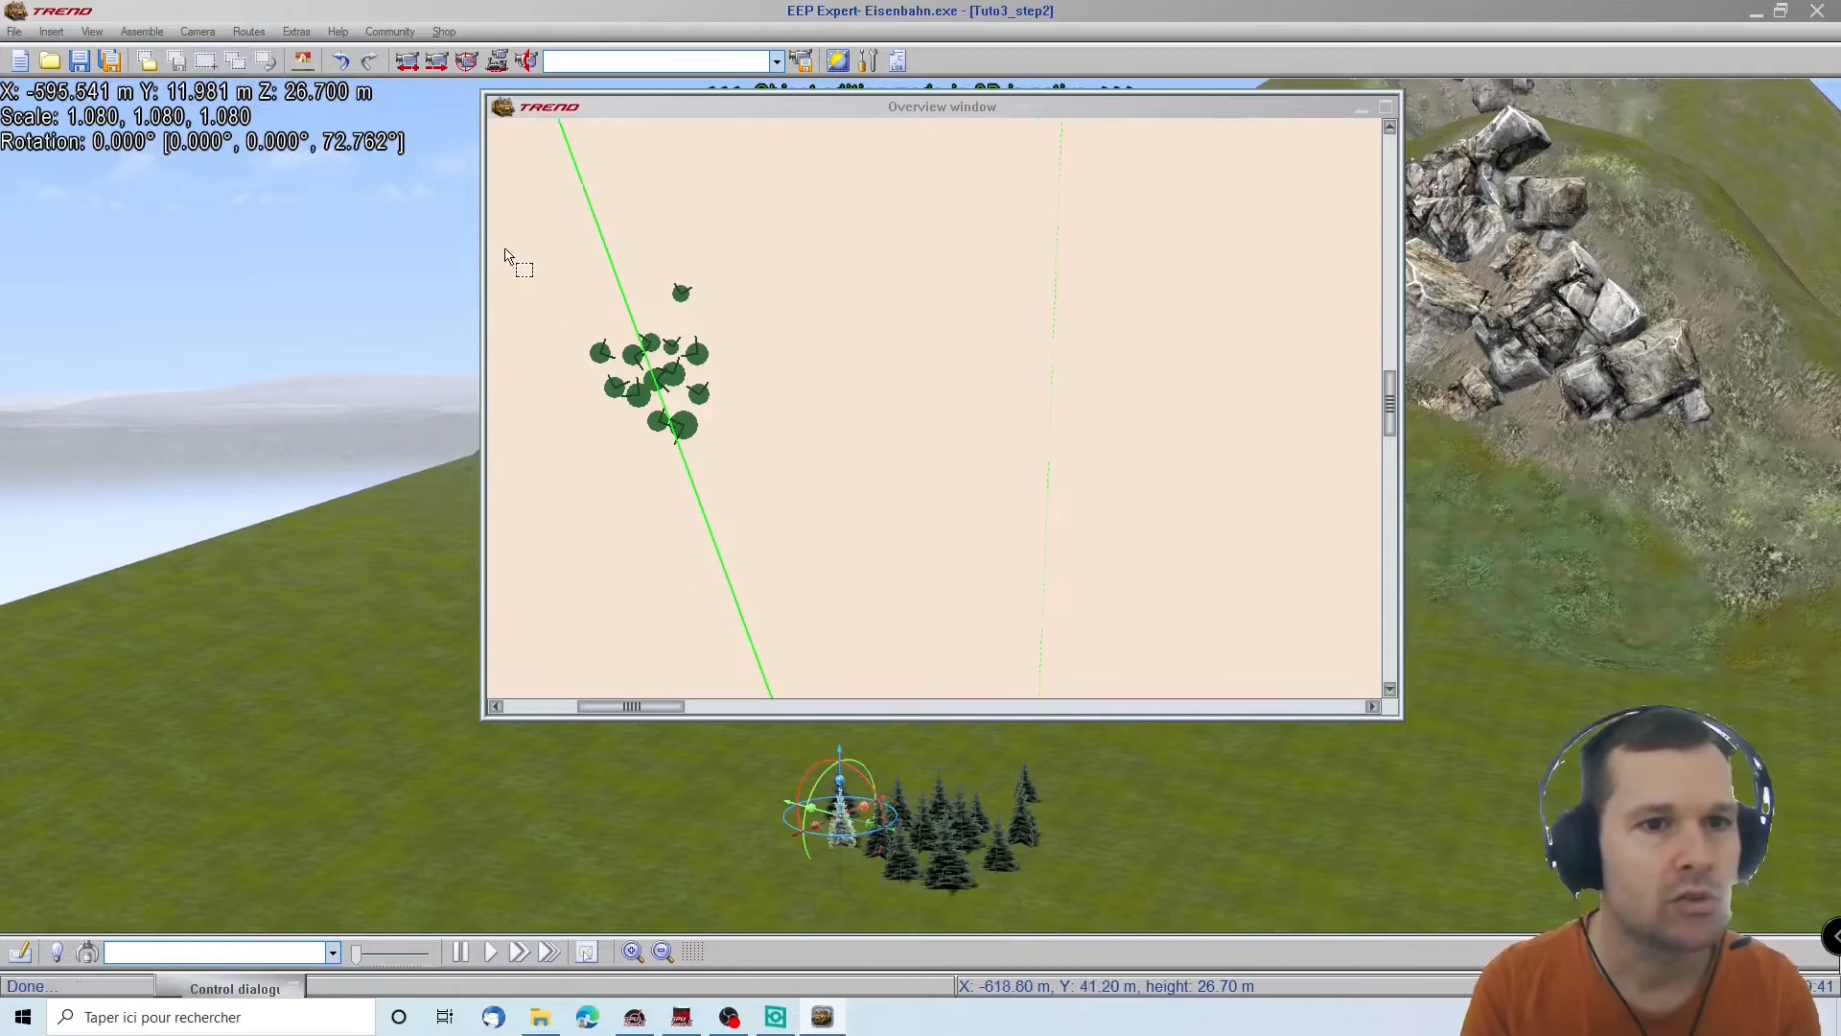
drag(576, 231, 840, 493)
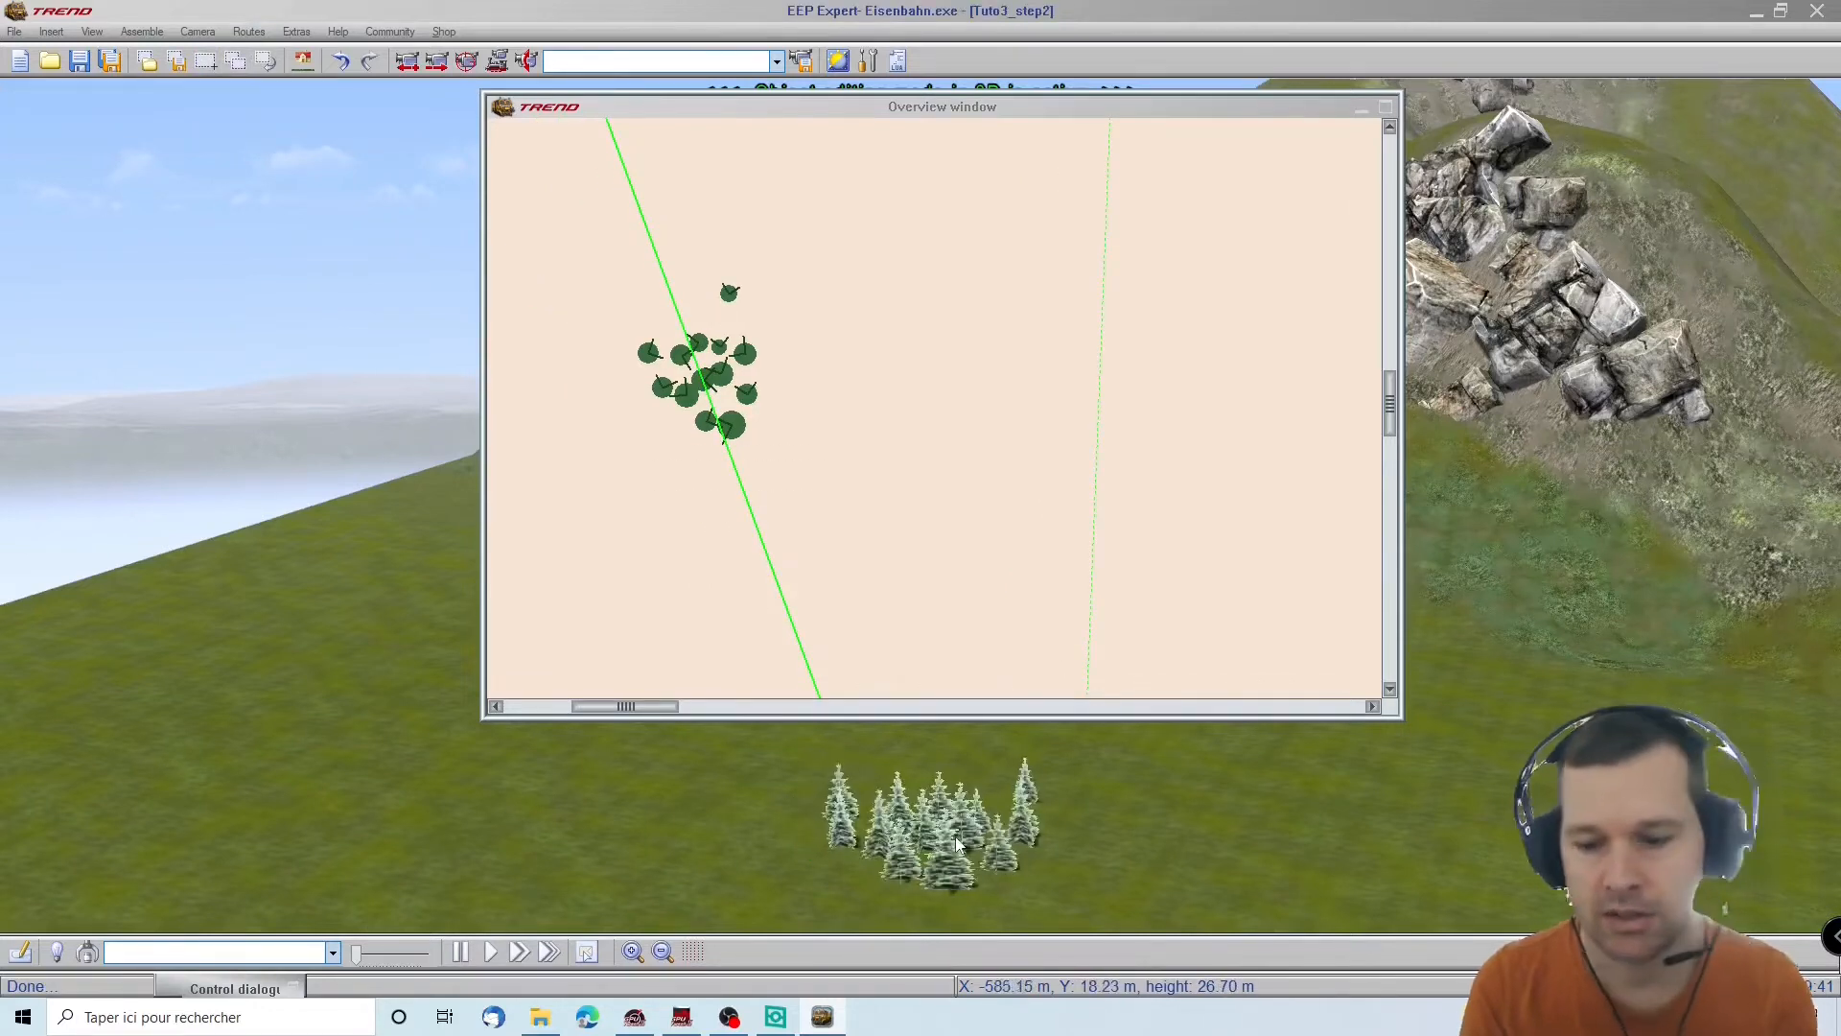
key(Delete)
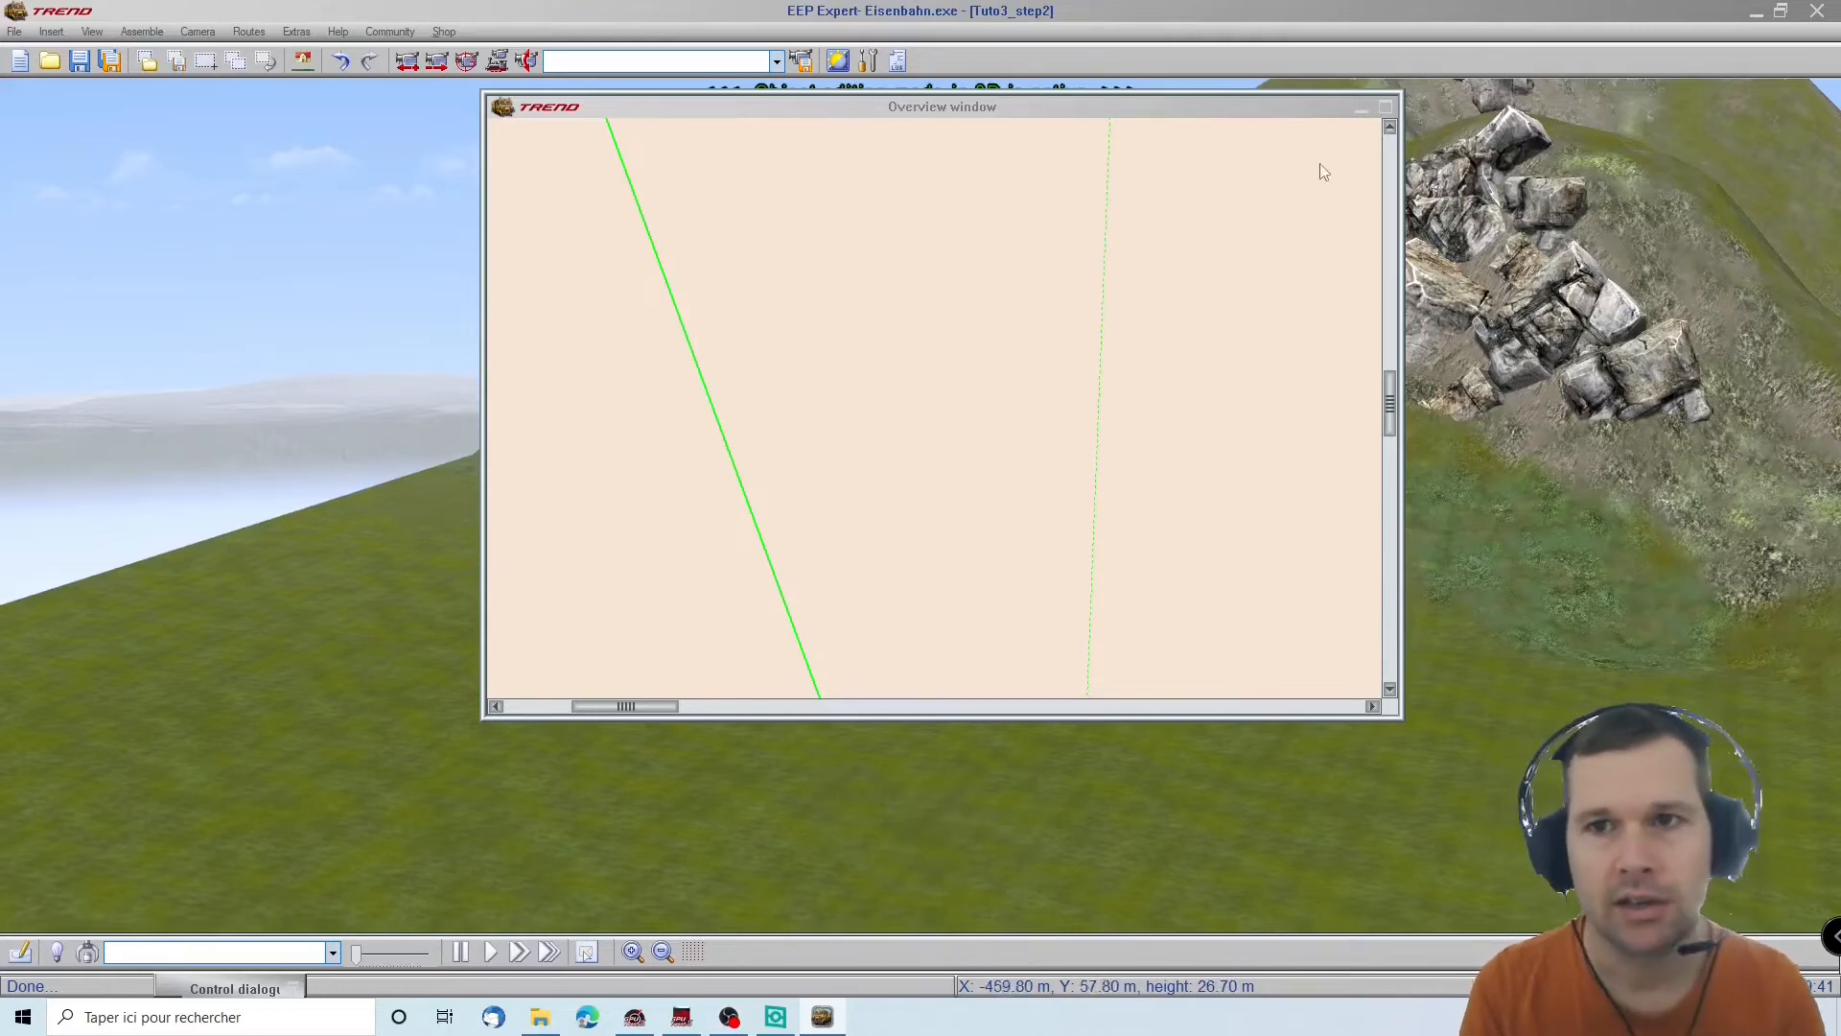
click(1362, 113)
Plant more Conifères 06 trees on the grass below the large rock group and on the slope behind it
scroll(957, 349, up, 4)
right_drag(1112, 286, 1119, 82)
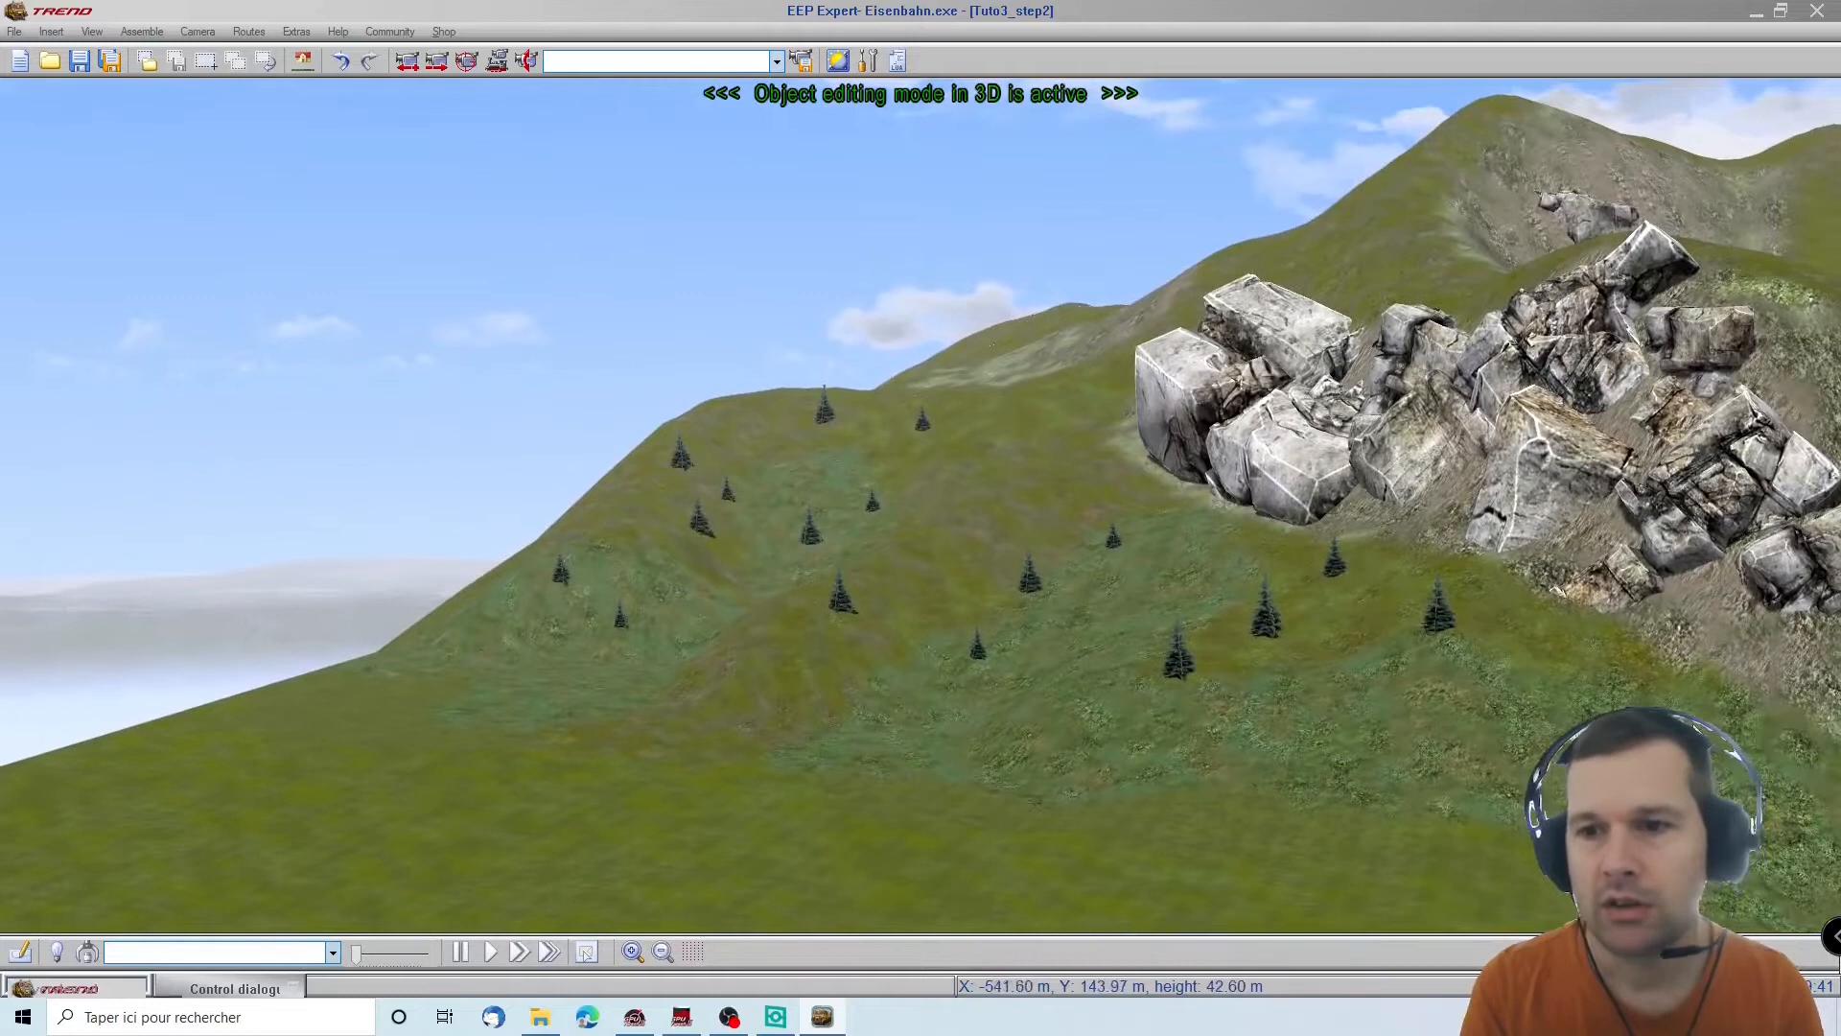
right_drag(1141, 585, 1496, 590)
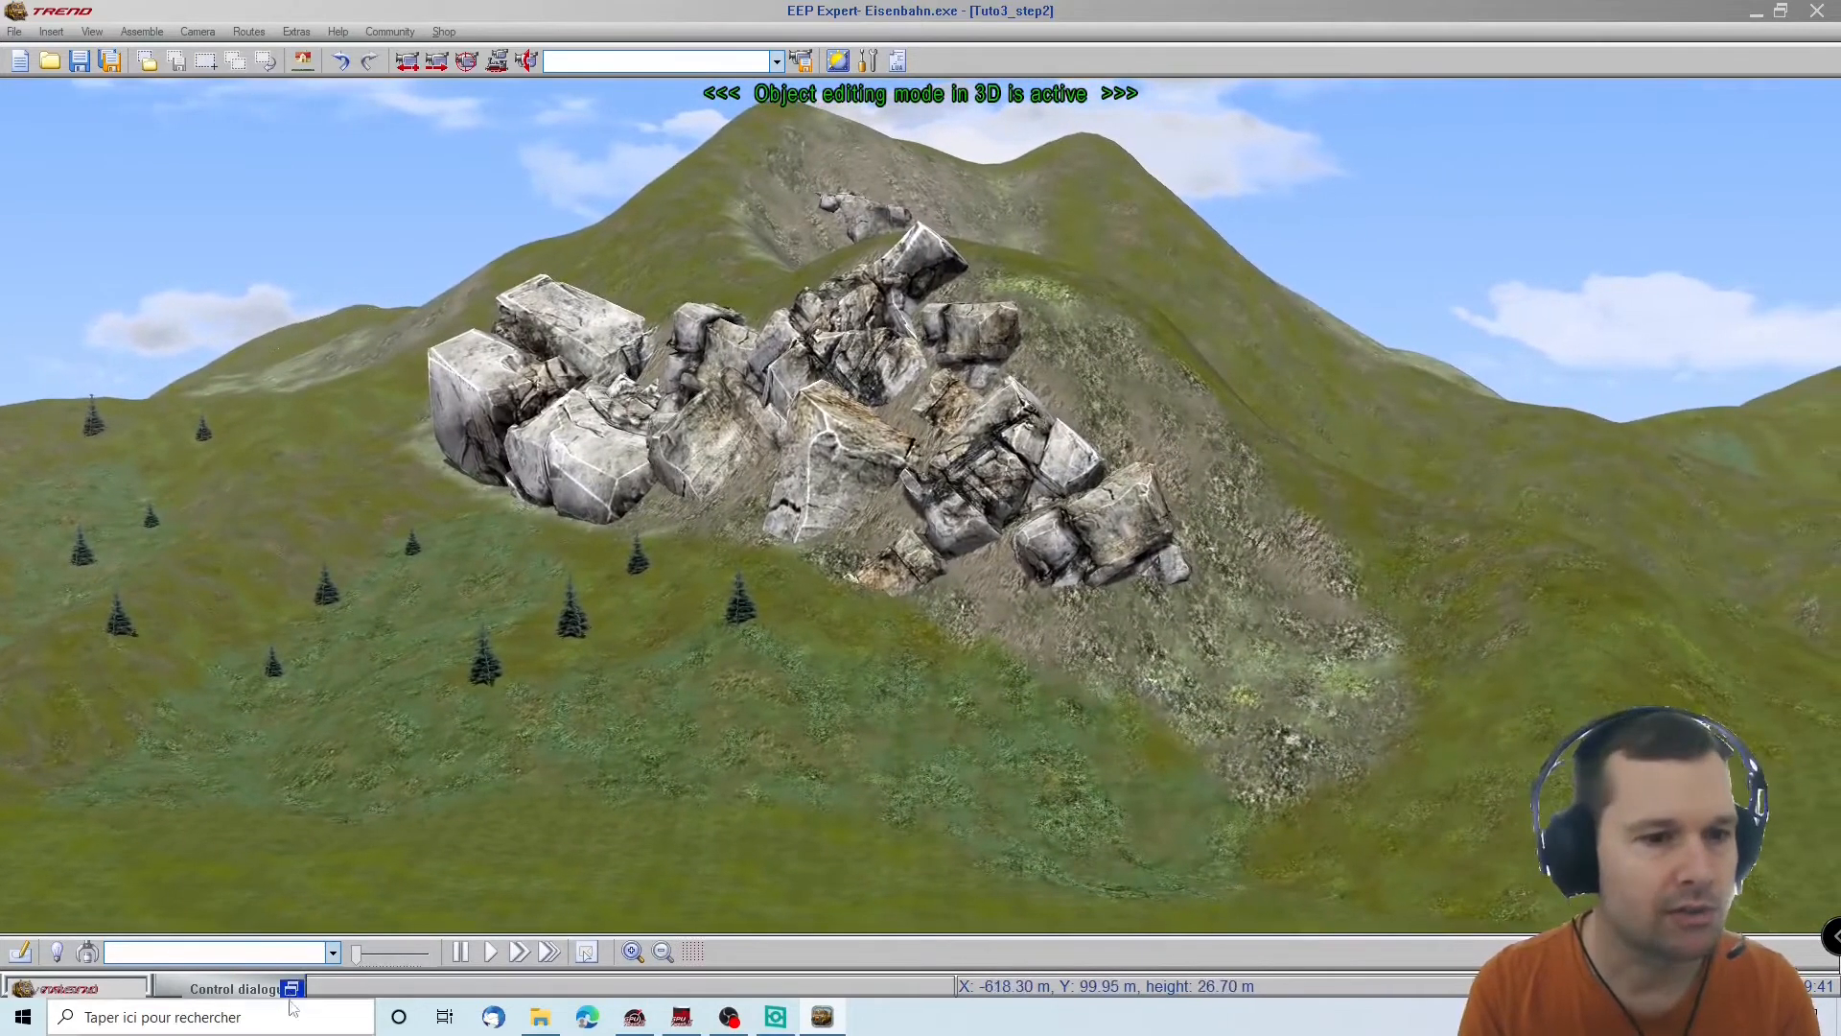
click(203, 994)
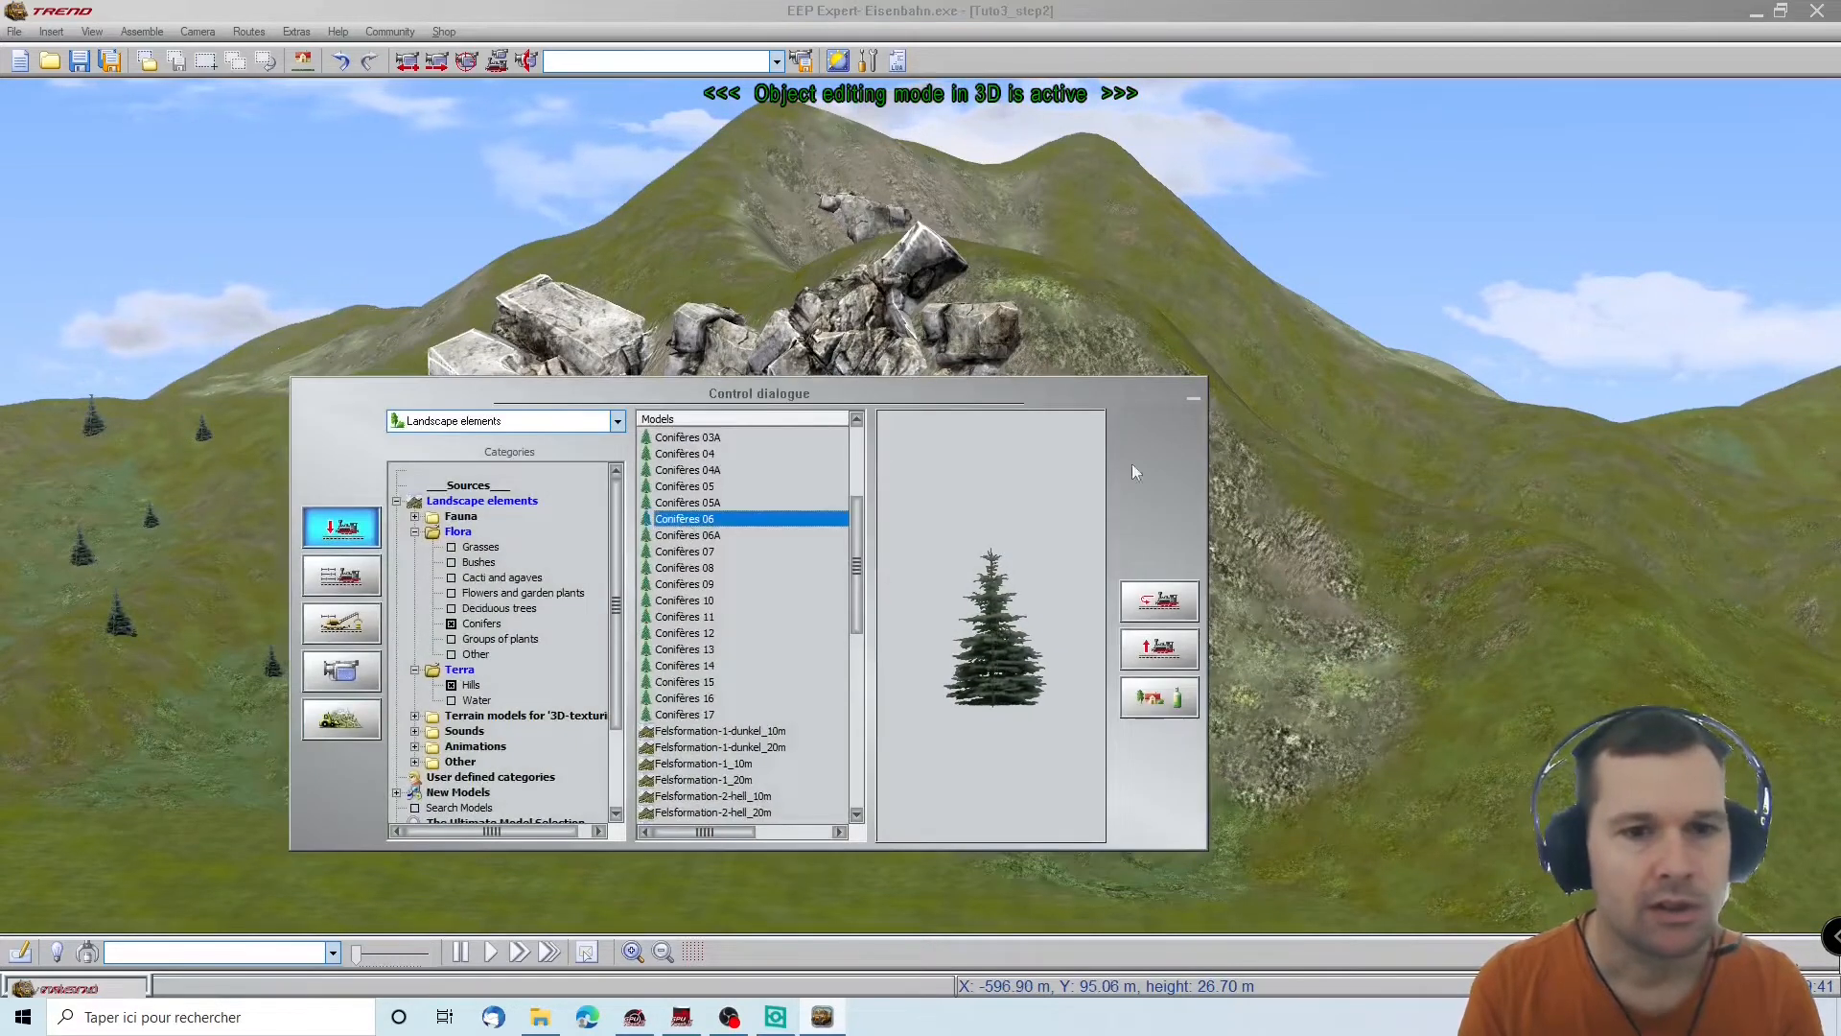
click(1193, 397)
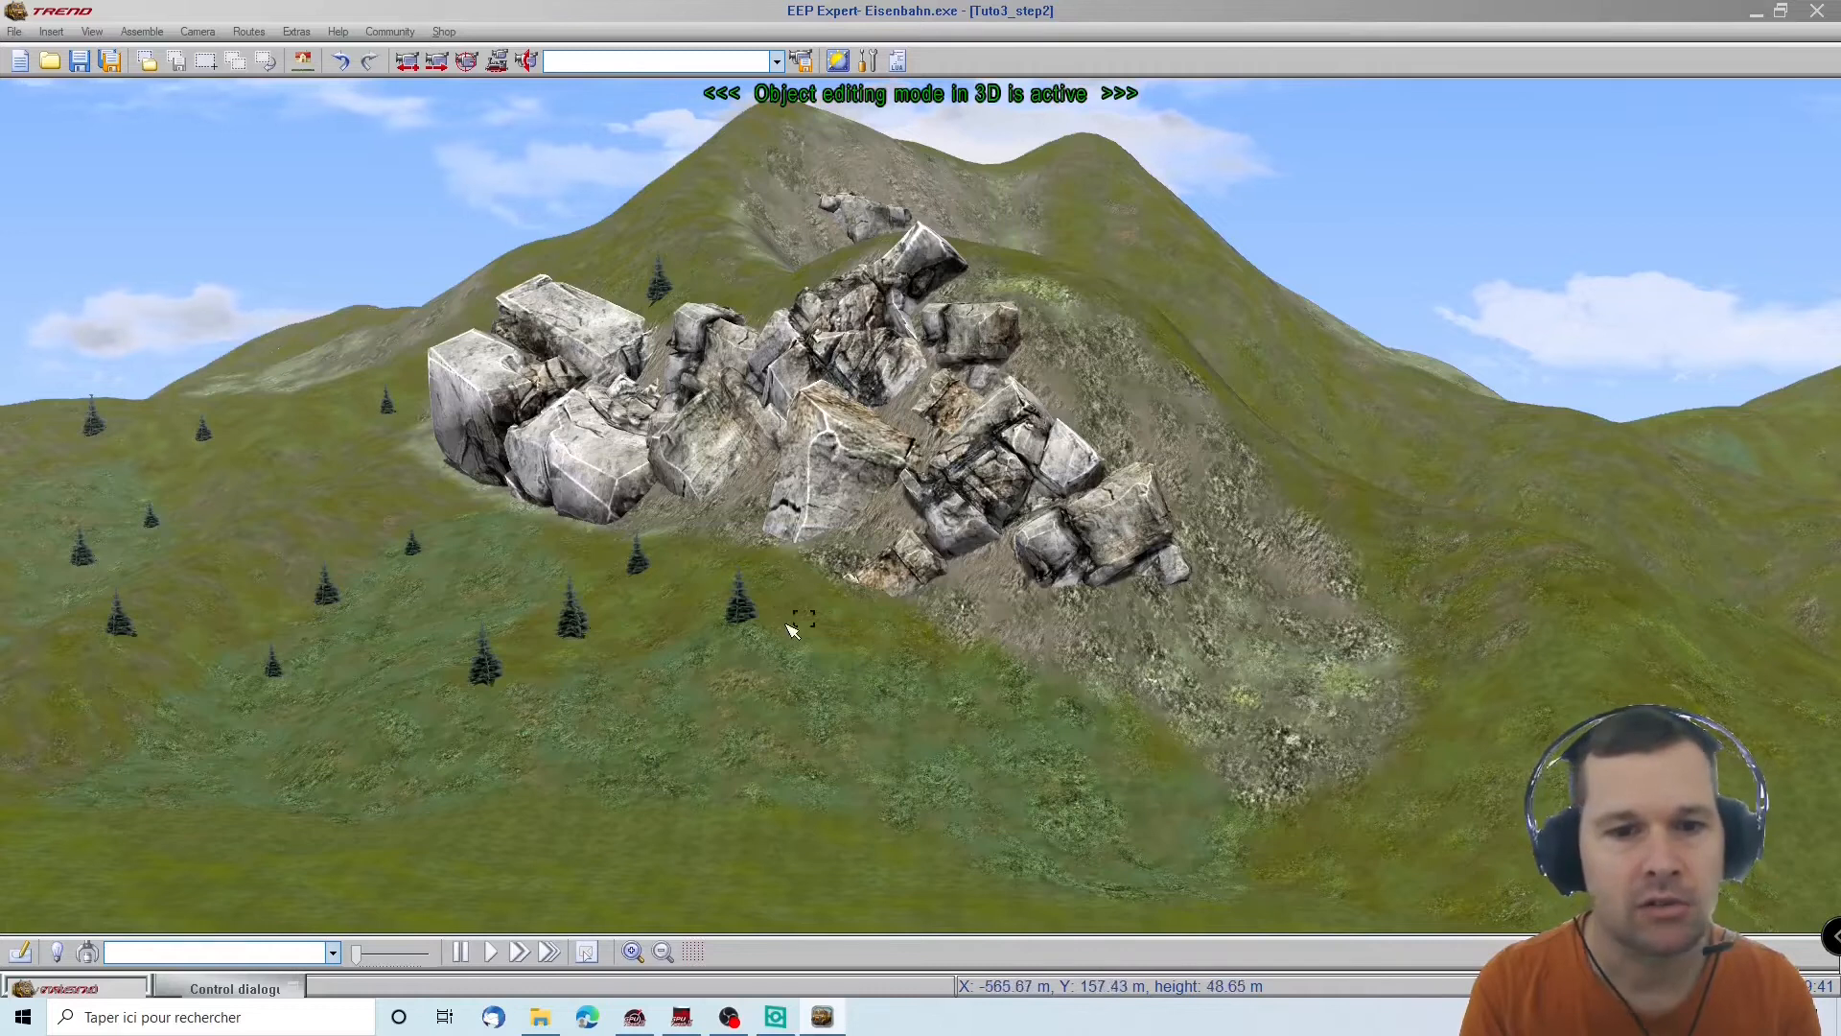
click(867, 644)
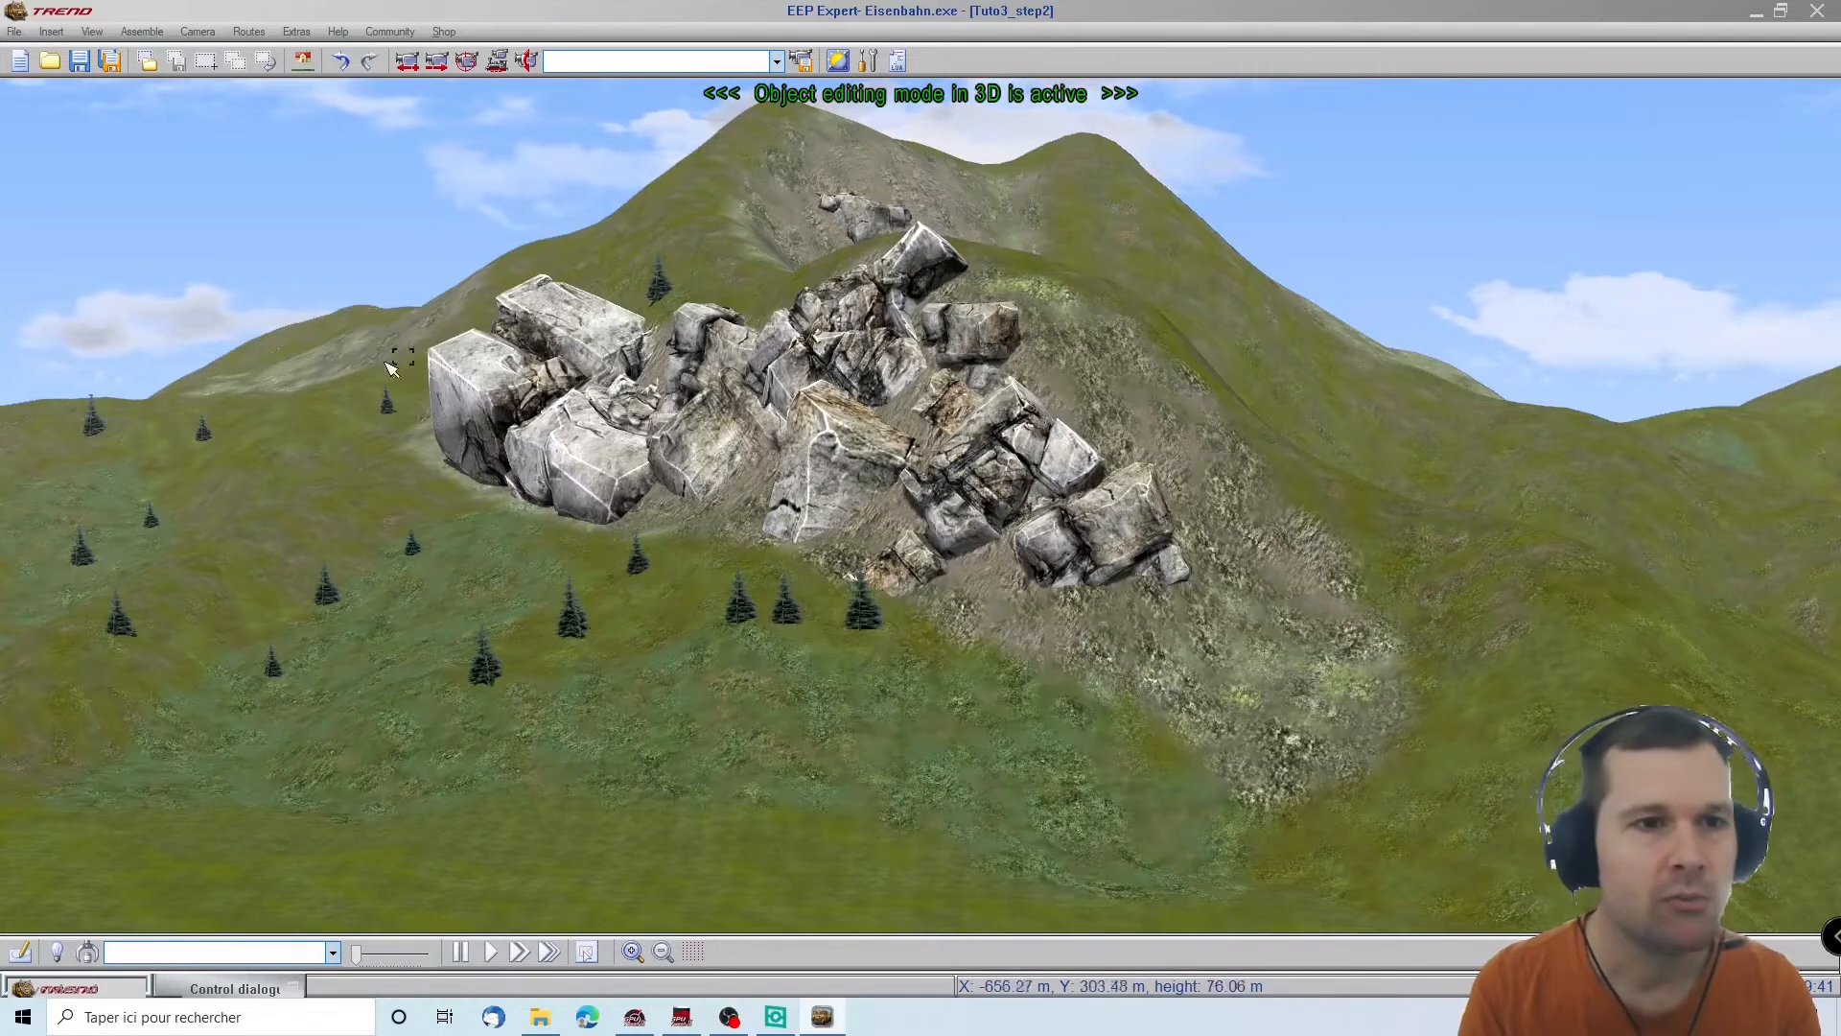
Continue planting single Conifères 06 trees over the mountain's western ridge and on its eastern slopes below the bare rocky patches
right_drag(72, 382, 1019, 583)
scroll(895, 572, up, 3)
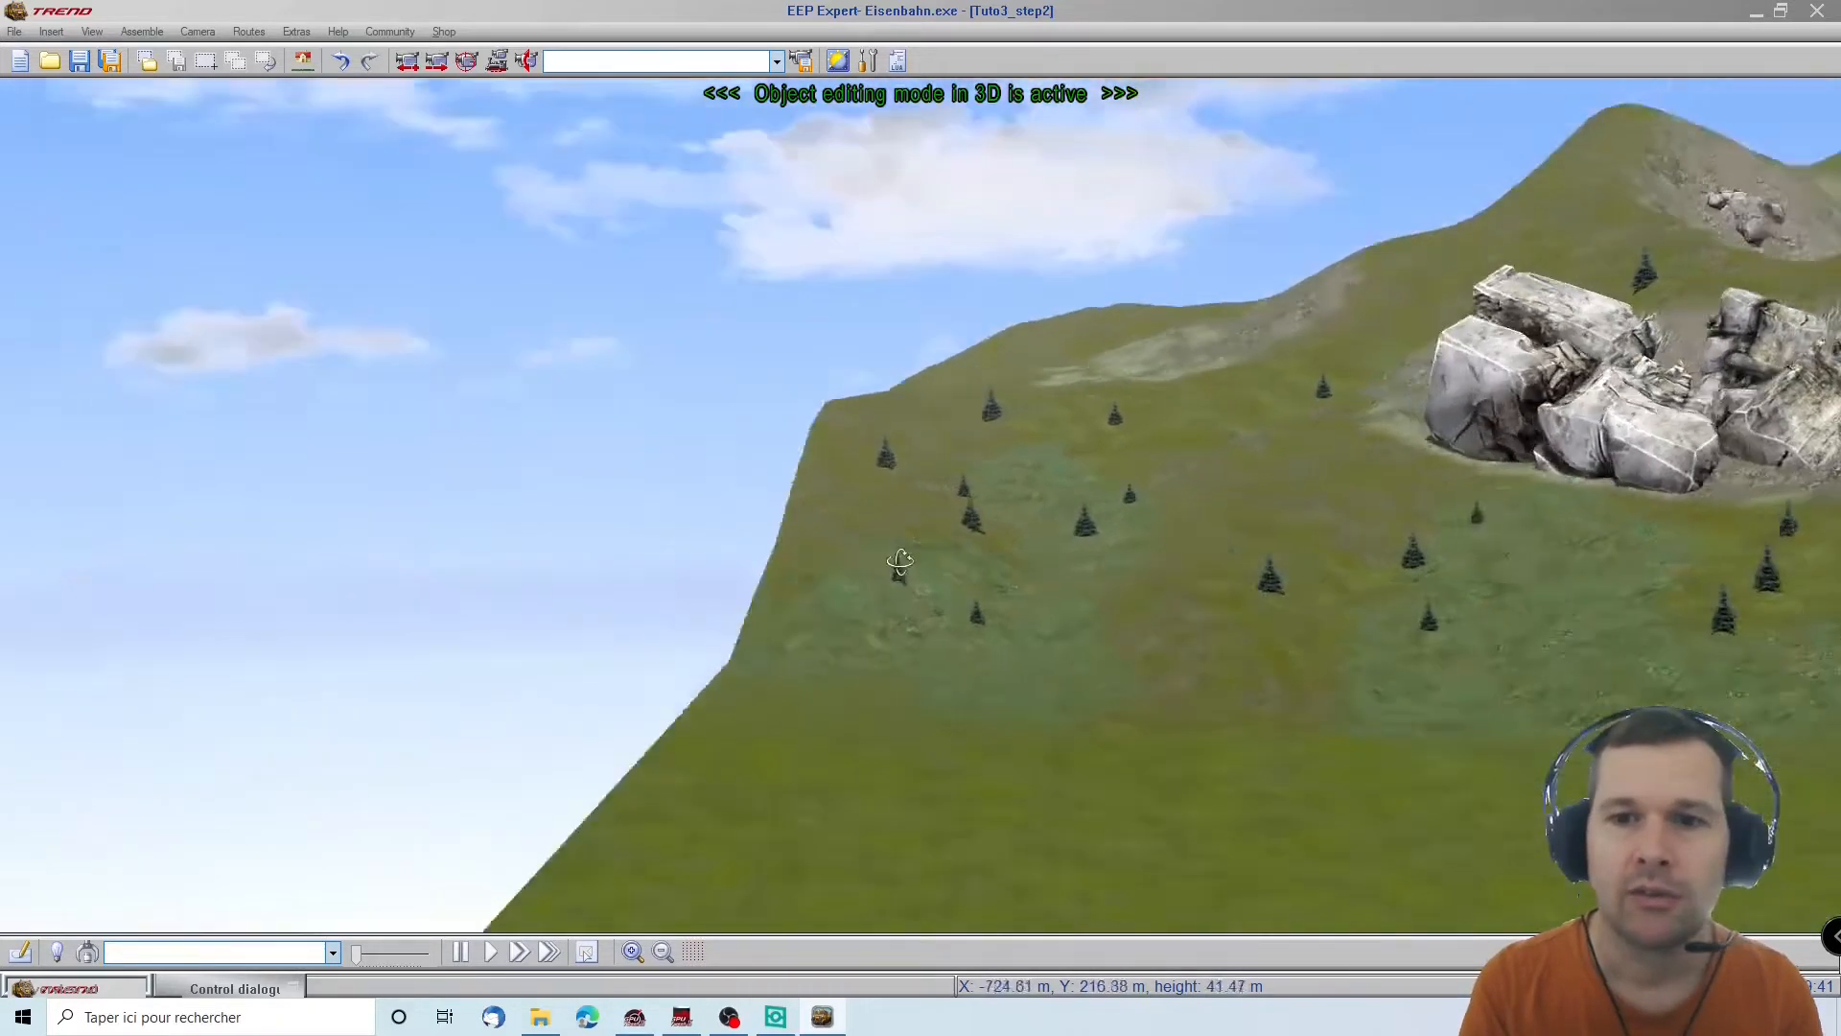
right_drag(896, 572, 875, 422)
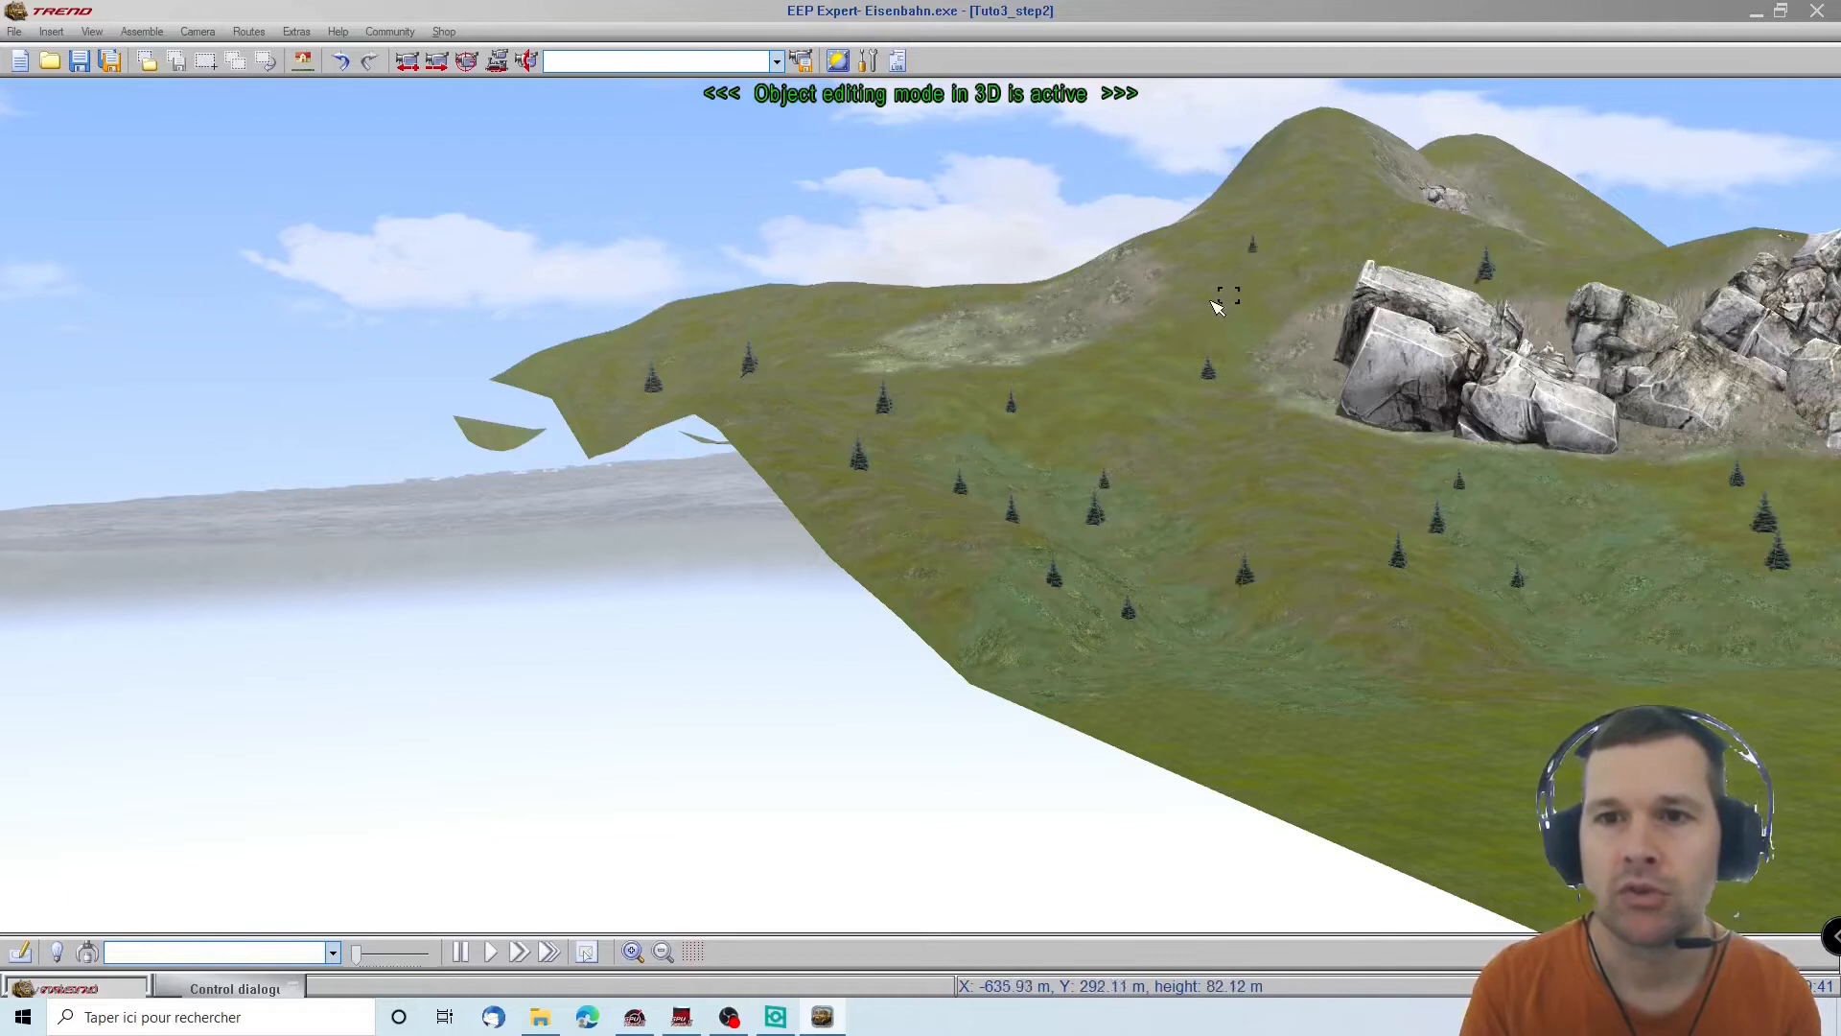
right_drag(1555, 471, 1115, 233)
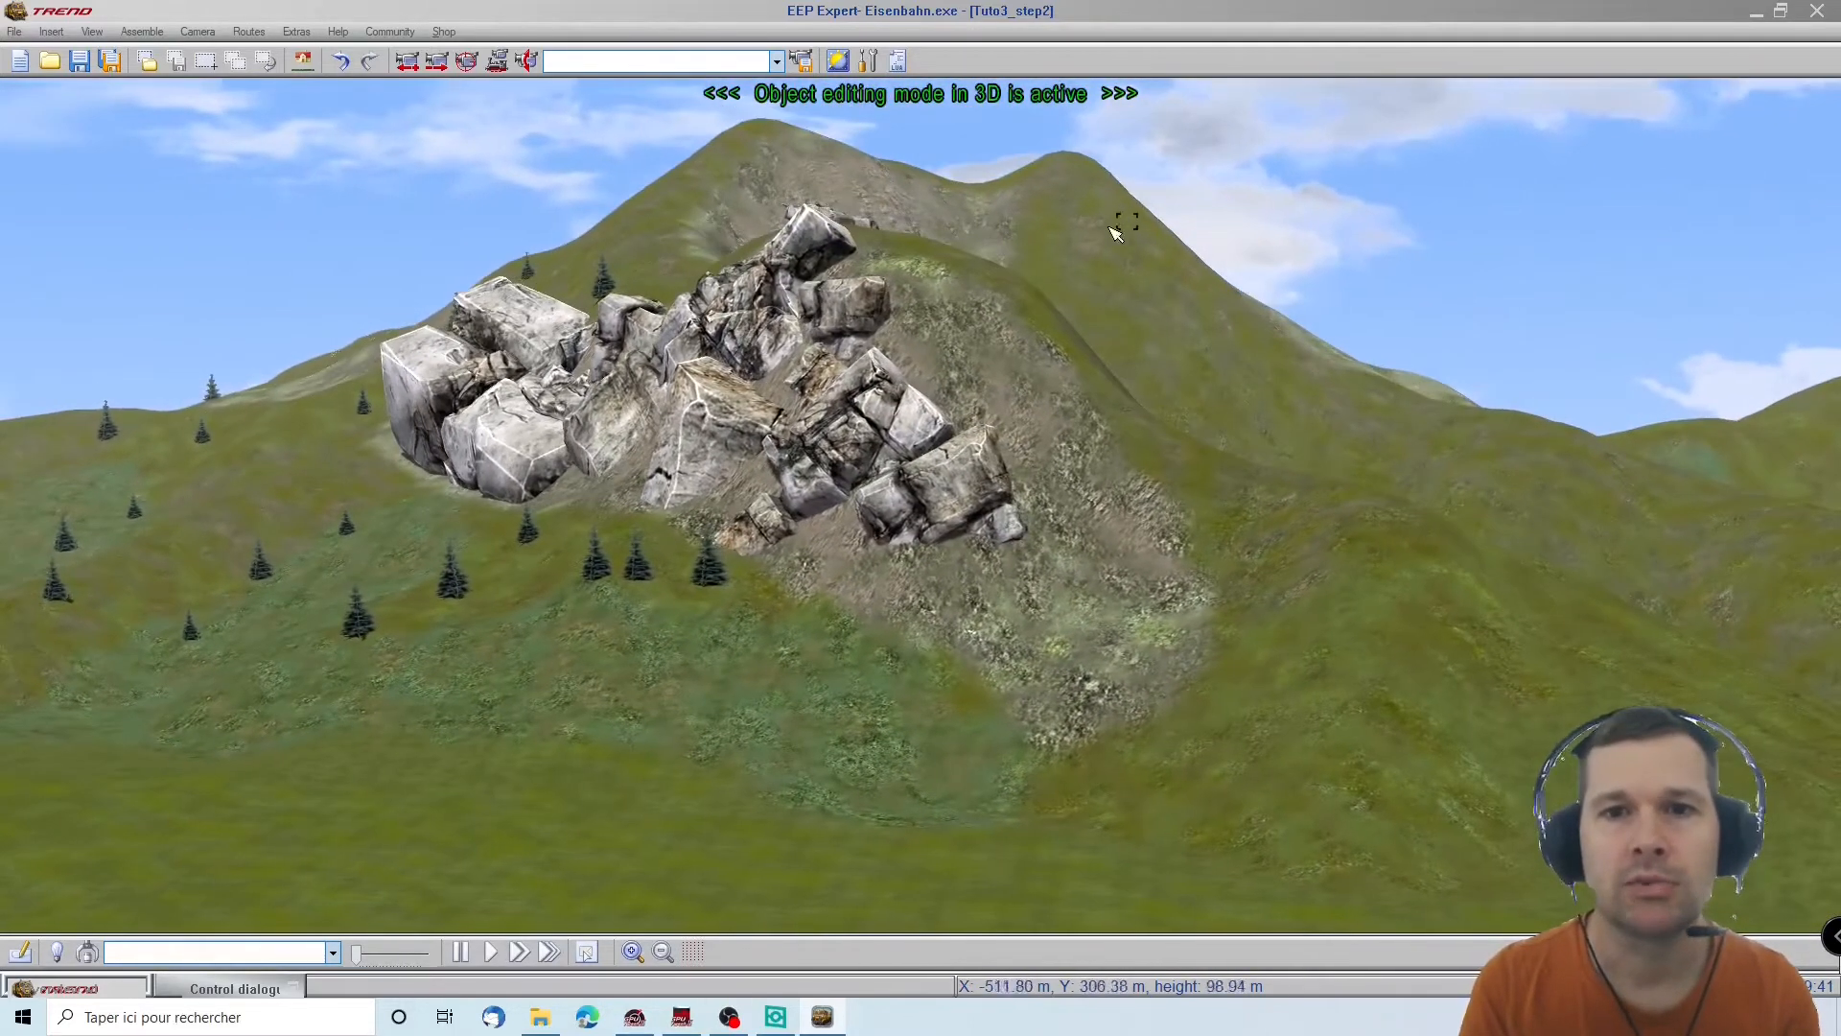
click(1276, 567)
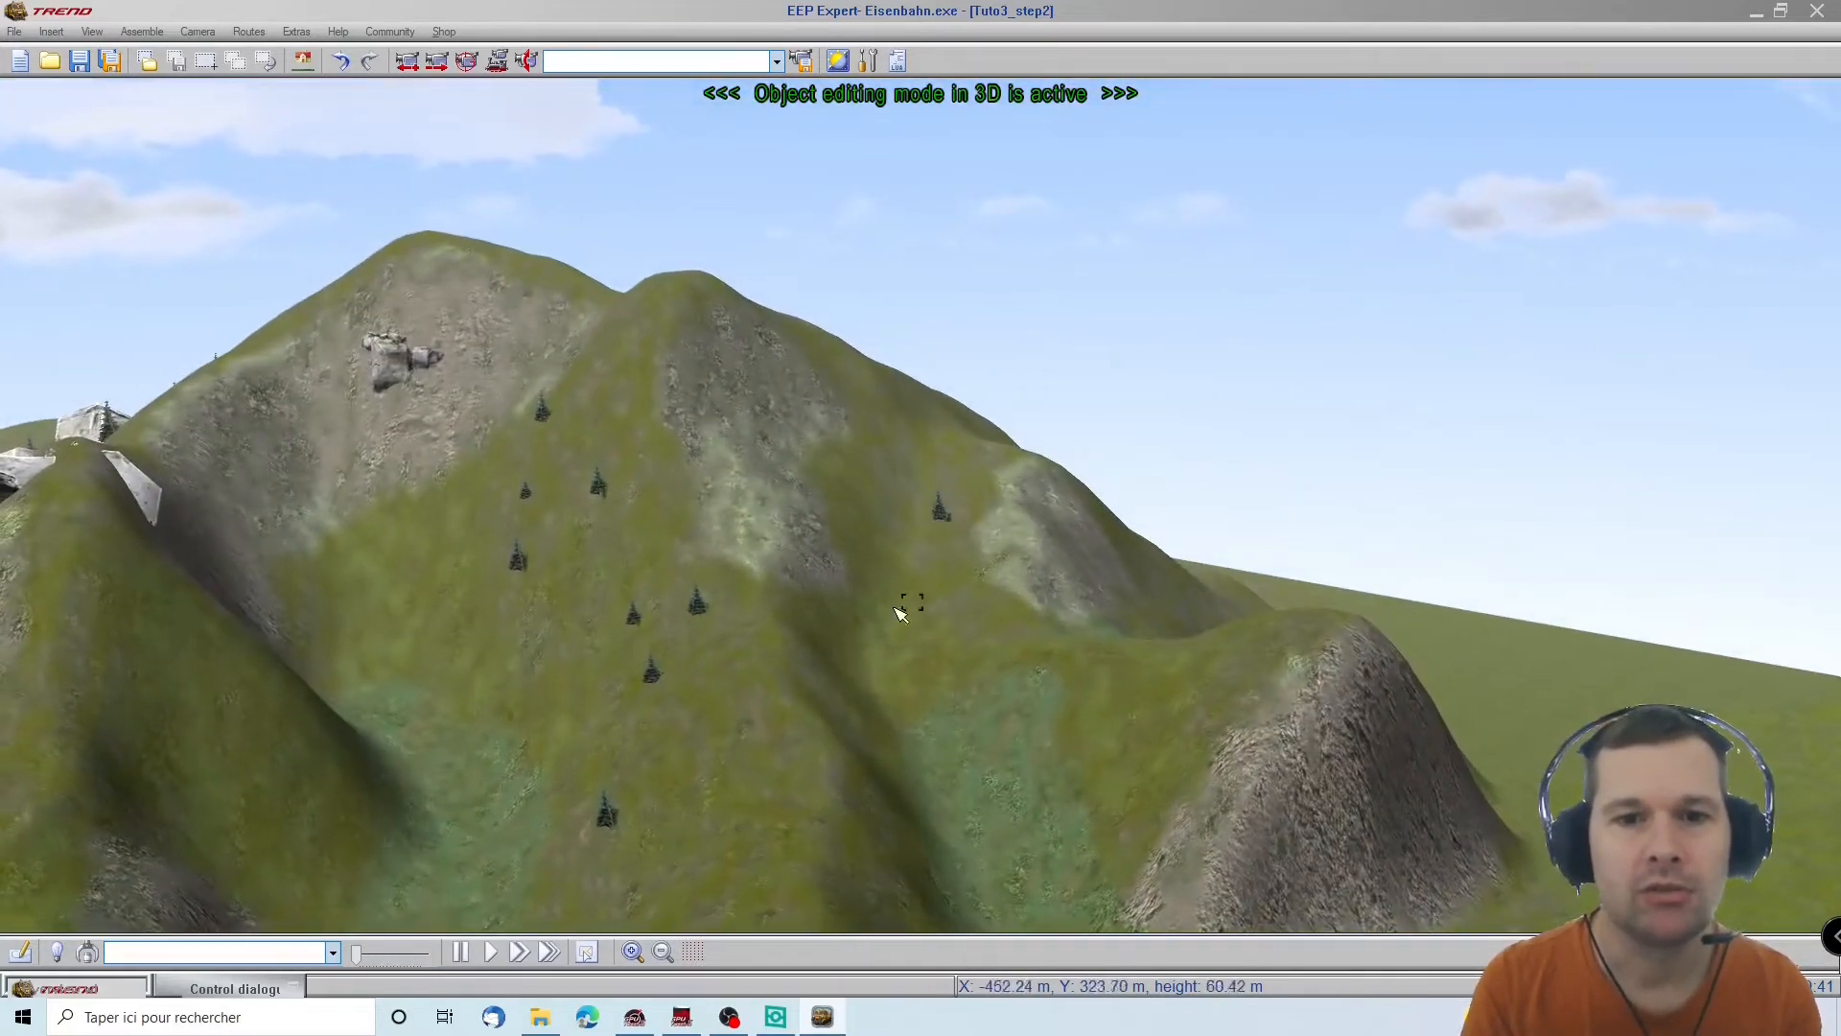
right_drag(518, 842, 313, 823)
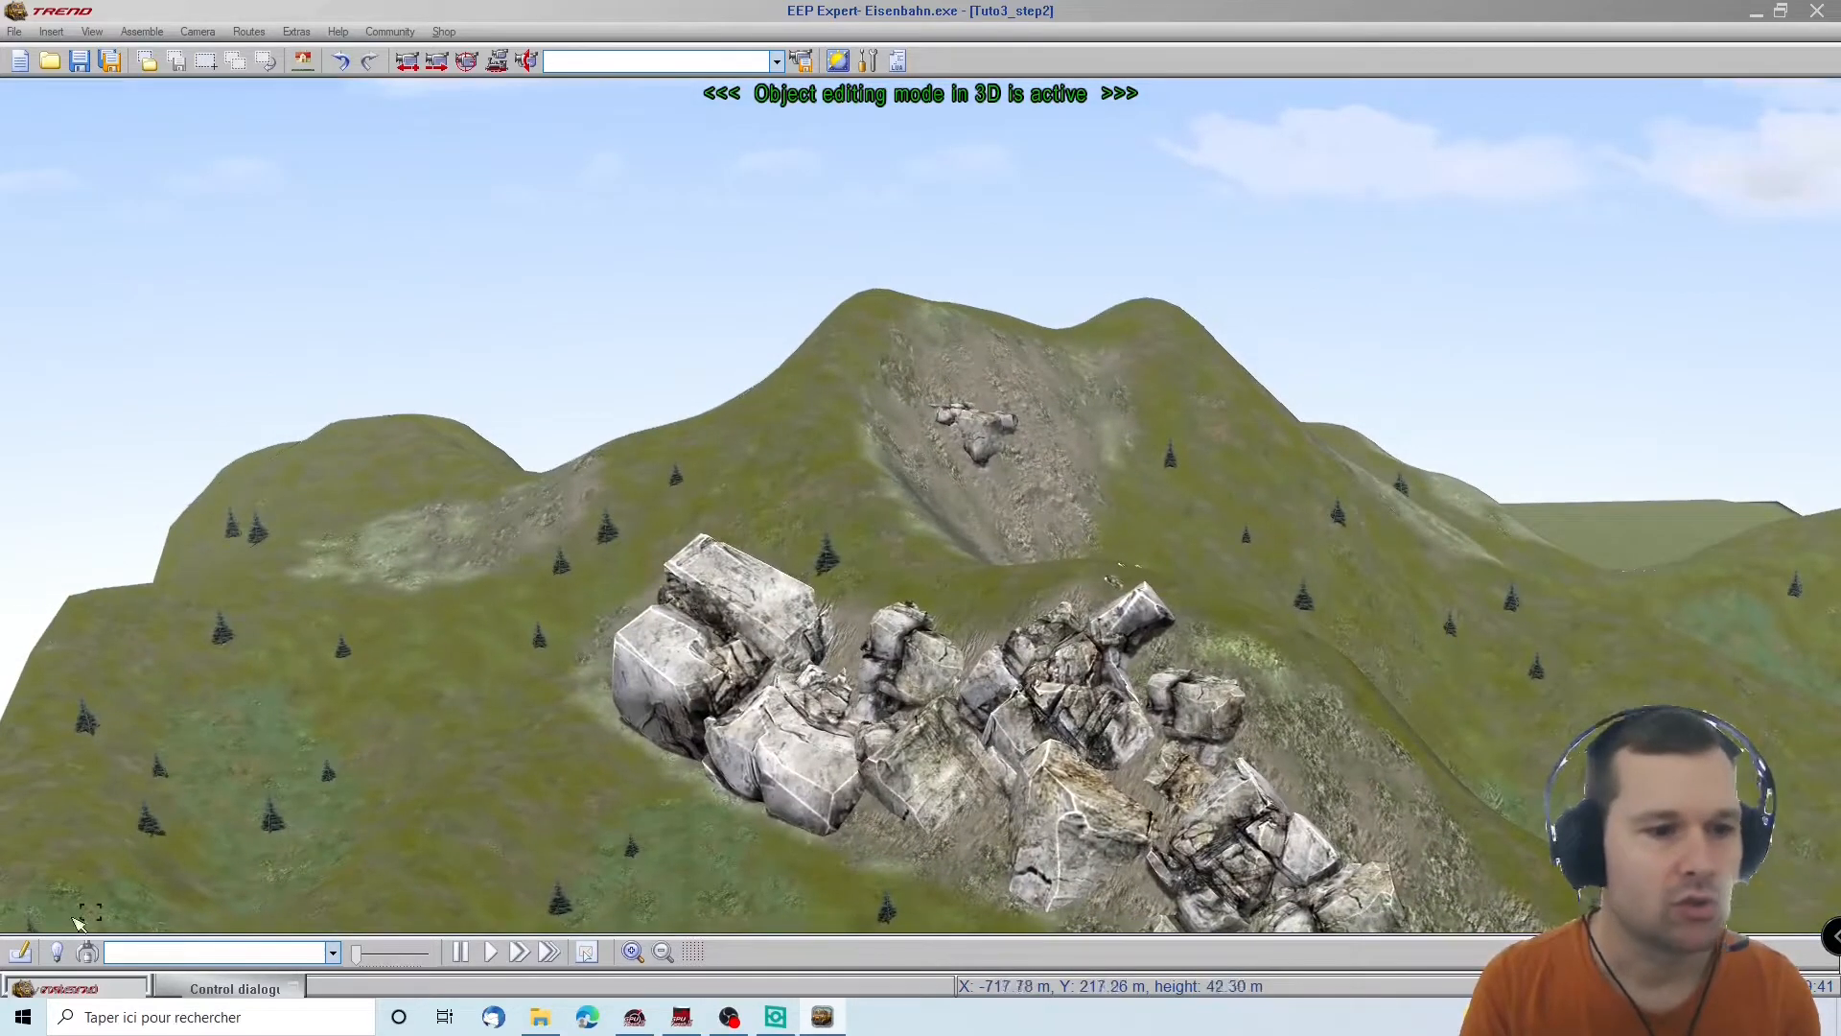
In the 2D plan, show the landscape elements and mark a rectangular scatter tool area over the mountain's northwest corner
click(20, 952)
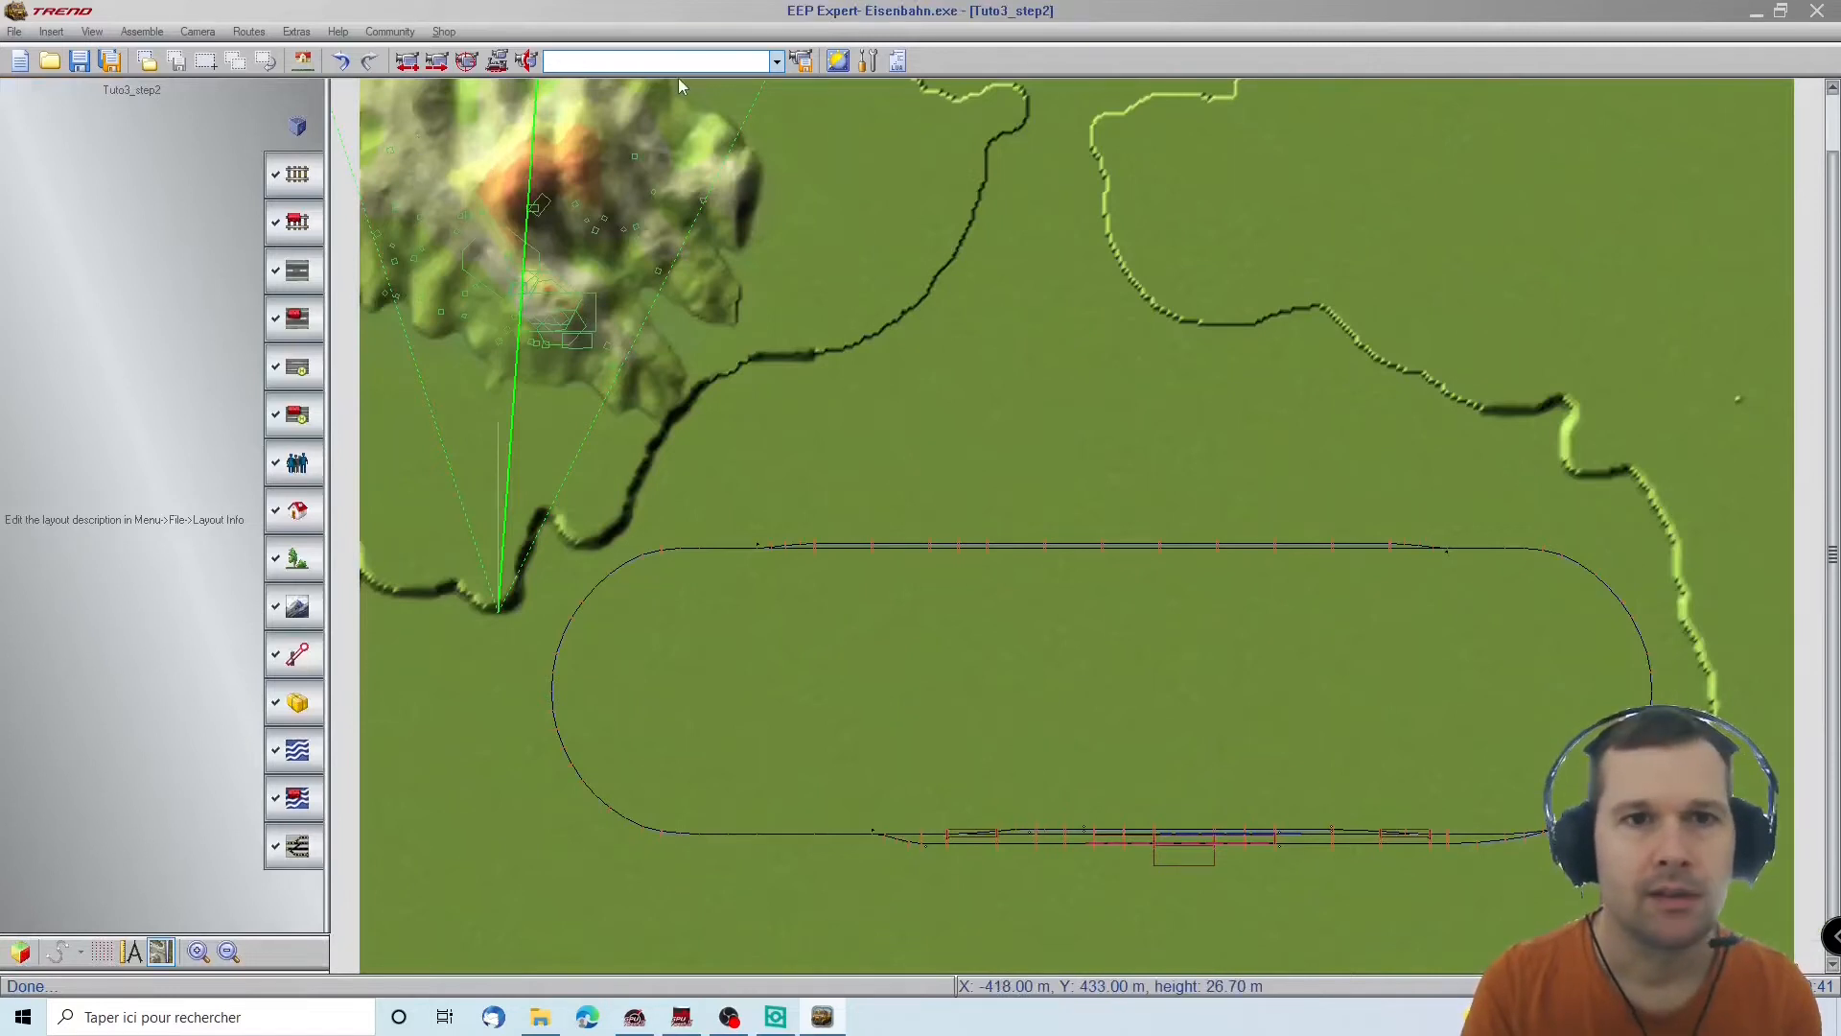
scroll(589, 188, up, 1)
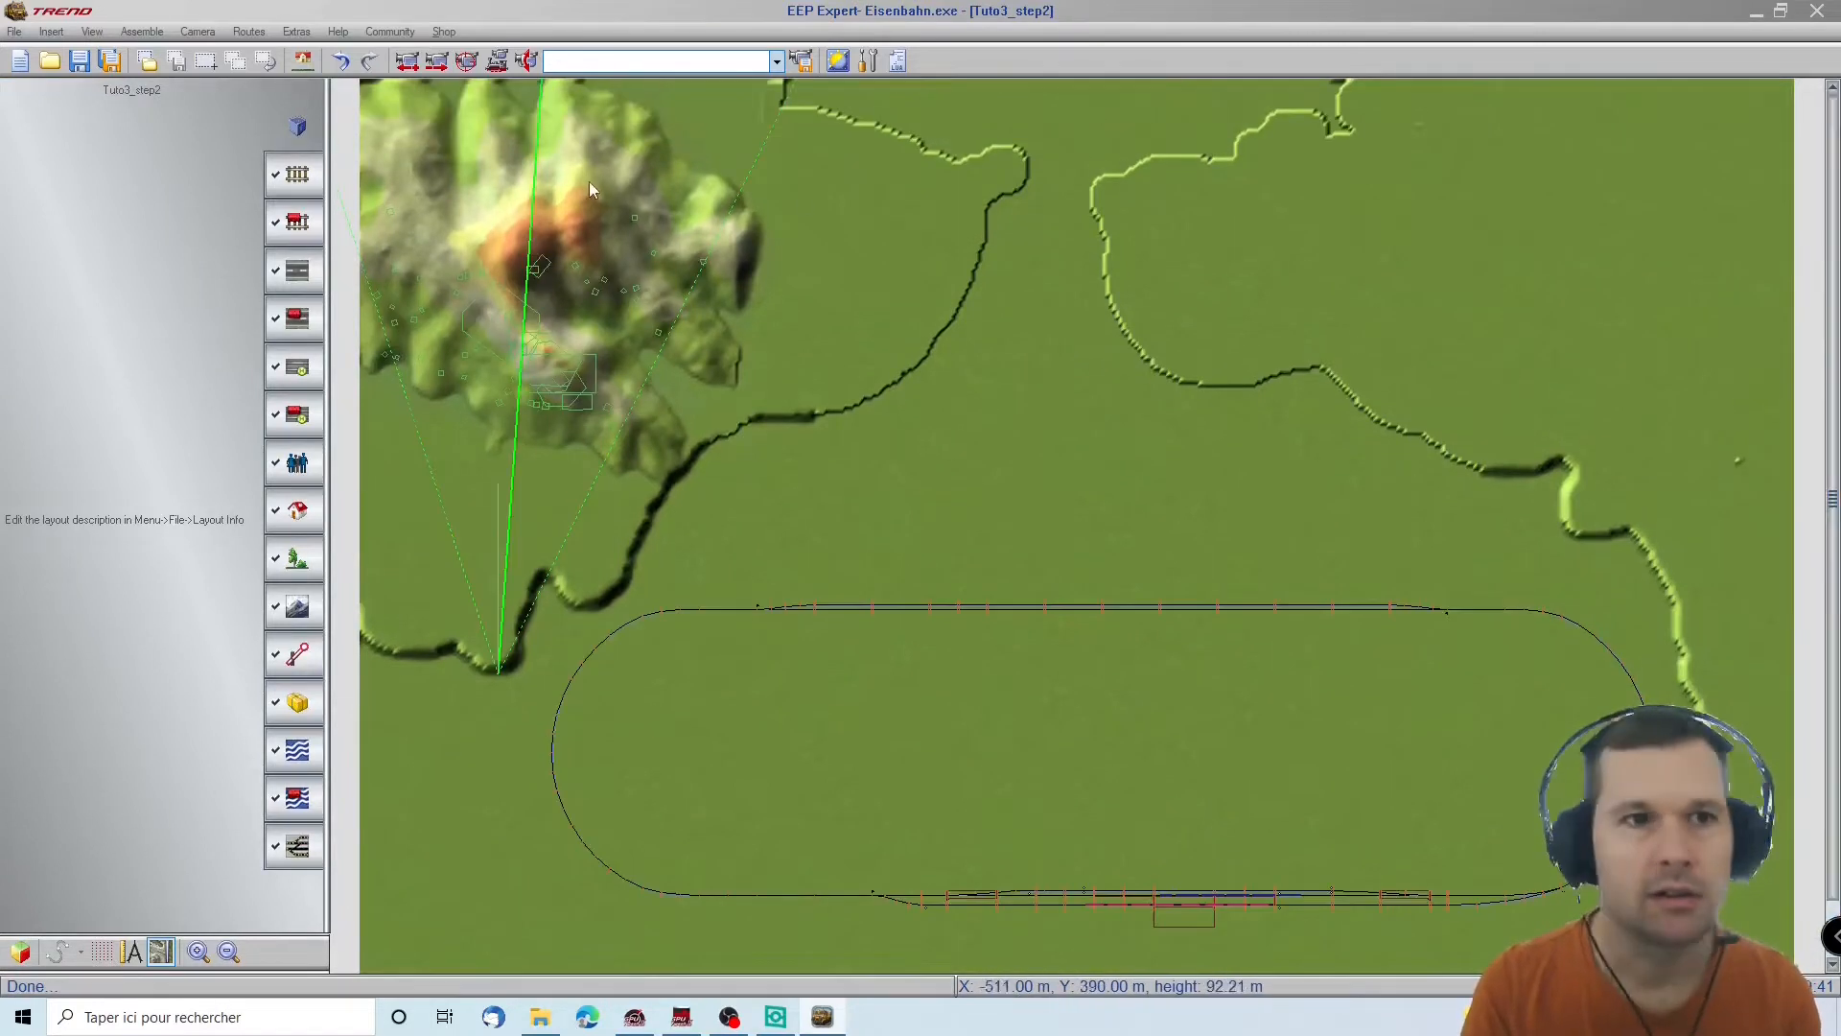
click(451, 141)
click(142, 31)
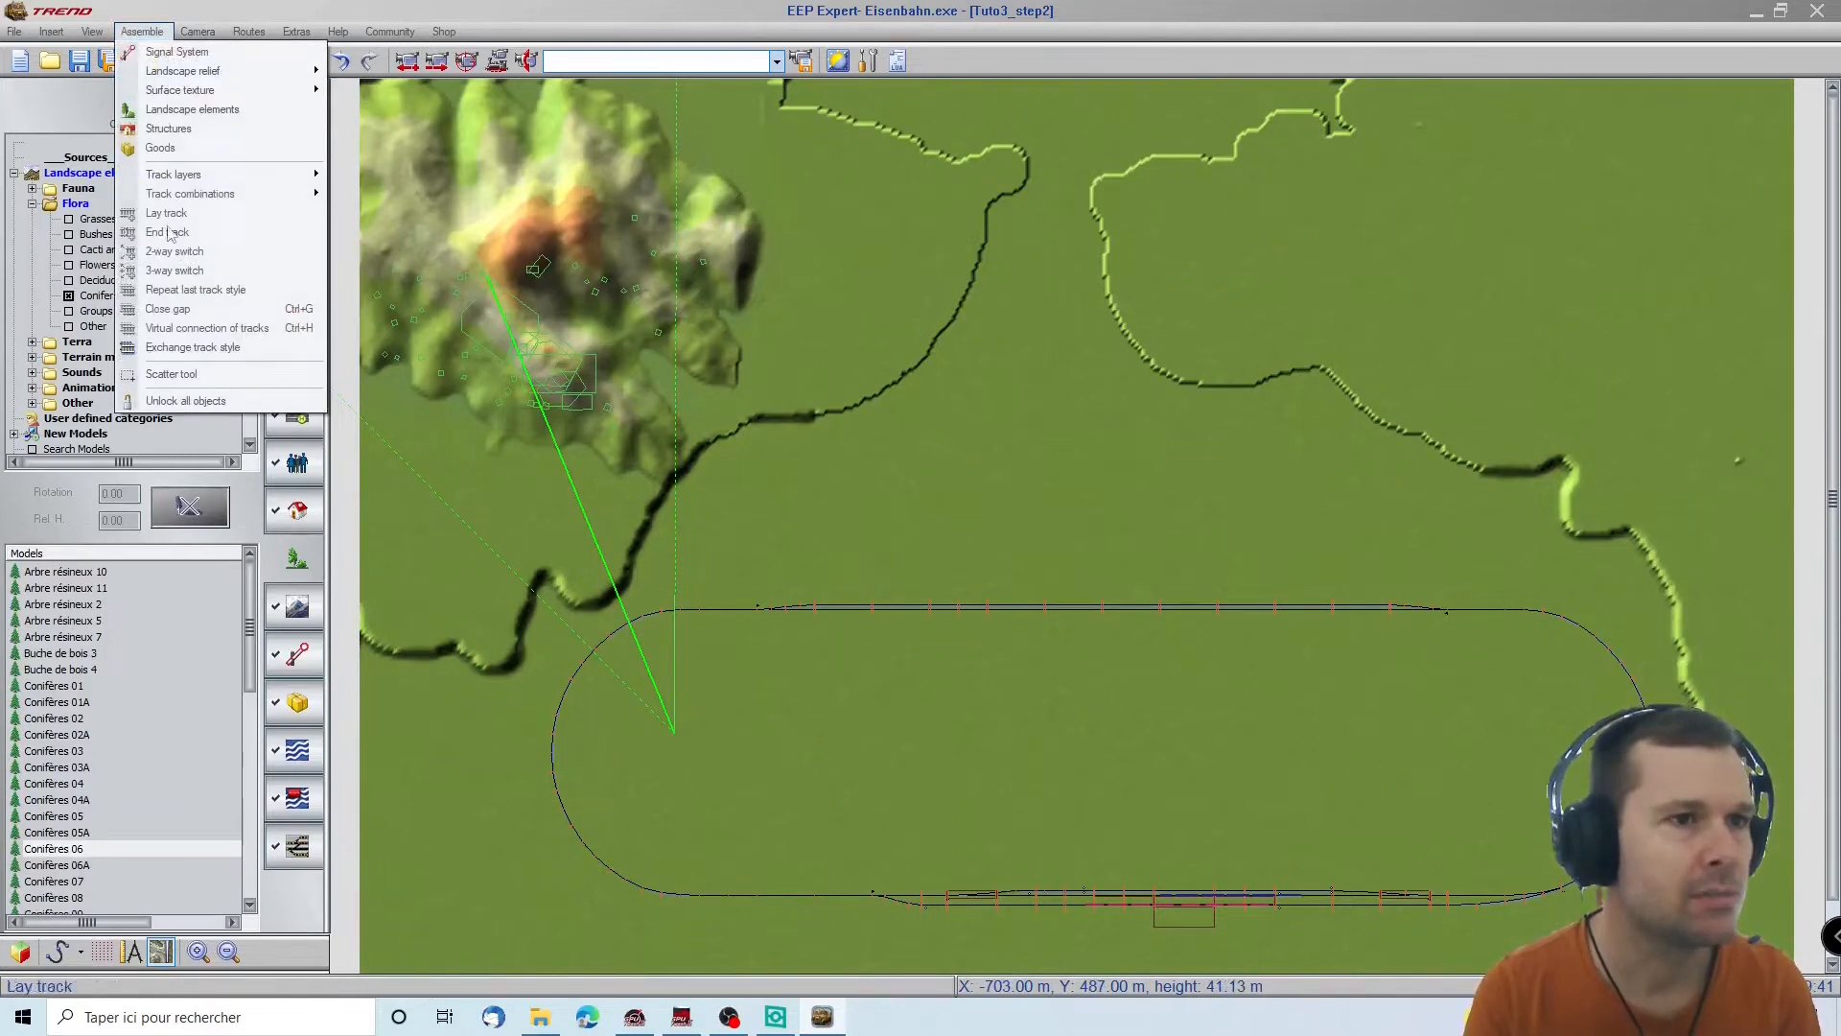
click(170, 374)
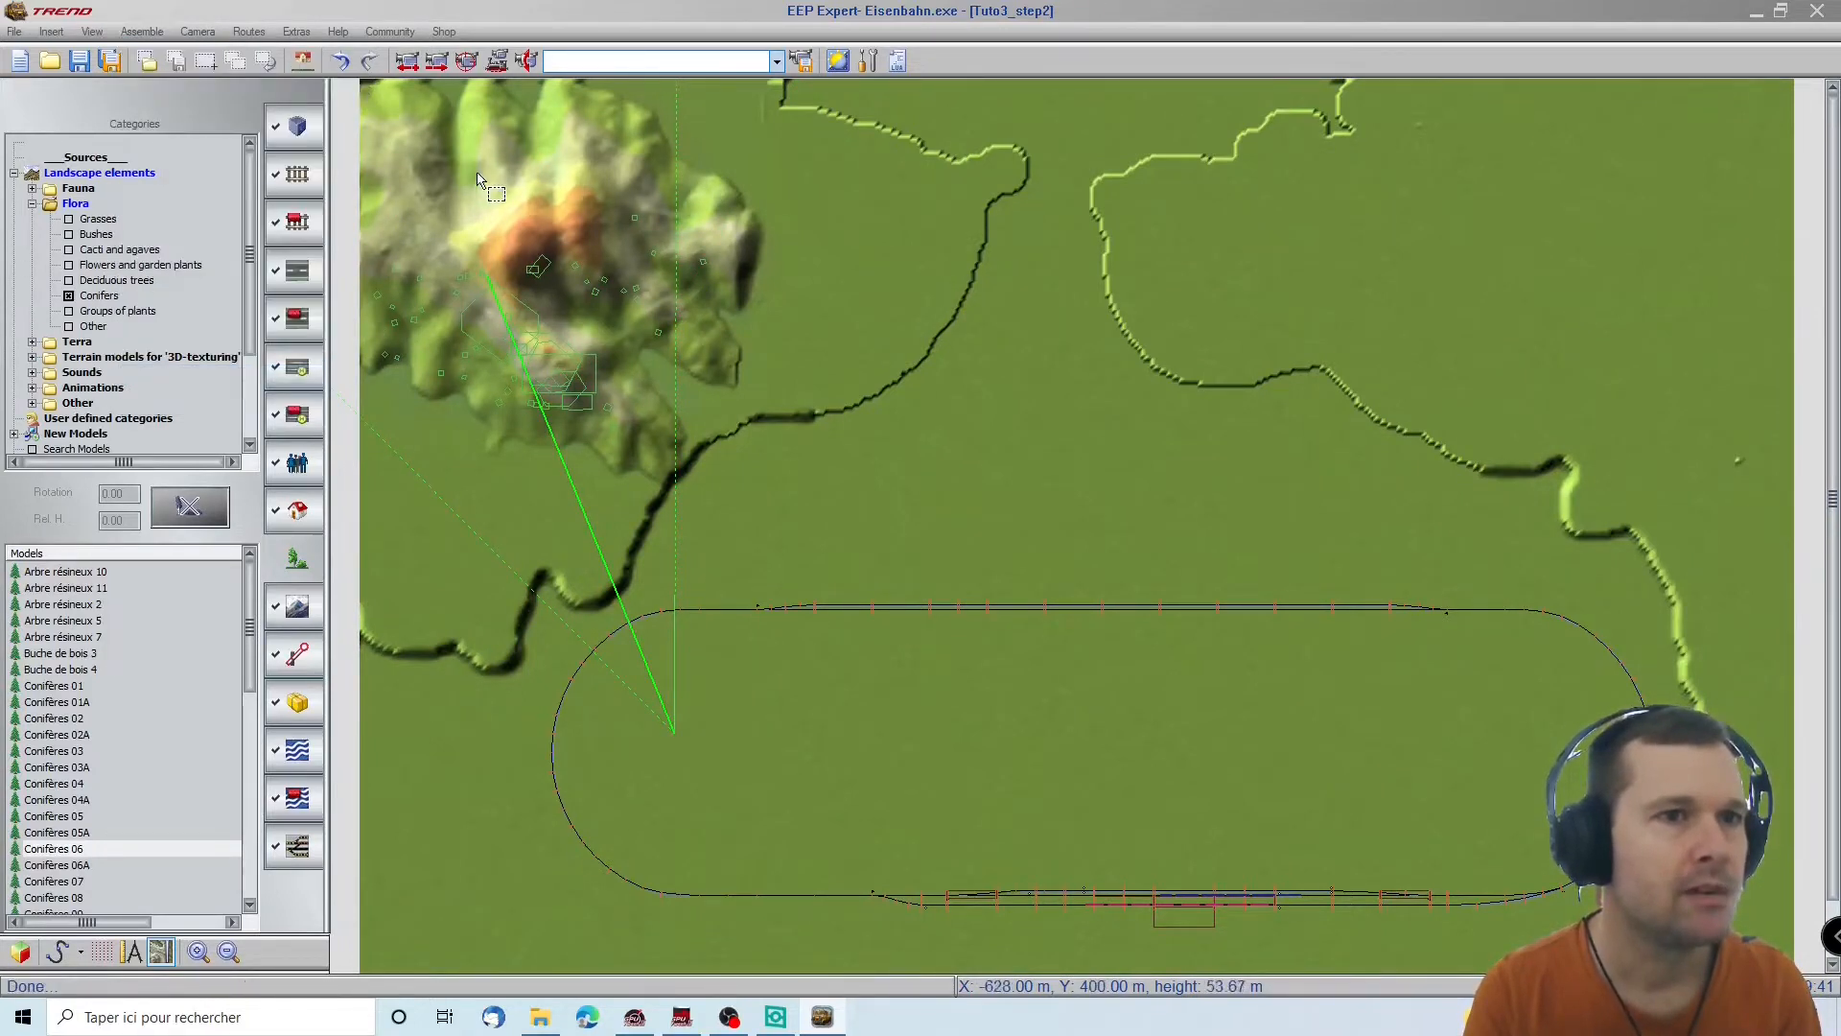
drag(396, 131, 363, 79)
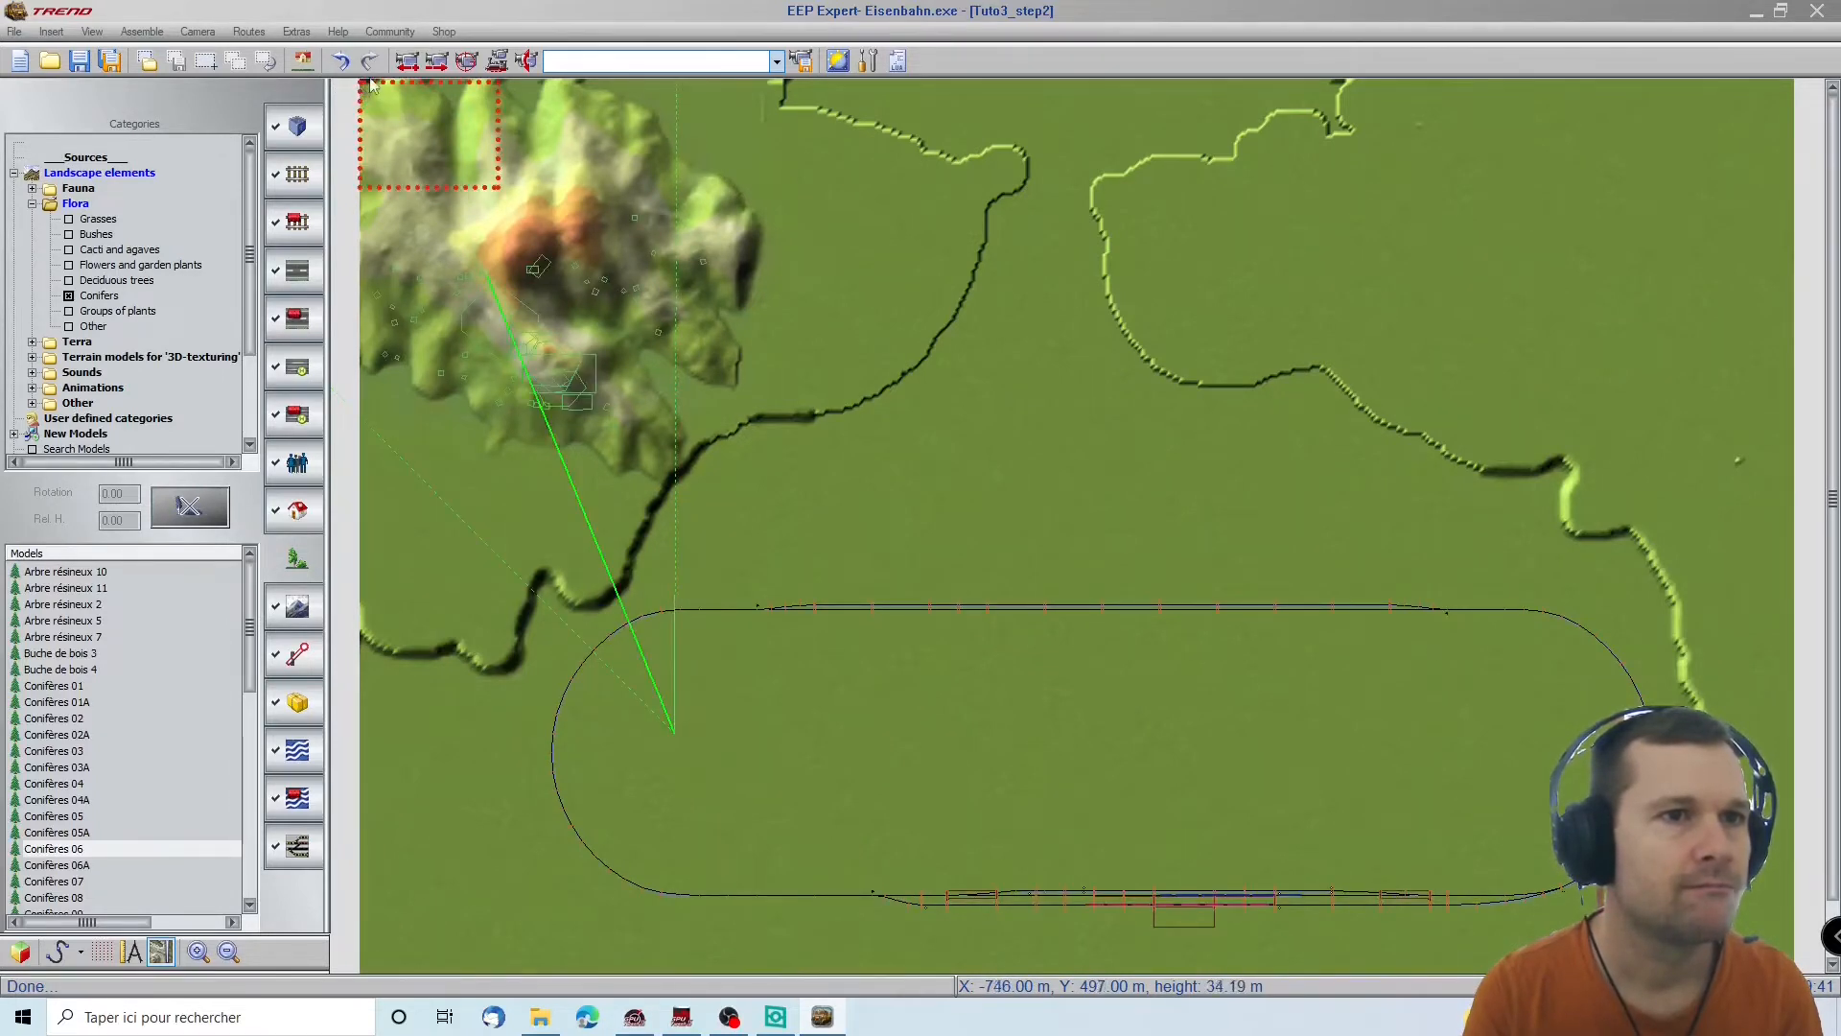
Set the scatter tool's minimum distance to 10, keeping scaling from 0.75 to 1.5 and a maximum model value of 50
click(441, 142)
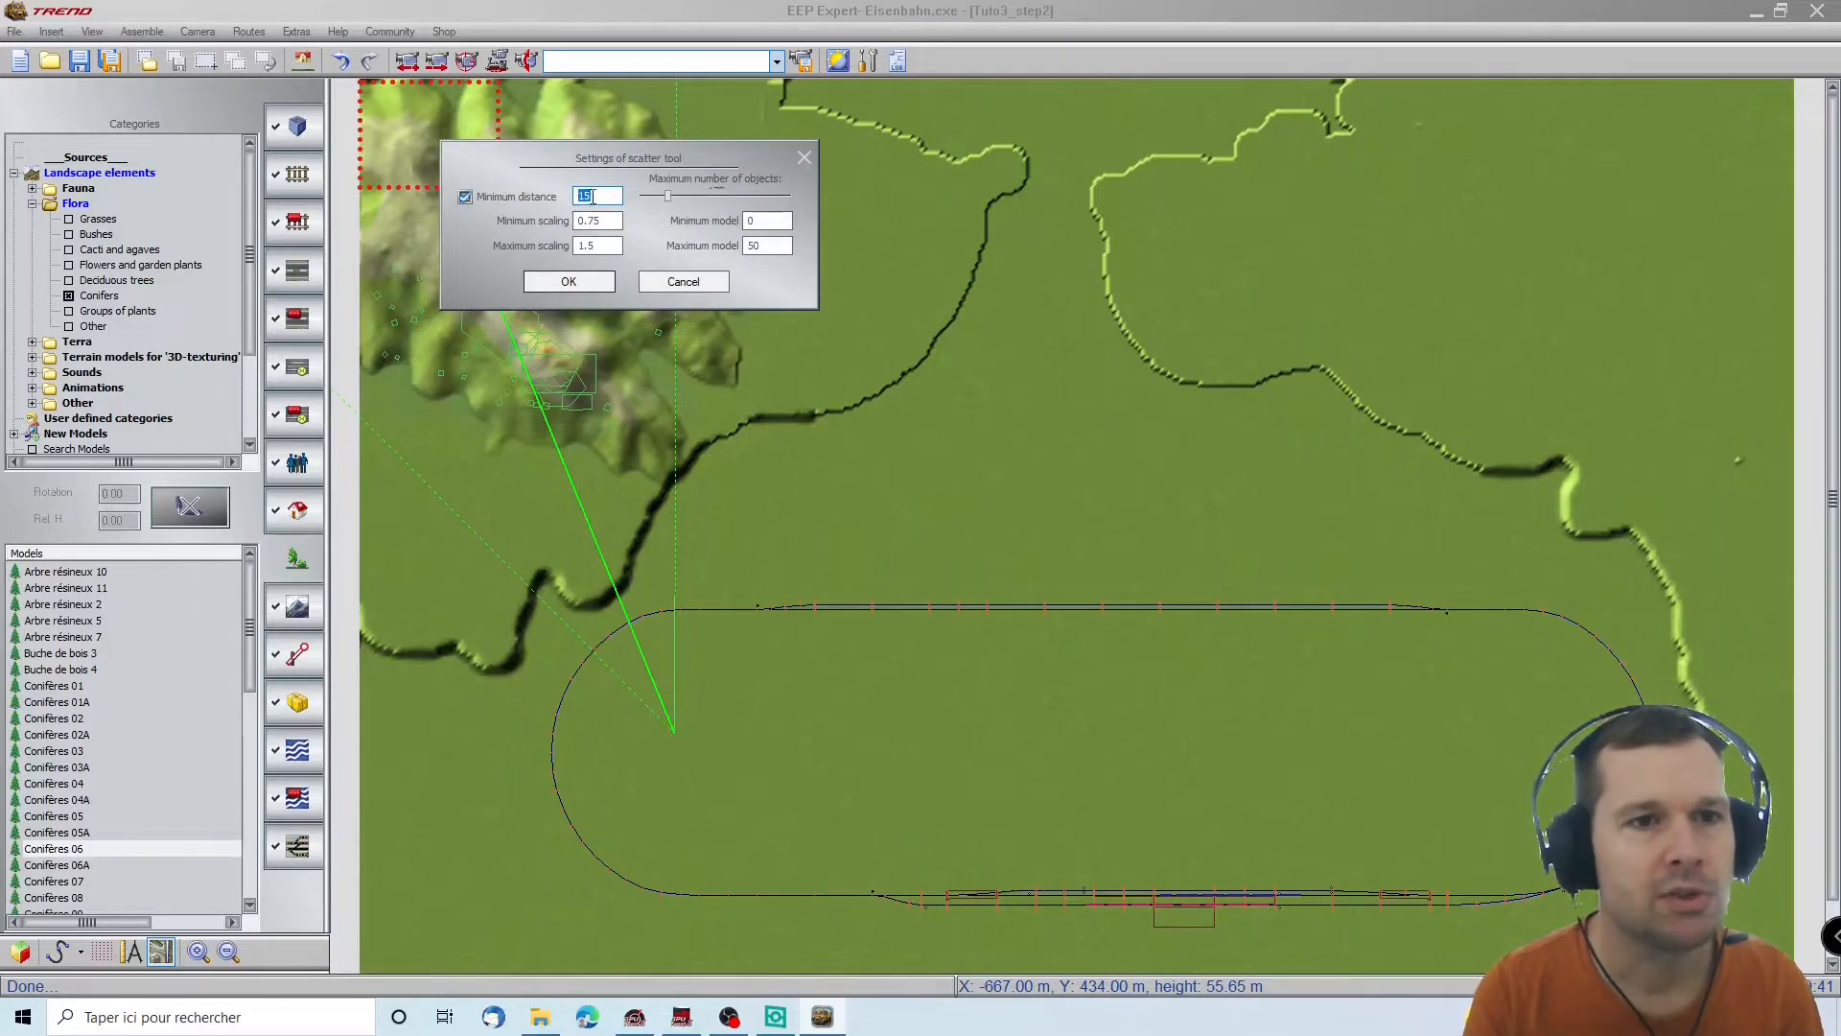
text(10)
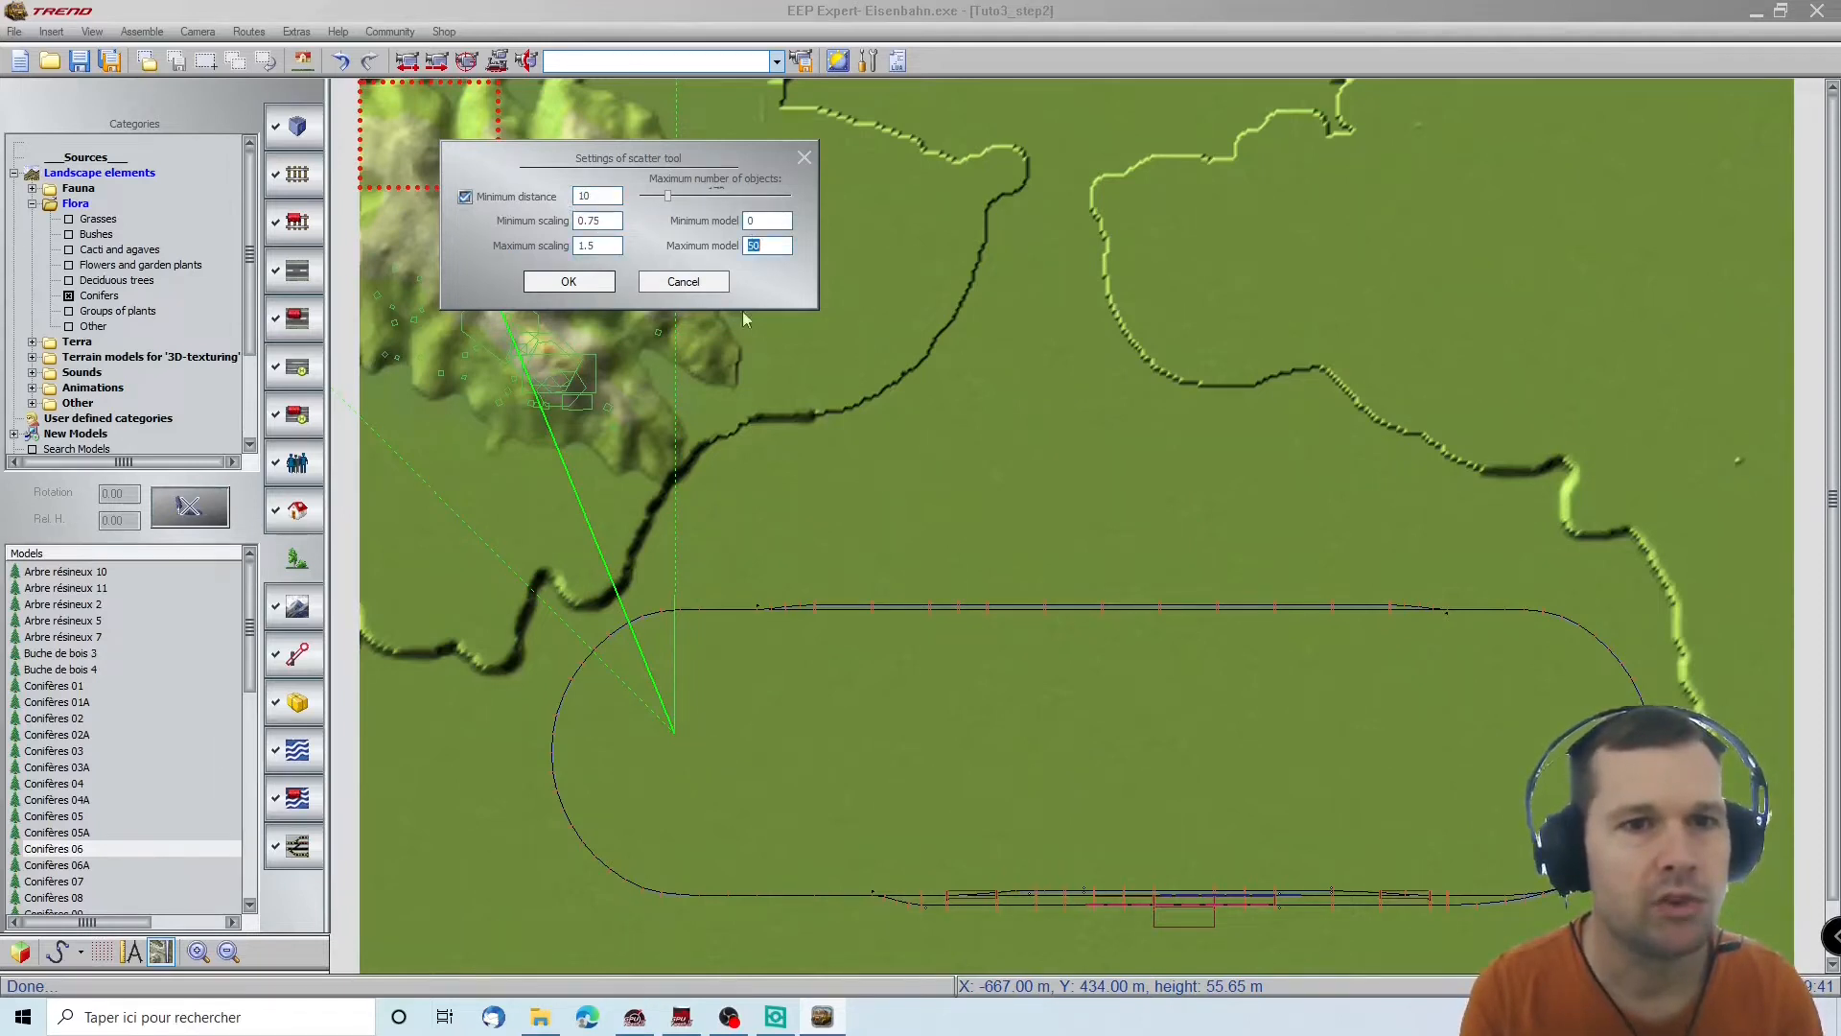
click(541, 290)
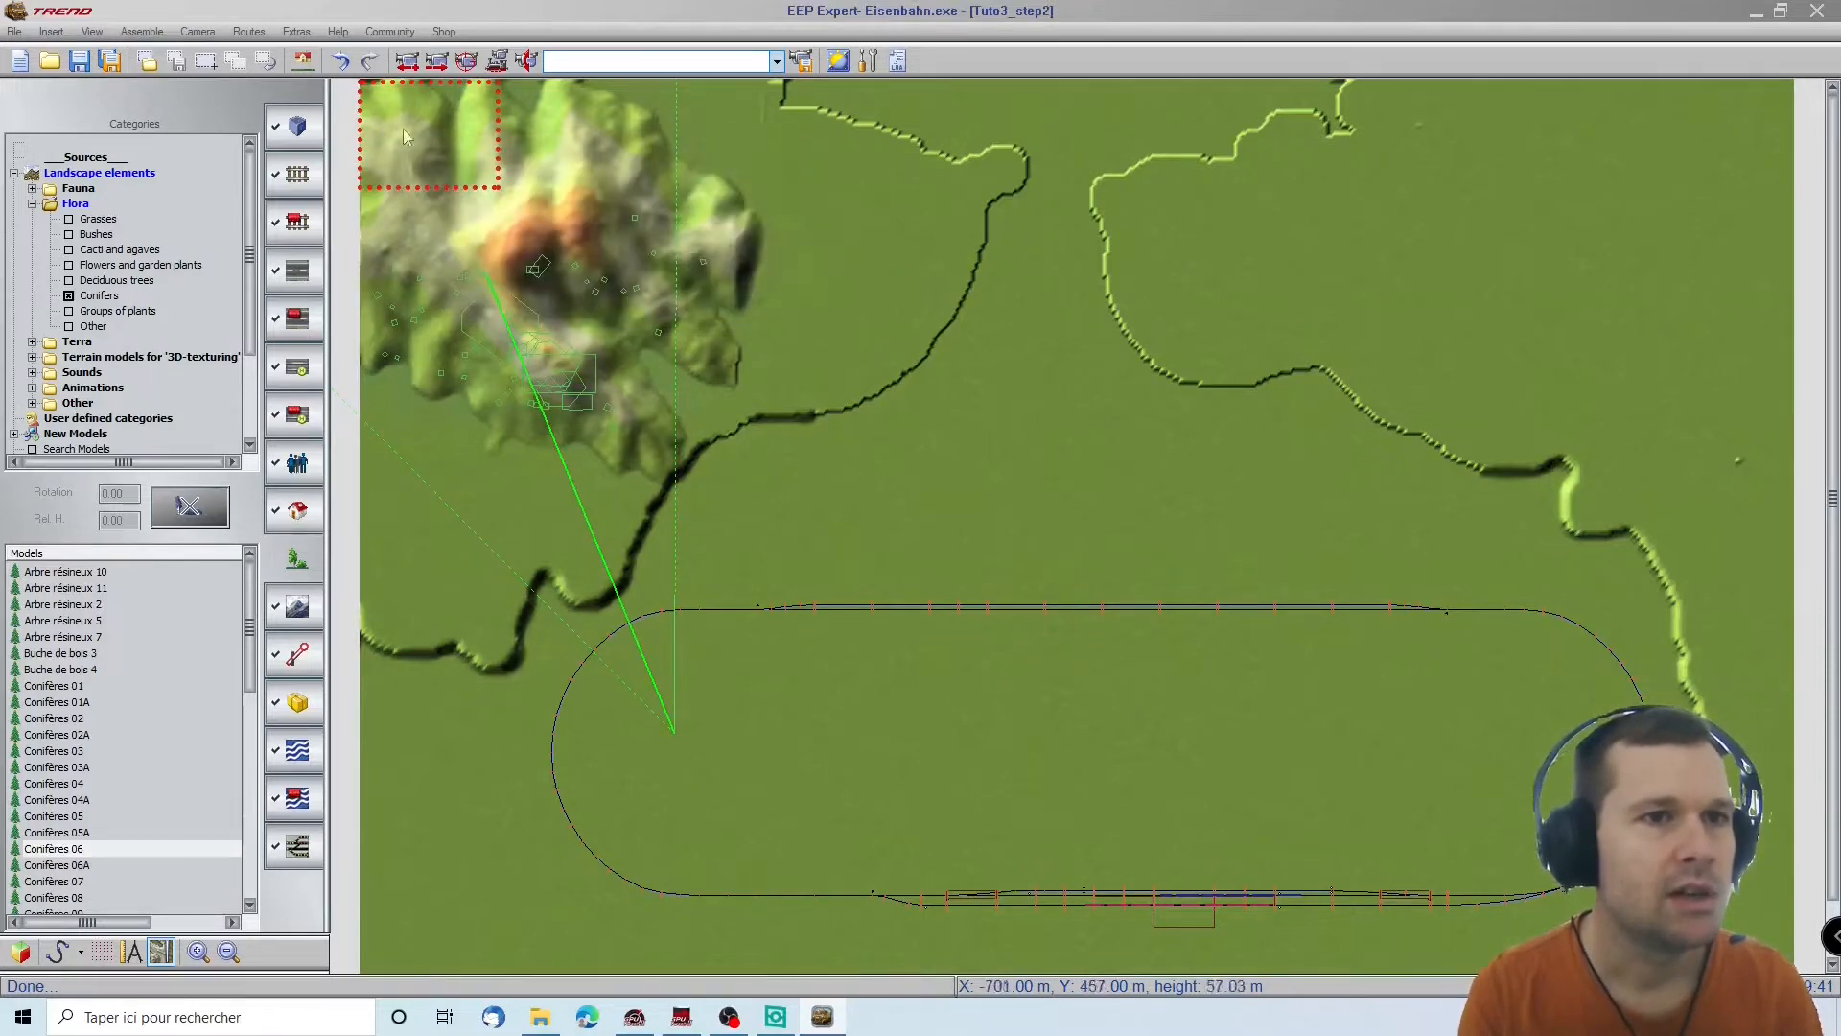
Scatter Conifères 06 trees inside the marked area, with object height matched to the surface
click(59, 850)
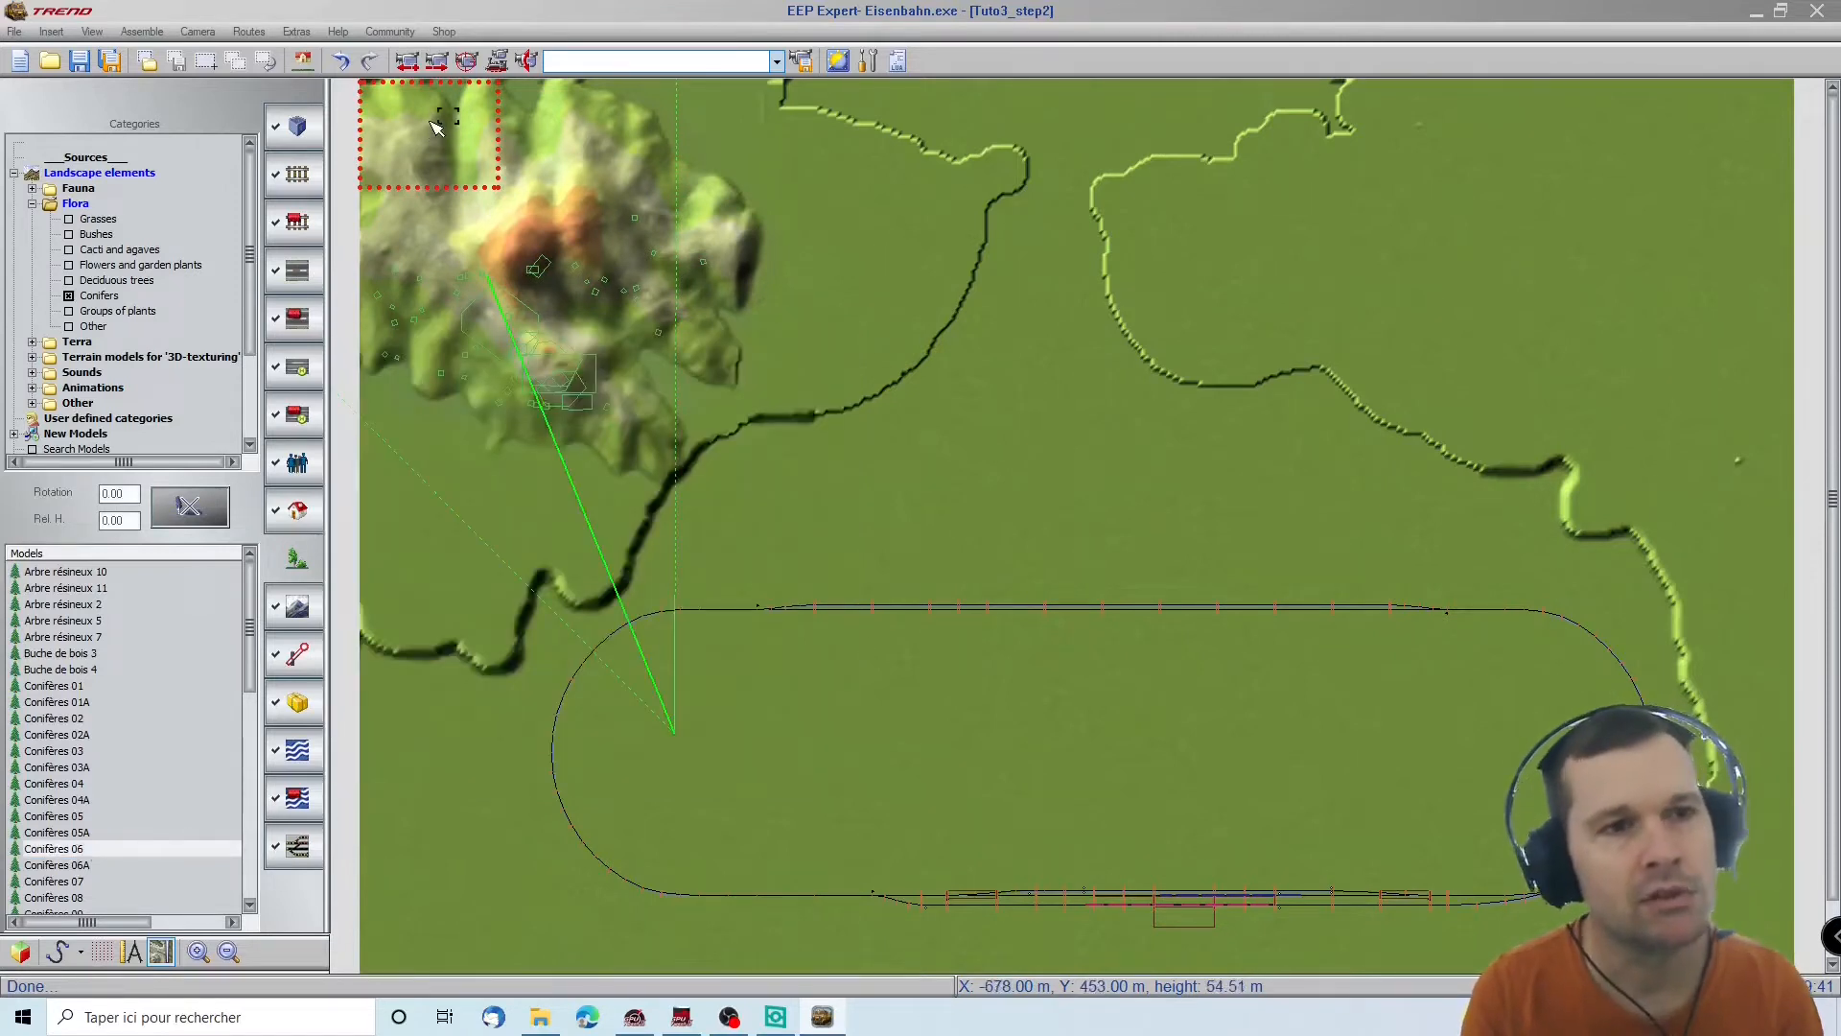
click(37, 850)
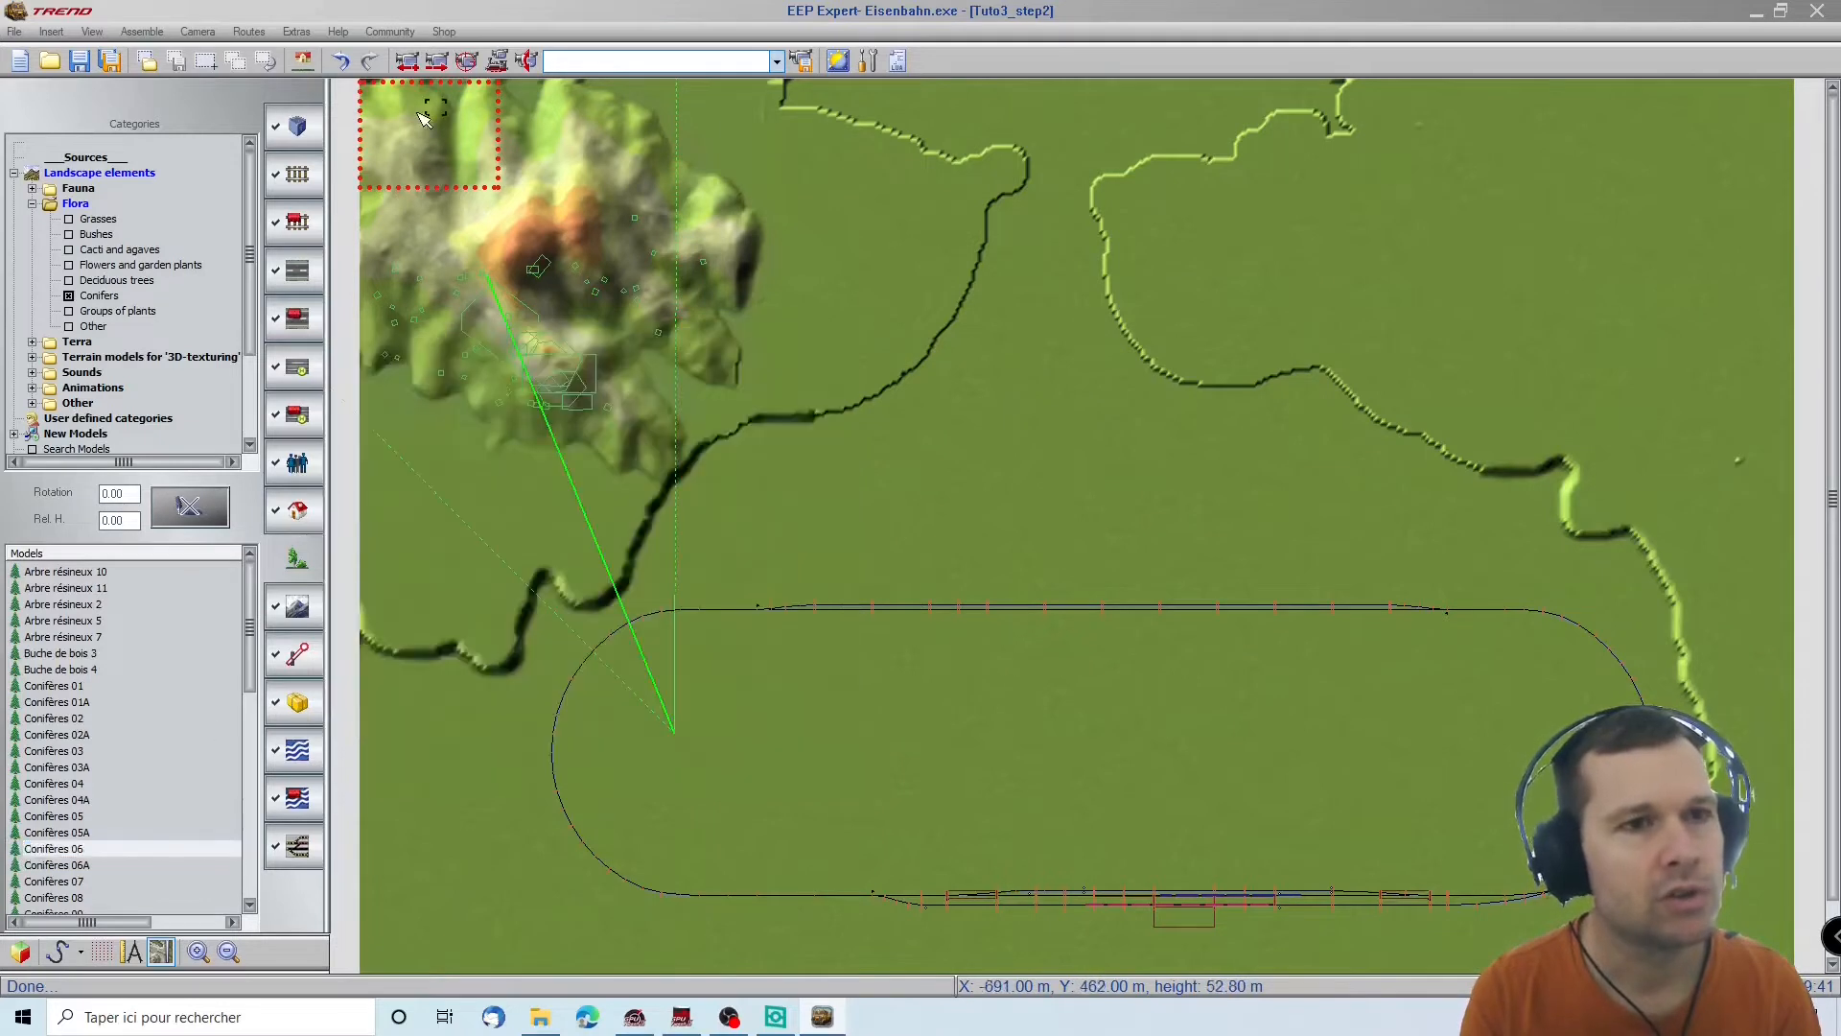
click(418, 112)
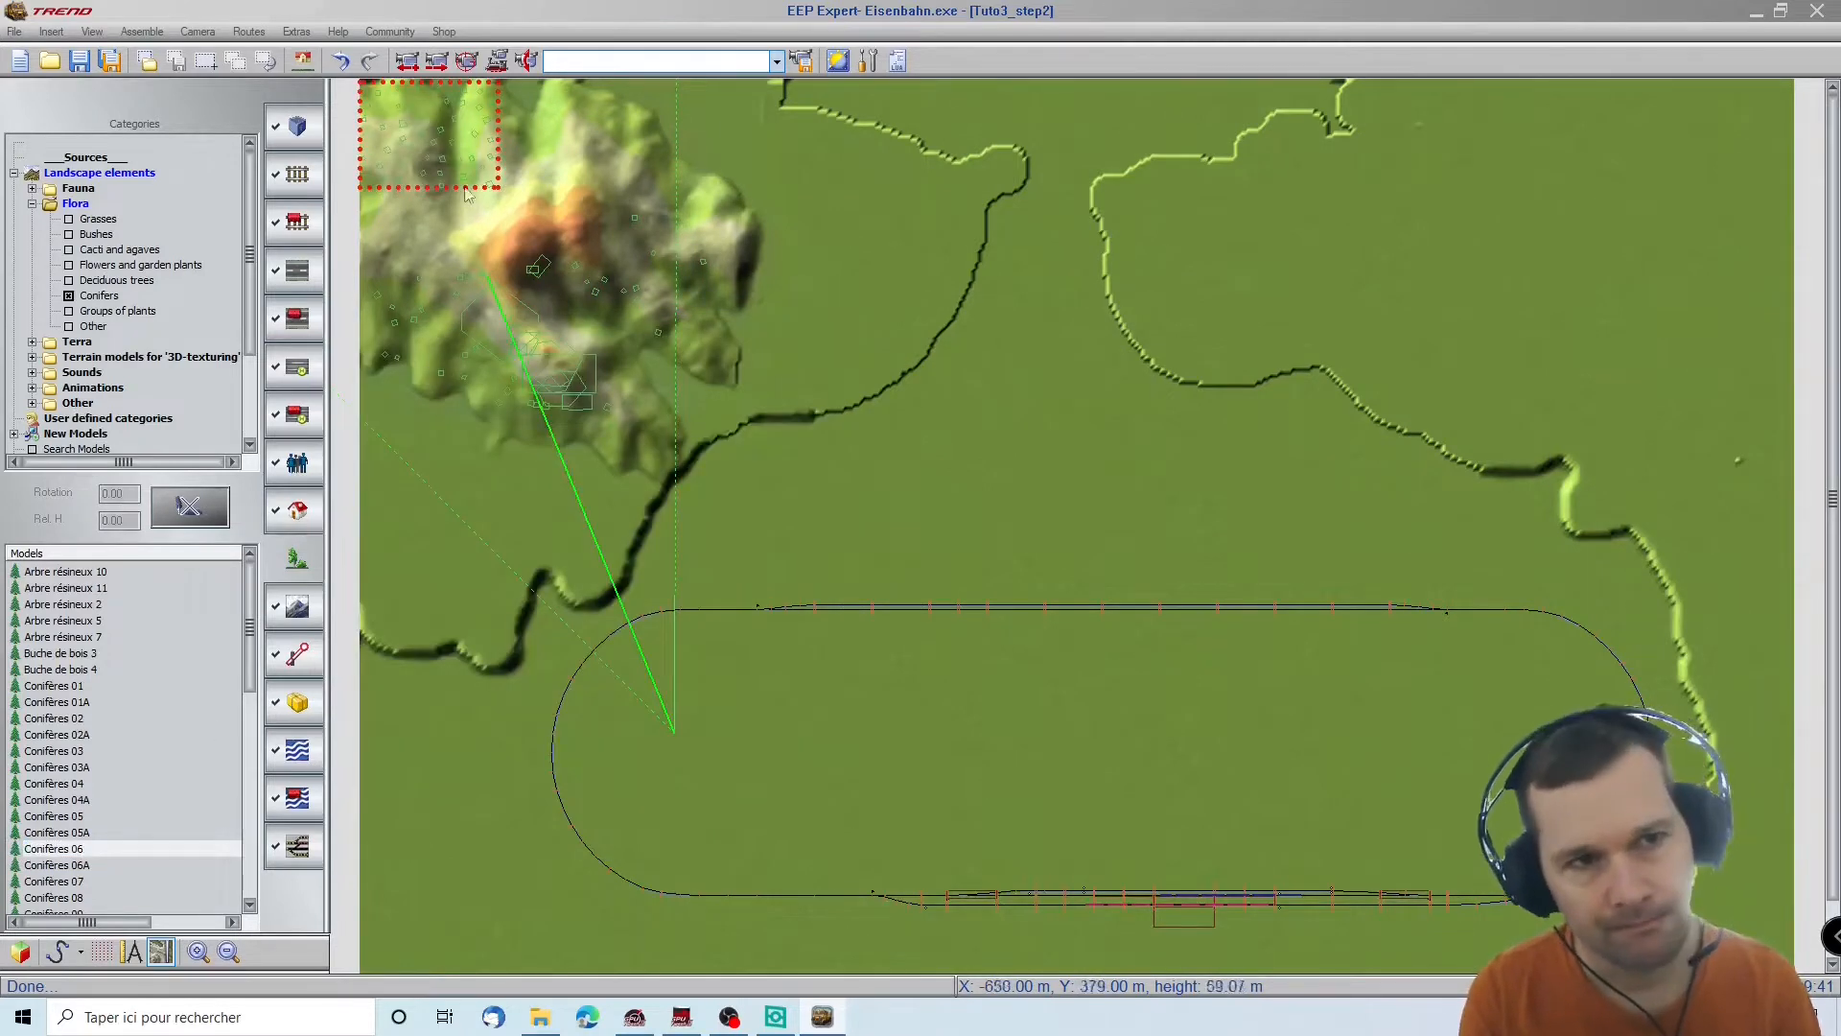
click(302, 71)
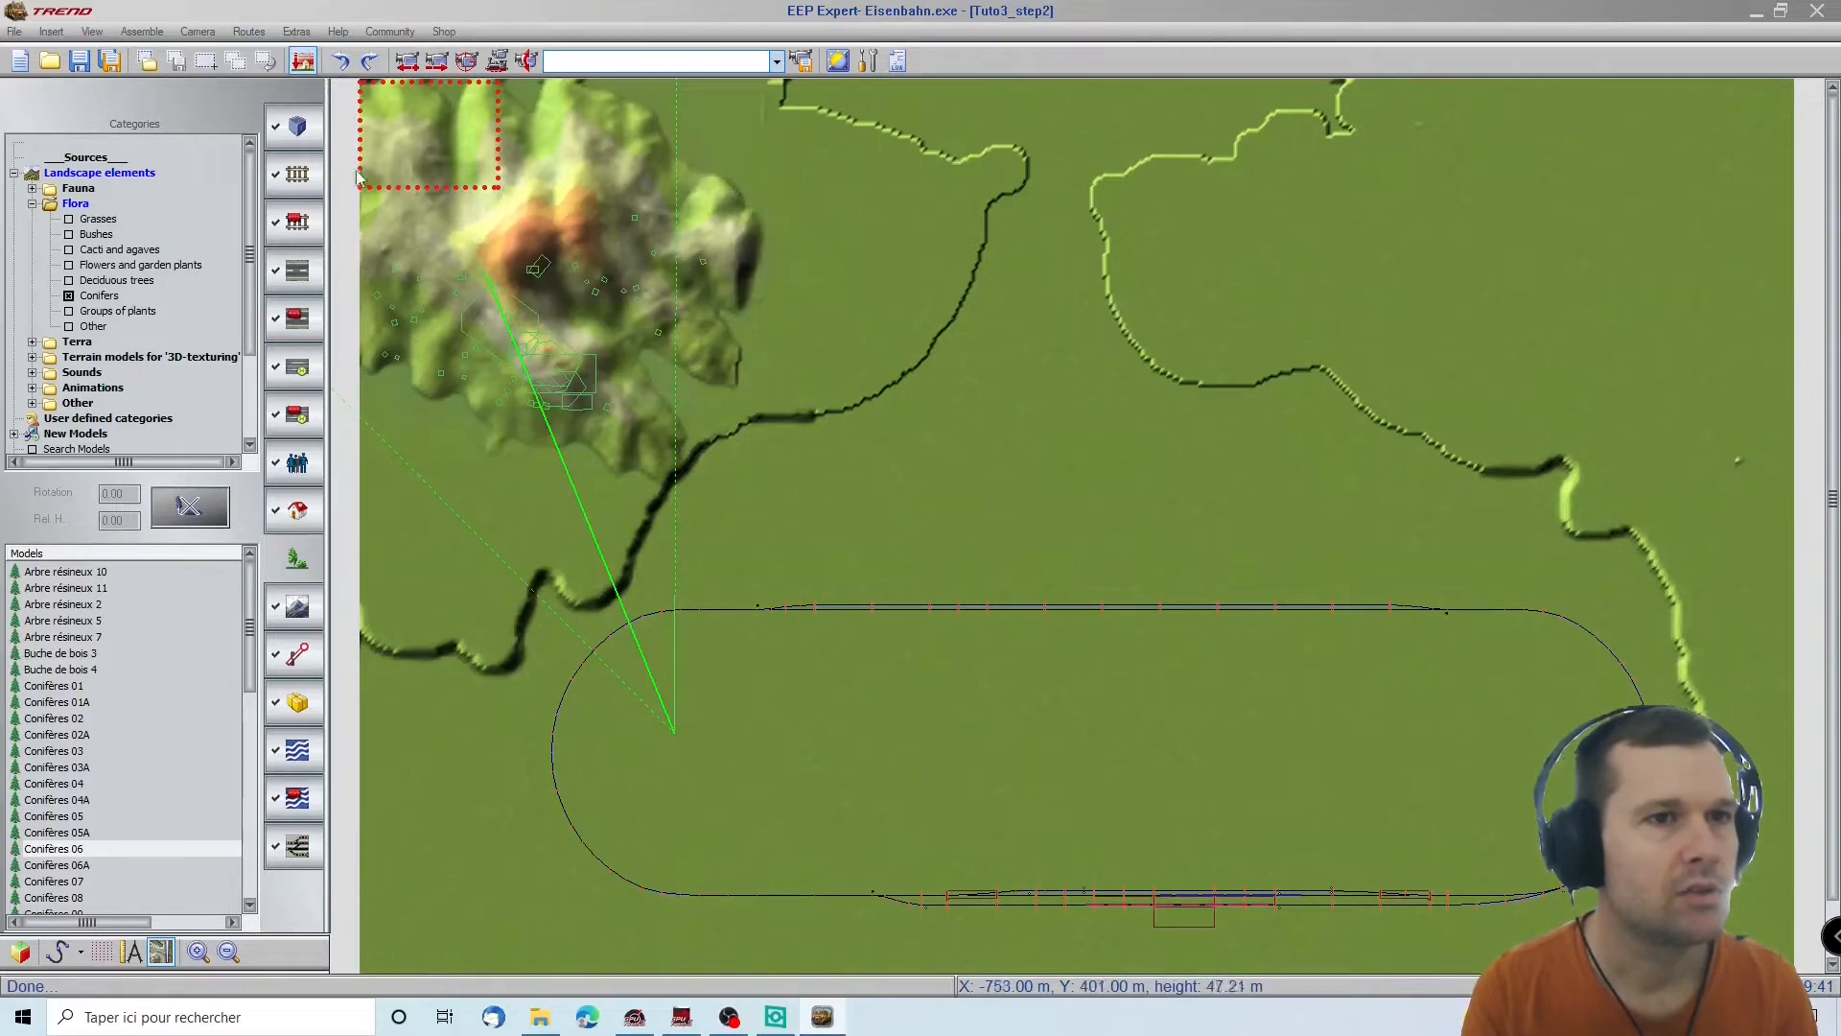
click(57, 849)
click(420, 132)
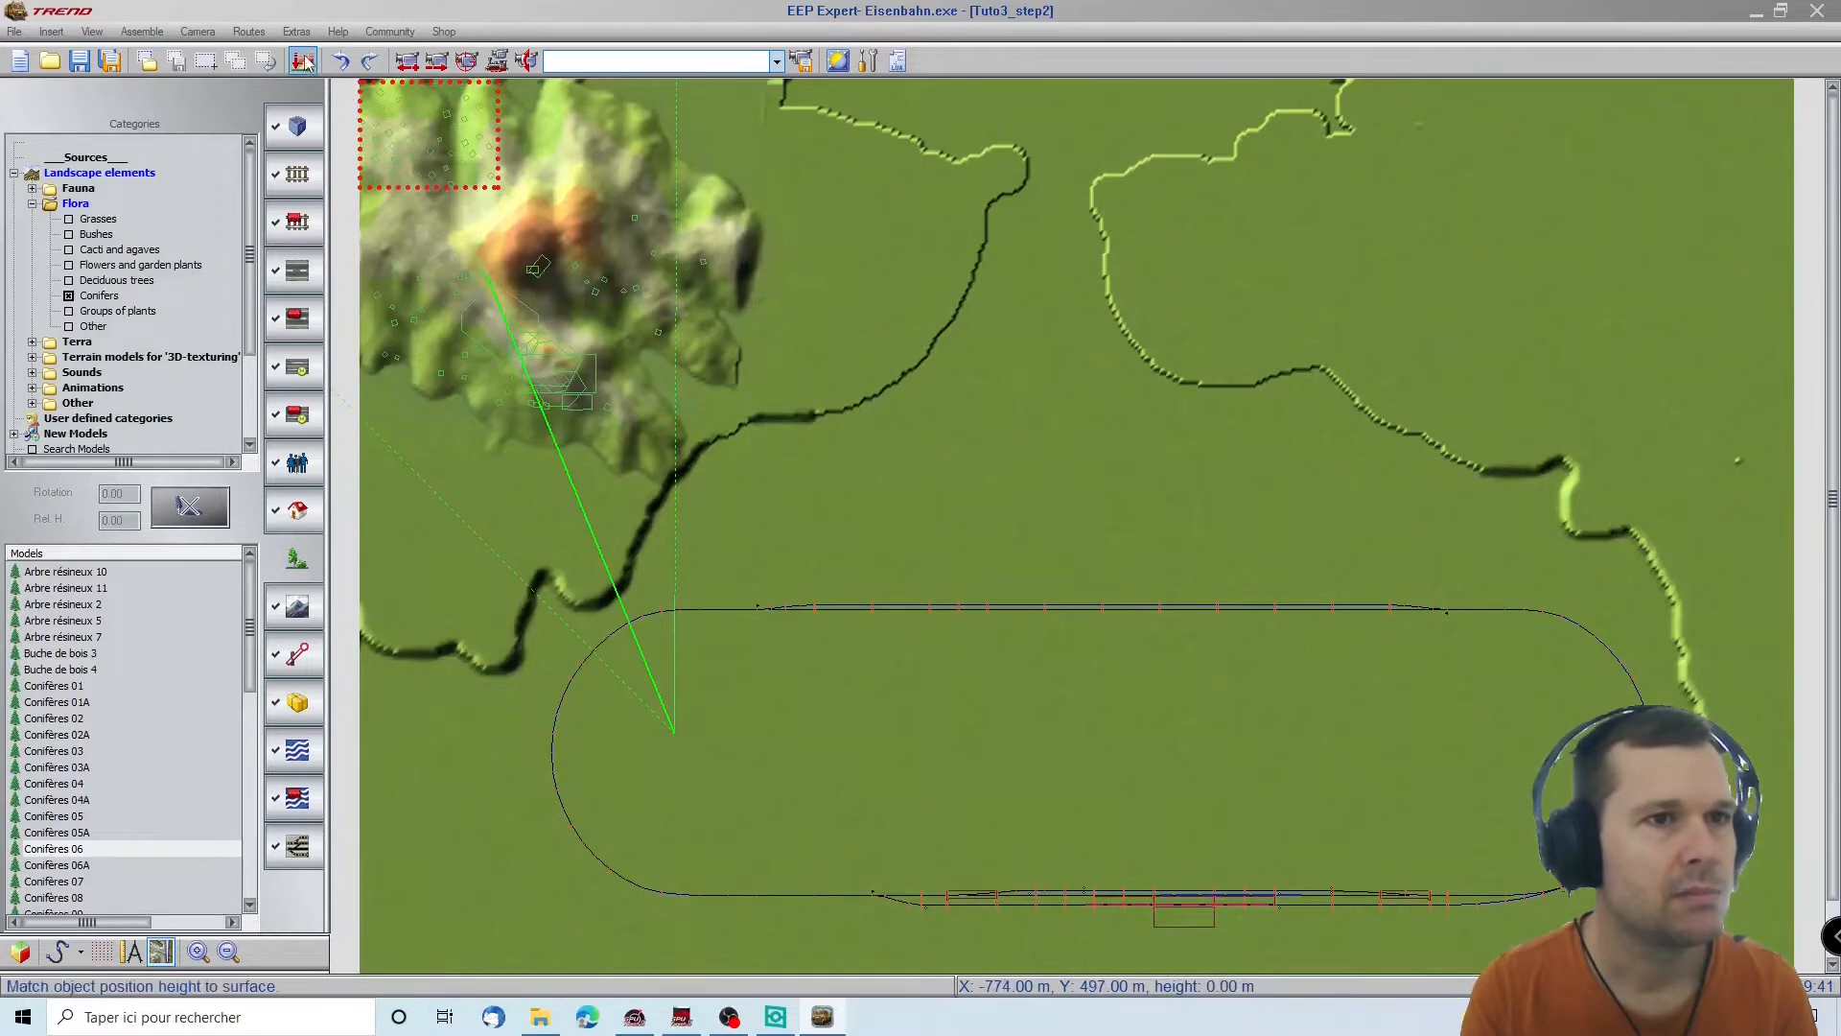
click(301, 61)
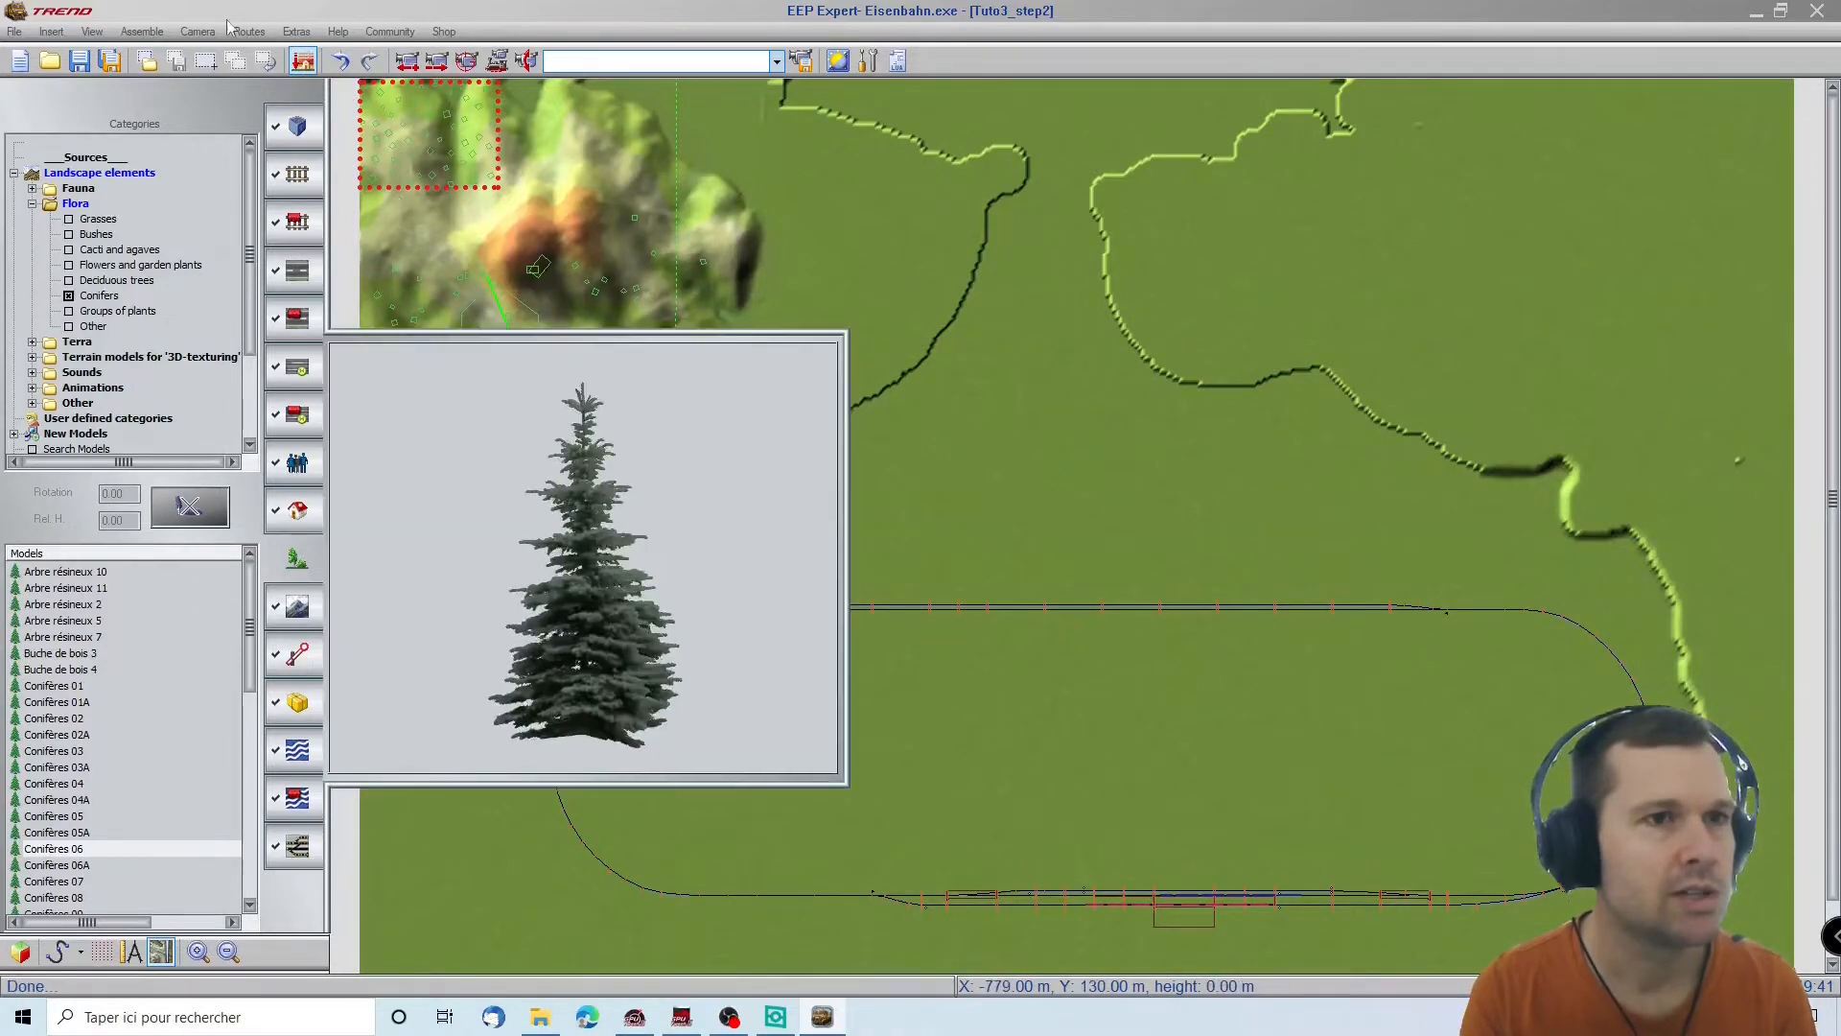
Place the camera in the scattered area and examine in 3D how the conifers sit on the mountain's slopes
click(528, 59)
click(464, 130)
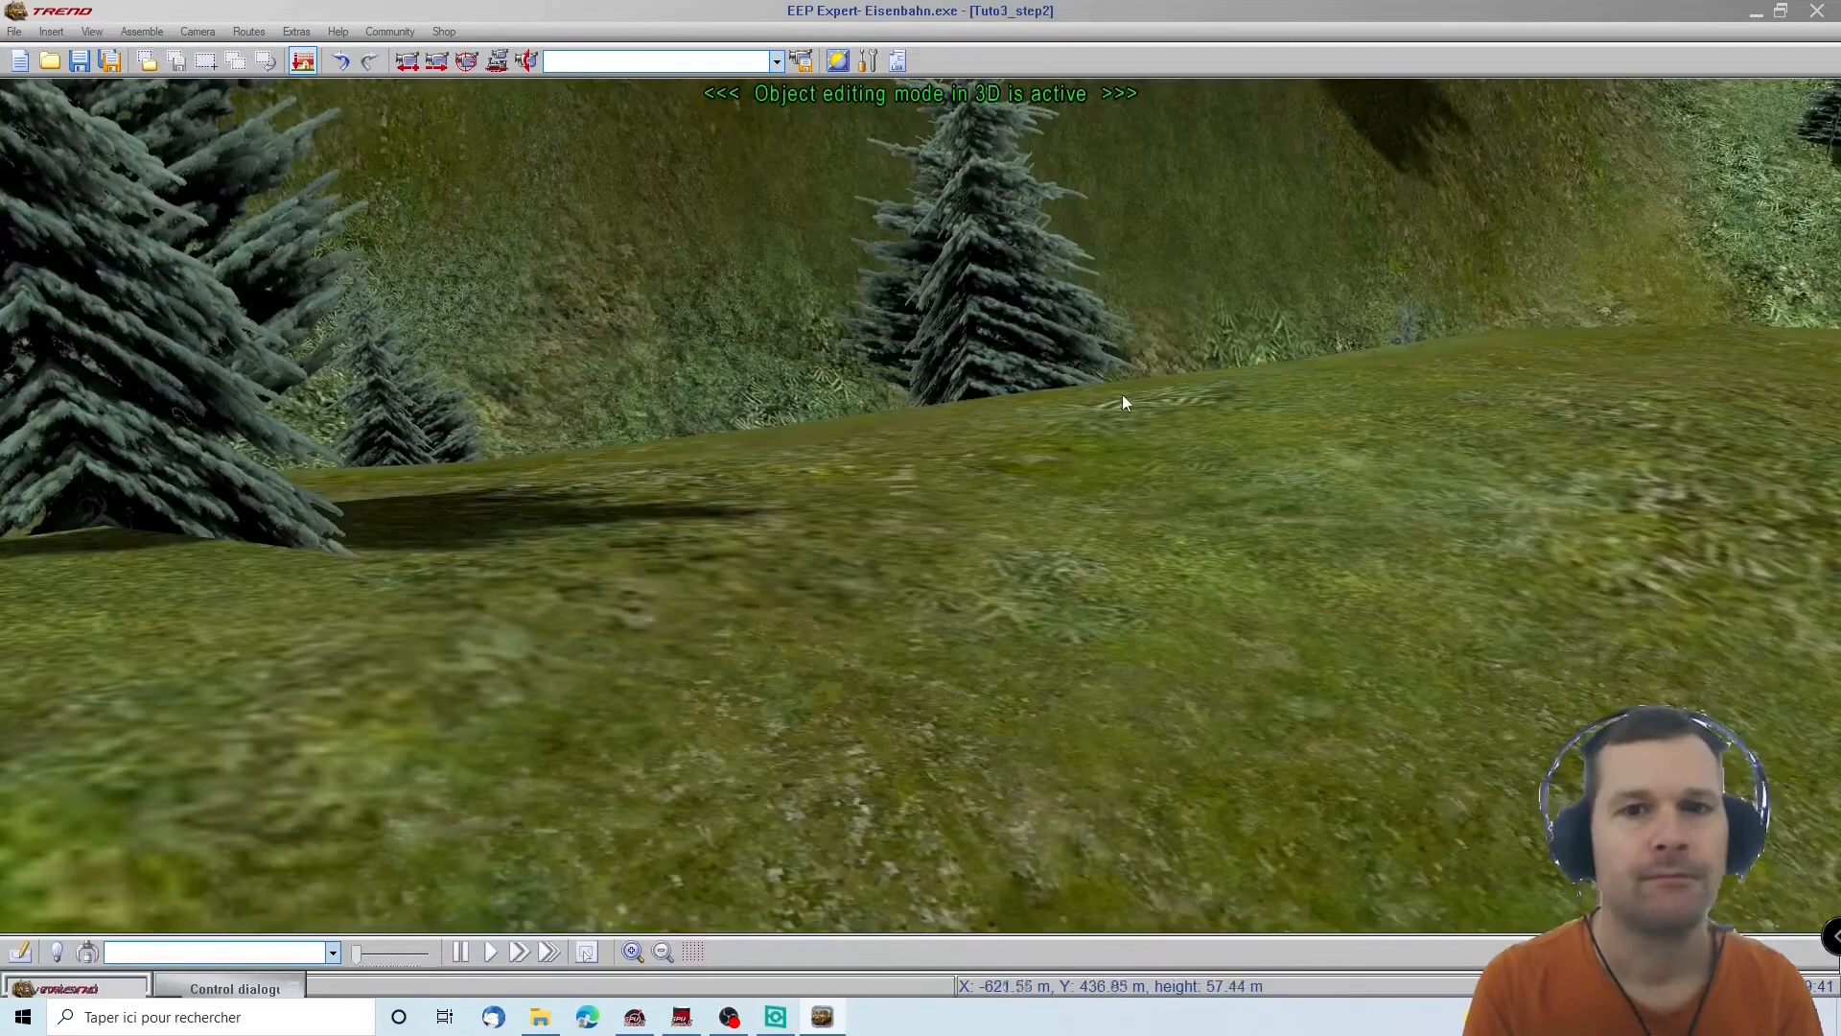
right_drag(1133, 392, 1626, 430)
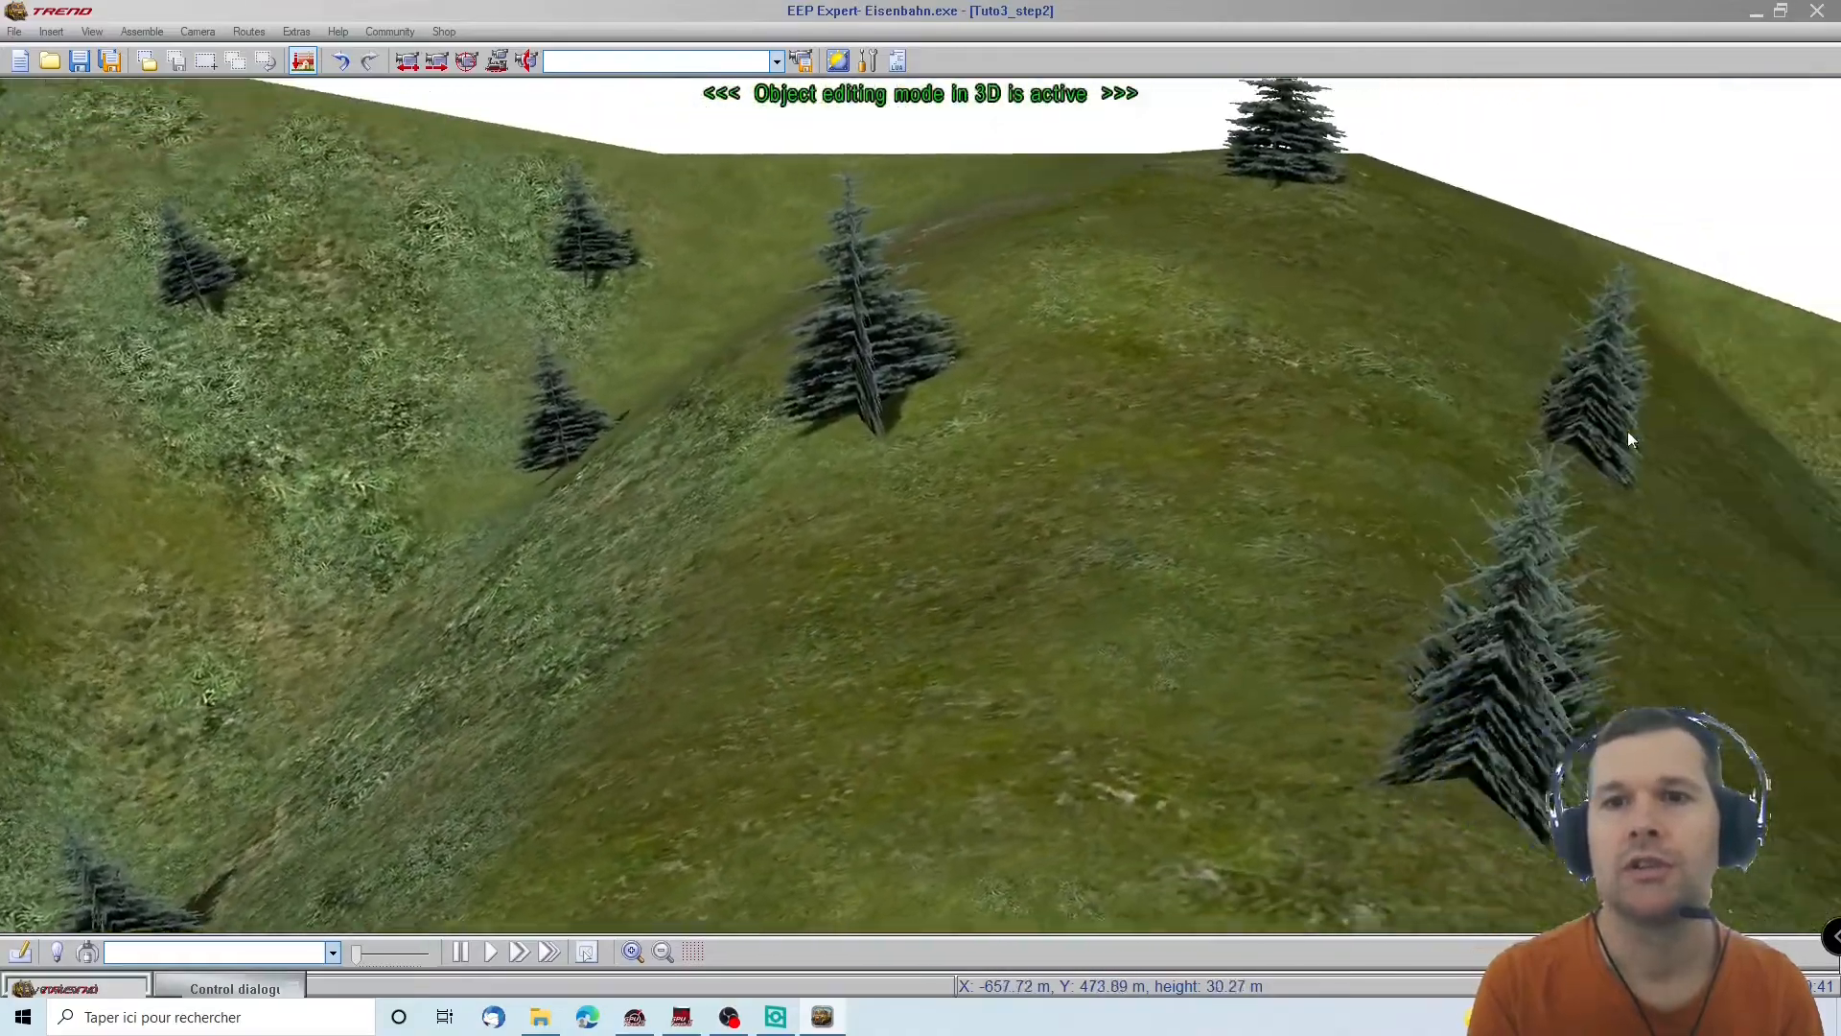
scroll(1109, 539, up, 3)
scroll(1107, 538, down, 2)
scroll(1108, 539, down, 5)
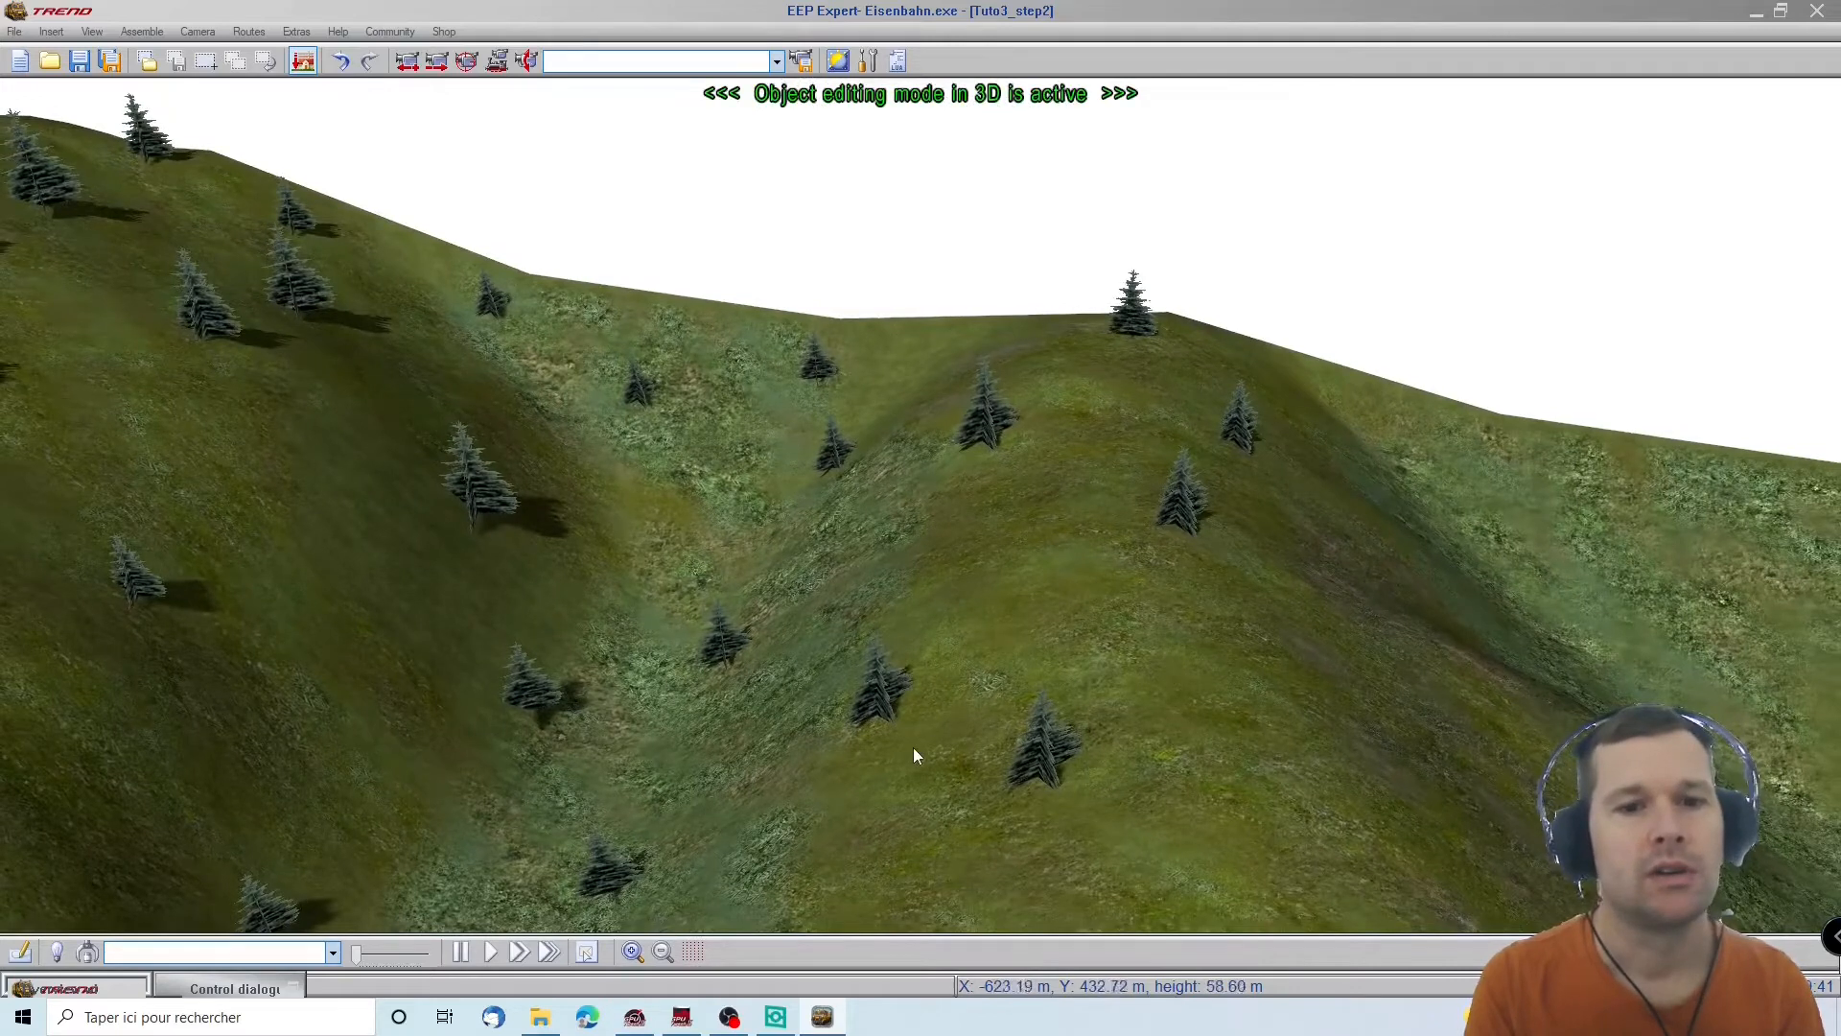
right_drag(43, 307, 855, 399)
scroll(855, 399, down, 5)
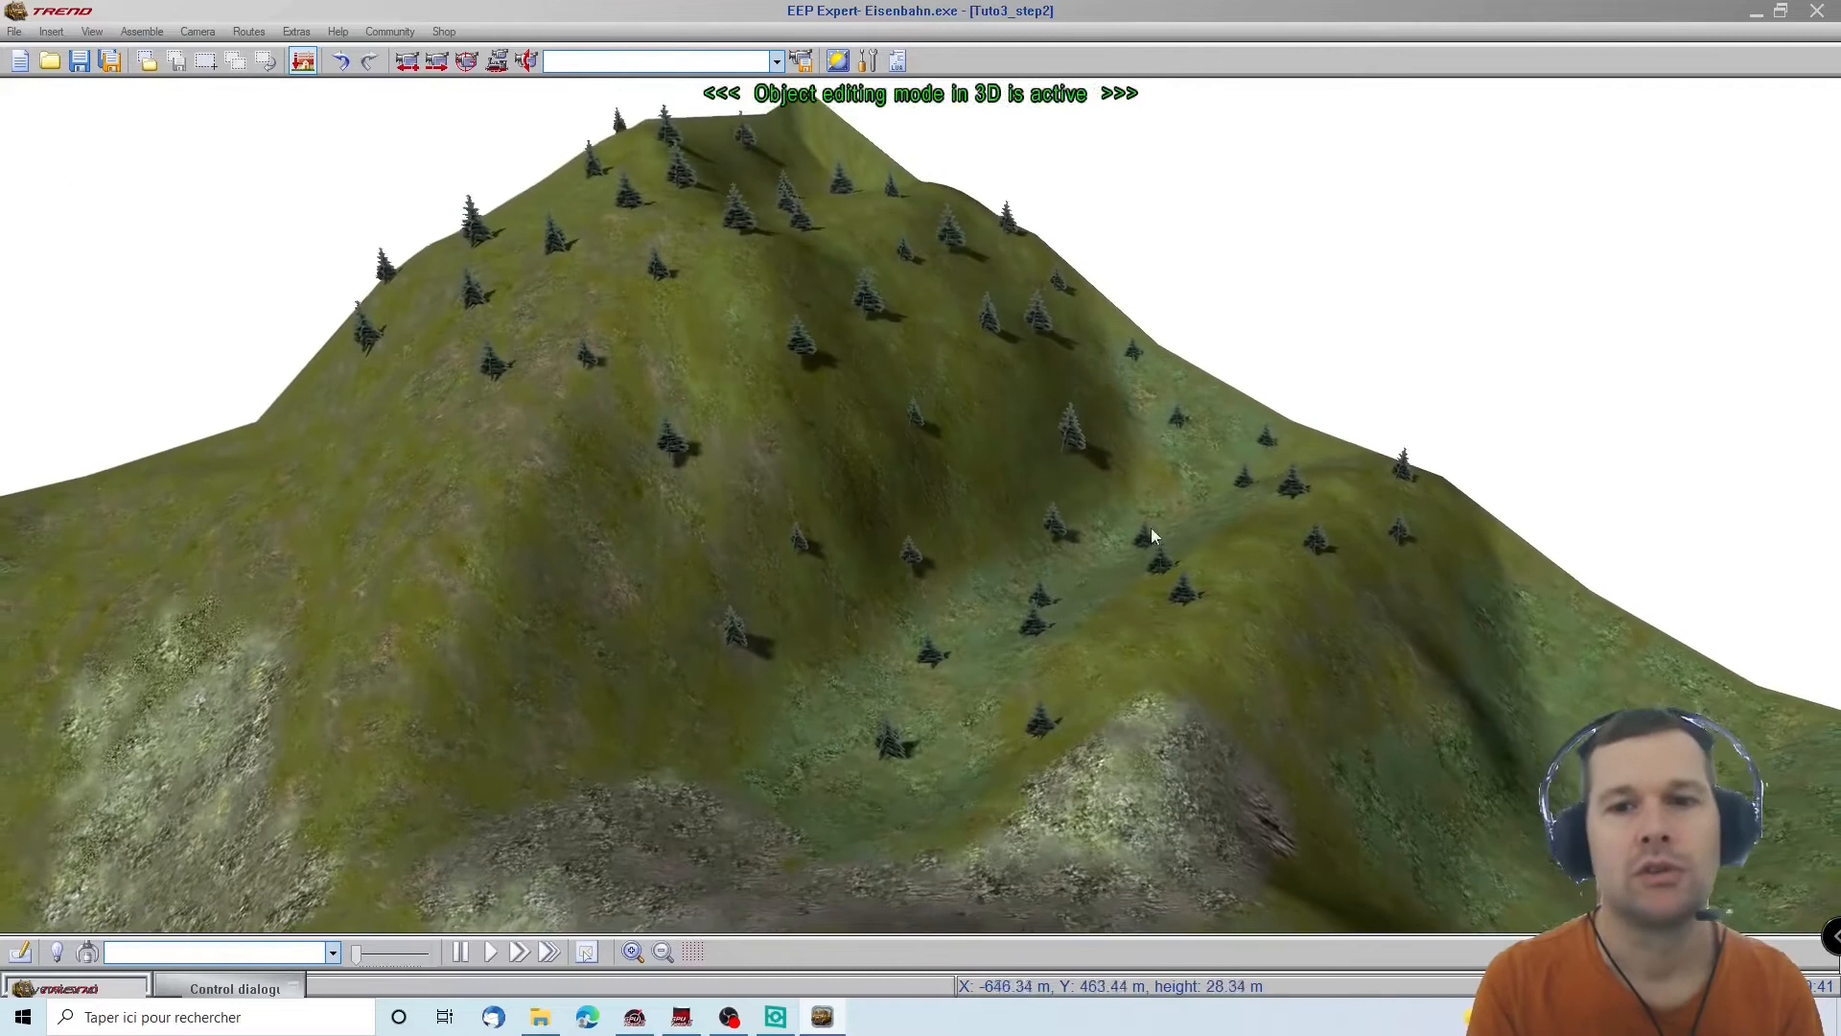
right_drag(1732, 646, 1636, 633)
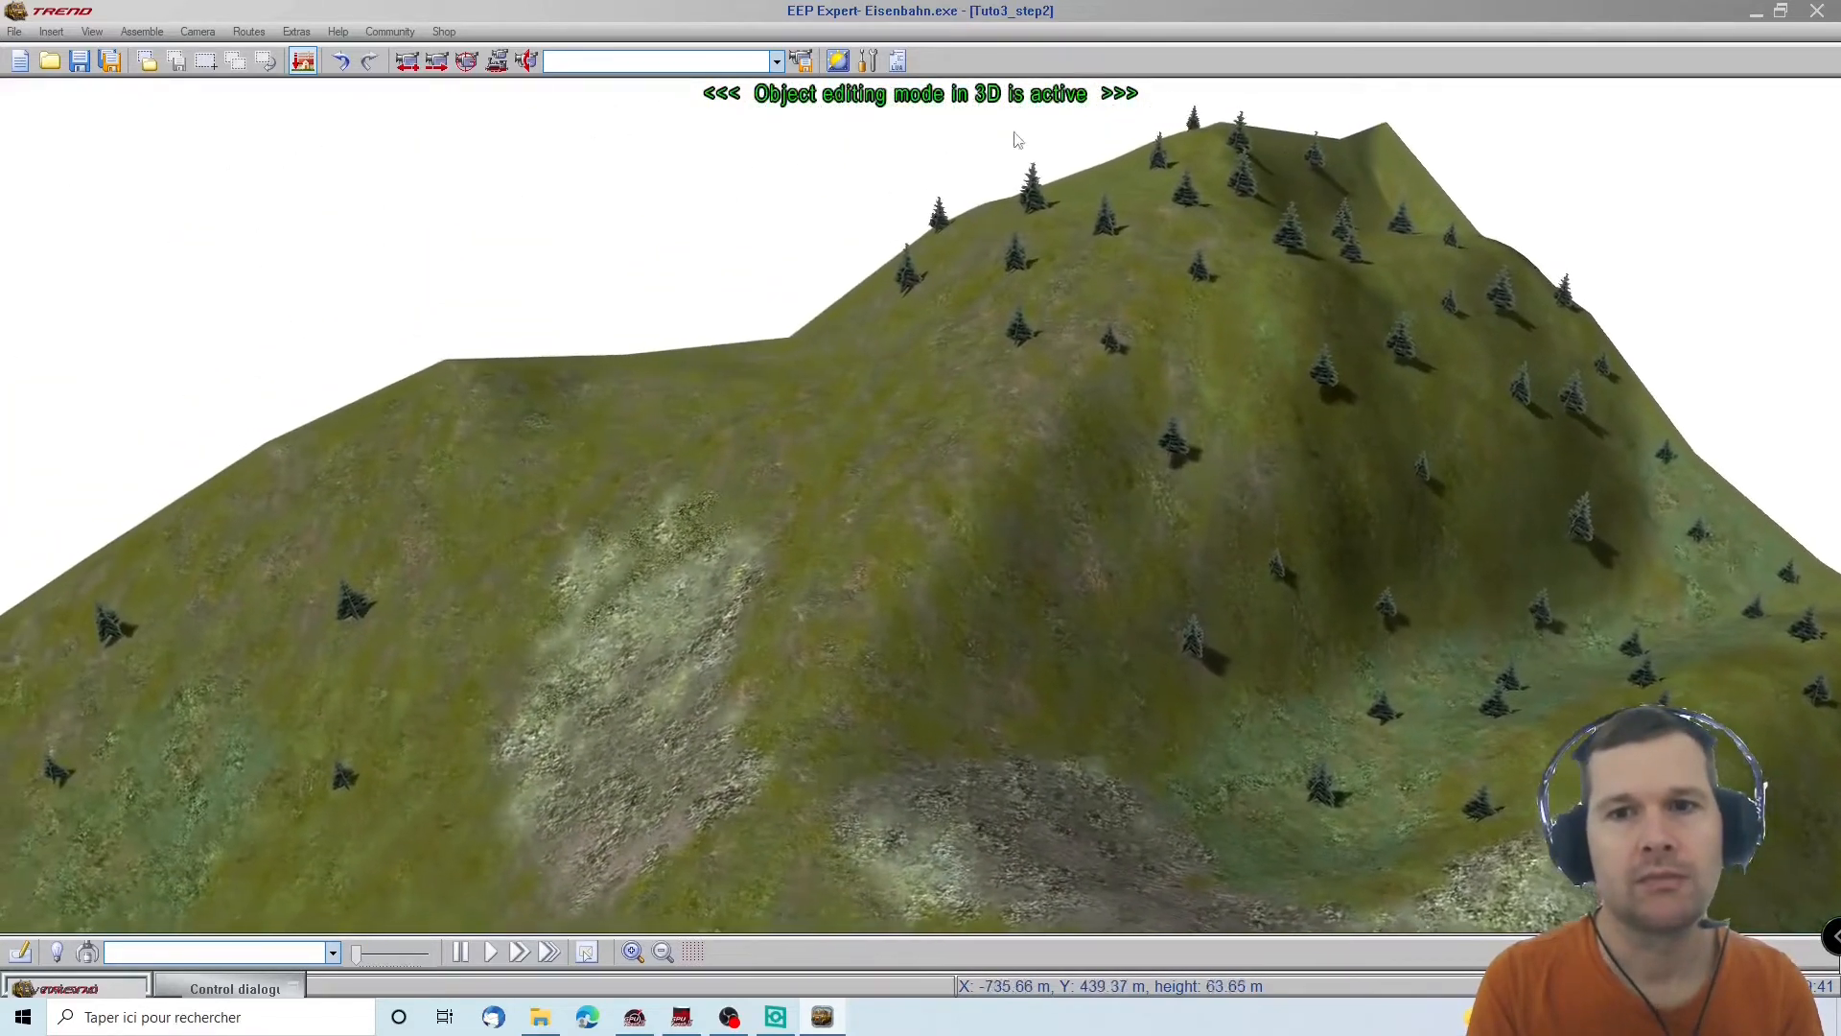
Examine from several angles how the scattered conifers are distributed across the mountain's slopes and around the rock formations
right_drag(1221, 781, 1014, 535)
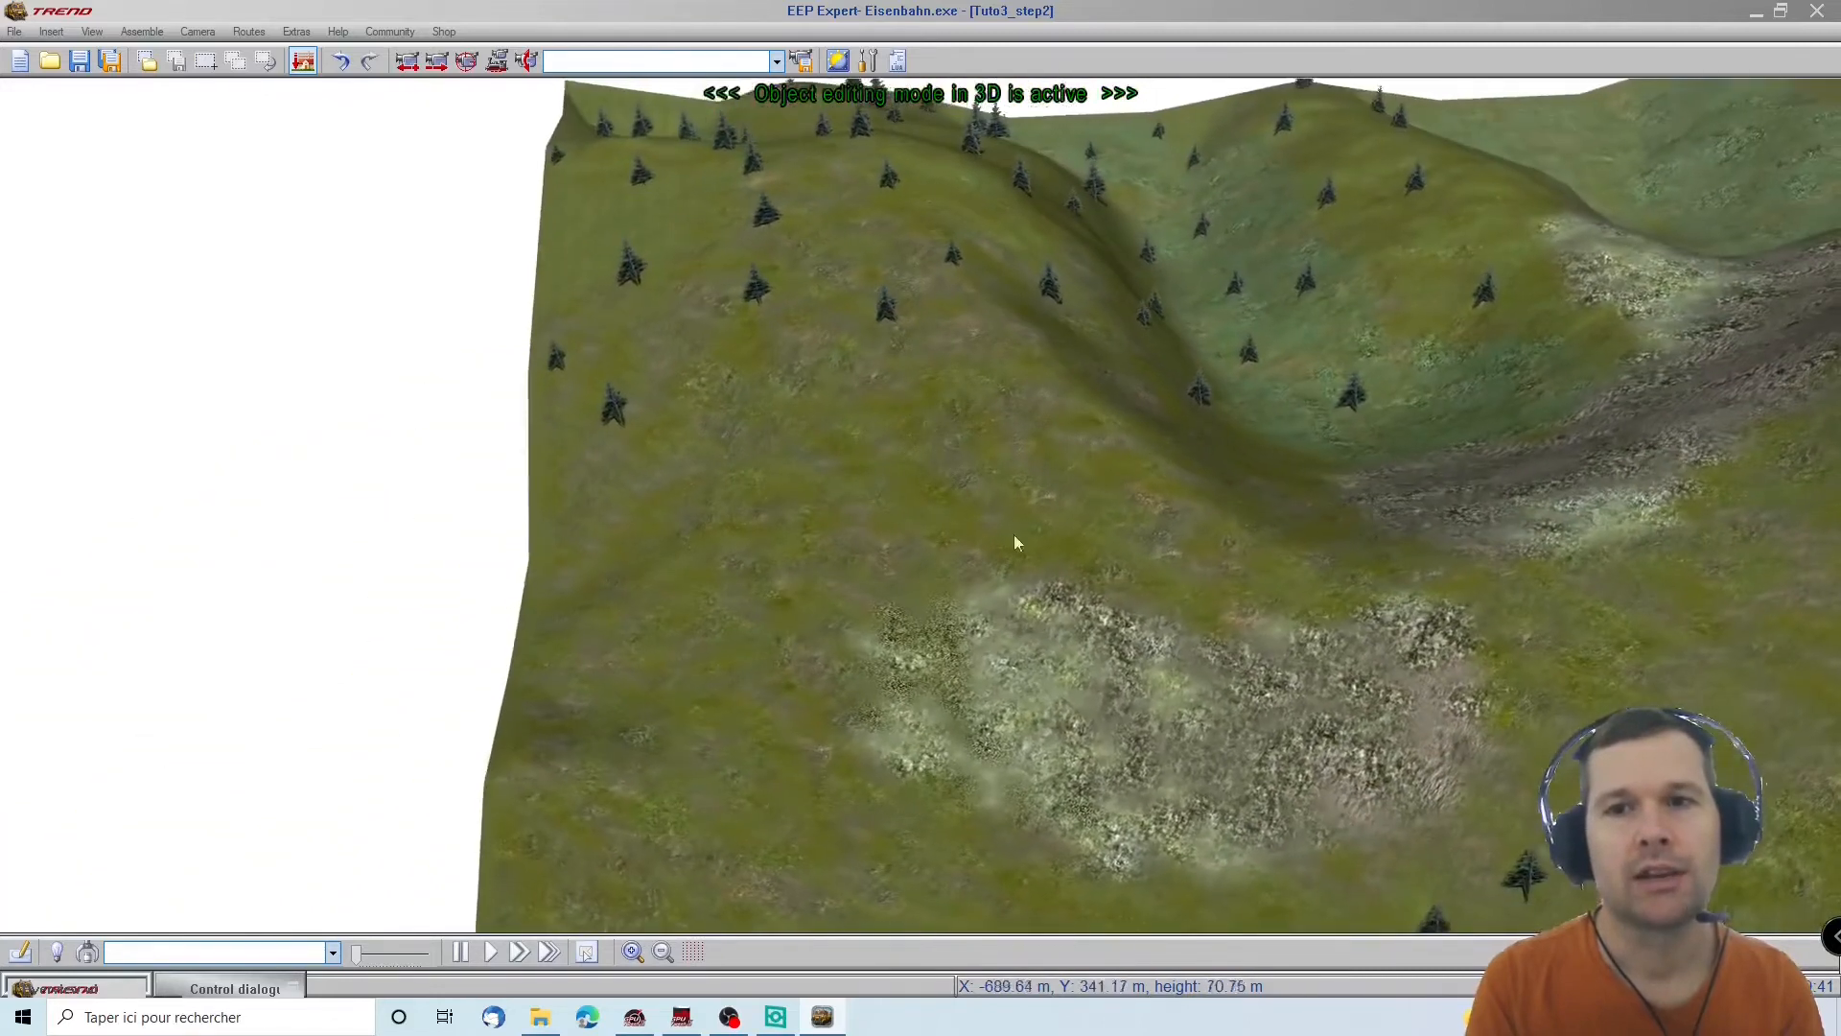
scroll(1160, 351, up, 1)
scroll(1160, 351, down, 3)
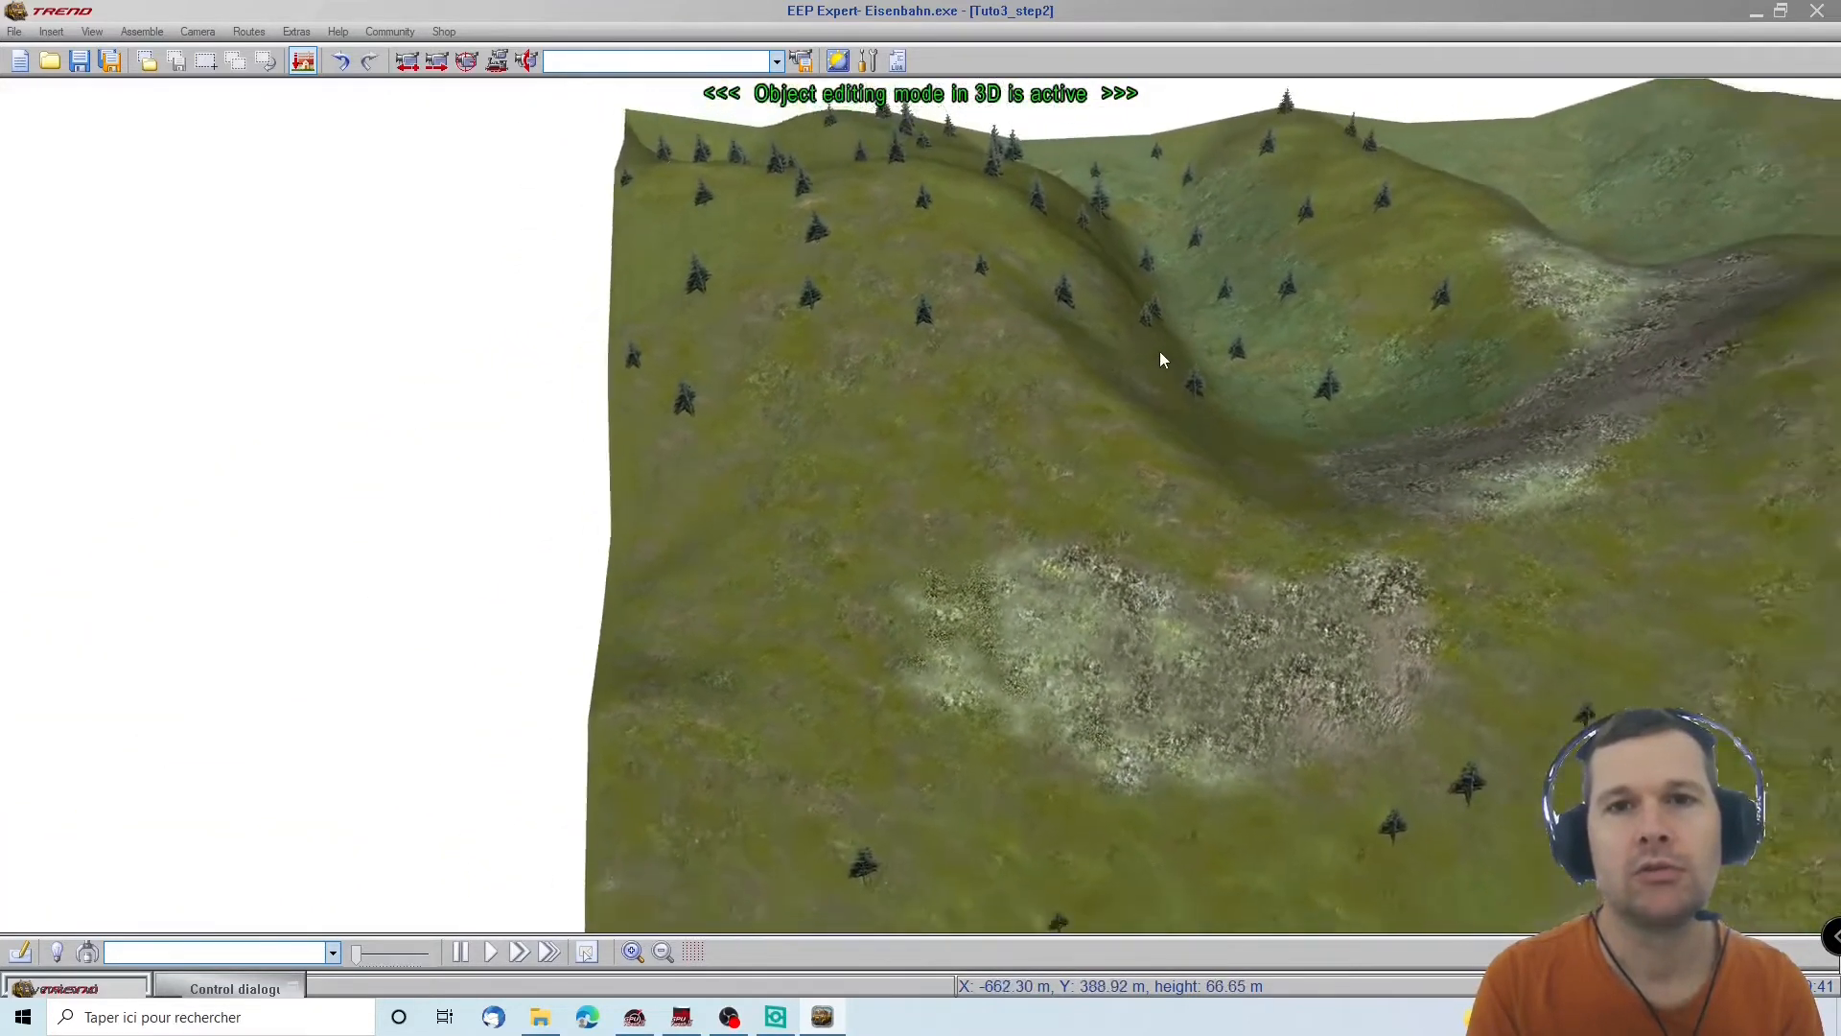
right_drag(1093, 499, 1283, 641)
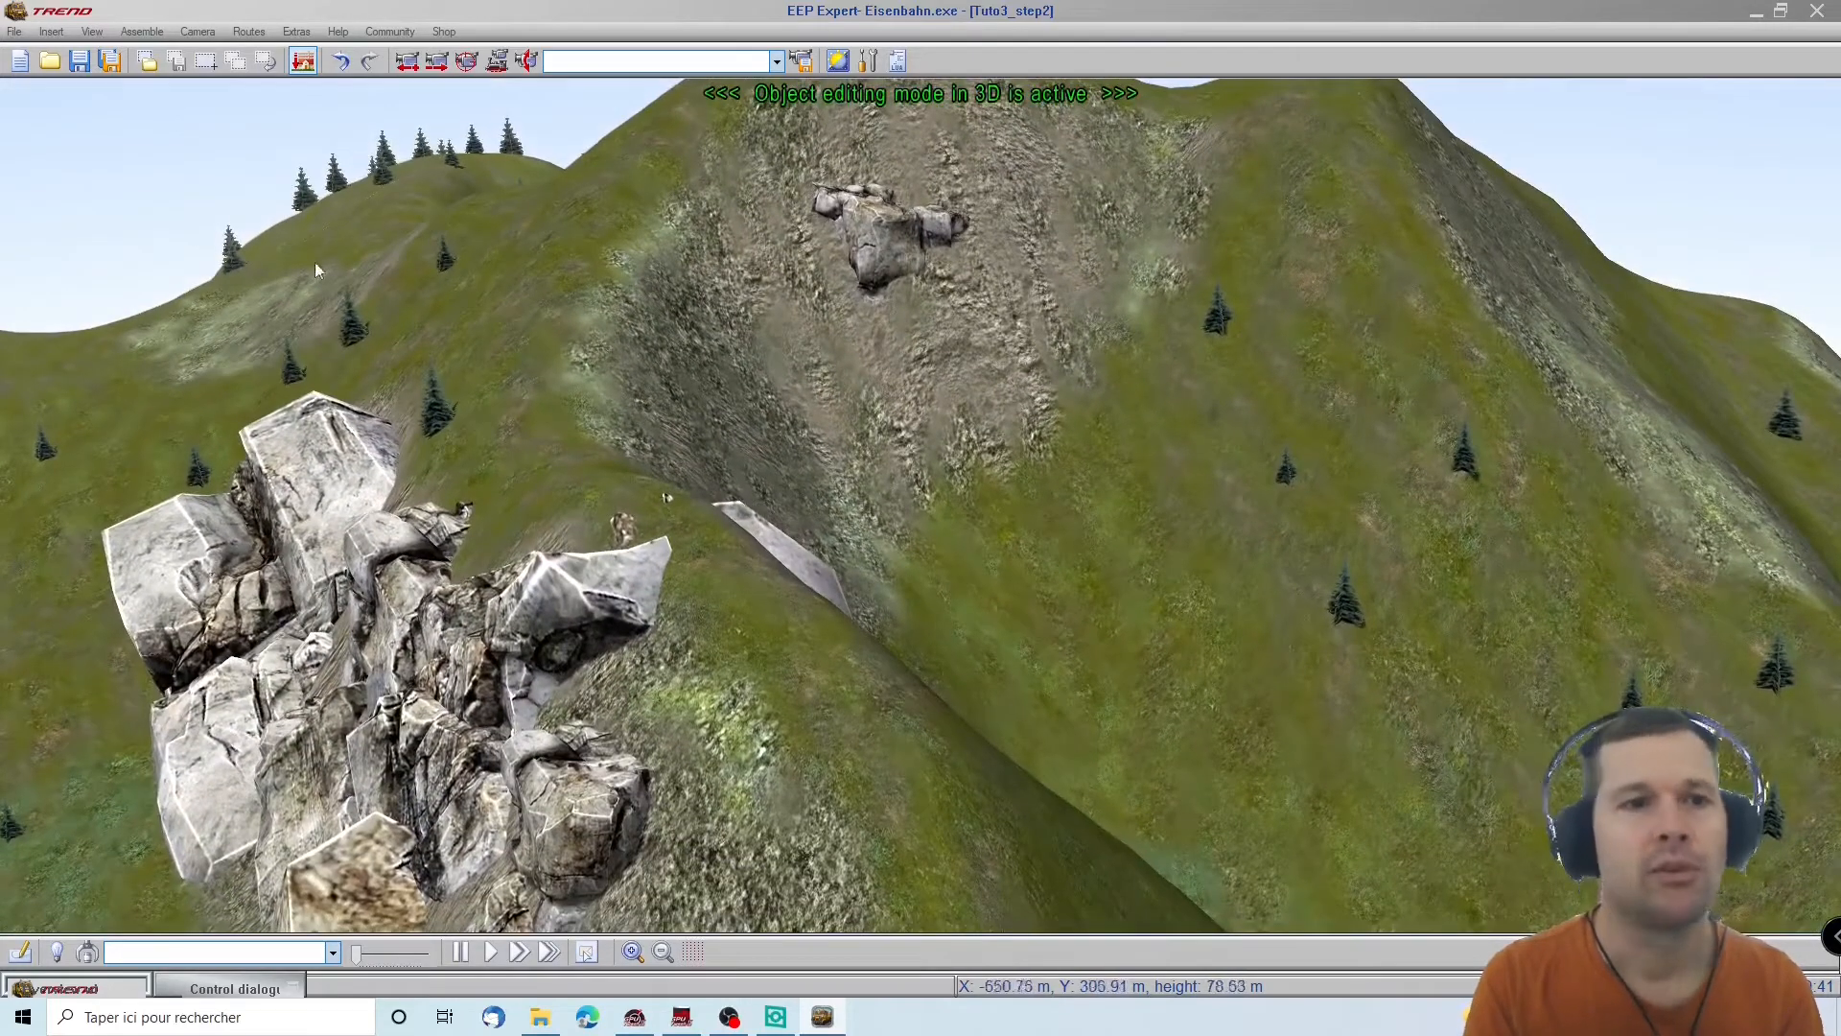
right_drag(136, 233, 4, 307)
scroll(888, 612, up, 3)
scroll(888, 611, down, 3)
scroll(888, 611, down, 3)
right_drag(946, 647, 980, 810)
click(833, 391)
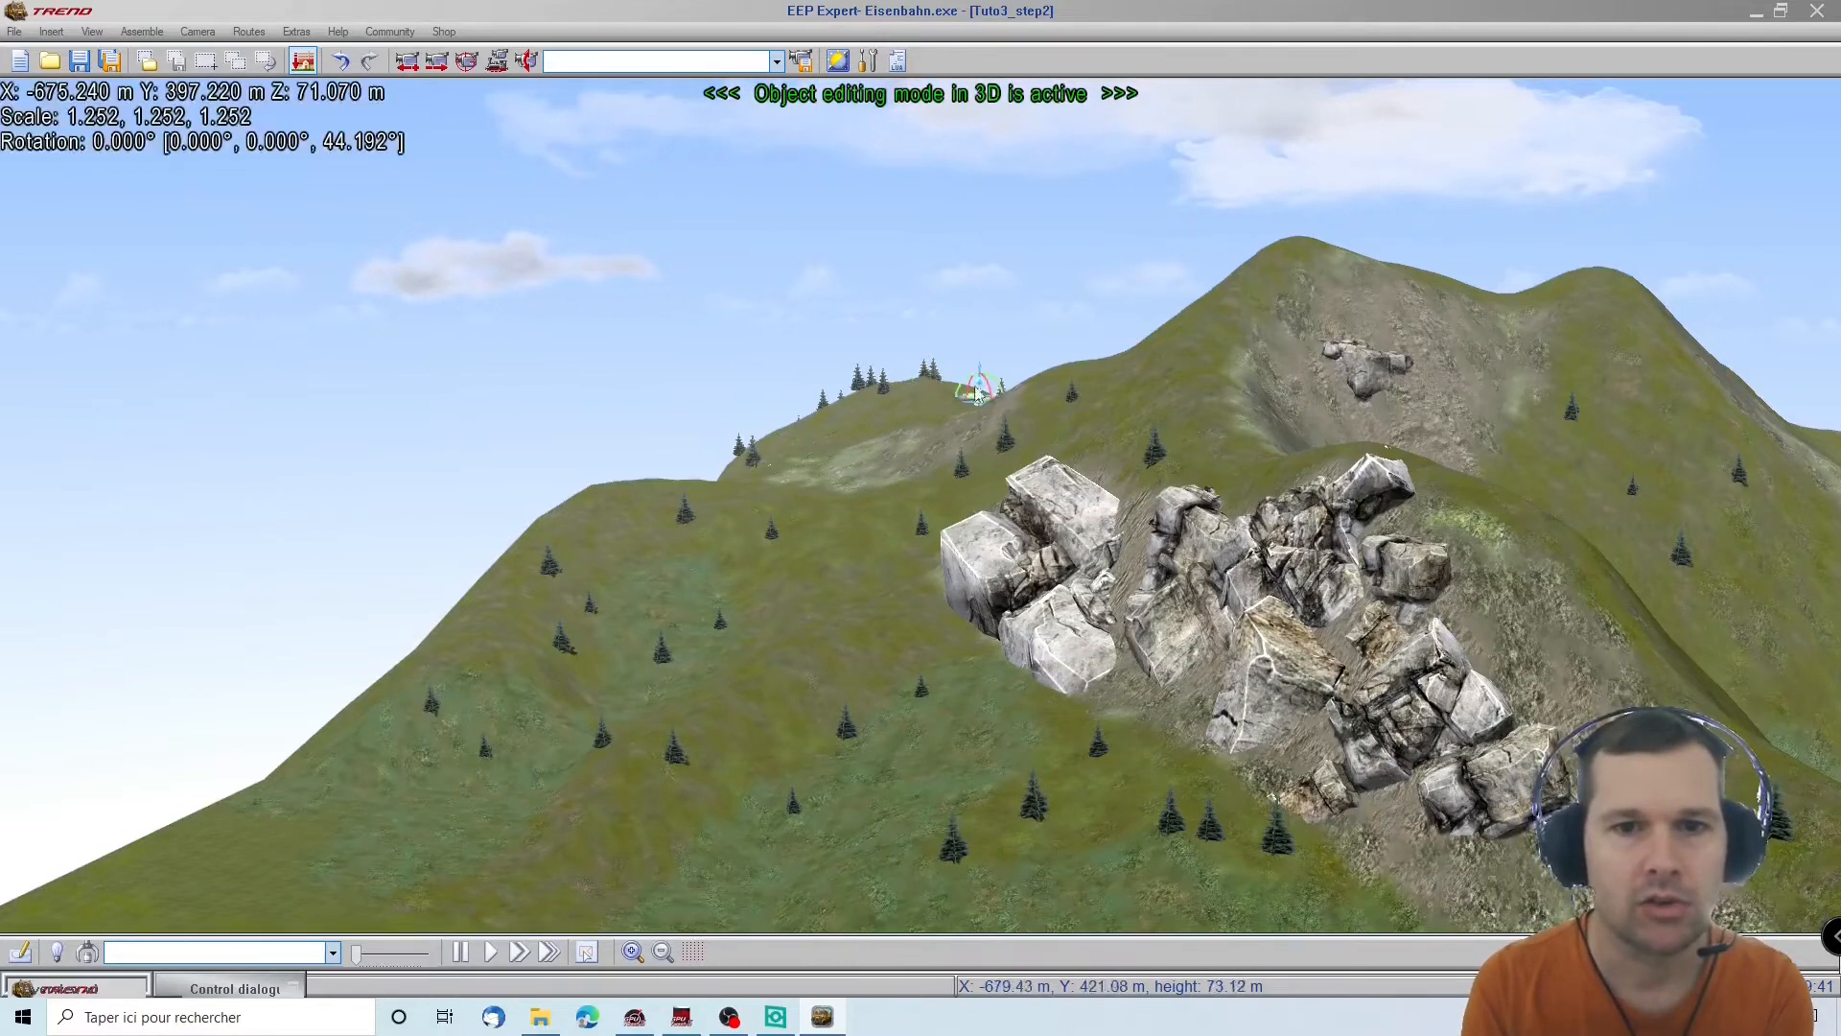
Hide the conifer models, choose the Felsformation-1_20m hill model and place two of these rocks on the high bare slope beside the existing rock
right_drag(1782, 688, 1436, 784)
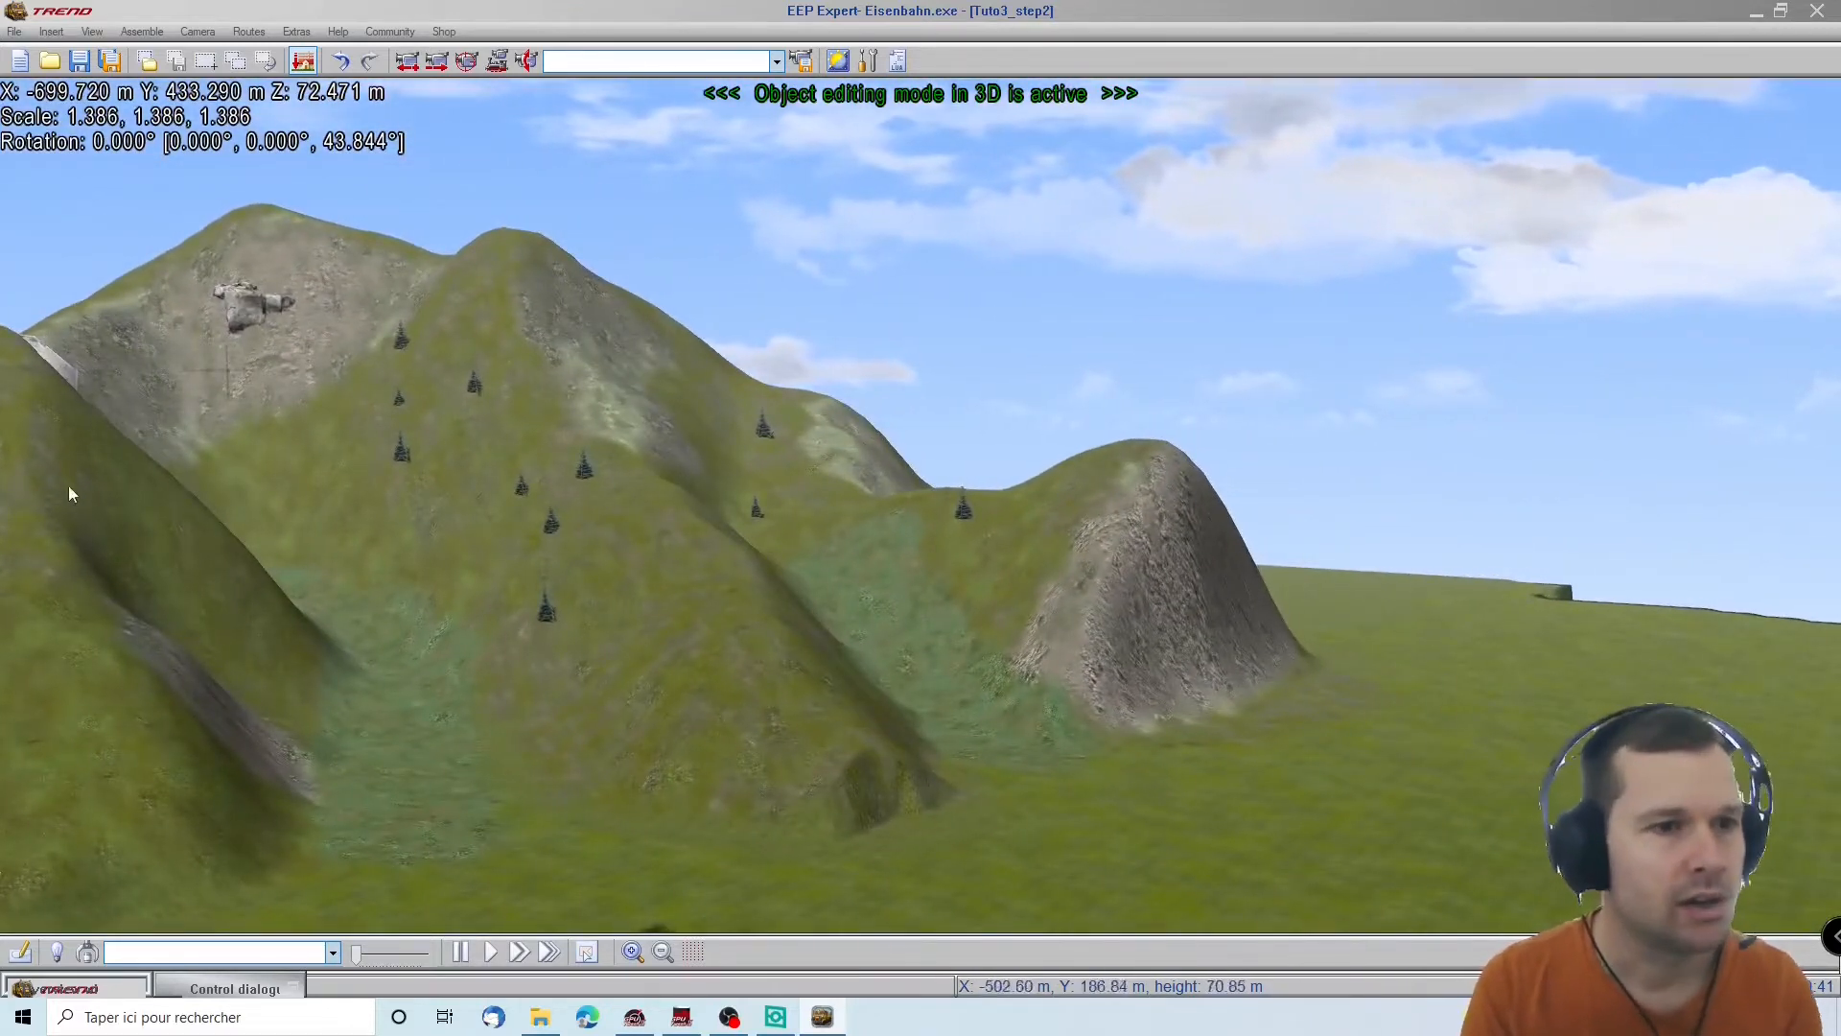
right_drag(2, 522, 682, 395)
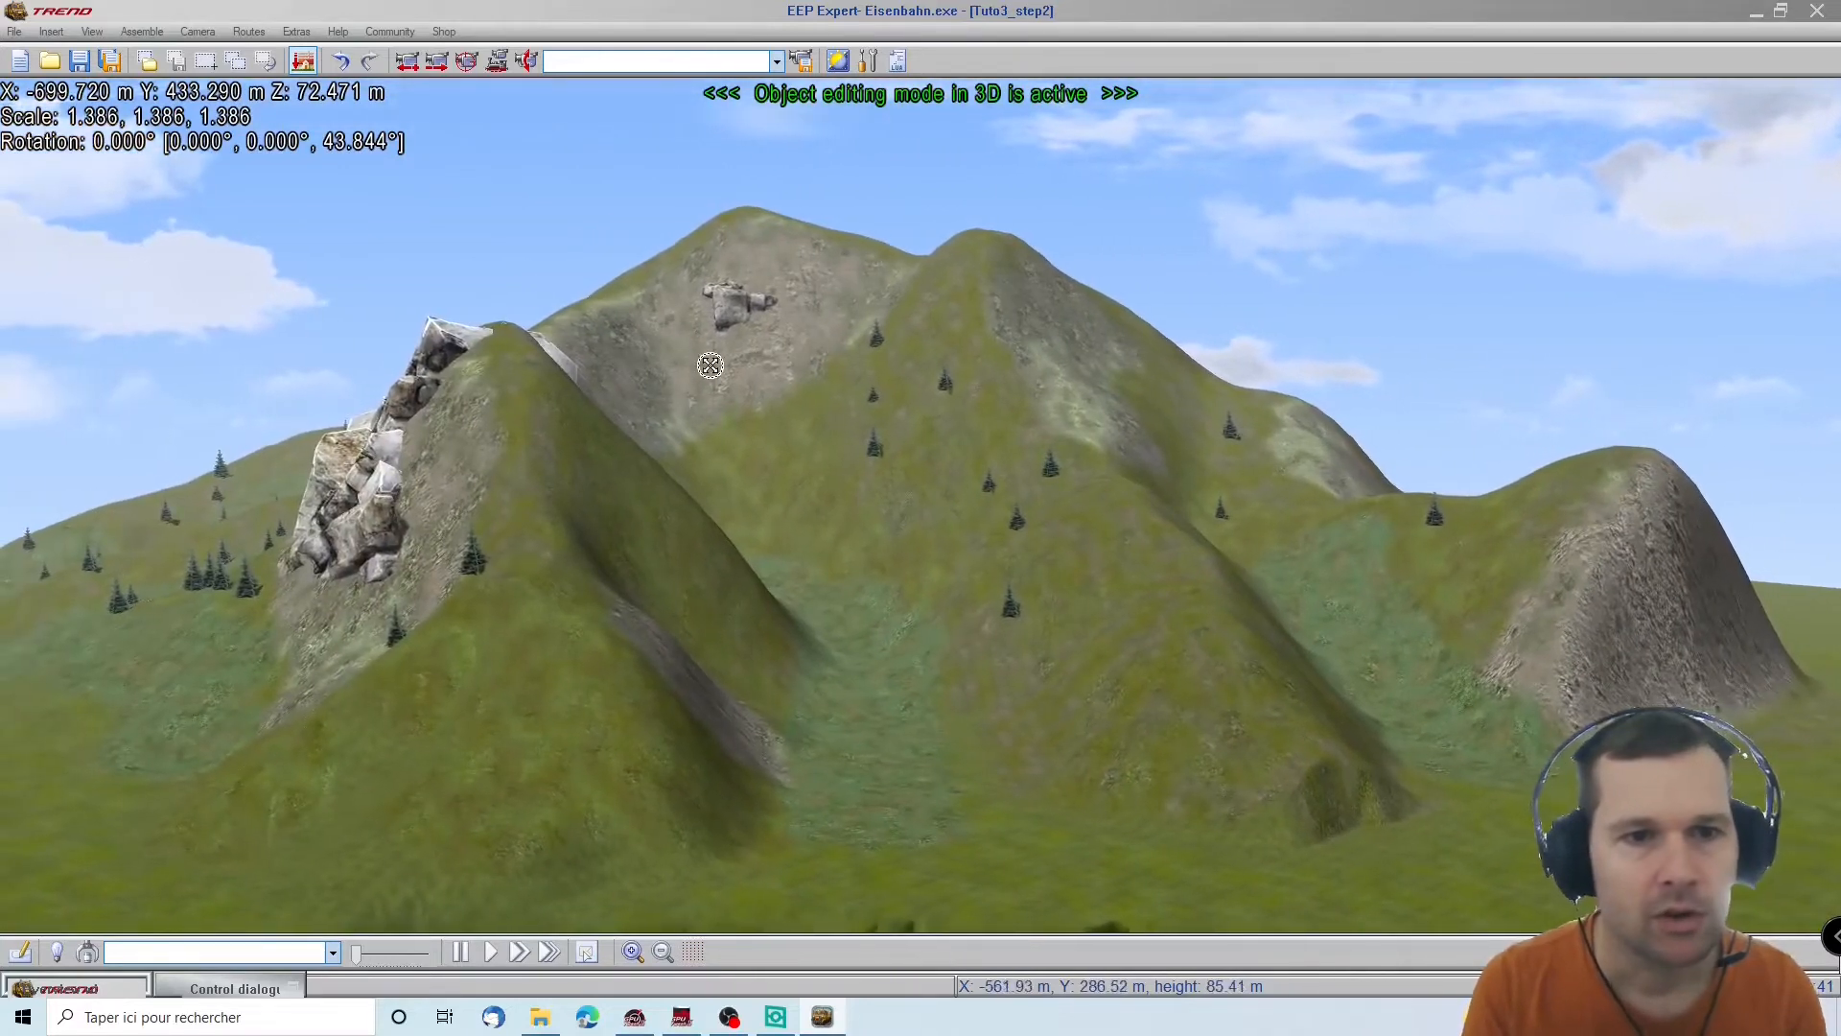
scroll(687, 403, up, 5)
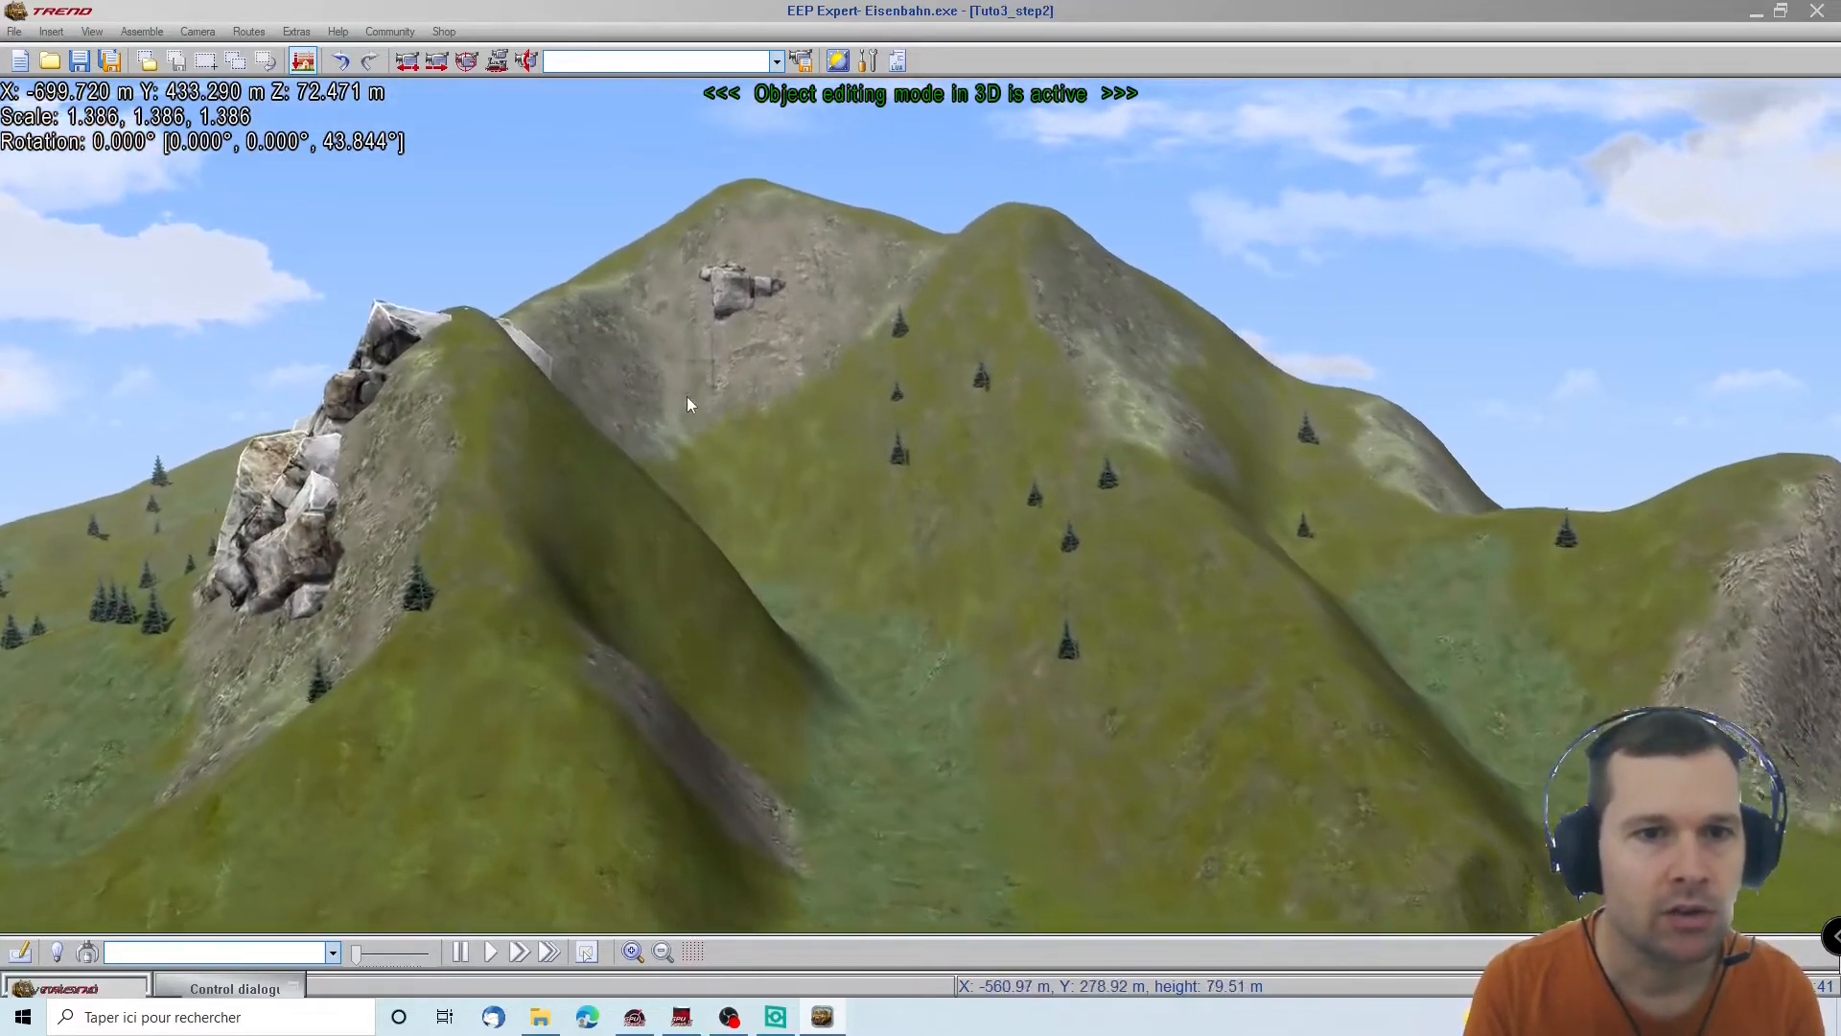
scroll(687, 395, up, 3)
scroll(687, 395, down, 5)
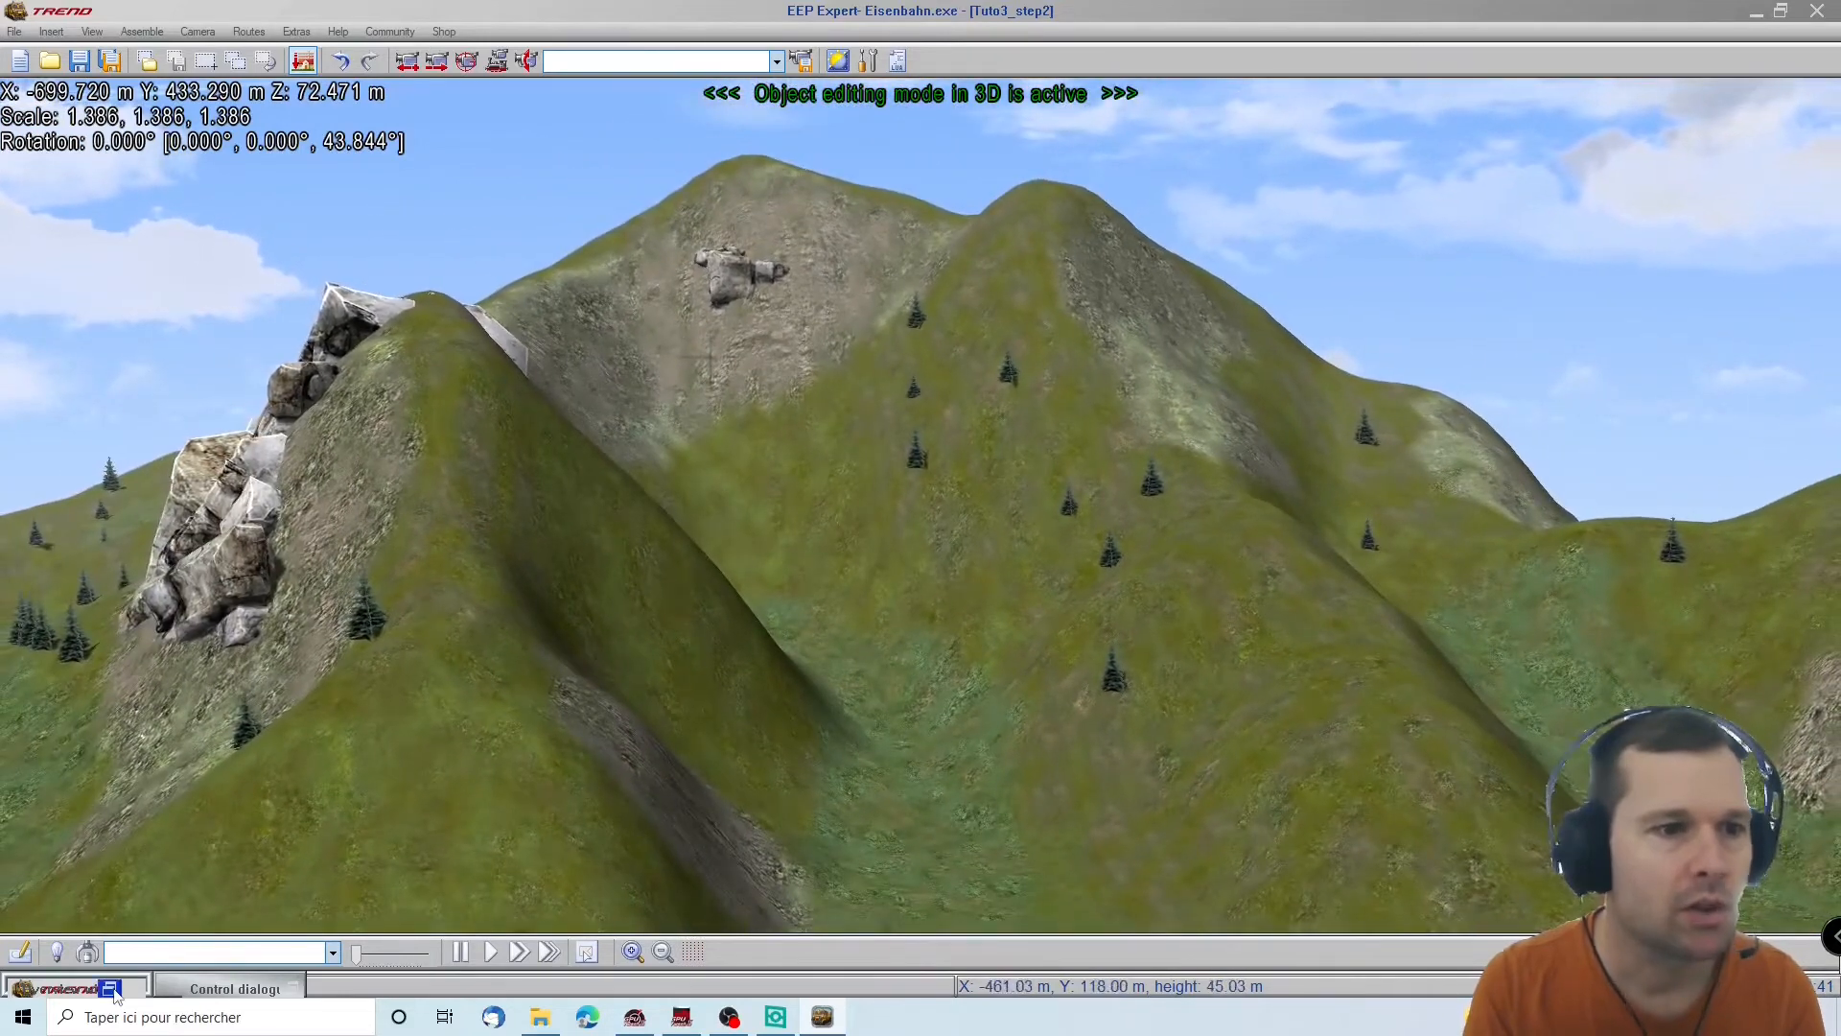
click(230, 988)
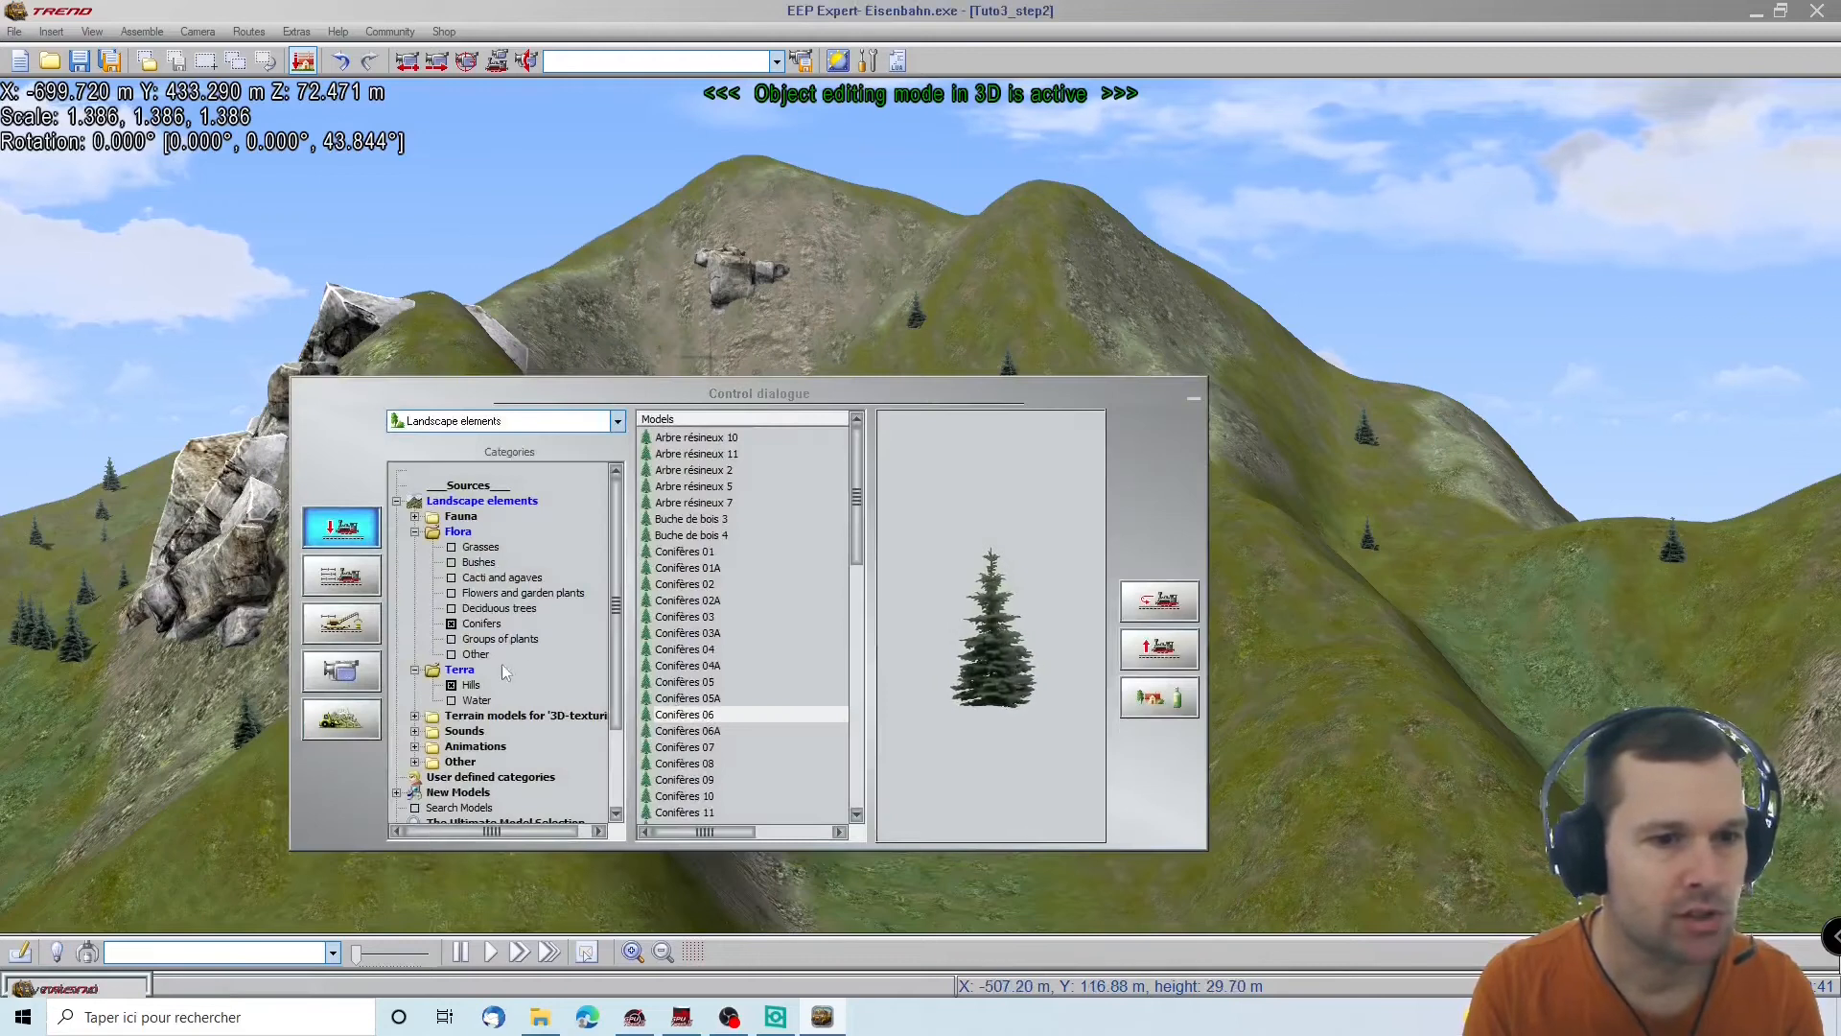
click(469, 625)
click(456, 531)
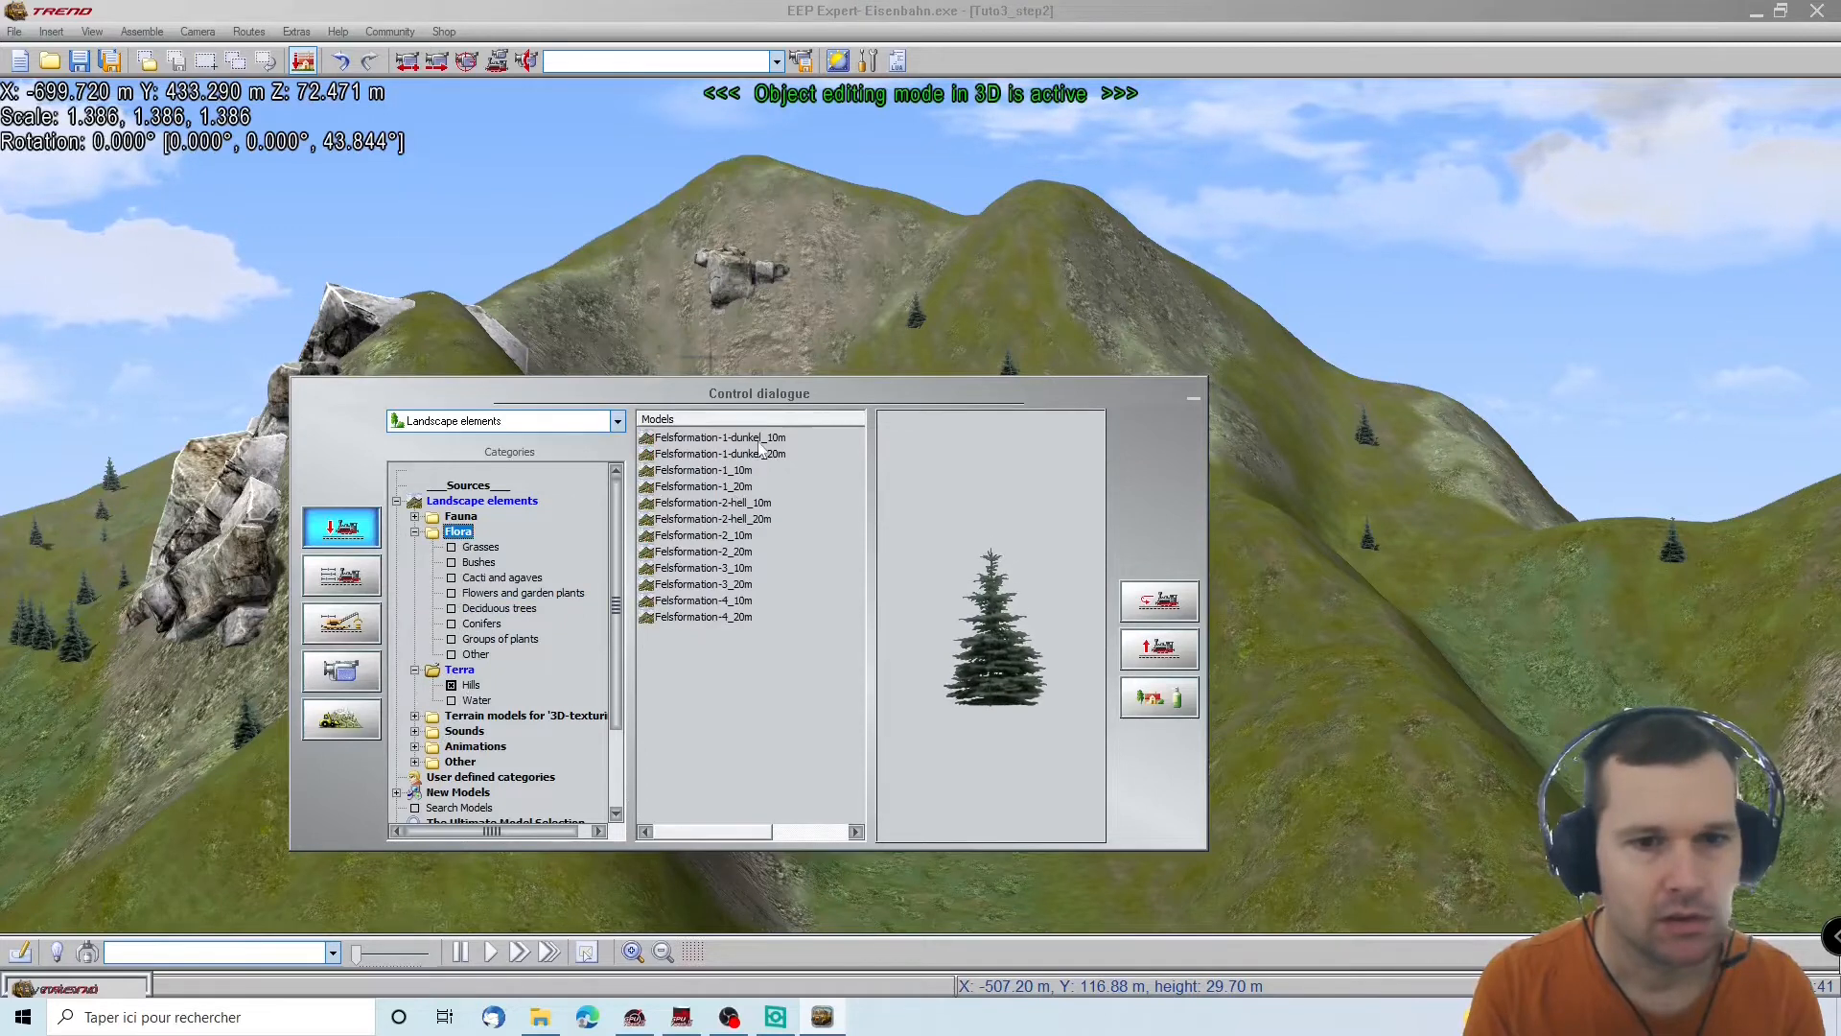
click(724, 486)
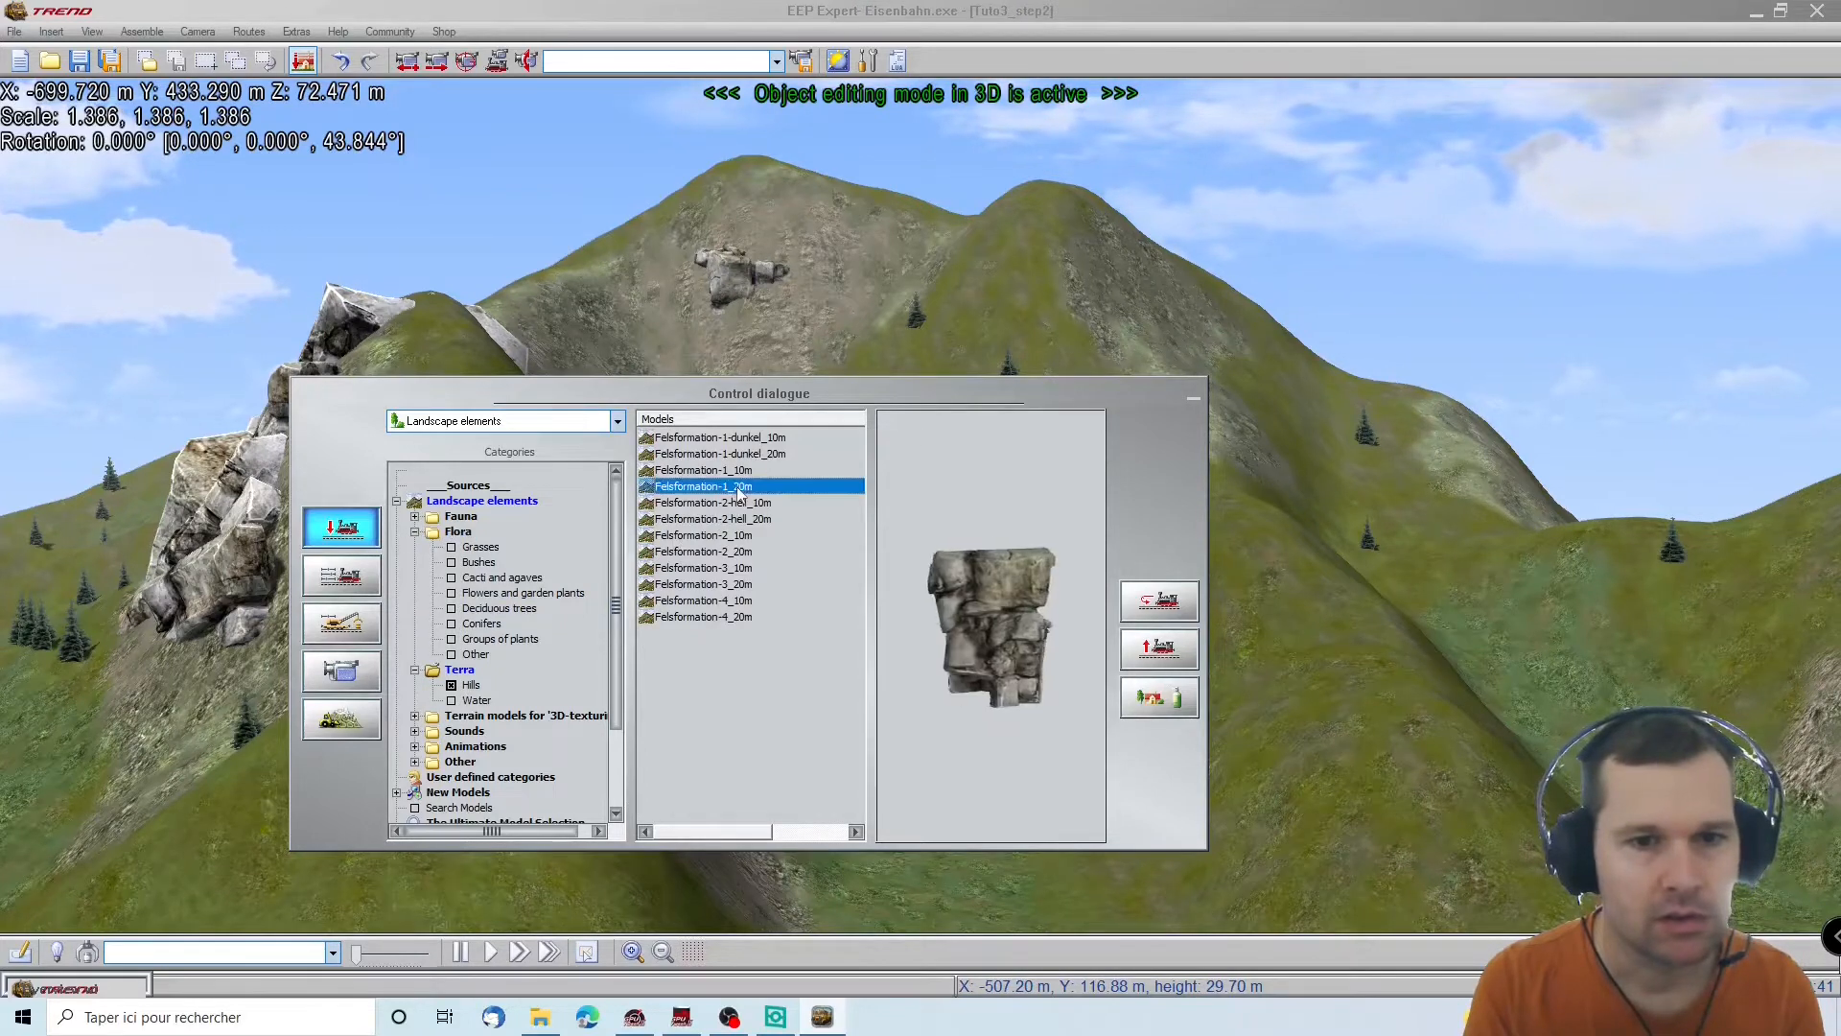
click(1193, 397)
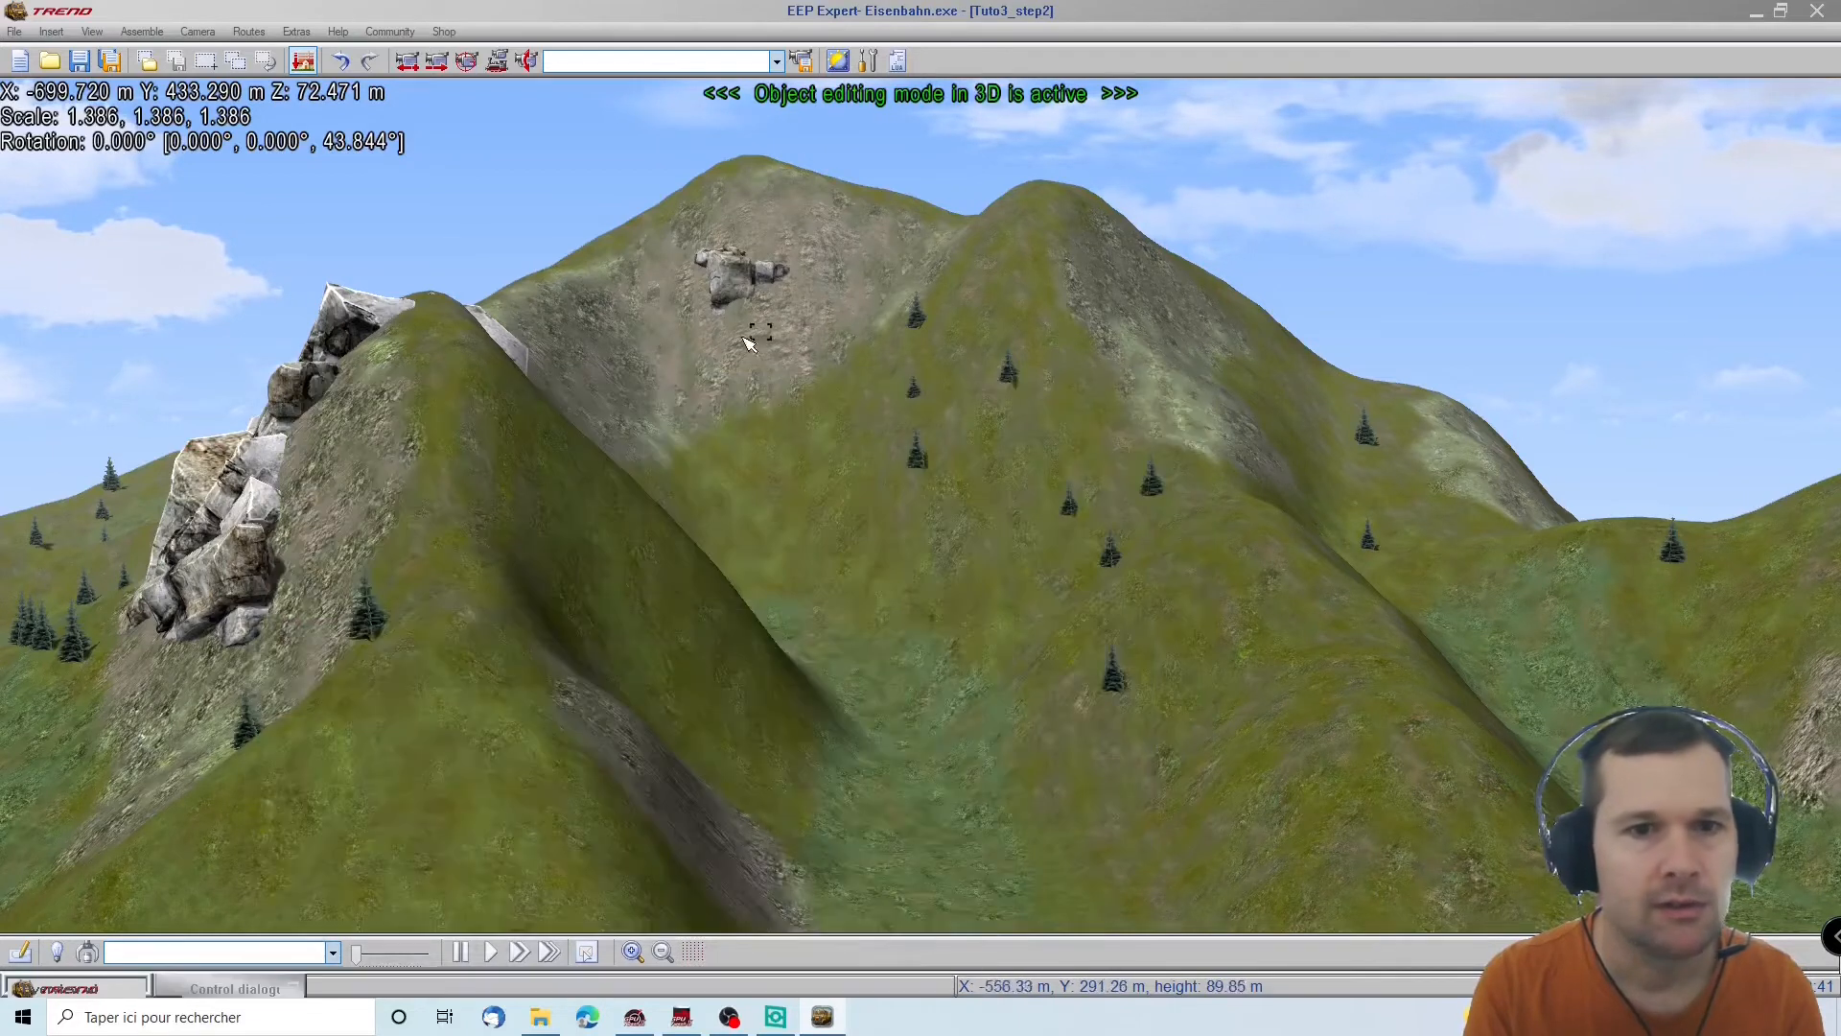
click(692, 352)
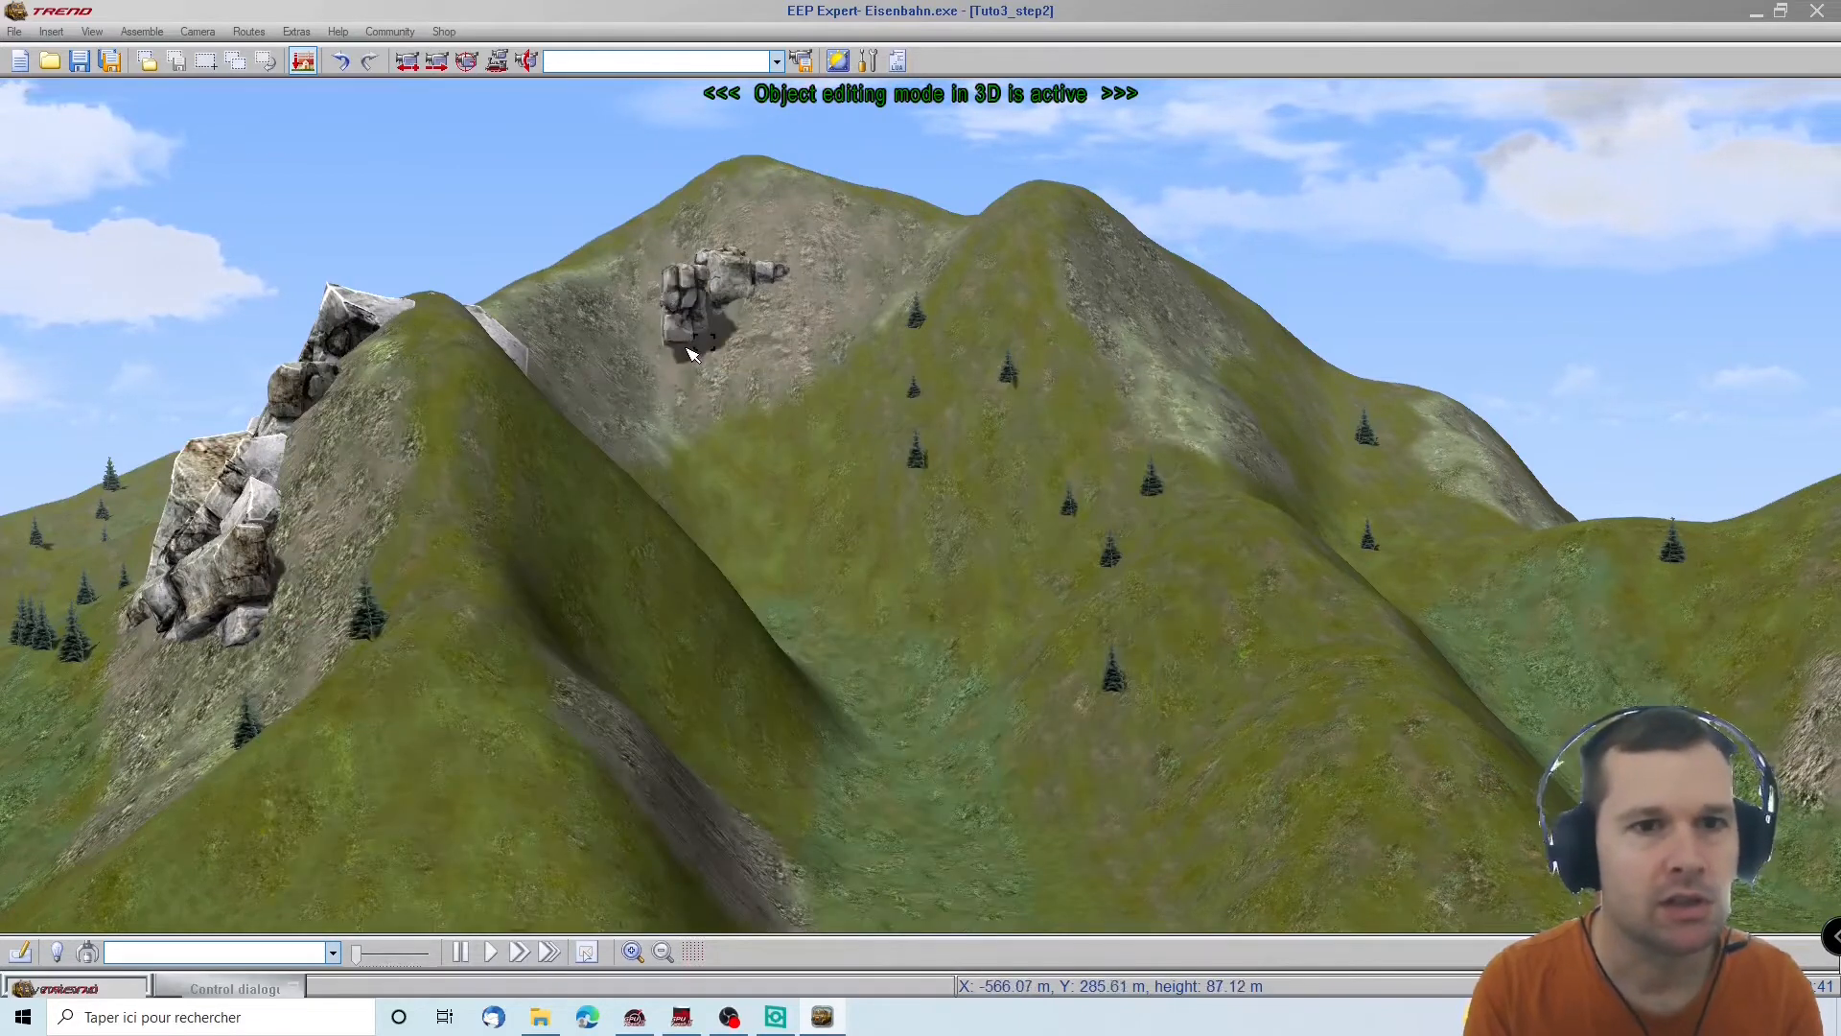
click(777, 370)
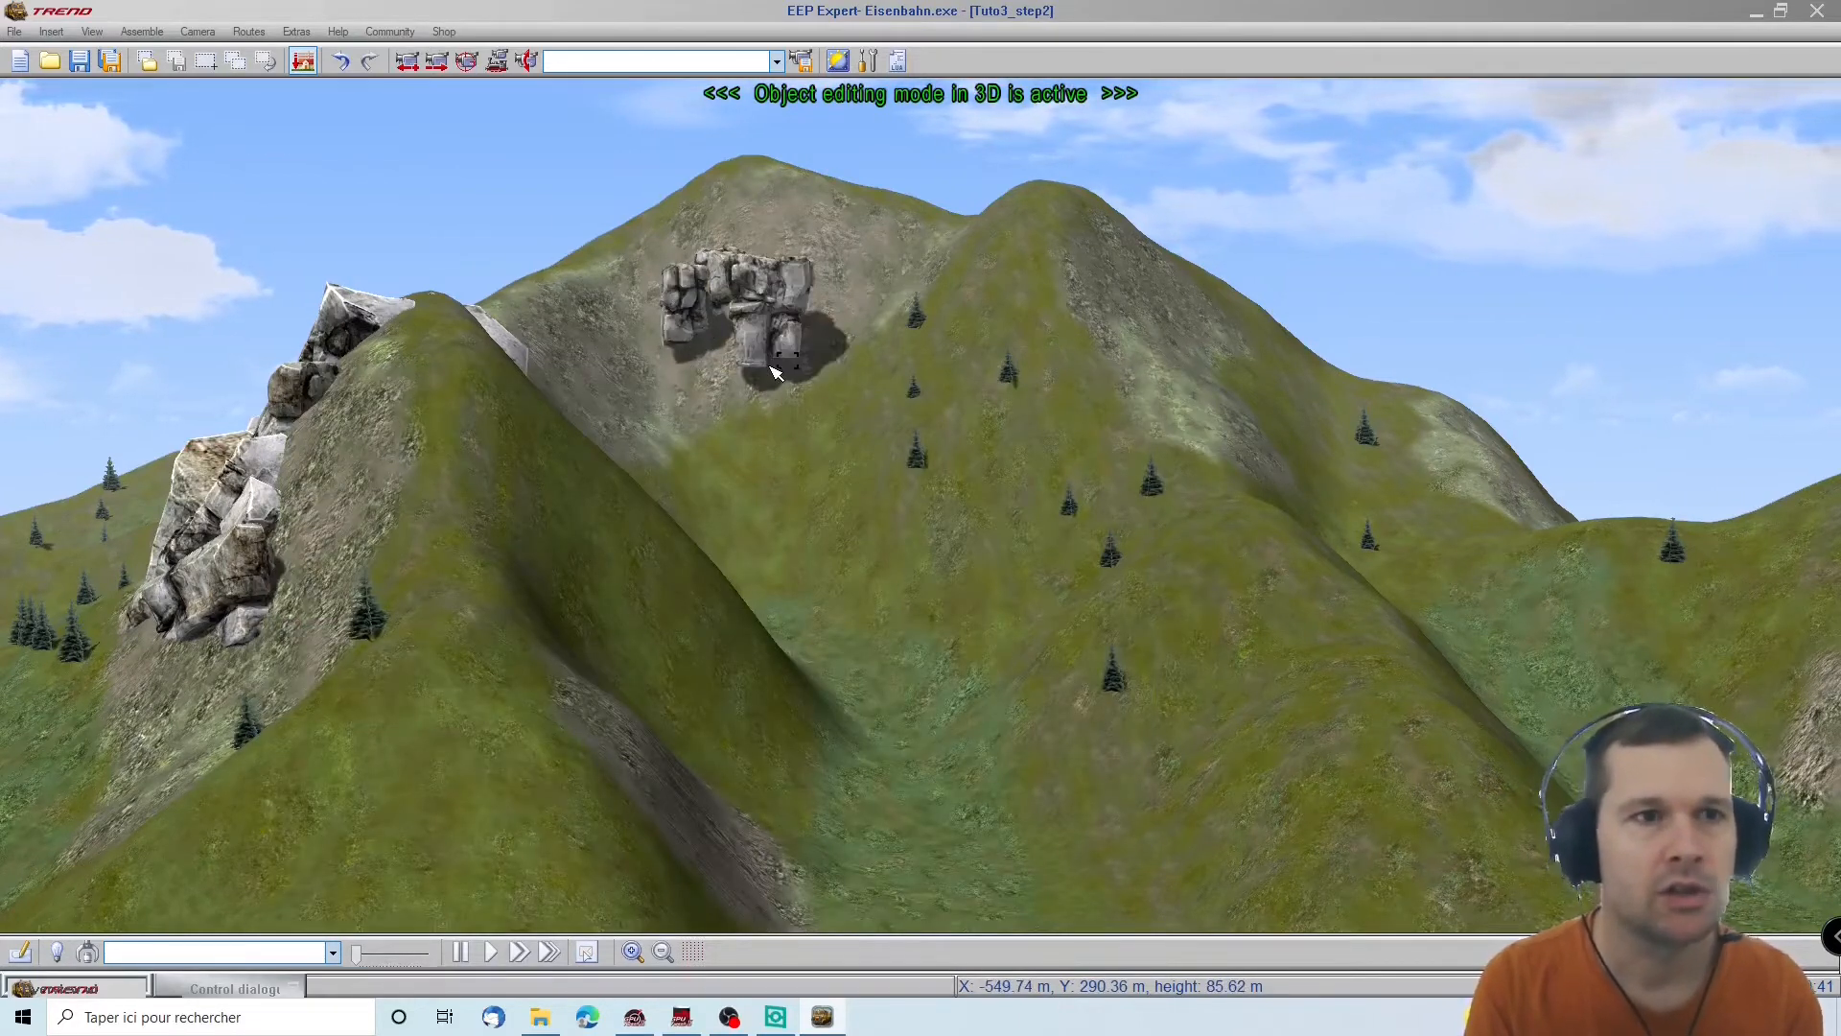
Rotate the larger of the two new rocks about -87° onto its side and move it up the slope
click(770, 318)
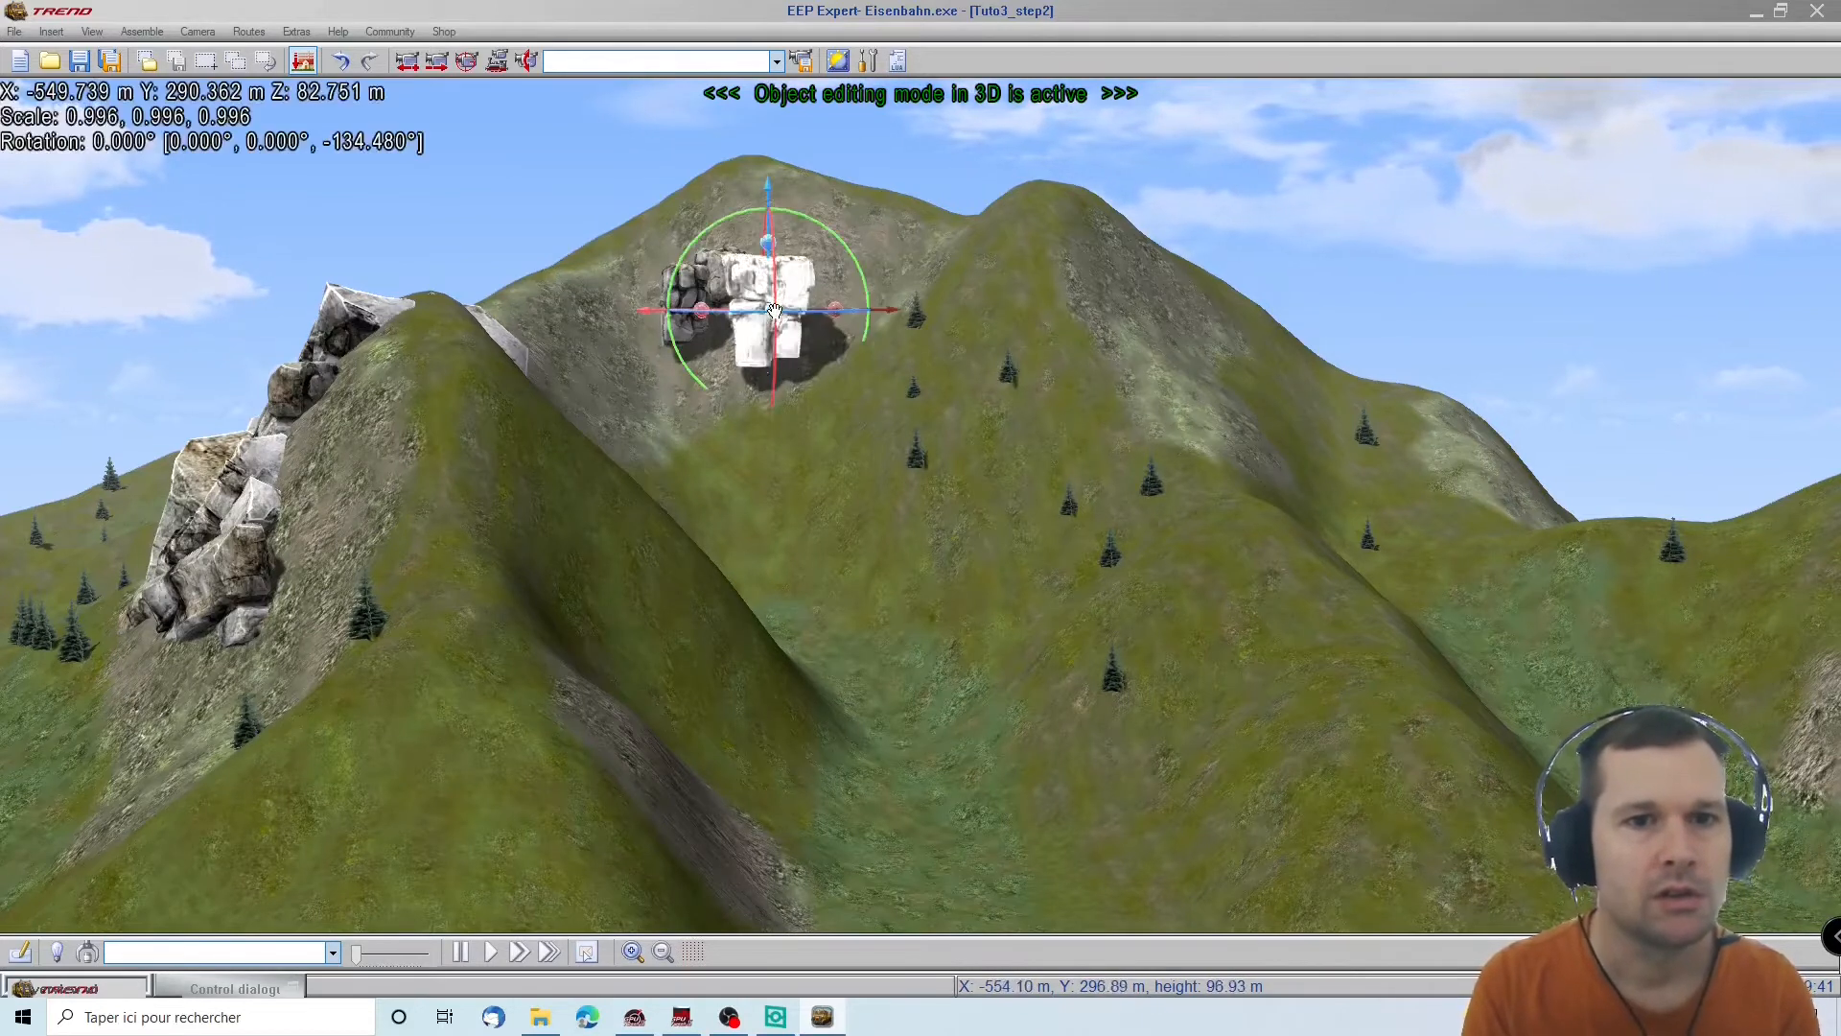
drag(813, 219, 847, 306)
shift+drag(779, 378, 786, 314)
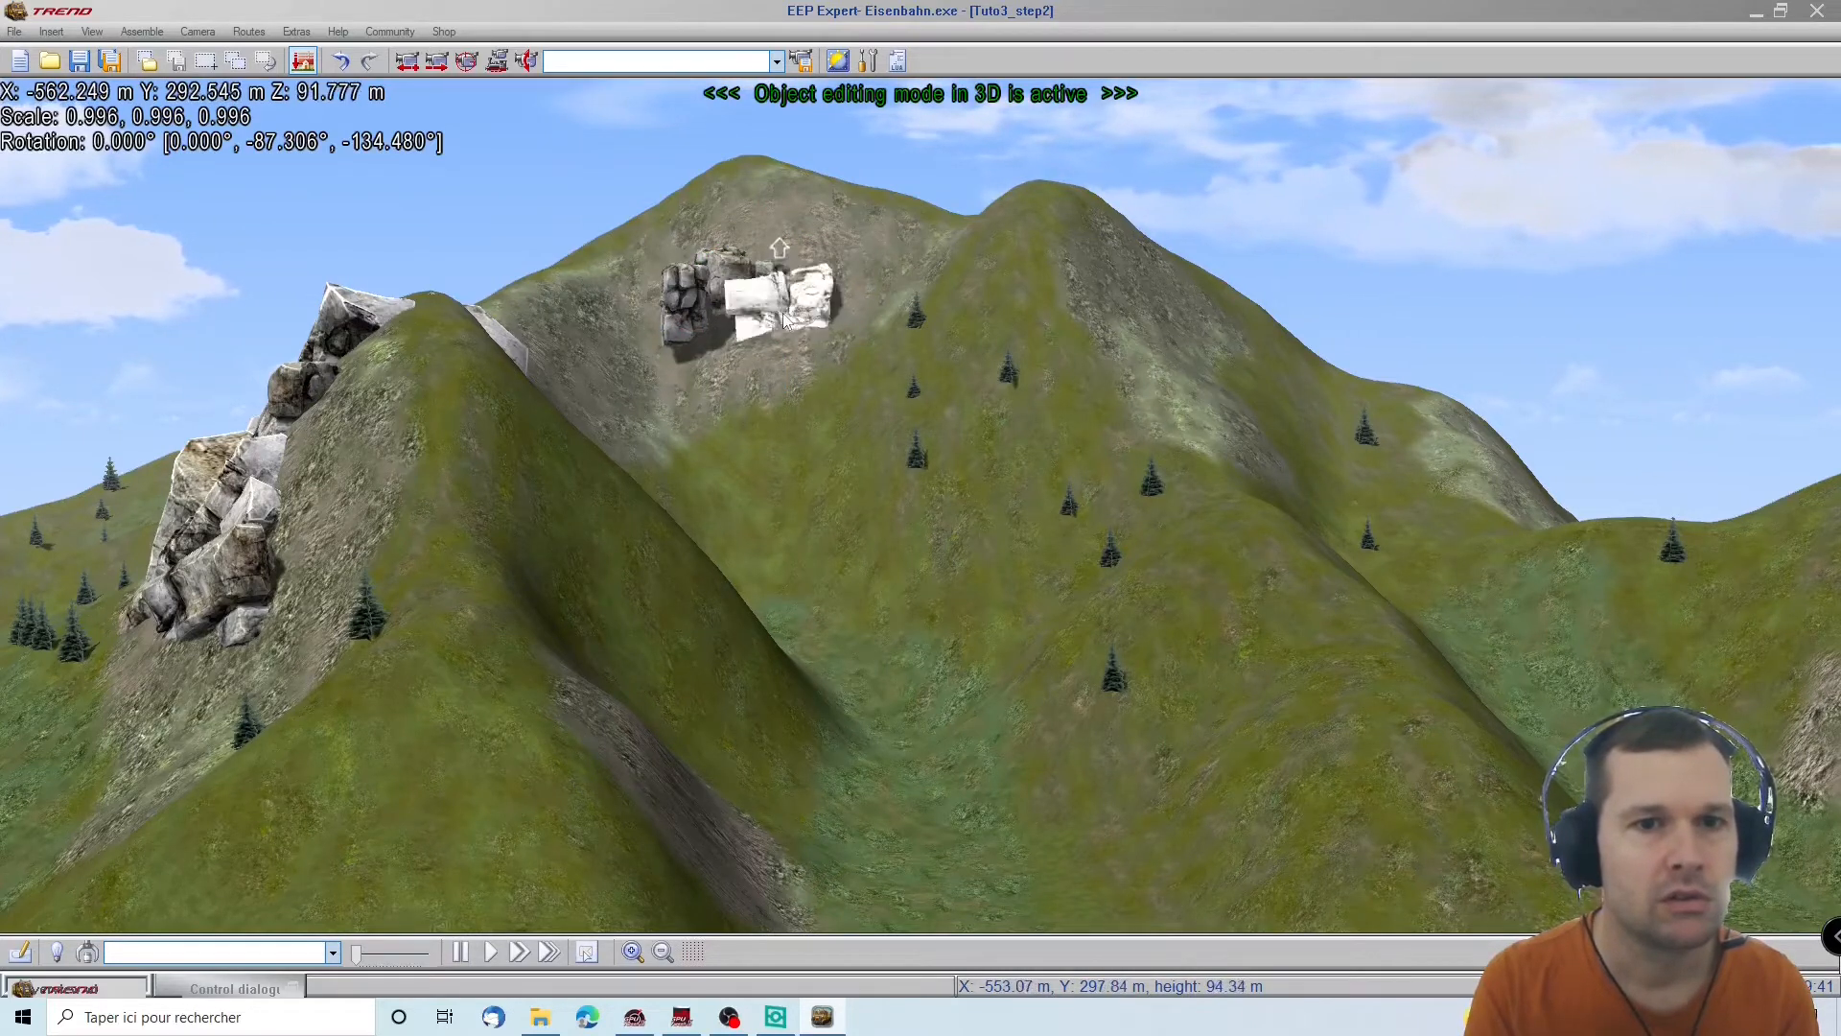
Try the rotated rock with surface height matching off and on, then place it freely at a height of about 93.16 m
click(303, 63)
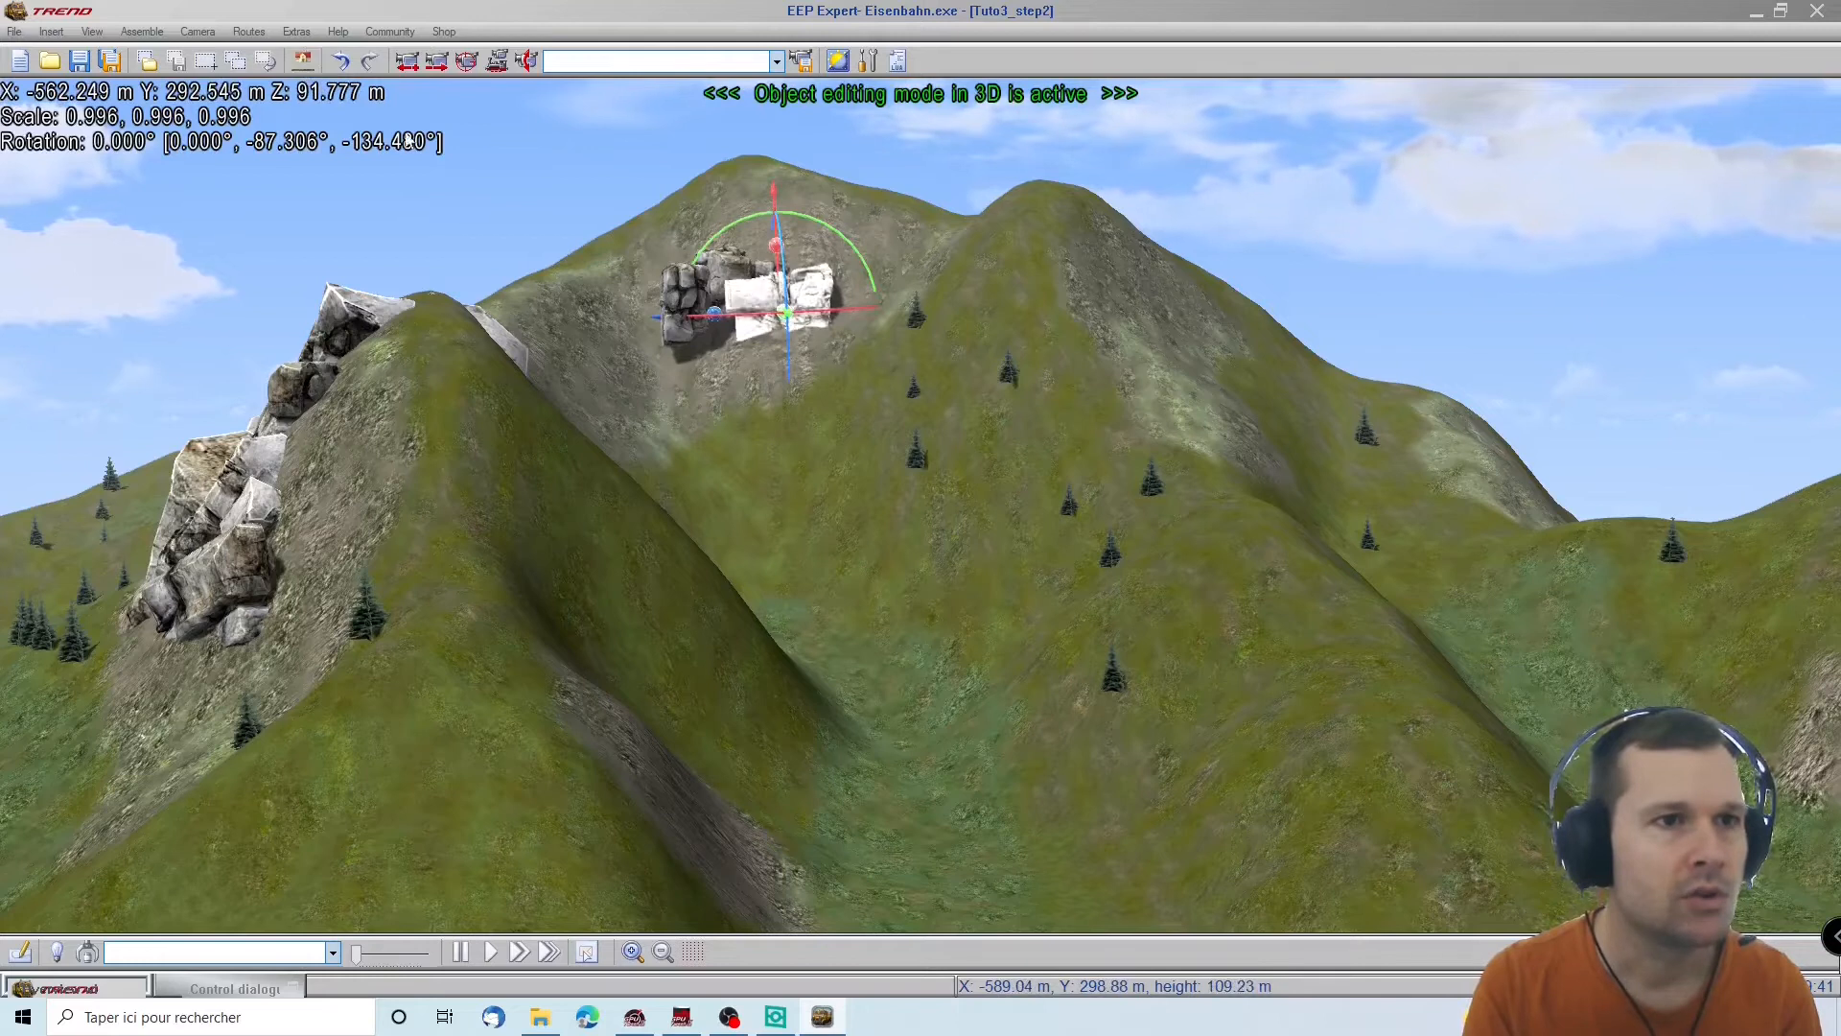
shift+drag(788, 285, 784, 327)
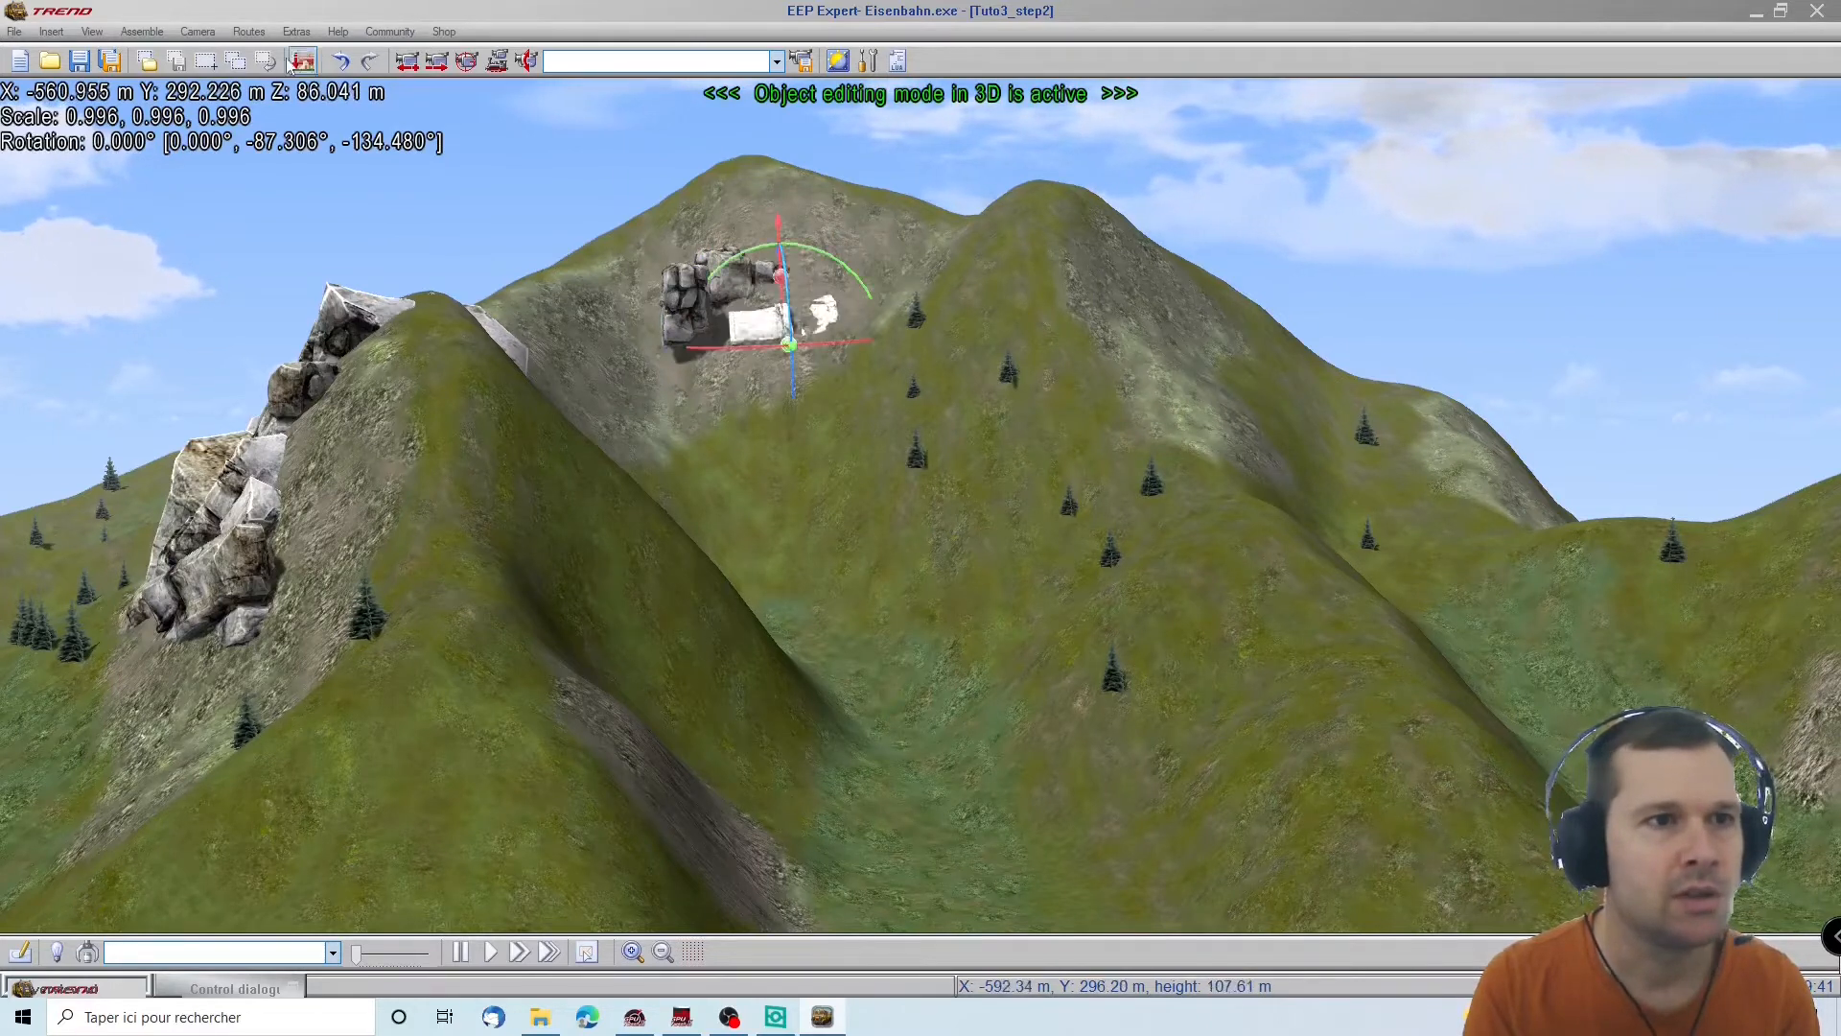
click(303, 60)
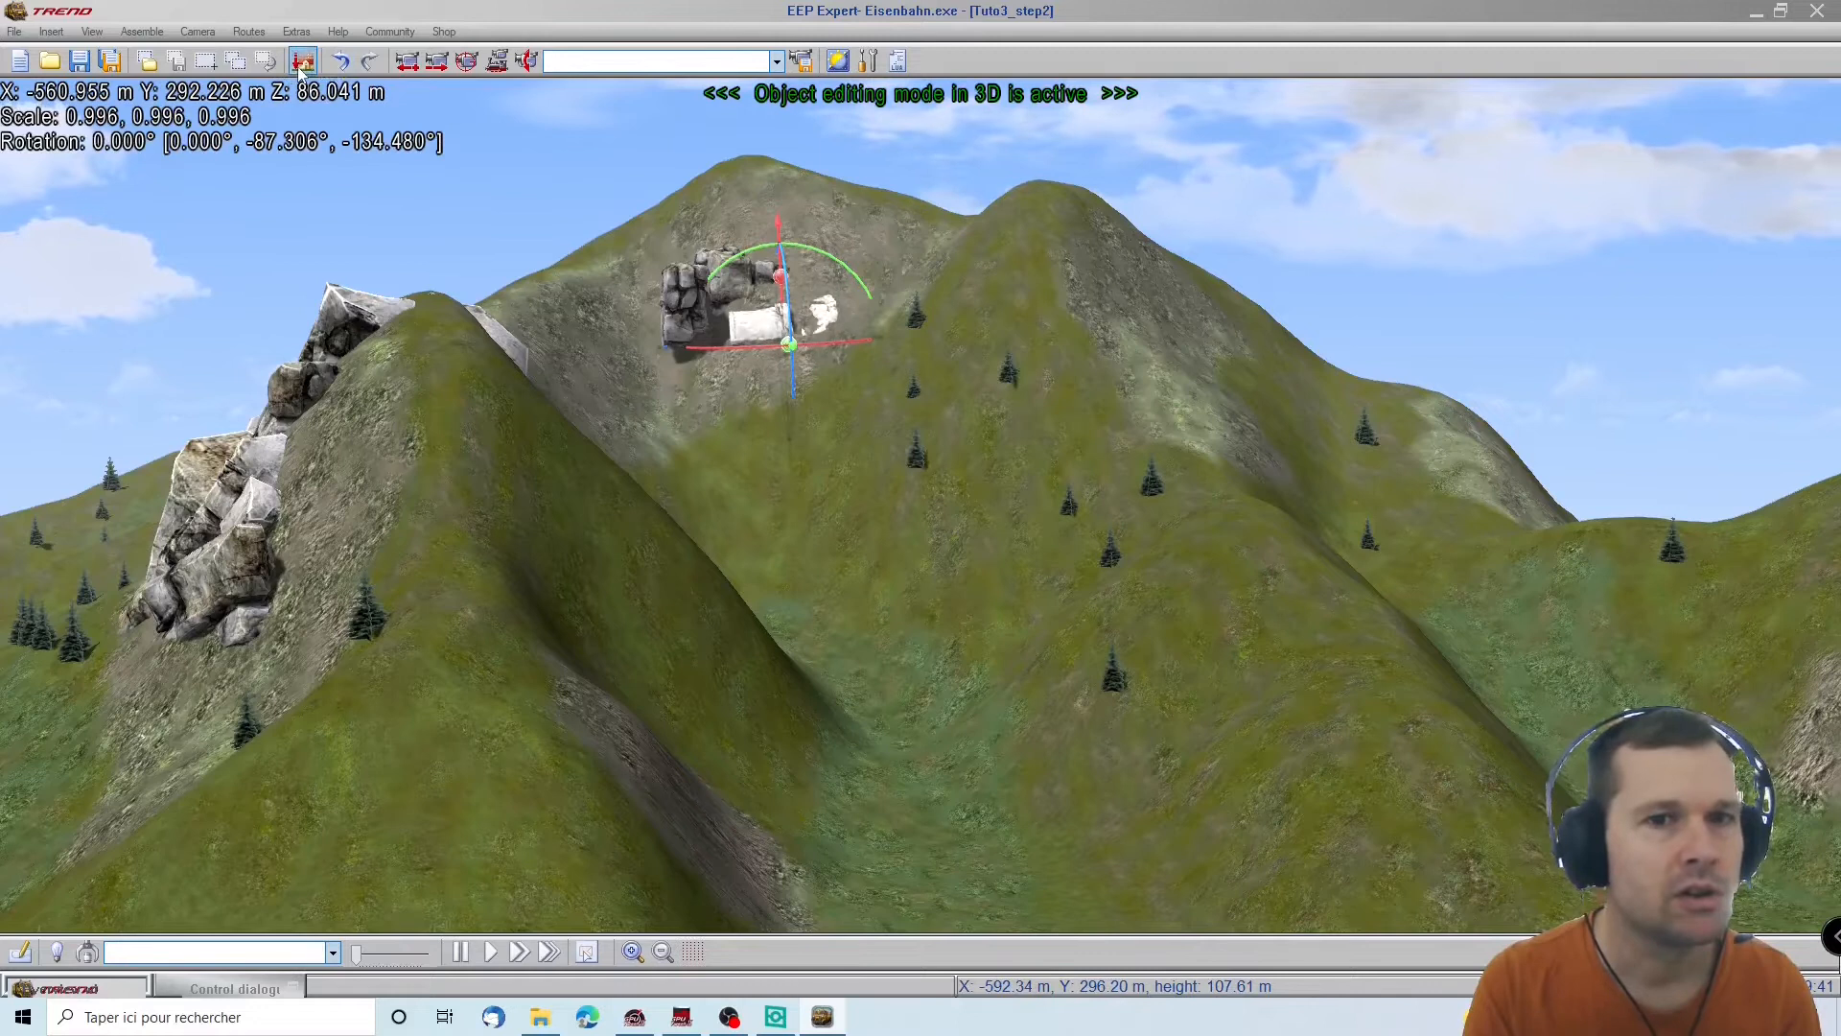
click(806, 336)
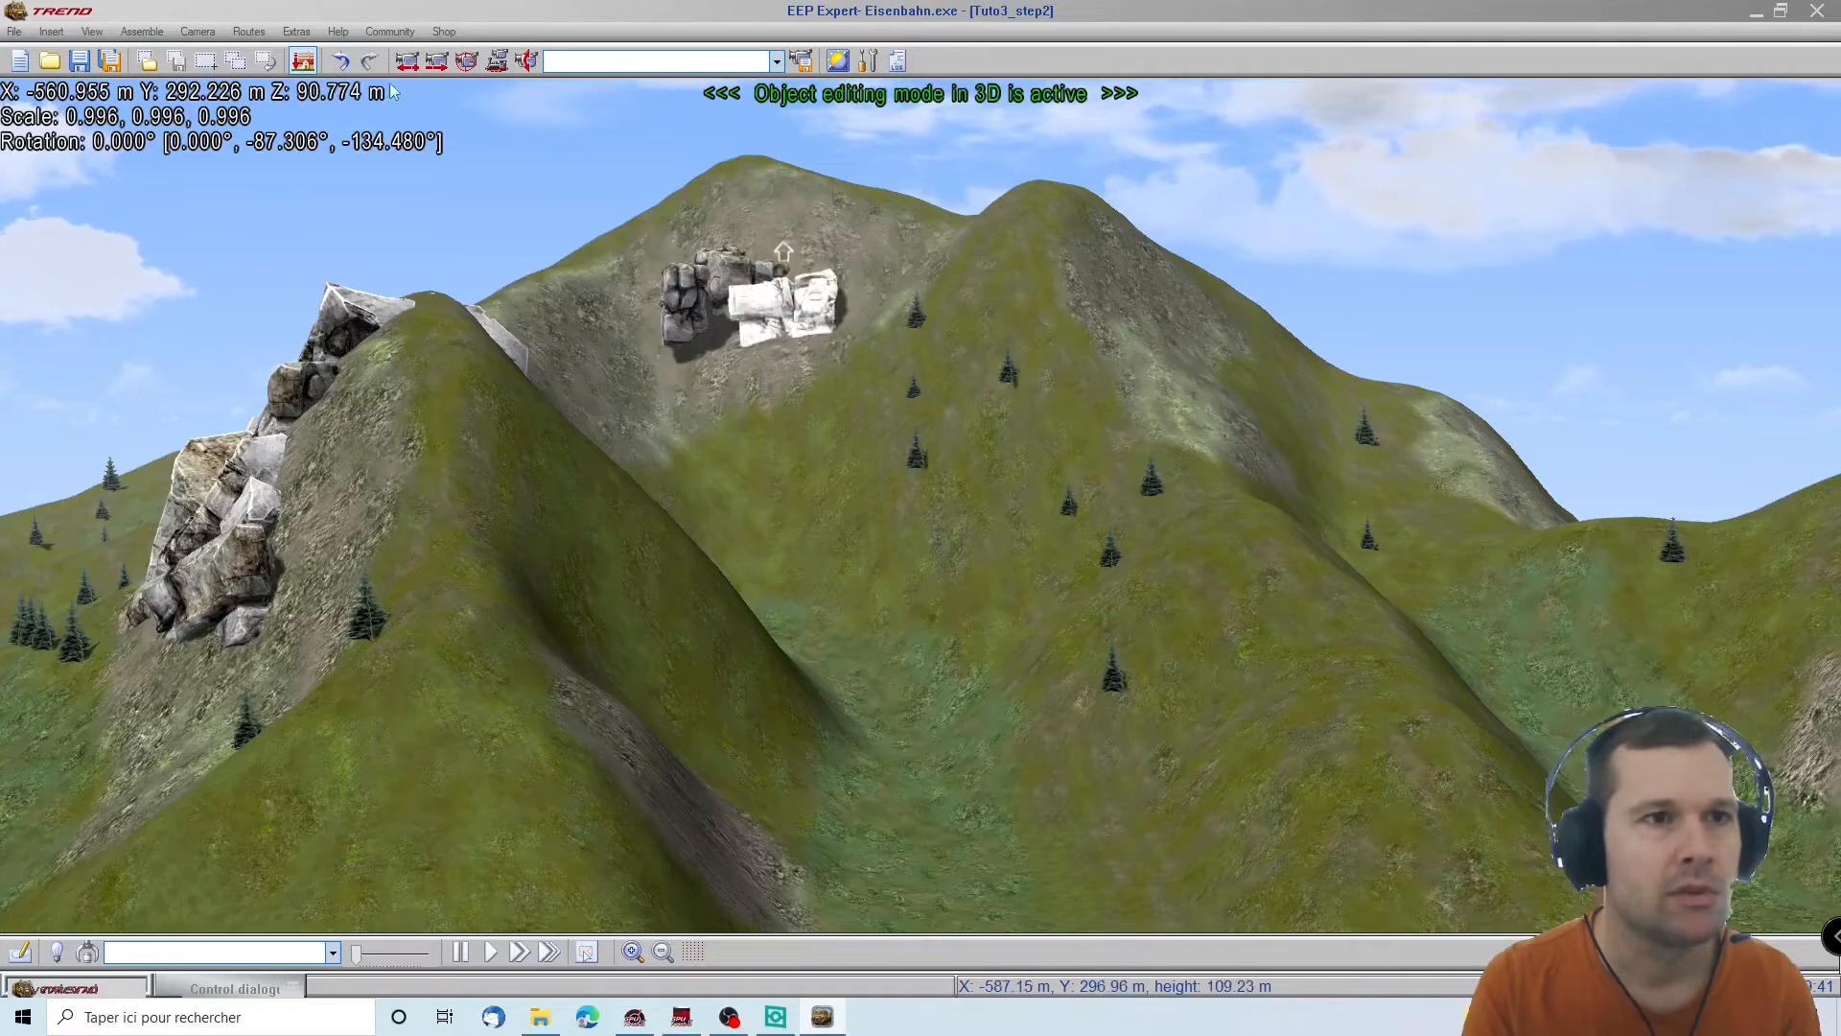
ctrl+drag(773, 303, 769, 285)
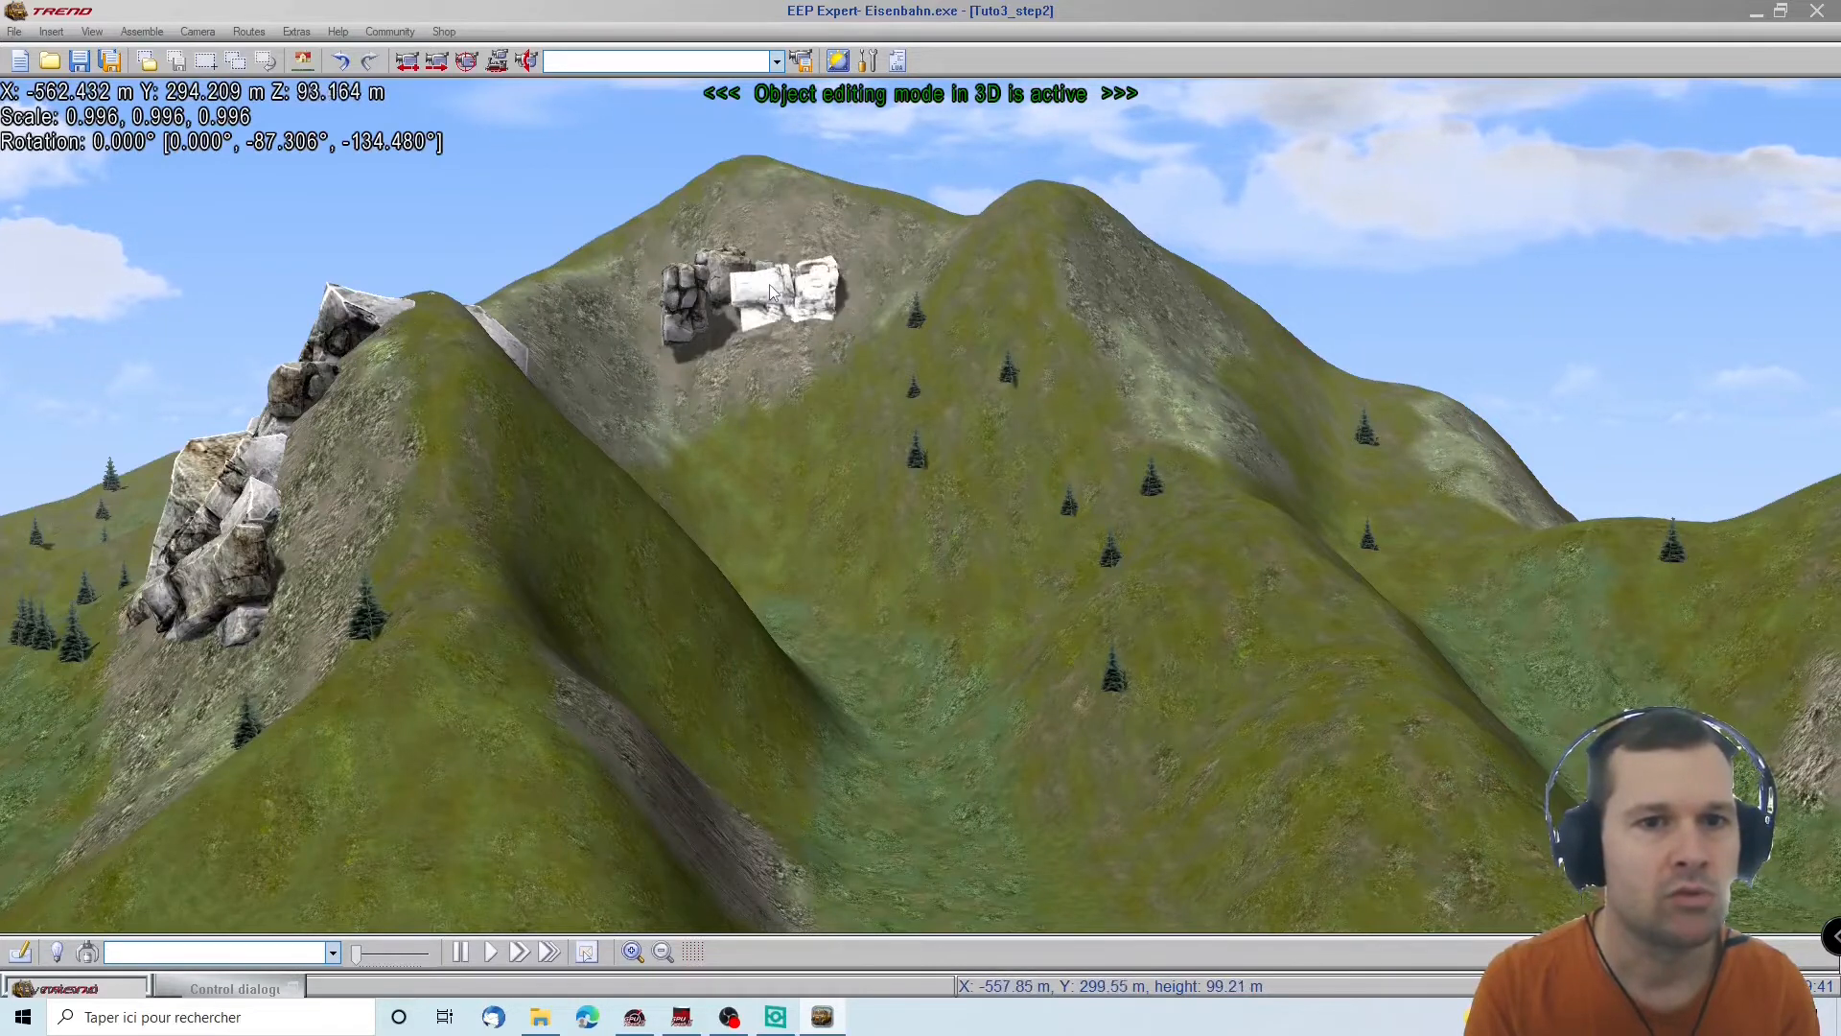
Tilt the smaller new rock about -46° and shift it slightly along the slope
click(674, 326)
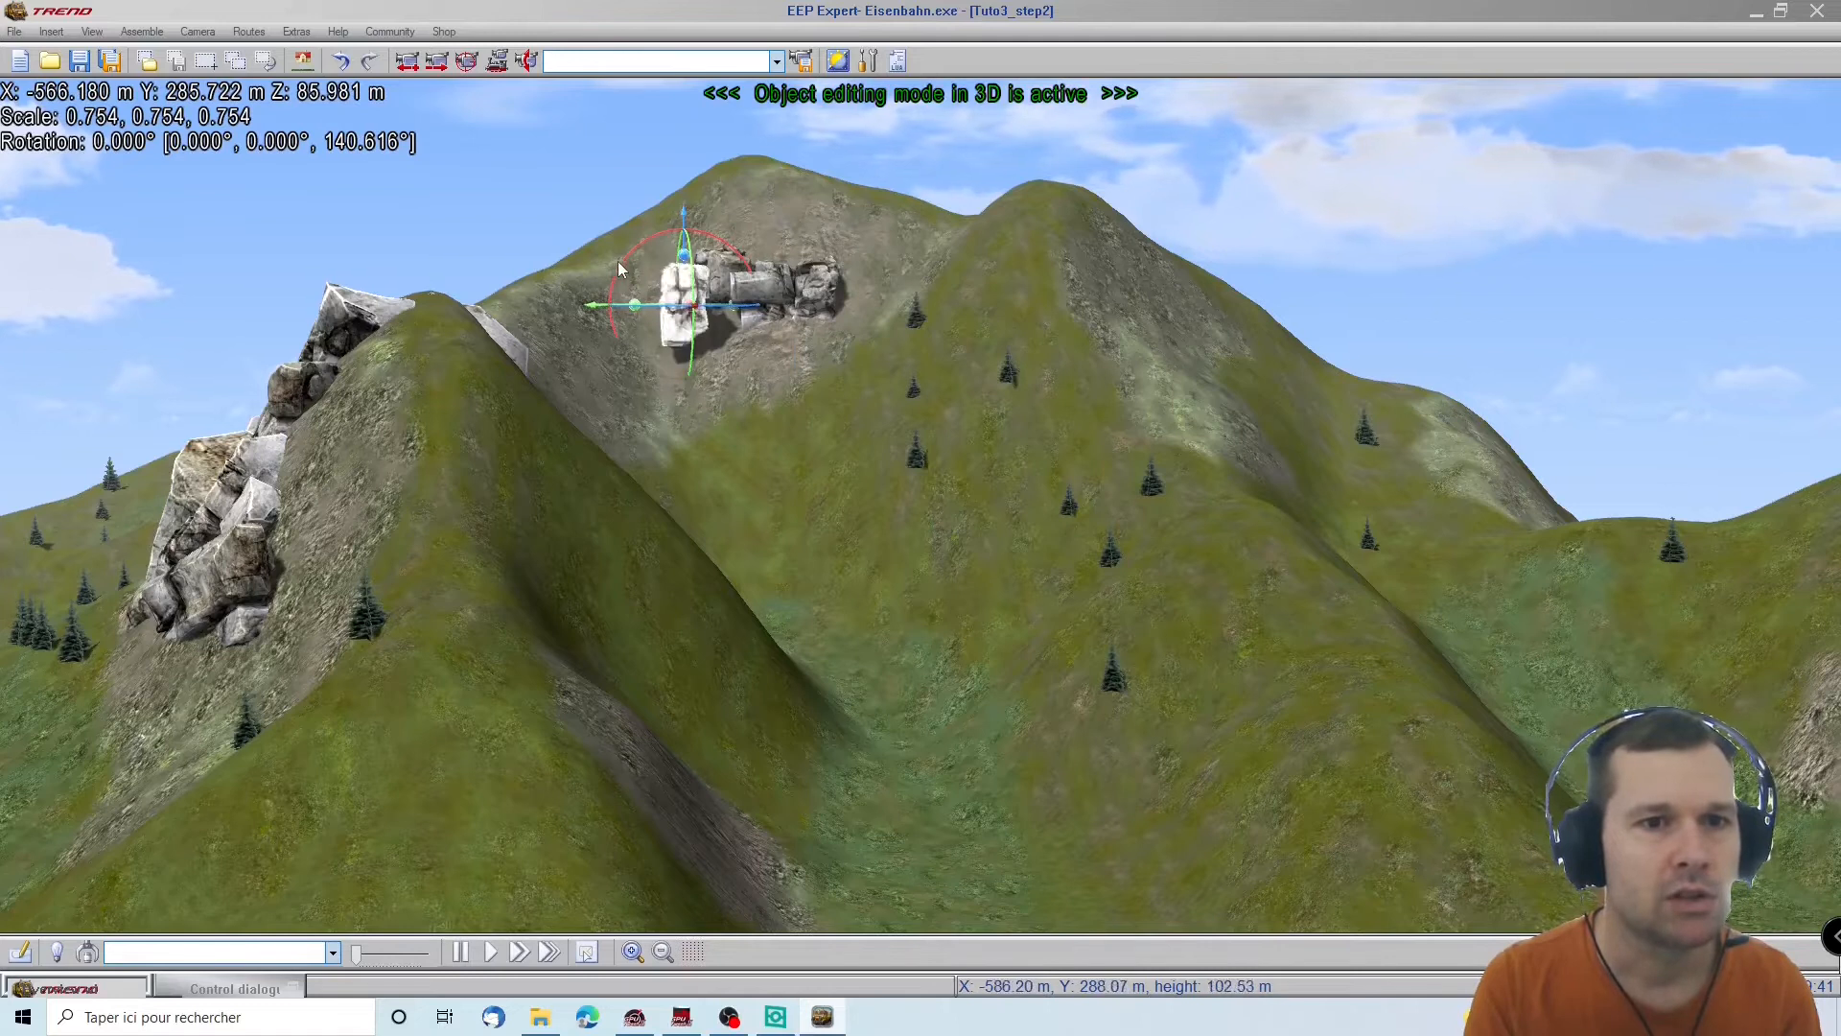
drag(617, 261, 647, 285)
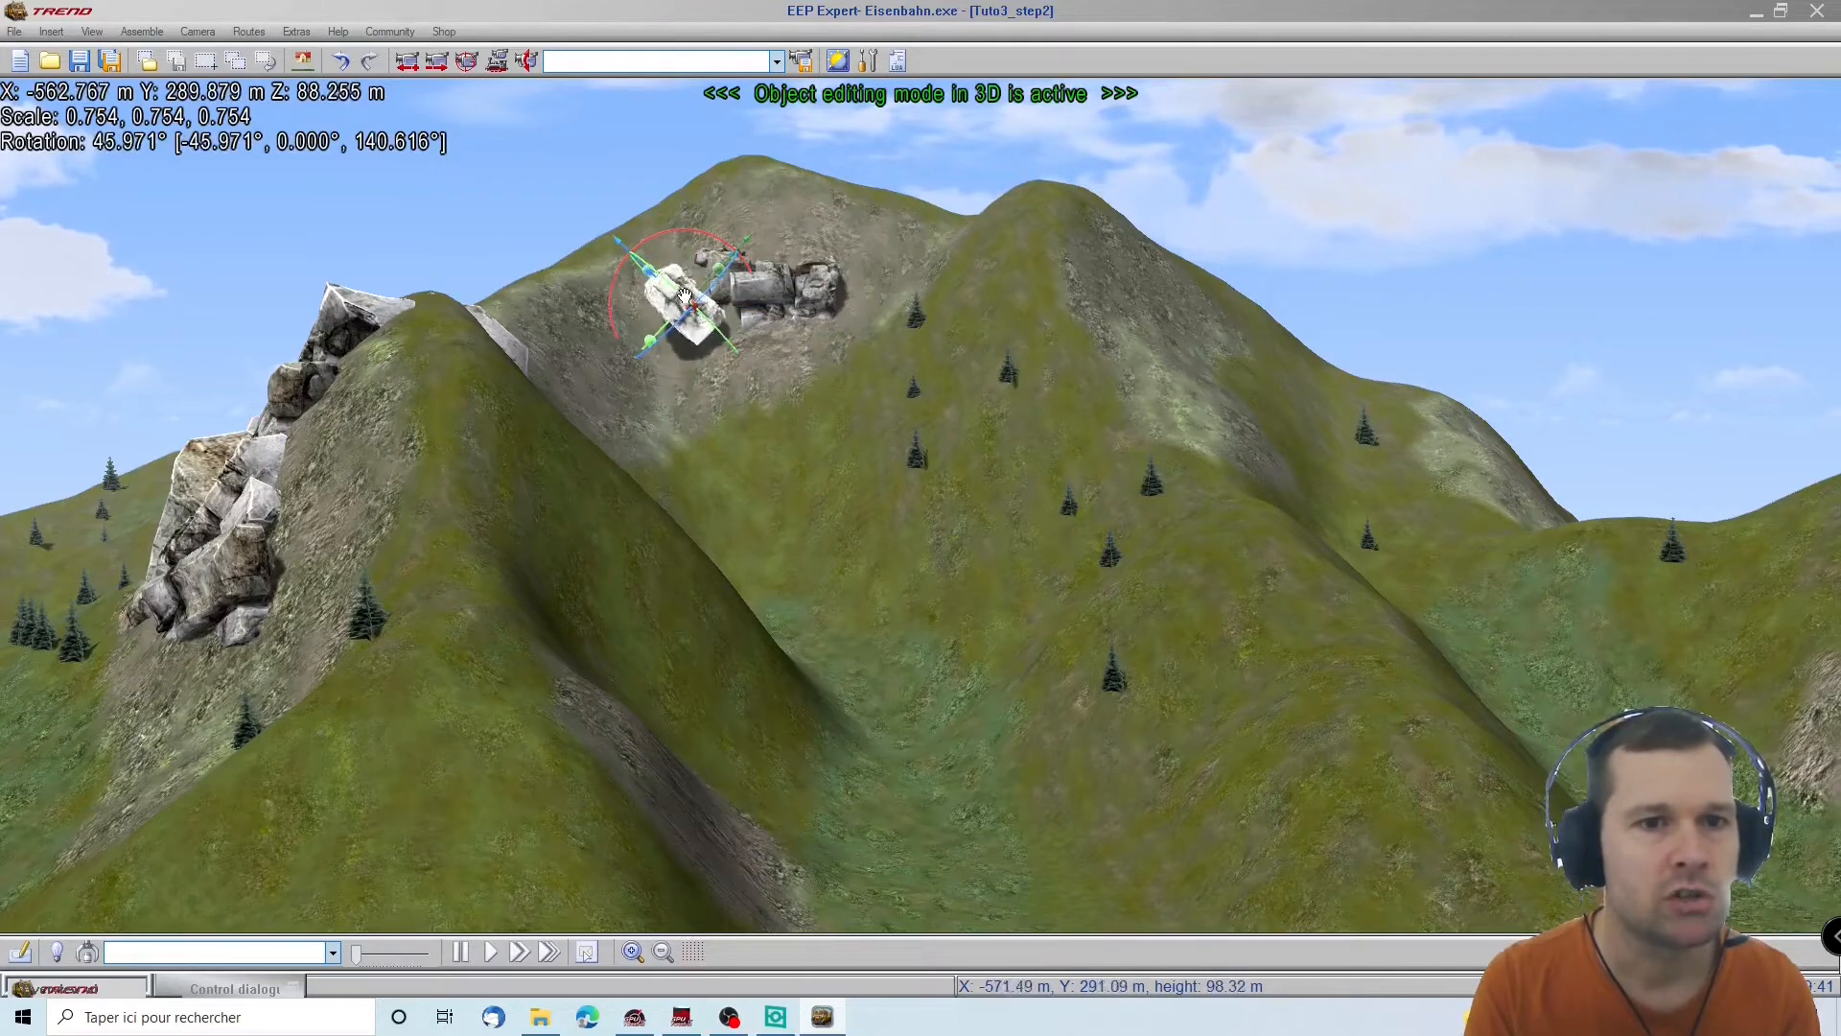
drag(691, 307, 712, 333)
Enlarge the tilted rock to a scale of about 1.826 and partly sink it into the slope just below the sideways rock
drag(650, 255, 723, 241)
key(ctrl)
key(shift)
shift+drag(677, 274, 825, 309)
key(shift)
drag(824, 305, 826, 306)
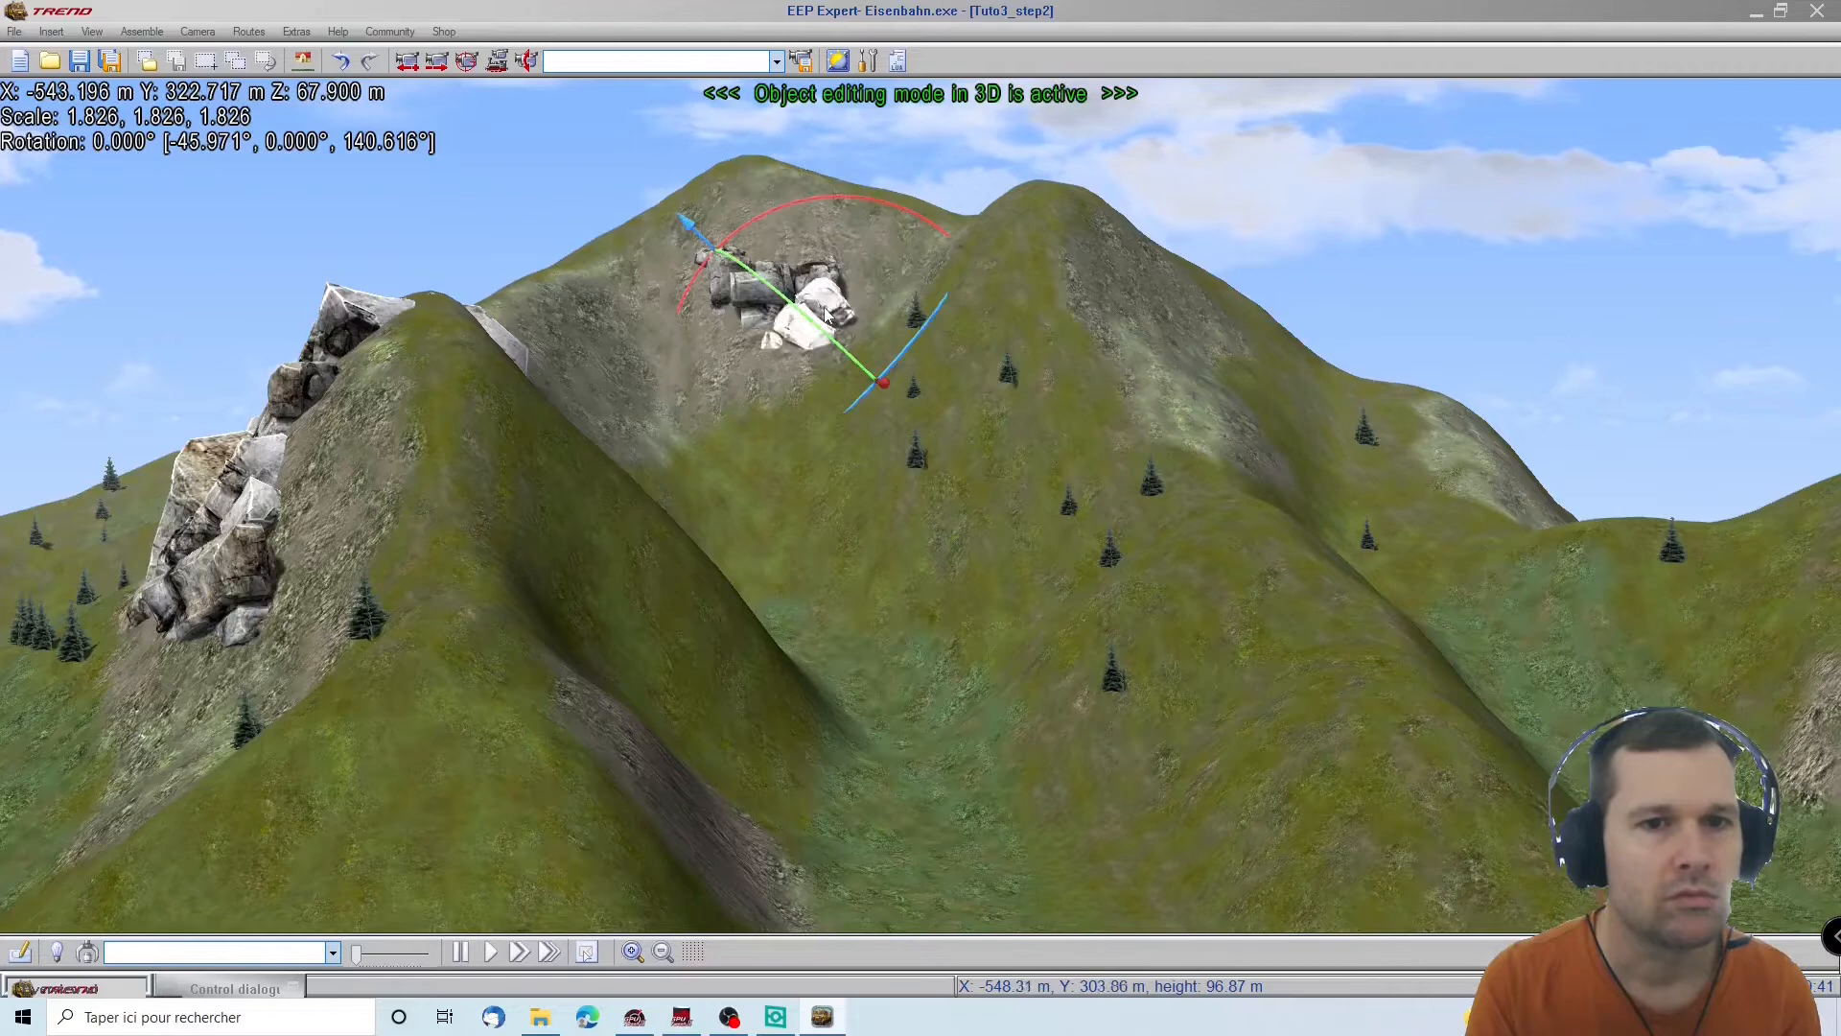
click(930, 671)
List the Stones category of the 3D-texturing terrain models instead of Hills, compare the stone previews and choose GroundClutter_Stone3
middle_drag(869, 604, 739, 417)
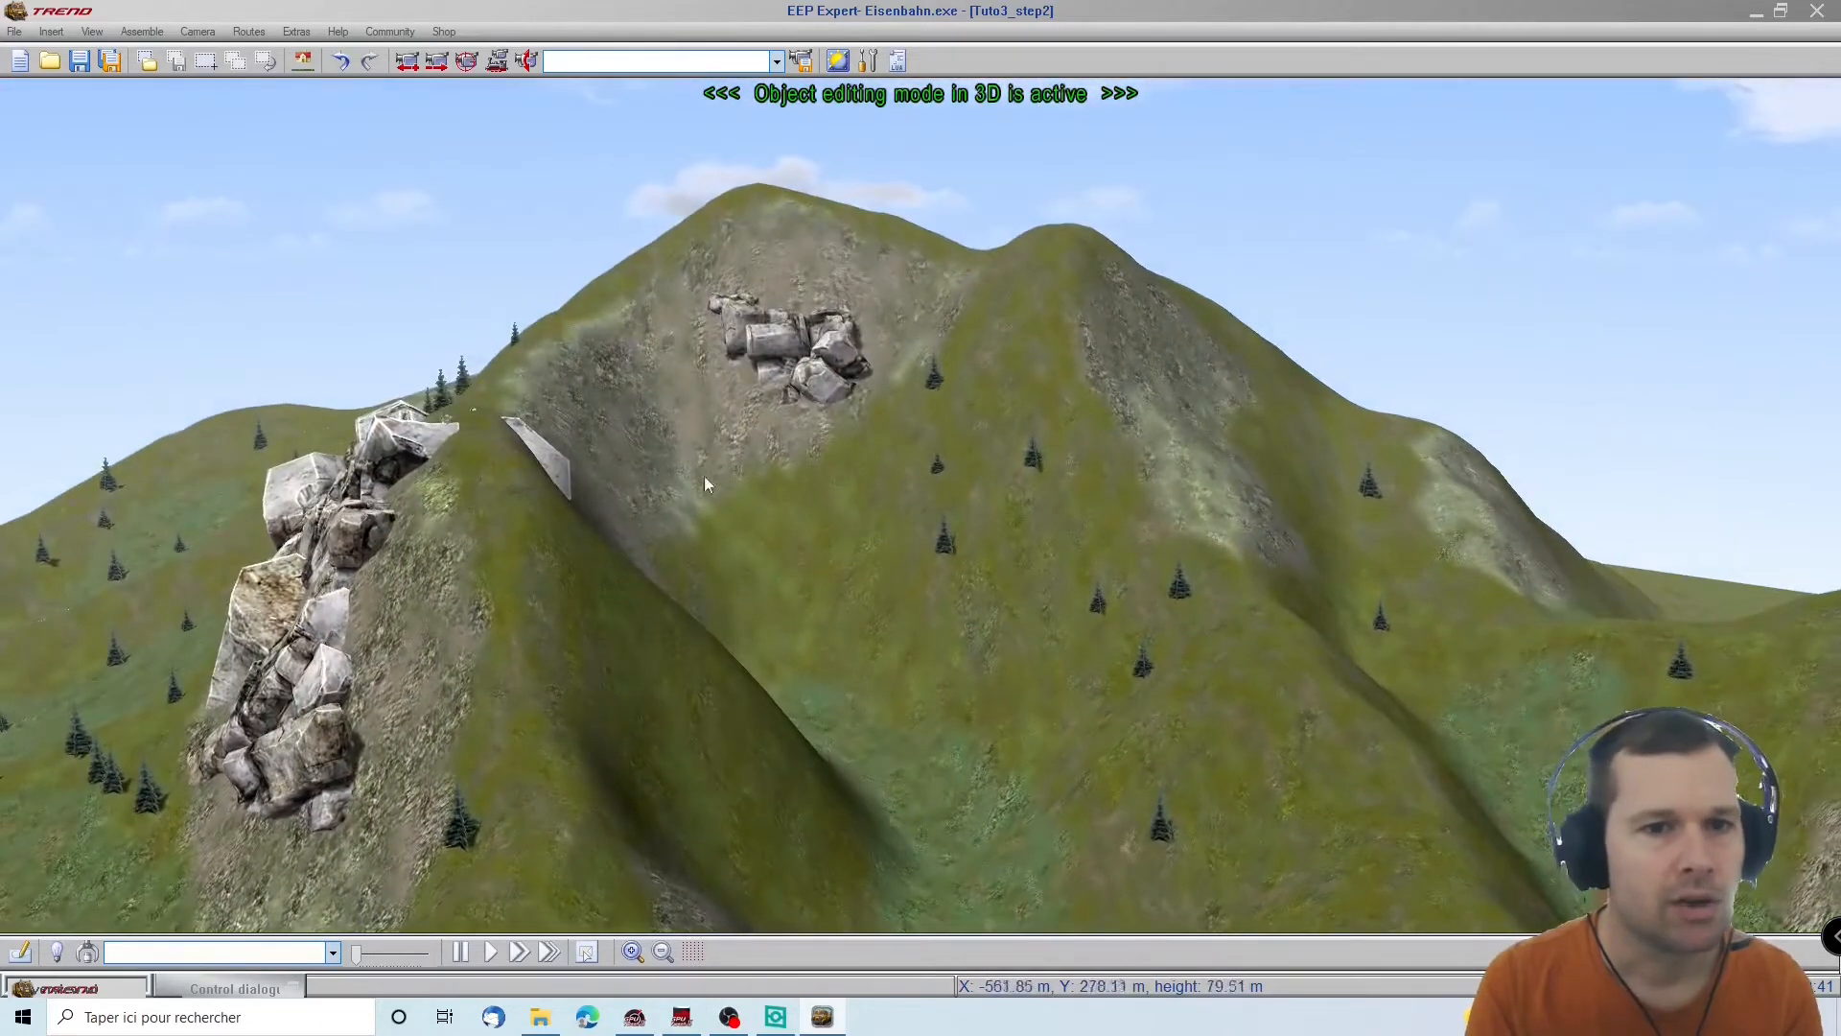
click(185, 989)
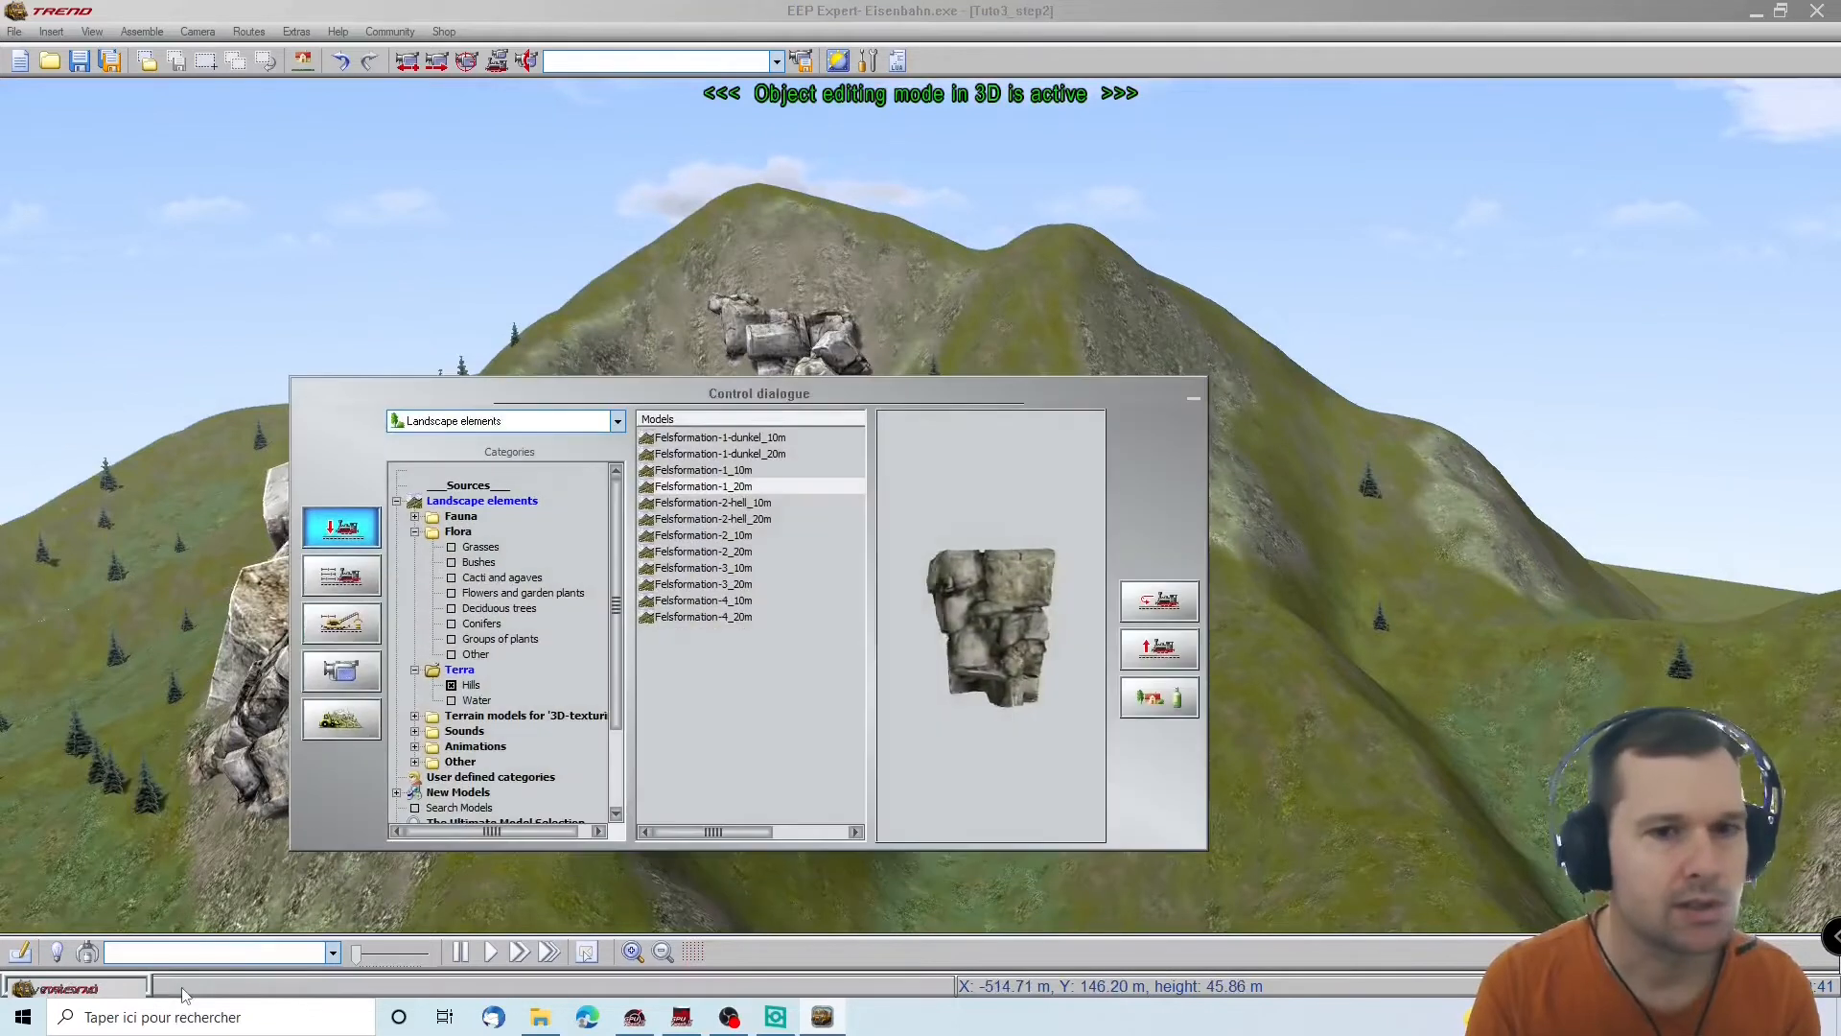
click(451, 685)
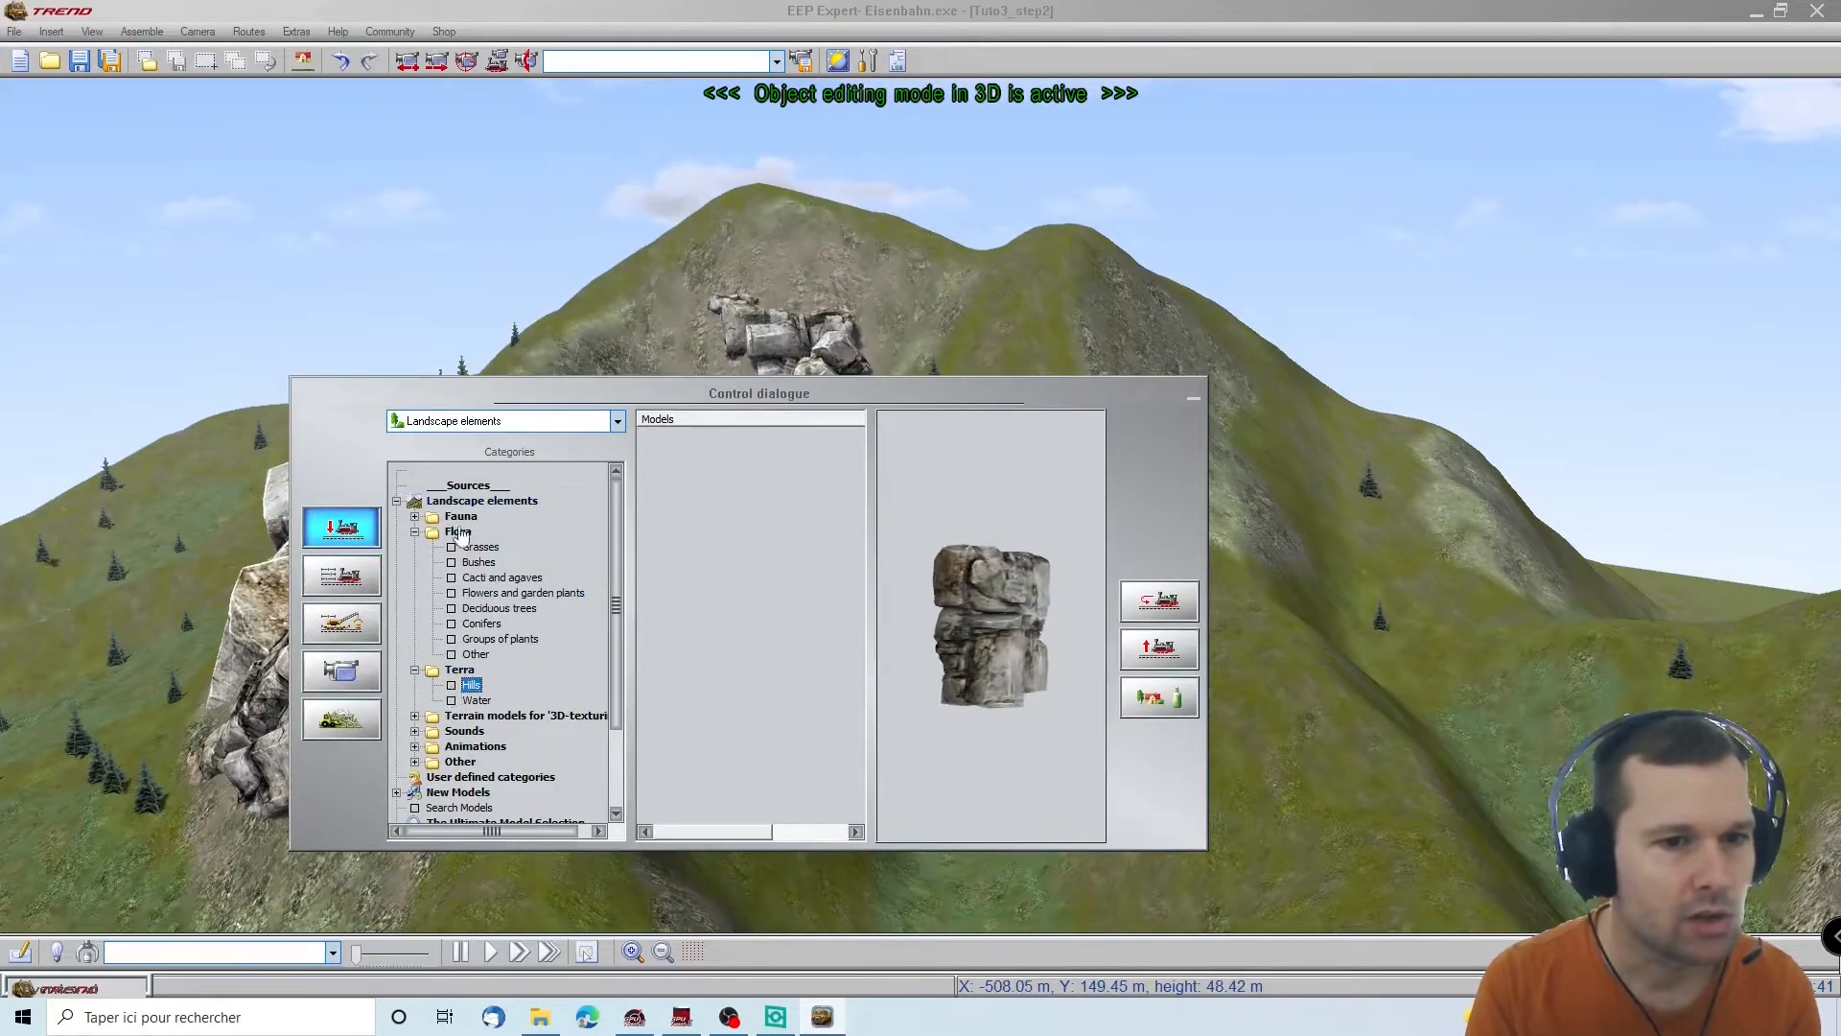
scroll(495, 654, down, 1)
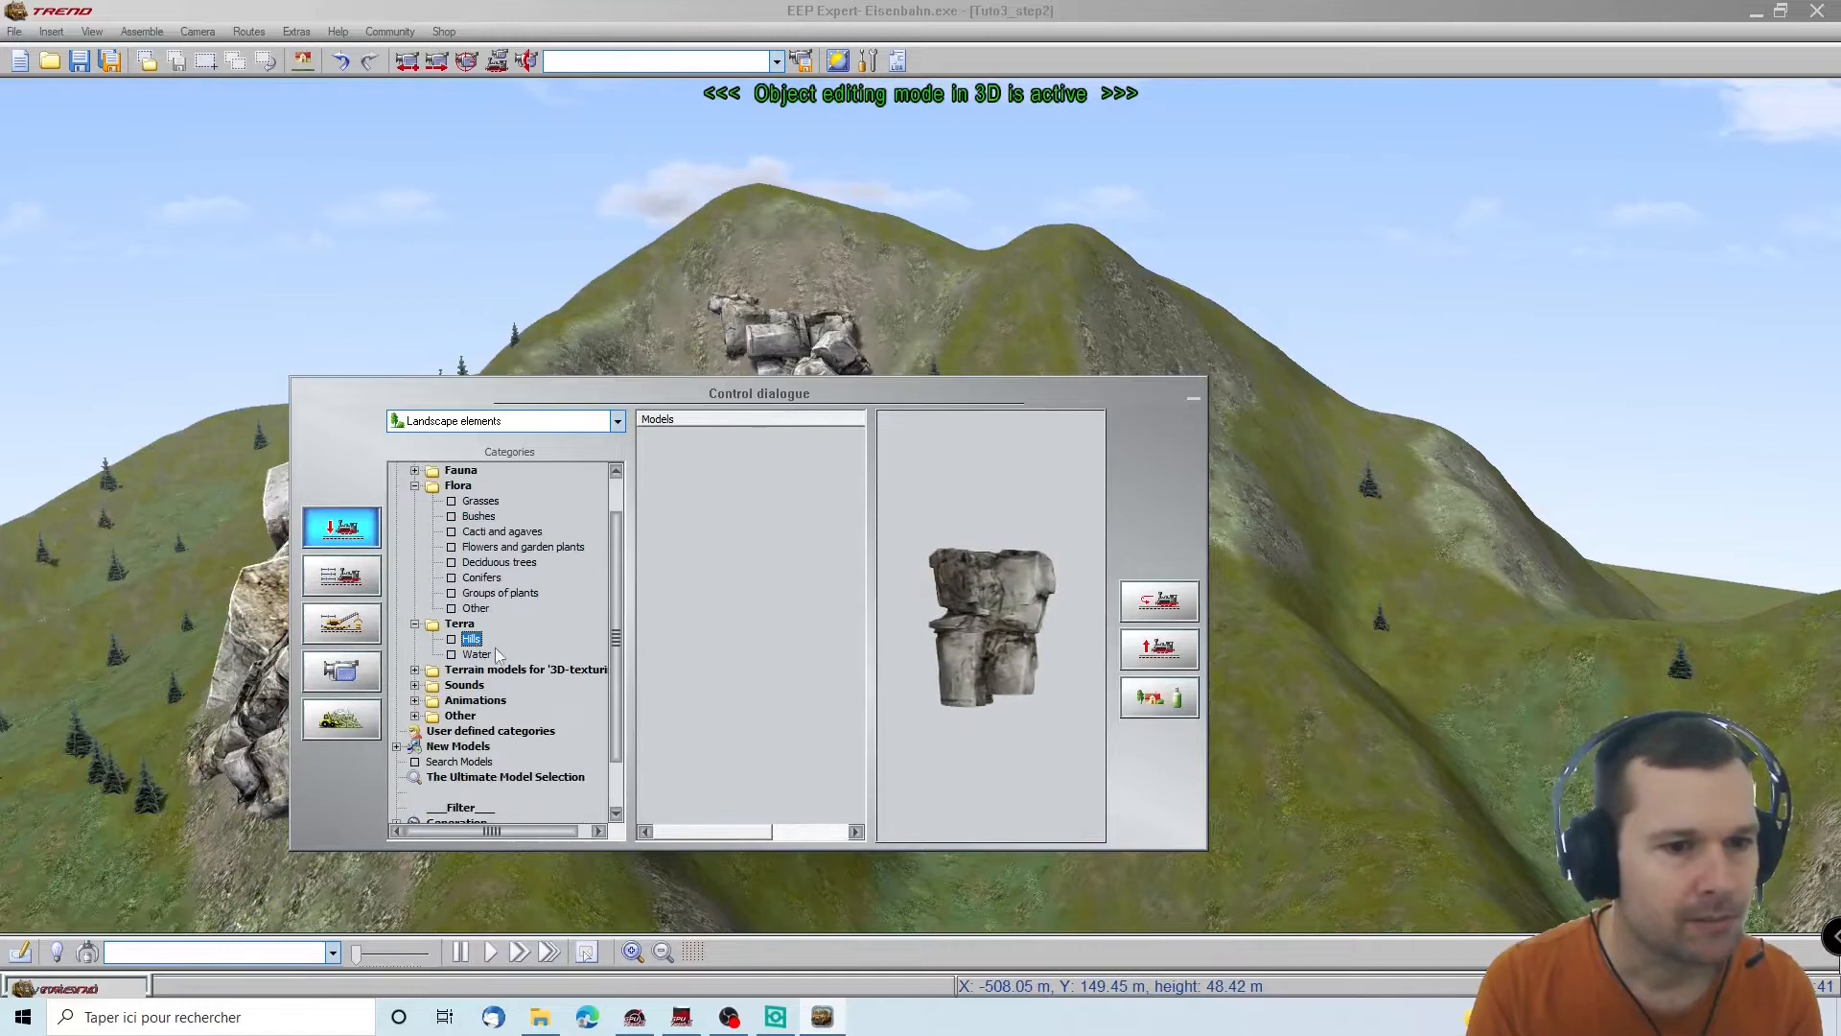
double_click(497, 669)
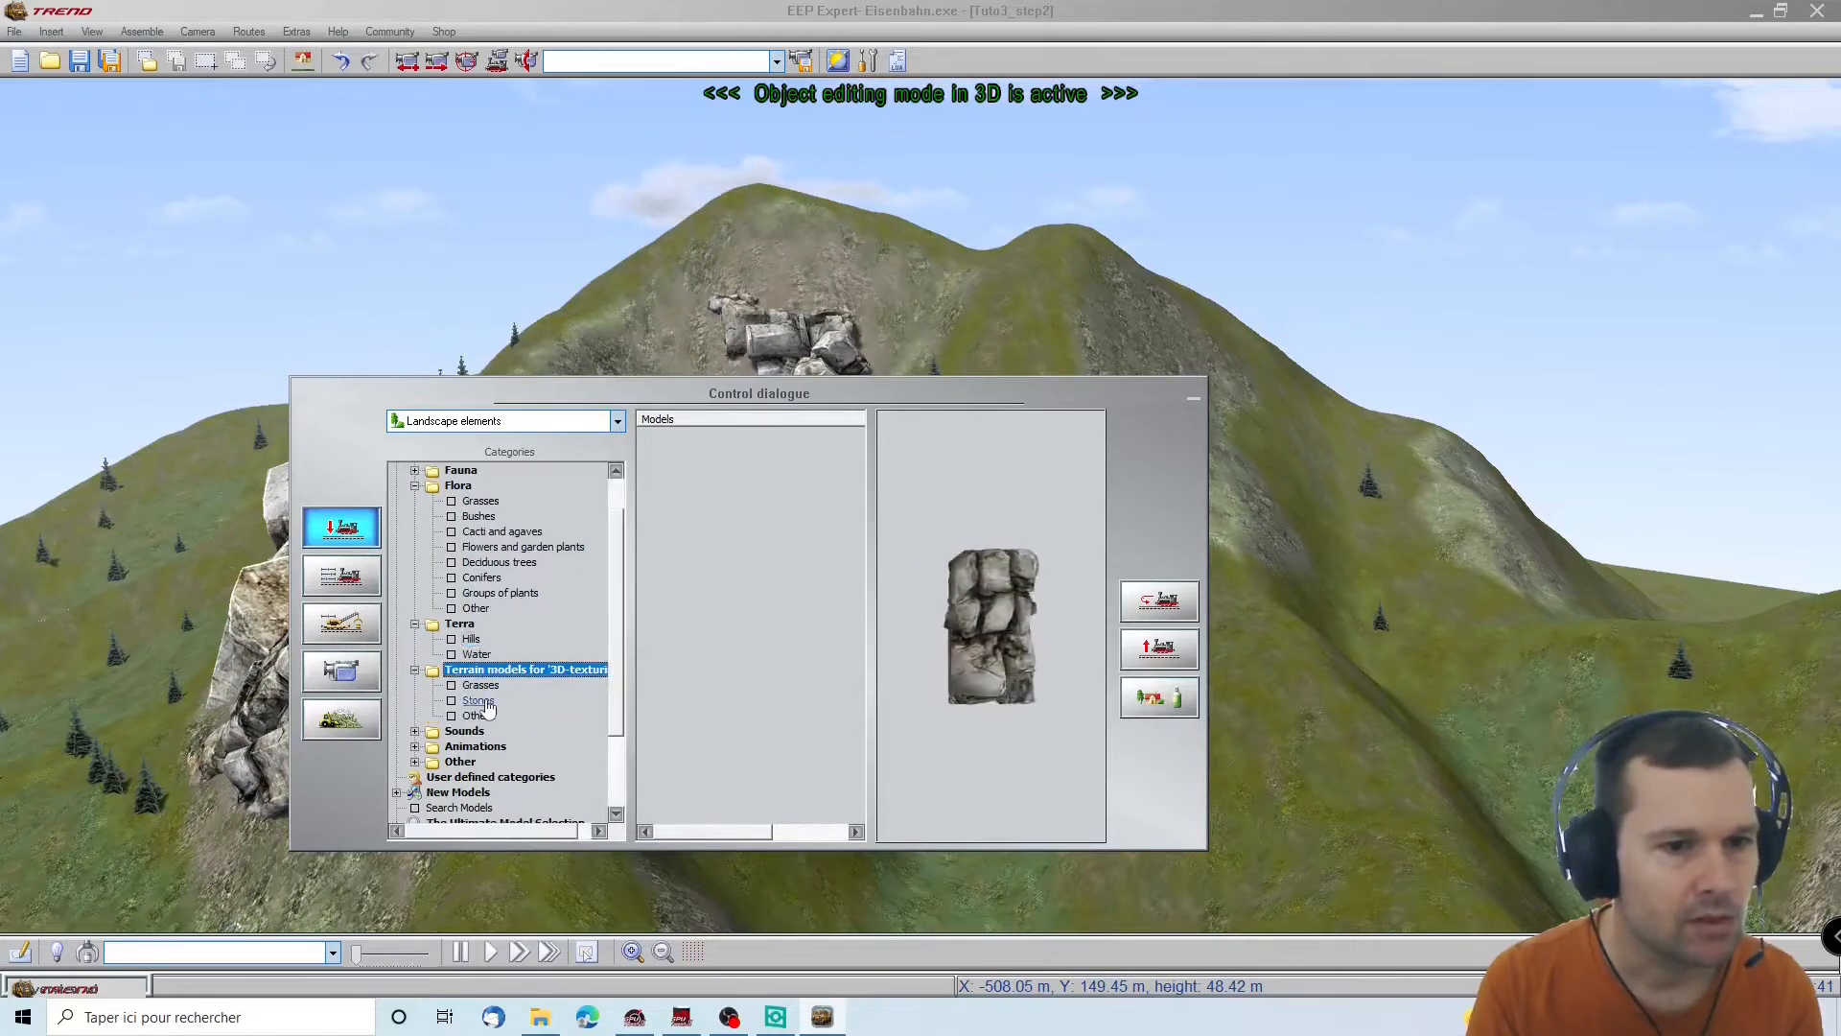
click(479, 701)
click(715, 439)
click(716, 454)
click(718, 471)
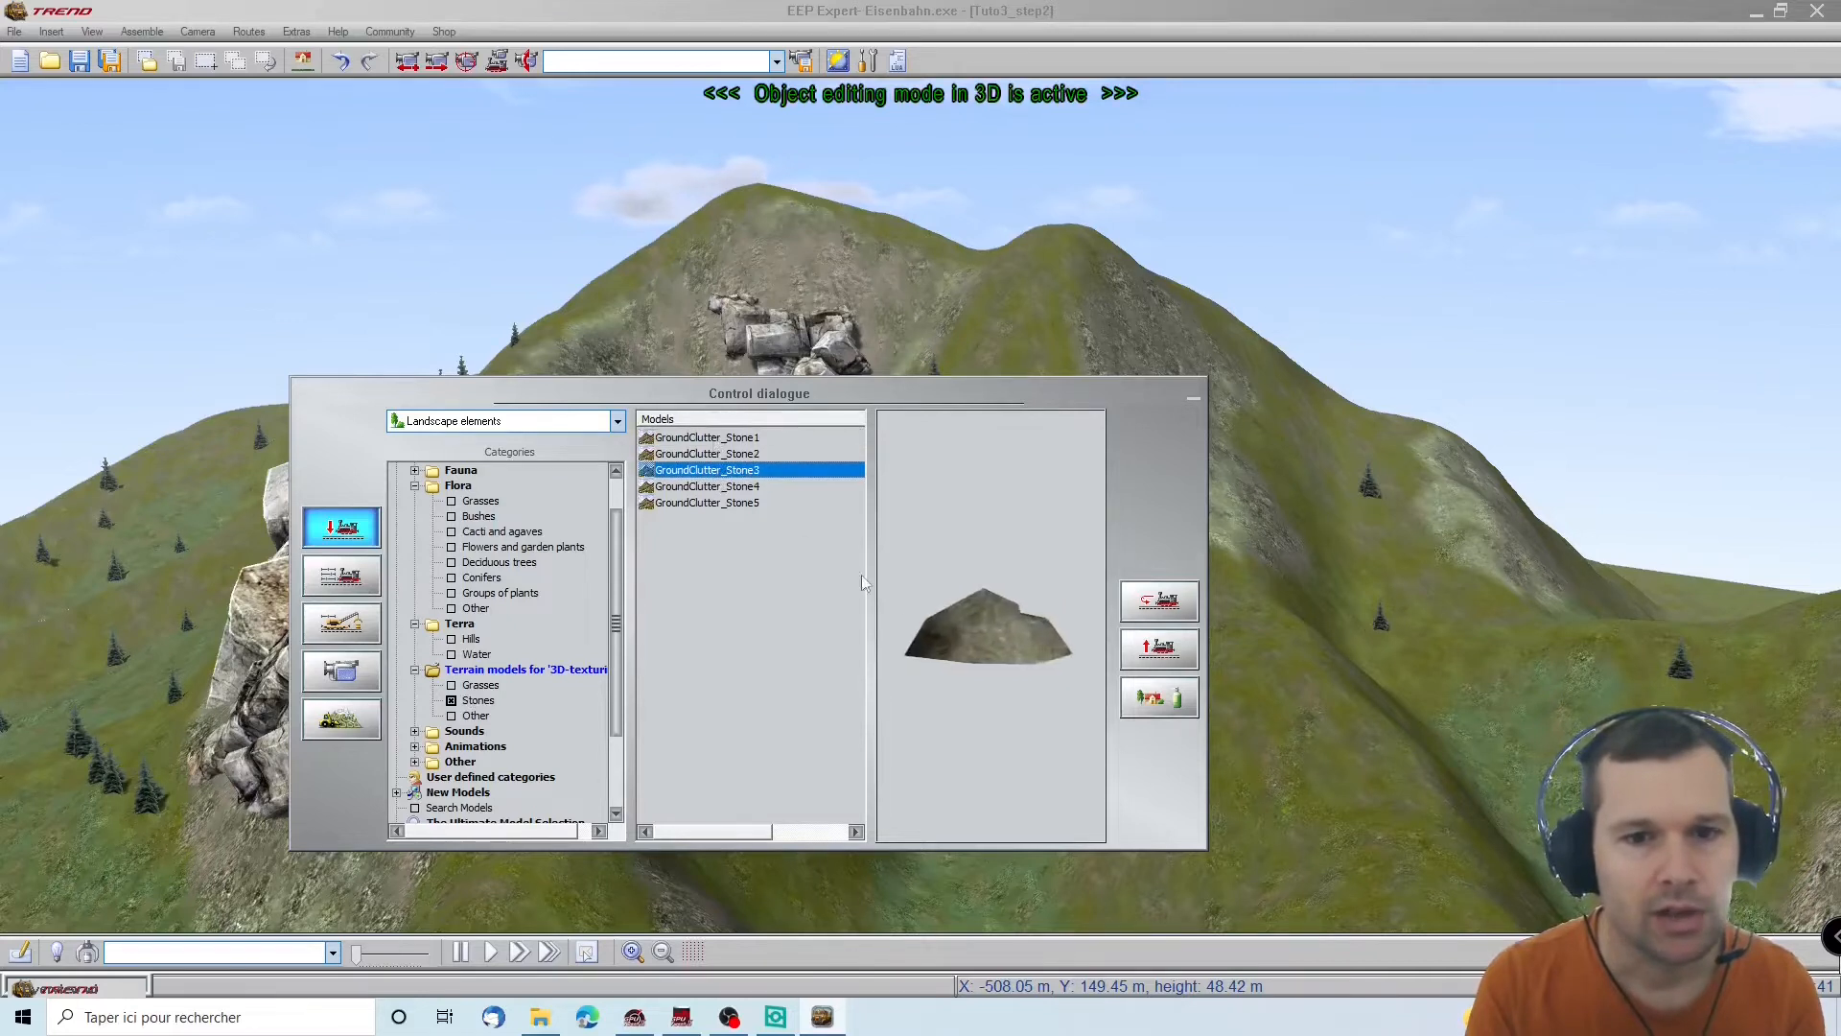
click(1001, 639)
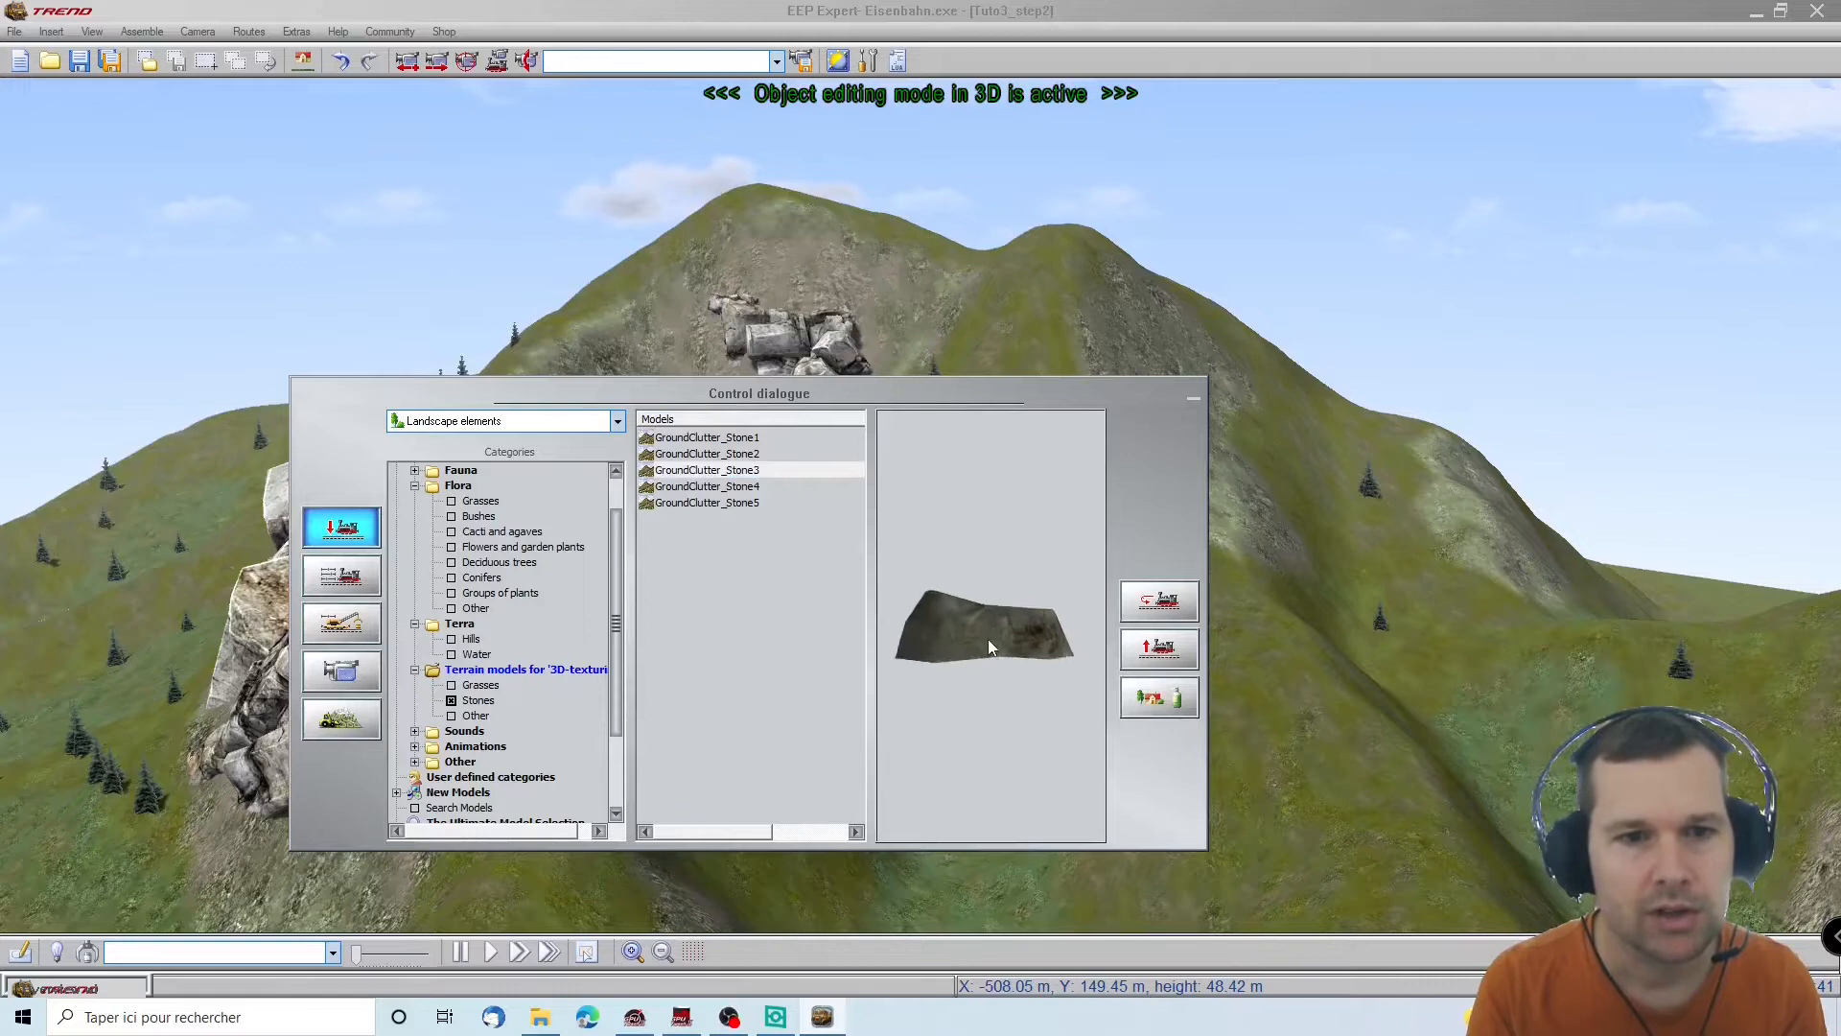
Set the maximum scaling of the preset placement values to 2.5, keeping the minimum of 0.75 and the orientation range of 0 to 360
click(1159, 698)
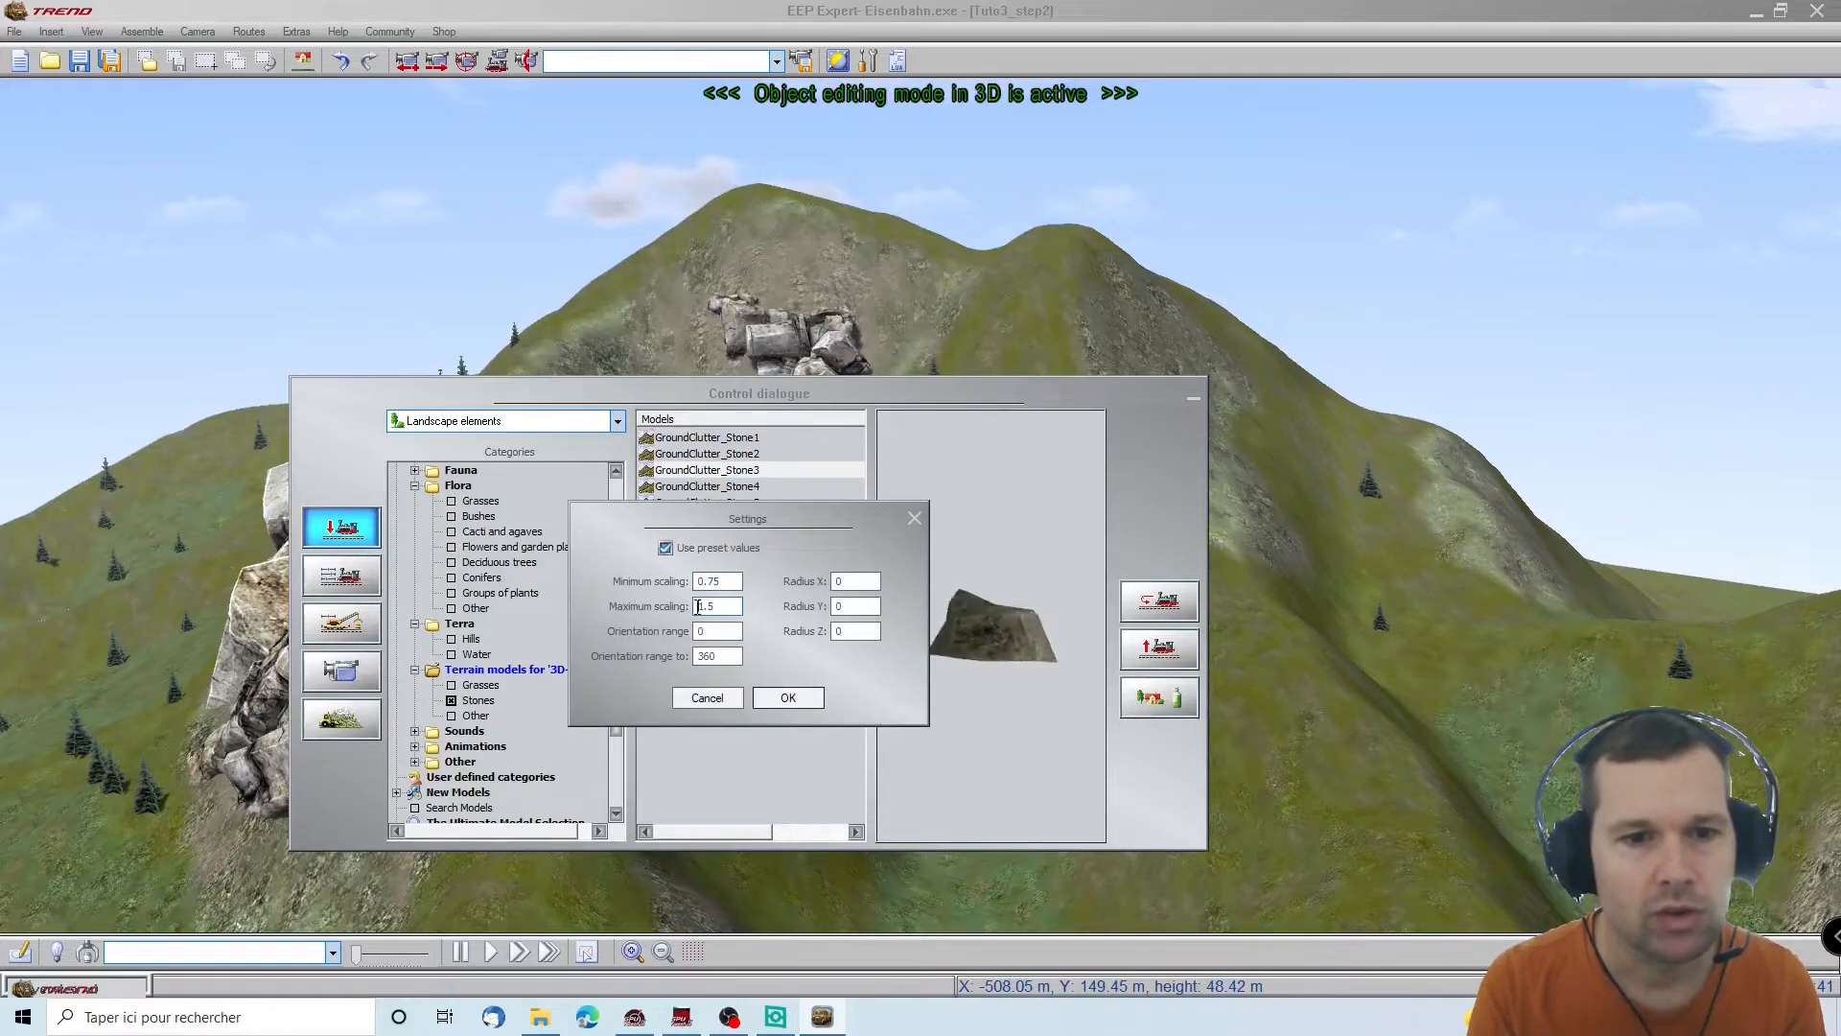
drag(698, 607, 704, 607)
text(2)
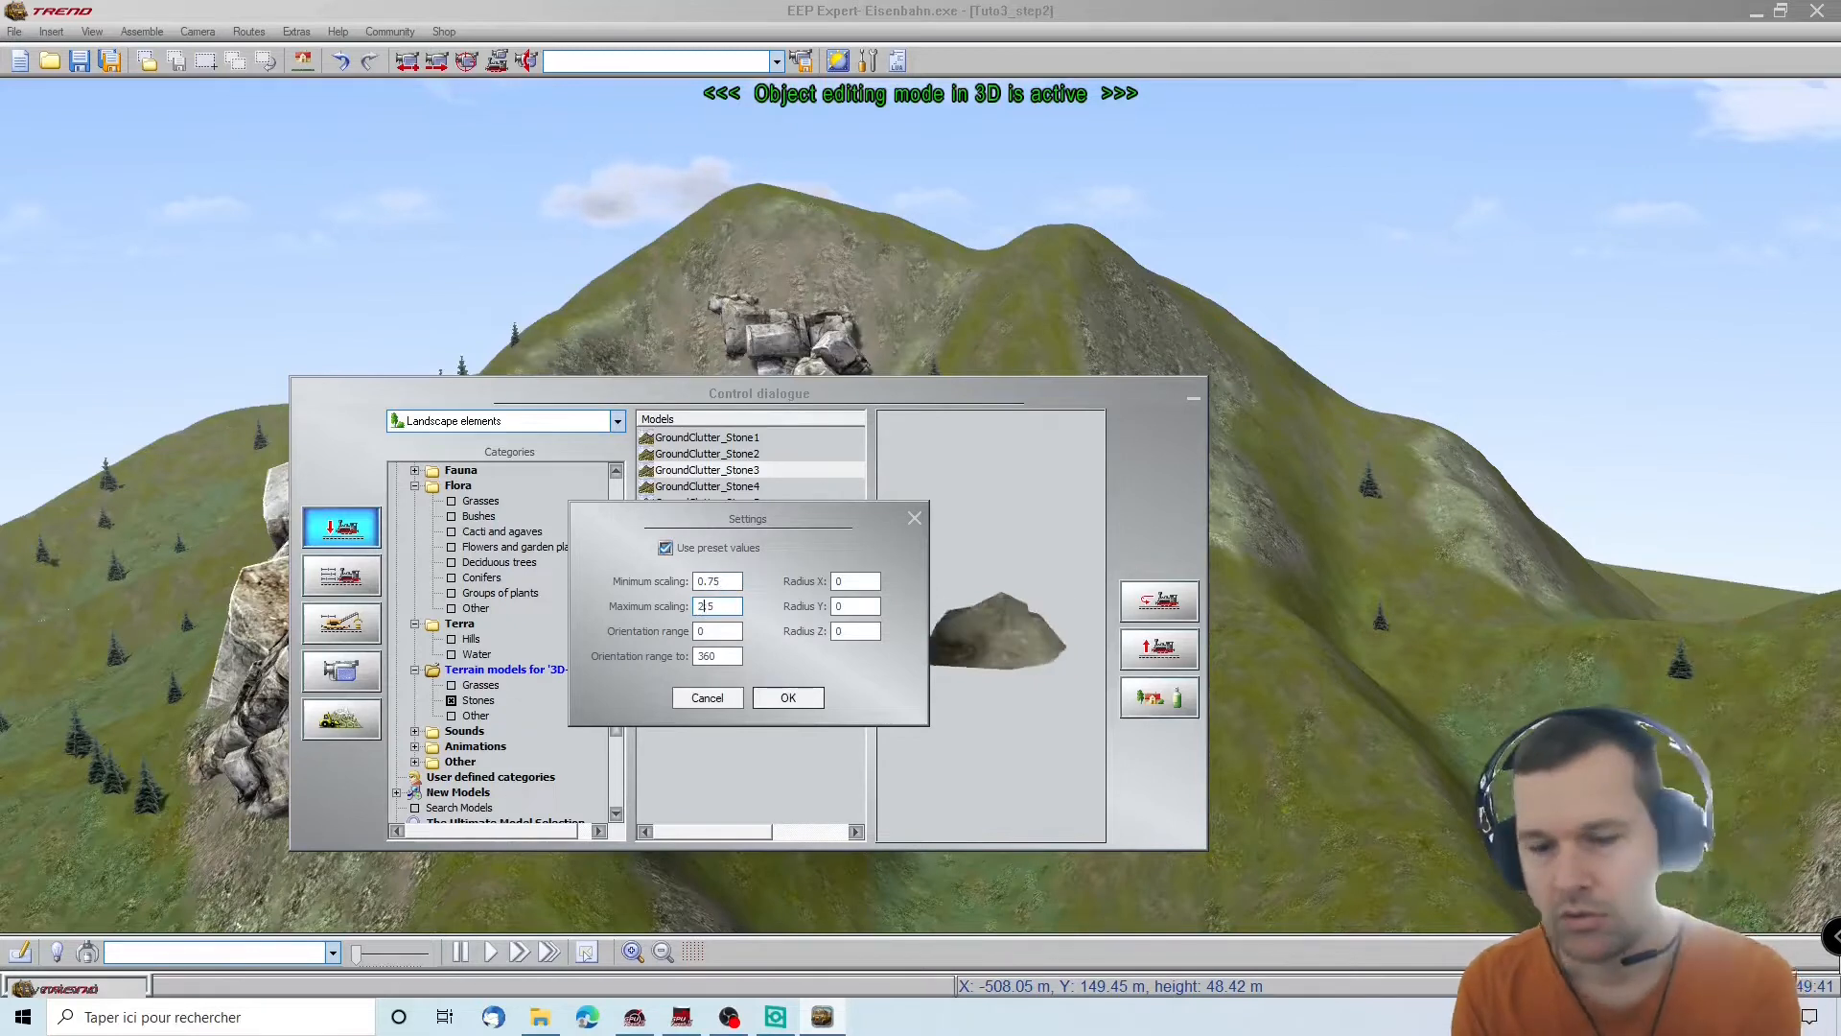
click(784, 699)
click(1195, 397)
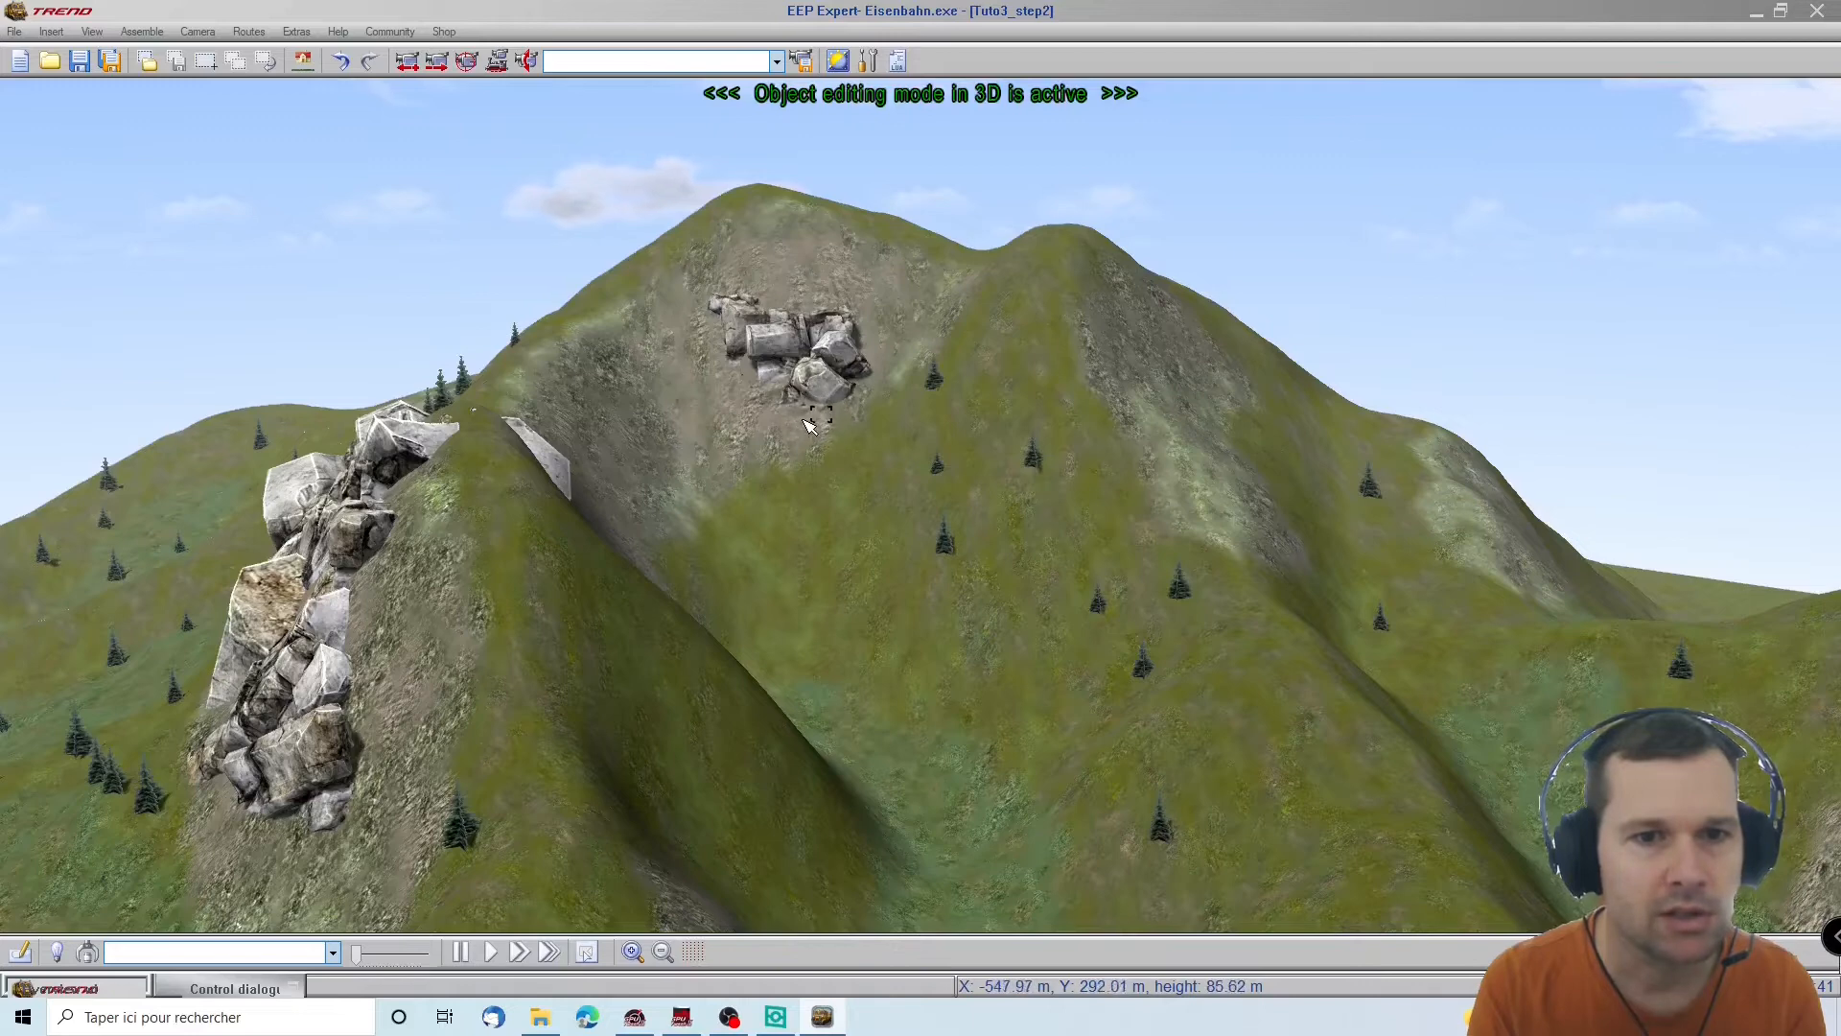
scroll(810, 425, up, 8)
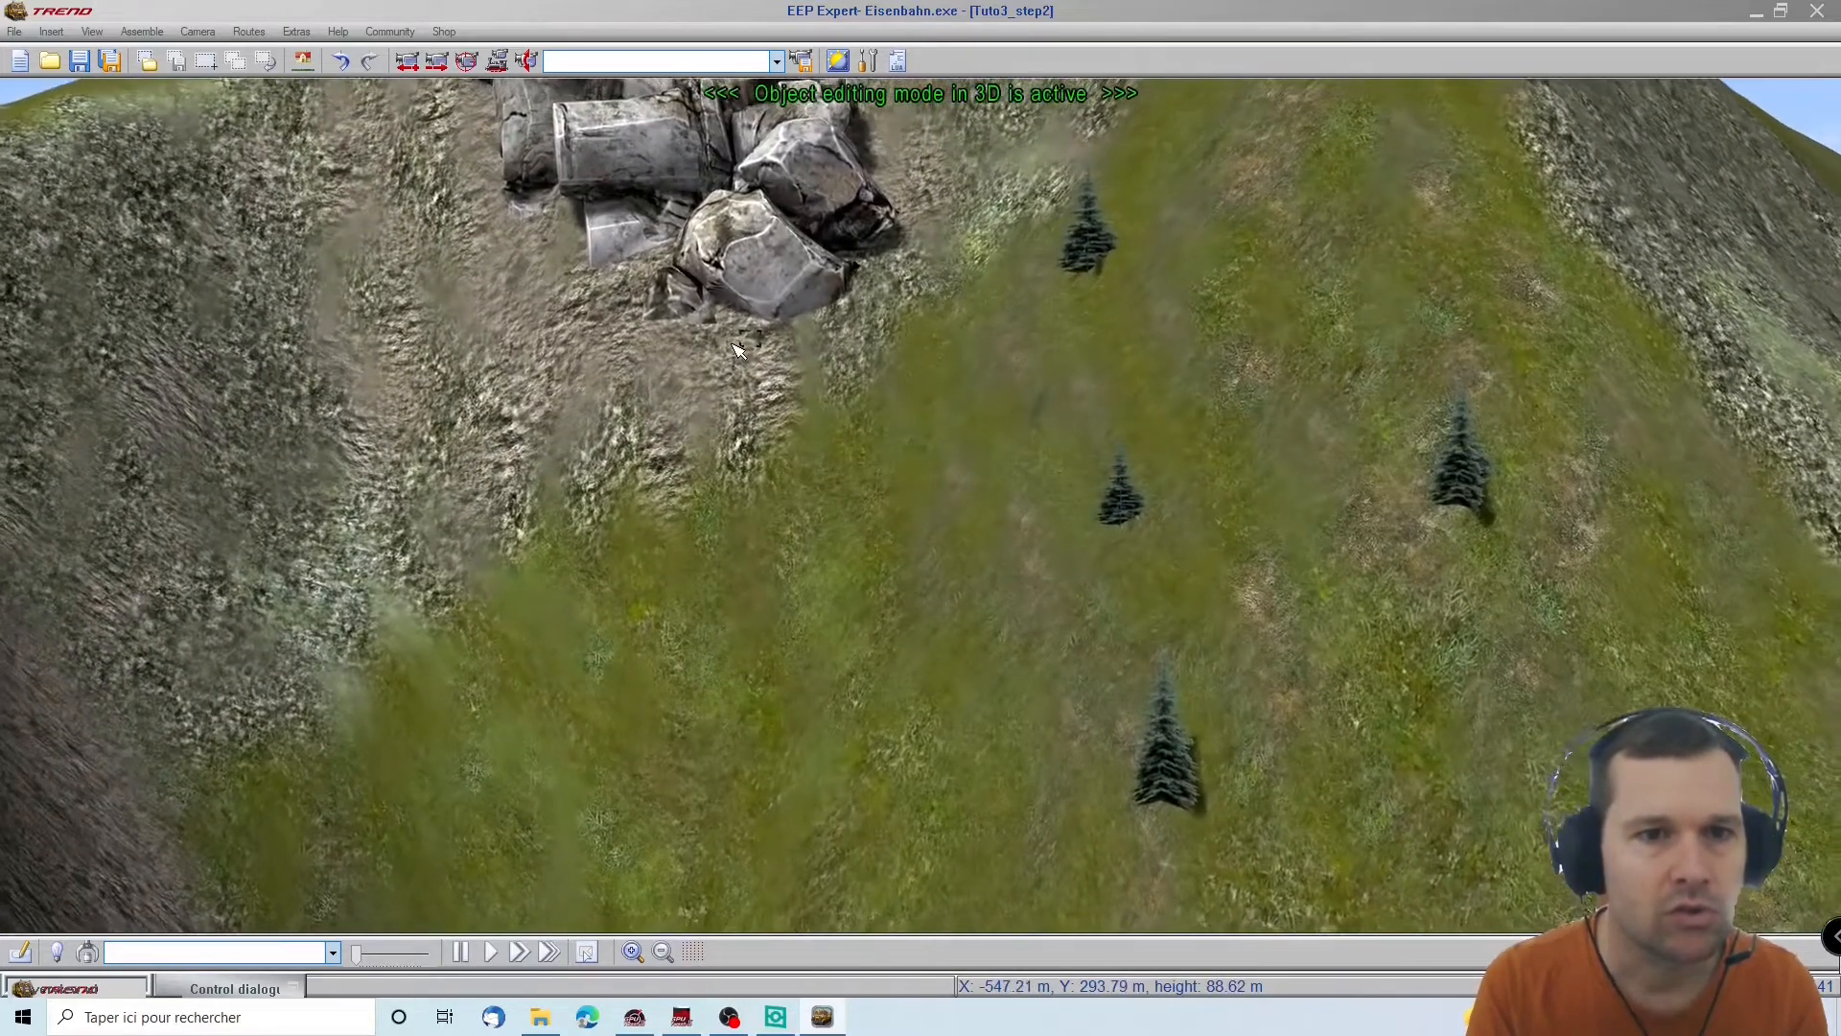
Set the stone's preset placement values to a minimum scaling of 3 and a maximum of 5, and return to the landscape
click(235, 987)
click(1160, 713)
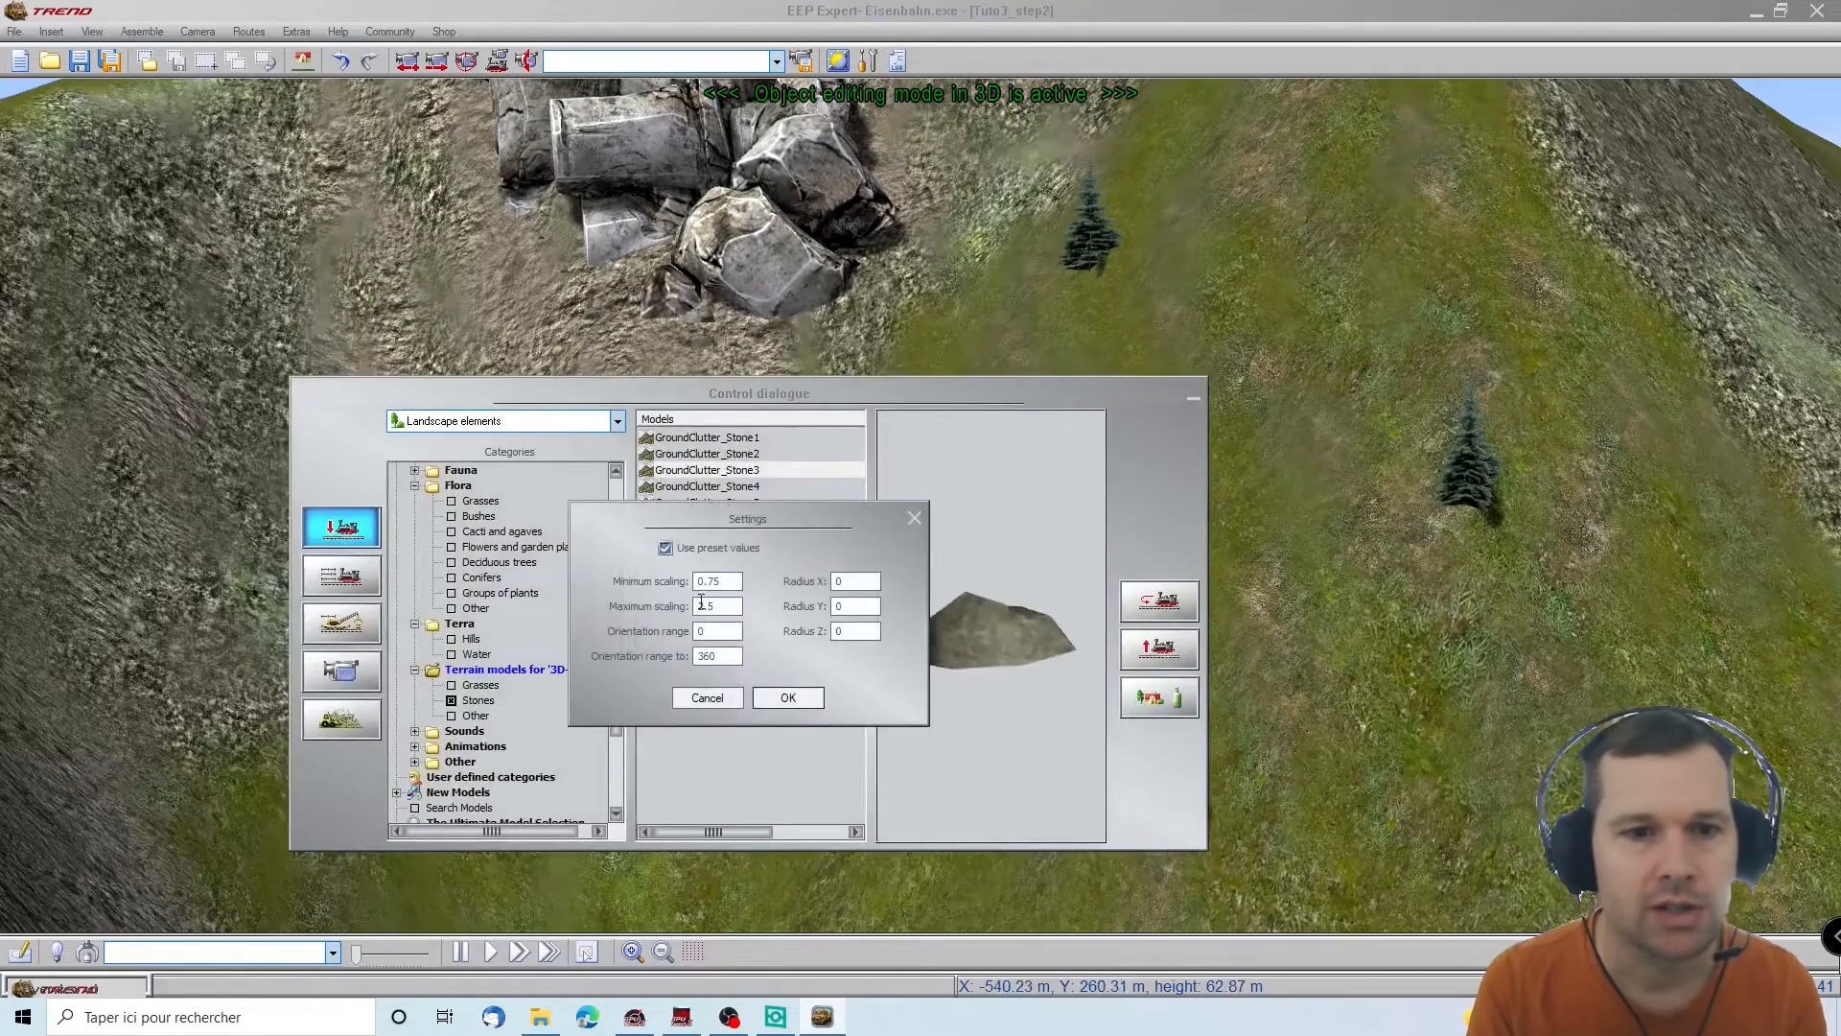
mouse_move(695, 580)
mouse_down()
mouse_move(719, 579)
mouse_move(721, 607)
mouse_up()
text(34)
key(BackSpace)
text(5)
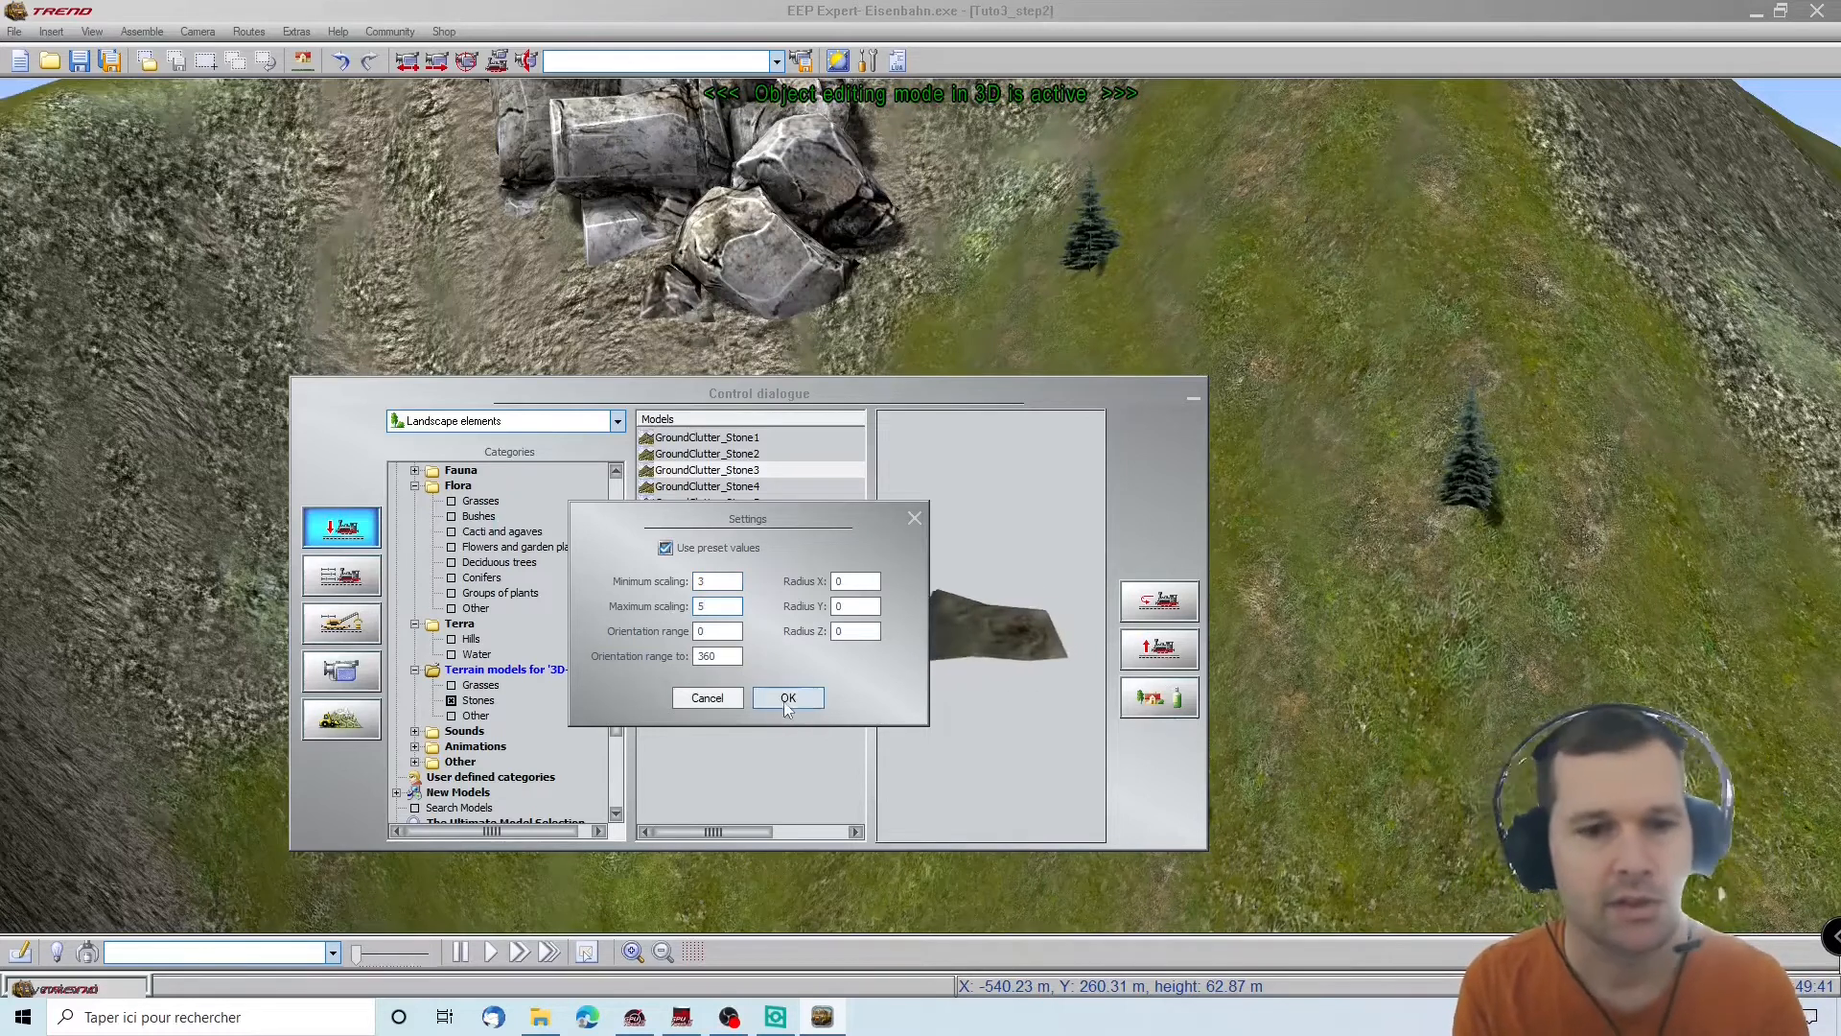
click(786, 698)
click(1193, 397)
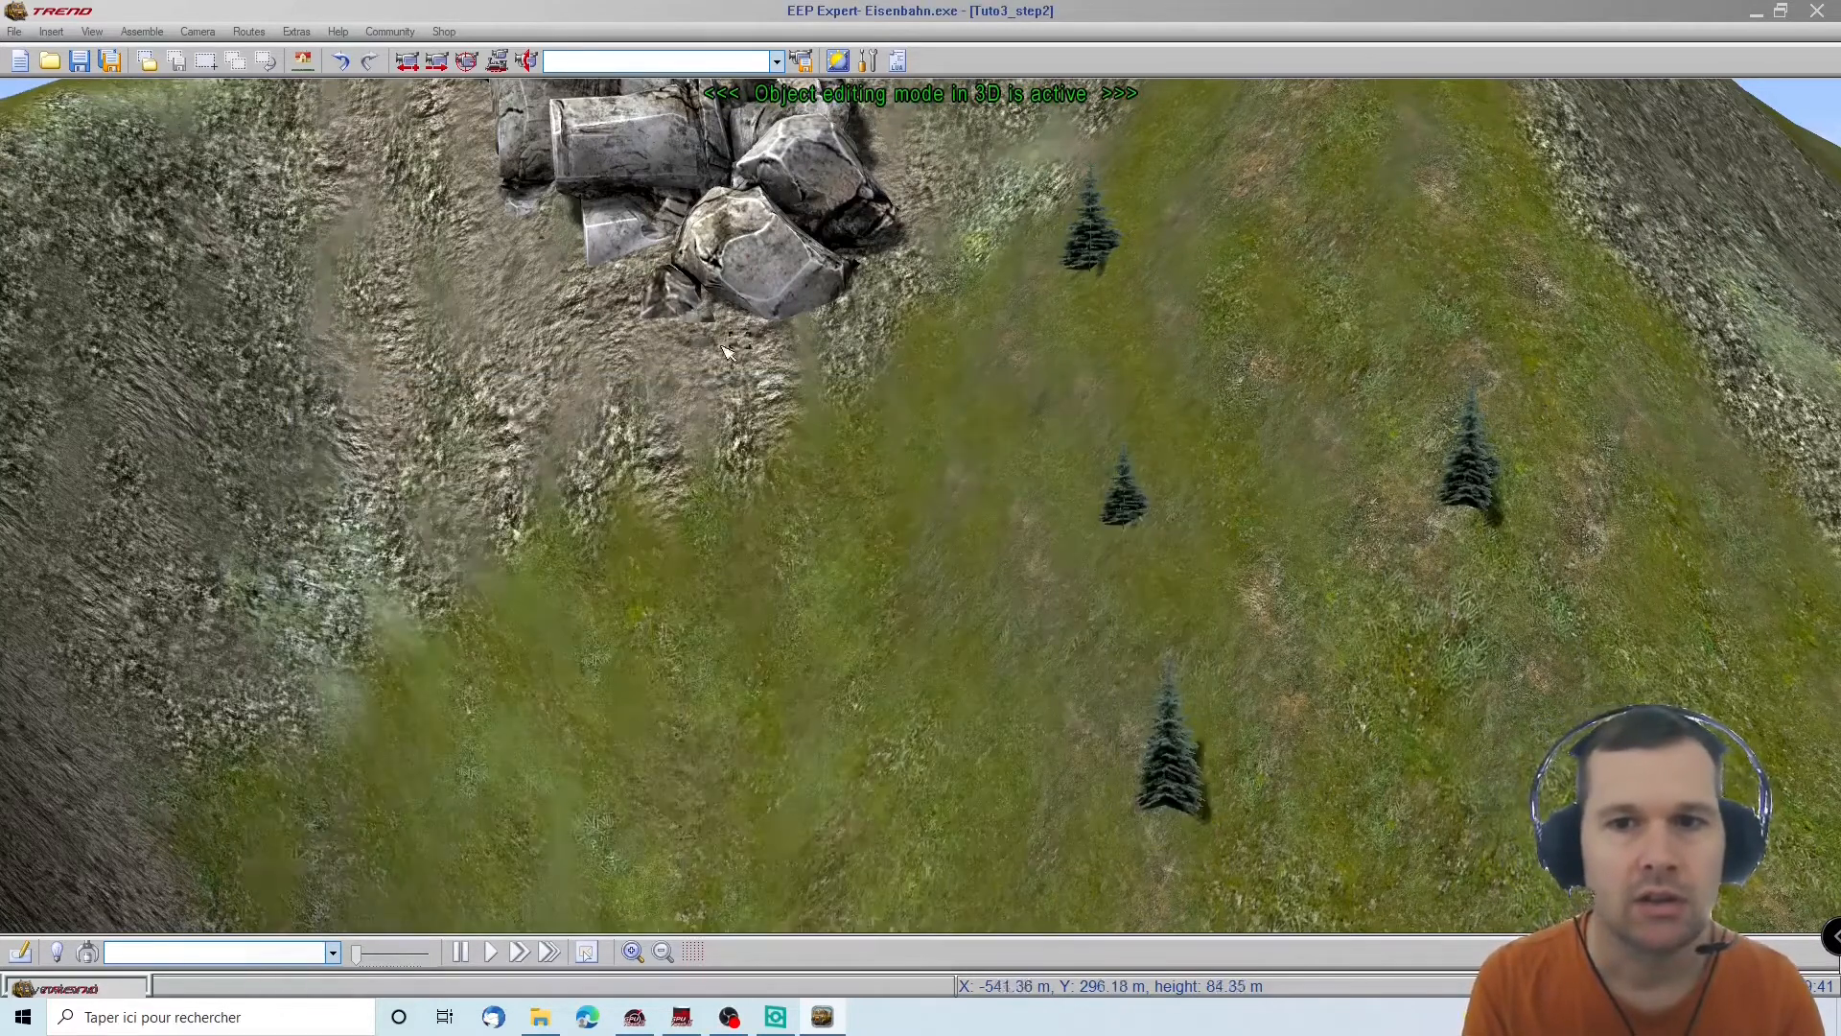
Place several randomly scaled GroundClutter_Stone3 stones on the bare slope around the foot of the upper rock formation
click(863, 350)
click(798, 329)
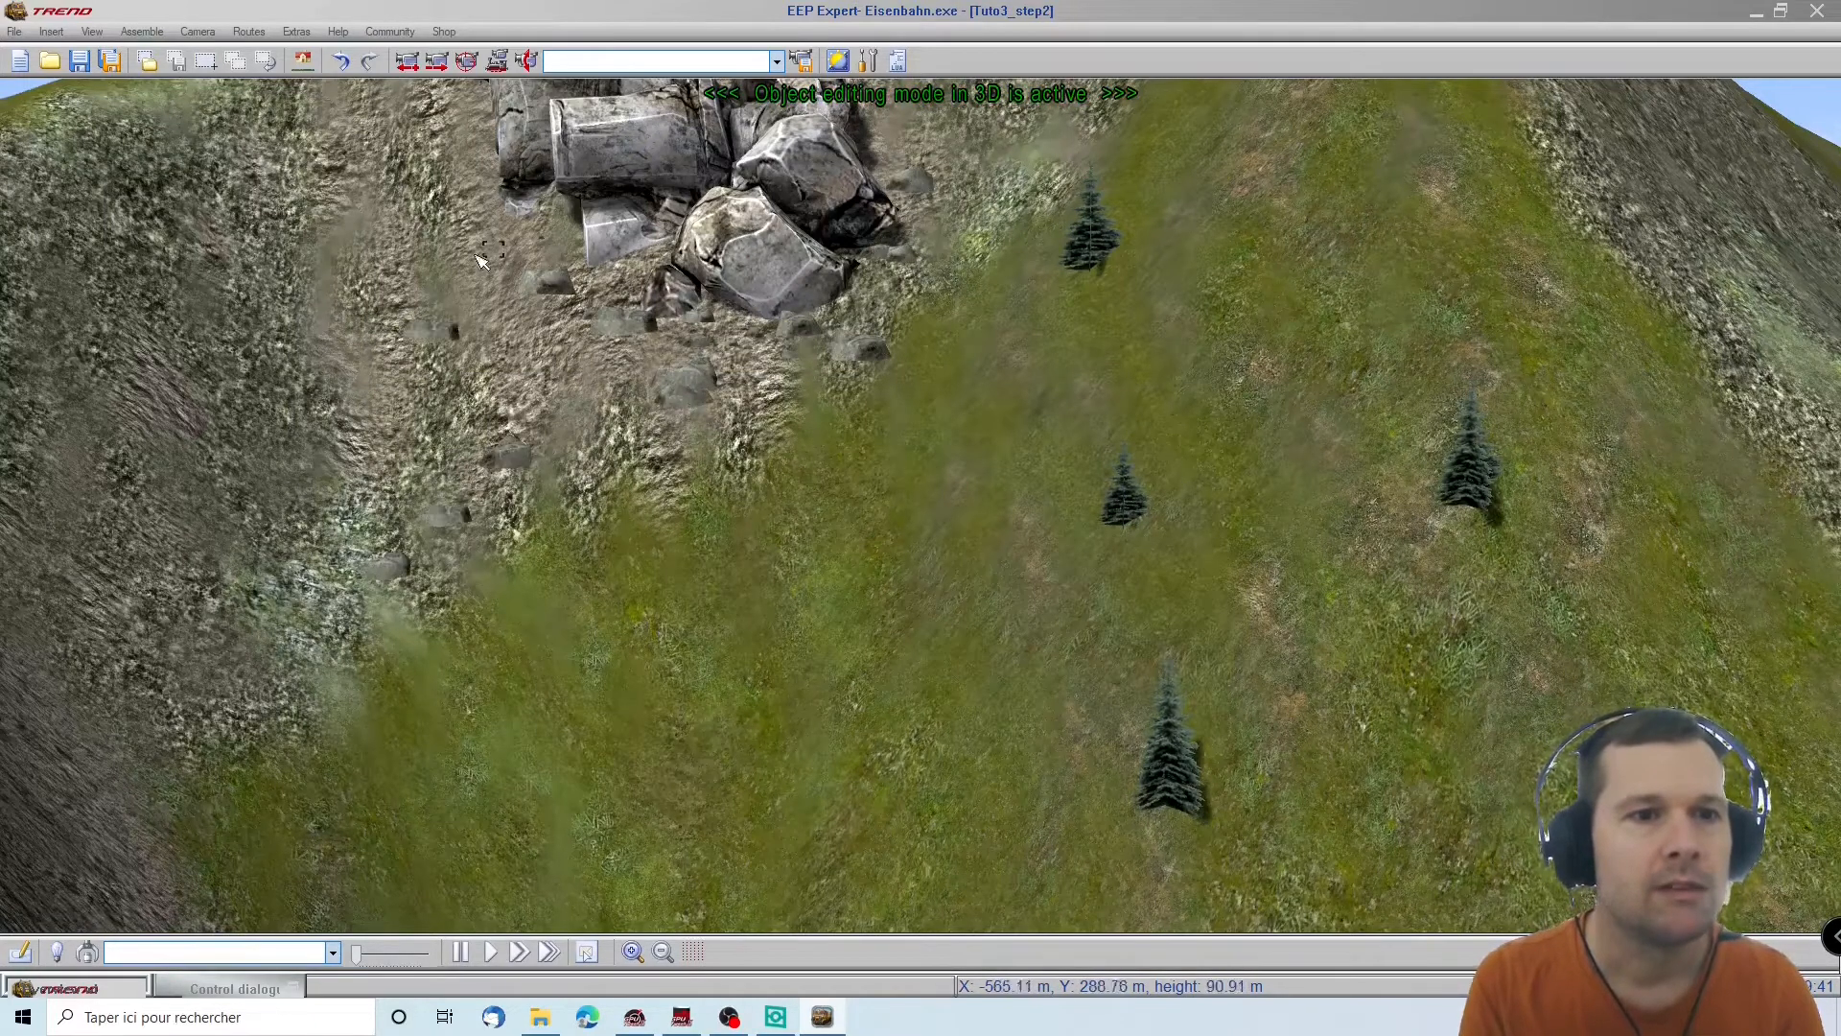
click(548, 333)
click(544, 394)
Examine the stones around the upper rock group and the large rock formation lower down from several distances and angles
scroll(632, 363, down, 5)
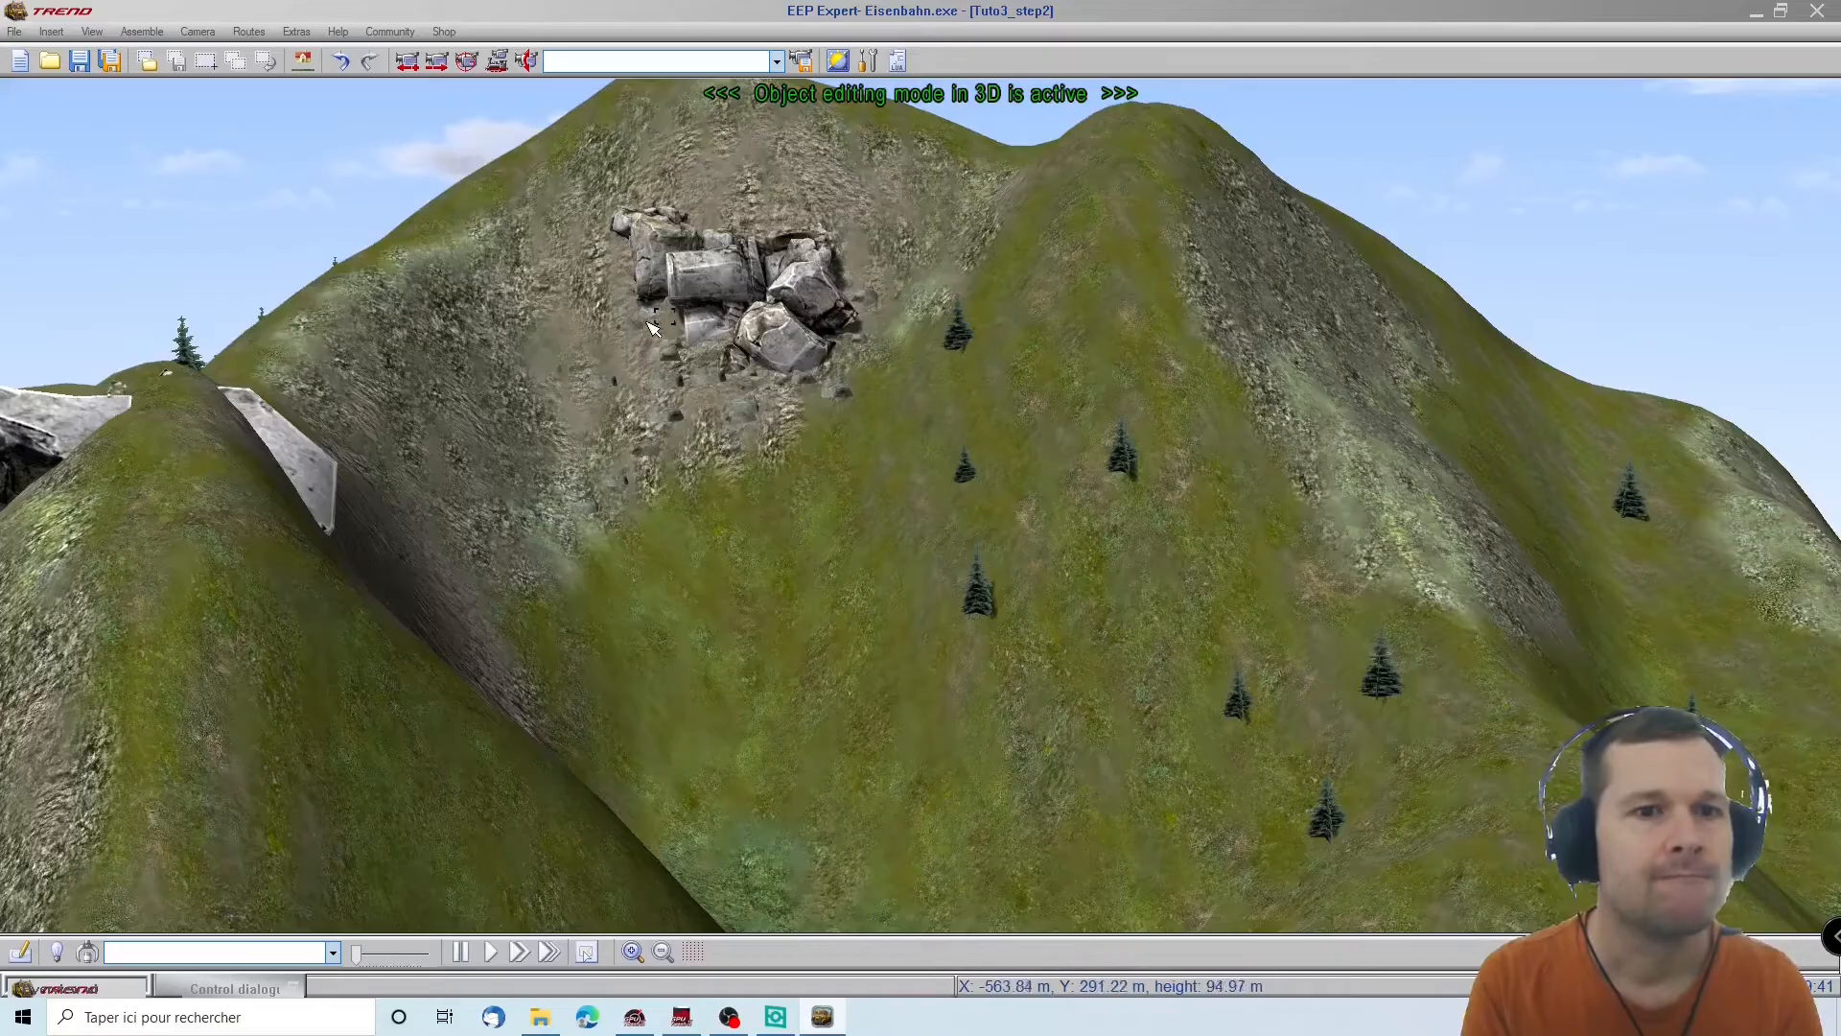
scroll(739, 538, up, 3)
right_drag(739, 538, 482, 414)
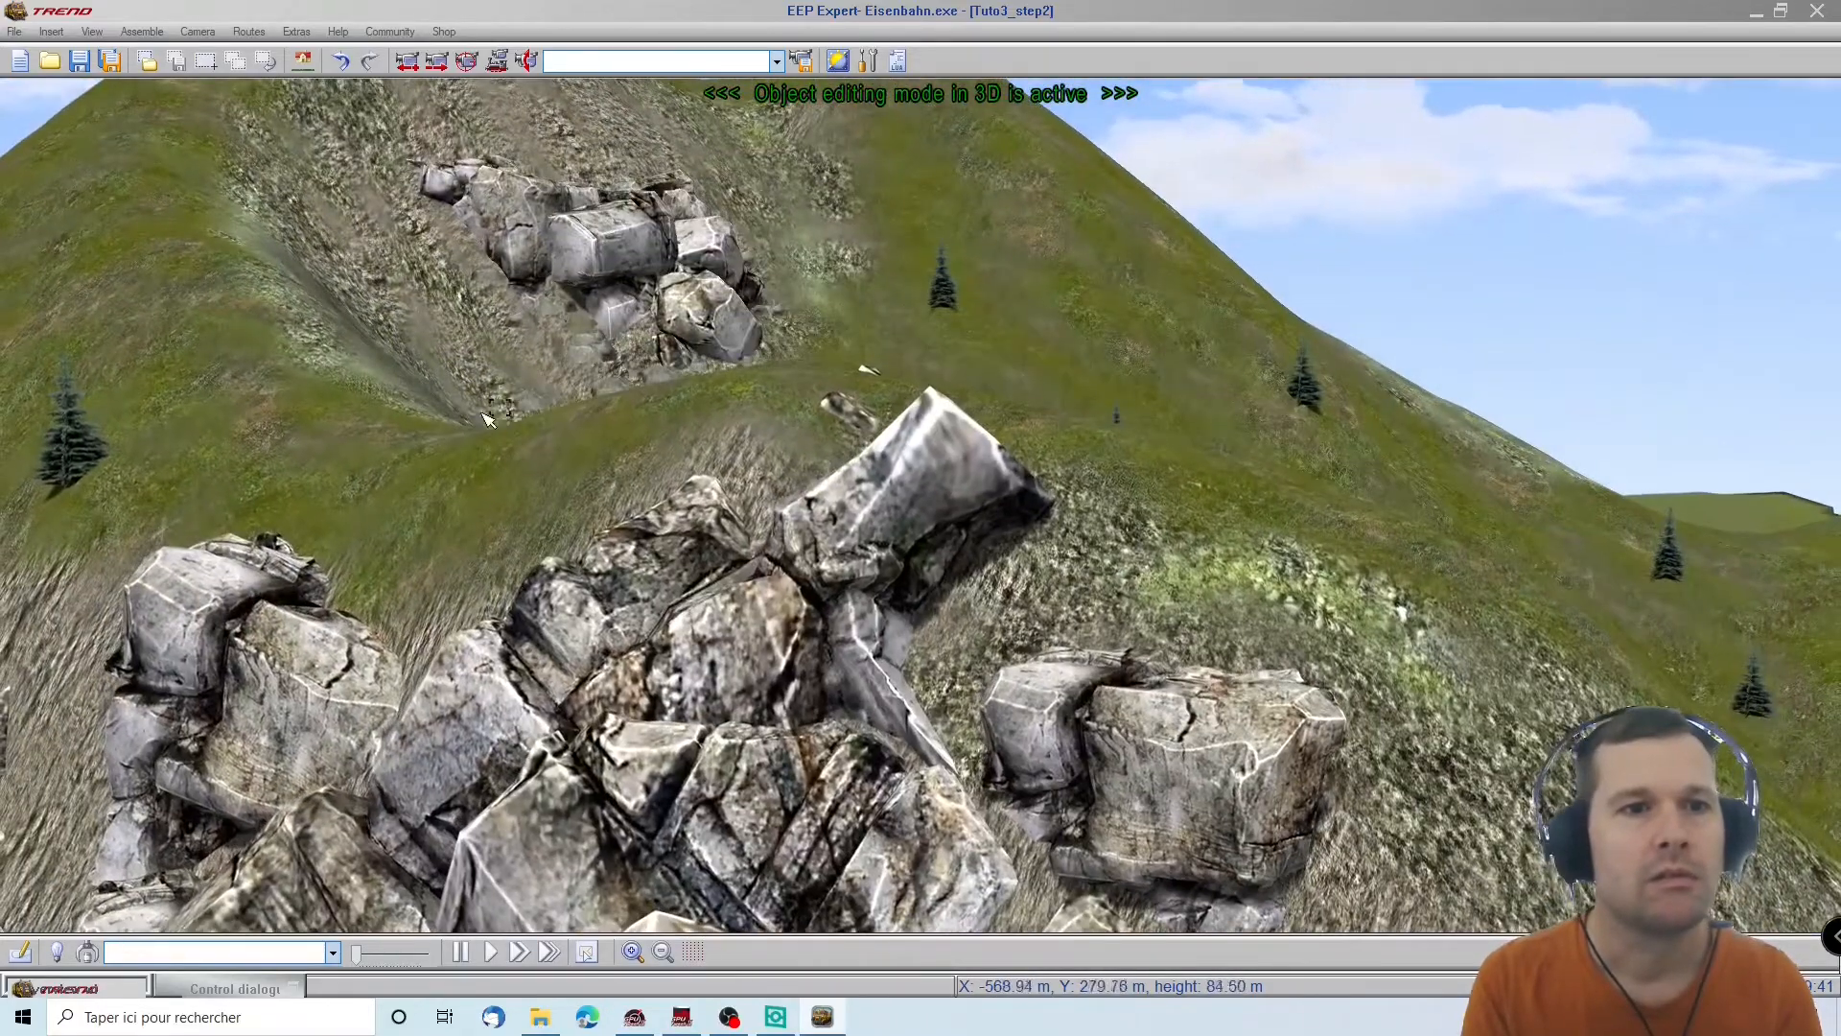
scroll(556, 351, down, 5)
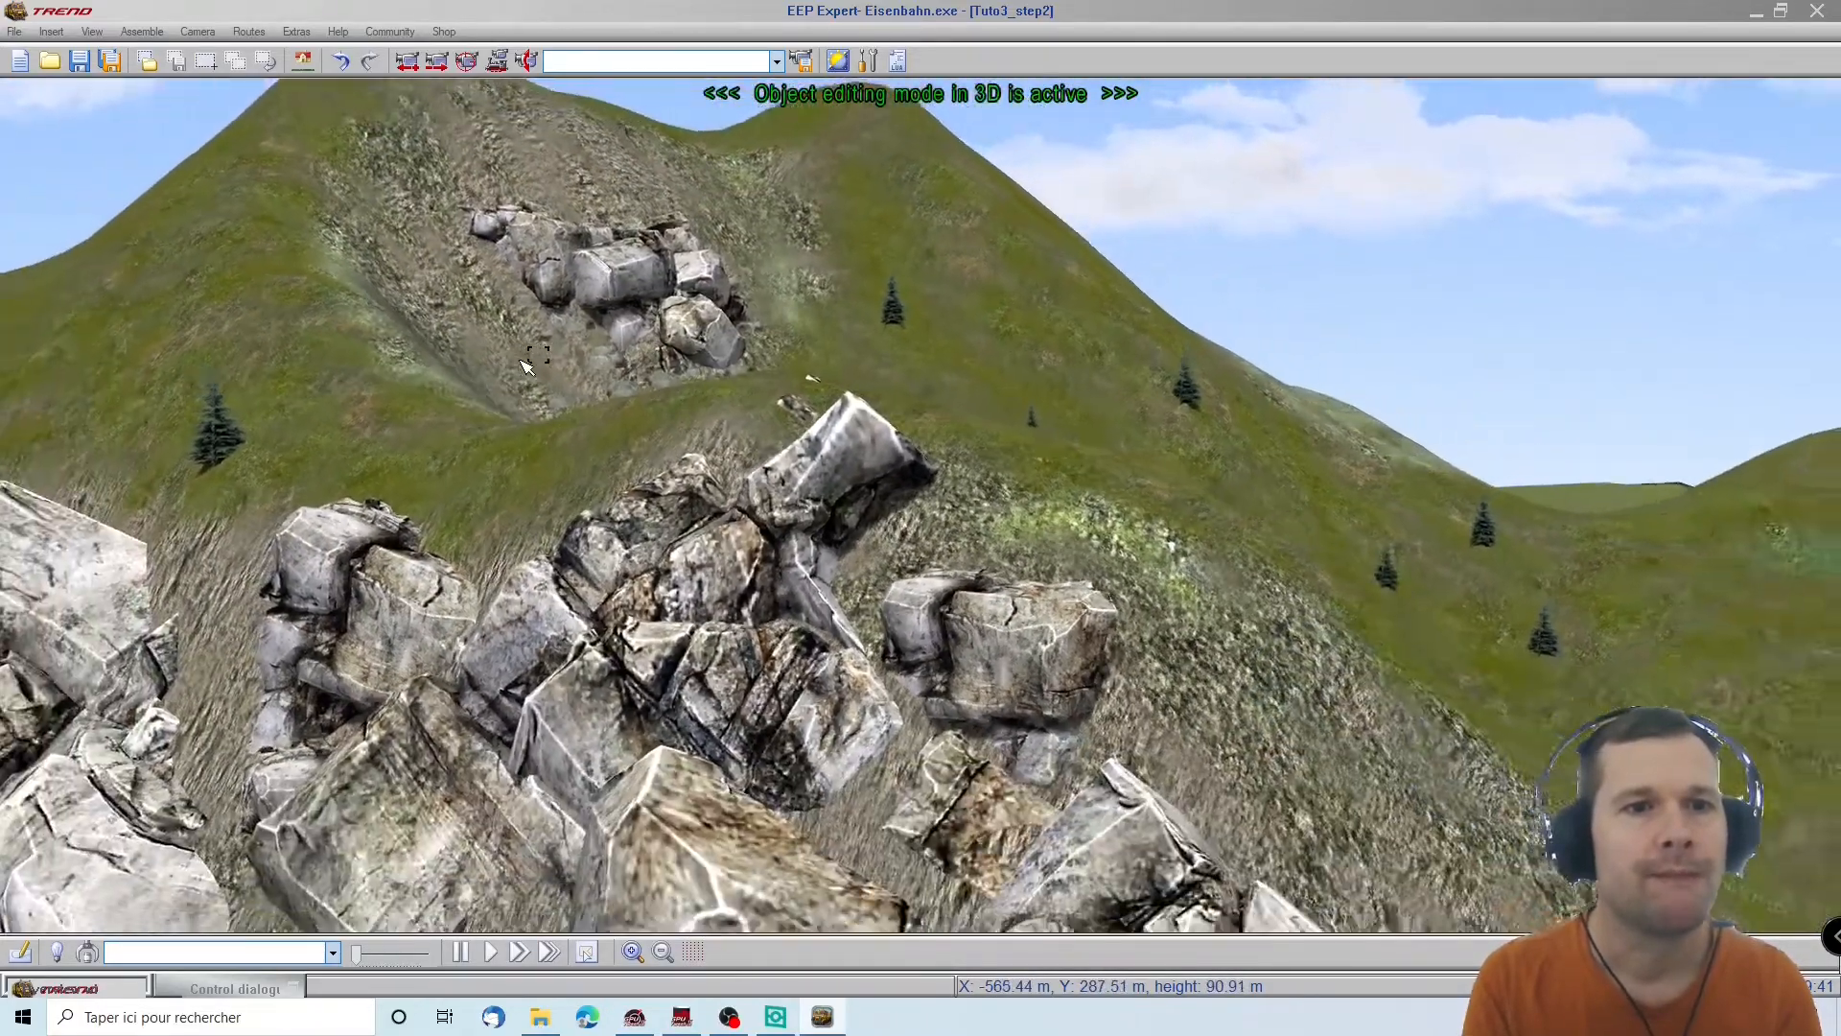
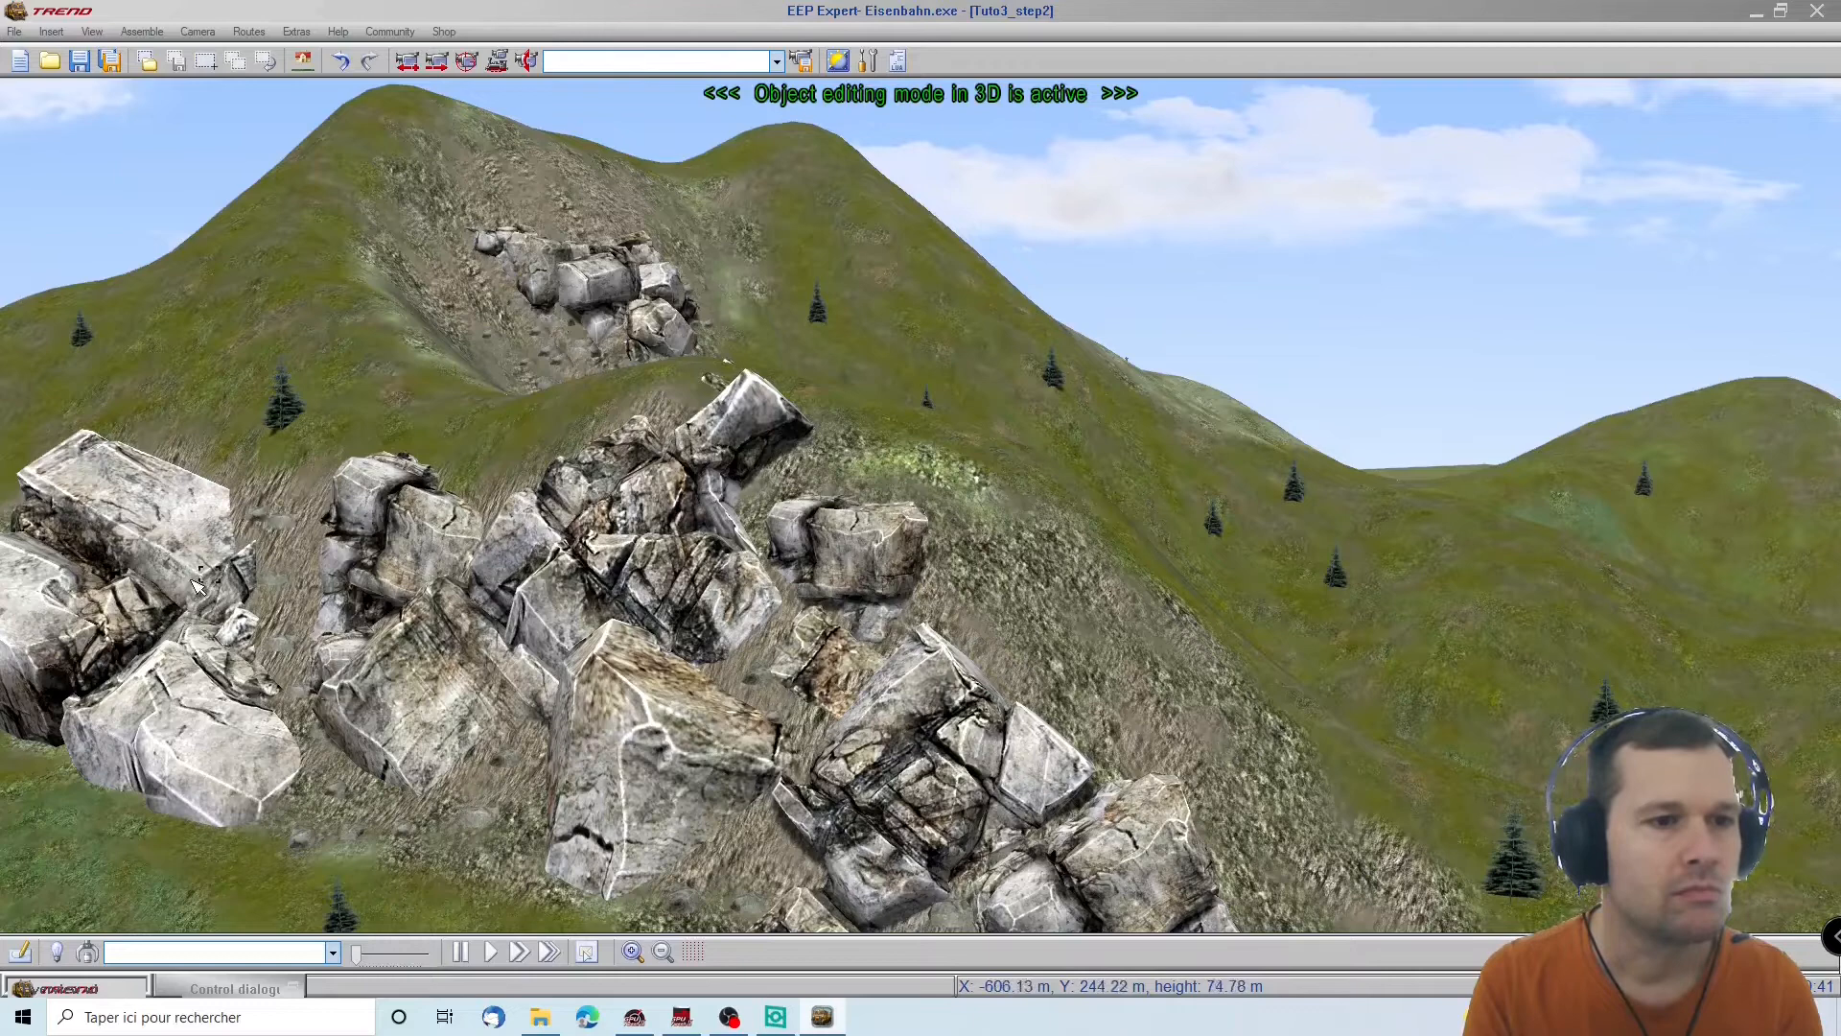
scroll(310, 707, up, 2)
scroll(310, 707, down, 5)
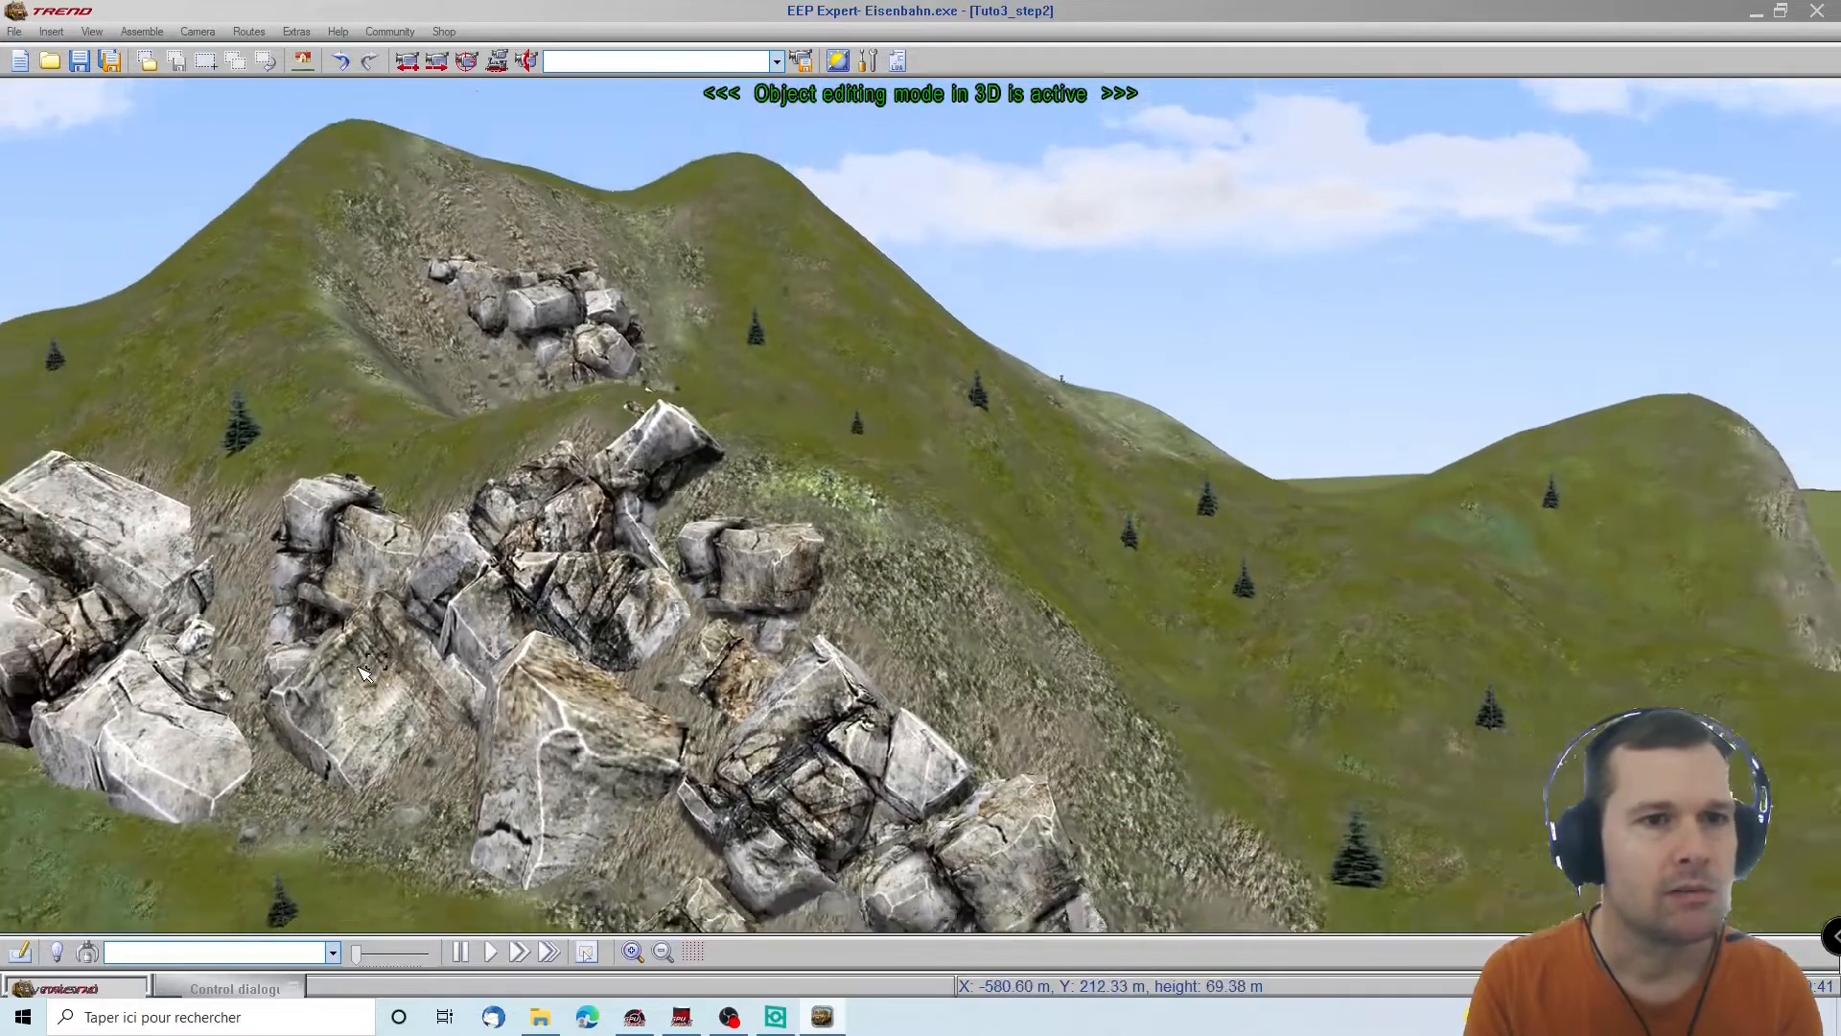
middle_drag(309, 707, 756, 748)
scroll(784, 750, up, 4)
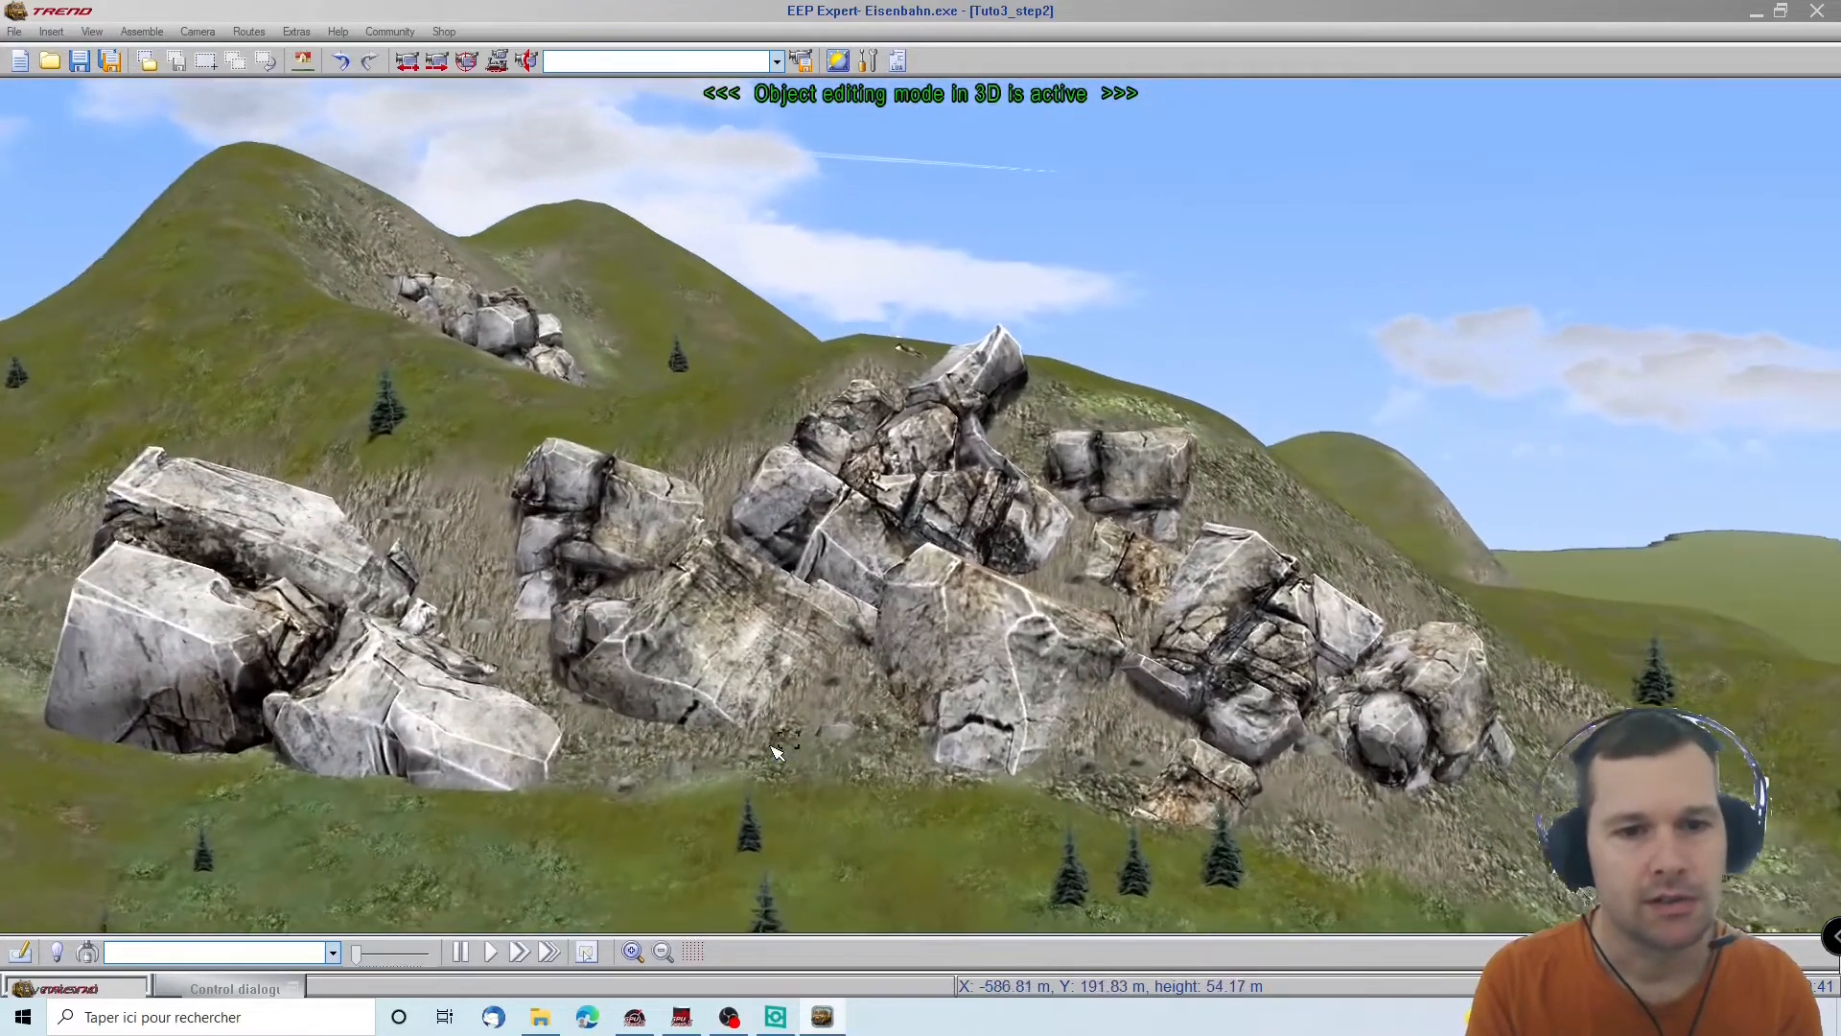
scroll(786, 750, down, 3)
scroll(784, 750, down, 2)
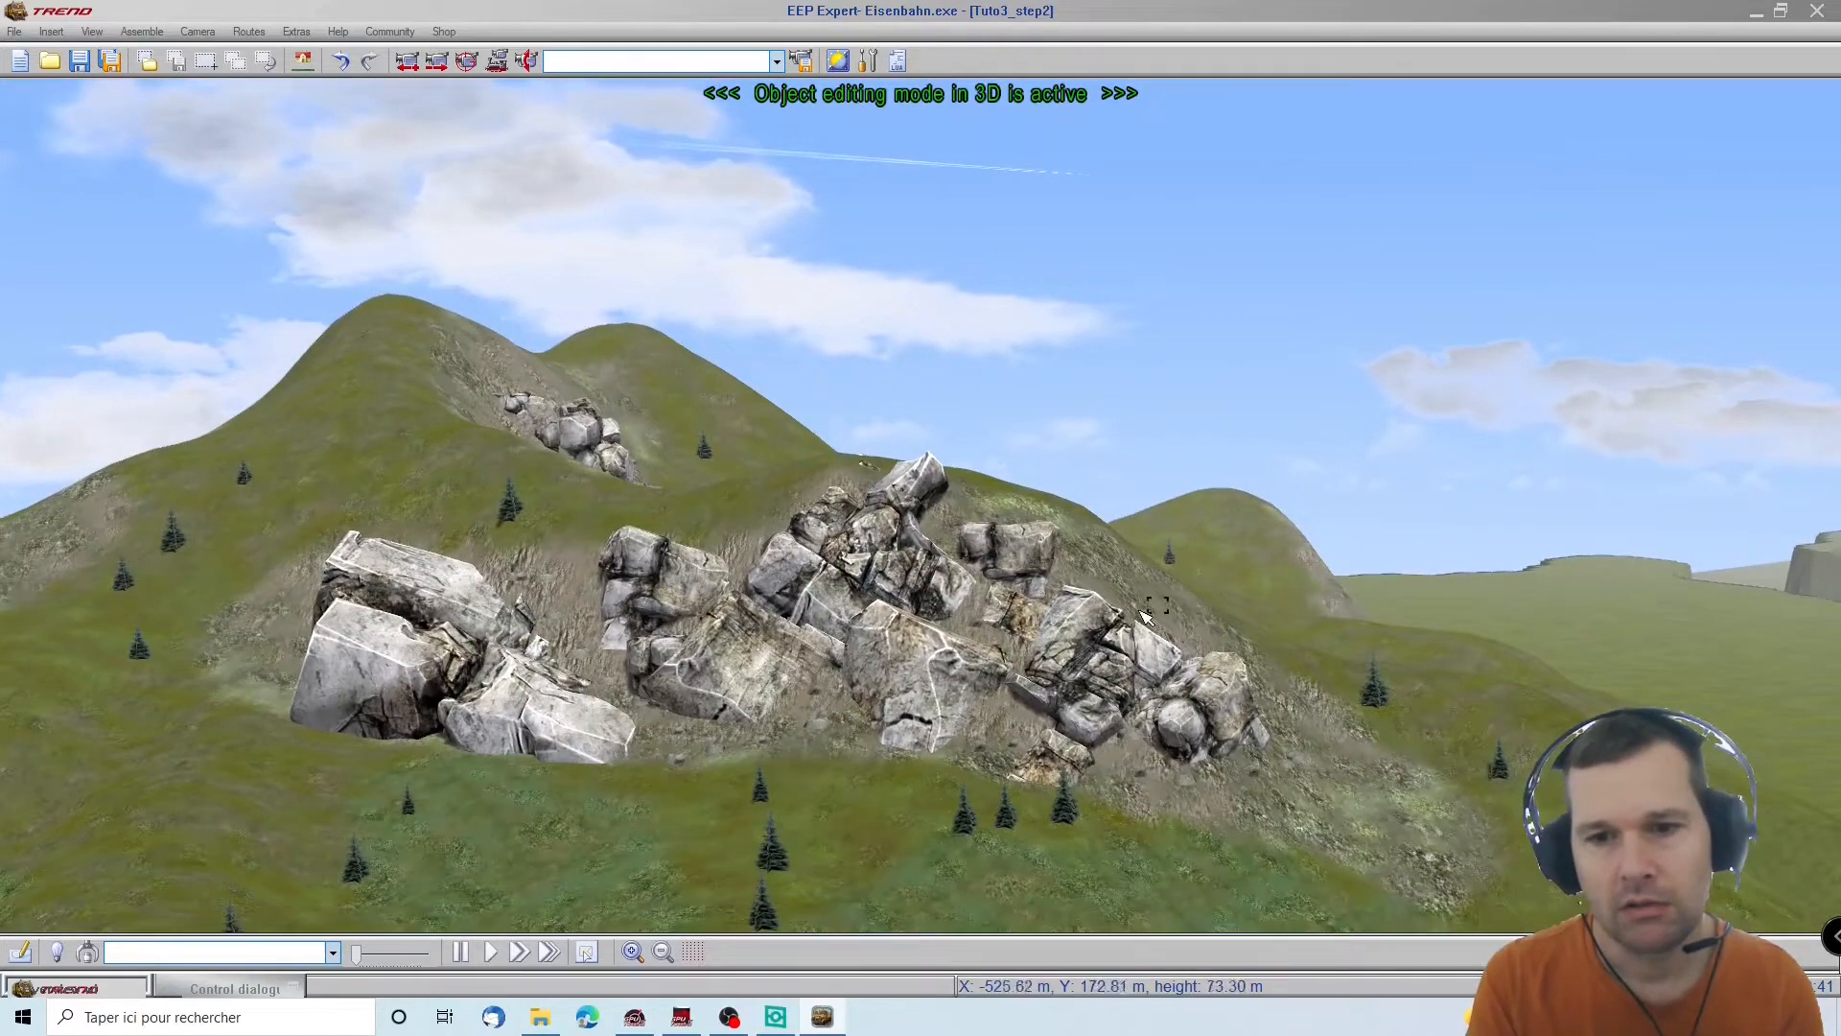
Compare the previews of the GroundClutter stone models and choose GroundClutter_Stone5
click(242, 991)
click(739, 486)
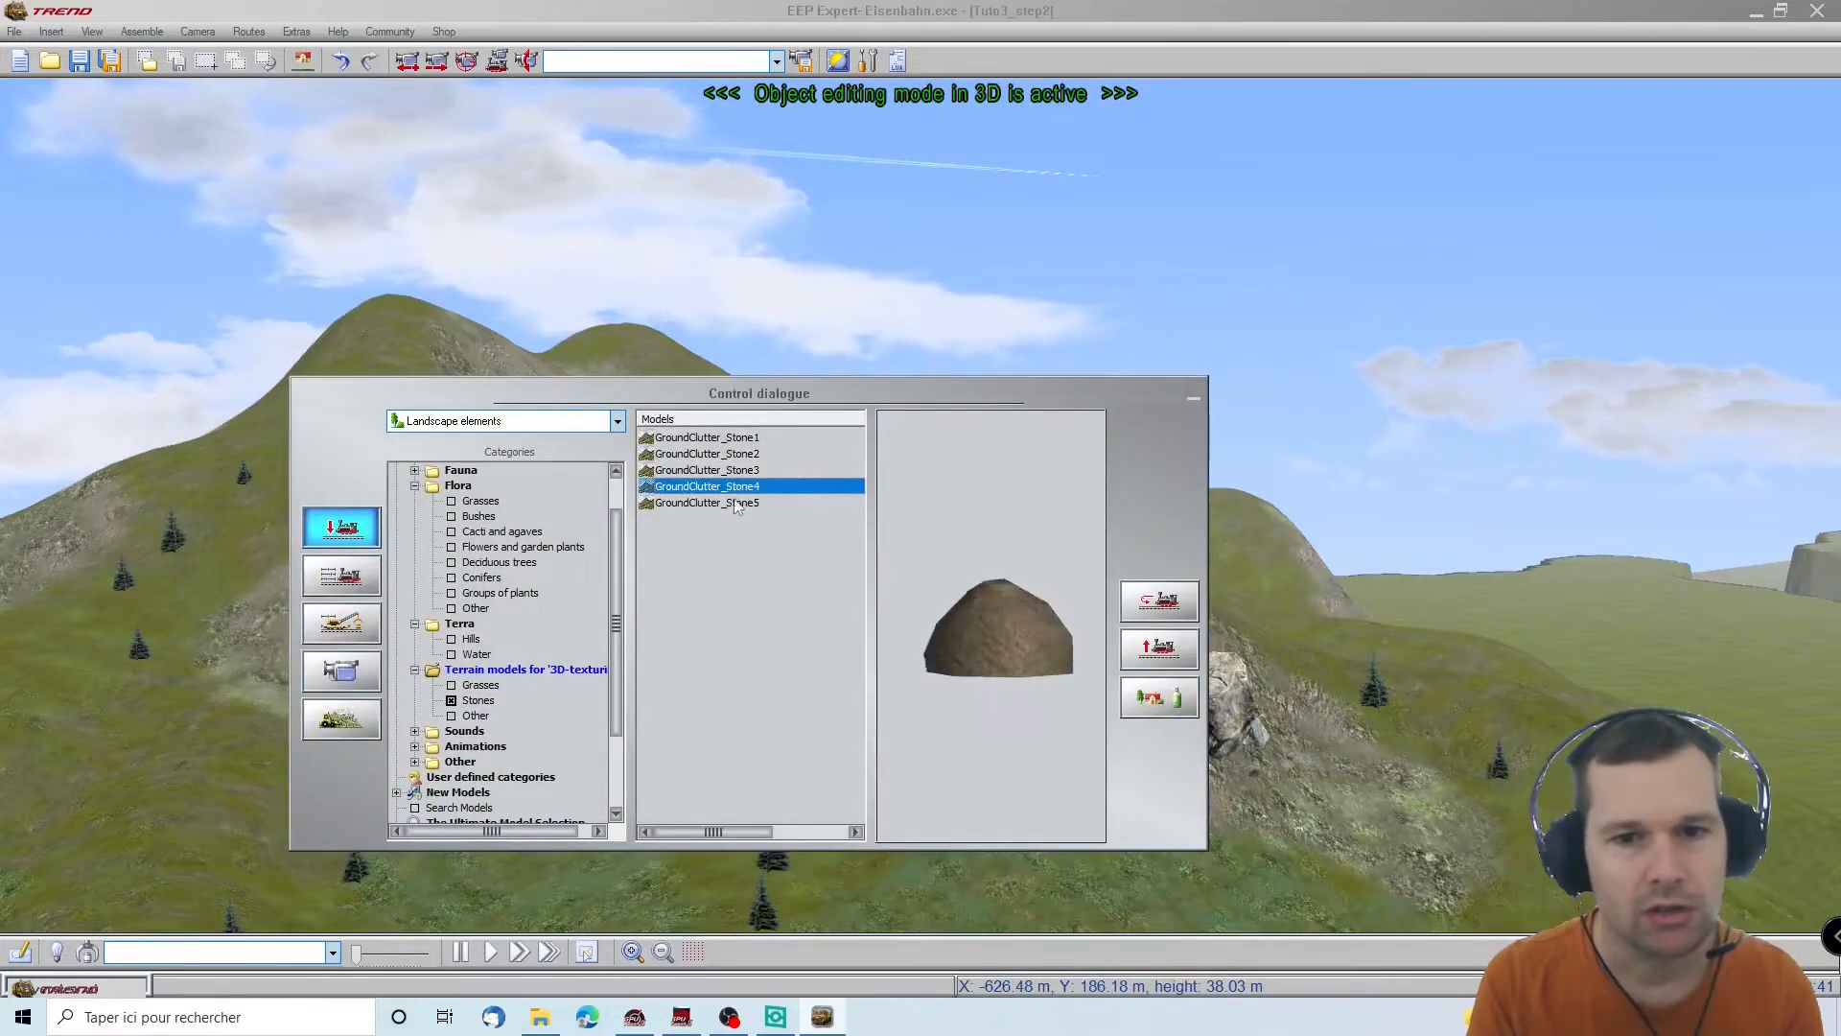
click(734, 502)
click(724, 453)
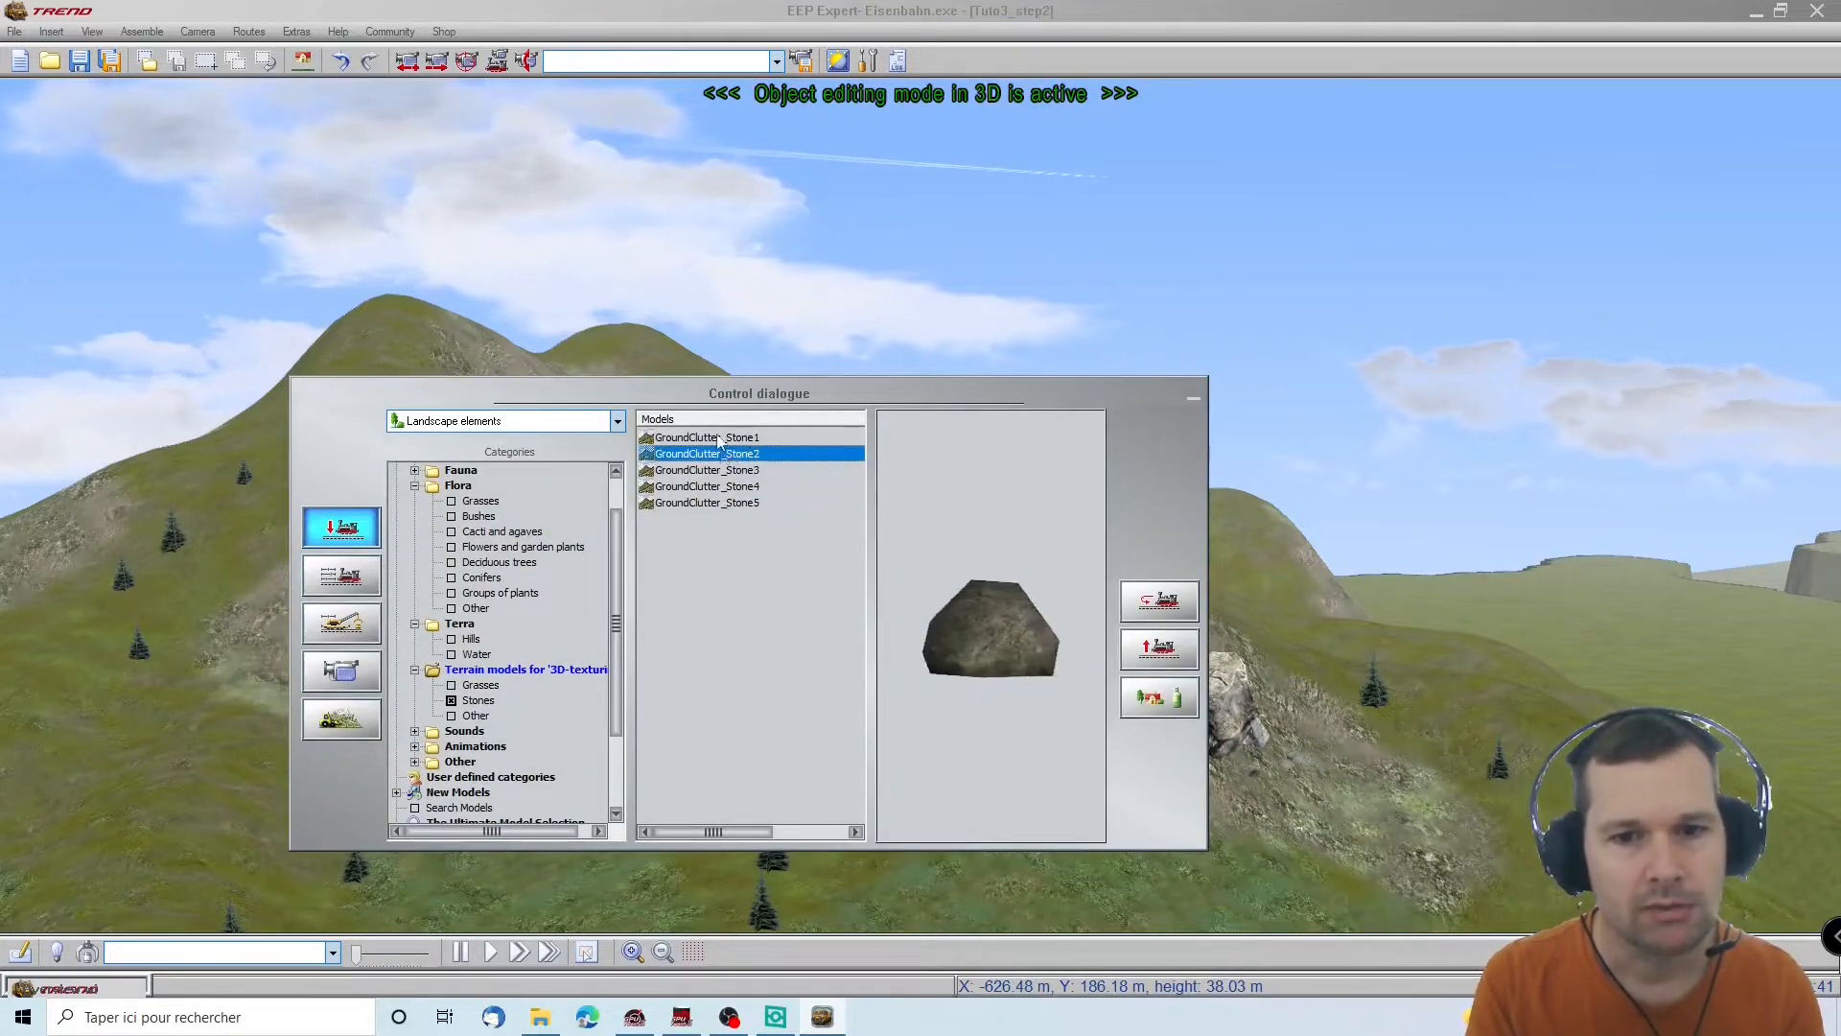
click(719, 438)
click(731, 503)
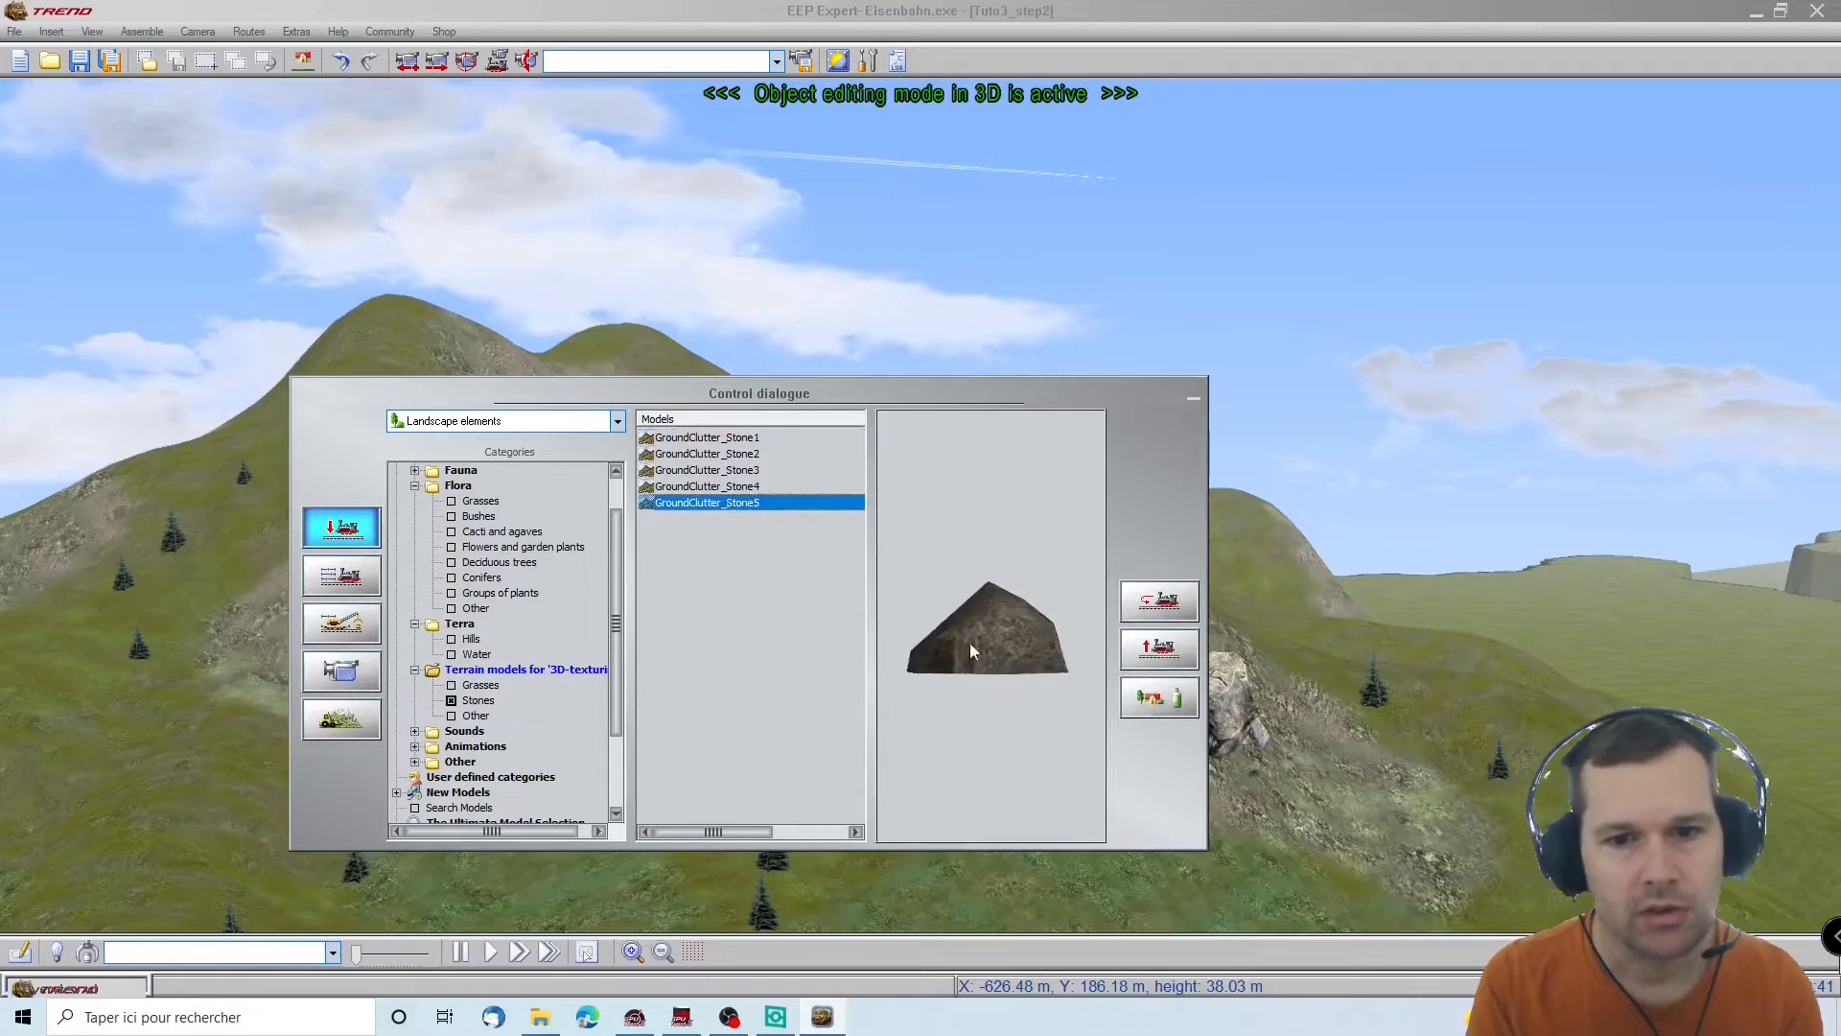
click(744, 487)
drag(973, 613, 747, 470)
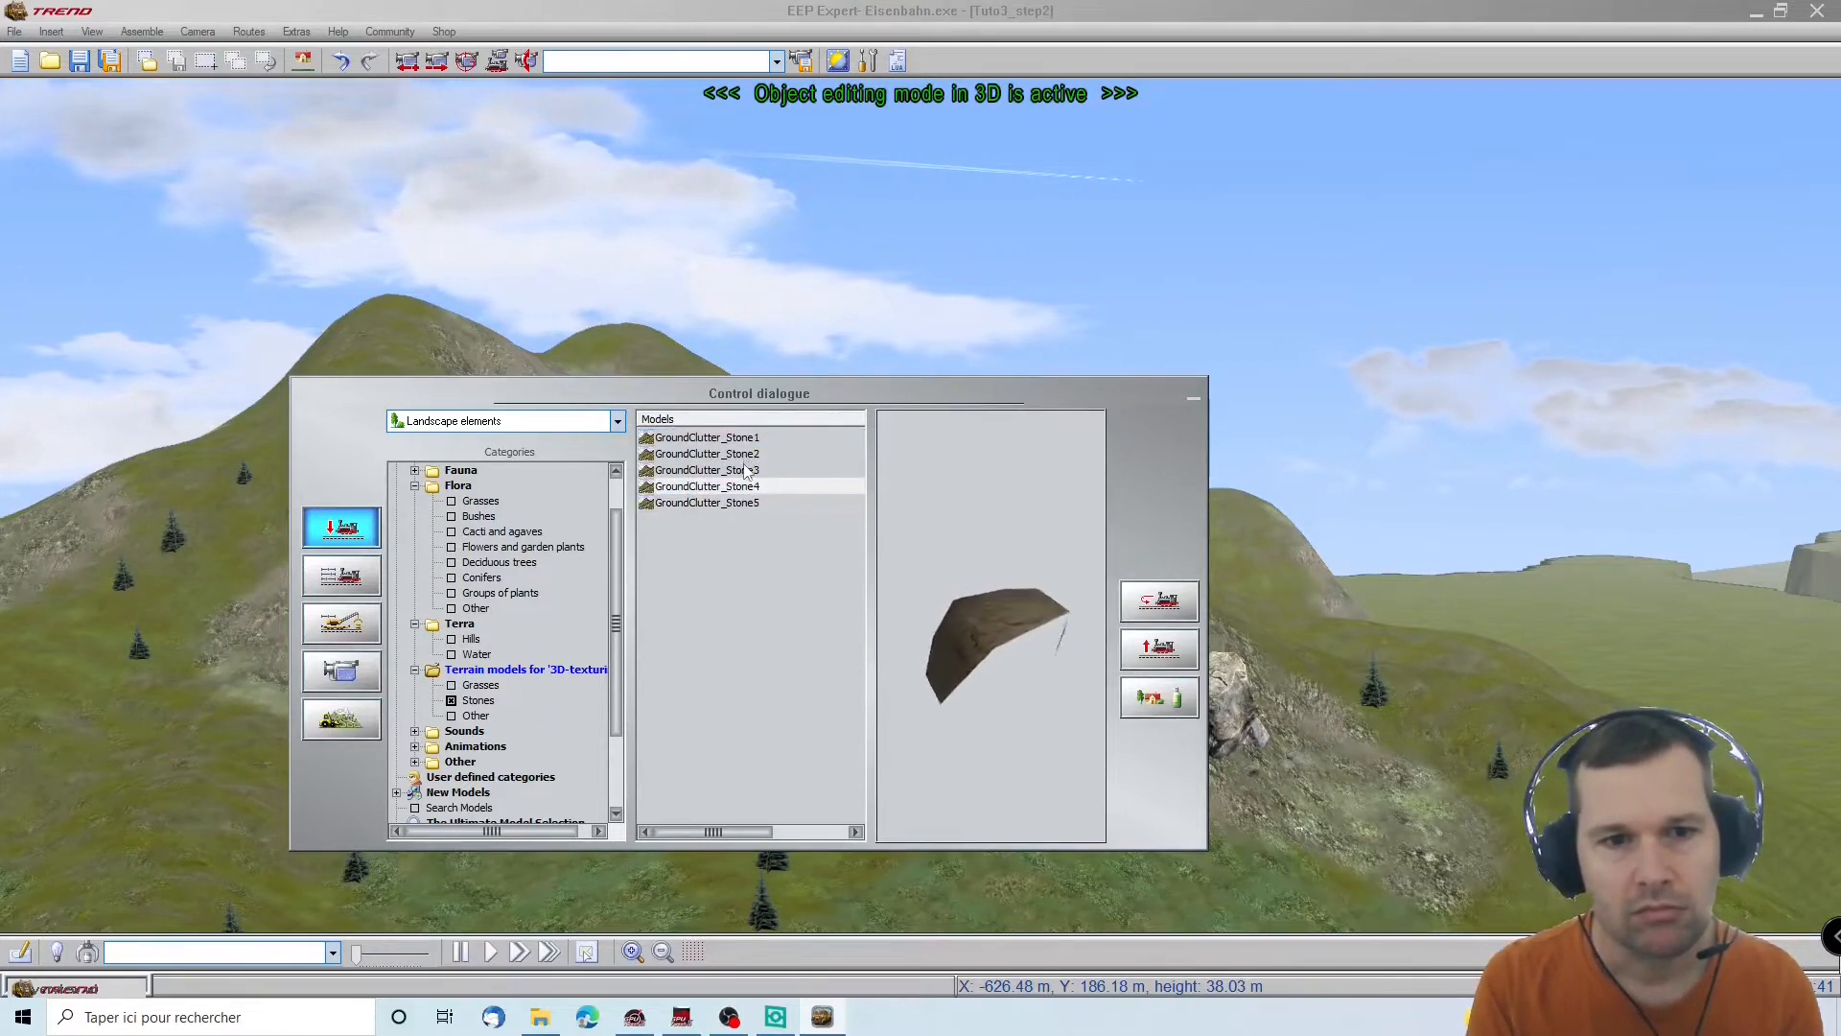
click(747, 470)
click(748, 453)
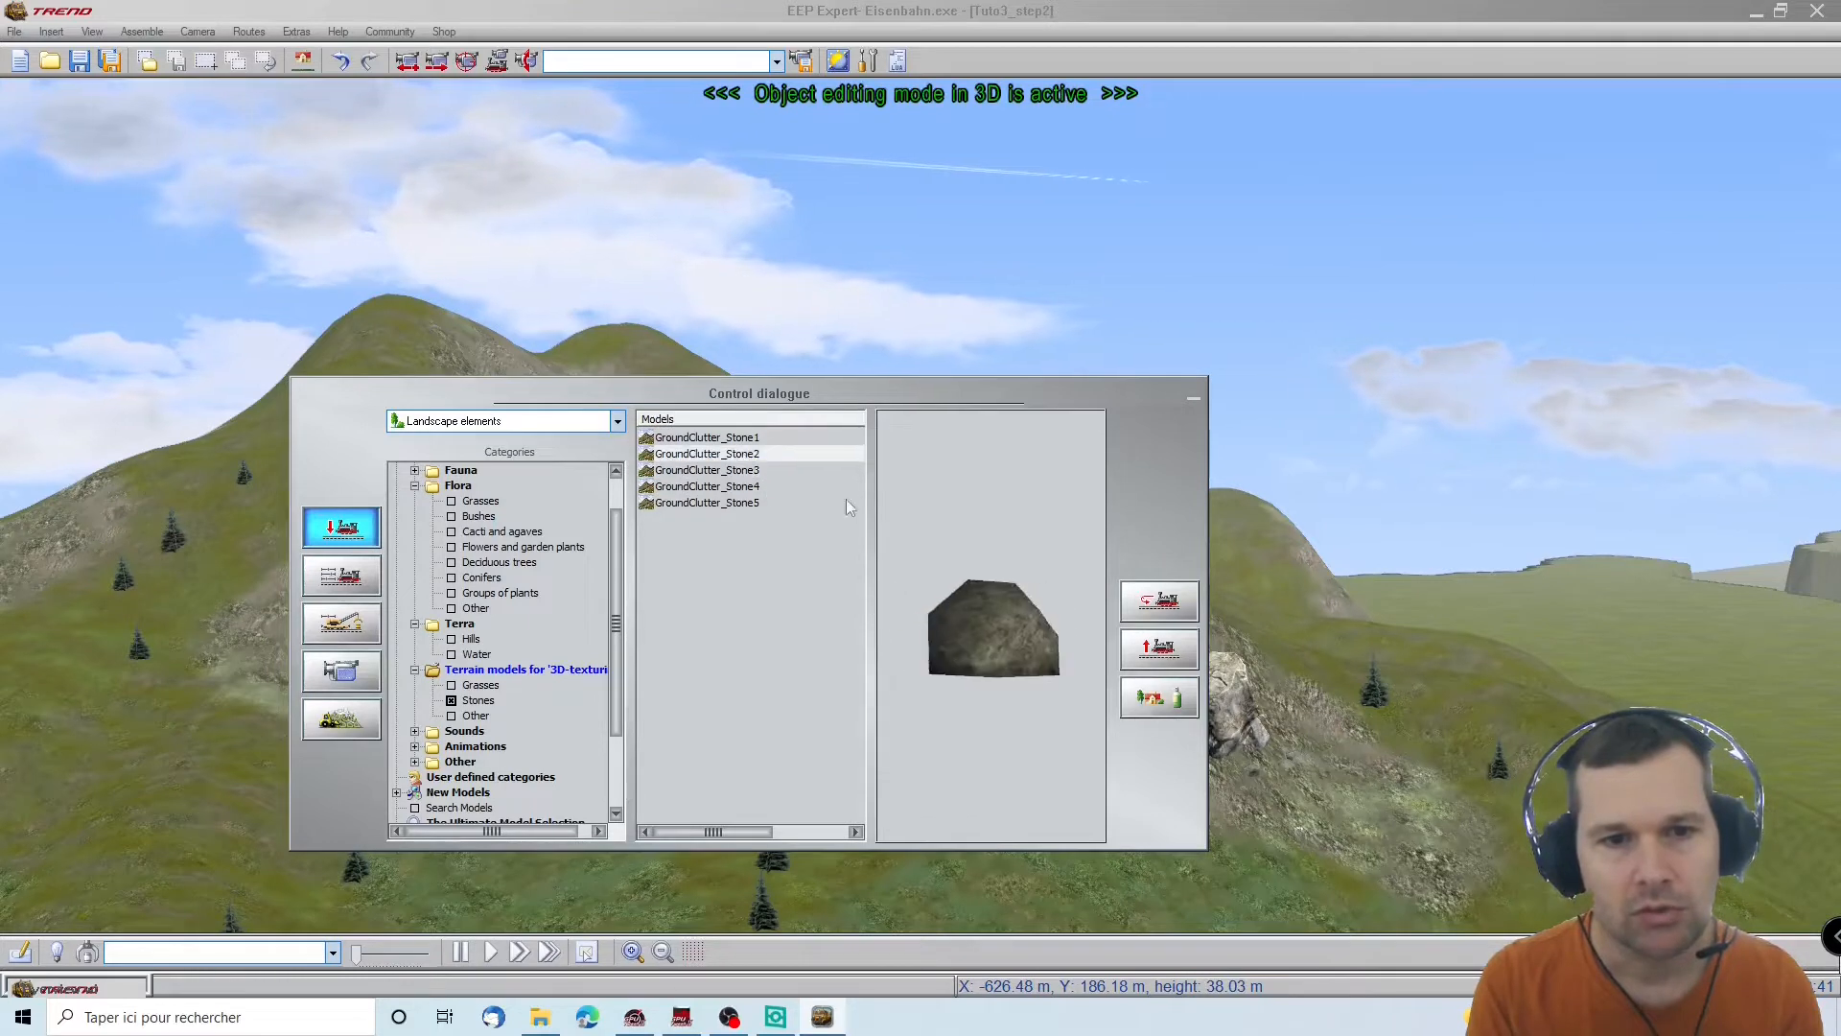
click(706, 437)
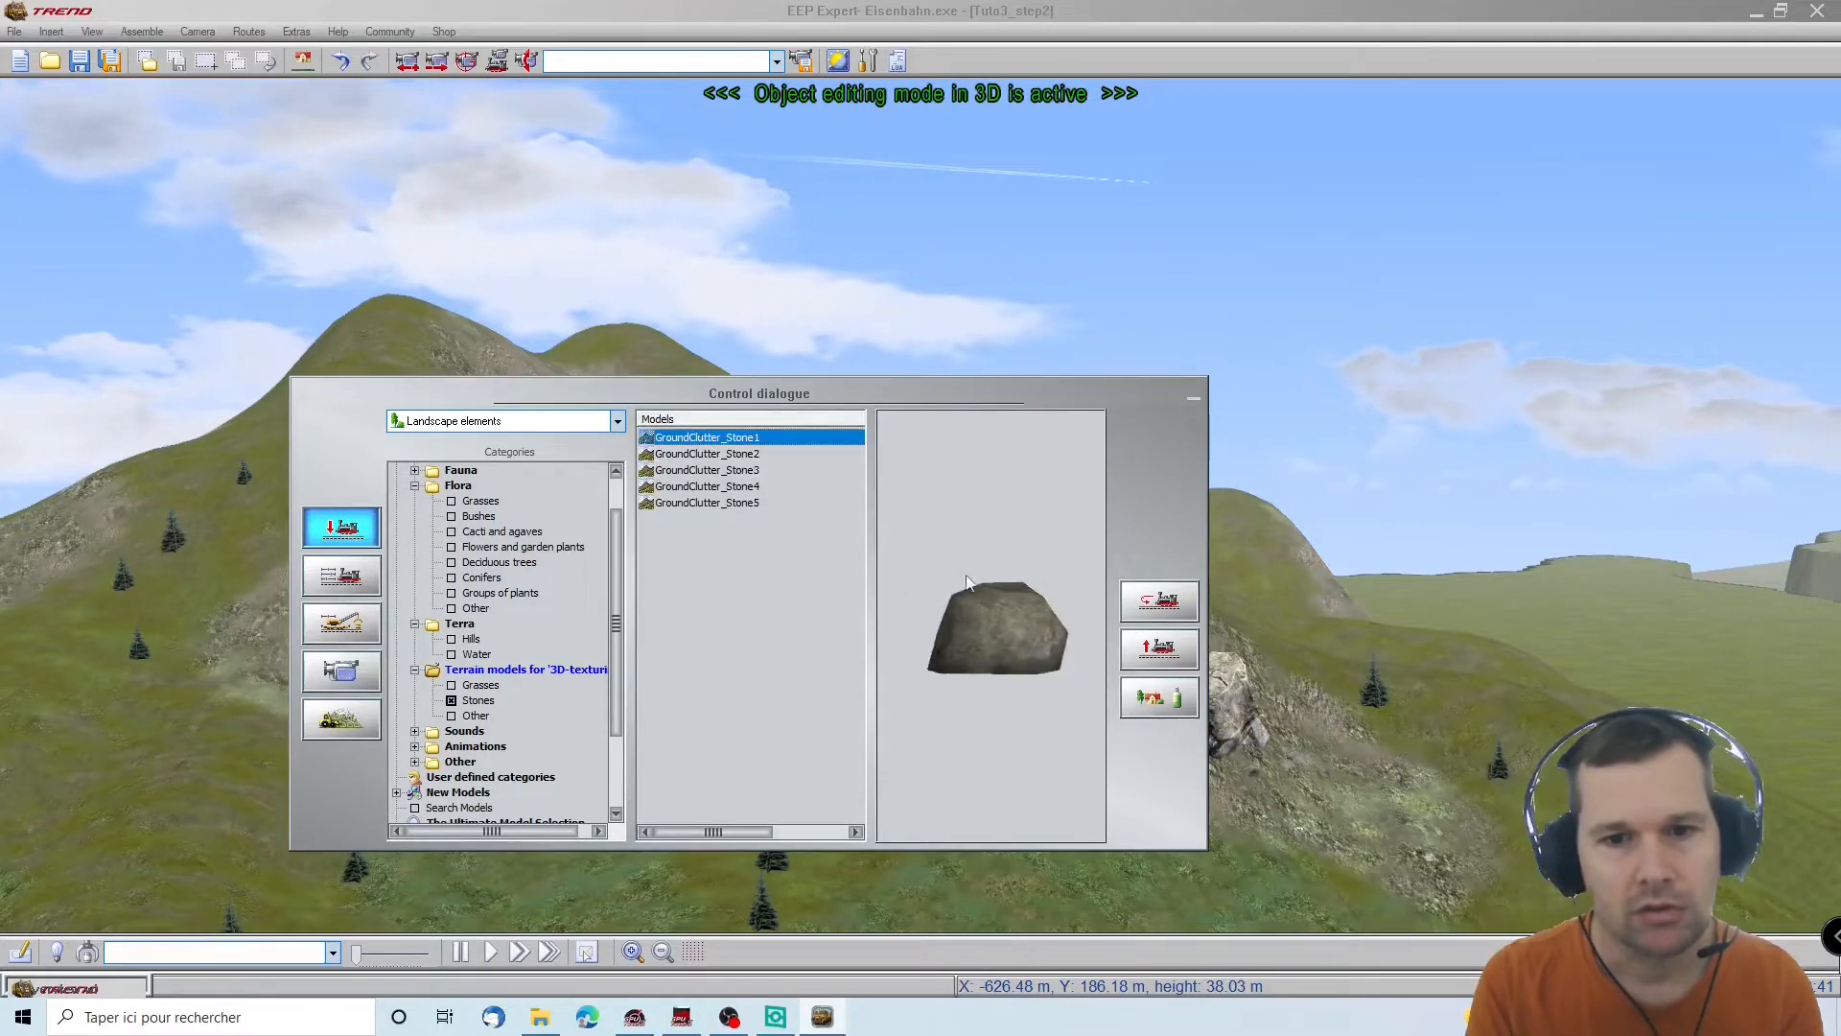
click(754, 439)
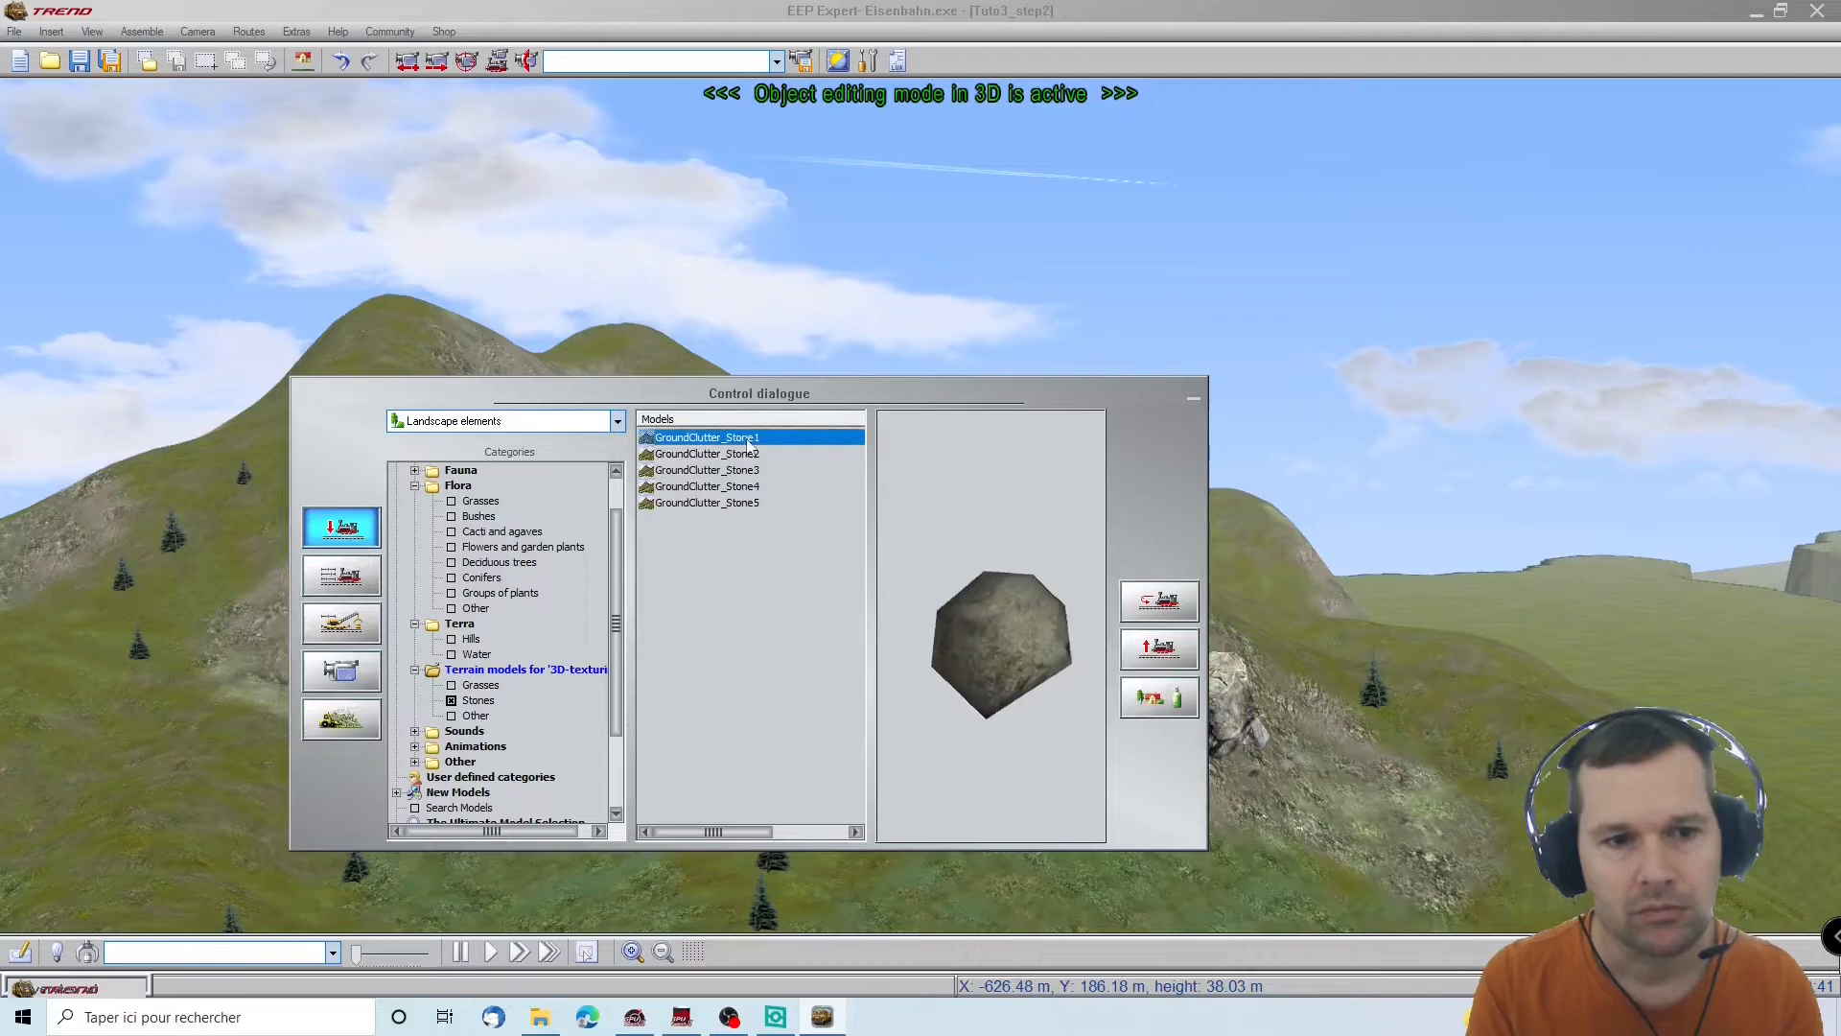
click(740, 503)
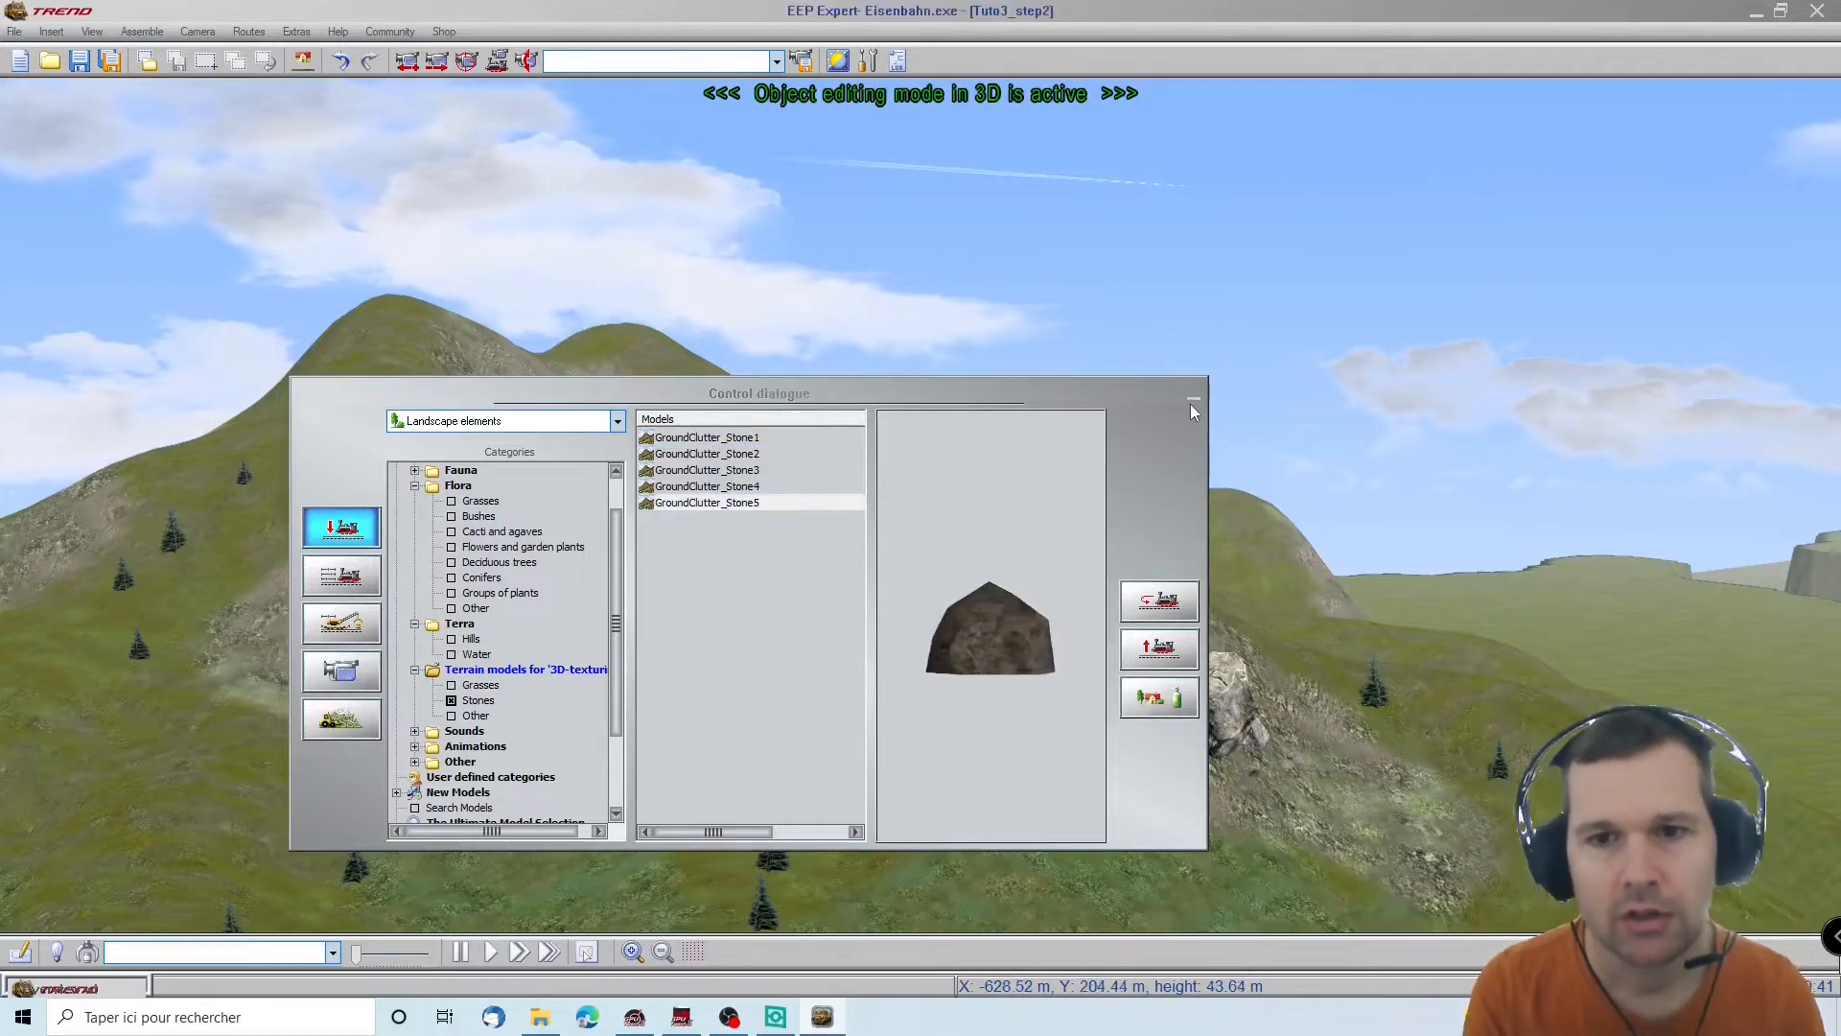
Check the preset placement values for GroundClutter_Stone5, keep the scaling range of 3 to 5, and return to the landscape
click(1158, 714)
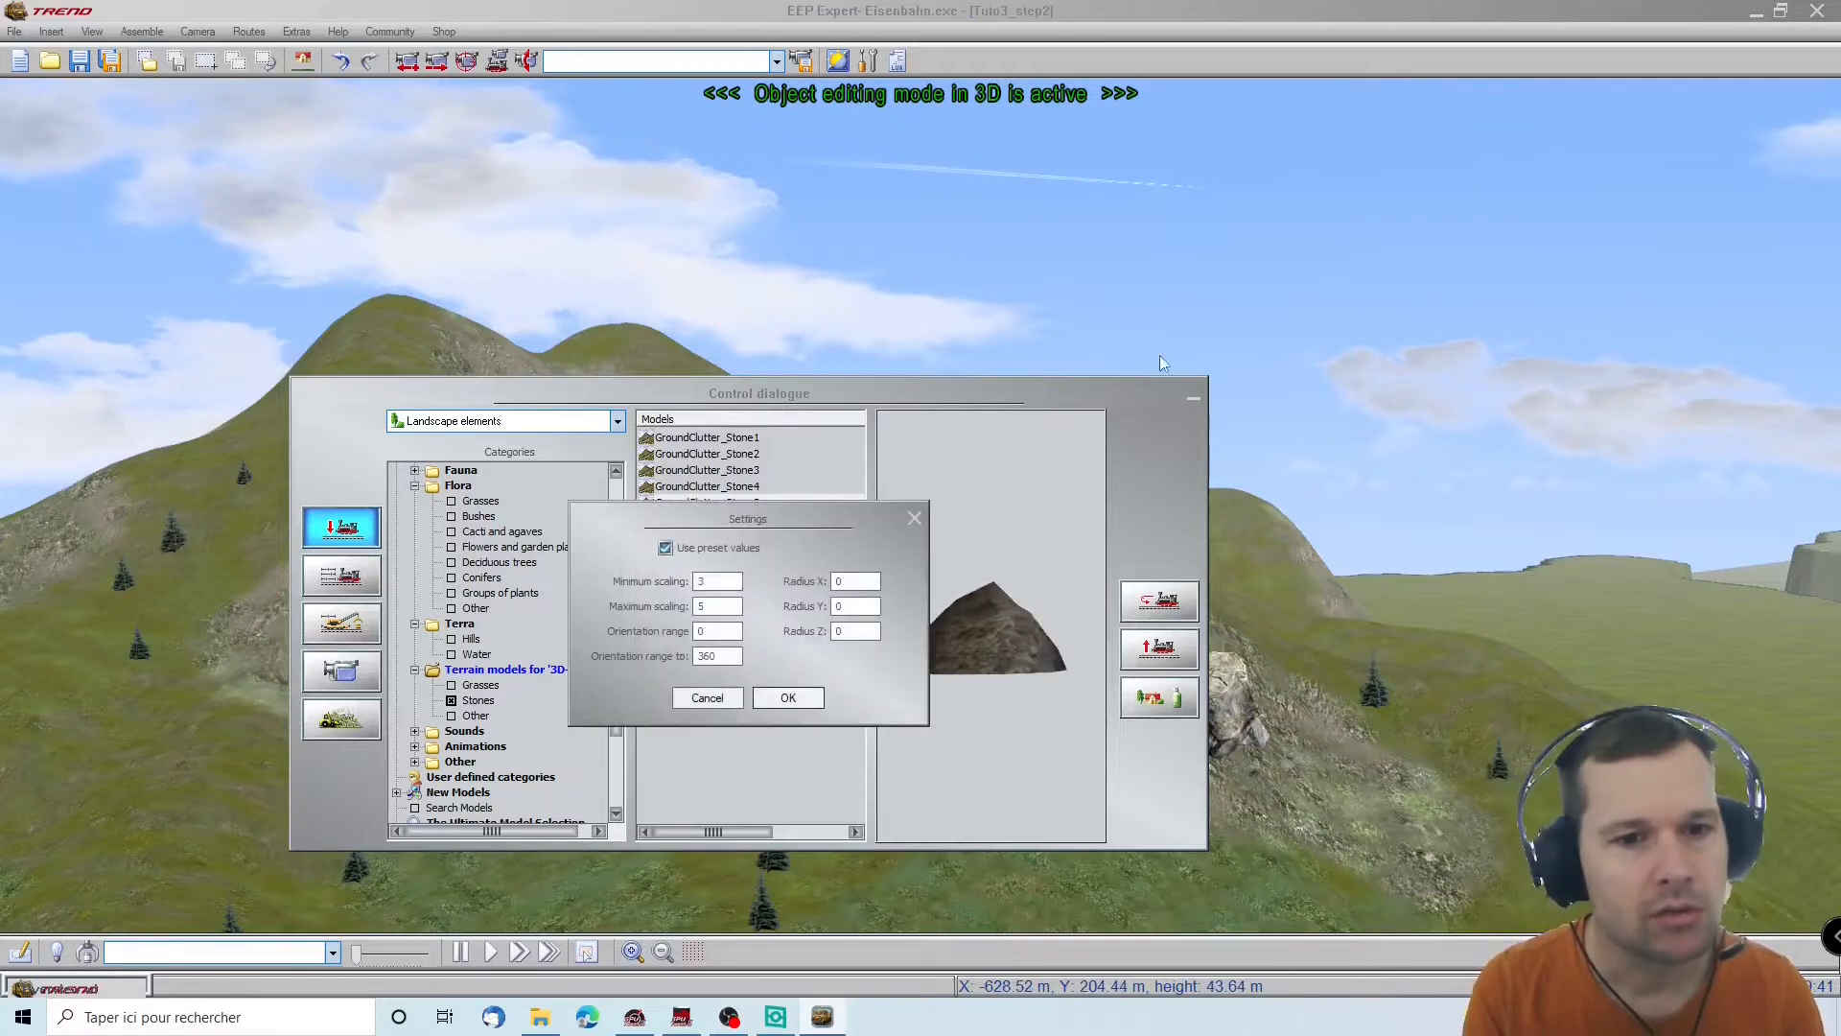
click(789, 697)
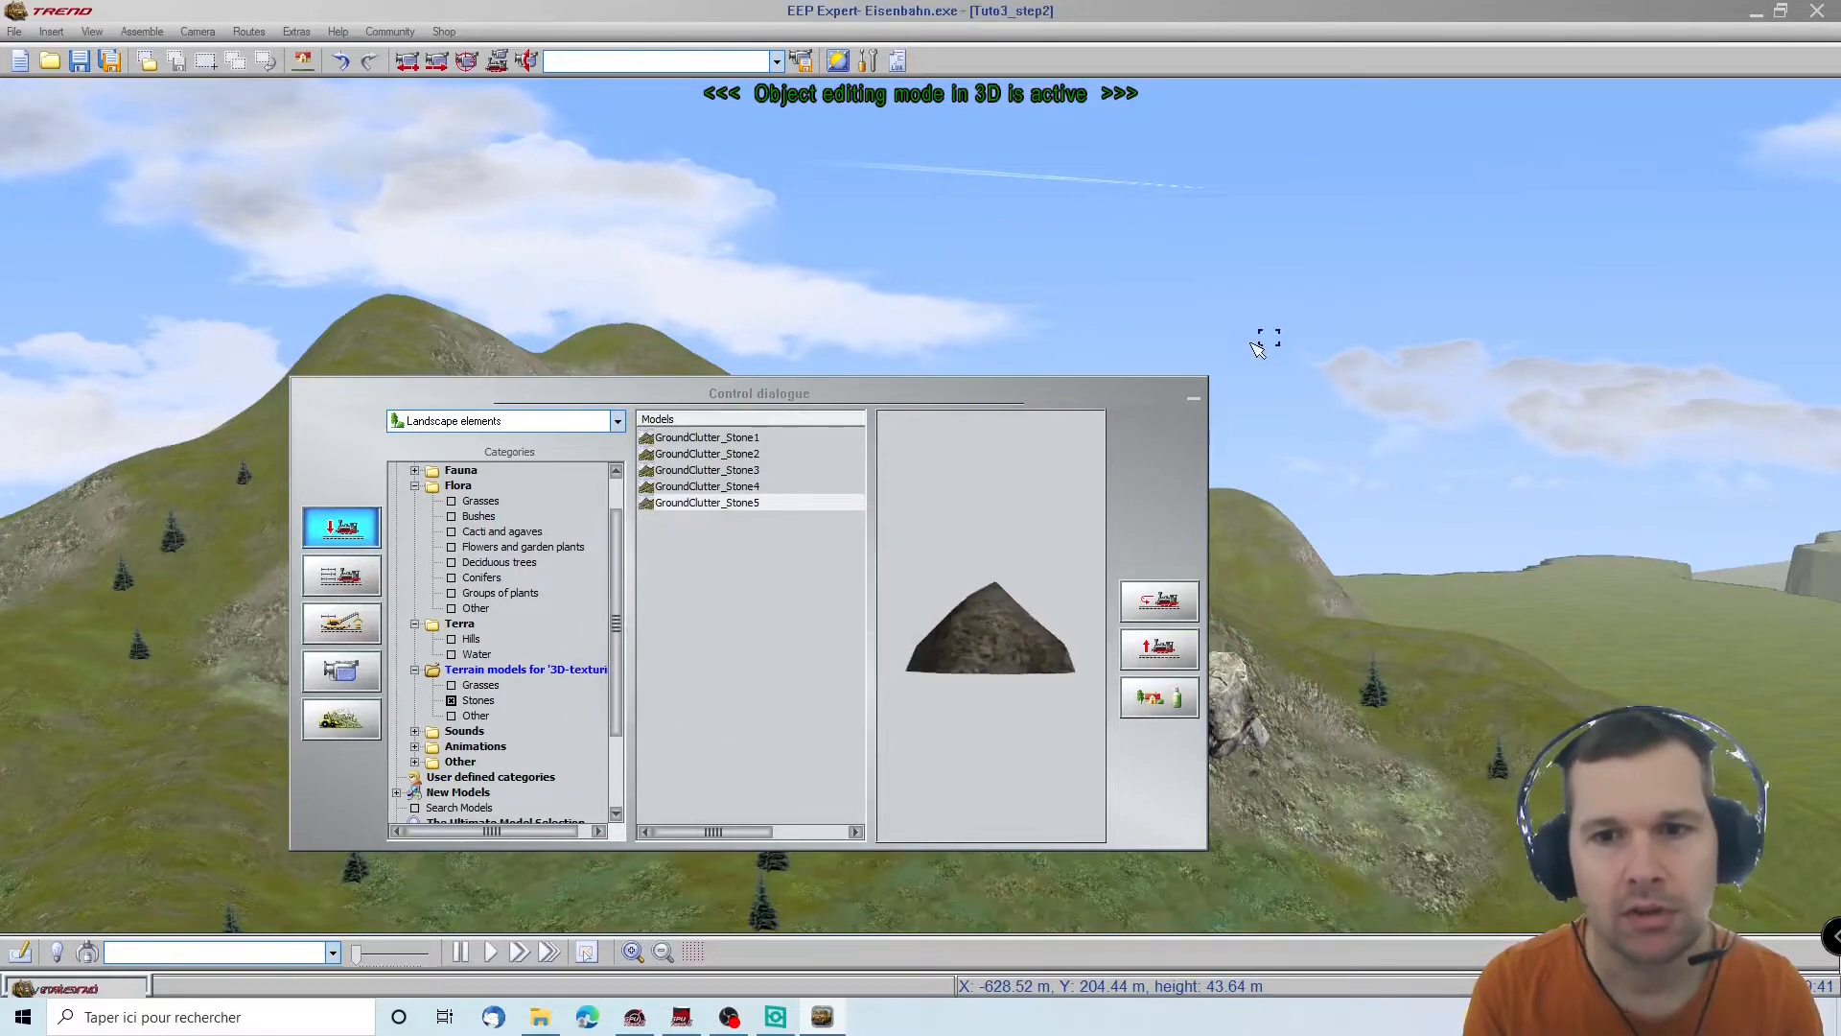
click(1193, 398)
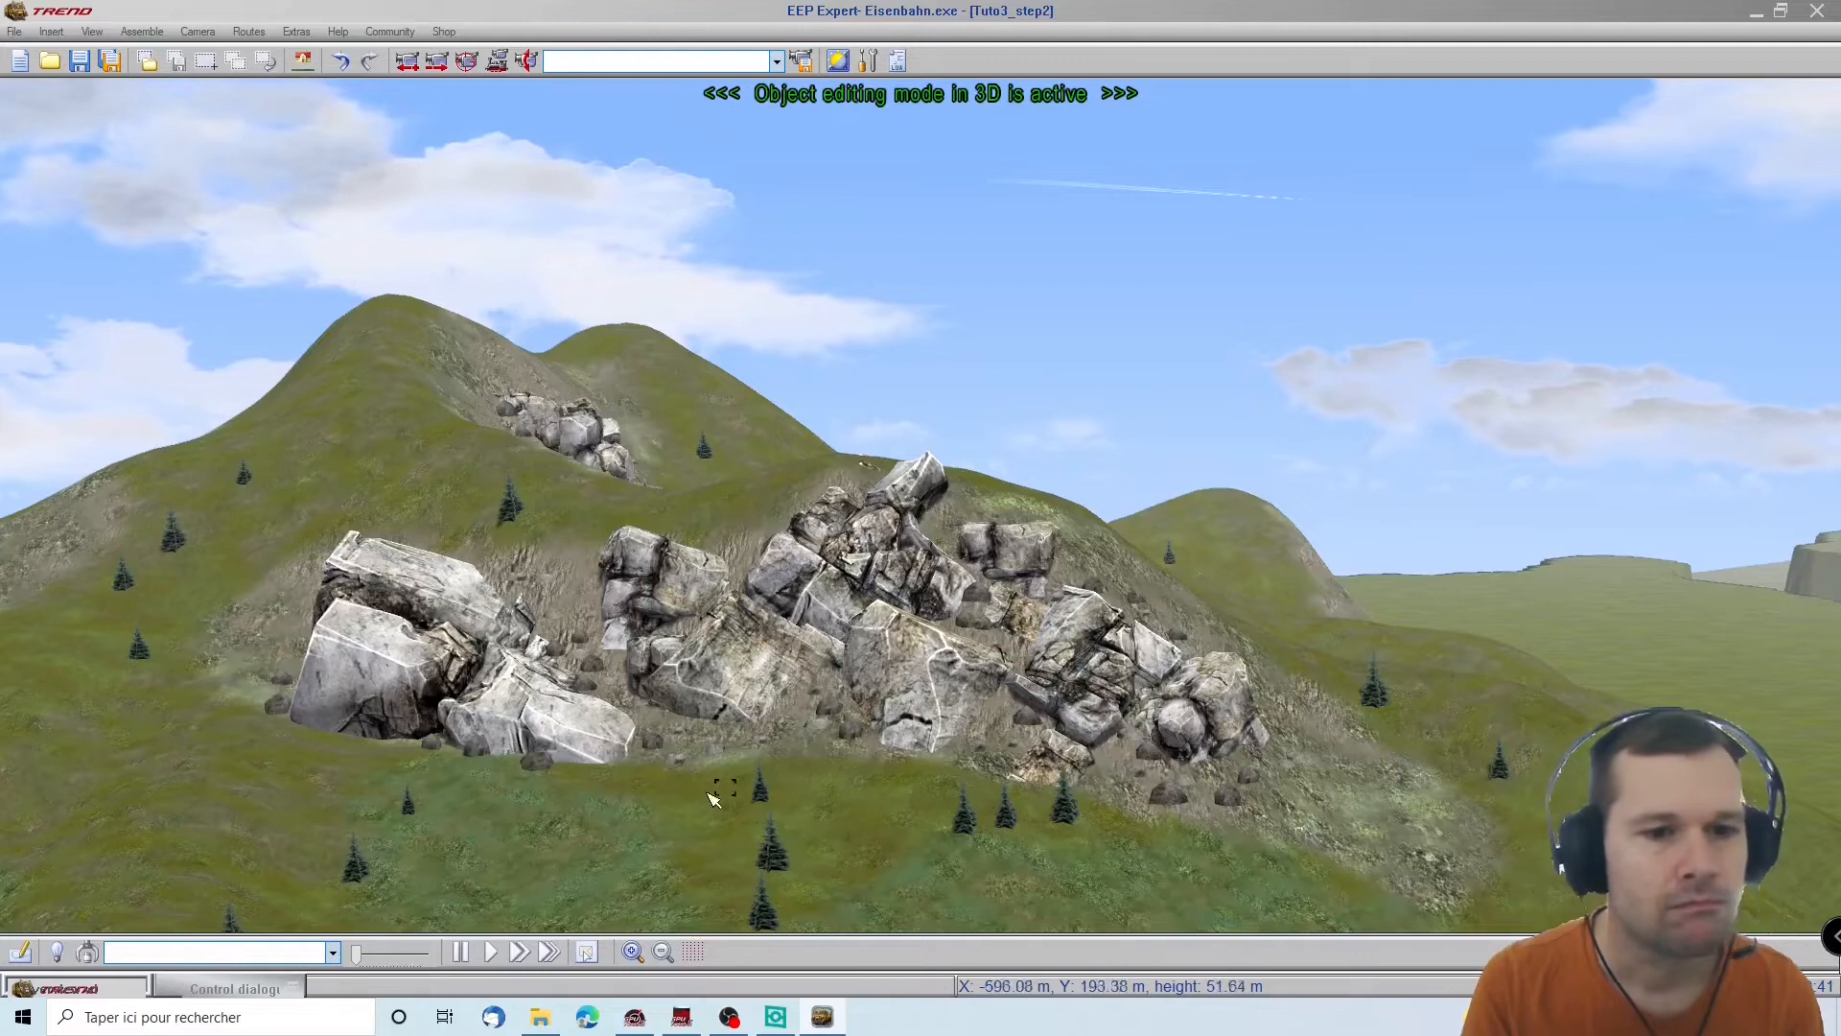
Examine the mountain with its rock formations, stones and conifers from several sides, both from afar and close up
right_drag(825, 756, 810, 831)
scroll(900, 739, down, 5)
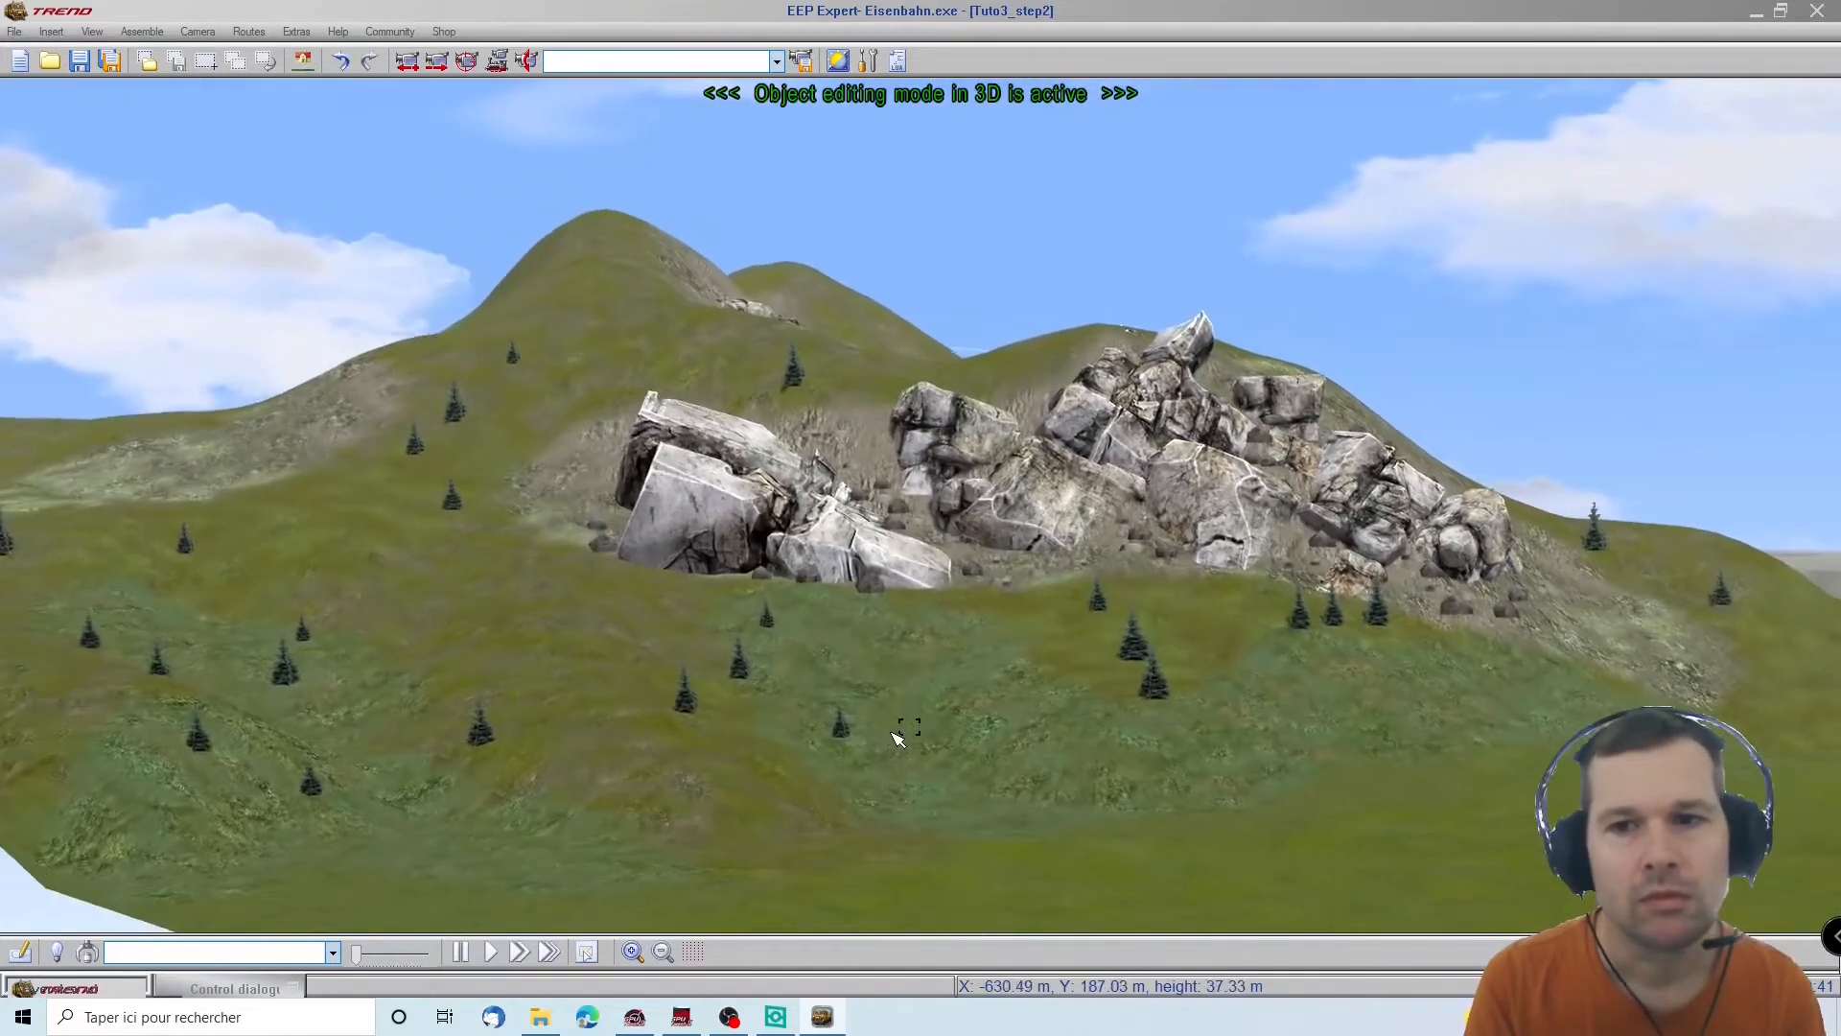
scroll(1019, 734, down, 1)
right_drag(1746, 658, 742, 671)
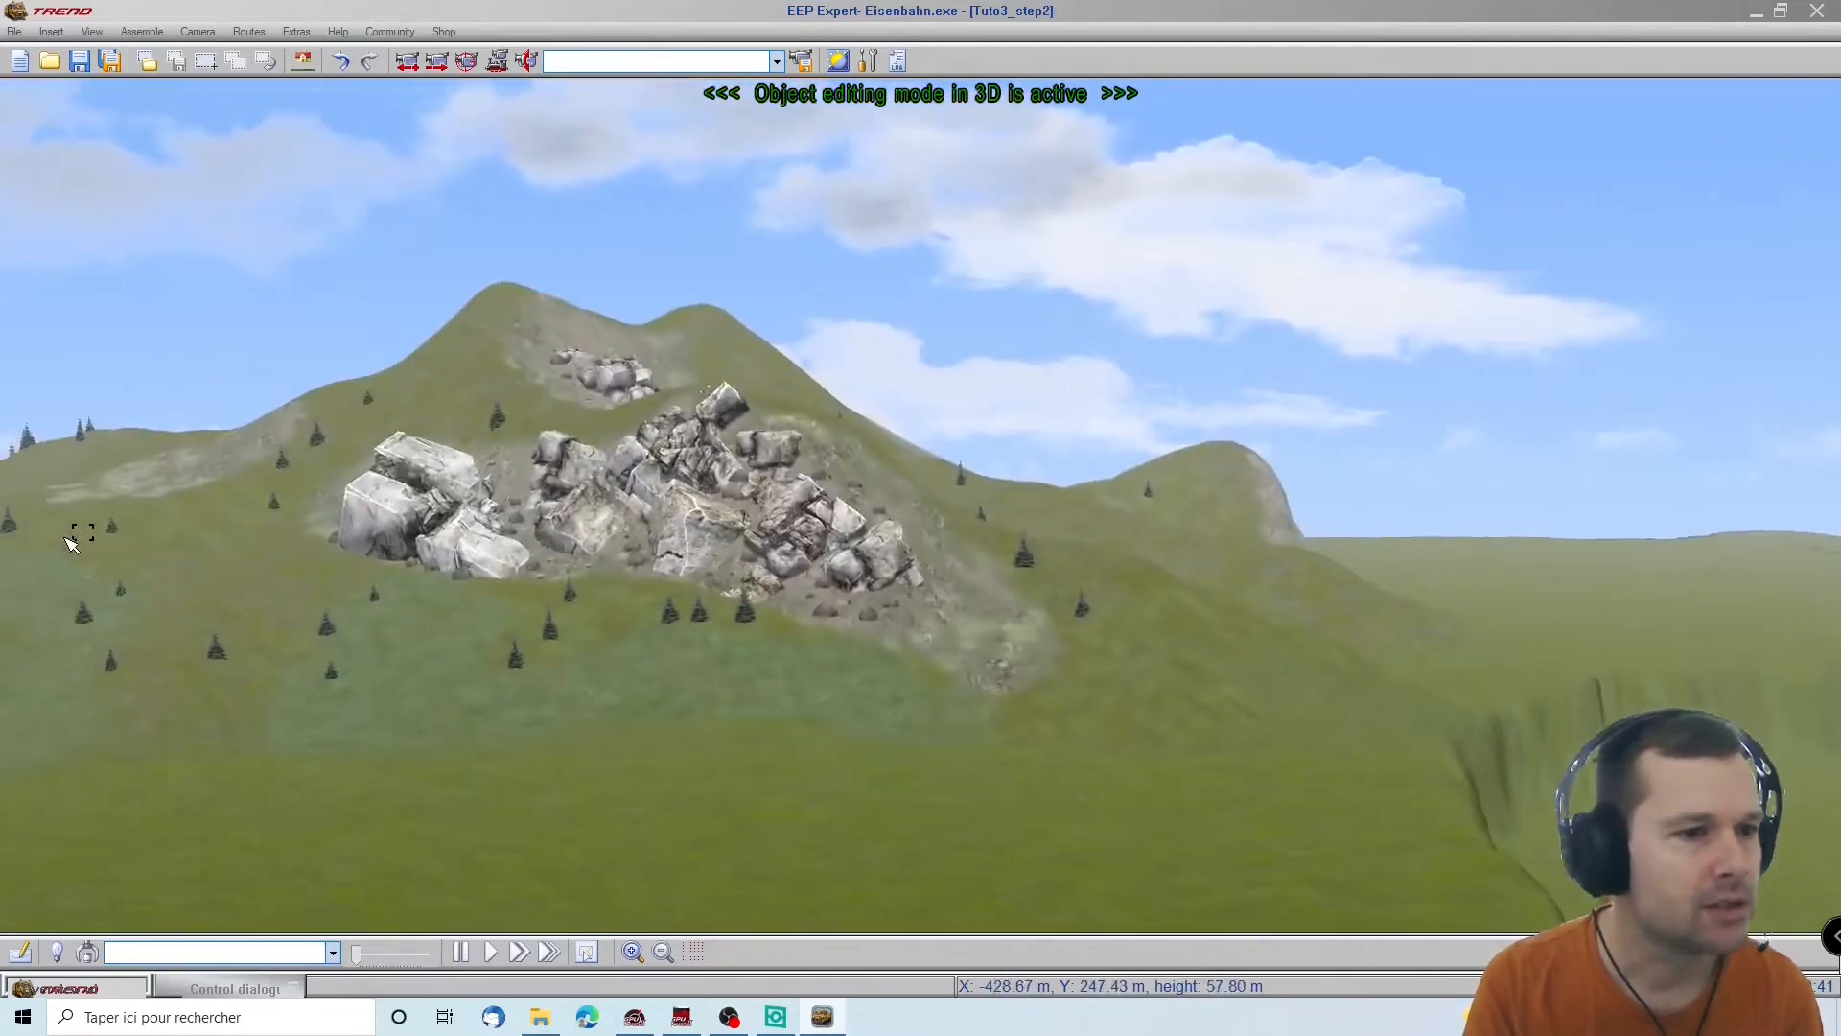
right_drag(74, 527, 519, 483)
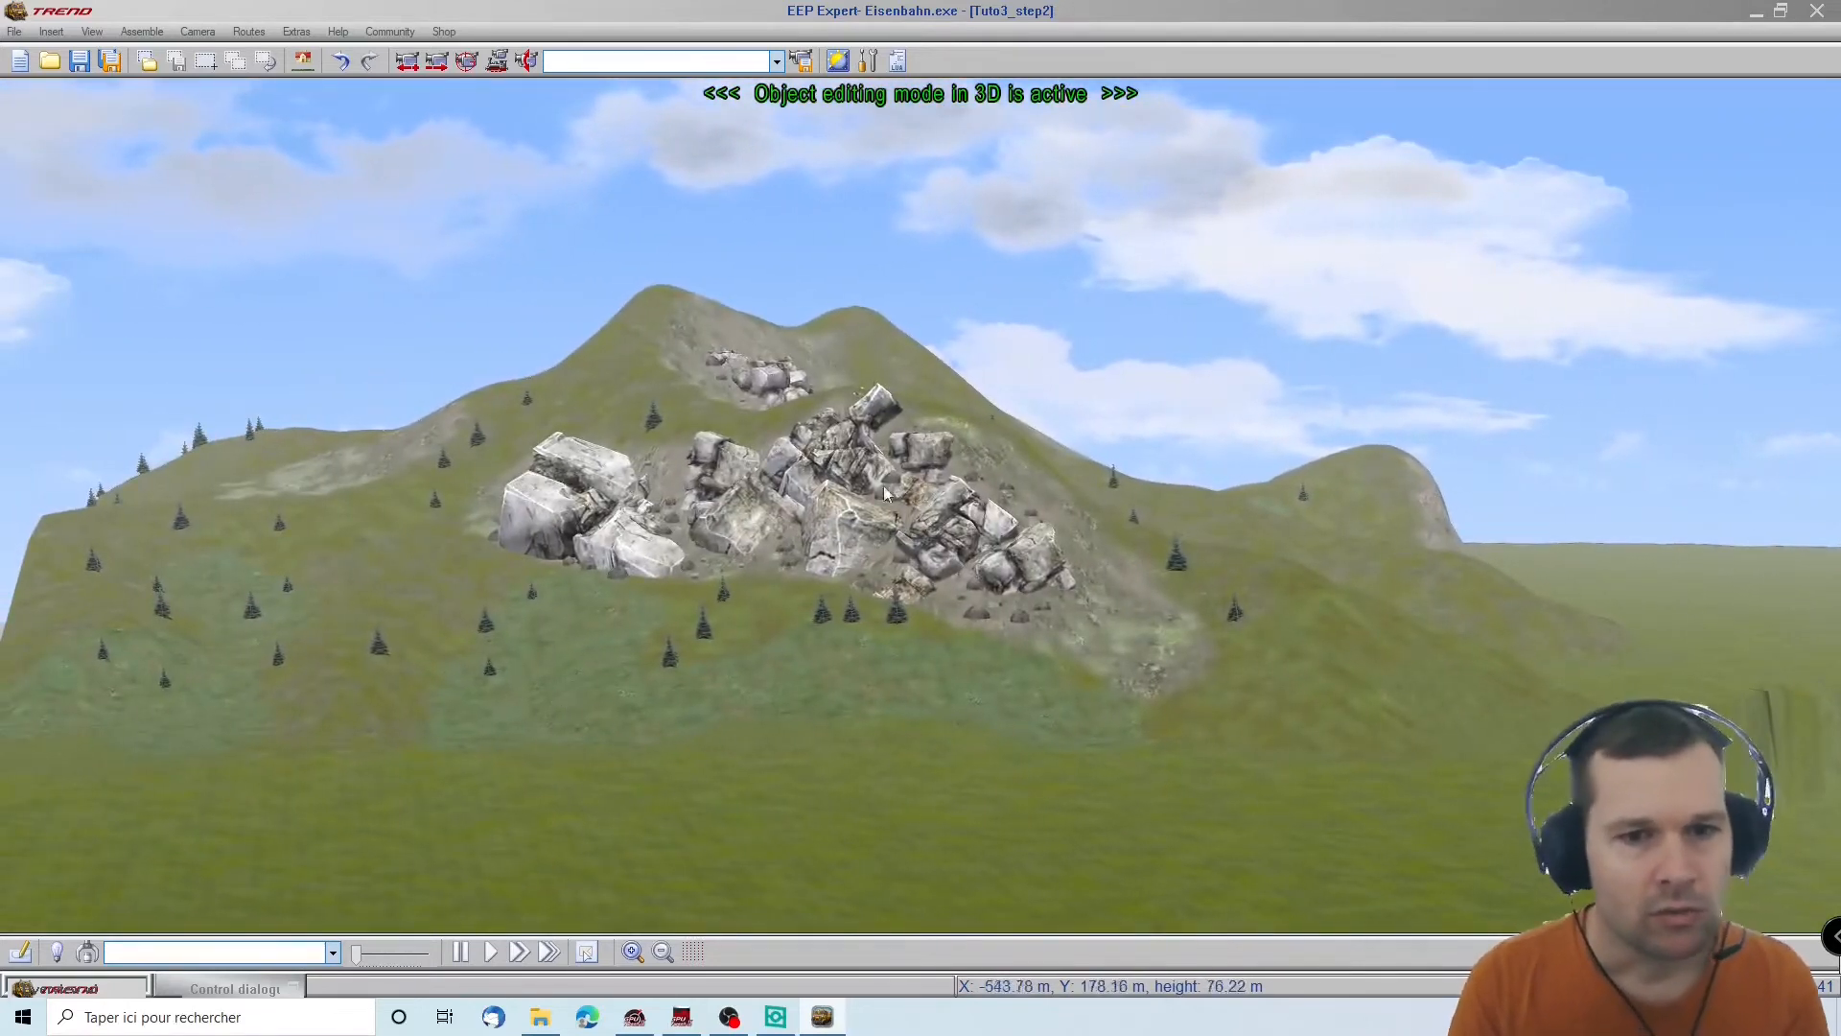
right_drag(1024, 722, 994, 748)
scroll(973, 555, up, 4)
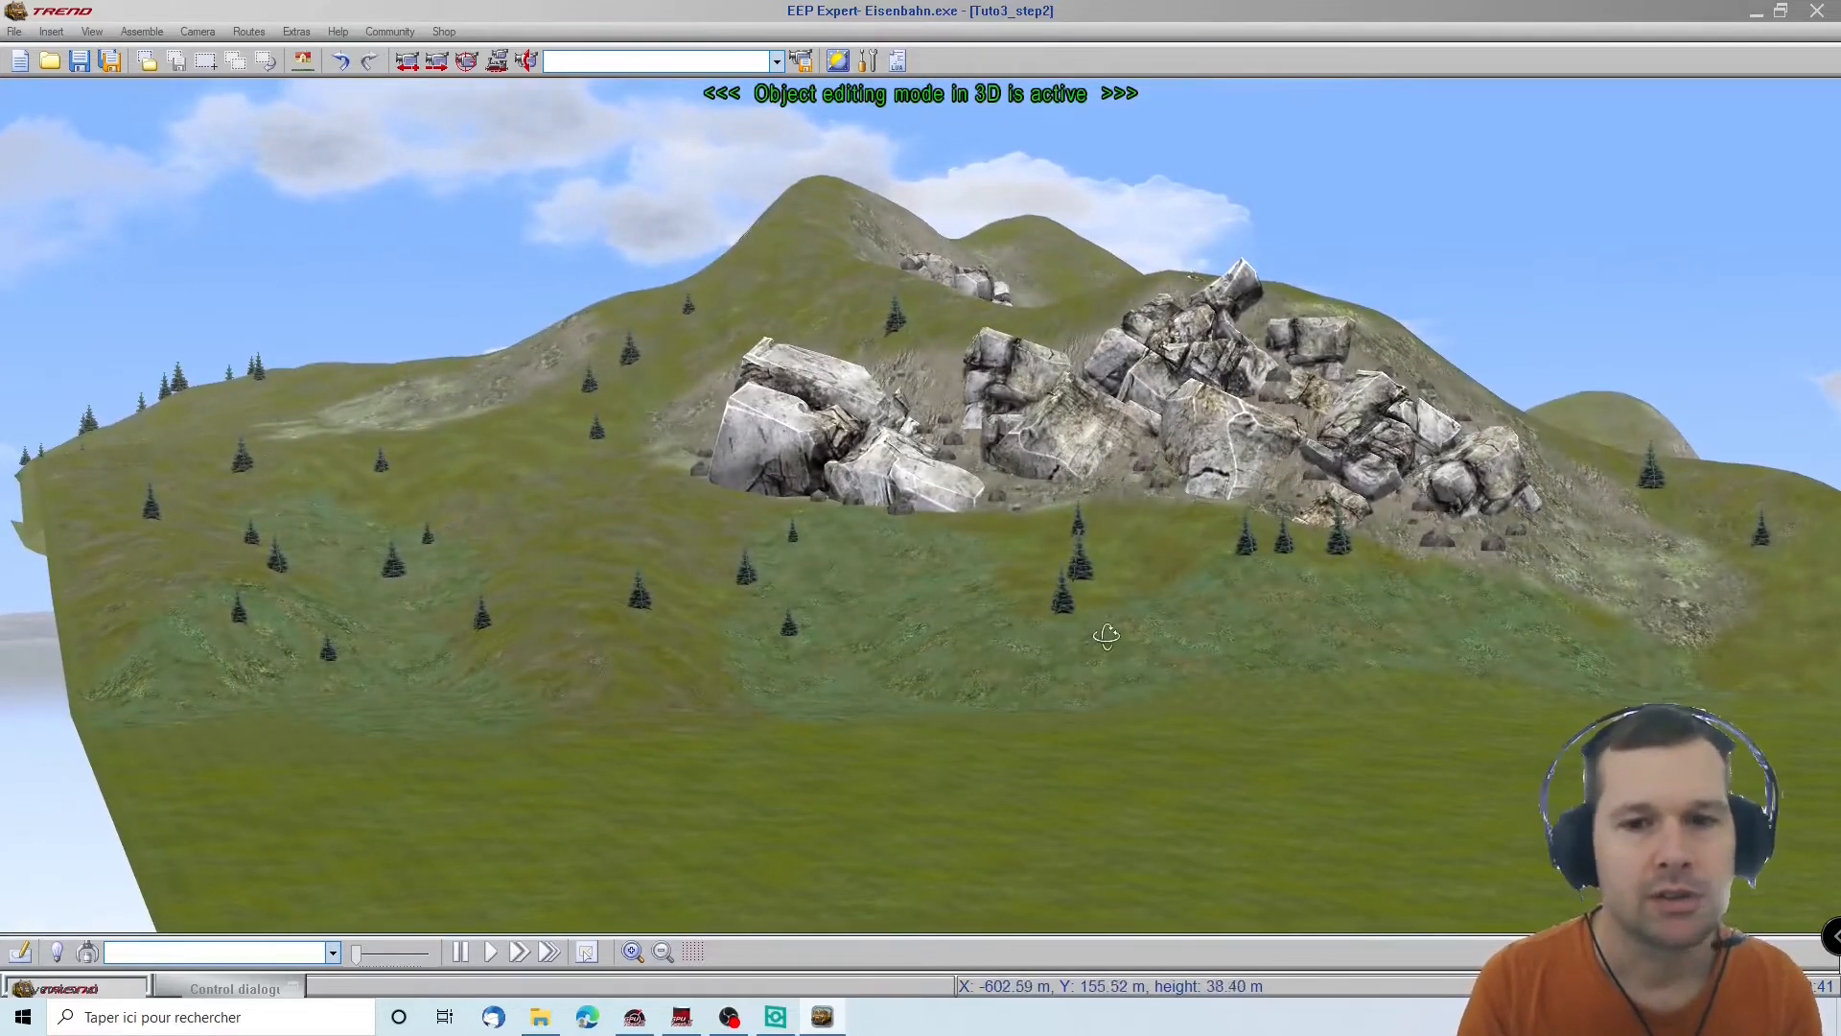
right_drag(693, 620, 1171, 628)
scroll(885, 484, up, 4)
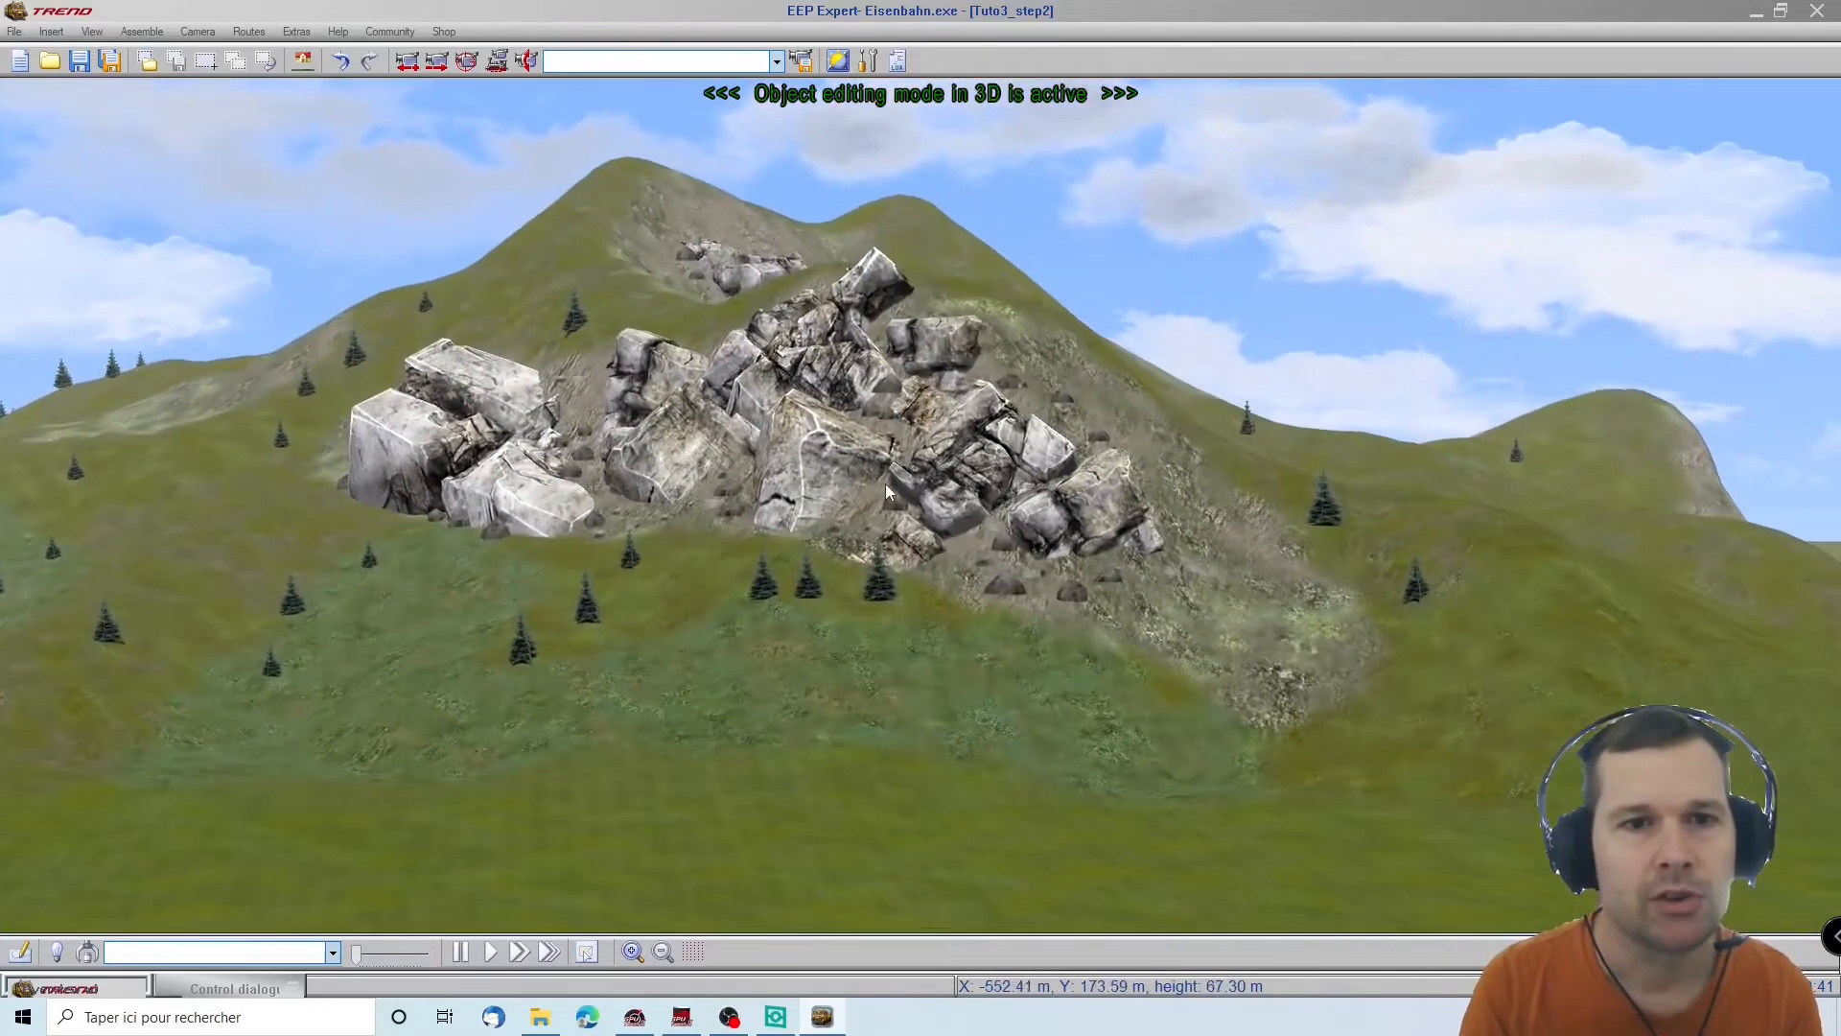
scroll(884, 483, up, 4)
scroll(597, 468, down, 5)
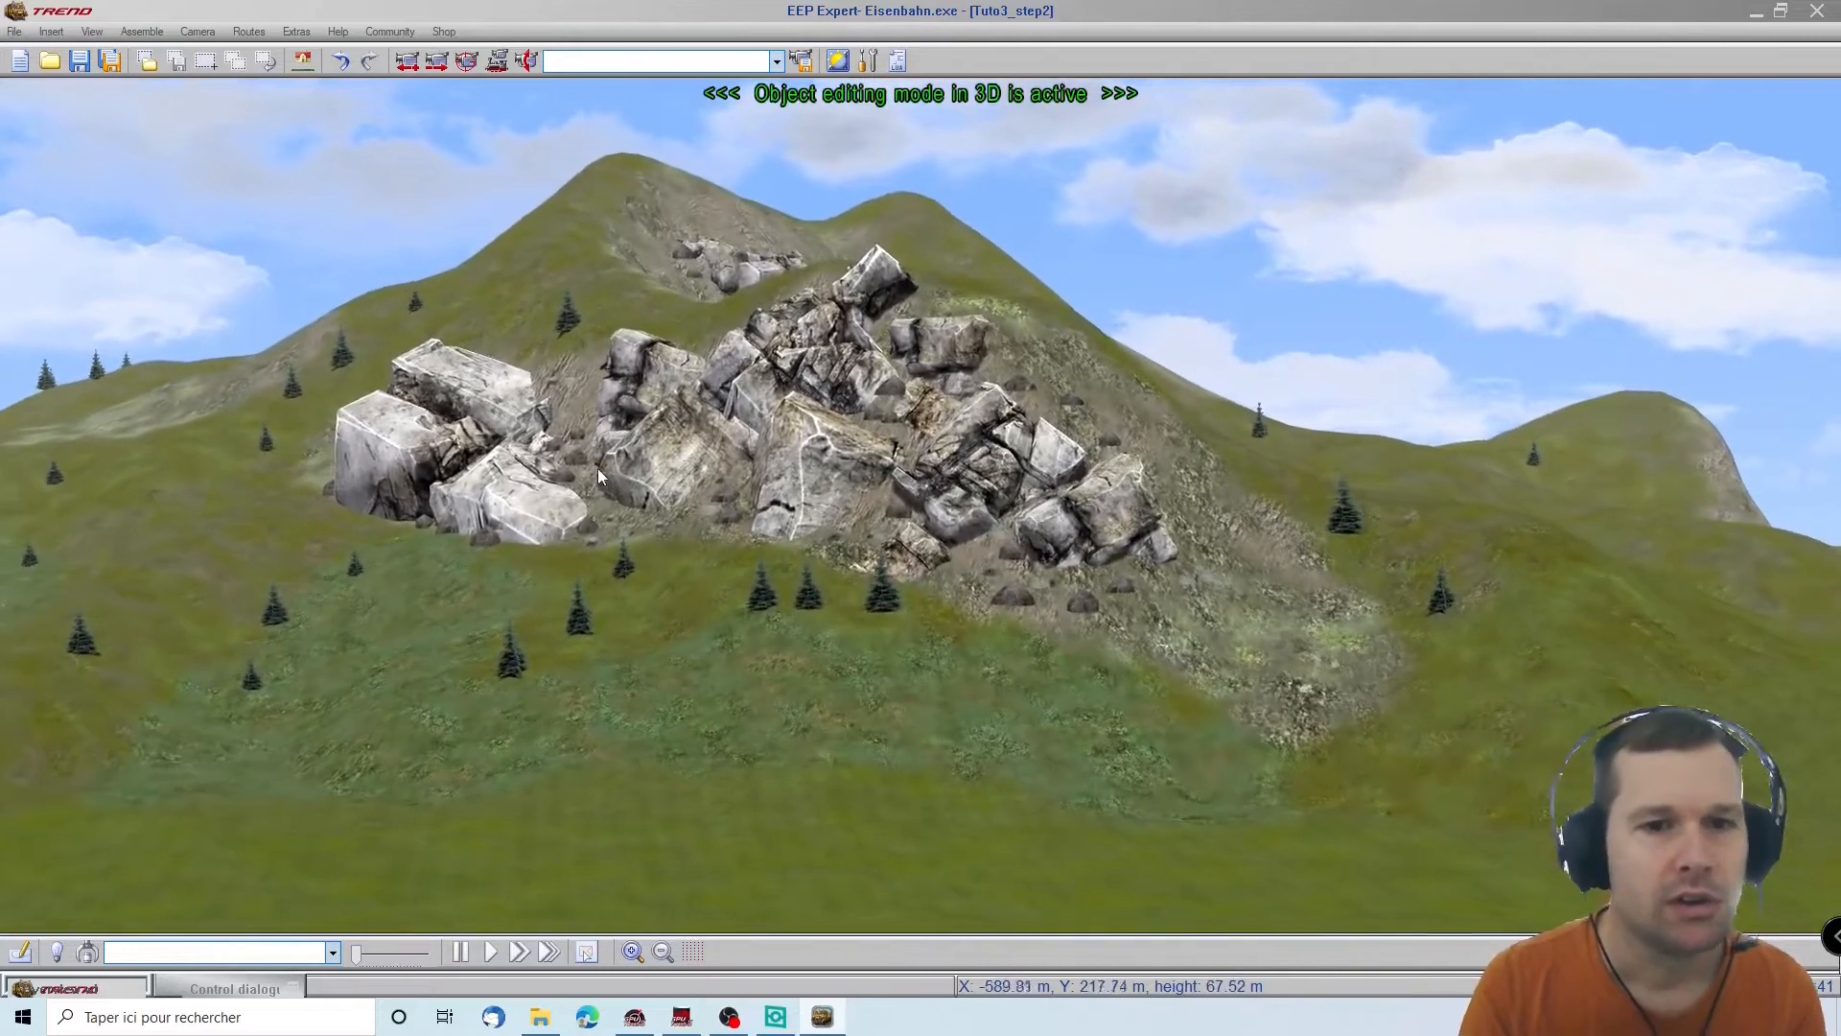
Inspect the still bare valley, its steep plateau edges and the terrain between the mountain and the railway track
right_drag(1381, 679, 1762, 637)
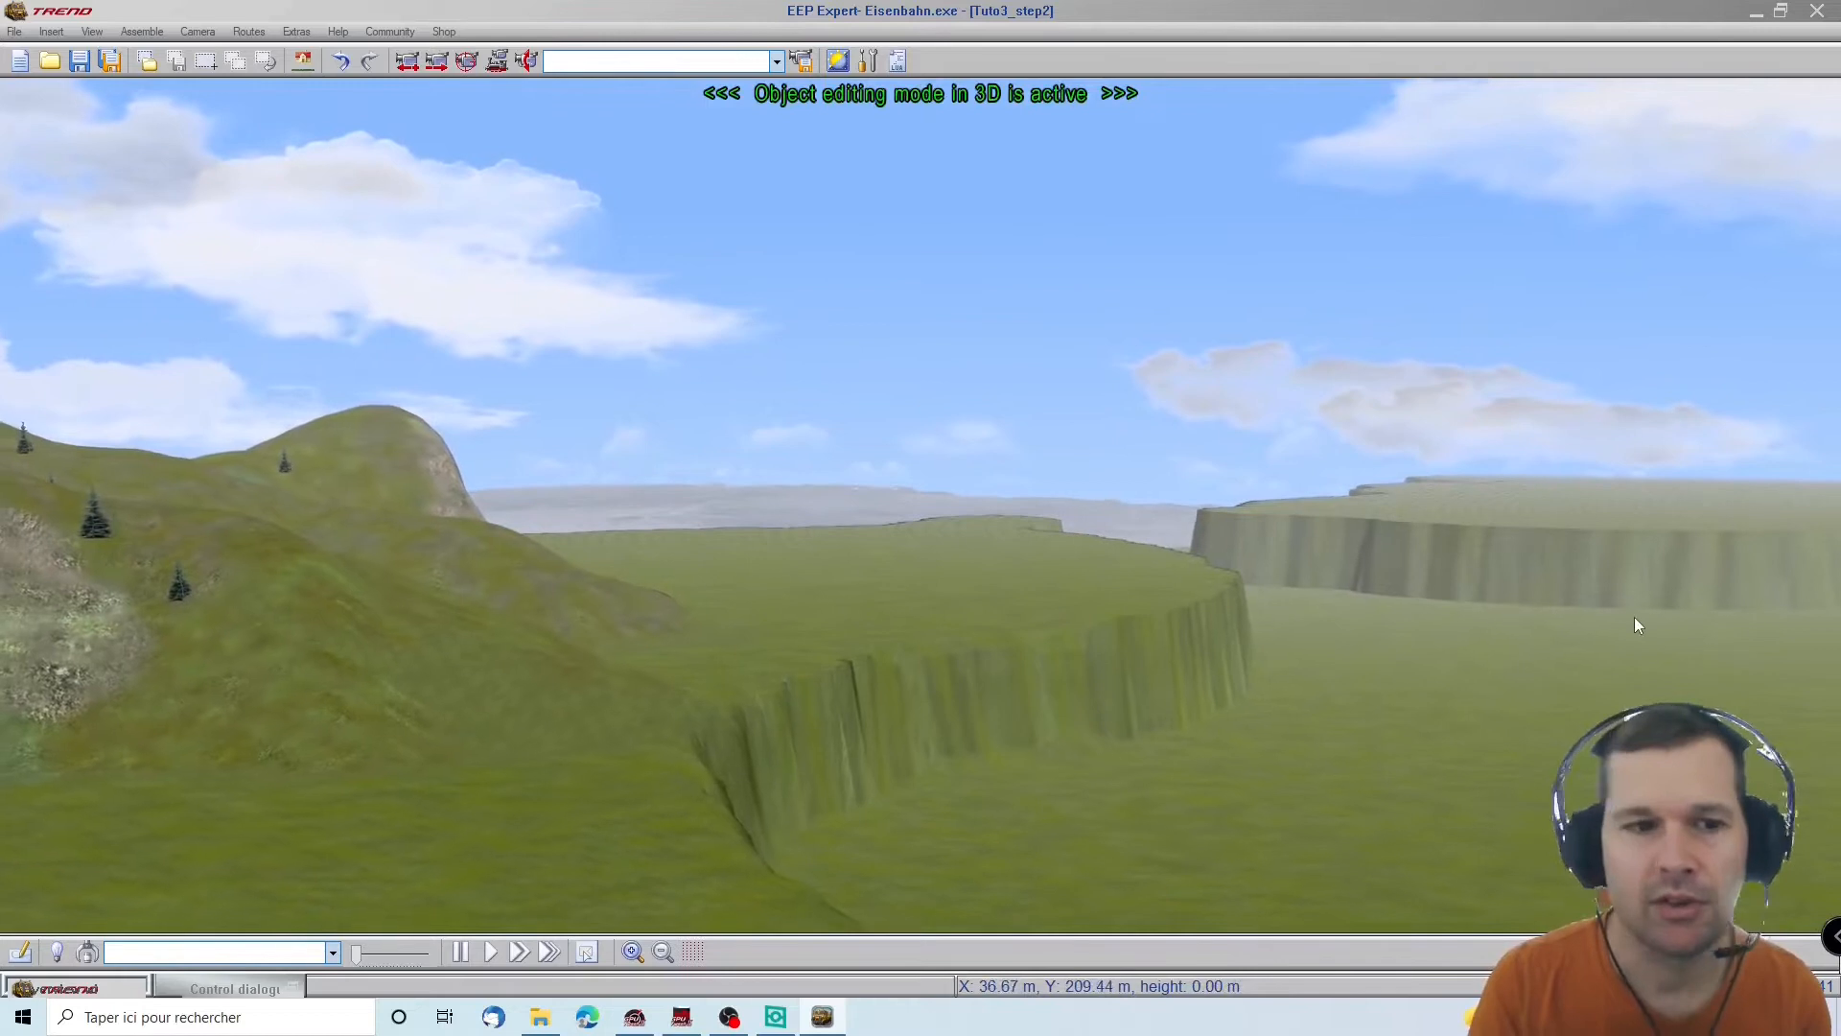
right_drag(1634, 616, 1343, 554)
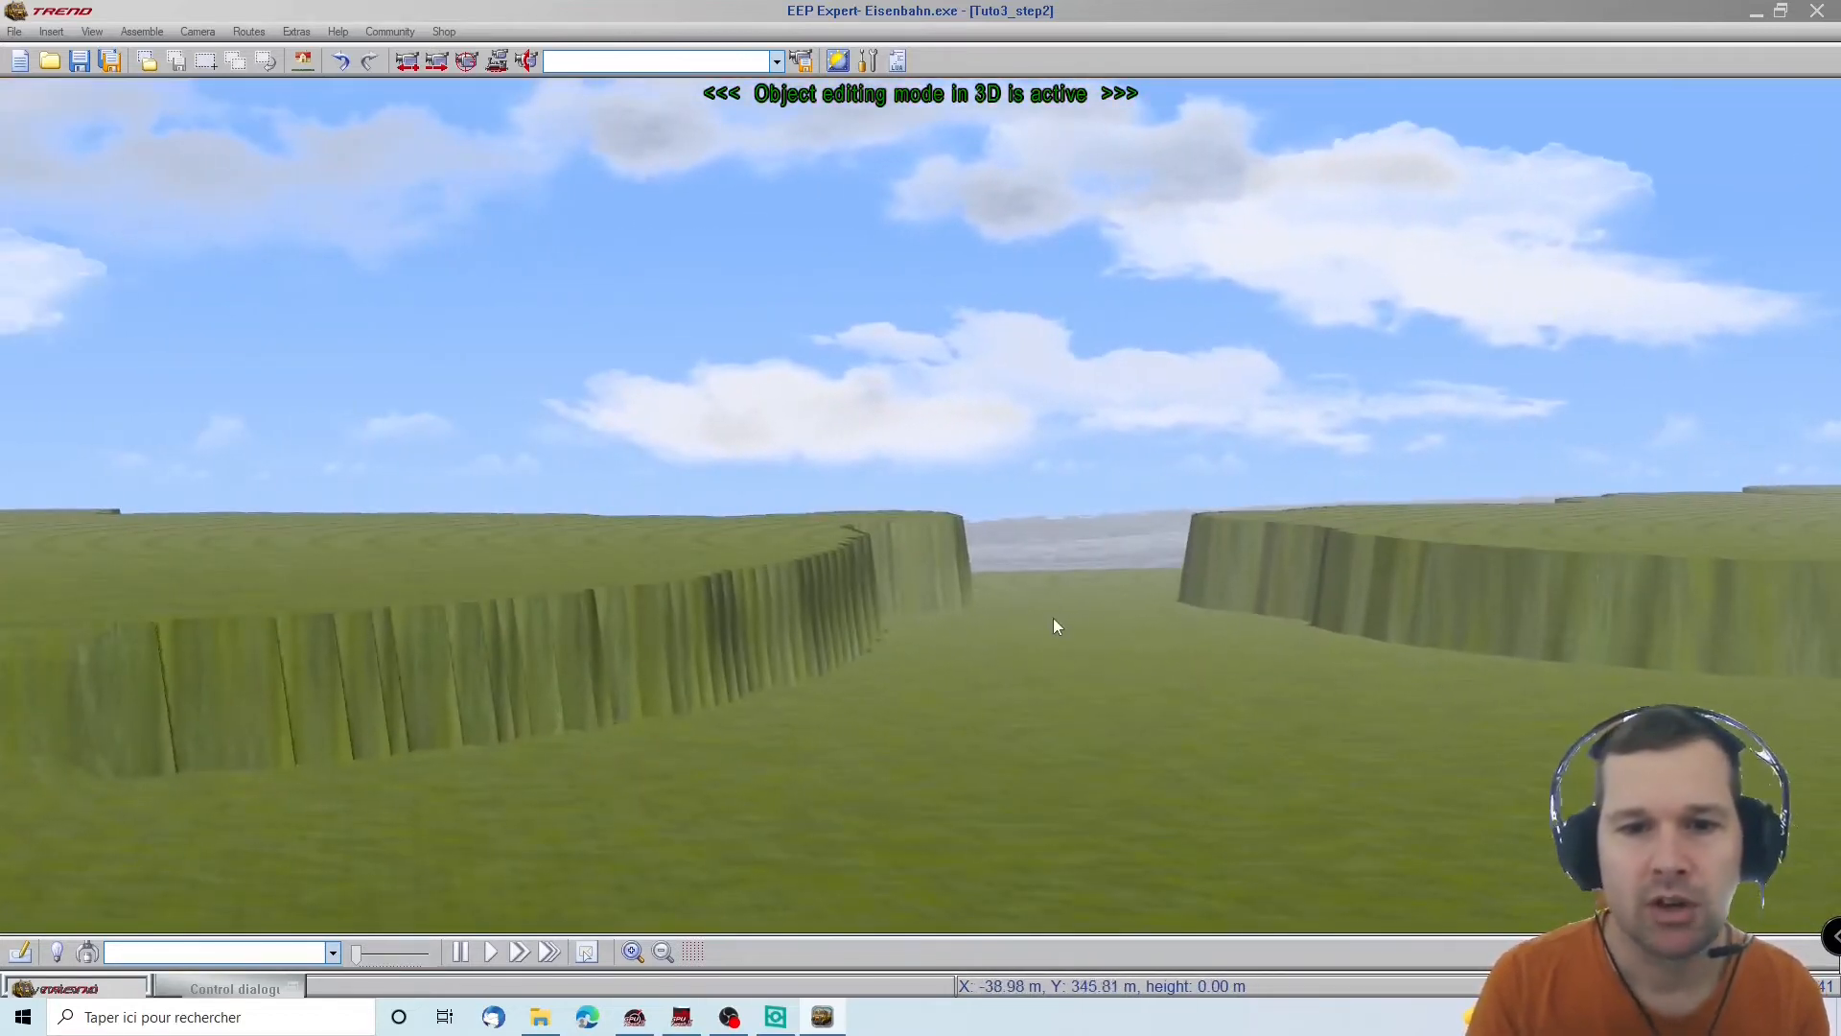
drag(1052, 617, 1096, 648)
scroll(1132, 660, down, 5)
right_drag(1102, 667, 1097, 716)
scroll(1074, 618, down, 4)
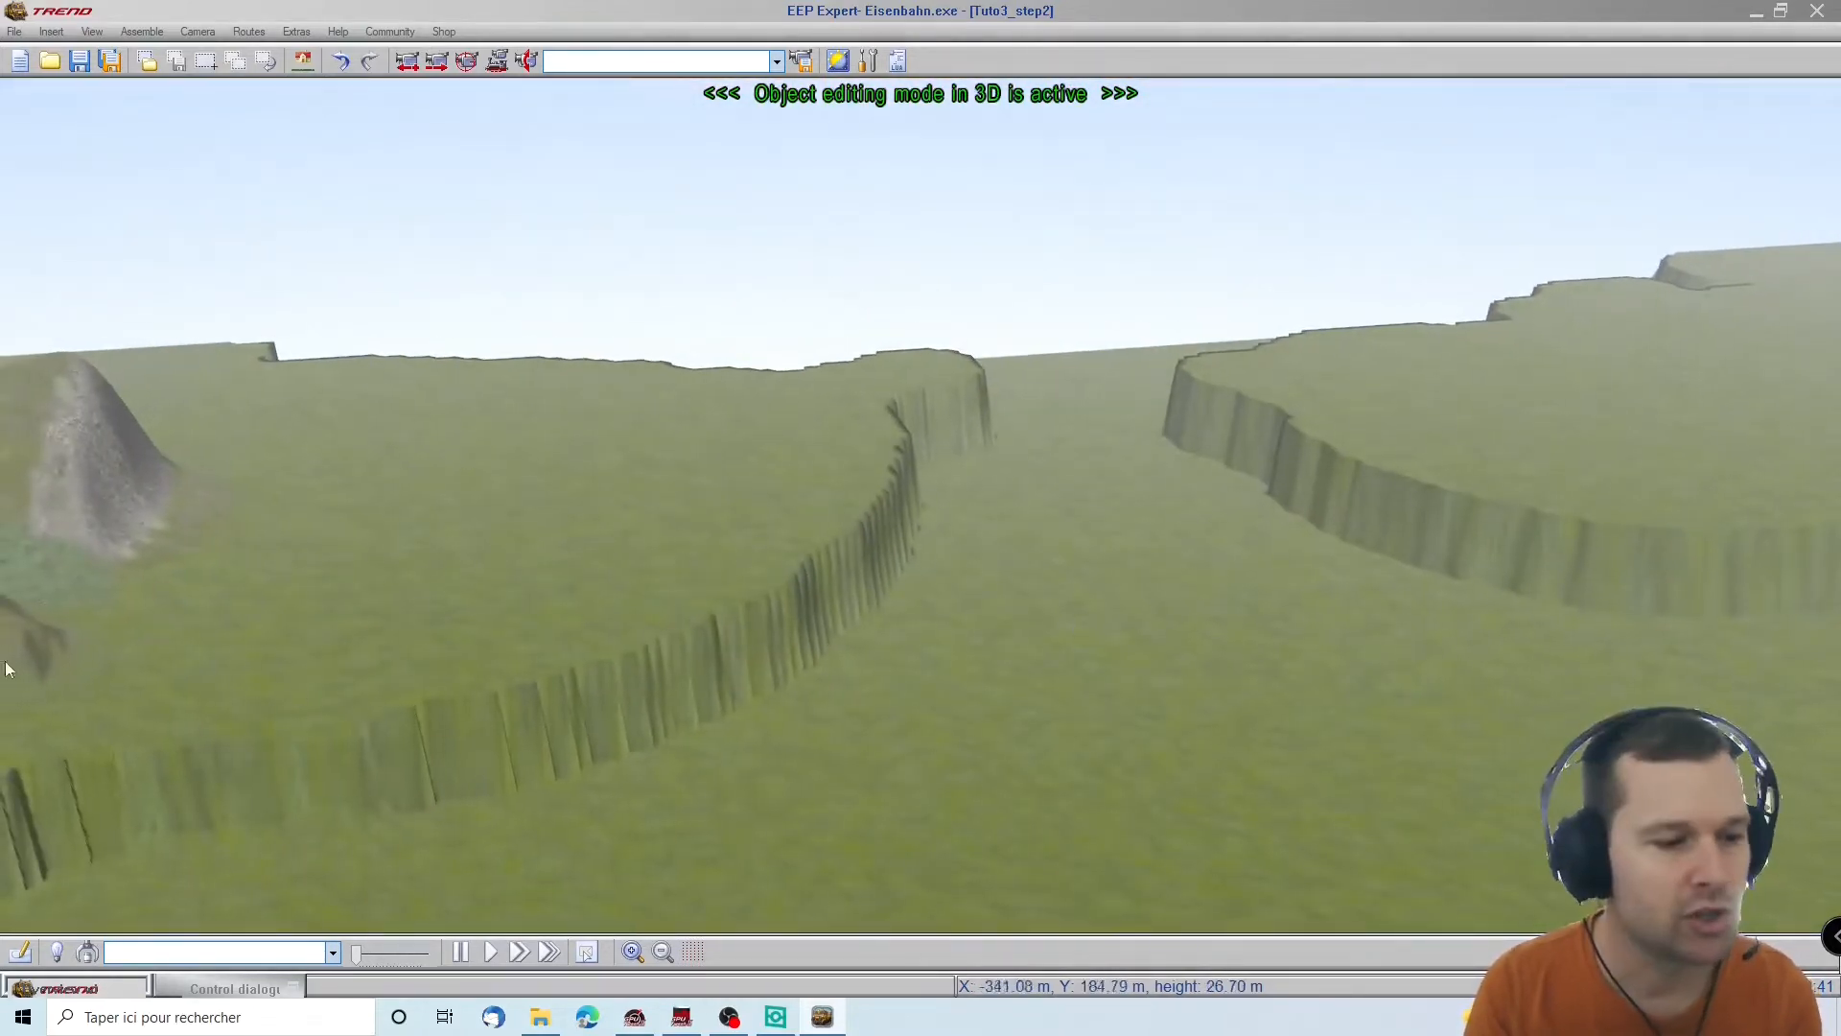
click(32, 652)
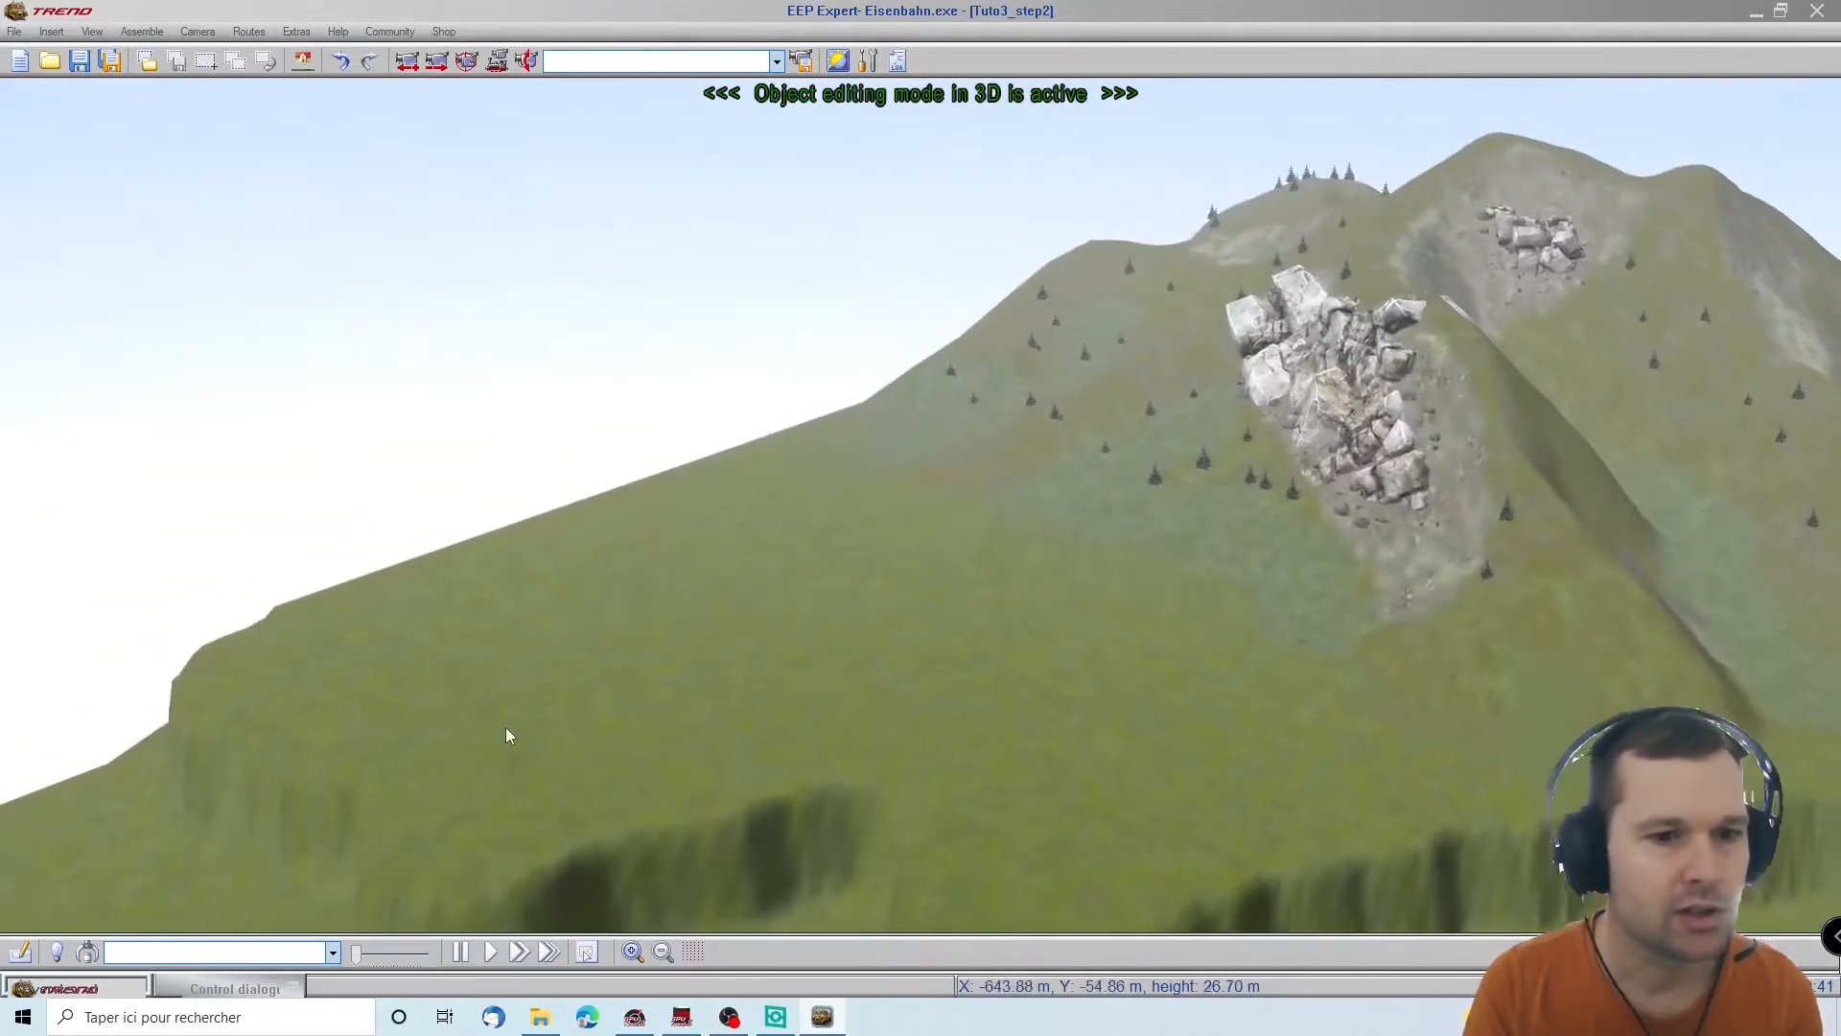
right_drag(470, 804, 389, 866)
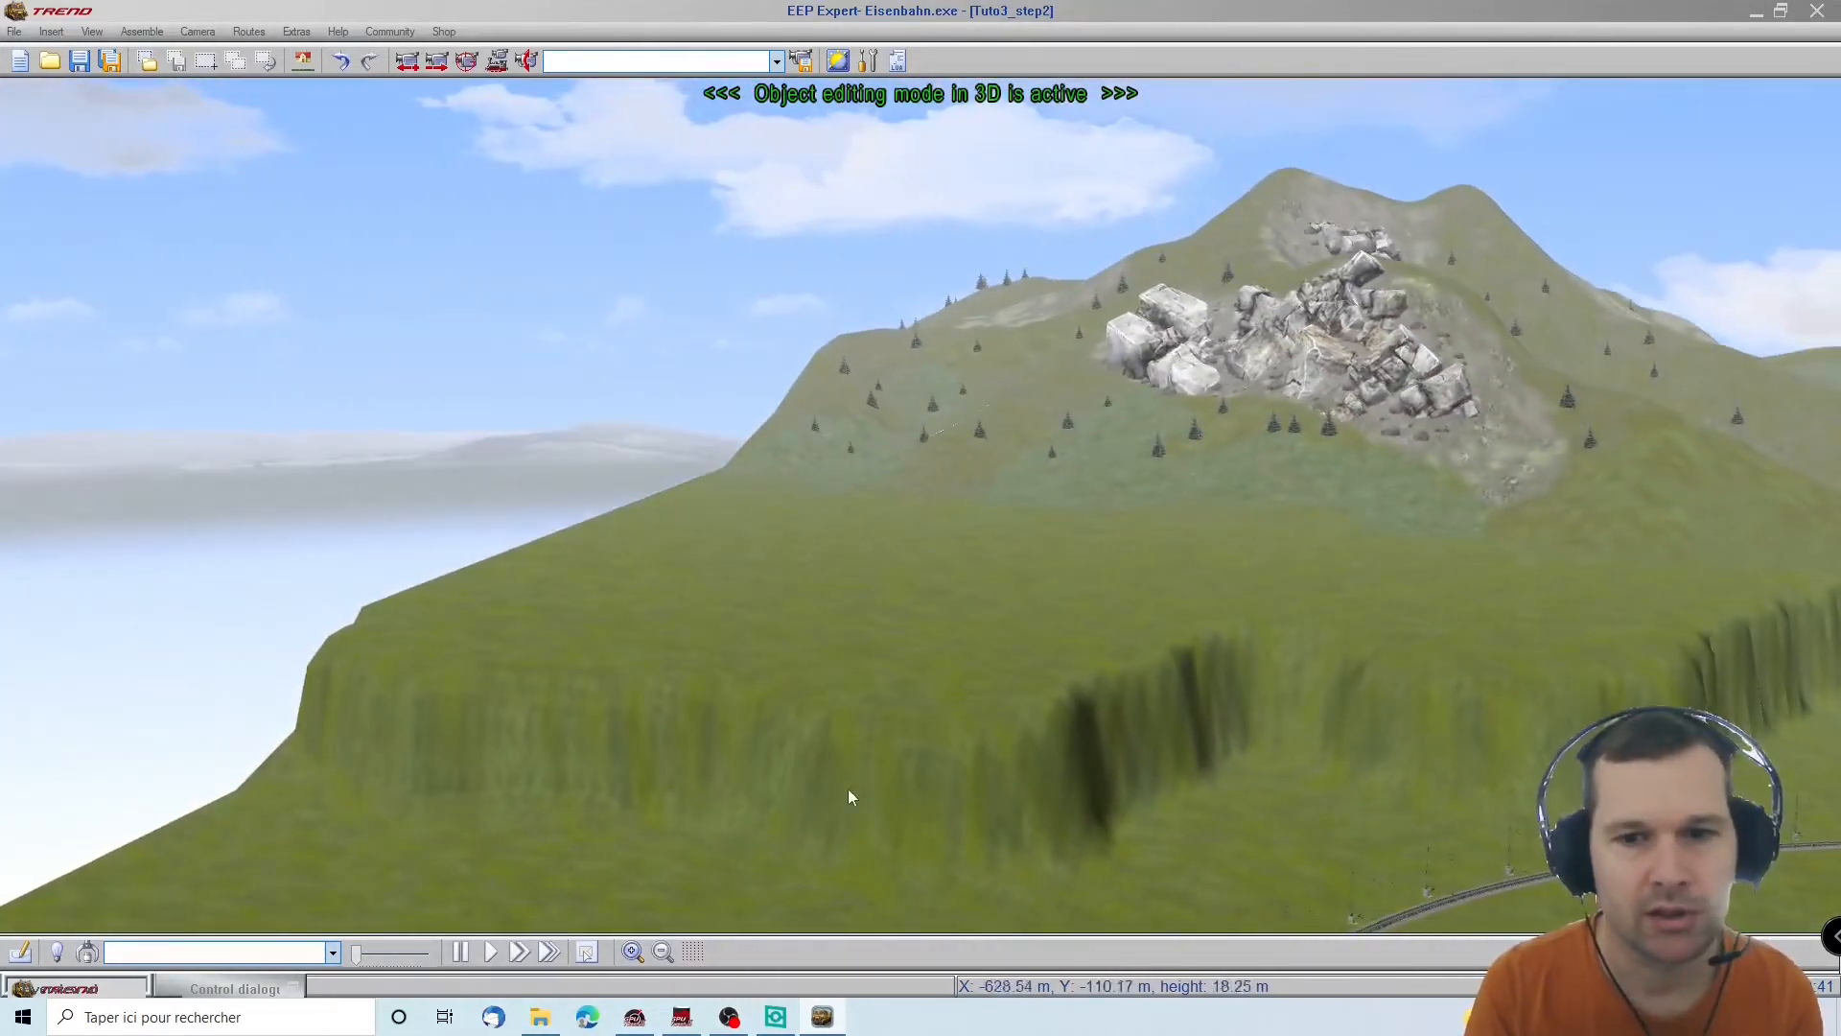
click(1825, 666)
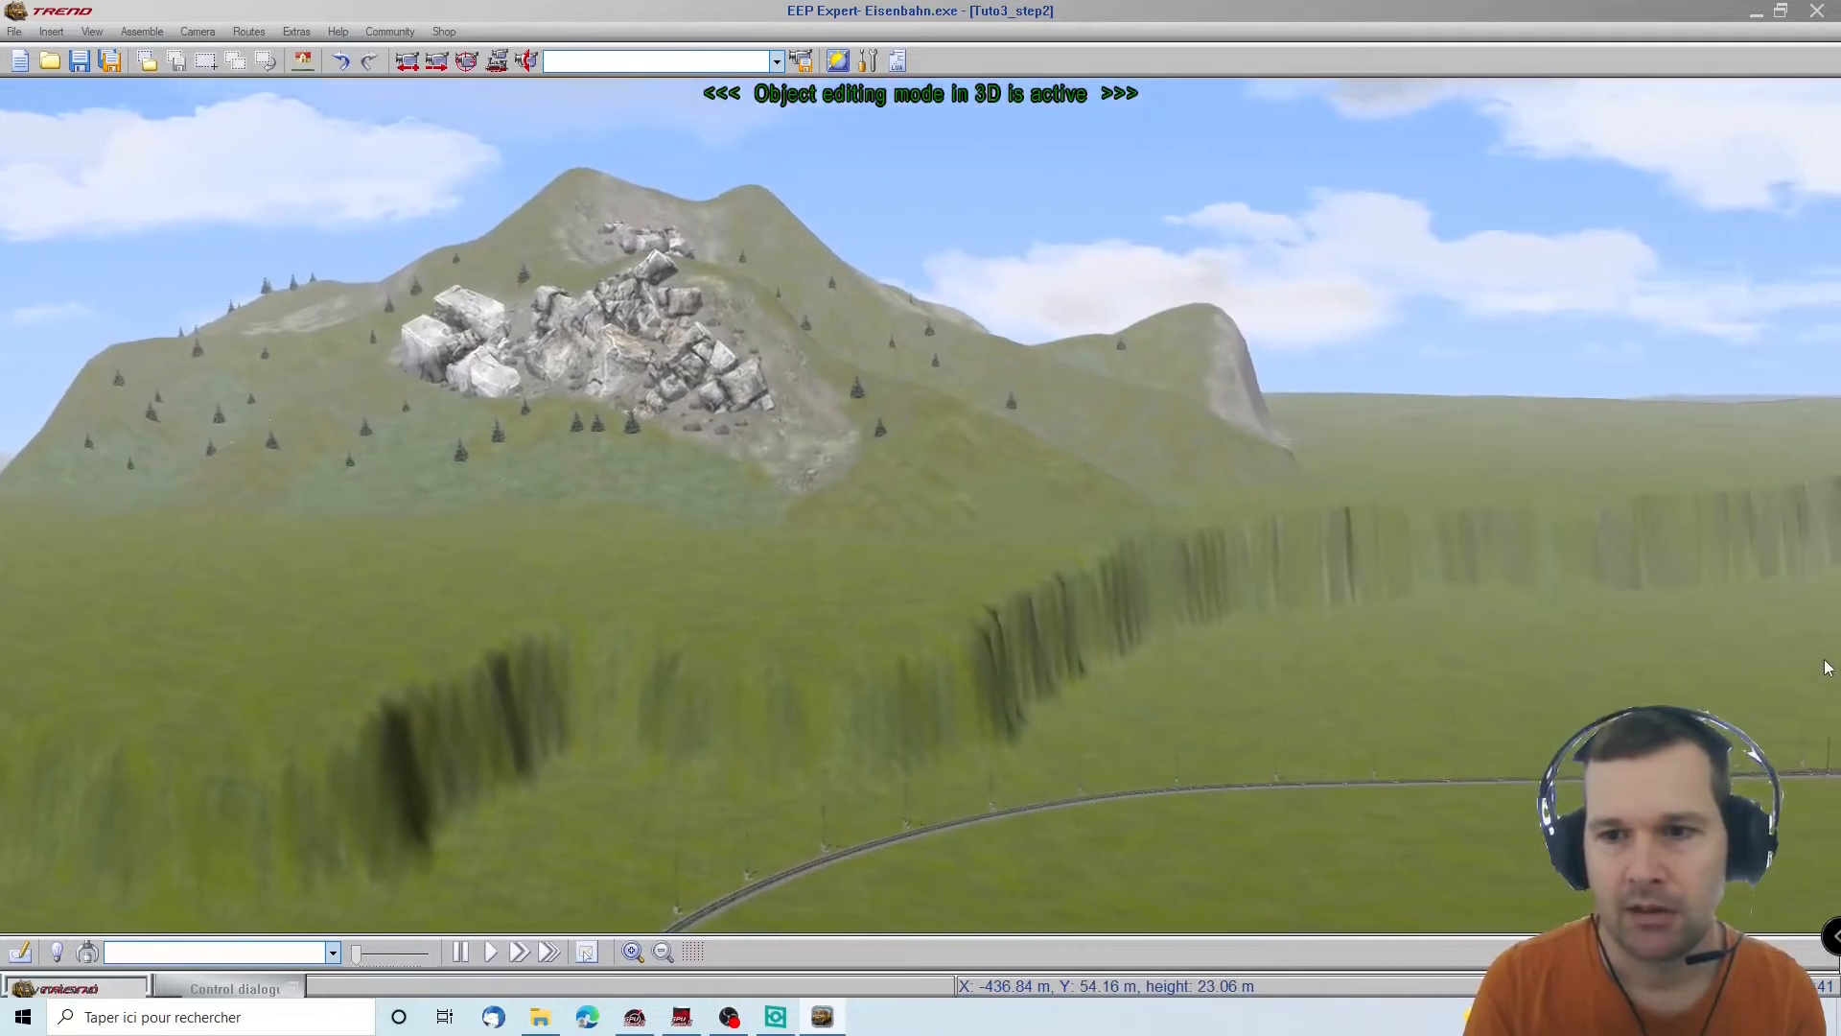
right_click(1824, 666)
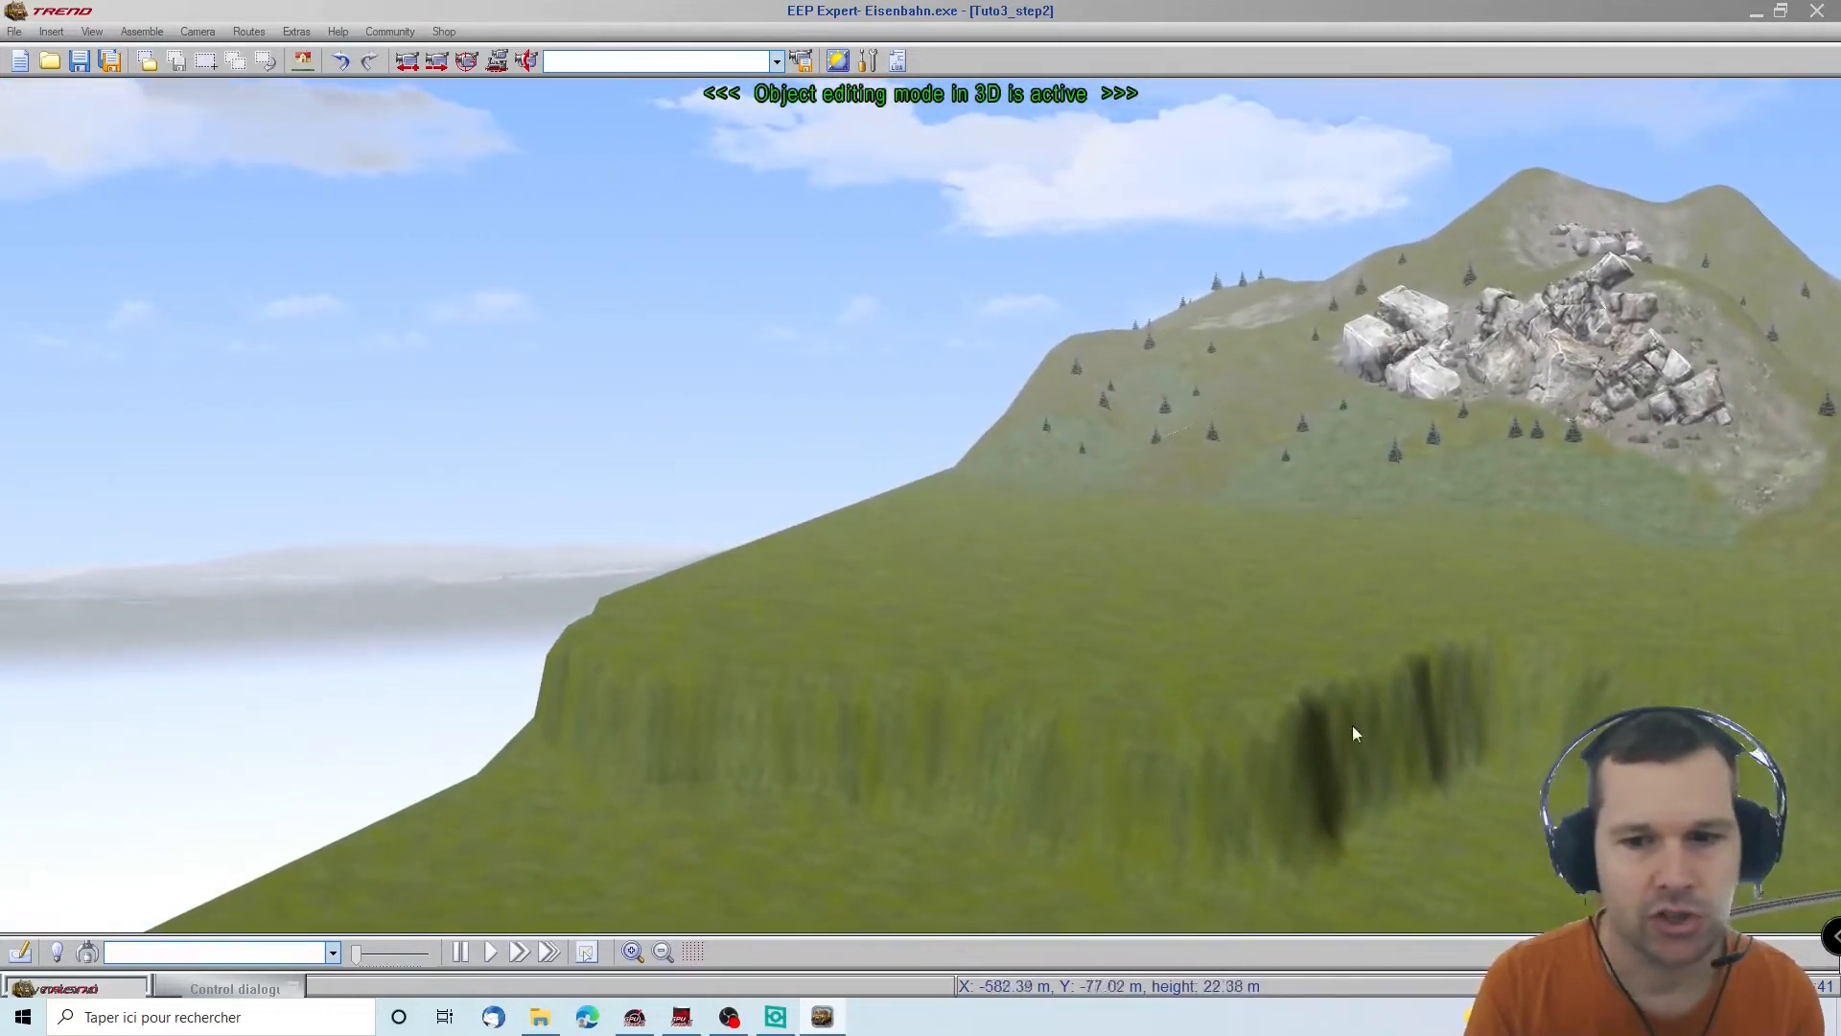
Switch to 3D surface creation with the Hills motif and choose the randomised-scaling brush at size 8 and intensity 100
click(199, 992)
click(322, 732)
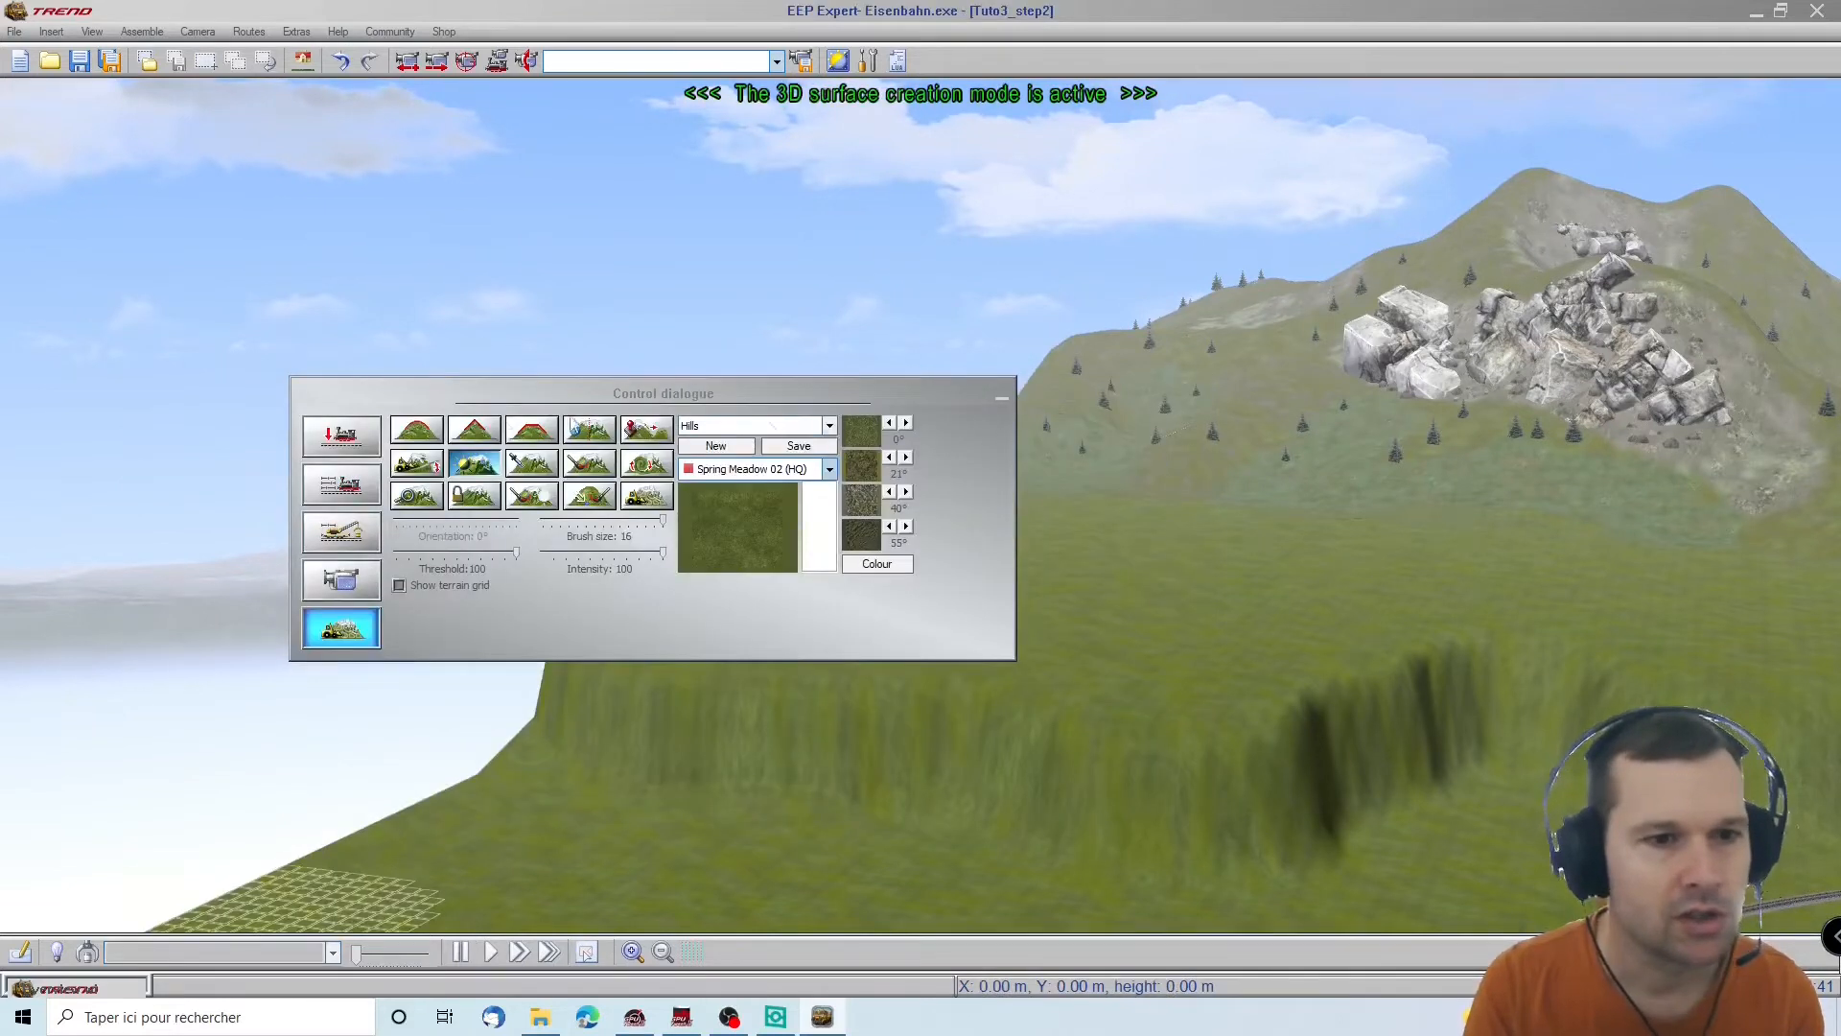
click(1002, 396)
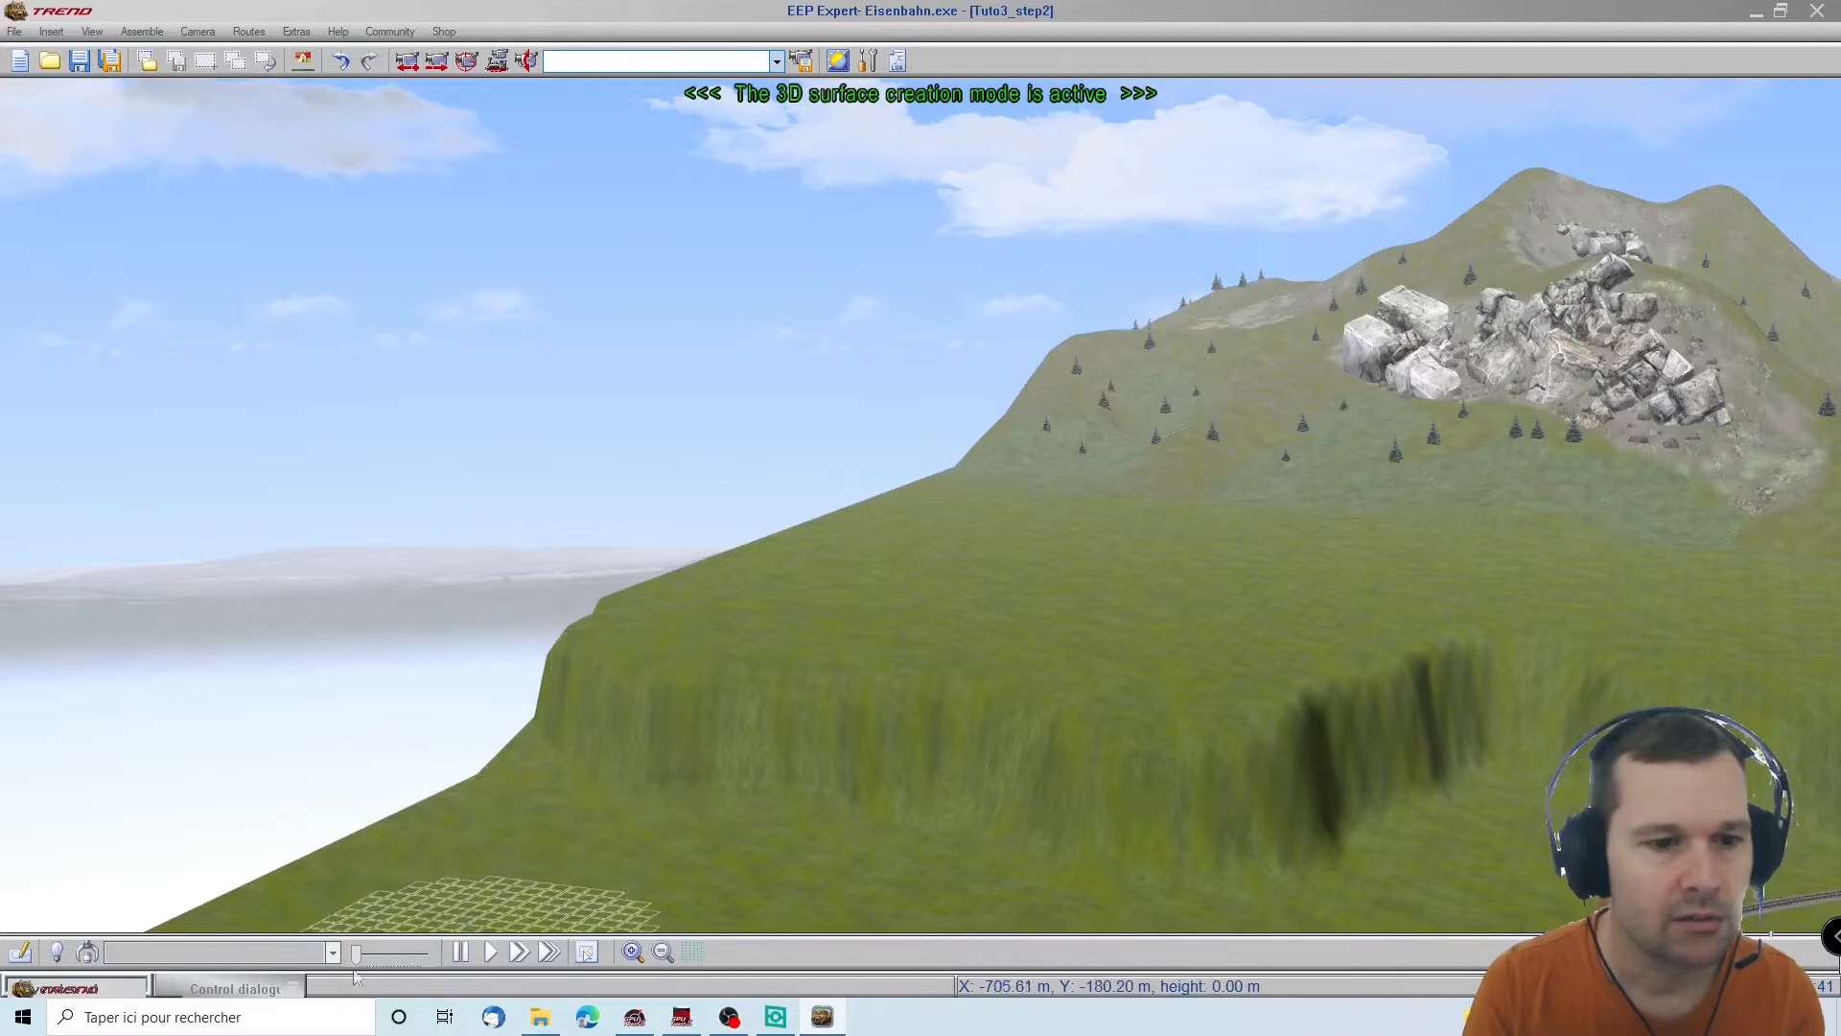
click(252, 993)
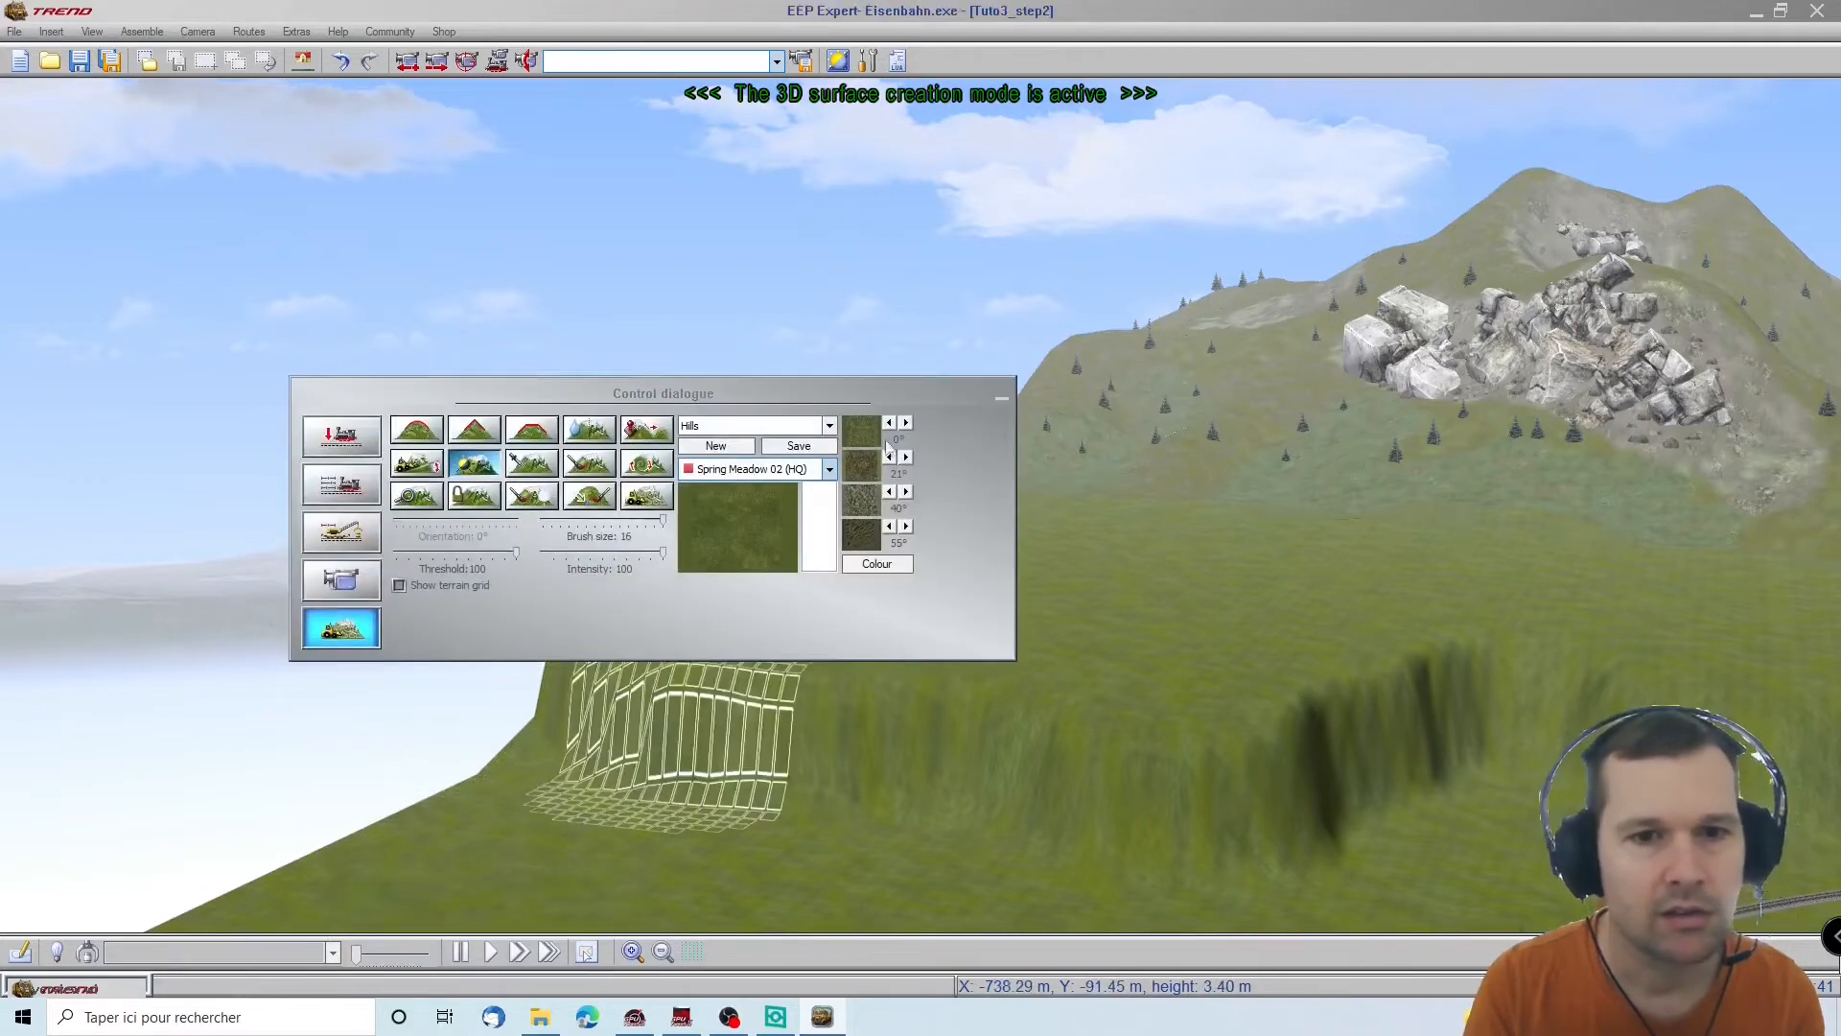
click(1001, 395)
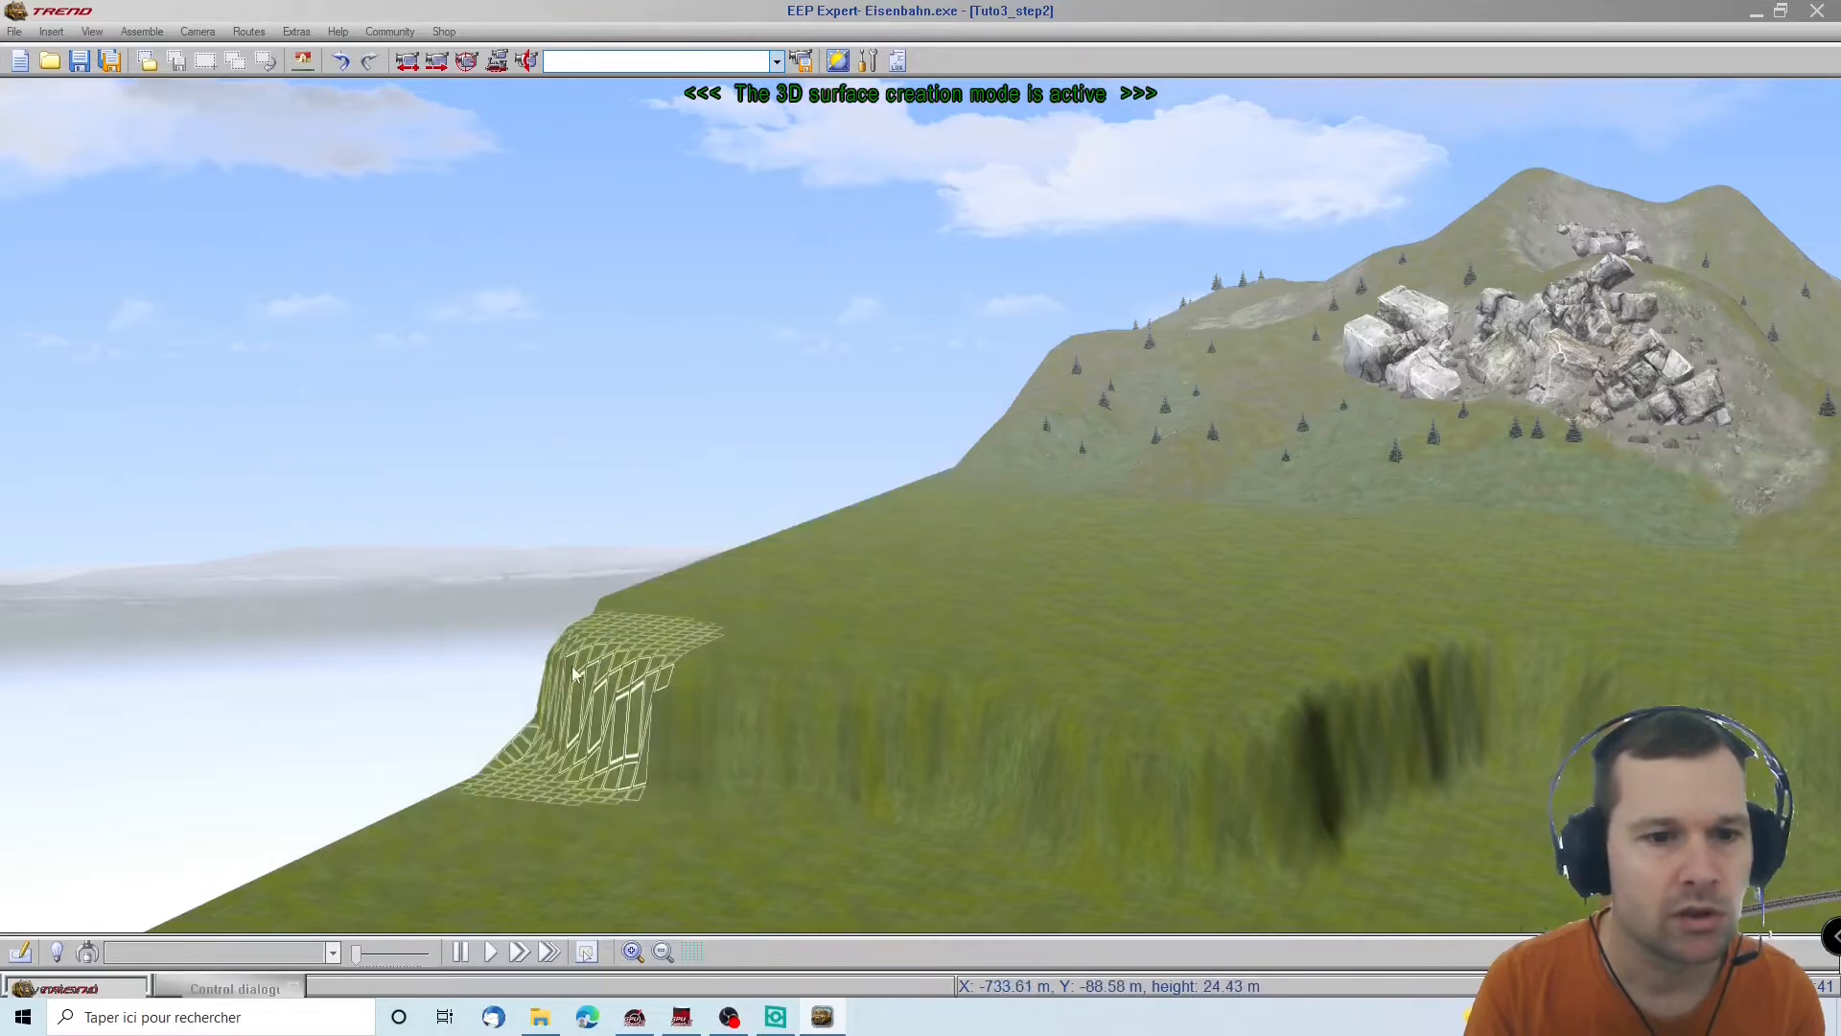
click(237, 990)
click(590, 466)
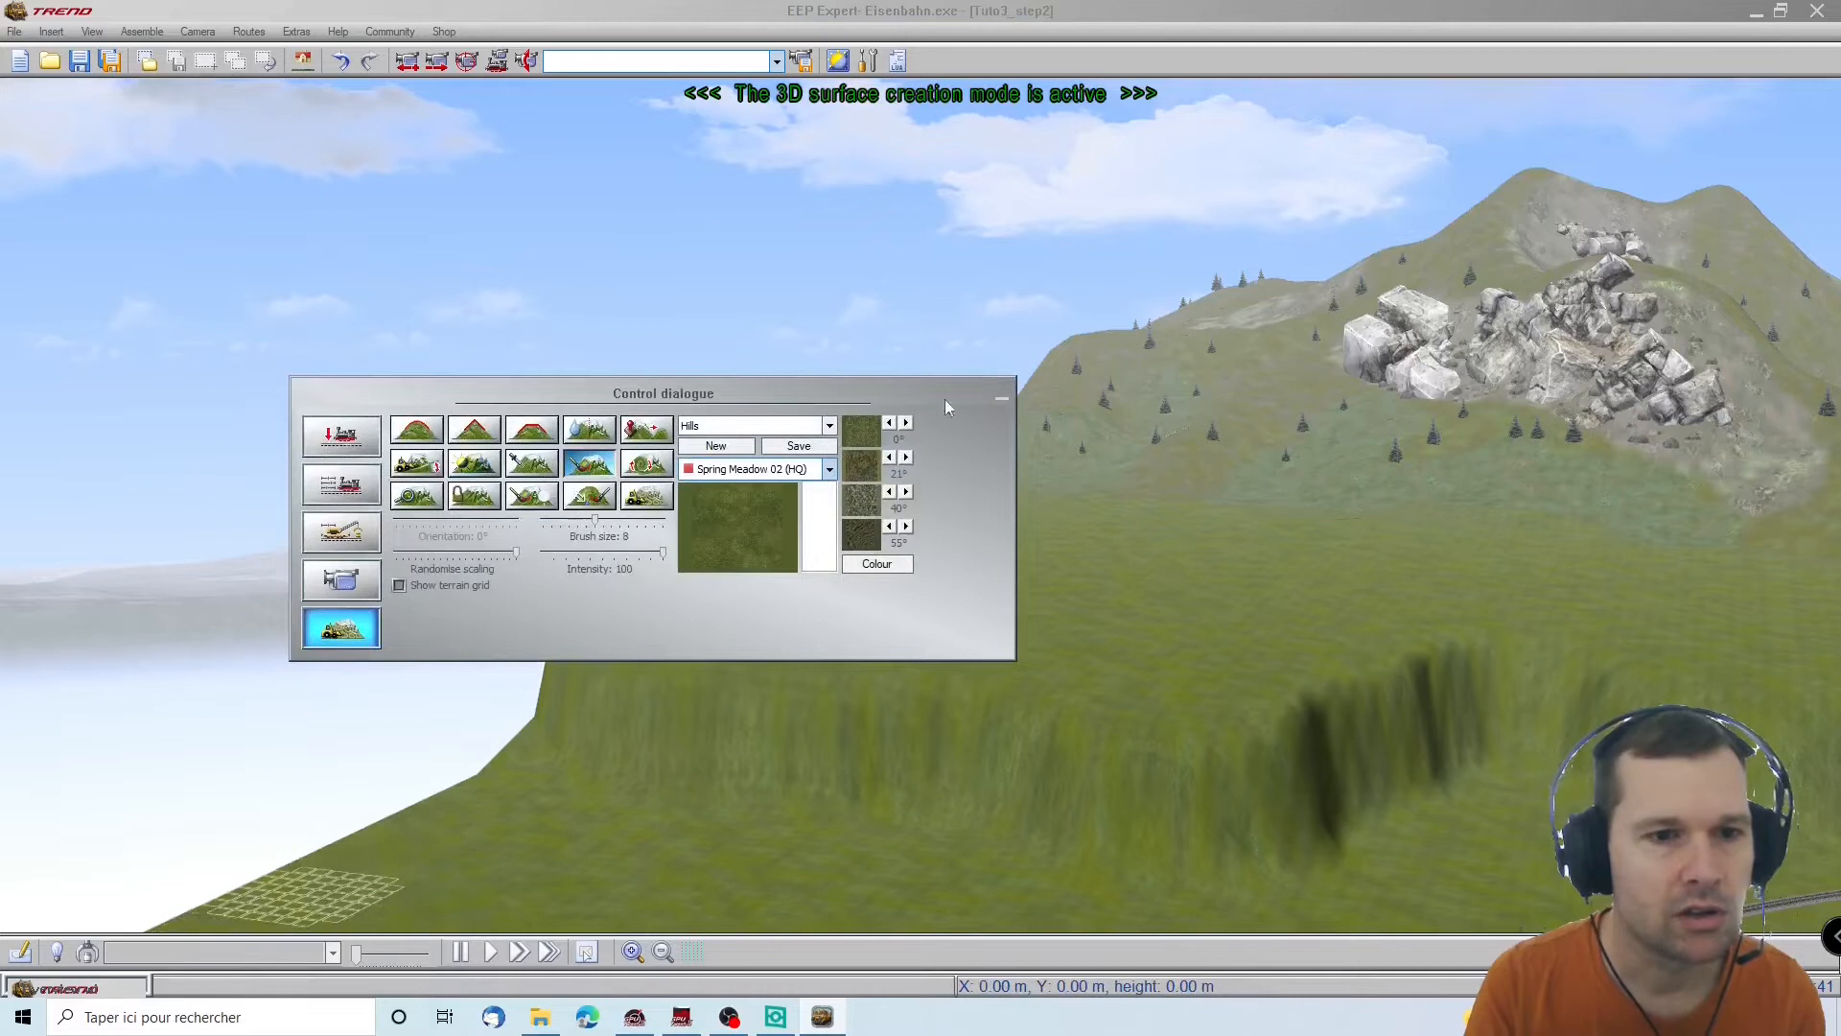
click(998, 395)
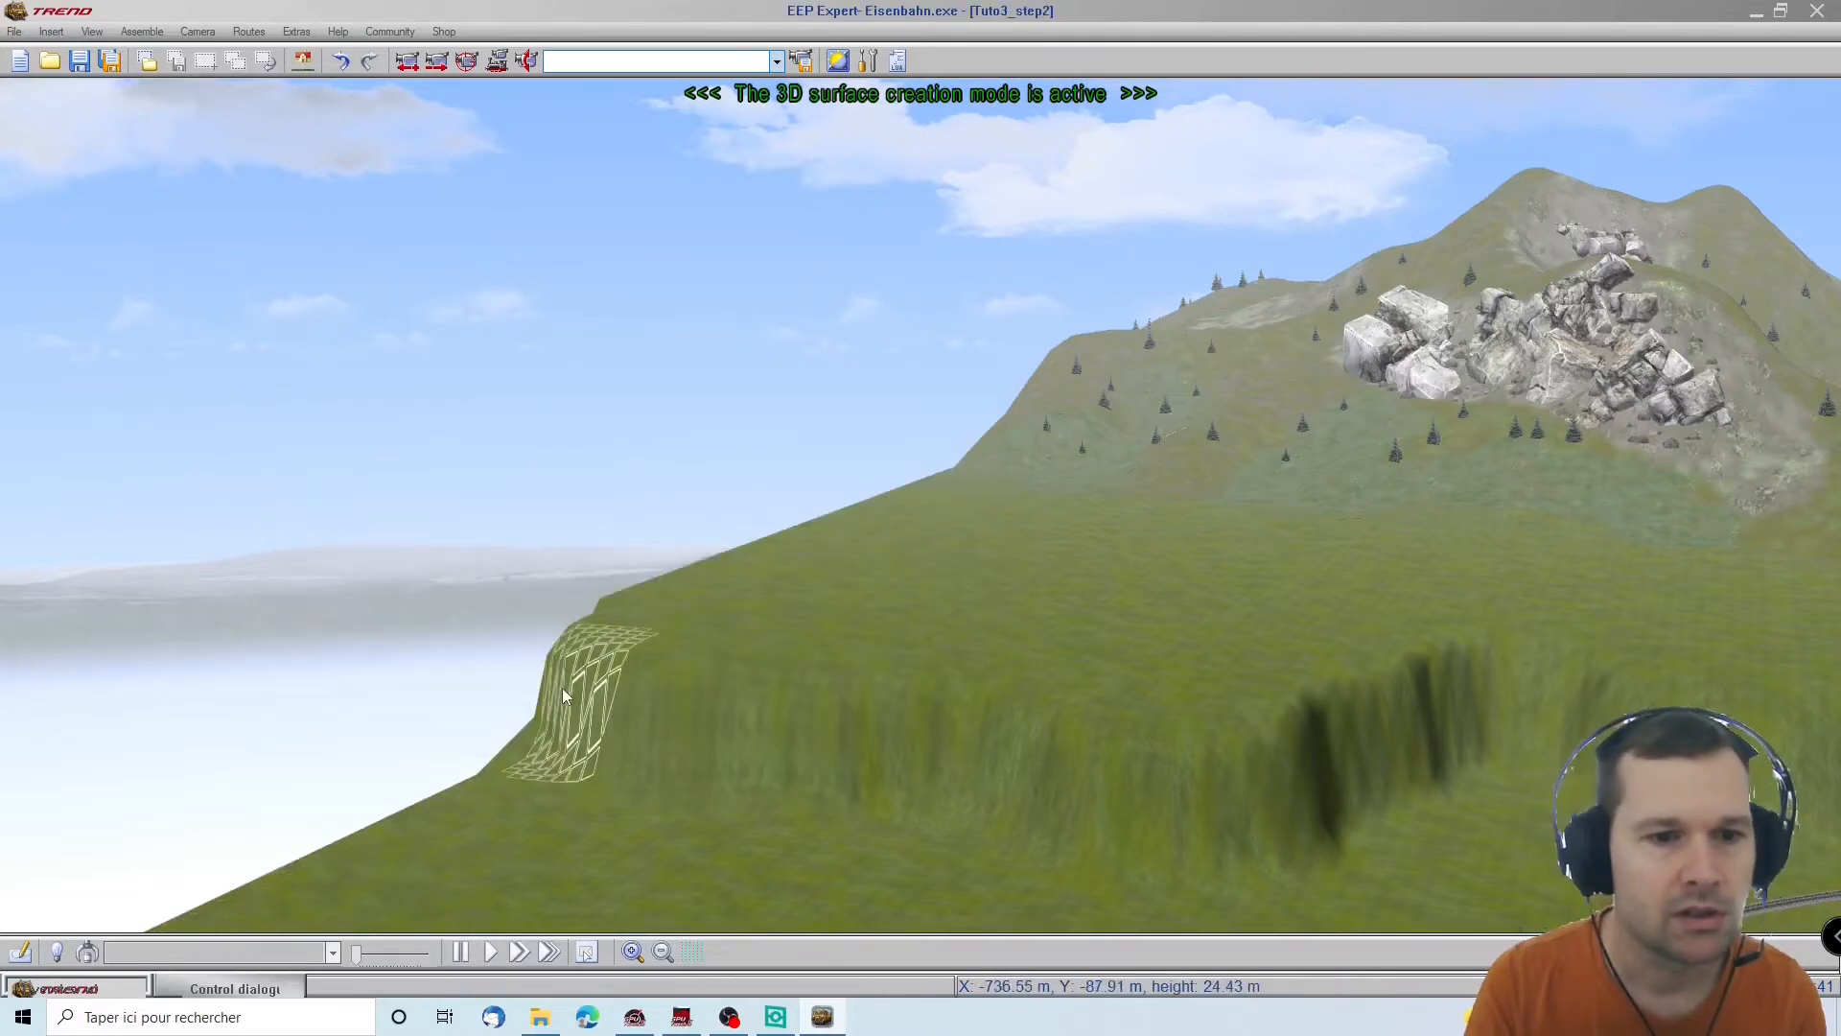
Brush the Hills motif along the plateau's steep grassy edge facing the track to give the cliff a rock surface
mouse_move(556, 682)
mouse_down()
mouse_move(596, 714)
mouse_move(1247, 758)
mouse_move(1582, 716)
mouse_up()
right_drag(1811, 753, 844, 758)
mouse_move(912, 707)
mouse_down()
mouse_move(1213, 566)
mouse_move(1616, 517)
mouse_move(1838, 468)
mouse_up()
mouse_move(1838, 468)
right_down()
mouse_move(1578, 546)
mouse_move(1409, 542)
right_up()
right_drag(822, 501, 1304, 379)
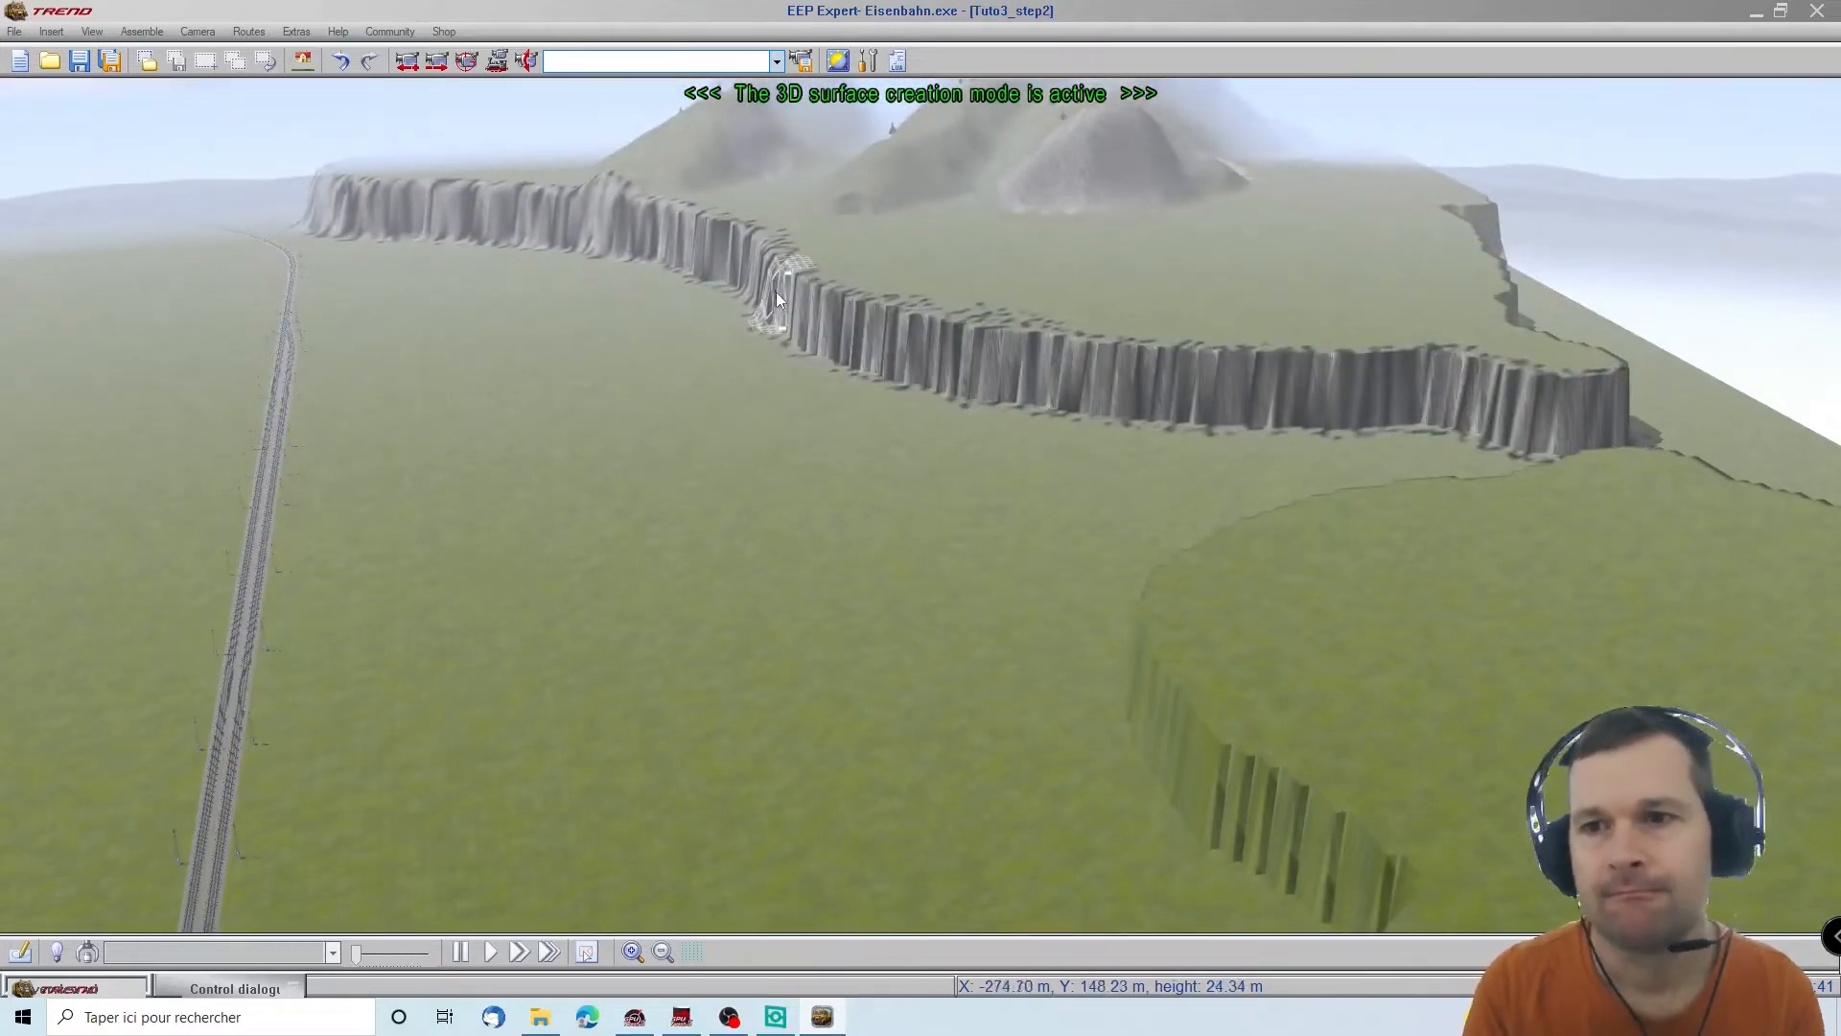
right_drag(689, 382, 67, 293)
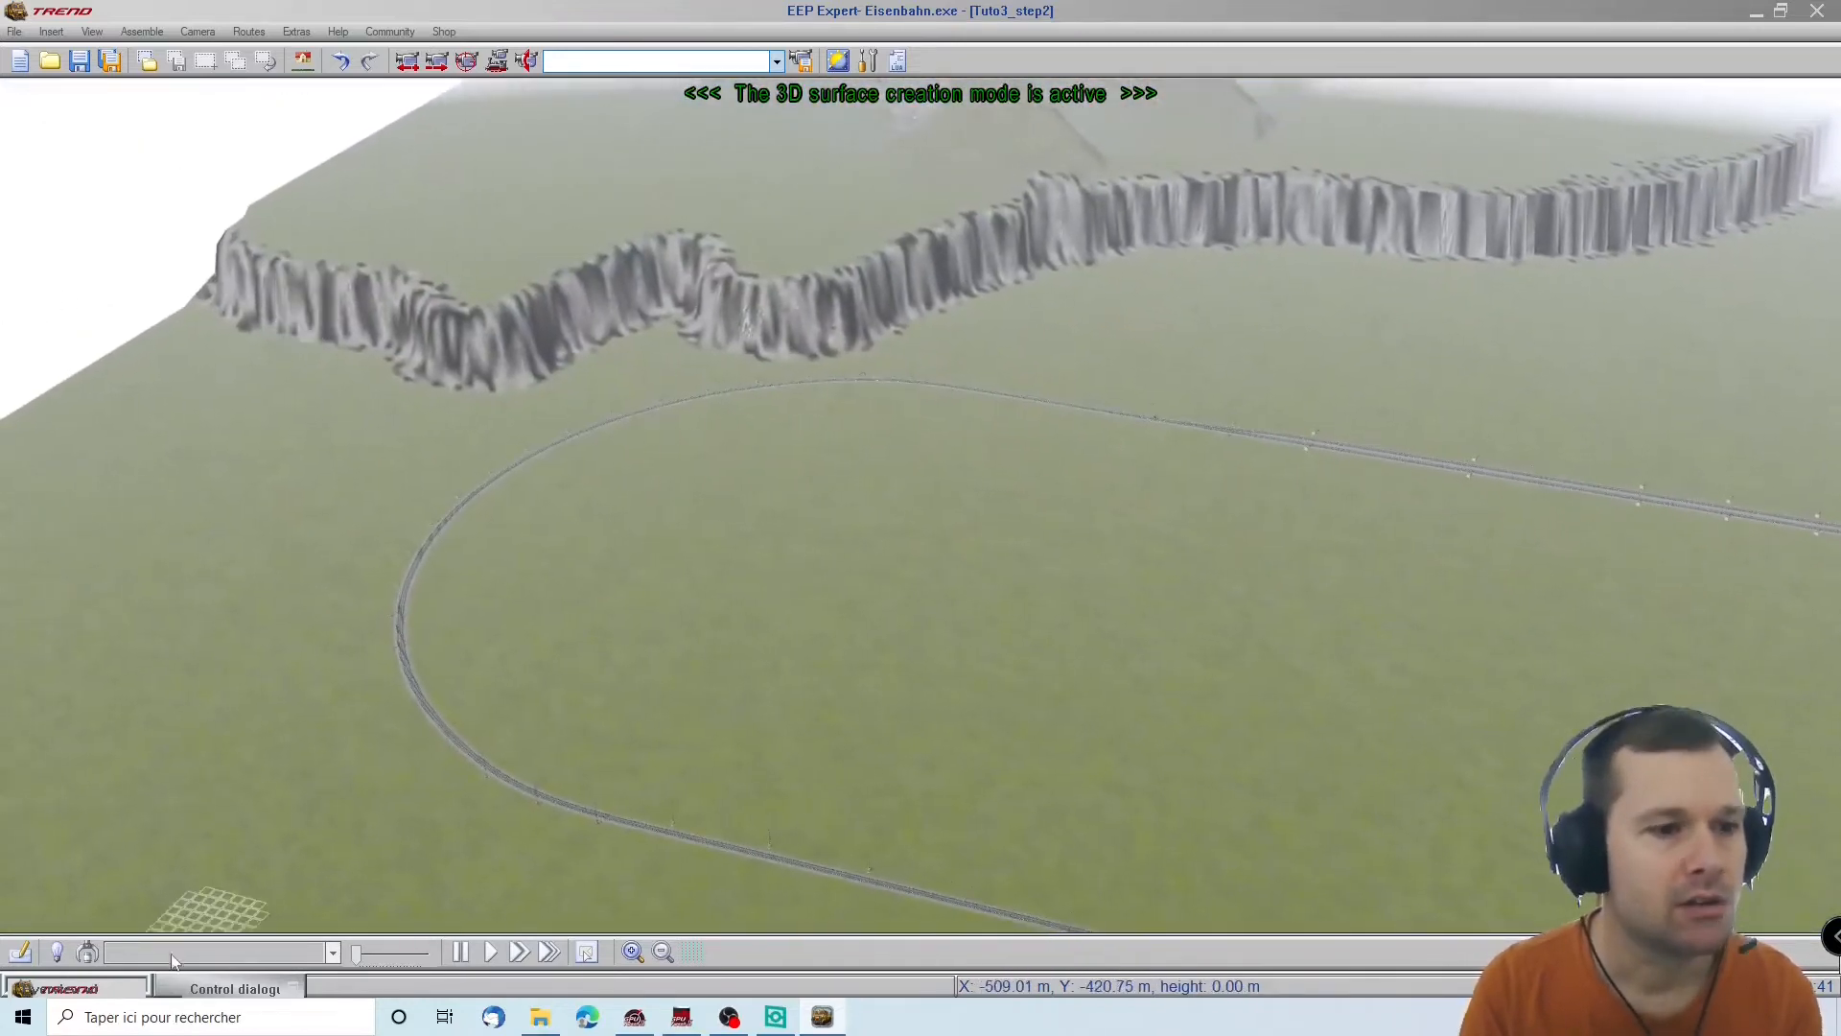
Go over the whole rocky cliff facing the track with the threshold brush at size 16, threshold 100 and intensity 100
click(208, 985)
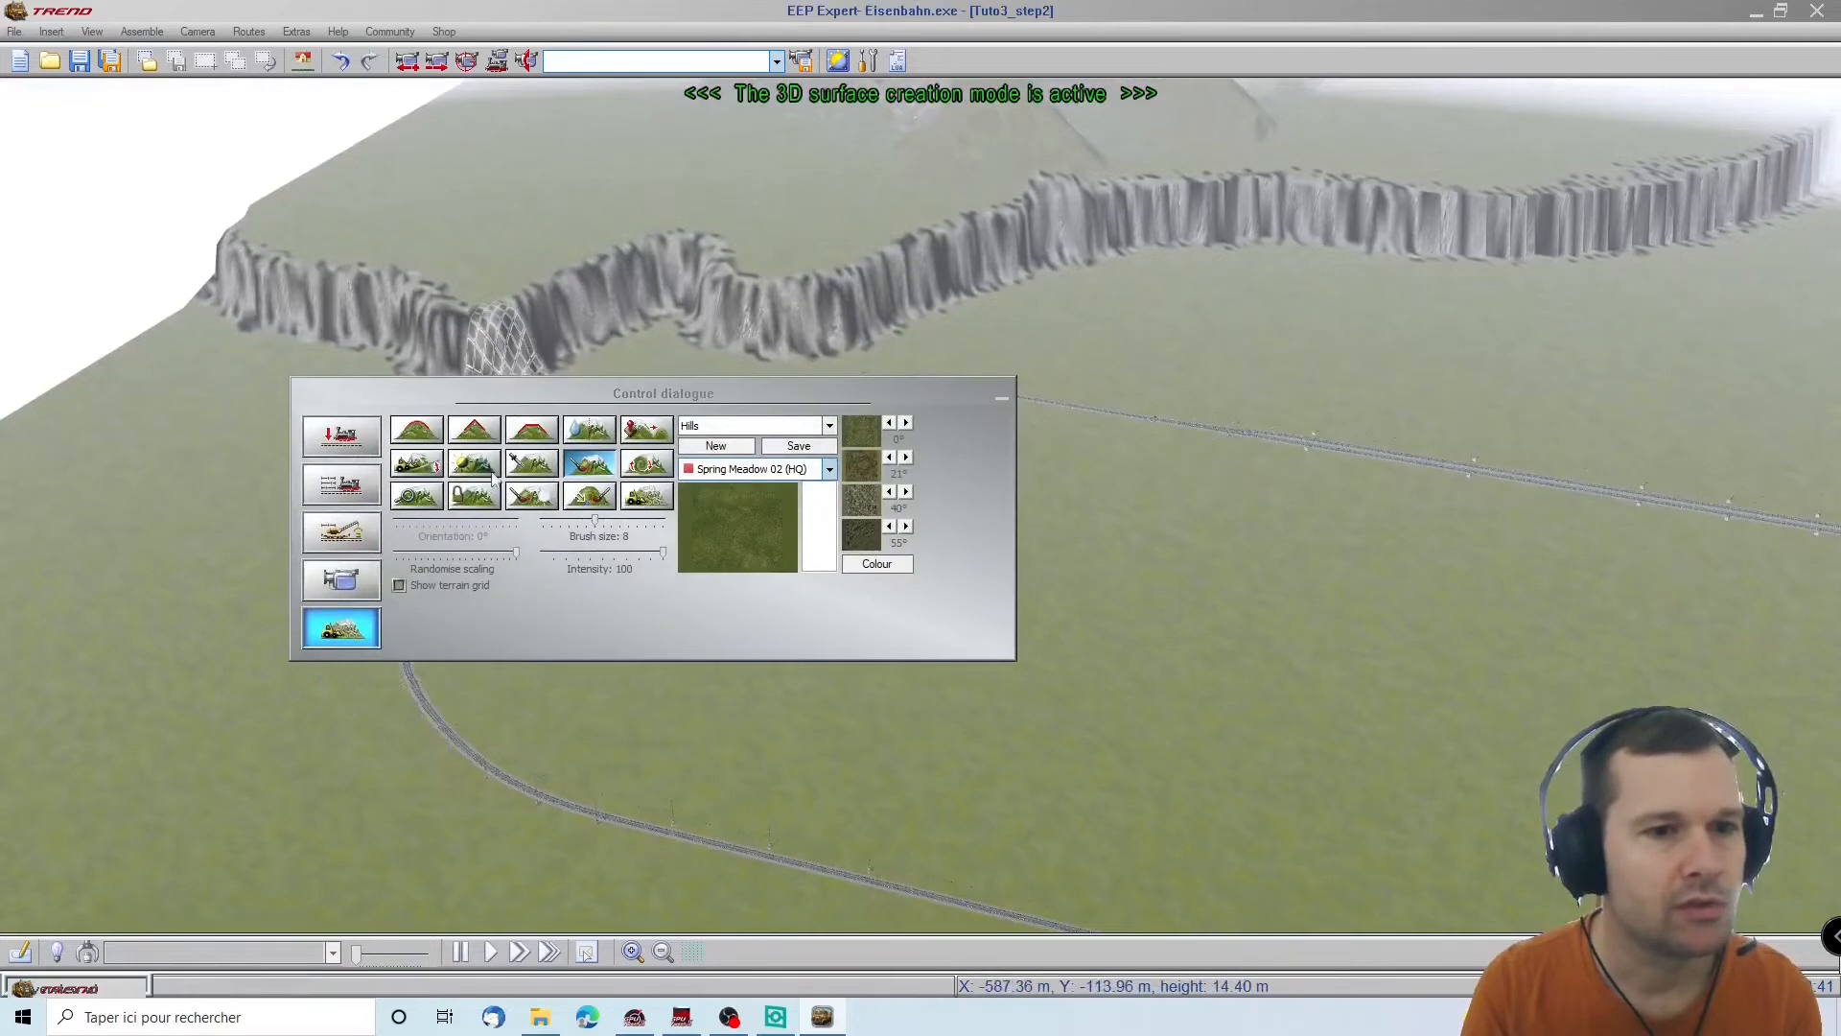
mouse_move(226, 272)
mouse_down()
mouse_move(527, 318)
mouse_move(176, 252)
mouse_move(487, 301)
mouse_move(722, 247)
mouse_up()
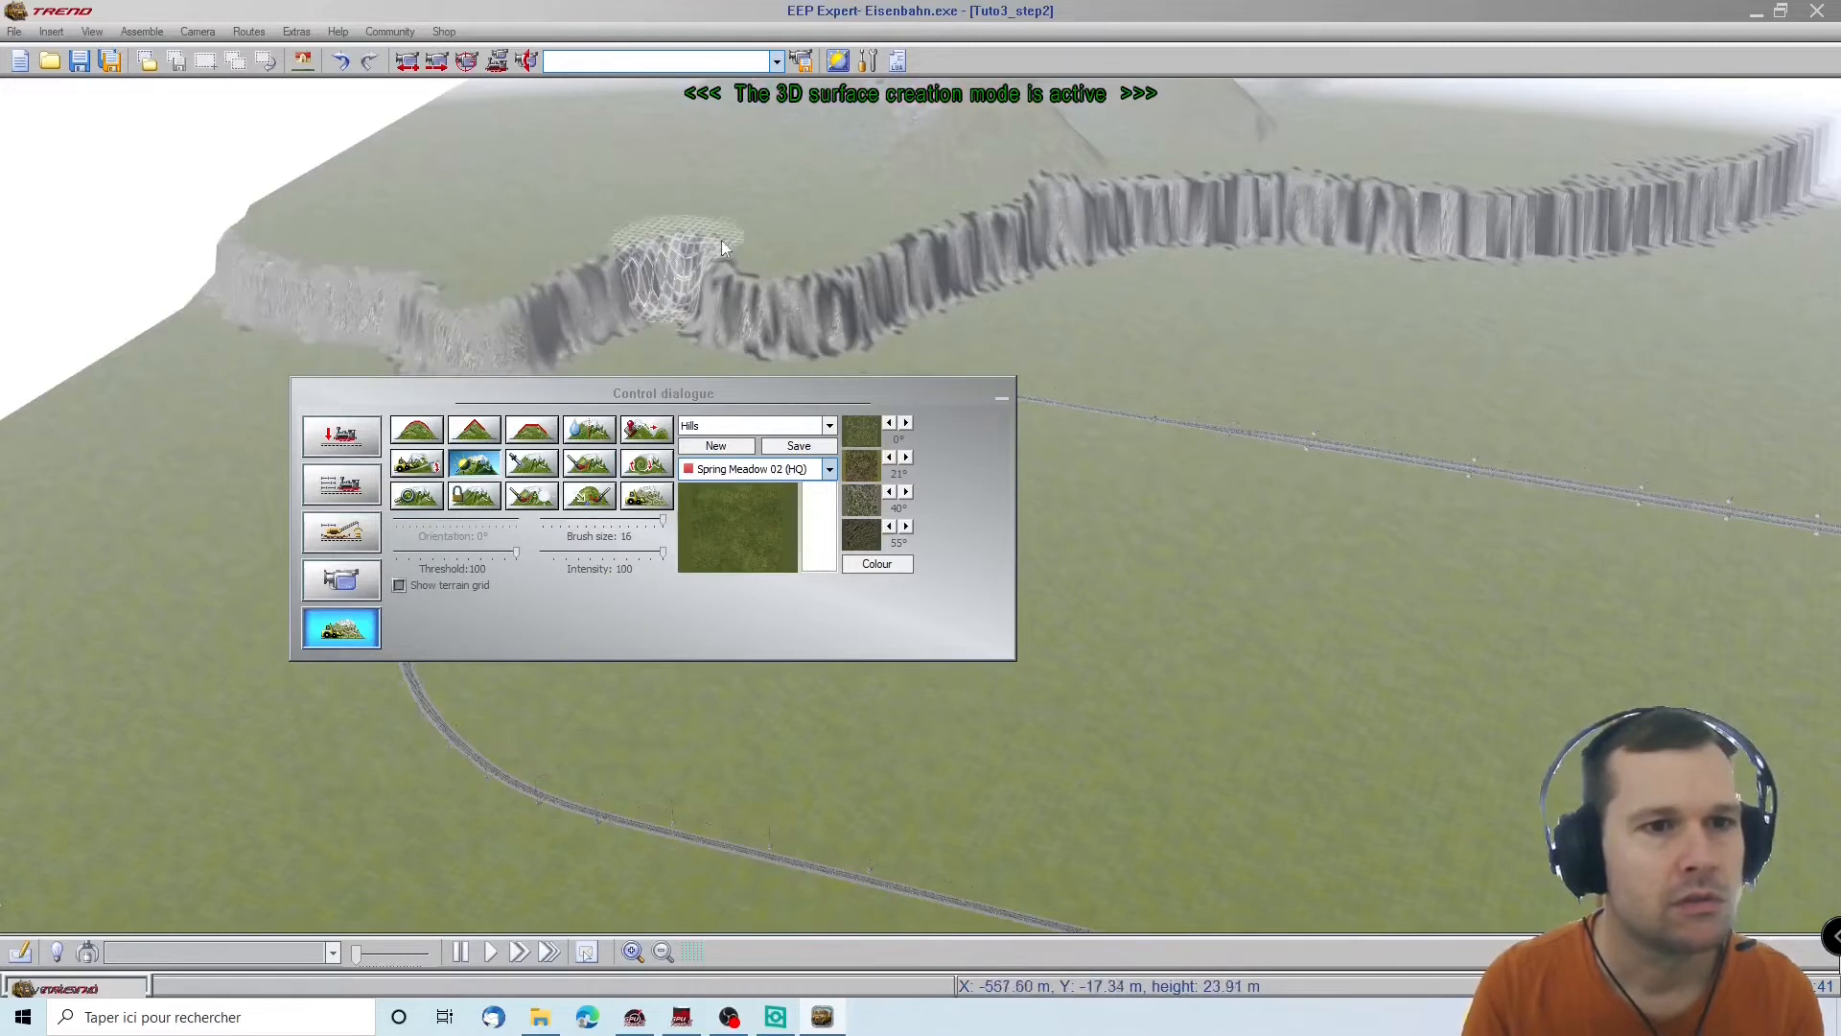
drag(618, 305, 302, 332)
mouse_move(160, 306)
mouse_down()
mouse_move(413, 316)
mouse_move(661, 287)
mouse_move(768, 307)
mouse_move(640, 280)
mouse_move(892, 284)
mouse_move(1143, 215)
mouse_move(872, 307)
mouse_move(991, 211)
mouse_move(1574, 222)
mouse_move(1323, 211)
mouse_move(997, 240)
mouse_move(1229, 200)
mouse_up()
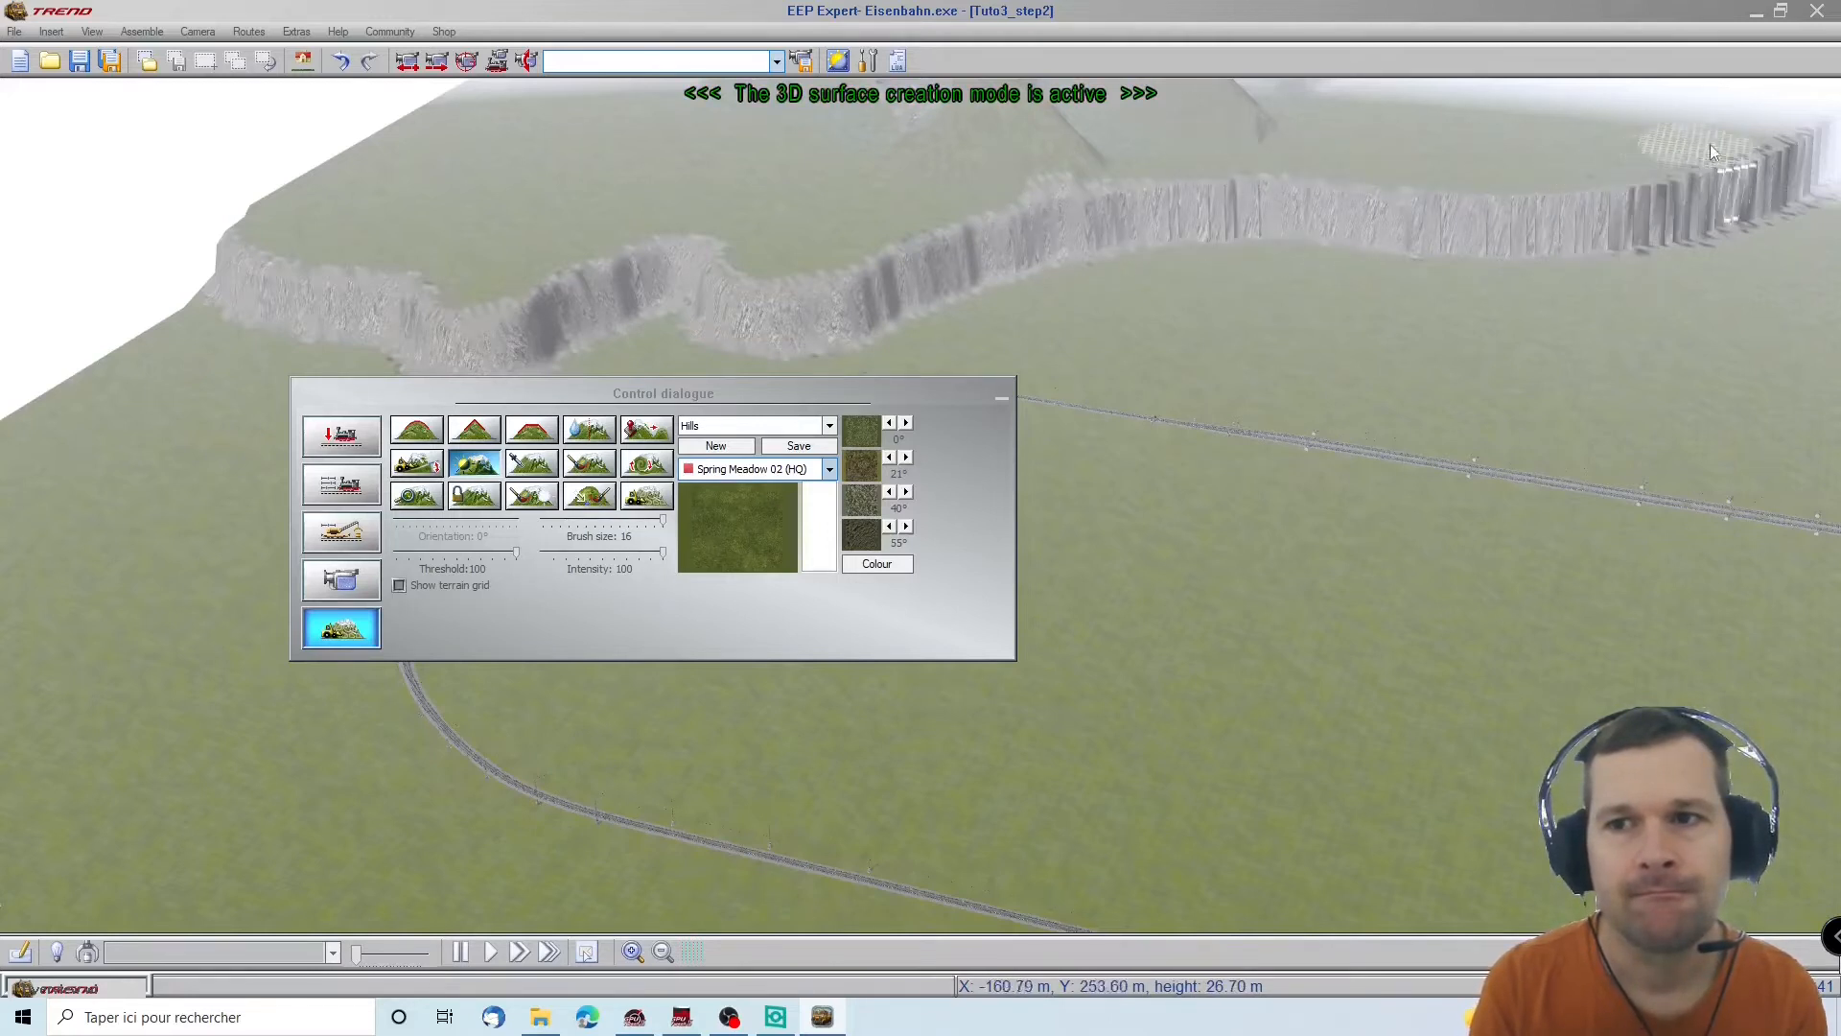
mouse_move(1831, 148)
mouse_down()
mouse_move(1597, 198)
mouse_move(1826, 135)
mouse_up()
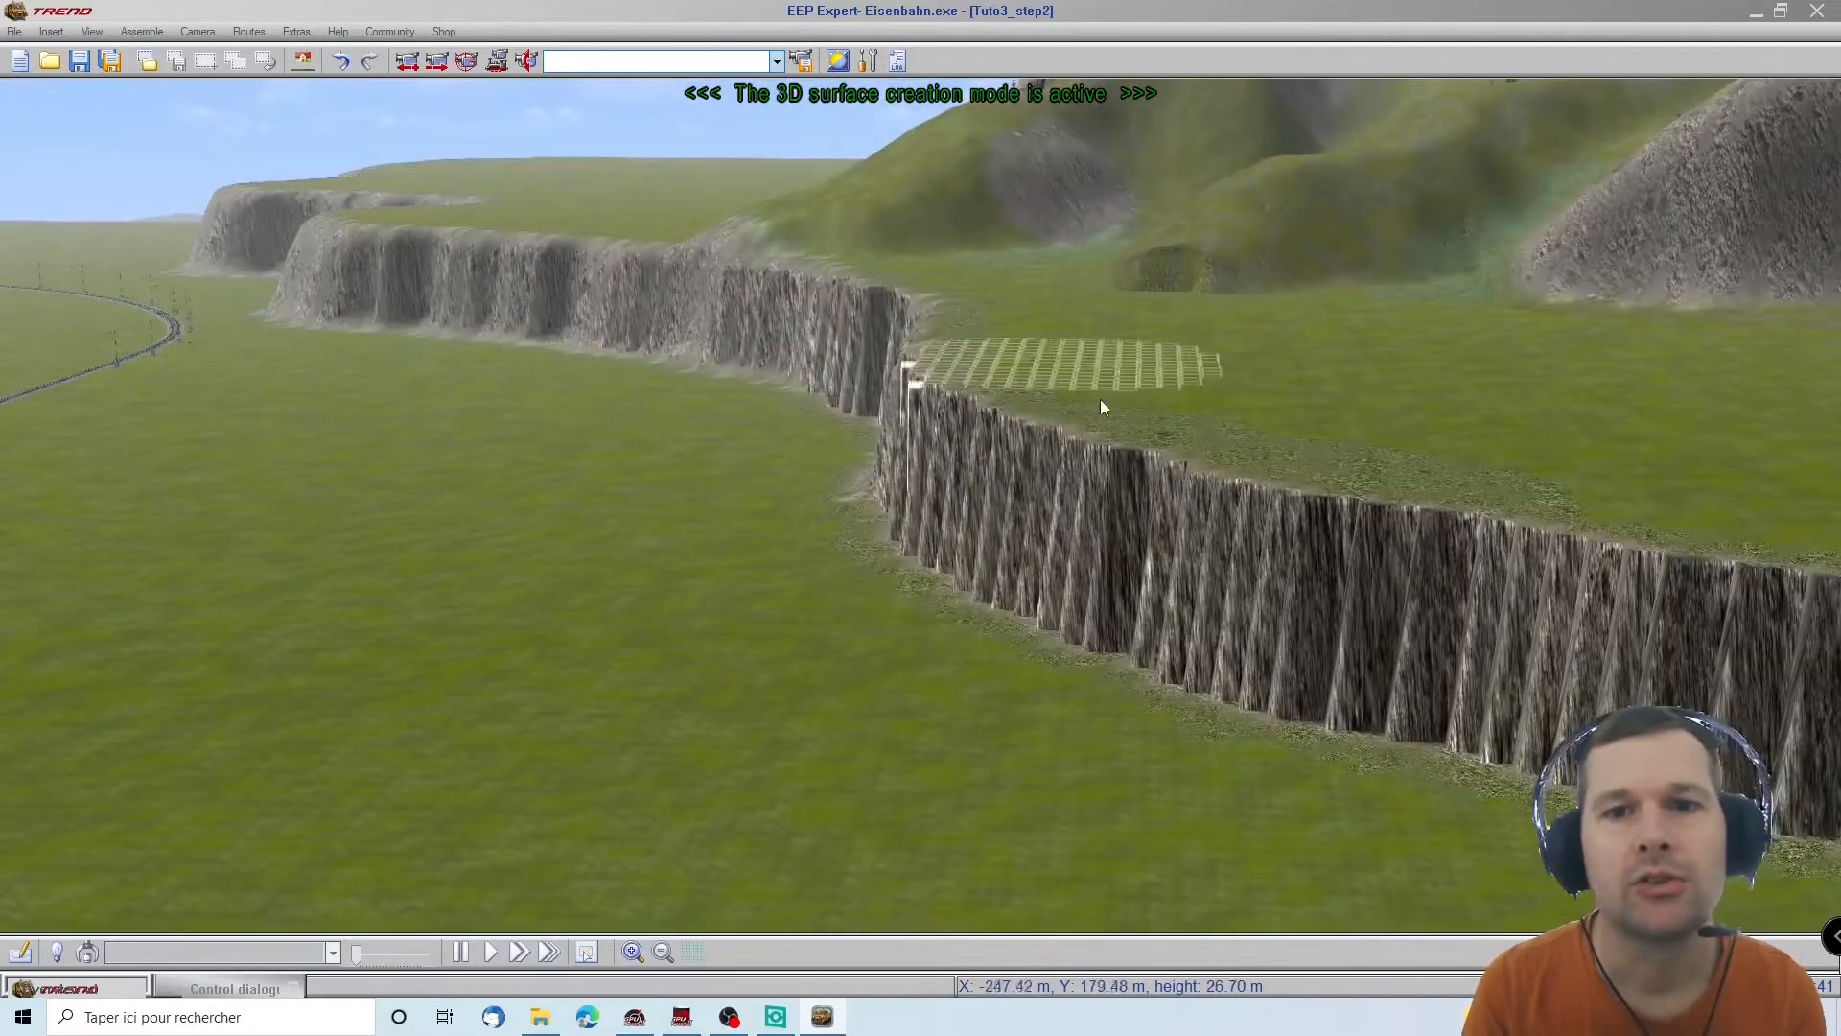
Try reshaping the curved stretch of cliff and its upper edge using the Hills motif, brush size 7 and intensity 54
click(235, 988)
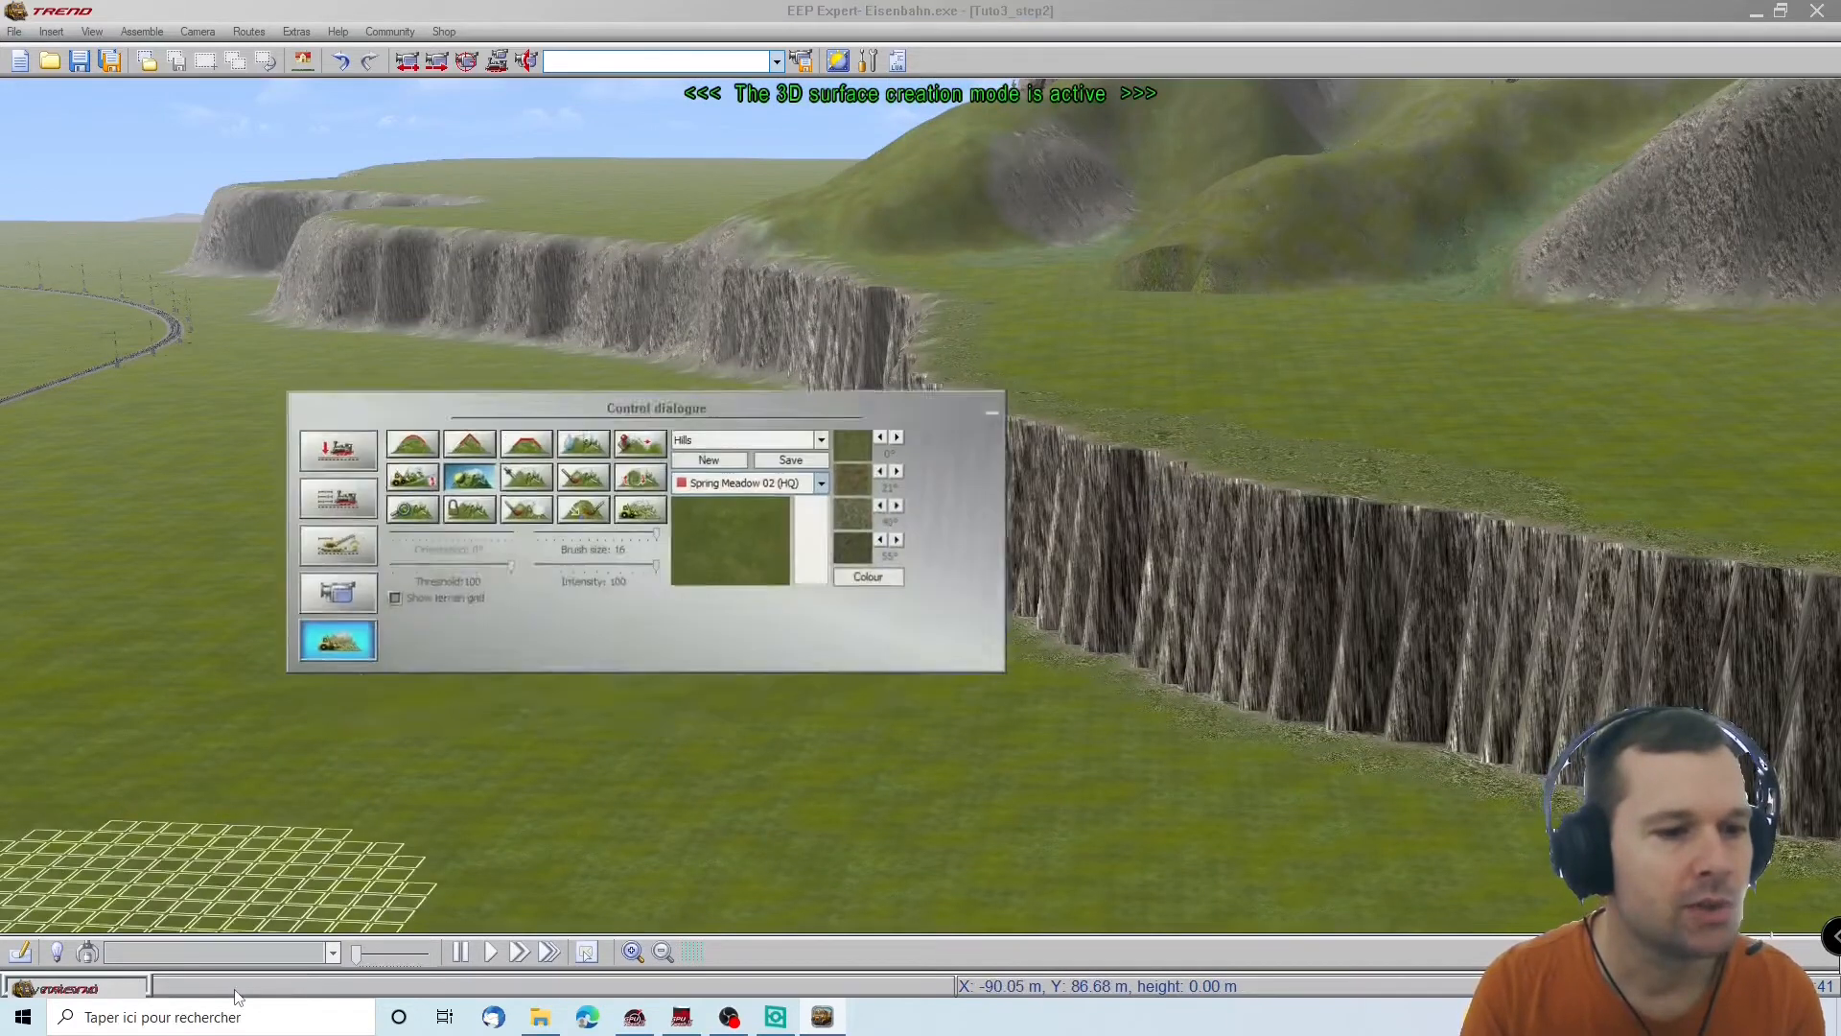
click(600, 437)
click(999, 393)
mouse_move(993, 399)
mouse_down()
mouse_move(1045, 417)
mouse_move(982, 380)
mouse_move(917, 276)
mouse_up()
drag(797, 255, 861, 305)
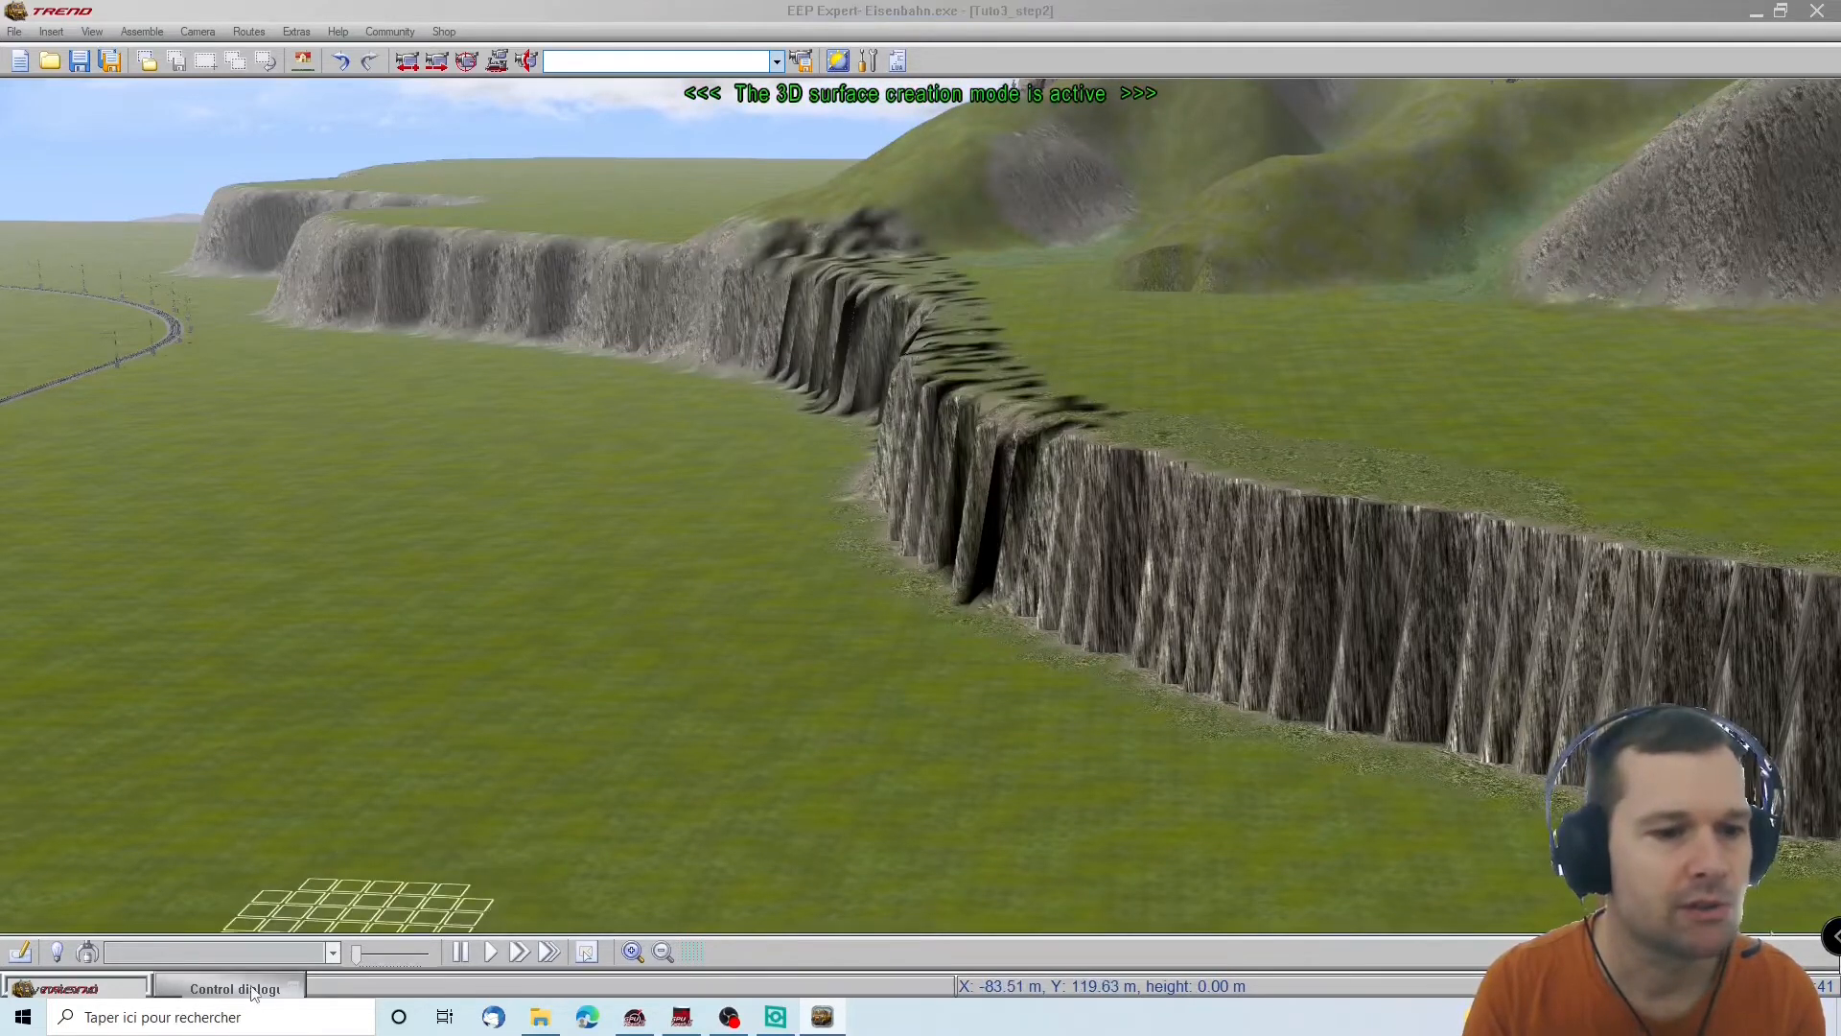
click(339, 62)
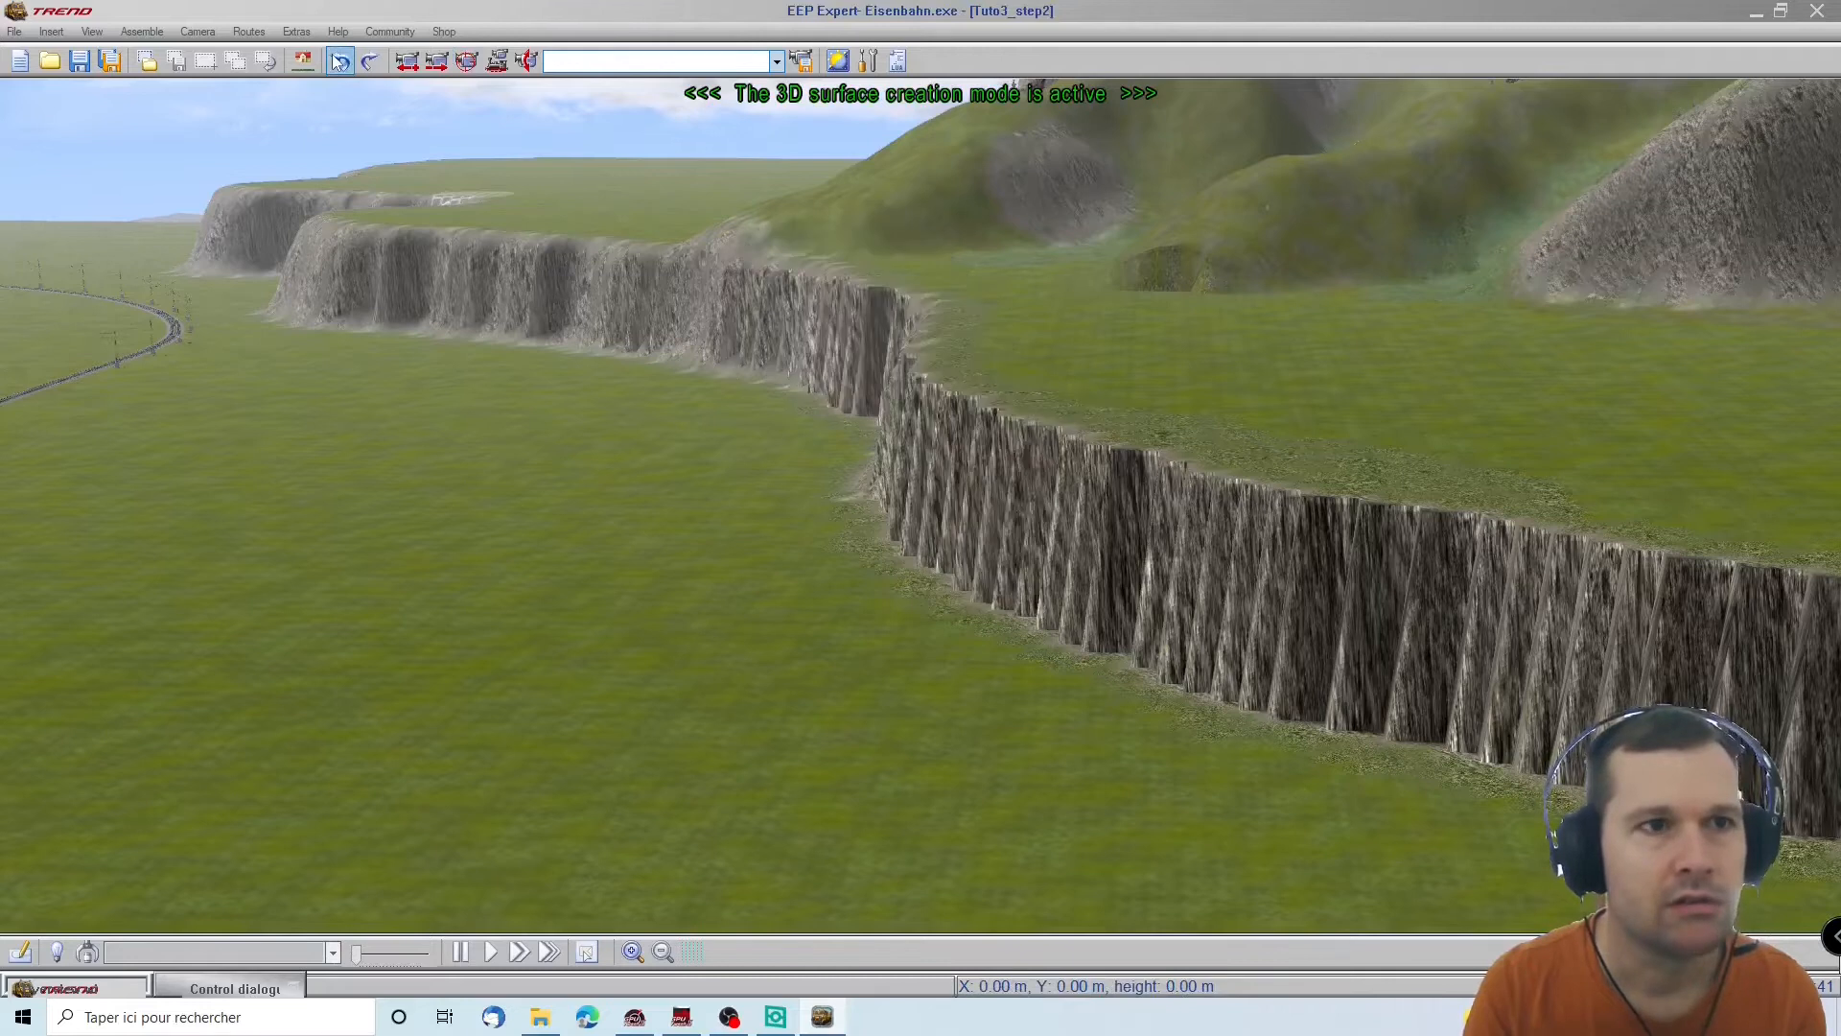
Set the motif to No Motif and reshape the cliff out to the plateau's far corner with brush size 7, intensity 54
click(235, 989)
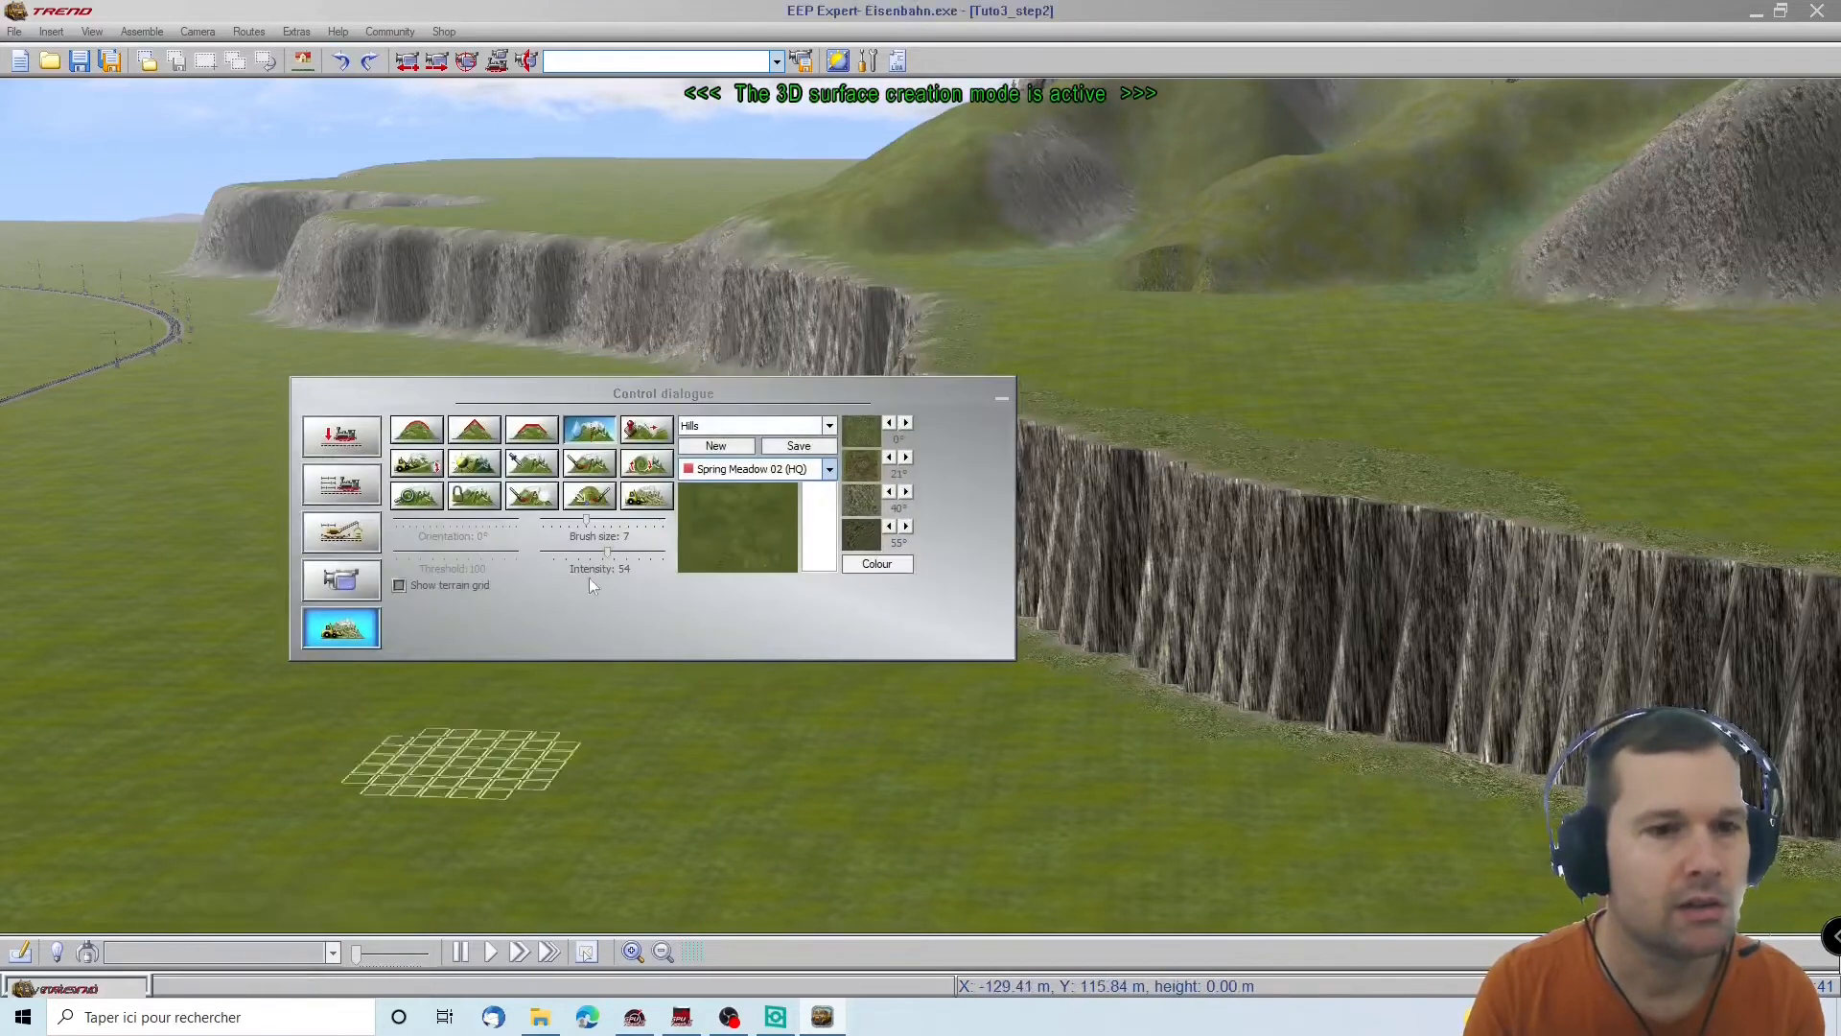
click(747, 426)
scroll(729, 469, up, 3)
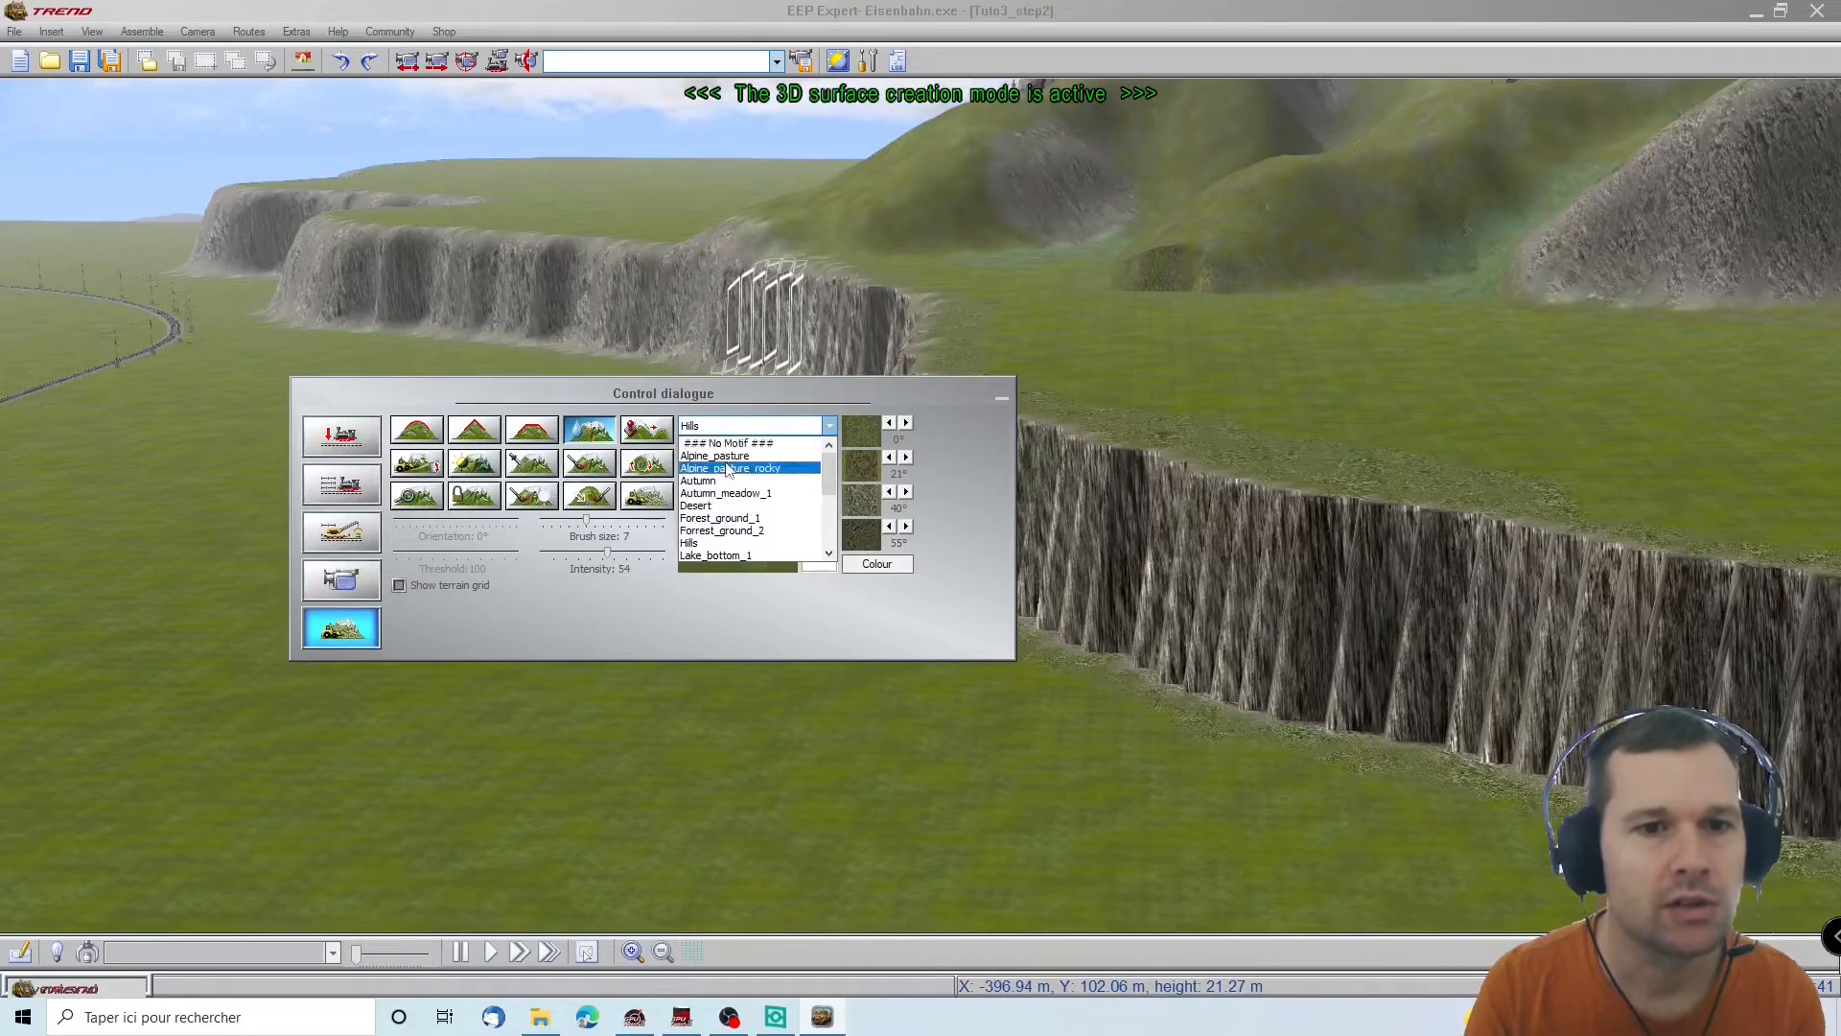
click(743, 444)
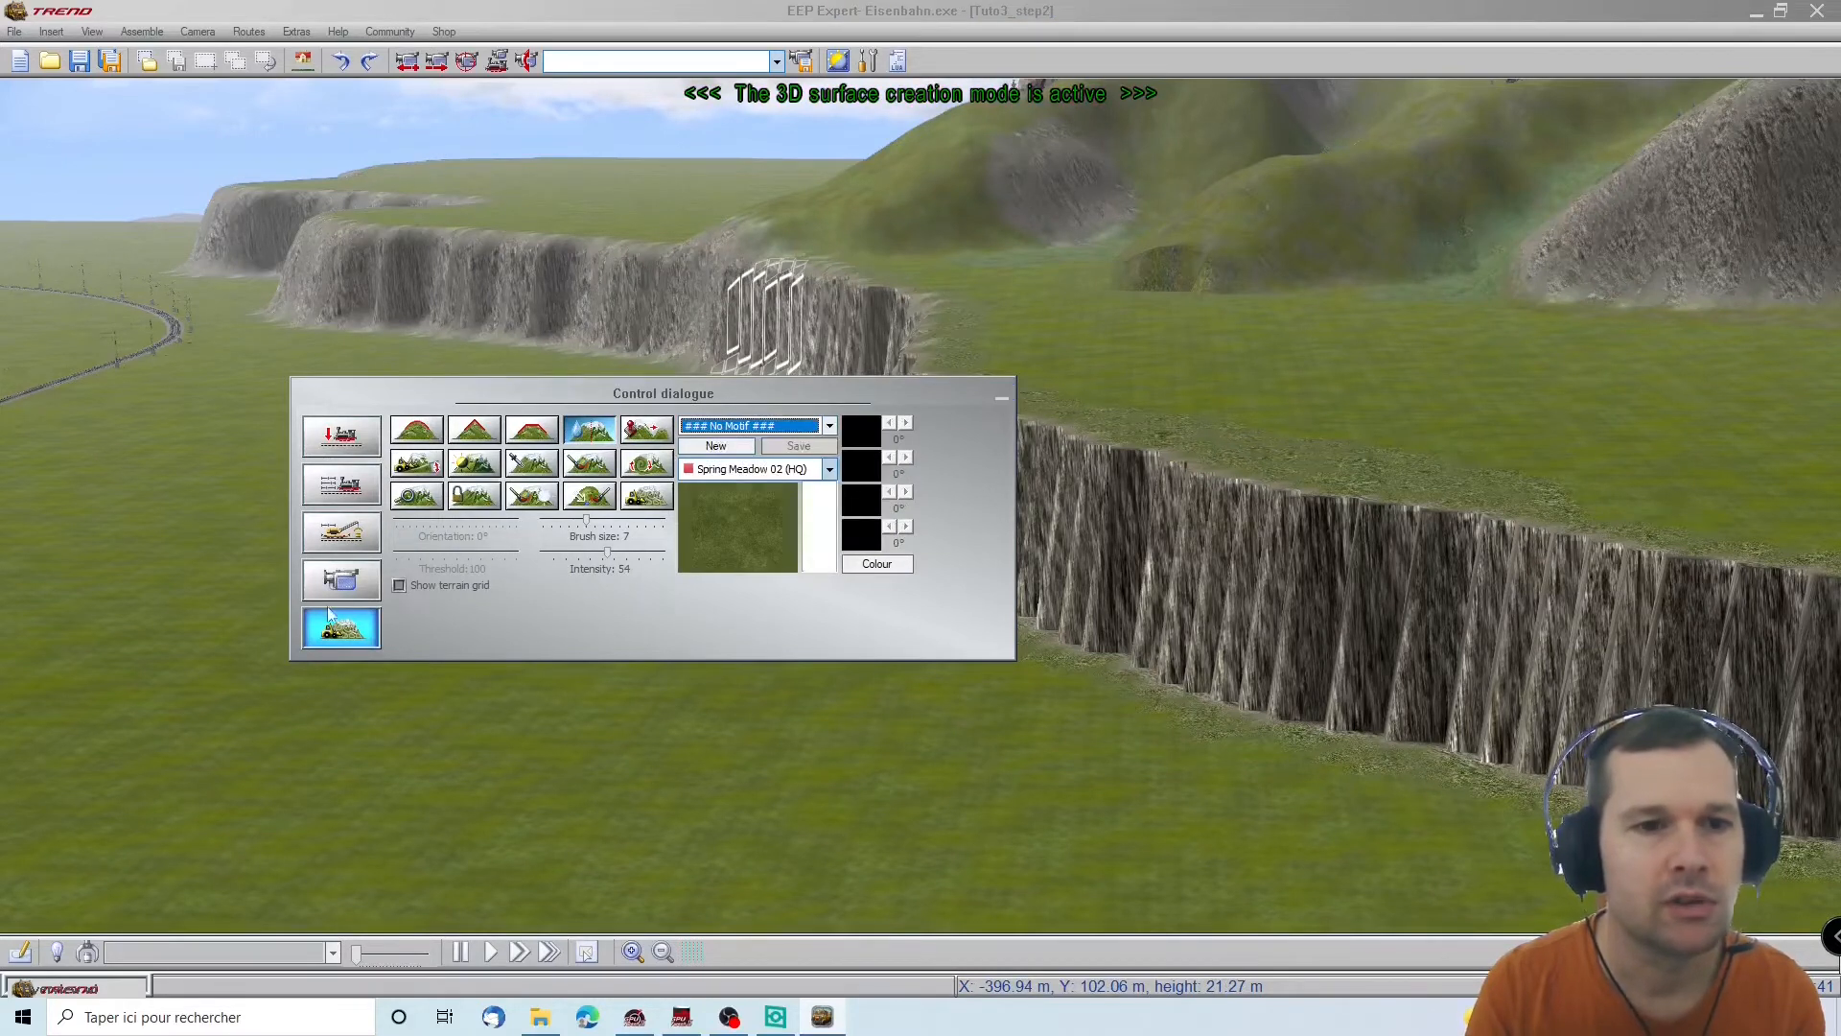
click(1001, 397)
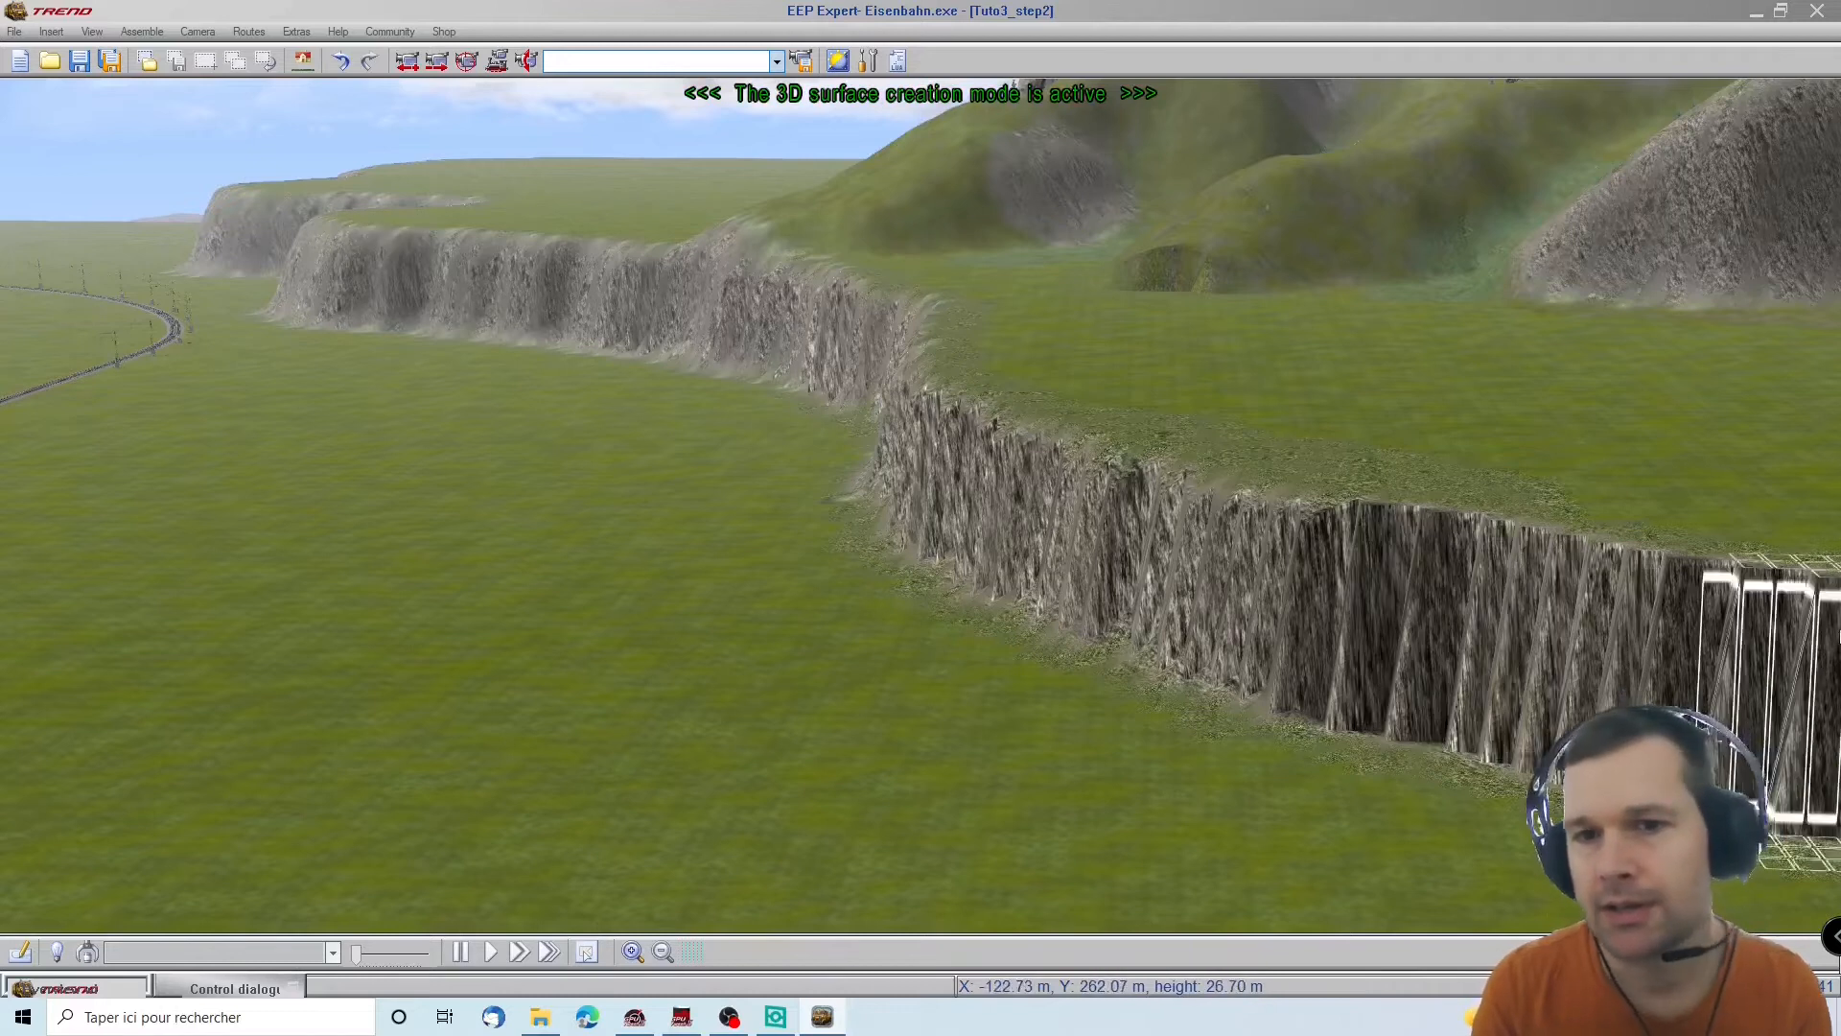
mouse_move(1839, 614)
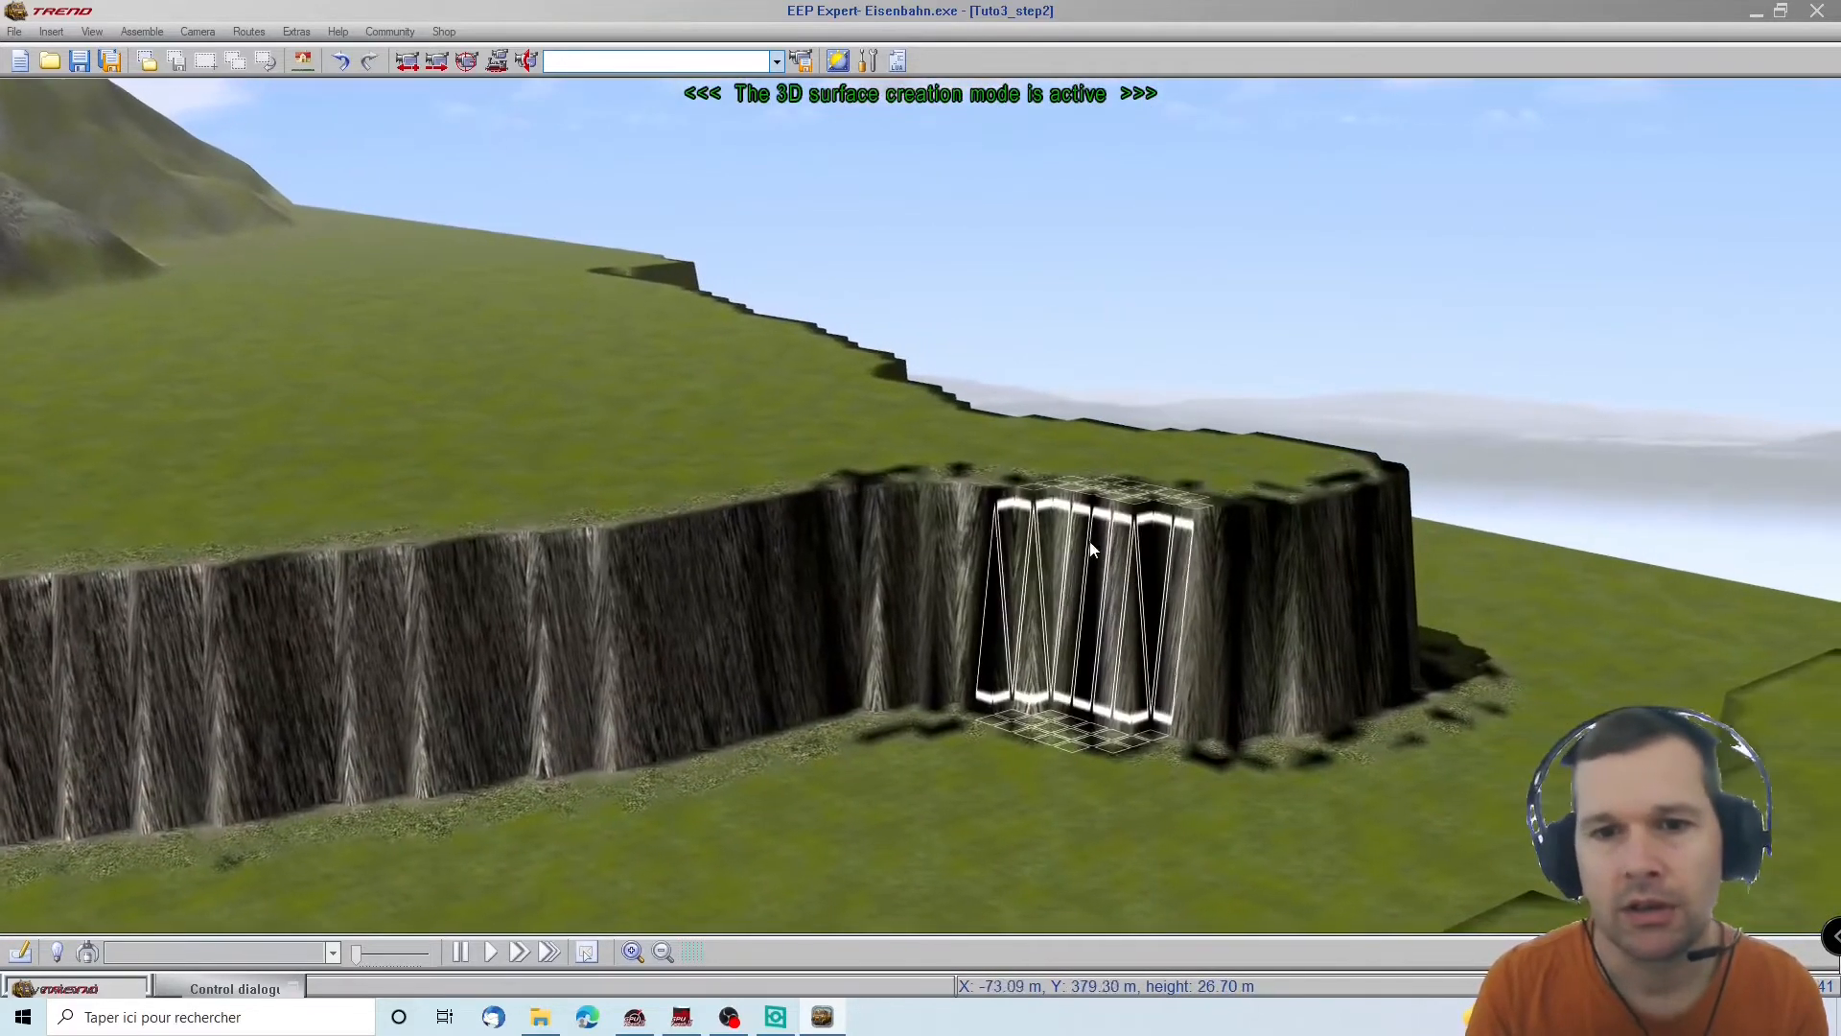
mouse_move(1094, 550)
mouse_down()
mouse_move(1253, 513)
mouse_move(1325, 456)
mouse_move(1275, 494)
mouse_move(757, 513)
mouse_move(566, 549)
mouse_move(506, 537)
mouse_move(671, 504)
mouse_move(58, 585)
mouse_move(690, 537)
mouse_move(1391, 581)
mouse_move(804, 652)
mouse_move(887, 617)
mouse_up()
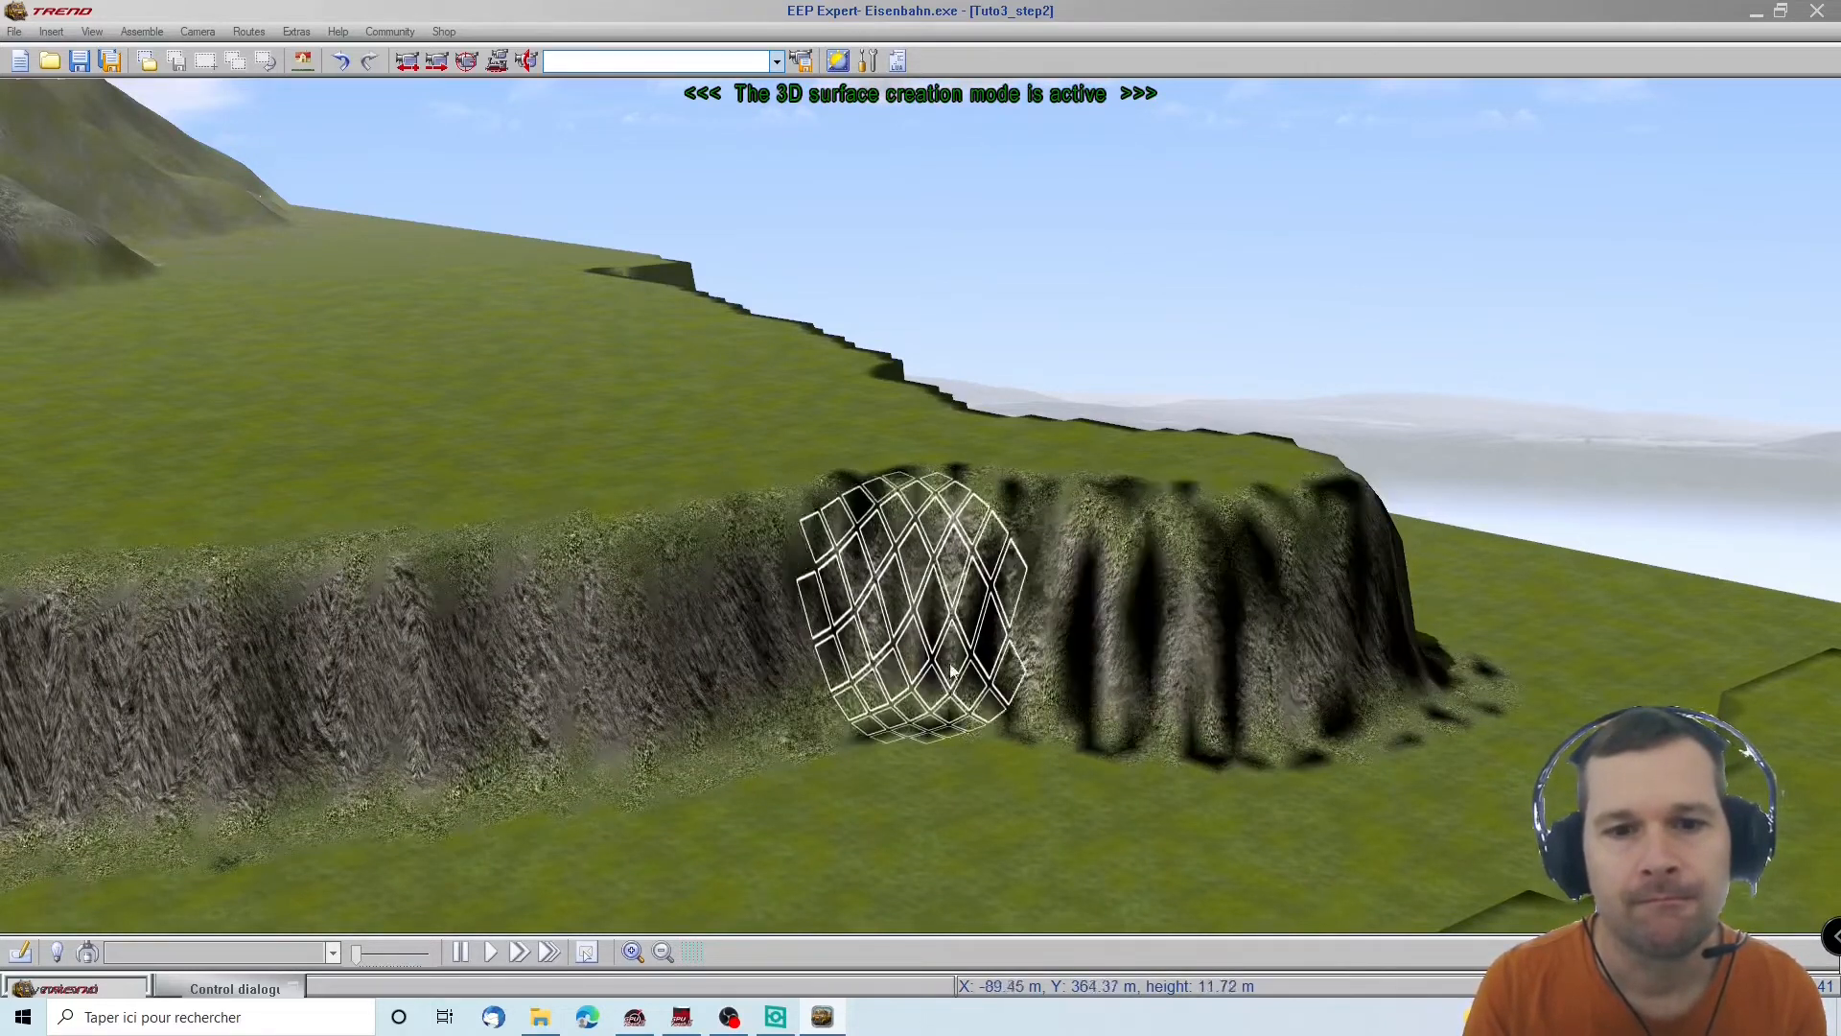
Blend the surface of the reshaped cliff corner with the threshold brush at size 16, threshold 100 and intensity 100
click(188, 991)
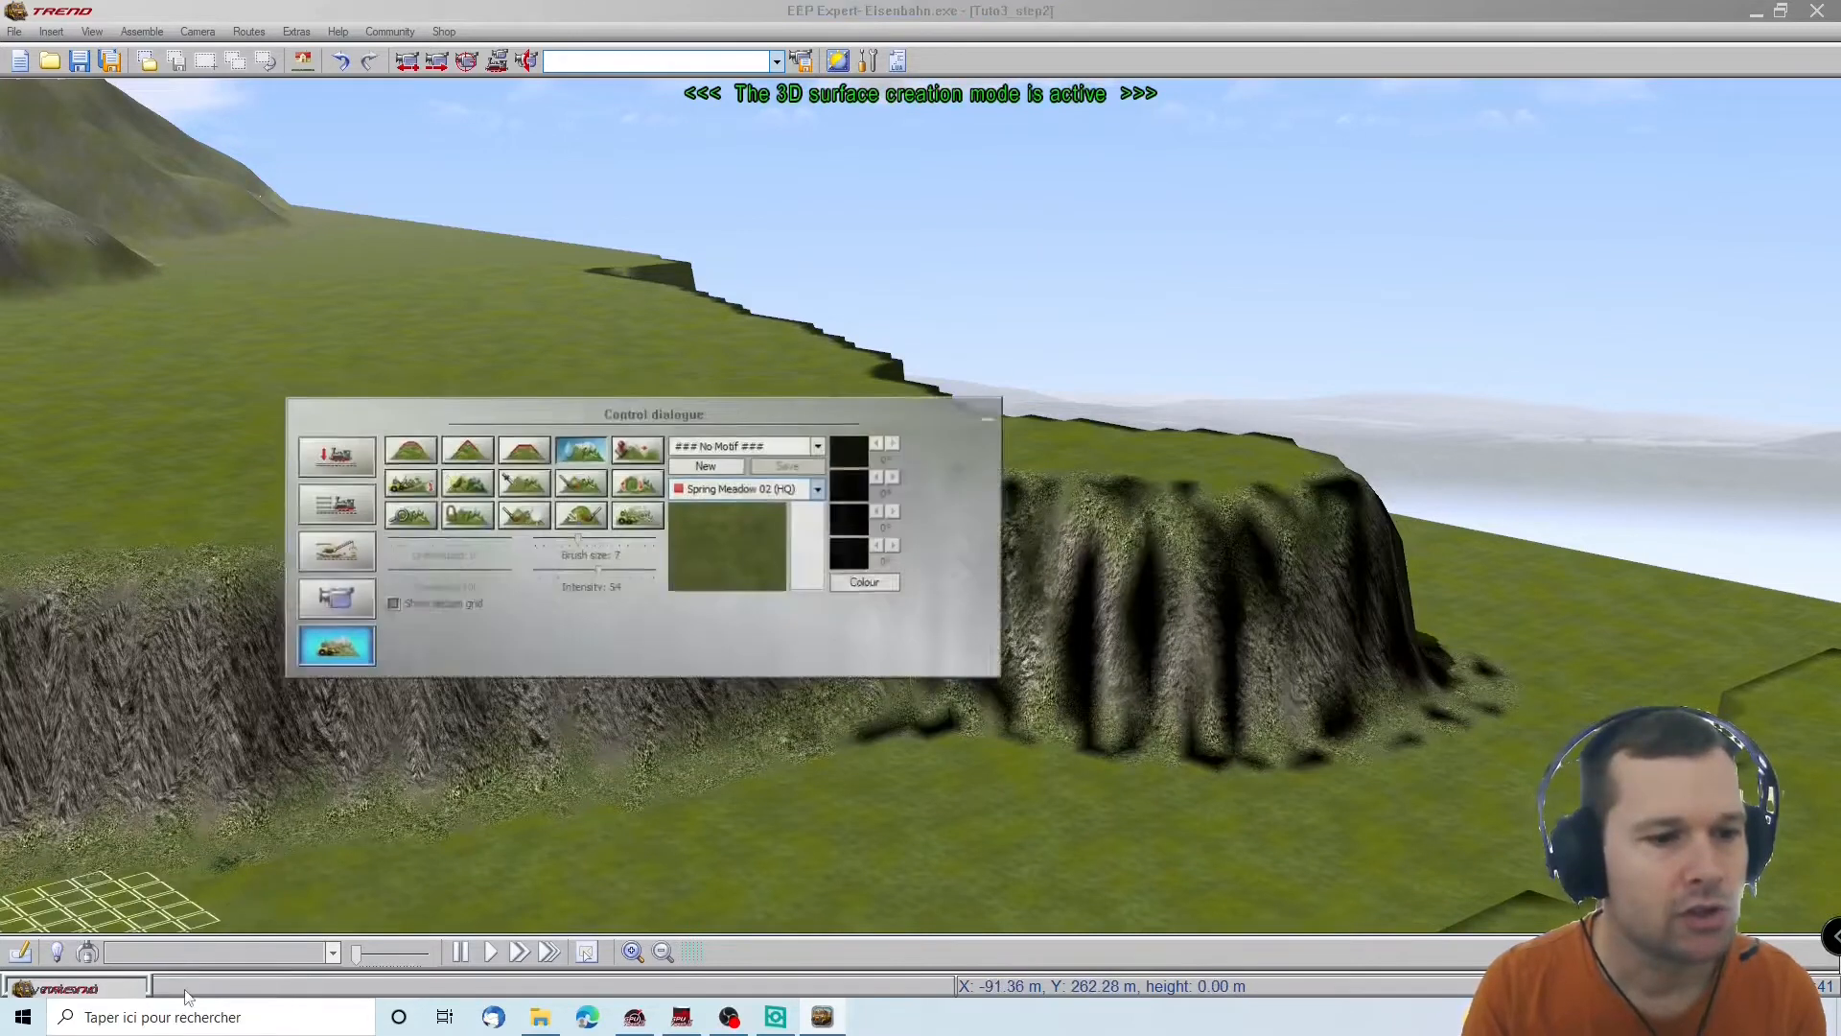
click(472, 463)
mouse_move(1091, 543)
mouse_down()
mouse_move(1227, 557)
mouse_move(1055, 618)
mouse_up()
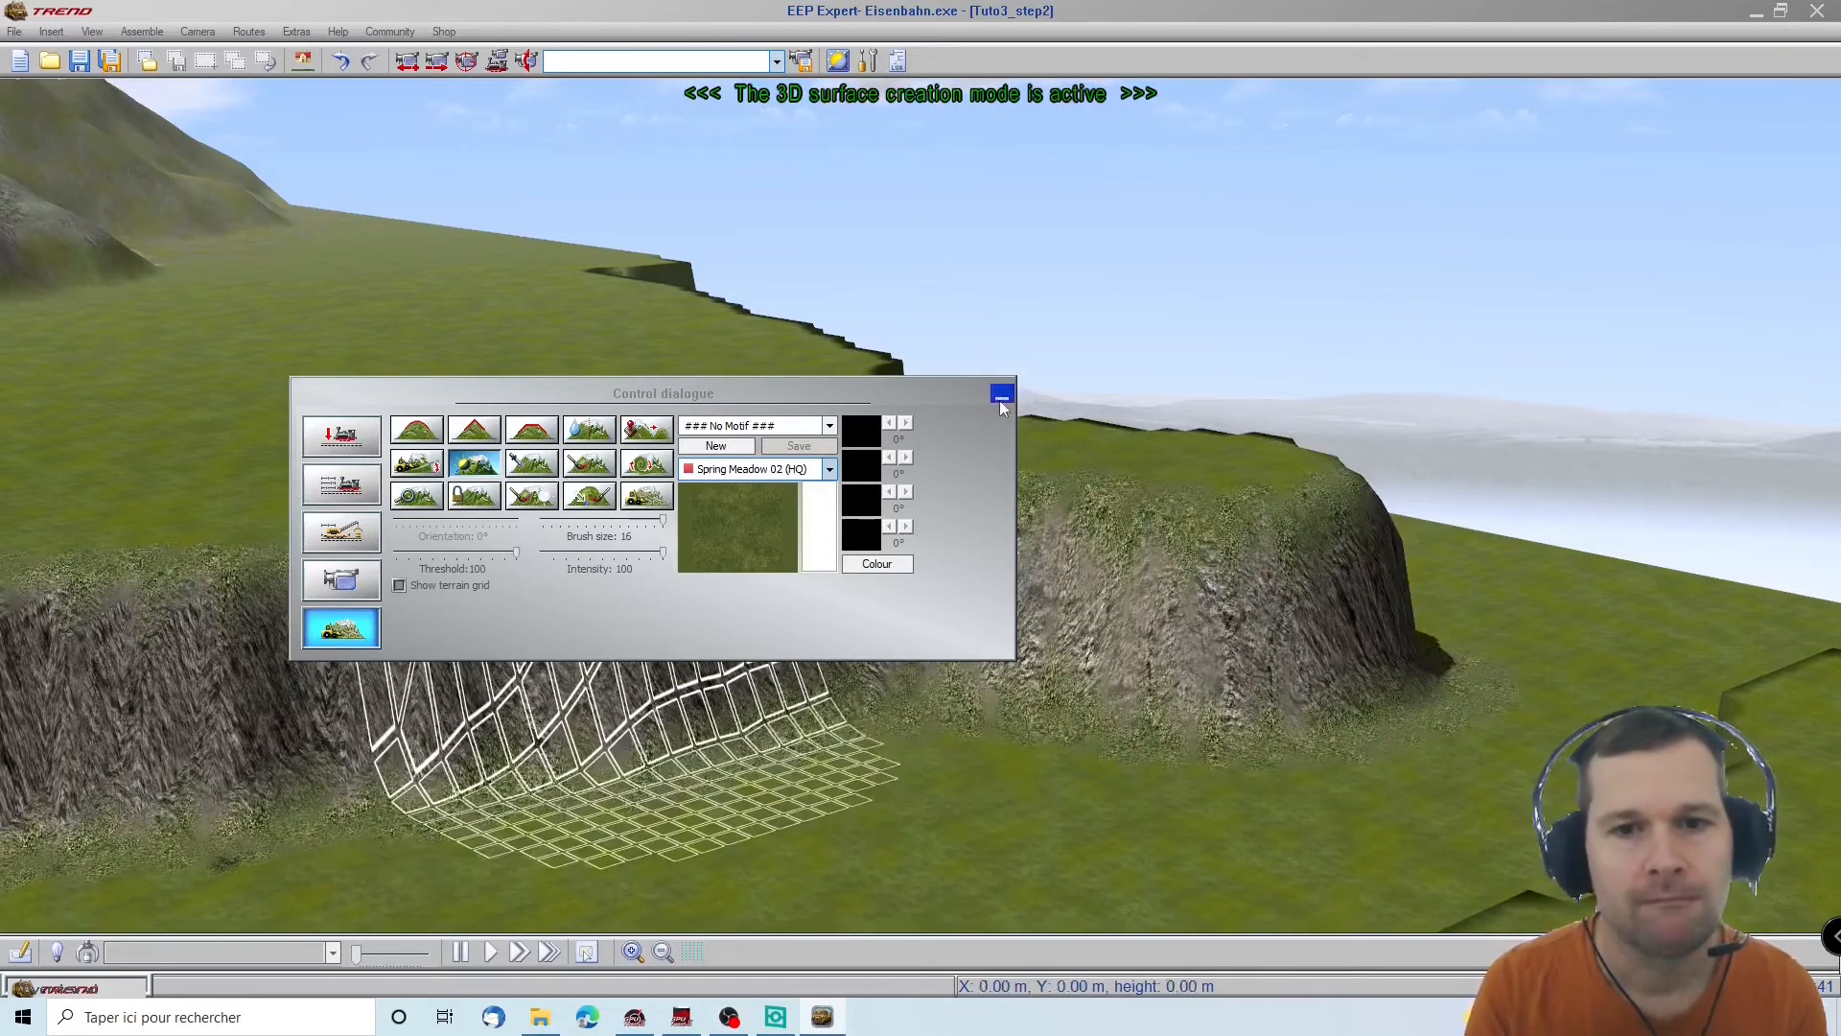
Examine the reworked cliffs and the plateau's remaining green edges from several sides
right_drag(1237, 614, 1324, 404)
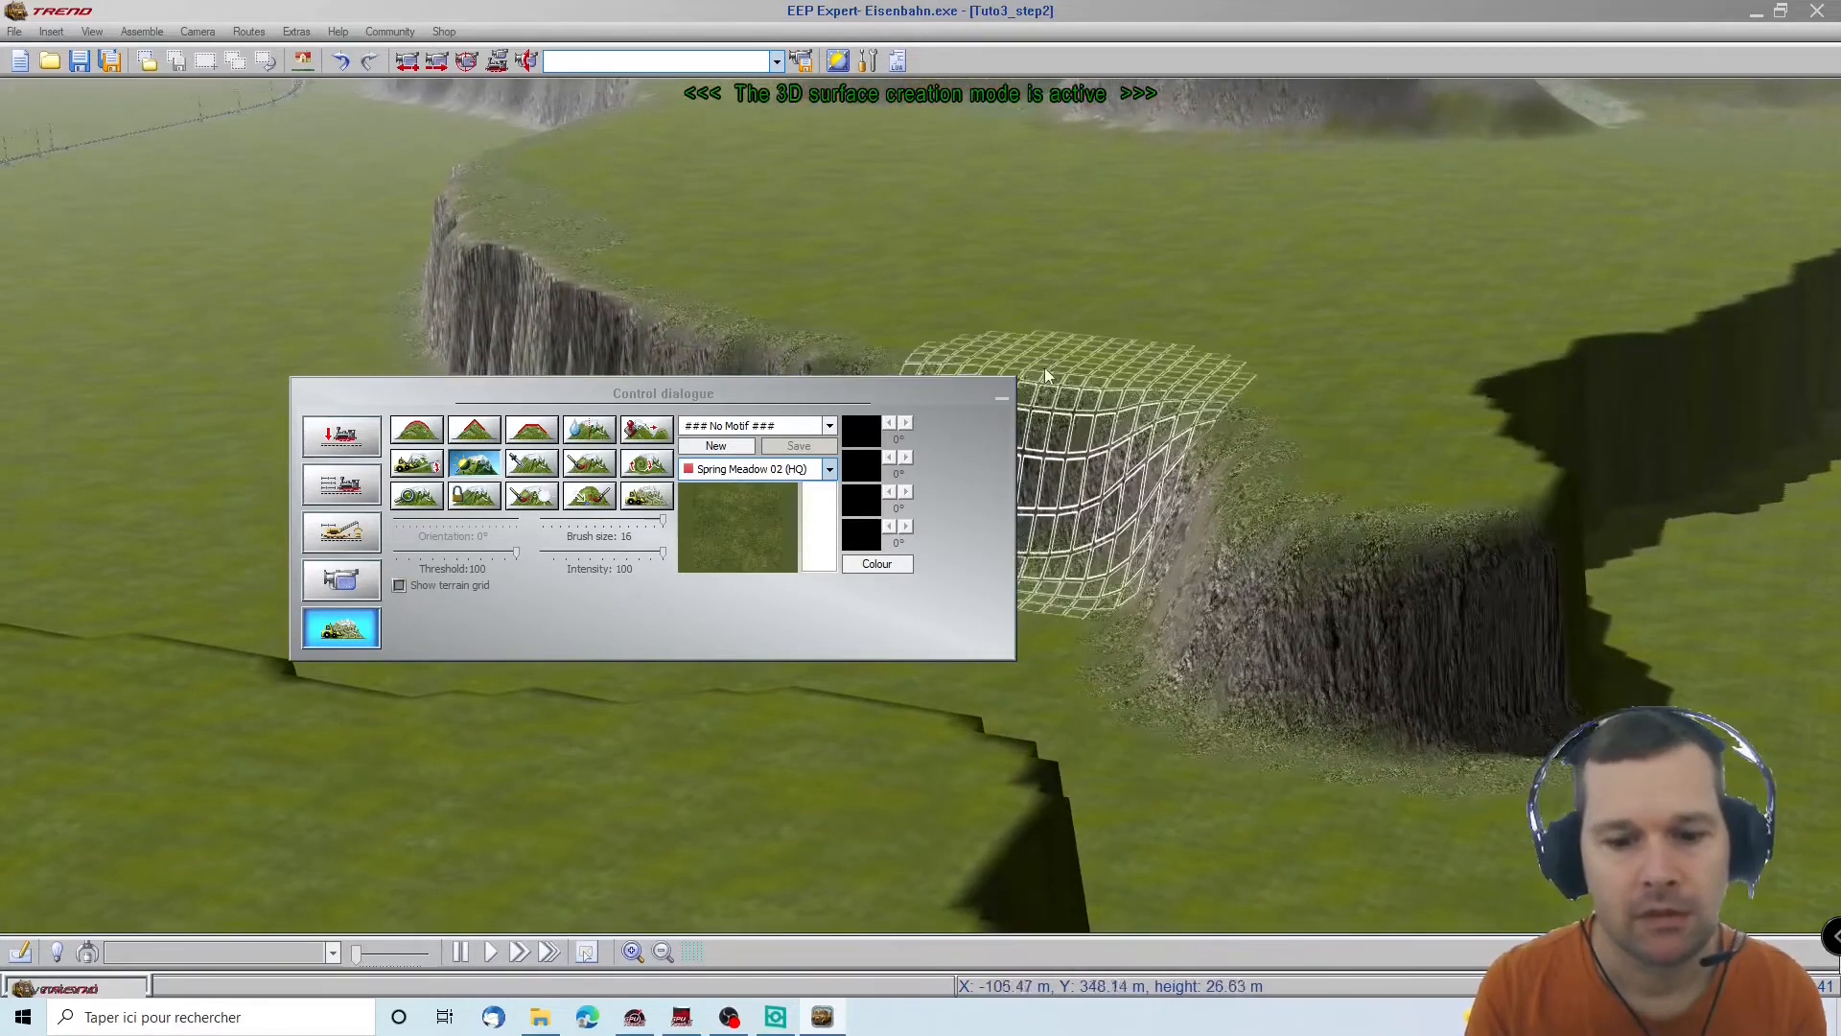
click(1000, 398)
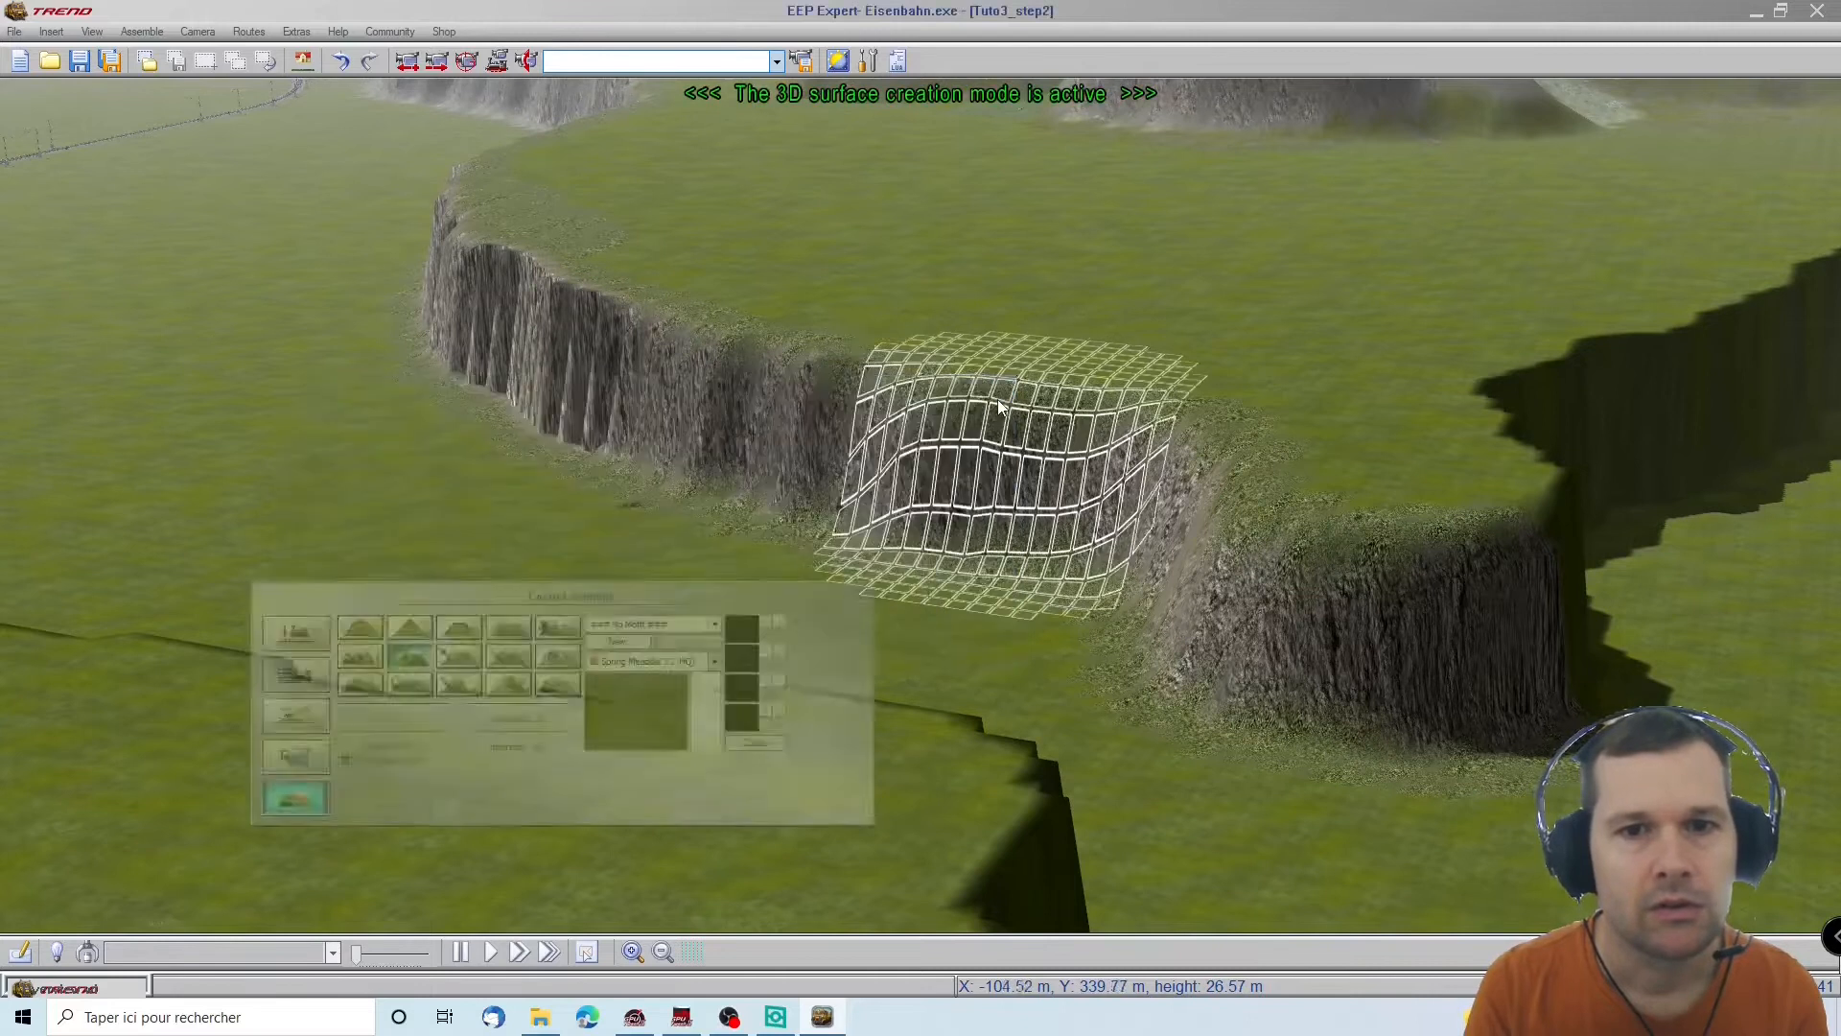
right_drag(486, 88, 522, 620)
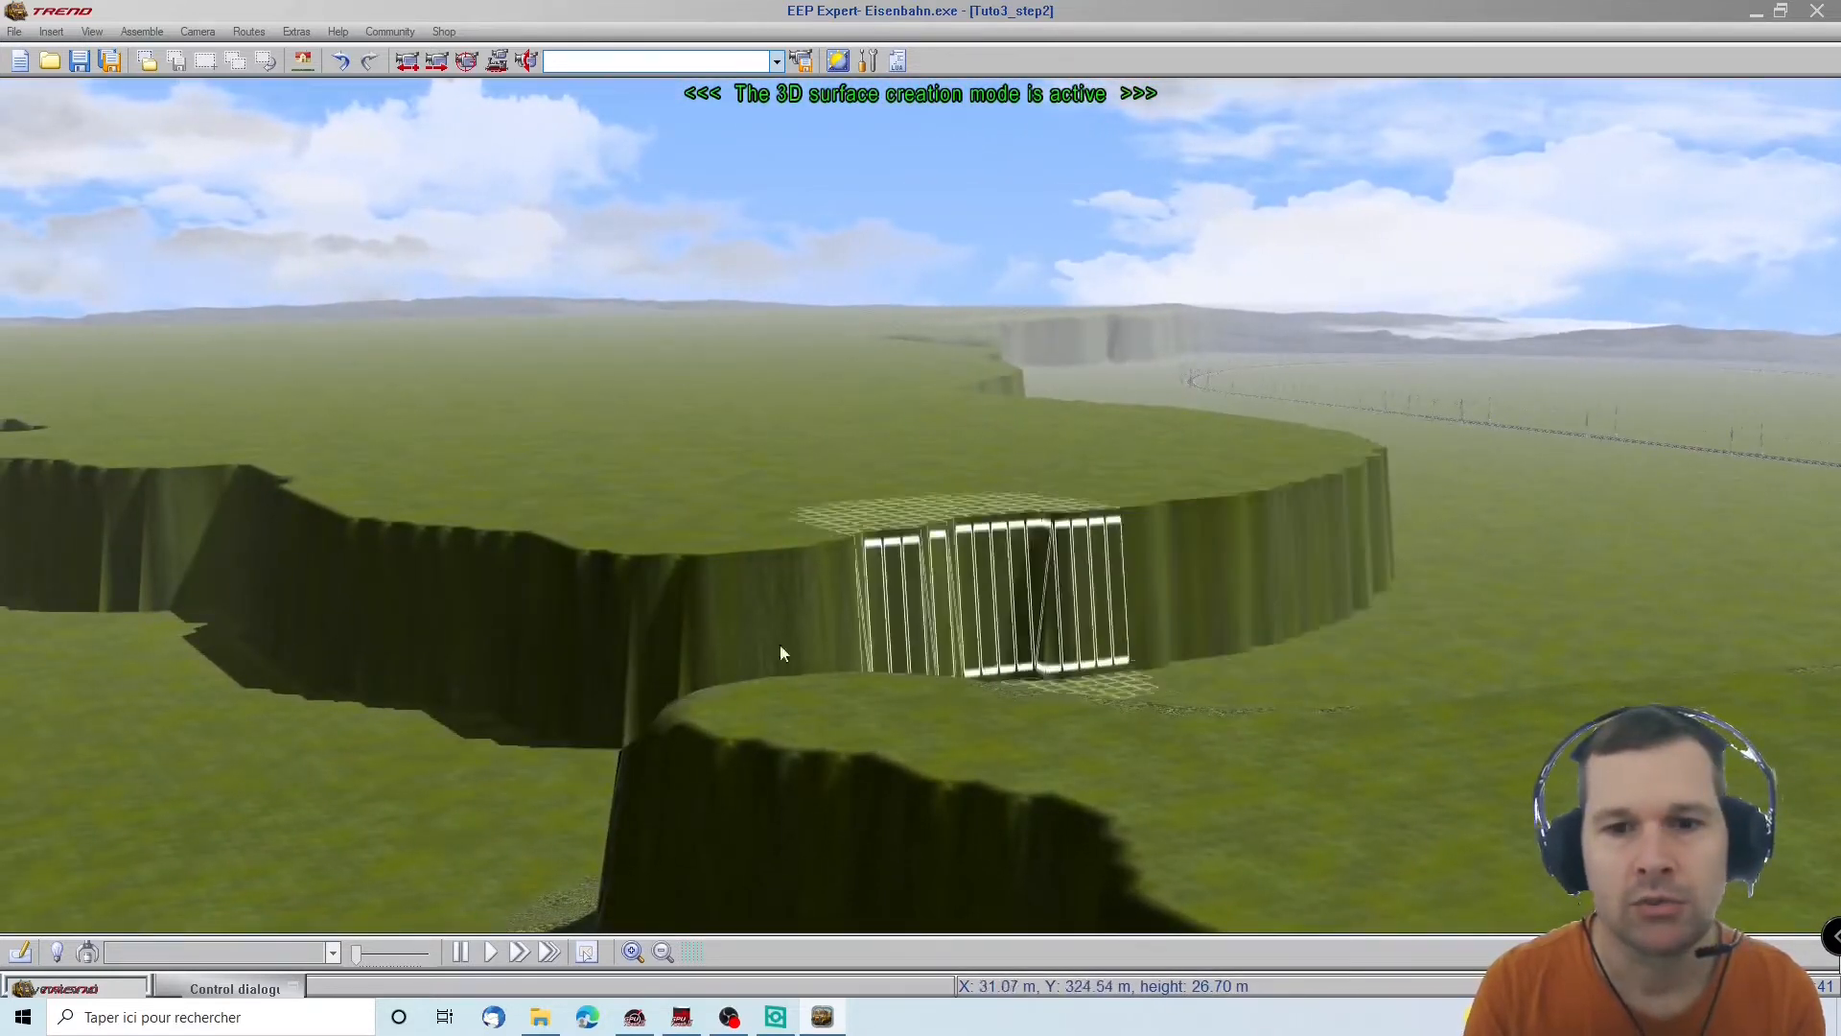
mouse_move(1417, 670)
right_down()
mouse_move(1312, 703)
mouse_move(1126, 631)
mouse_move(781, 565)
mouse_move(214, 534)
right_up()
drag(214, 534, 91, 547)
mouse_move(91, 547)
right_down()
mouse_move(91, 419)
mouse_move(382, 175)
mouse_move(399, 134)
right_up()
mouse_move(192, 319)
right_down()
mouse_move(271, 201)
mouse_move(495, 199)
mouse_move(173, 213)
mouse_move(48, 187)
mouse_move(527, 123)
mouse_move(940, 134)
mouse_move(1119, 470)
mouse_move(878, 470)
right_up()
scroll(1177, 498, up, 5)
scroll(1177, 499, up, 4)
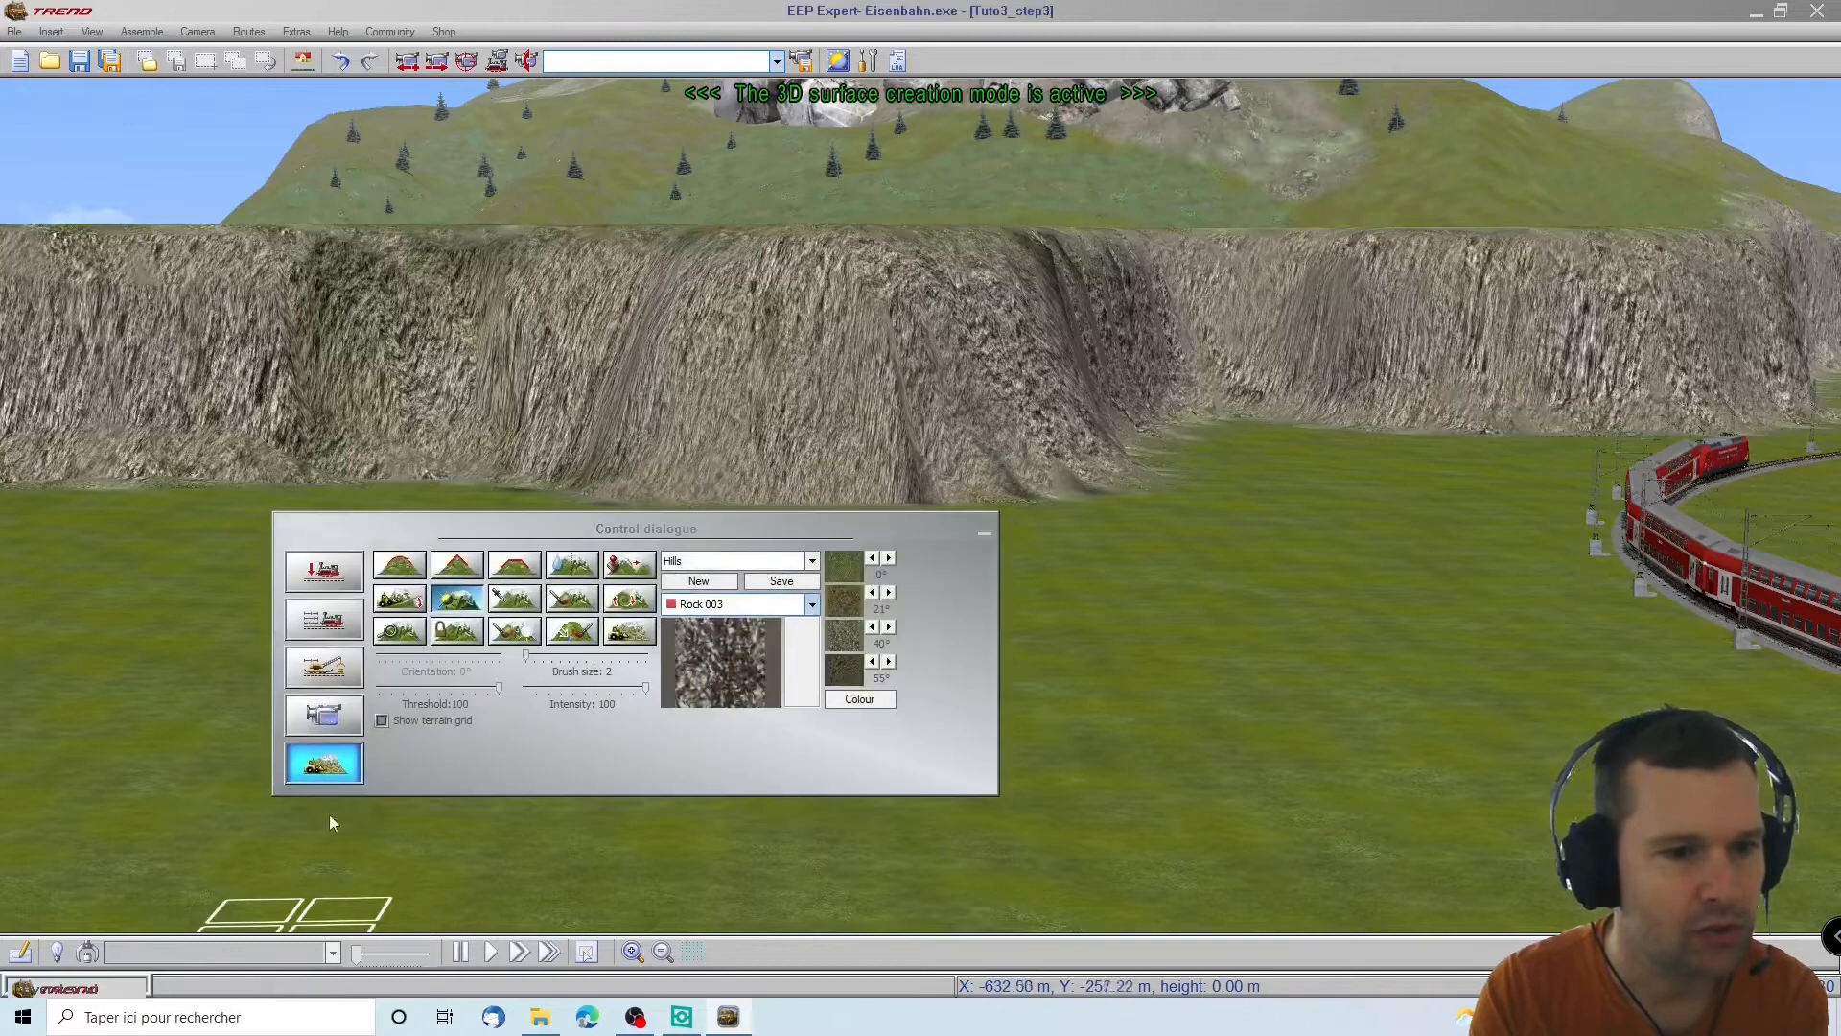
Show the terrain grid and insert the rail tunnel model Tunnel_Portal_ICE_Rechts_LW1 on the grass at the cliff's foot
click(382, 720)
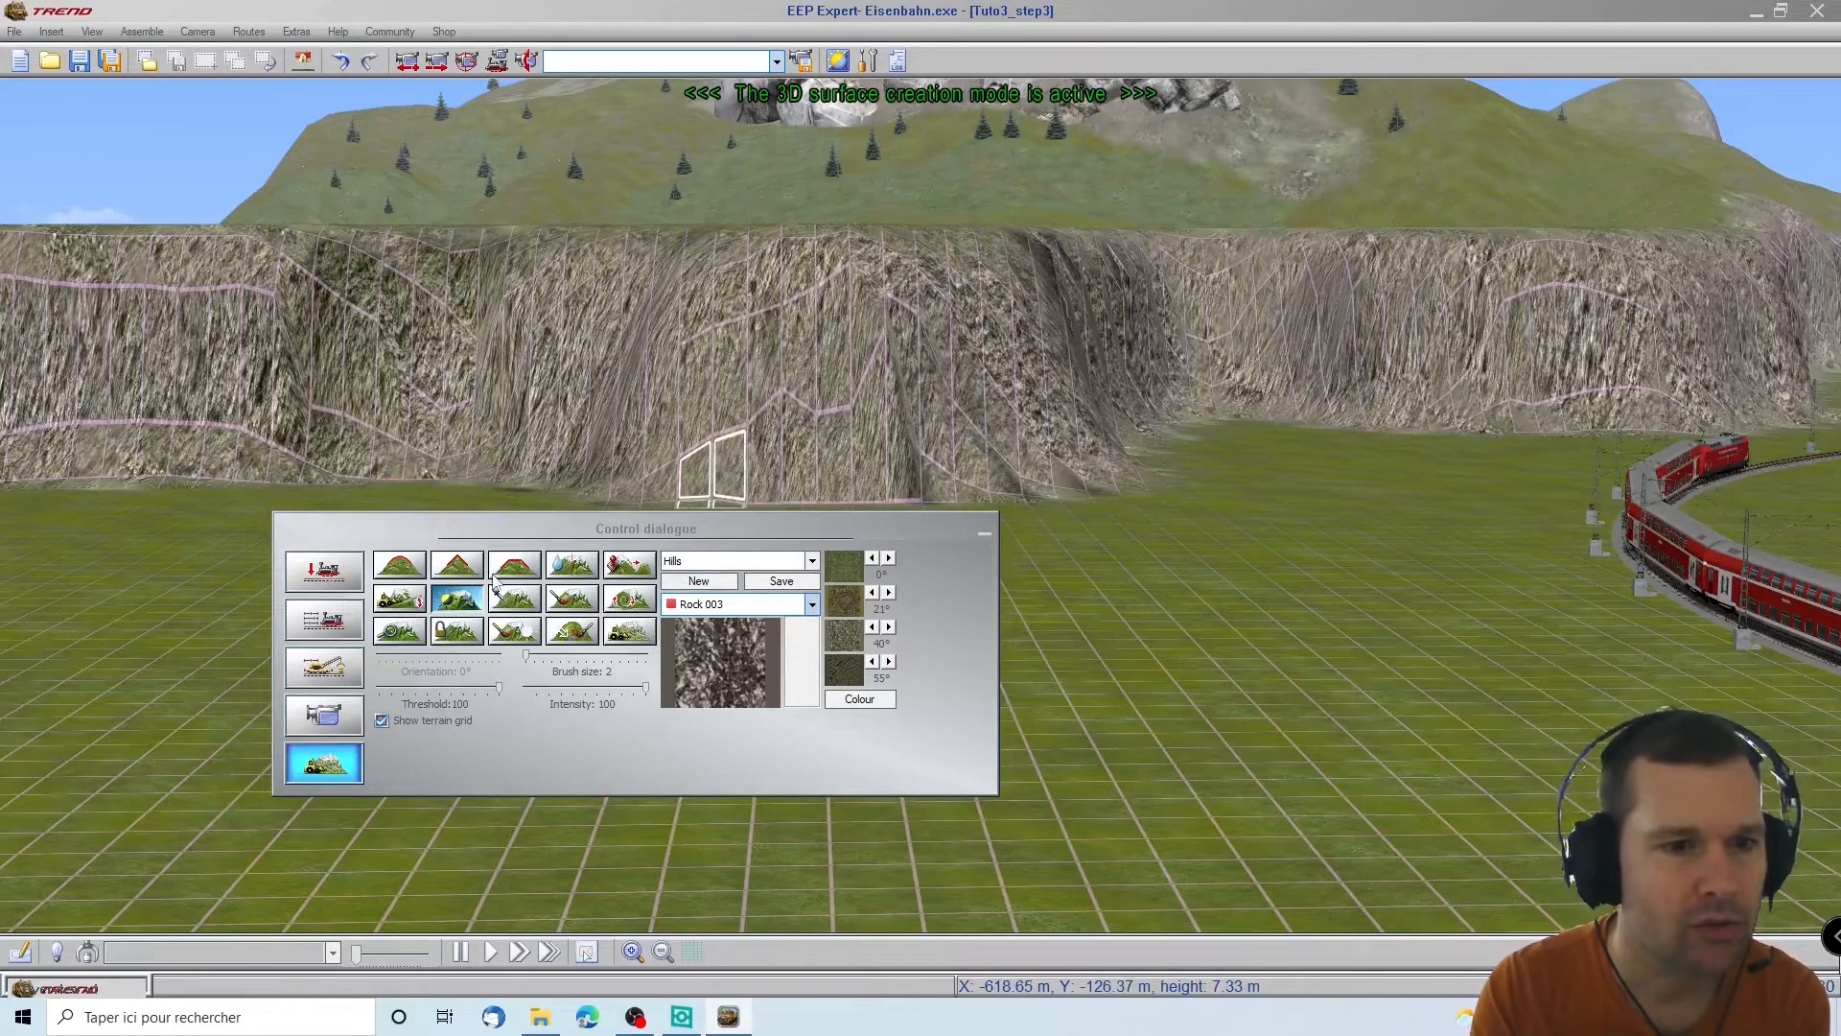
click(323, 573)
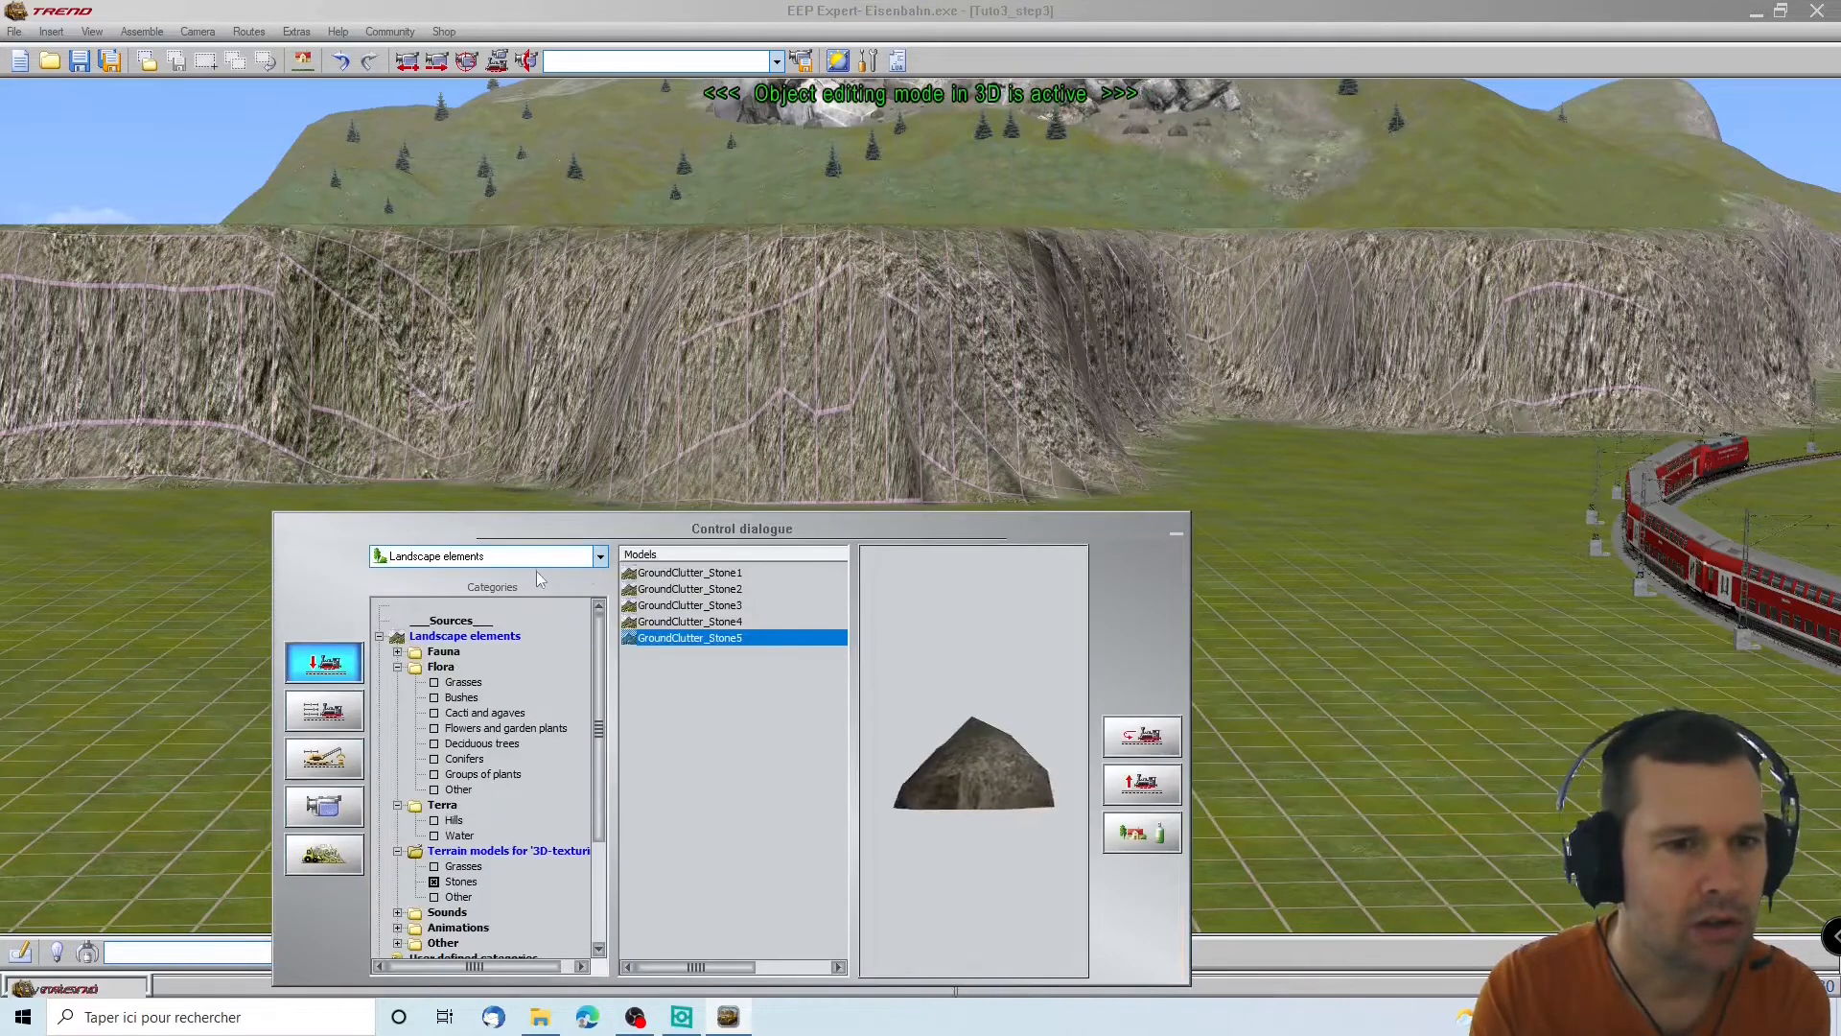
click(537, 558)
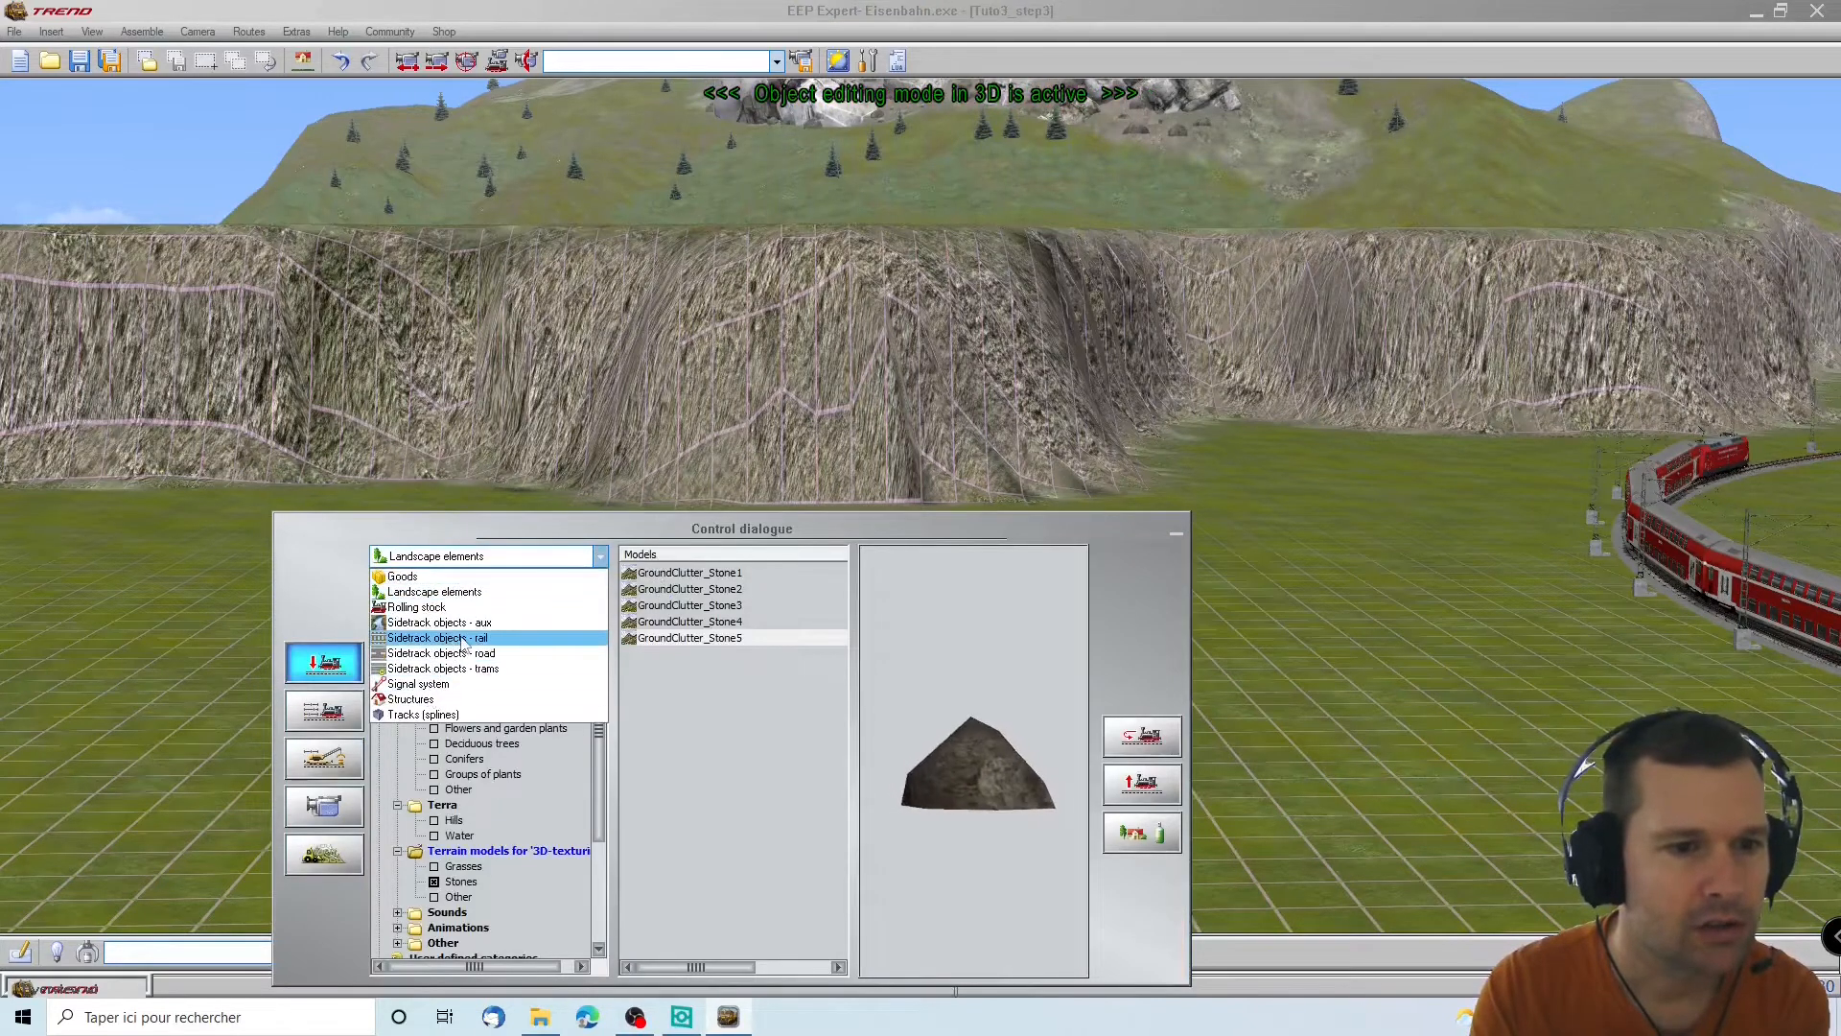
click(463, 638)
click(450, 745)
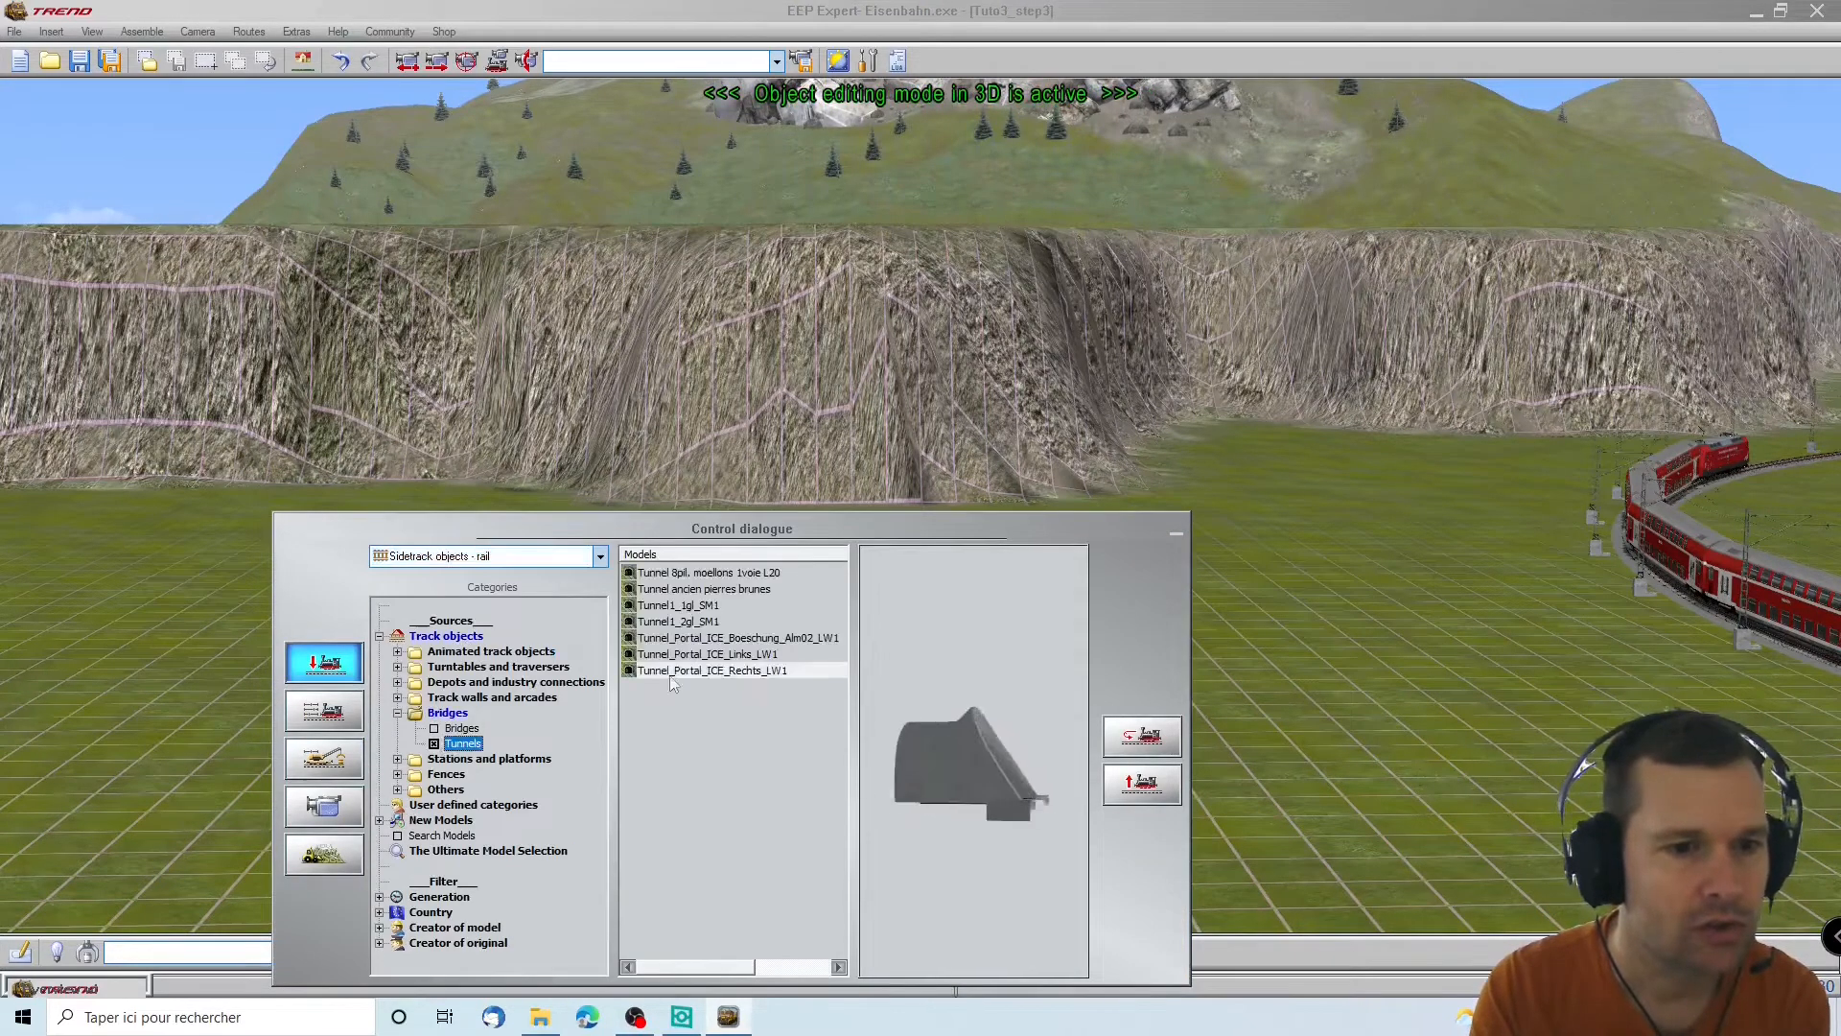
click(724, 672)
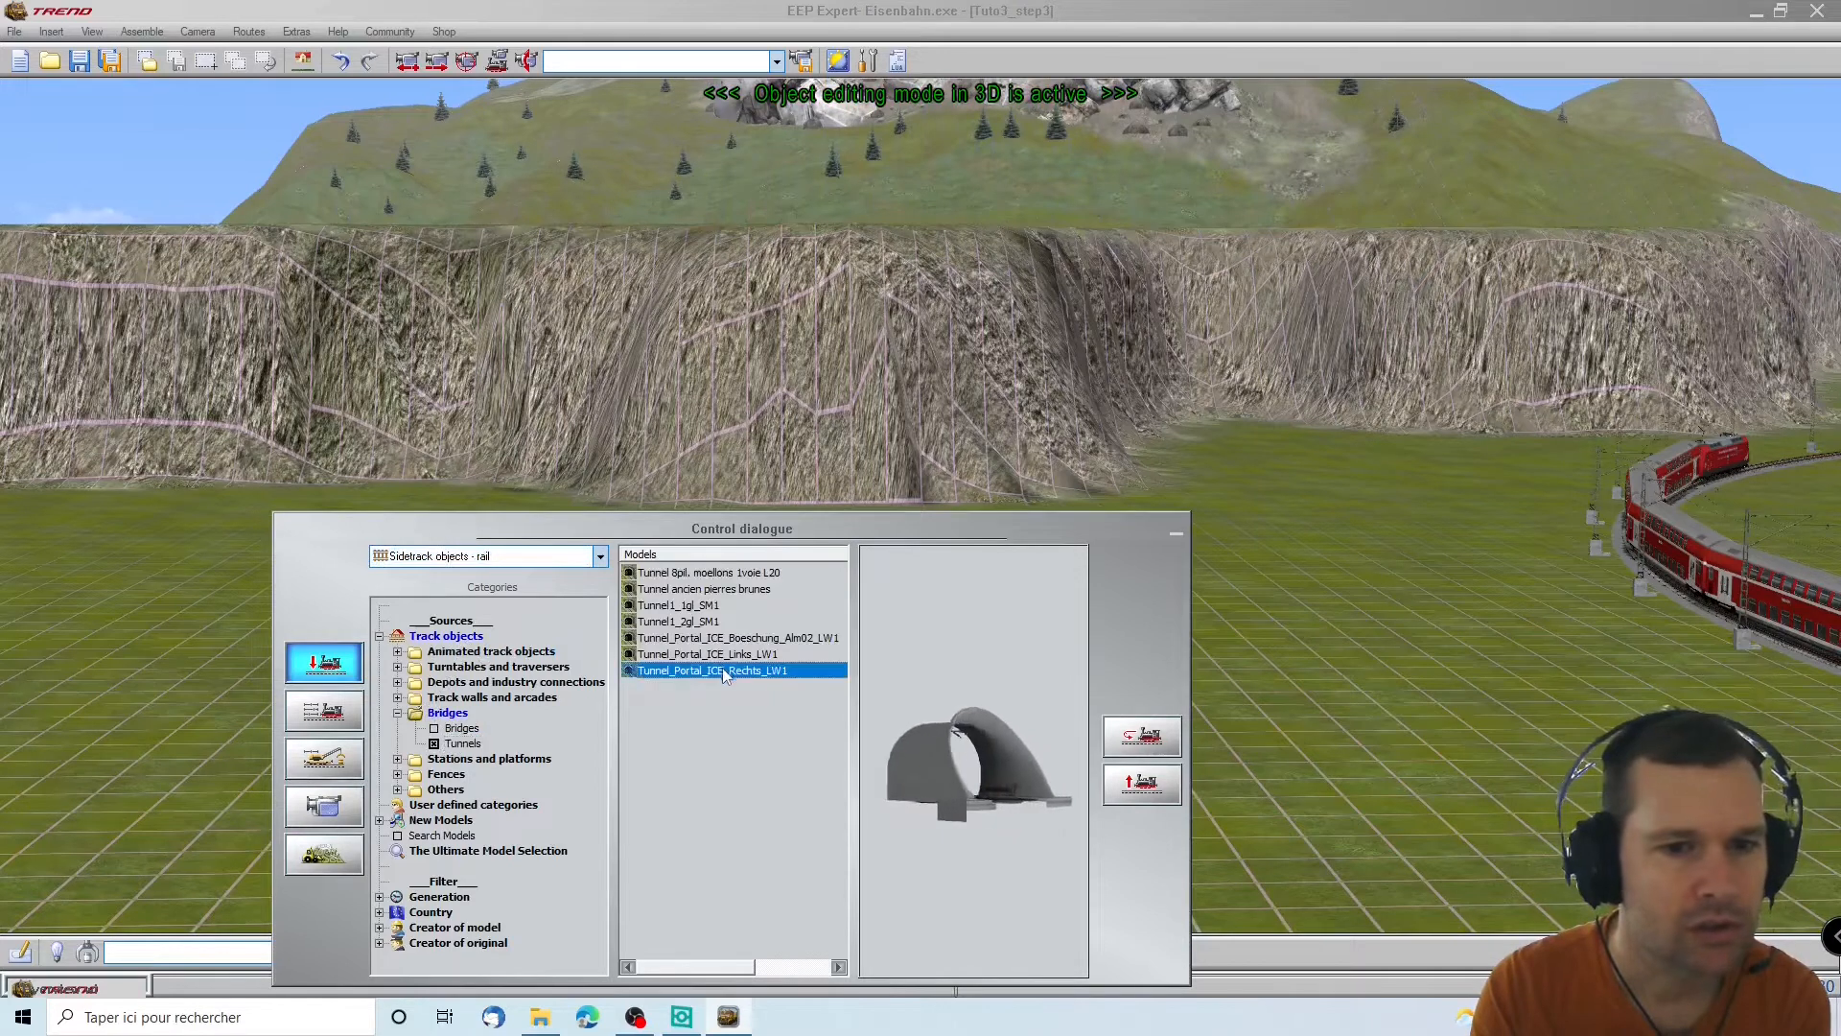
click(1176, 530)
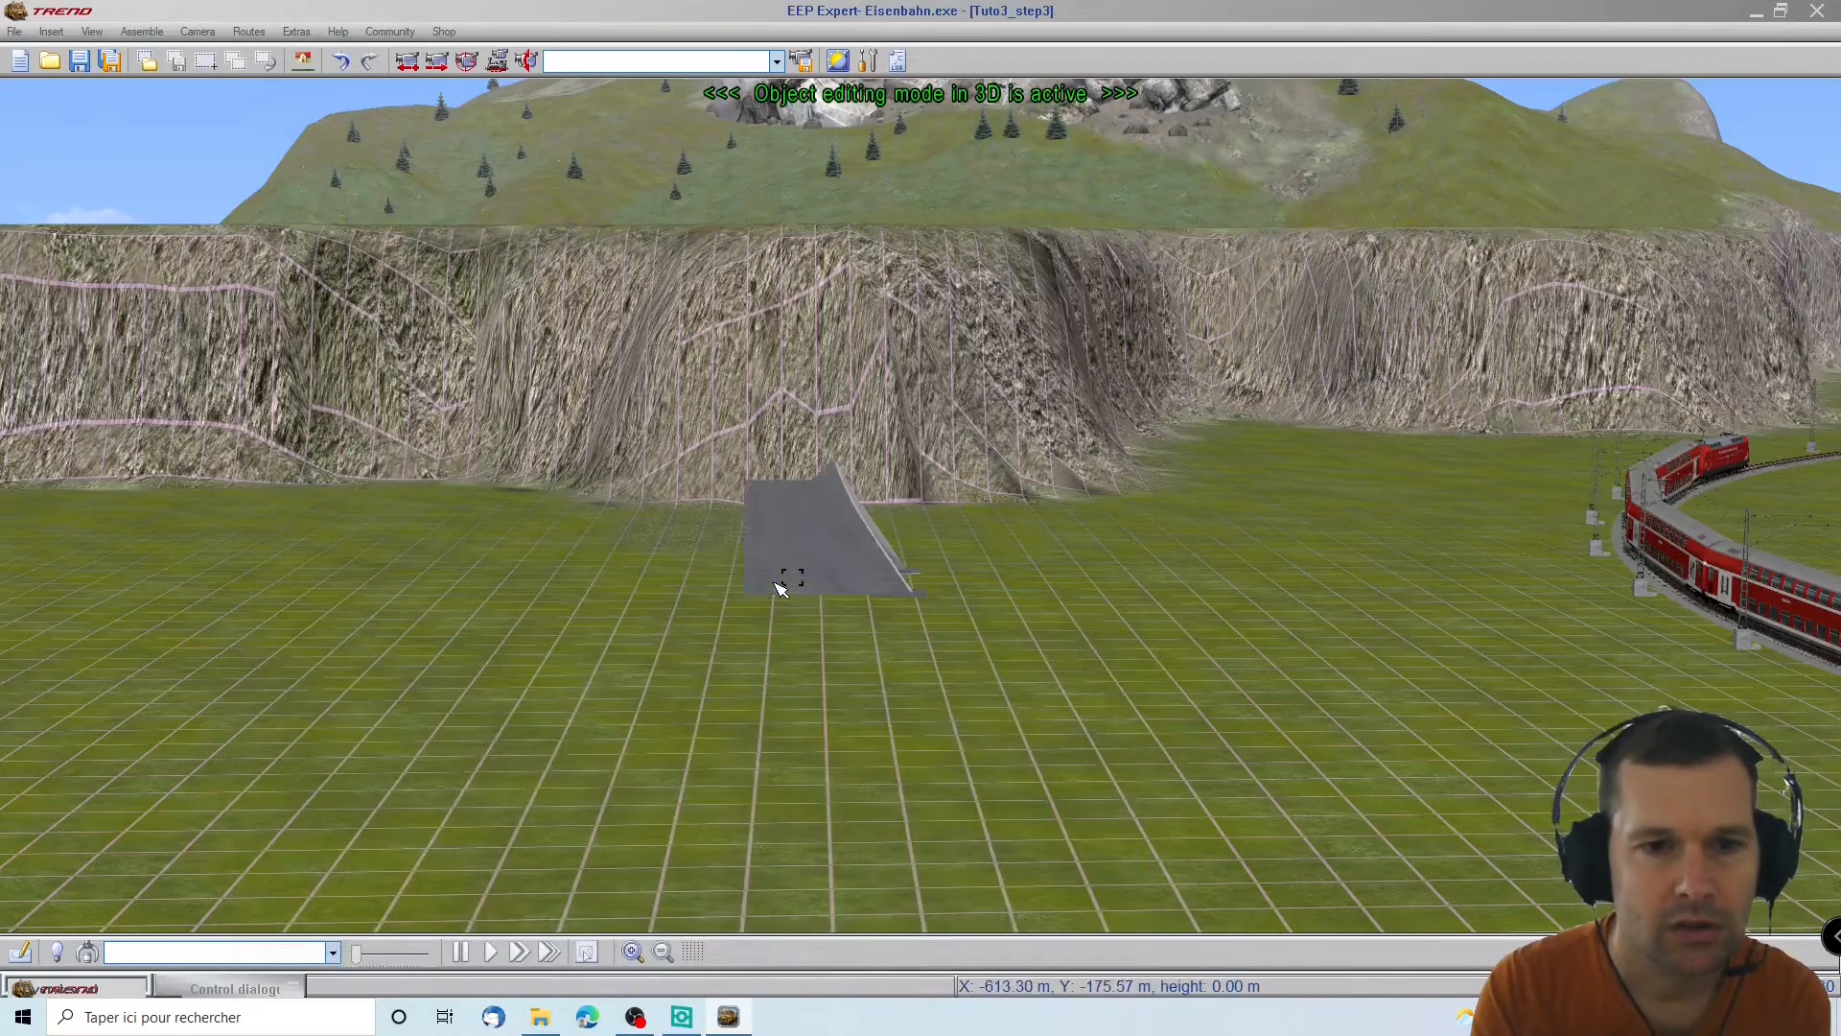
Set the tunnel portal's Z rotation to -90° and its absolute height to 0.3 m so its opening faces the valley
right_click(792, 568)
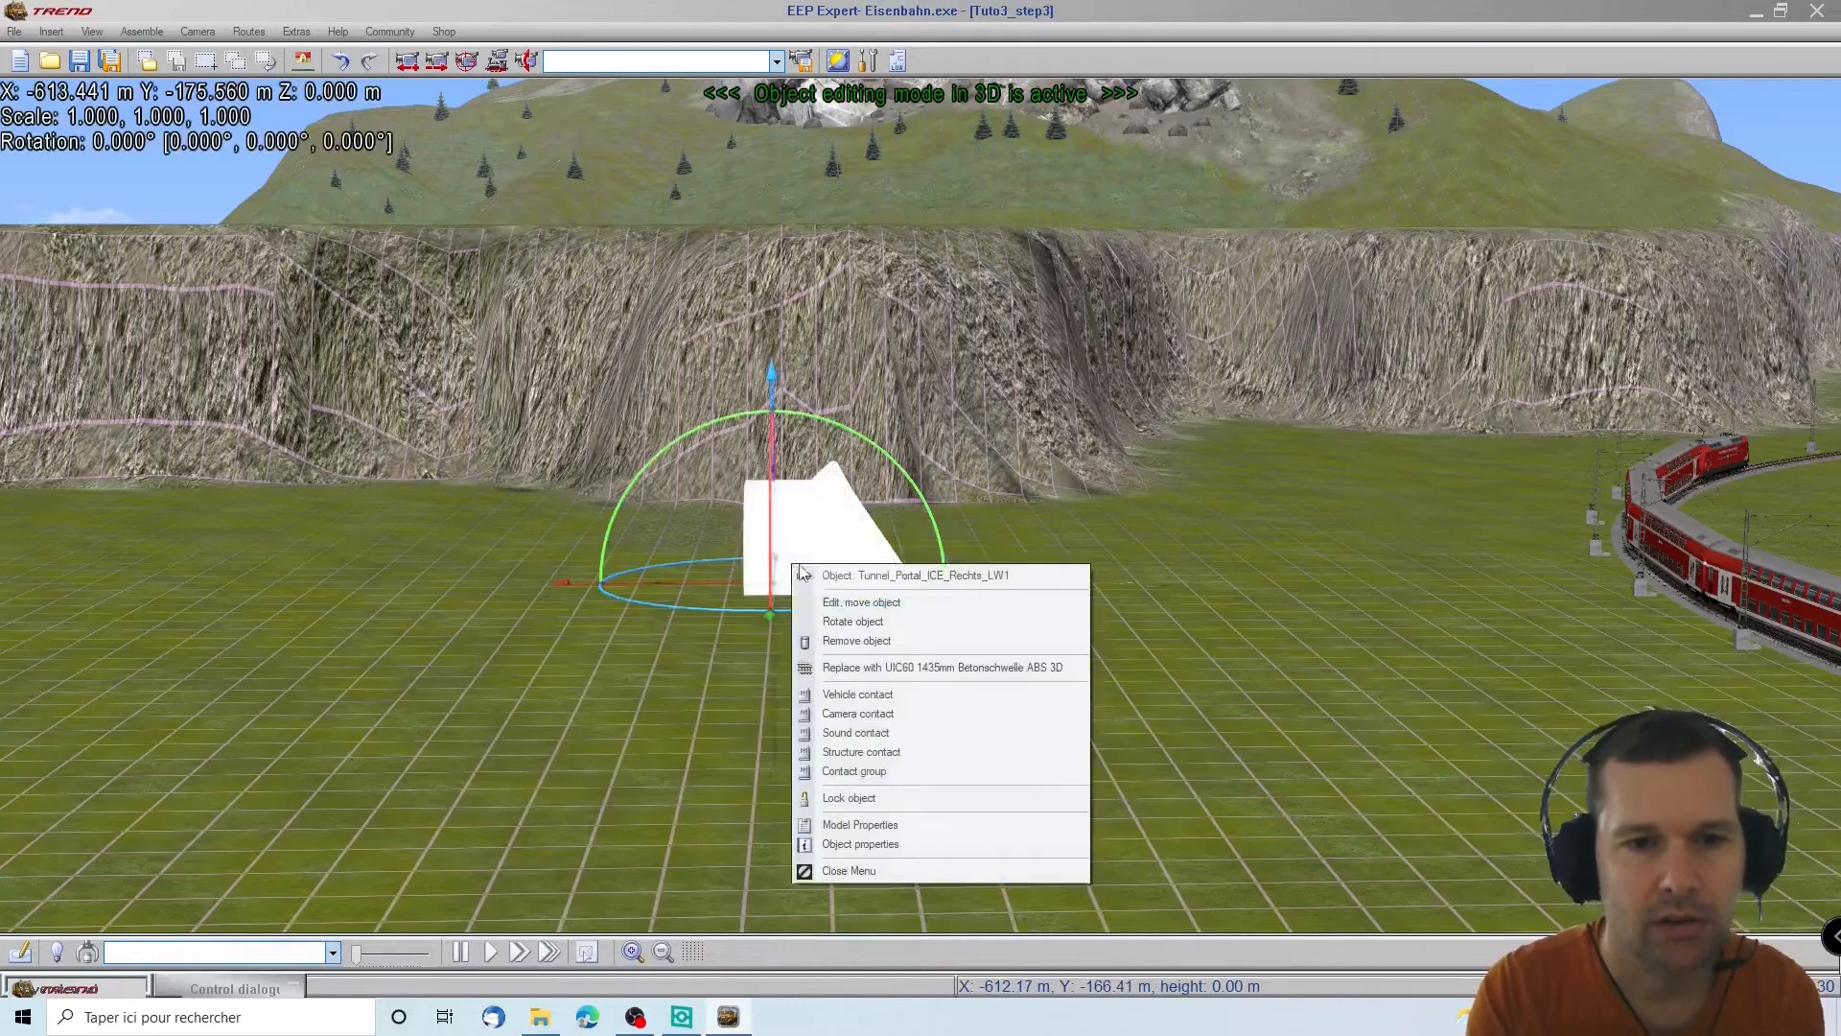
click(860, 848)
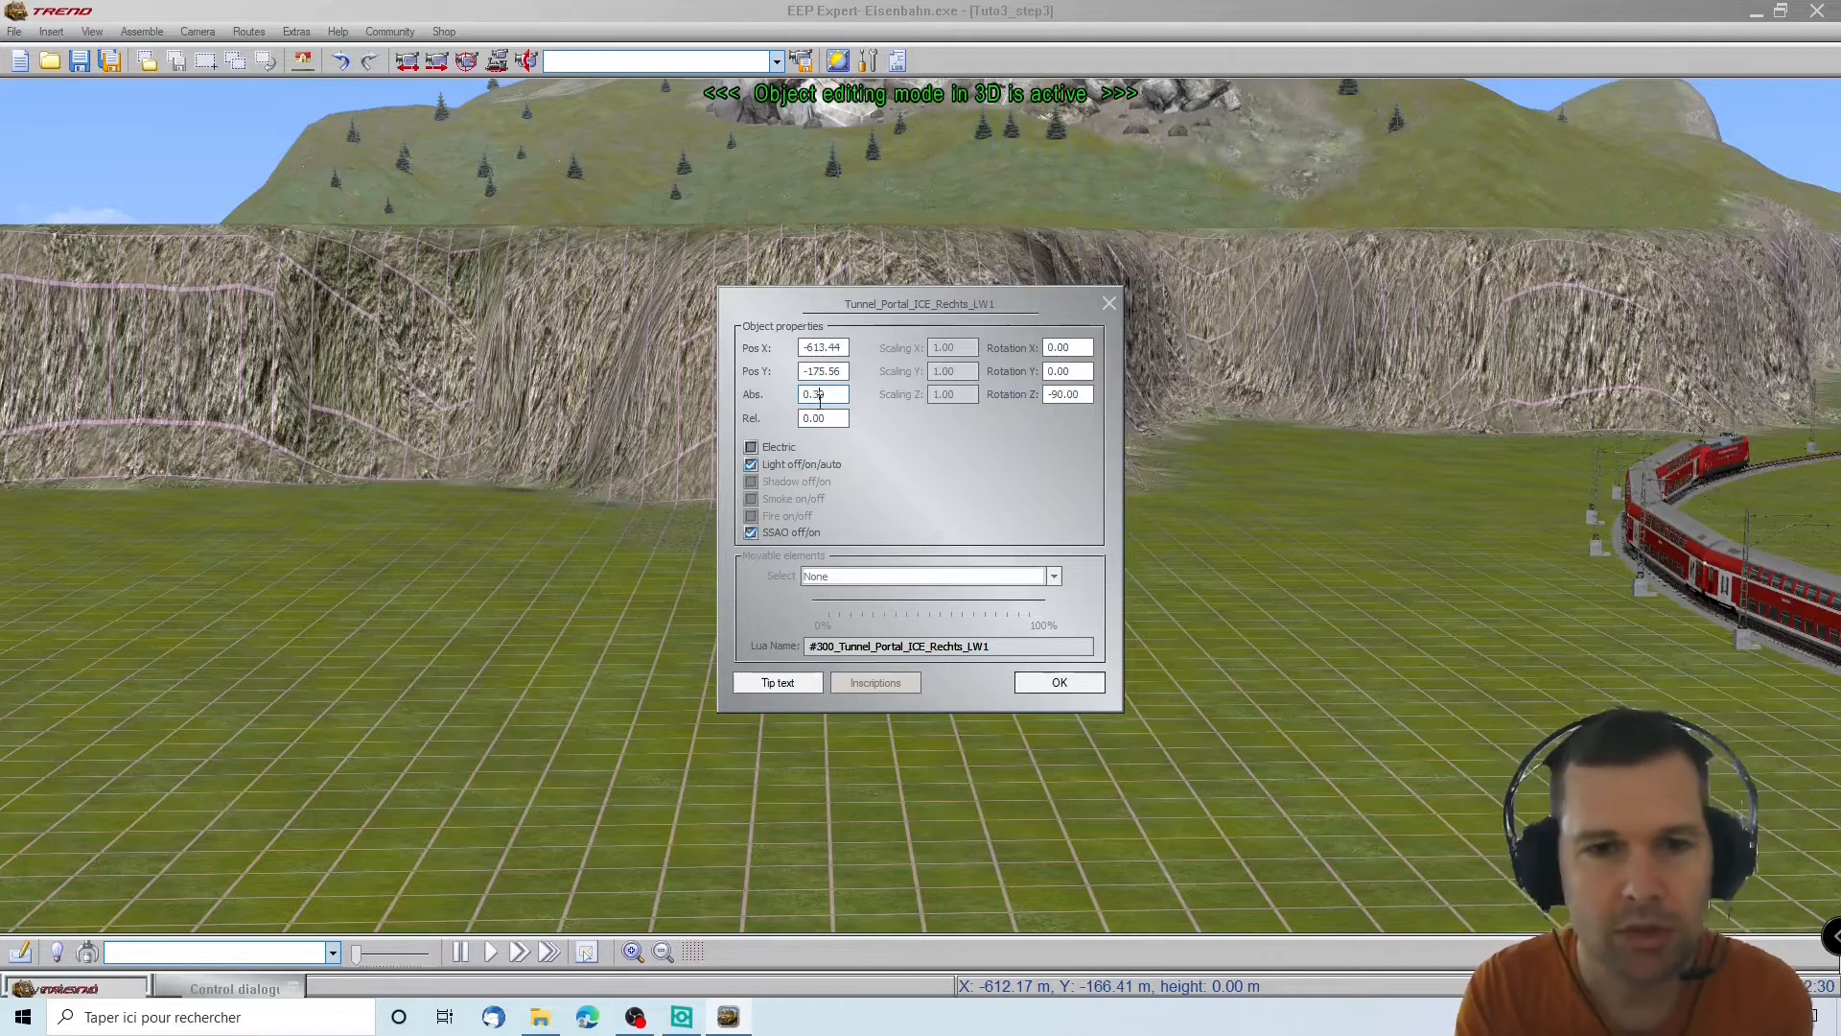
key(Return)
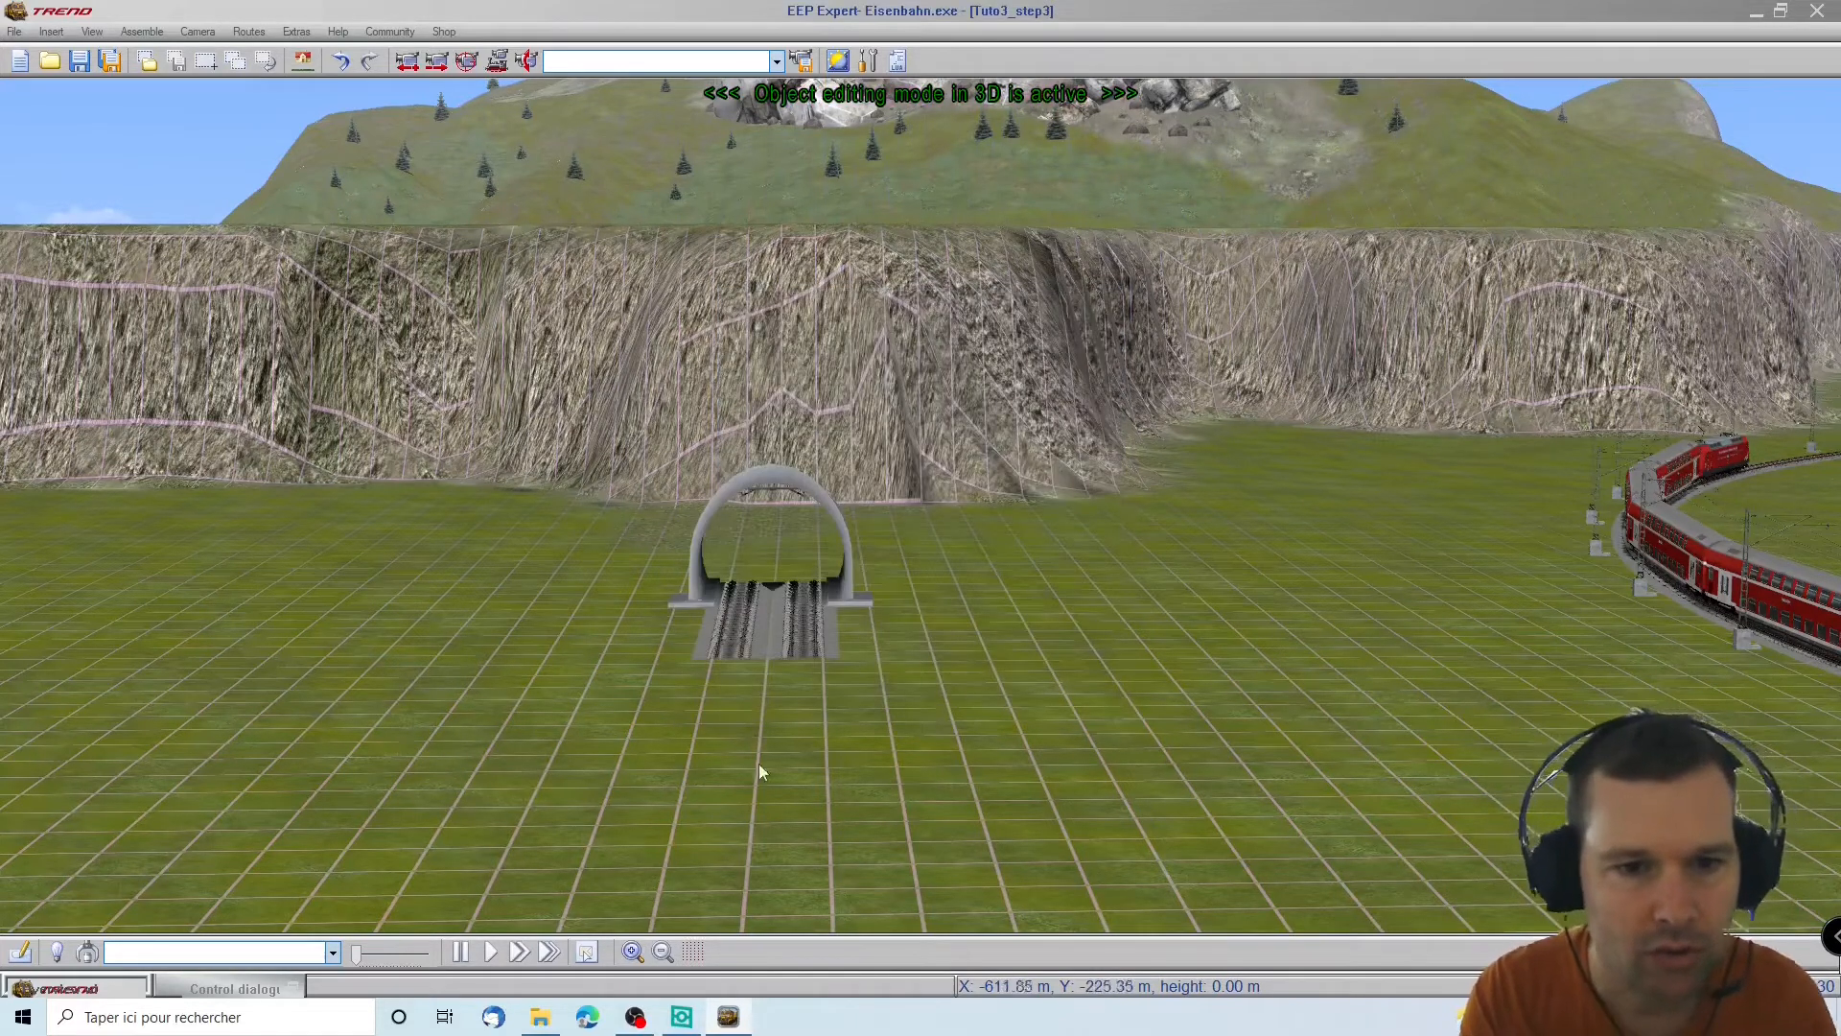
right_drag(786, 730, 806, 573)
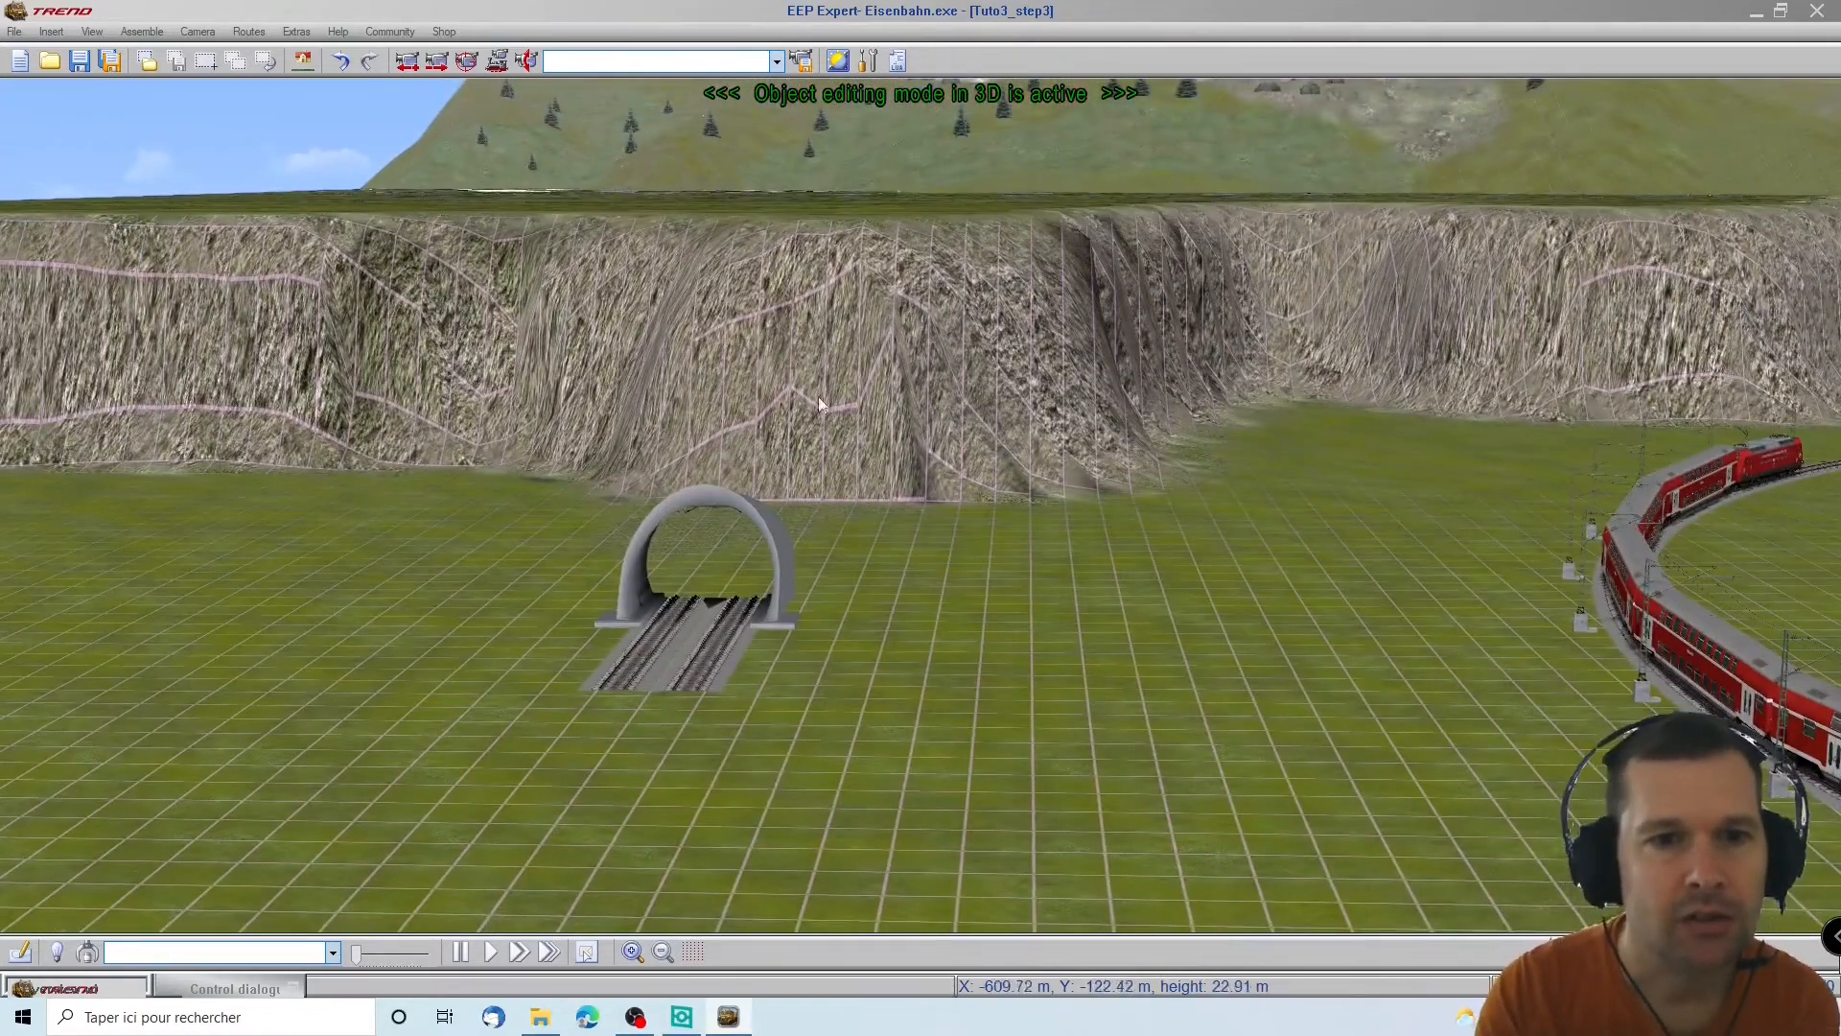
Switch to 3D surface creation mode and set the surface motif to No Motif
click(188, 976)
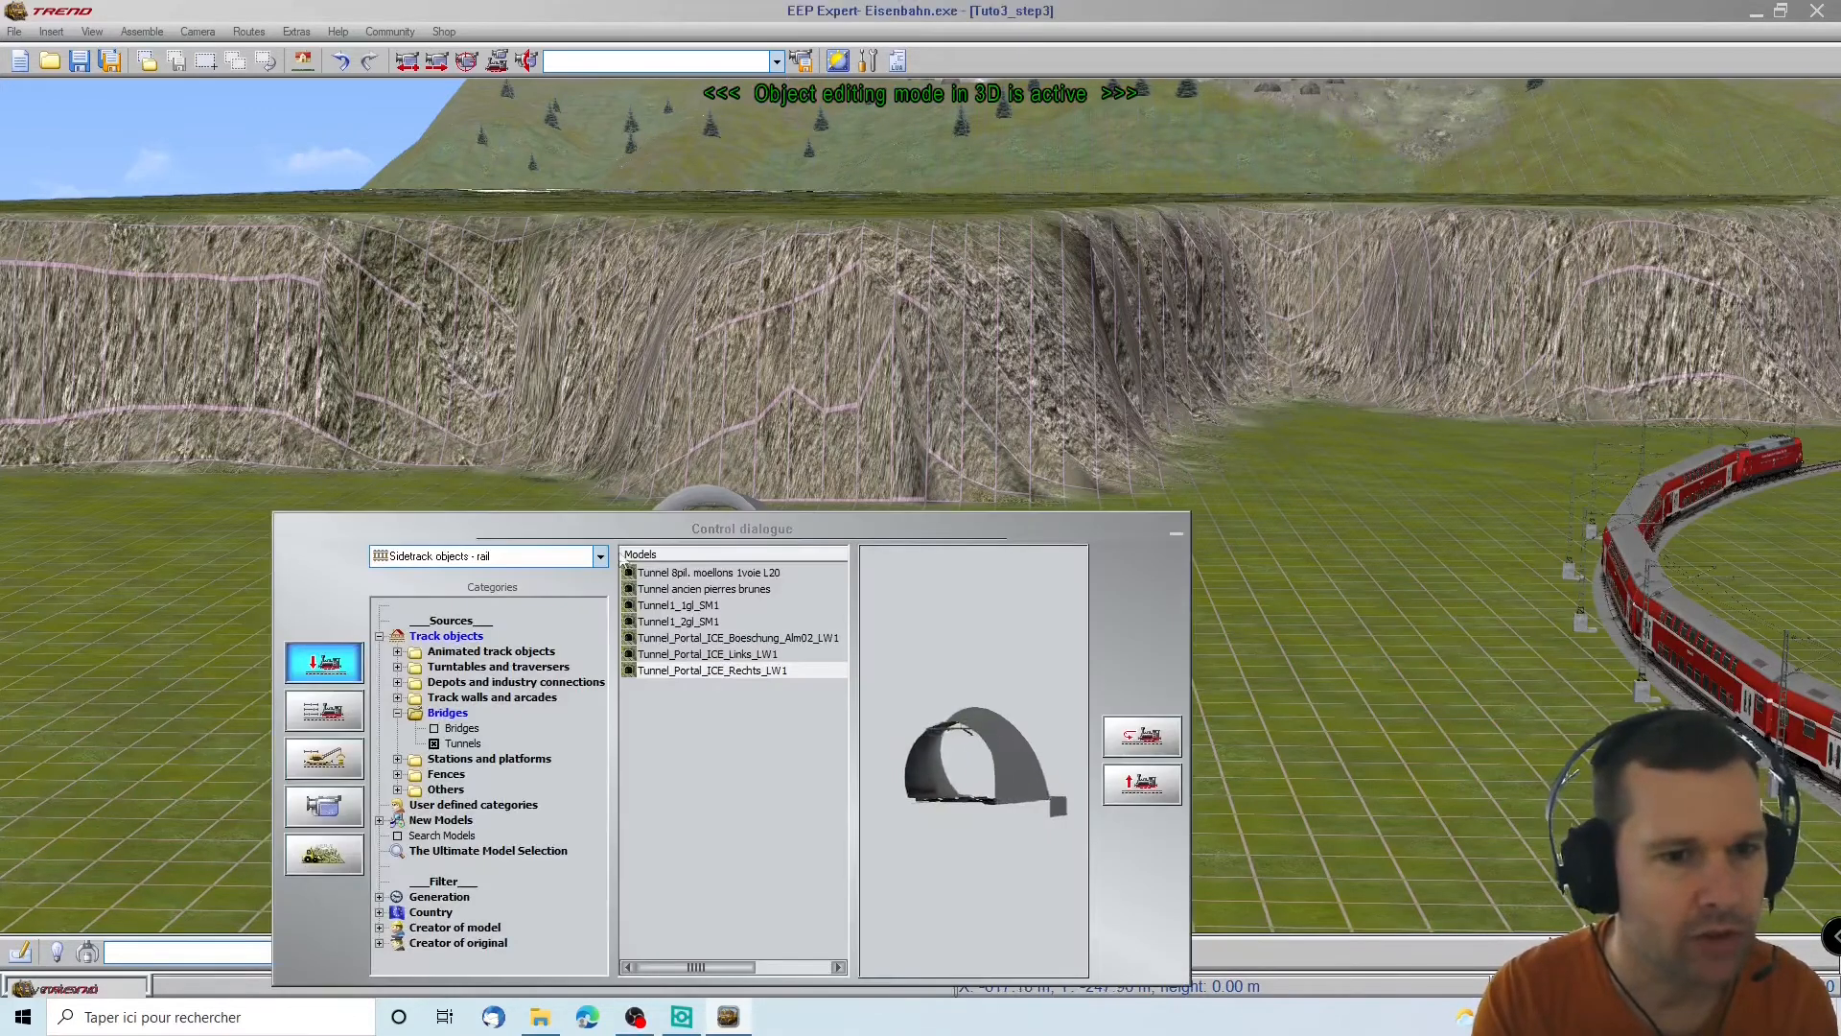
click(337, 843)
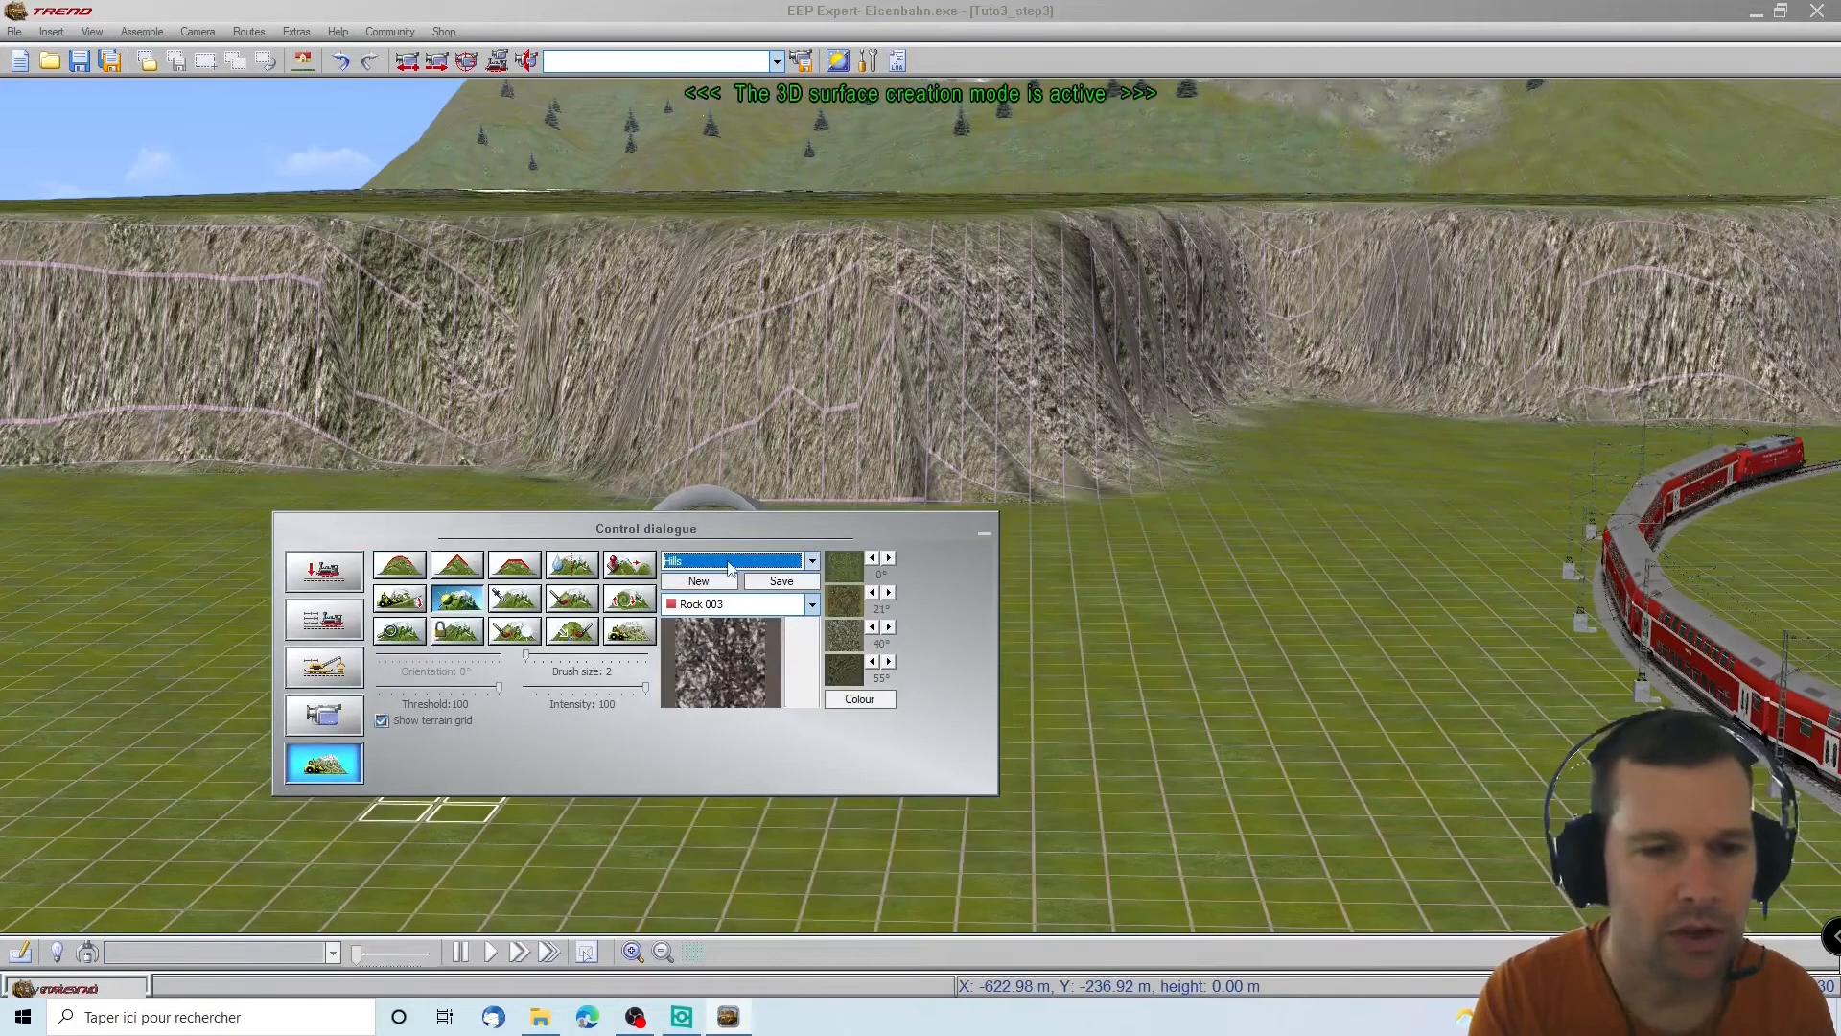
click(728, 563)
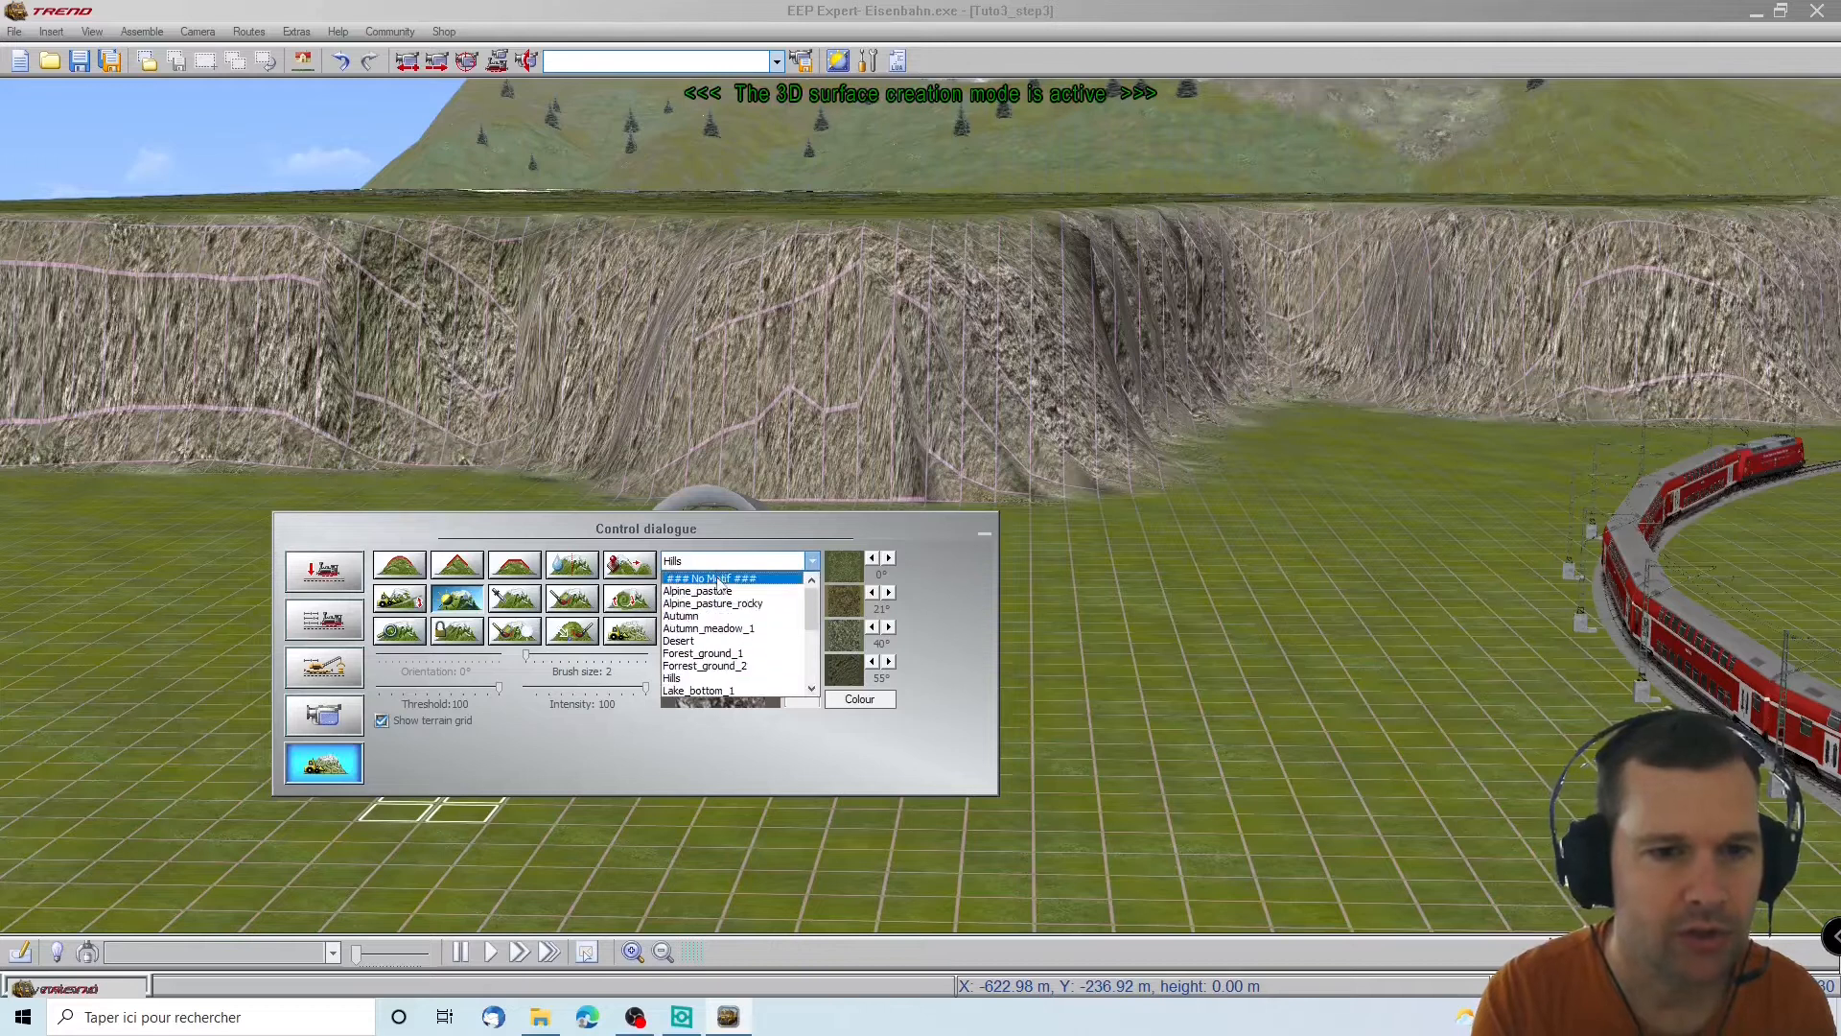
click(719, 579)
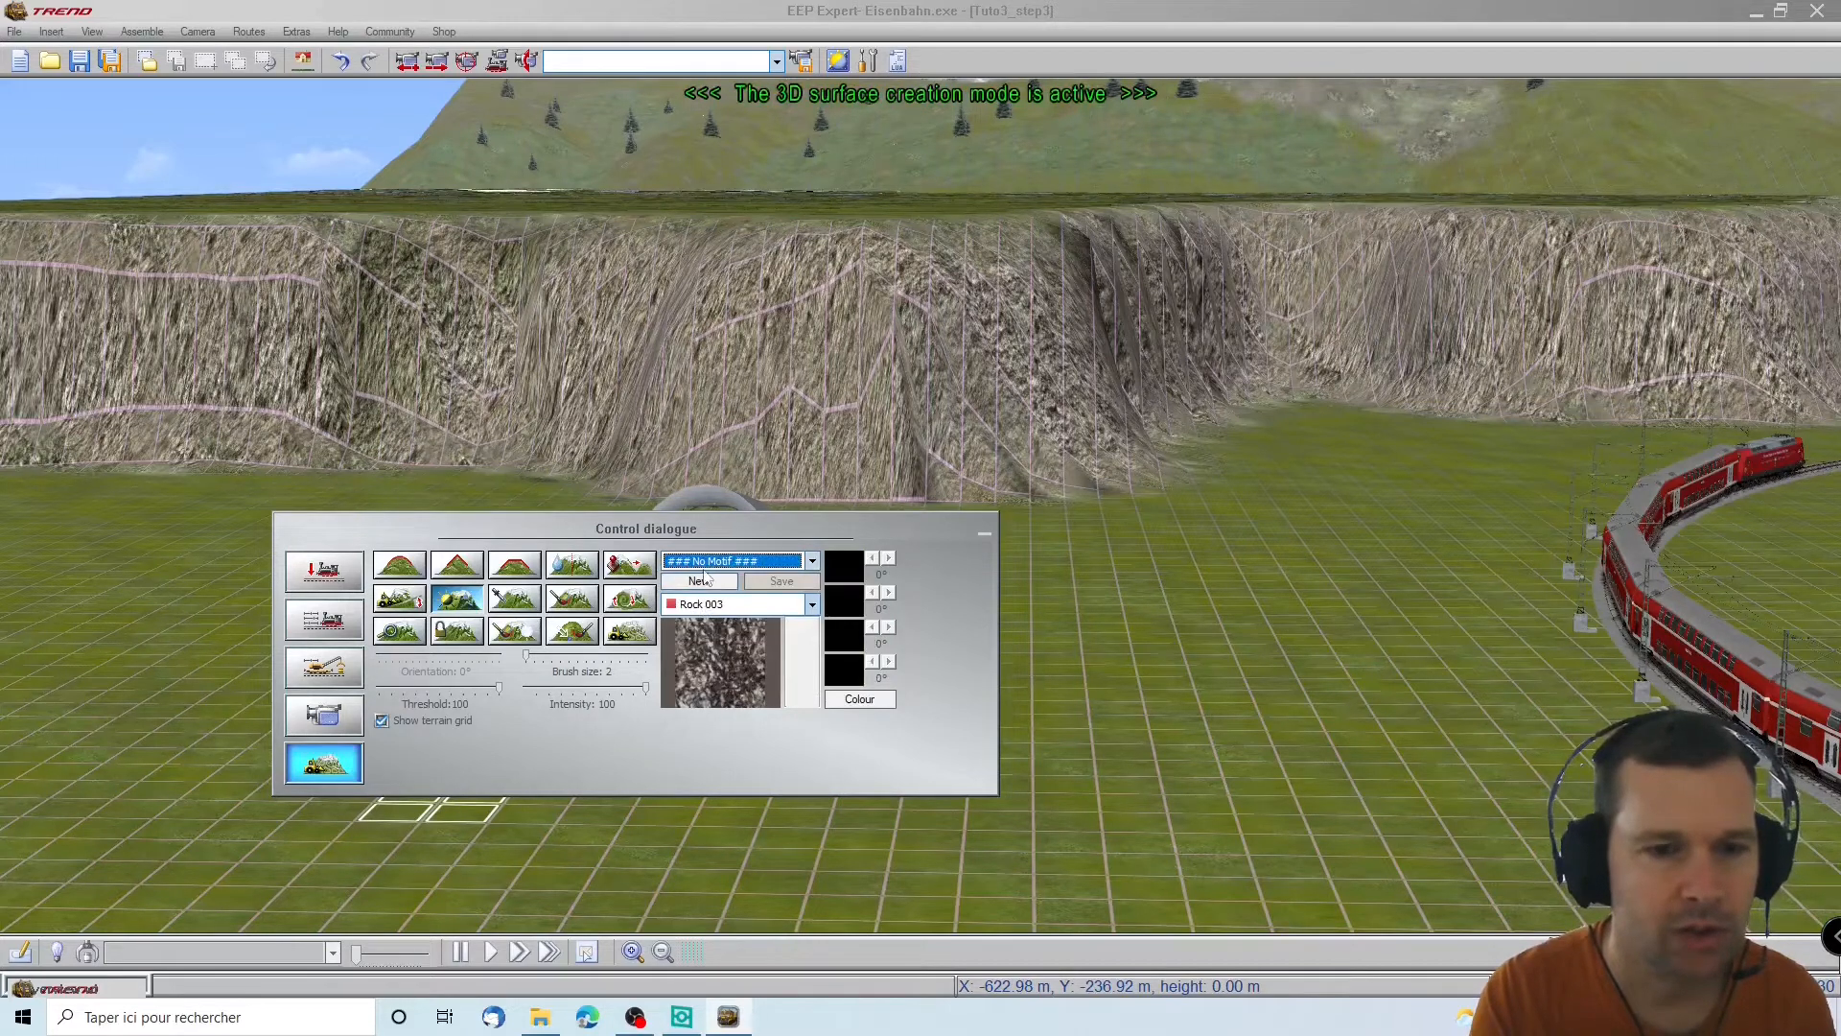
click(686, 567)
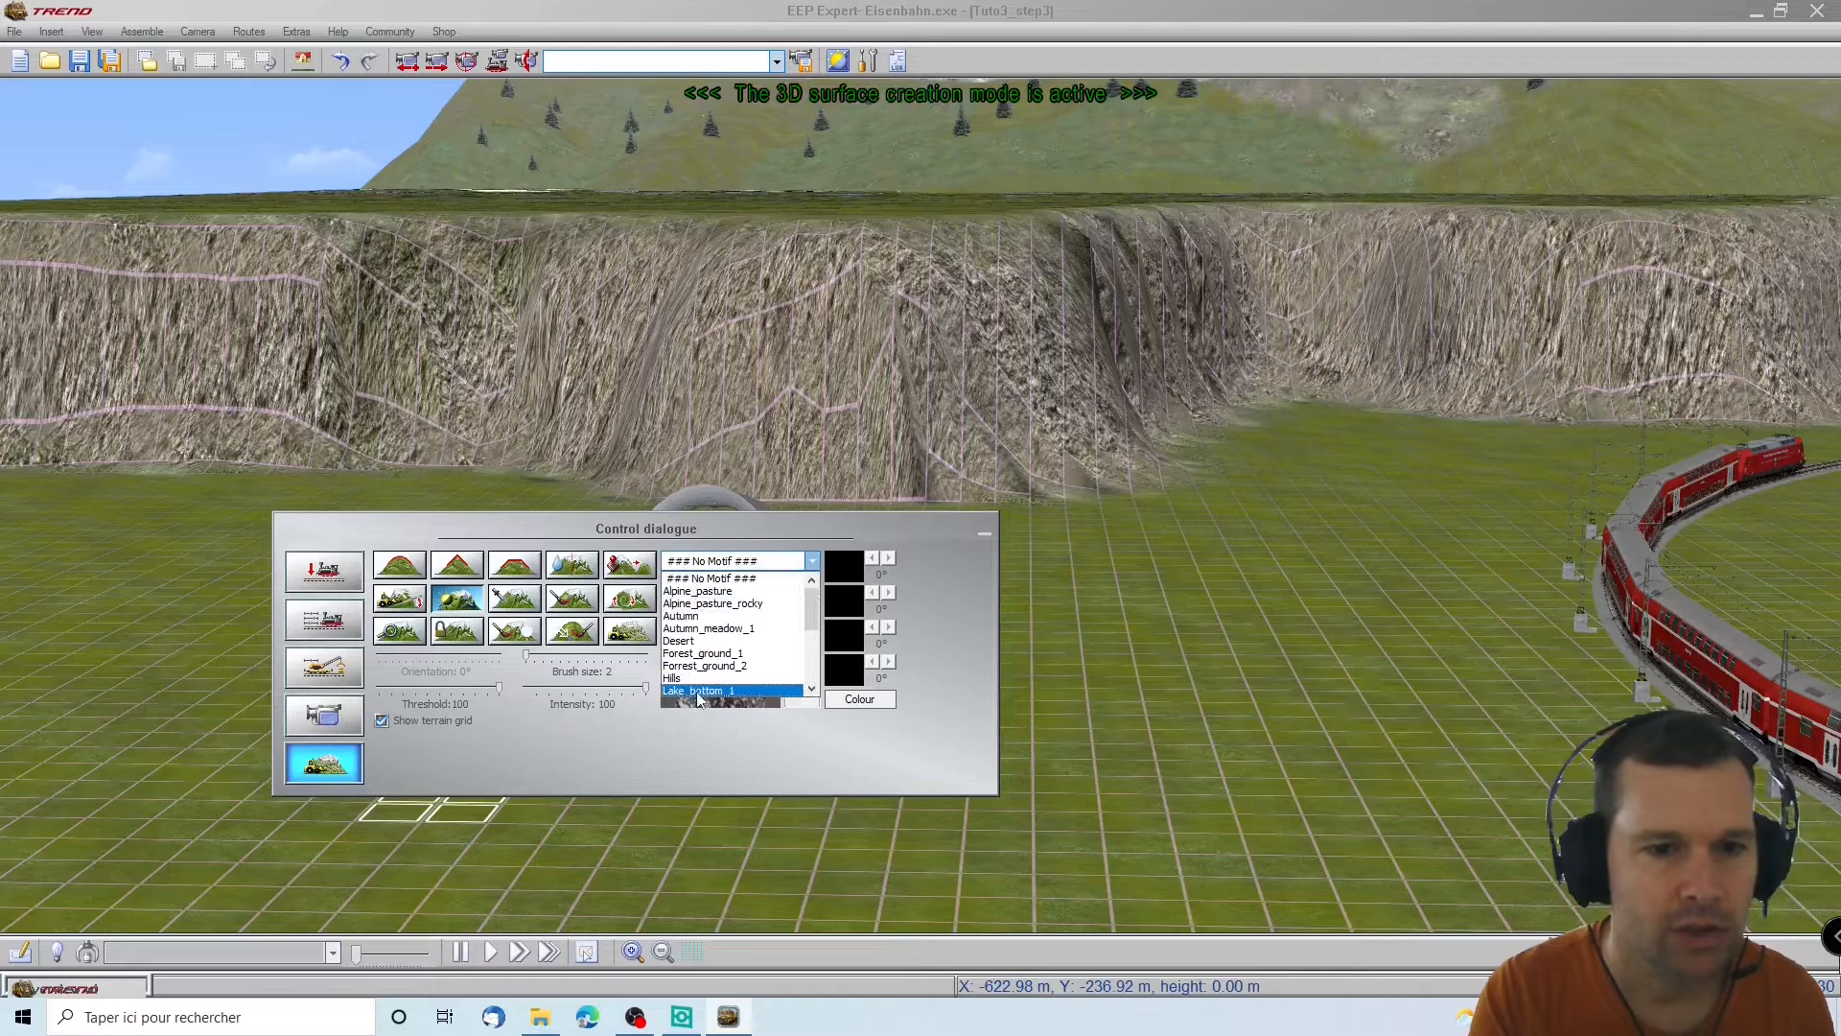
click(714, 579)
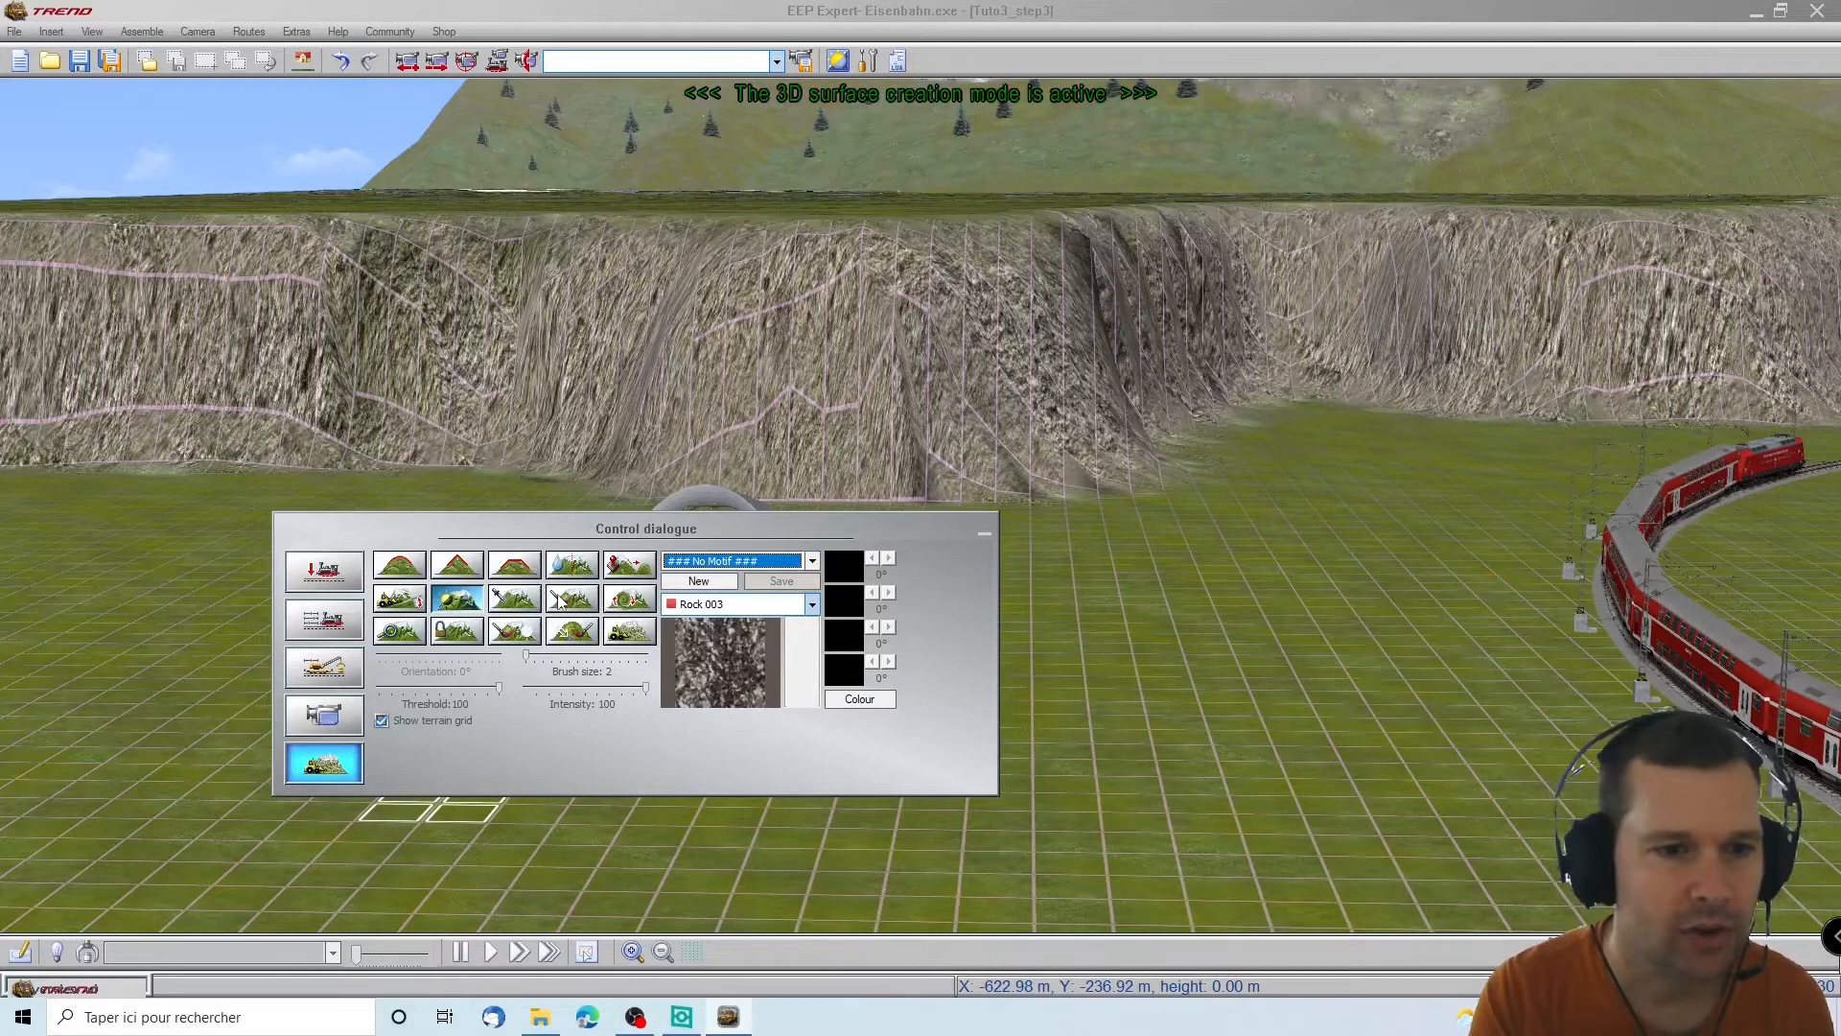
Activate the texture brush with the Tunnel breakthrough texture from the ACCESSORIES group and minimise the control dialogue to expose the cliff
click(561, 600)
click(712, 606)
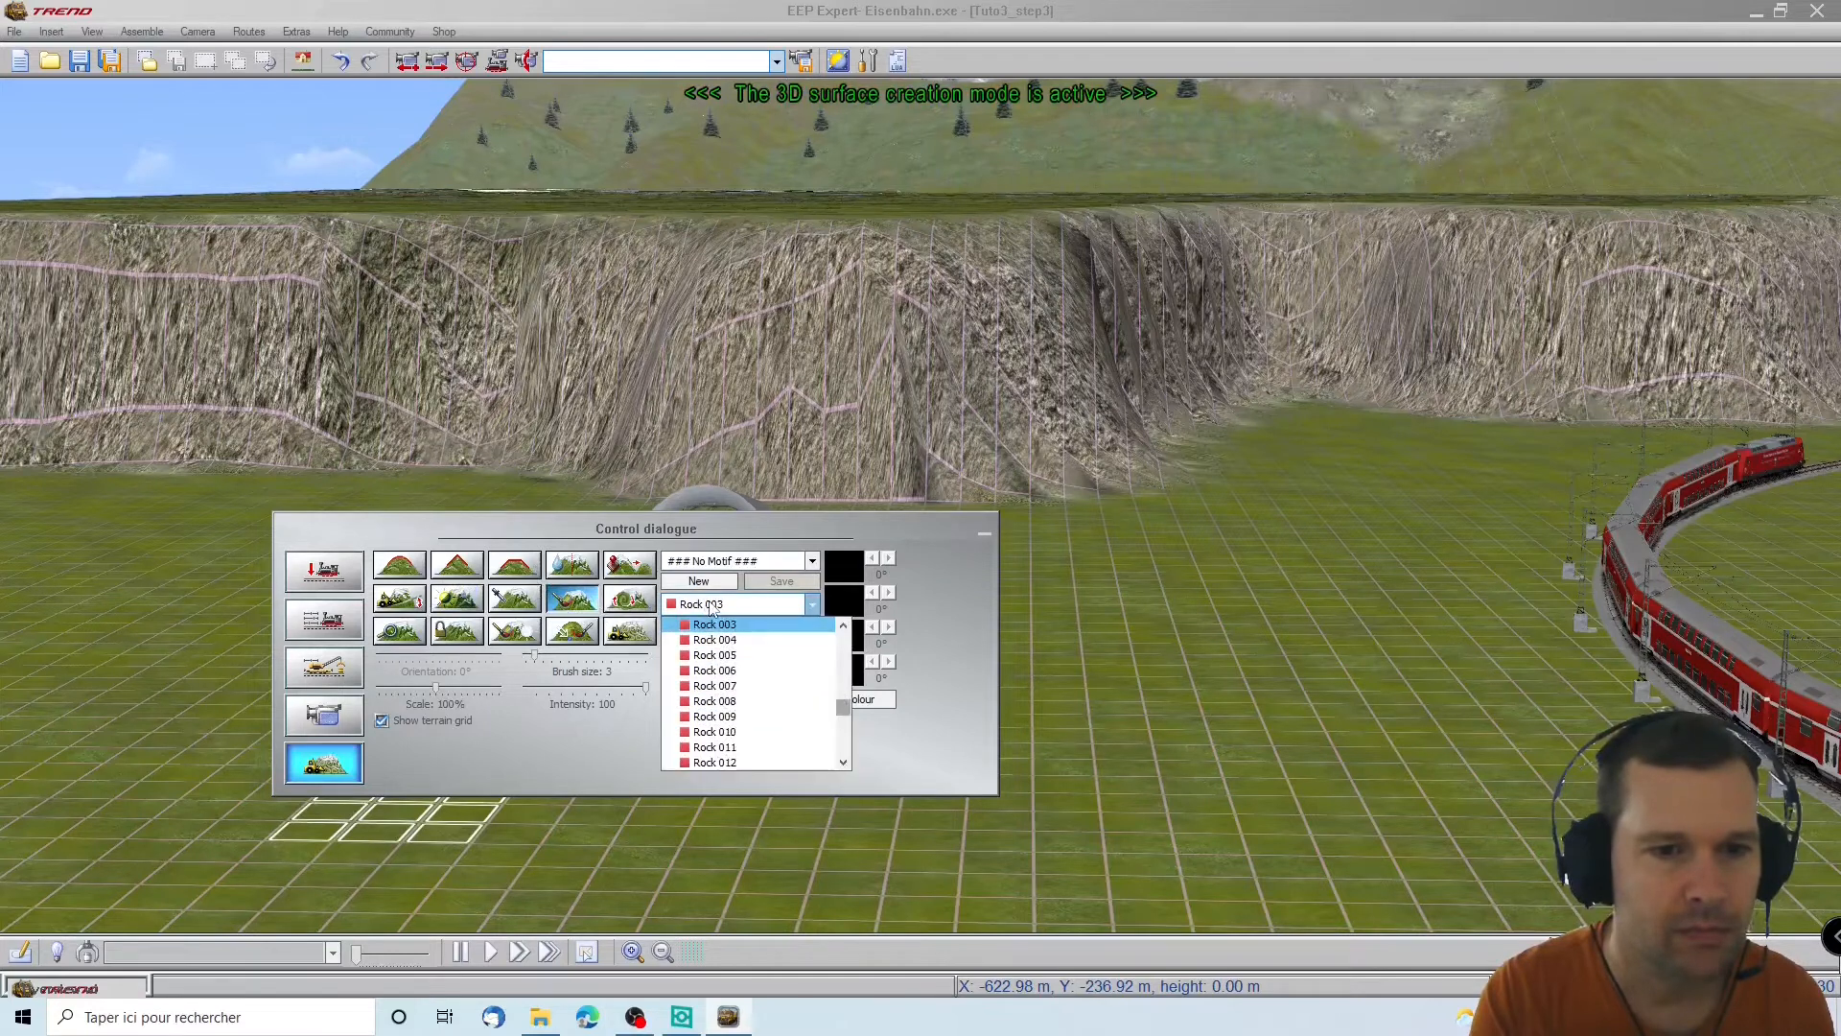
scroll(714, 628, down, 10)
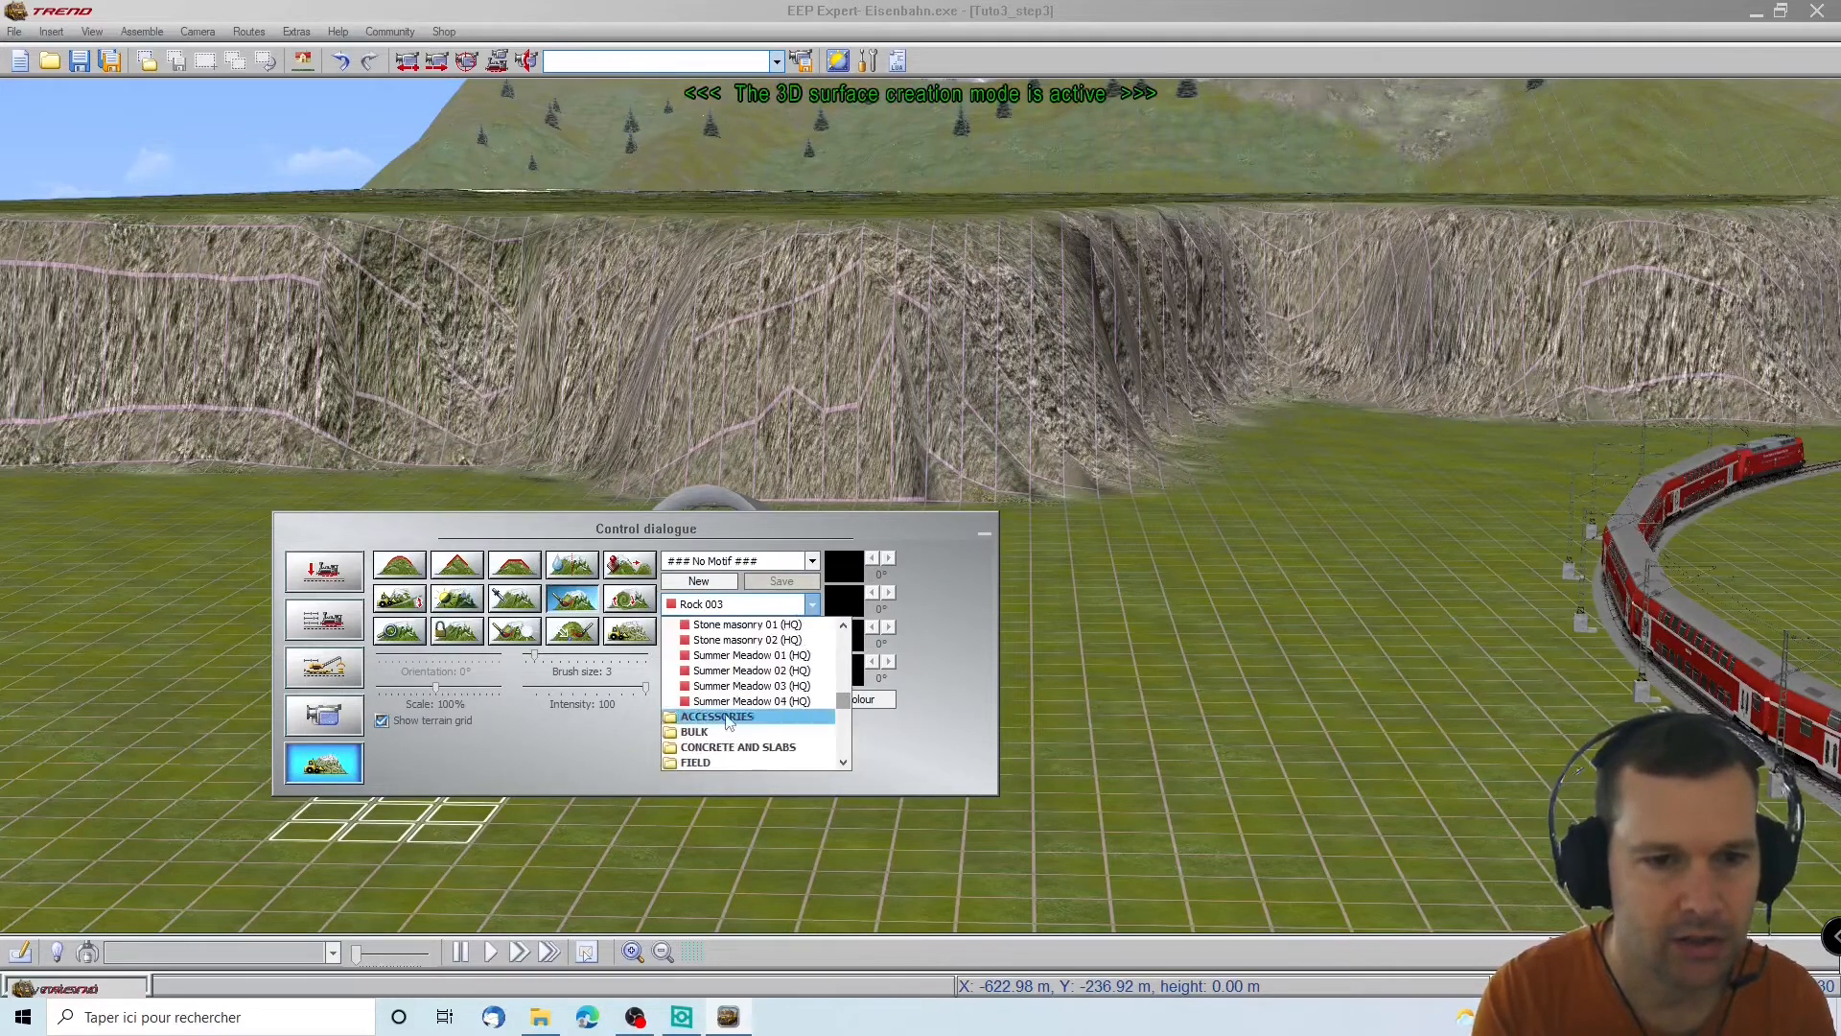
click(728, 718)
click(728, 717)
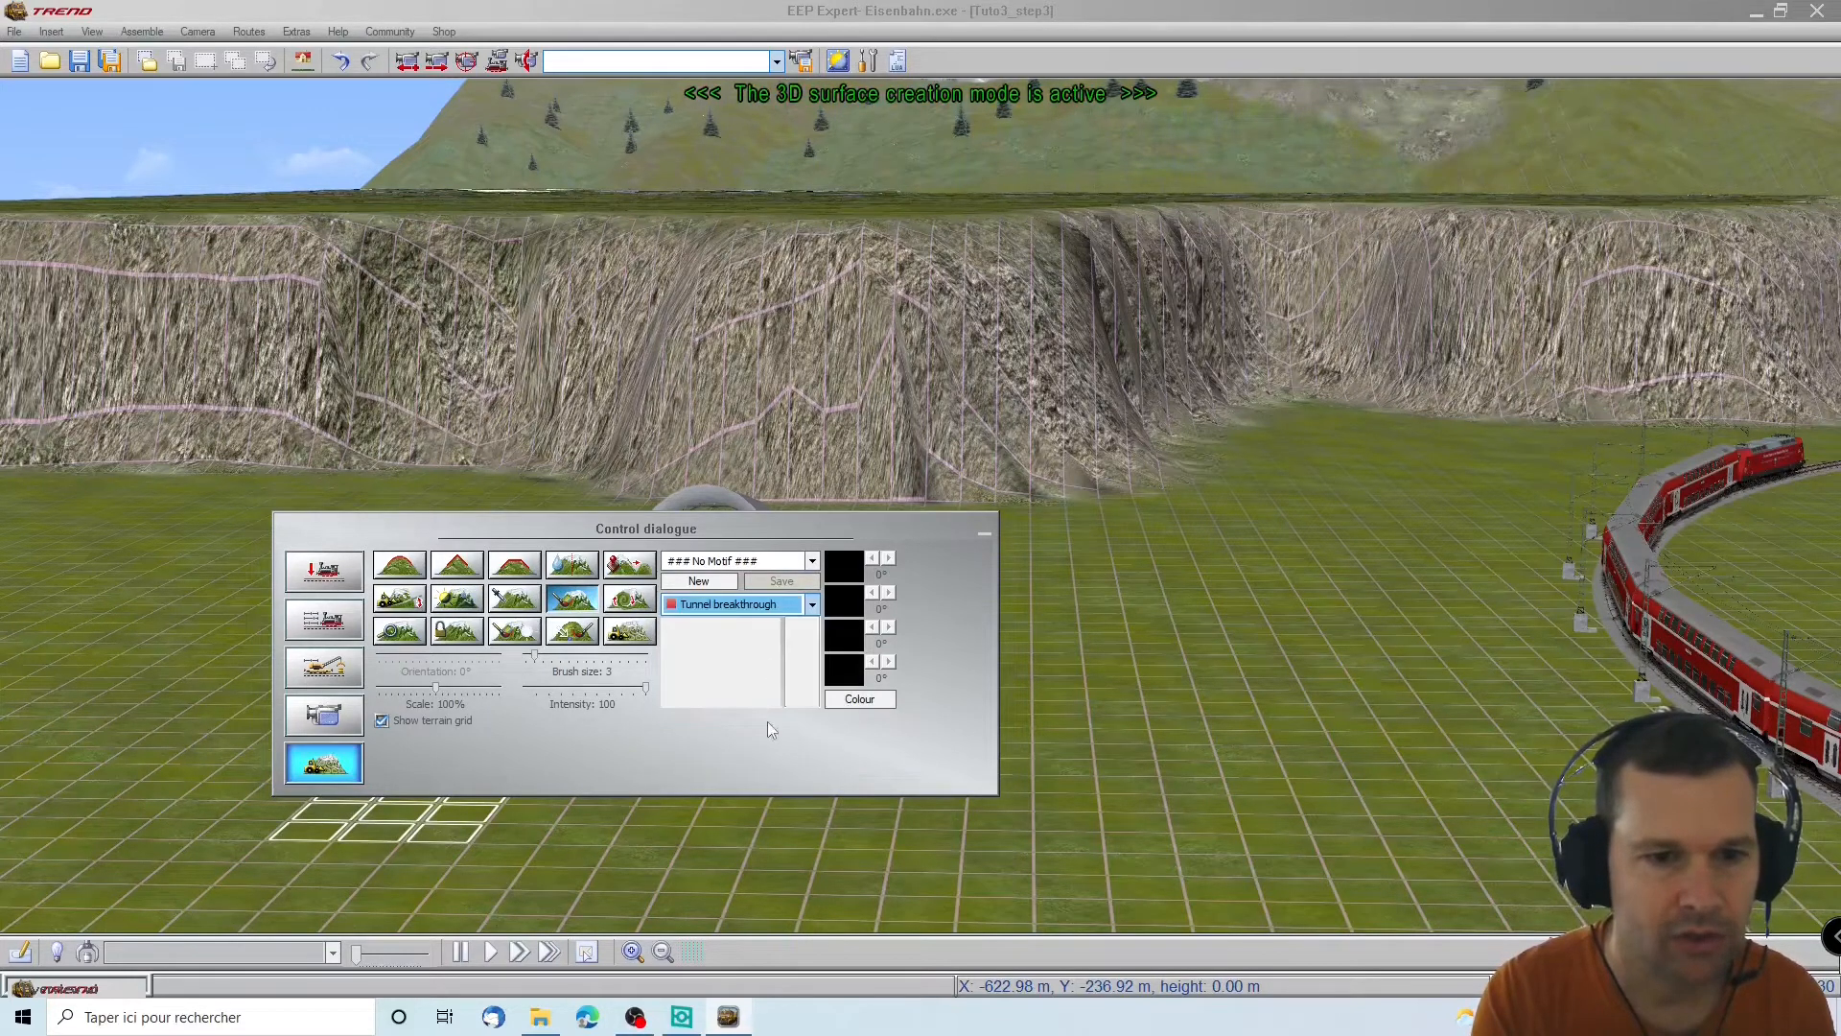
click(729, 604)
scroll(714, 690, up, 5)
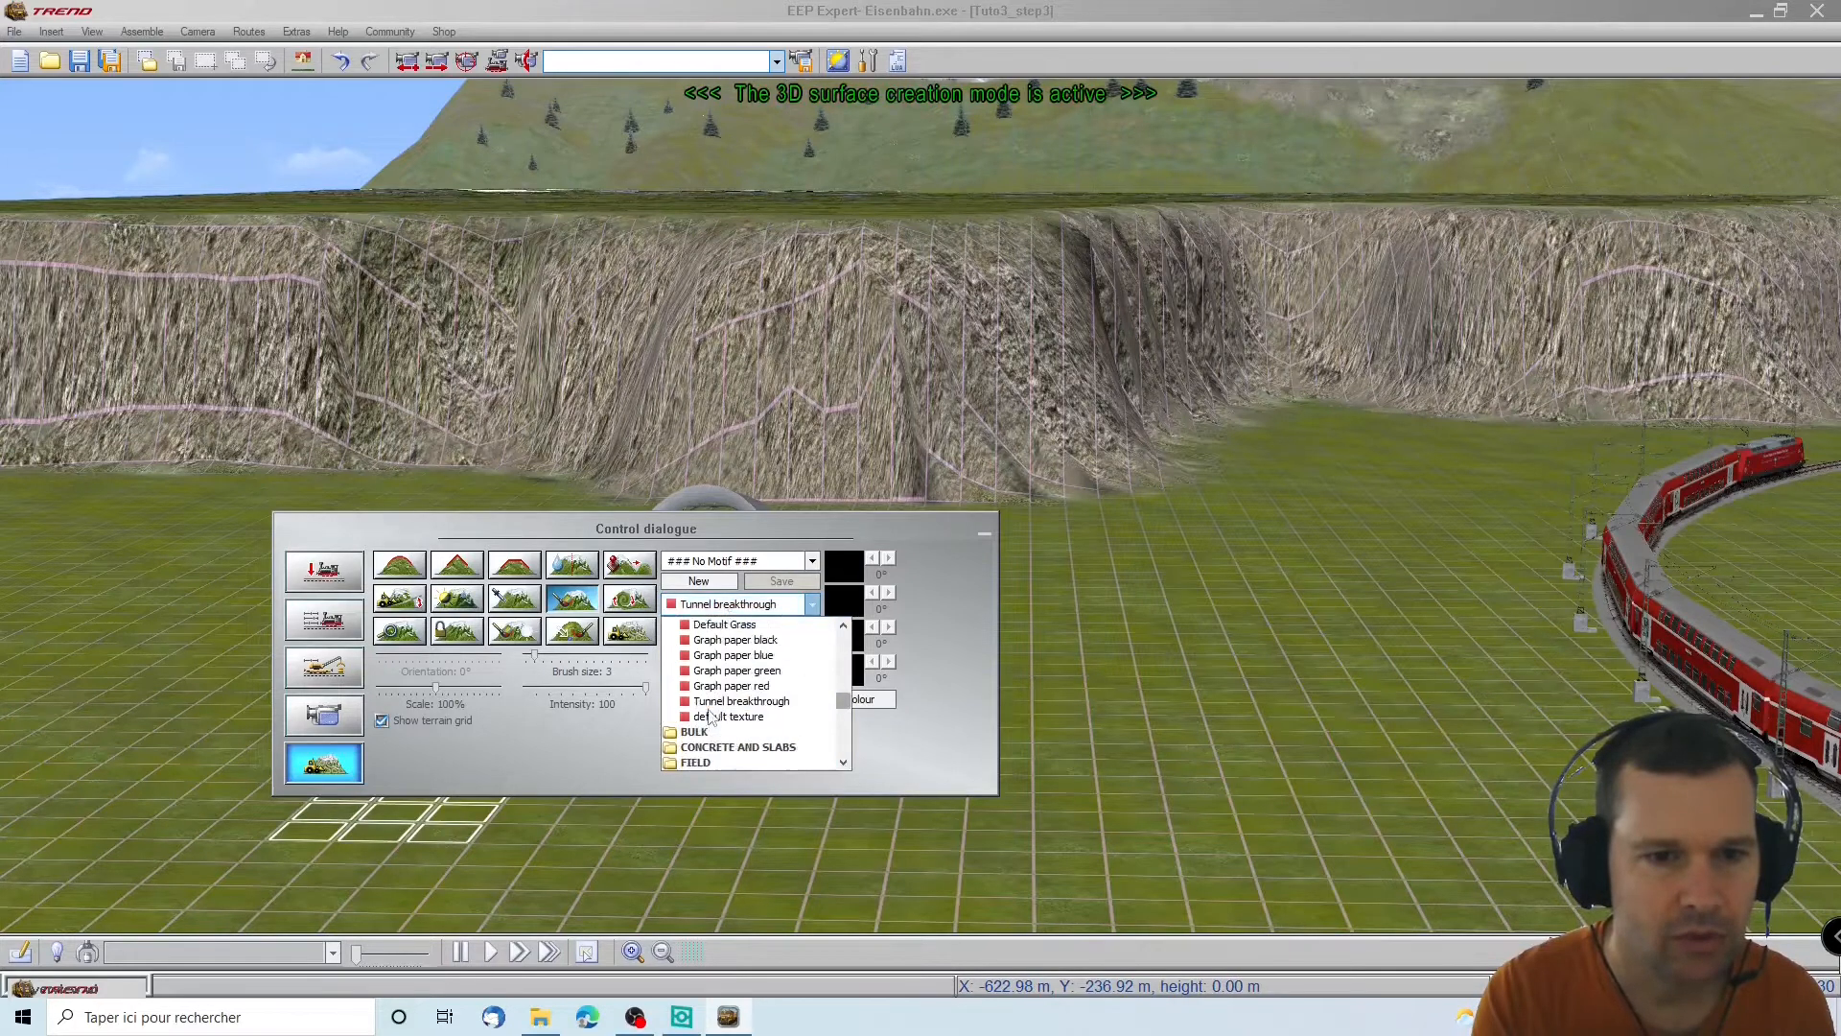
scroll(714, 727, down, 2)
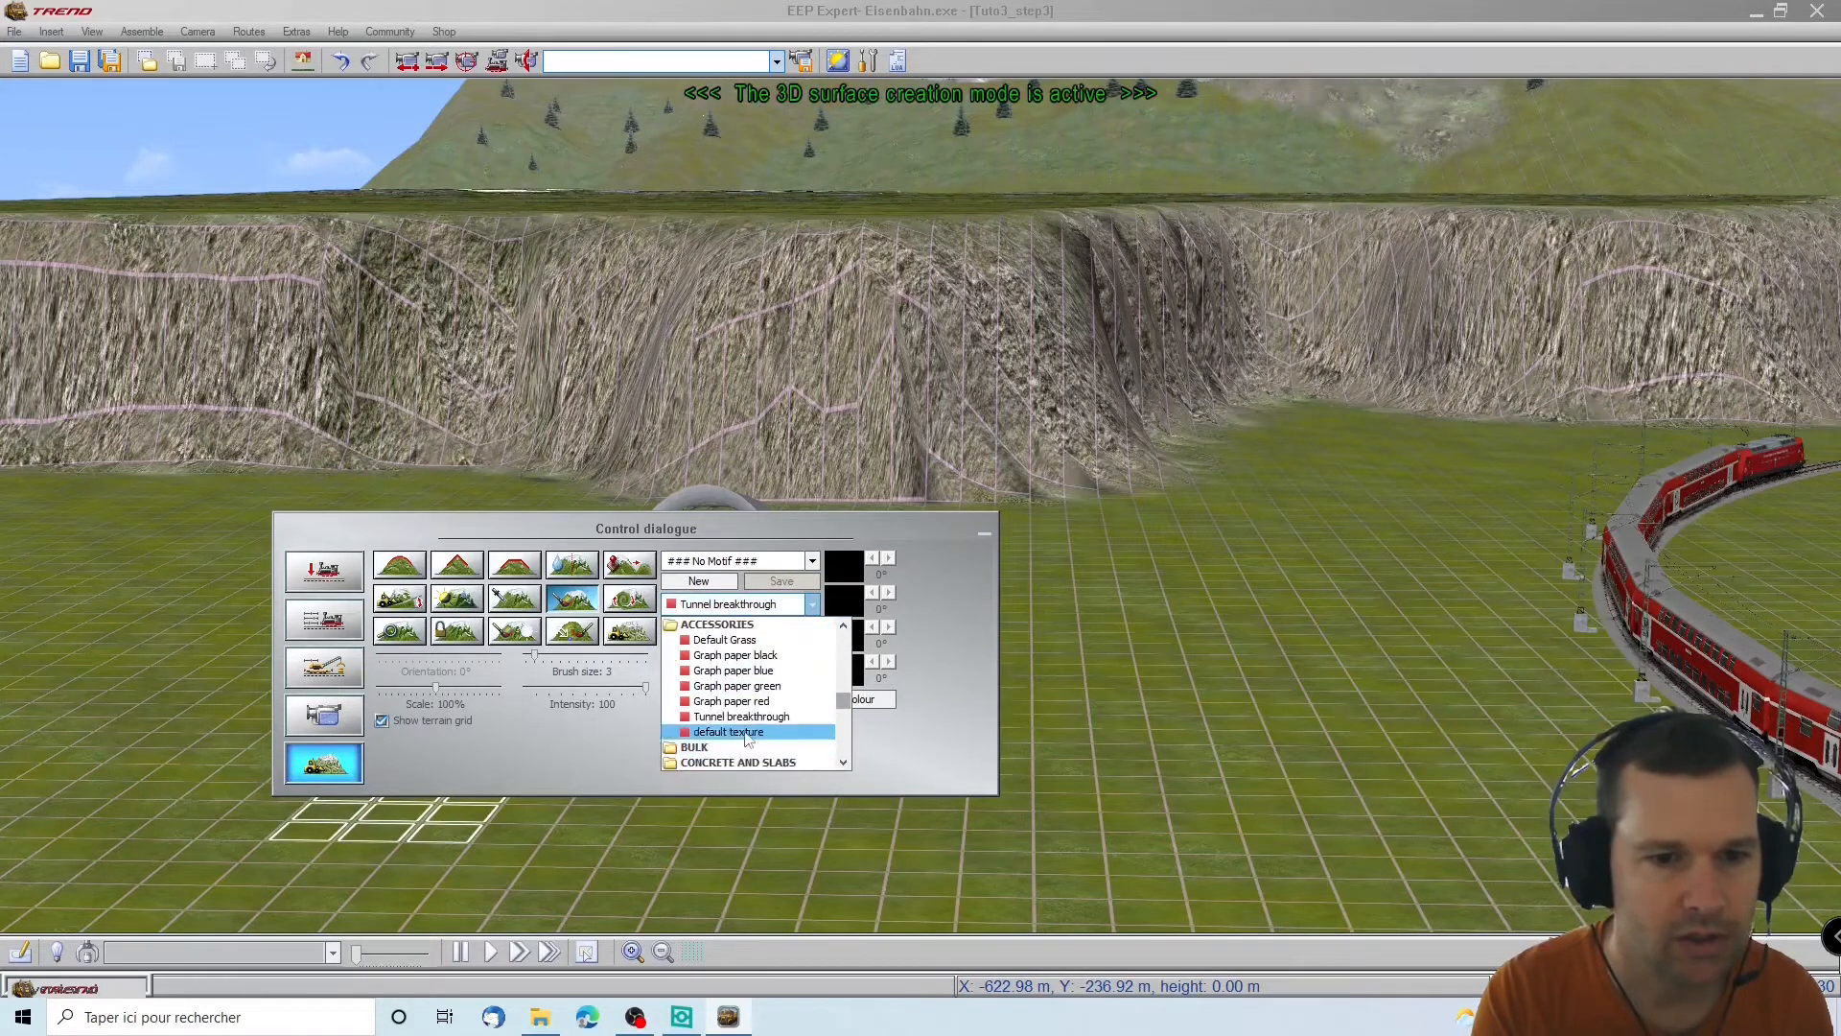
click(724, 724)
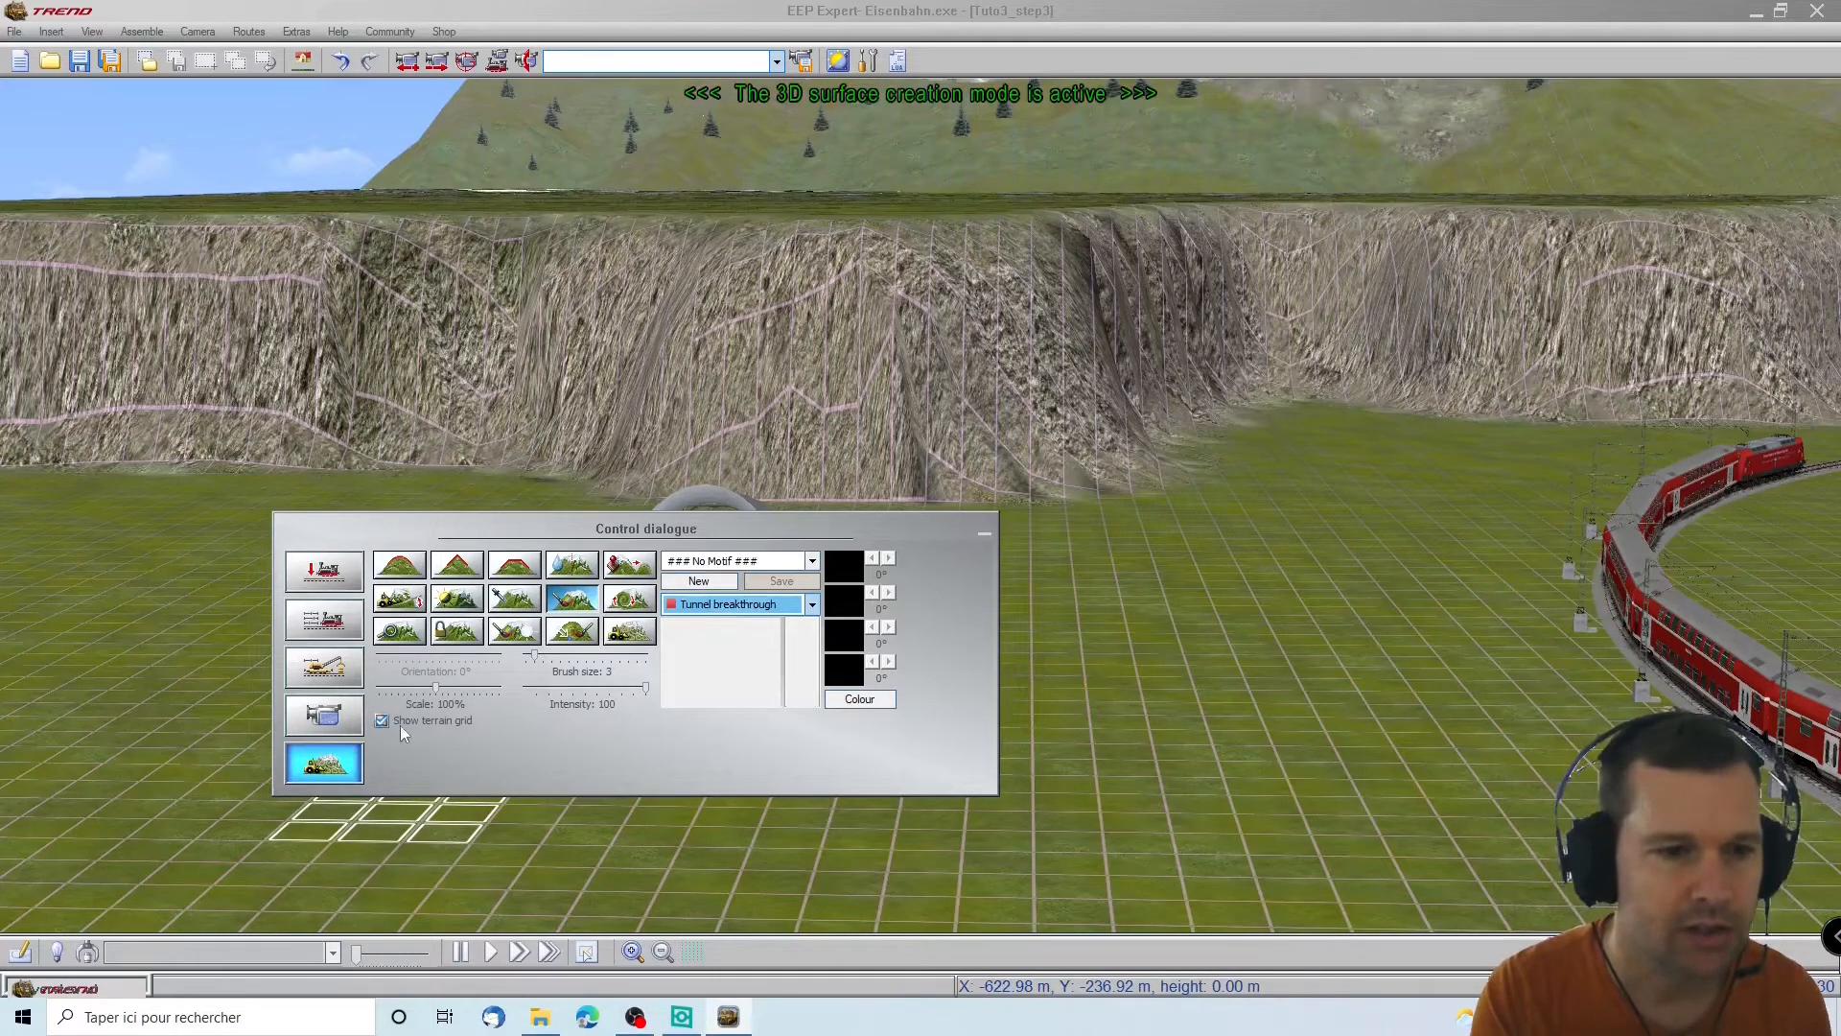
click(985, 531)
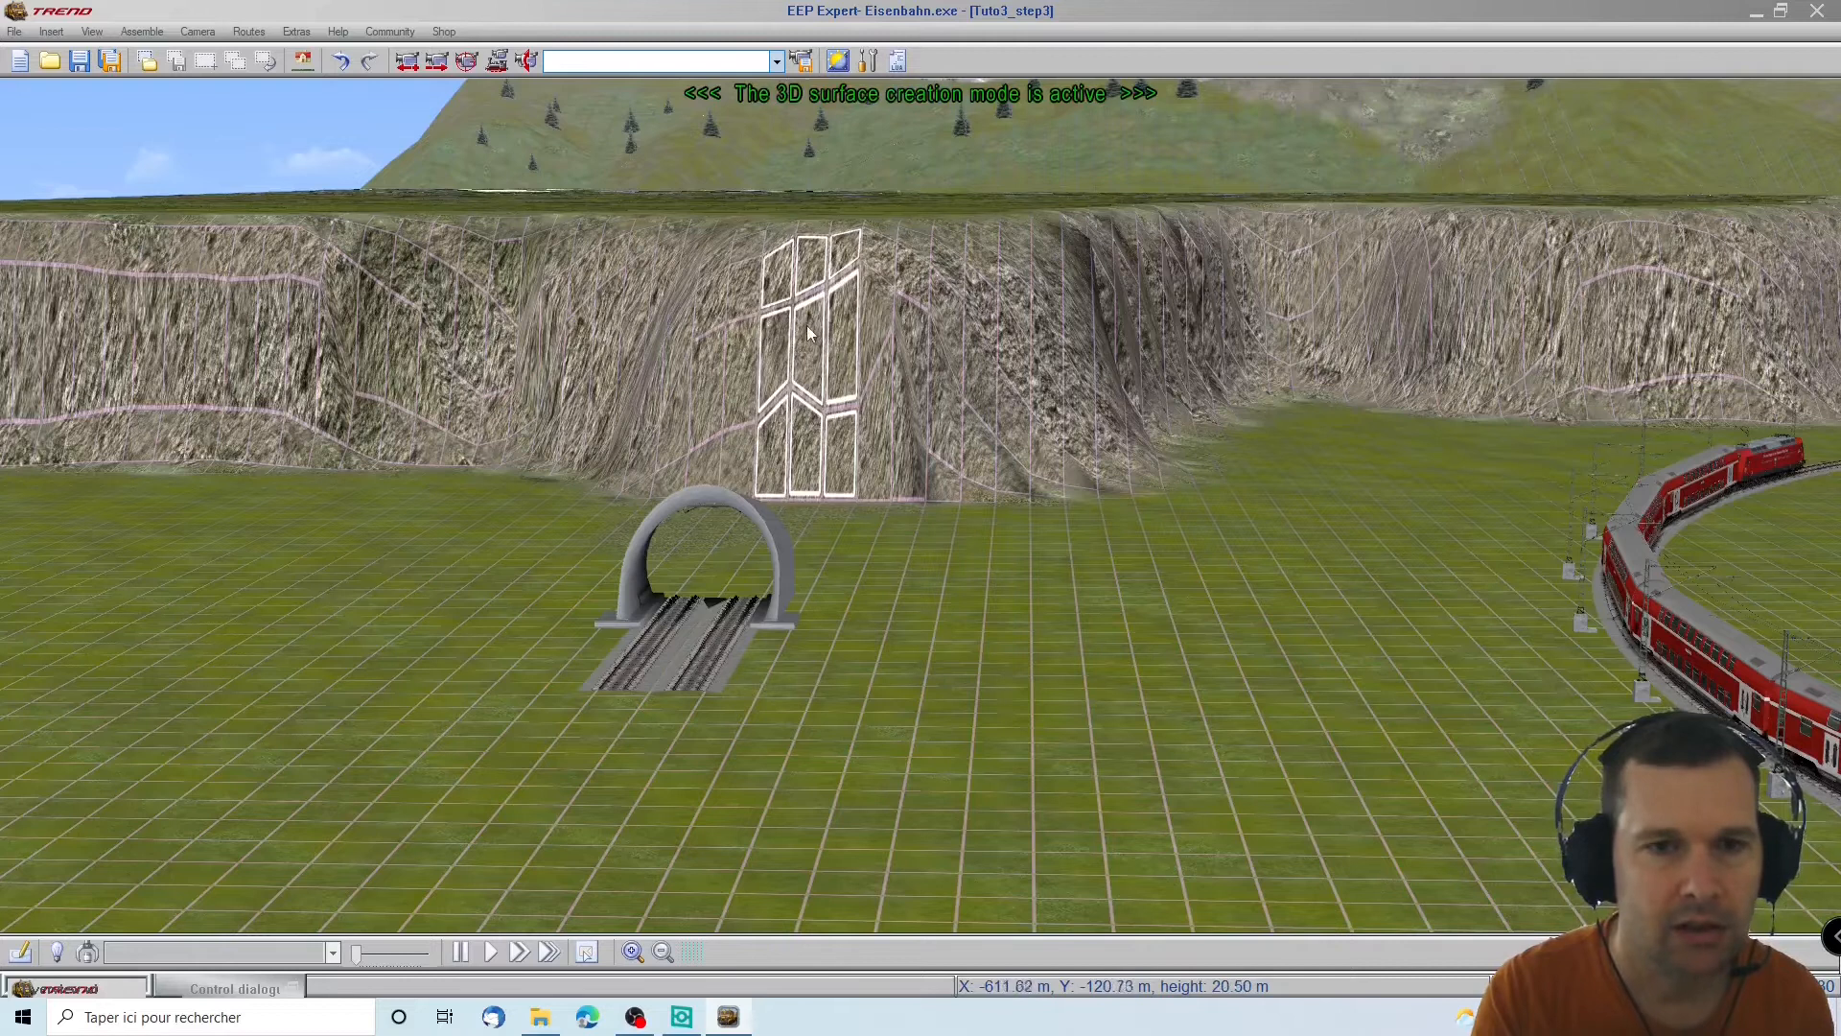
Cut a tunnel breakthrough at the foot of the cliff and move the tunnel portal up to the opening
click(803, 445)
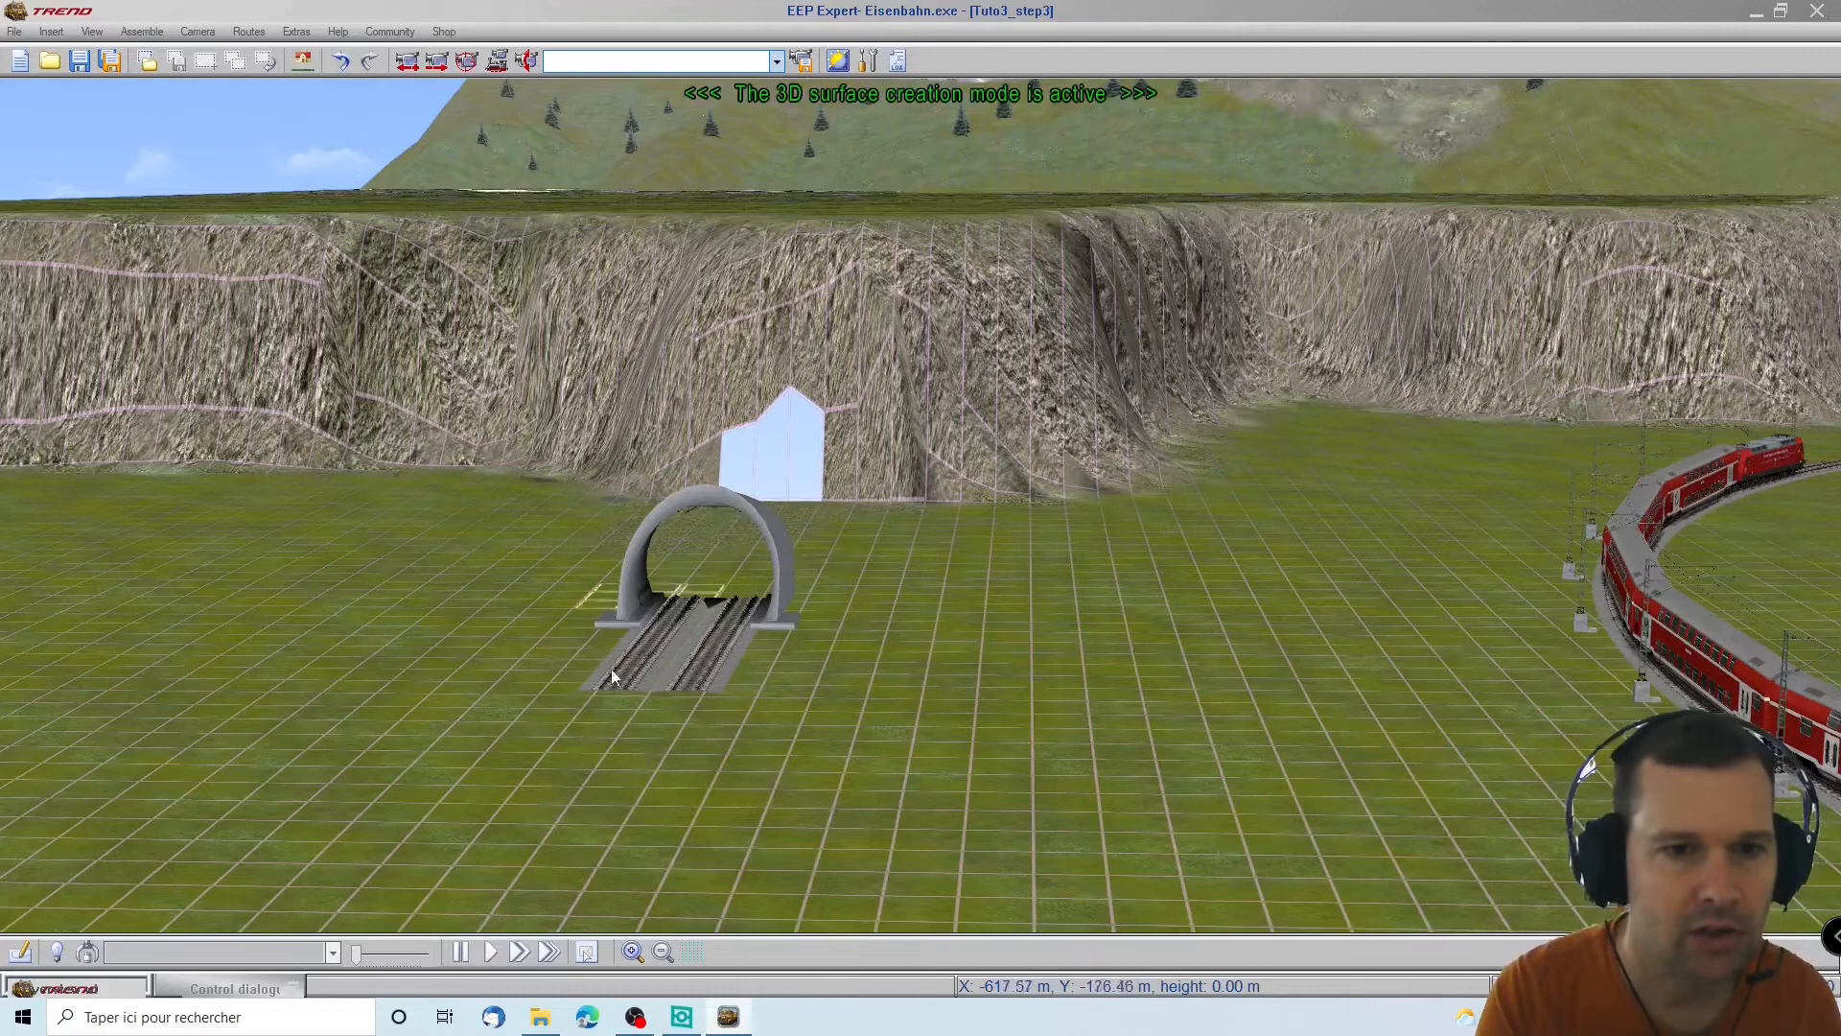
click(235, 989)
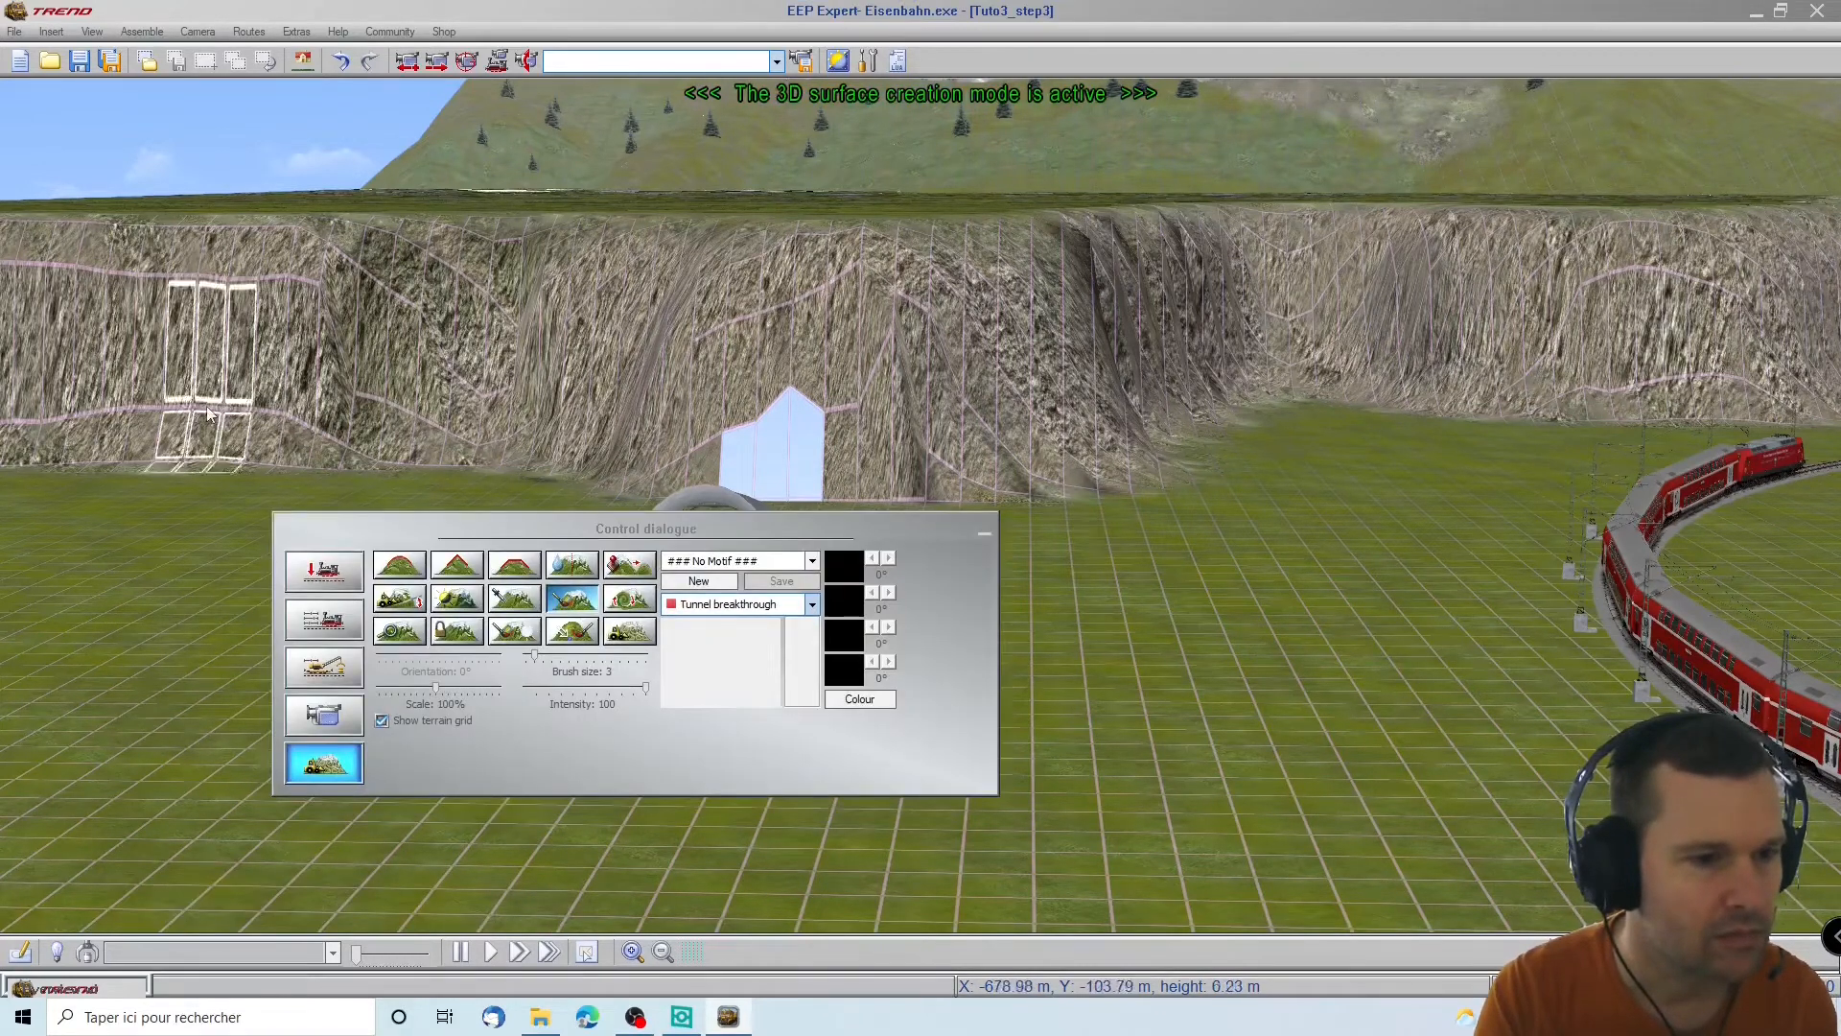
click(324, 570)
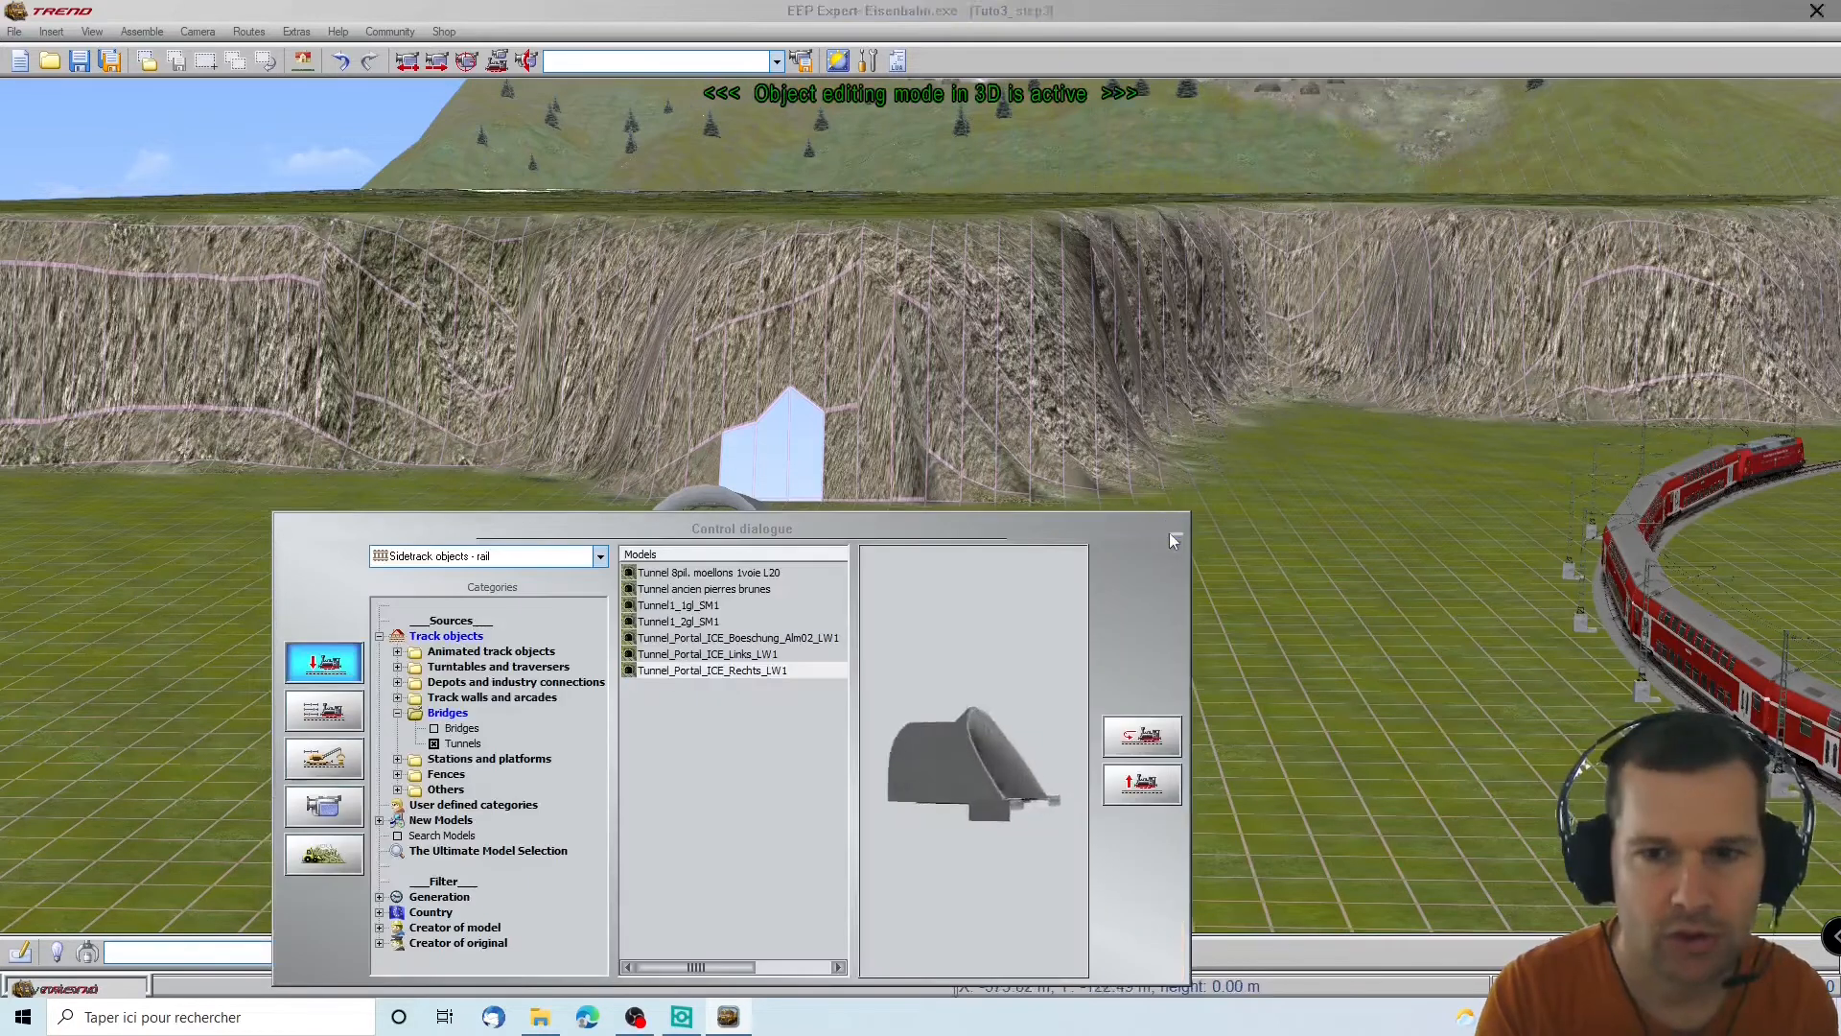
click(1173, 533)
click(672, 501)
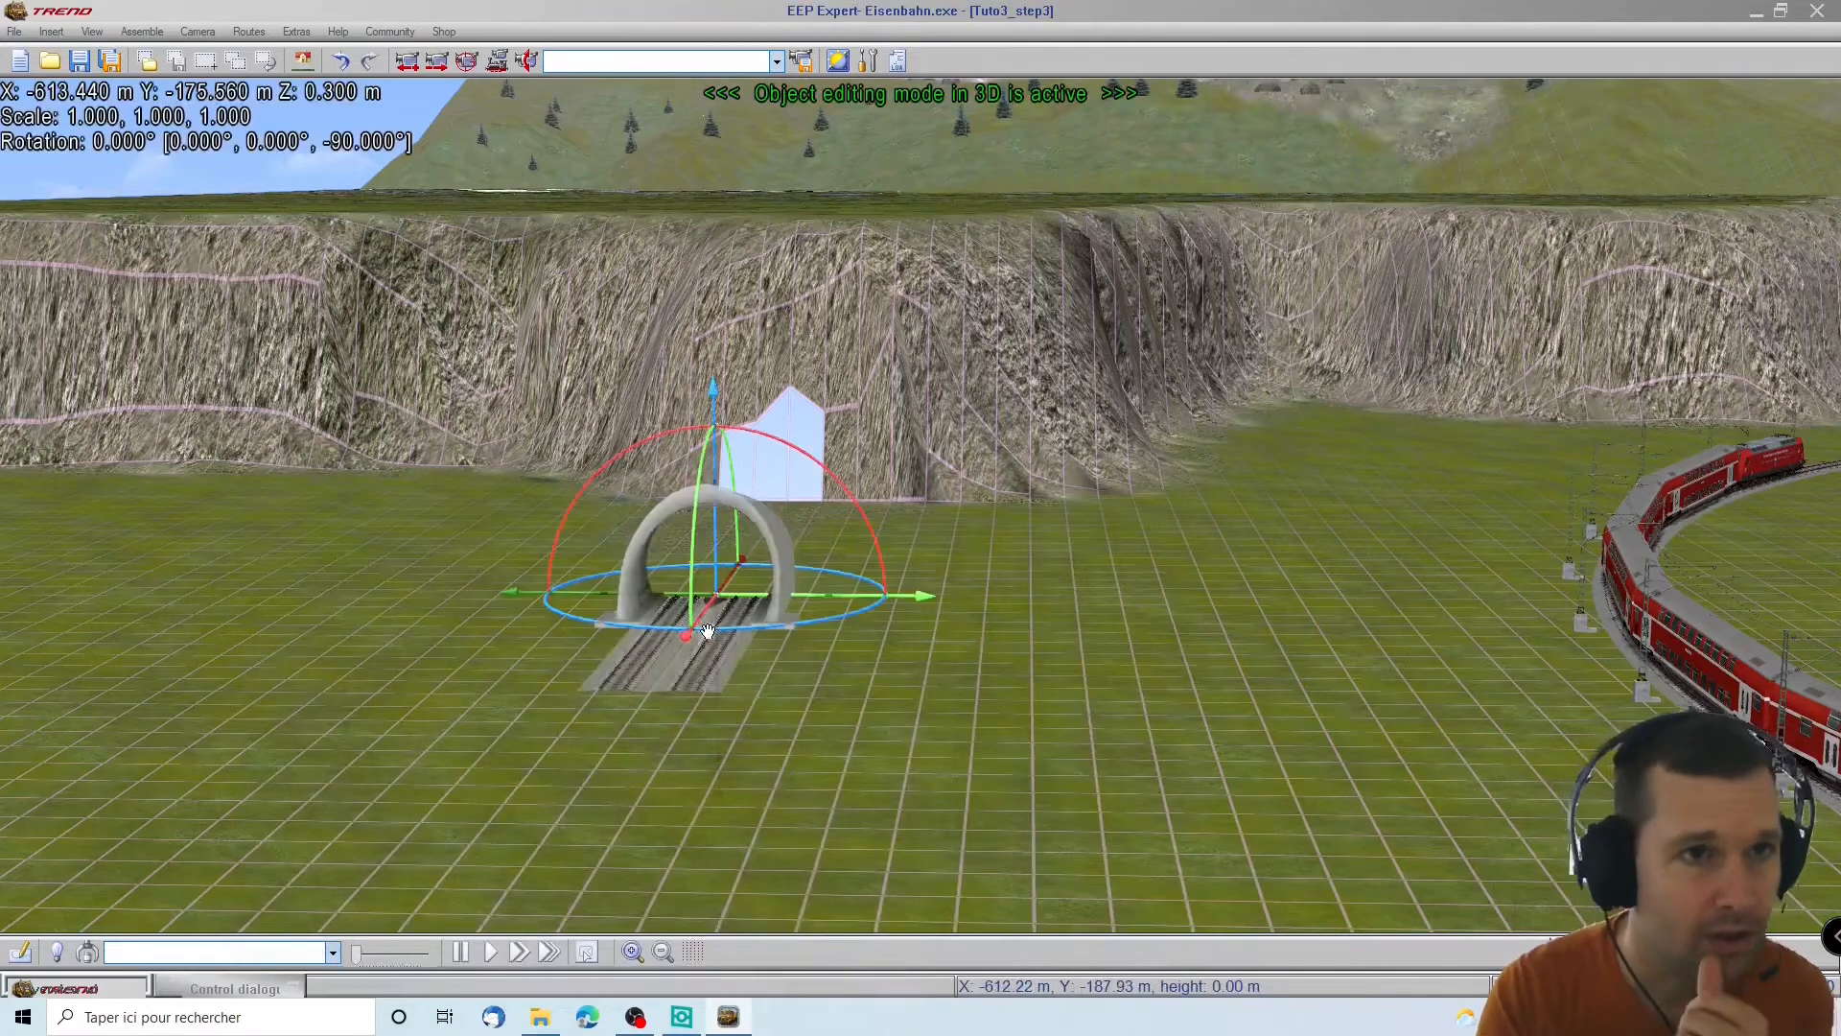
drag(684, 632, 860, 317)
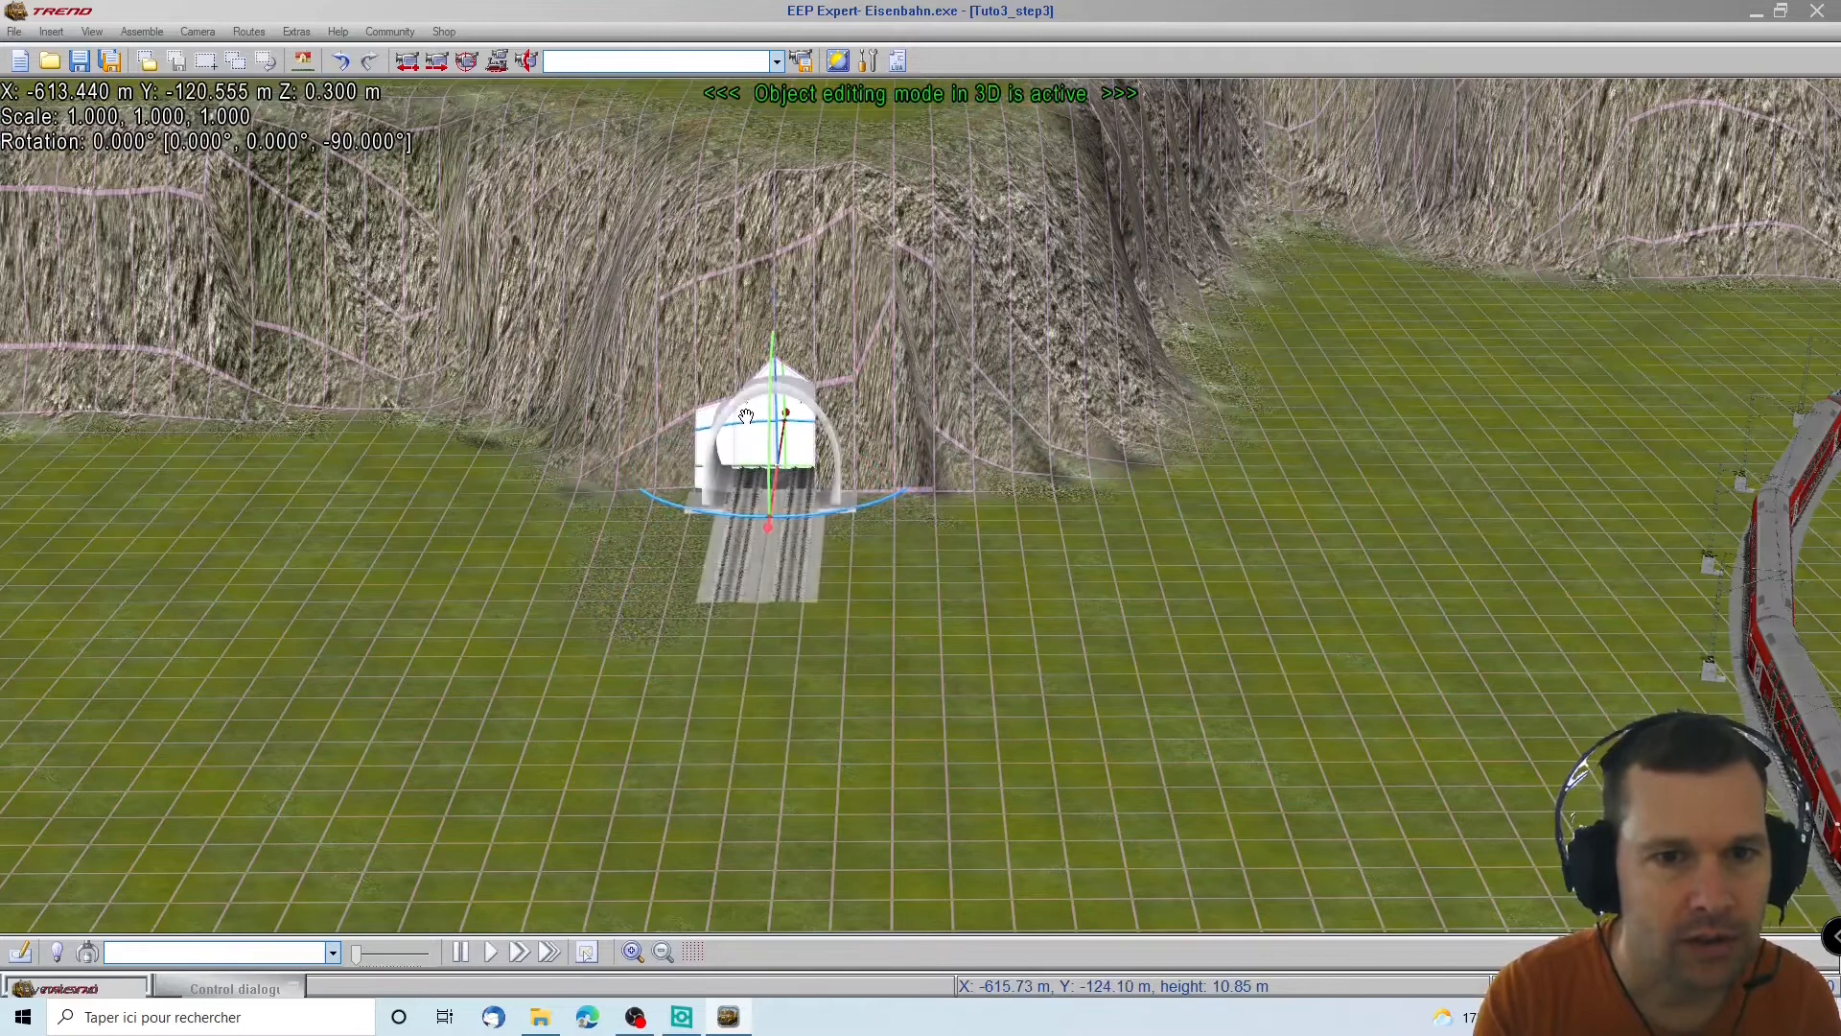
Fine-tune the tunnel portal's position against the cliff opening to about X -615.04 m, Y -119.75 m
drag(746, 416, 730, 457)
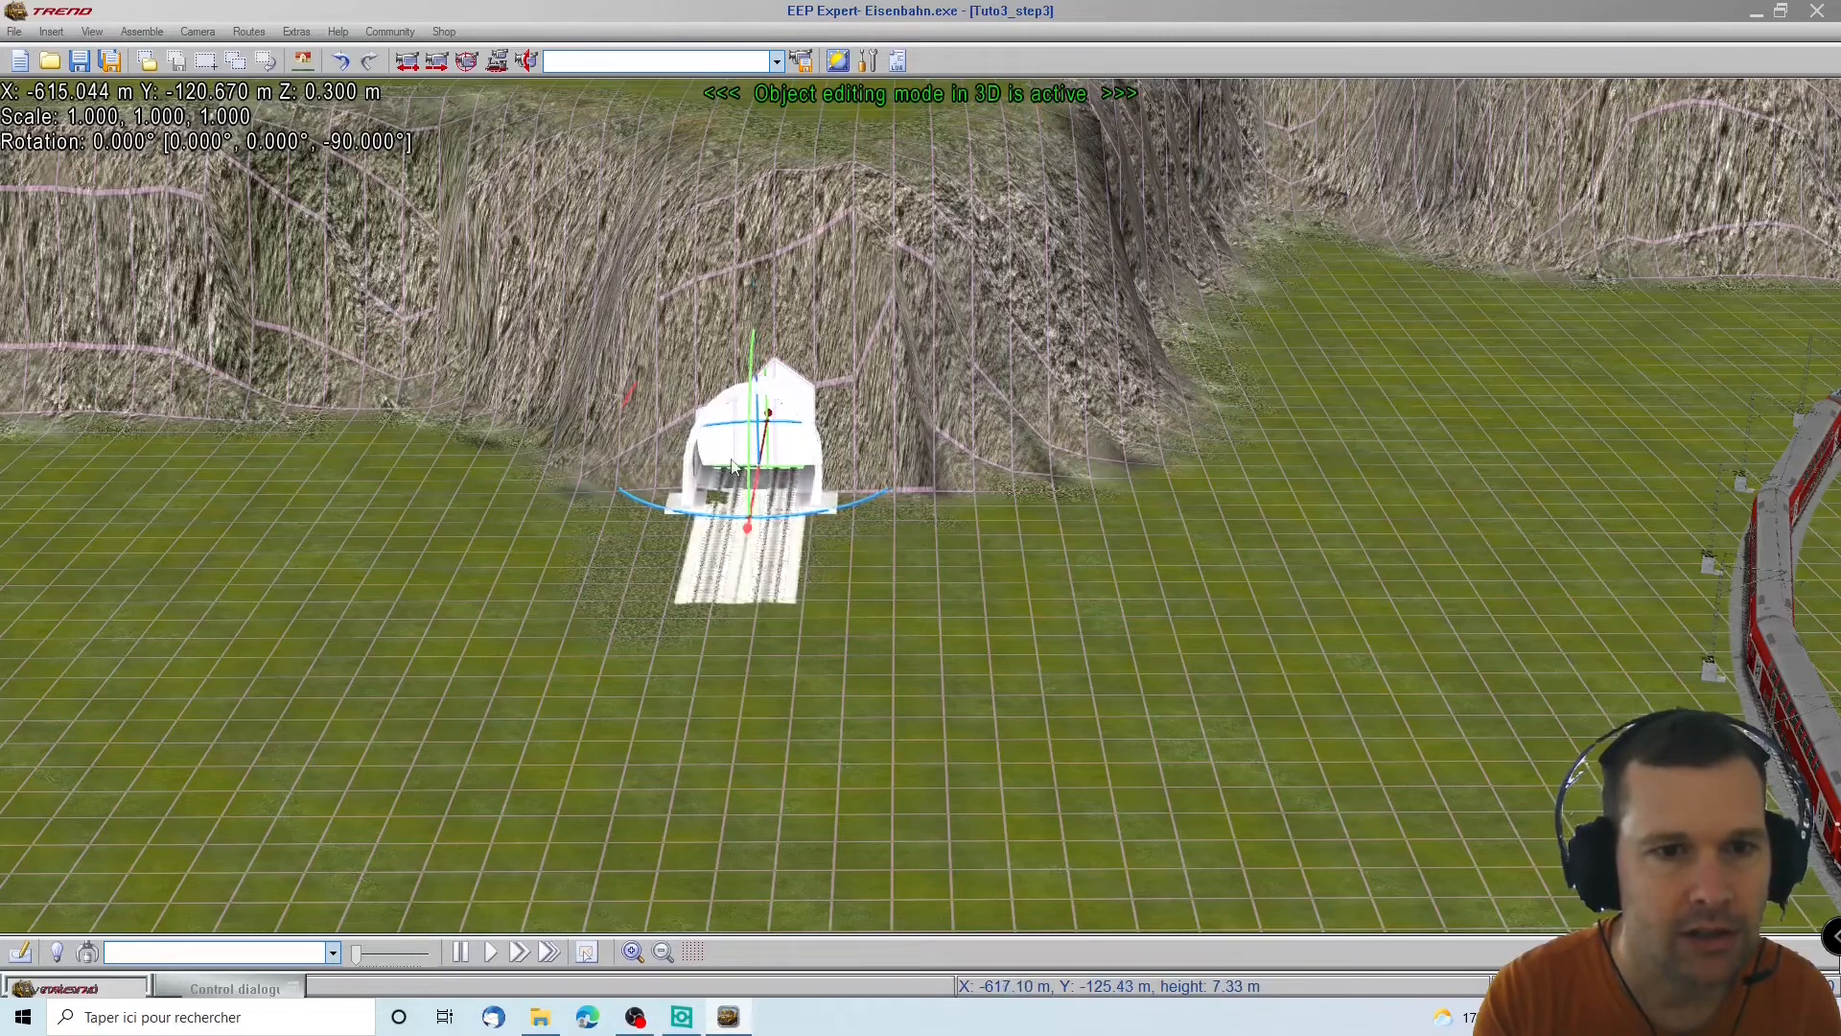
drag(744, 531, 743, 526)
middle_drag(964, 606, 939, 727)
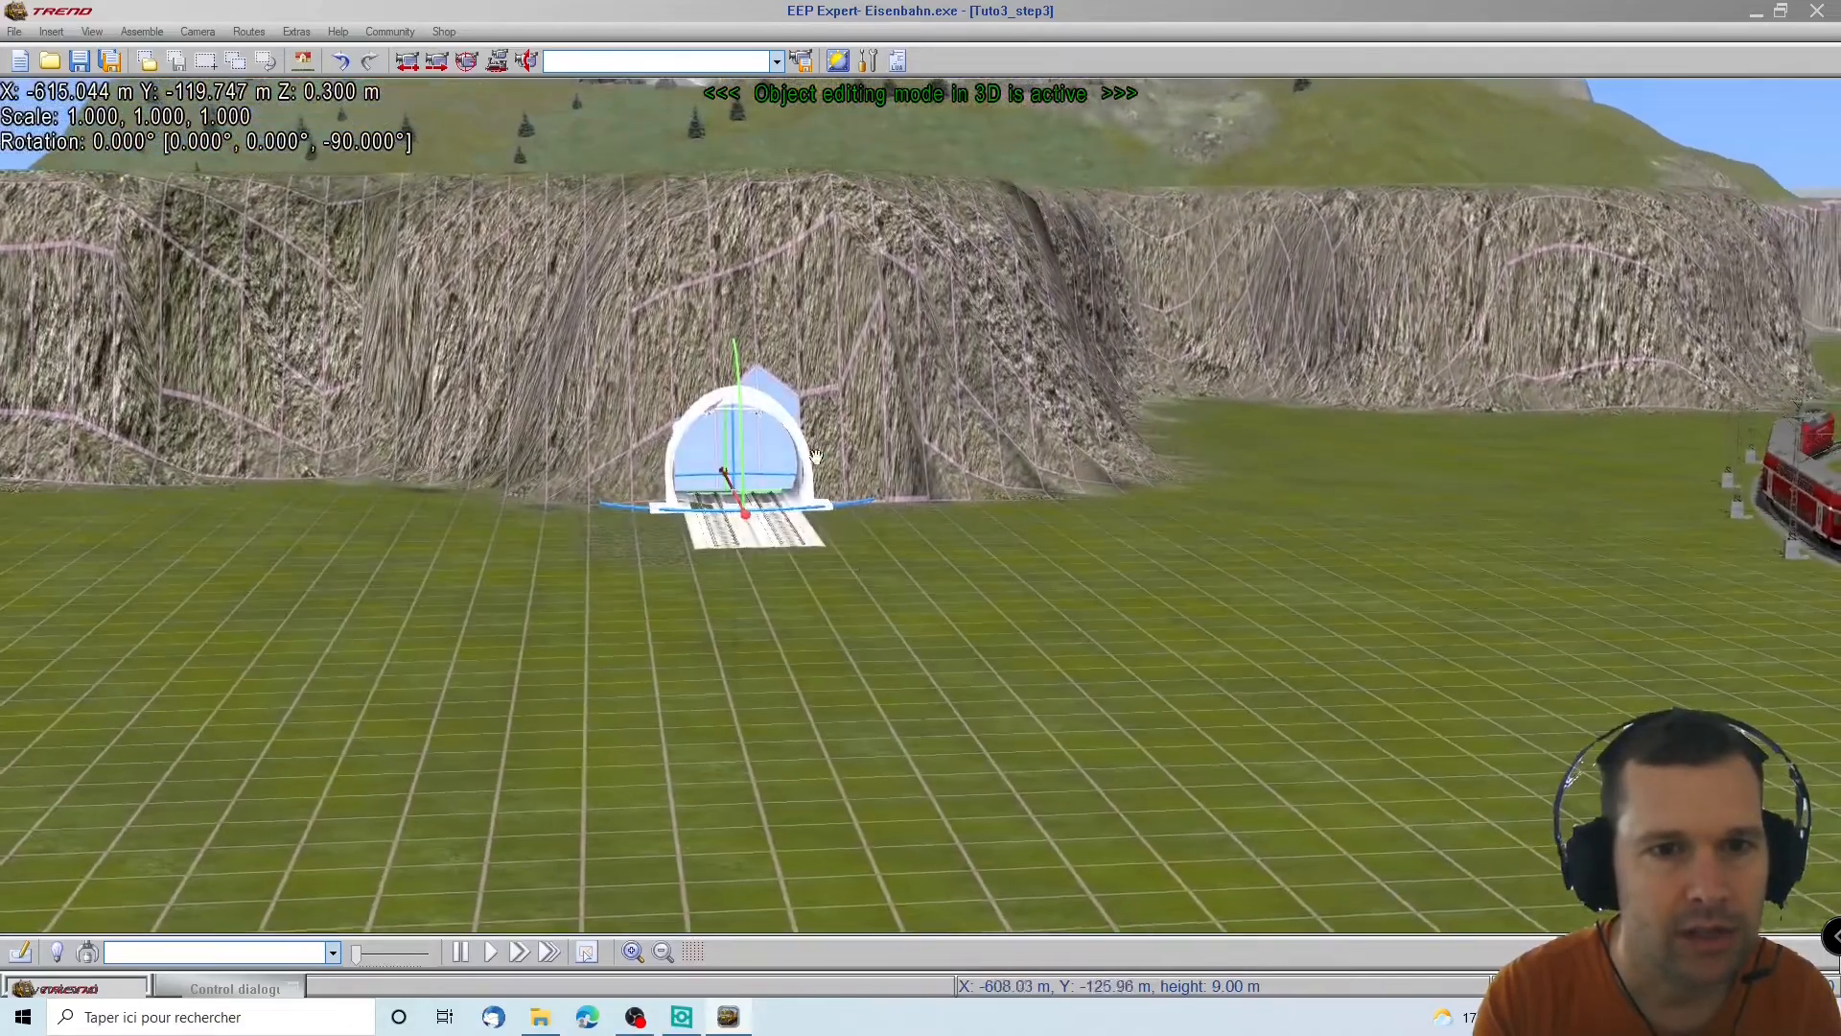
scroll(712, 291, up, 7)
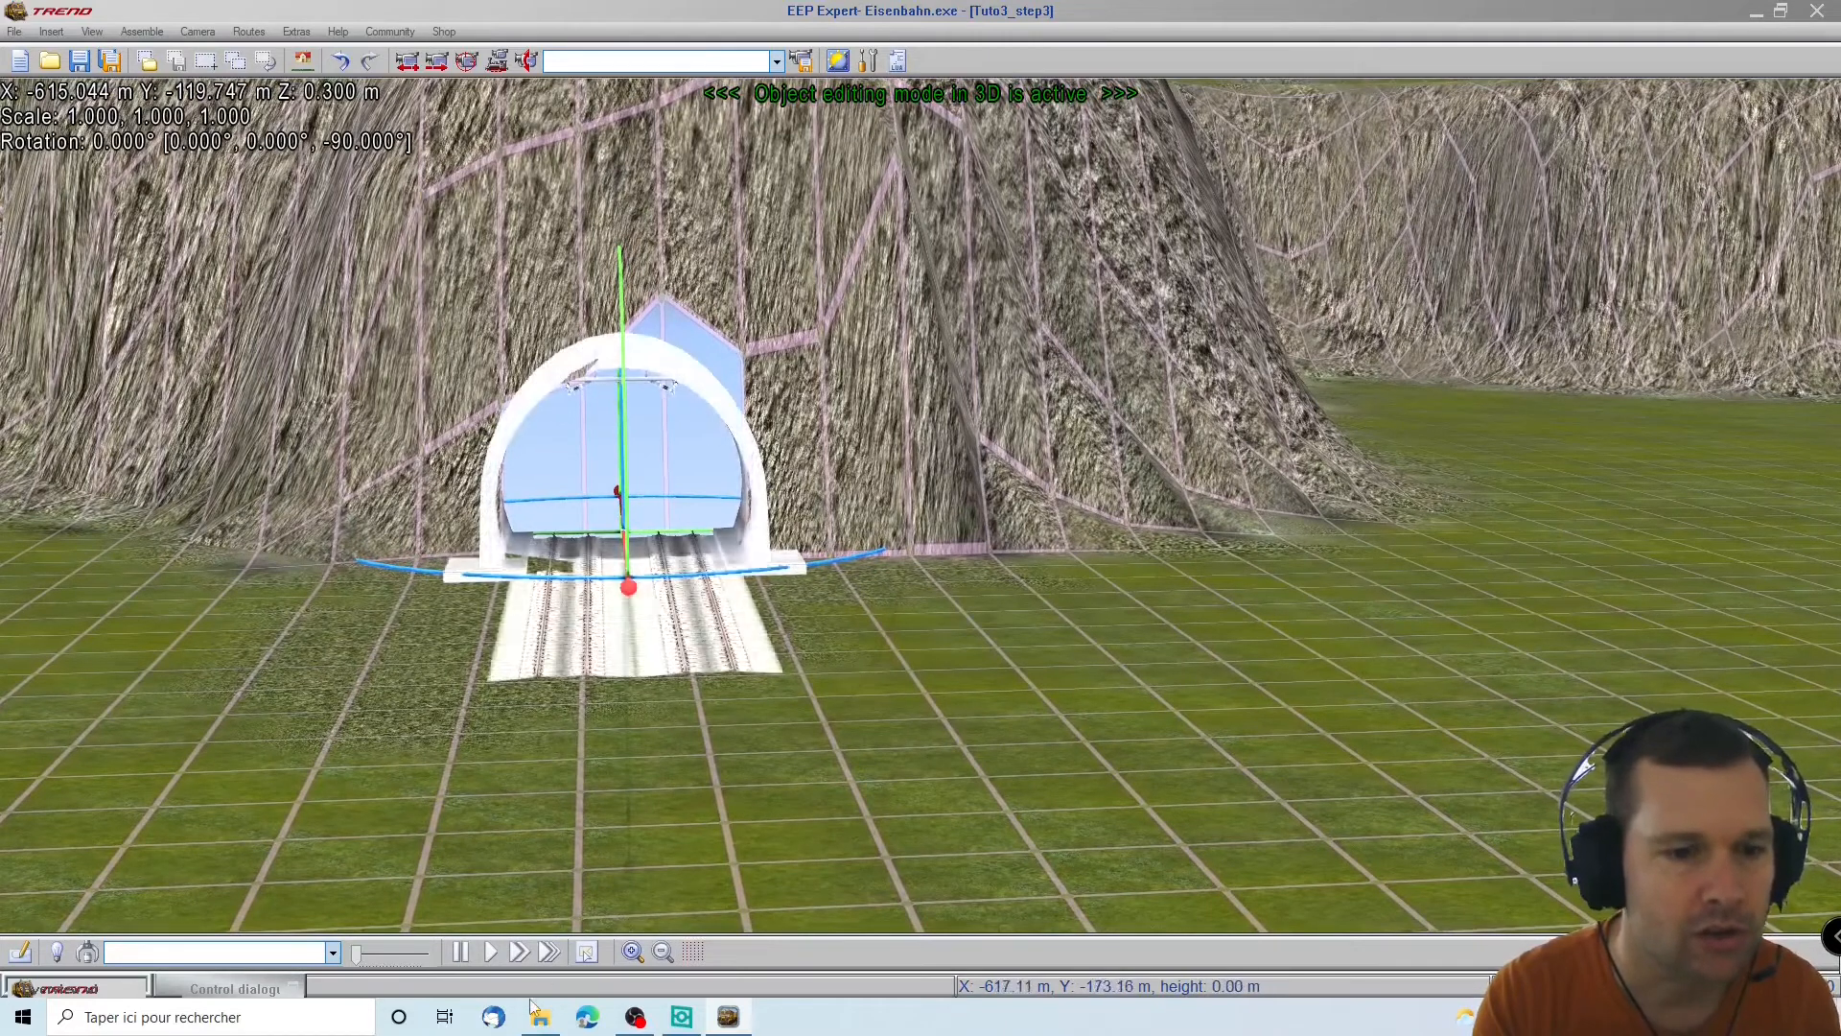
Reshape the terrain in 3D surface mode, lowering the breakthrough's edge along the portal arch's right side and crown
click(186, 987)
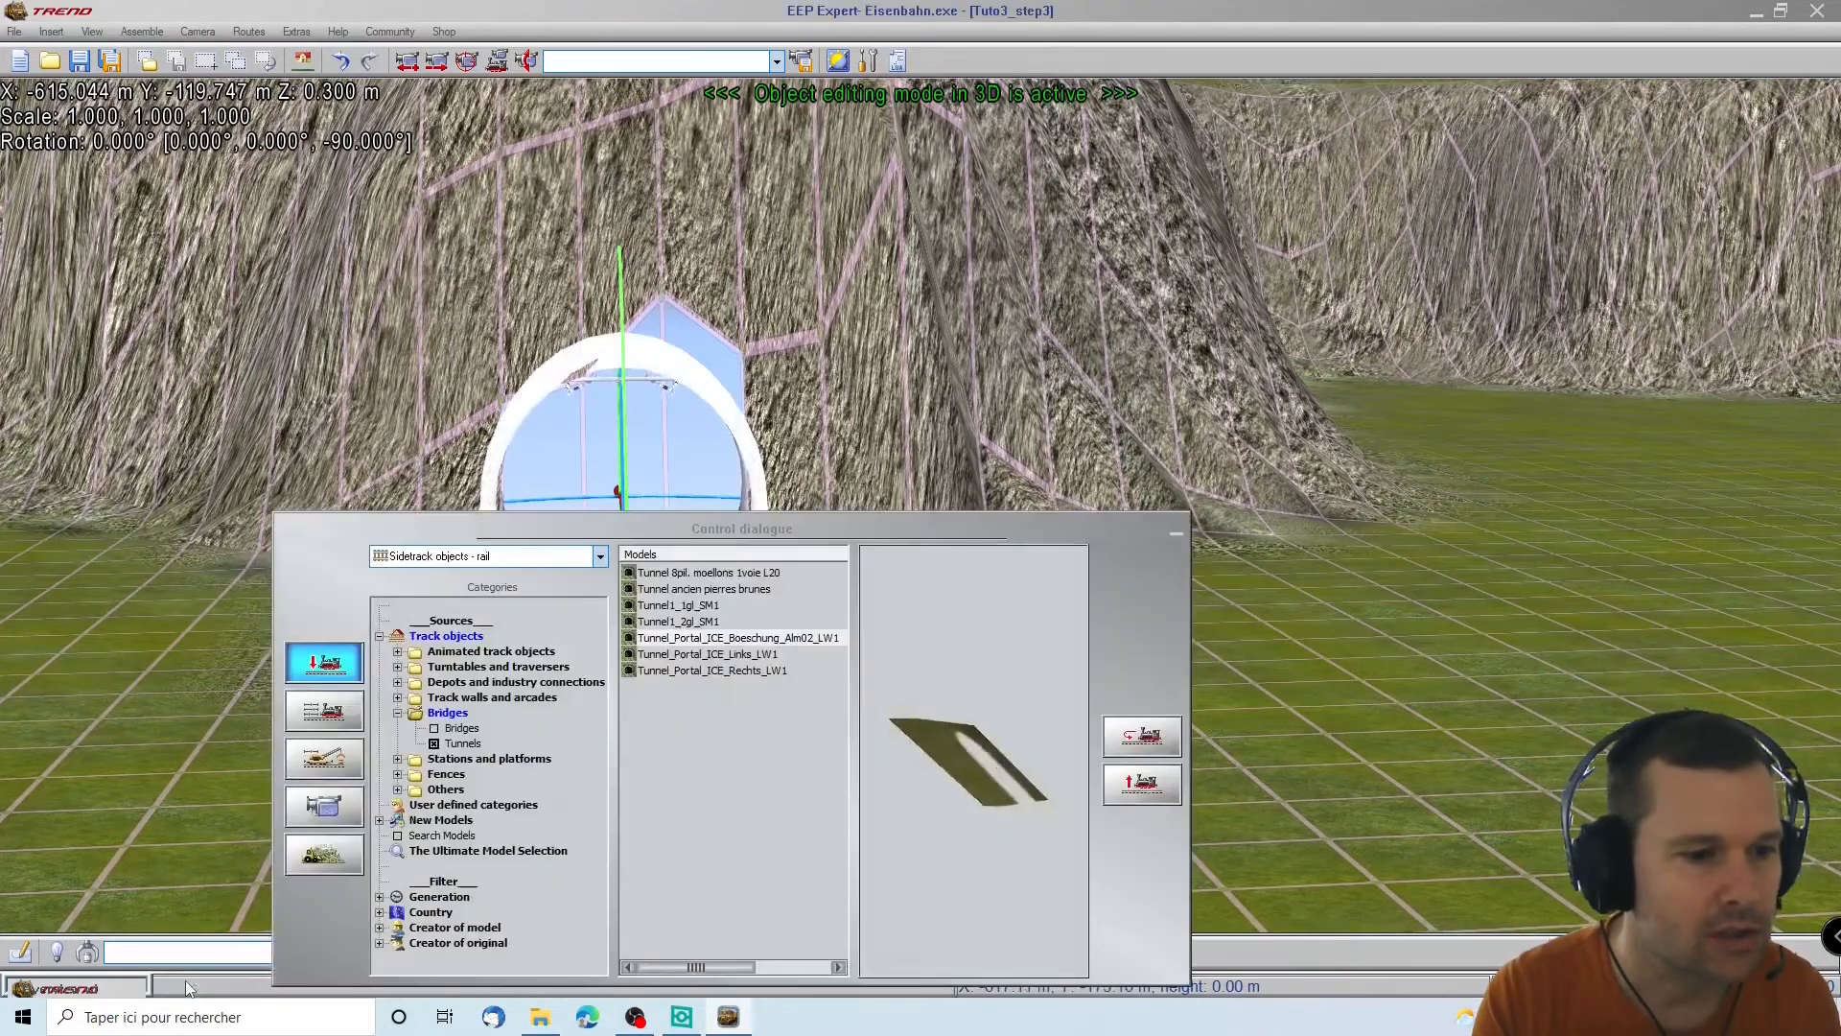
click(335, 848)
click(320, 763)
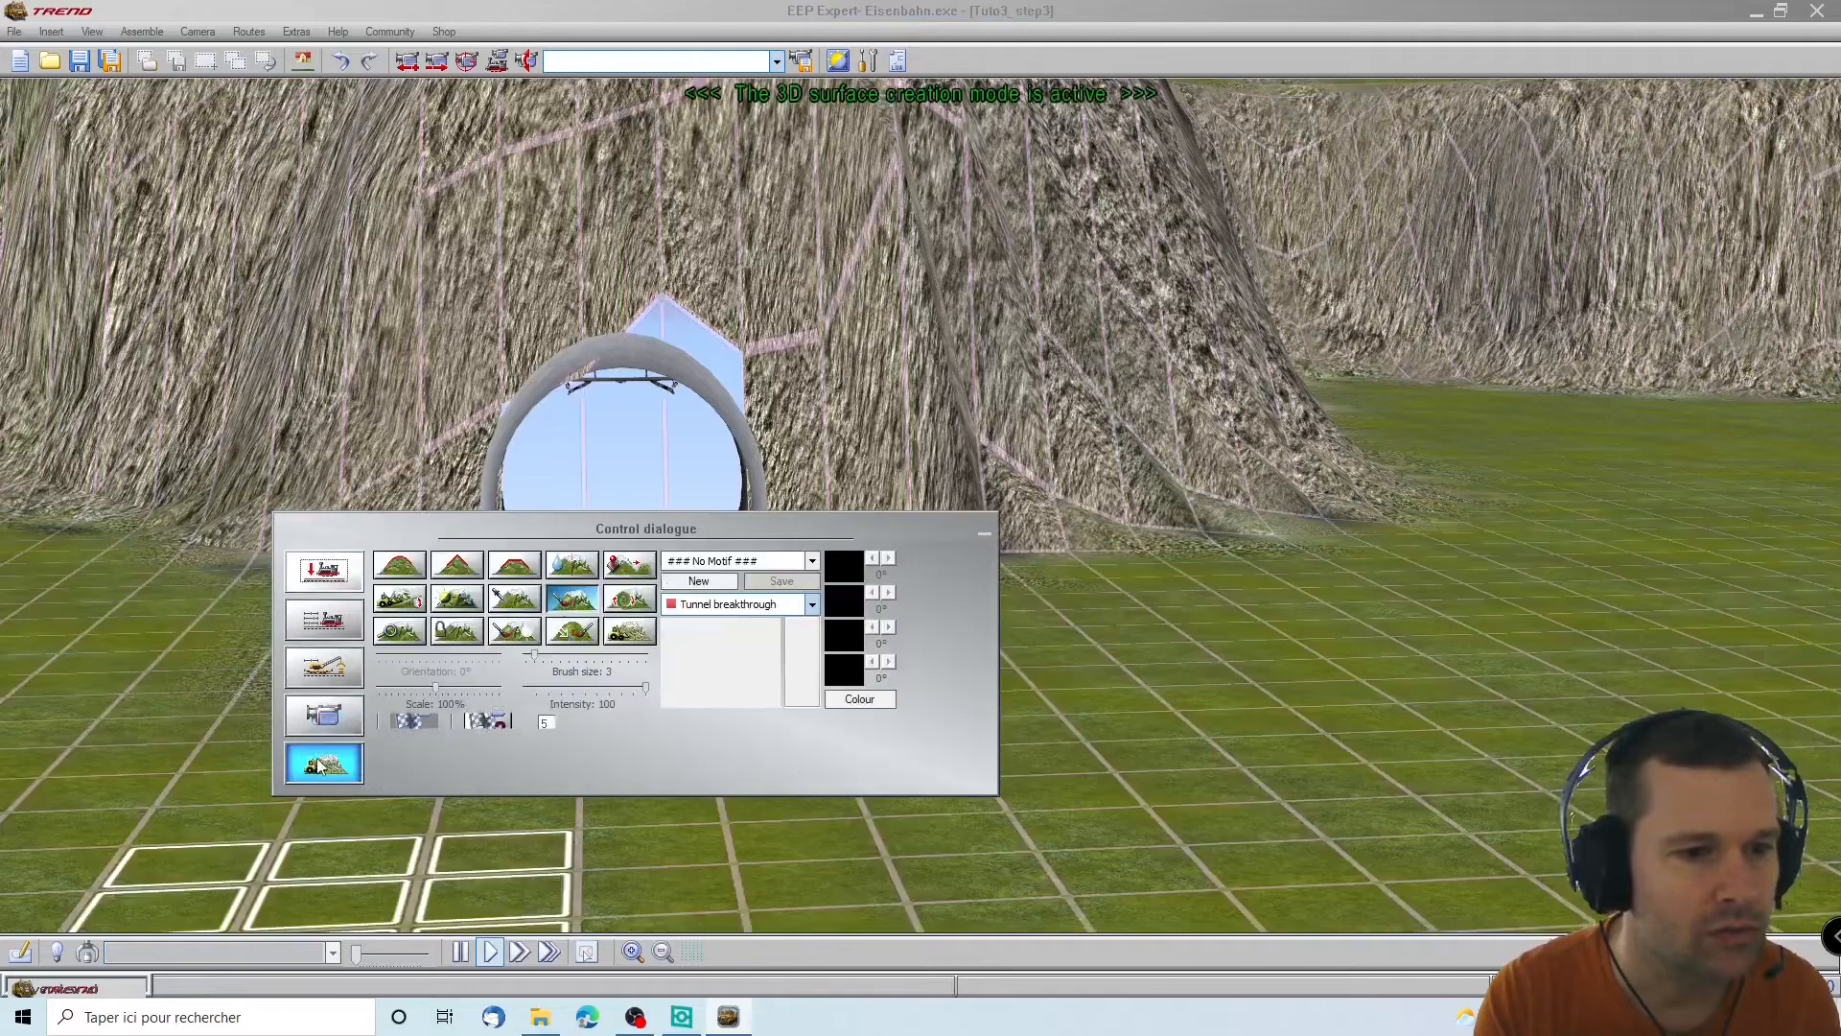
click(597, 572)
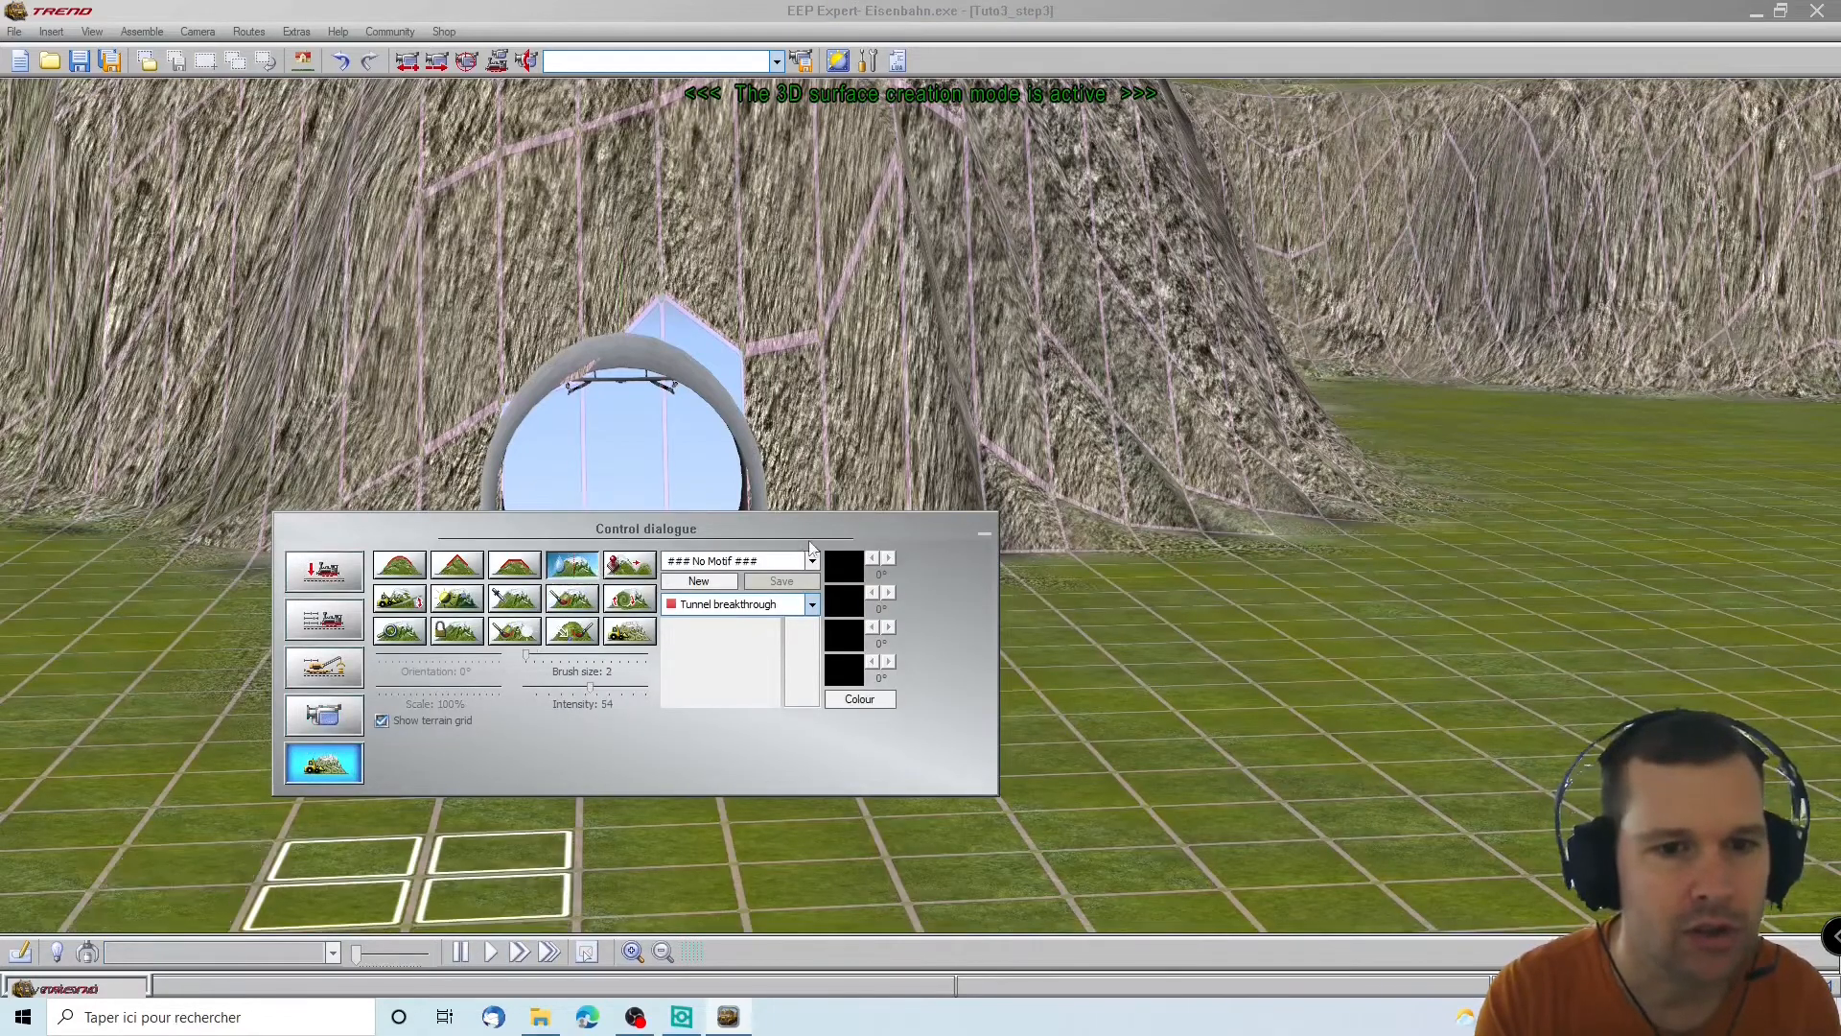
drag(821, 537, 836, 876)
mouse_move(686, 154)
right_down()
mouse_move(670, 192)
mouse_move(682, 310)
mouse_move(633, 441)
right_up()
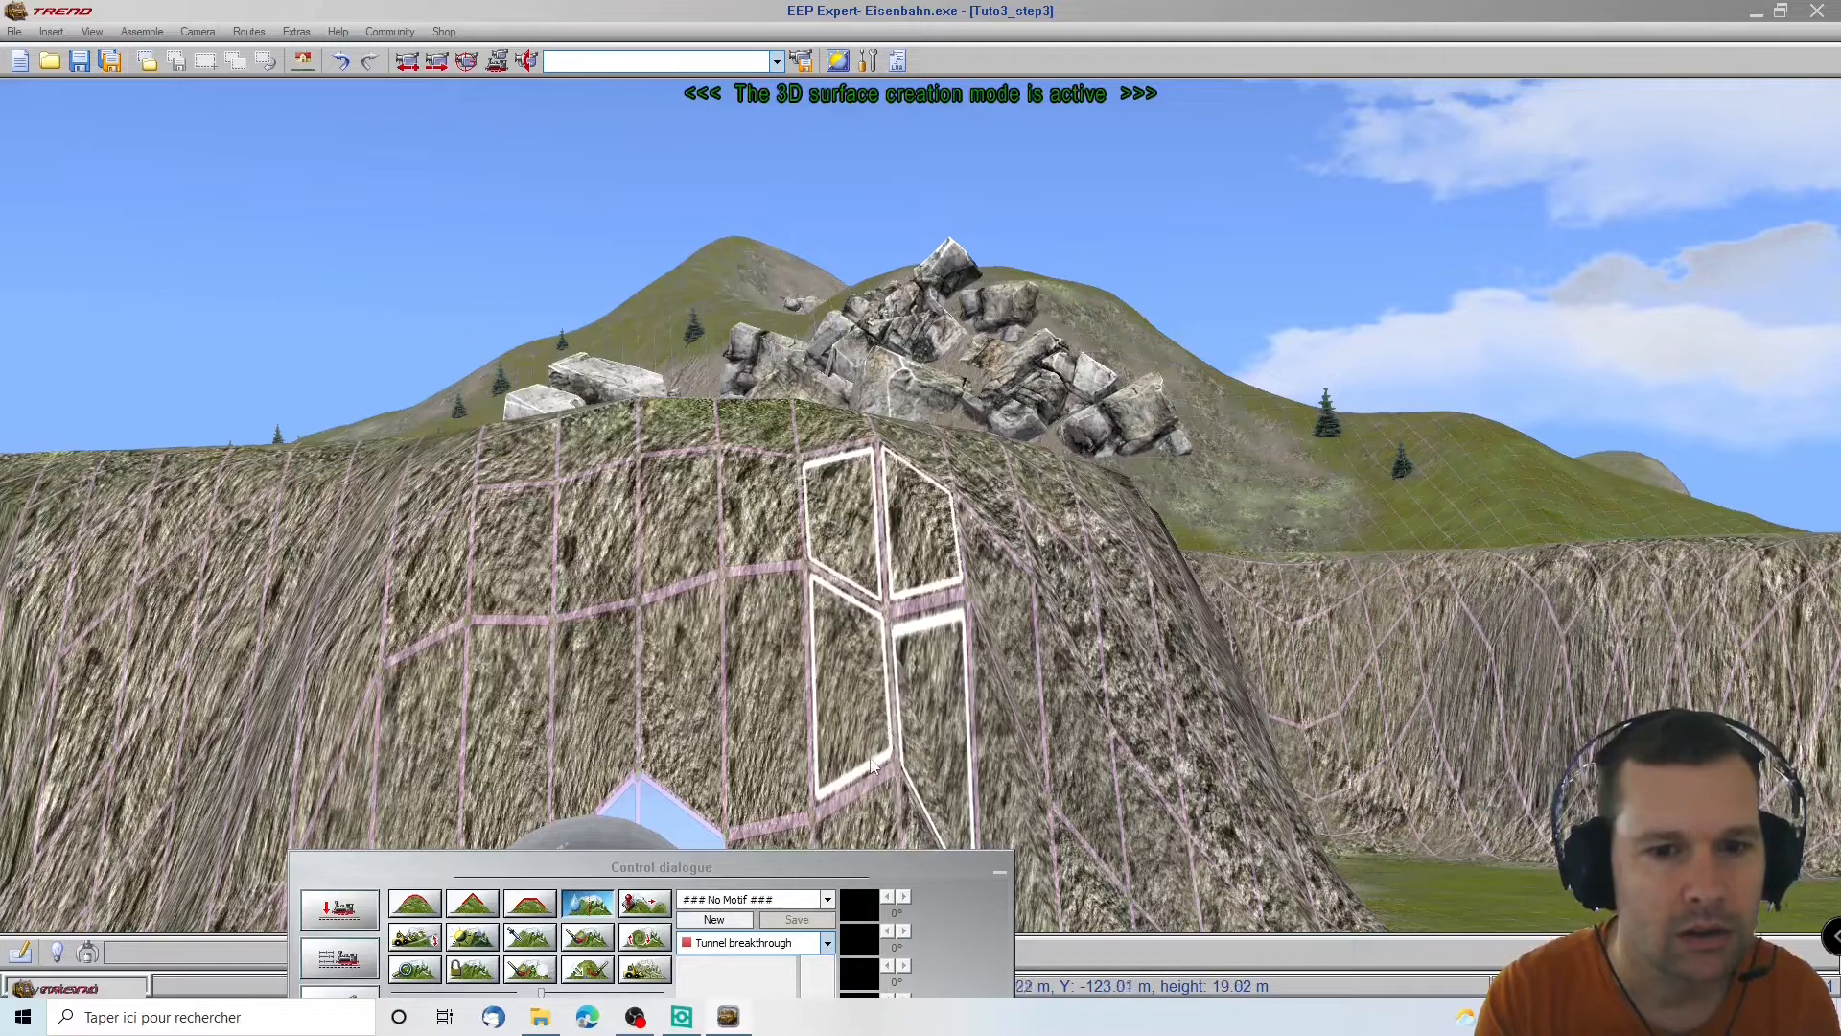
mouse_move(873, 786)
right_down()
mouse_move(871, 758)
mouse_move(700, 636)
right_up()
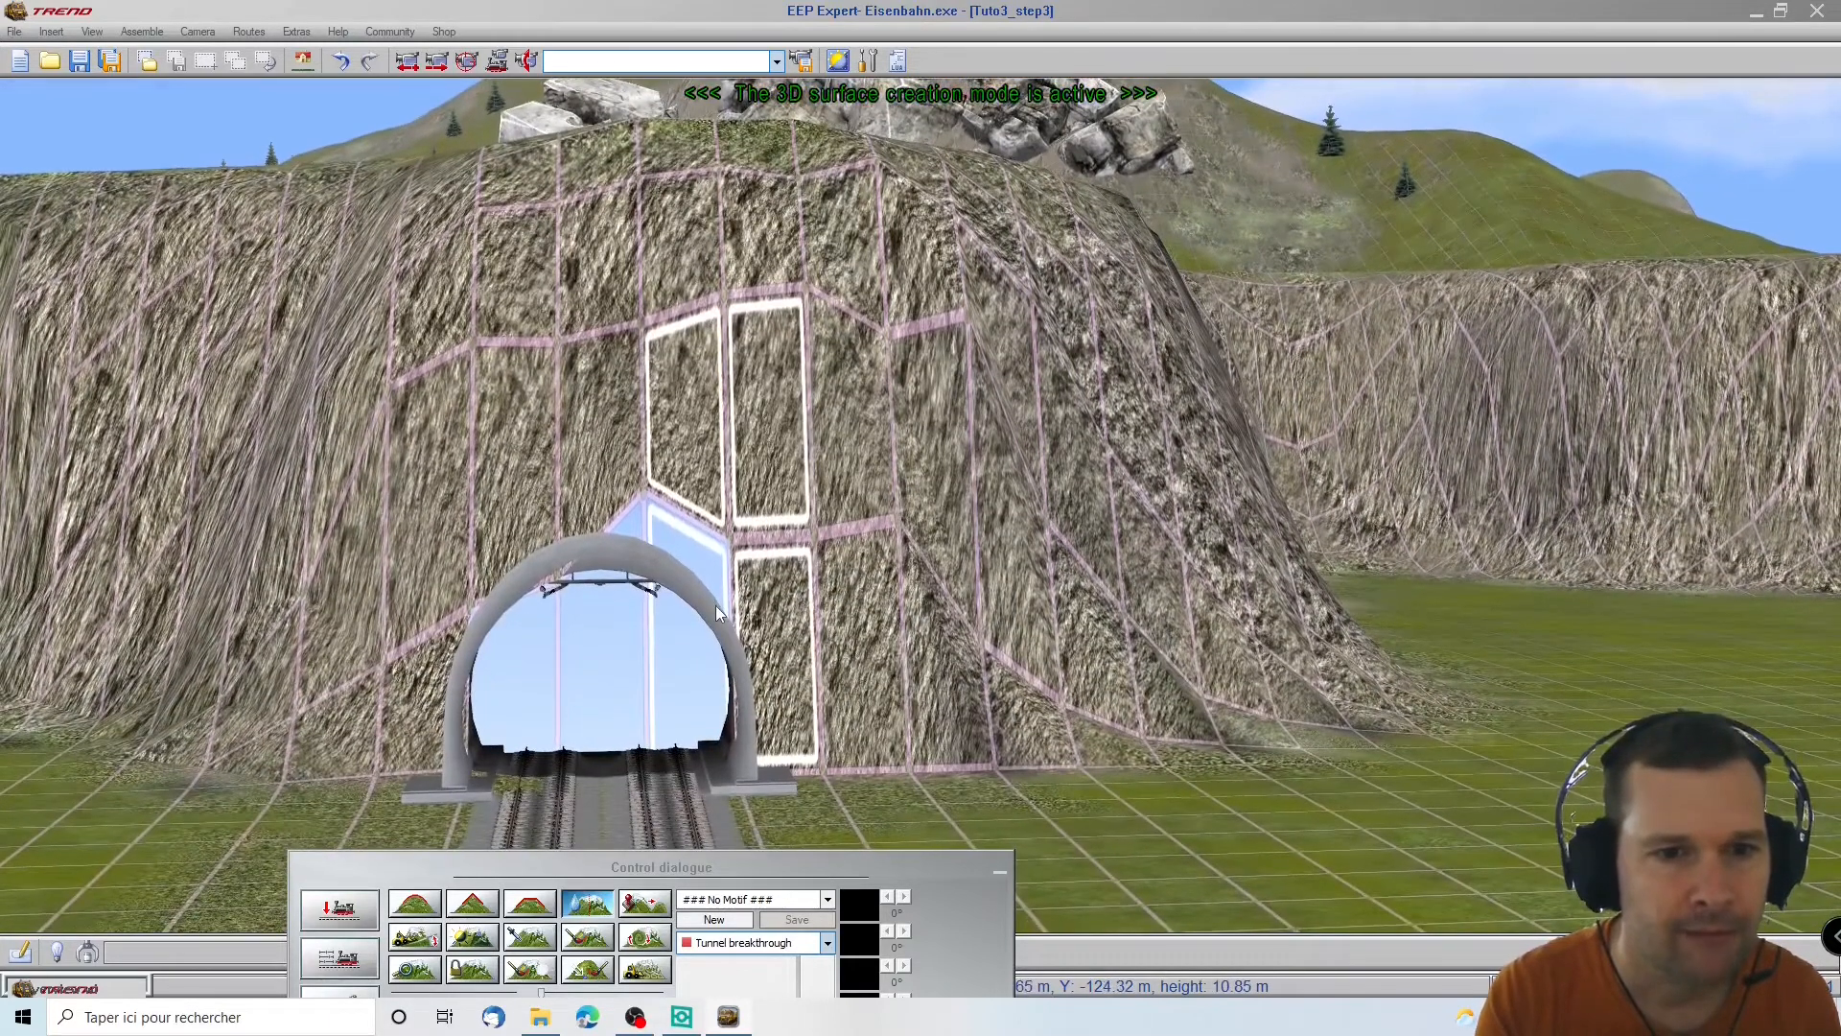
click(716, 606)
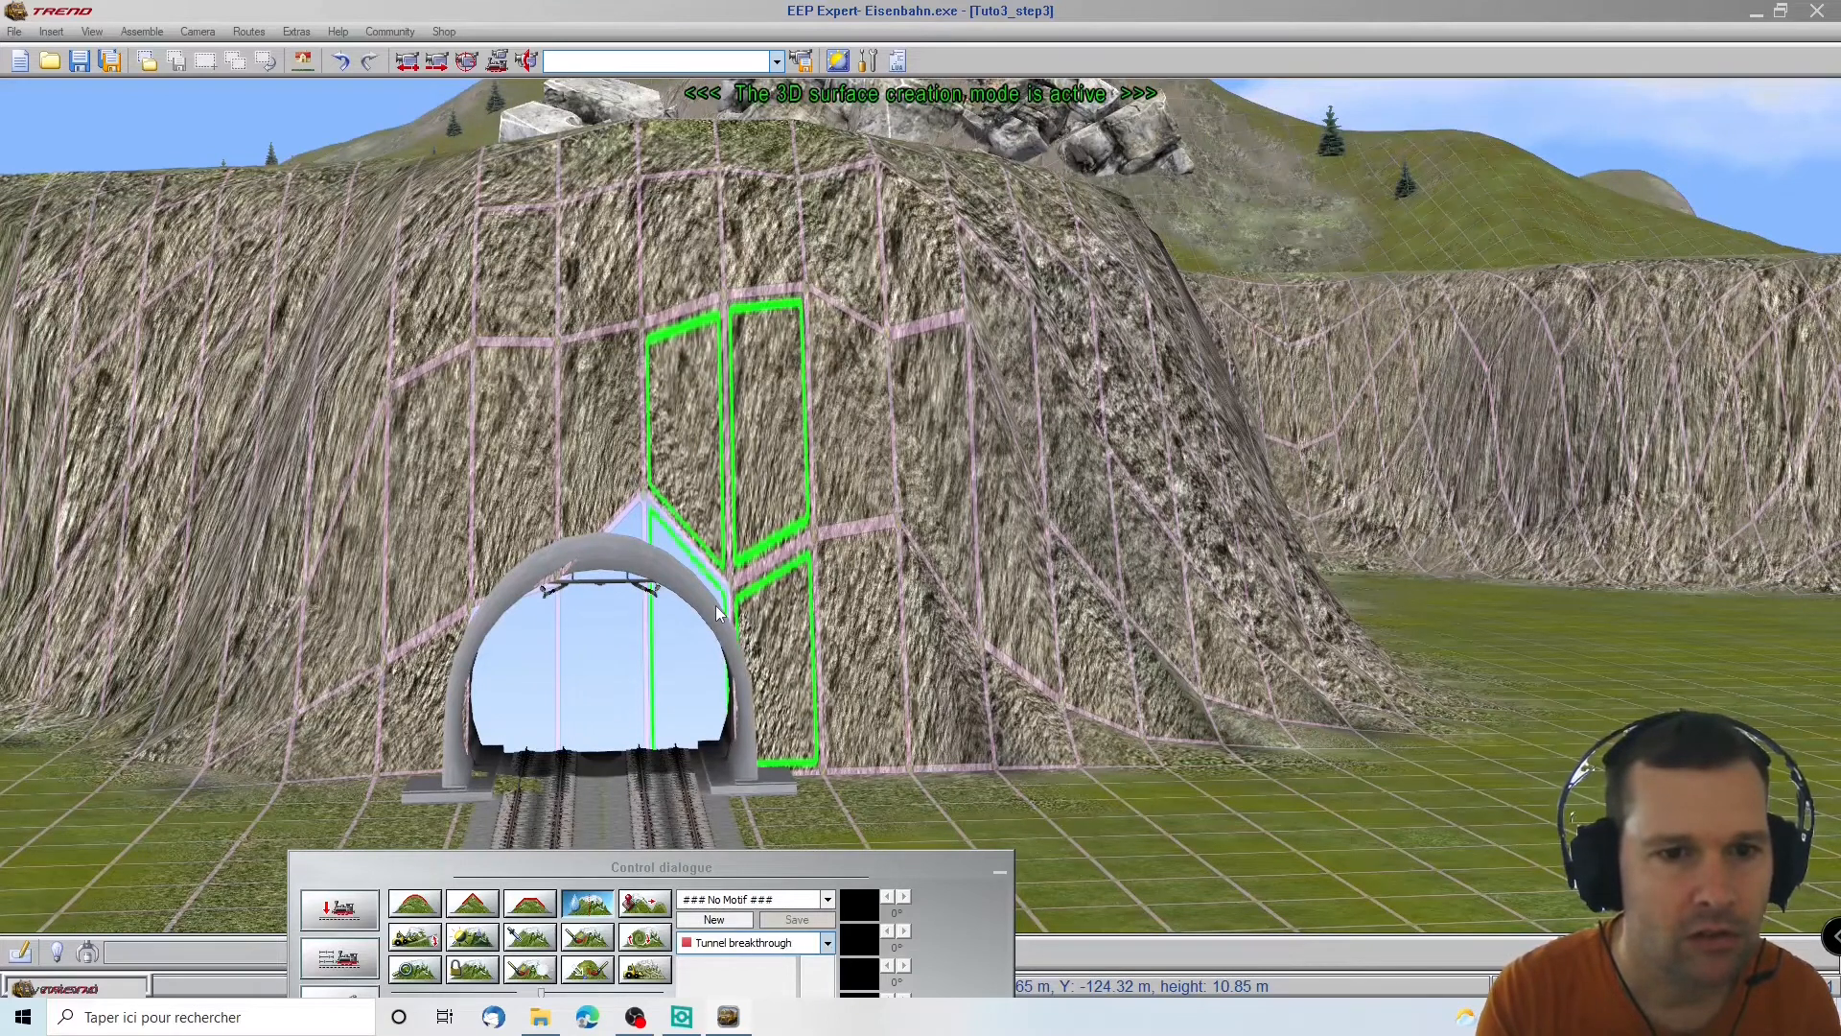
click(642, 518)
click(644, 518)
click(645, 518)
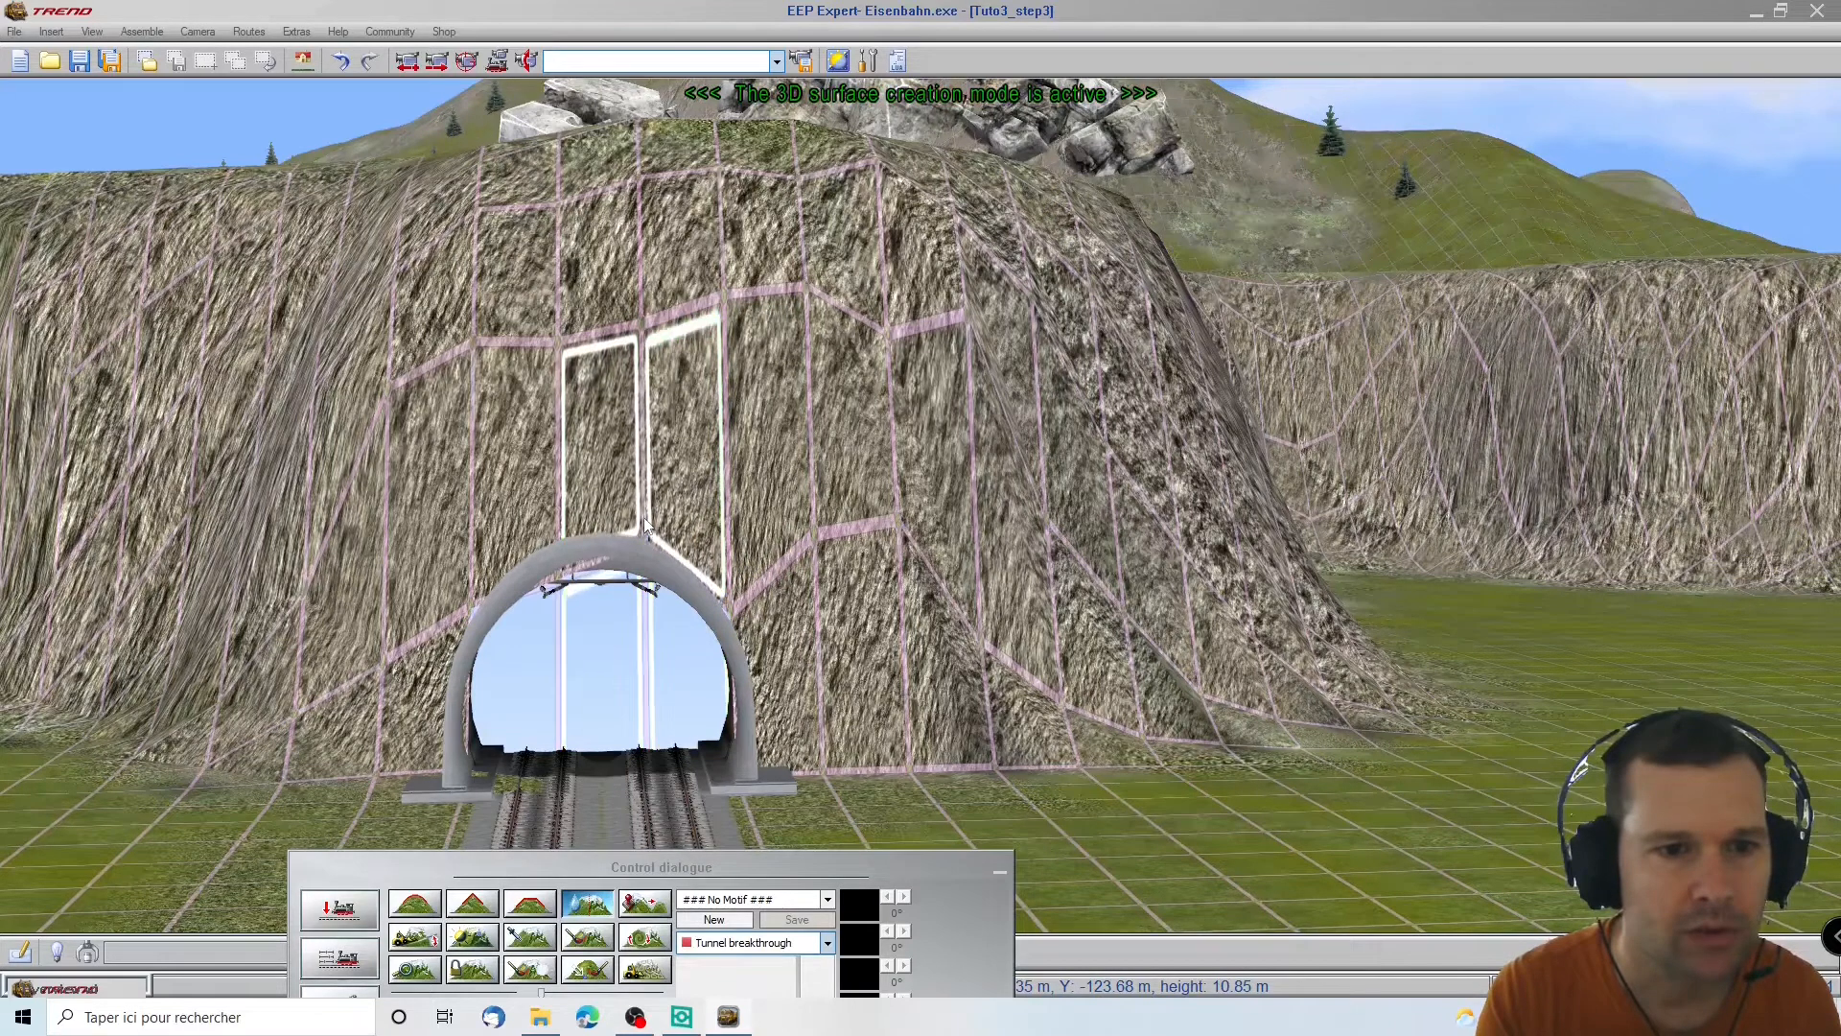
Adjust the terrain grid points along the portal arch's left side so the opening's edge sits behind the arch
click(547, 598)
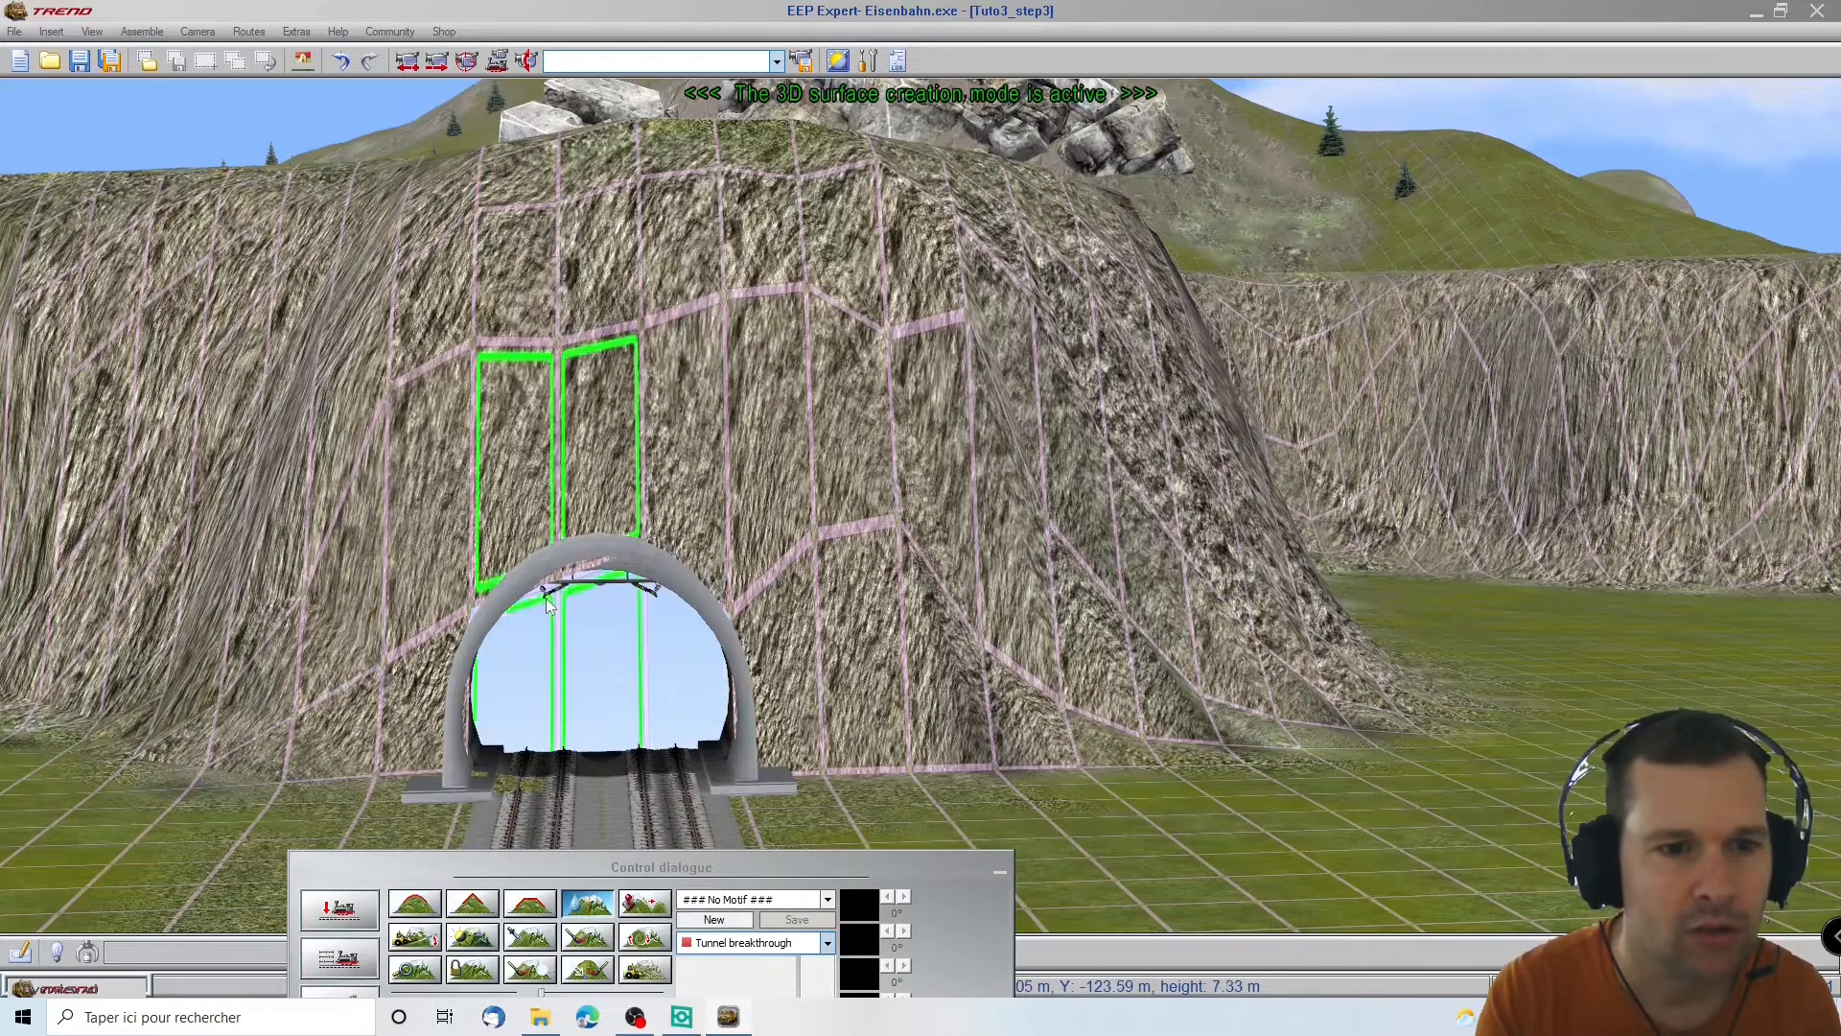
click(546, 598)
click(547, 598)
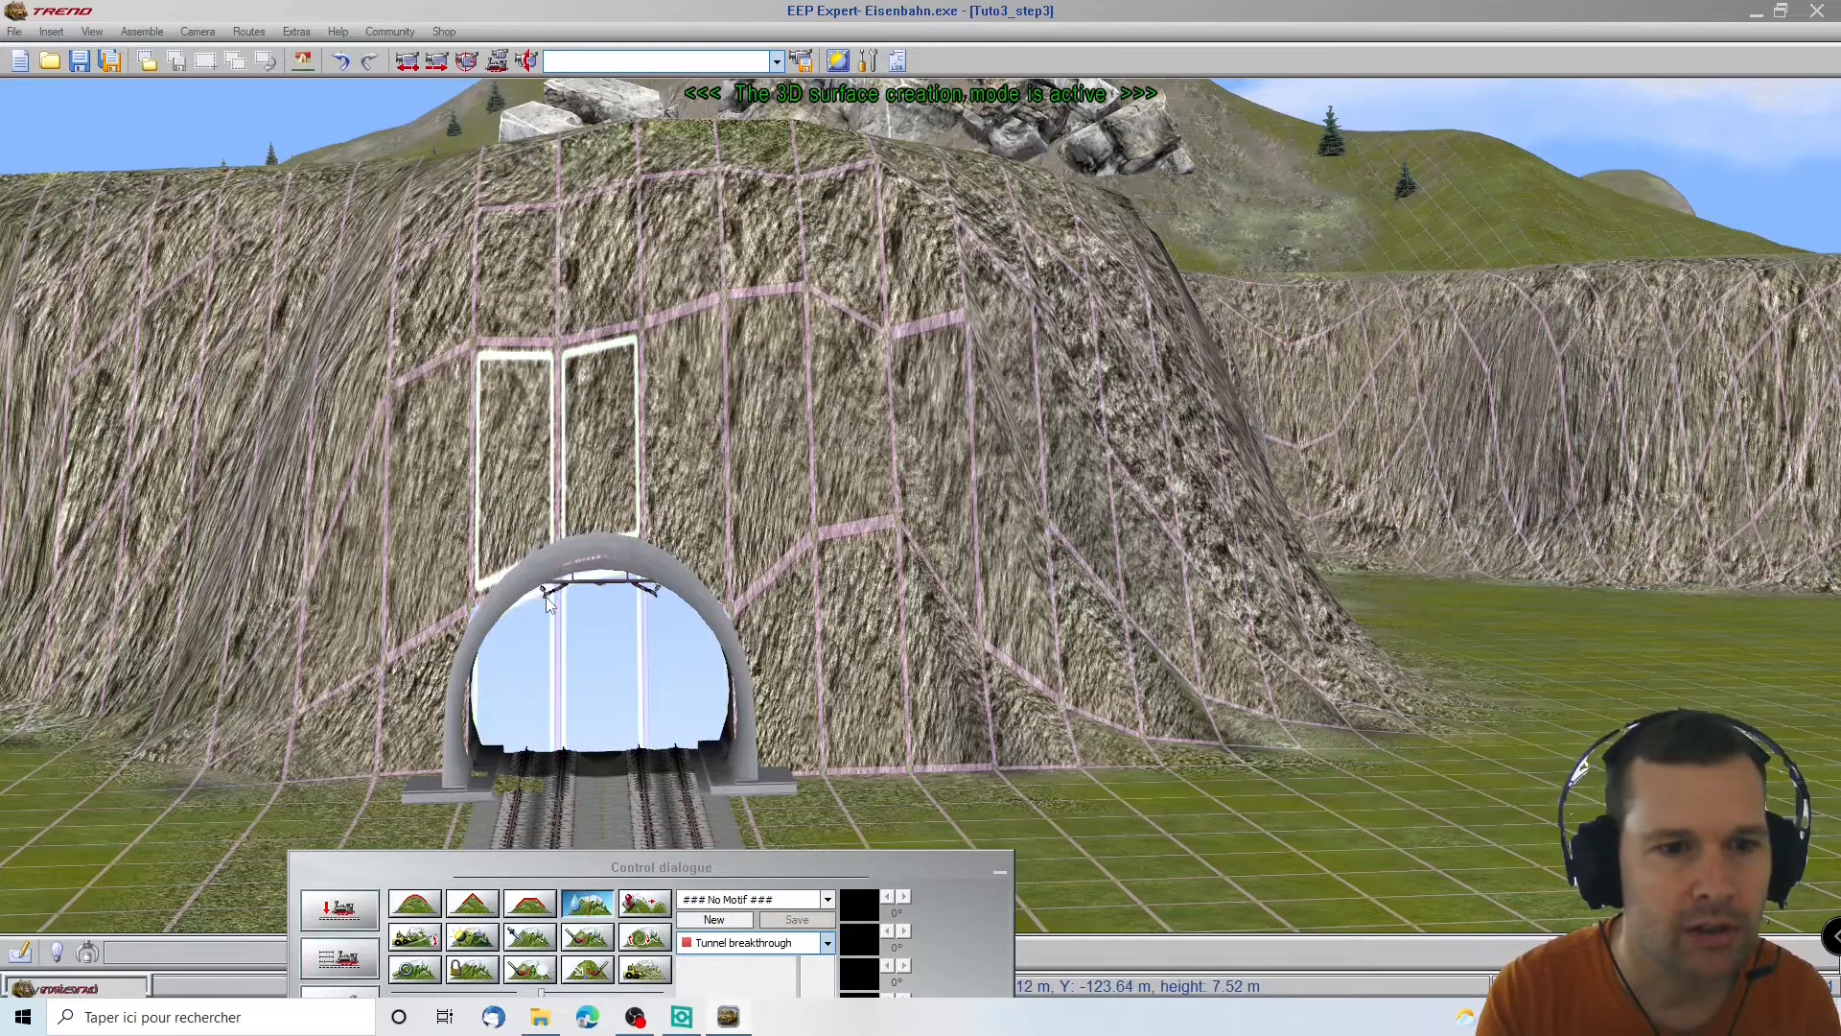
click(460, 640)
click(460, 640)
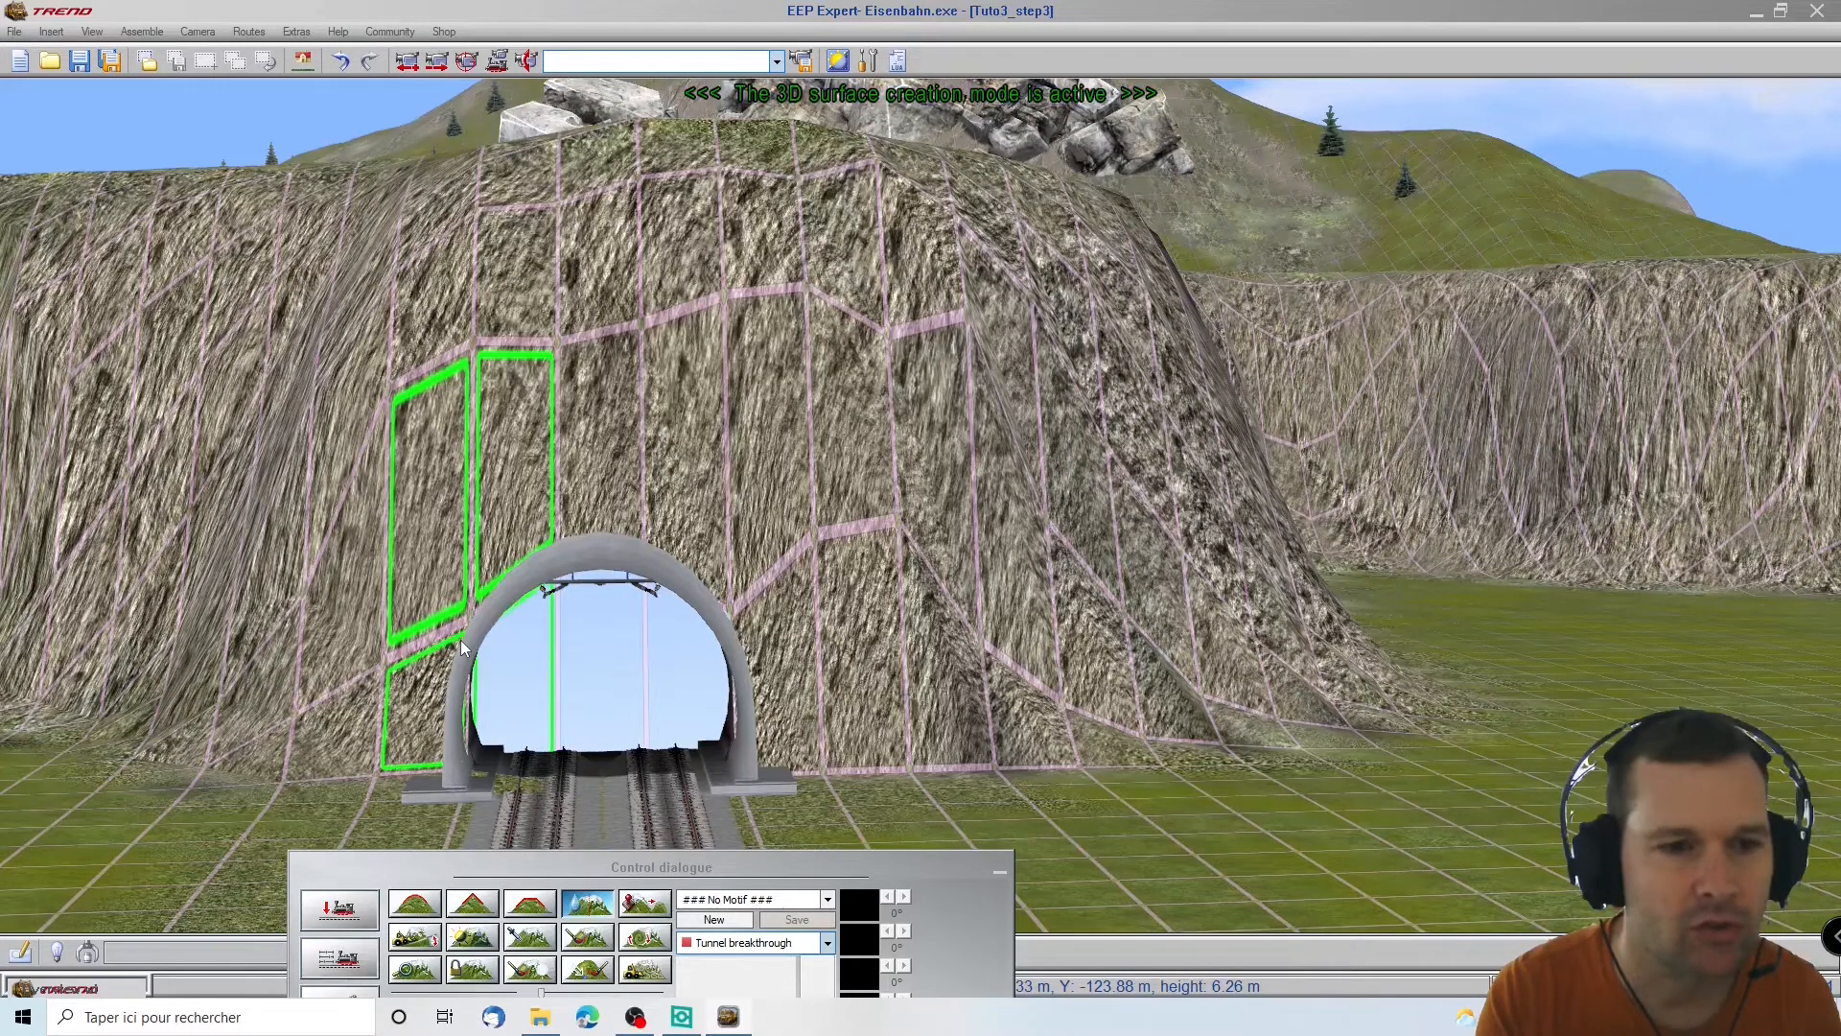
click(460, 641)
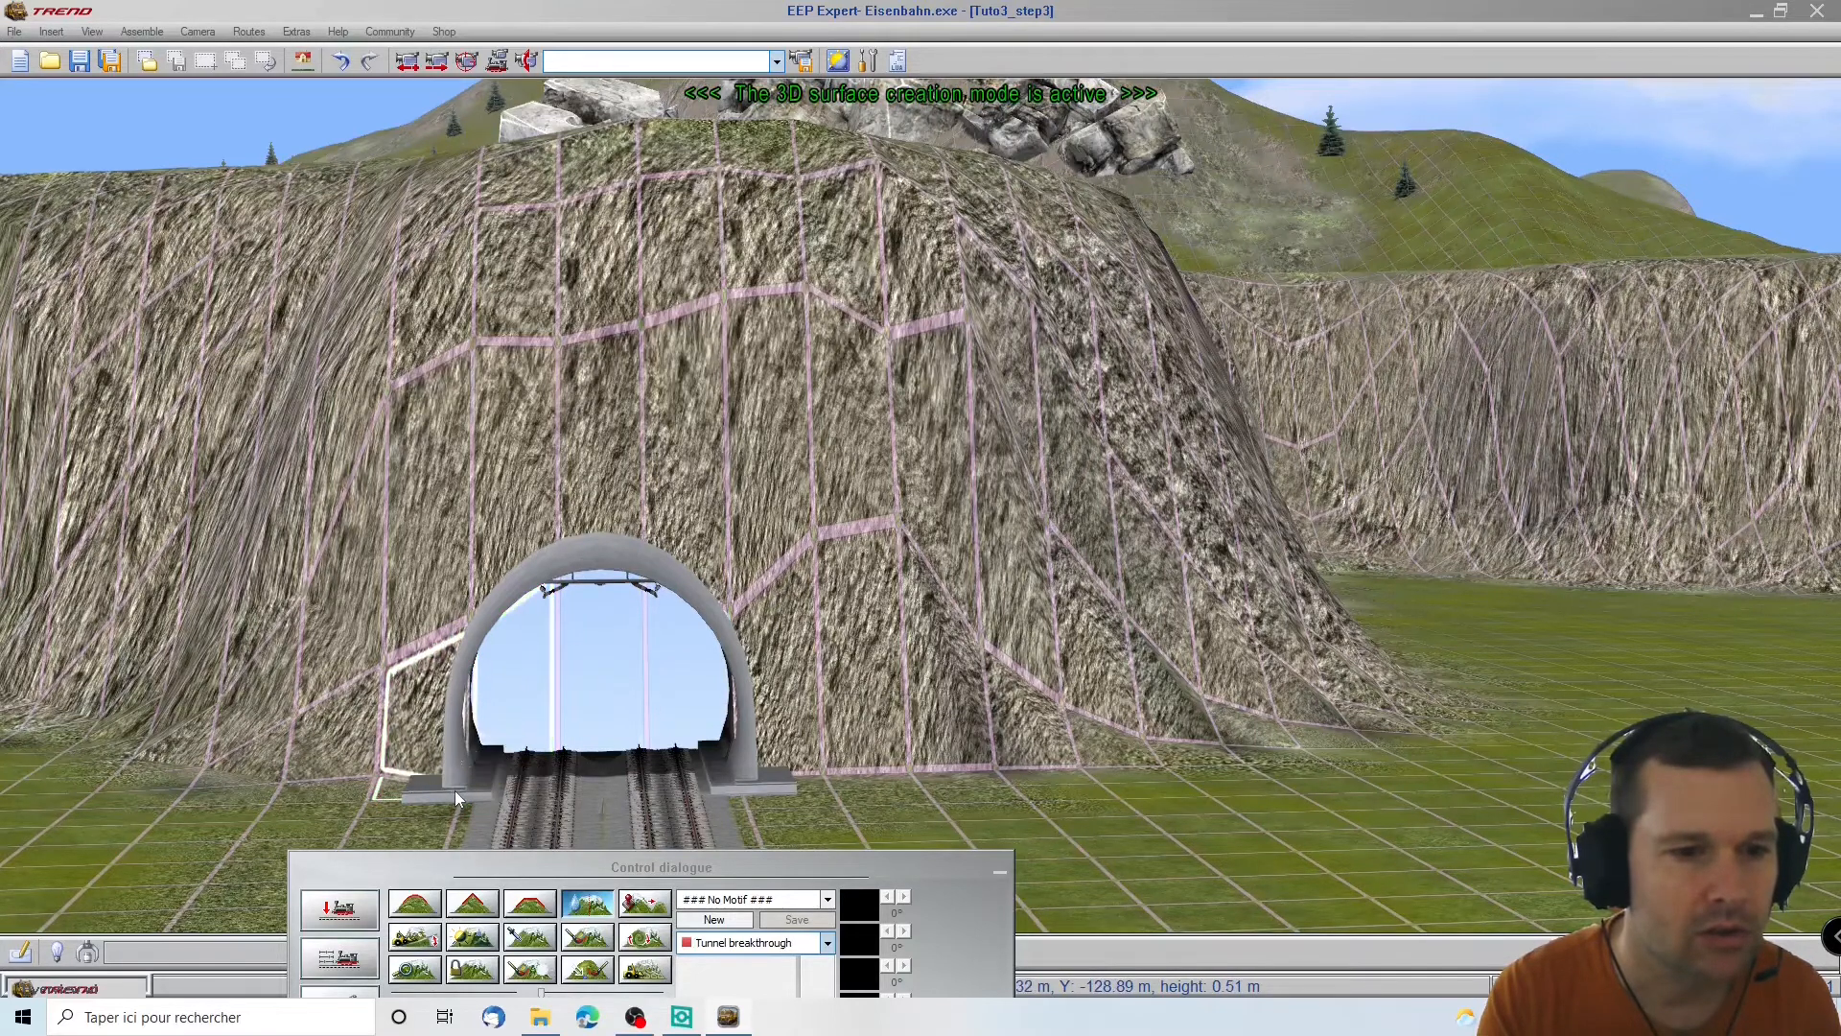
Place the Tunnel_ICE_Licht_LW1 model from the railway tunnel splines on the grass beside the cliff
key(Down)
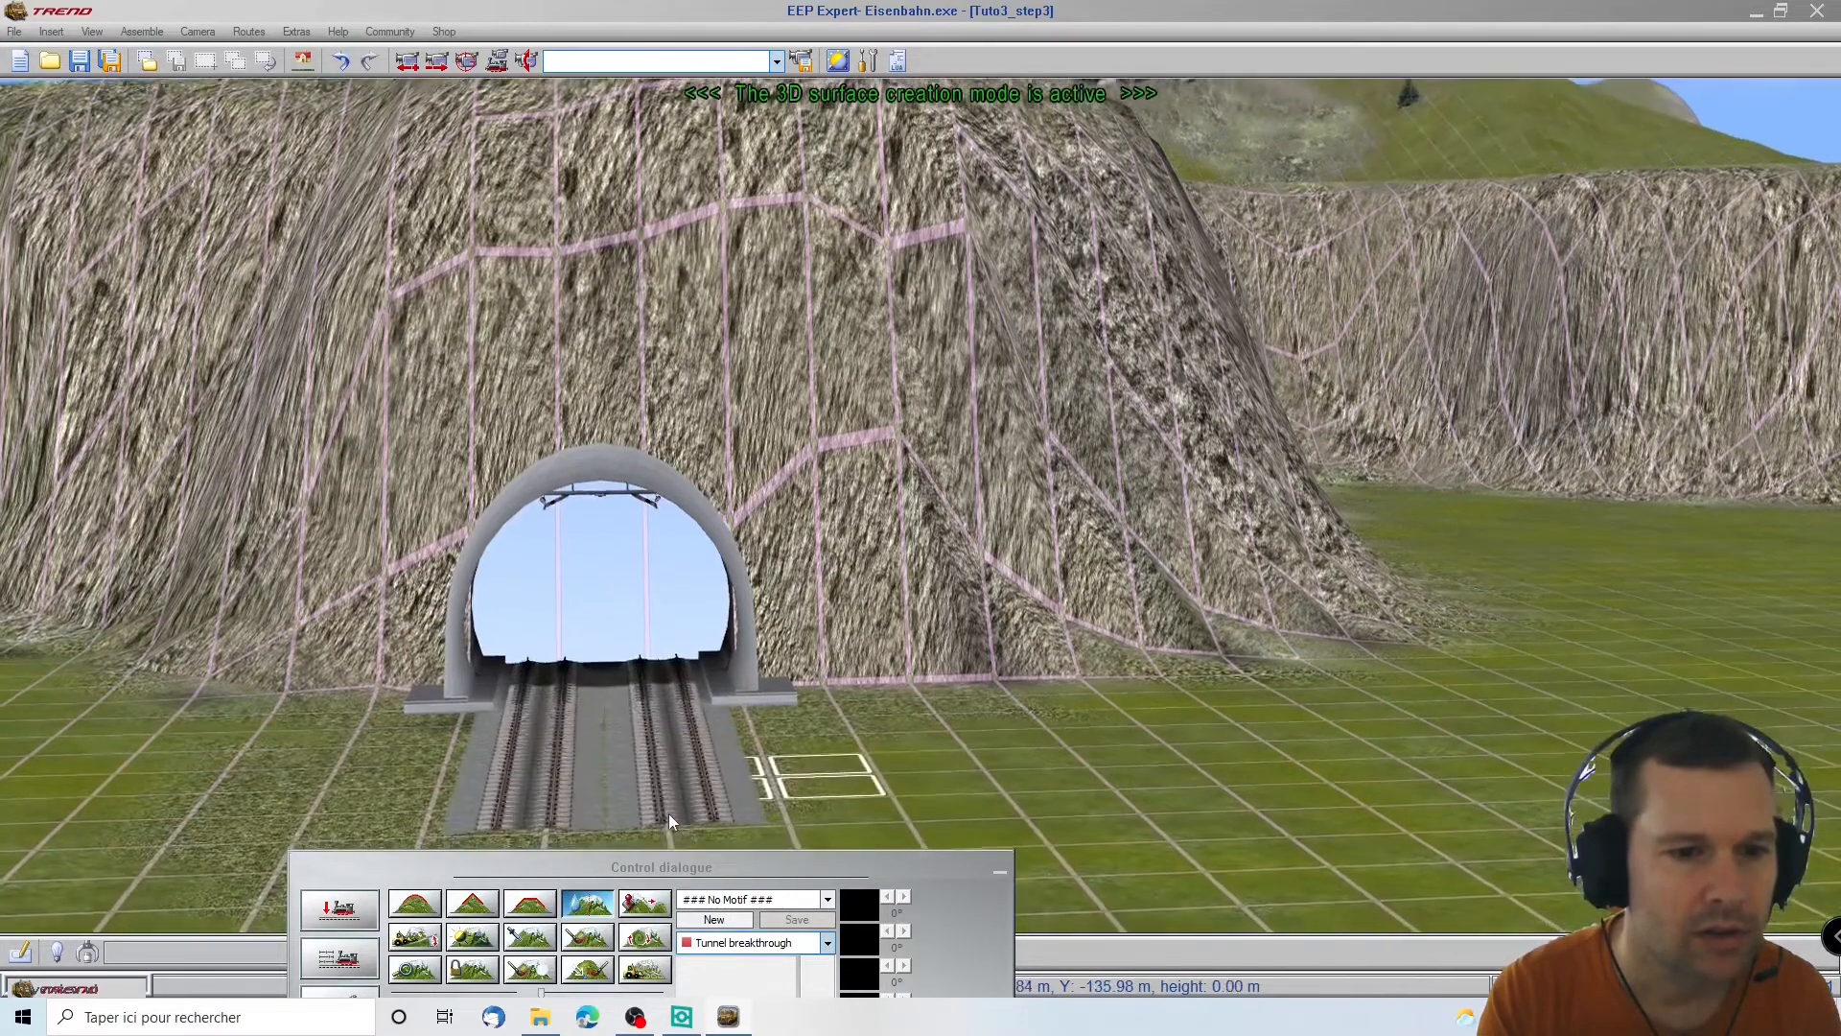
right_drag(794, 763, 820, 804)
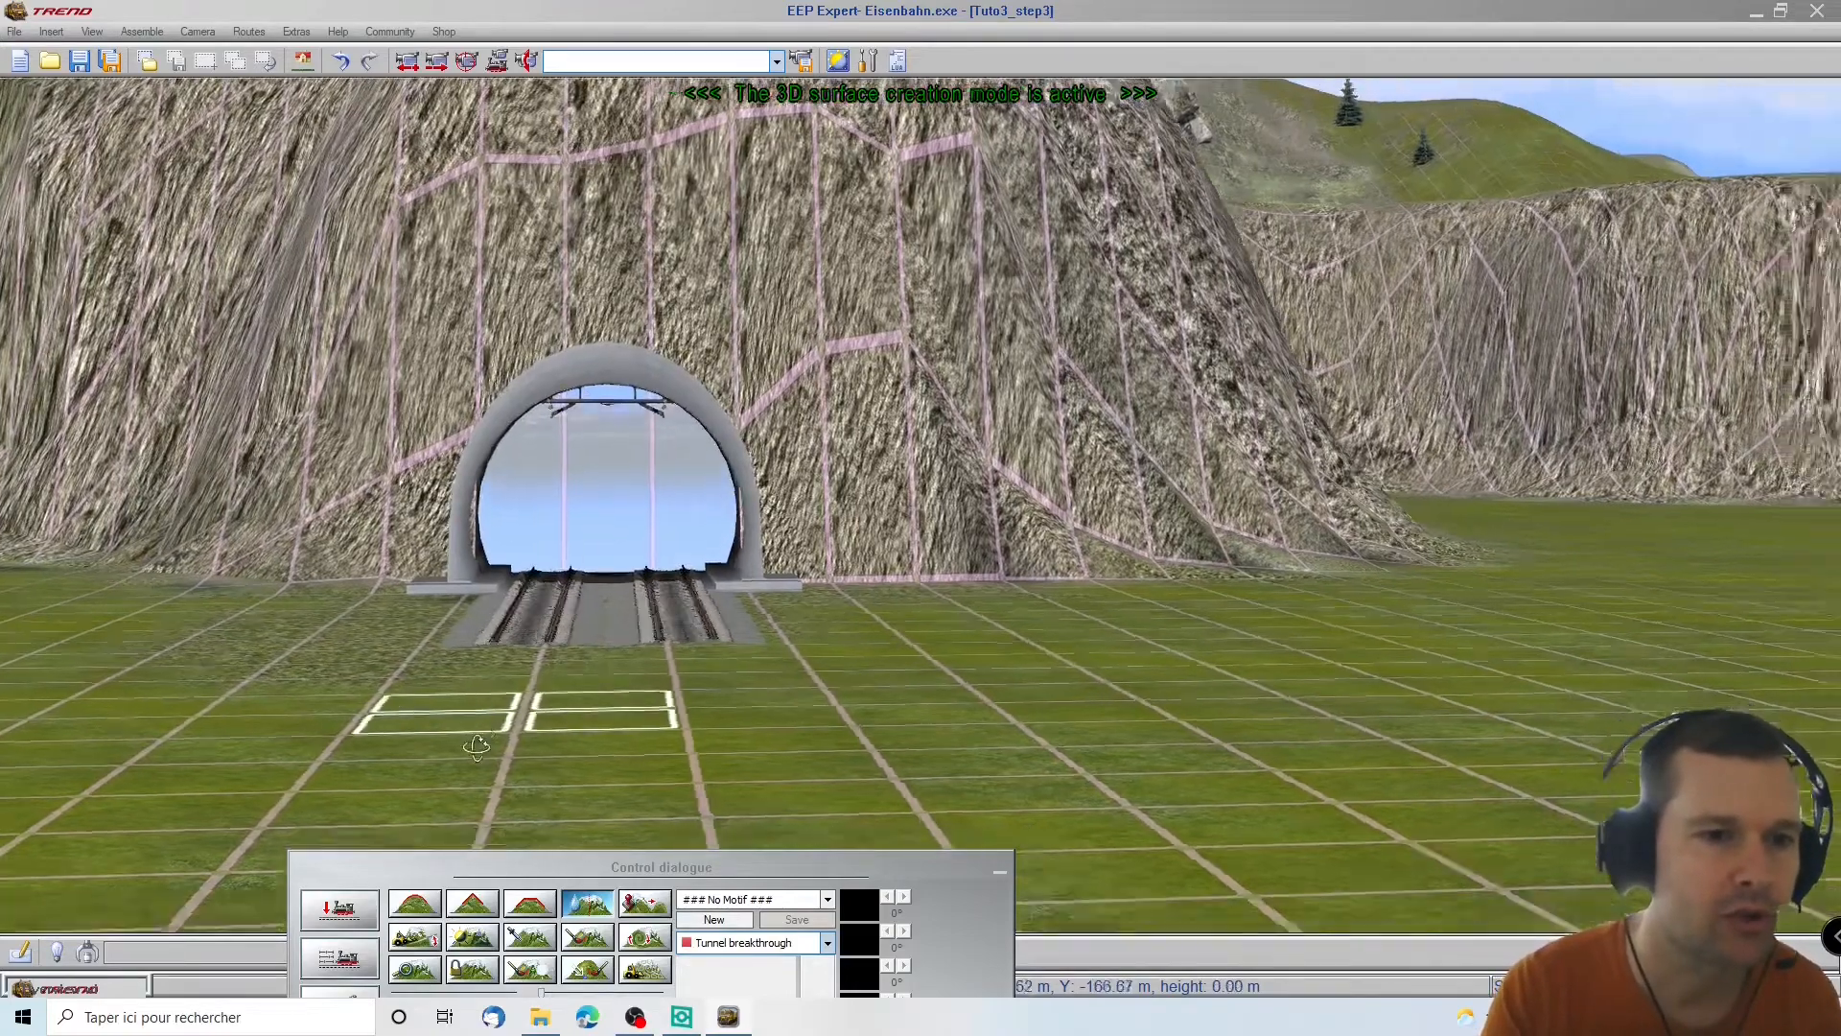
right_drag(537, 671, 504, 700)
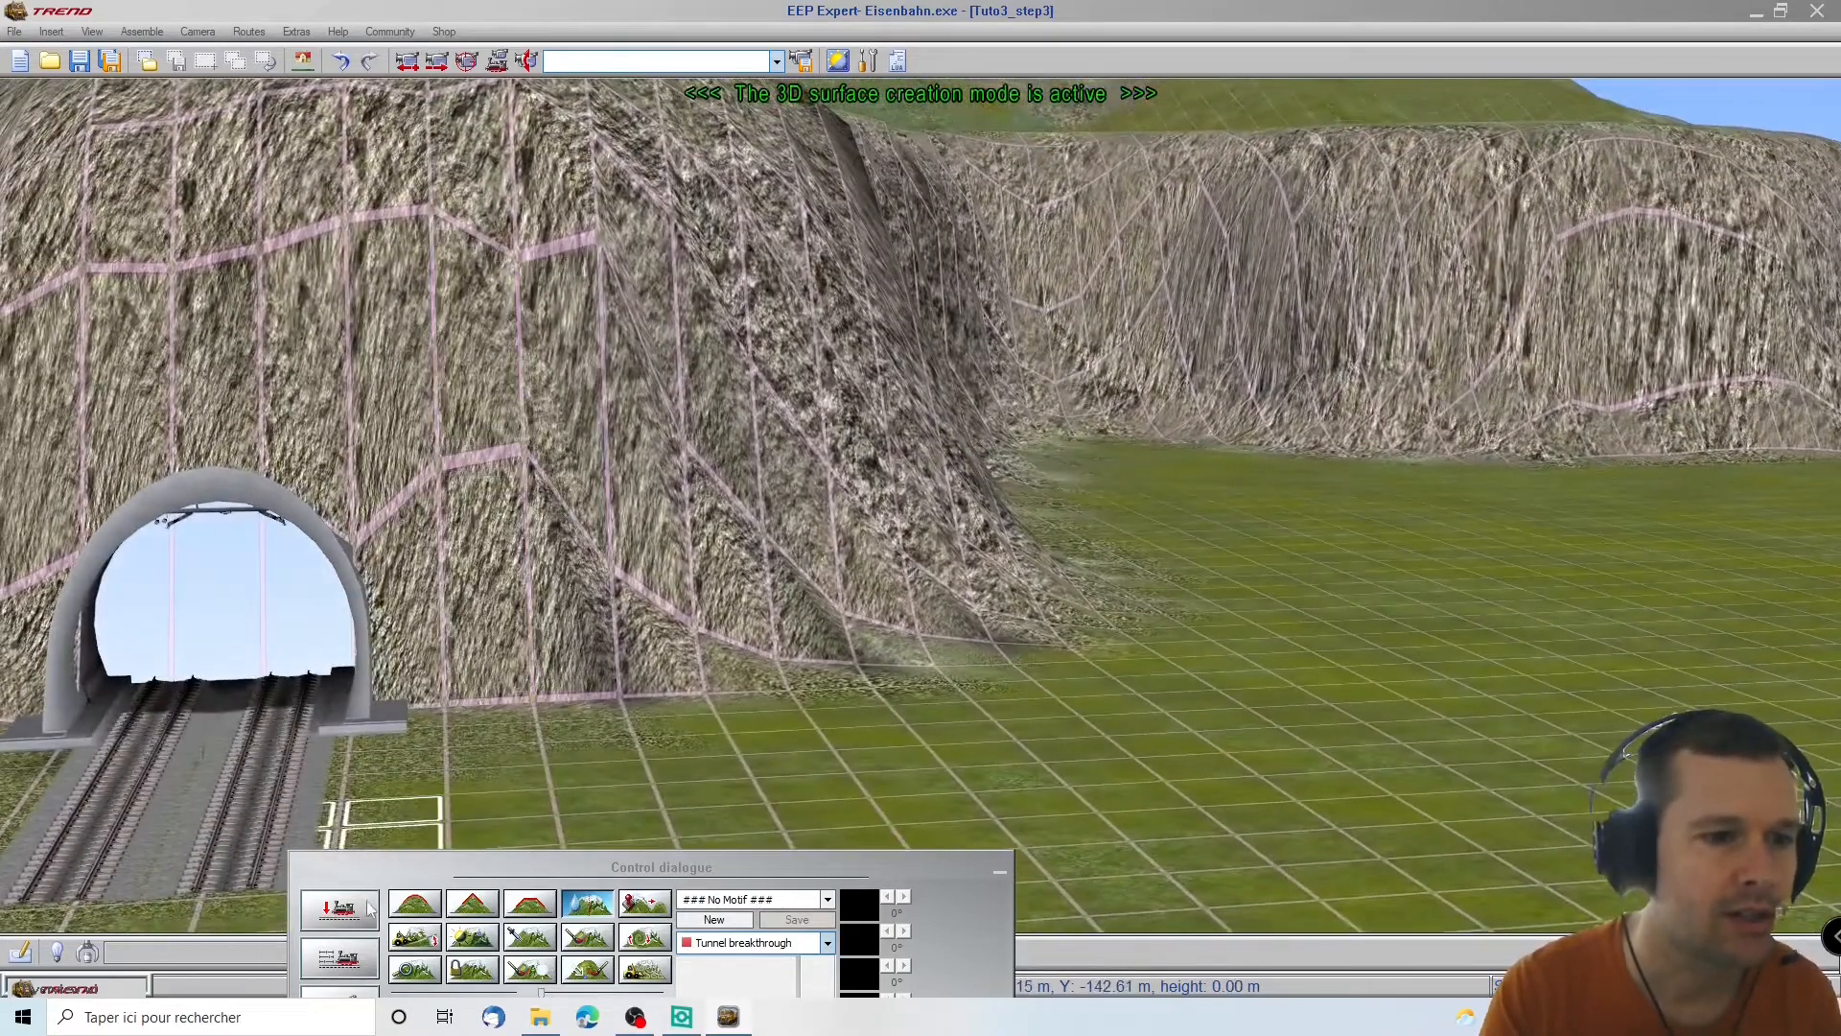
click(359, 918)
click(521, 896)
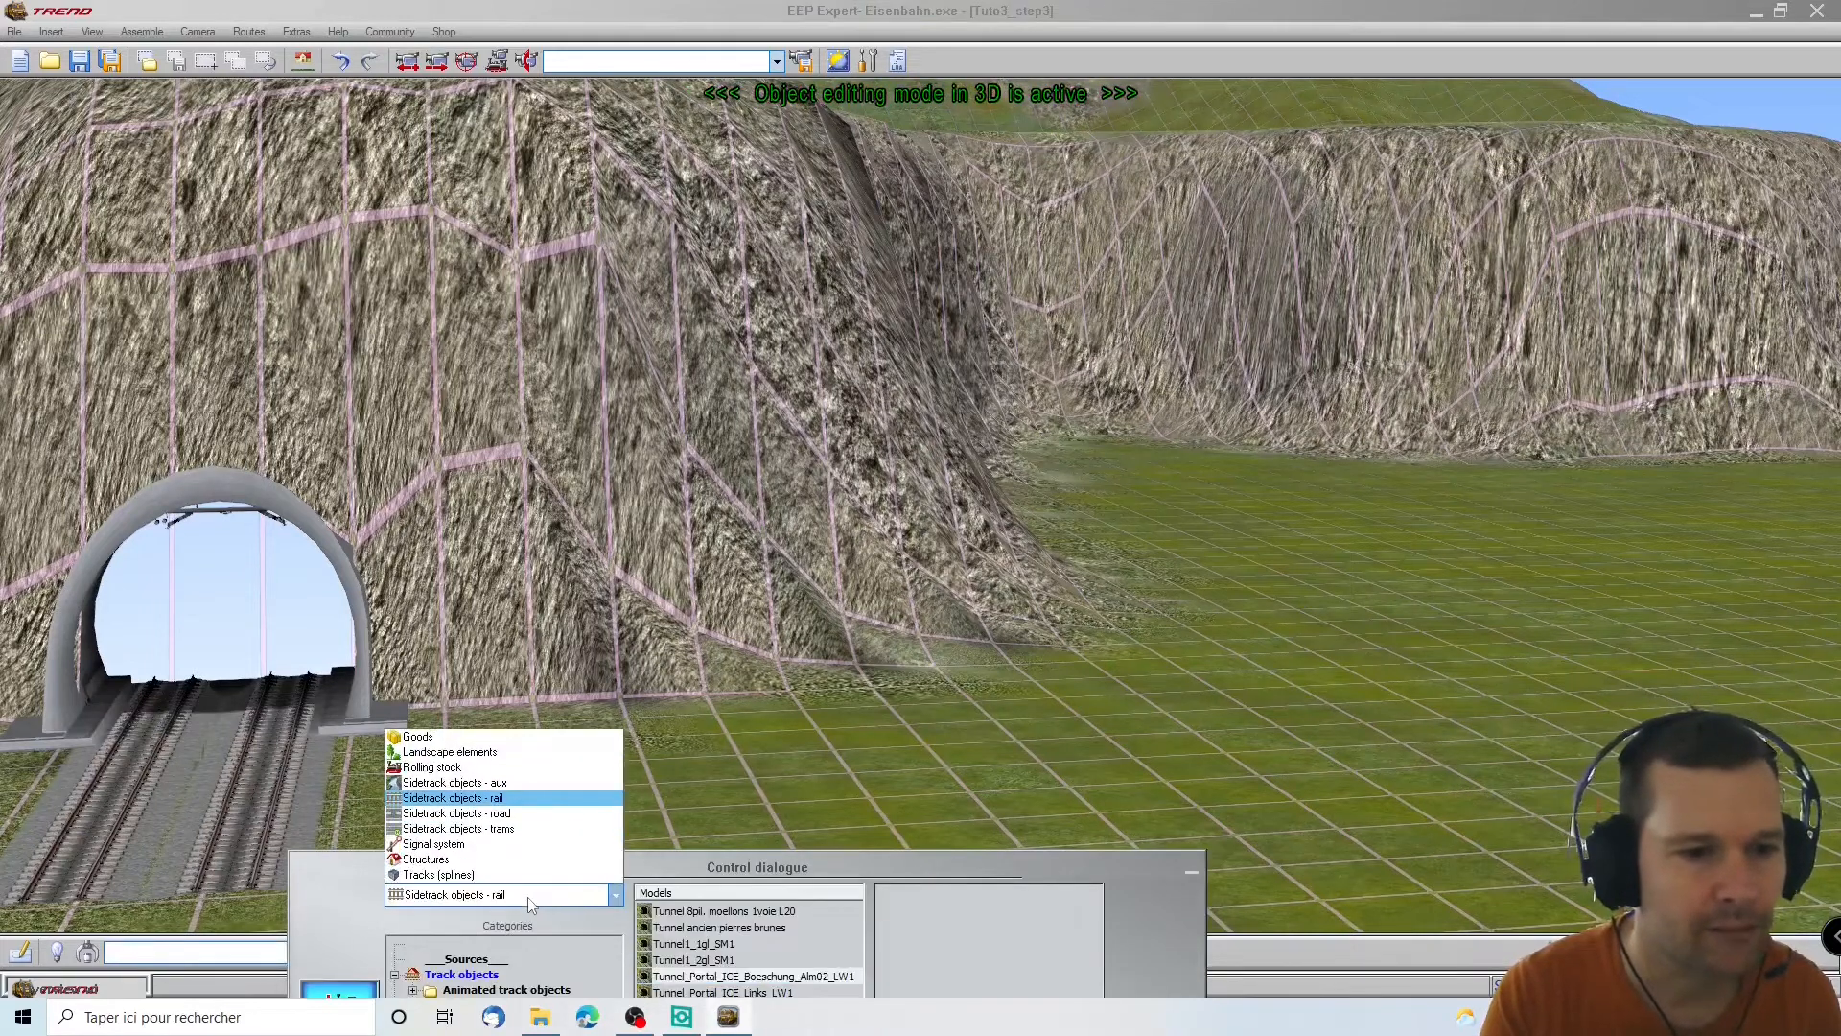
click(495, 875)
drag(573, 866, 631, 465)
double_click(525, 589)
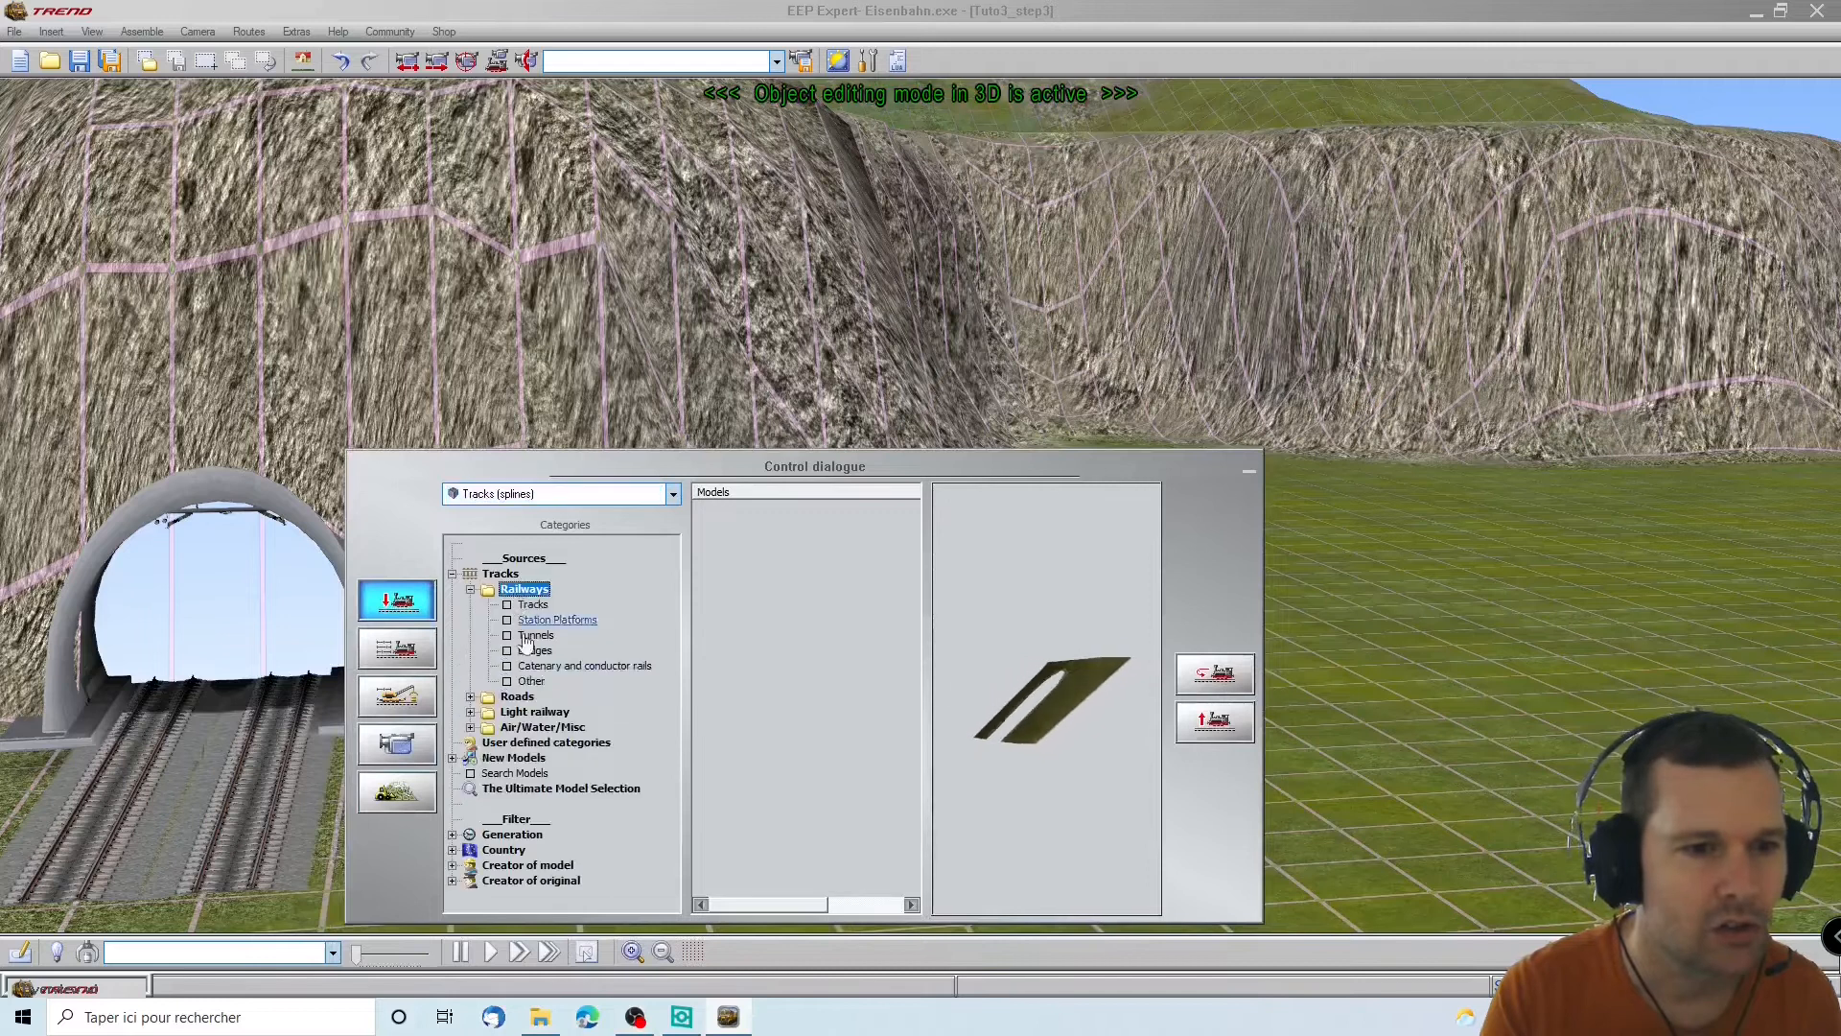
click(543, 638)
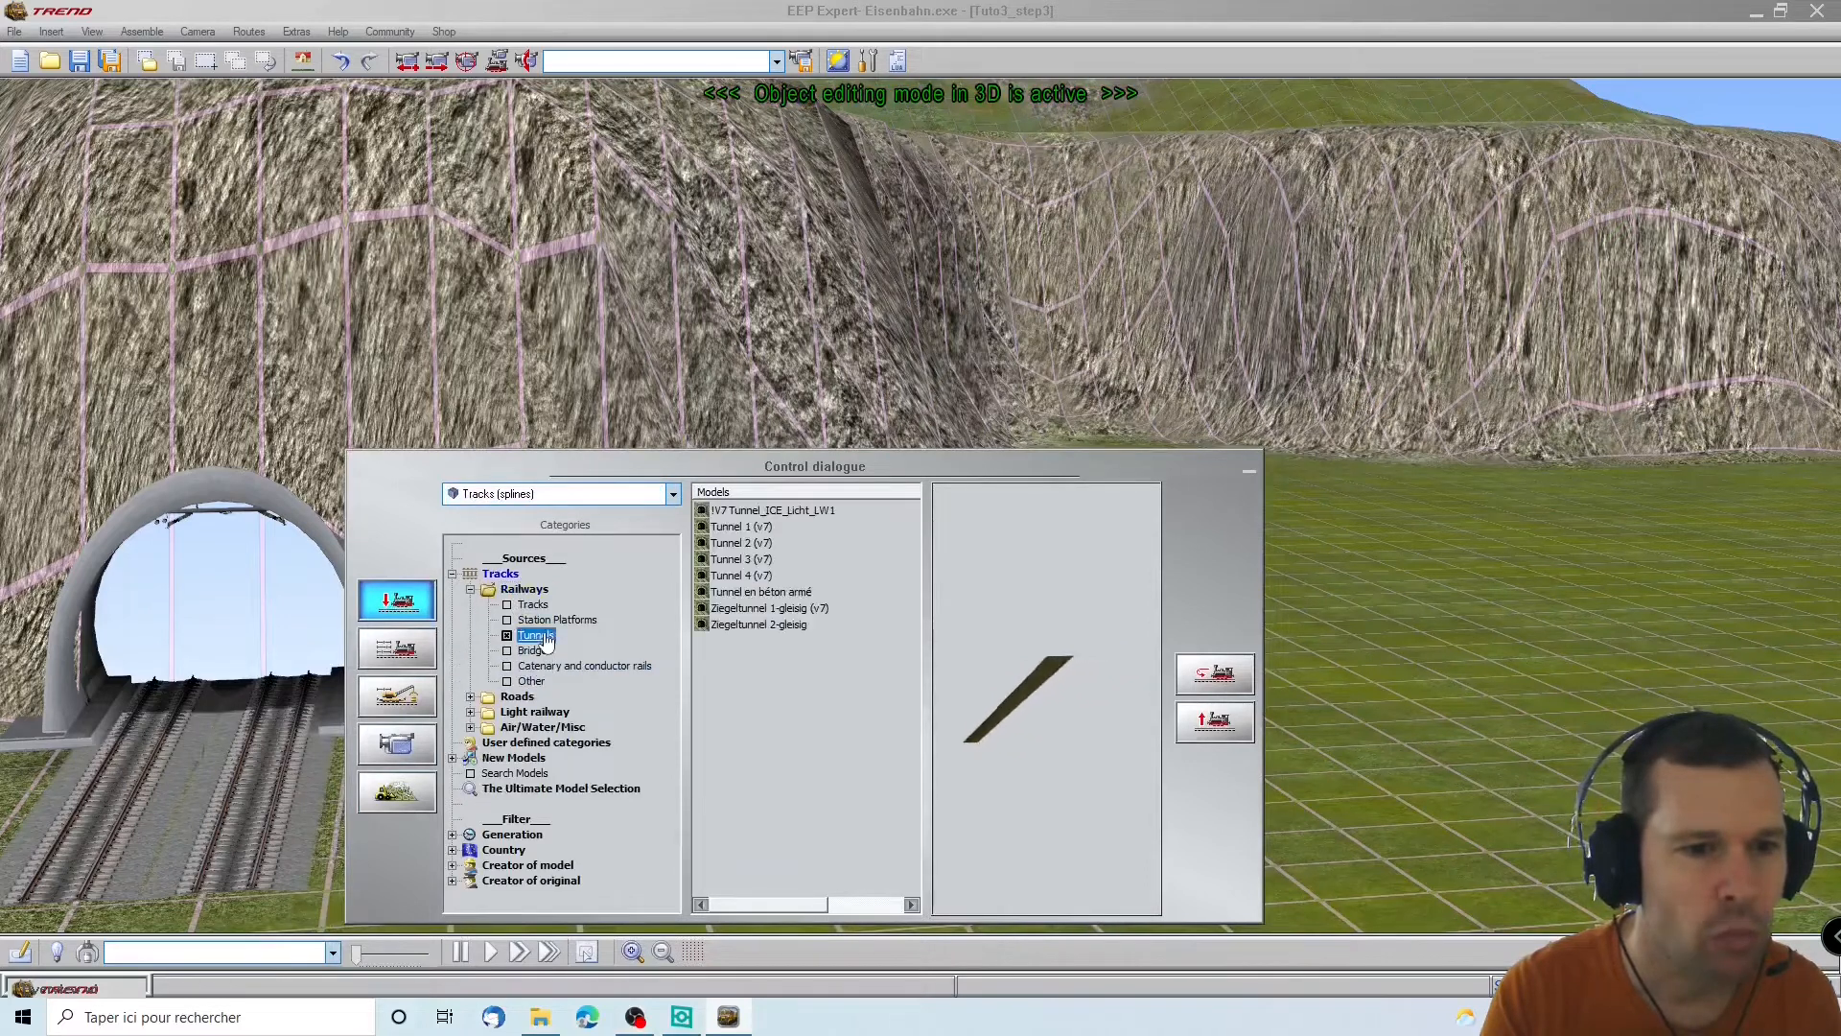
click(753, 511)
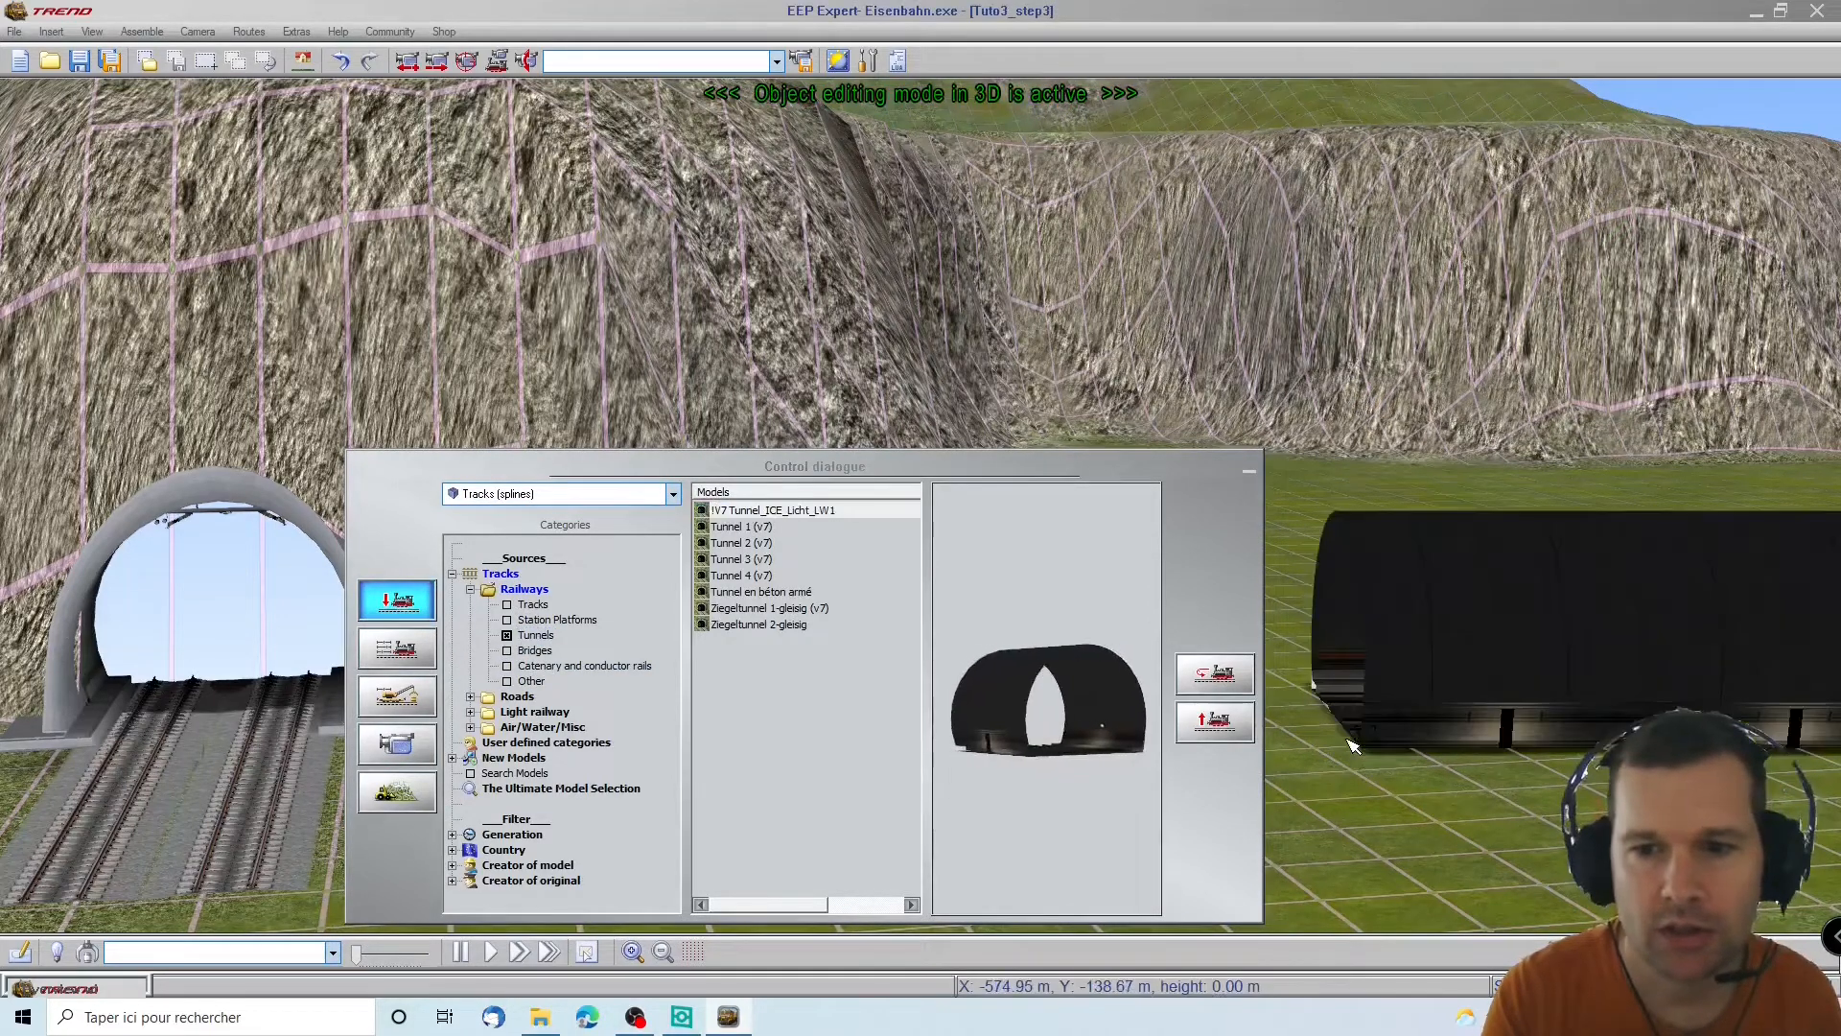
click(1349, 741)
click(1249, 470)
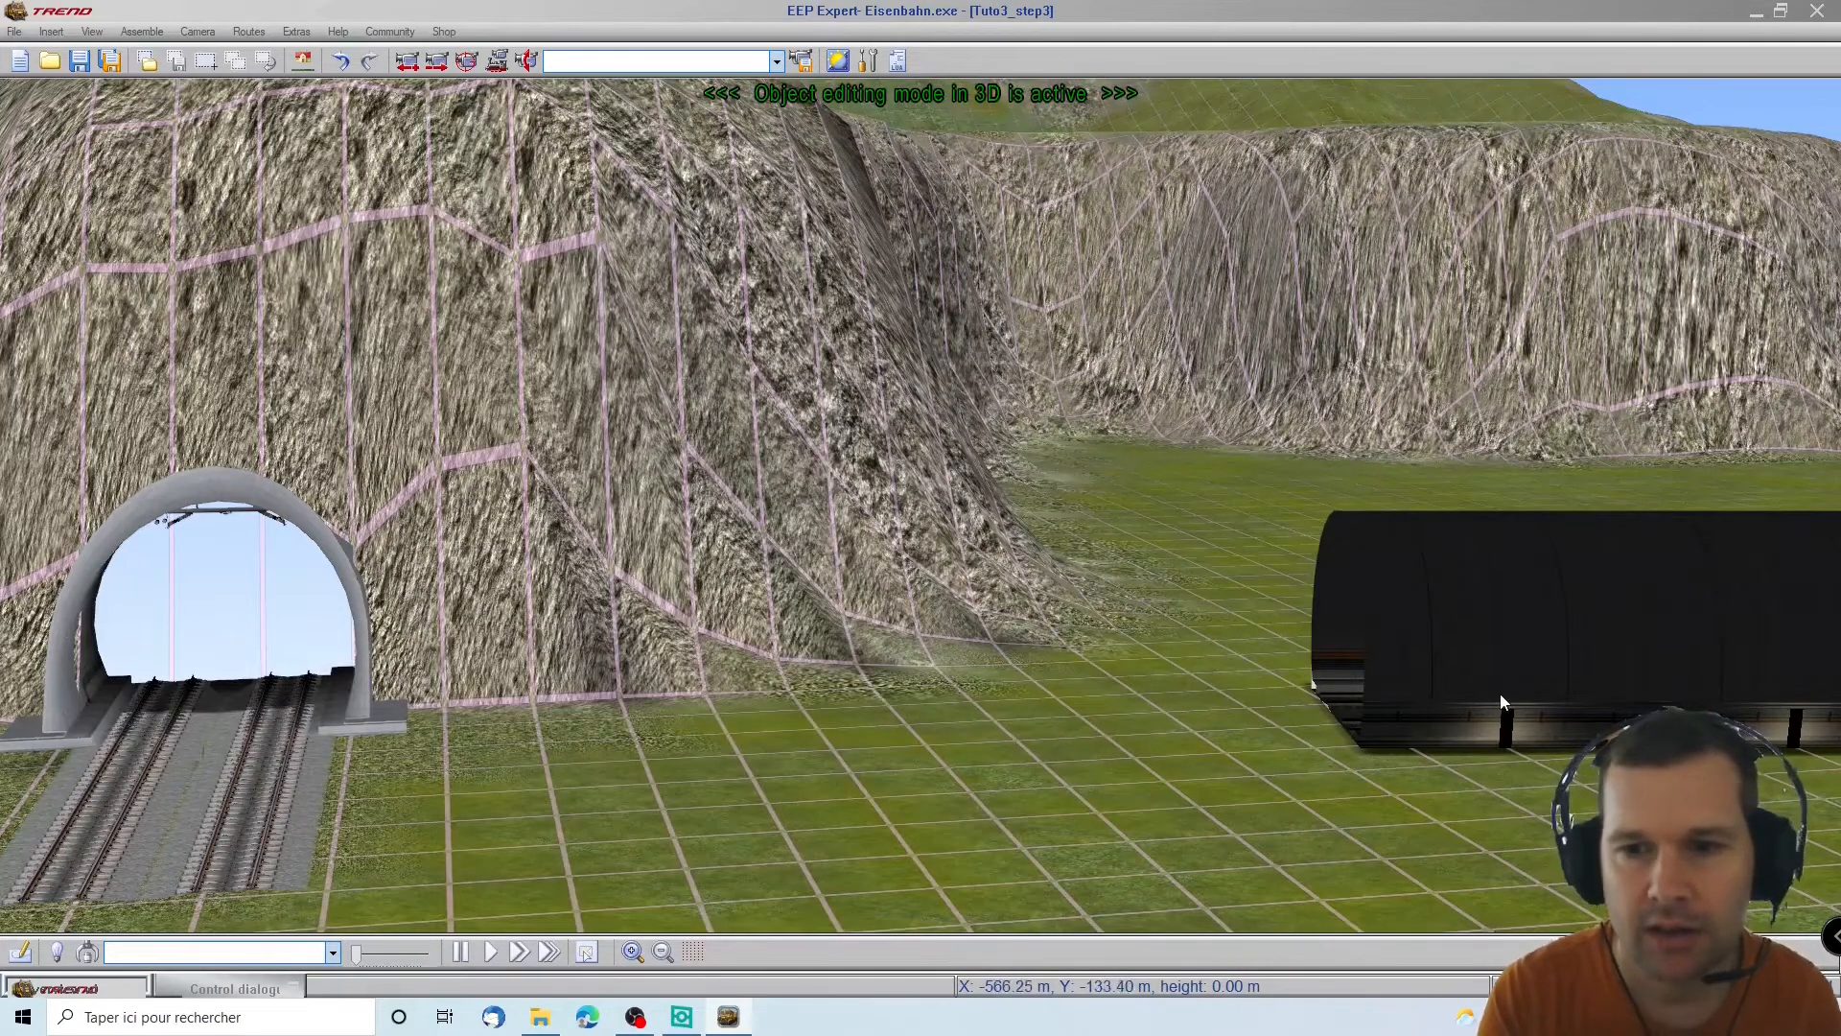
Move the lit tunnel section to the portal and dock it to the portal's track so it runs into the mountain
click(1500, 693)
scroll(557, 832, down, 4)
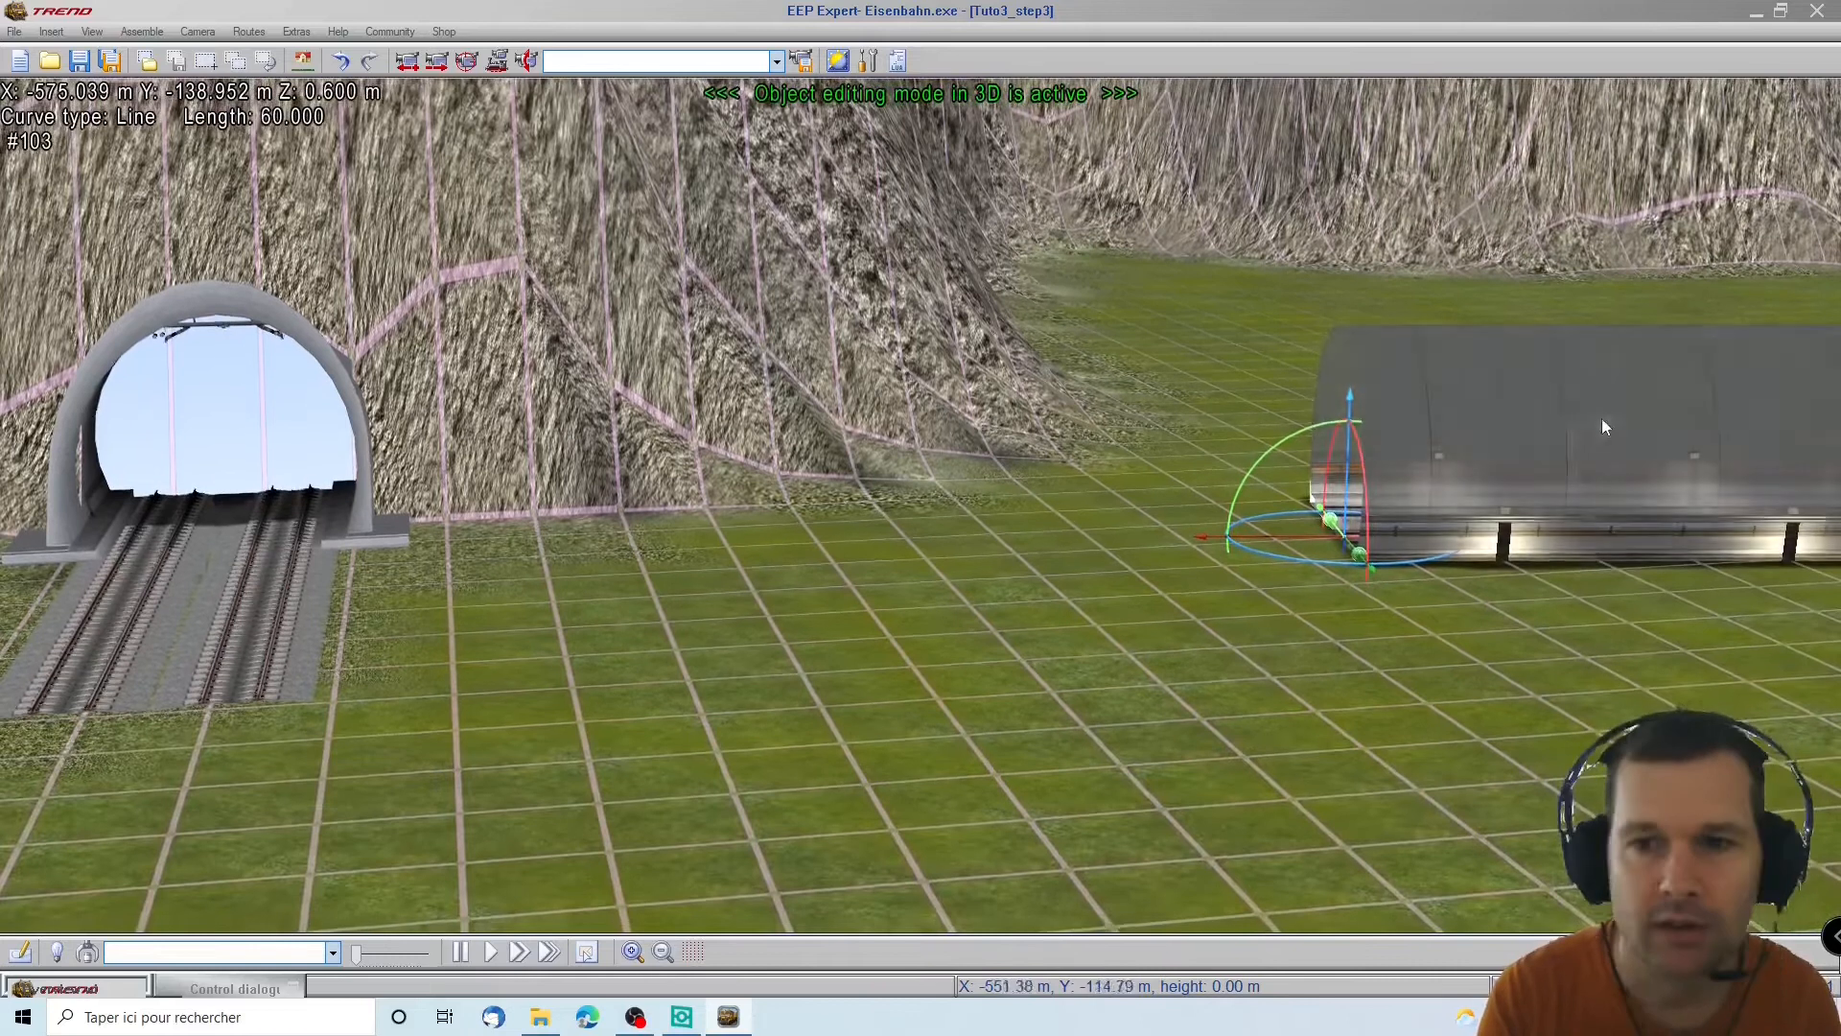
click(1577, 451)
drag(1804, 459, 663, 303)
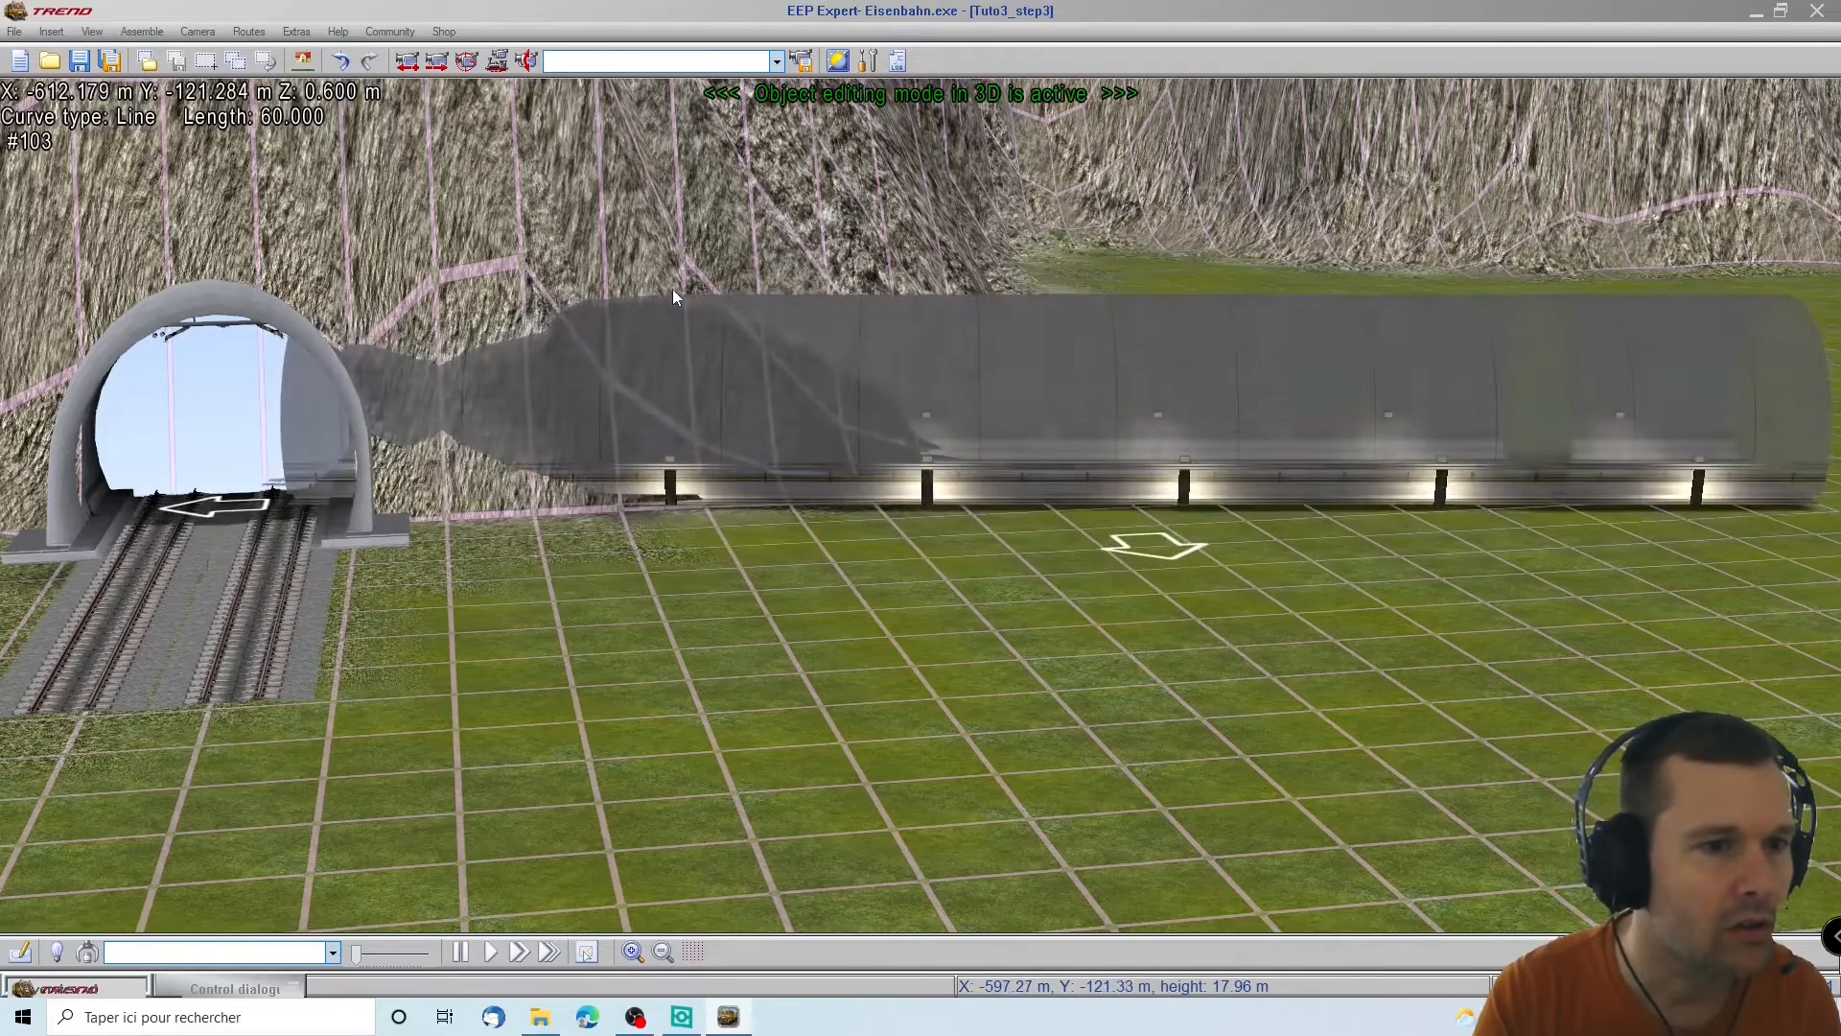
key(y)
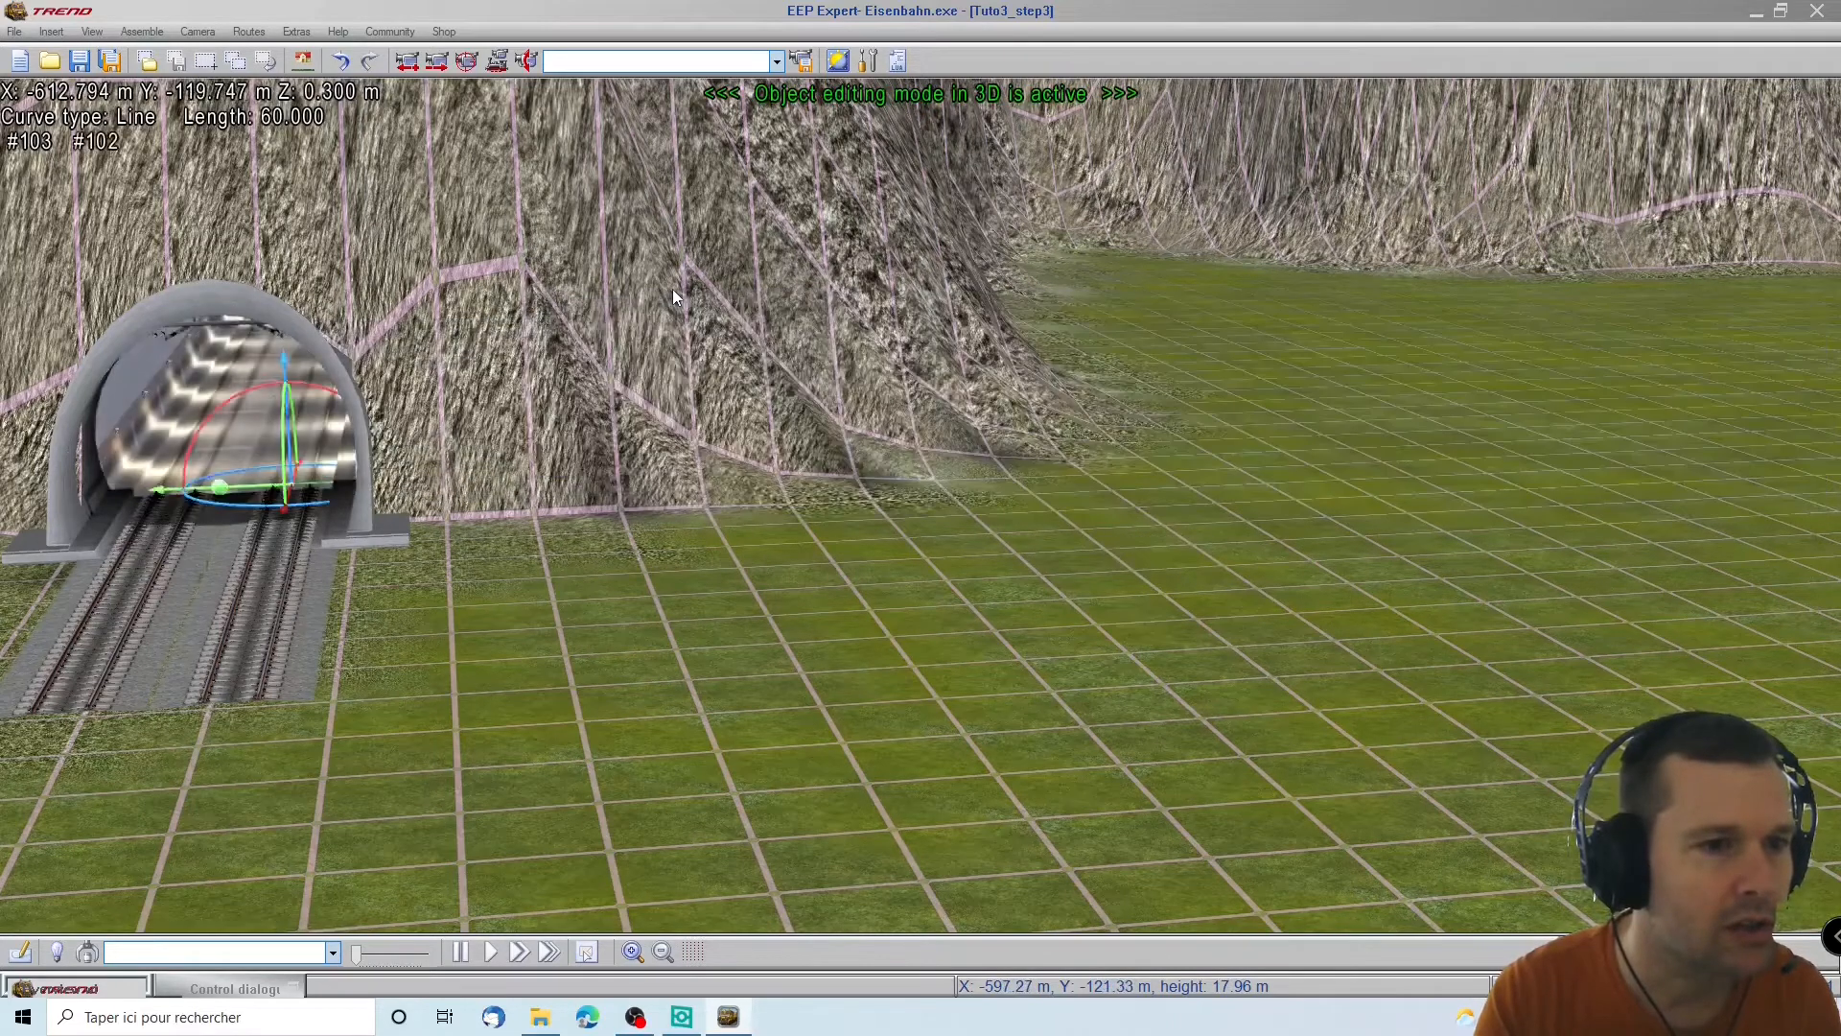
right_drag(600, 405, 600, 671)
click(614, 748)
Place another Tunnel_ICE_Licht_LW1 model from the railway tunnel splines on the grass to the right of the portal
right_drag(614, 748, 803, 768)
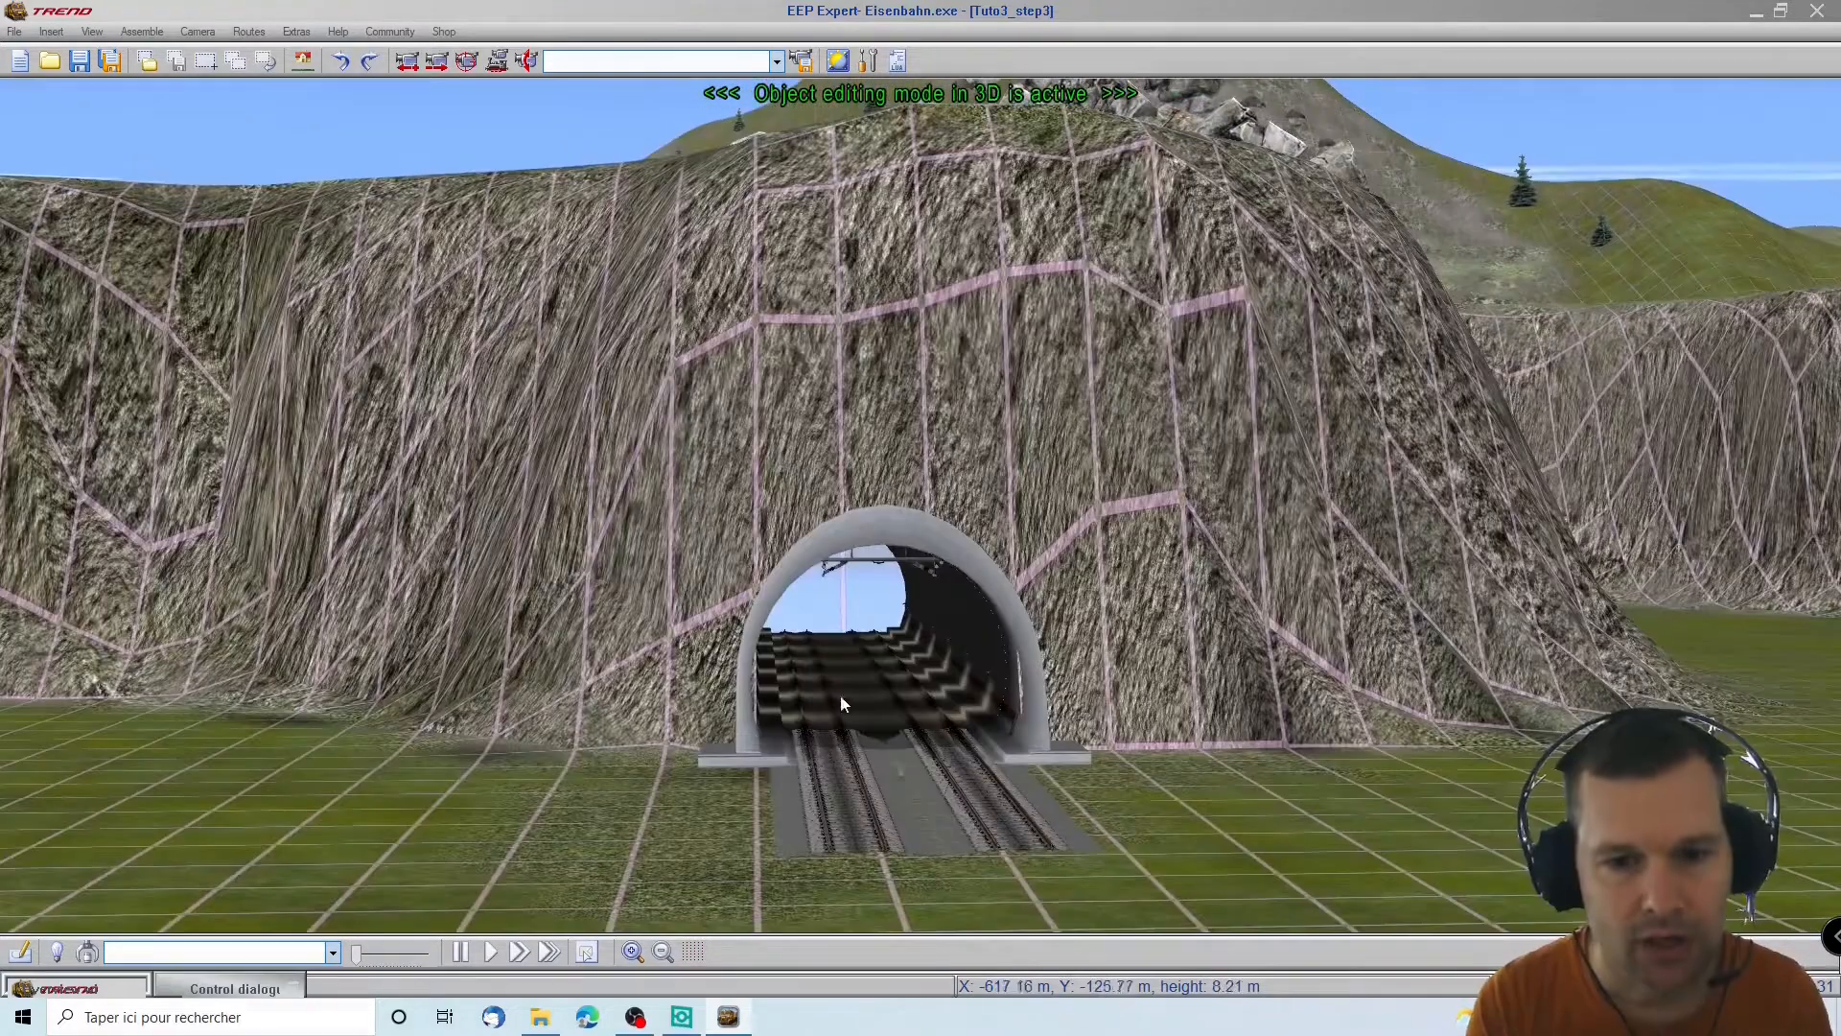
scroll(837, 658, up, 4)
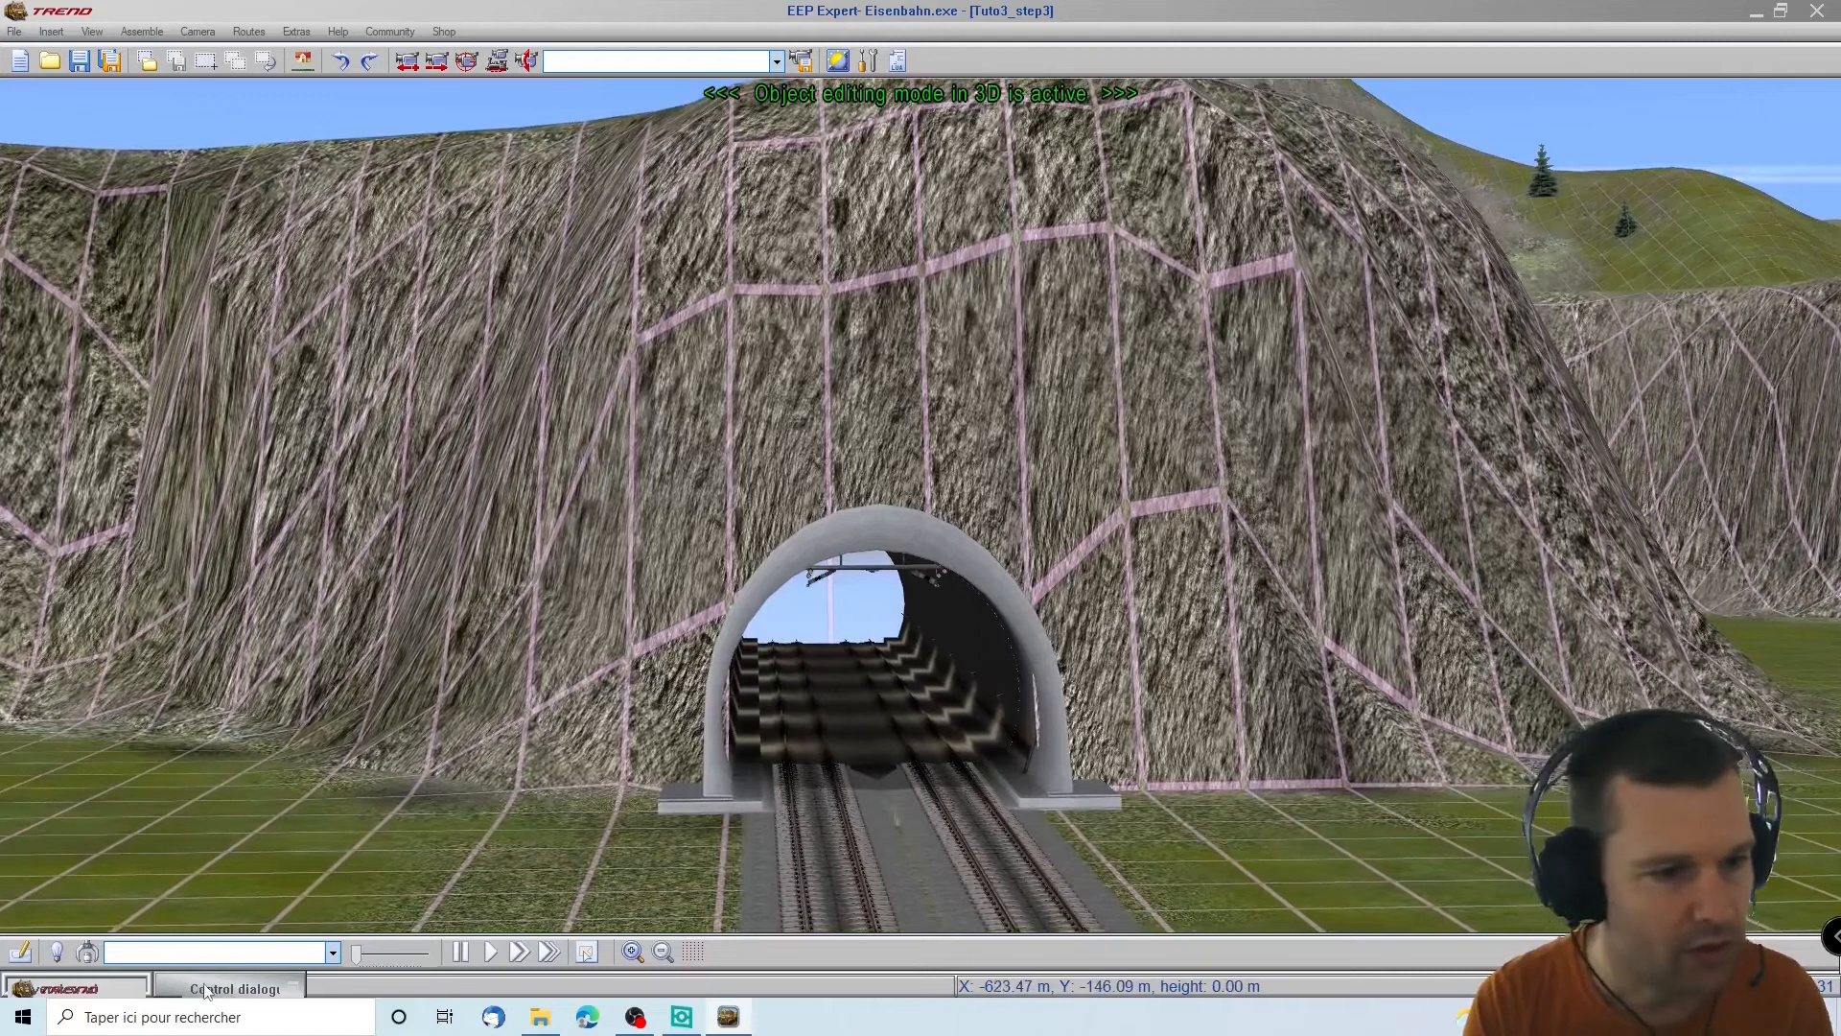
click(232, 988)
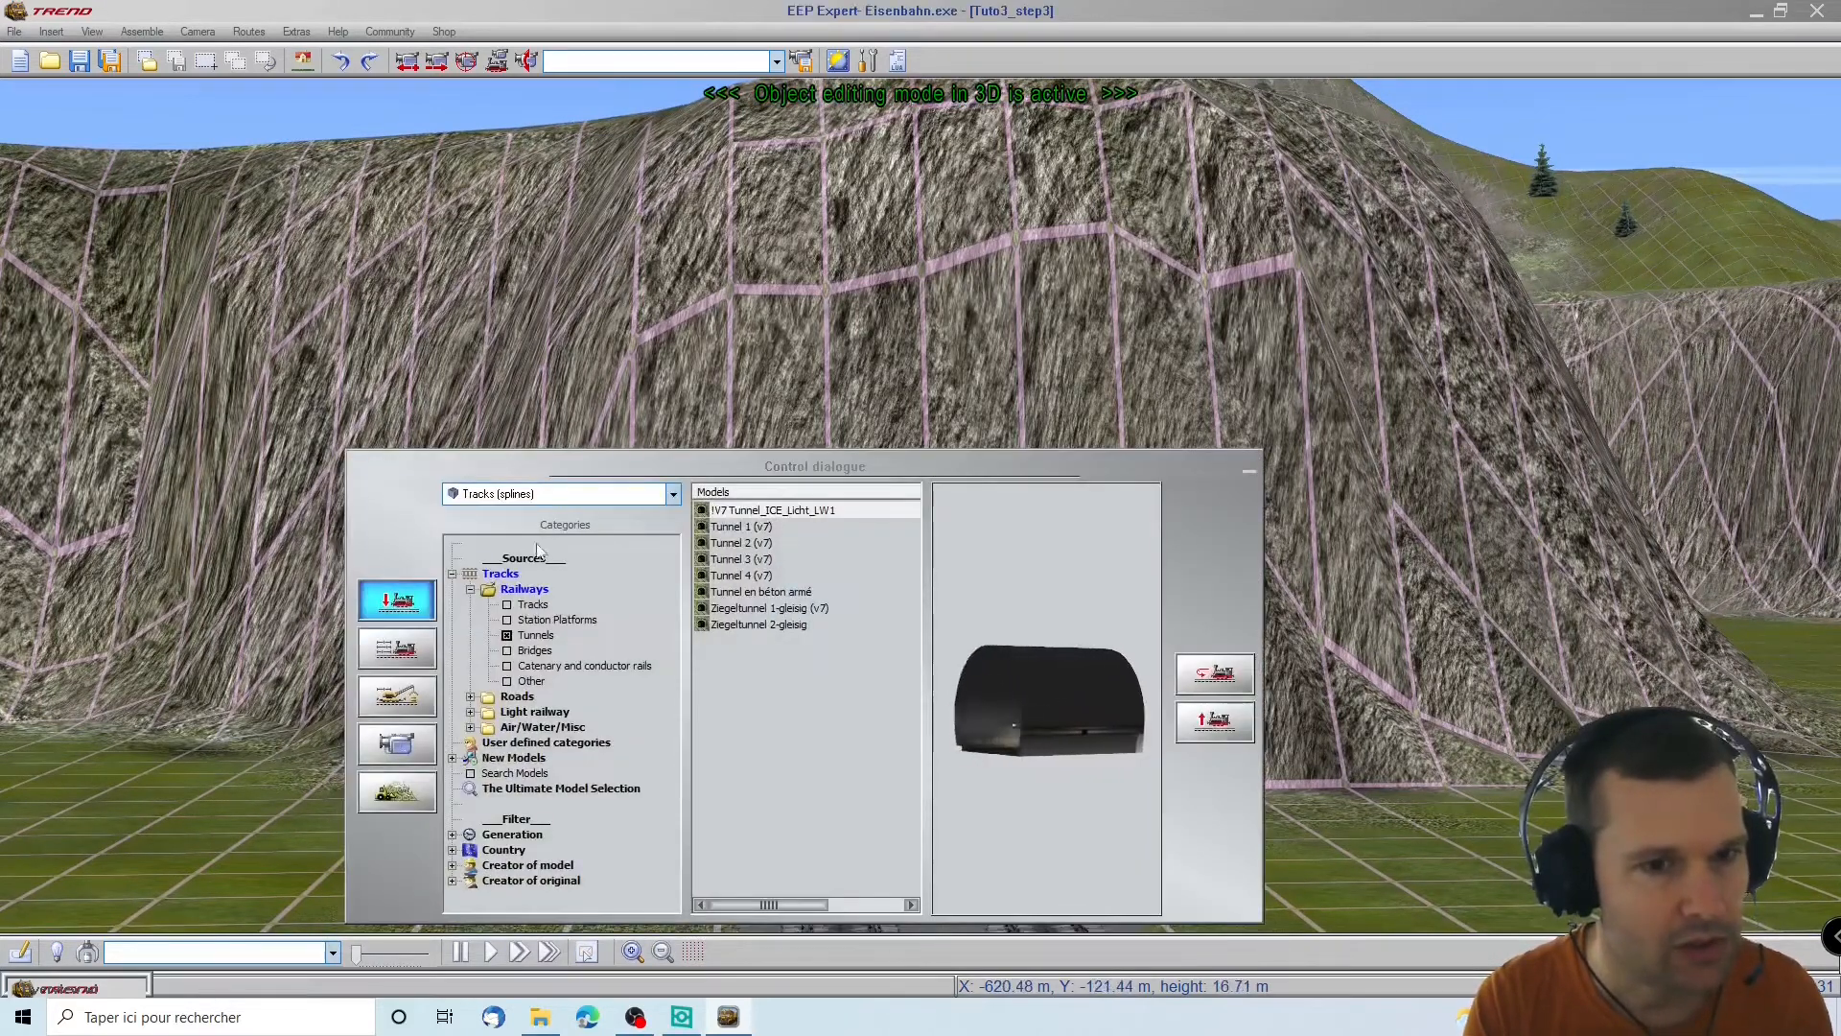
double_click(502, 575)
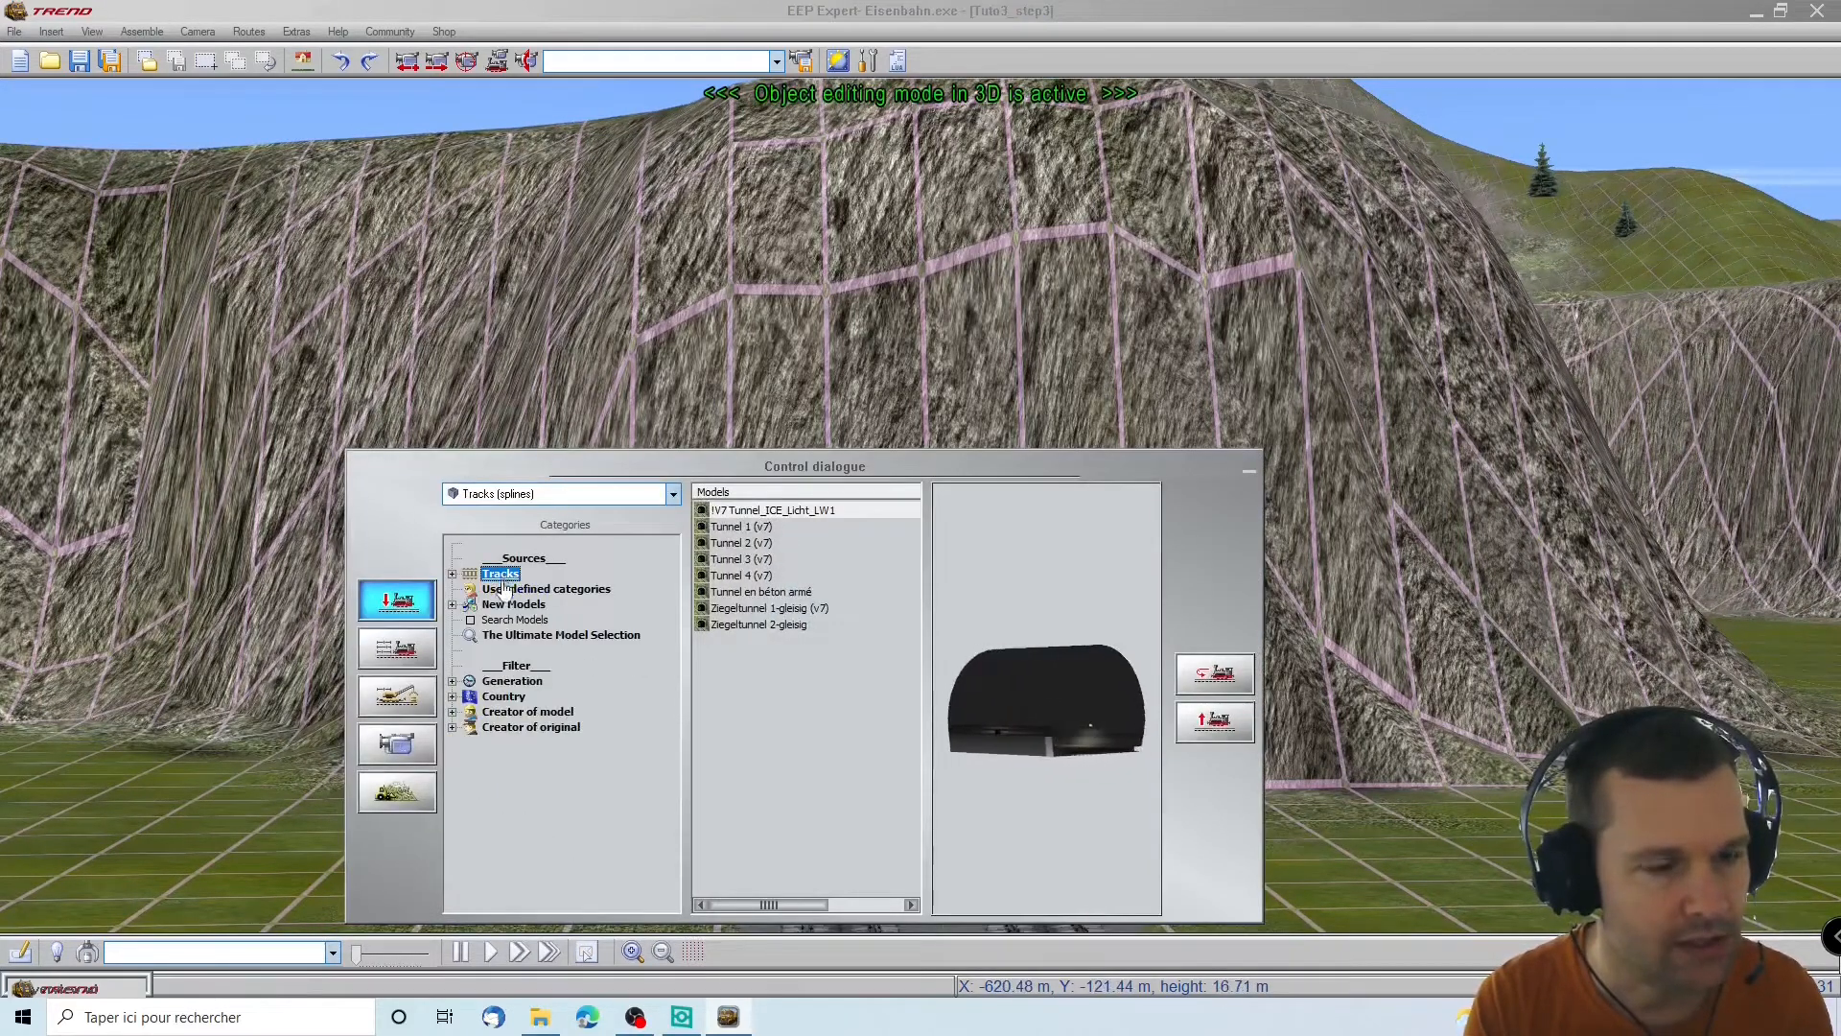
double_click(500, 574)
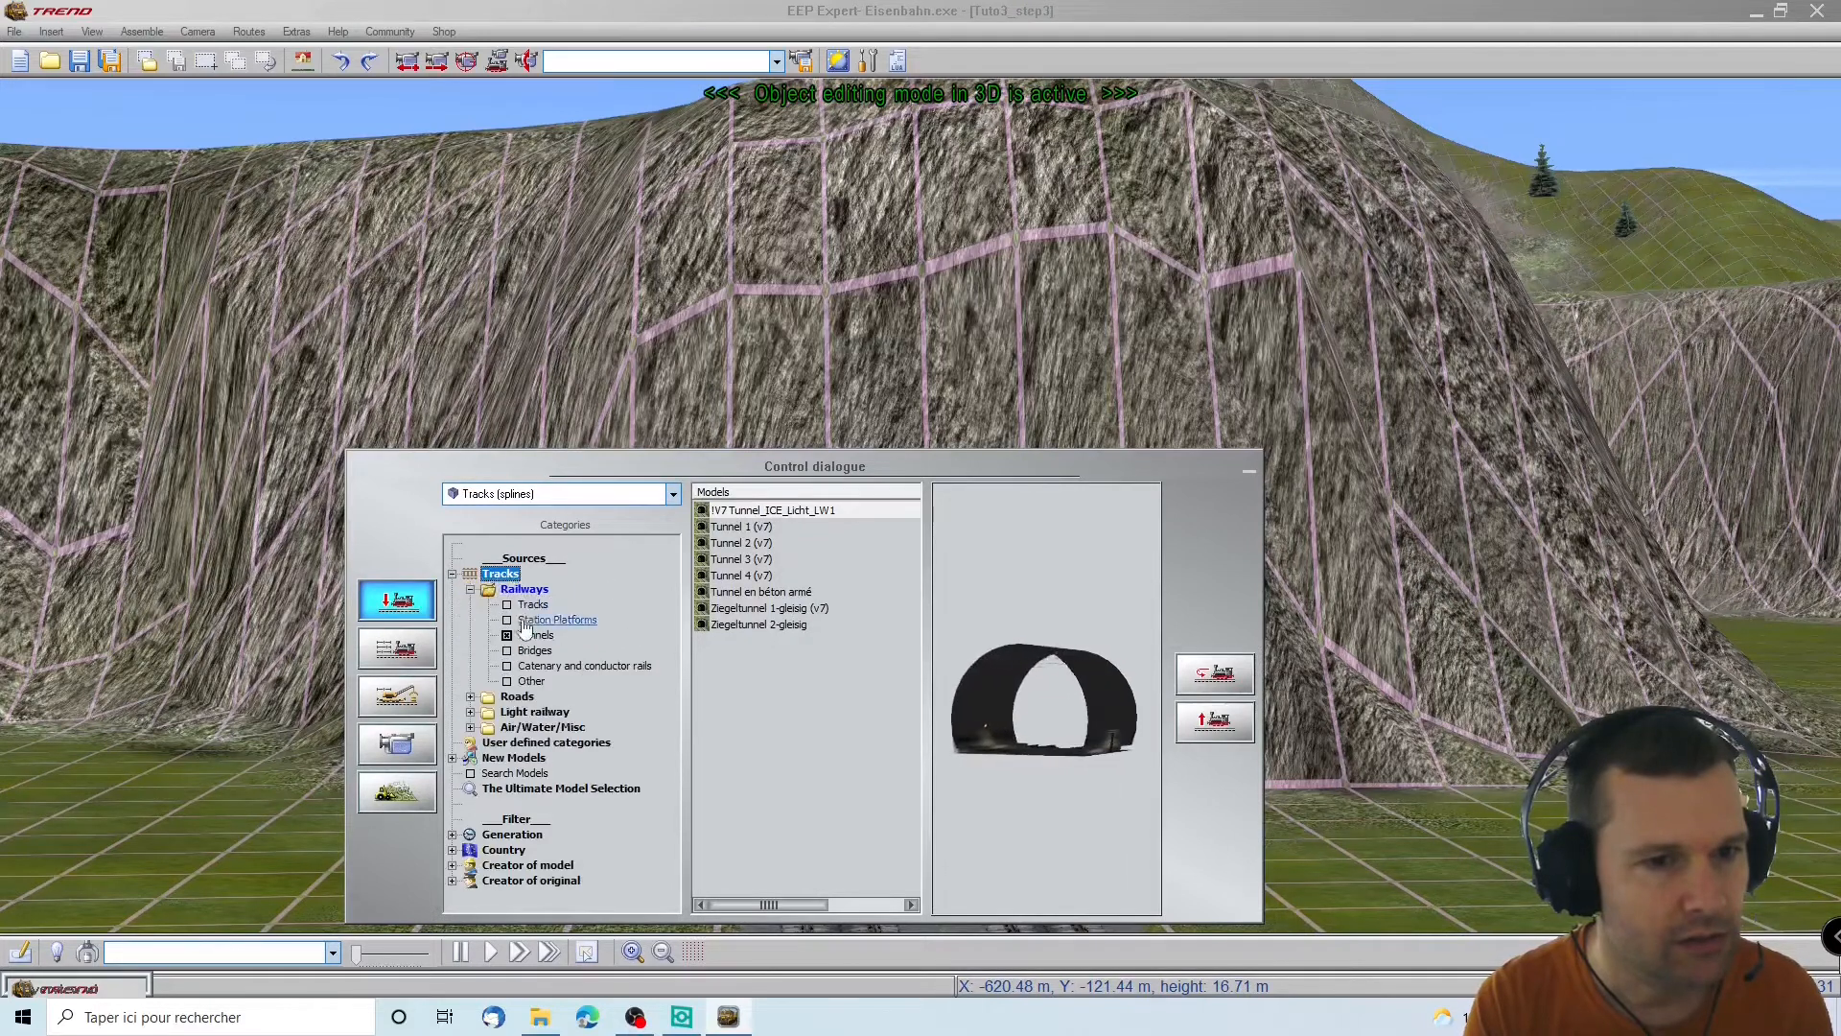
click(773, 511)
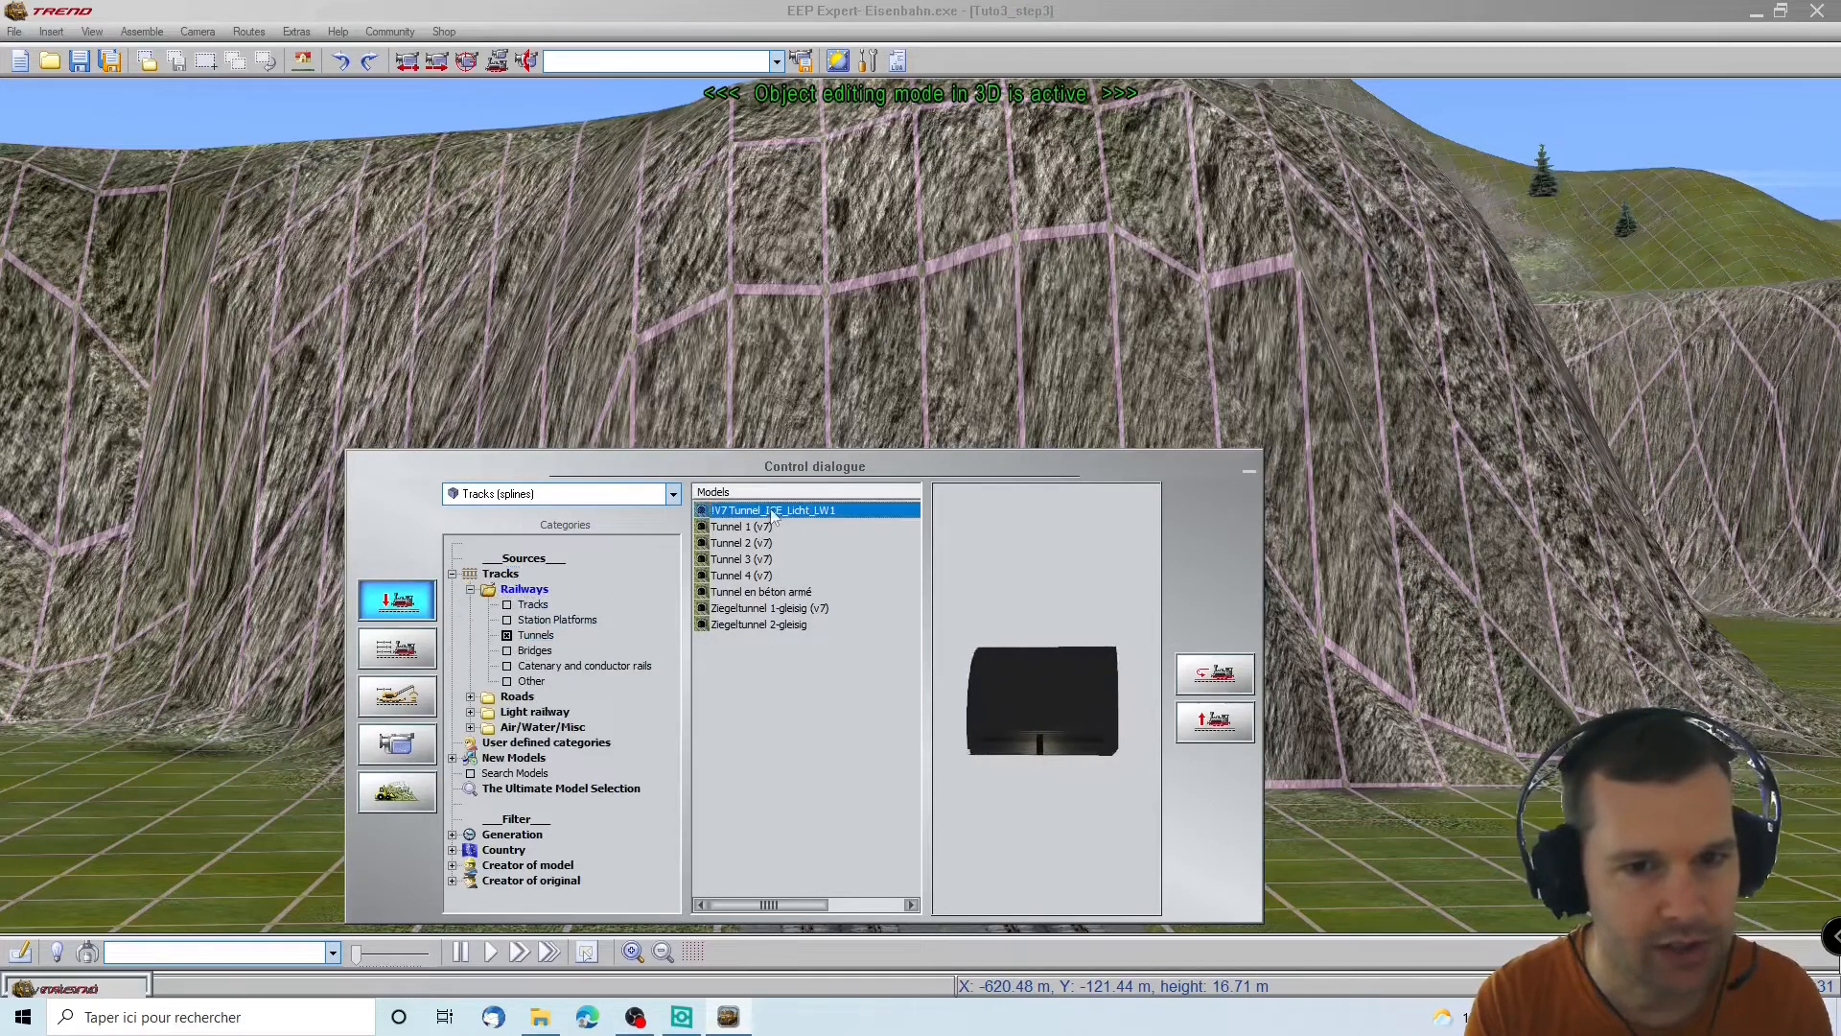
click(1249, 470)
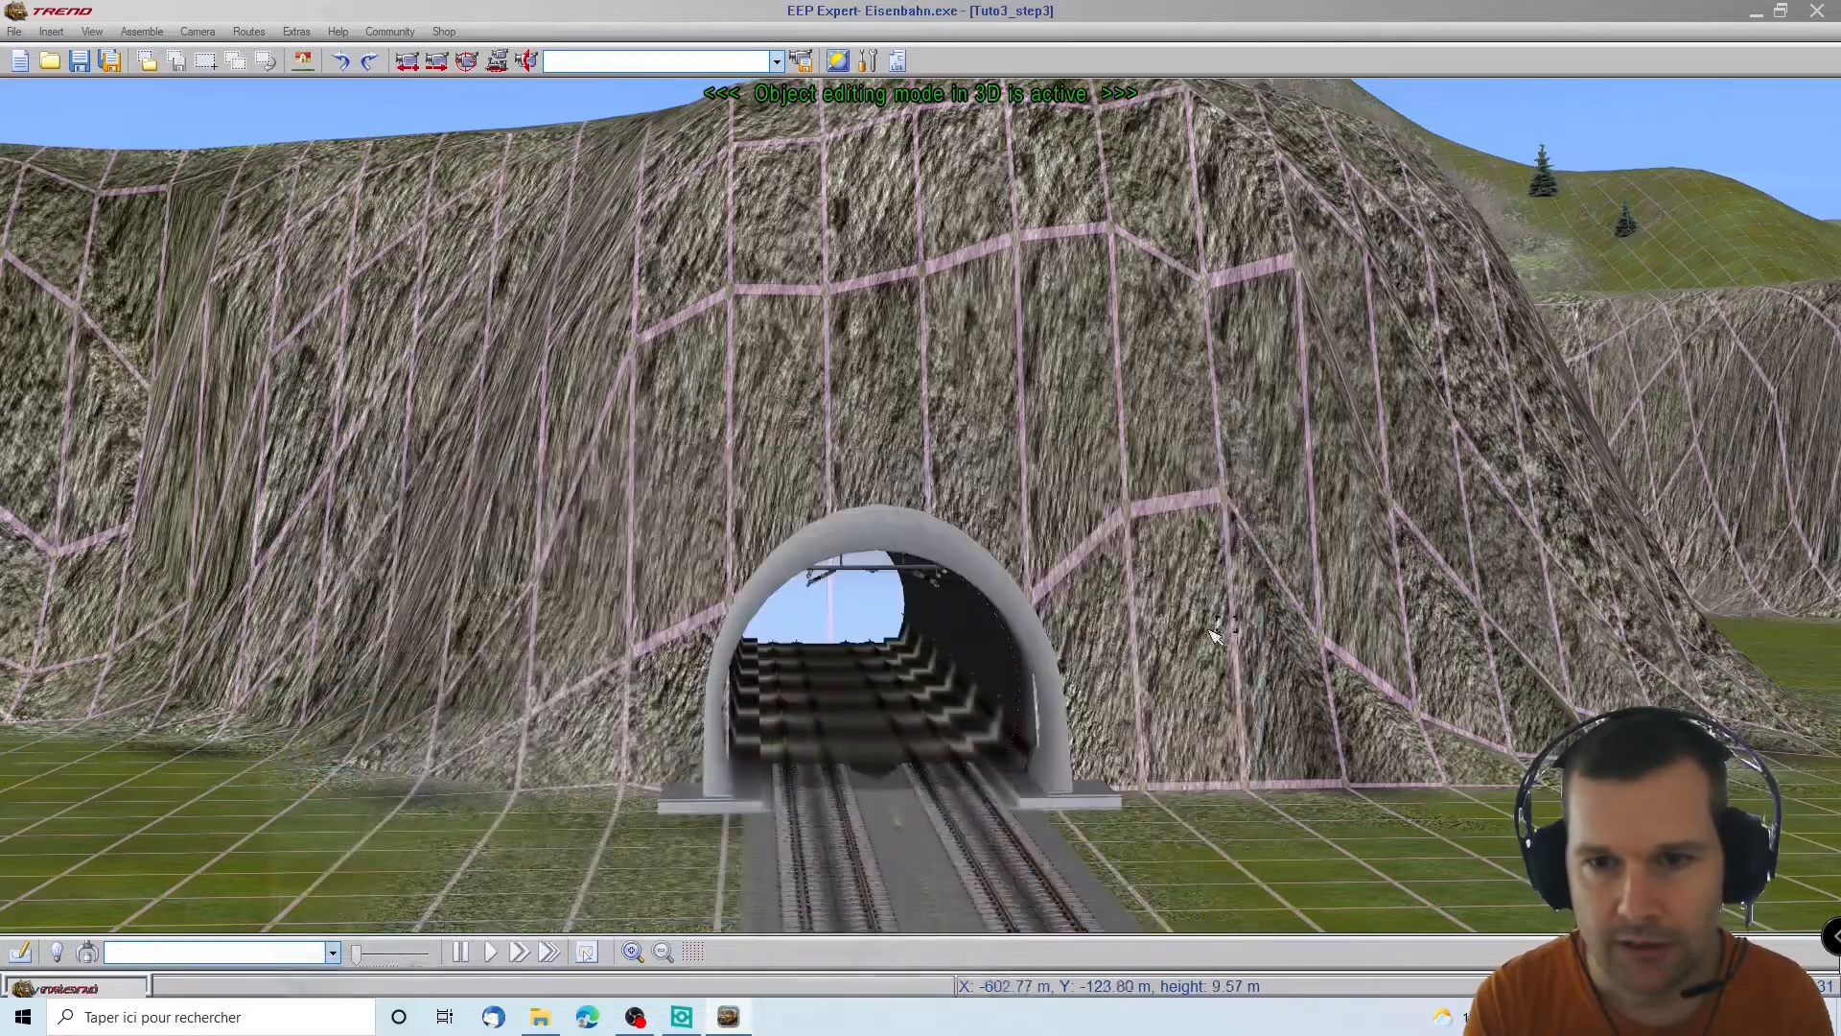
click(1296, 874)
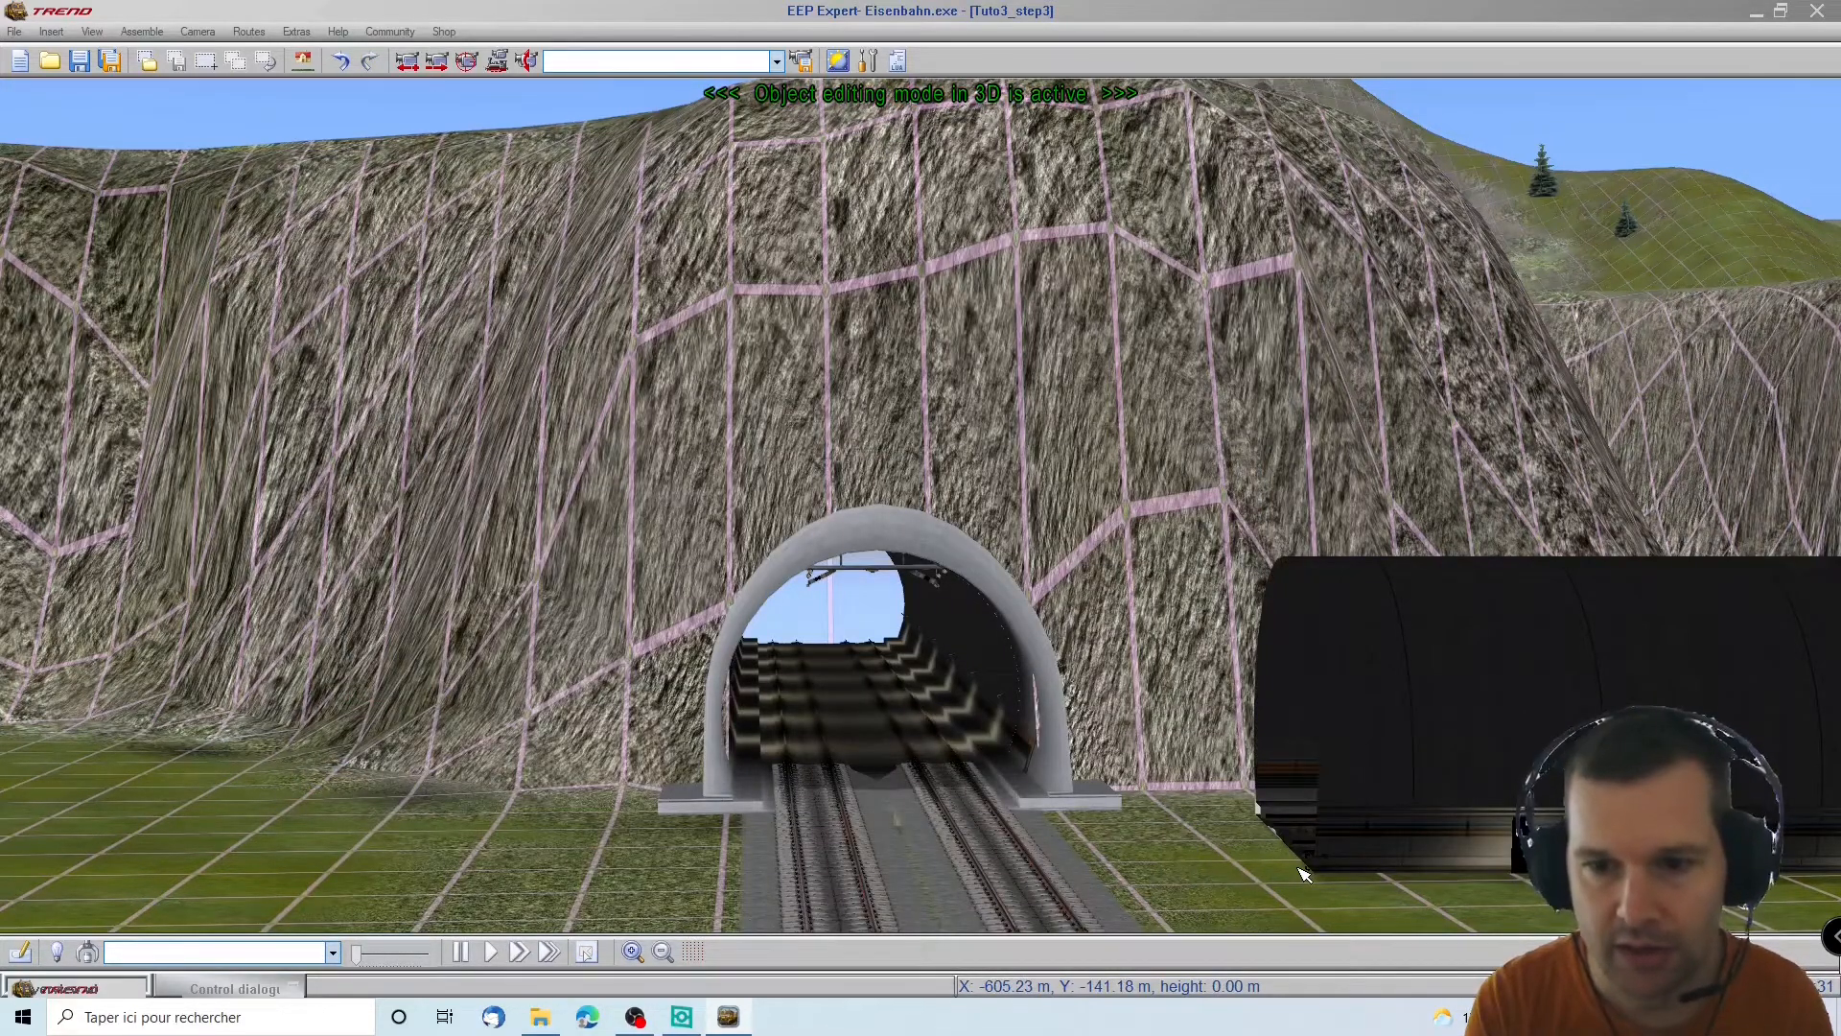
click(1447, 827)
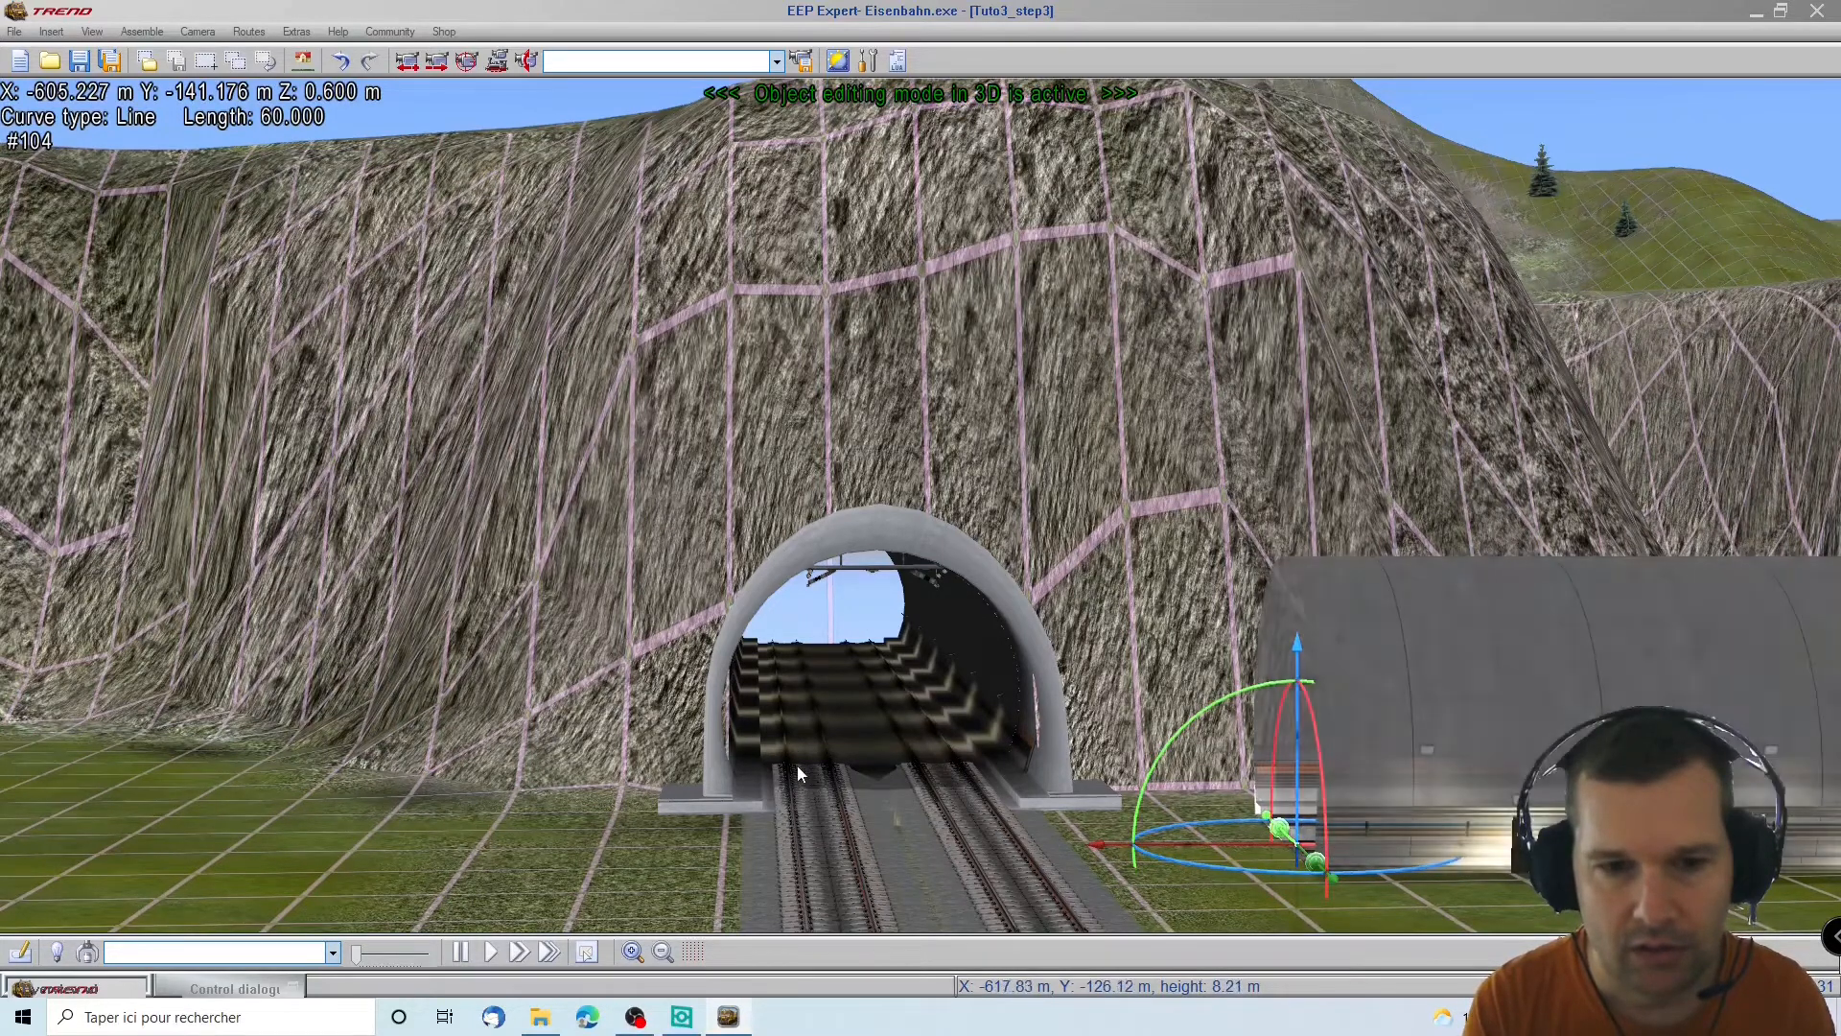
Move the new tunnel section in the 2D plan and dock it to the far end of the first tunnel section
key(Right)
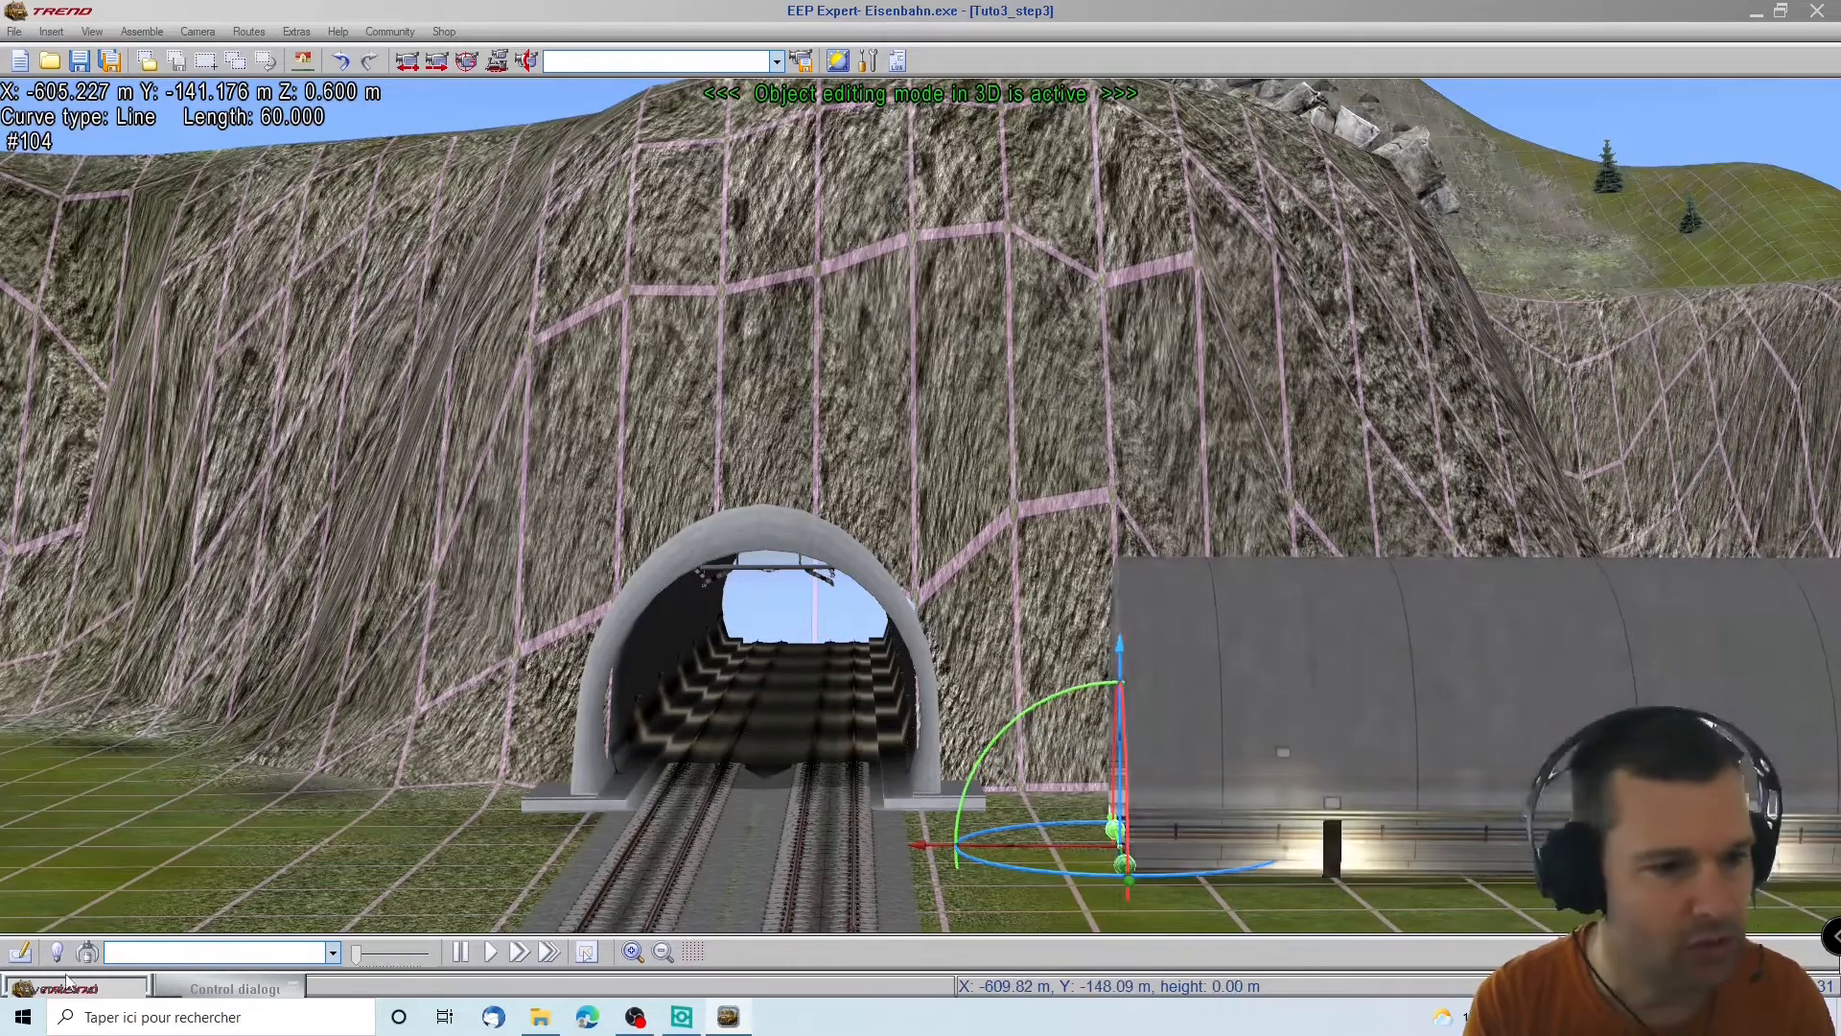
click(17, 955)
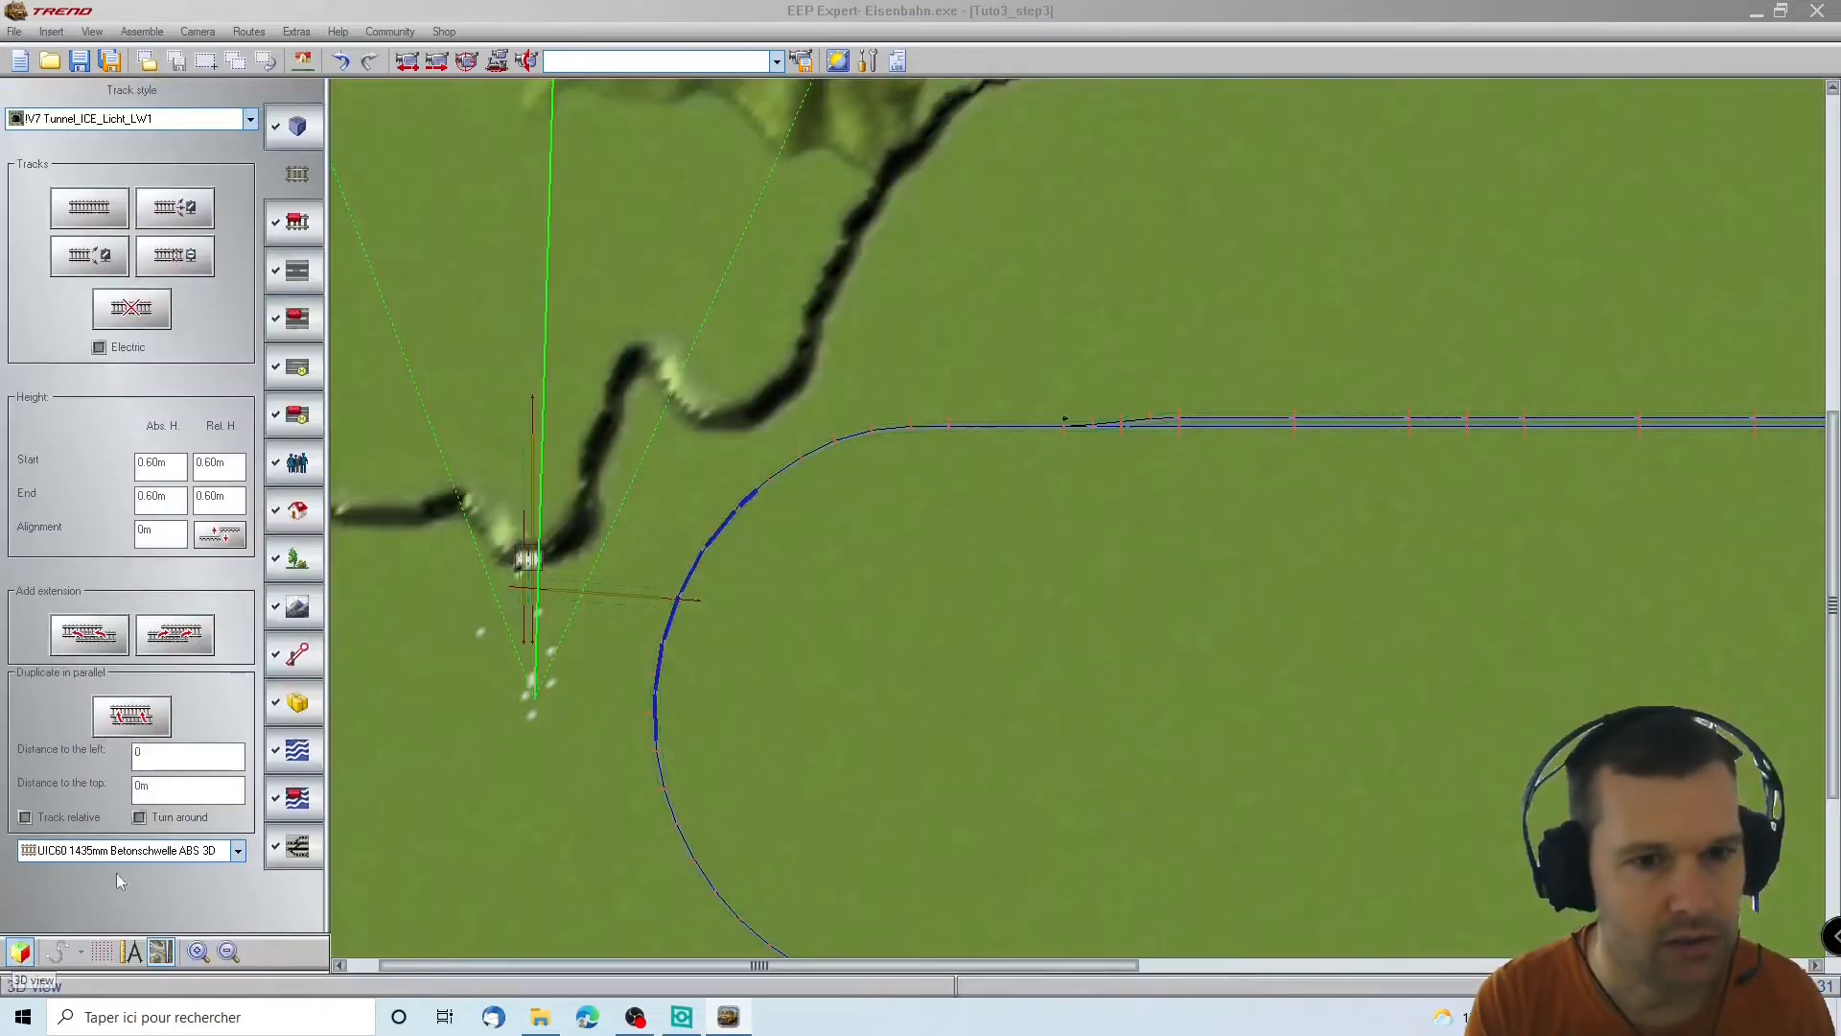
scroll(526, 606, up, 2)
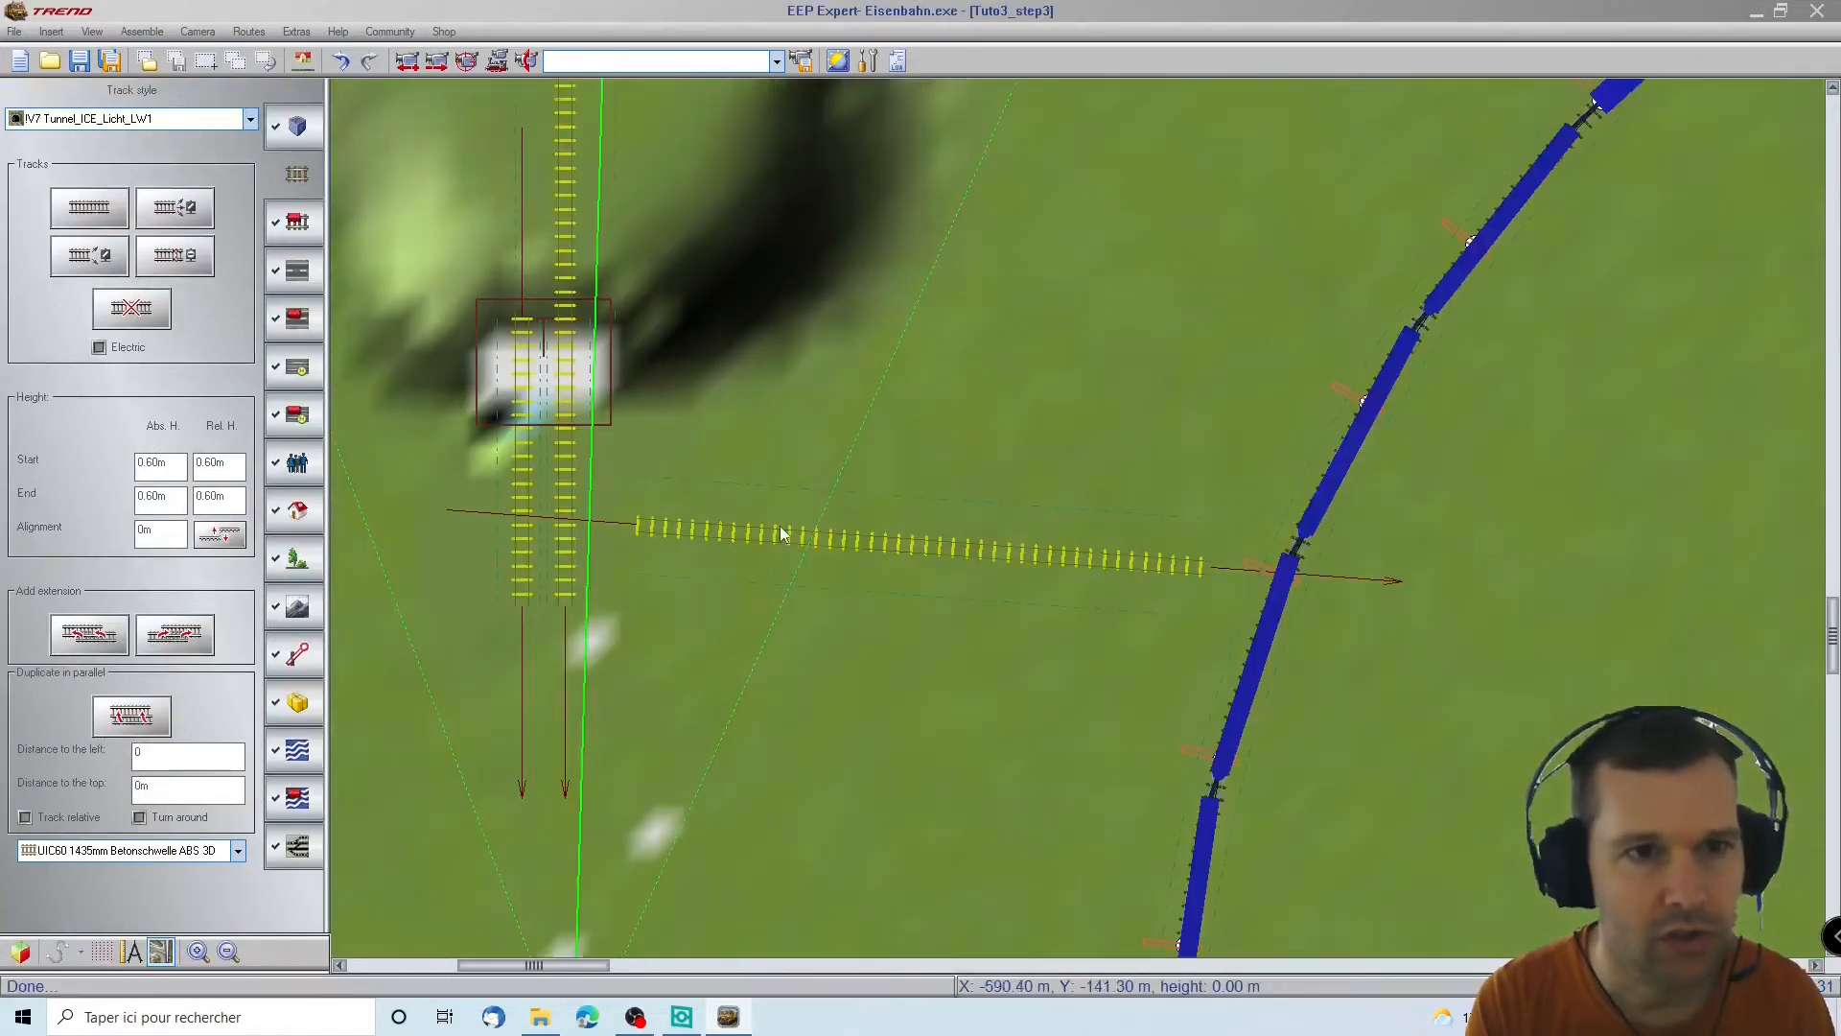
click(782, 529)
scroll(796, 240, up, 3)
scroll(797, 239, down, 3)
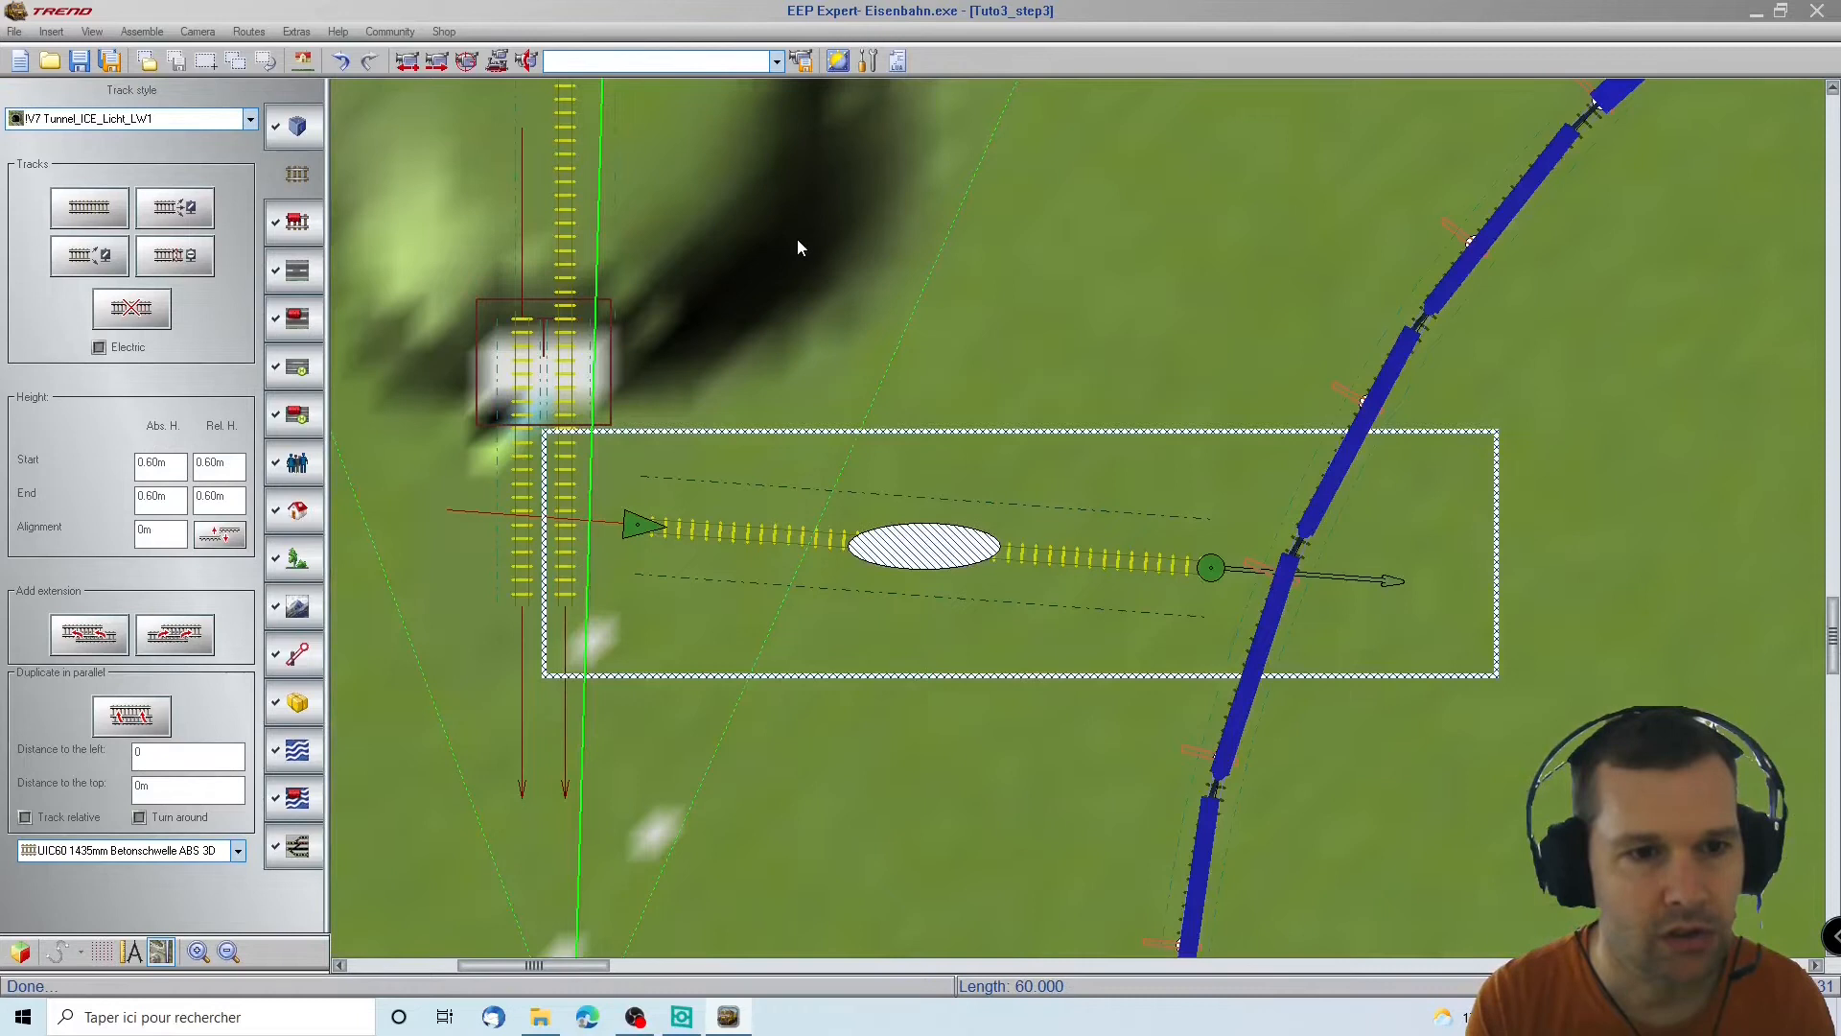
scroll(781, 115, up, 3)
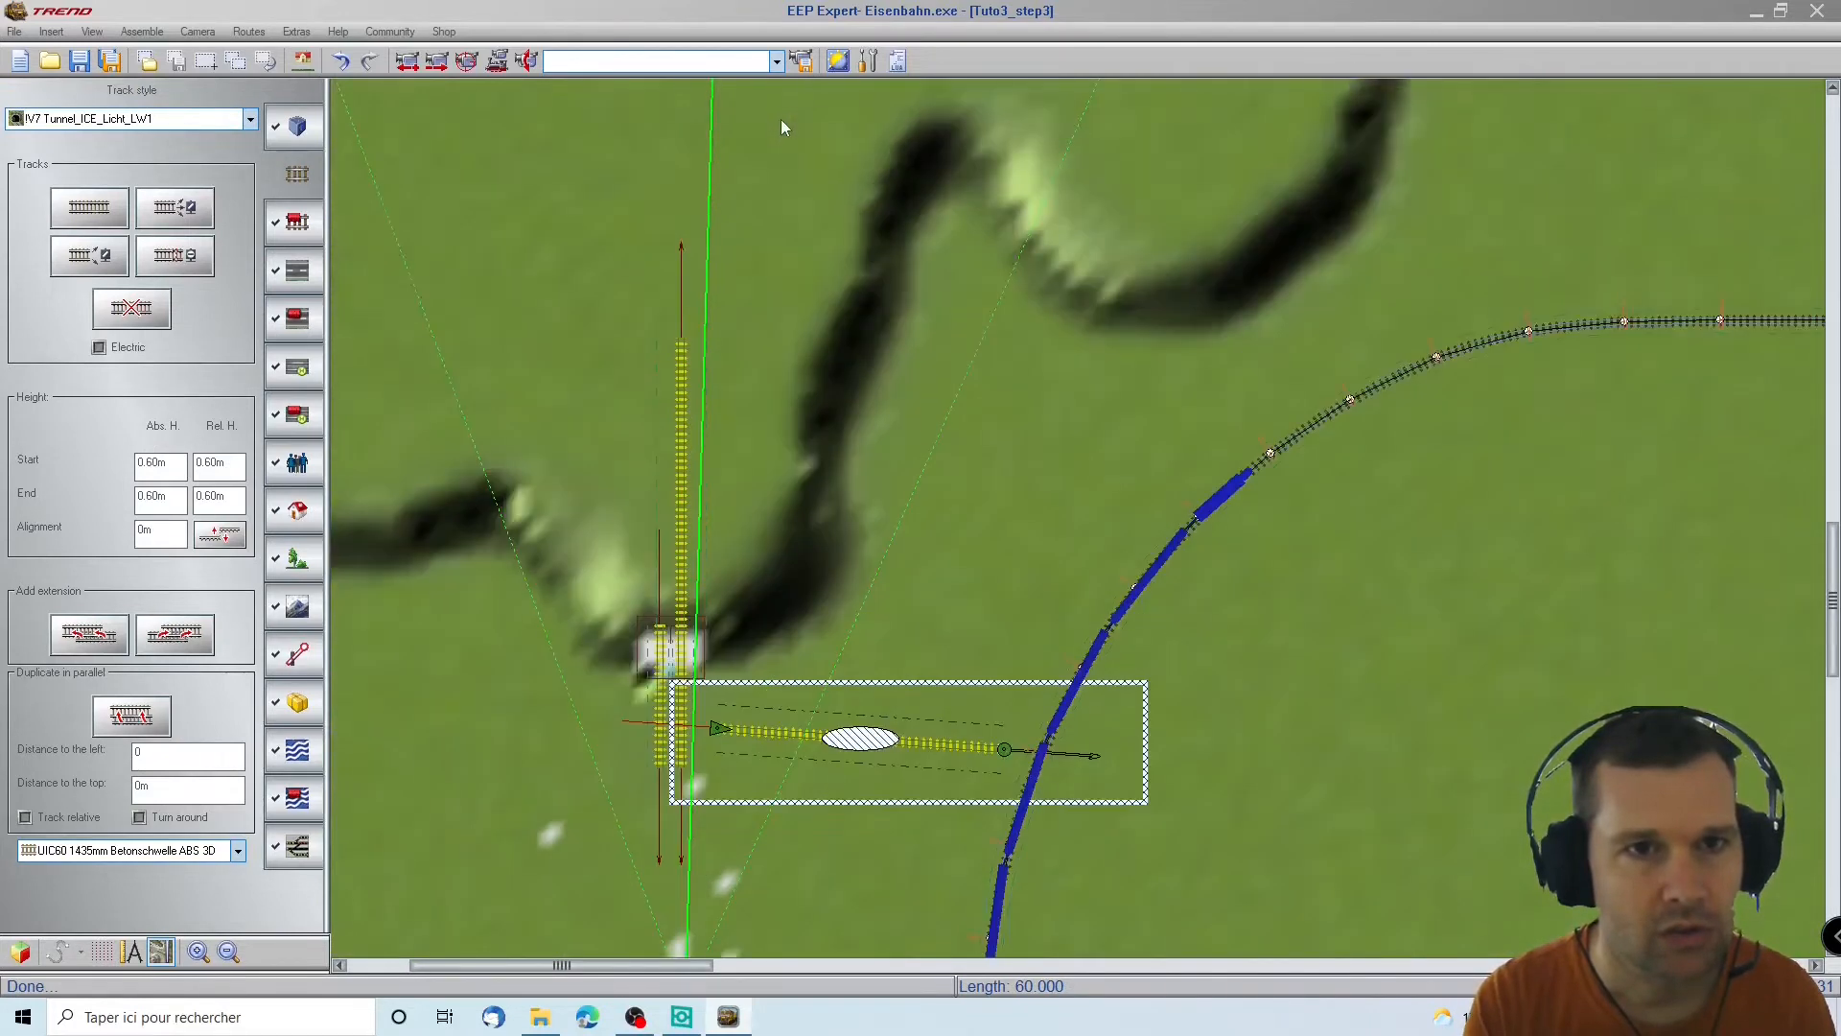
drag(800, 731, 742, 343)
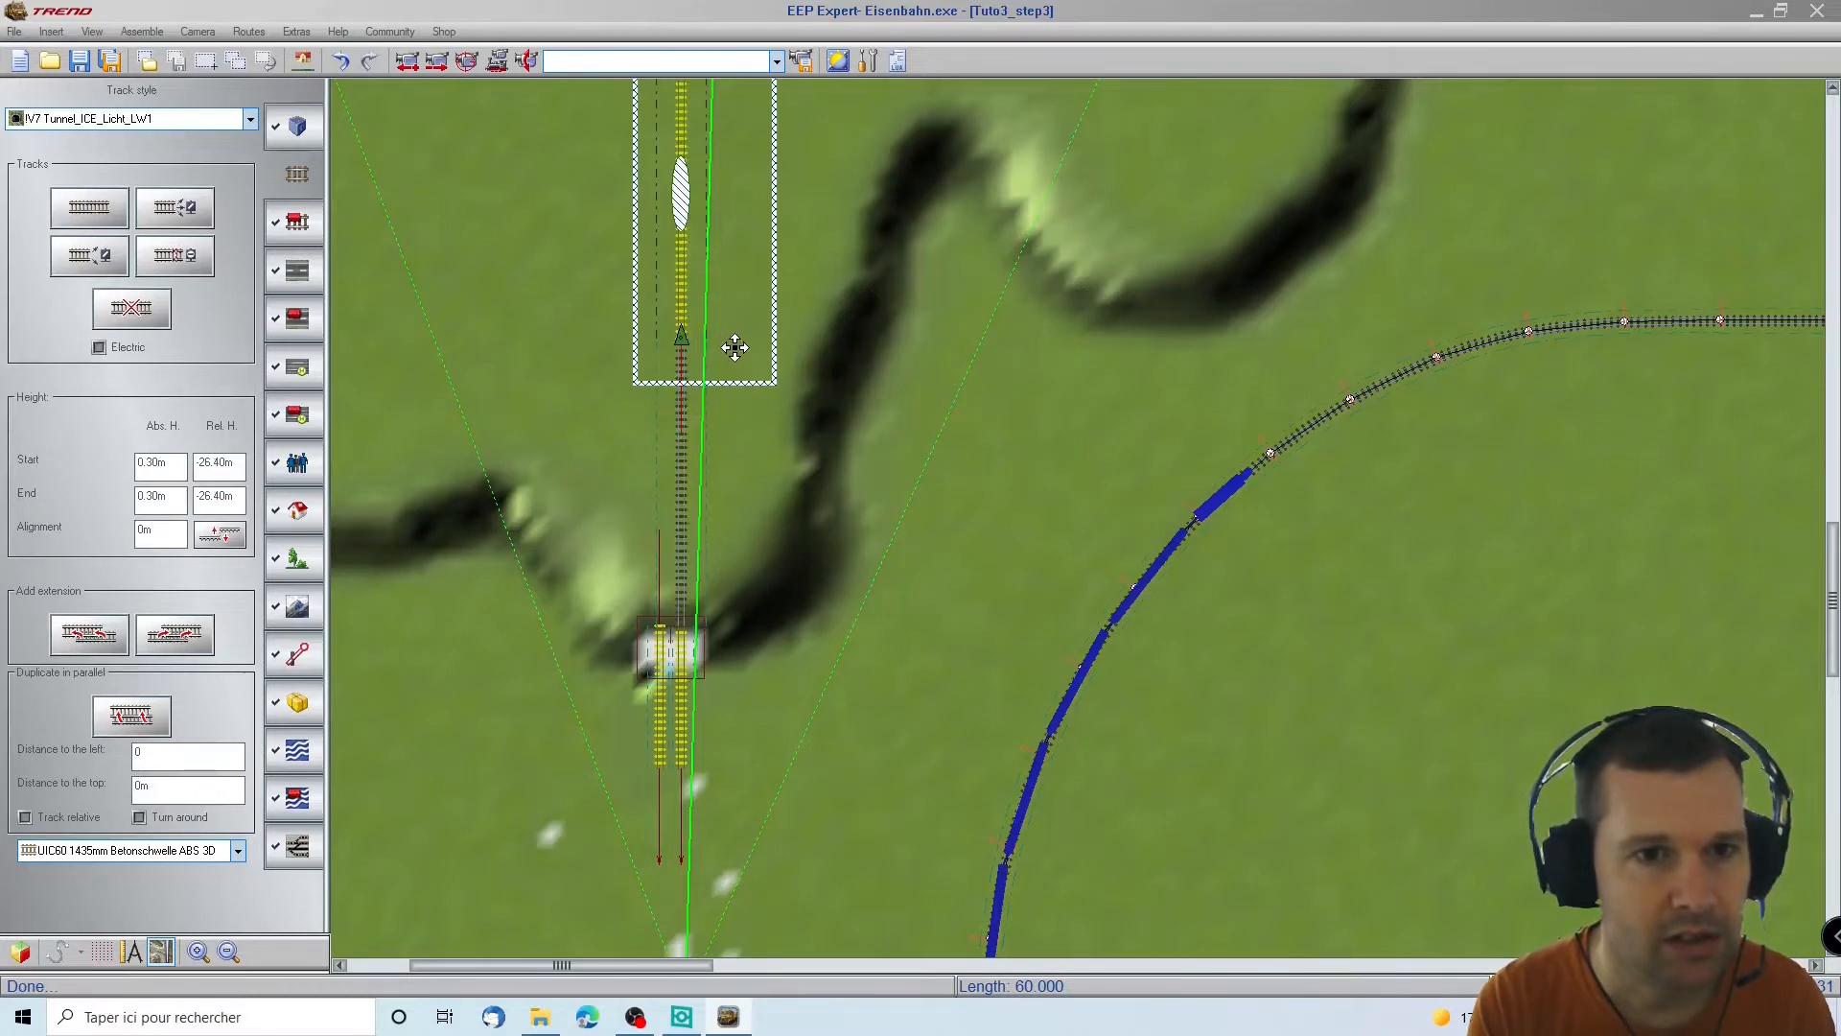
scroll(732, 487, up, 4)
scroll(733, 487, down, 6)
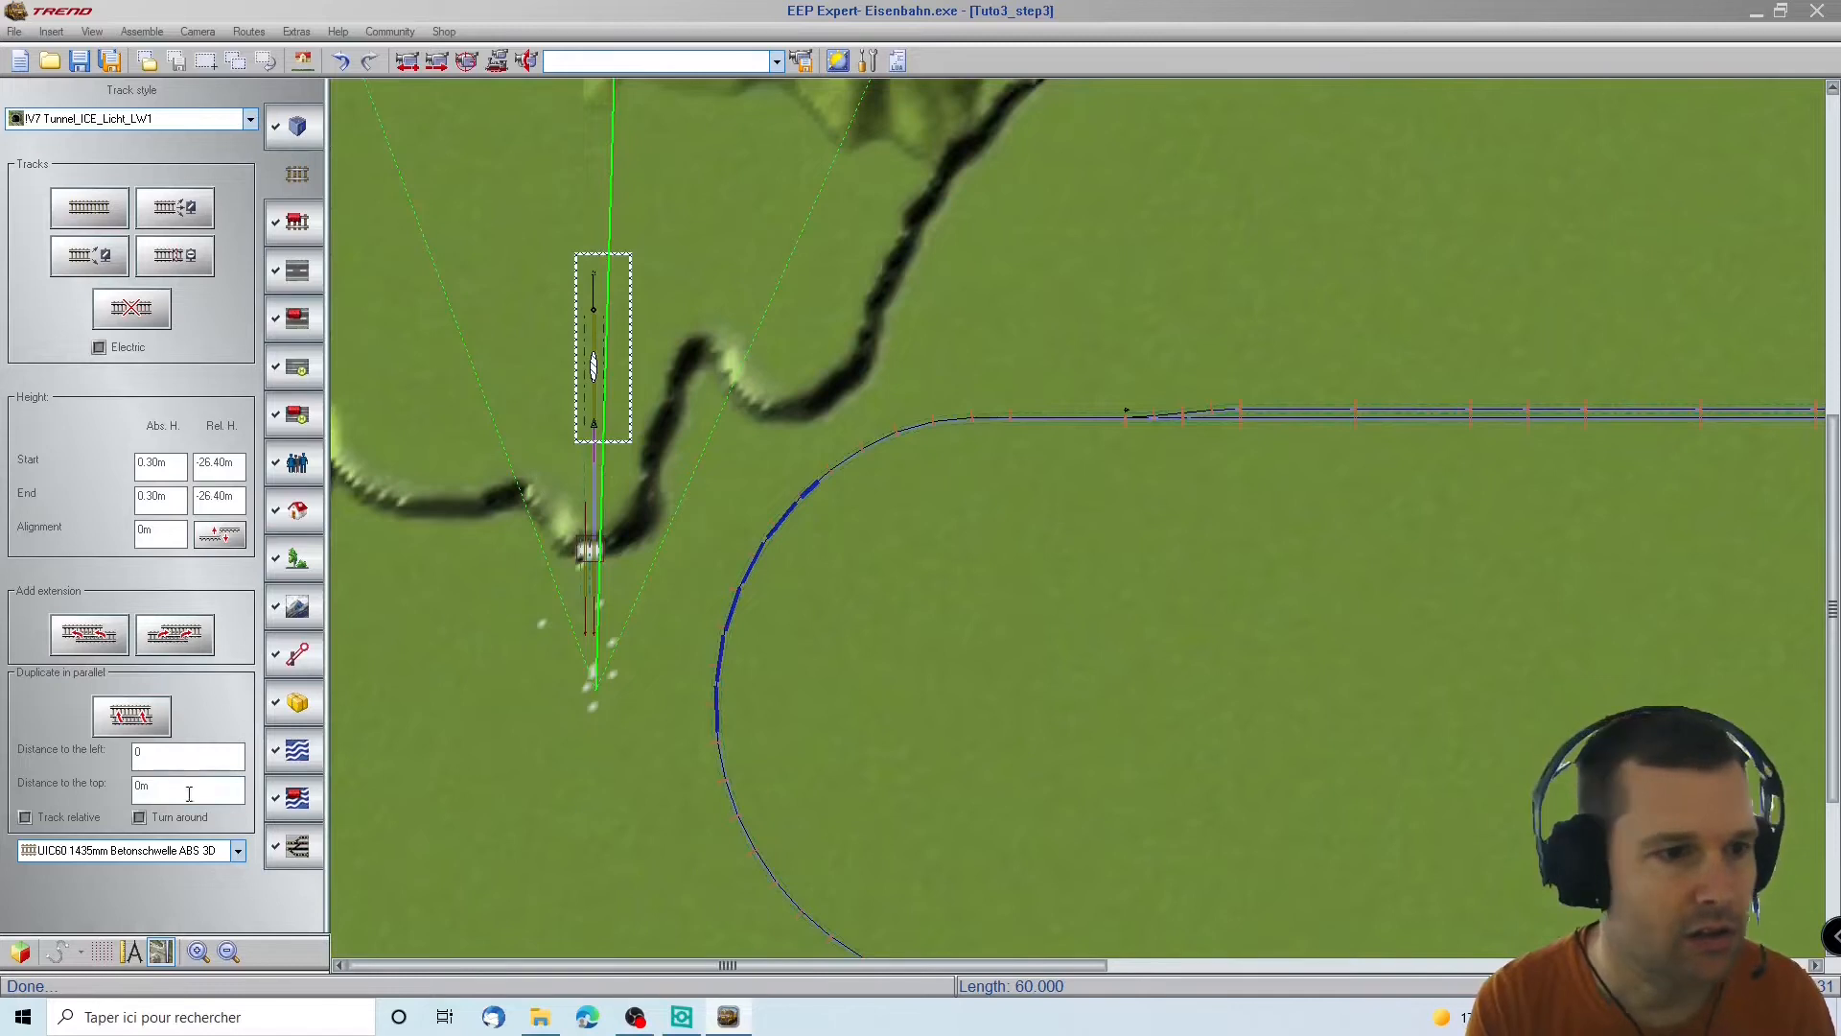
click(20, 952)
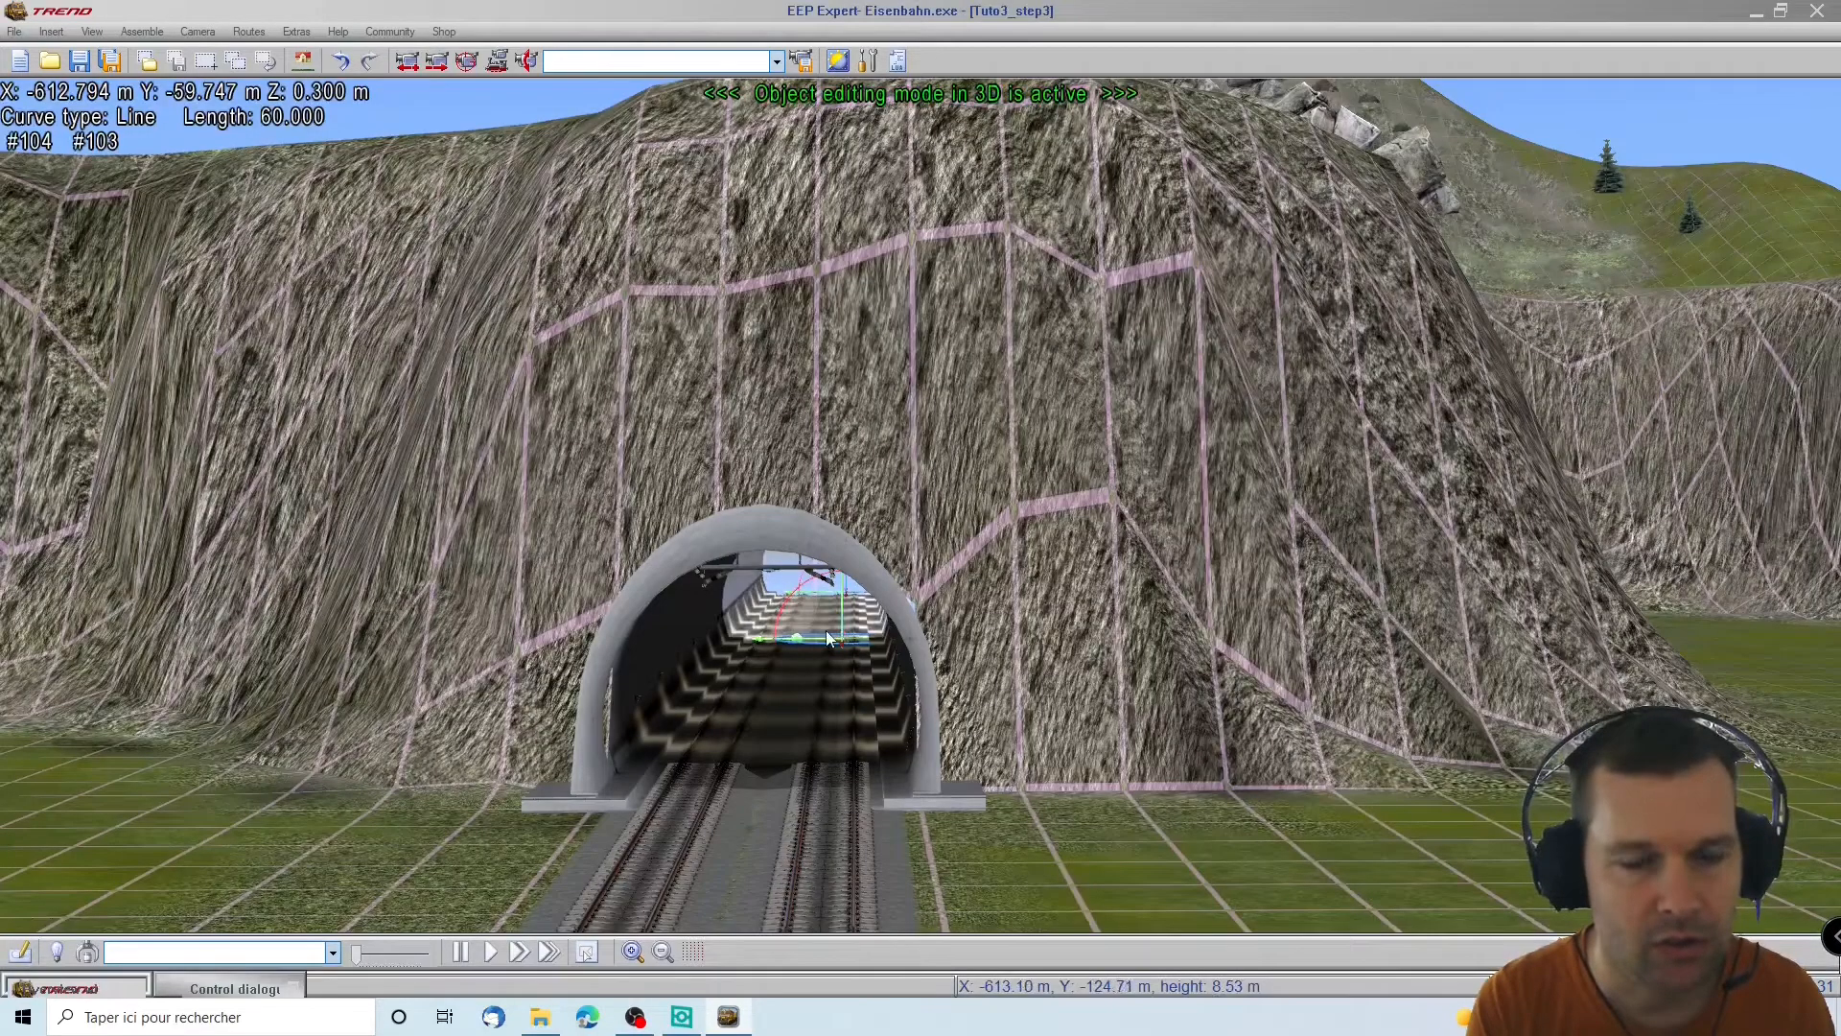
Add a third Tunnel_ICE_Licht_LW1 section, 60 m long, to the far end of the second section in the 2D plan
click(20, 951)
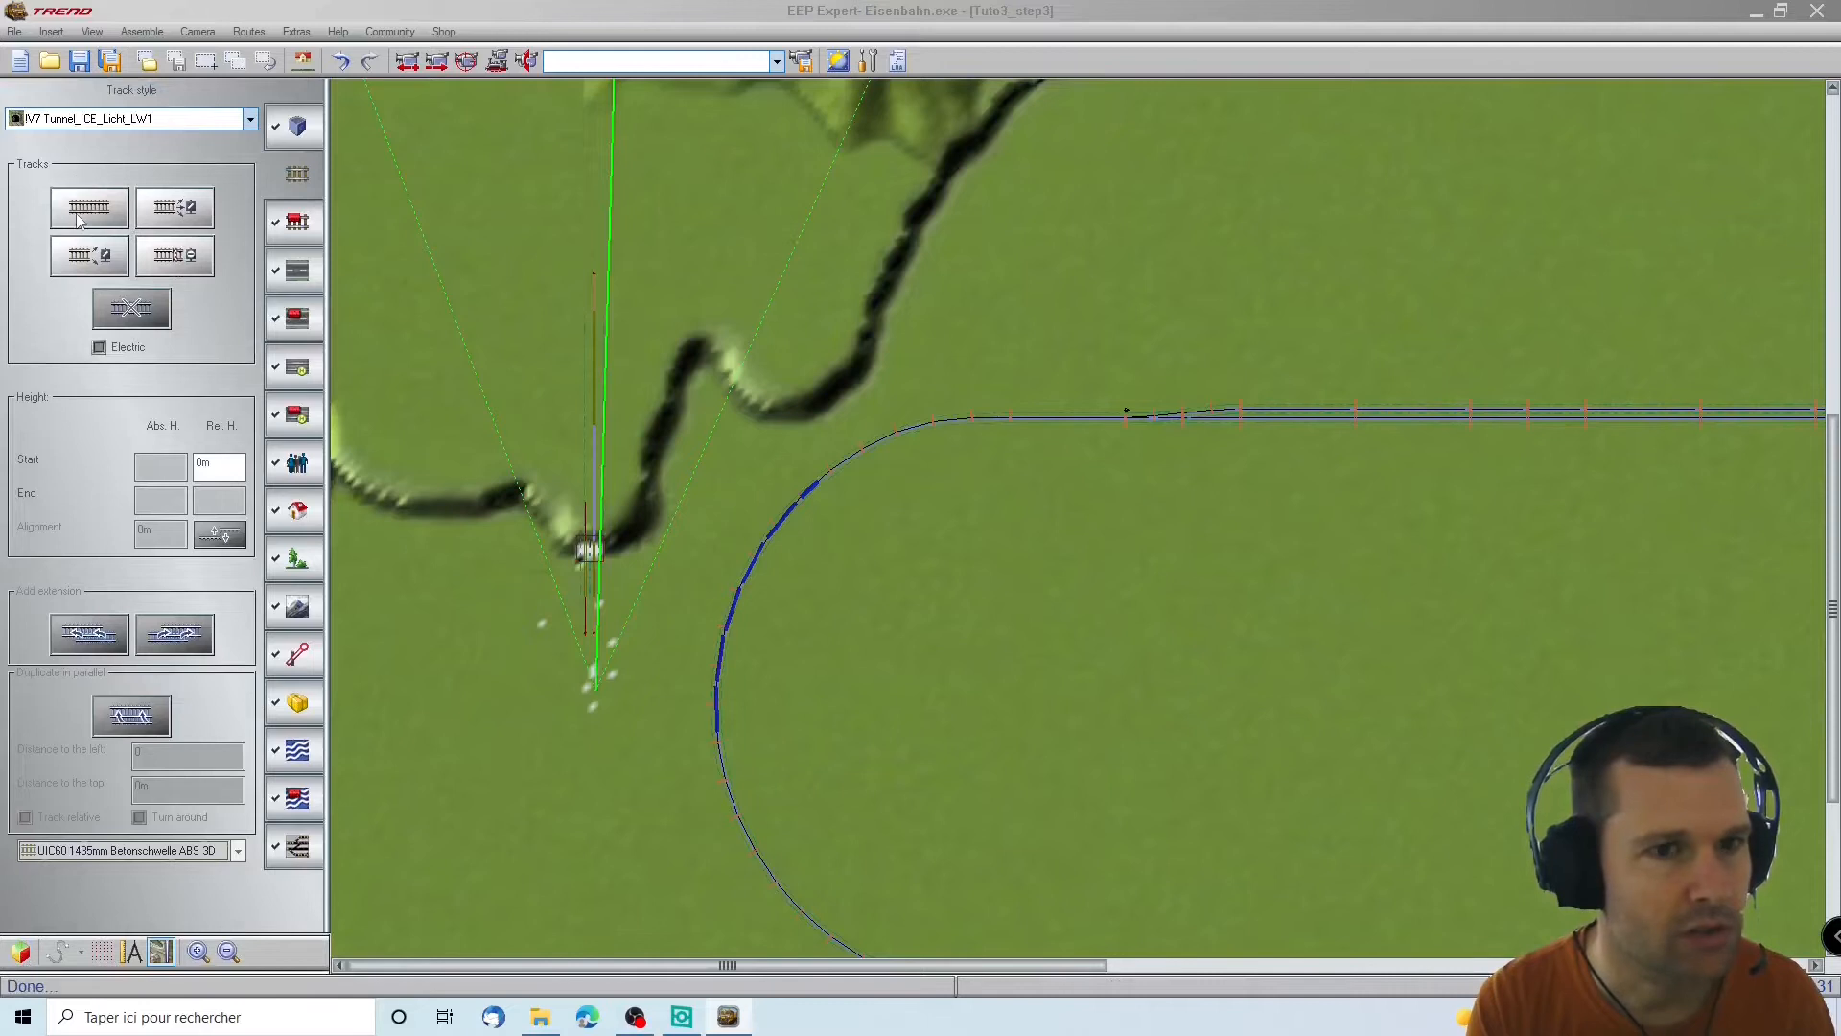
click(81, 220)
scroll(608, 427, up, 5)
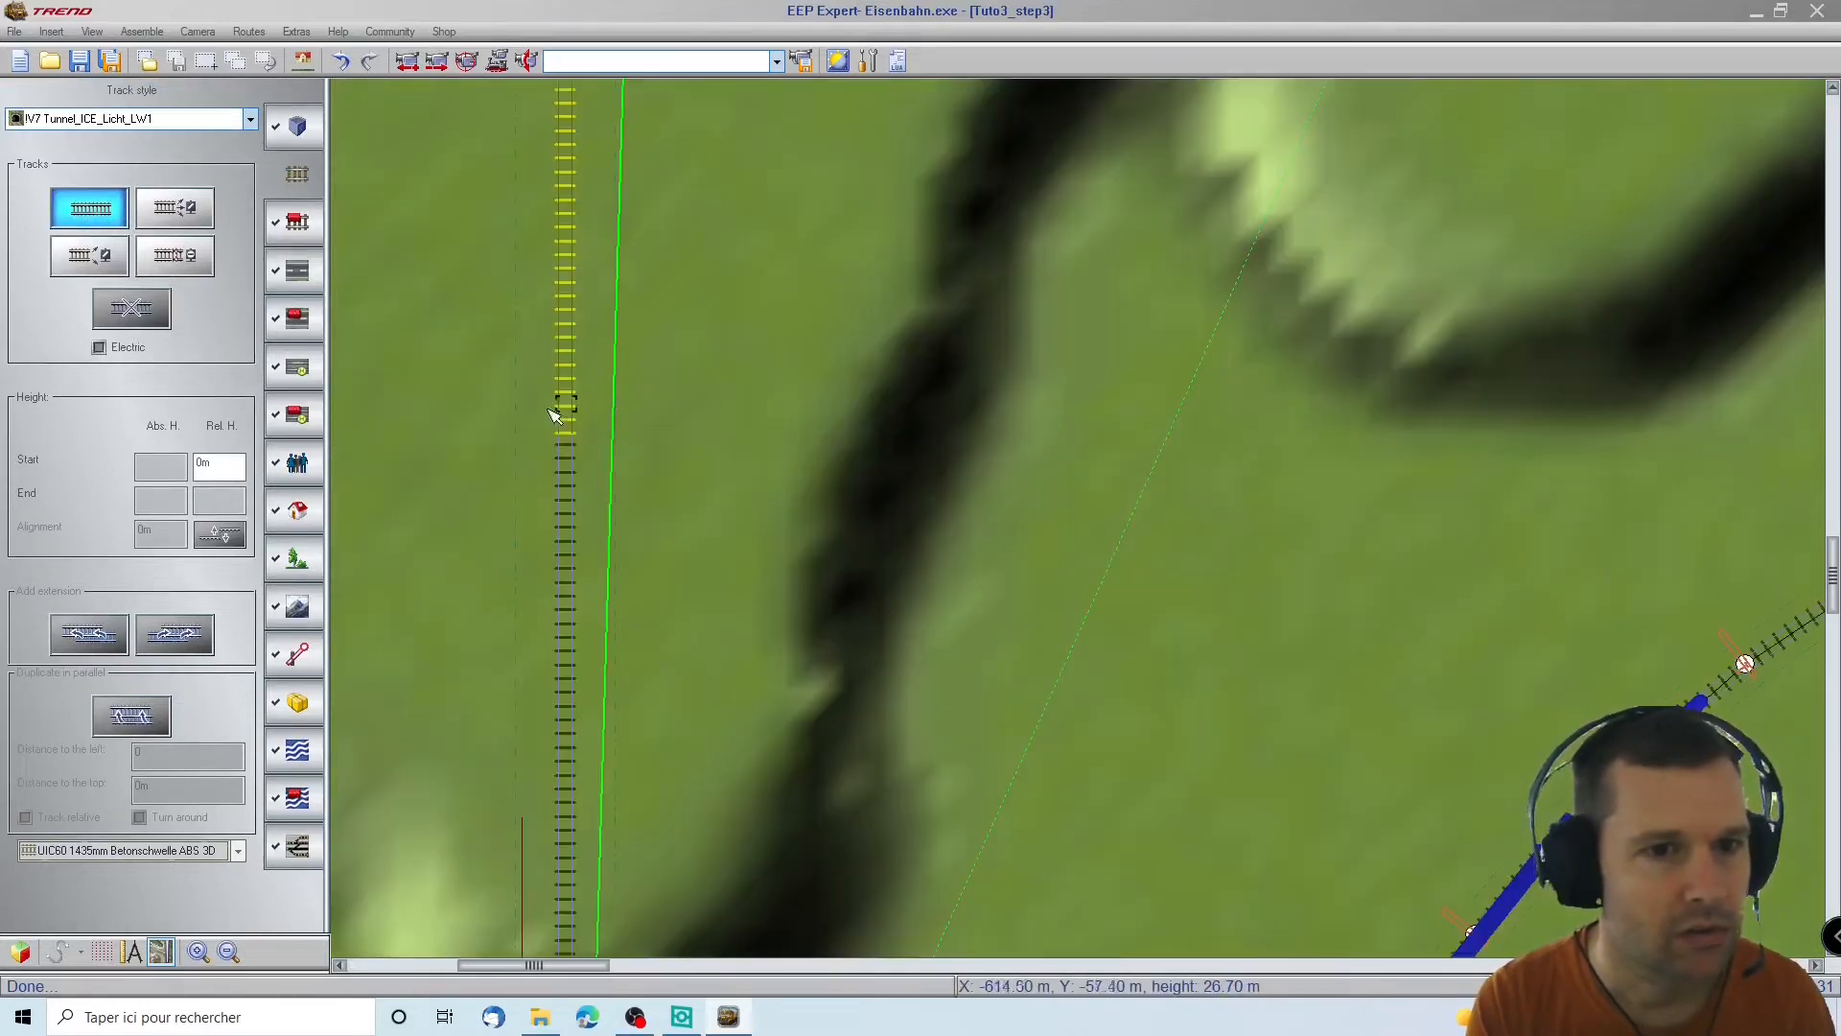
scroll(570, 134, up, 5)
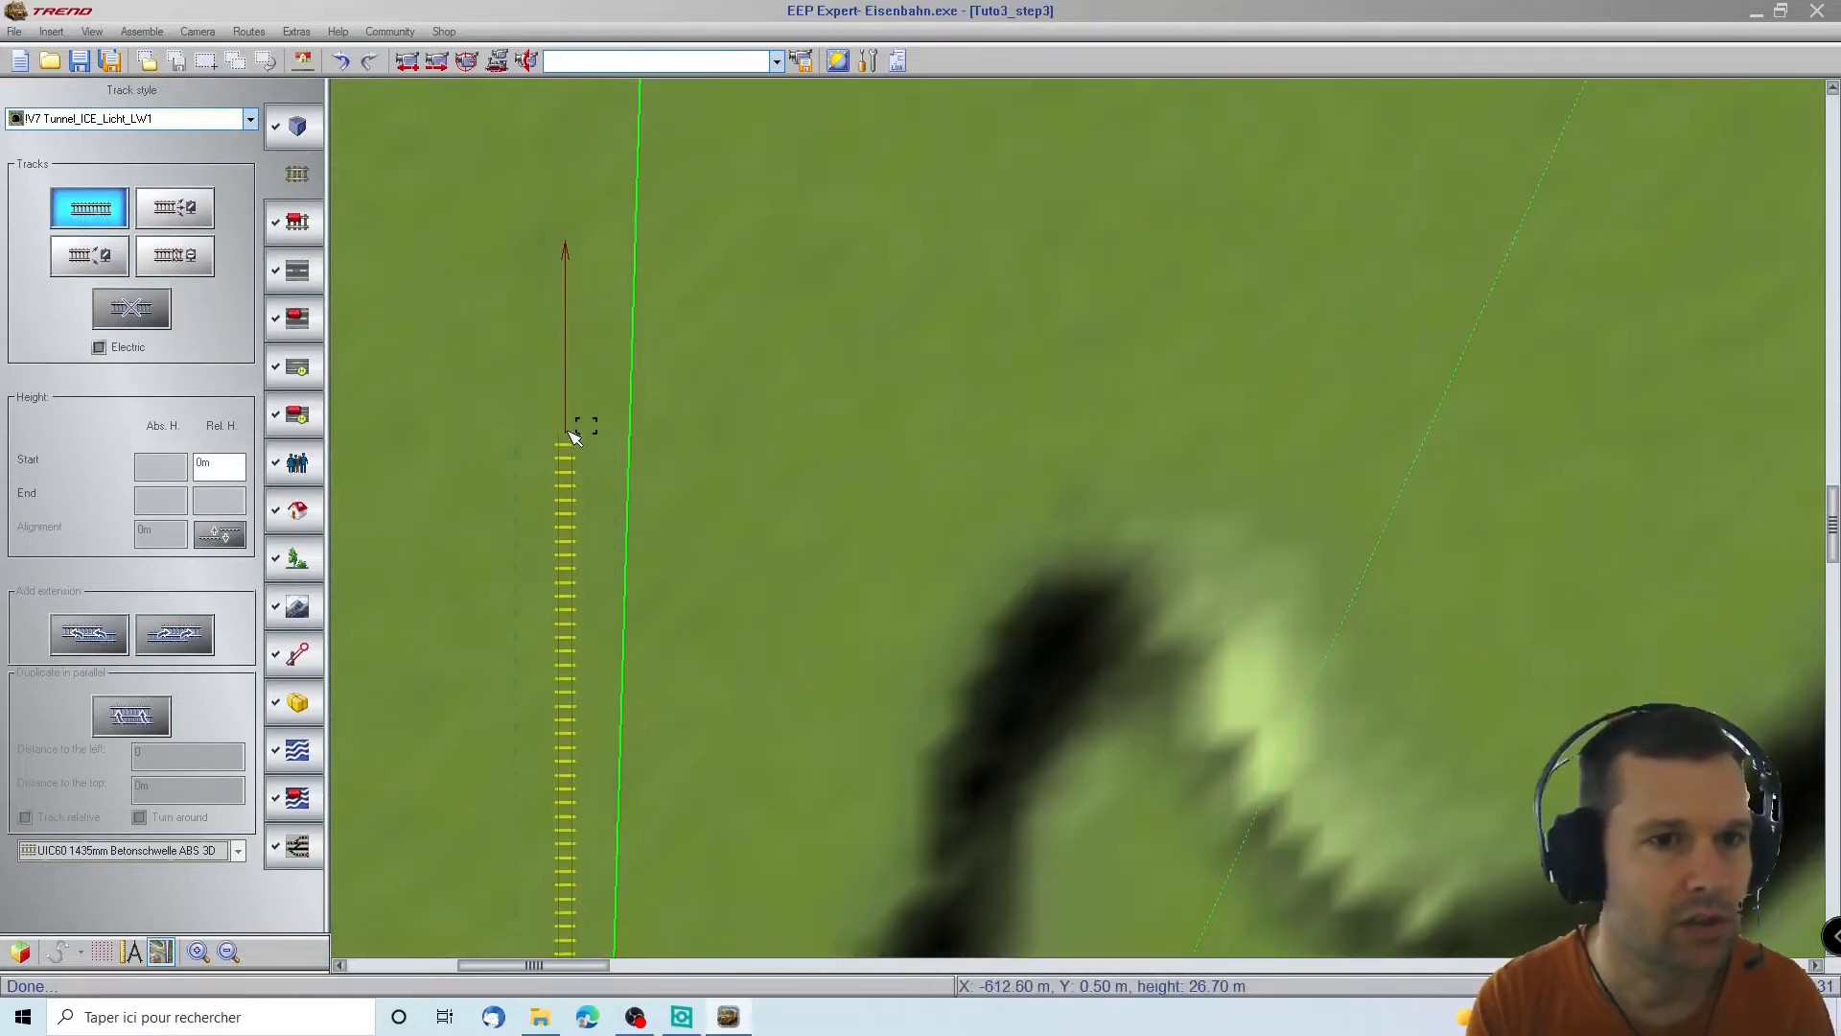
click(571, 439)
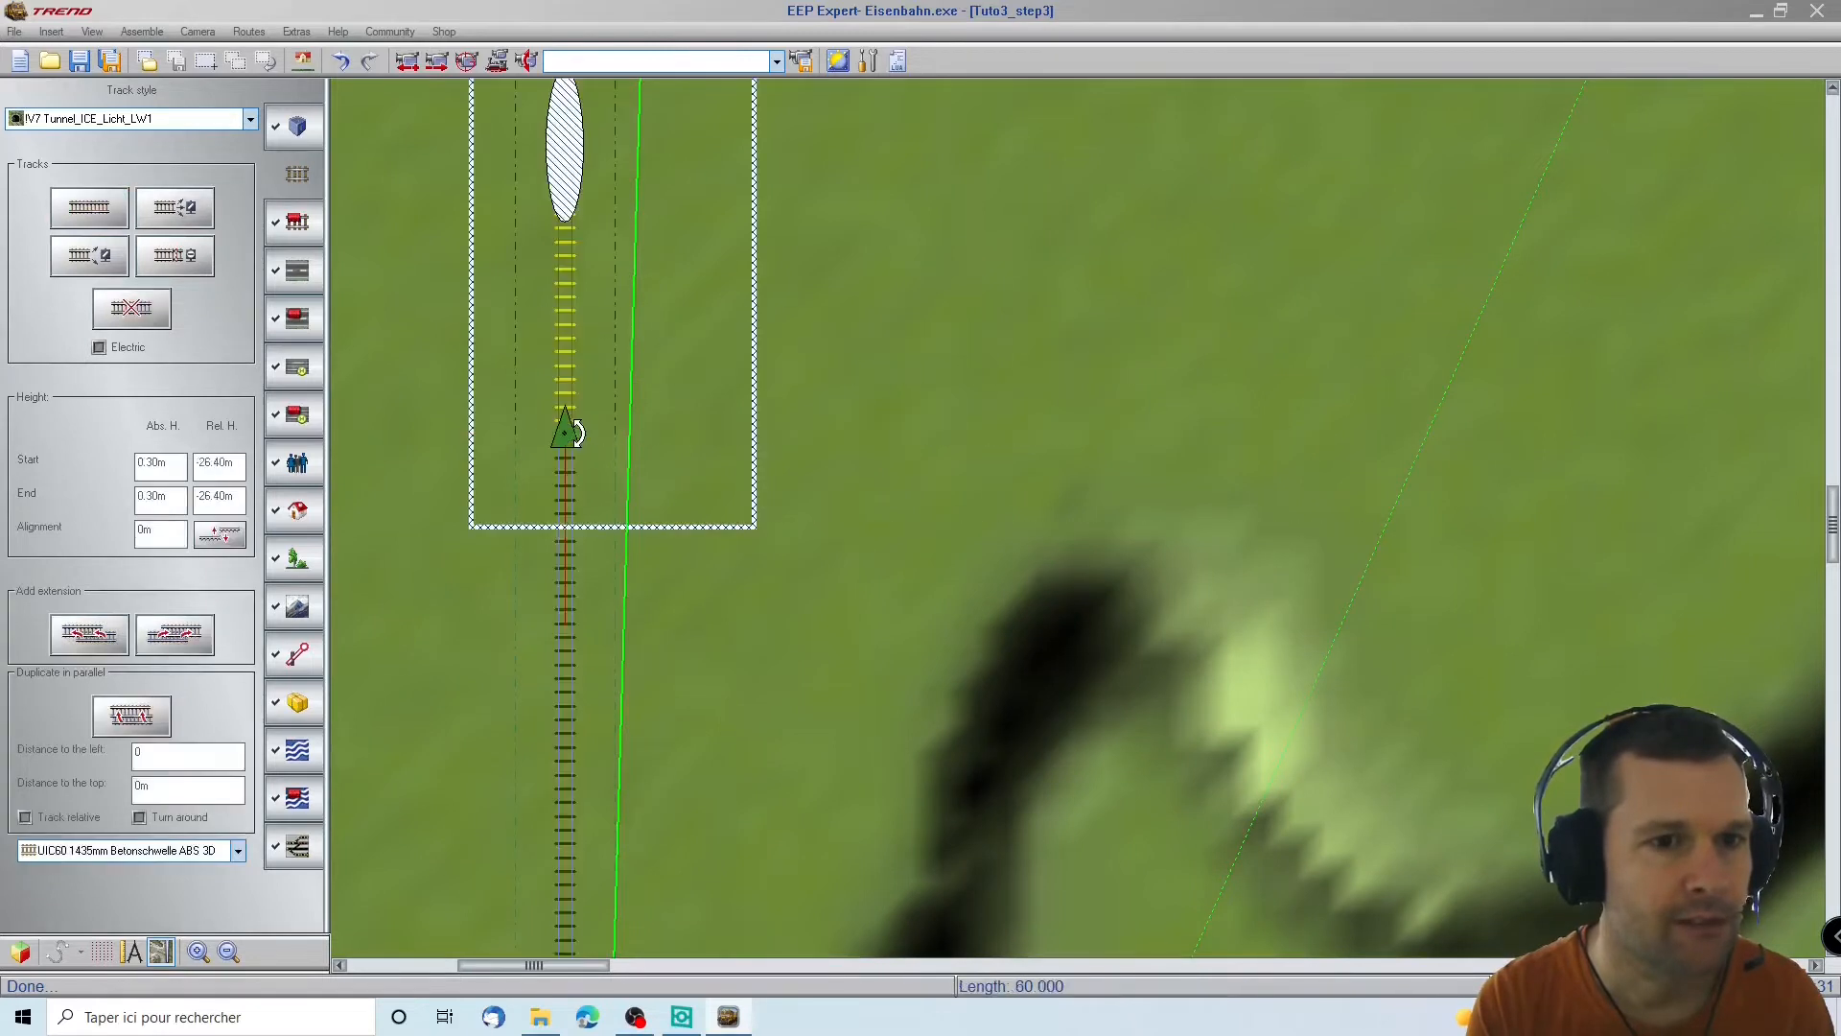
Shorten the third tunnel section to about 50 m and bend it rightward with an angle of about -52°
scroll(576, 433, down, 5)
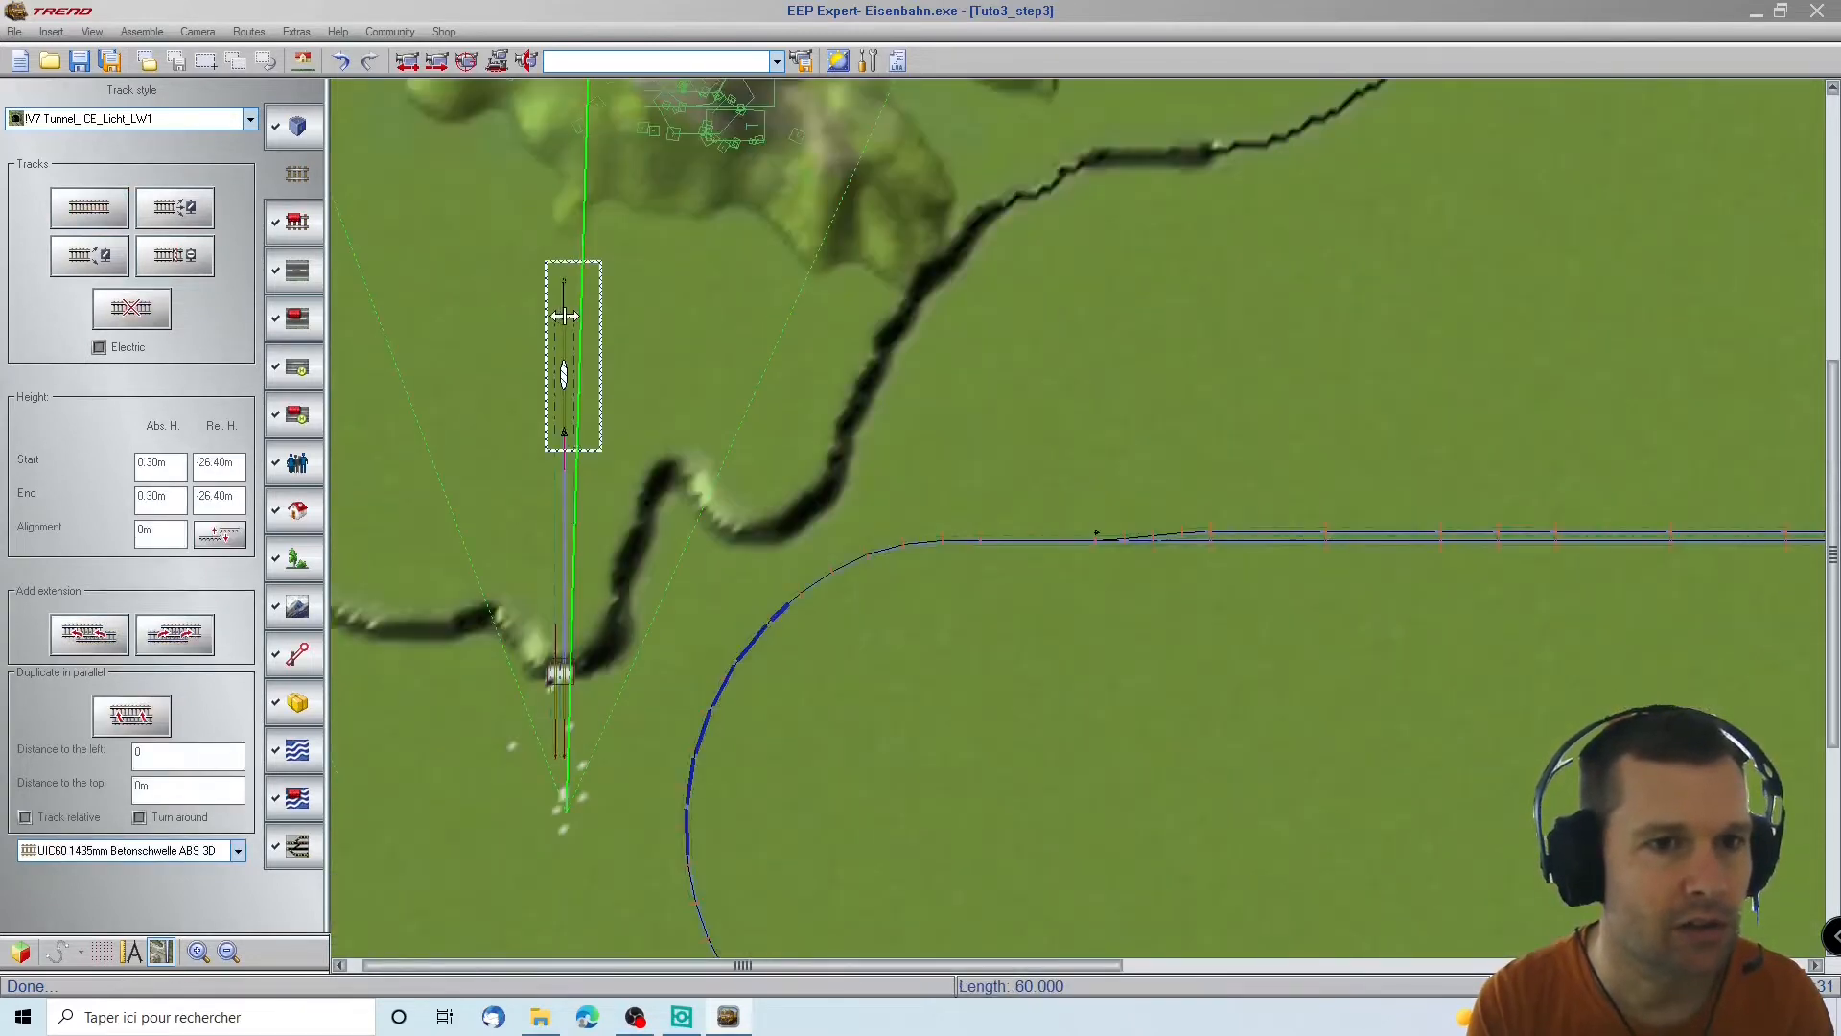
drag(564, 319, 599, 331)
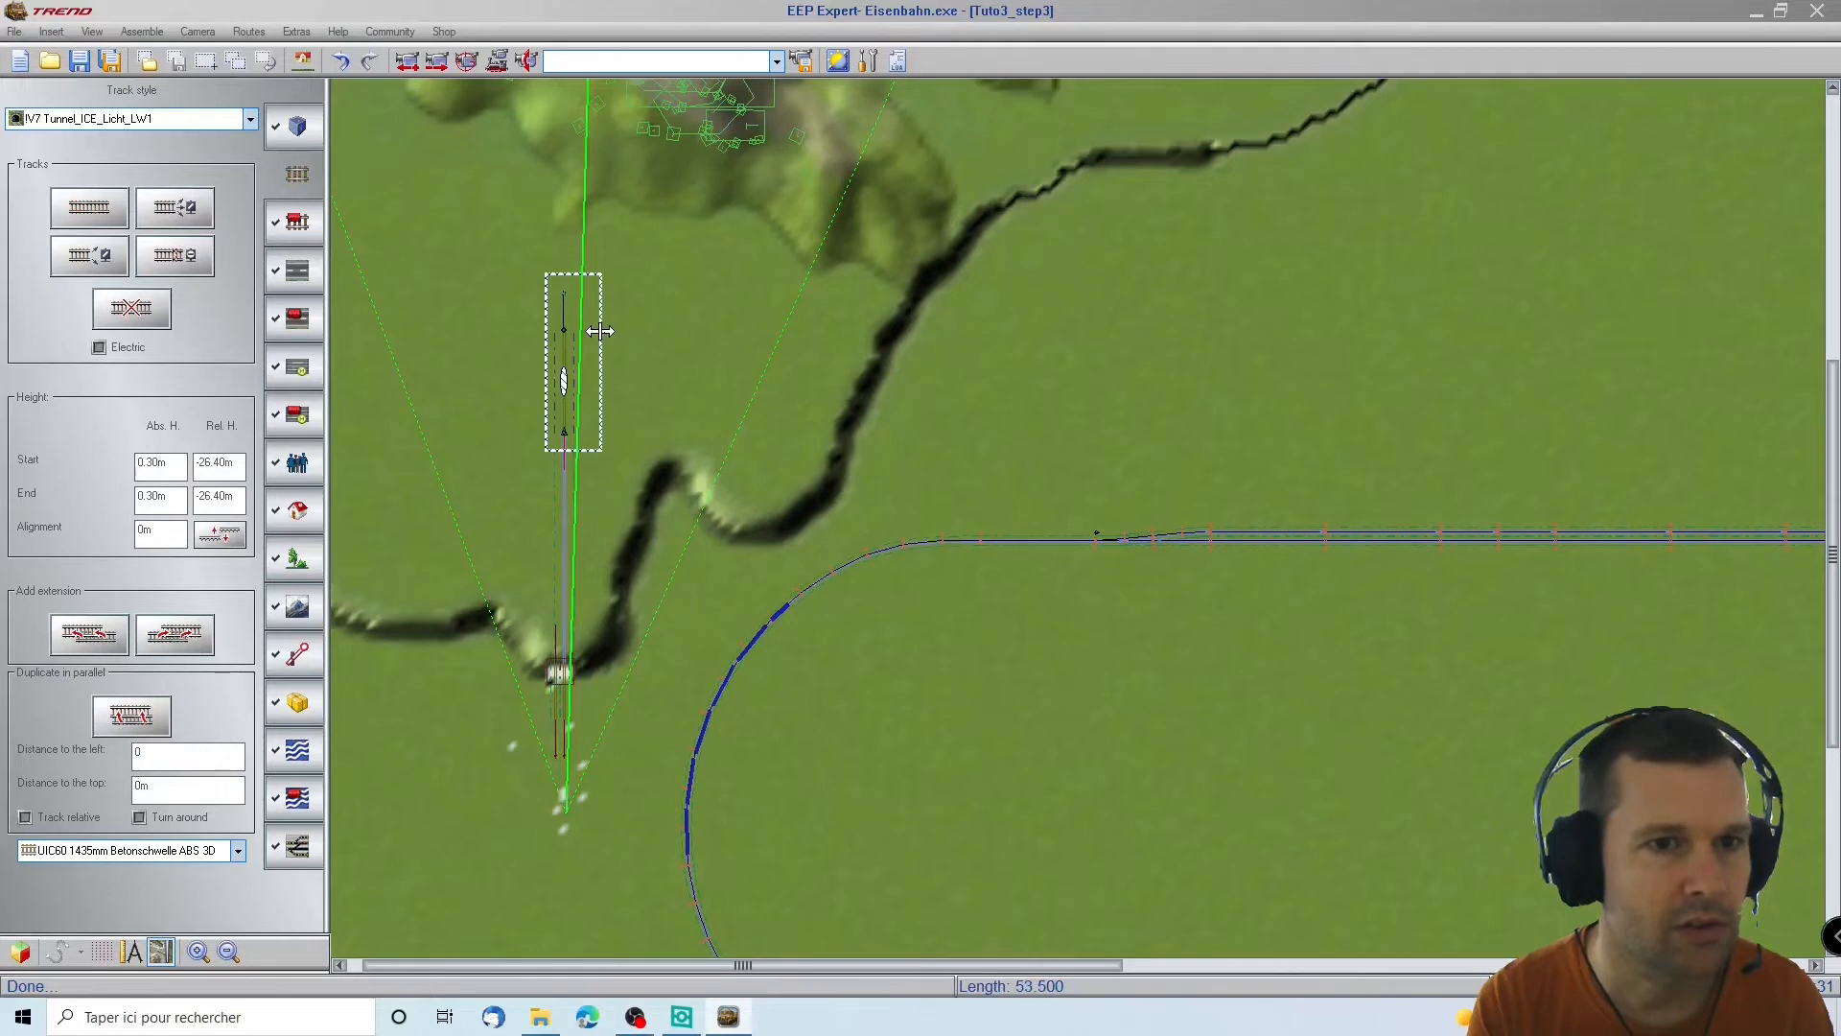
scroll(584, 338, up, 5)
mouse_move(720, 169)
mouse_down()
mouse_move(756, 160)
mouse_move(954, 239)
mouse_move(1101, 358)
mouse_up()
scroll(1100, 358, down, 6)
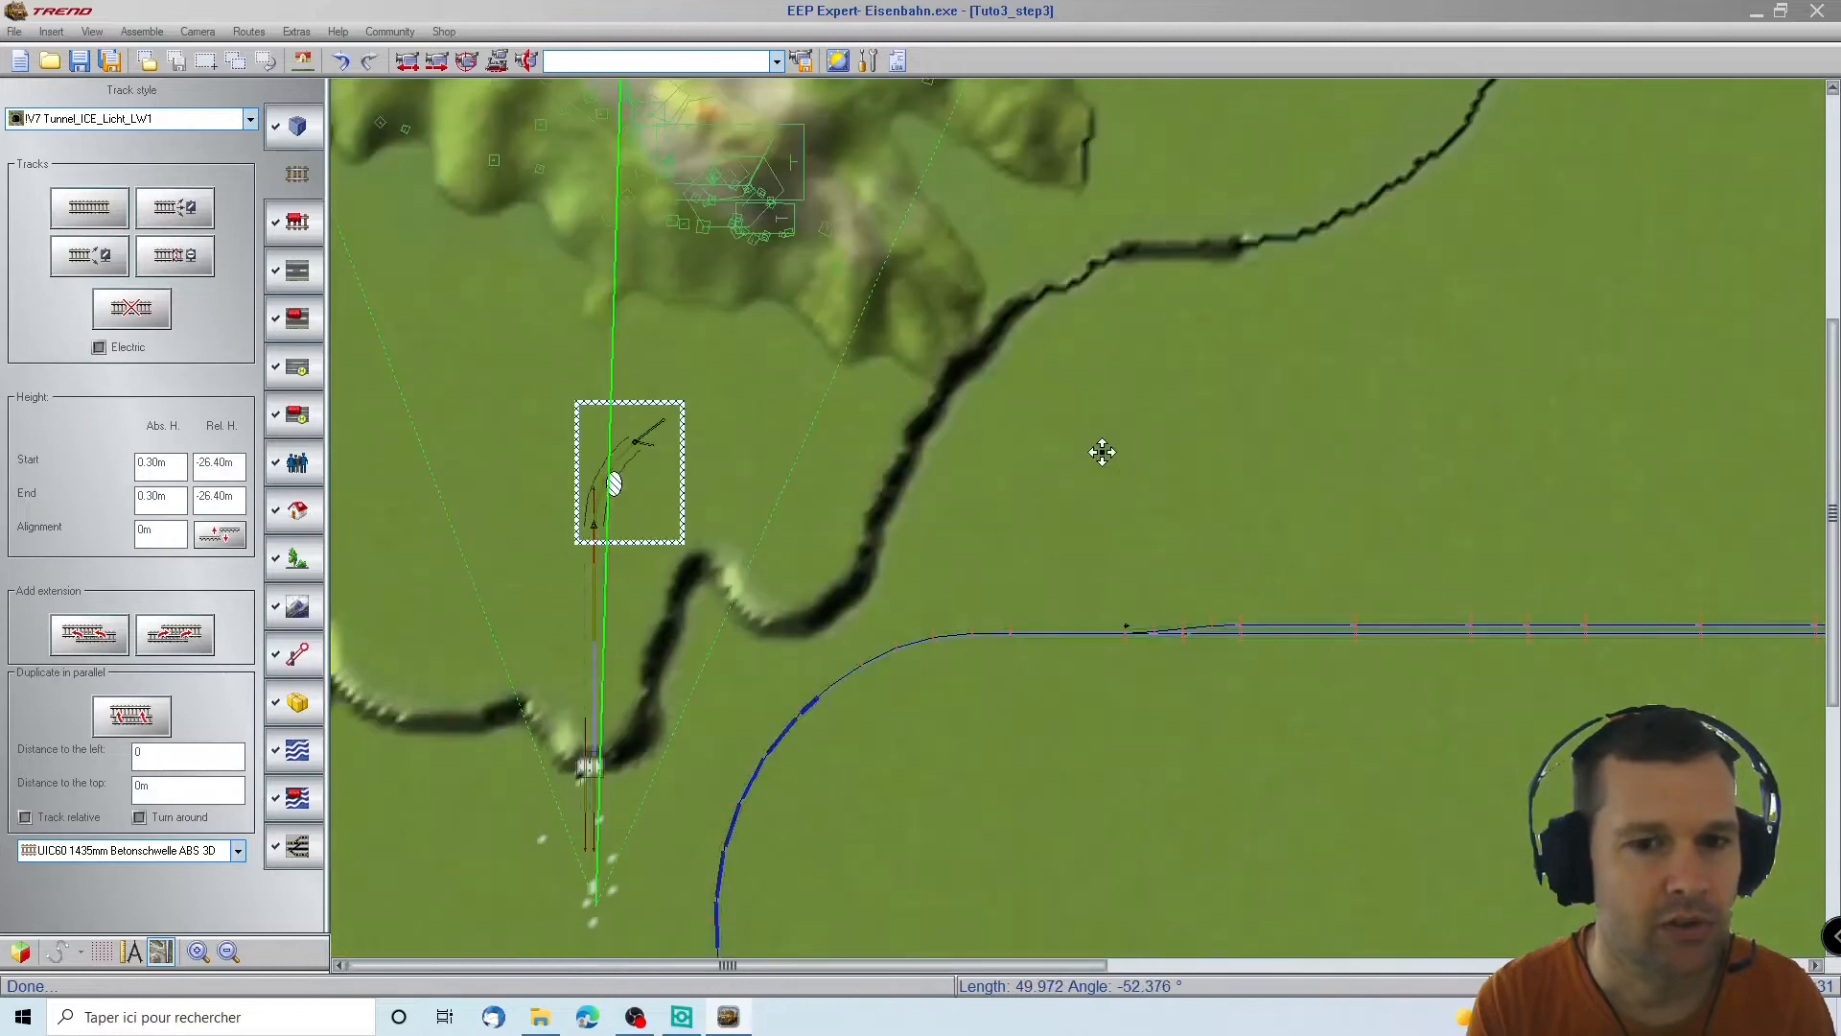
scroll(604, 575, up, 6)
click(612, 573)
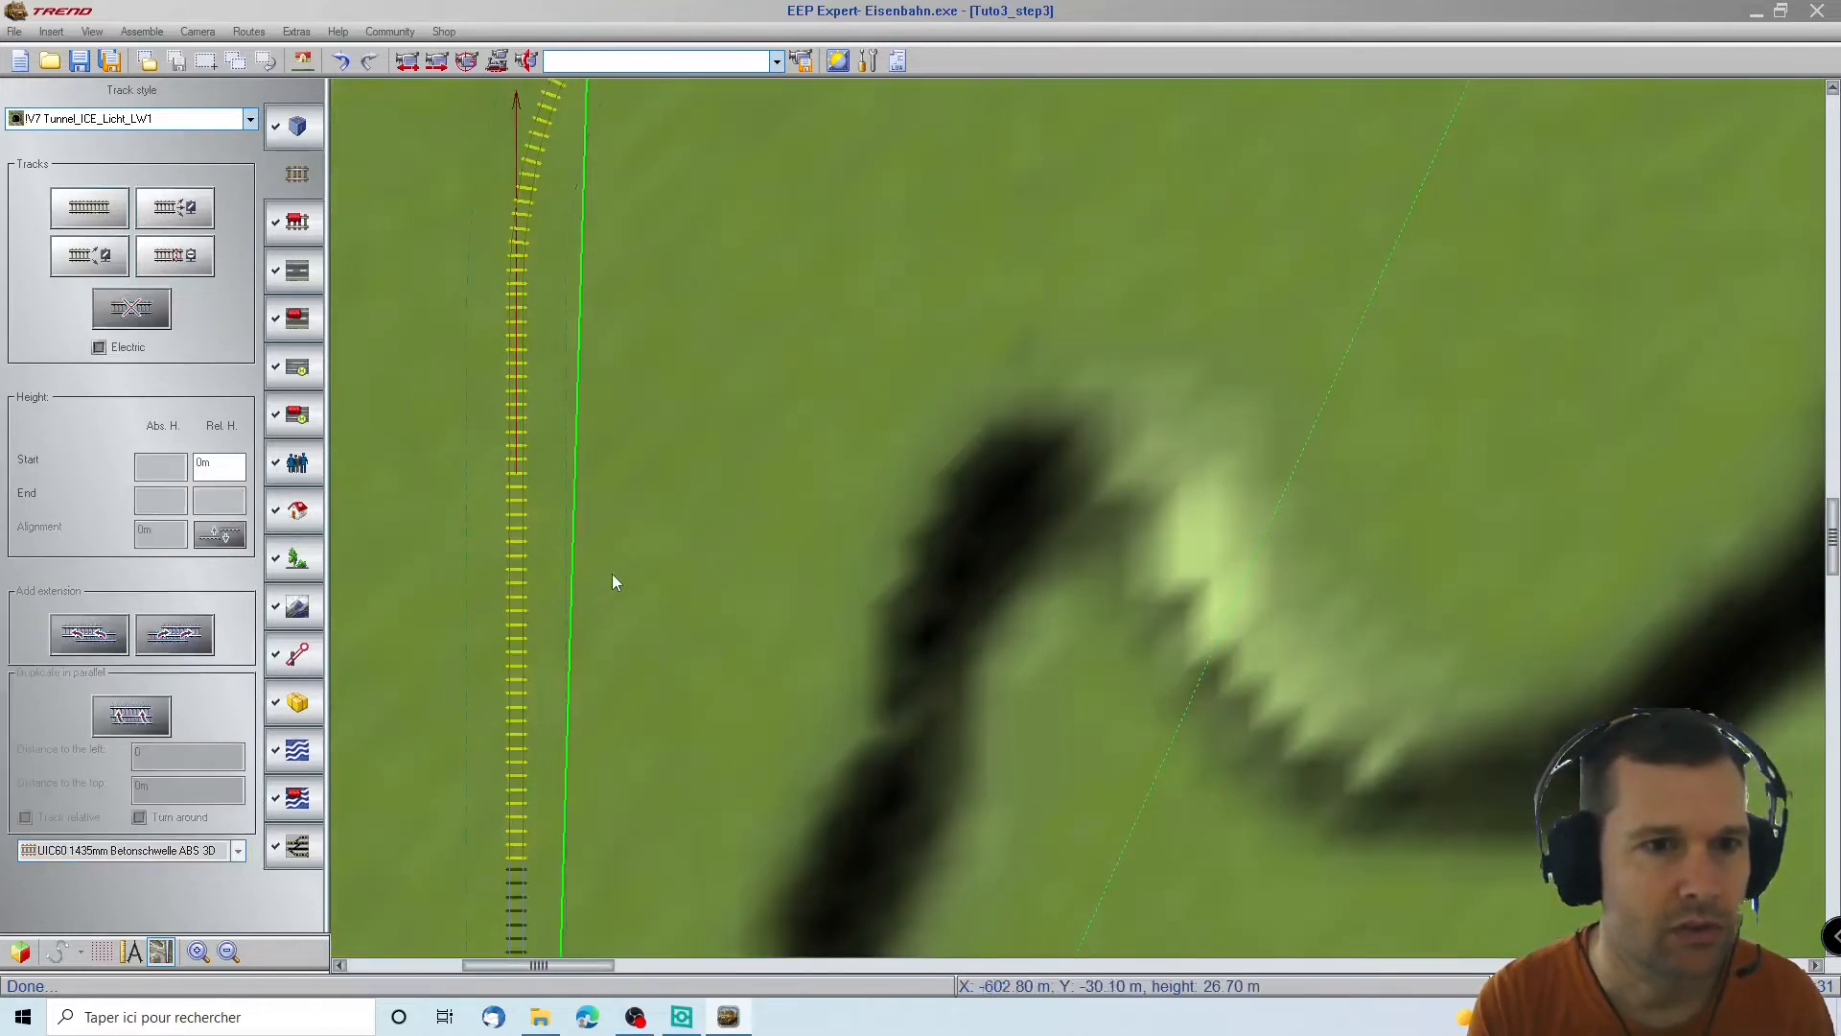
Examine the connected tunnel sections and the portal's tracks in the 2D plan and through the portal in 3D
click(530, 163)
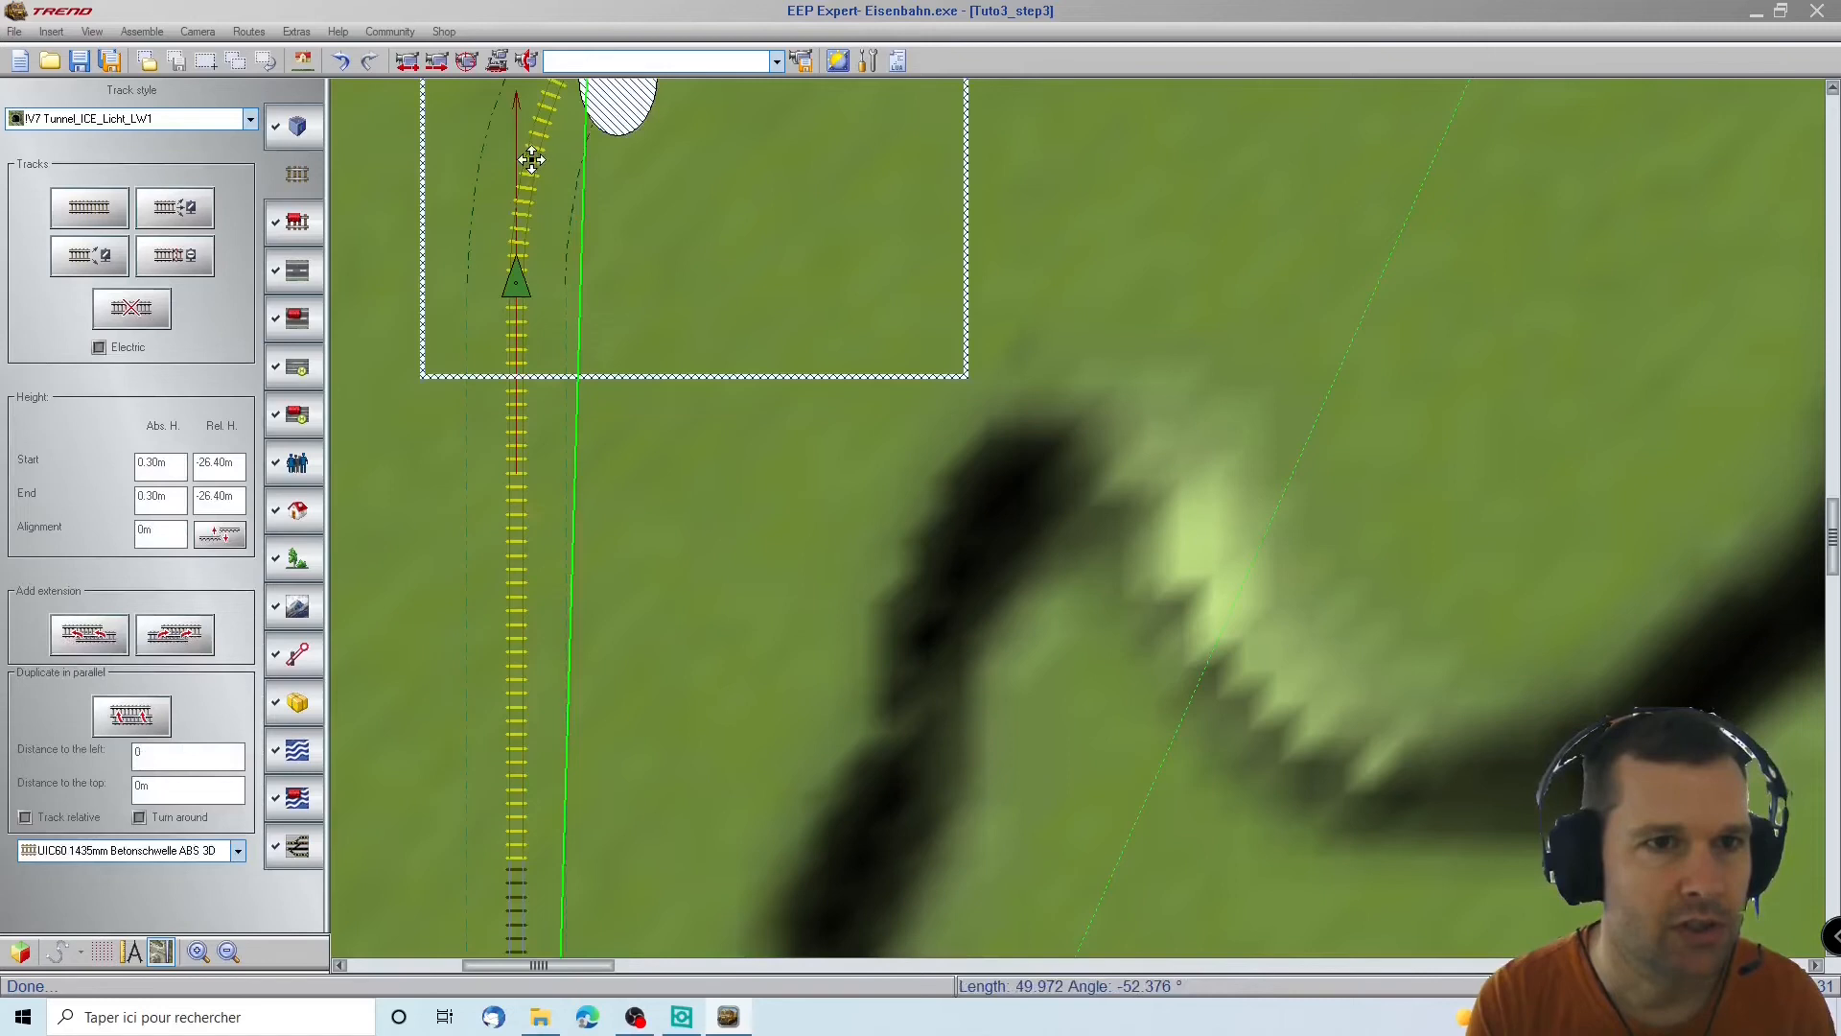
click(532, 155)
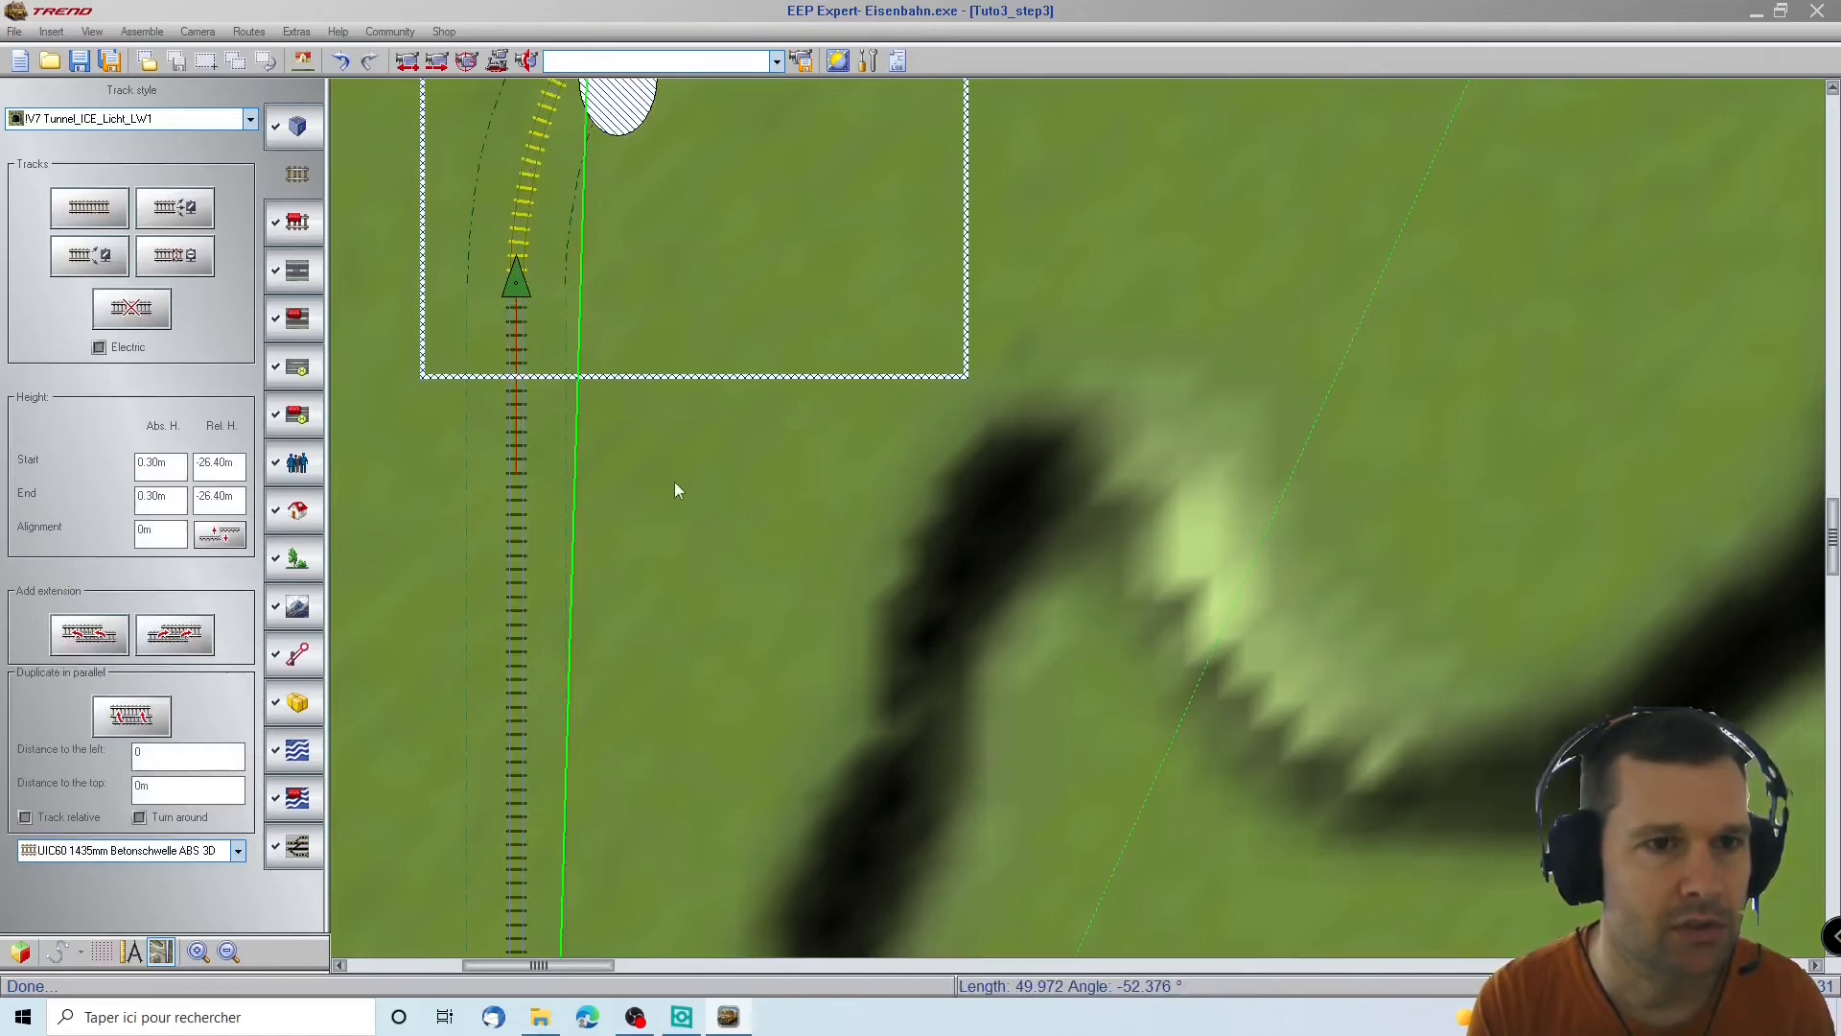
scroll(675, 481, down, 2)
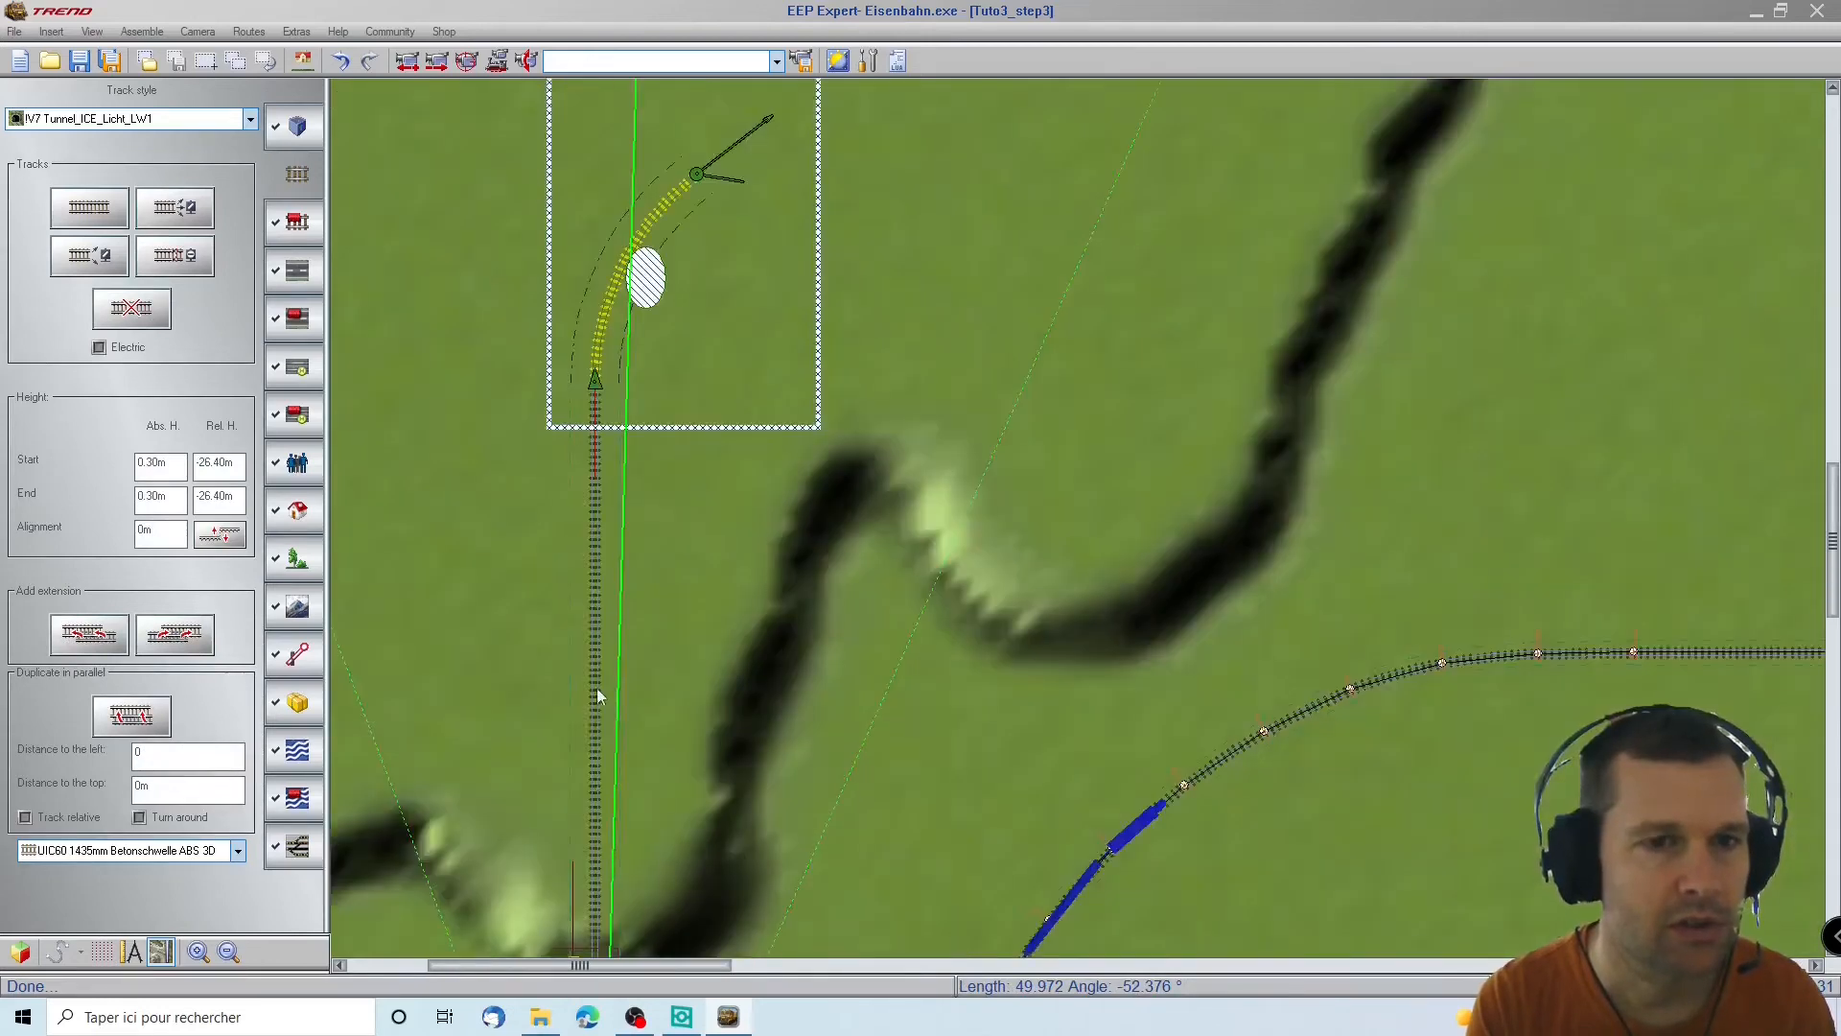
scroll(583, 706, up, 2)
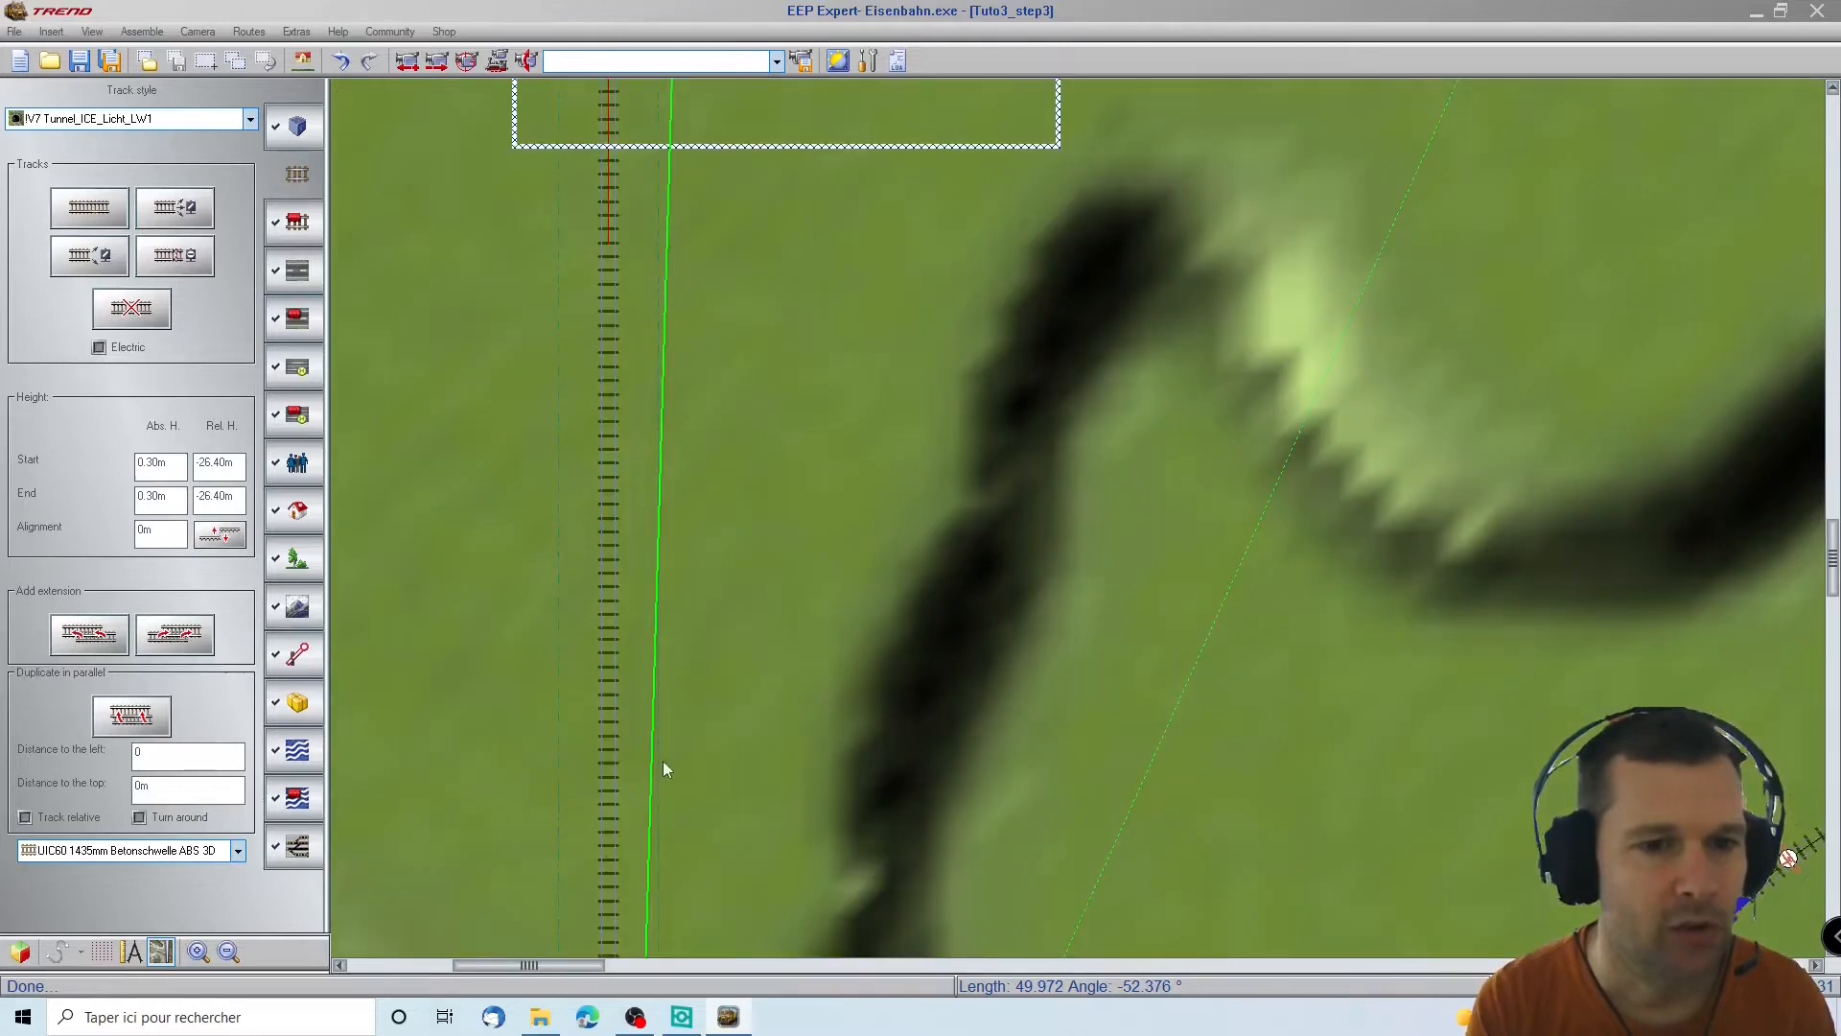
scroll(663, 759, down, 4)
scroll(624, 937, down, 3)
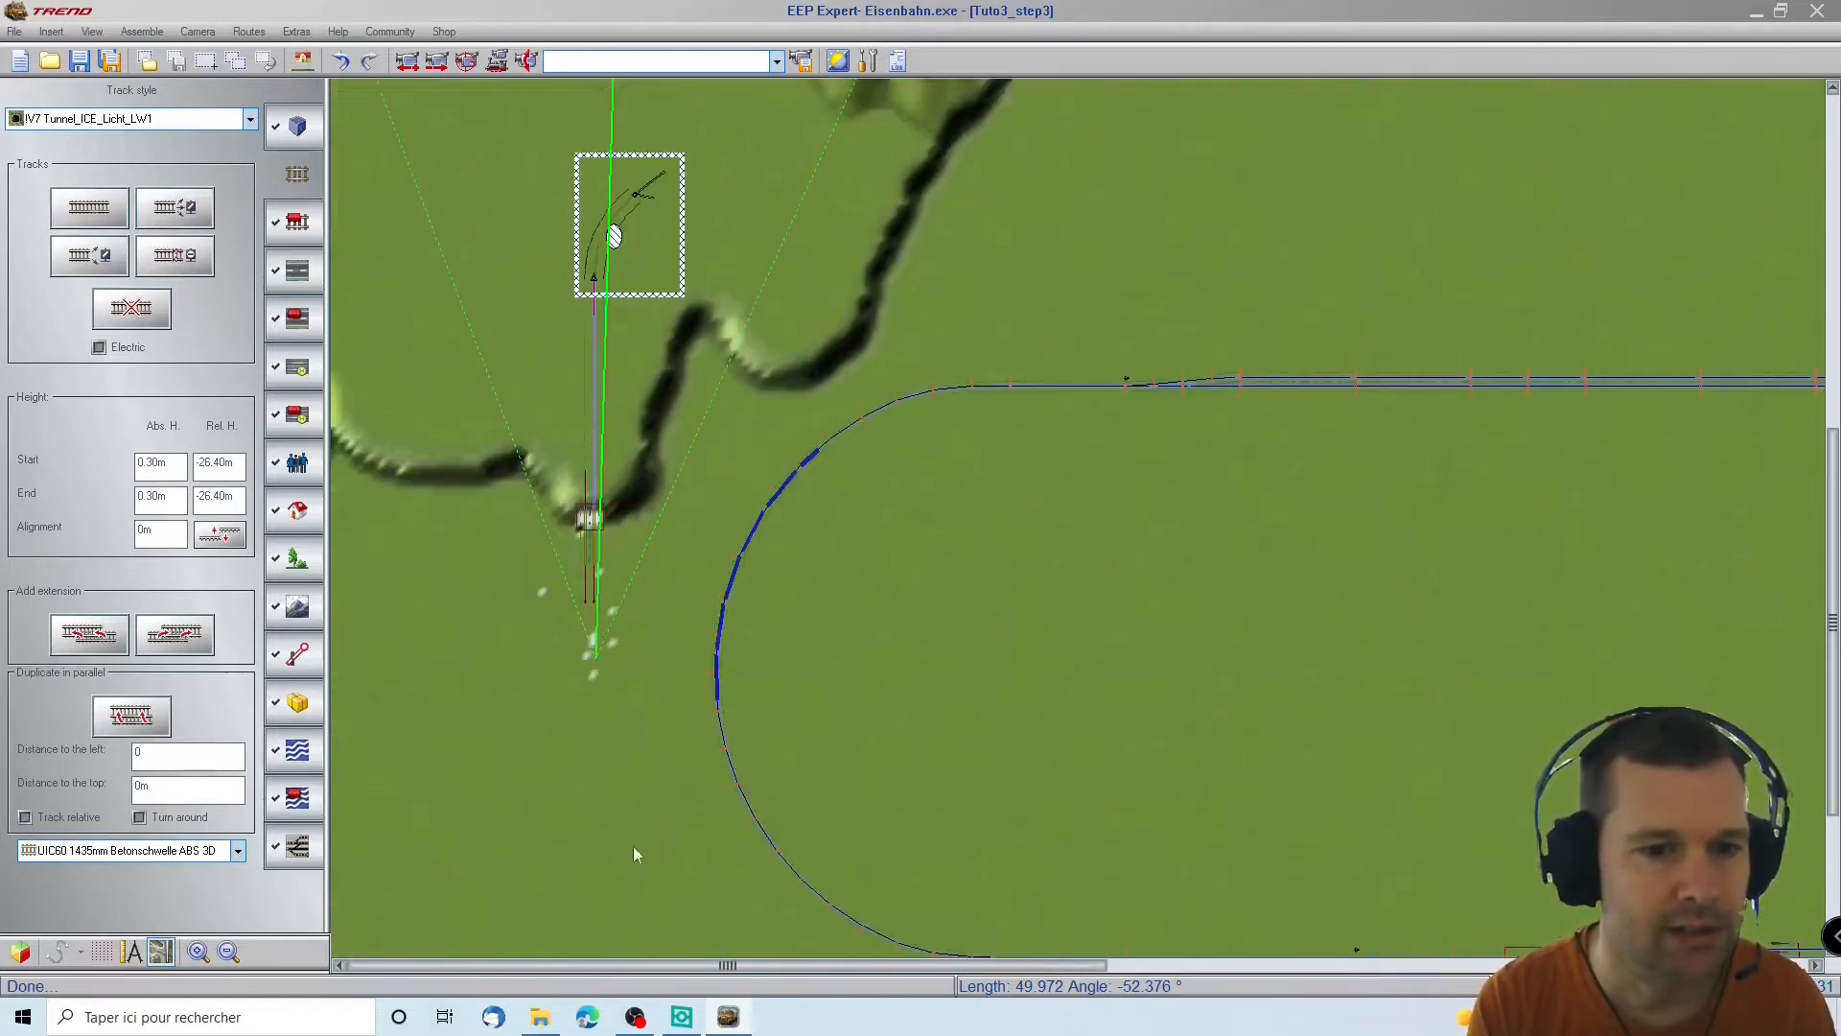
scroll(589, 469, up, 2)
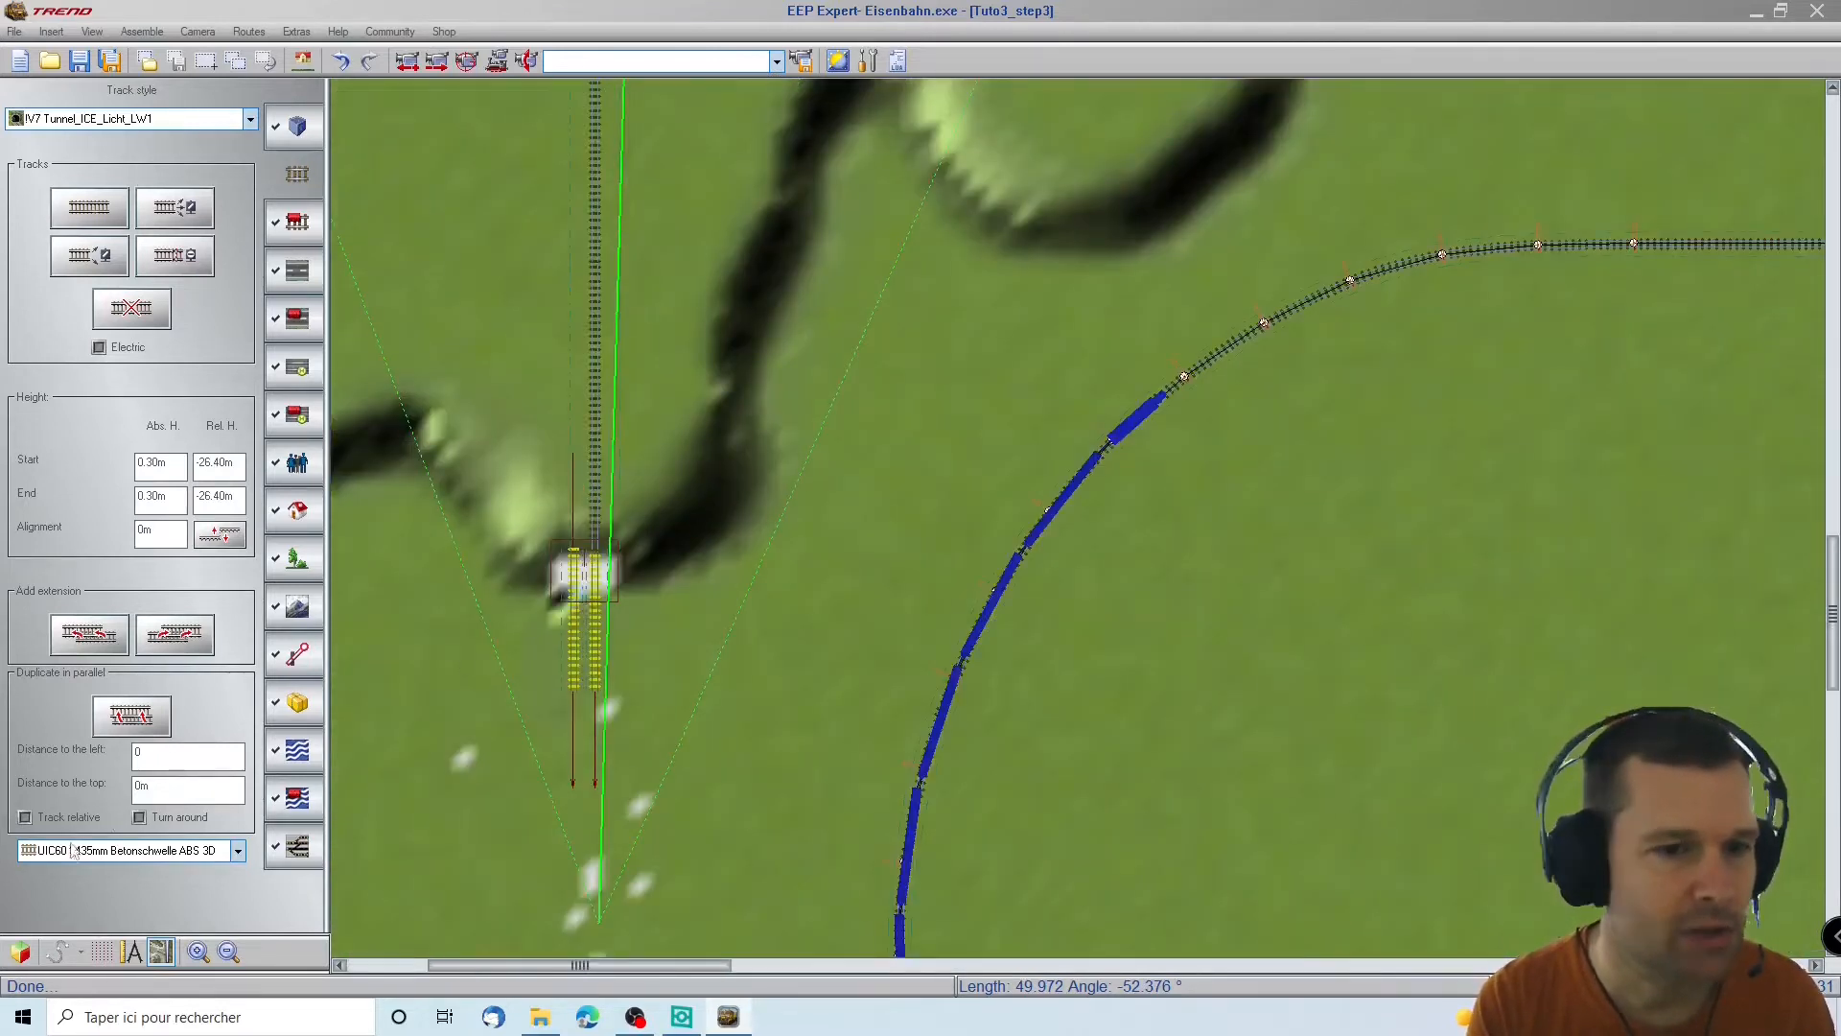
click(20, 952)
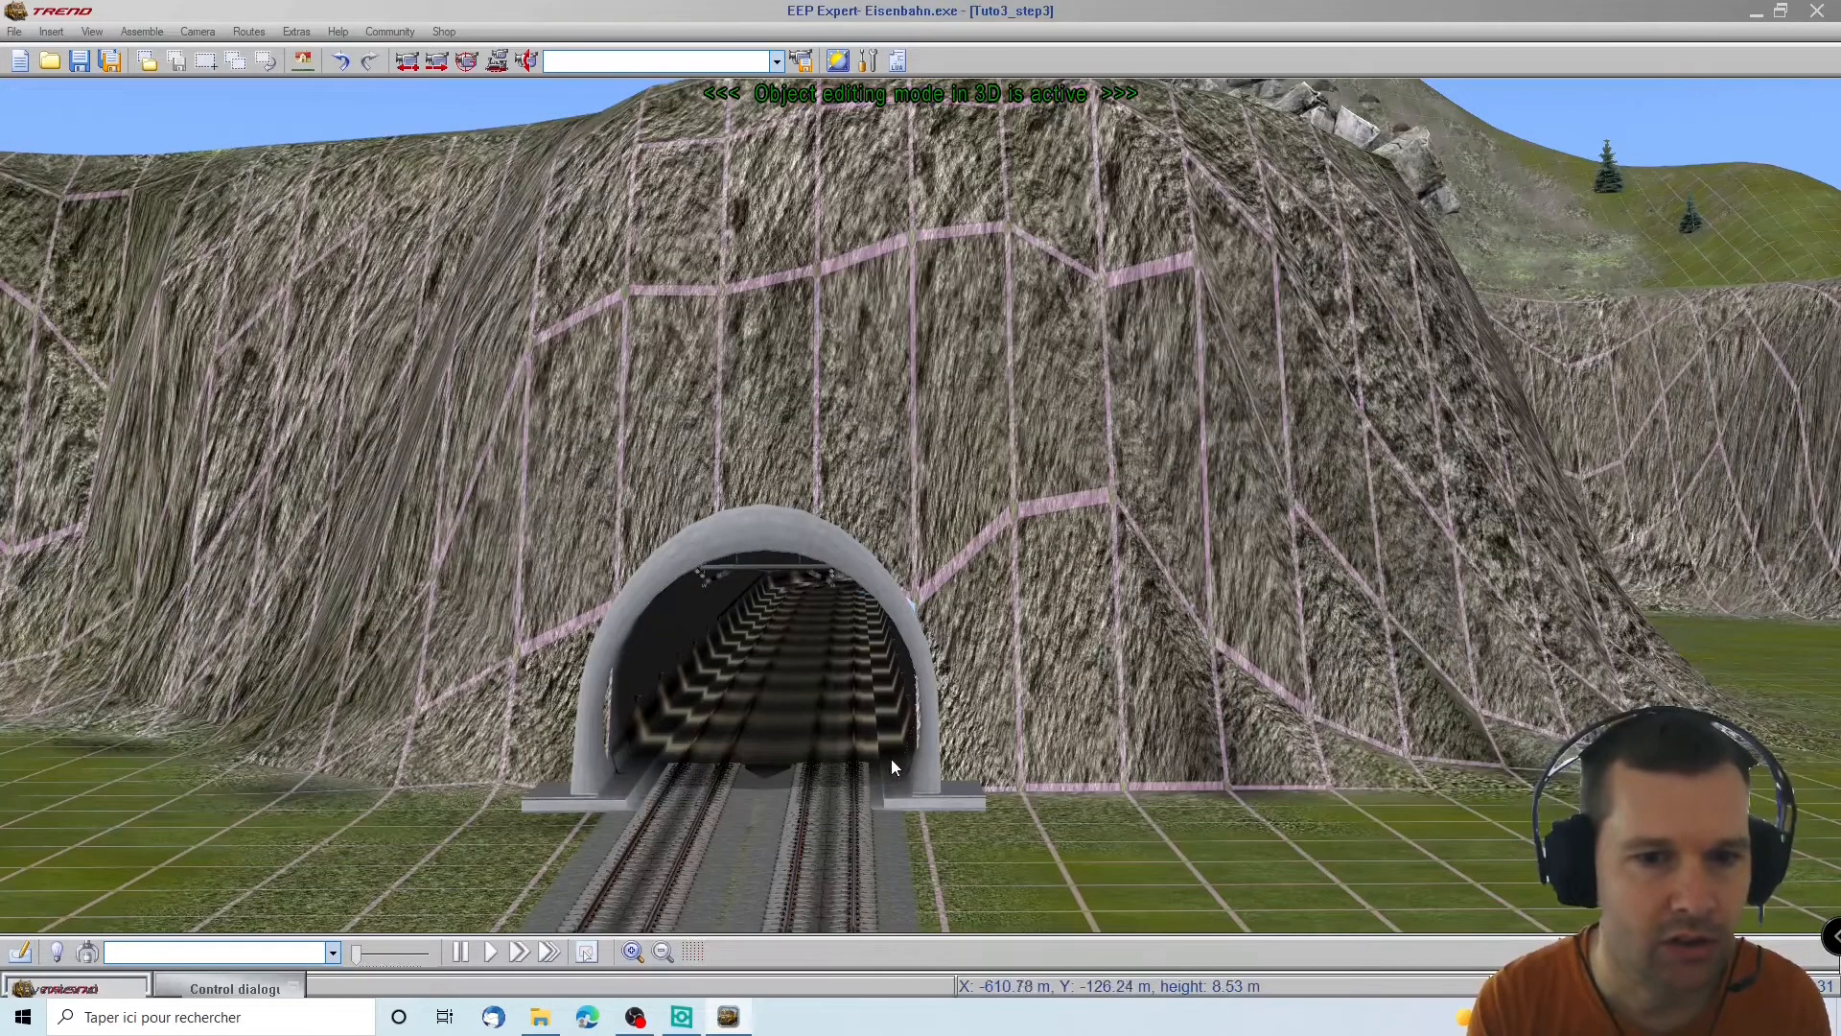
click(836, 781)
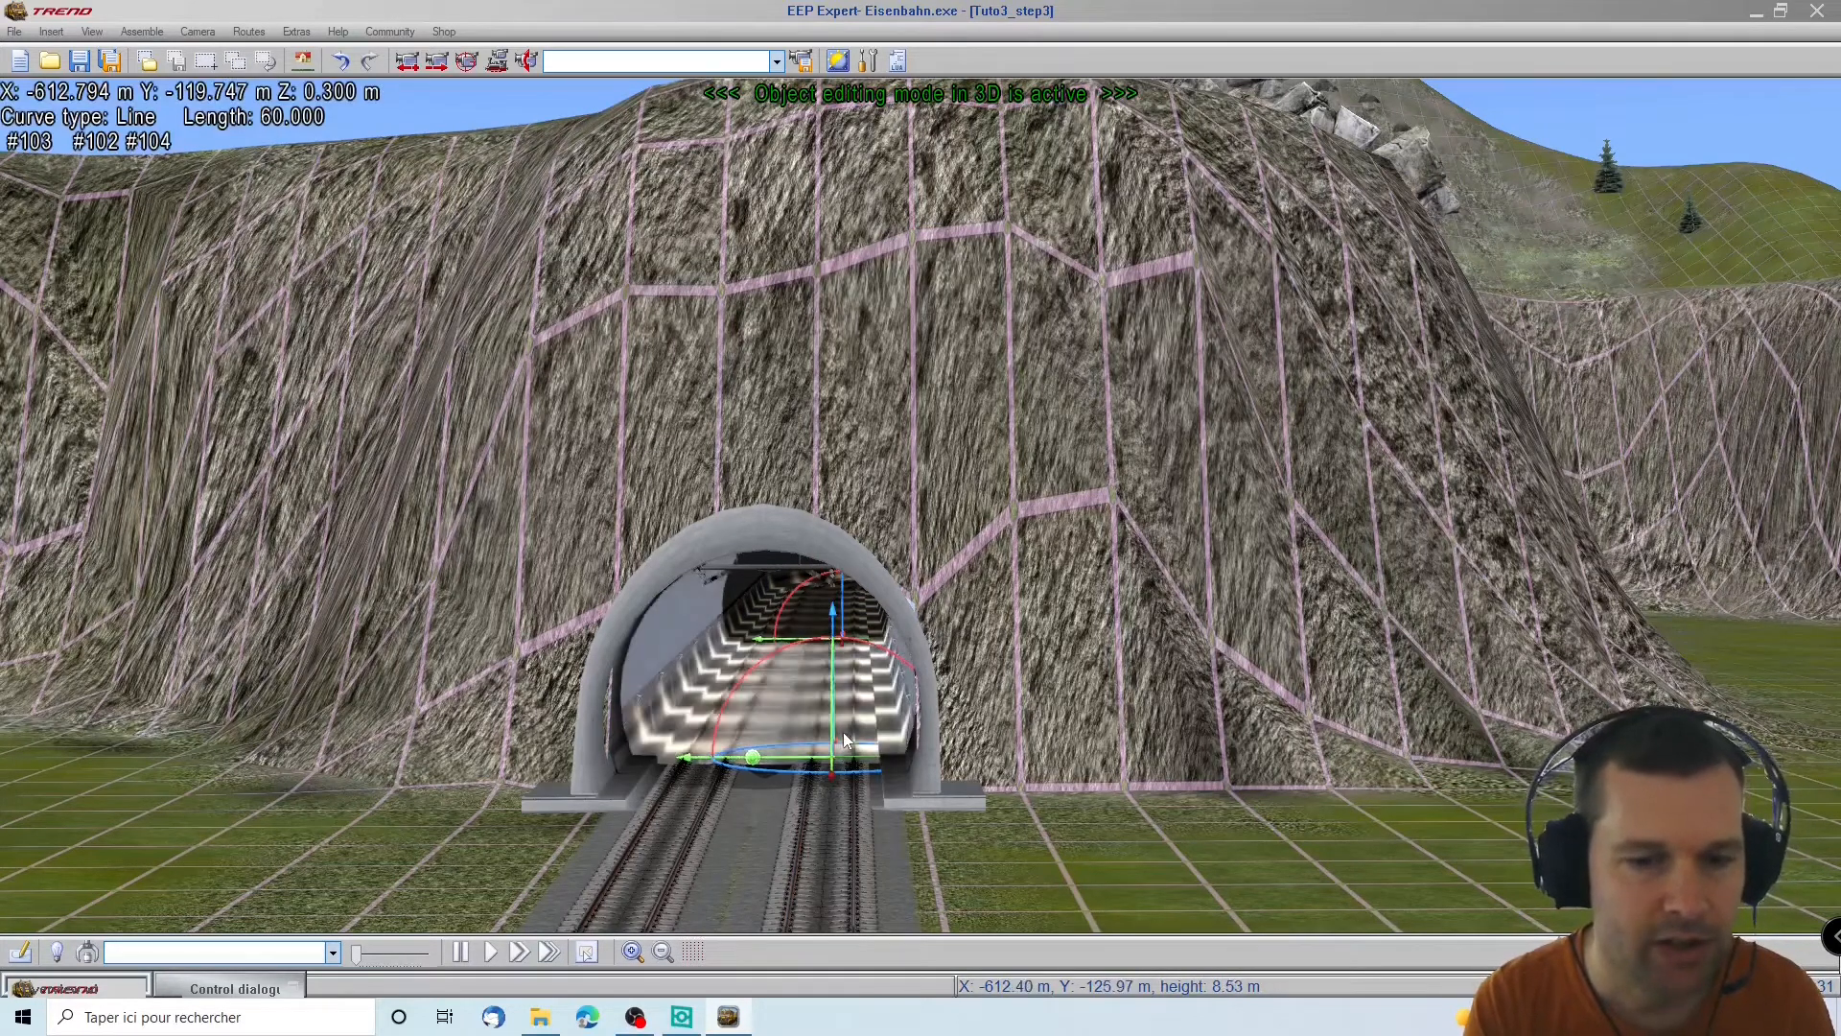
click(20, 953)
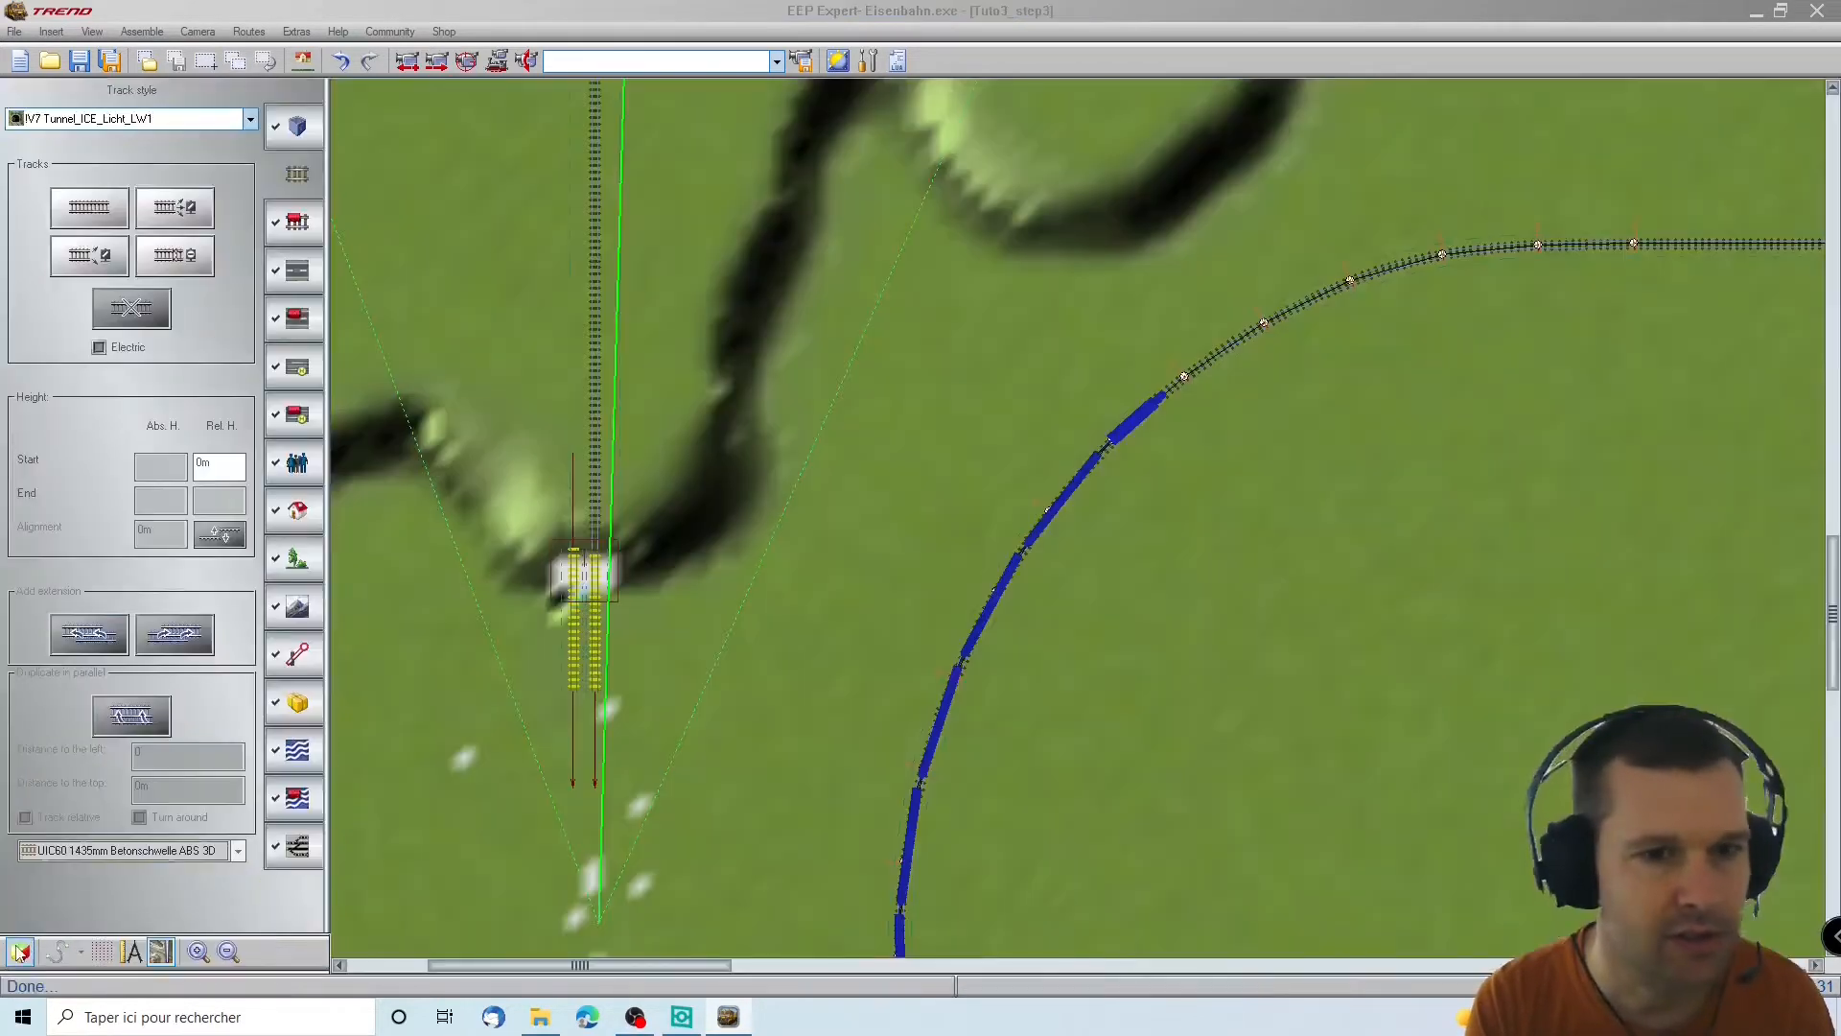
scroll(550, 508, up, 2)
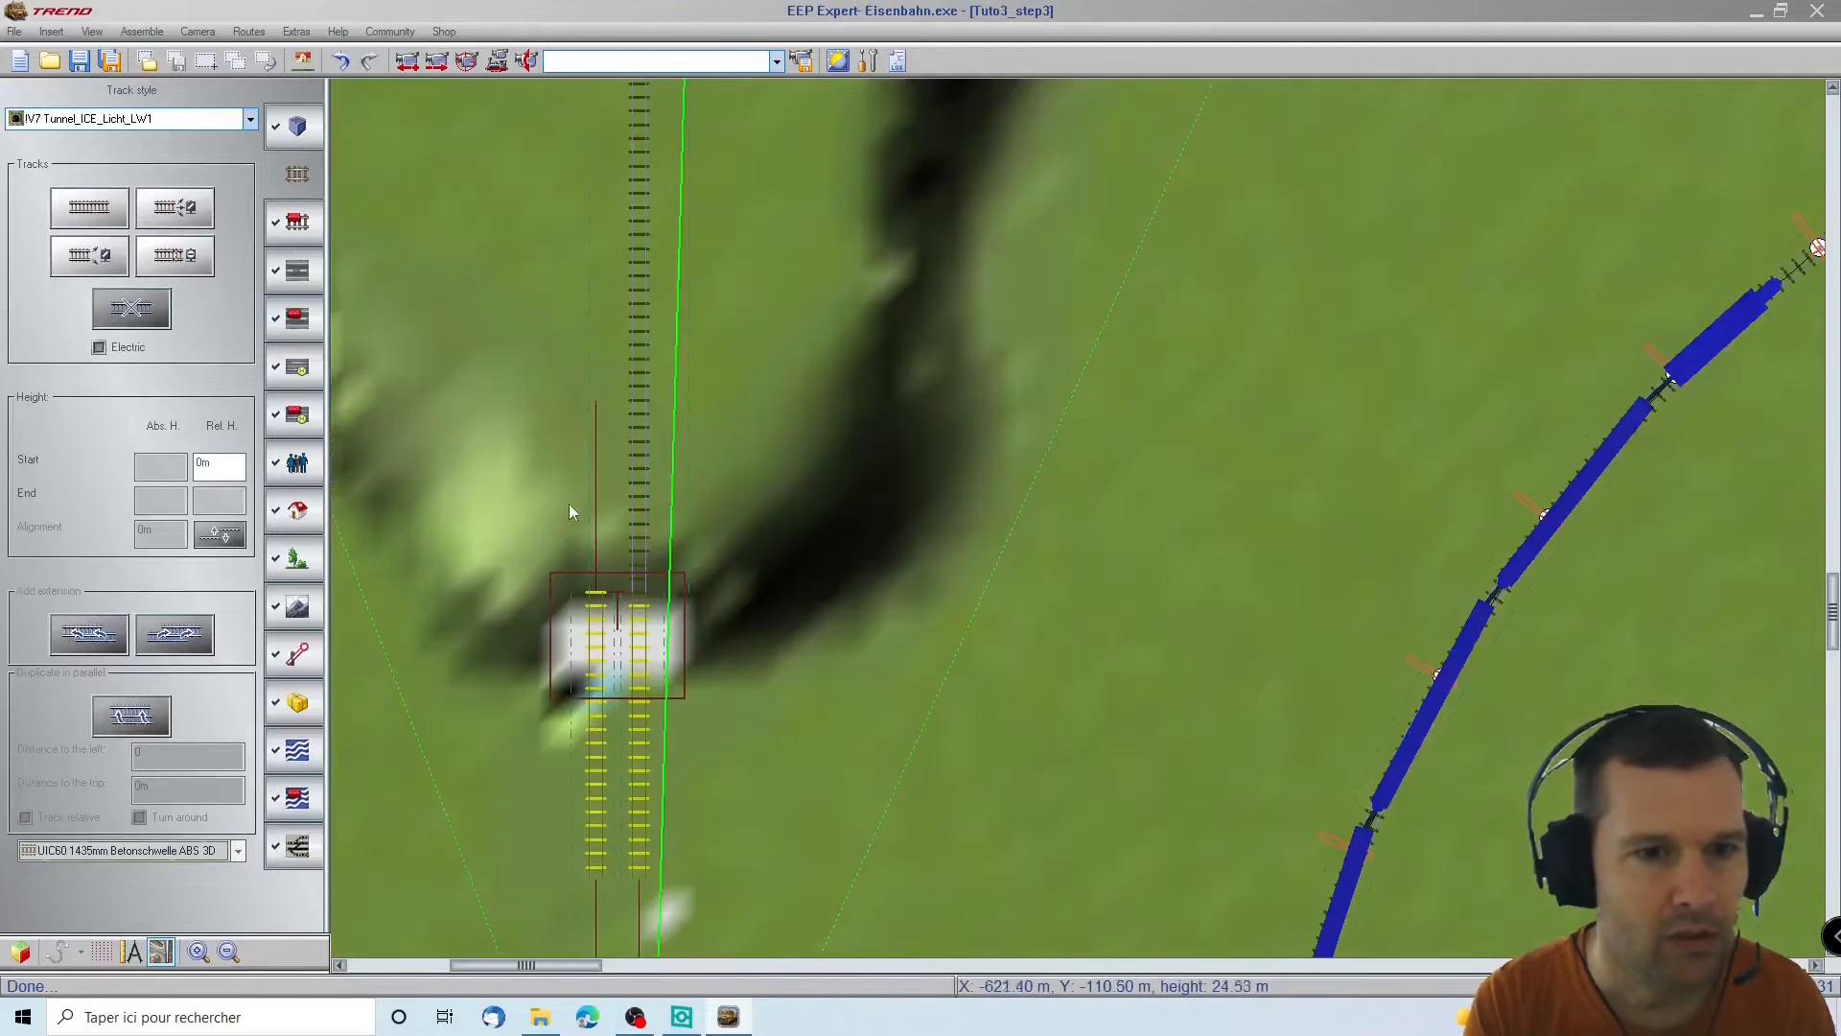
Duplicate the first tunnel section in place at distance 0 as UIC60 1435mm Betonschwelle ABS 3D track
click(636, 542)
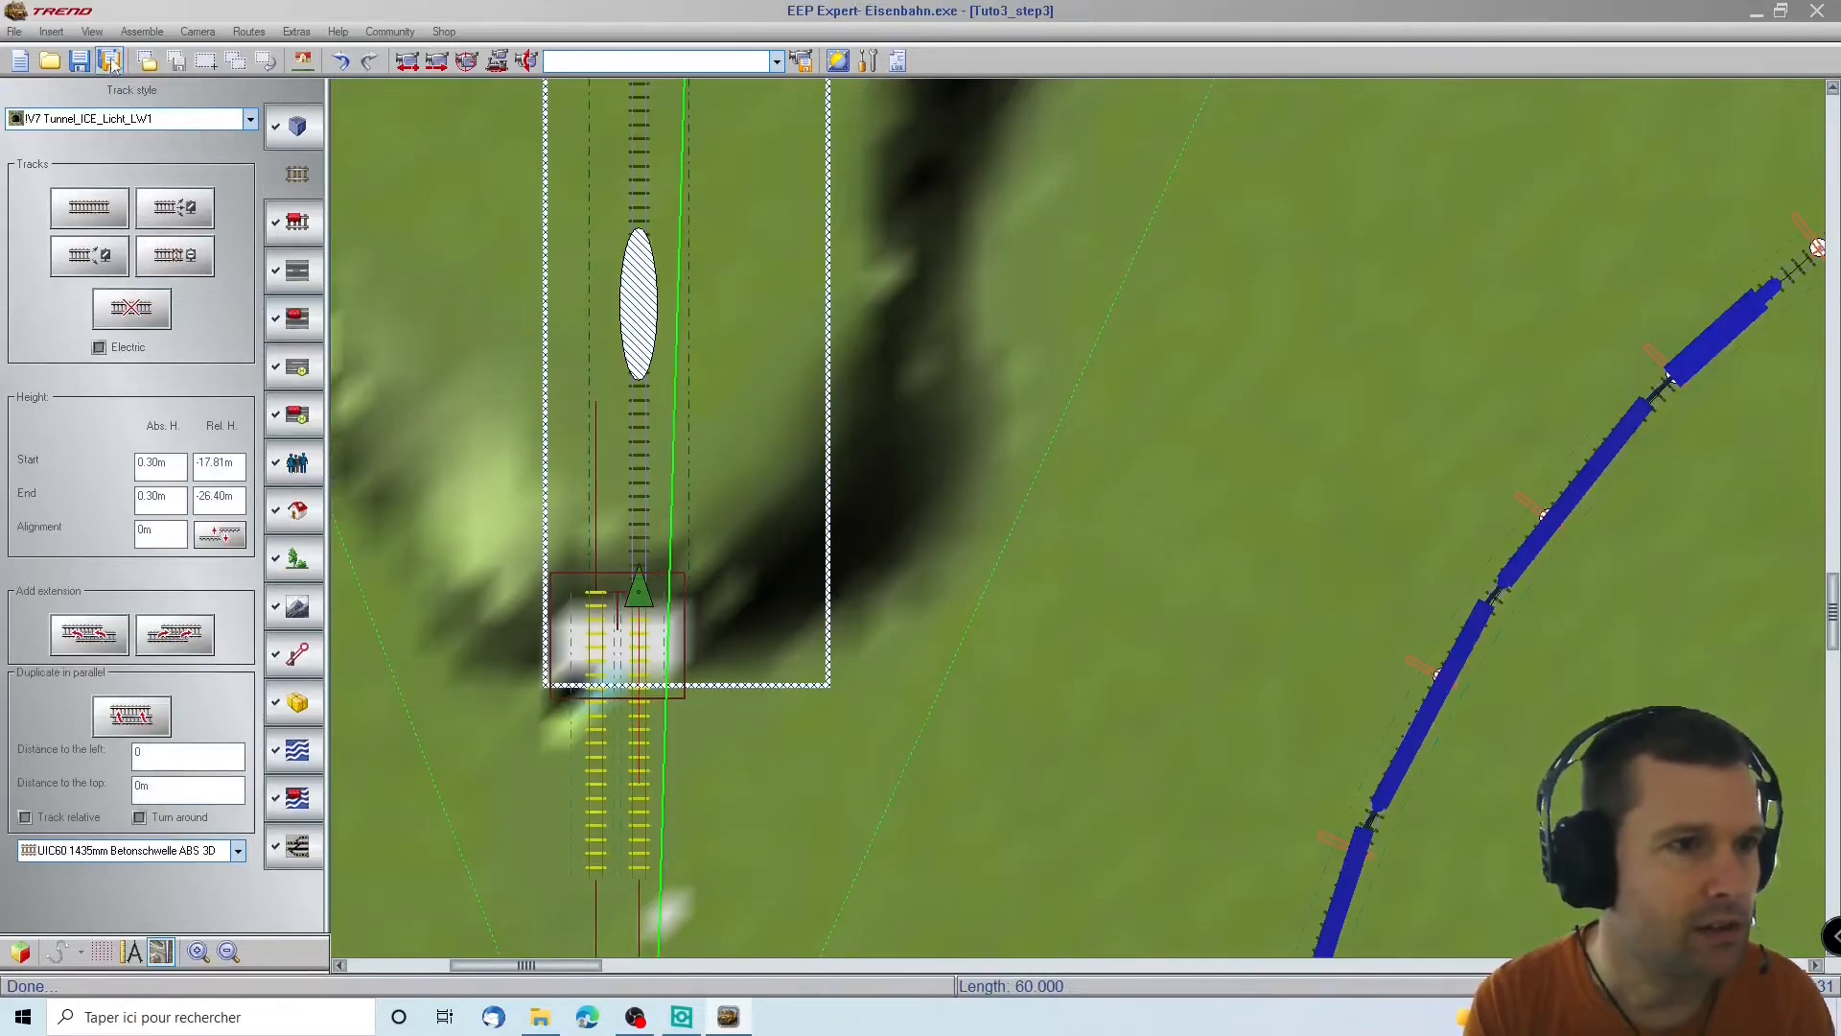
click(97, 126)
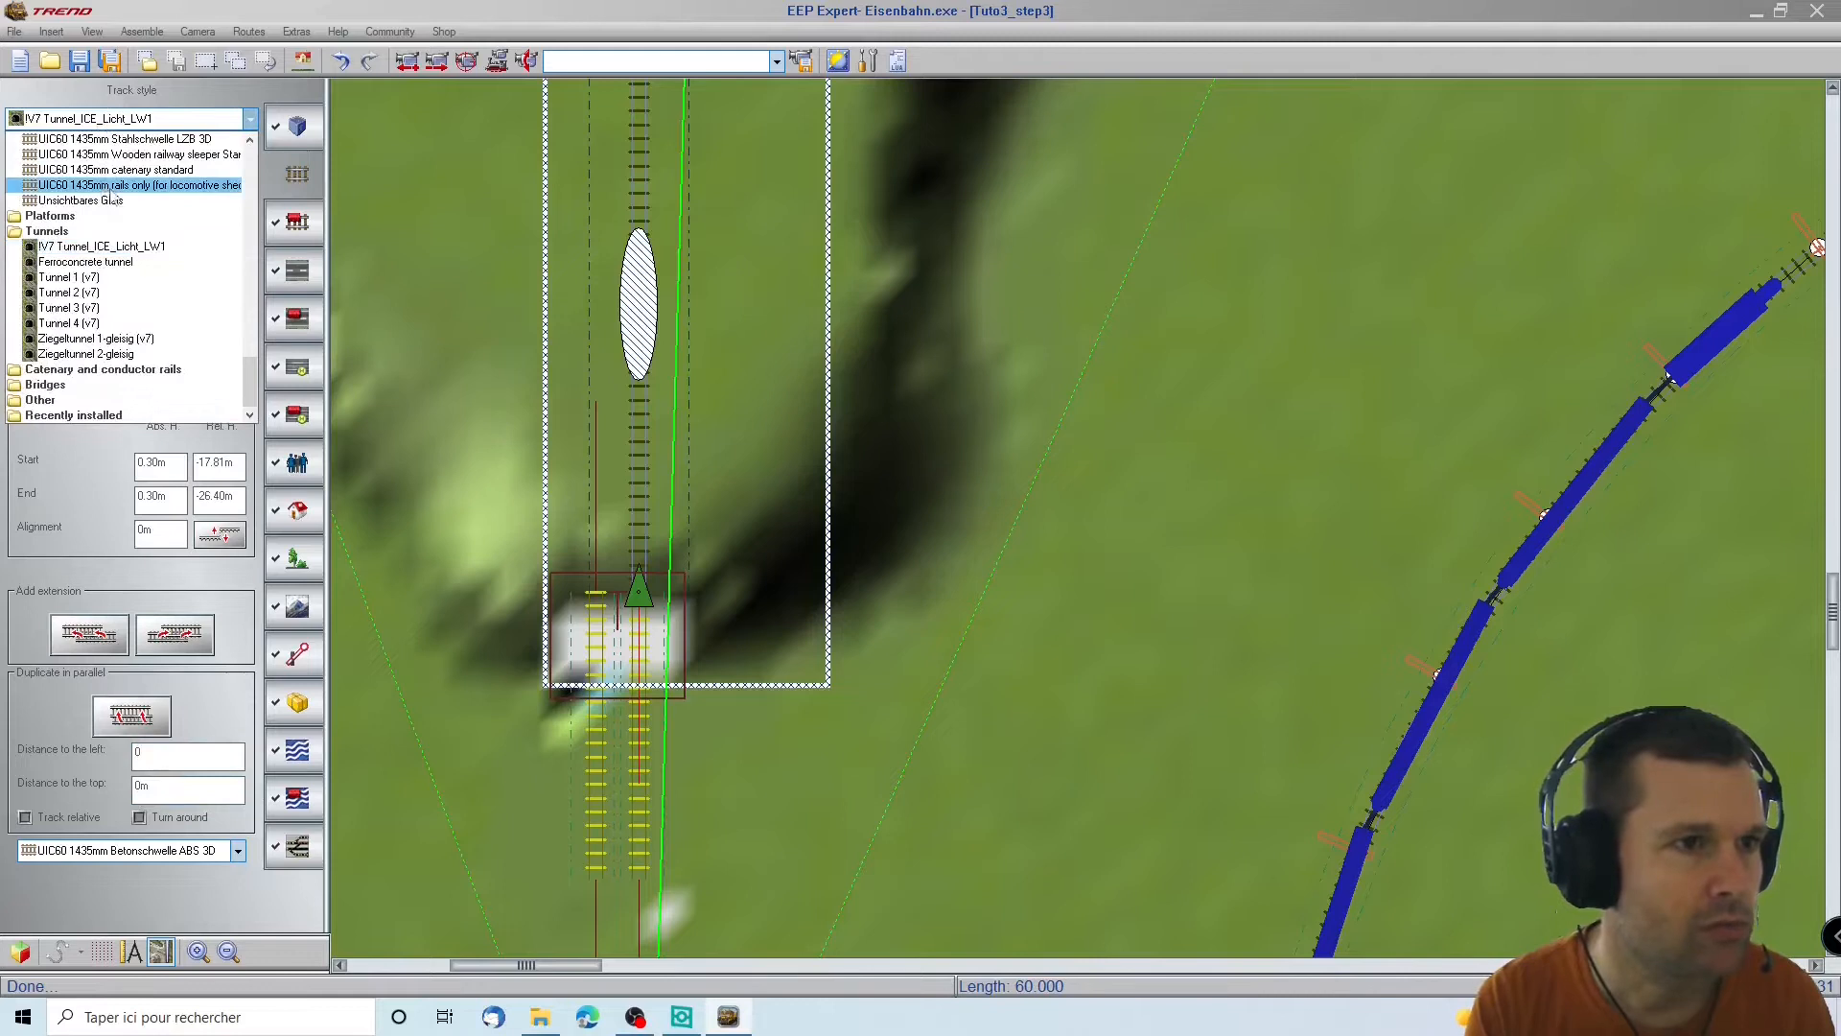
scroll(117, 189, up, 1)
scroll(123, 196, up, 2)
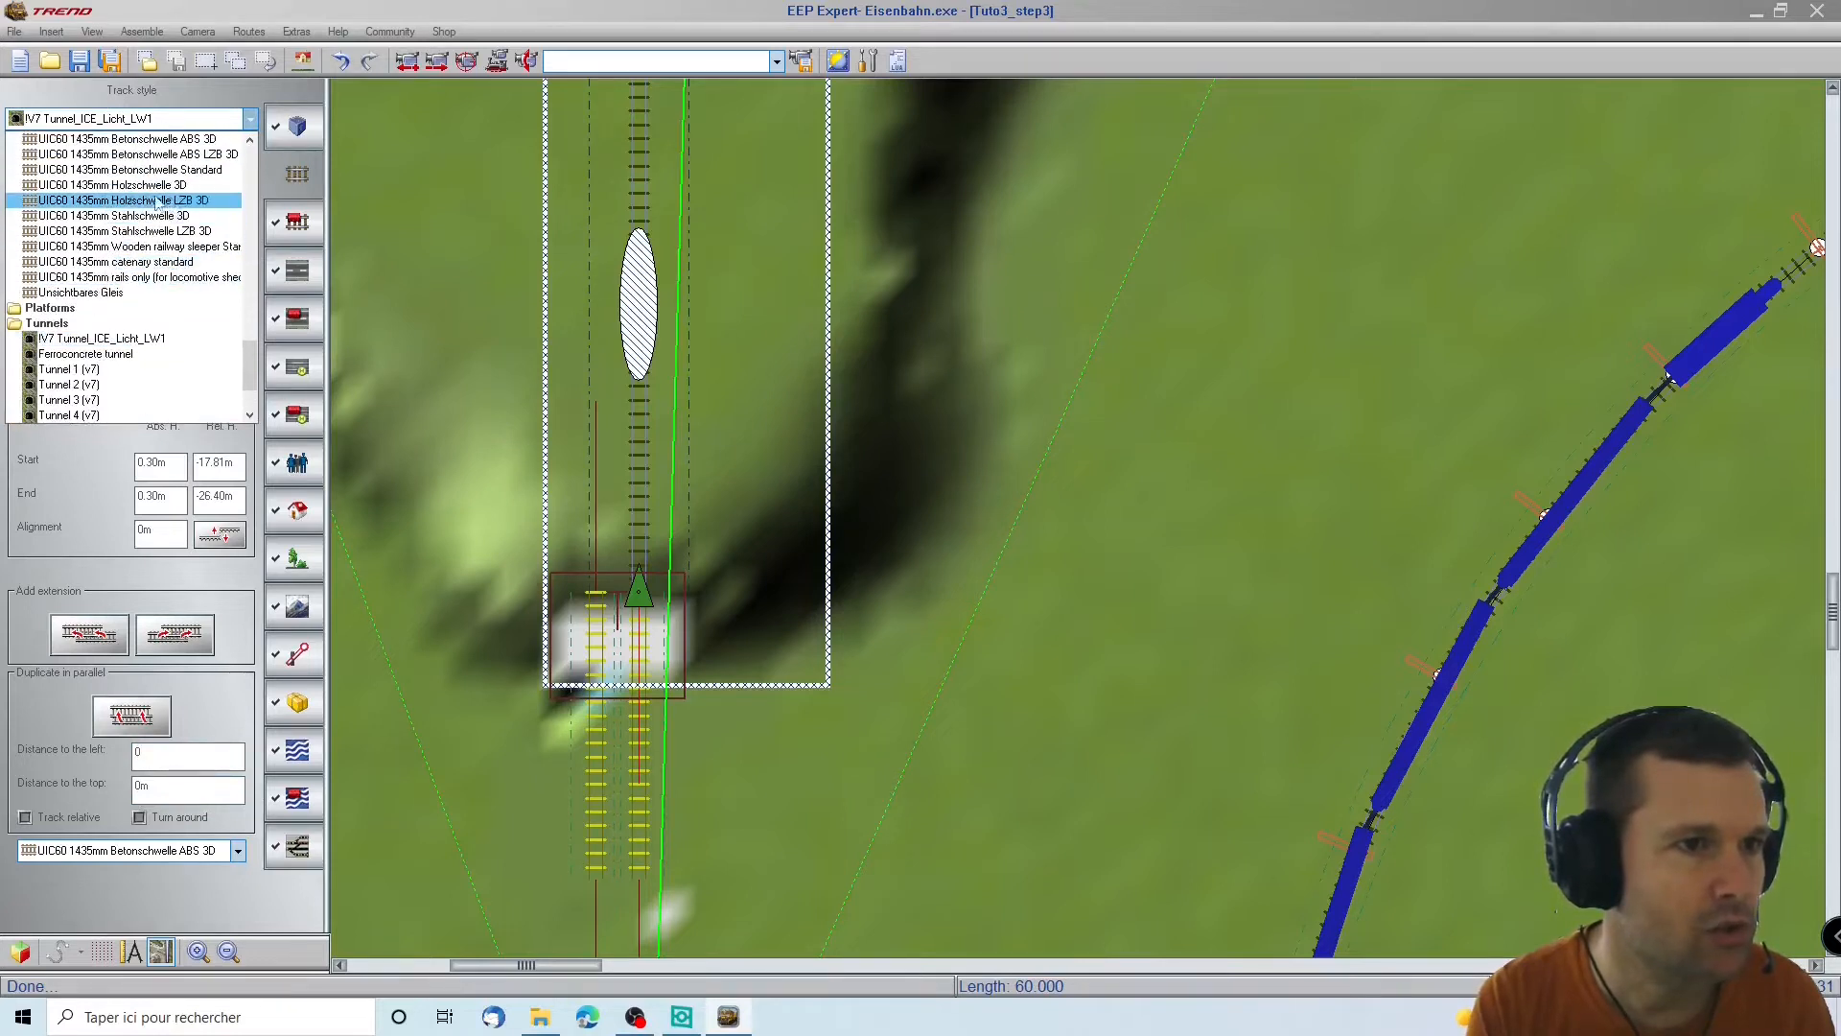
scroll(115, 227, up, 1)
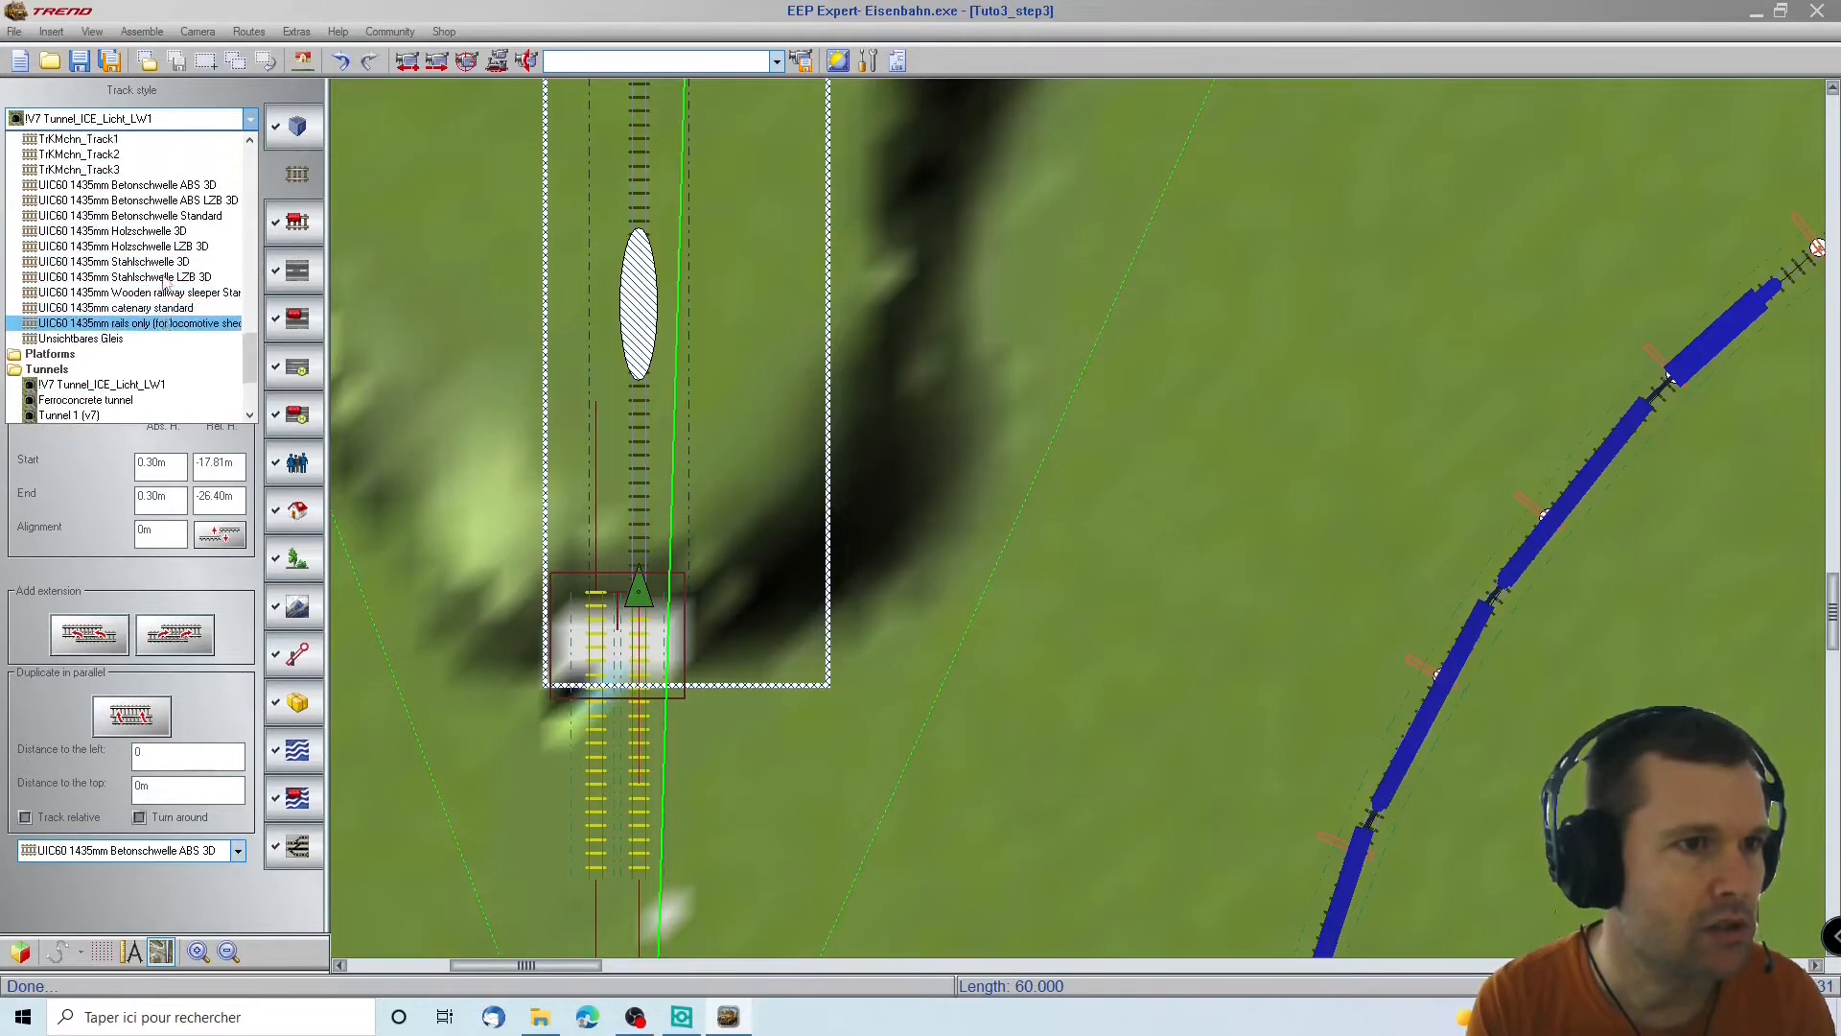
click(171, 192)
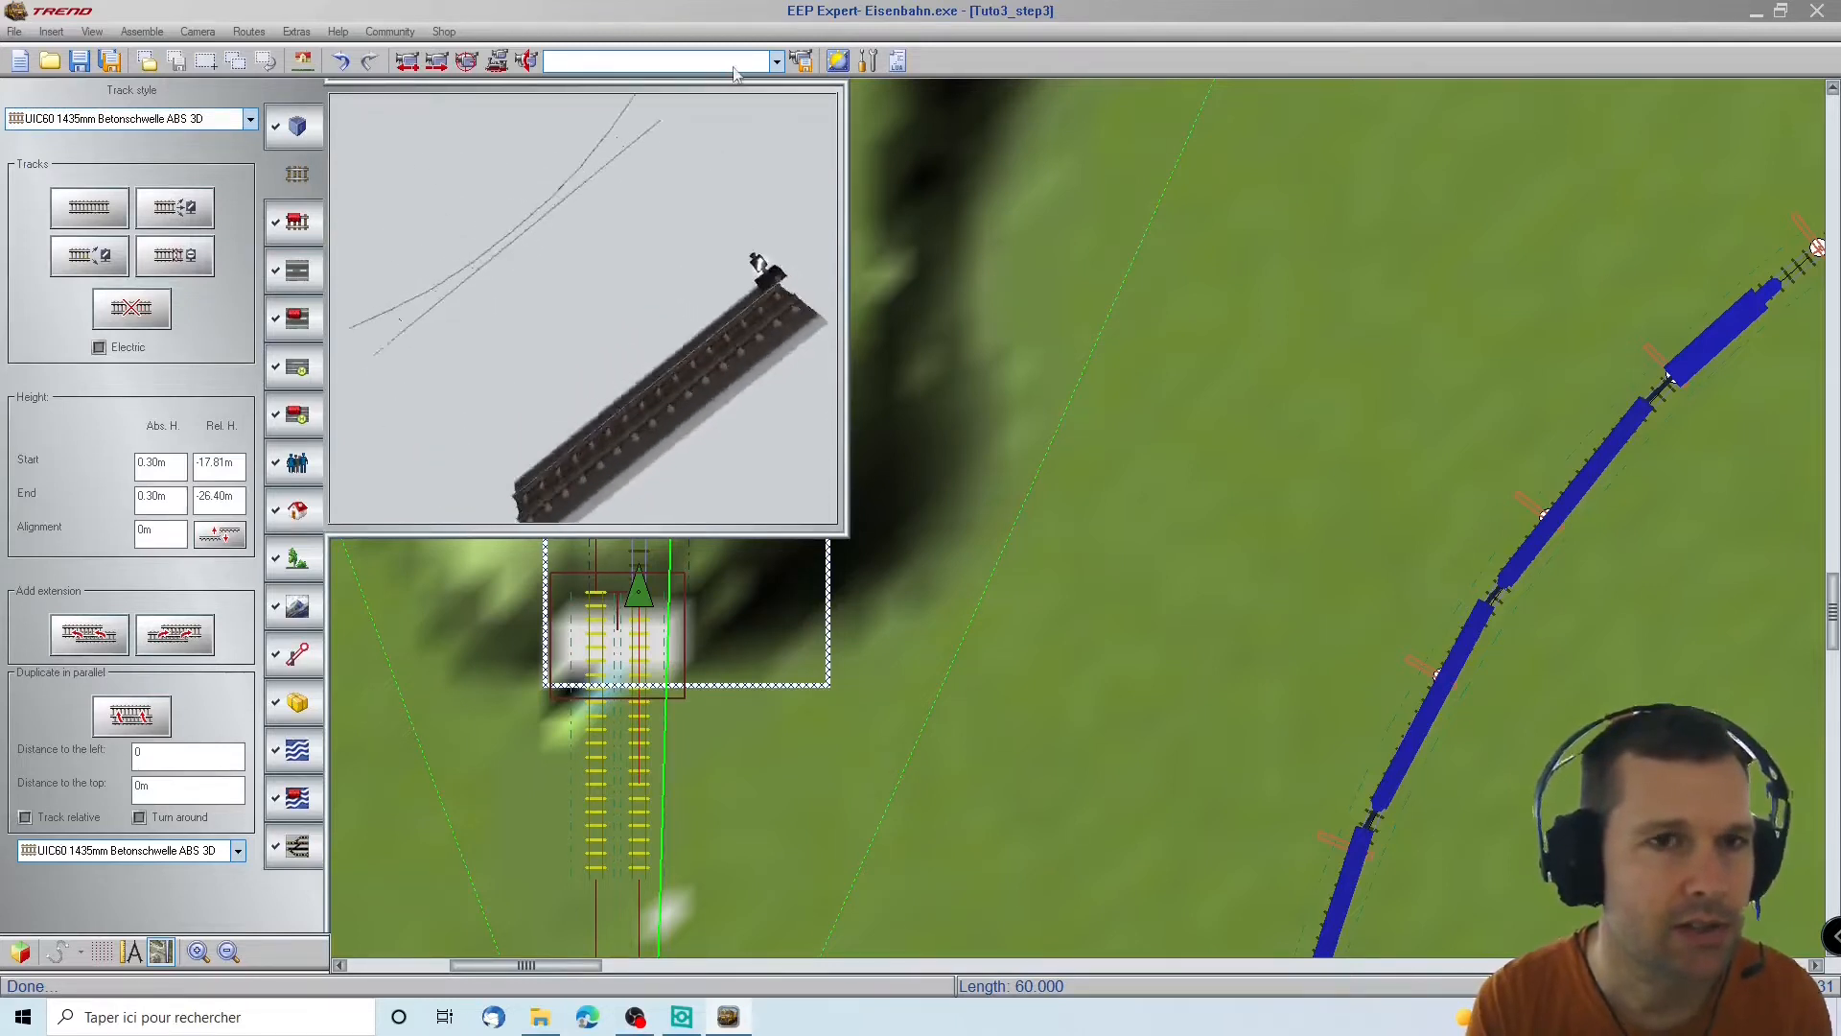
click(147, 856)
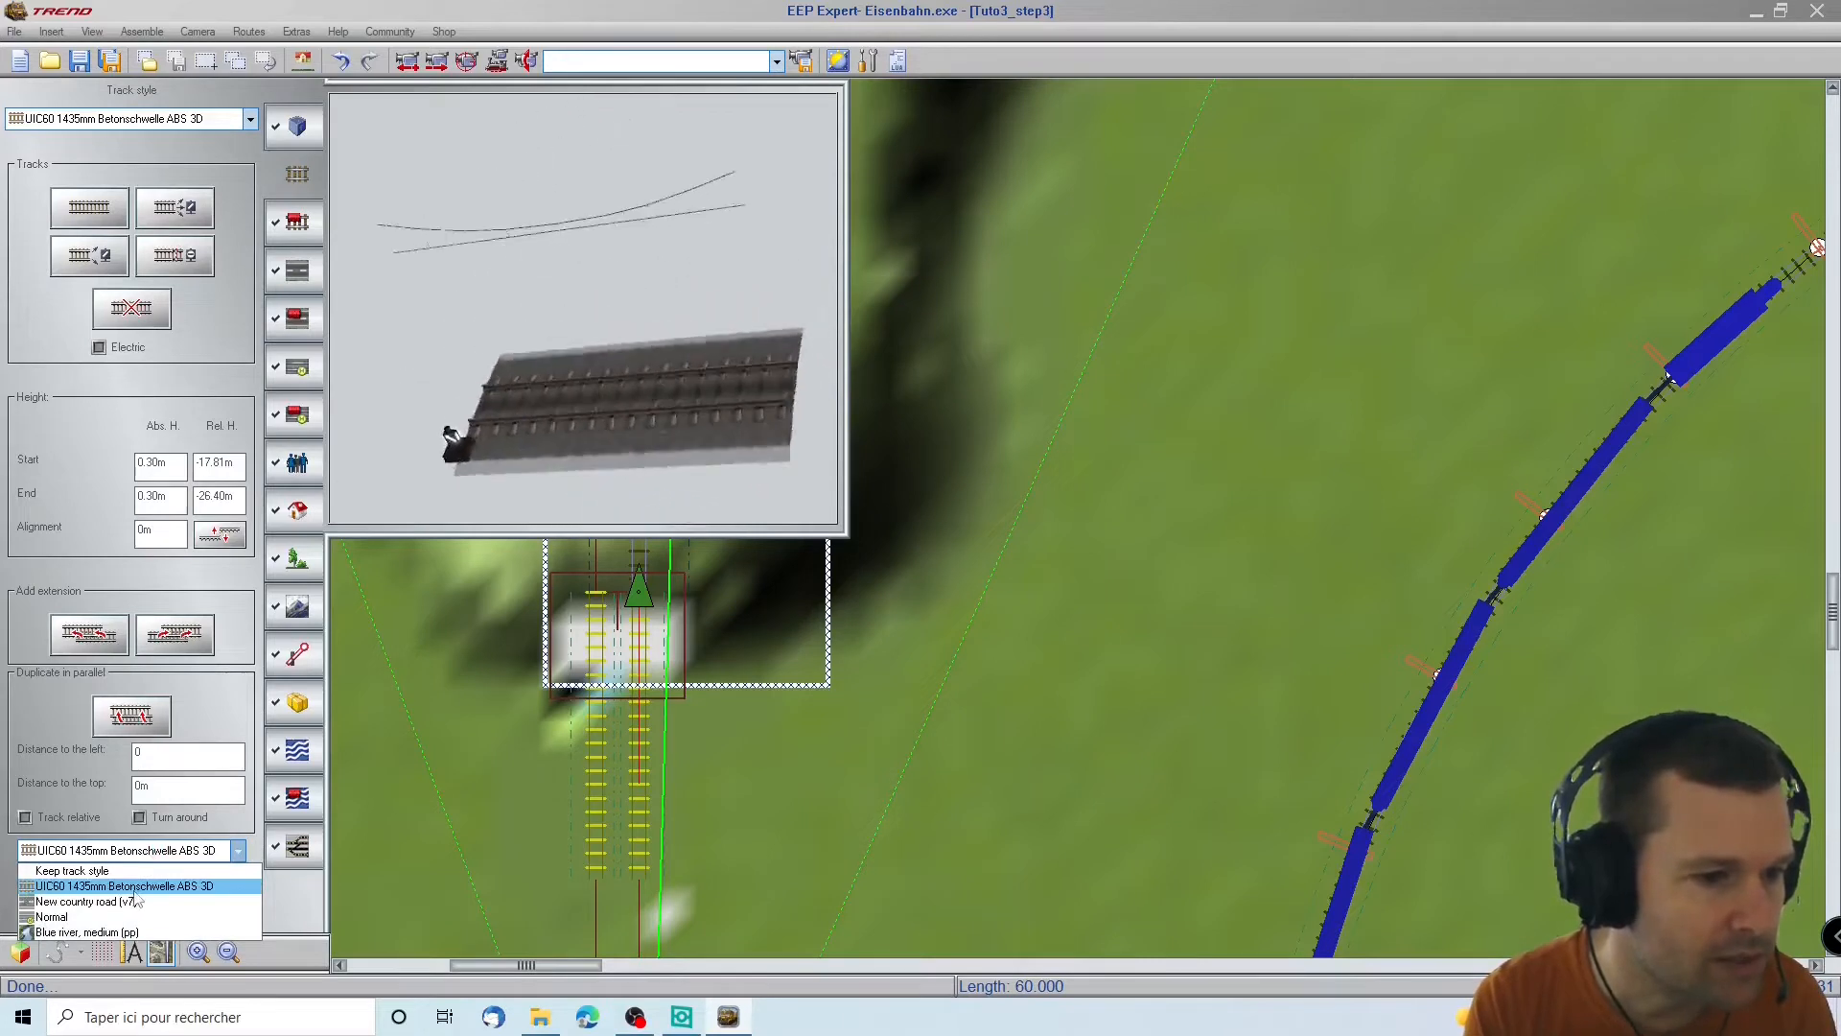
click(134, 887)
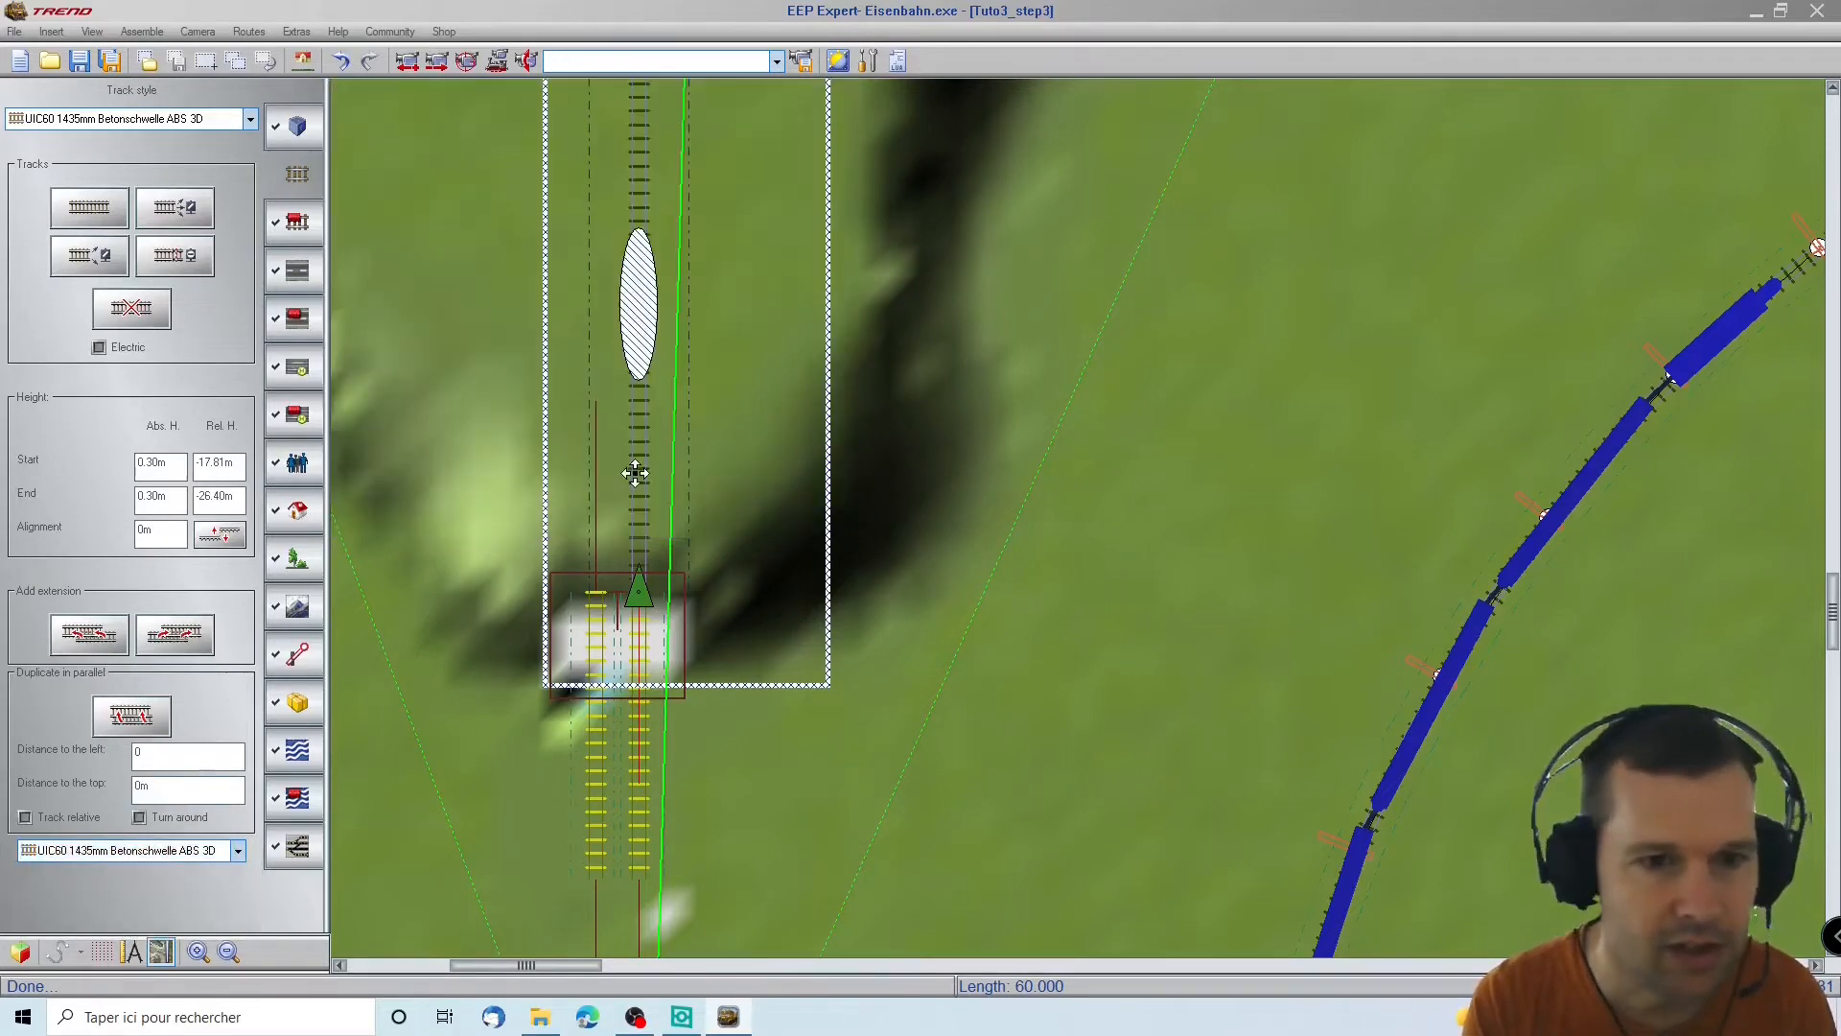
click(135, 726)
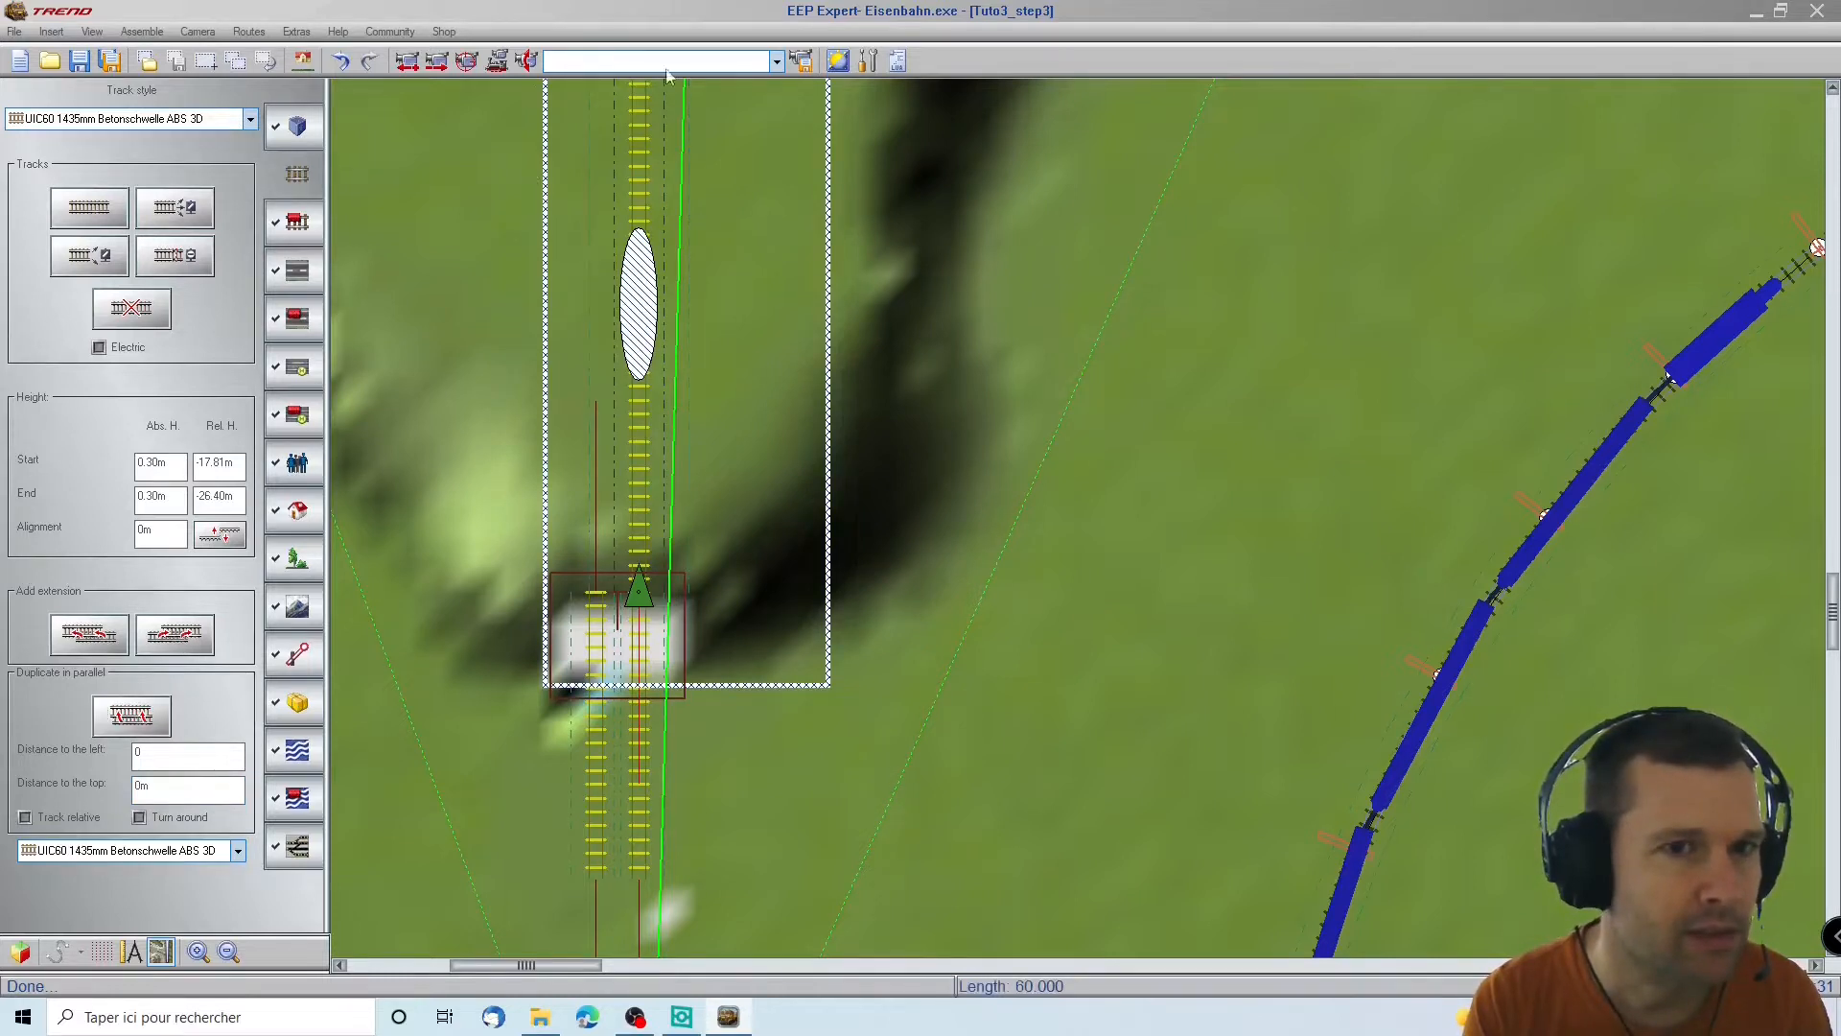
Duplicate the track inside the first tunnel section in parallel, with a distance to the left of 4.50
scroll(677, 90, up, 5)
scroll(600, 534, down, 2)
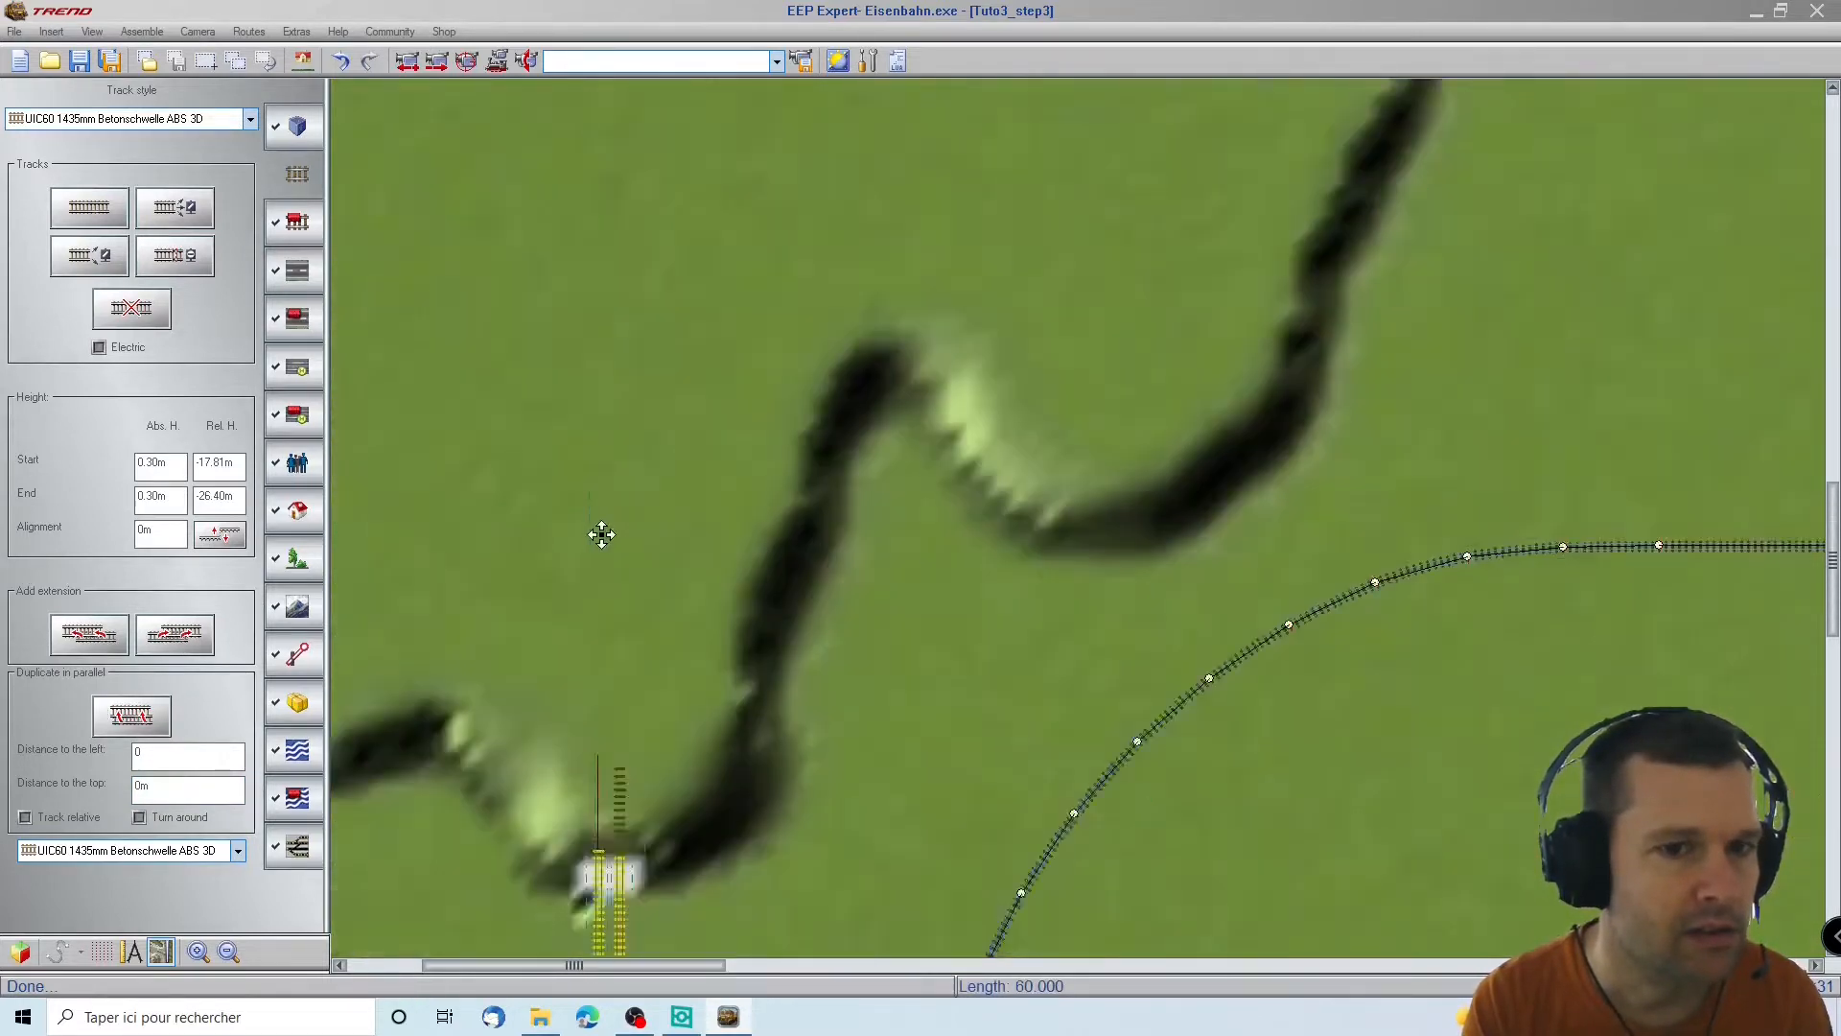
scroll(602, 539, up, 2)
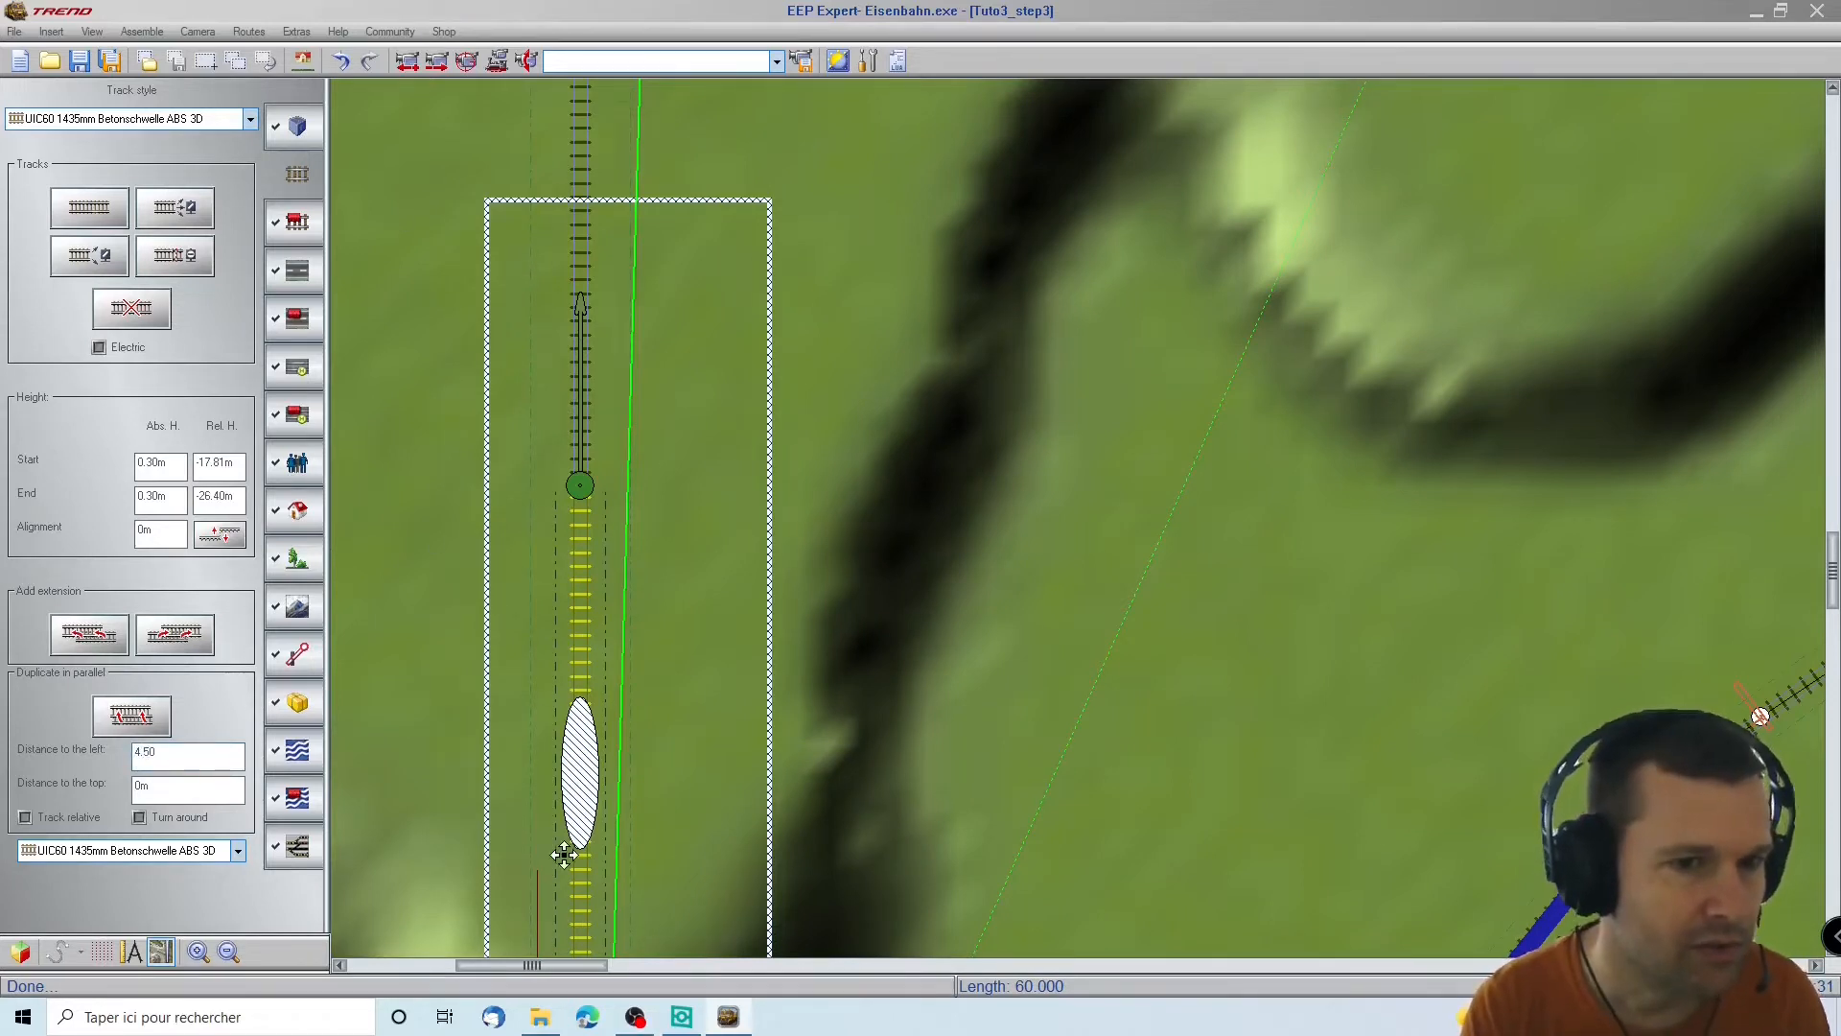
scroll(572, 849, down, 2)
scroll(564, 854, down, 1)
scroll(564, 854, up, 1)
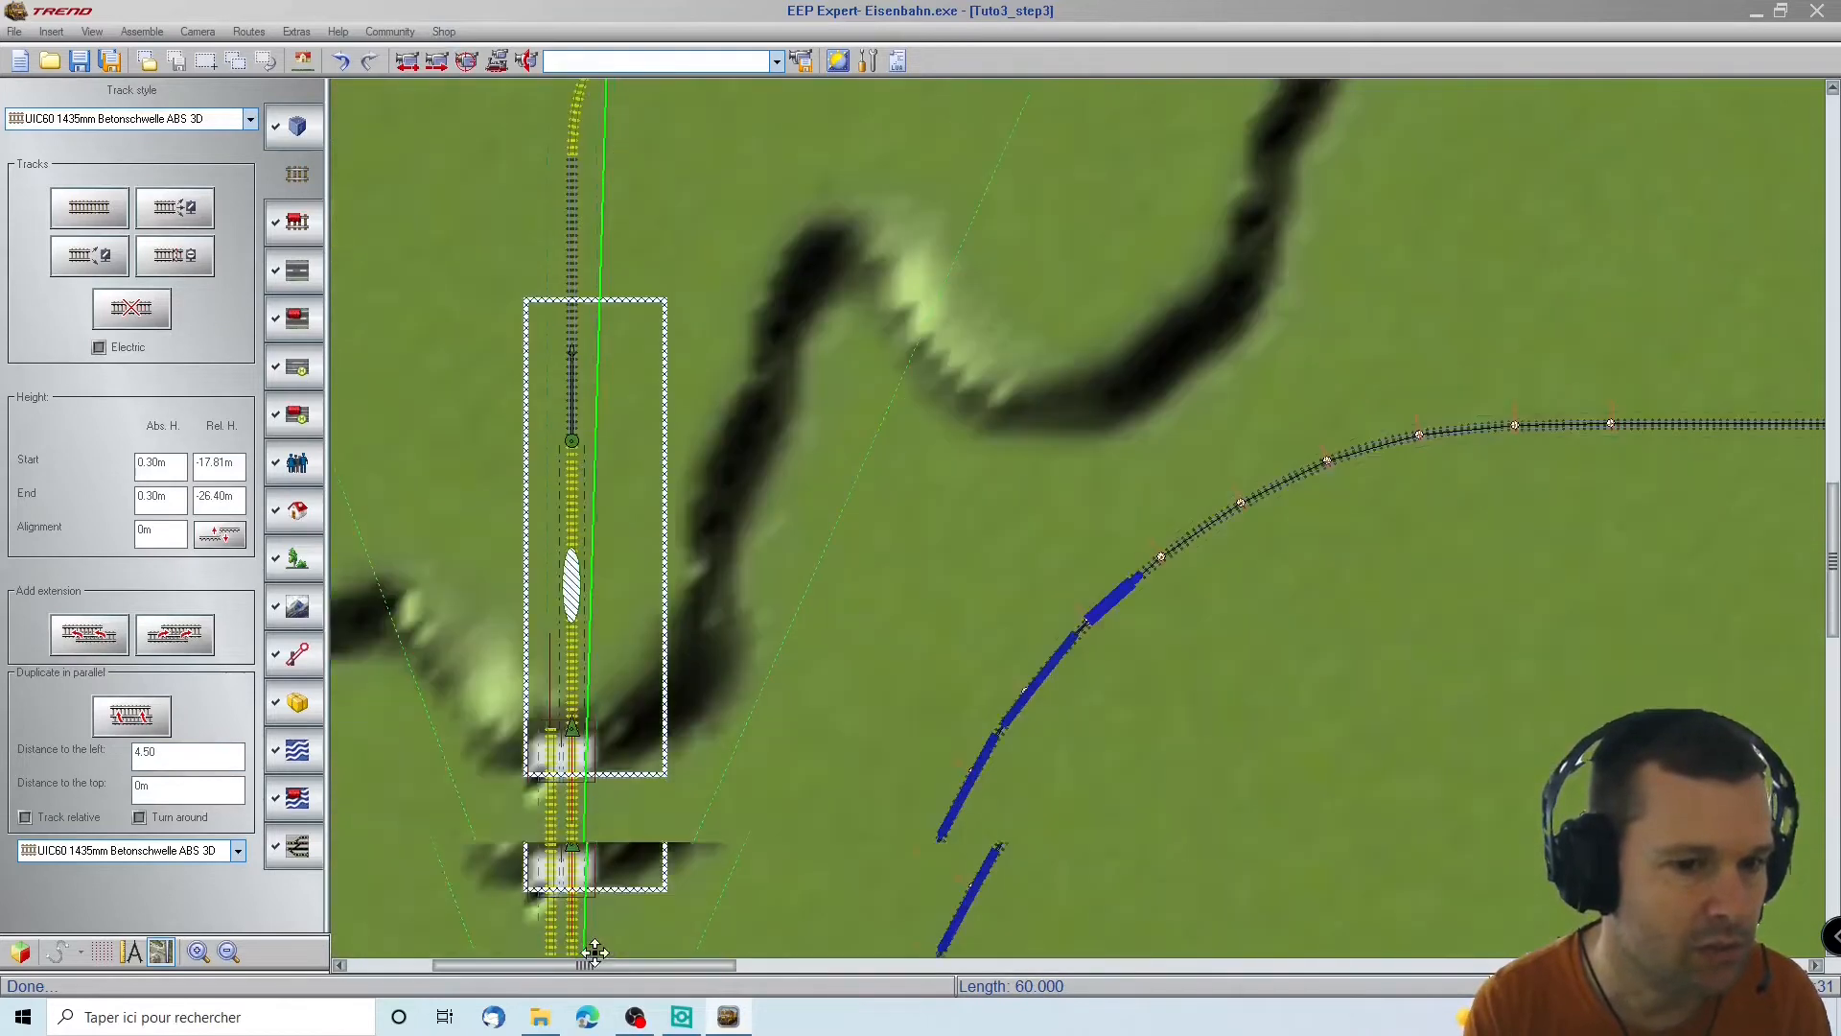
click(185, 636)
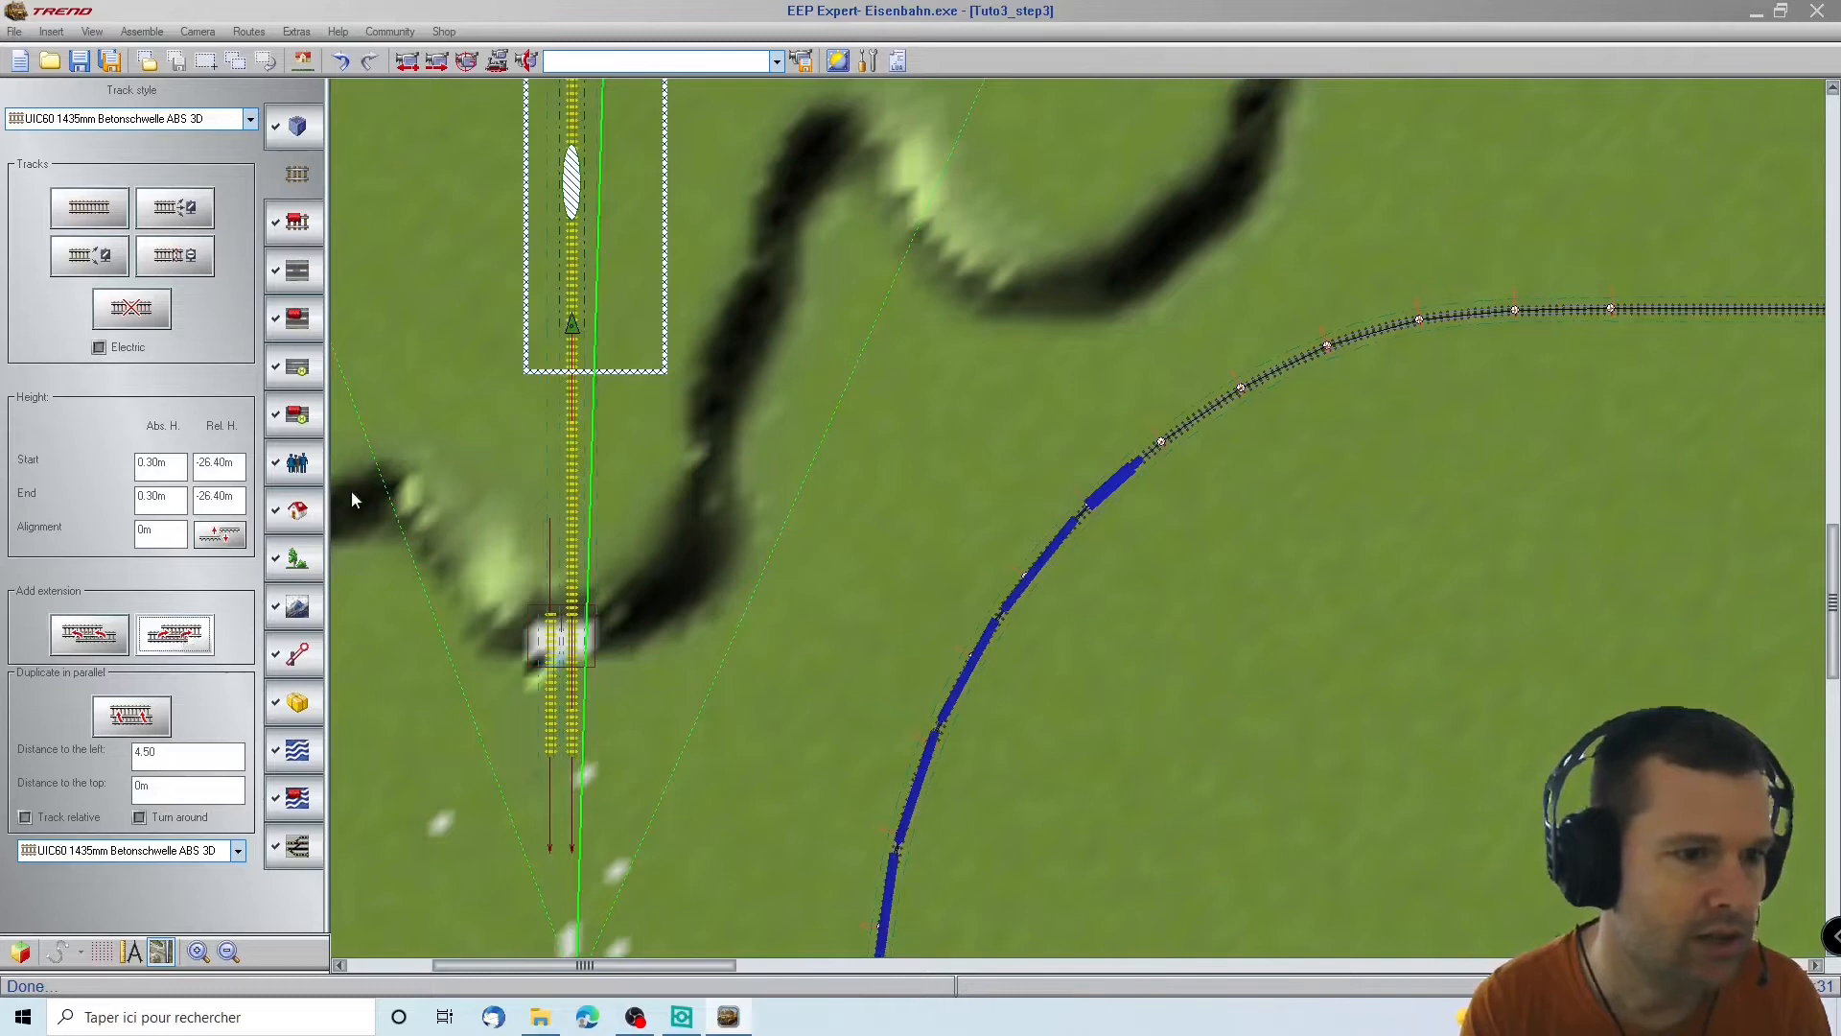
click(336, 67)
click(567, 496)
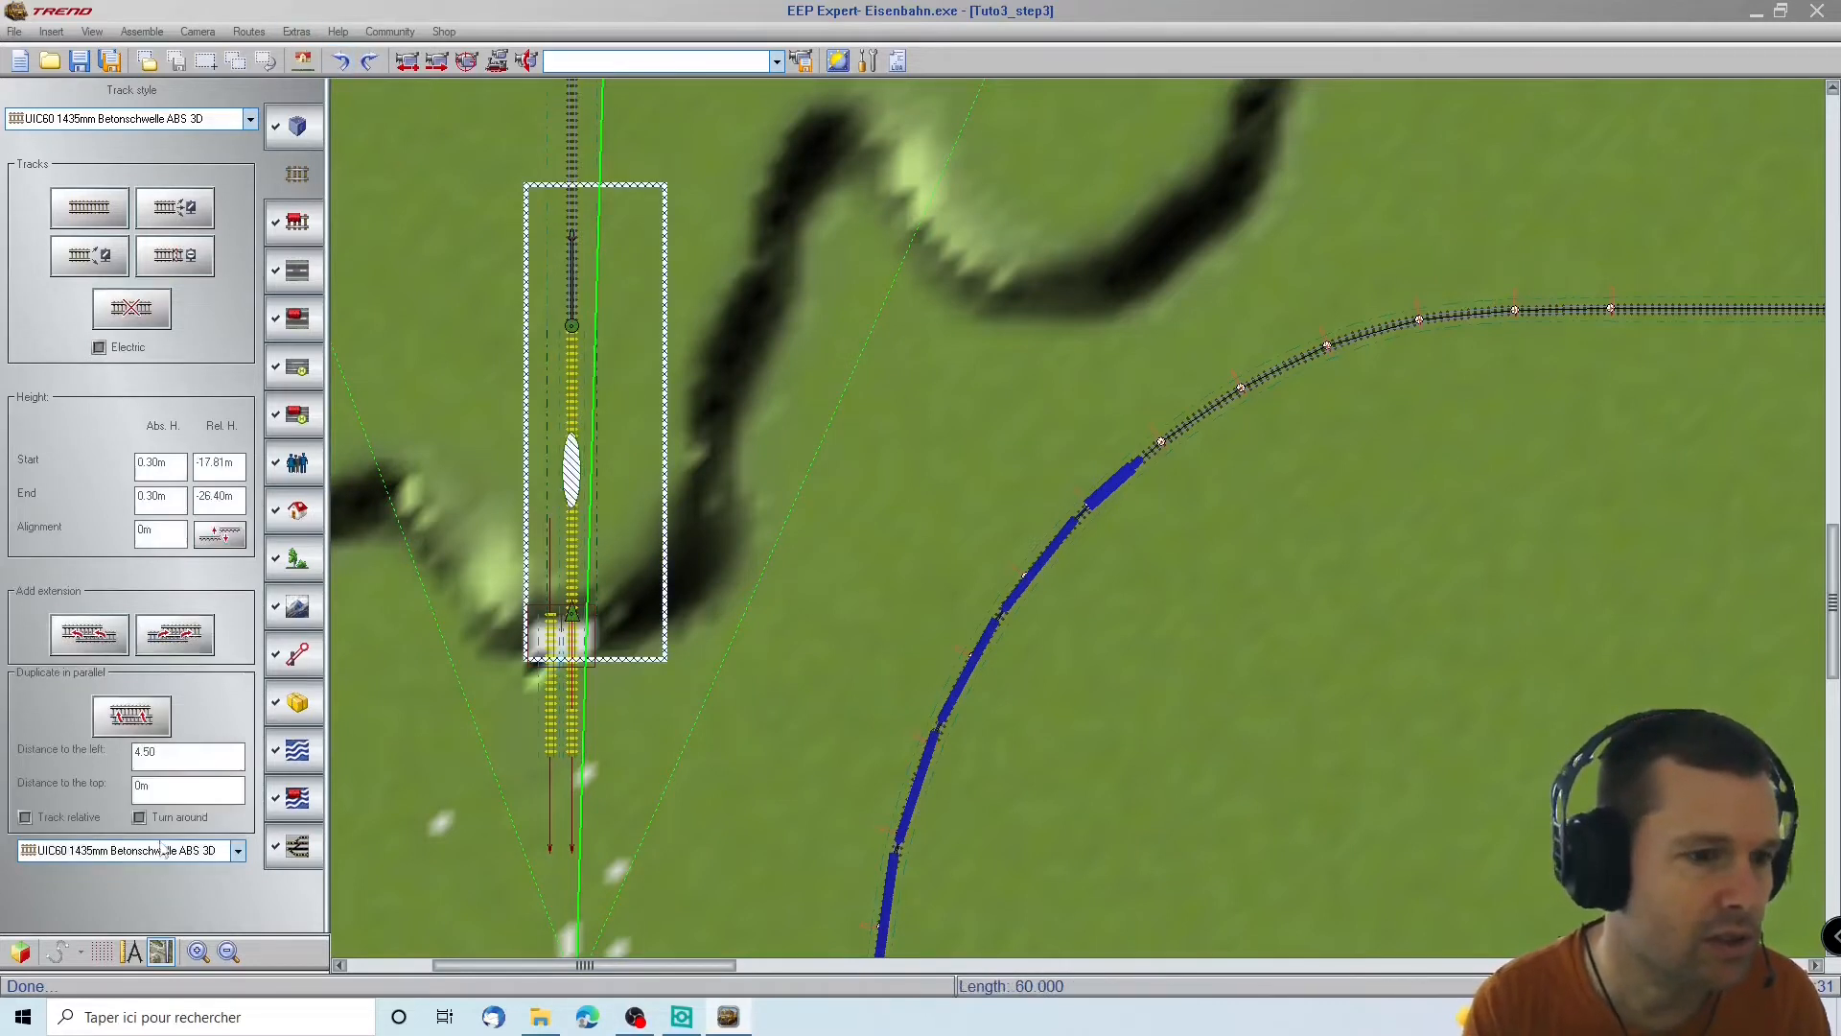
click(113, 718)
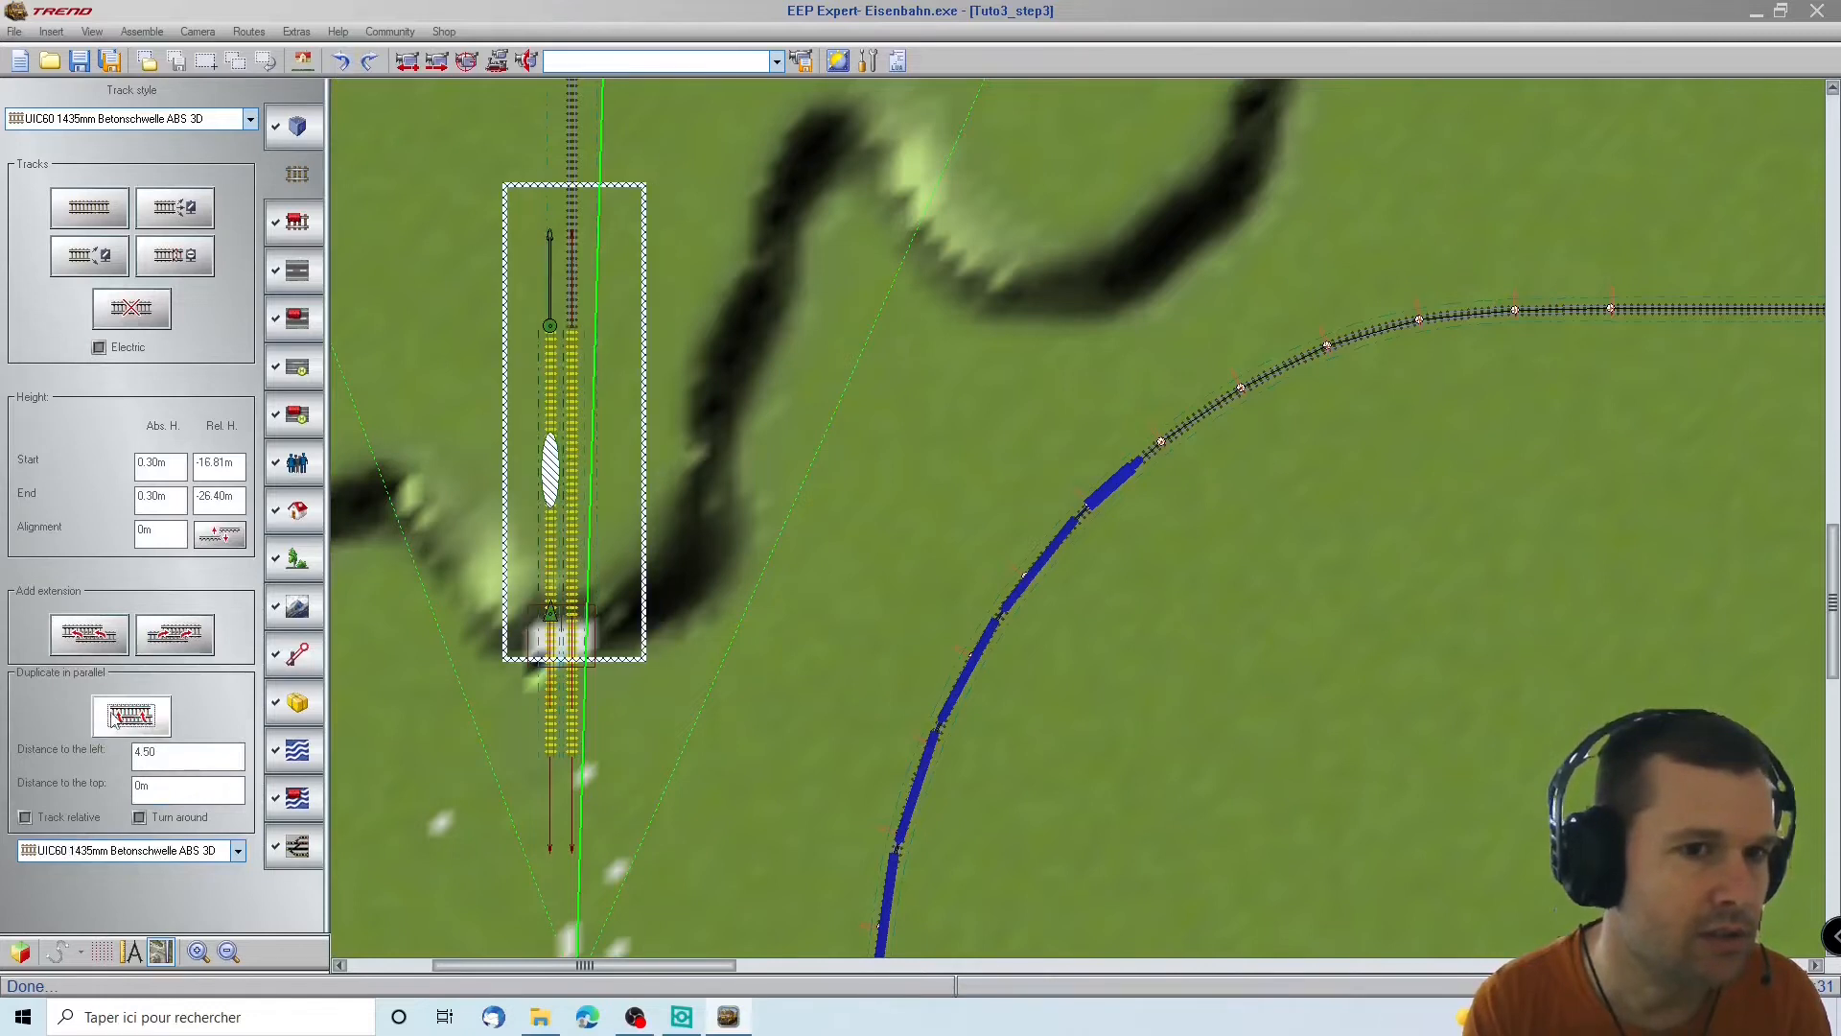
Duplicate the second tunnel section as Betonschwelle track in parallel, 4.50 to the left
click(761, 312)
click(570, 188)
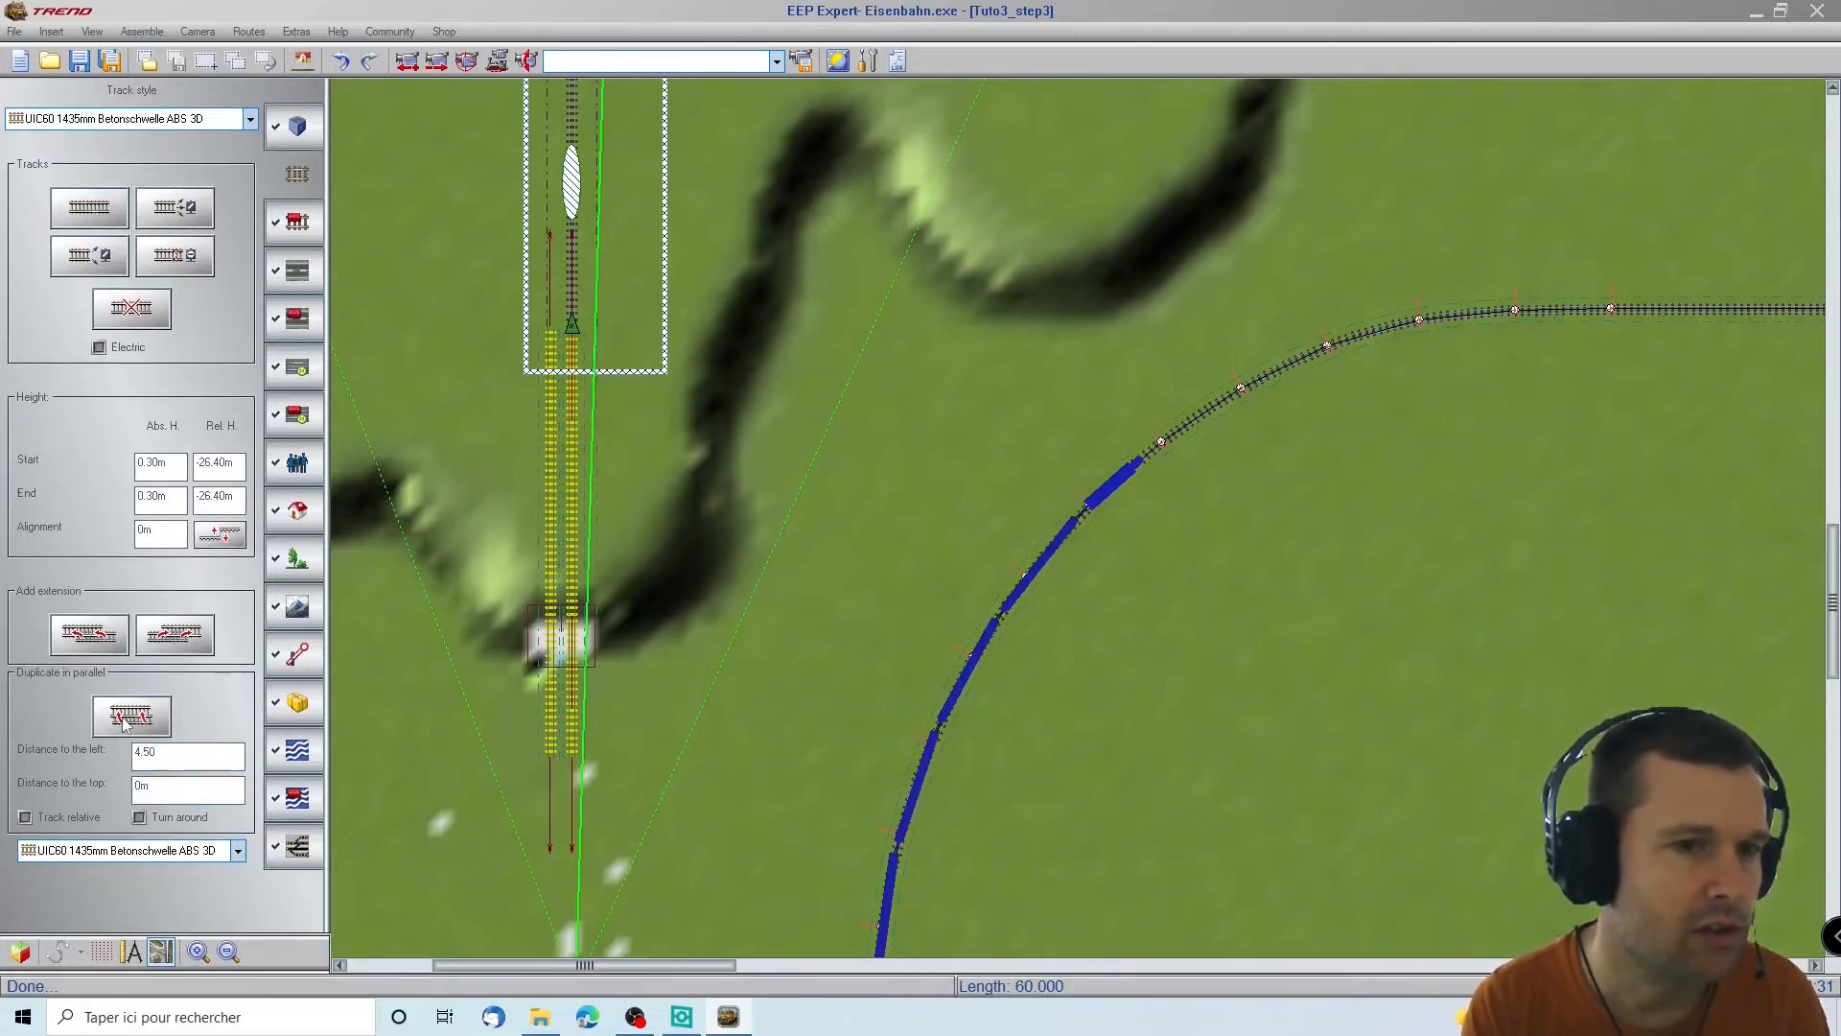
click(125, 719)
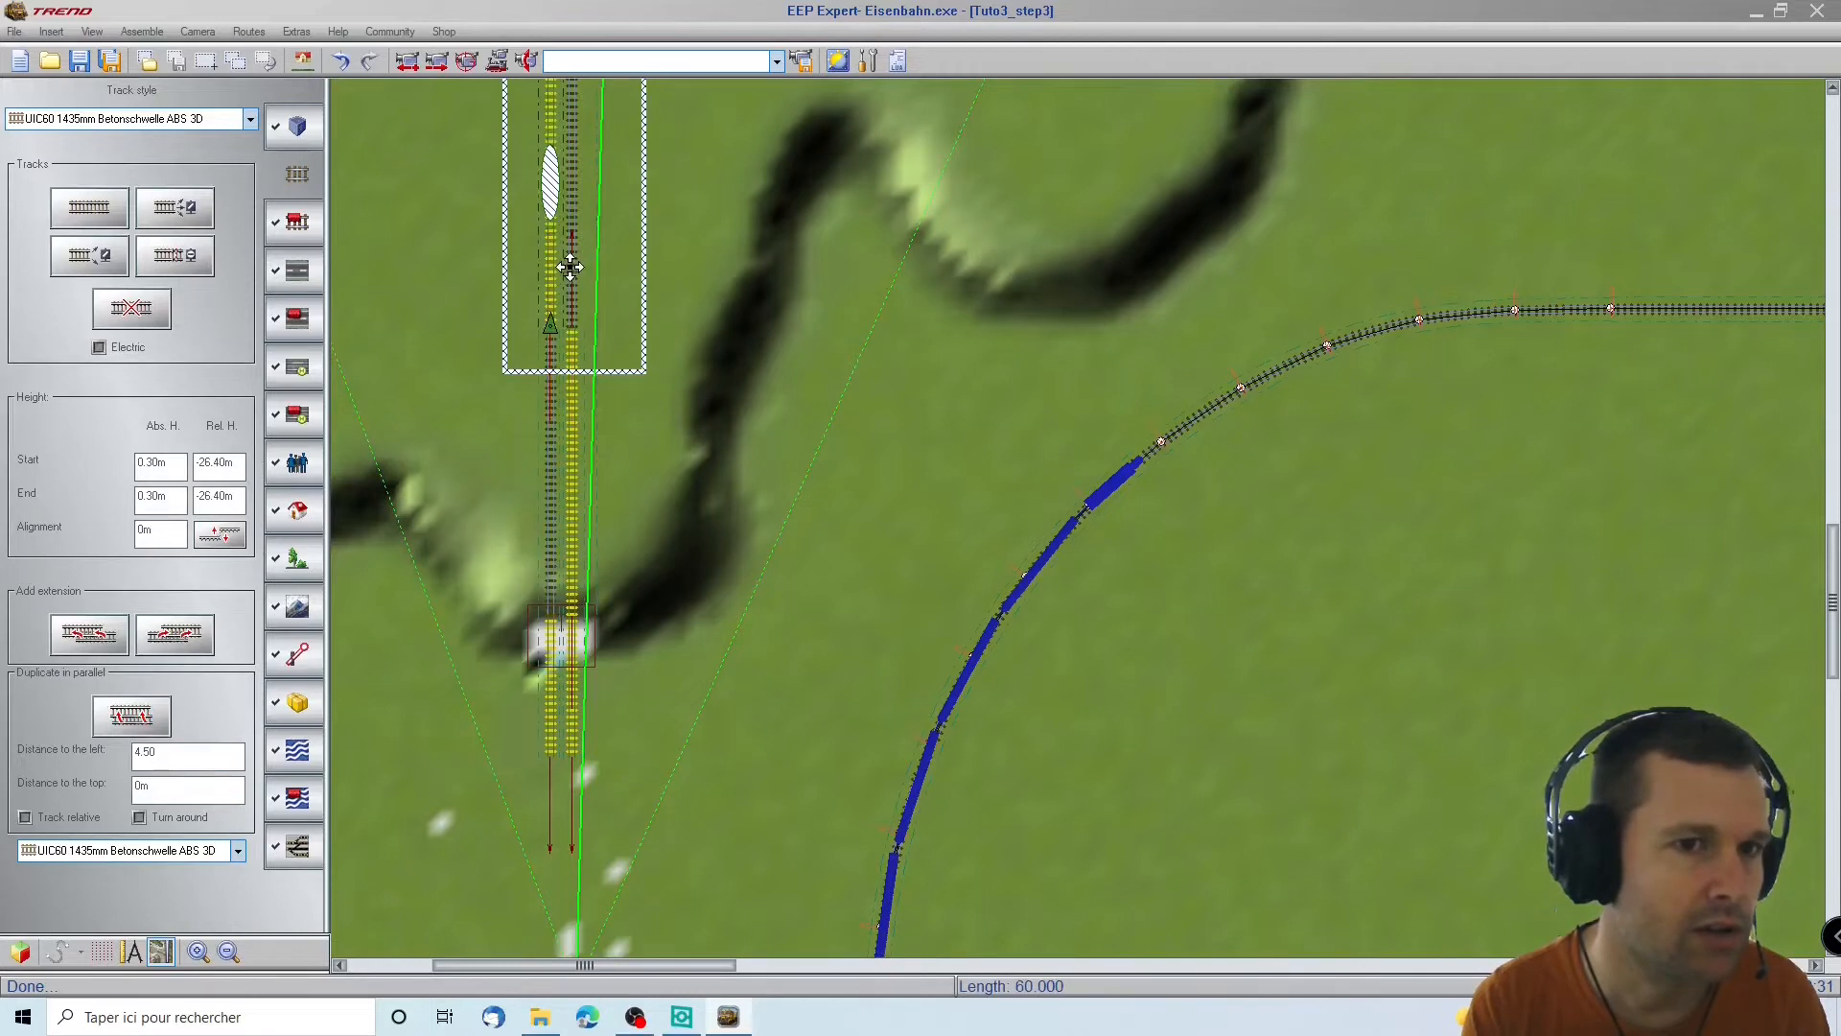
click(857, 482)
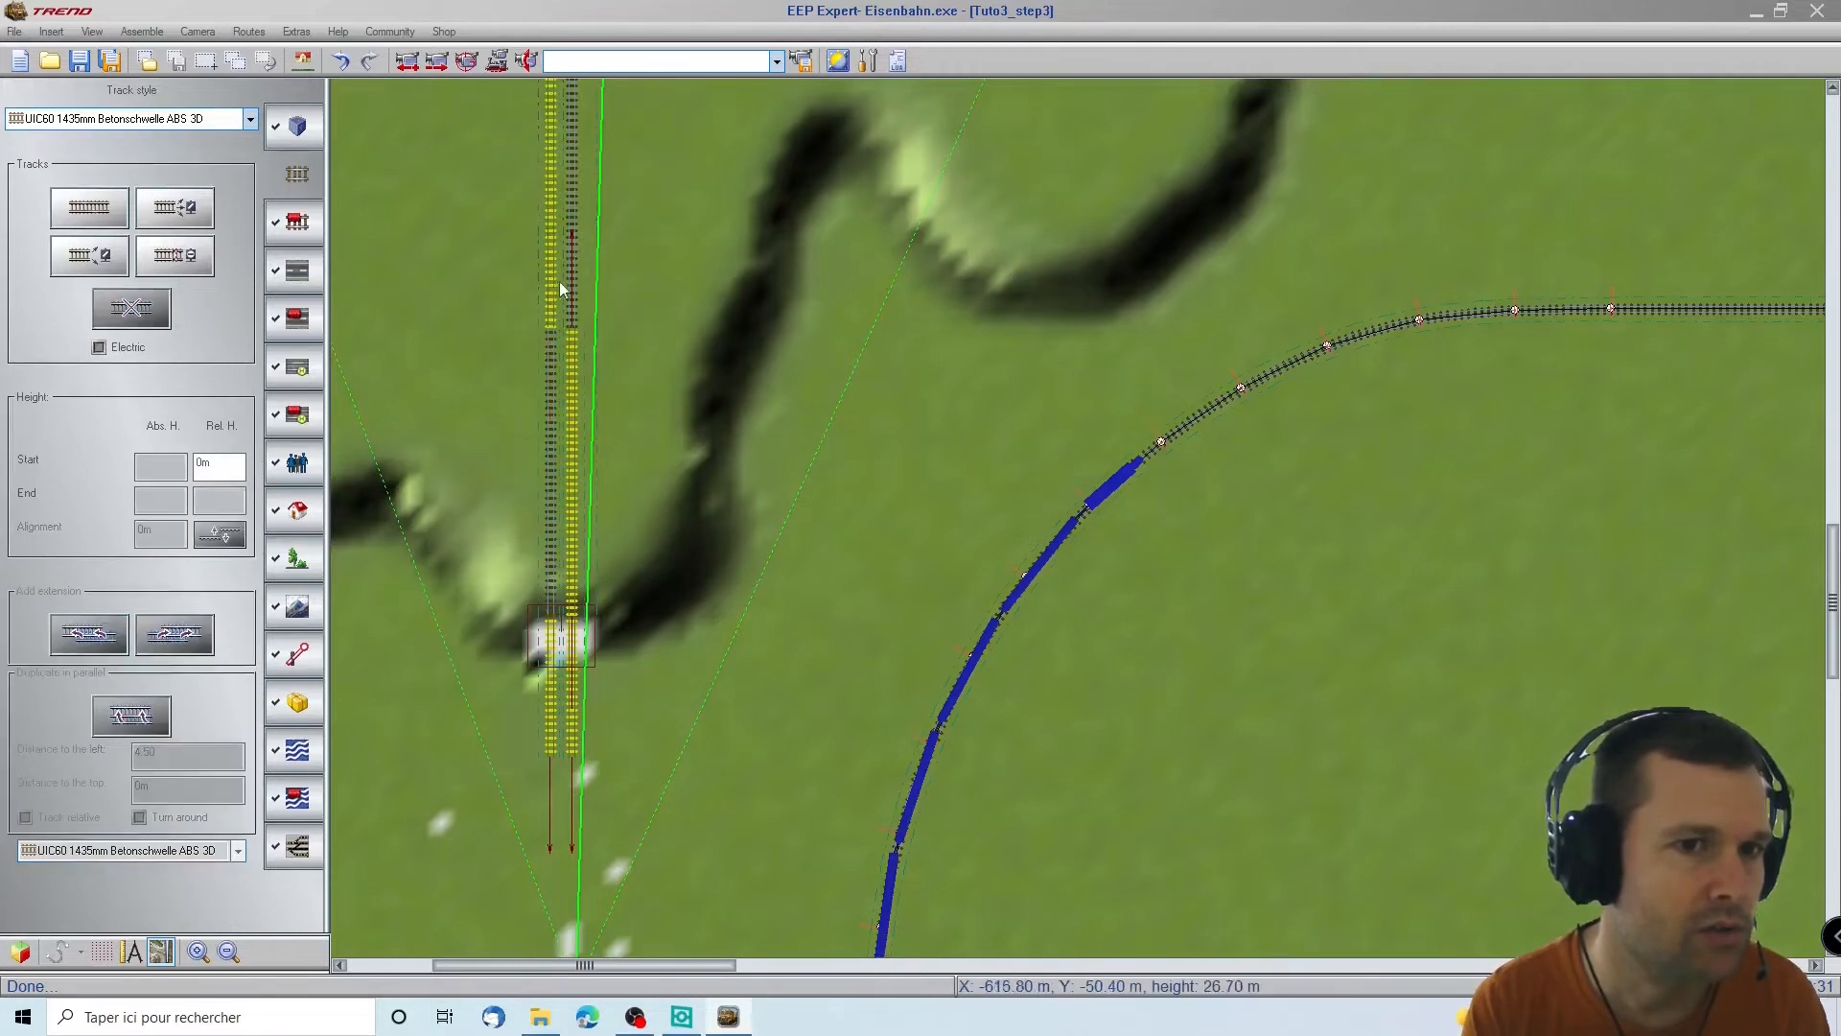
Set the distance to the left to 0 and duplicate the second tunnel section in place as Betonschwelle track
click(562, 280)
double_click(167, 758)
text(0)
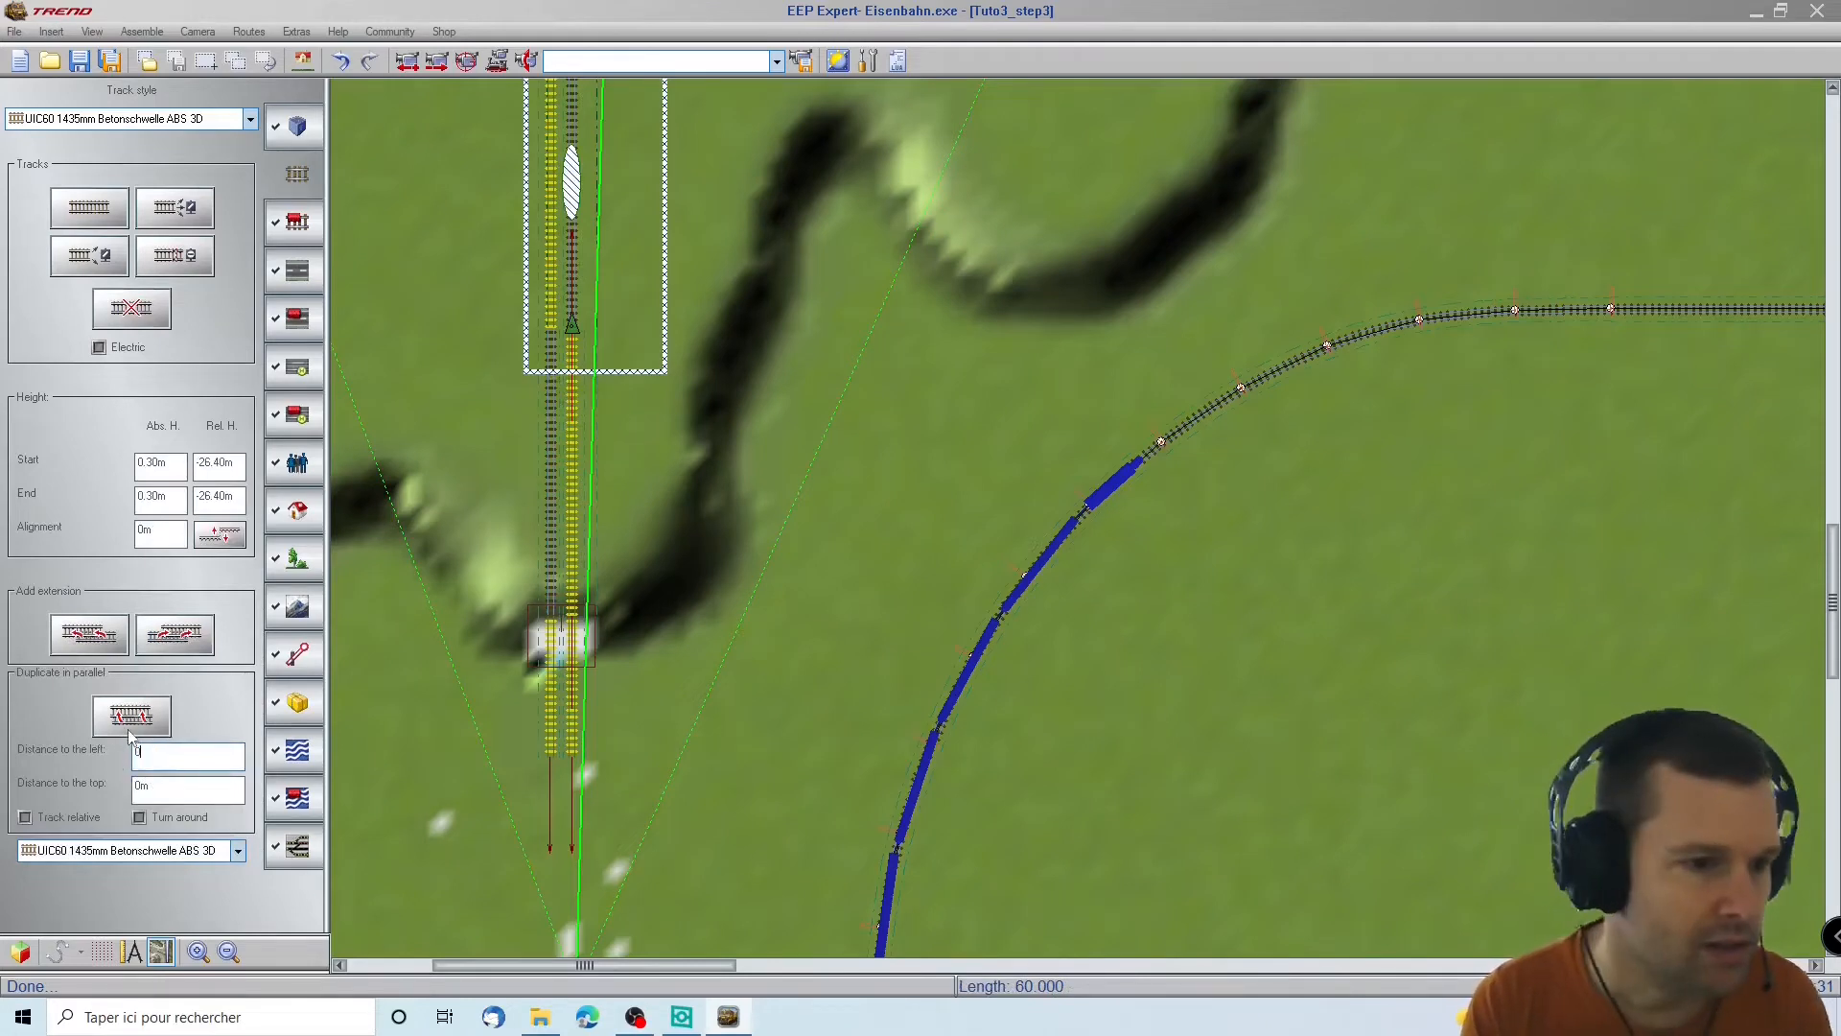
click(132, 721)
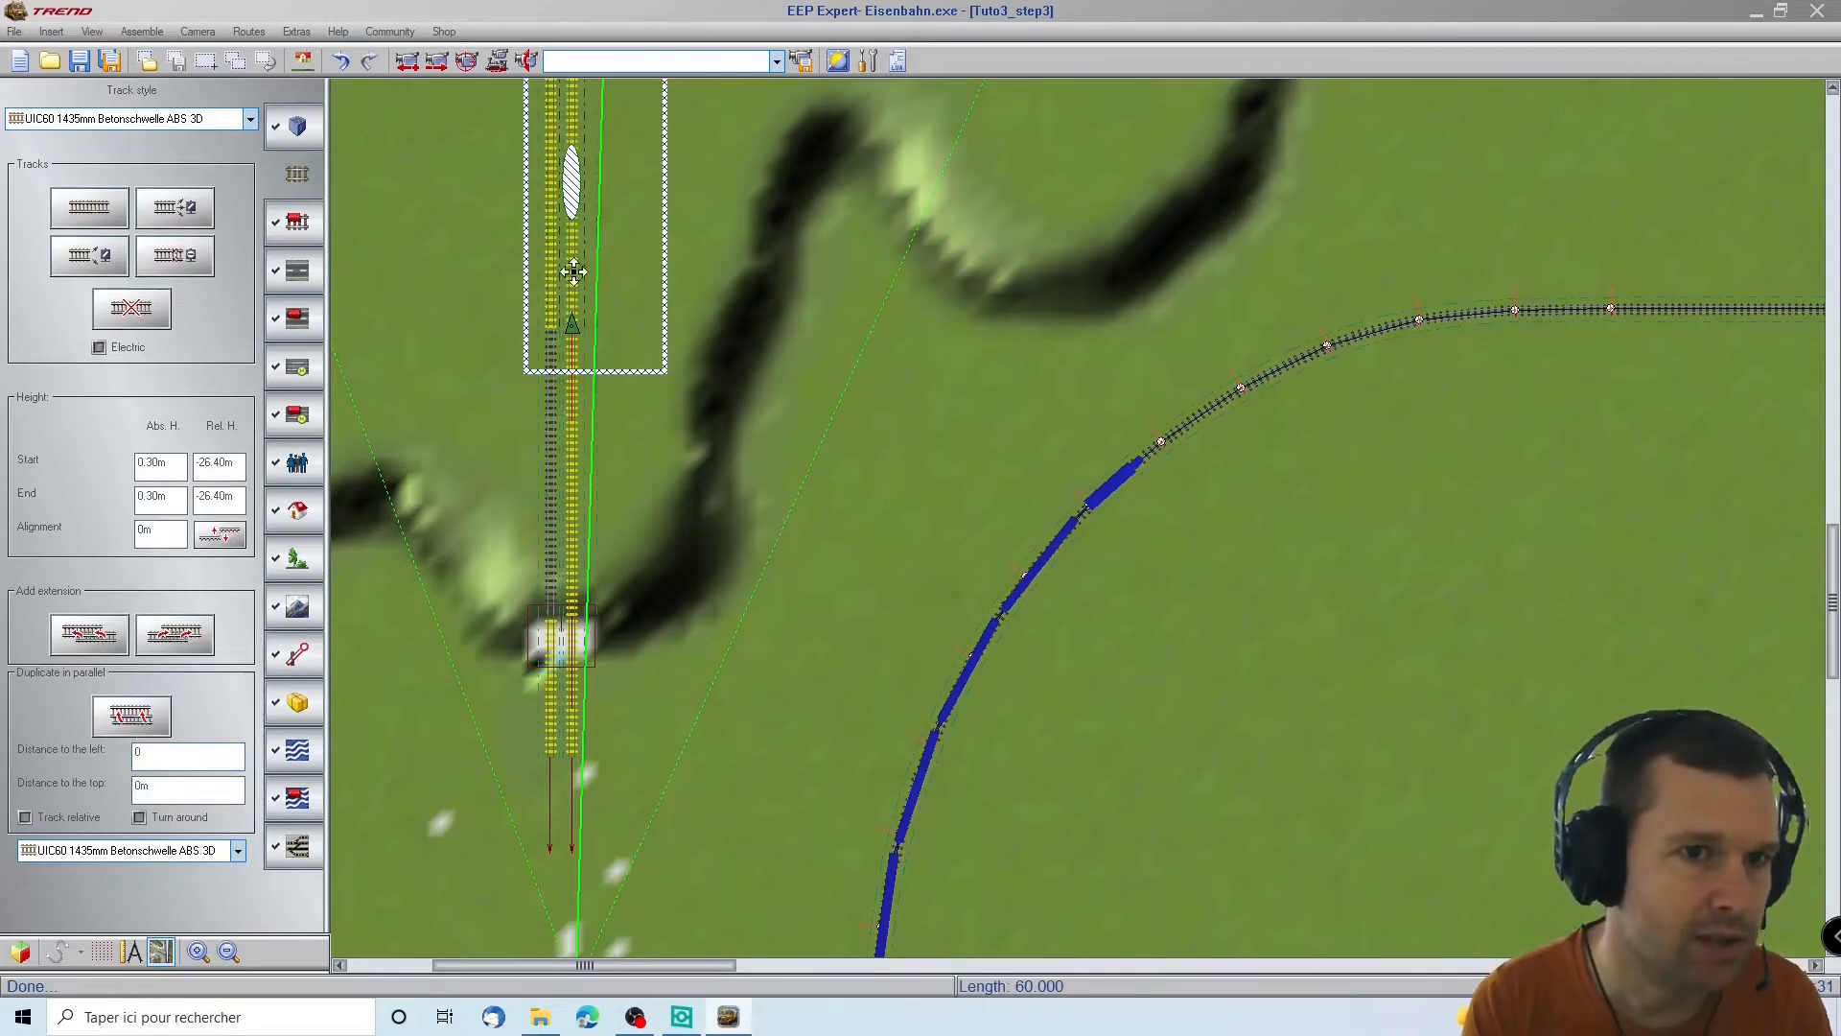
Duplicate the curved tunnel section as Betonschwelle track, once in place and once in parallel at 4.5 to the left
scroll(680, 85, up, 3)
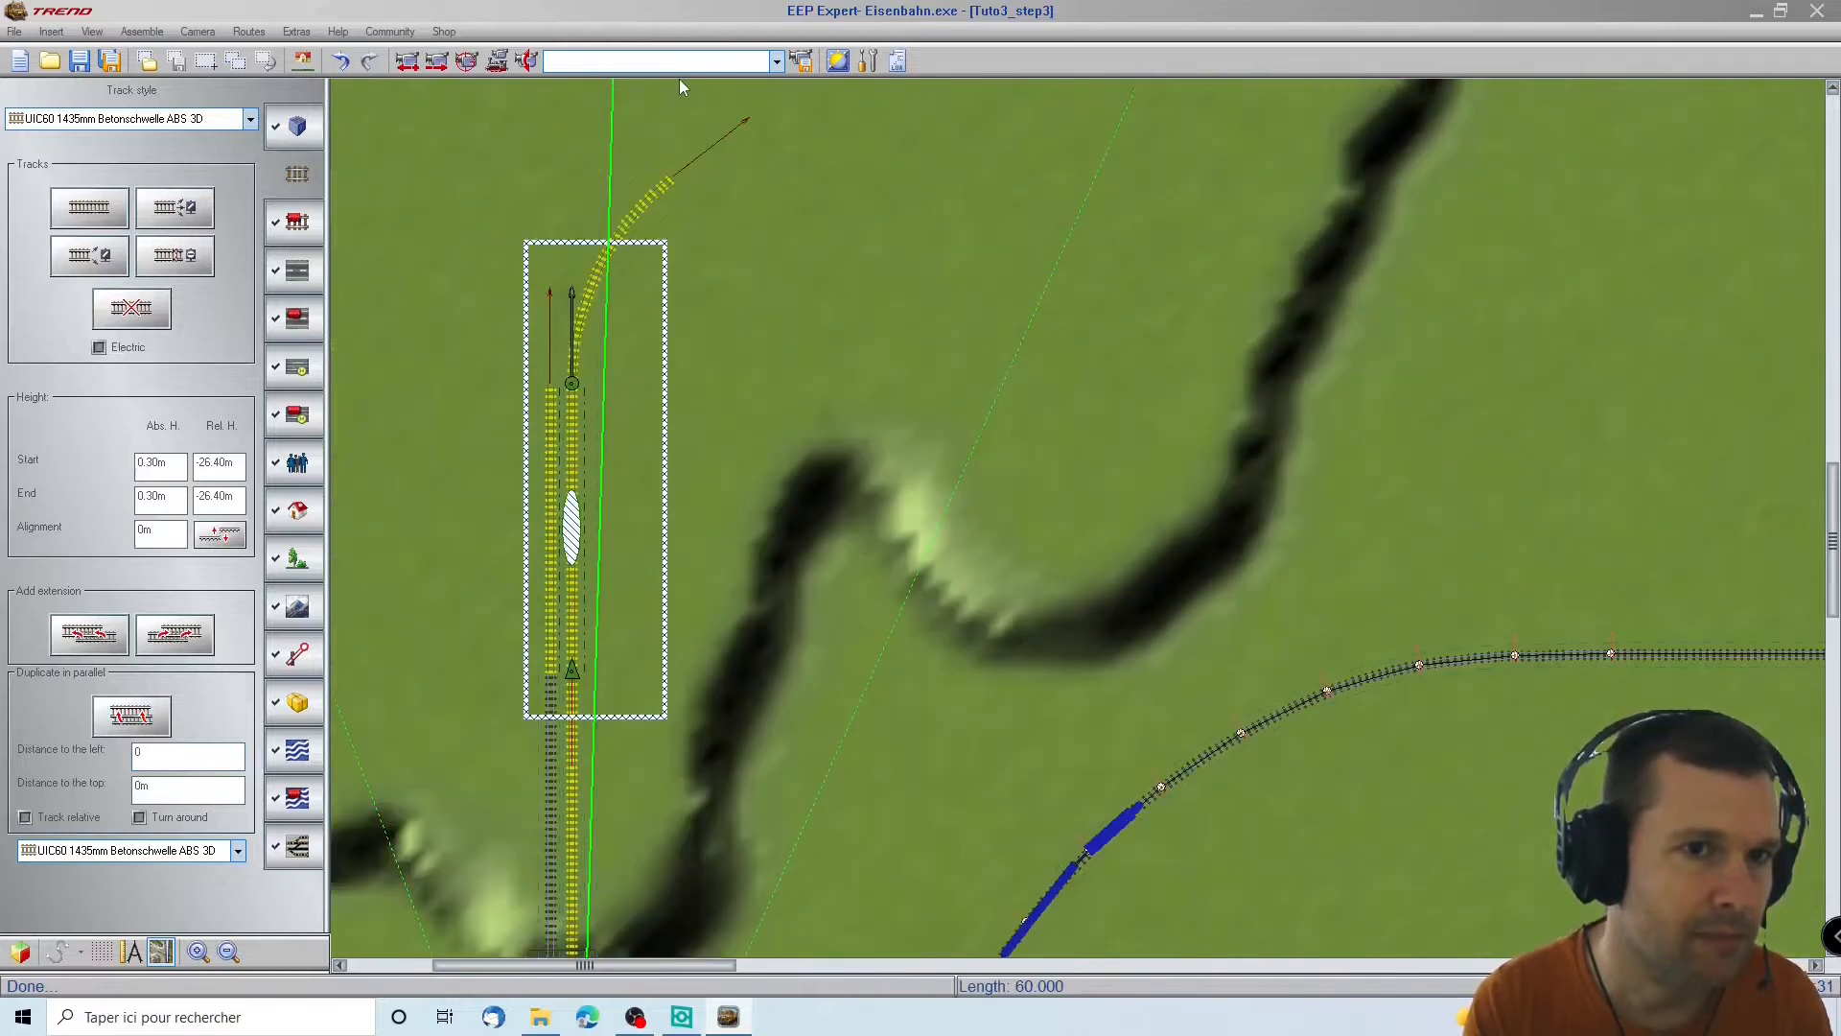
click(623, 289)
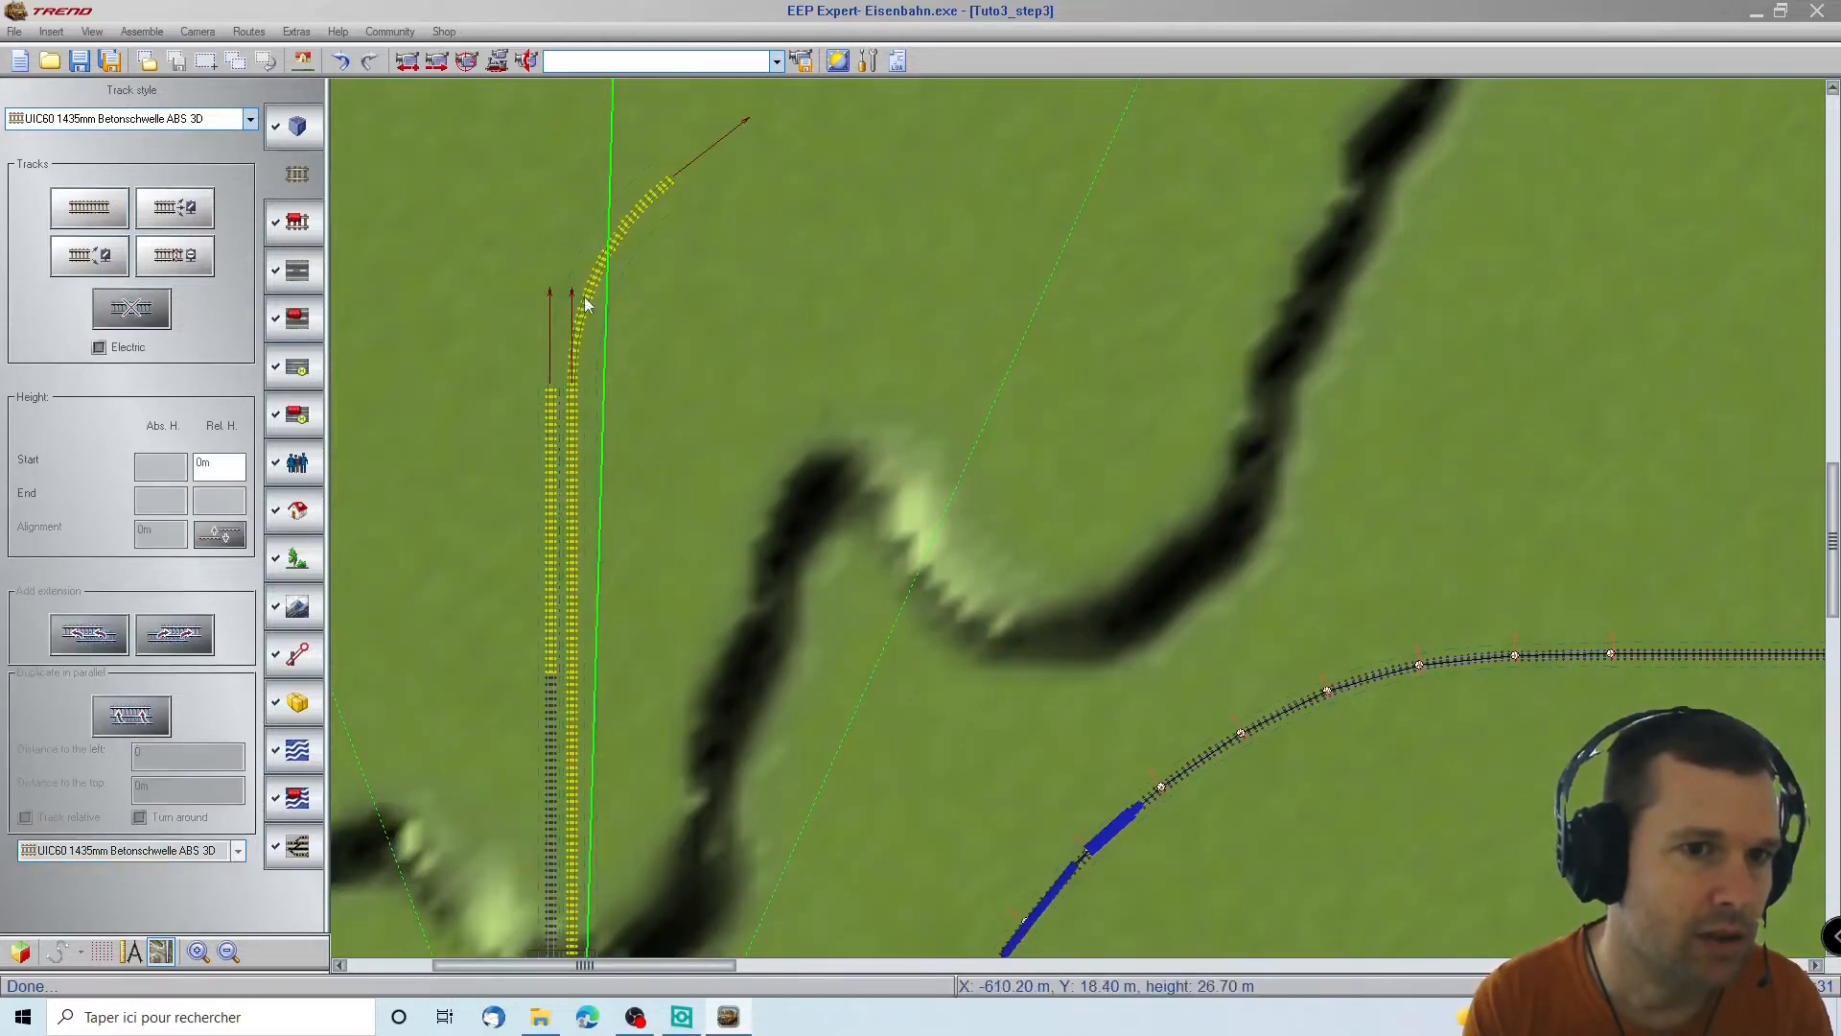
click(586, 298)
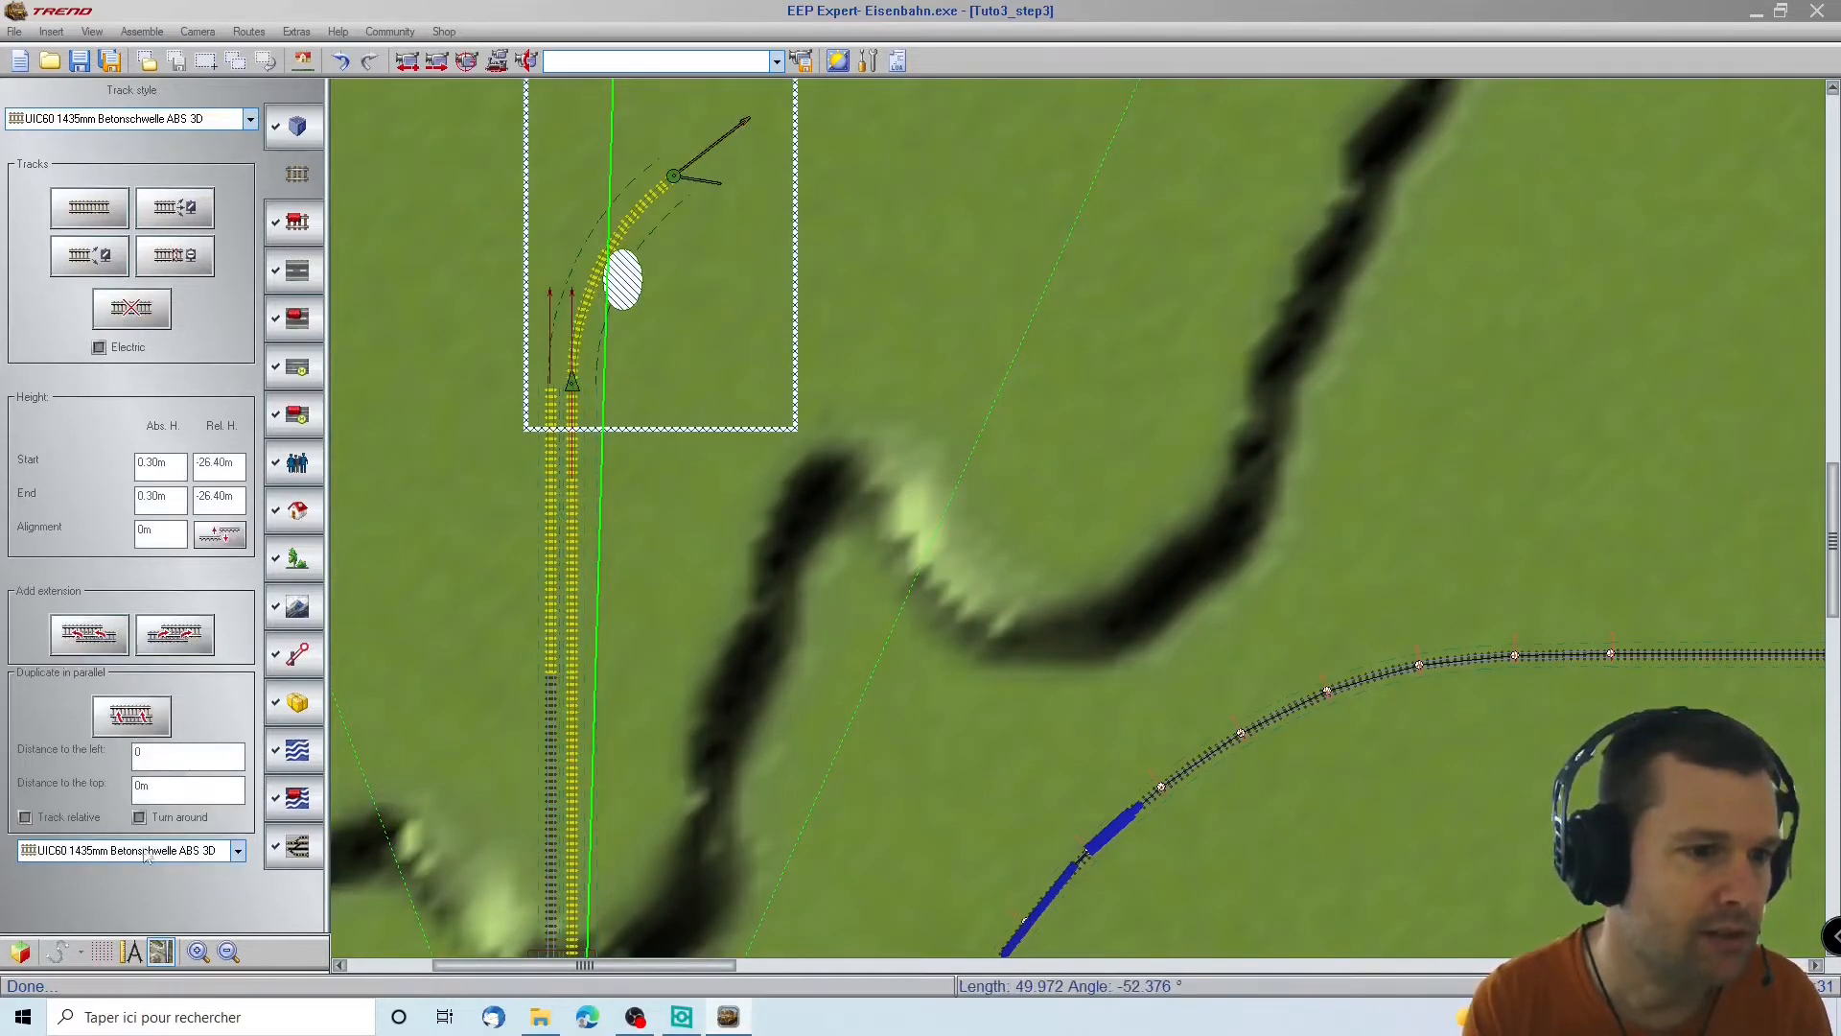
click(131, 730)
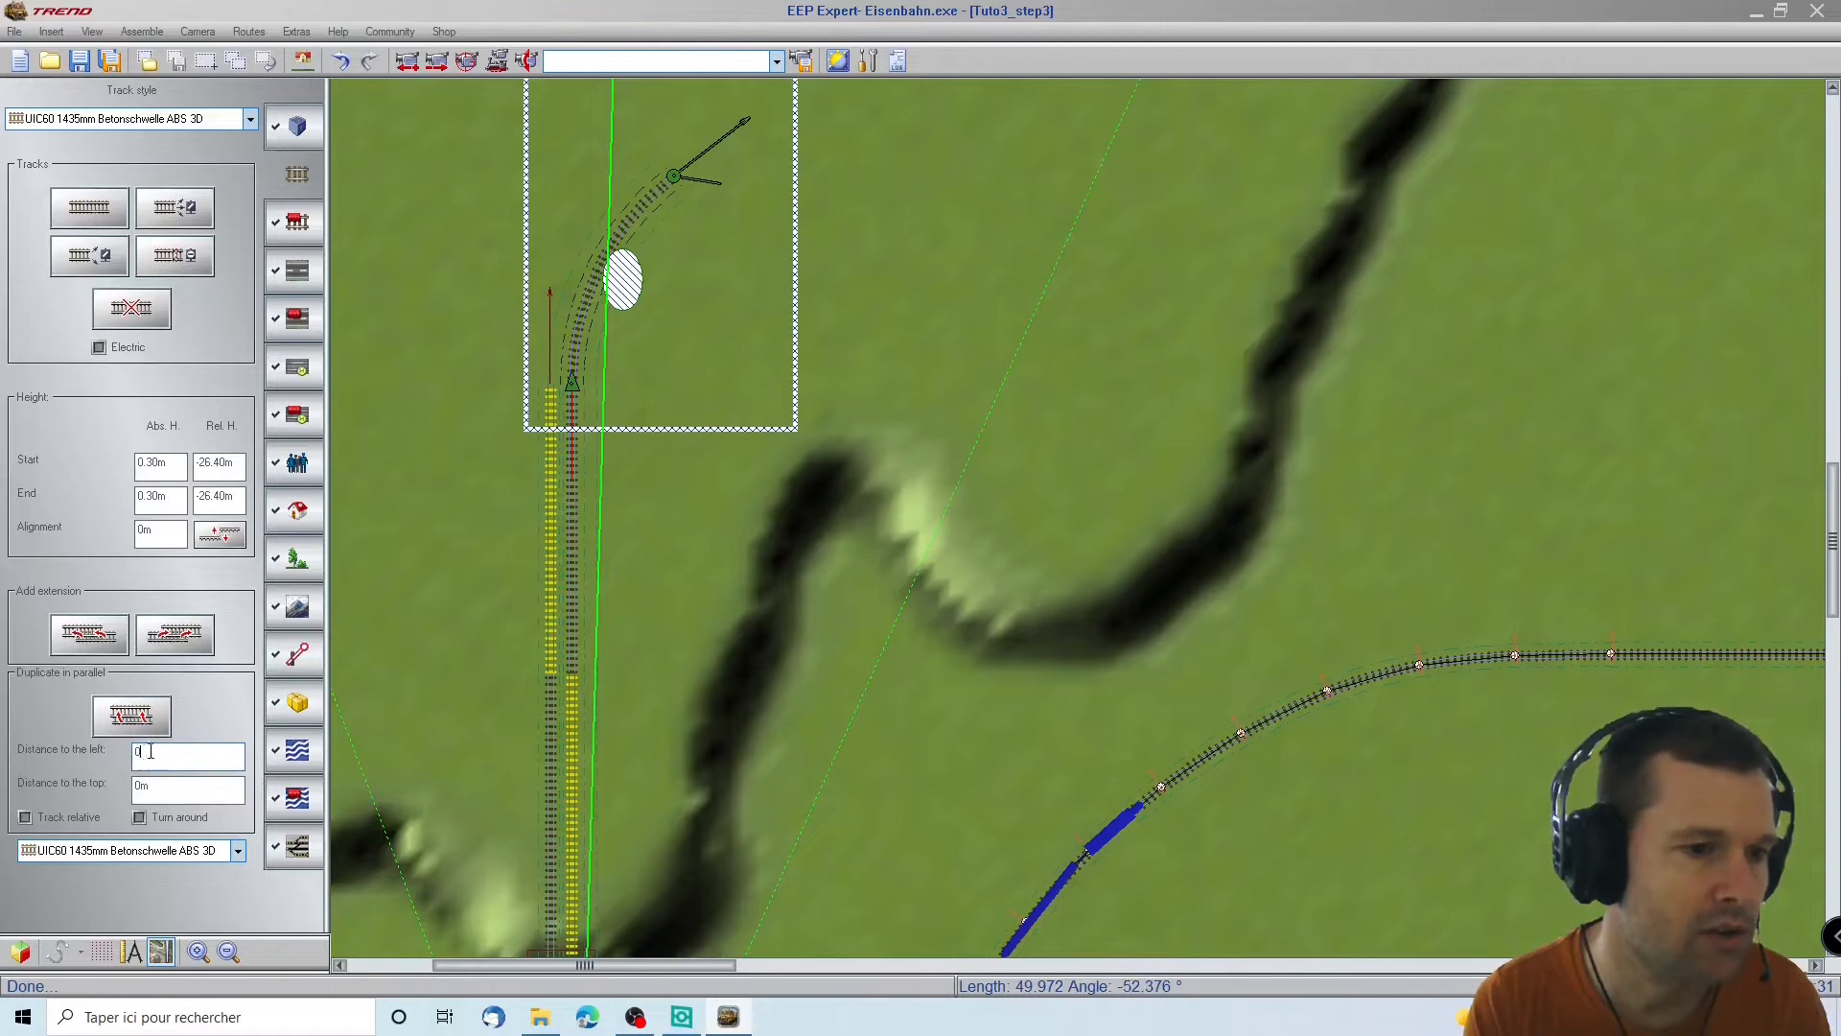
text(4.5)
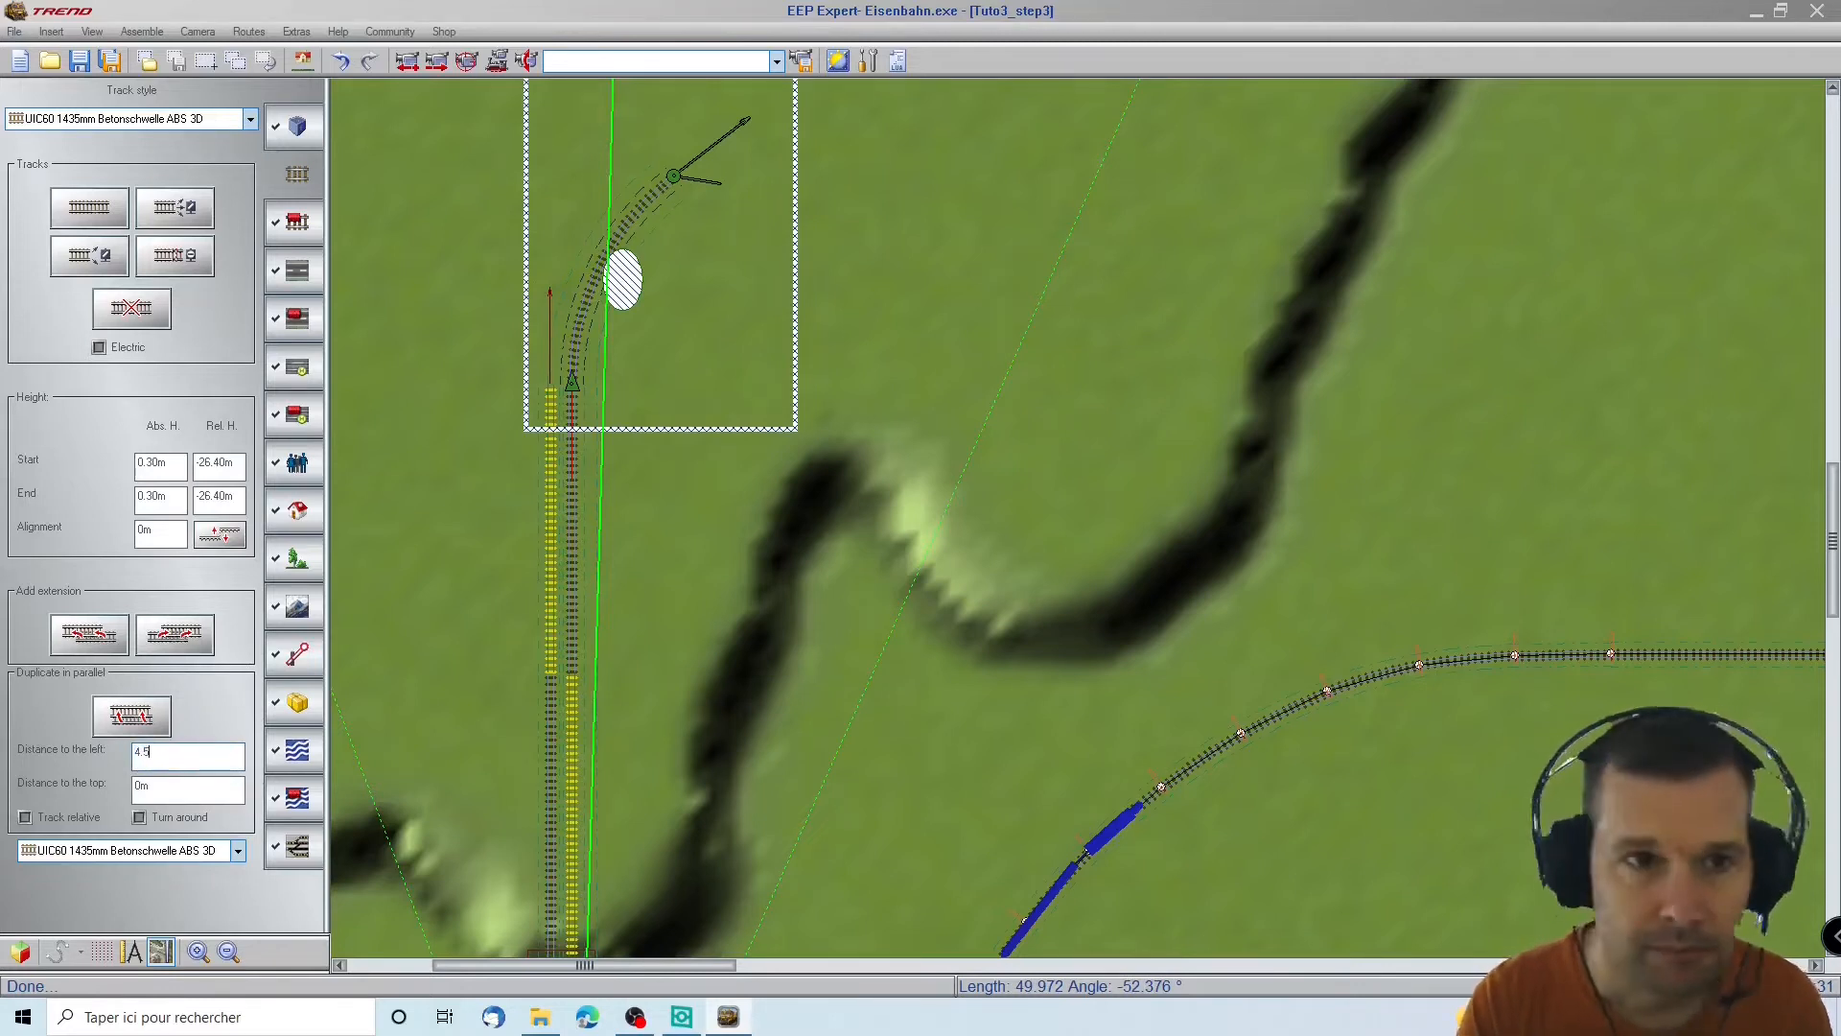
click(123, 729)
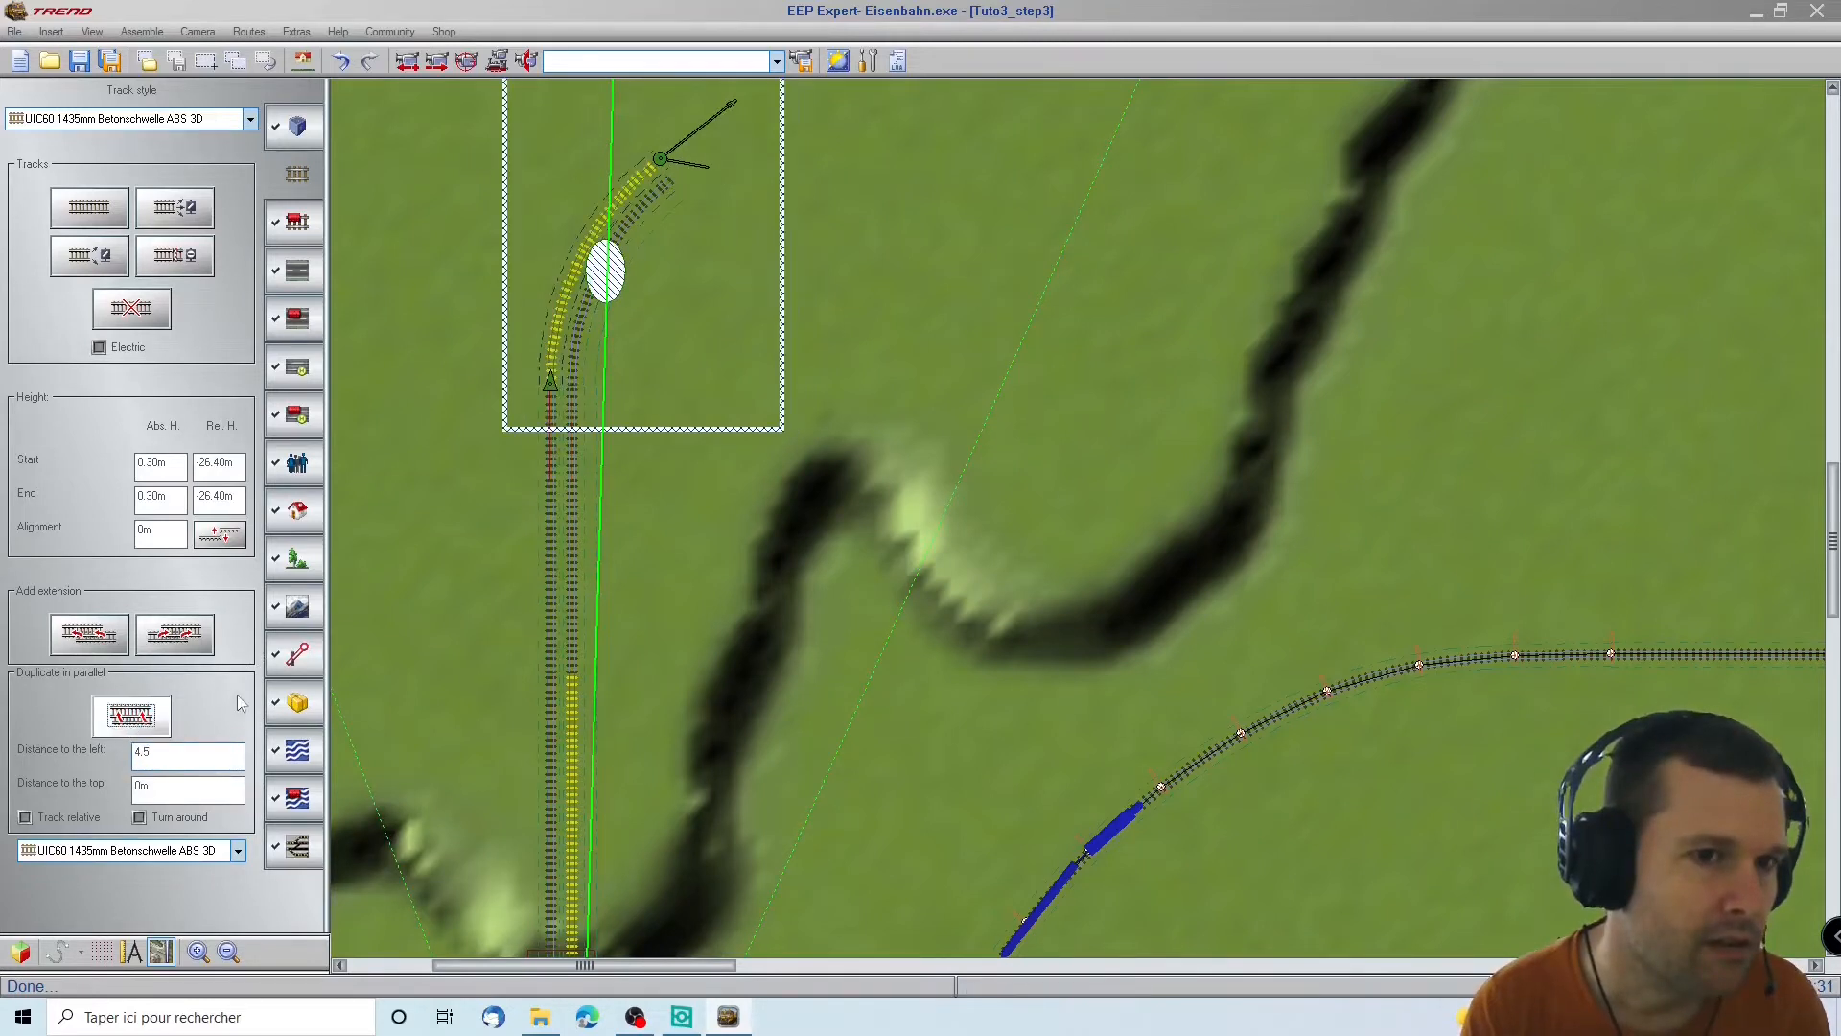
Examine the first section's track in the 2D plan and the double track running through the tunnel portal in 3D
scroll(596, 841, down, 1)
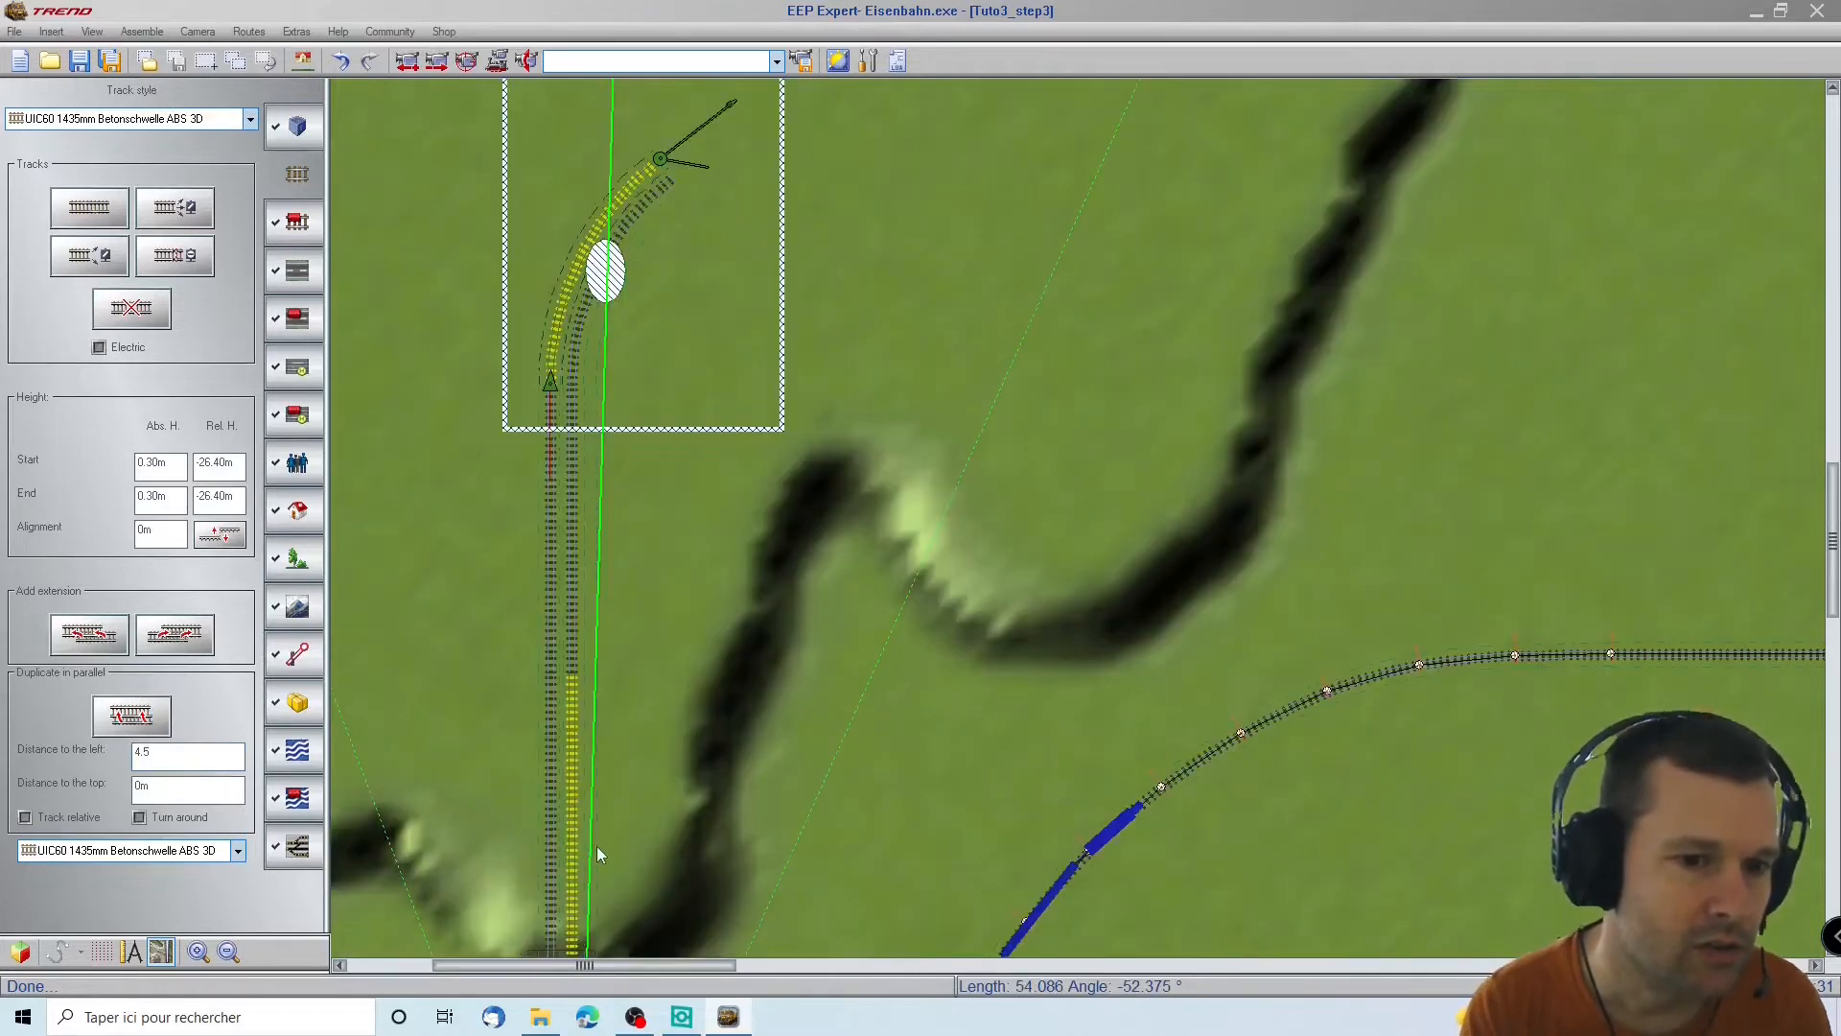
key(Down)
key(Down)
key(Down)
click(571, 561)
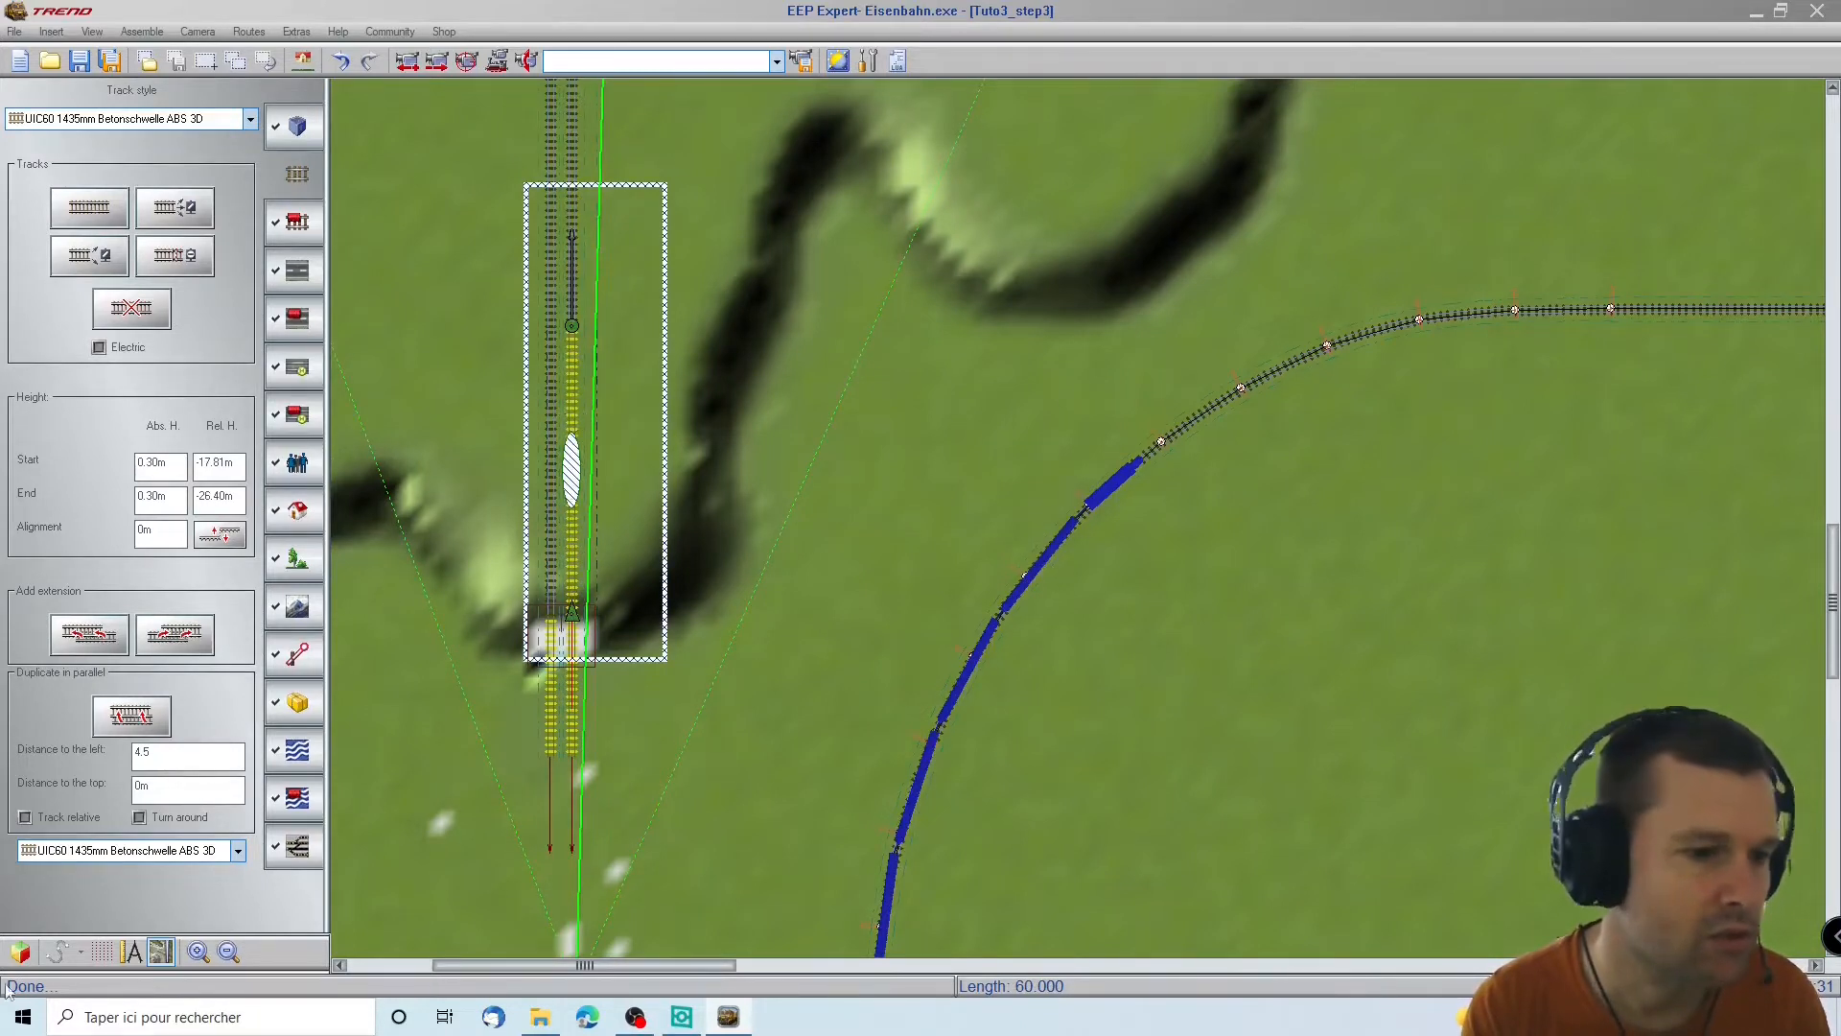
click(20, 951)
click(567, 760)
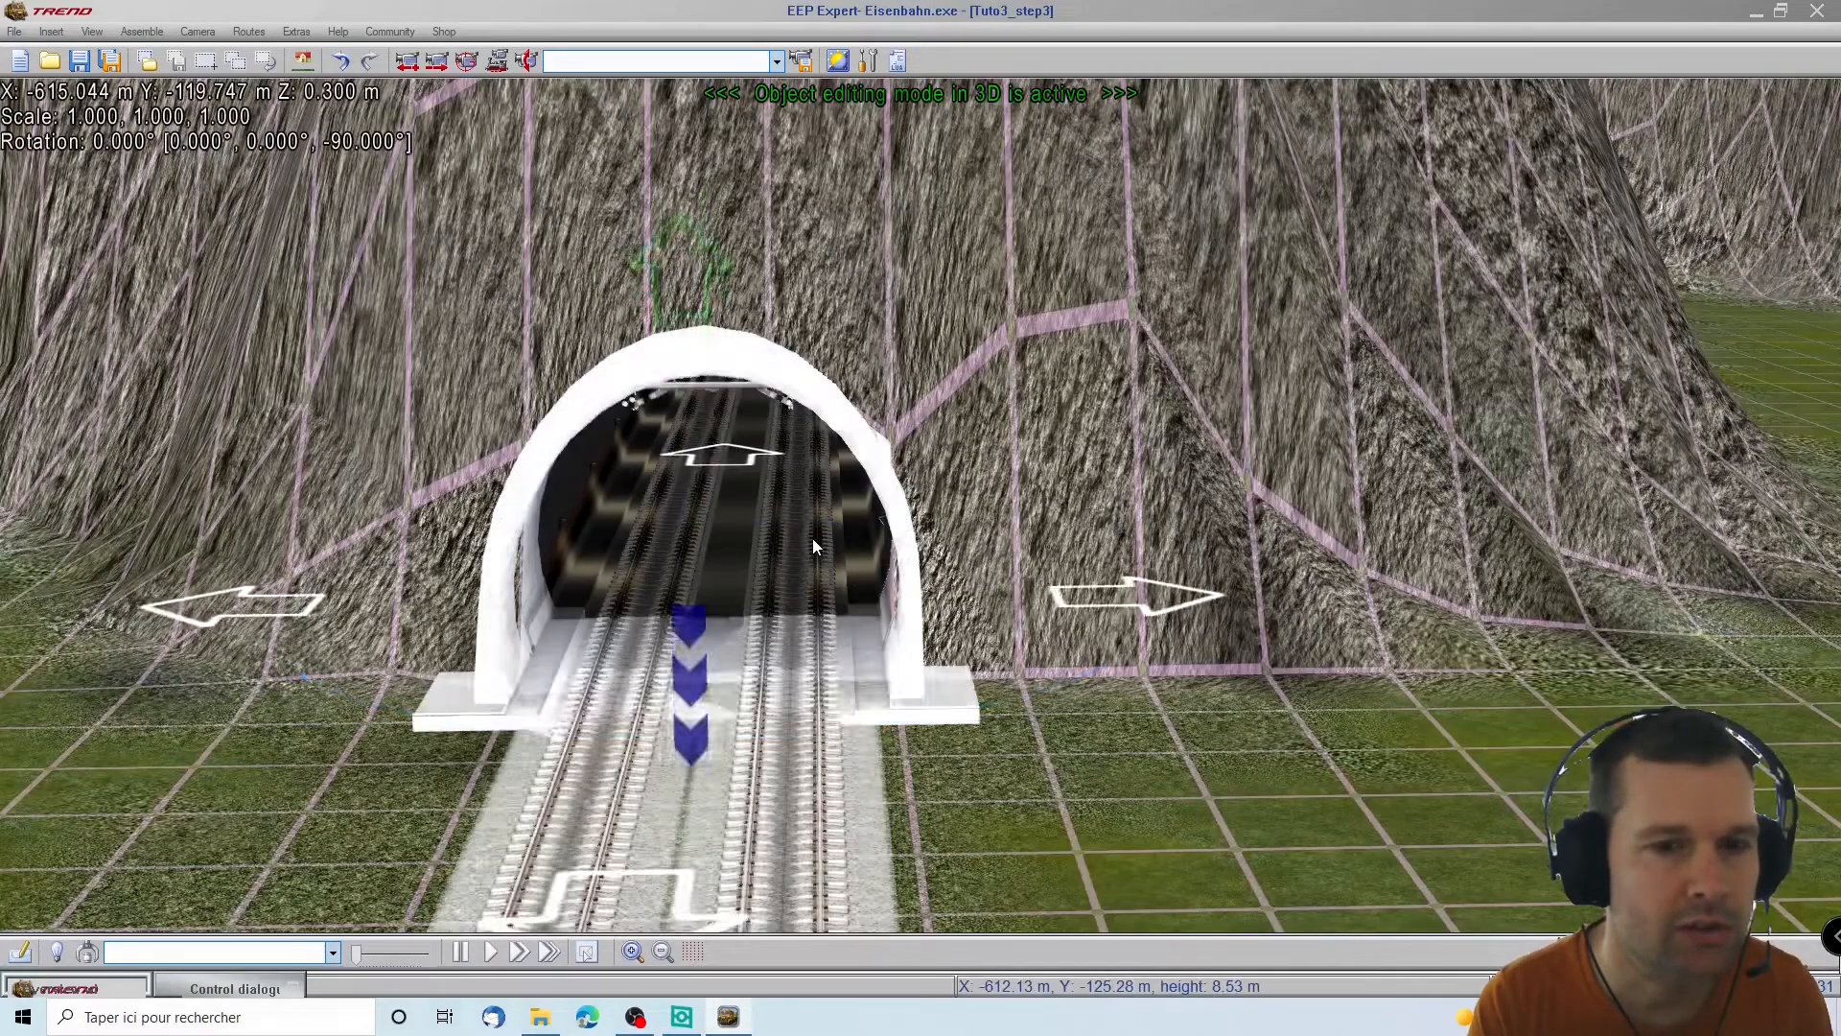
click(805, 541)
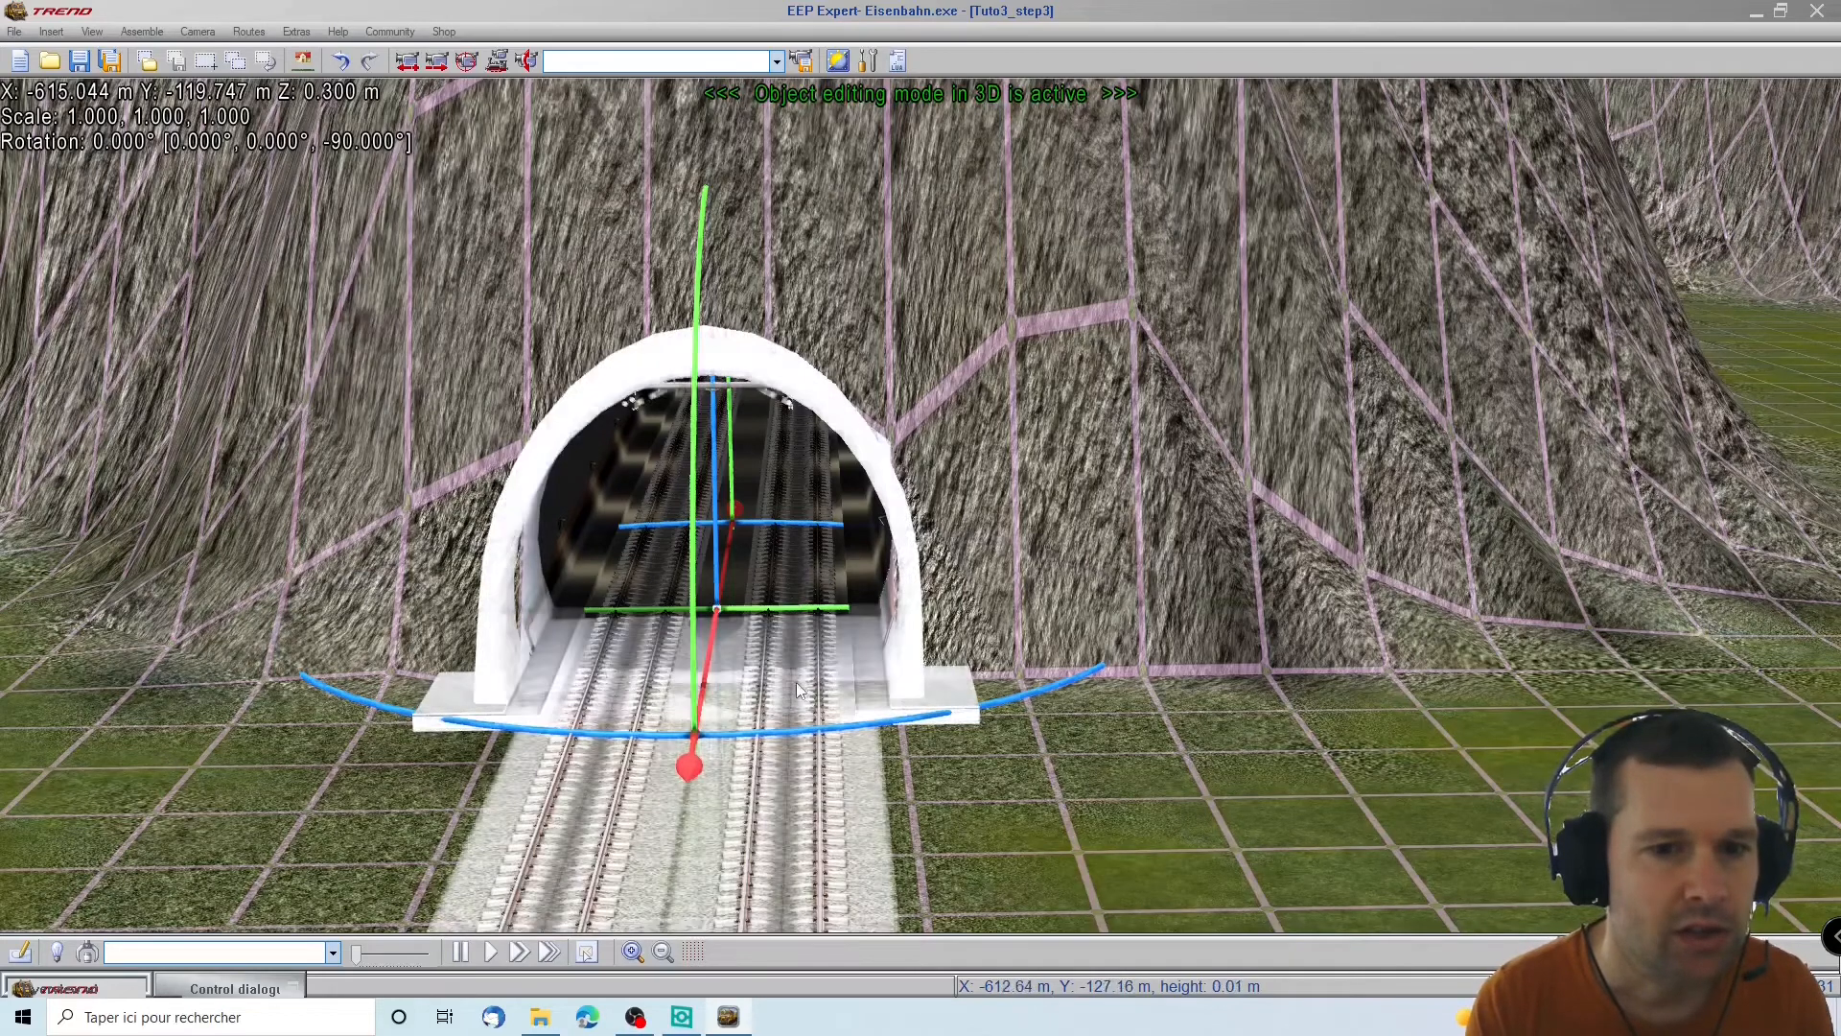
click(22, 955)
Try to duplicate the portal's left track in parallel with a distance to the left of -4.5
click(555, 686)
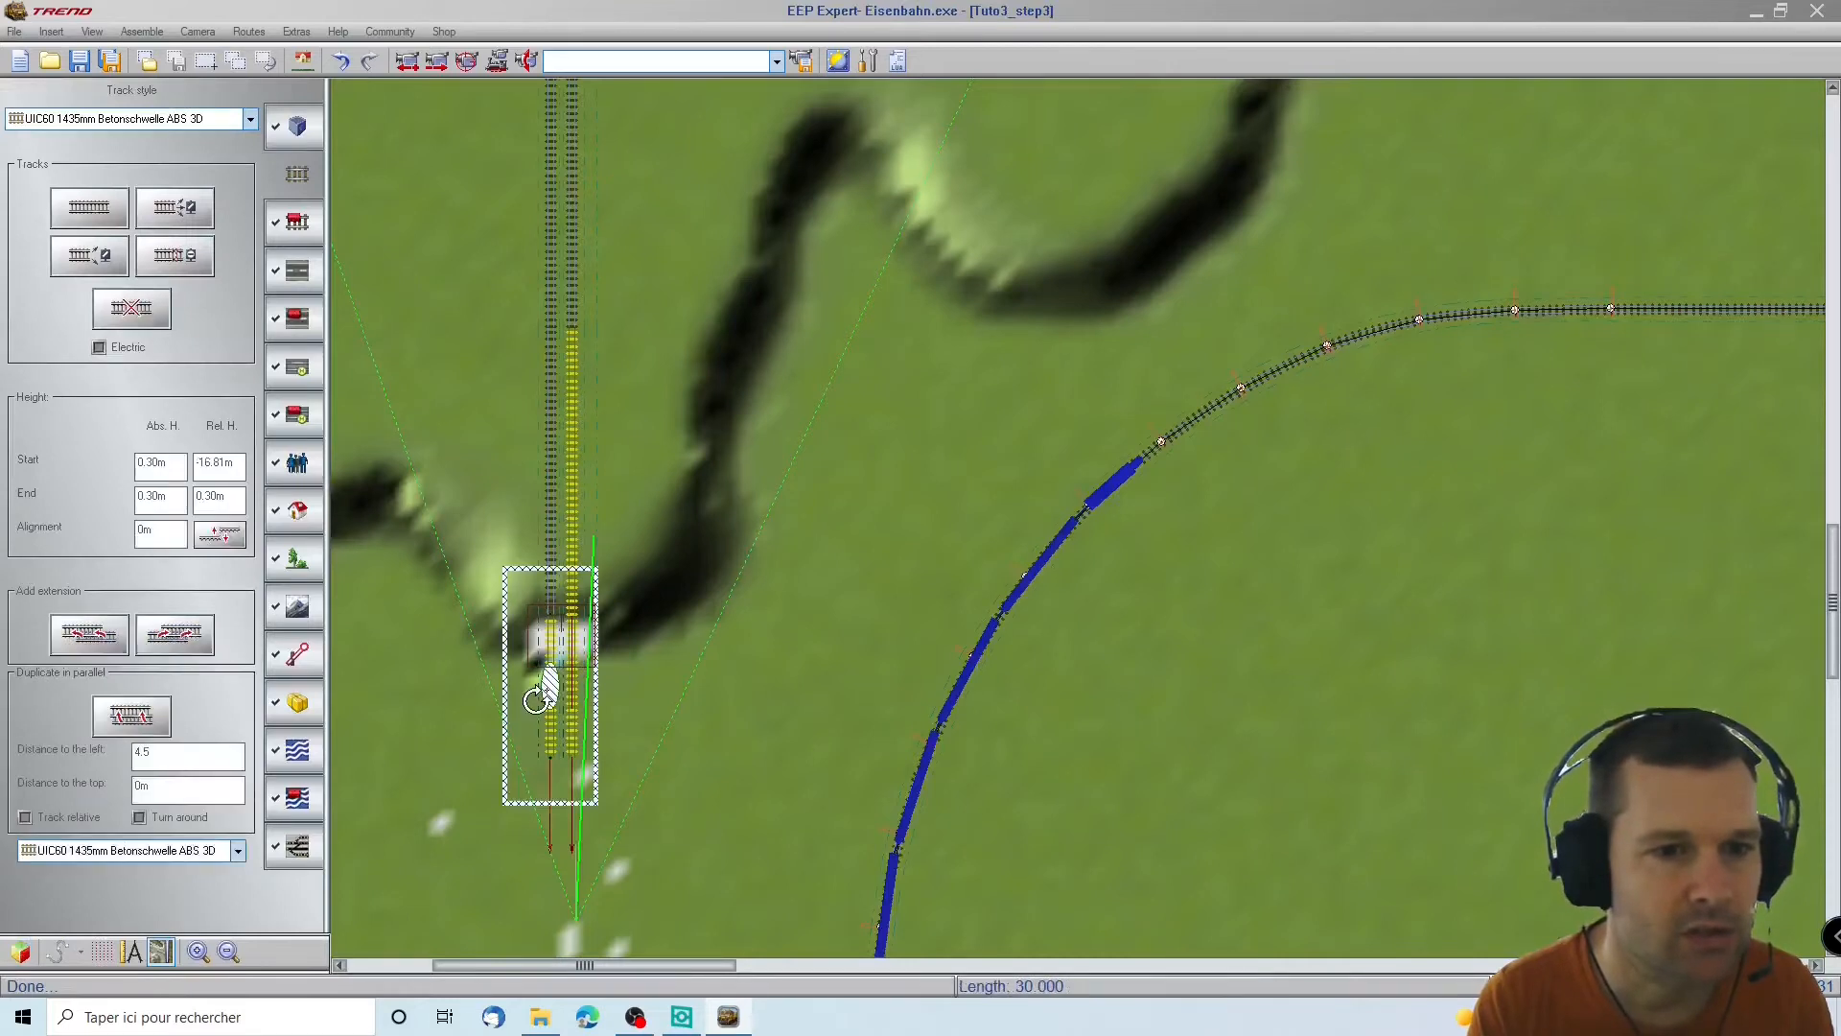
click(131, 717)
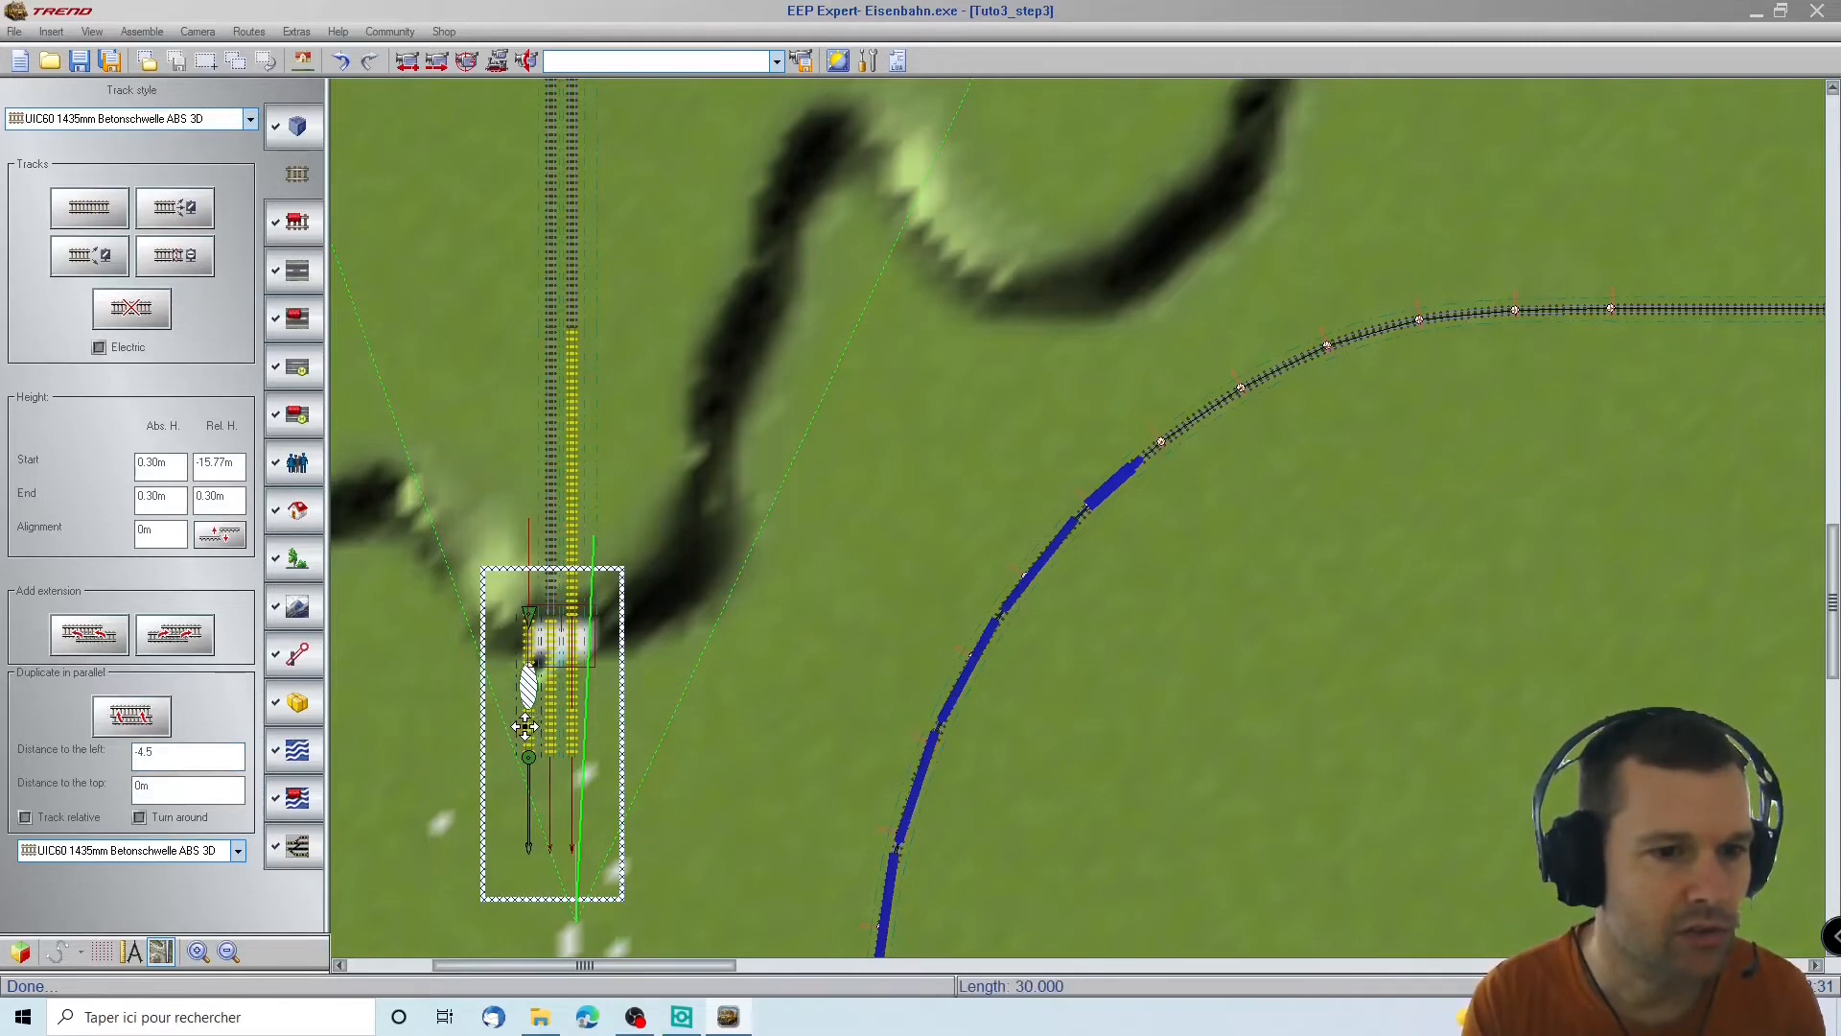
click(341, 62)
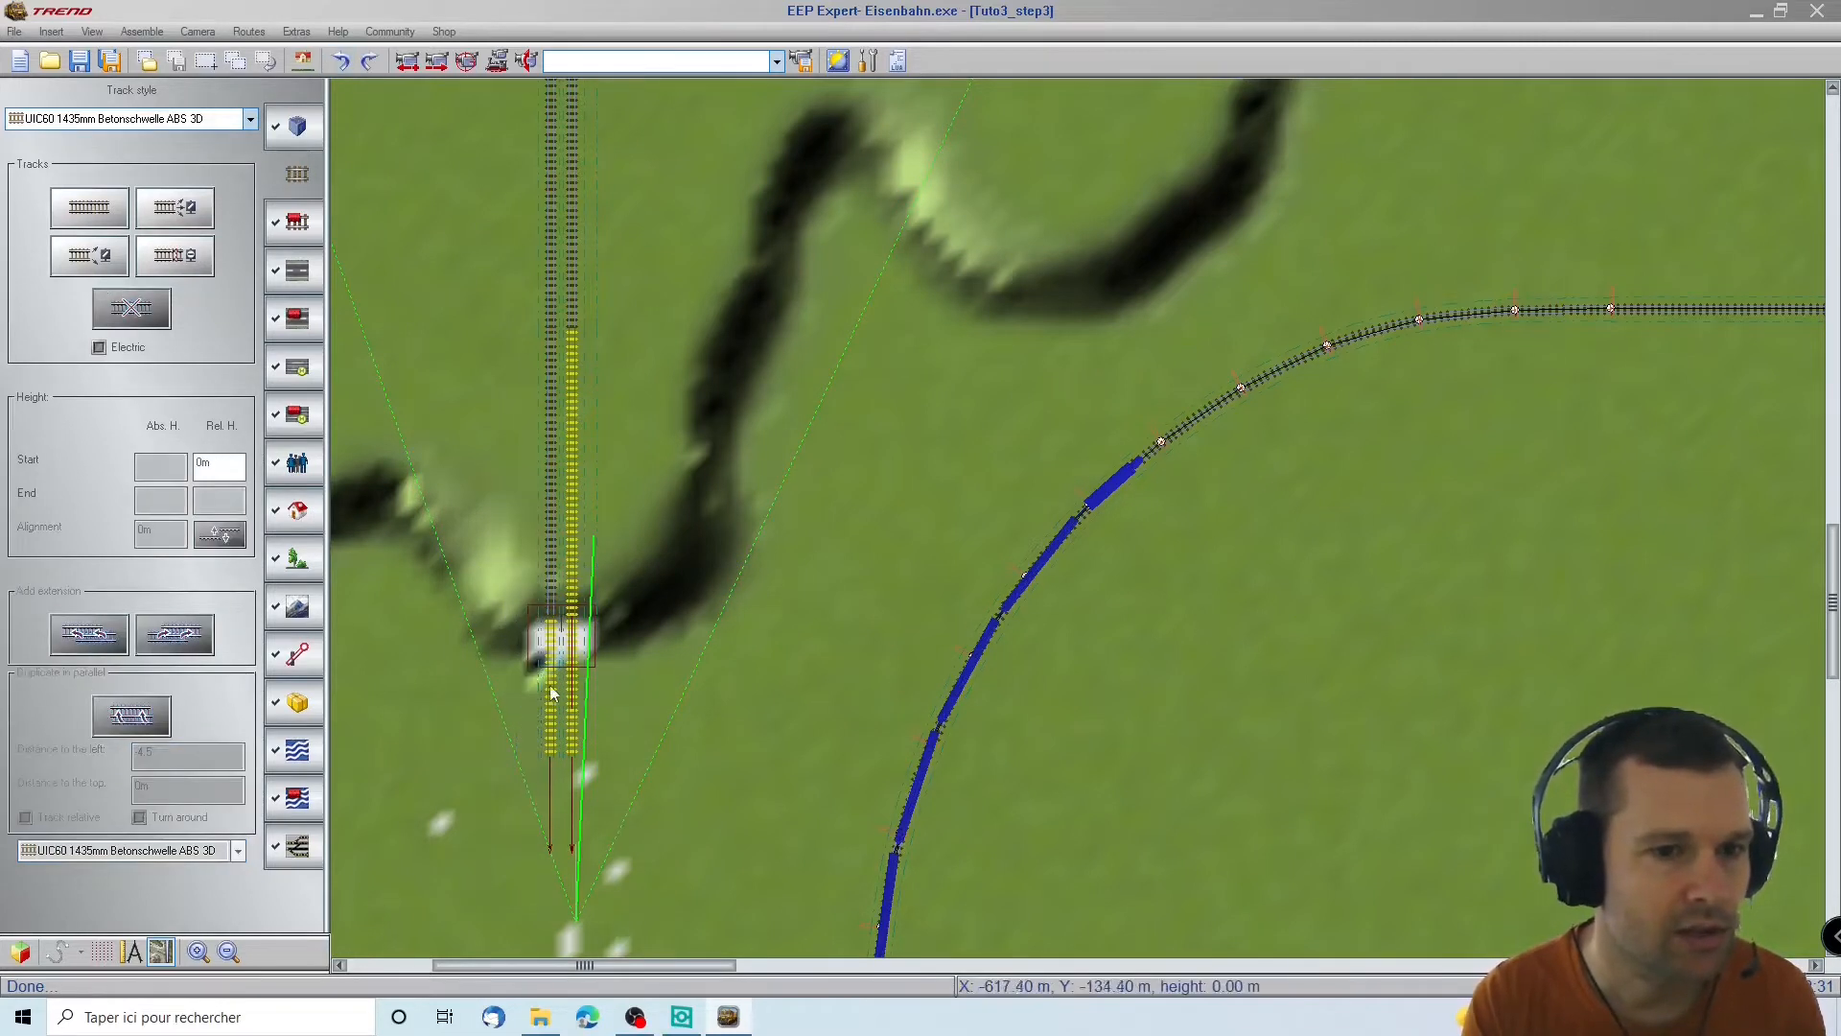
Duplicate the portal's left track in parallel with a distance to the left of 4.5, onto the right-hand track line
click(550, 684)
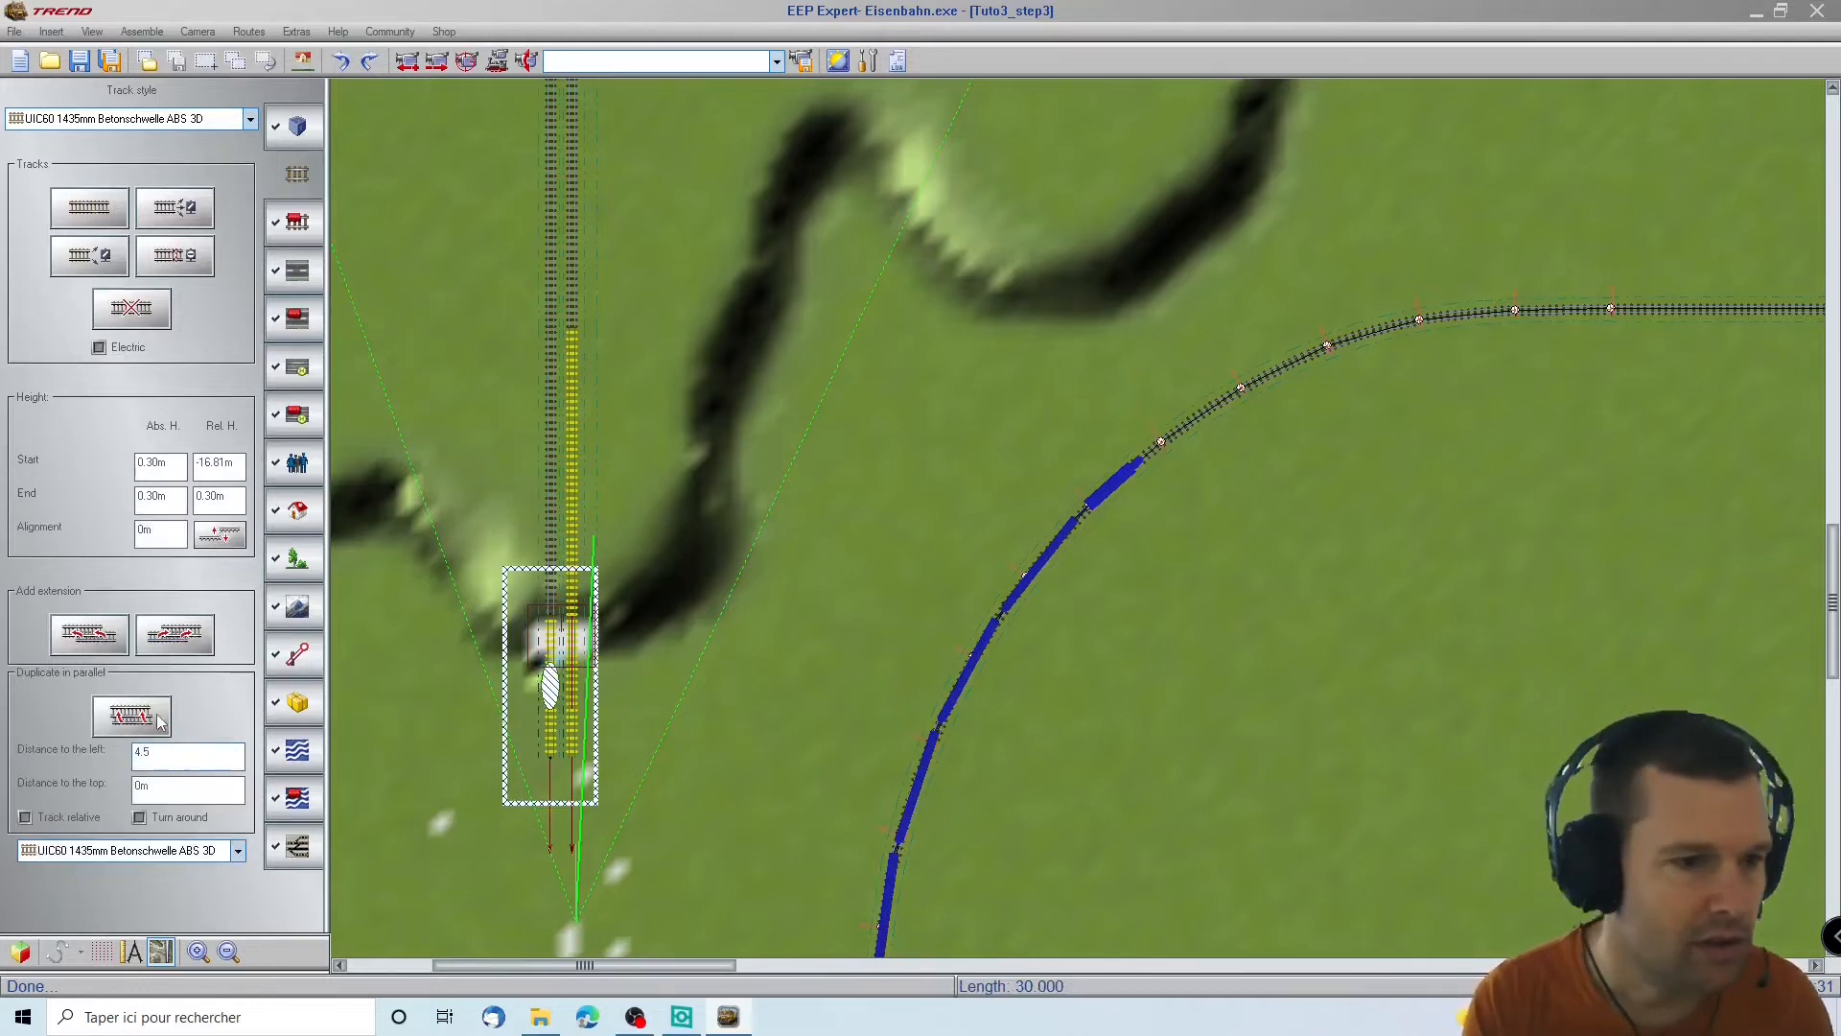
click(135, 728)
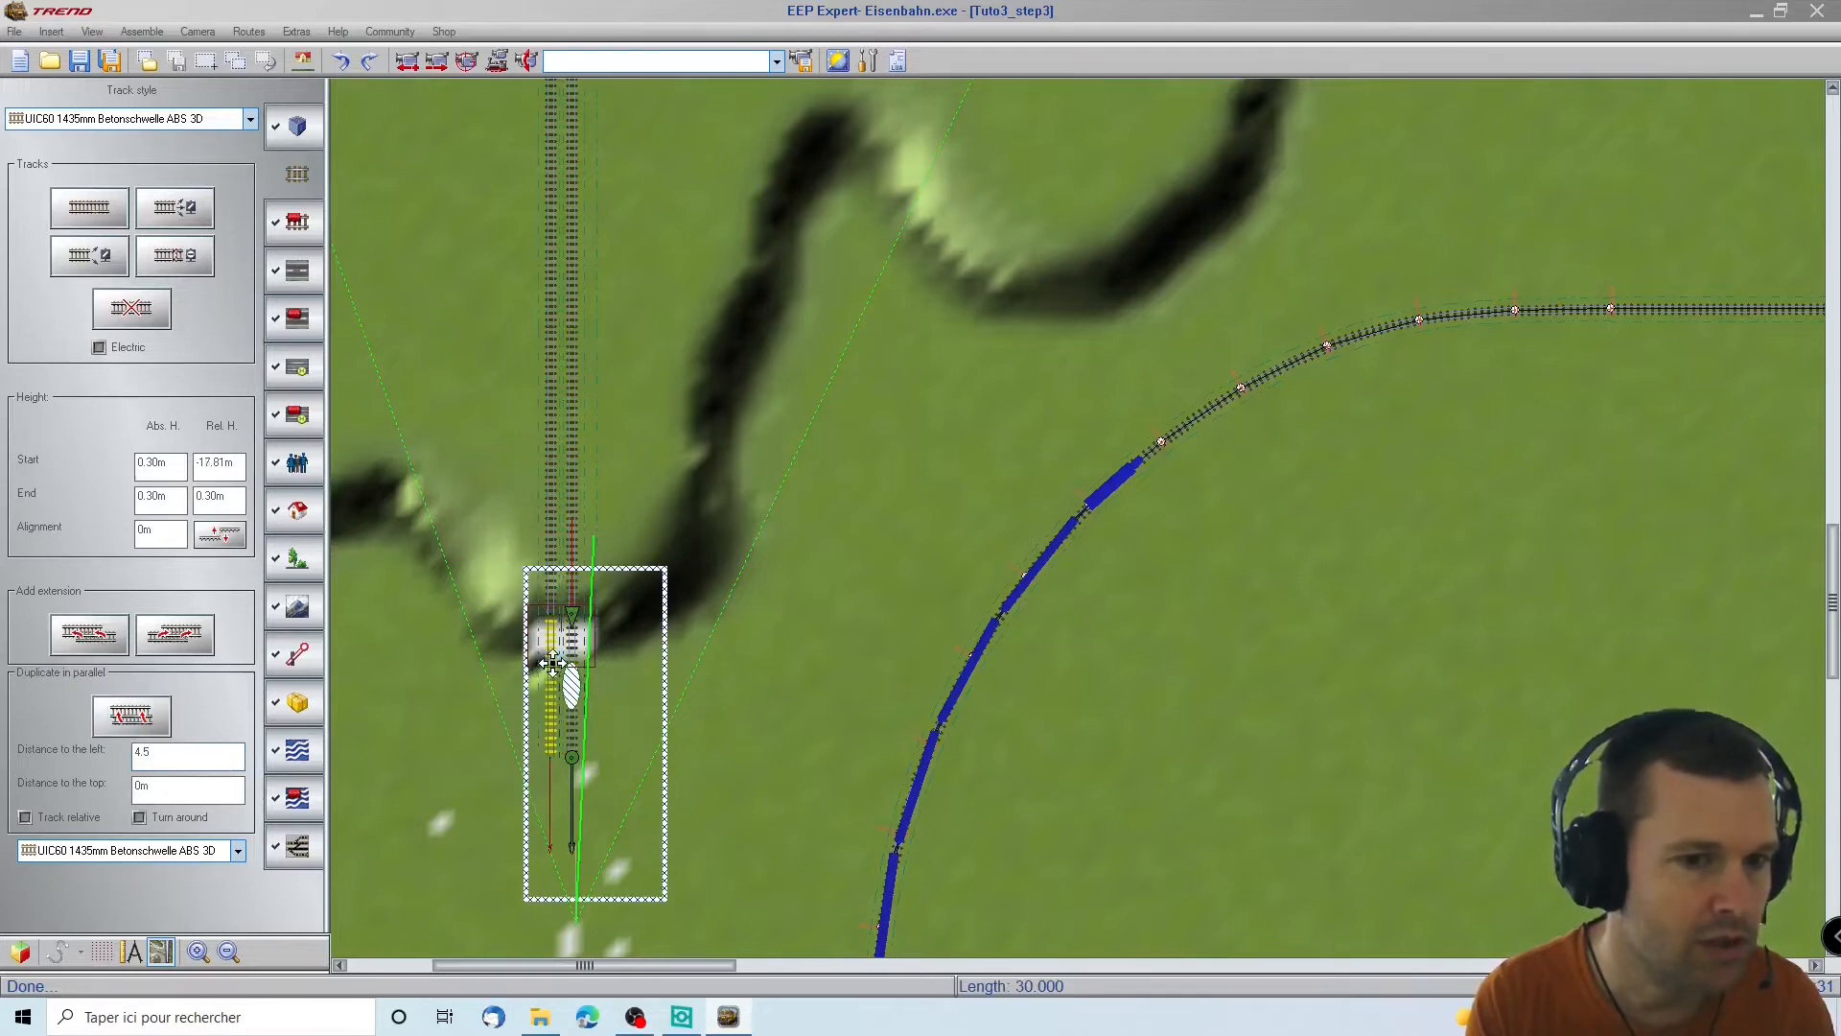
scroll(698, 683, up, 2)
scroll(698, 683, down, 2)
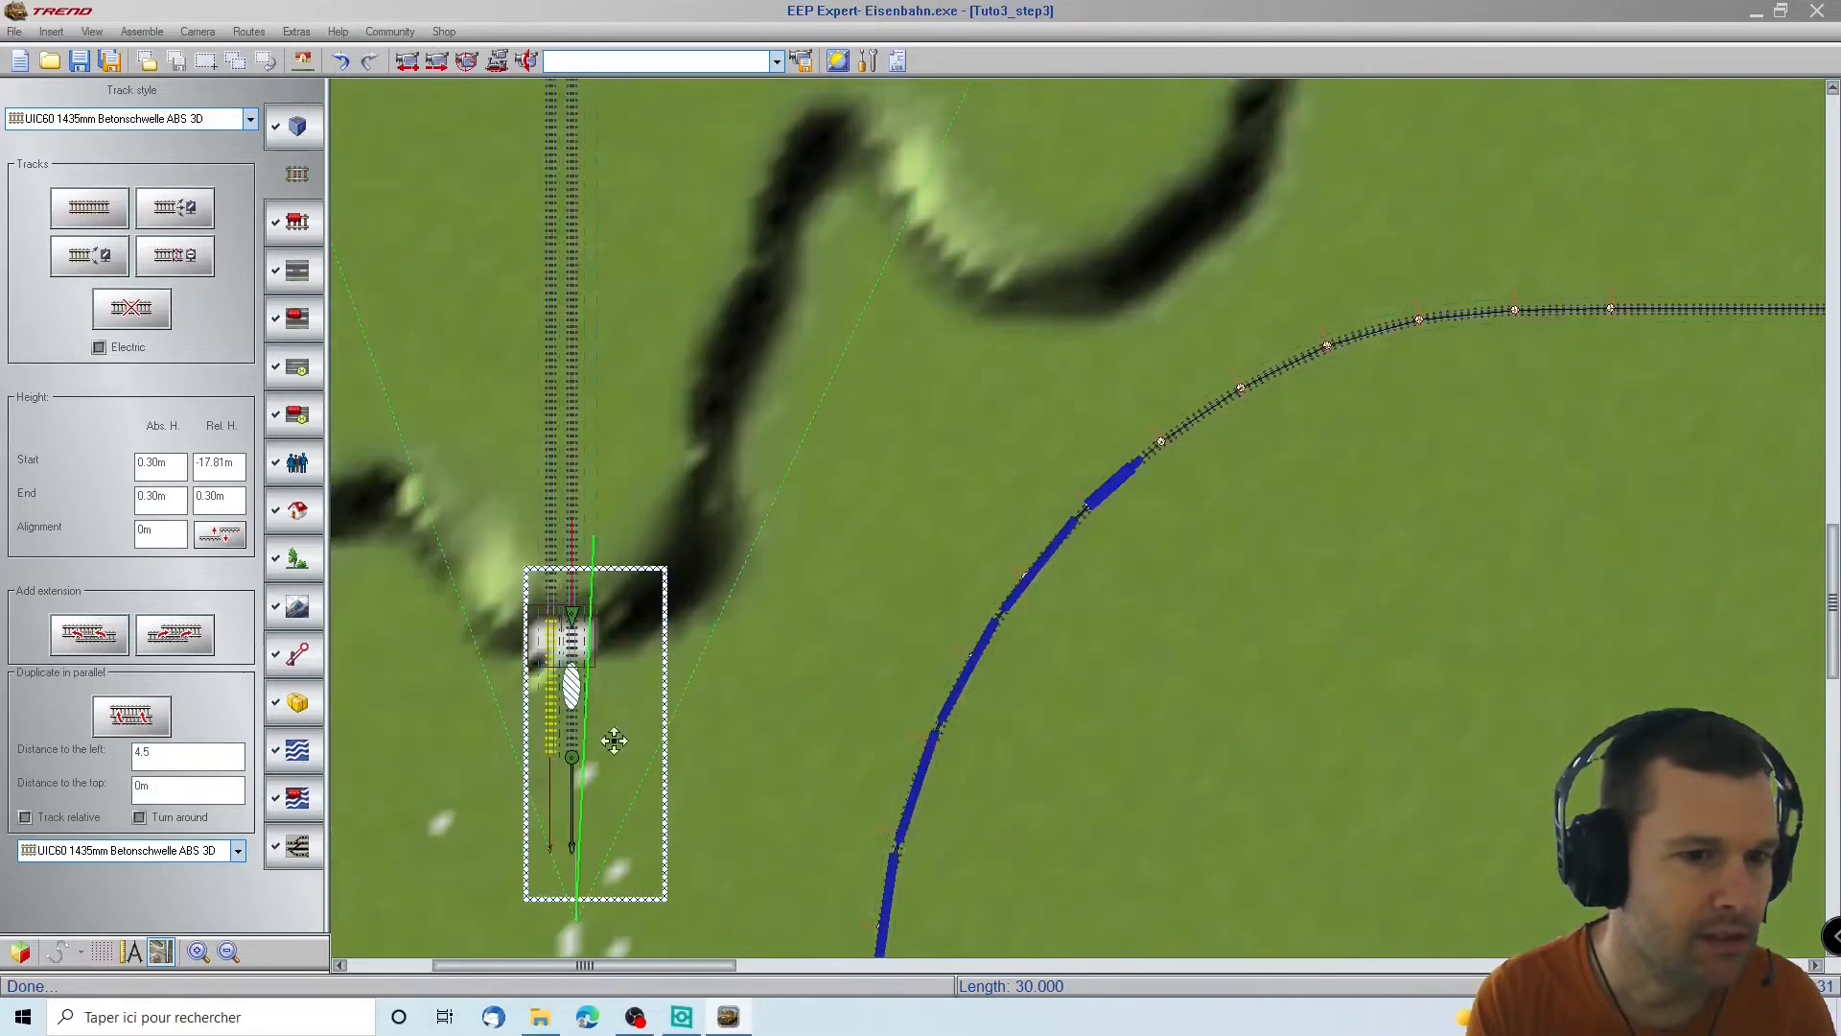
scroll(568, 89, up, 3)
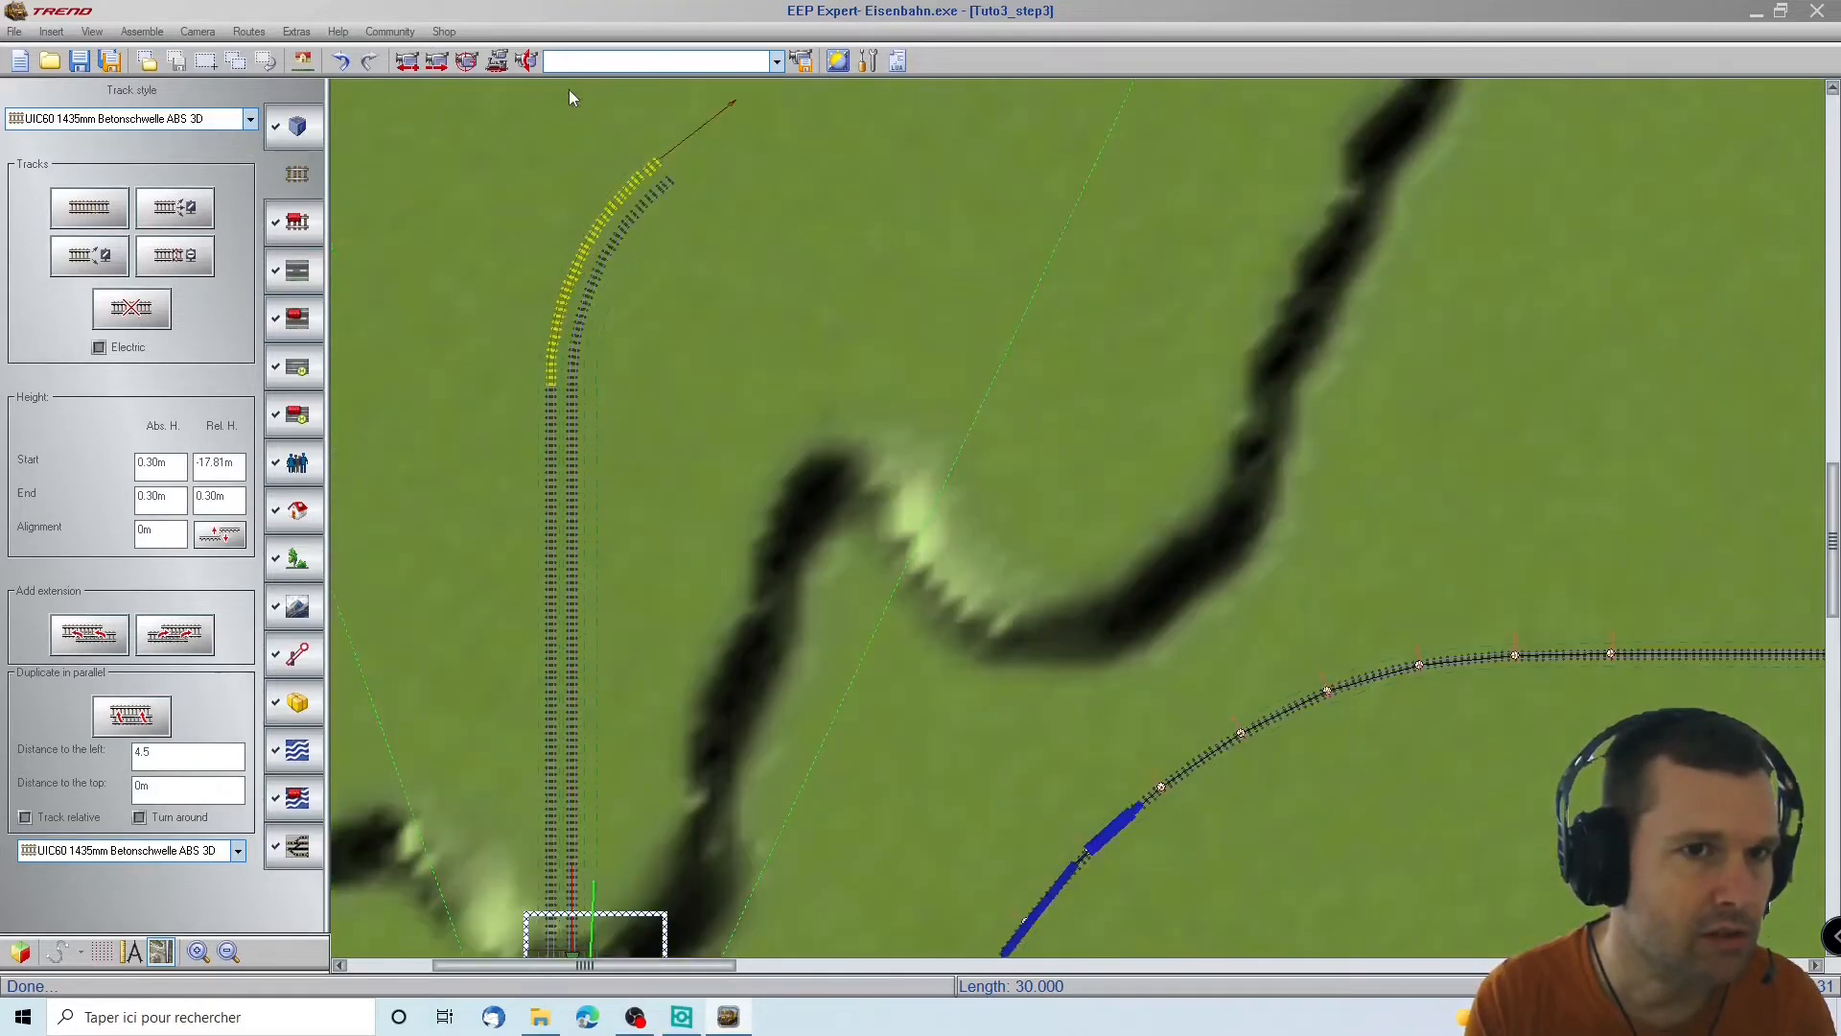
click(575, 271)
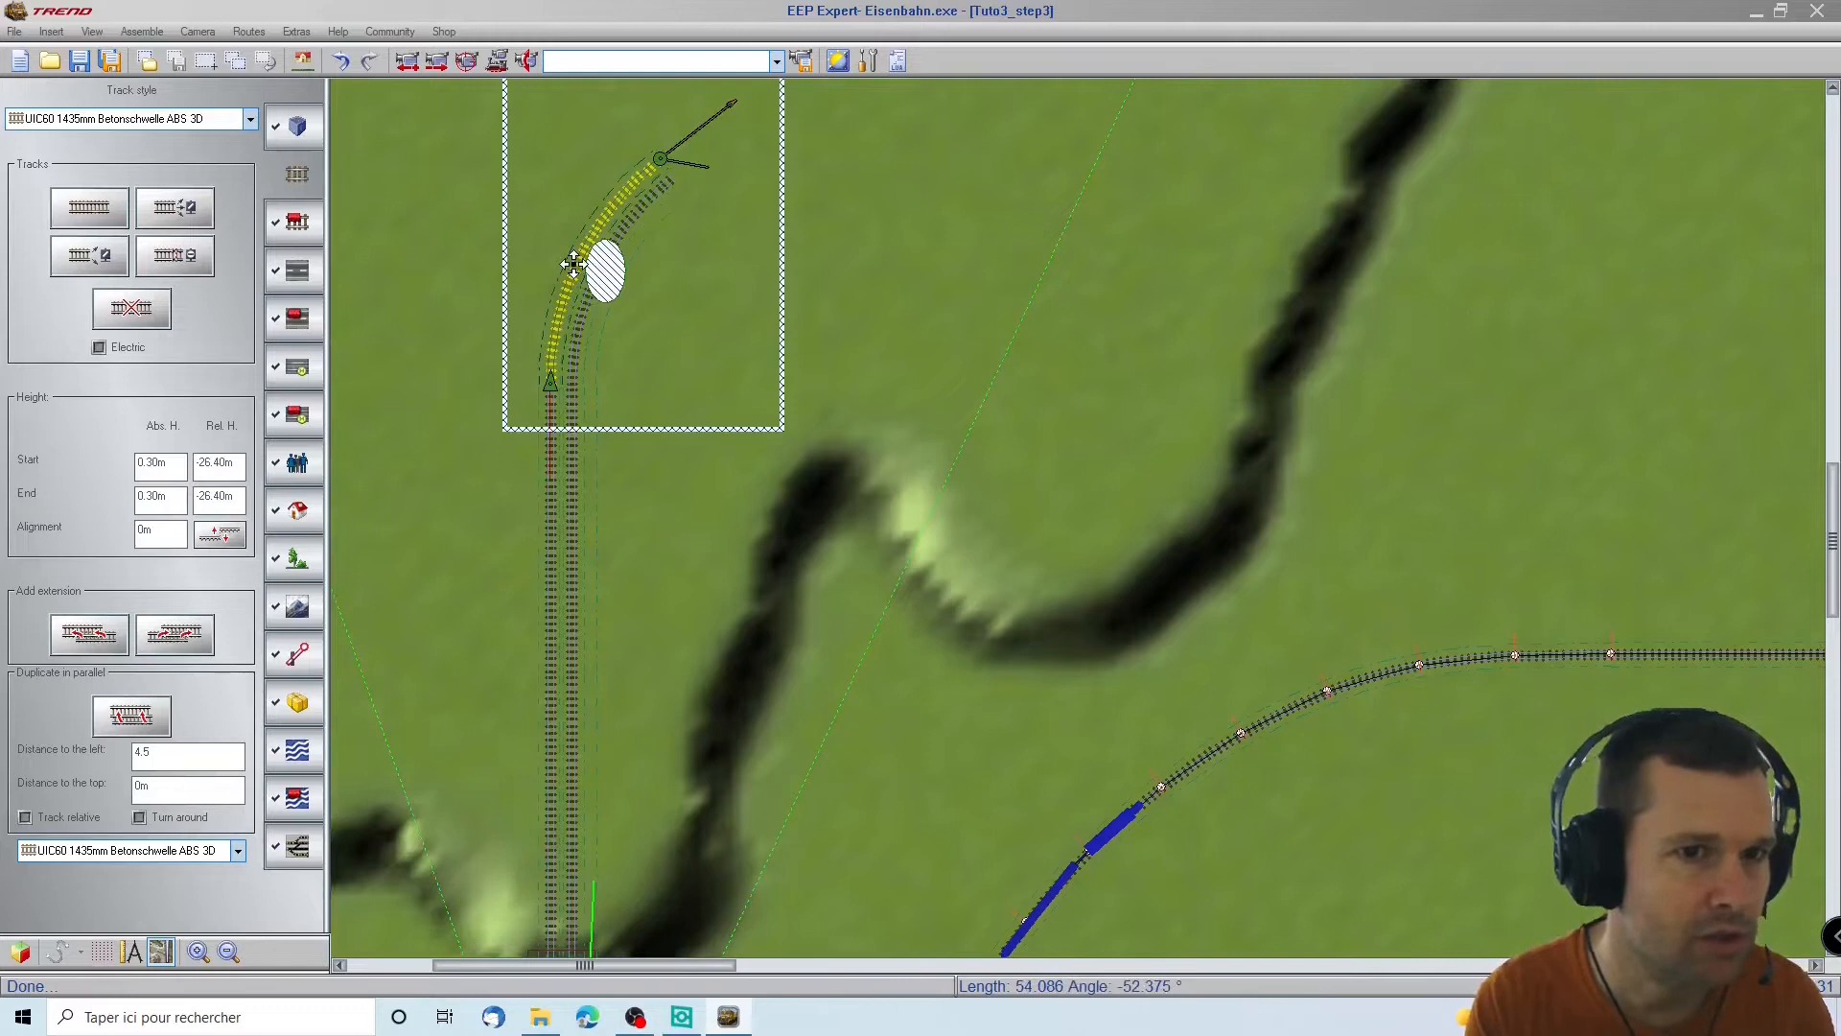
right_click(574, 264)
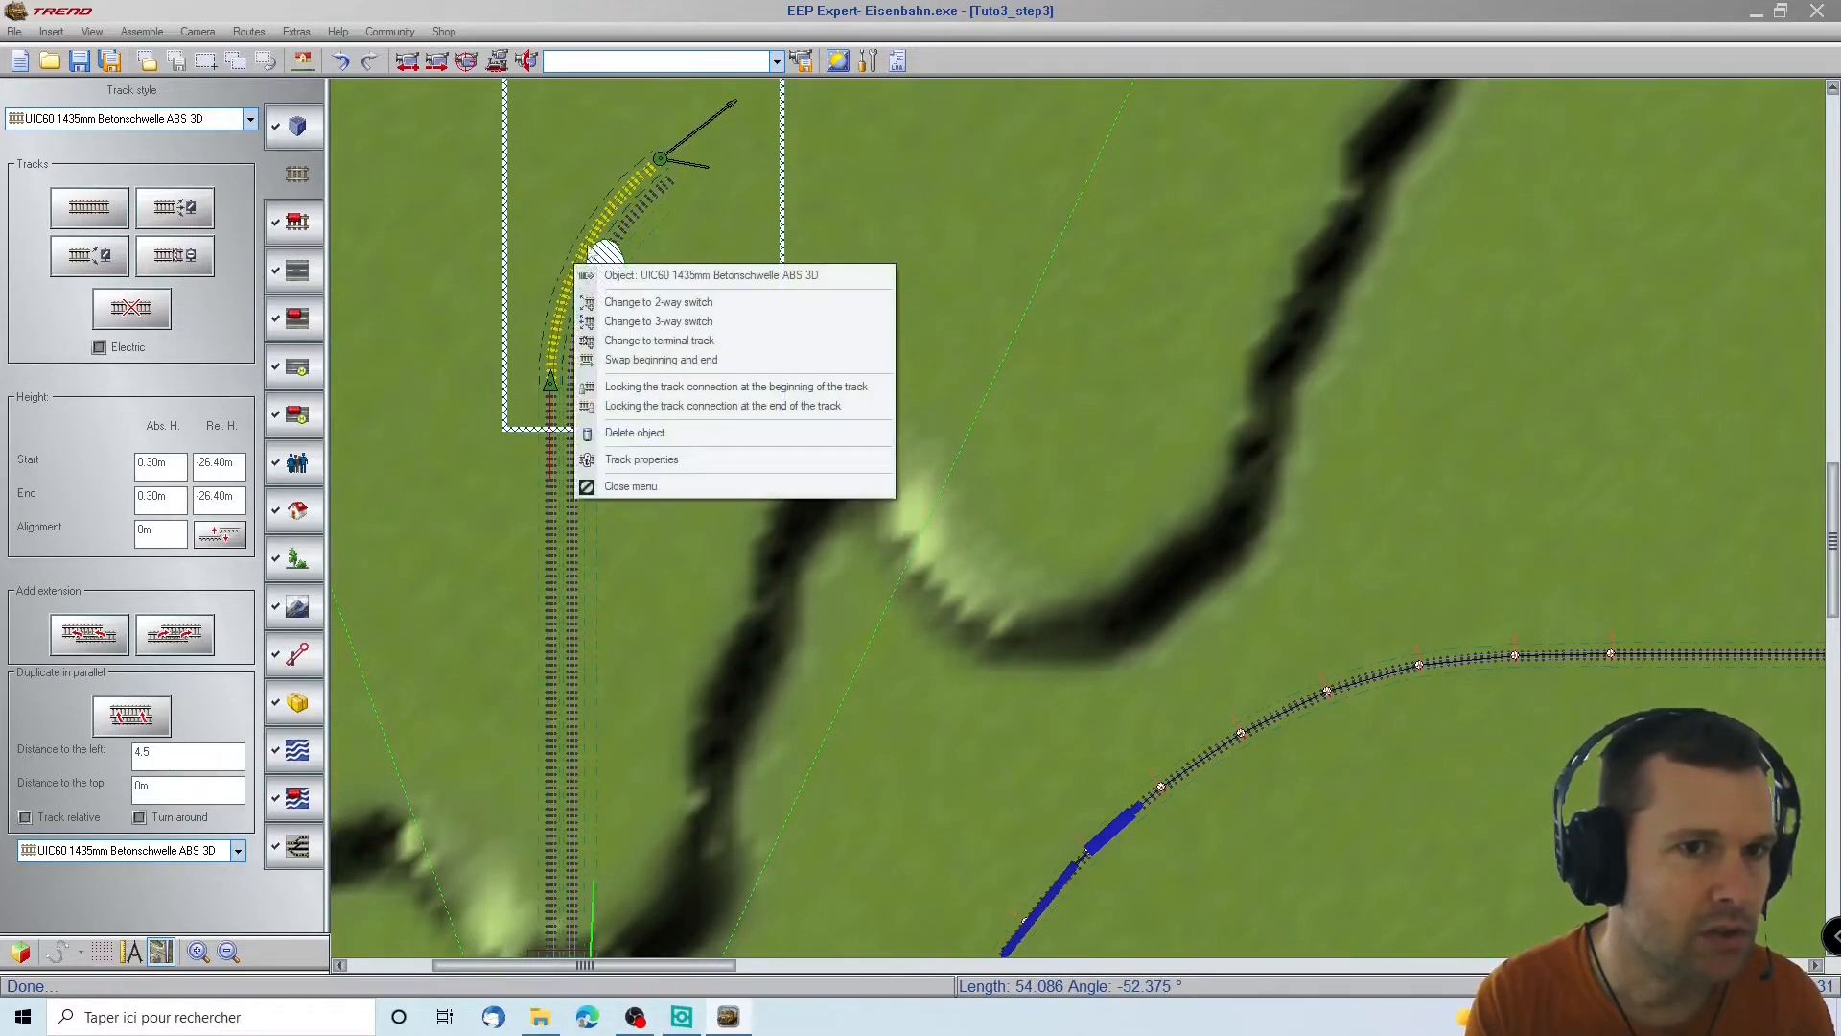
click(612, 209)
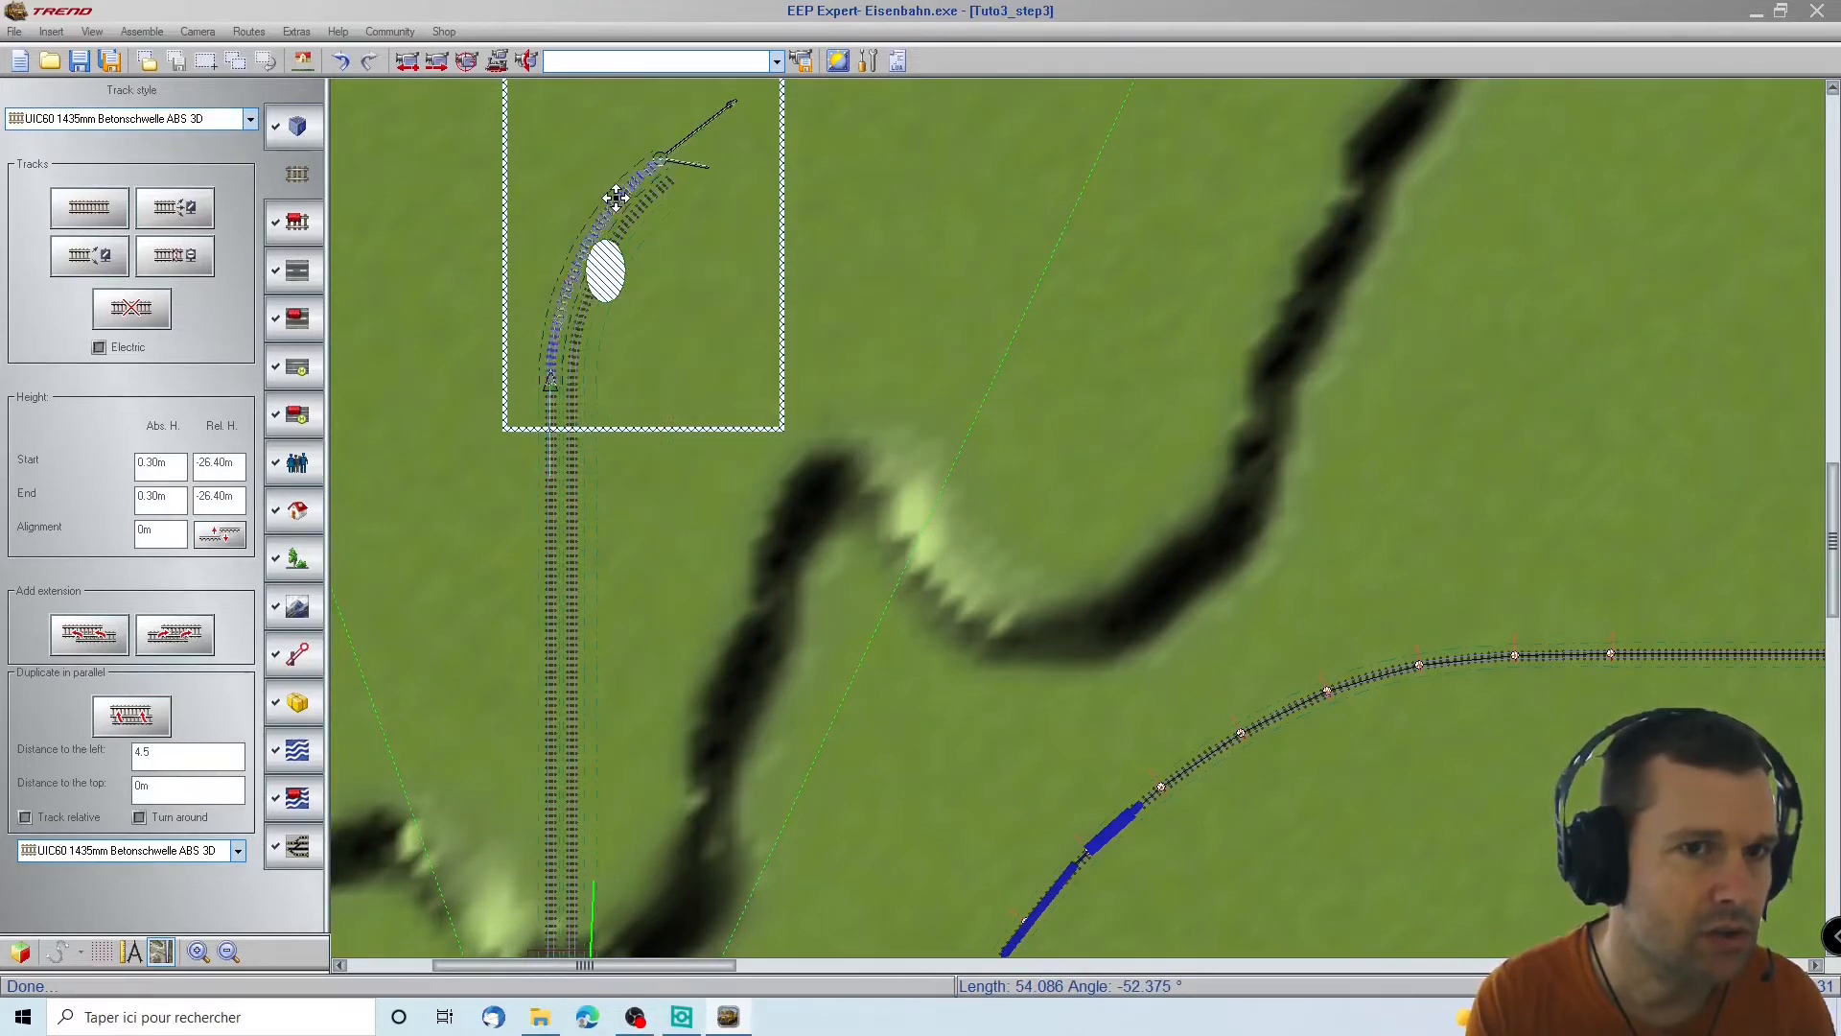
Lock the tunnel portal object in the 3D view
click(21, 952)
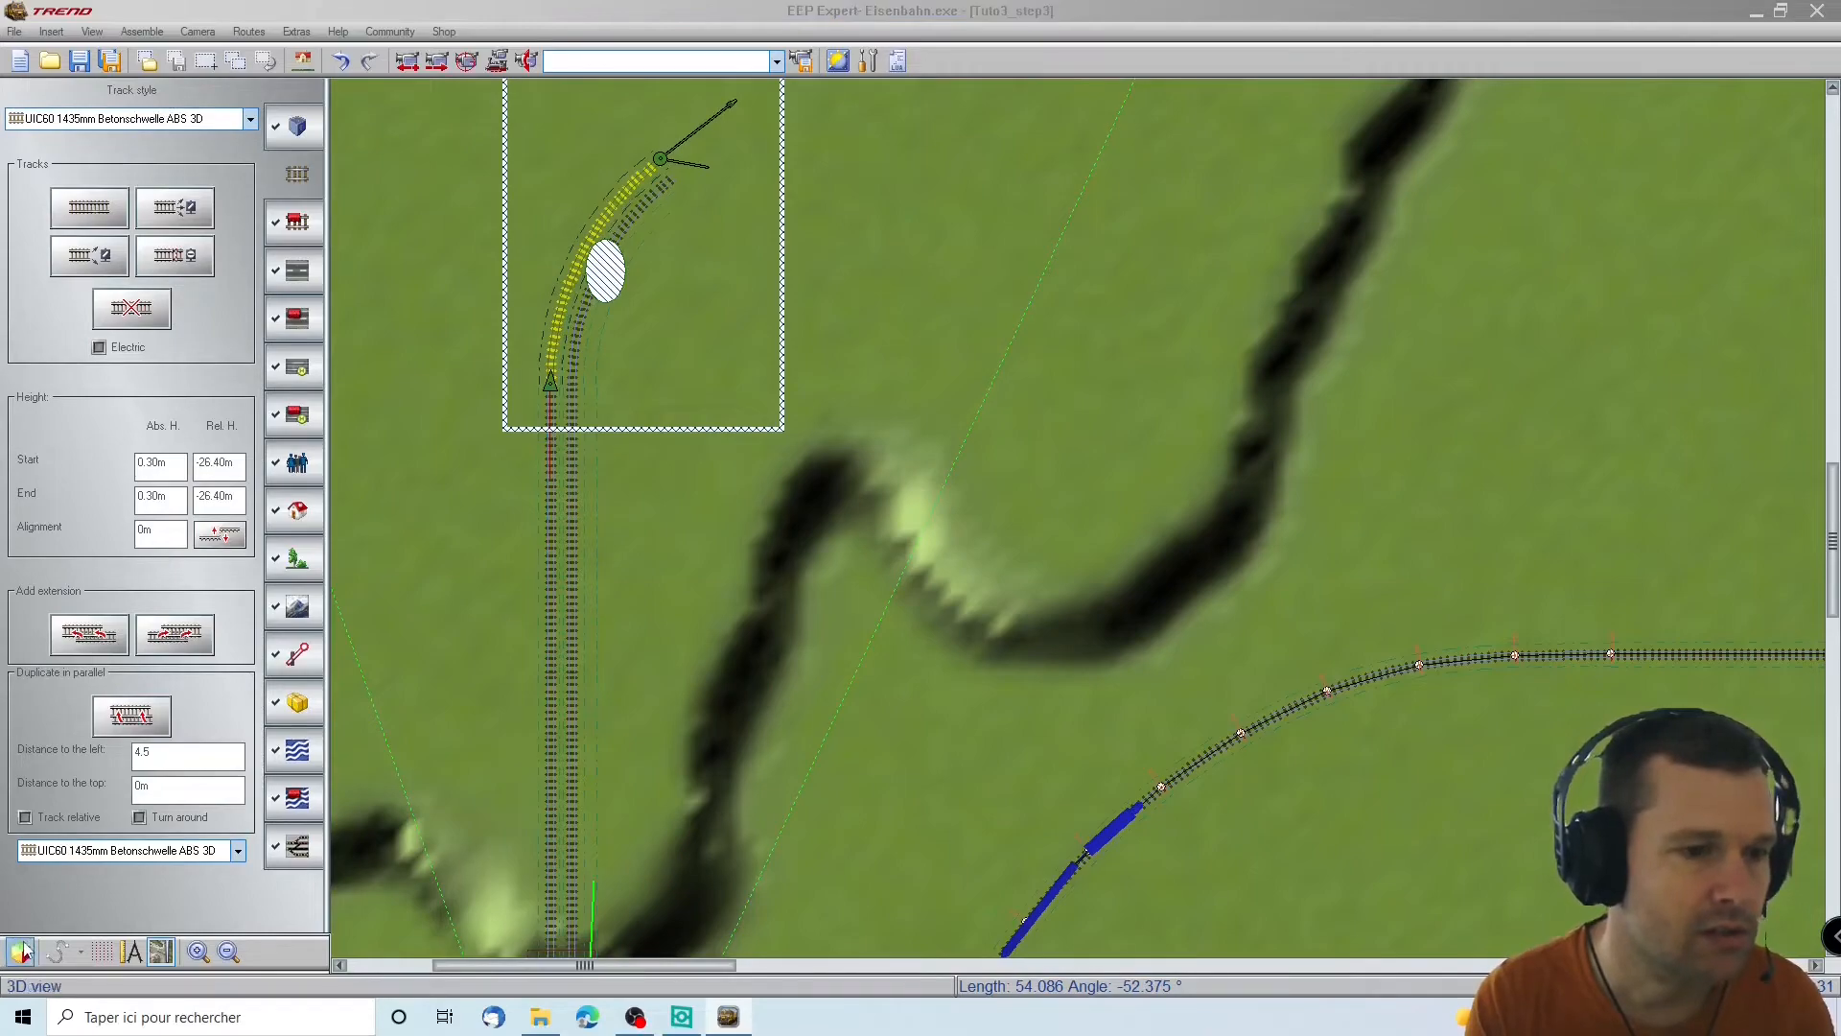
scroll(765, 670, down, 3)
mouse_move(963, 711)
middle_down()
mouse_move(995, 793)
mouse_move(968, 819)
mouse_move(976, 698)
middle_up()
click(834, 619)
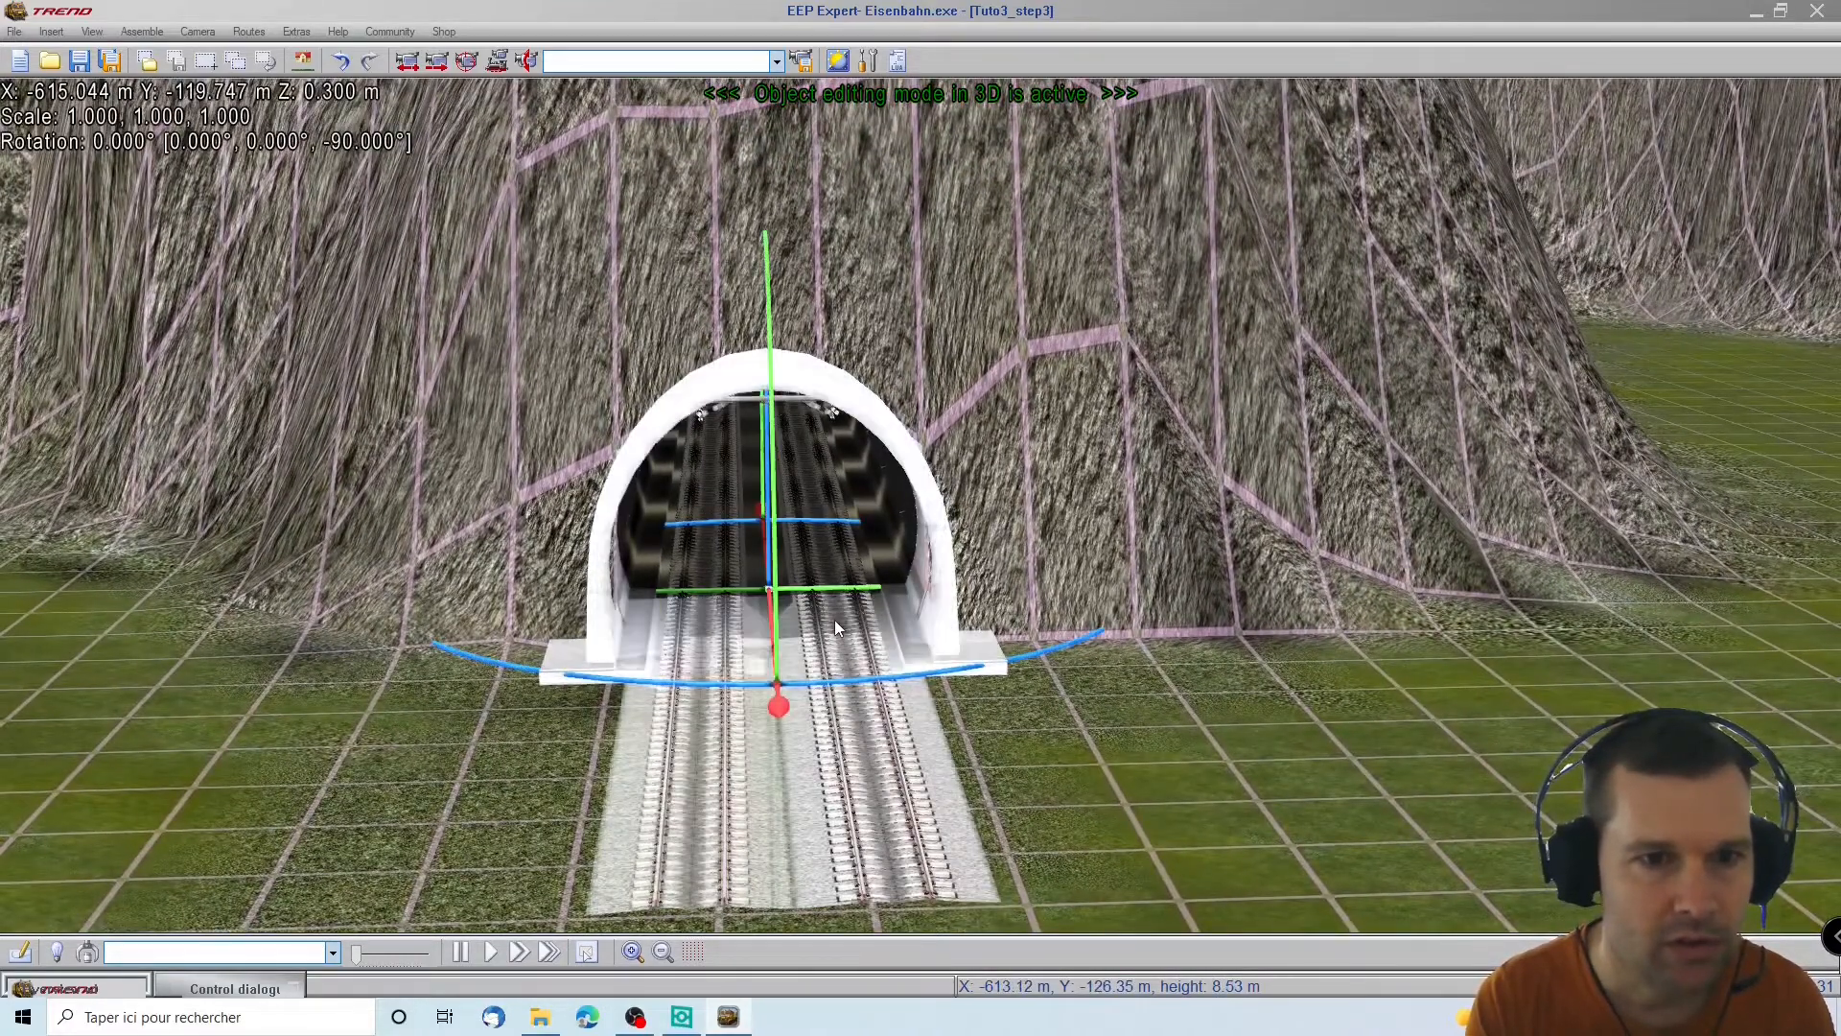
right_click(834, 619)
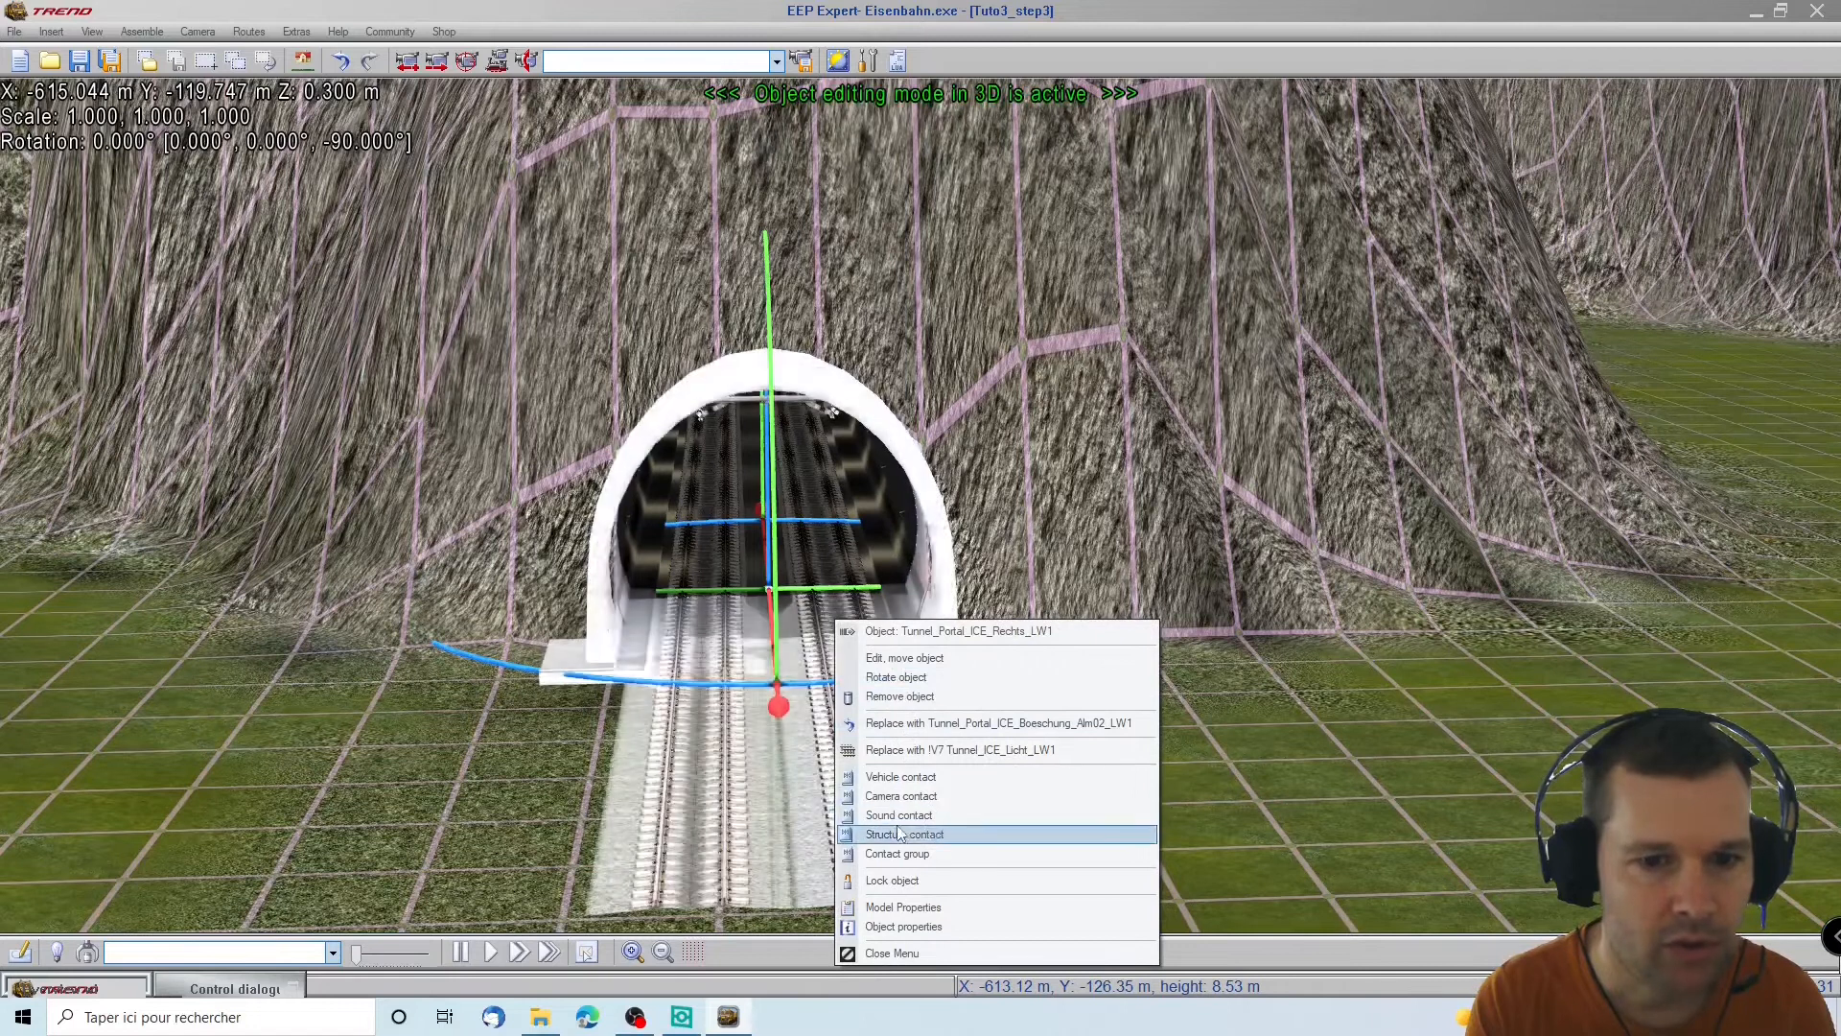
click(907, 879)
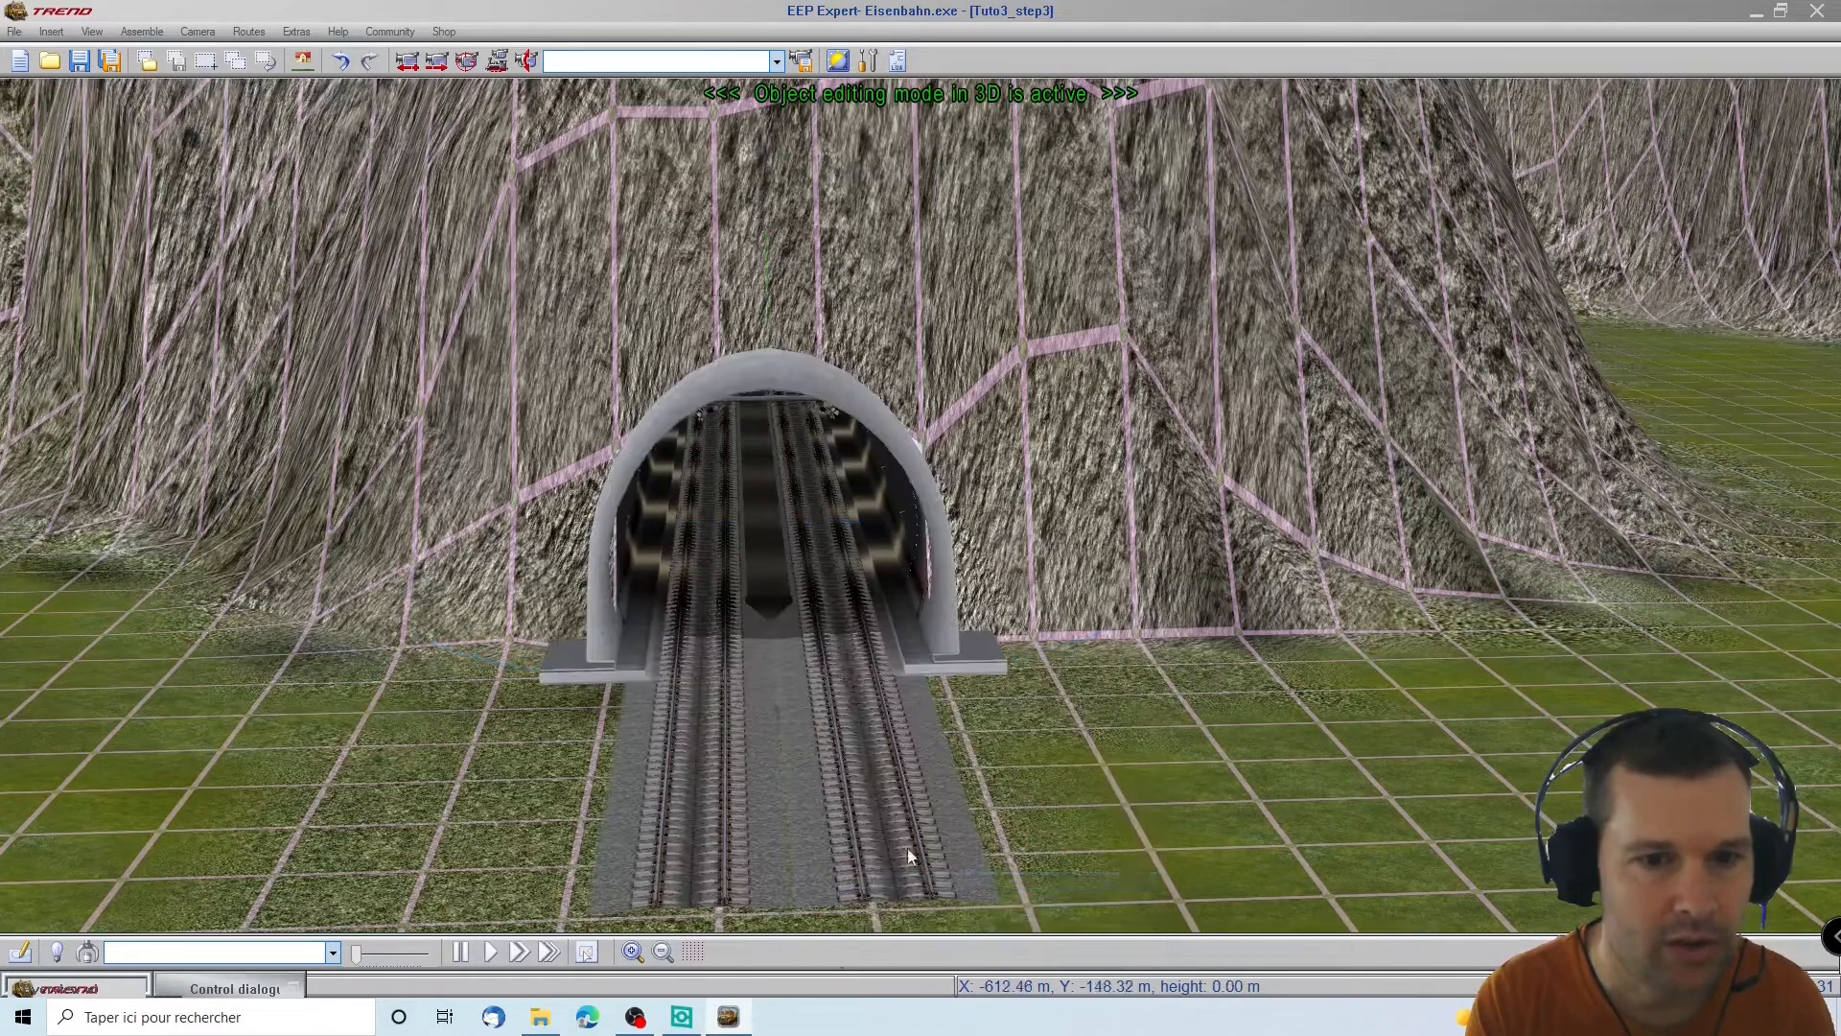
Check in the 3D view that both tracks running through the locked portal can be selected individually
click(830, 551)
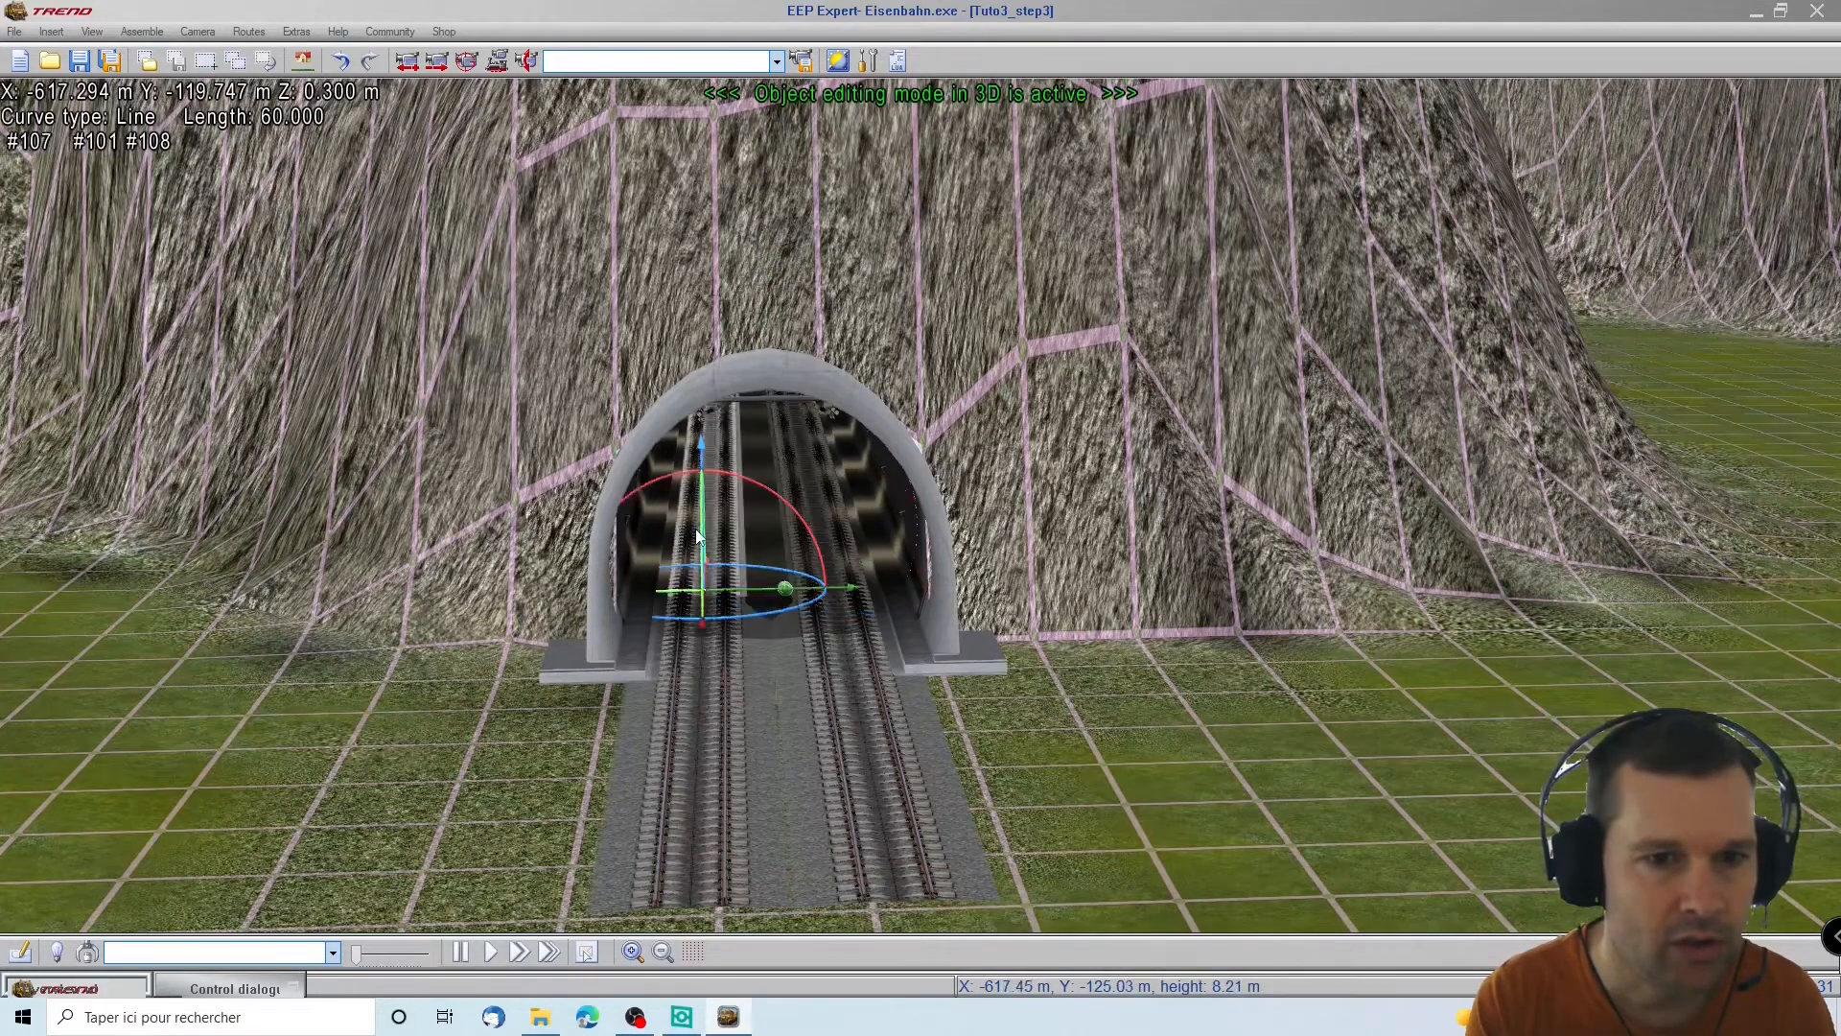
click(857, 677)
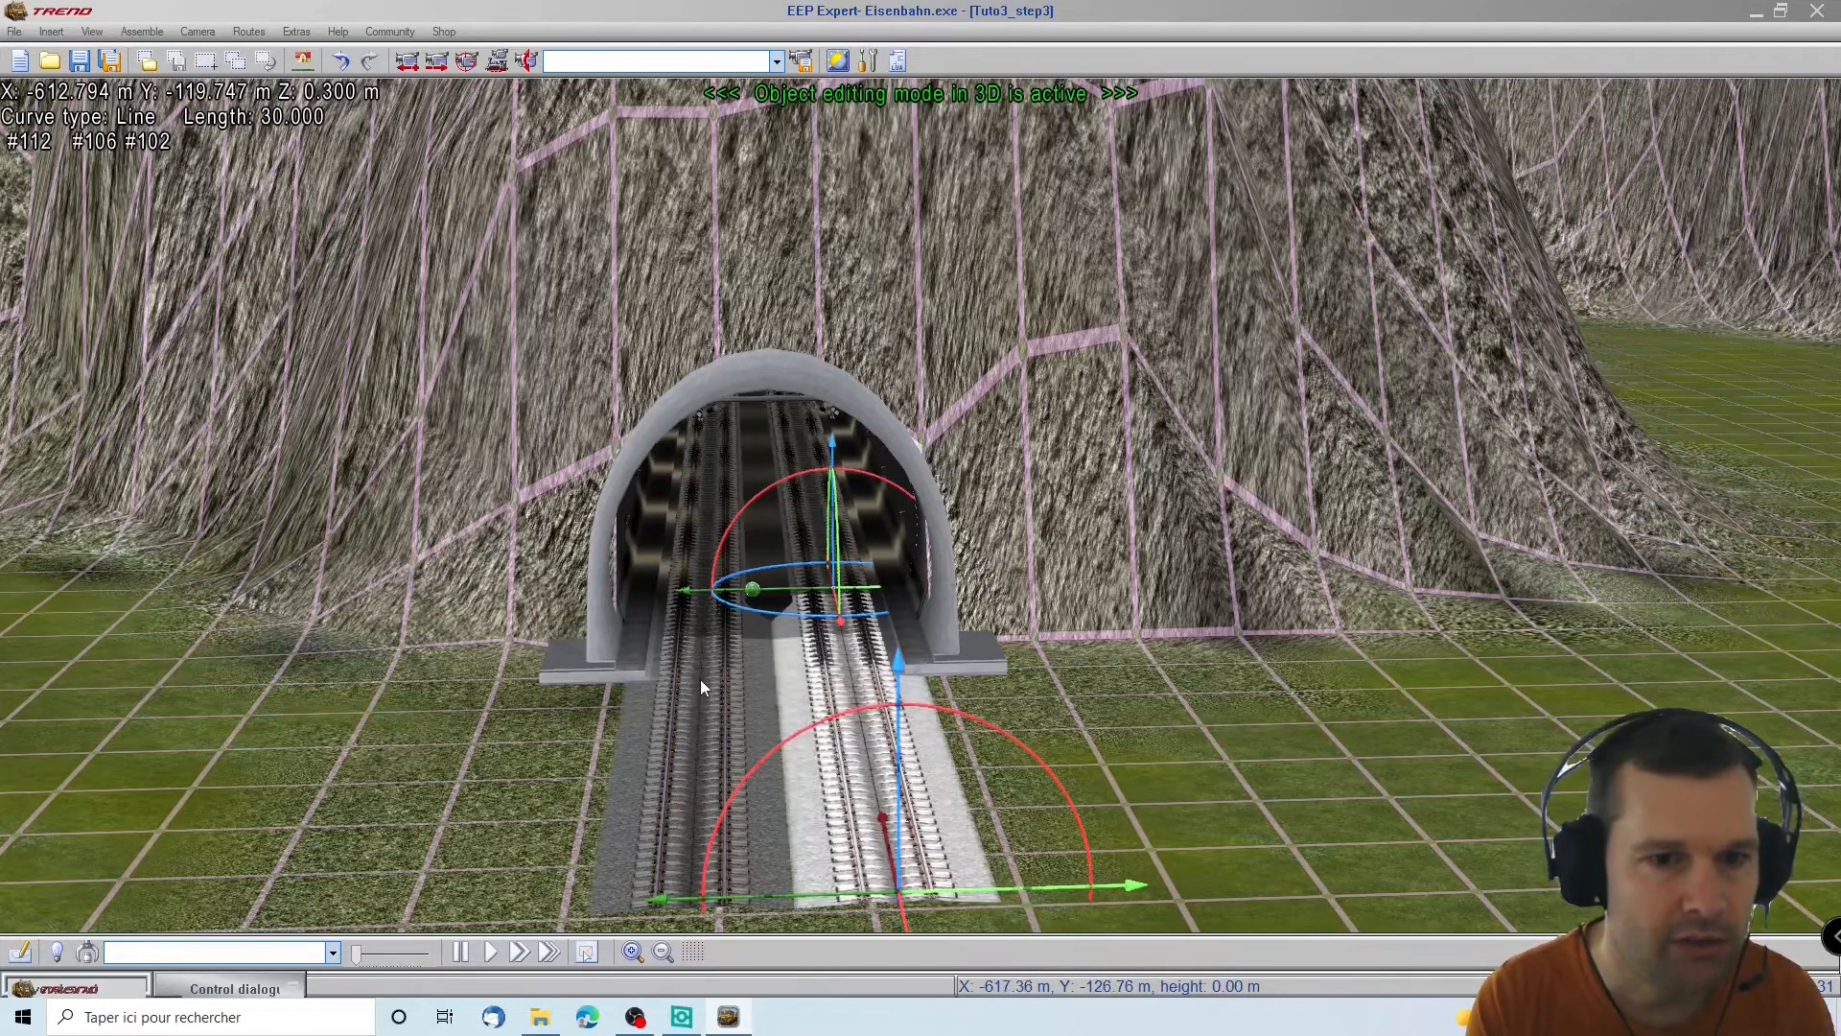
click(20, 951)
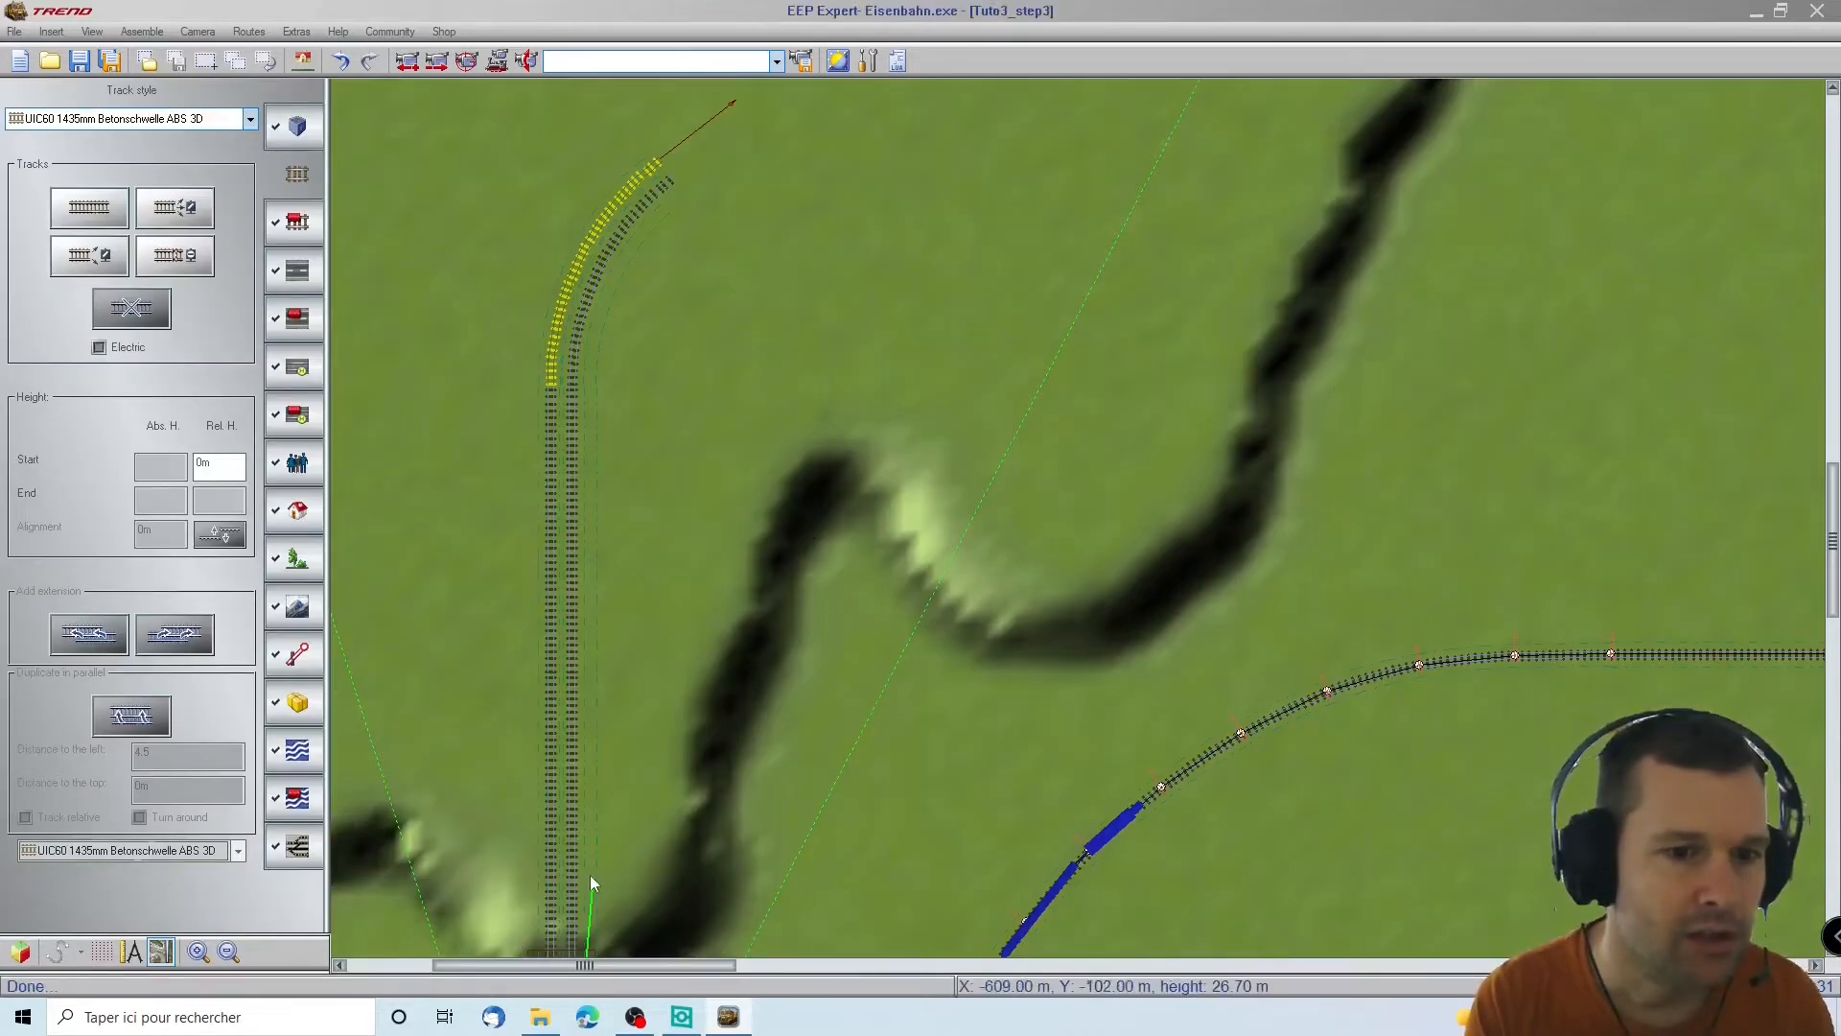
Try to duplicate the portal's right-hand track in parallel with a distance to the left of 4.5, and undo it
scroll(589, 892, down, 5)
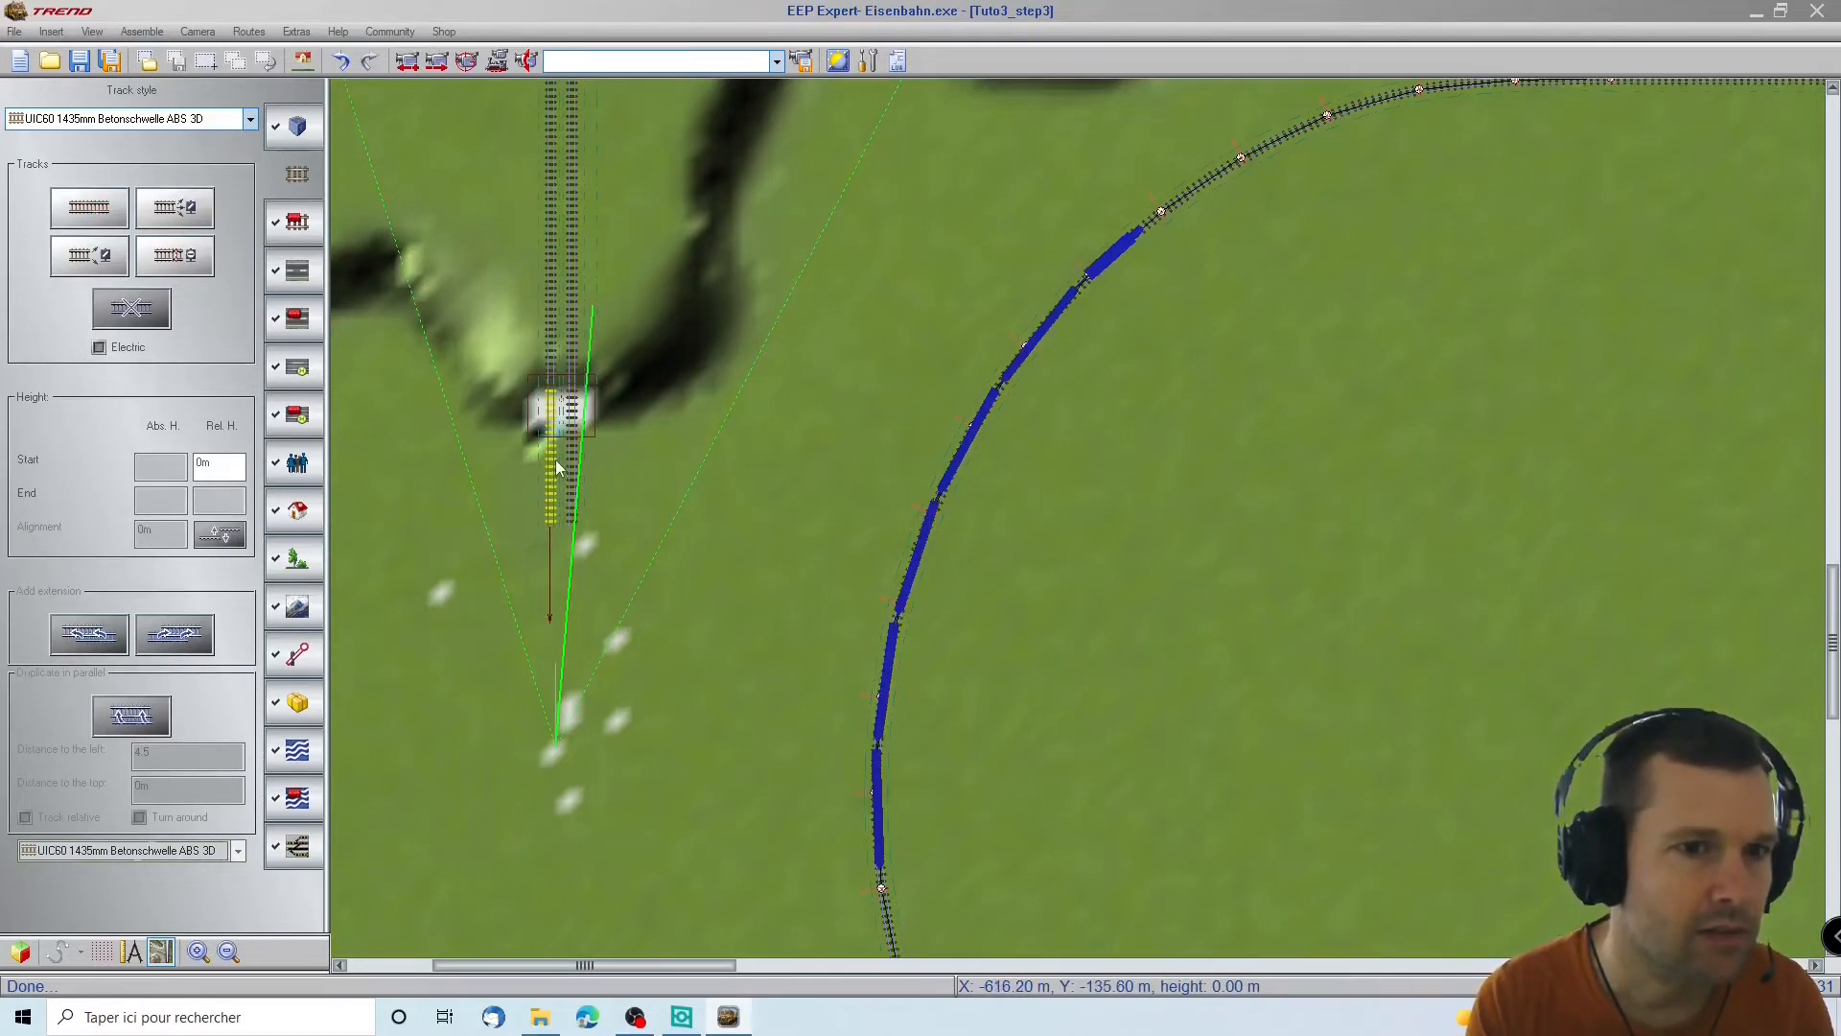
click(557, 460)
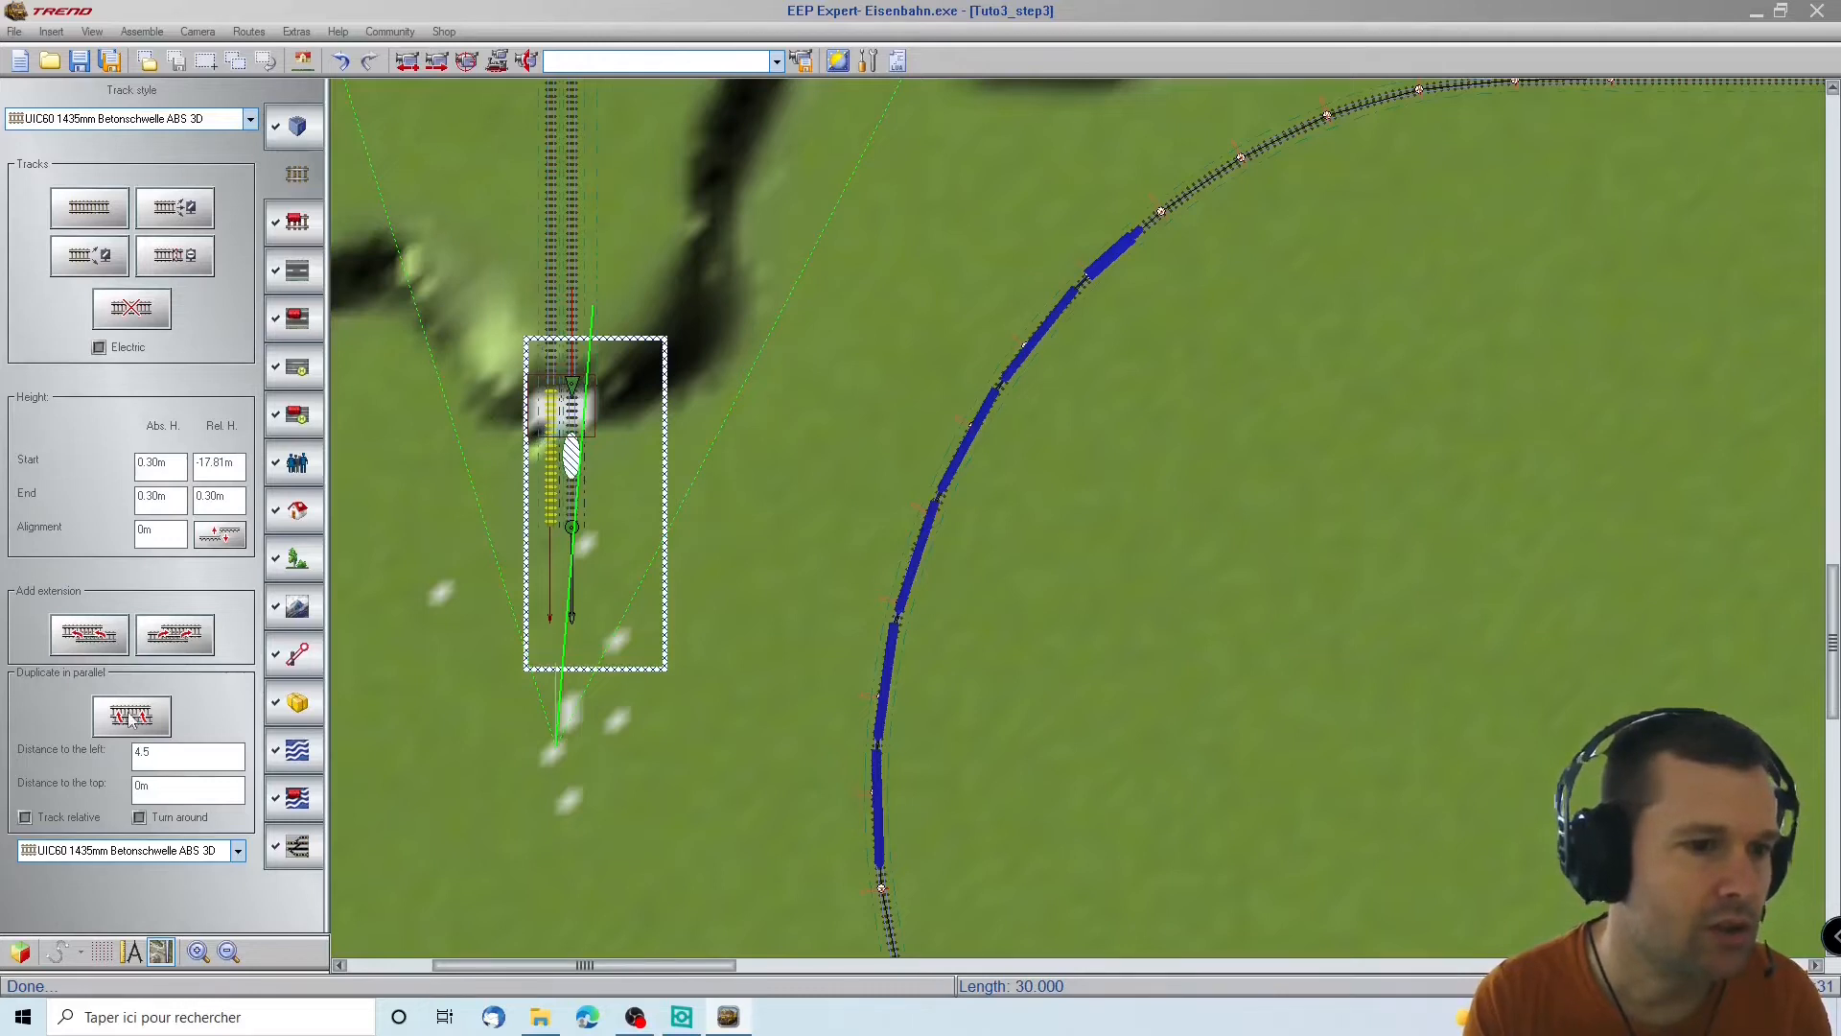
click(131, 715)
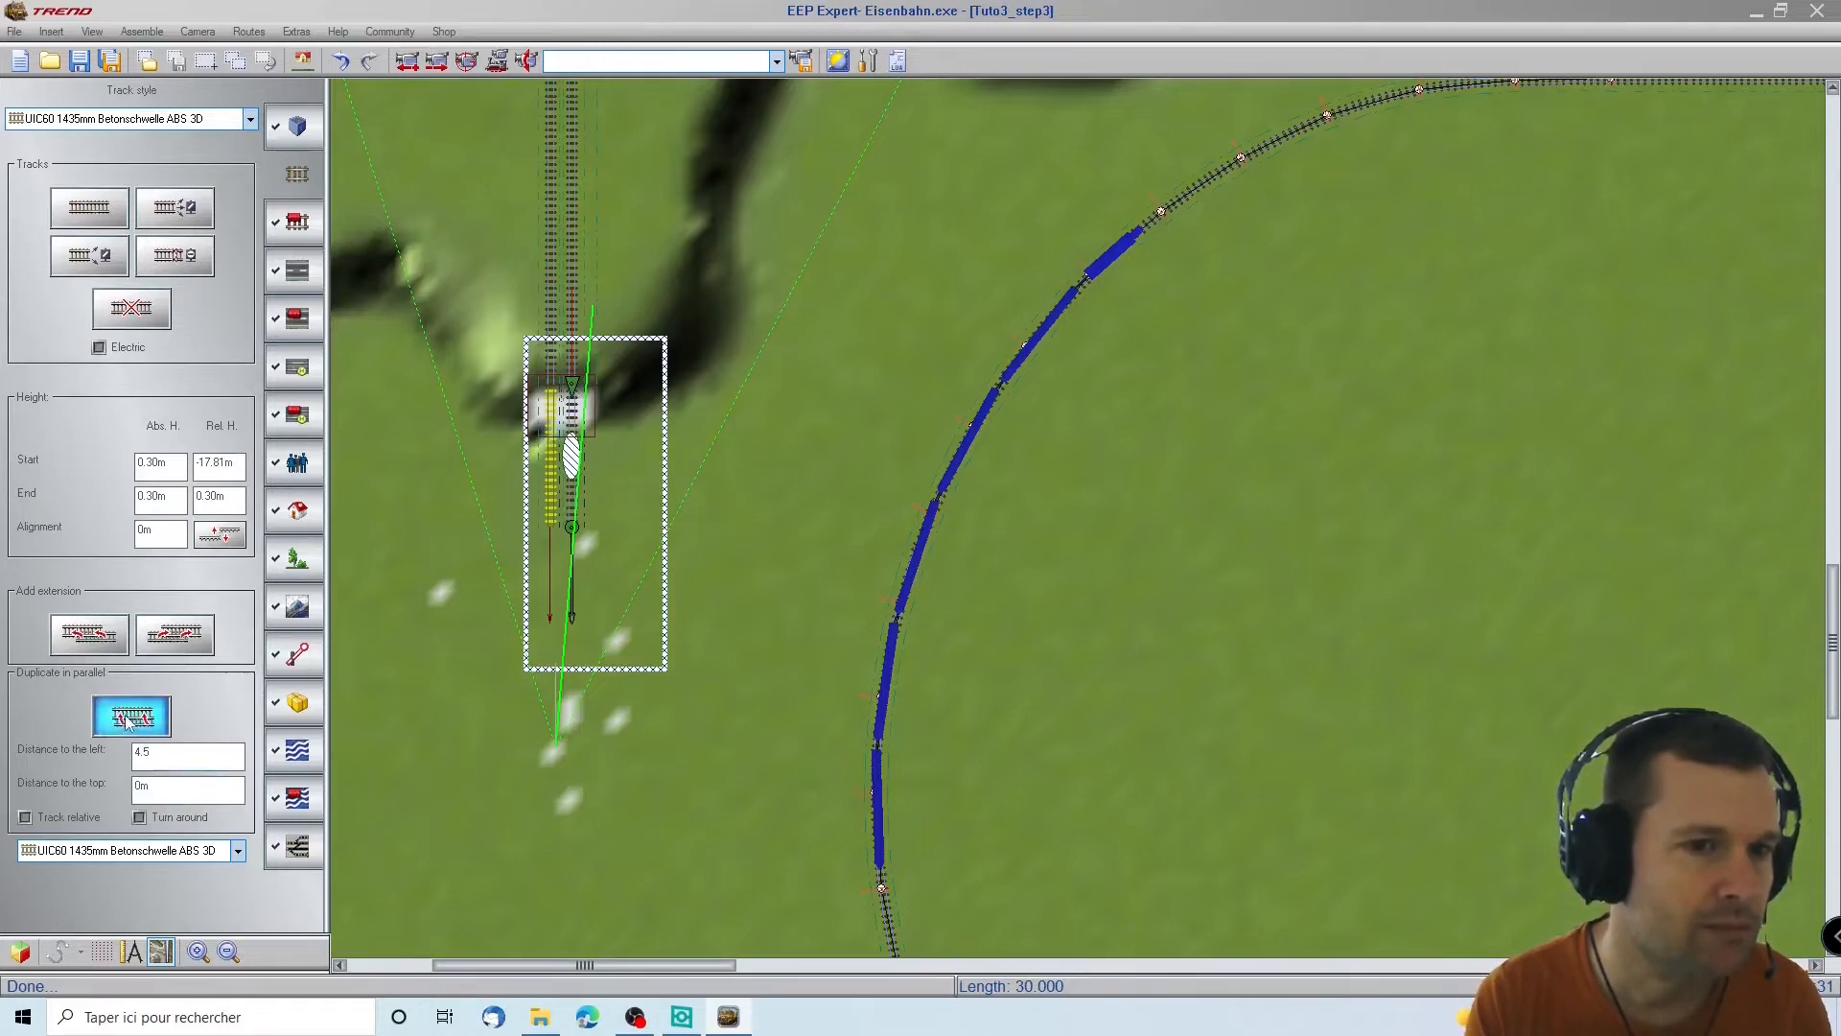
click(341, 64)
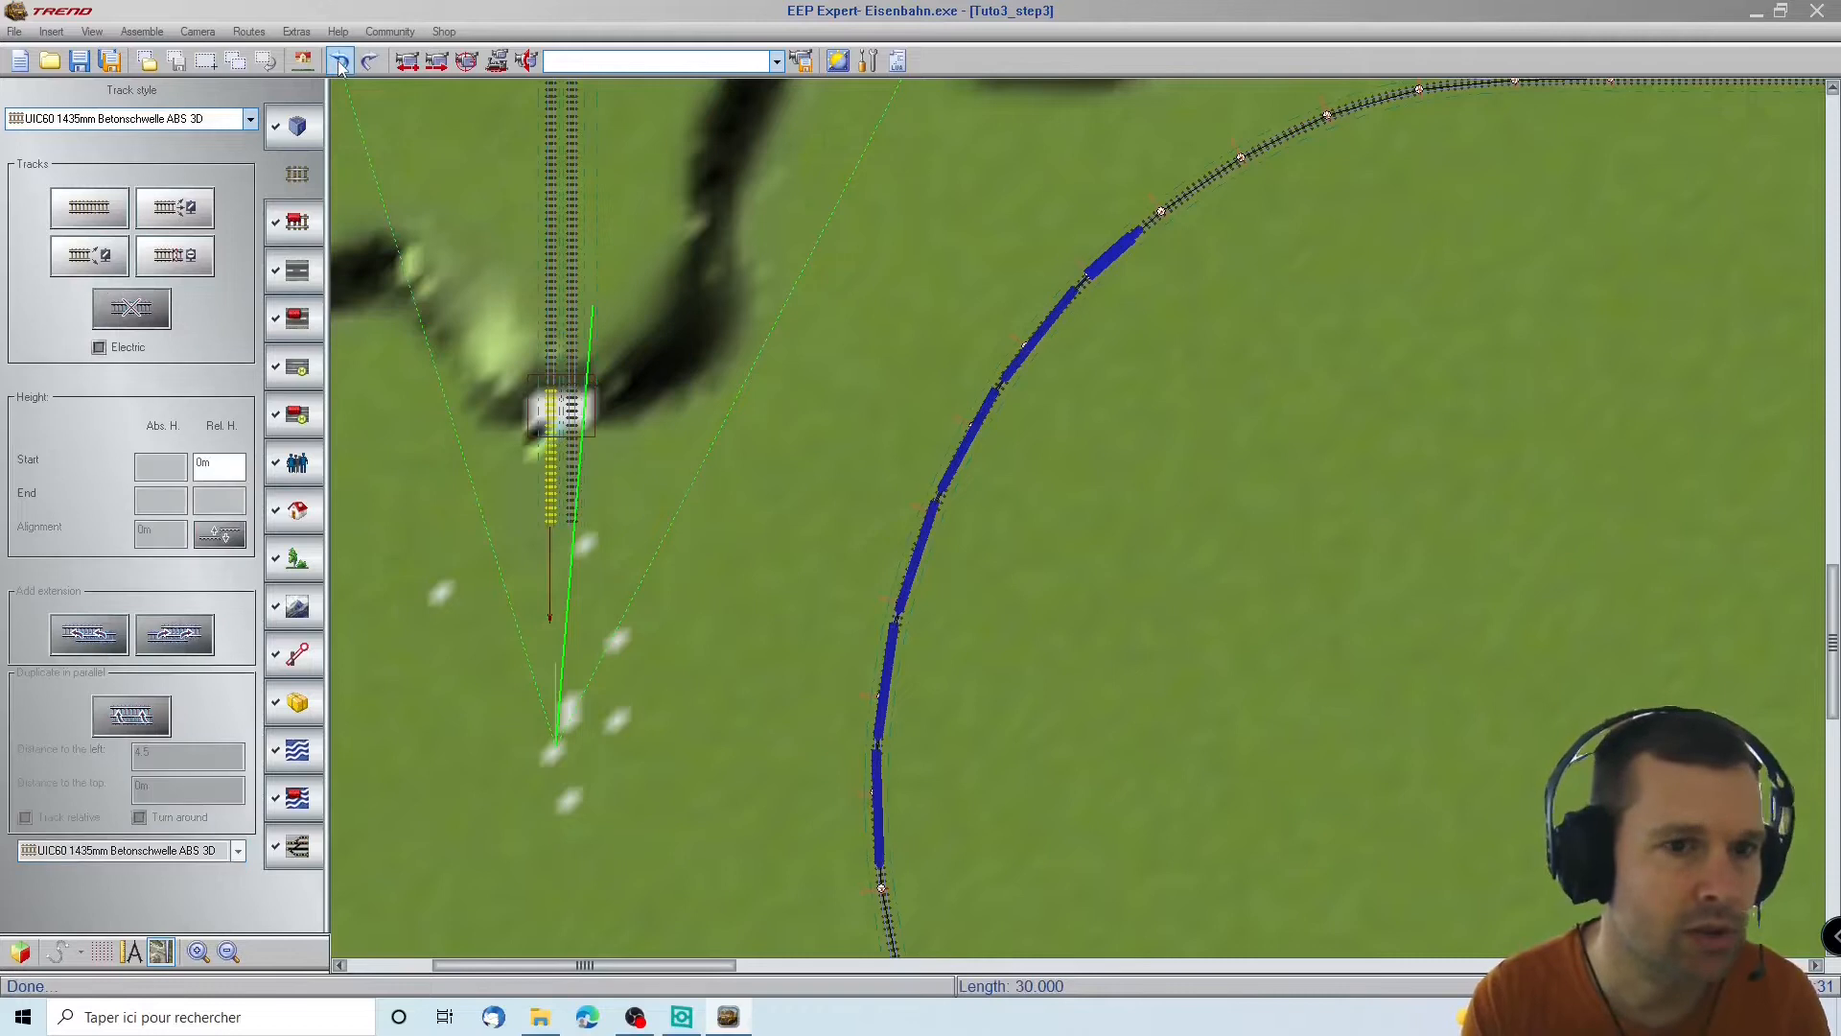
Duplicate the portal's right-hand track in parallel with a distance to the left of -4.5, onto the left-hand track line
click(576, 466)
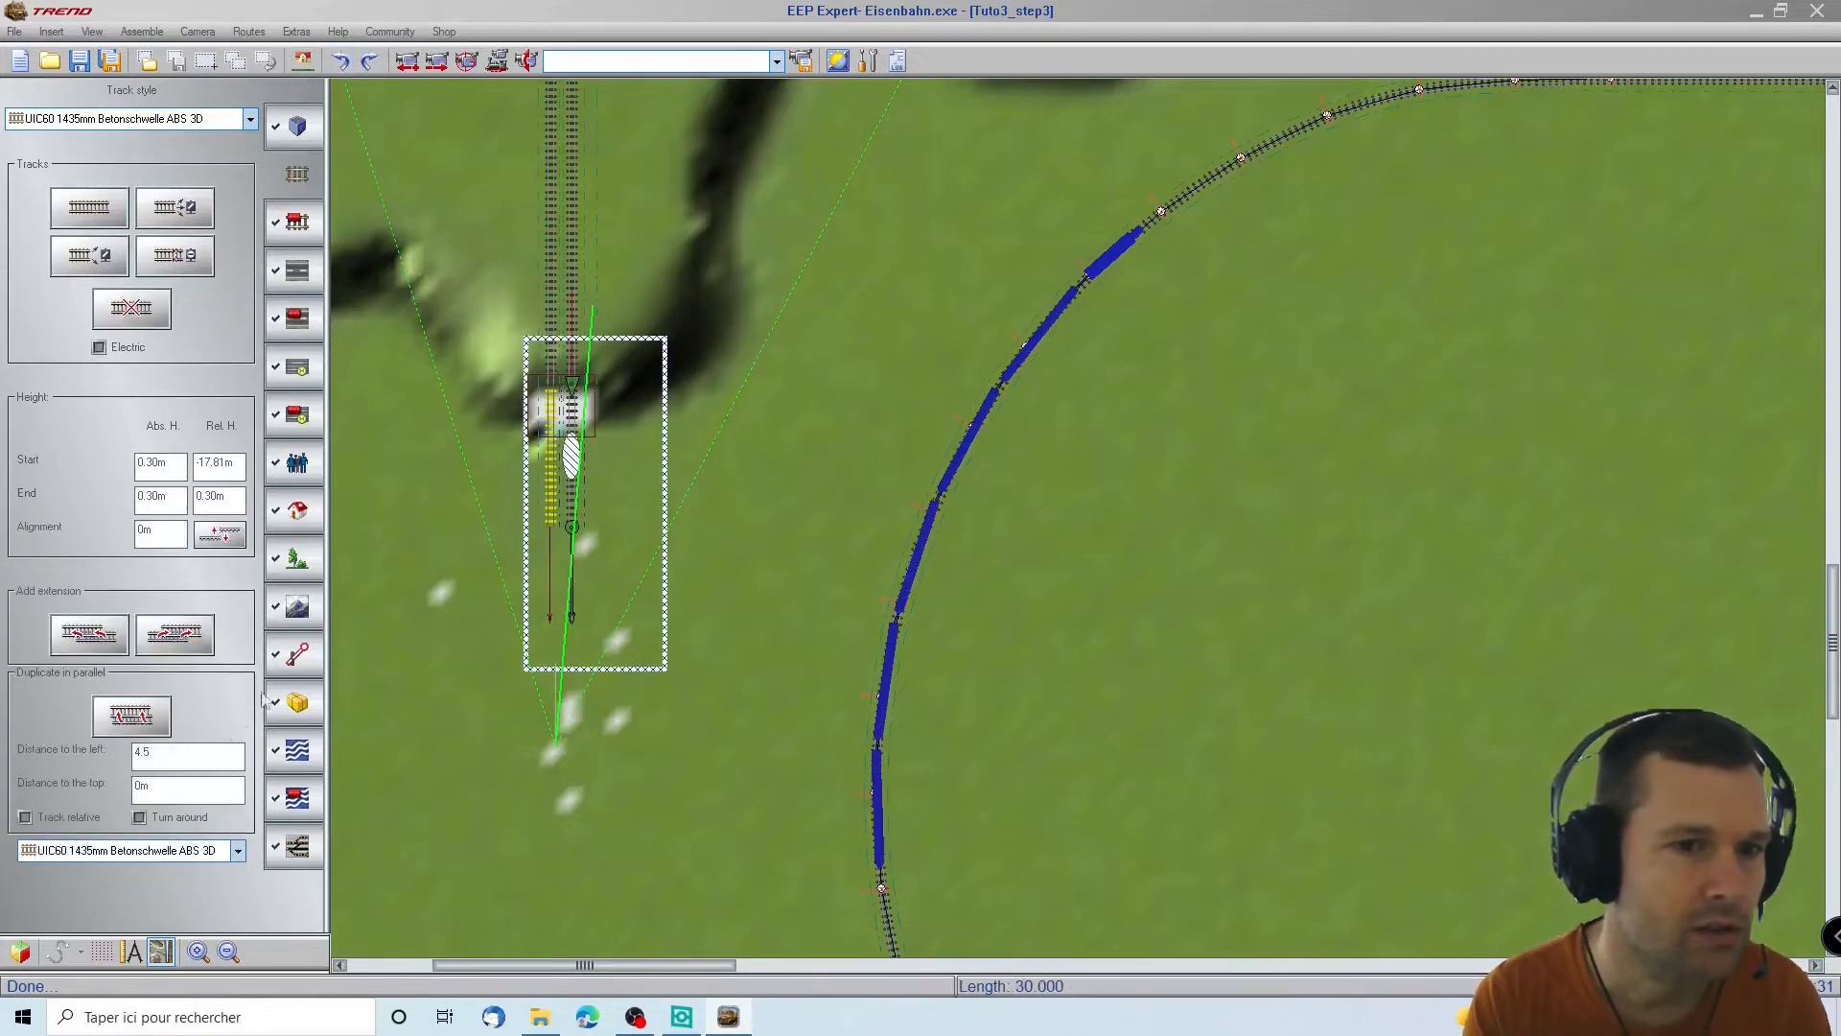
text(-)
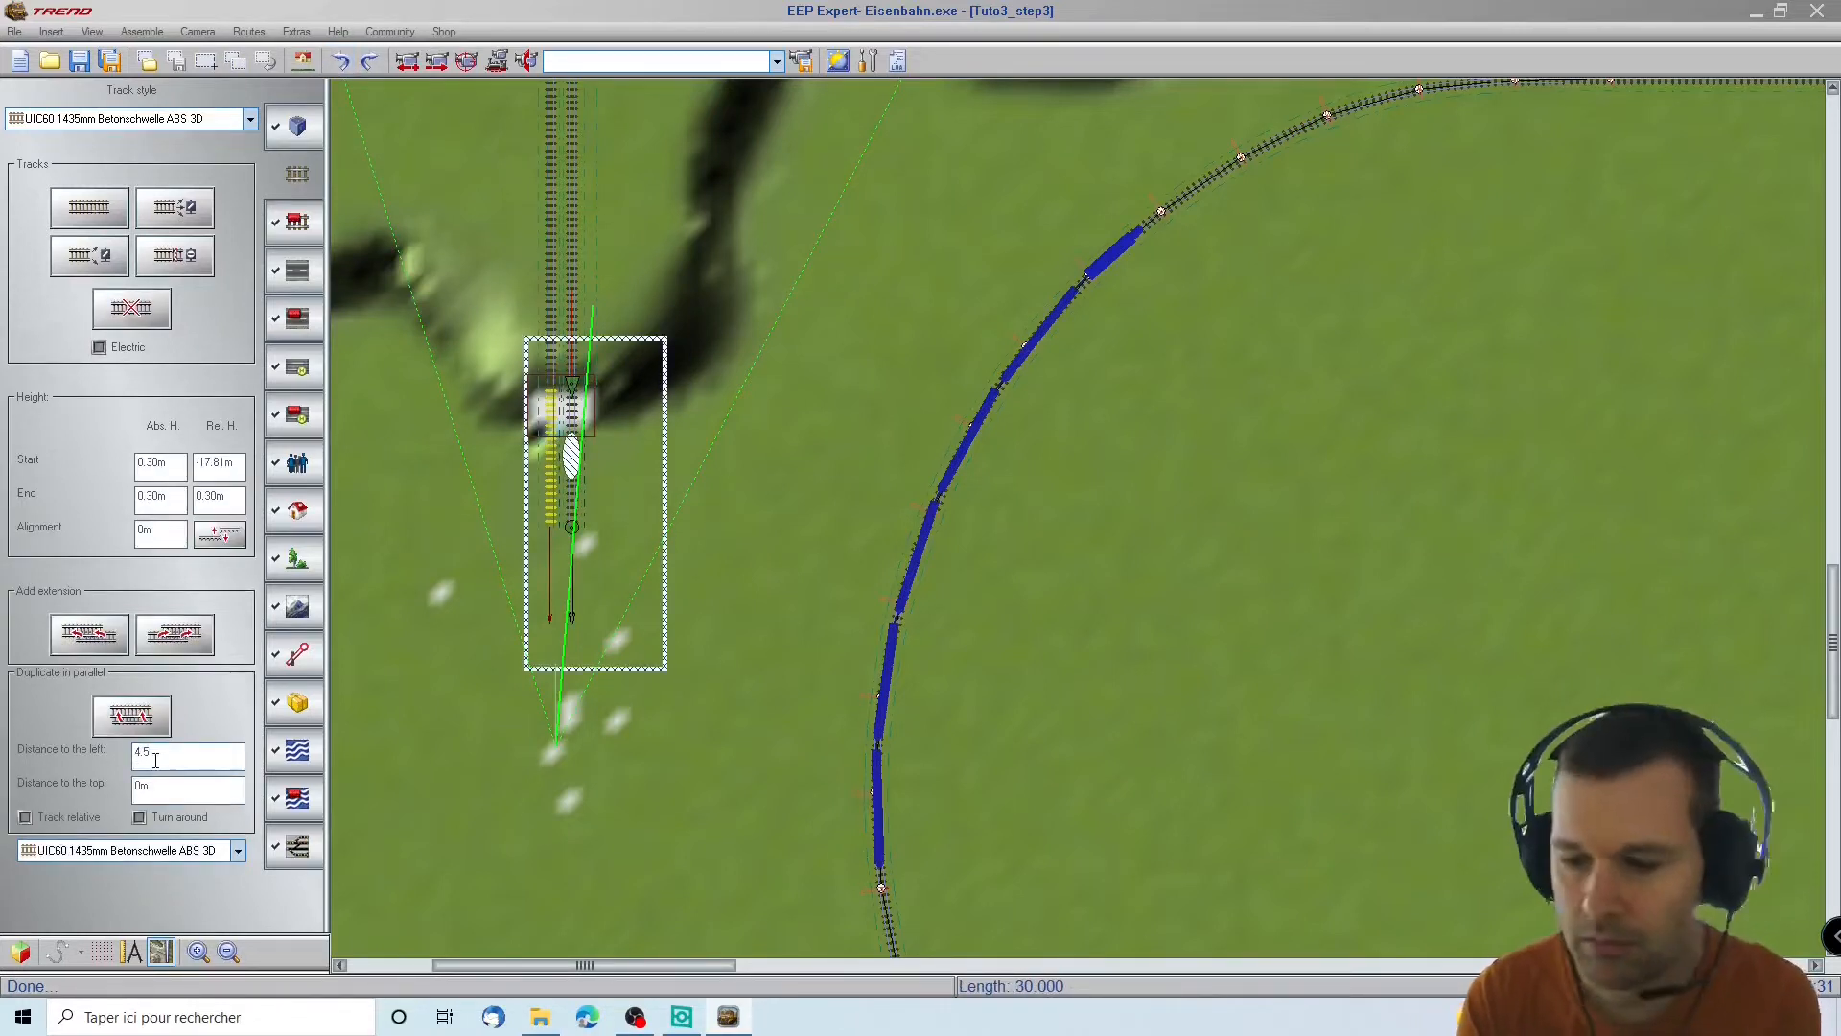
click(130, 714)
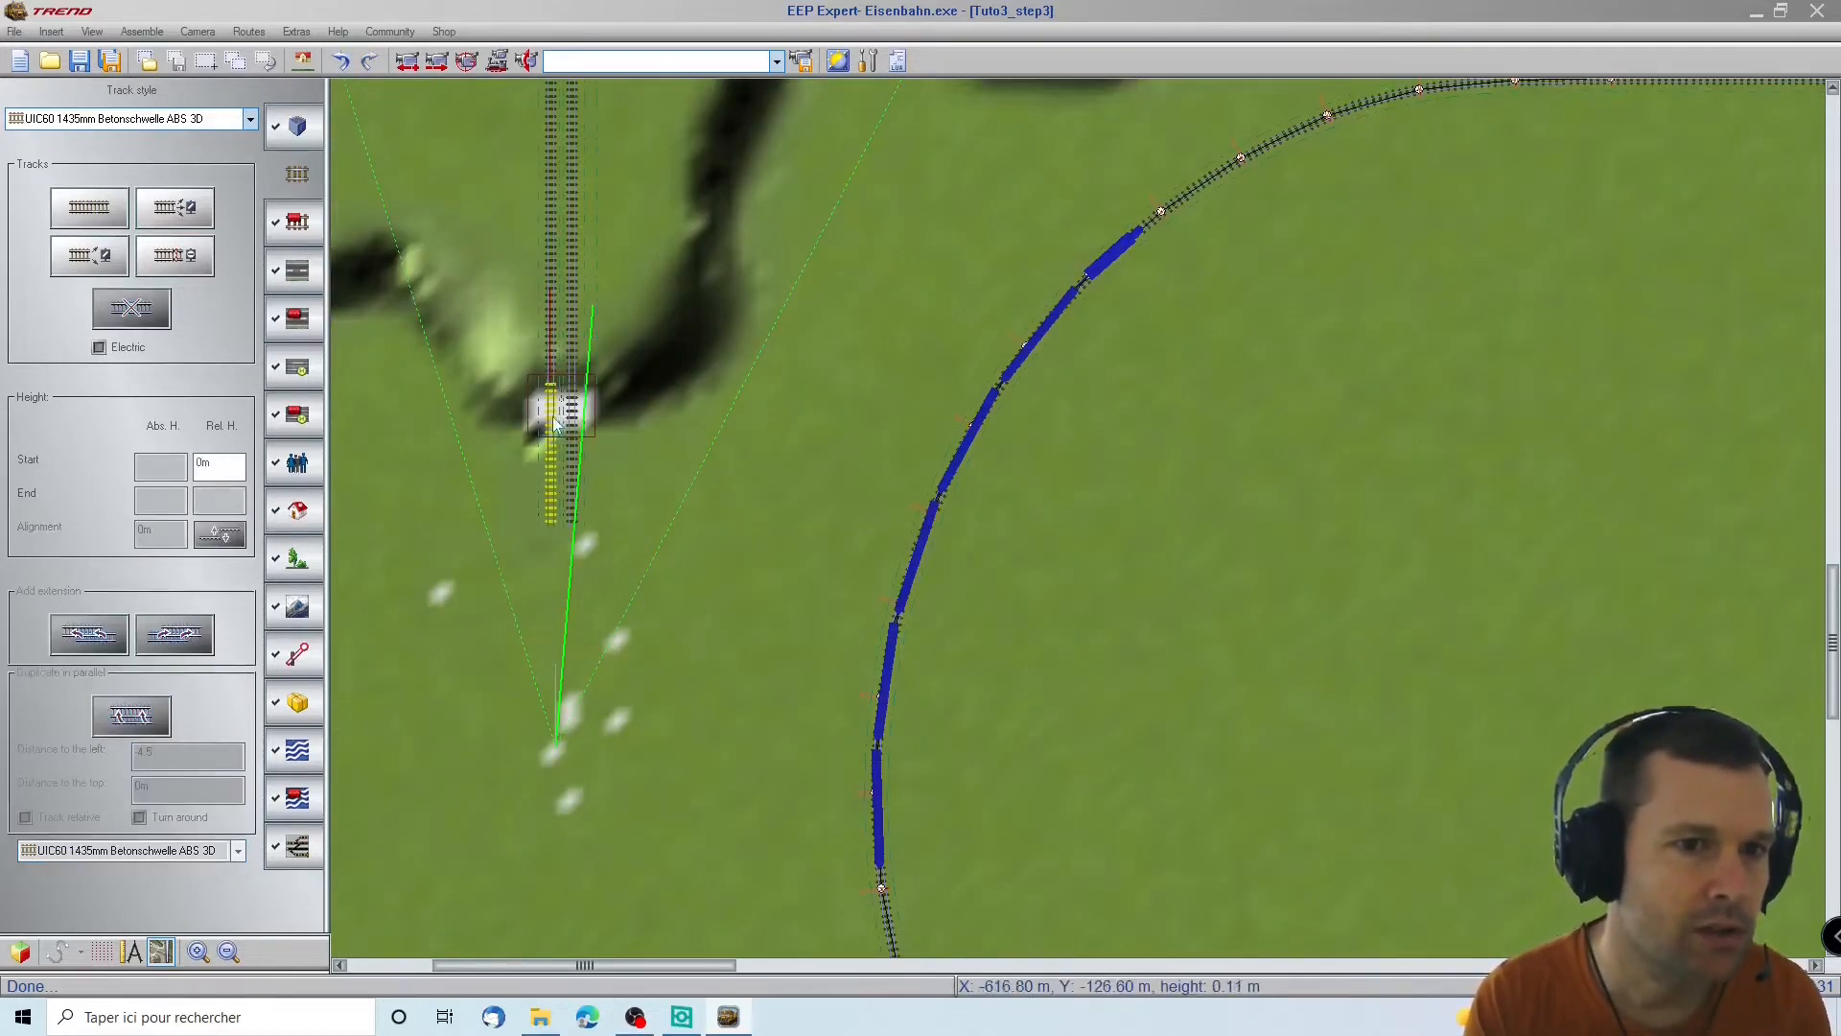
click(540, 449)
click(544, 453)
click(791, 424)
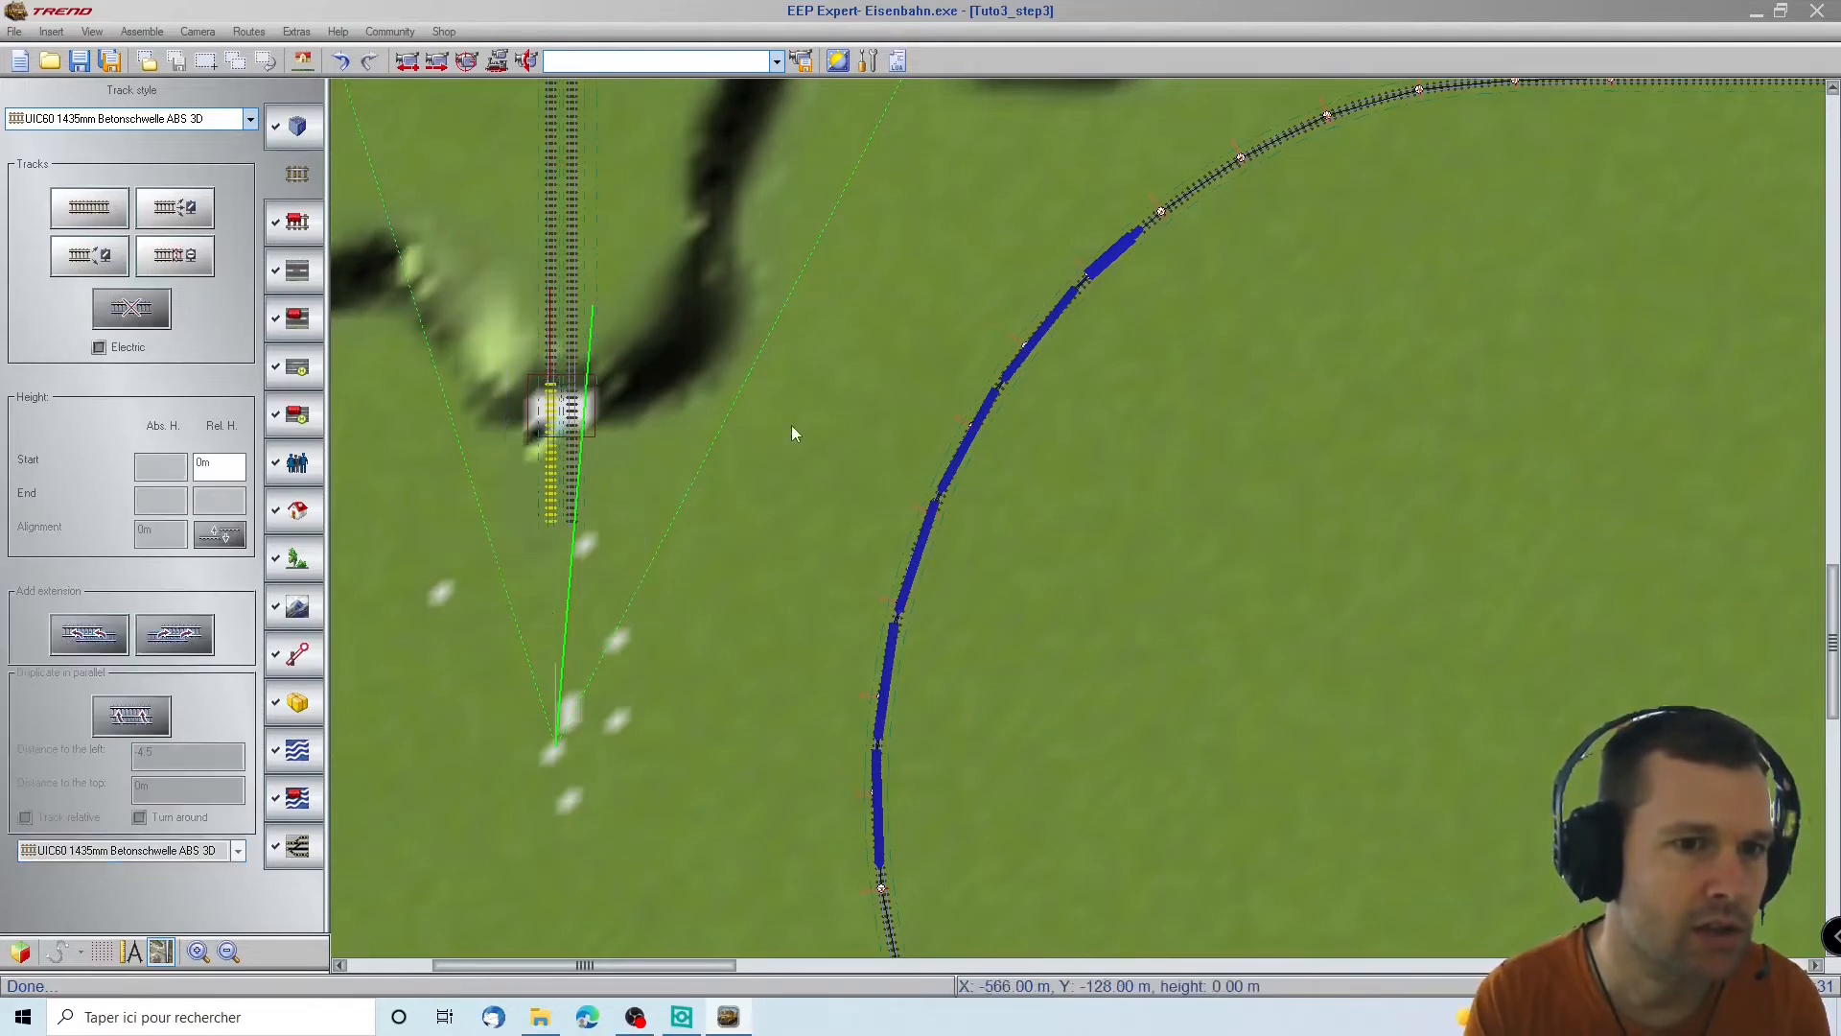
click(572, 461)
click(573, 259)
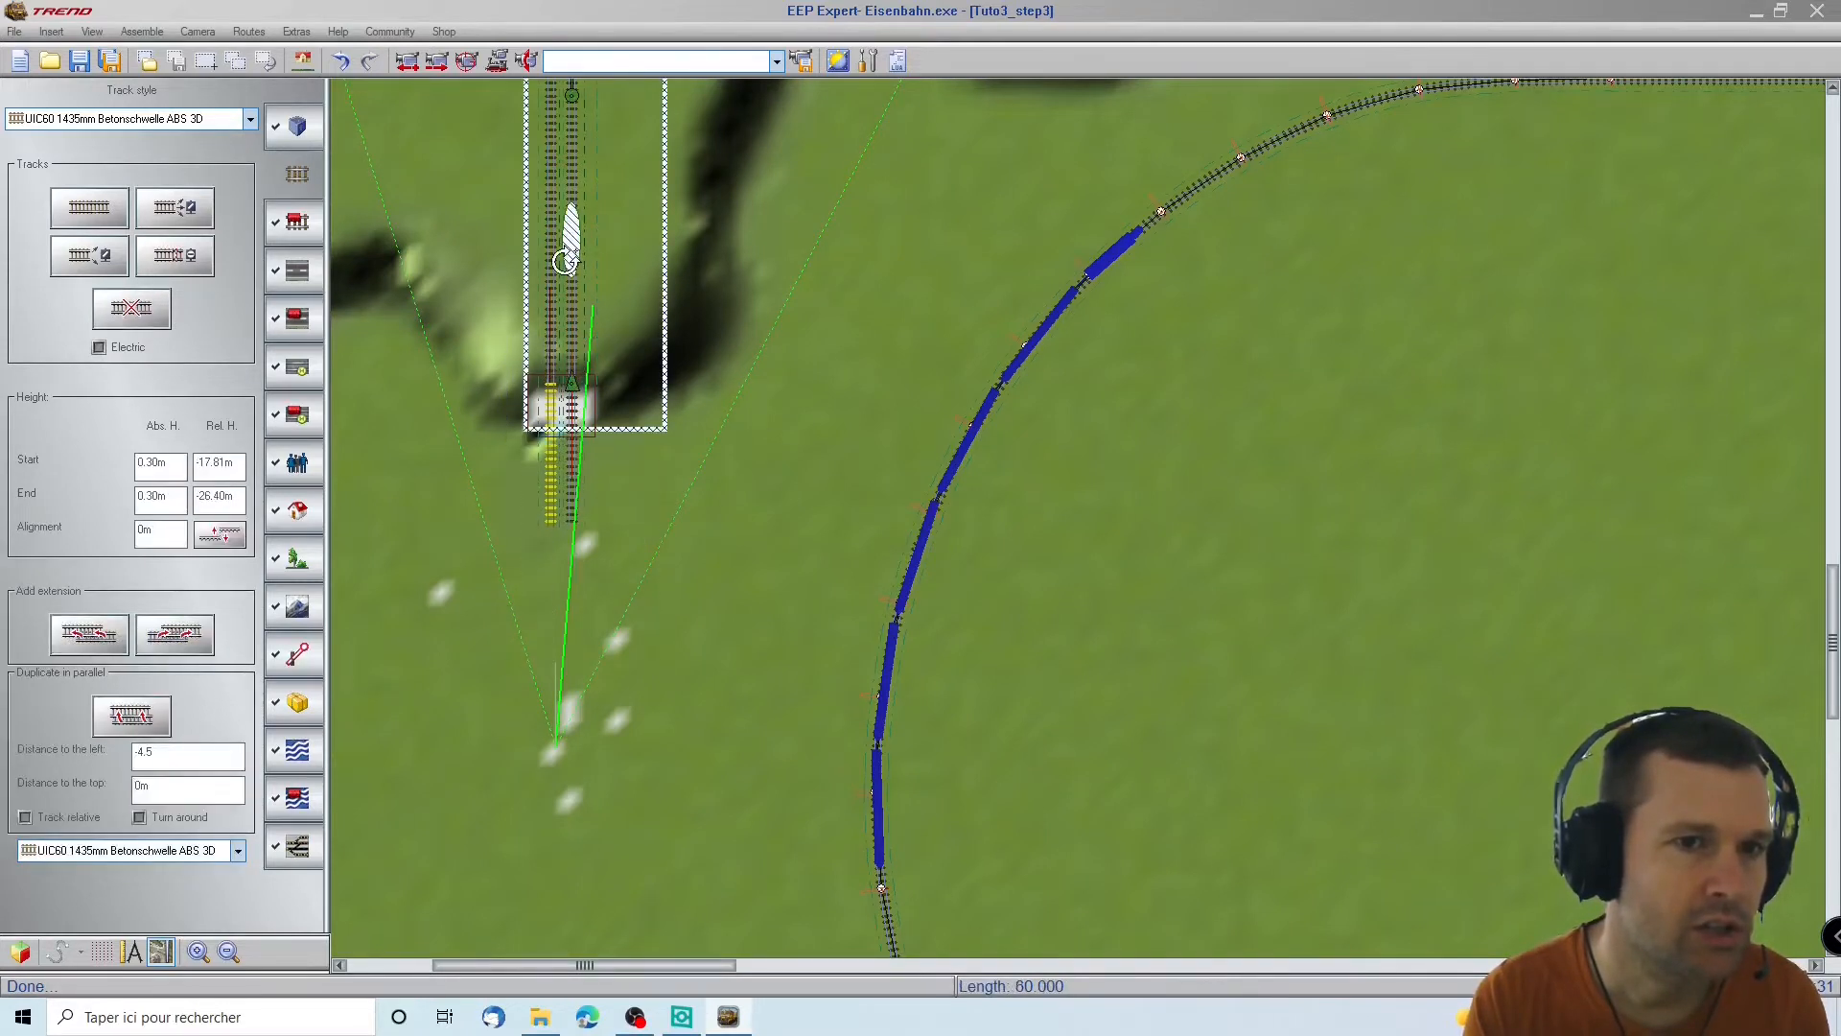
click(566, 475)
click(574, 467)
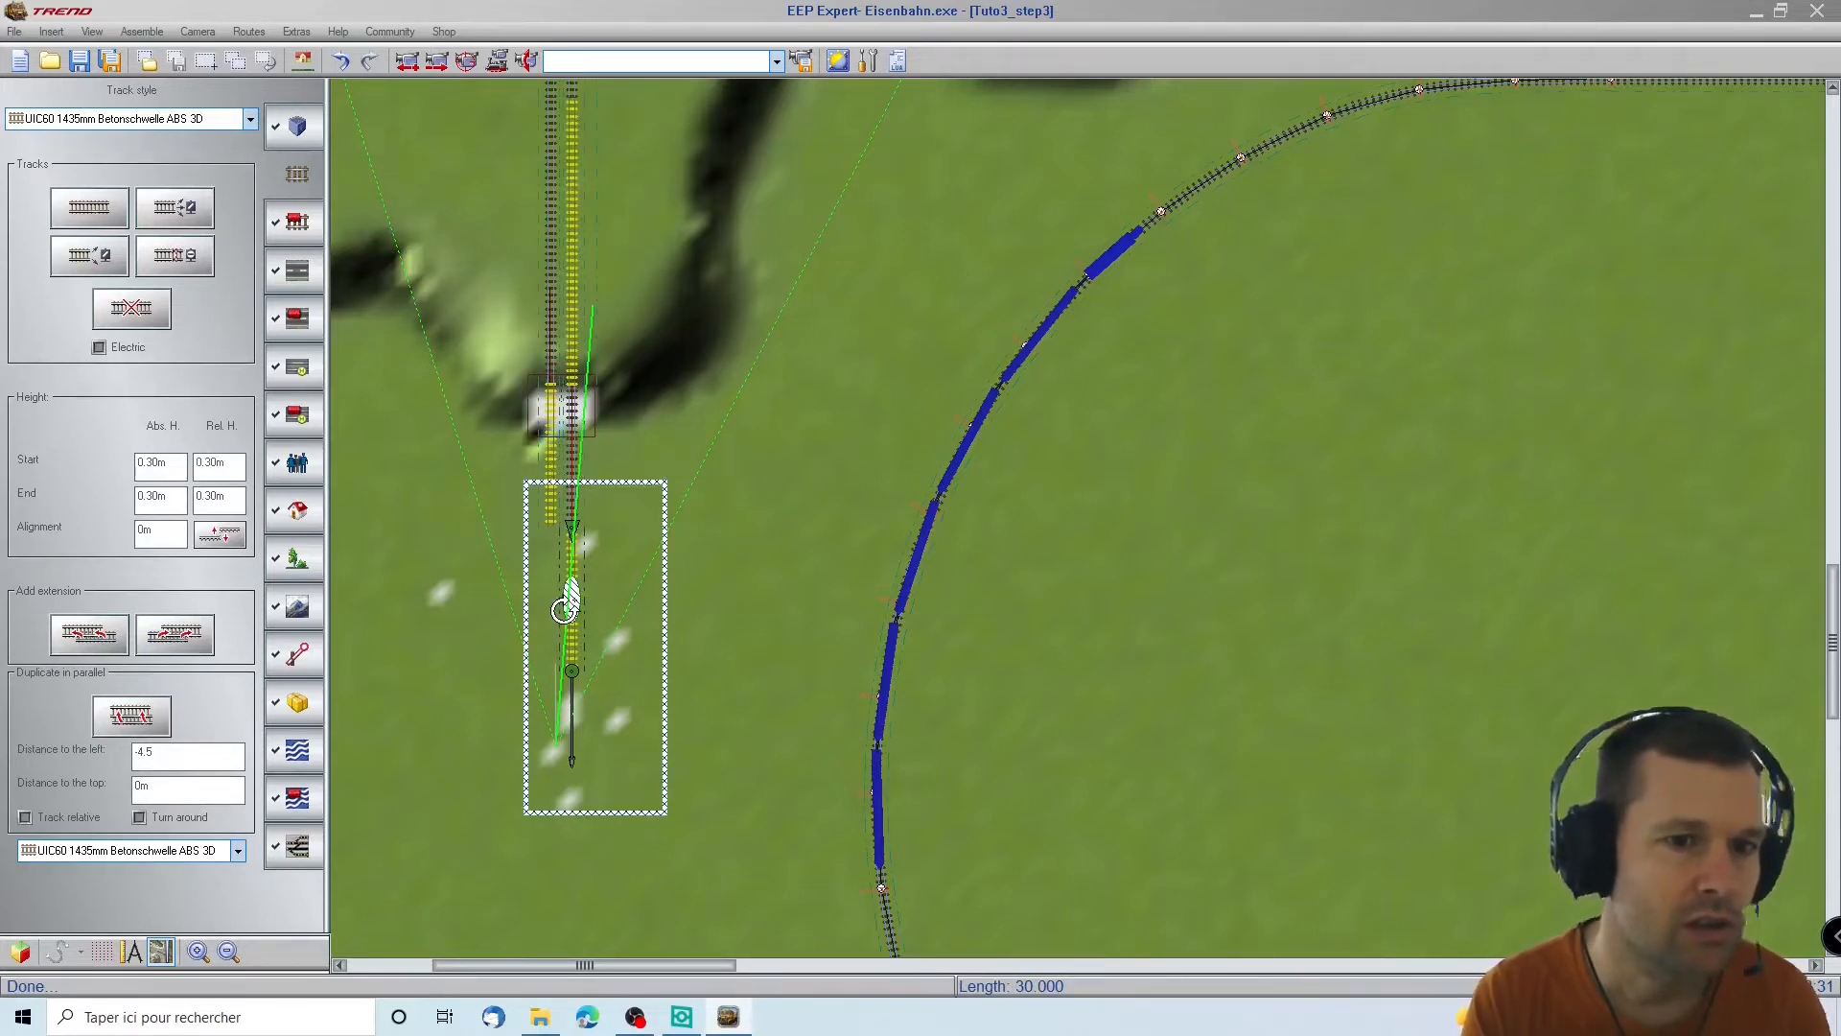
key(Delete)
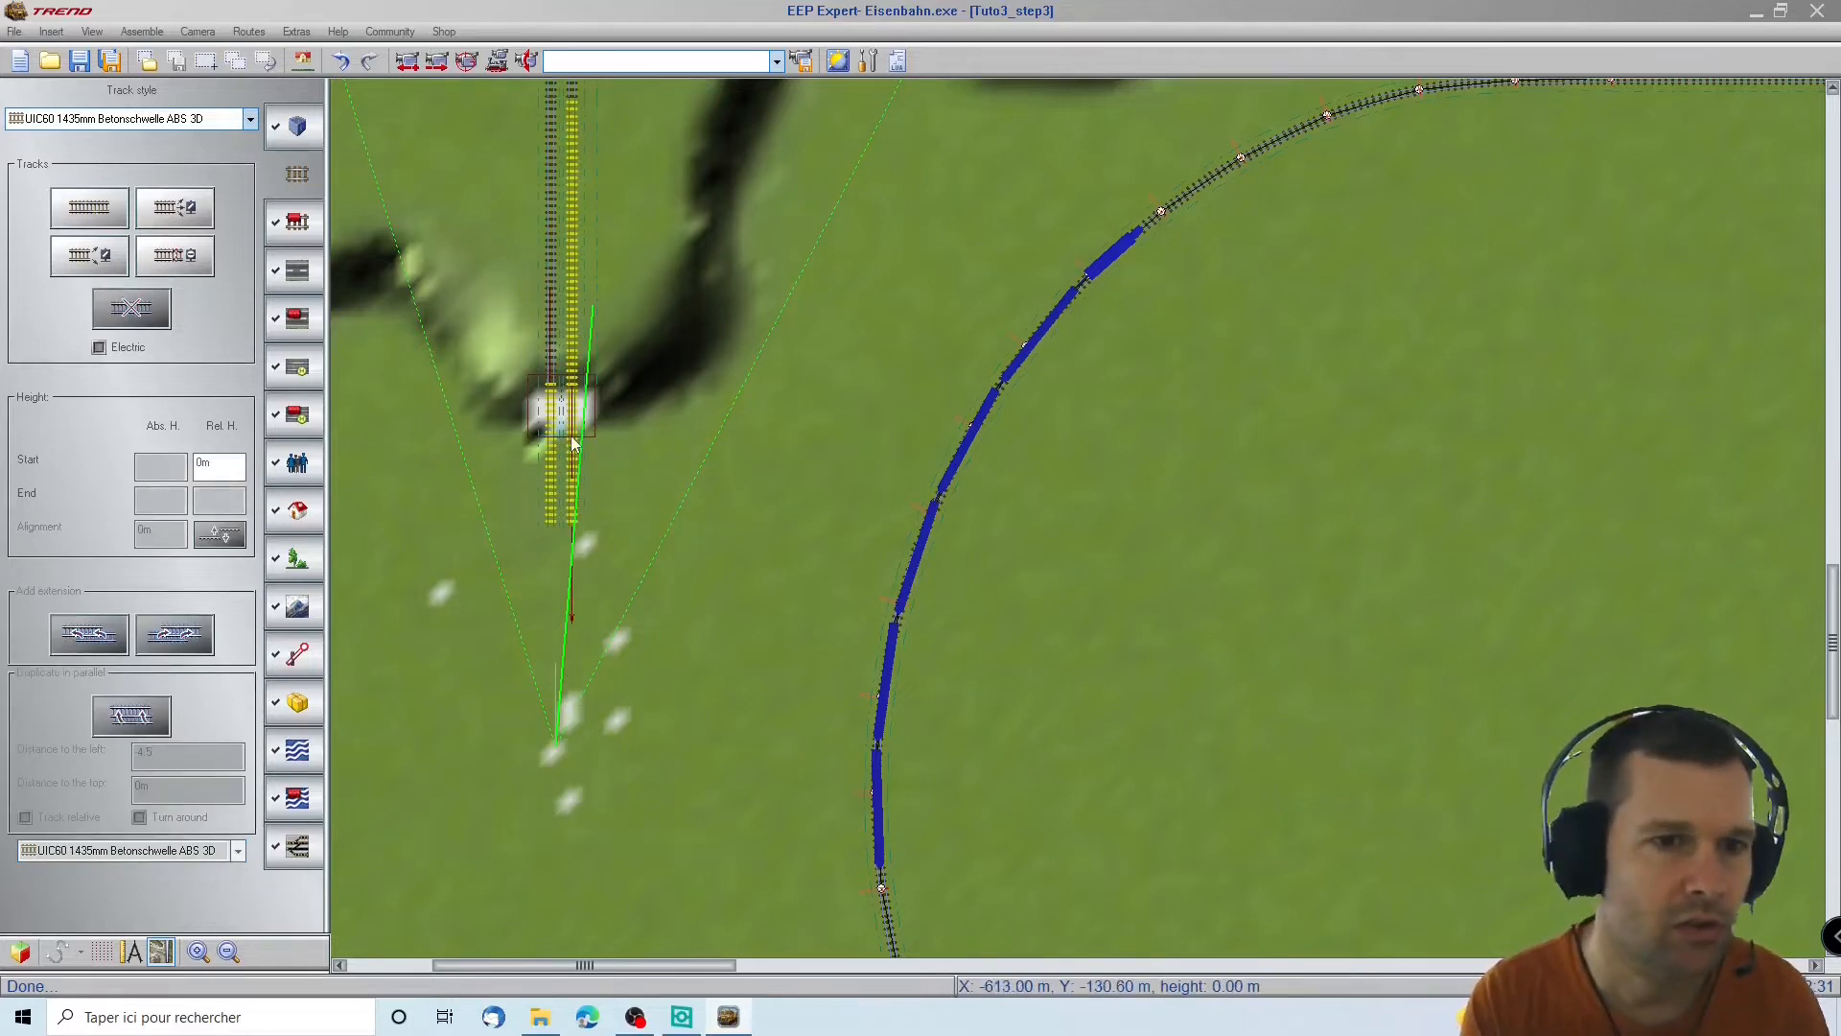
click(340, 62)
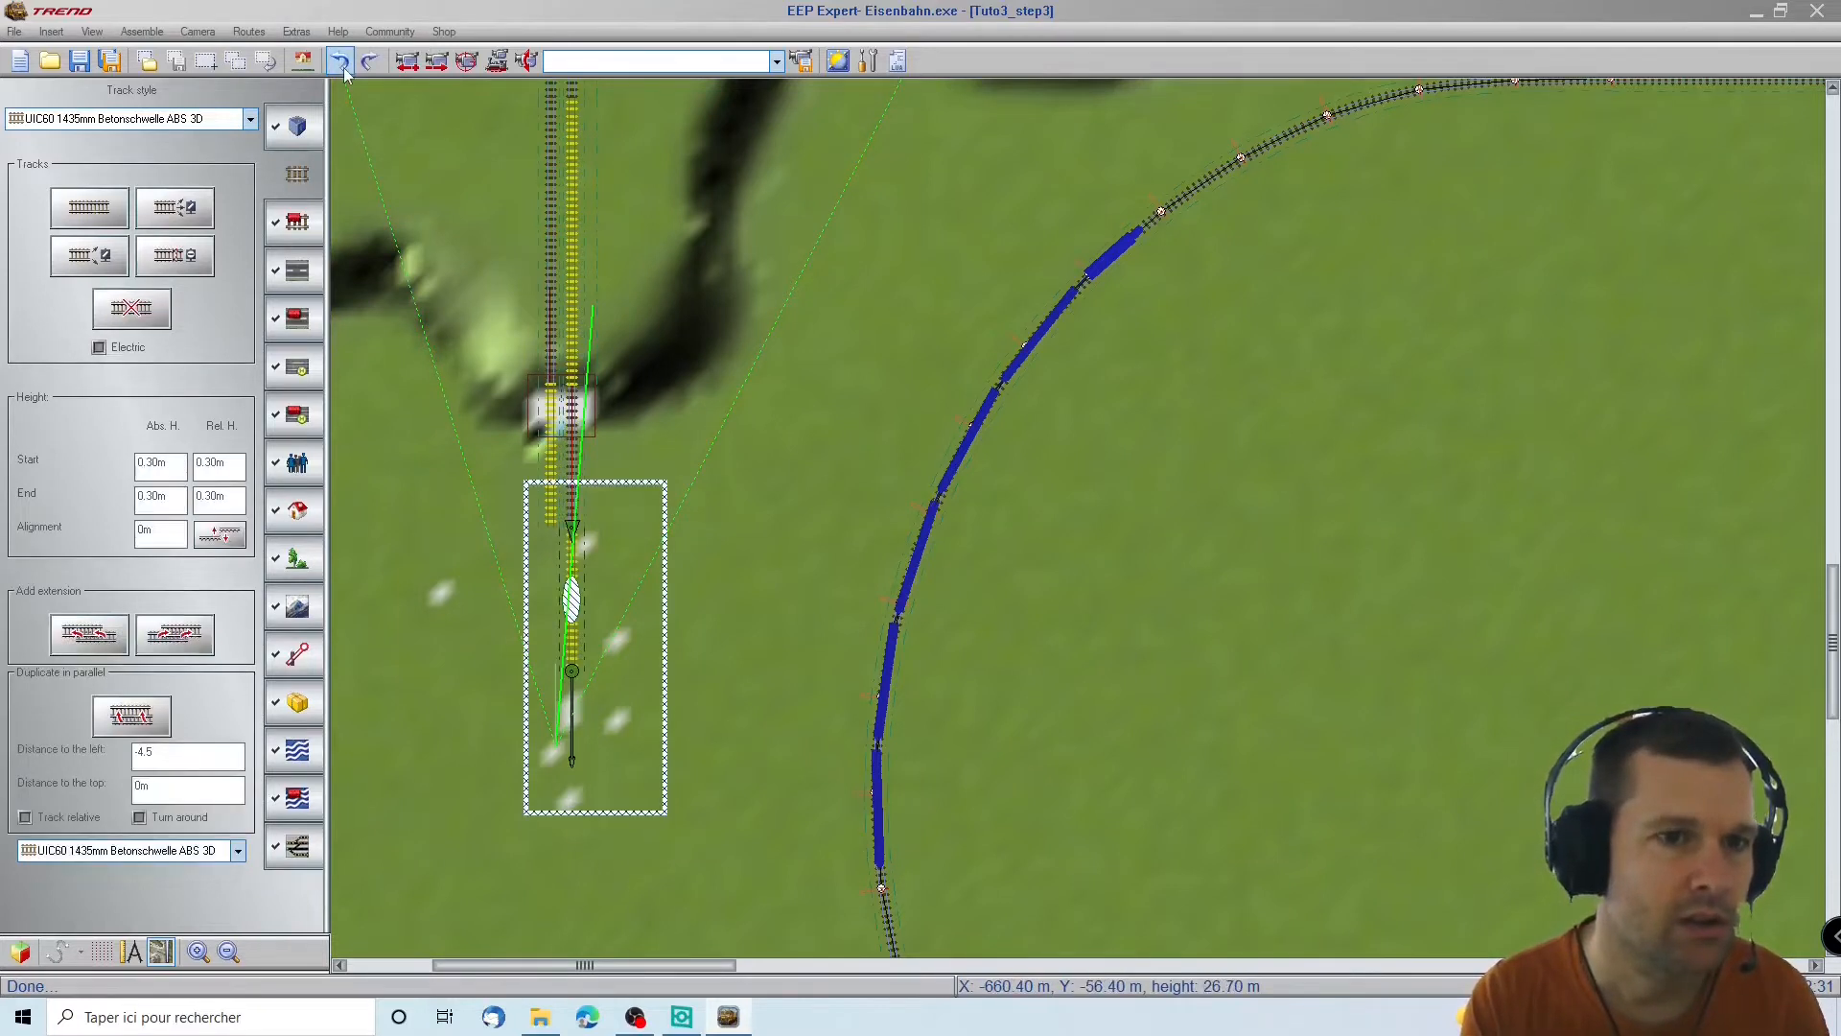
Swap the beginning and end of the portal's right-hand track
click(582, 452)
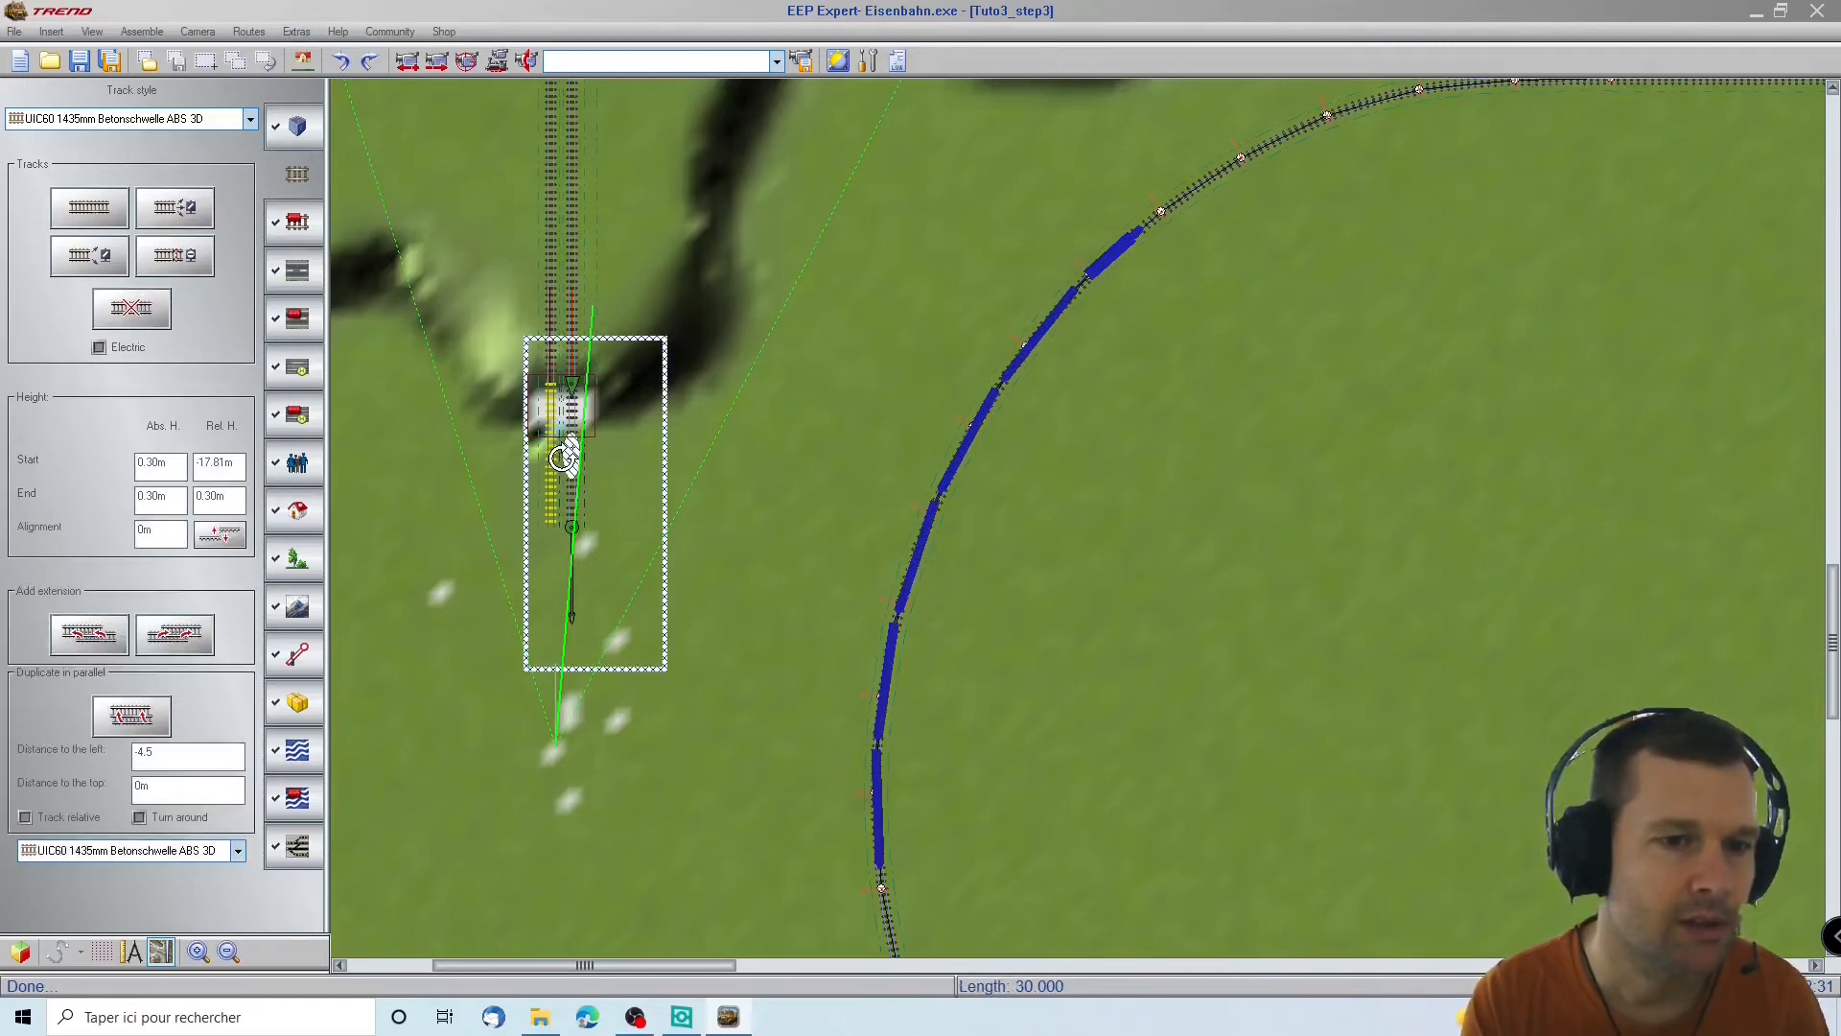
right_click(571, 446)
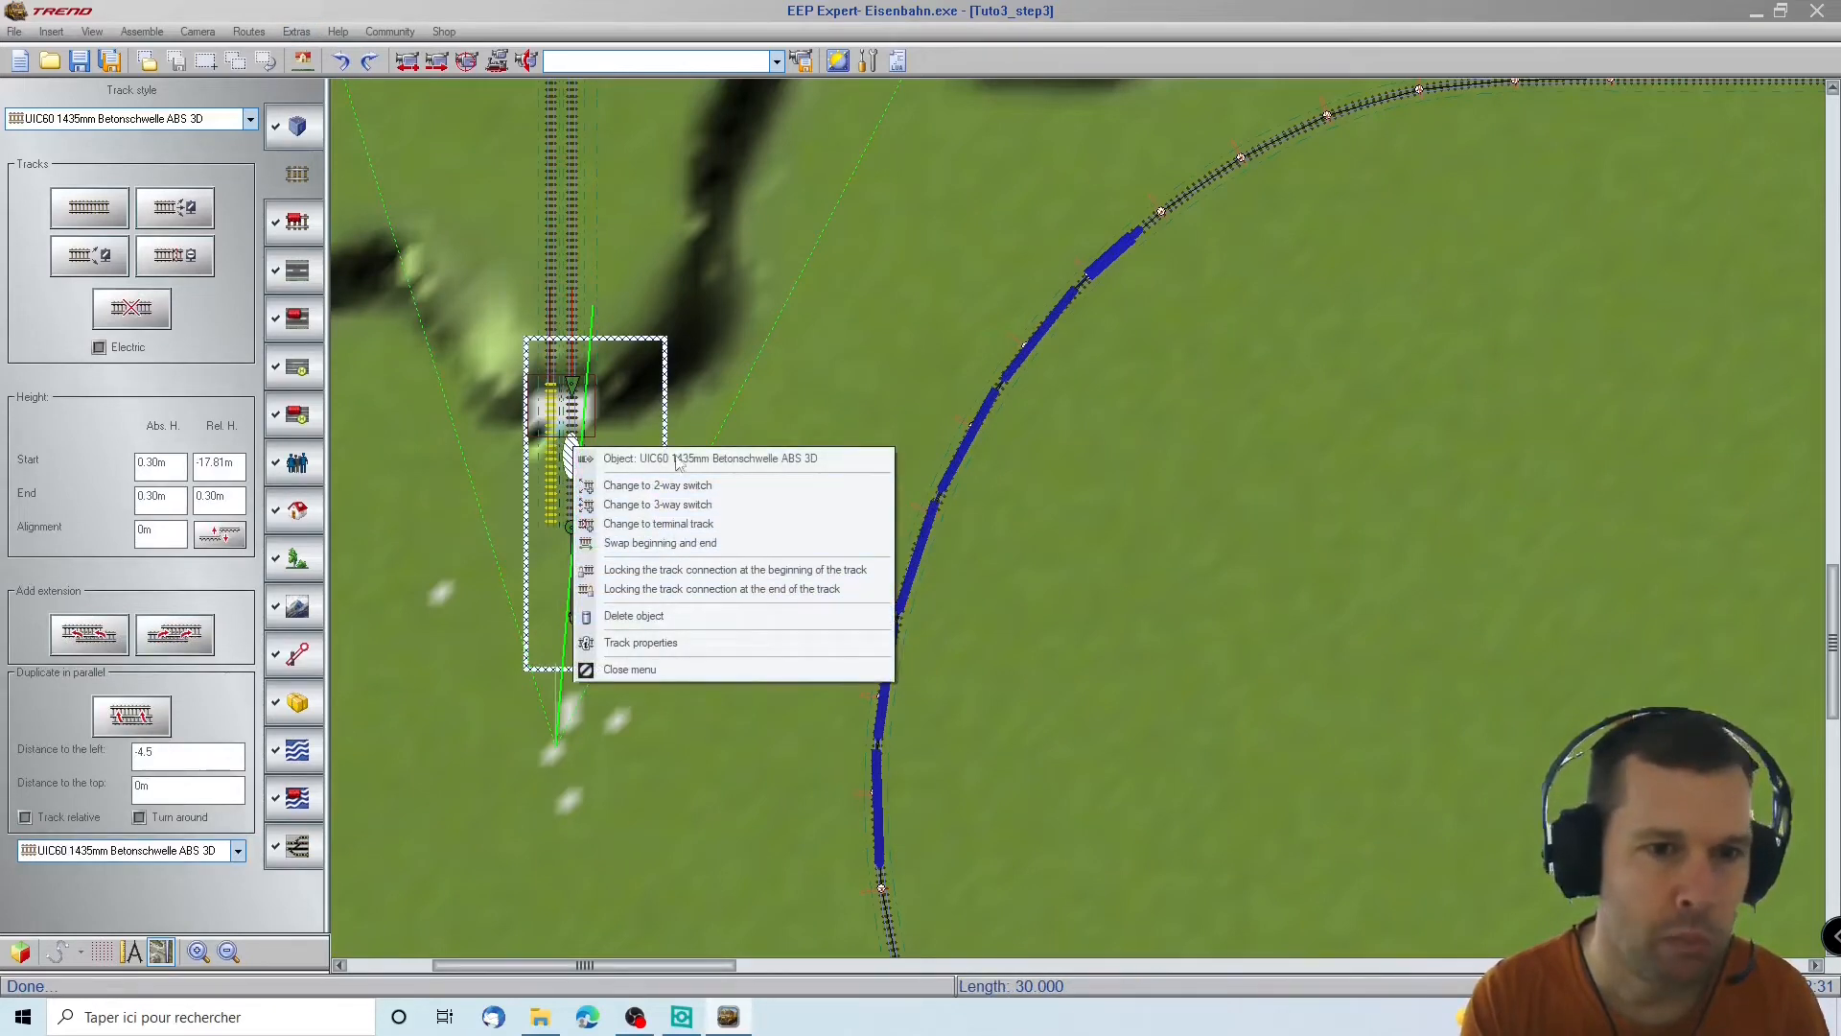
click(688, 542)
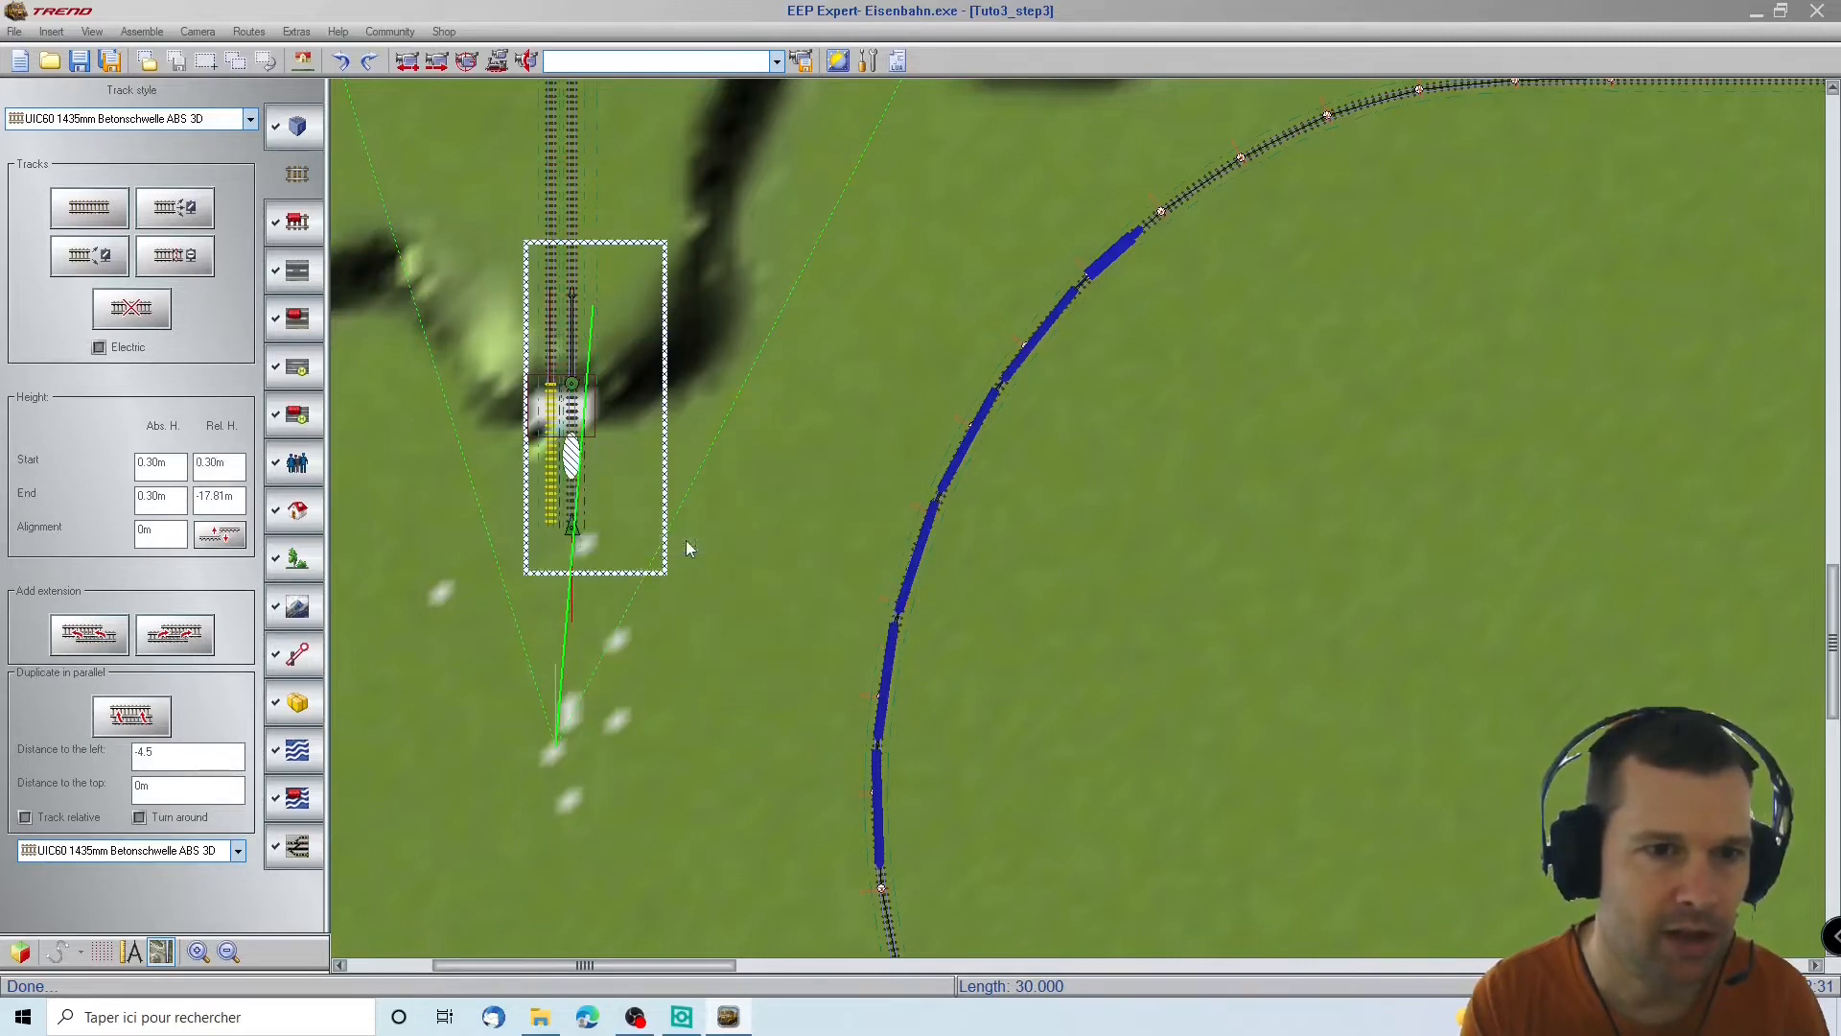
click(738, 492)
Swap the beginning and end of both straight 60 m sections of the left-hand track inside the tunnel
click(544, 444)
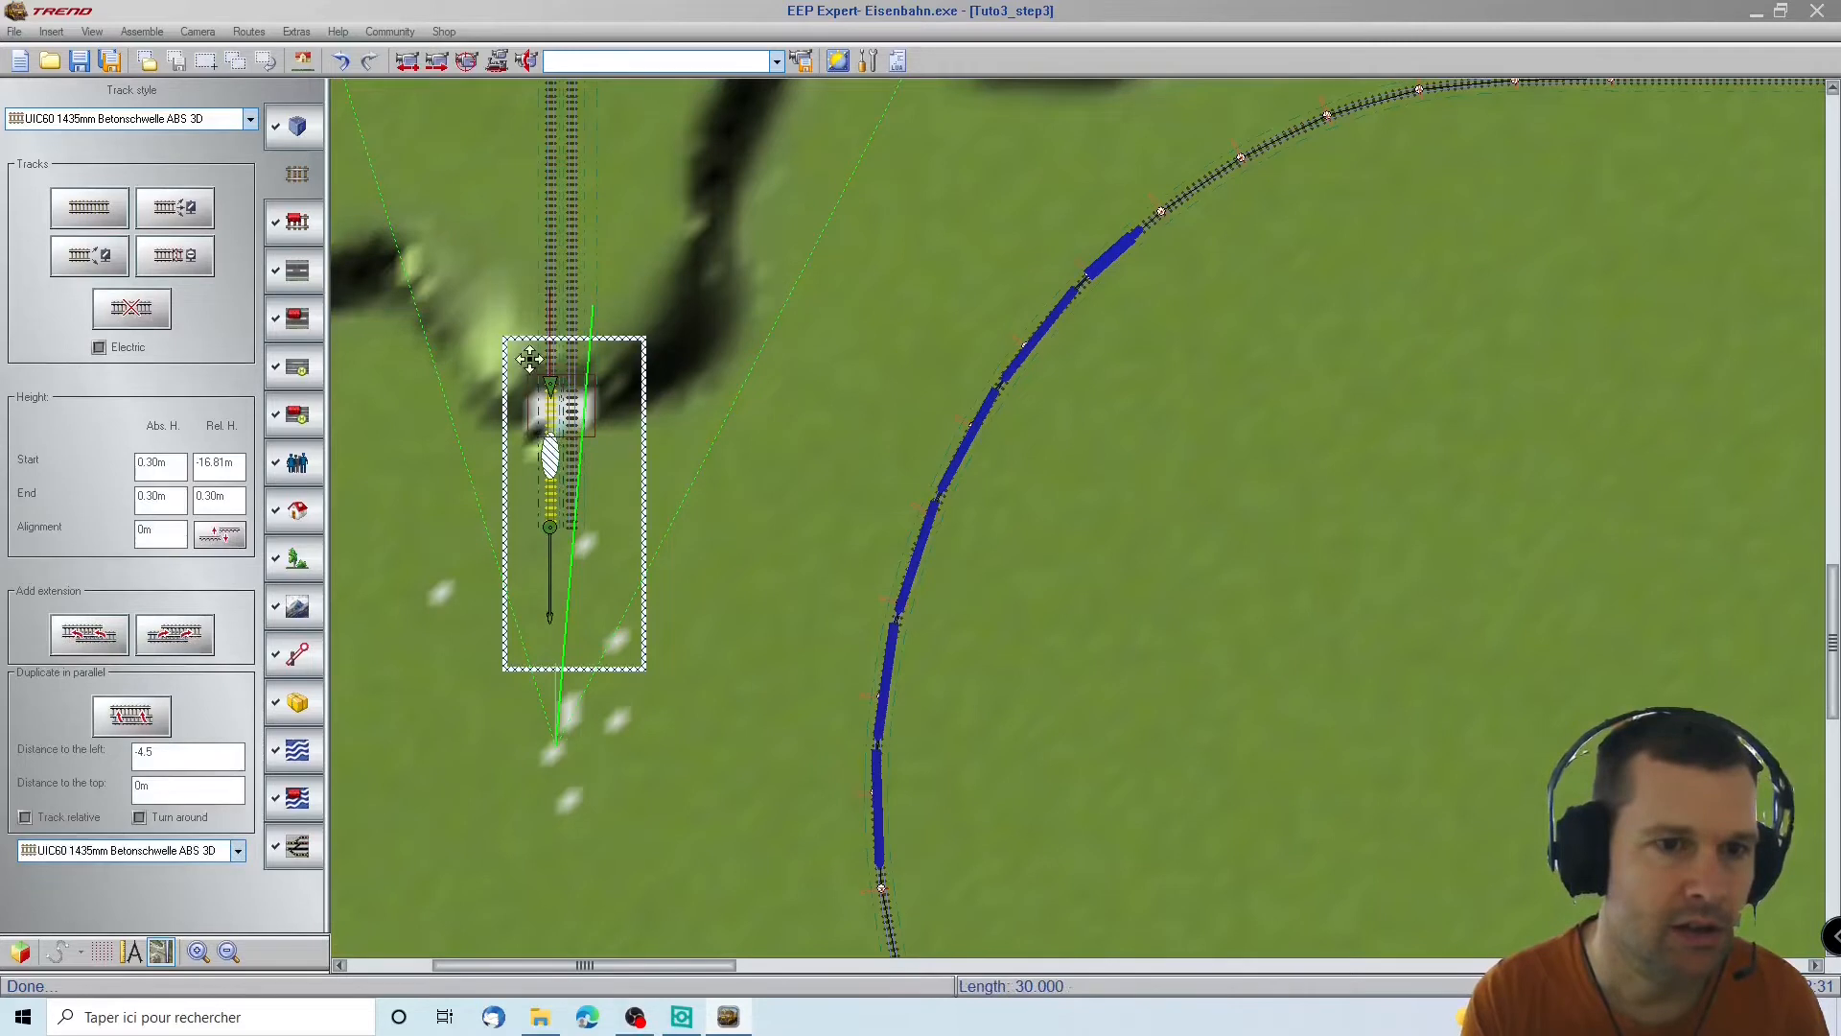
click(545, 286)
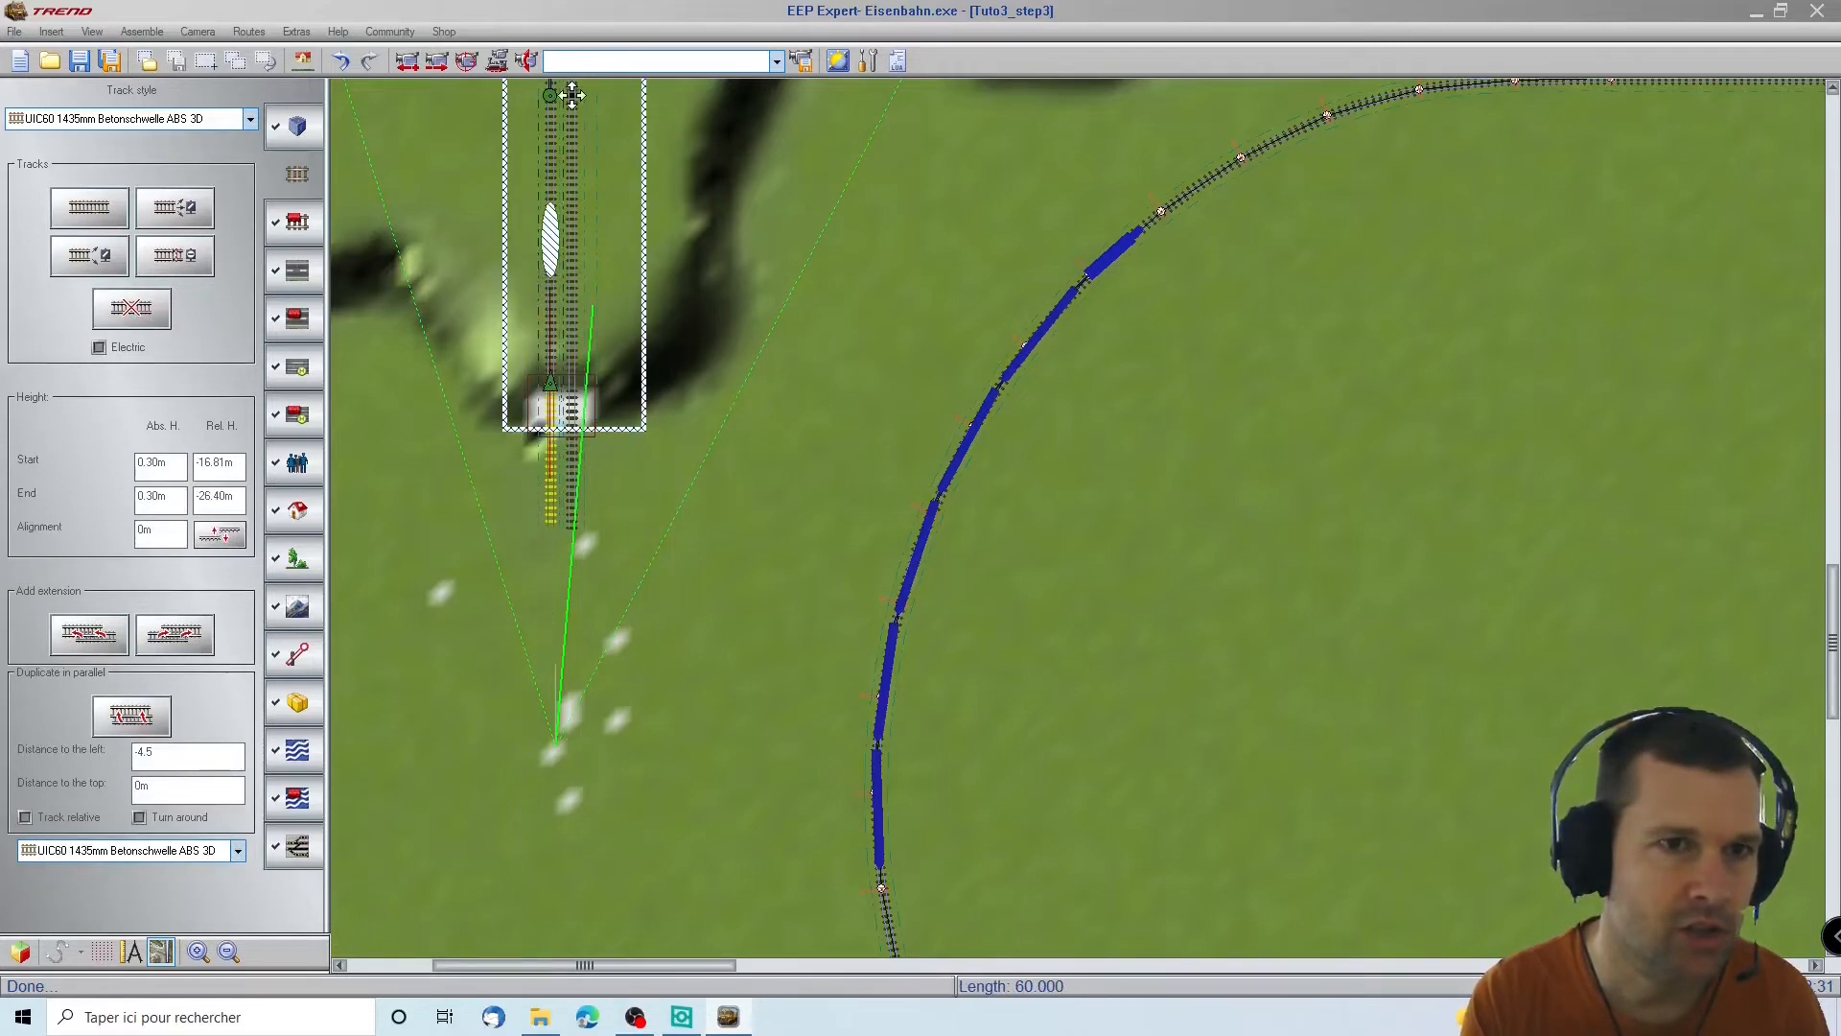
scroll(571, 93, up, 3)
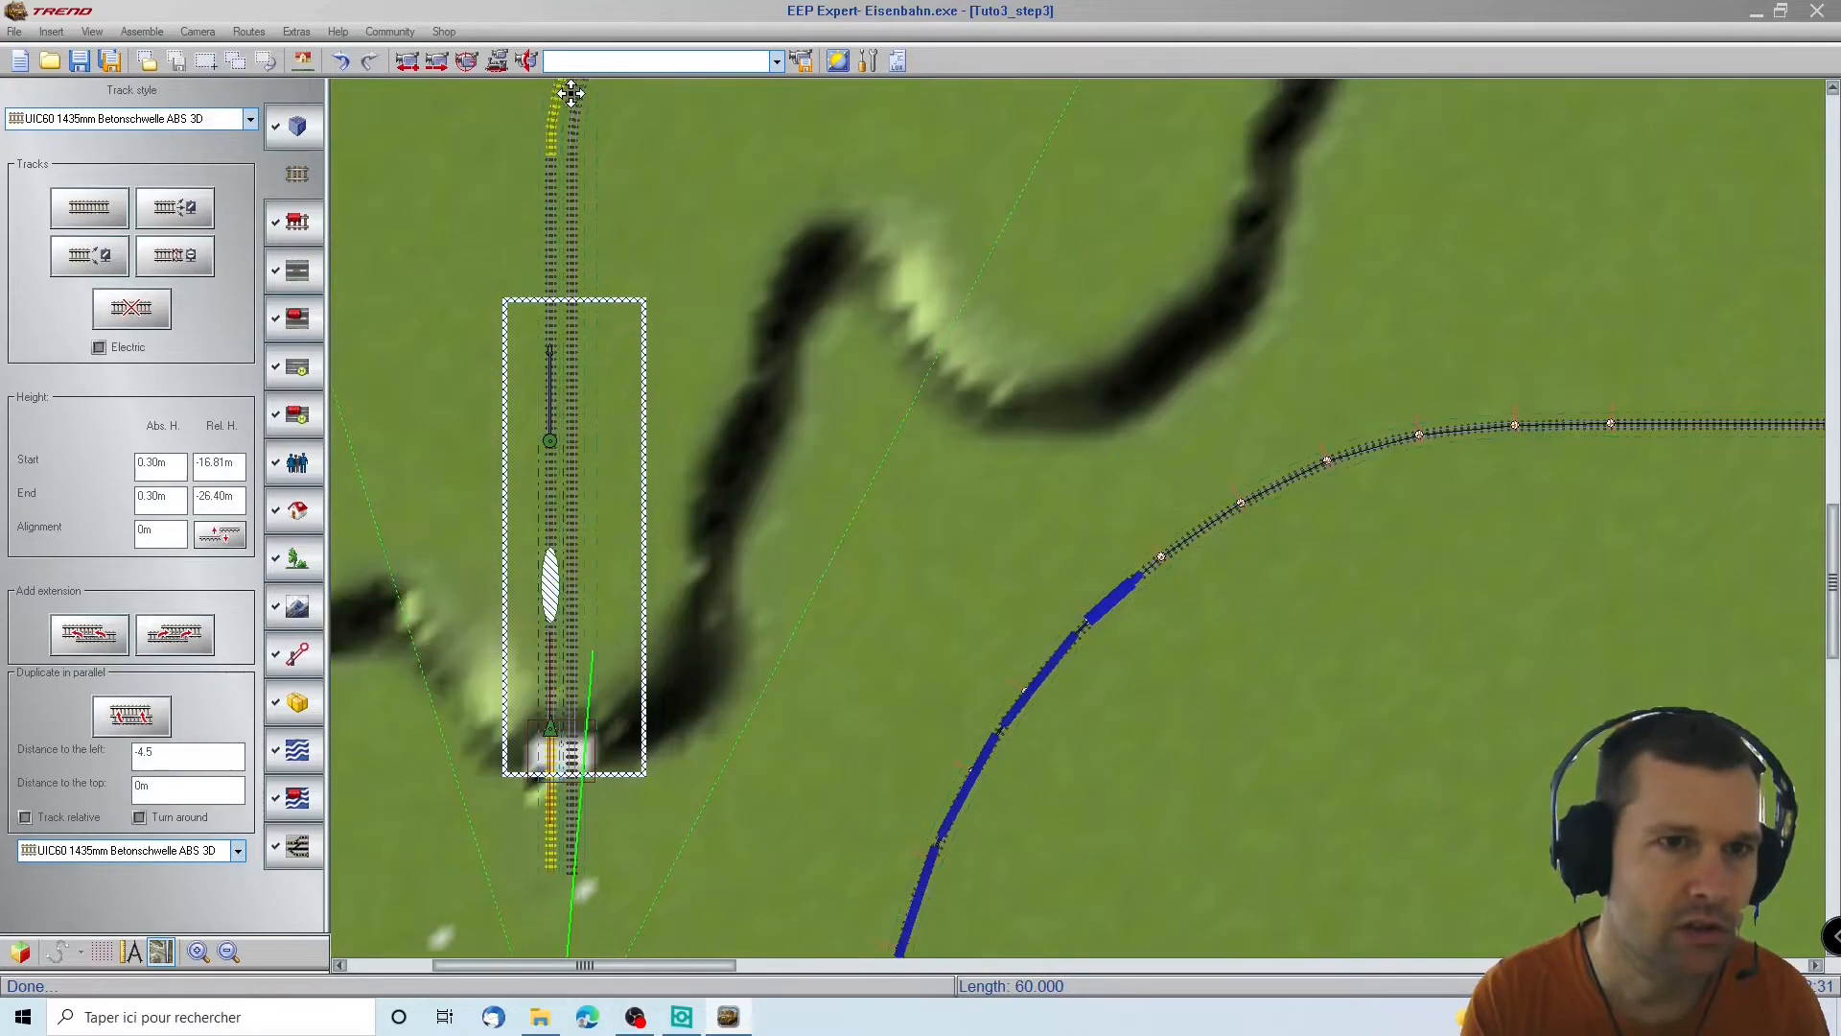
right_click(549, 573)
click(629, 670)
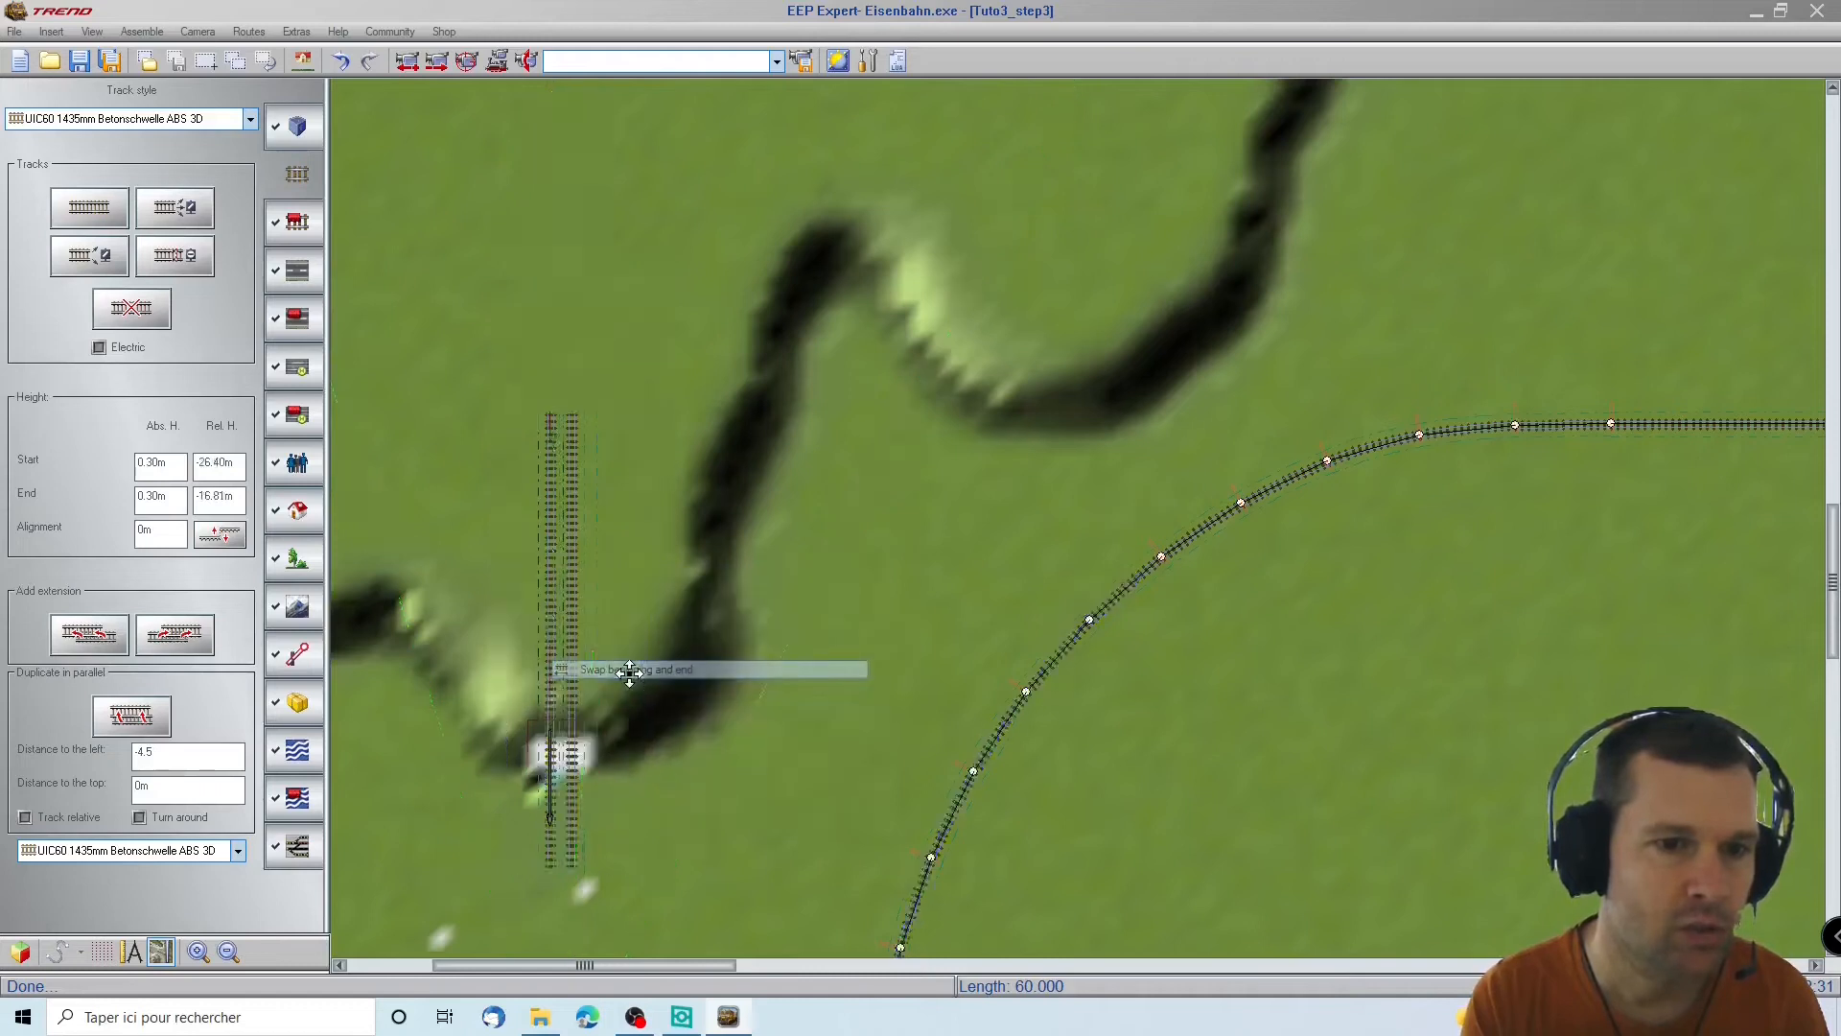
click(552, 281)
right_click(552, 276)
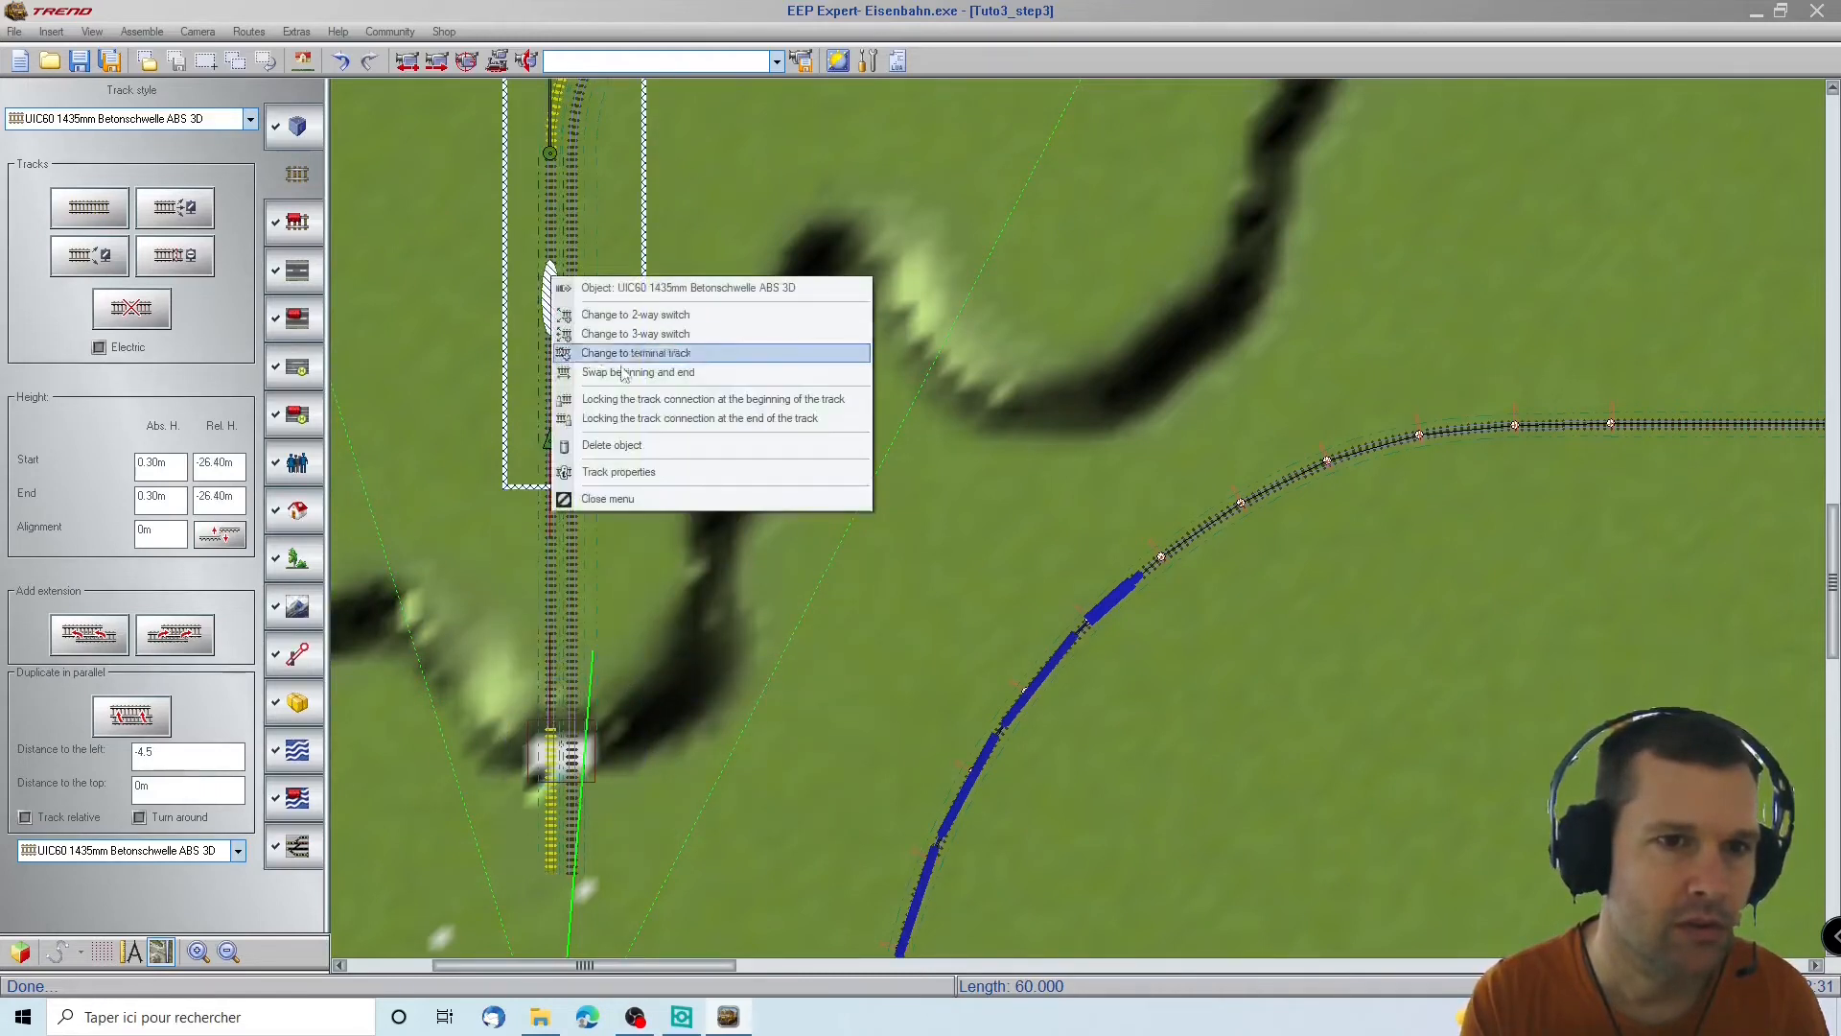
click(637, 372)
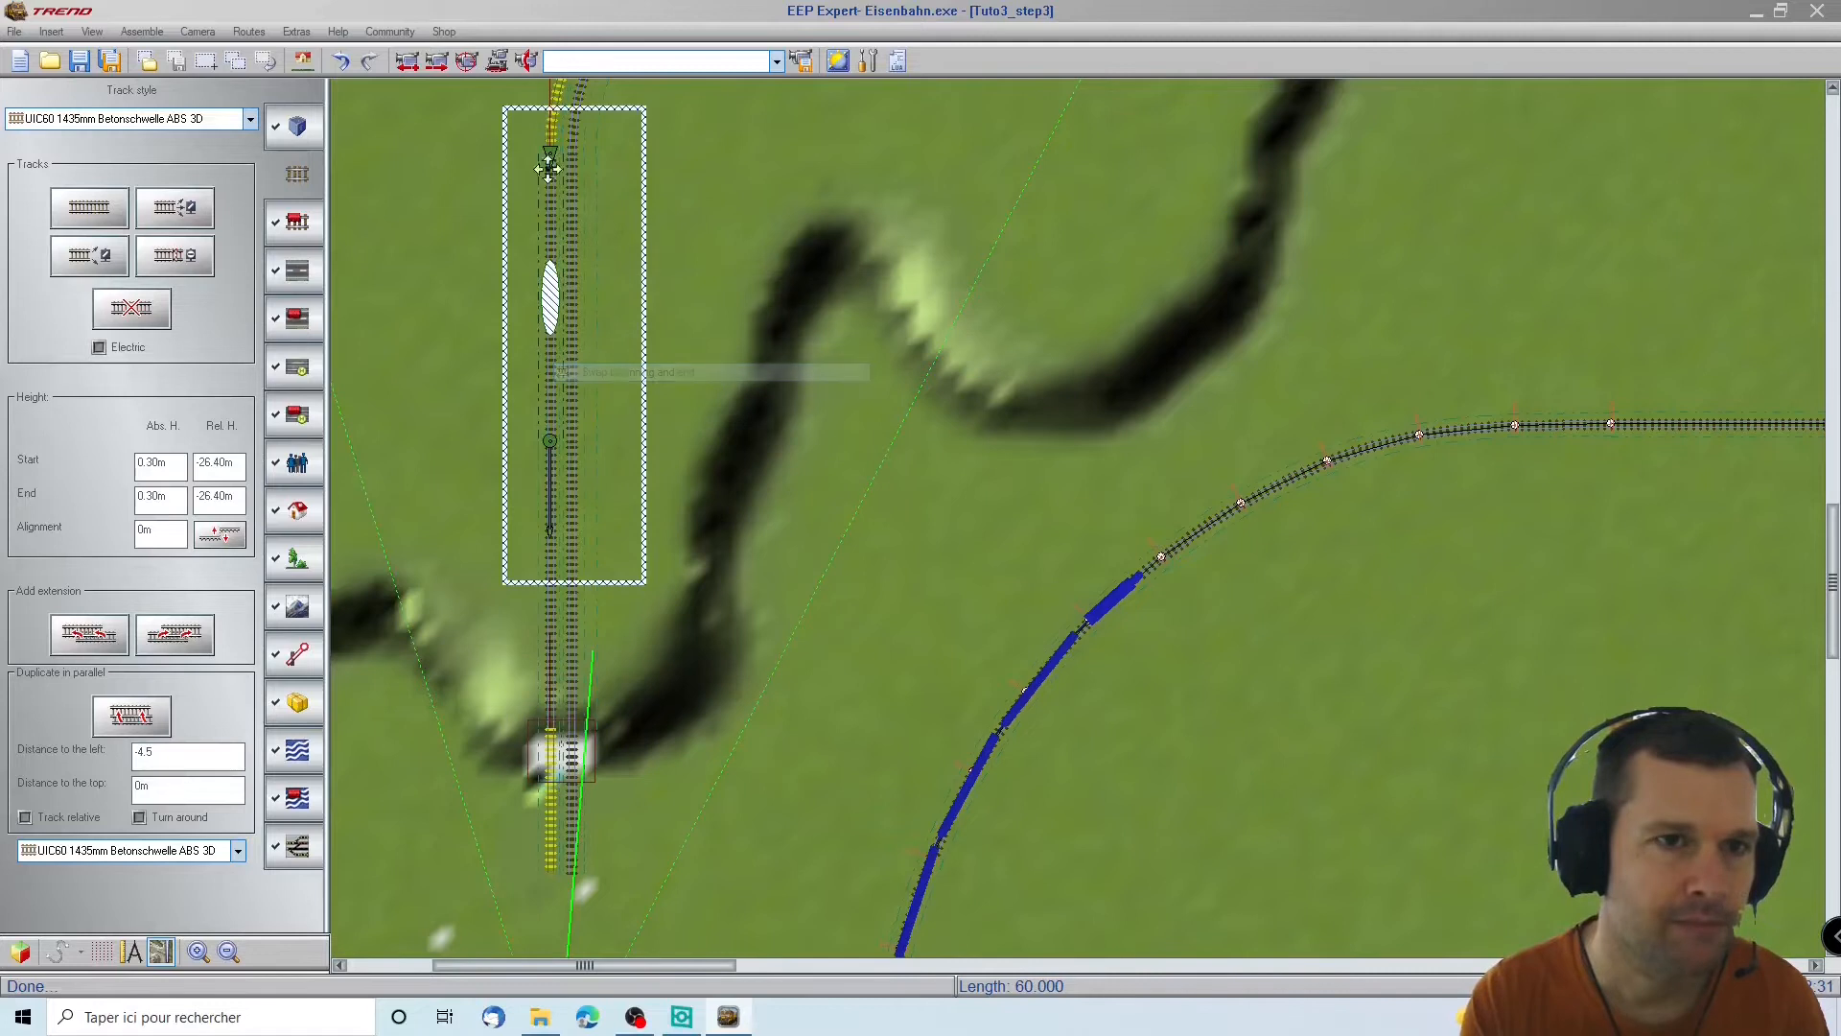
Swap the beginning and end of the left-hand curved track at the far end of the tunnel
scroll(564, 106, up, 3)
click(579, 393)
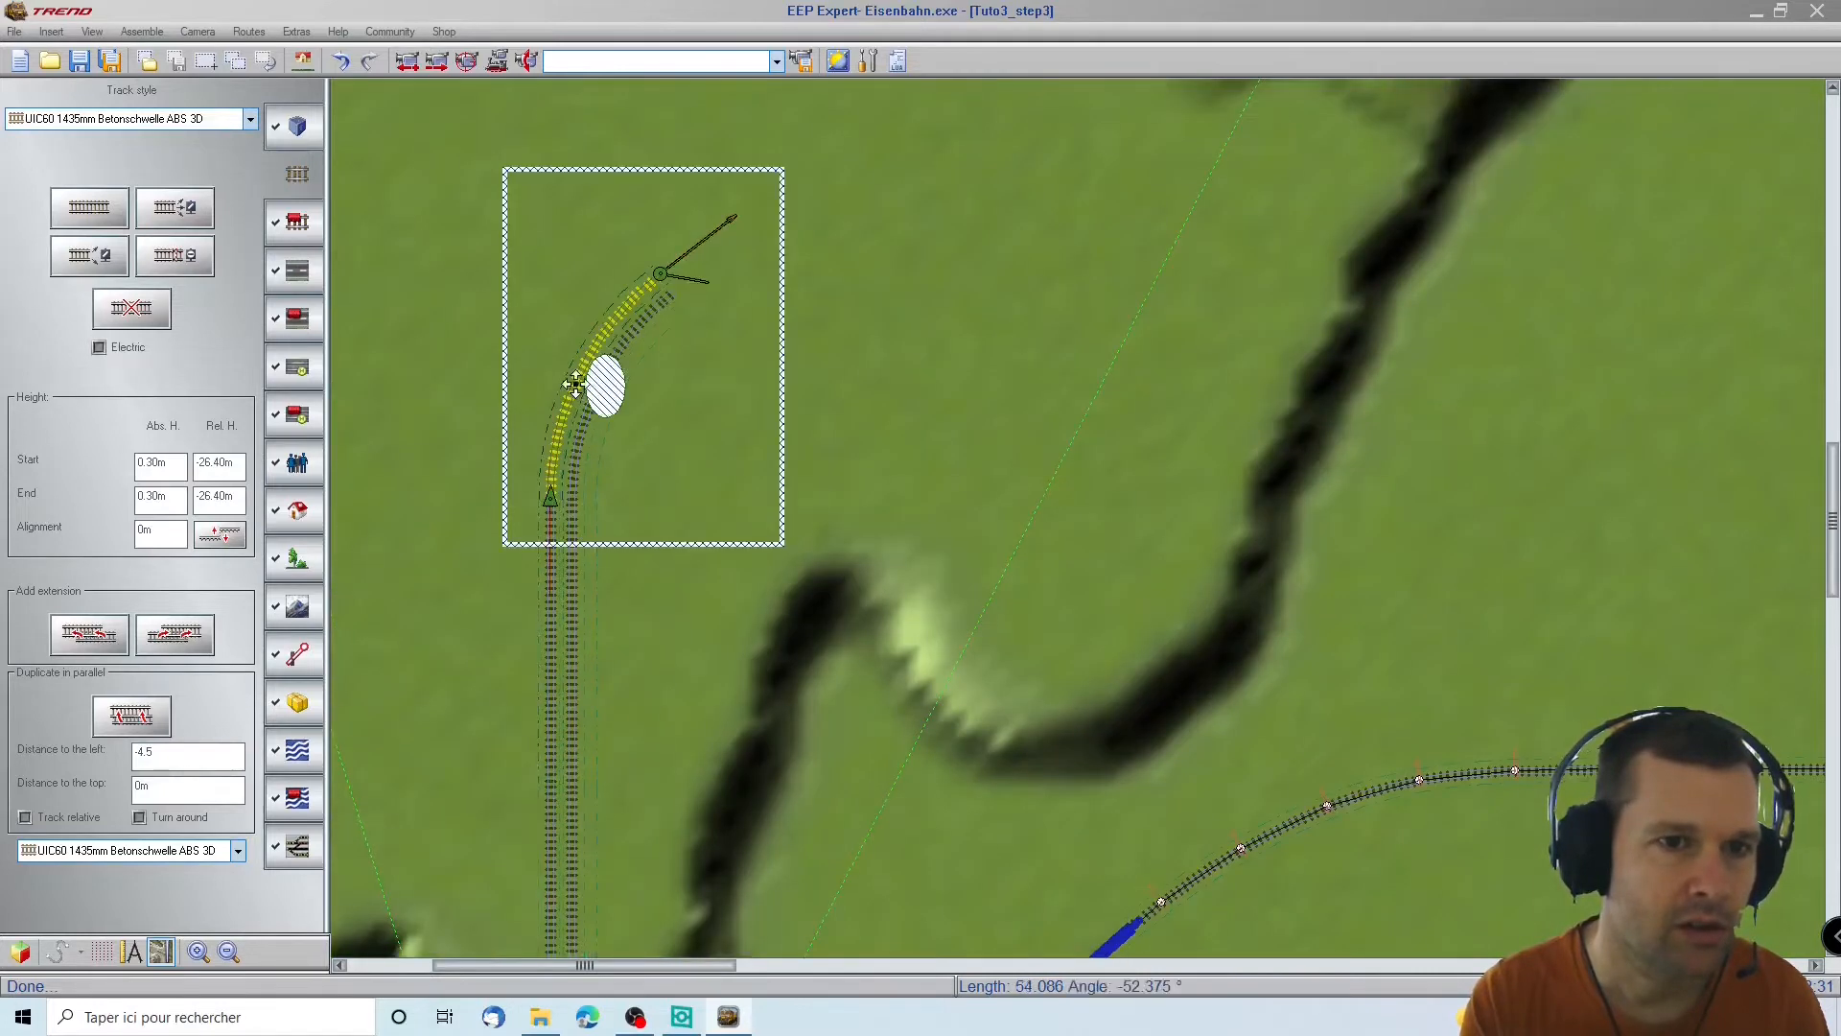
right_click(579, 388)
click(677, 480)
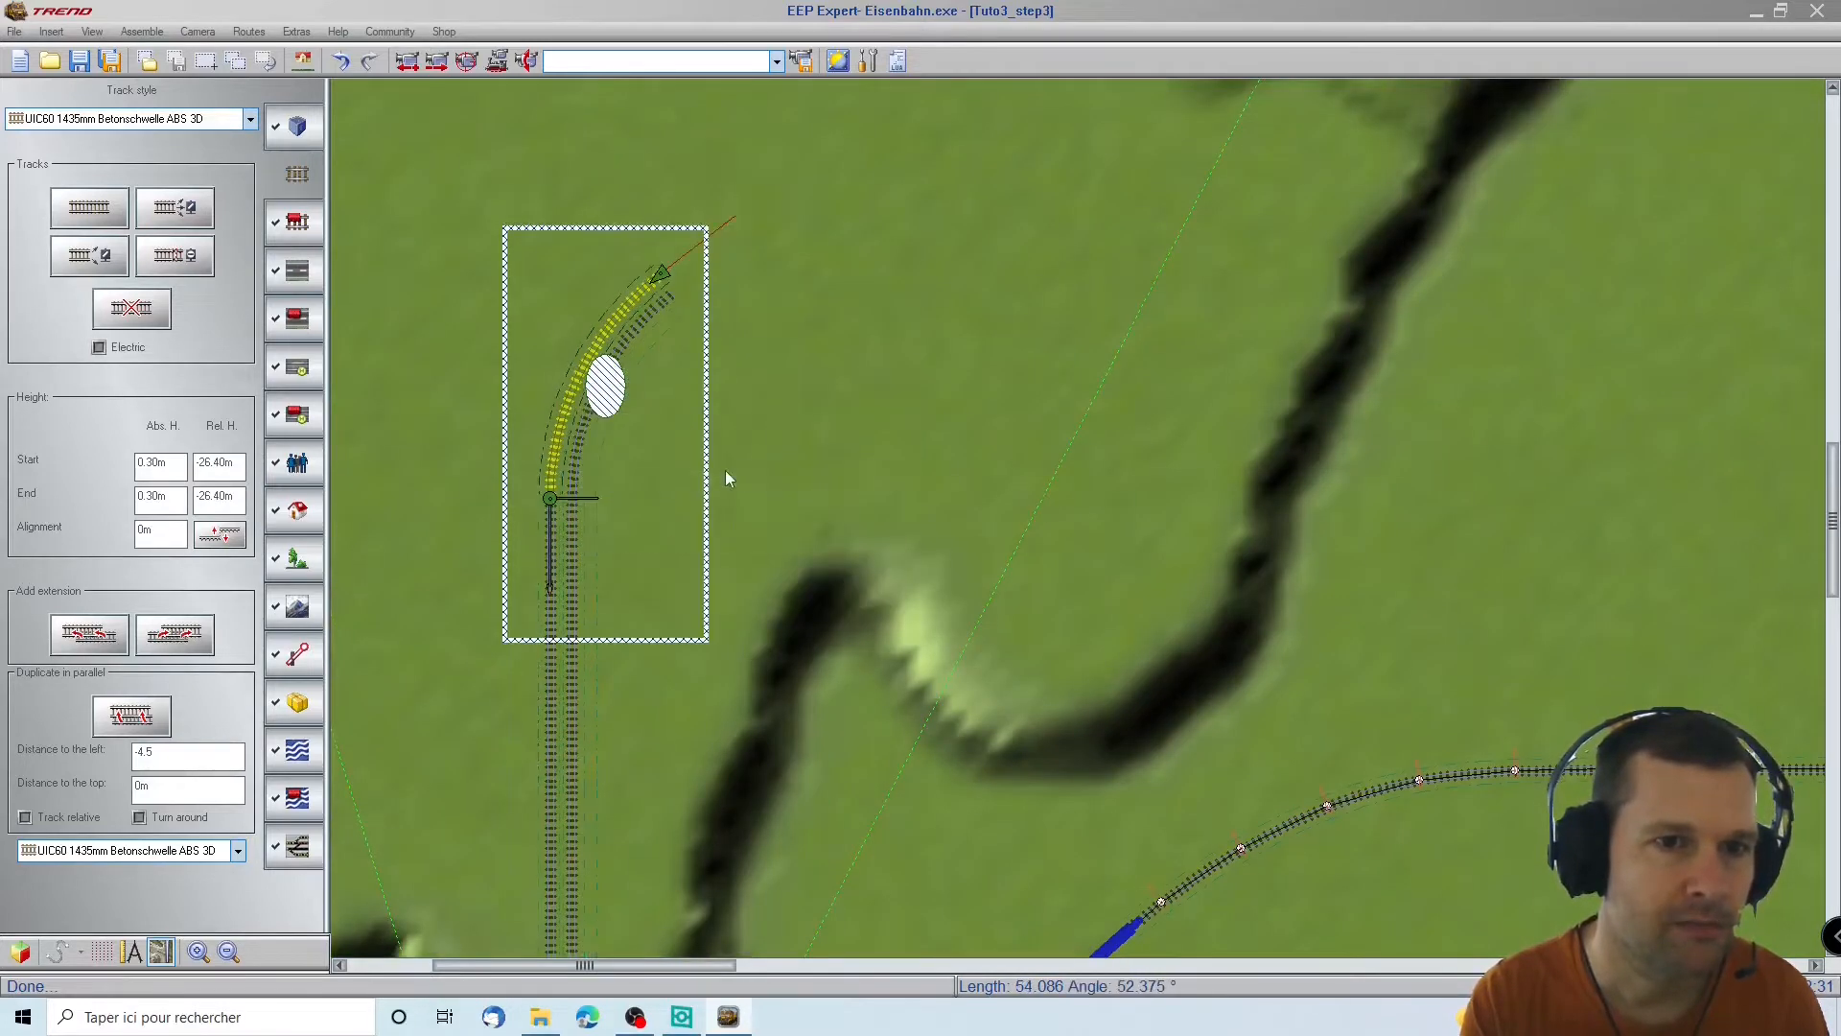
scroll(587, 716, up, 2)
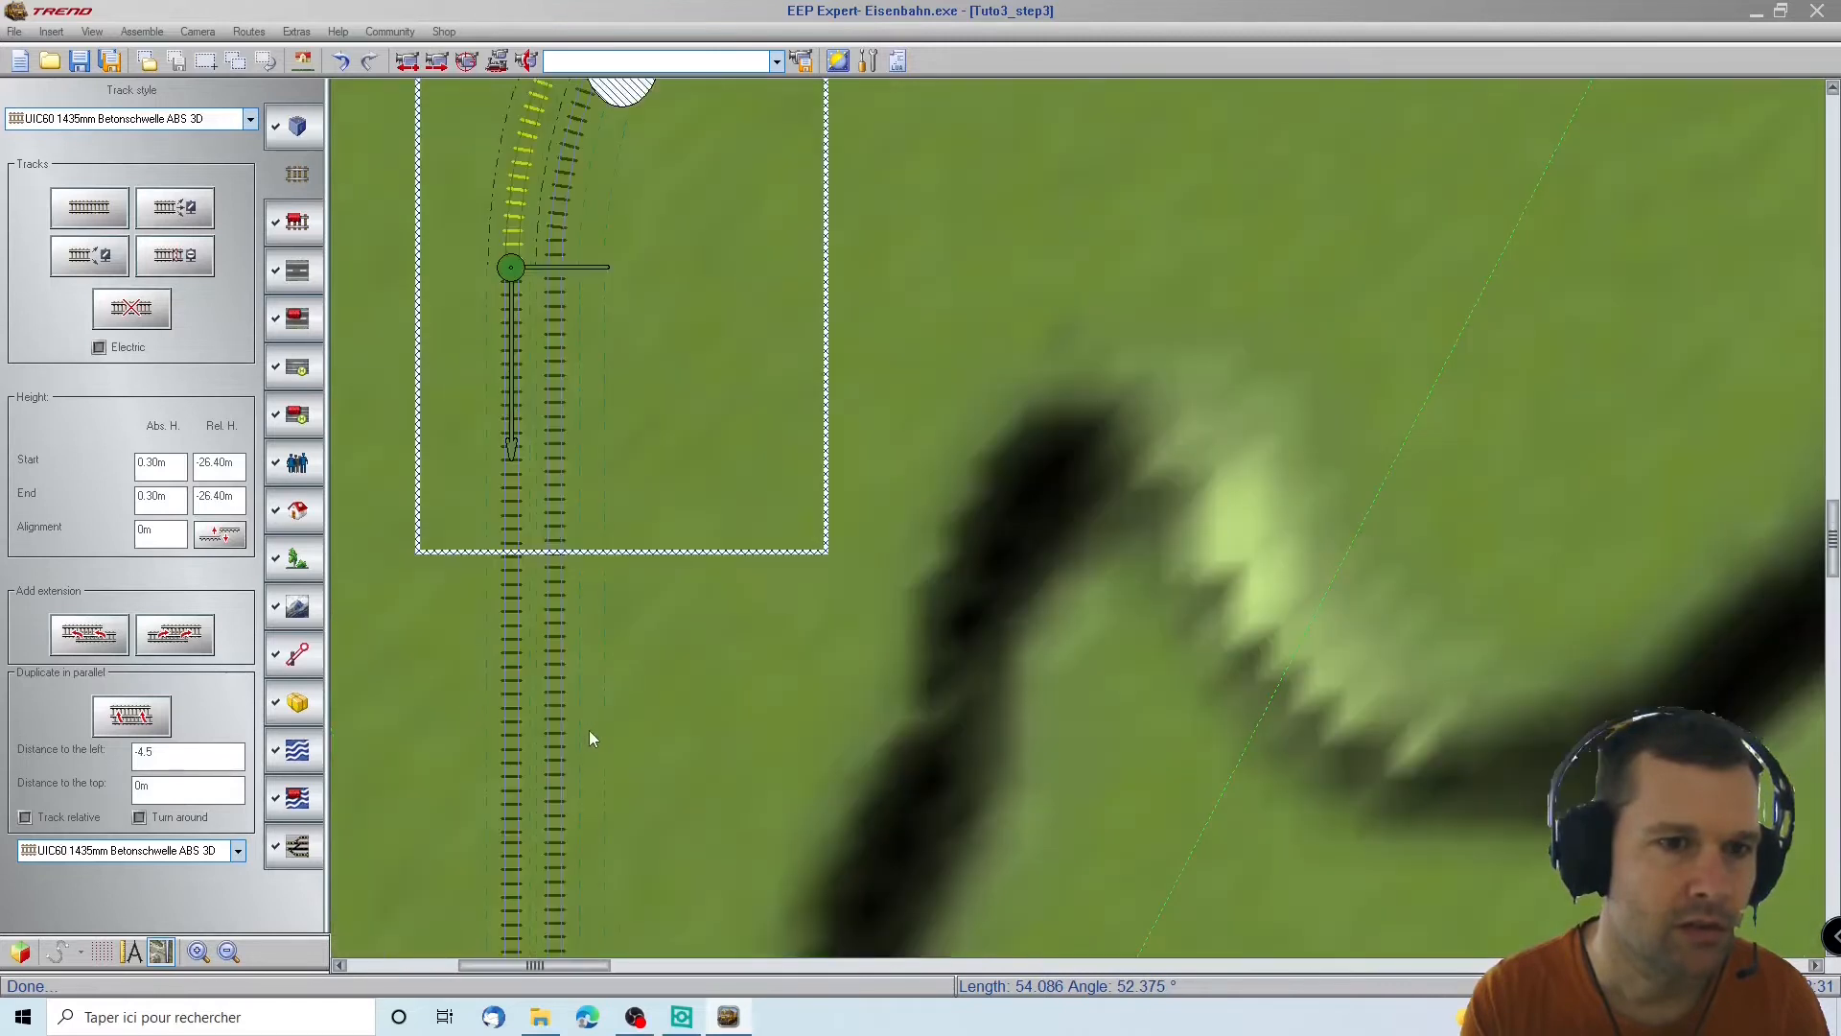
Select the portal's 30 m left-hand track, switch to the 3D view and examine the tunnel entrance and its two tracks
scroll(595, 940, down, 8)
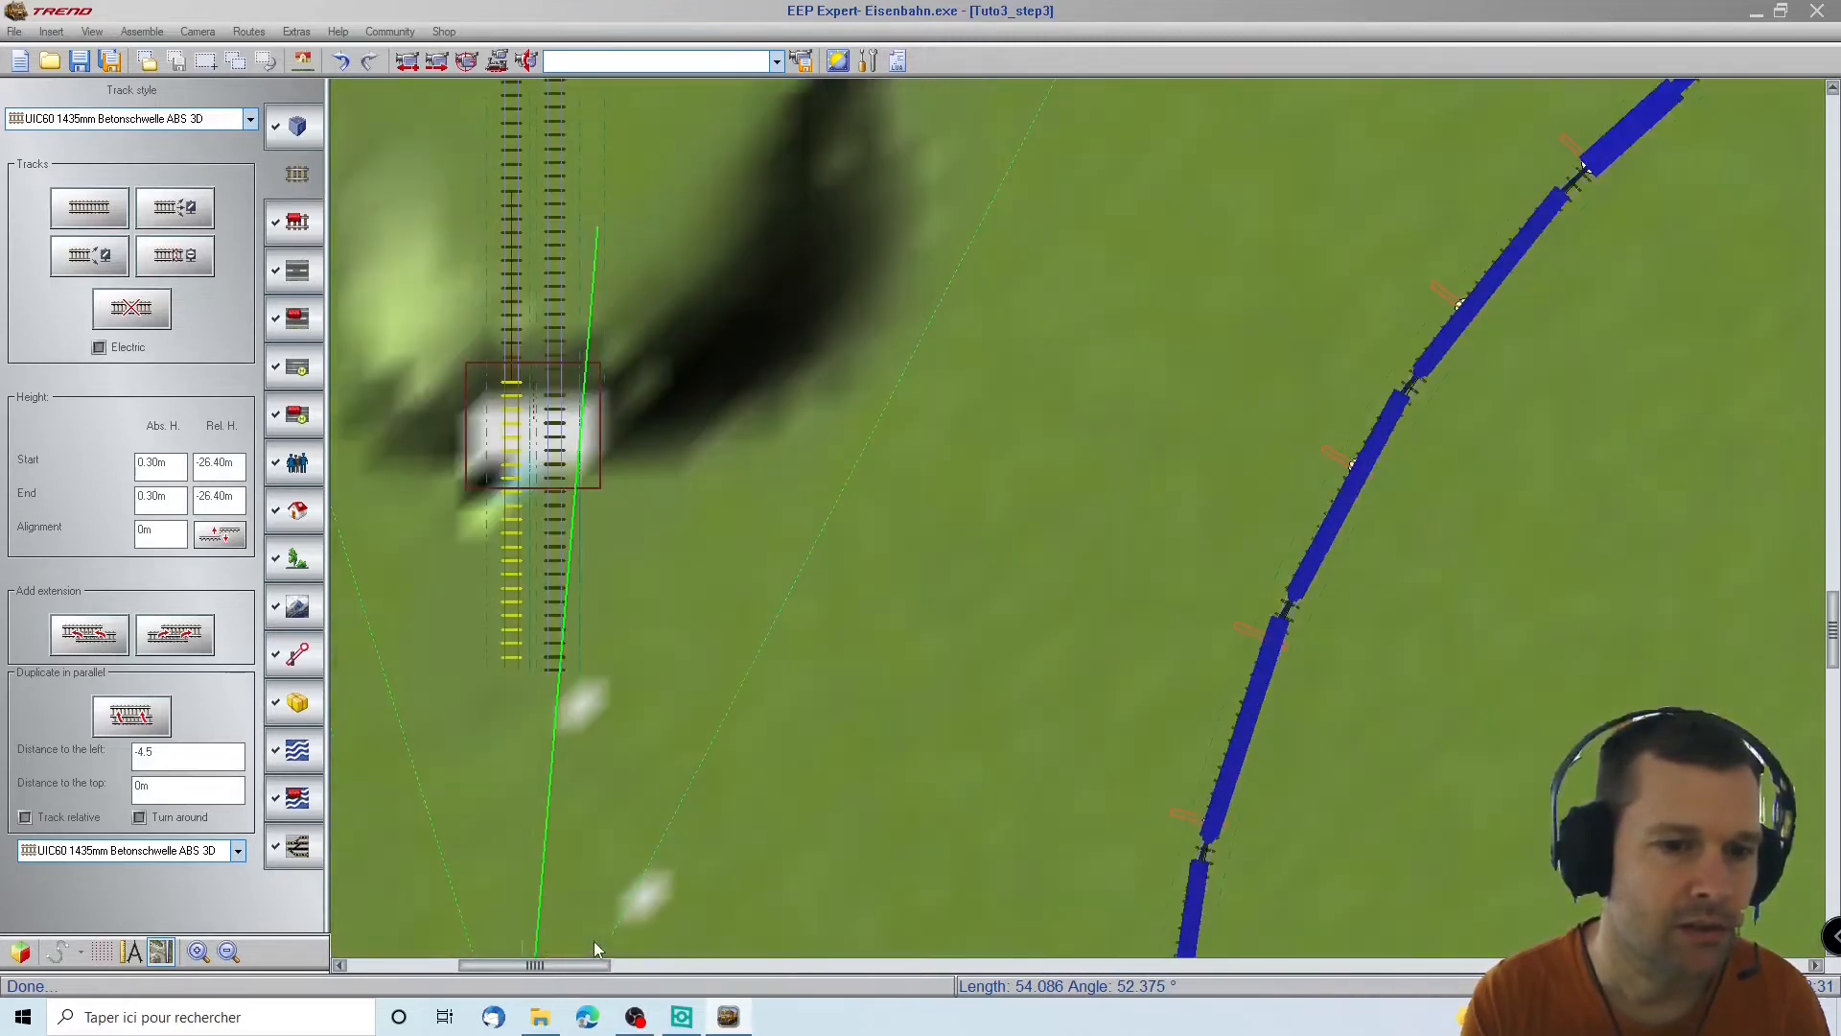
click(508, 586)
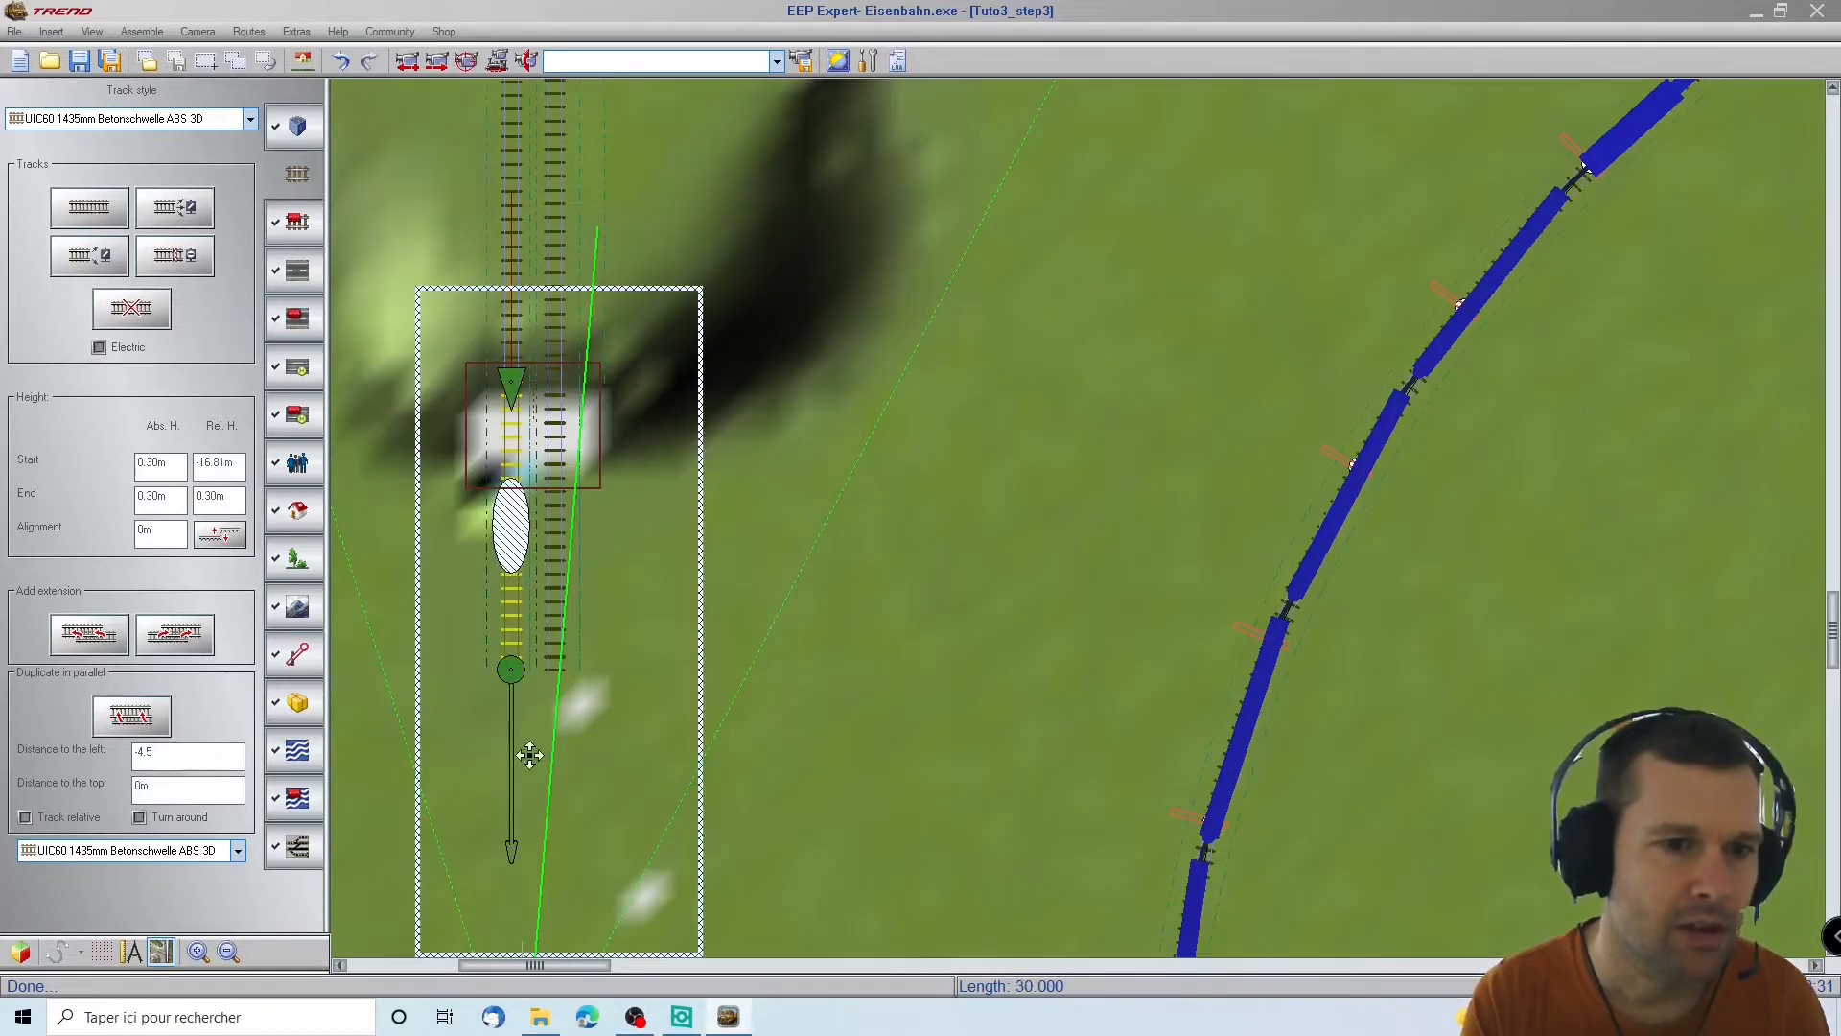
click(20, 956)
right_drag(1156, 743, 1187, 773)
scroll(976, 846, down, 6)
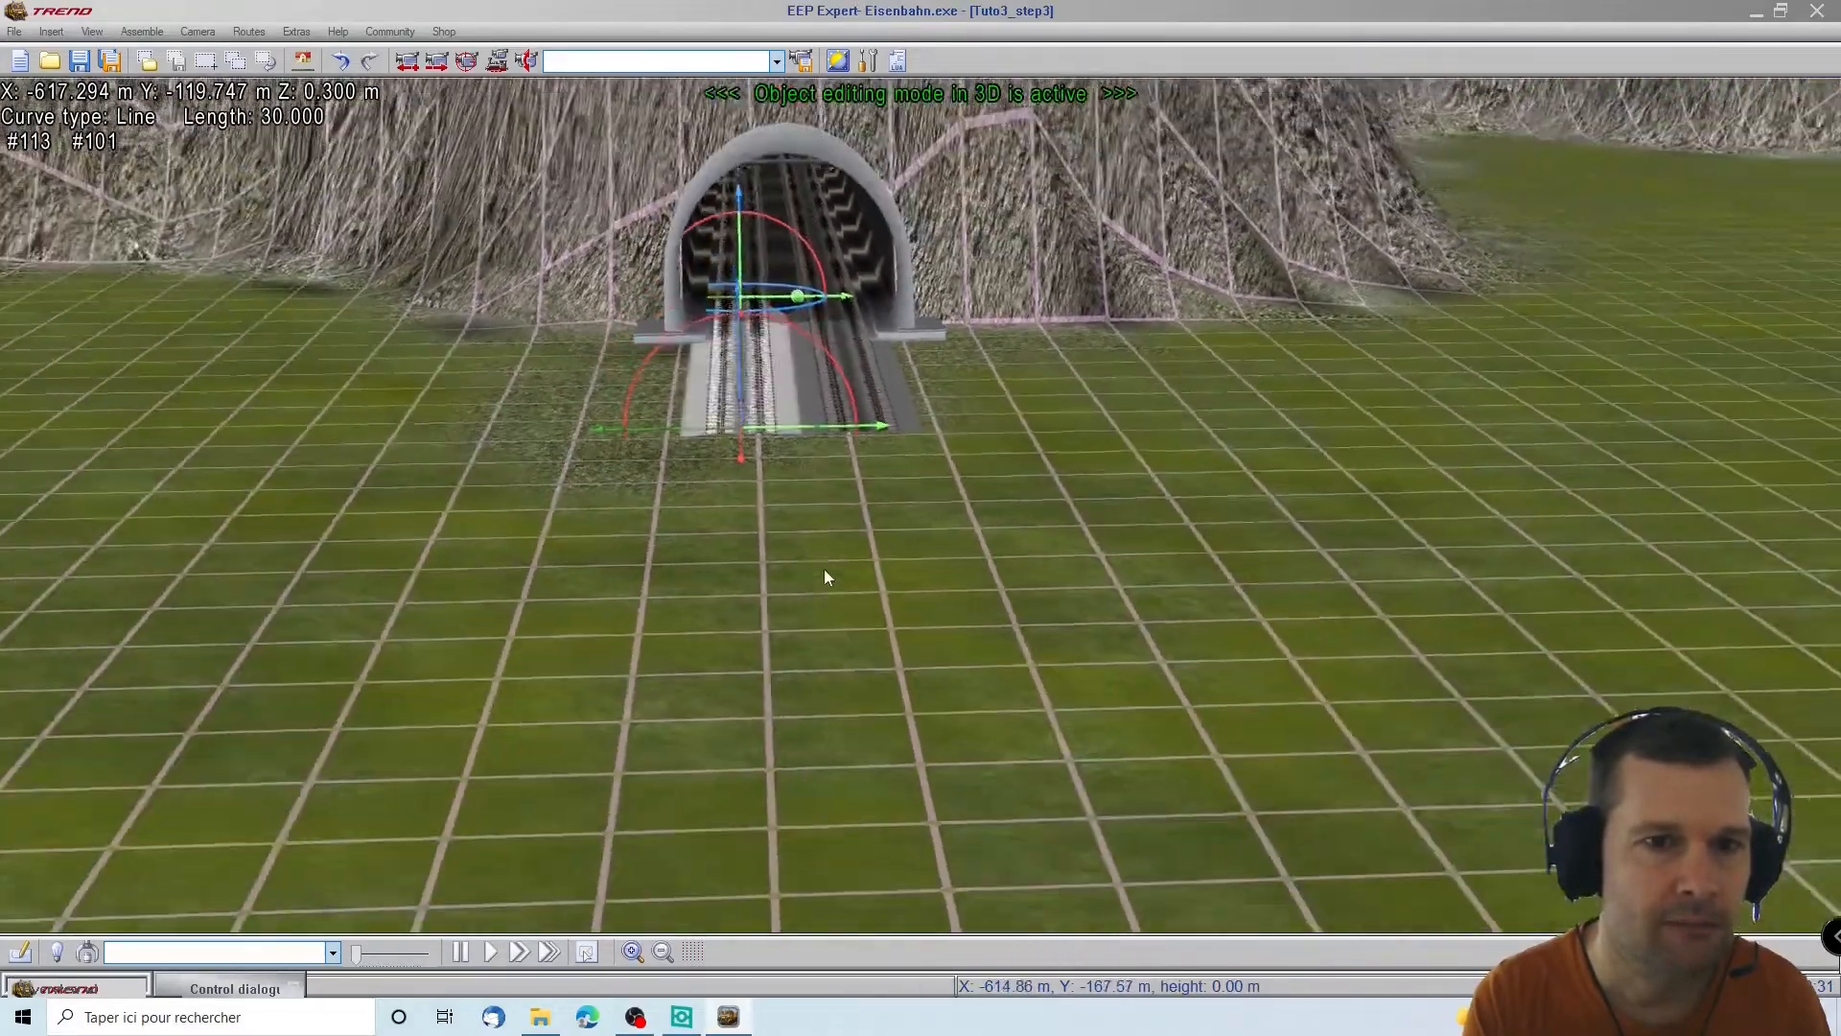
scroll(827, 575, down, 5)
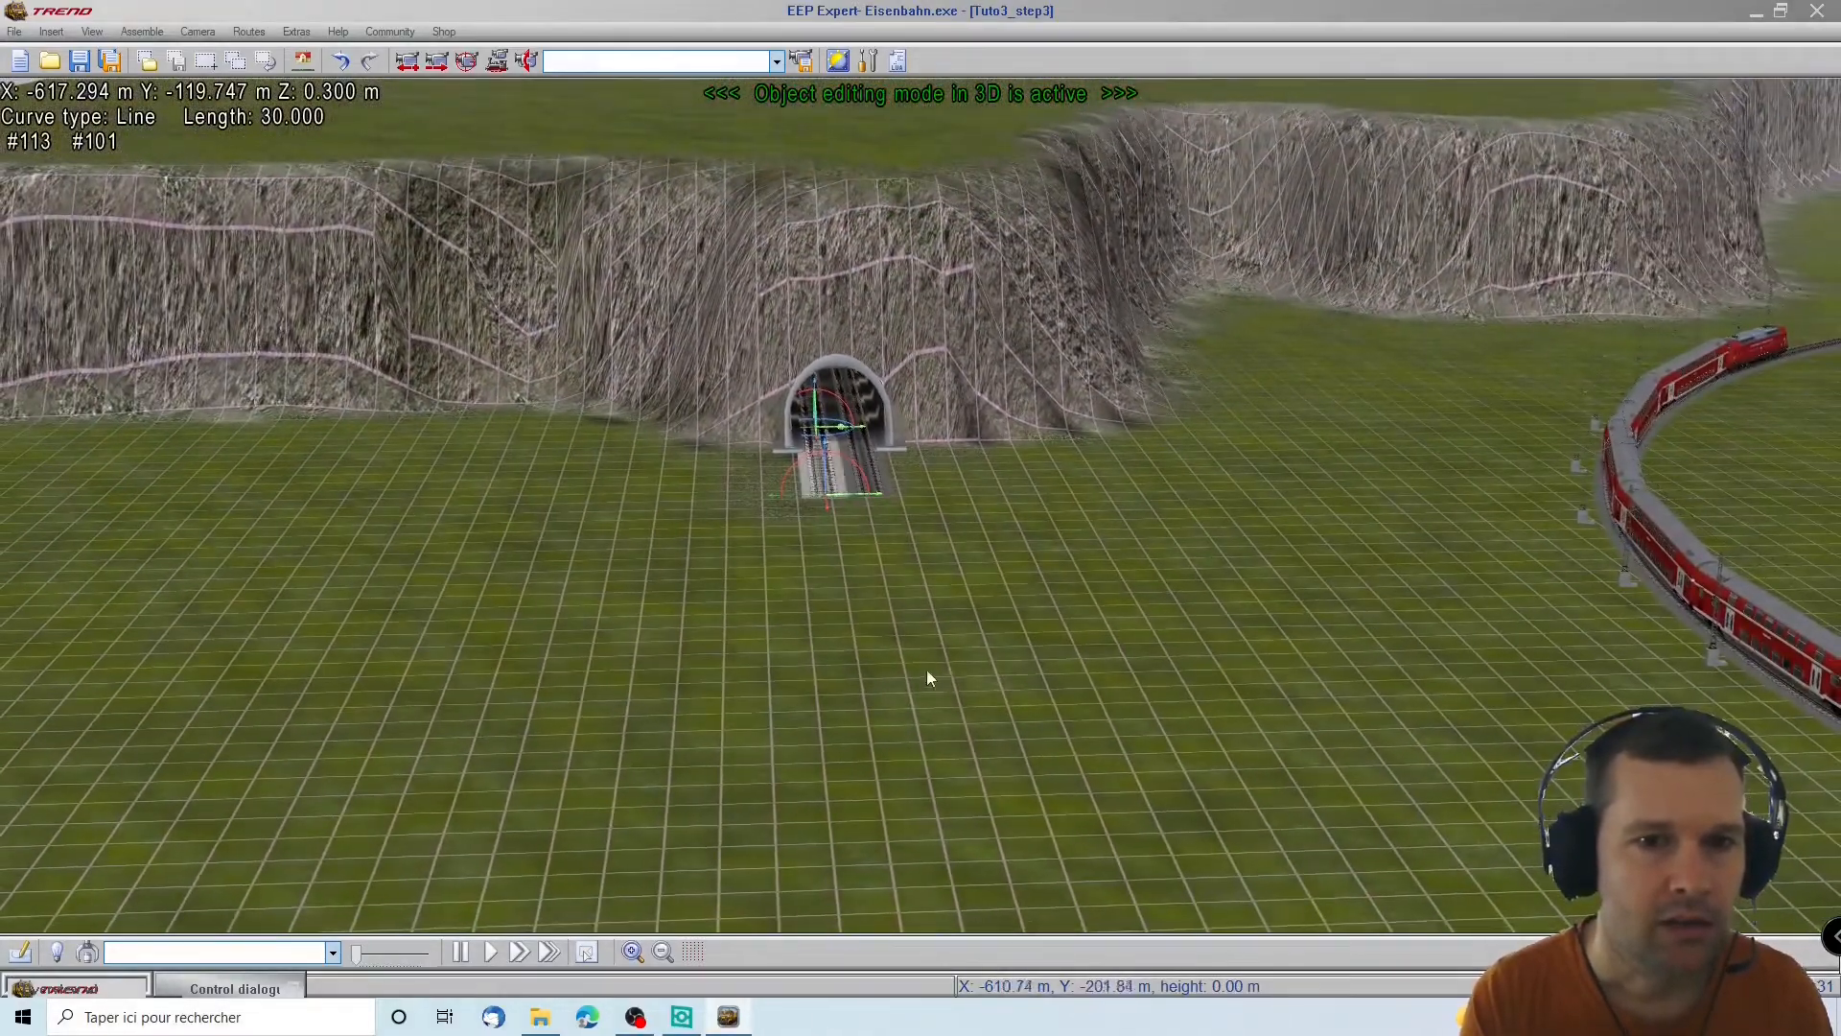
scroll(927, 671, up, 3)
scroll(846, 429, up, 2)
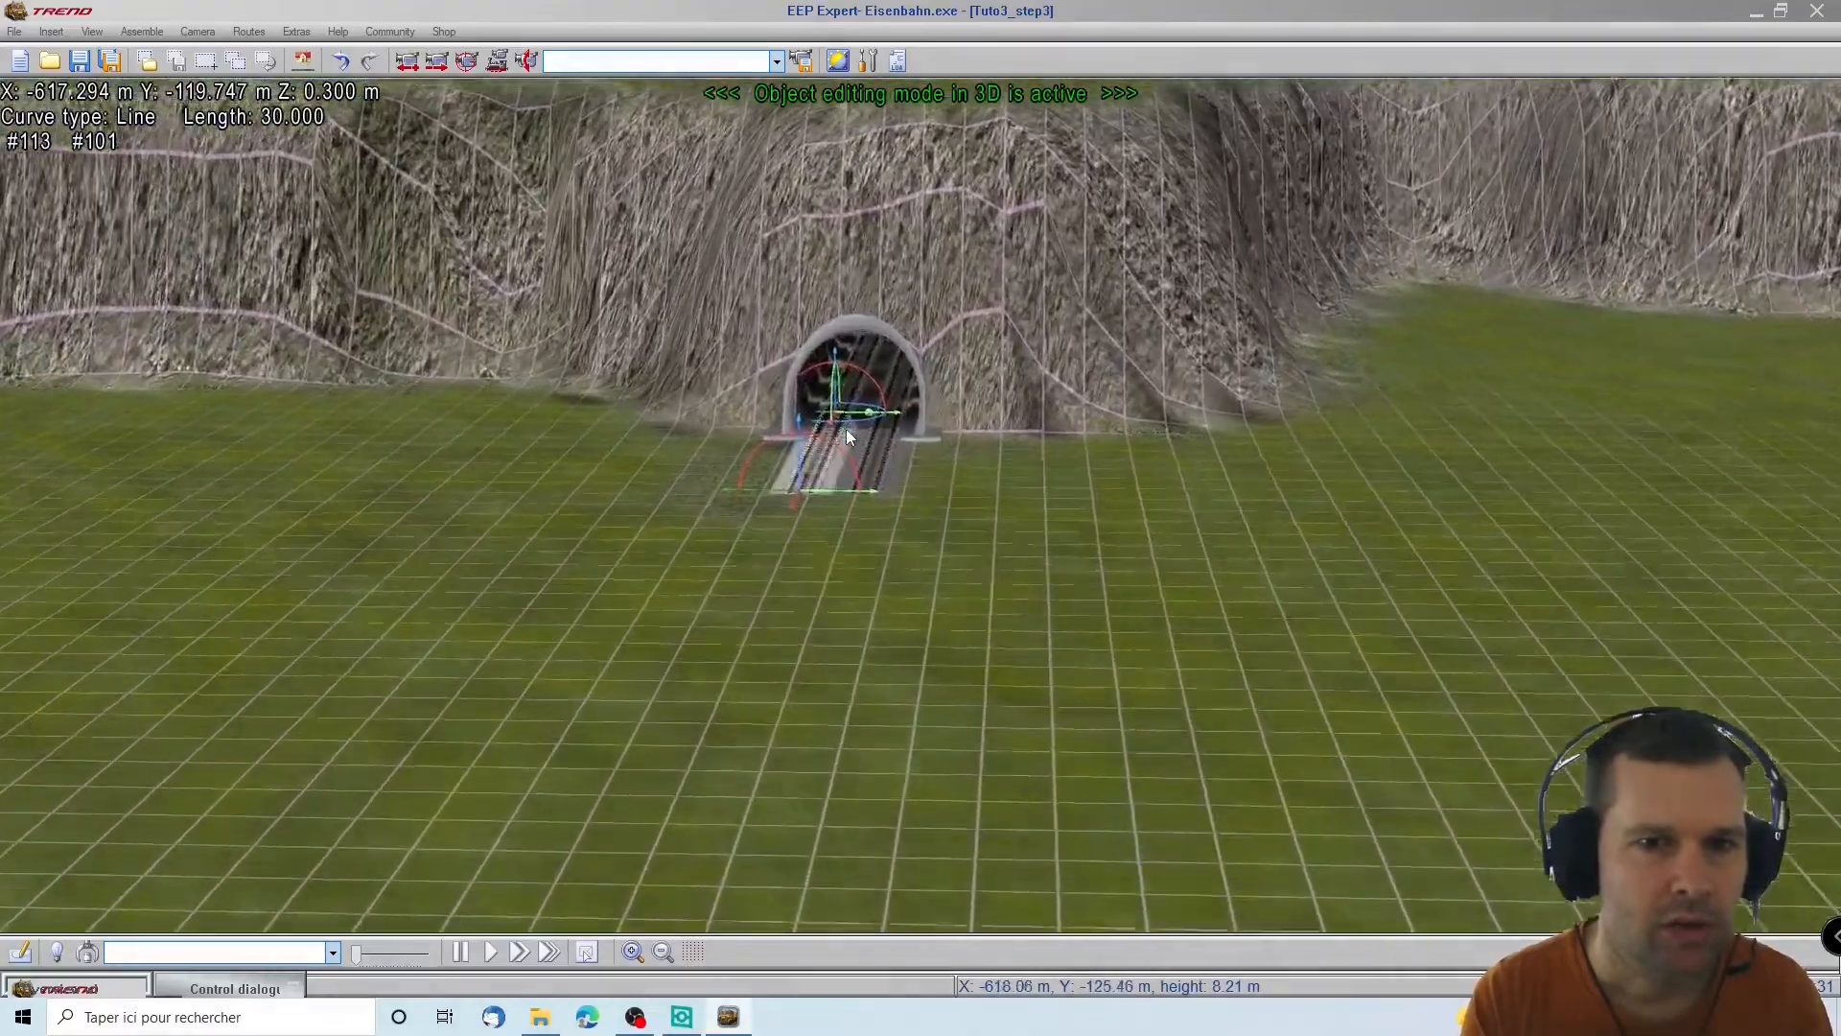
scroll(845, 428, up, 6)
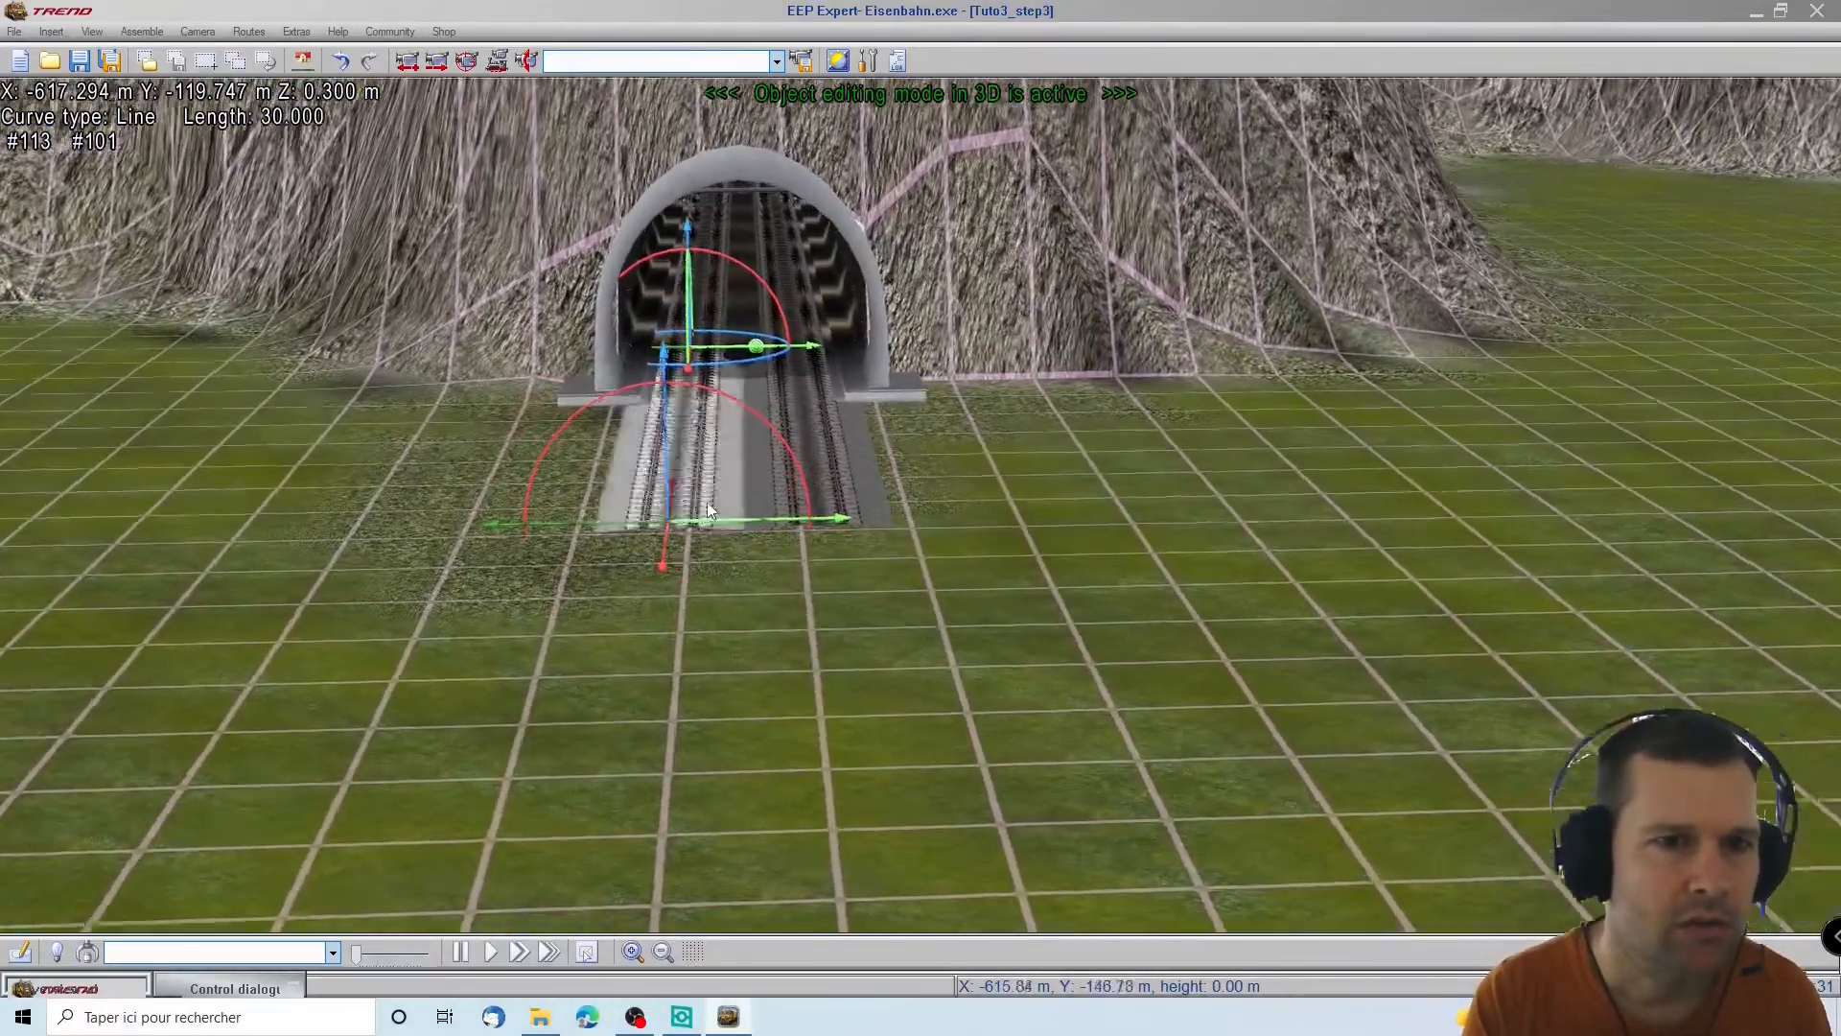
scroll(709, 511, up, 4)
scroll(556, 407, down, 3)
scroll(556, 406, down, 5)
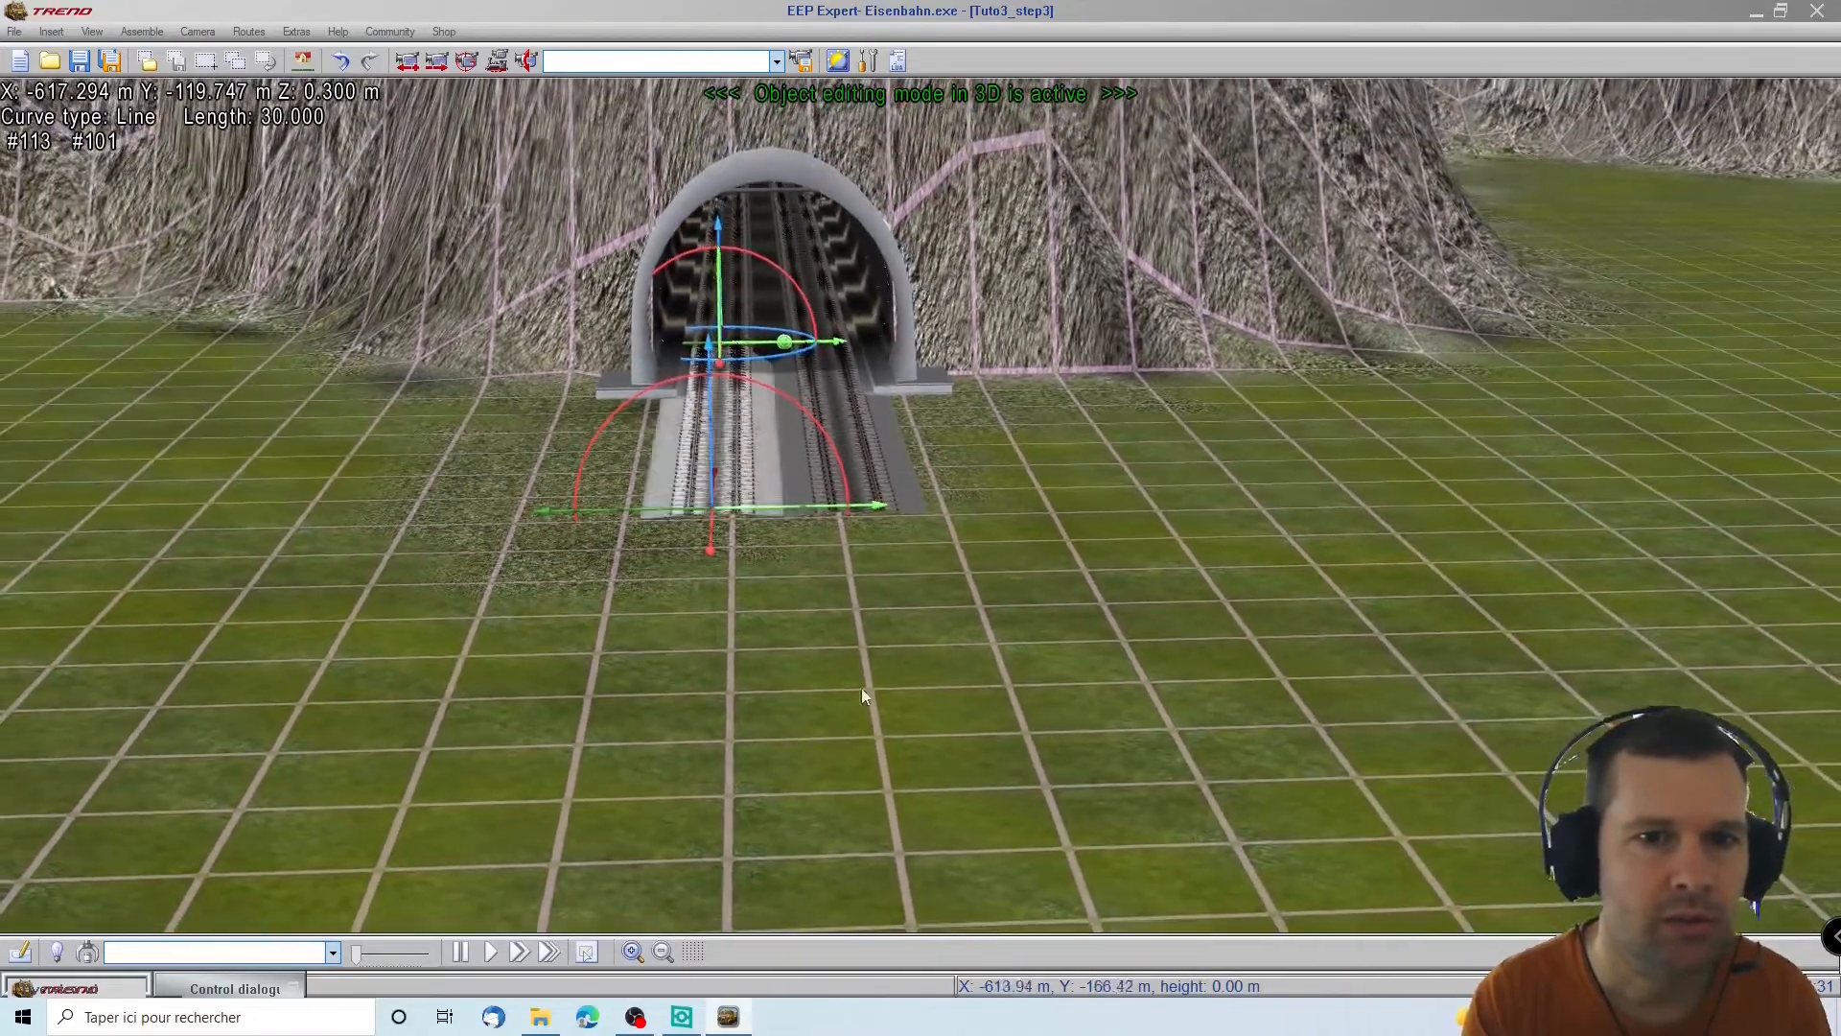
Move the yellow contact marker off the 60 m cubic track section before the curve, onto the adjoining track
right_drag(1711, 653, 1047, 387)
right_drag(1804, 388, 1622, 277)
right_drag(1738, 302, 1259, 73)
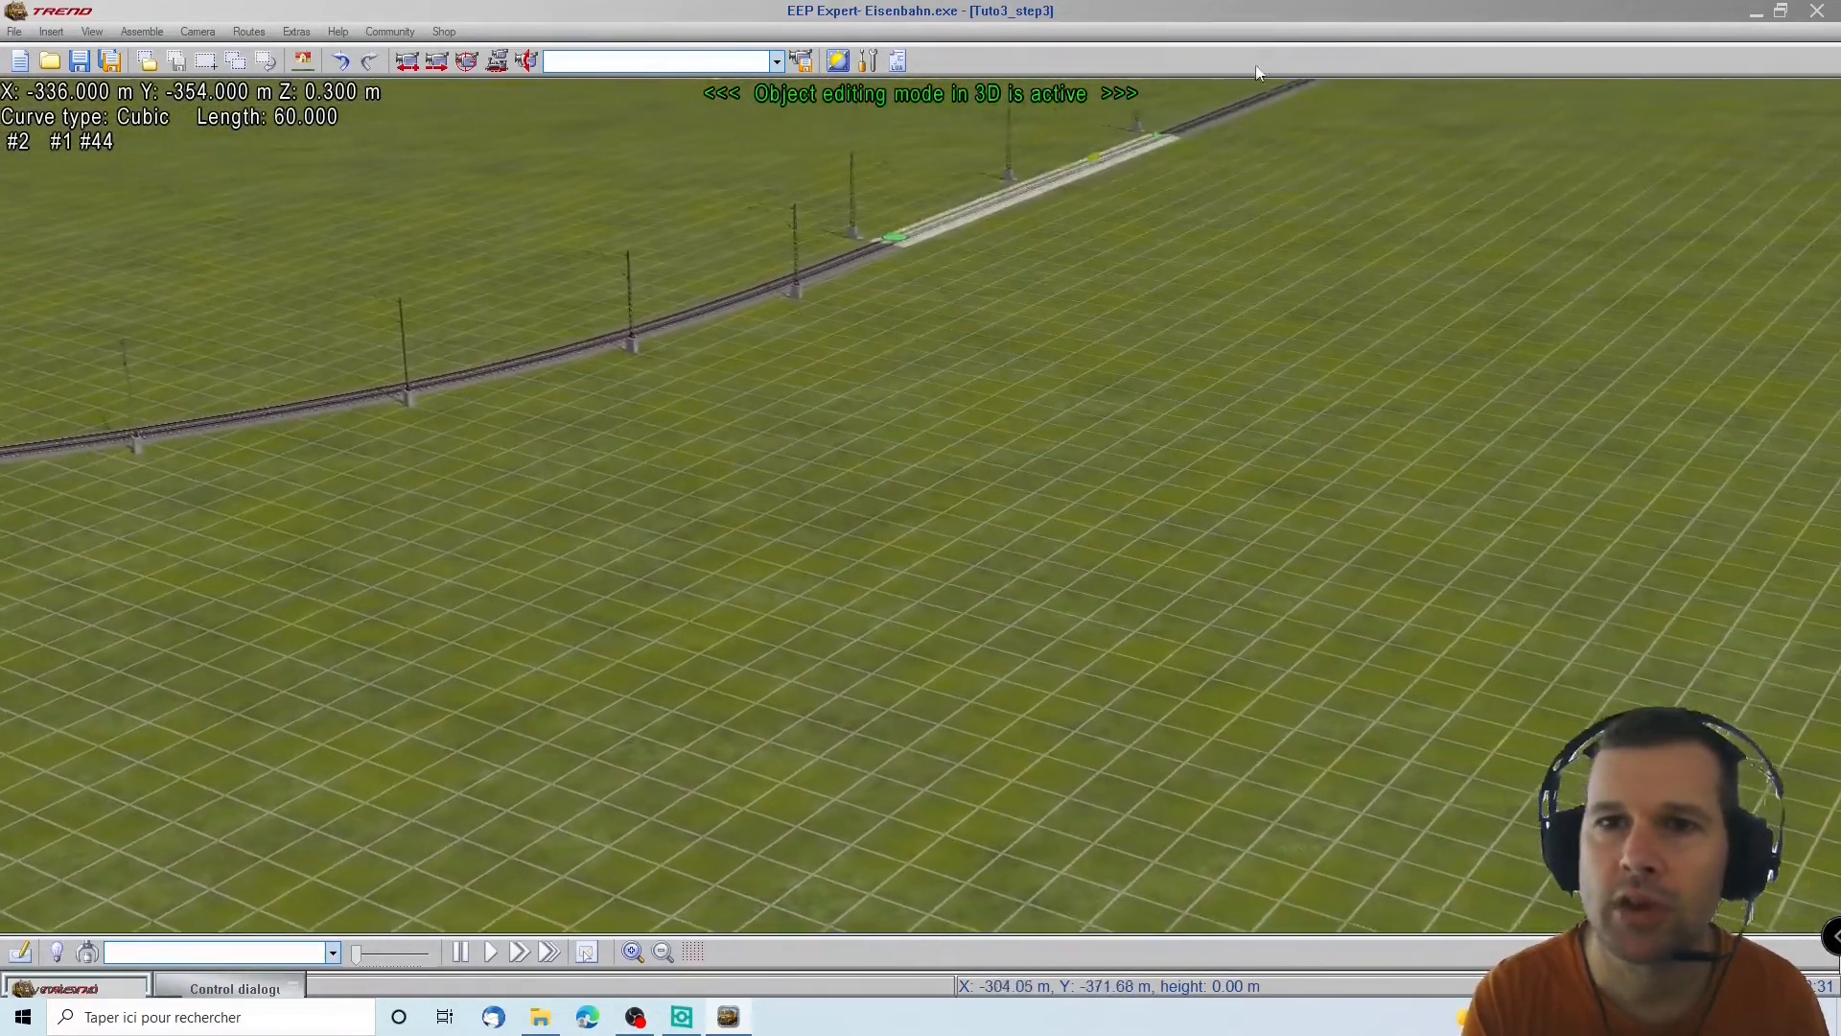
right_click(1006, 386)
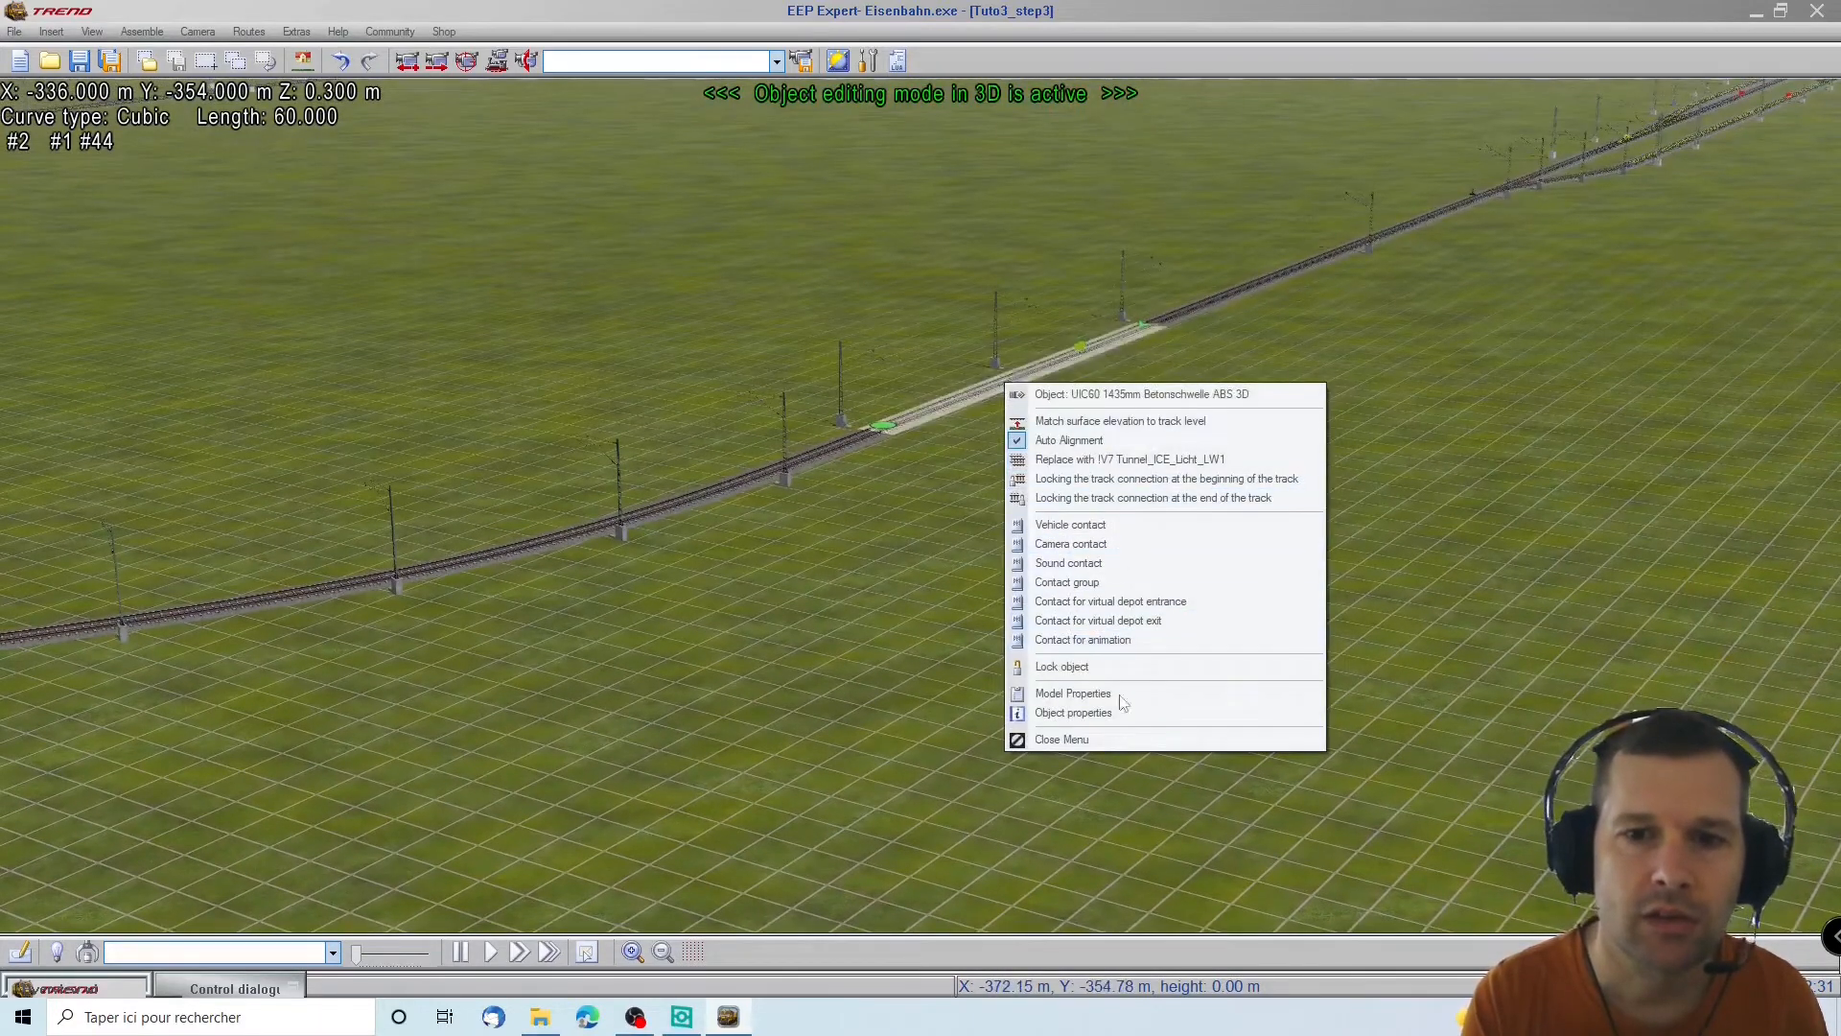
click(1131, 563)
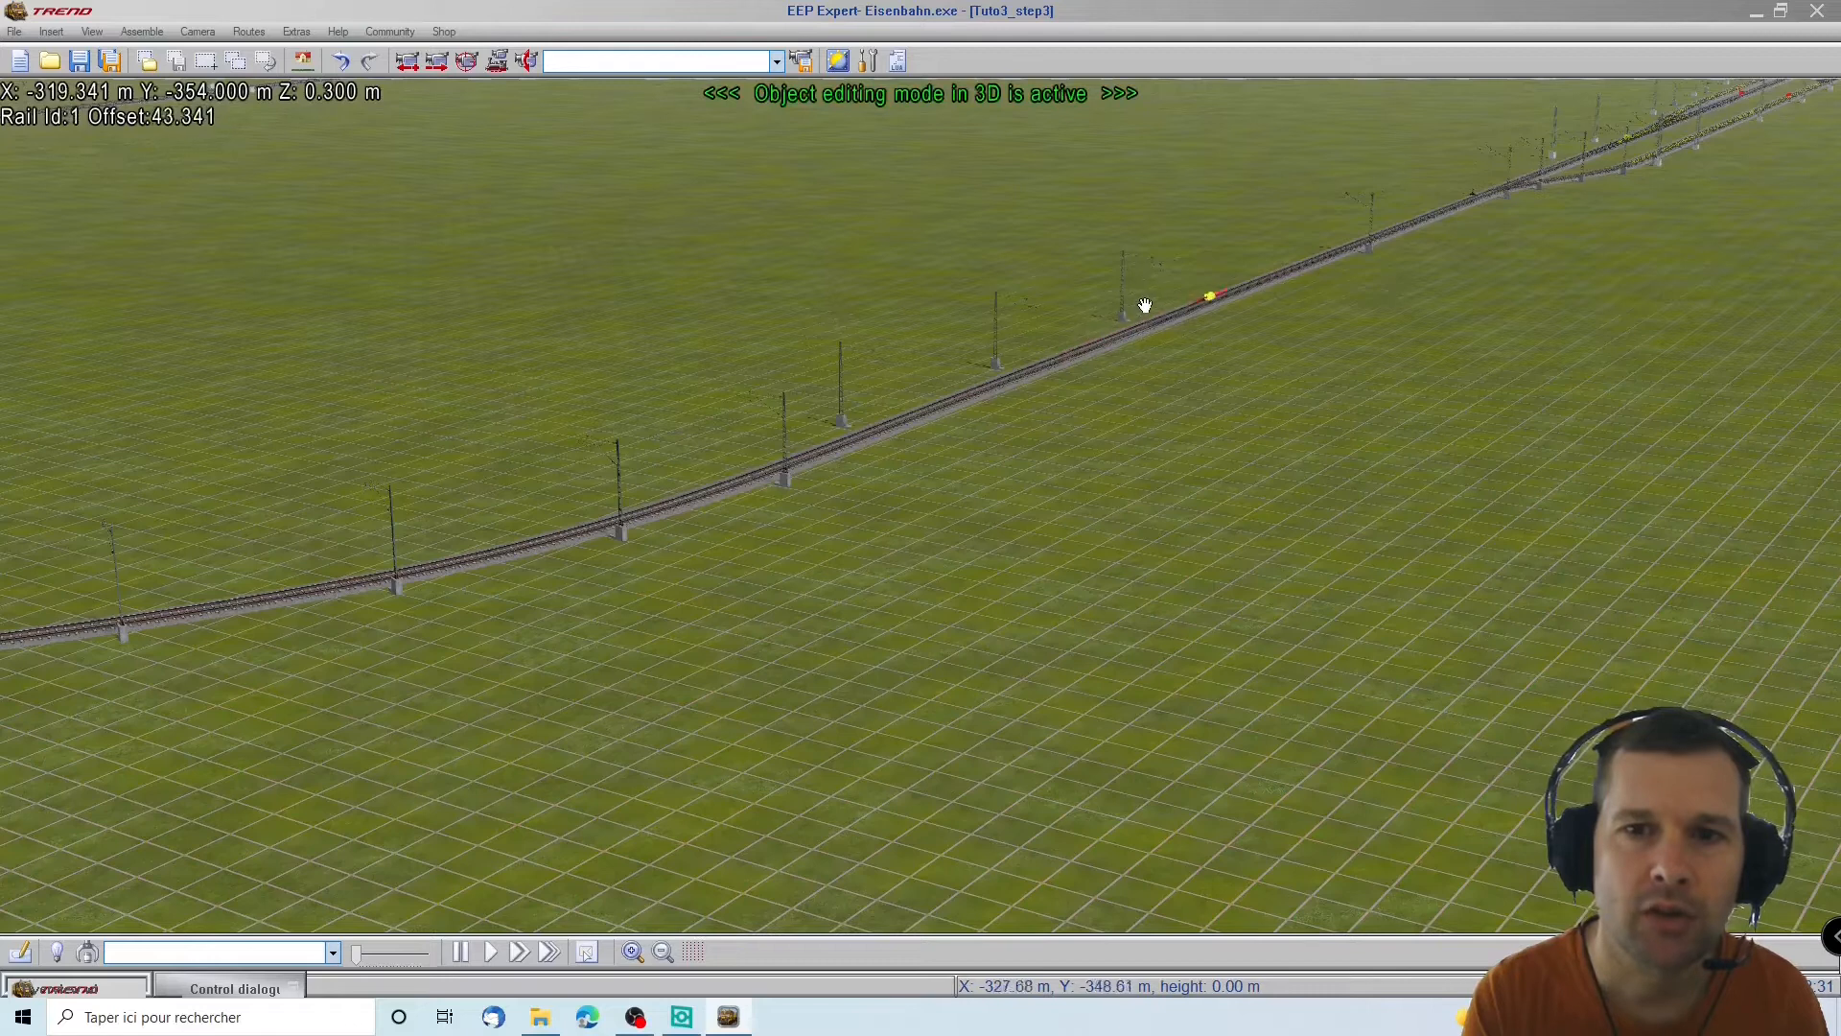
Convert the 60 m track section before the curve to a 2-way switch and move the contact marker back onto it
click(1039, 376)
right_click(1040, 376)
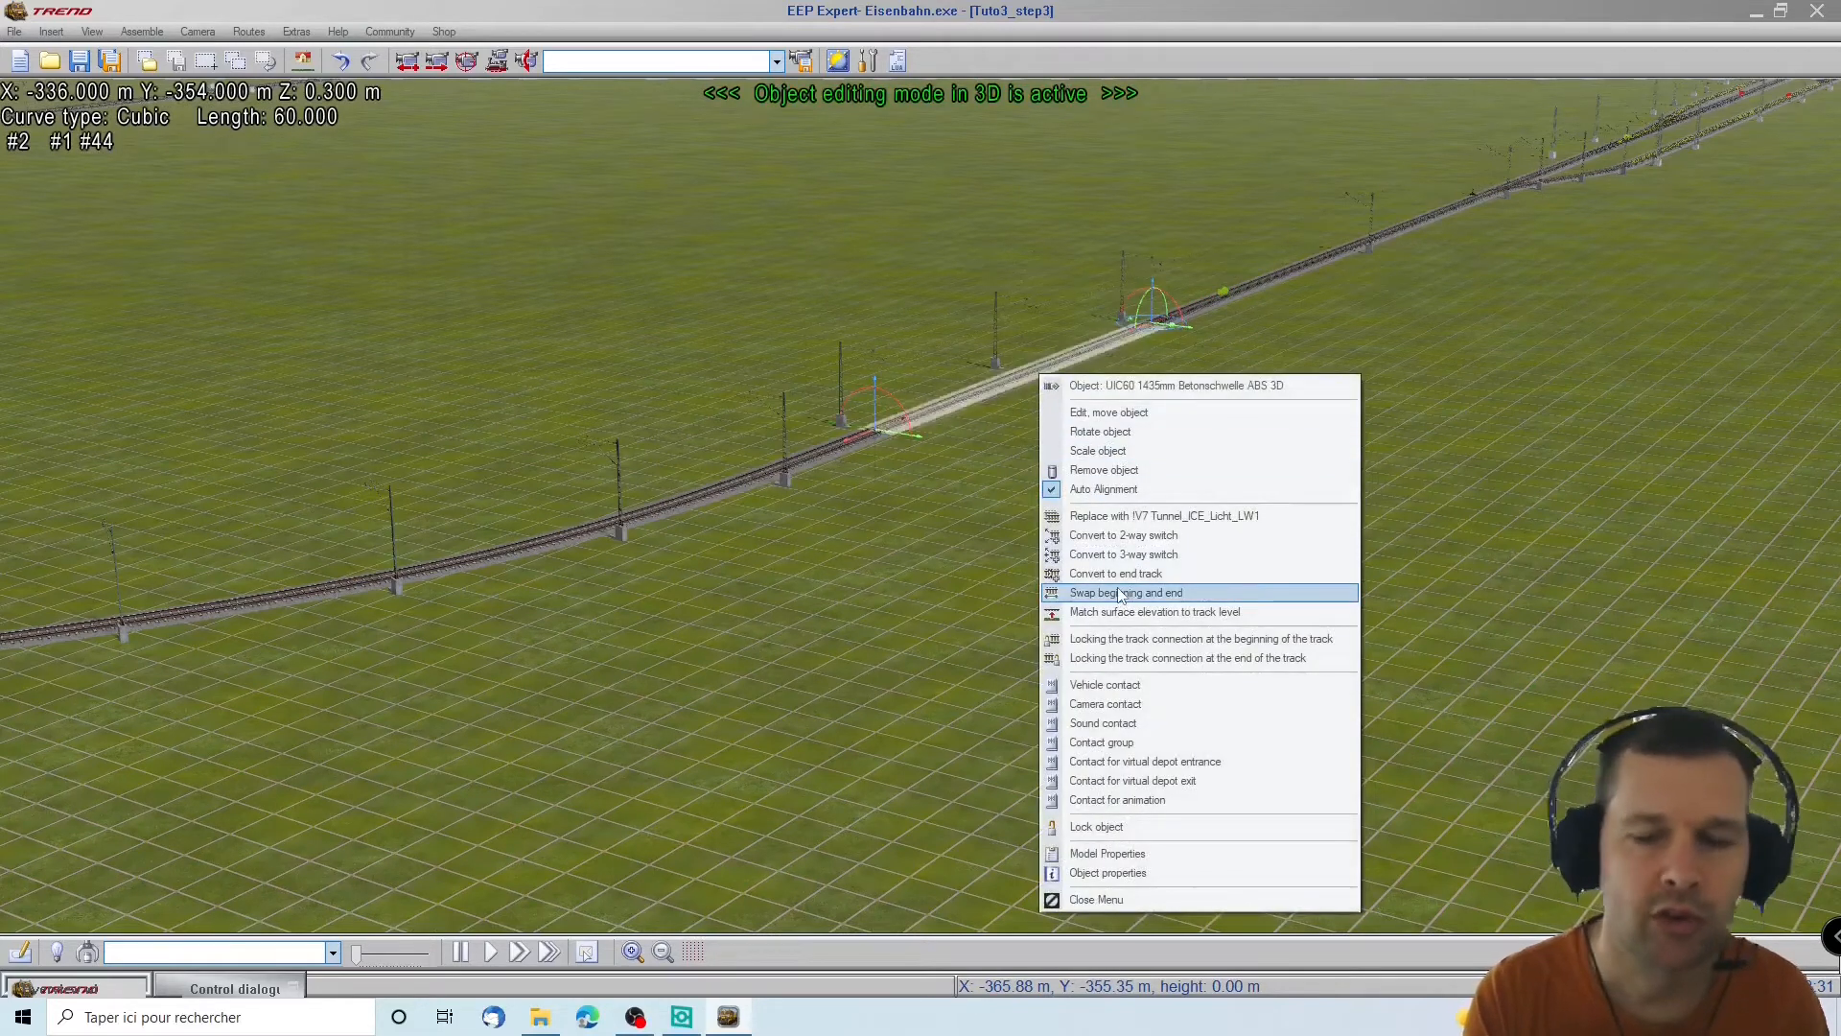
click(1126, 543)
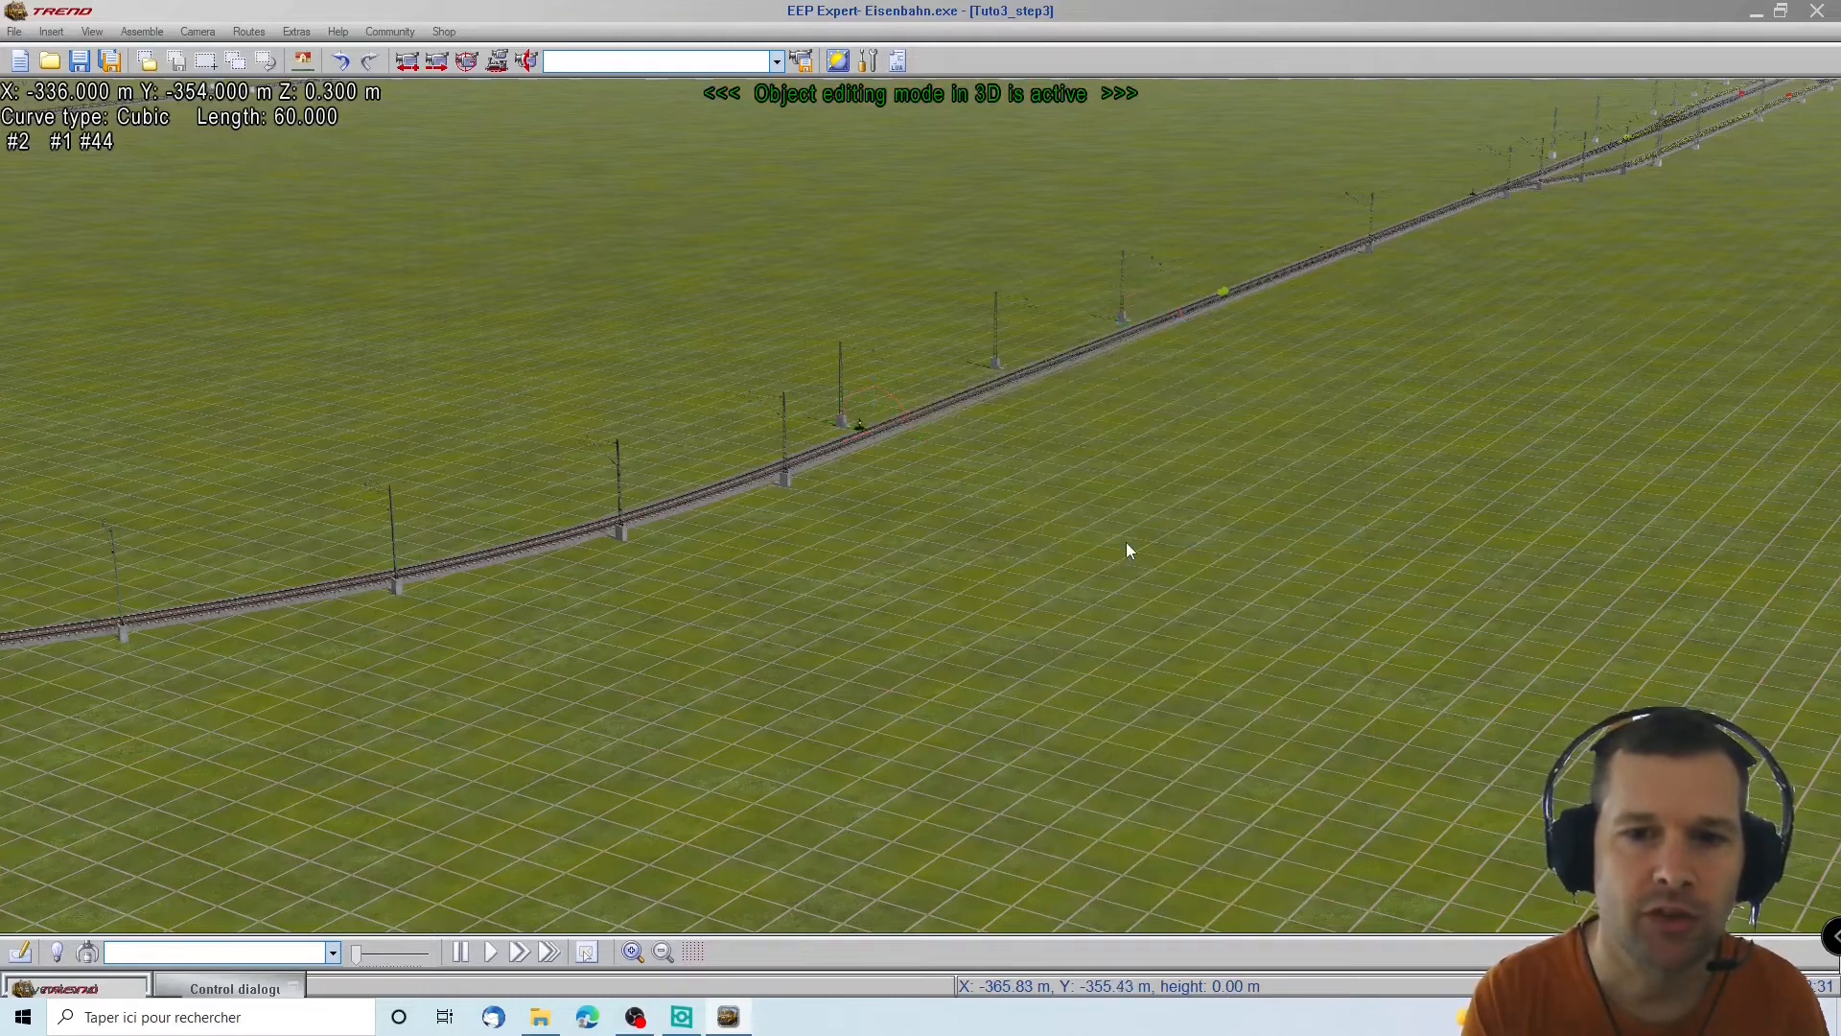
click(1223, 290)
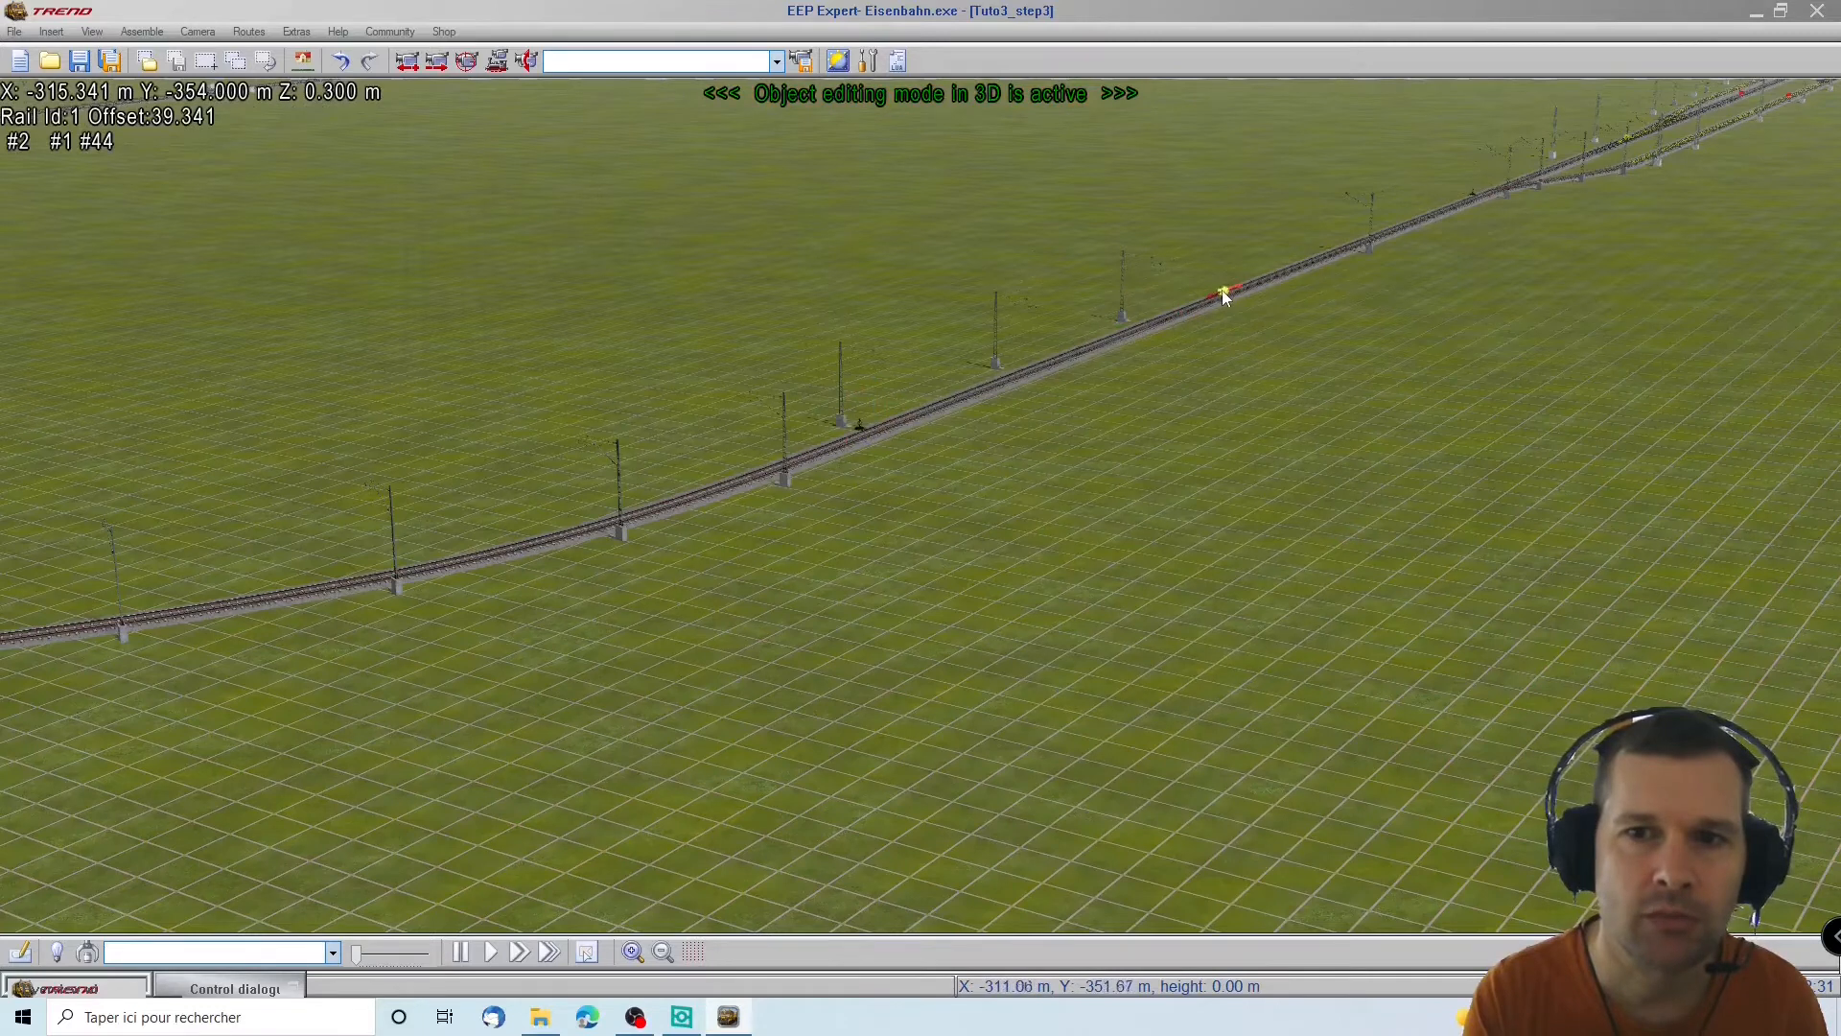
drag(1221, 290, 1093, 353)
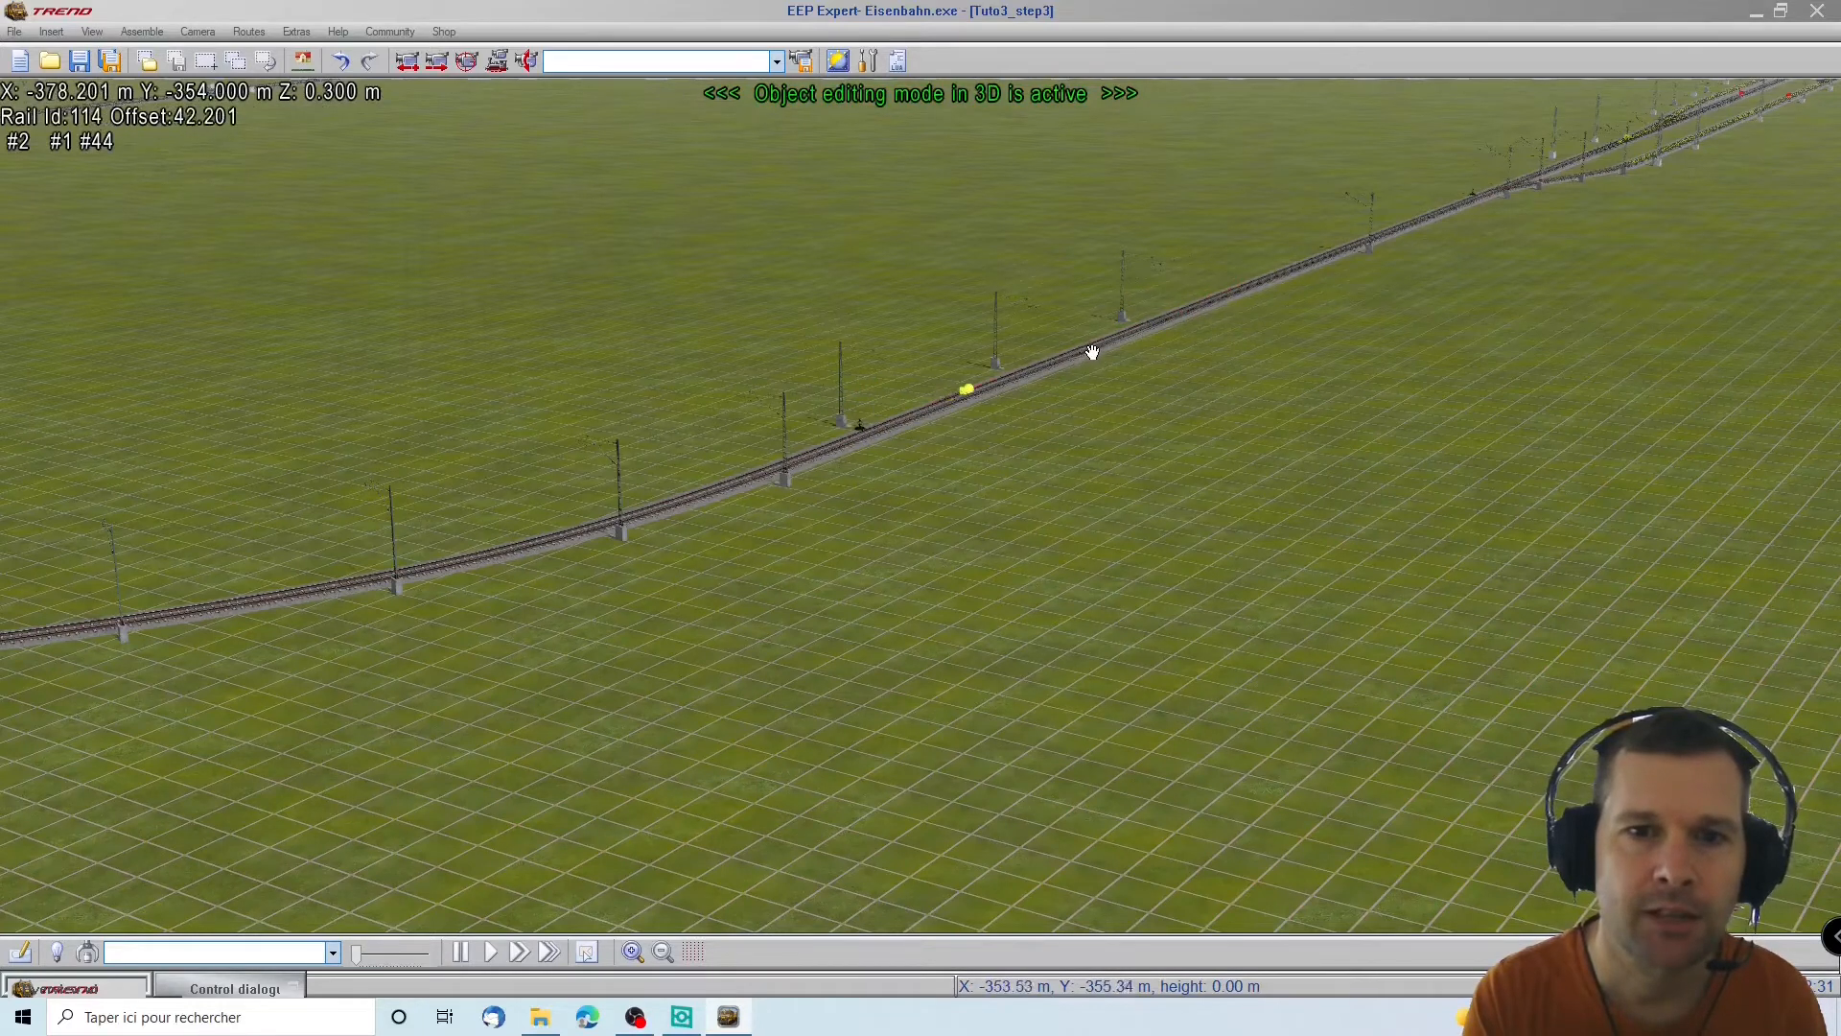
Set Rotation Z of the first outer catenary mast past the new switch to -182.50, moving it to the inner side of the curve
right_drag(854, 510, 1206, 491)
scroll(1204, 487, up, 5)
scroll(1210, 478, up, 5)
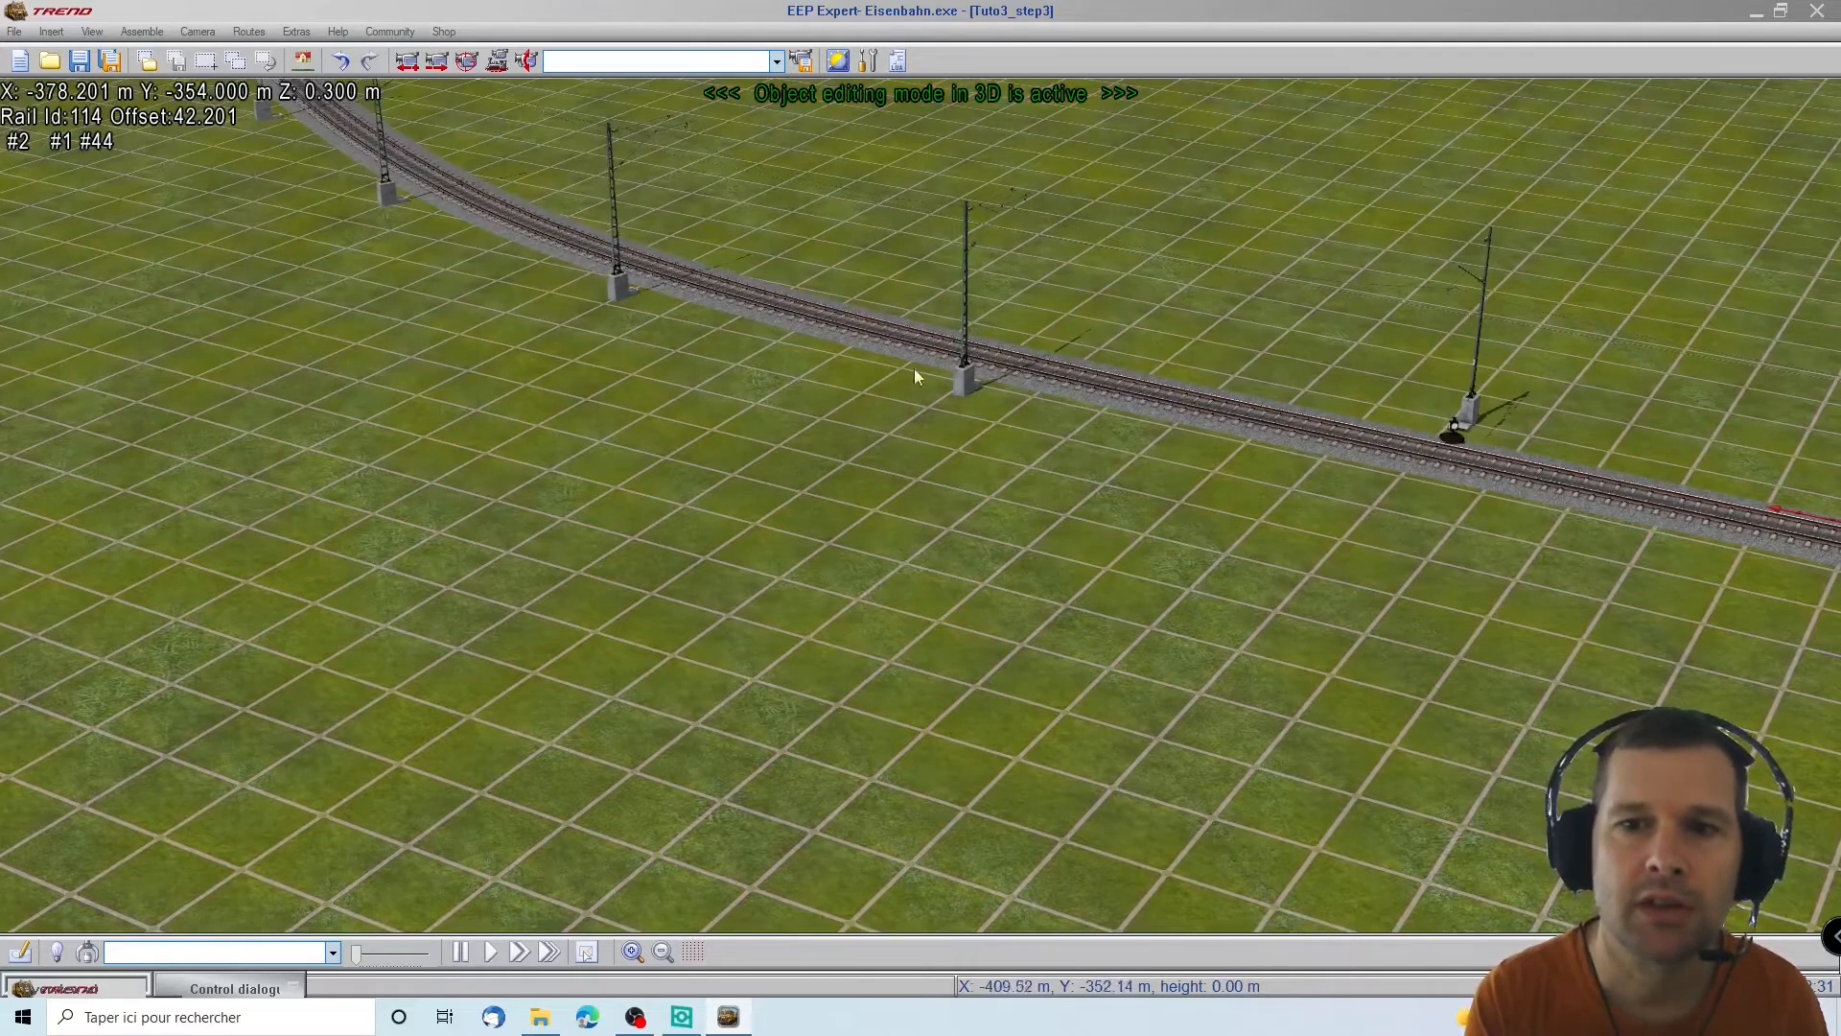
click(961, 384)
right_click(961, 386)
click(1067, 658)
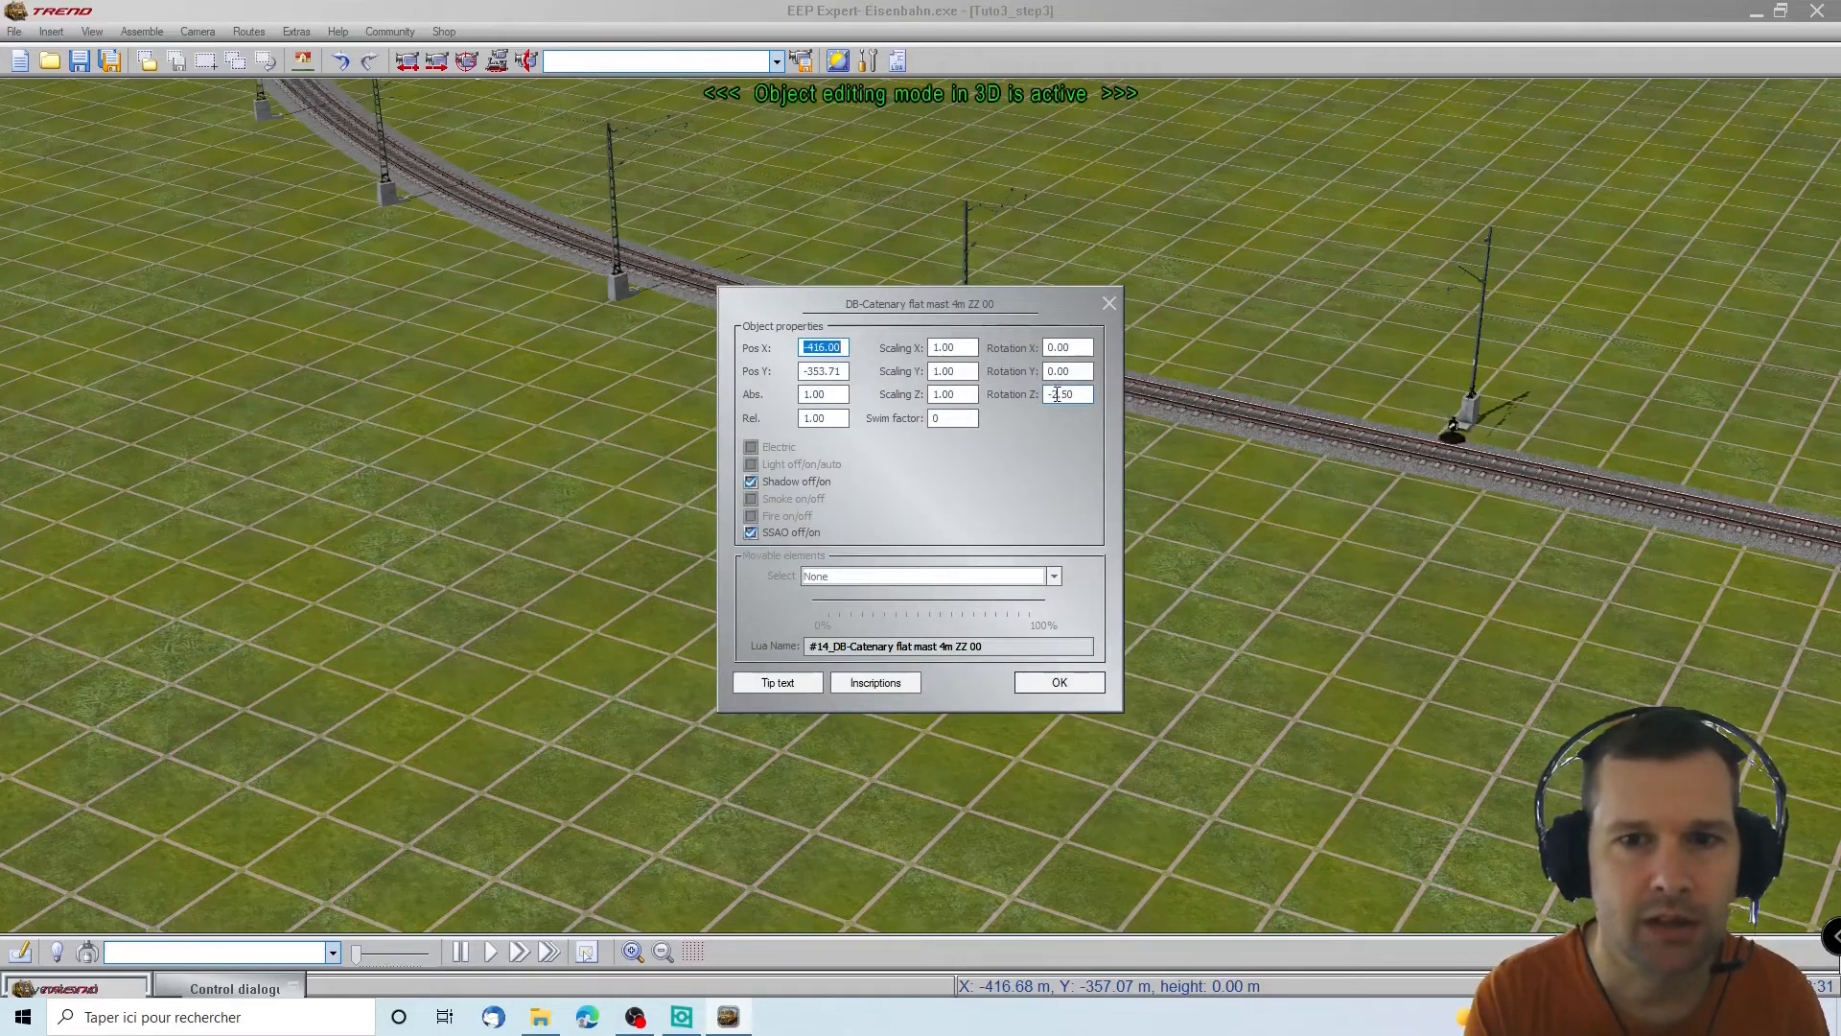
text(18)
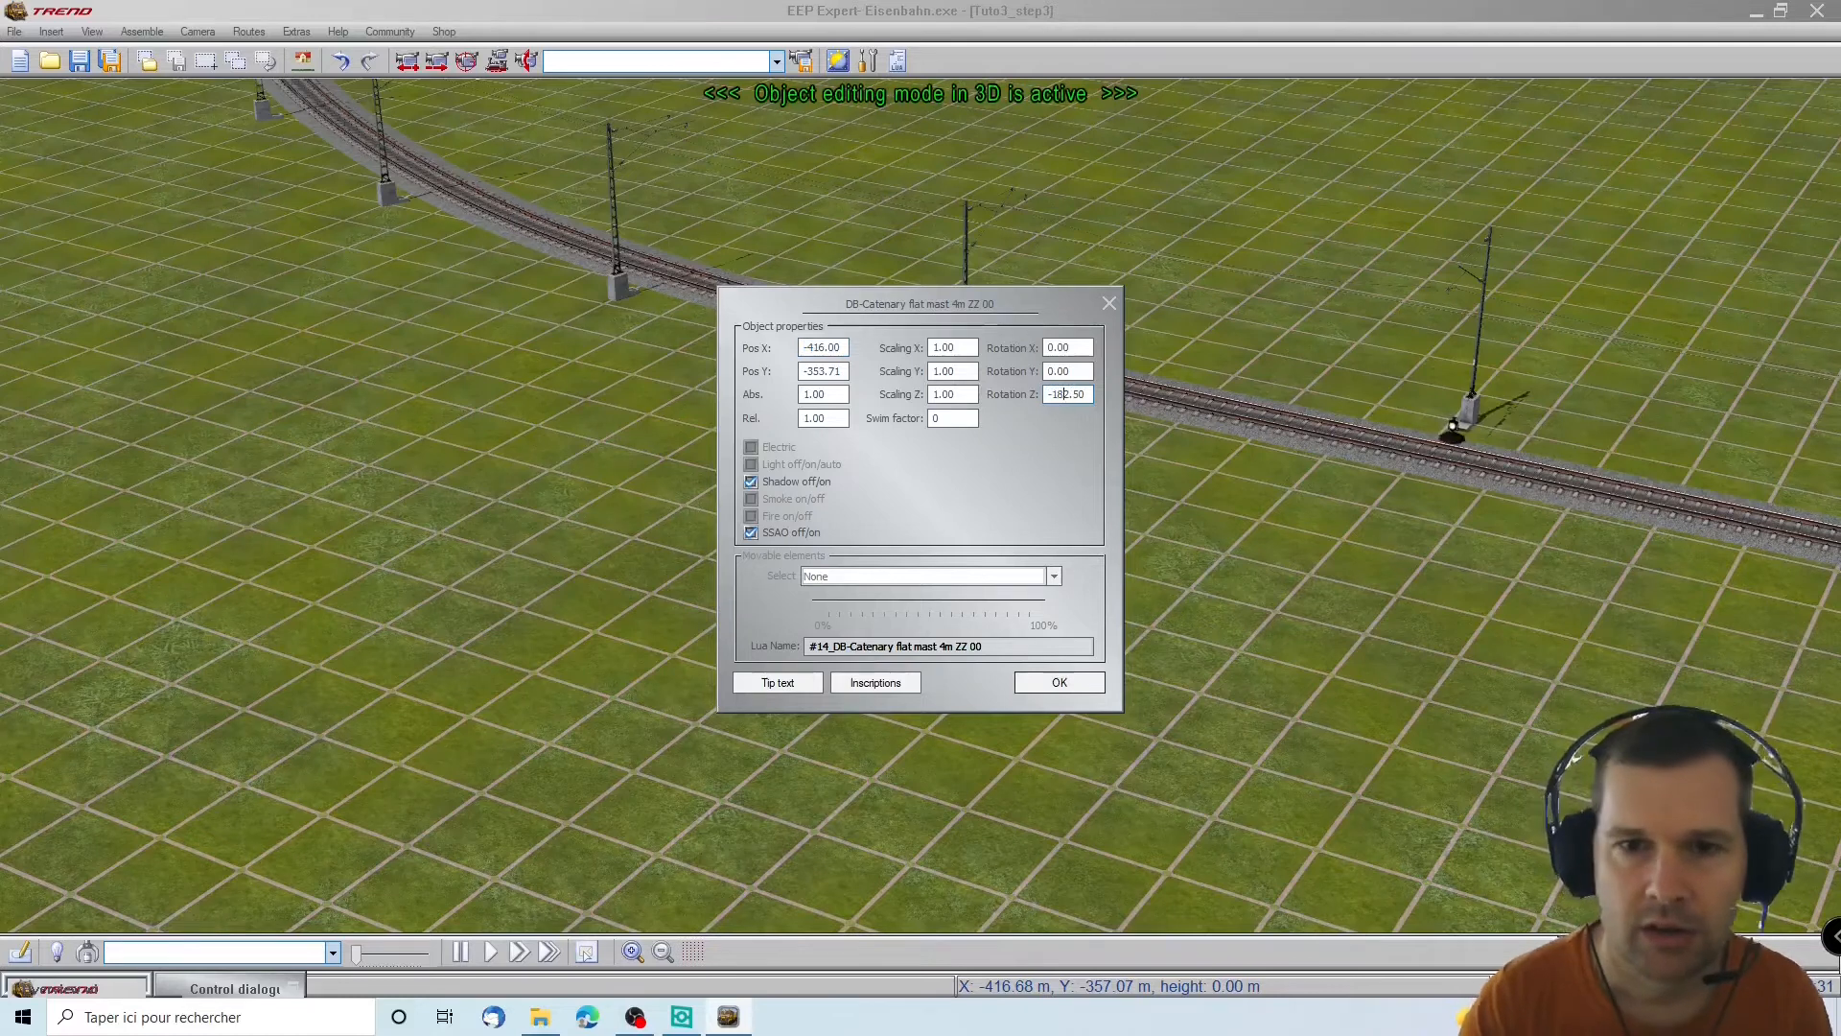
click(1059, 683)
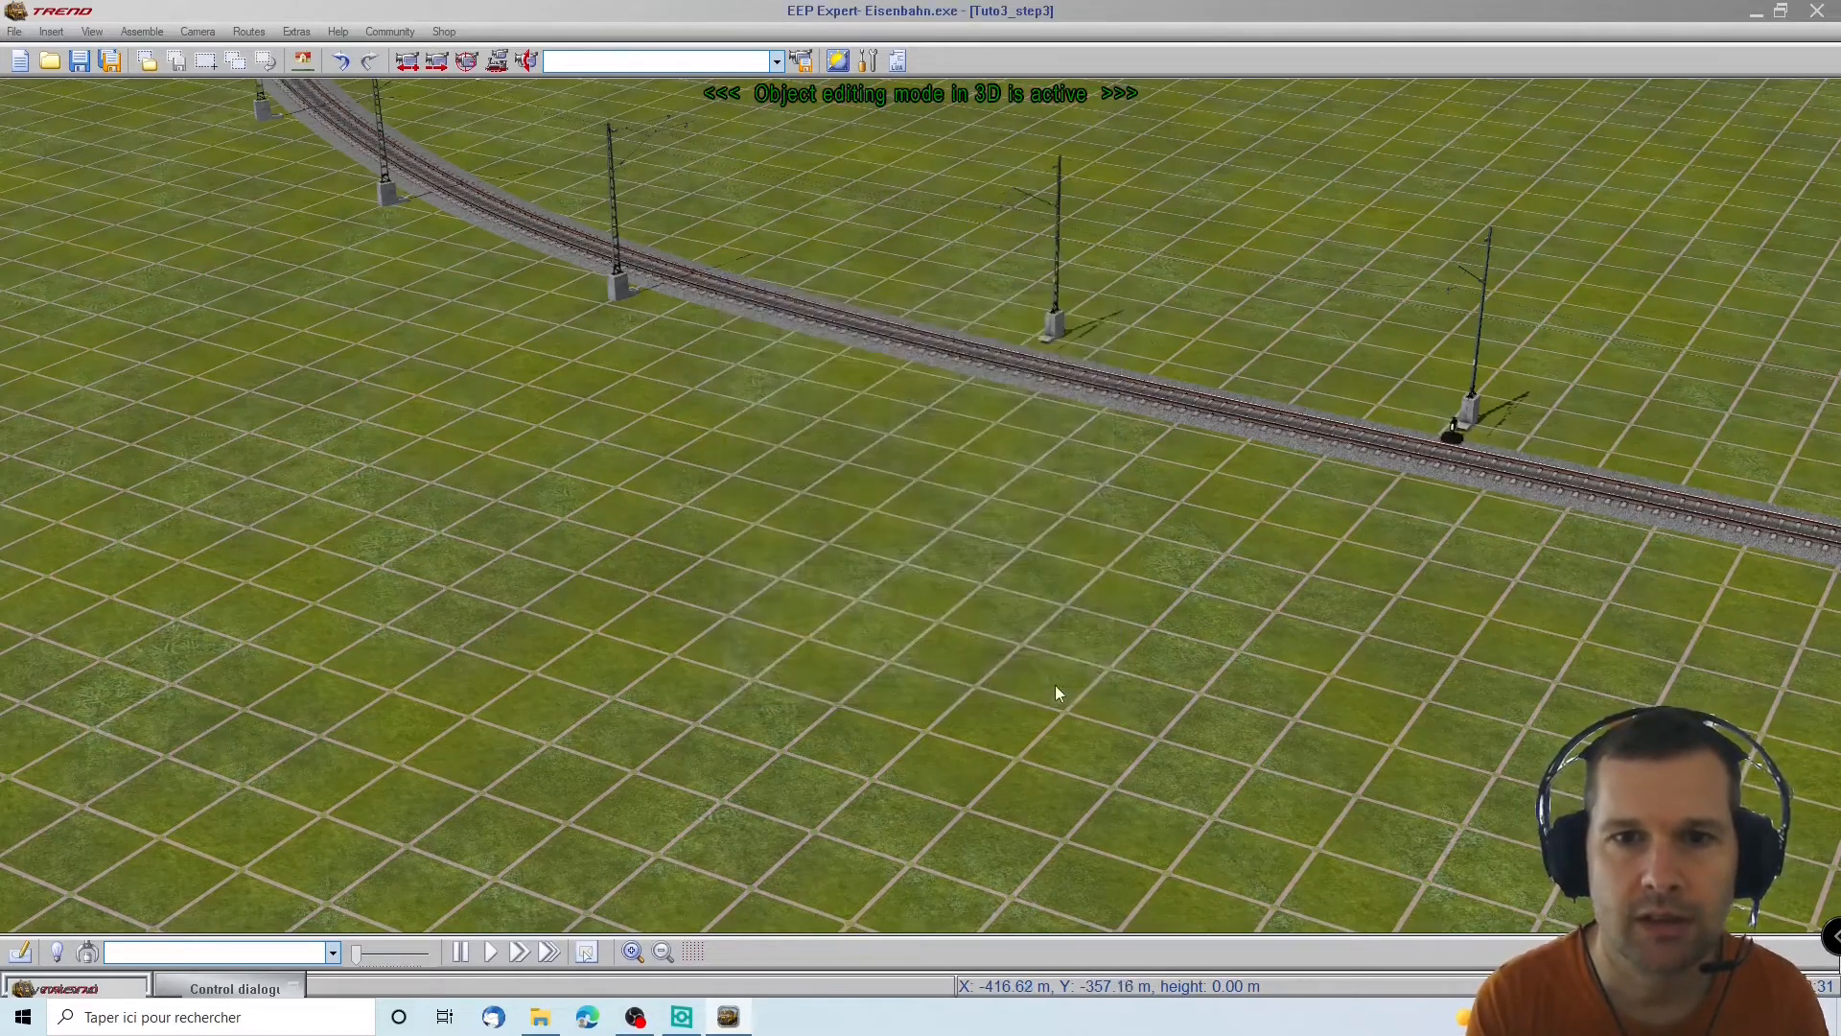
Rotate the second outer catenary mast half a turn about Z so it stands on the inner side of the curve
click(617, 282)
right_click(619, 289)
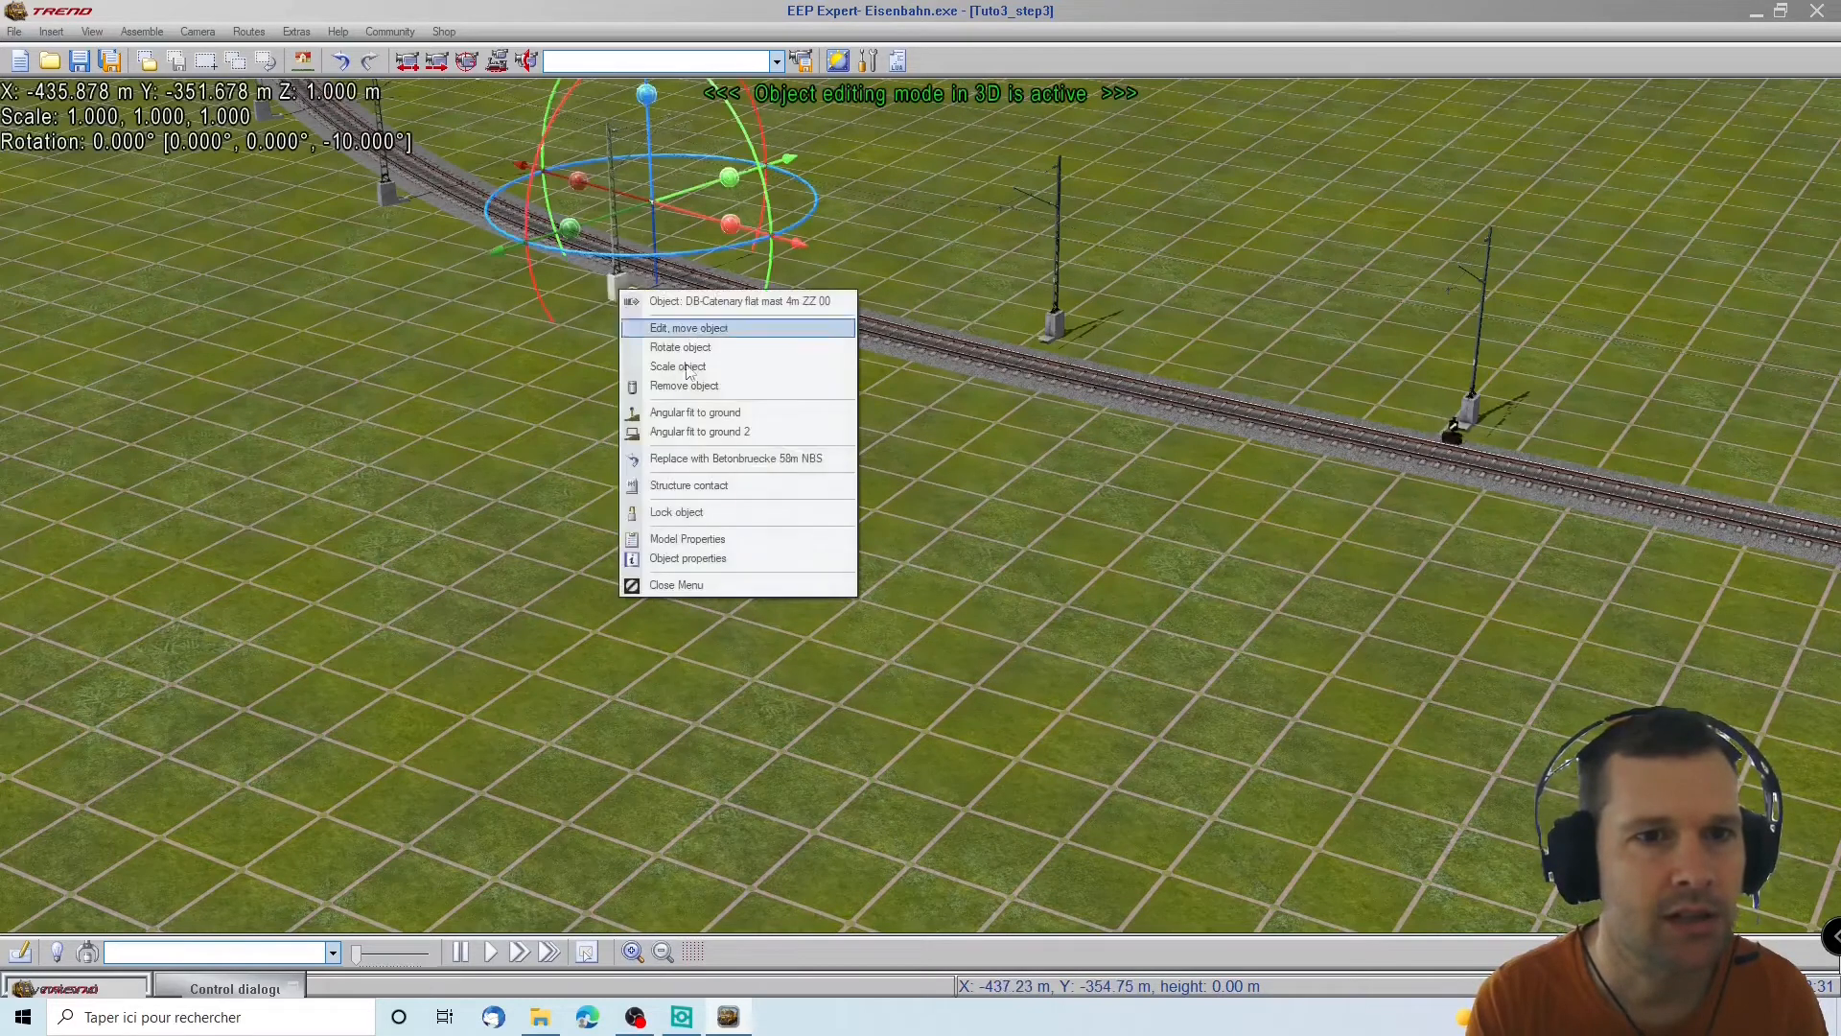
click(718, 556)
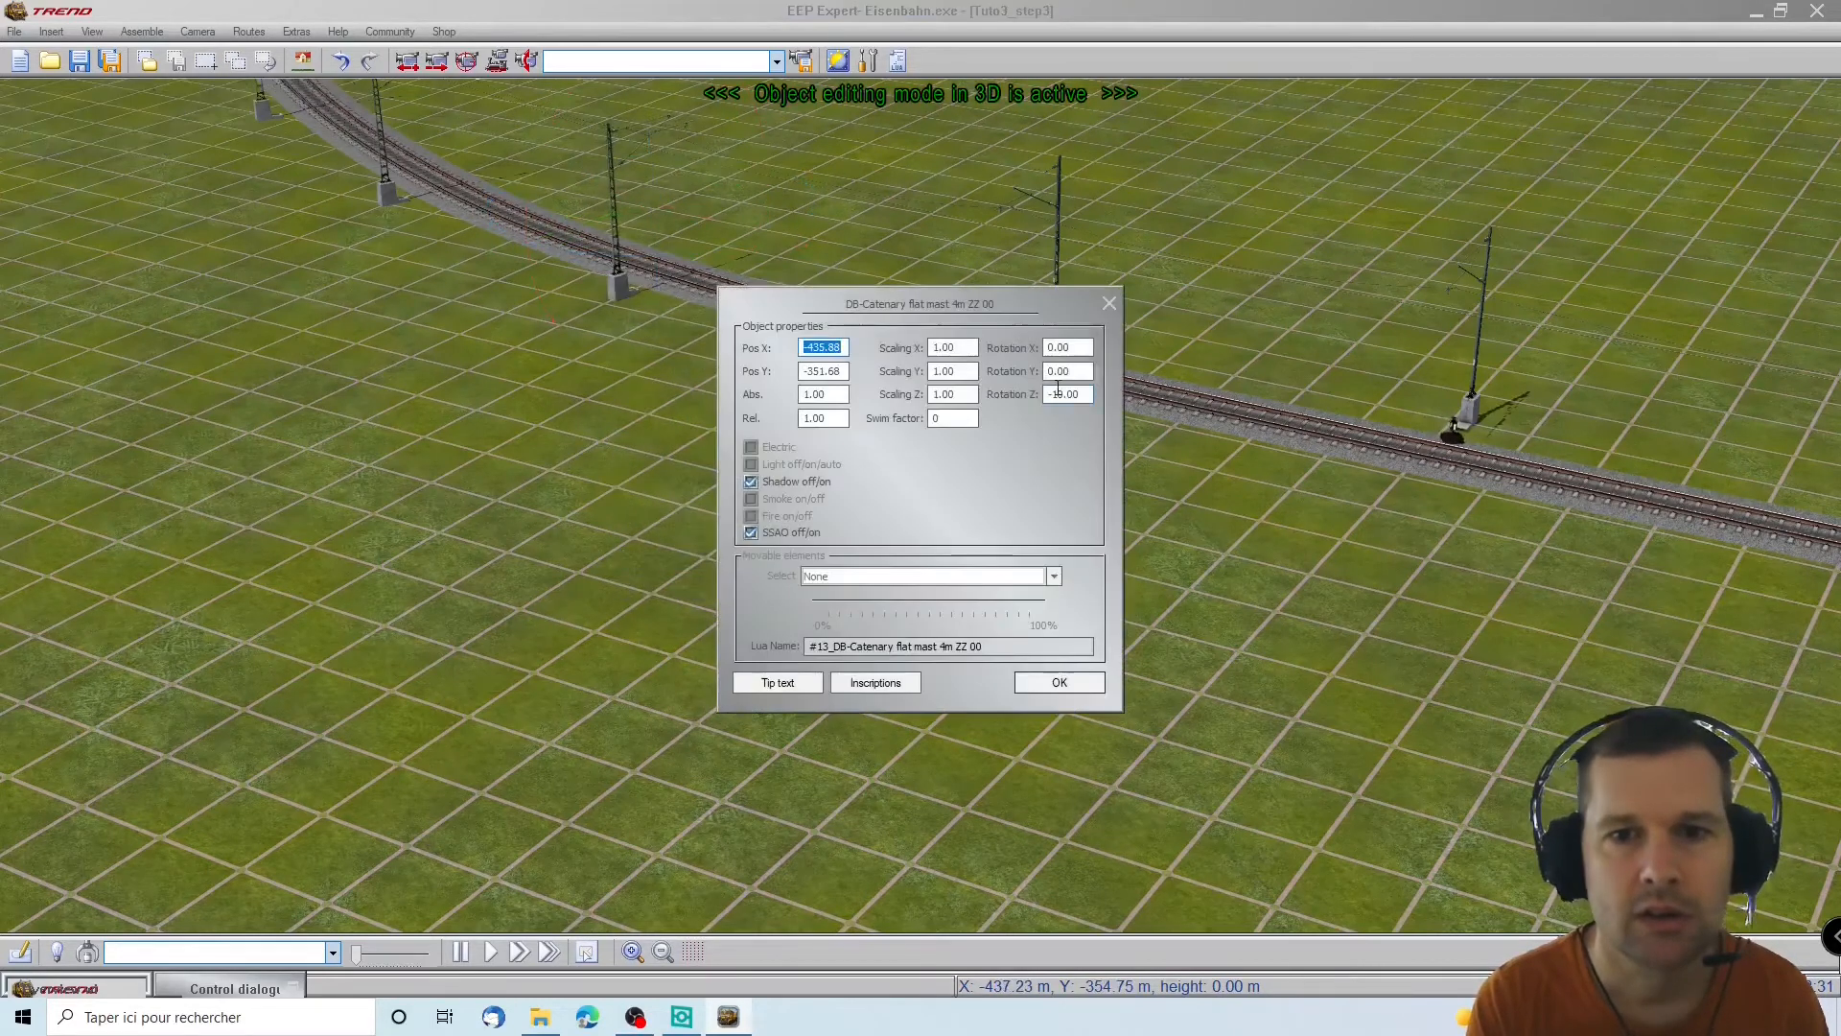
key(Return)
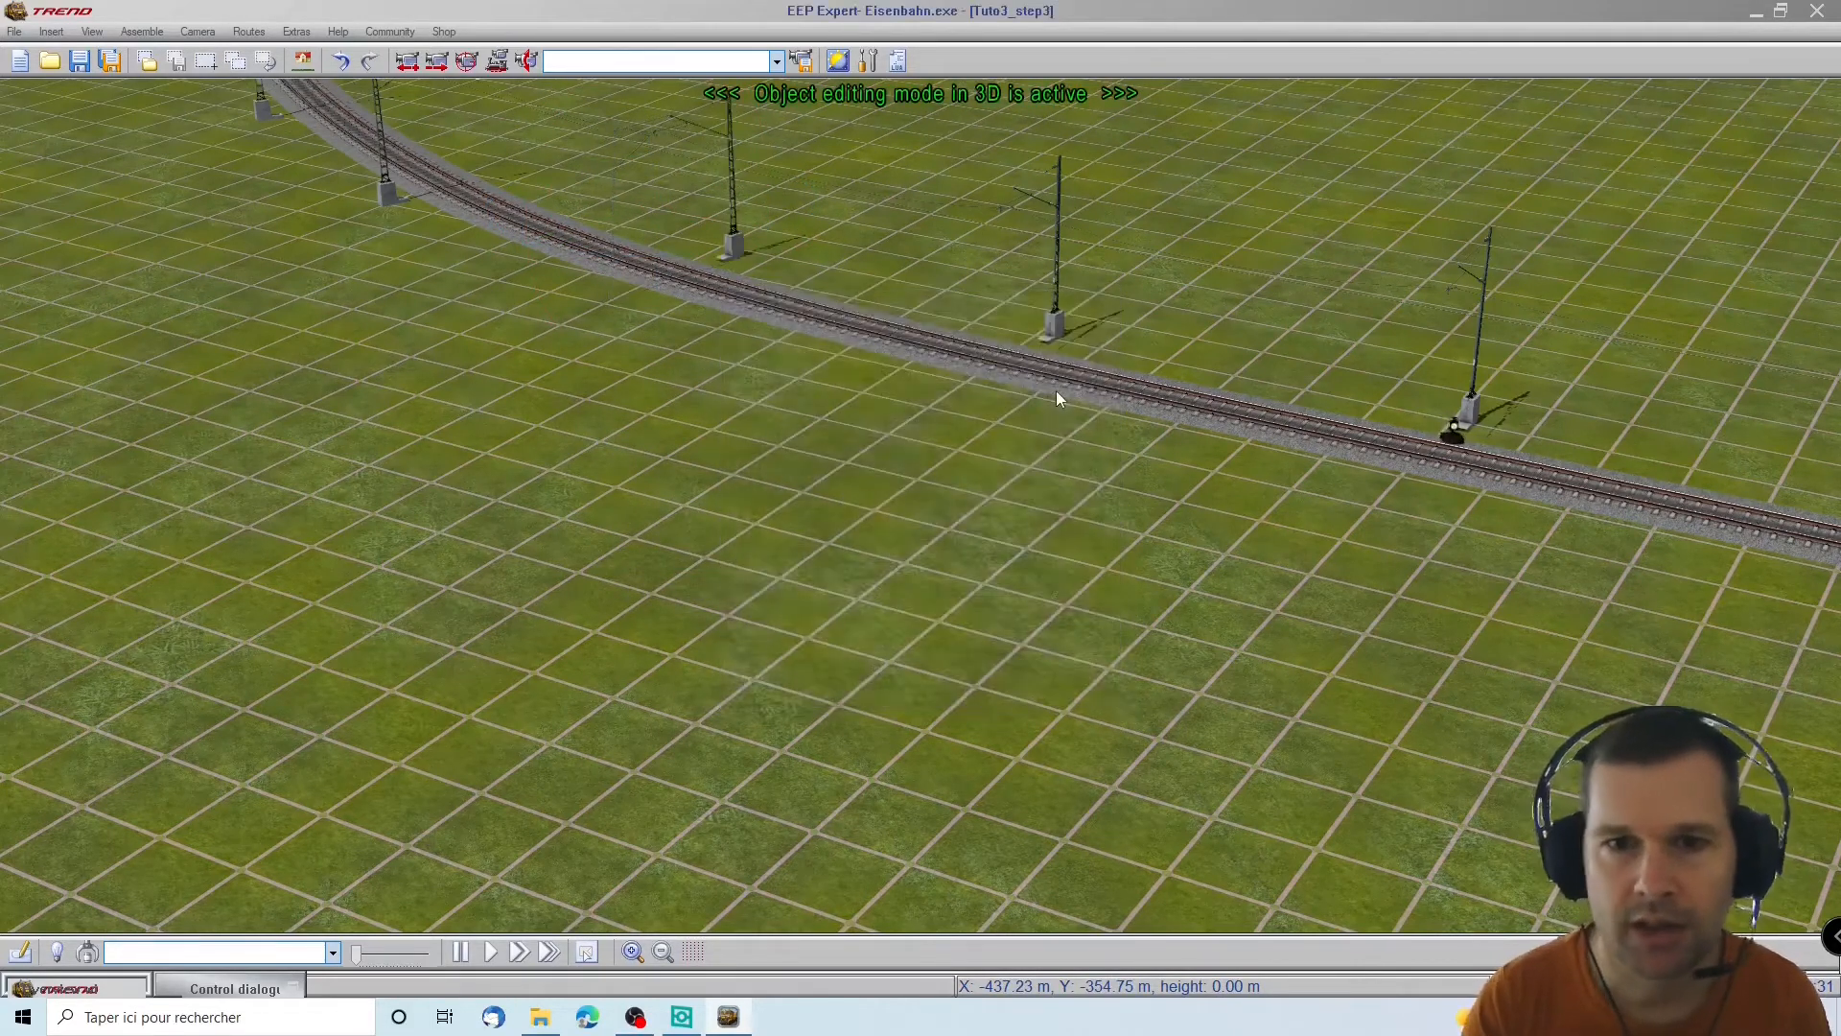
Set the third outer catenary mast's Rotation Z to -202.50 to place it on the inner side of the curve
click(387, 195)
right_click(388, 195)
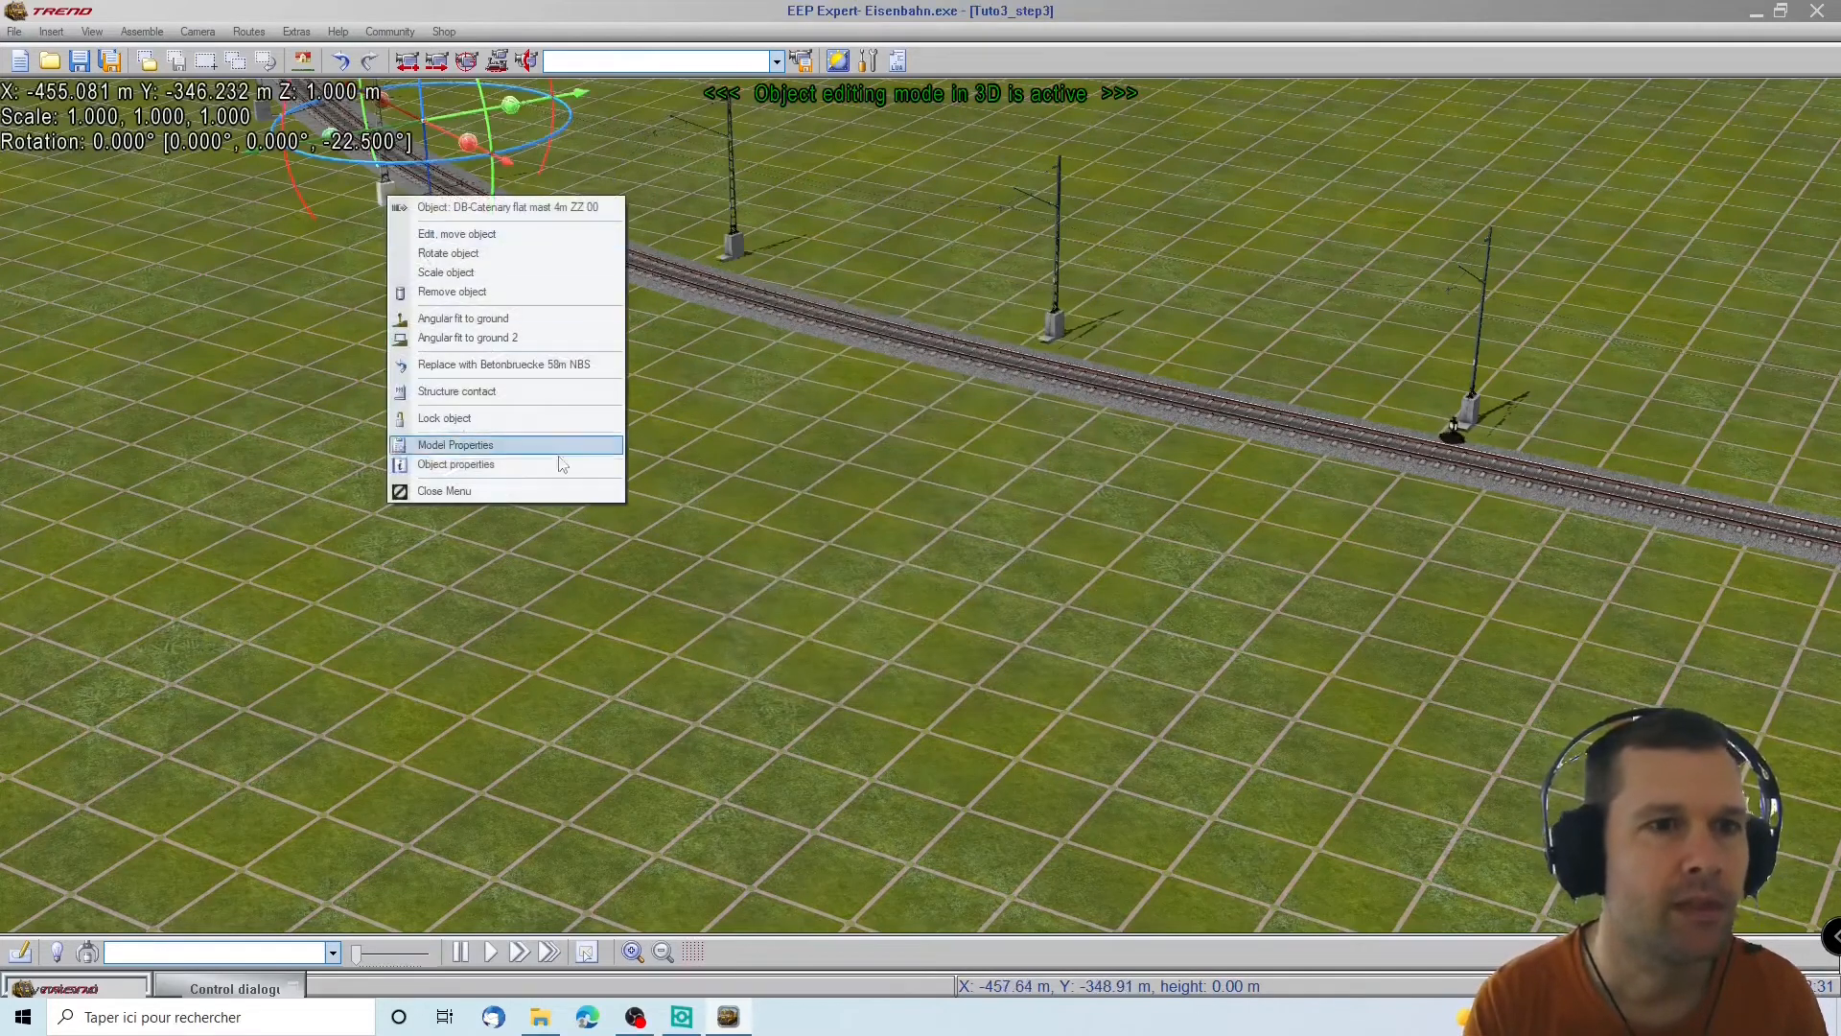
click(427, 464)
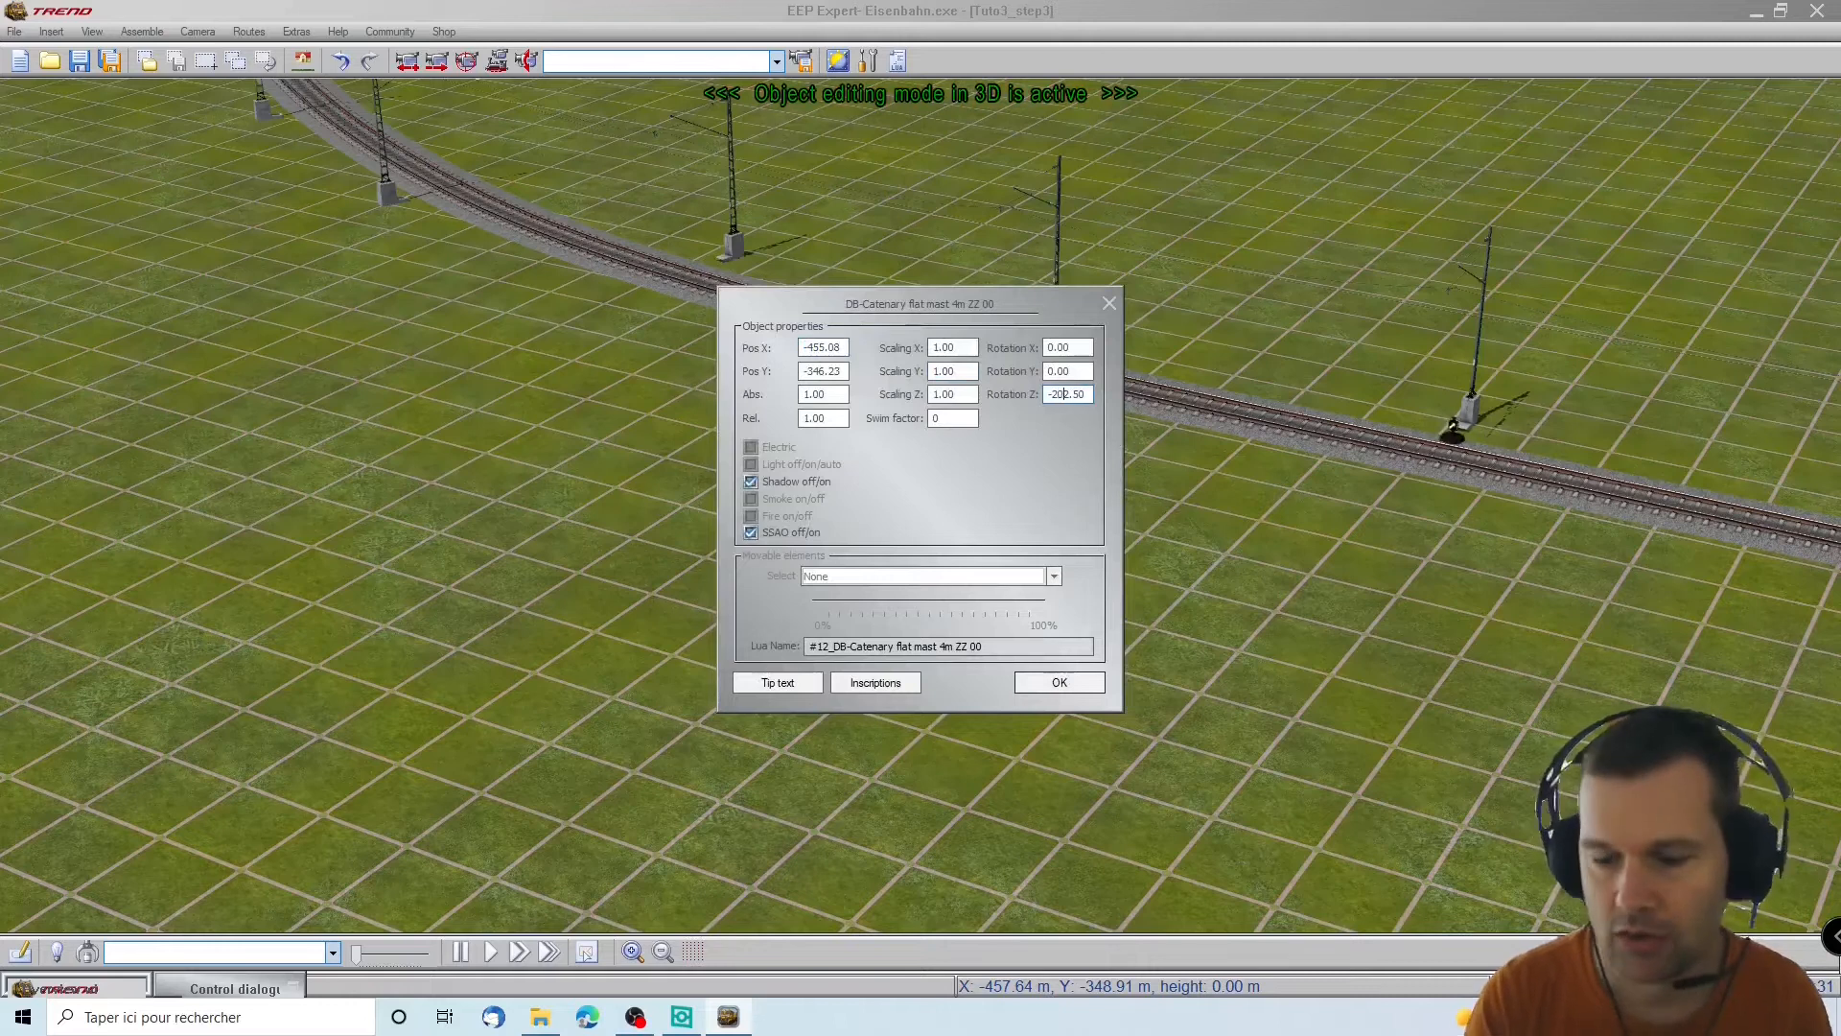
key(Return)
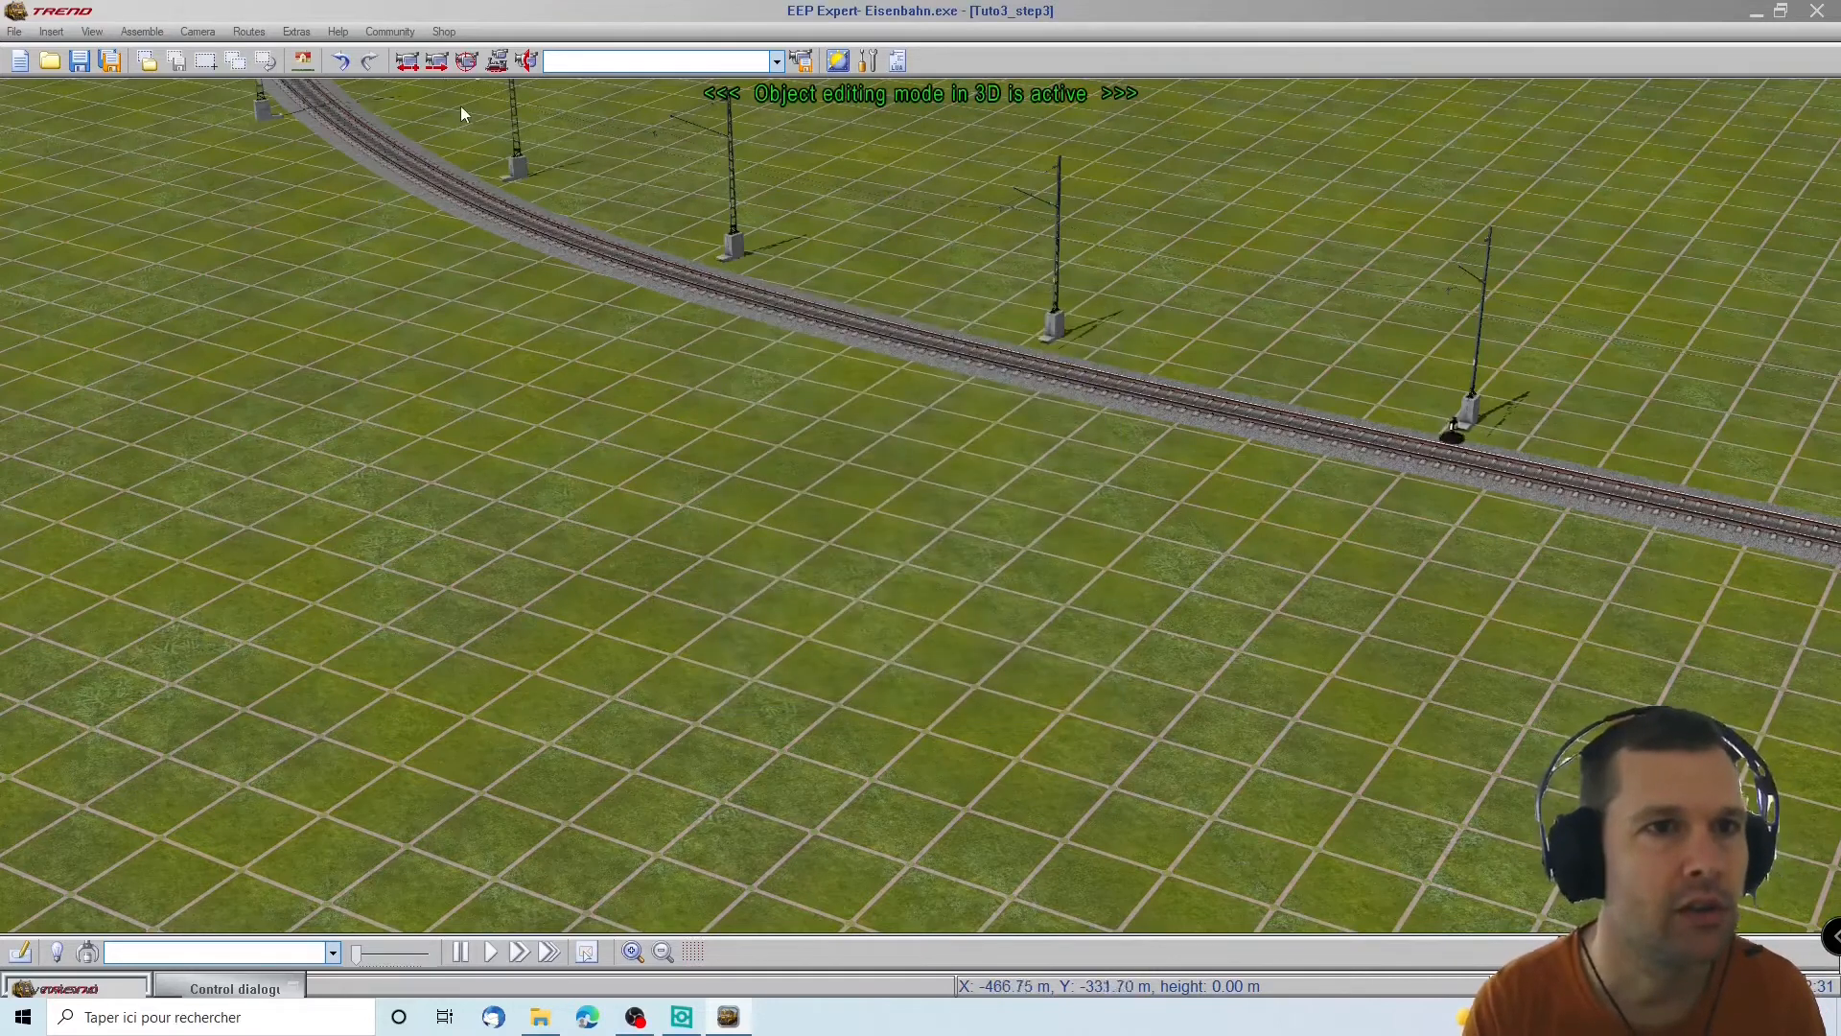
Turn the fourth outer catenary mast half a turn about Z, placing it on the inner side of the curve
scroll(460, 106, up, 3)
click(270, 303)
right_click(270, 303)
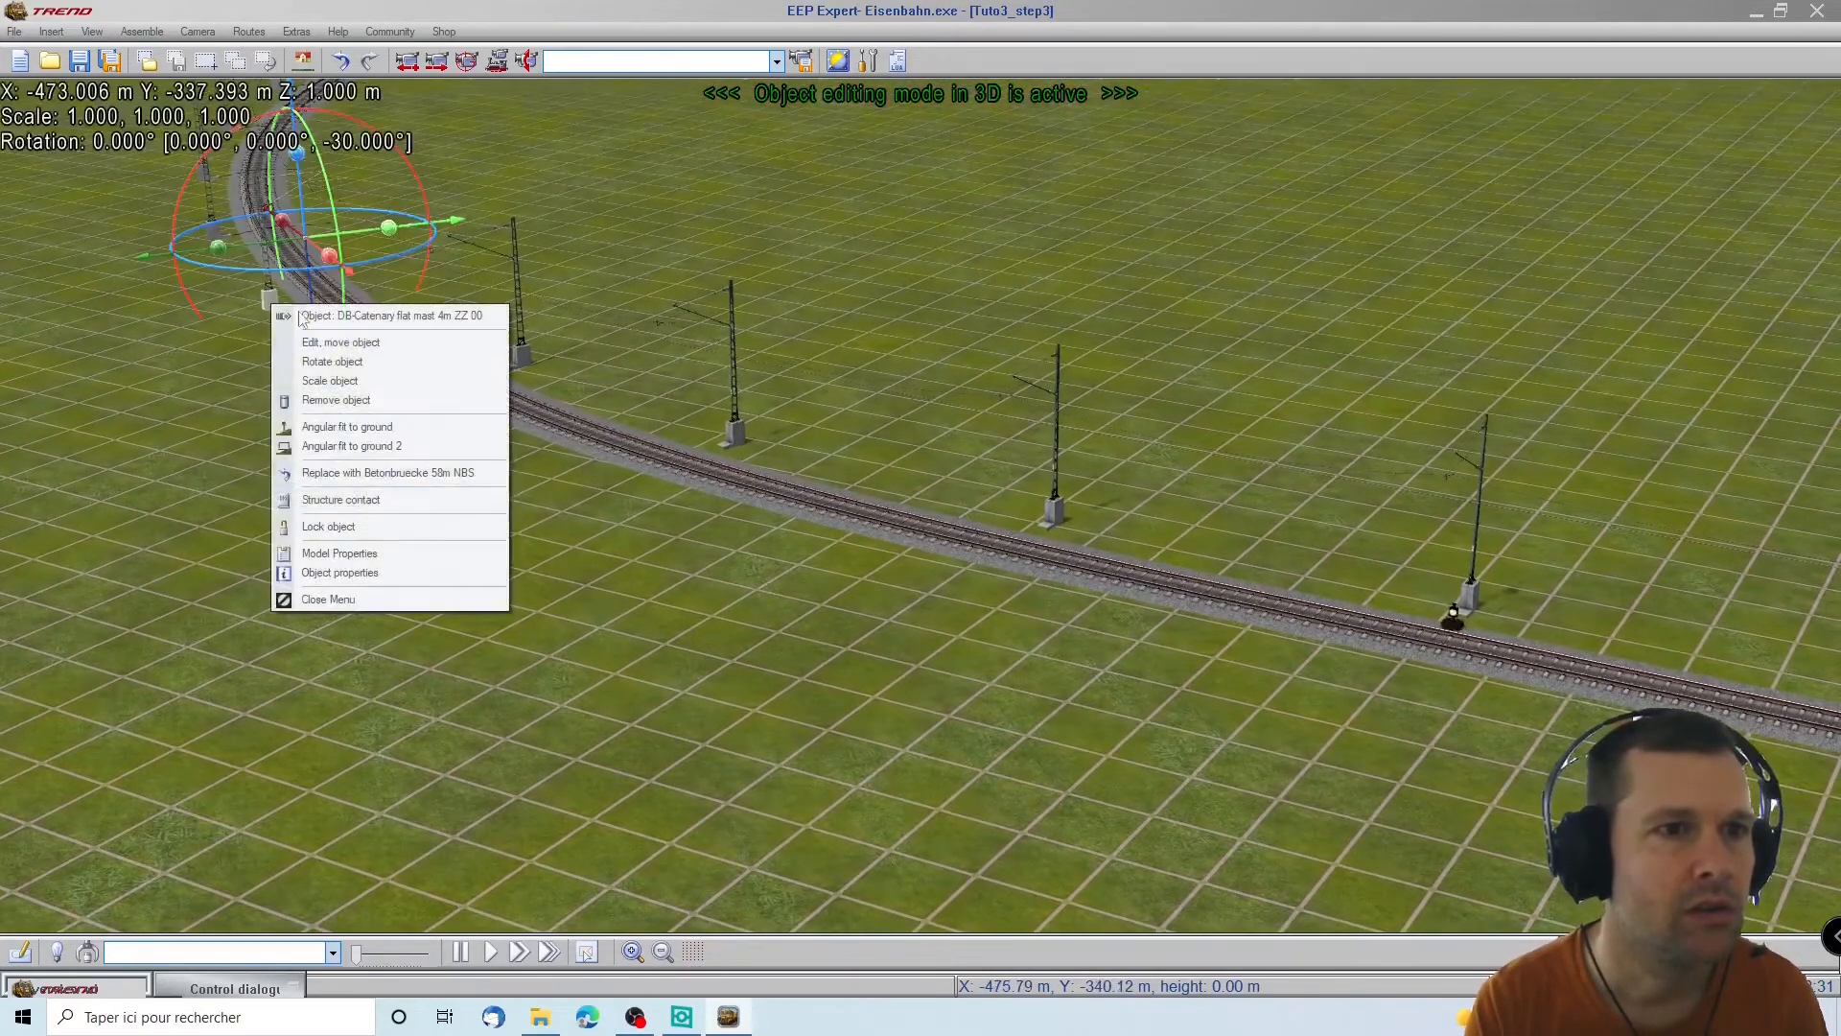
click(339, 573)
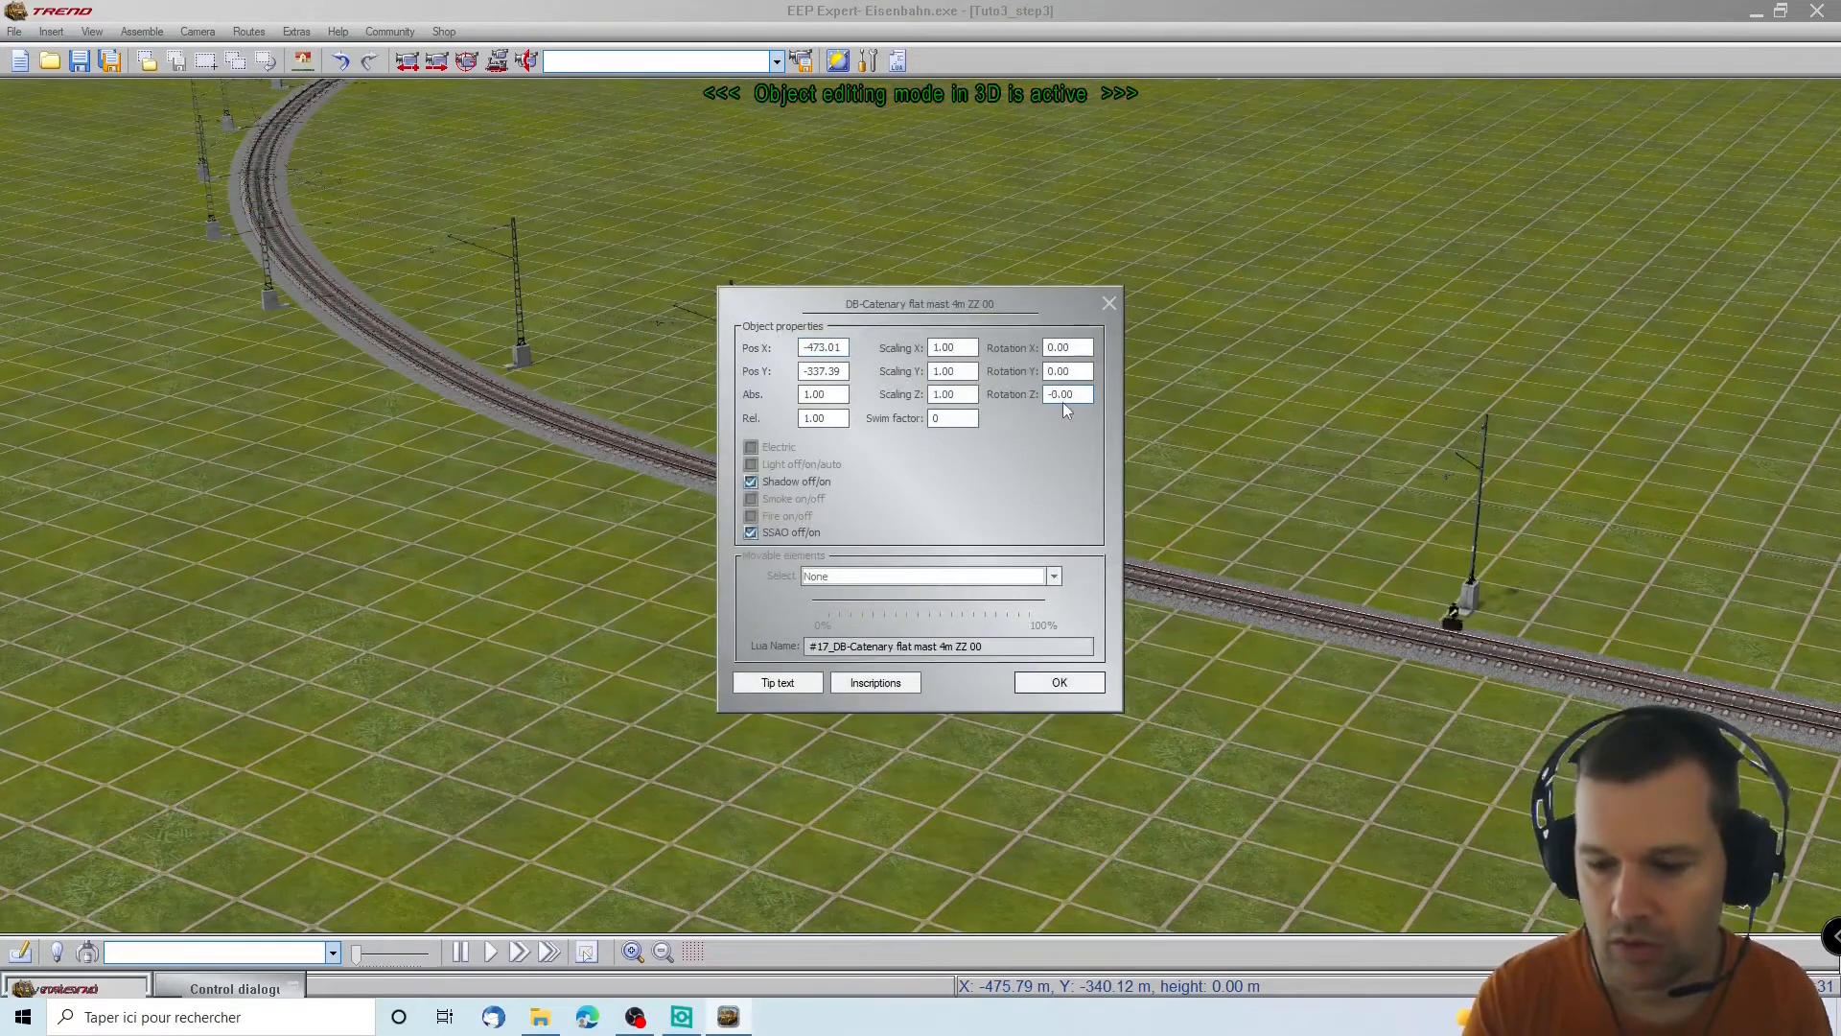
key(Return)
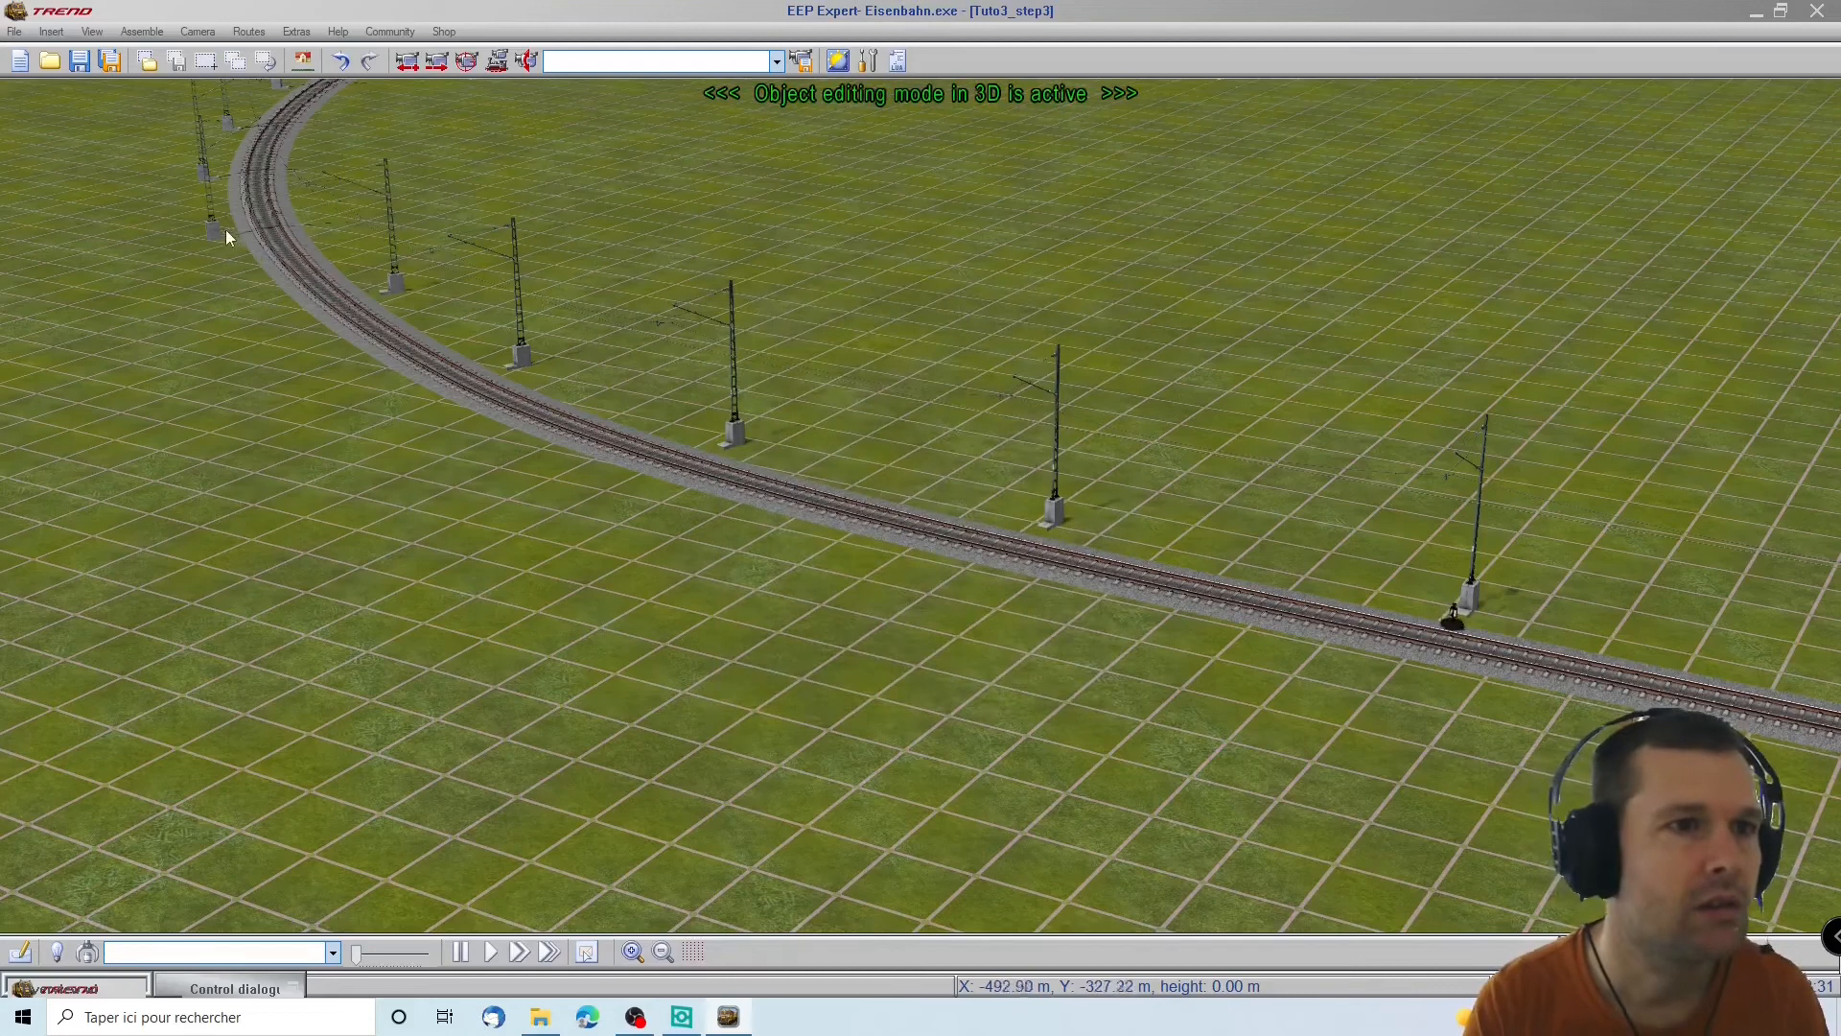
Flip the fifth outer catenary mast to the inner side of the curve with a half-turn Z rotation
click(213, 229)
right_click(213, 228)
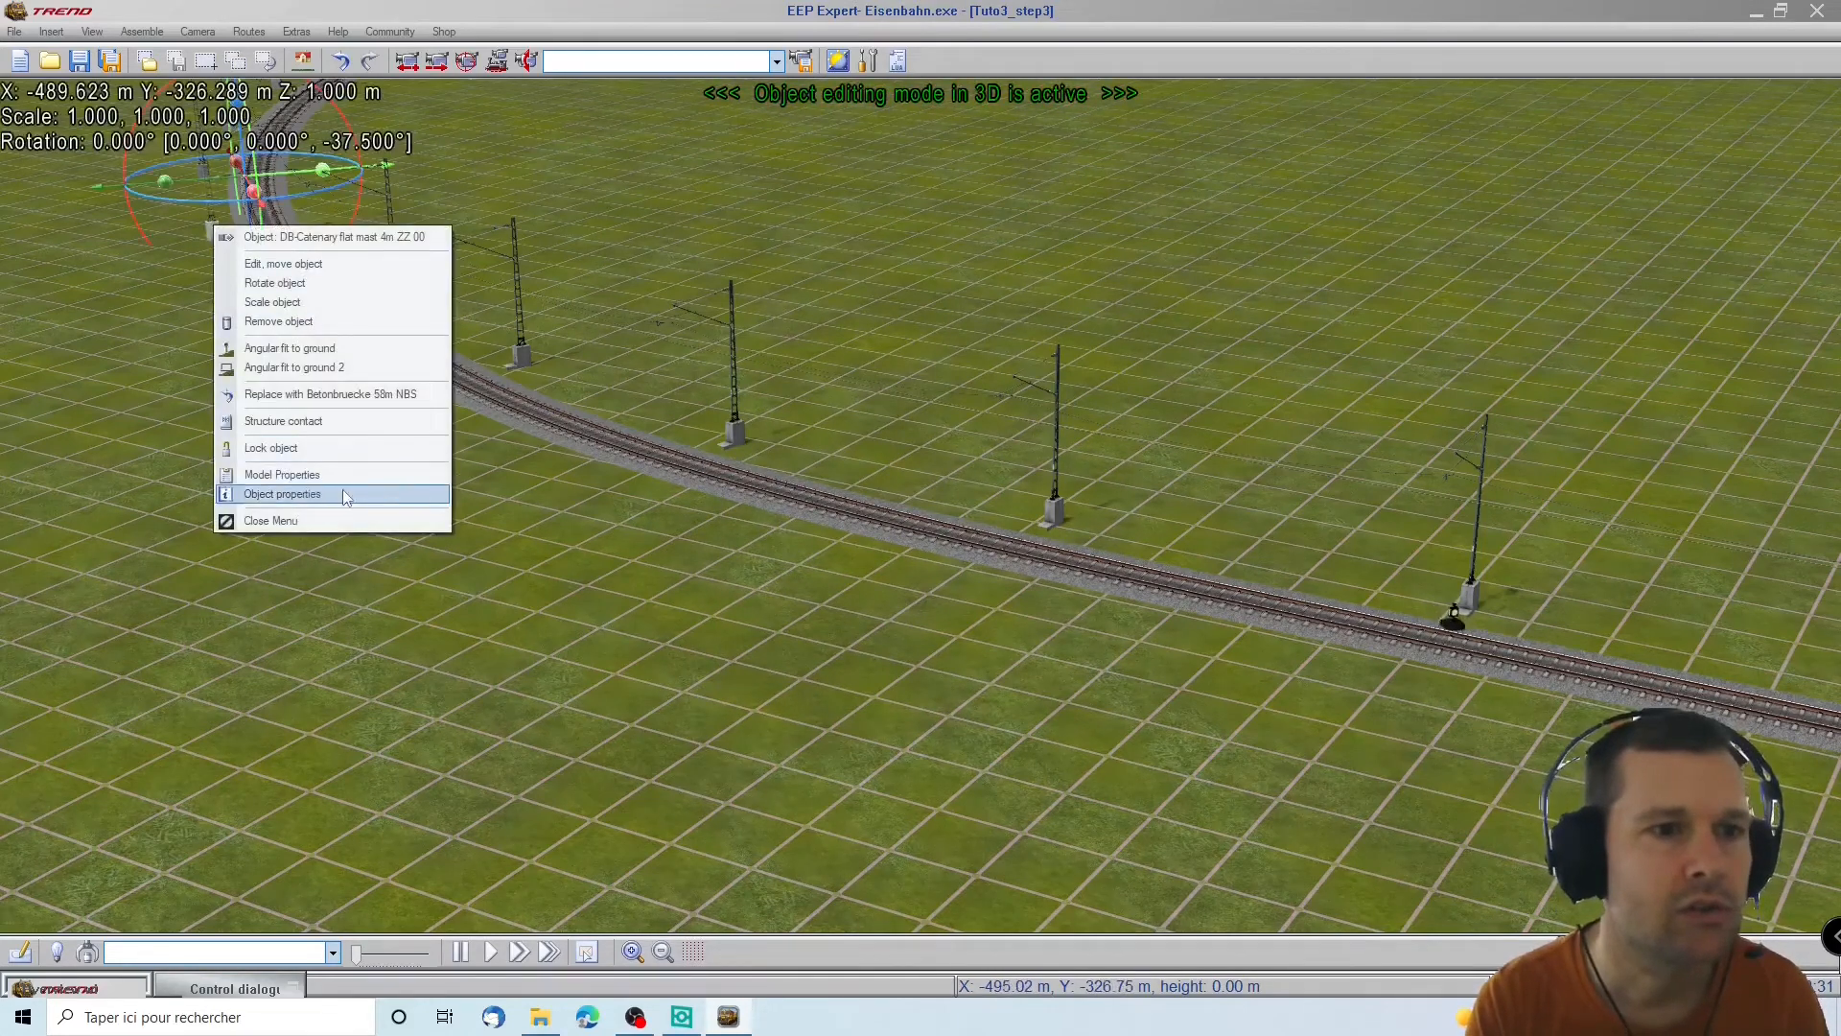
click(343, 493)
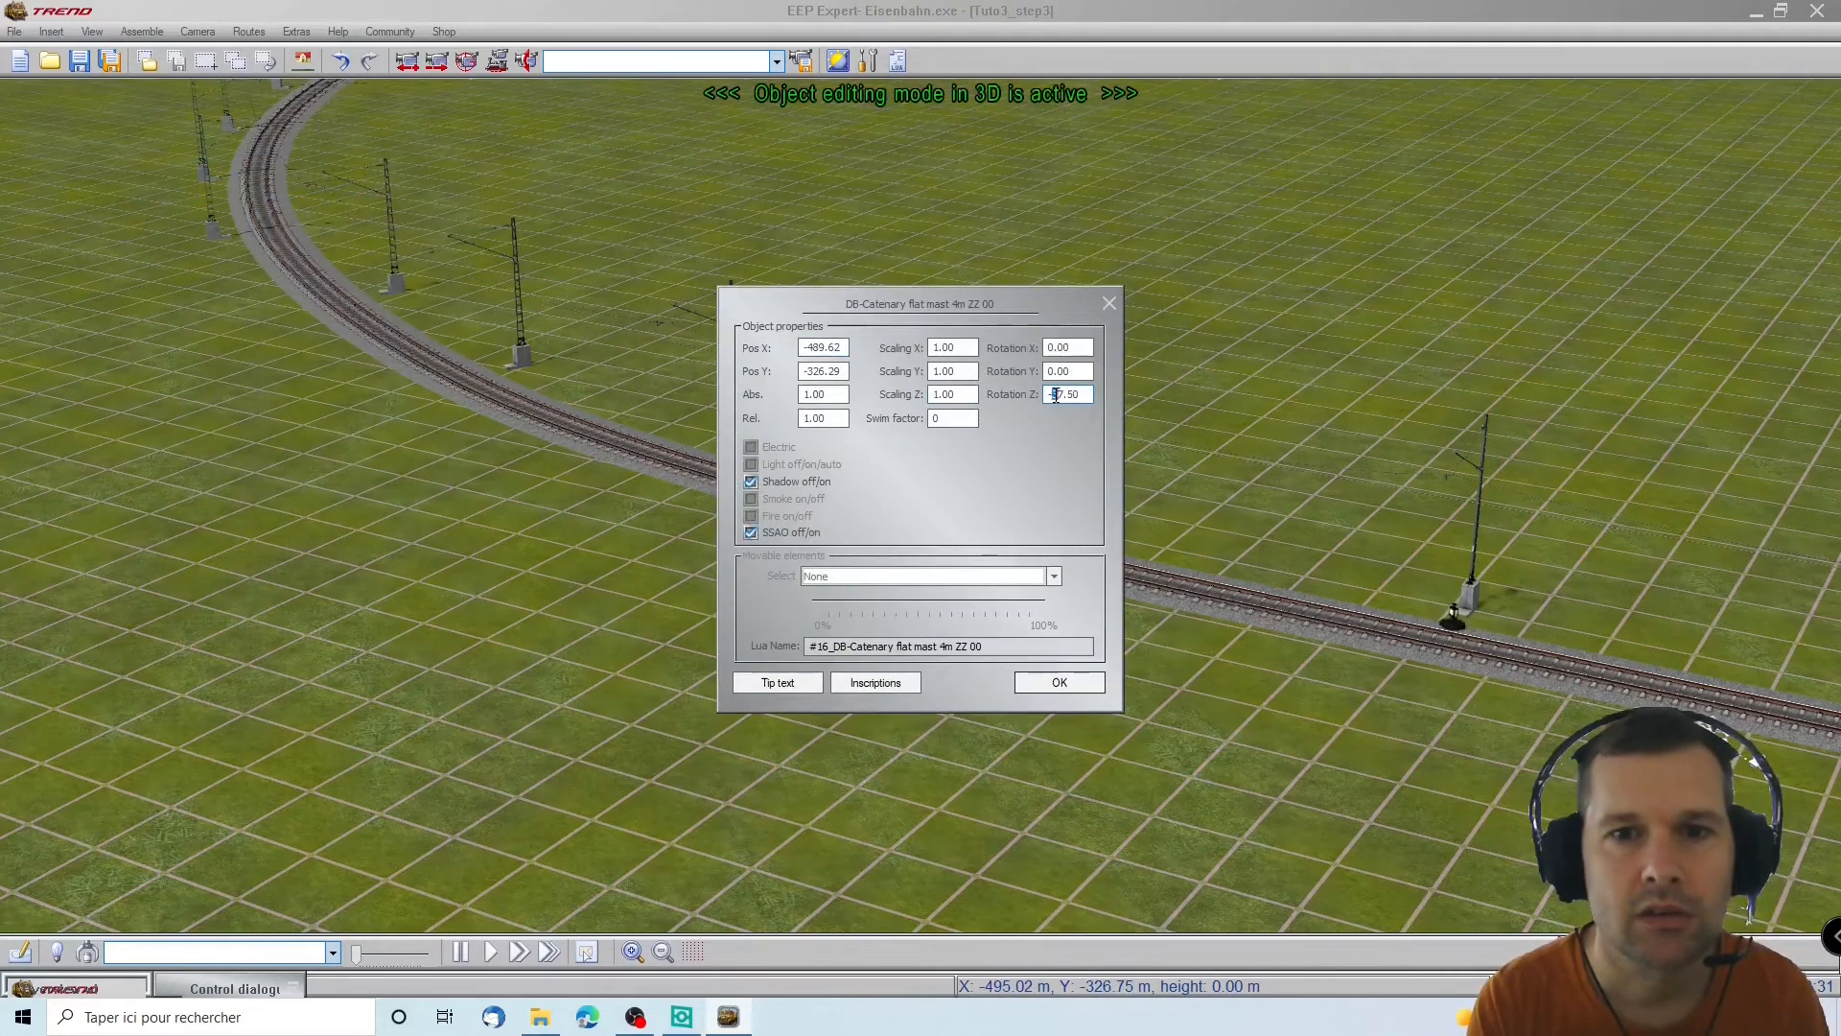
key(Return)
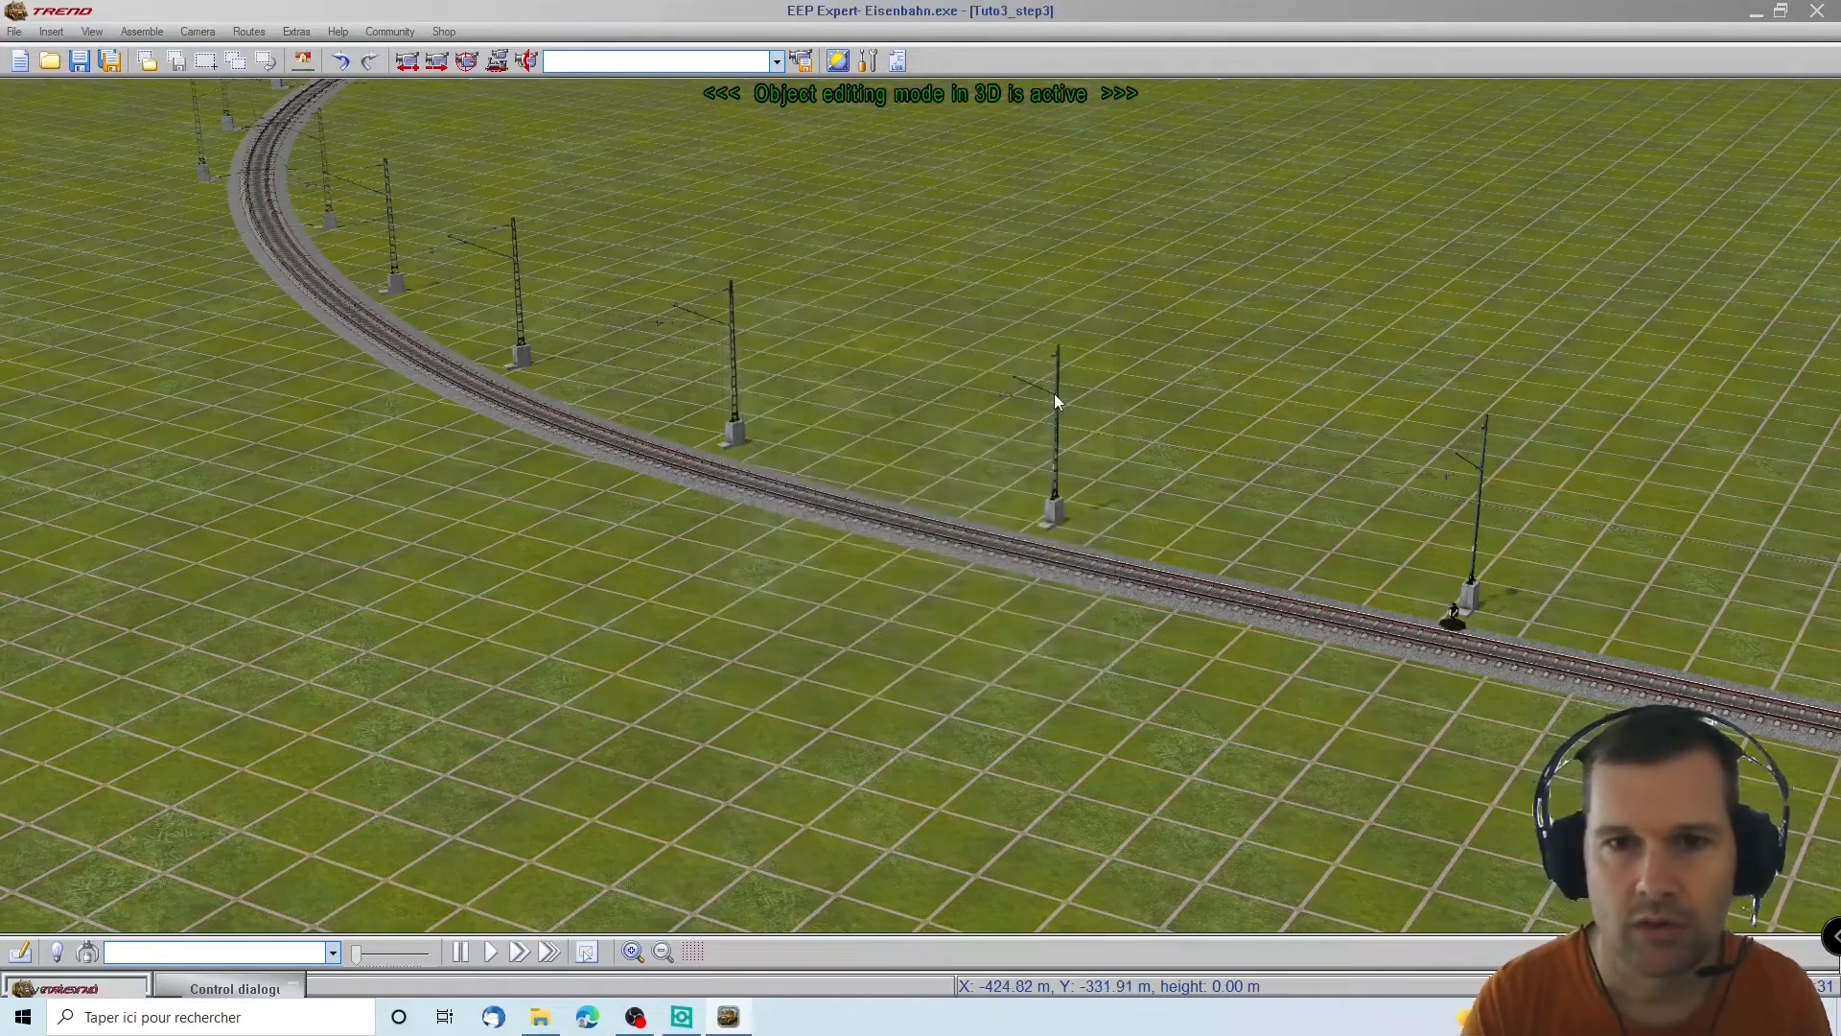
Change the sixth outer catenary mast's Z rotation by half a turn to bring it to the inner side of the curve
click(205, 169)
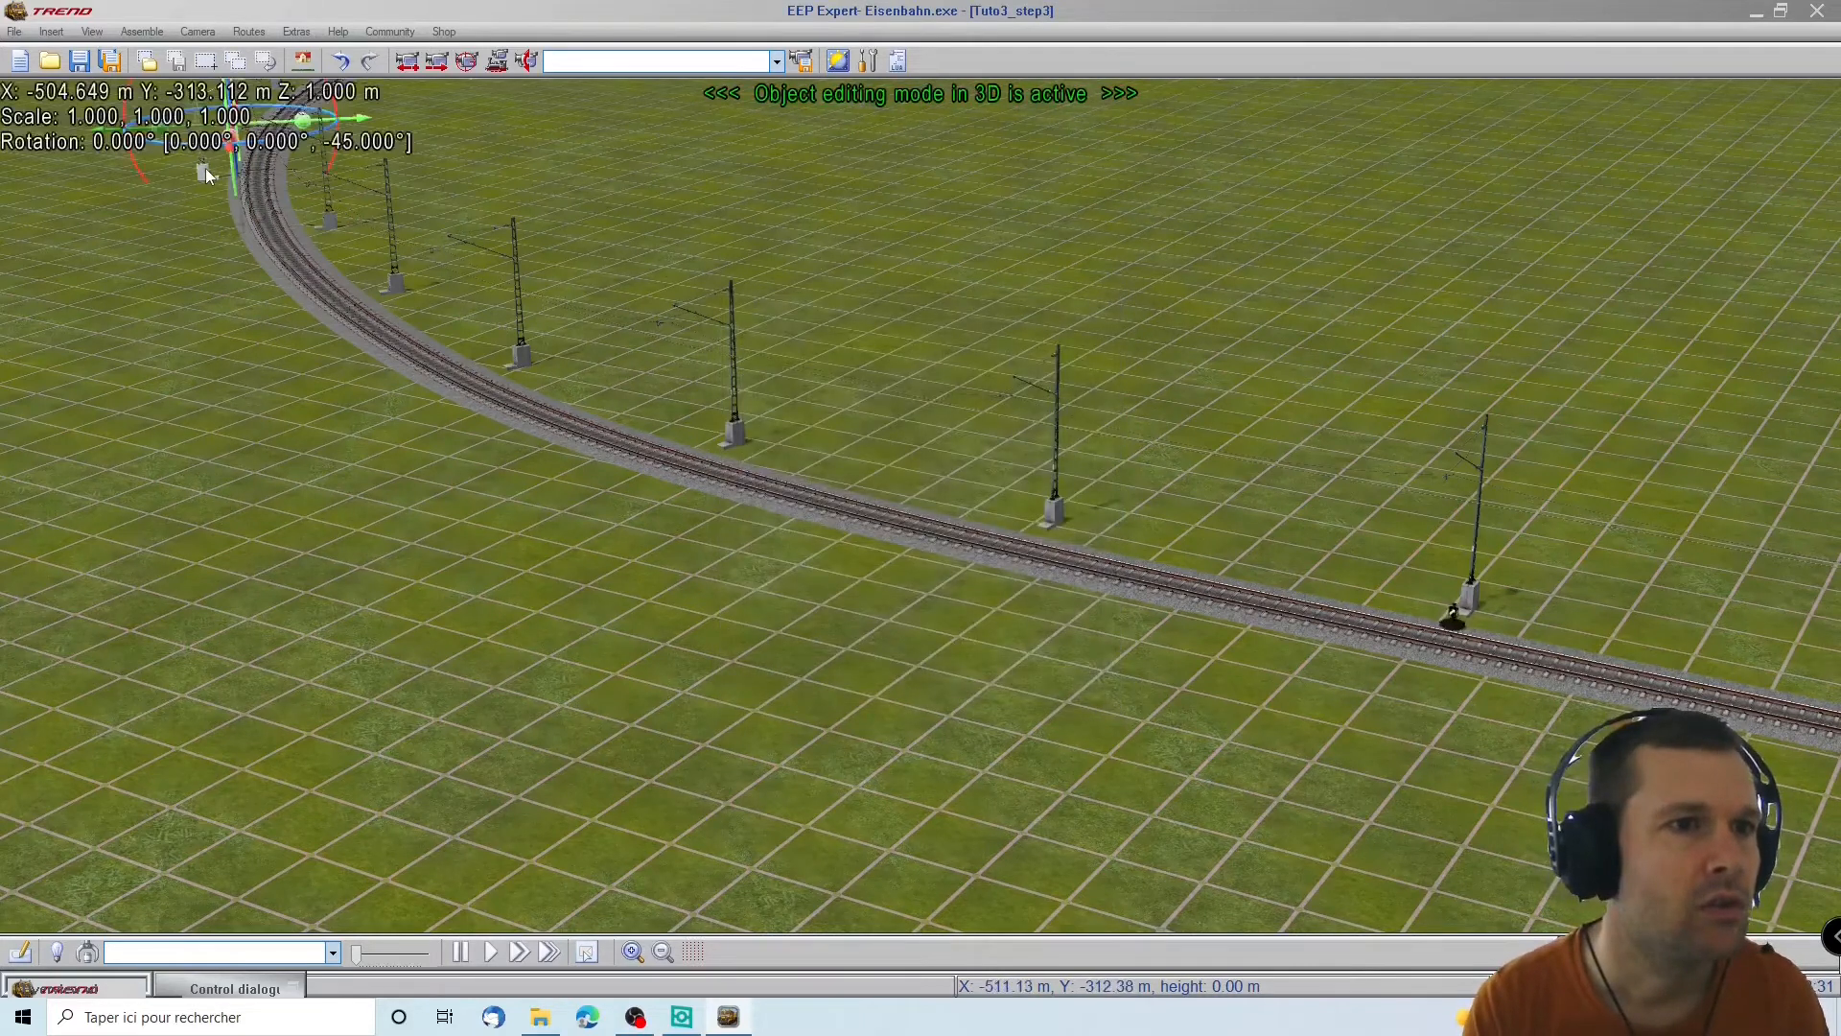
right_click(205, 168)
click(308, 436)
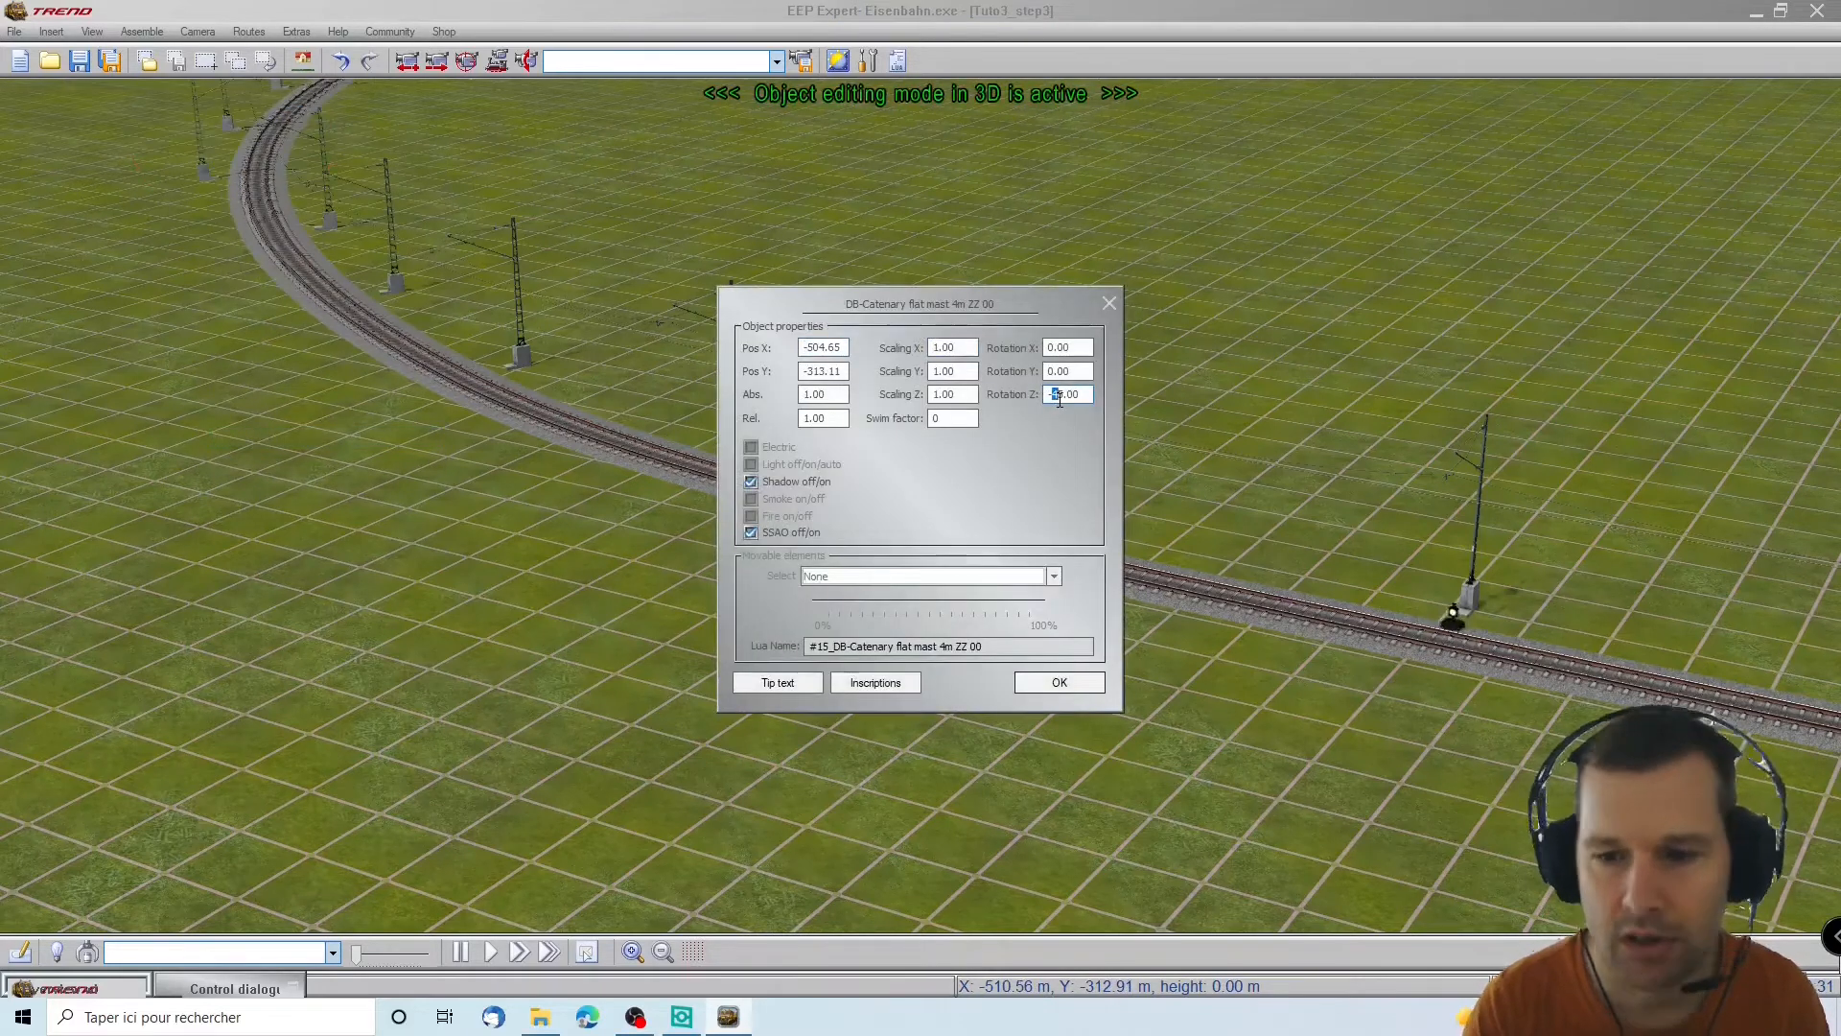
key(Return)
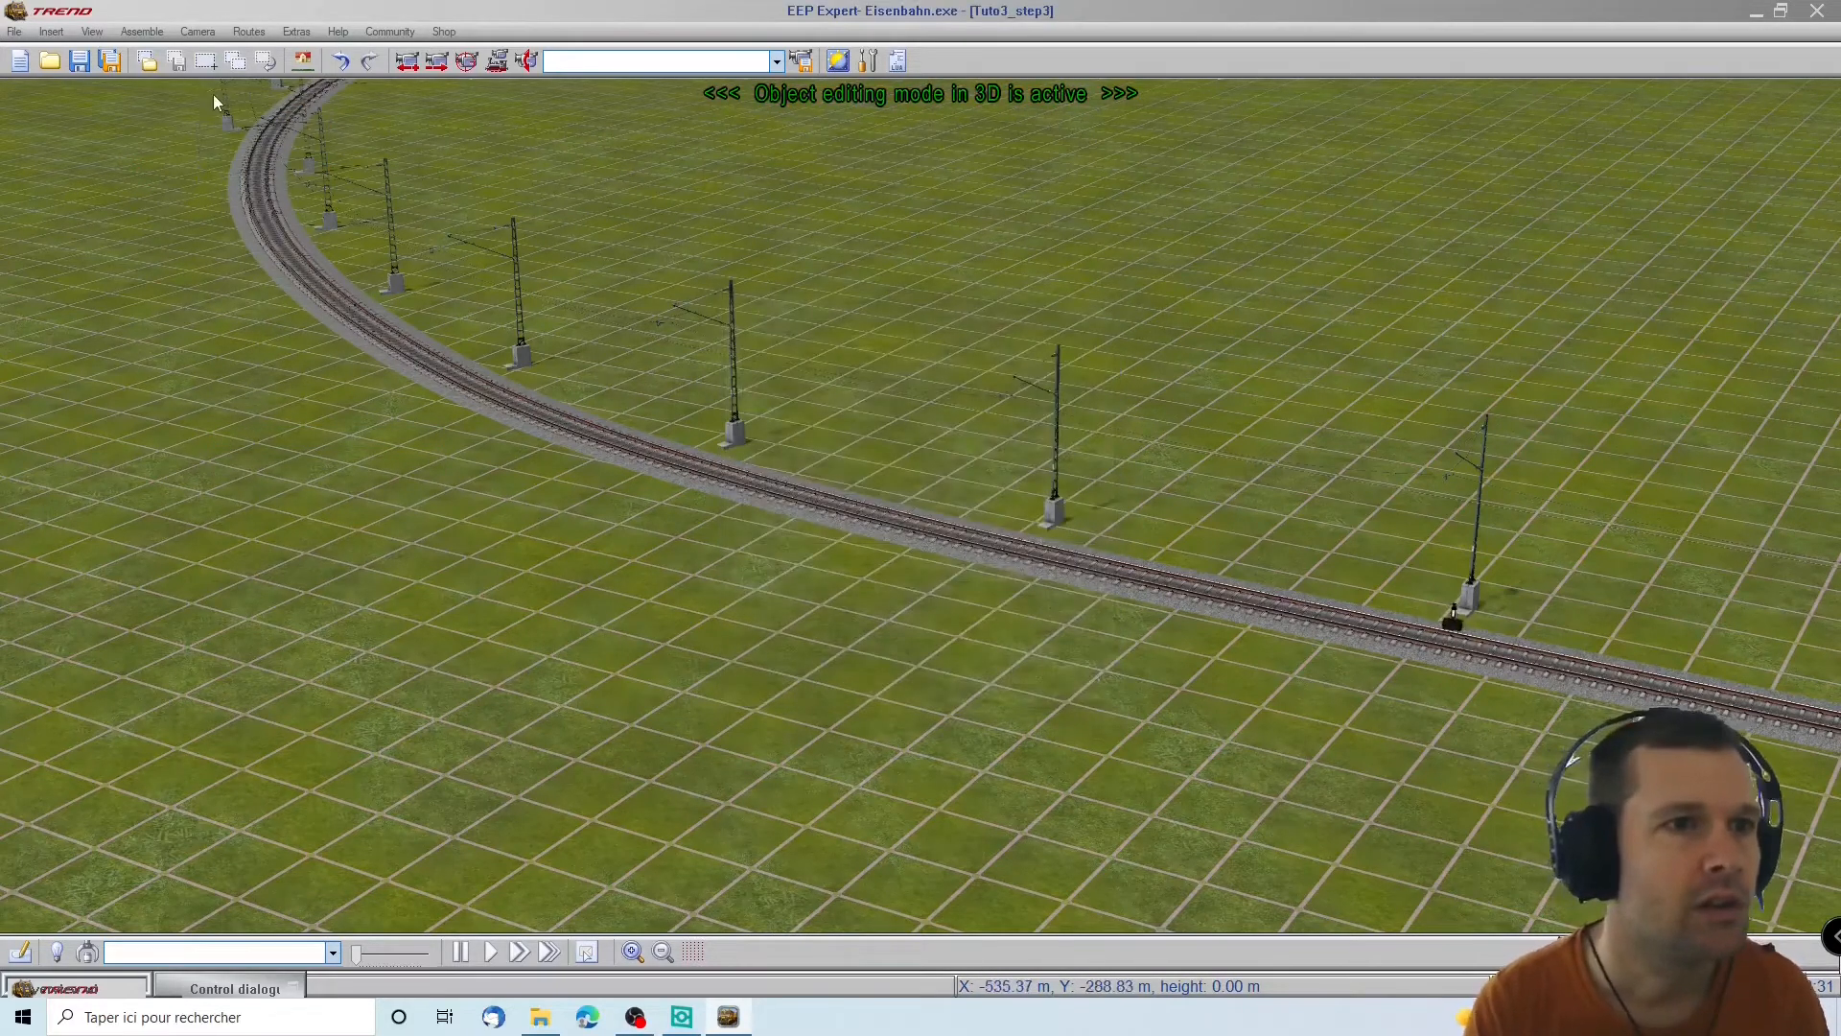
Set the seventh outer catenary mast's Rotation Z to -232.50 to bring it to the inner side of the curve
drag(213, 94, 233, 192)
click(234, 305)
right_click(234, 305)
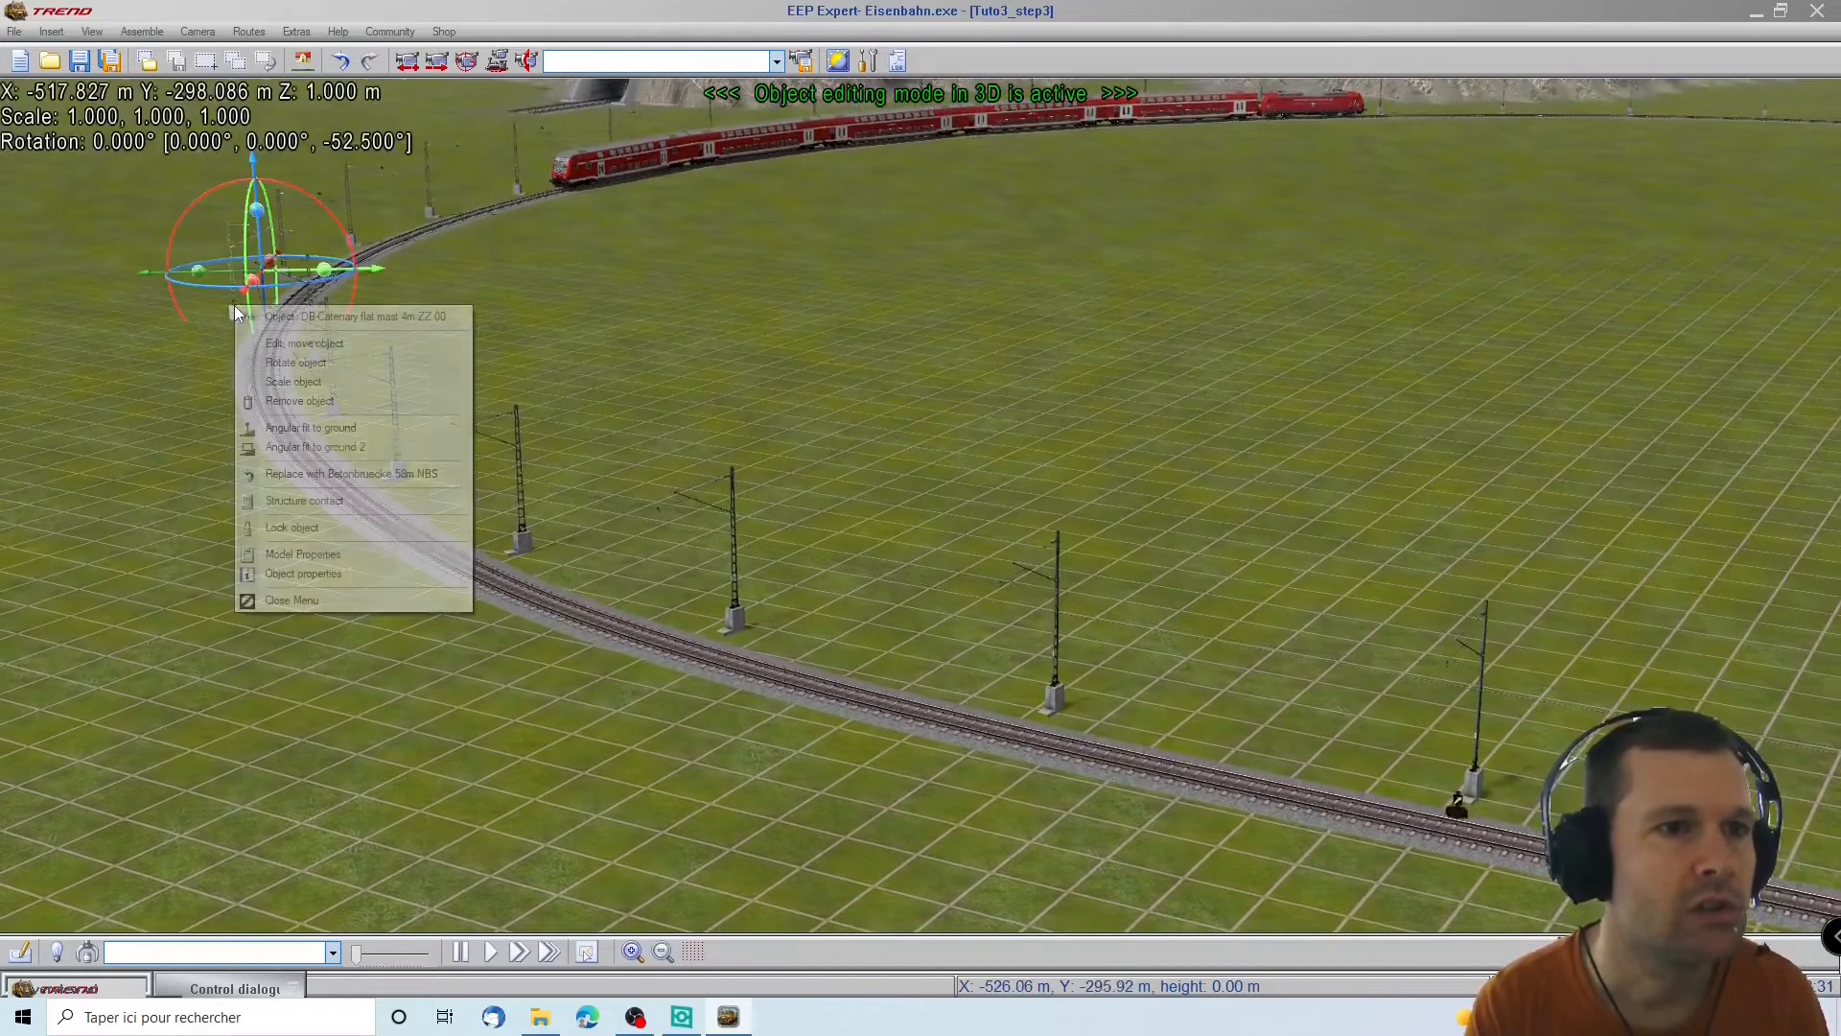
click(303, 574)
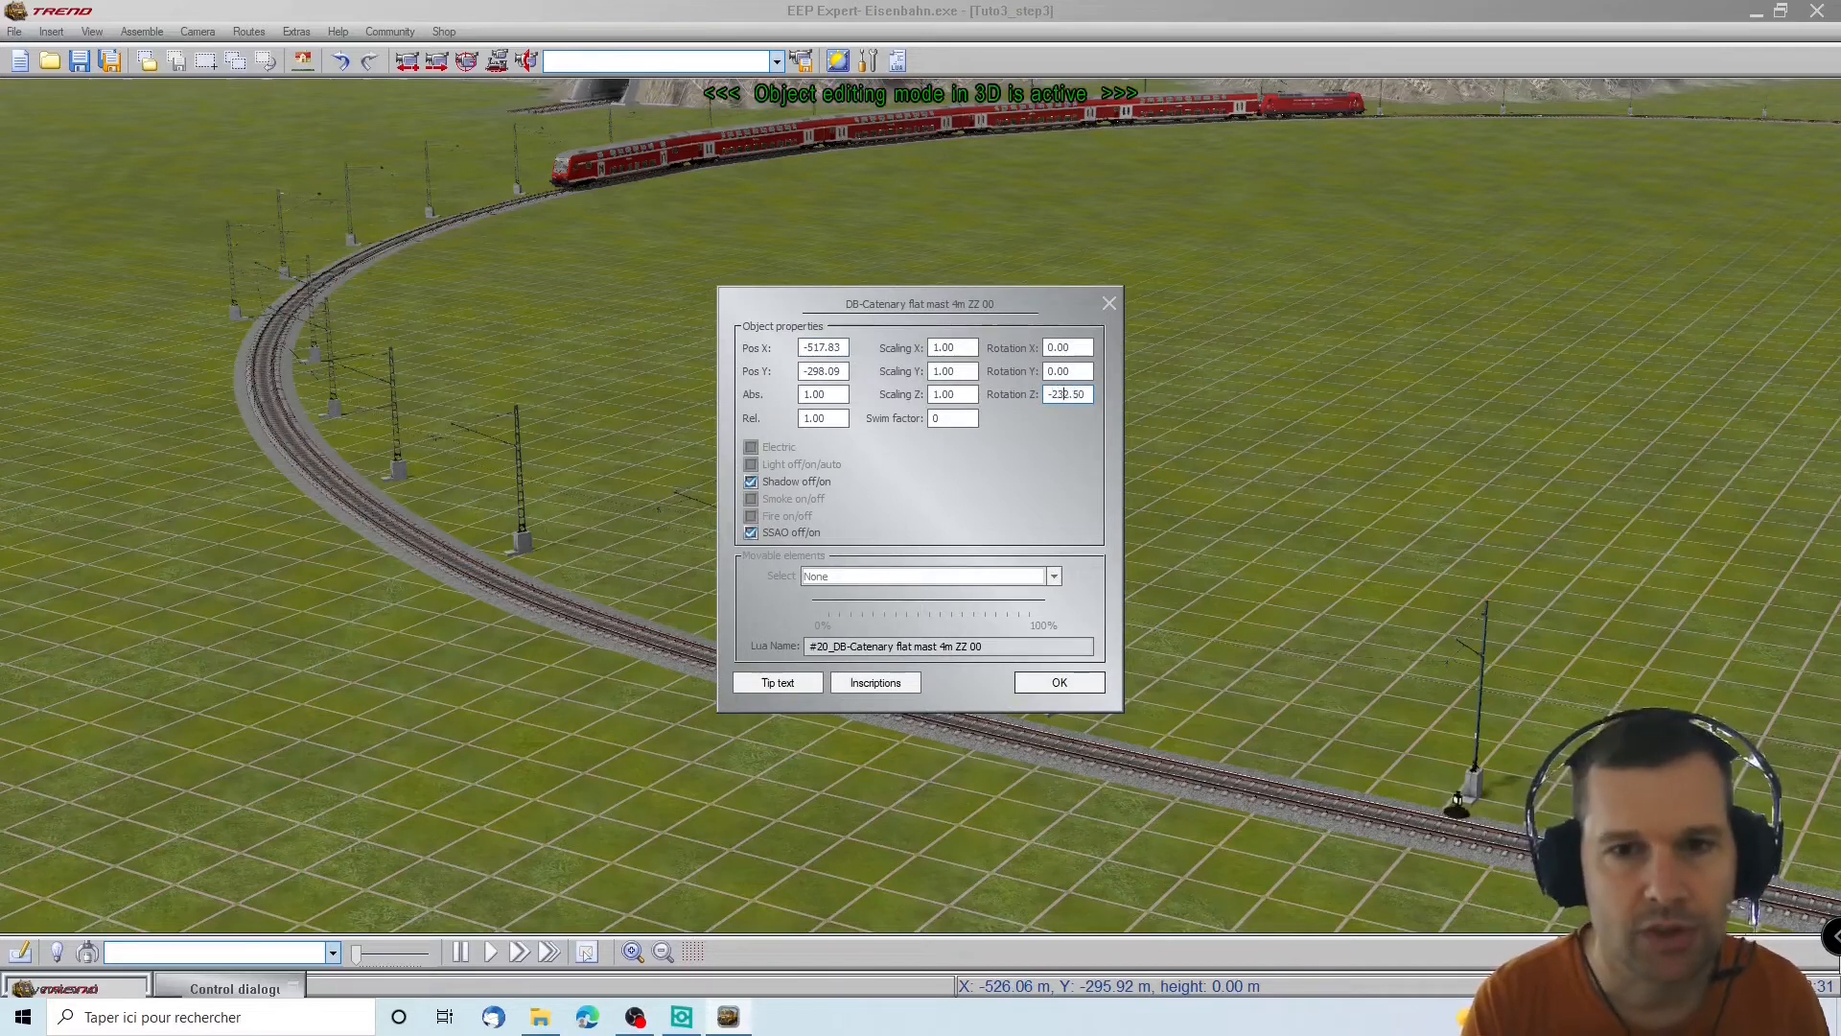
key(Return)
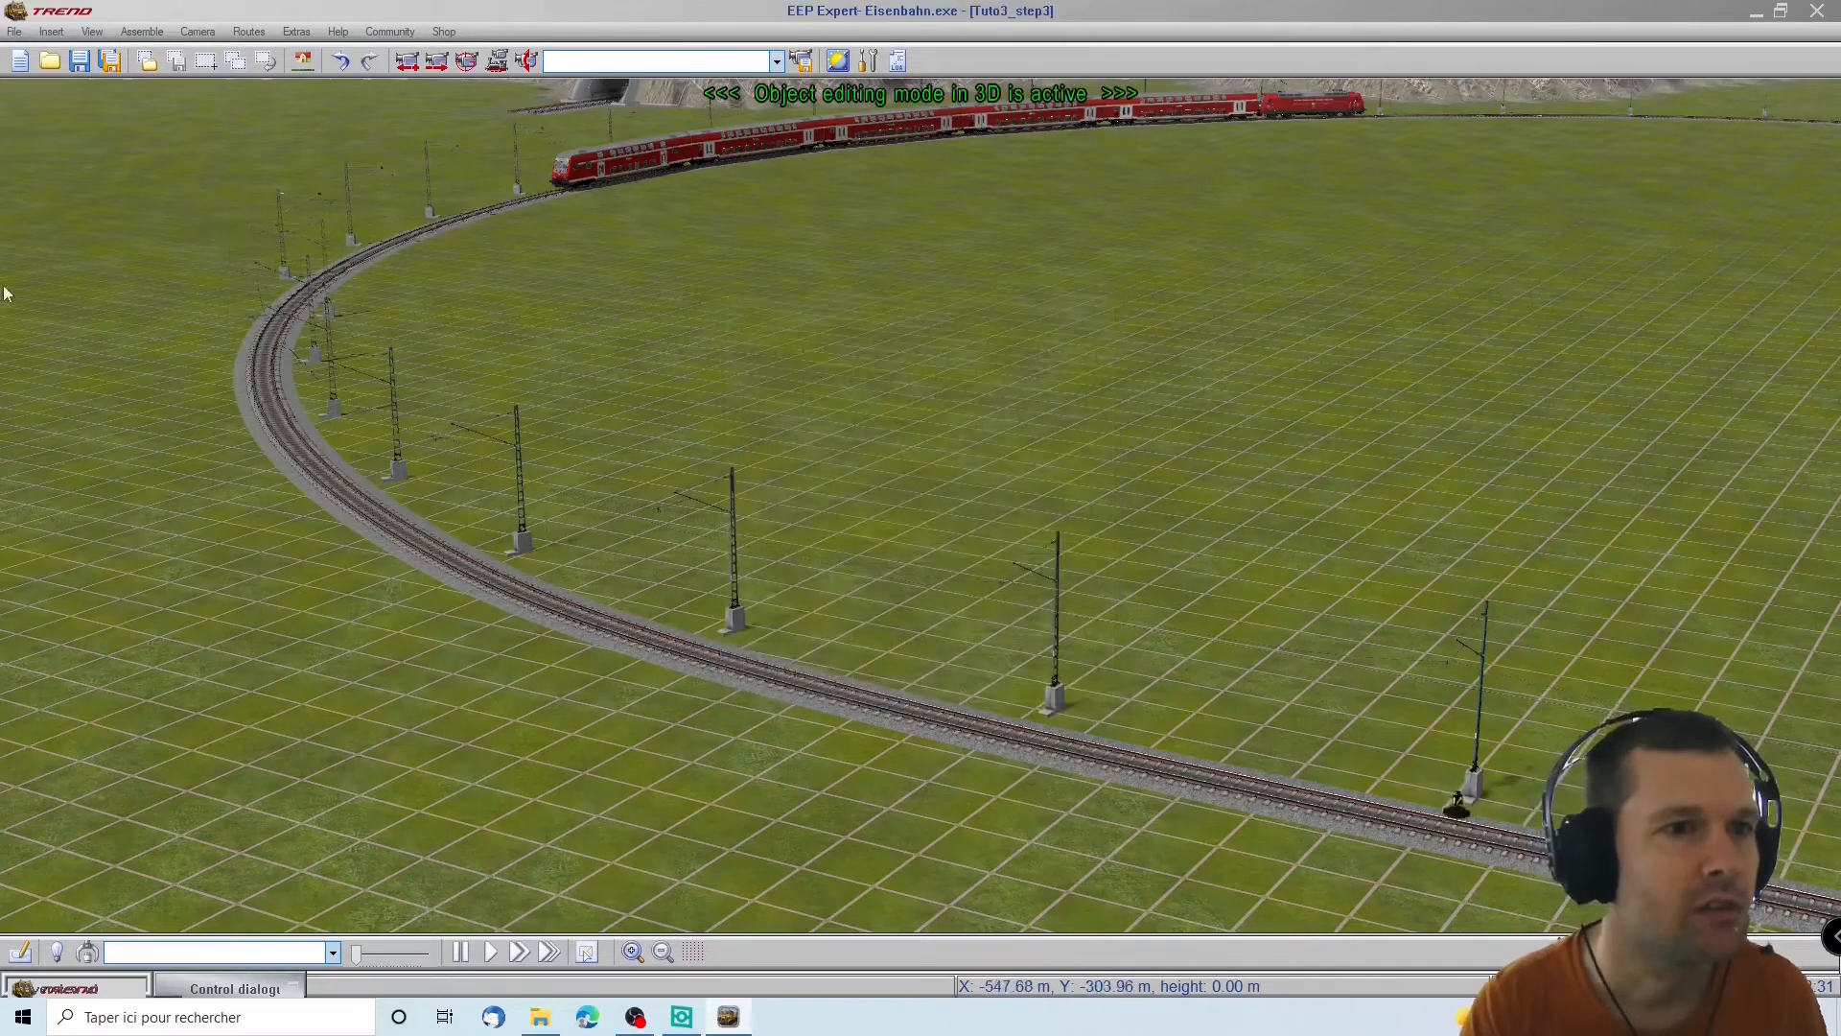
Rotate the eighth outer catenary mast half a turn about Z so it stands on the curve's inner side
click(285, 279)
right_click(286, 276)
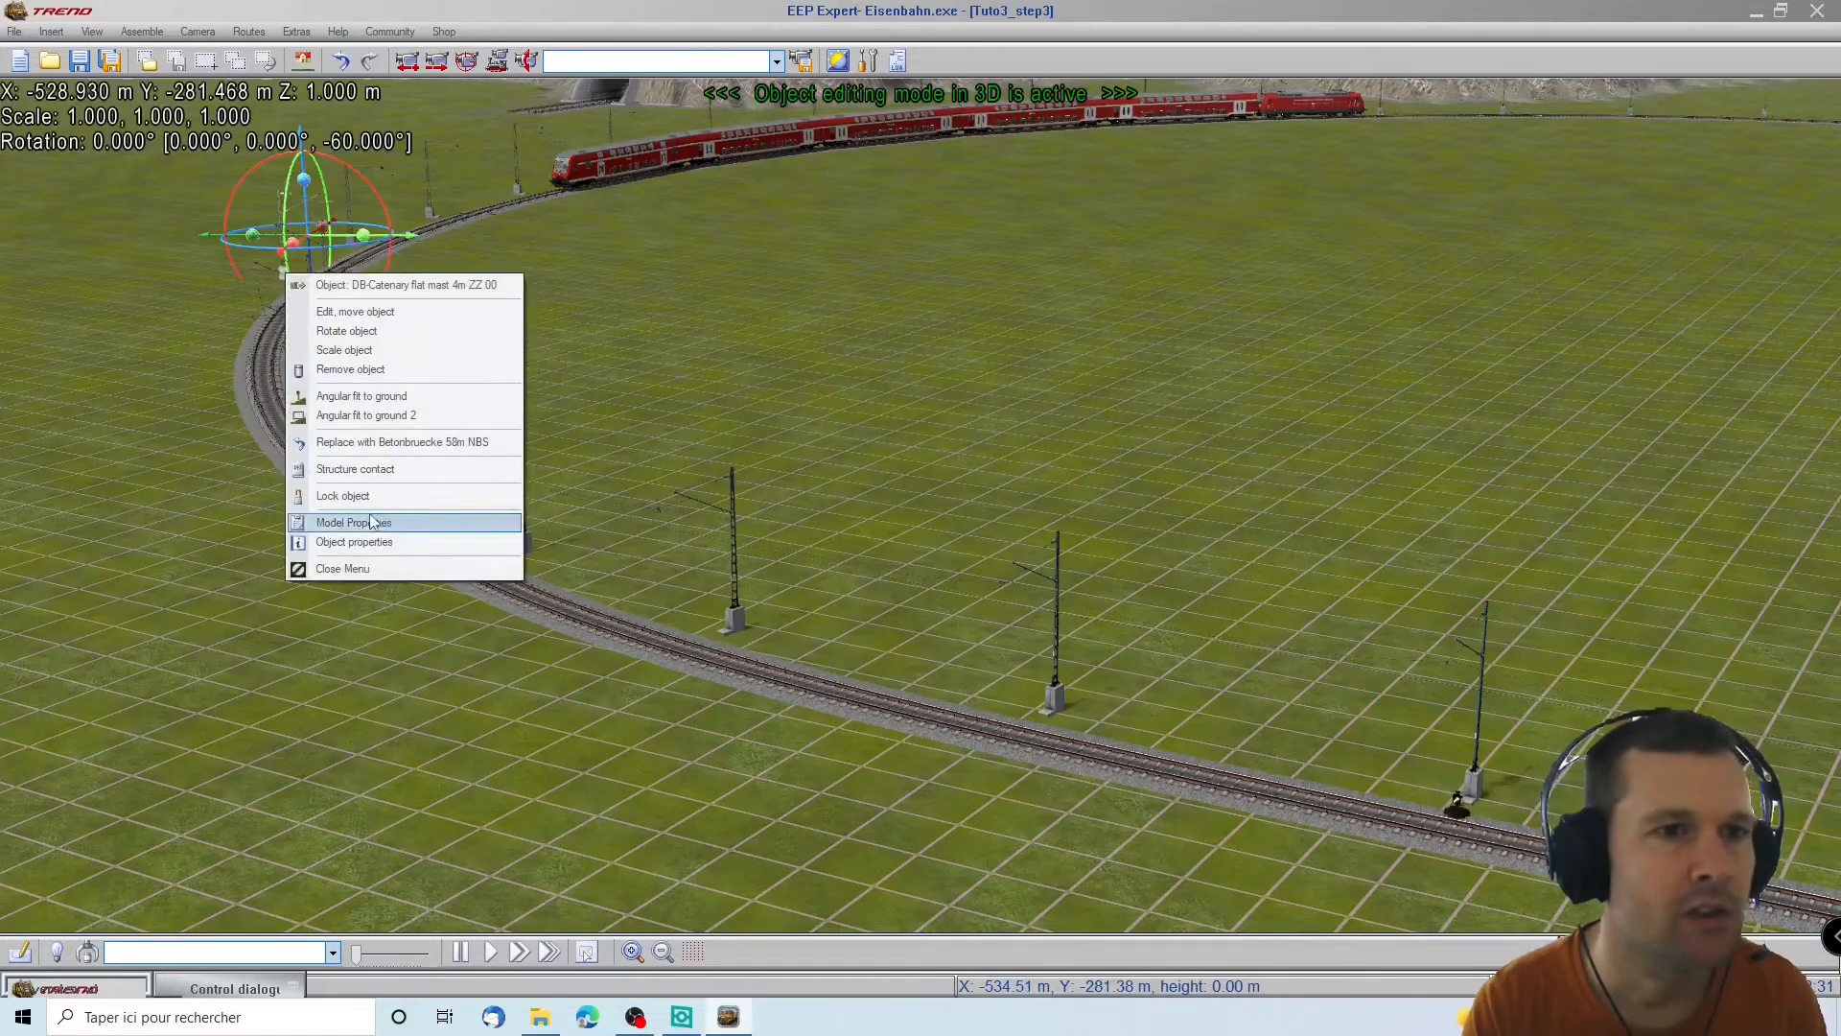
click(354, 543)
click(1058, 396)
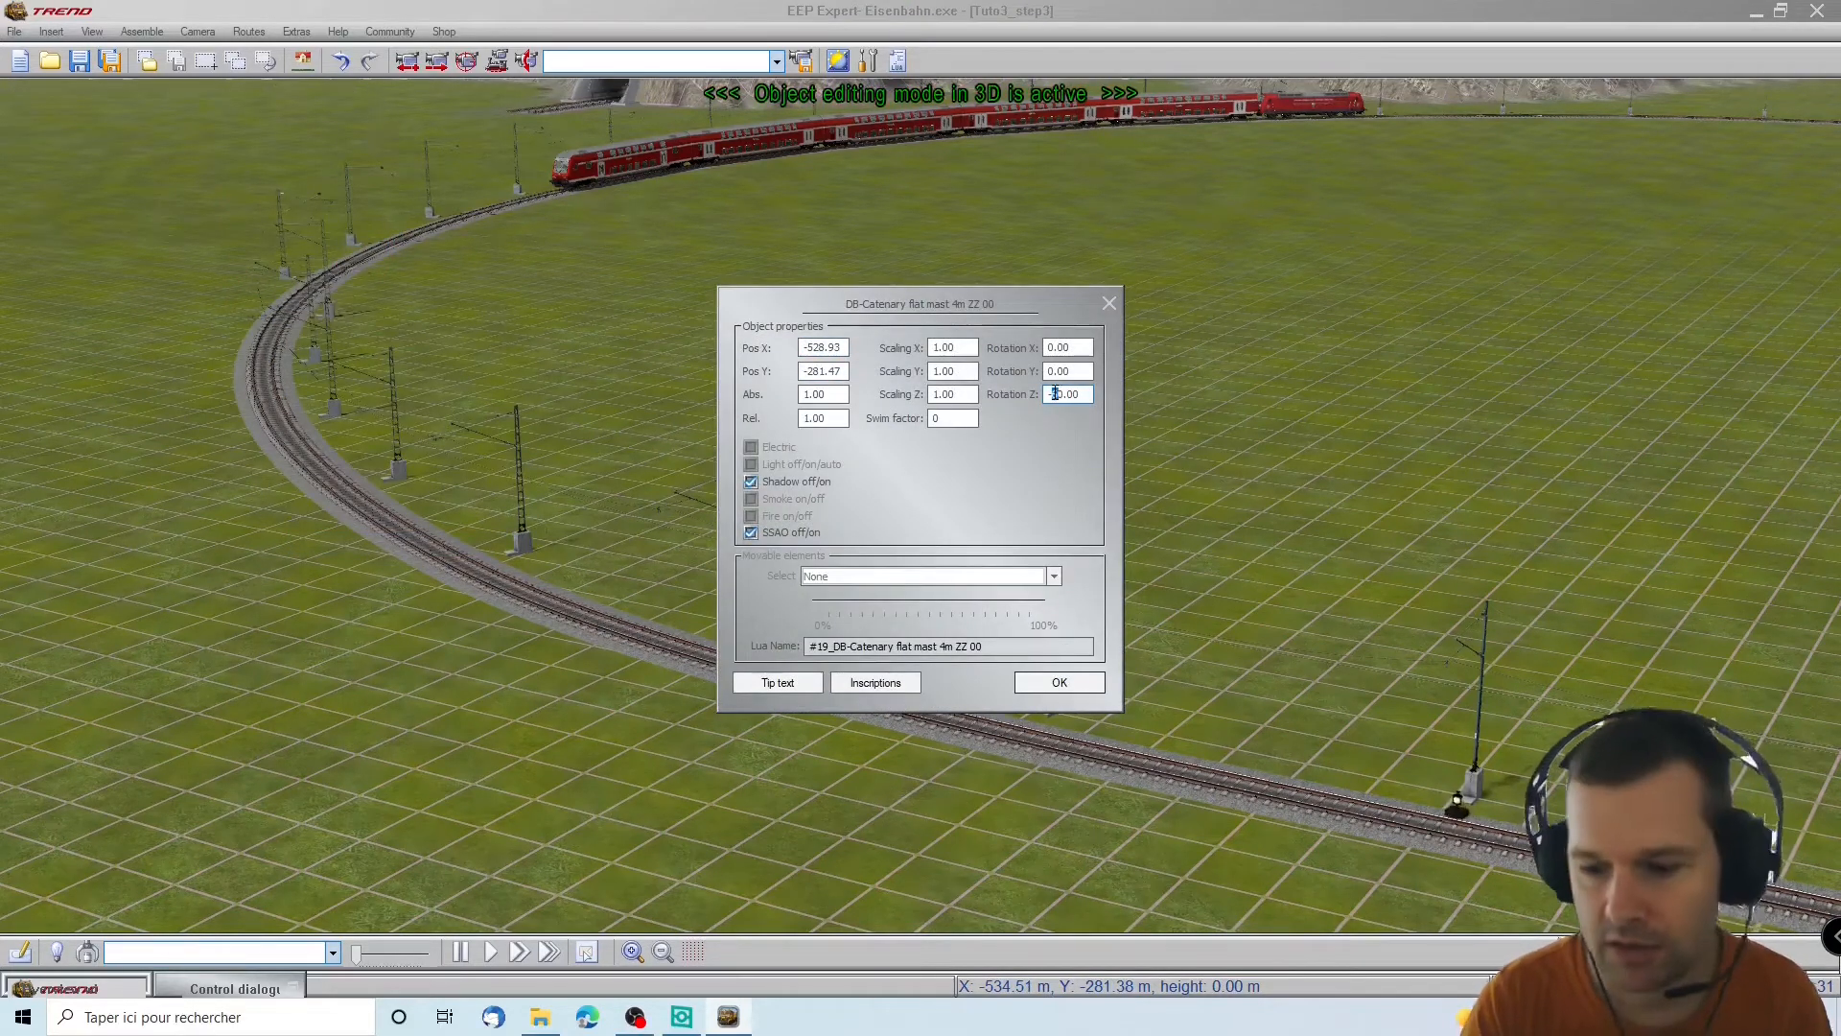
key(Return)
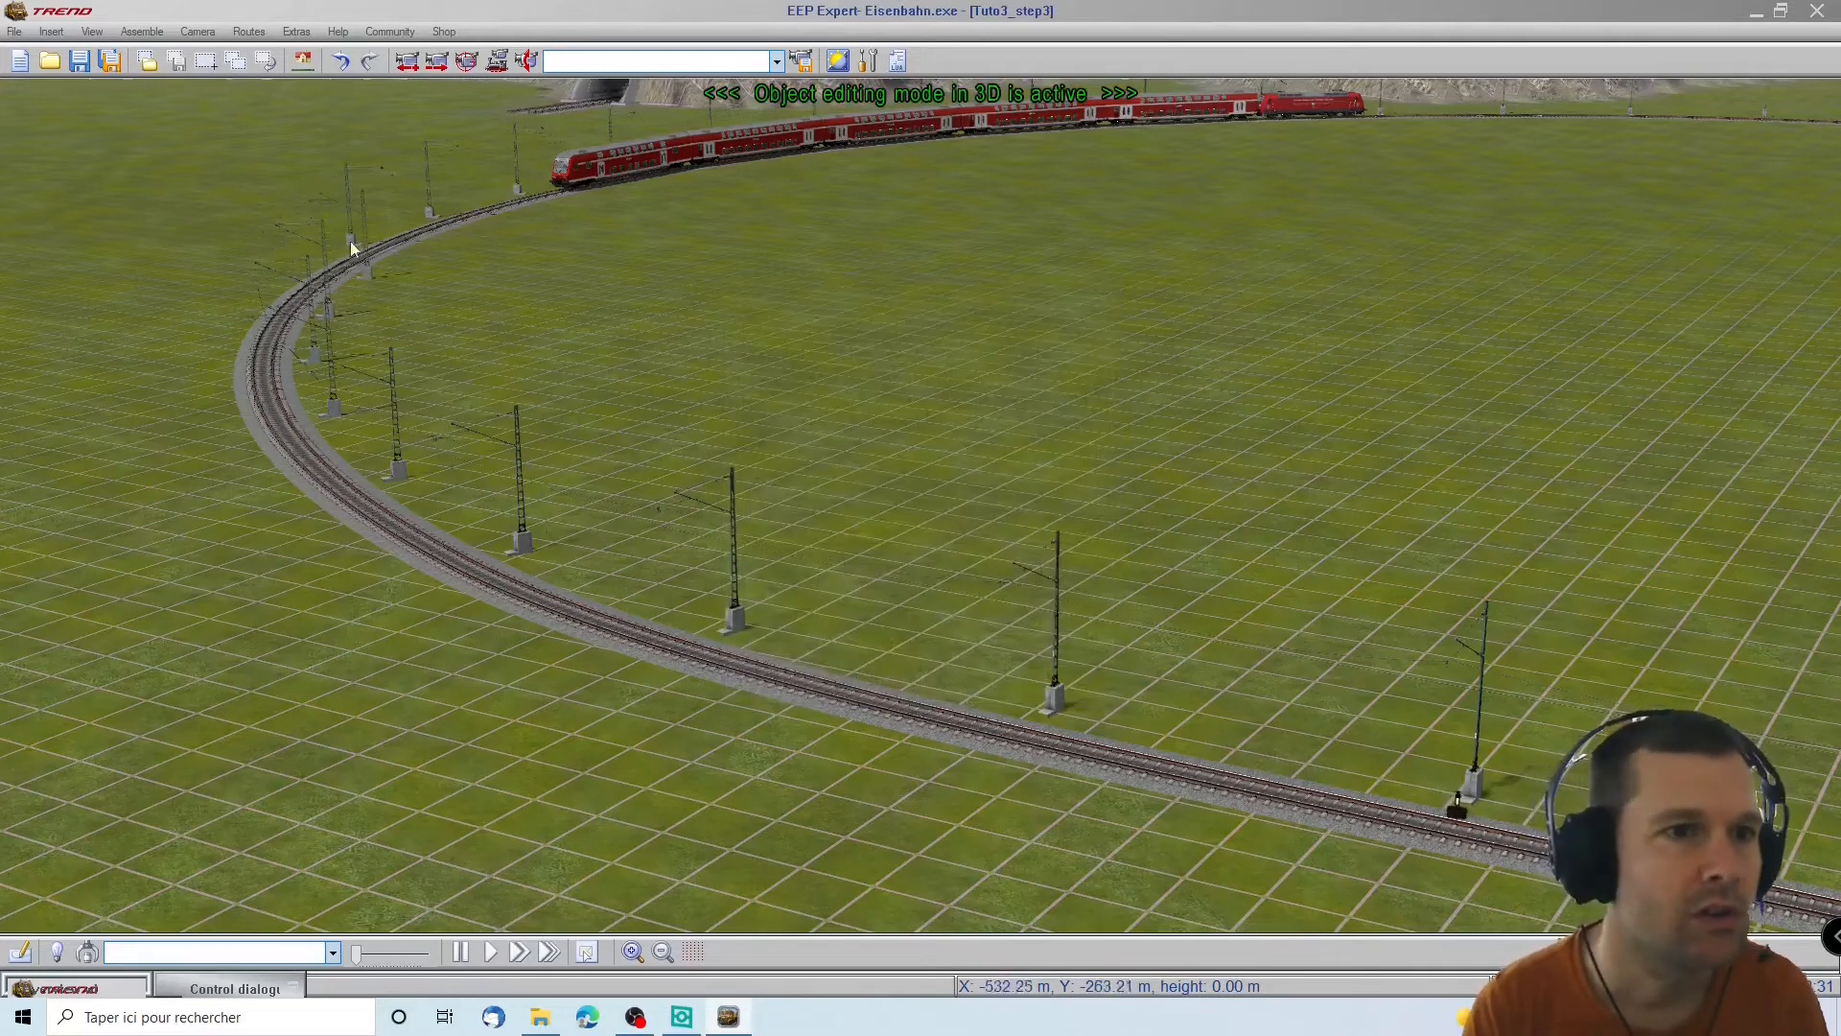
Set the ninth outer catenary mast's Rotation Z to -247.50, placing it on the inner side of the curve
right_click(347, 232)
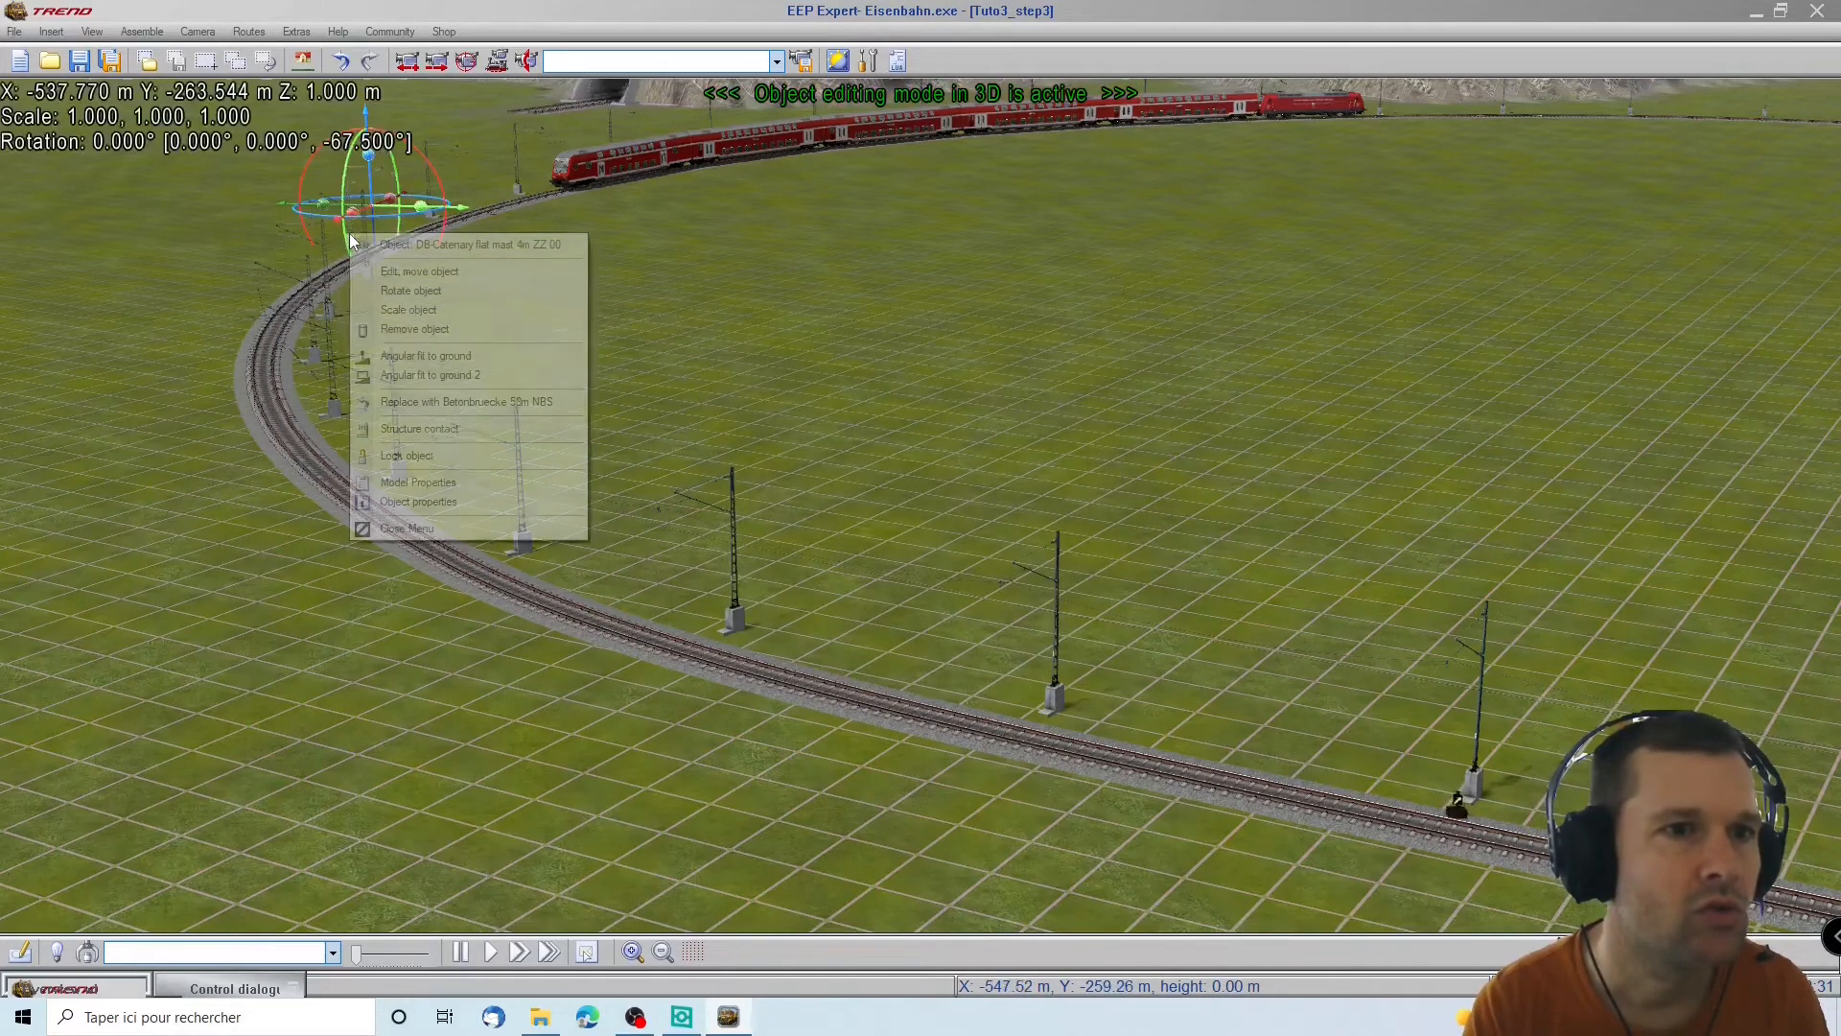
click(438, 503)
click(1057, 394)
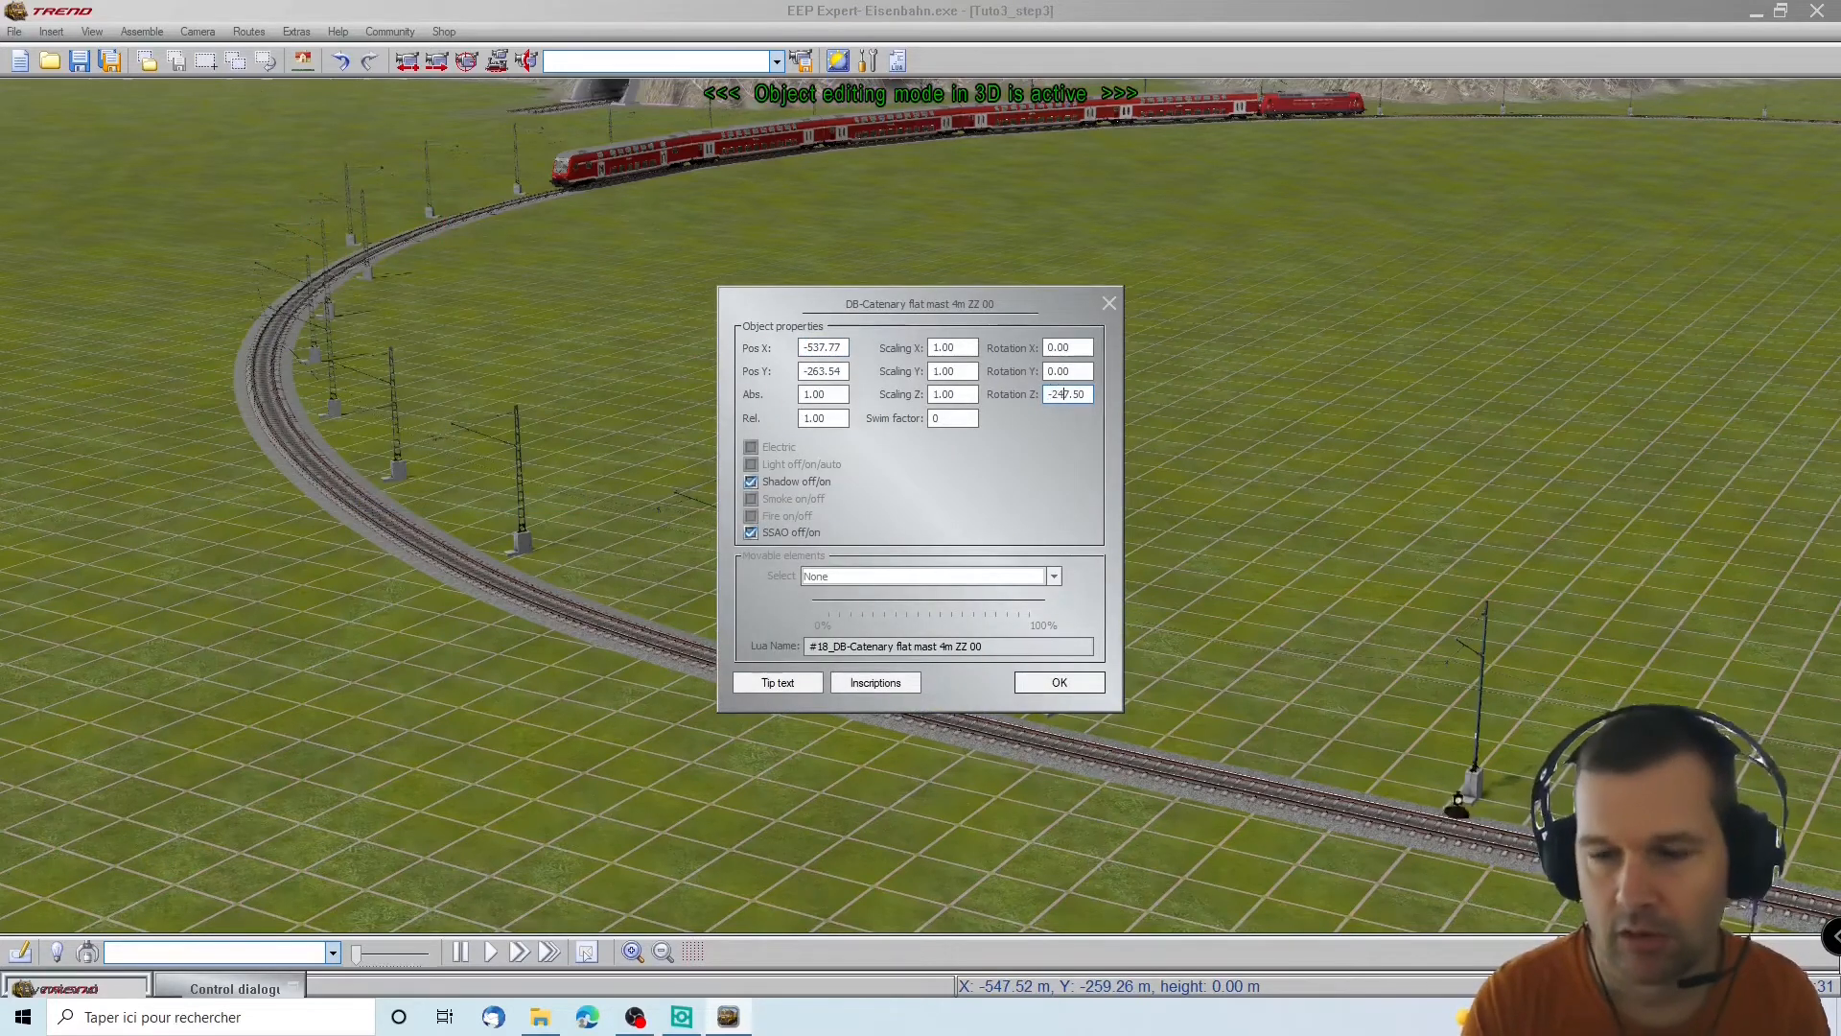
key(Return)
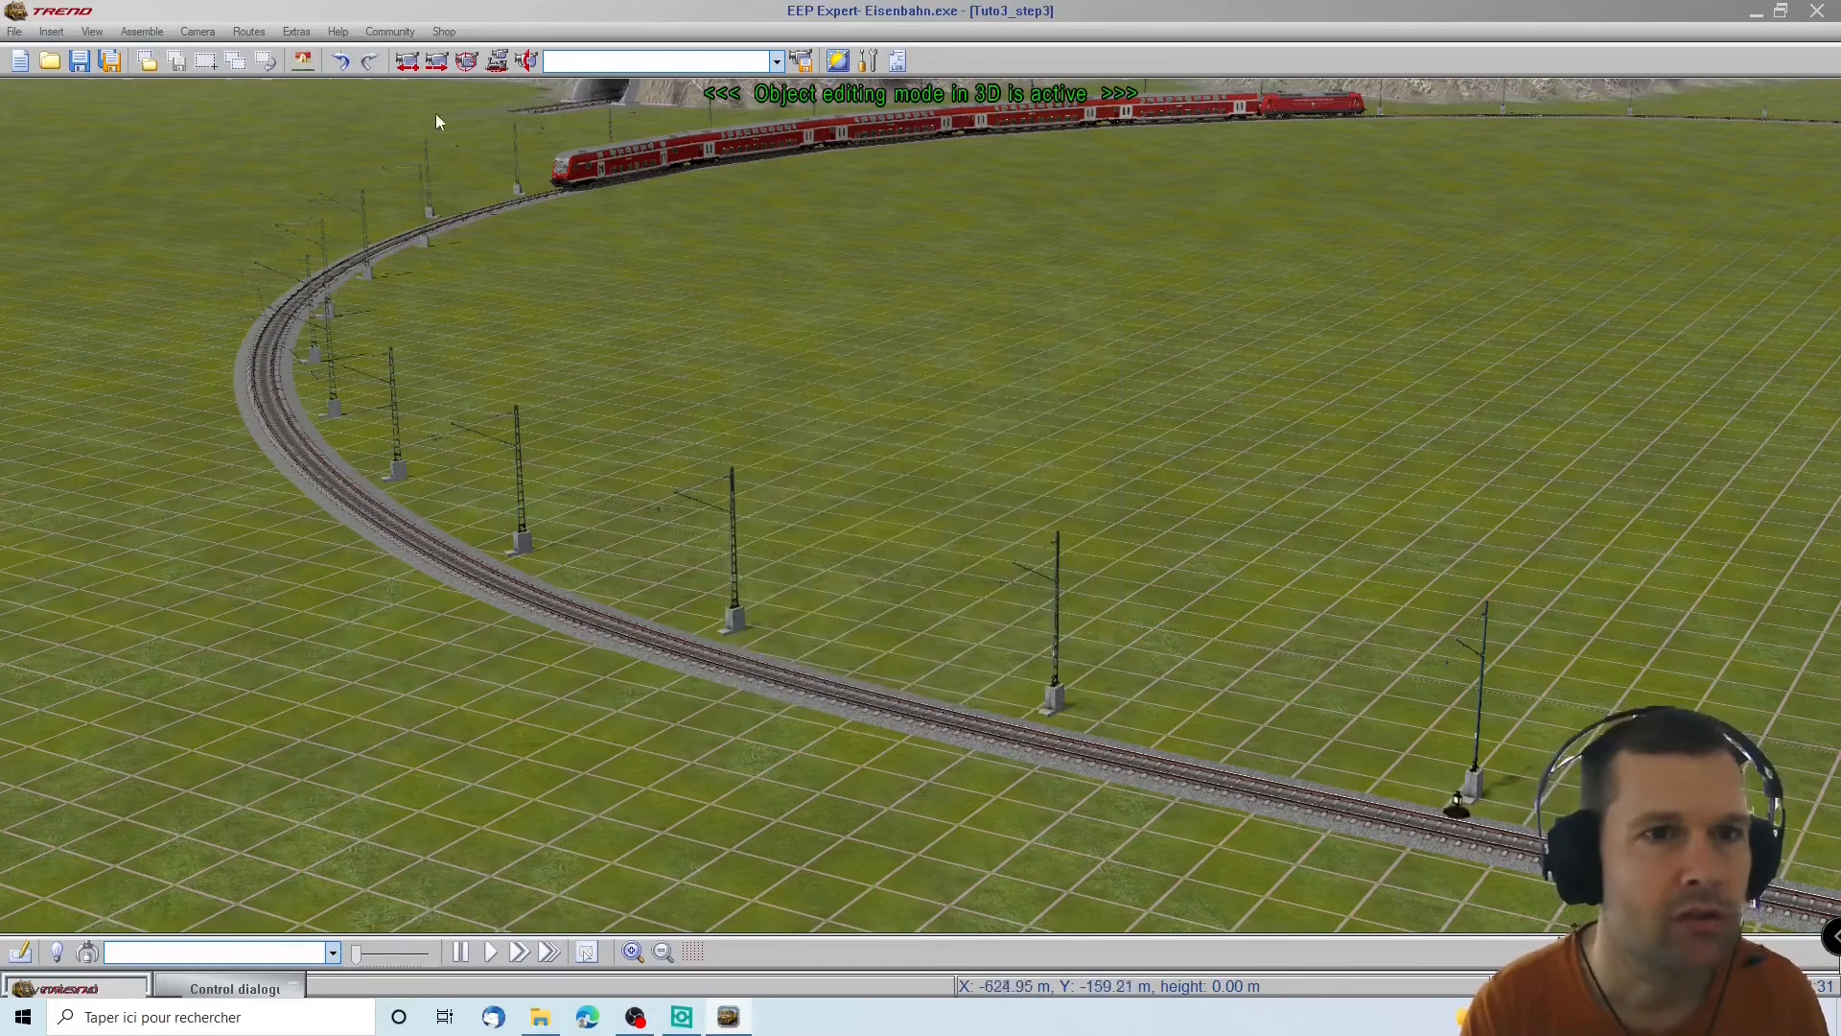
In the 2D plan, lay a 60 m straight track off the main line at the start of the western curve and extend it by another 60 m
scroll(433, 101, up, 3)
right_drag(301, 629, 66, 577)
right_drag(1776, 862, 1137, 836)
right_drag(1, 676, 52, 1002)
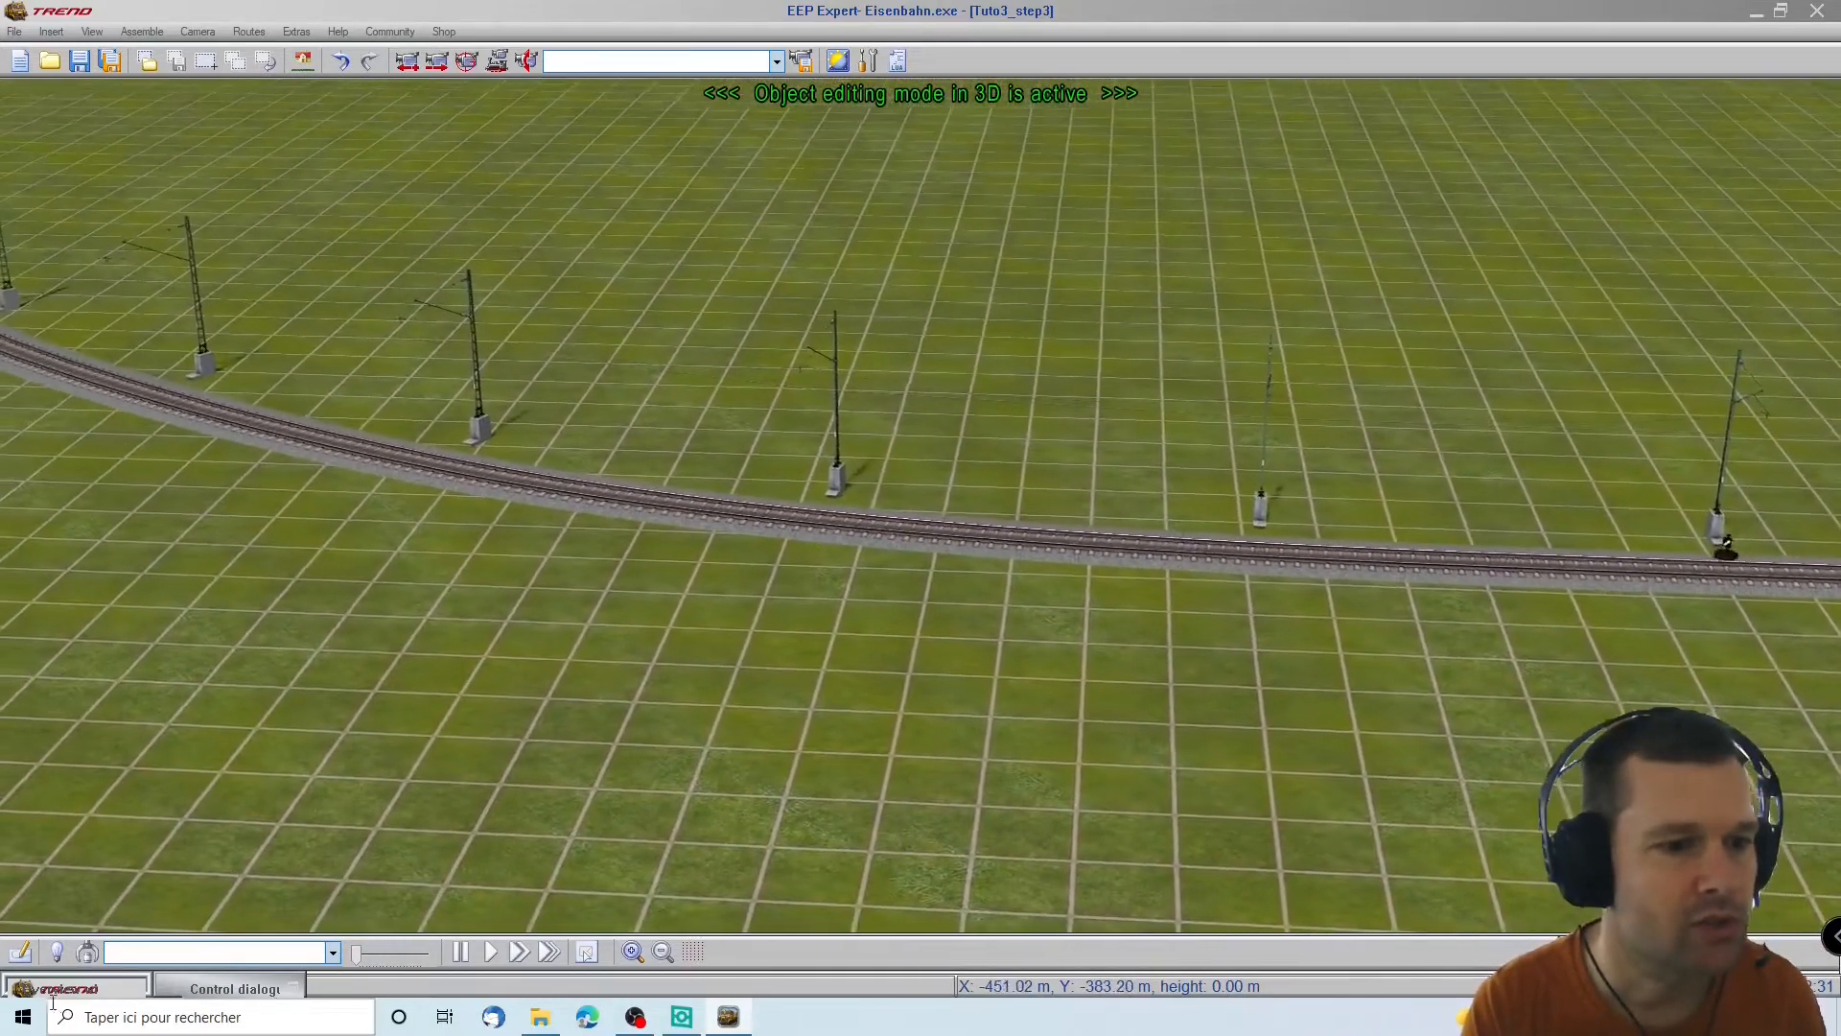
click(19, 954)
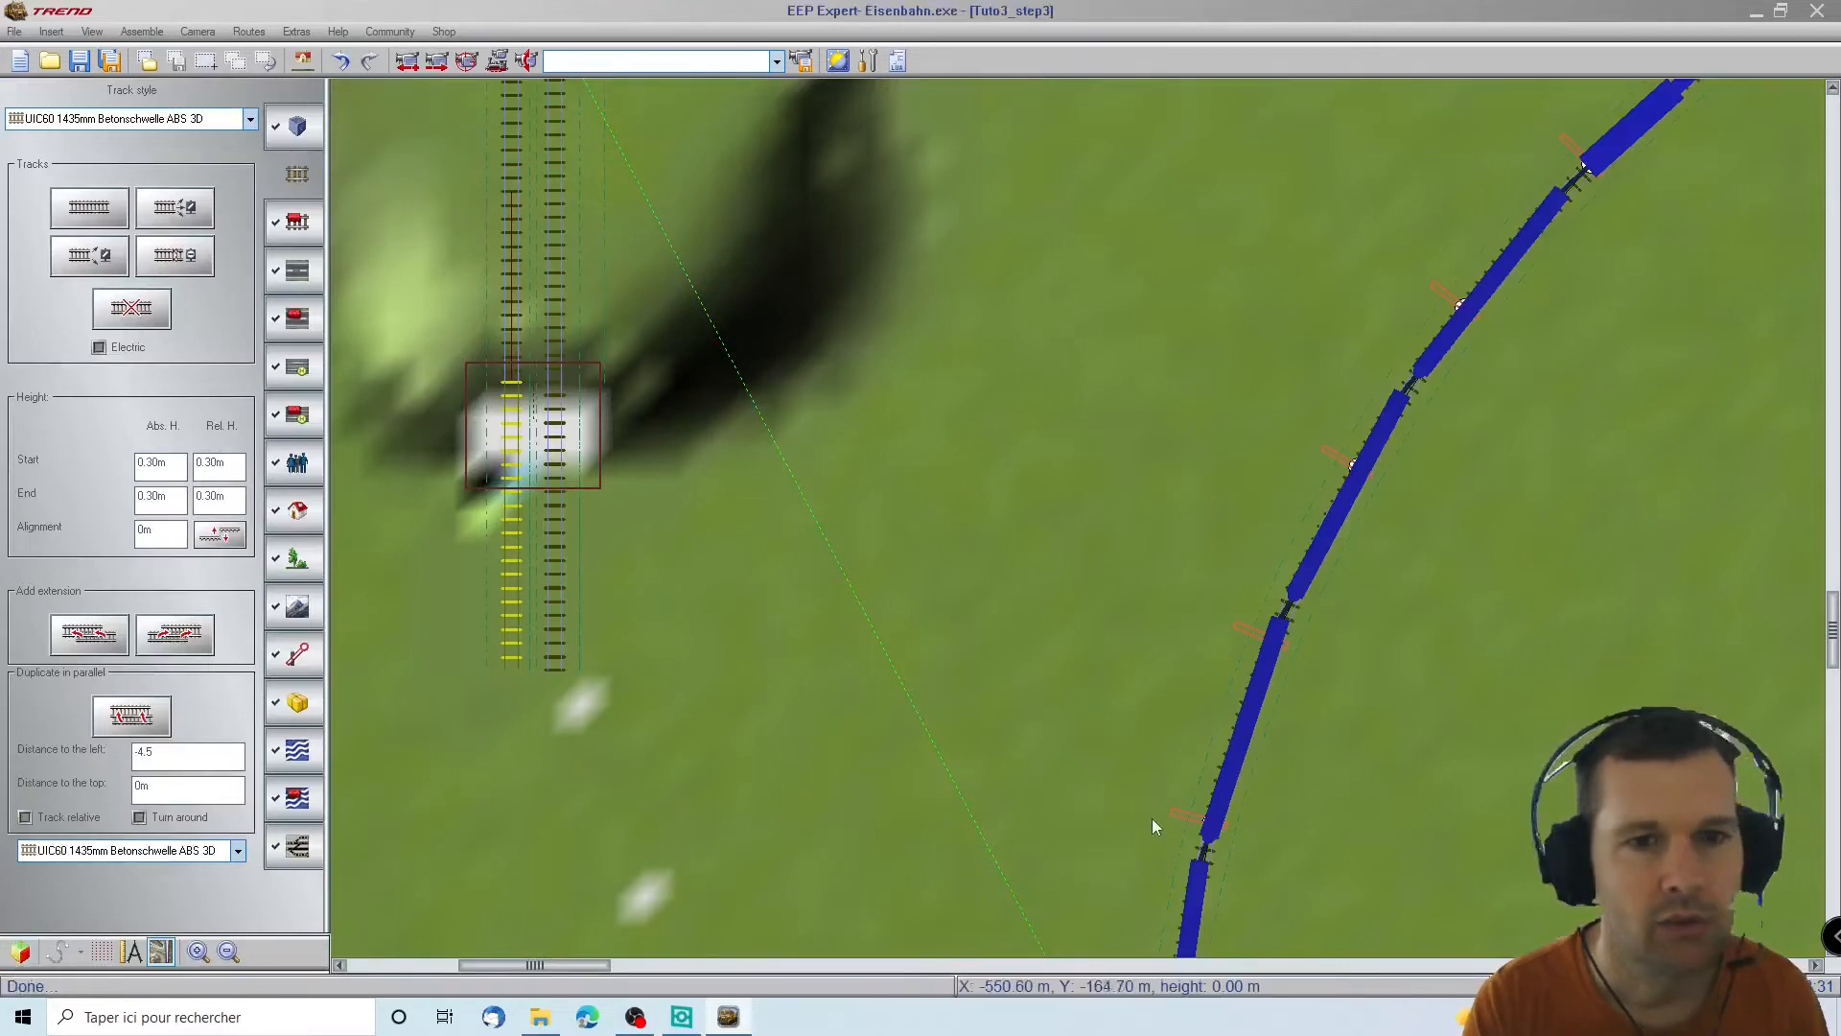
scroll(1153, 821, up, 2)
scroll(1153, 820, down, 5)
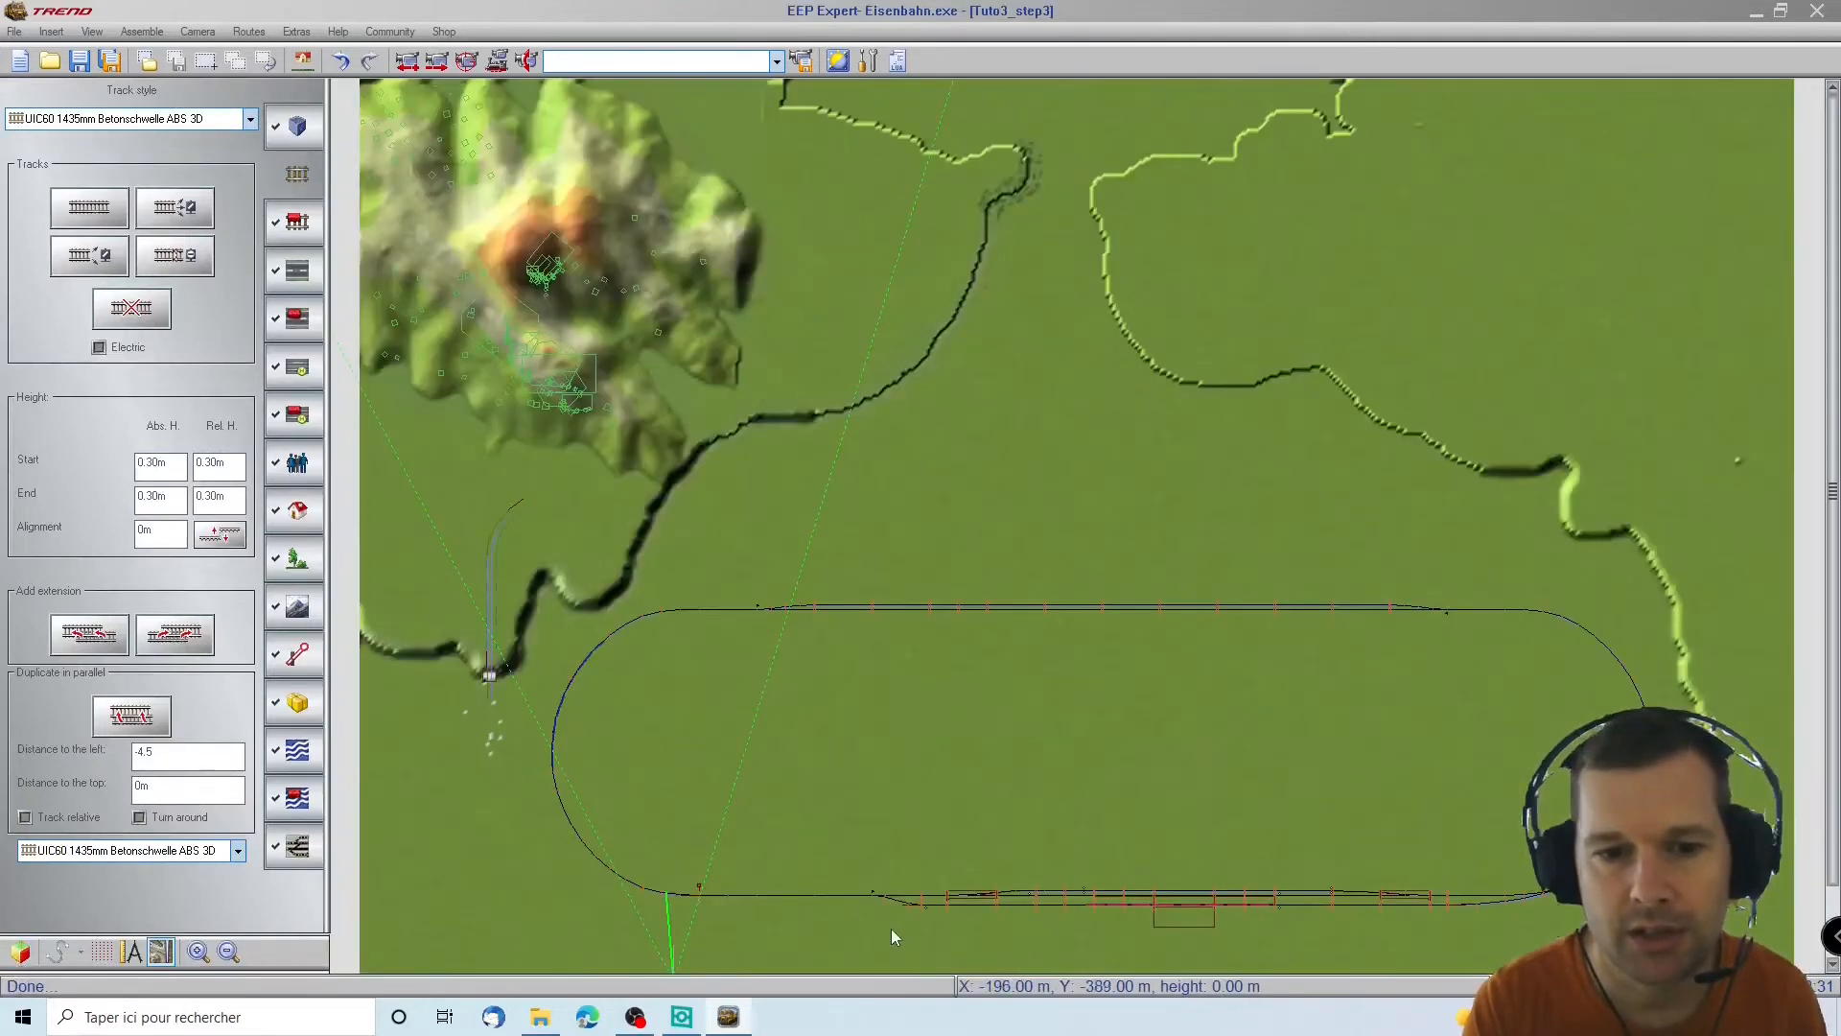
scroll(890, 928, up, 4)
scroll(509, 711, up, 2)
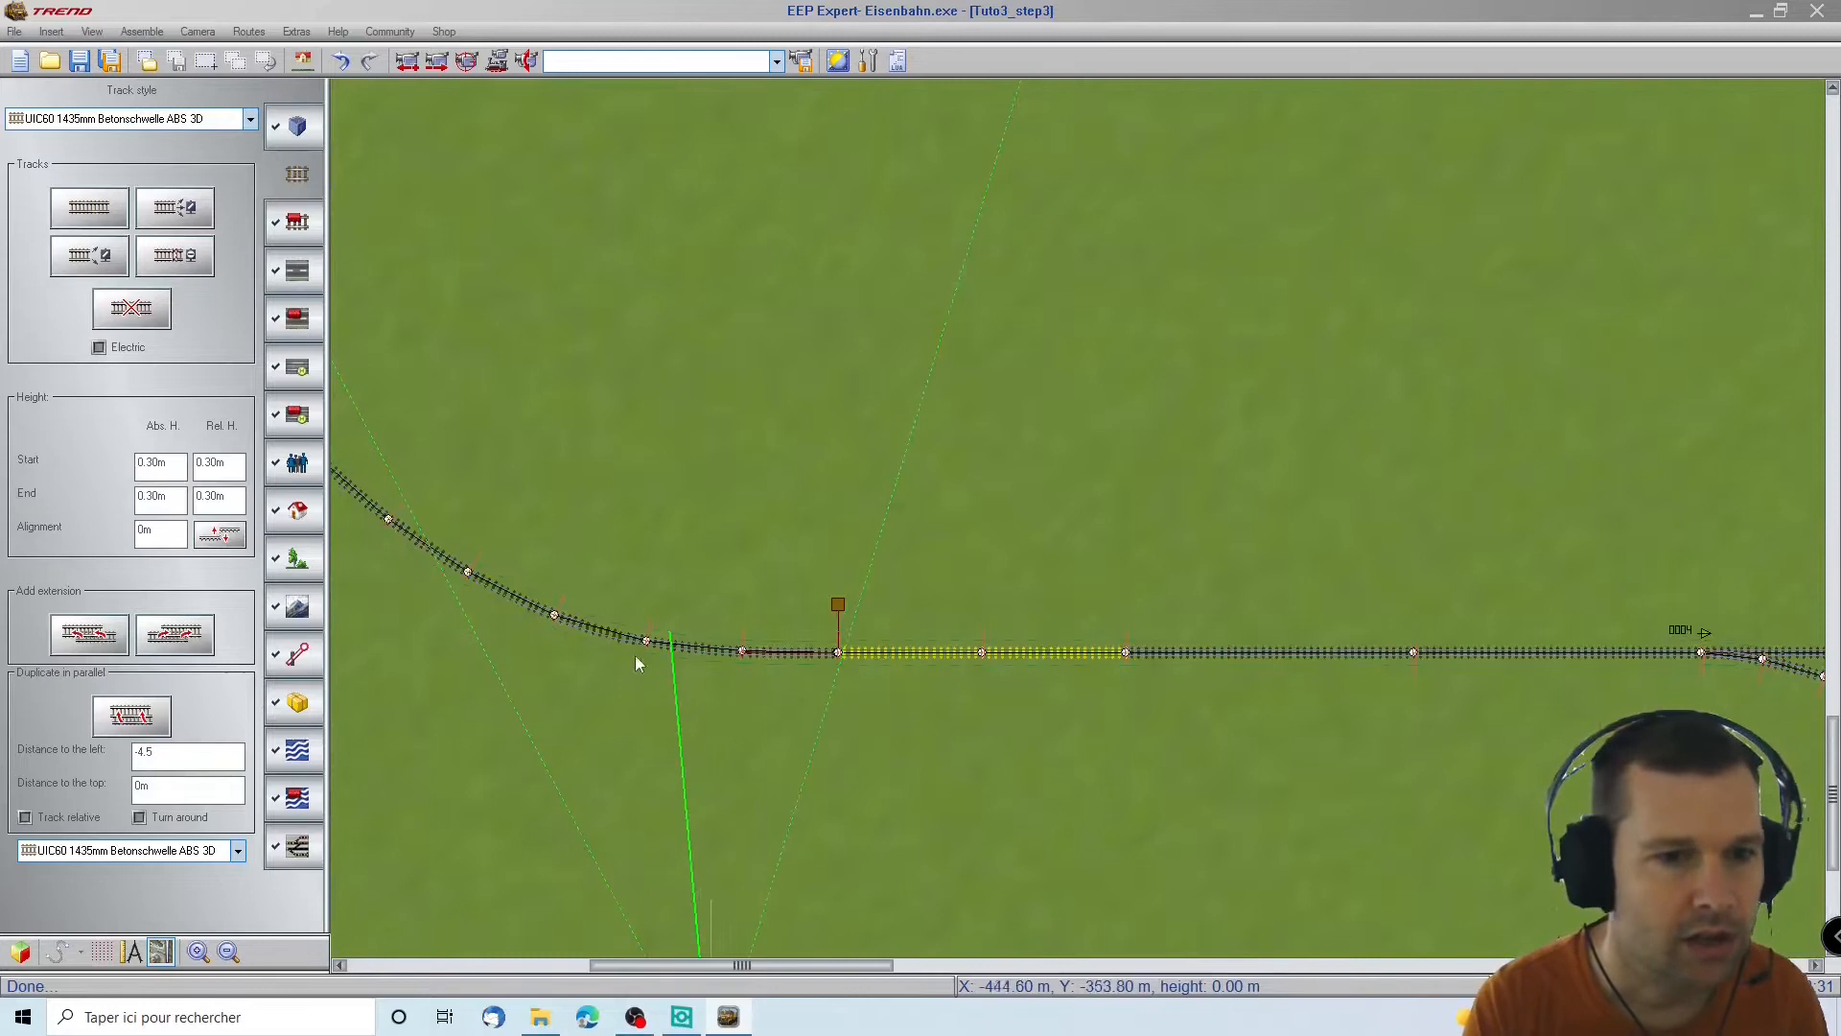
click(100, 211)
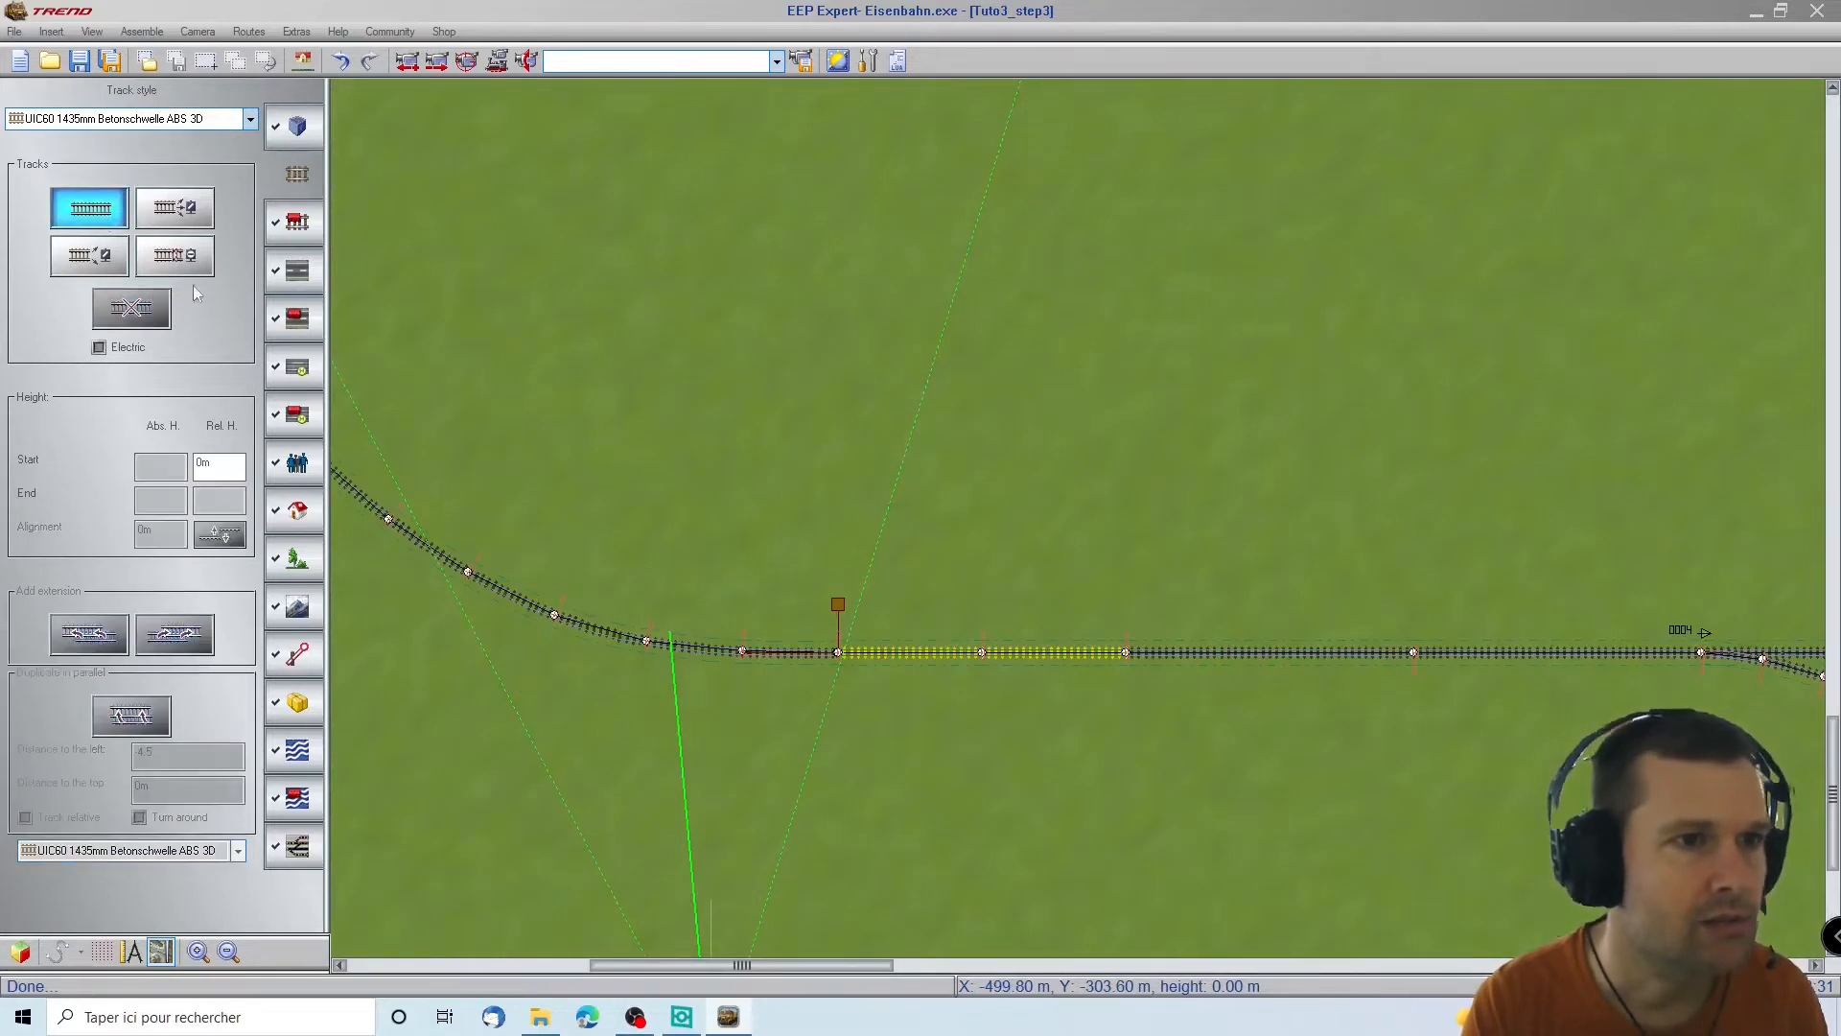
click(839, 655)
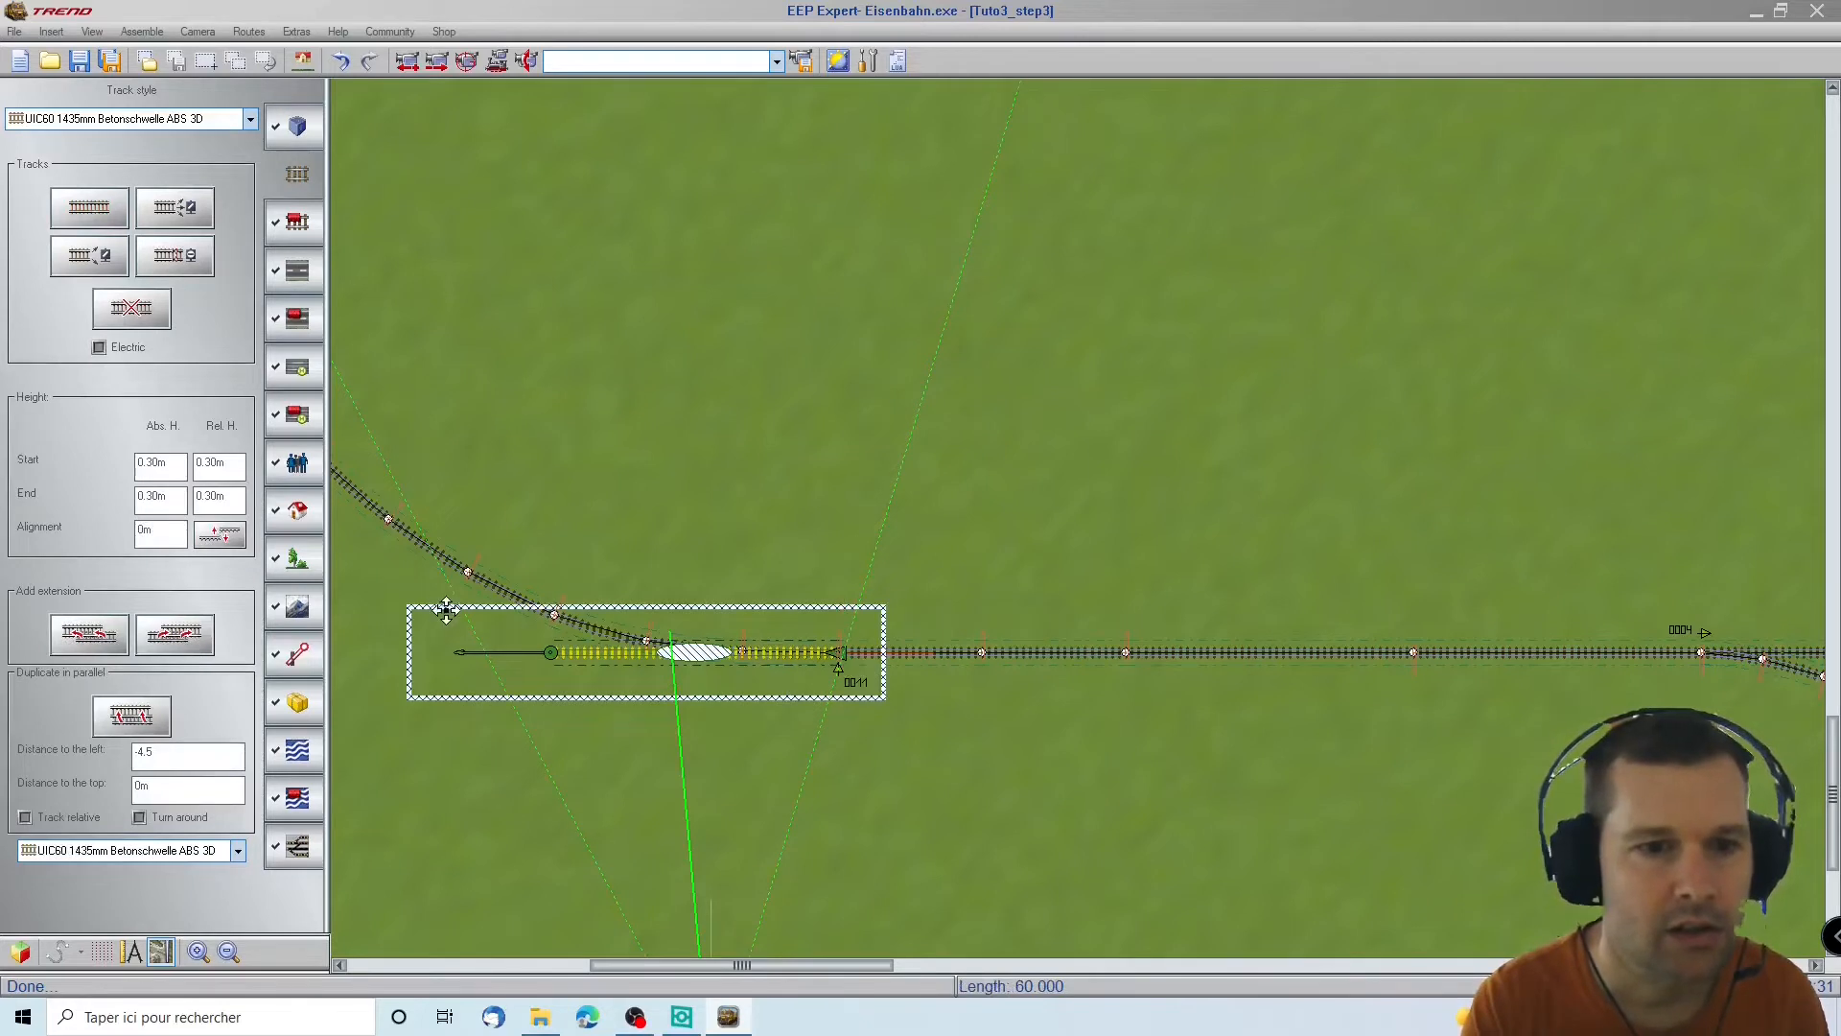
click(165, 640)
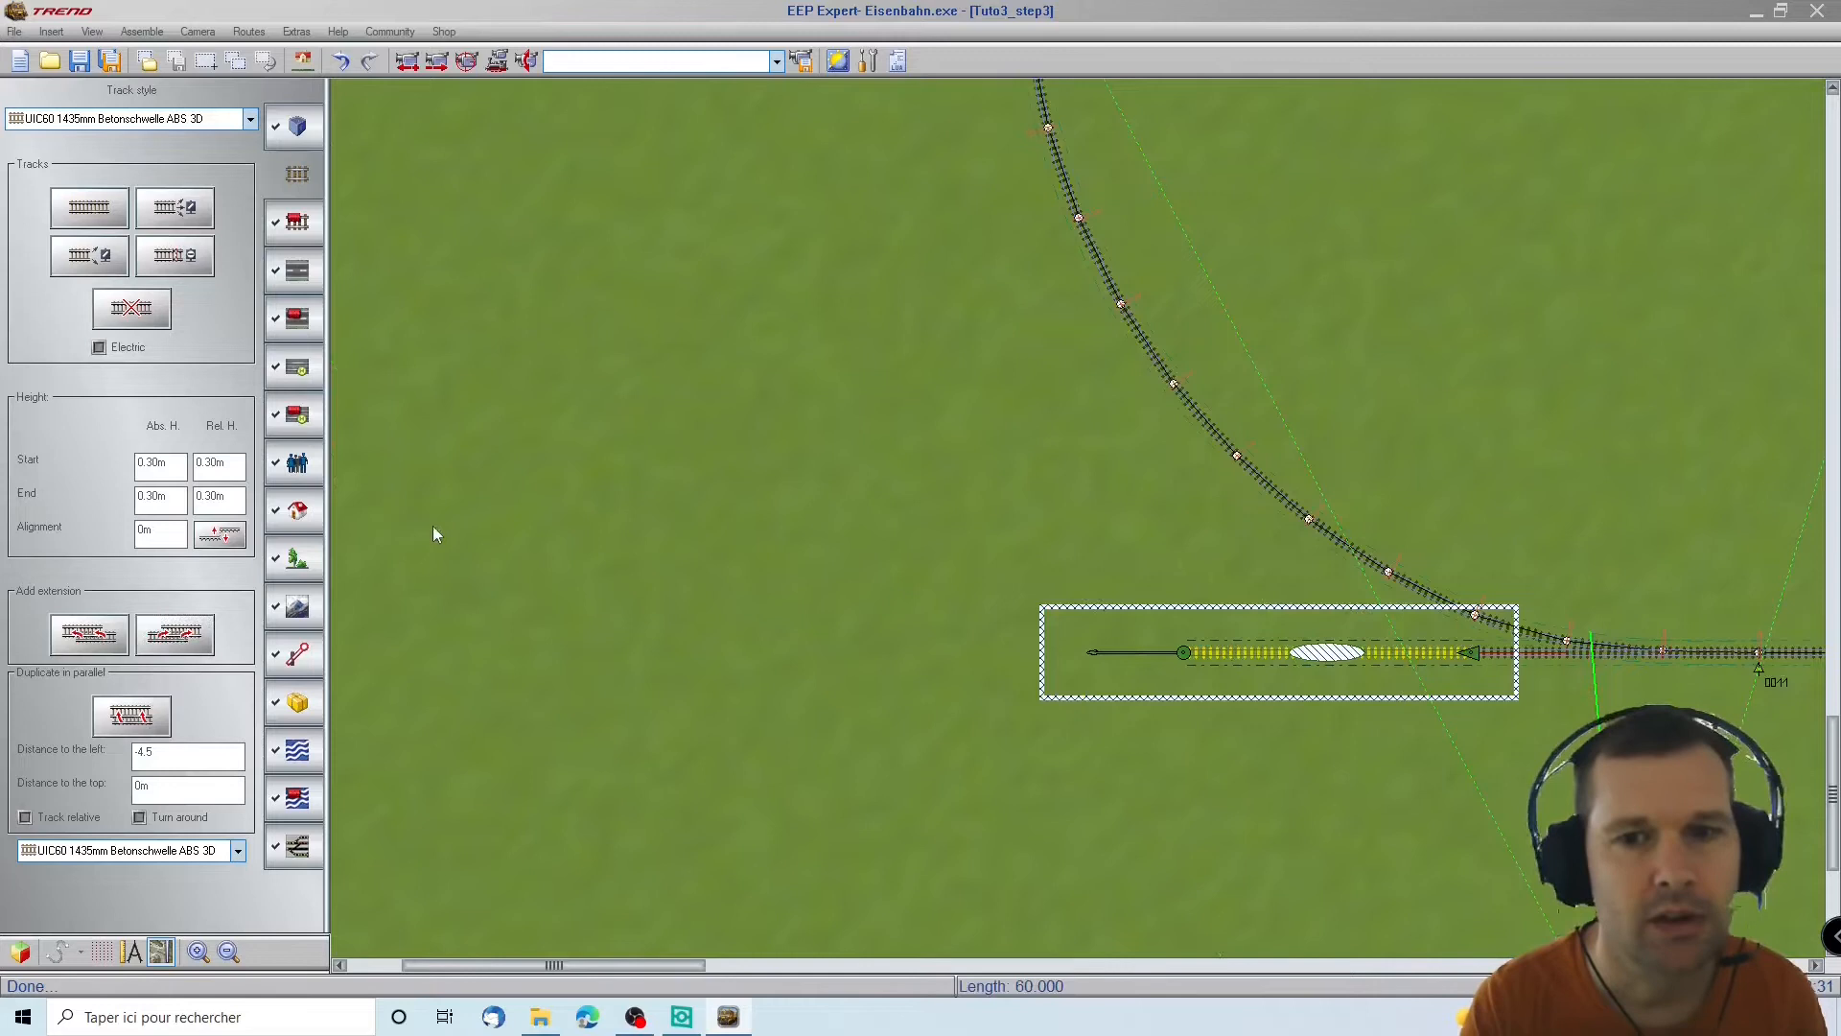
Lay a 60 m straight track southward from the open end of the eastern track at the tunnel portal
scroll(567, 398, down, 3)
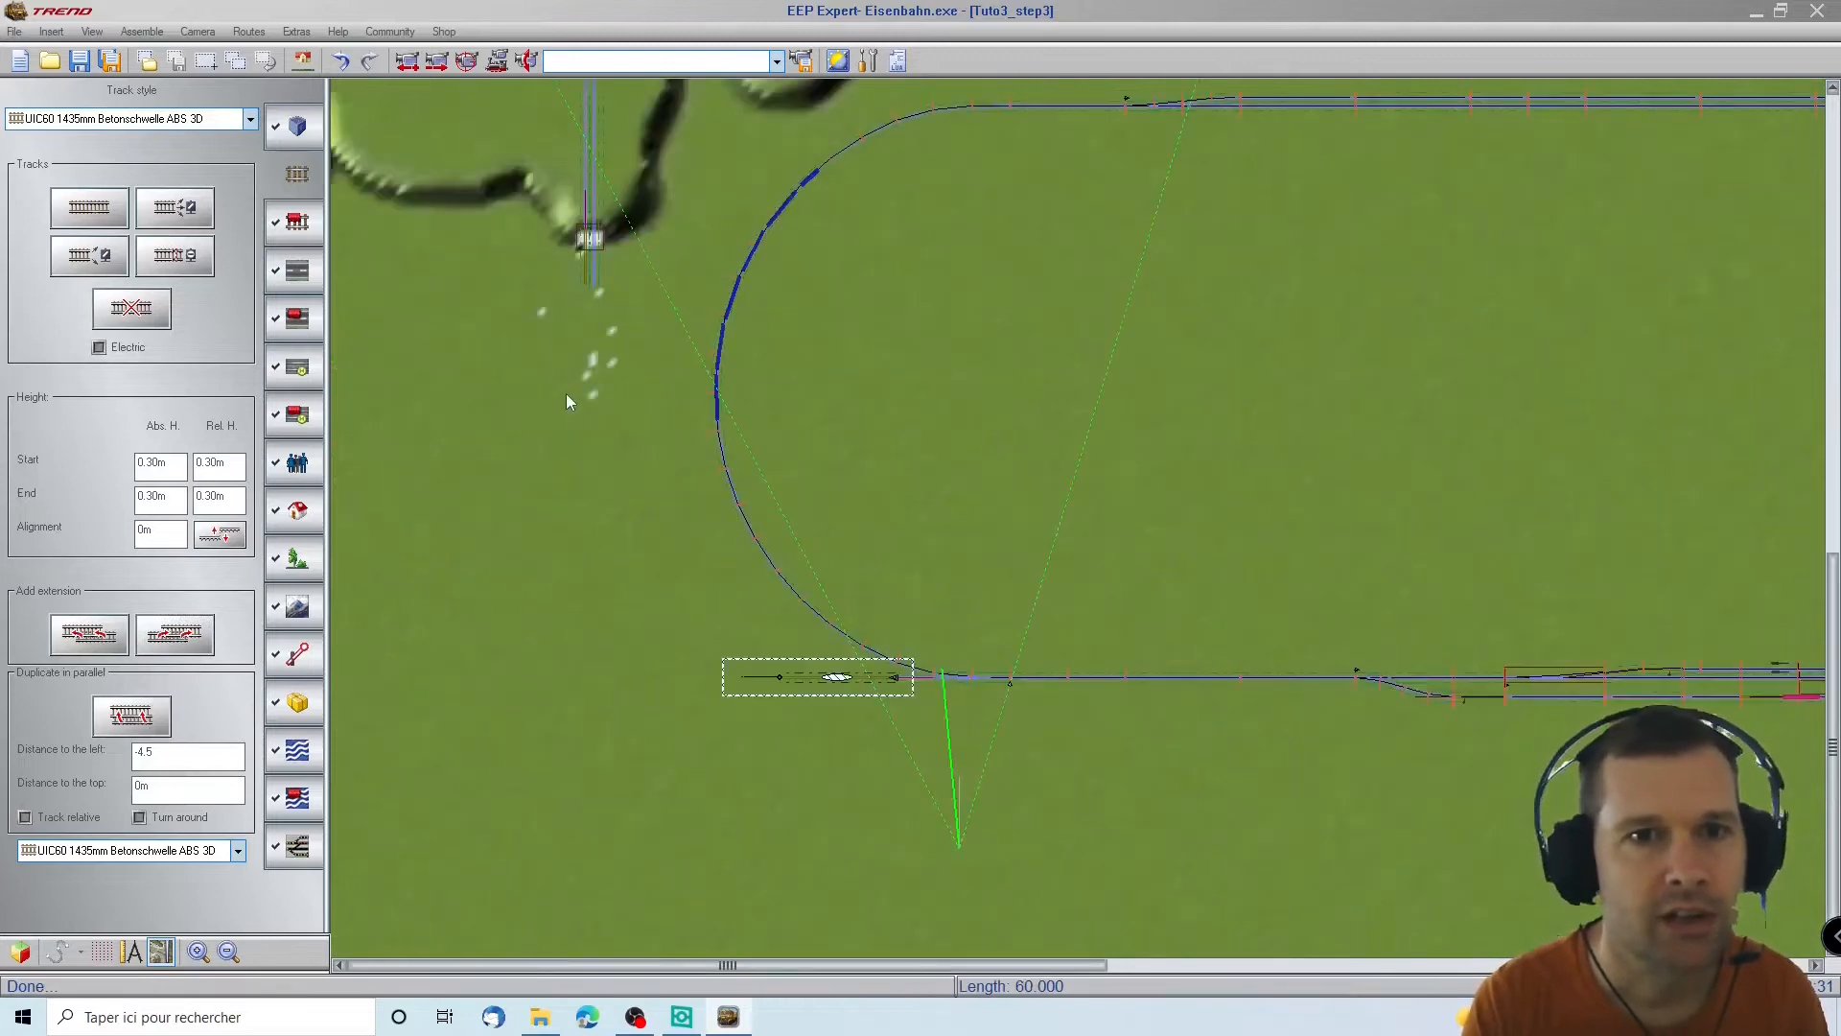
click(595, 279)
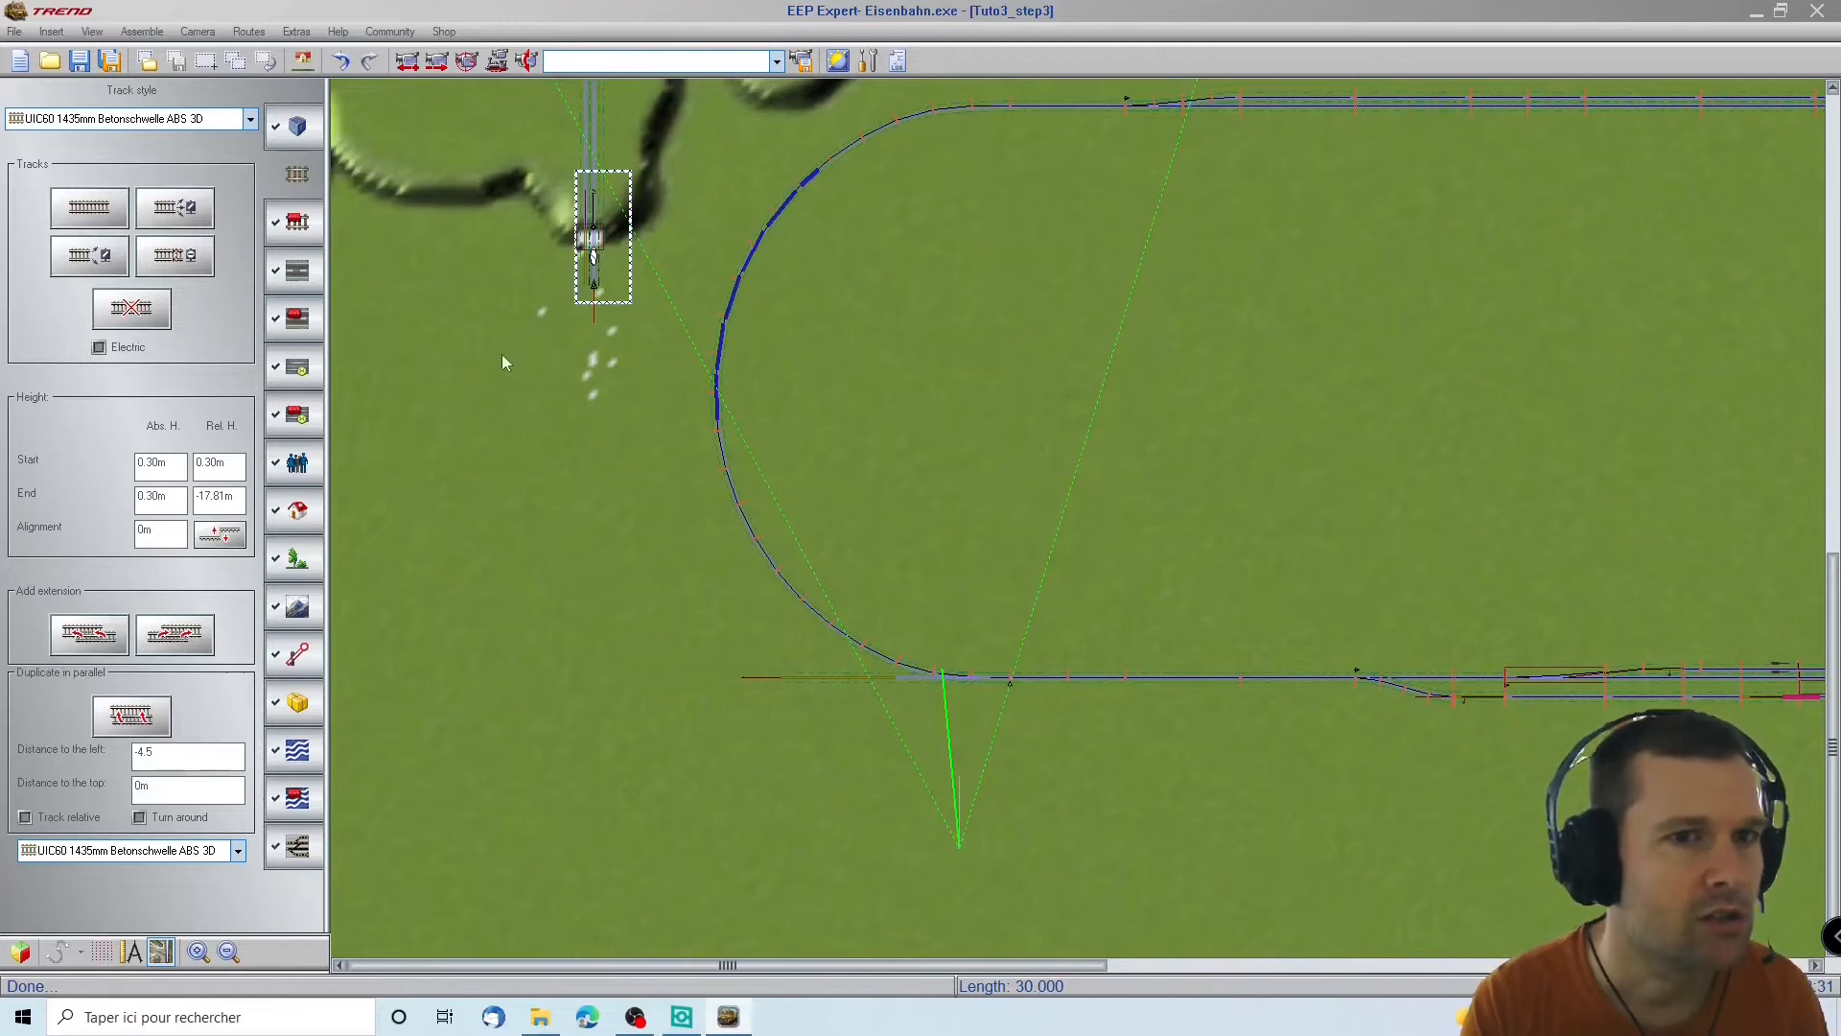
scroll(506, 360, up, 2)
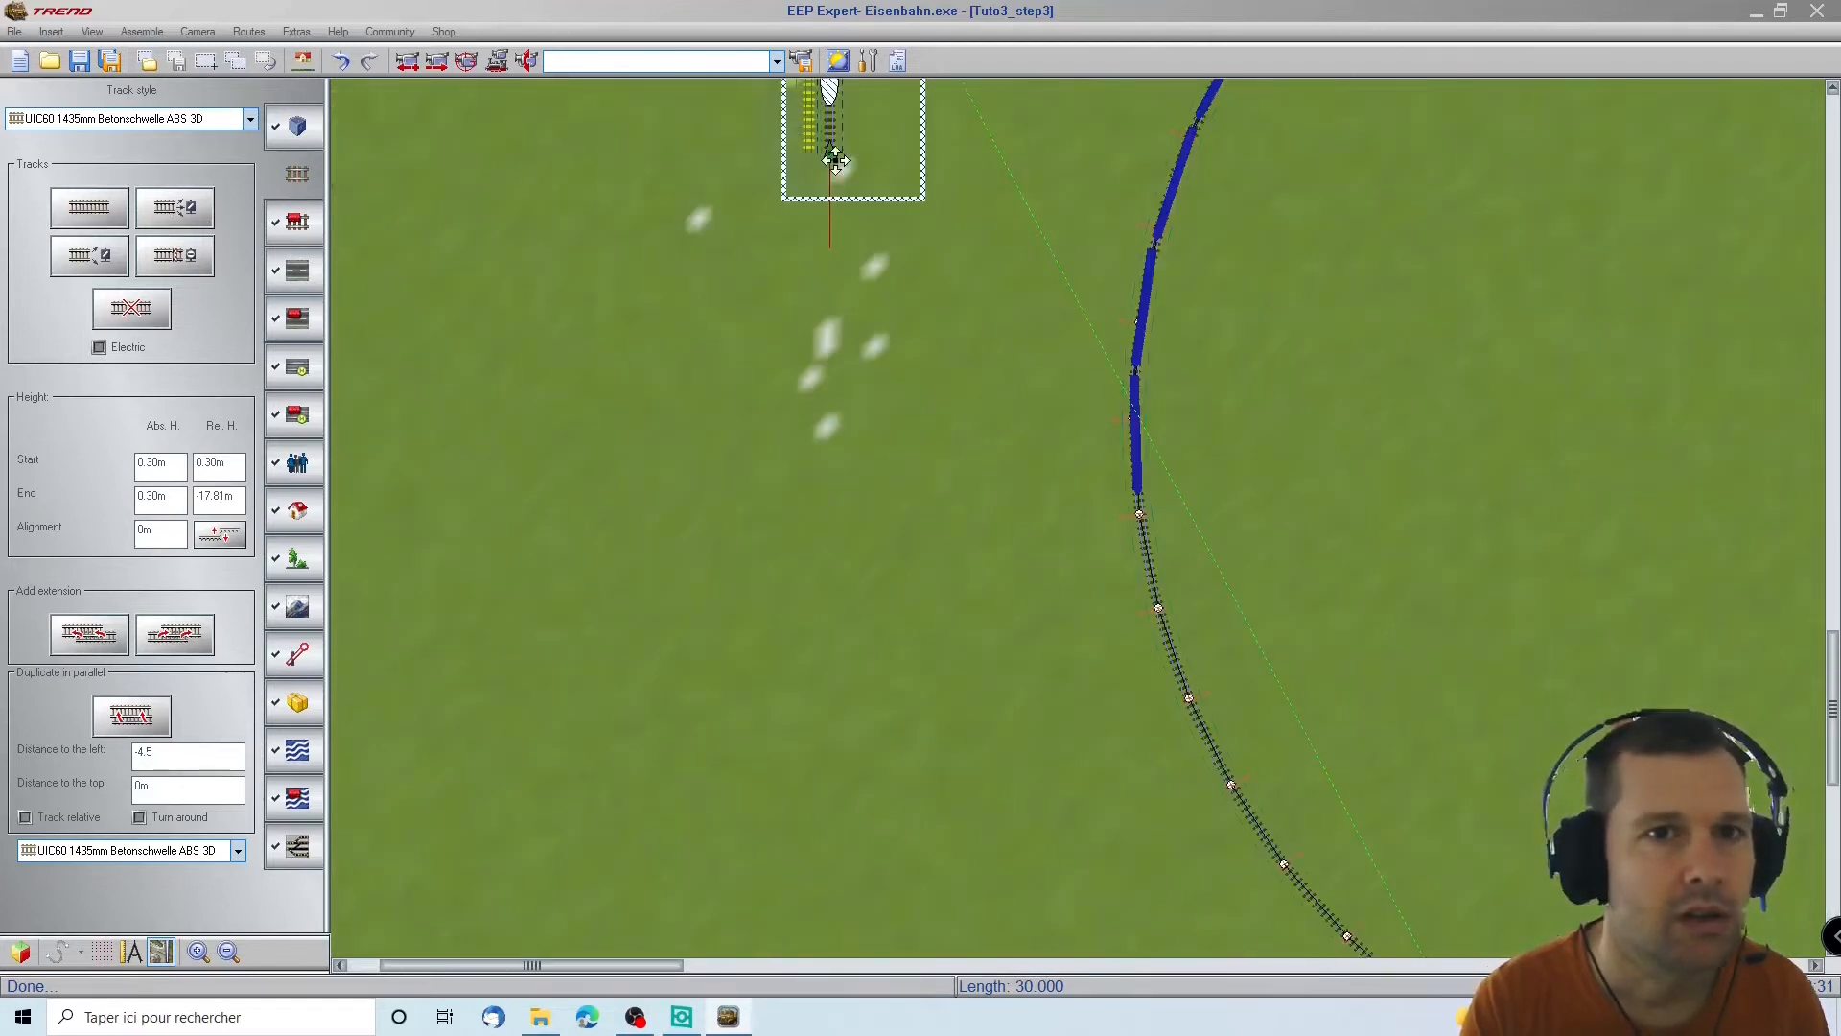
scroll(790, 96, up, 3)
scroll(789, 96, down, 2)
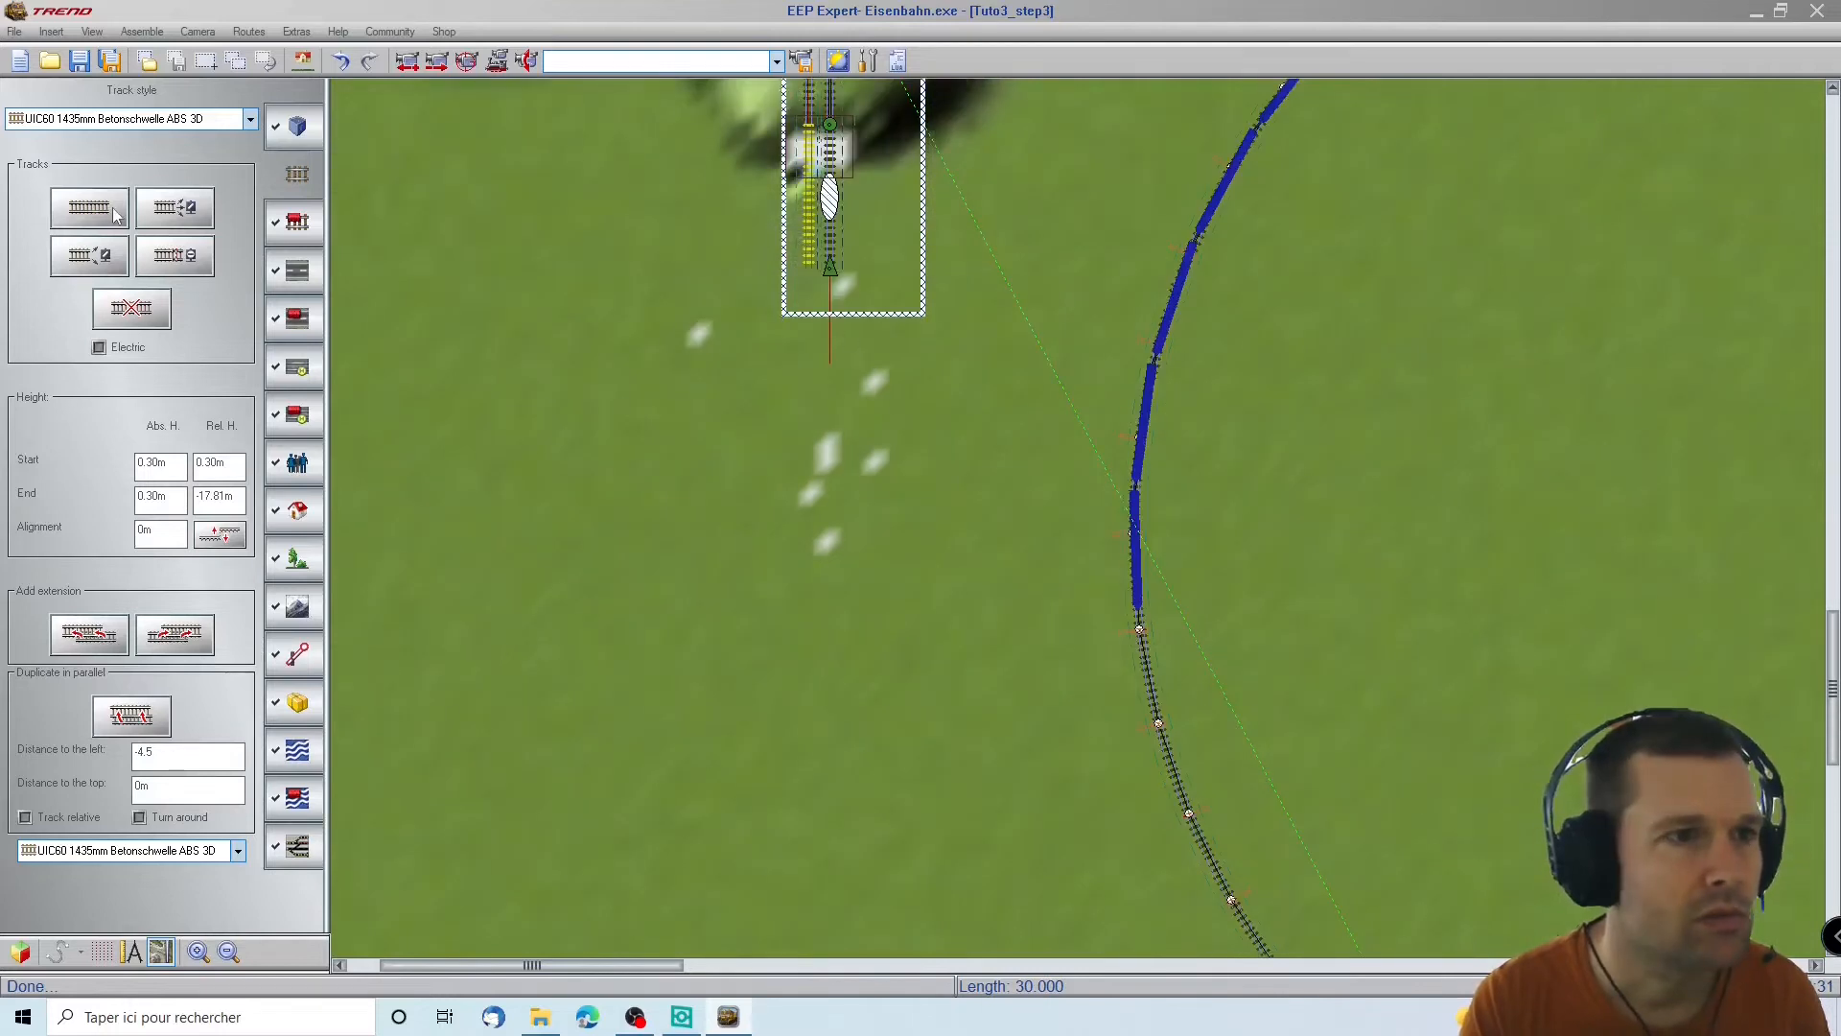
click(113, 213)
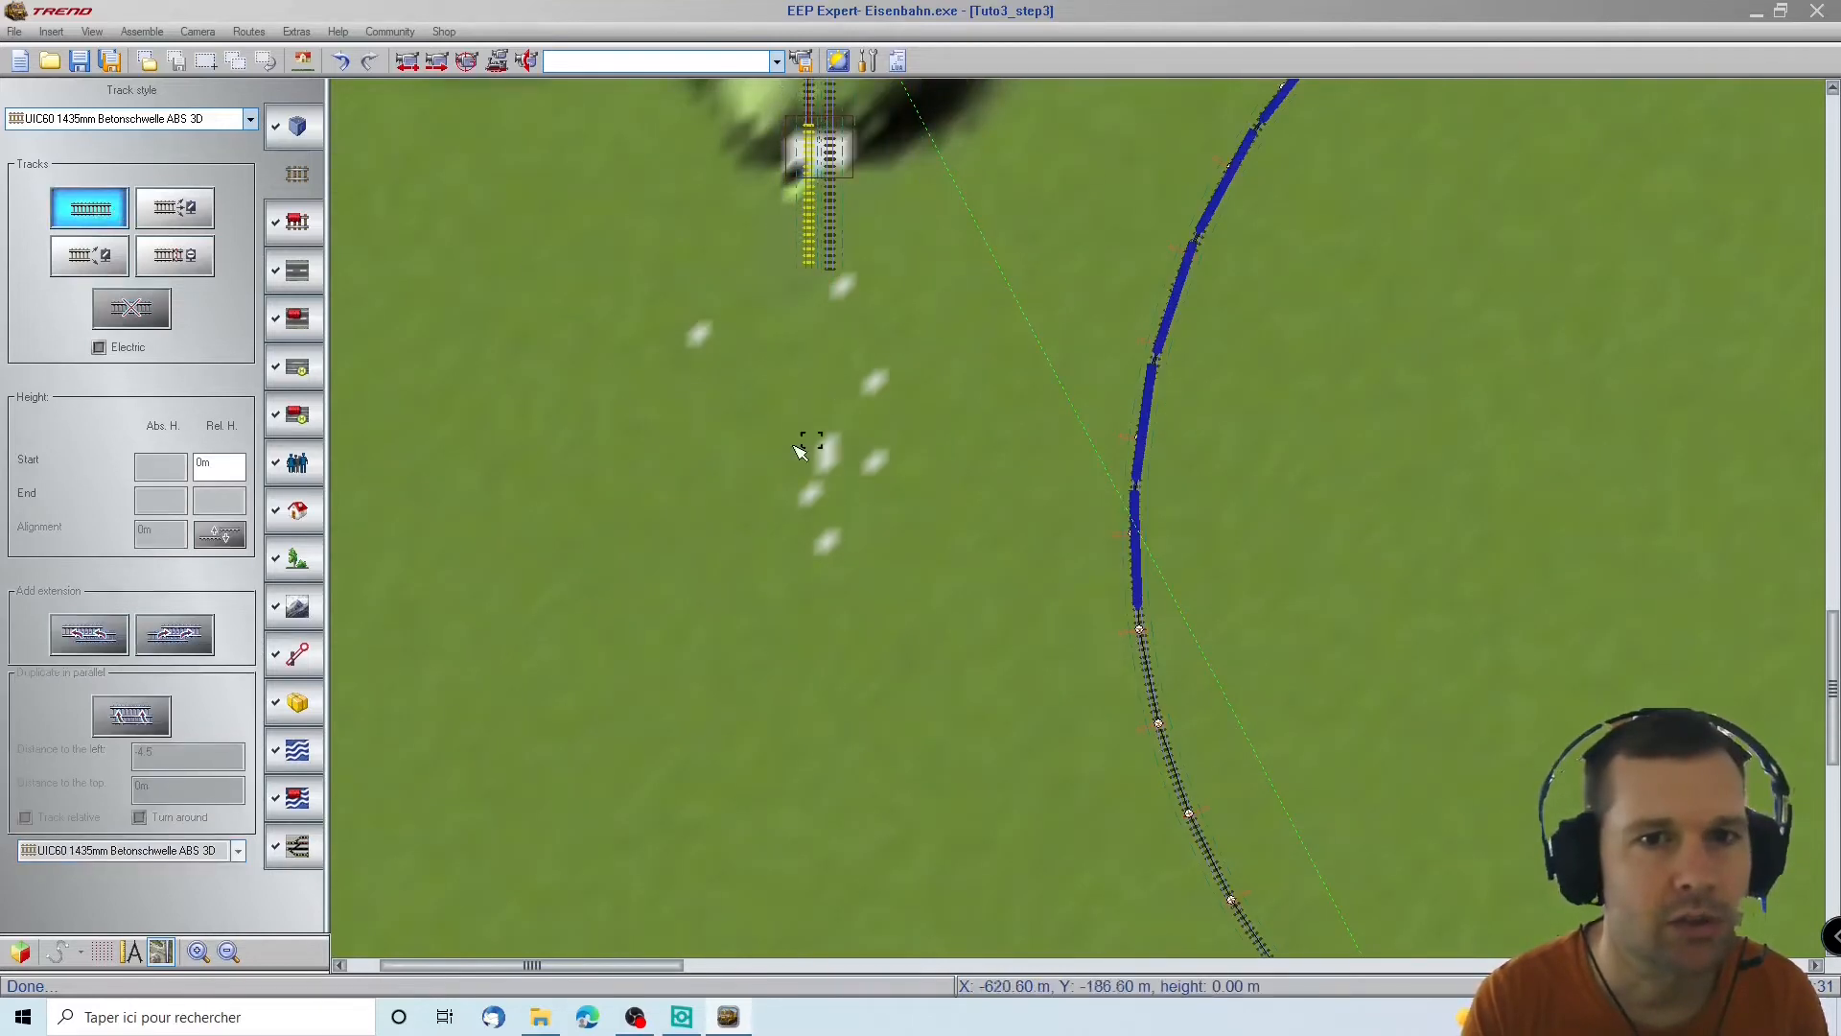
click(836, 275)
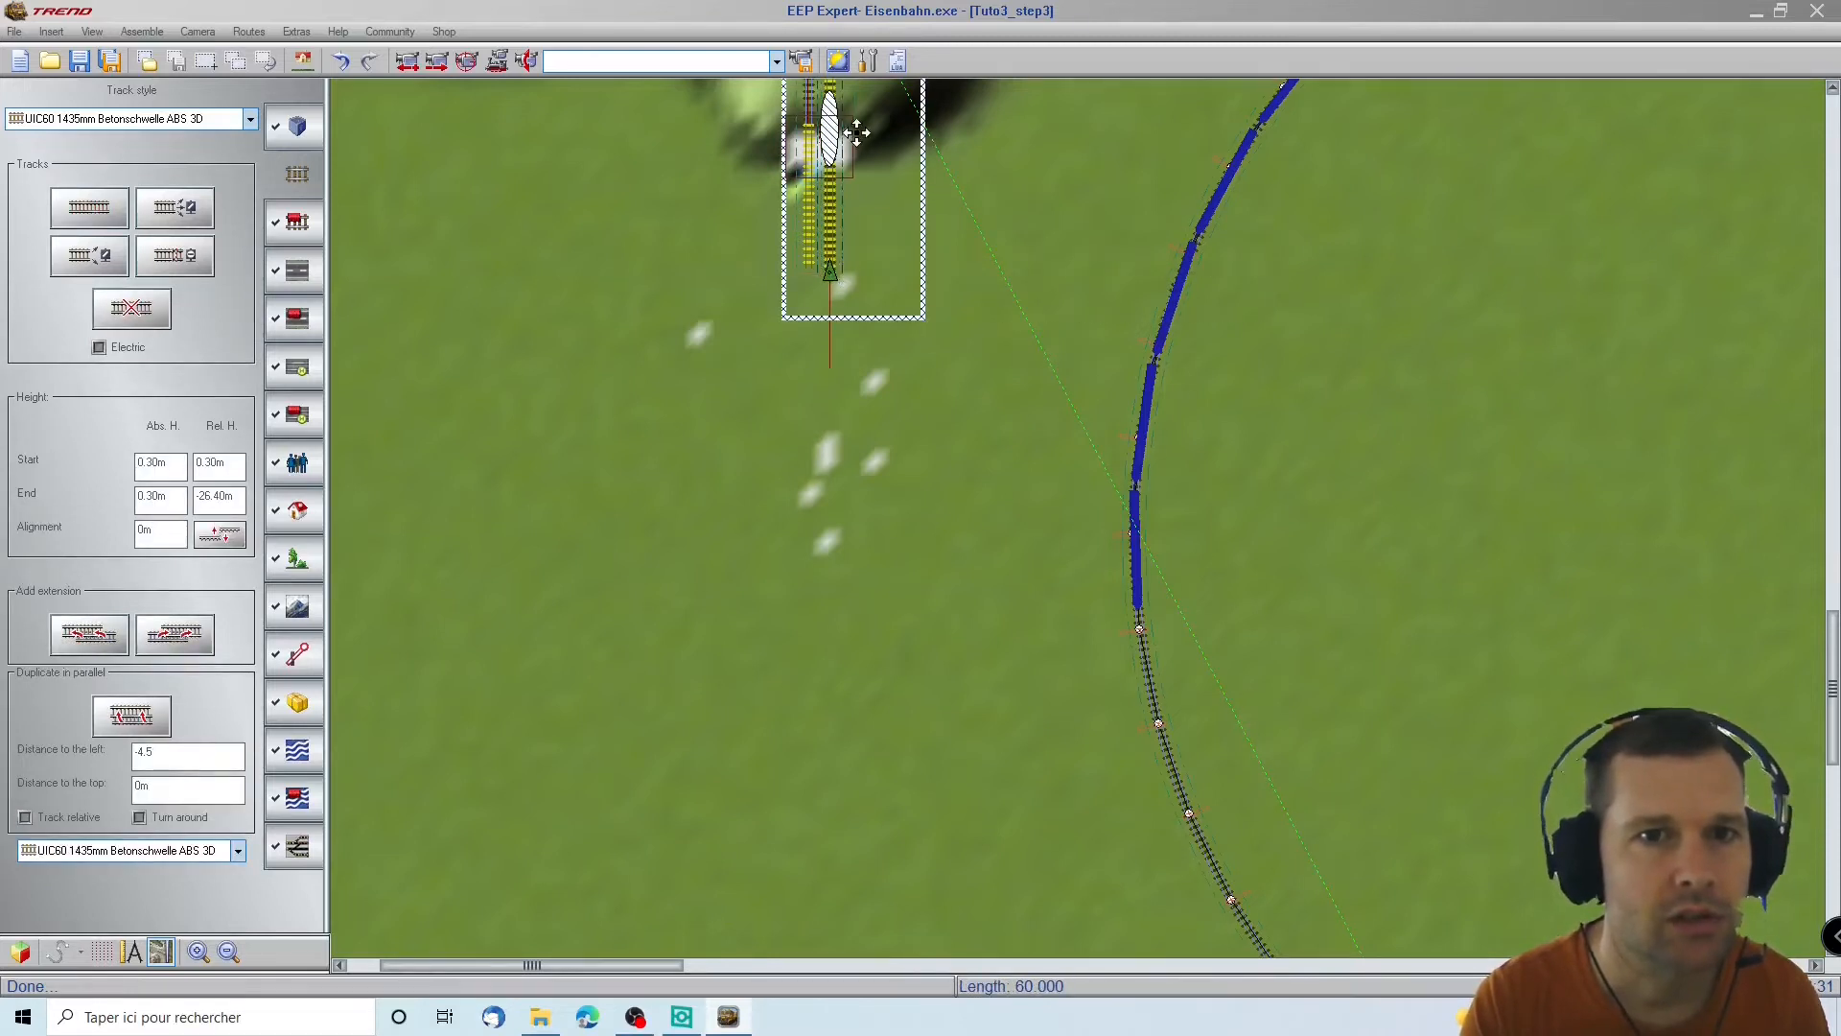
click(838, 275)
click(838, 274)
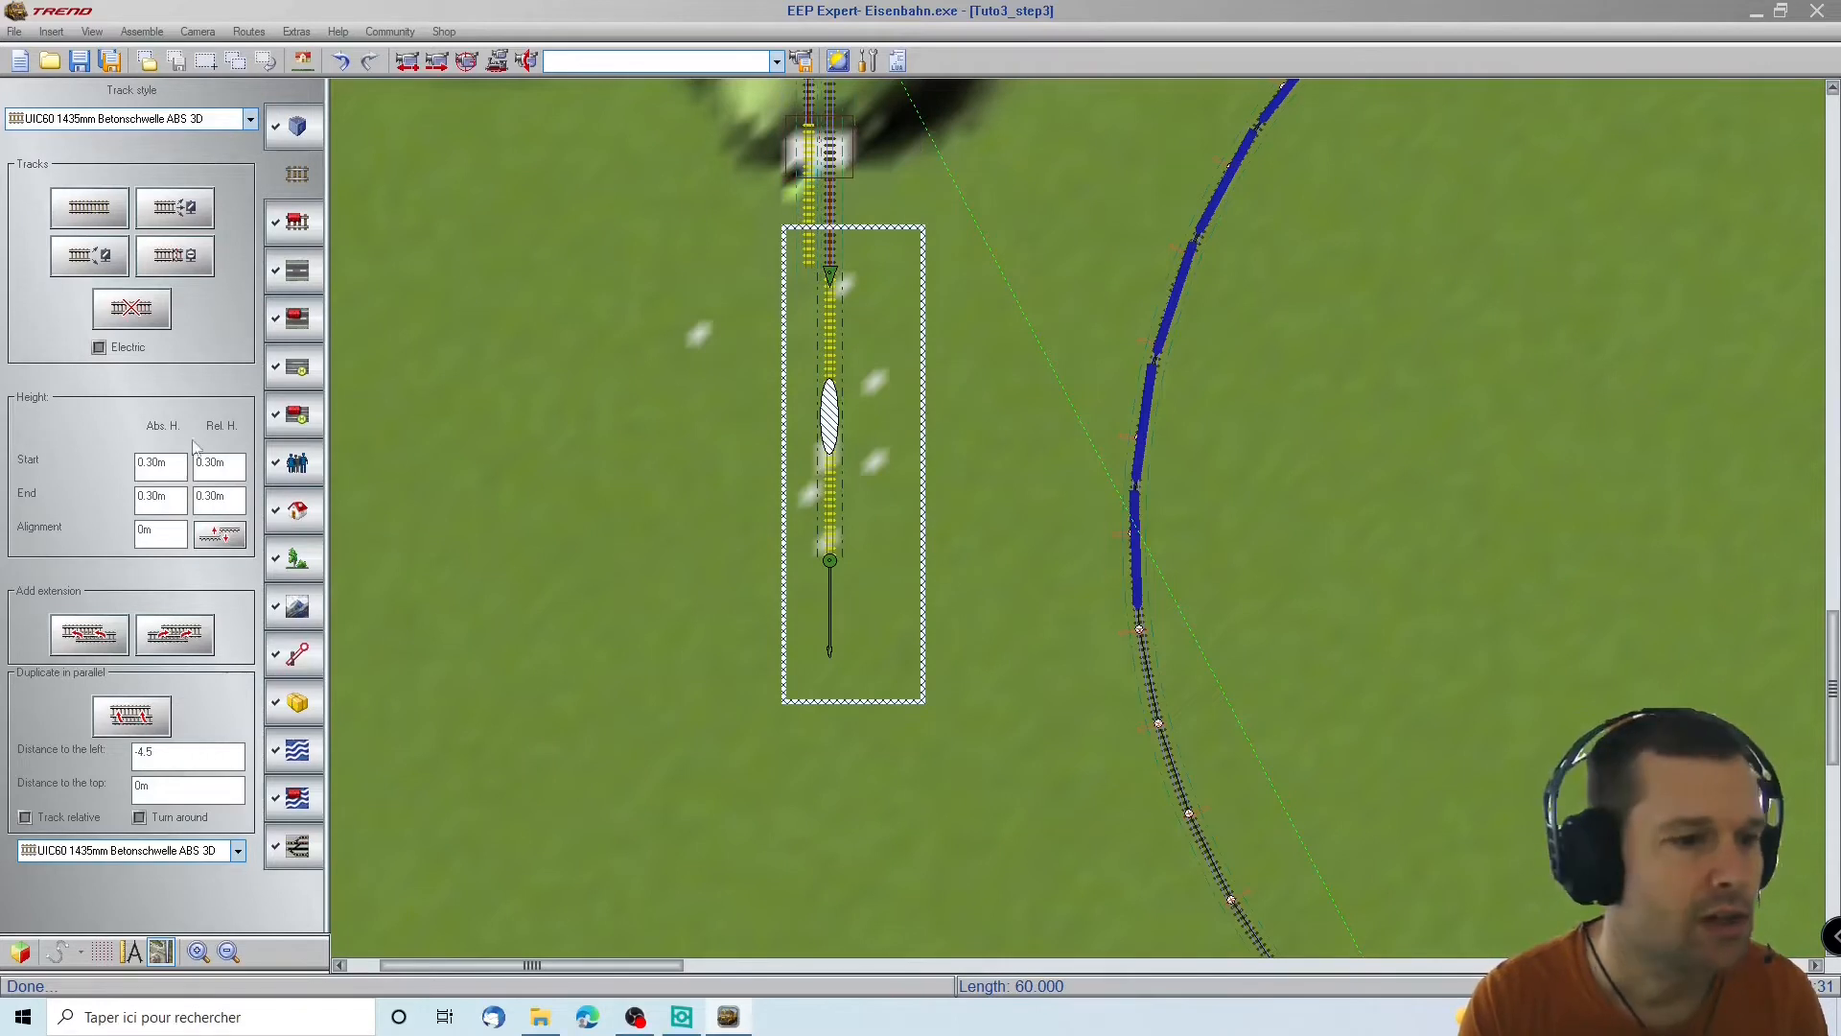
In the 3D view, move the new 60 m track over and dock its end onto the western tunnel track
click(520, 66)
drag(1061, 253, 857, 280)
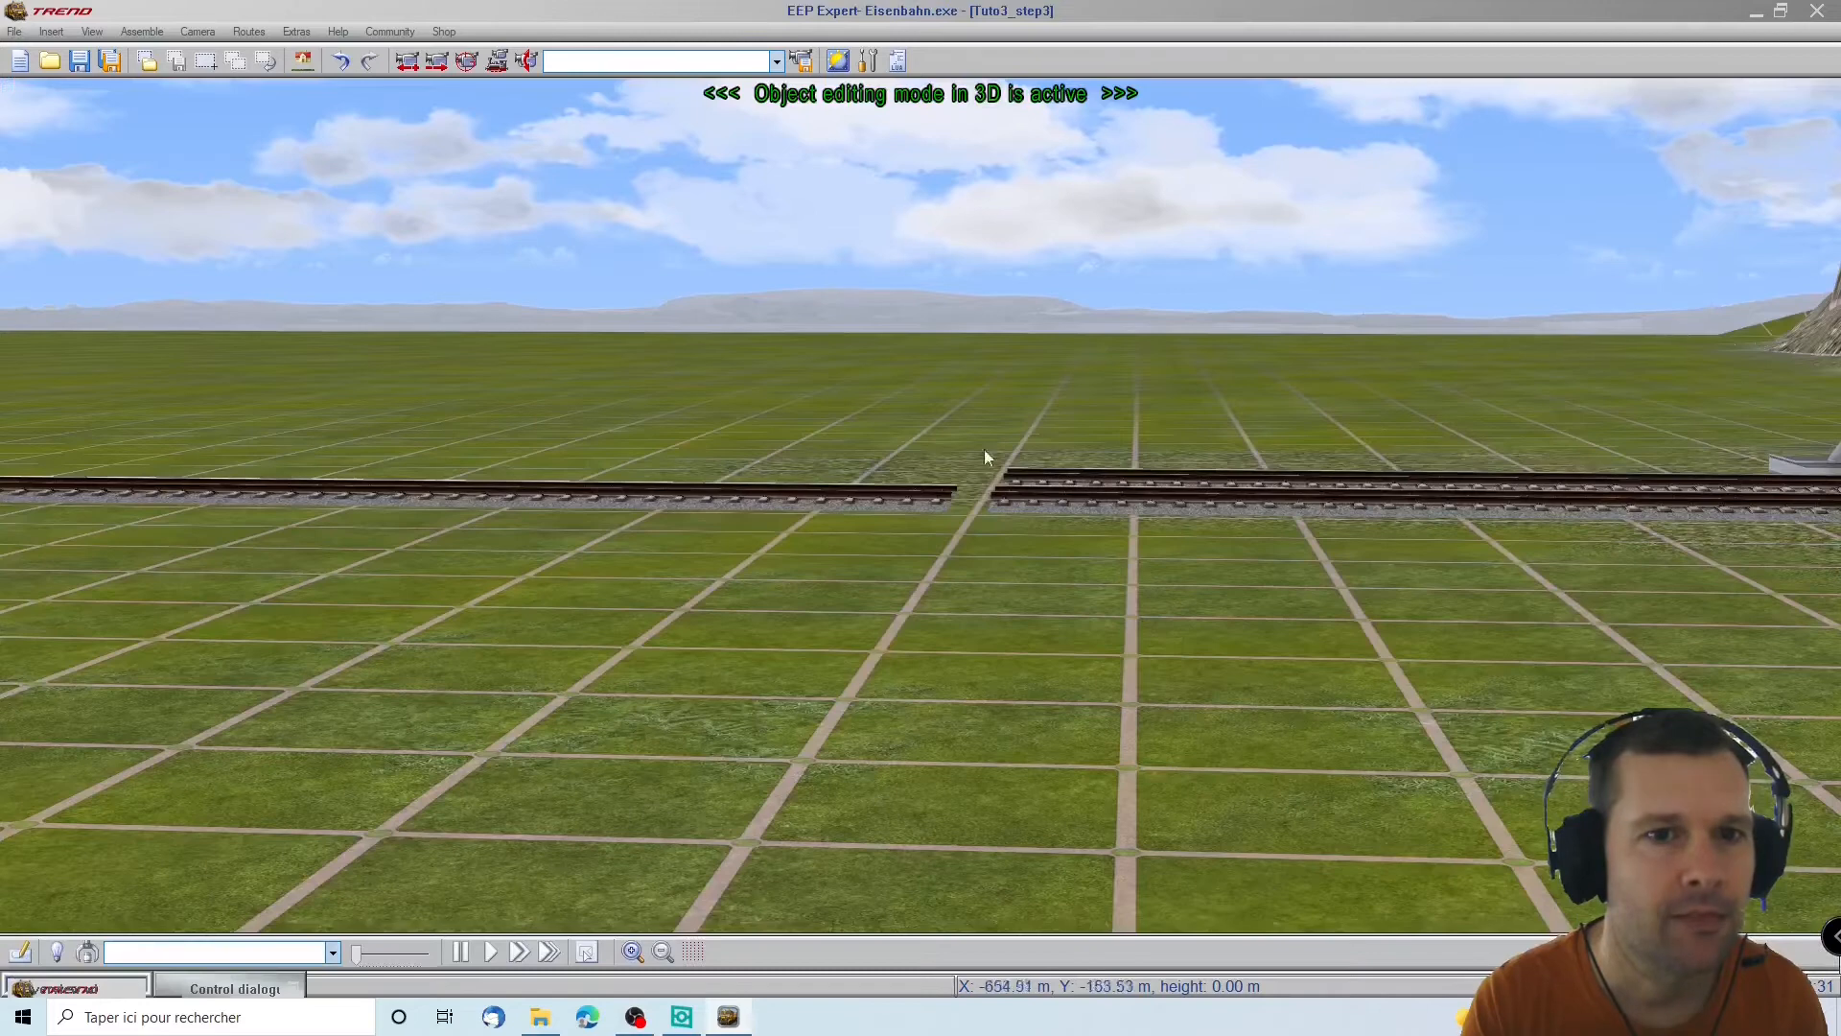
middle_drag(1013, 701, 993, 376)
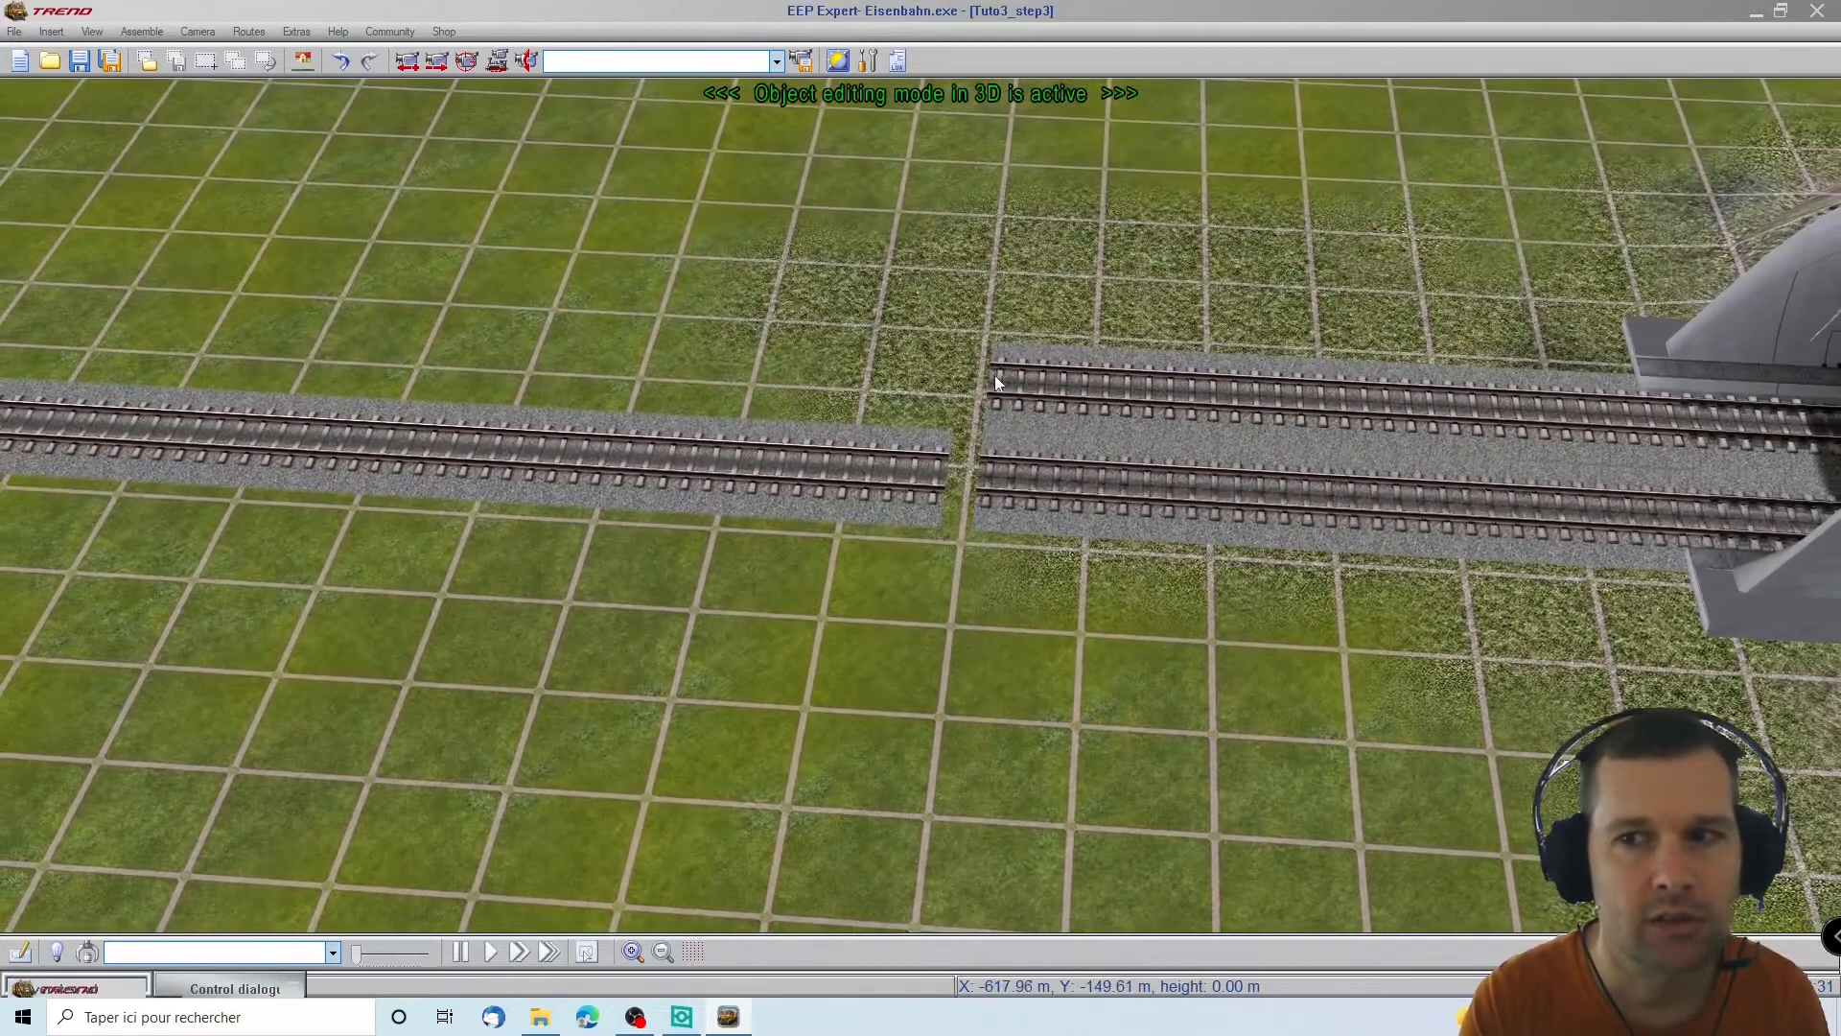
click(774, 482)
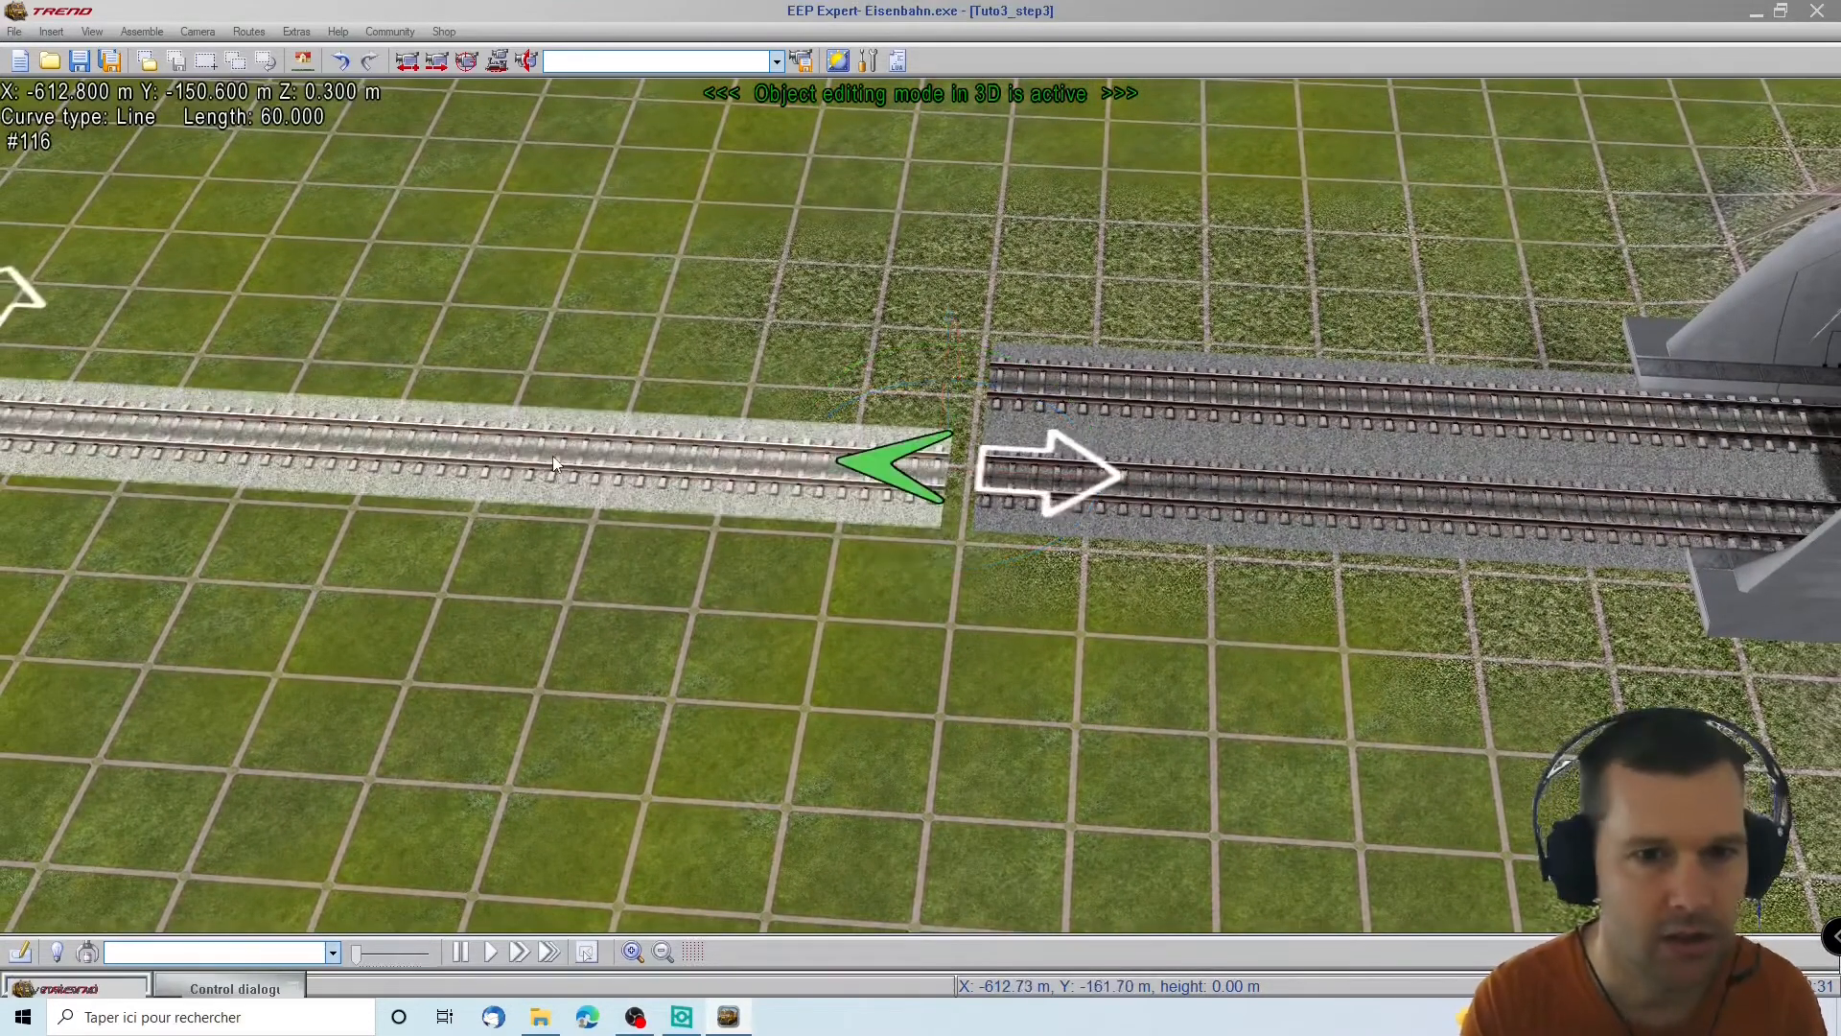
drag(565, 462, 578, 464)
drag(180, 431, 181, 431)
right_drag(181, 431, 180, 432)
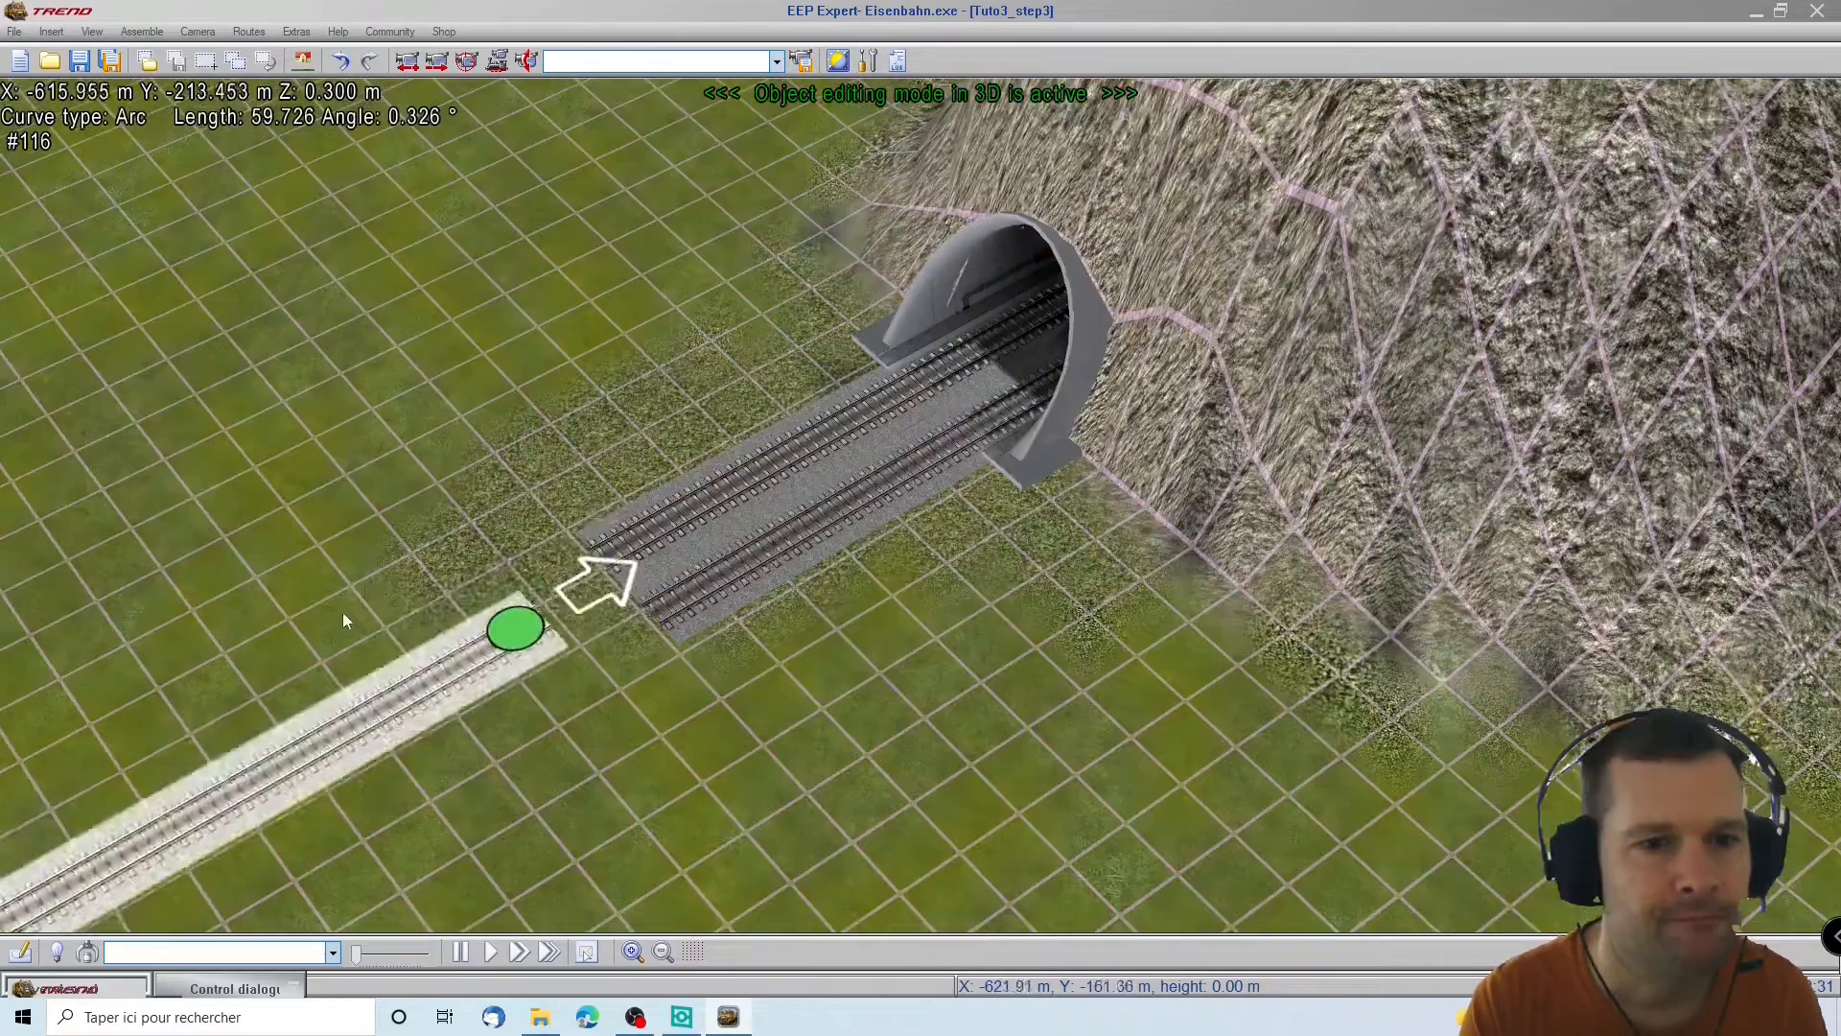
mouse_move(345, 622)
mouse_down()
mouse_move(401, 578)
mouse_move(420, 589)
mouse_move(394, 601)
mouse_move(406, 651)
mouse_move(440, 640)
mouse_up()
scroll(524, 681, up, 3)
scroll(522, 702, down, 3)
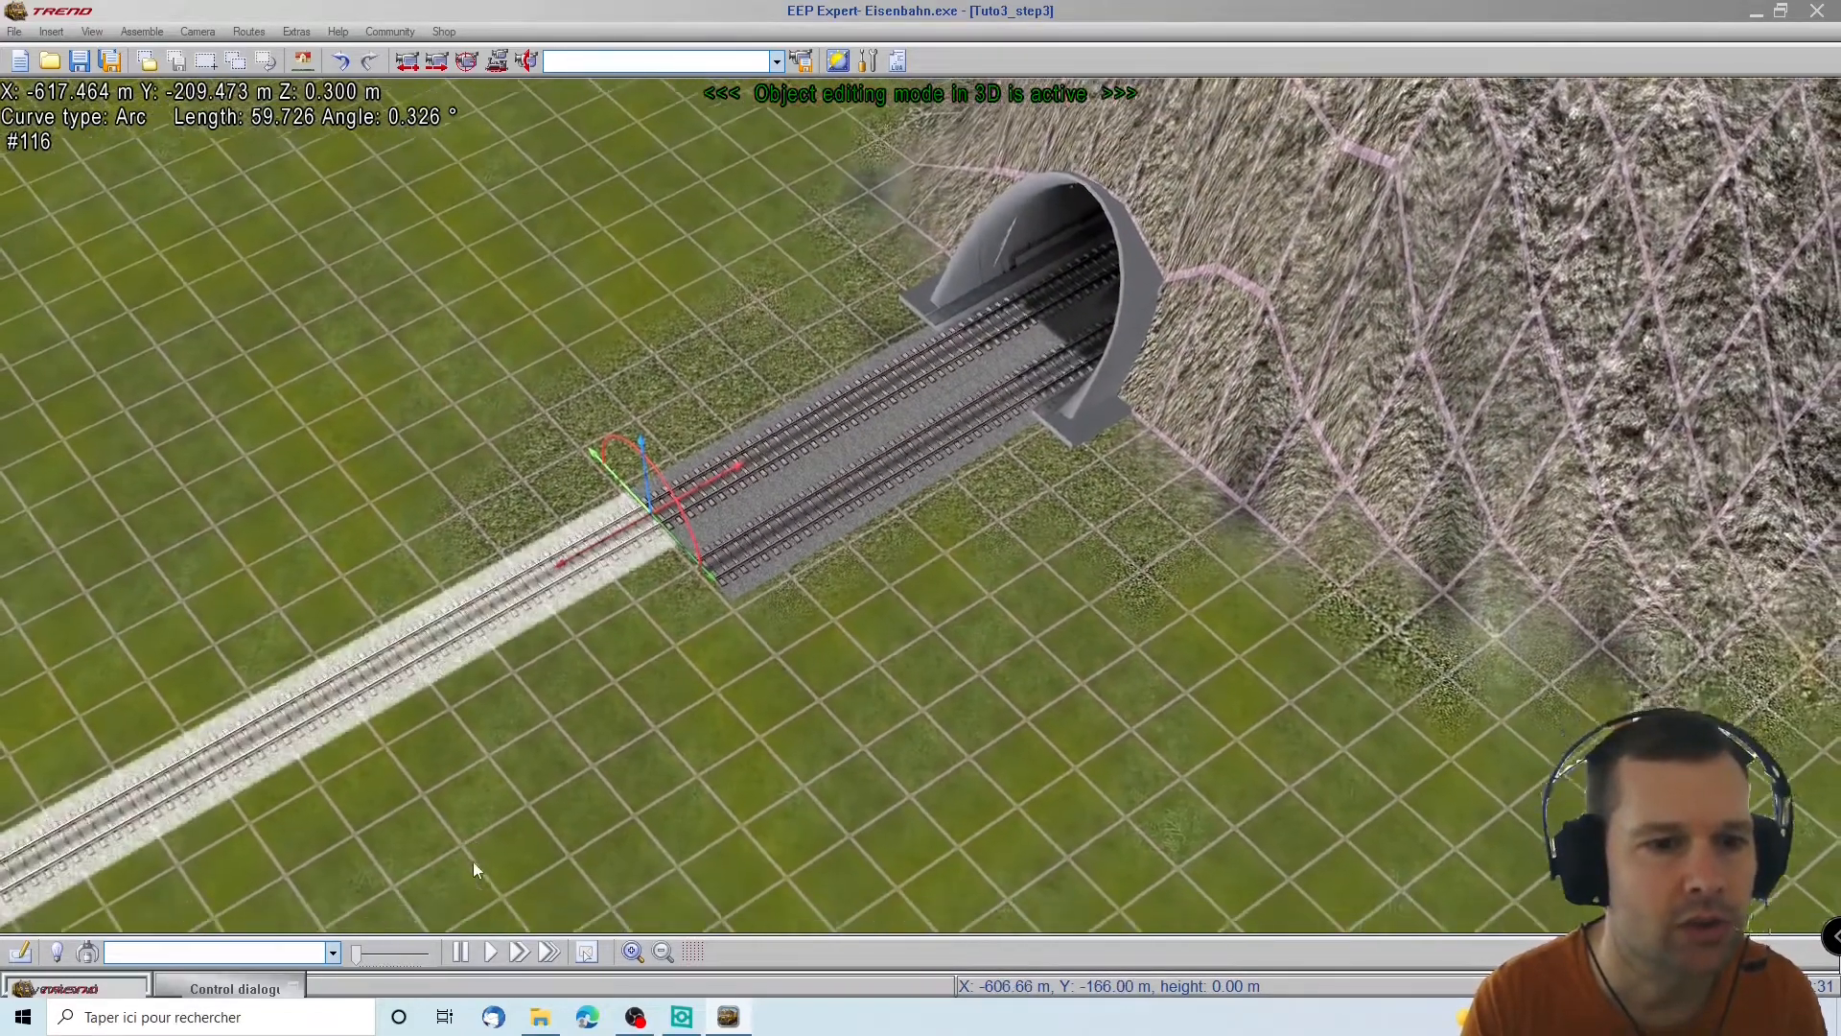
drag(473, 861, 180, 937)
Duplicate the docked track in parallel at a distance of -4.5 with Turn around enabled, then swap the duplicate's beginning and end
click(19, 951)
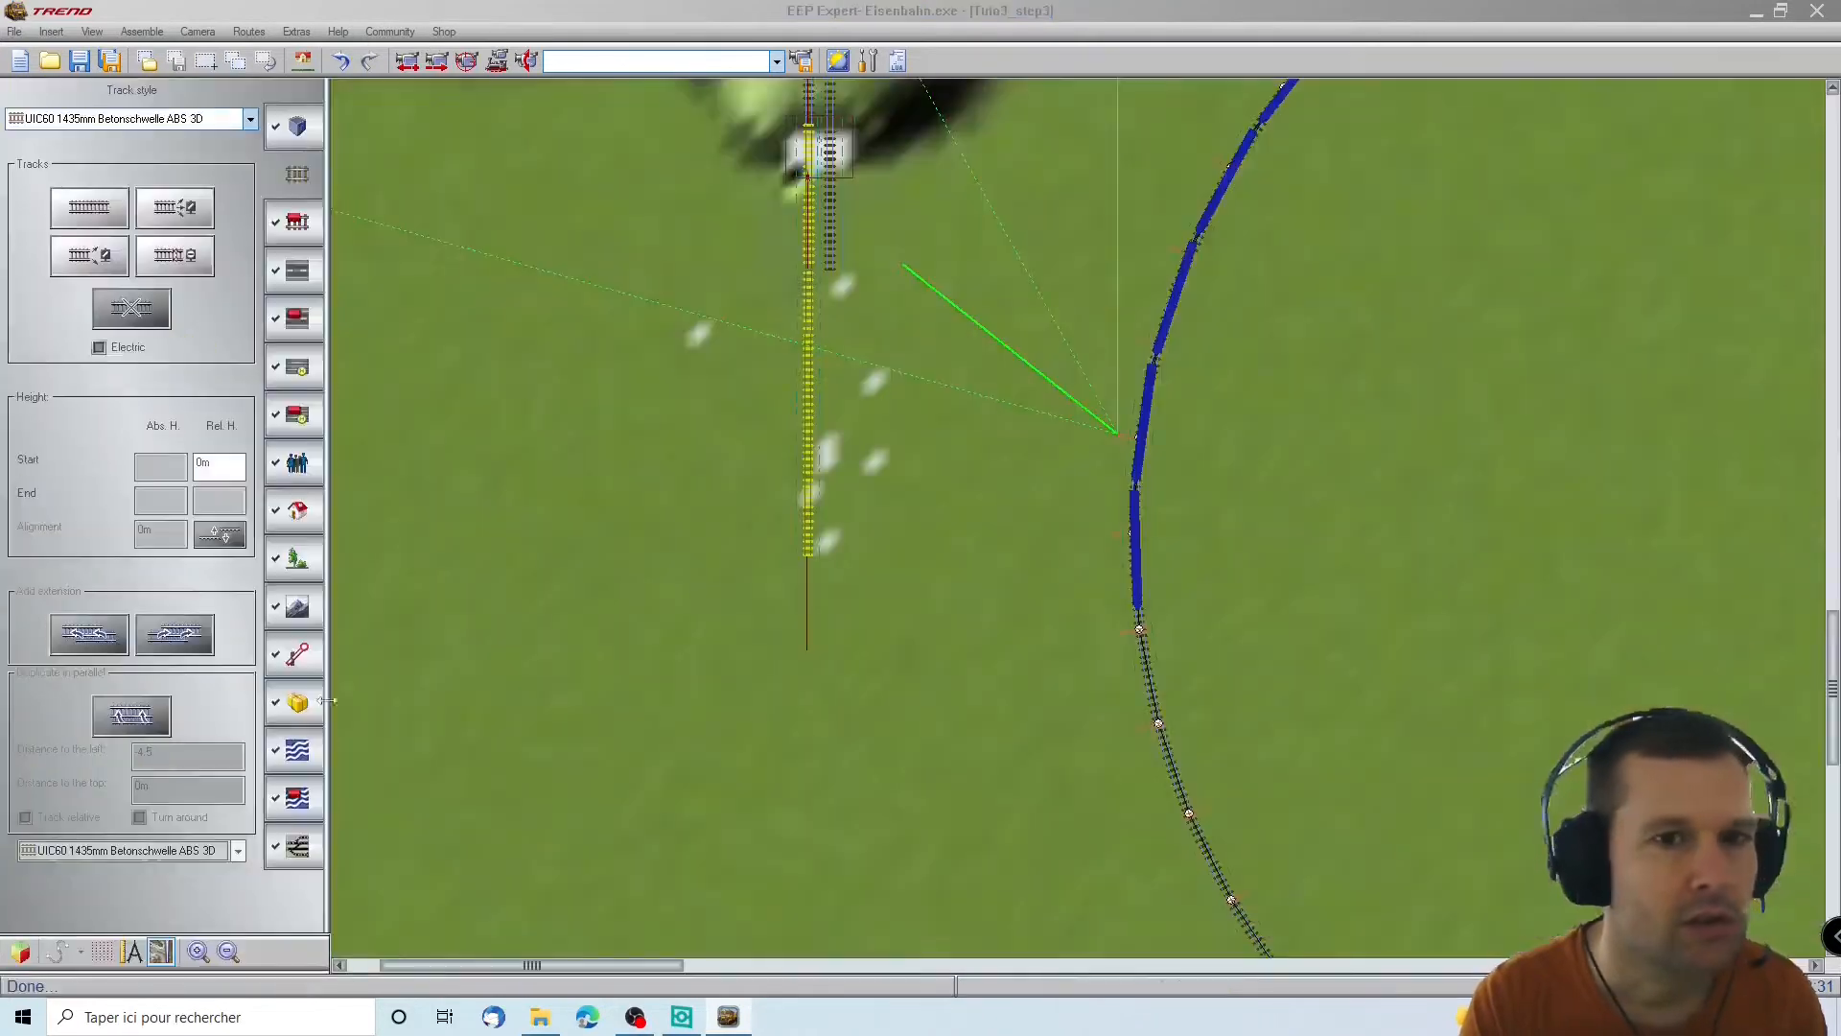
scroll(815, 330, up, 4)
scroll(1091, 393, down, 3)
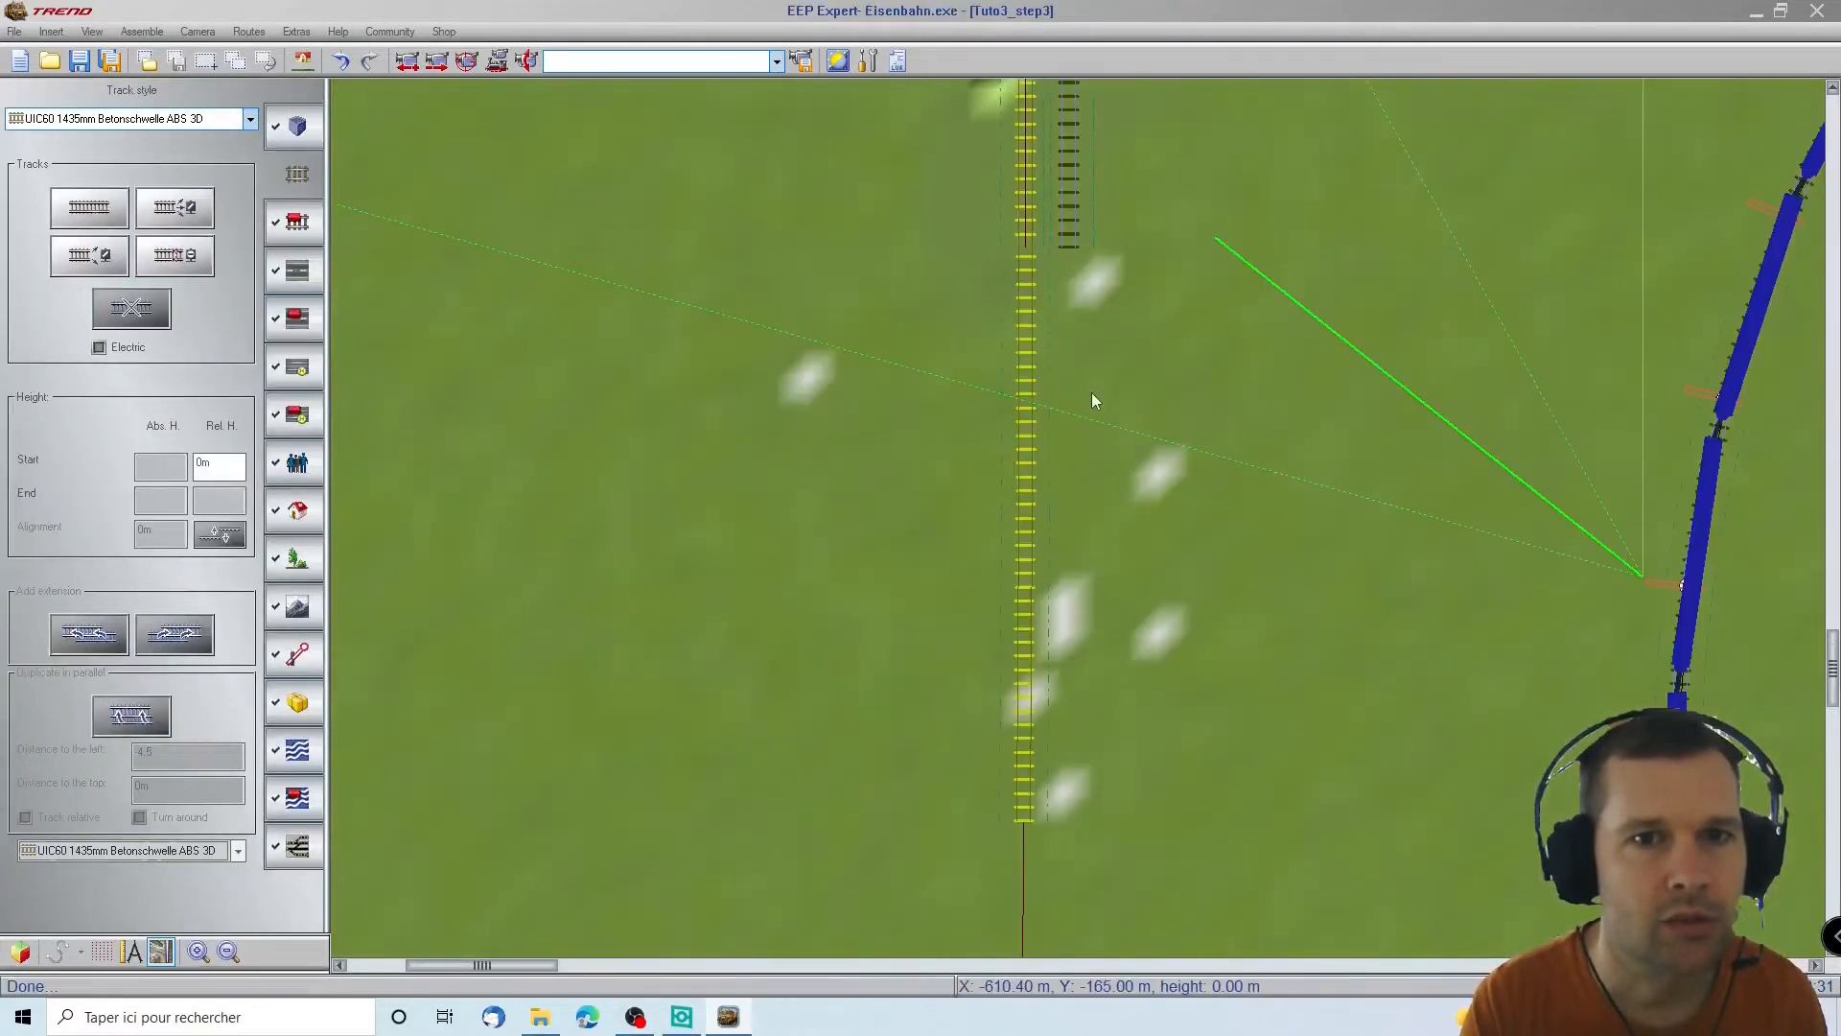
click(1031, 441)
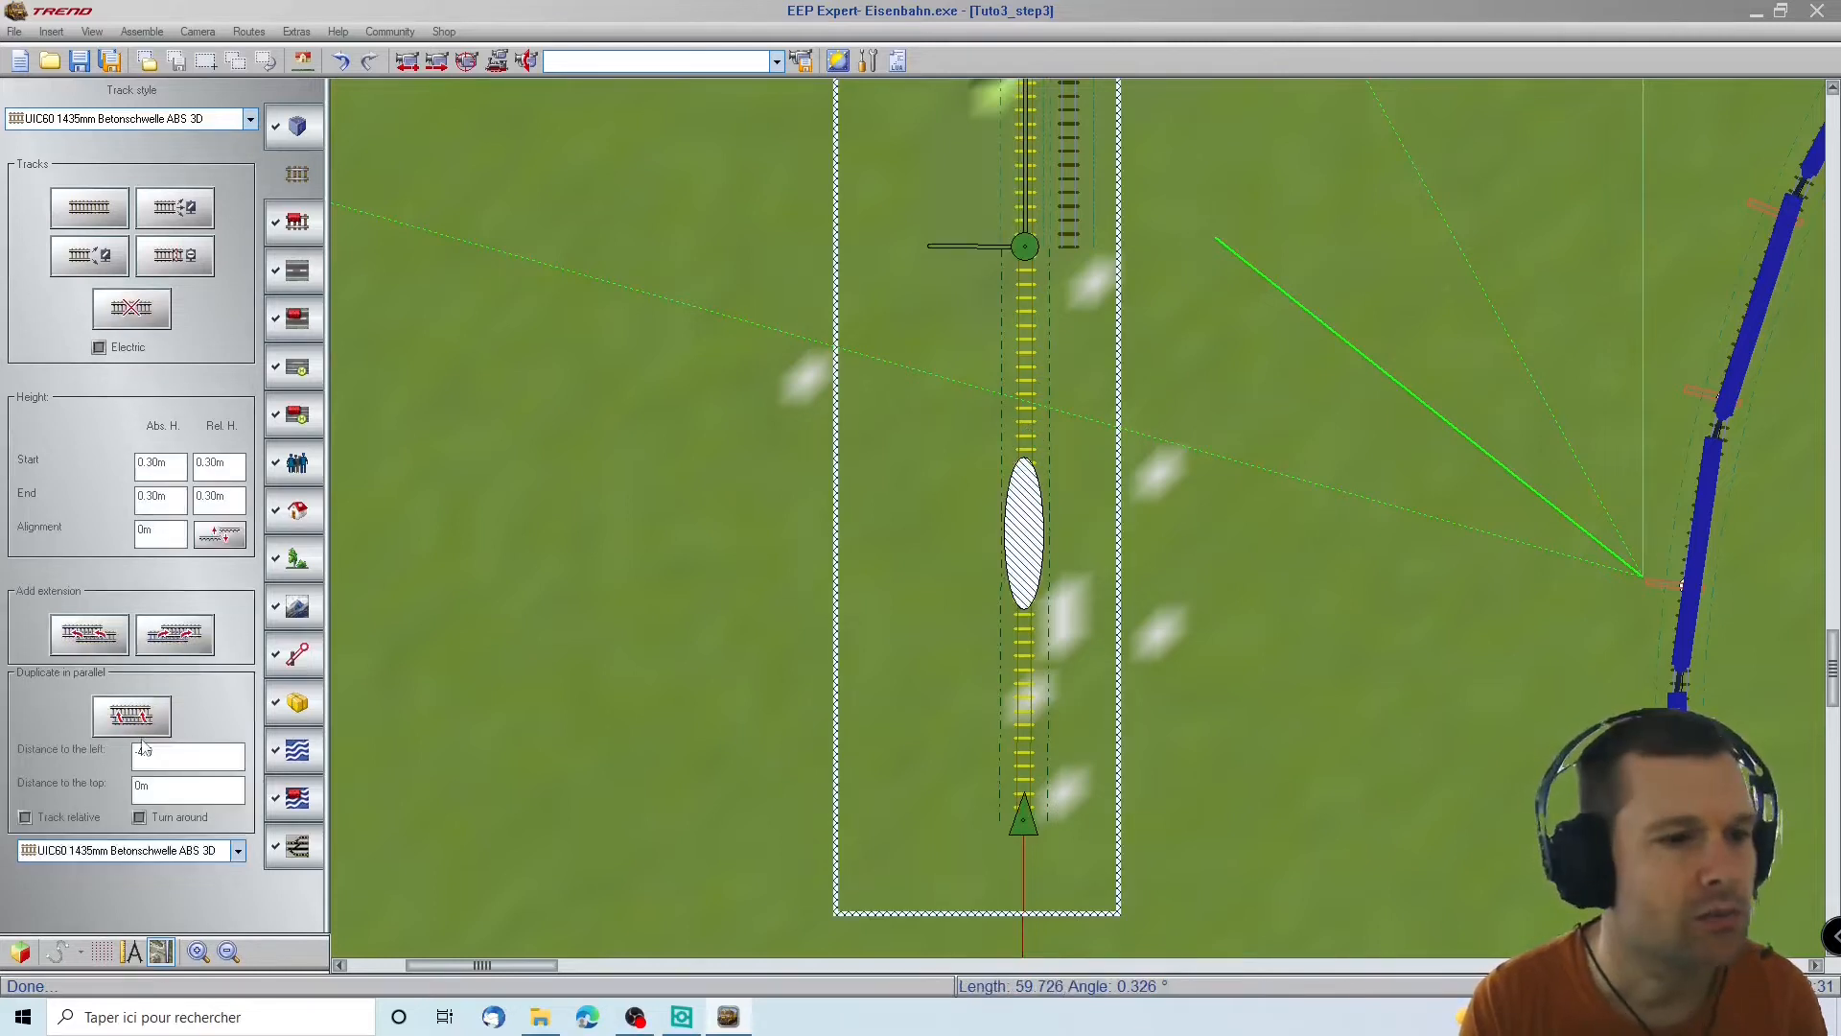
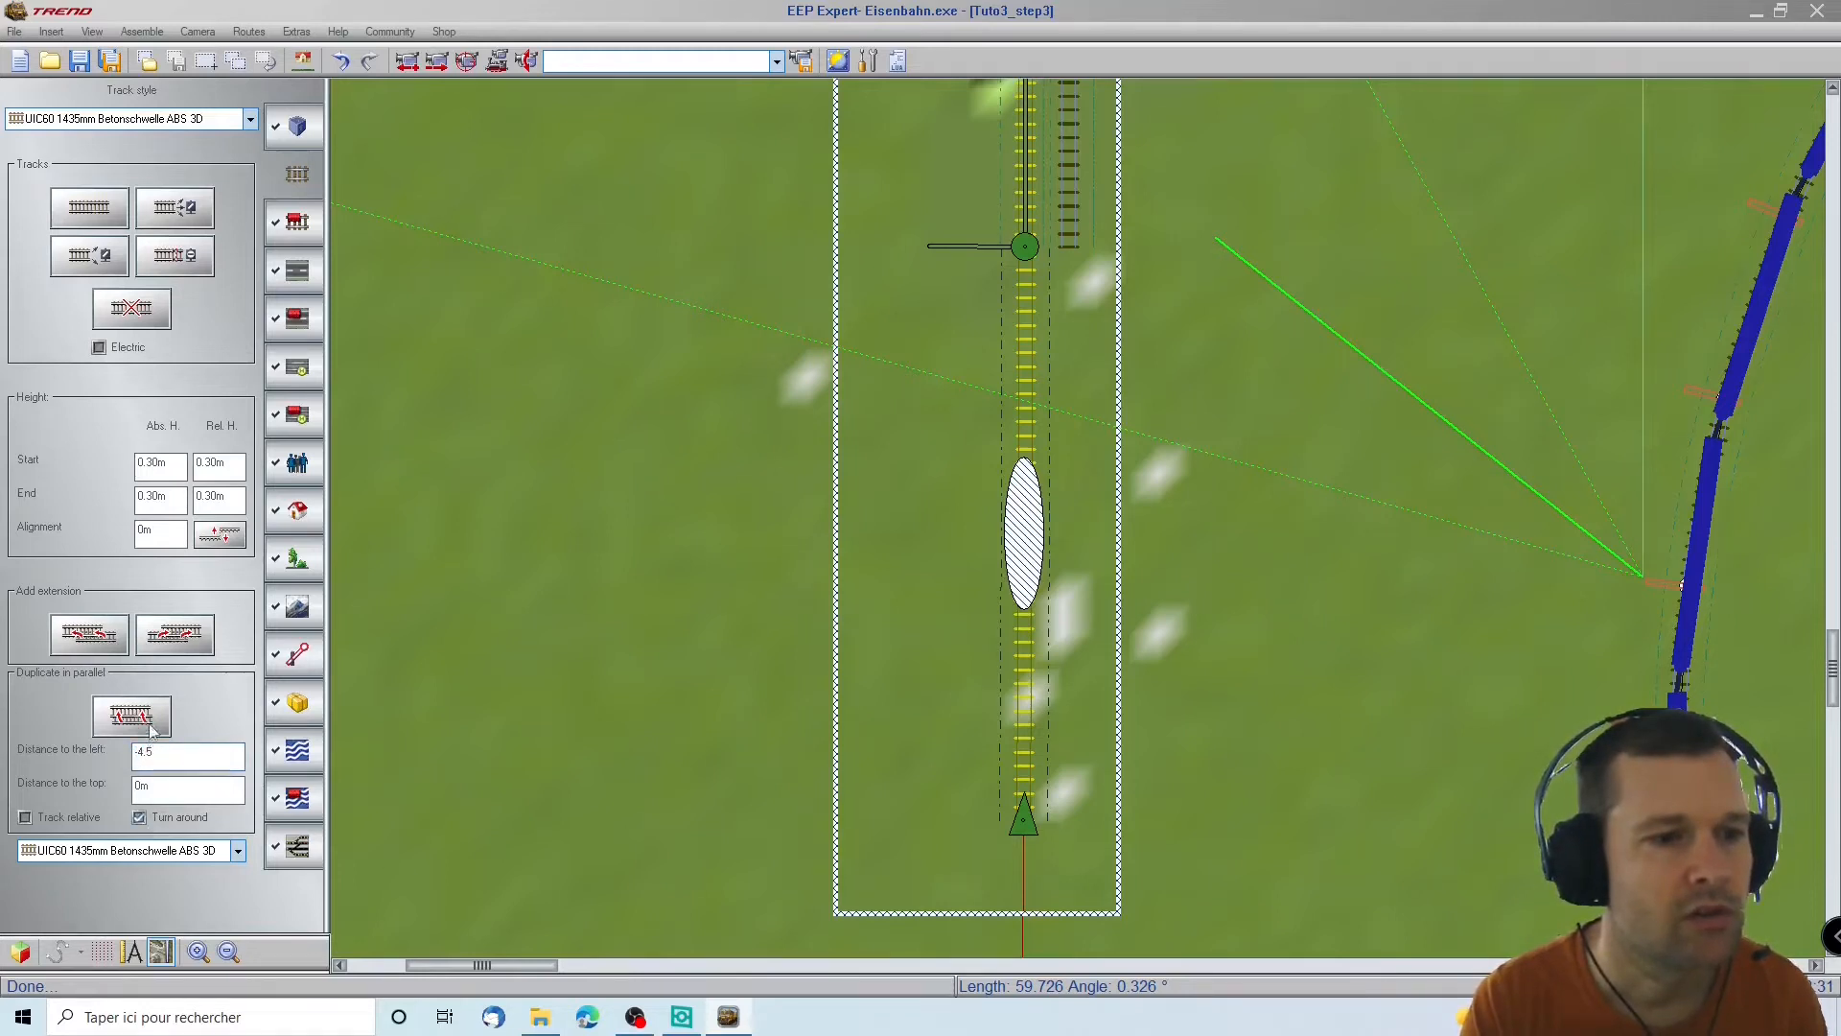
click(131, 715)
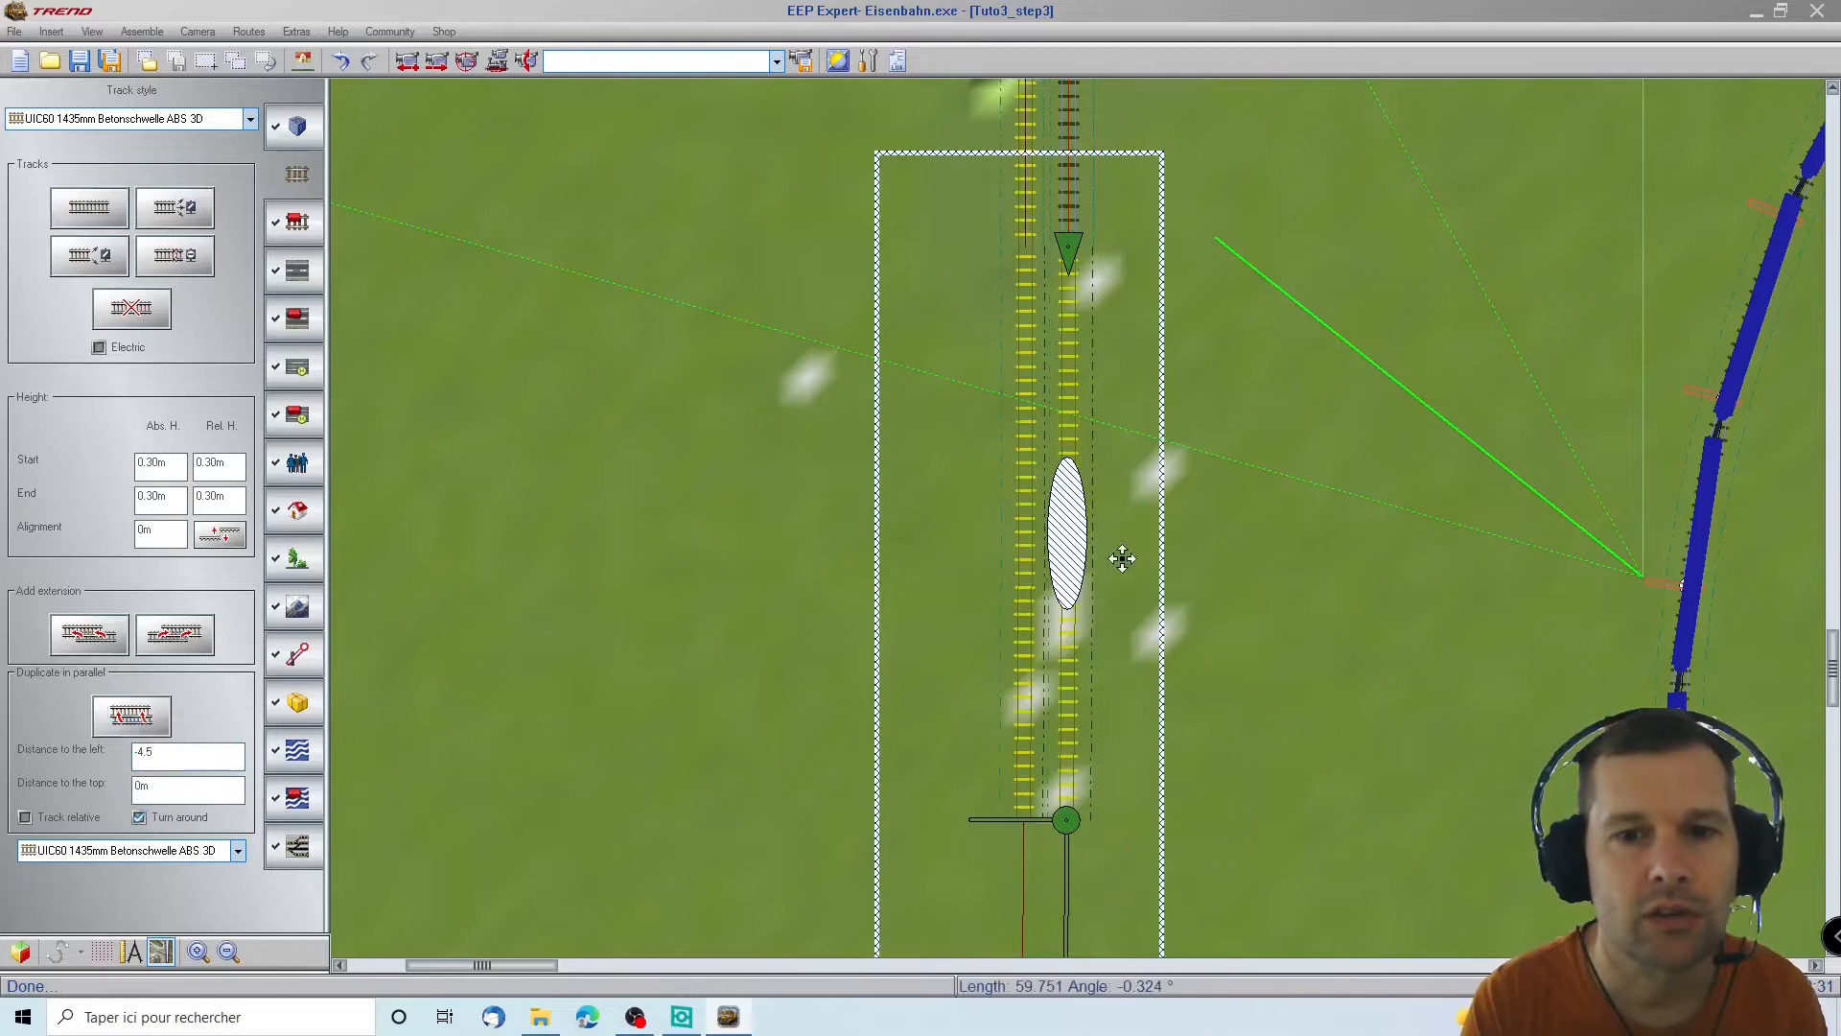
right_click(1082, 539)
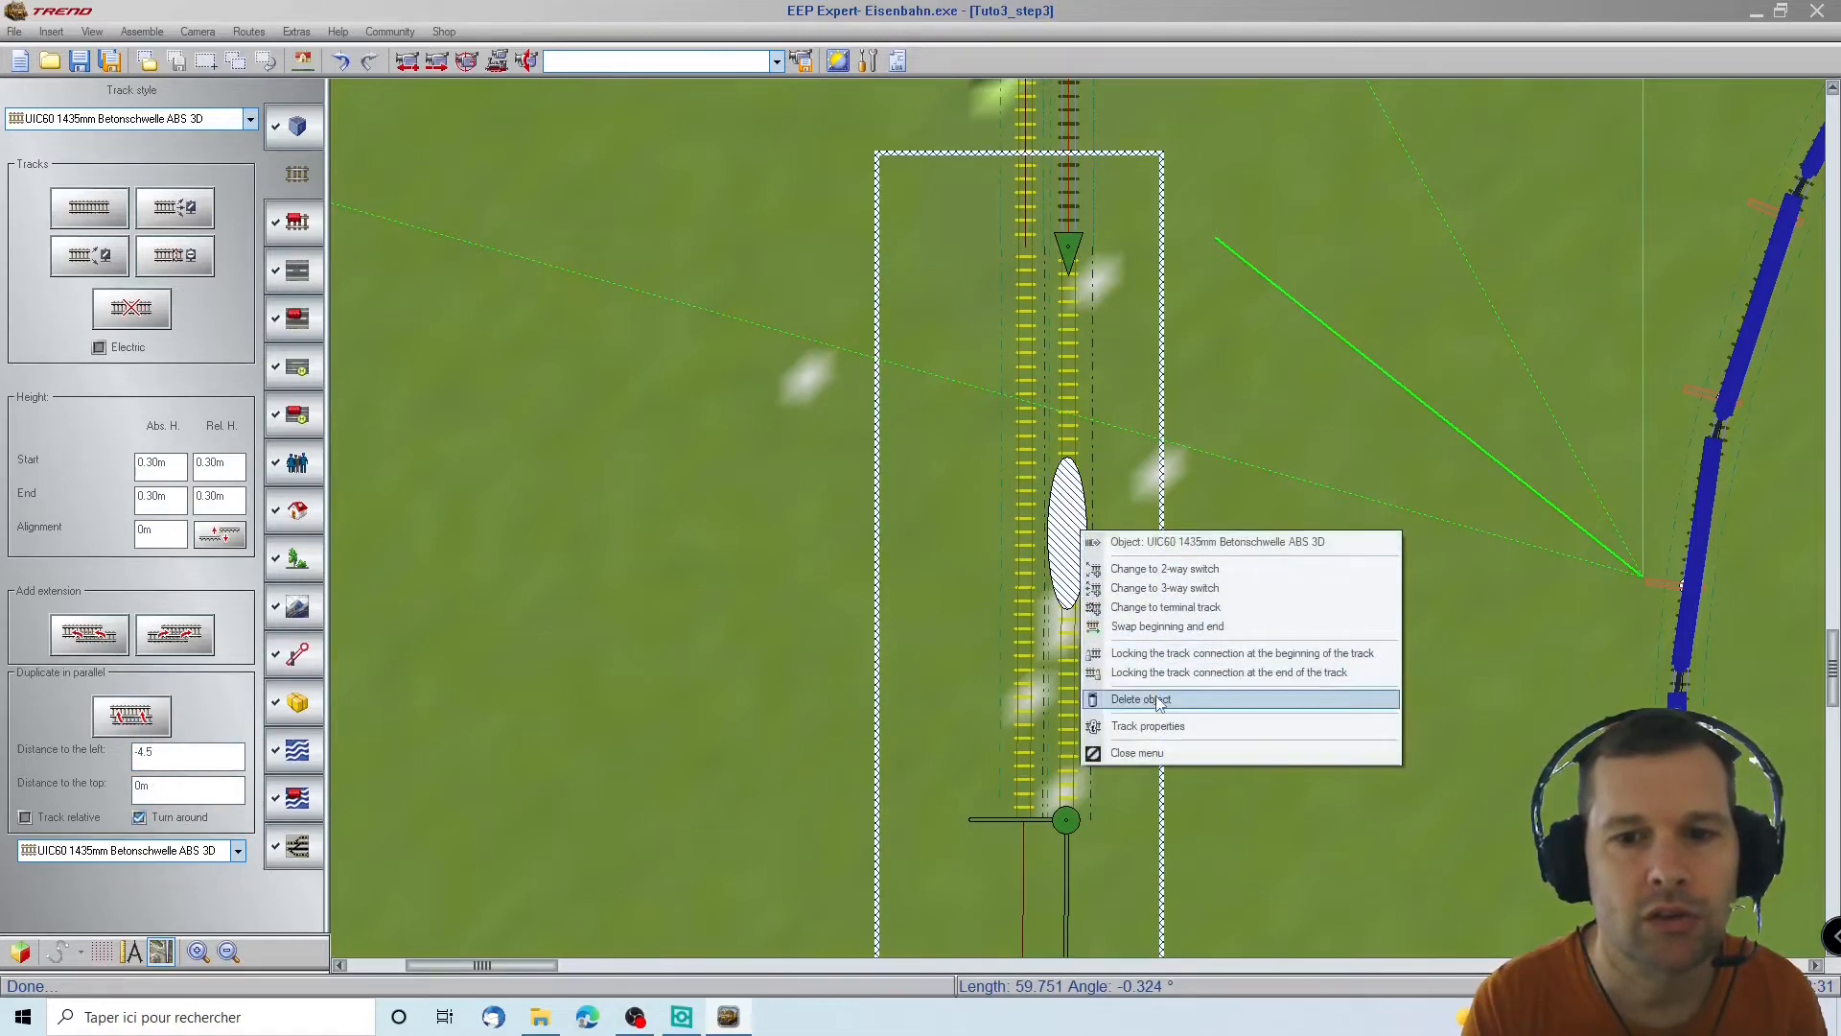
click(1178, 627)
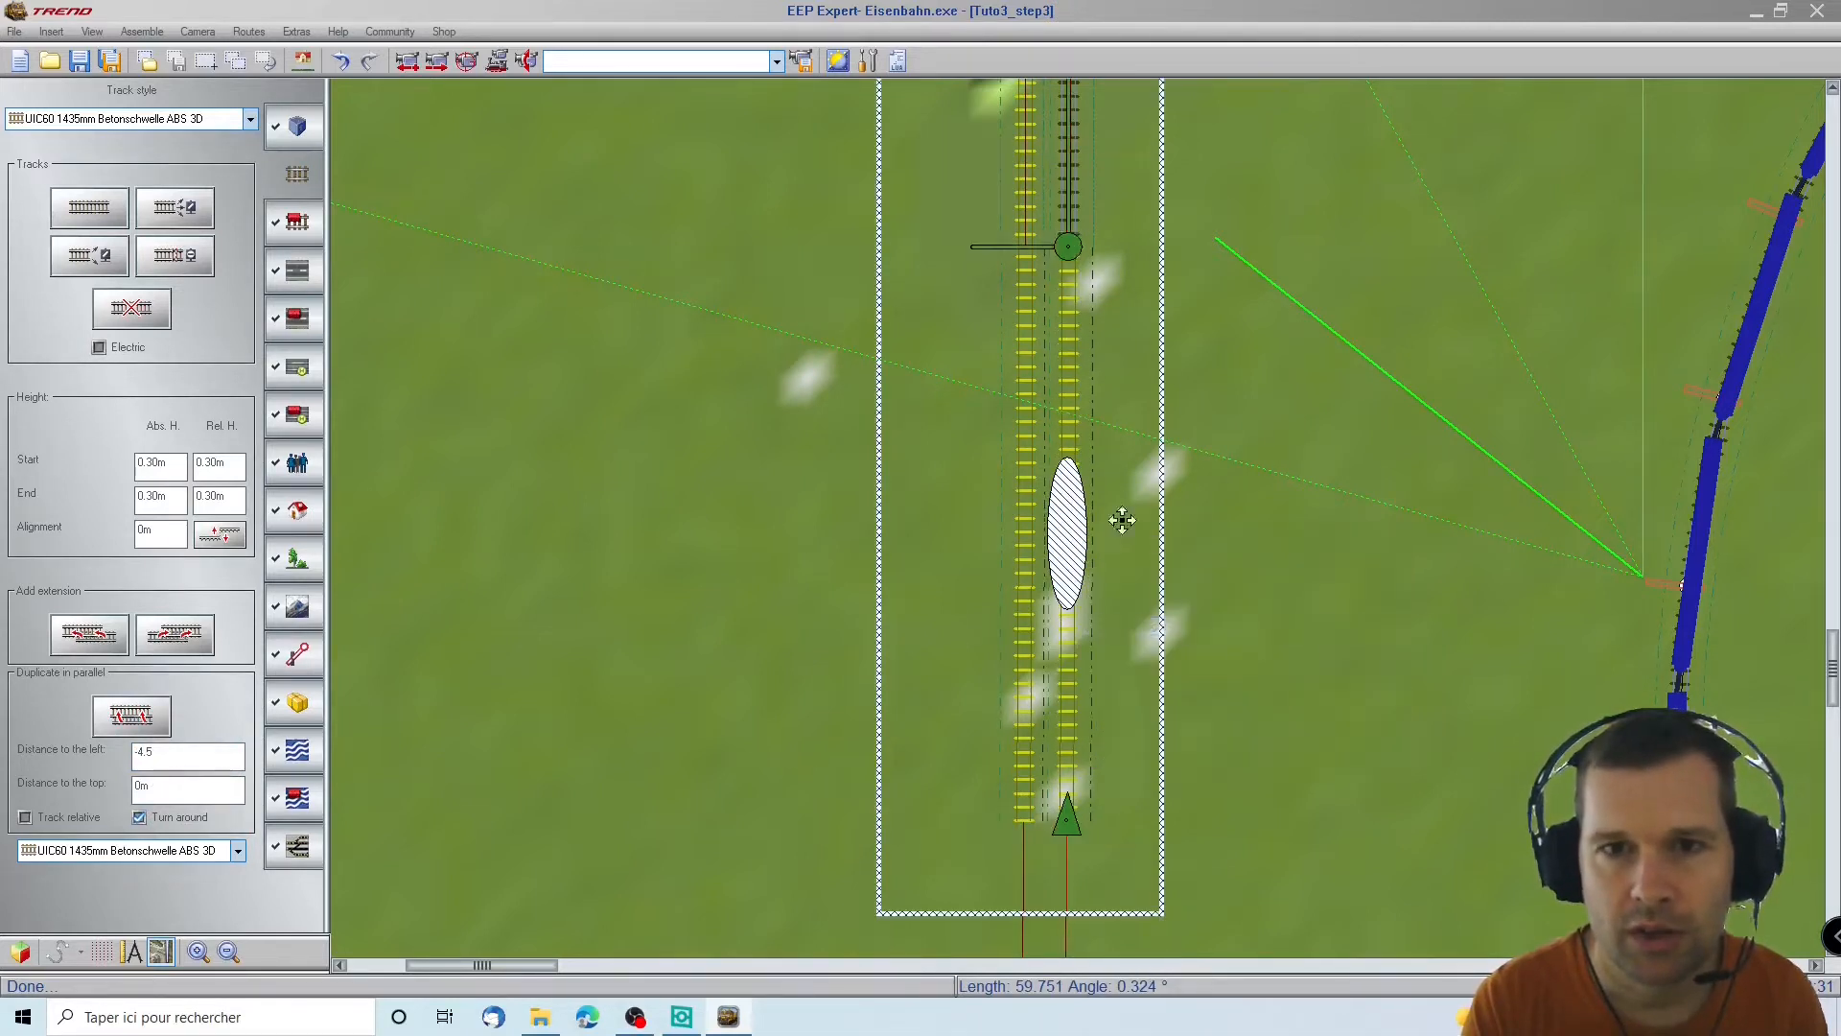
Close the gap between the main line's straight branch track and the eastern tunnel track with a connecting curve in the 2D plan
scroll(1045, 398, up, 2)
scroll(1045, 398, down, 4)
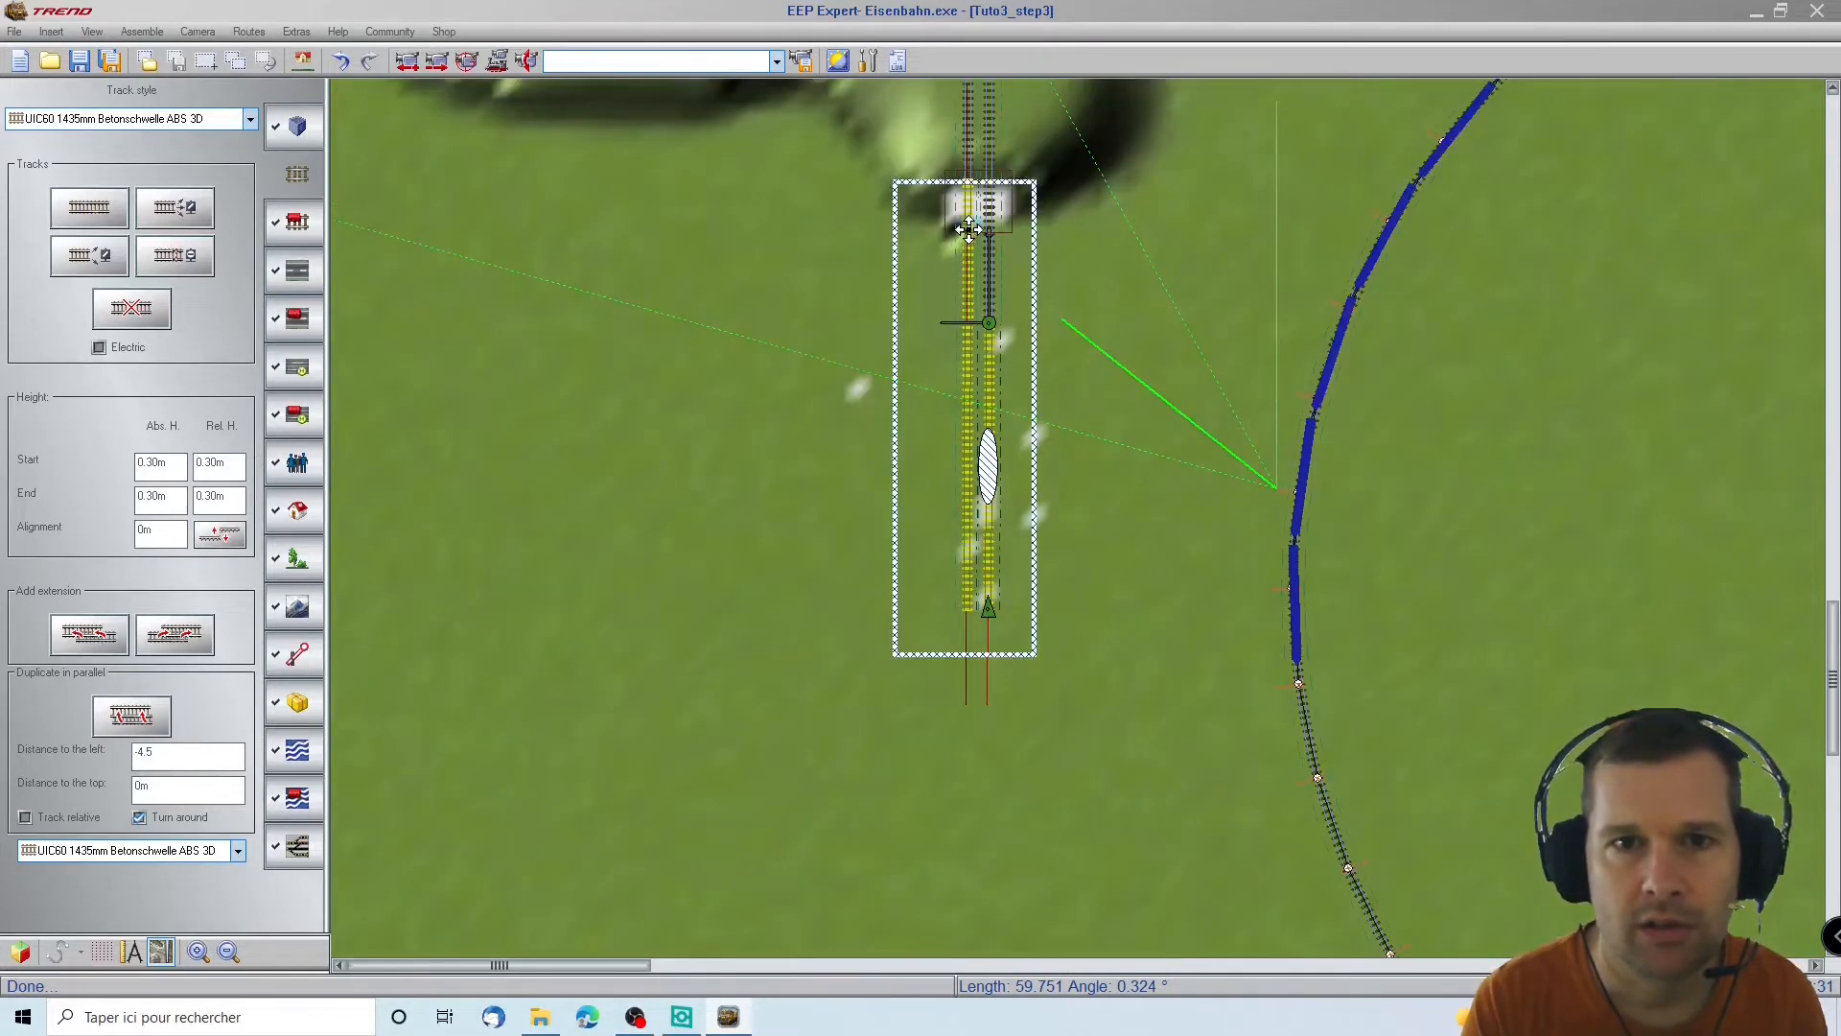
scroll(1110, 665, down, 5)
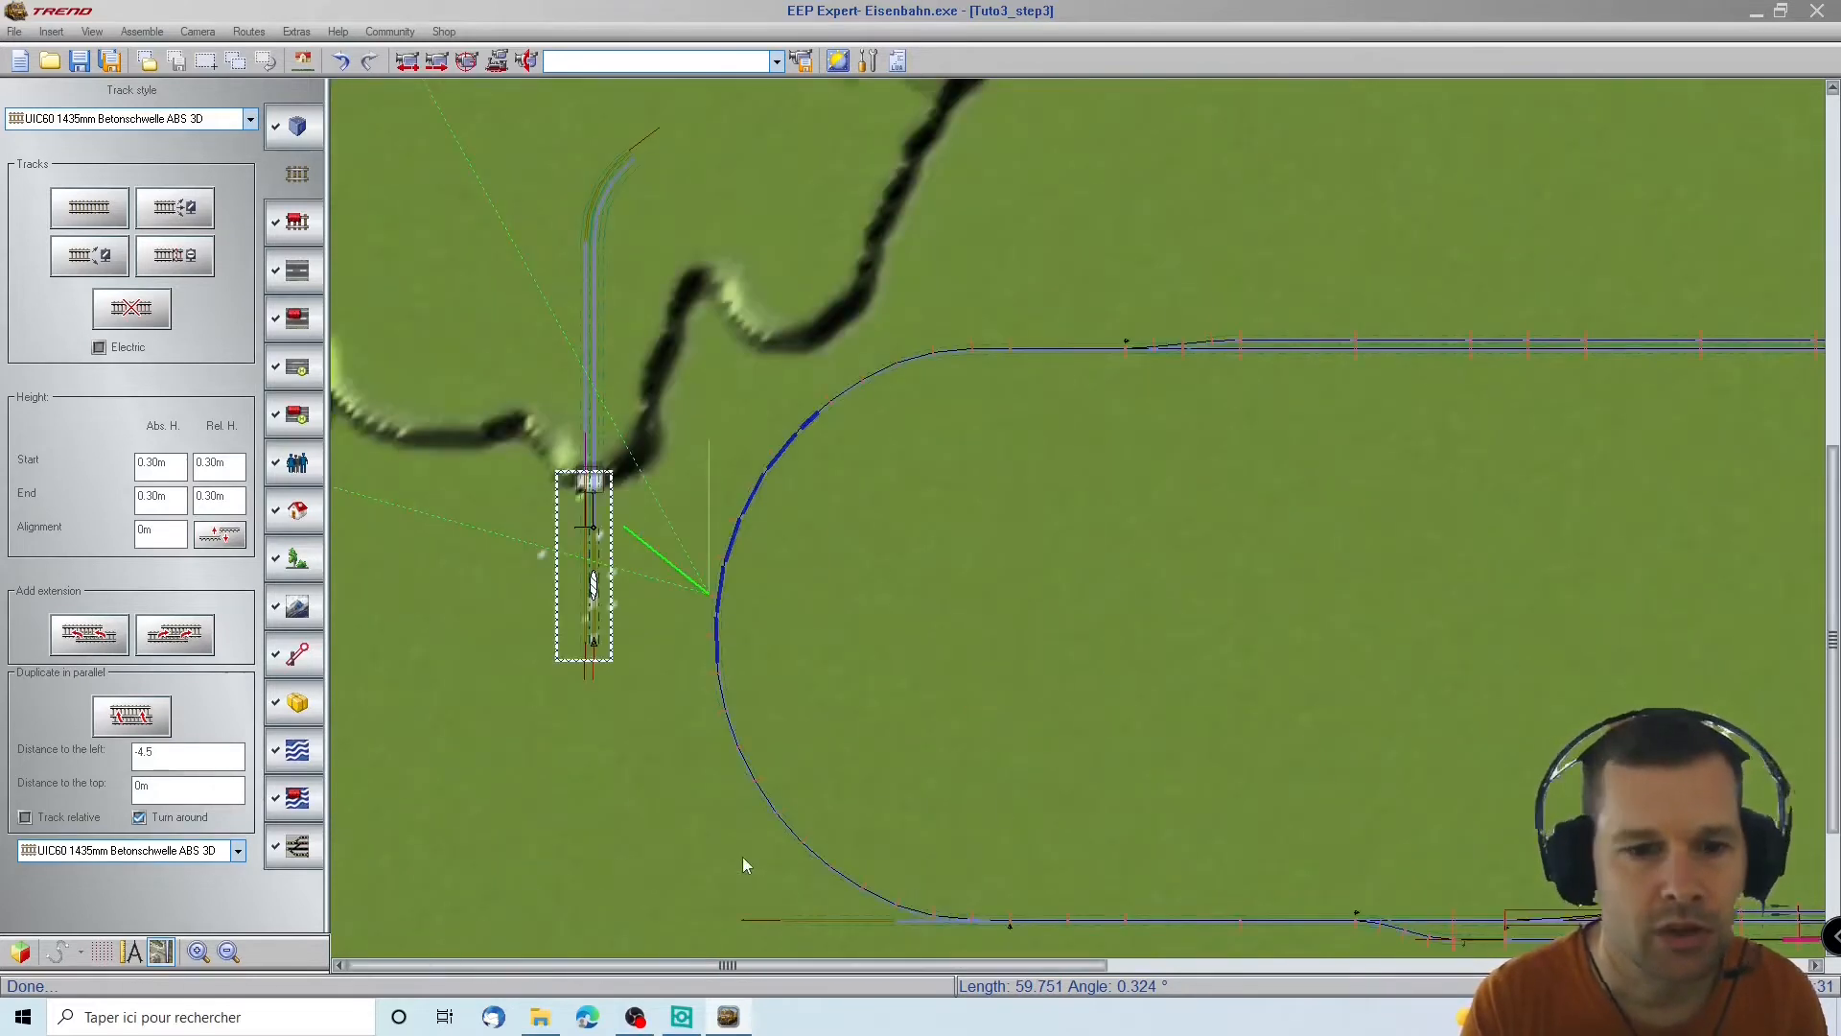
scroll(742, 855, up, 3)
key(Left)
key(Left)
scroll(698, 855, up, 2)
scroll(700, 855, down, 2)
scroll(700, 864, down, 5)
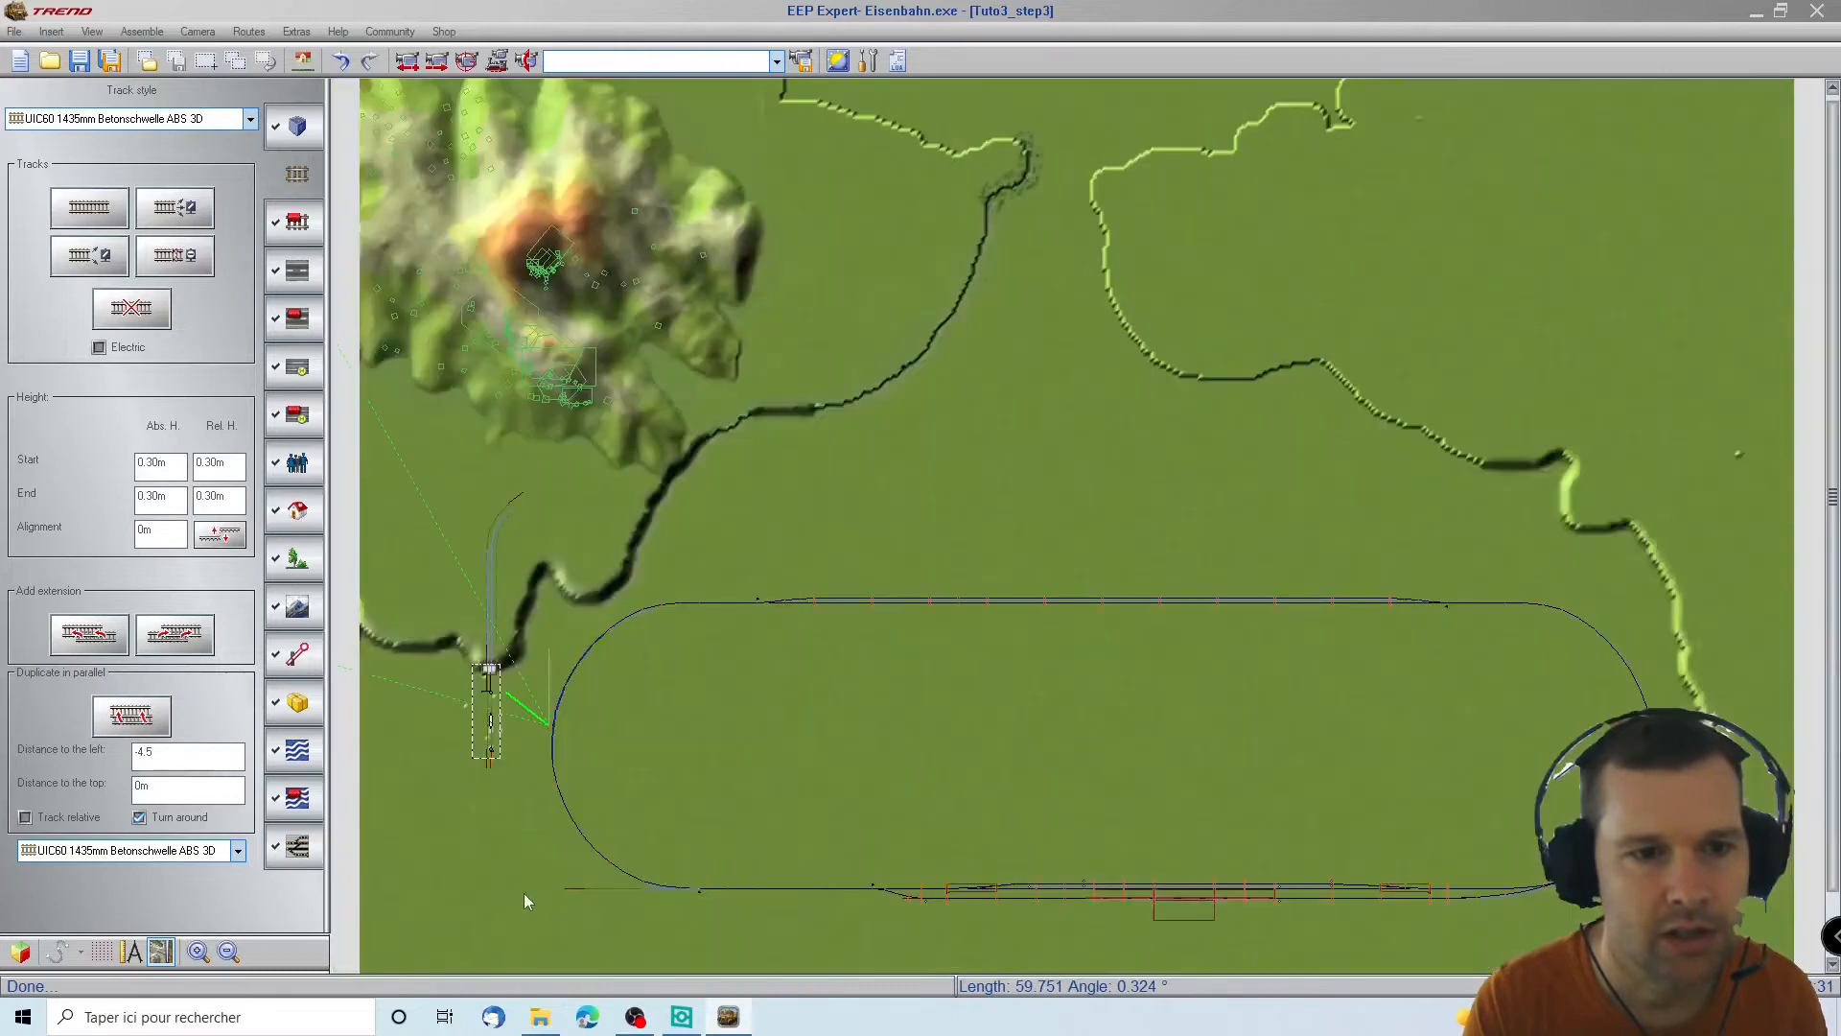
scroll(485, 848, up, 5)
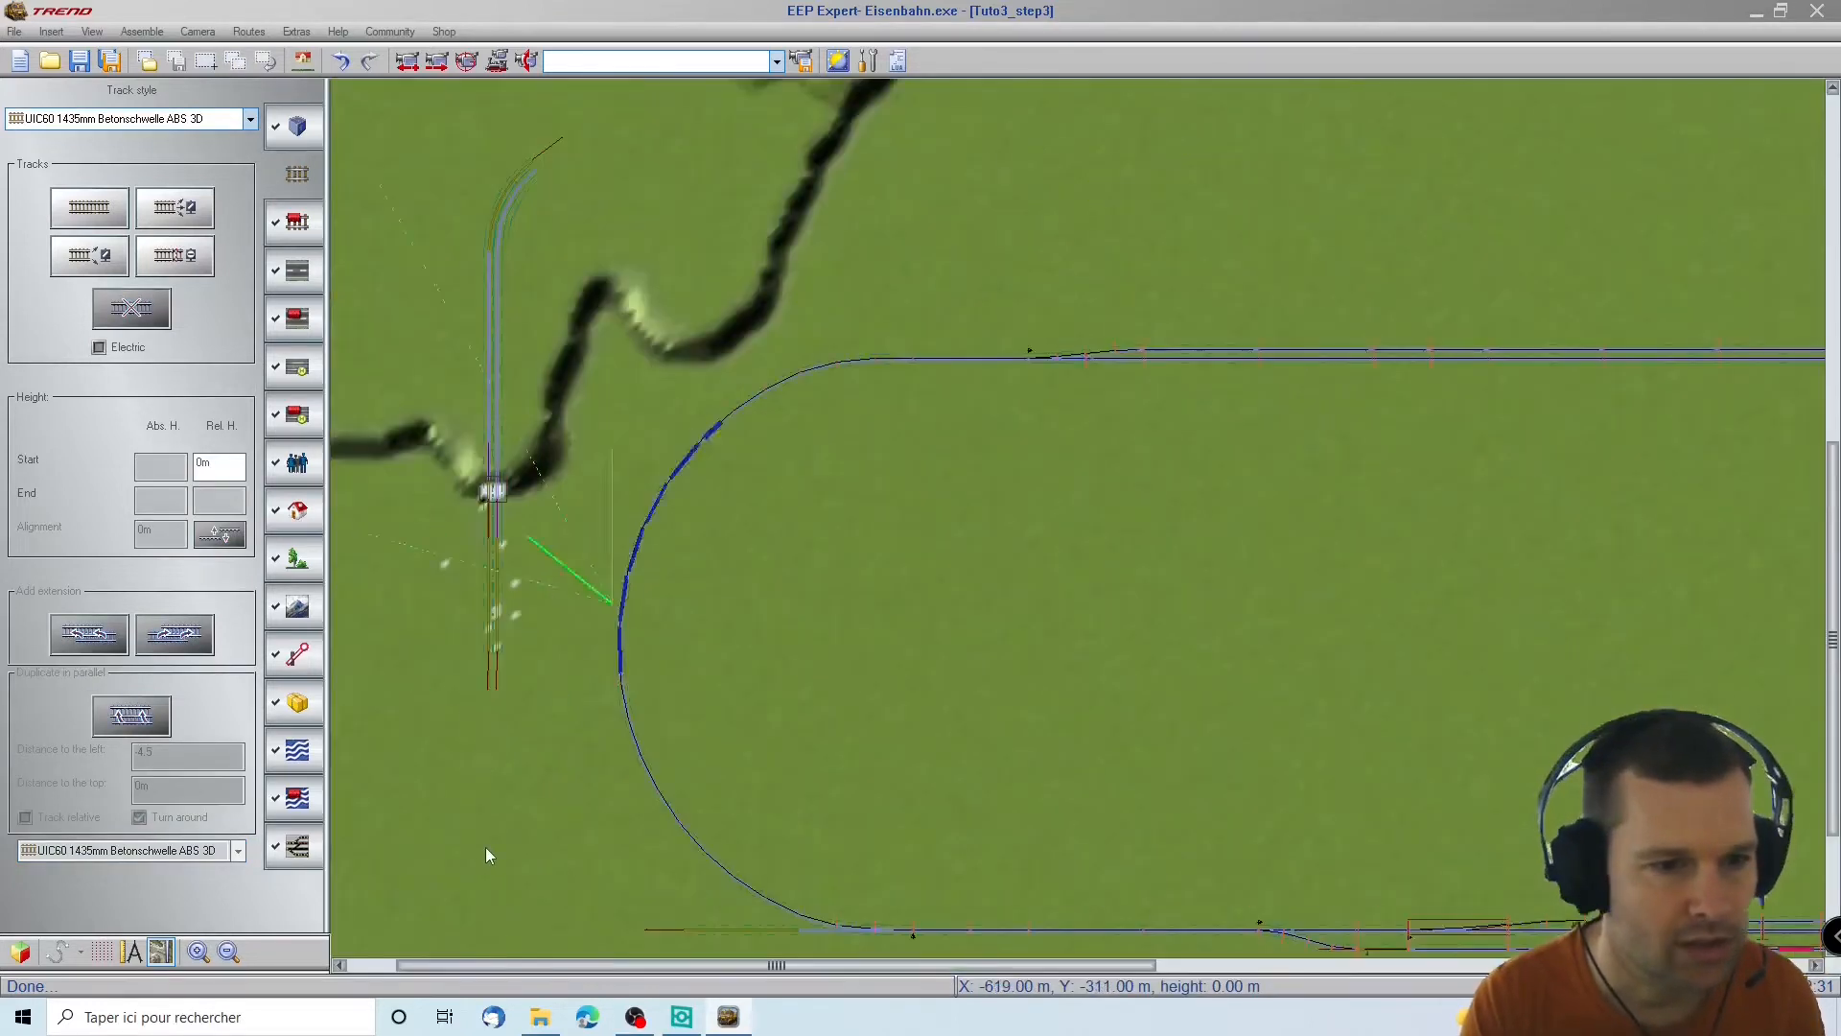
key(Down)
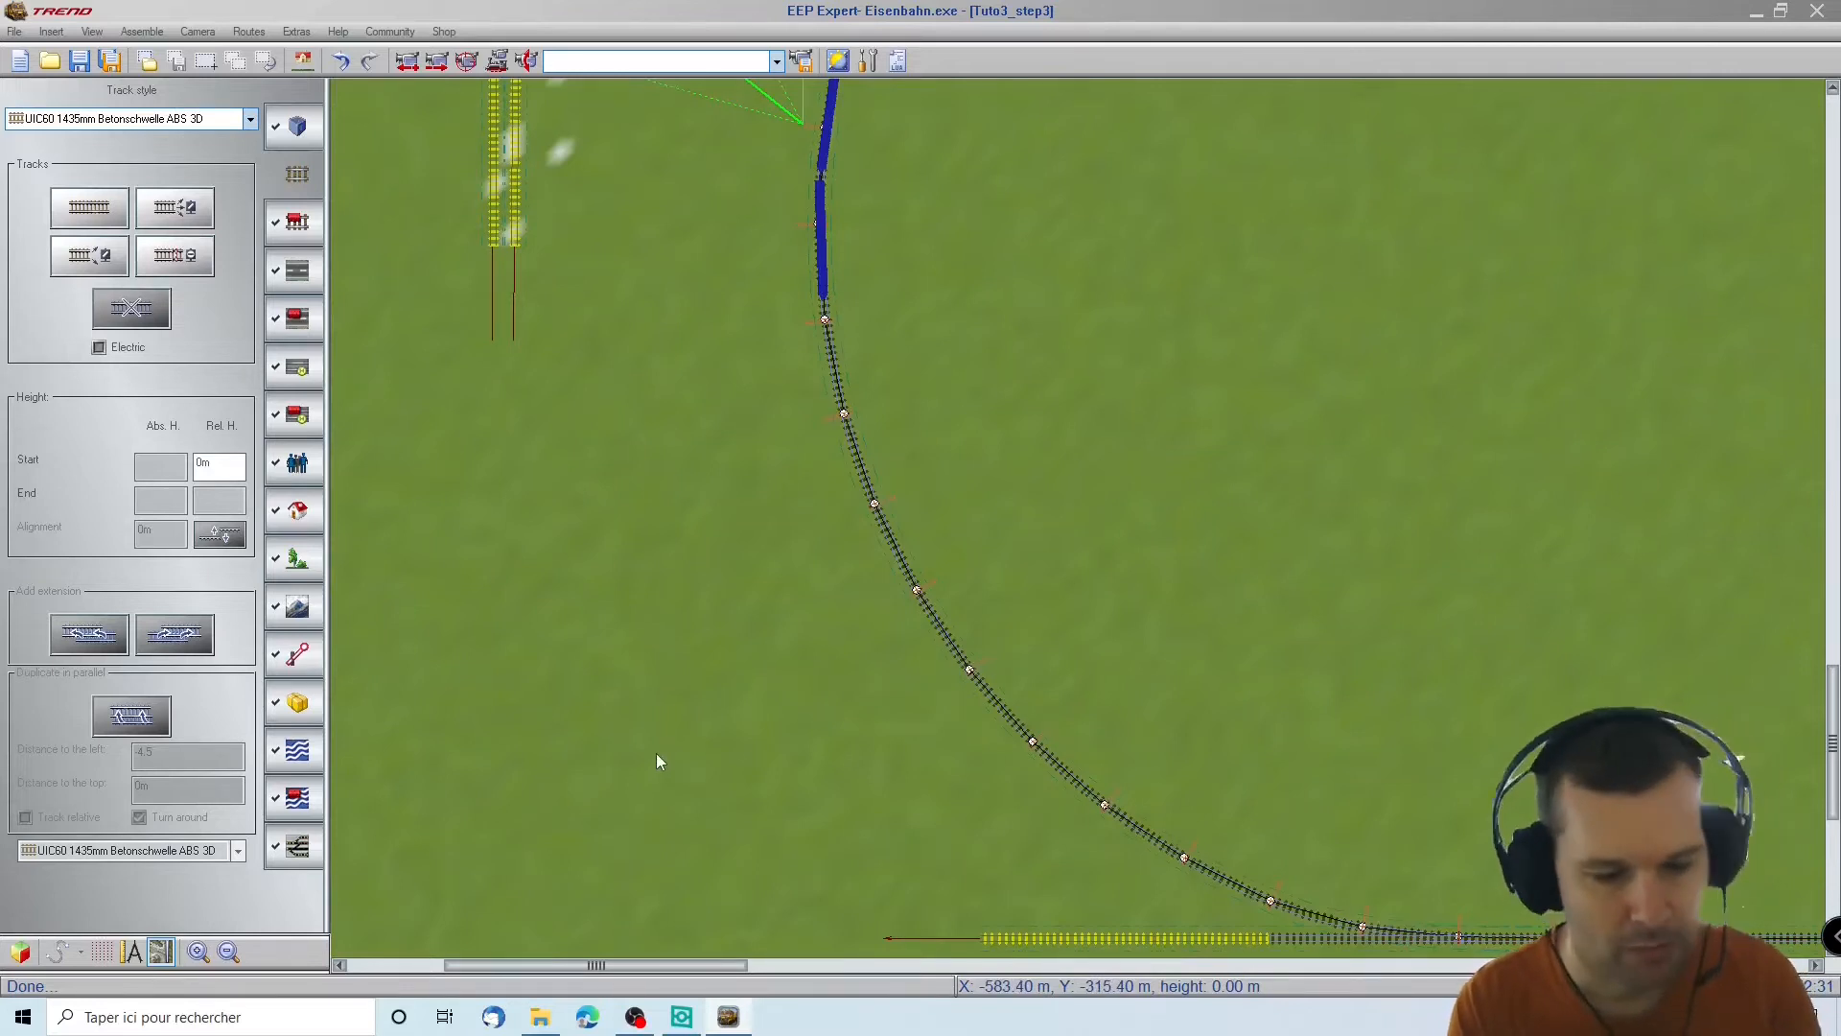
drag(976, 929, 516, 241)
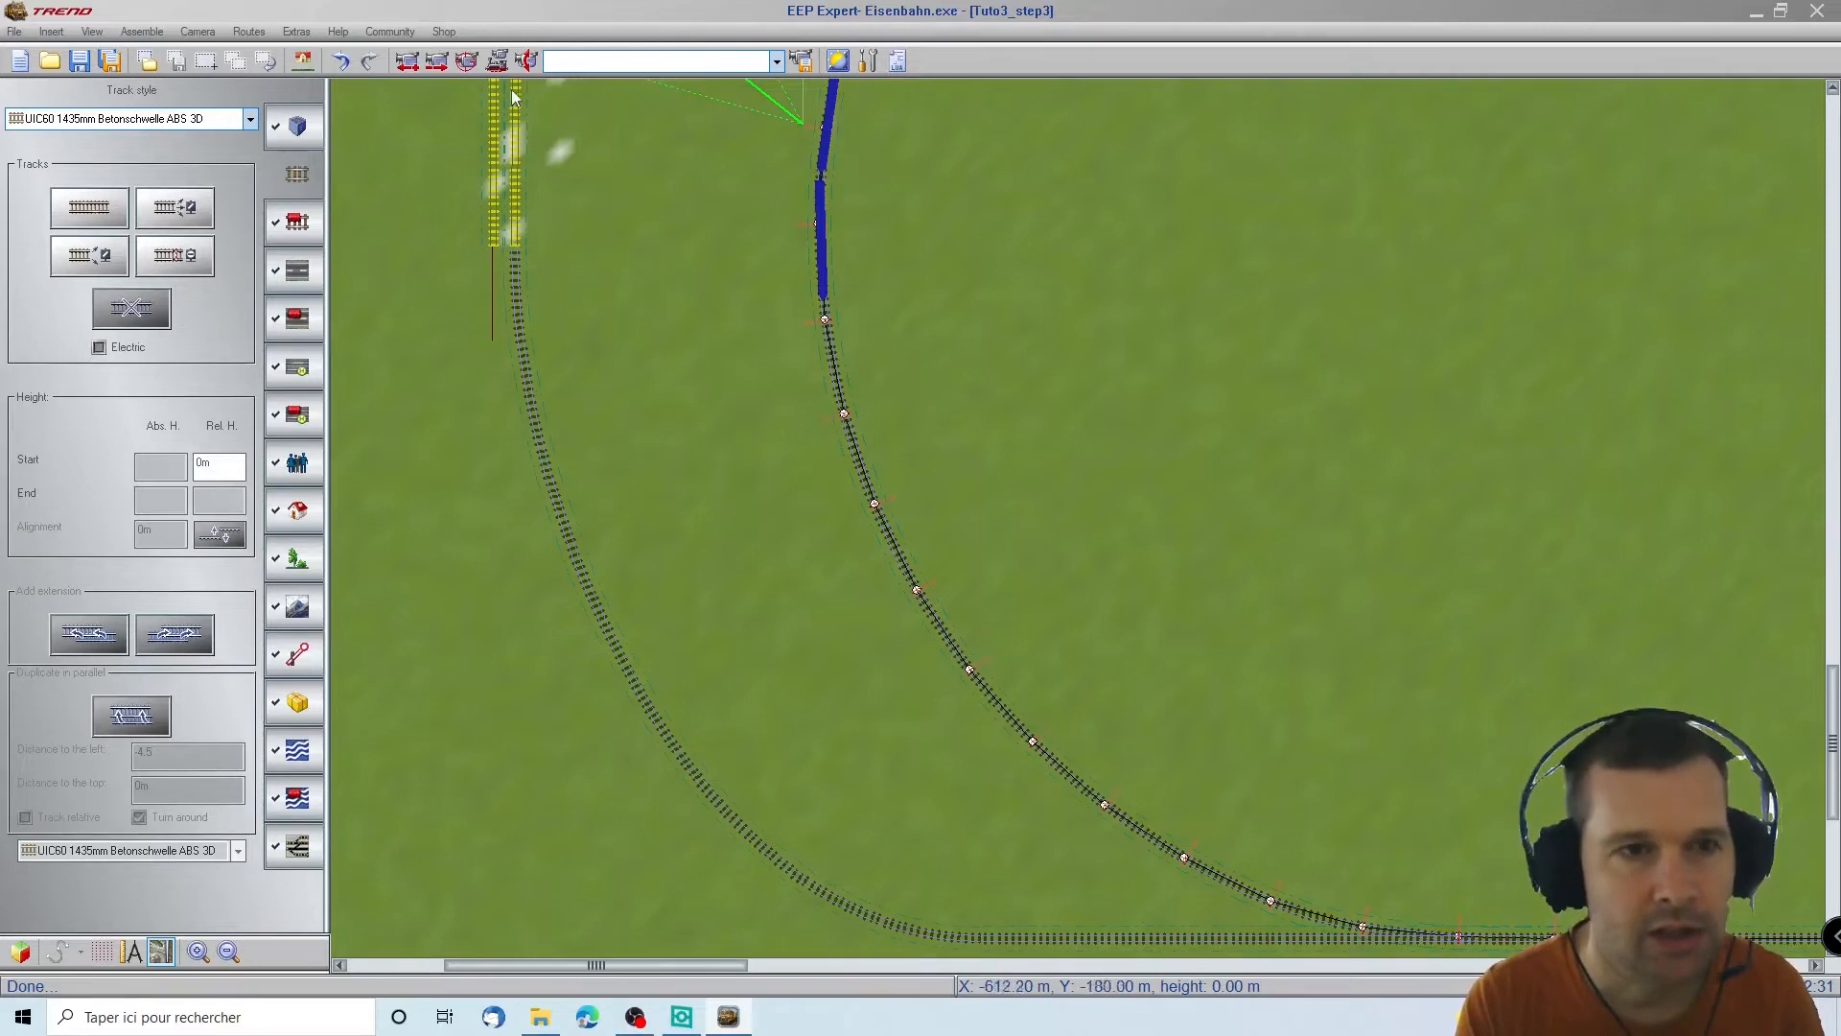
Examine both ends of the eastern tunnel extension in the 2D plan and the 3D view
scroll(512, 89, up, 3)
click(513, 391)
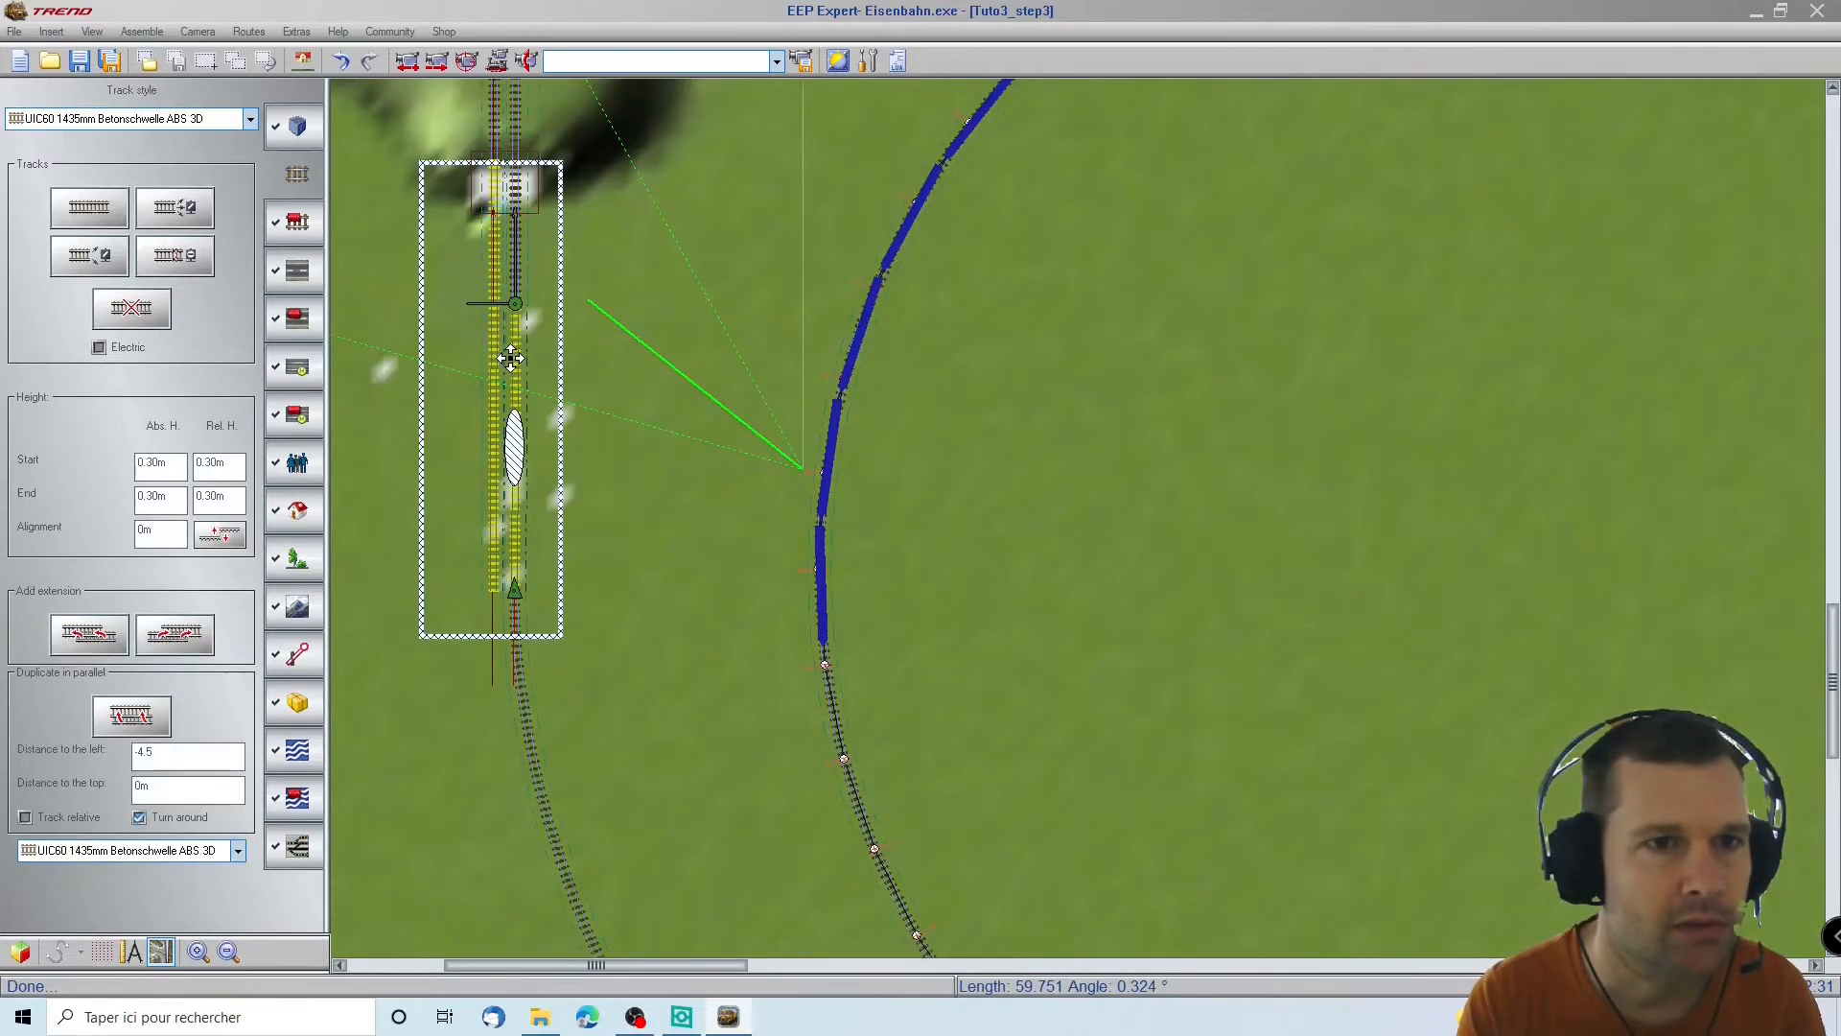
right_click(517, 372)
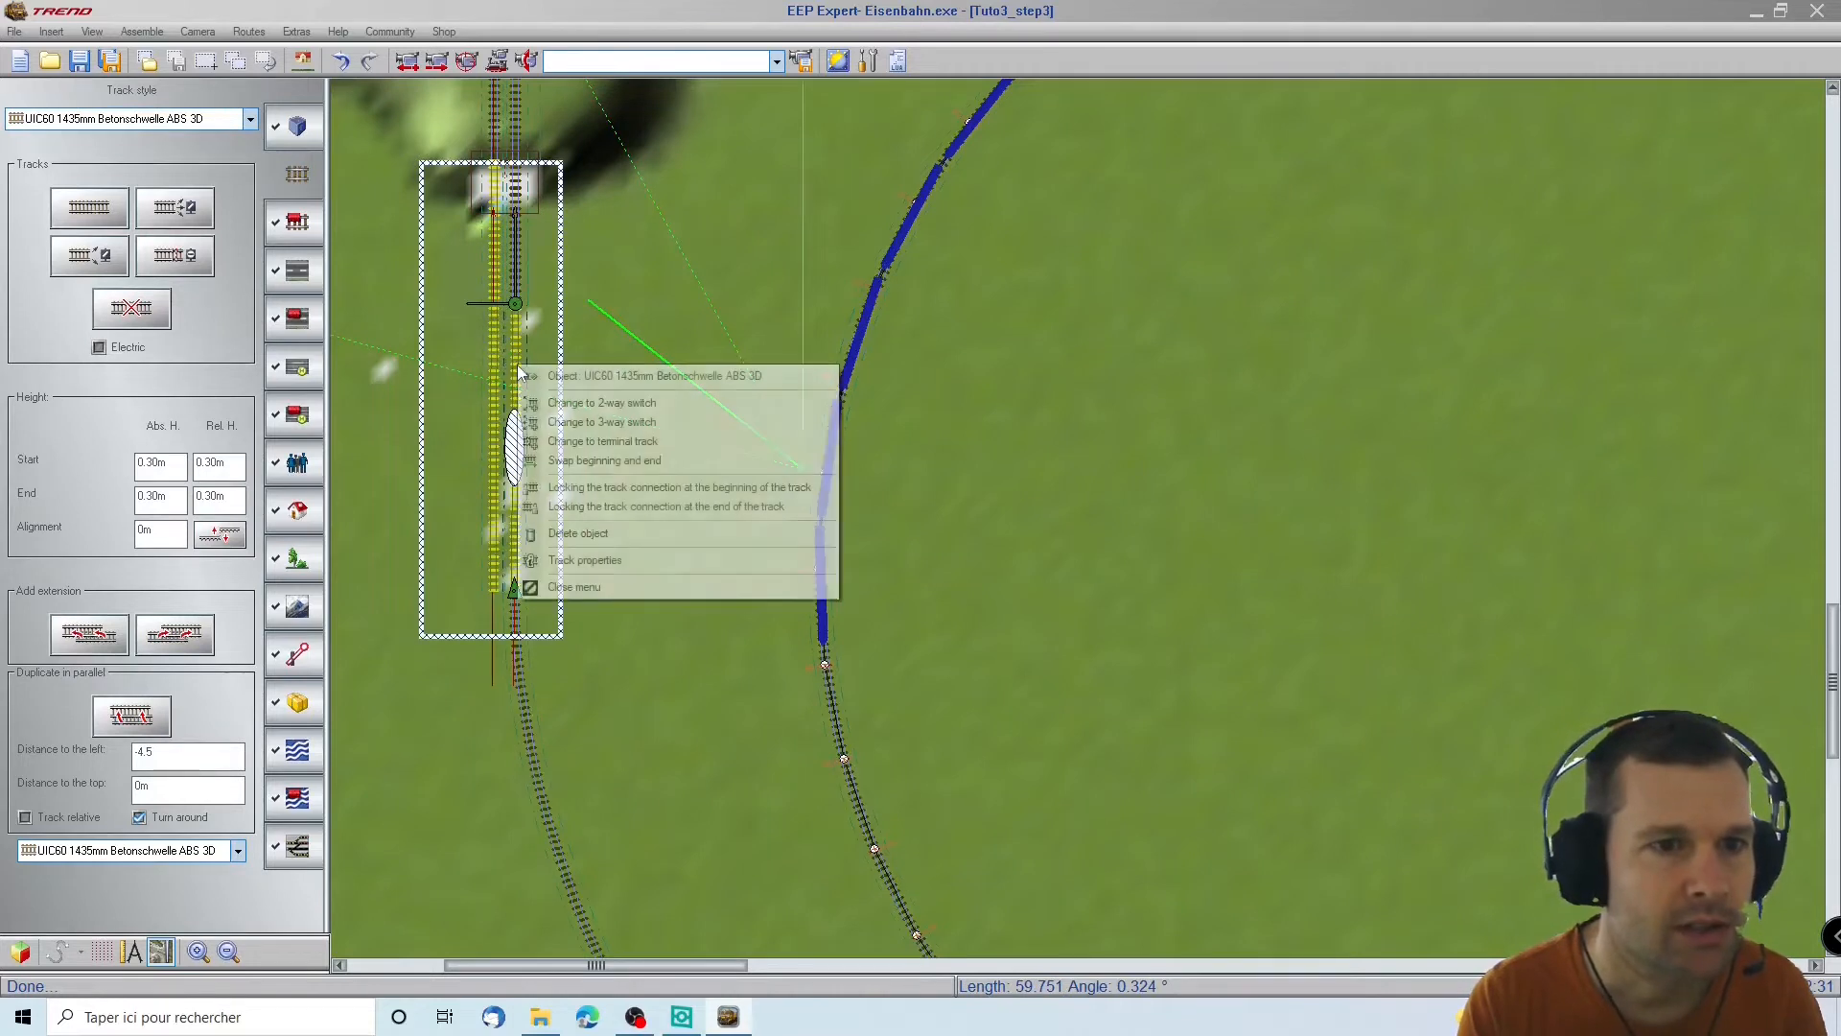
click(647, 256)
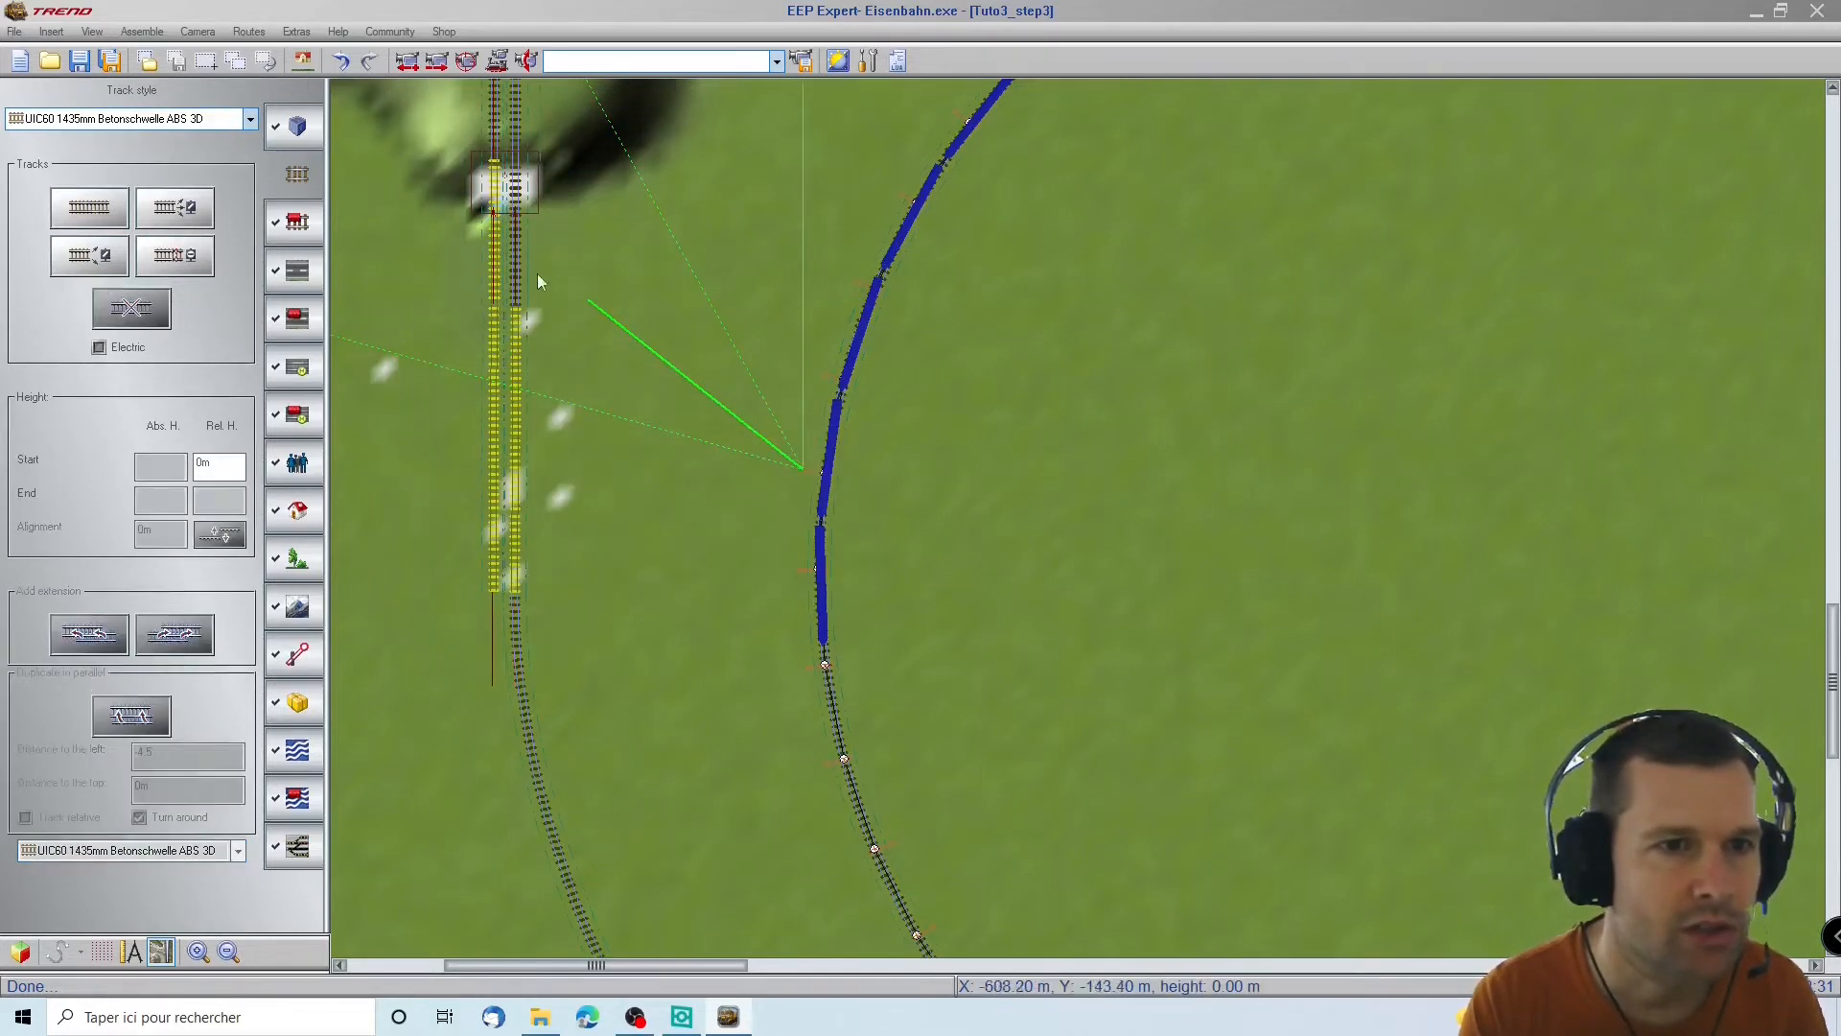
click(516, 330)
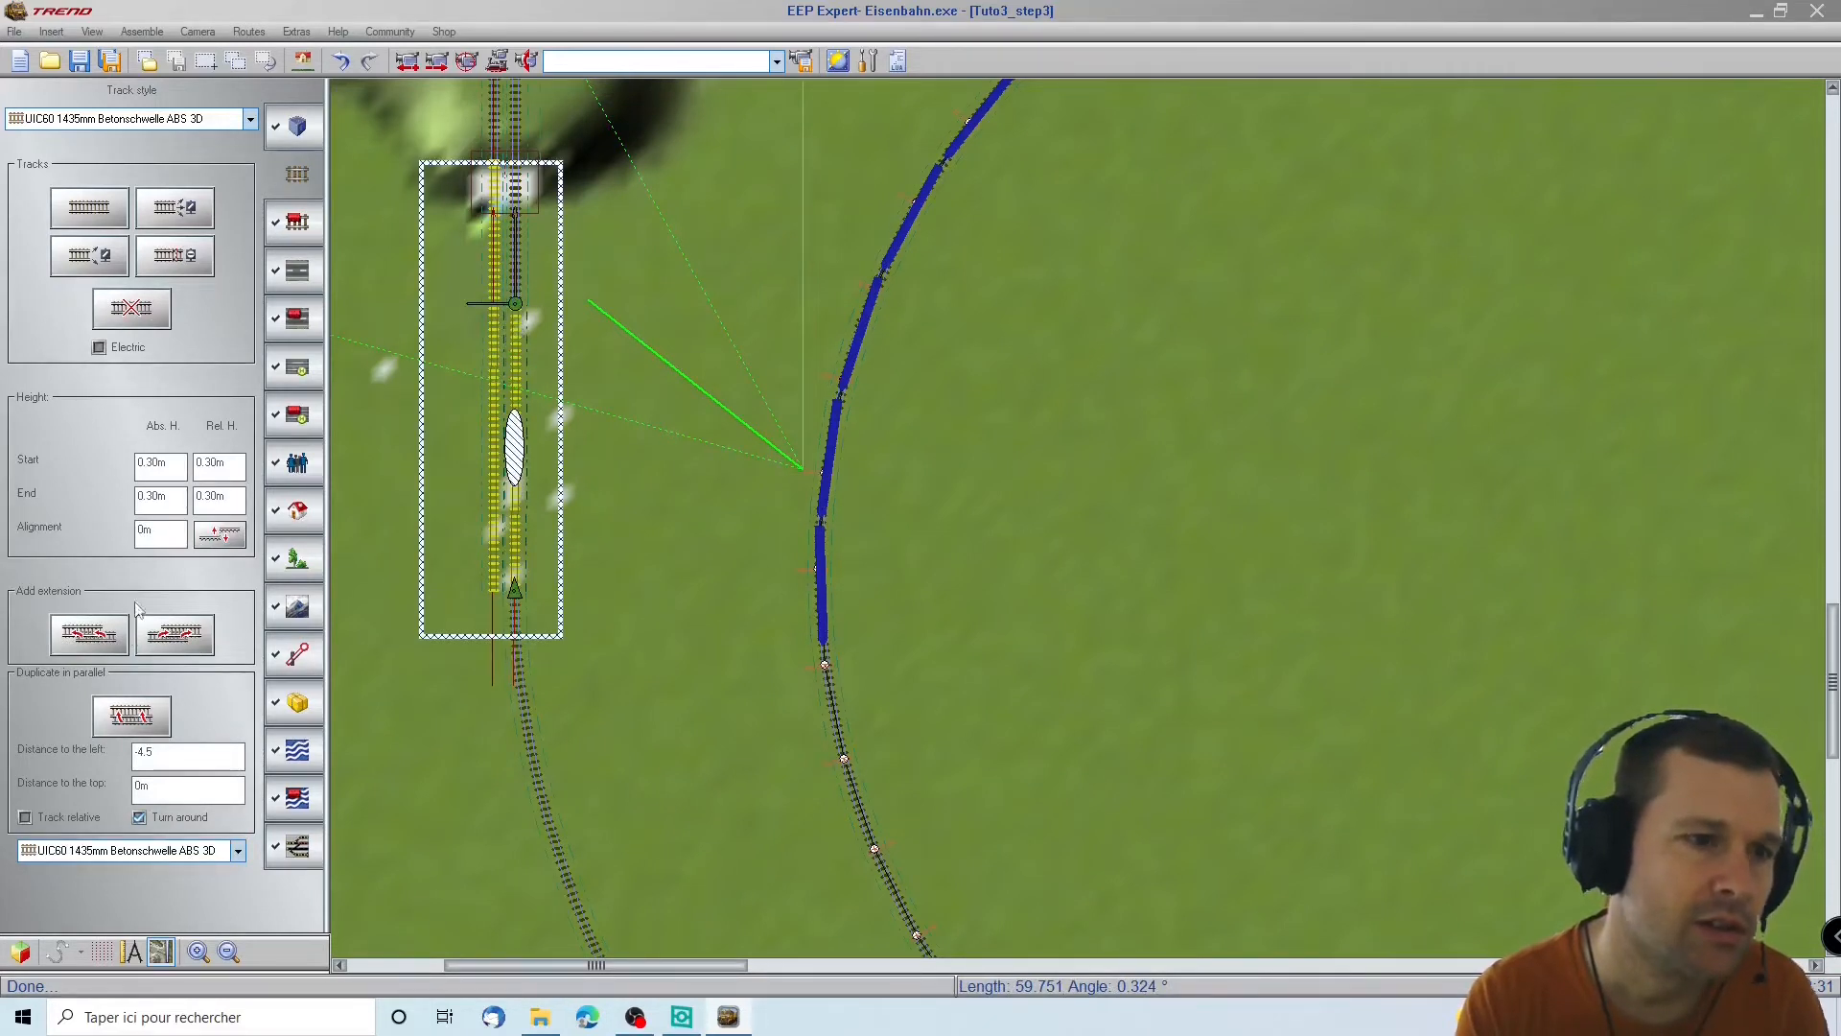
click(15, 954)
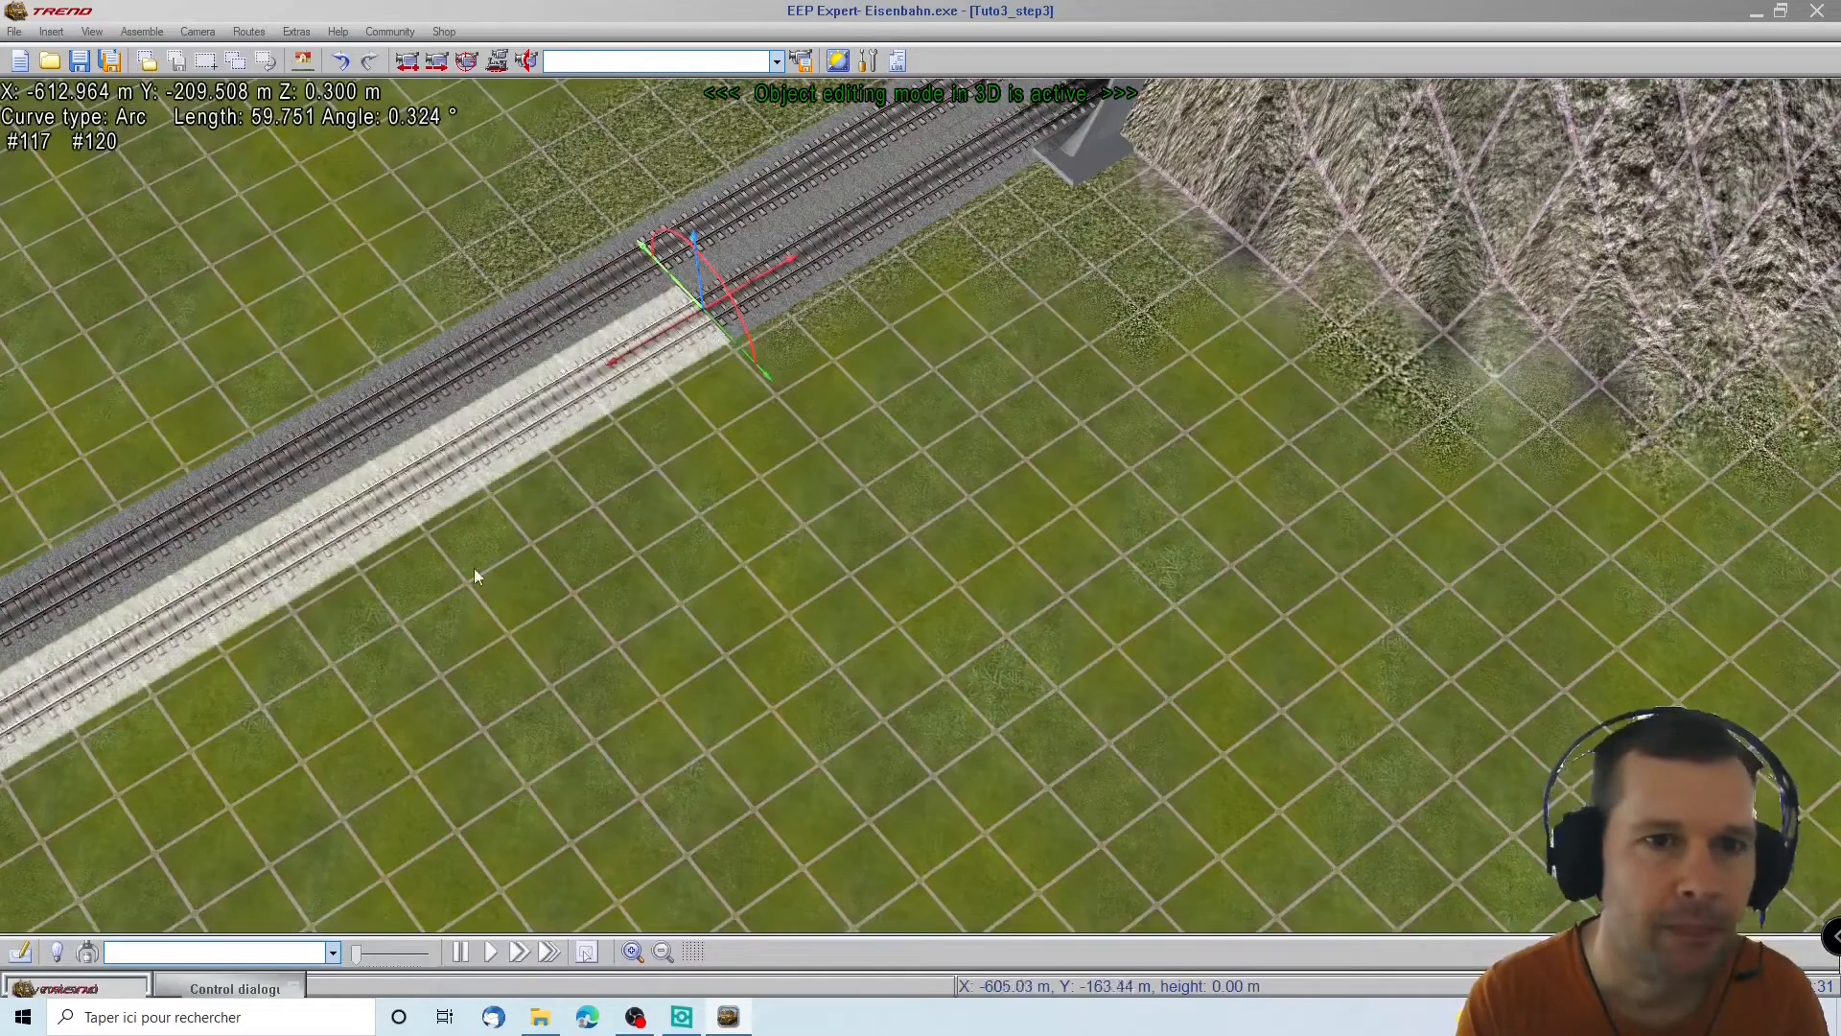
key(Left)
key(Left)
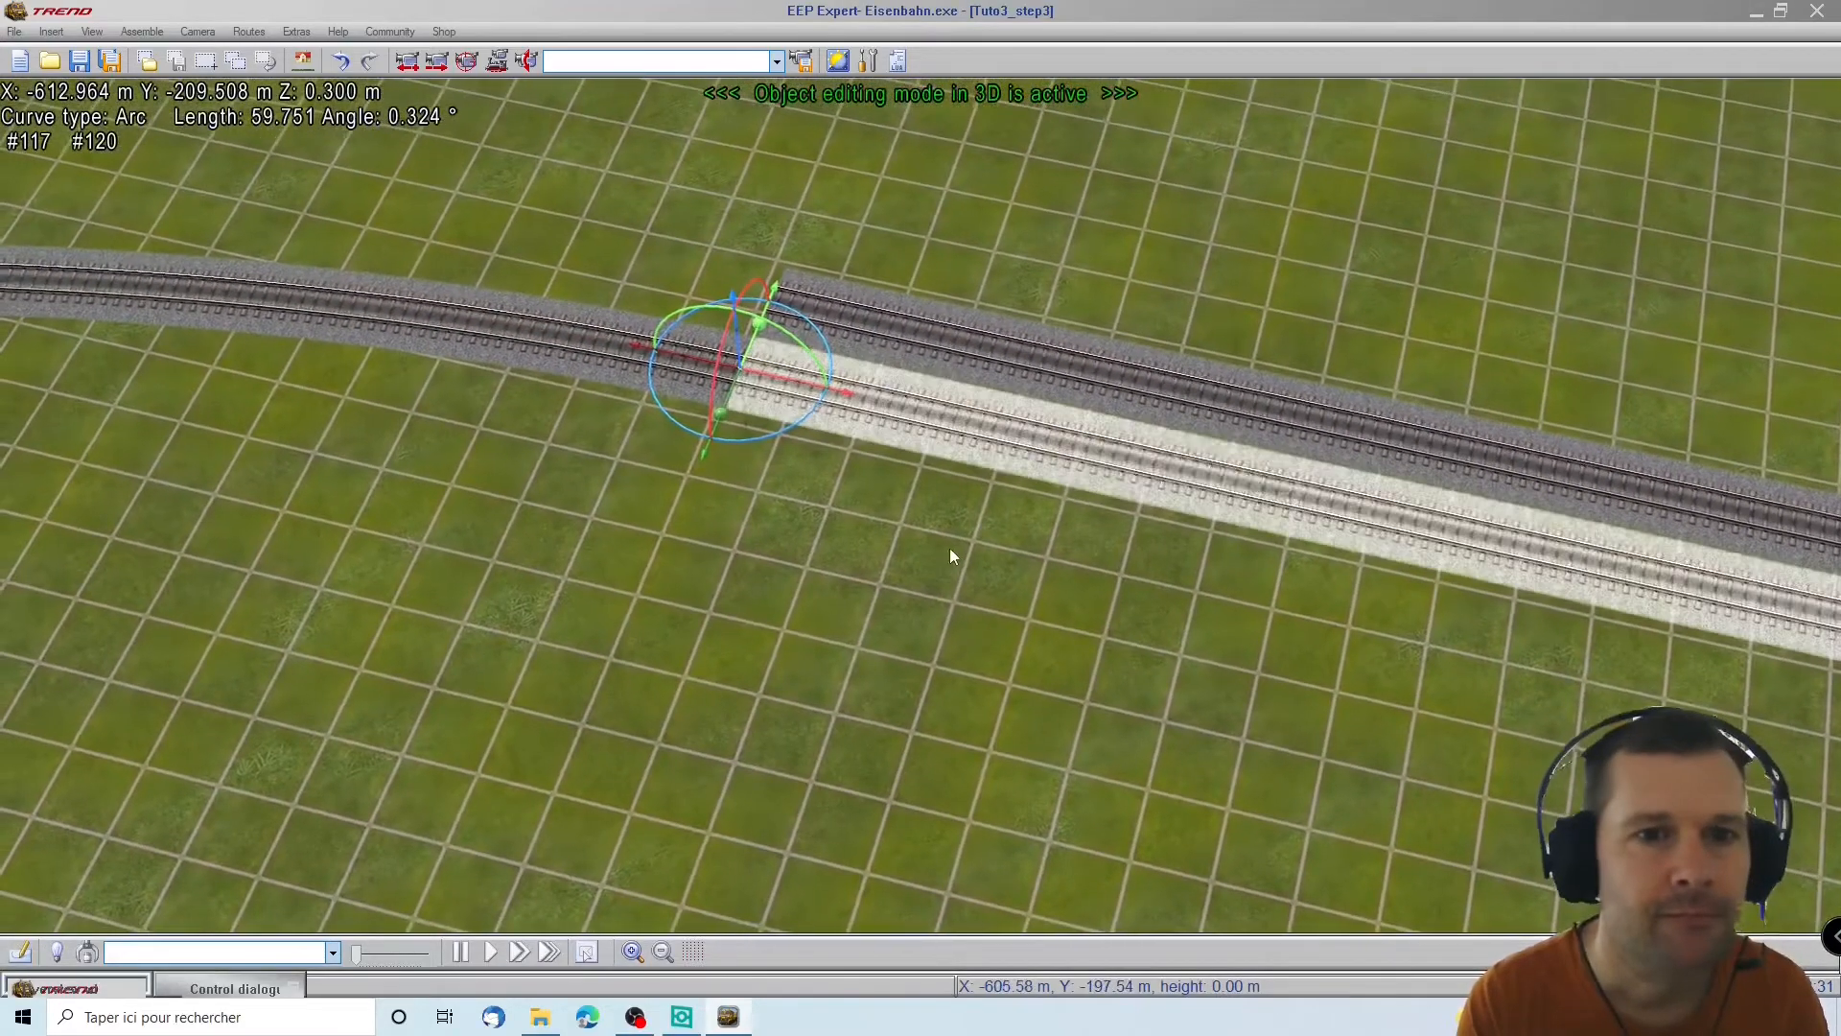
click(1019, 529)
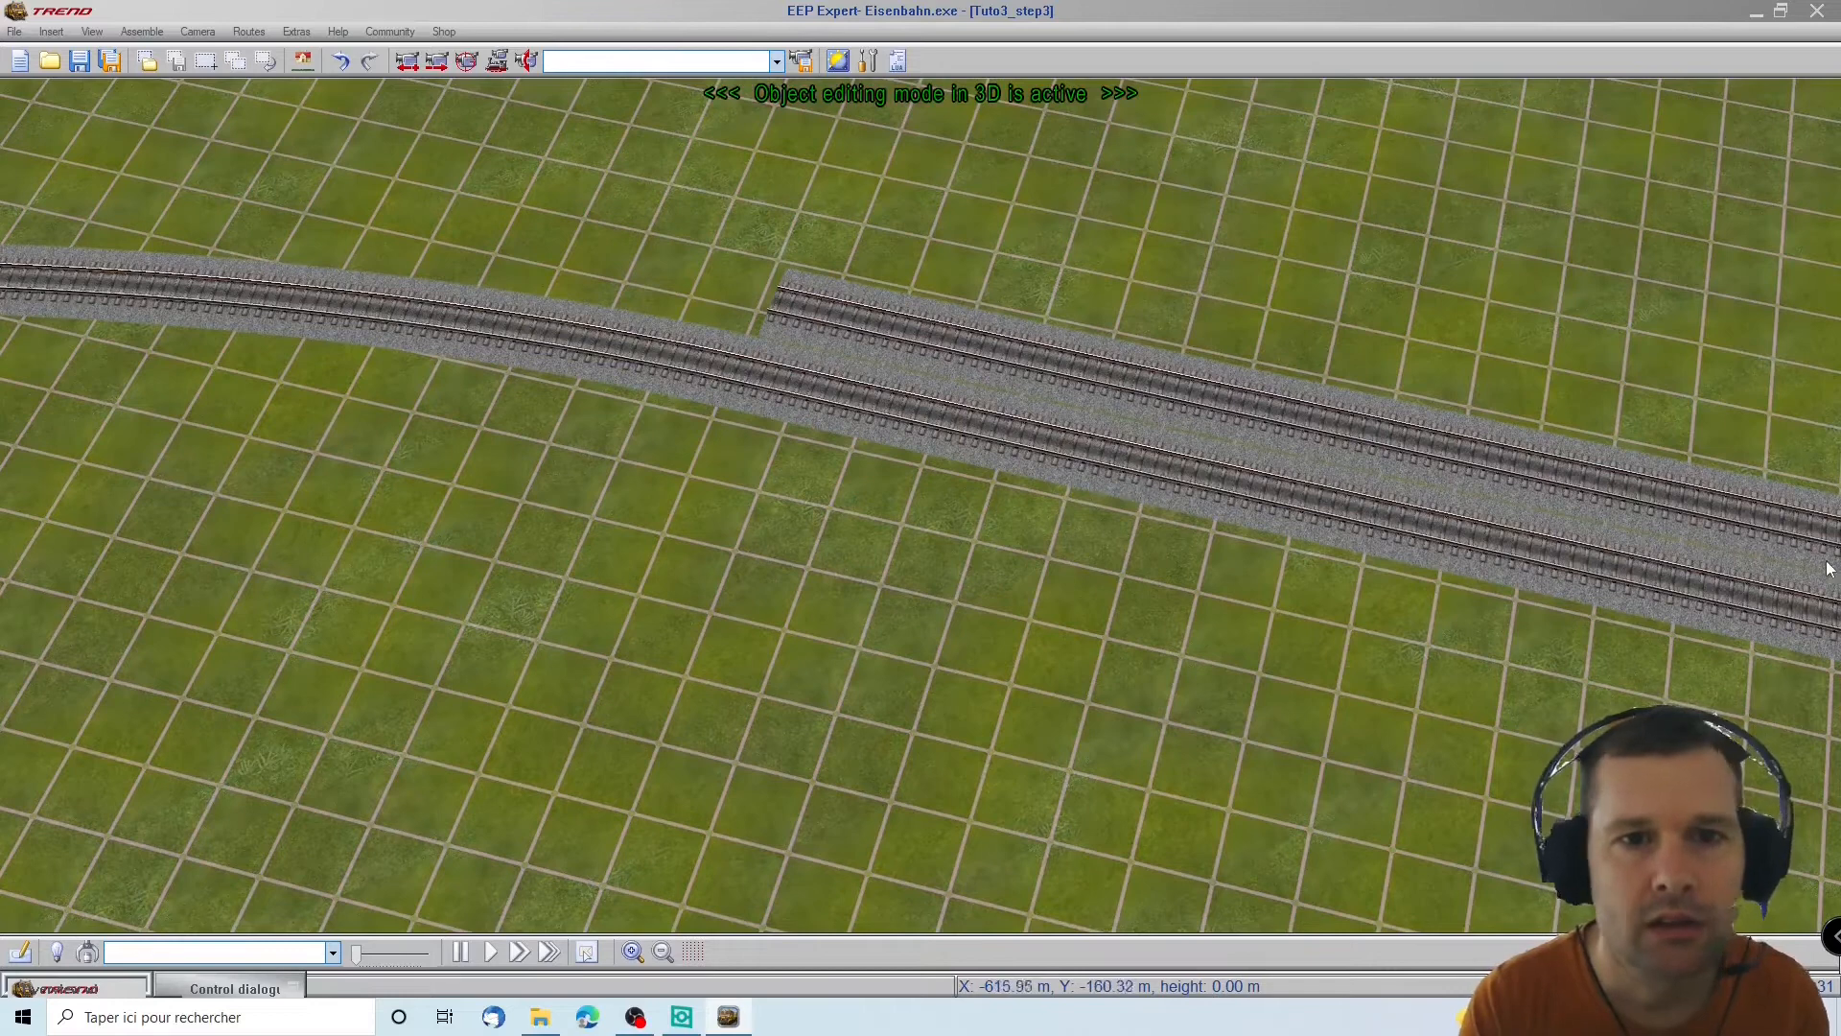
Move the overlapping 30 m track at the tunnel portal sideways off the eastern line
key(Right)
scroll(1247, 360, up, 1)
click(1145, 344)
click(1527, 302)
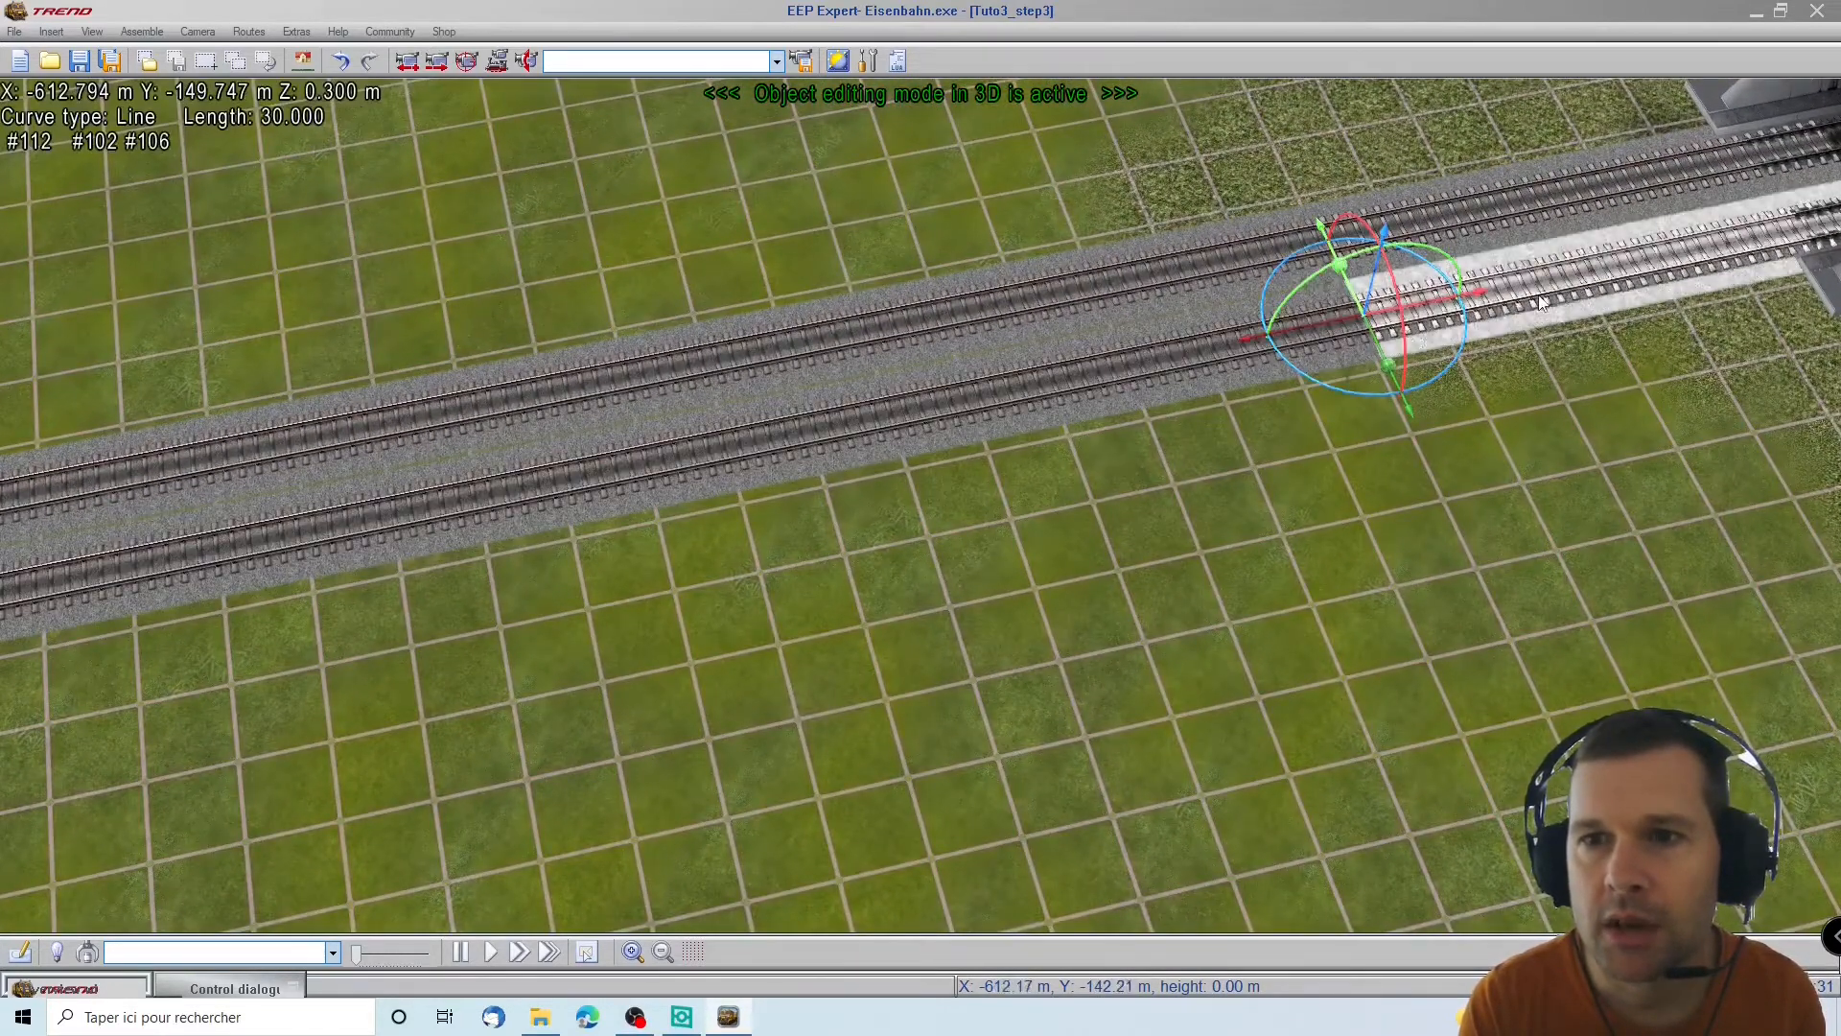
key(Right)
drag(1309, 104, 1396, 347)
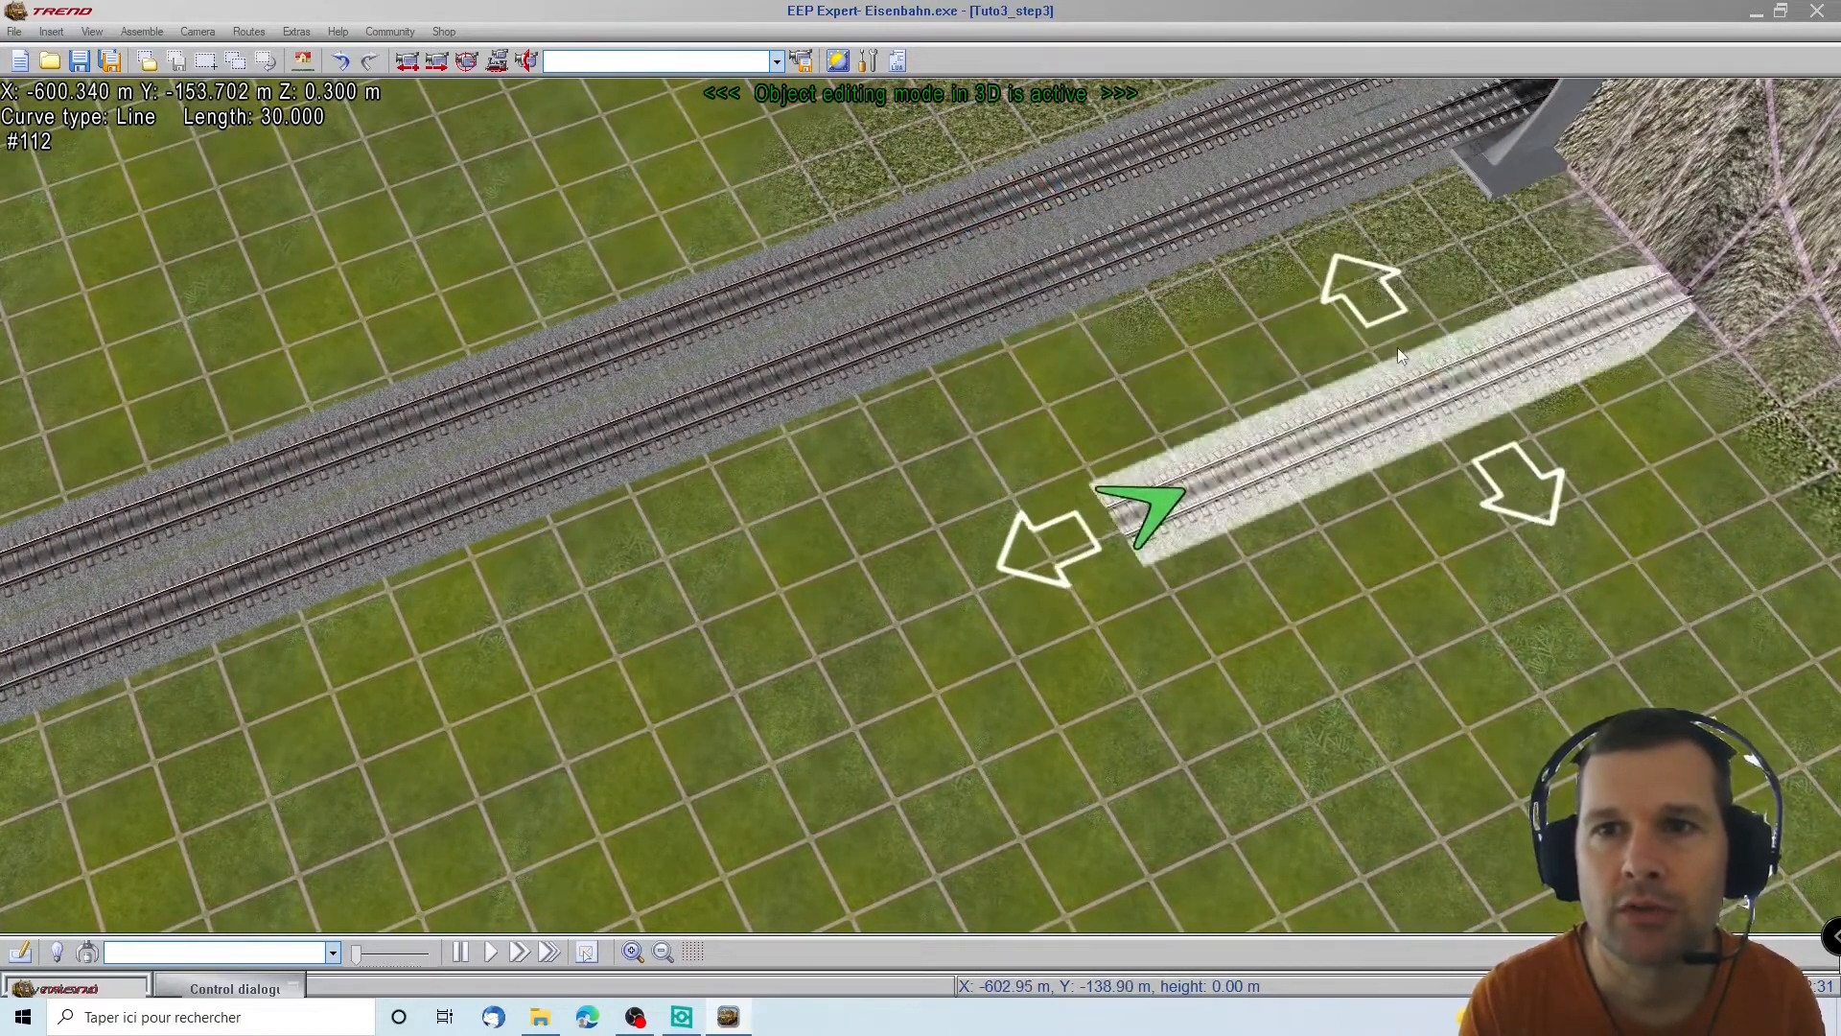
click(1200, 226)
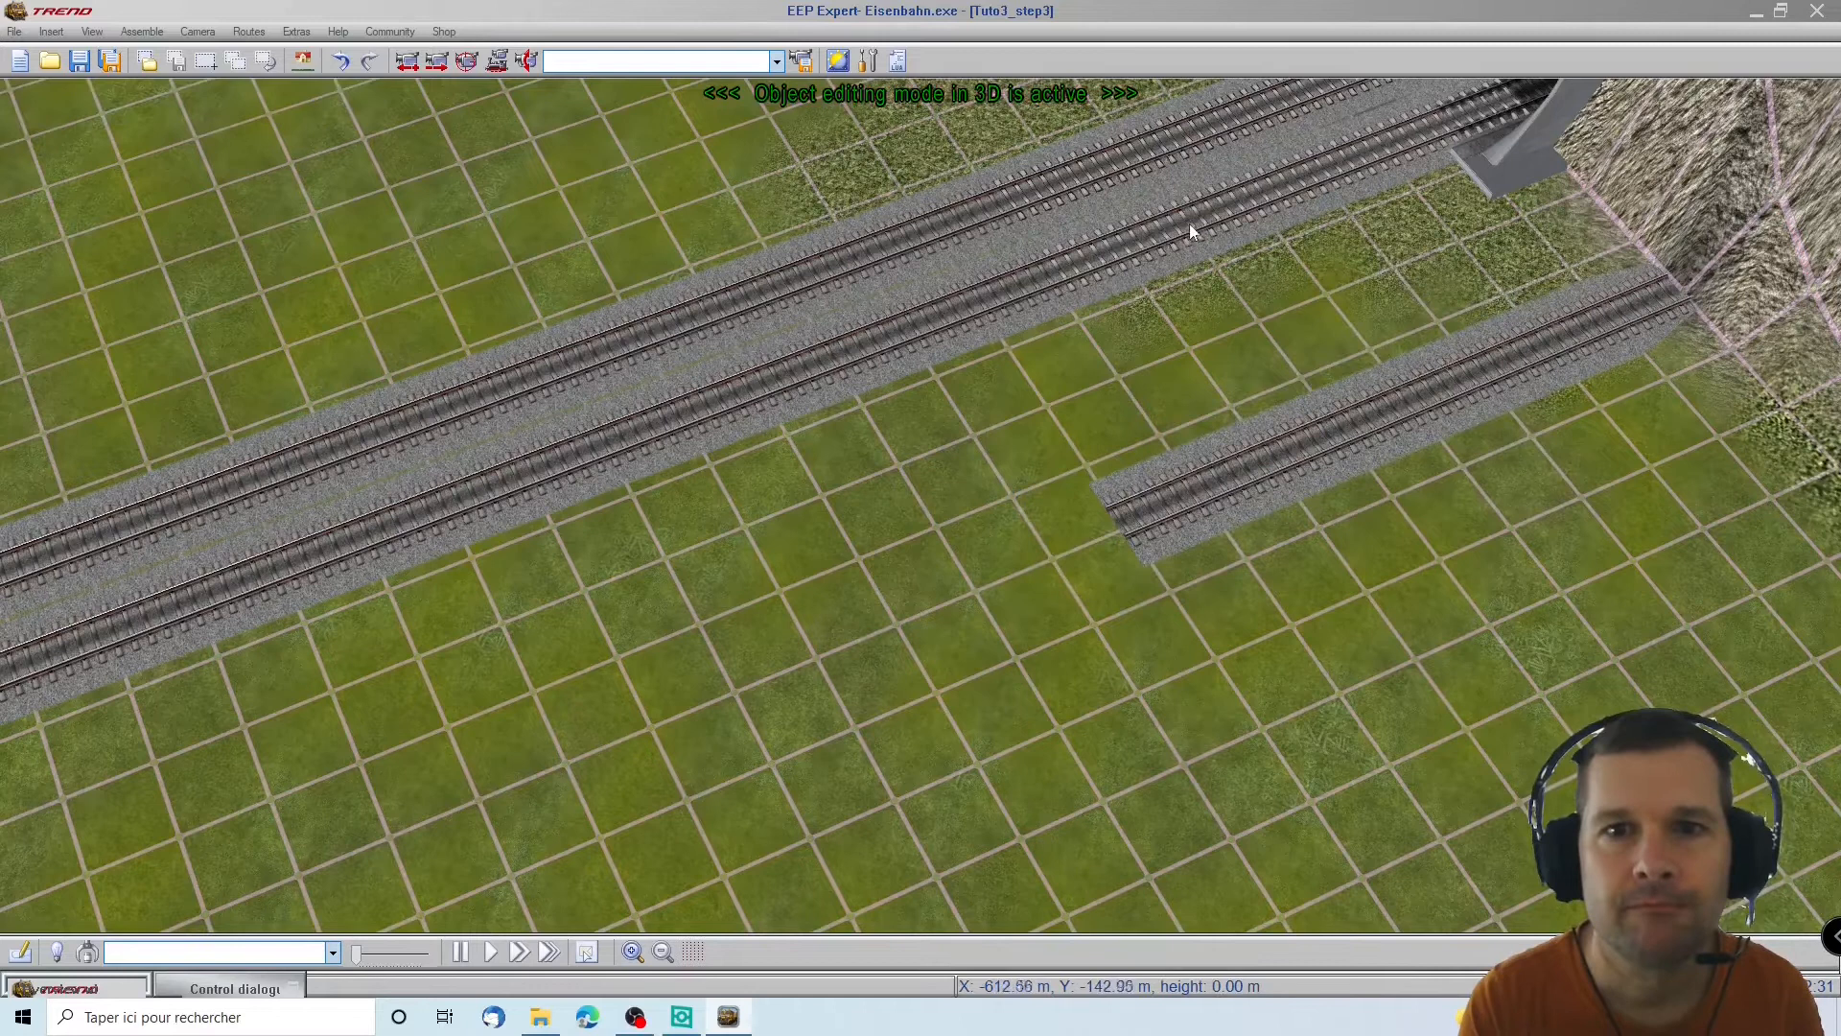
Unlock all objects and dock the eastern track's end onto the portal's own track
click(1223, 94)
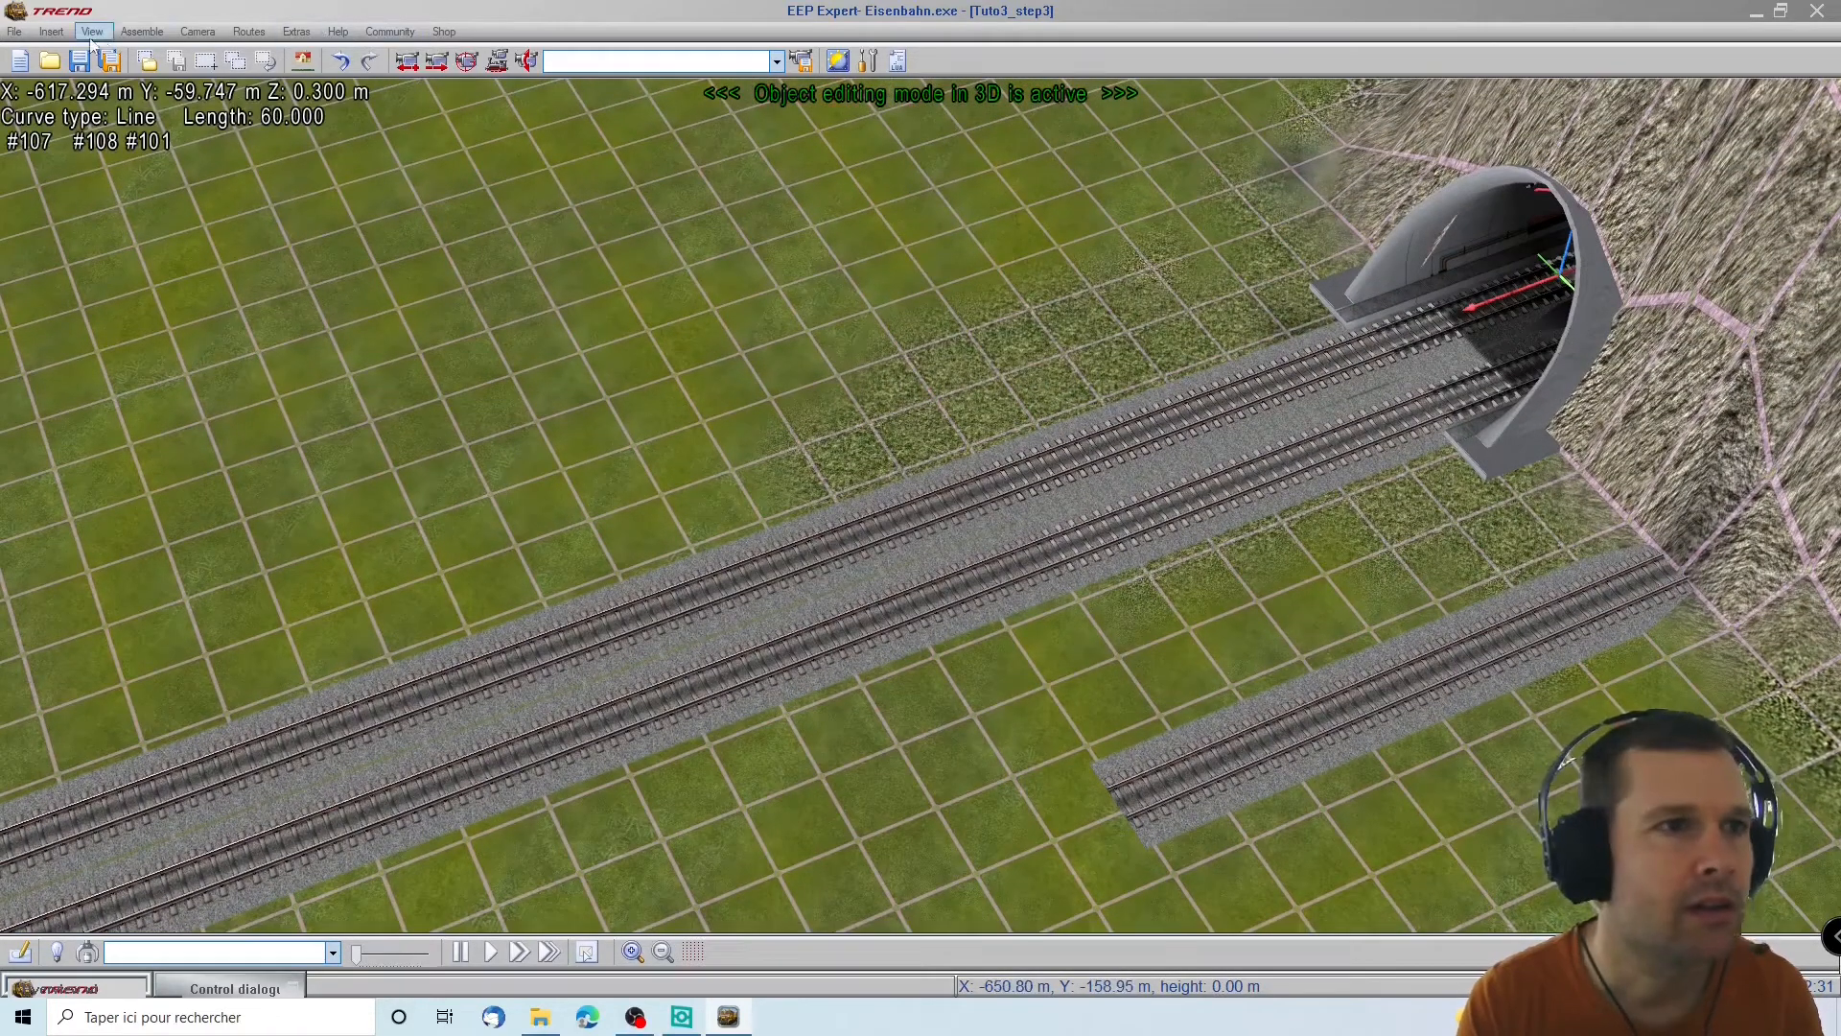
click(154, 34)
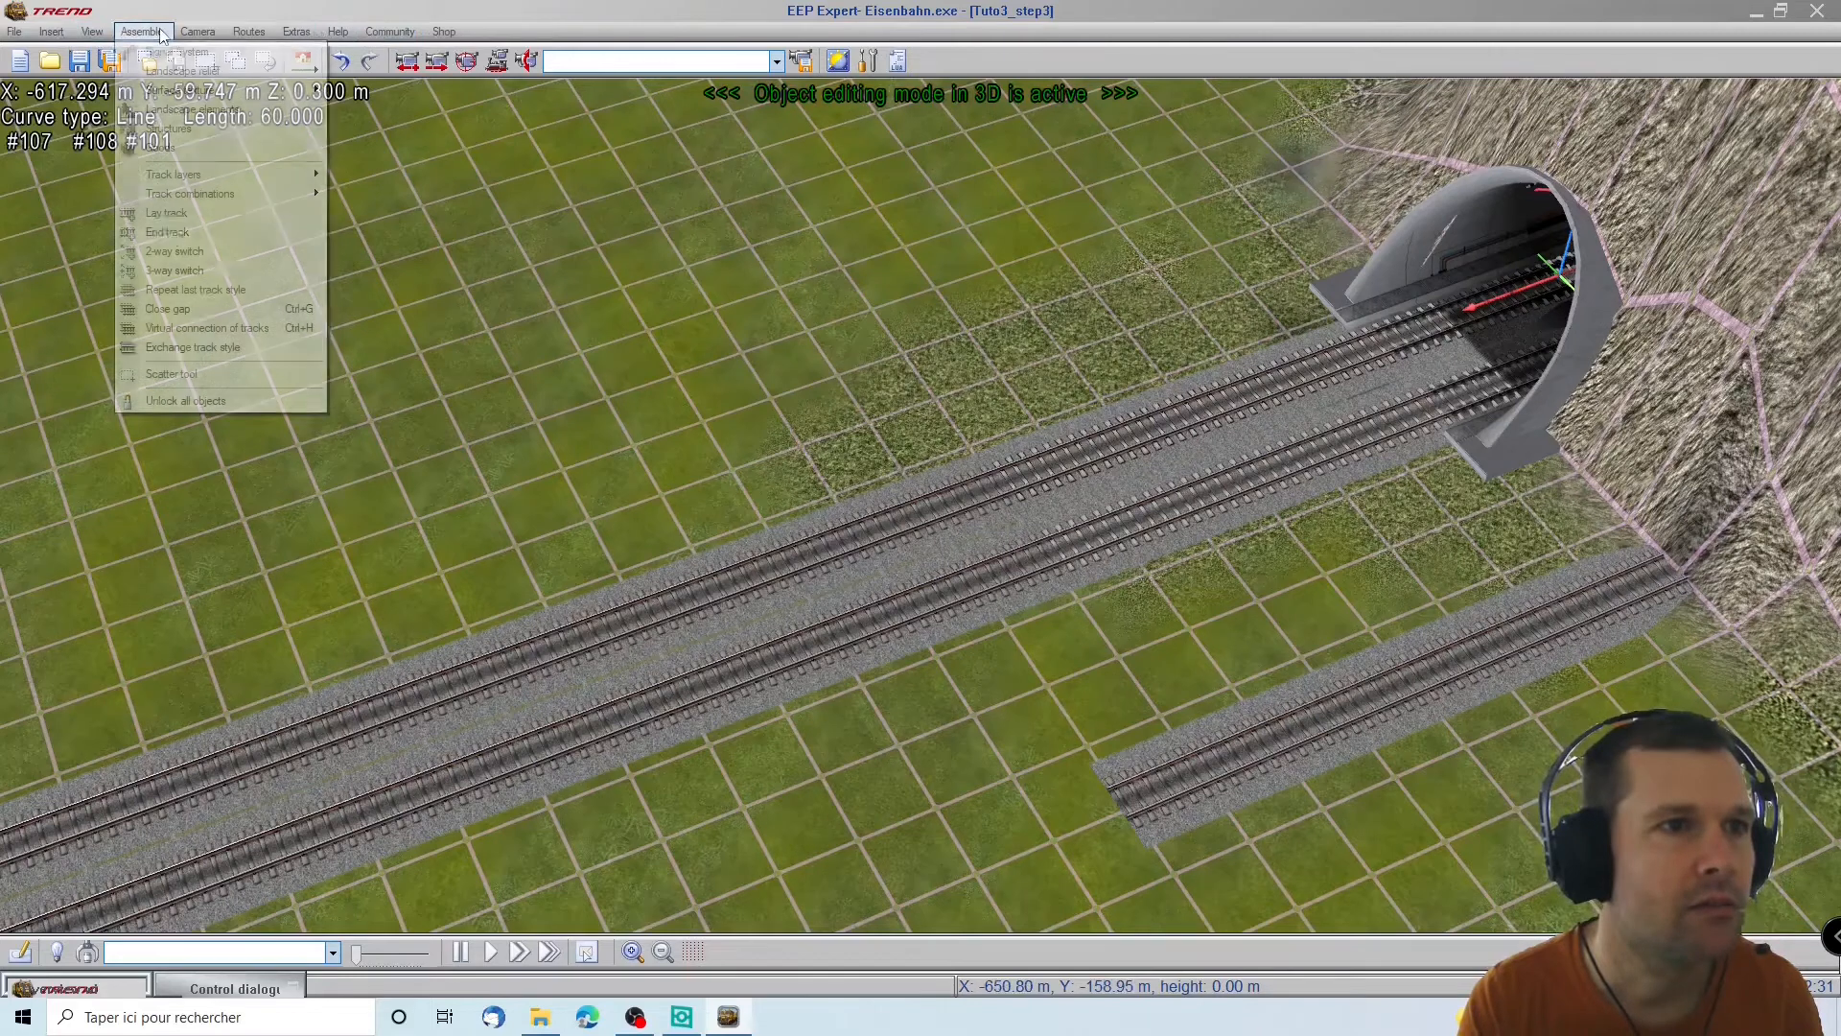
click(206, 399)
click(1256, 499)
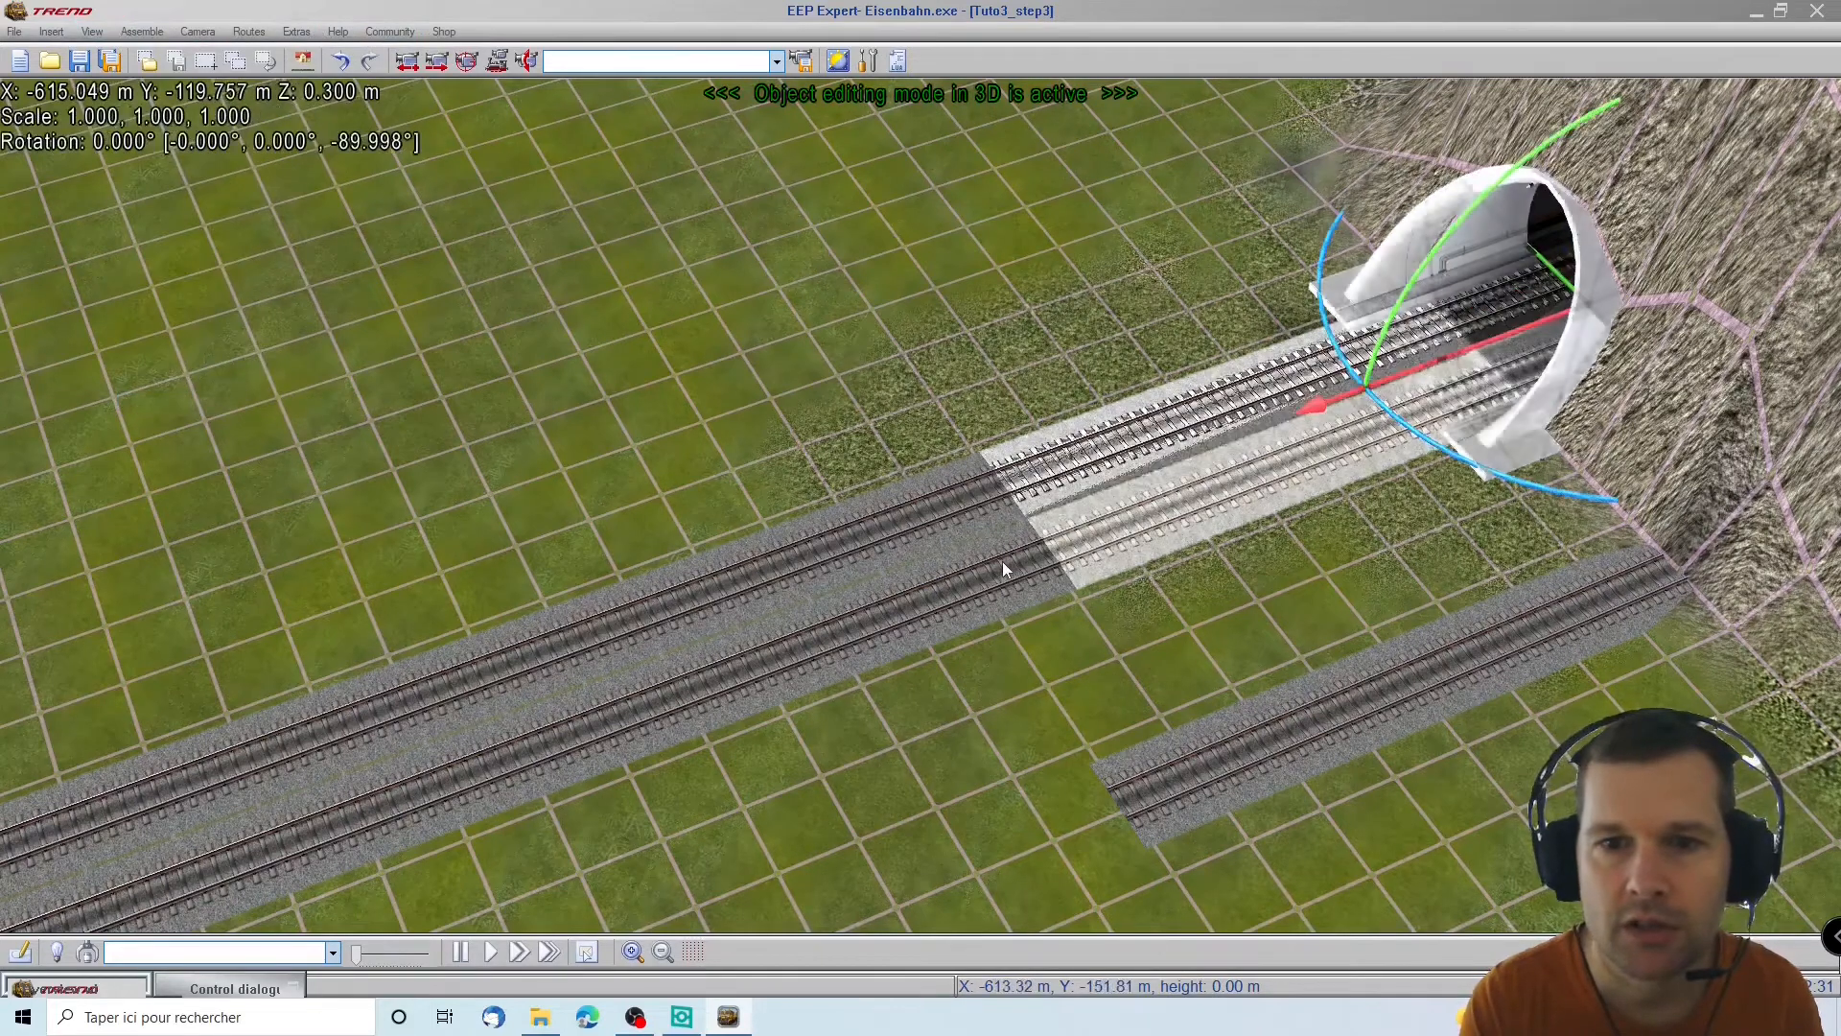
click(1003, 561)
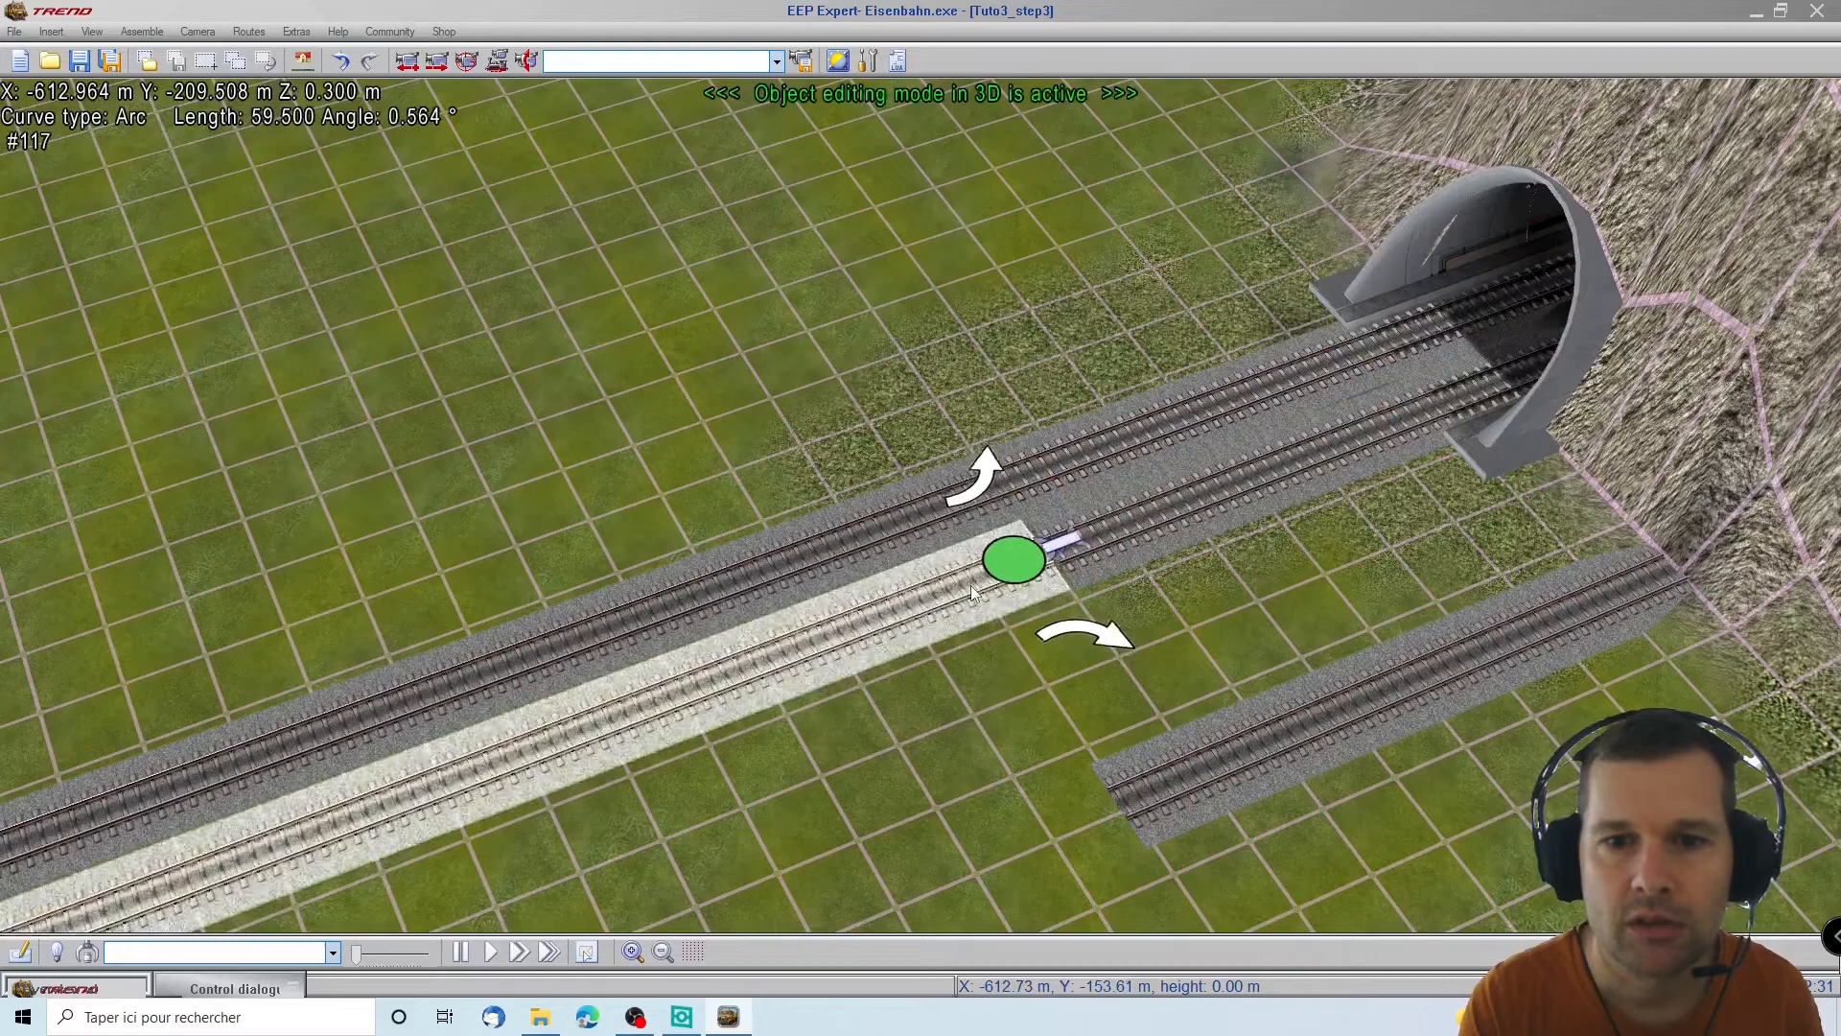
click(970, 585)
Delete the loose 30 m track and check how the western track joins the tunnel portal
click(1272, 721)
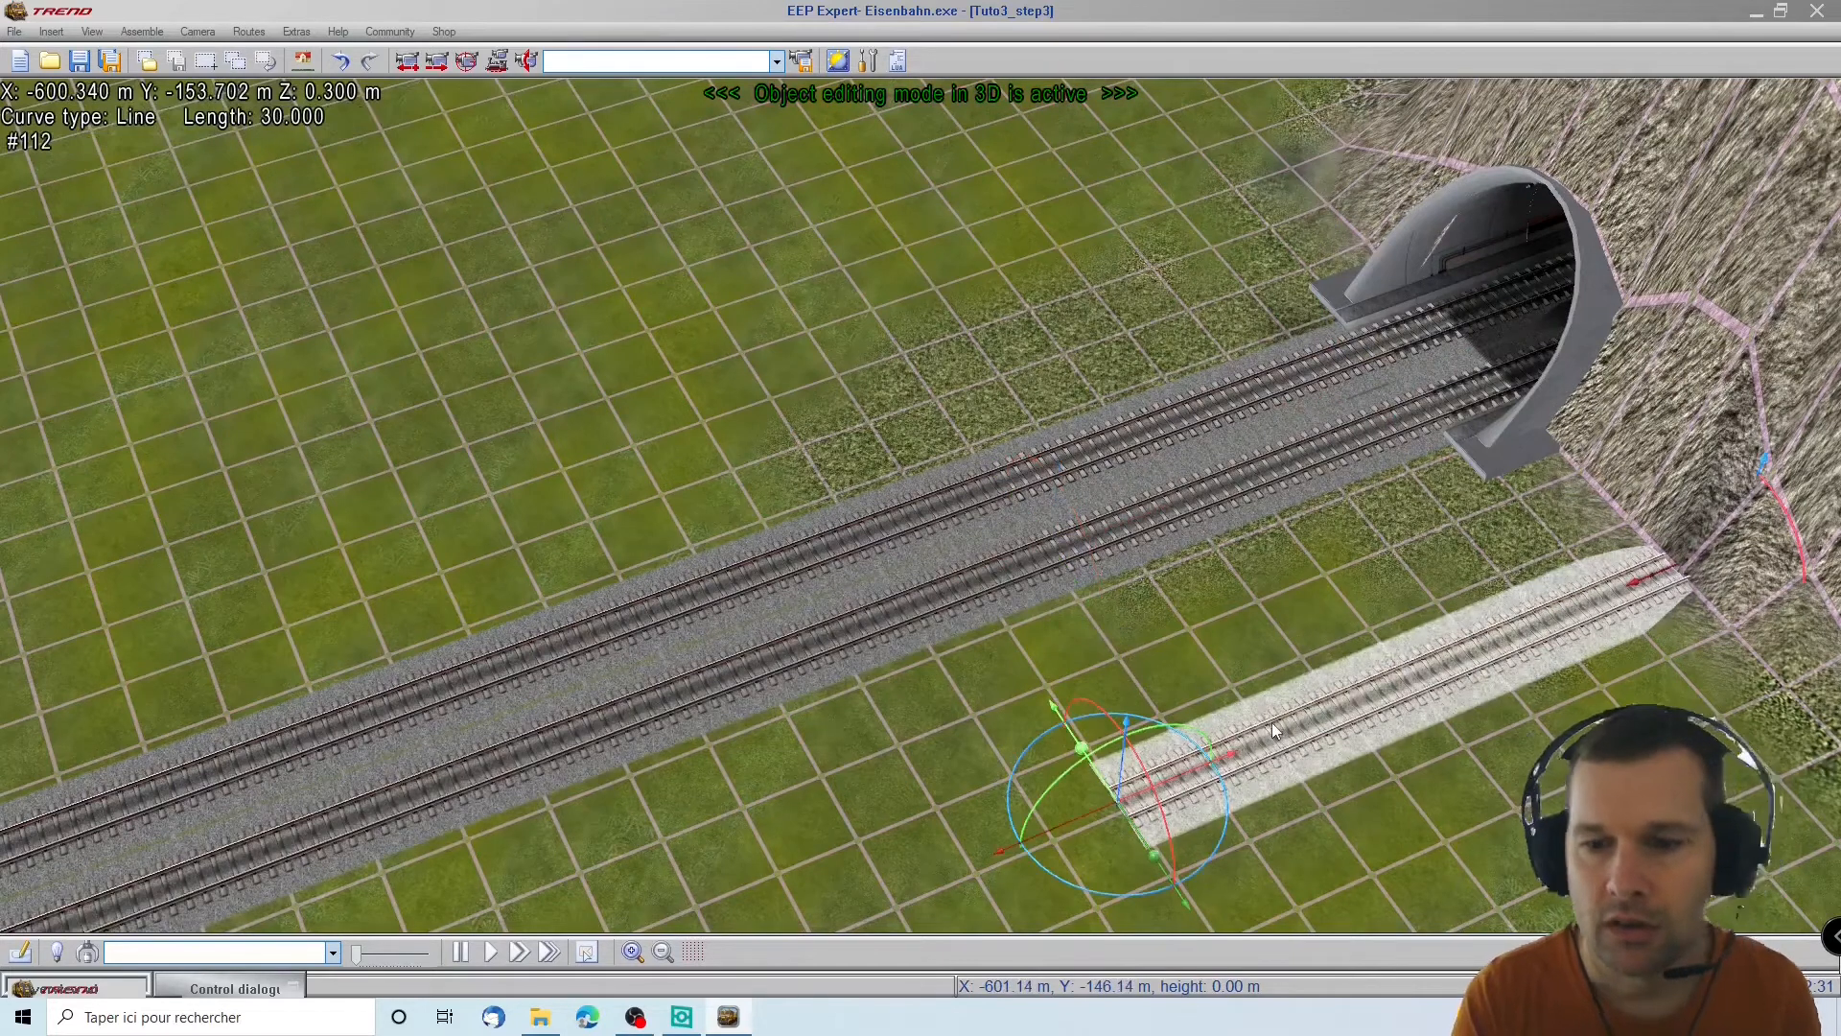
key(Delete)
click(1402, 272)
click(1248, 402)
click(866, 514)
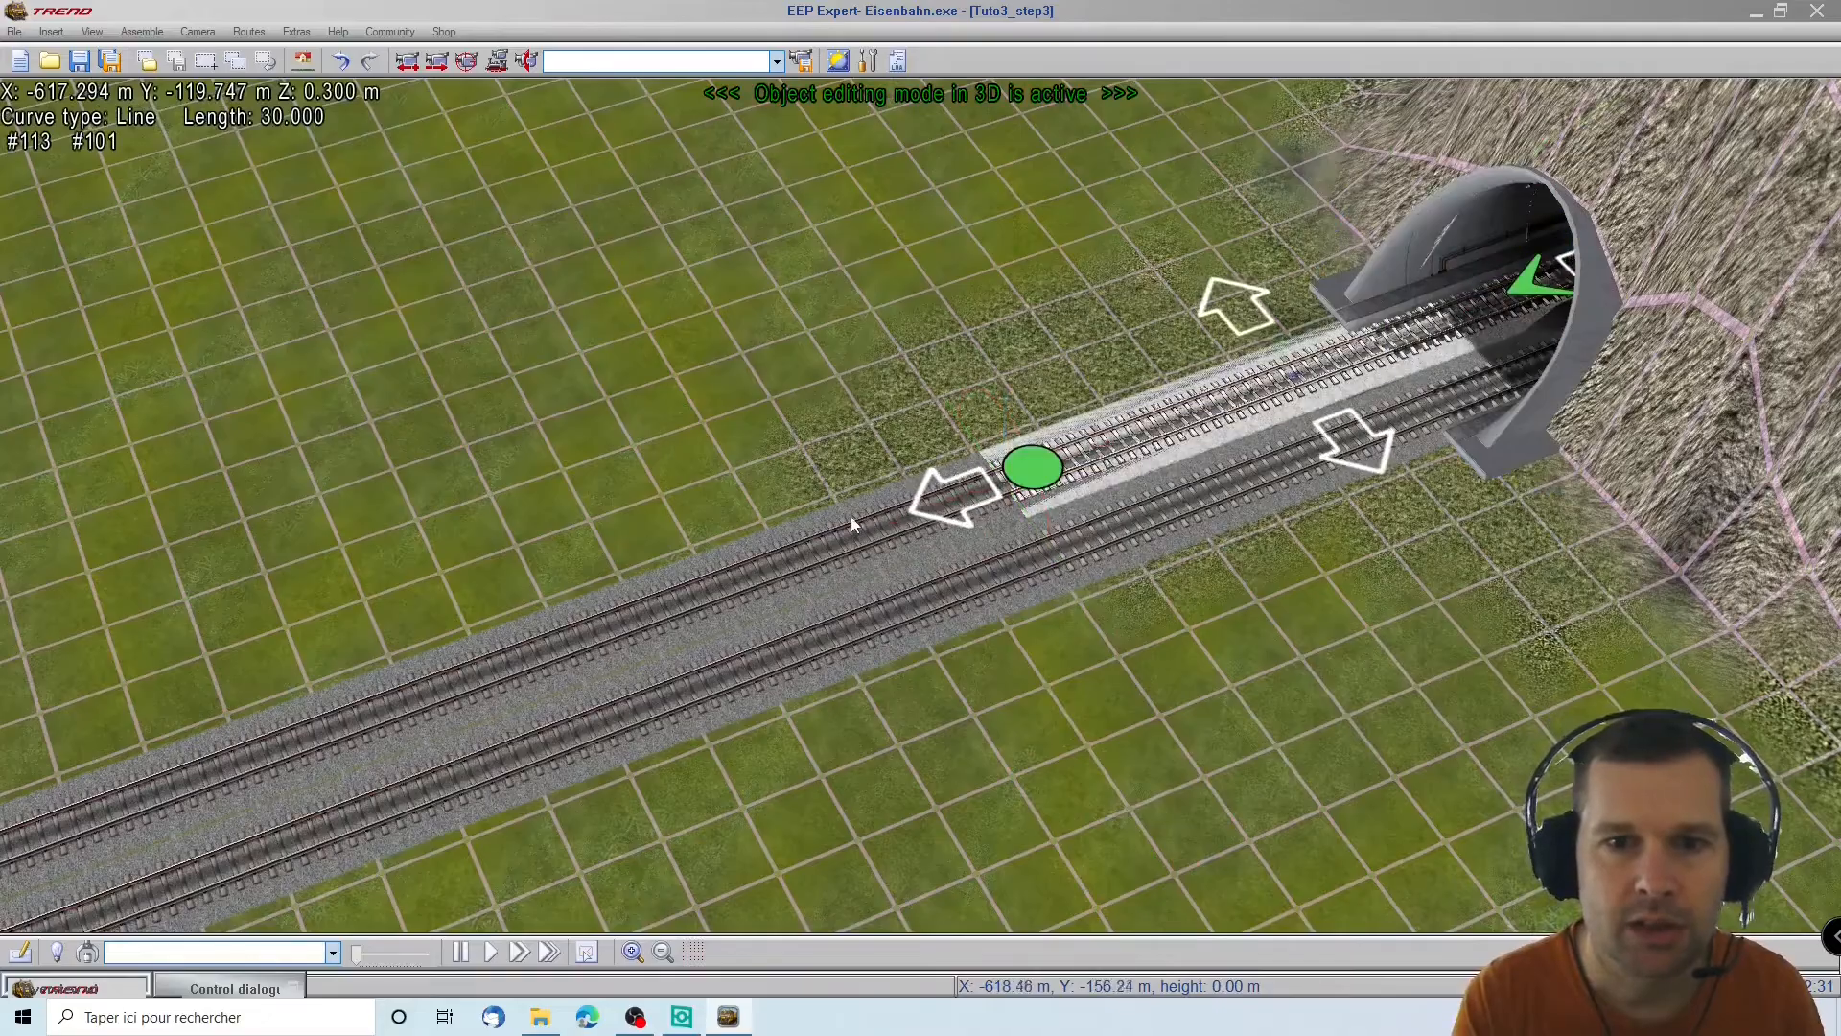
click(850, 520)
click(843, 518)
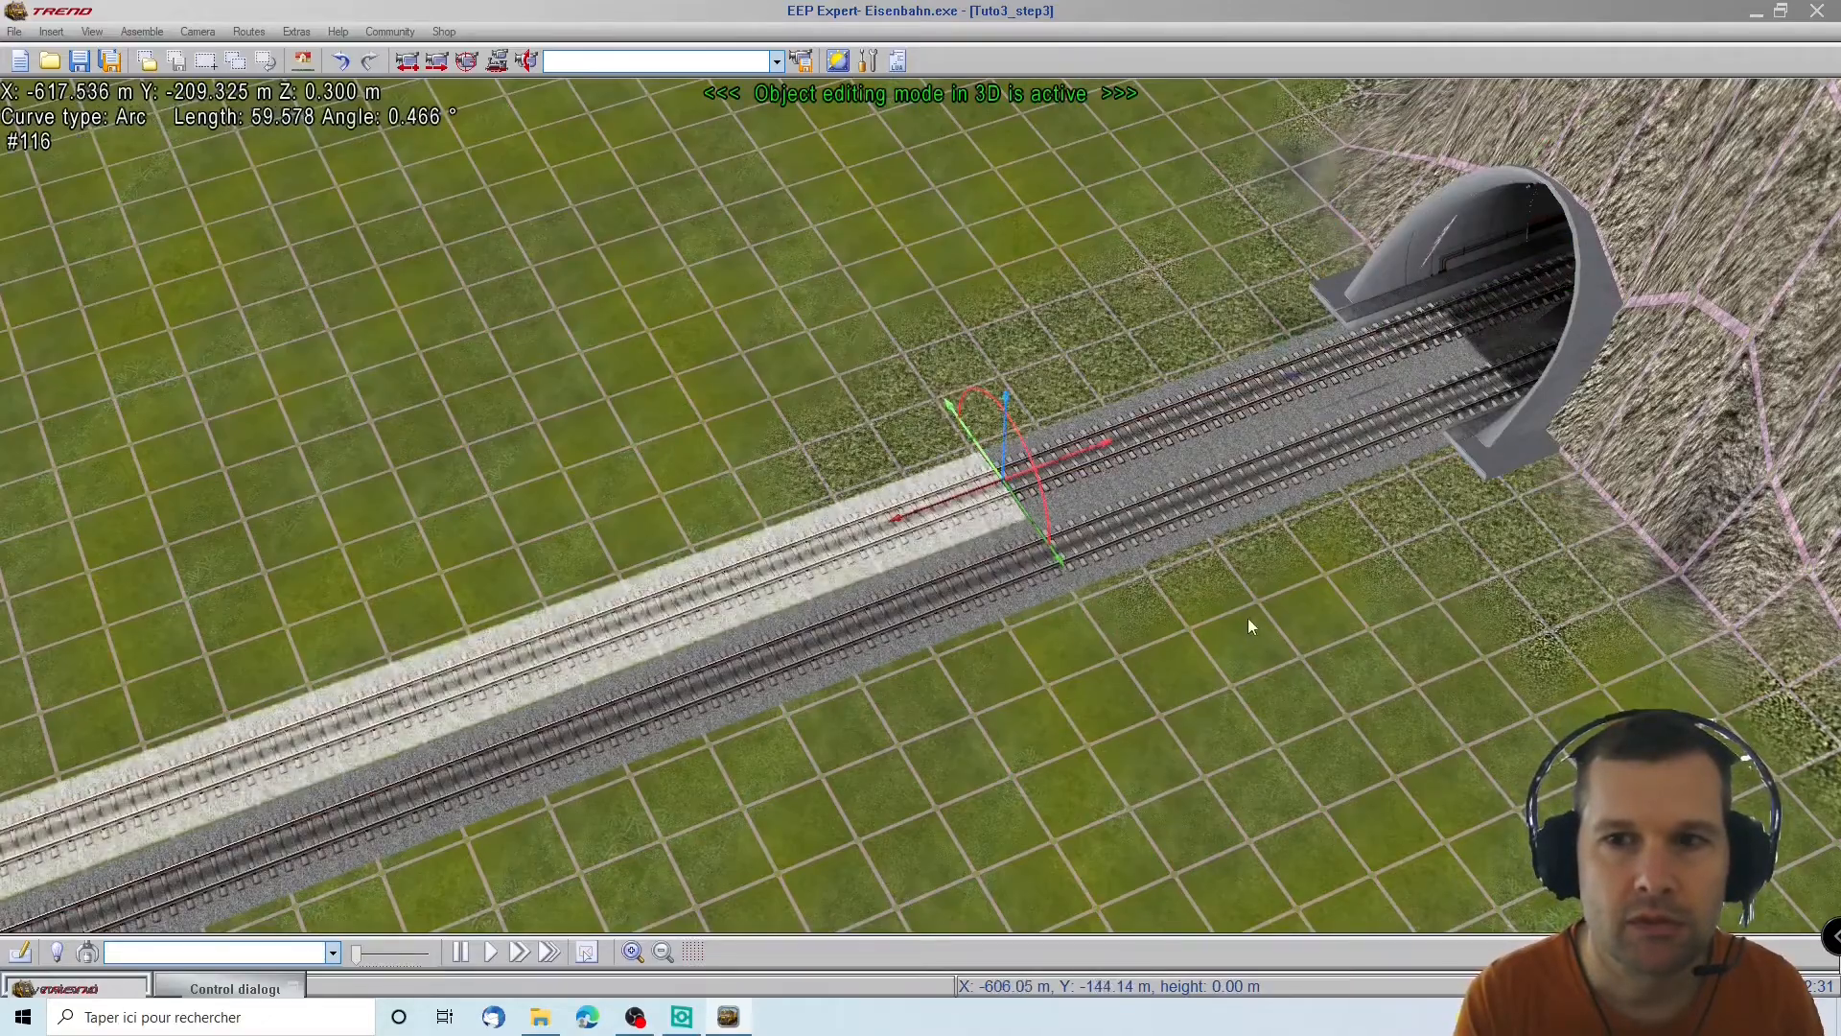
scroll(1247, 619, up, 4)
middle_drag(1246, 620, 288, 925)
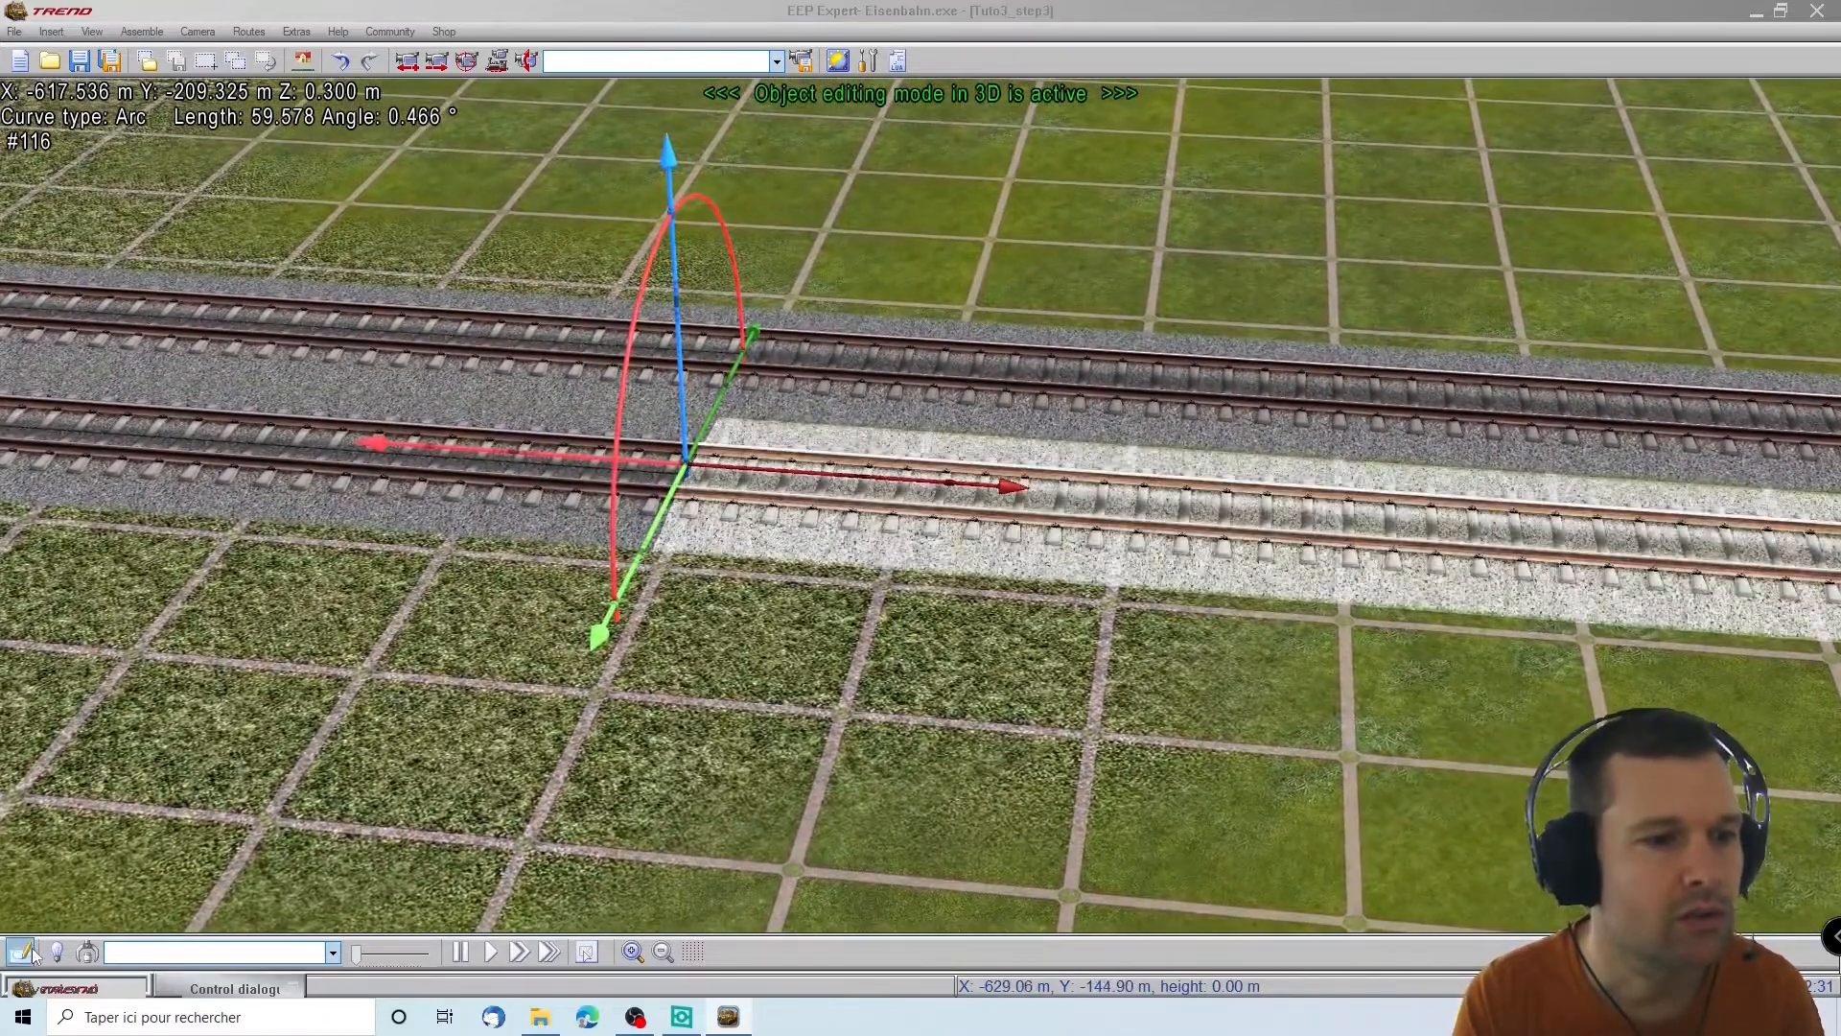
Open the overview window and frame the new connecting curve in both the overview and the 3D view
click(23, 952)
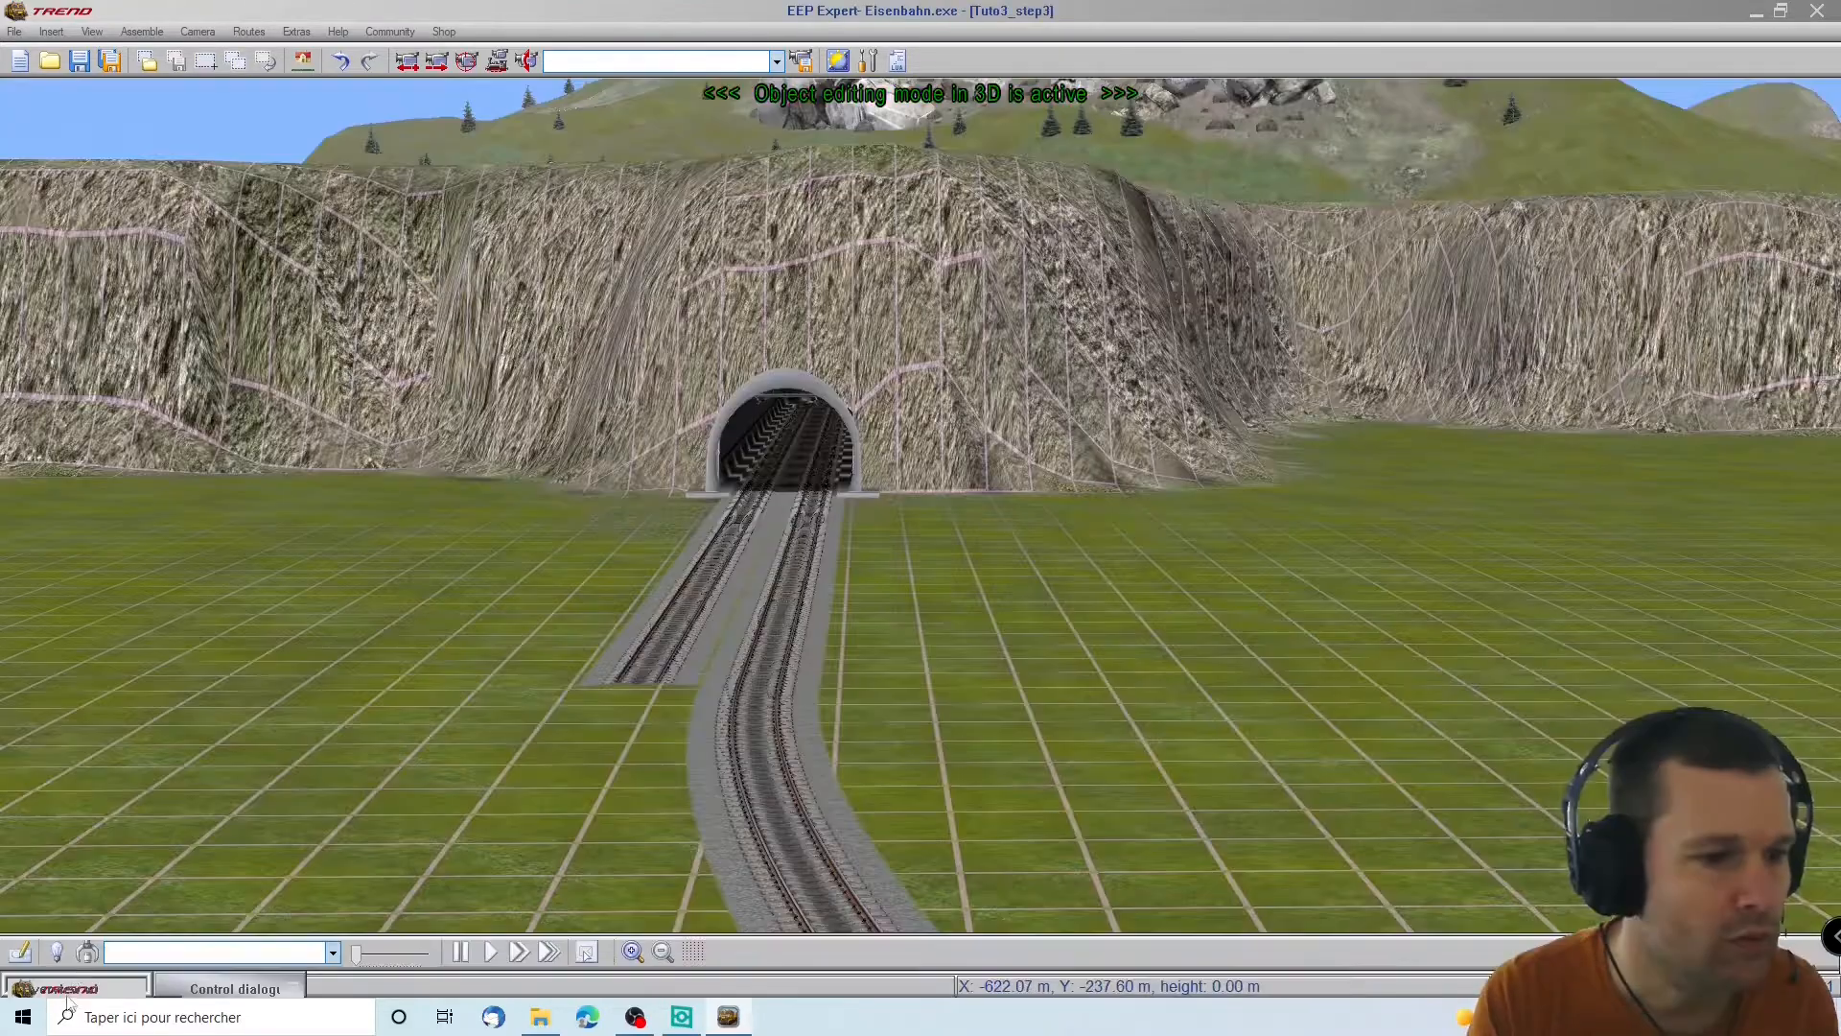
click(187, 987)
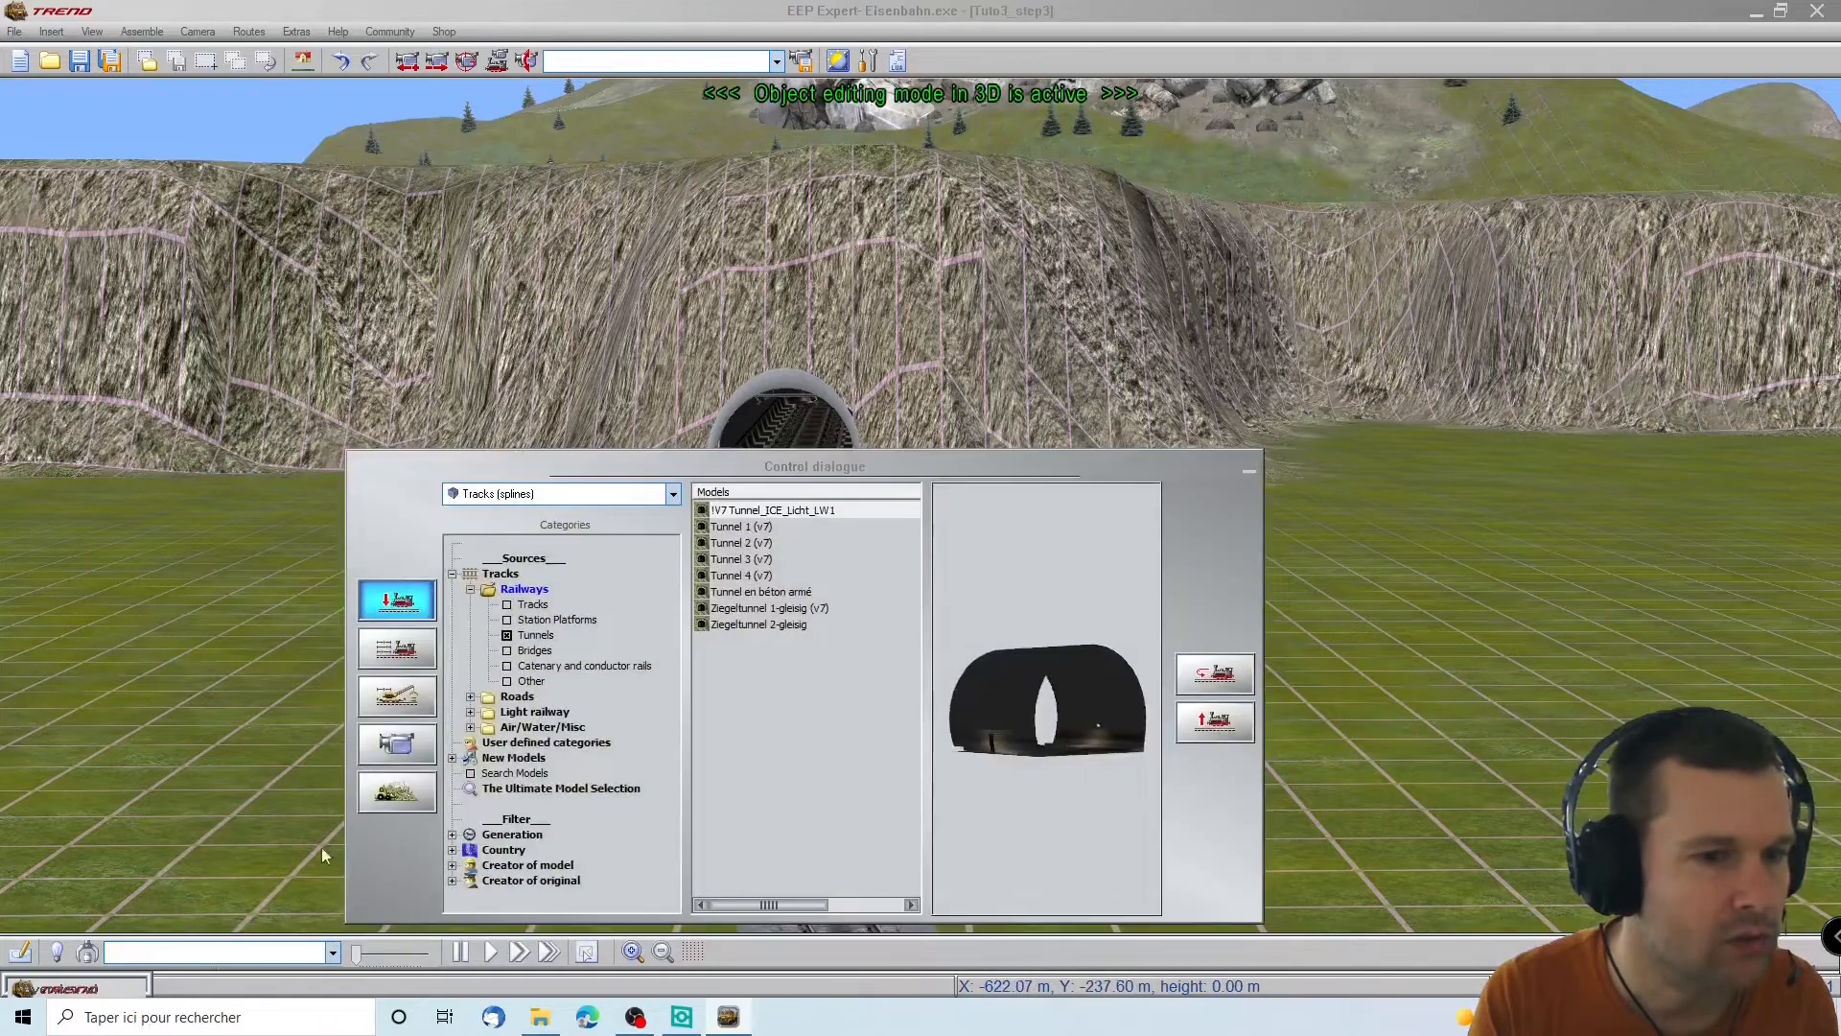
click(1247, 471)
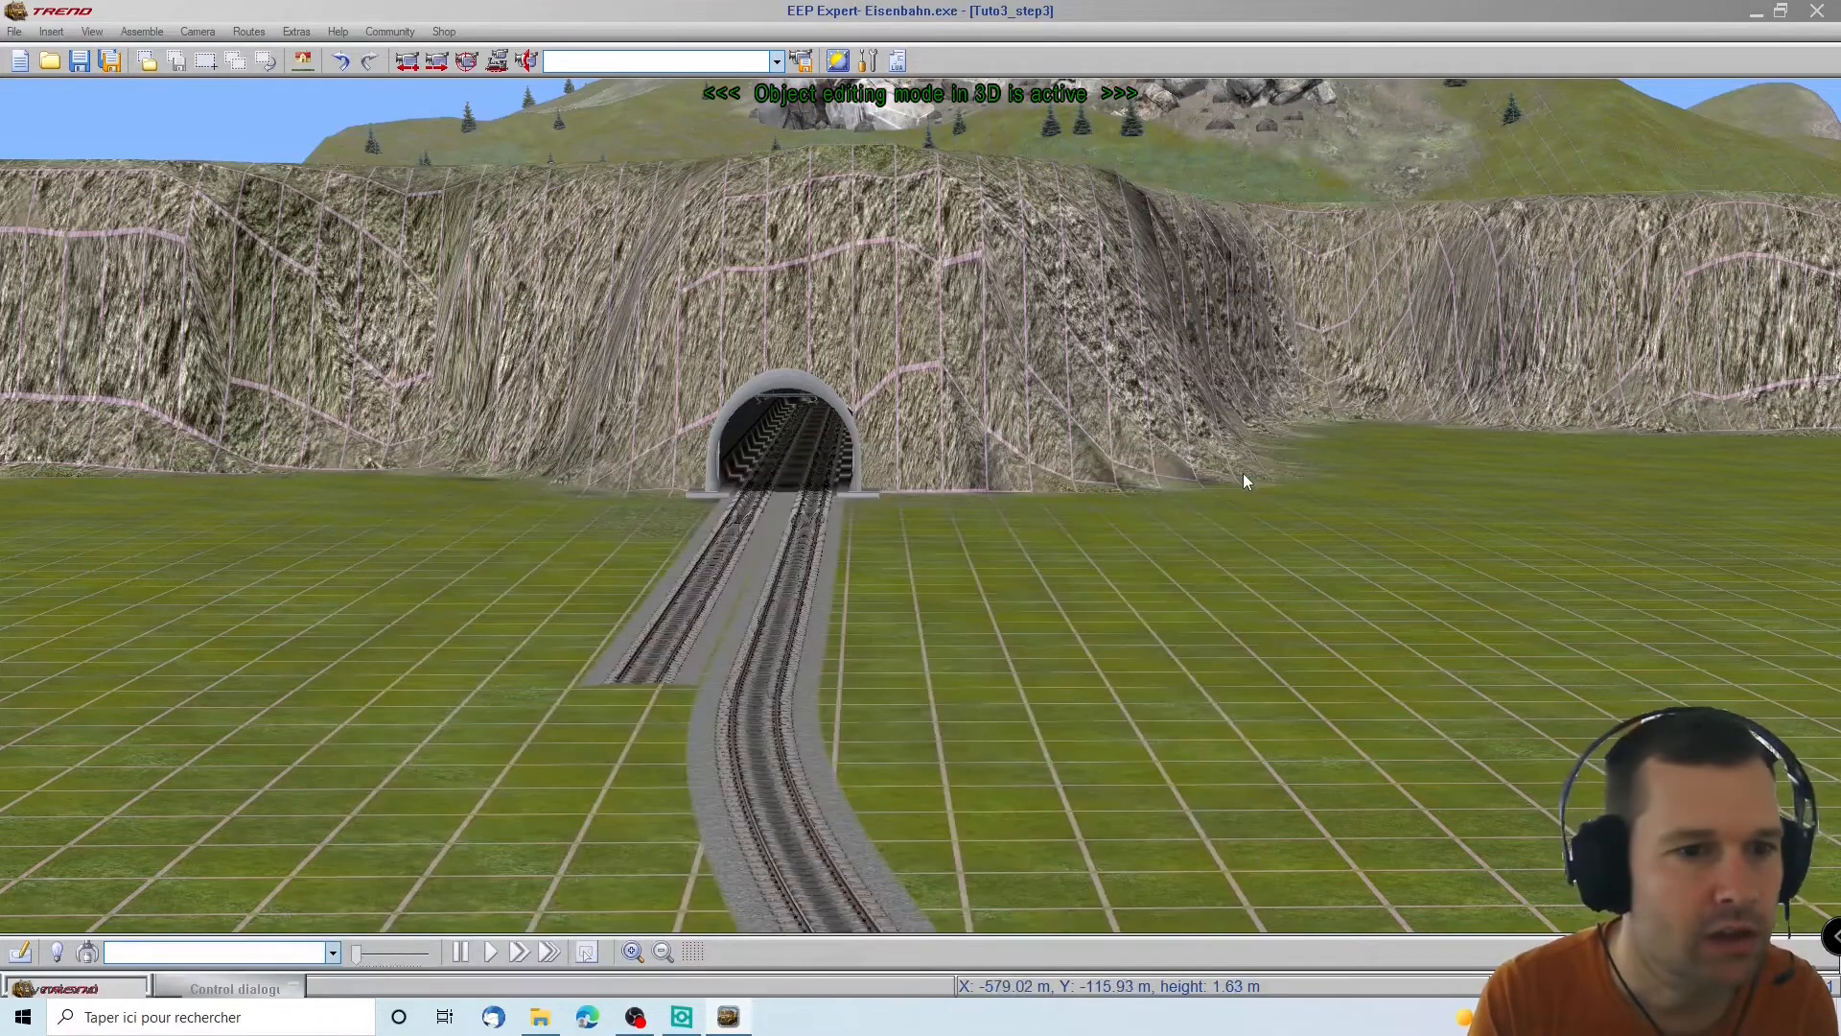
click(40, 993)
drag(1780, 677, 1781, 677)
drag(1525, 595, 1649, 815)
drag(1159, 822, 1385, 779)
drag(1028, 833, 295, 285)
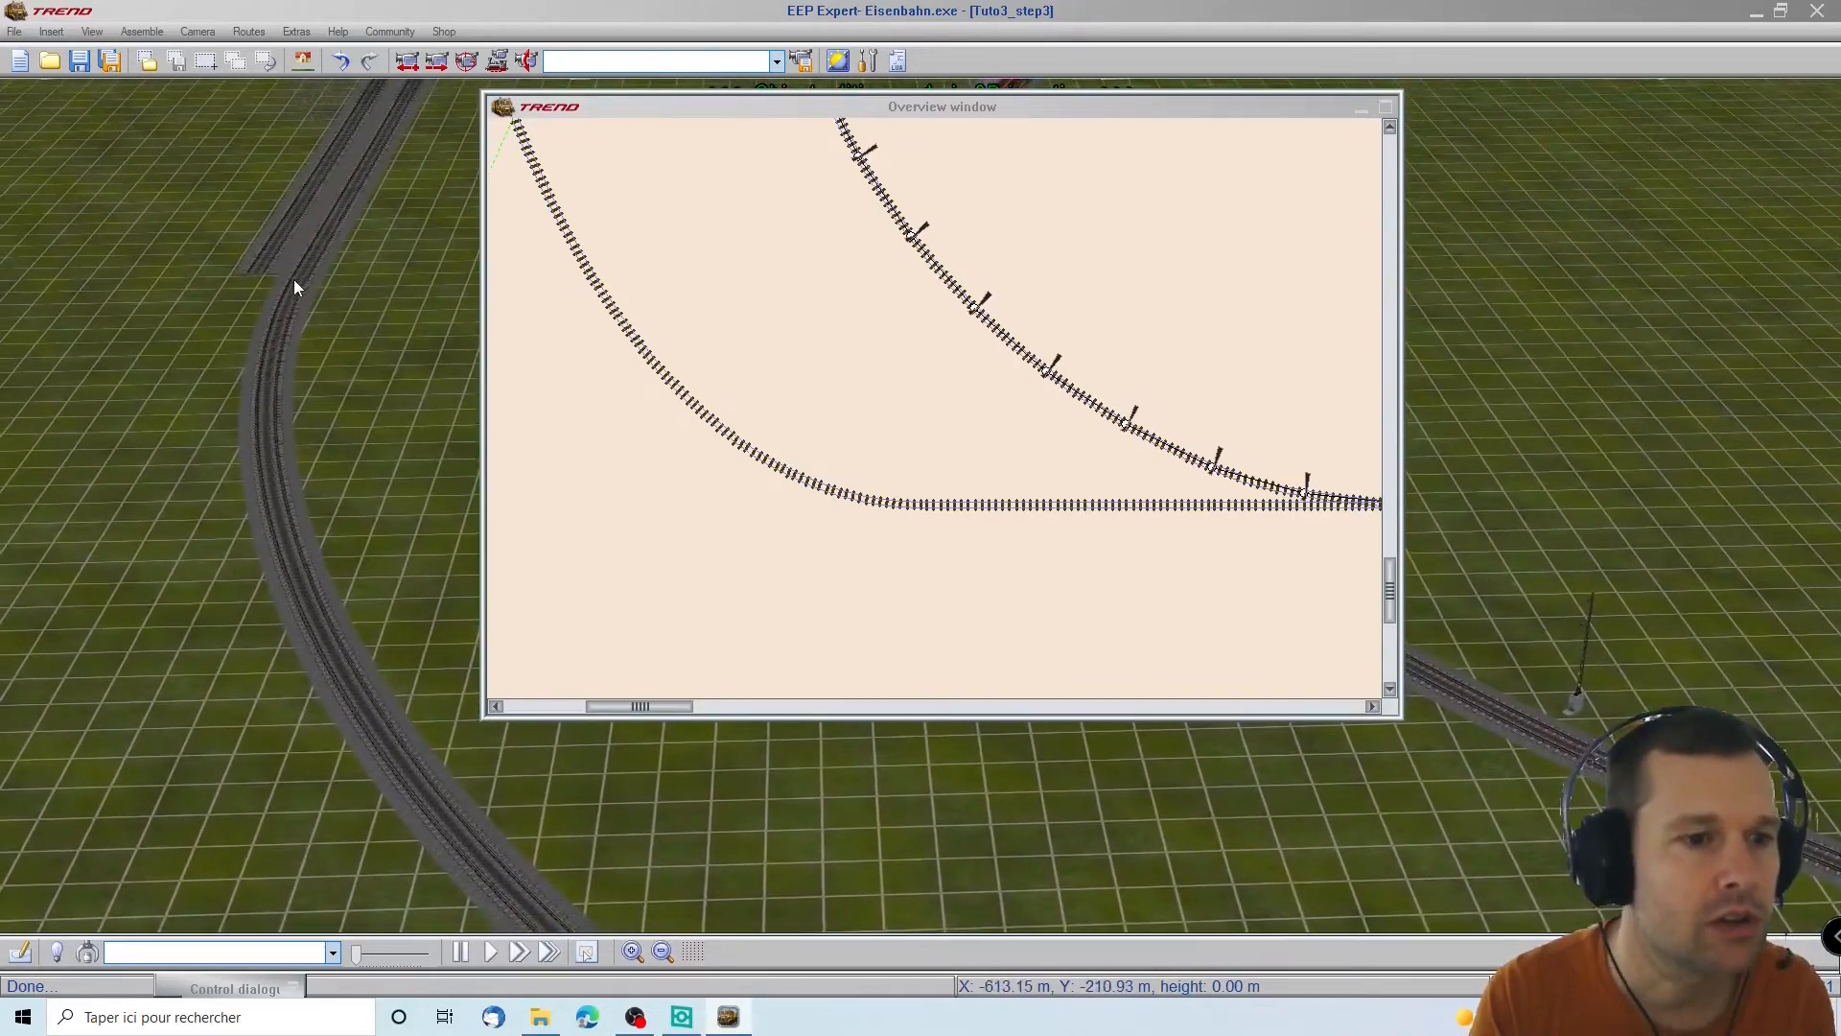
Place the standard-gauge diesel locomotive DB_216 beige on the new curve near the tunnel, keeping its suggested name, and close the overview
click(187, 989)
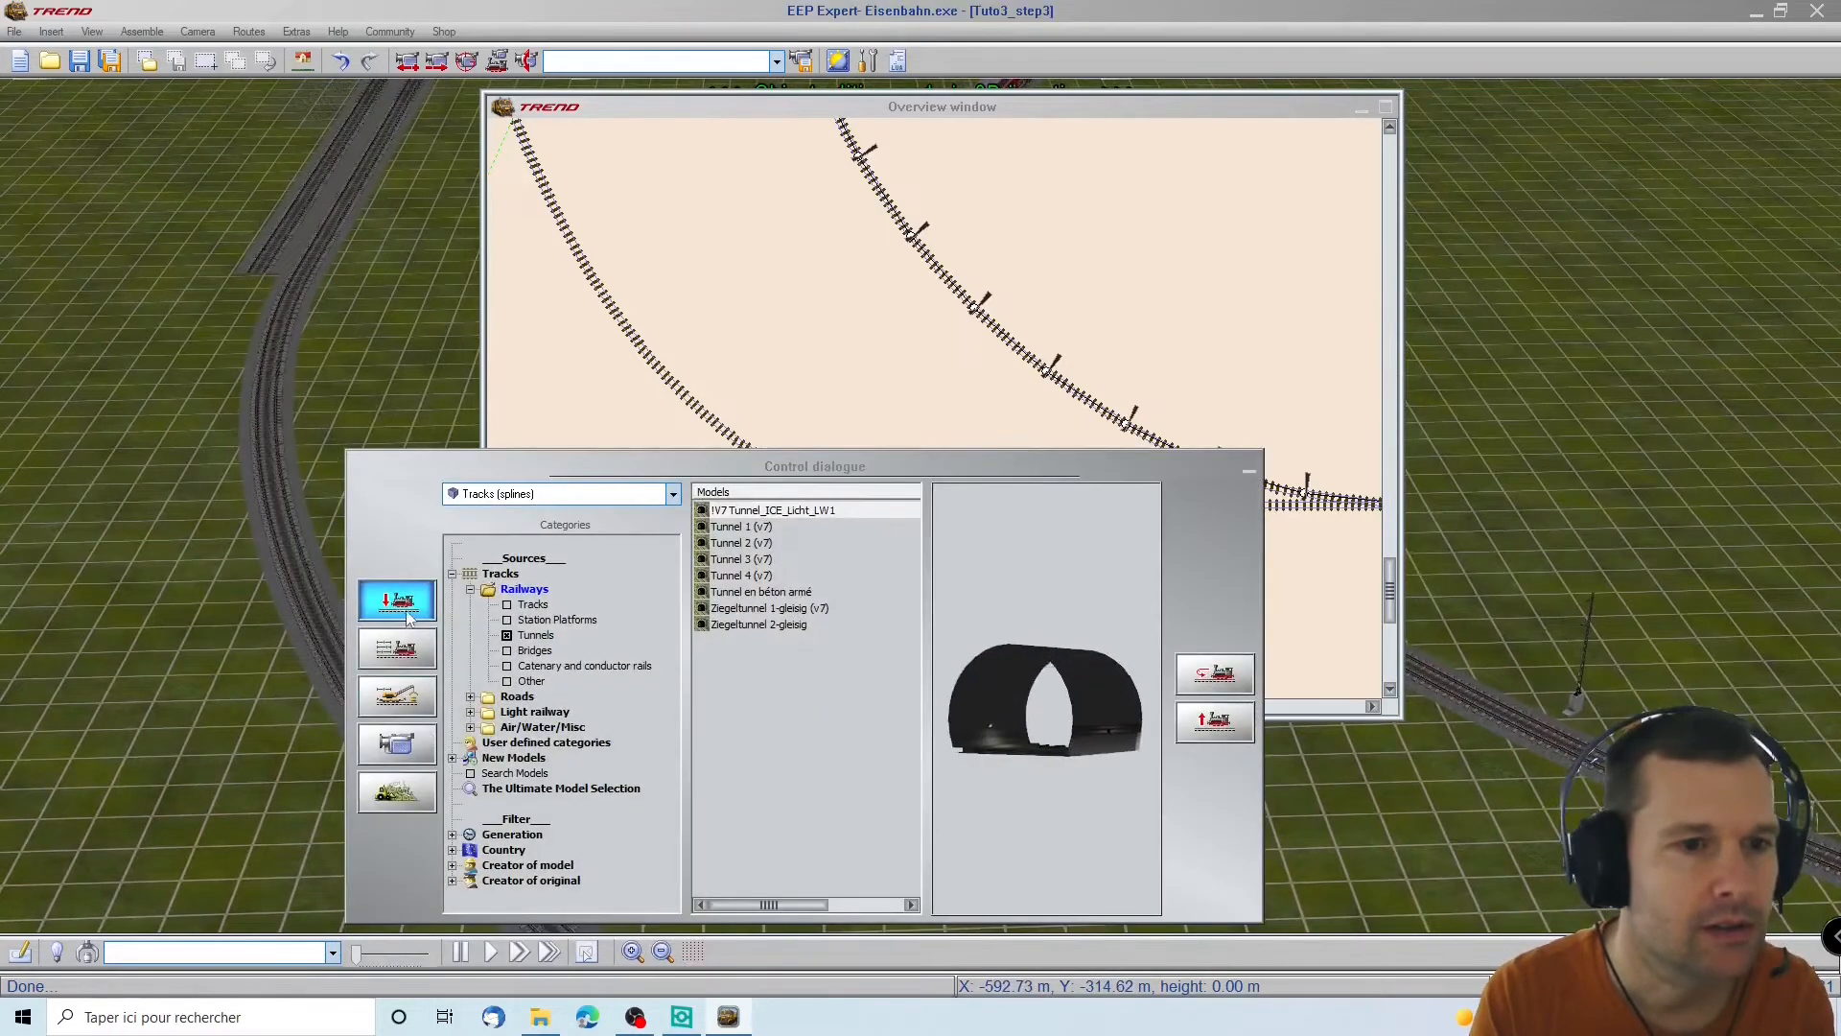
click(575, 494)
click(513, 554)
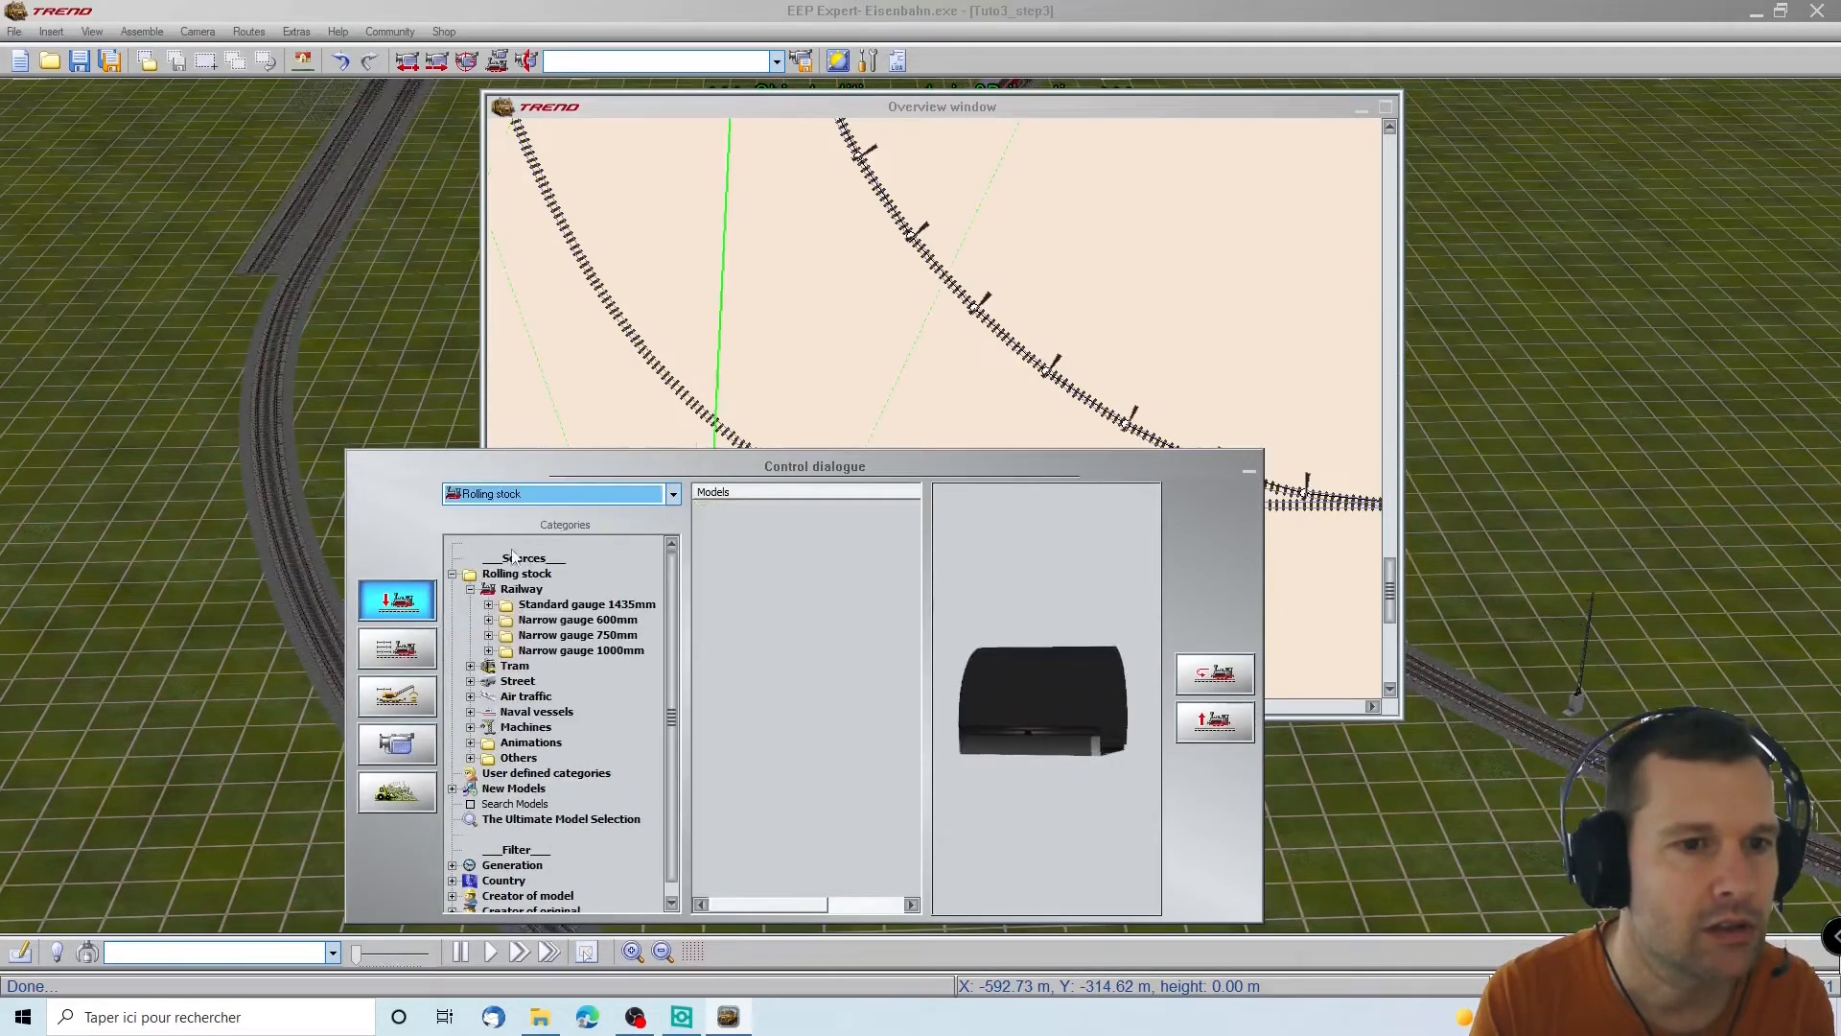
double_click(540, 606)
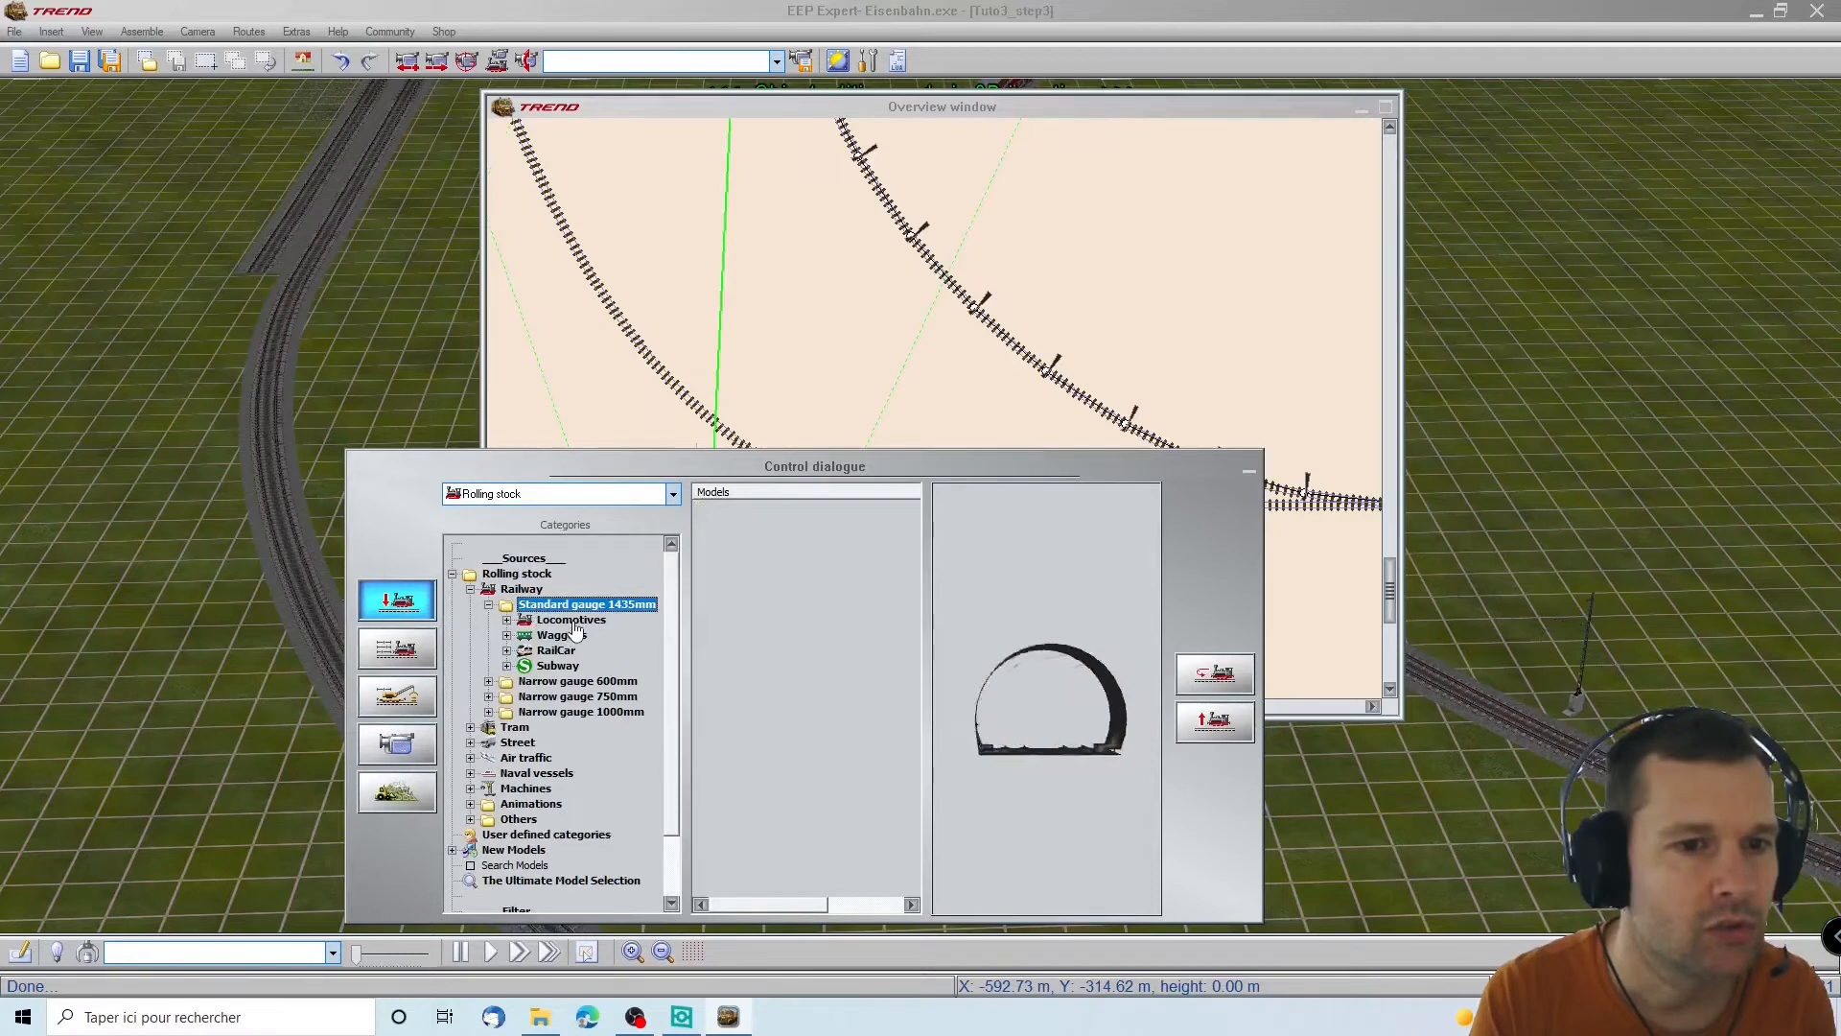
double_click(574, 622)
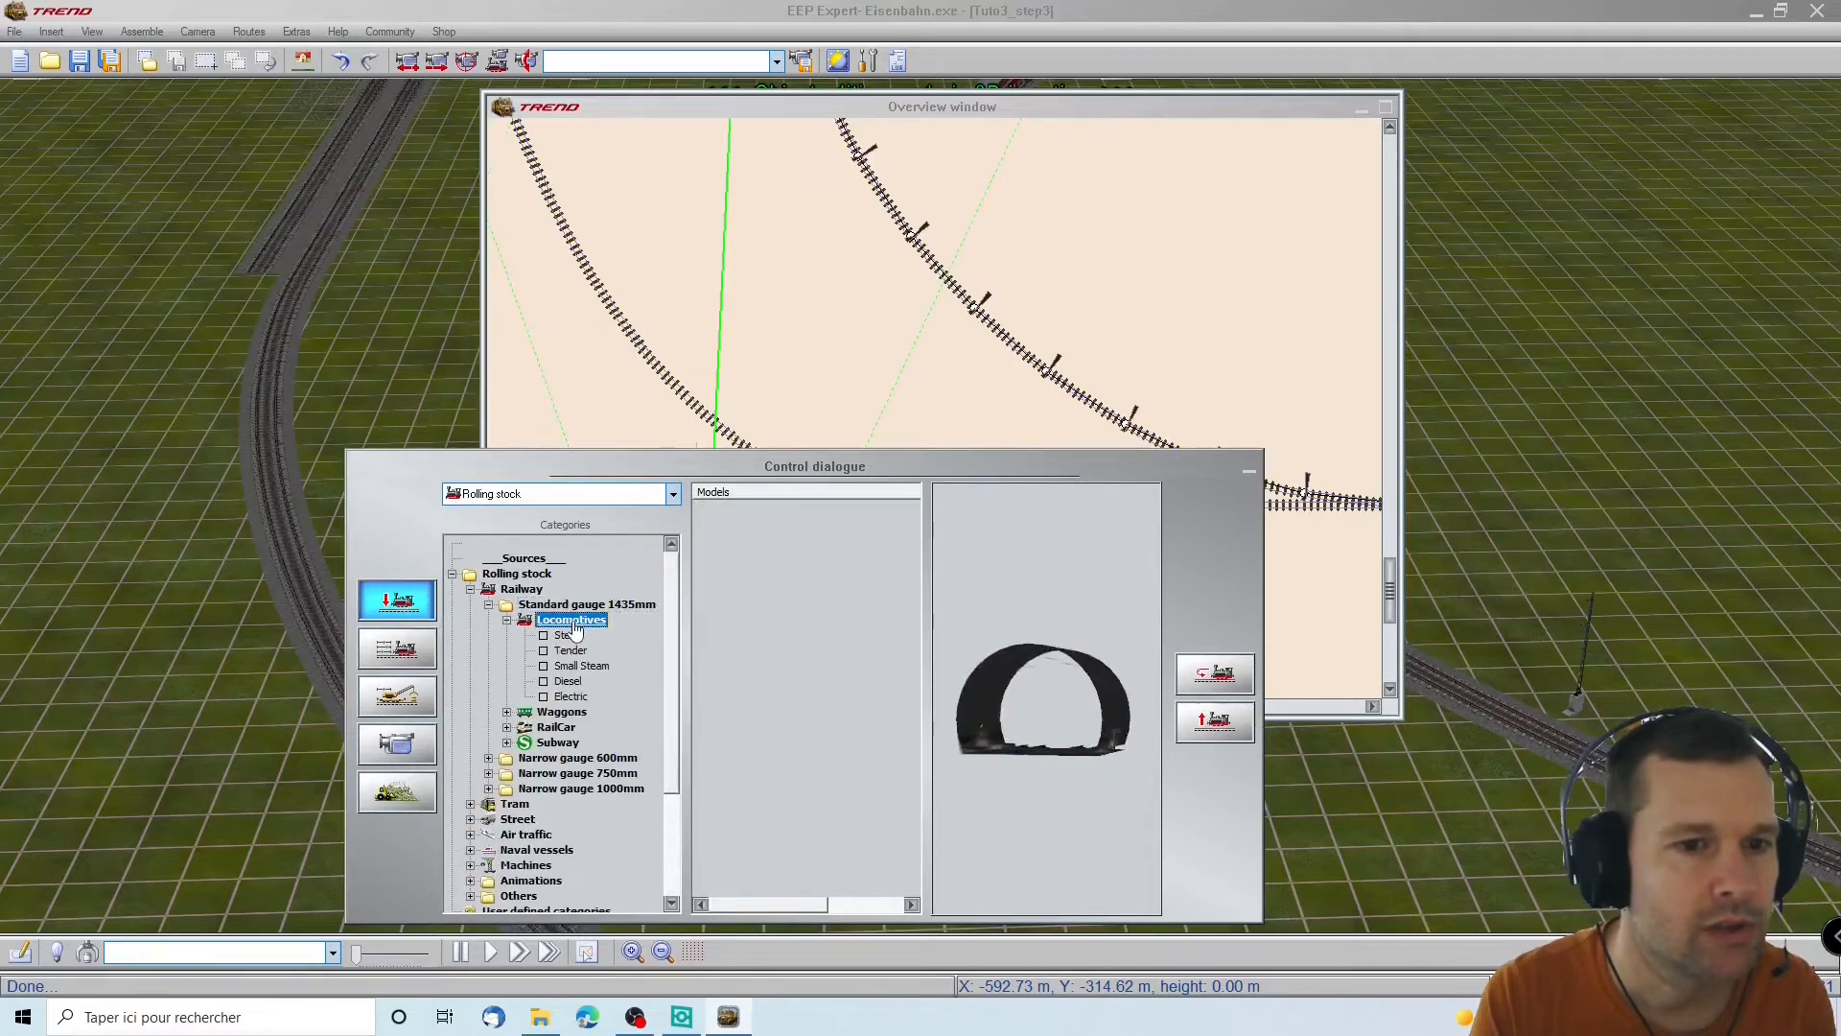
click(575, 681)
click(757, 610)
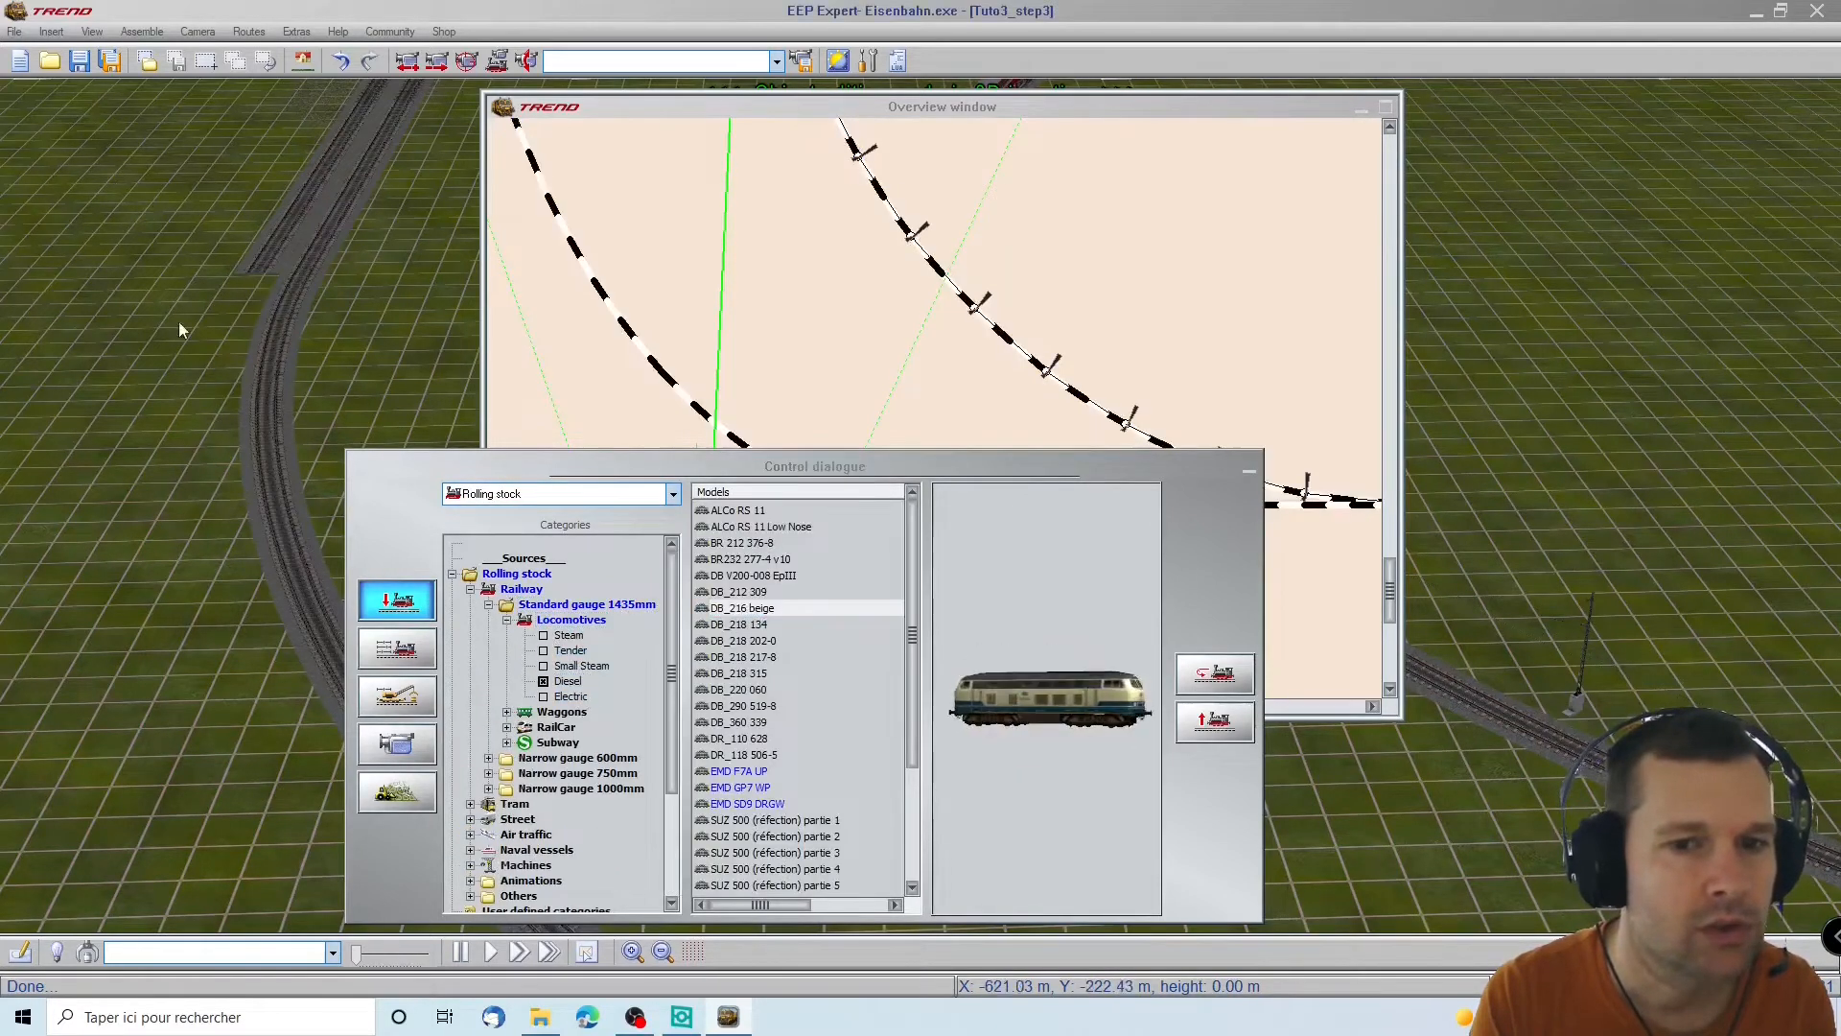
click(683, 415)
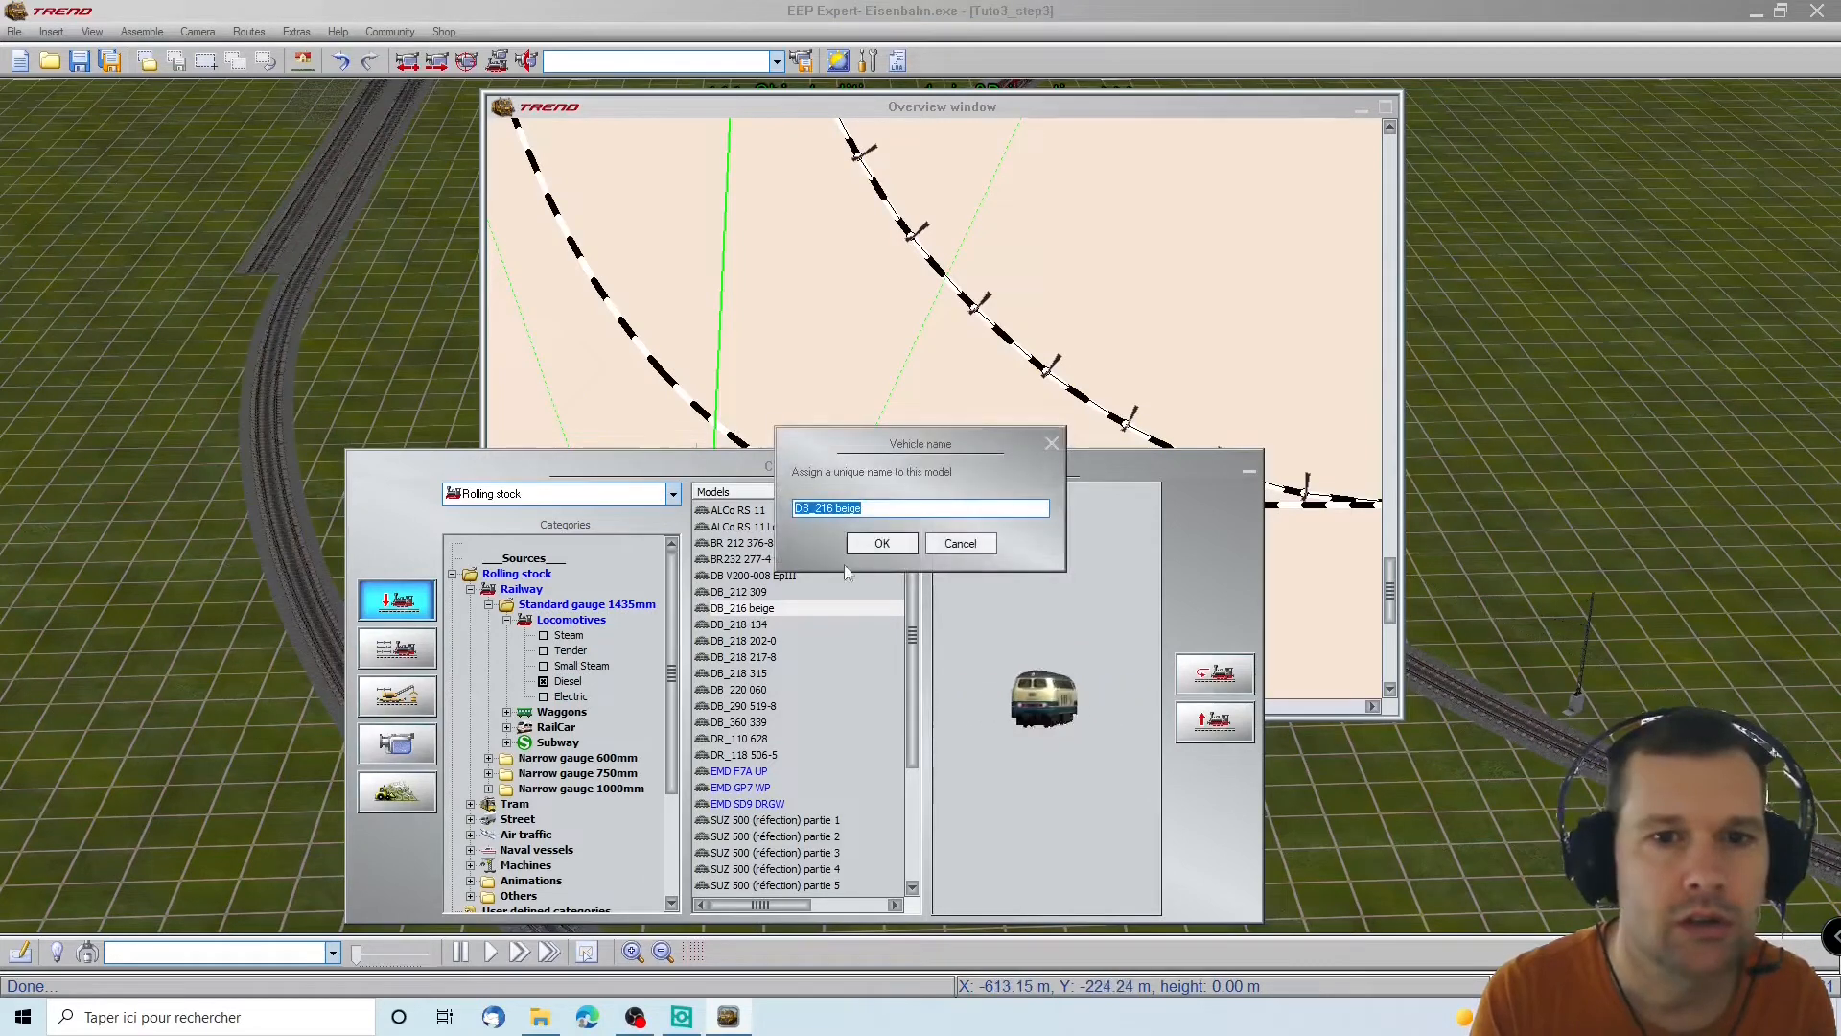
click(880, 543)
click(1363, 110)
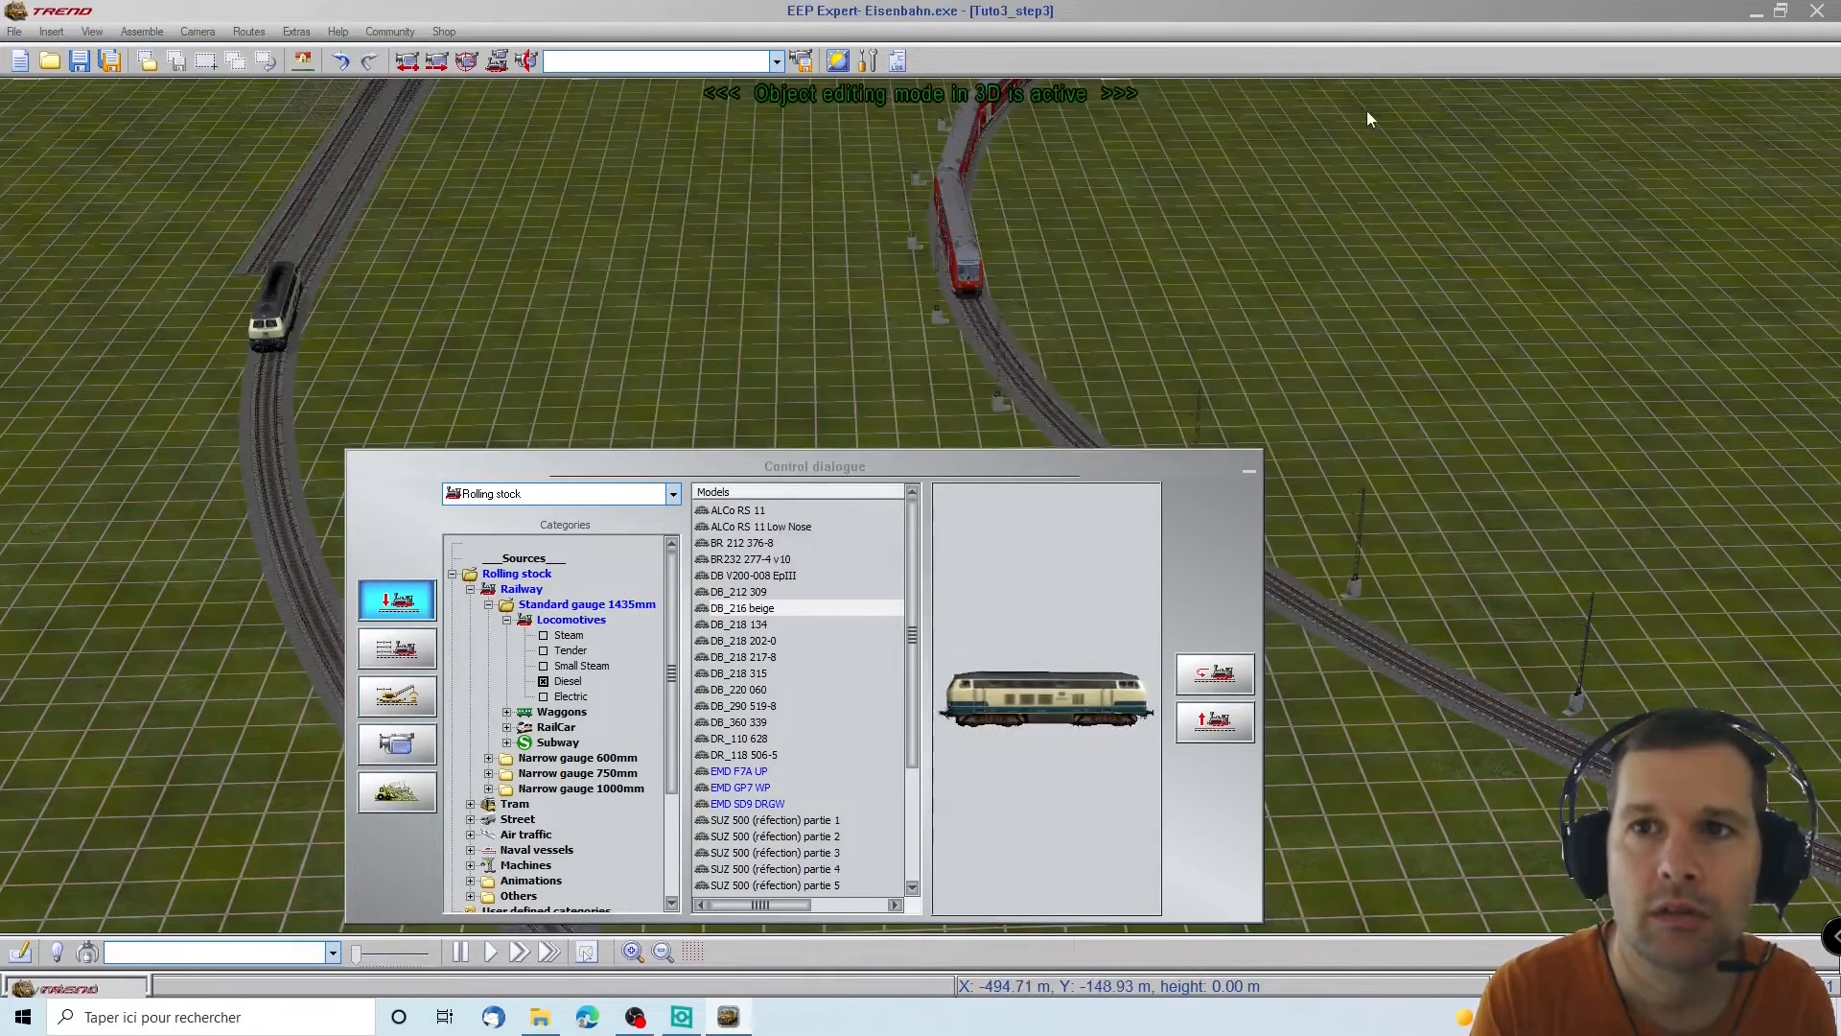
Take manual control of the DB_216 beige locomotive in driving mode and set its regulating step to 100 %
click(397, 648)
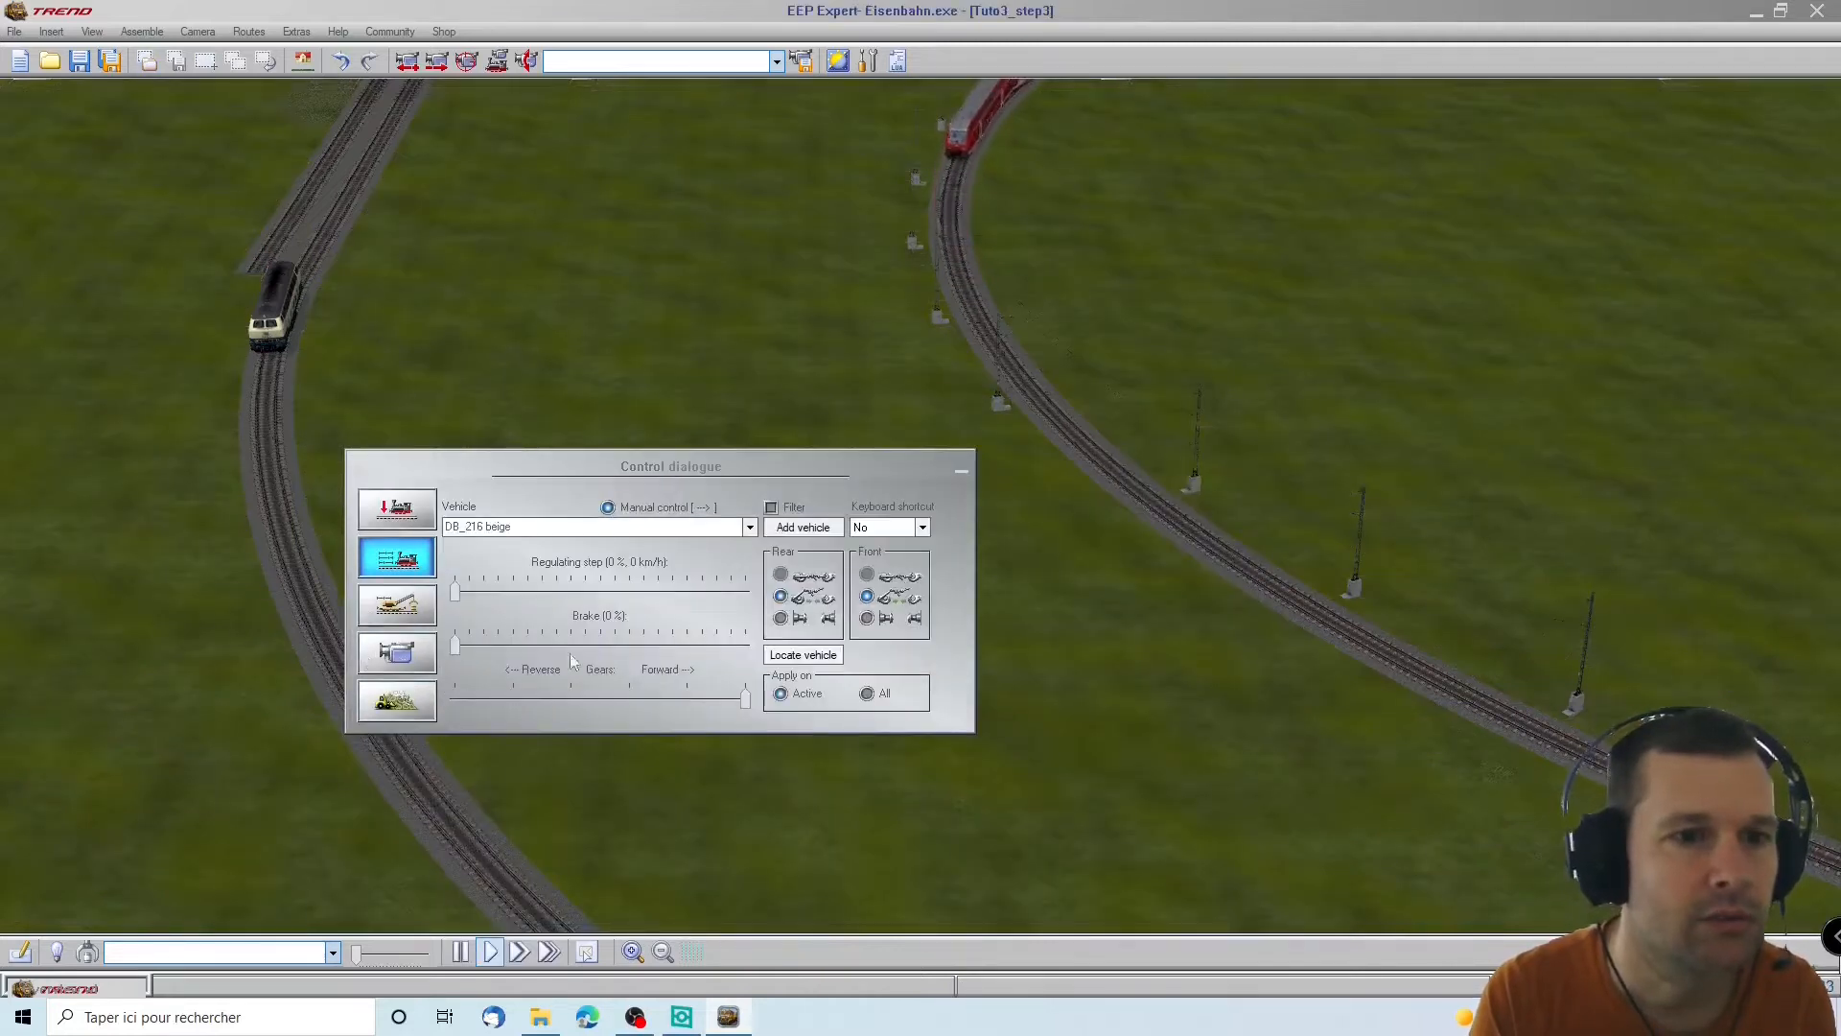
click(578, 581)
click(401, 511)
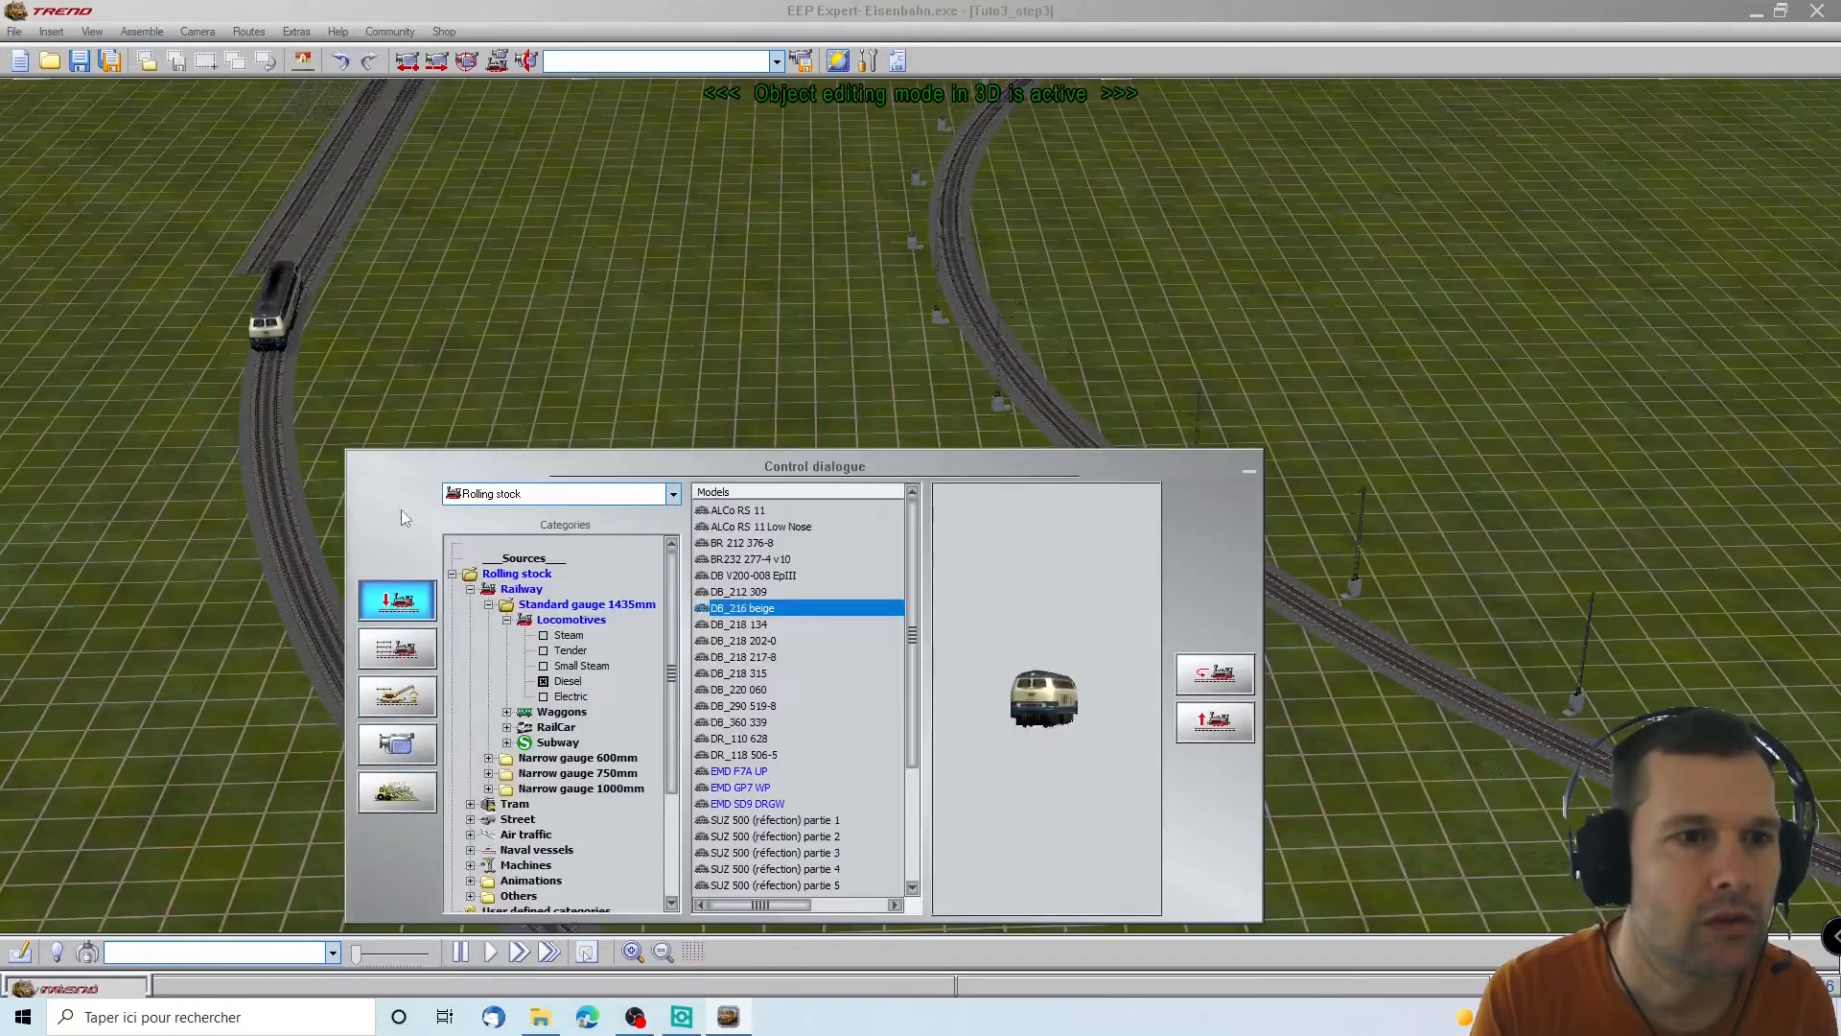
click(419, 657)
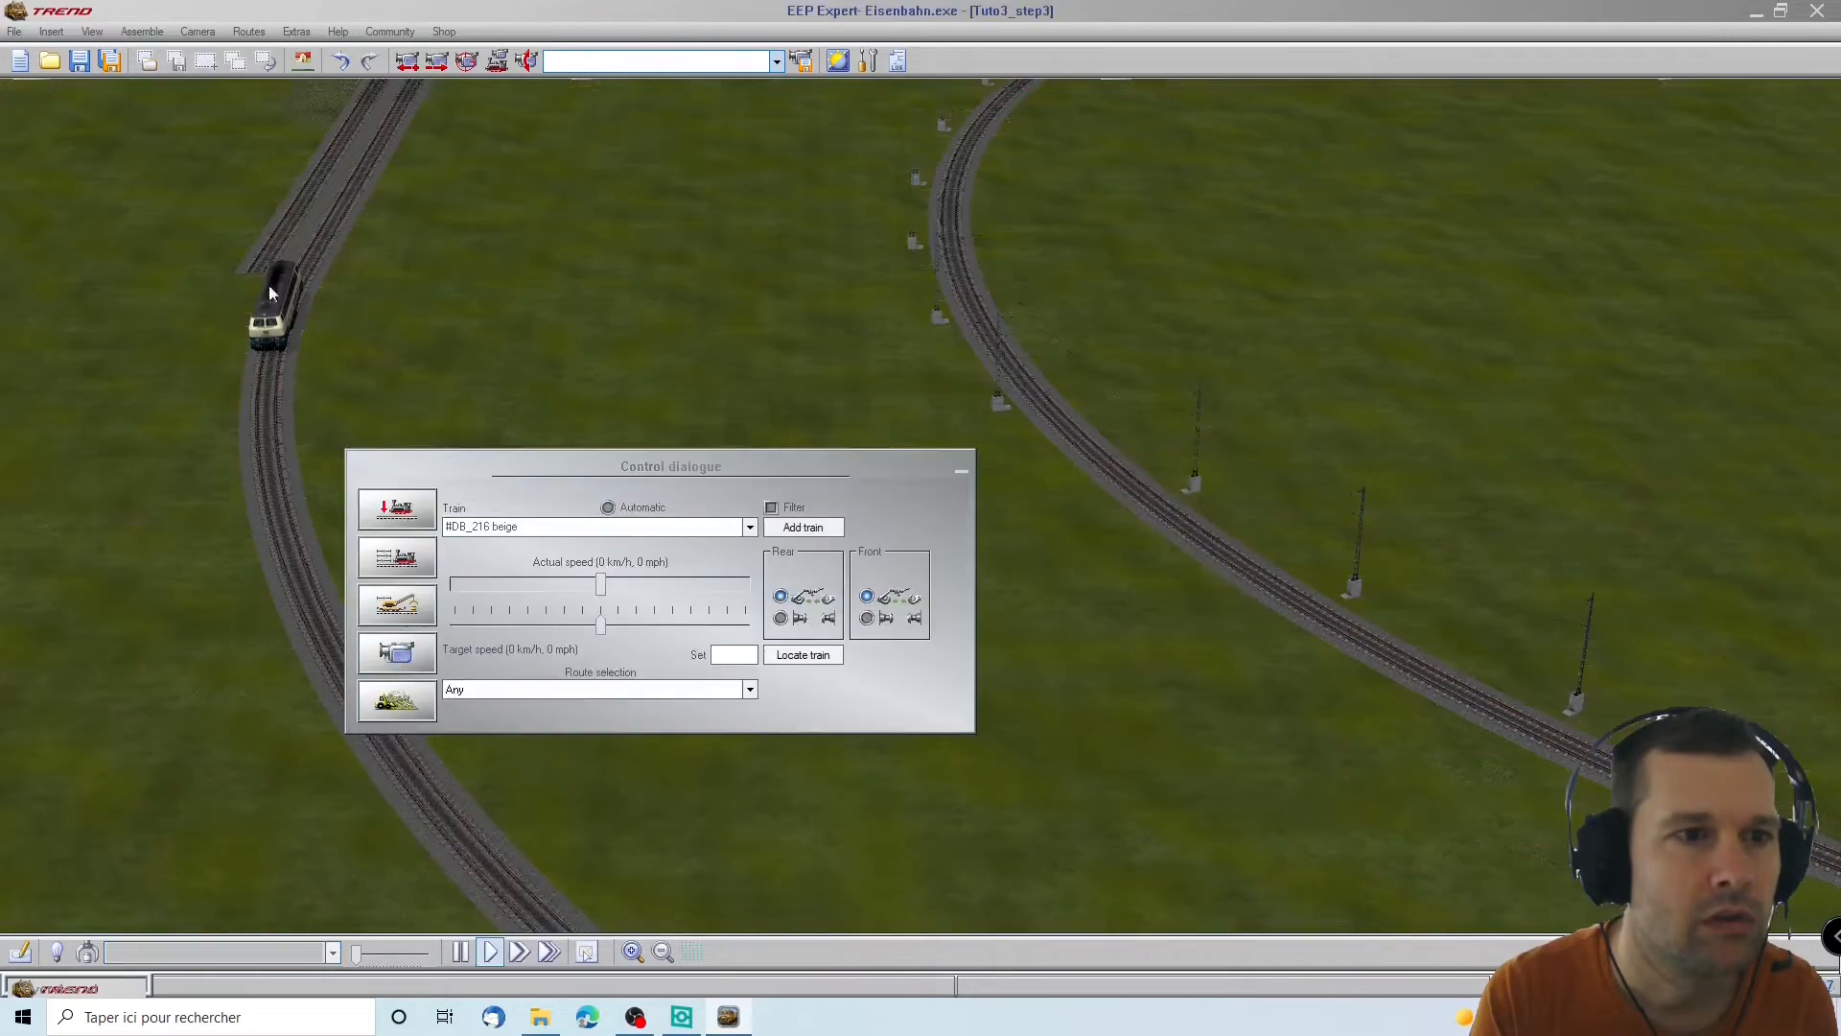
click(509, 587)
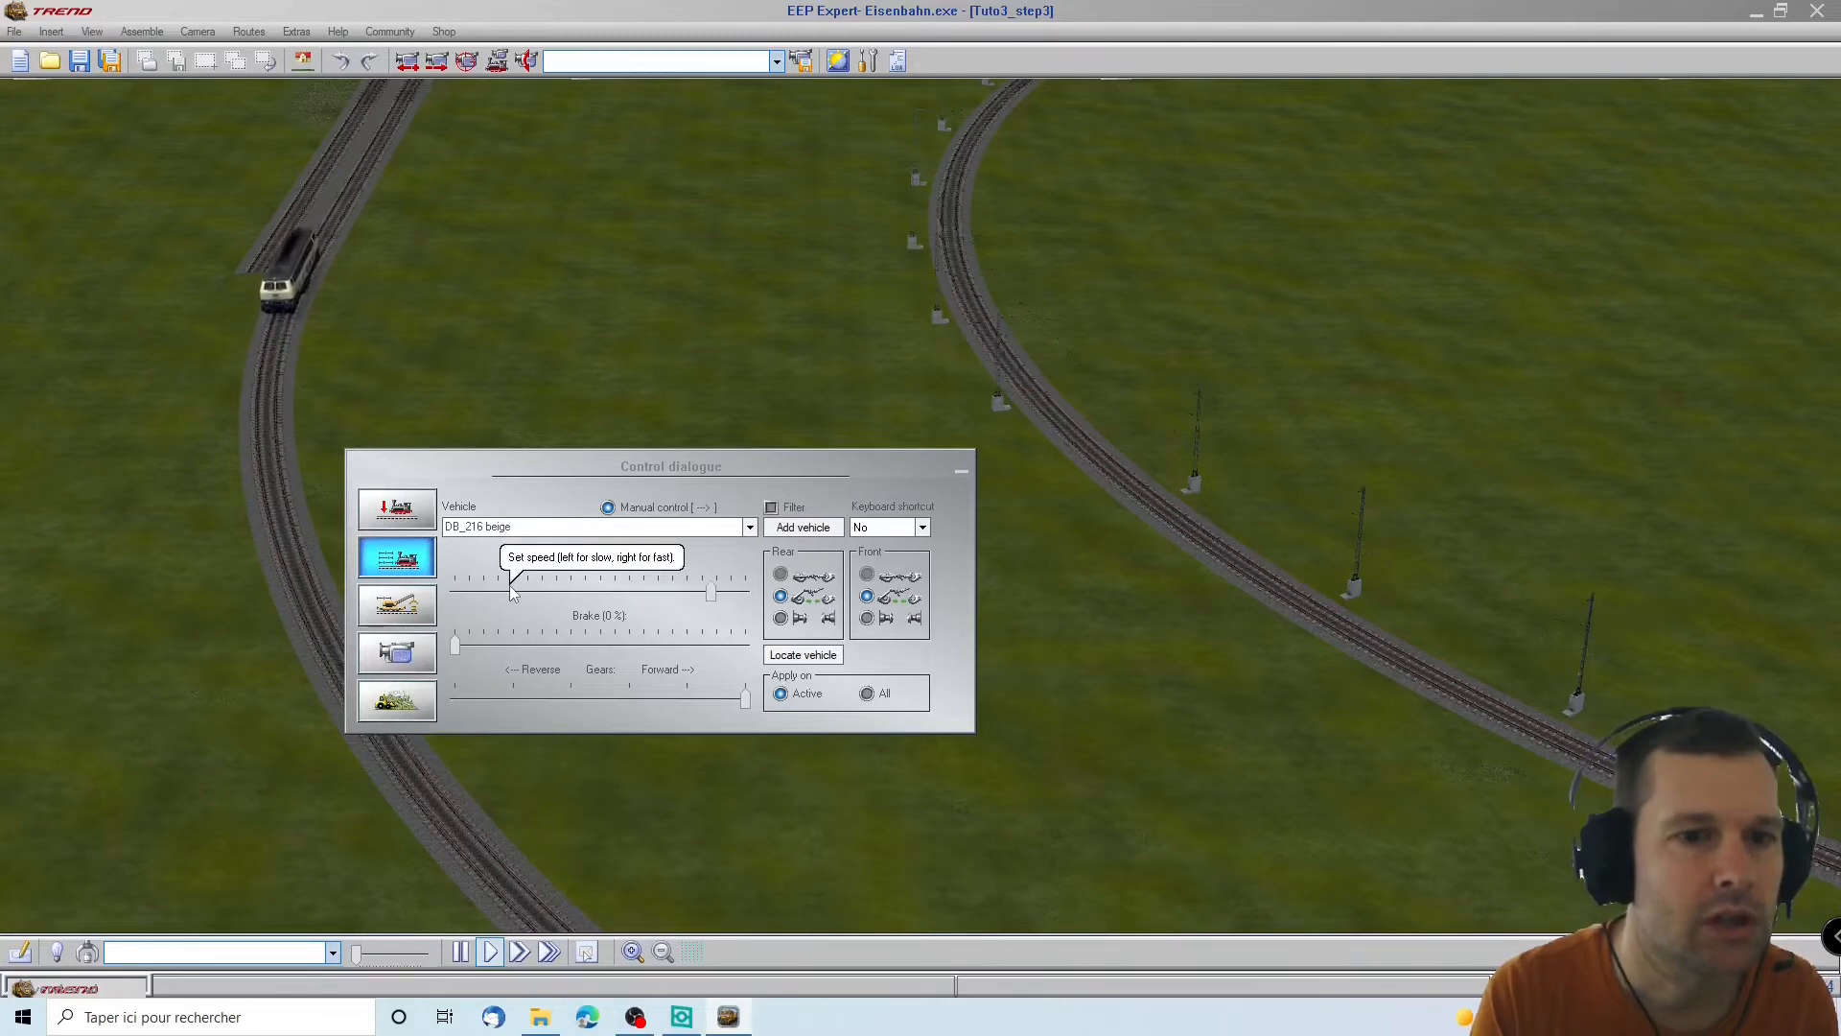
Minimise the control dialogue and follow the locomotive closely in 3D as it runs into the tunnel portal
drag(414, 107, 468, 227)
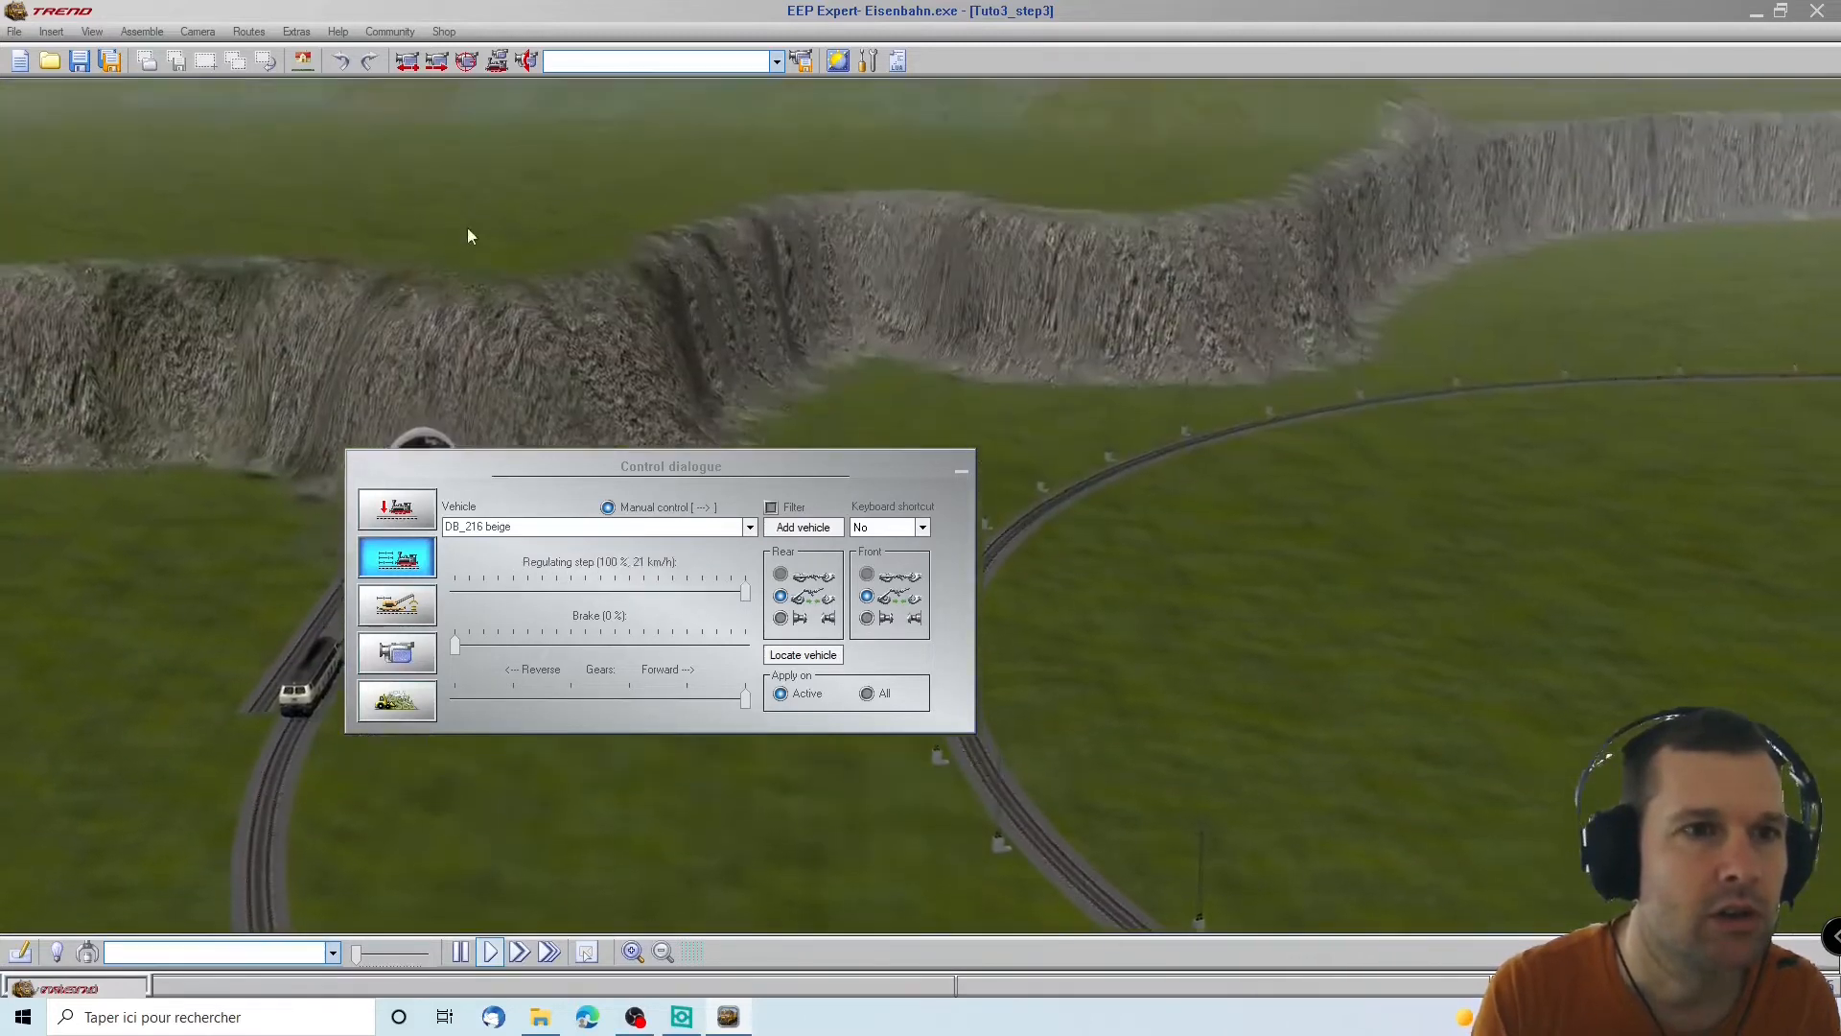
drag(654, 810, 487, 804)
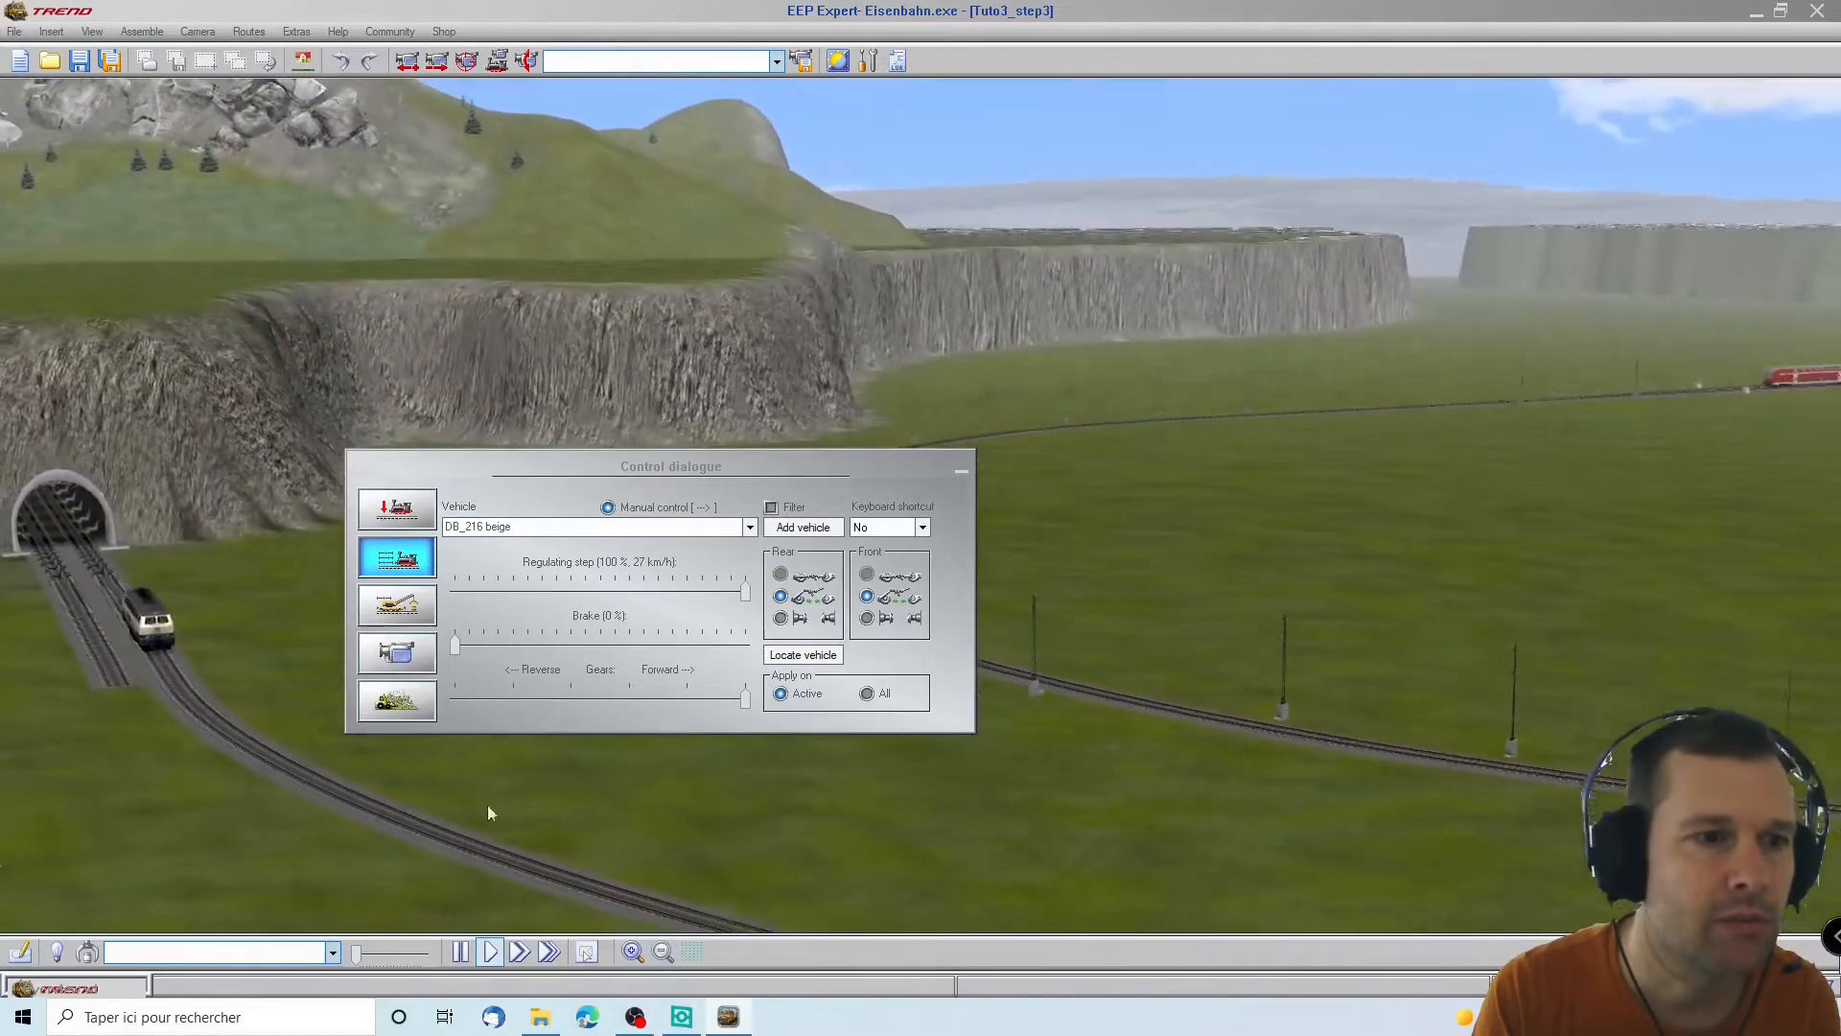
drag(131, 522, 996, 573)
scroll(1068, 512, up, 5)
click(959, 472)
scroll(1013, 652, up, 8)
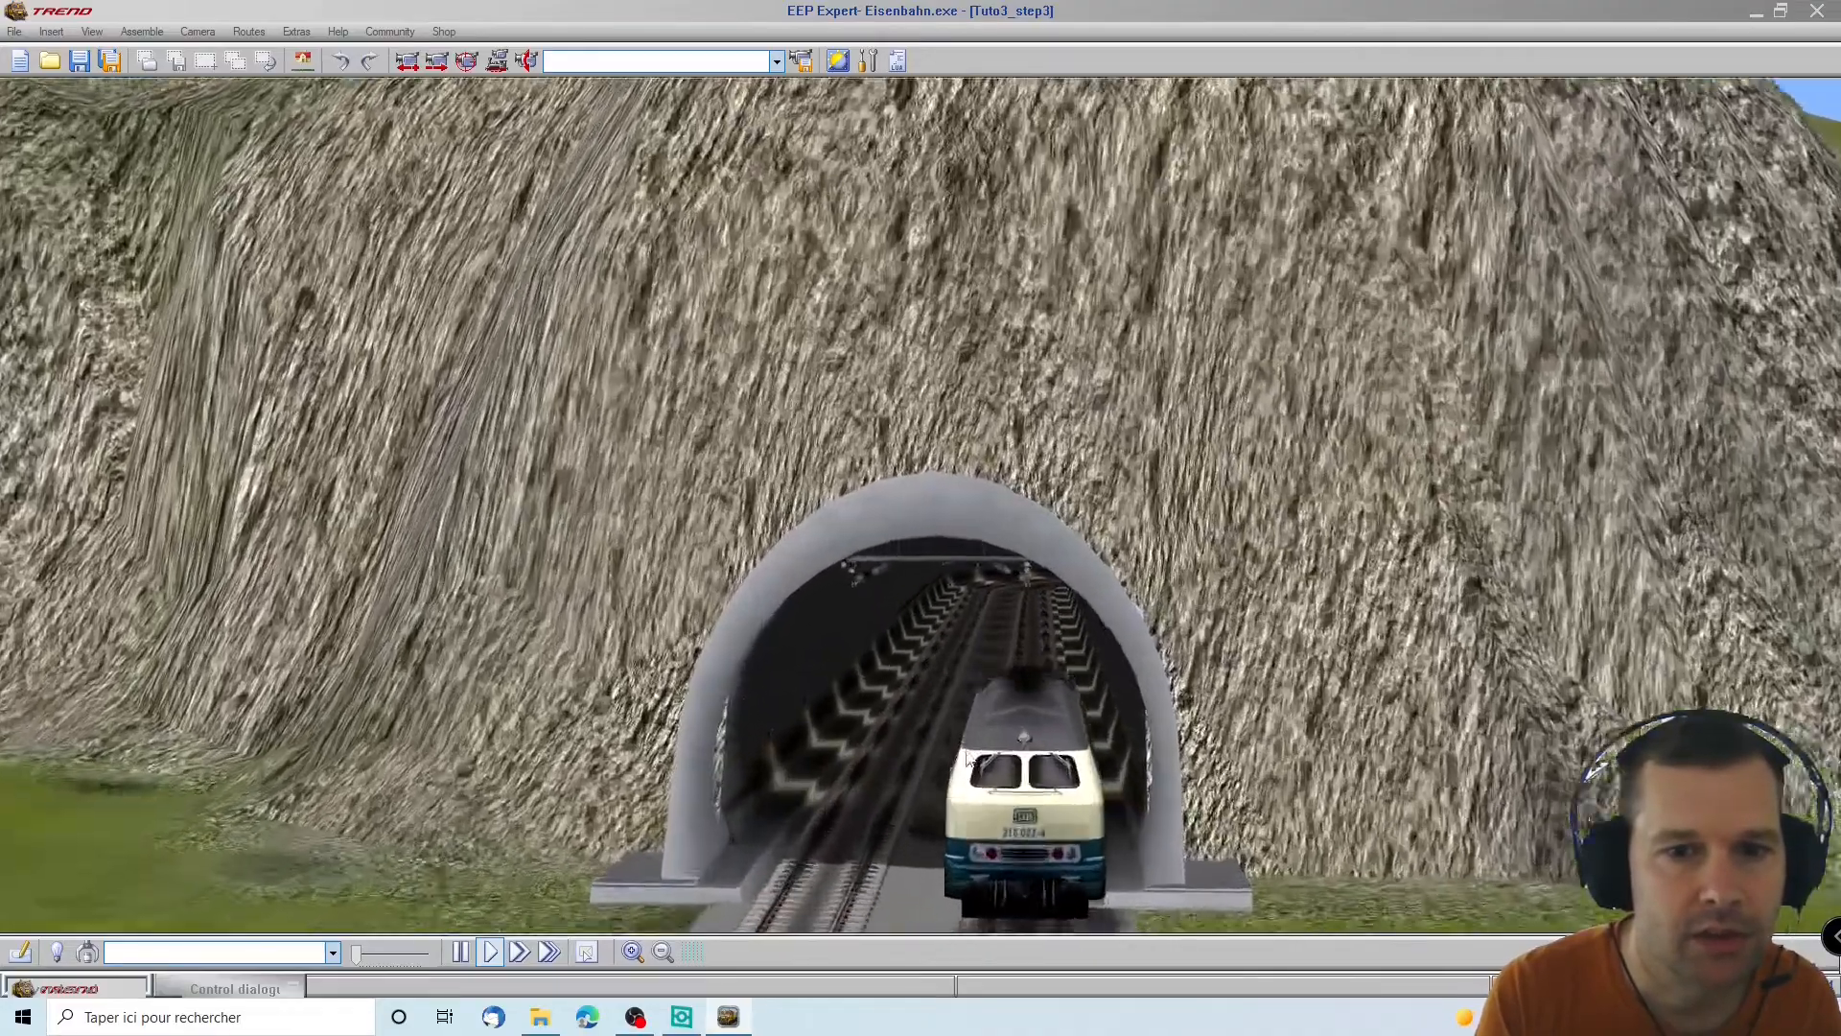
scroll(972, 759, up, 3)
drag(973, 759, 1020, 754)
scroll(1019, 754, down, 8)
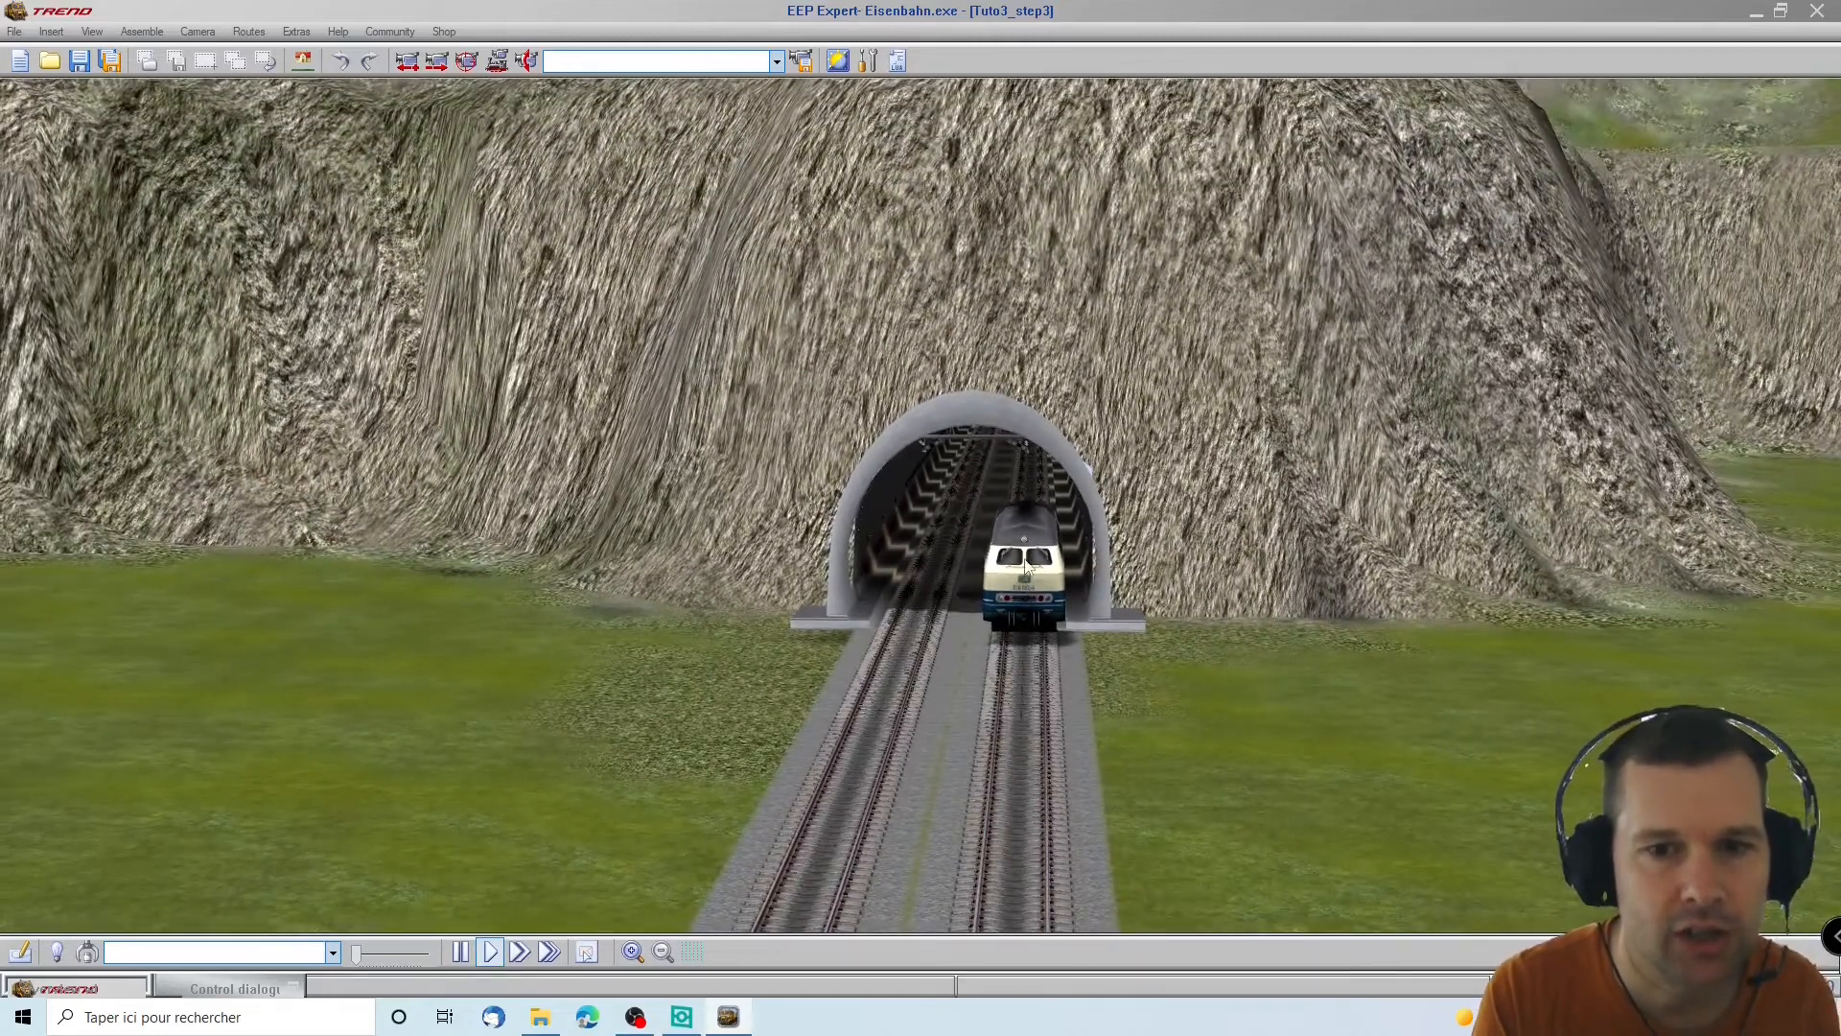
Compare the locomotive's position at the tunnel portal in the plan and 3D views, then return to object editing mode
click(19, 952)
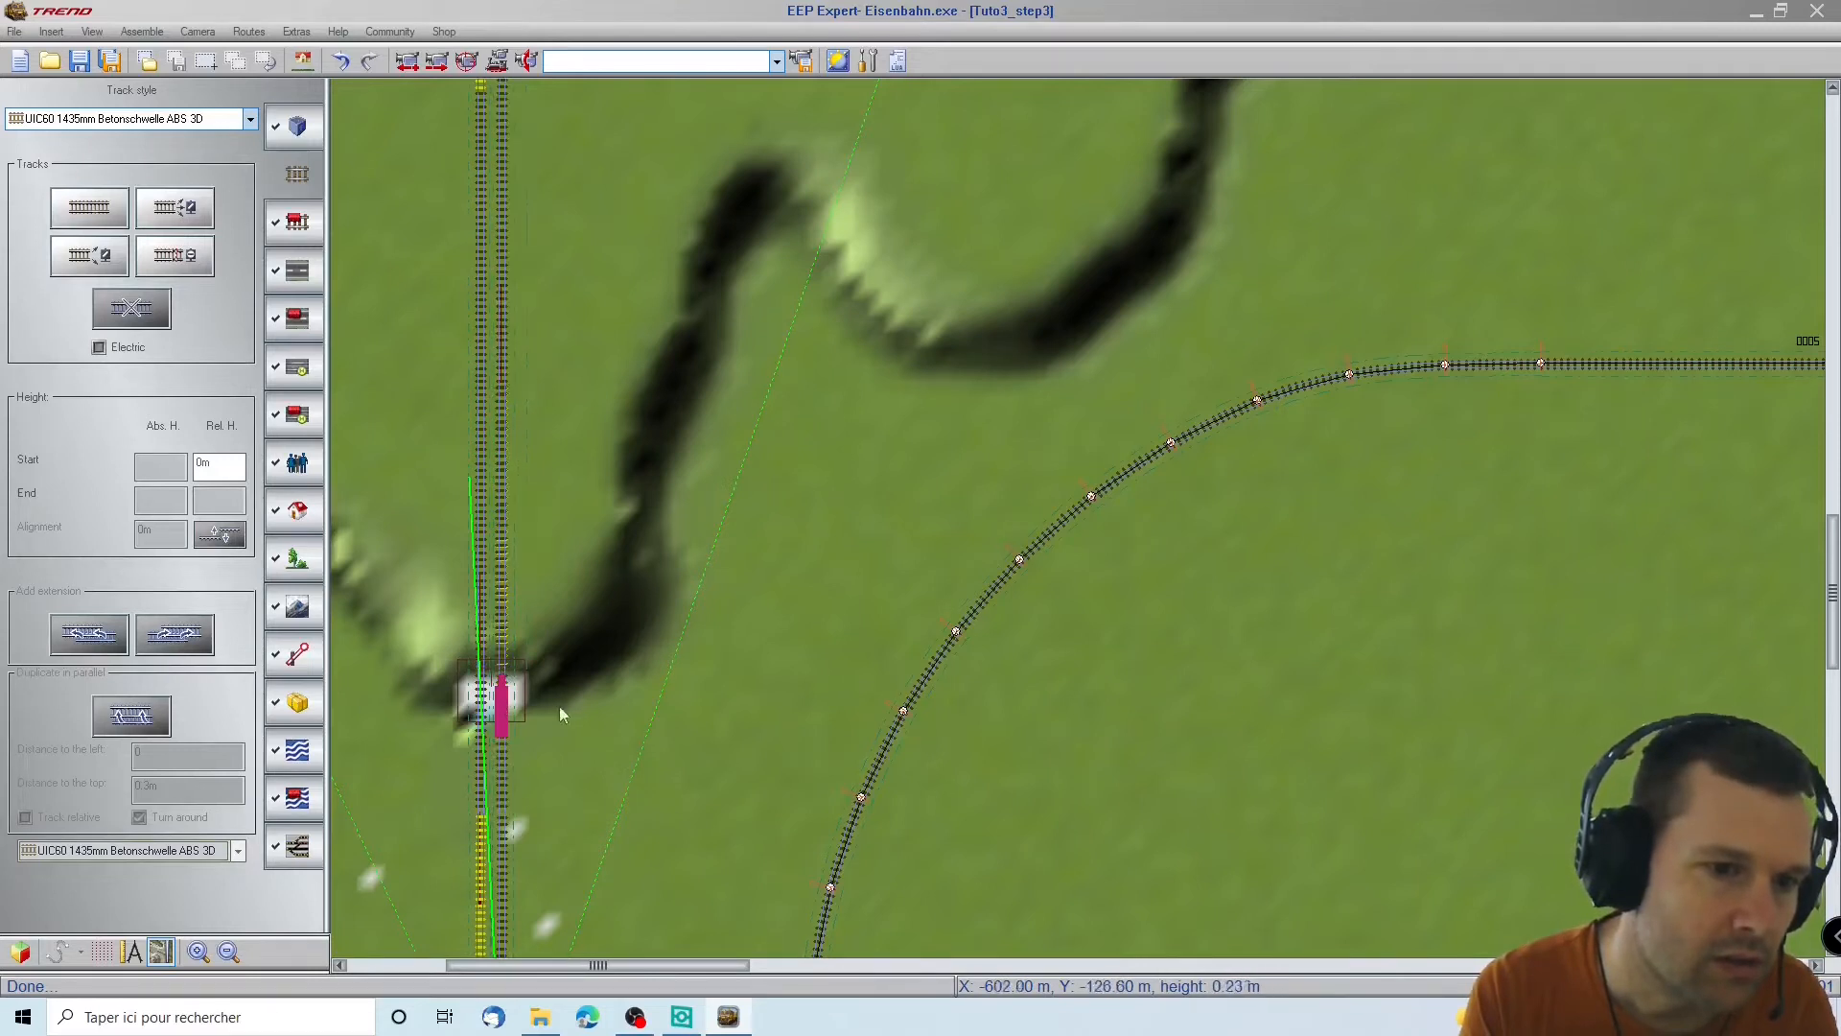
click(21, 952)
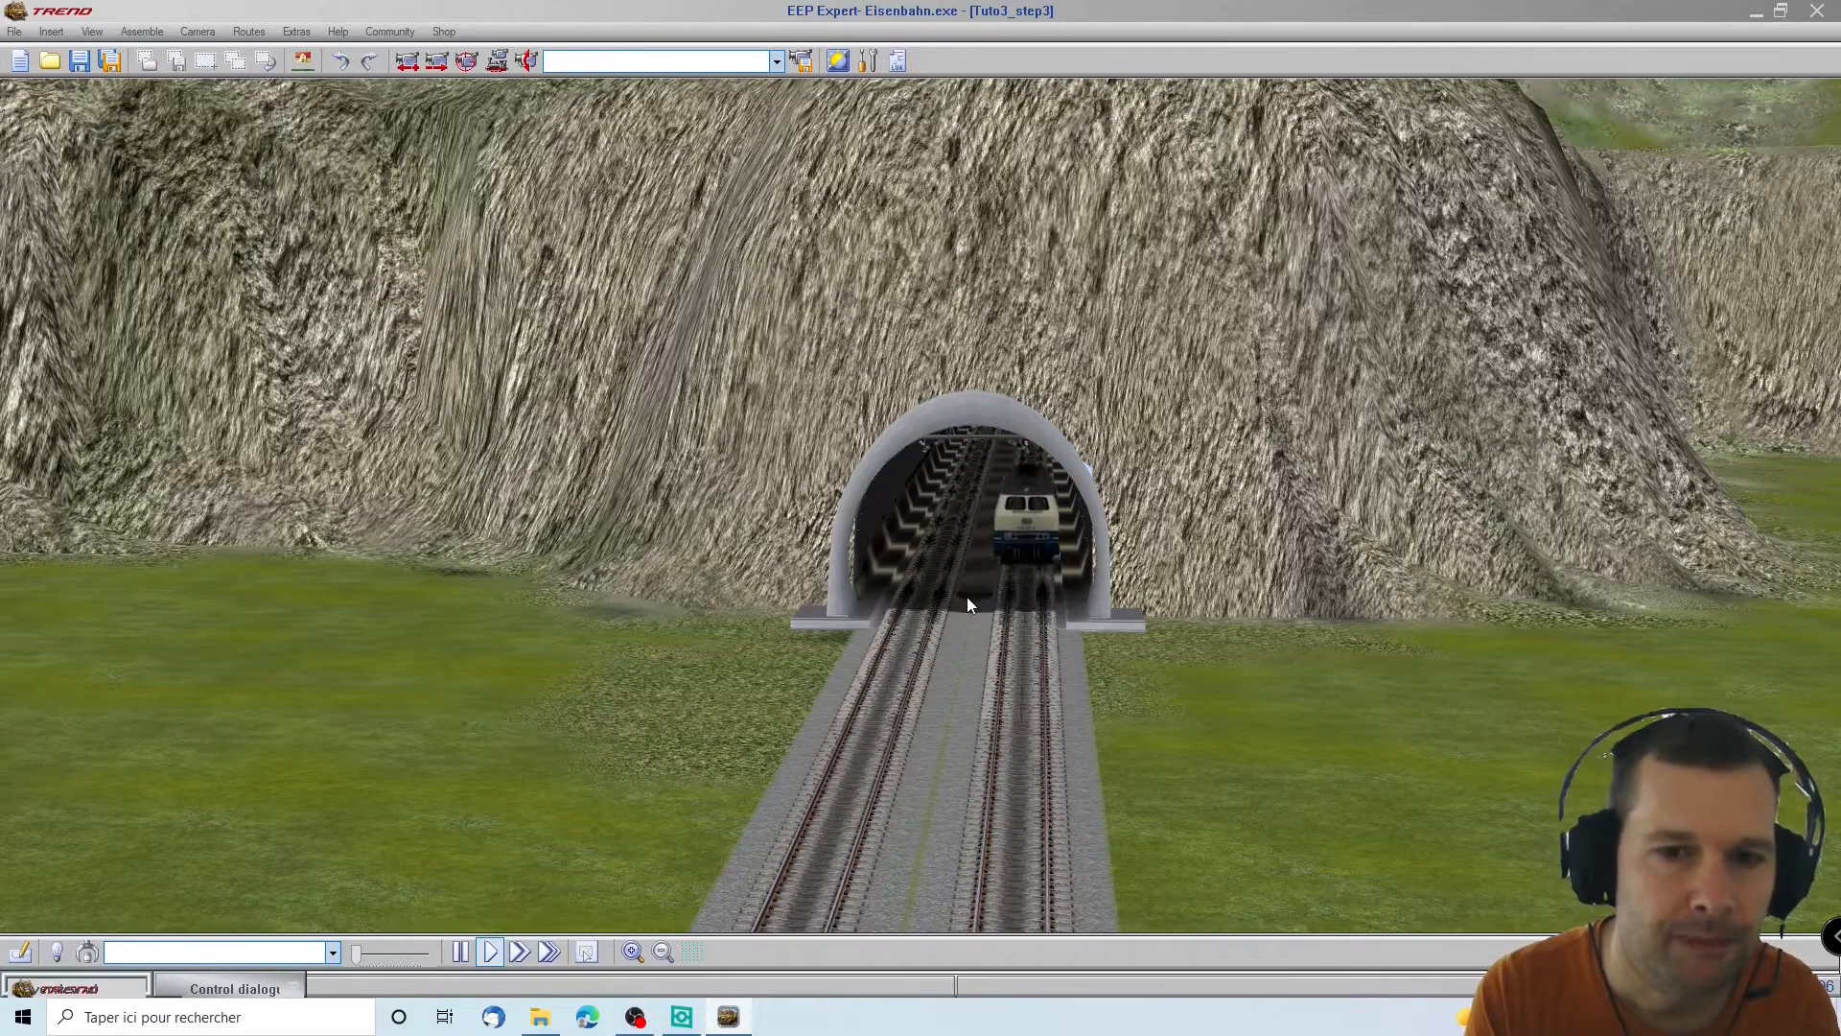
middle_drag(969, 600, 1024, 633)
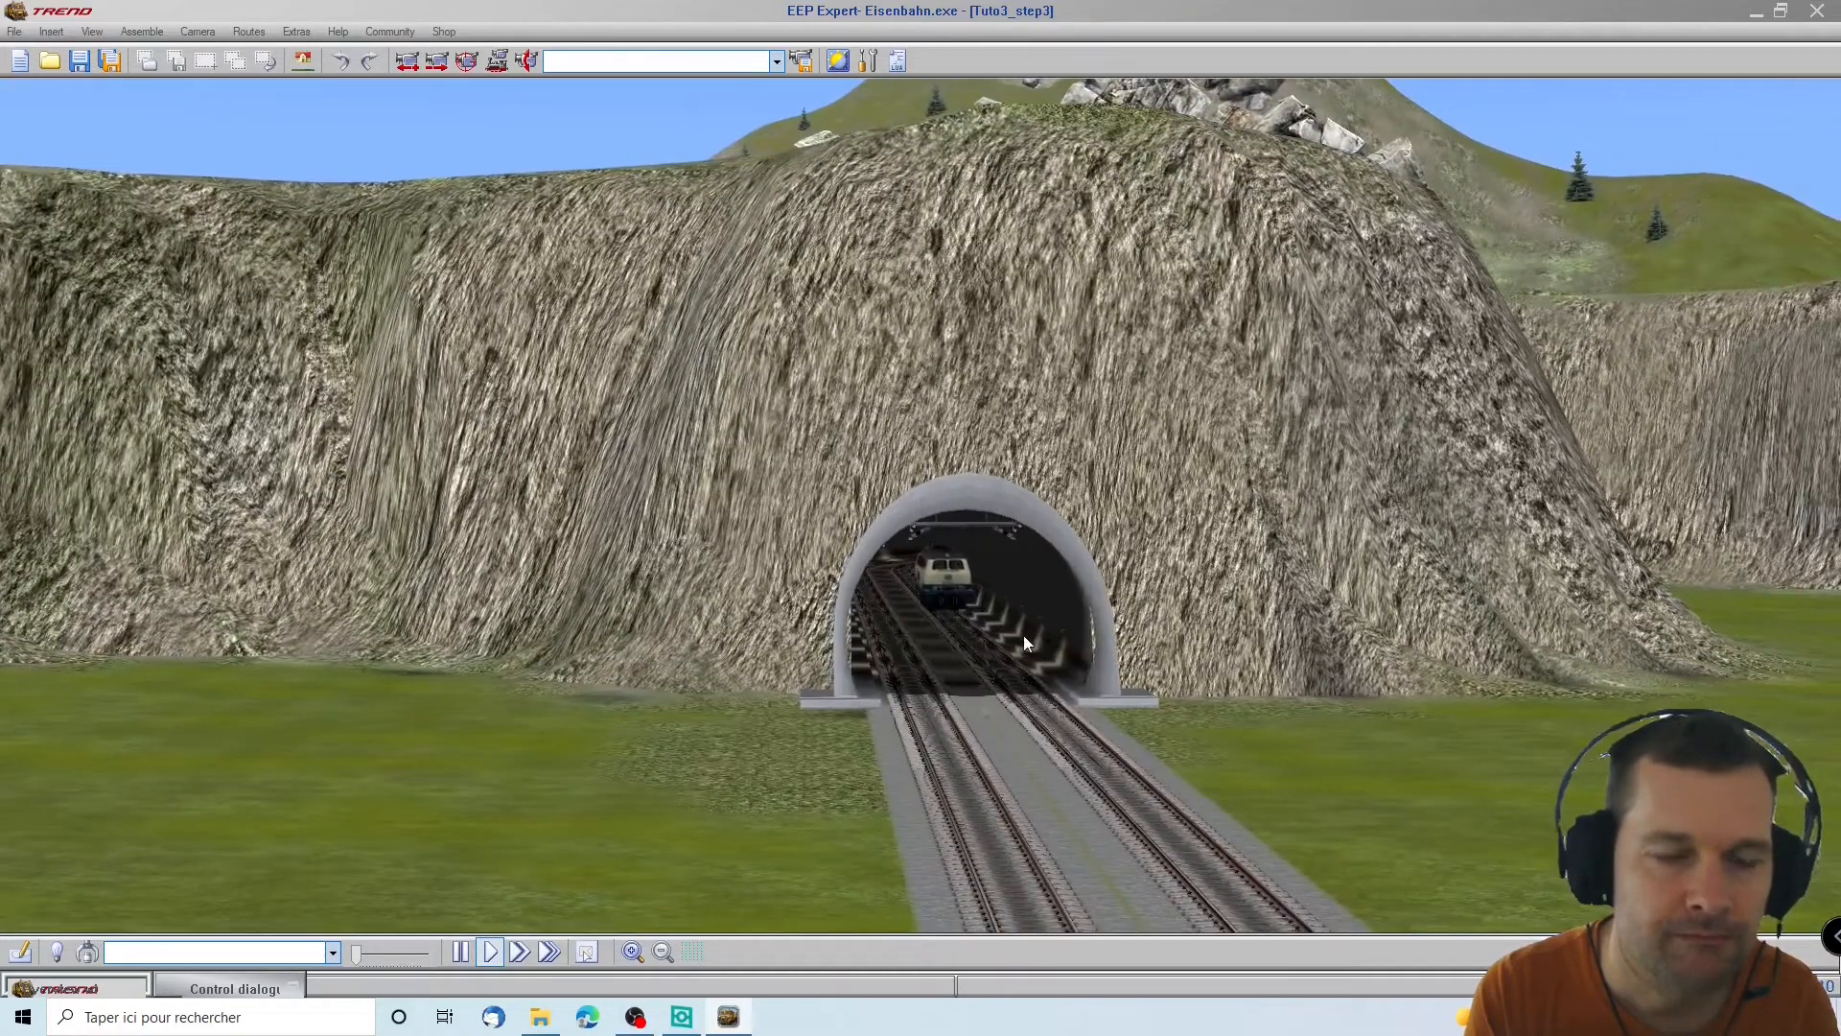
click(21, 953)
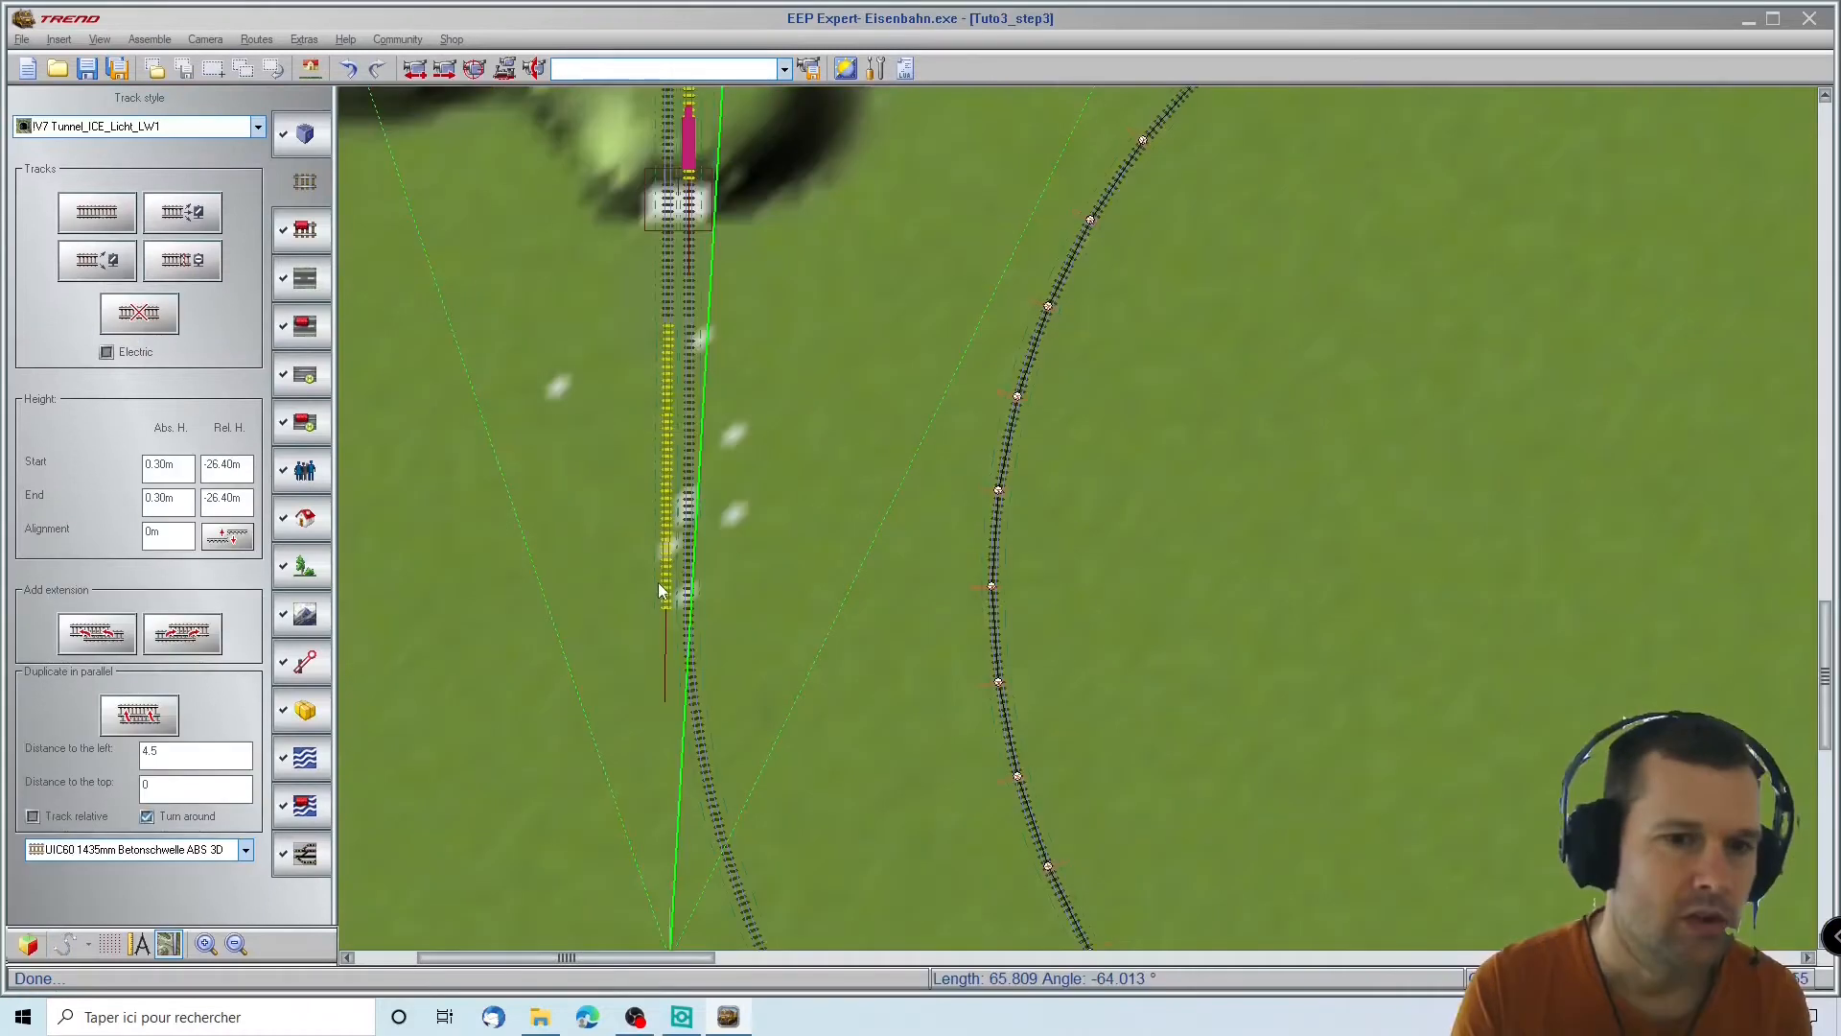
click(28, 945)
click(843, 555)
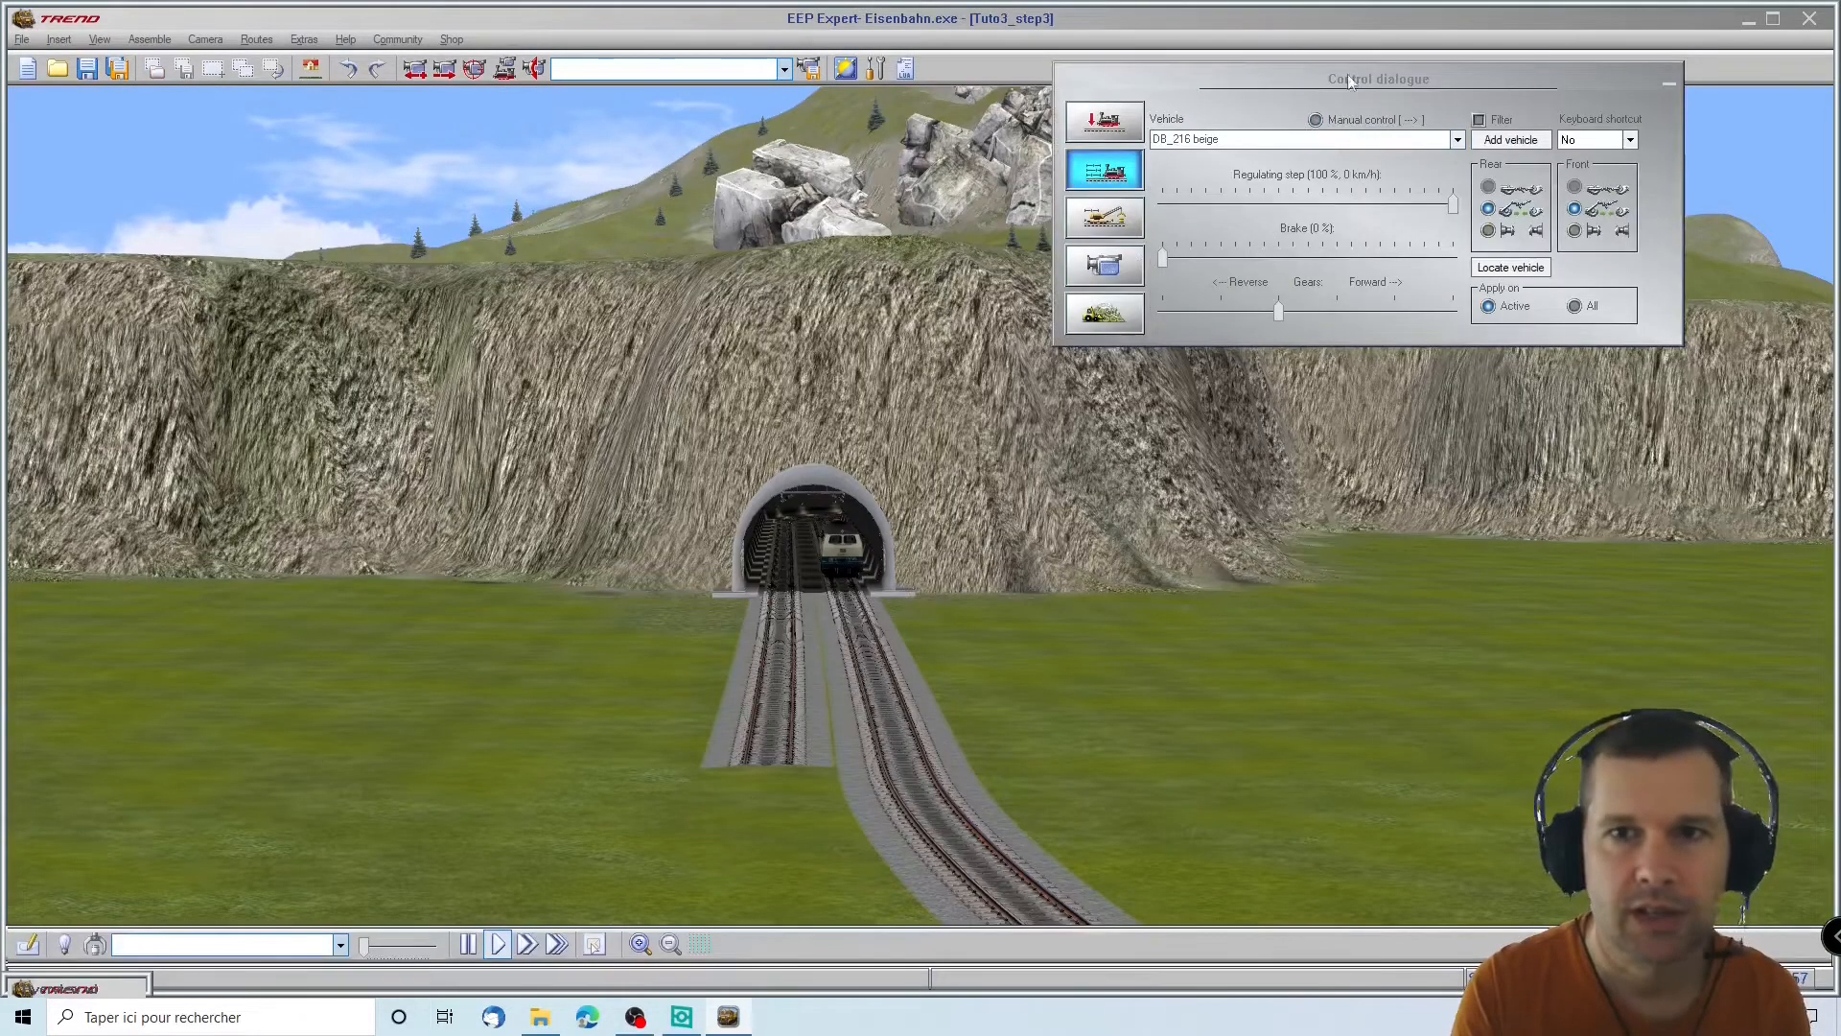
click(1110, 132)
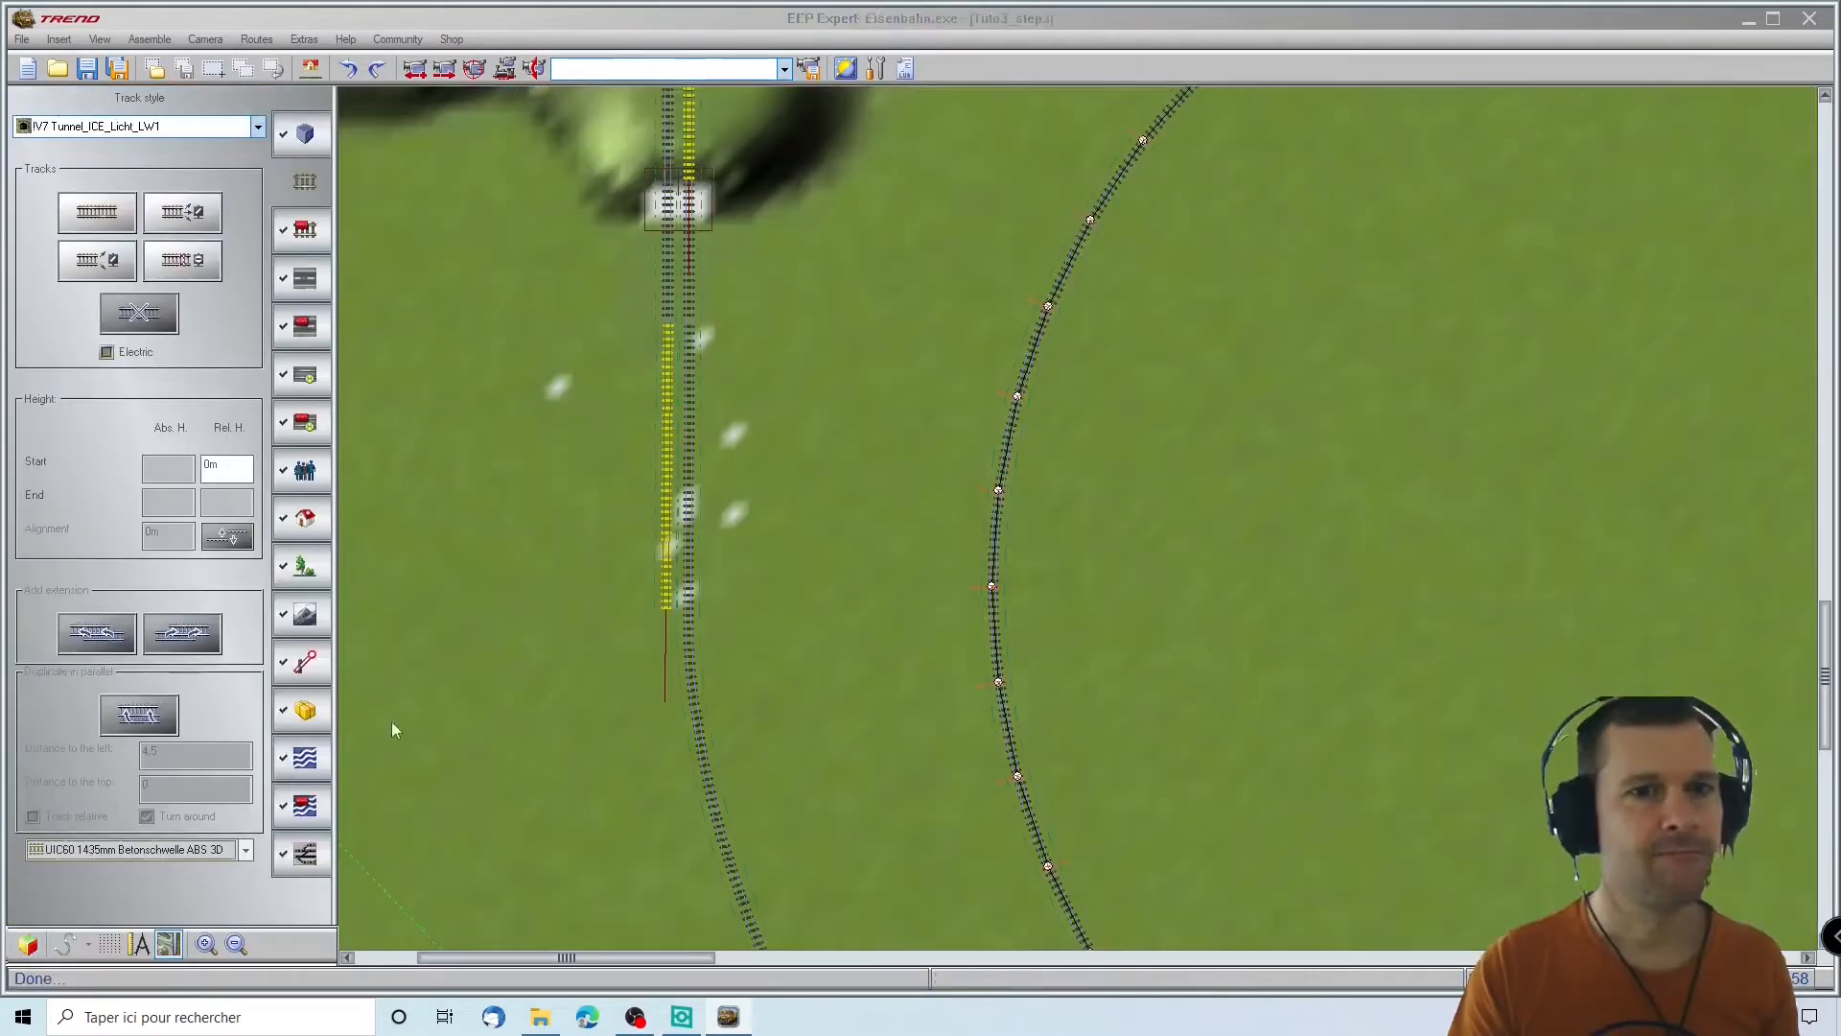
Select all track pieces of the connecting curve and duplicate them in parallel at a distance of 4.5 to the left, with Turn around enabled
scroll(540, 846, up, 3)
scroll(651, 782, down, 5)
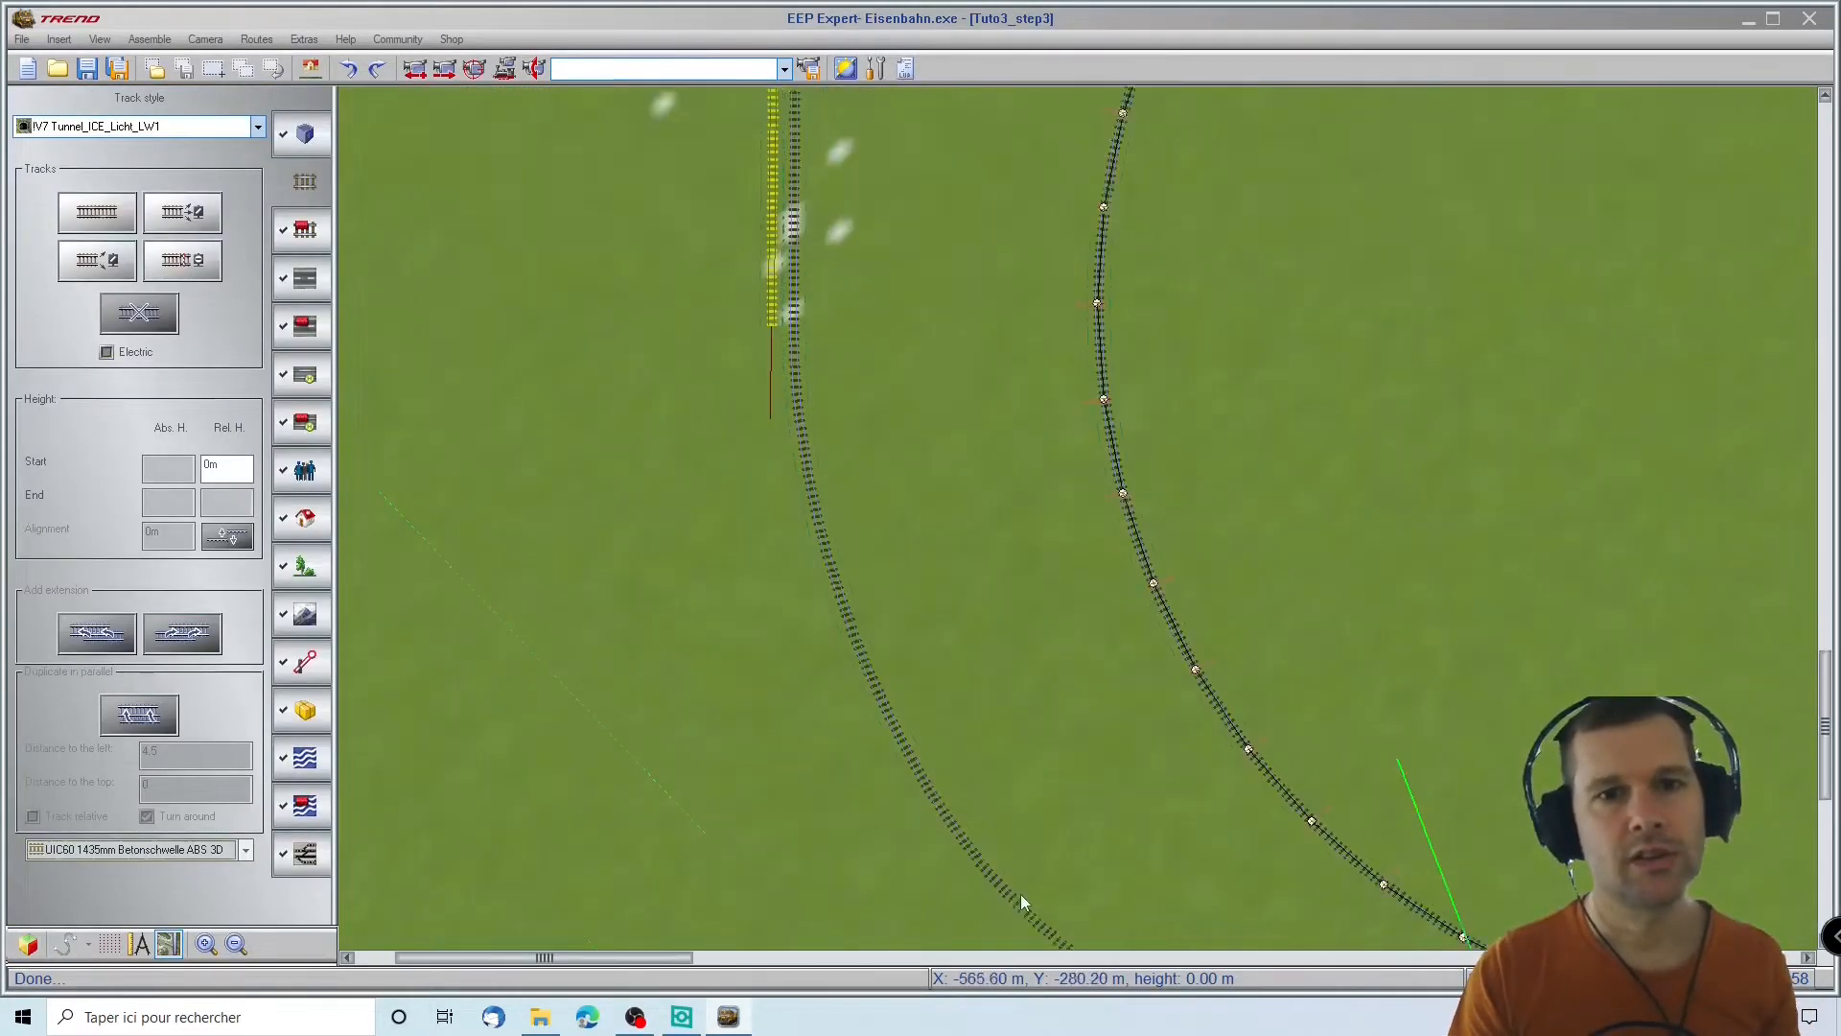
click(797, 234)
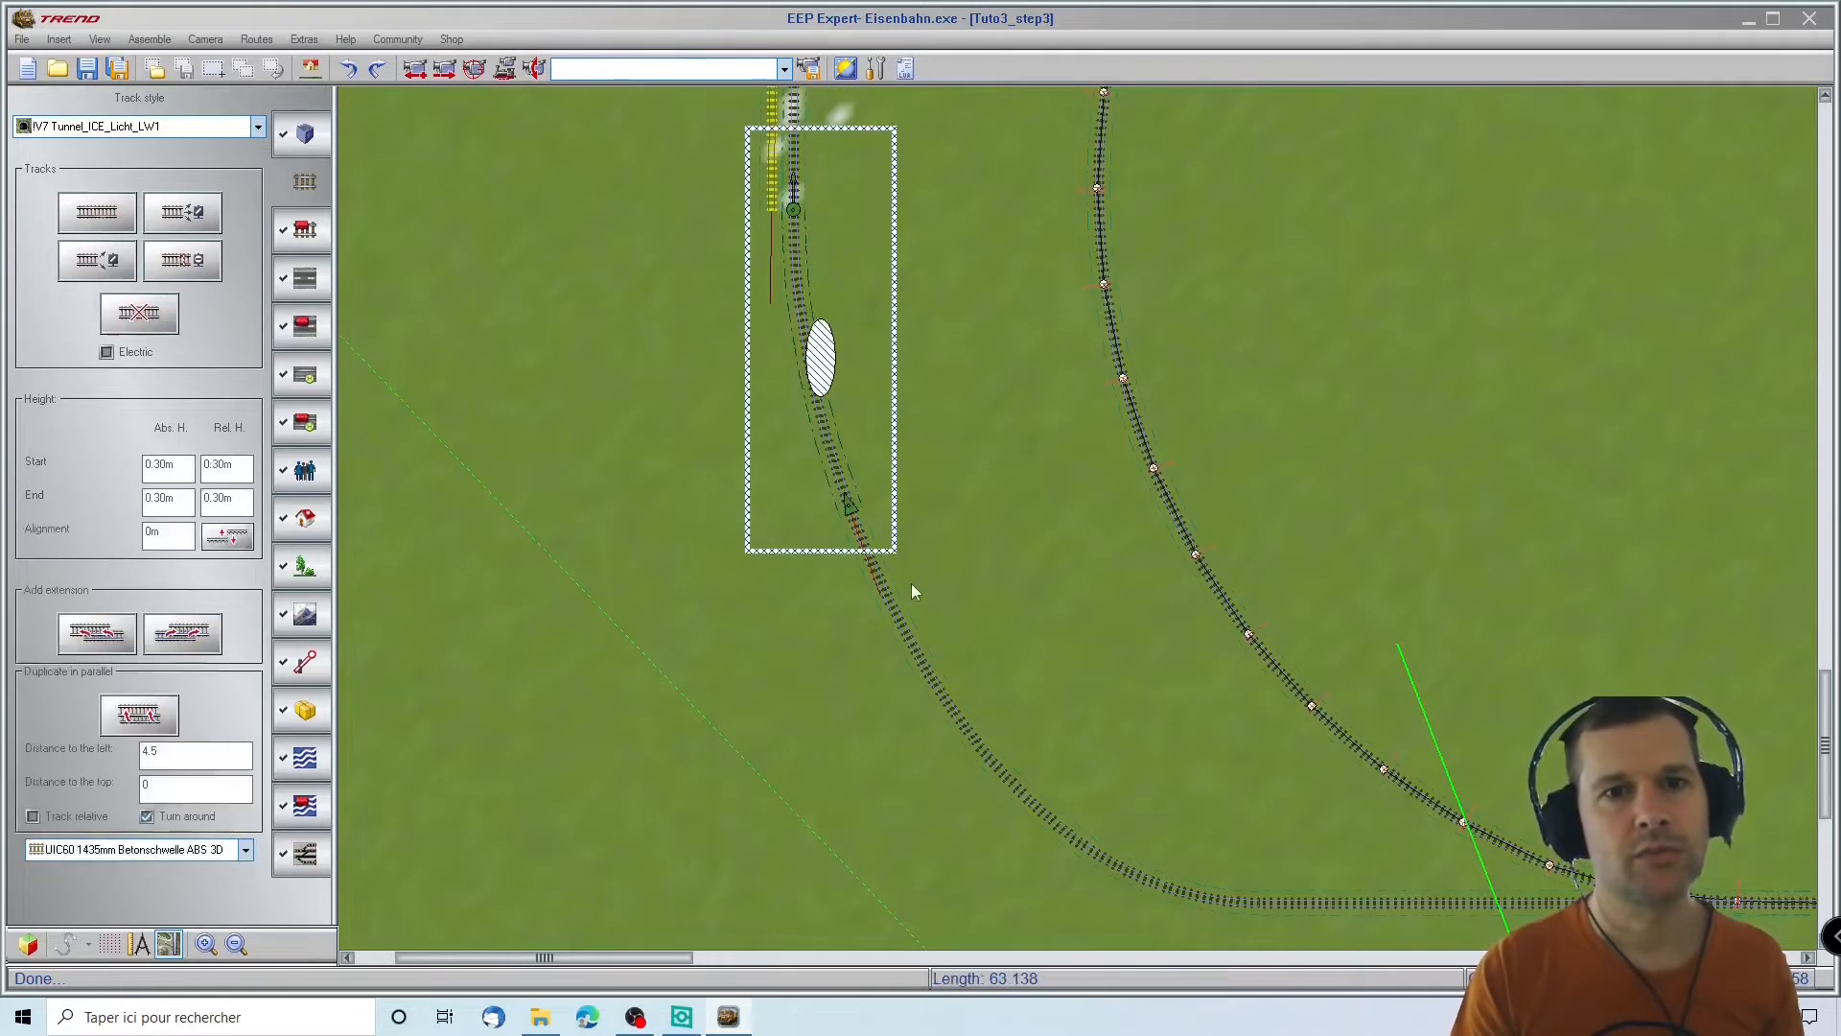
click(878, 584)
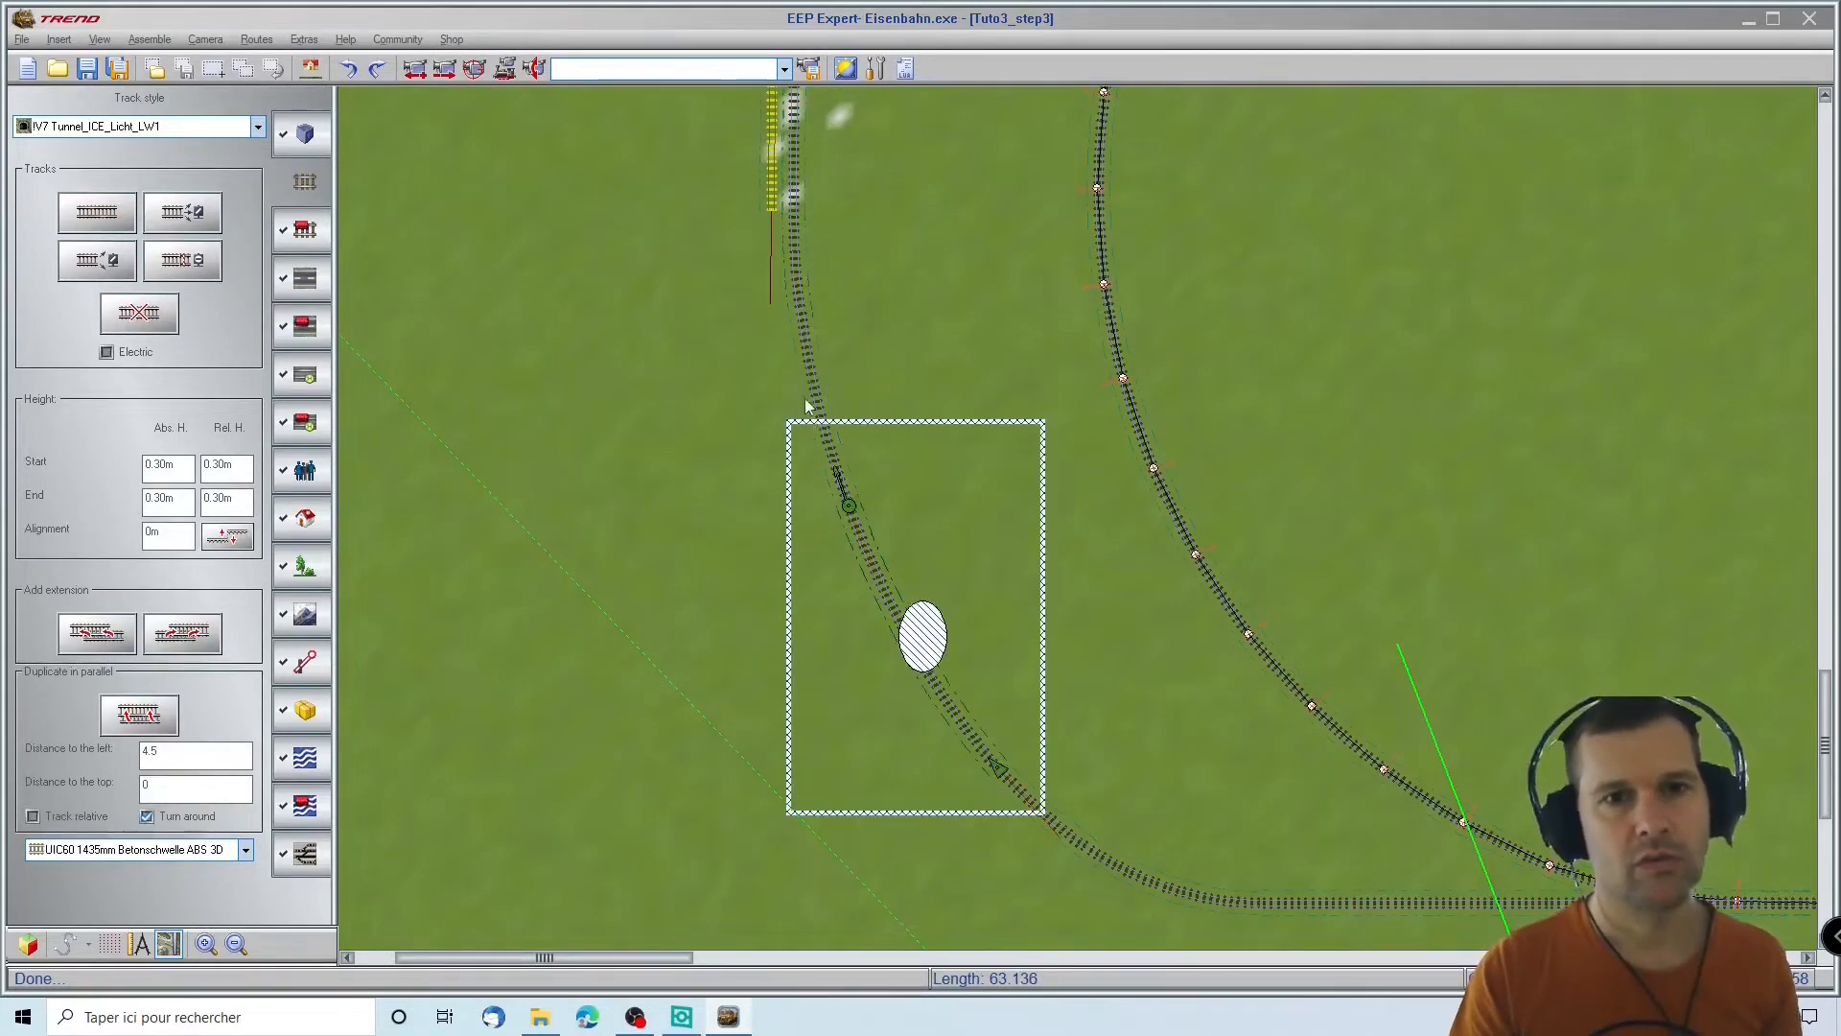
click(799, 365)
click(831, 328)
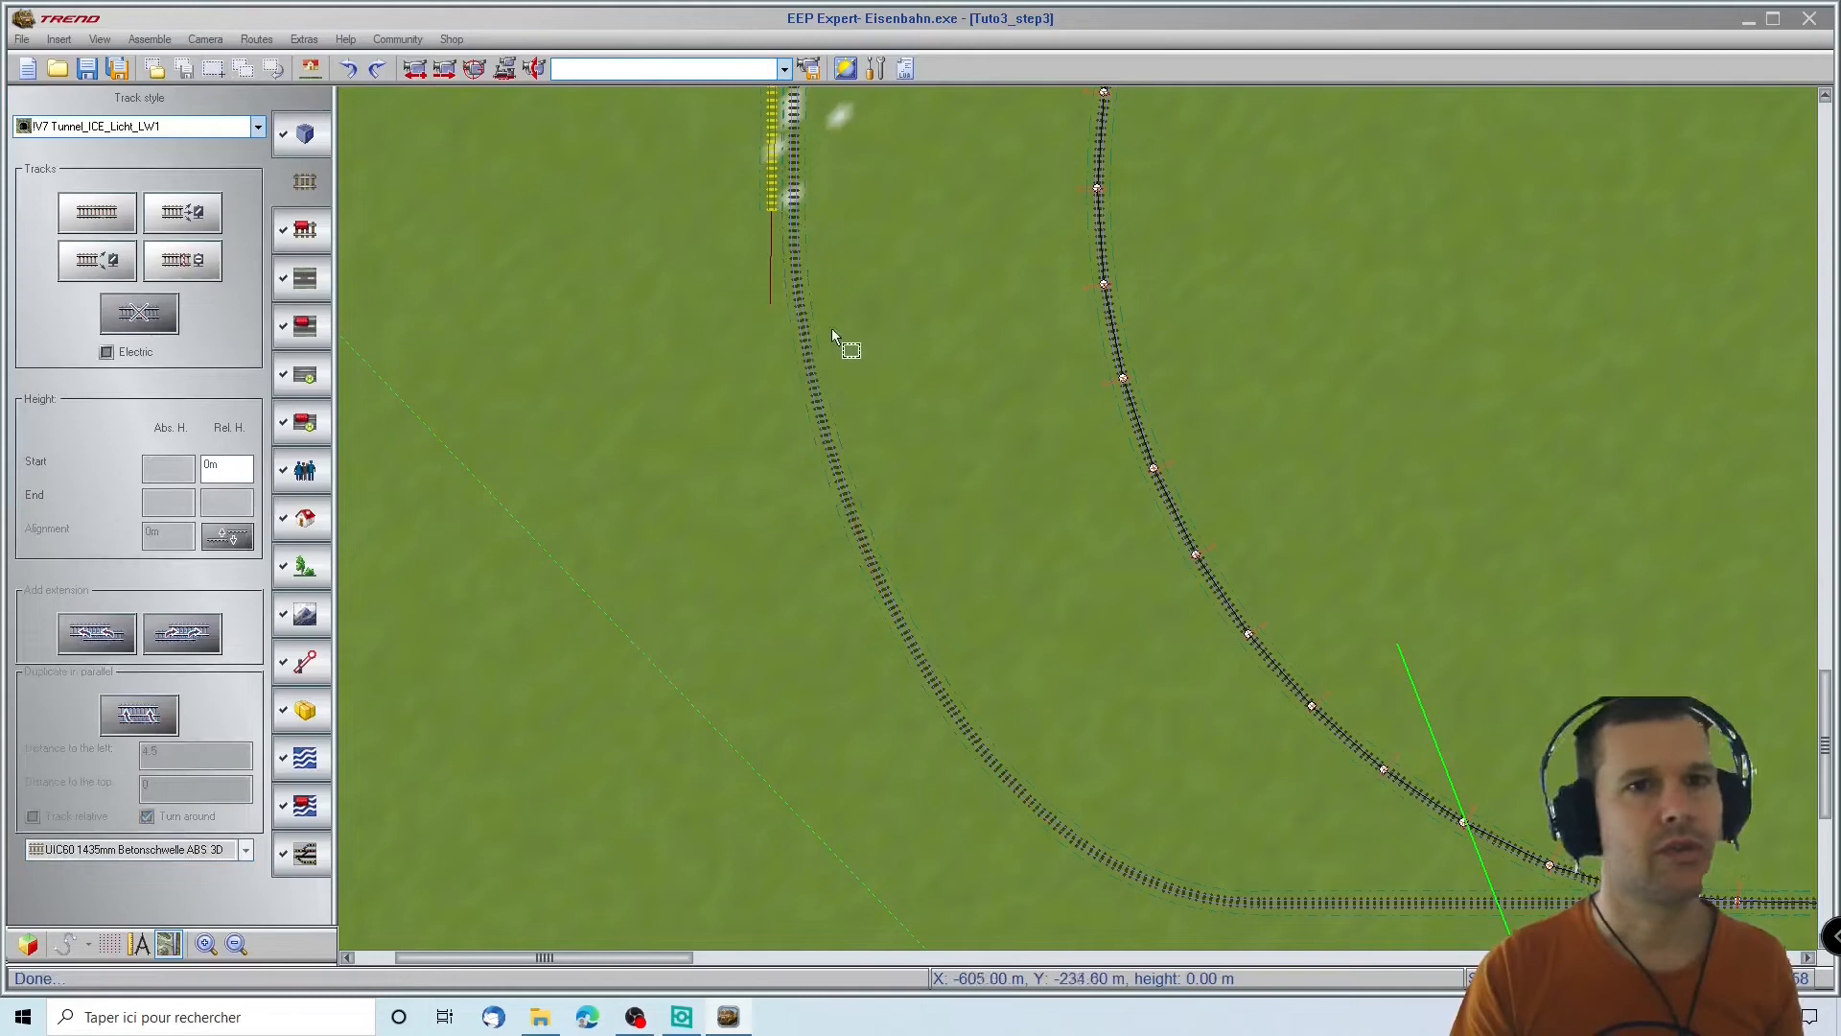
scroll(1257, 920, down, 3)
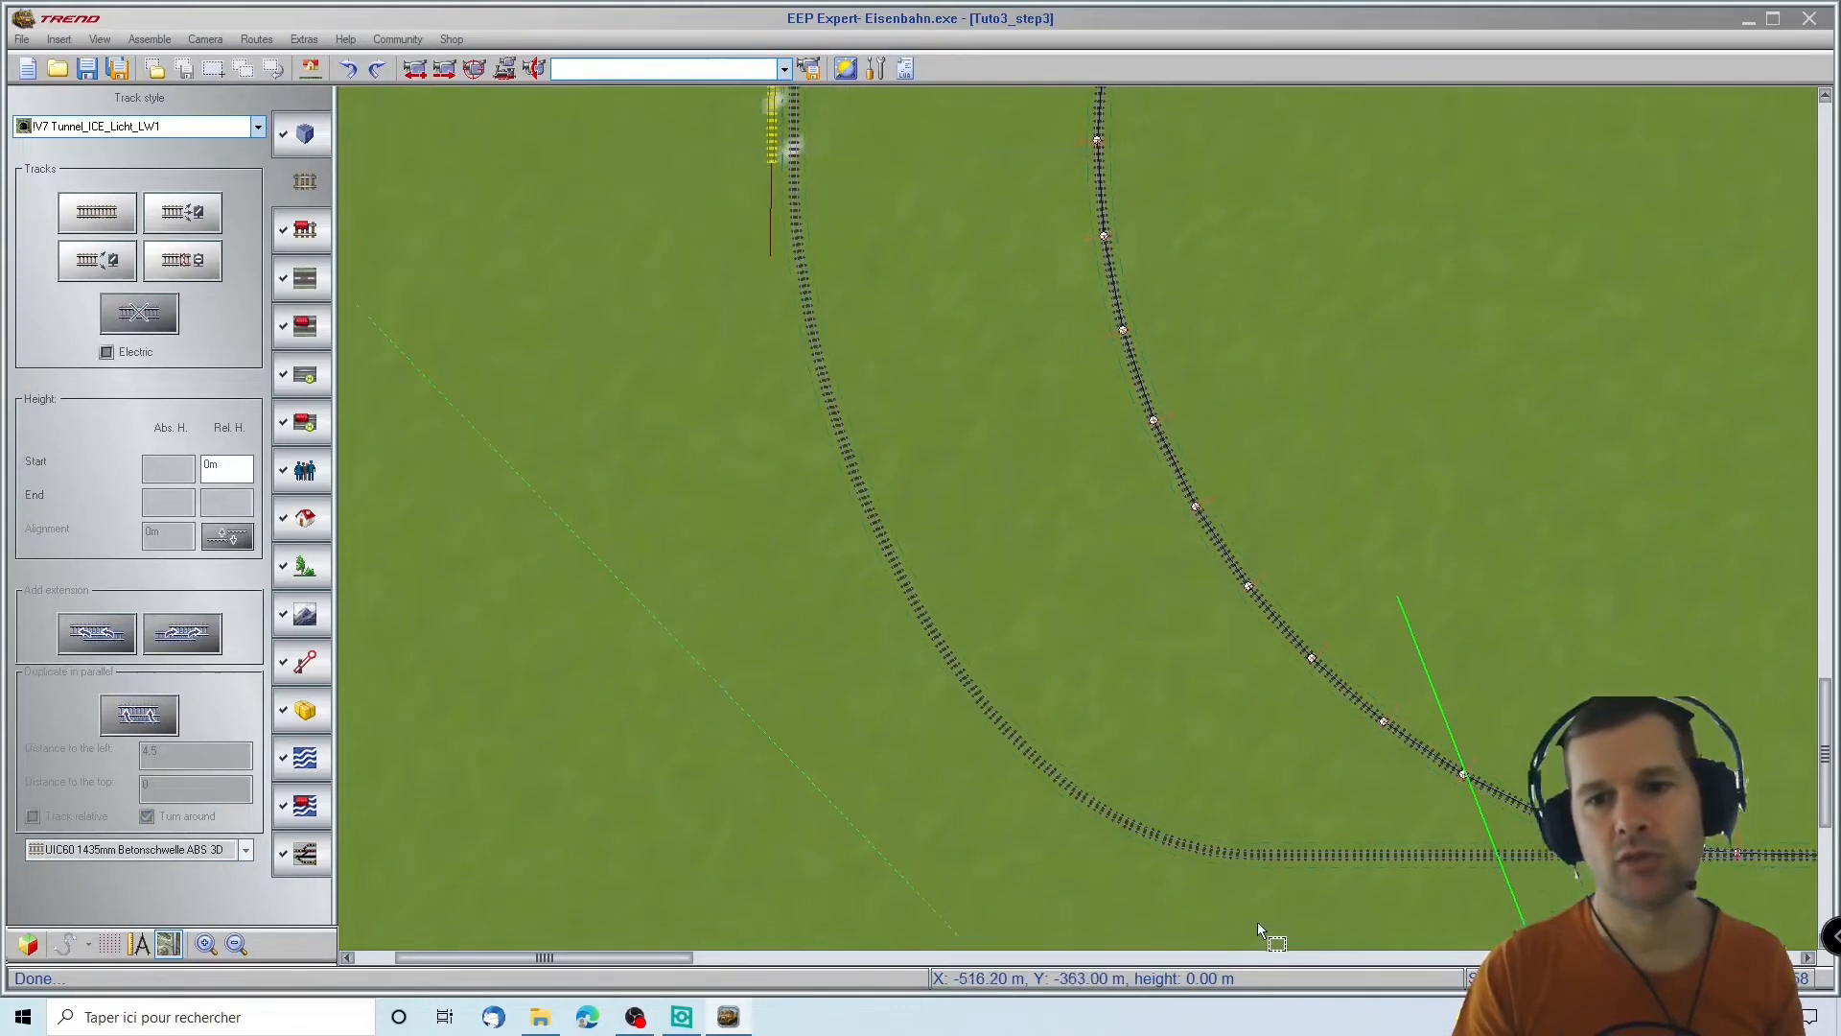
drag(1096, 836, 1078, 877)
drag(971, 673, 497, 342)
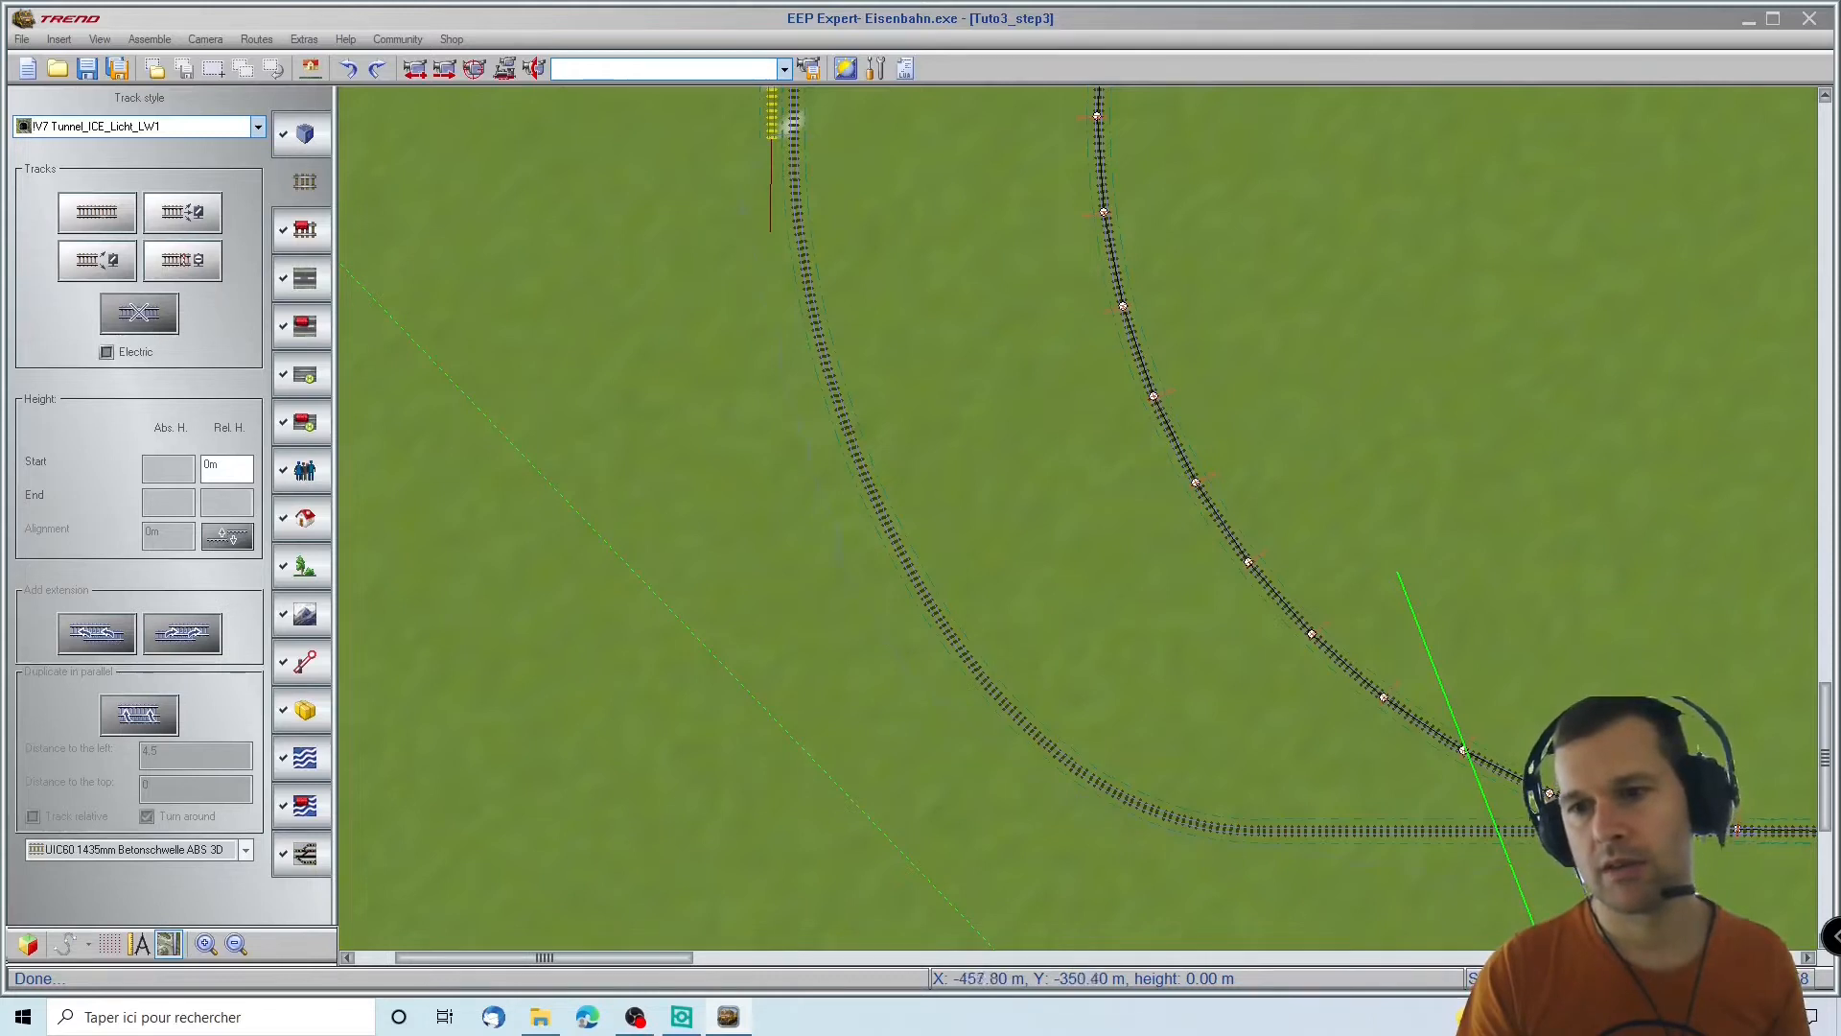
click(809, 134)
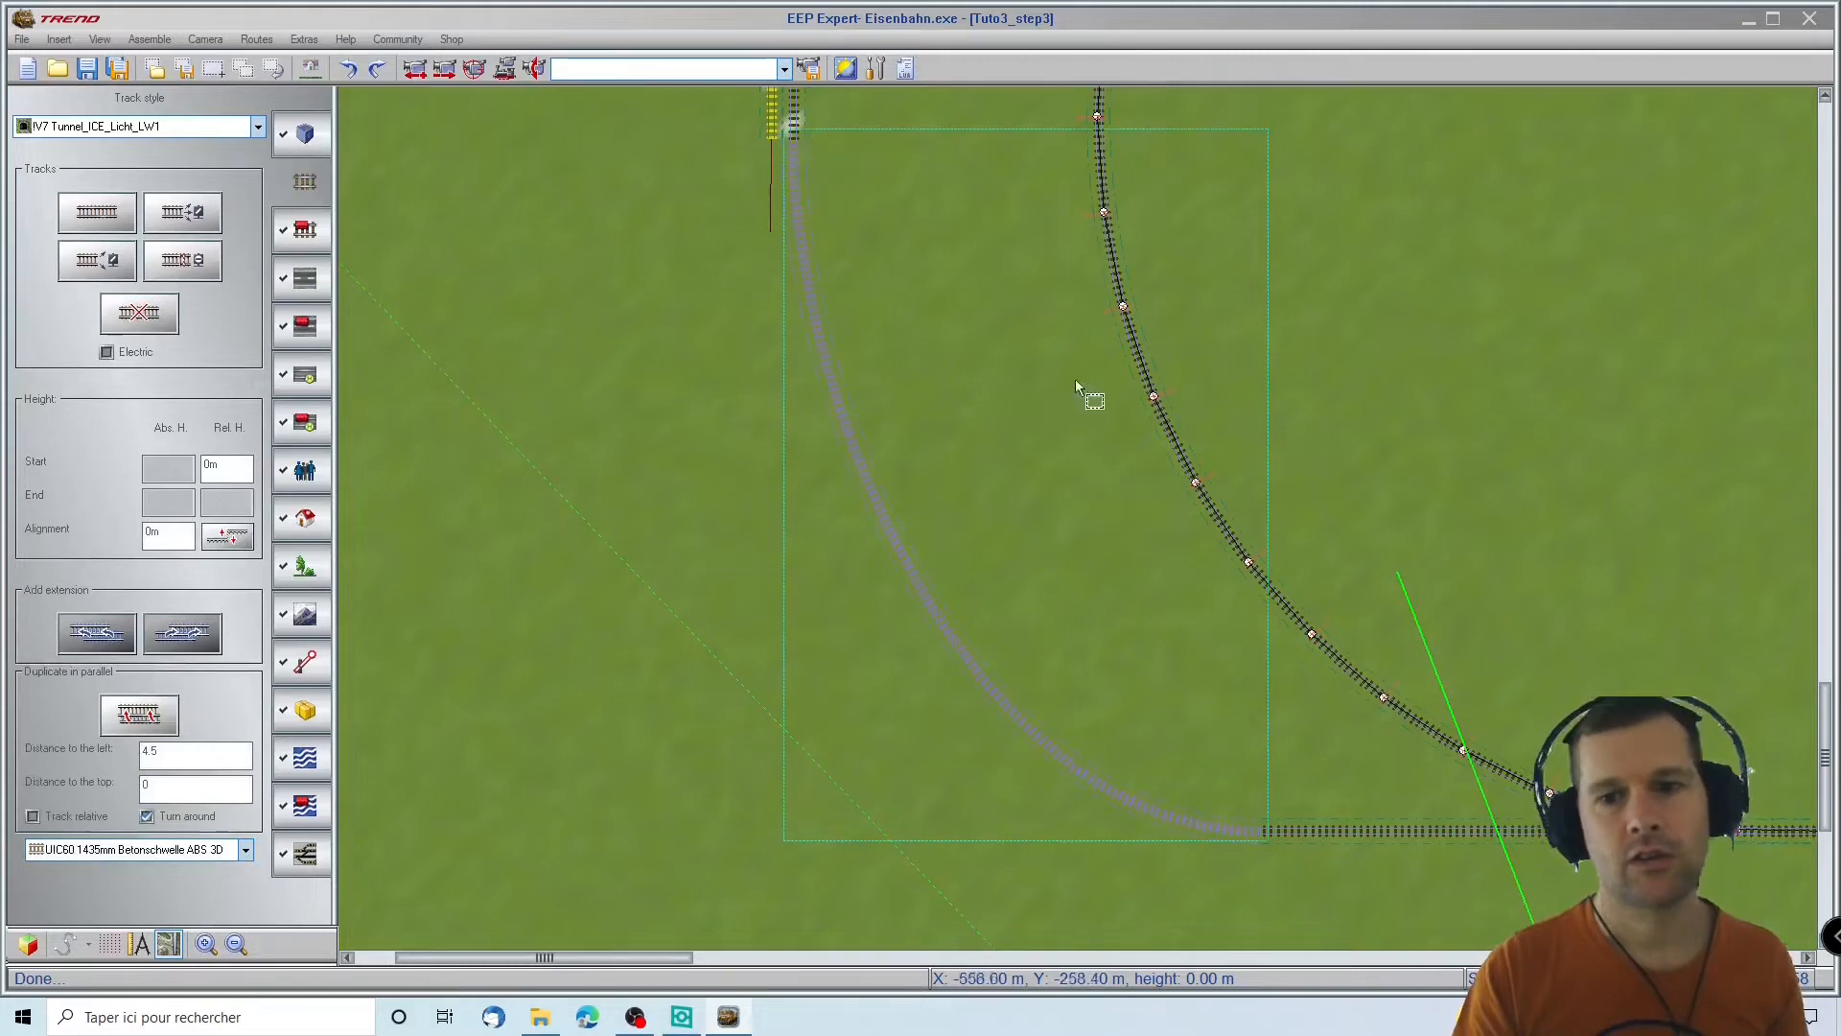
key(Right)
key(Right)
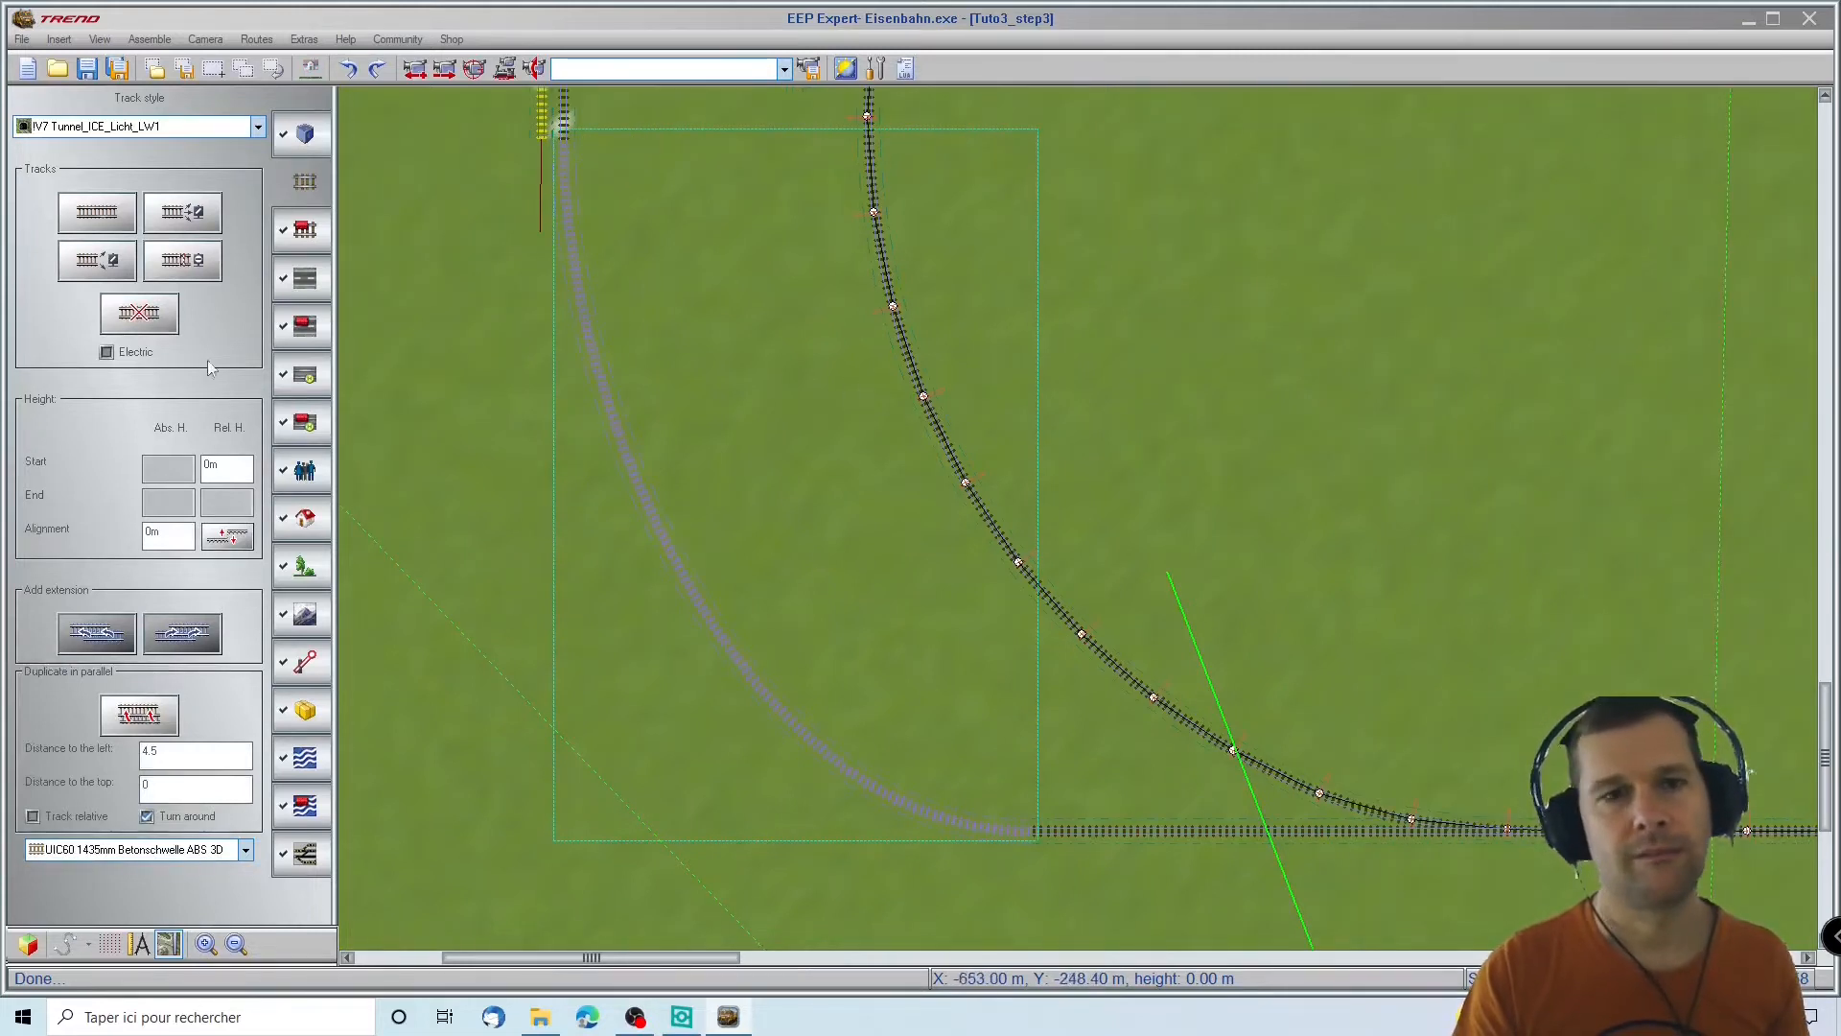
click(161, 718)
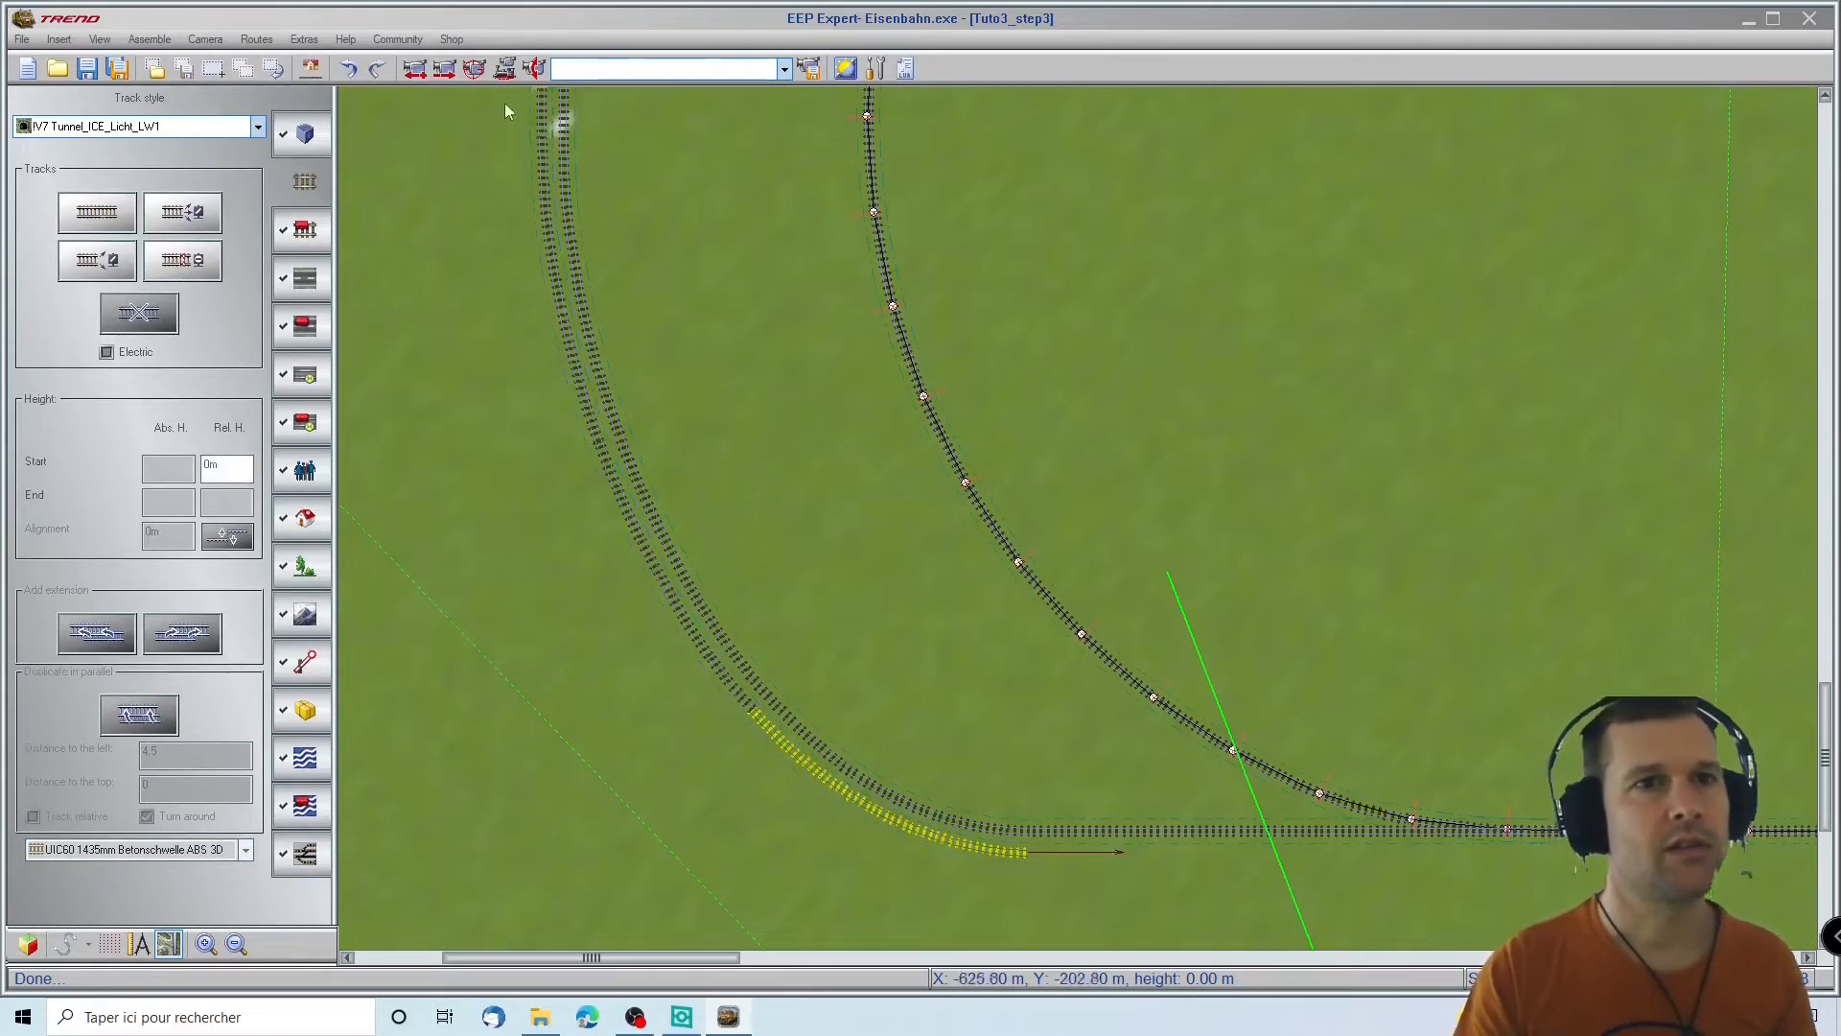
Examine in the plan and 3D views where the duplicated curve ends alongside the main line
click(1807, 957)
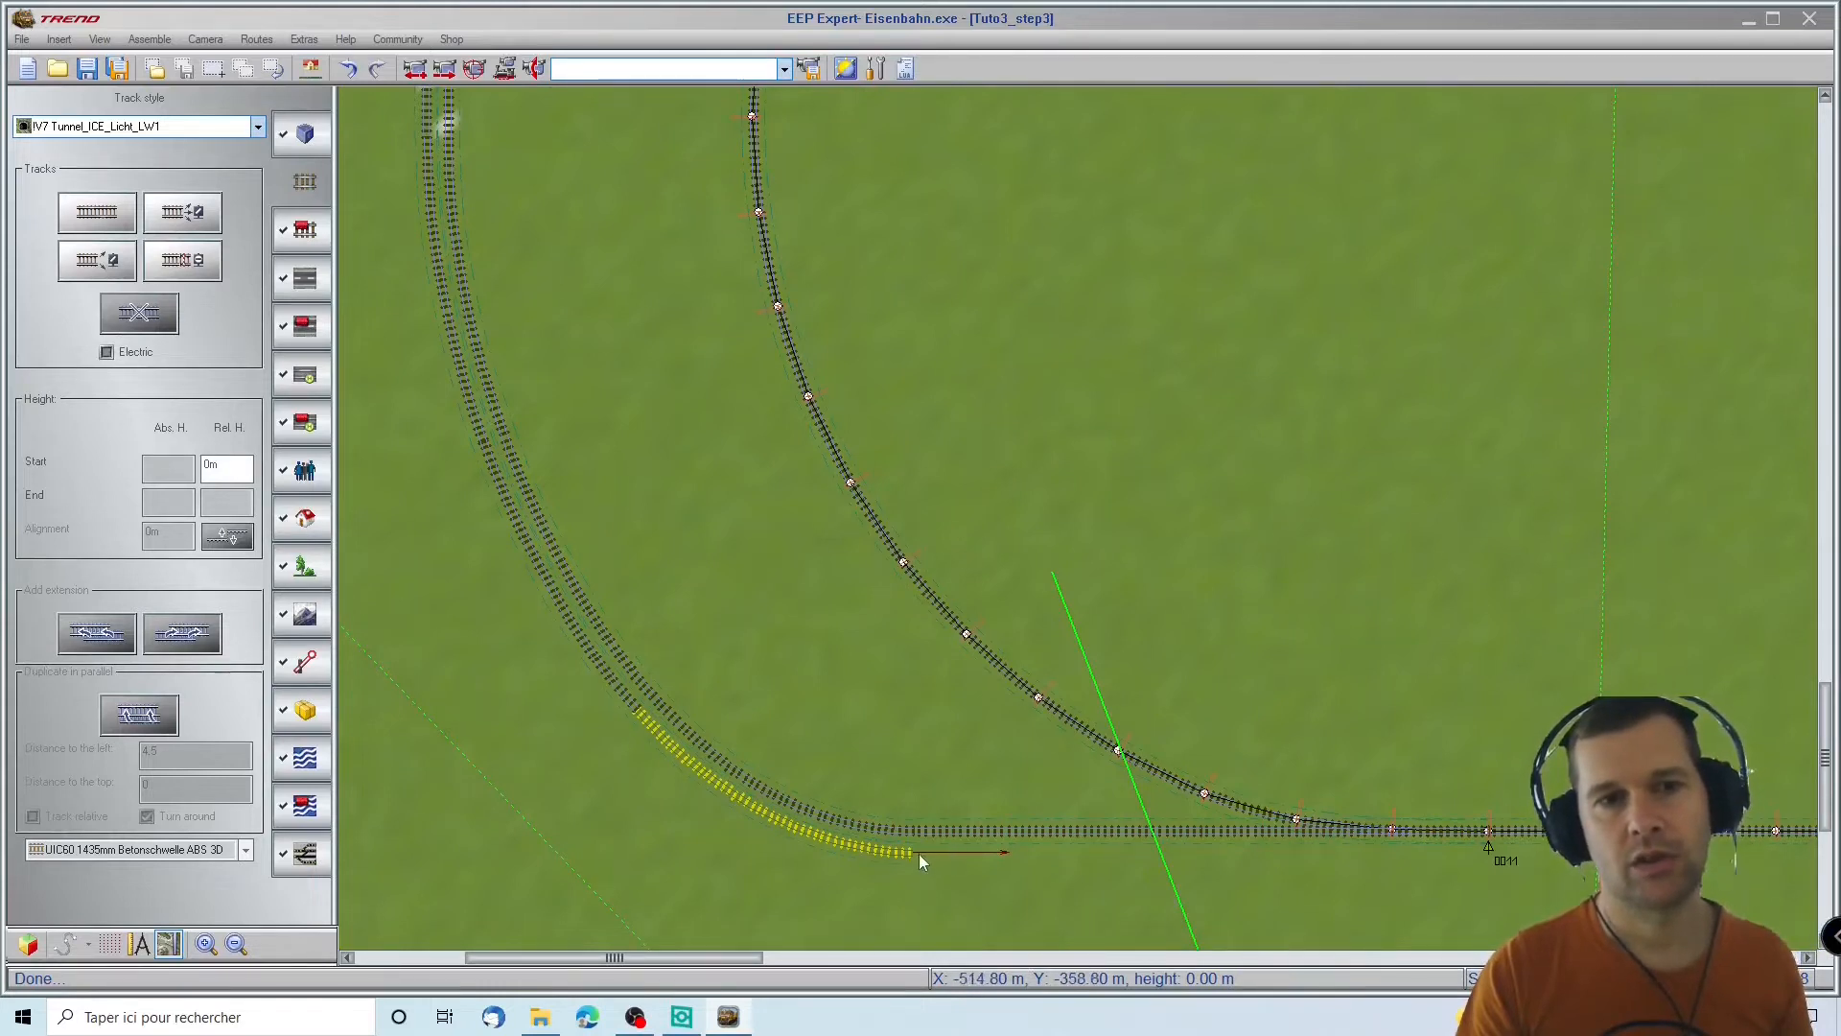
key(Right)
key(Right)
key(Right)
key(Right)
key(Right)
key(Right)
key(Right)
key(Left)
key(Left)
key(Left)
key(Left)
key(Left)
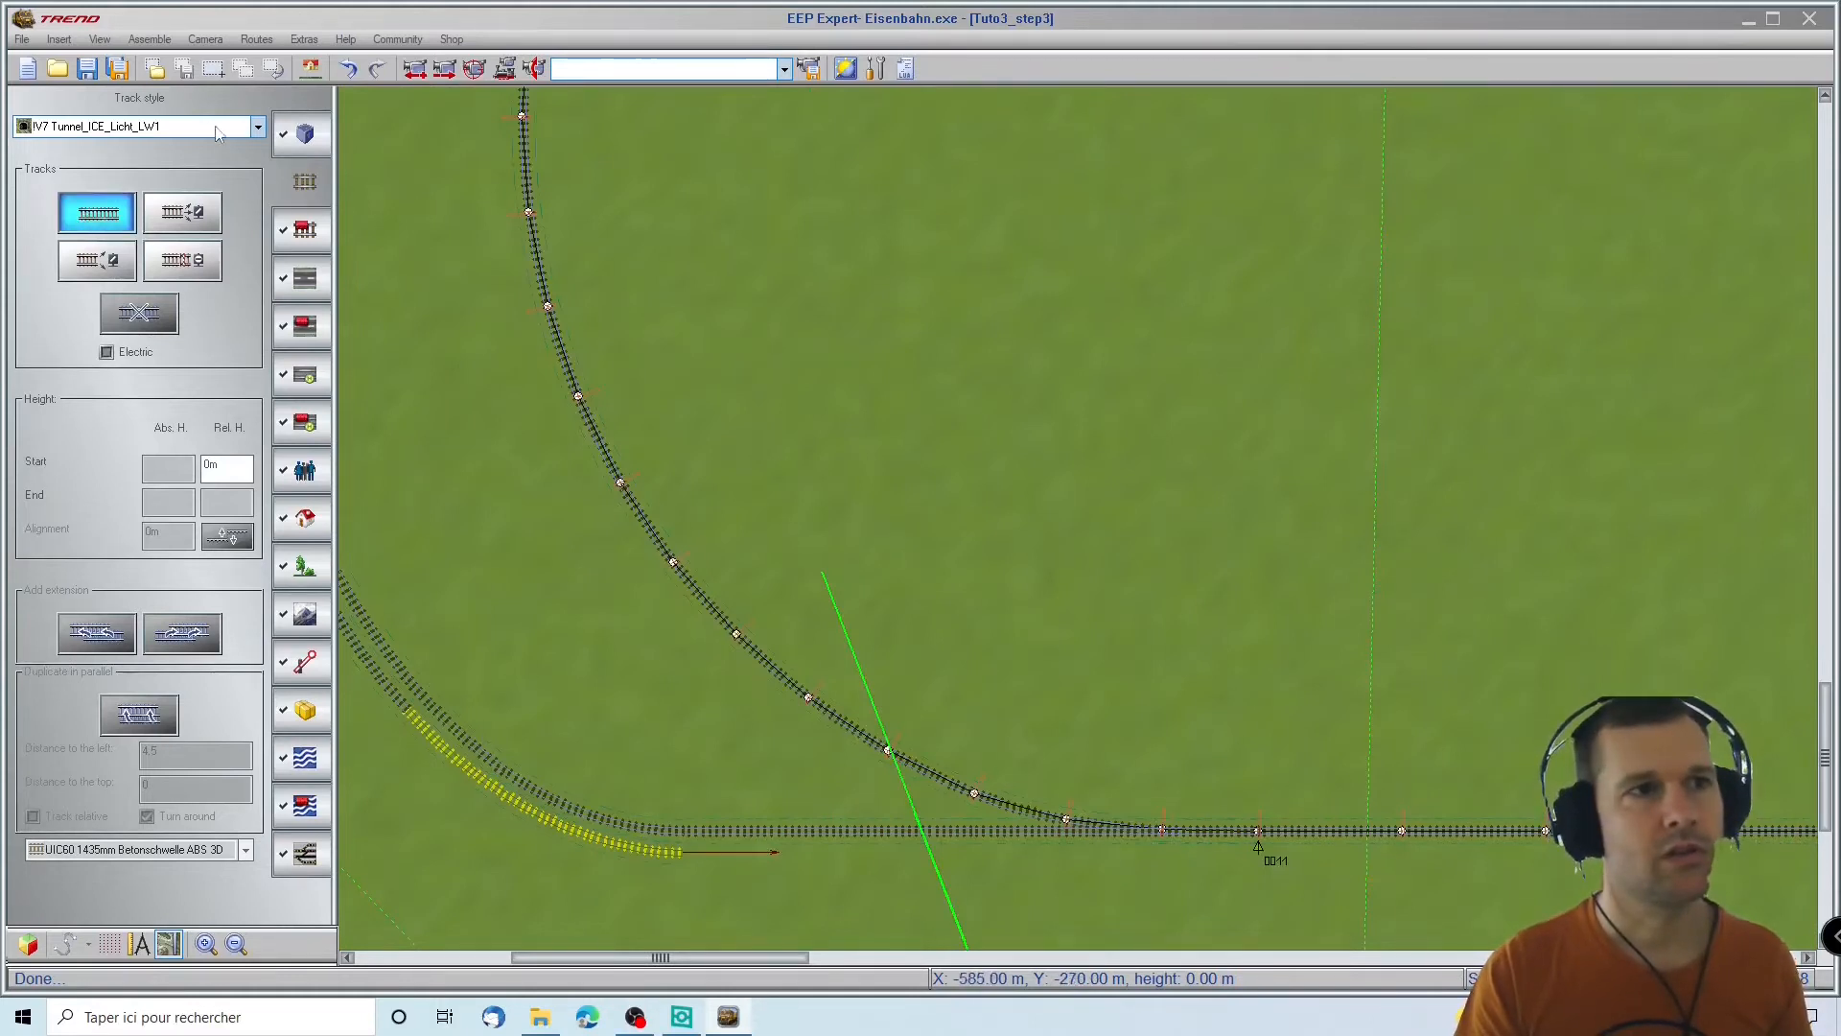
click(255, 133)
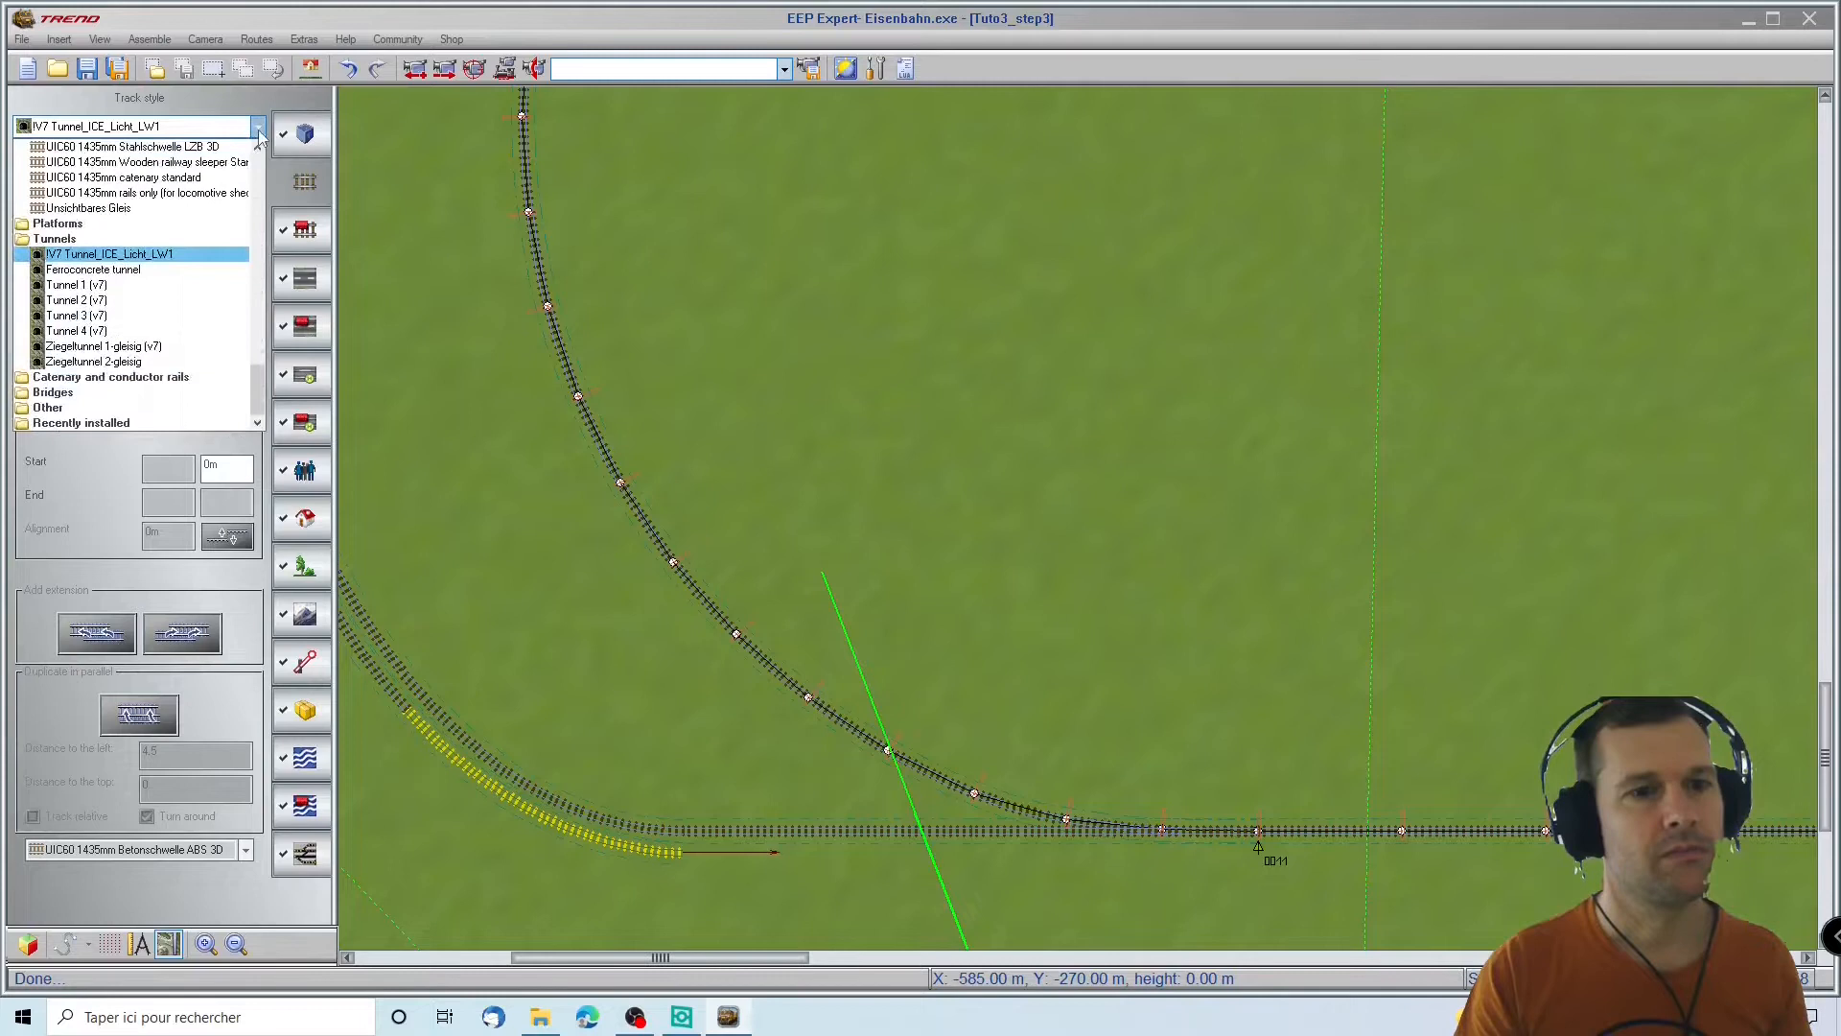
click(258, 131)
click(34, 945)
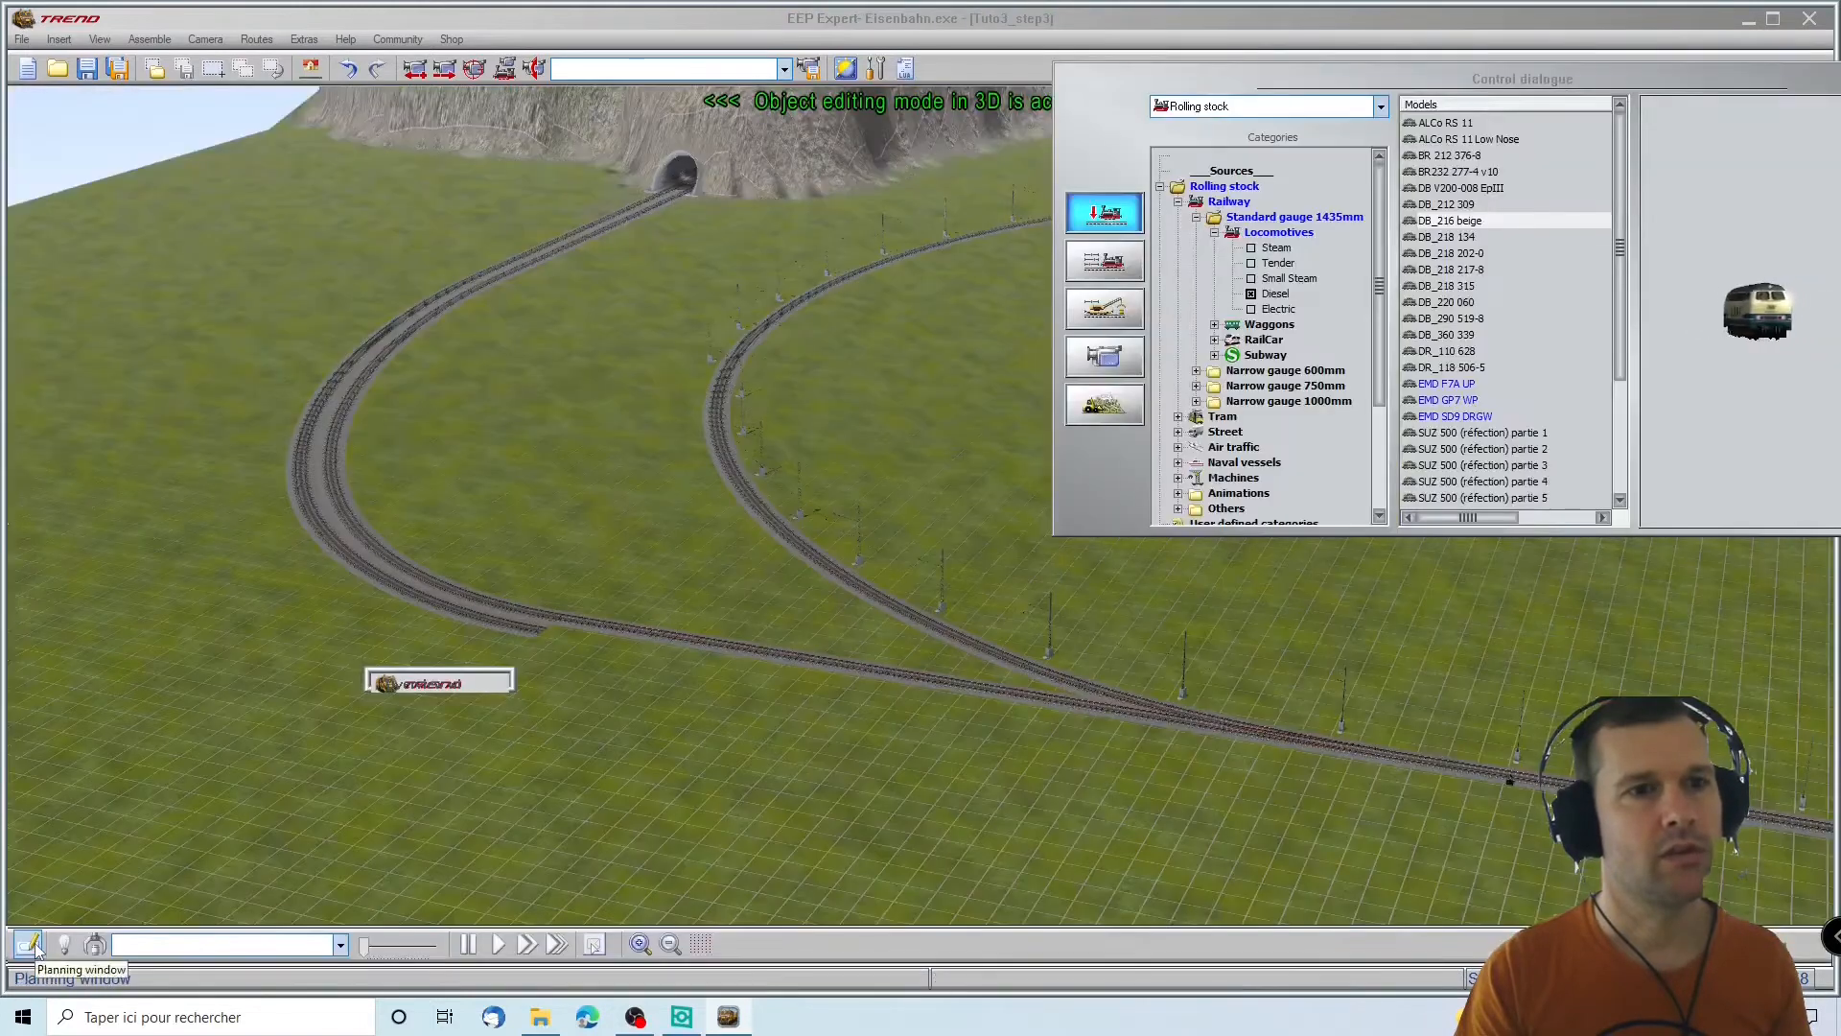
click(31, 944)
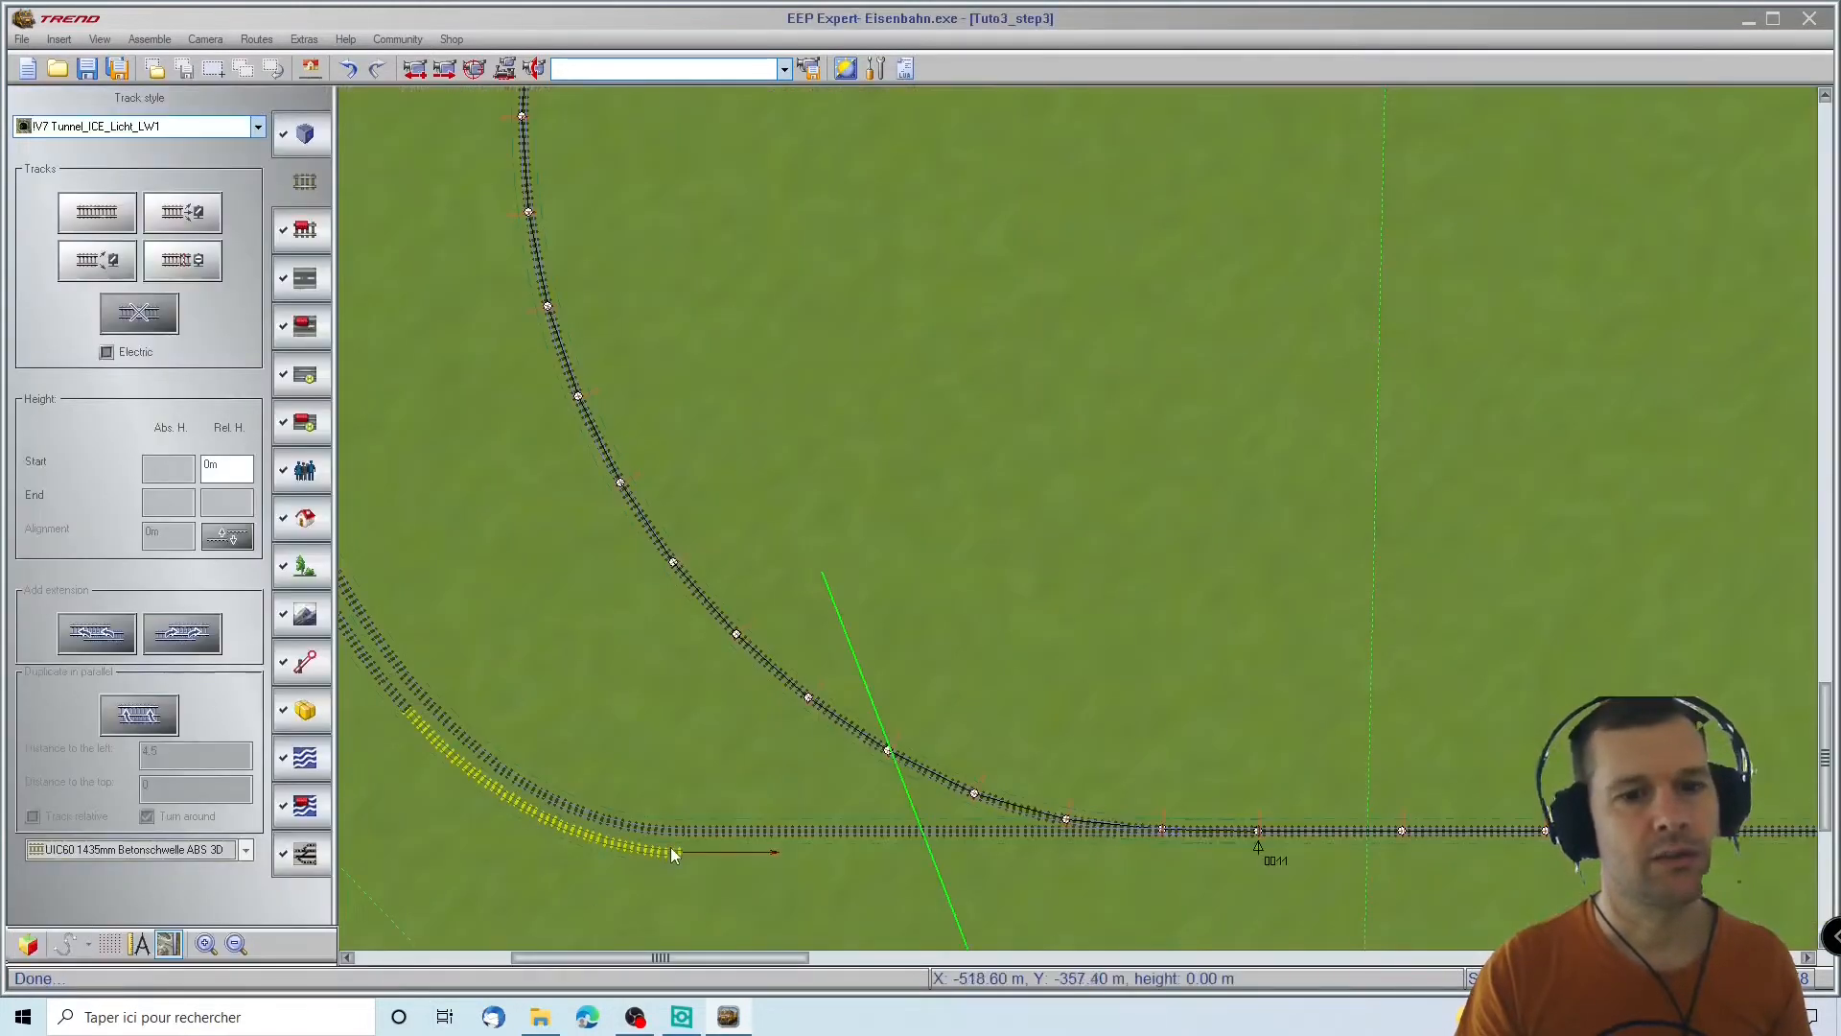
Set the track style to UIC60 1435mm Betonschwelle ABS 3D and extend the outer curve's end with straight 60 m pieces along the main line
click(257, 126)
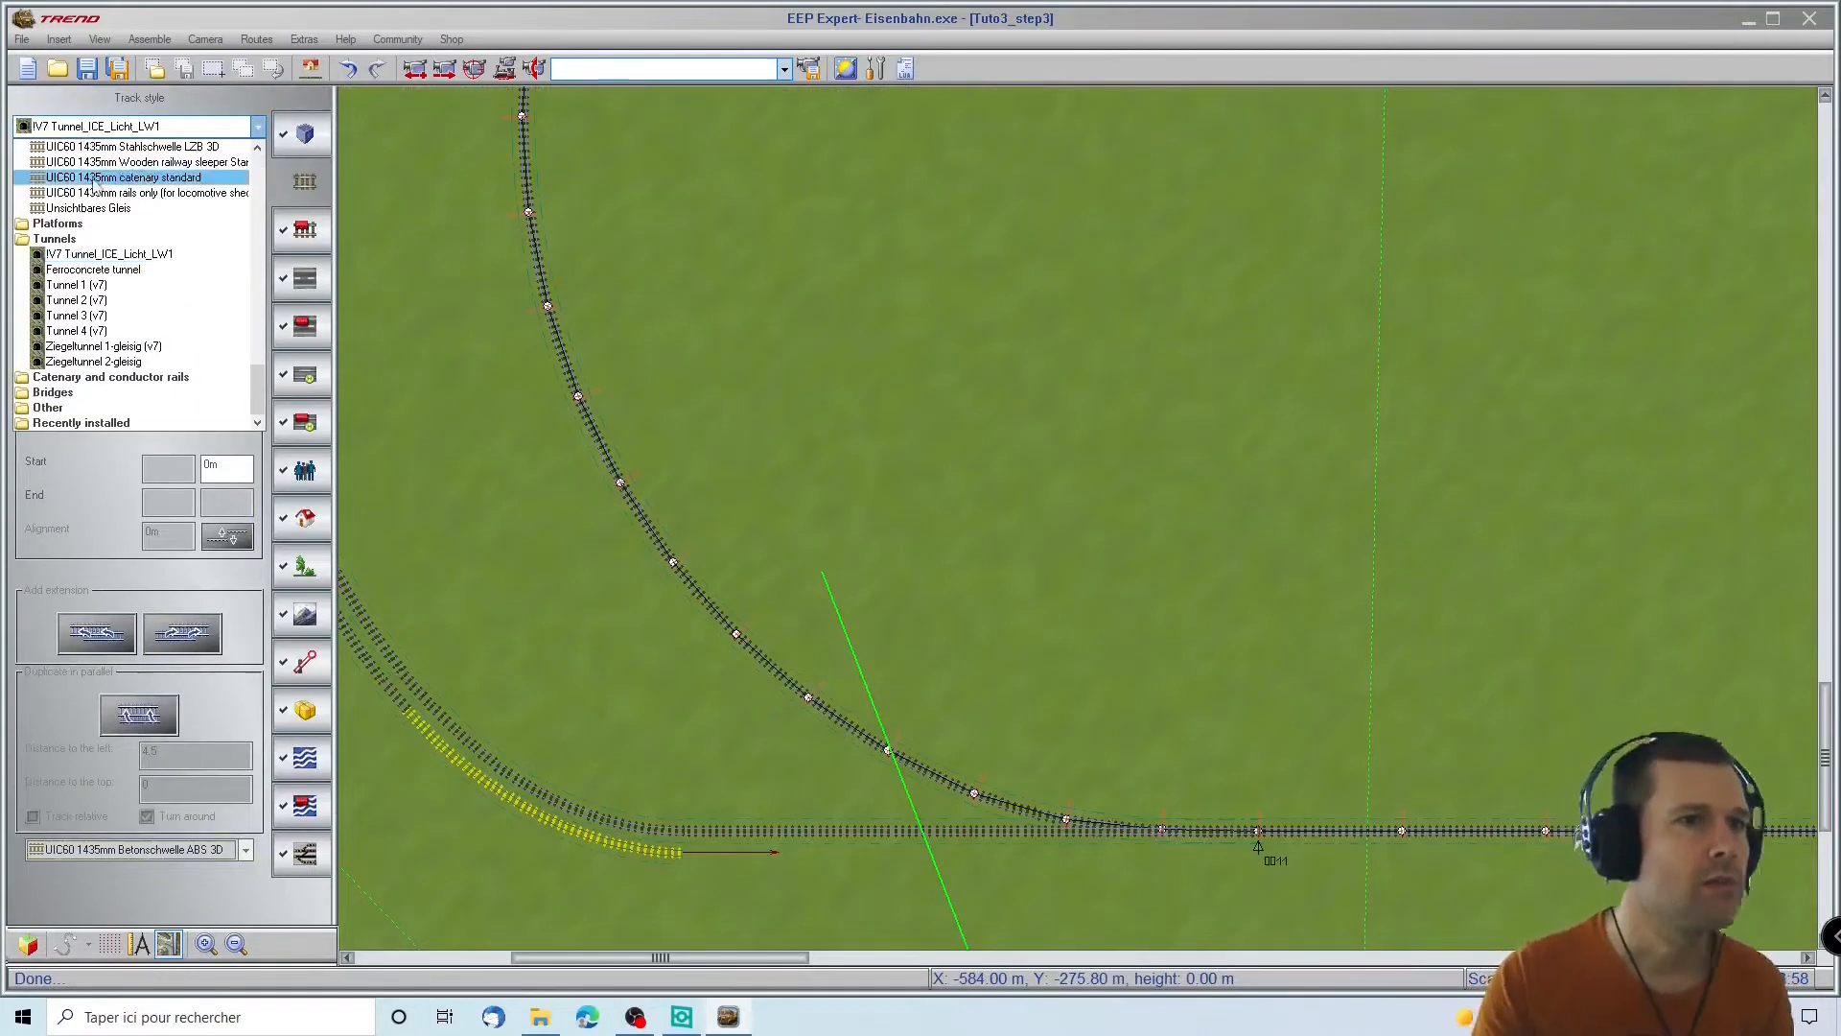
scroll(106, 211, up, 5)
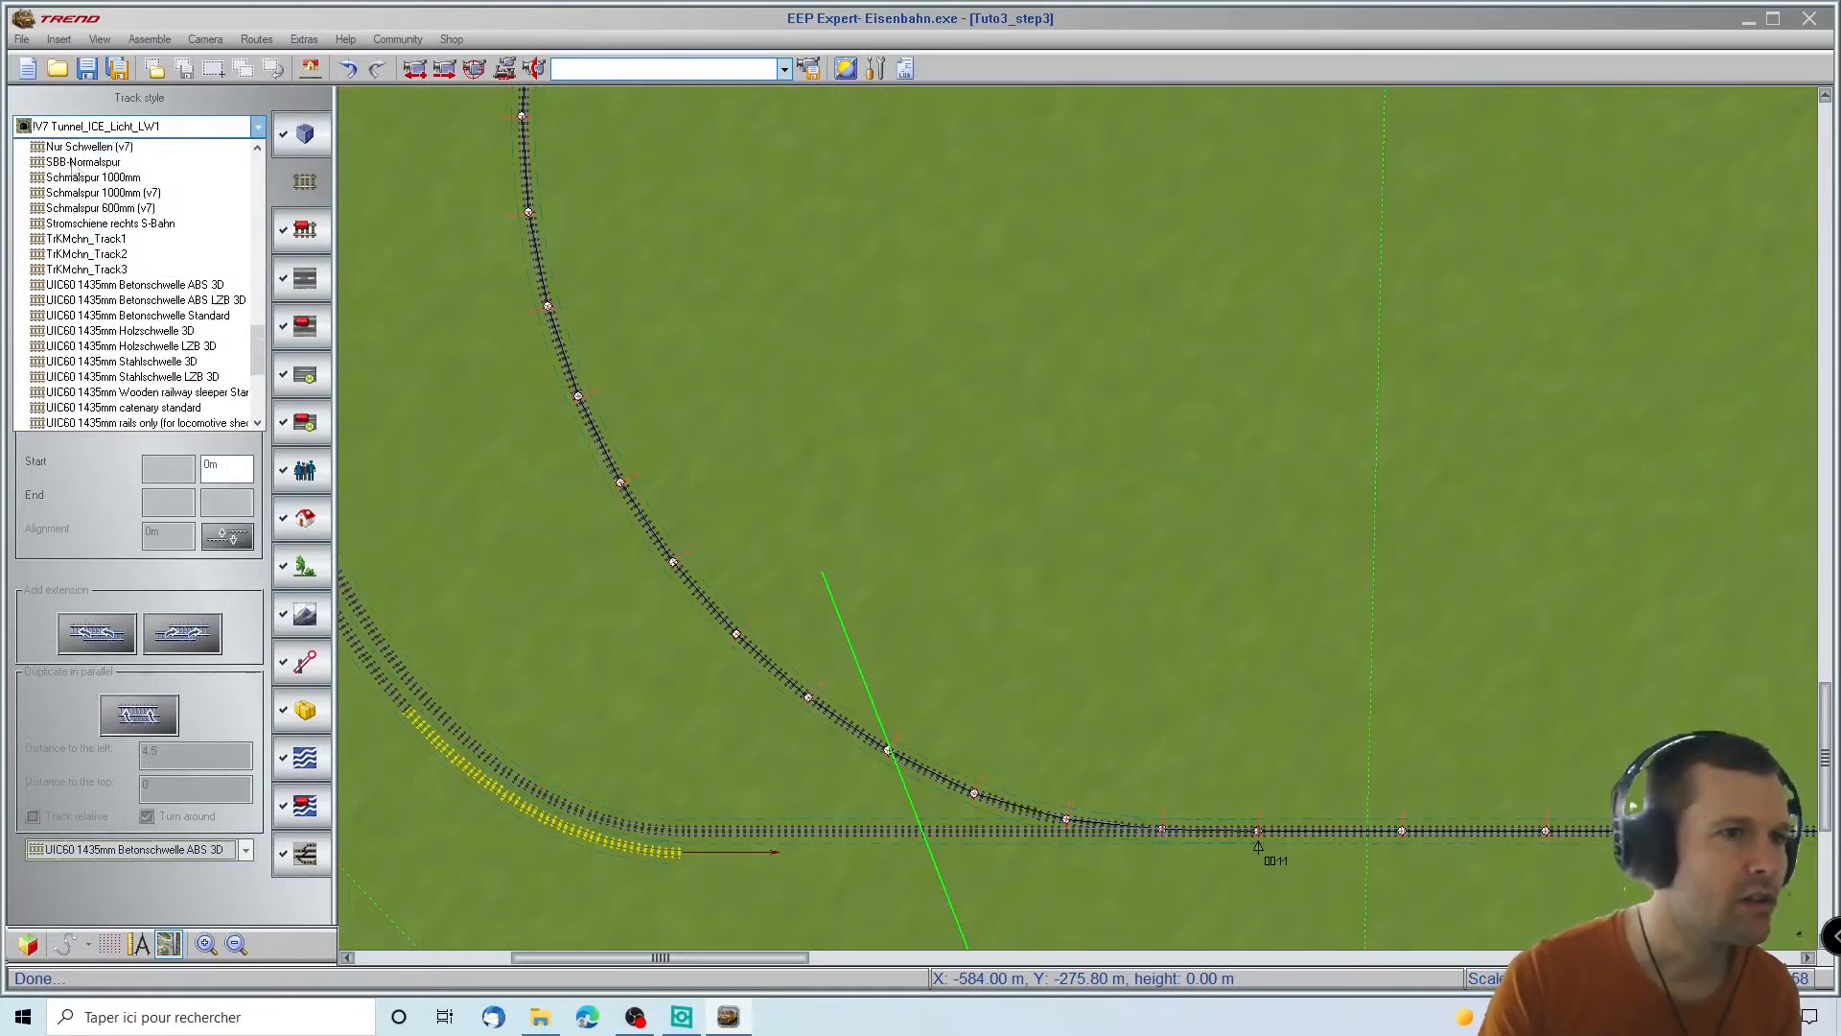
click(163, 285)
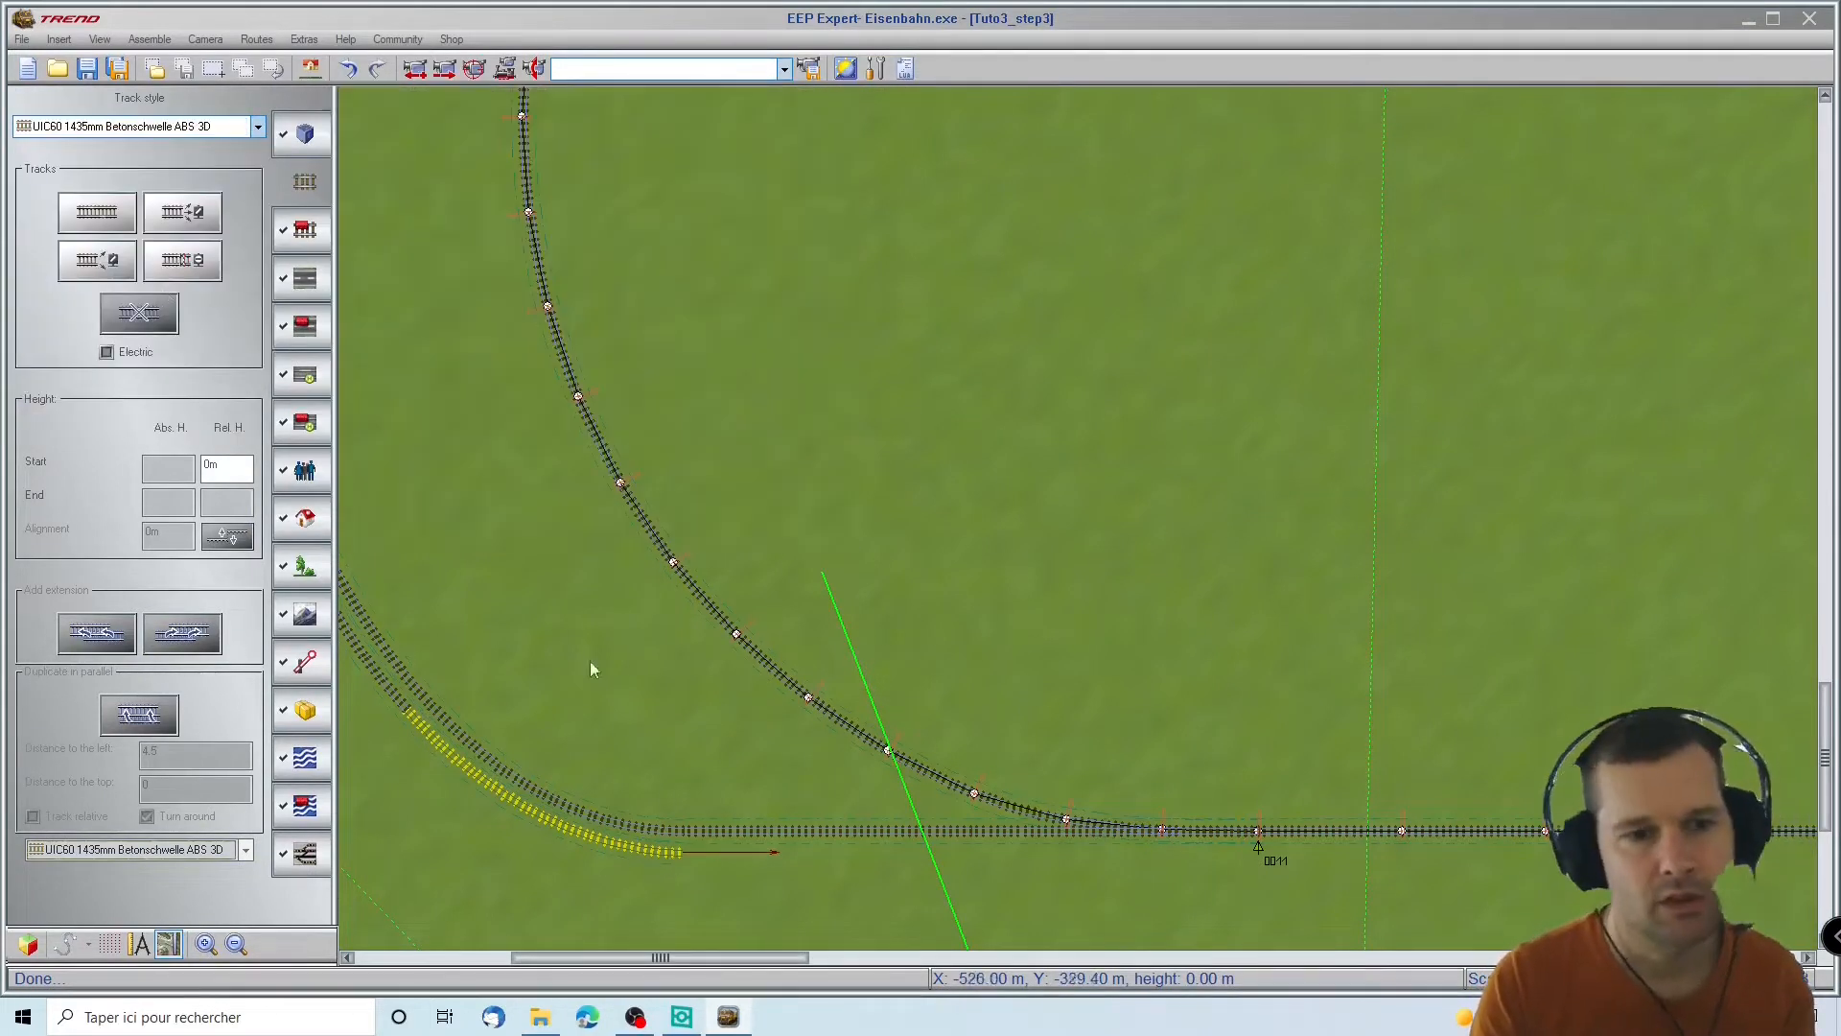
click(73, 230)
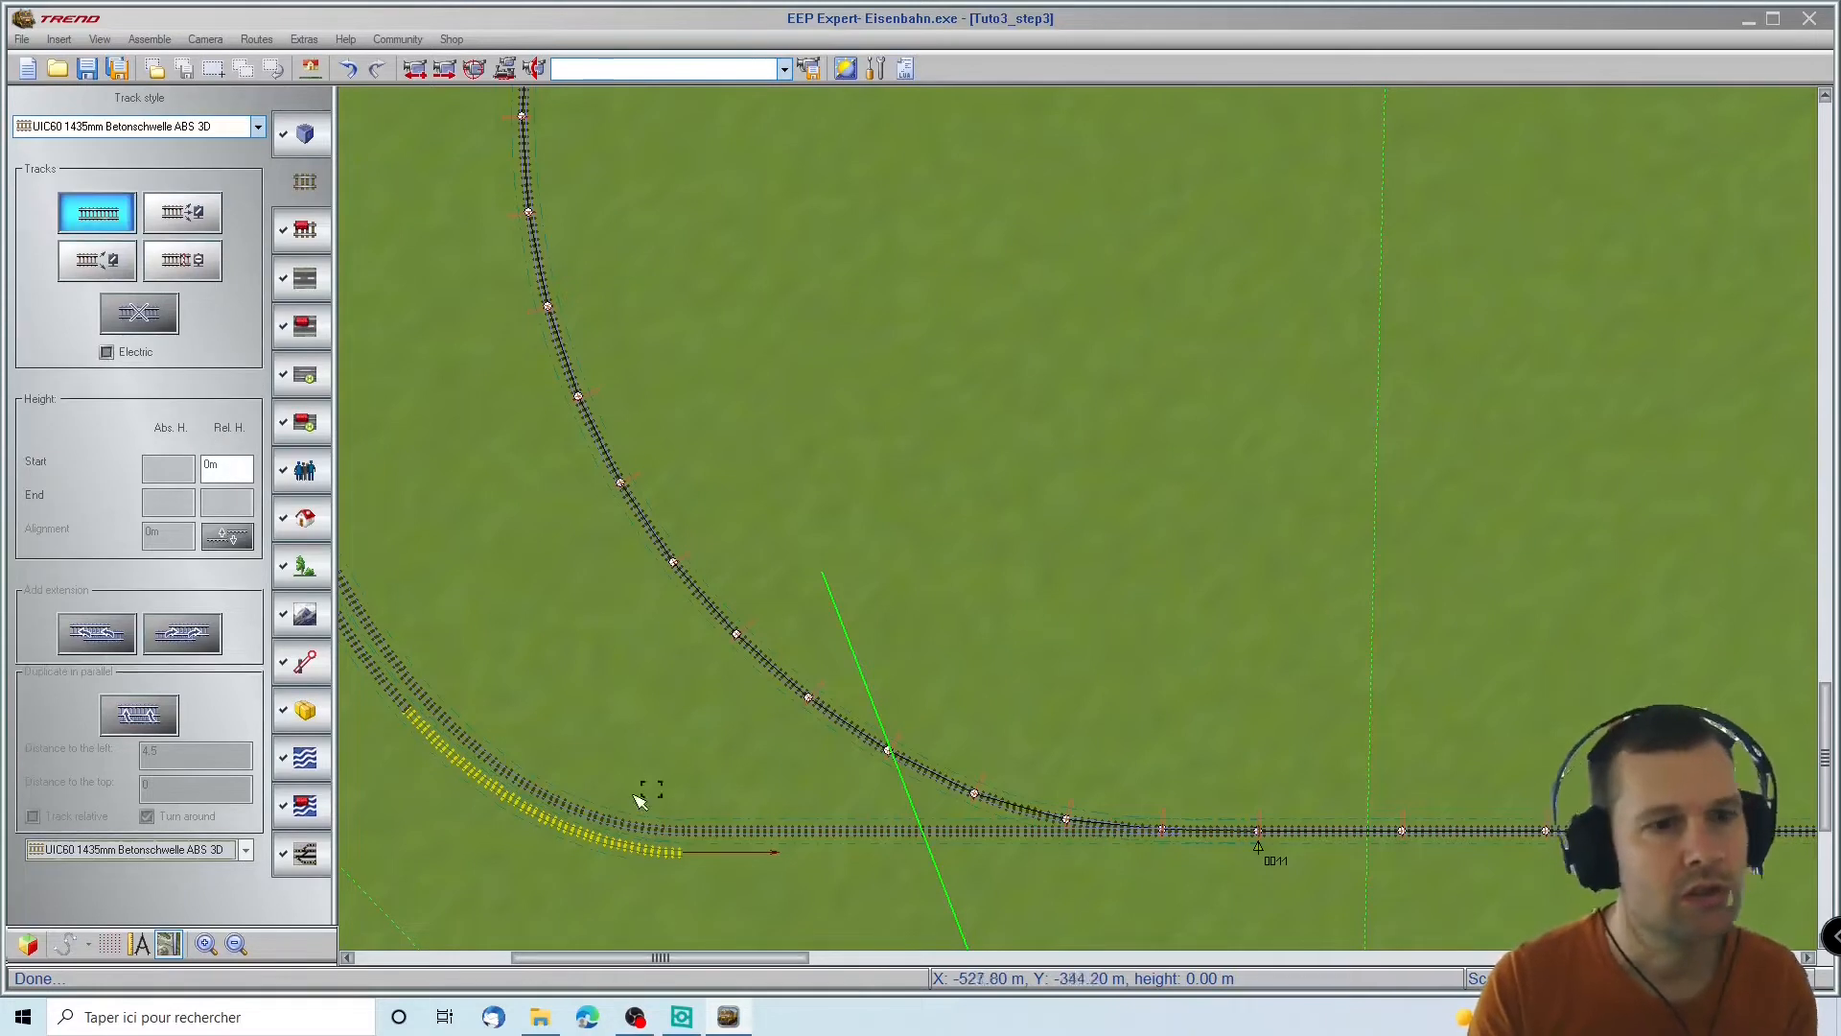
click(692, 857)
click(182, 635)
click(182, 635)
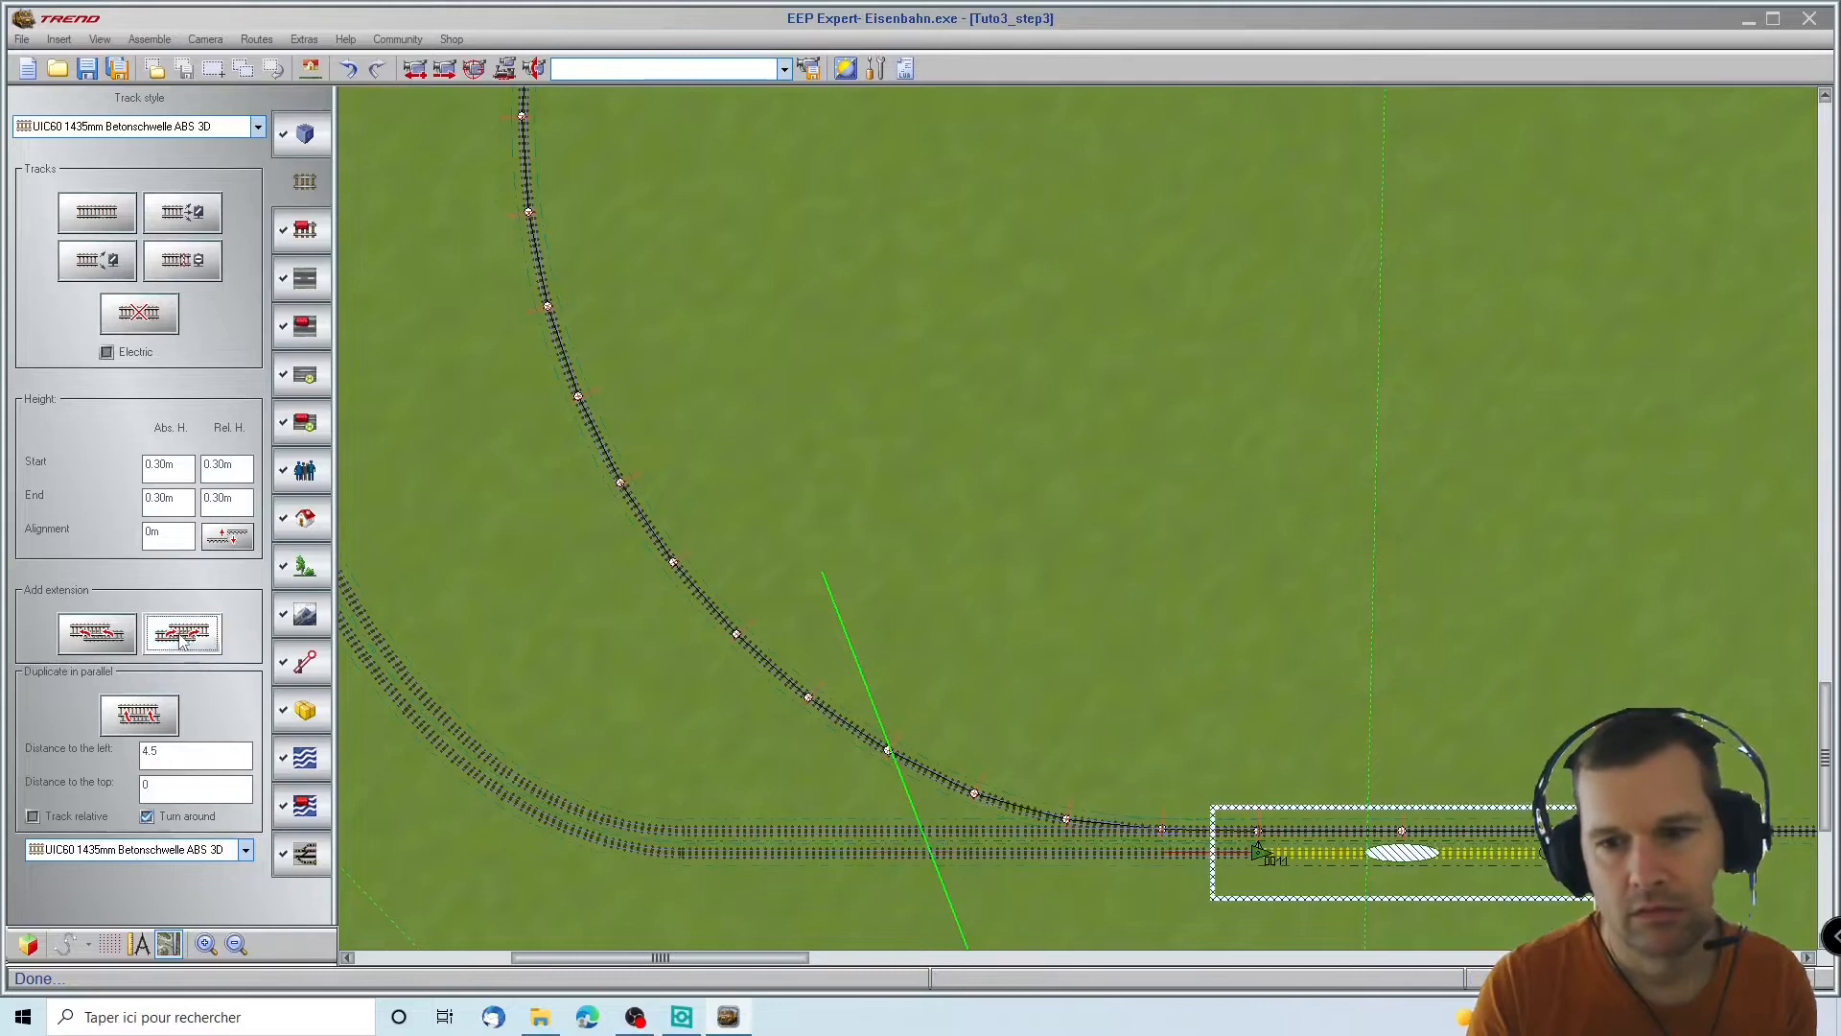
click(182, 635)
Examine the gap between the extended outer track's end and switch 0004 on the main line
scroll(1551, 804, up, 2)
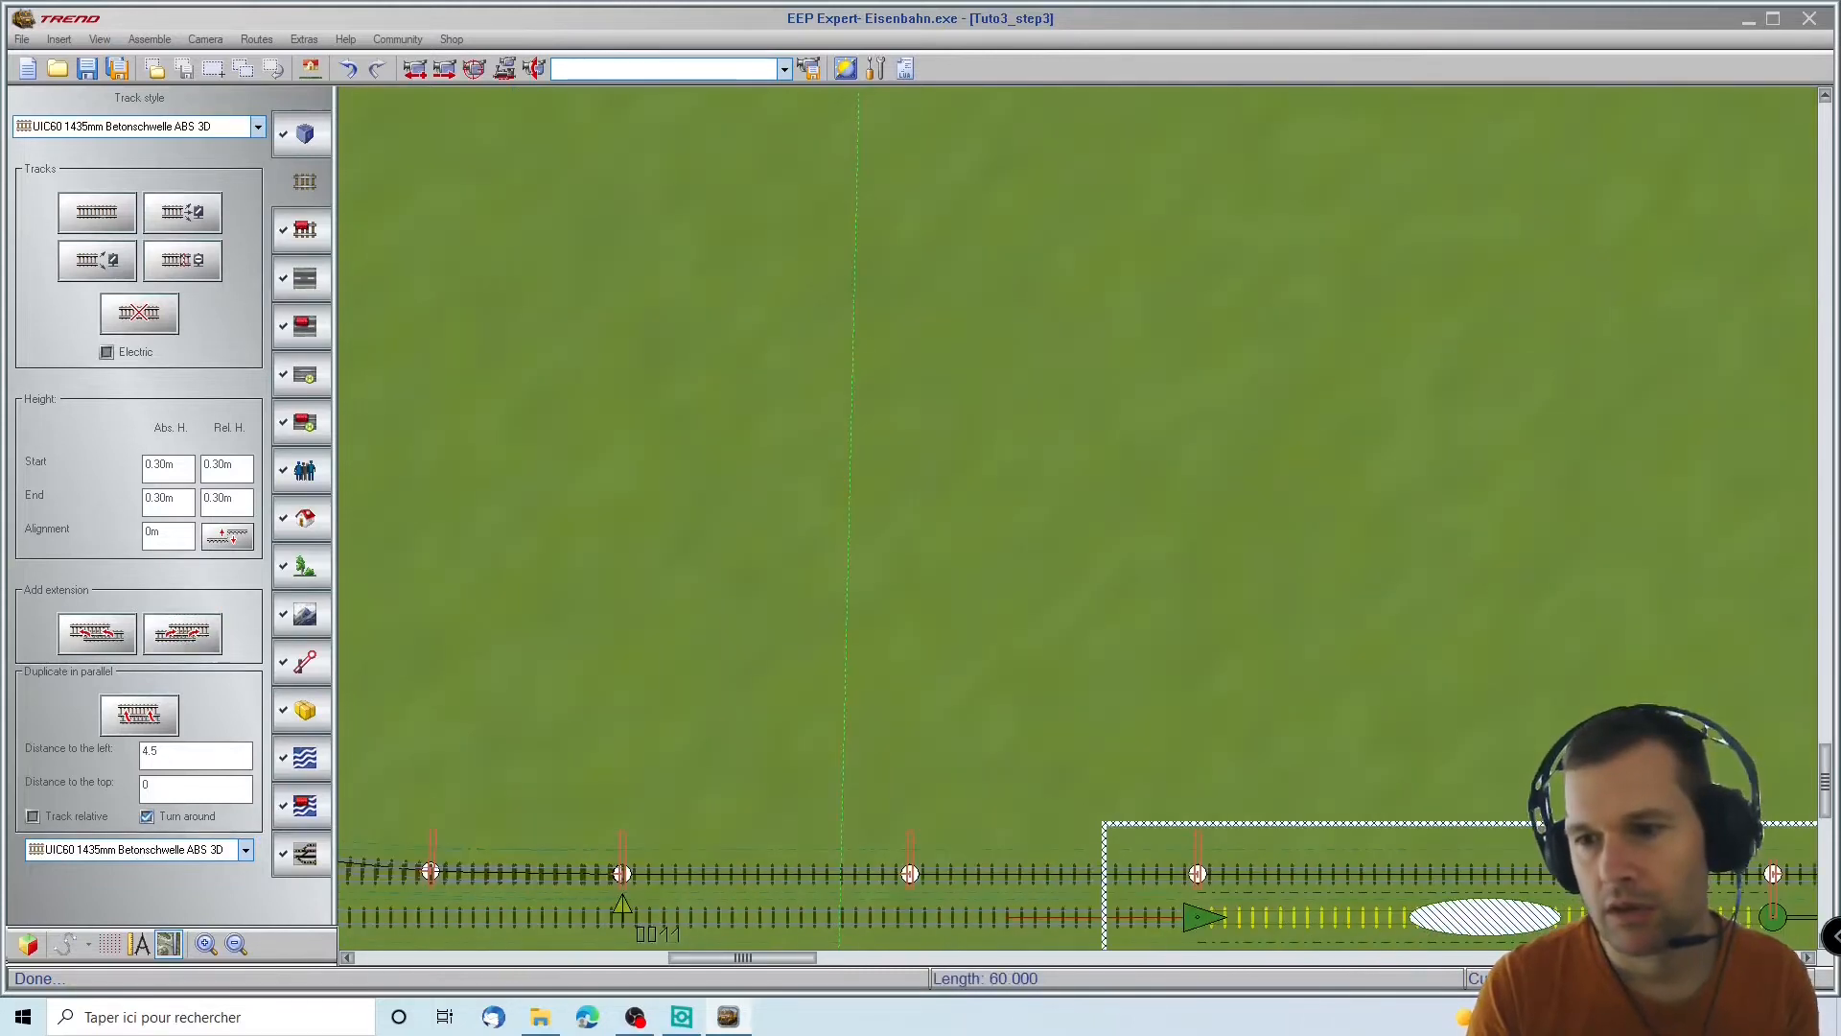
key(Down)
key(Down)
key(Down)
key(Right)
key(Right)
key(Right)
key(Right)
key(Right)
key(Right)
key(Right)
key(Right)
key(Right)
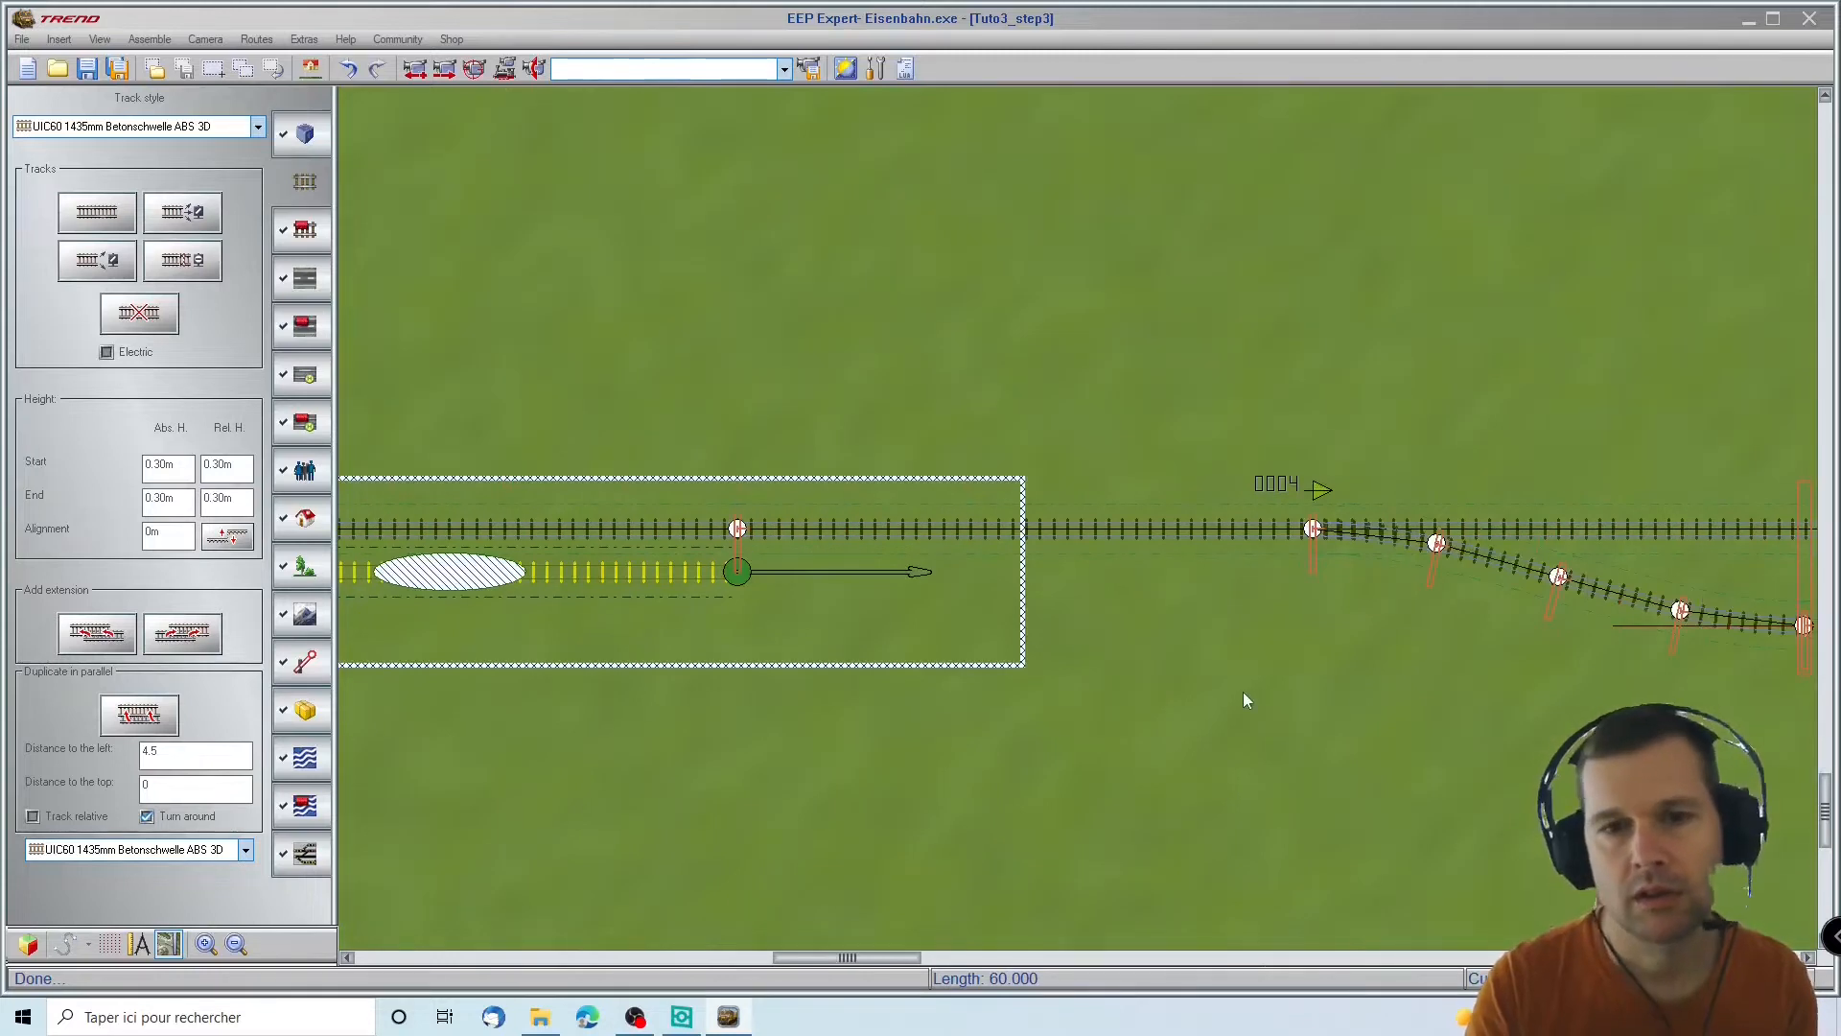
Delete the last 60 m piece of the outer track, the one nearest switch 0004
click(1165, 529)
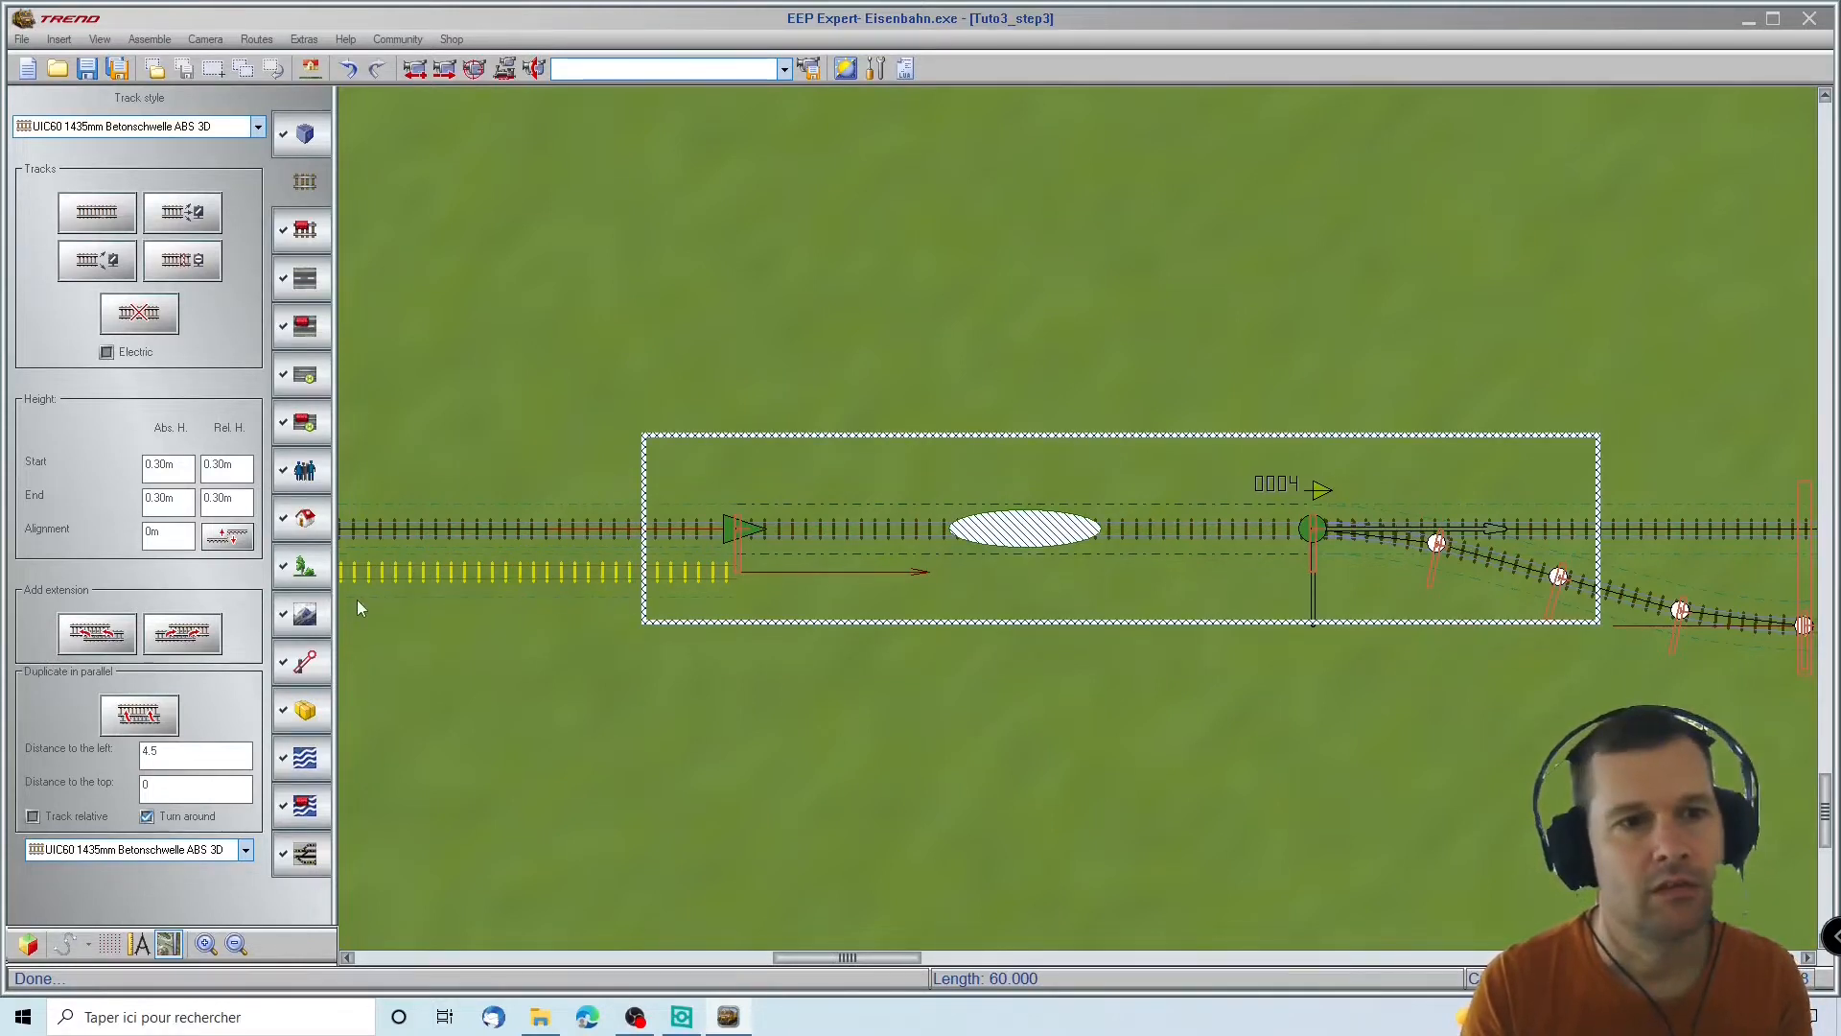
key(Left)
key(Left)
key(Left)
click(641, 568)
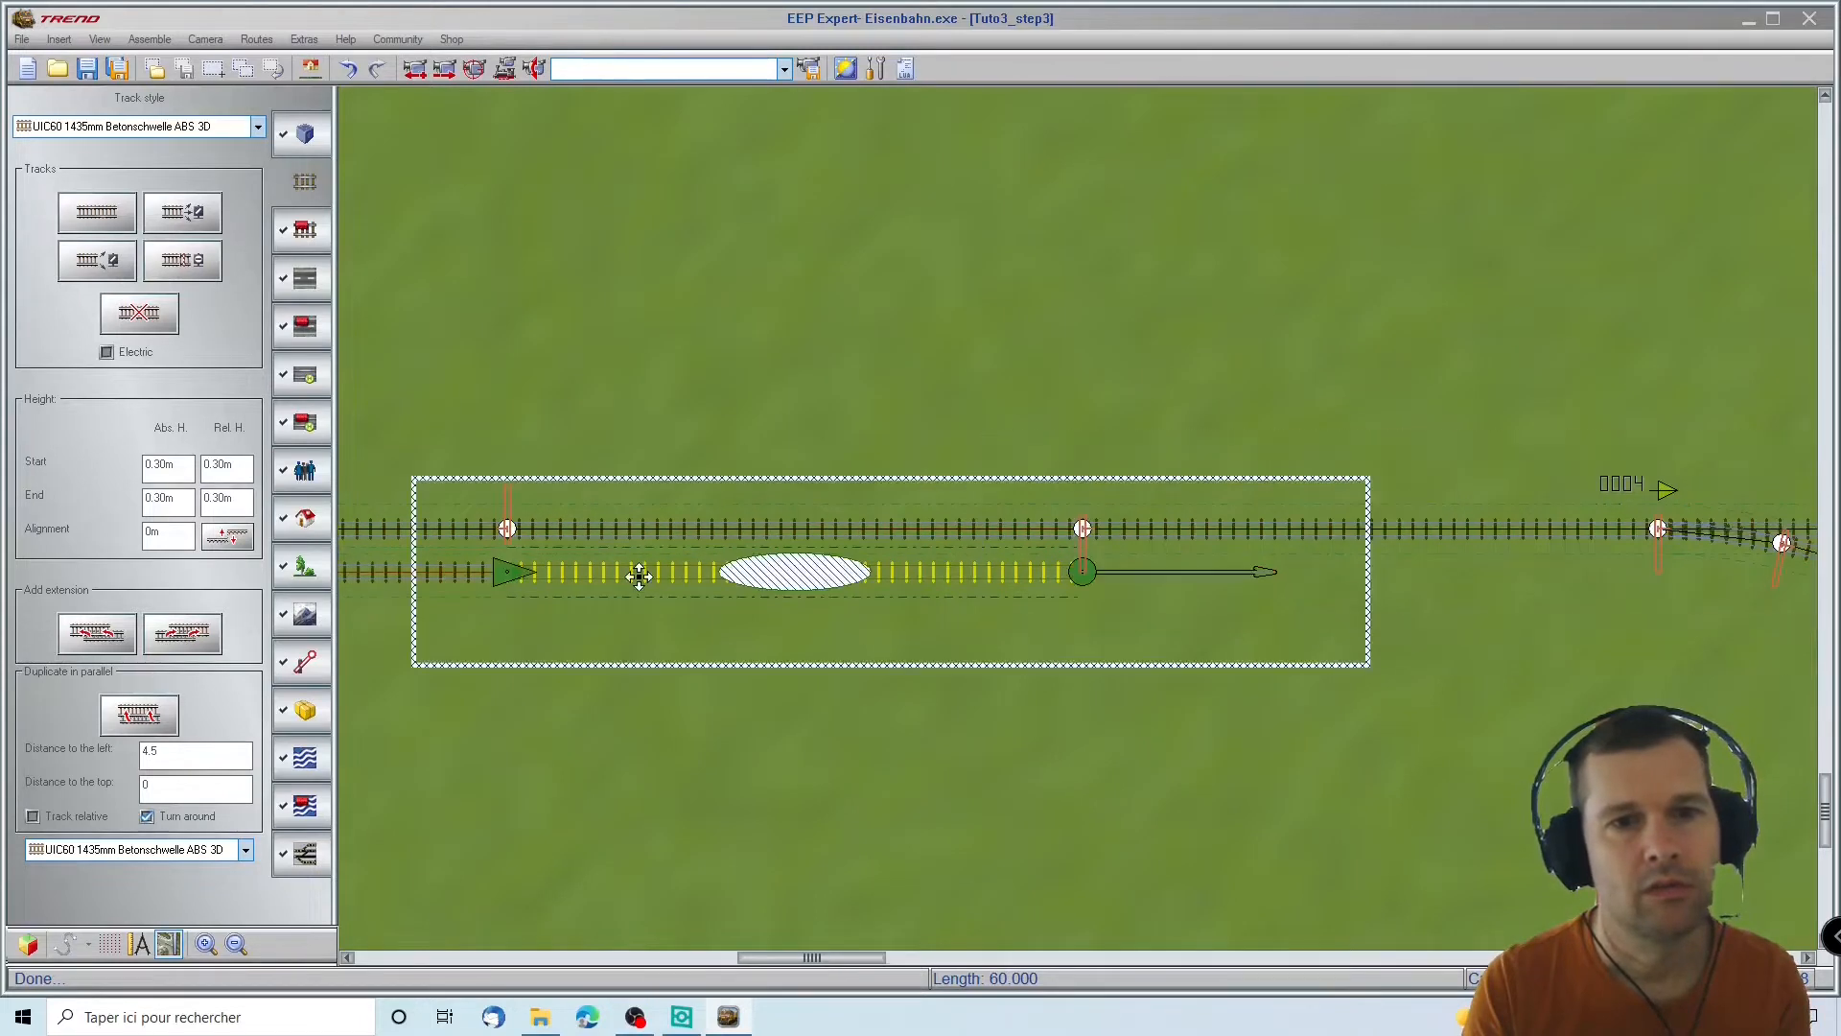
key(Delete)
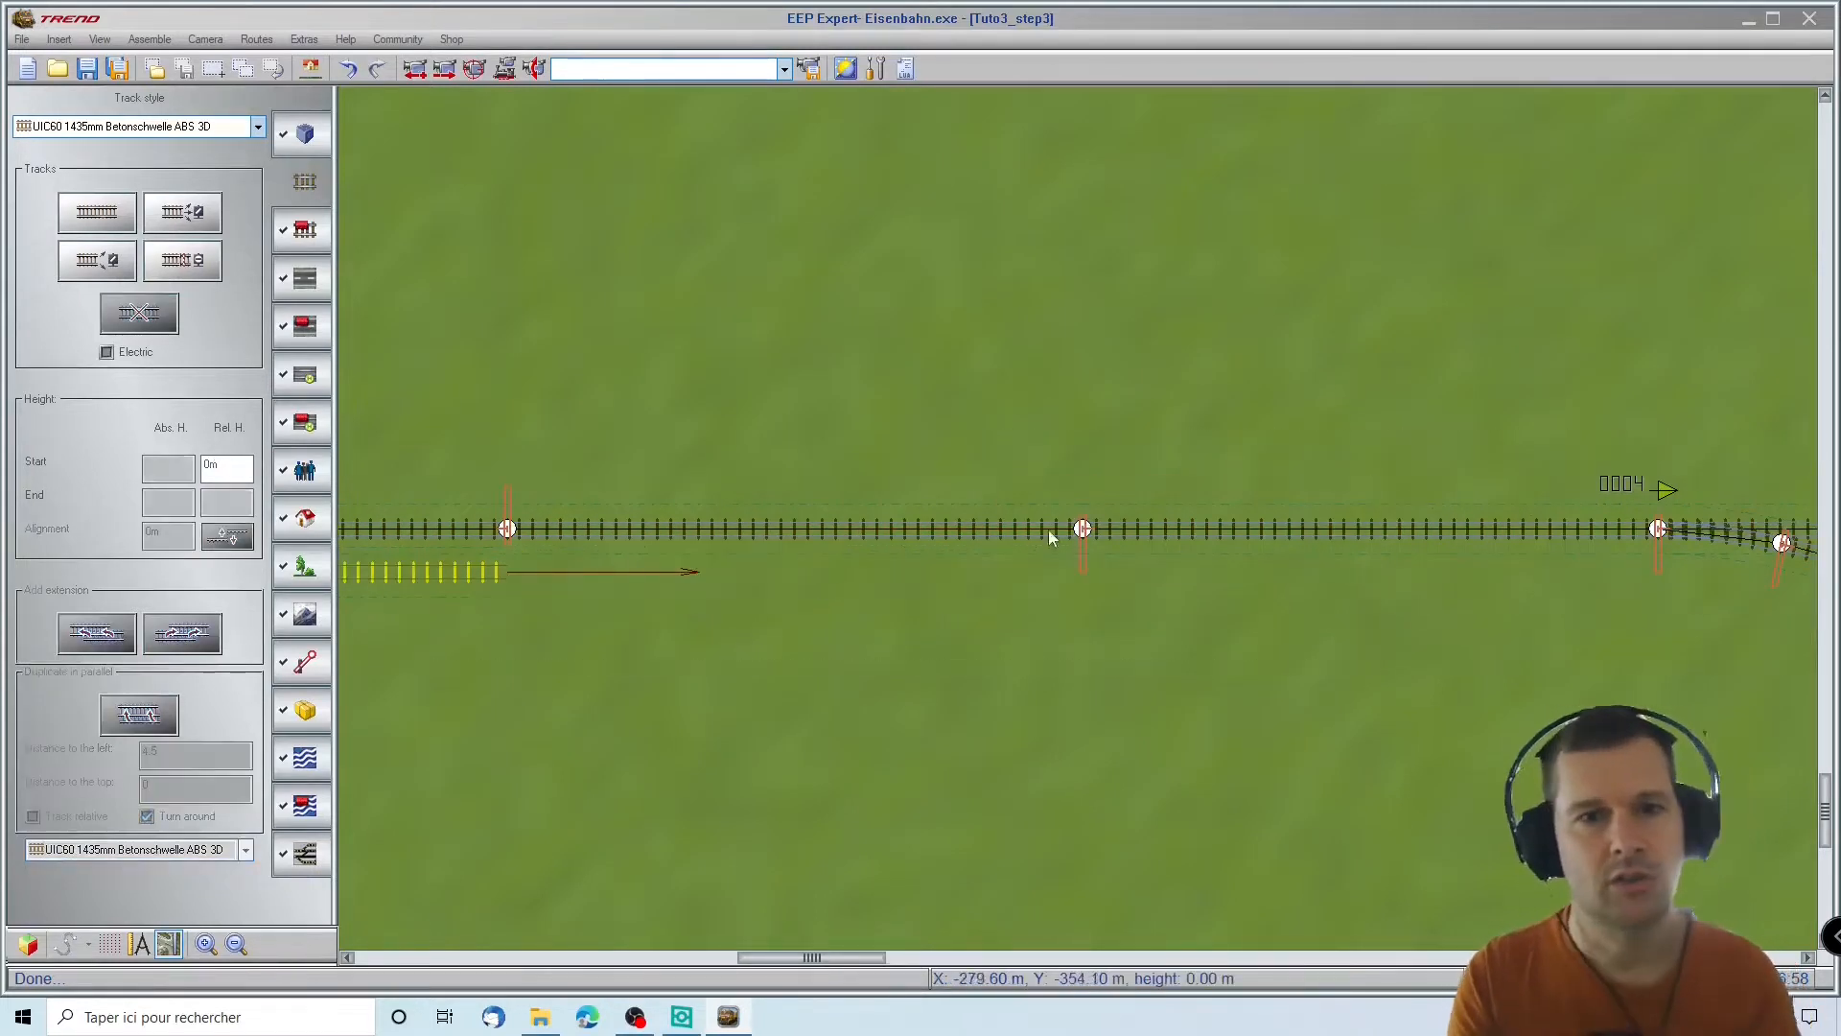
Delete the outer track's straight 60 m piece that starts beside switch 0011
click(1276, 516)
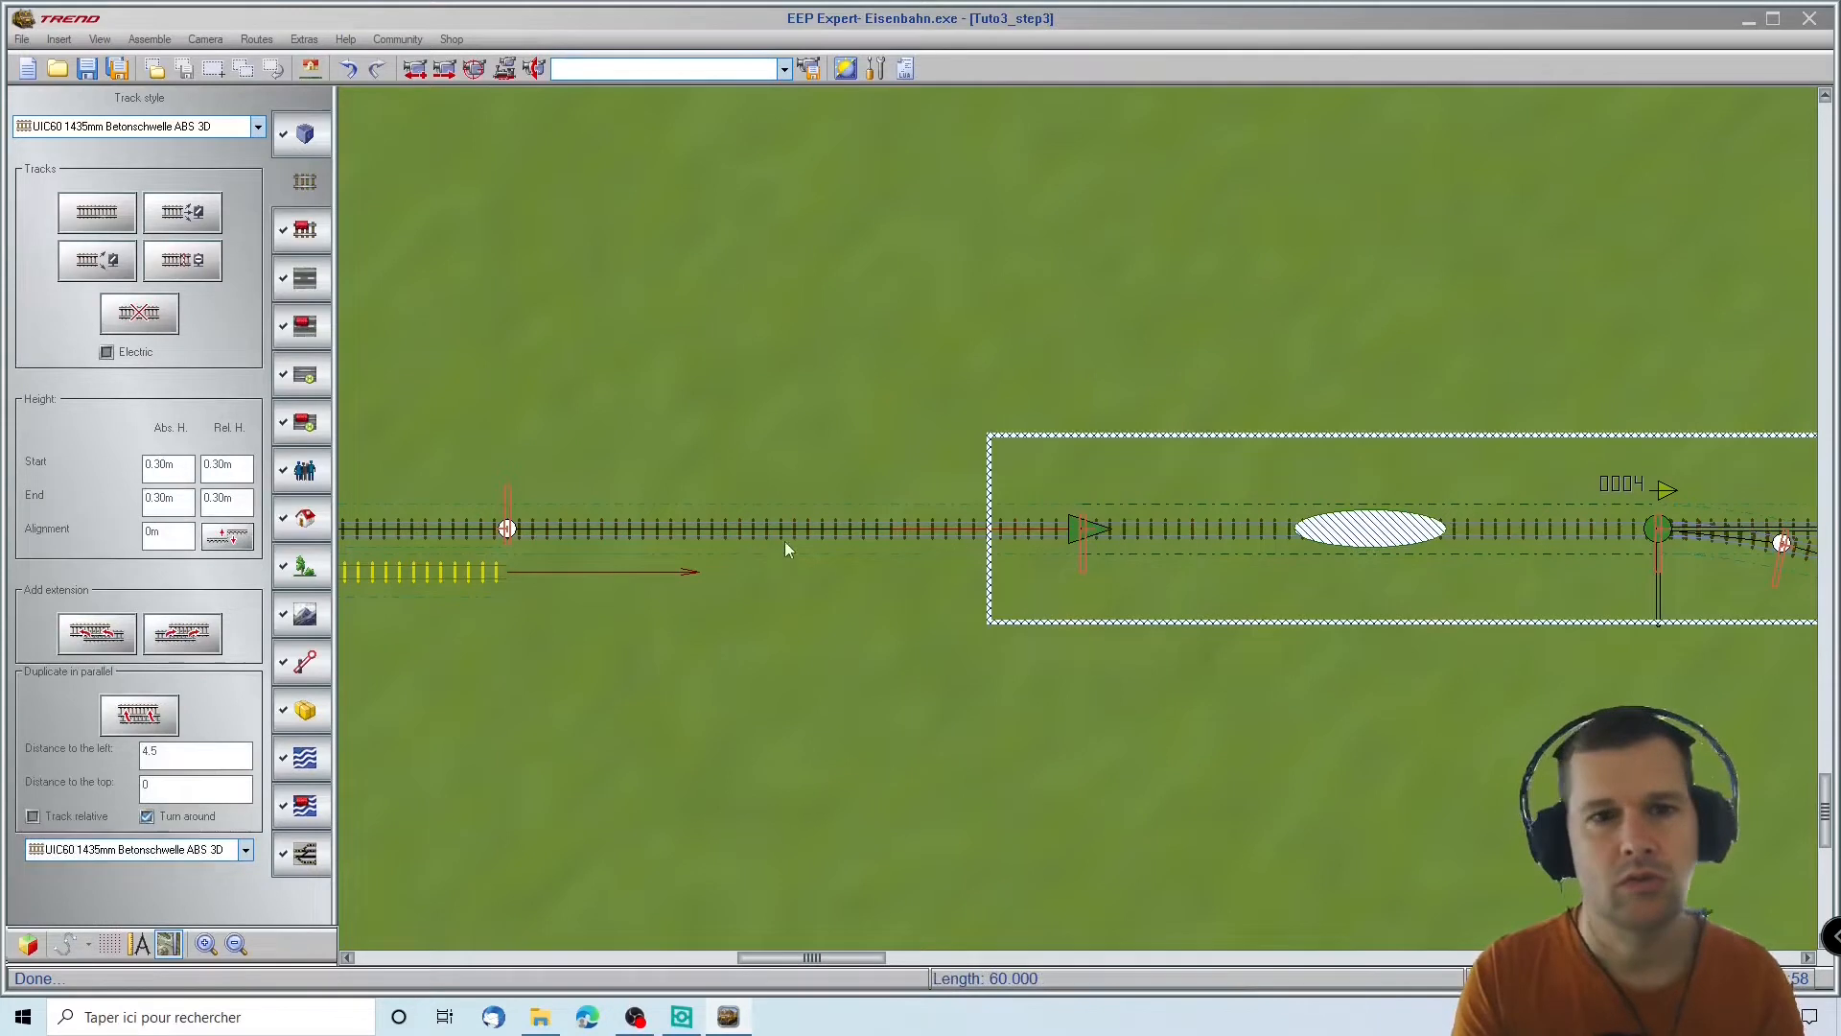
key(Left)
key(Left)
key(Left)
key(Left)
key(Left)
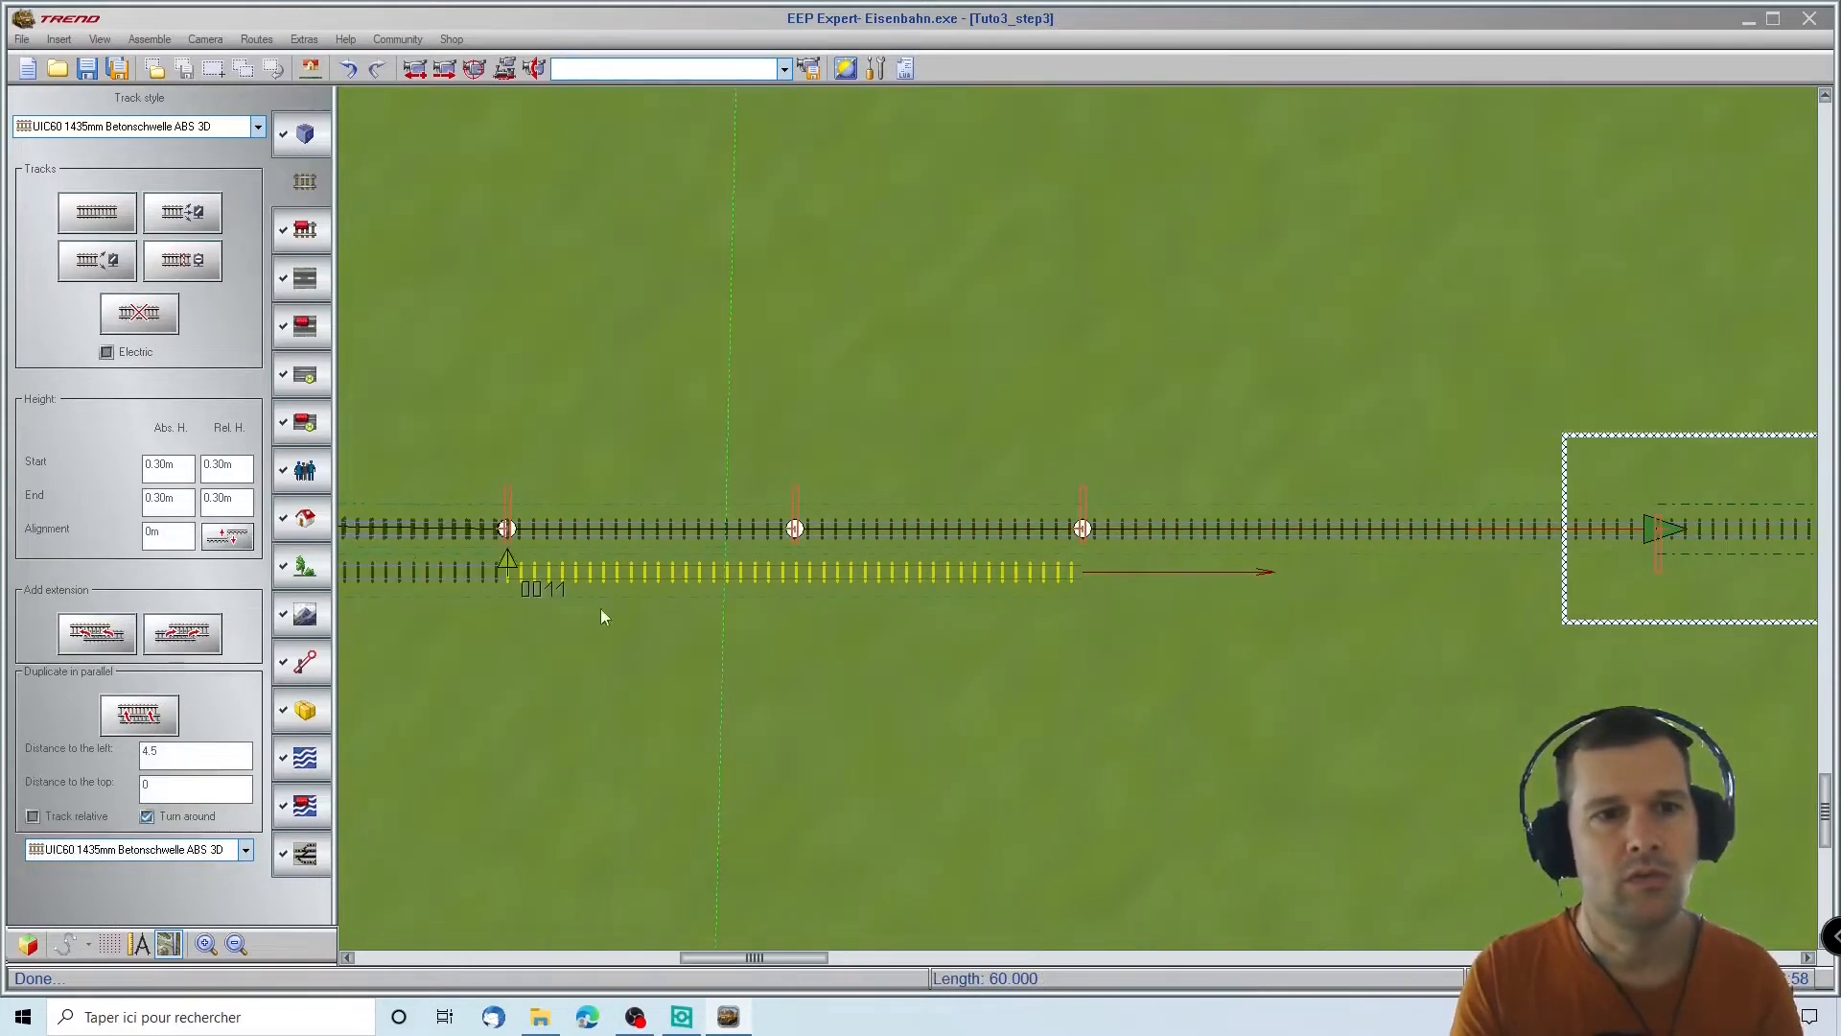
click(669, 574)
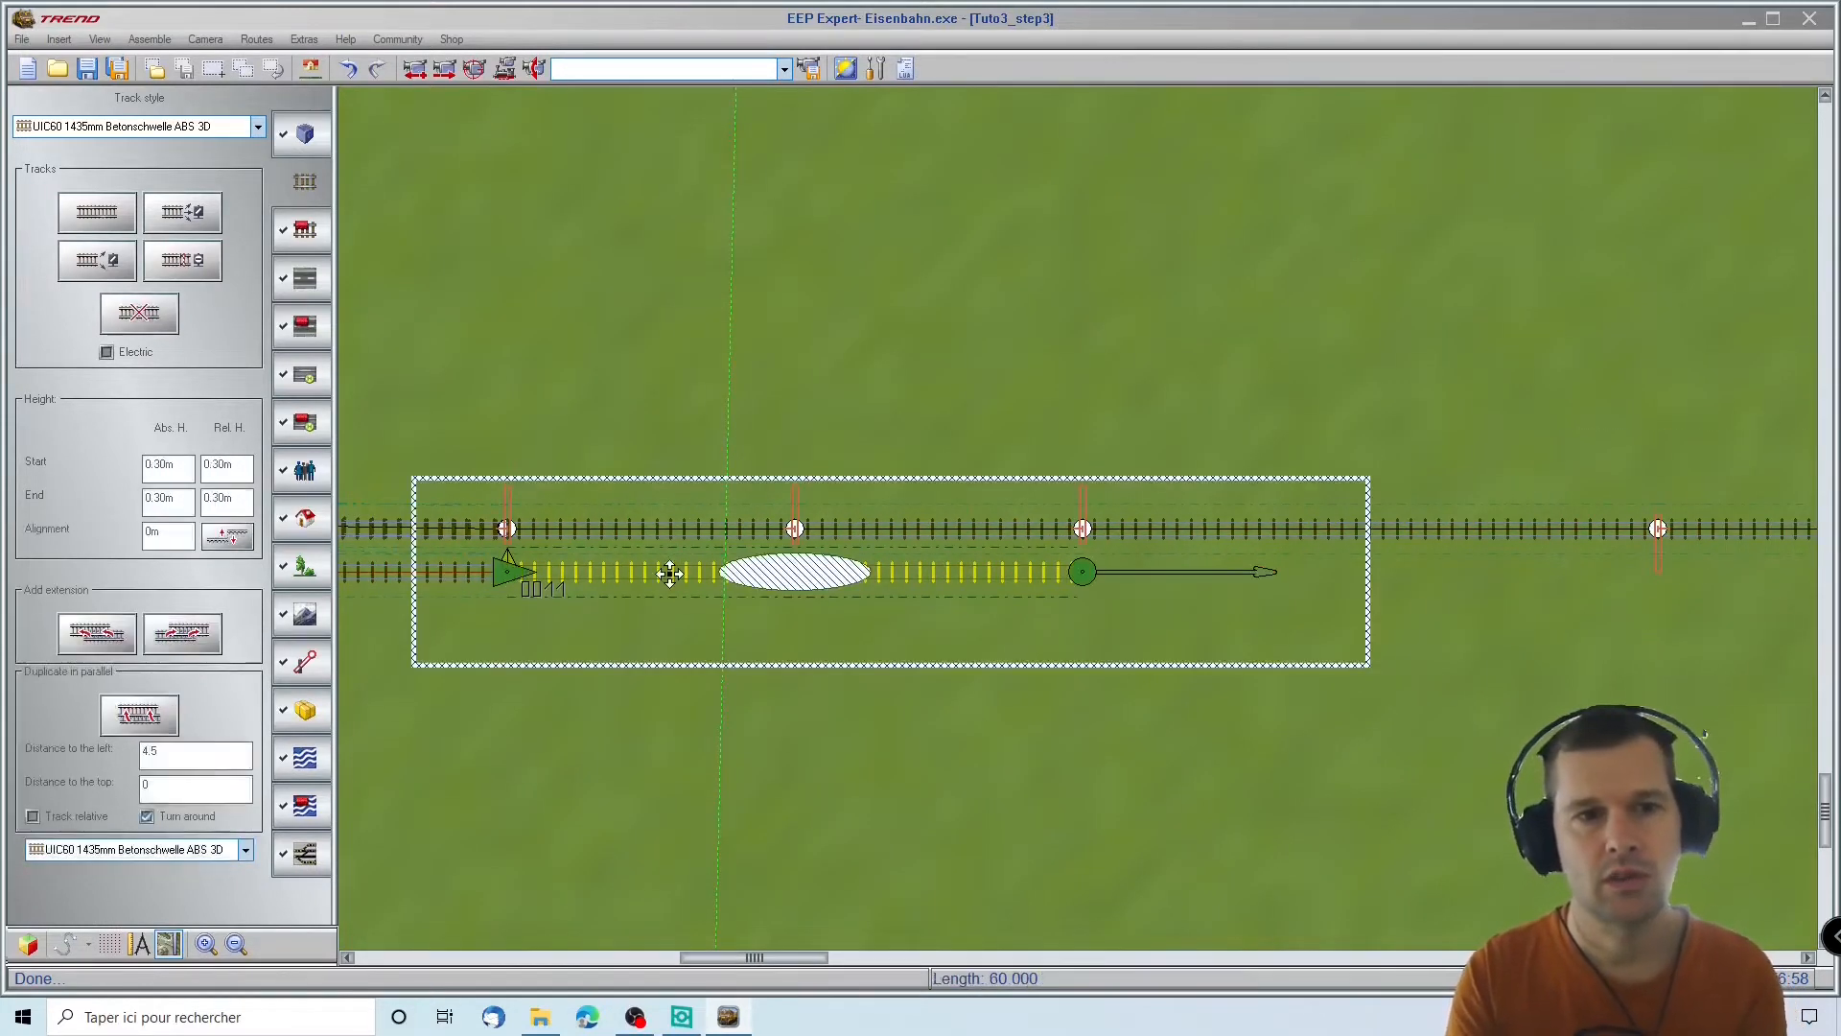
key(Delete)
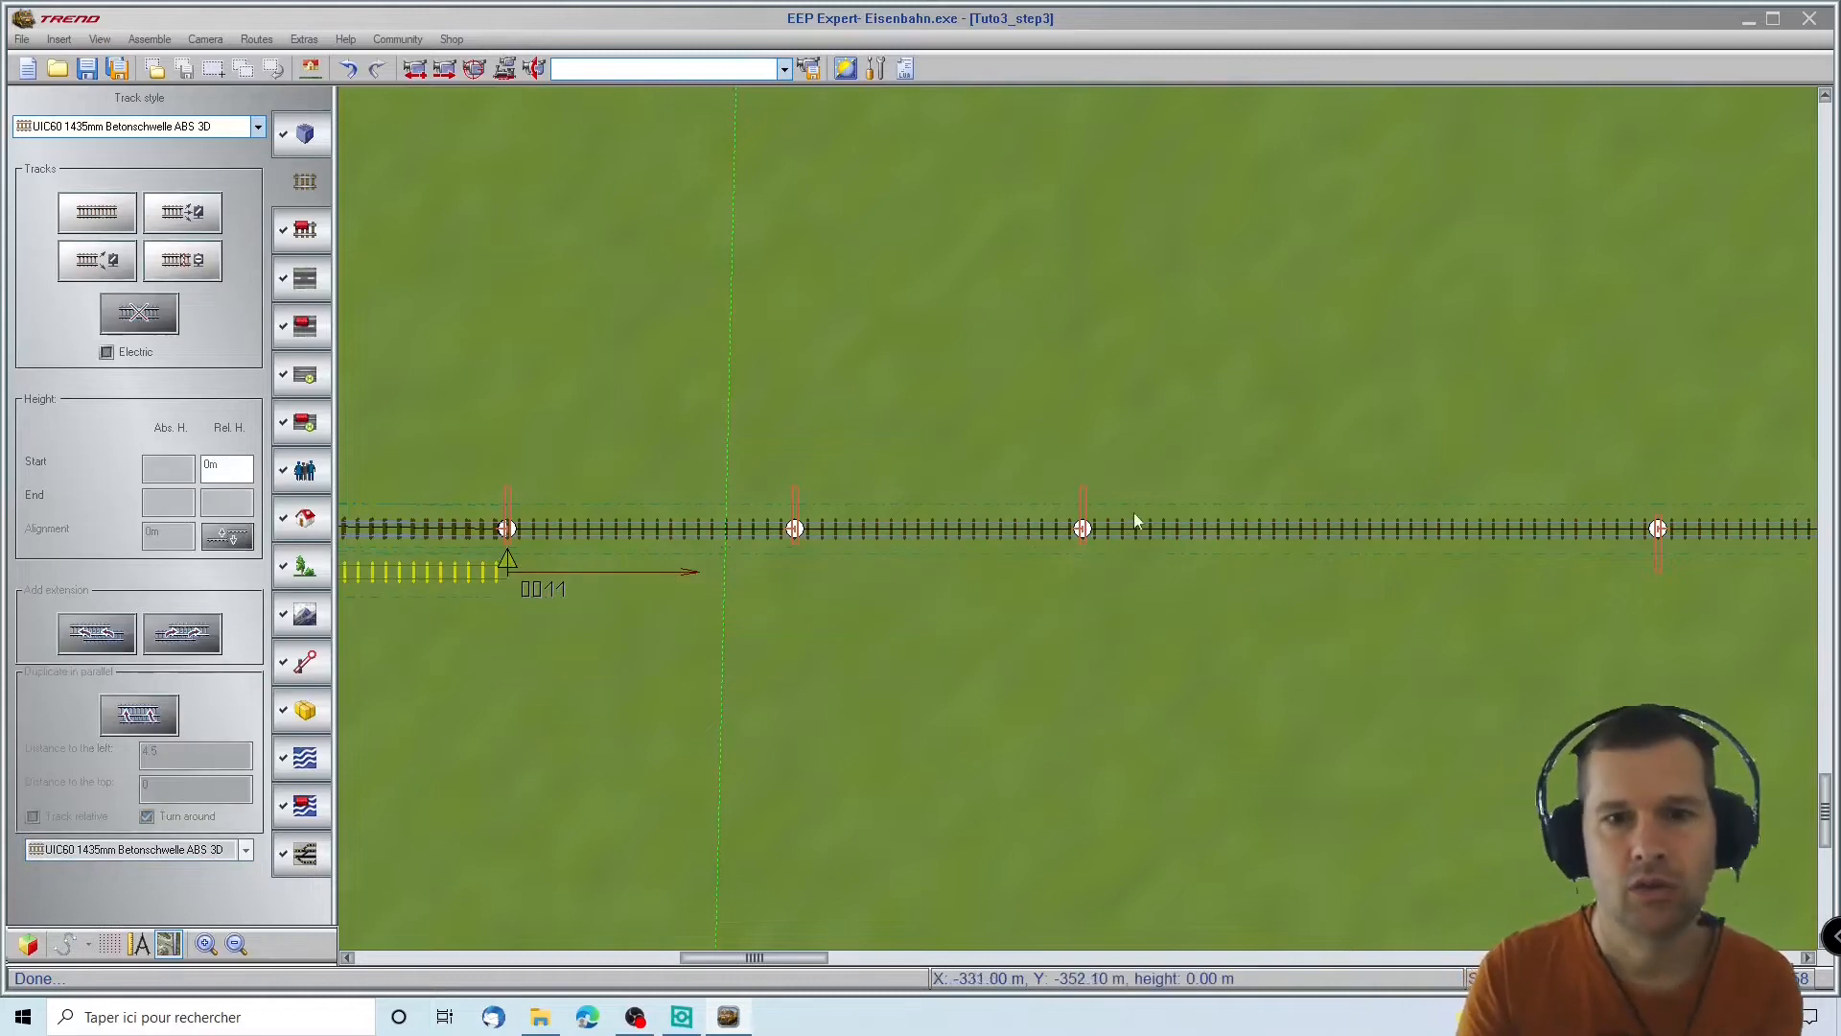
Change the main line's 60 m piece ahead to a 2-way switch and connect its branch to the outer track's end near switch 0011
right_click(1204, 523)
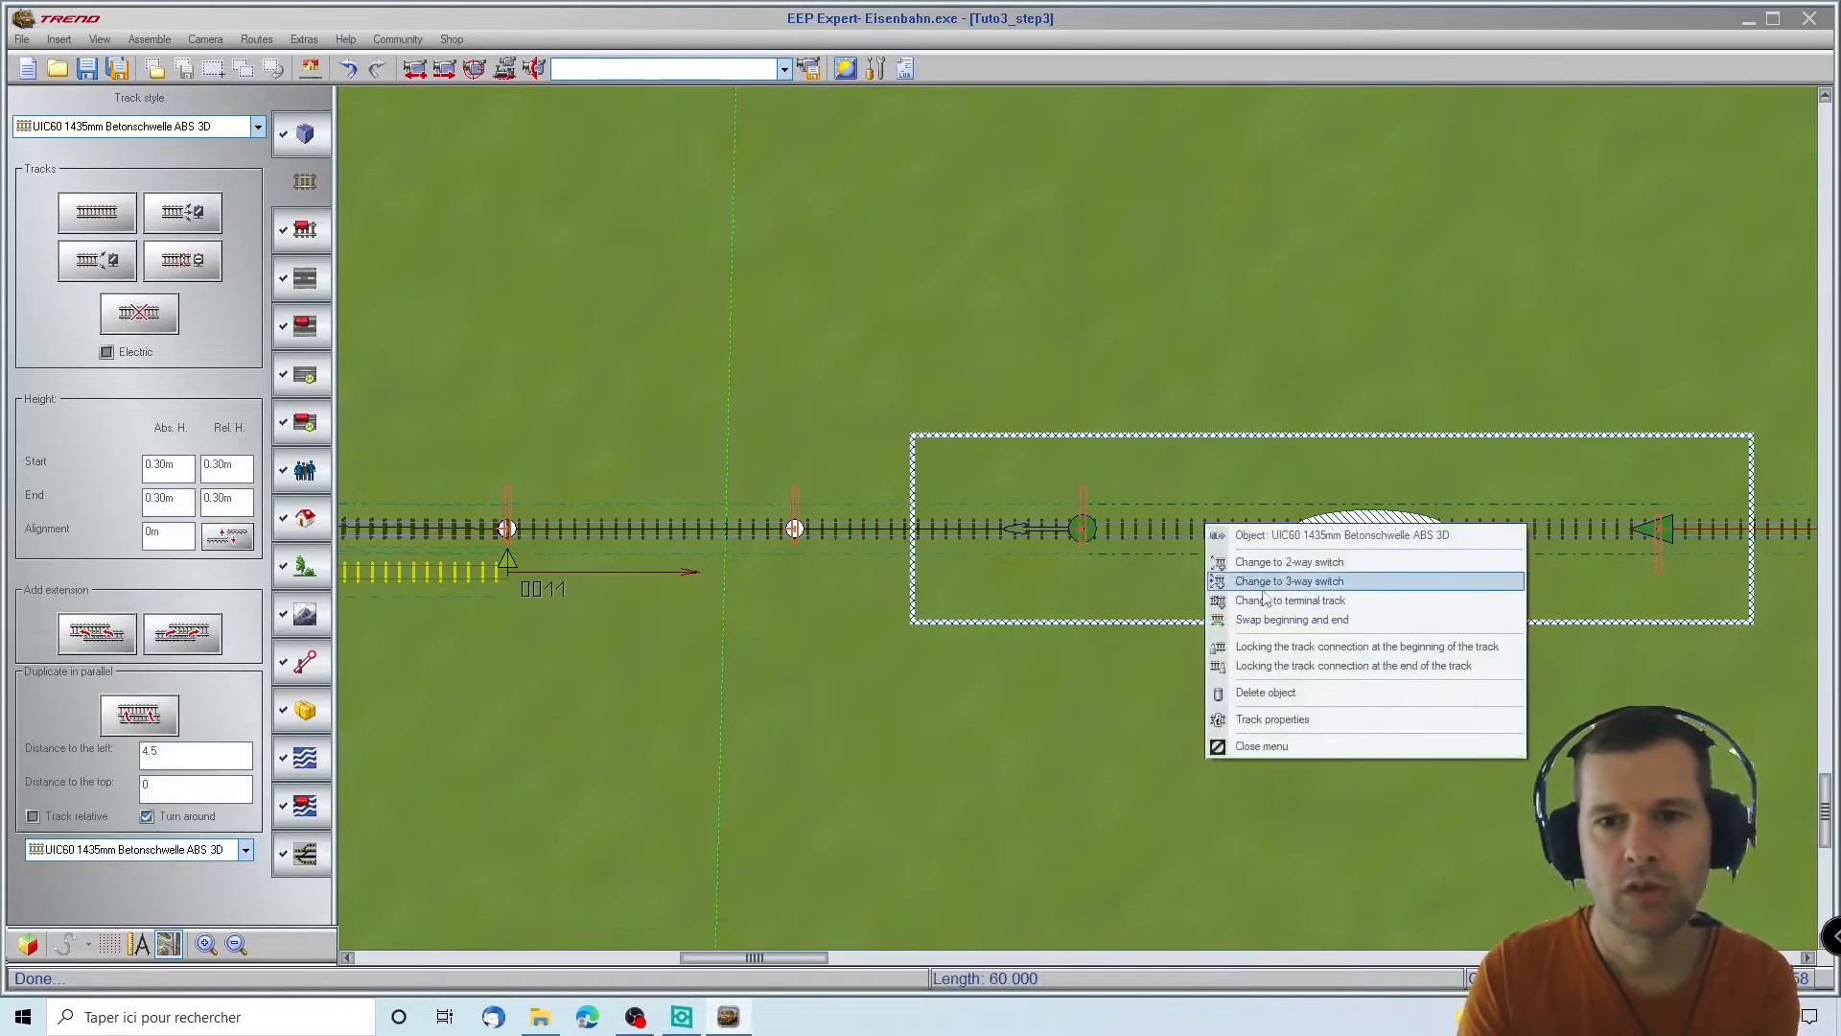
click(1289, 563)
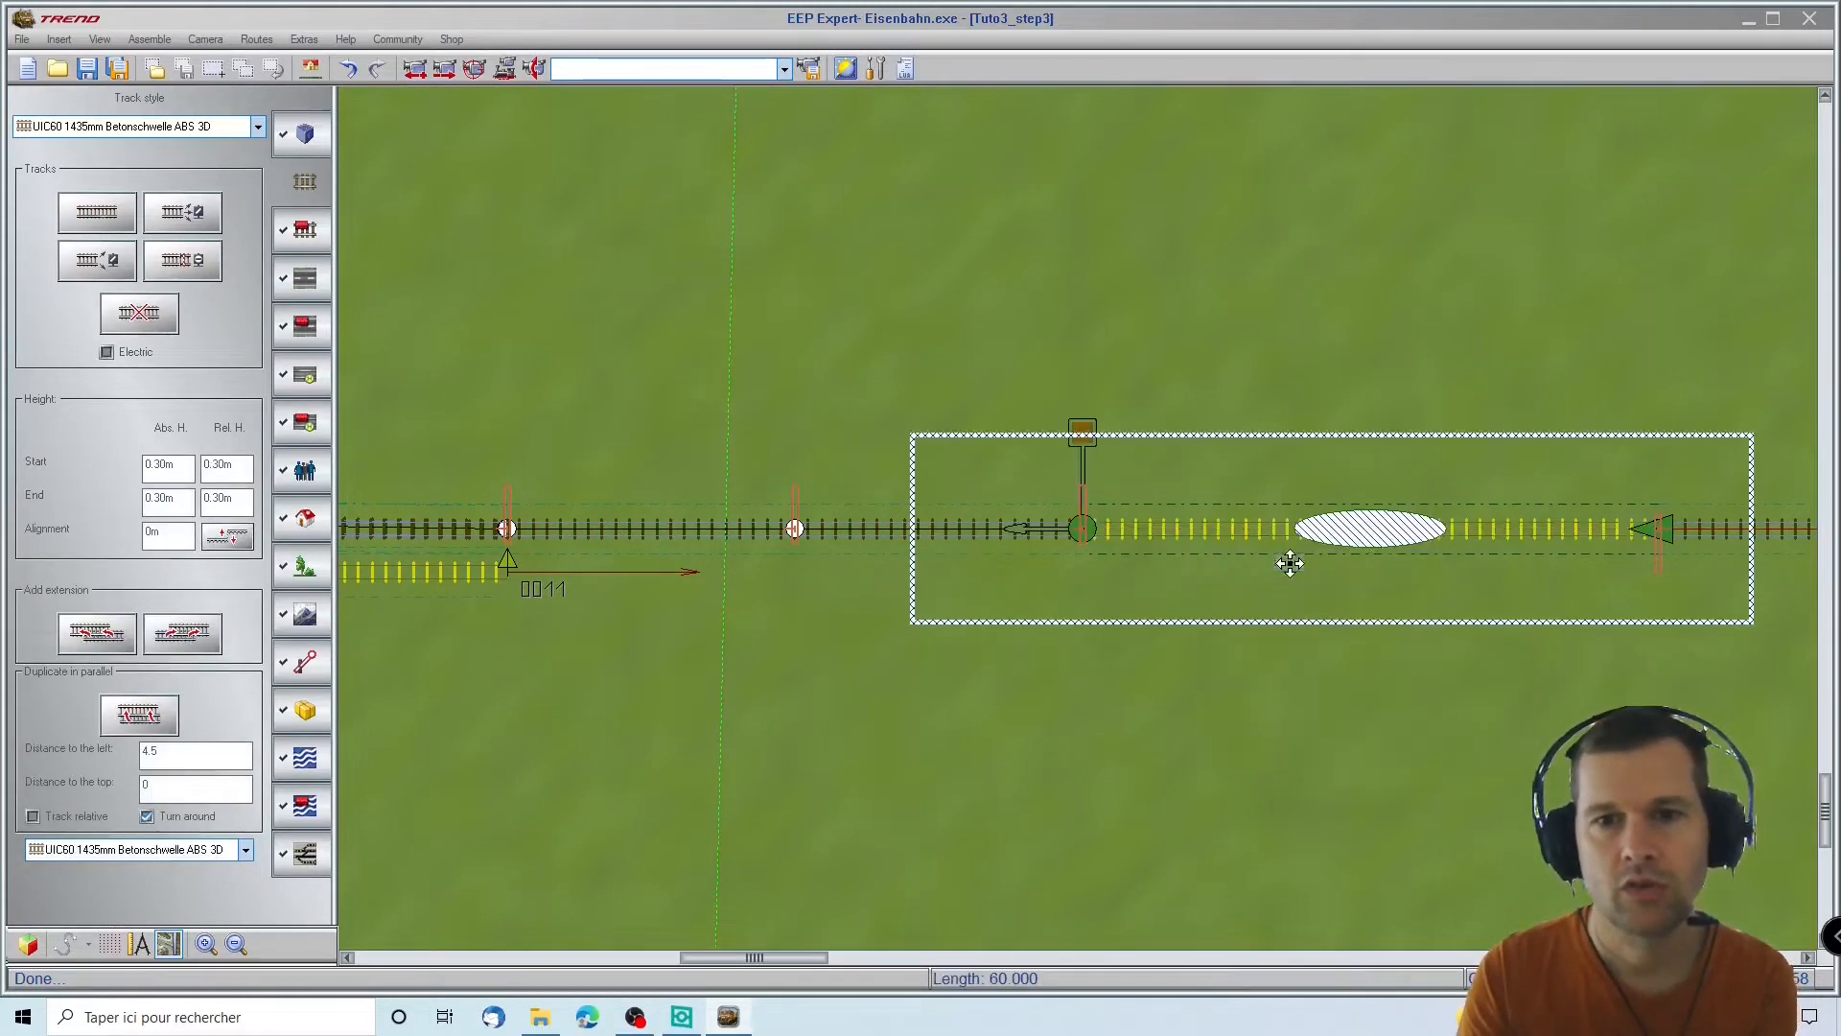
click(518, 574)
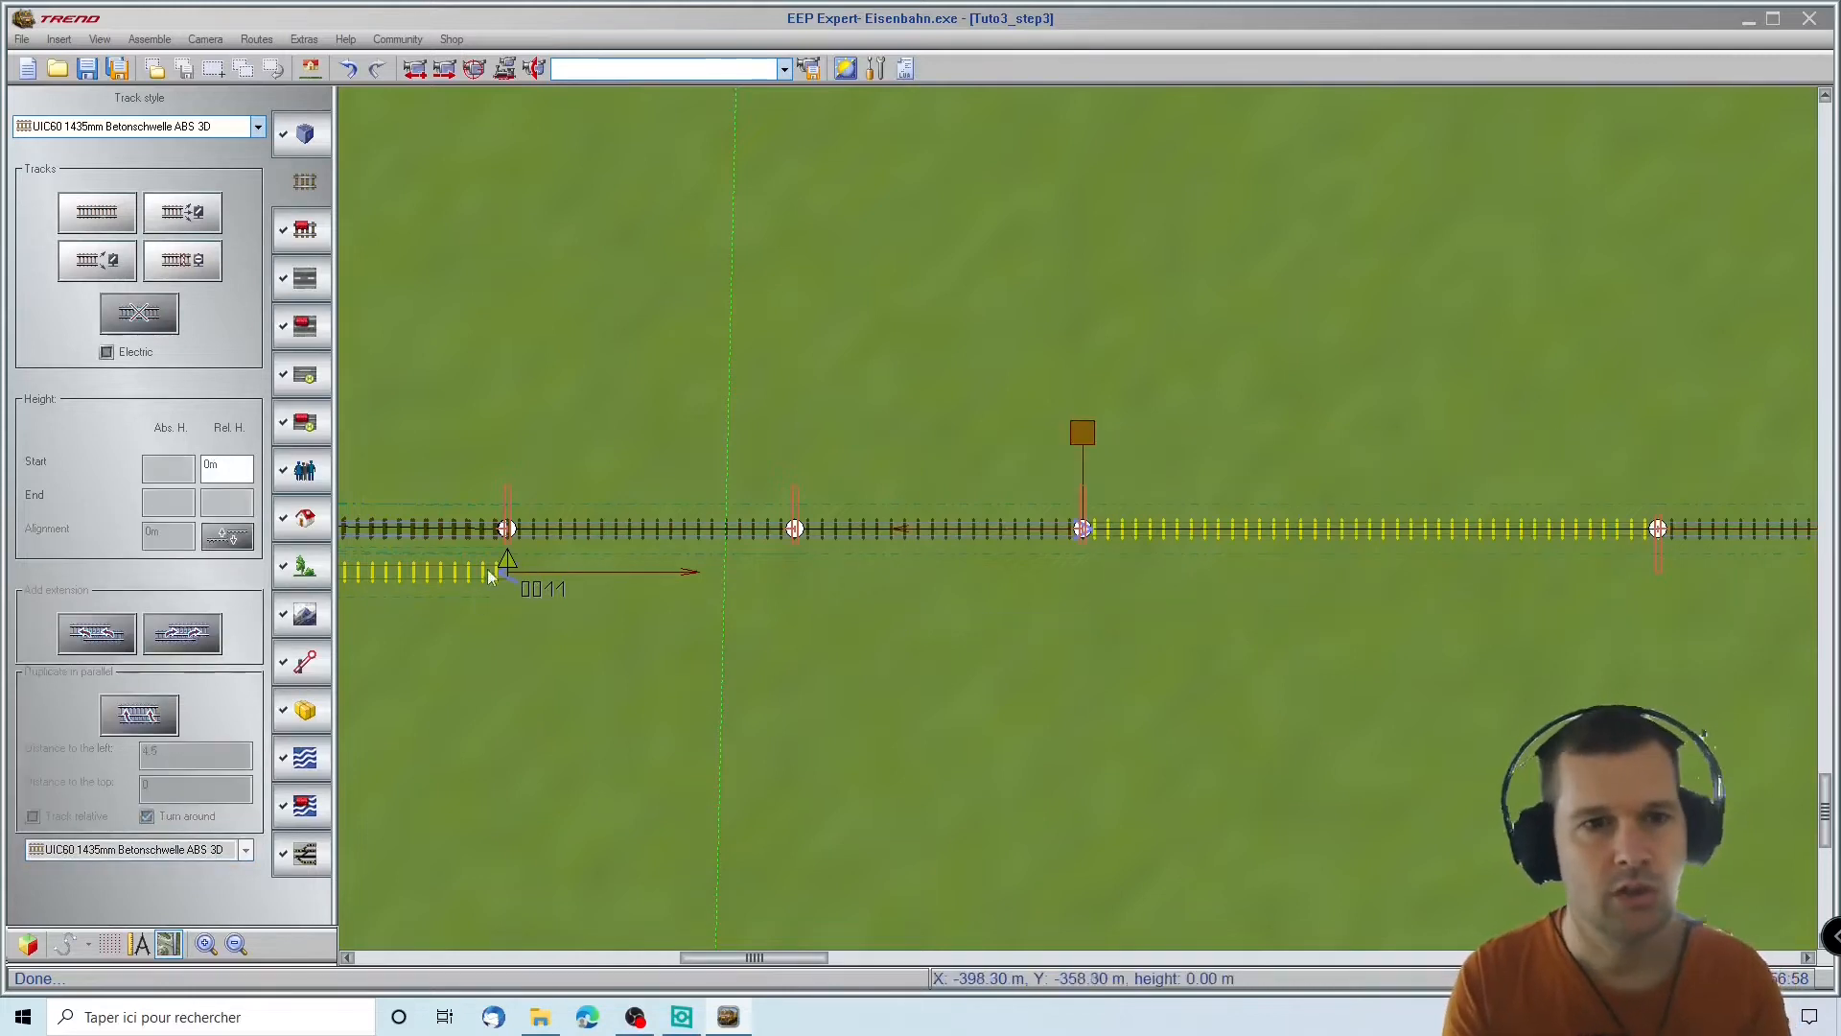
click(1076, 537)
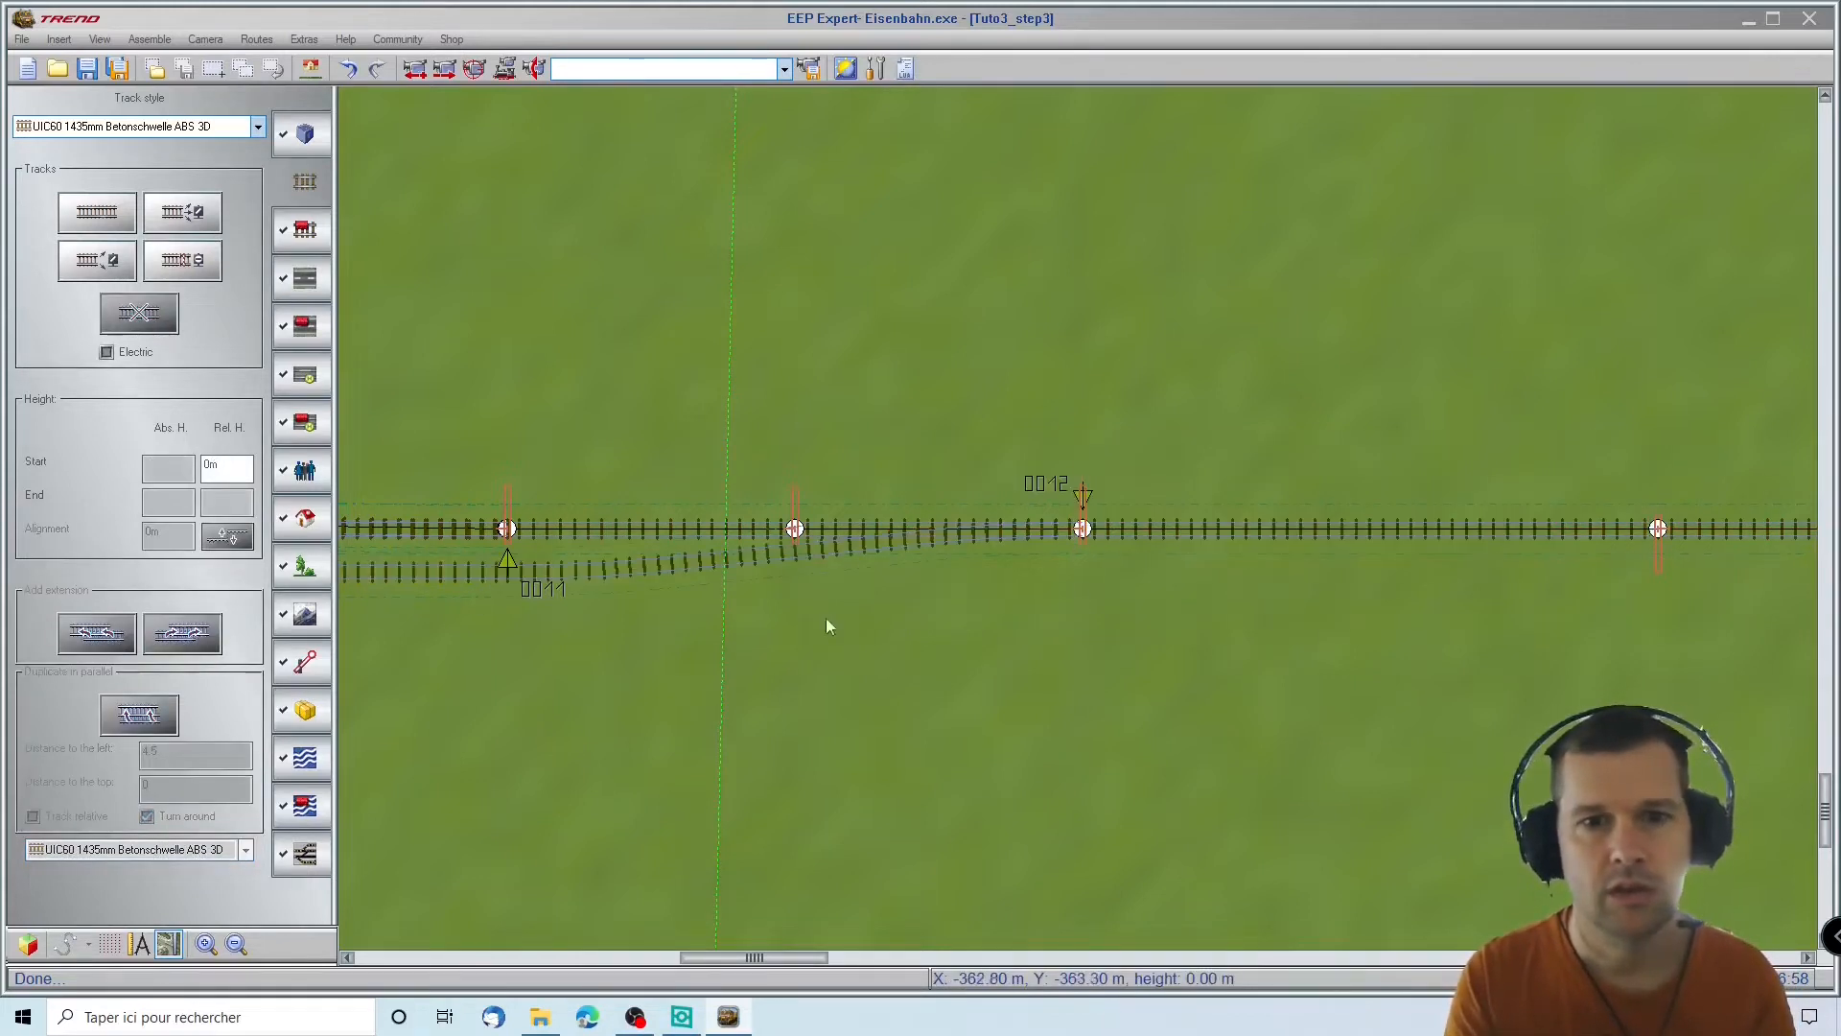
Examine the parallel curve and the new connection between the outer track and the main line in the plan and 3D views
scroll(360, 589, left, 5)
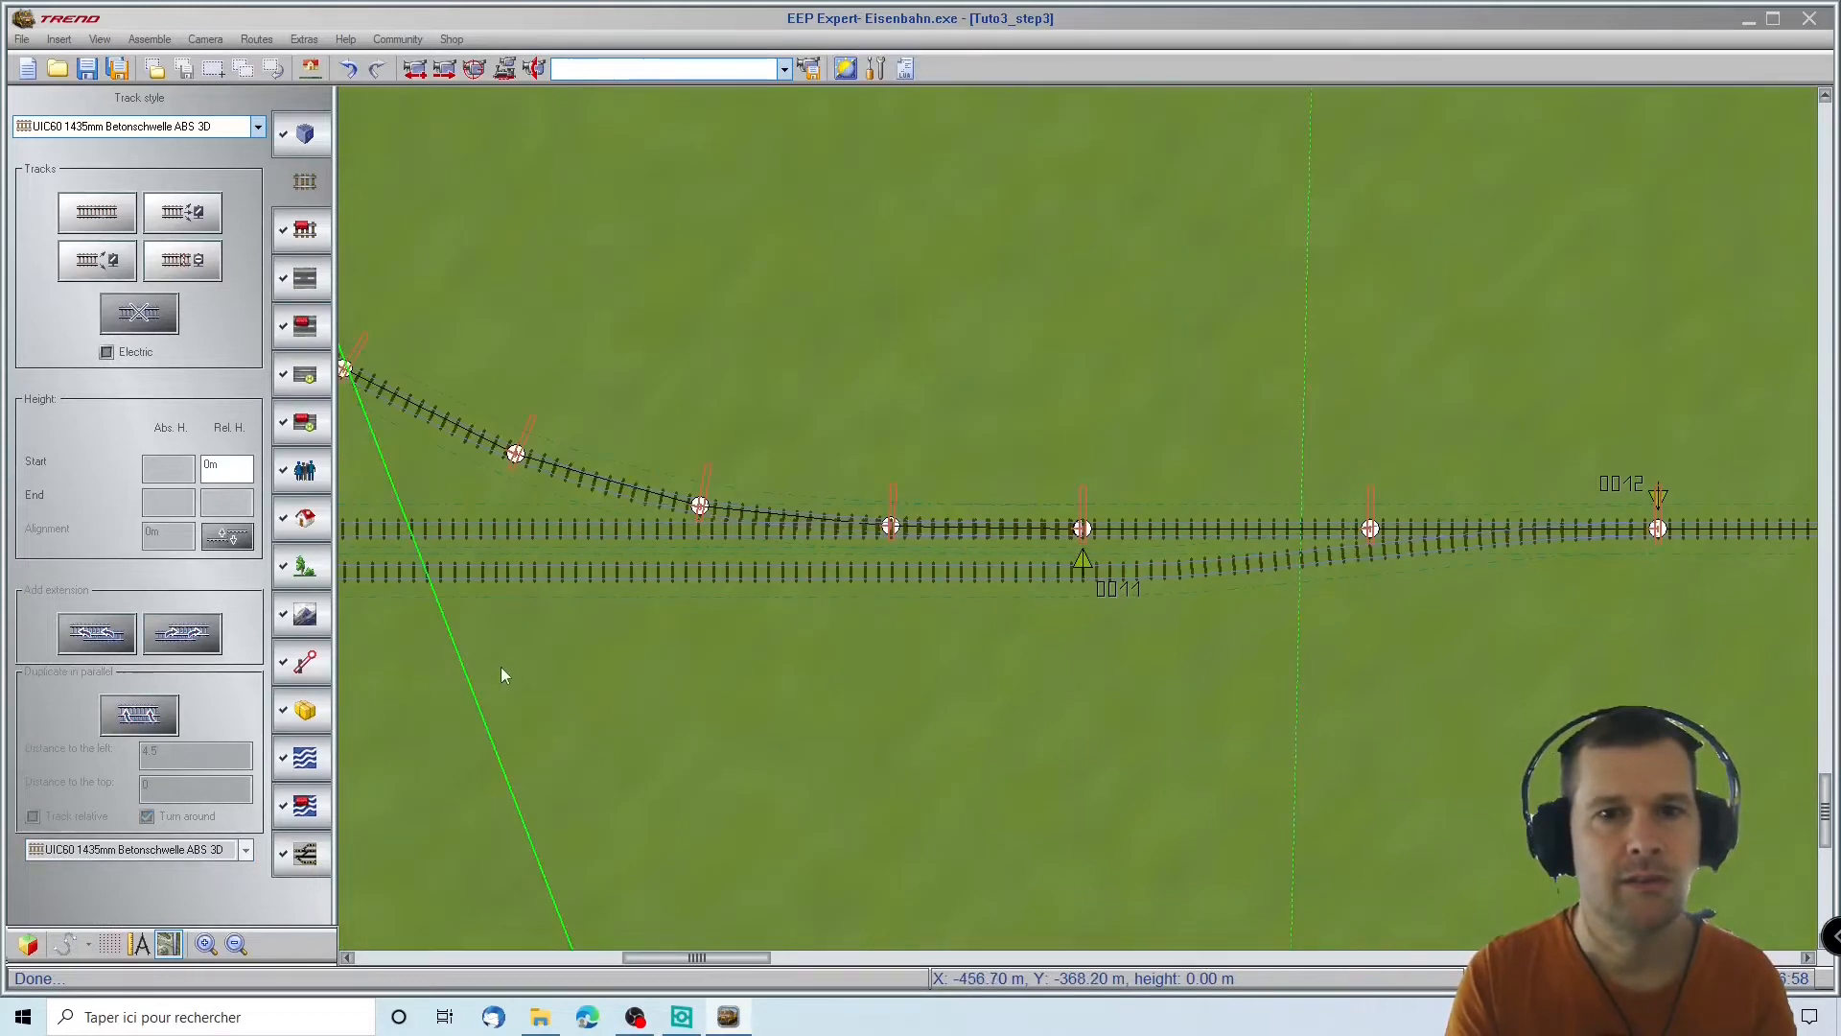
scroll(412, 434, left, 6)
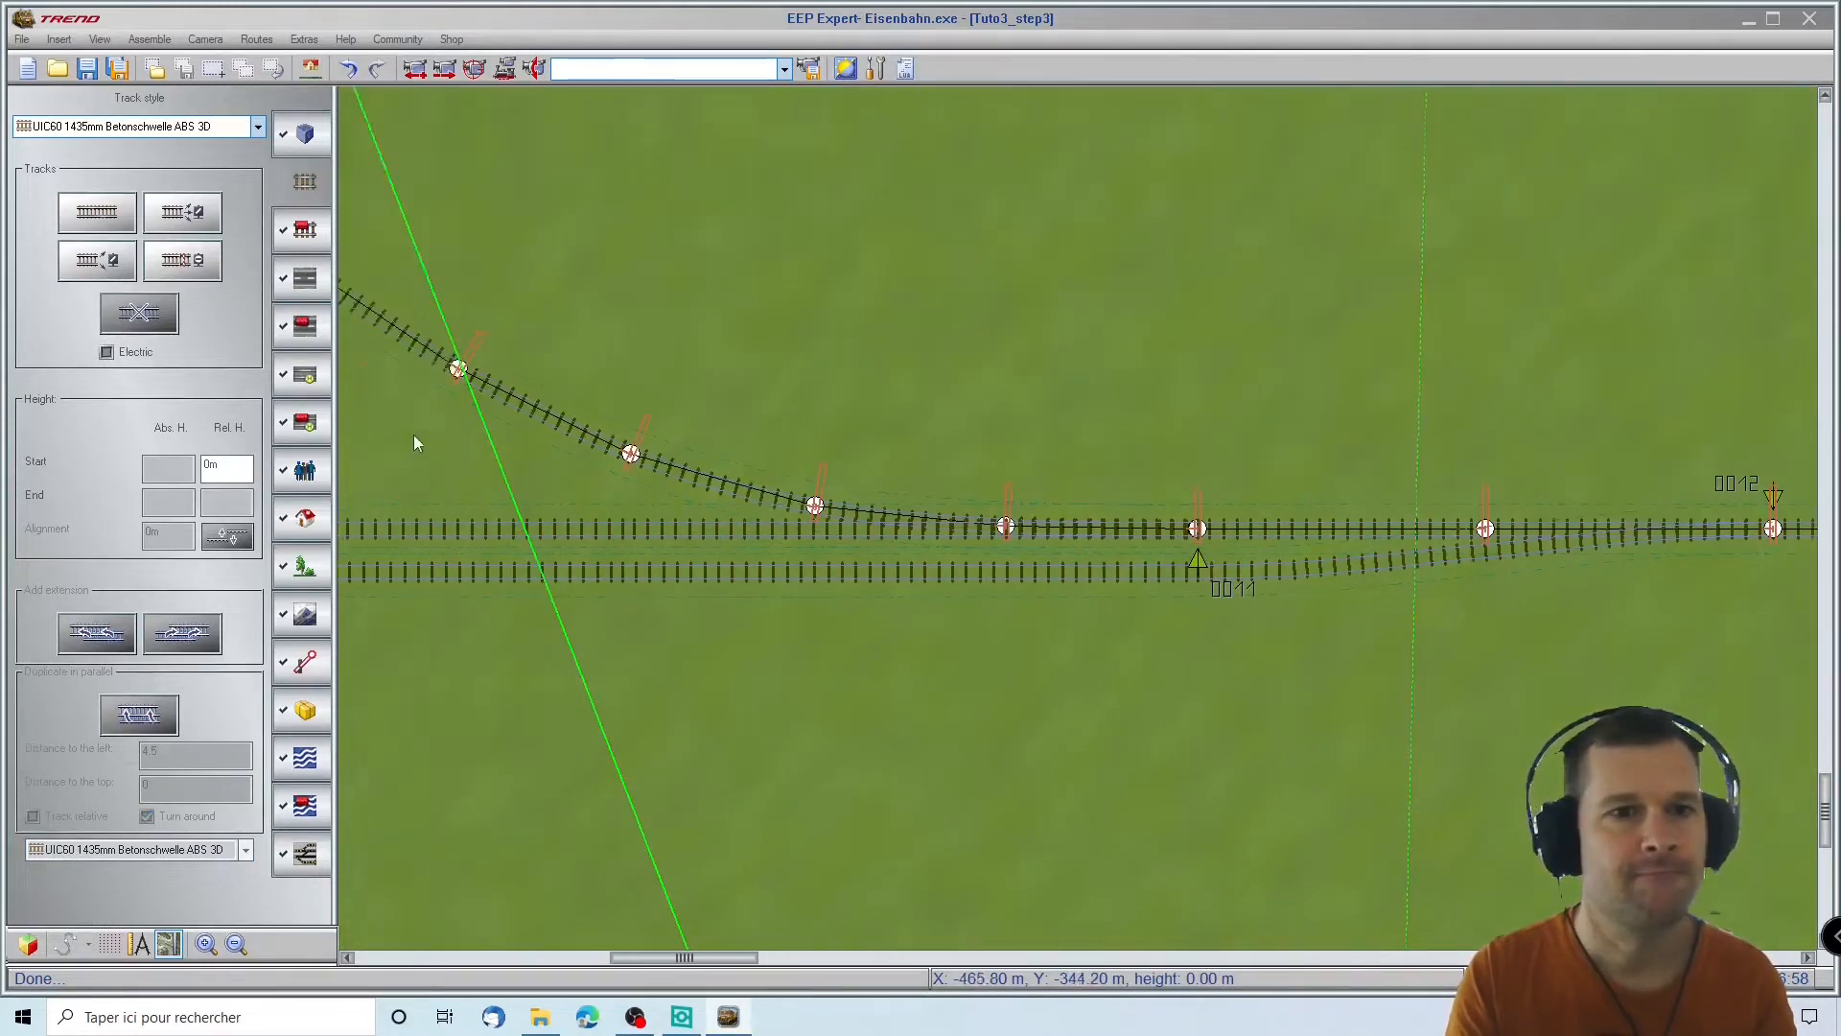
scroll(339, 355, left, 4)
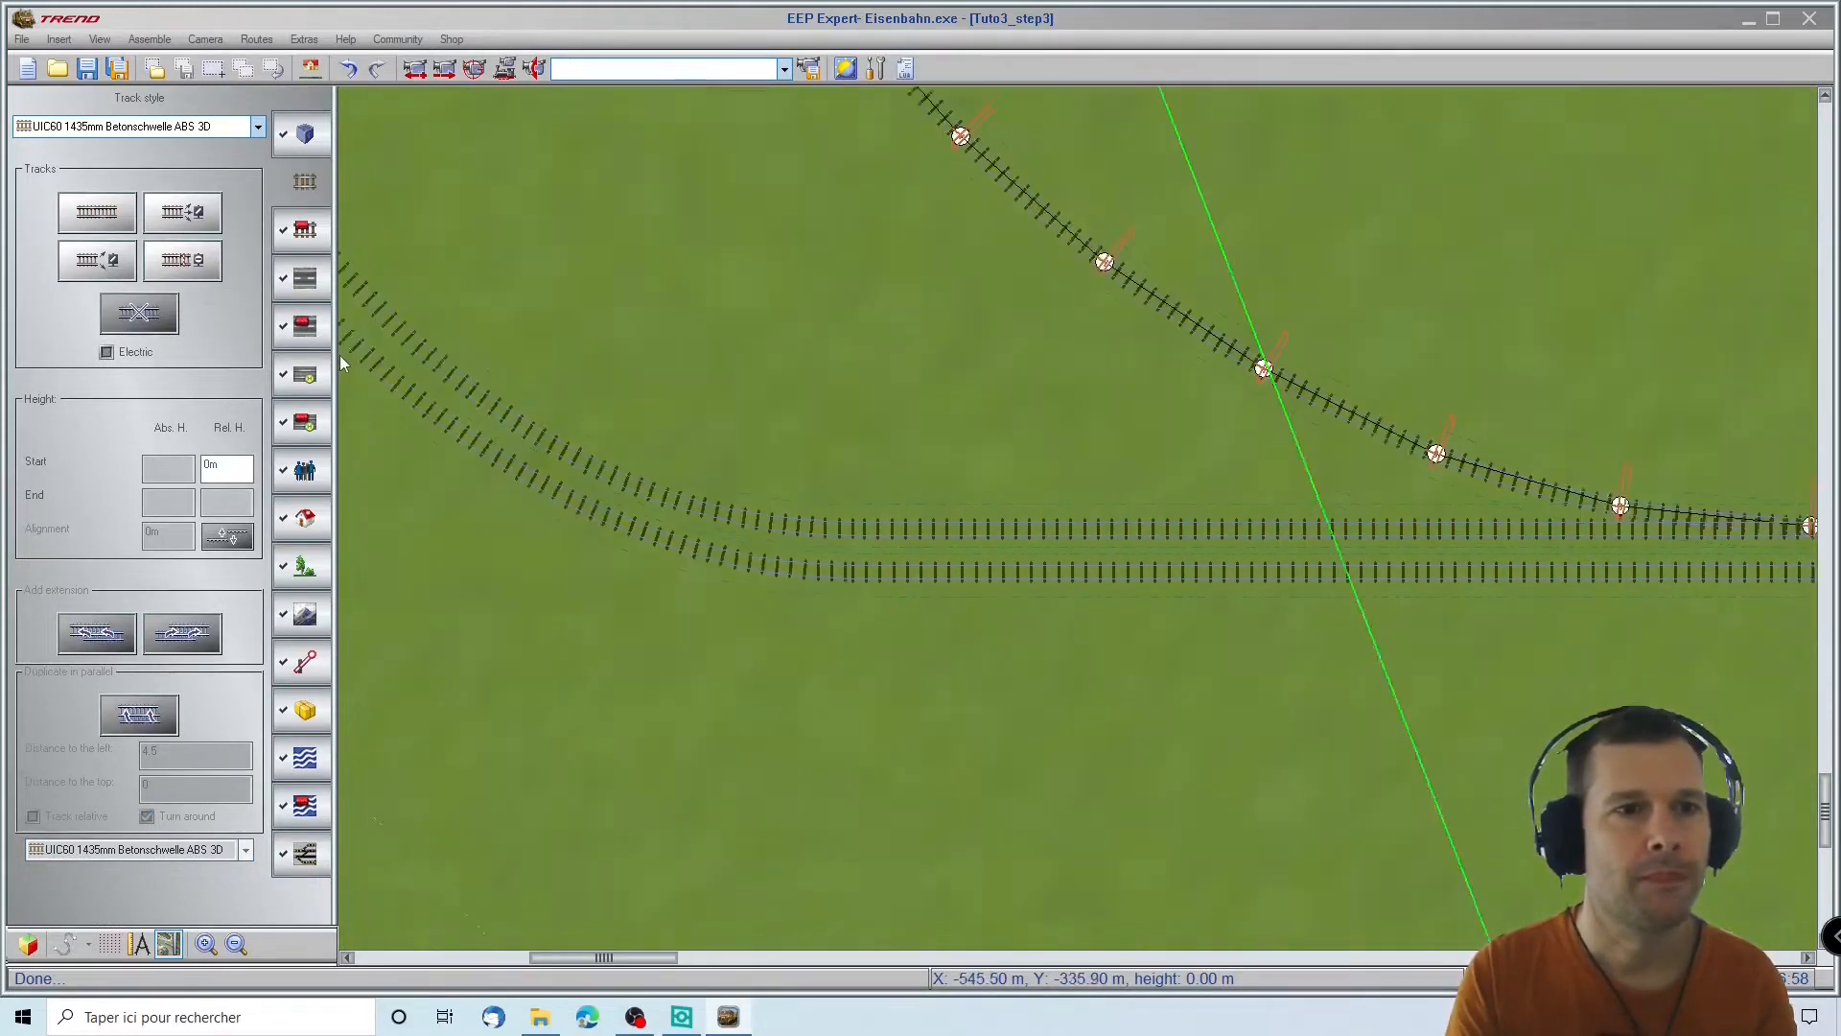
click(23, 944)
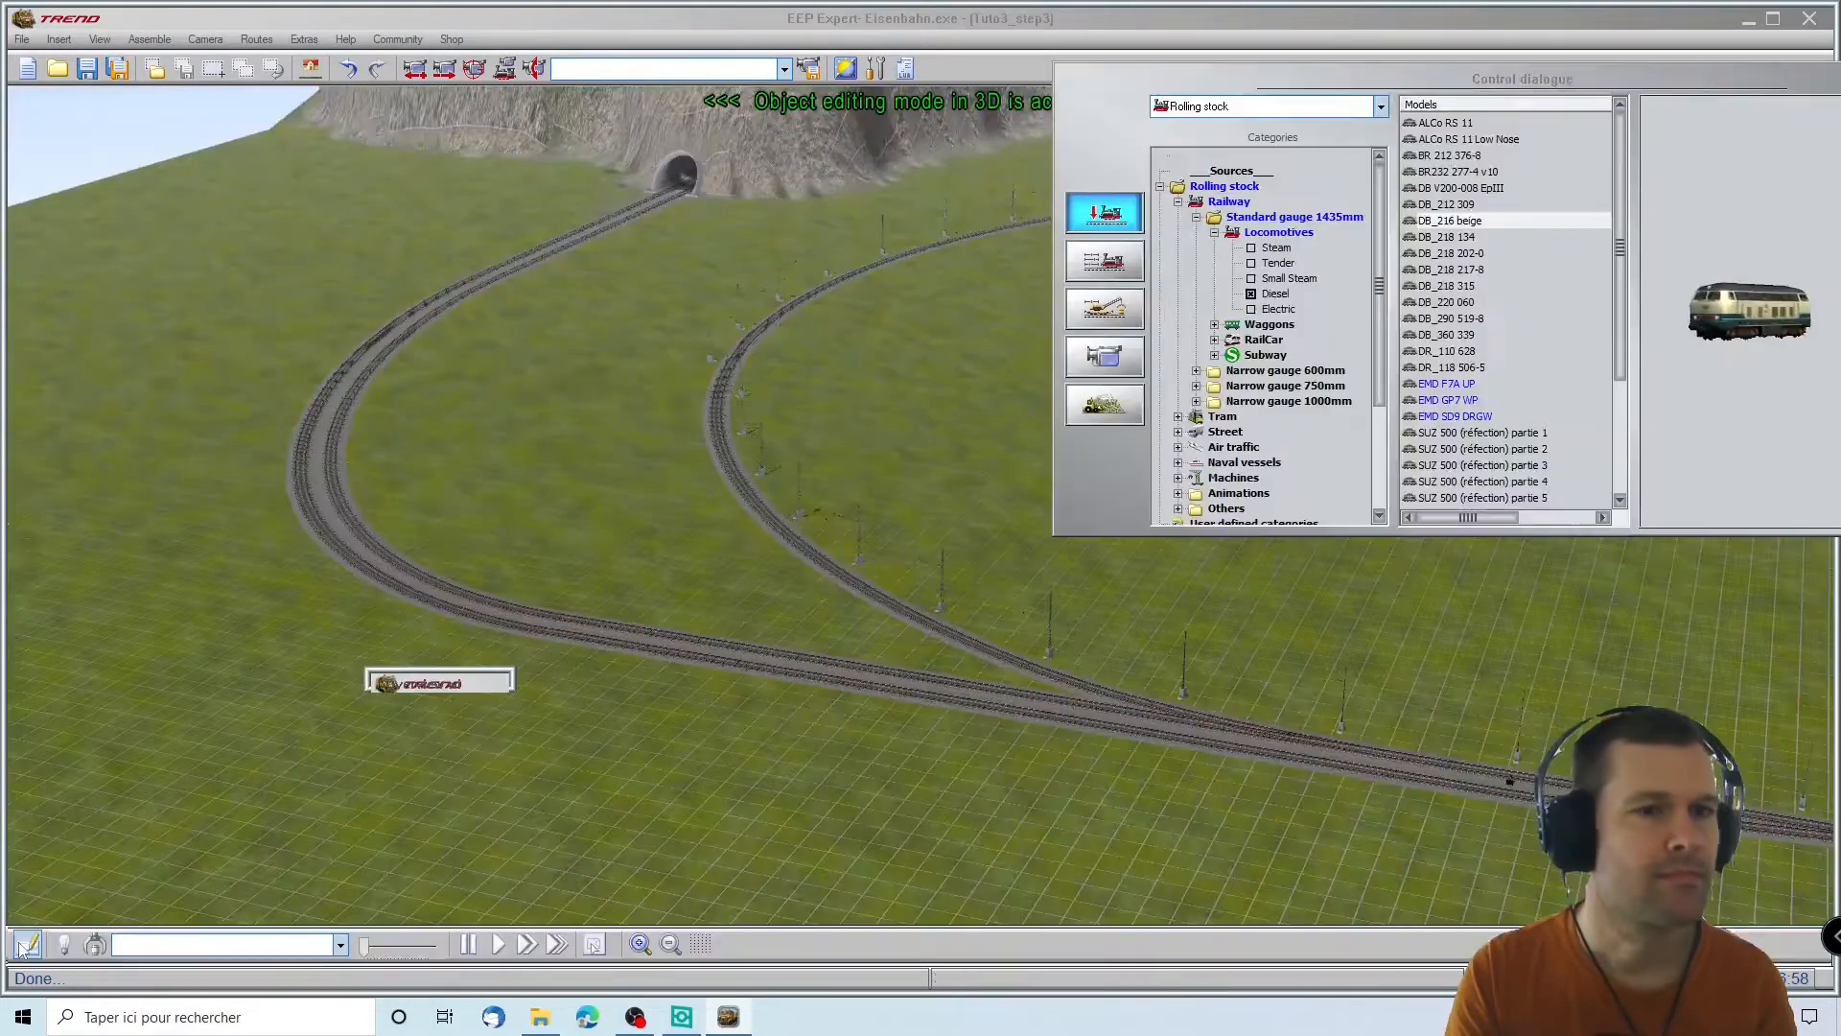
right_drag(1741, 802, 1111, 890)
mouse_move(1392, 791)
right_down()
mouse_move(1430, 838)
mouse_move(1396, 768)
right_up()
right_drag(1454, 578, 1768, 548)
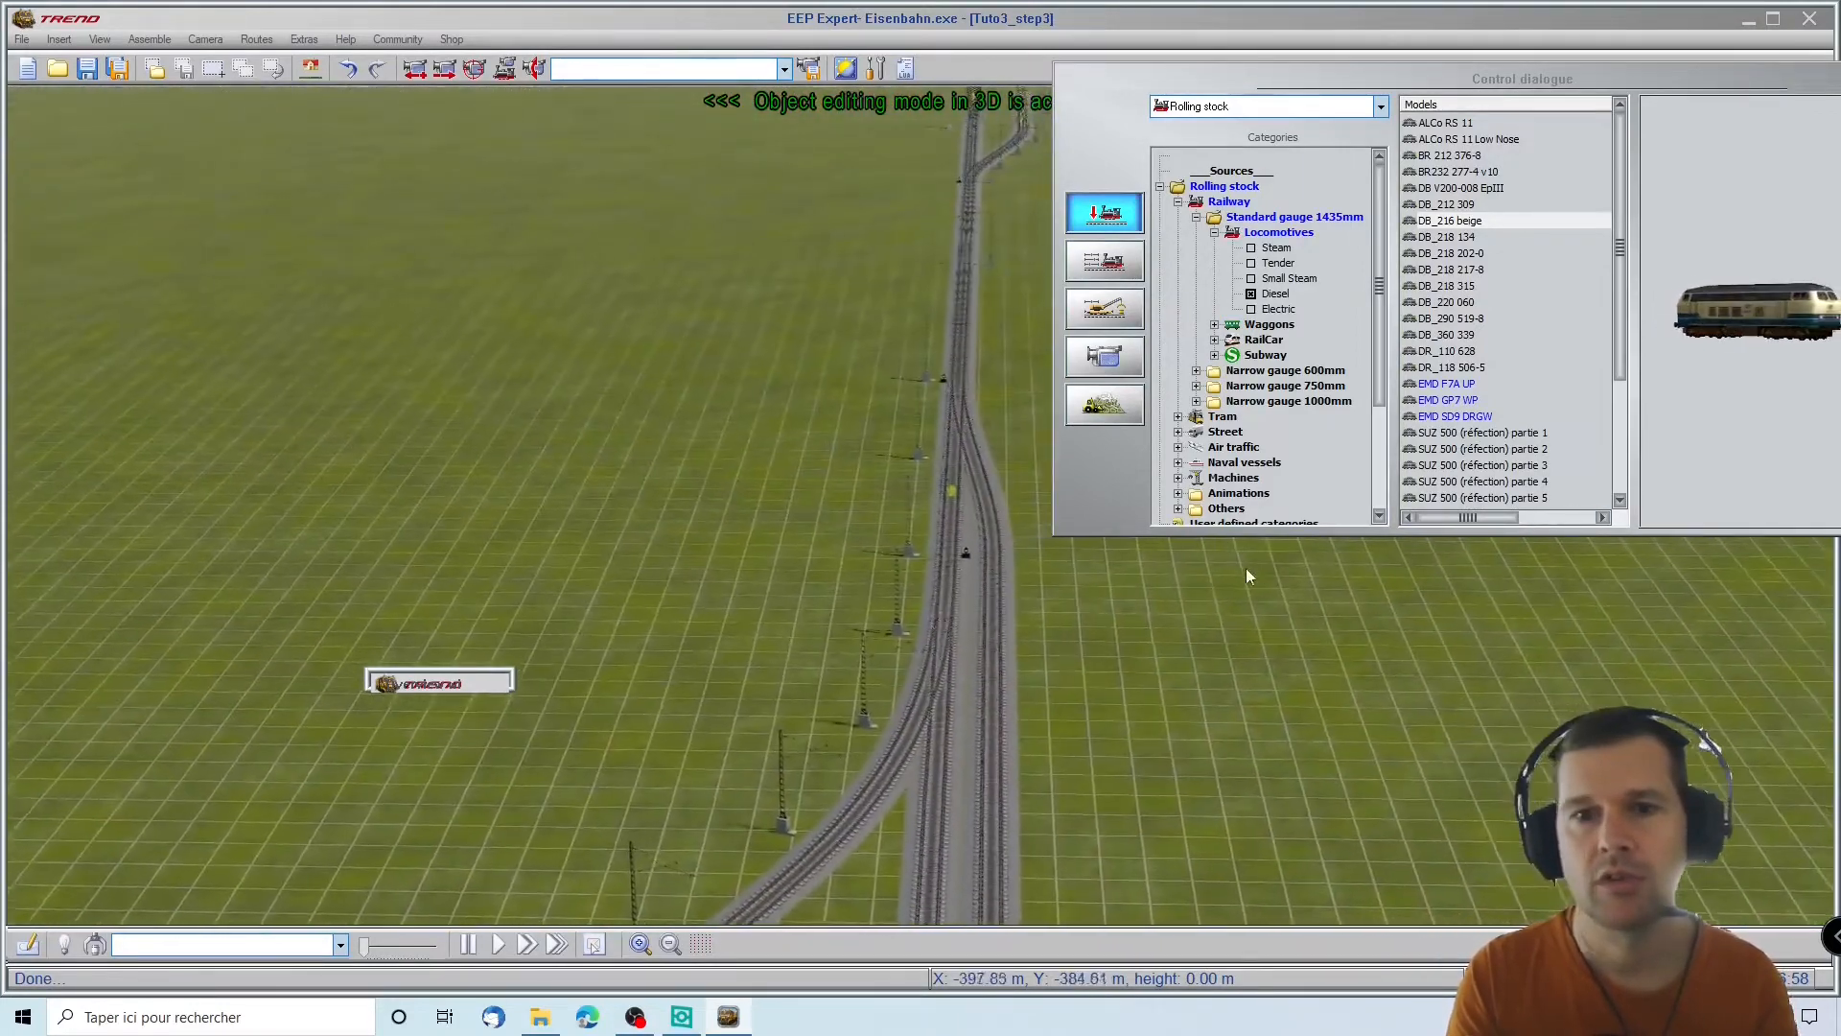
scroll(999, 452, up, 4)
scroll(1008, 380, up, 5)
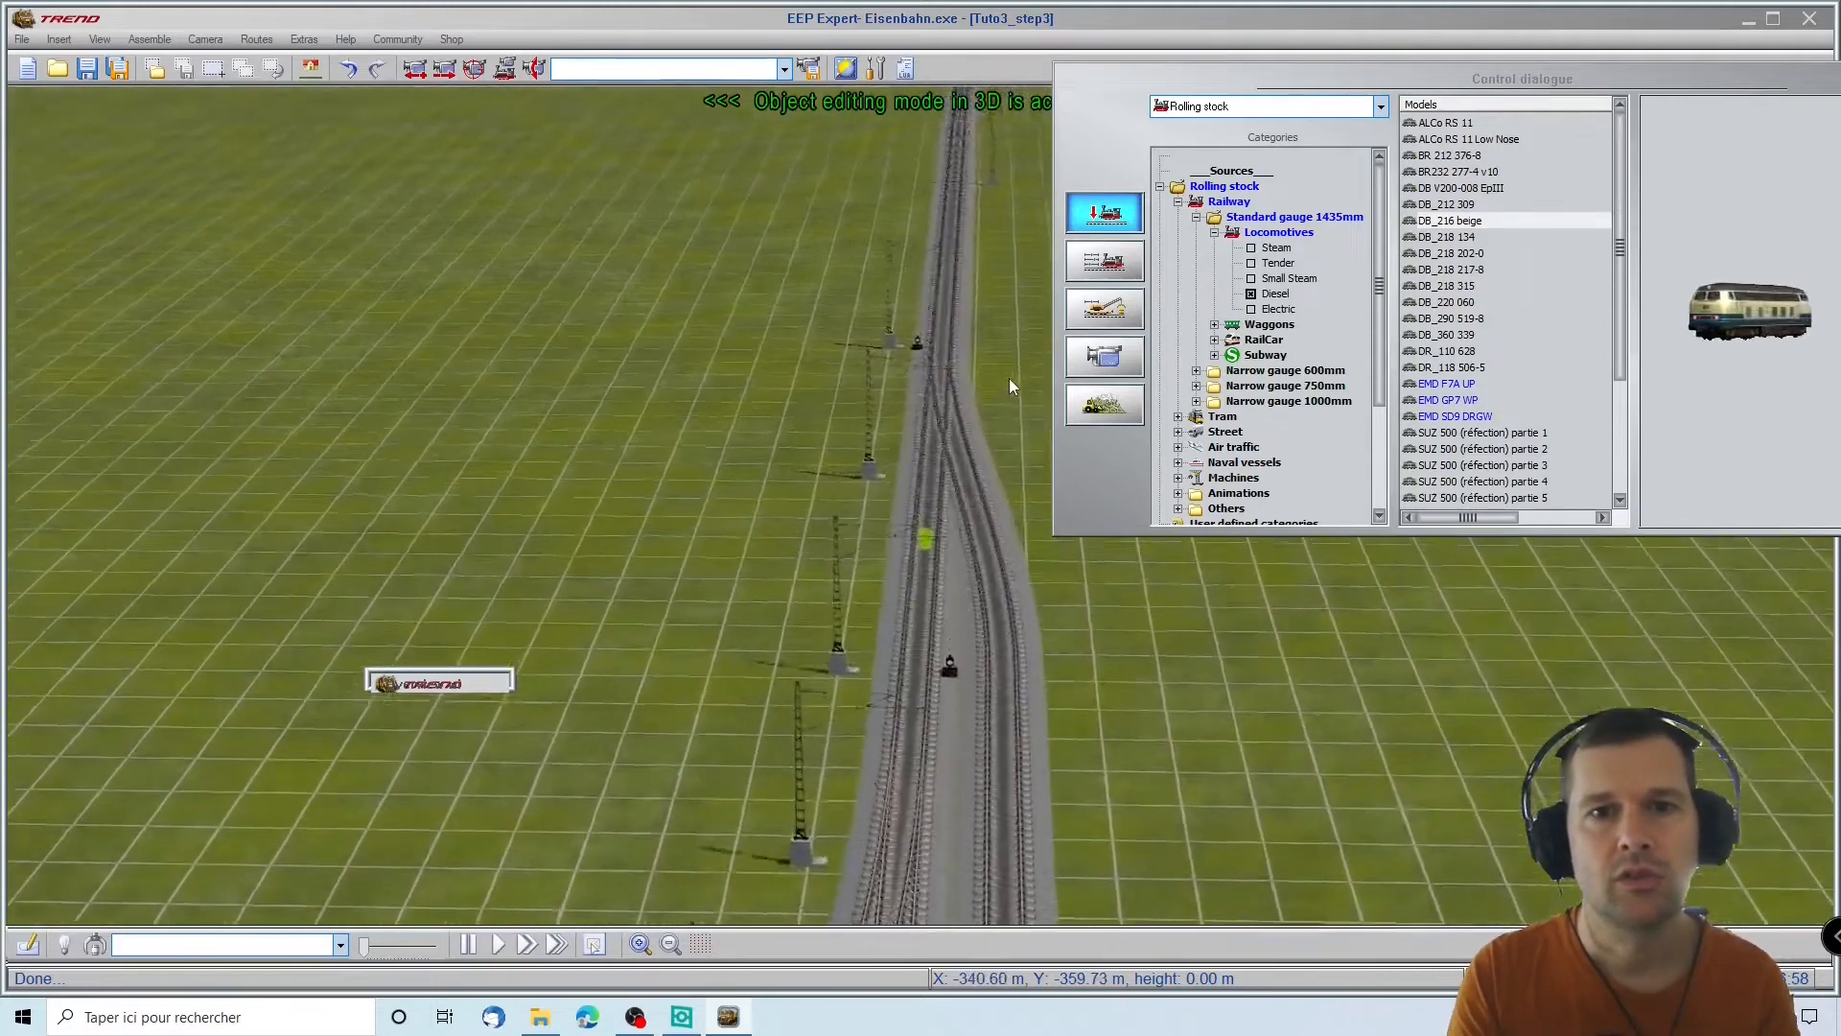
click(1008, 380)
click(906, 677)
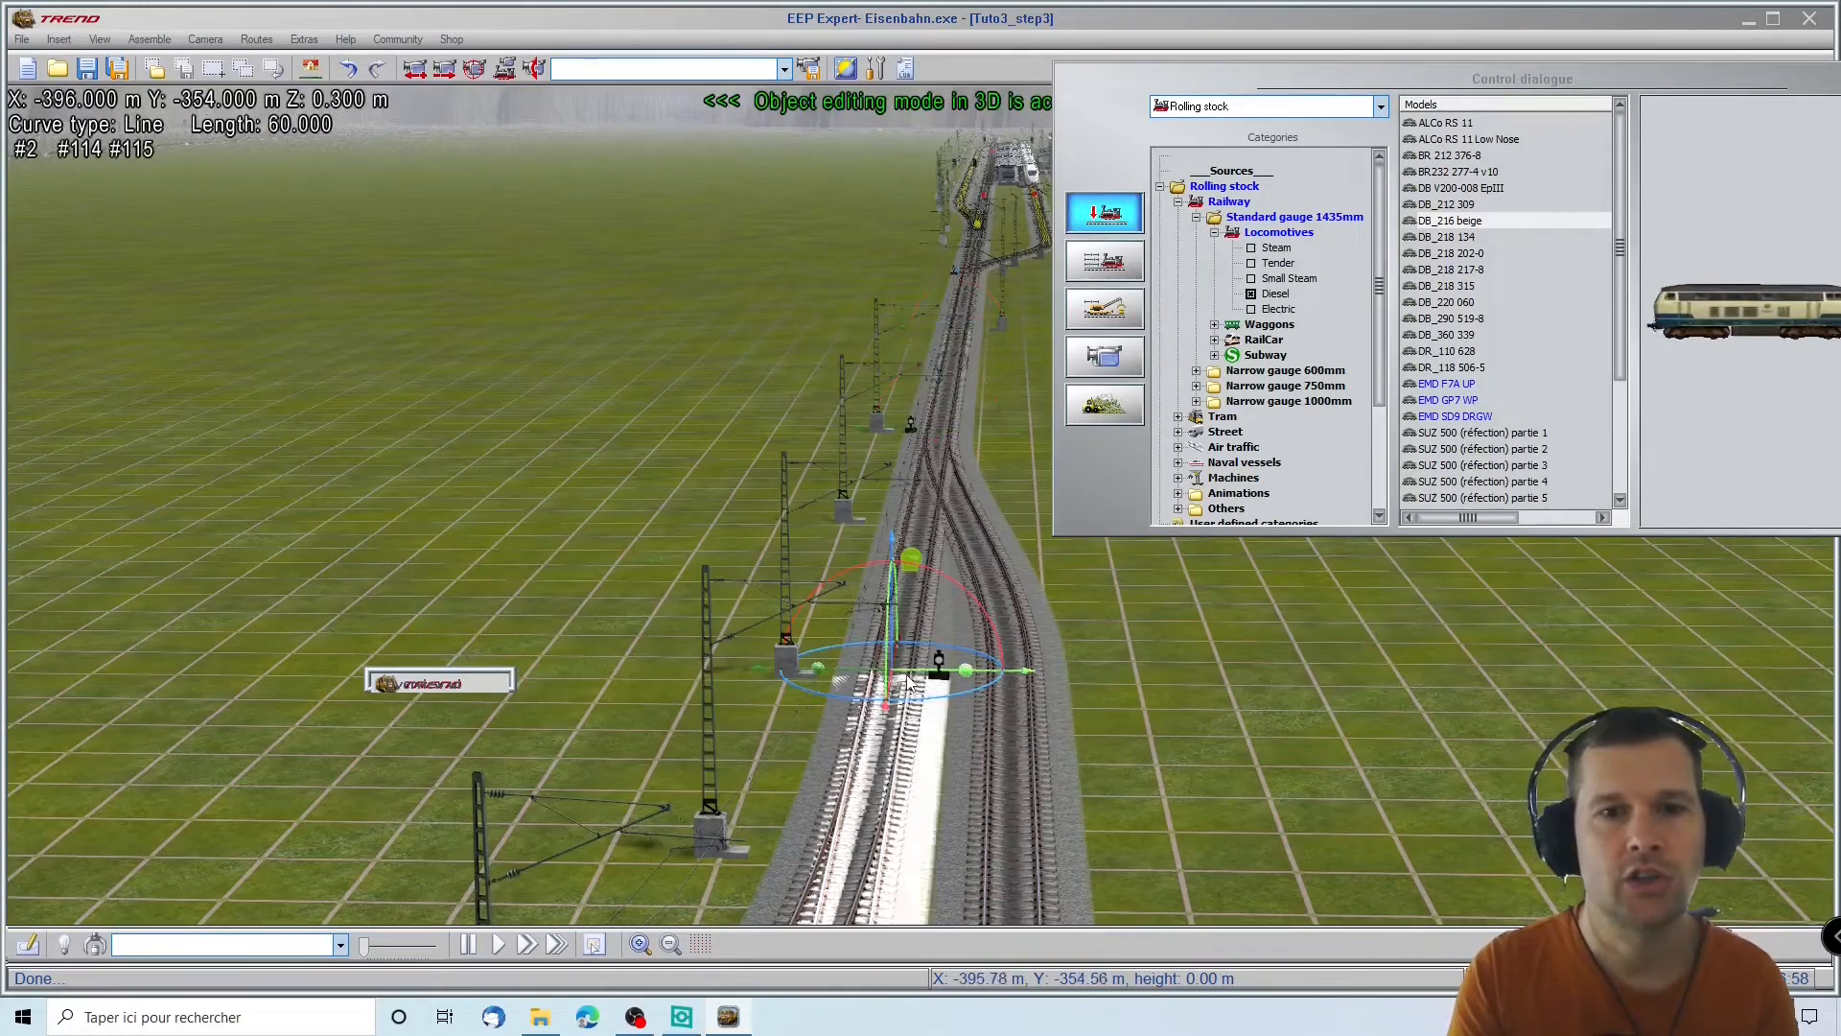
middle_drag(1206, 712, 1468, 671)
middle_drag(533, 682, 1112, 585)
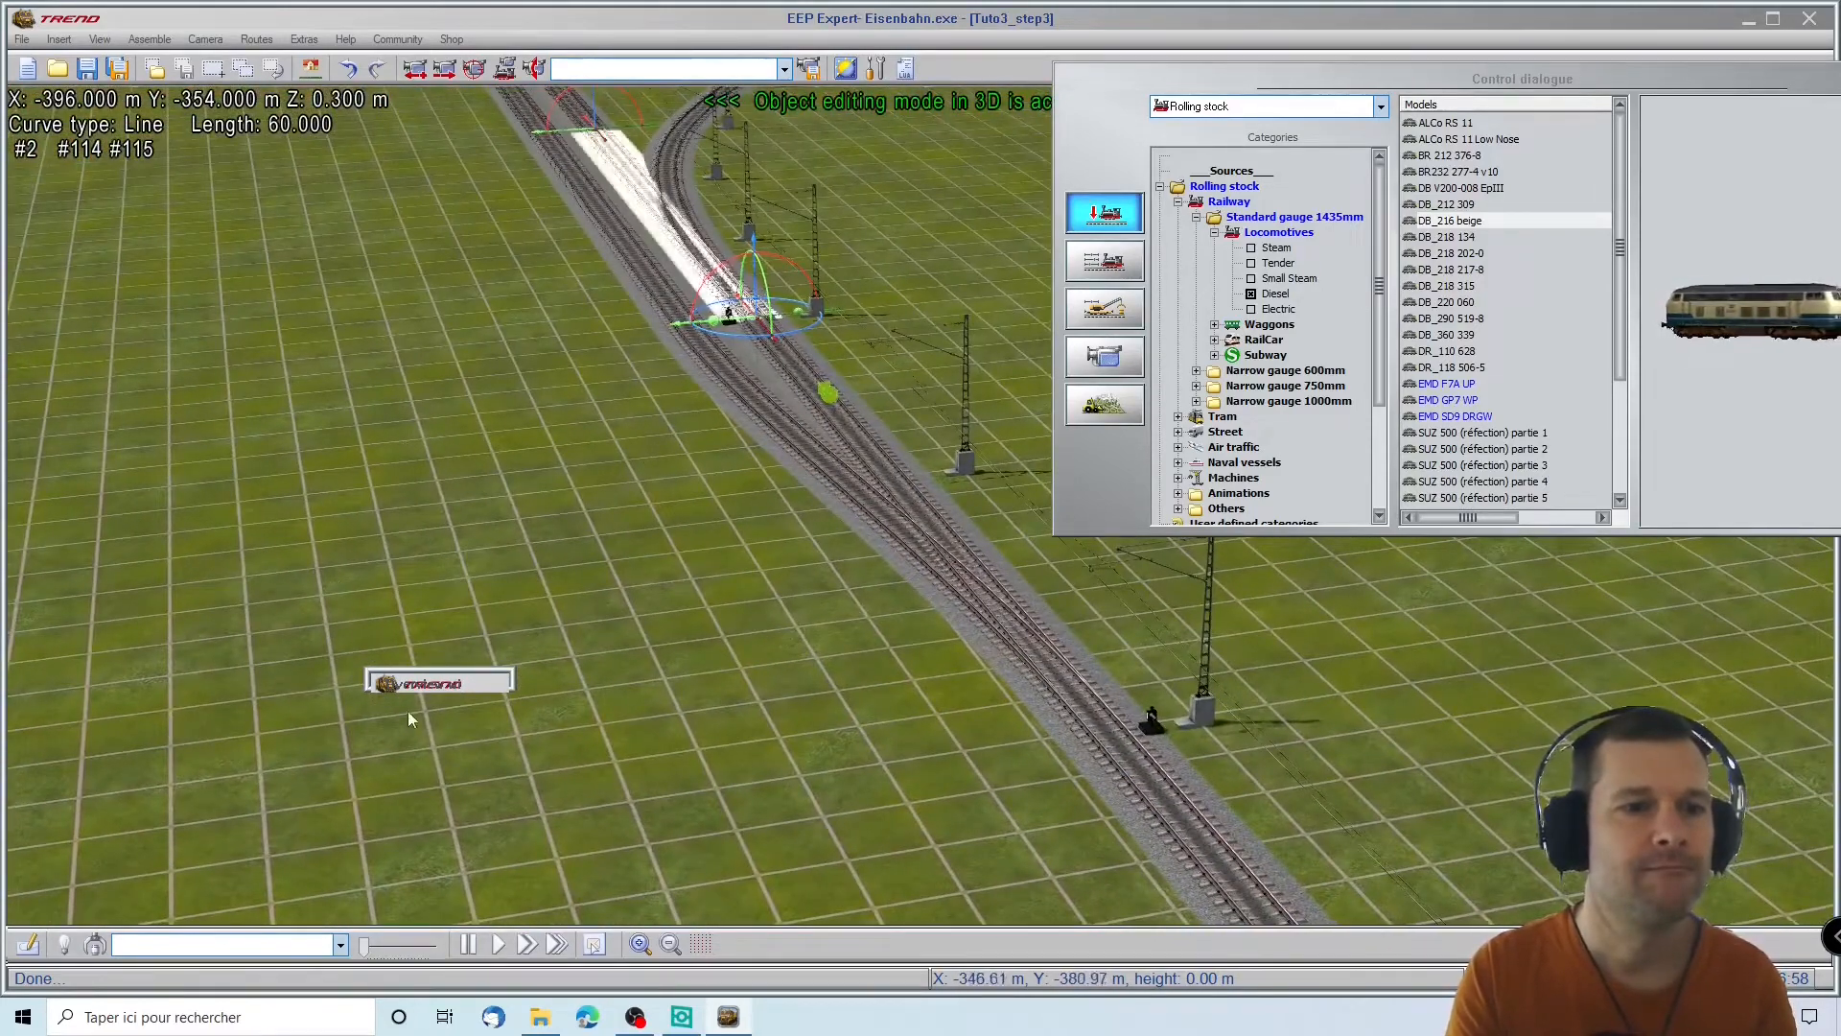
Minimise the overview window and the control dialogue to clear the 3D view
double_click(439, 684)
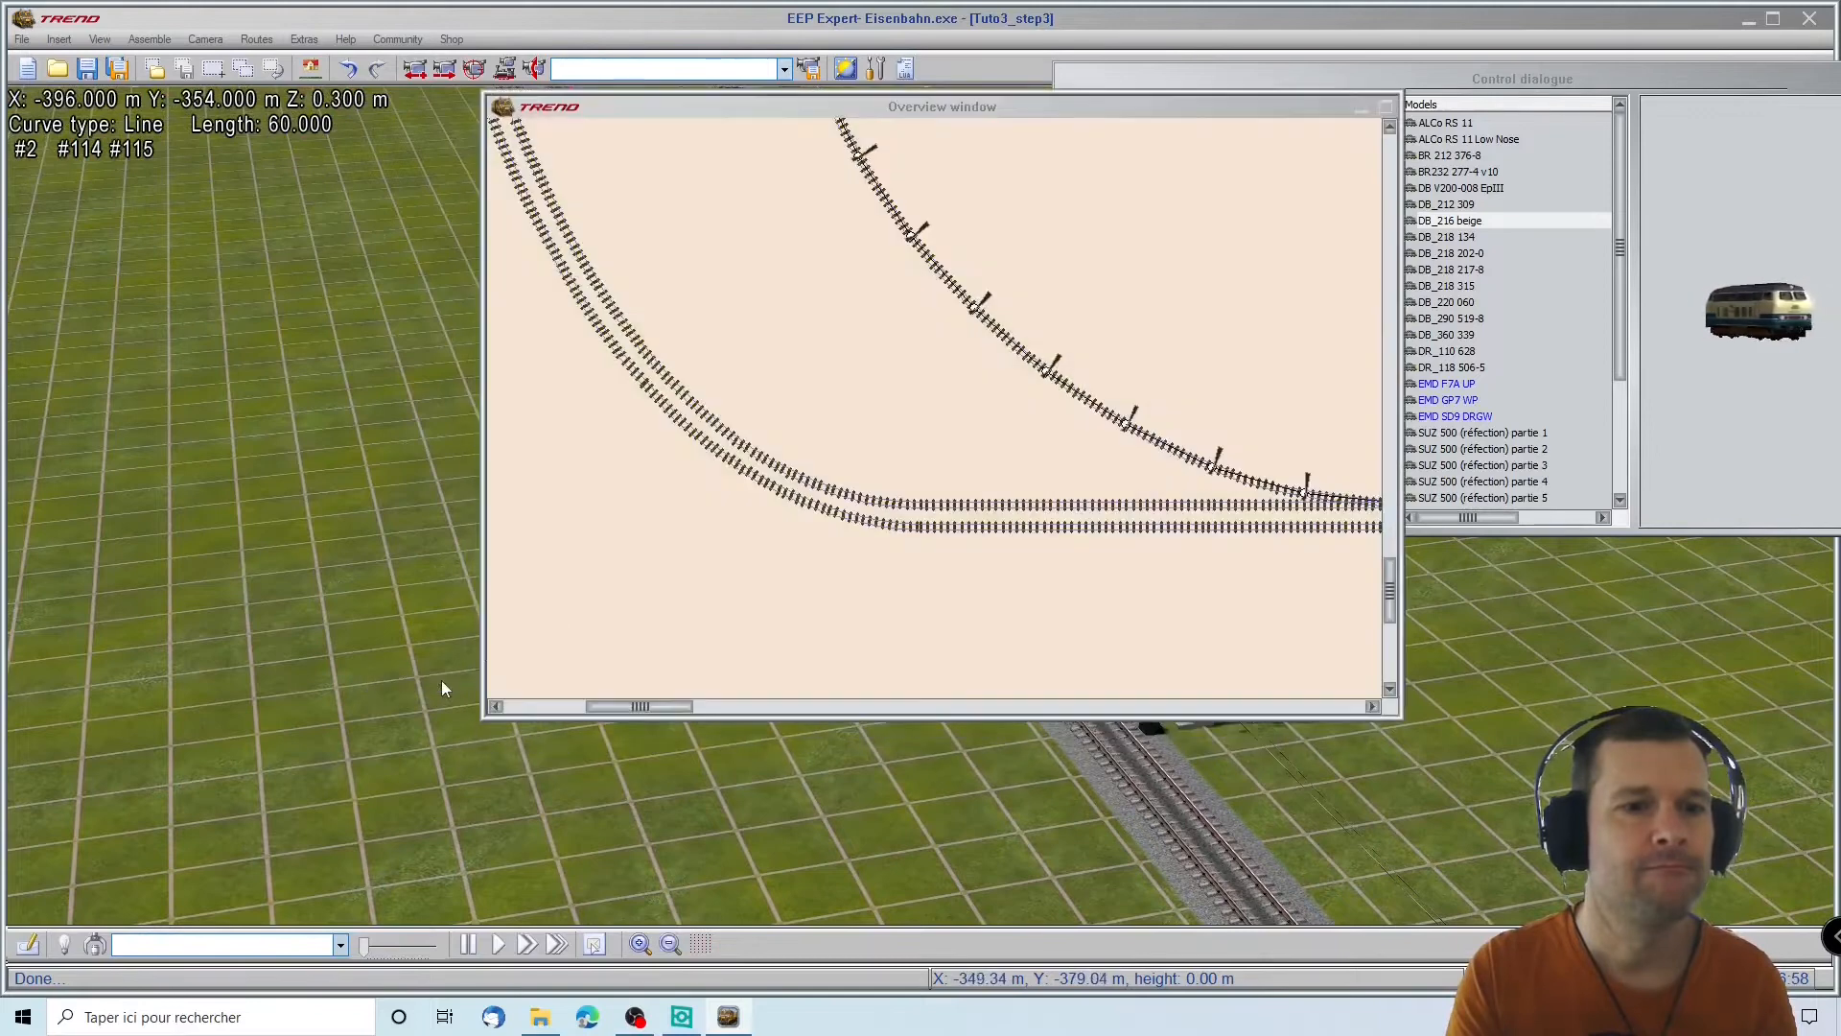
click(1360, 113)
scroll(395, 395, up, 4)
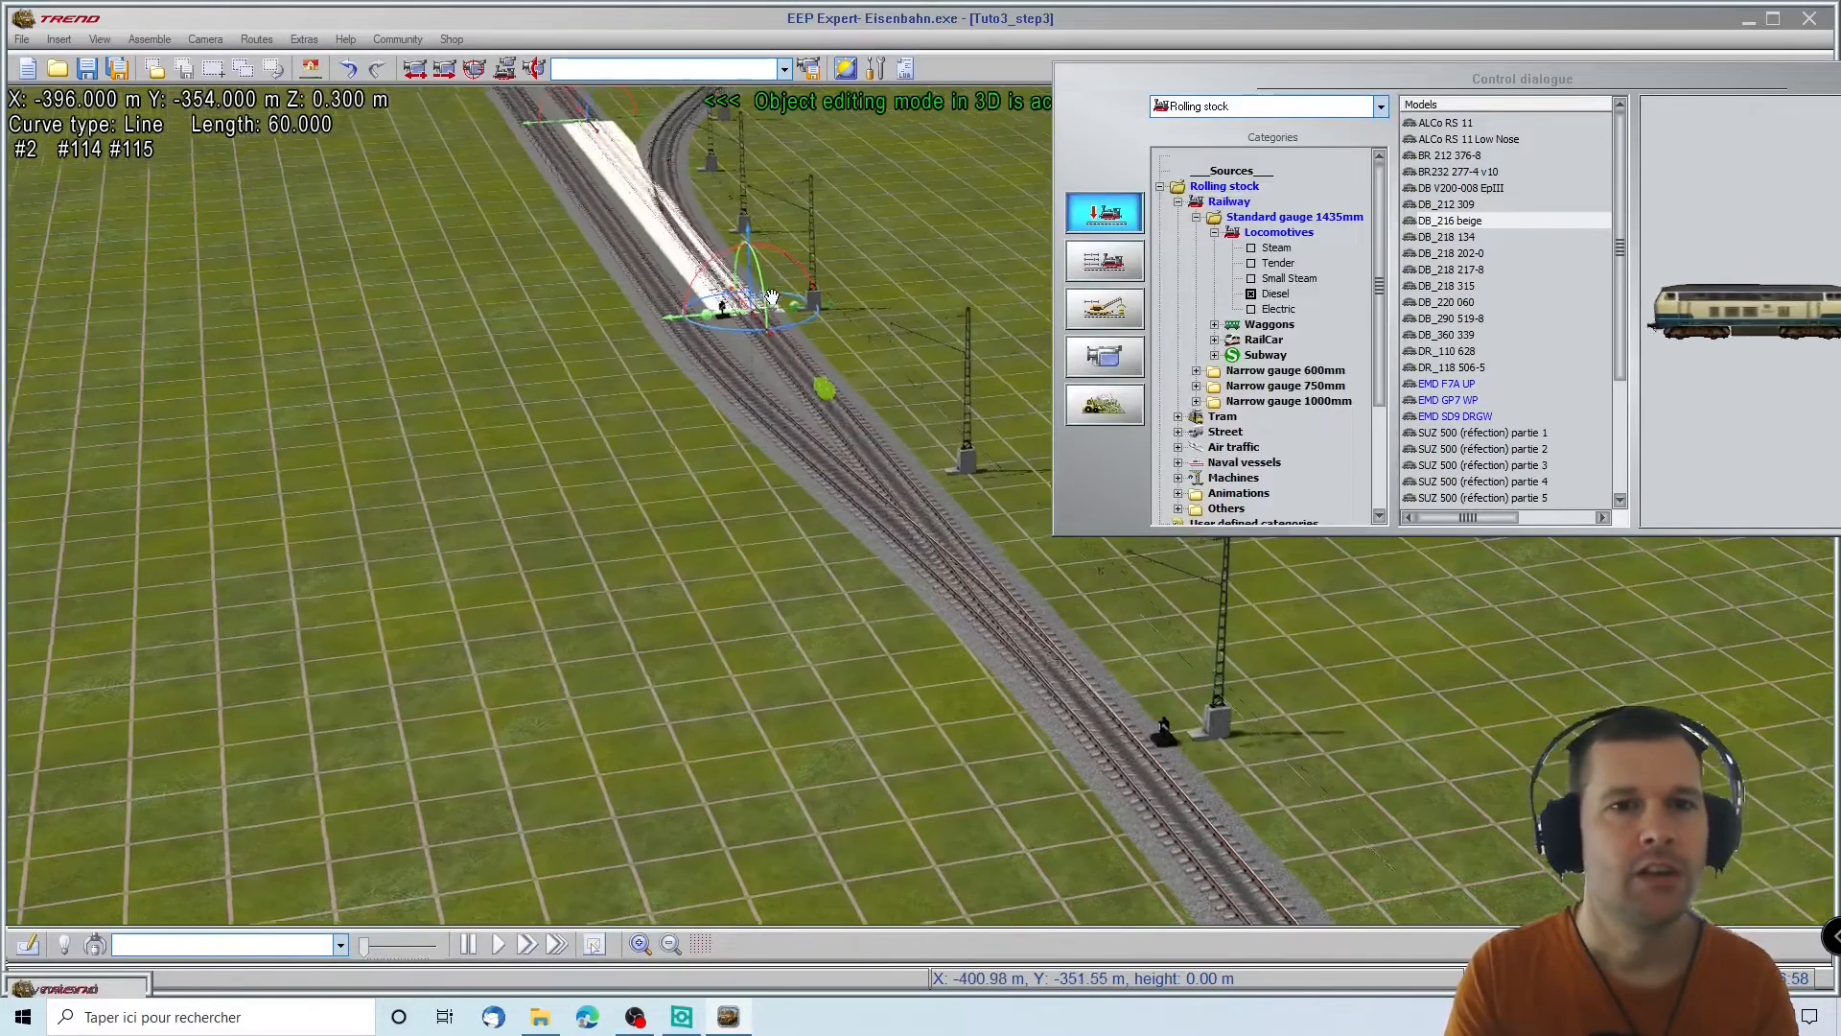
middle_drag(395, 395, 1026, 252)
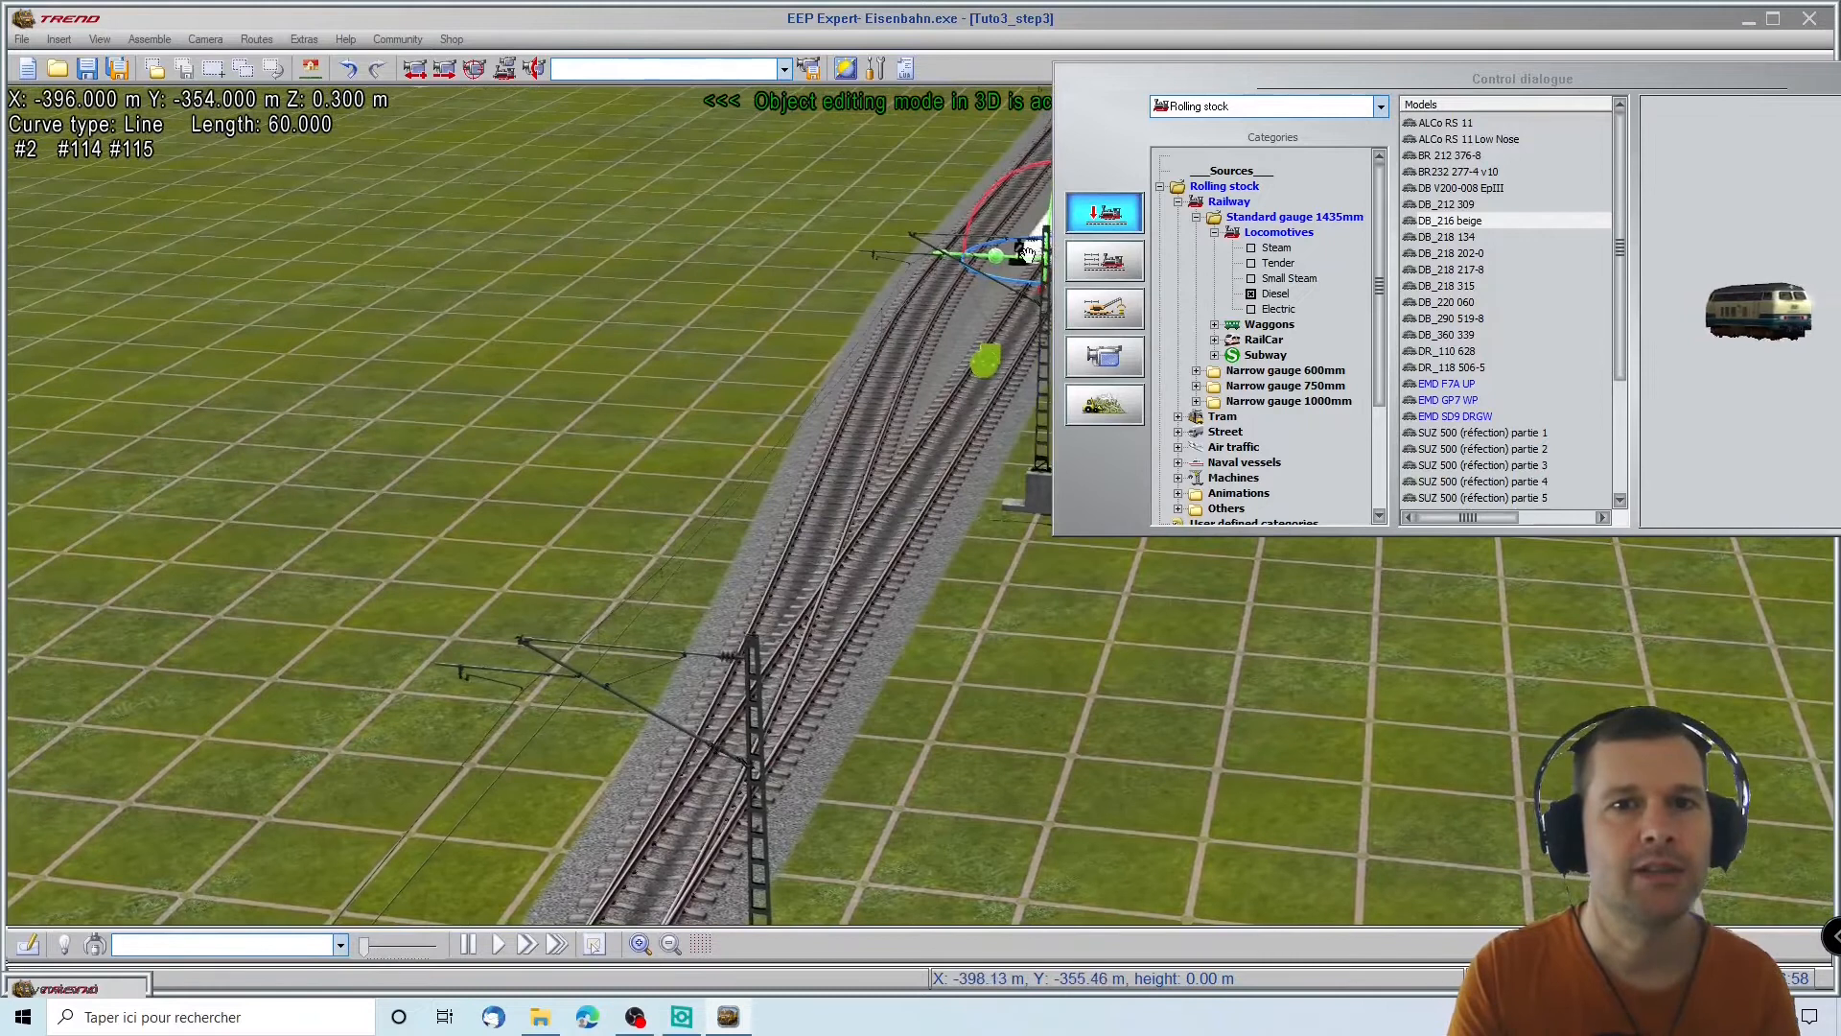
drag(1789, 84, 842, 595)
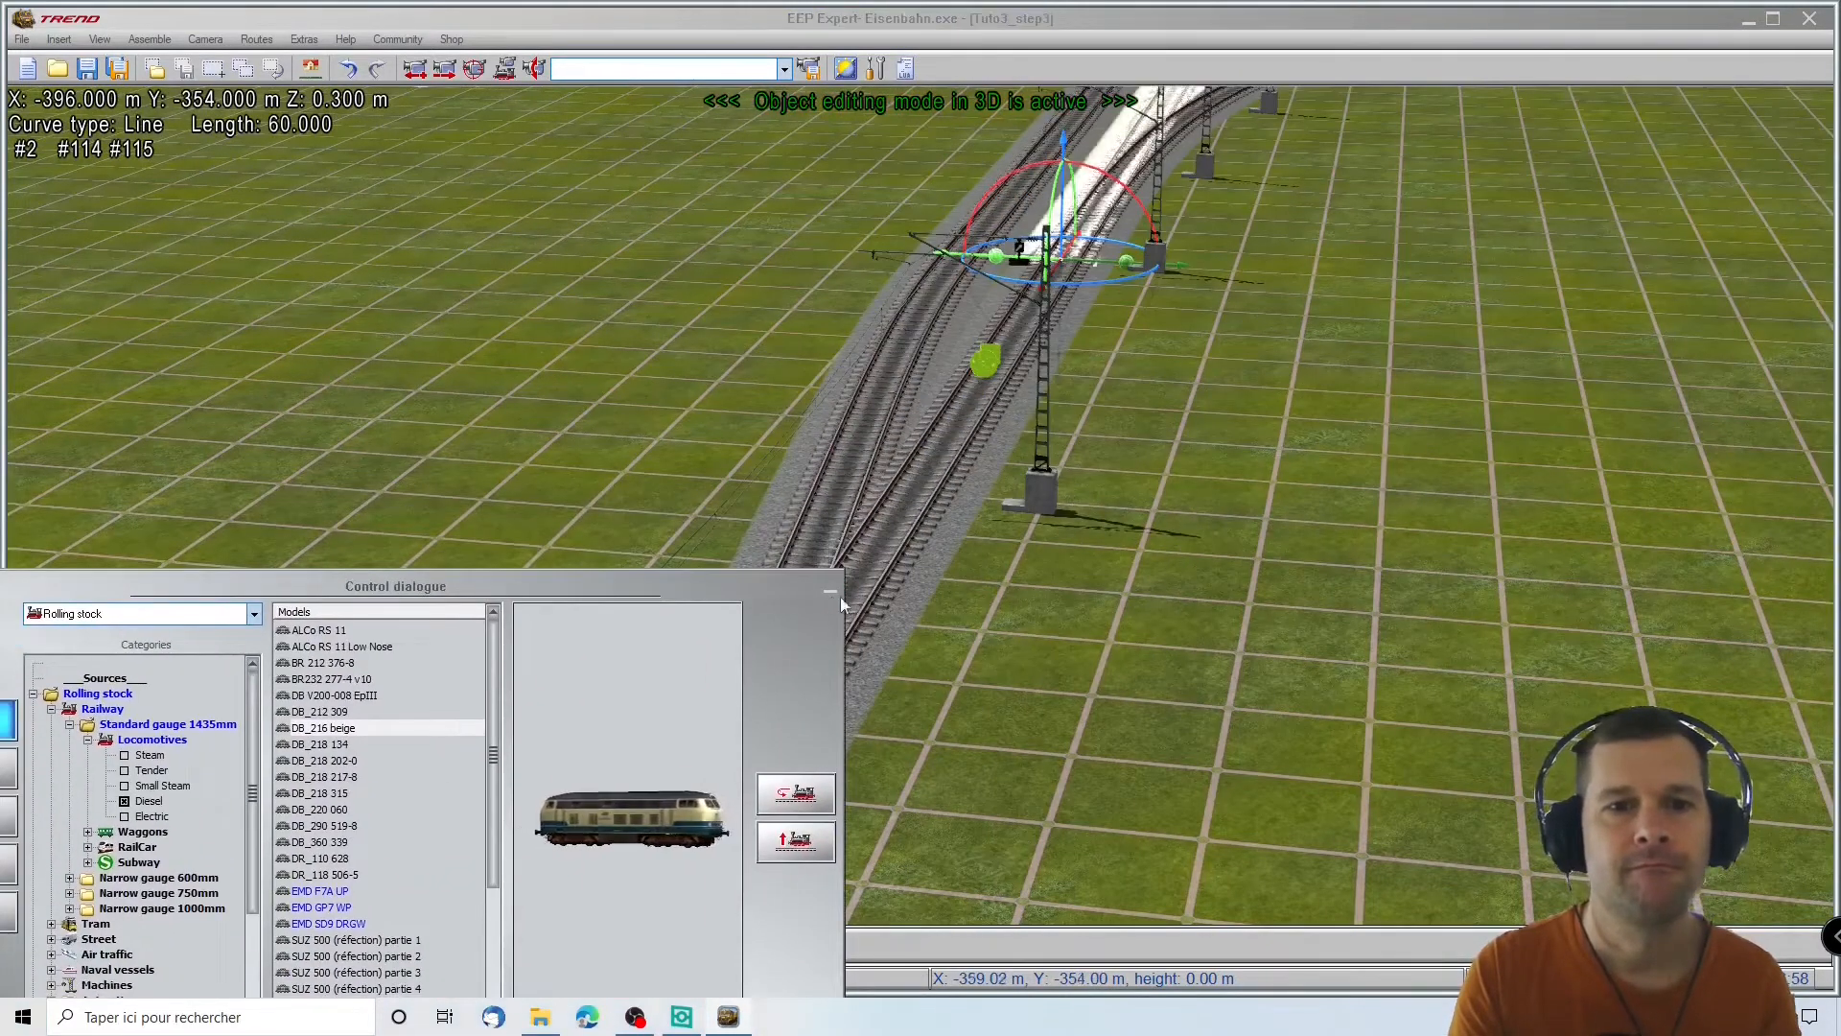
click(831, 592)
Change the lantern setting in switch 0011's object properties to place the lantern on the mast side of the track
middle_drag(1097, 583, 1000, 734)
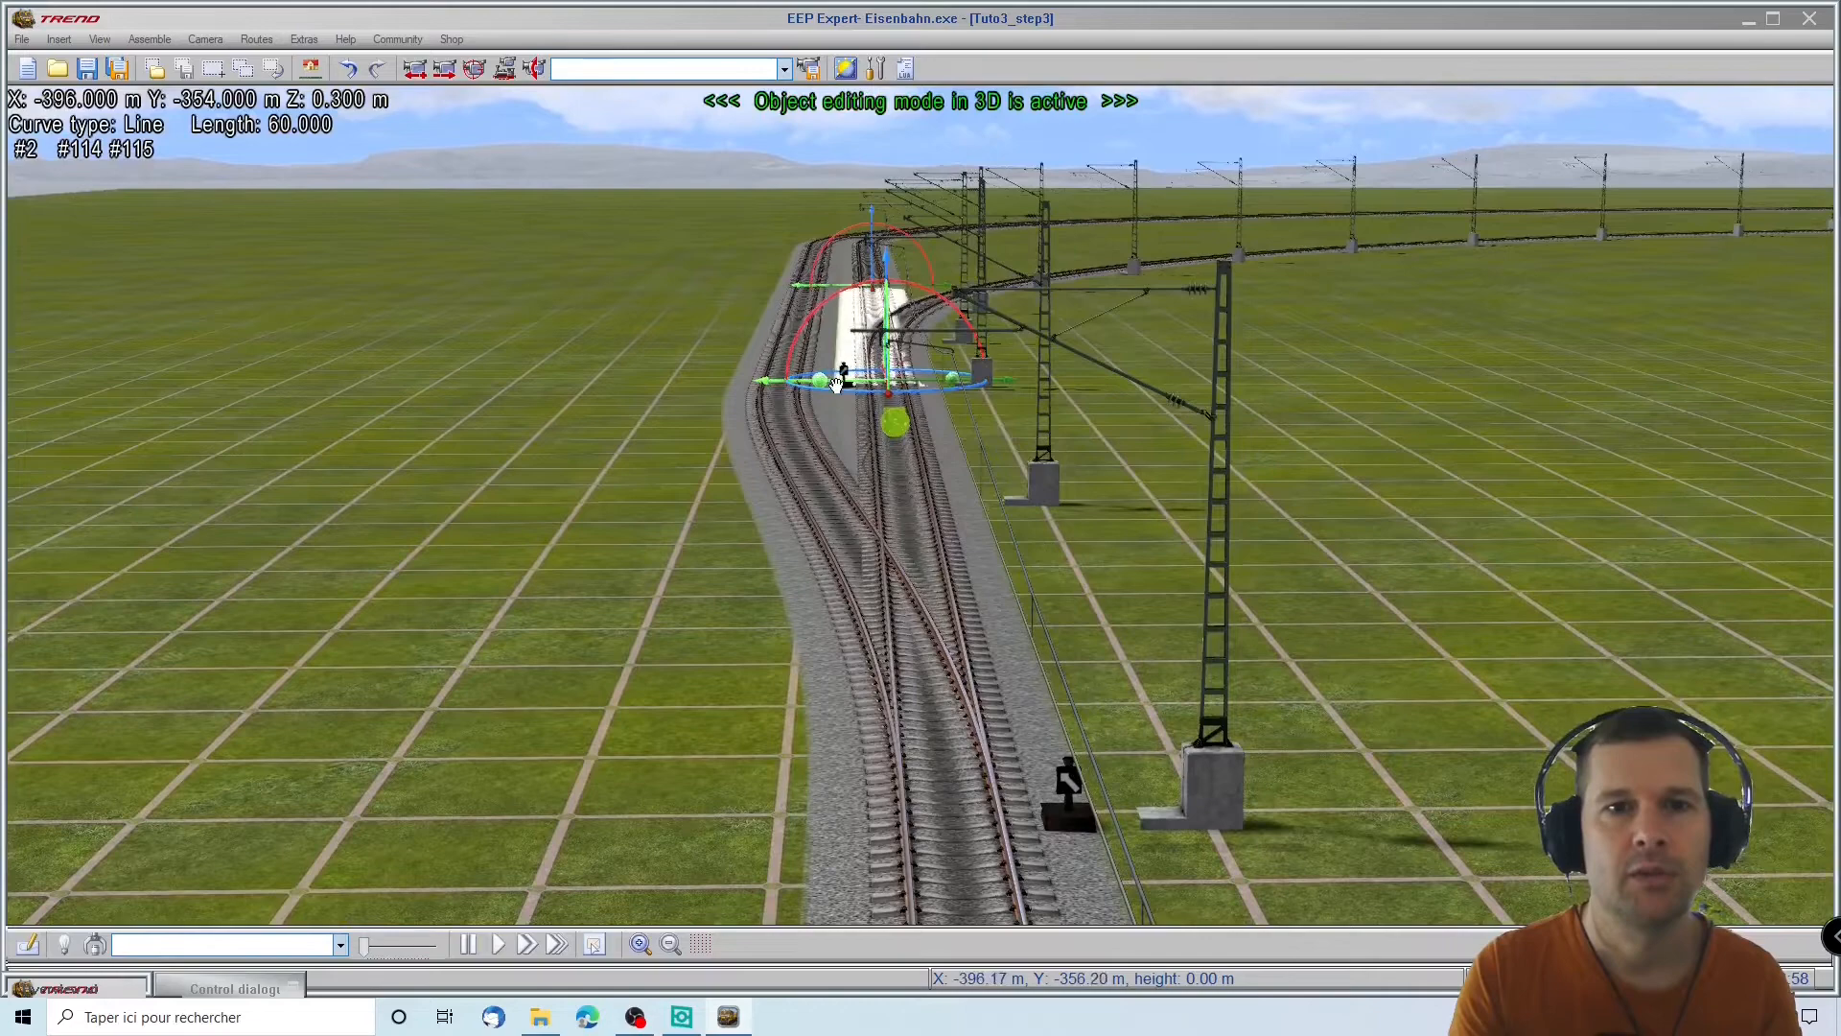
scroll(953, 483, up, 6)
middle_drag(953, 483, 1048, 444)
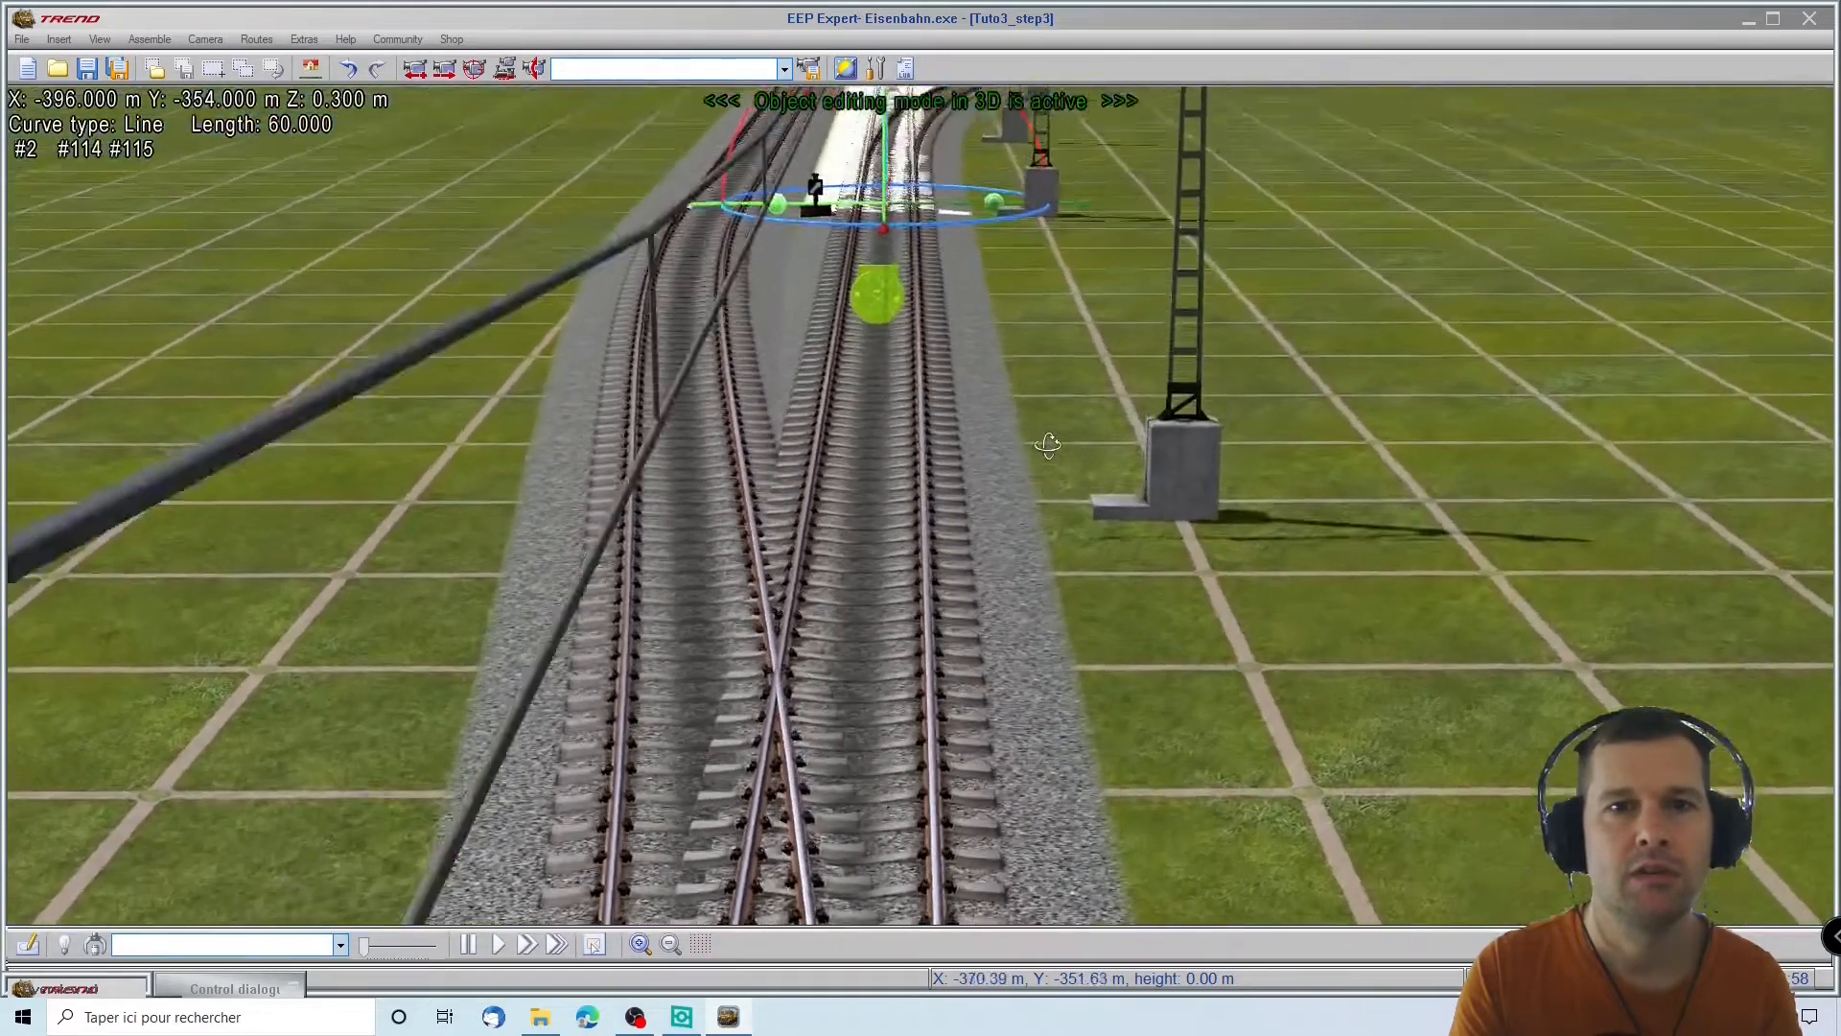
middle_drag(985, 108, 998, 163)
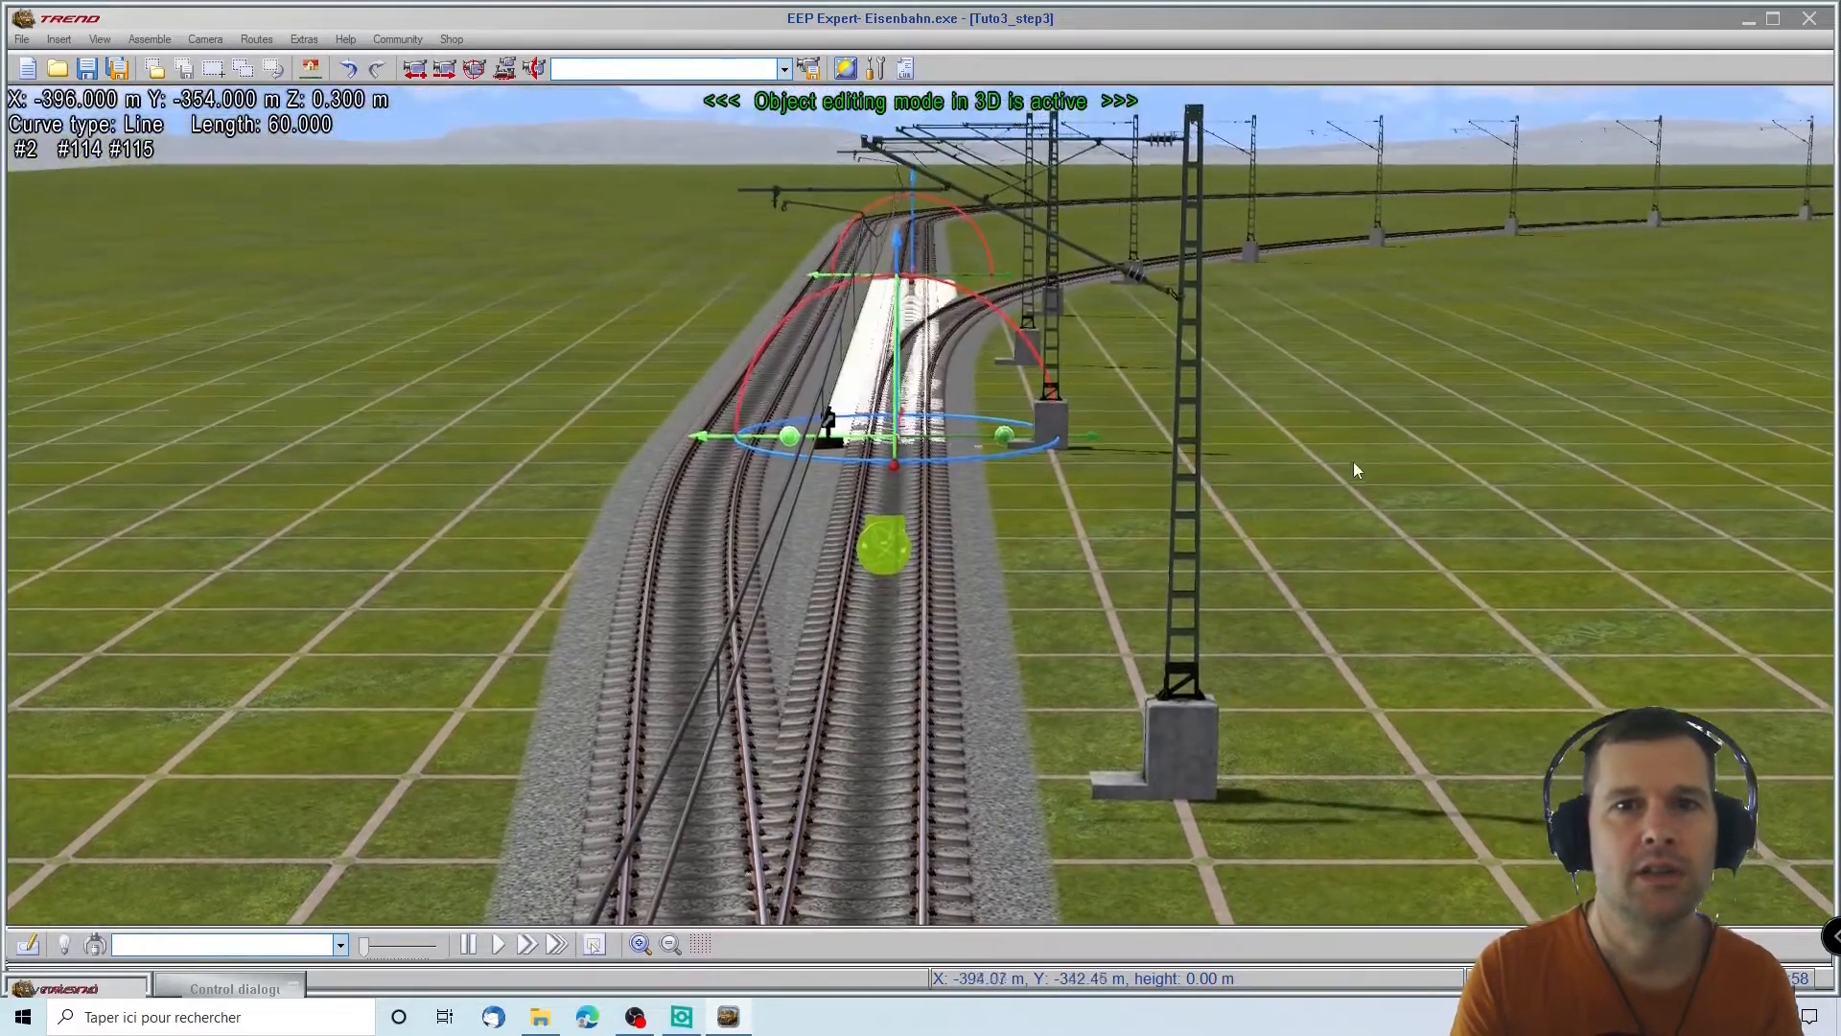
click(1125, 487)
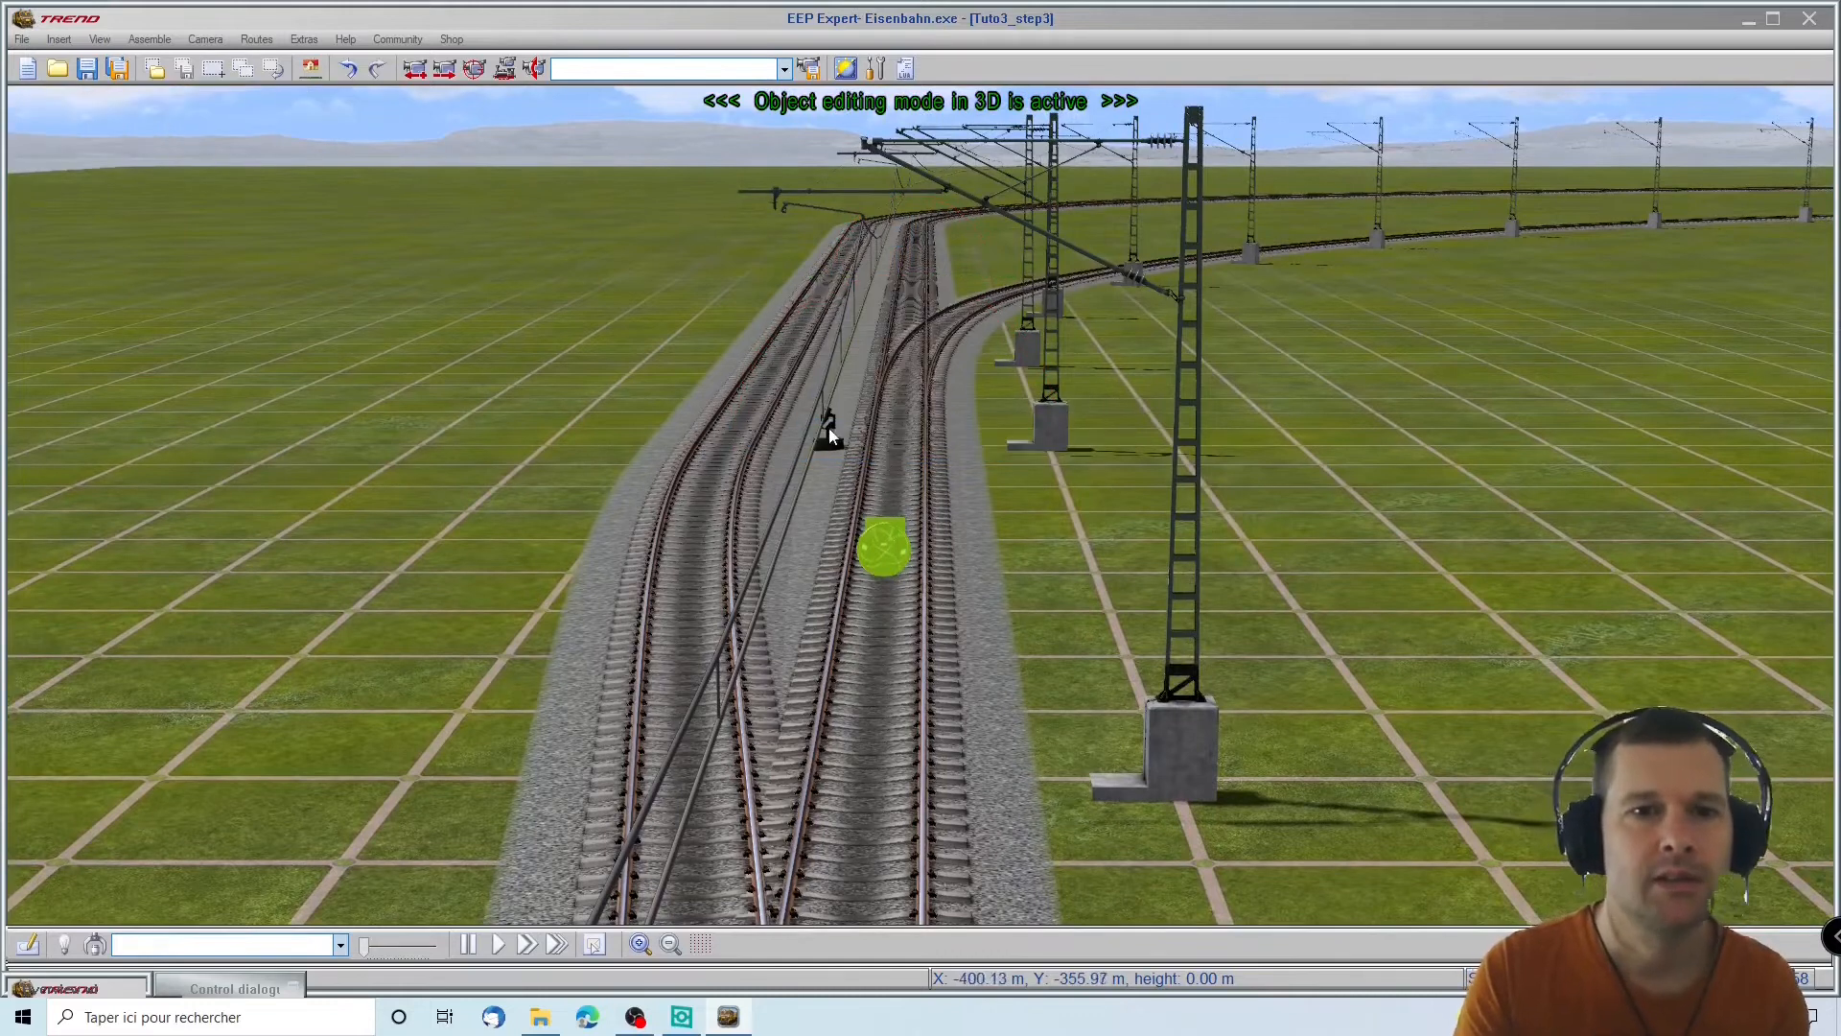
click(830, 436)
right_click(876, 489)
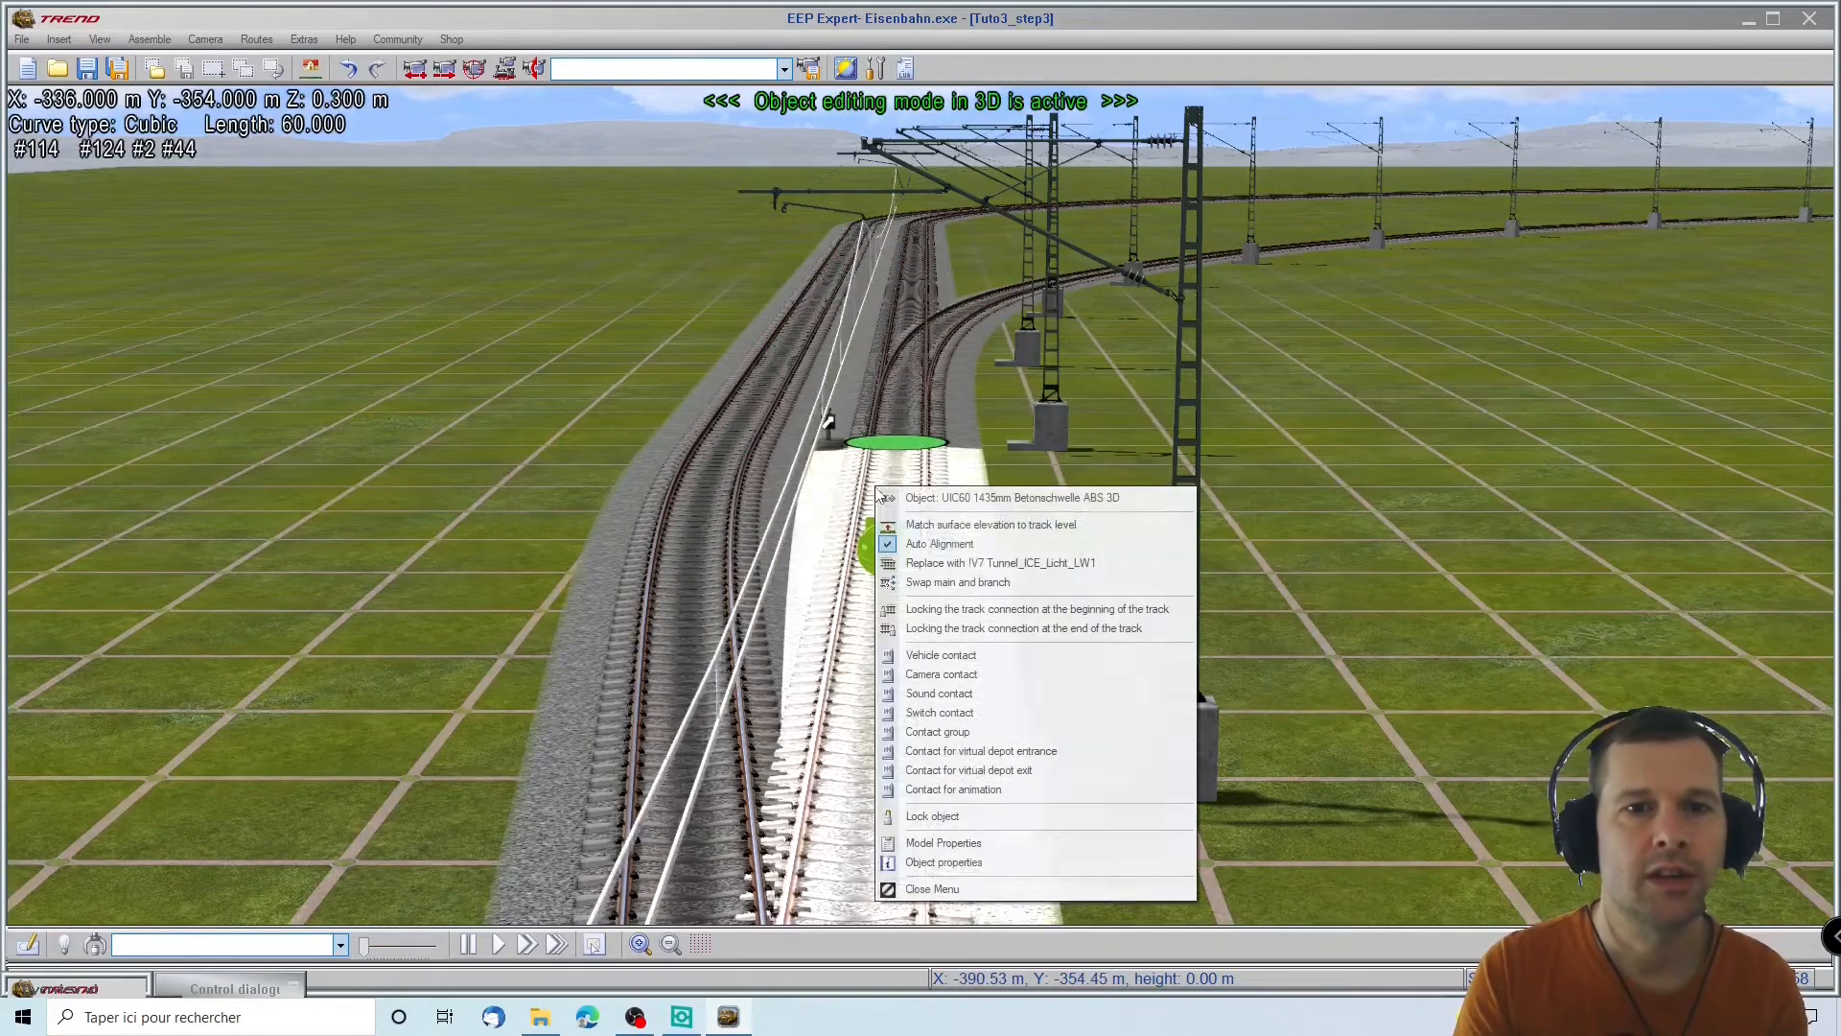
click(945, 862)
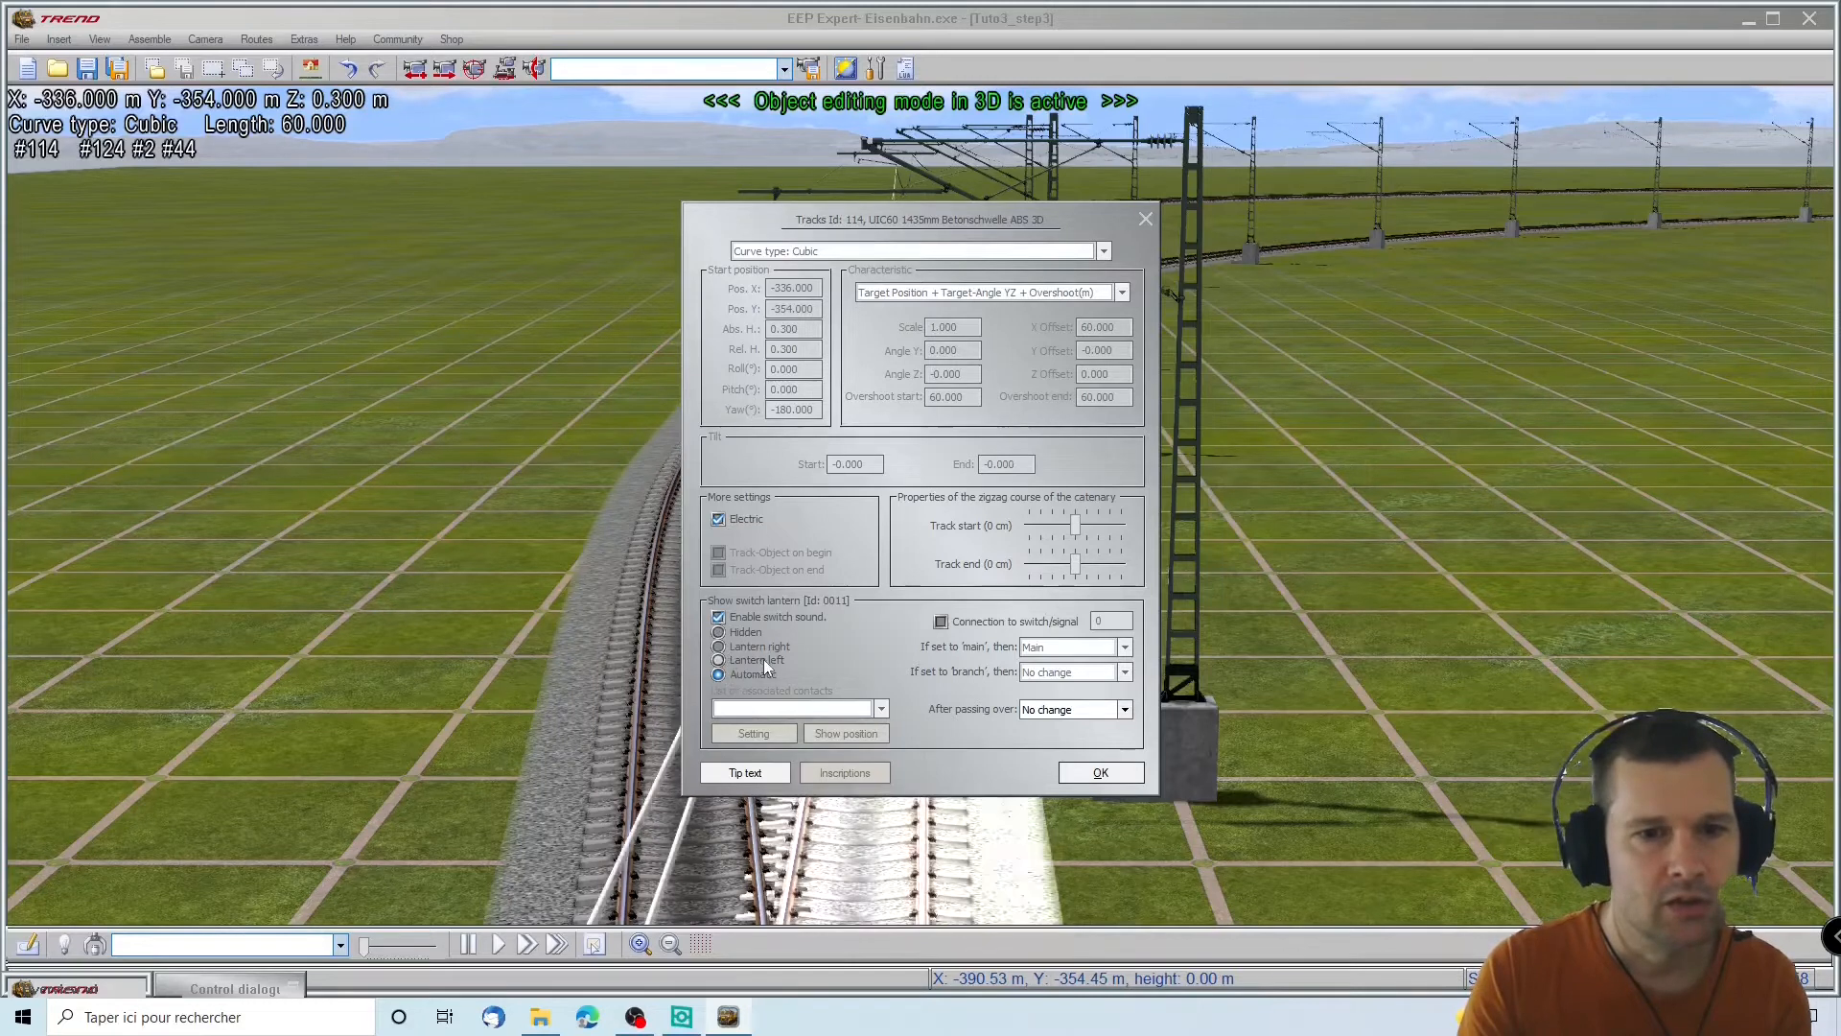
click(1087, 771)
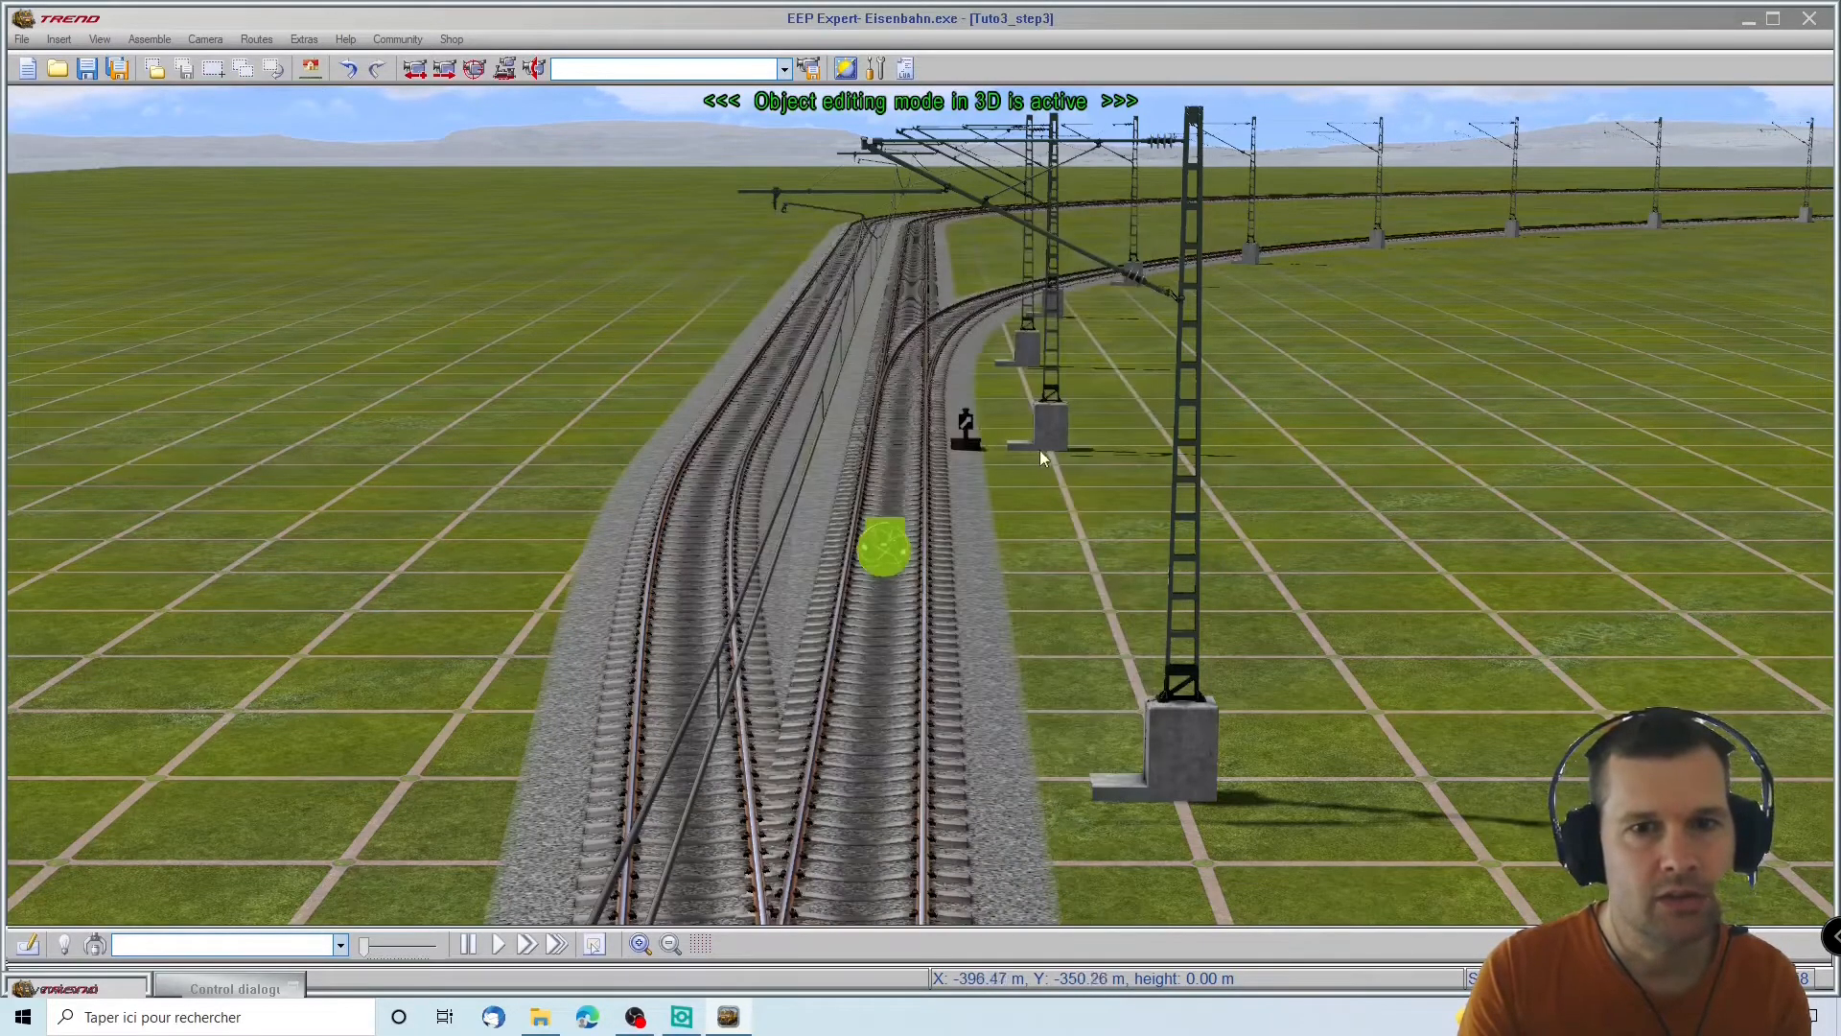
Examine the relocated switch lantern and the track junction in 3D from several distances and angles
scroll(842, 483, down, 1)
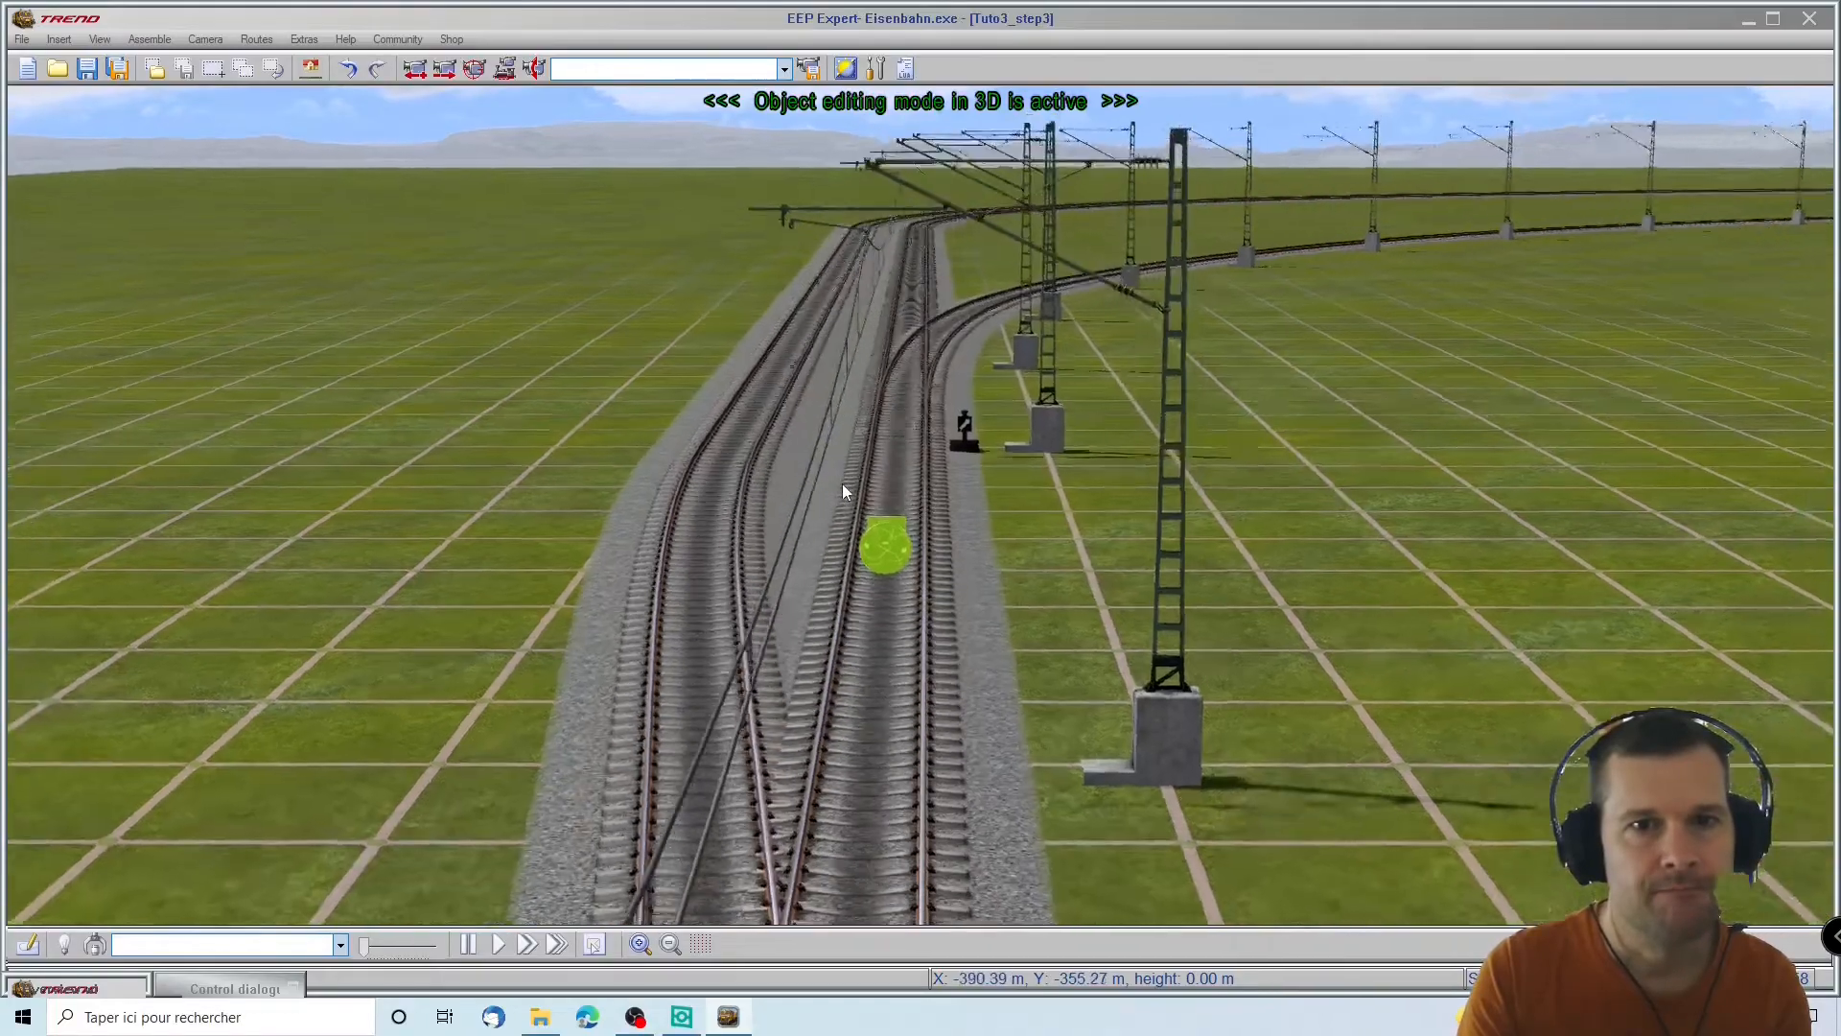
scroll(842, 484, up, 8)
scroll(841, 483, down, 10)
scroll(842, 483, down, 2)
right_drag(1289, 606, 1237, 801)
scroll(1237, 743, down, 3)
scroll(1111, 745, up, 2)
scroll(1110, 745, up, 5)
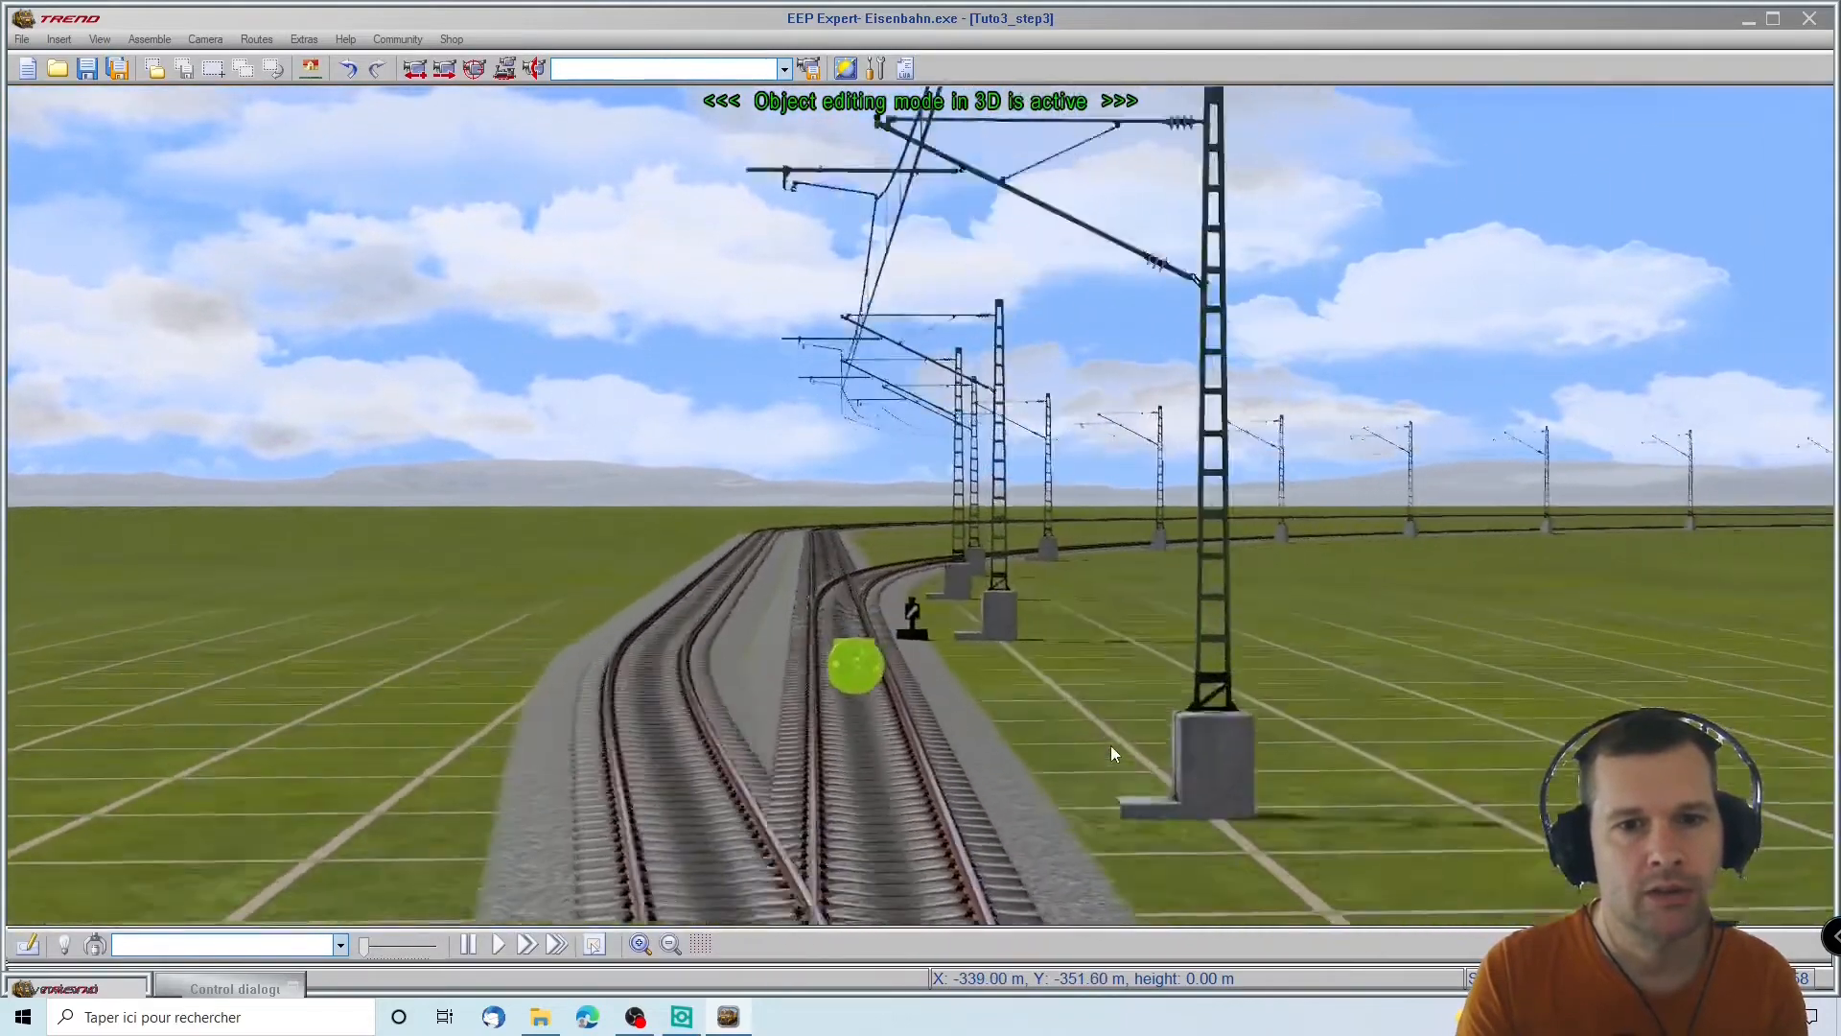
right_drag(1095, 836, 1333, 734)
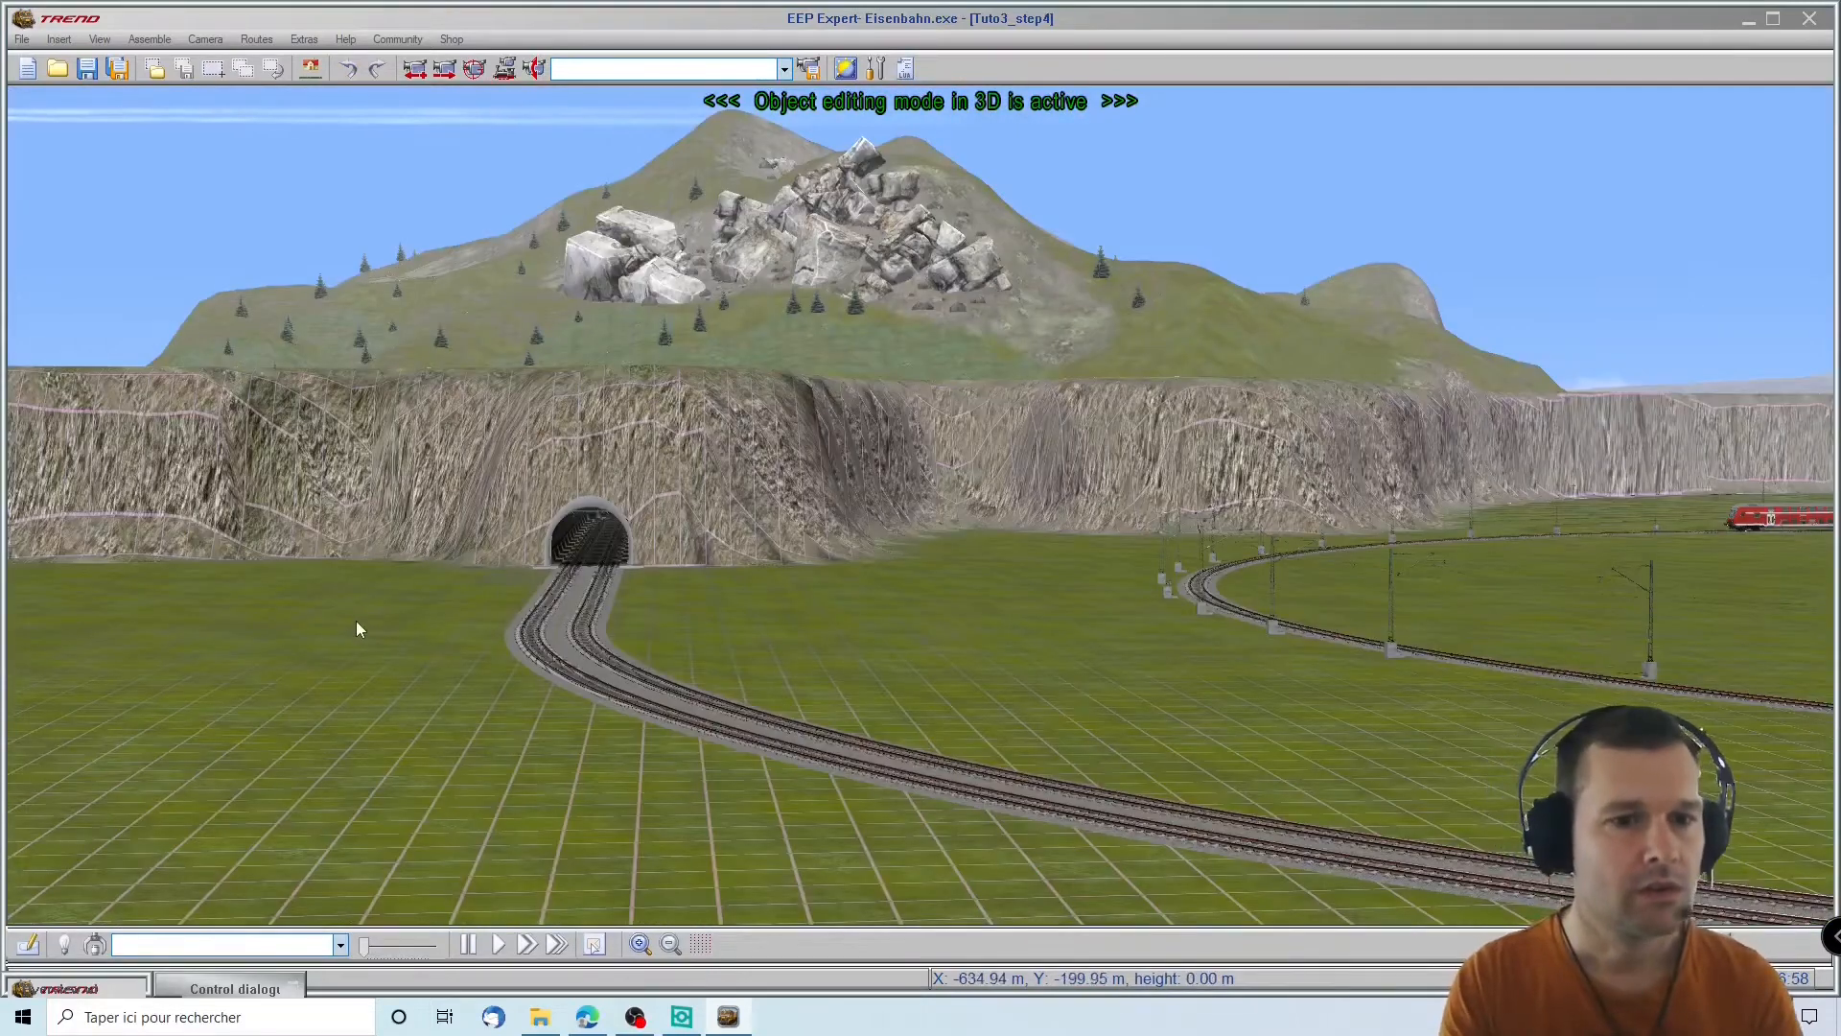
Cut a tunnel breakthrough of three by three grid cells into the foot of the grassy slope behind the mountain, using the 3D surface mode
middle_drag(356, 622, 128, 355)
right_drag(128, 354, 1081, 251)
scroll(1079, 249, up, 5)
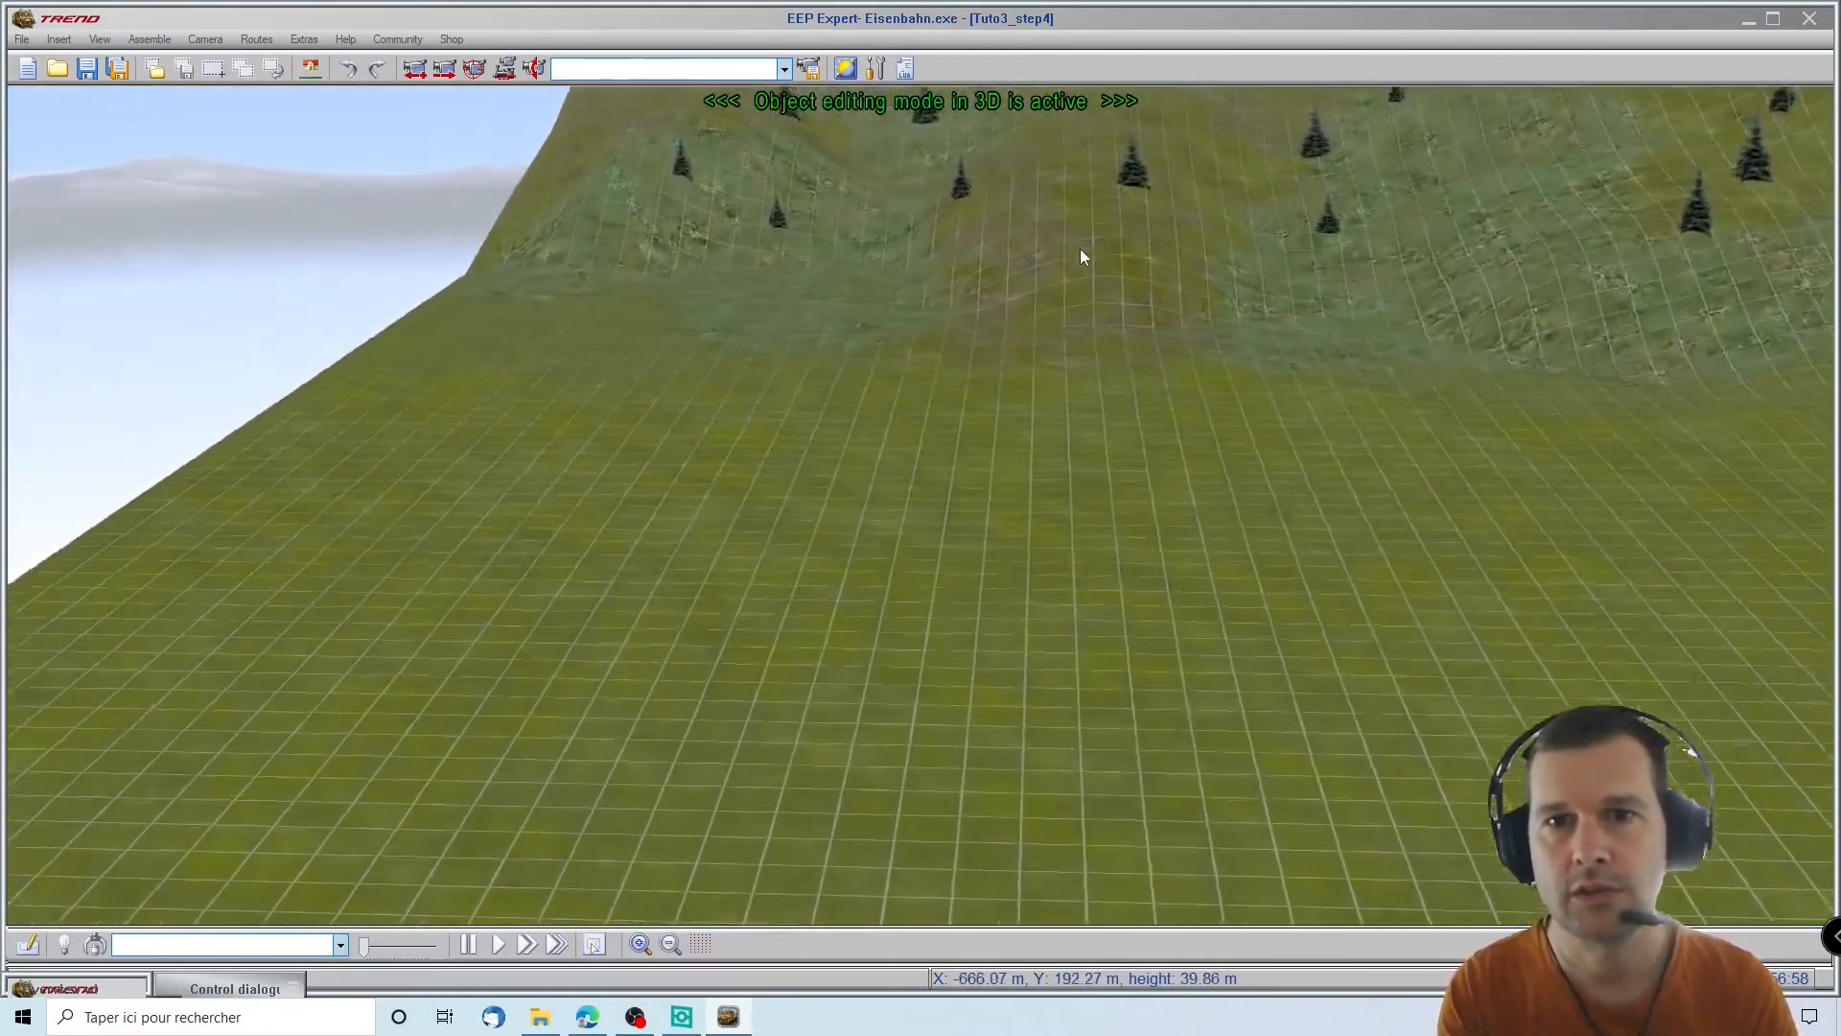
right_drag(1273, 136, 1665, 307)
scroll(556, 437, up, 4)
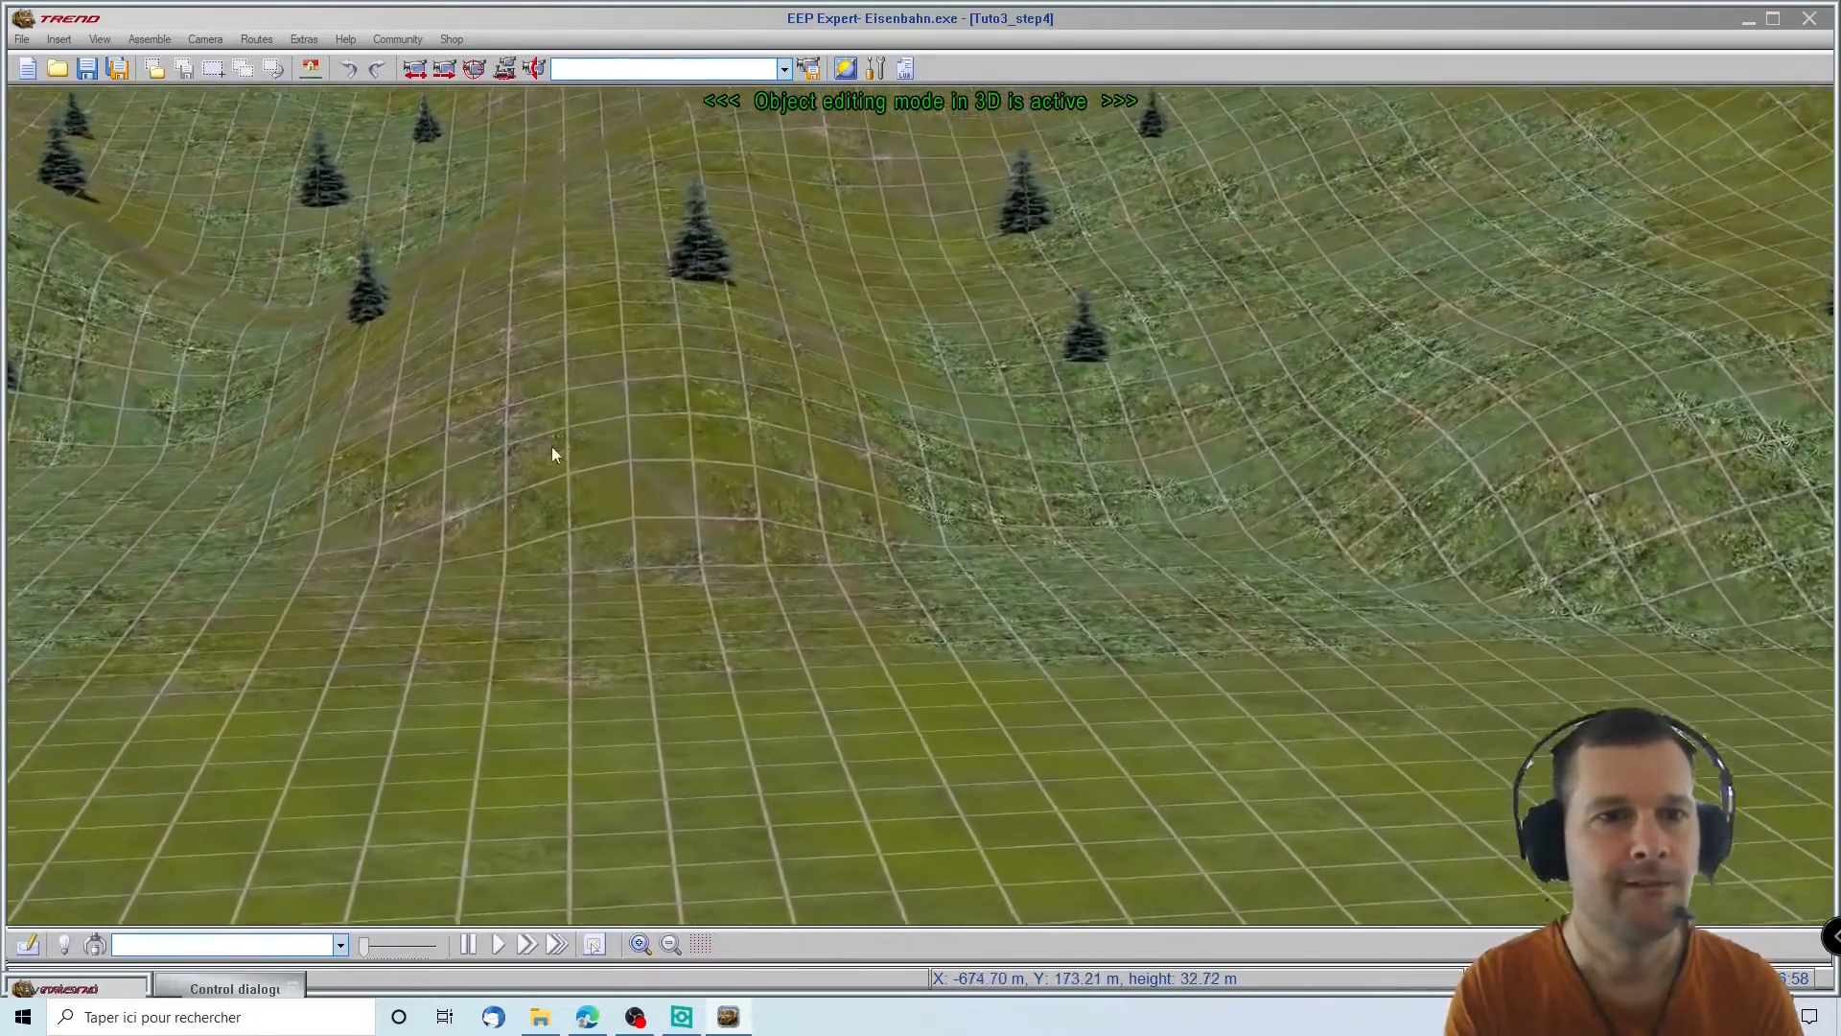
right_drag(539, 539, 288, 767)
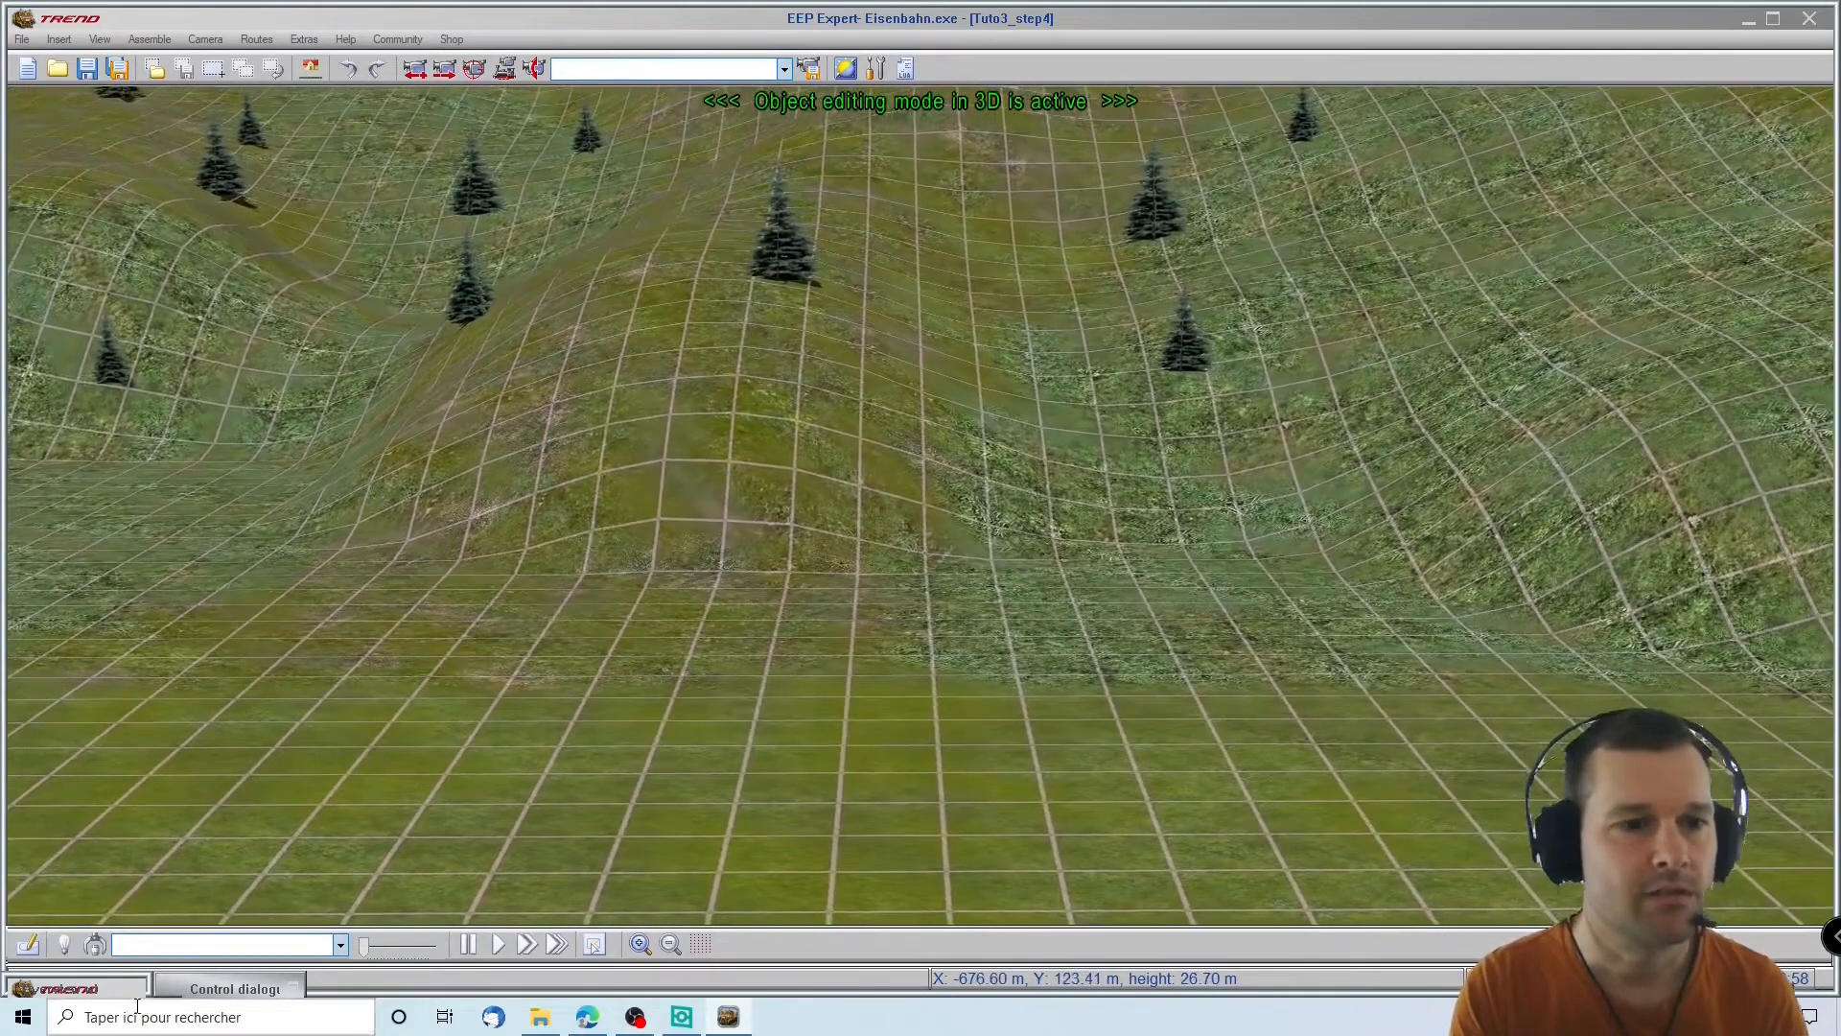
click(235, 988)
click(105, 802)
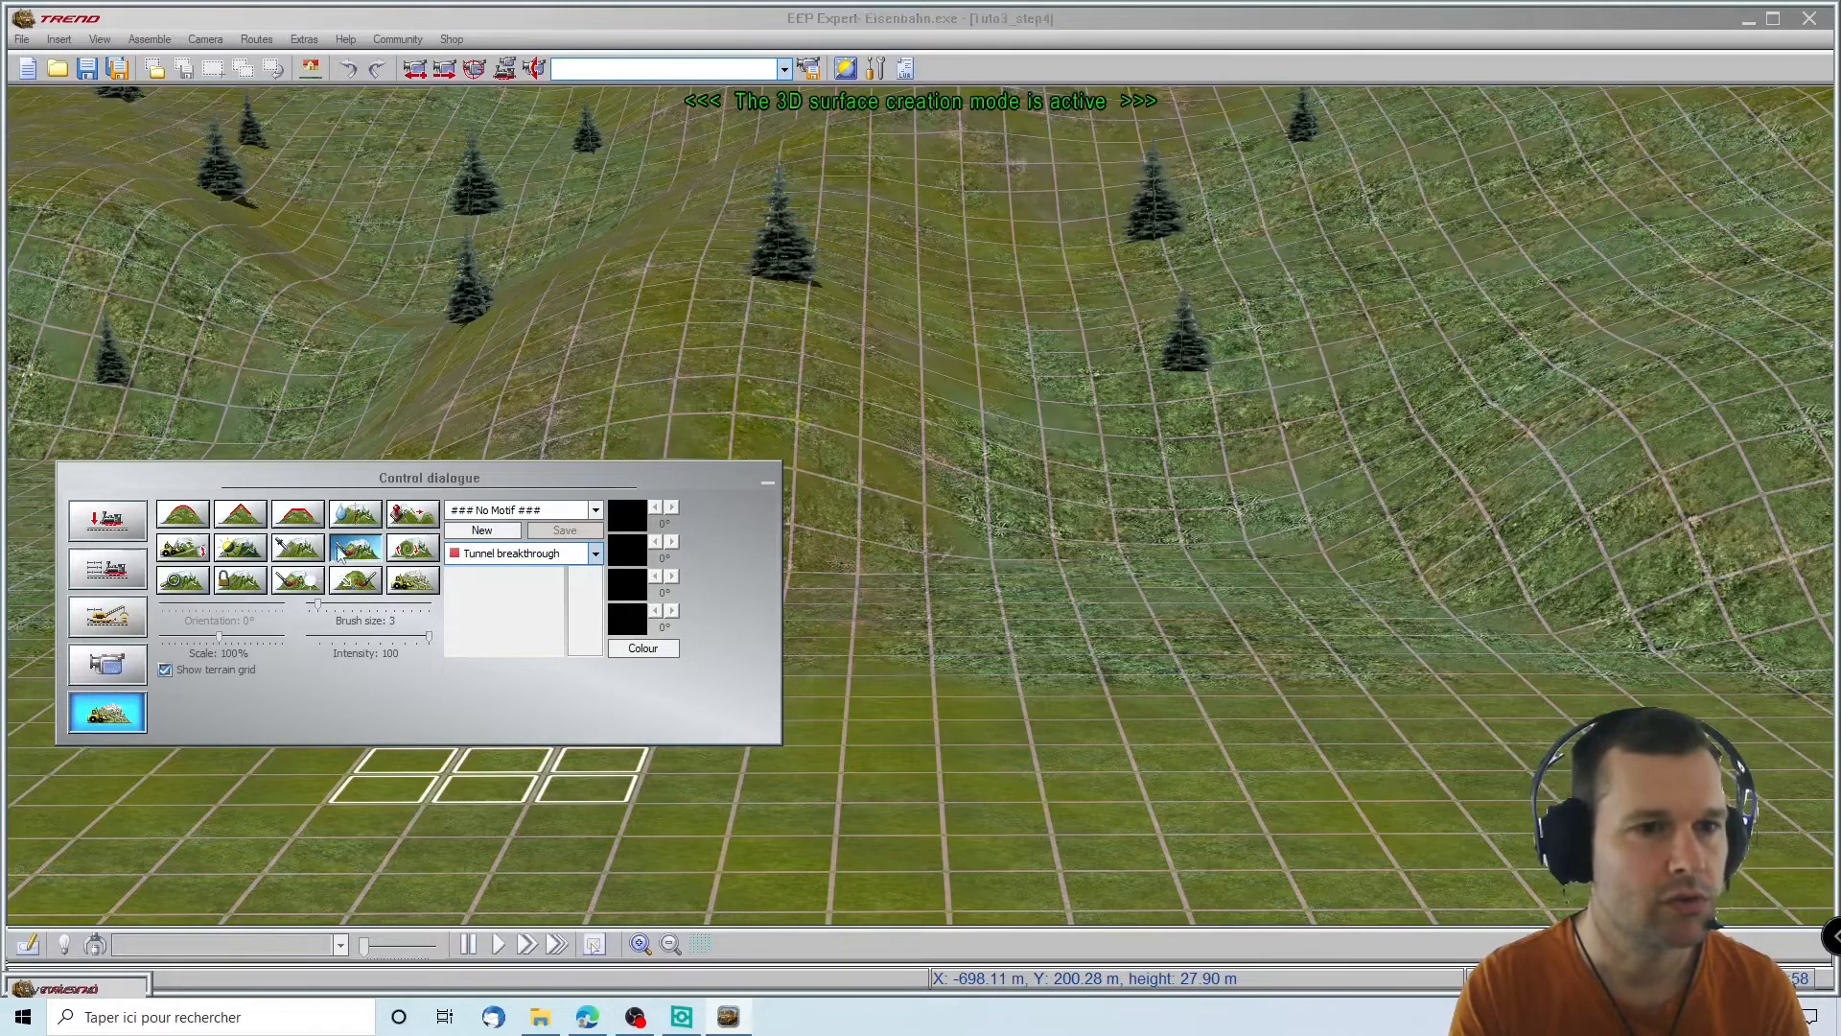
click(766, 477)
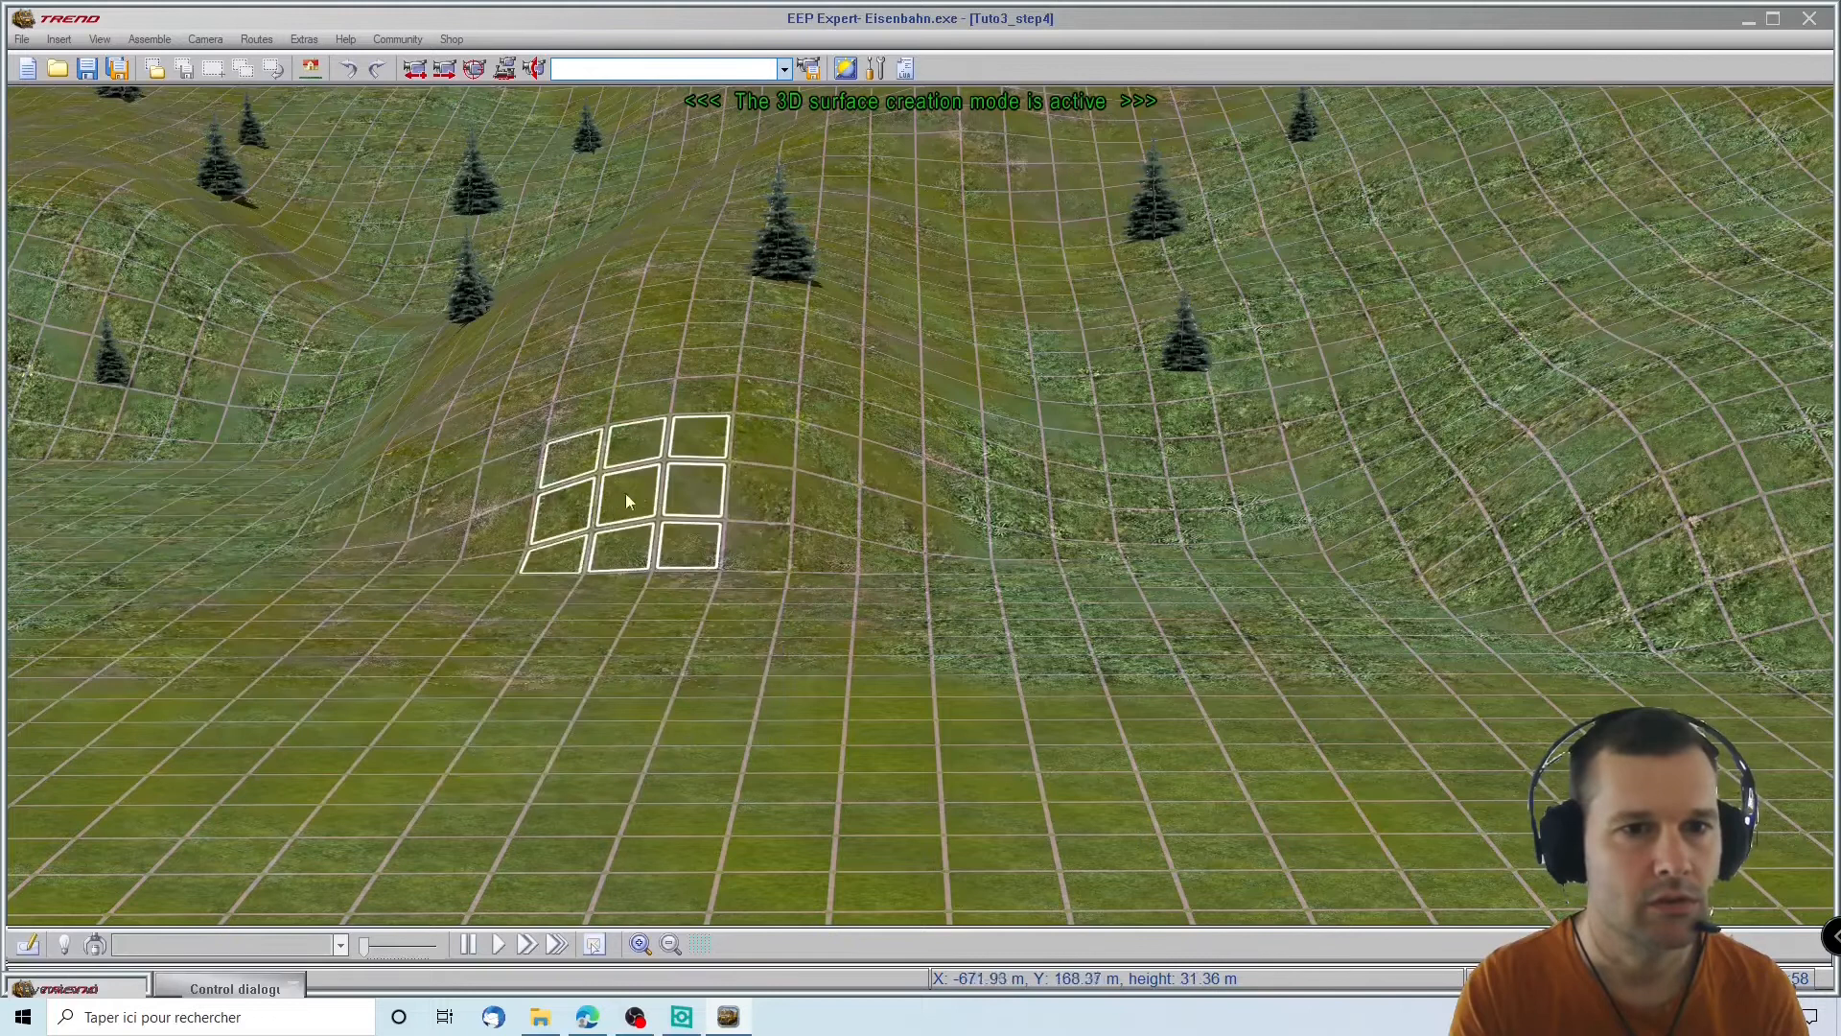
click(704, 497)
click(736, 492)
click(737, 545)
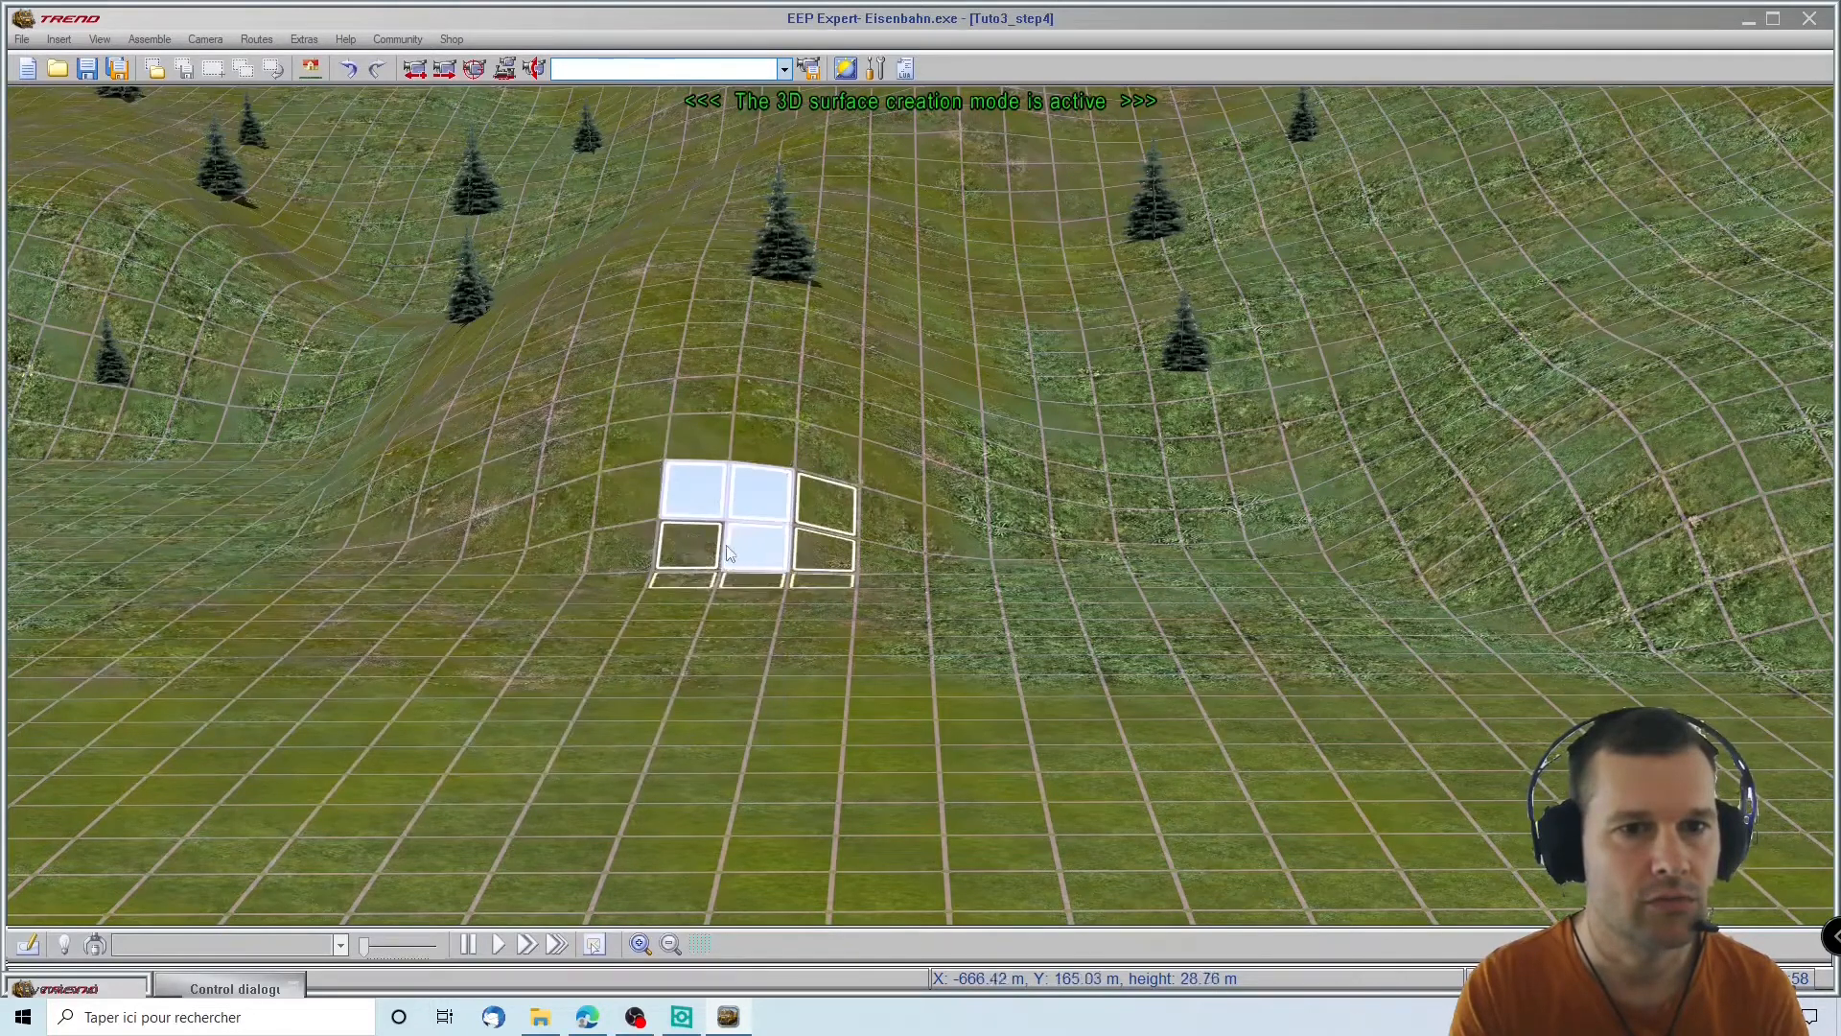
click(703, 550)
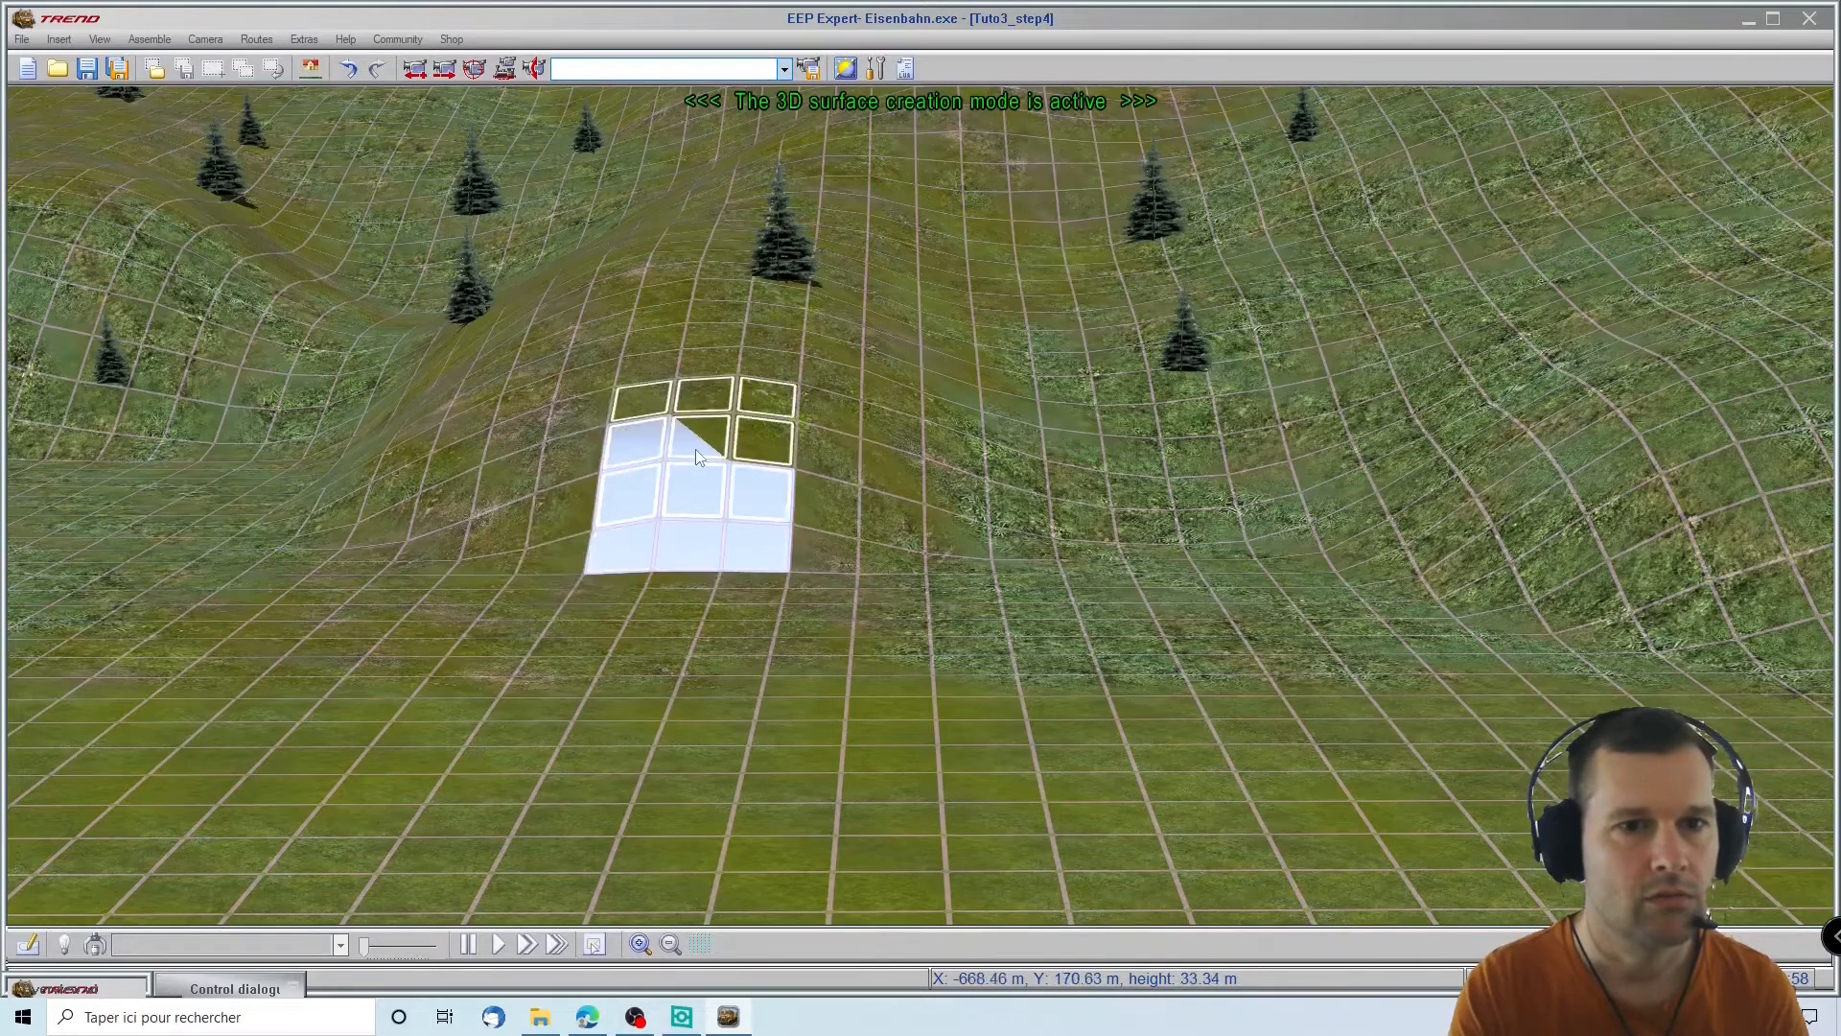
click(758, 446)
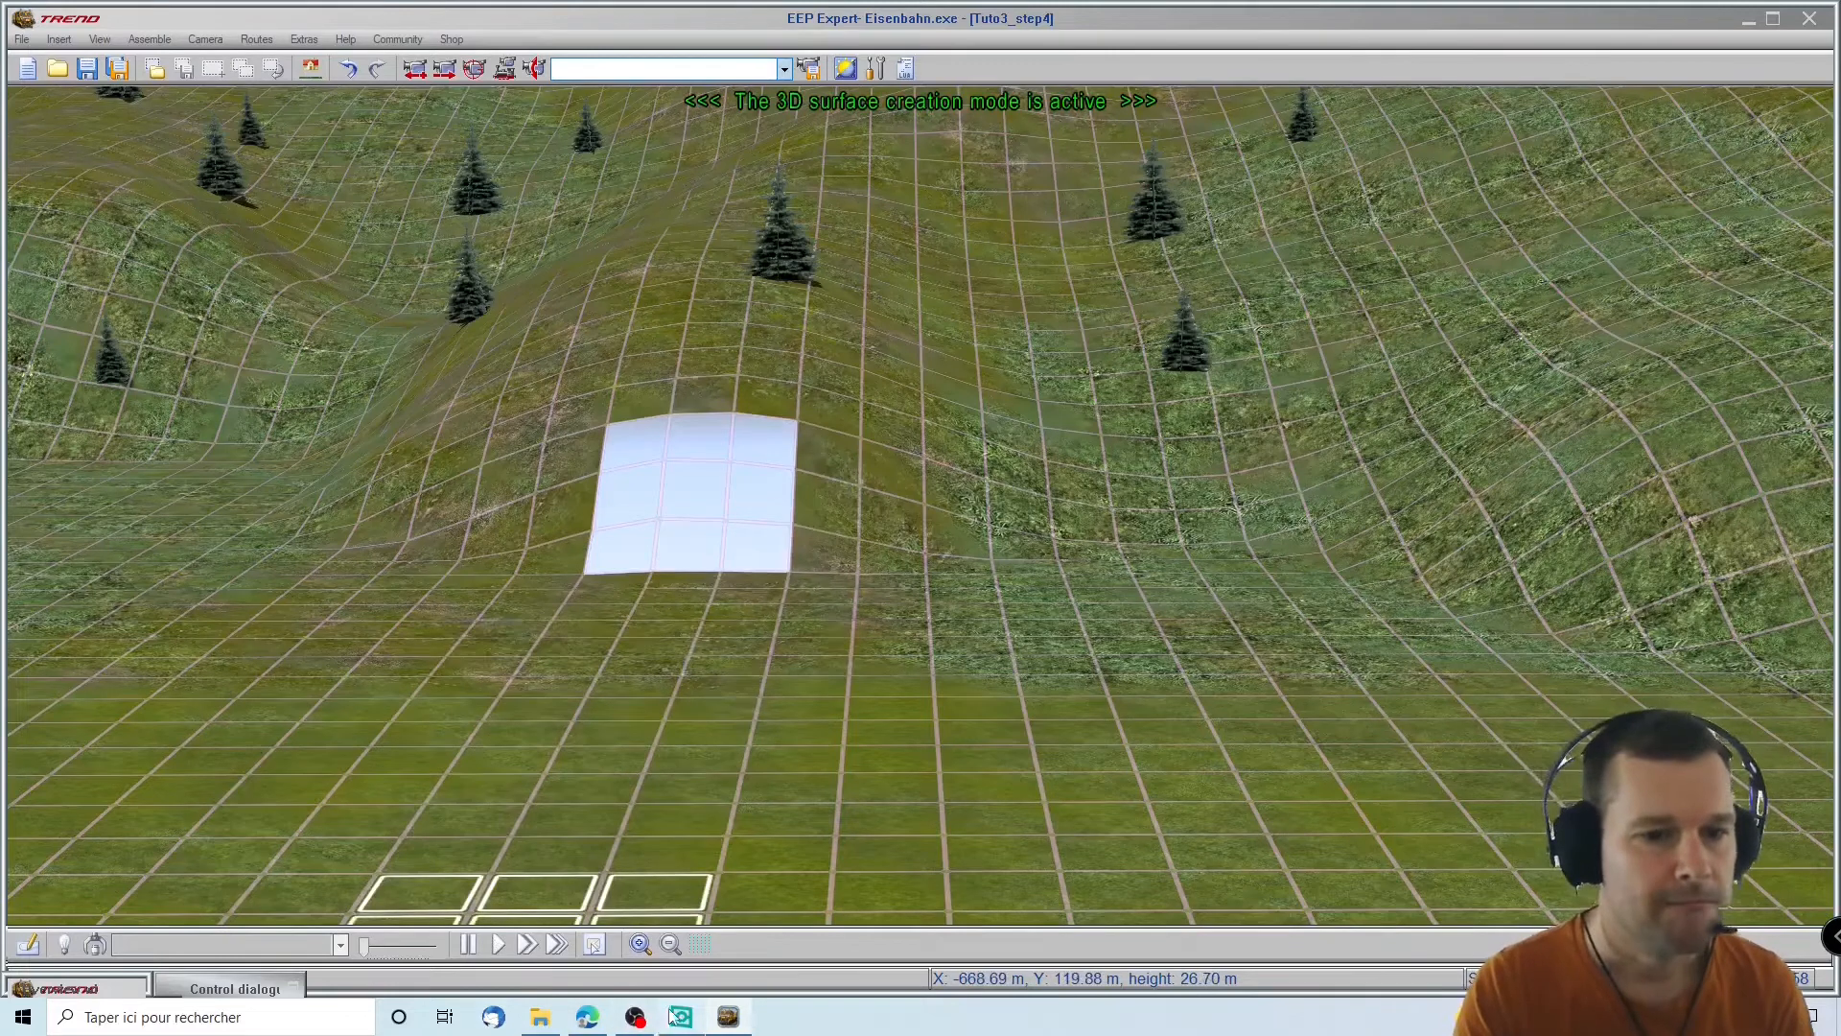
Browse the railway tunnel models among the track splines, previewing them from Tunnel 2 (v7) through Ziegeltunnel 1-gleisig (v7)
click(189, 983)
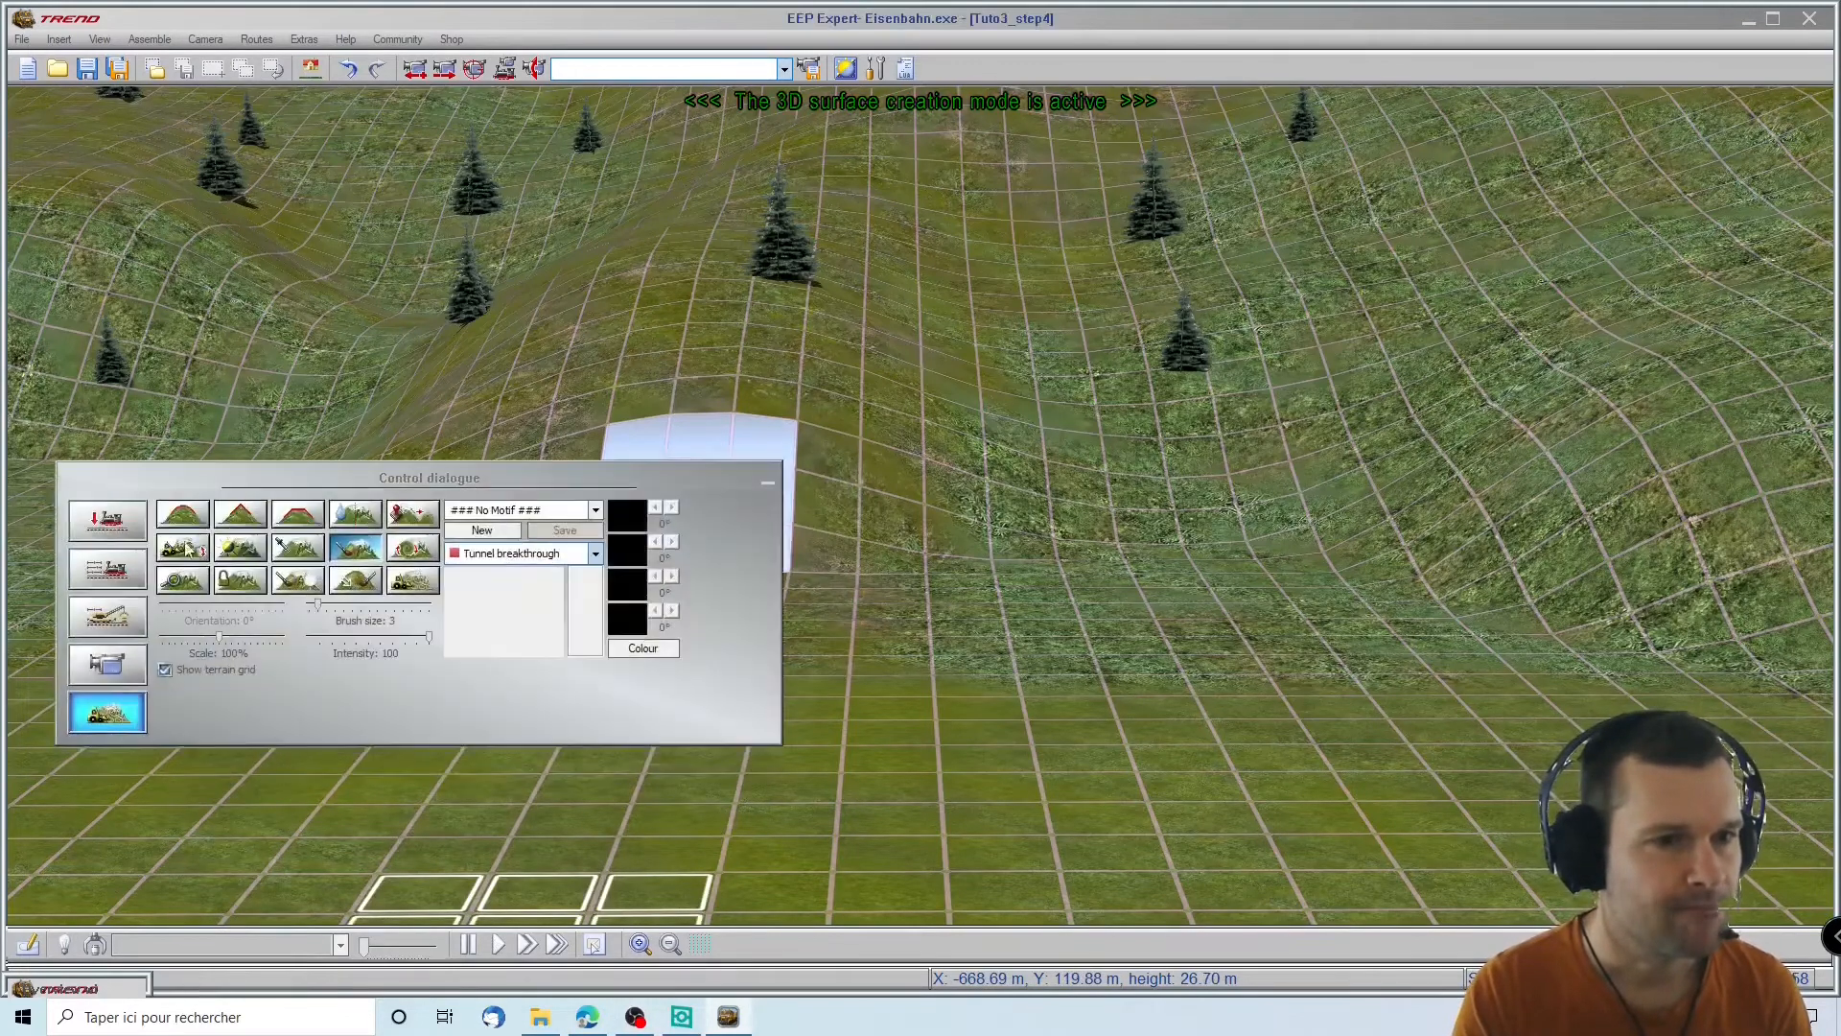
click(78, 529)
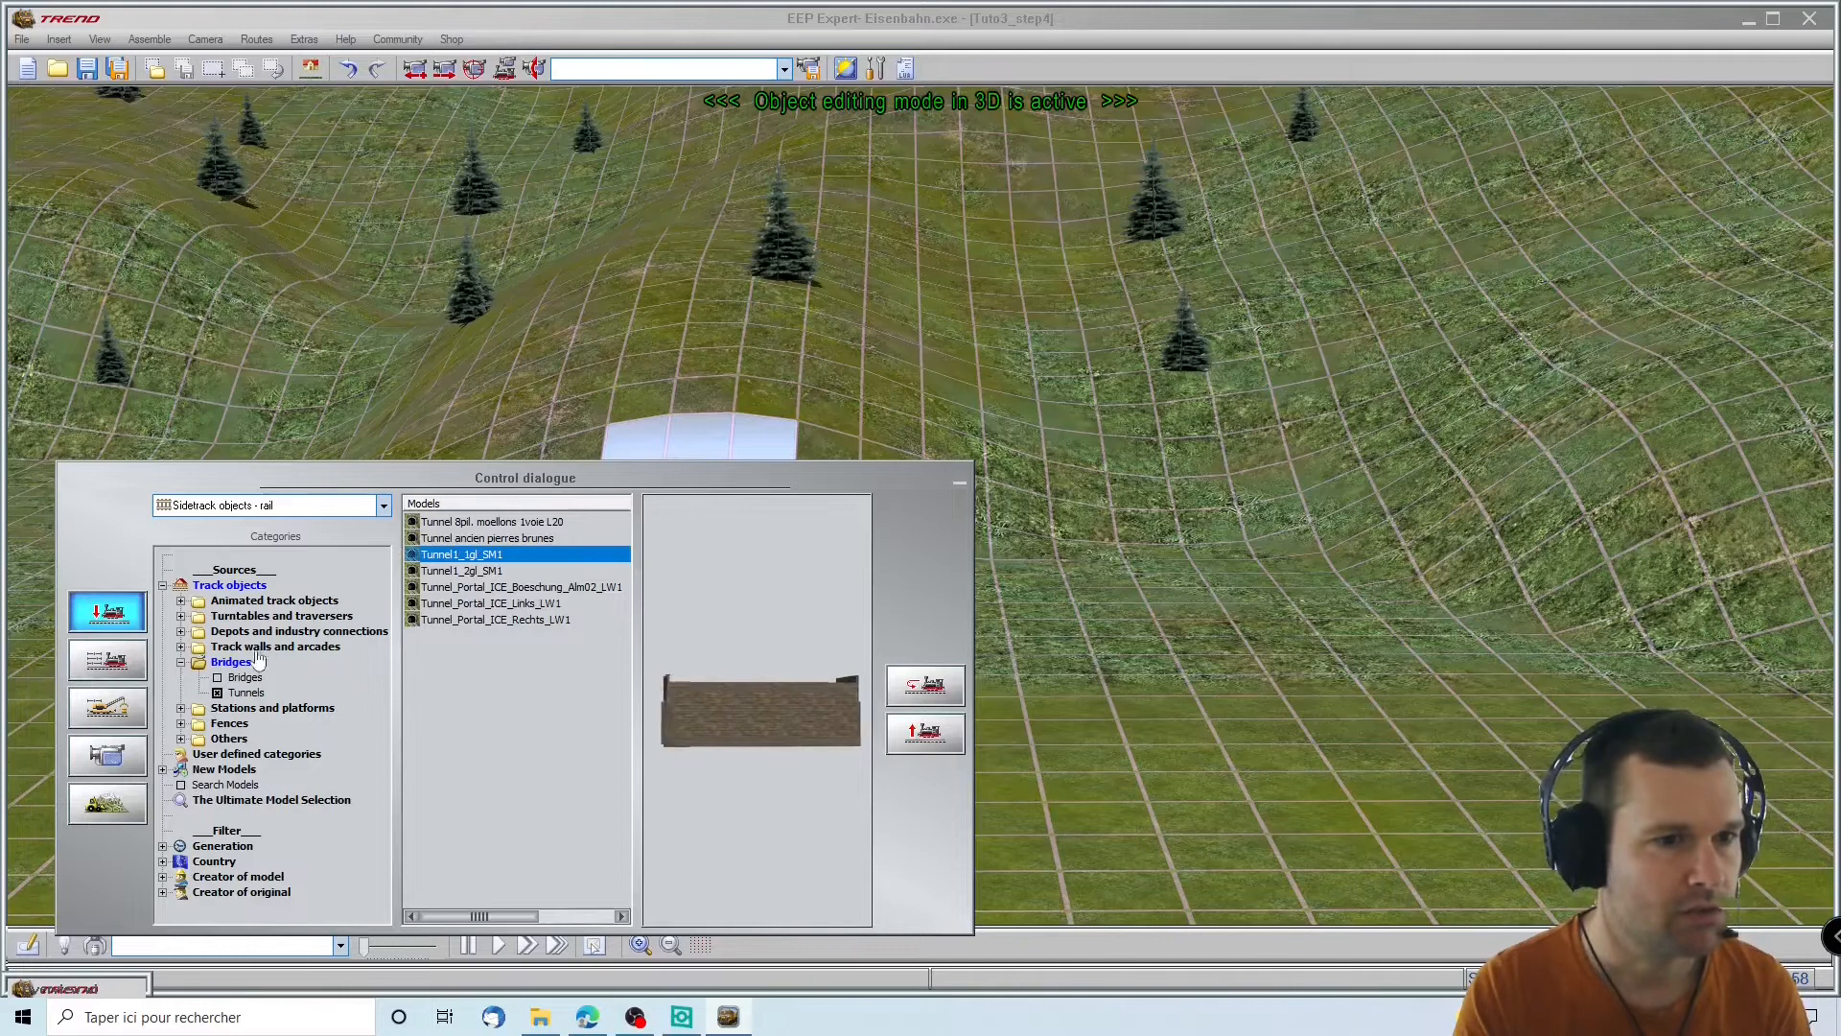
click(238, 511)
click(275, 647)
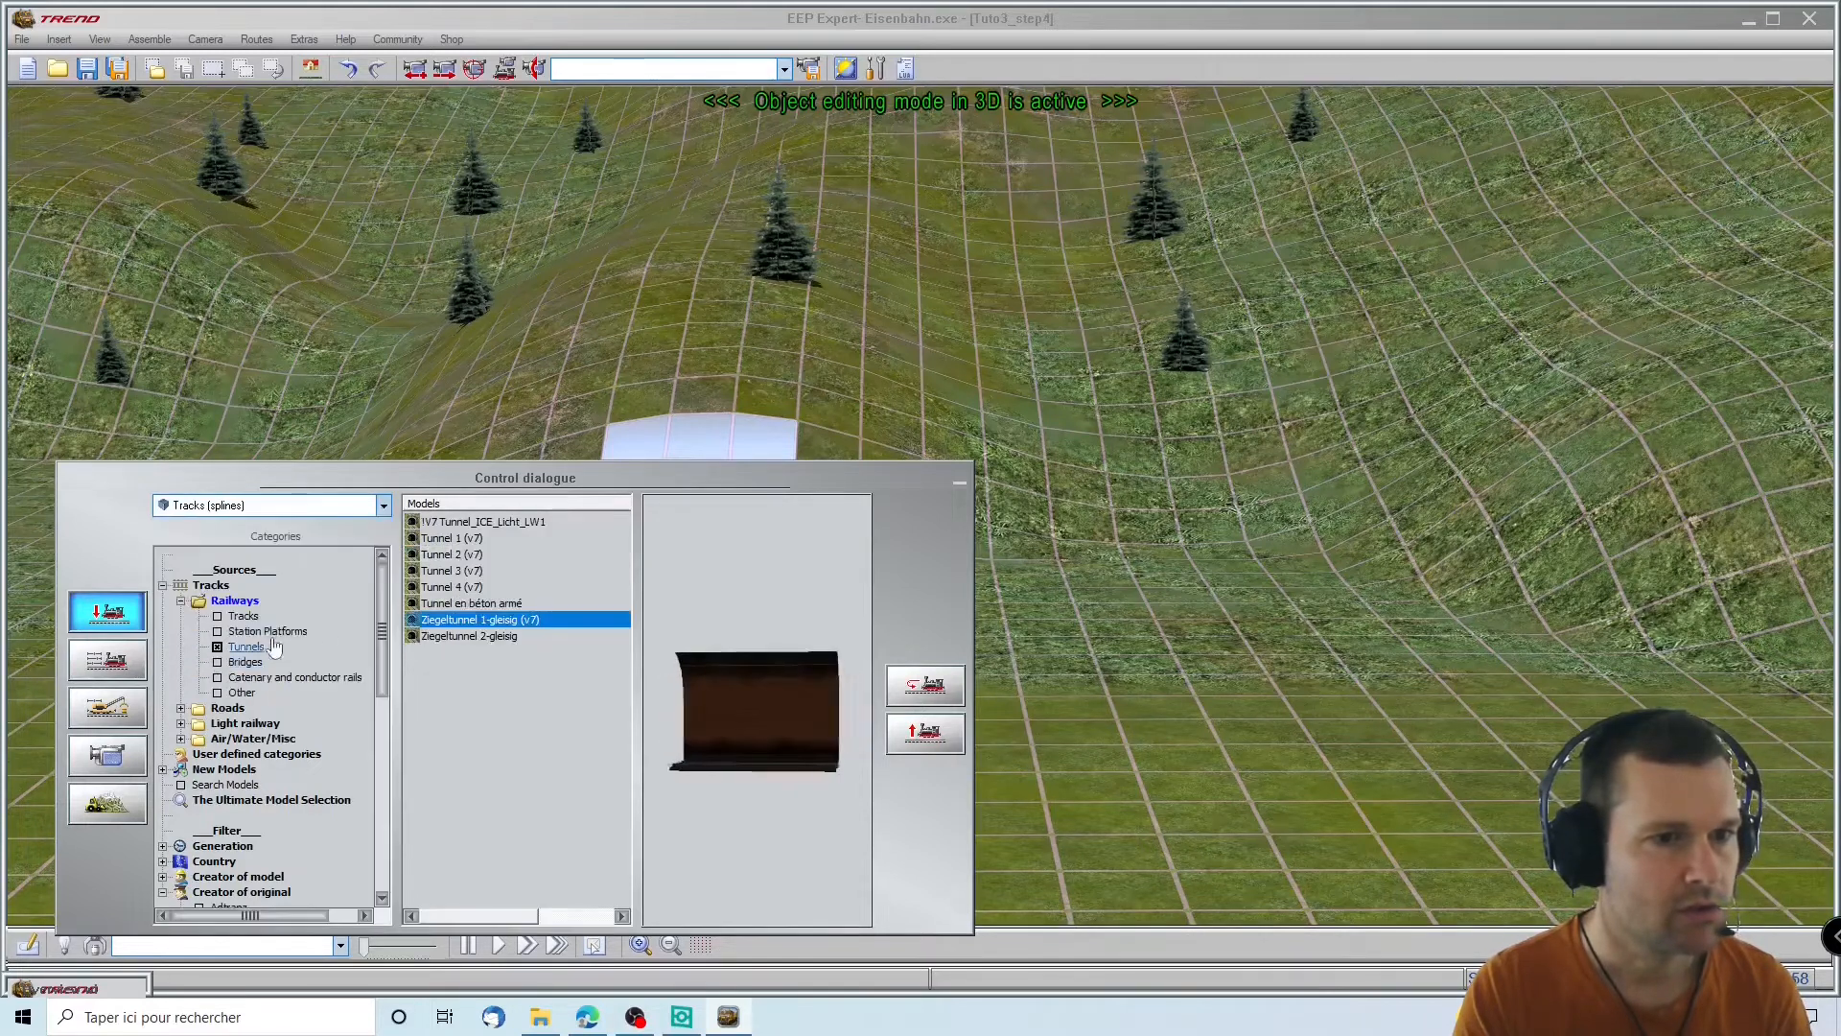
click(470, 556)
click(465, 572)
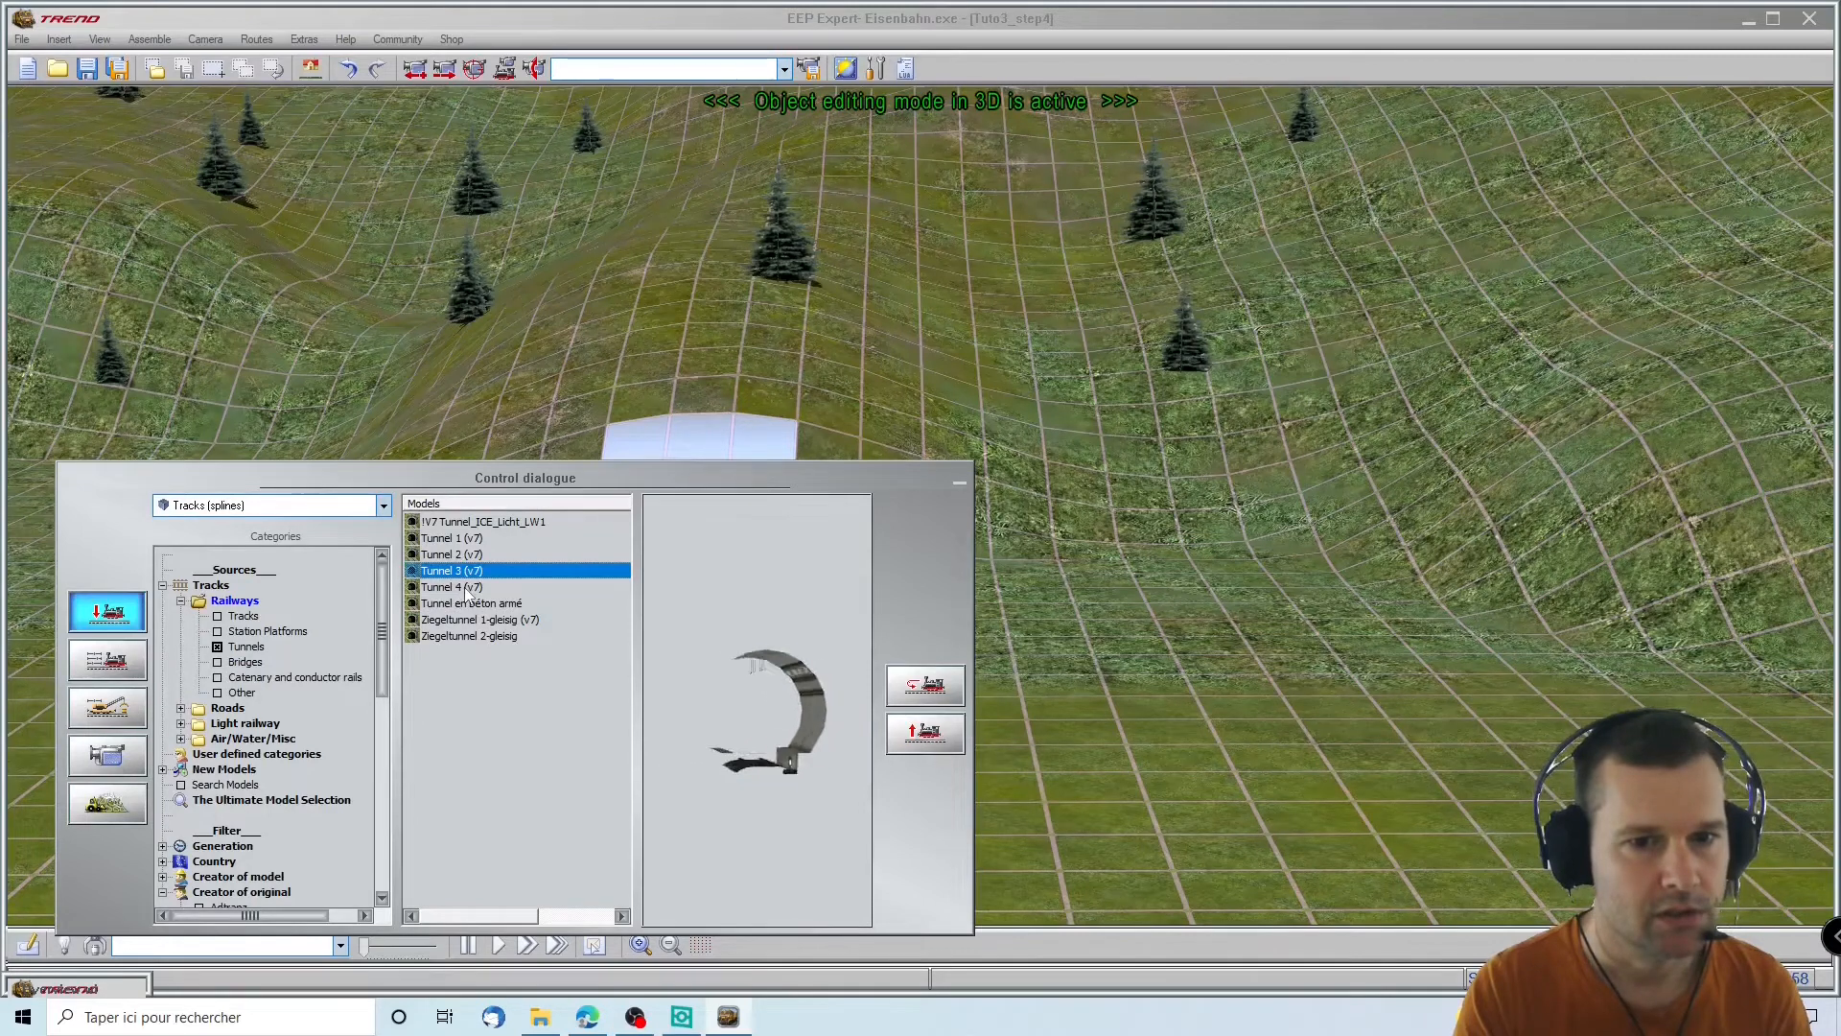
click(469, 588)
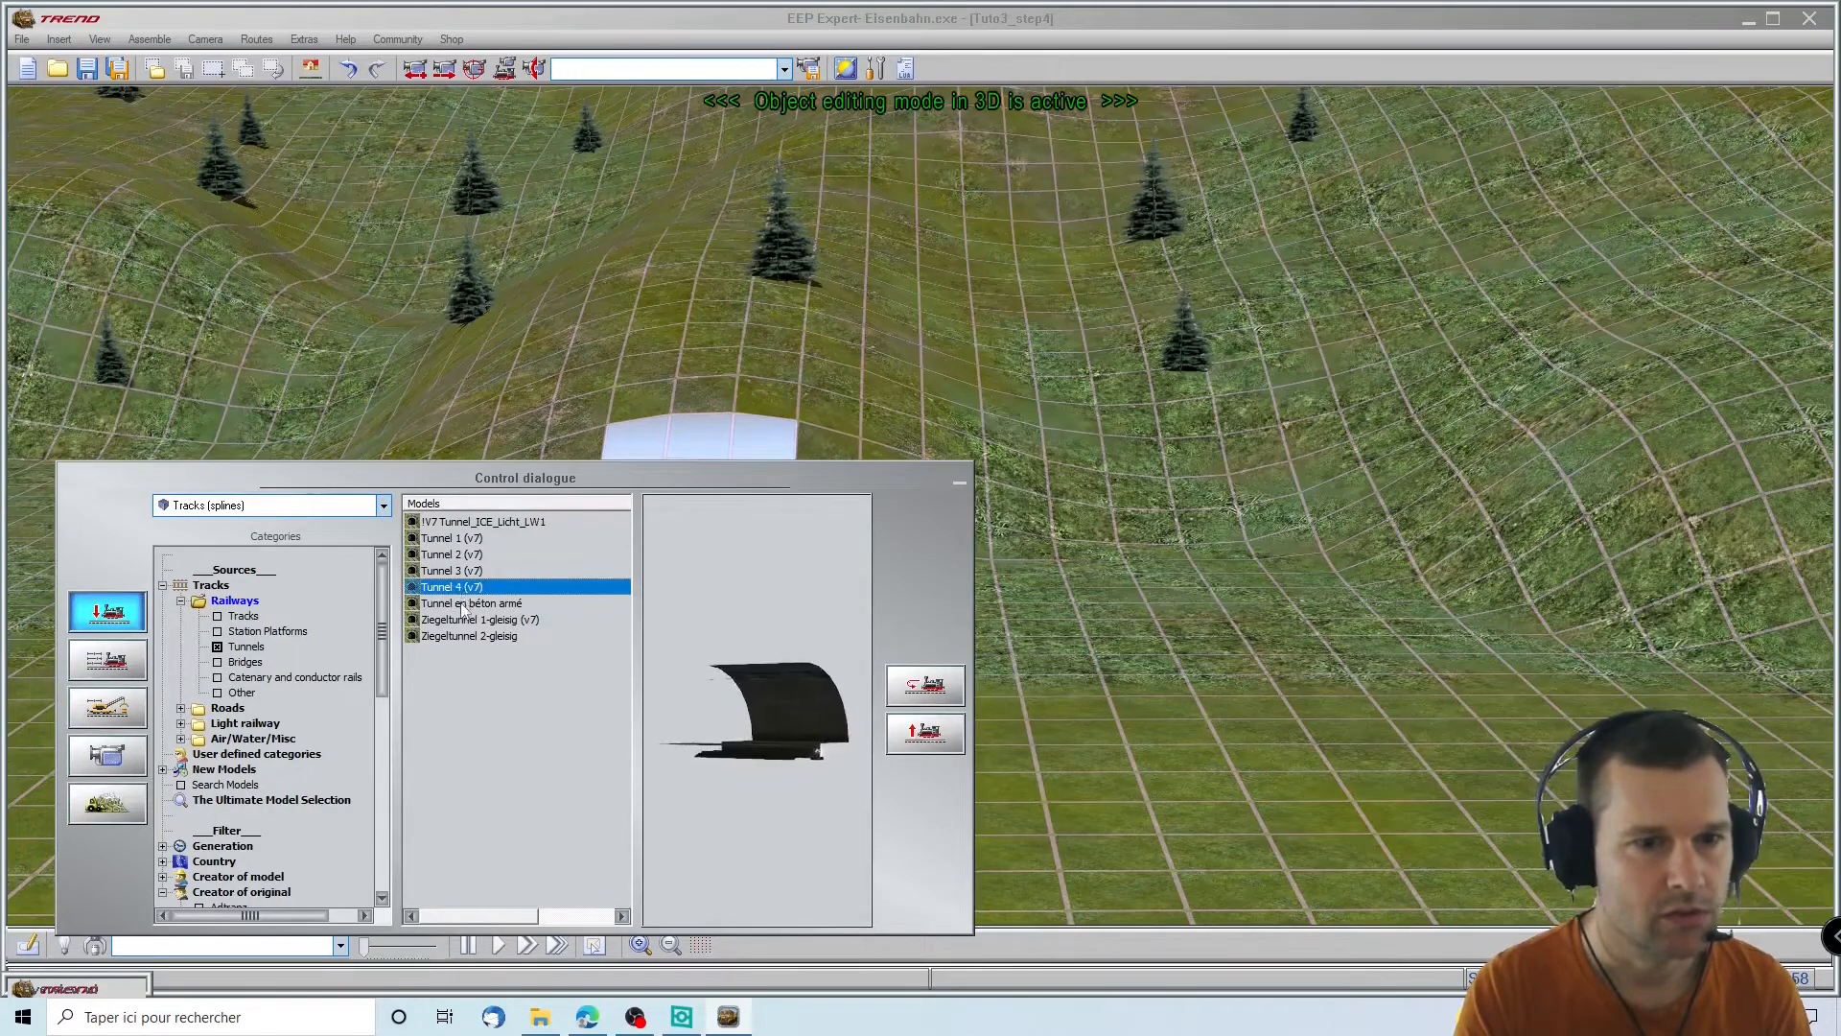
click(462, 605)
click(463, 621)
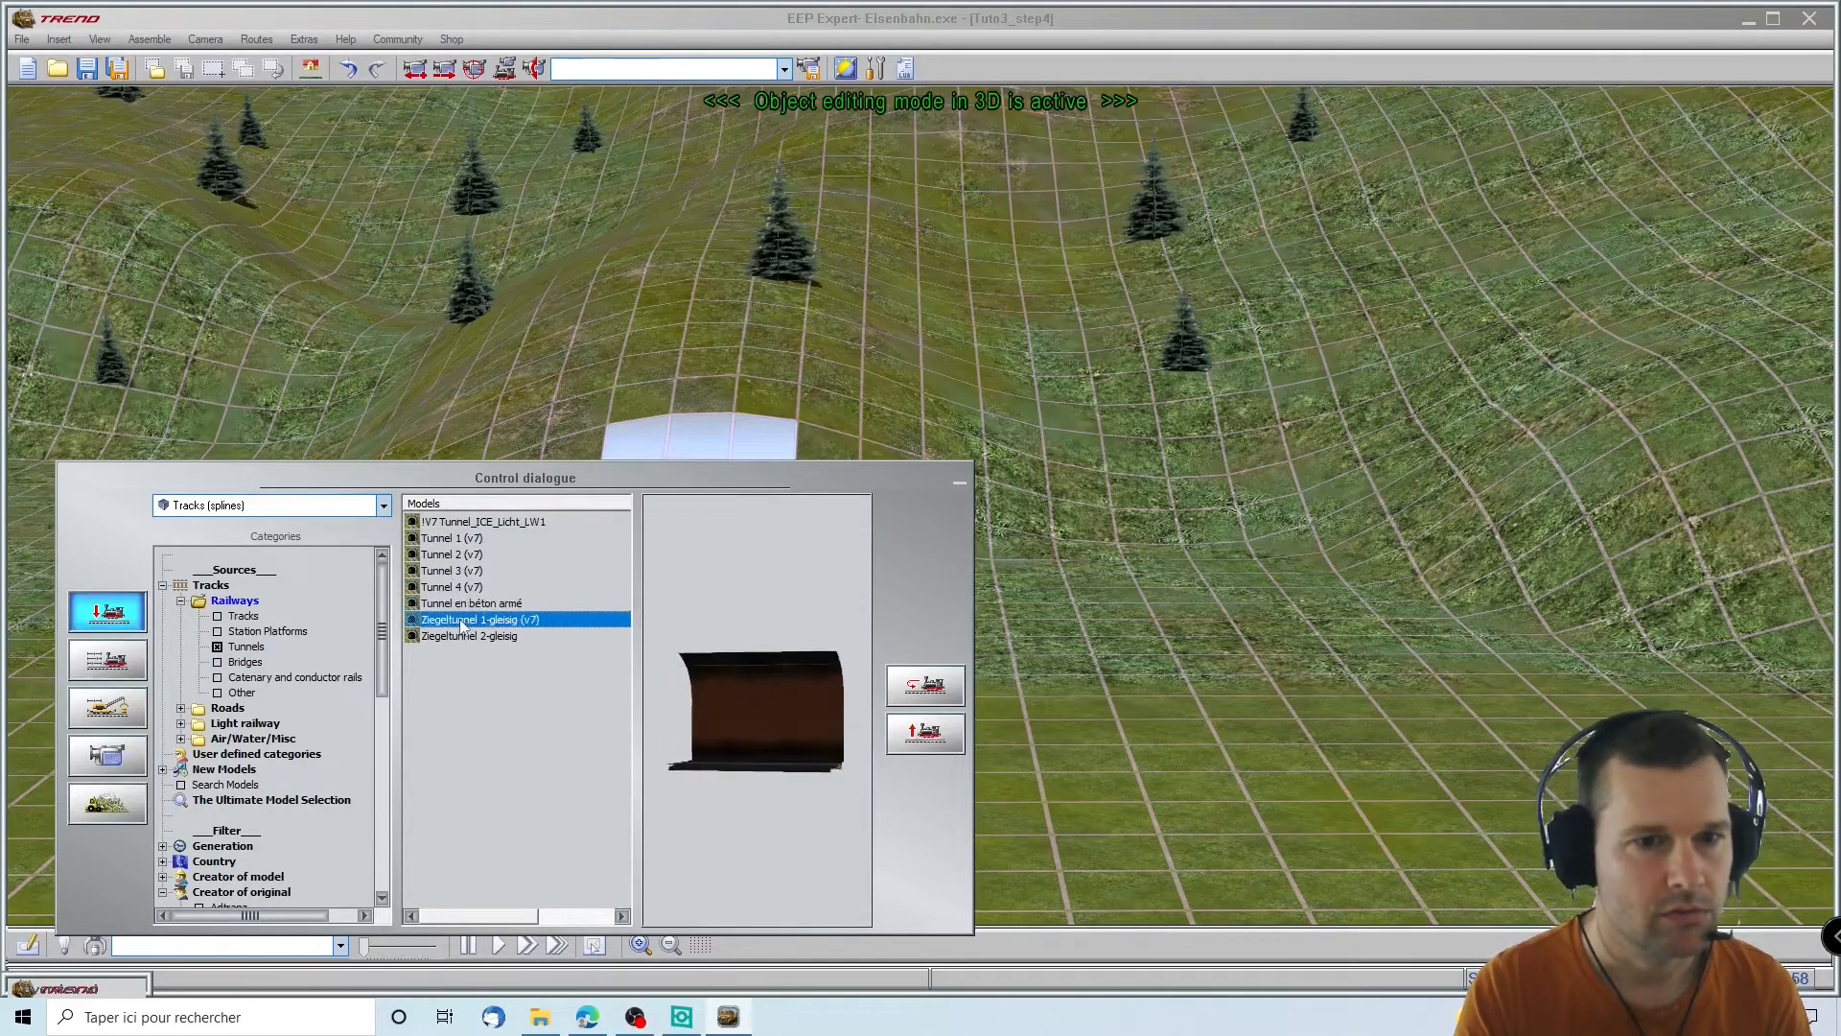
Place the single-track brick tunnel Ziegeltunnel 1-gleisig (v7) on the ground at the hillside opening
click(463, 540)
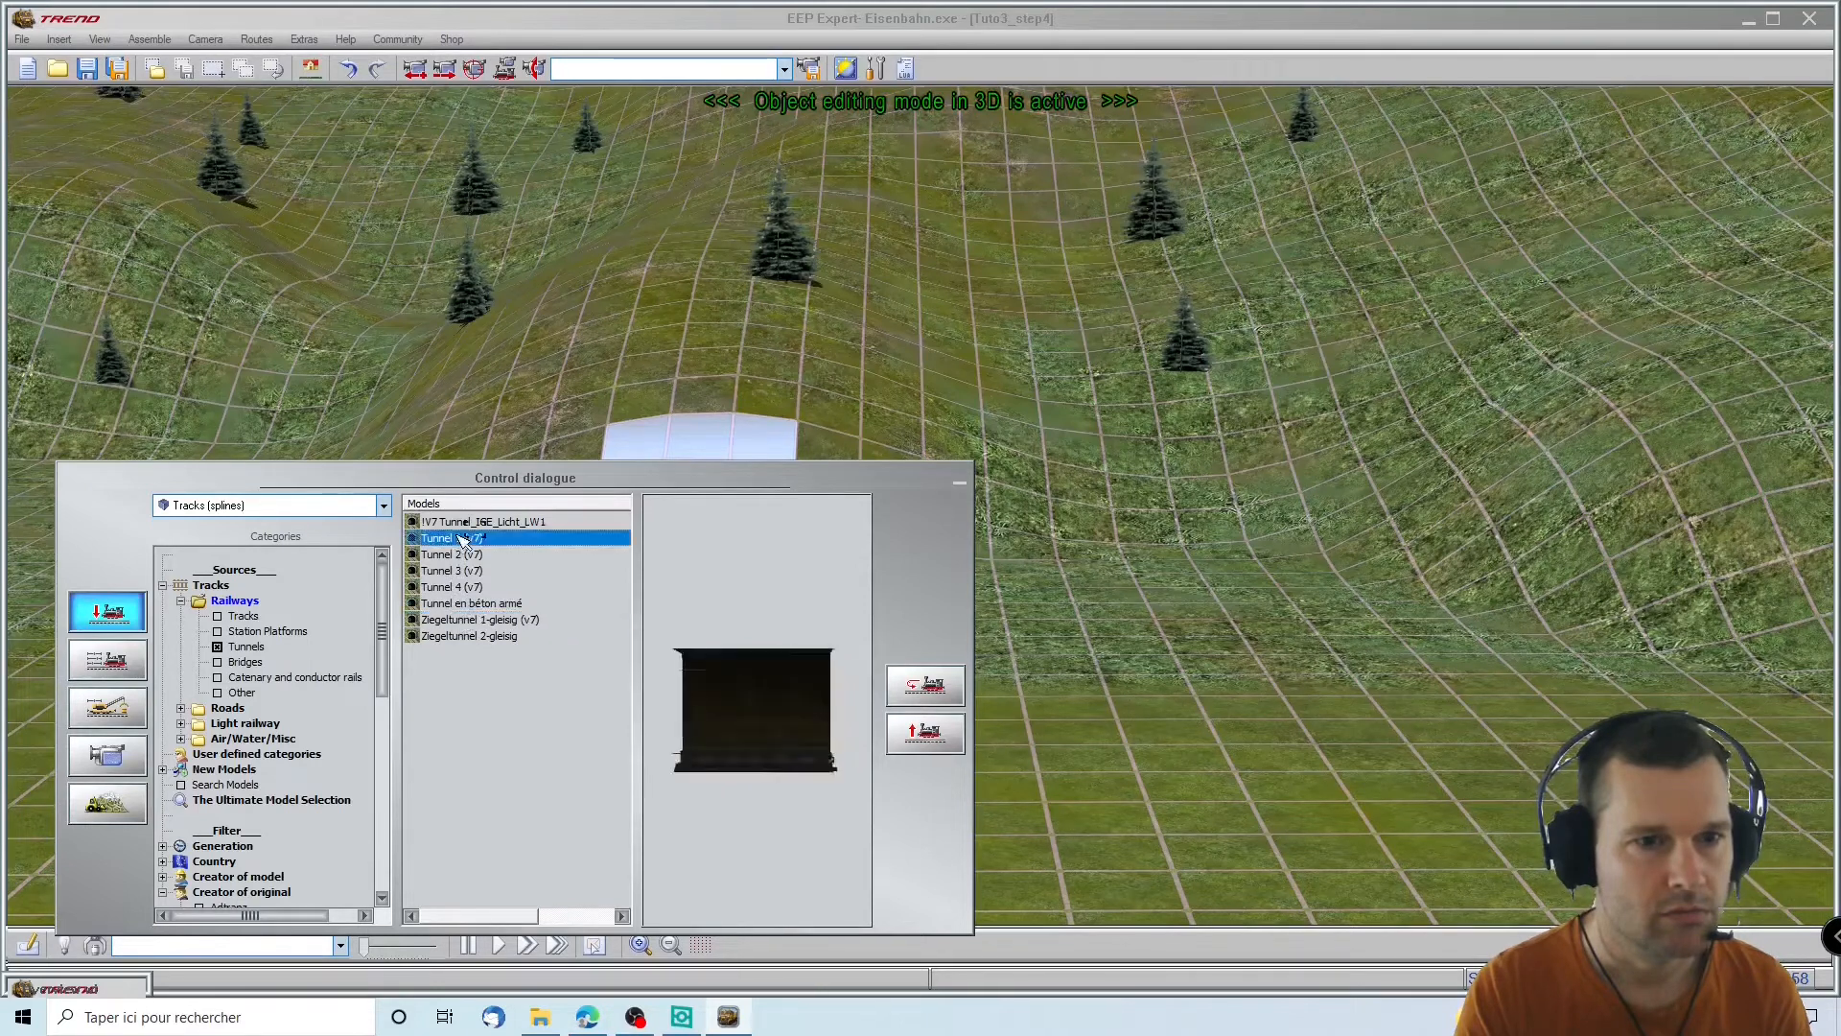
click(456, 620)
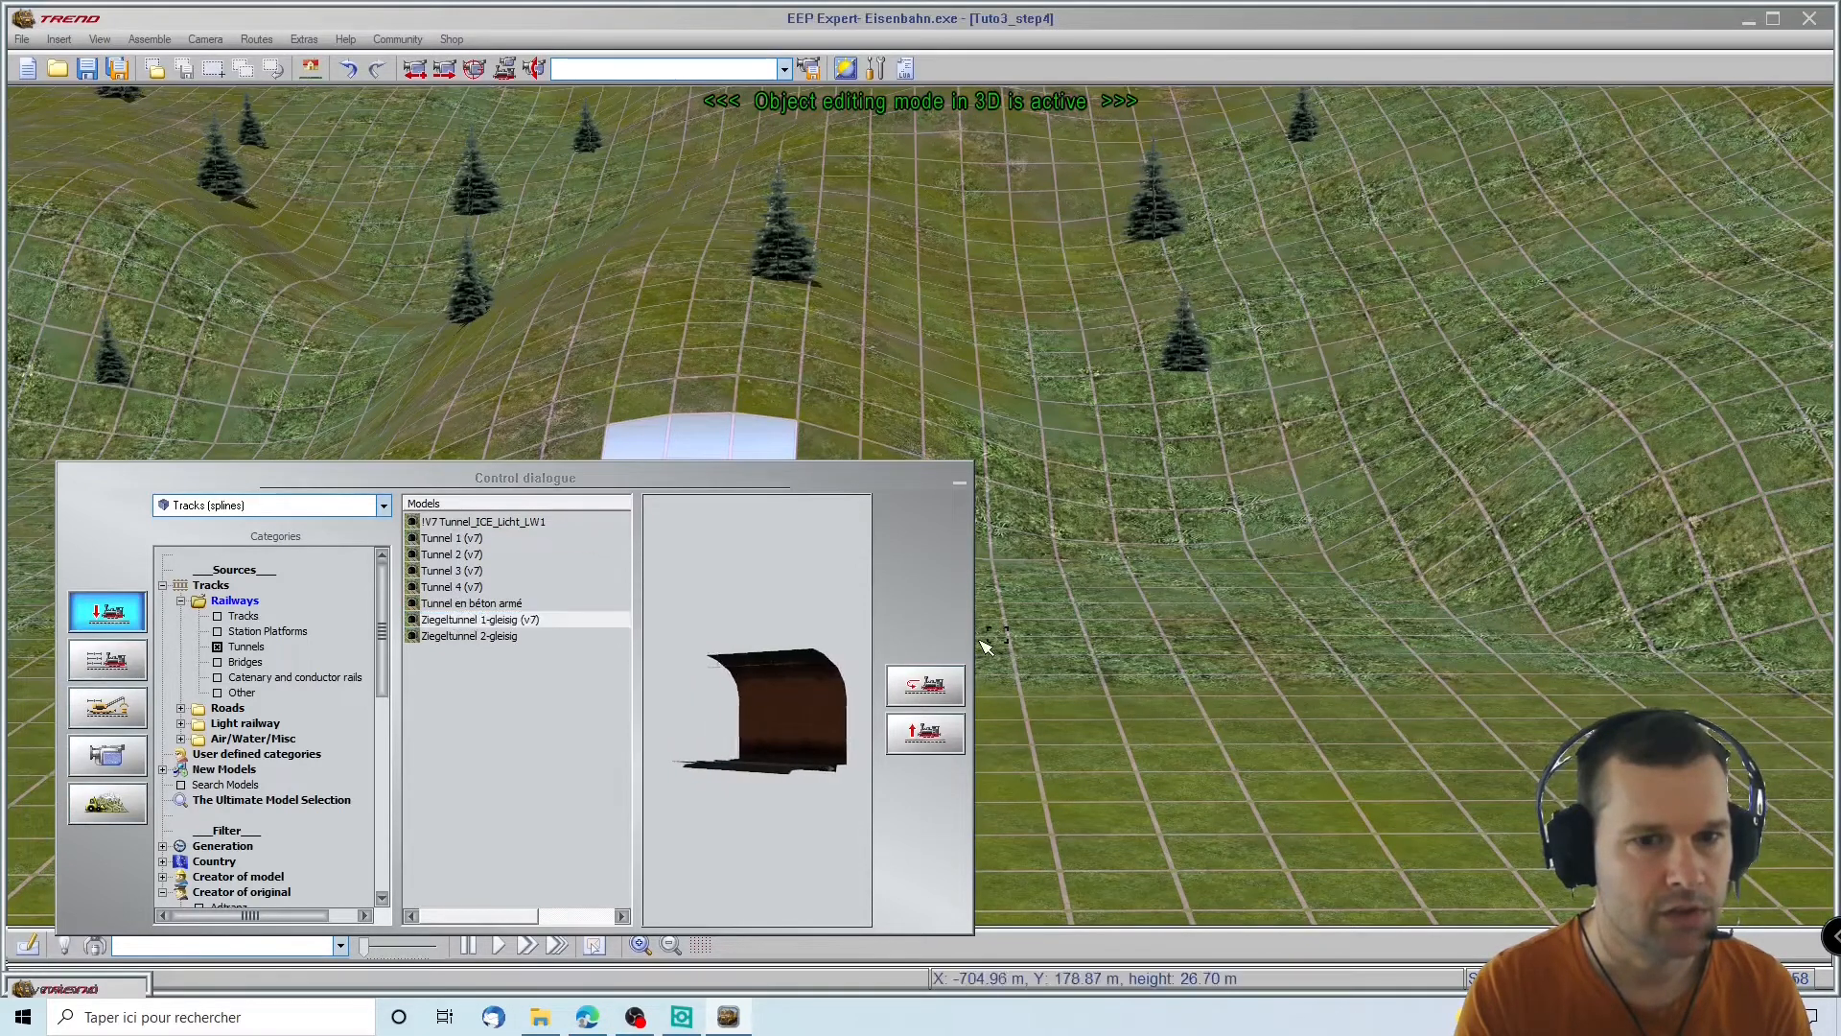
click(959, 483)
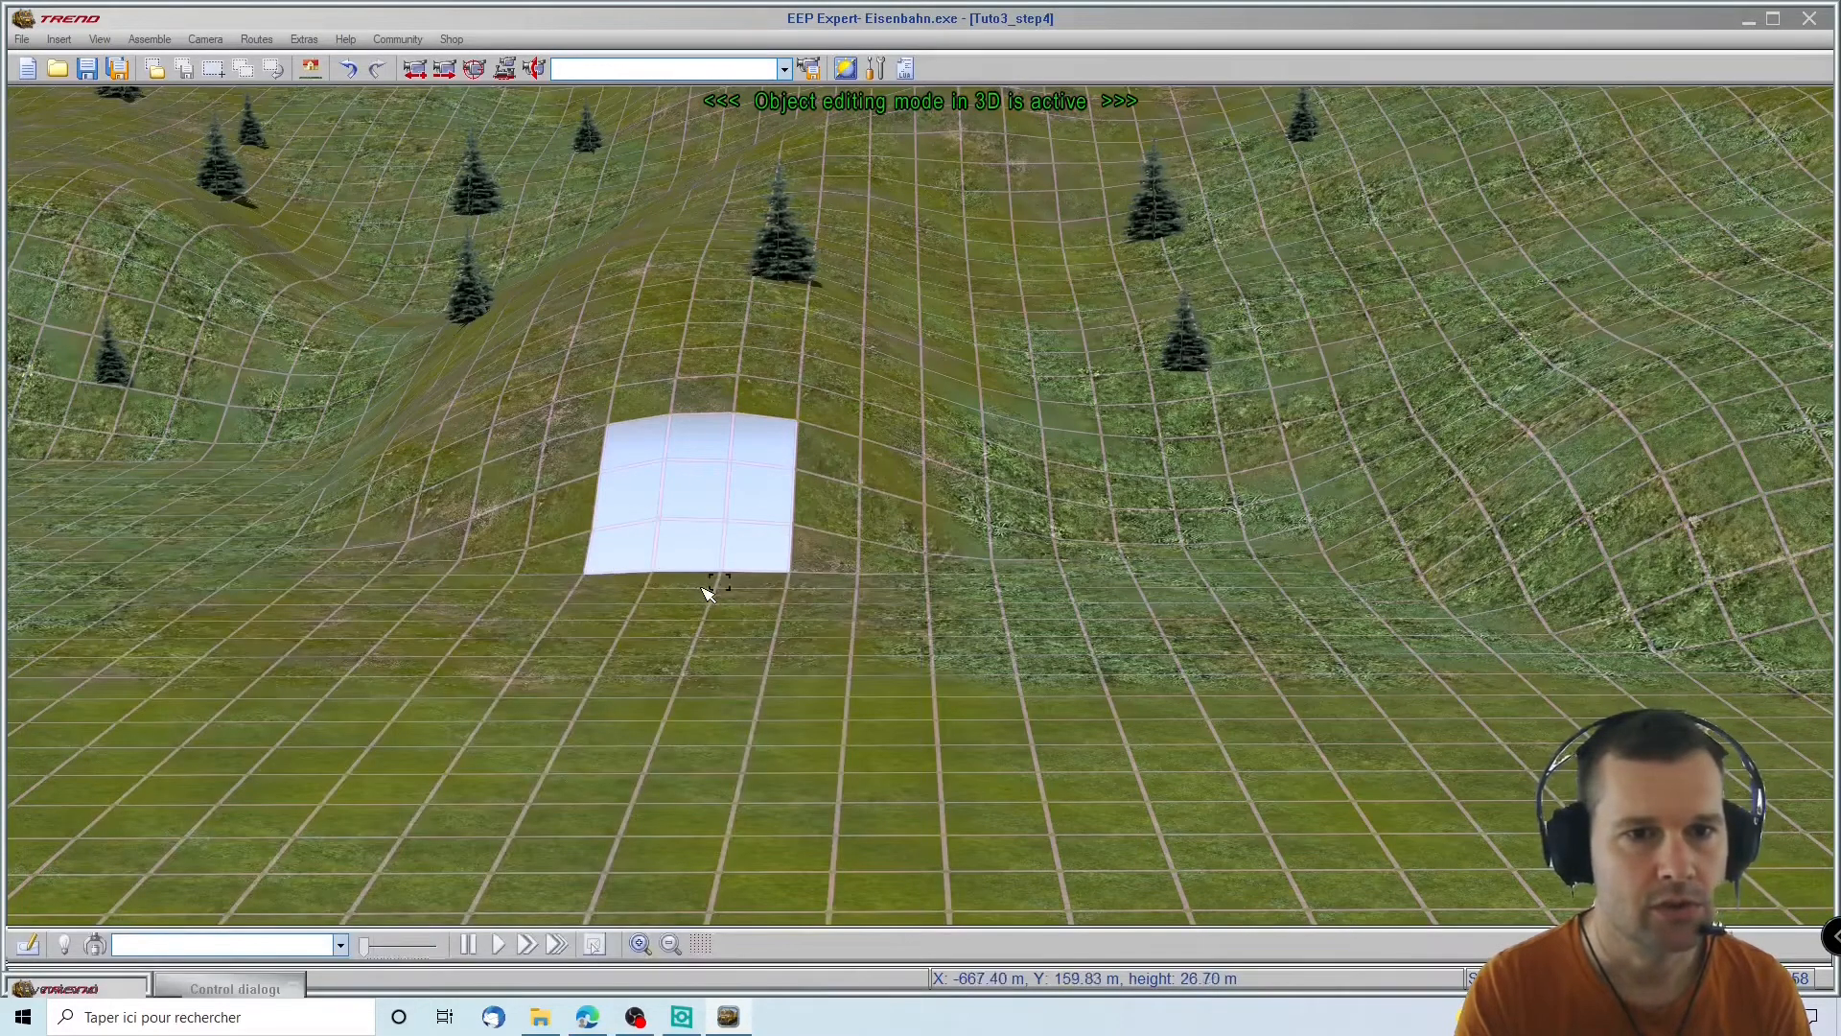
click(703, 600)
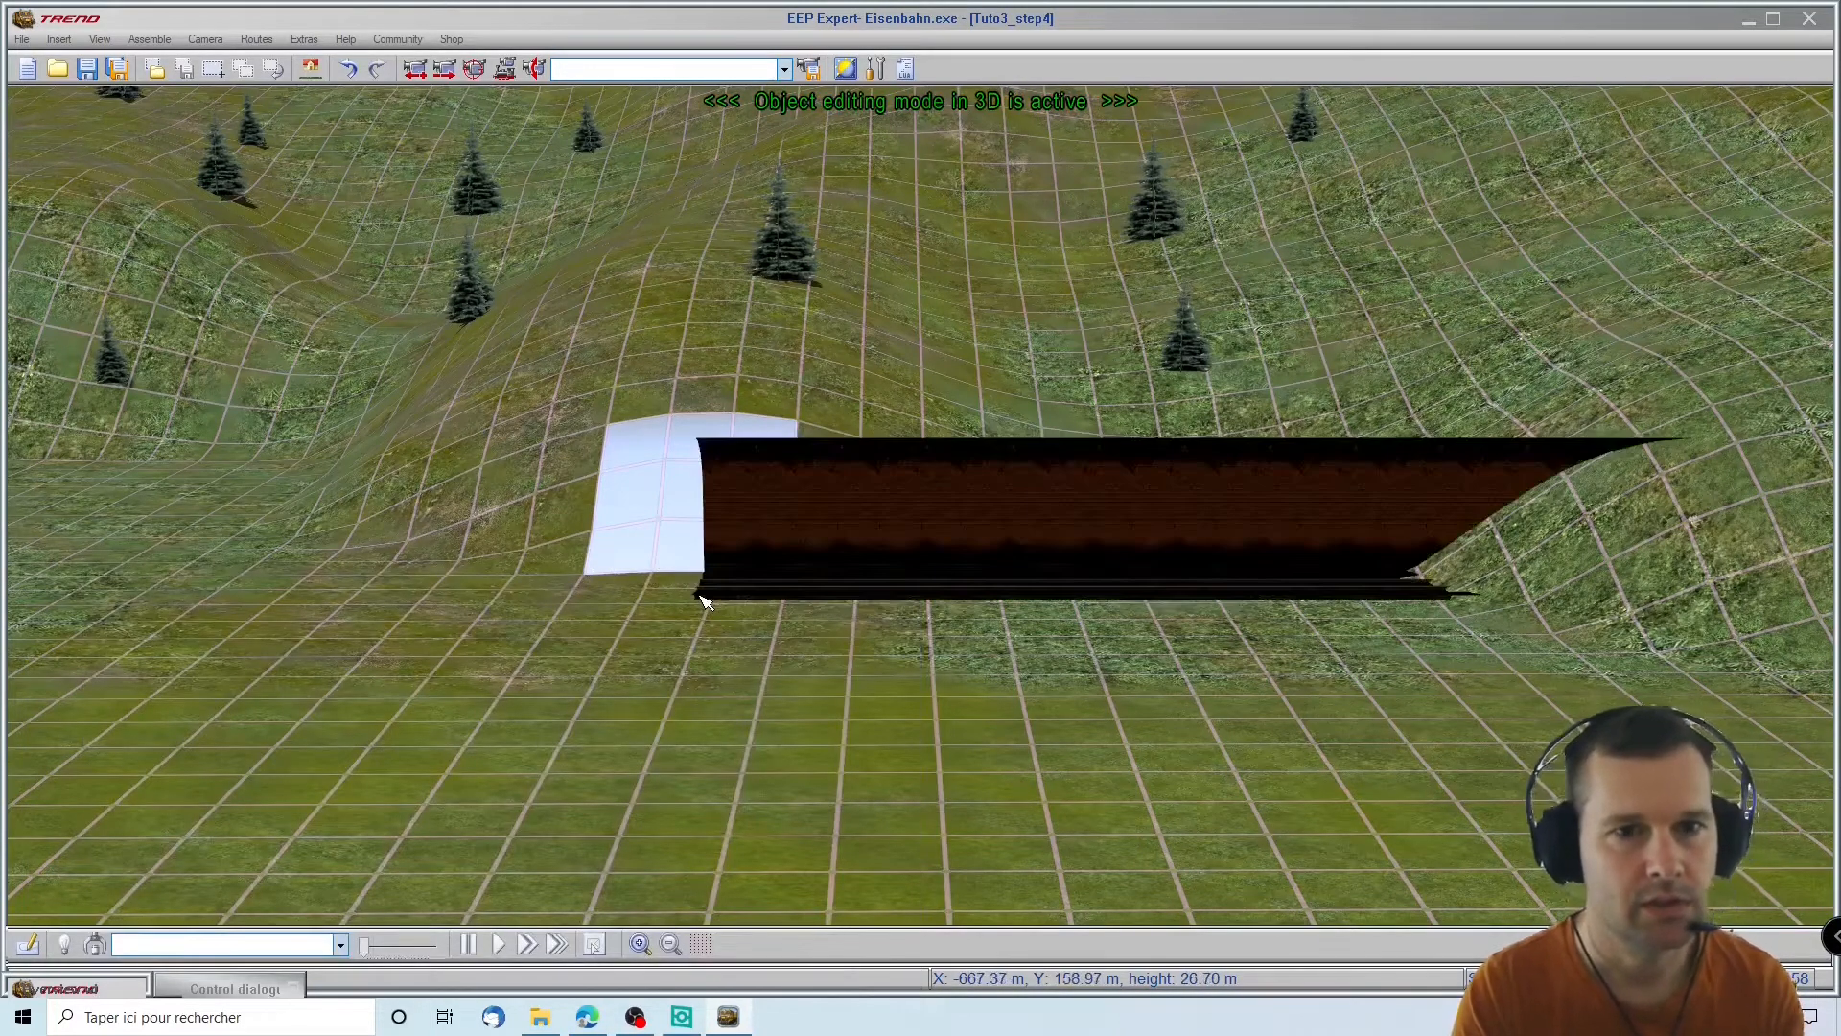
Rotate the brick tunnel to run into the hillside opening and move it aside onto the grass
click(718, 577)
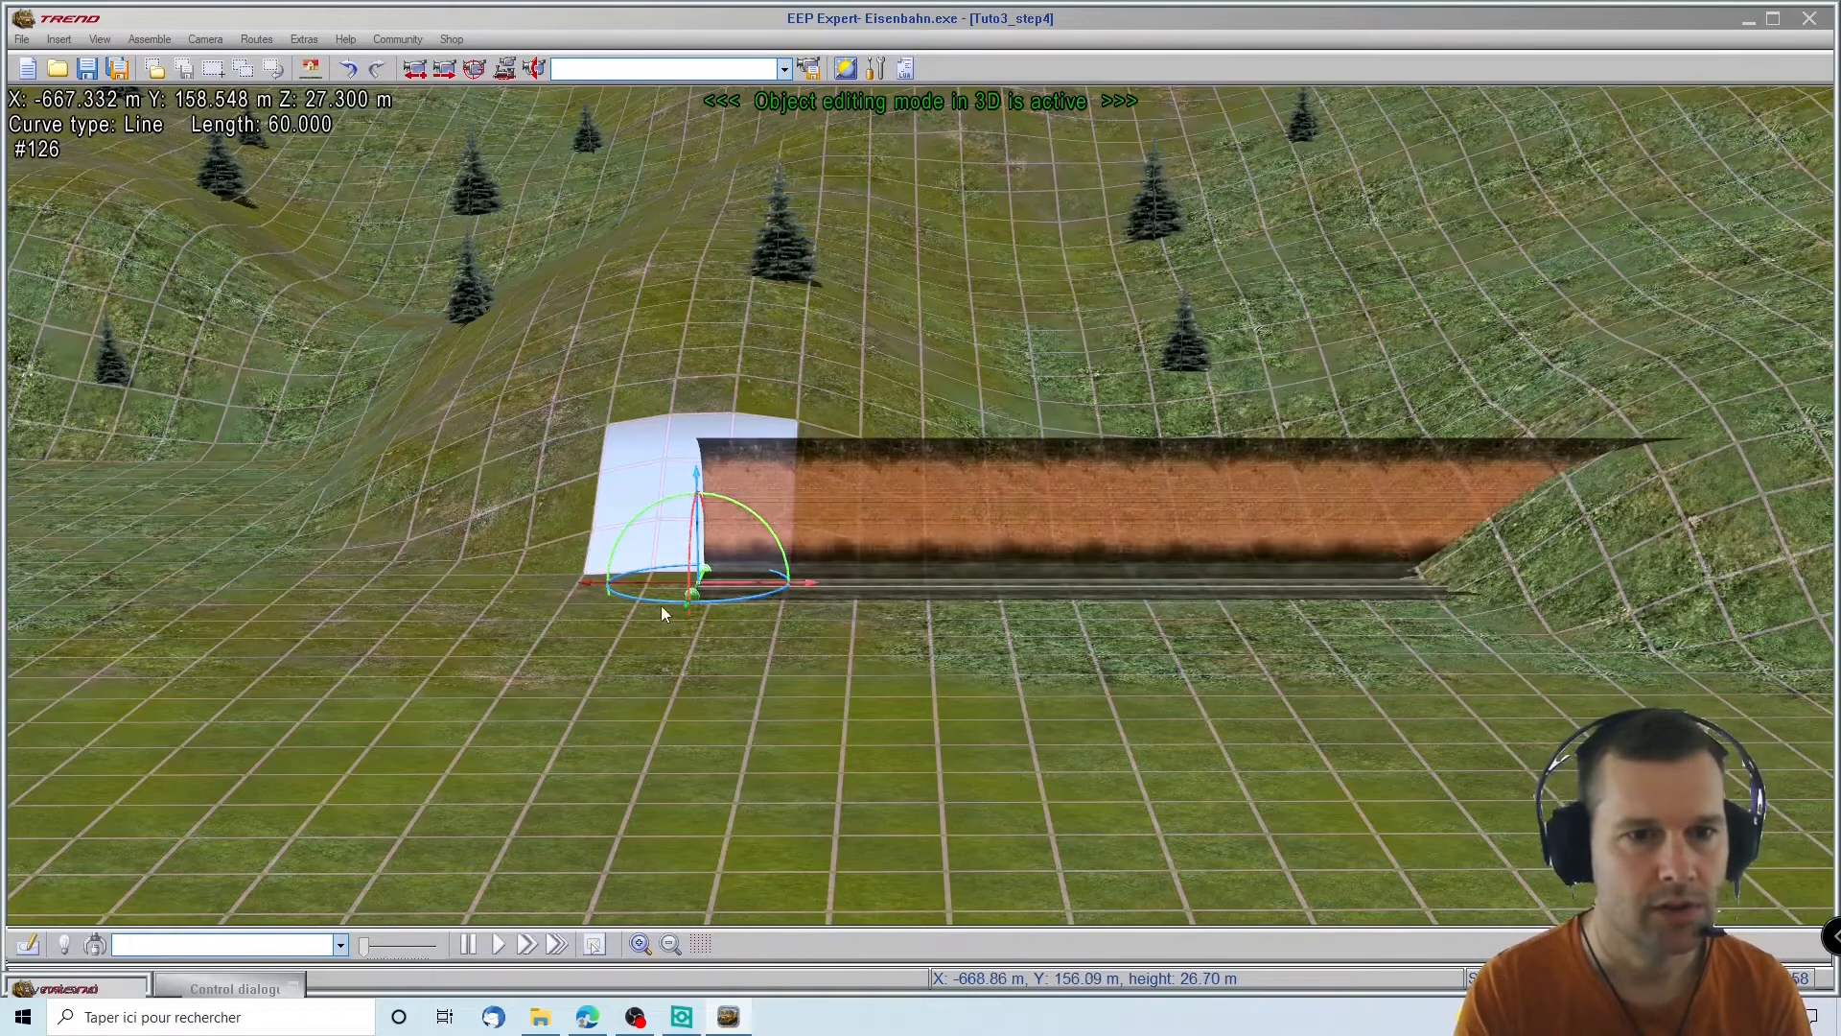
drag(676, 605, 743, 601)
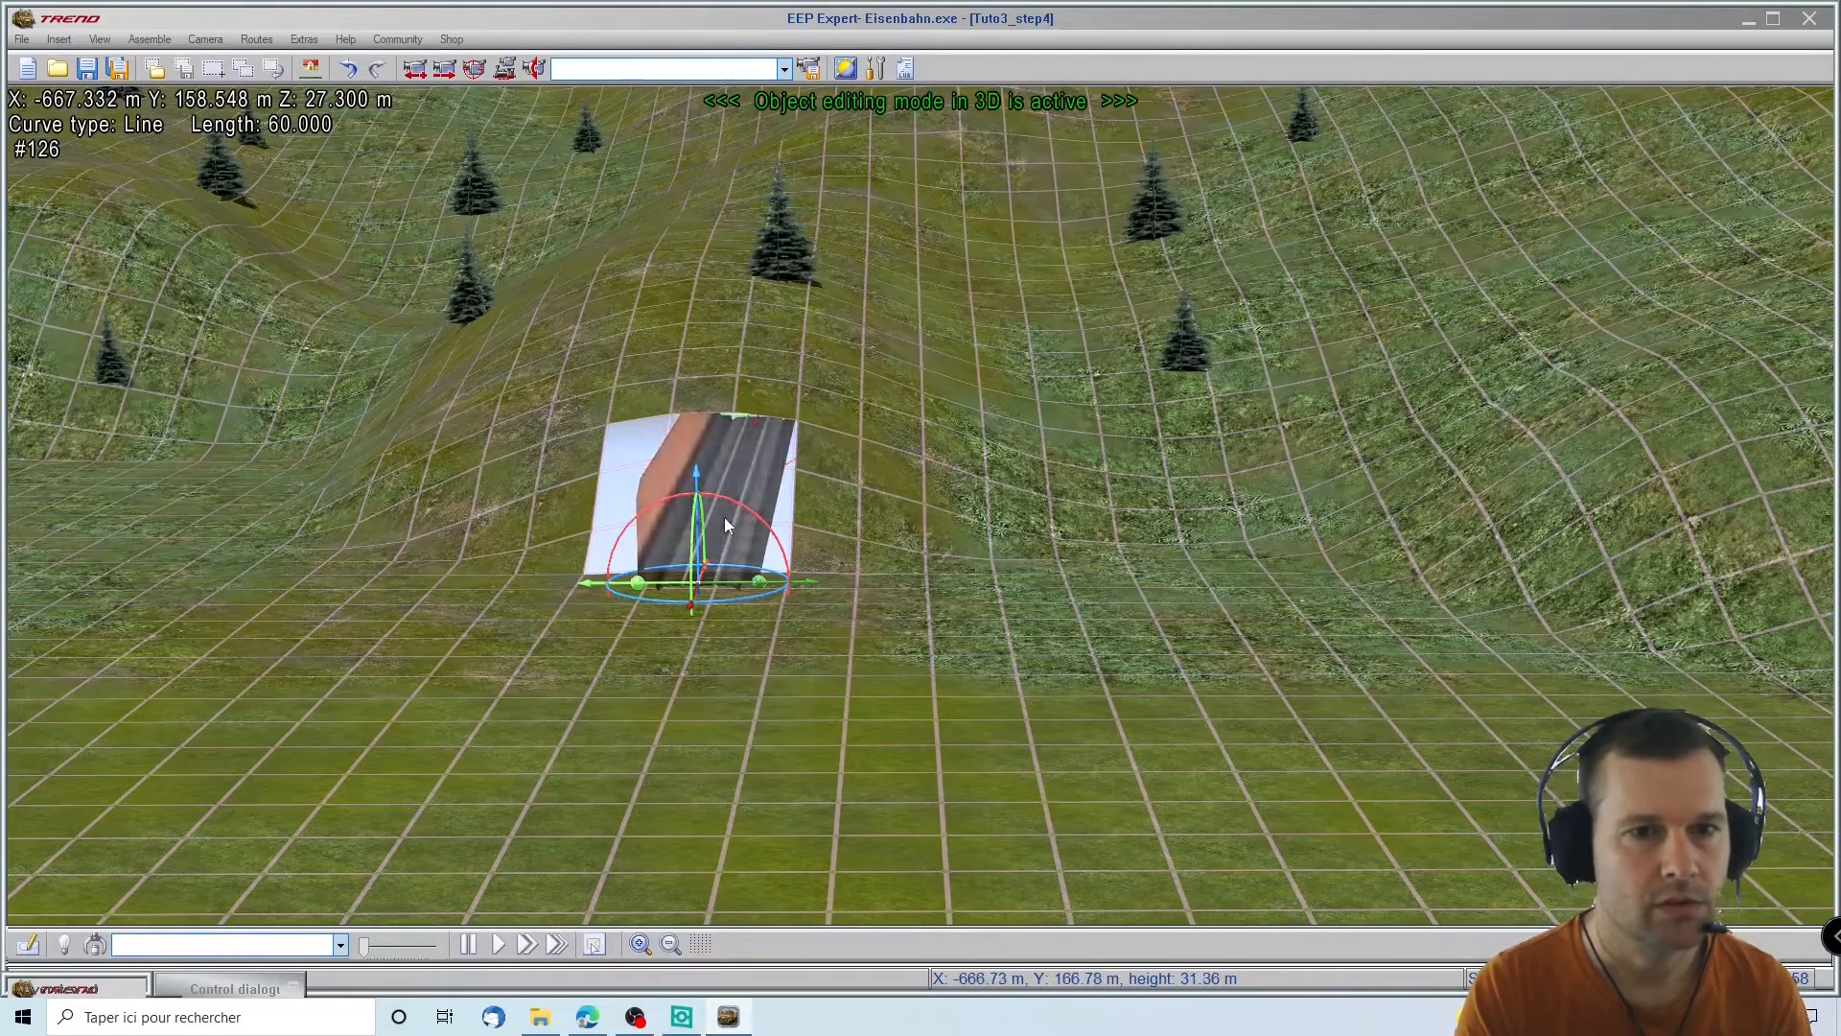
drag(723, 497, 221, 653)
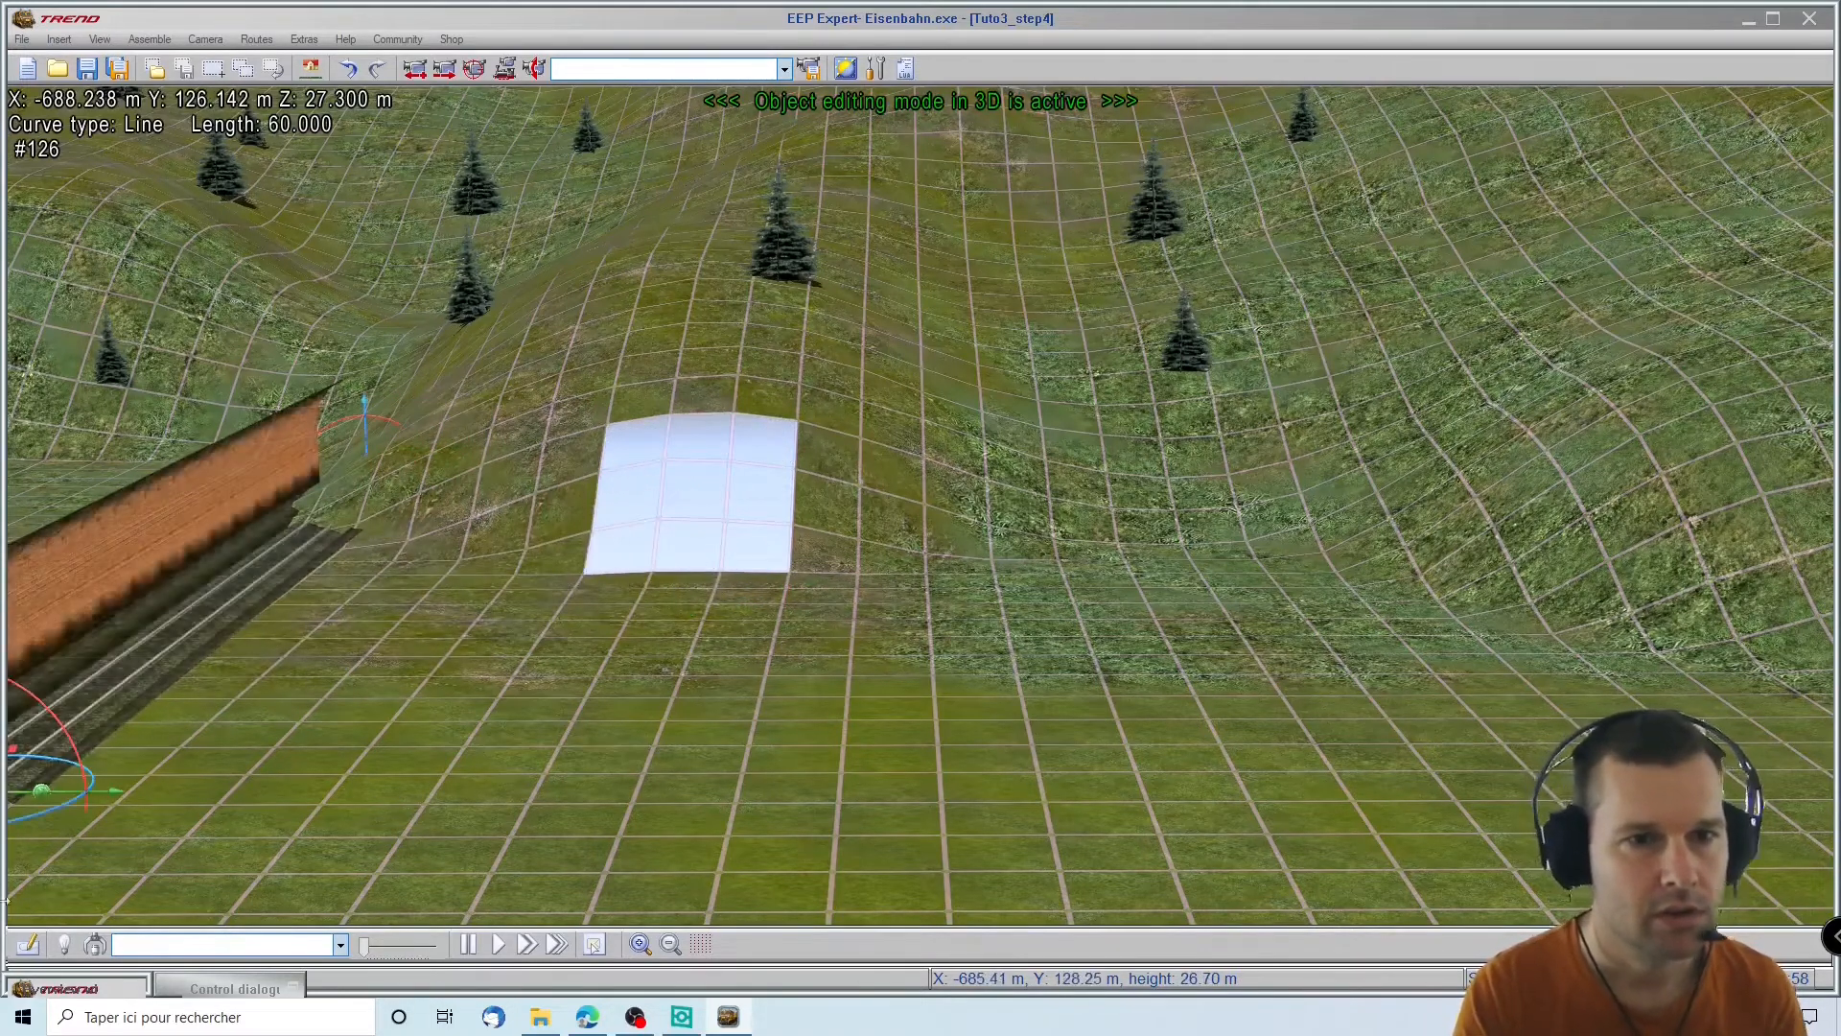
Choose the Tunnel ancien pierres brunes model from the tunnels of the rail sidetrack objects
click(233, 989)
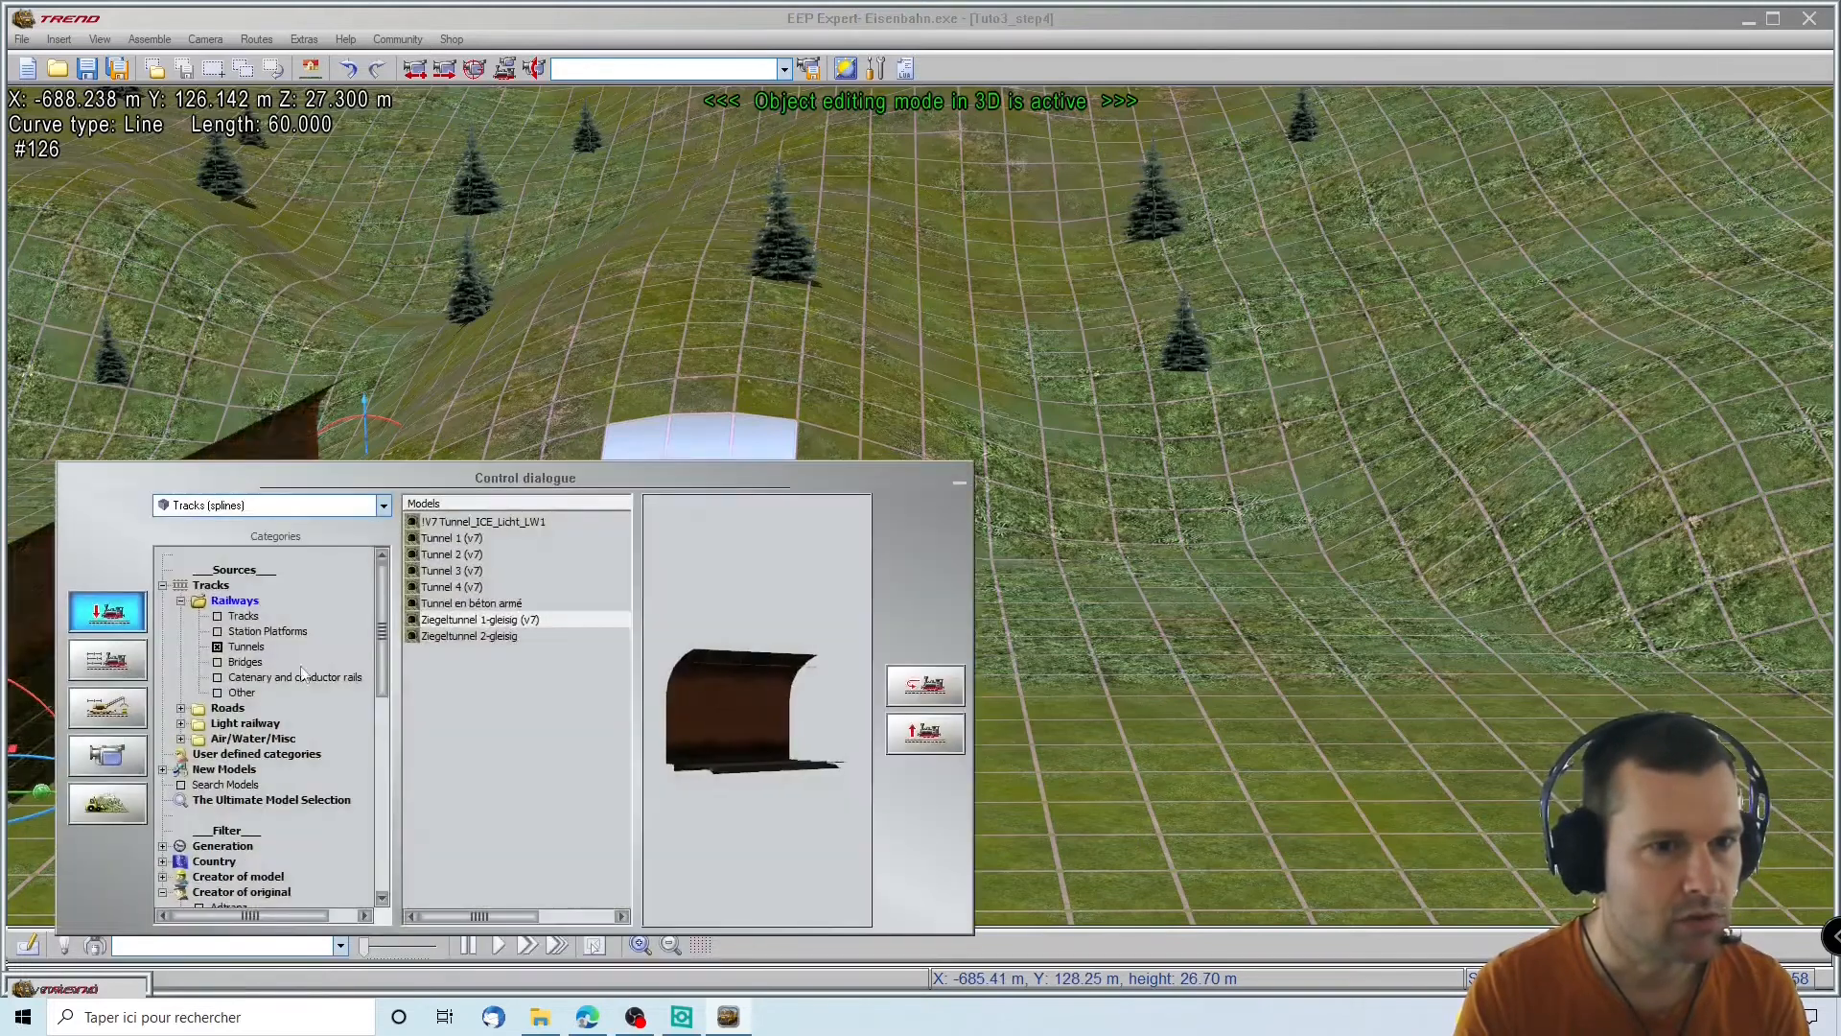
click(228, 648)
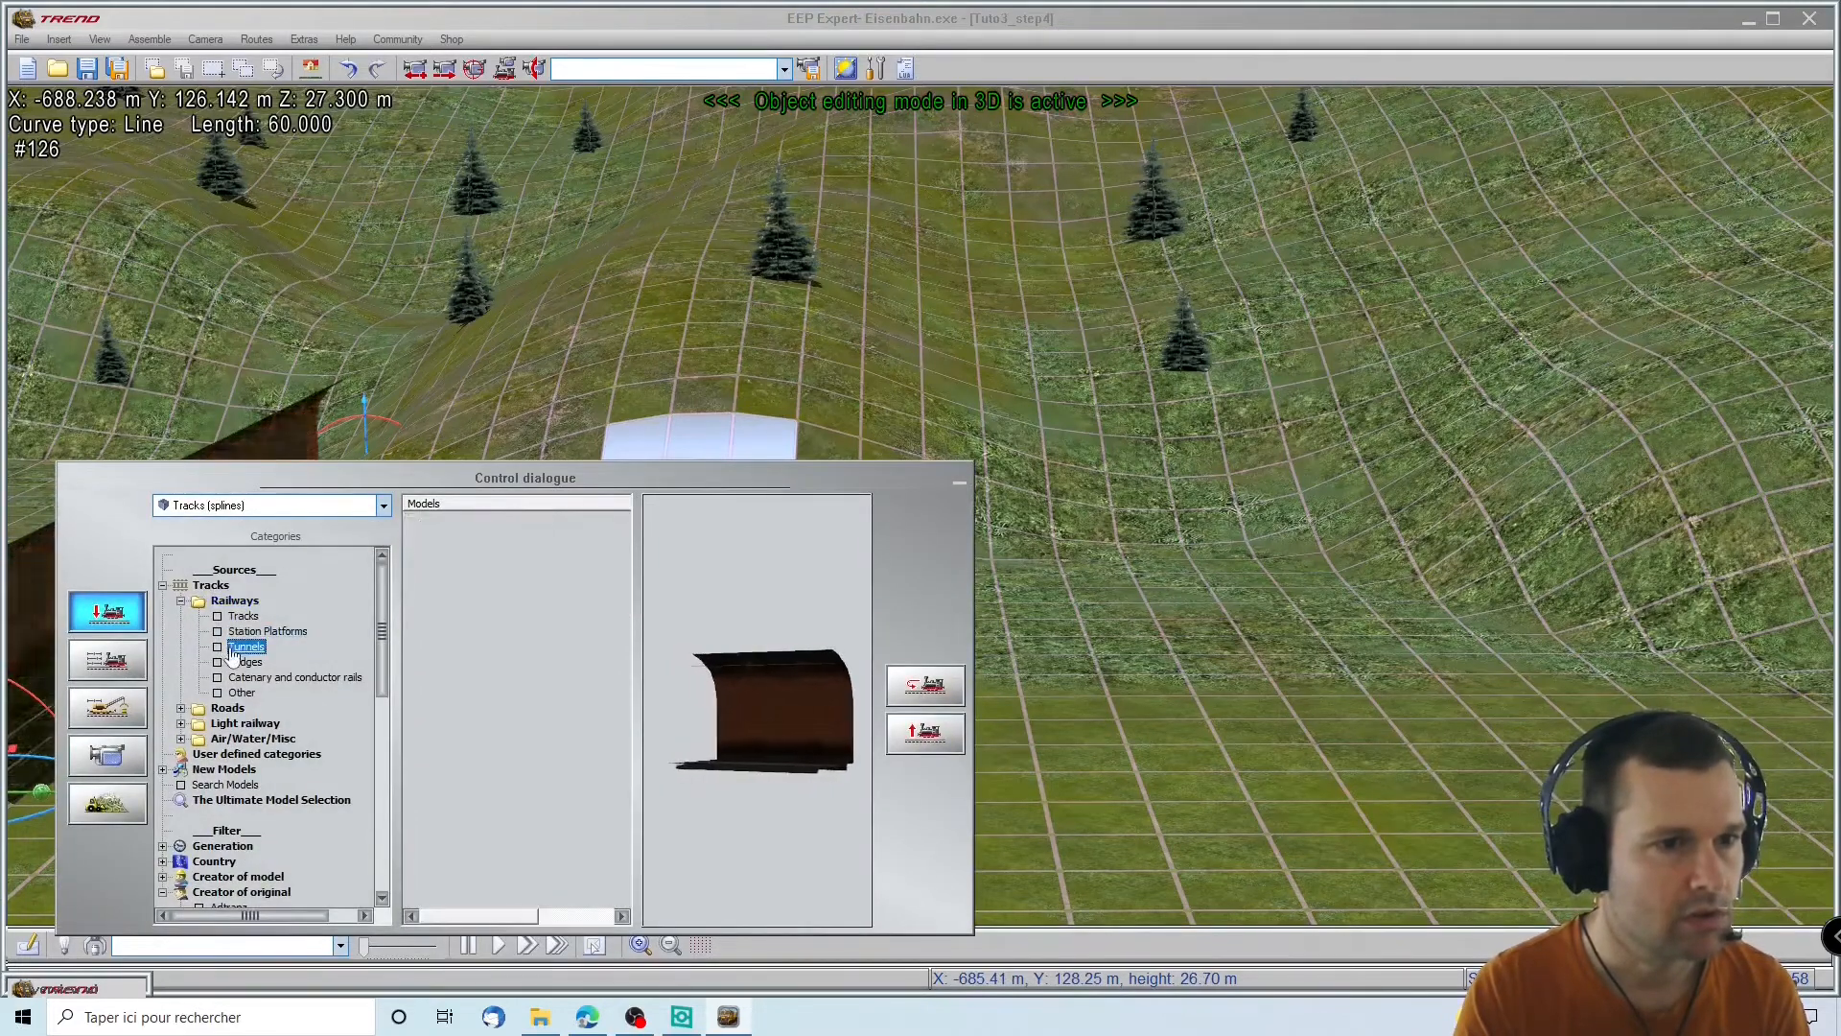
click(181, 601)
click(196, 505)
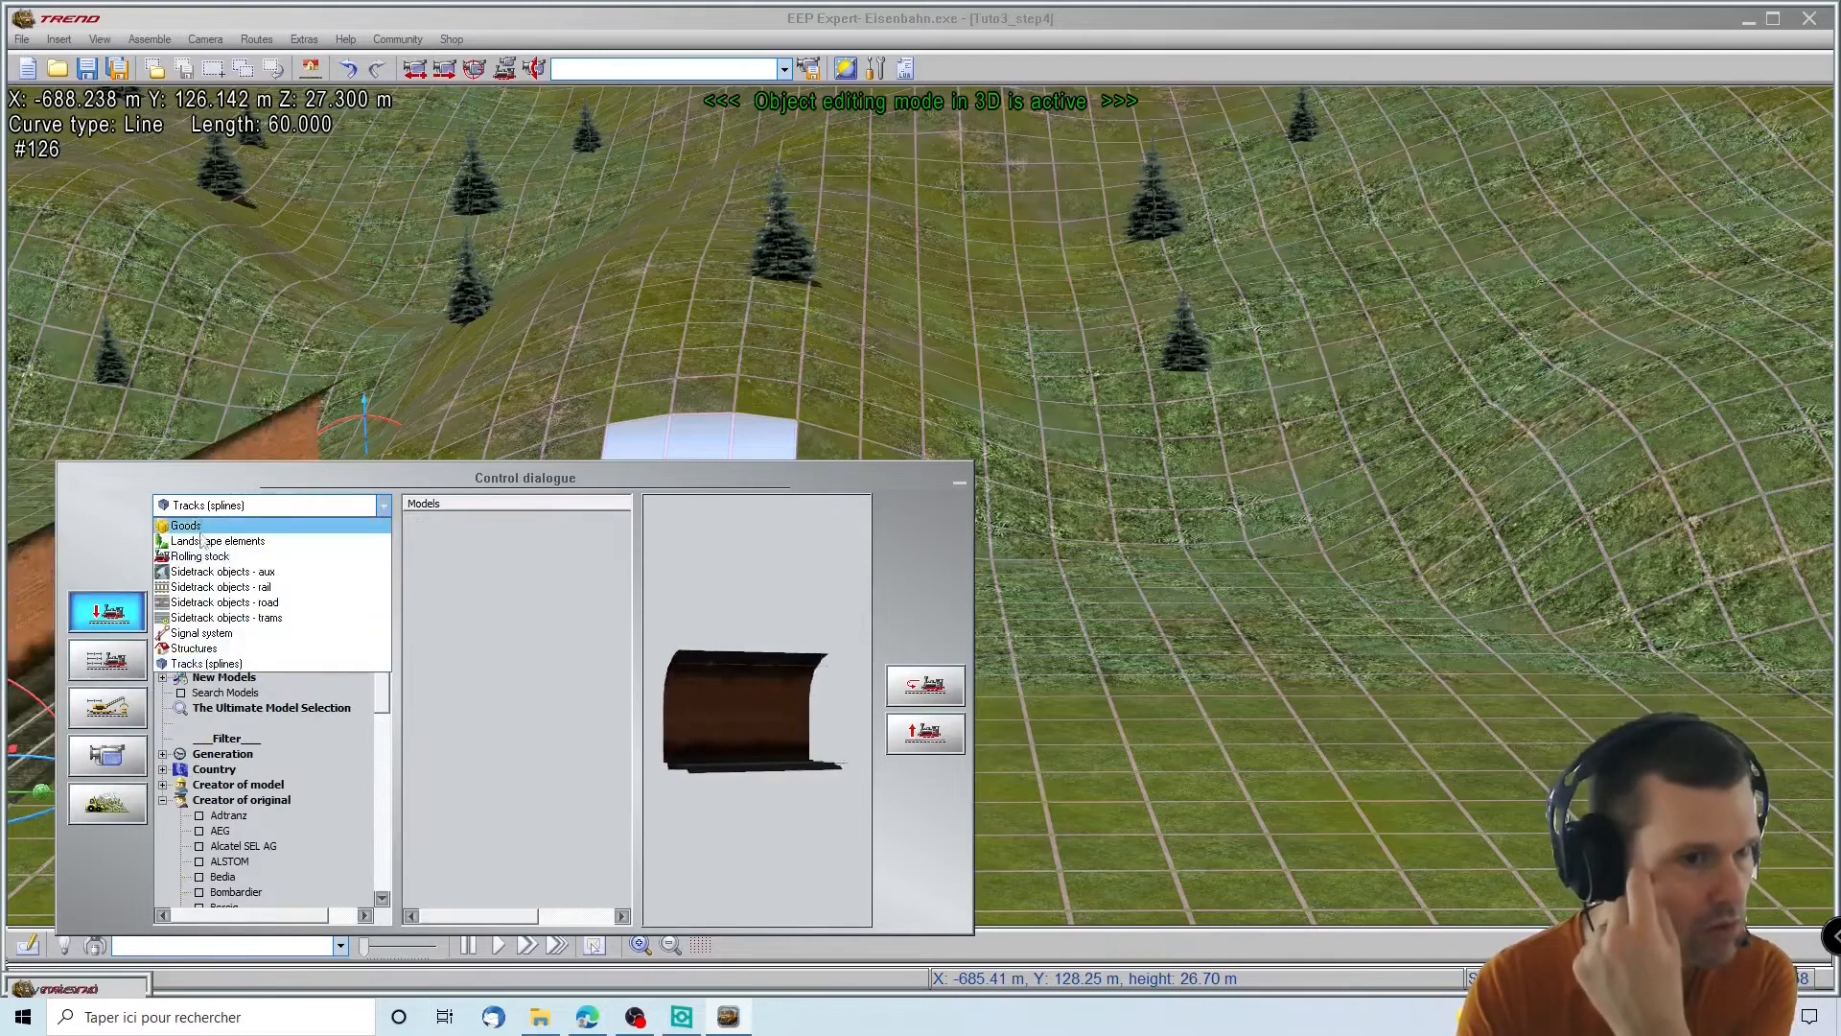
click(231, 587)
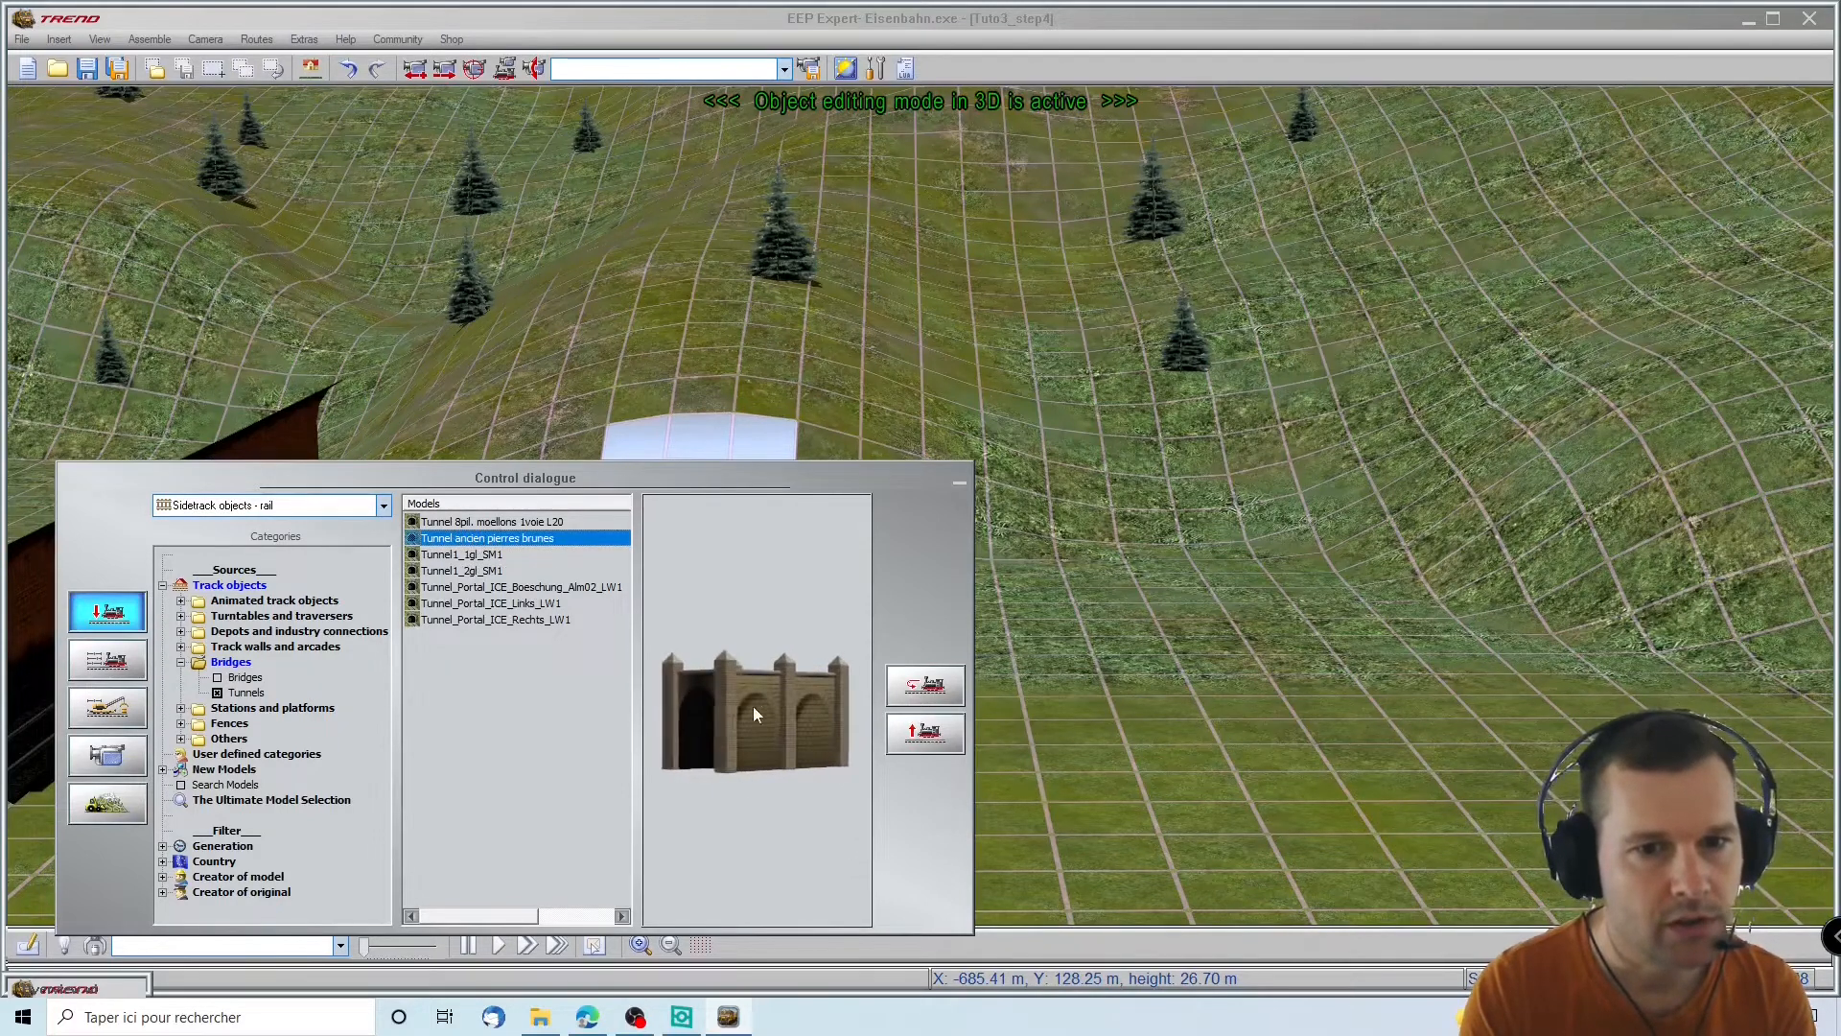
Place the old stone tunnel at the hillside opening, rotated about -89° around Z
click(959, 483)
click(677, 625)
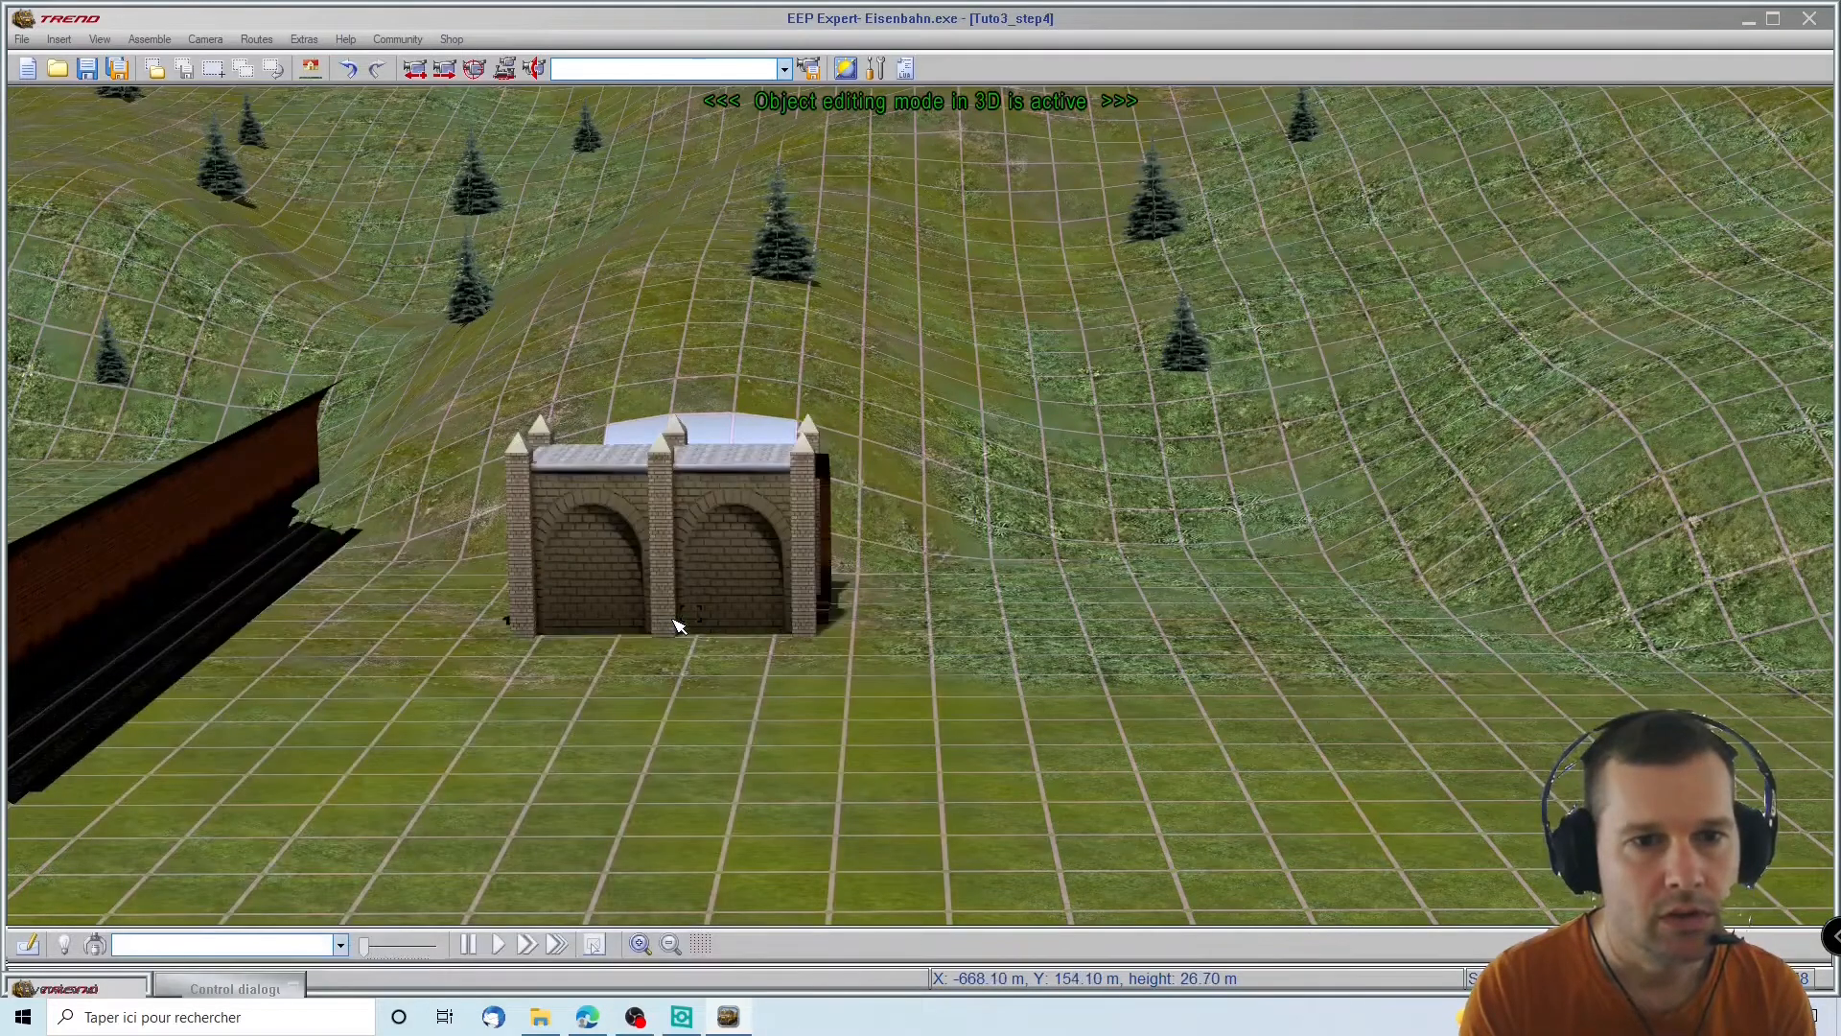
click(647, 589)
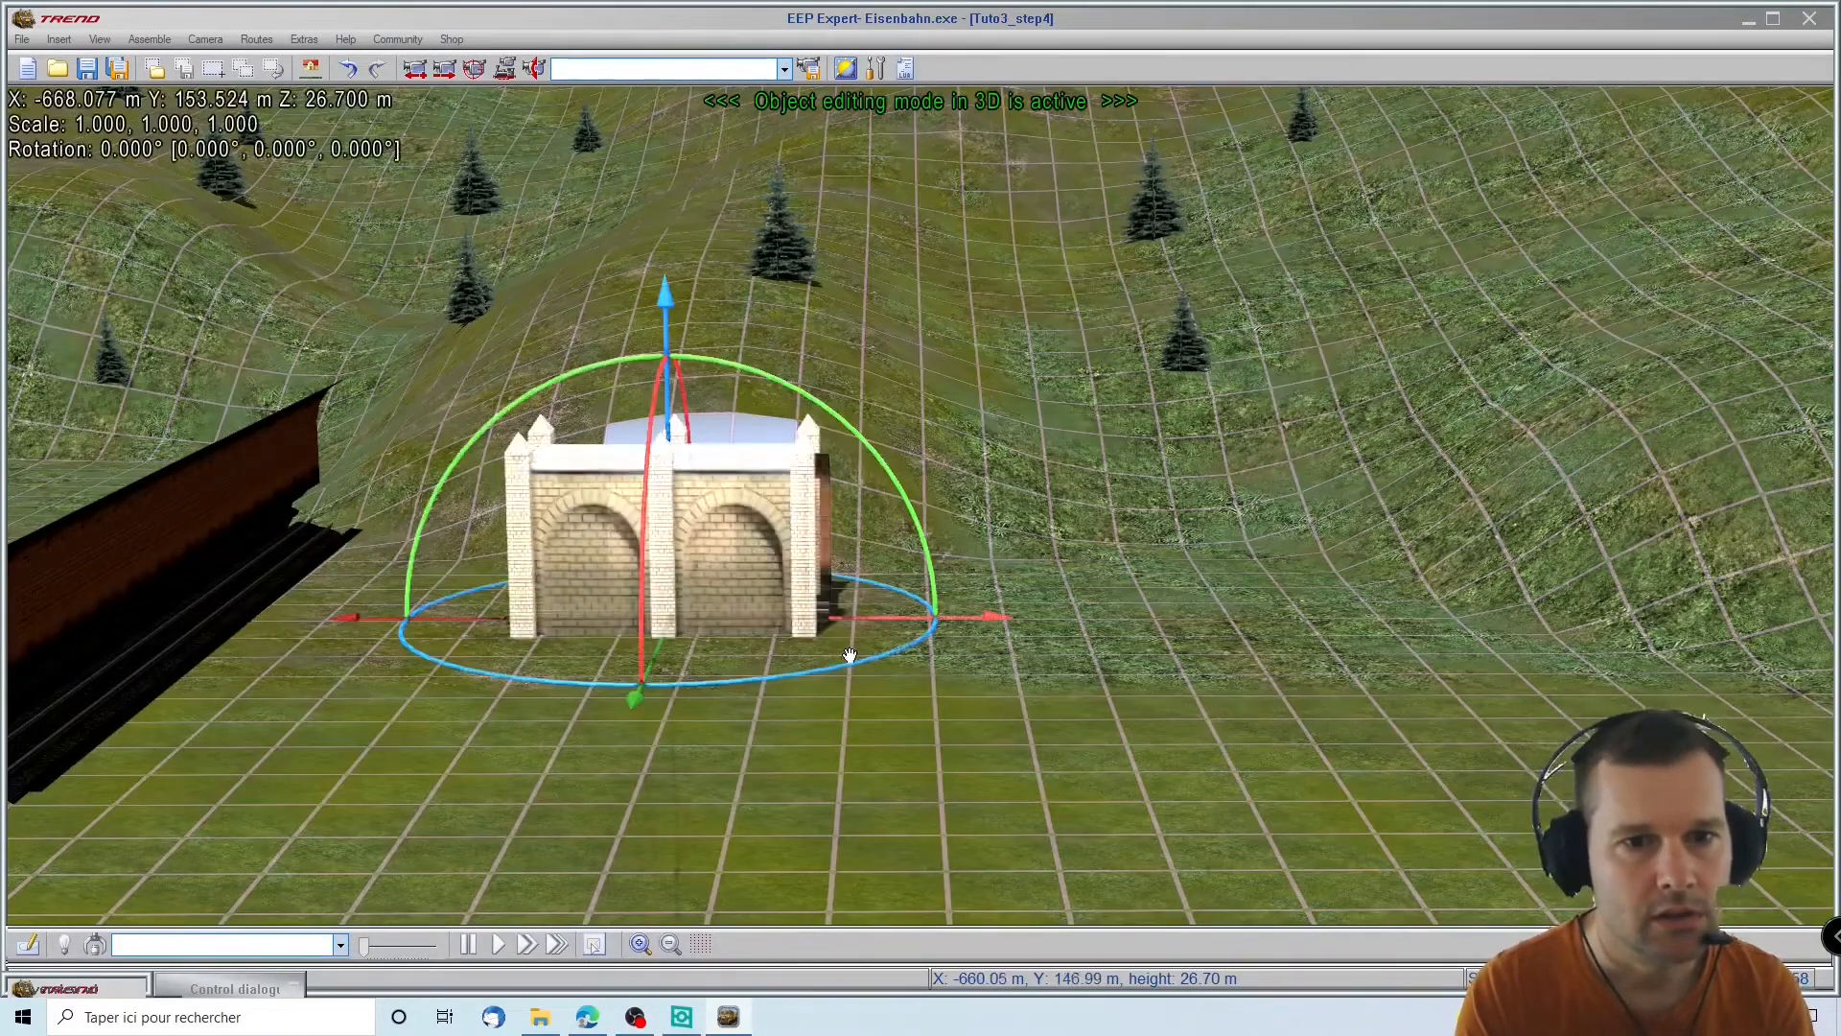
drag(852, 667, 480, 769)
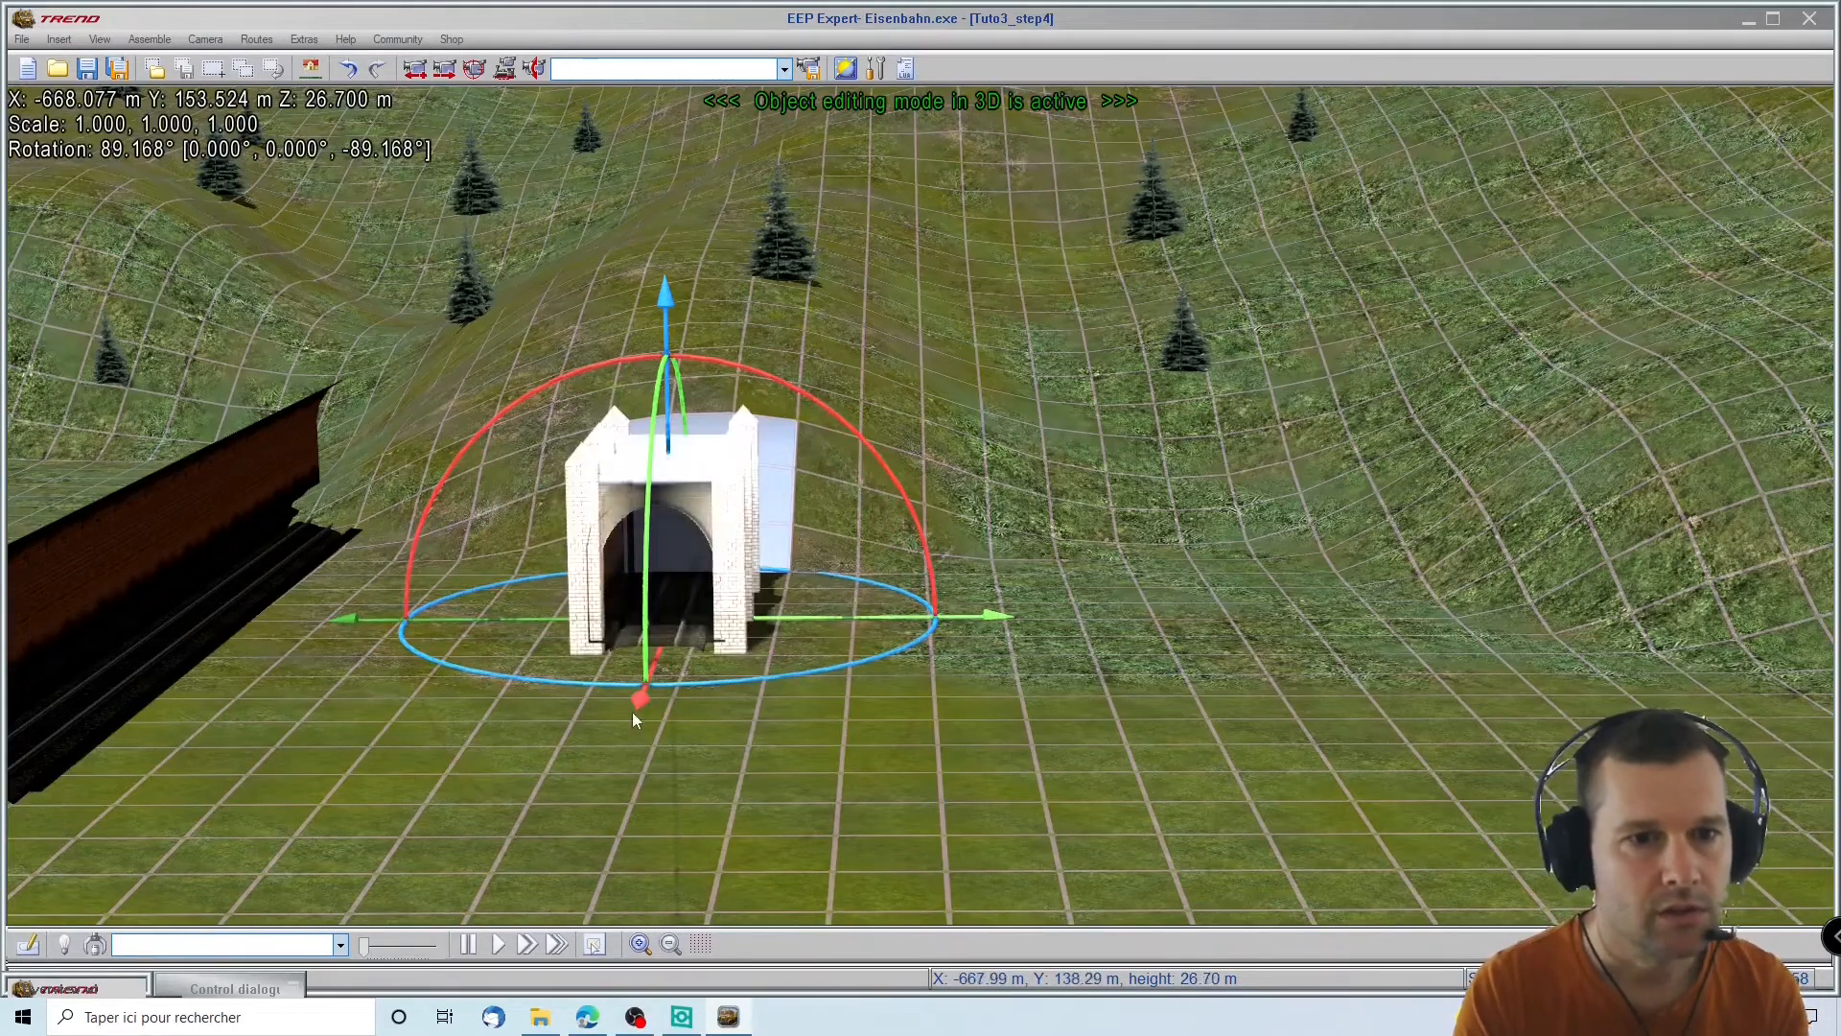
drag(638, 702, 761, 528)
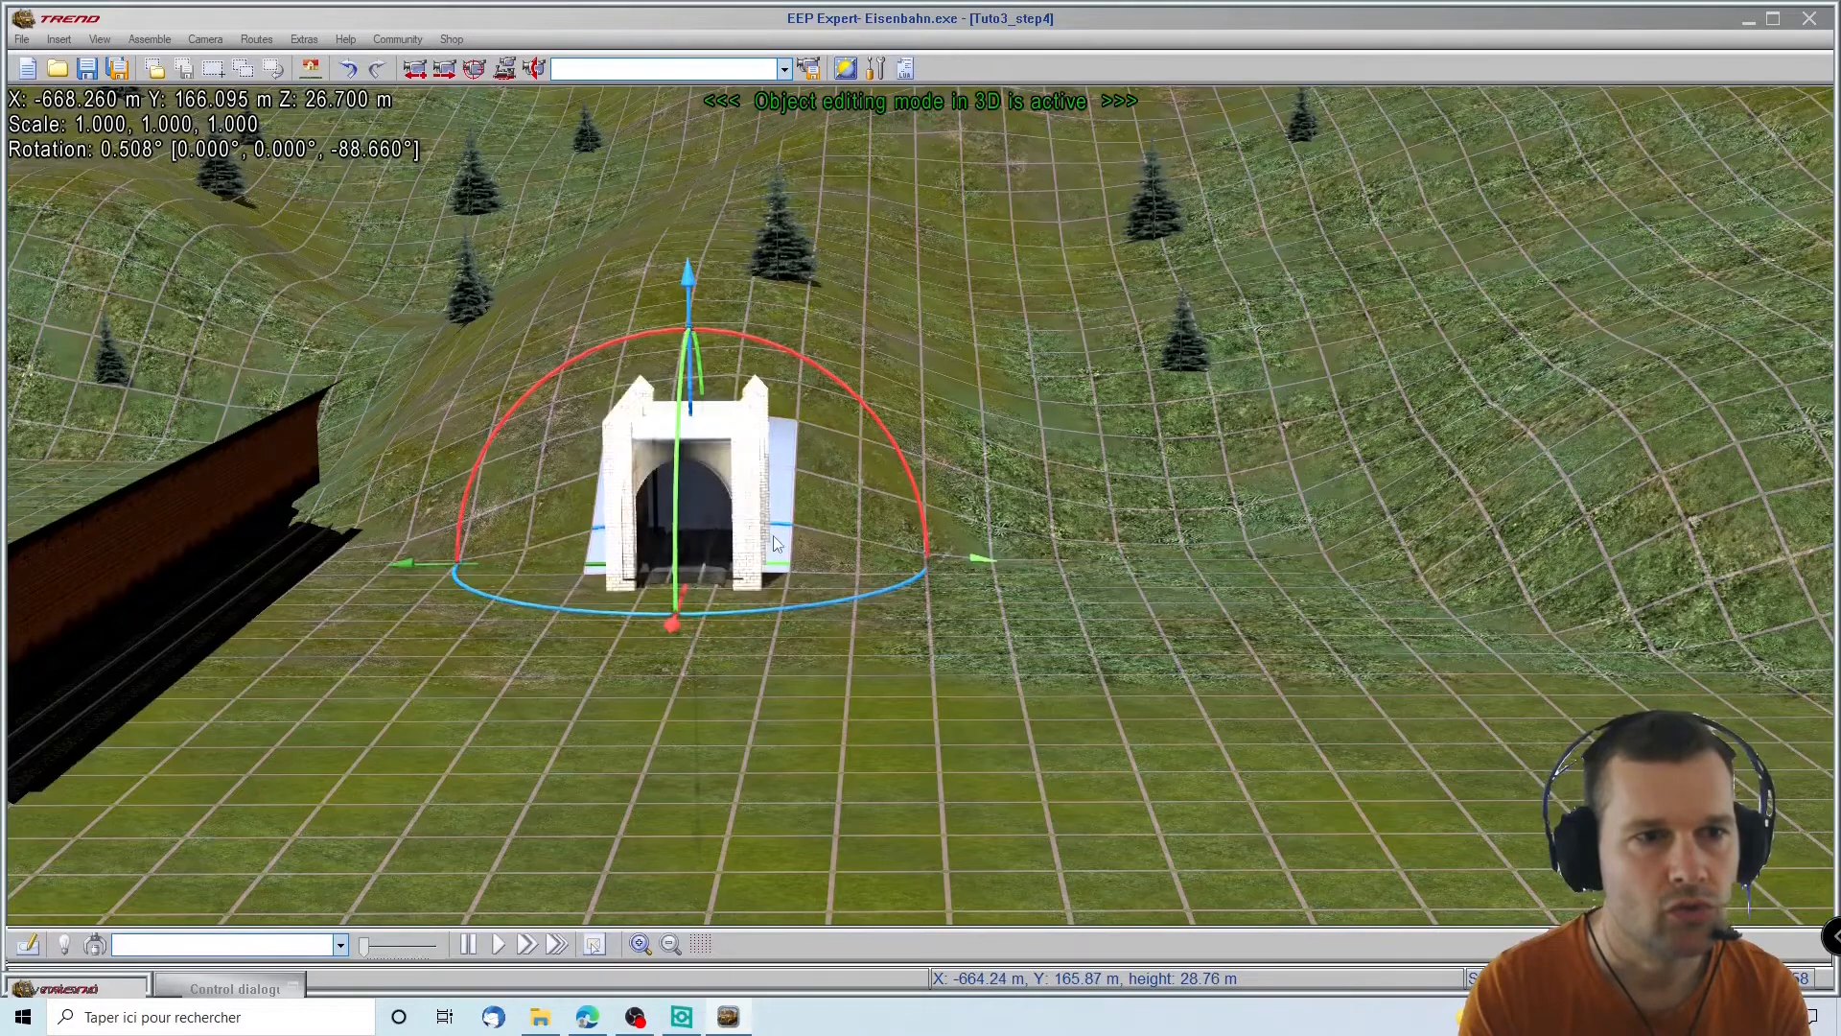
mouse_move(420, 561)
mouse_down()
mouse_move(381, 554)
mouse_move(470, 559)
mouse_move(455, 557)
mouse_up()
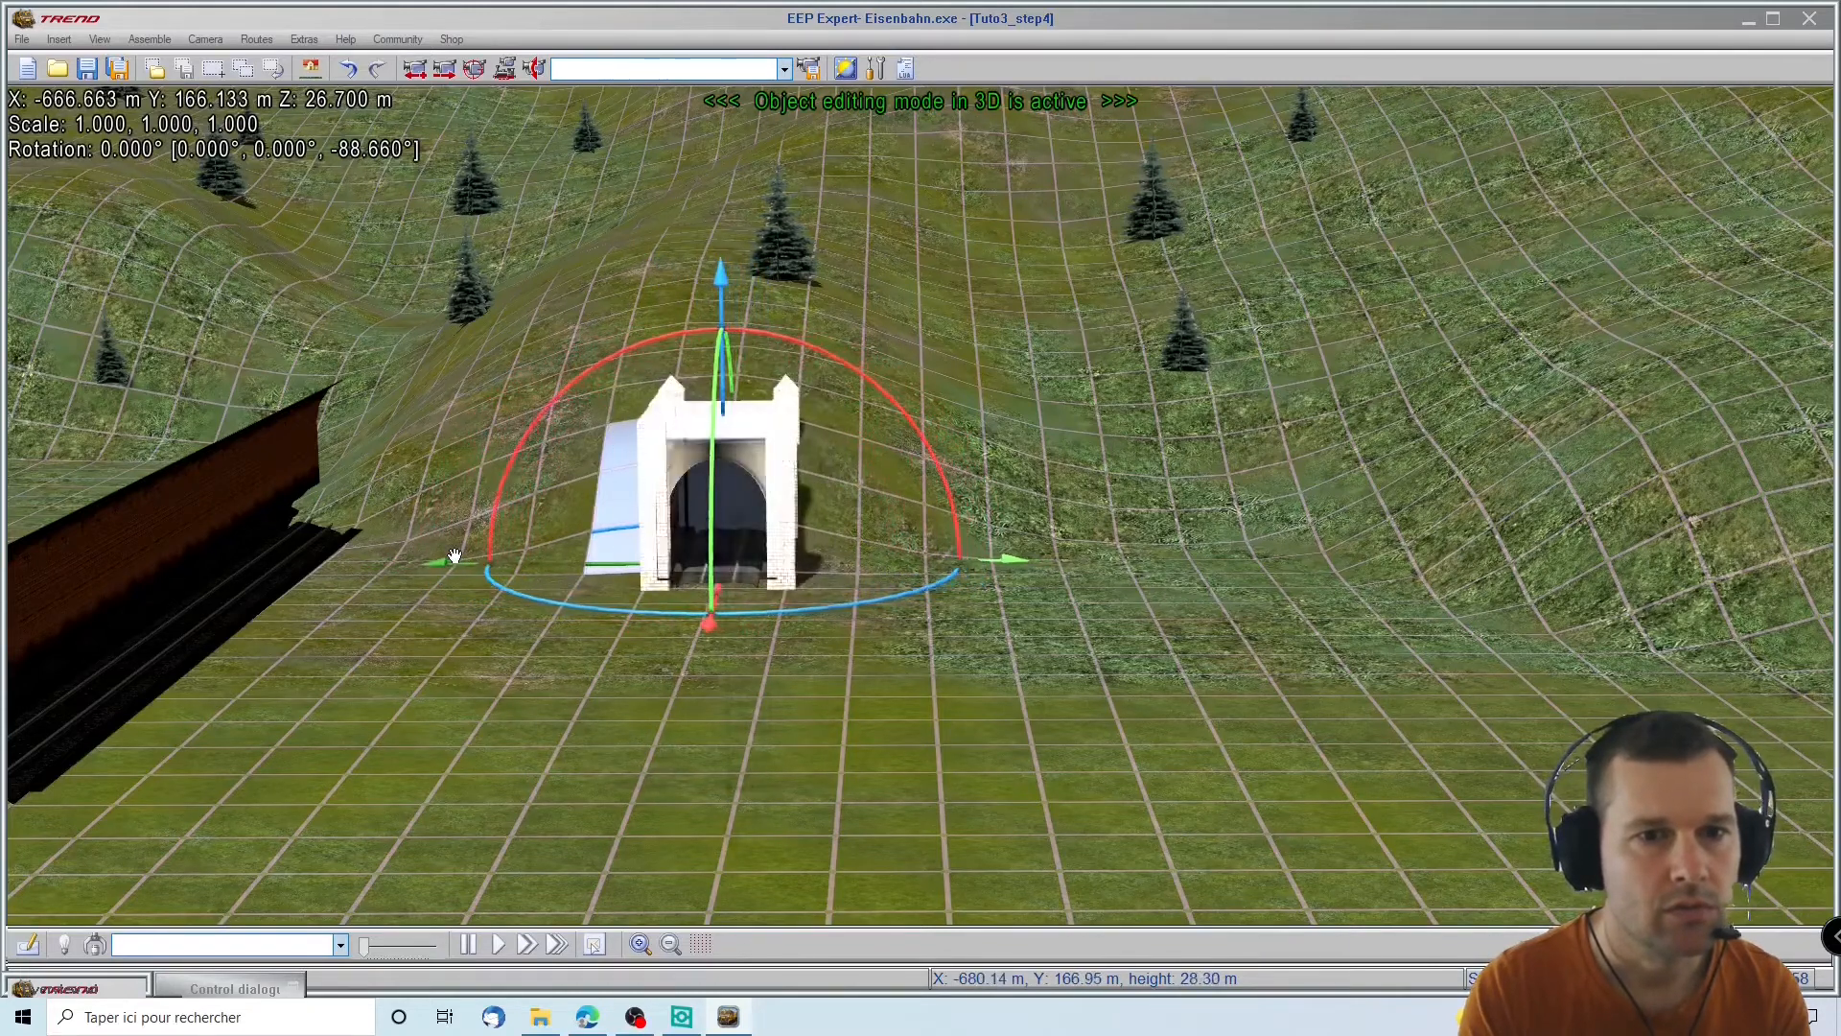
Undo the tunnel placements and the earlier opening in the hillside
click(346, 69)
click(346, 69)
click(346, 69)
click(346, 69)
click(346, 69)
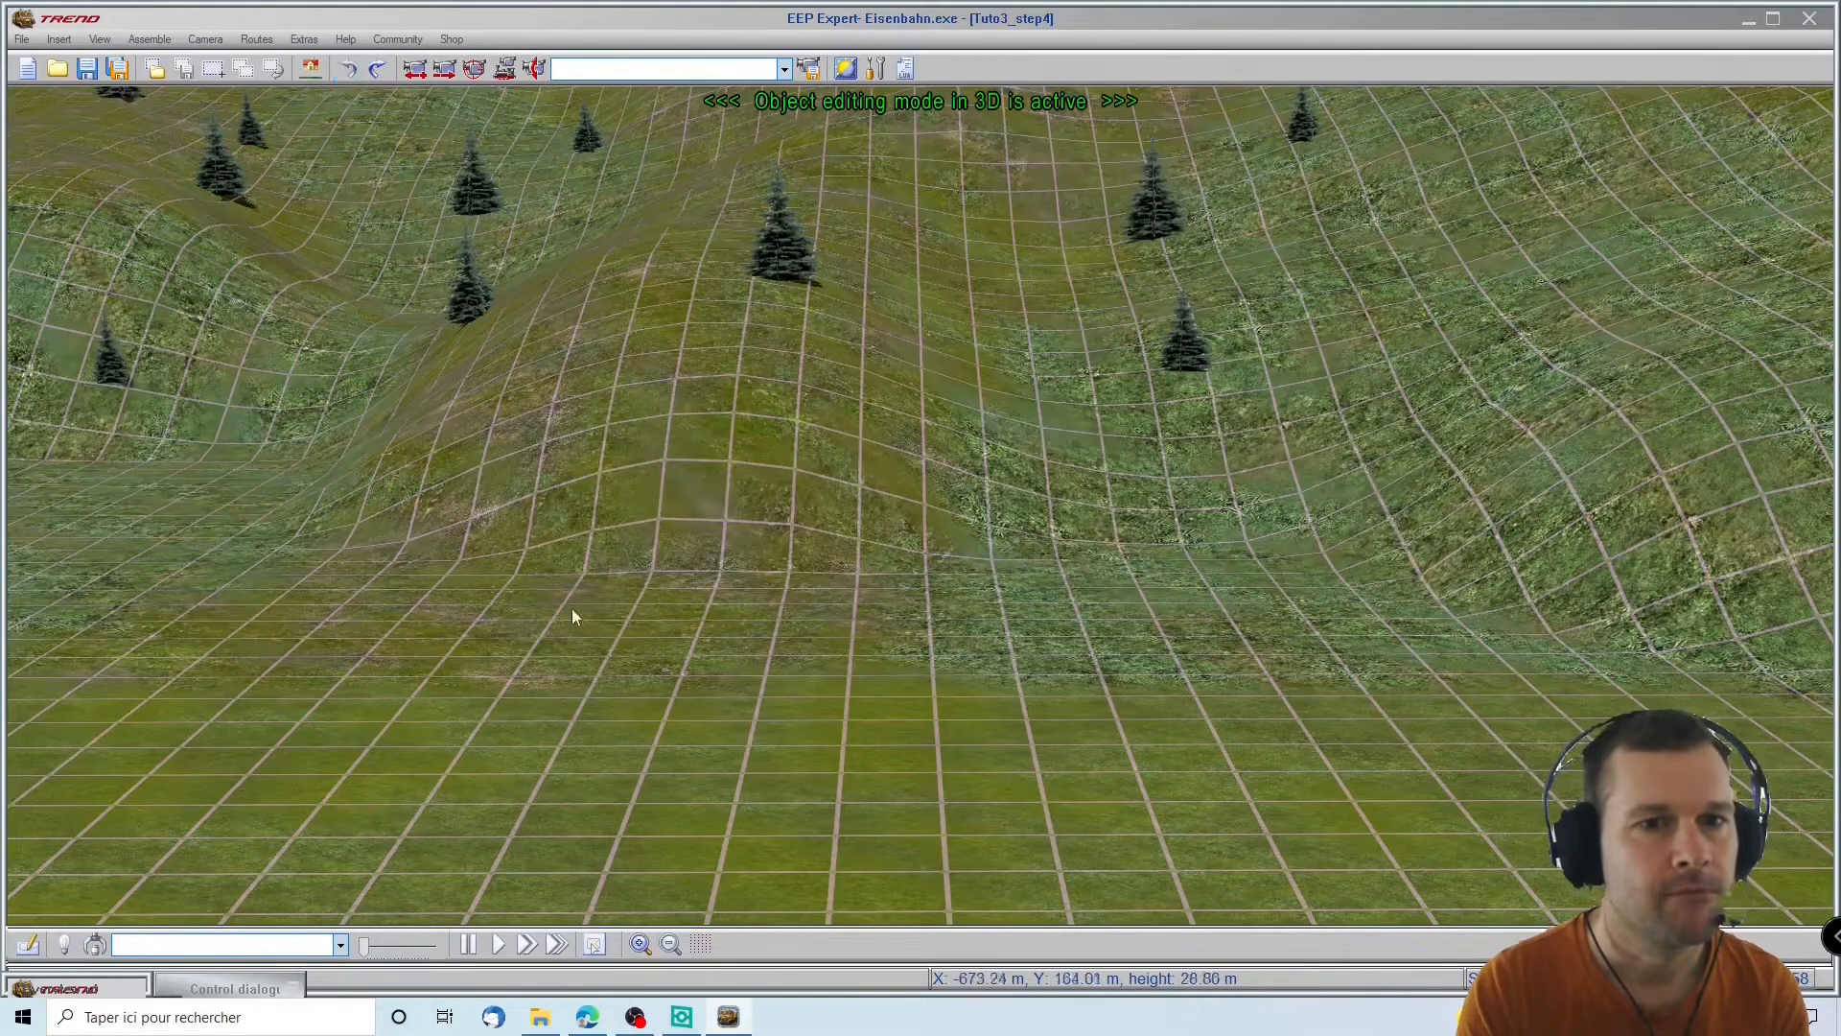
Place a Tunnel ancien pierres brunes on the flat ground in front of the hill and select it
click(212, 990)
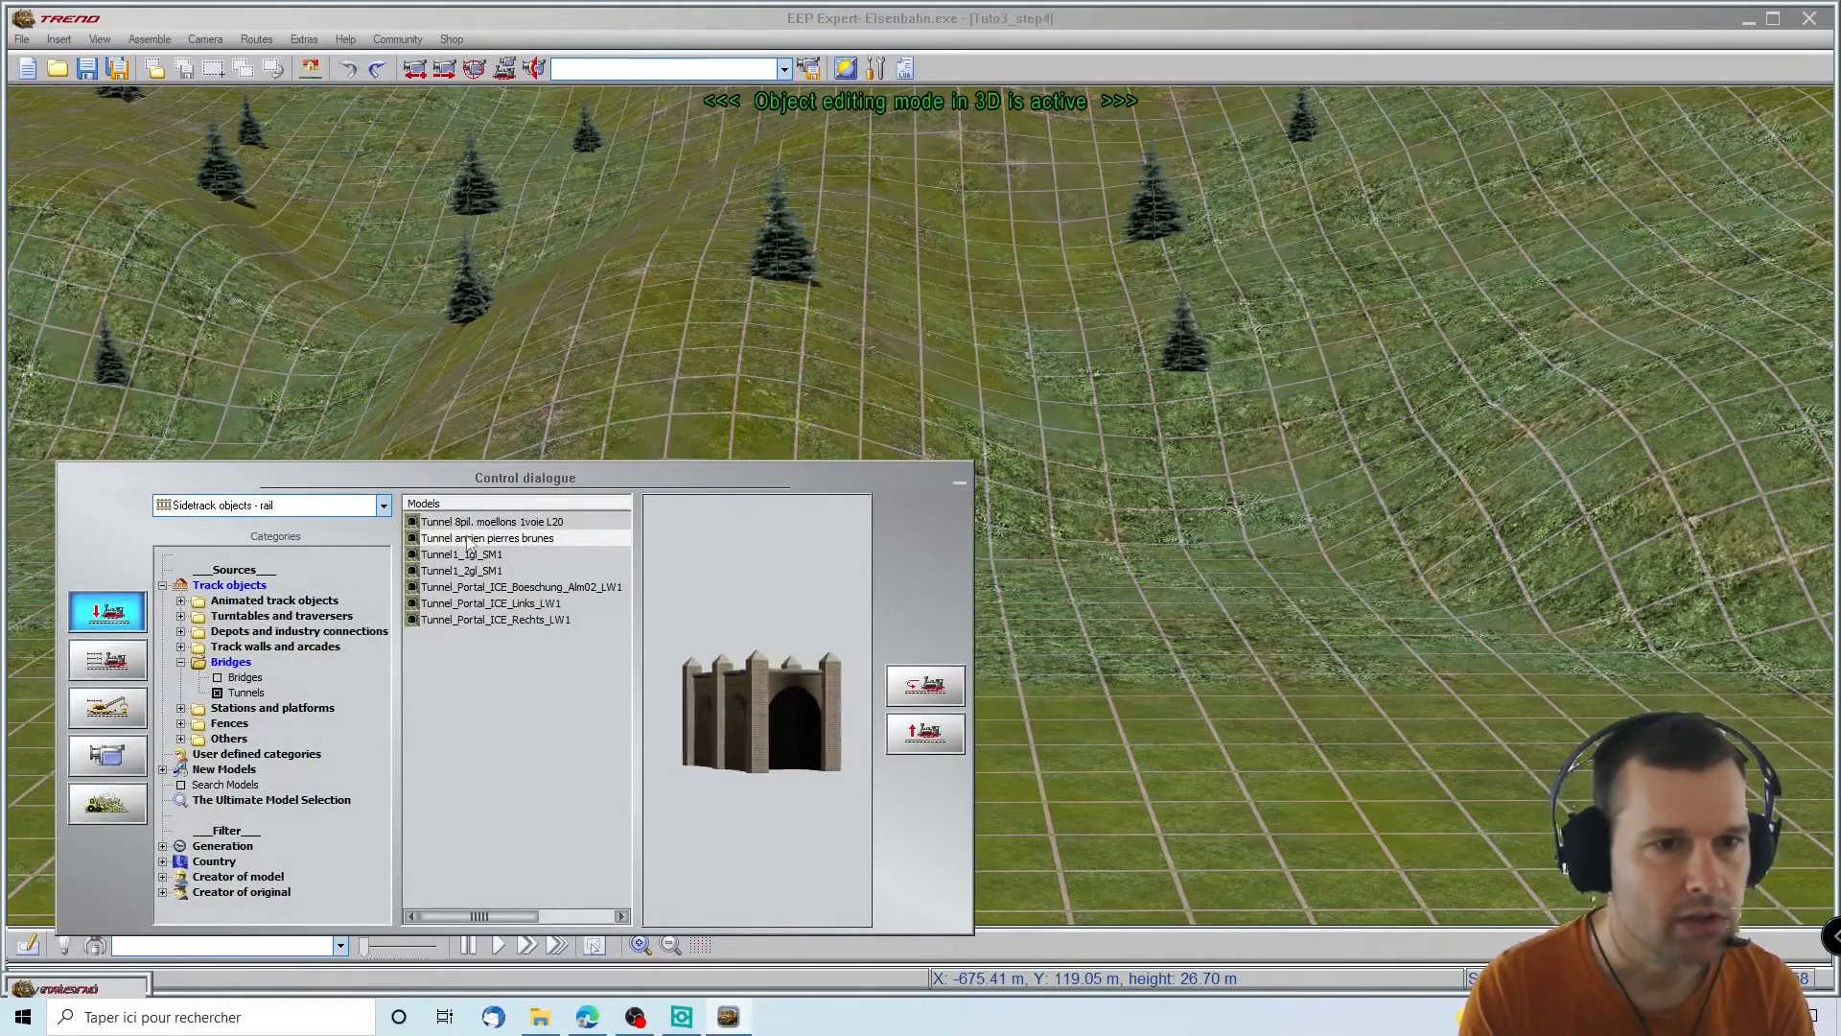
click(1124, 758)
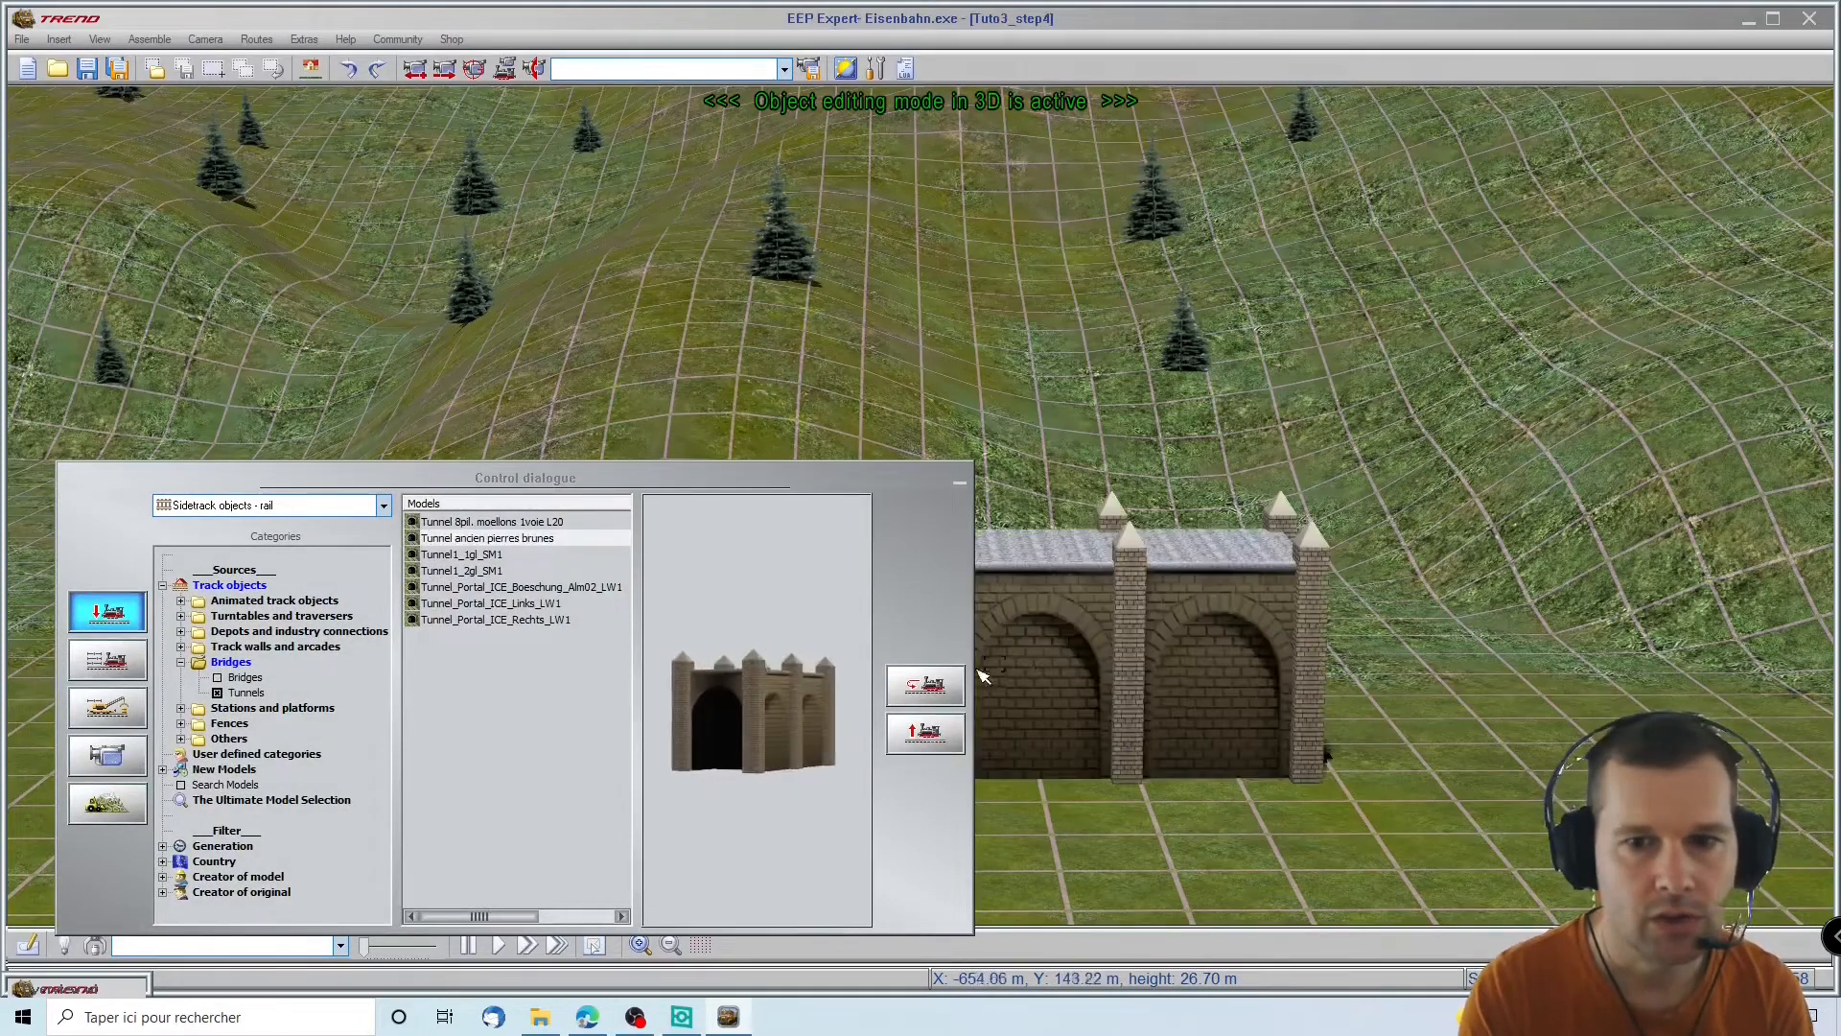
click(959, 483)
click(1216, 729)
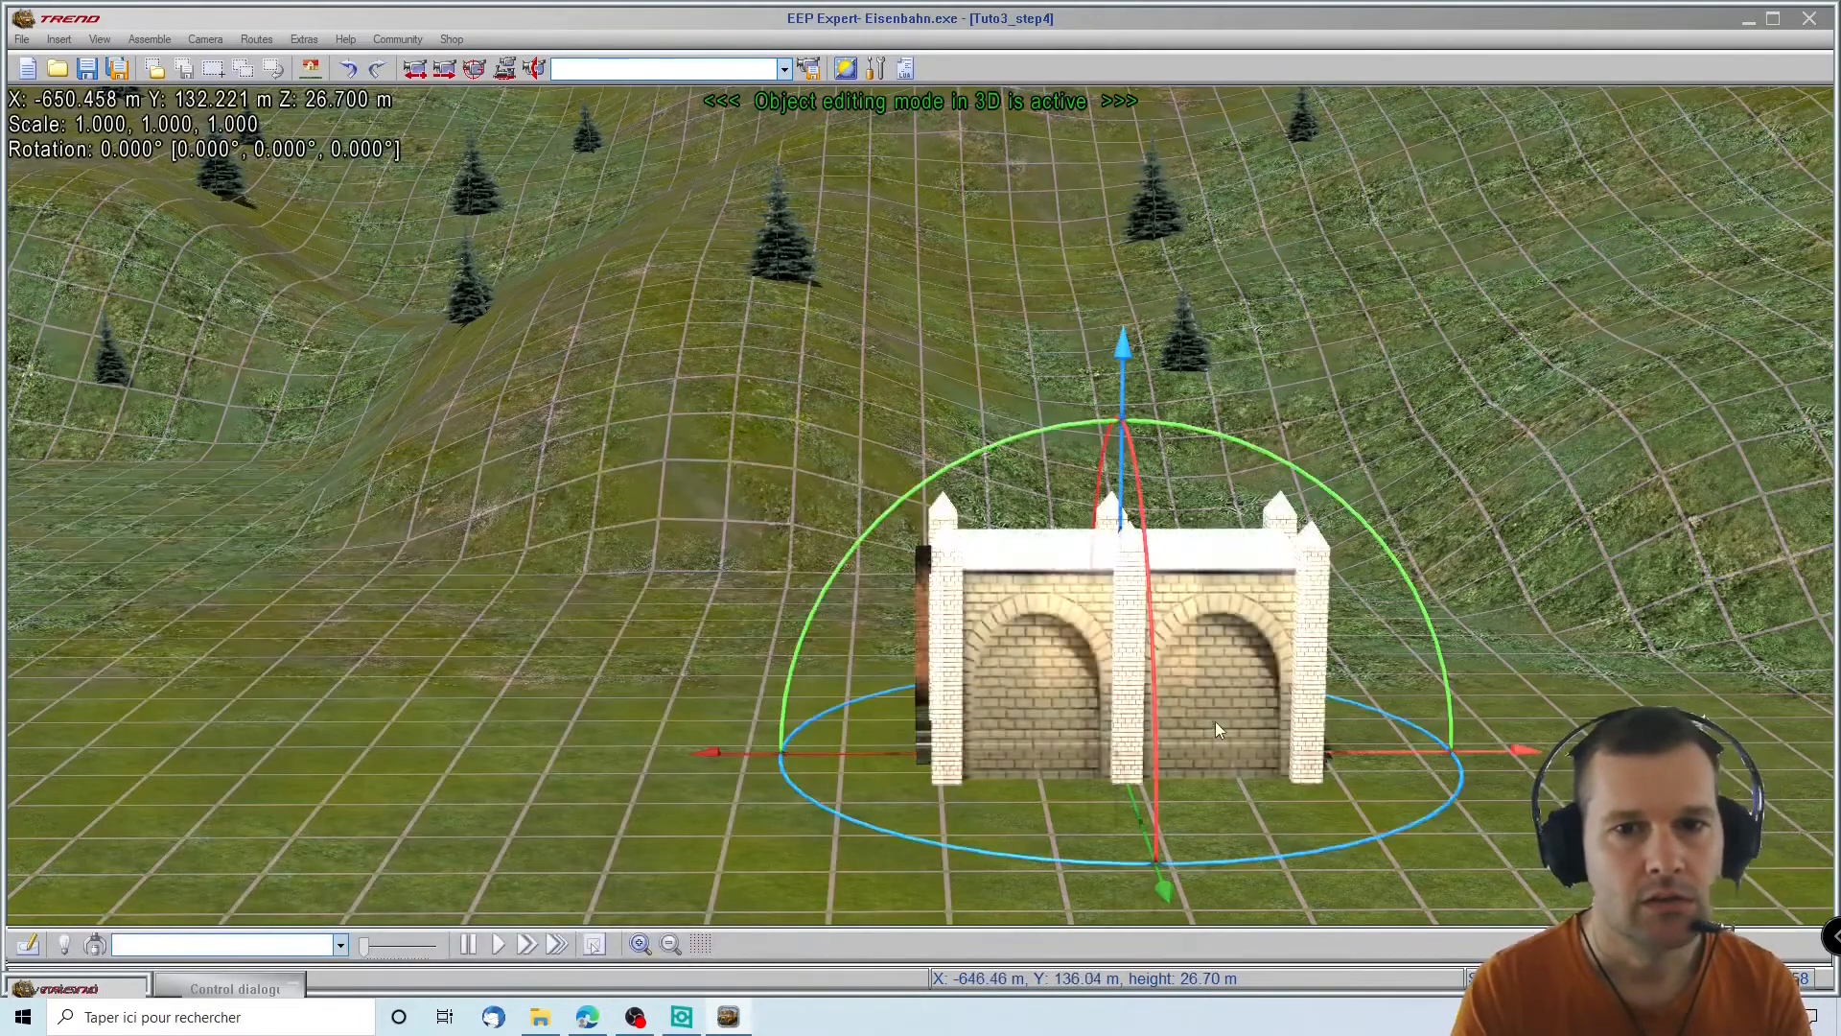
Set the stone tunnel's Z rotation to -90° and move it into the hillside at about X -669.7 m, Y 167.0 m
right_click(1233, 719)
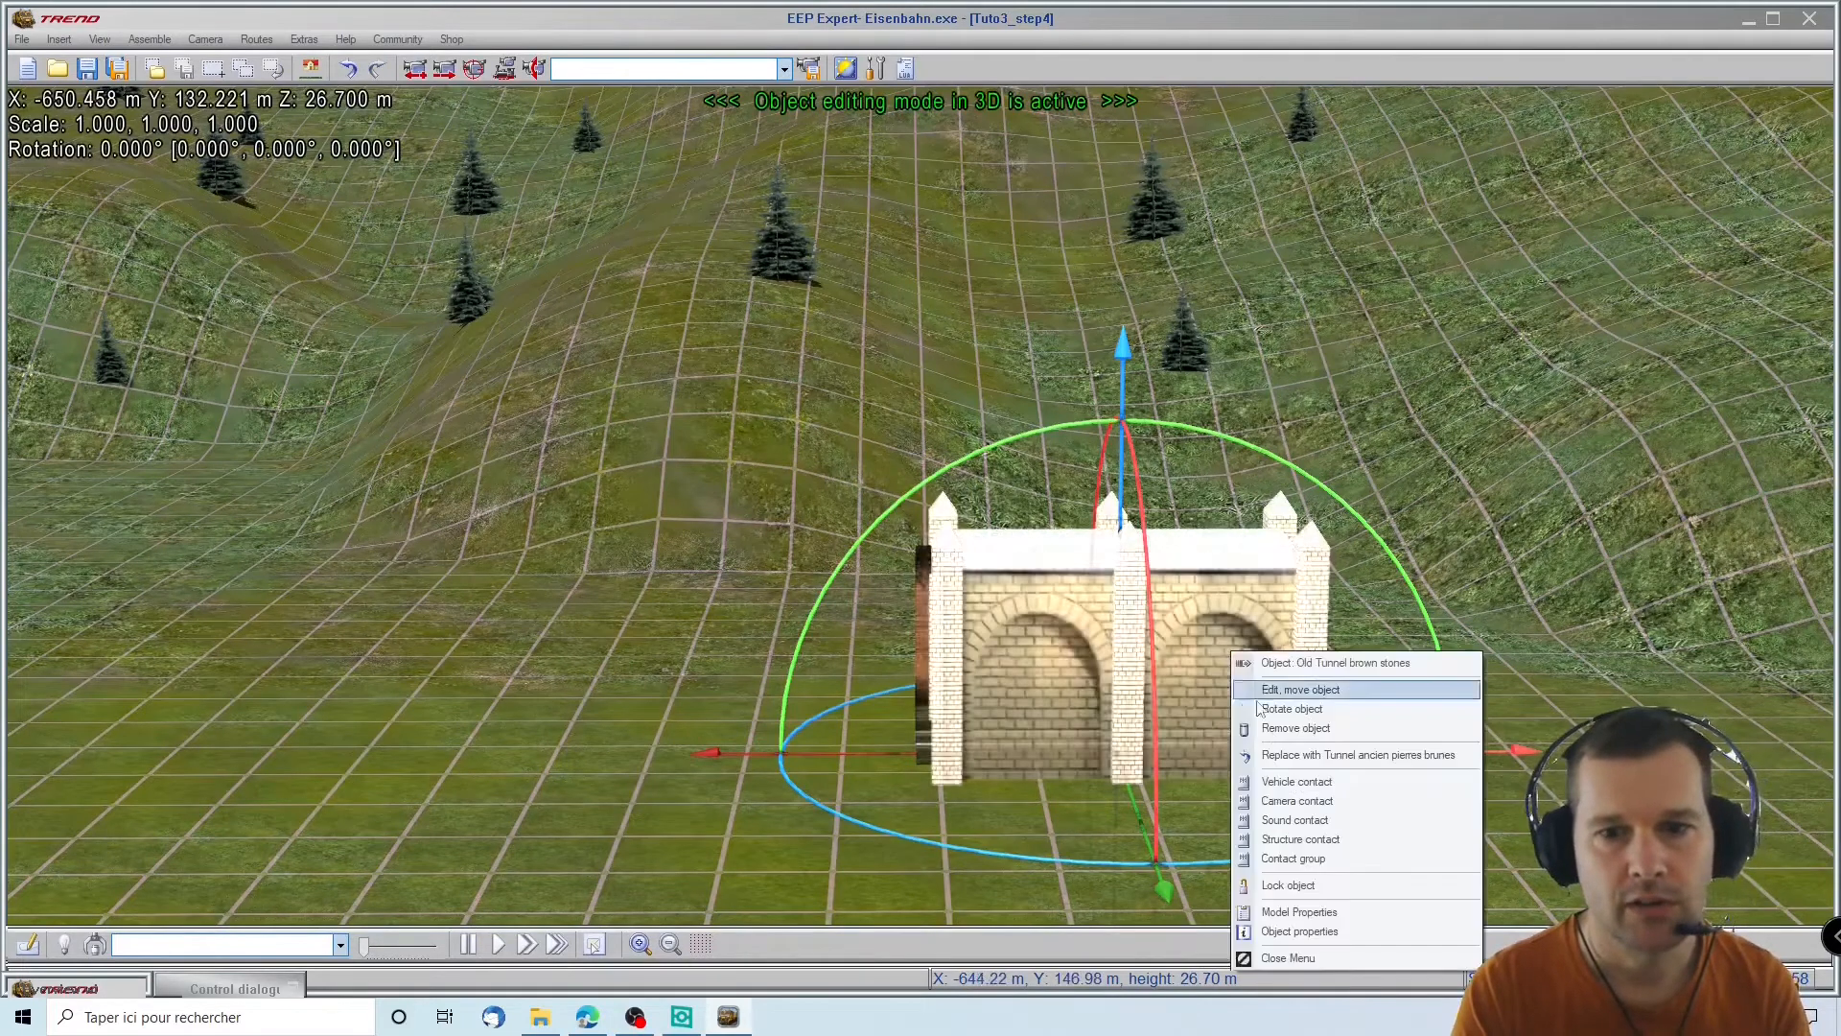
click(1304, 931)
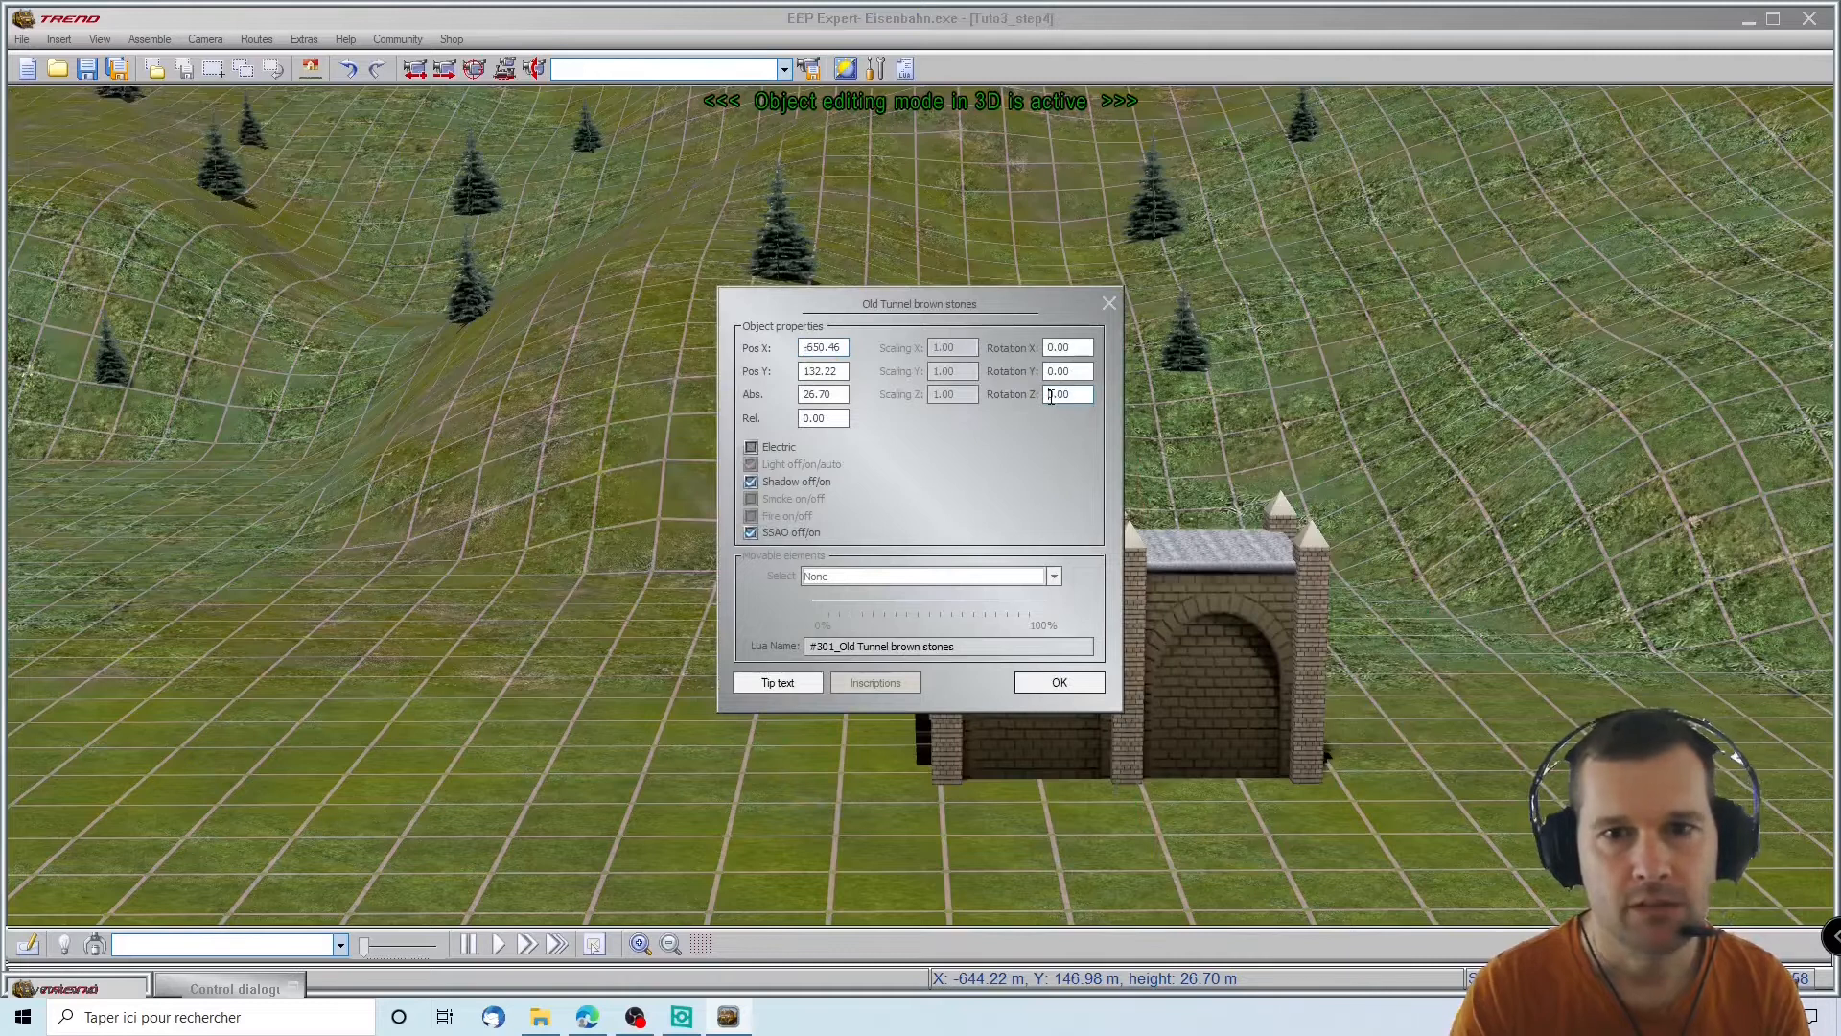
key(Return)
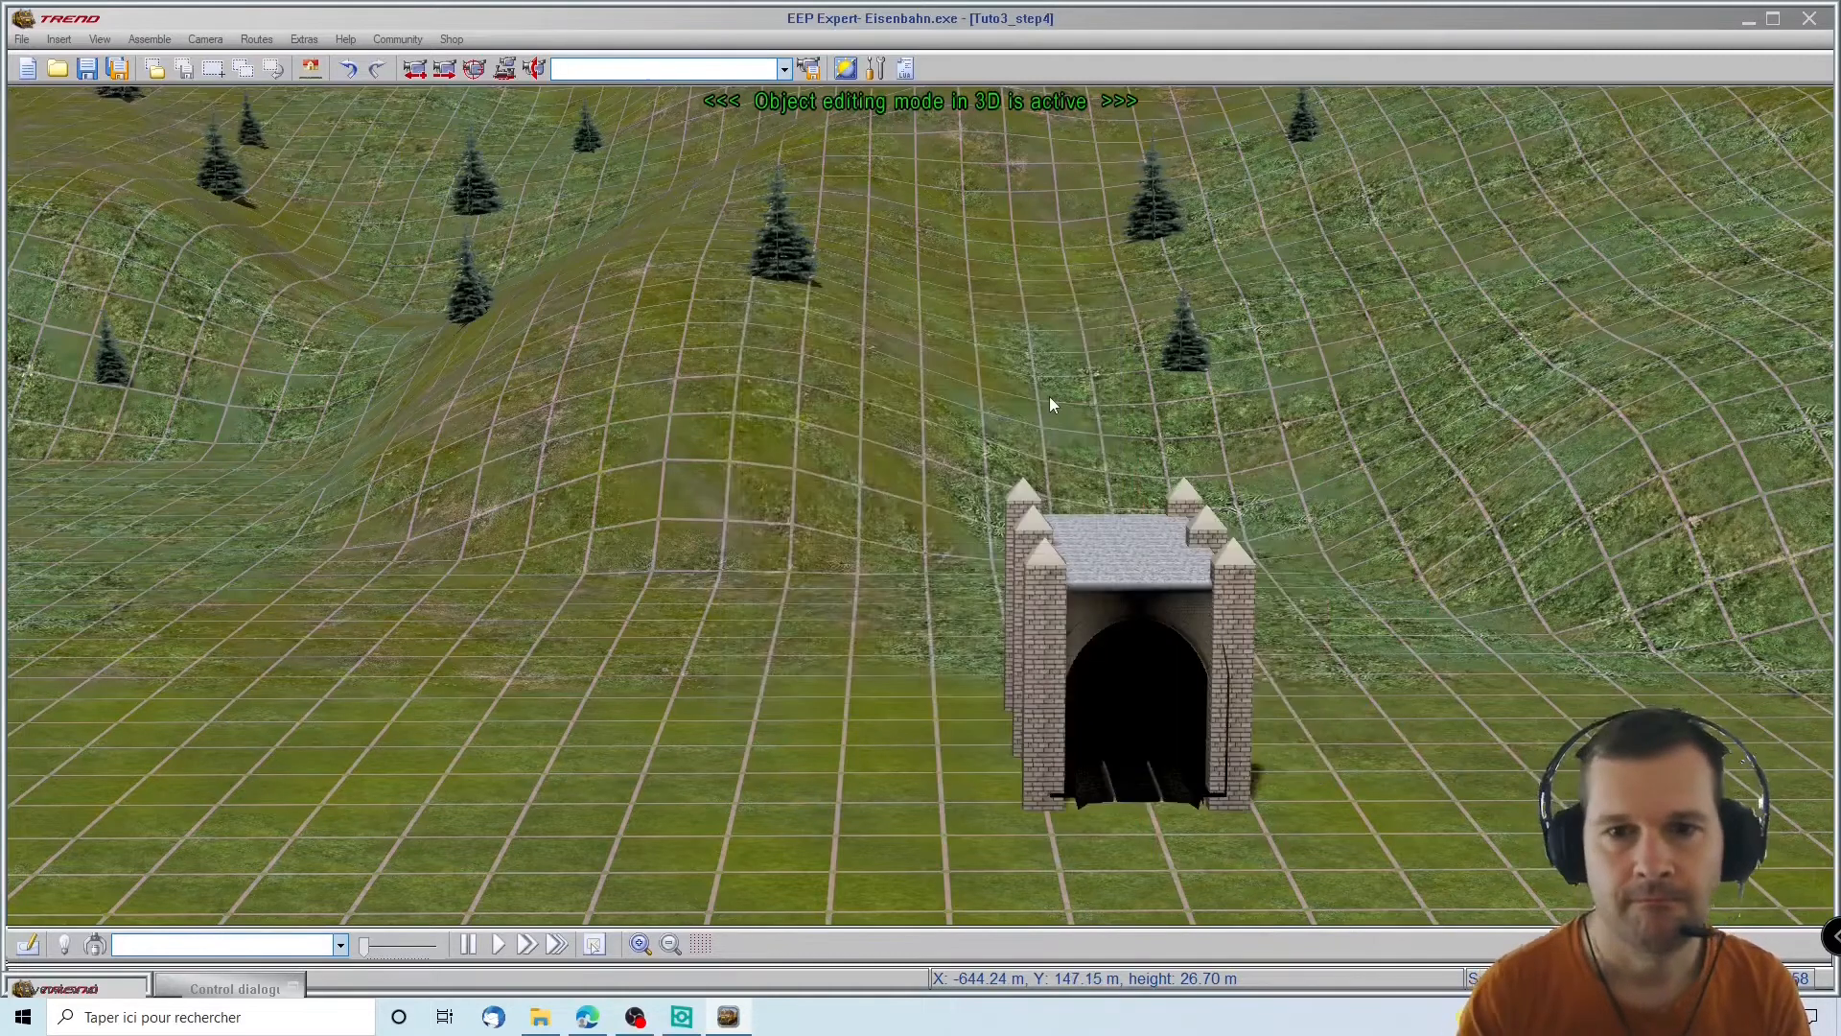
drag(1123, 653, 640, 113)
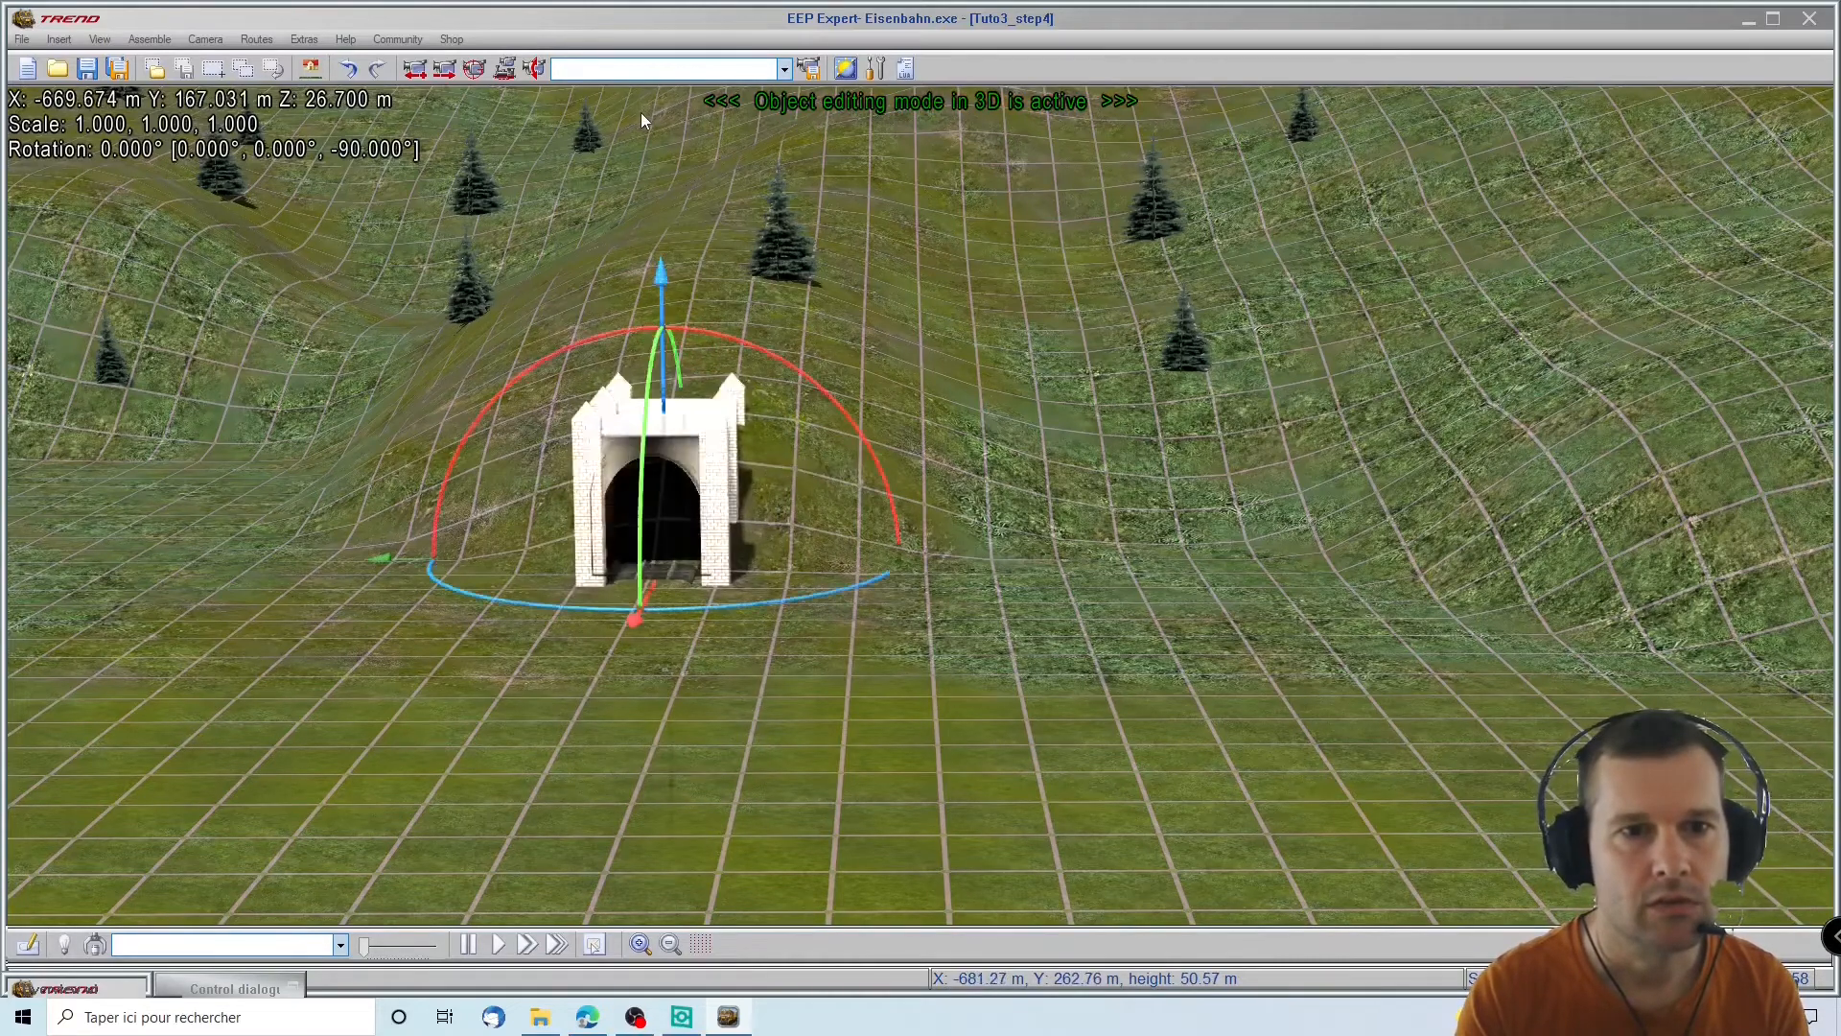
Cut an opening in the hillside behind the stone tunnel's entrance with the Tunnel breakthrough terrain tool
middle_drag(1029, 587, 982, 732)
scroll(810, 615, up, 3)
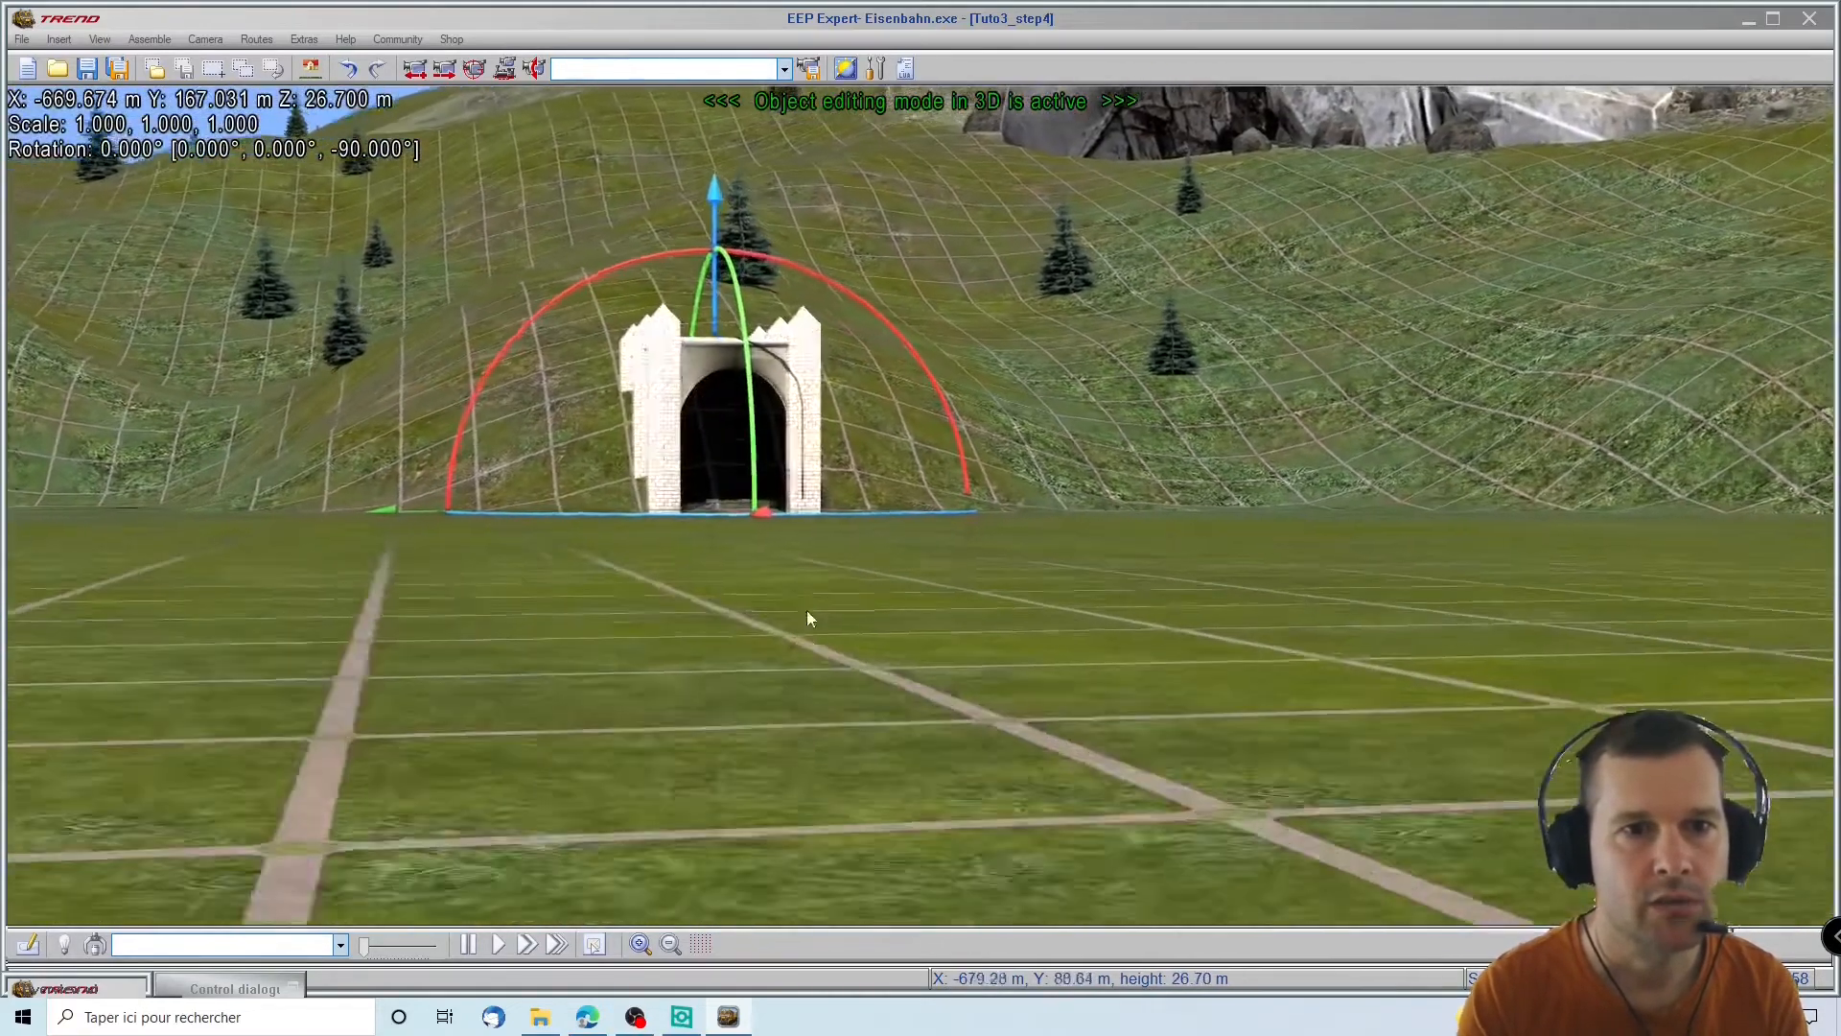
middle_drag(809, 616, 747, 512)
middle_drag(819, 575, 658, 758)
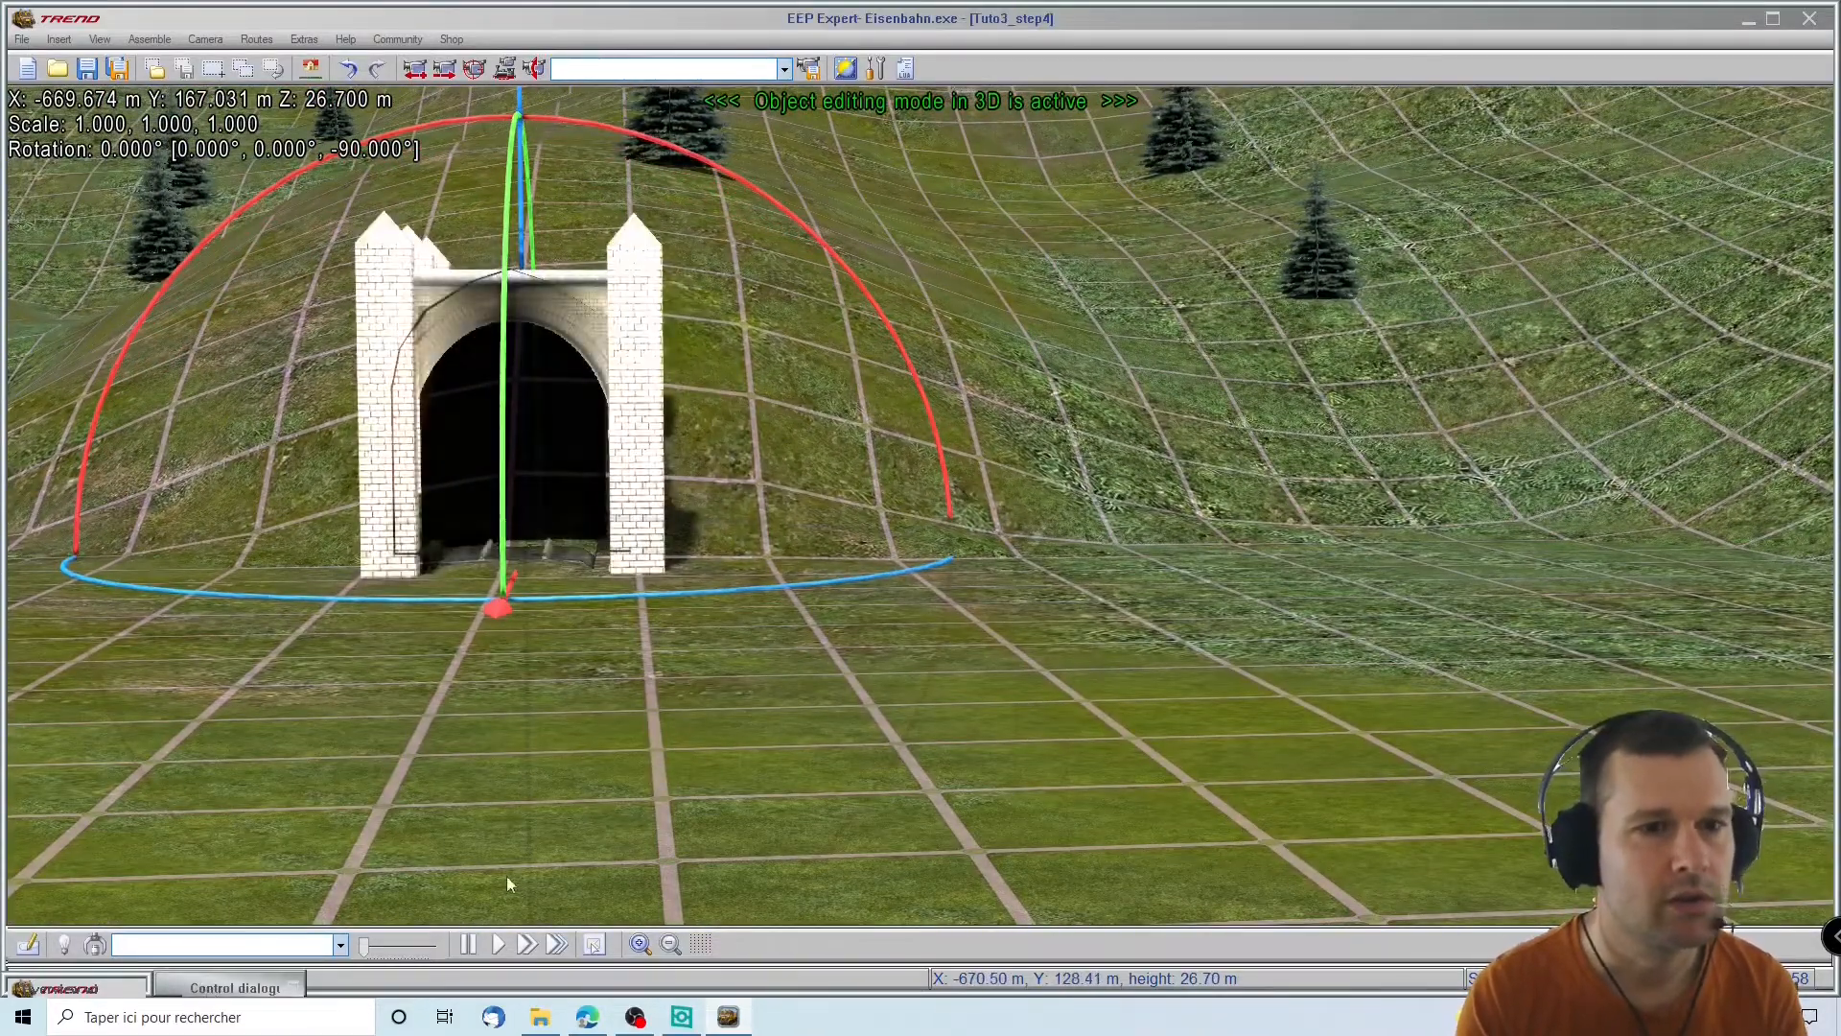
click(264, 987)
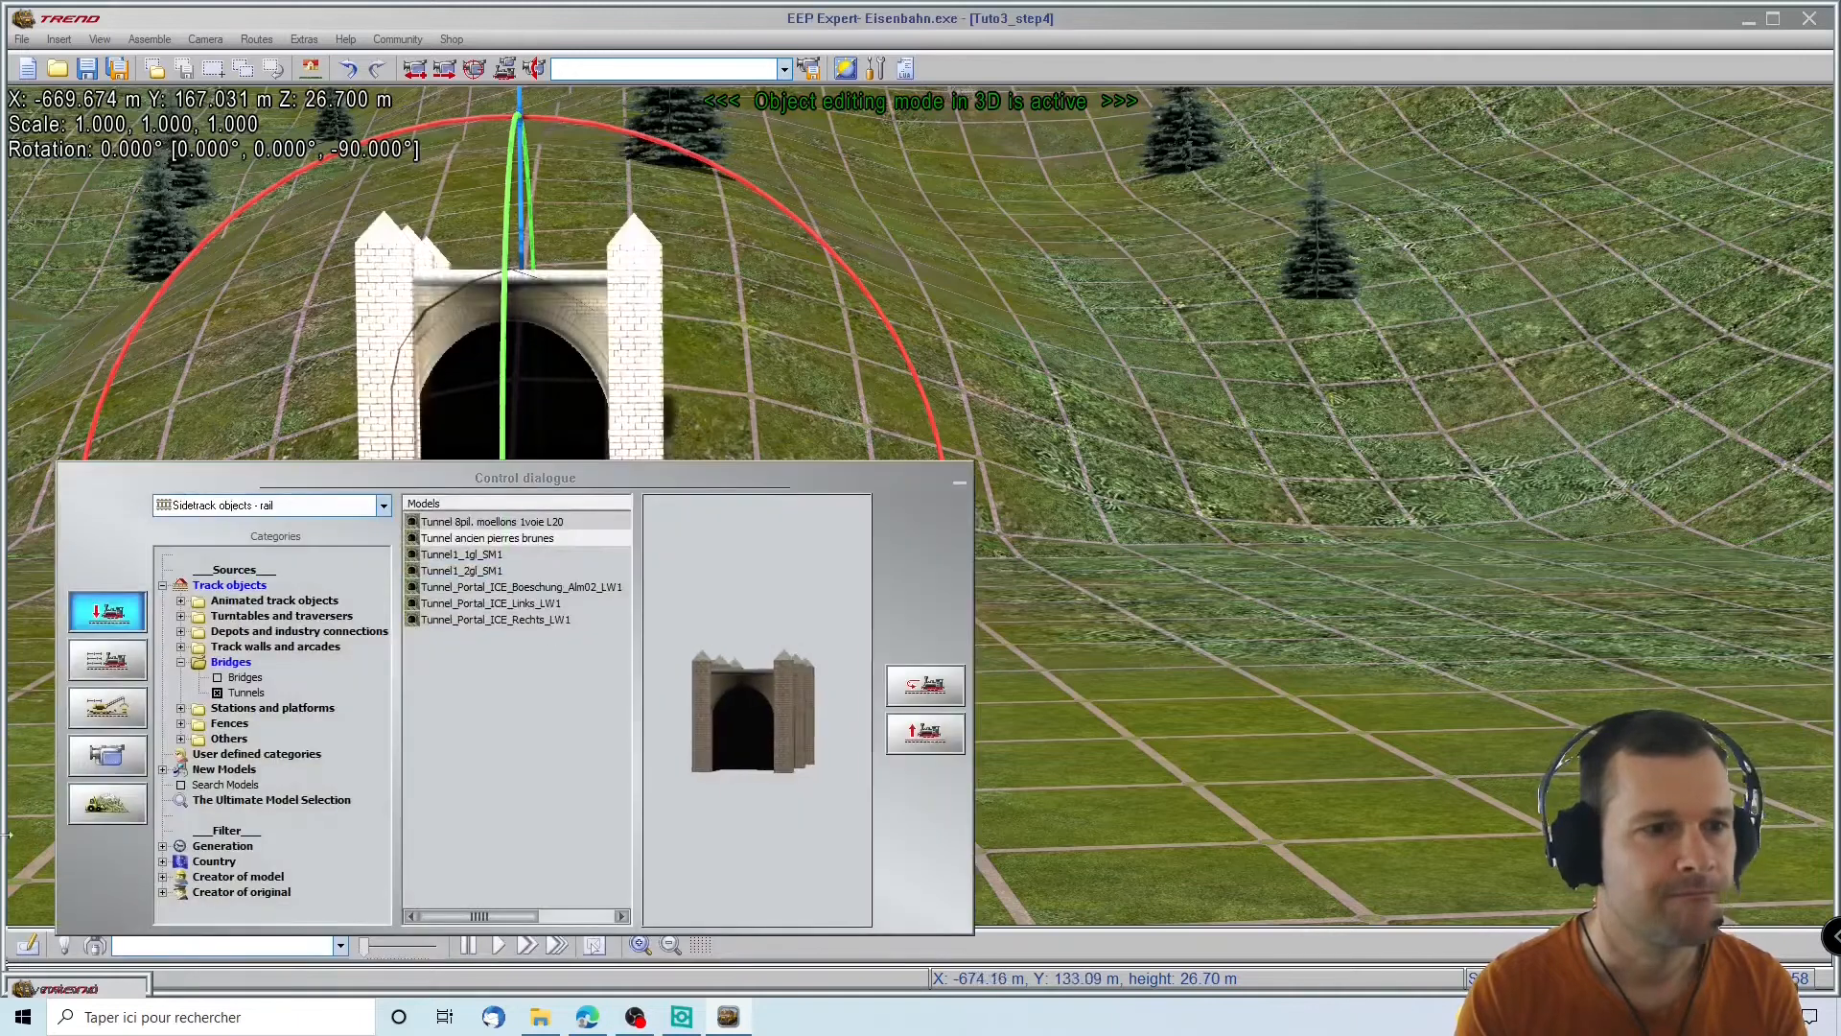
click(107, 712)
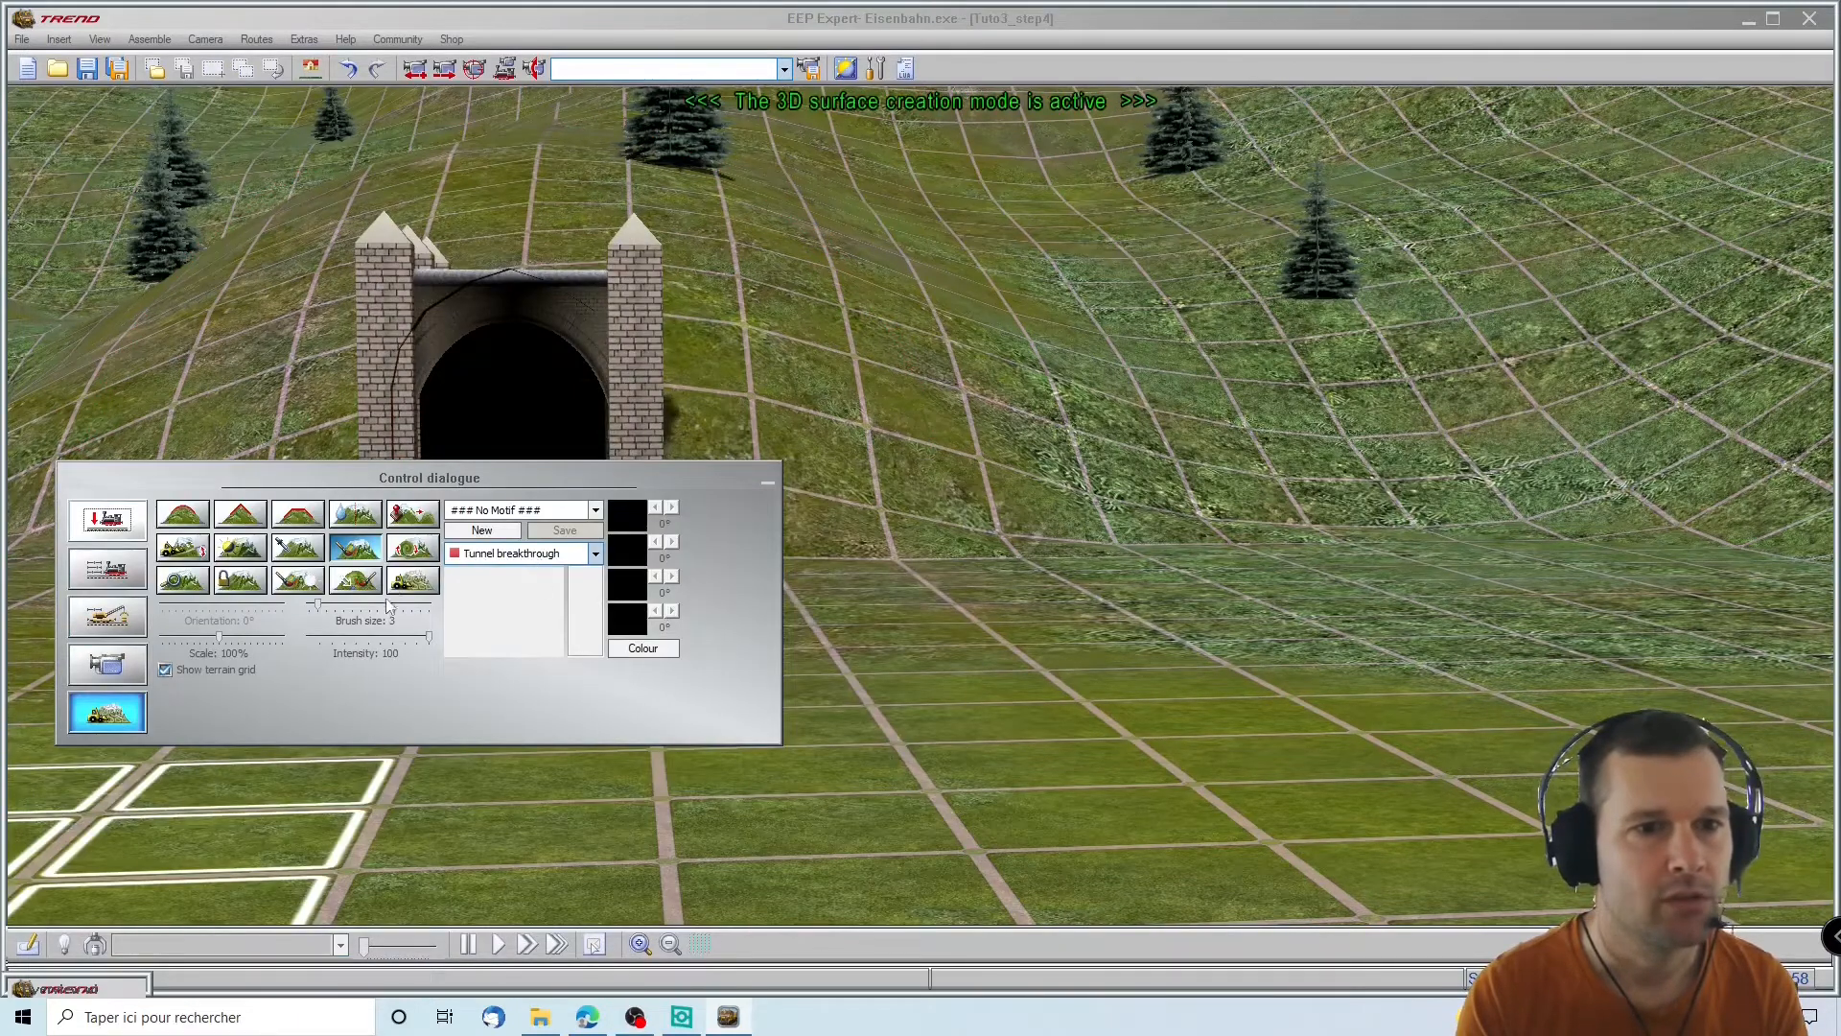
drag(468, 477, 471, 681)
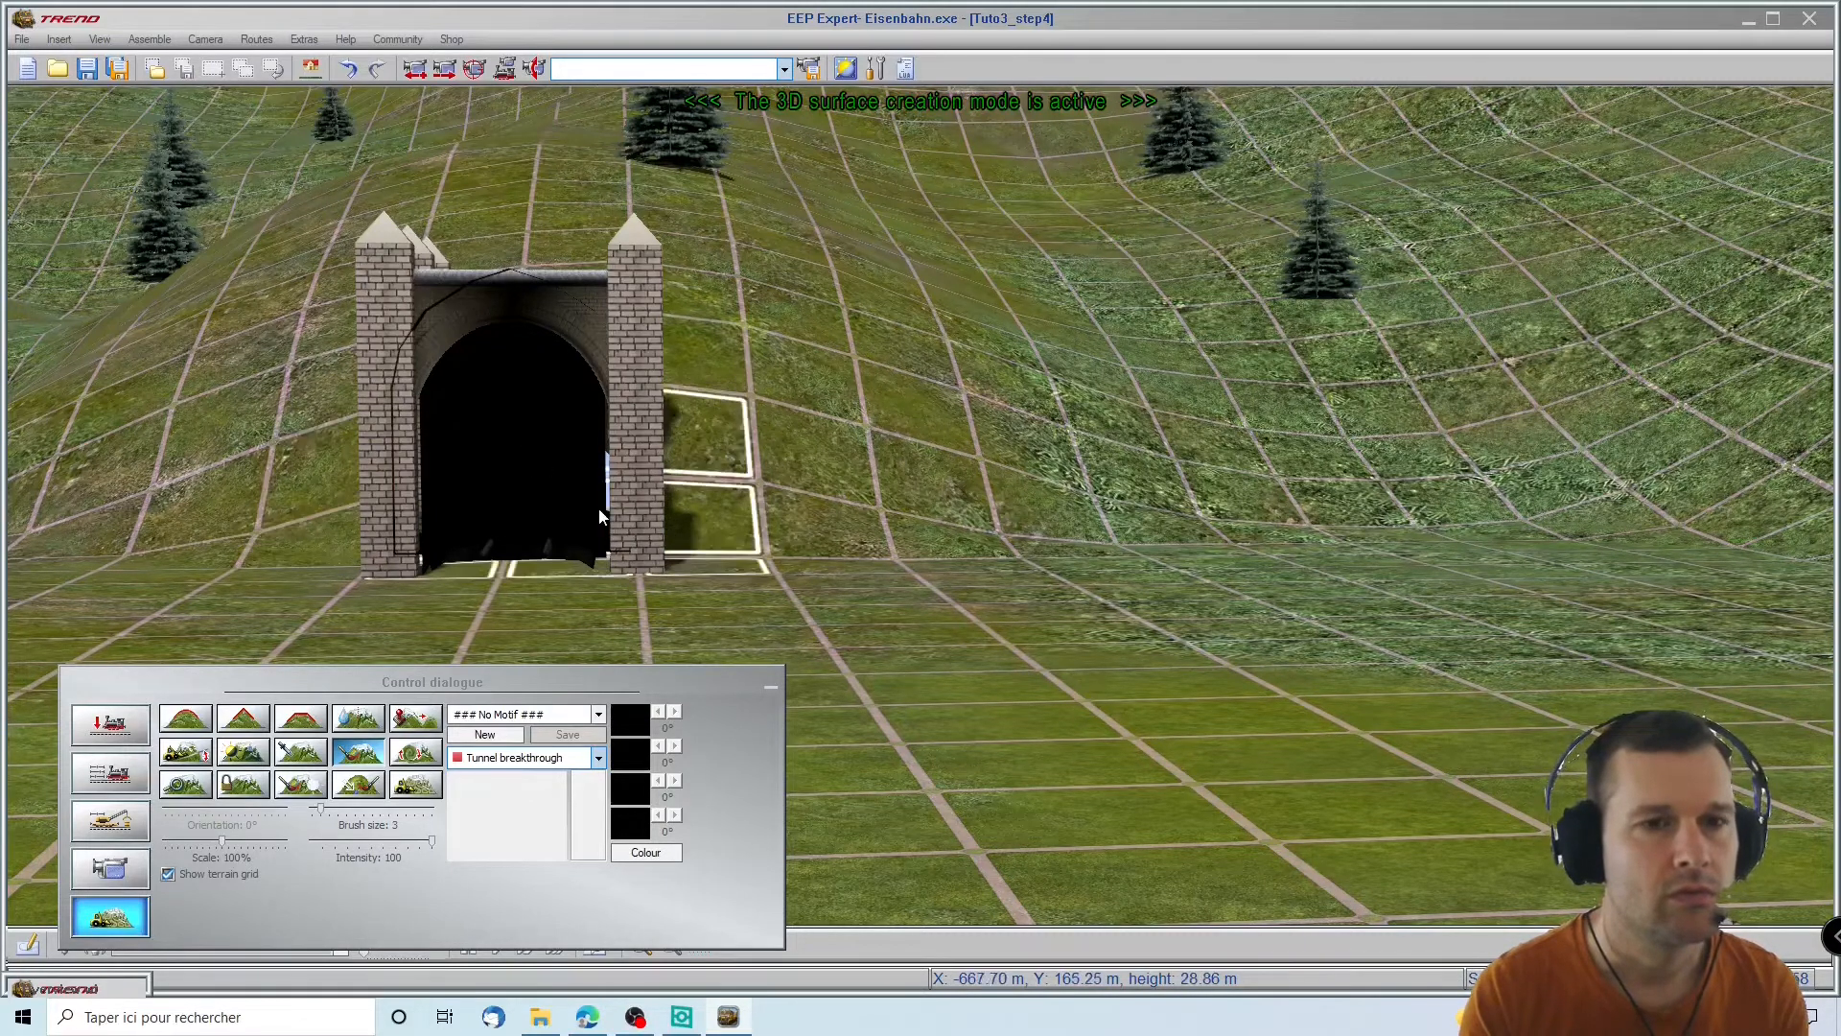
click(545, 295)
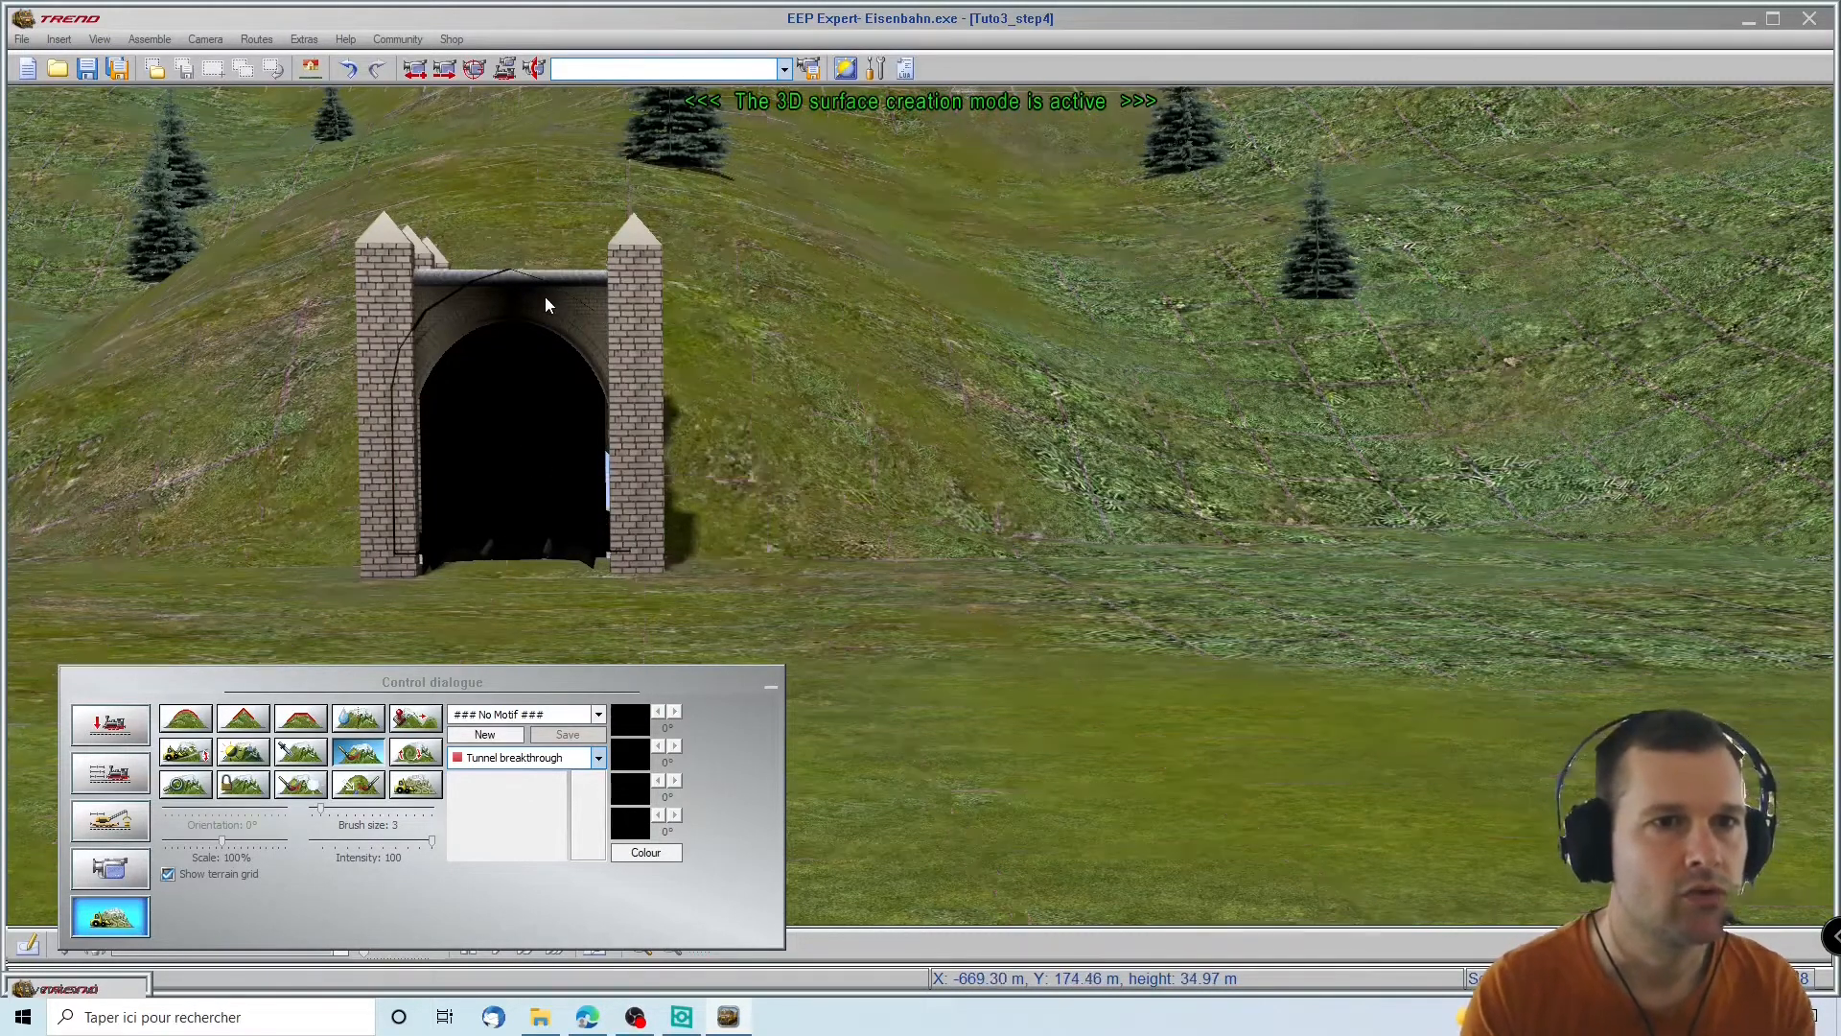
Move the stone tunnel clear of the hillside opening to about X -654.7 m, Y 157.1 m
click(96, 727)
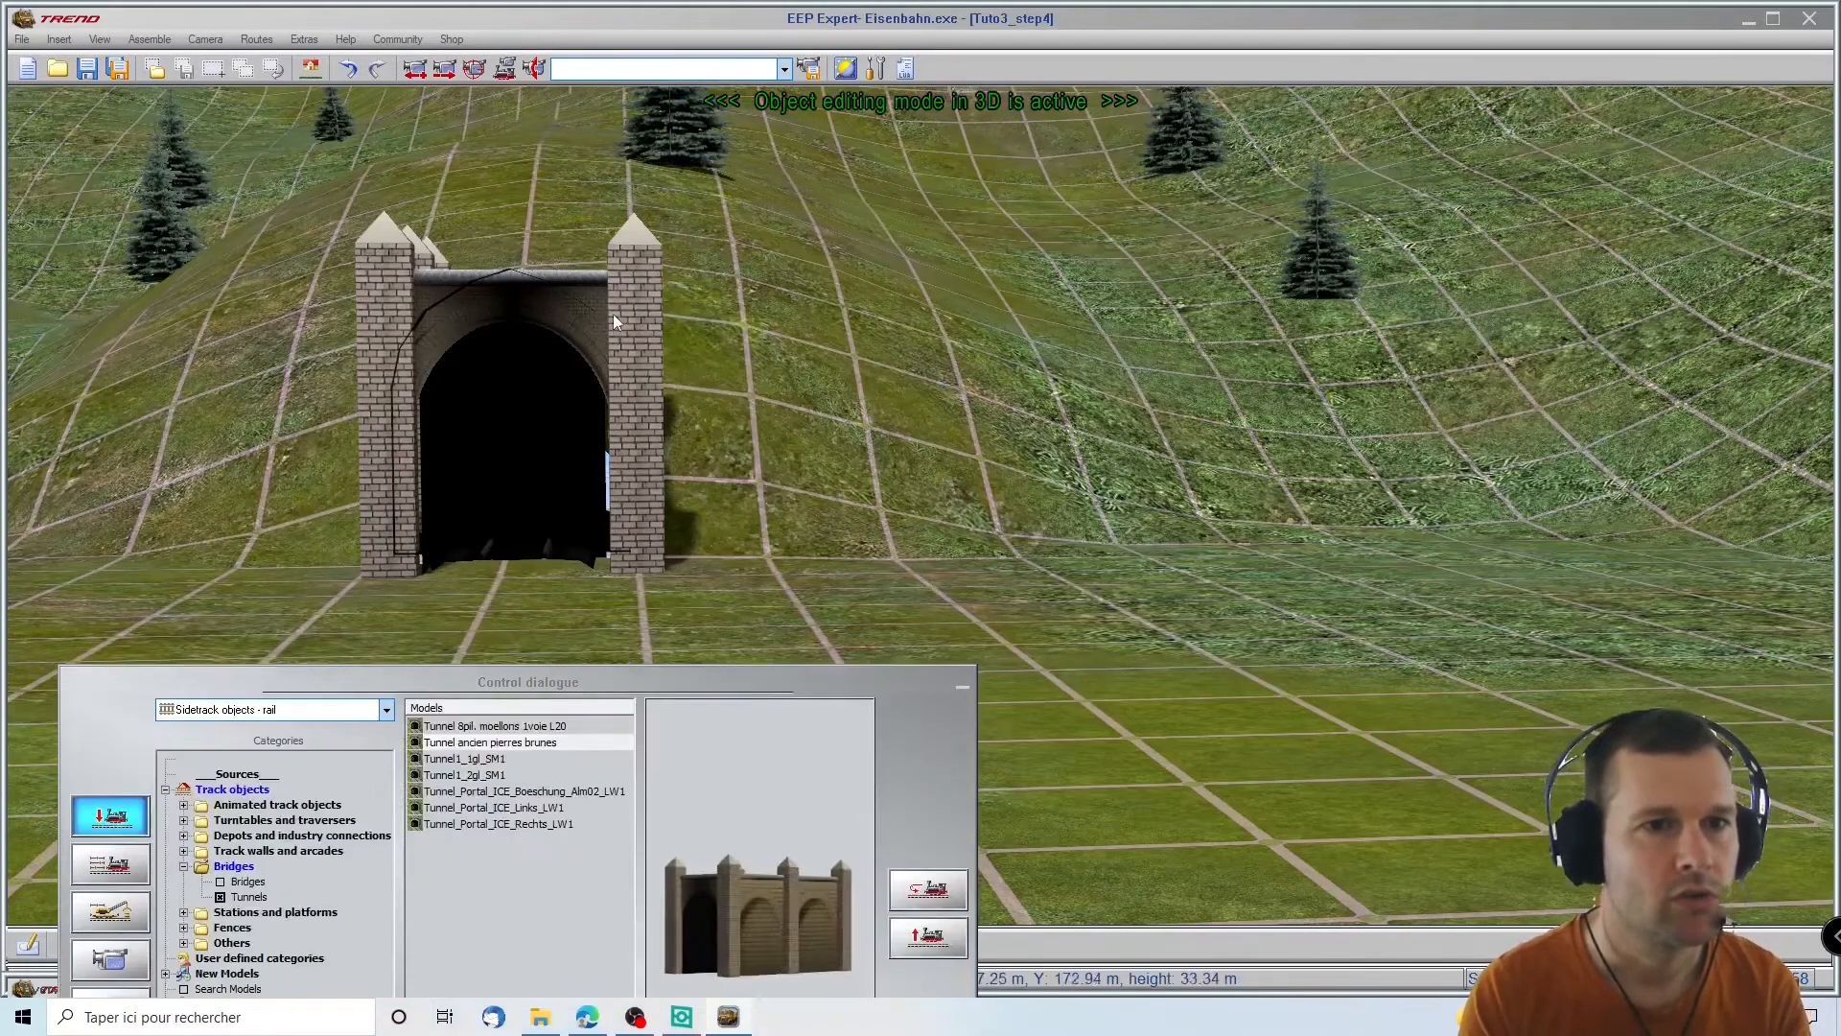
click(619, 319)
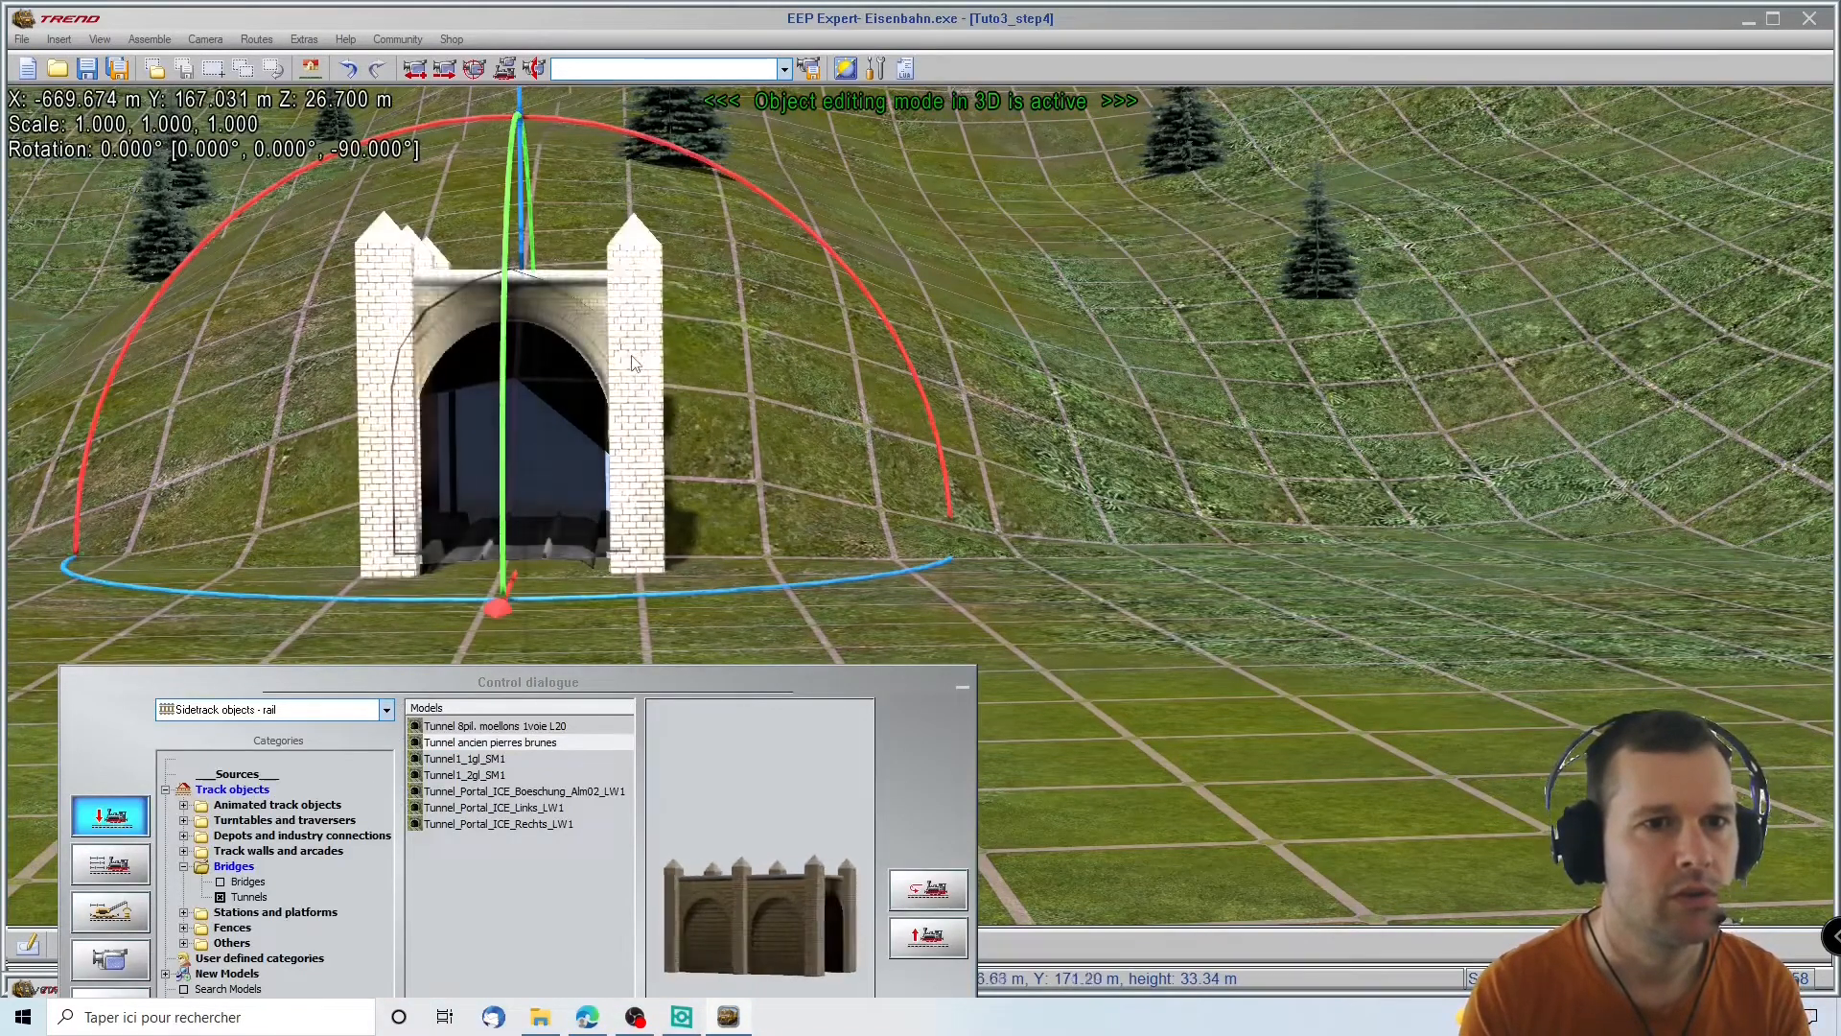
drag(630, 354, 1292, 572)
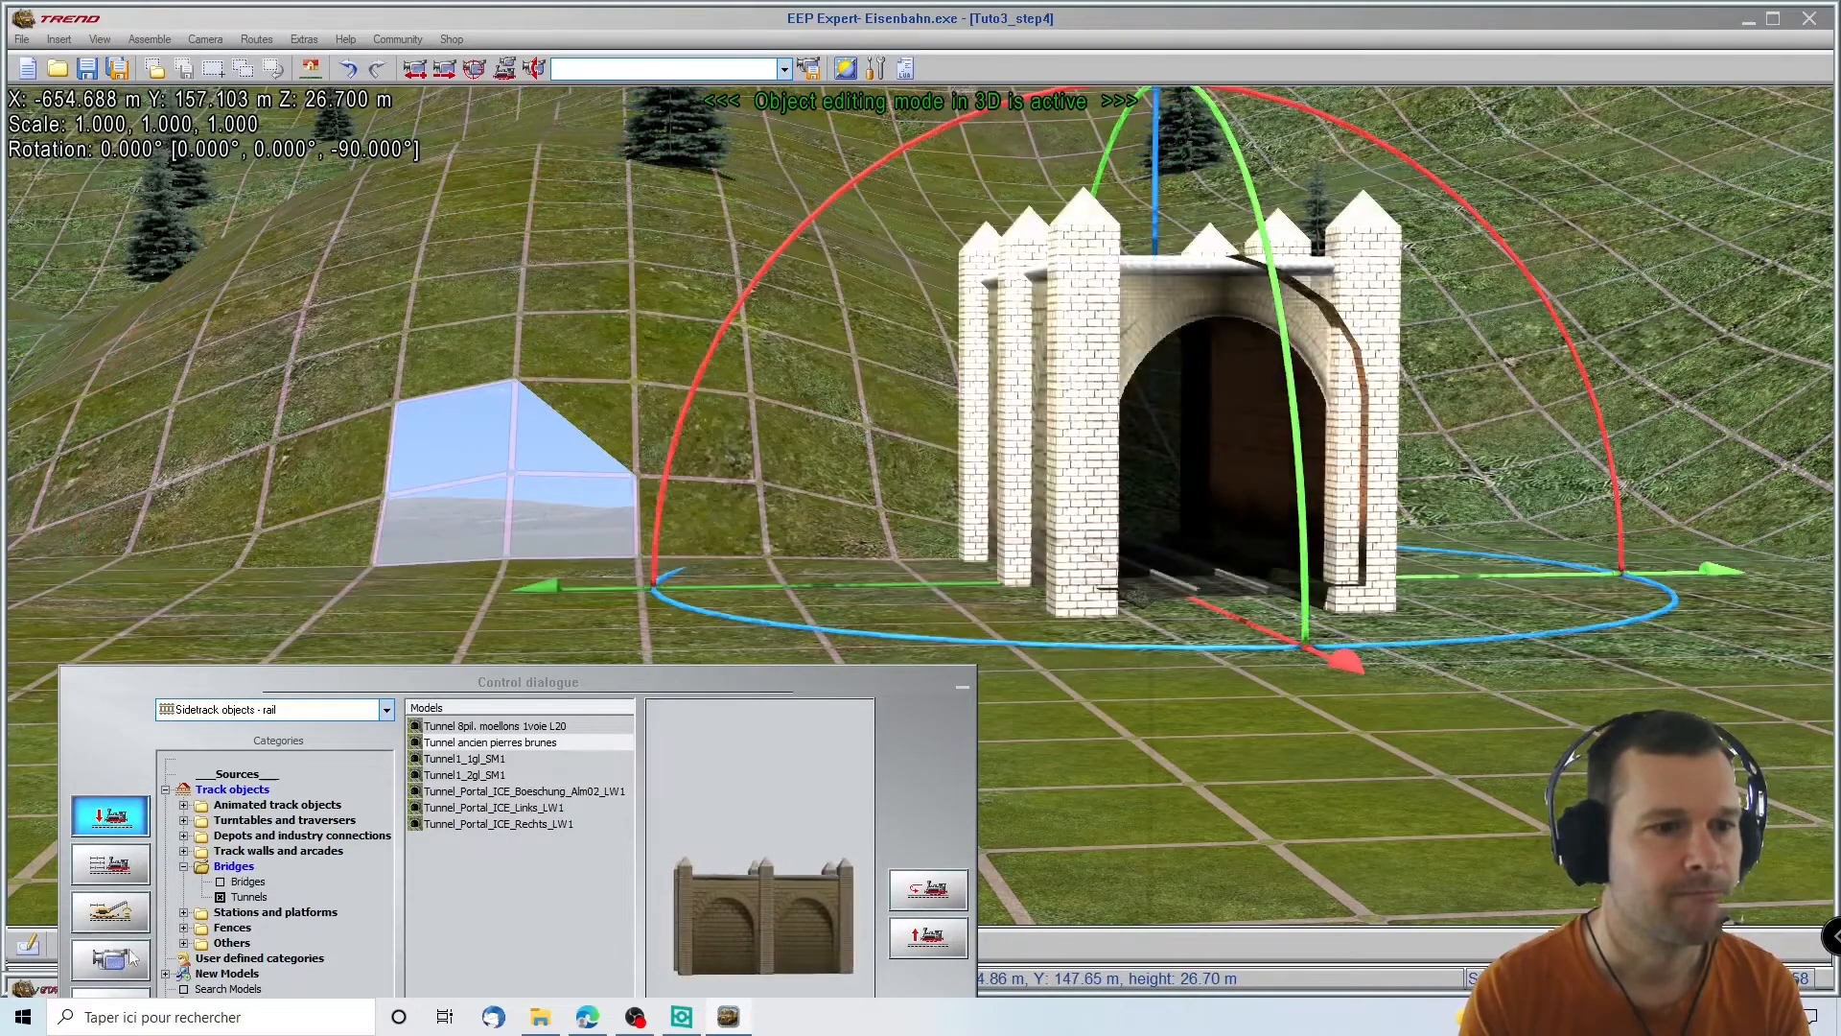
Extend the hillside opening upward by one row of terrain cells and return to object editing
click(110, 992)
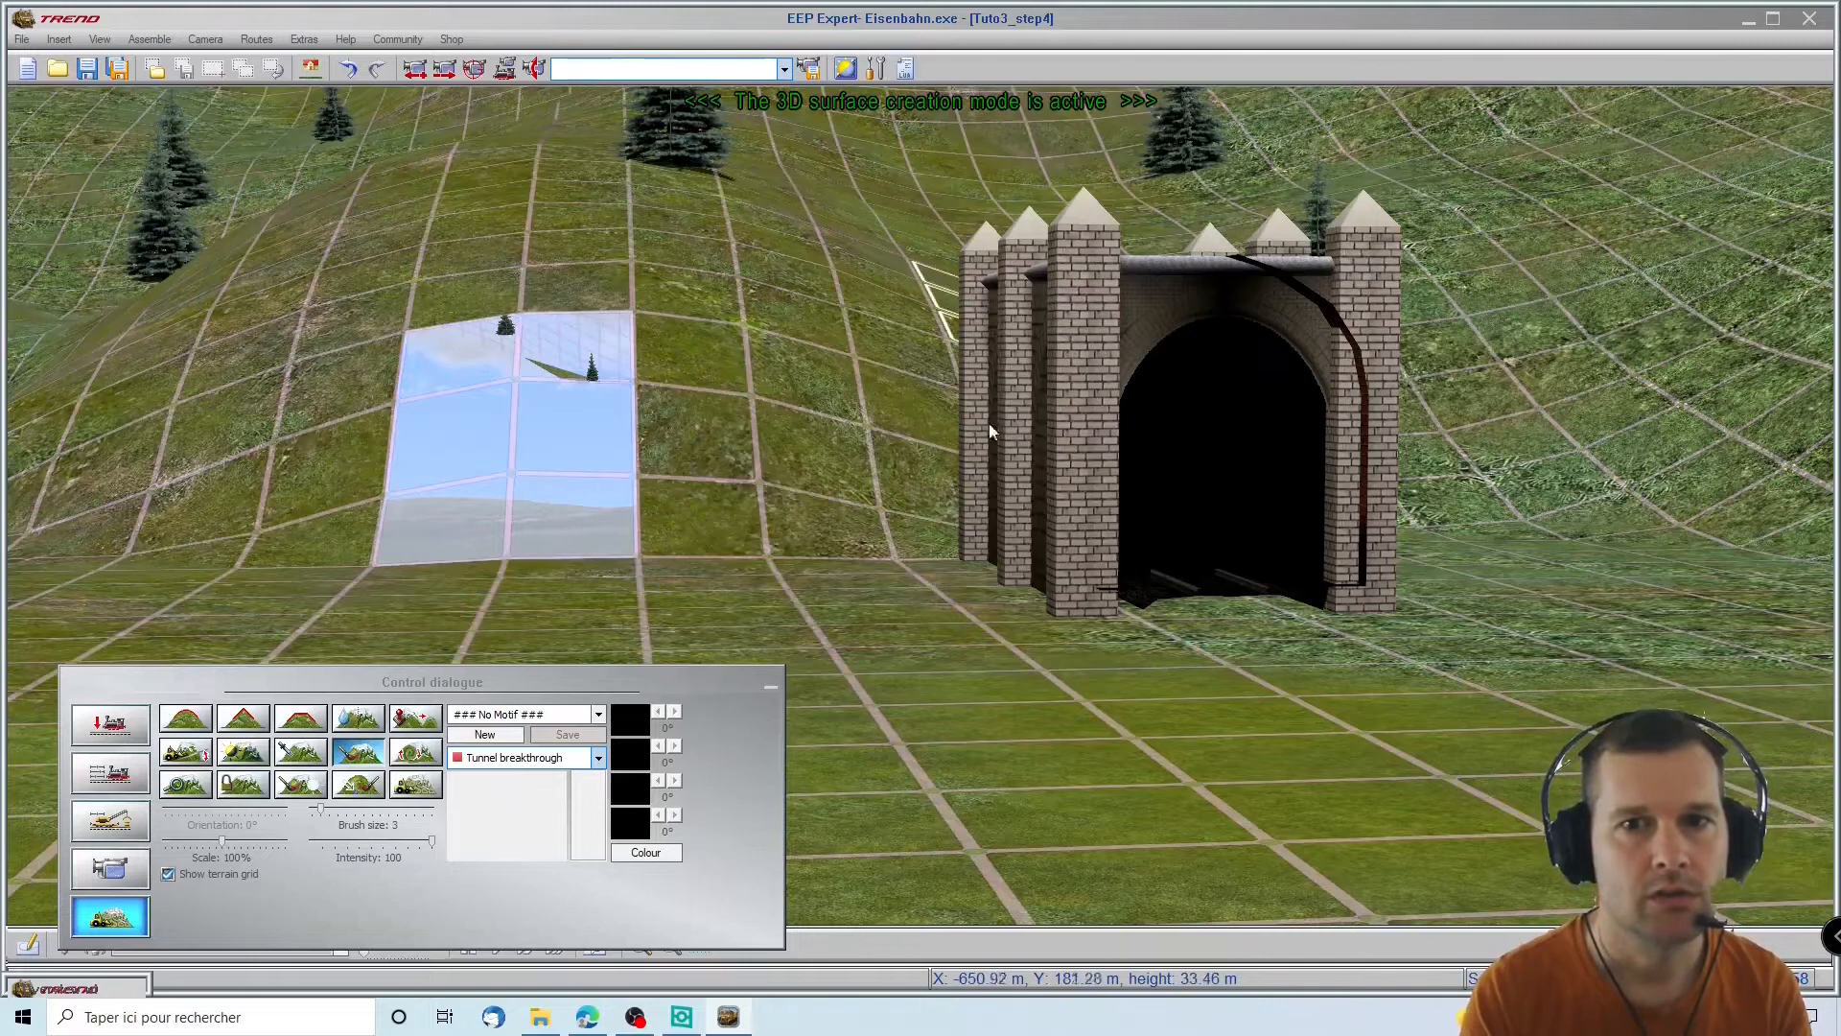
click(130, 726)
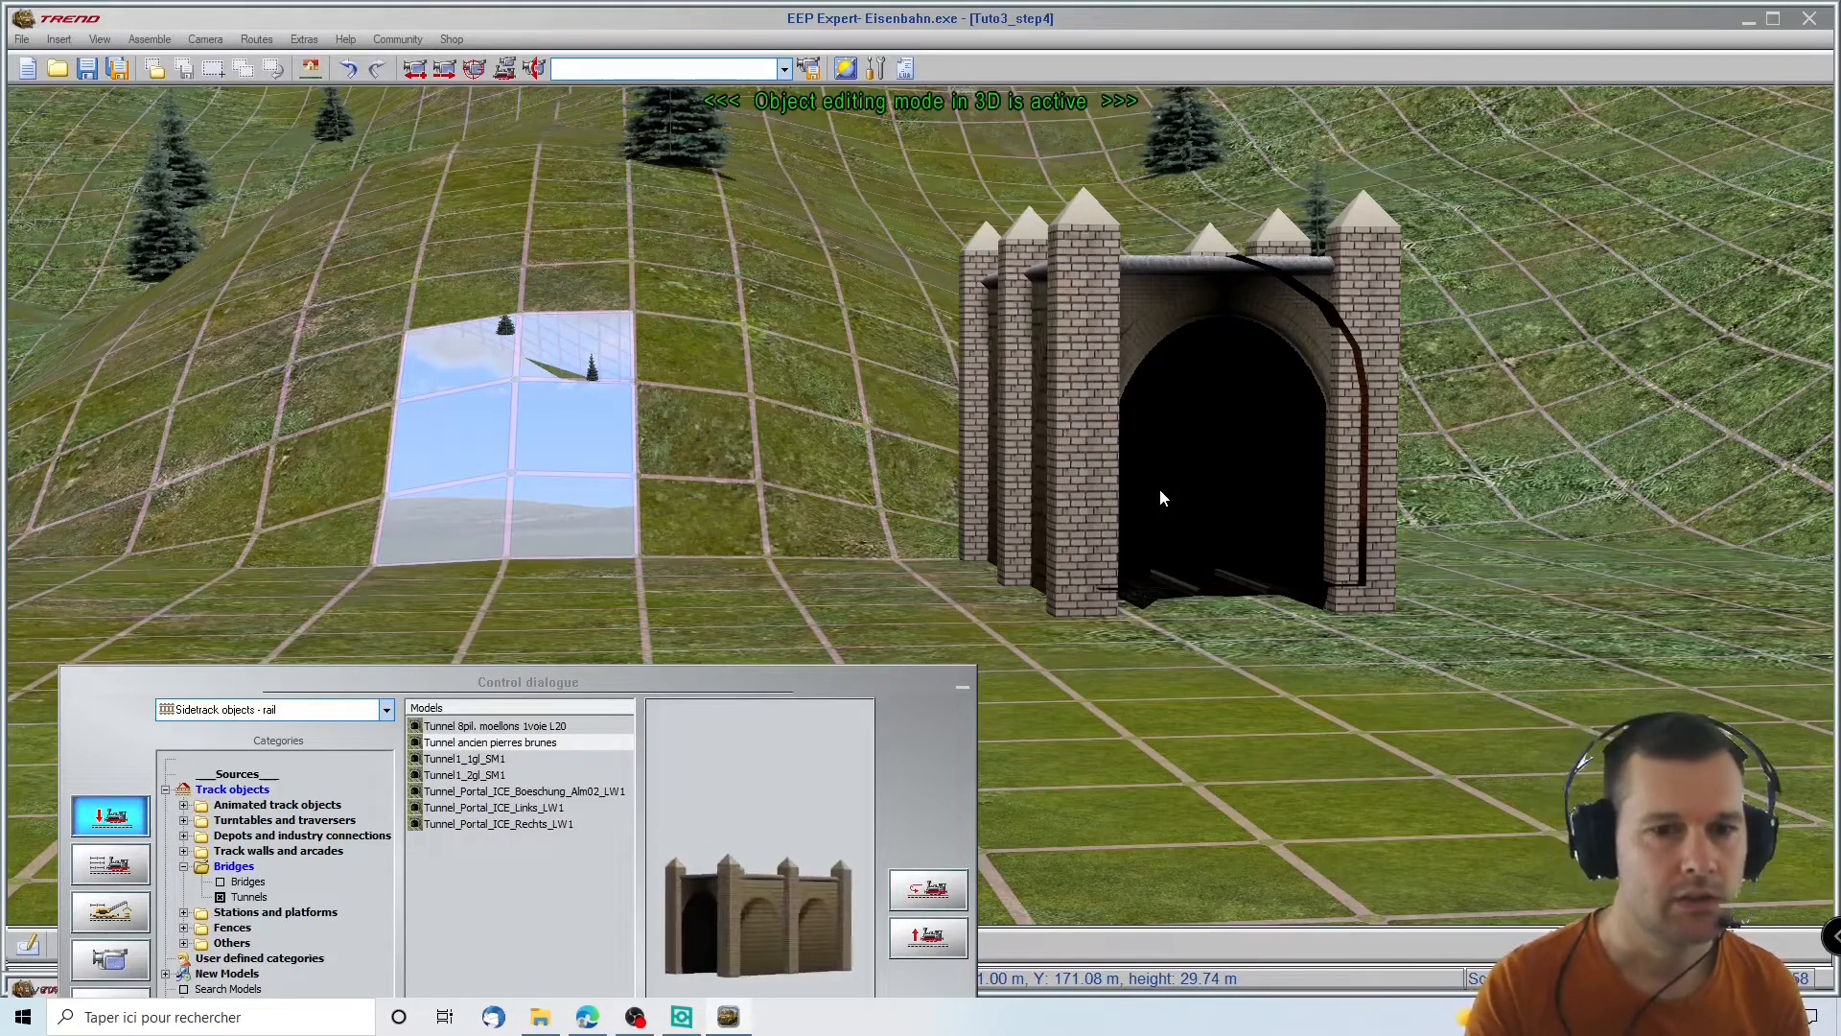
Move the stone tunnel back into the hillside opening at about X -670.0 m, Y 166.4 m
click(1182, 312)
drag(1152, 355, 503, 200)
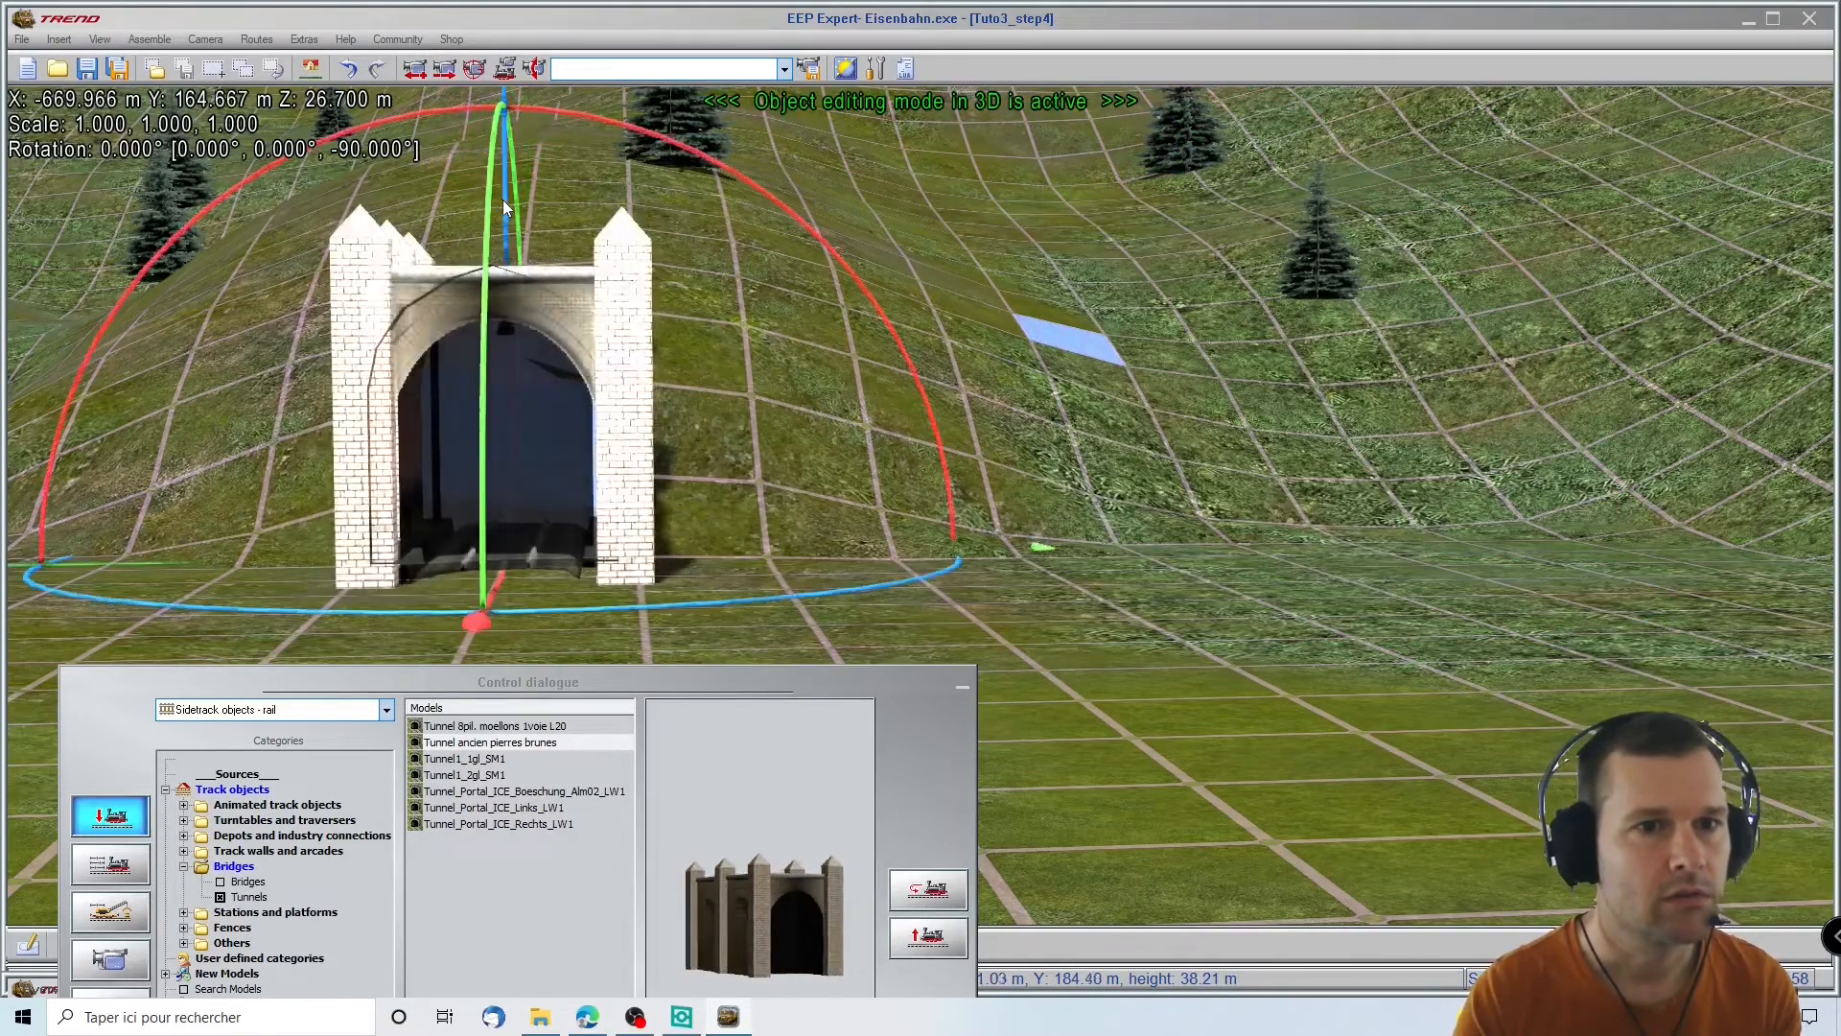
right_drag(1056, 658, 955, 578)
drag(462, 323, 479, 285)
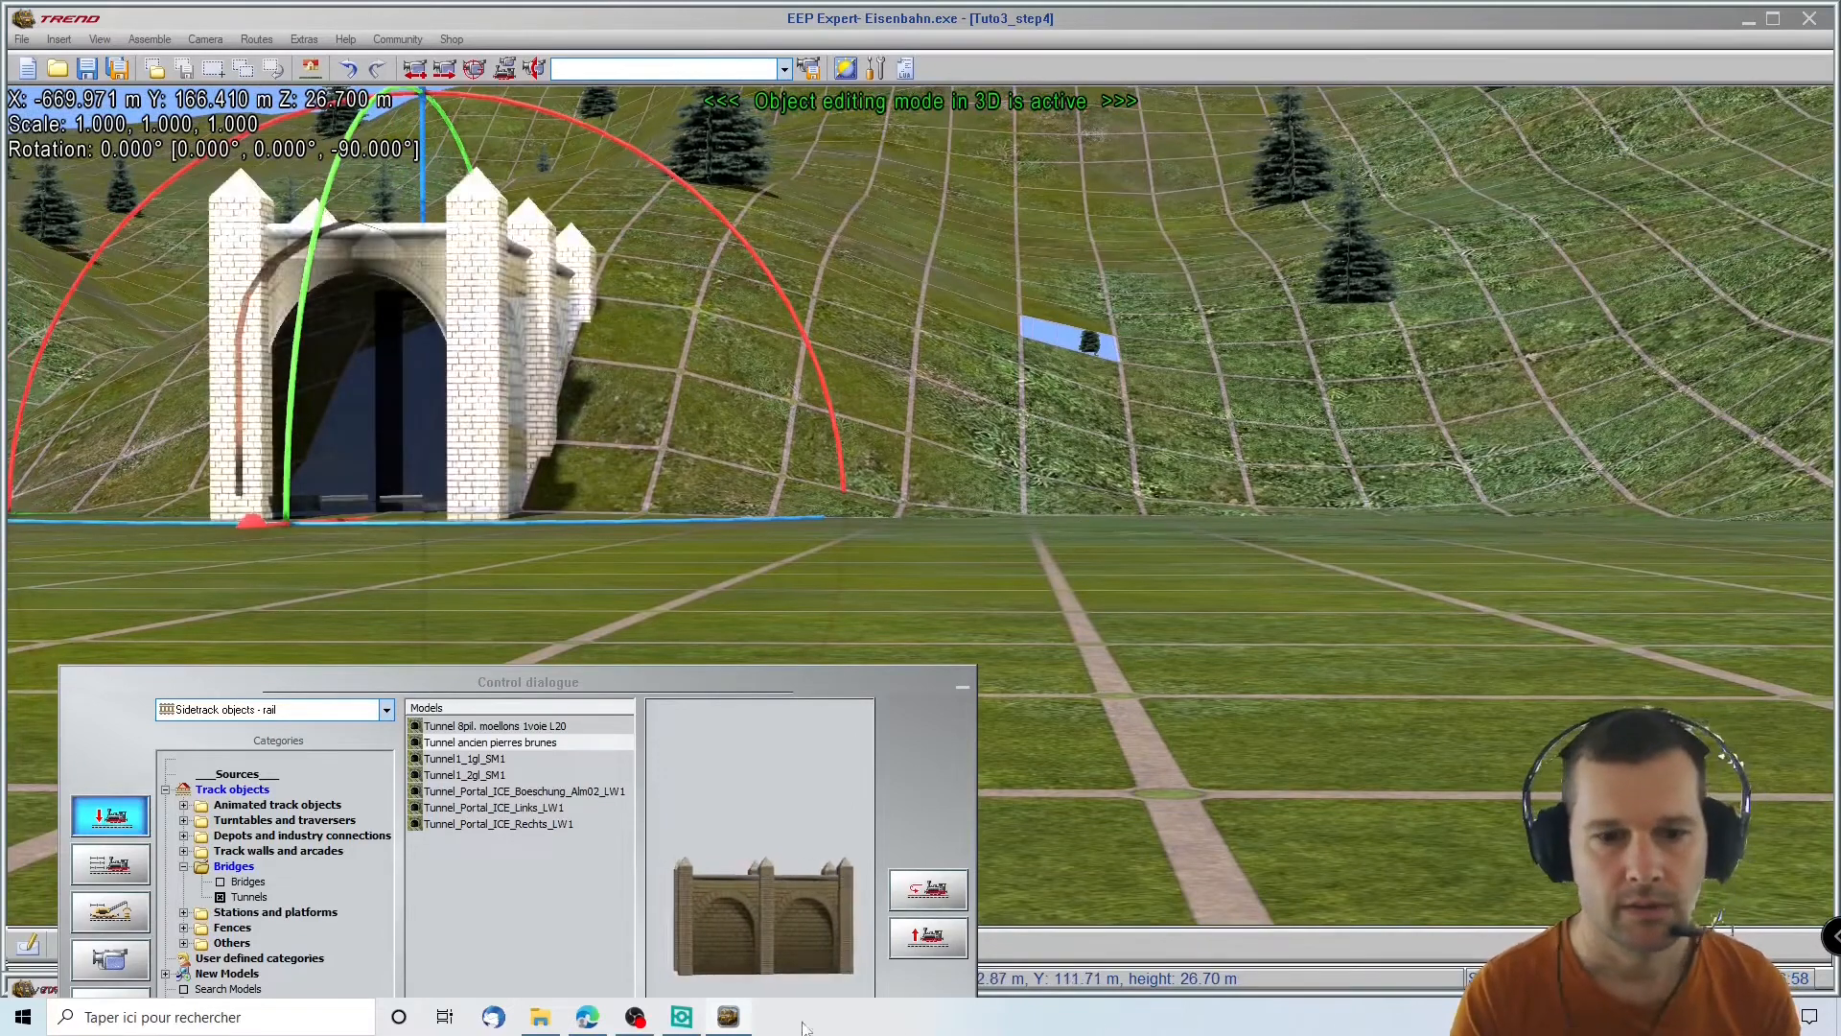
right_drag(618, 577, 584, 542)
scroll(584, 542, up, 4)
Undo the last tunnel move and the stray hole cut in the hillside away from the tunnel opening, and minimize the Control dialogue
mouse_move(1350, 819)
right_down()
mouse_move(1412, 888)
mouse_move(1373, 807)
right_up()
key(Right)
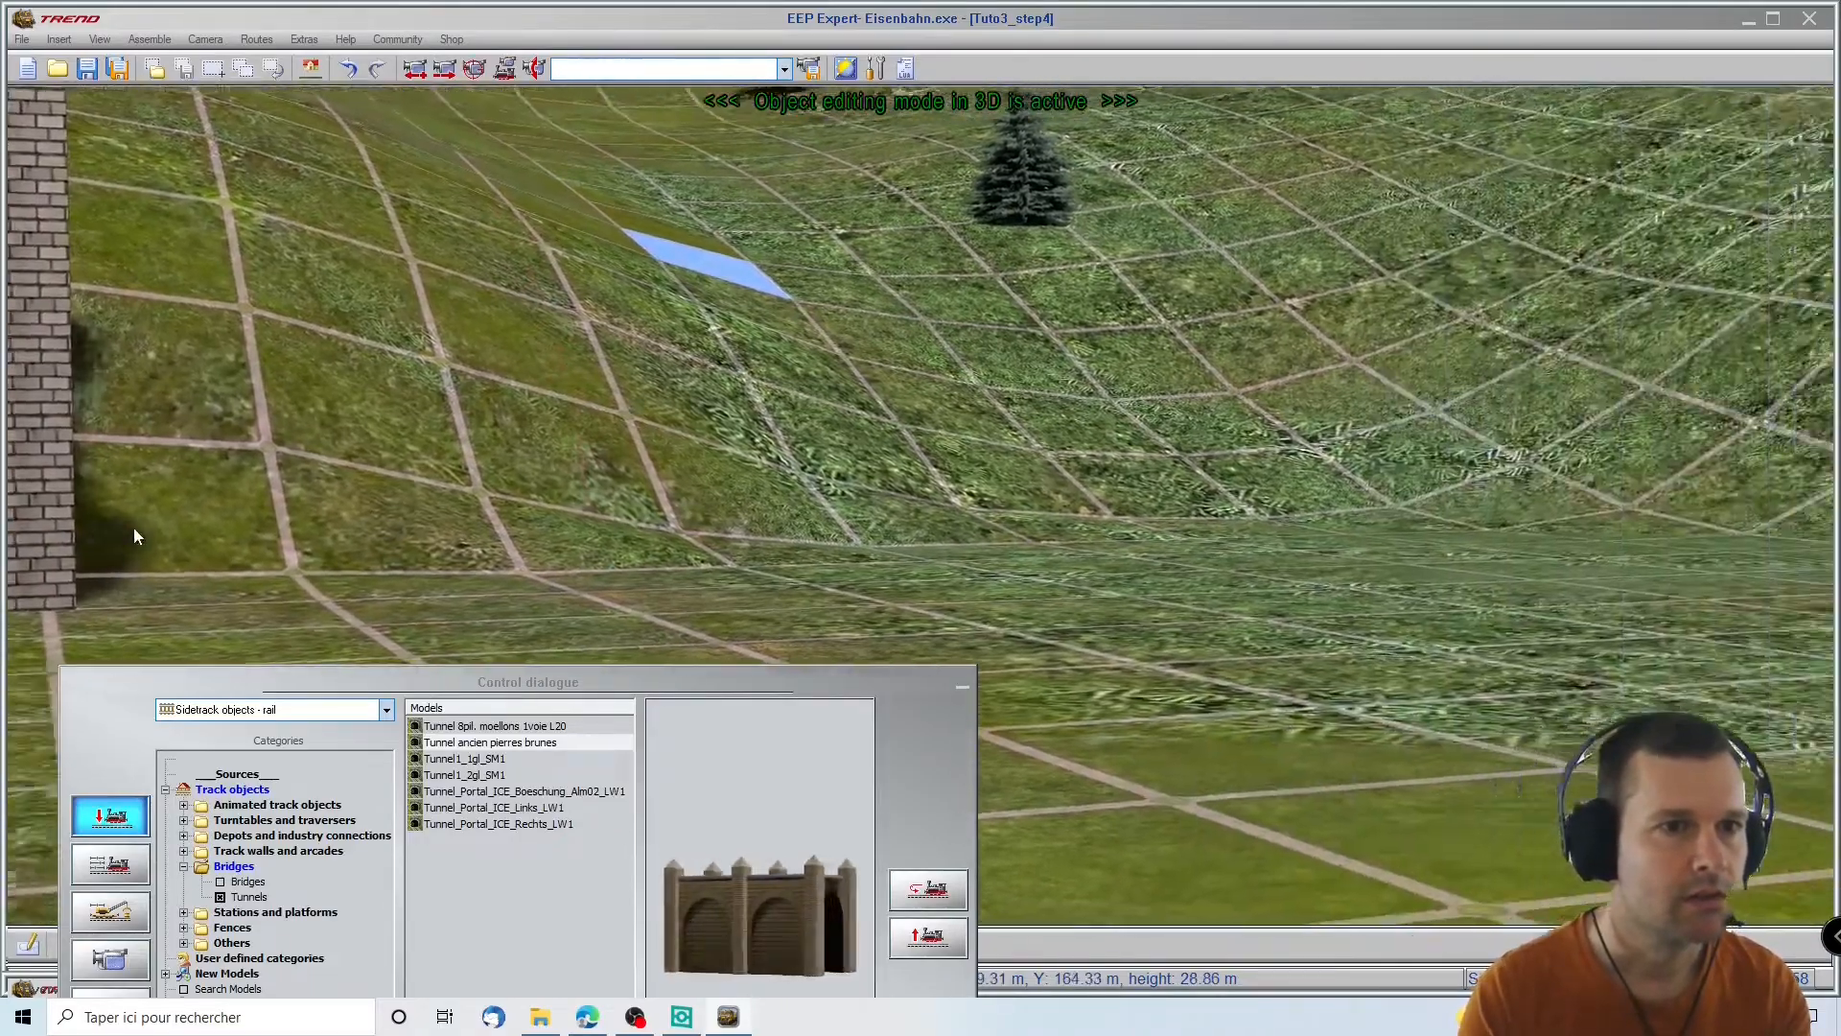
key(Left)
right_drag(976, 625, 1388, 450)
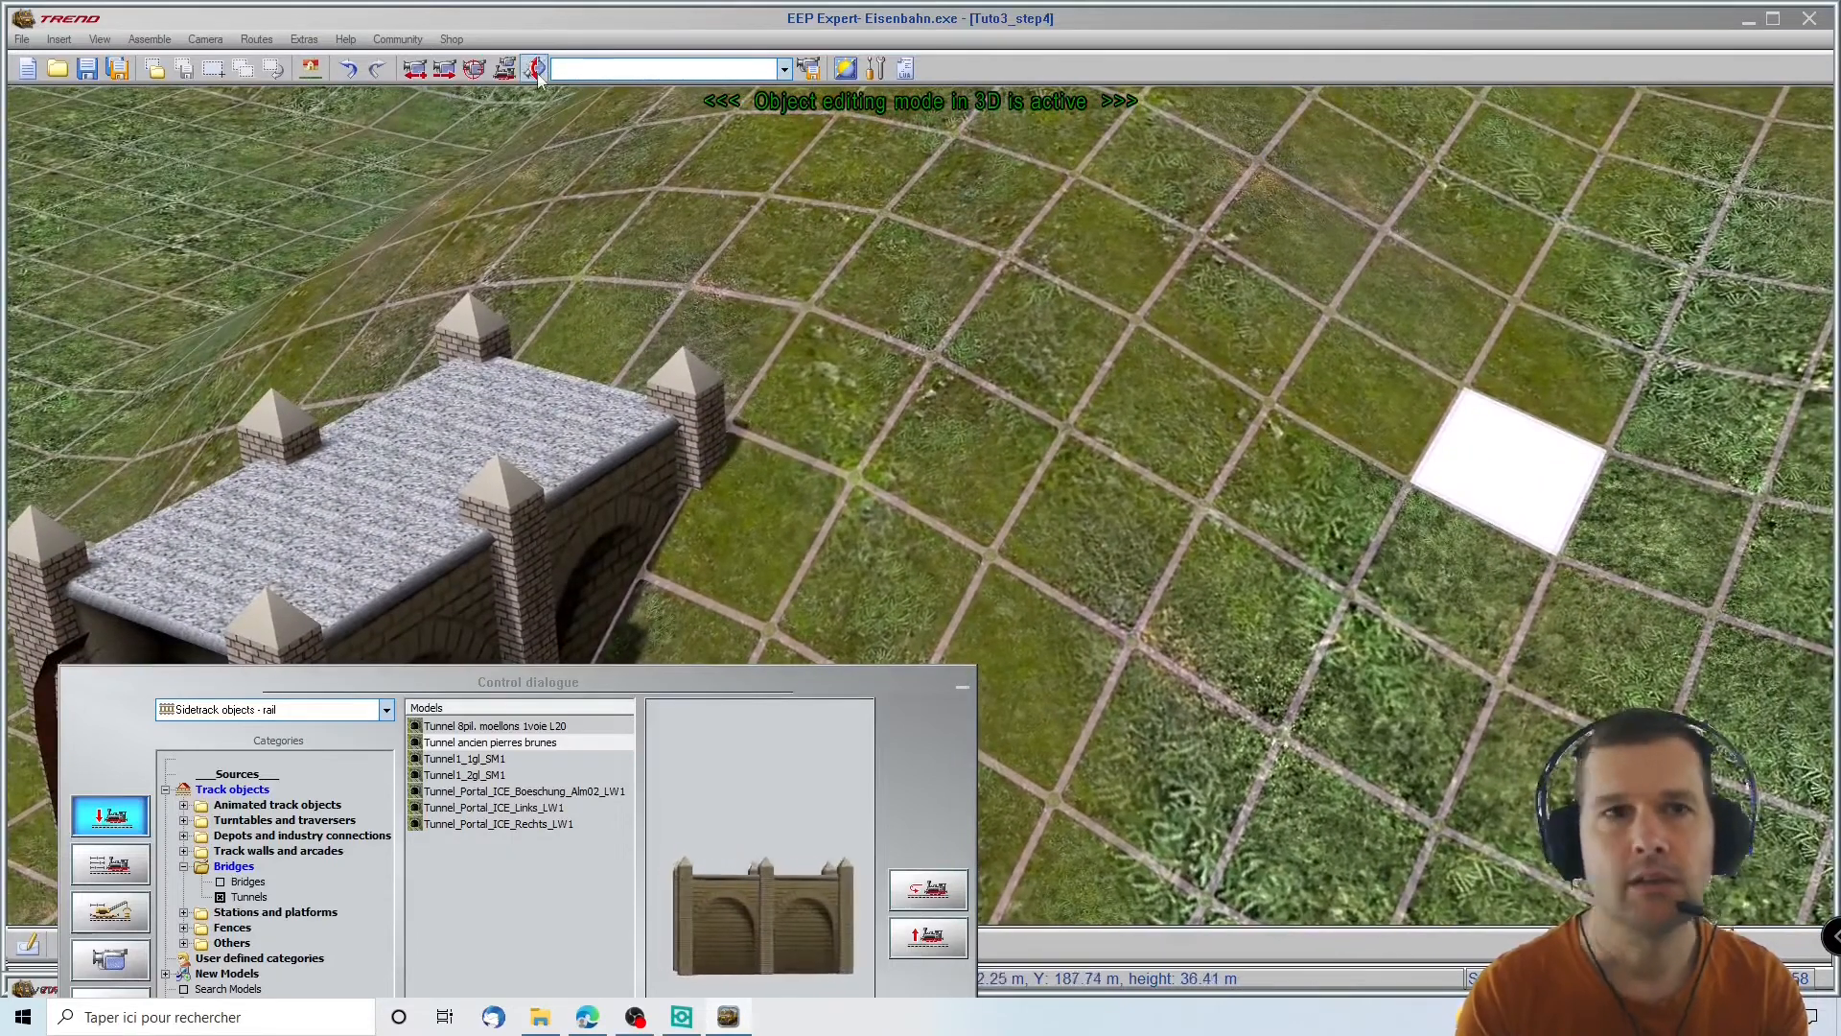
click(346, 69)
click(347, 69)
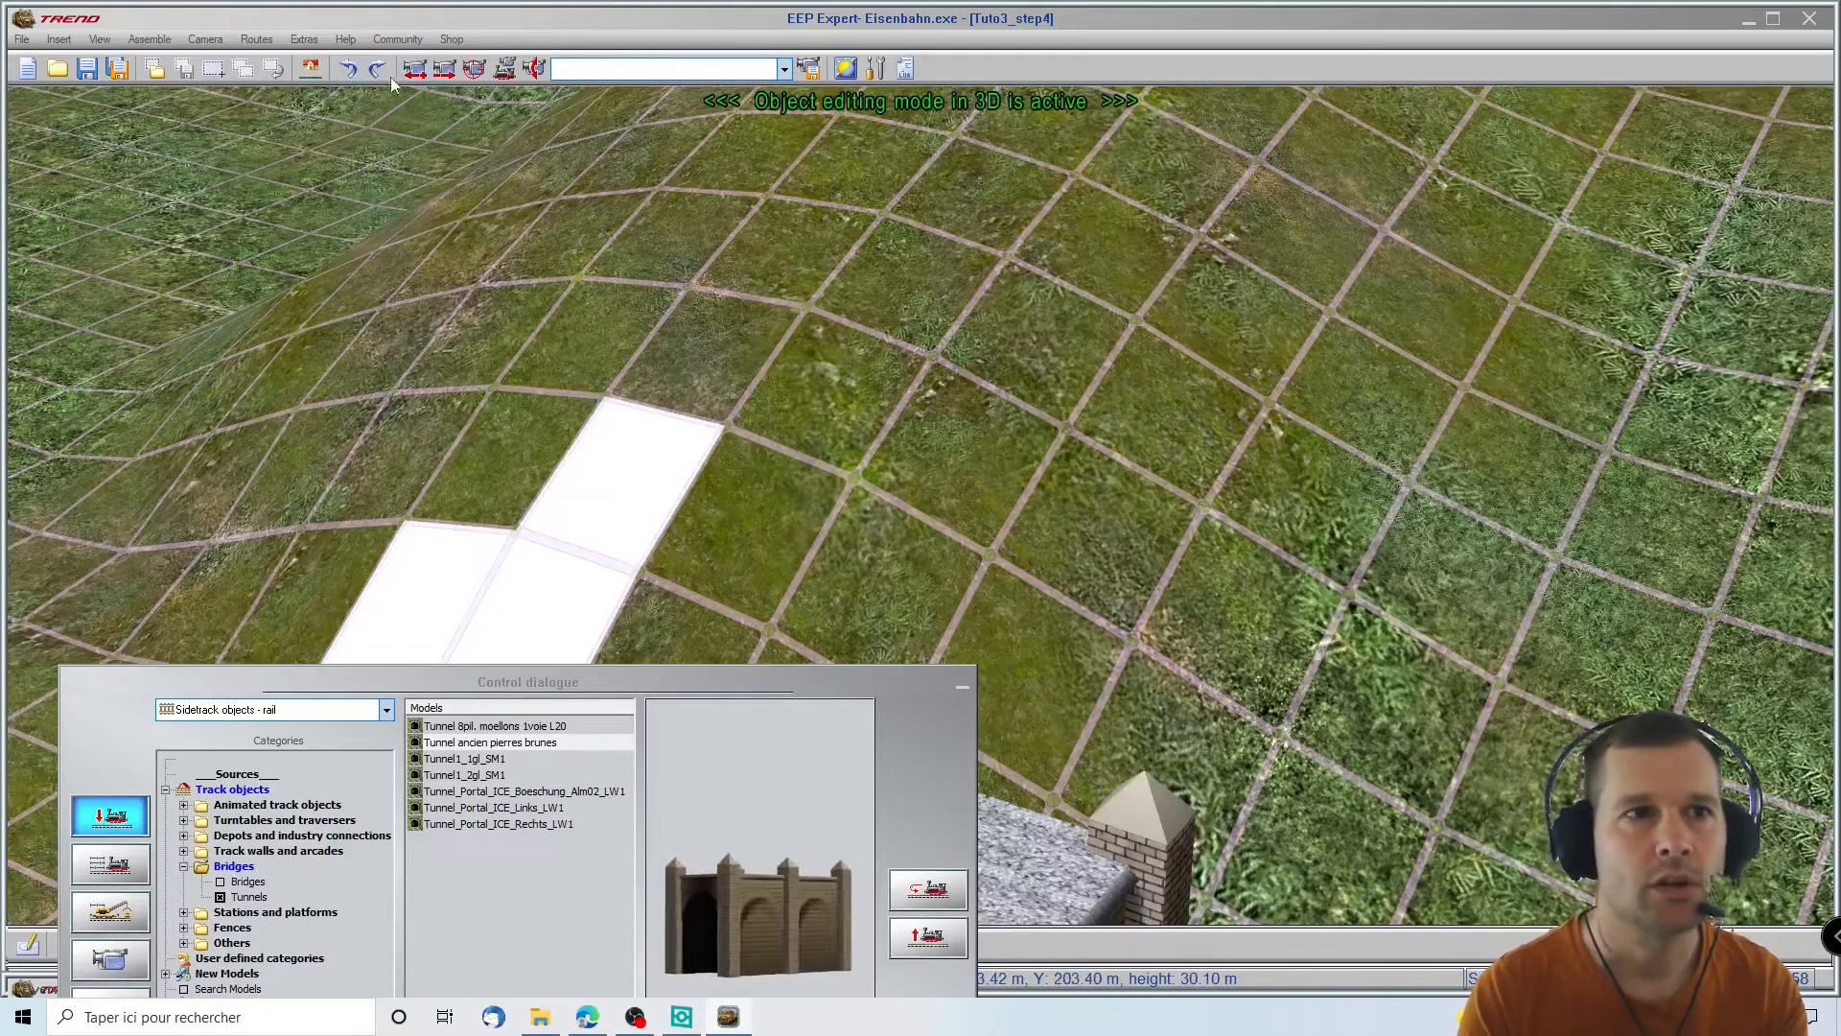
right_drag(1433, 797, 869, 789)
click(961, 684)
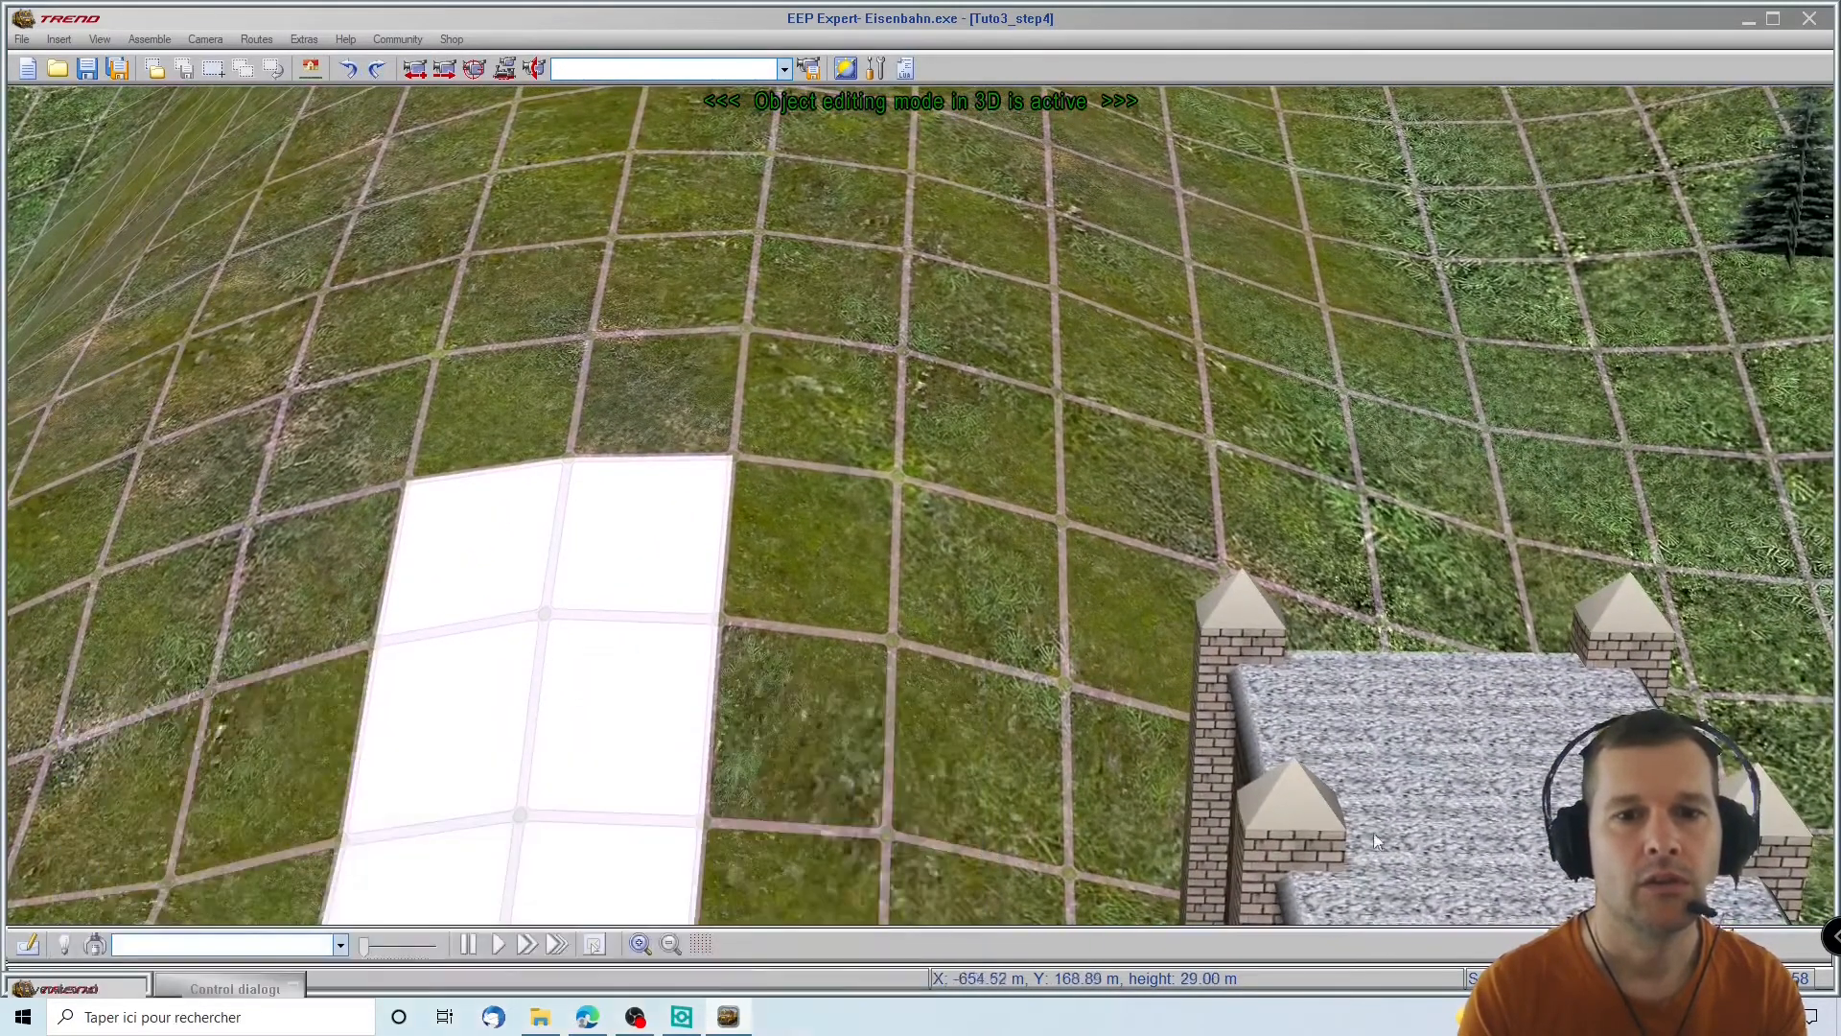
right_drag(933, 690, 892, 594)
scroll(891, 594, down, 5)
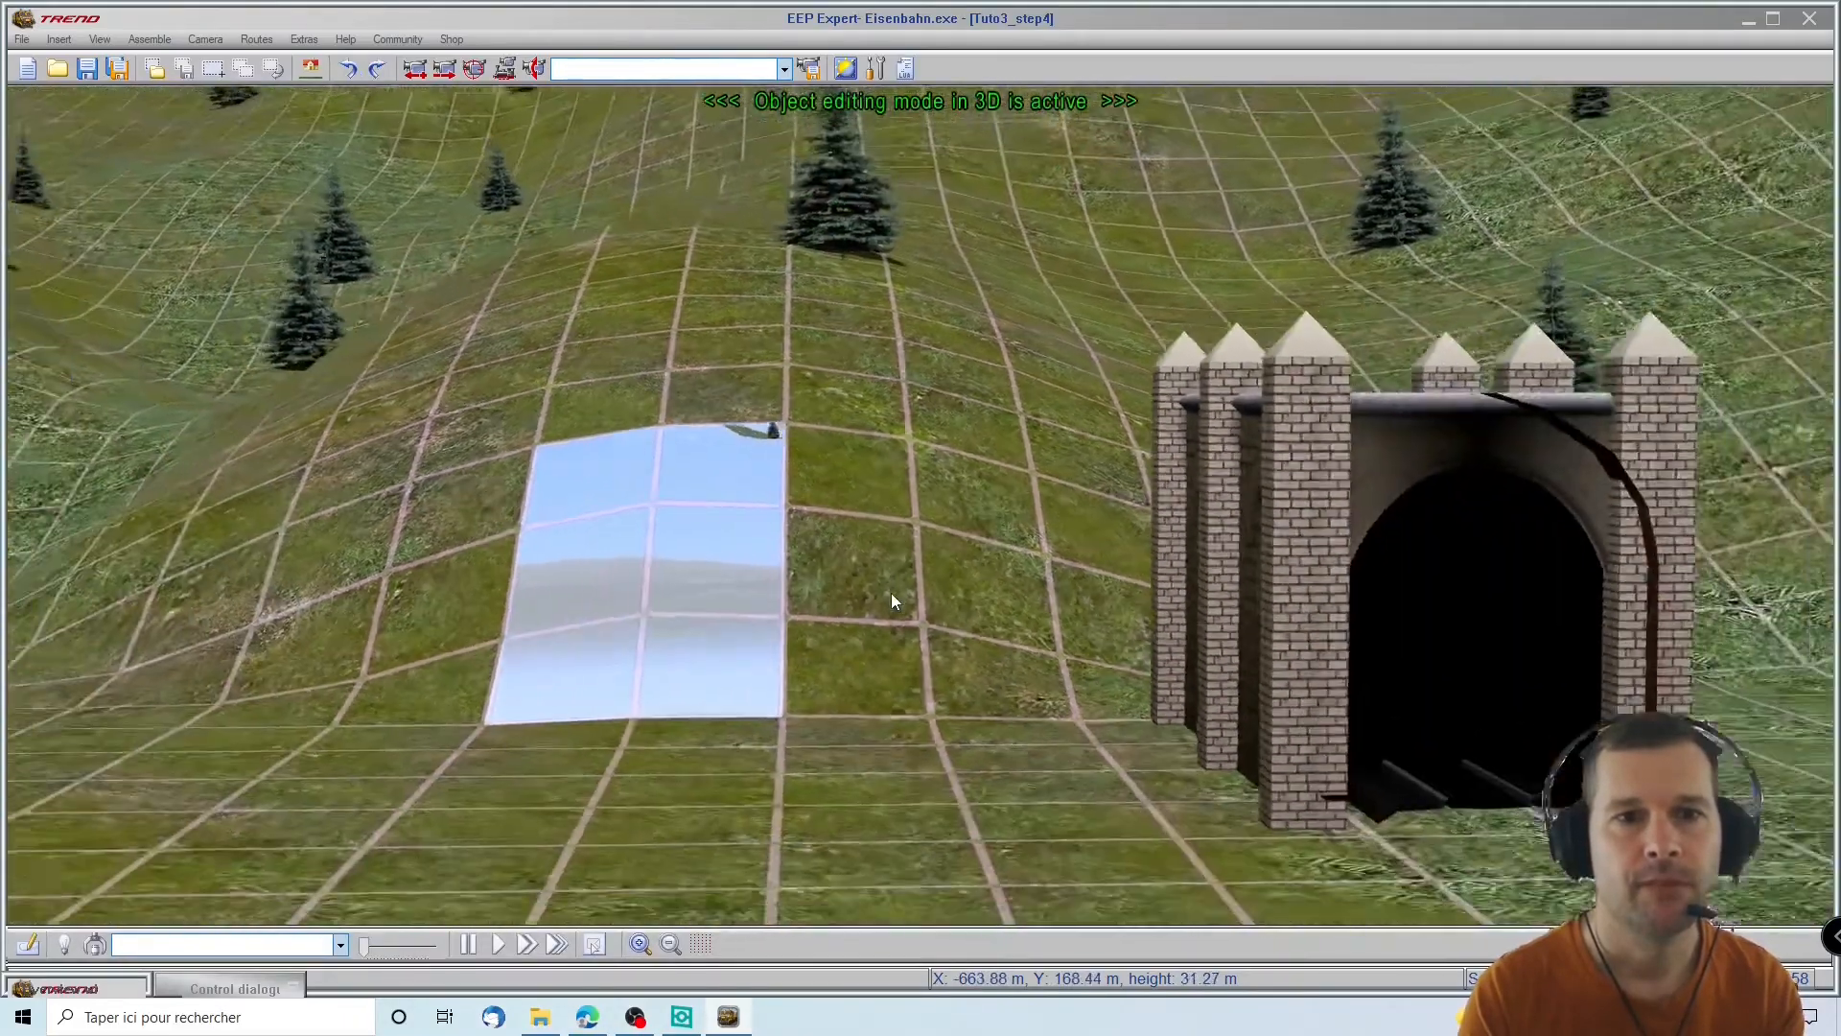
Move the stone tunnel into the hillside opening so it covers the hole, at about X -669.9 m, Y 168.2 m
click(1344, 453)
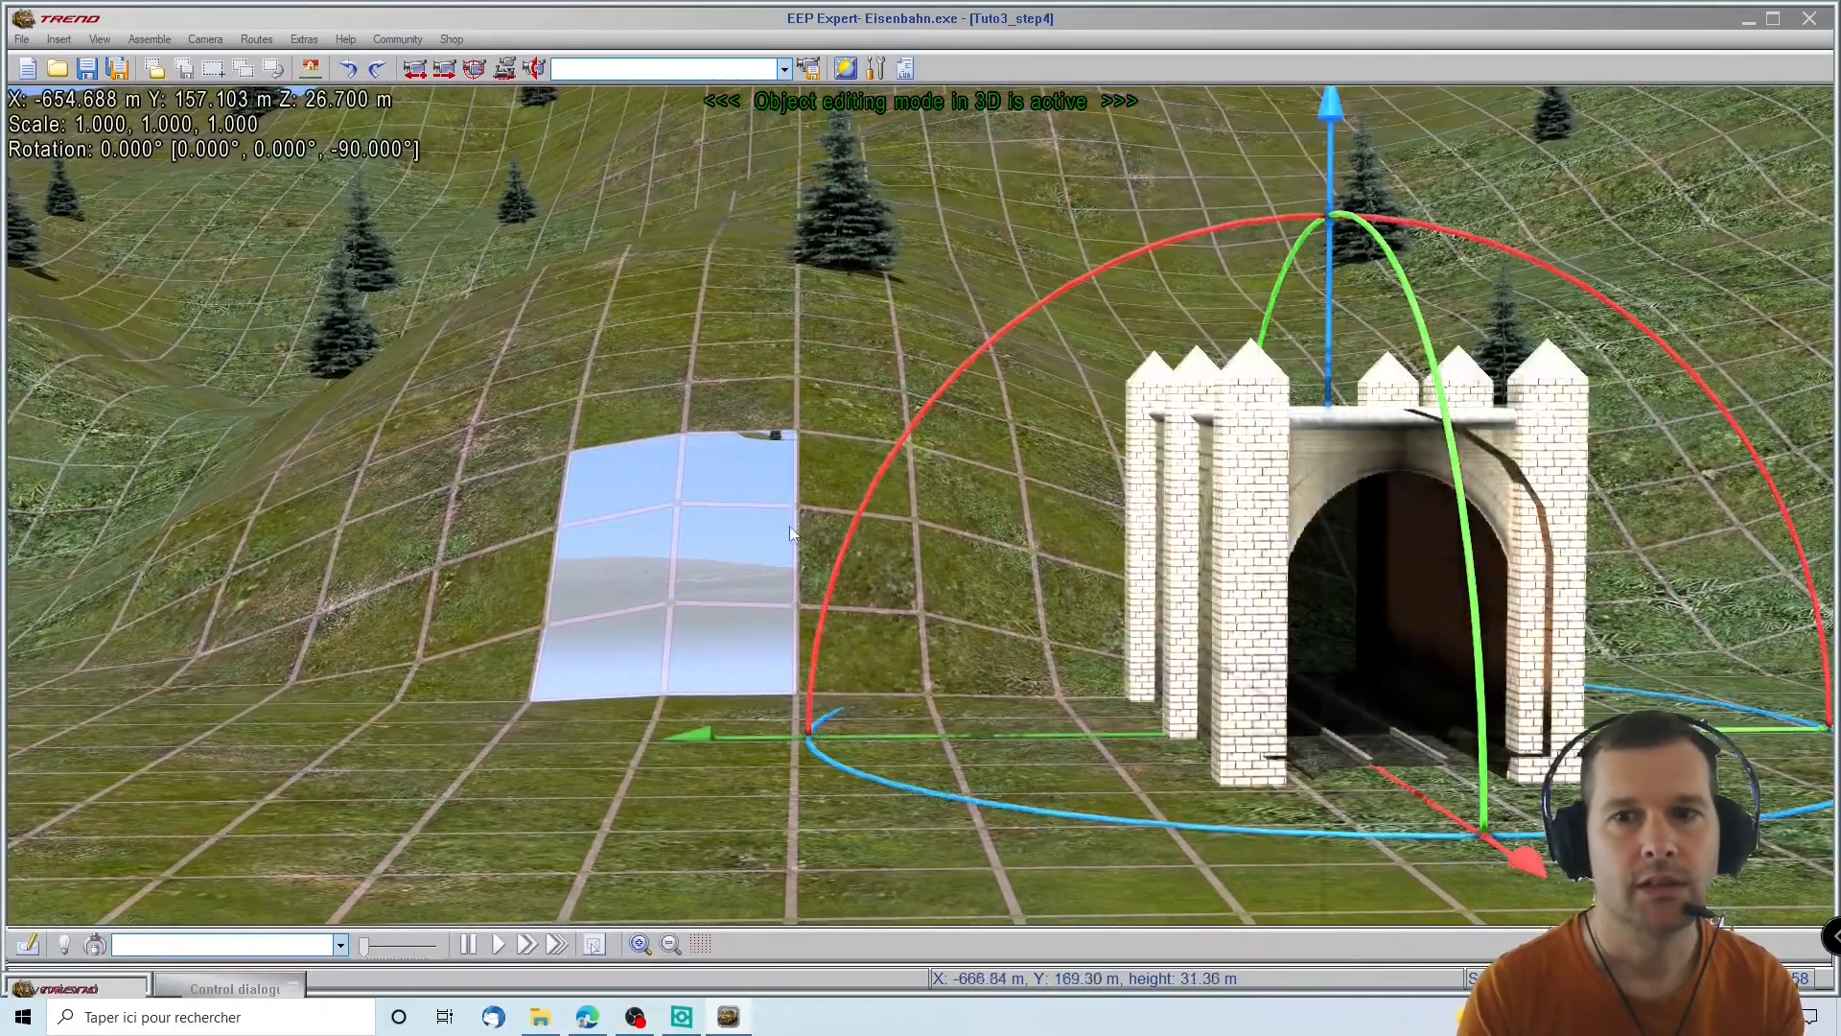
drag(1357, 492, 659, 332)
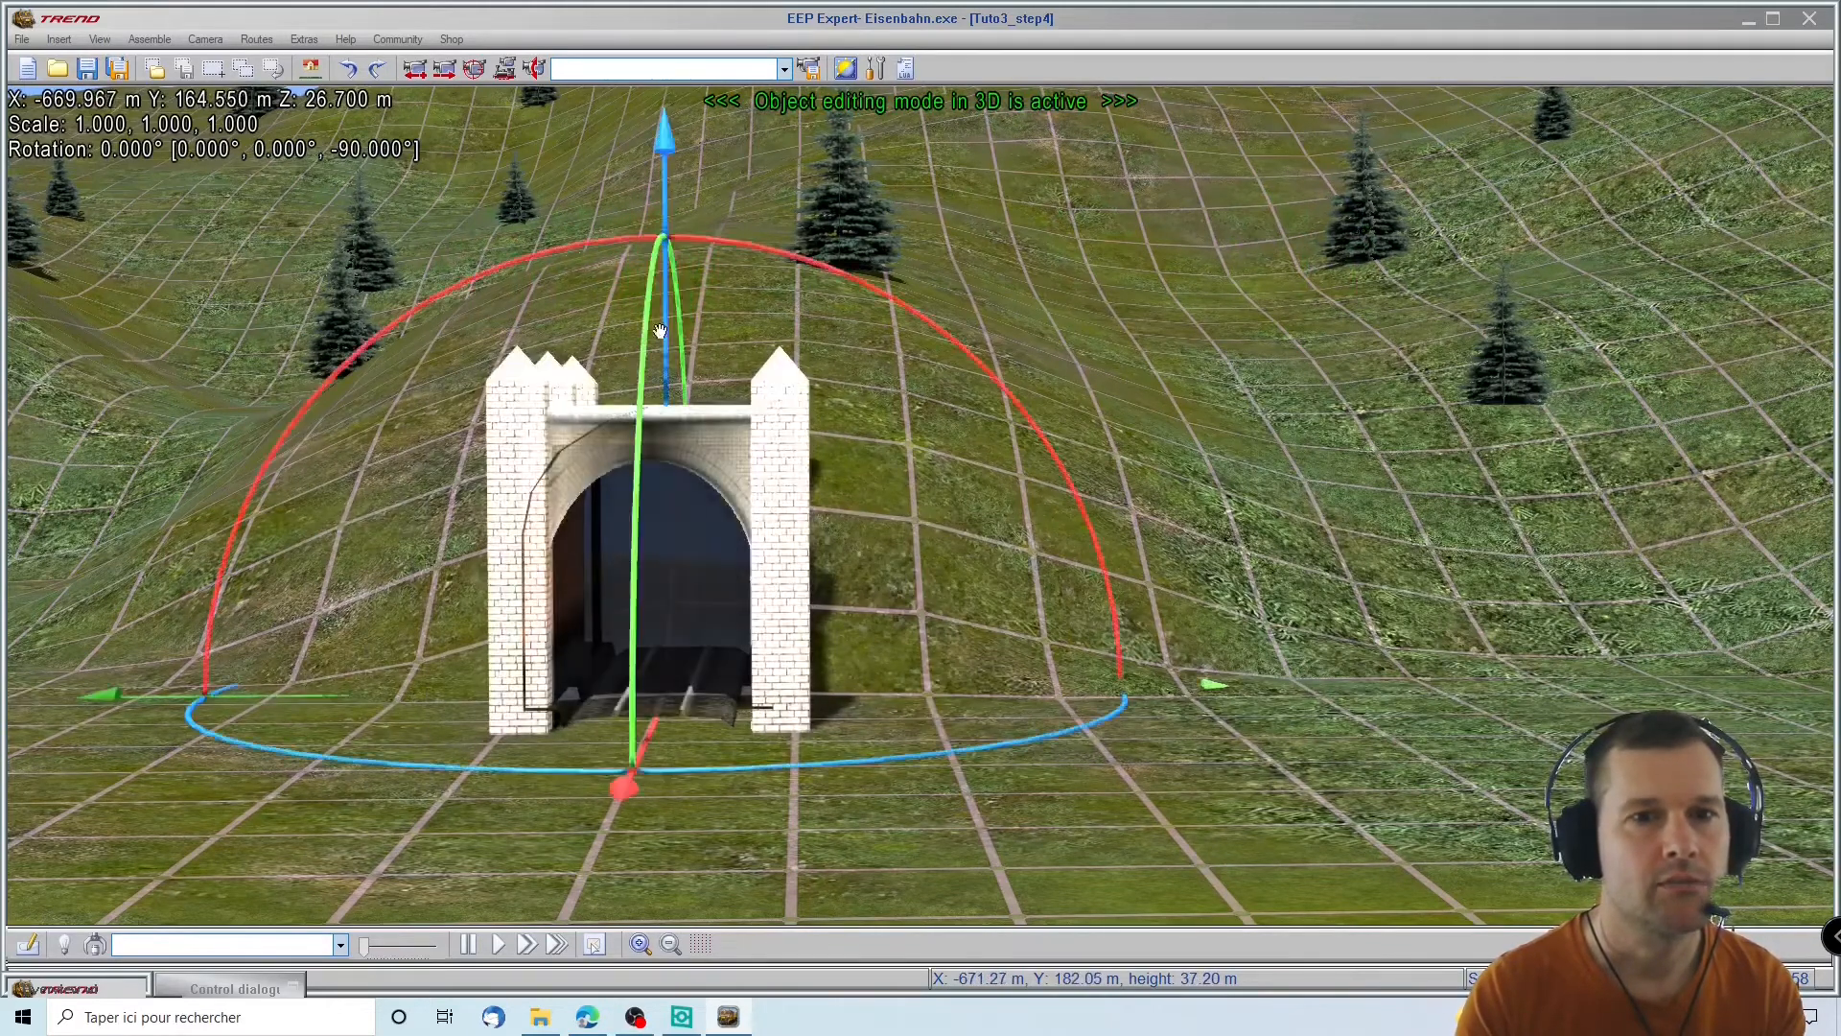
middle_drag(1007, 682, 936, 667)
drag(1532, 584, 1485, 532)
middle_drag(1302, 767, 798, 639)
middle_drag(643, 518, 422, 494)
click(1511, 320)
drag(1496, 329, 1465, 336)
middle_drag(1384, 596, 1813, 944)
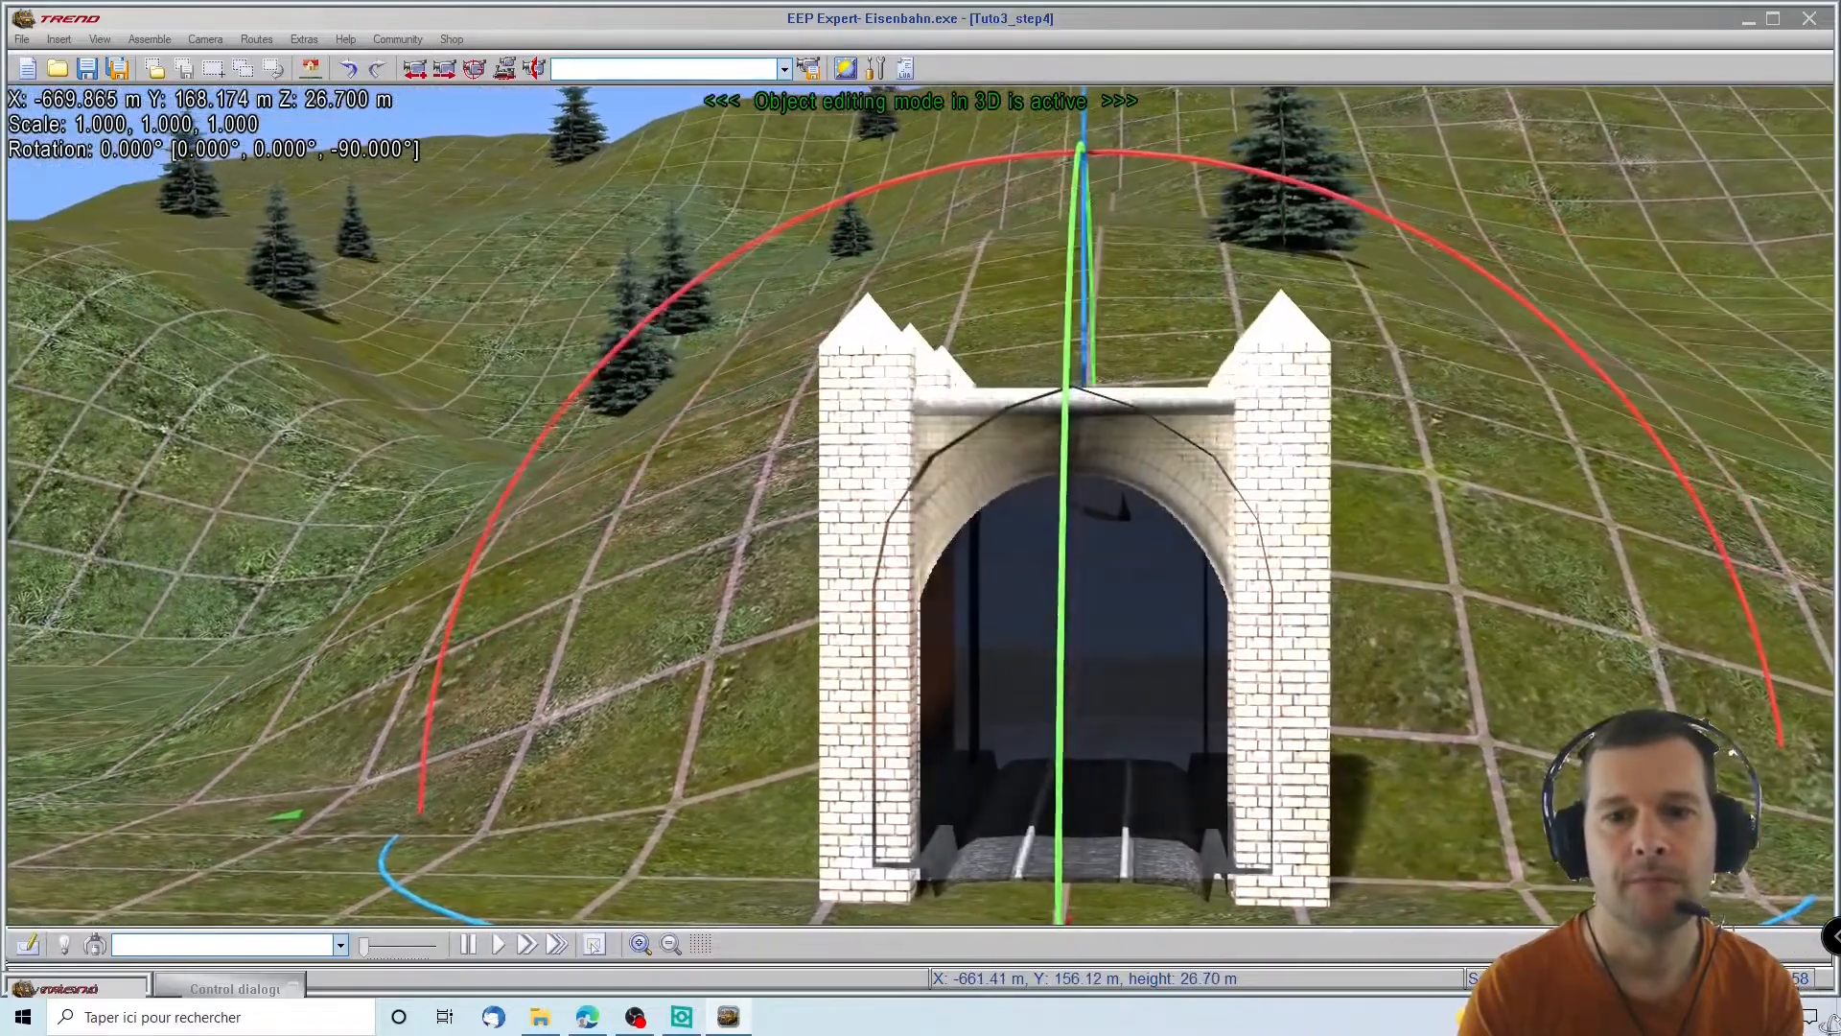
middle_drag(1177, 792, 1057, 621)
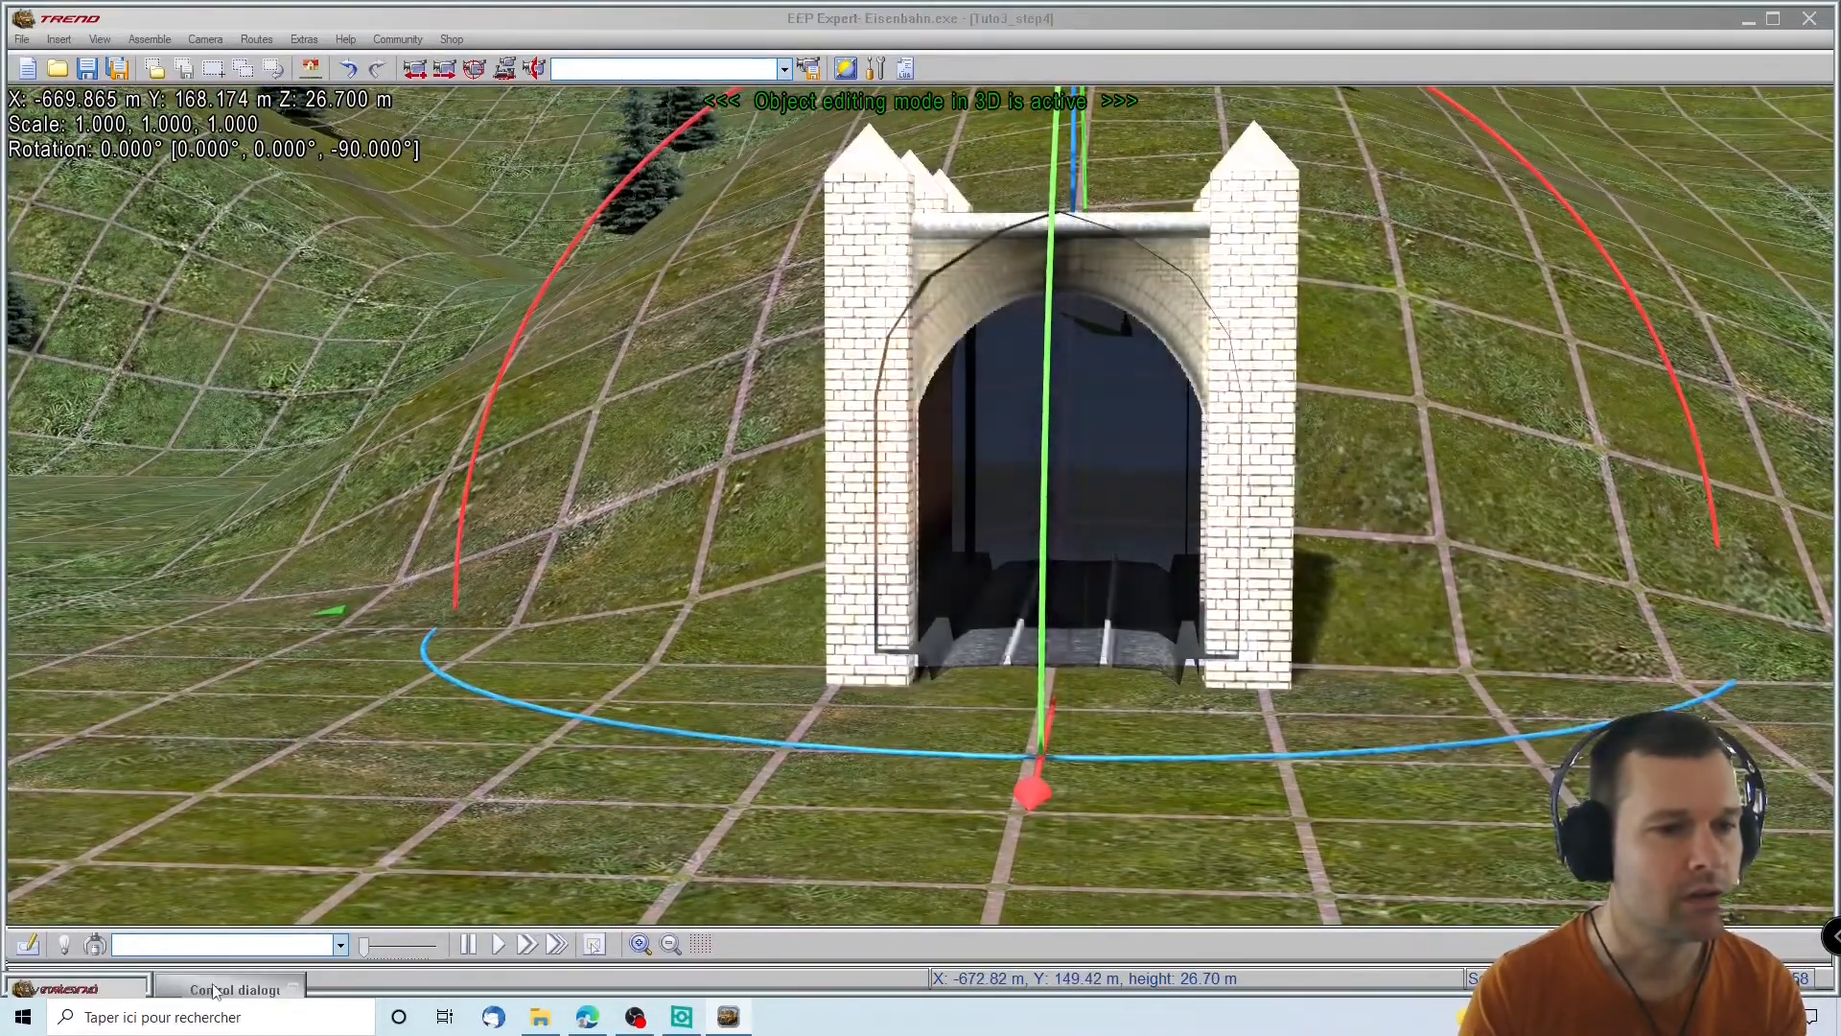
Place a Ziegeltunnel 1-gleisig (v7) railway tunnel spline from the Tracks (splines) models in front of the stone tunnel
click(220, 989)
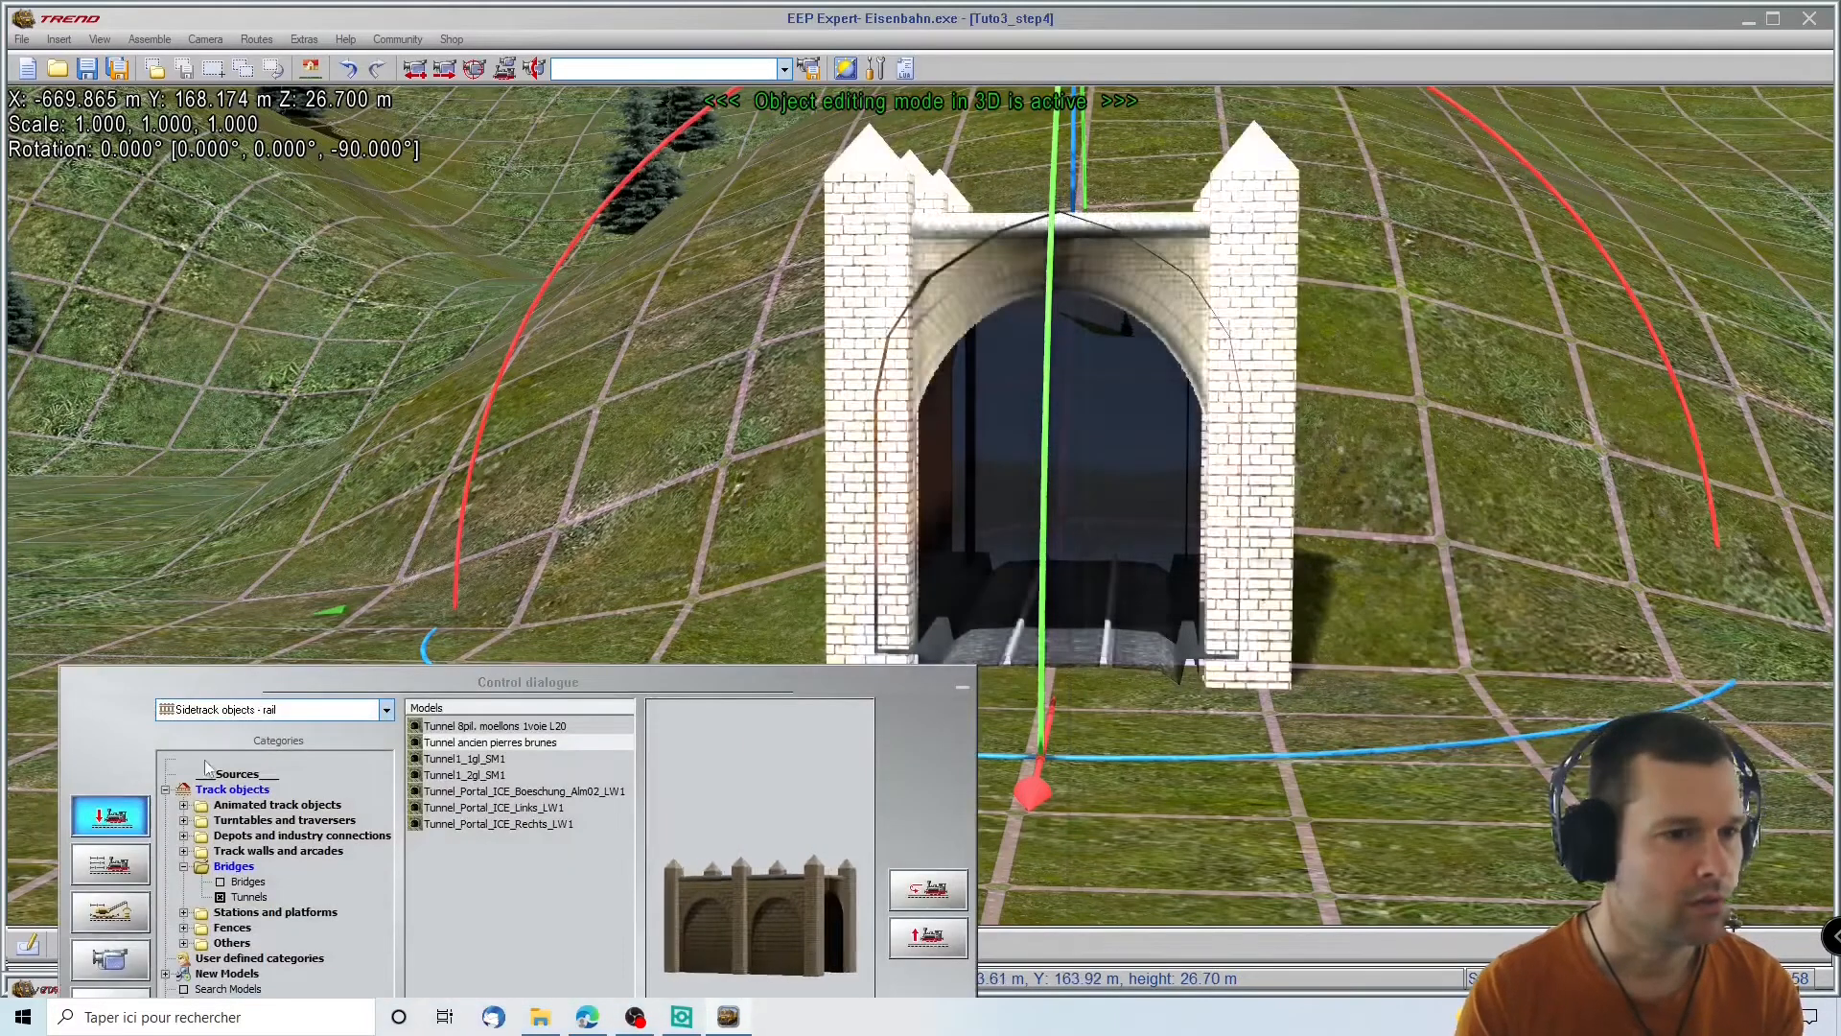
click(233, 709)
click(230, 731)
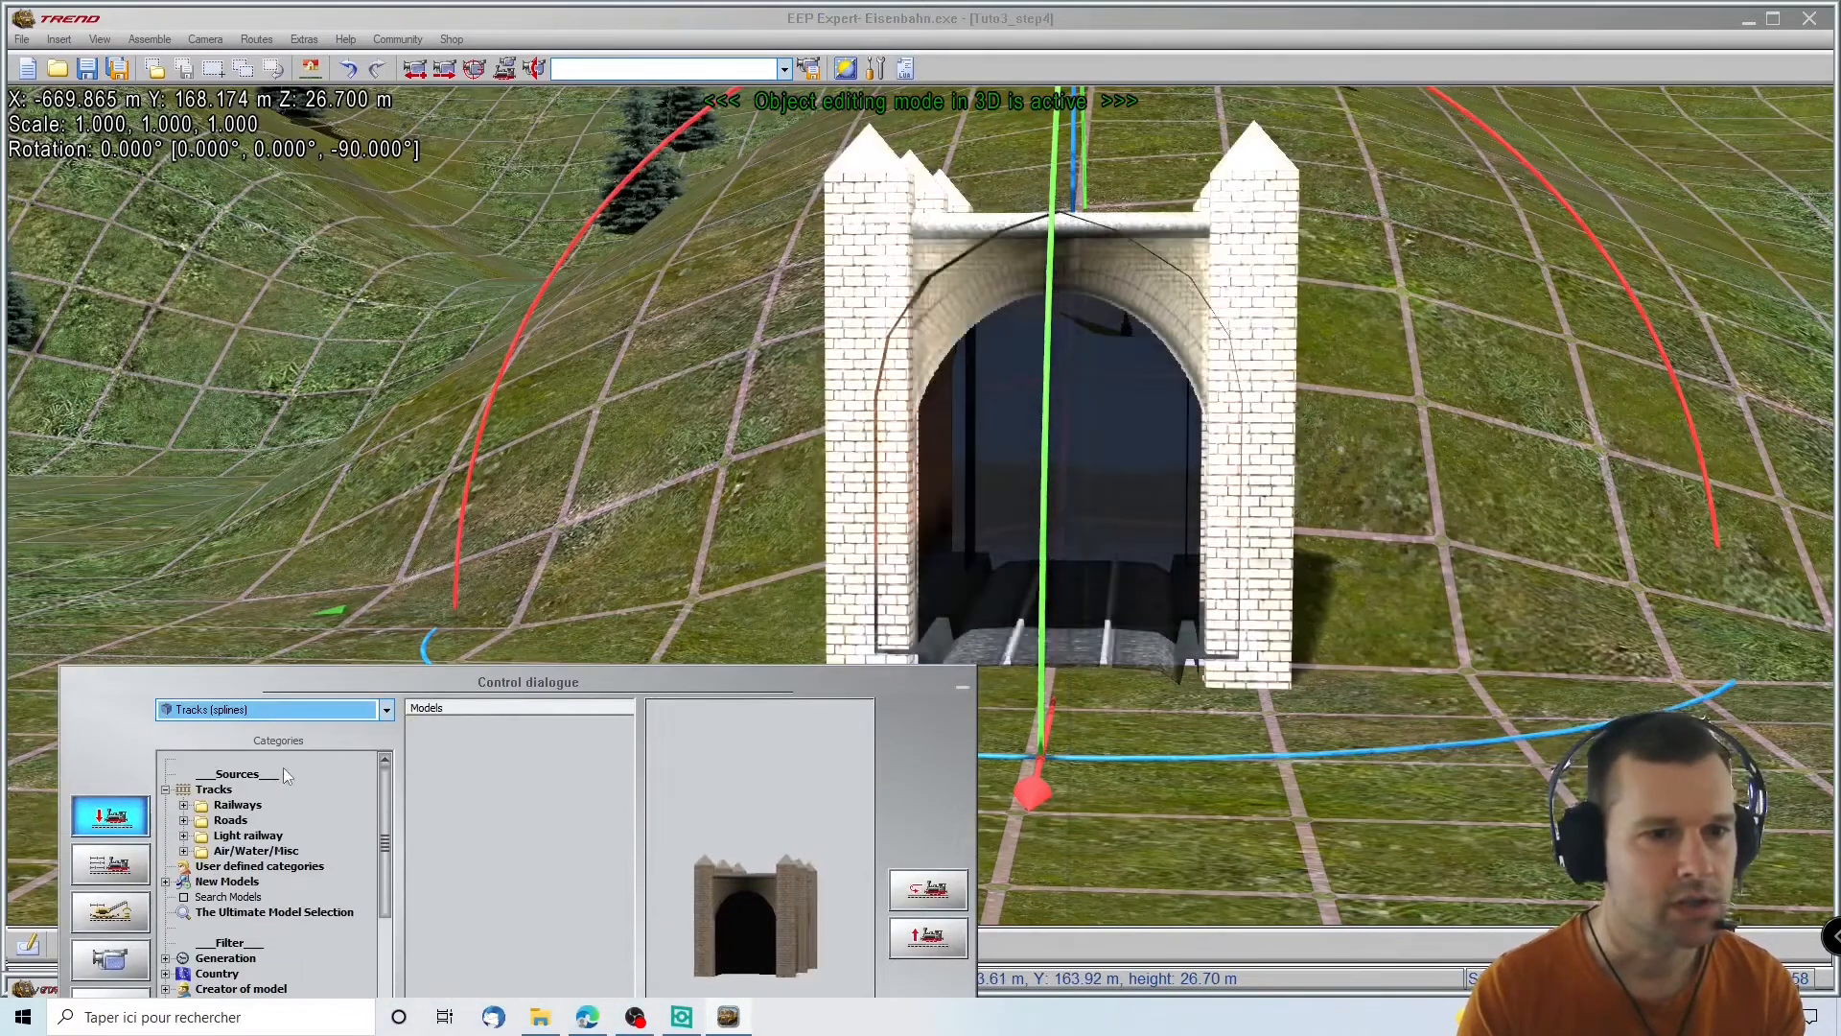
double_click(231, 806)
click(249, 851)
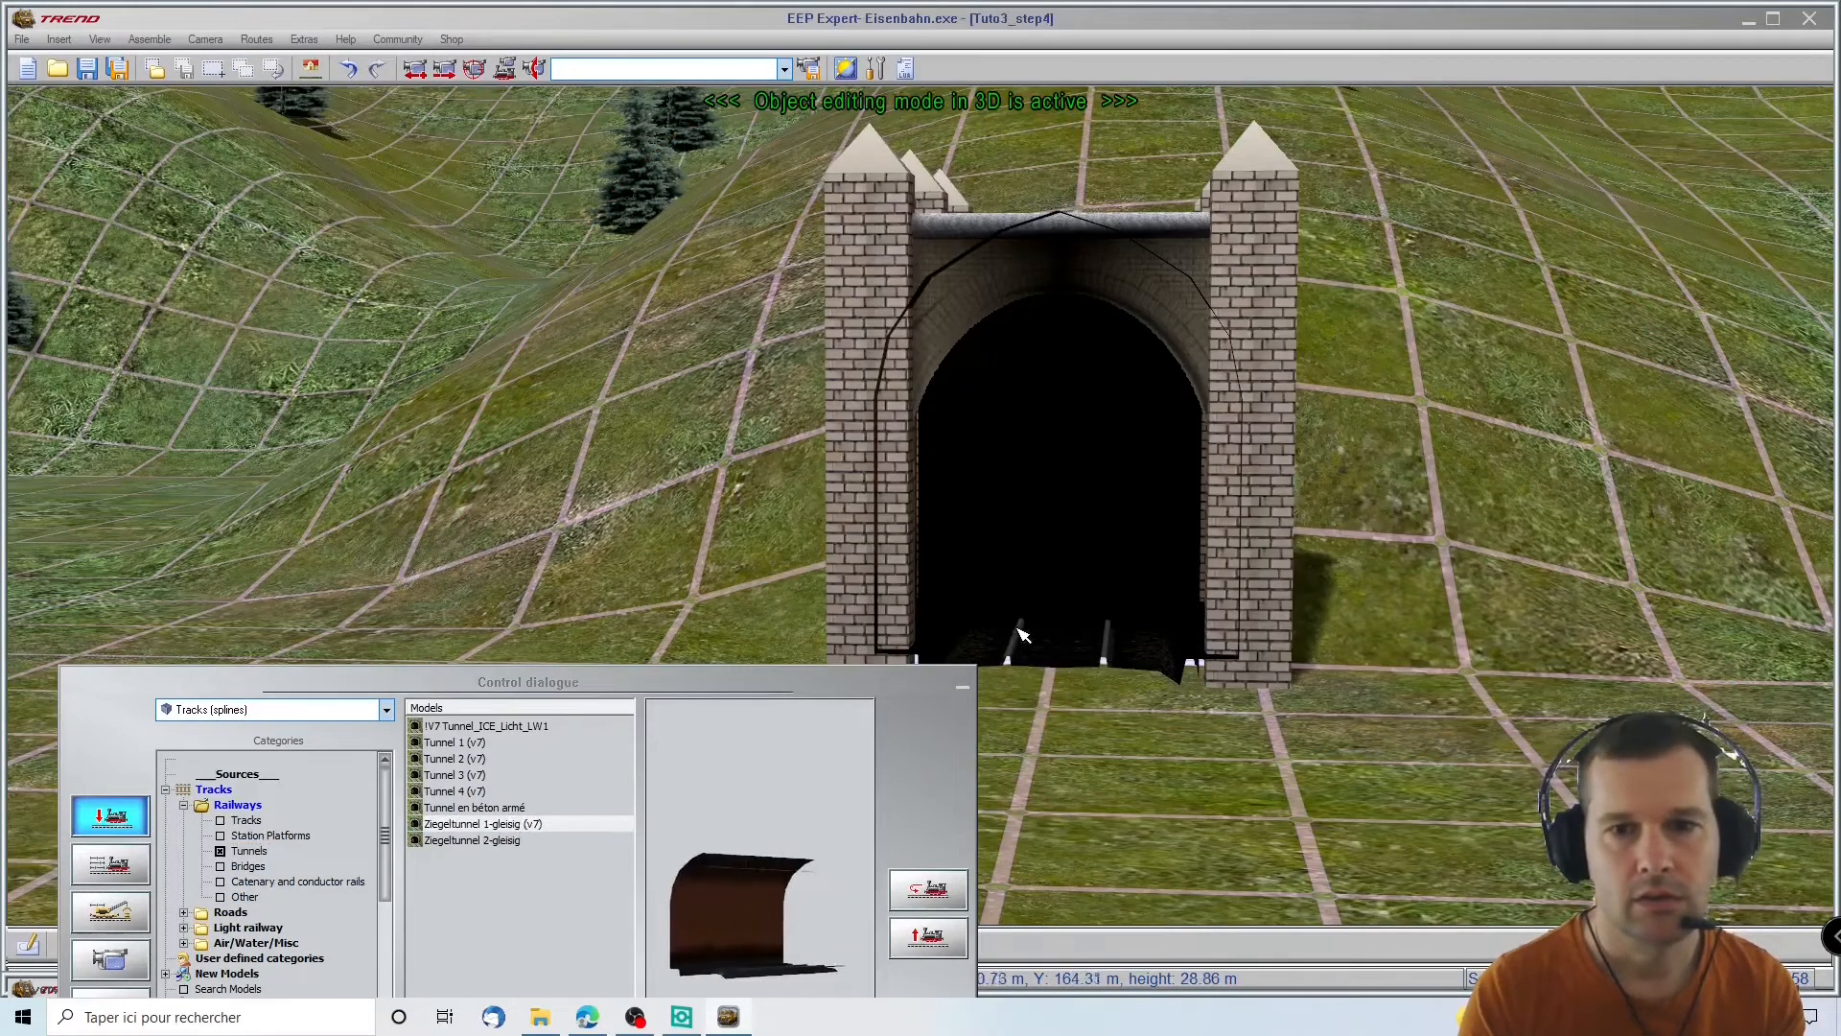
click(1210, 792)
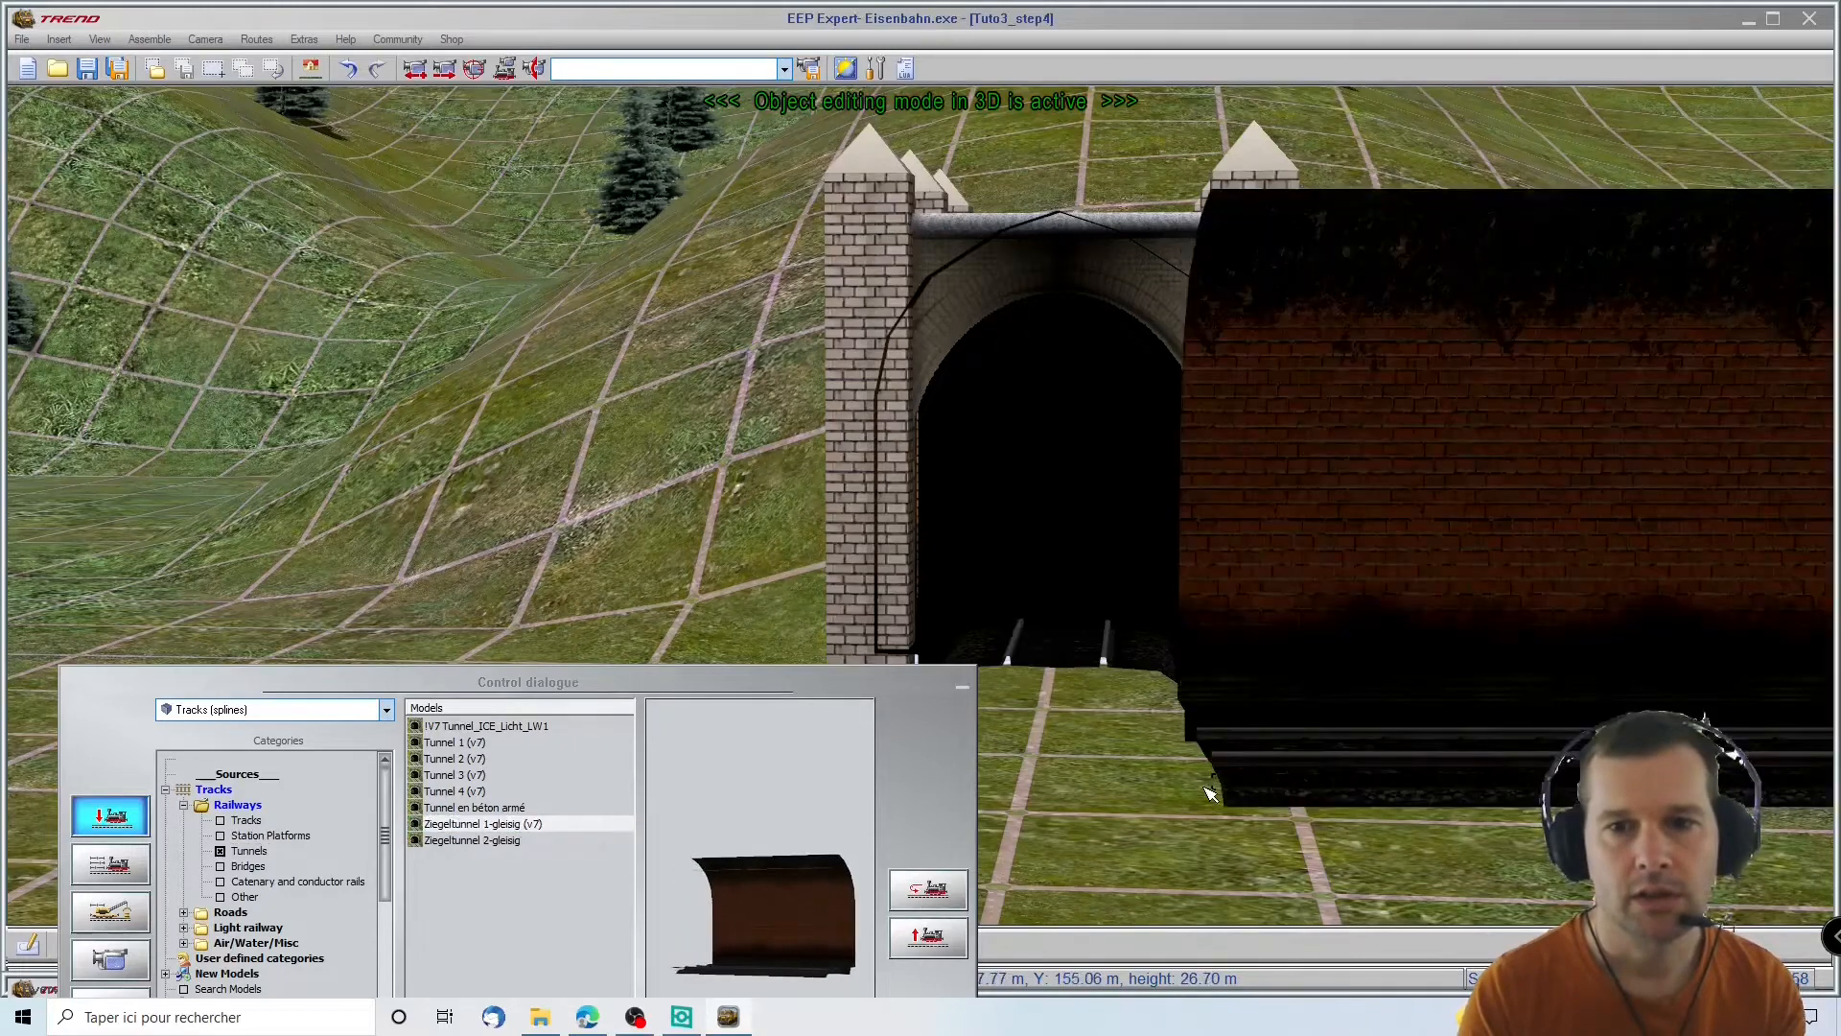
Move the brick tunnel spline behind the stone tunnel and dock it to the tunnel's rear track end at X -669.865 m, Y 175.174 m
click(1472, 570)
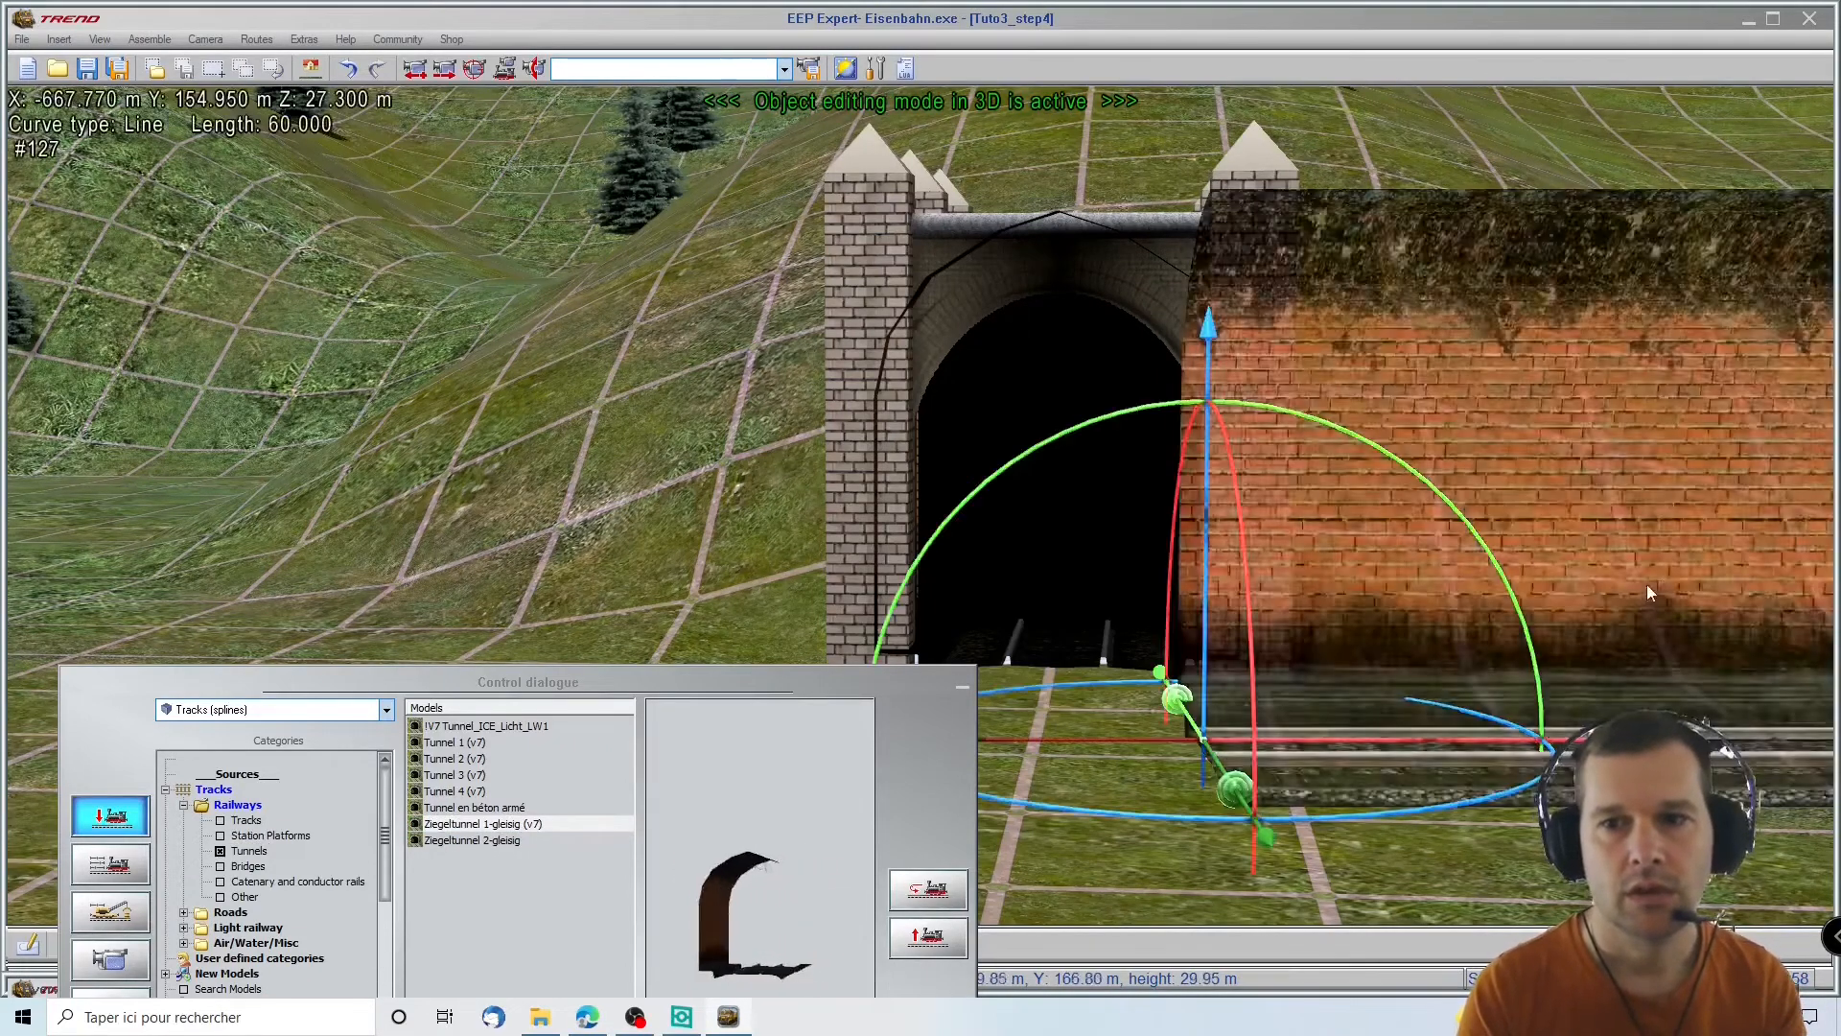
drag(1770, 583, 1696, 193)
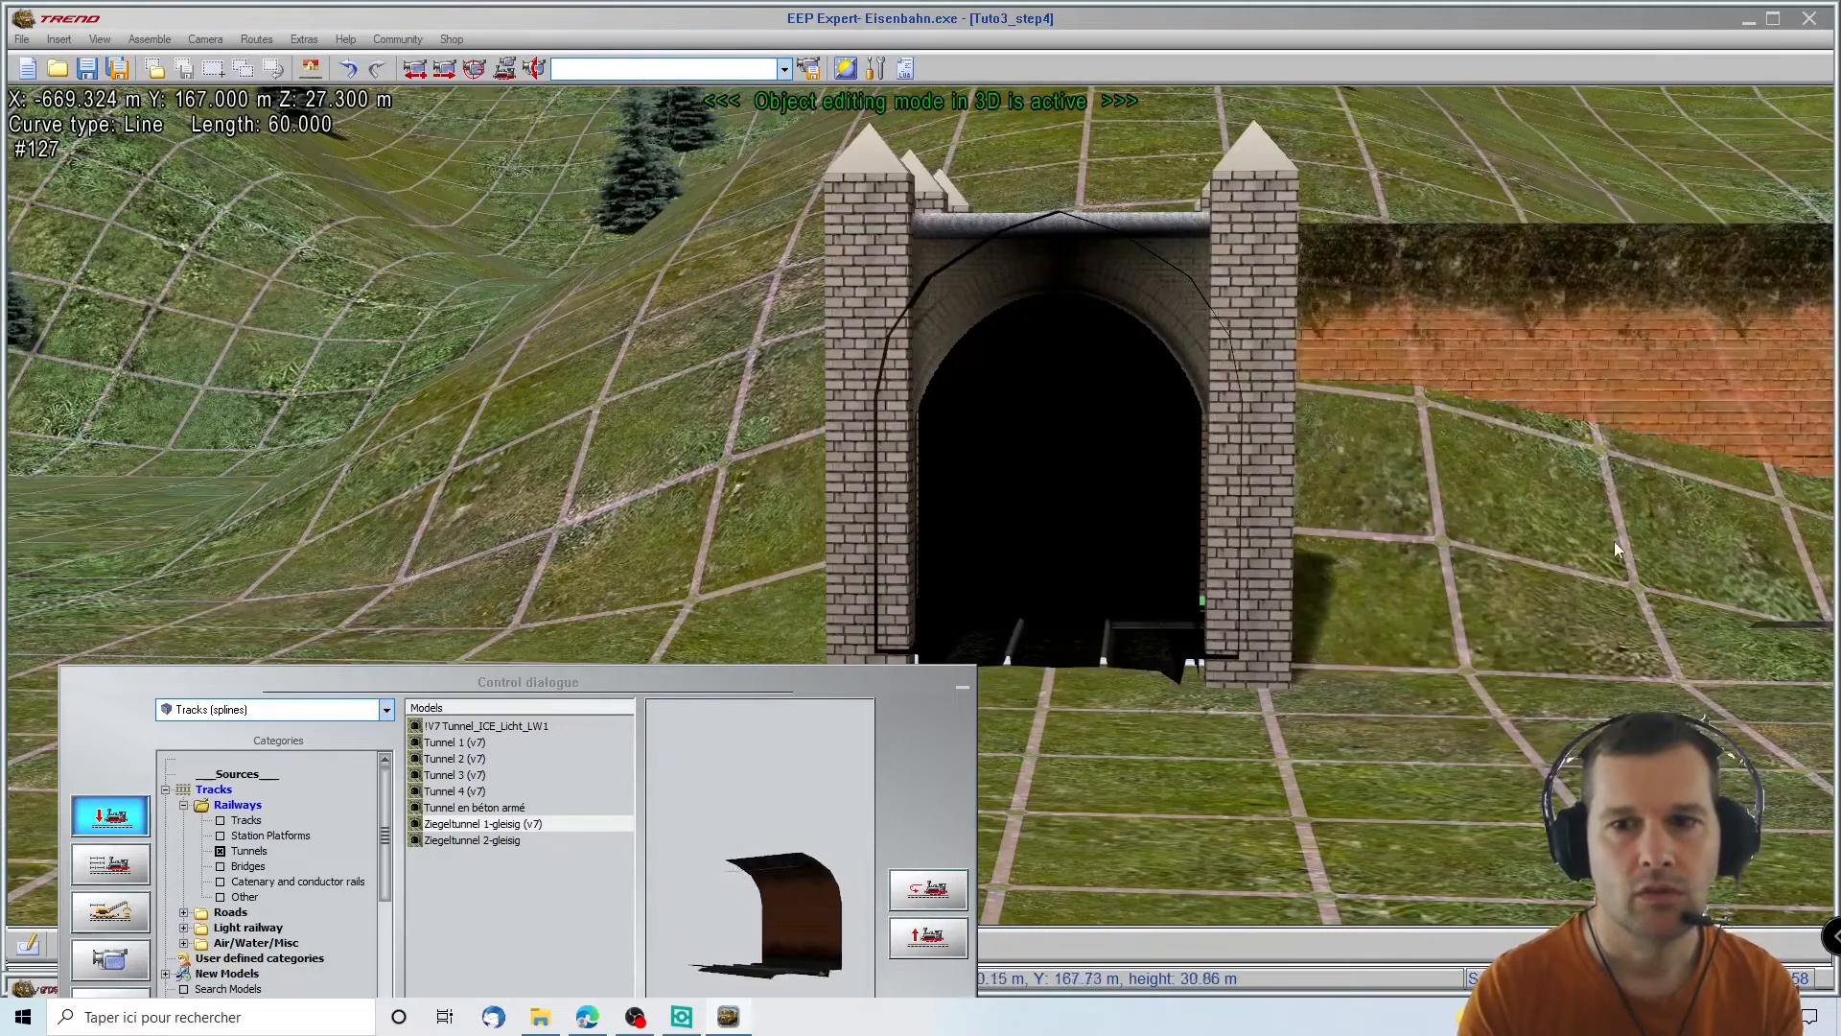
drag(1630, 410, 1591, 299)
right_drag(998, 595, 1396, 545)
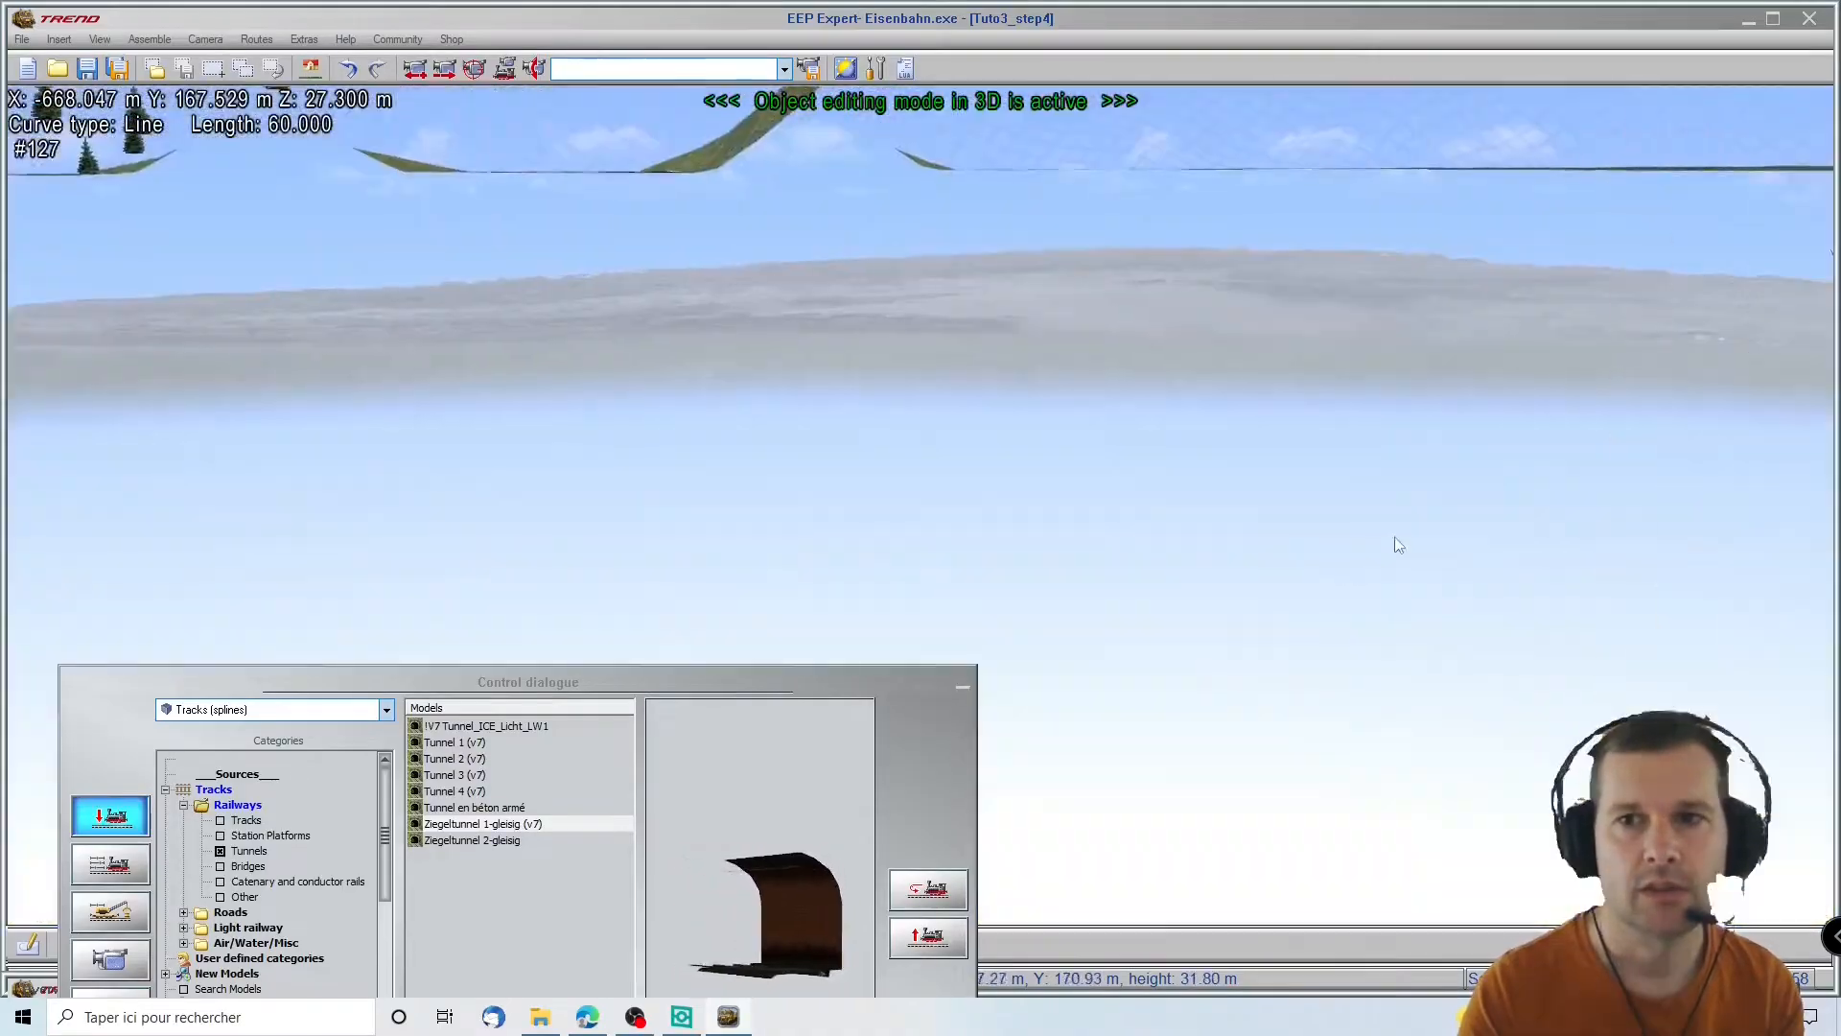
right_drag(1737, 552, 1231, 429)
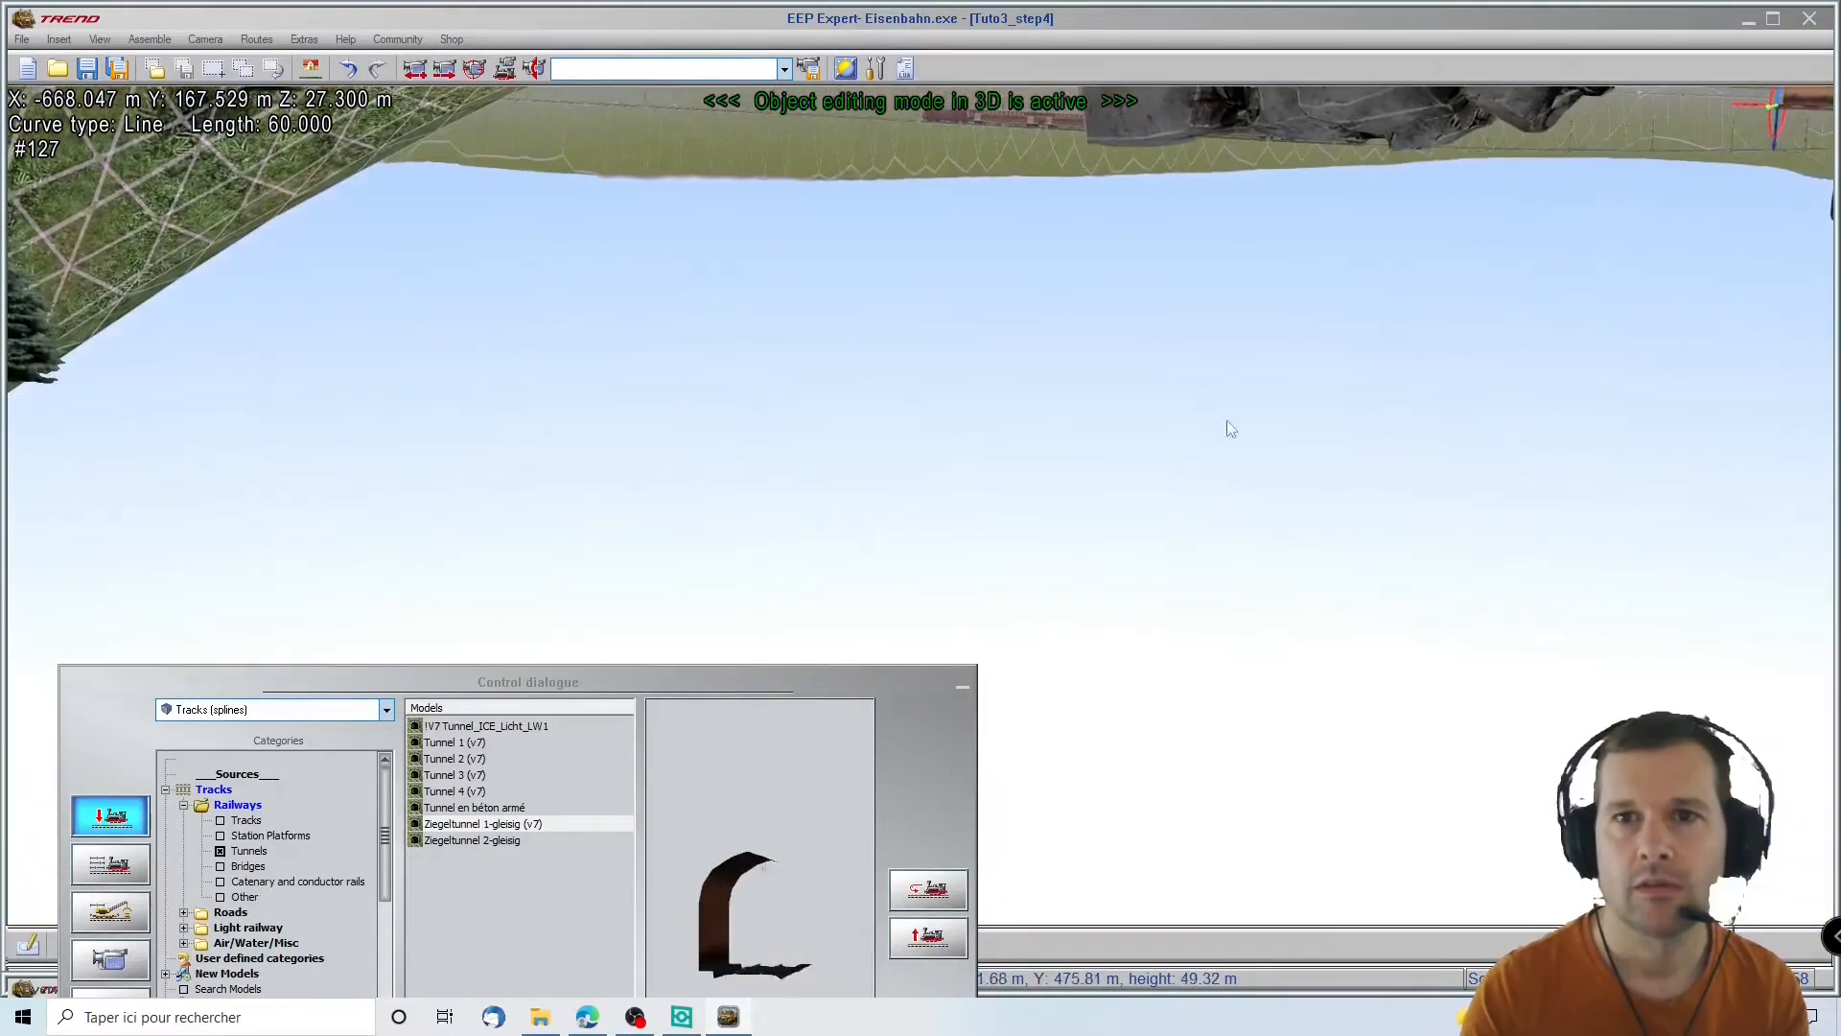
right_drag(1438, 135, 1439, 123)
right_drag(1815, 277, 1486, 294)
scroll(1484, 277, up, 2)
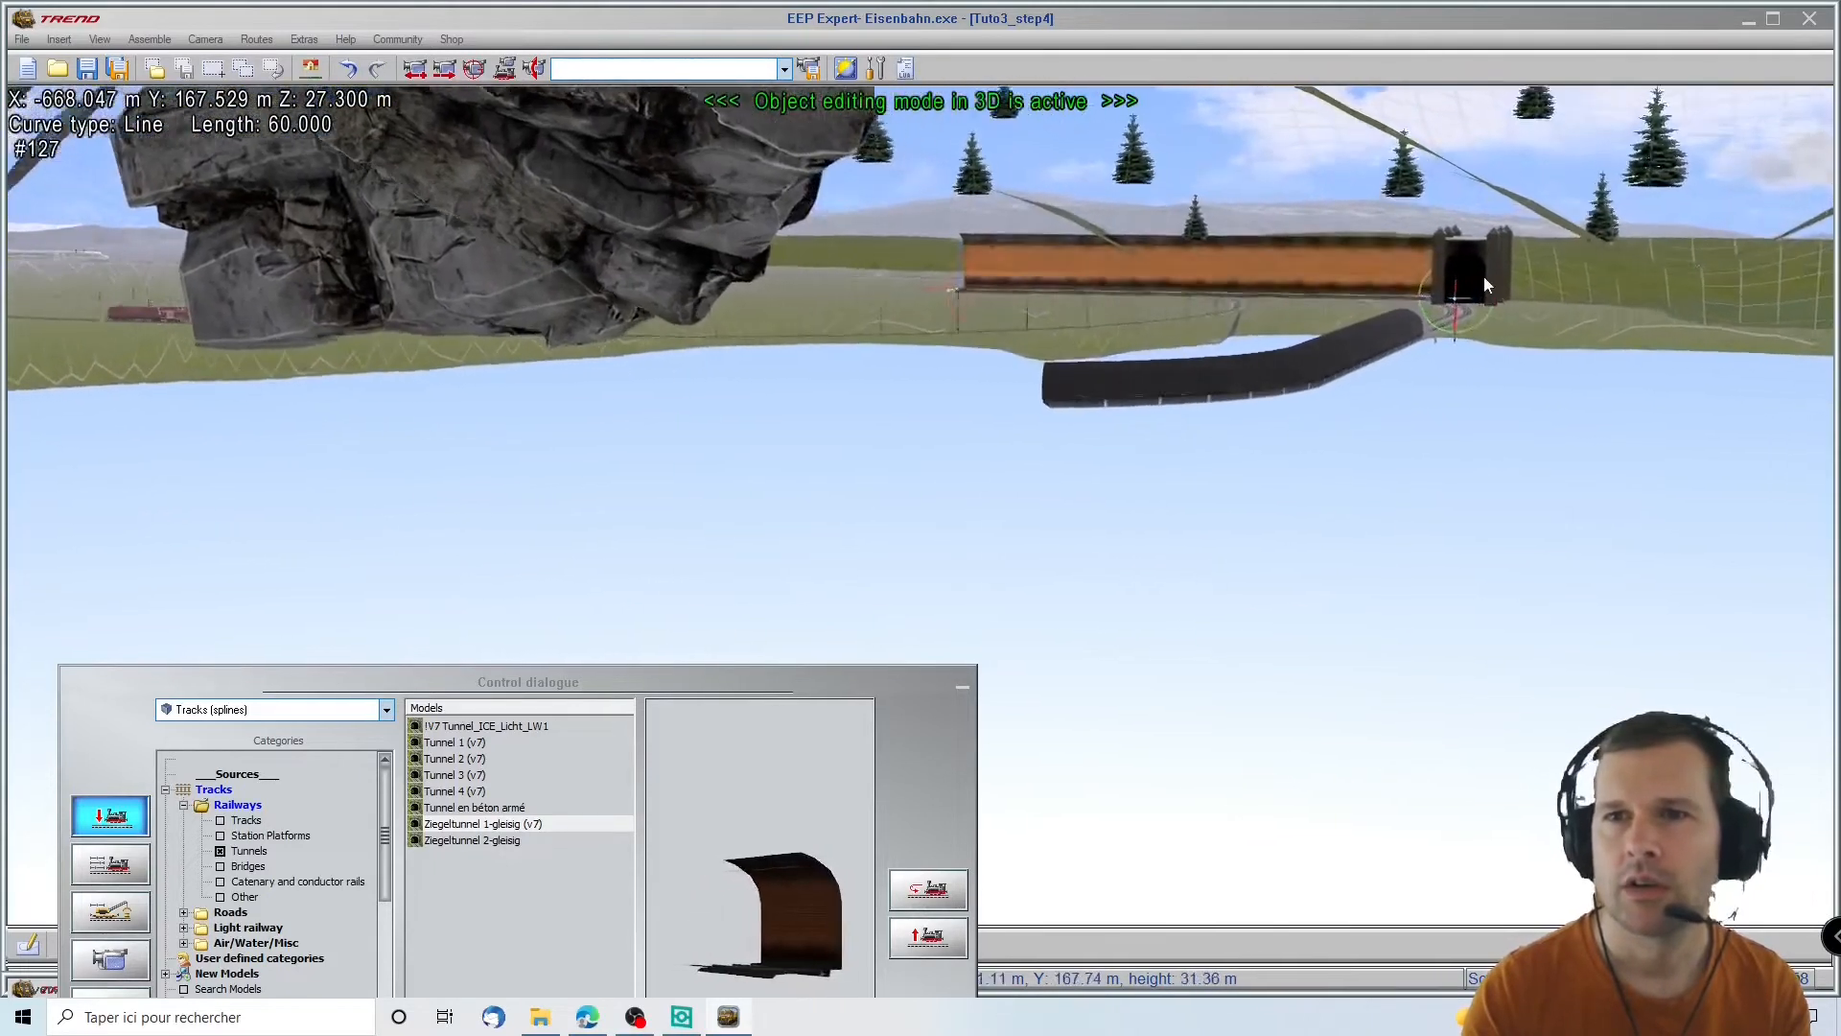
scroll(1482, 276, up, 3)
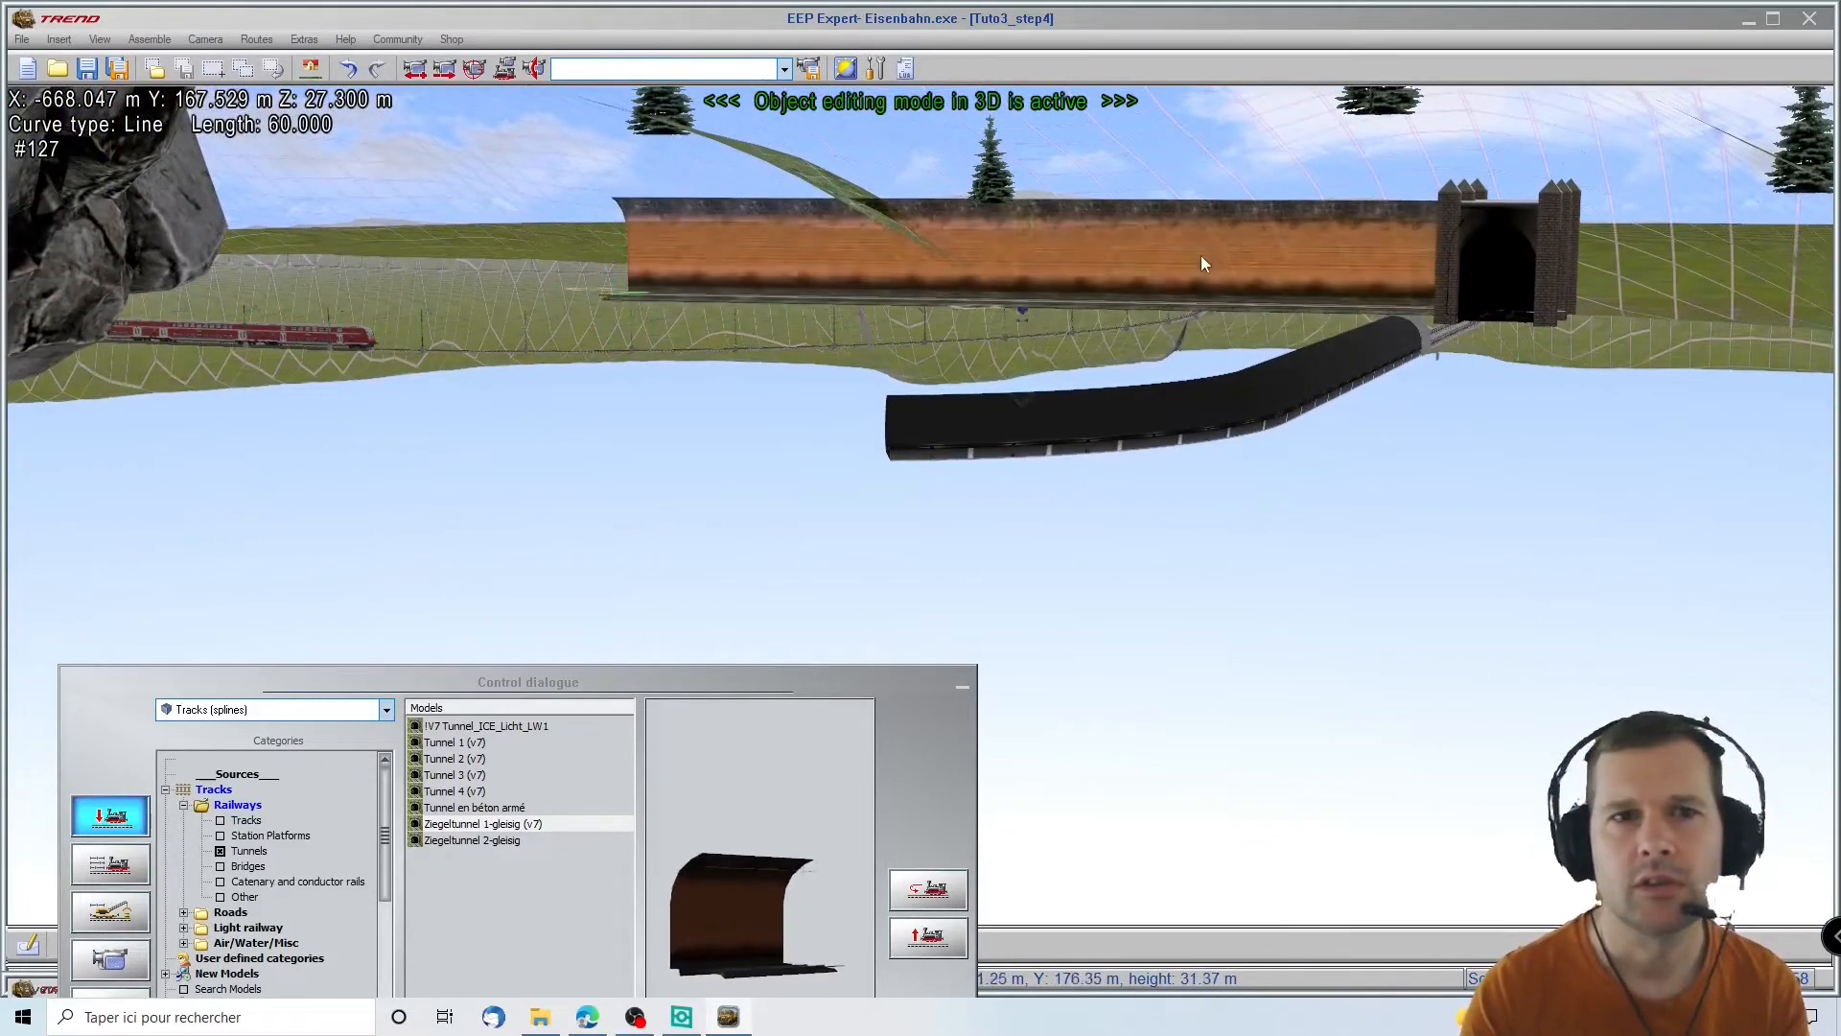
drag(1201, 255, 1189, 343)
mouse_move(1486, 489)
right_down()
mouse_move(1487, 506)
mouse_move(1487, 484)
right_up()
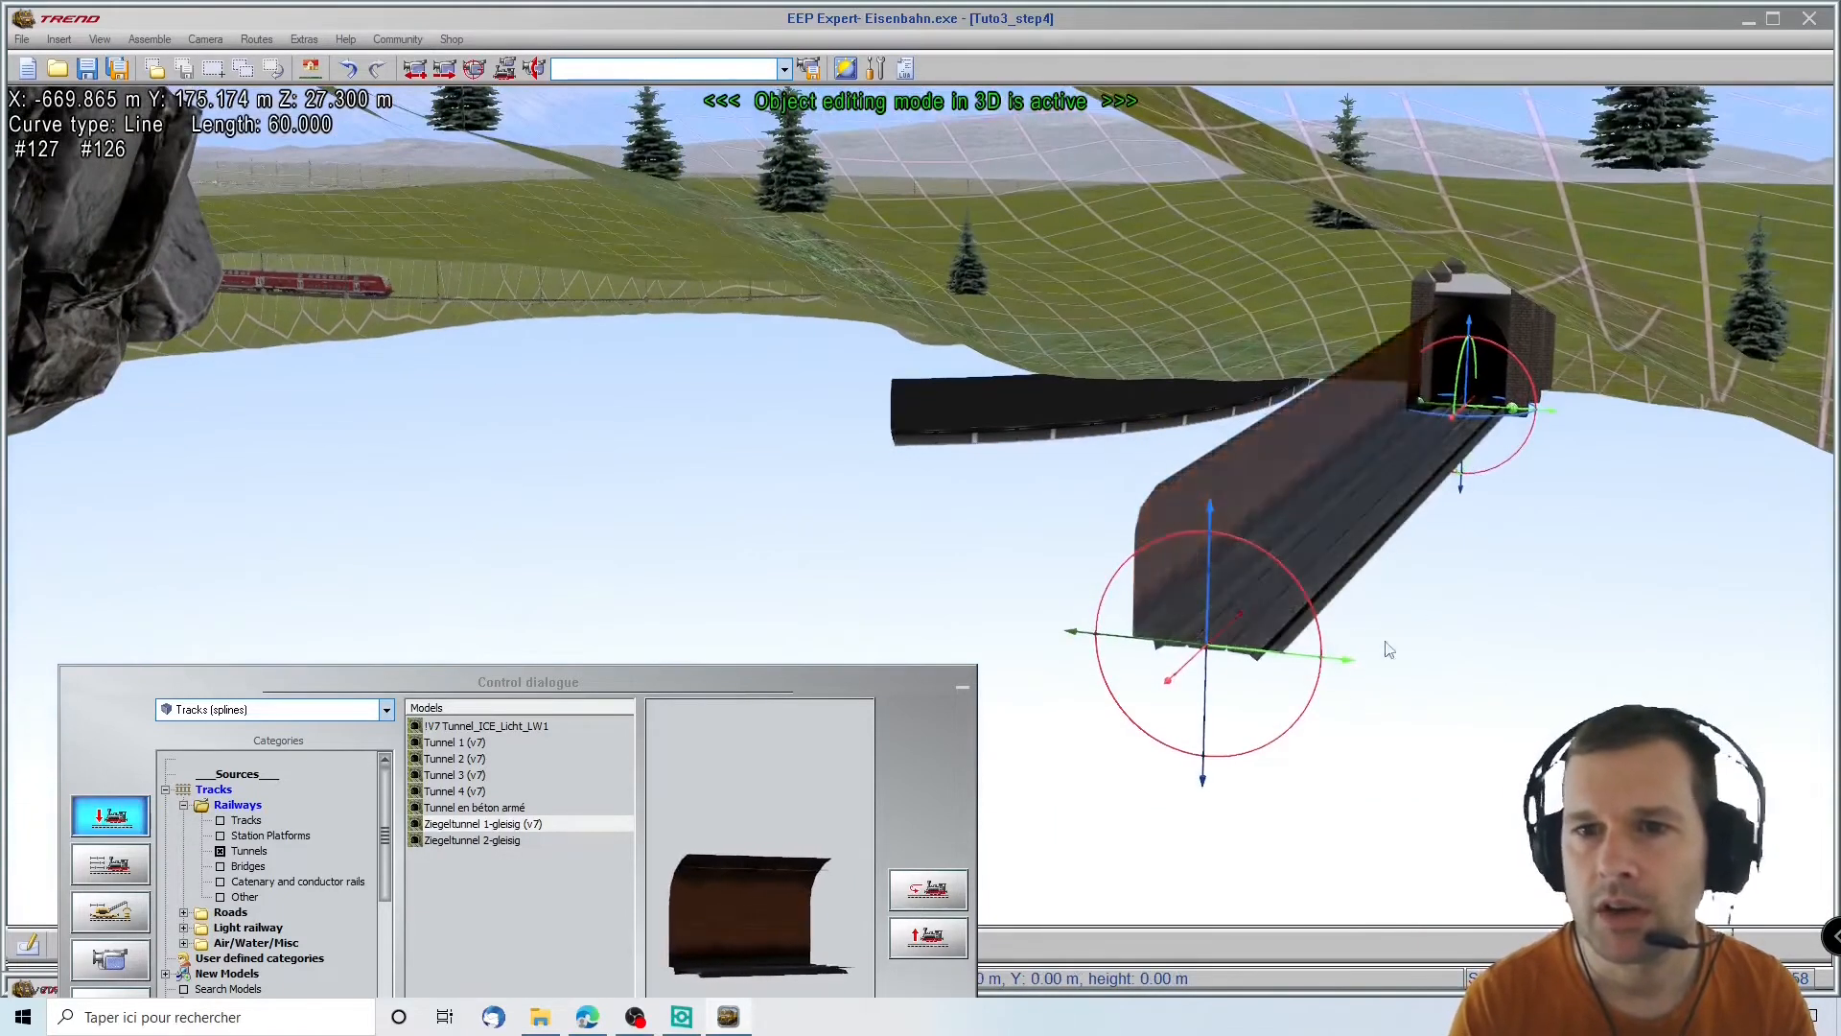
Extend the brick tunnel deeper under the hill with two more straight 60 m segments
double_click(1239, 628)
right_drag(1107, 907, 1180, 805)
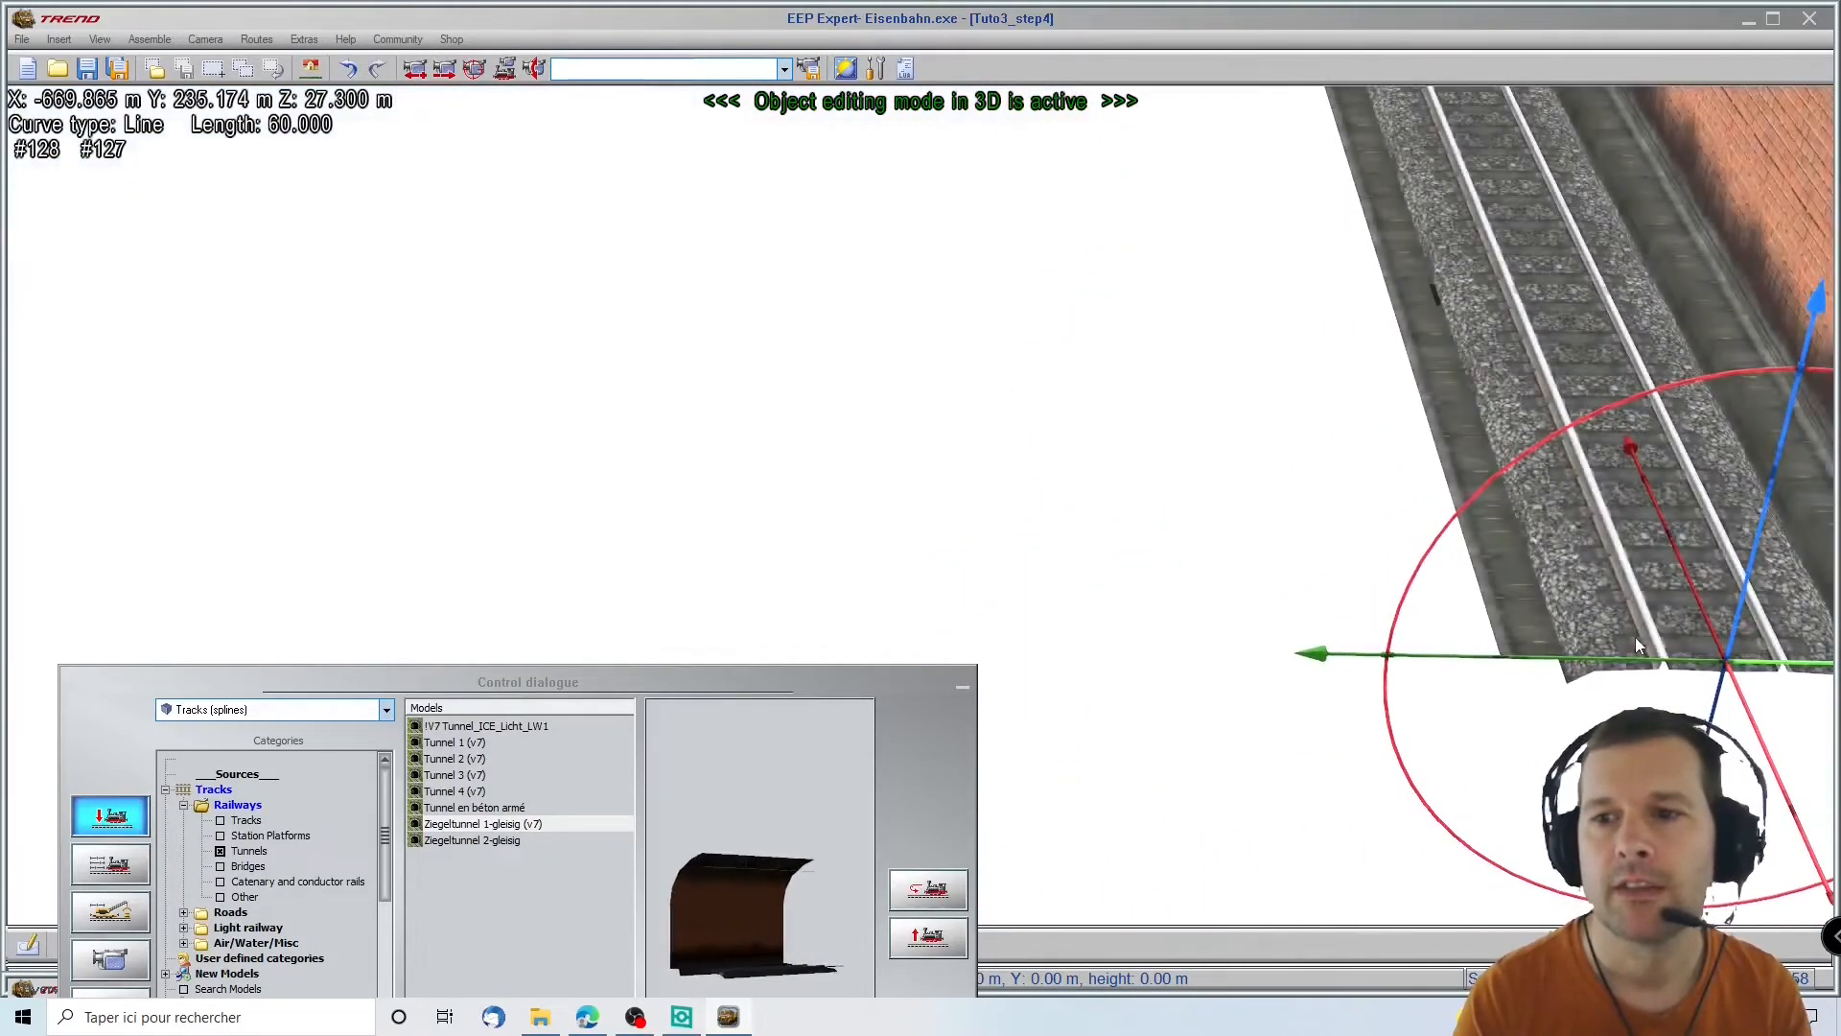
click(1636, 637)
right_drag(1775, 738, 1372, 208)
right_drag(1175, 108, 1281, 105)
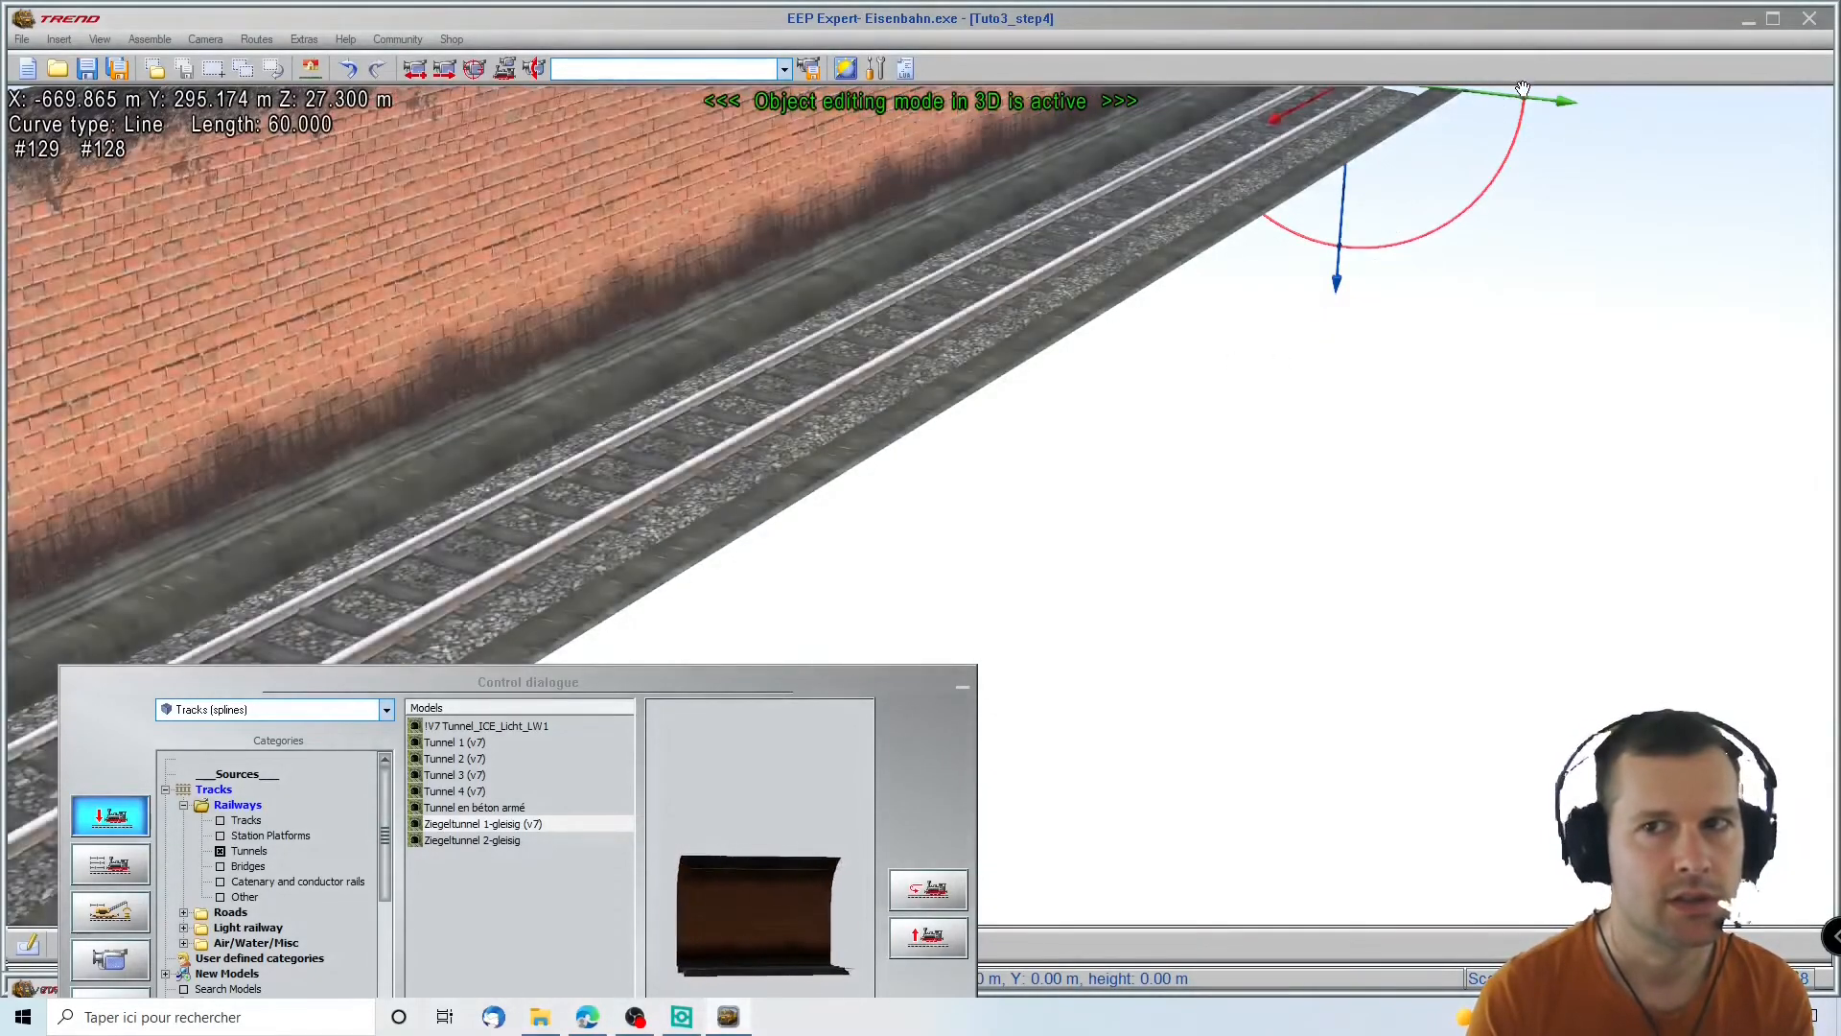
Bend the last brick tunnel segment into an arc of about -25.8° over its 60 m length
click(1545, 112)
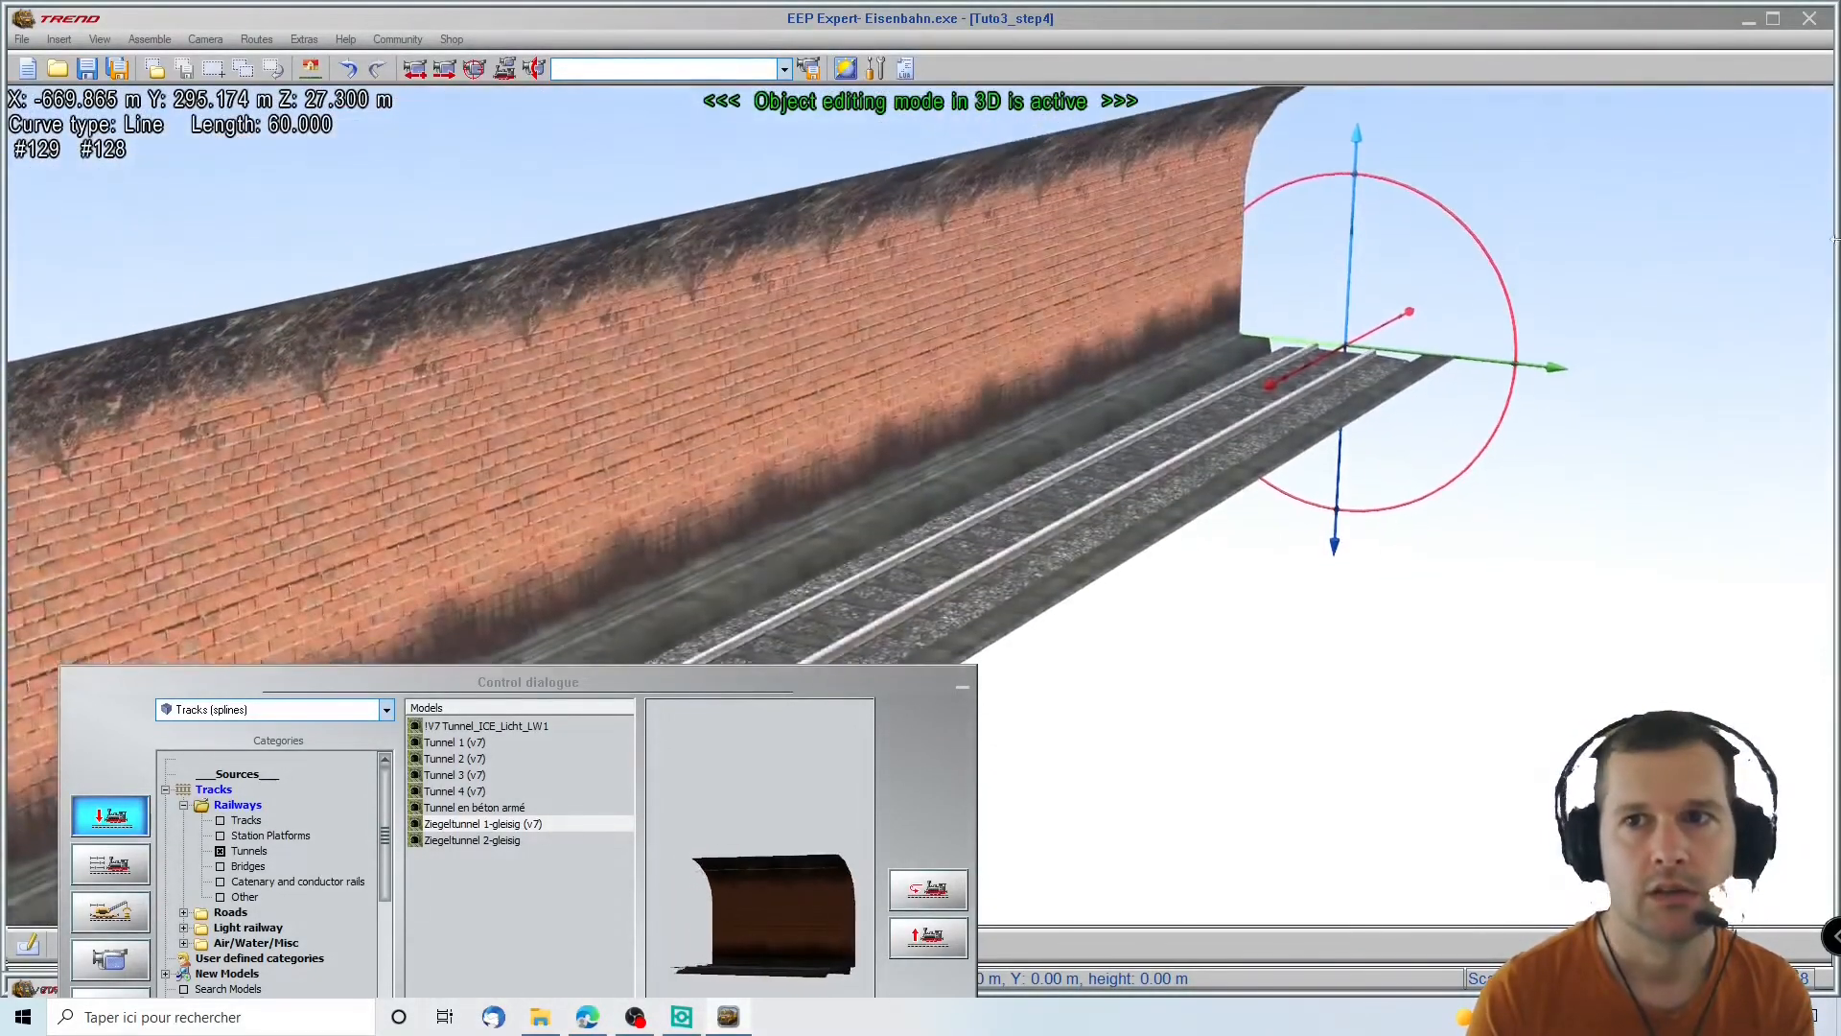
click(1754, 409)
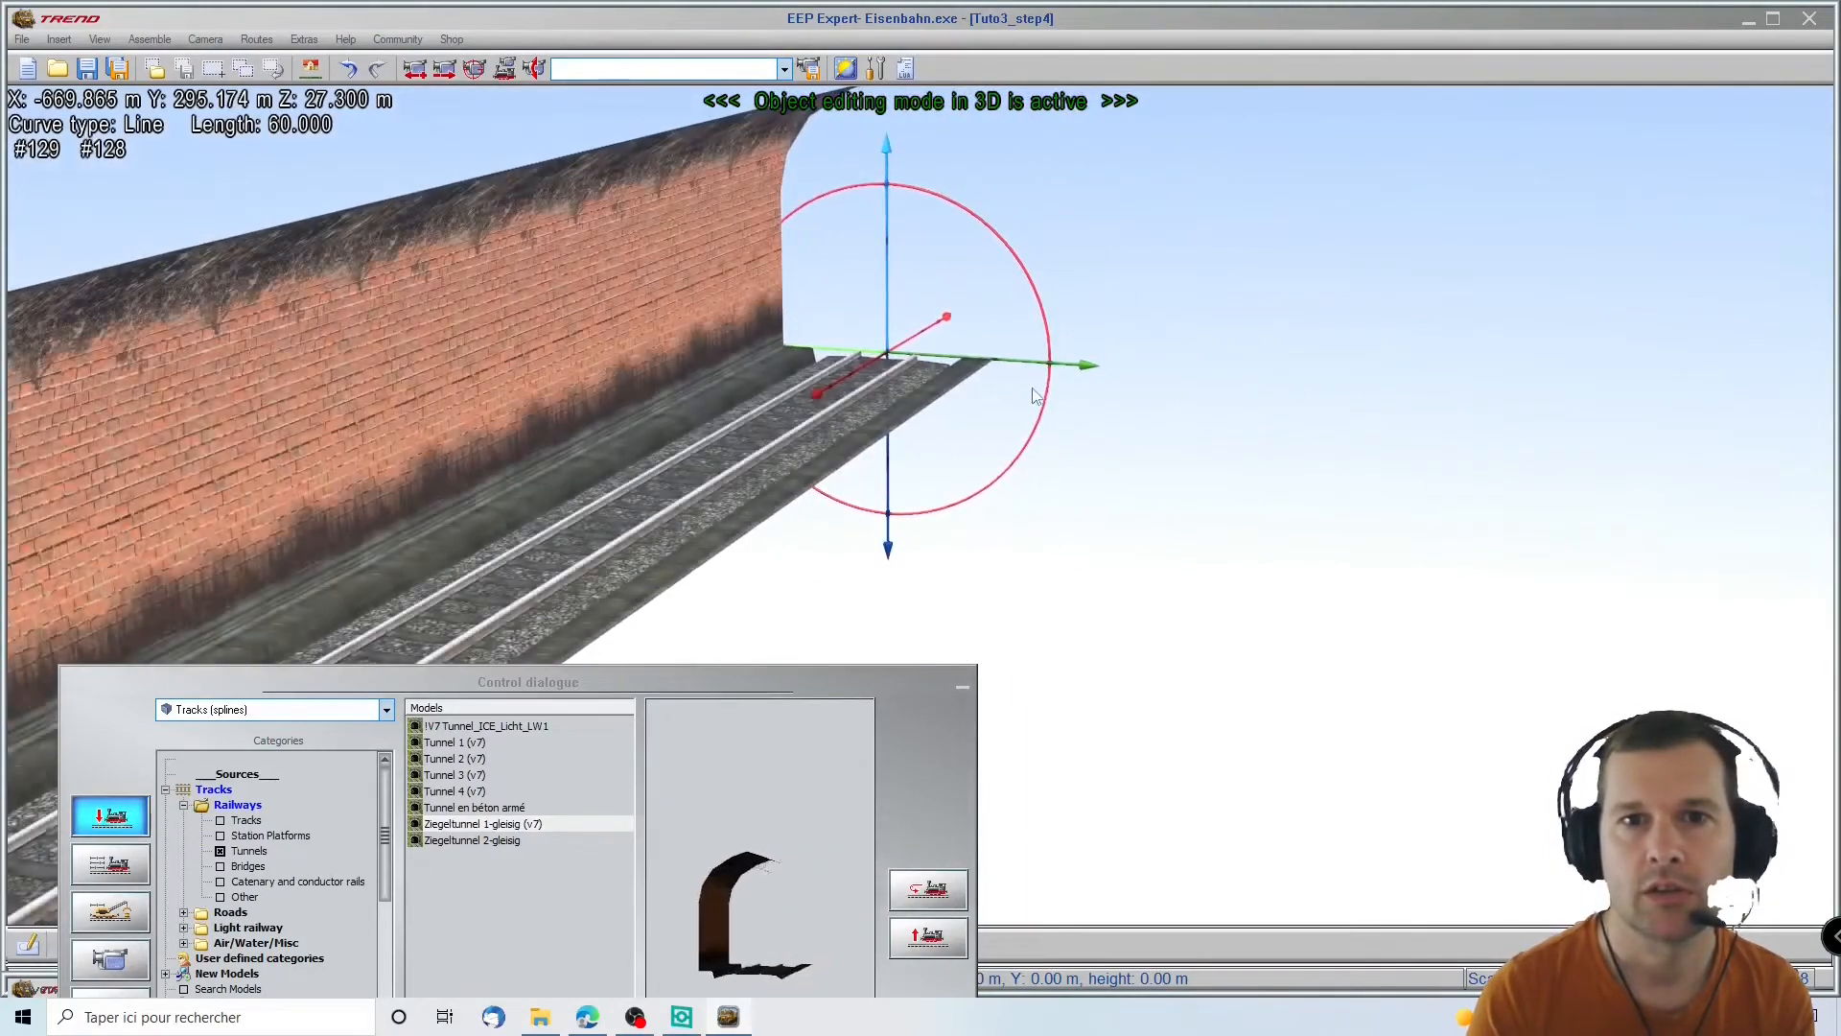
drag(1056, 369, 1573, 798)
scroll(1339, 729, down, 6)
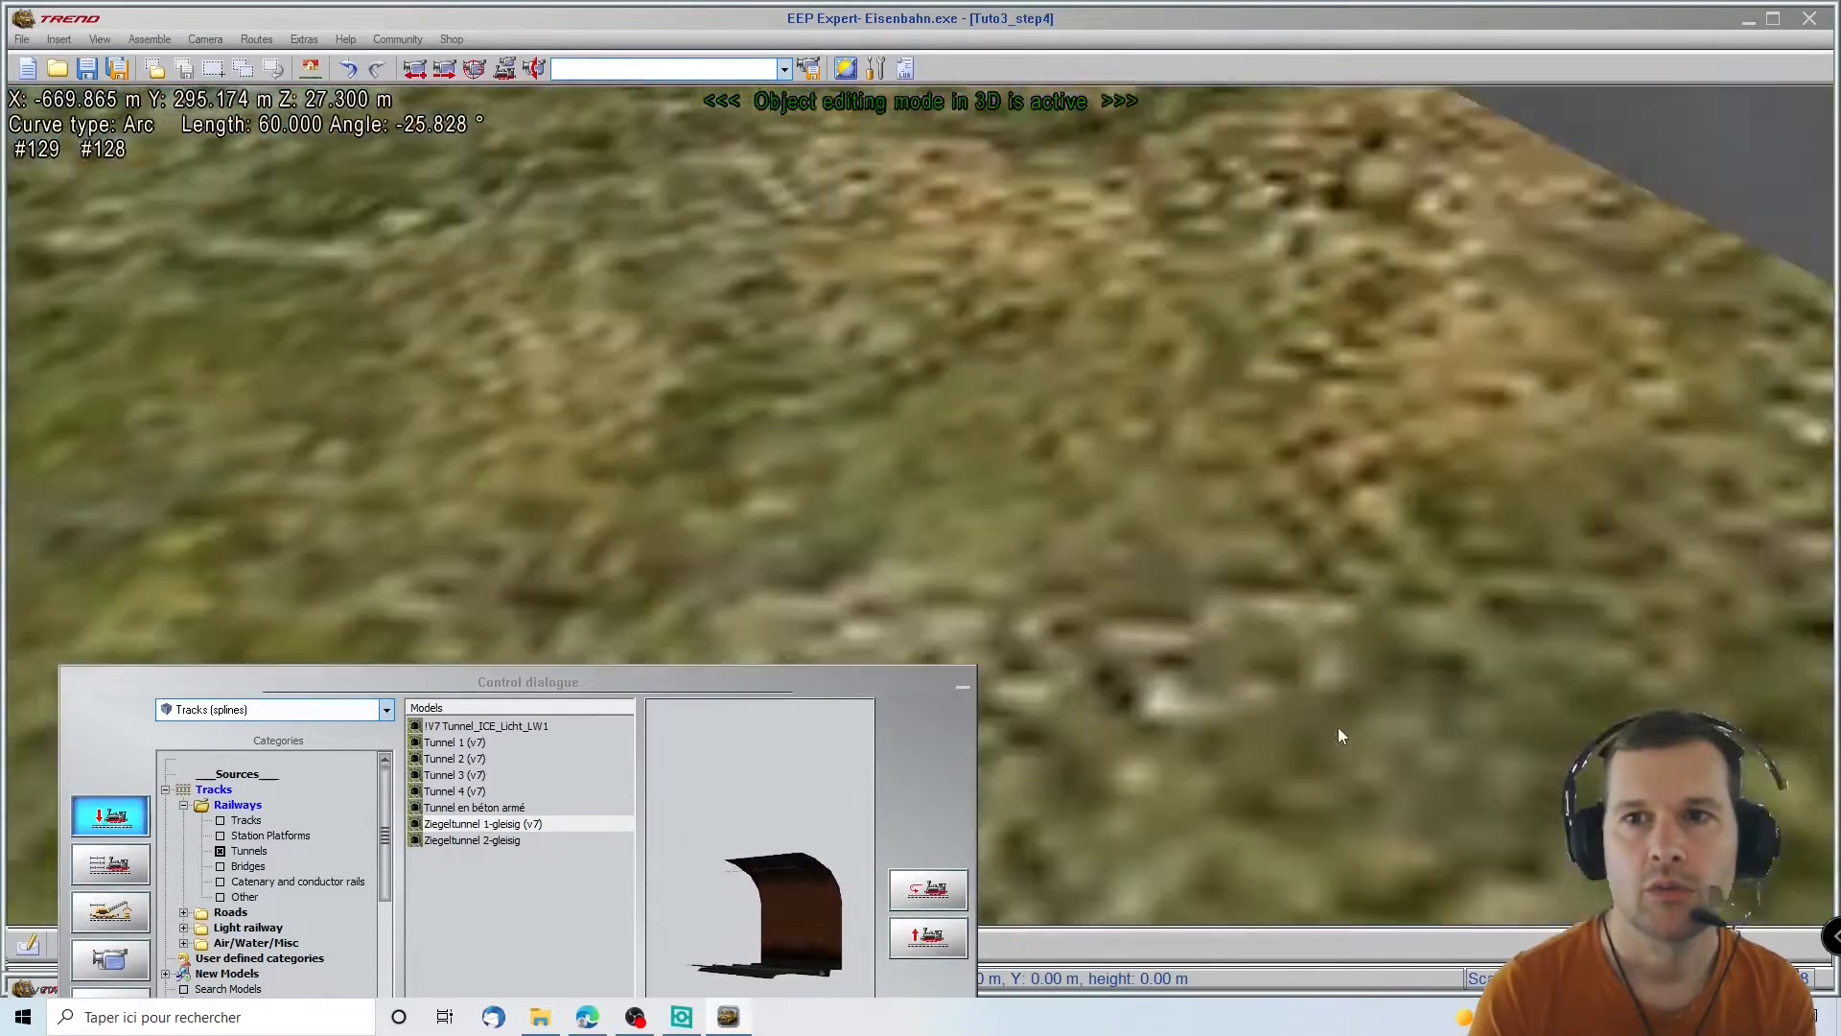
scroll(1195, 683, up, 2)
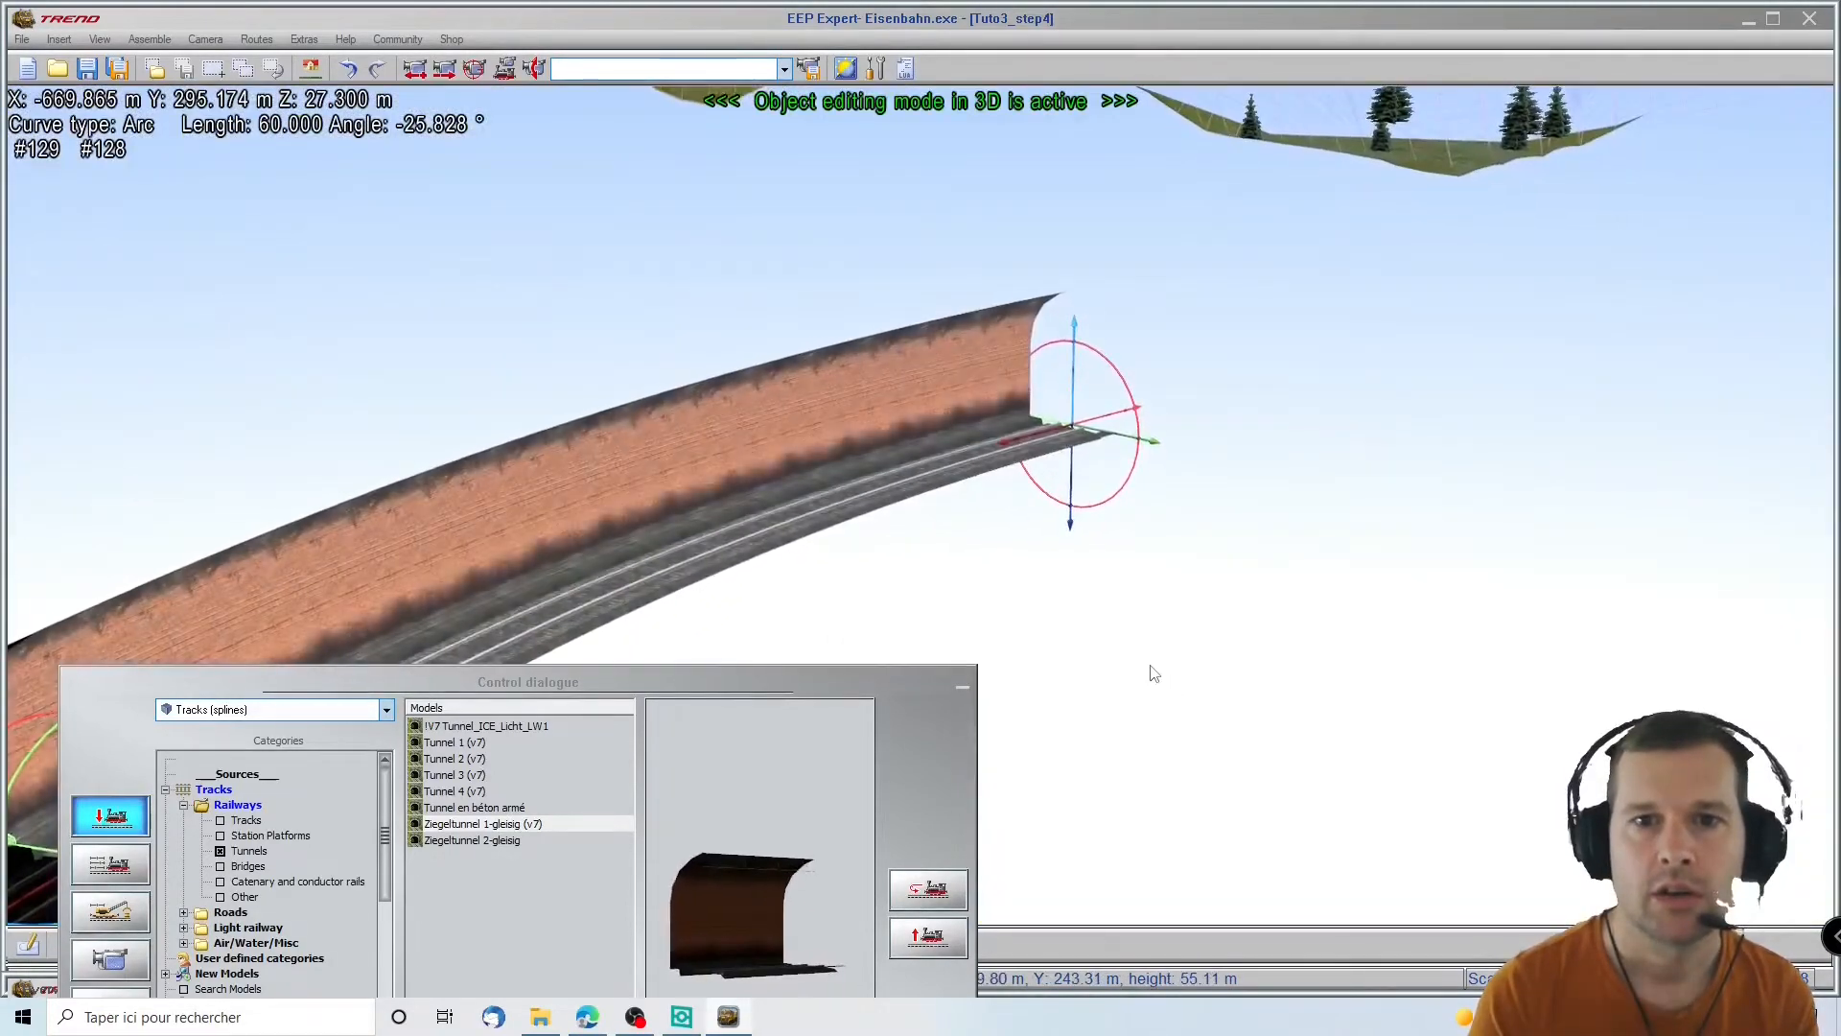
scroll(1140, 748, up, 3)
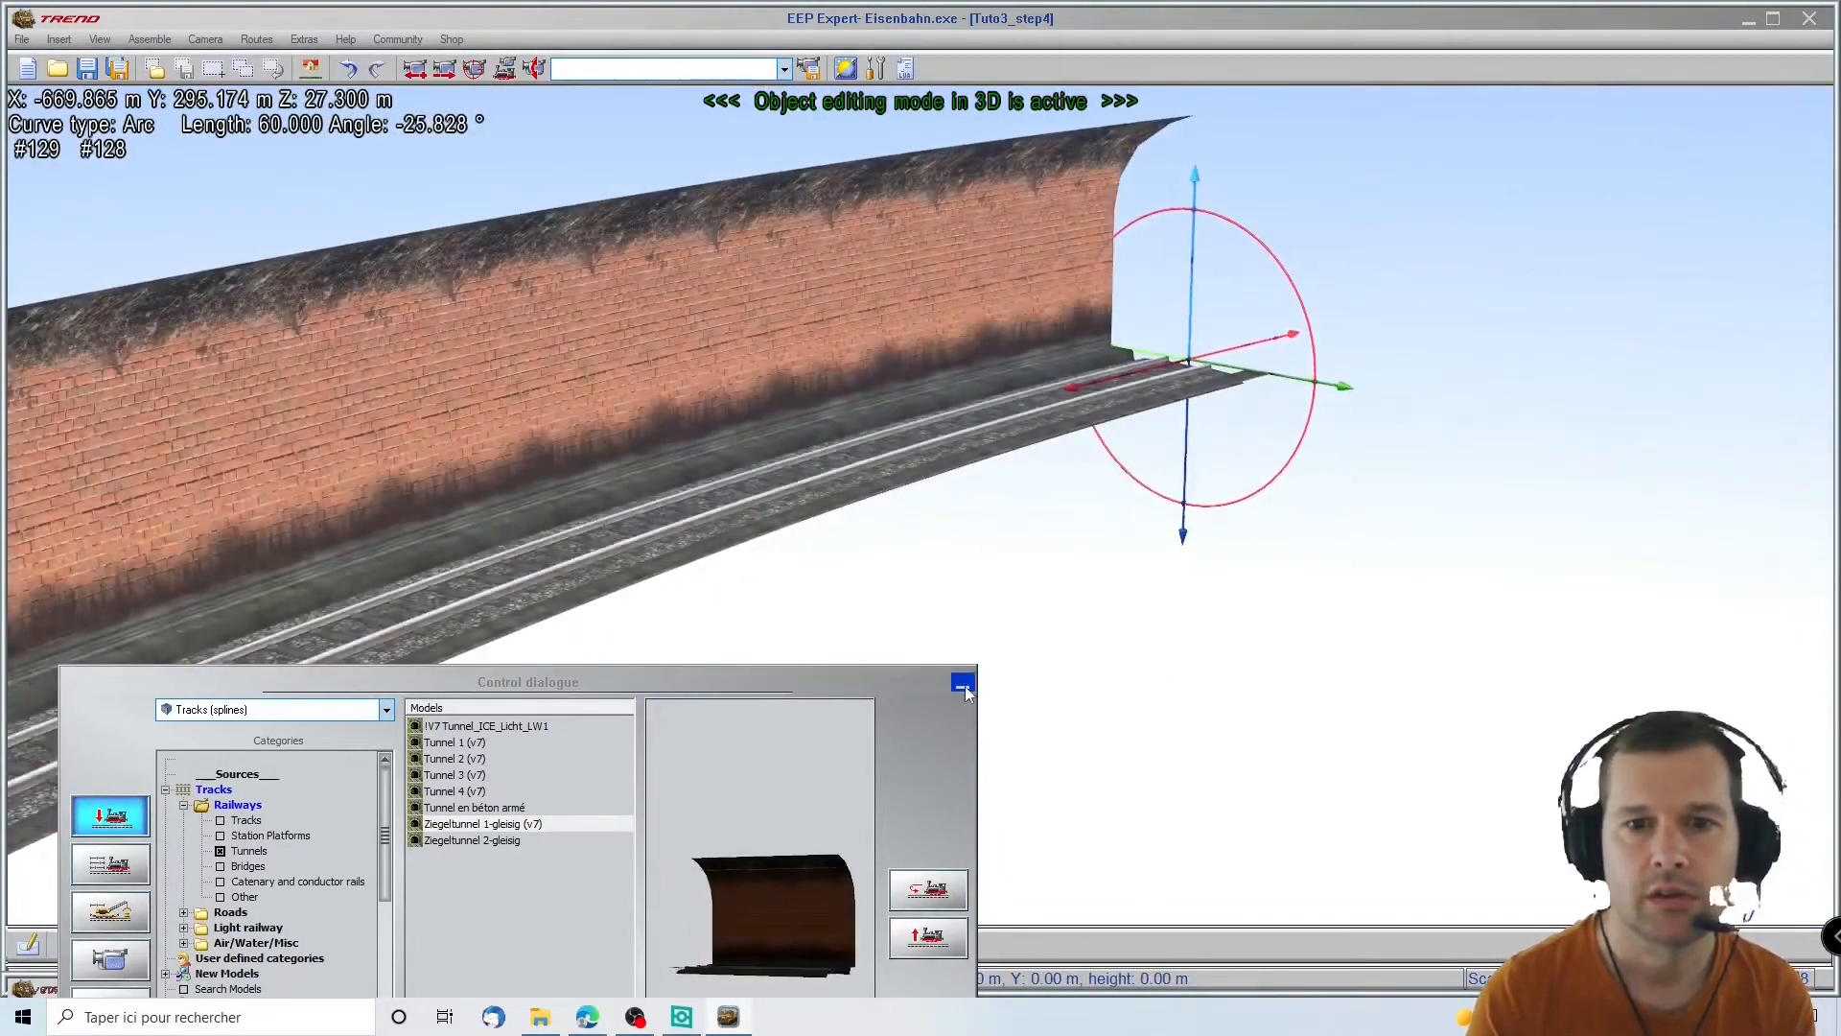
Choose the UIC60 1435mm Betonschwelle ABS 3D model from the railway tracks category of the Tracks (splines) models
click(963, 687)
scroll(1004, 706, up, 2)
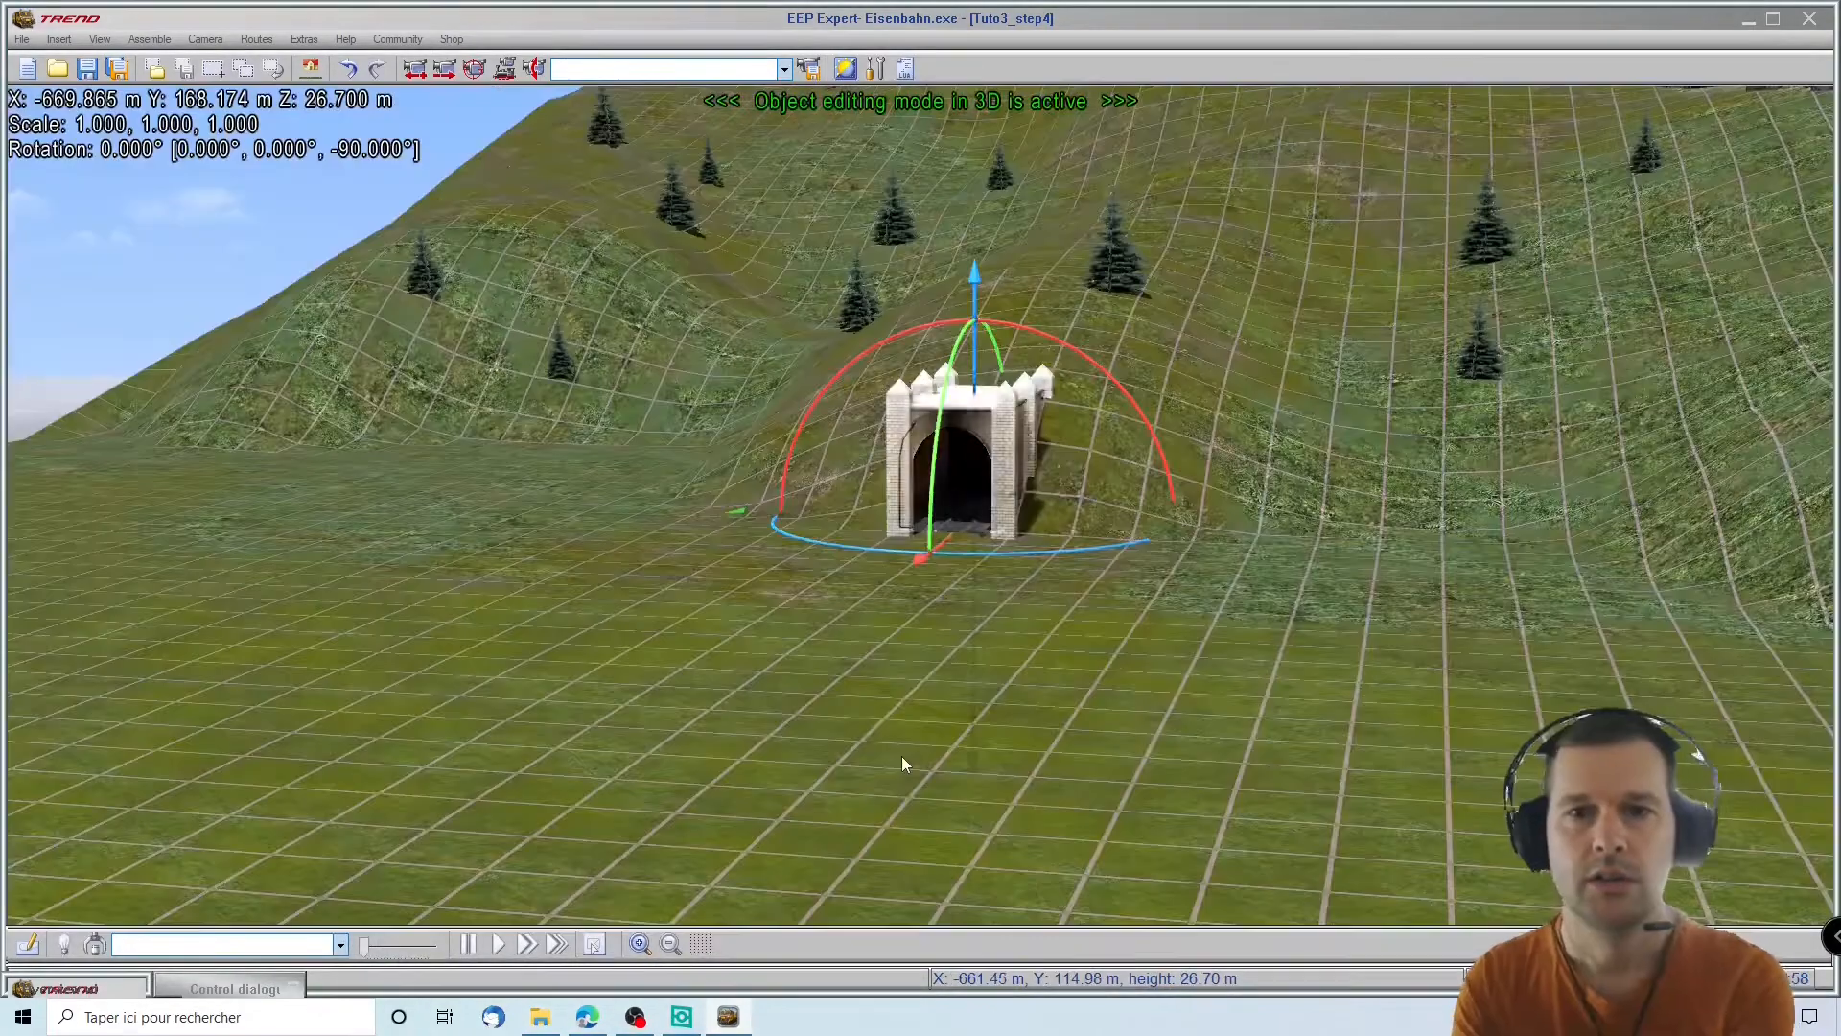
scroll(861, 798, up, 1)
scroll(1035, 518, up, 5)
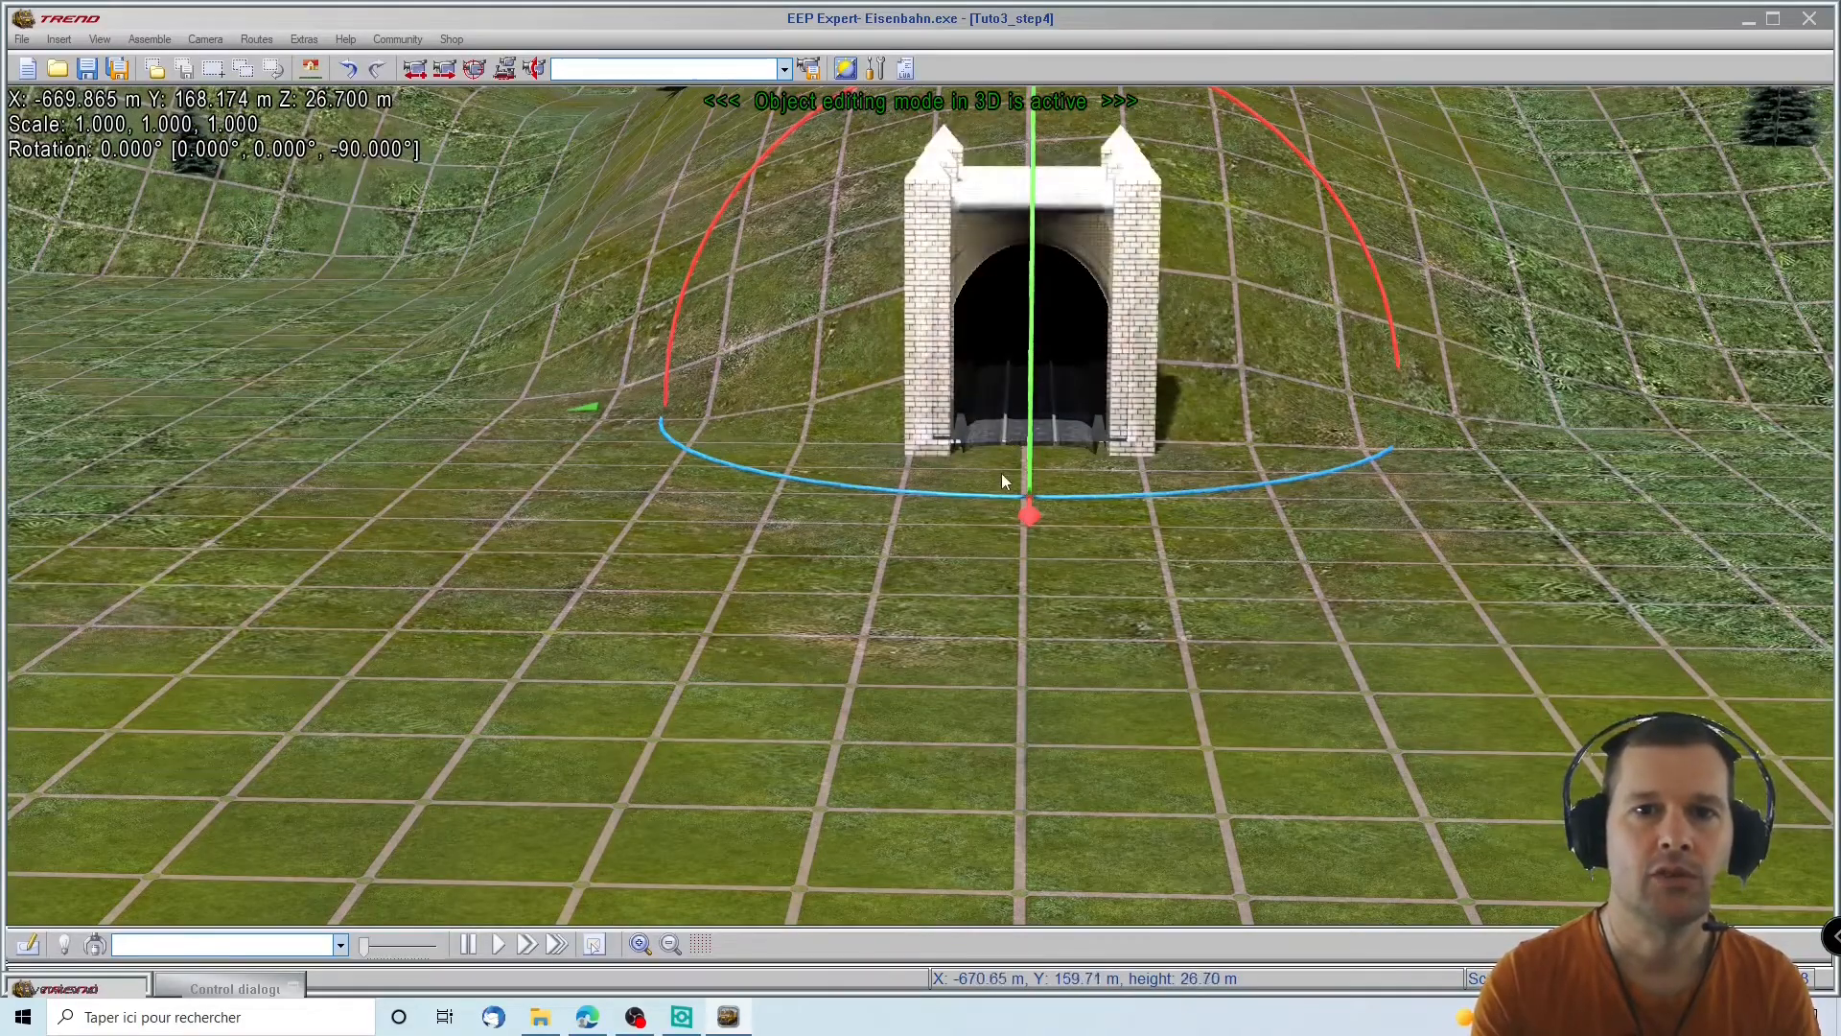
scroll(1001, 473, up, 5)
scroll(1115, 337, down, 5)
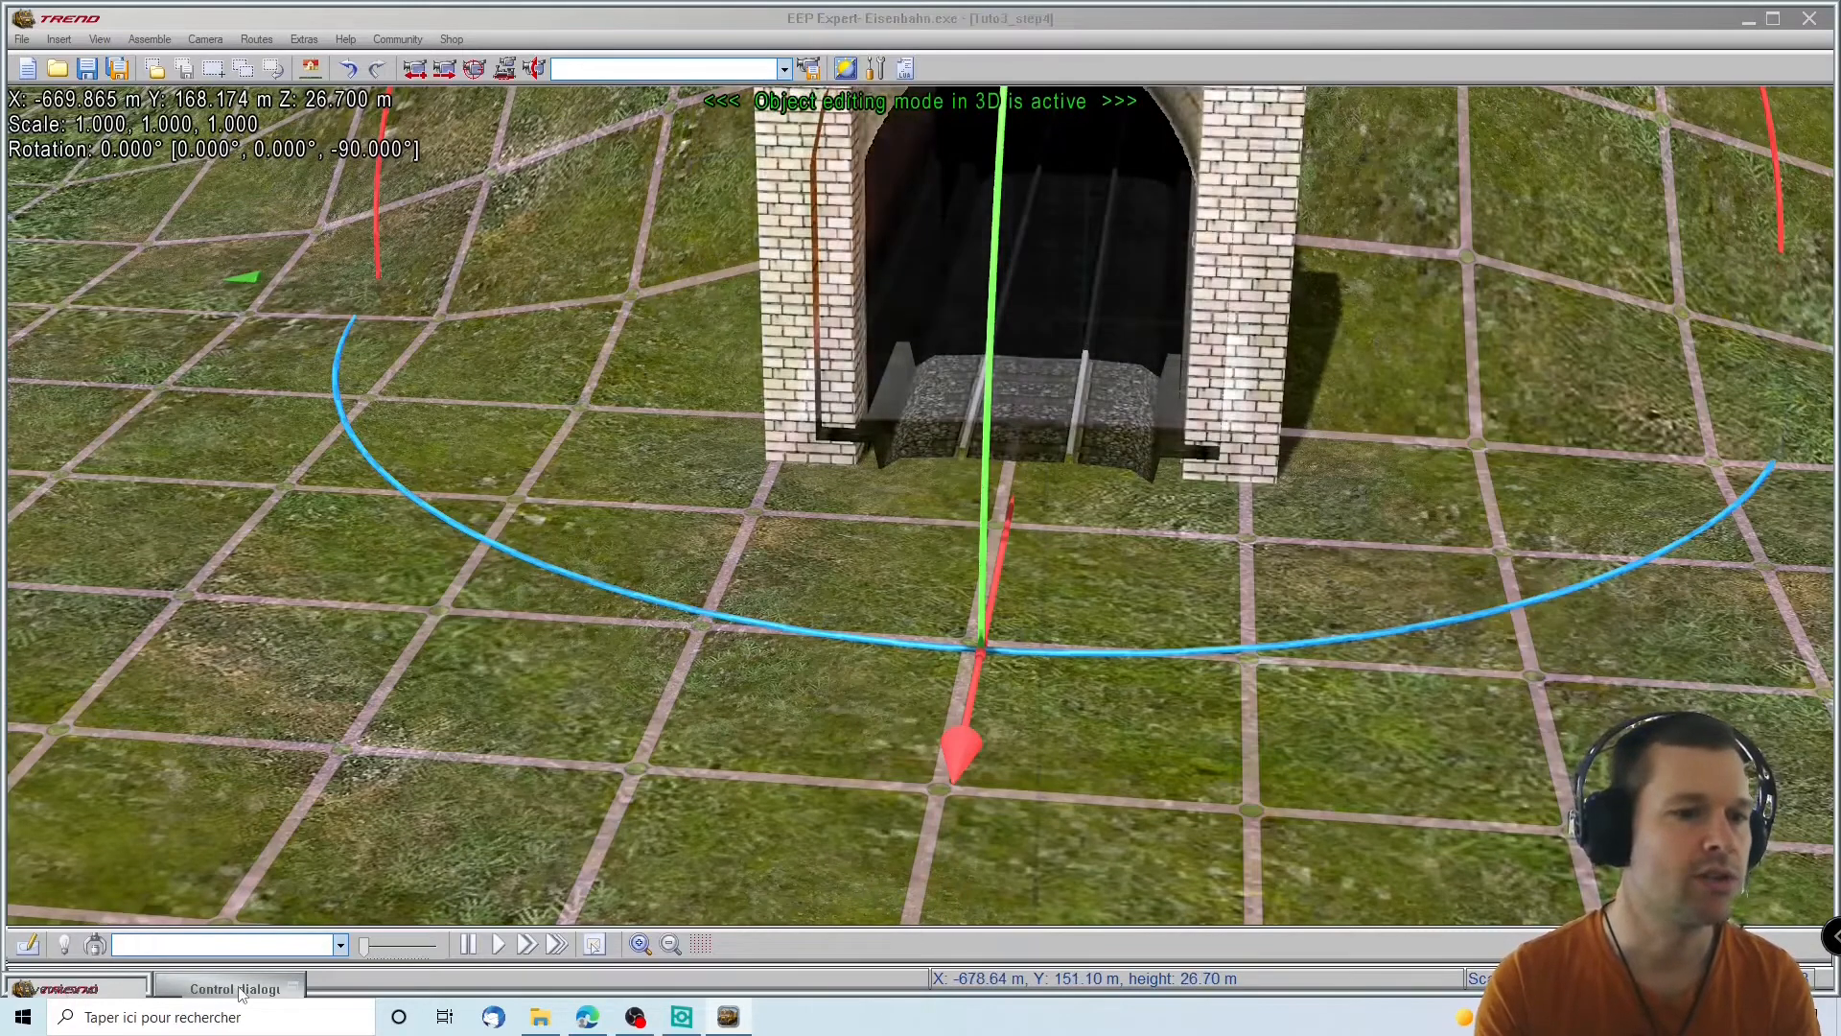
click(192, 989)
drag(228, 675, 258, 377)
click(269, 554)
click(273, 522)
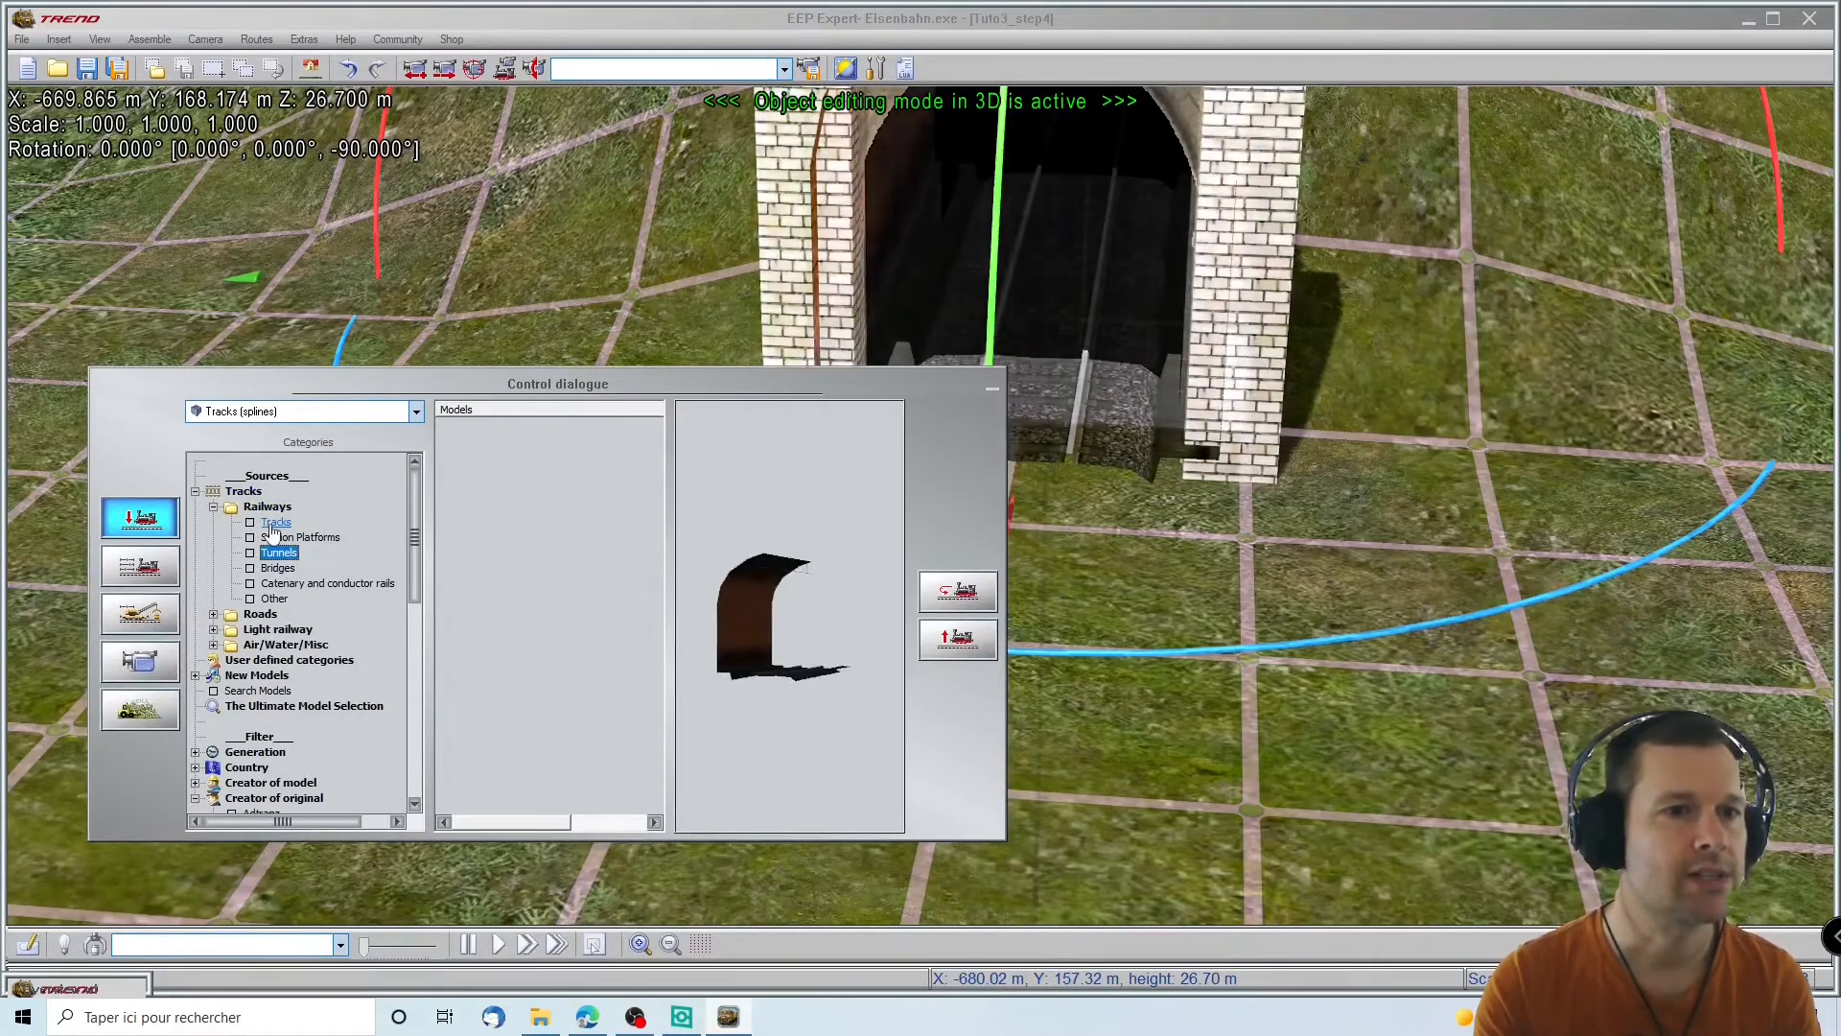
scroll(499, 537, down, 4)
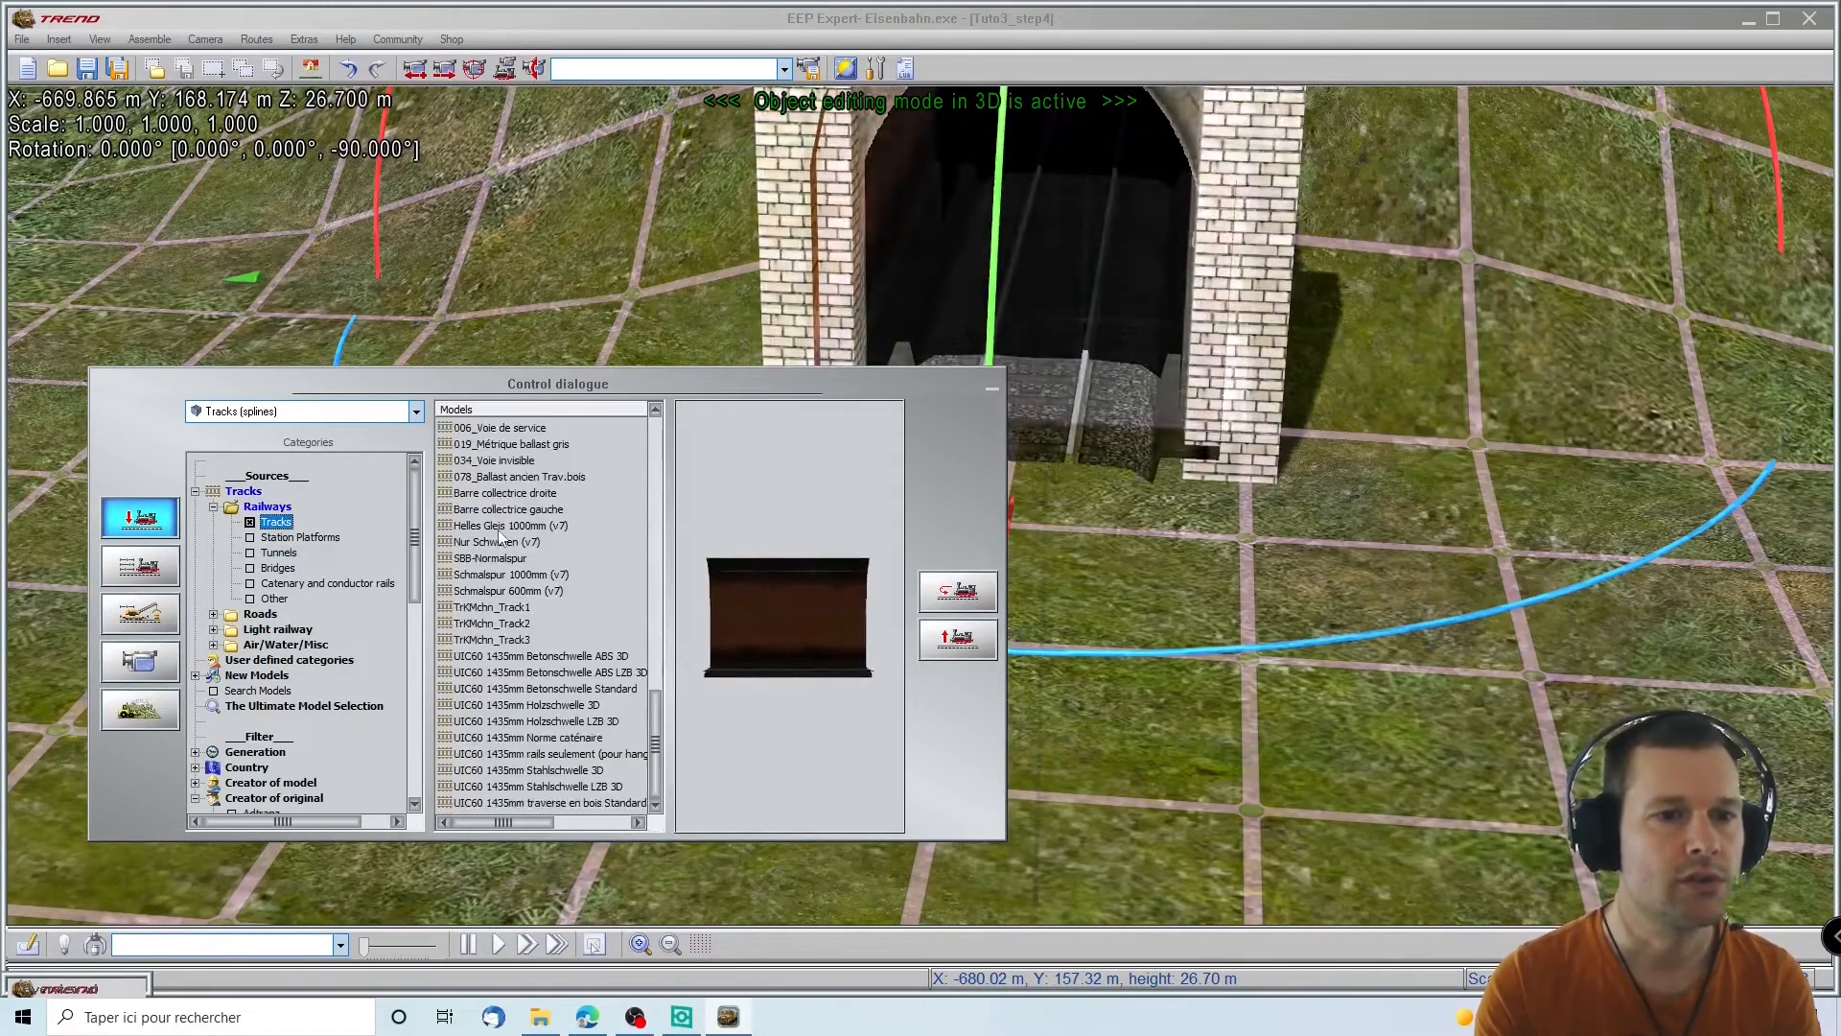
click(581, 657)
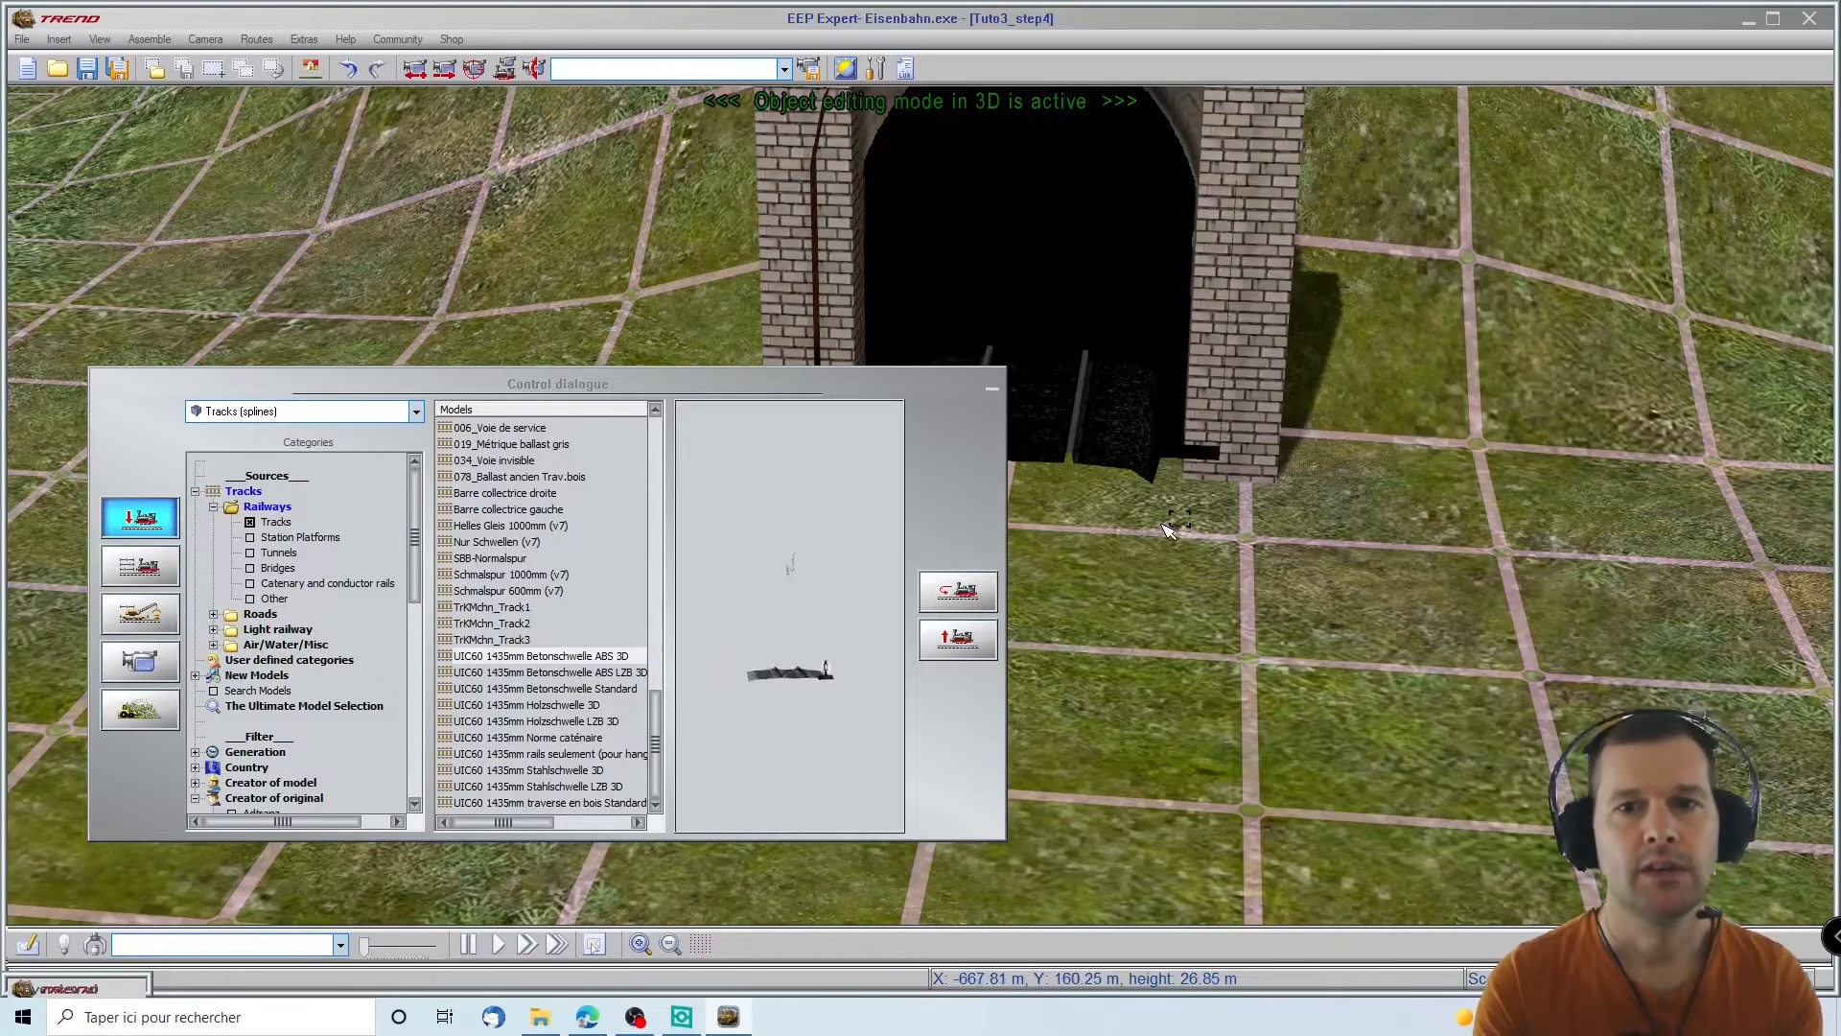
Replace the track style inside the stone tunnel entrance with UIC60 1435mm Betonschwelle ABS 3D
click(991, 389)
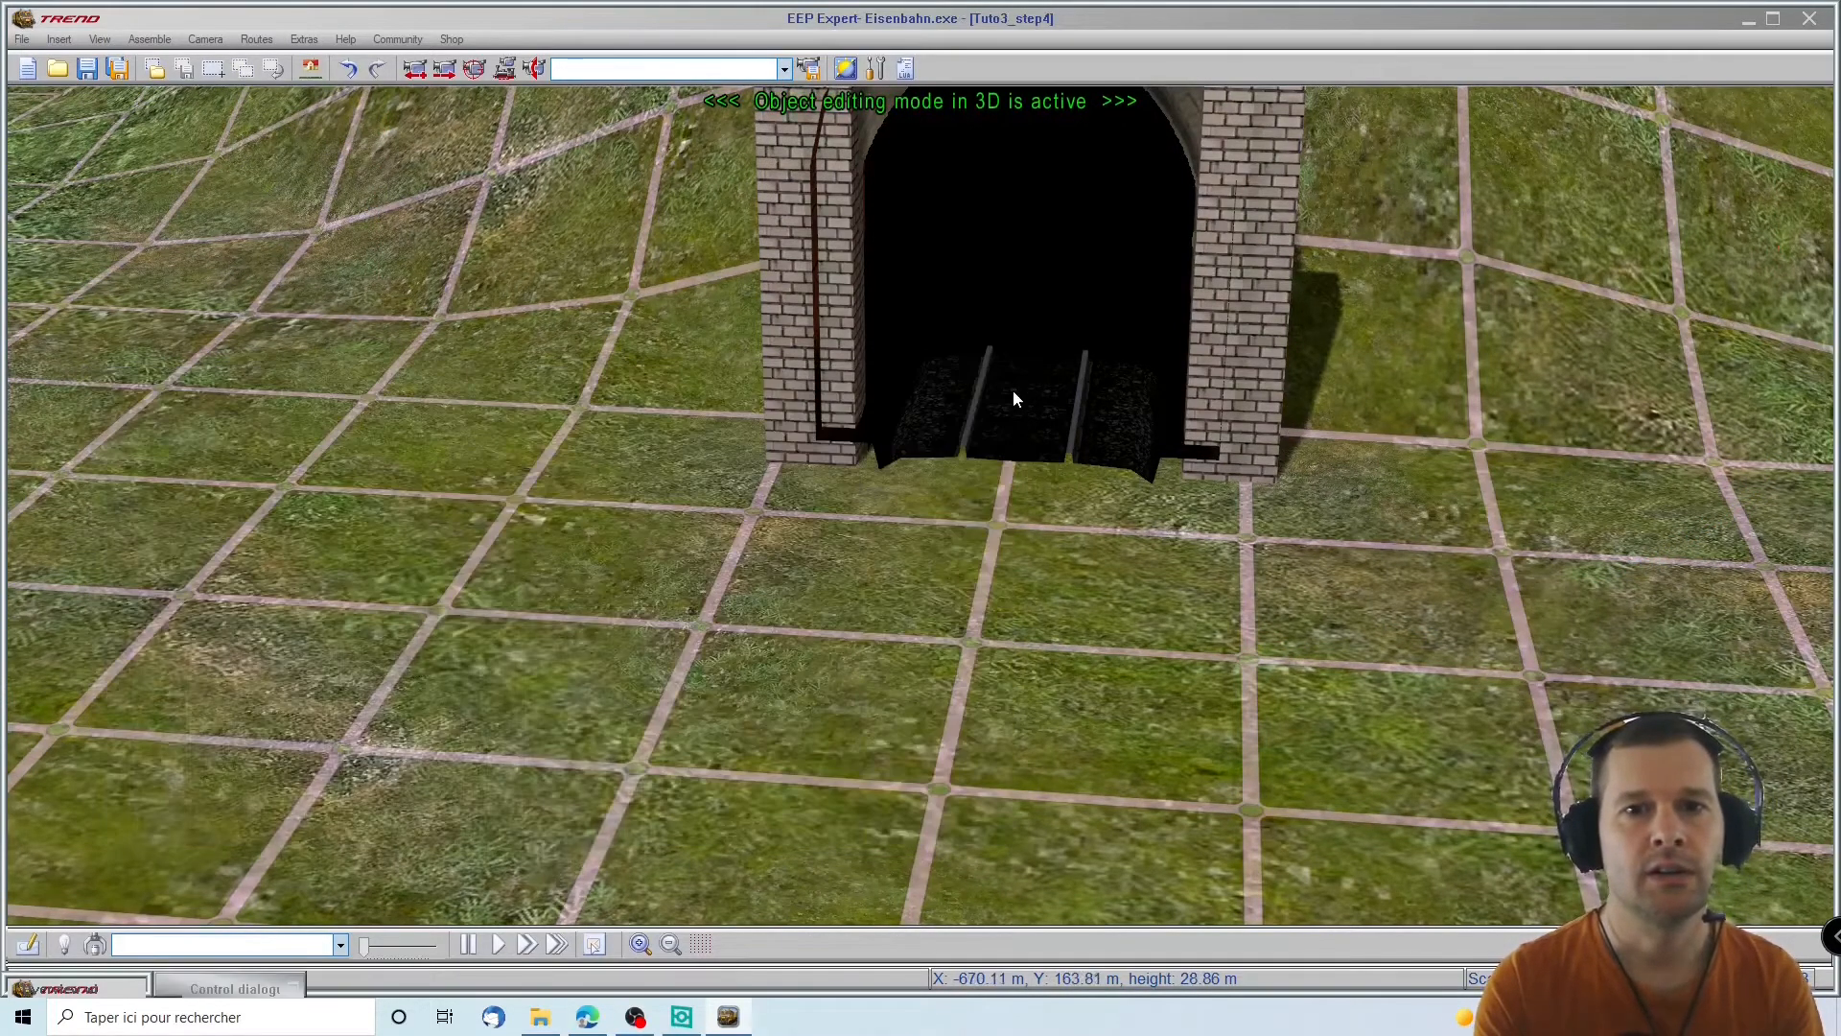
click(1015, 399)
right_click(1013, 391)
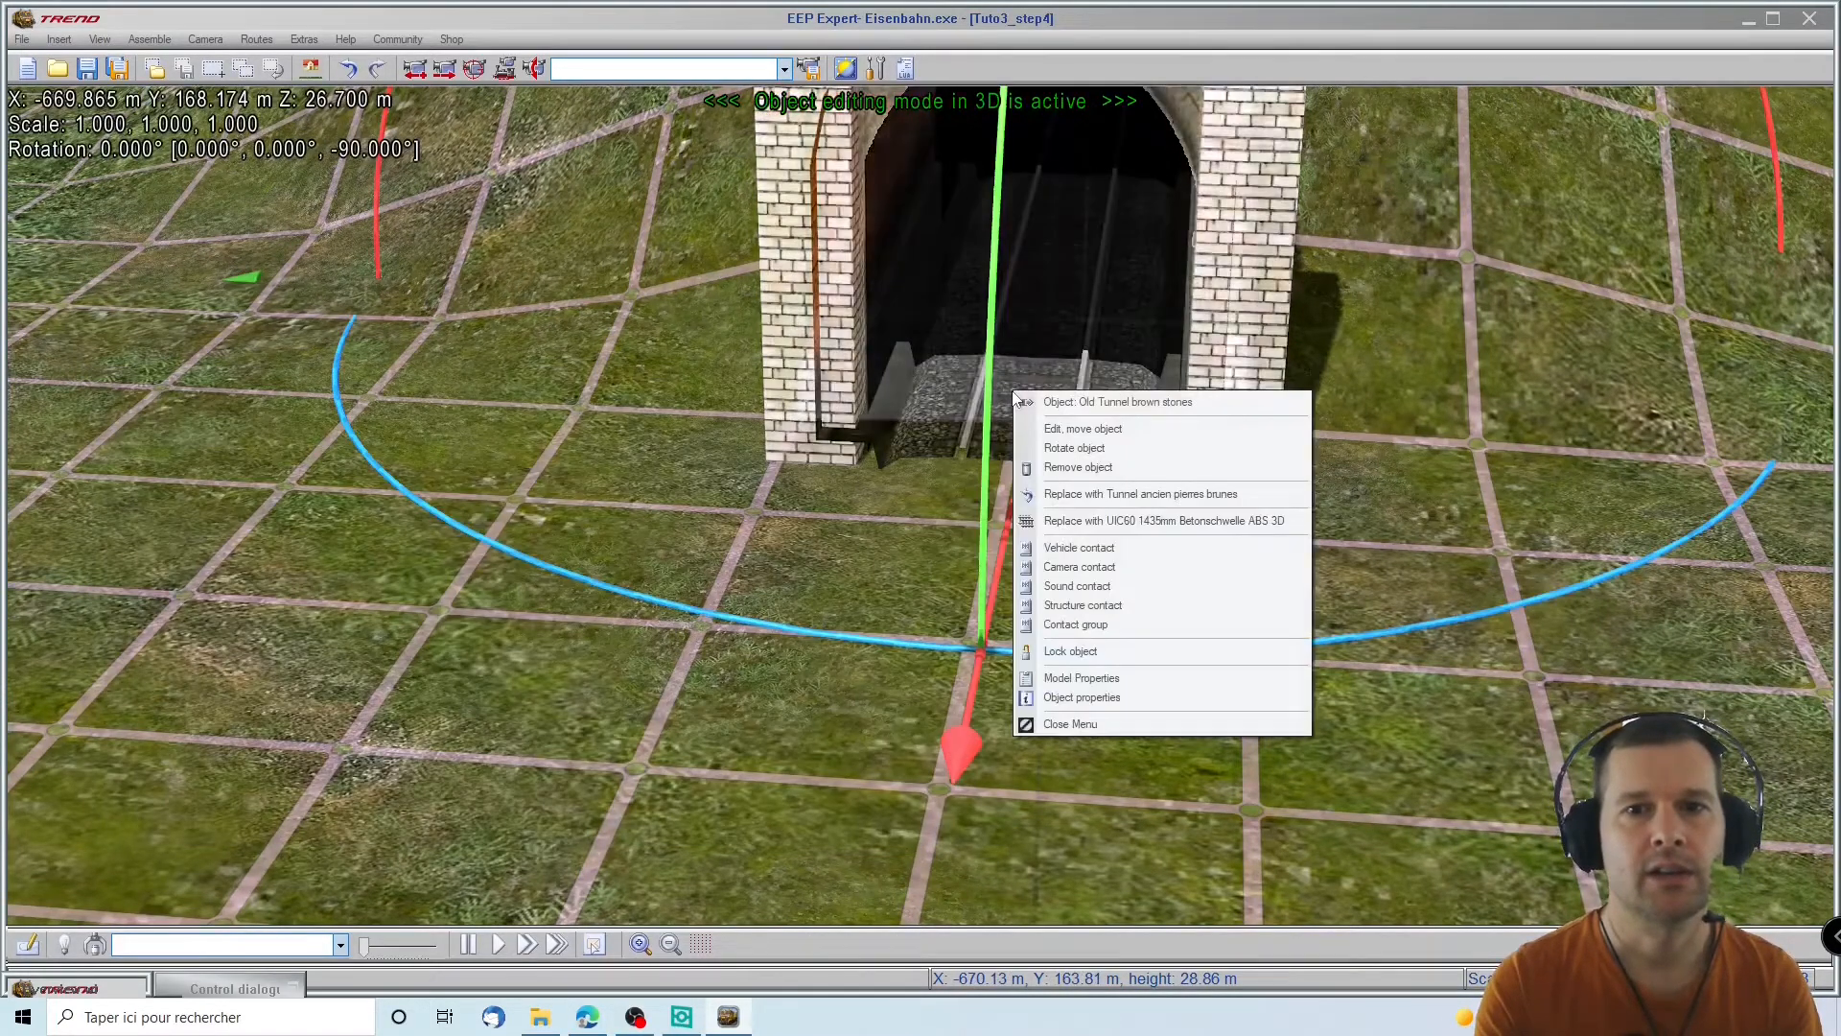
click(1123, 522)
scroll(1065, 217, up, 3)
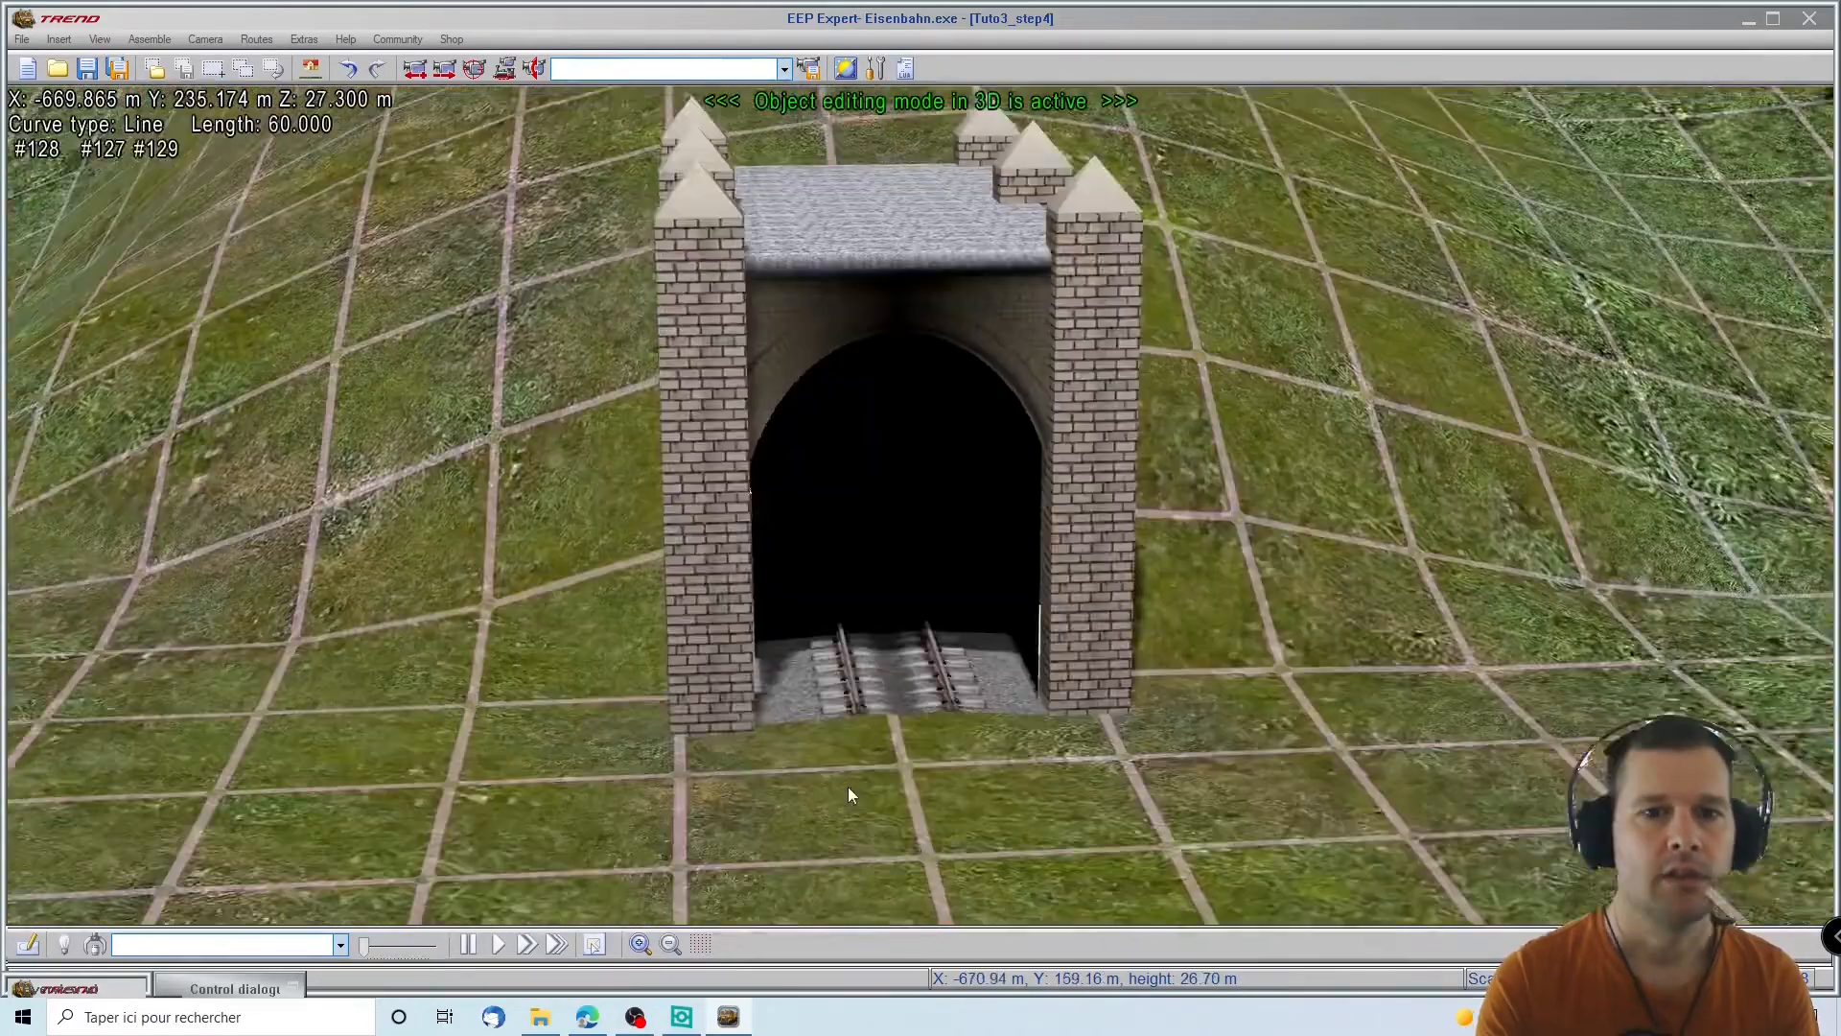
Place a UIC60 1435mm Betonschwelle ABS 3D track spline on the ground in front of the stone tunnel entrance
right_drag(847, 786, 905, 388)
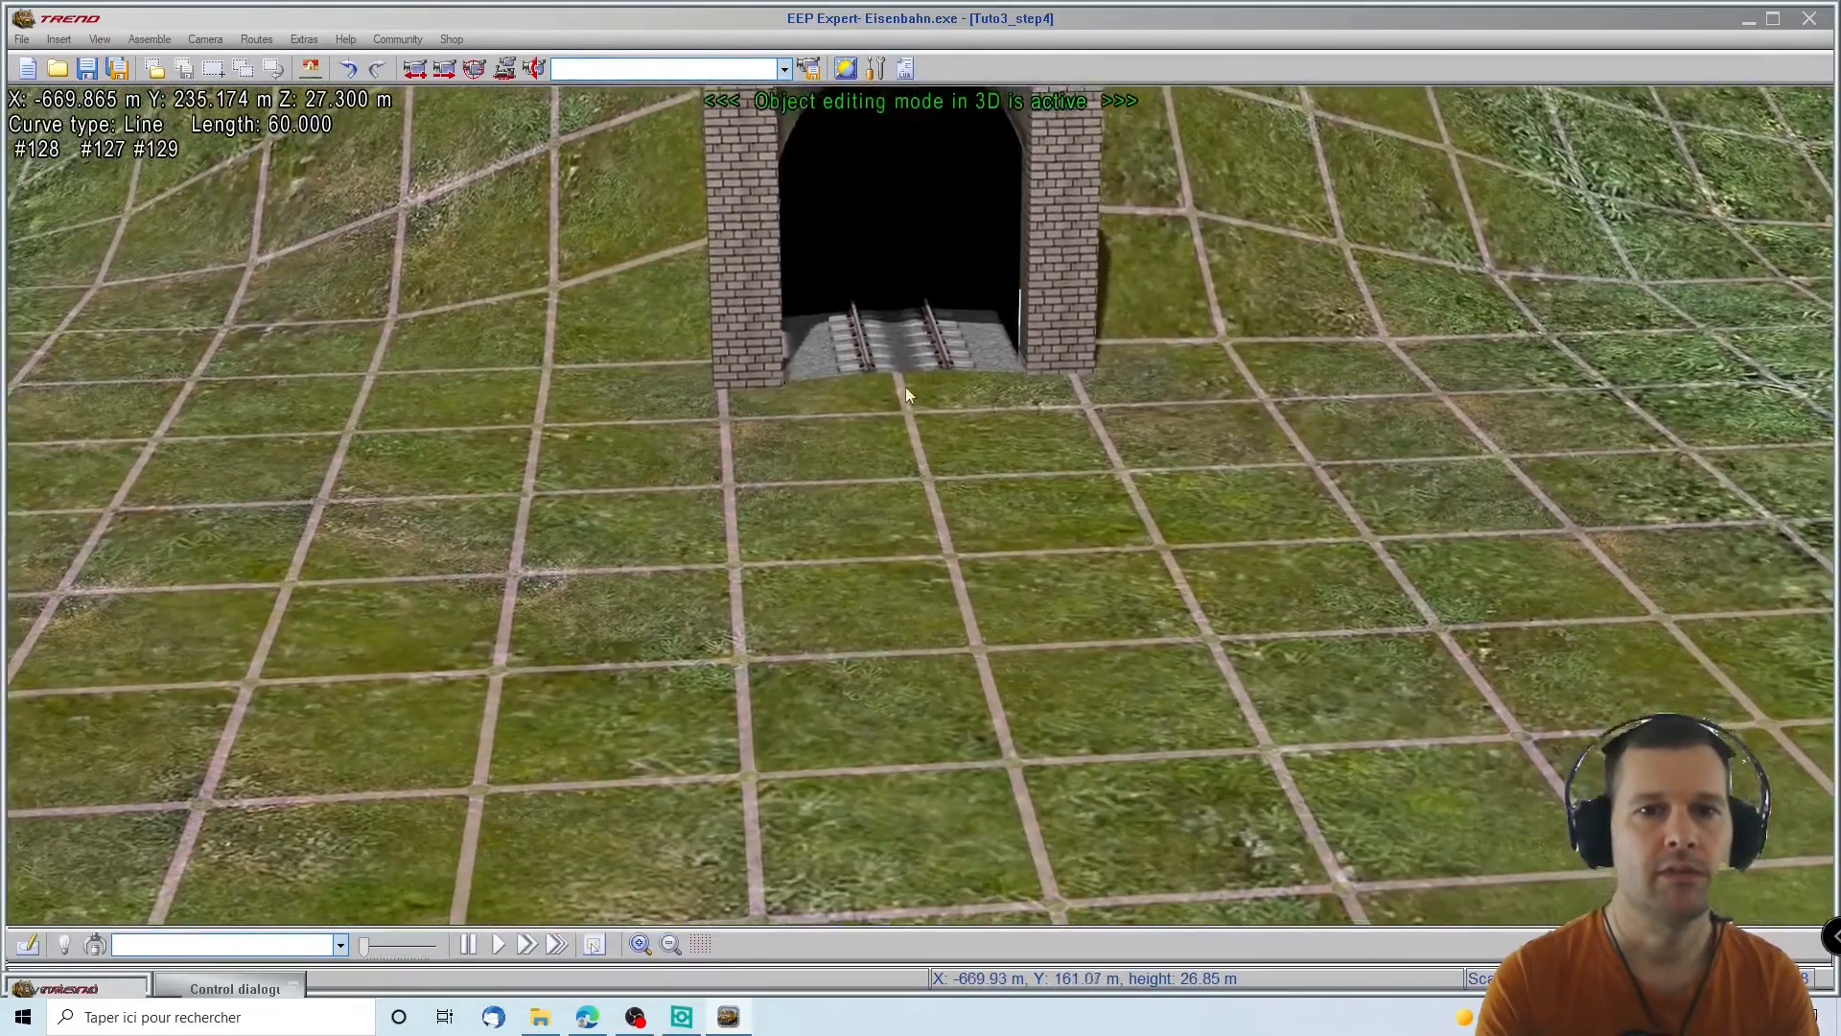
click(896, 366)
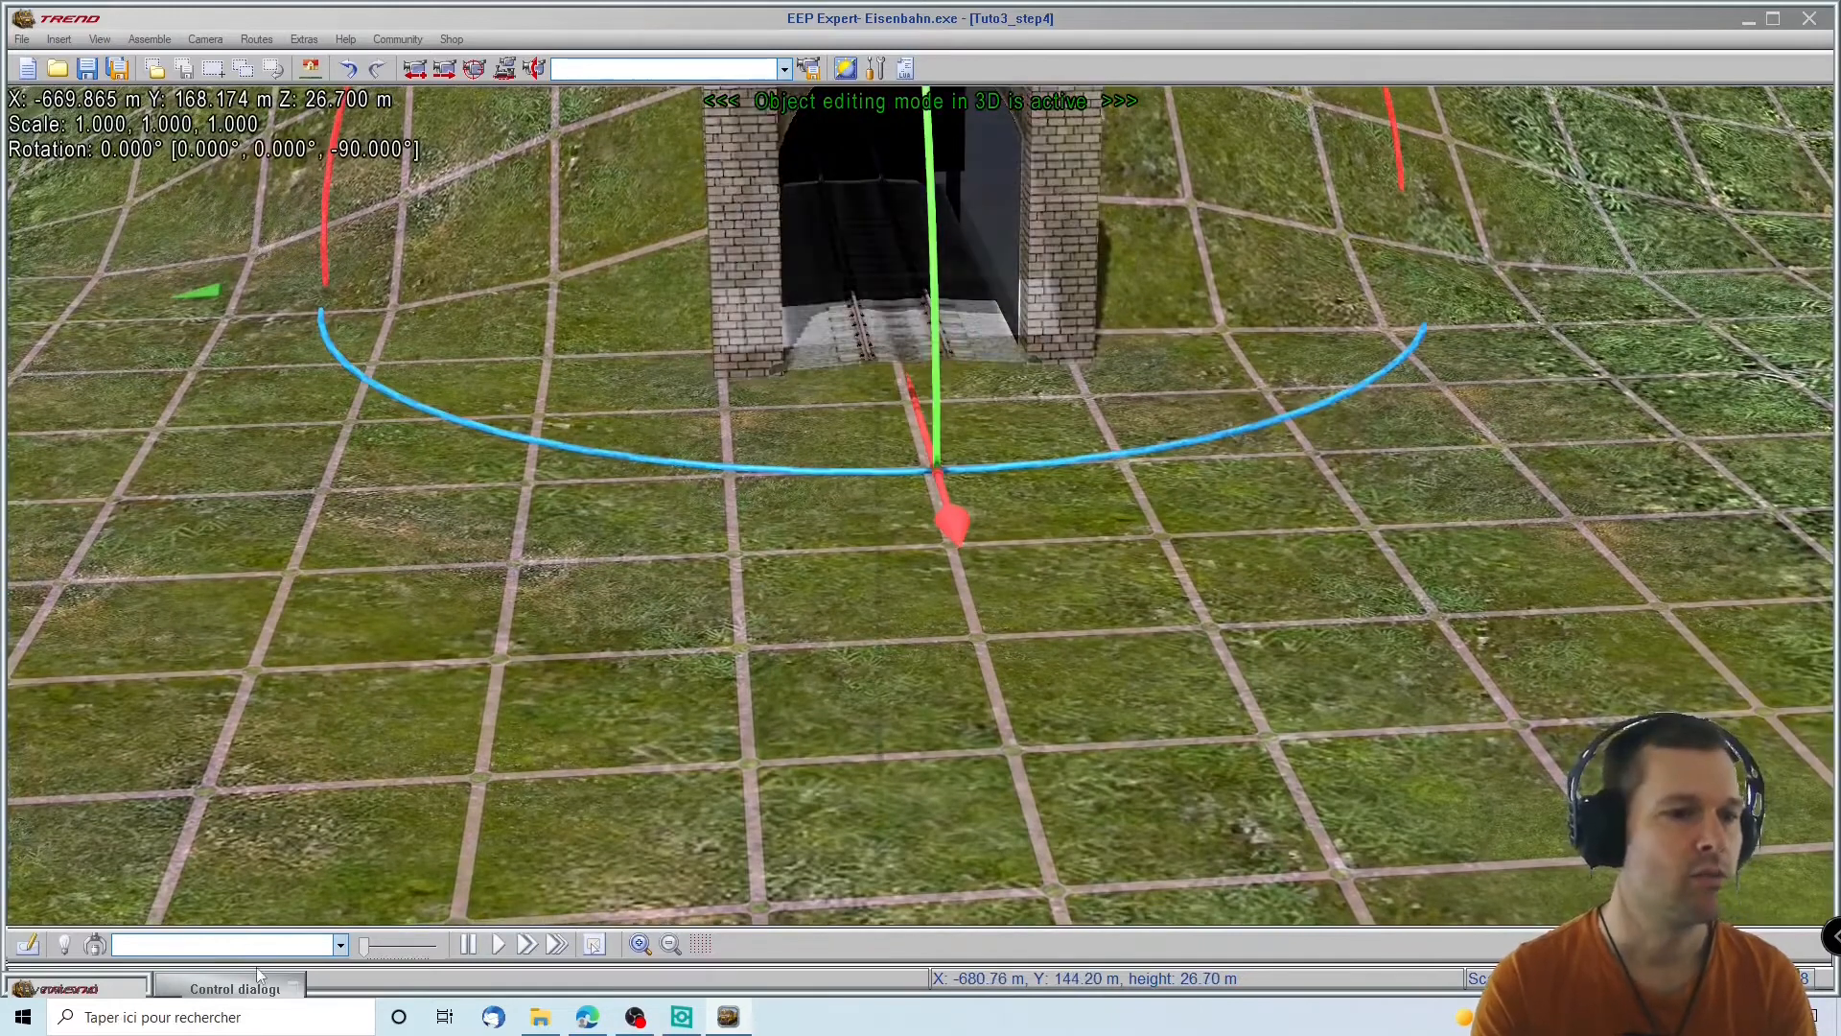
click(237, 989)
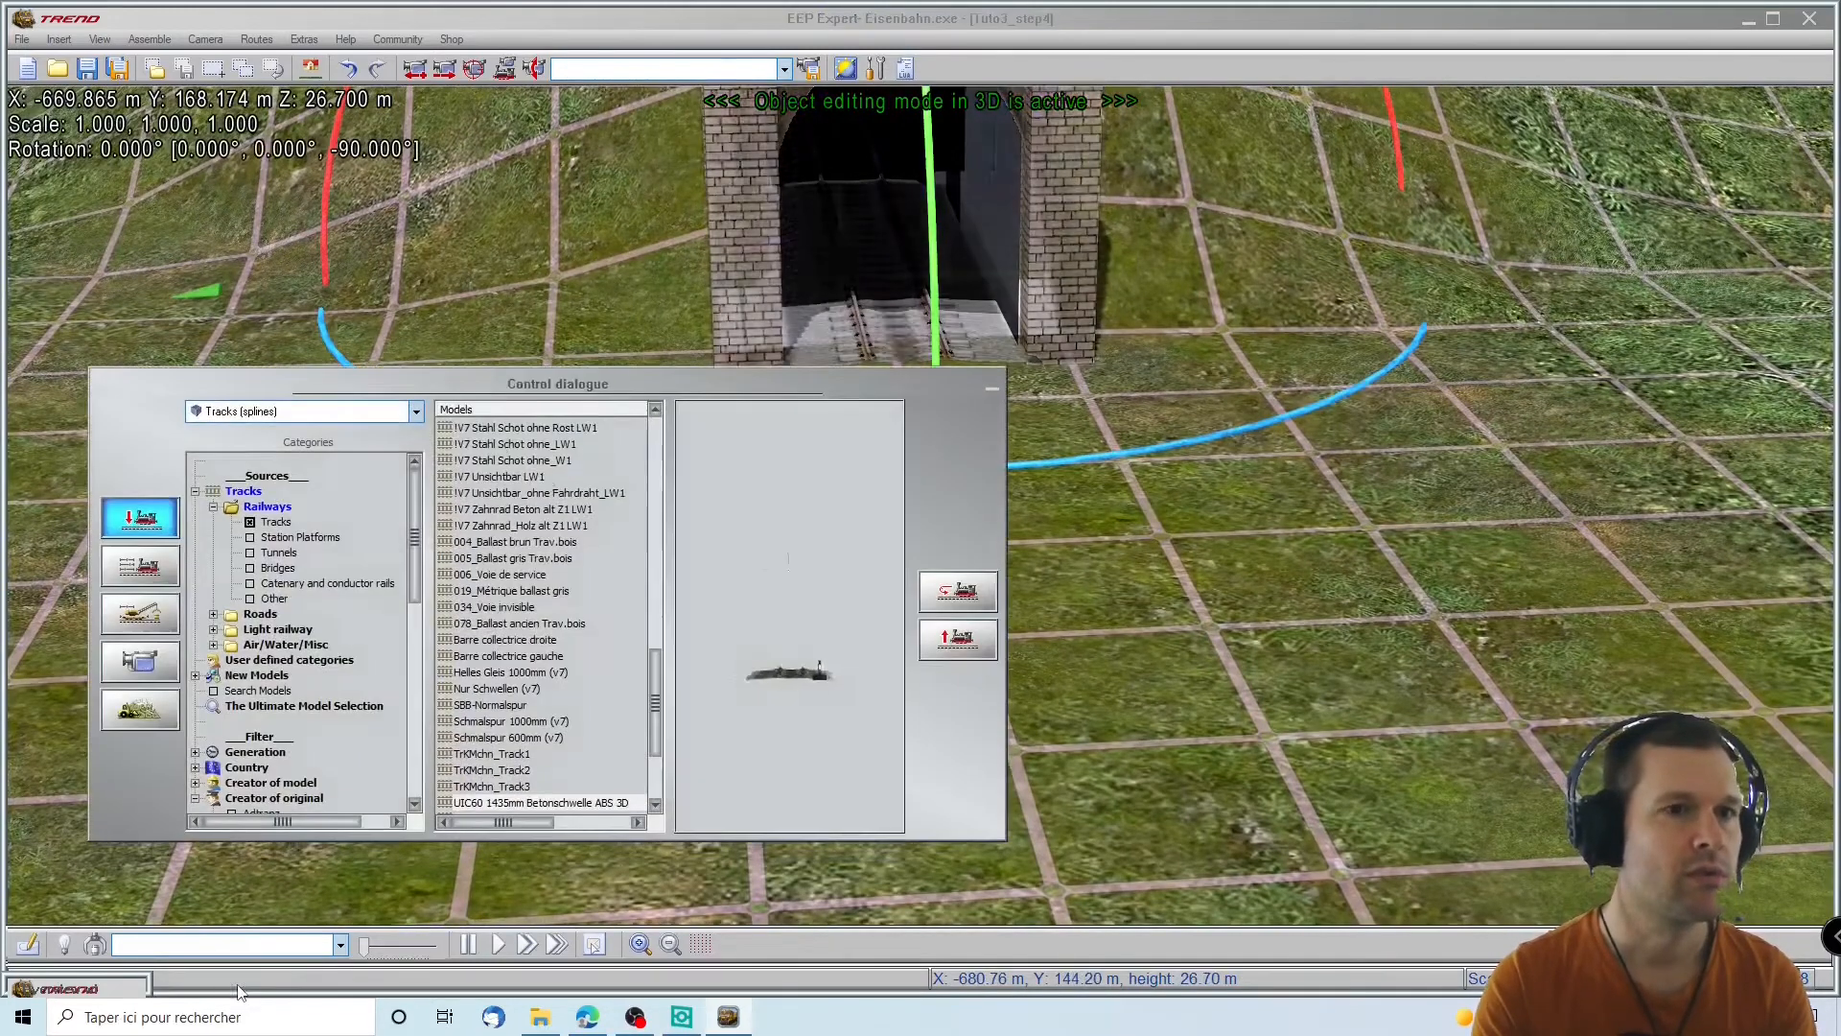
click(573, 802)
click(993, 388)
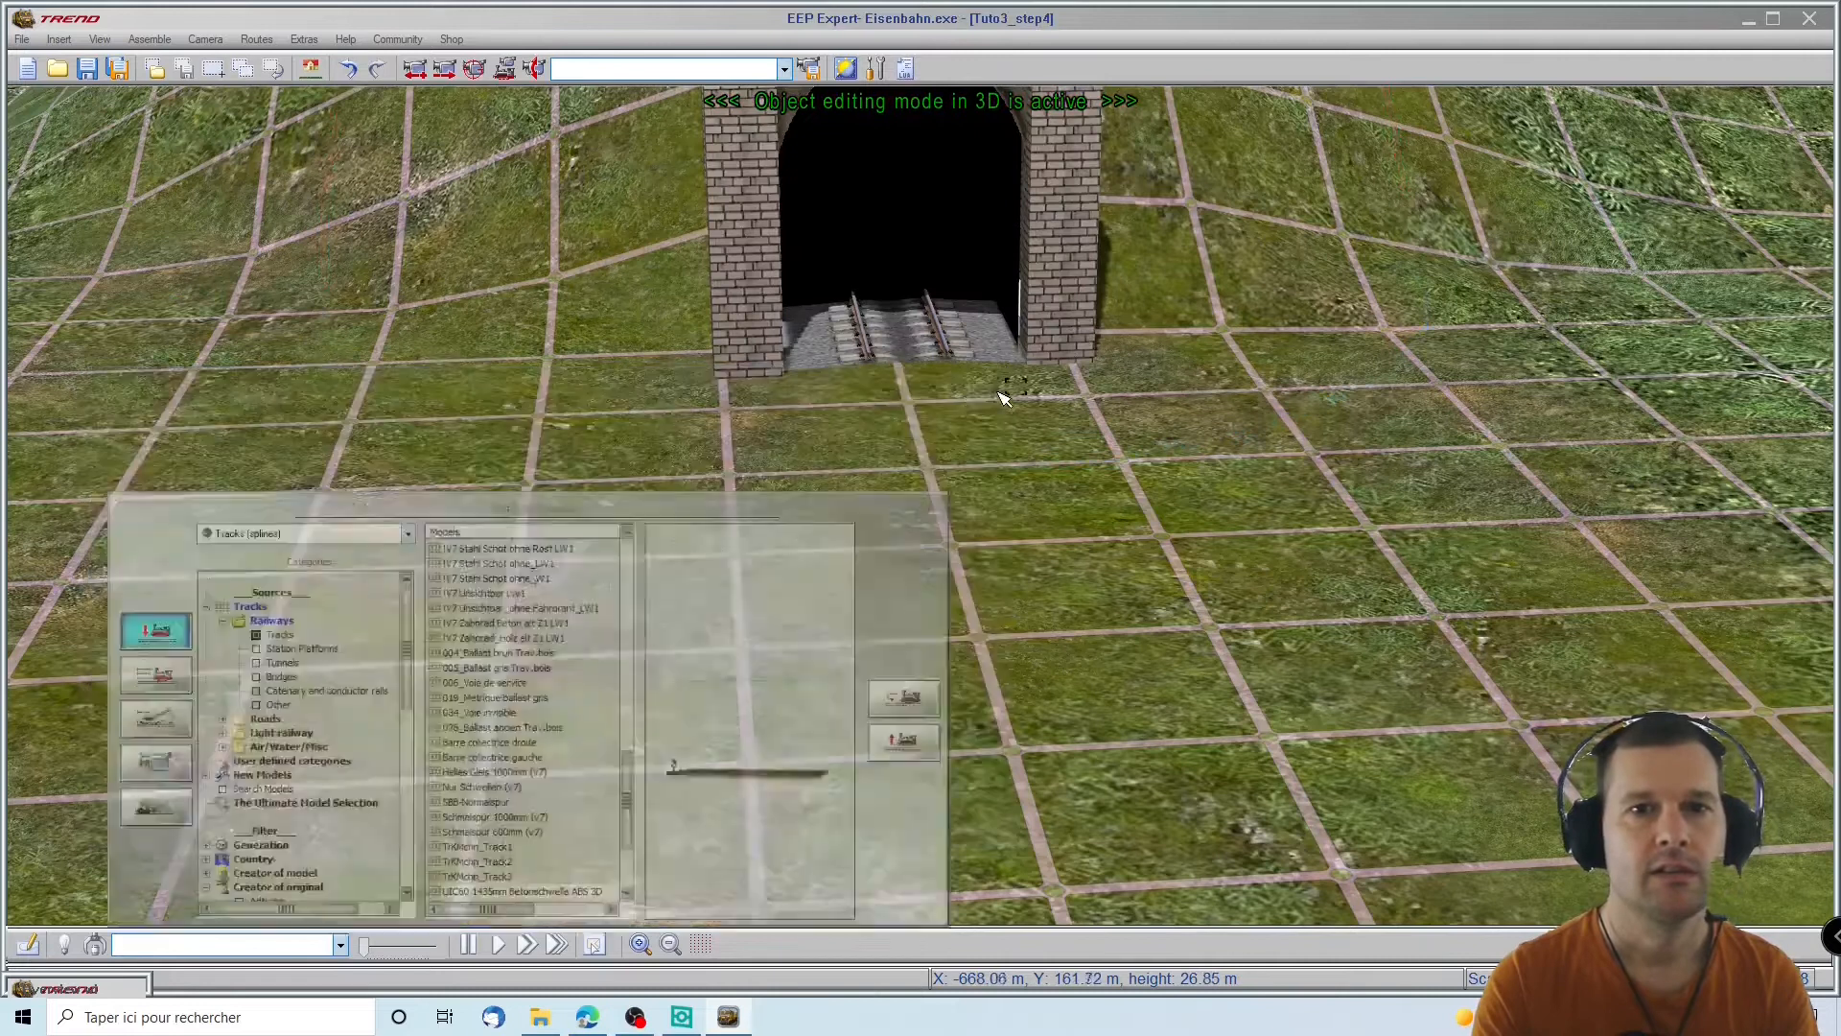
click(915, 374)
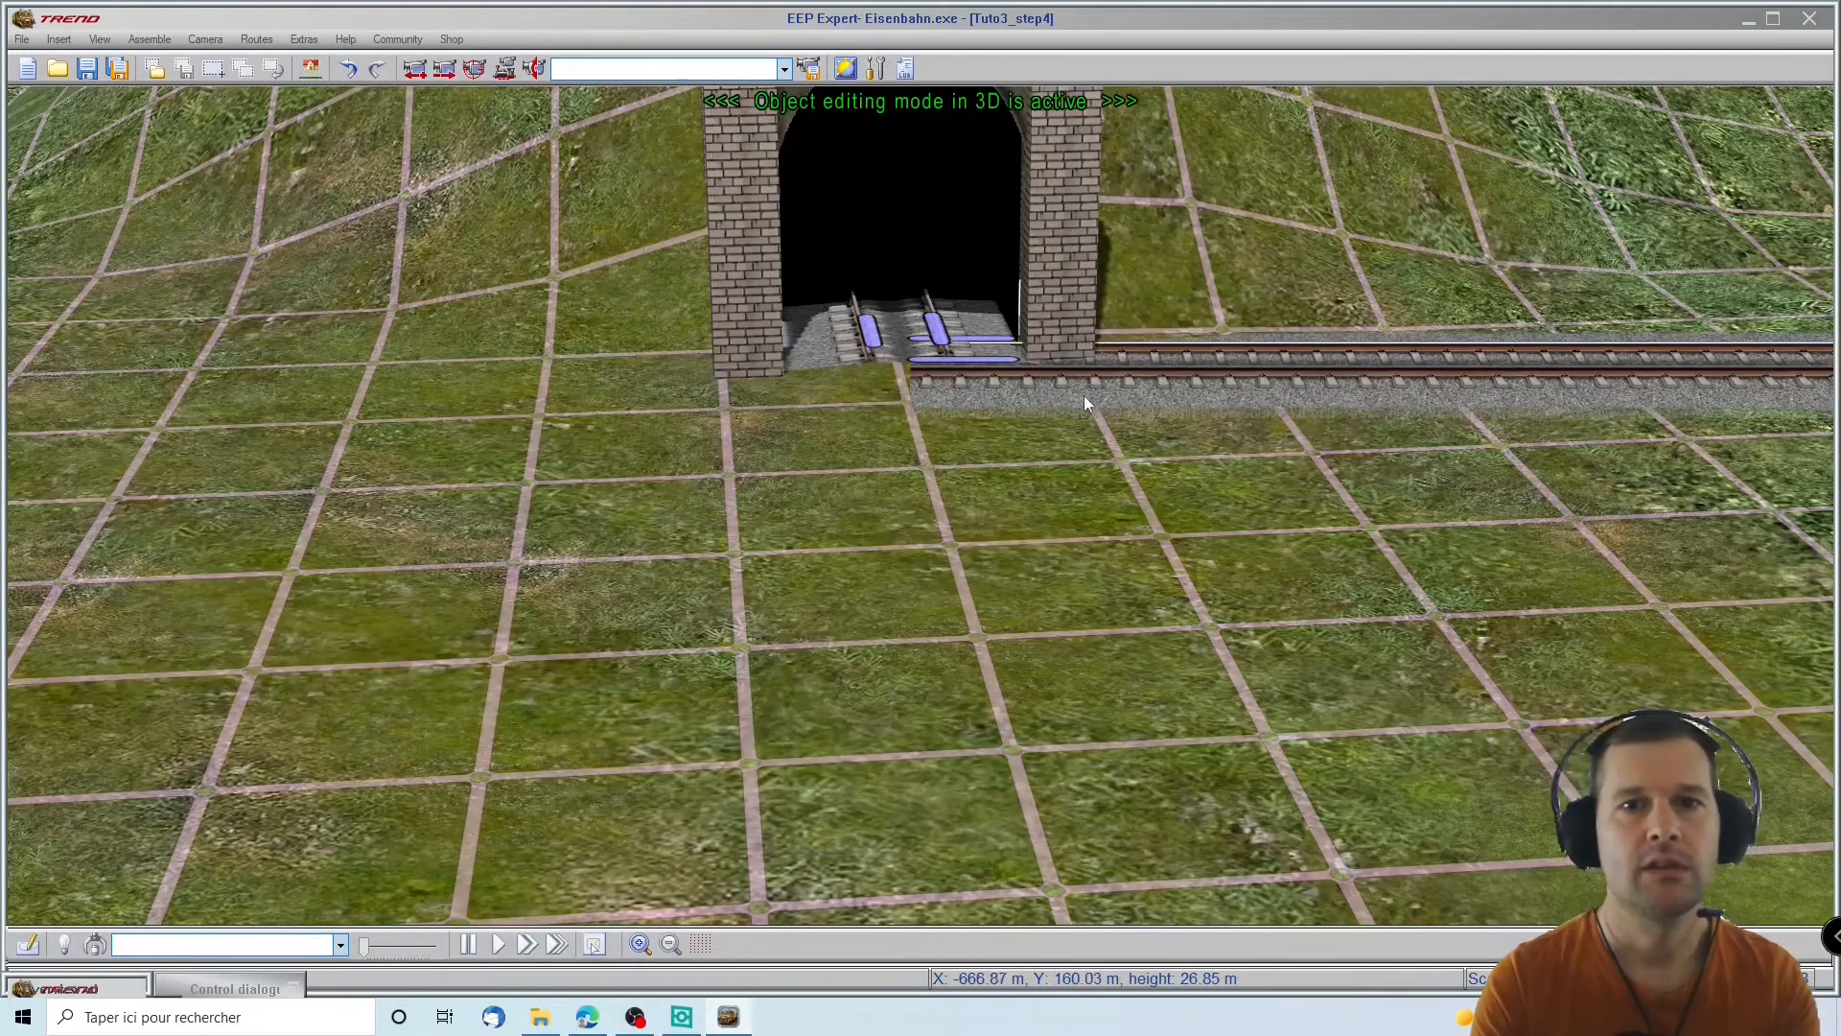
Dock the new outside track to the stone tunnel's front track end at X -669.865 m, Y 161.174 m
click(1201, 364)
click(1248, 371)
key(y)
scroll(1079, 583, down, 6)
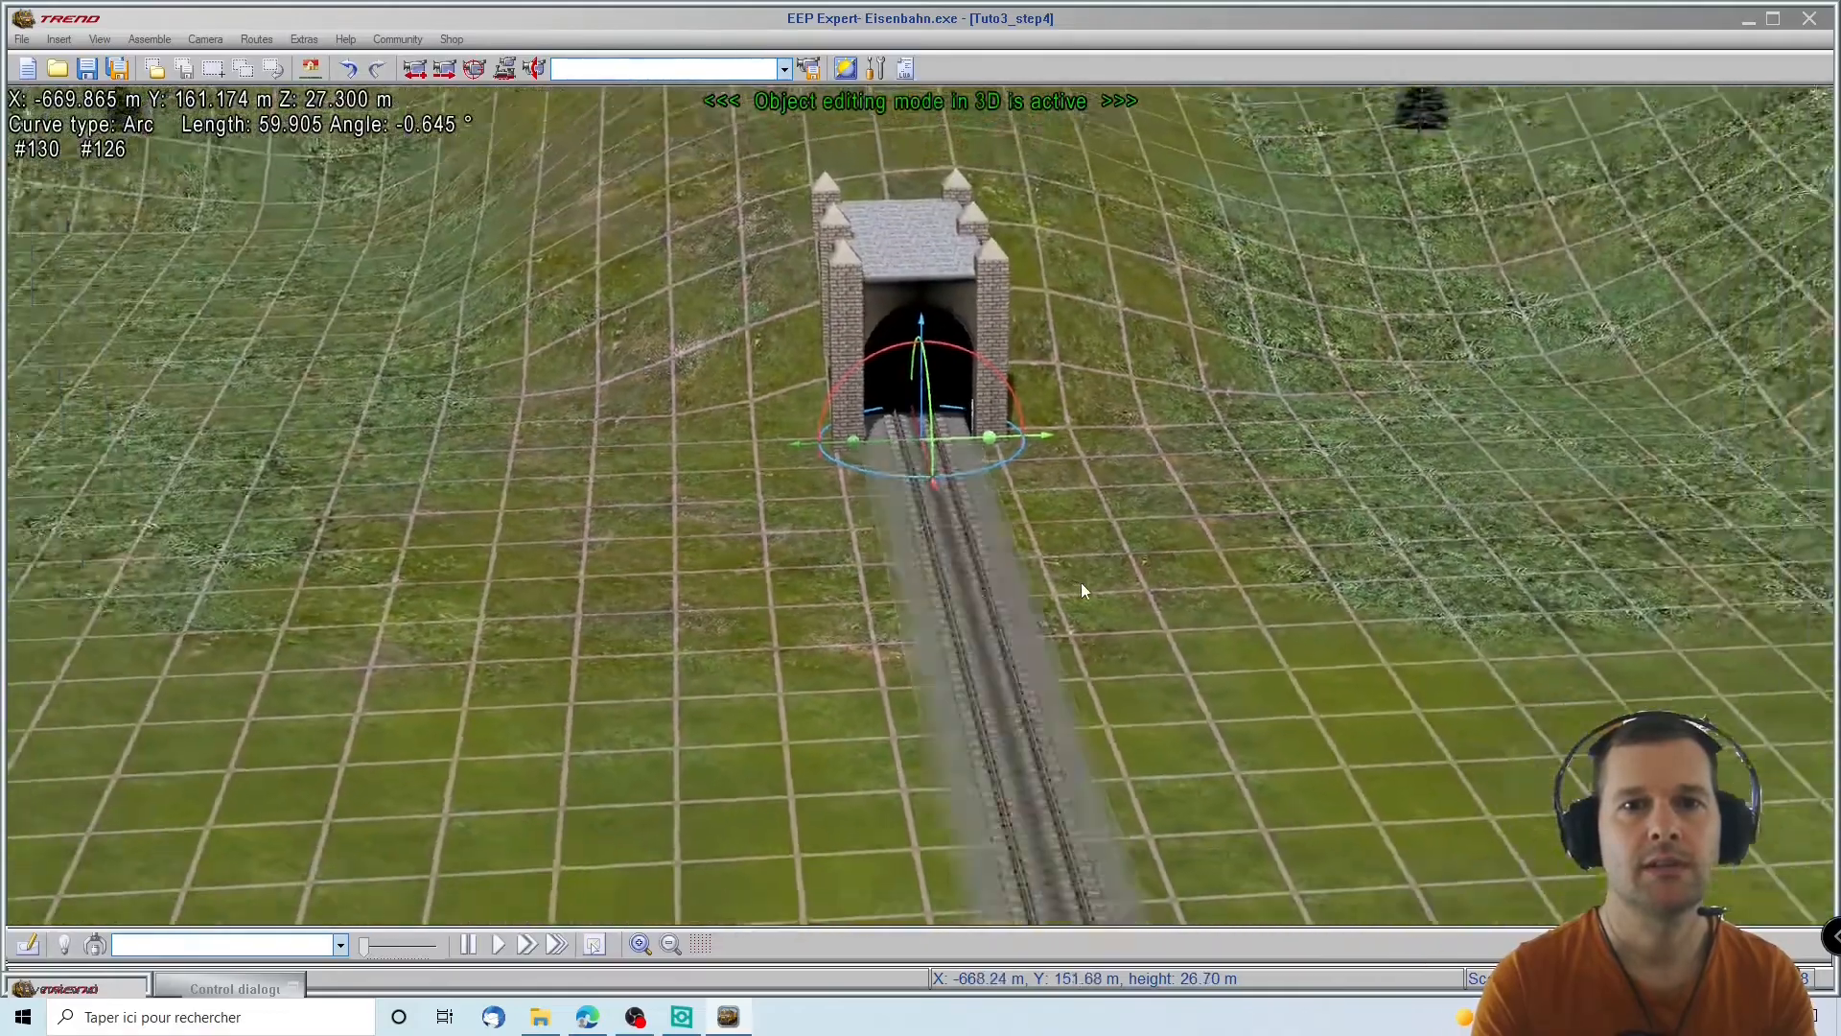
Start an endless track at the outside track's free end and lay two curved segments to about X -692 m, Y 42 m
scroll(1079, 583, down, 4)
right_drag(1108, 787, 881, 799)
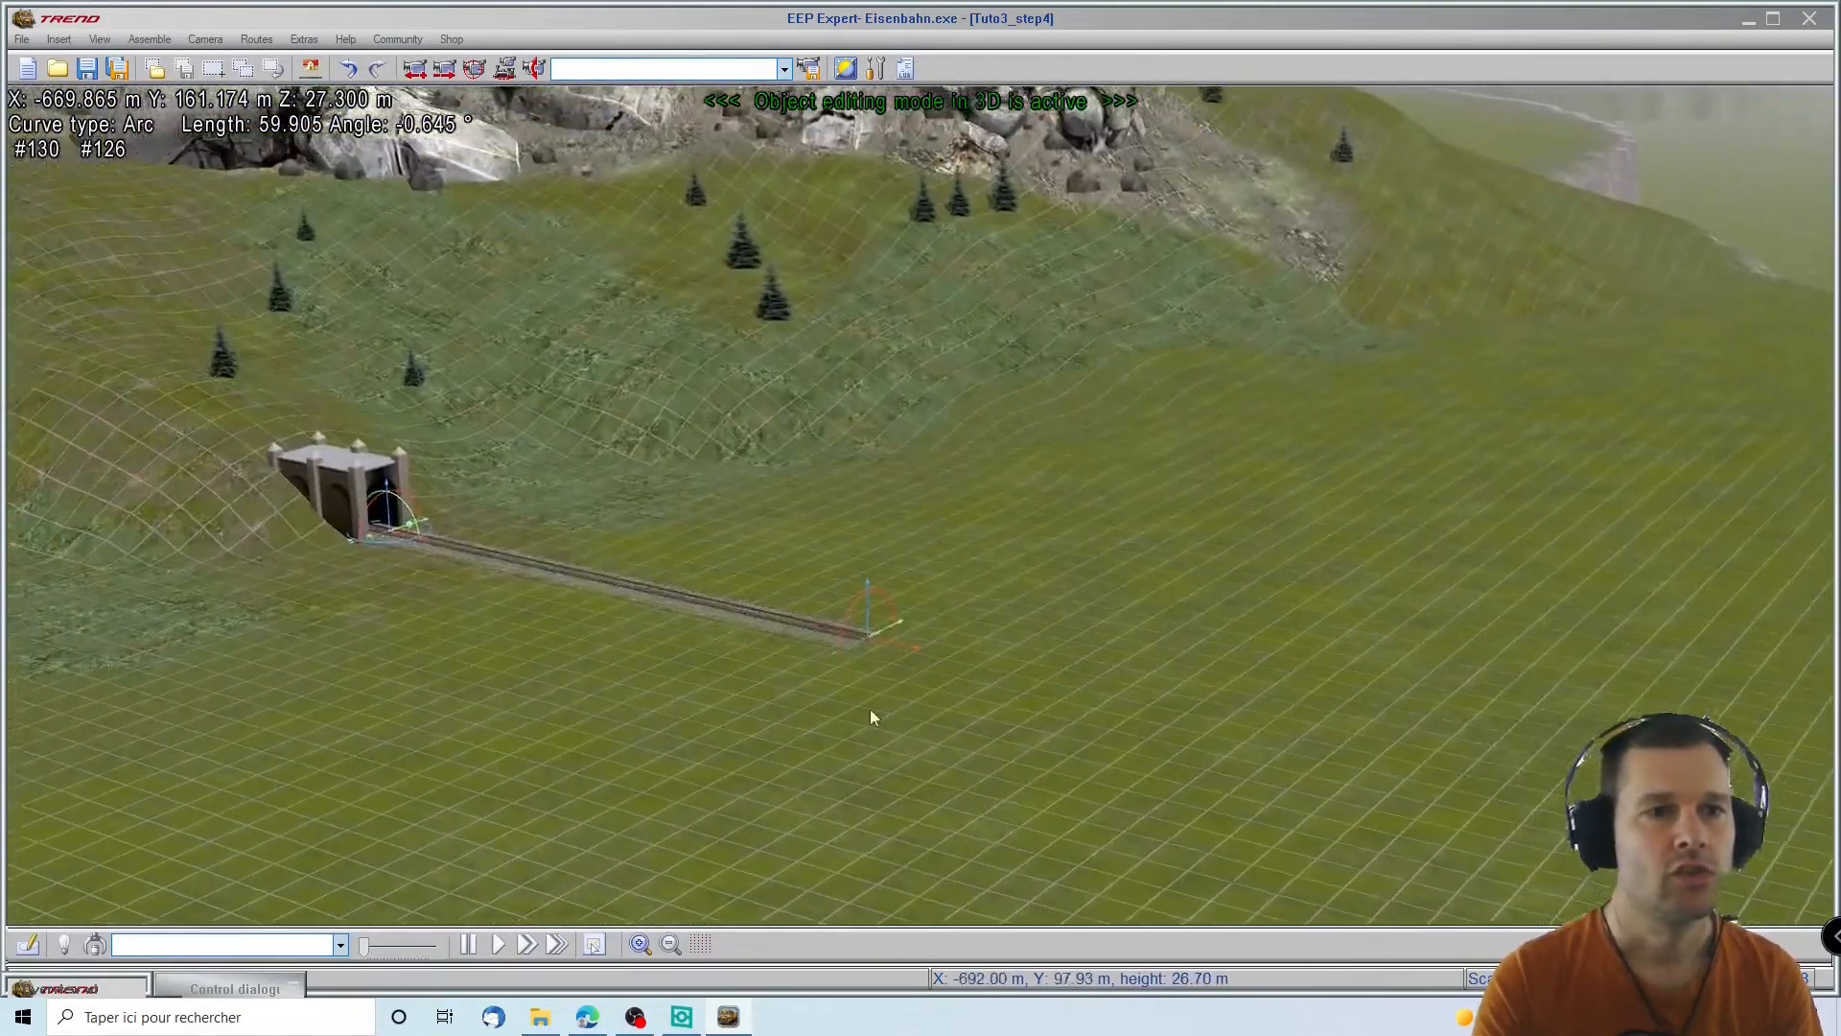
right_click(881, 641)
click(919, 189)
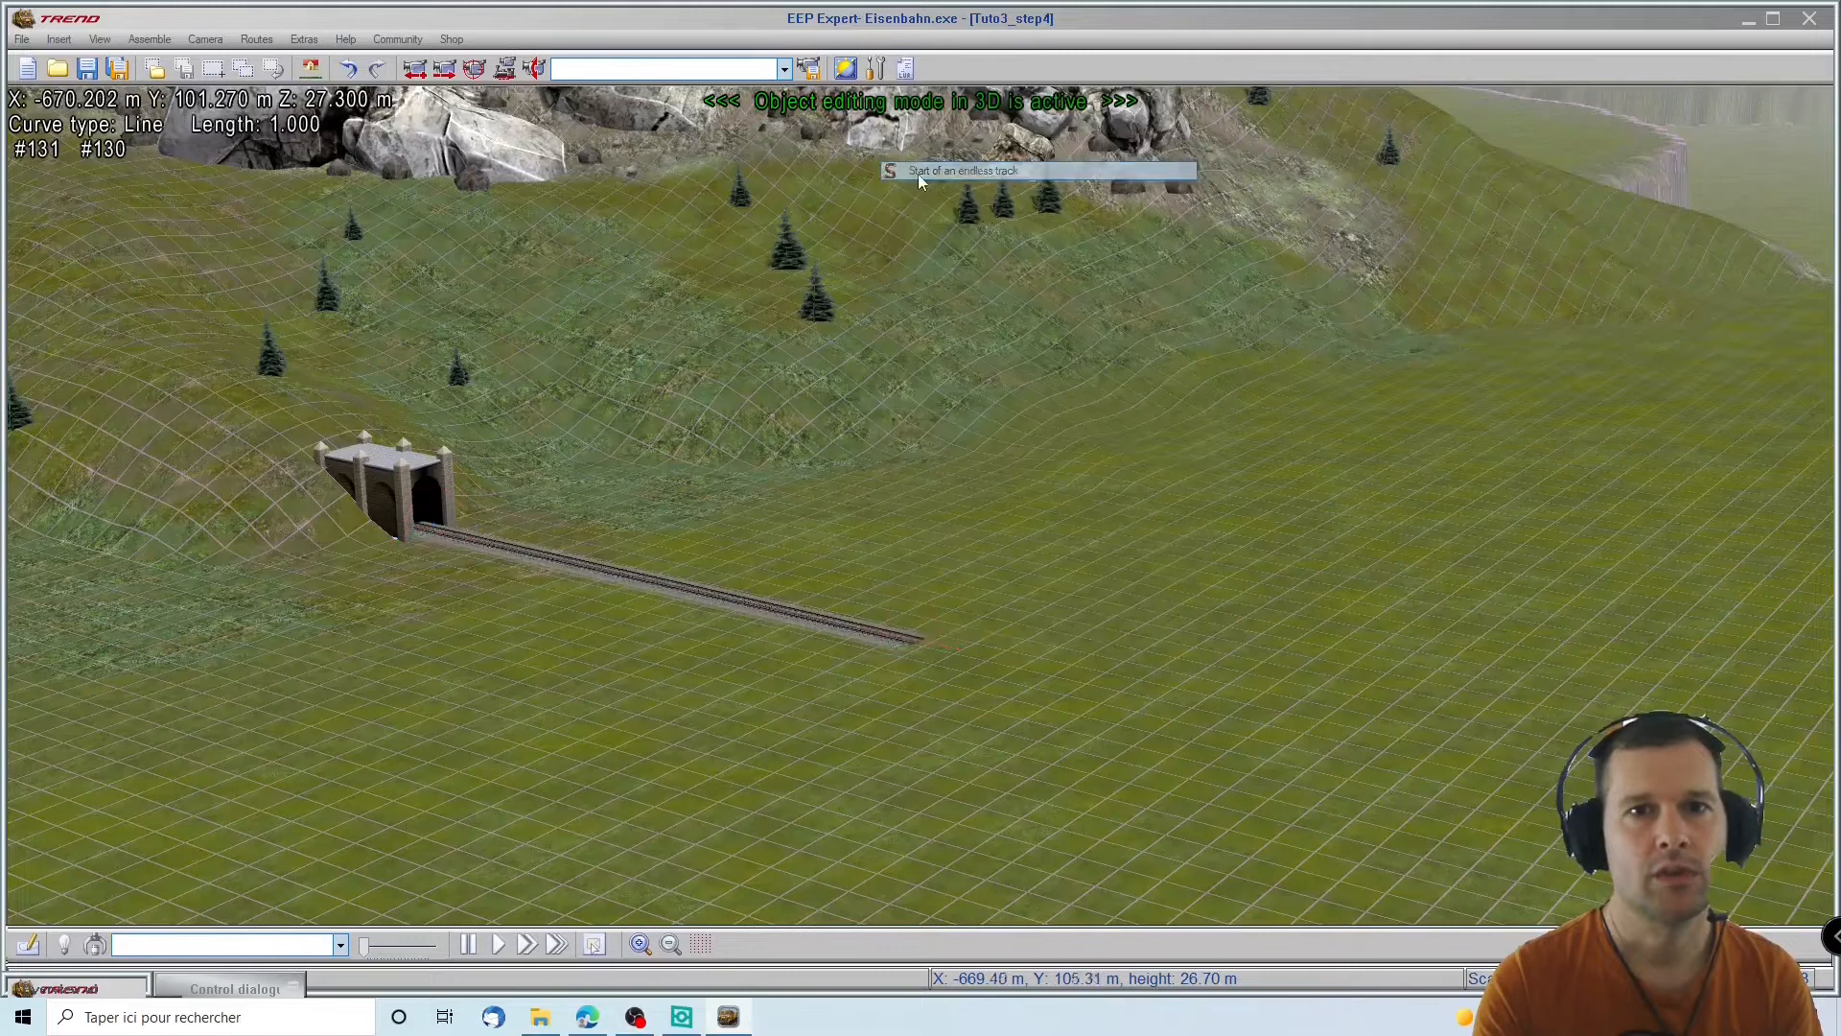
drag(1097, 771, 1171, 721)
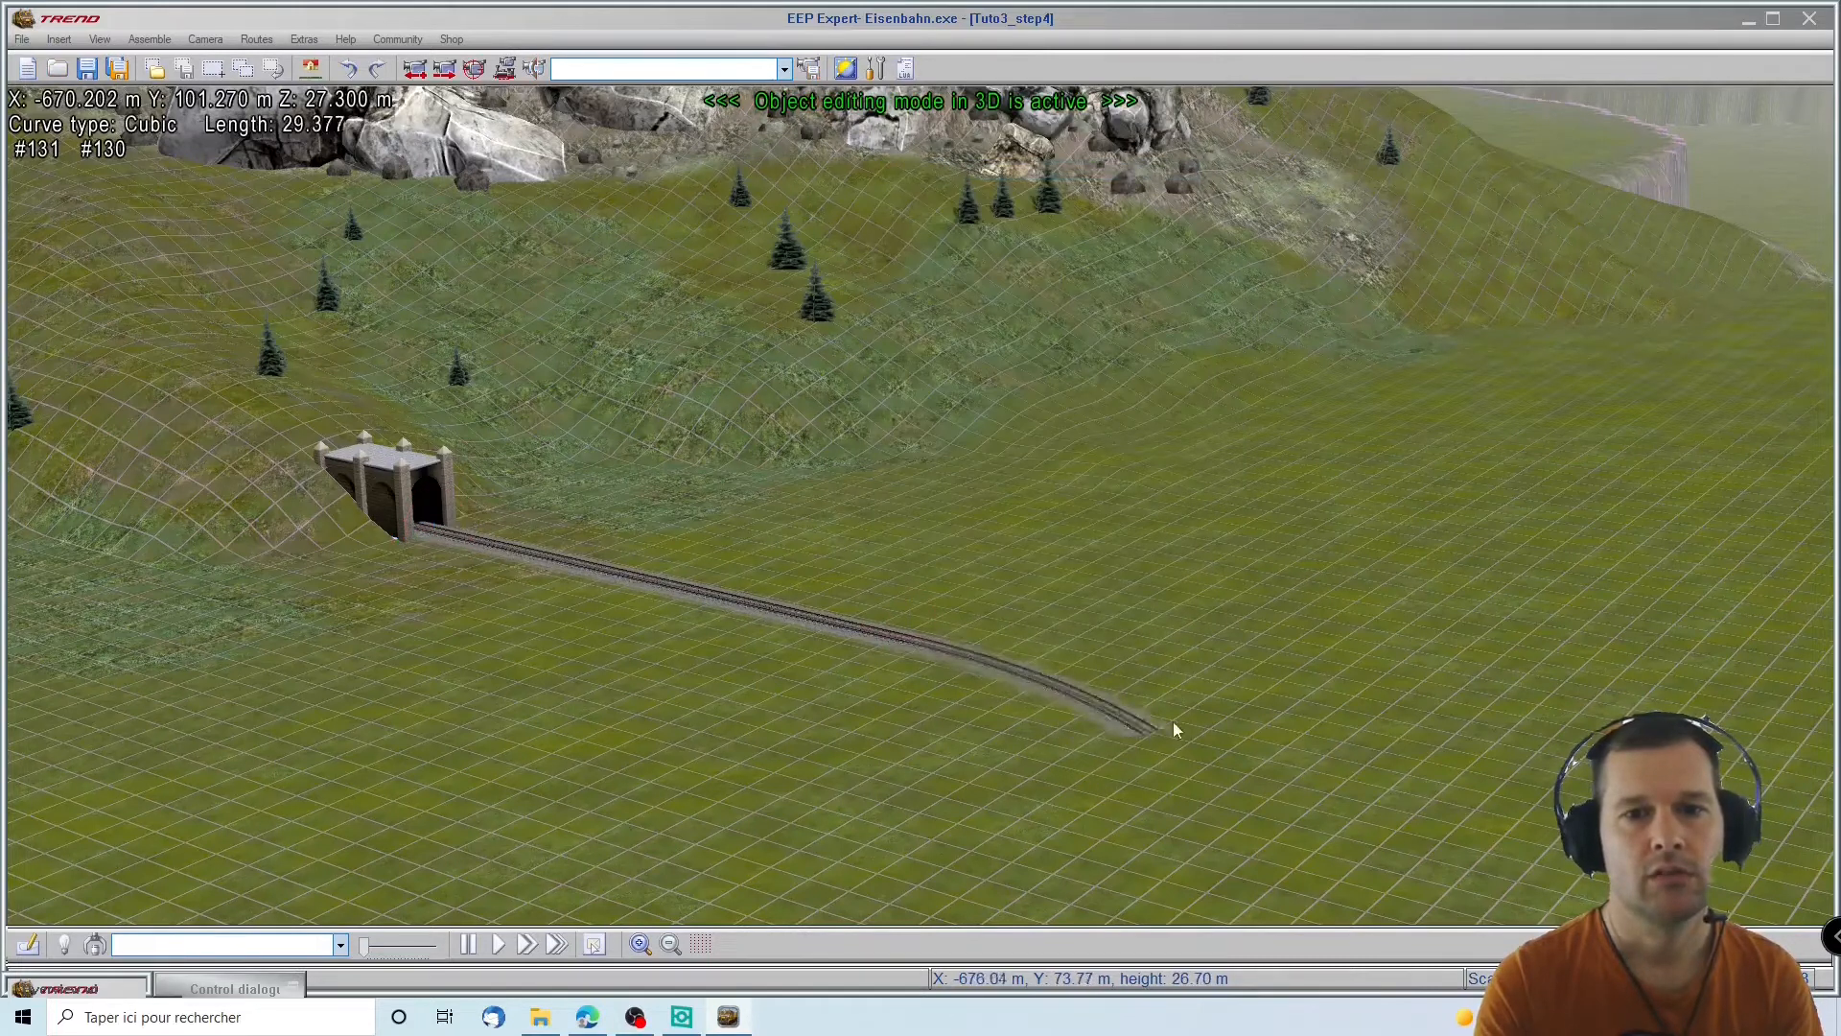
click(1194, 744)
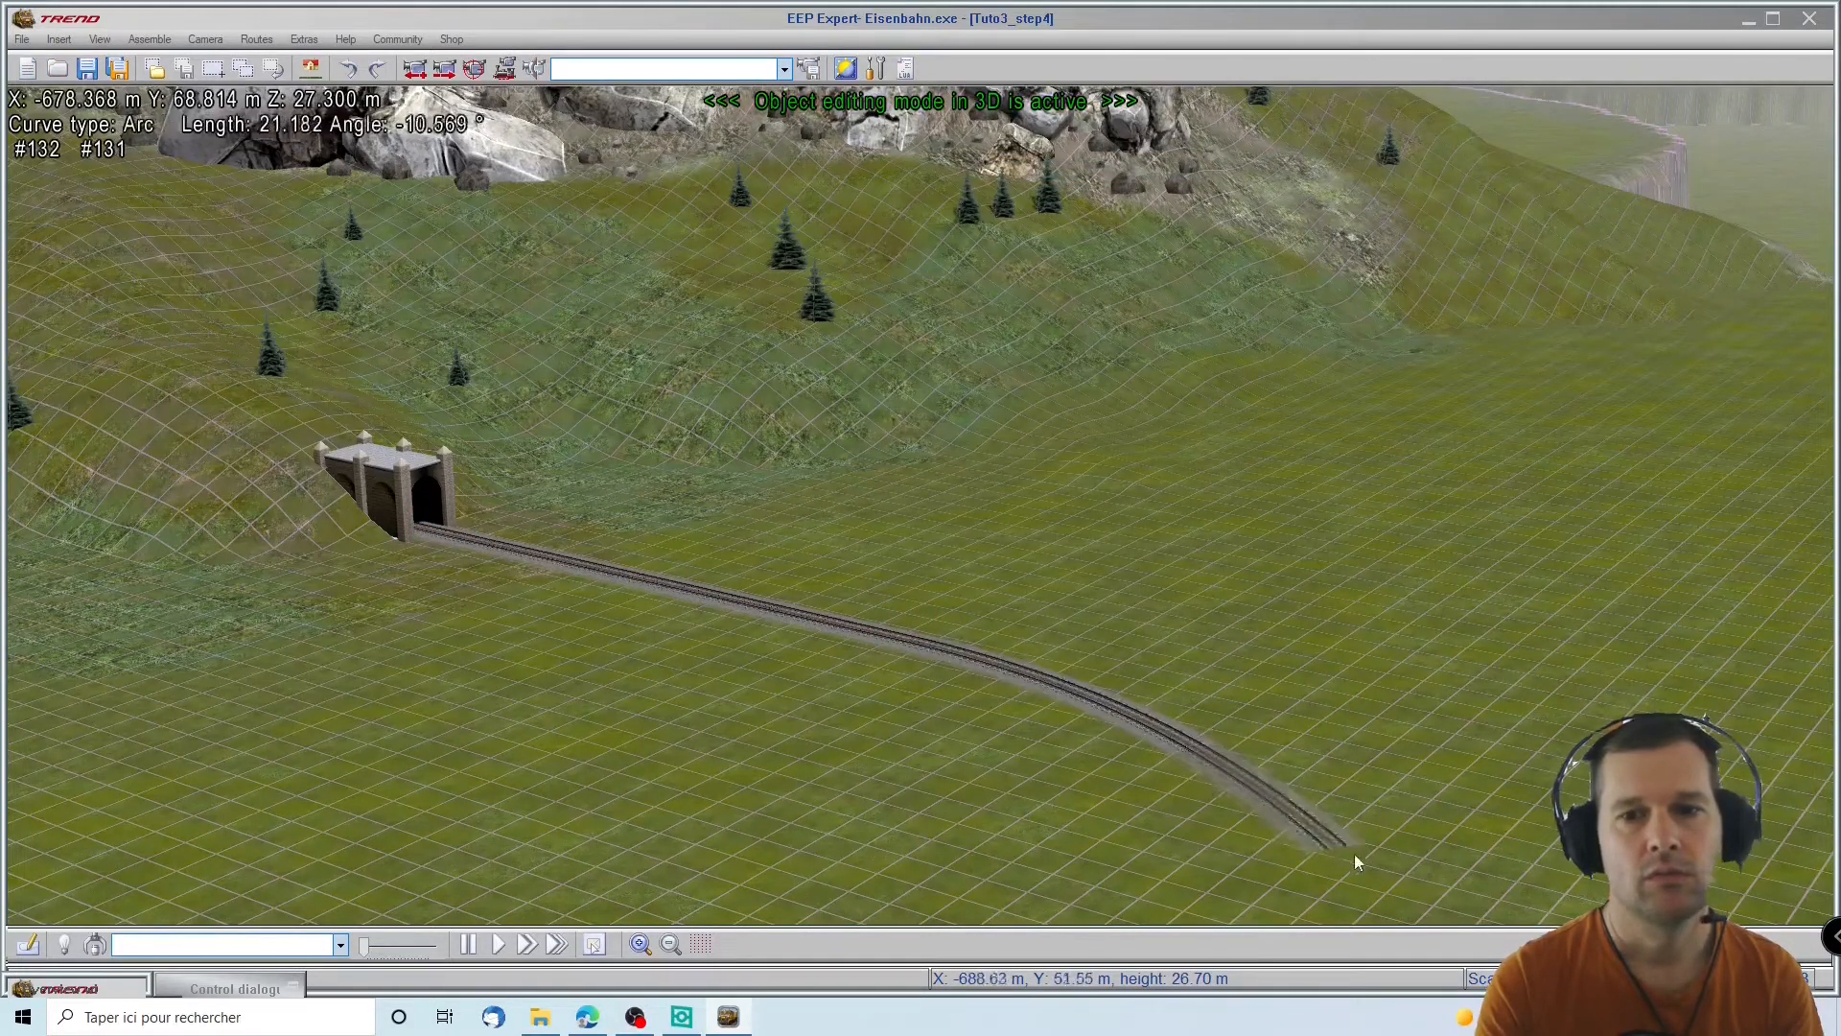
click(1466, 893)
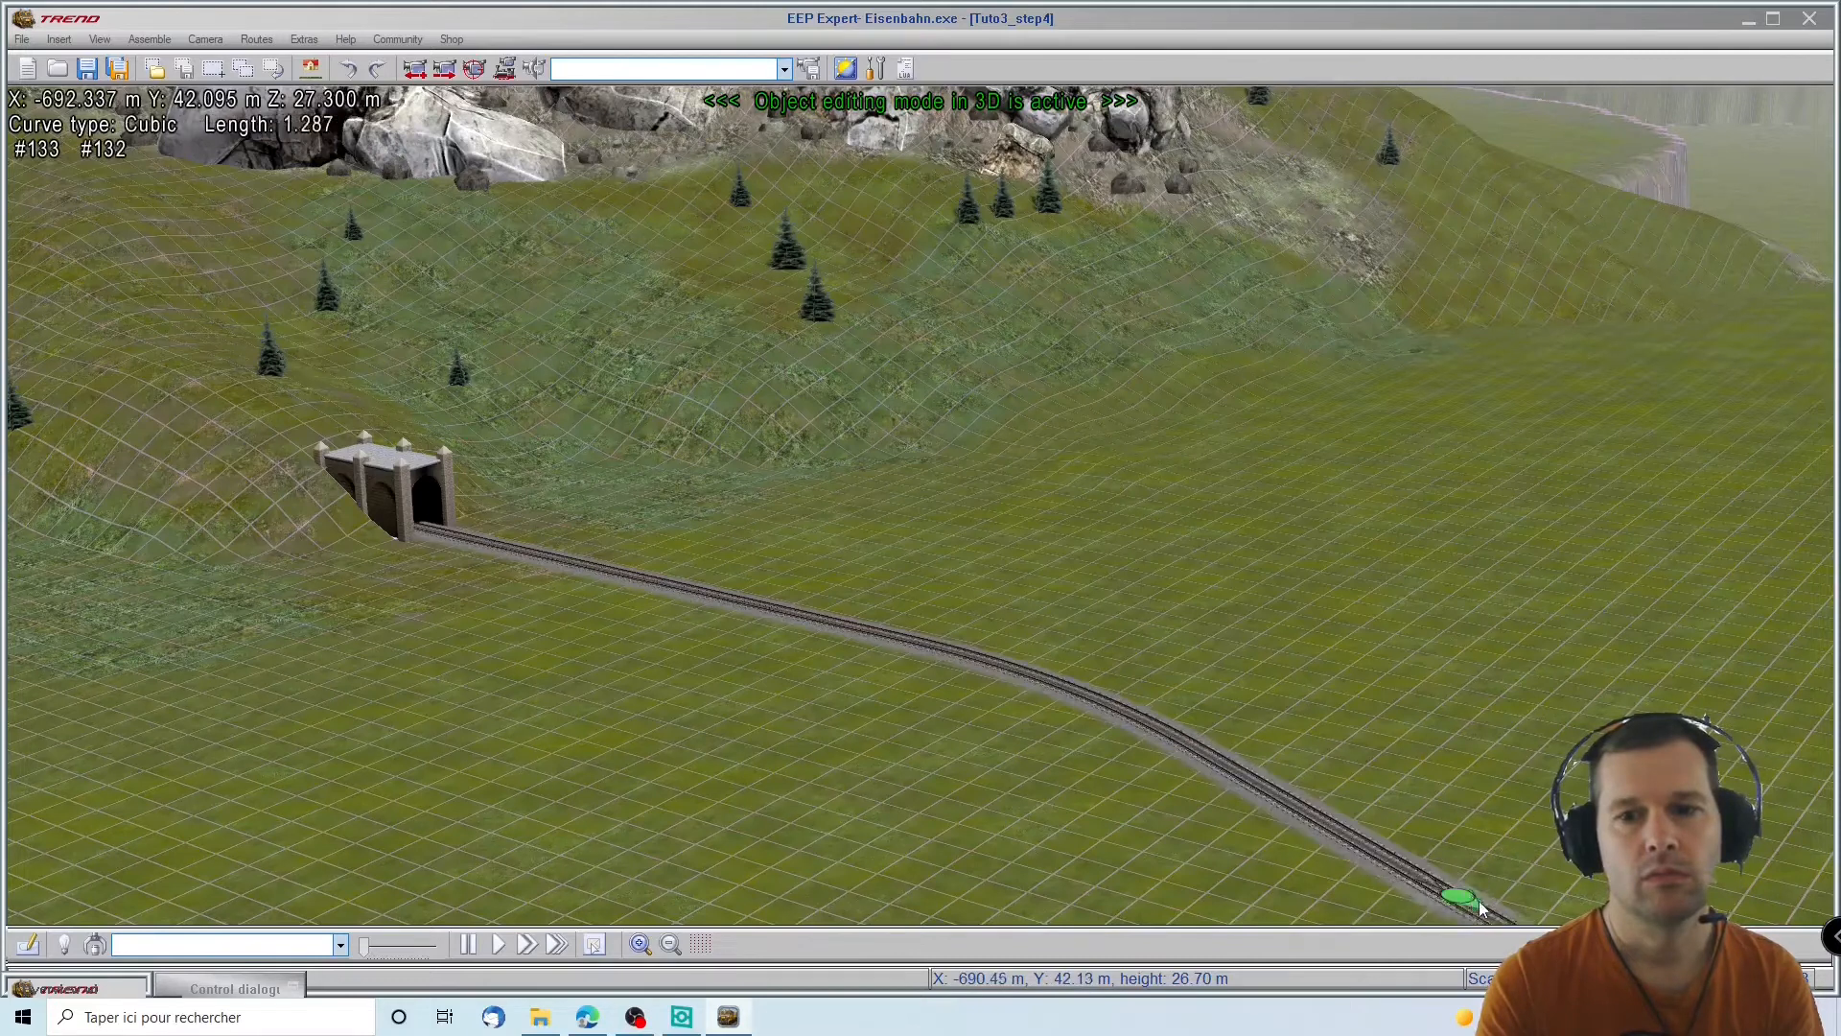
Continue the endless track in a wide curve across the meadow, ending at about X -505 m, Y 32 m
key(Right)
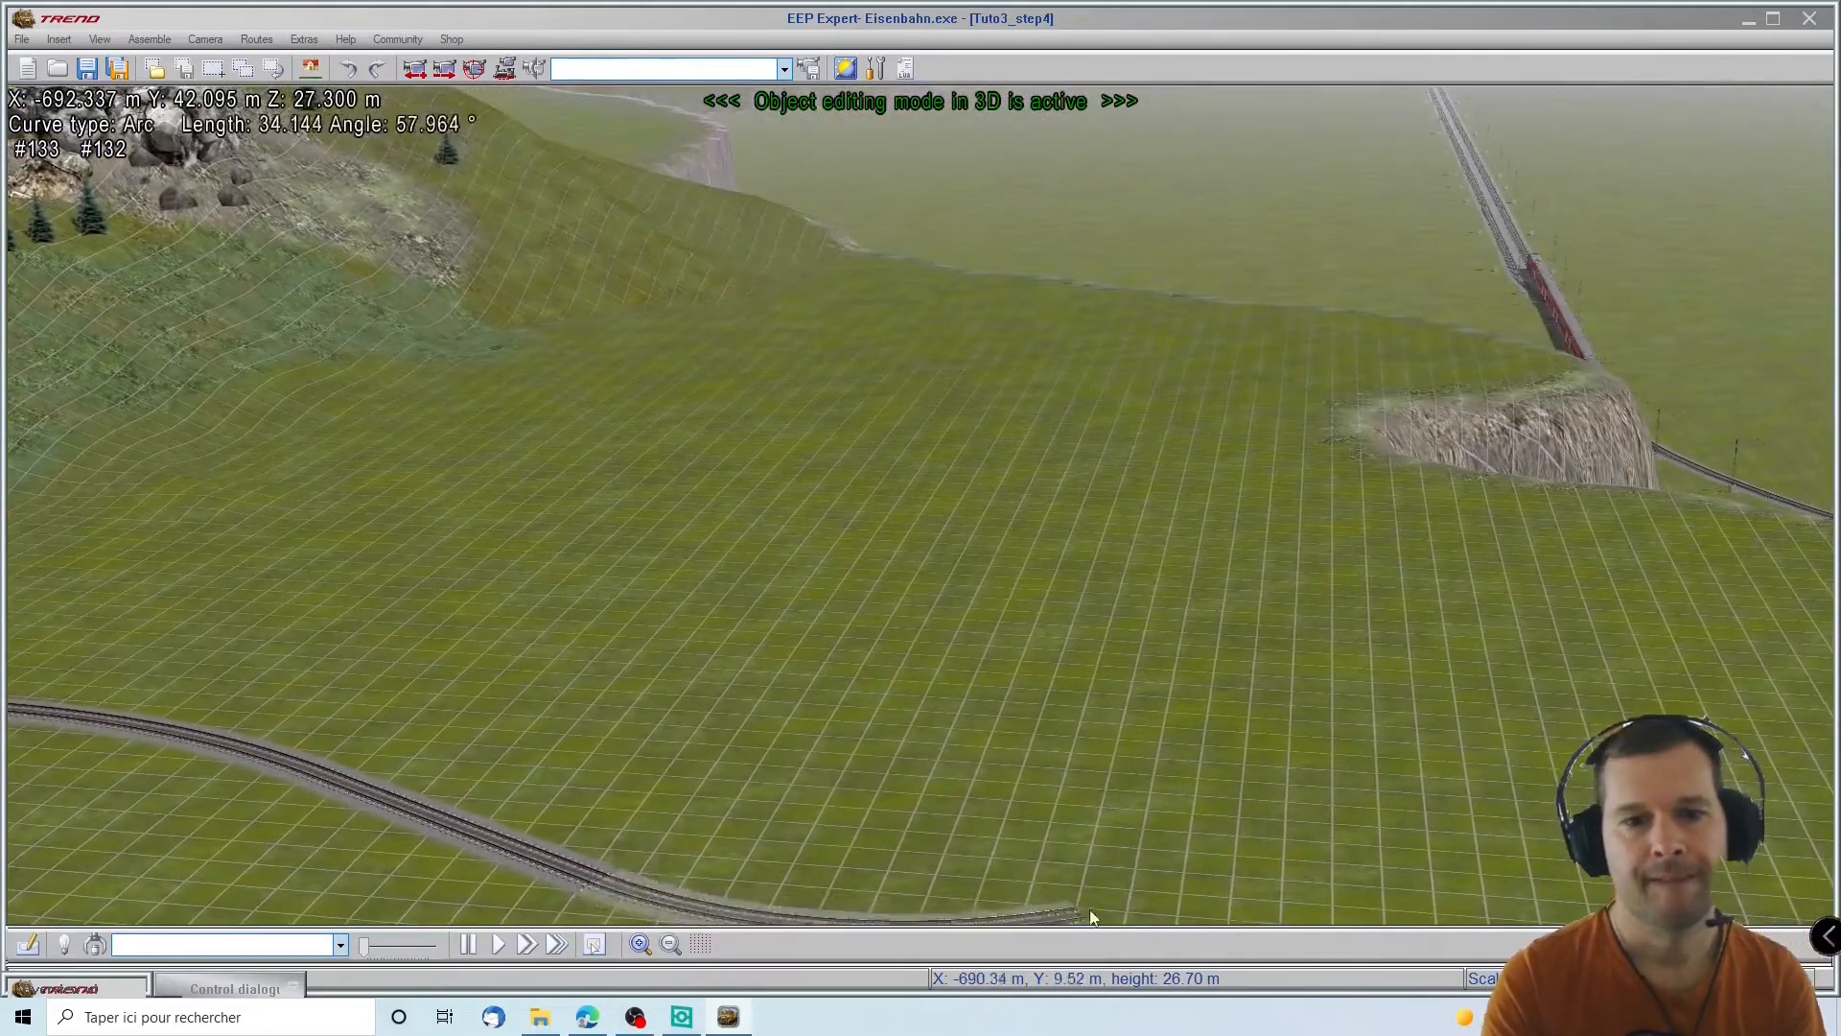
click(1118, 894)
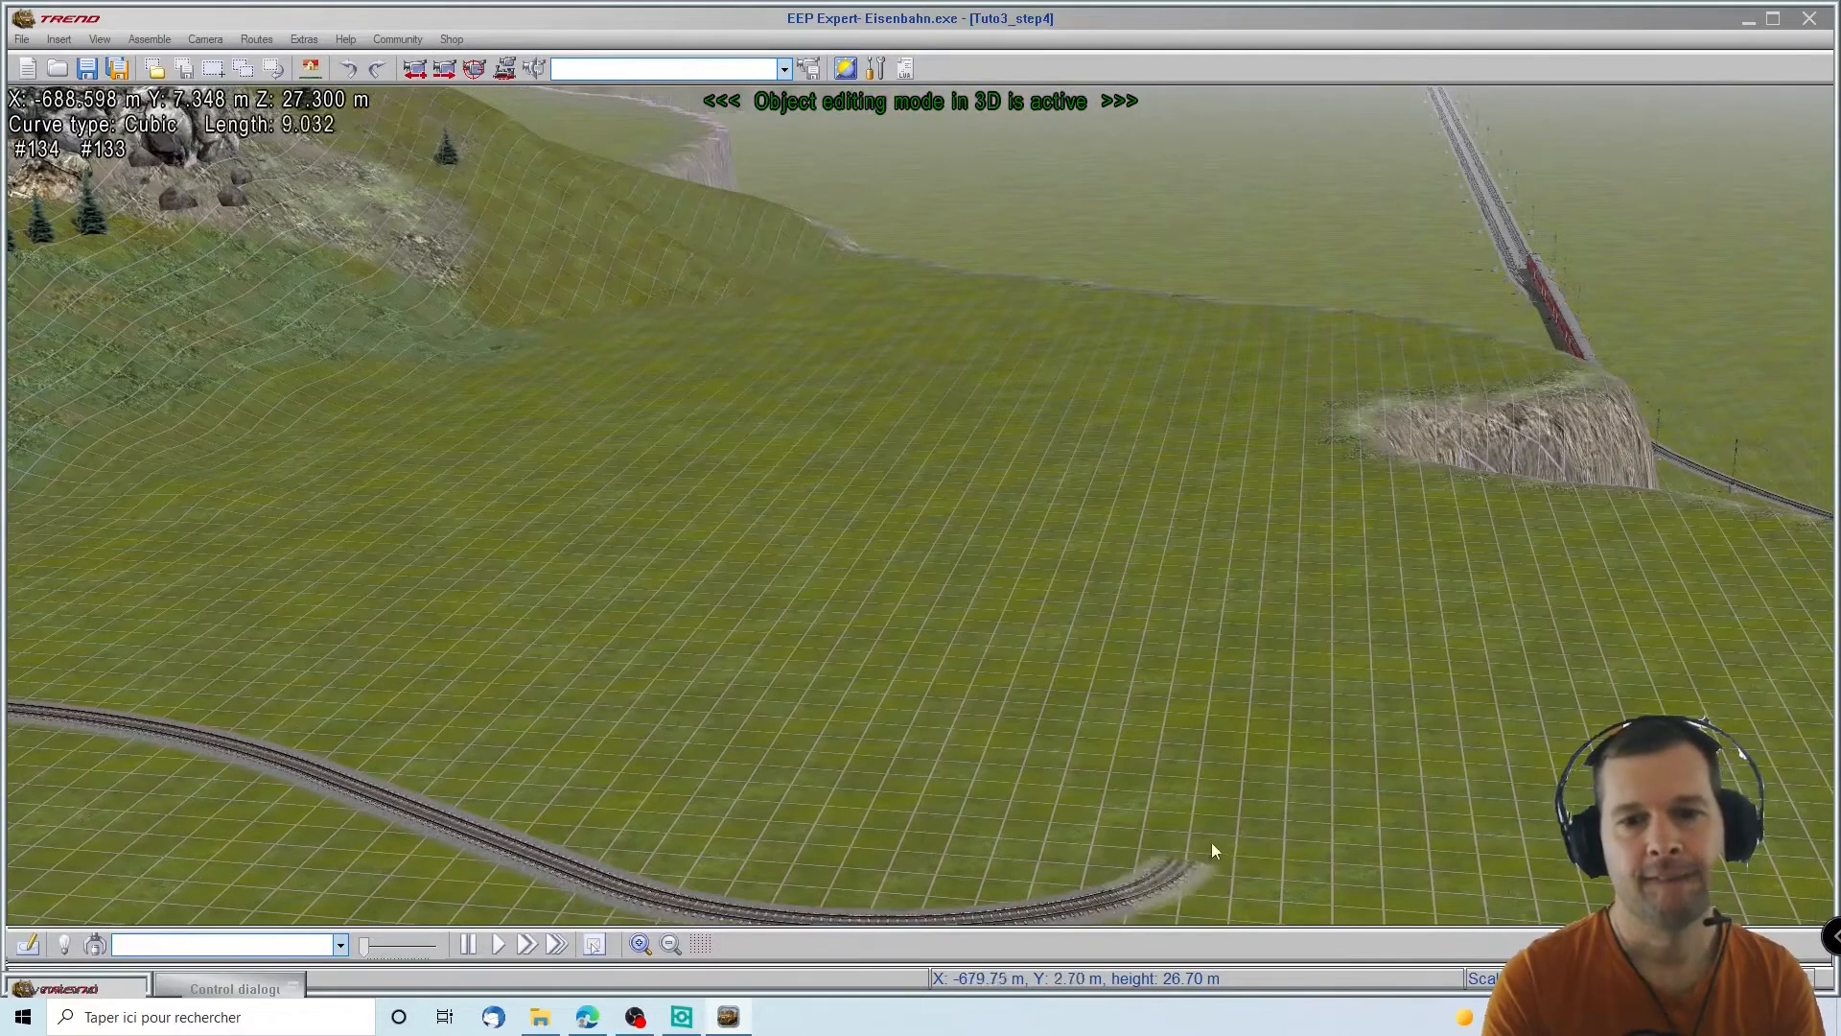
click(1378, 719)
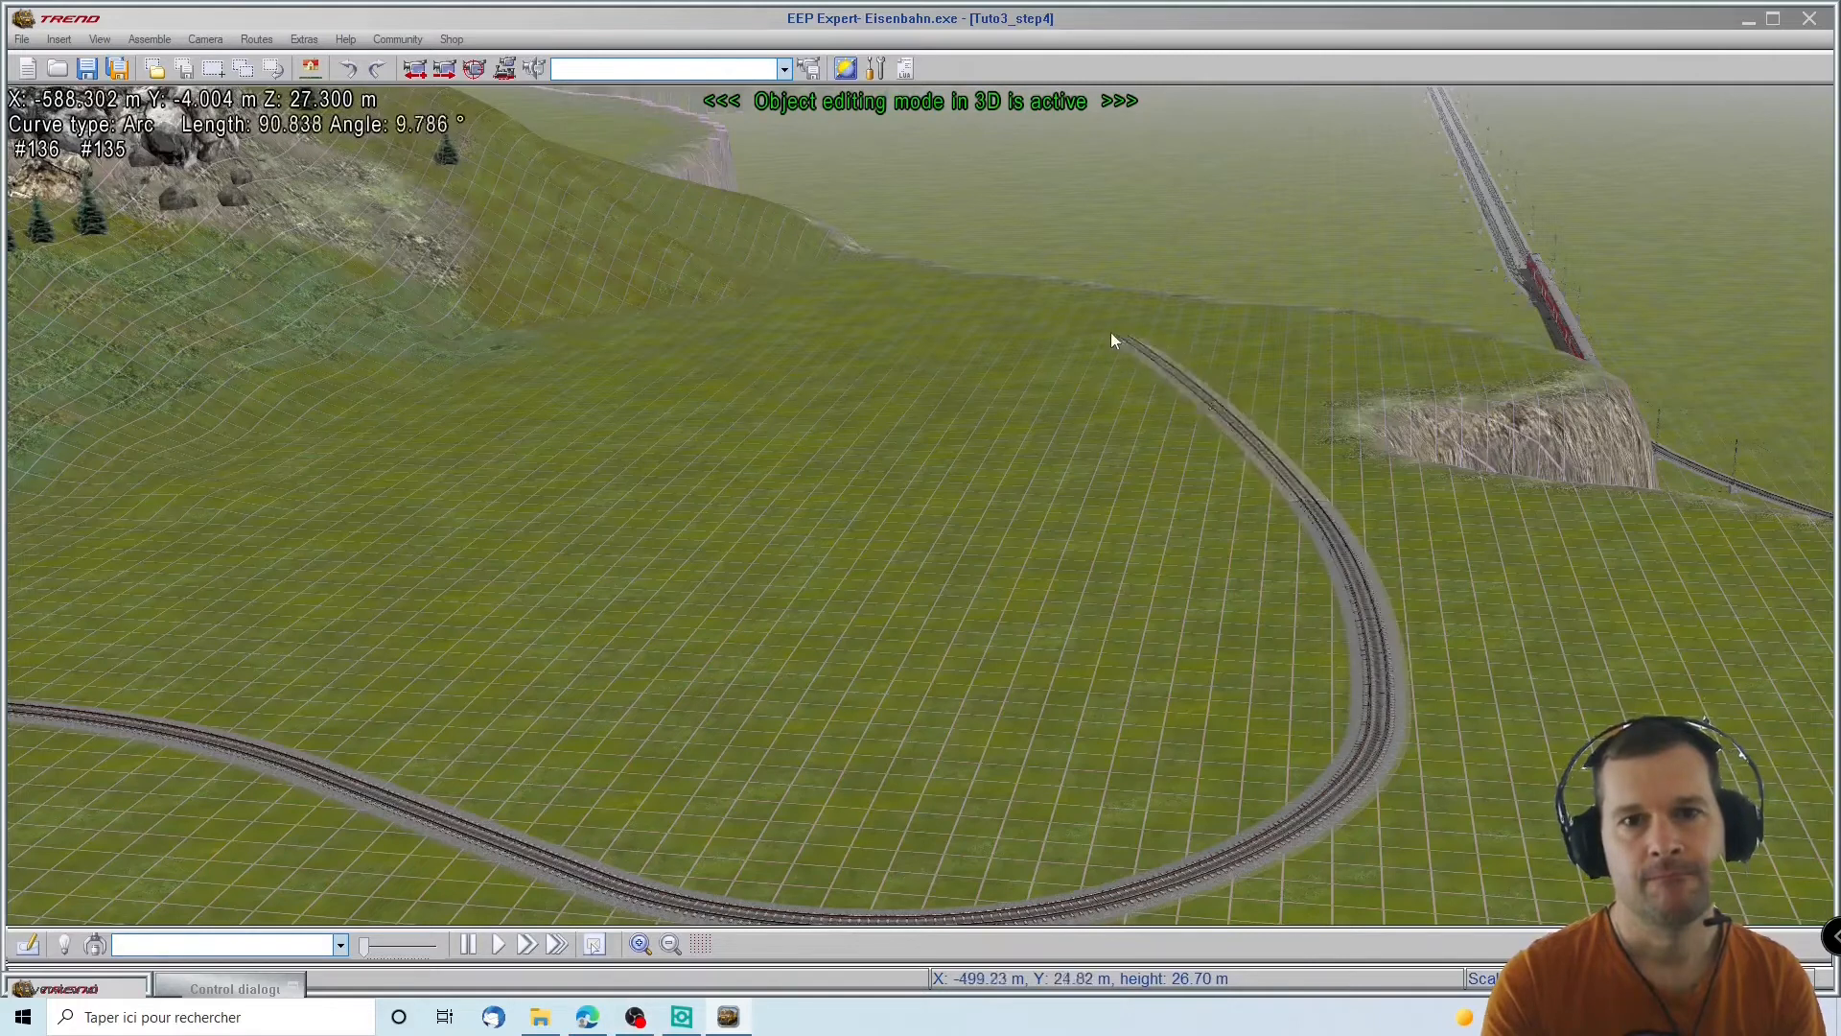
click(1063, 335)
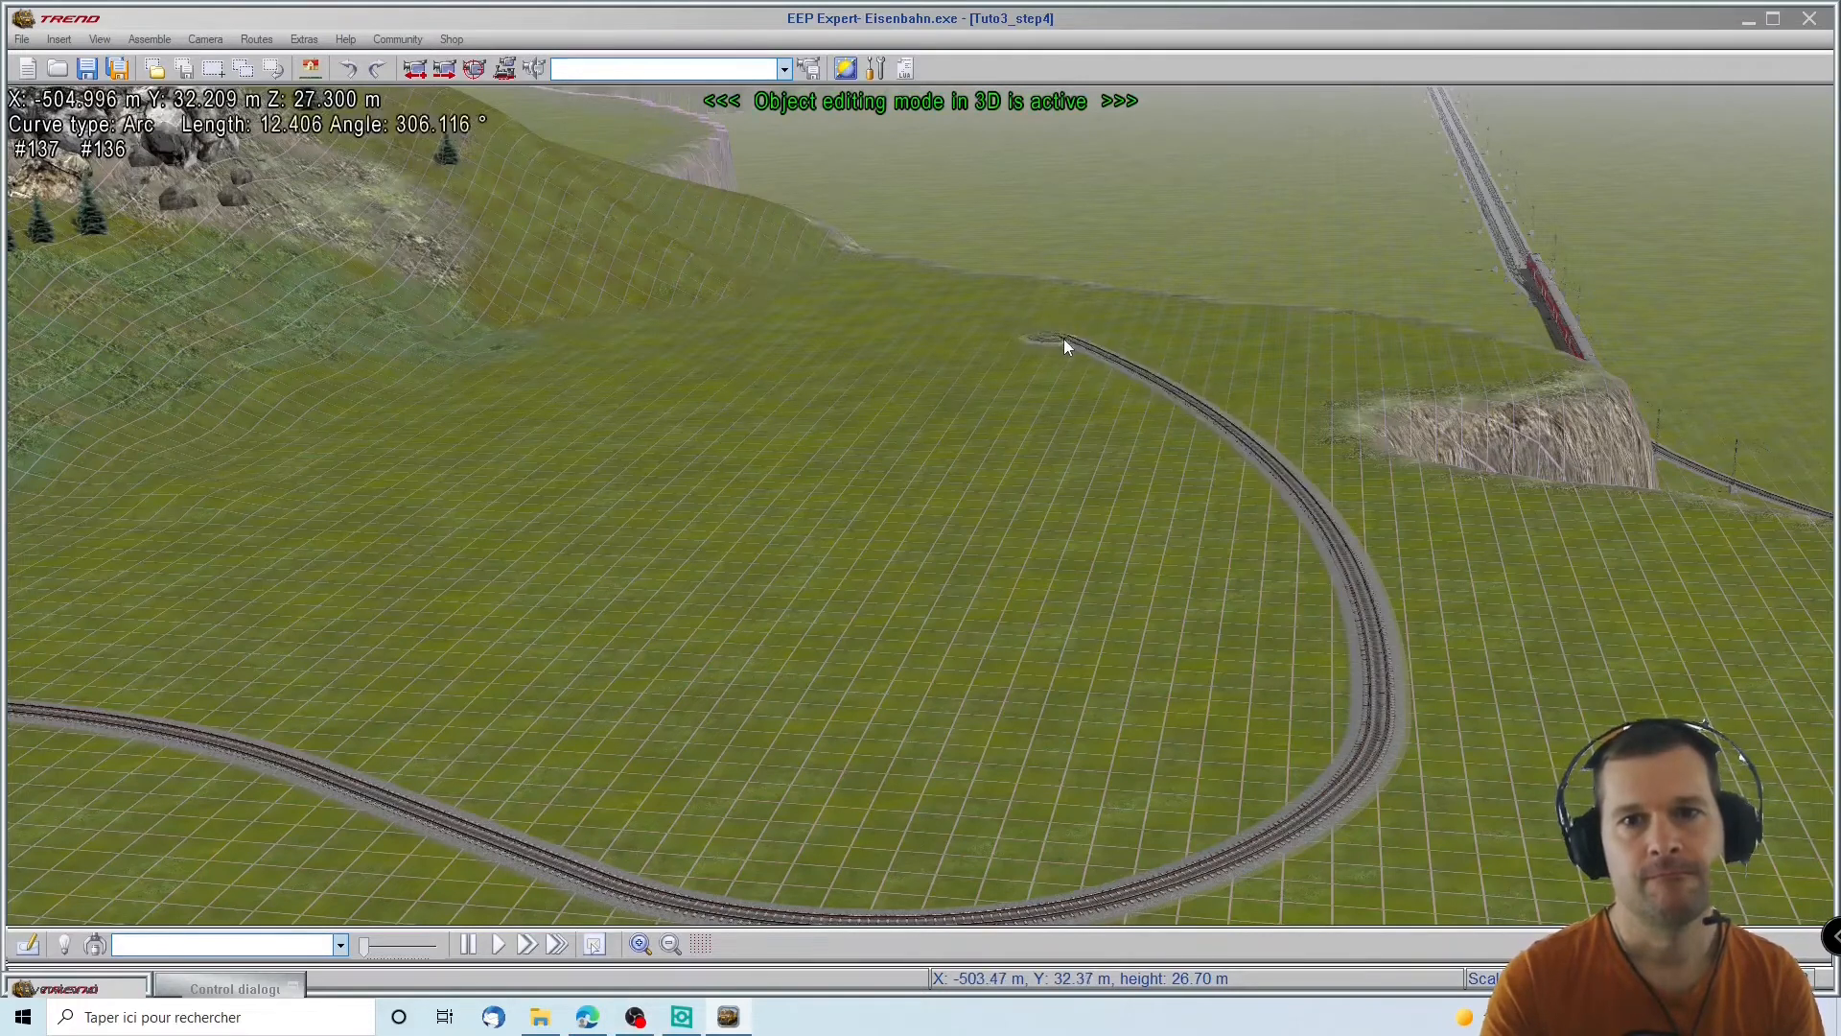
Resume the endless track from its last end and lay a final segment to the hill's foot at about X -461 m, Y 75 m
scroll(1021, 349, up, 2)
right_drag(987, 357, 857, 674)
scroll(1189, 355, up, 3)
click(479, 798)
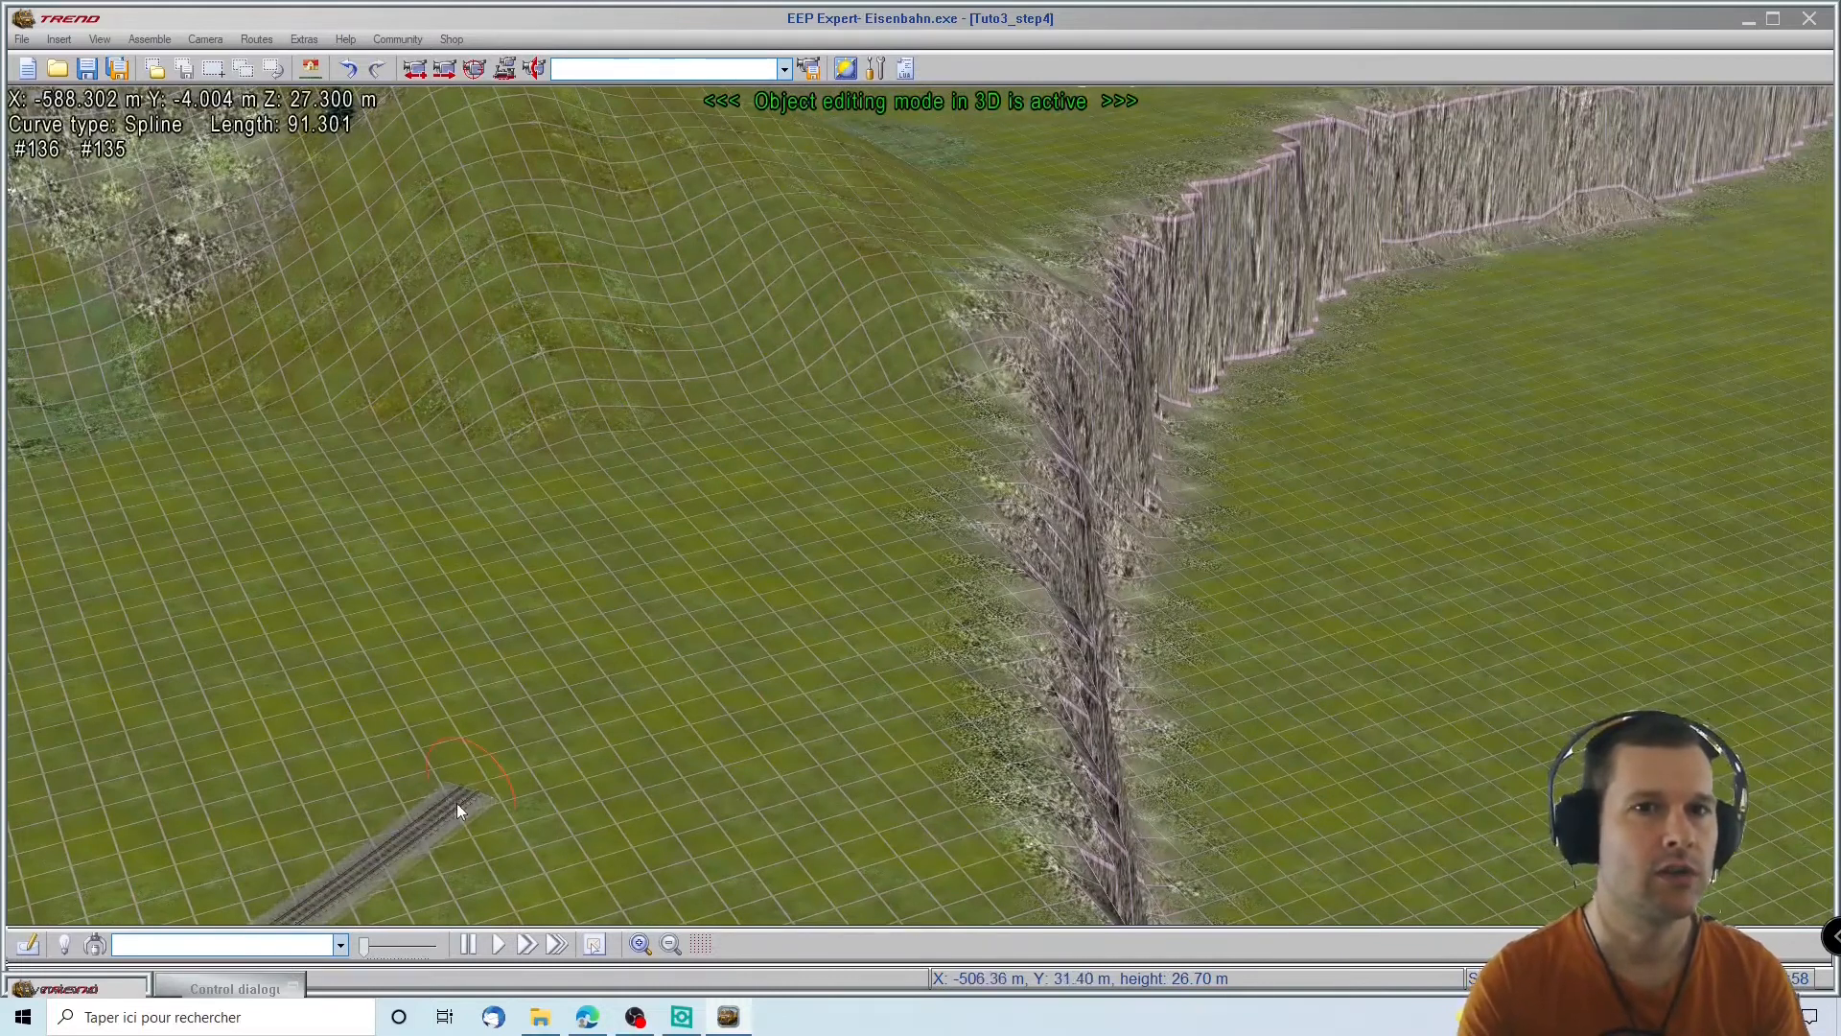
right_click(456, 802)
click(533, 361)
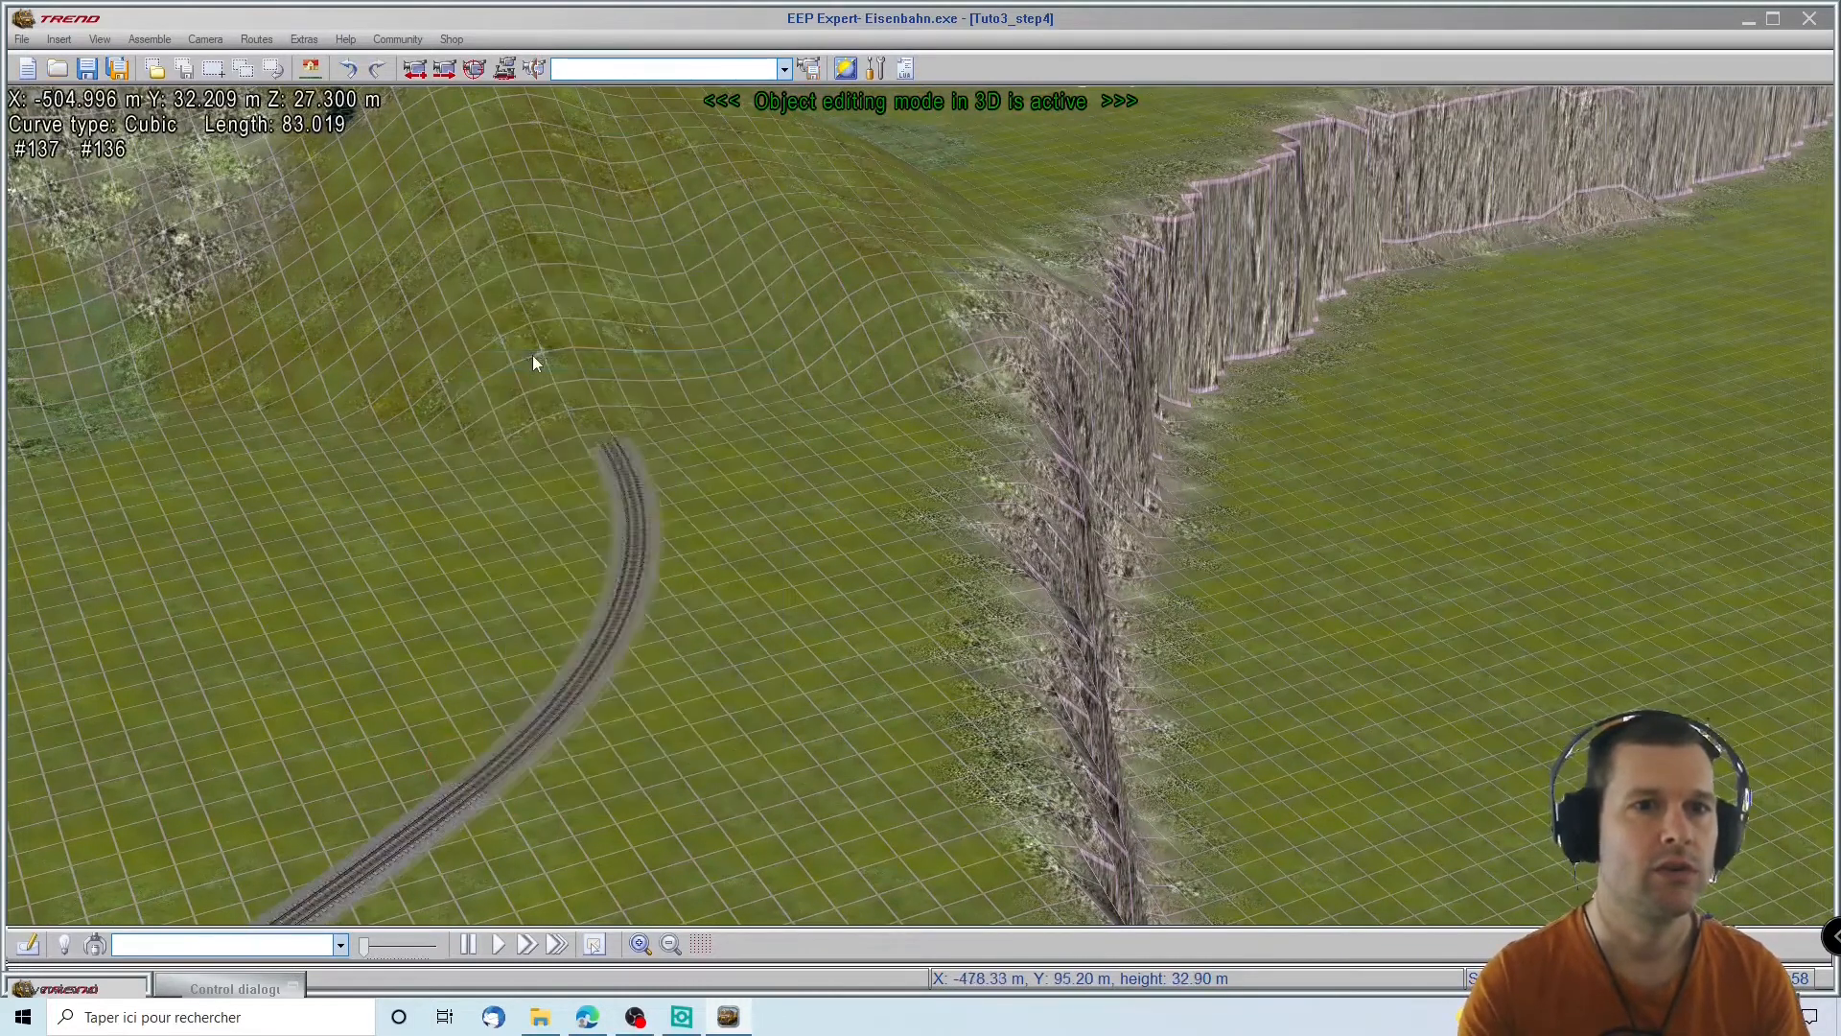
click(769, 462)
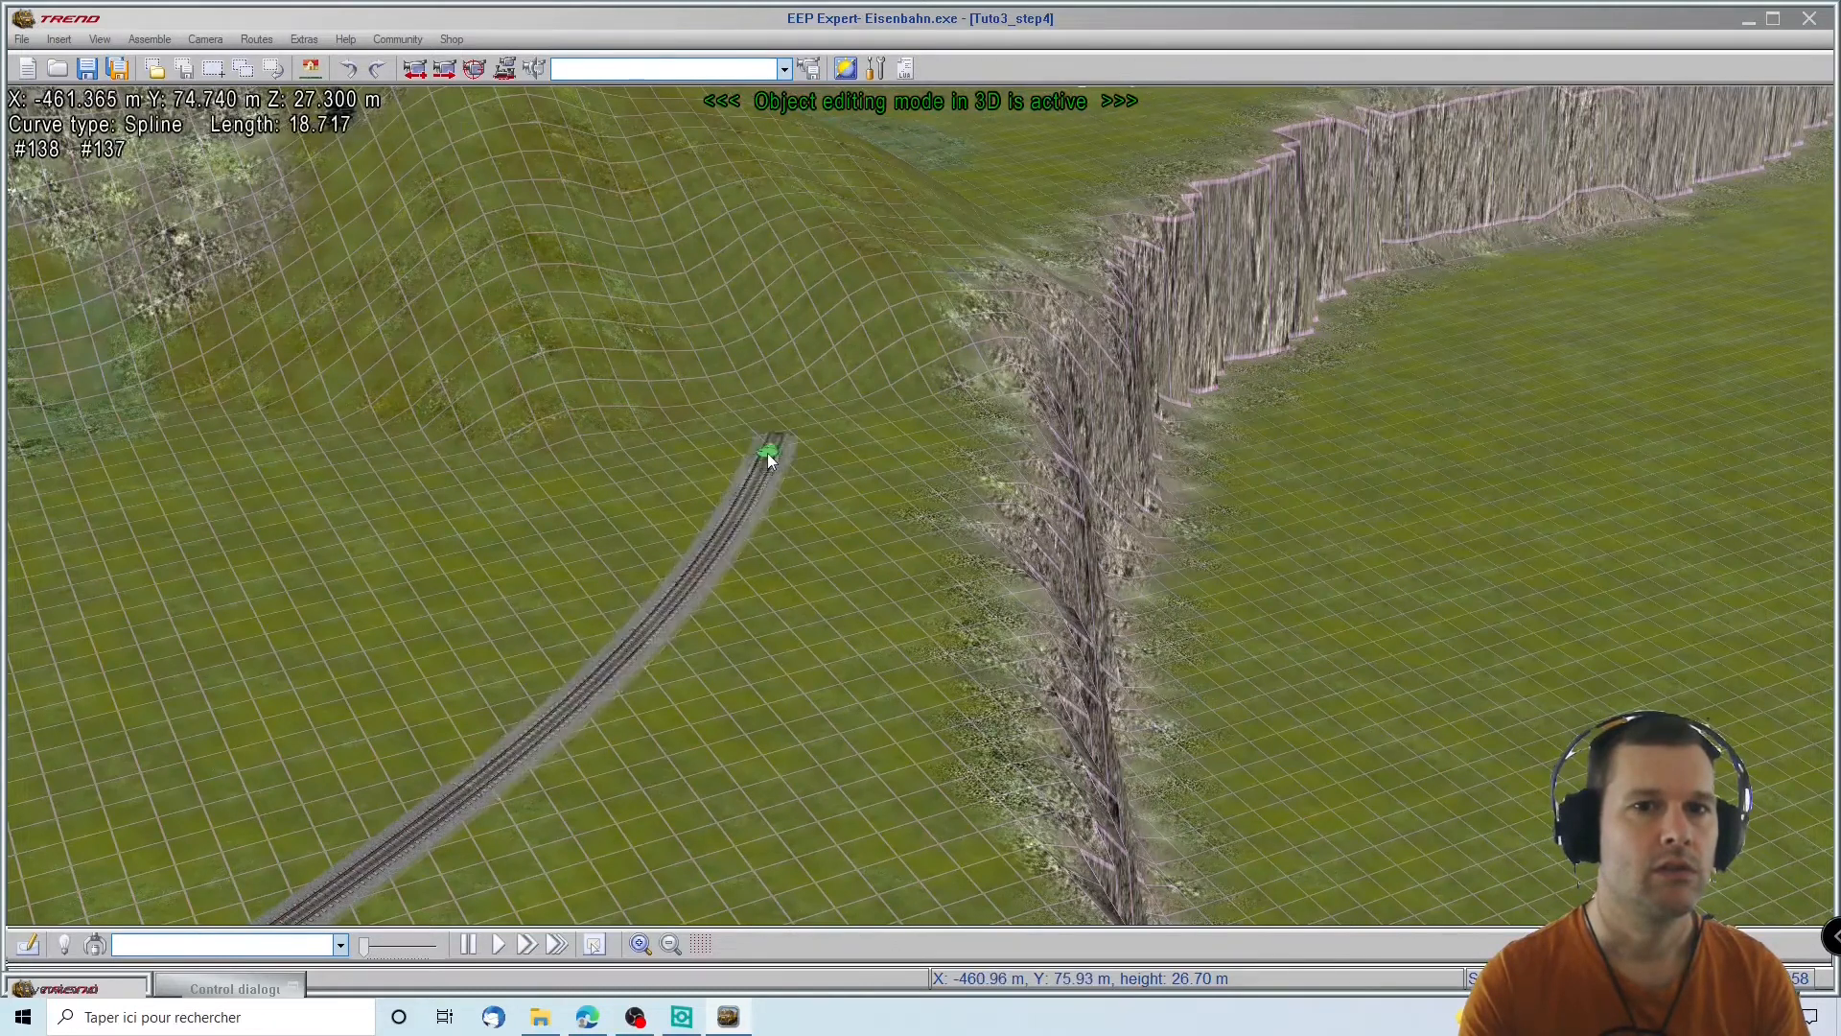
key(Escape)
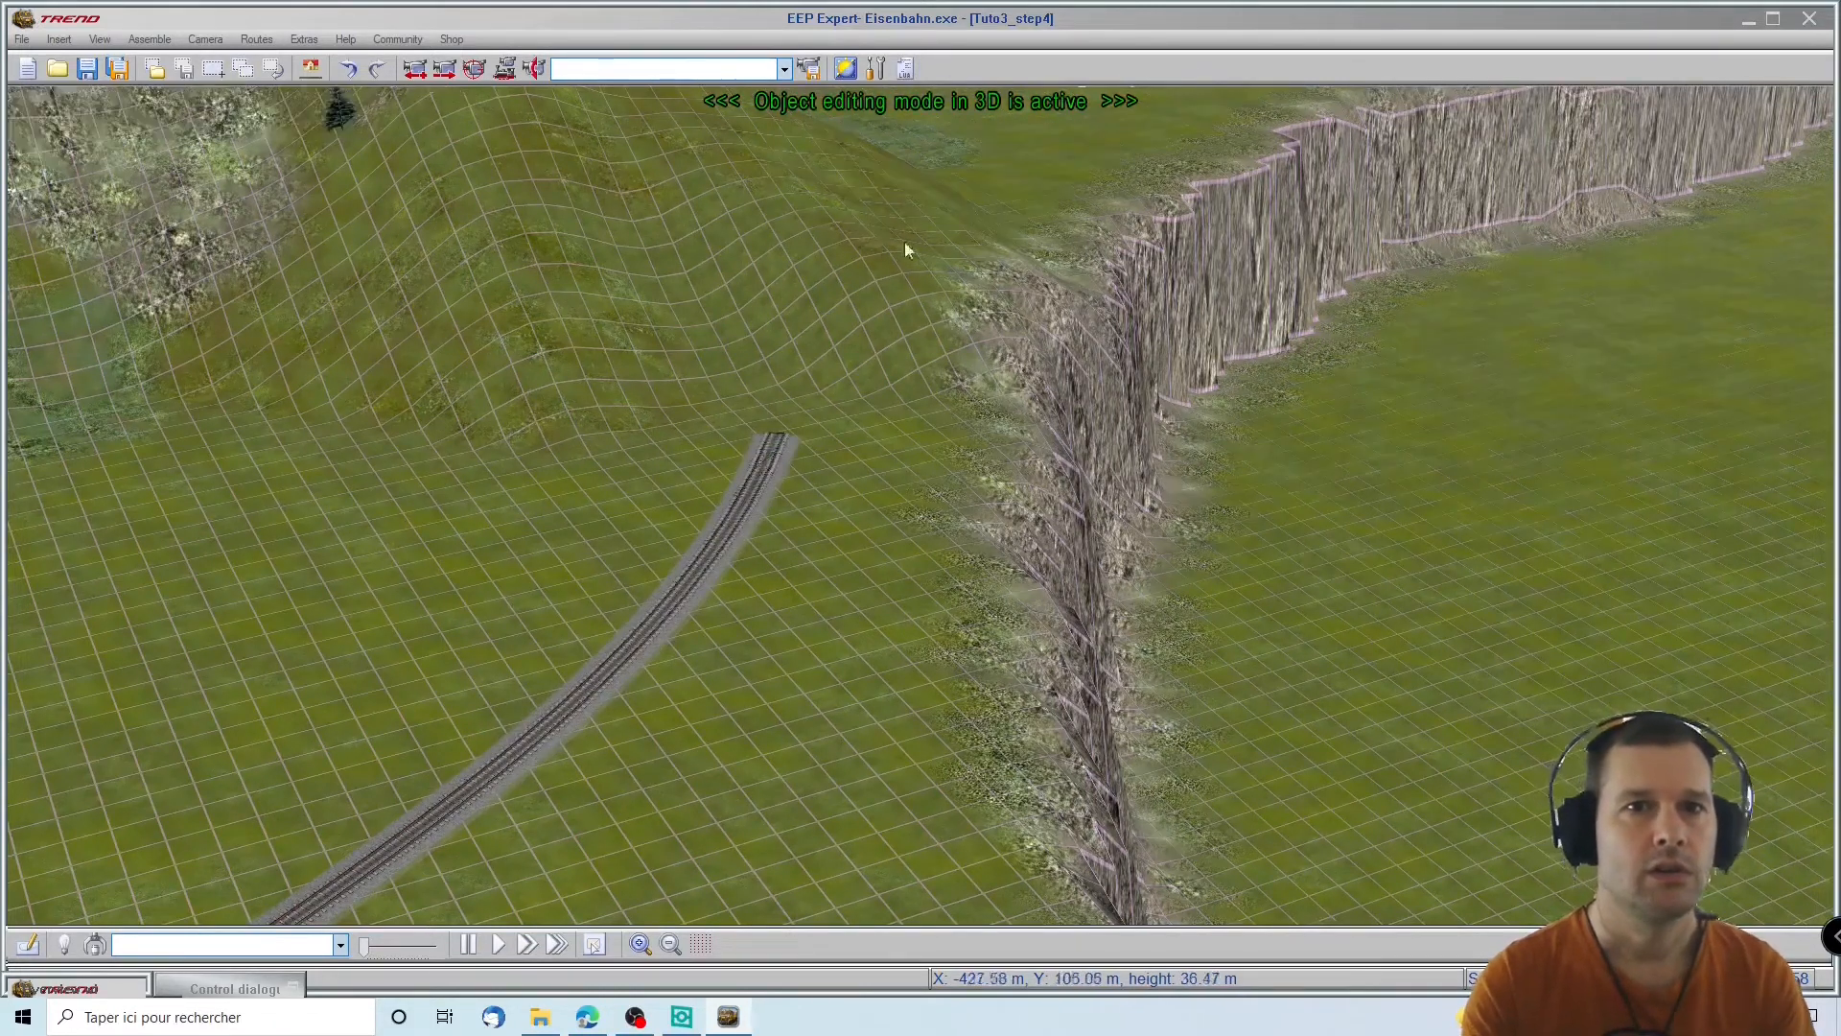
Examine the hillside and cliff around the end of the new track from several angles
right_drag(900, 417, 1438, 45)
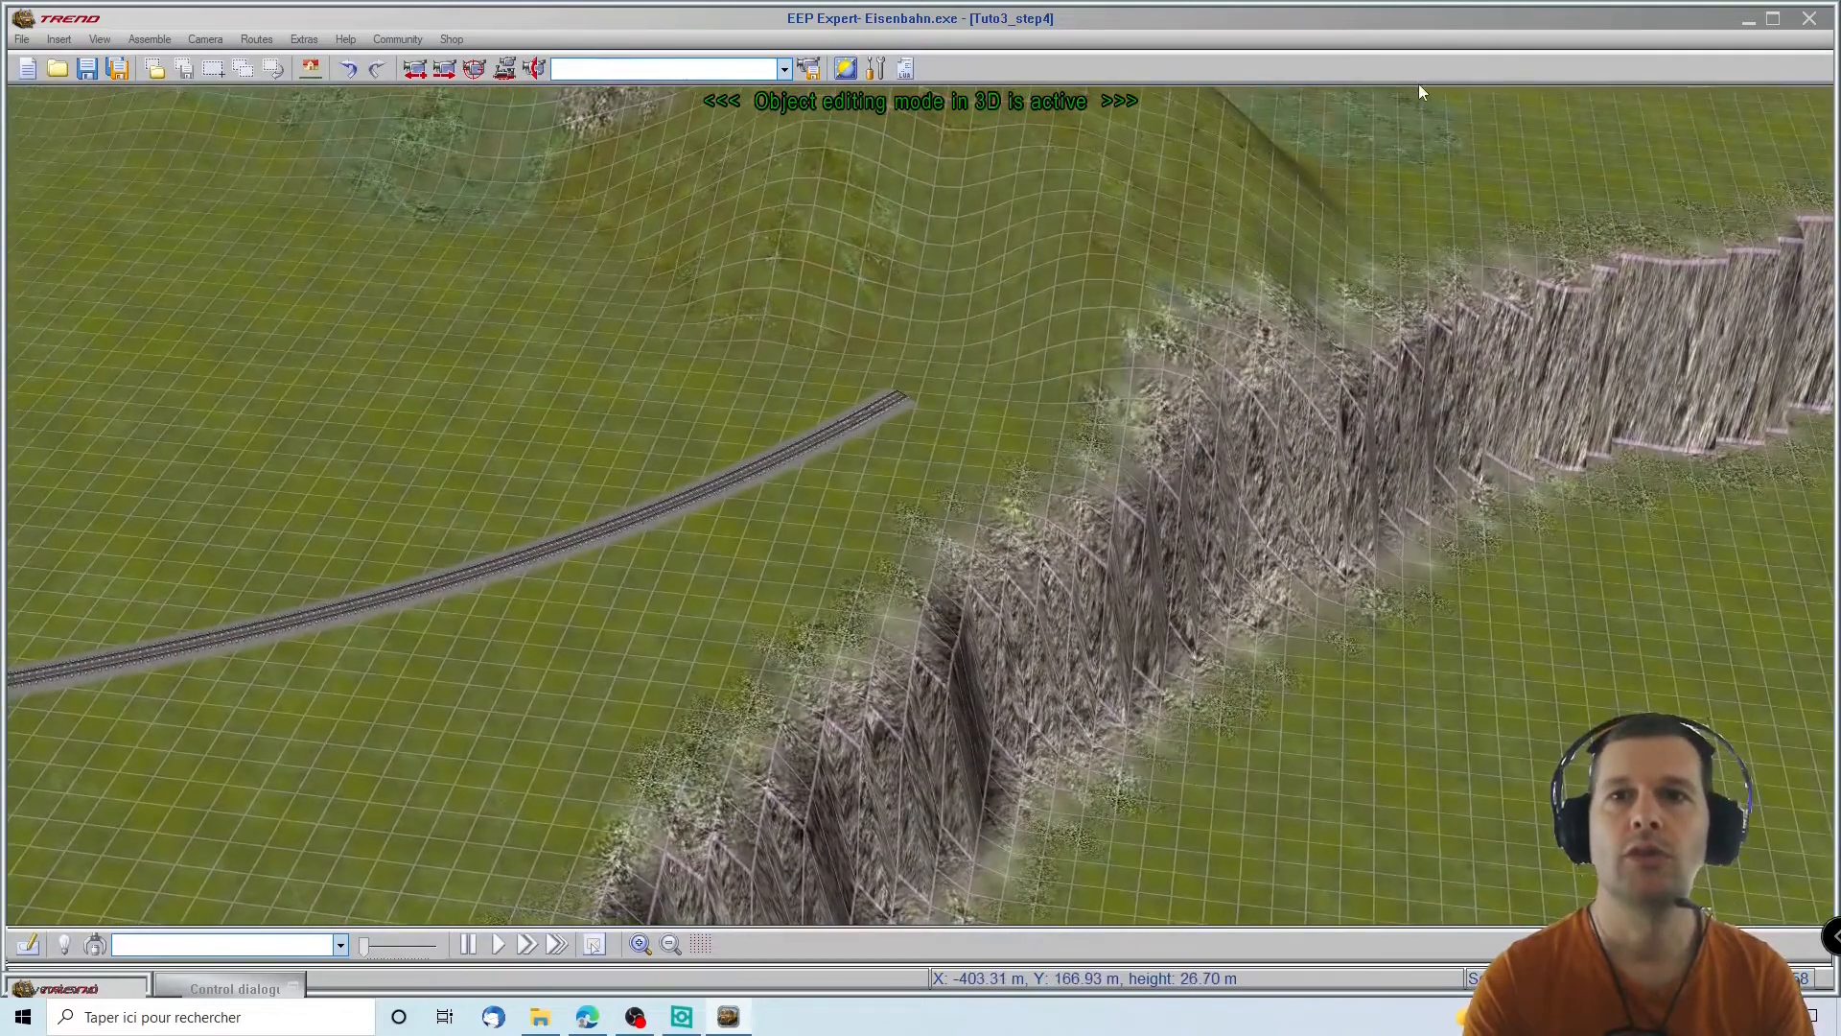
right_drag(1412, 108, 1206, 444)
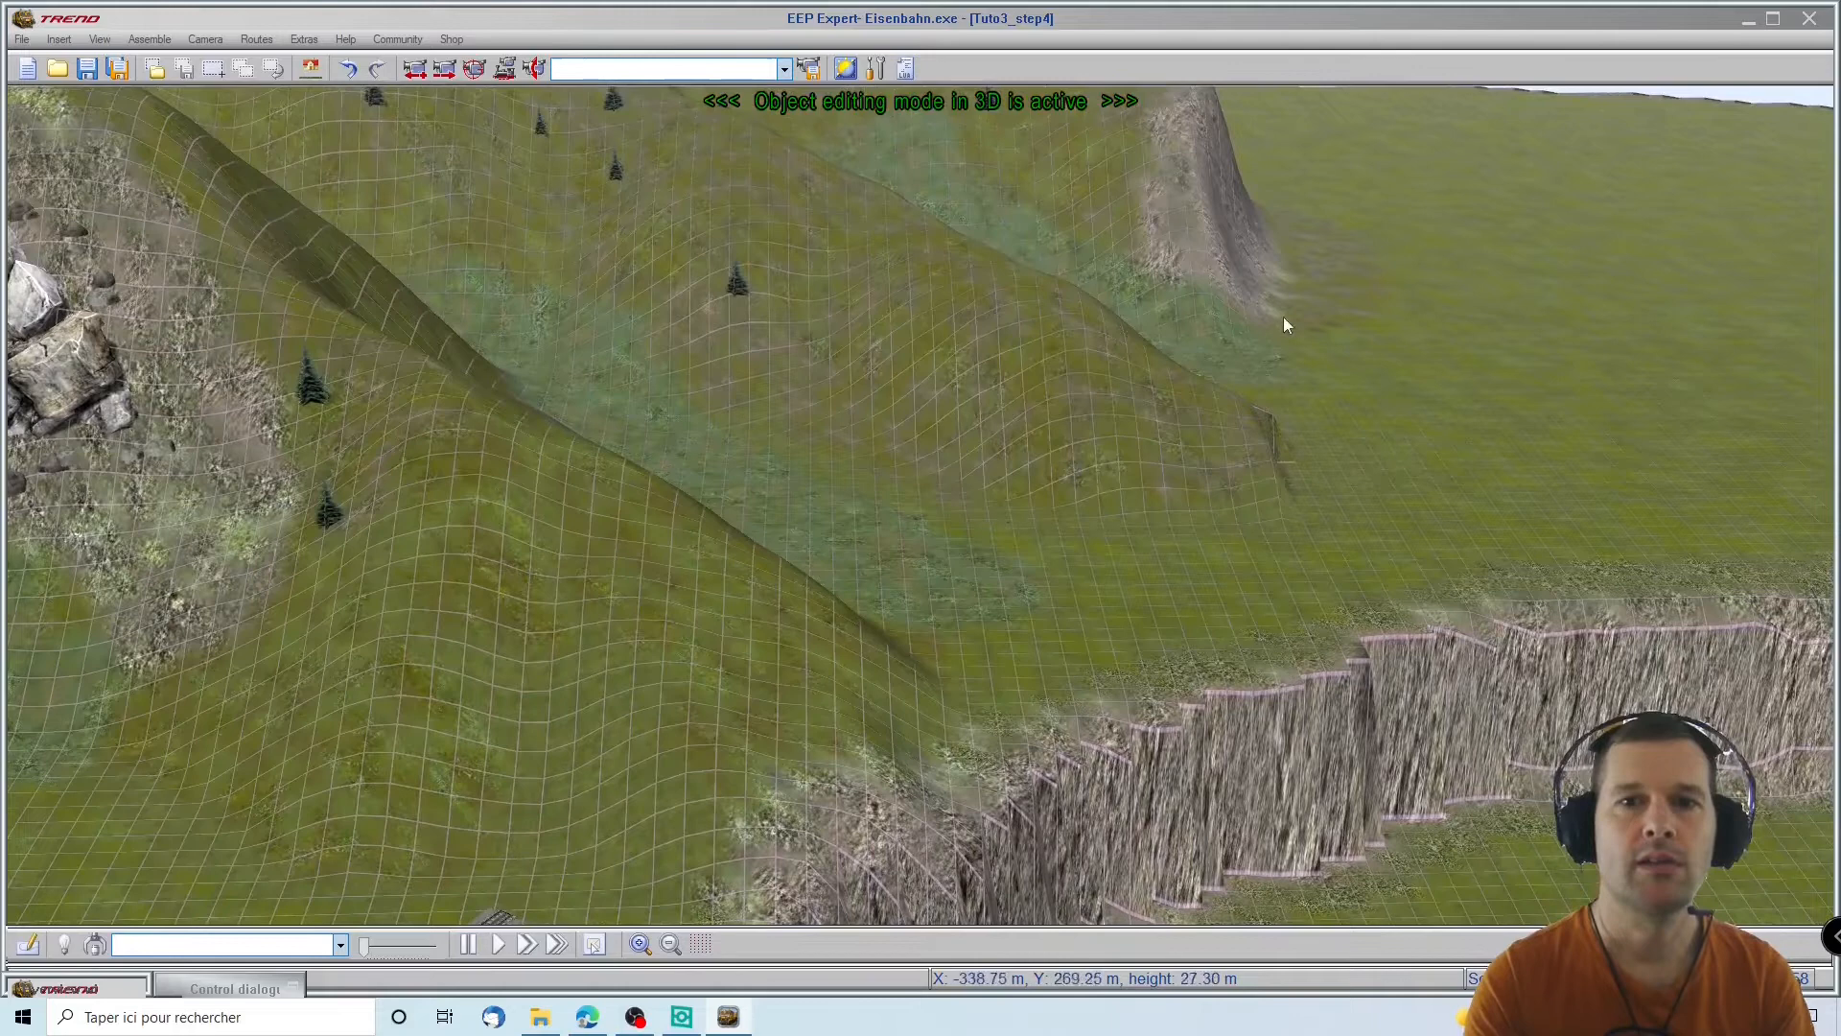
scroll(660, 844, down, 5)
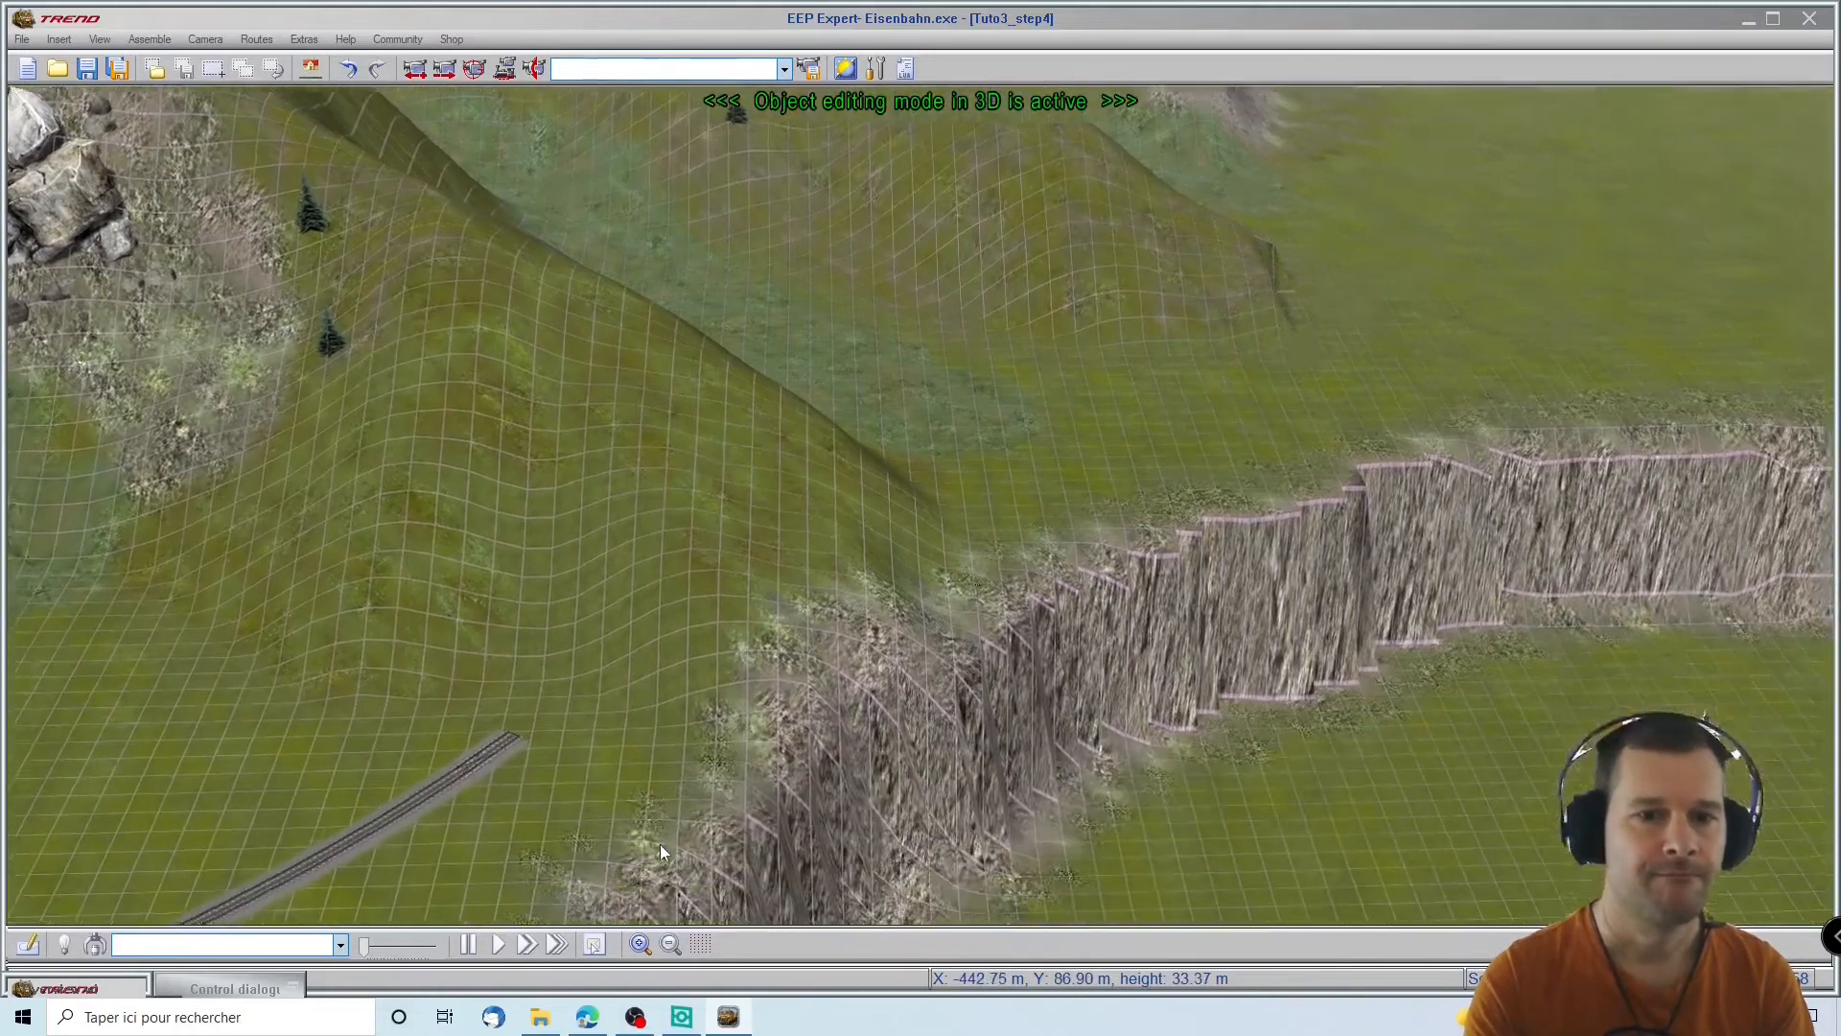
scroll(458, 571, up, 6)
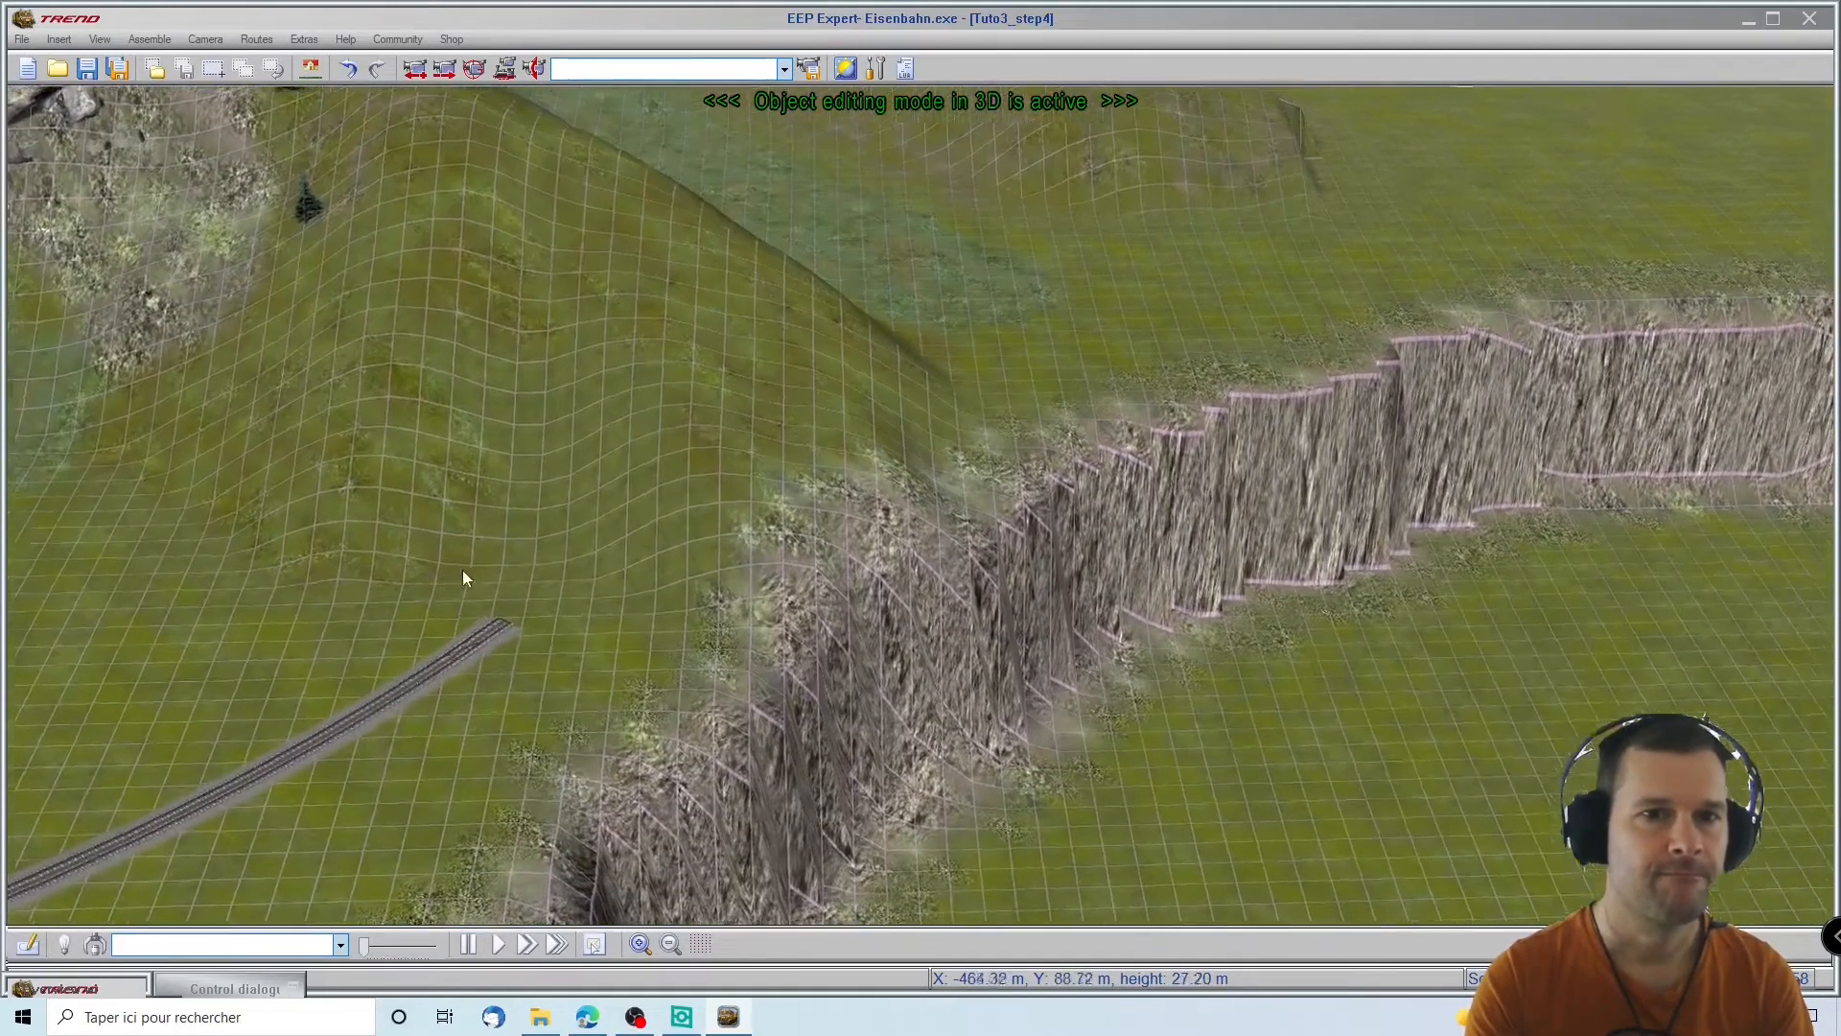
scroll(533, 567, up, 1)
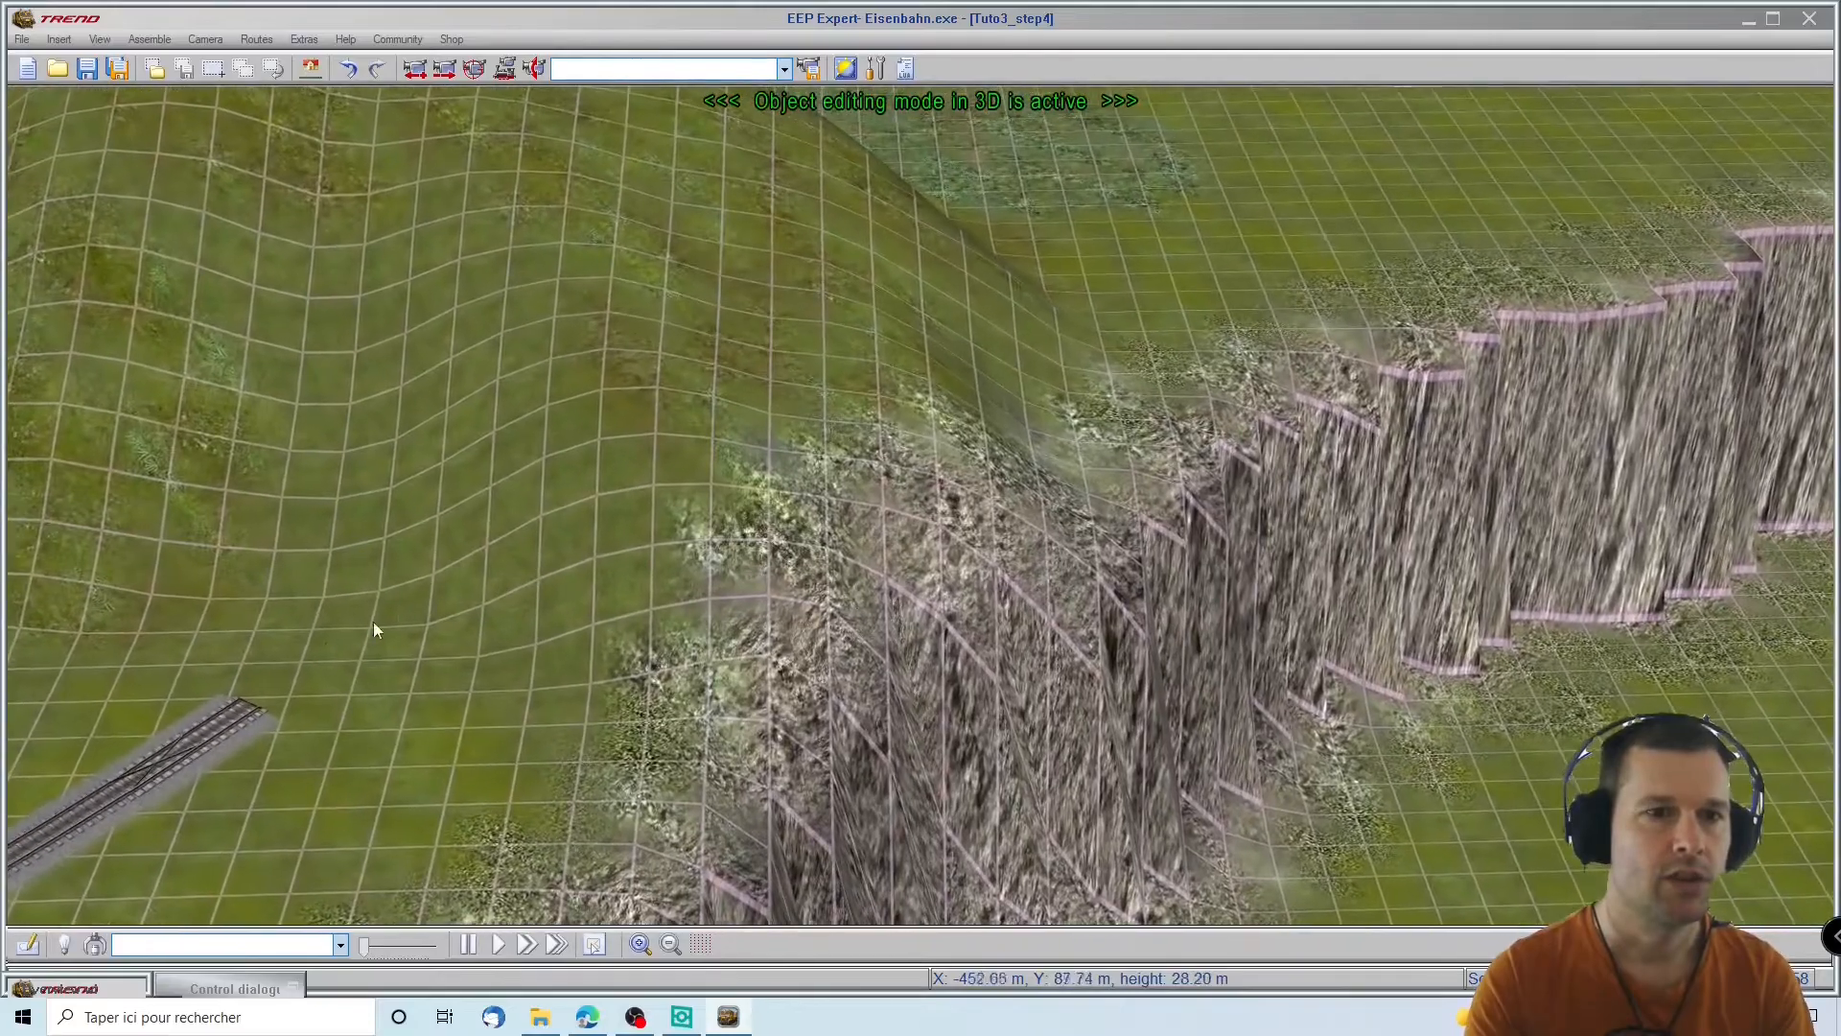
drag(38, 663, 374, 39)
drag(1716, 480, 1175, 469)
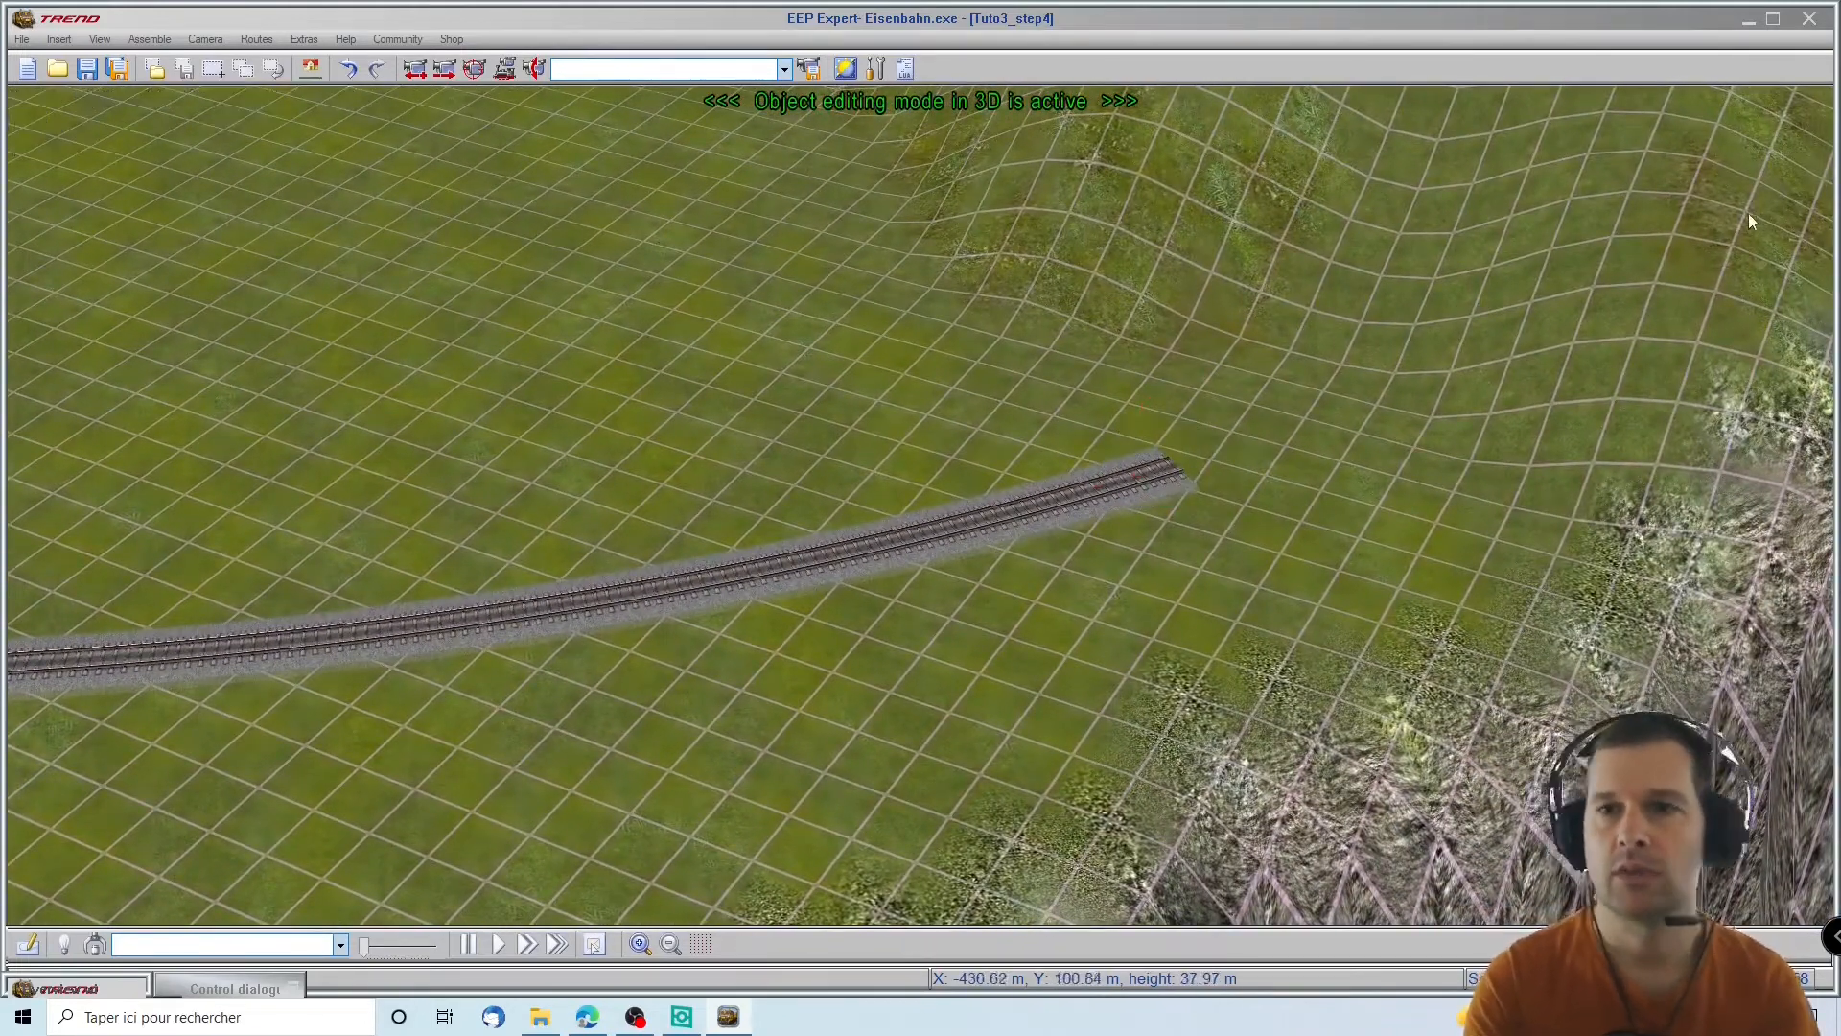
drag(1446, 359, 1232, 674)
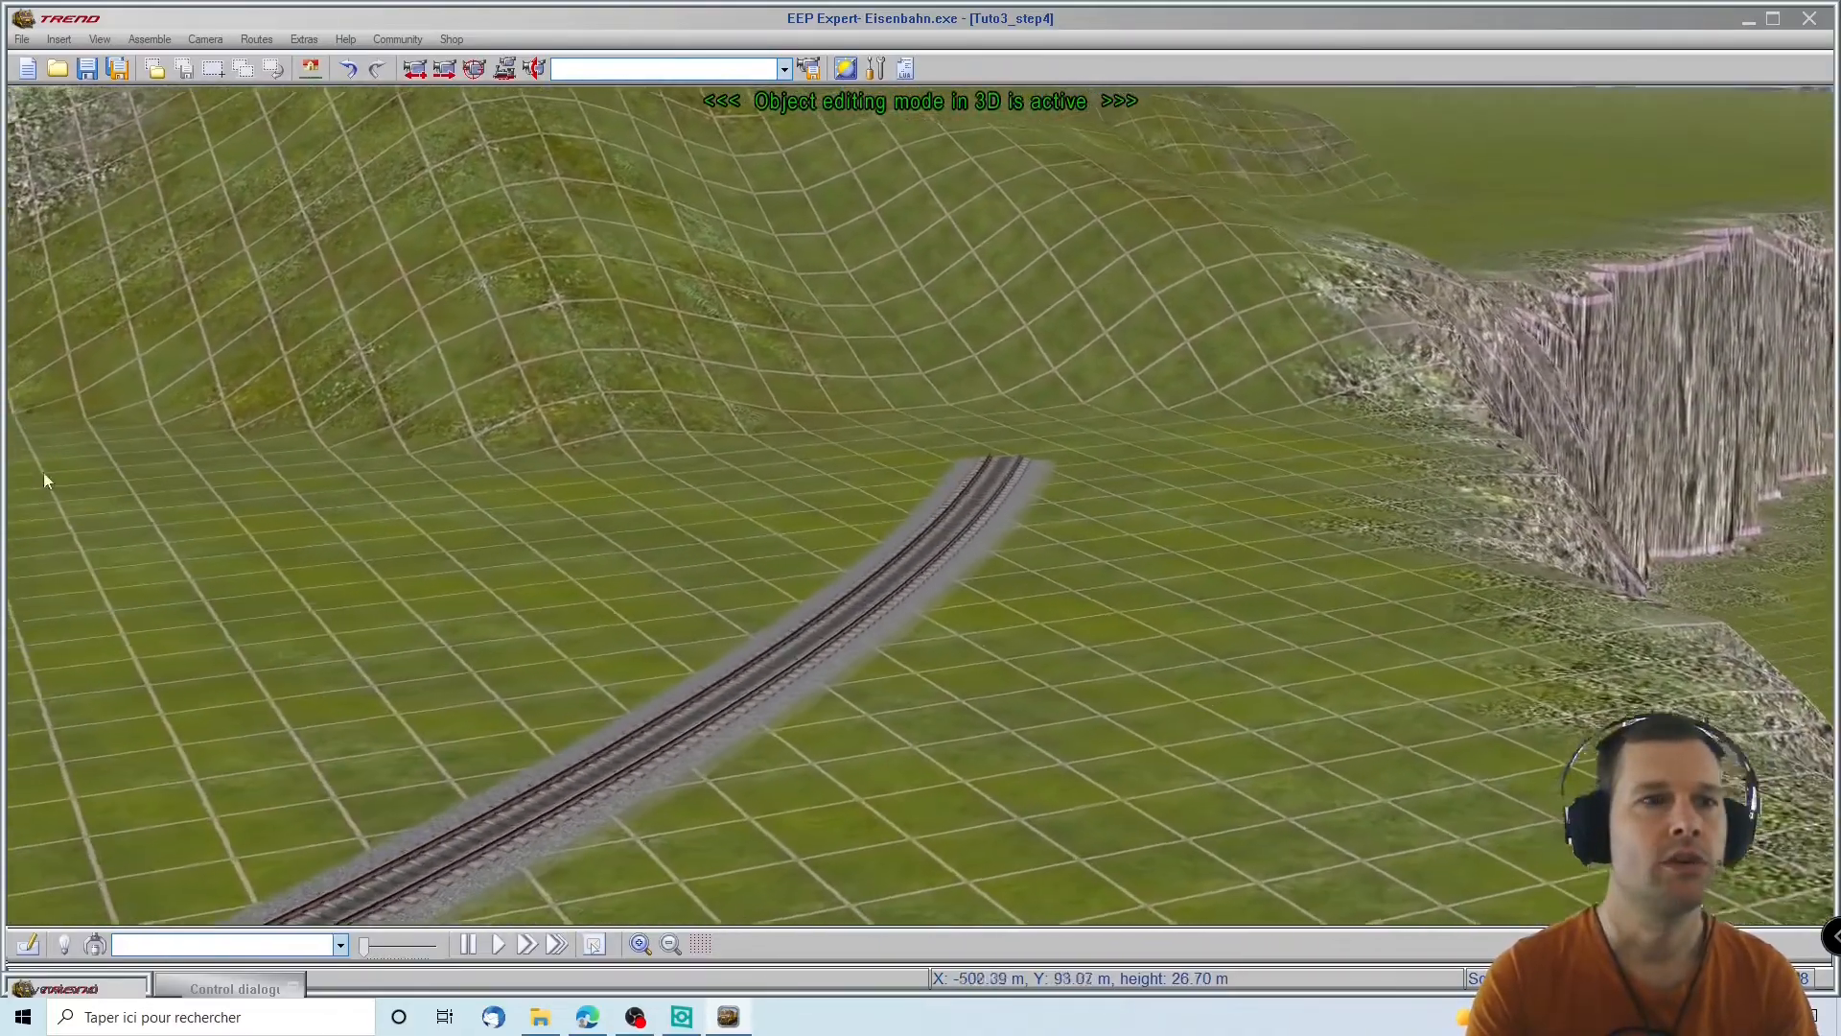
click(32, 412)
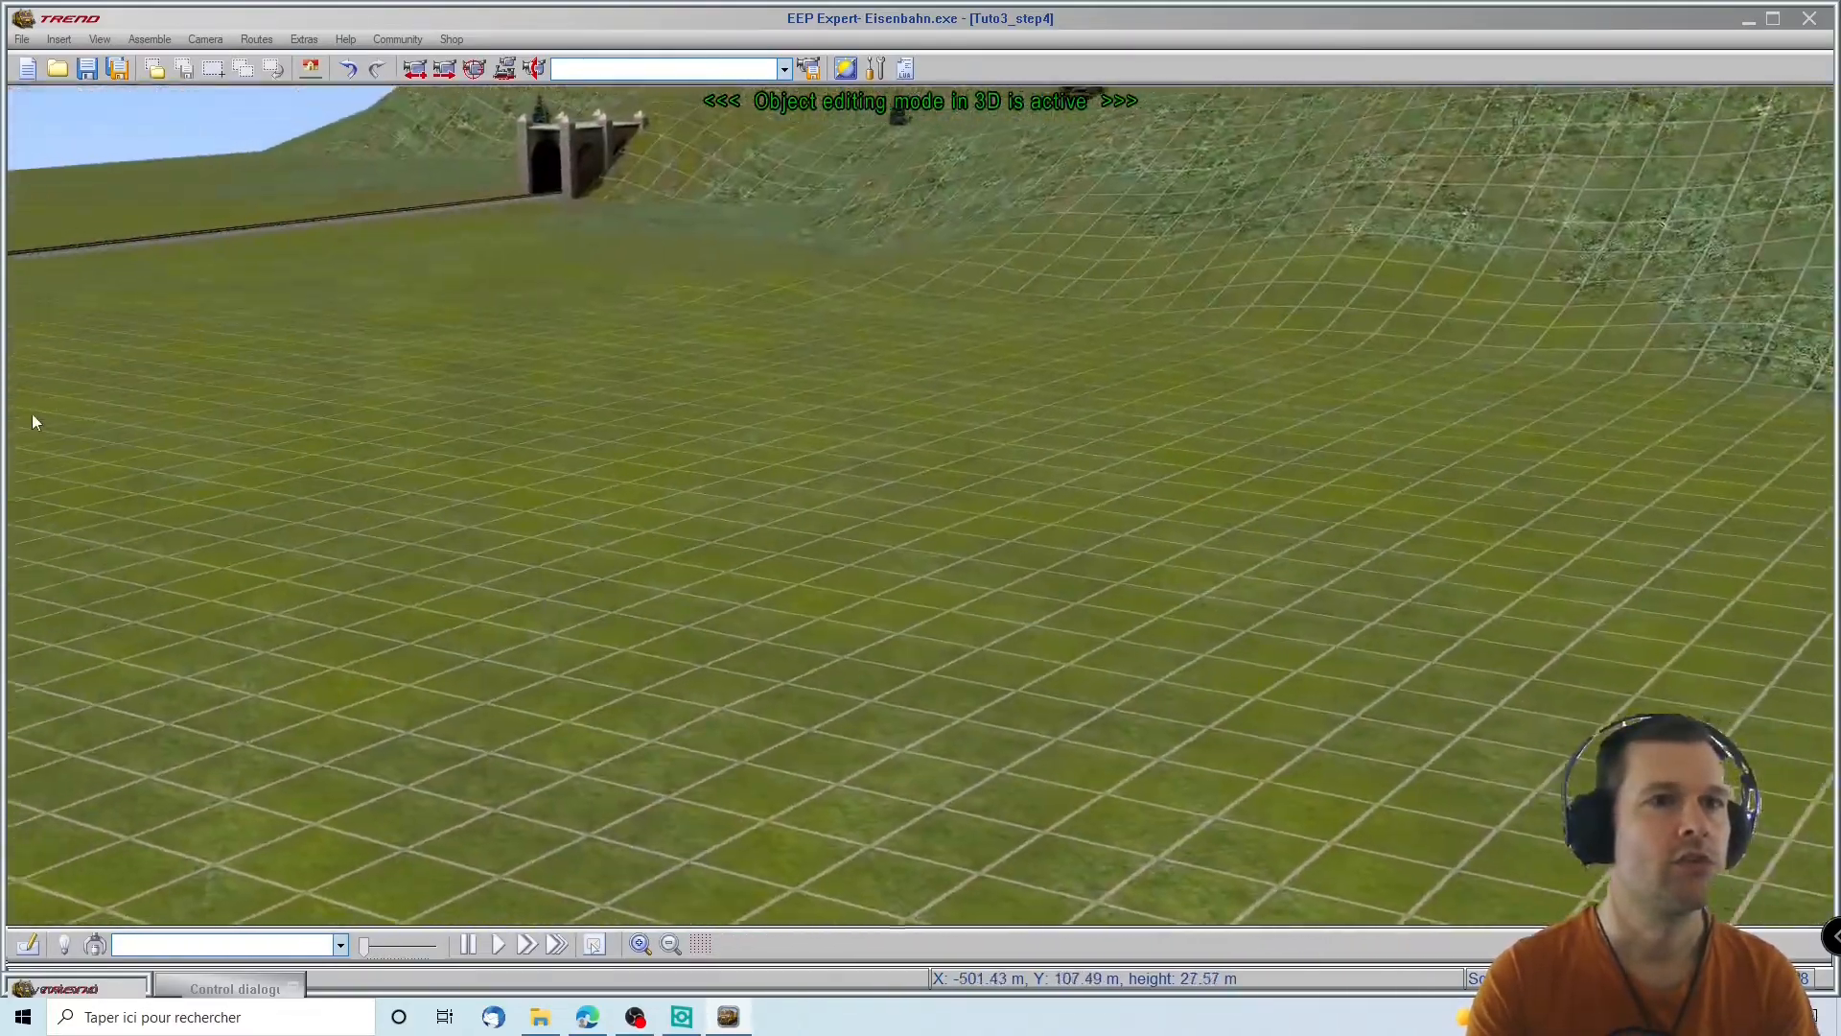
key(Right)
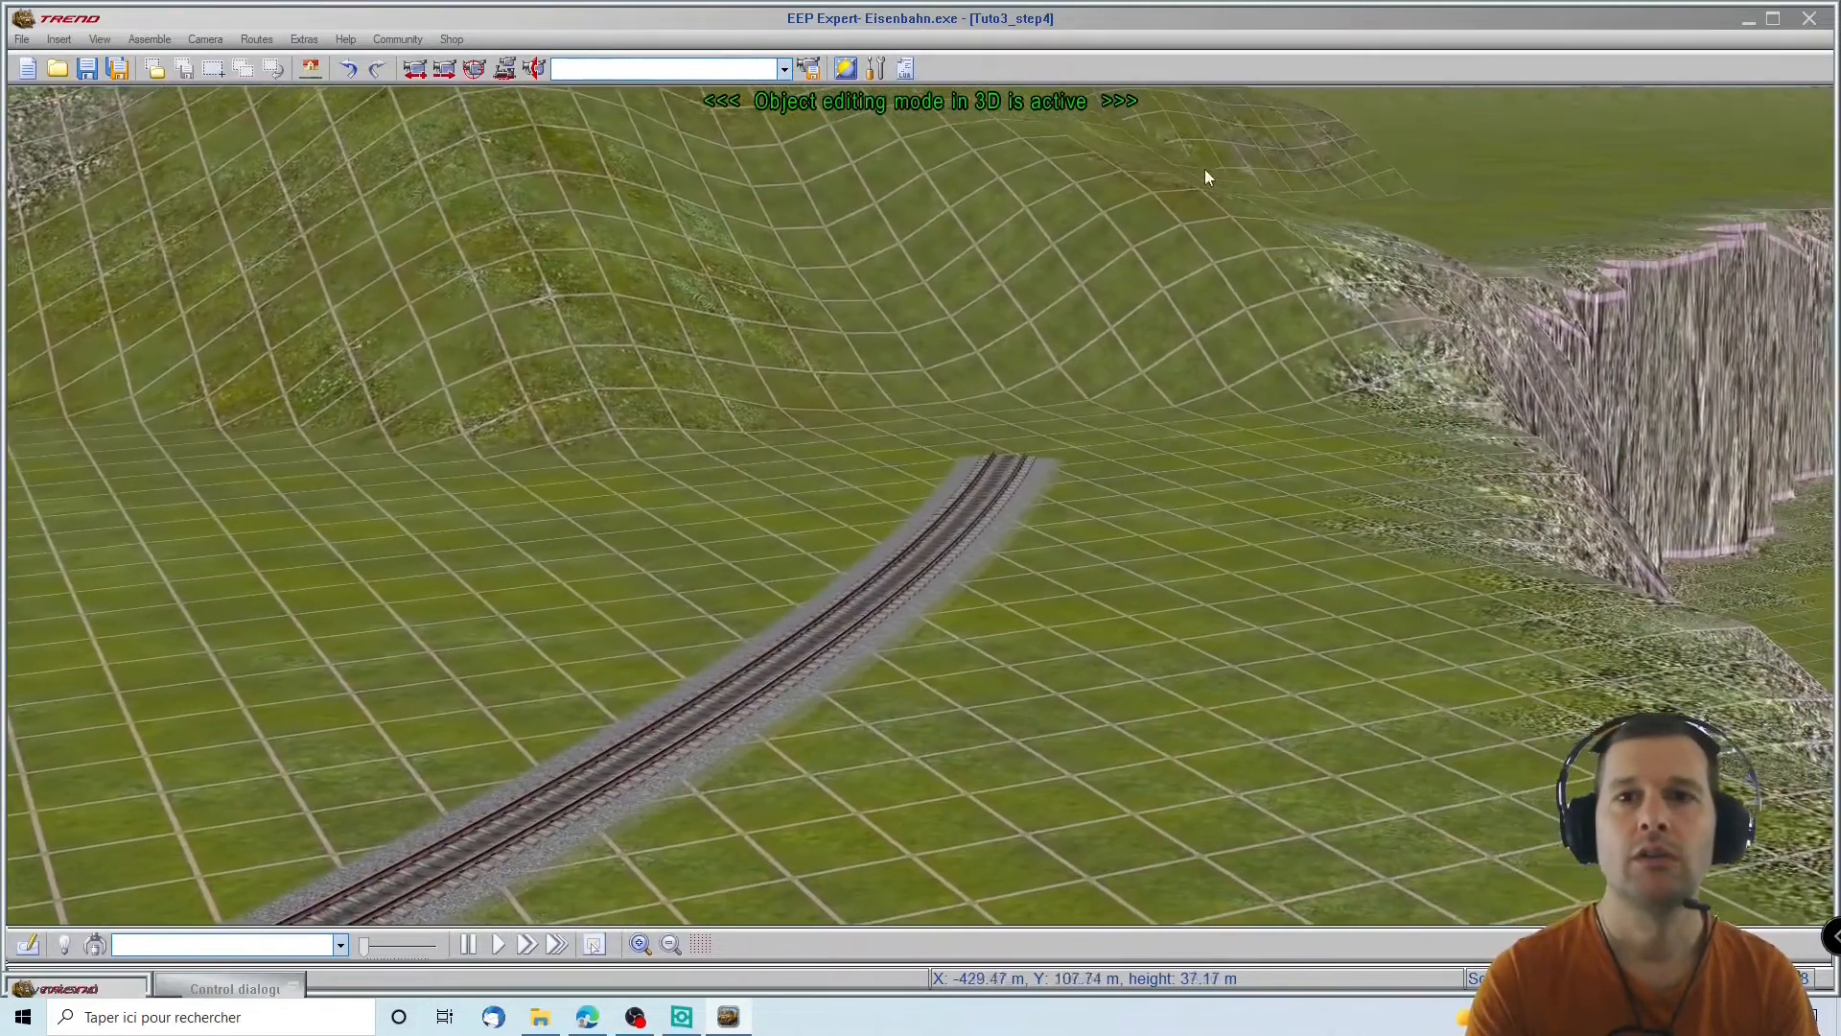
key(Up)
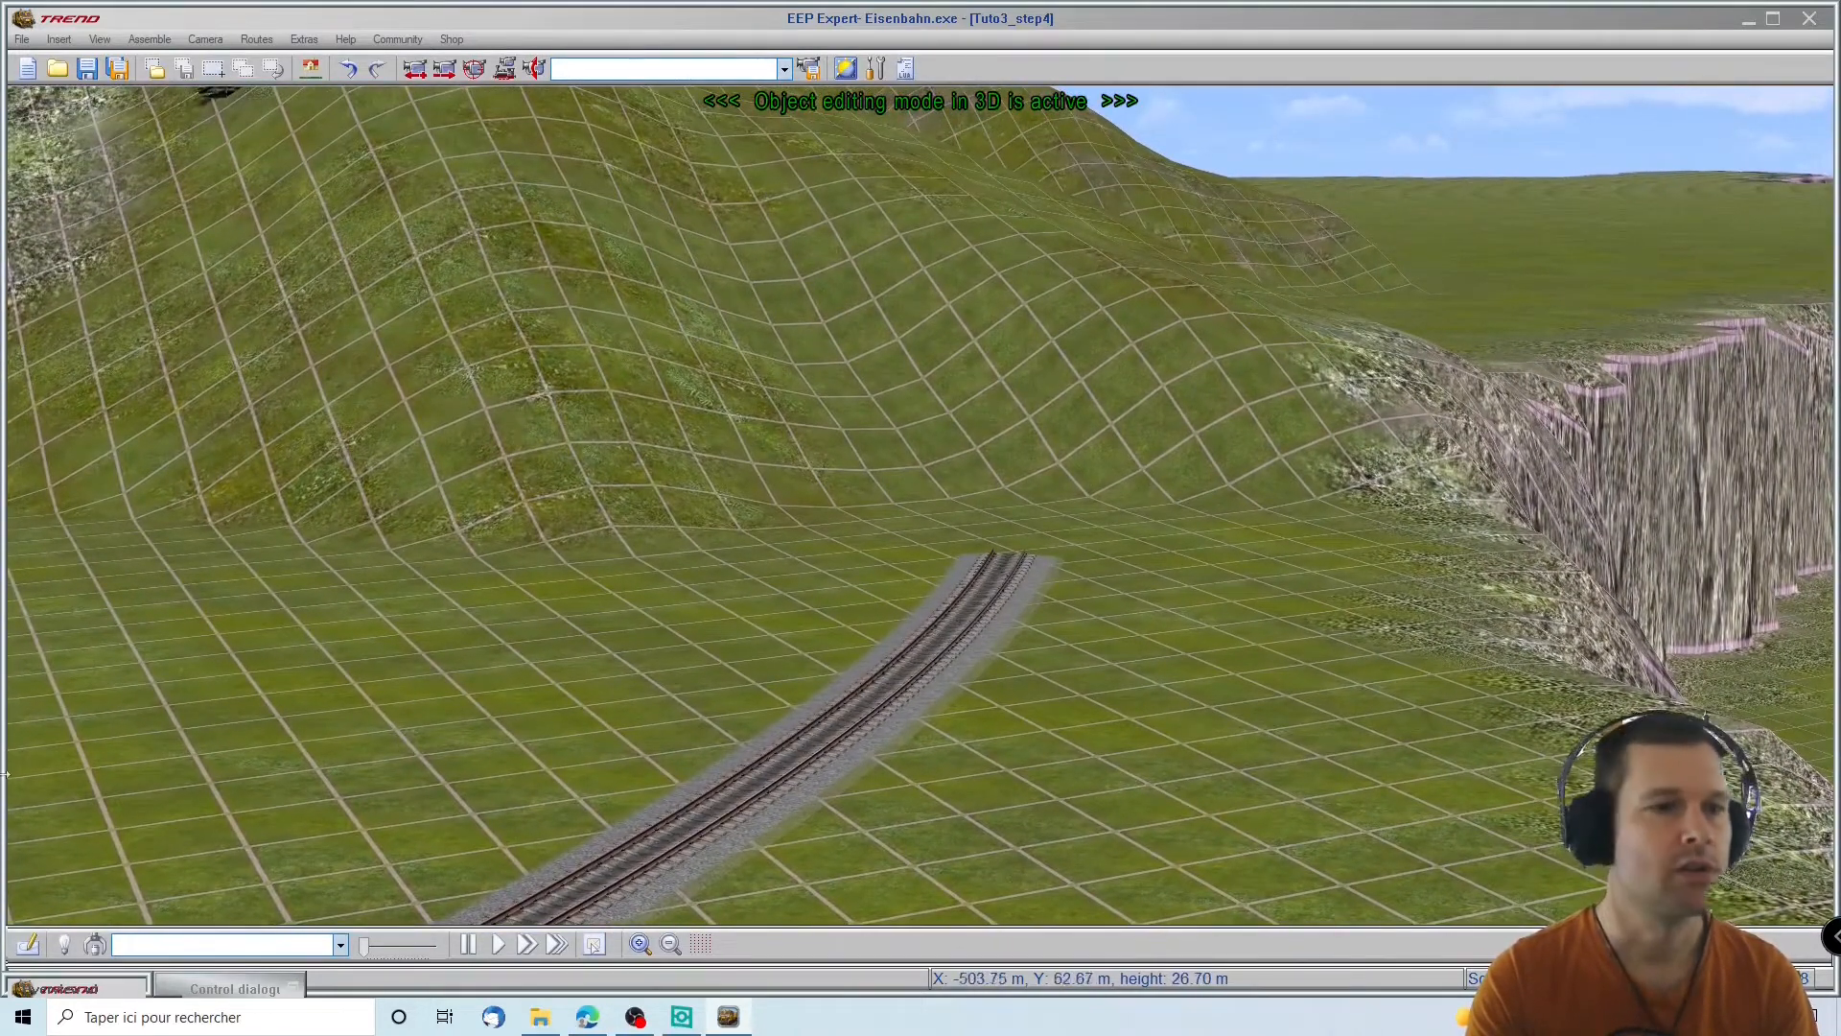
click(26, 946)
click(26, 947)
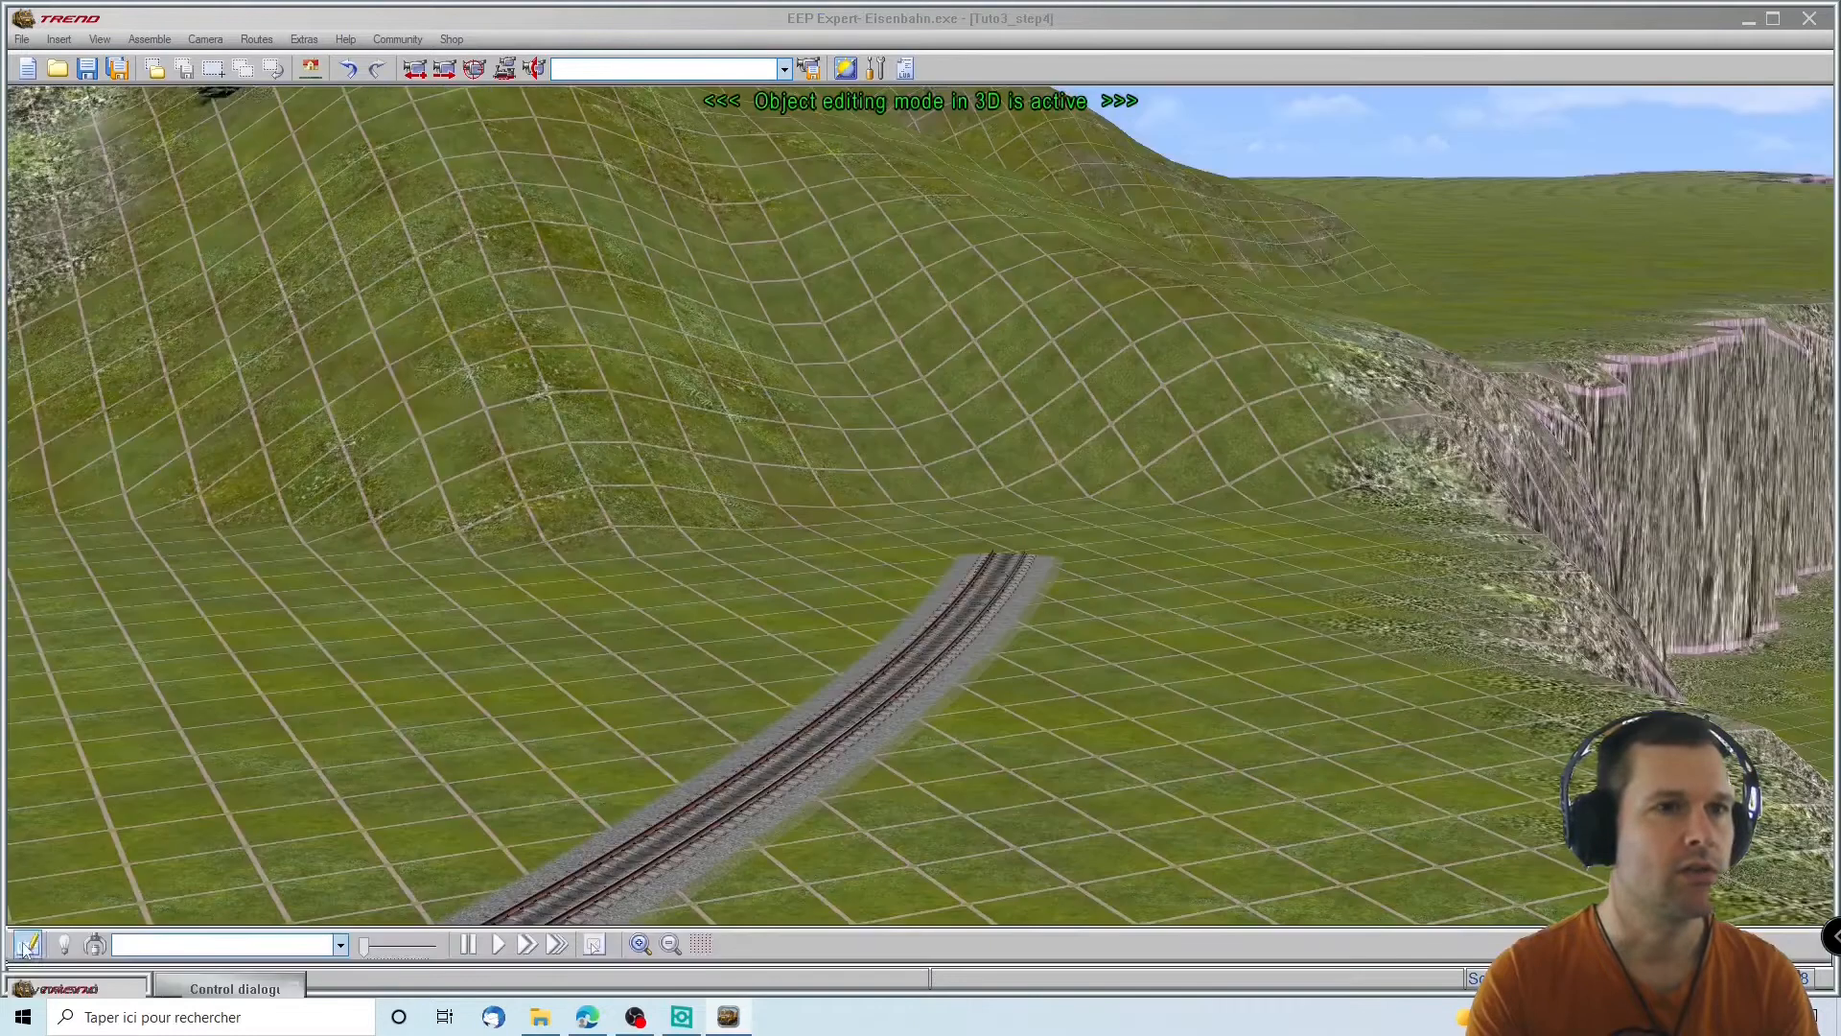
Browse the railway tunnel splines in the model catalogue and preview models such as Tunnel 2 (v7) and Tunnel 1 (v7)
click(227, 986)
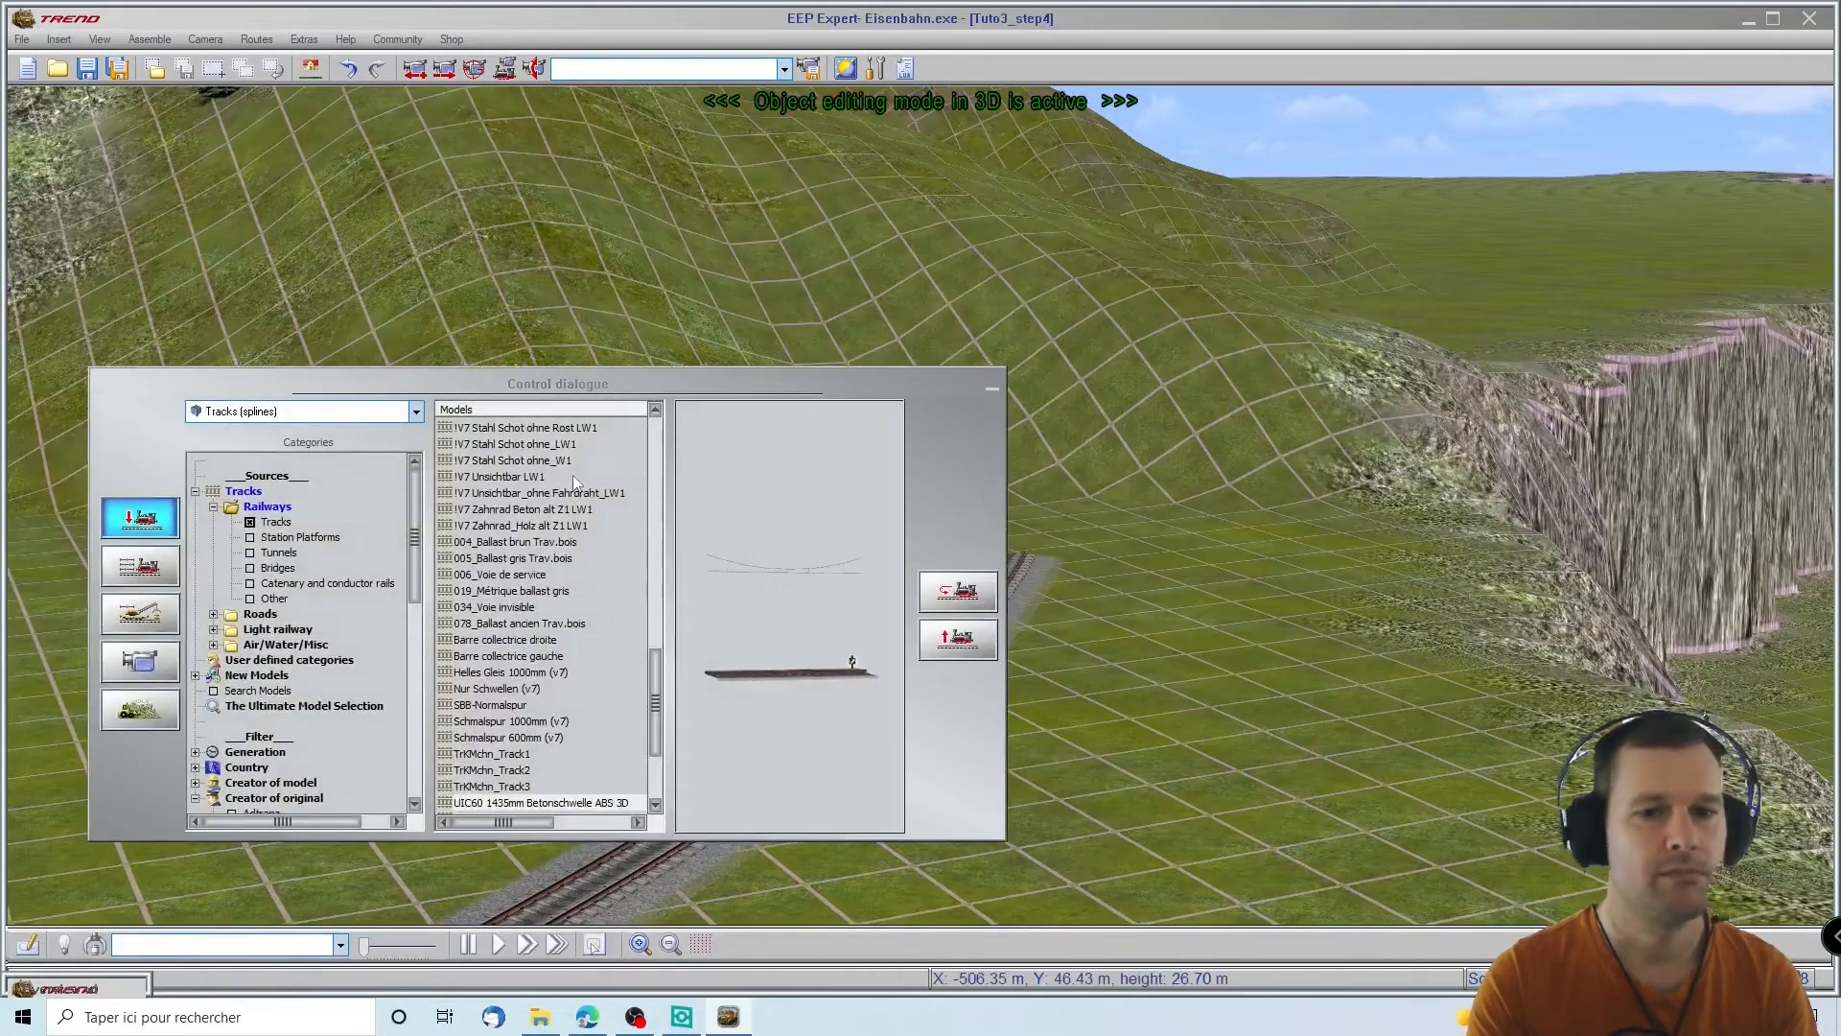
click(276, 568)
click(275, 523)
click(277, 568)
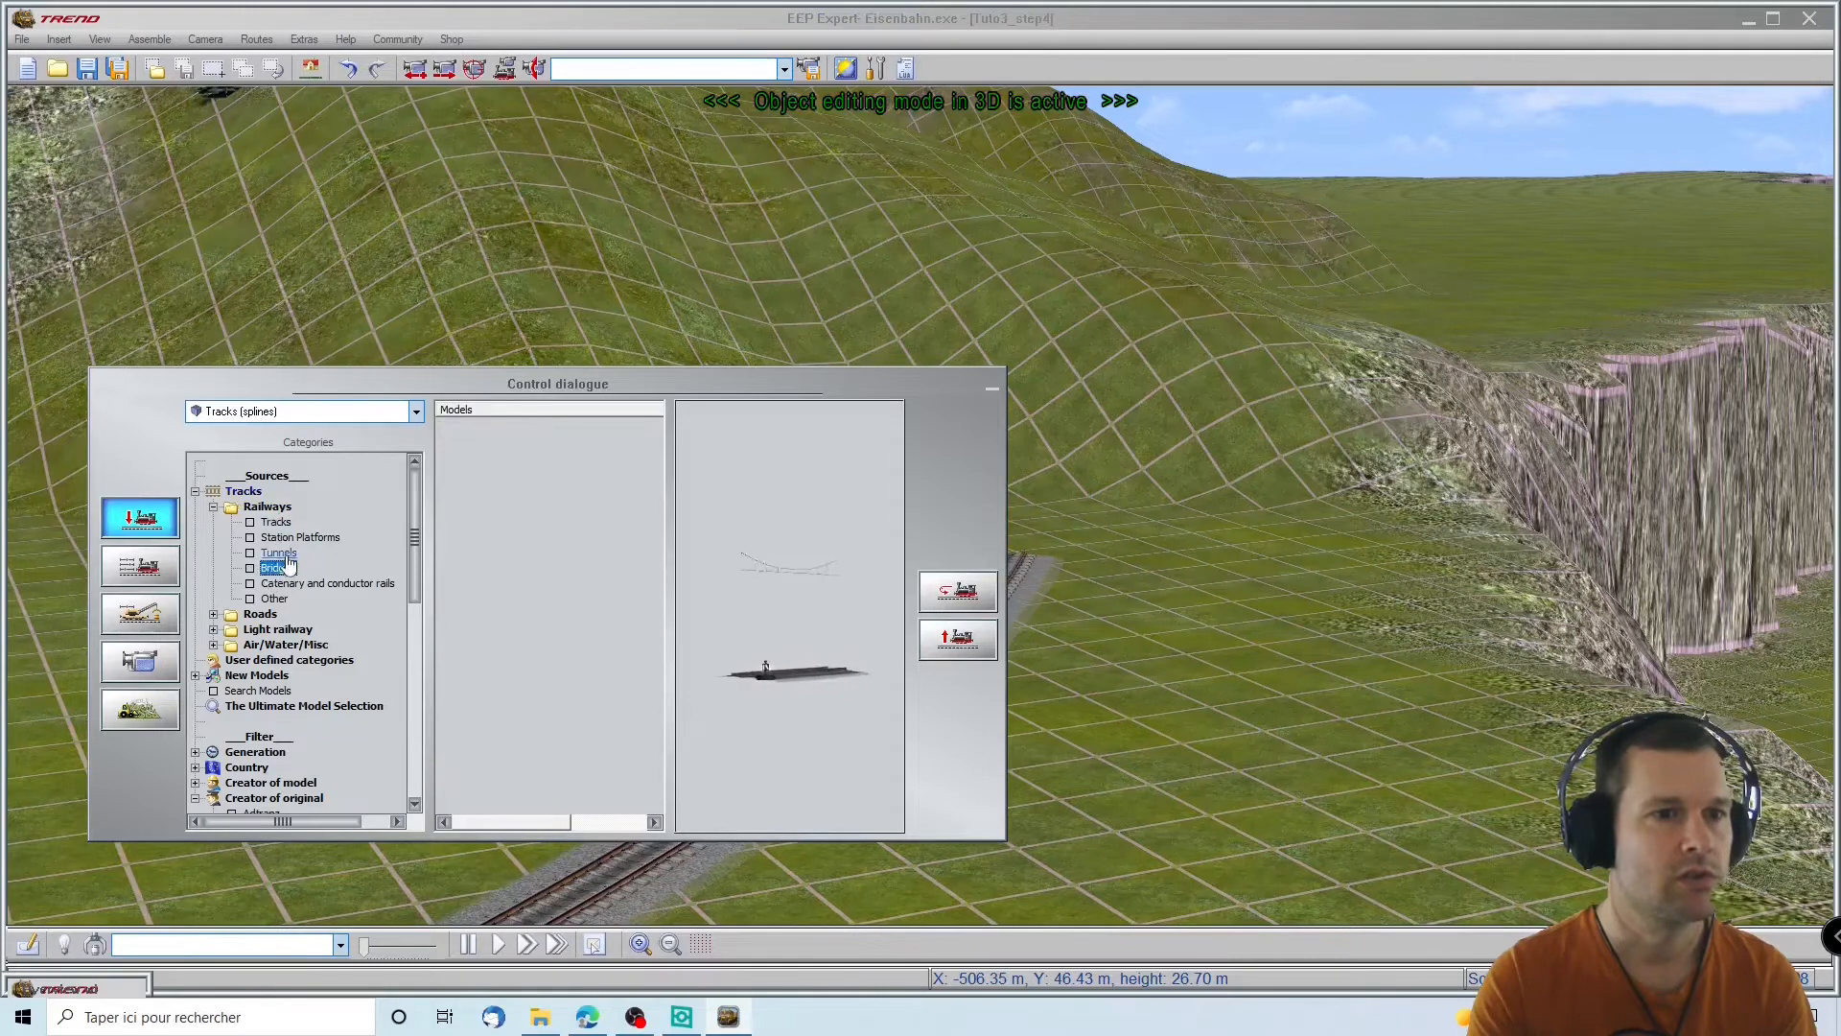
click(279, 553)
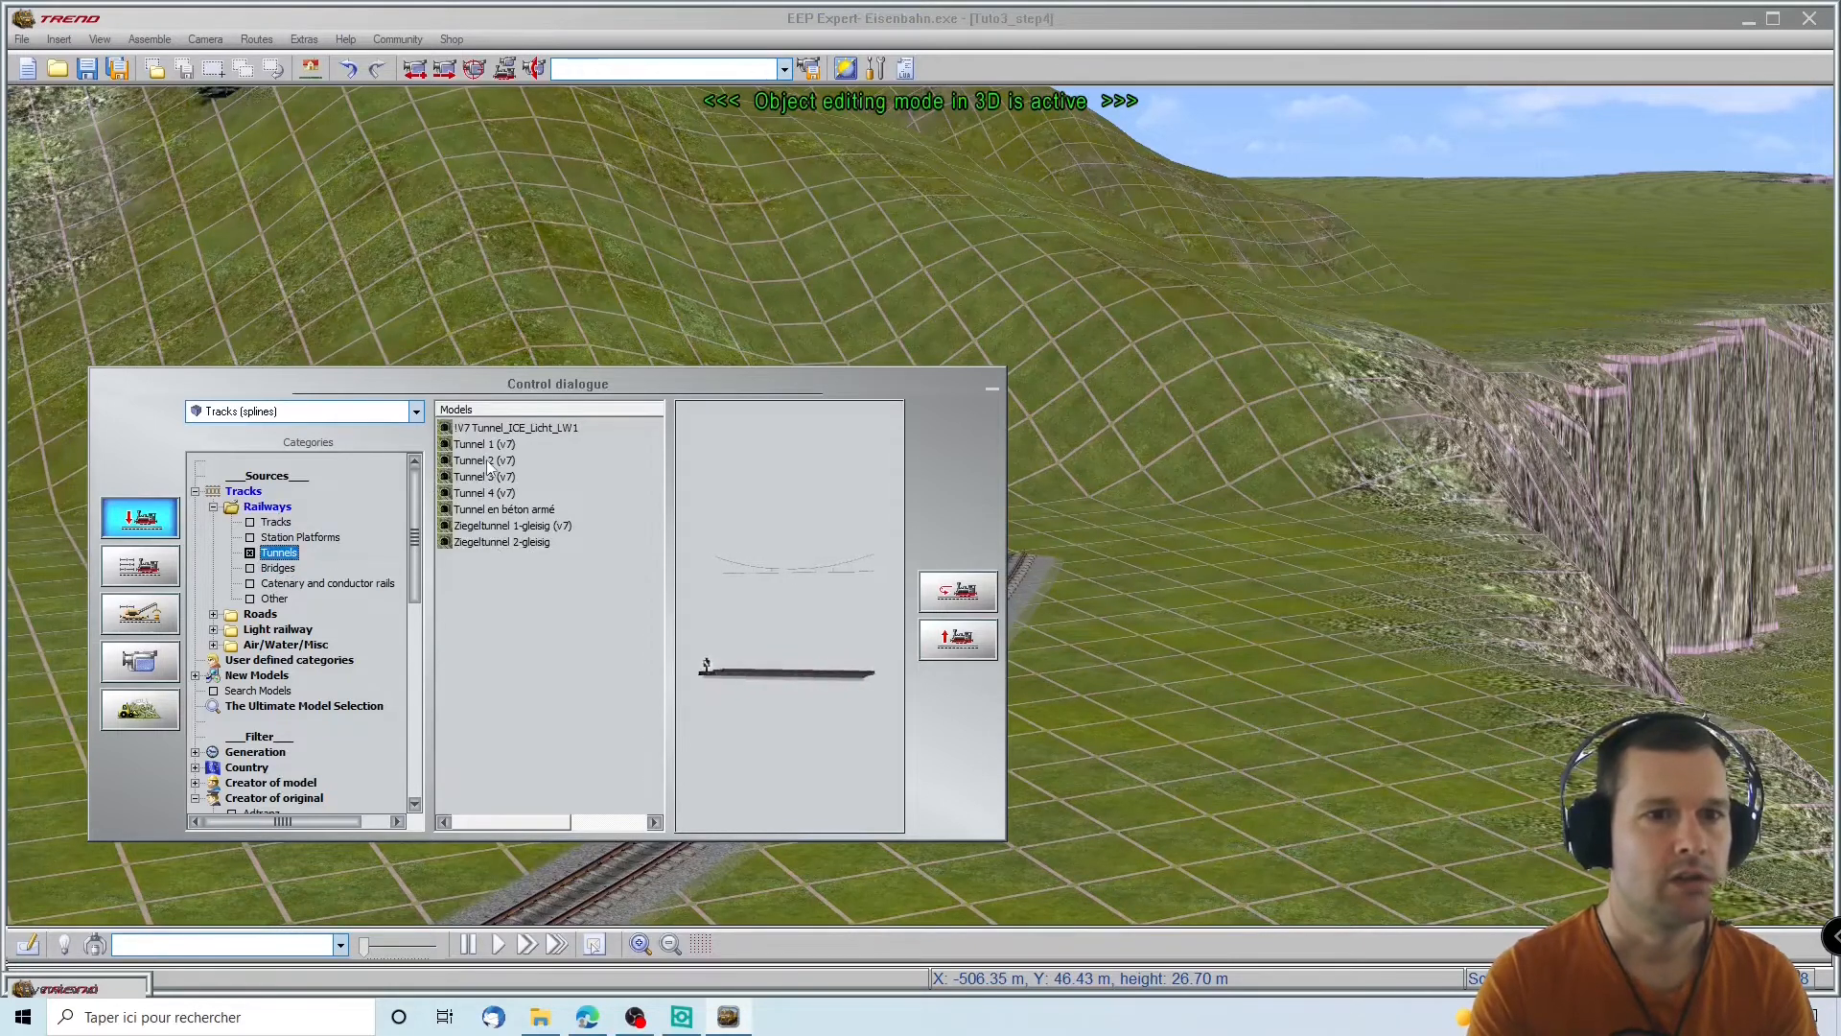
click(483, 509)
click(485, 476)
click(486, 458)
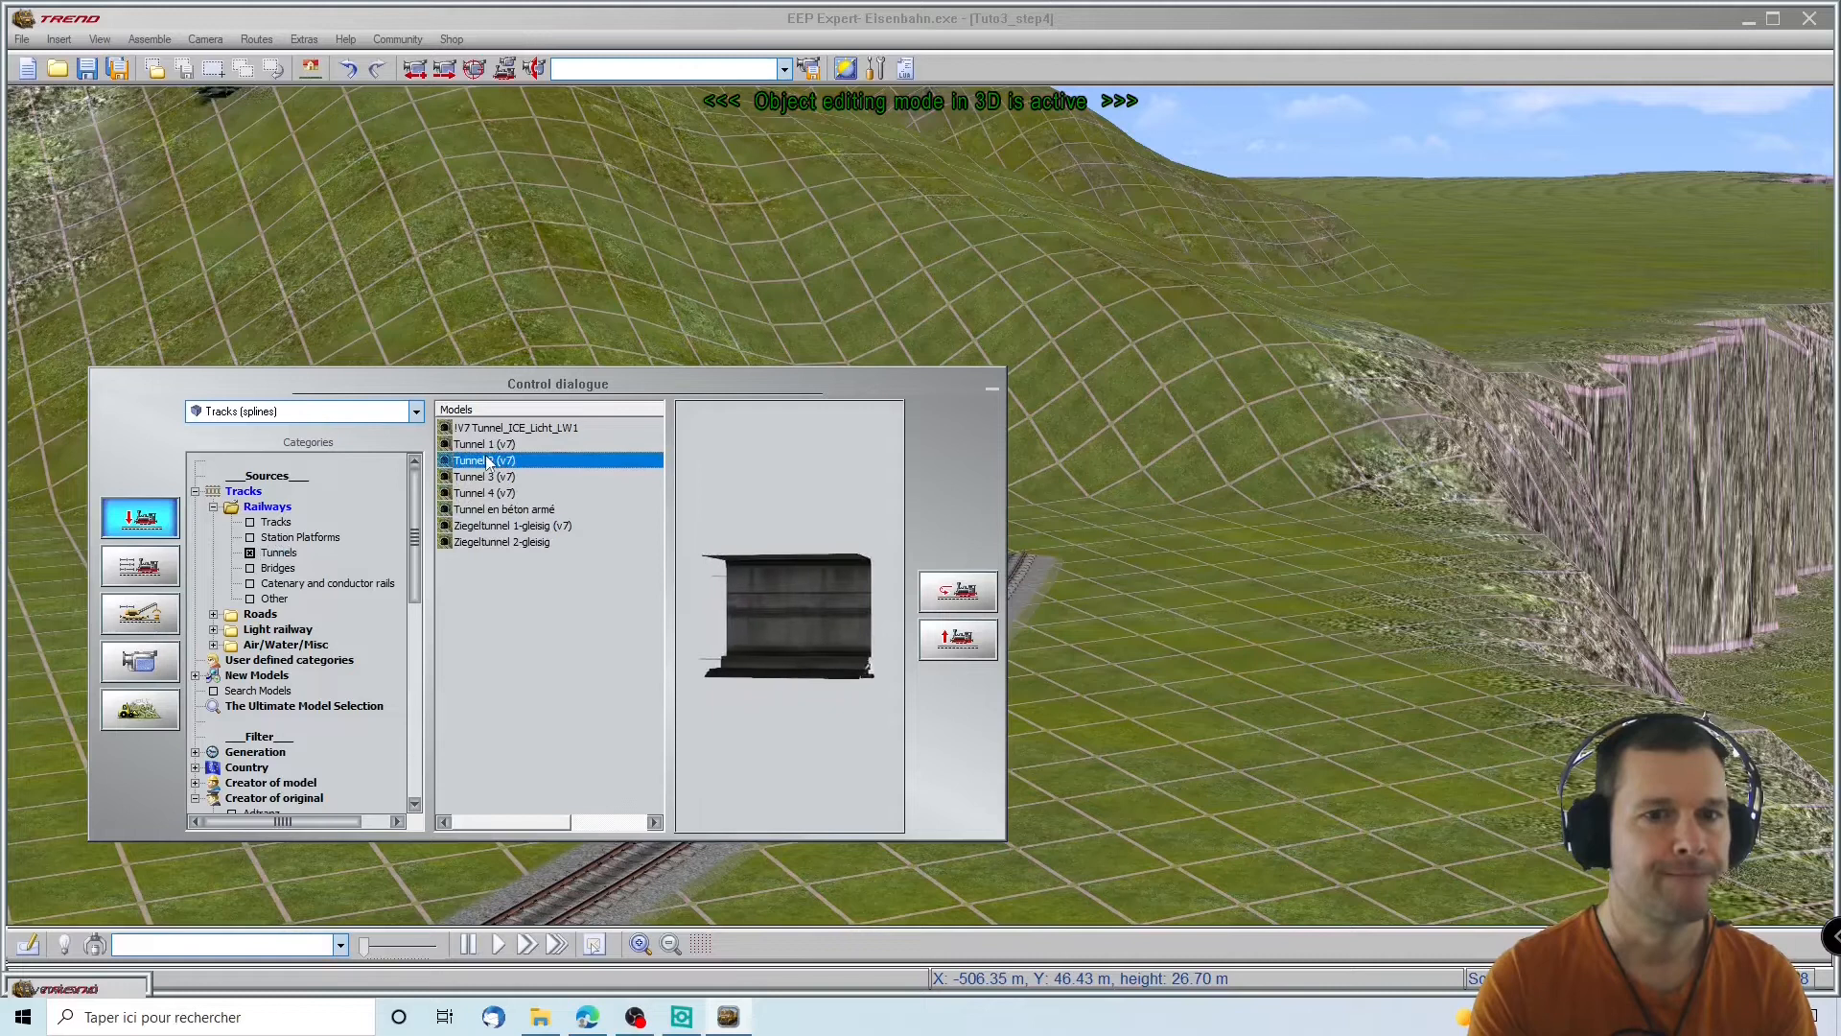
click(498, 445)
Choose Tunnel1_1gl_SM1 from the rail sidetrack tunnels and place it at the track's end, about X -456.7 m, Y 82.1 m
click(267, 417)
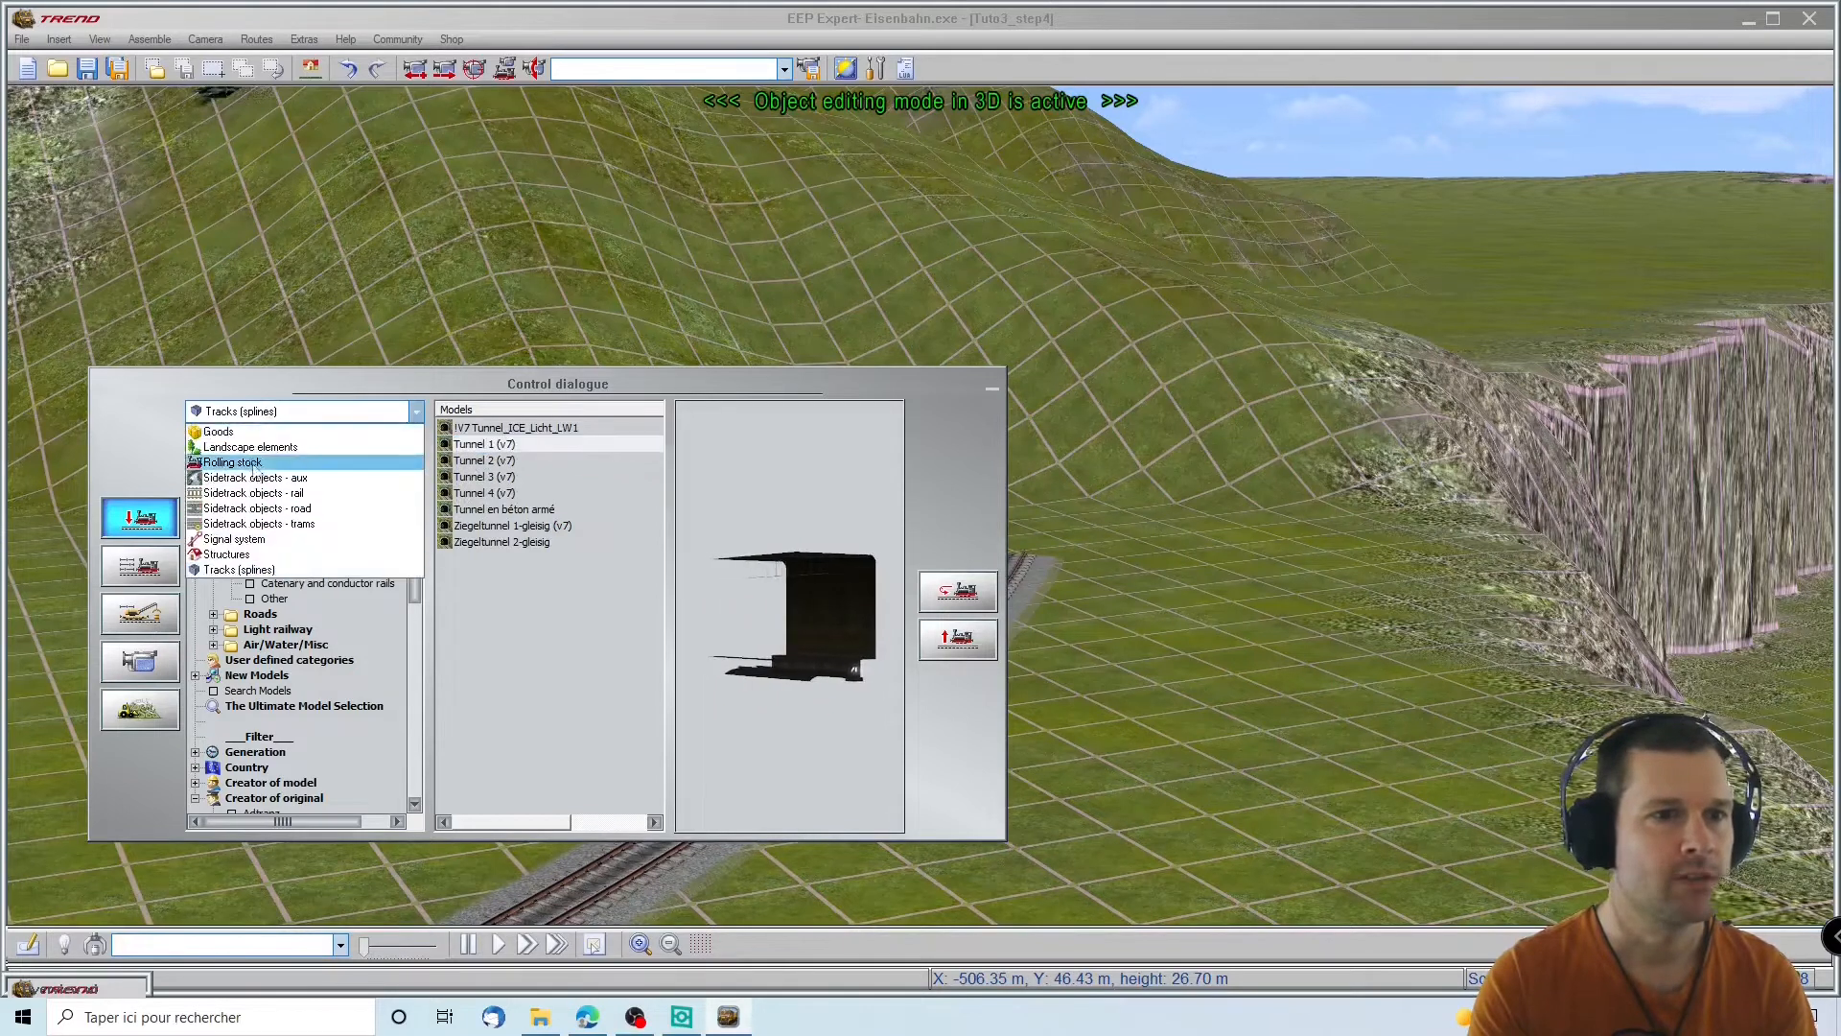
click(264, 492)
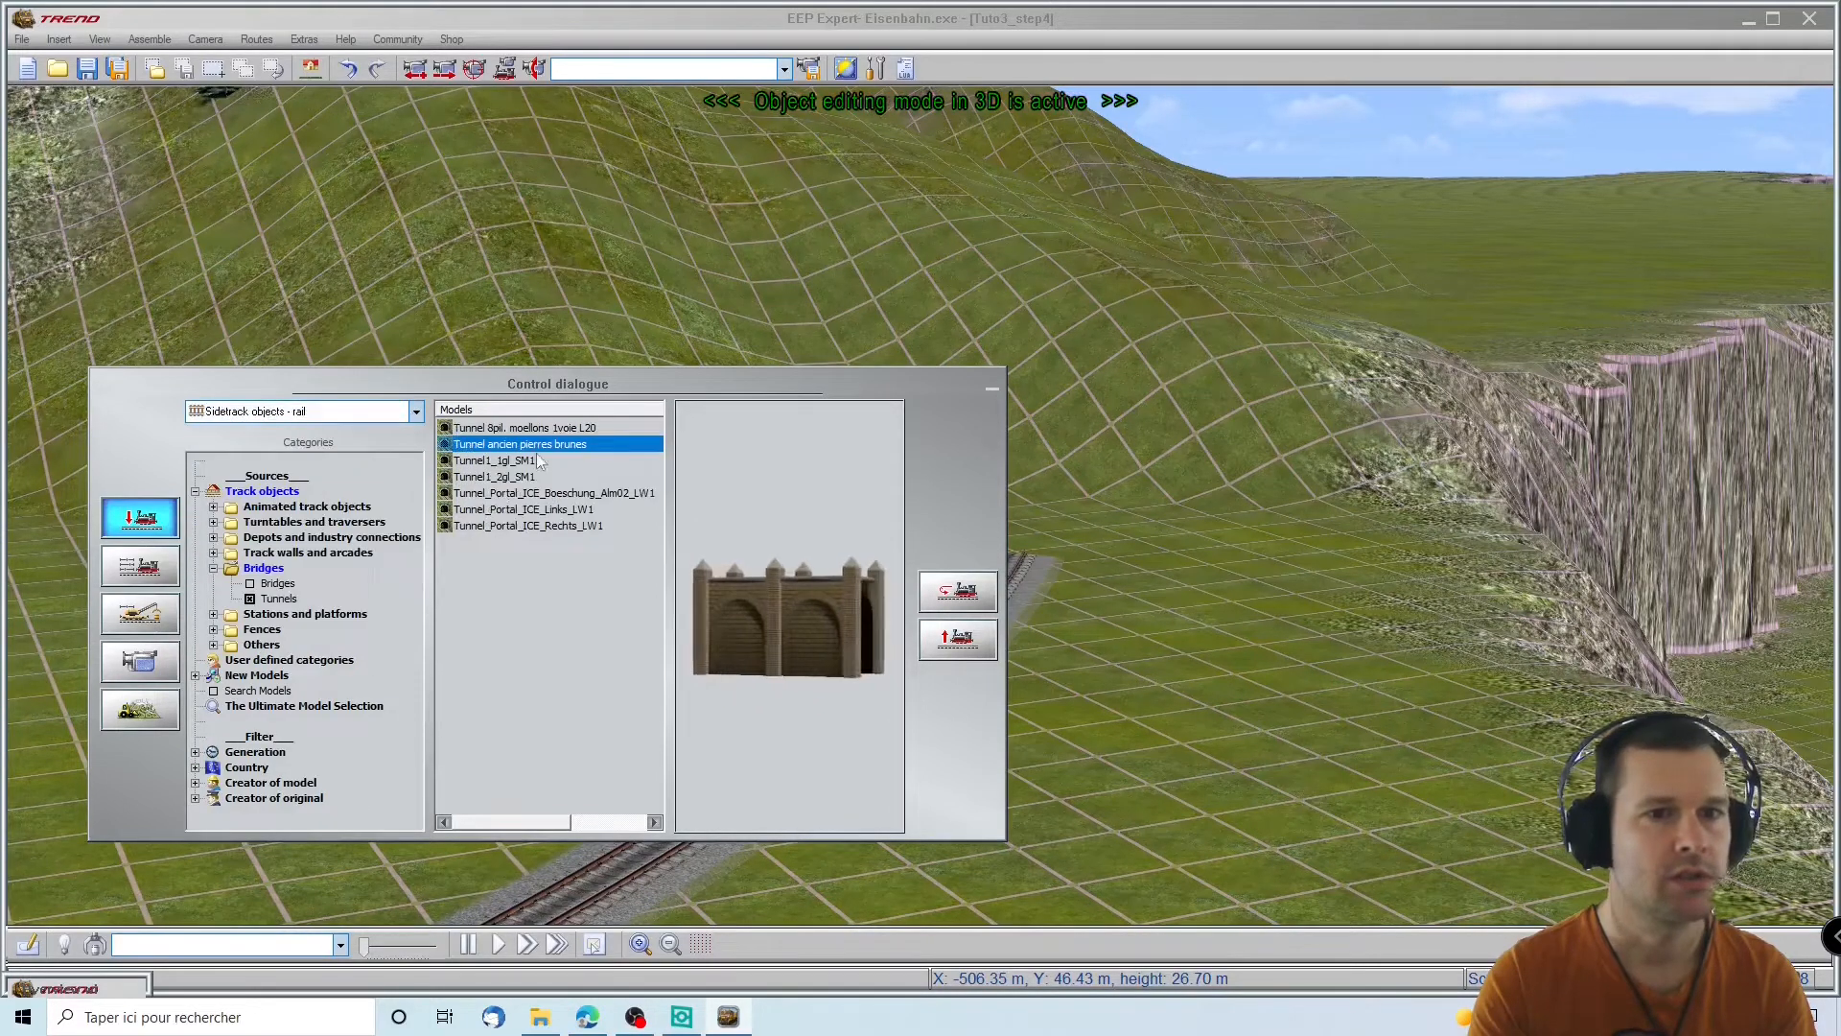
click(517, 492)
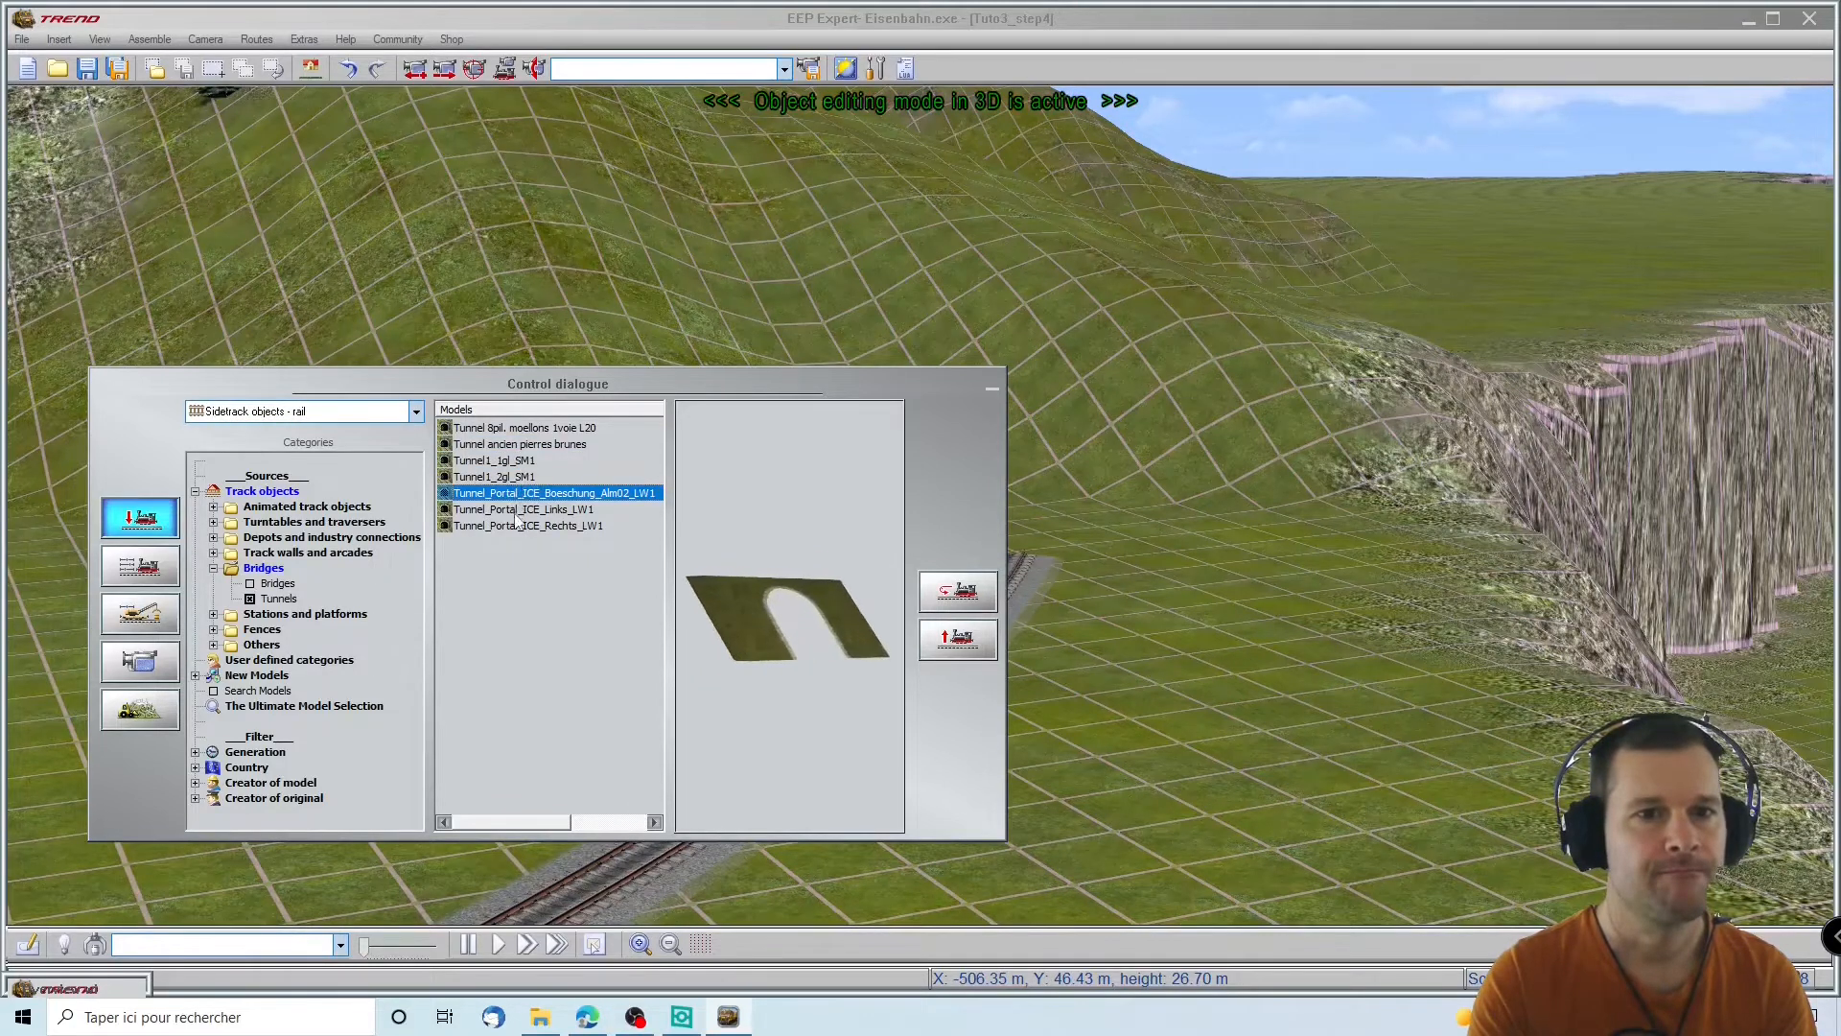
click(517, 509)
click(521, 476)
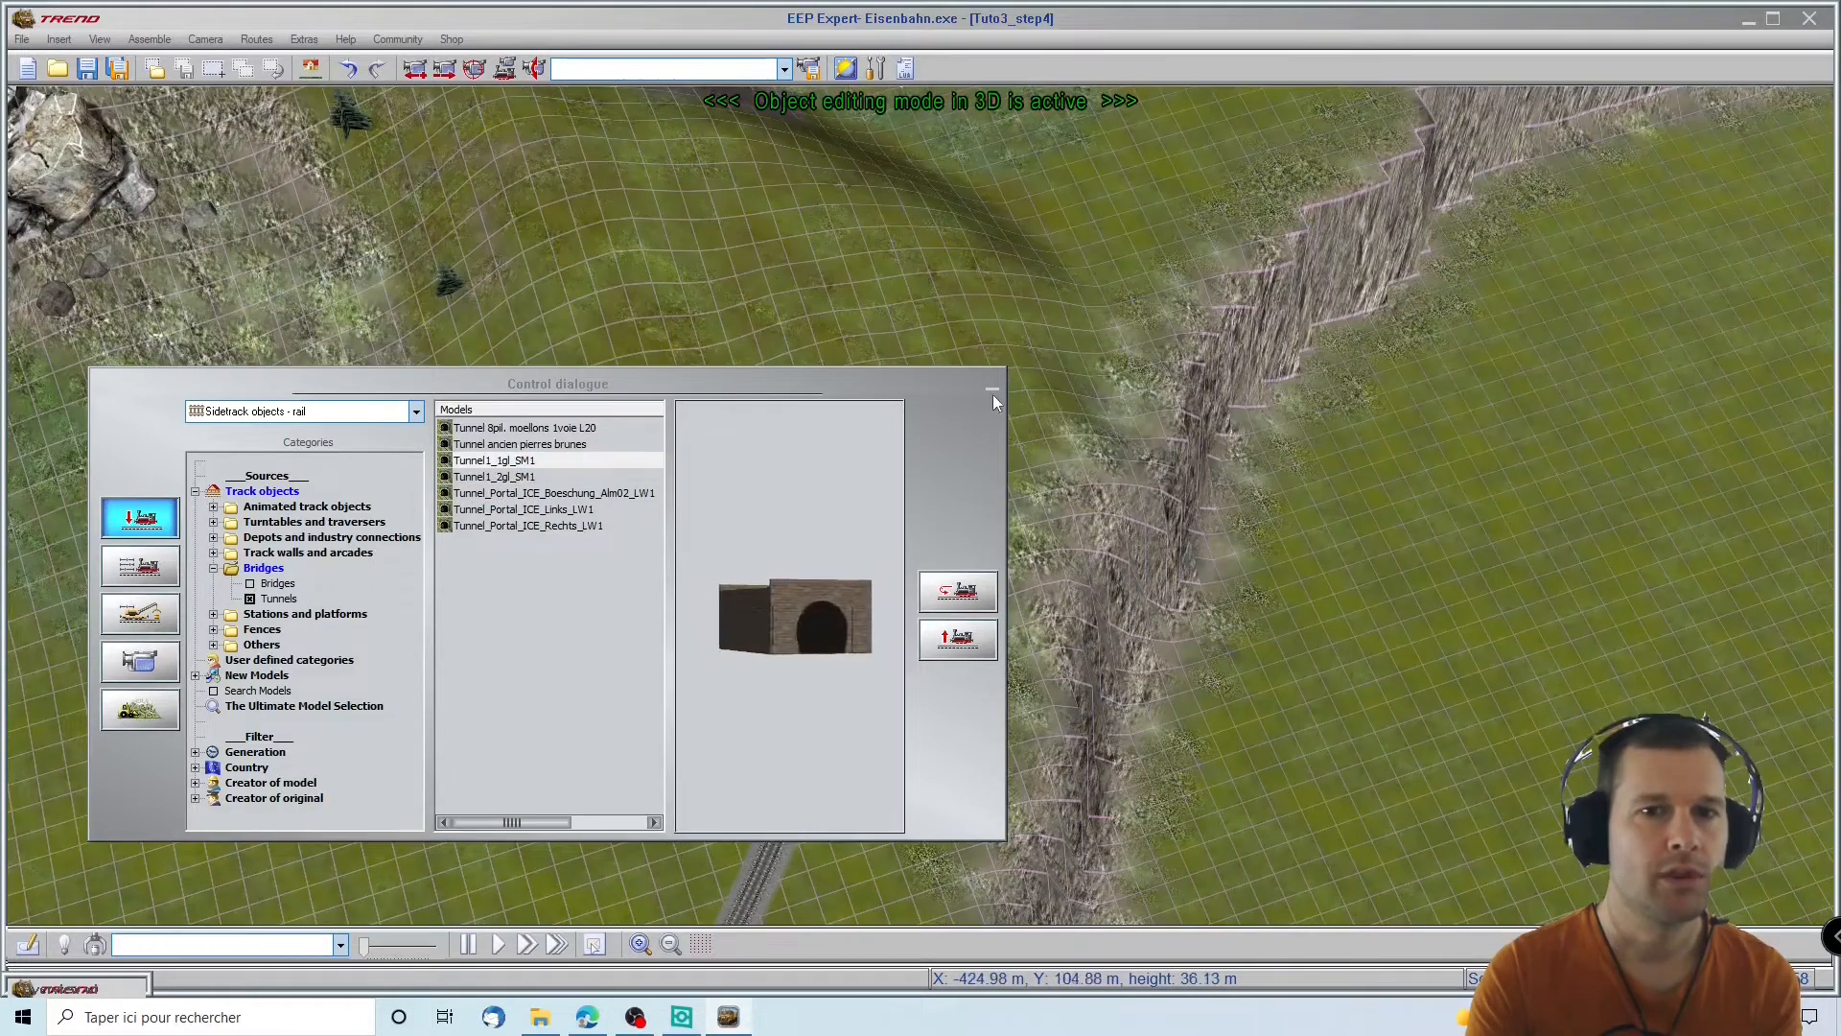
click(992, 390)
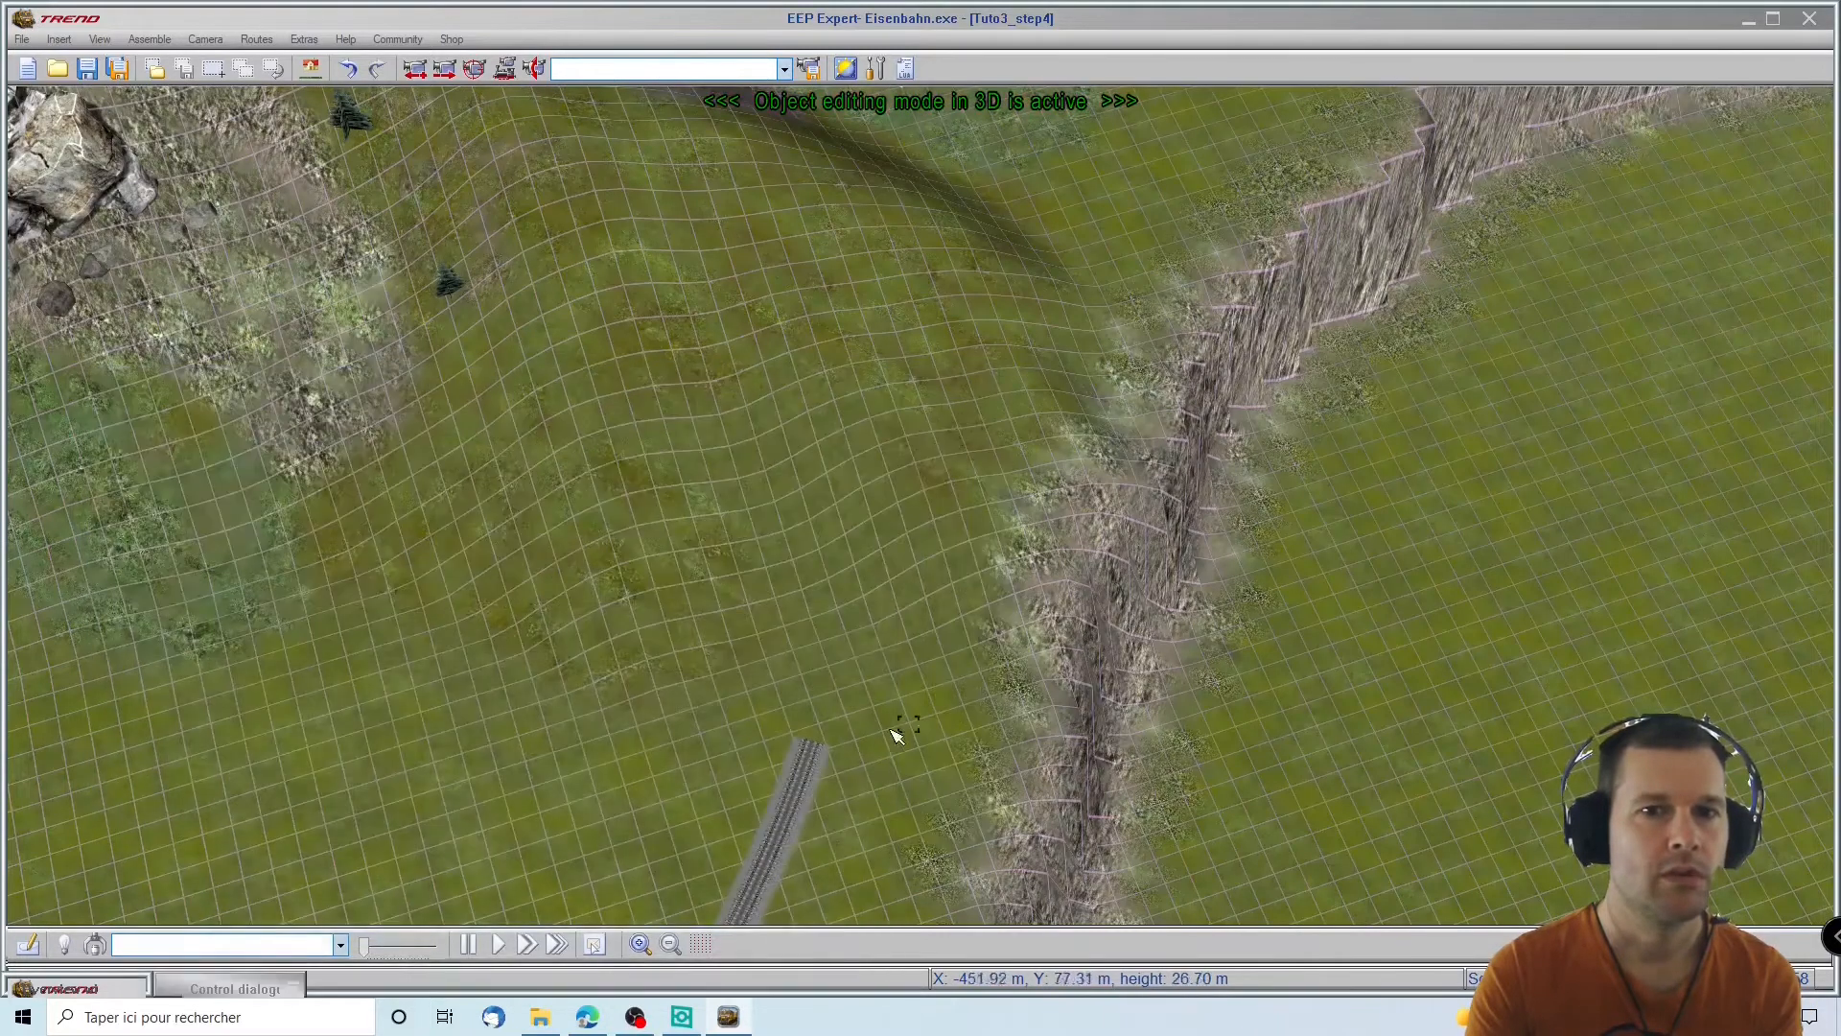
click(837, 679)
right_drag(934, 625, 1026, 1026)
click(777, 656)
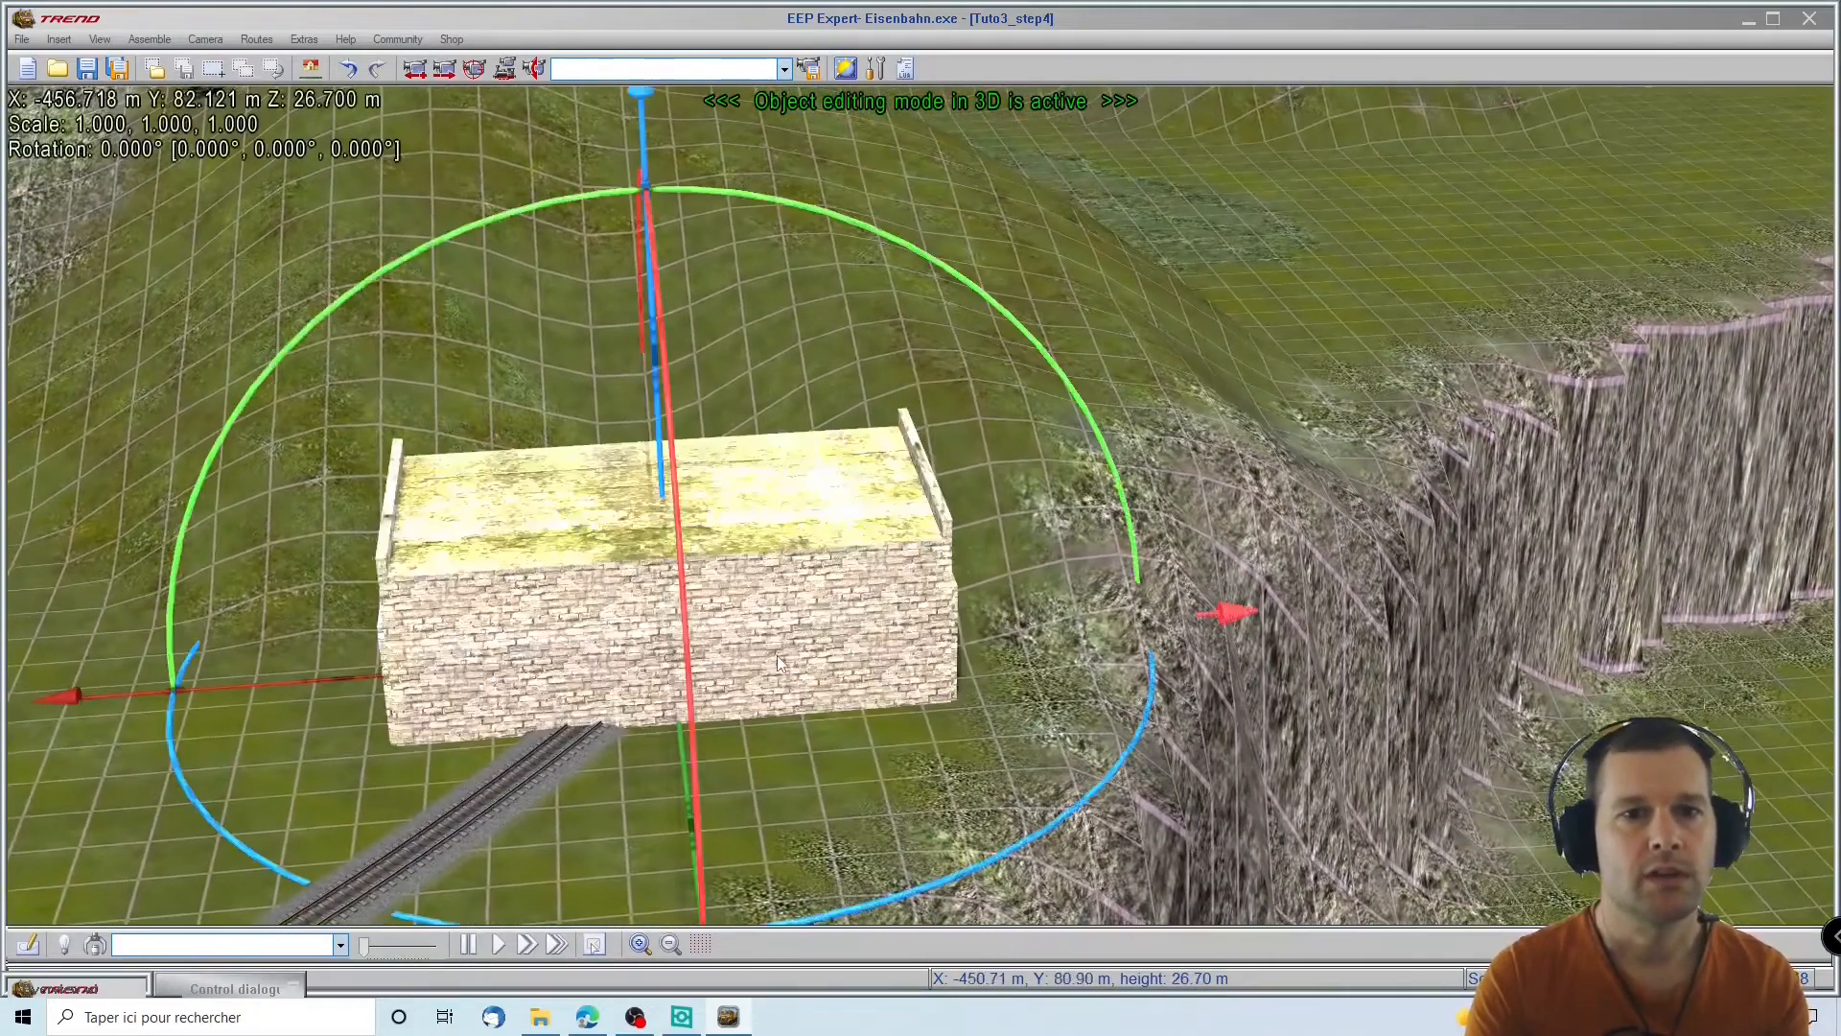
Rotate the tunnel to about 55.5° and move it back into the hill, to about X -420.5 m, Y 124.3 m
drag(868, 903, 1145, 750)
click(818, 476)
drag(750, 491, 866, 376)
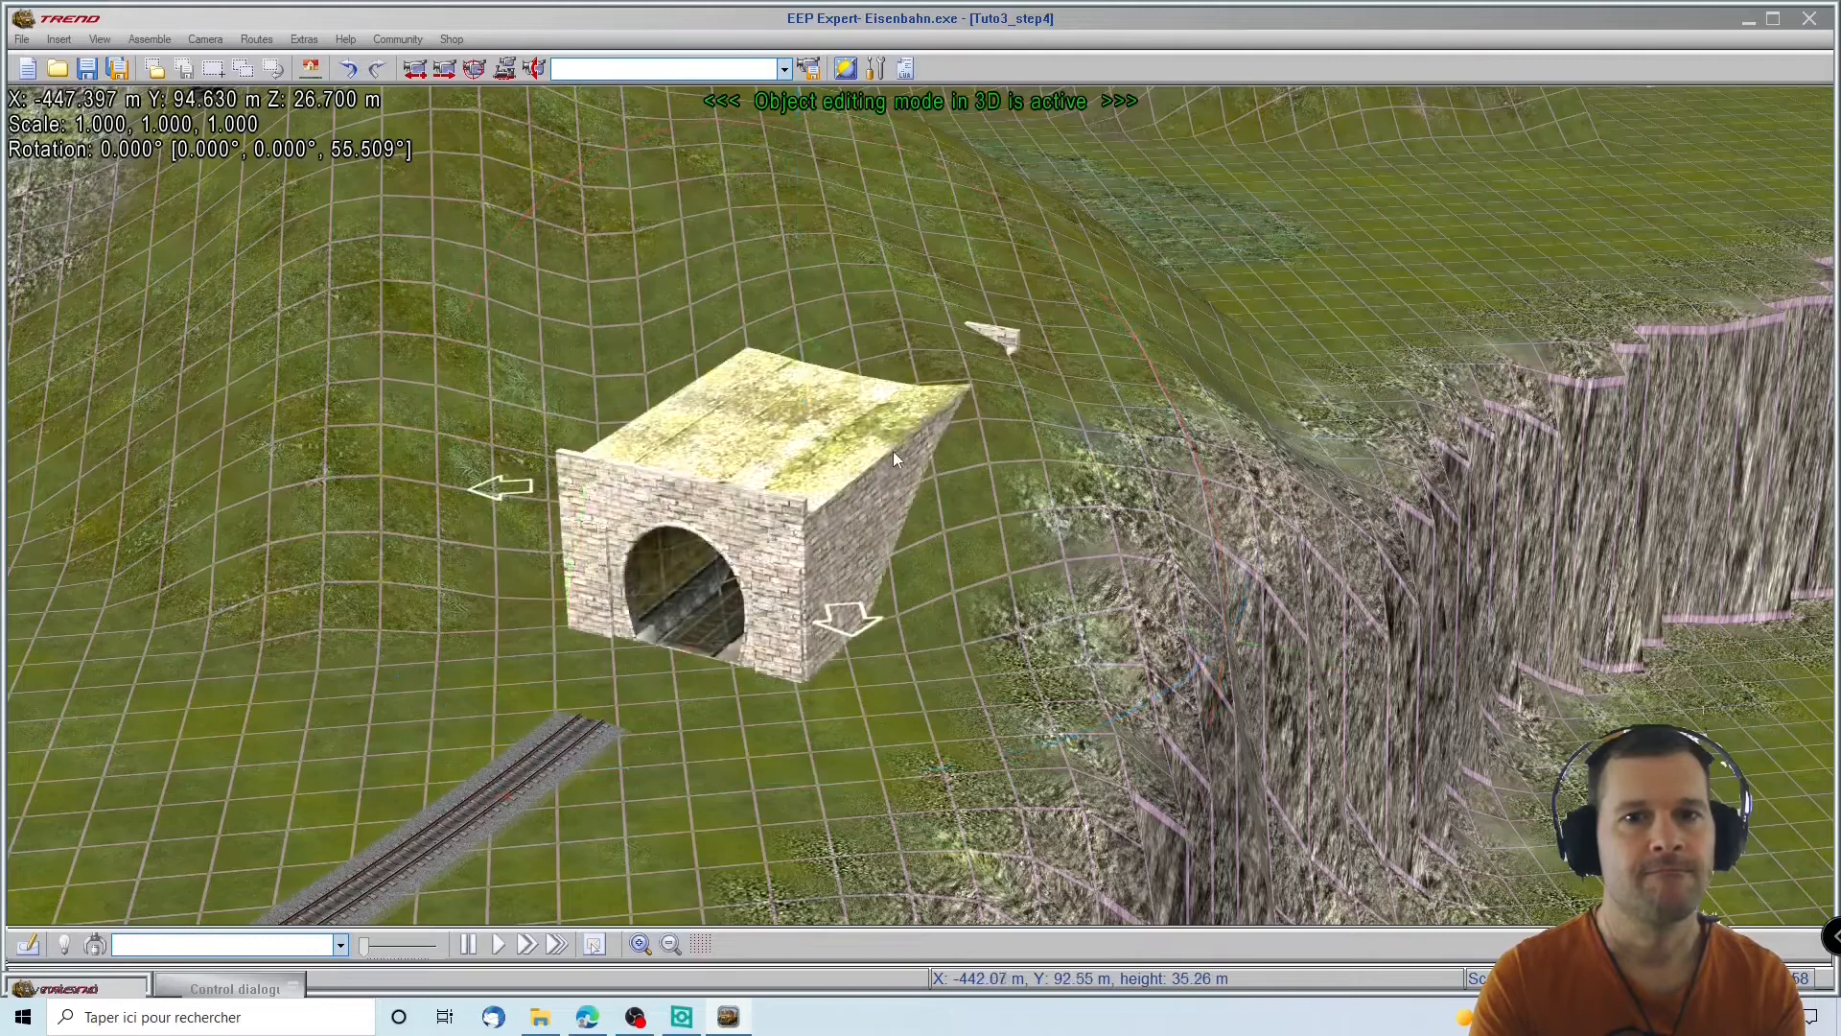
drag(869, 443, 1130, 215)
middle_drag(814, 756, 1381, 824)
drag(1216, 517, 1317, 623)
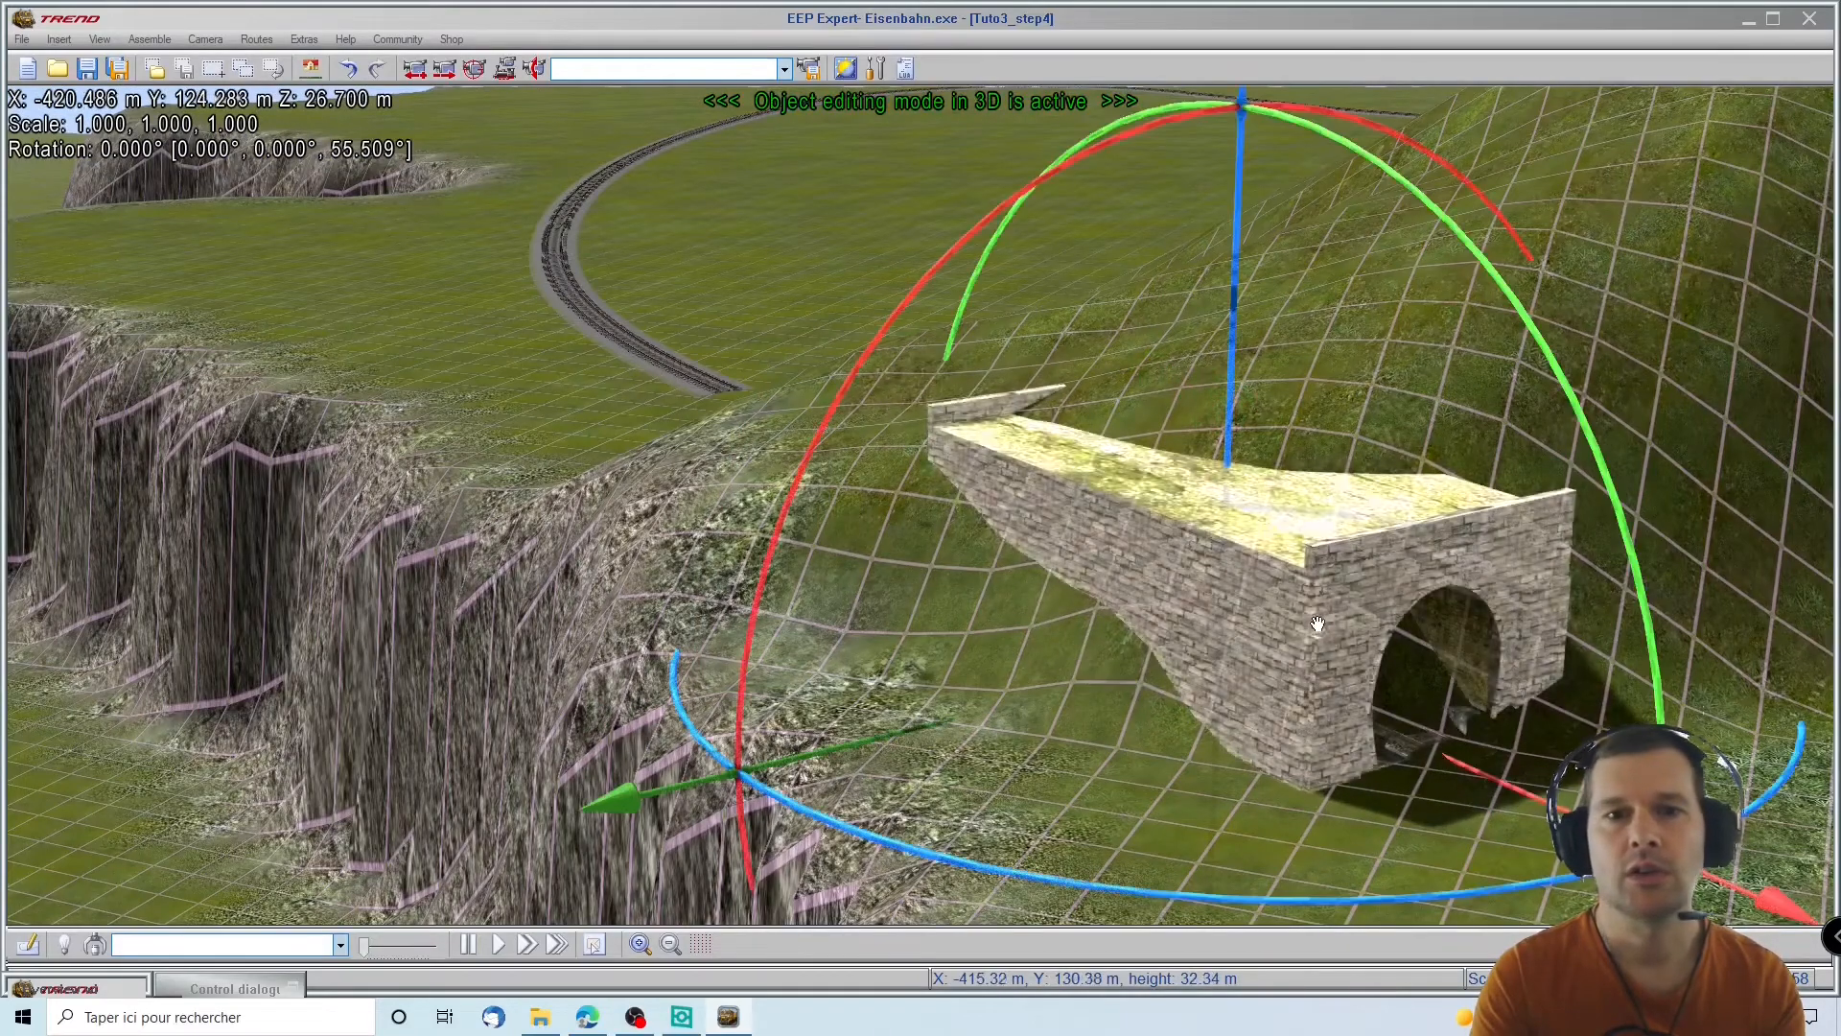
middle_drag(1512, 892, 1506, 849)
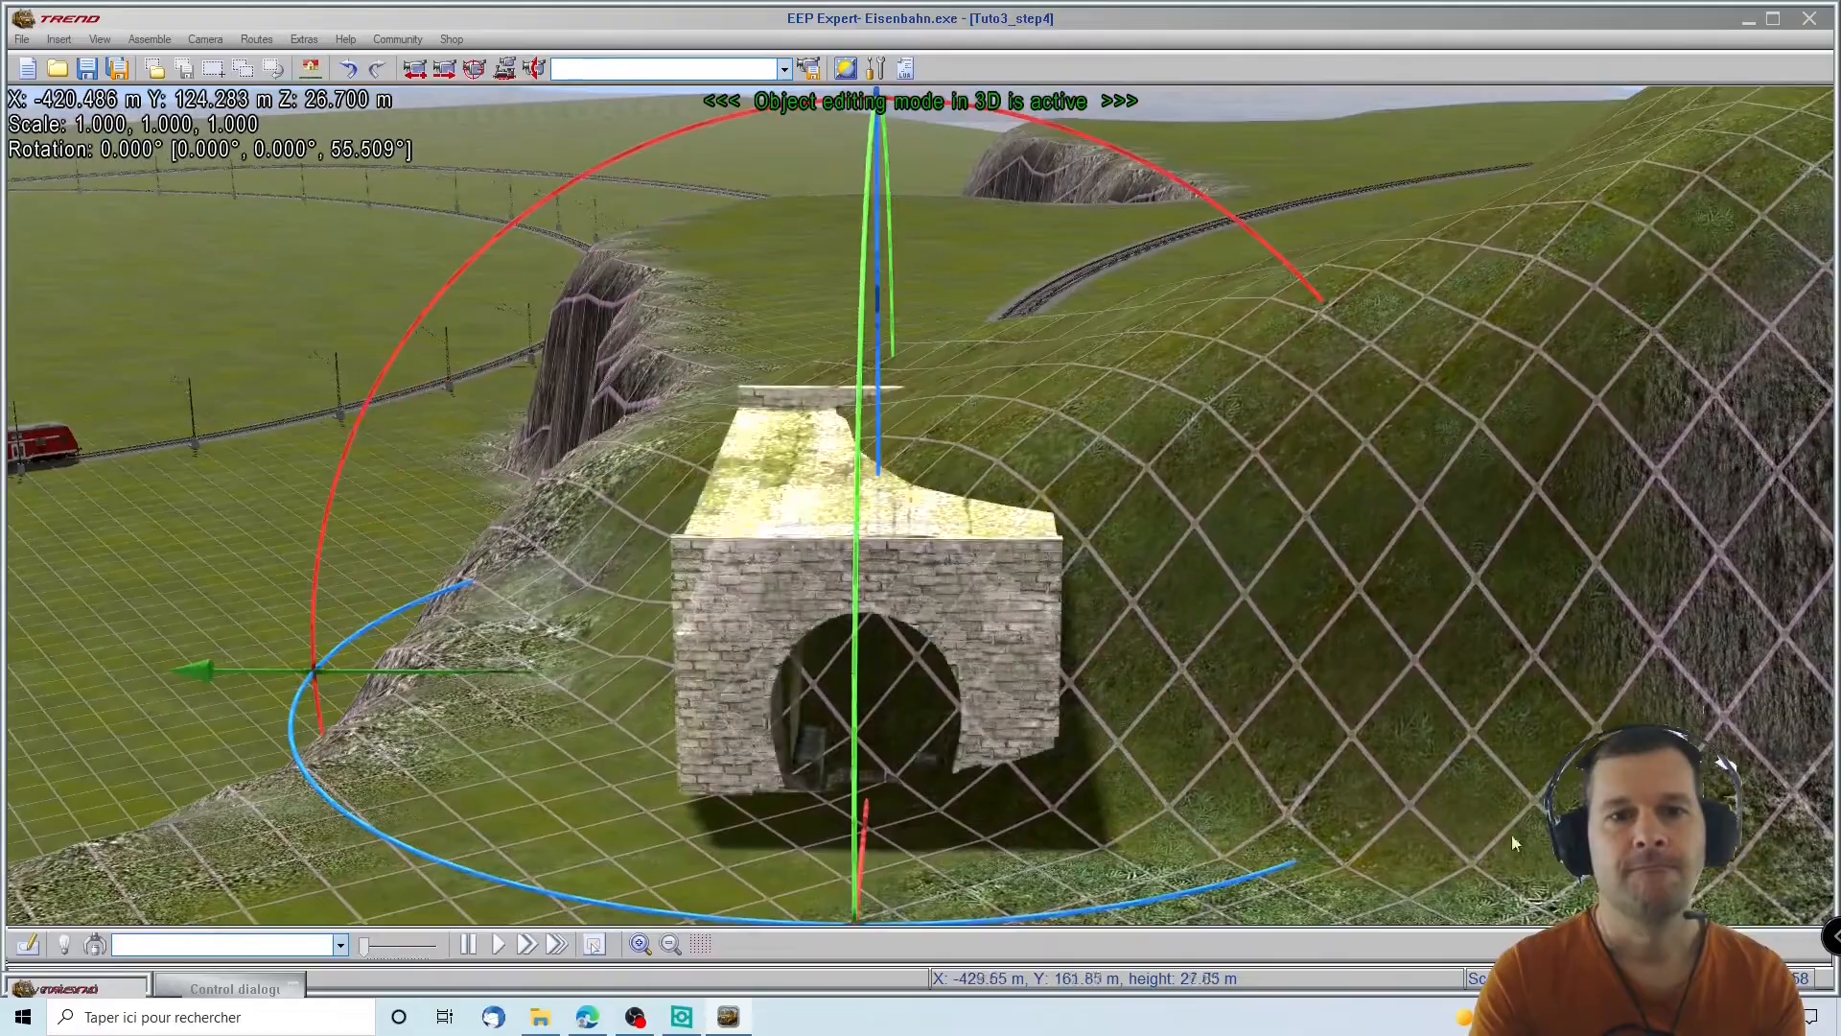
middle_drag(959, 779, 77, 594)
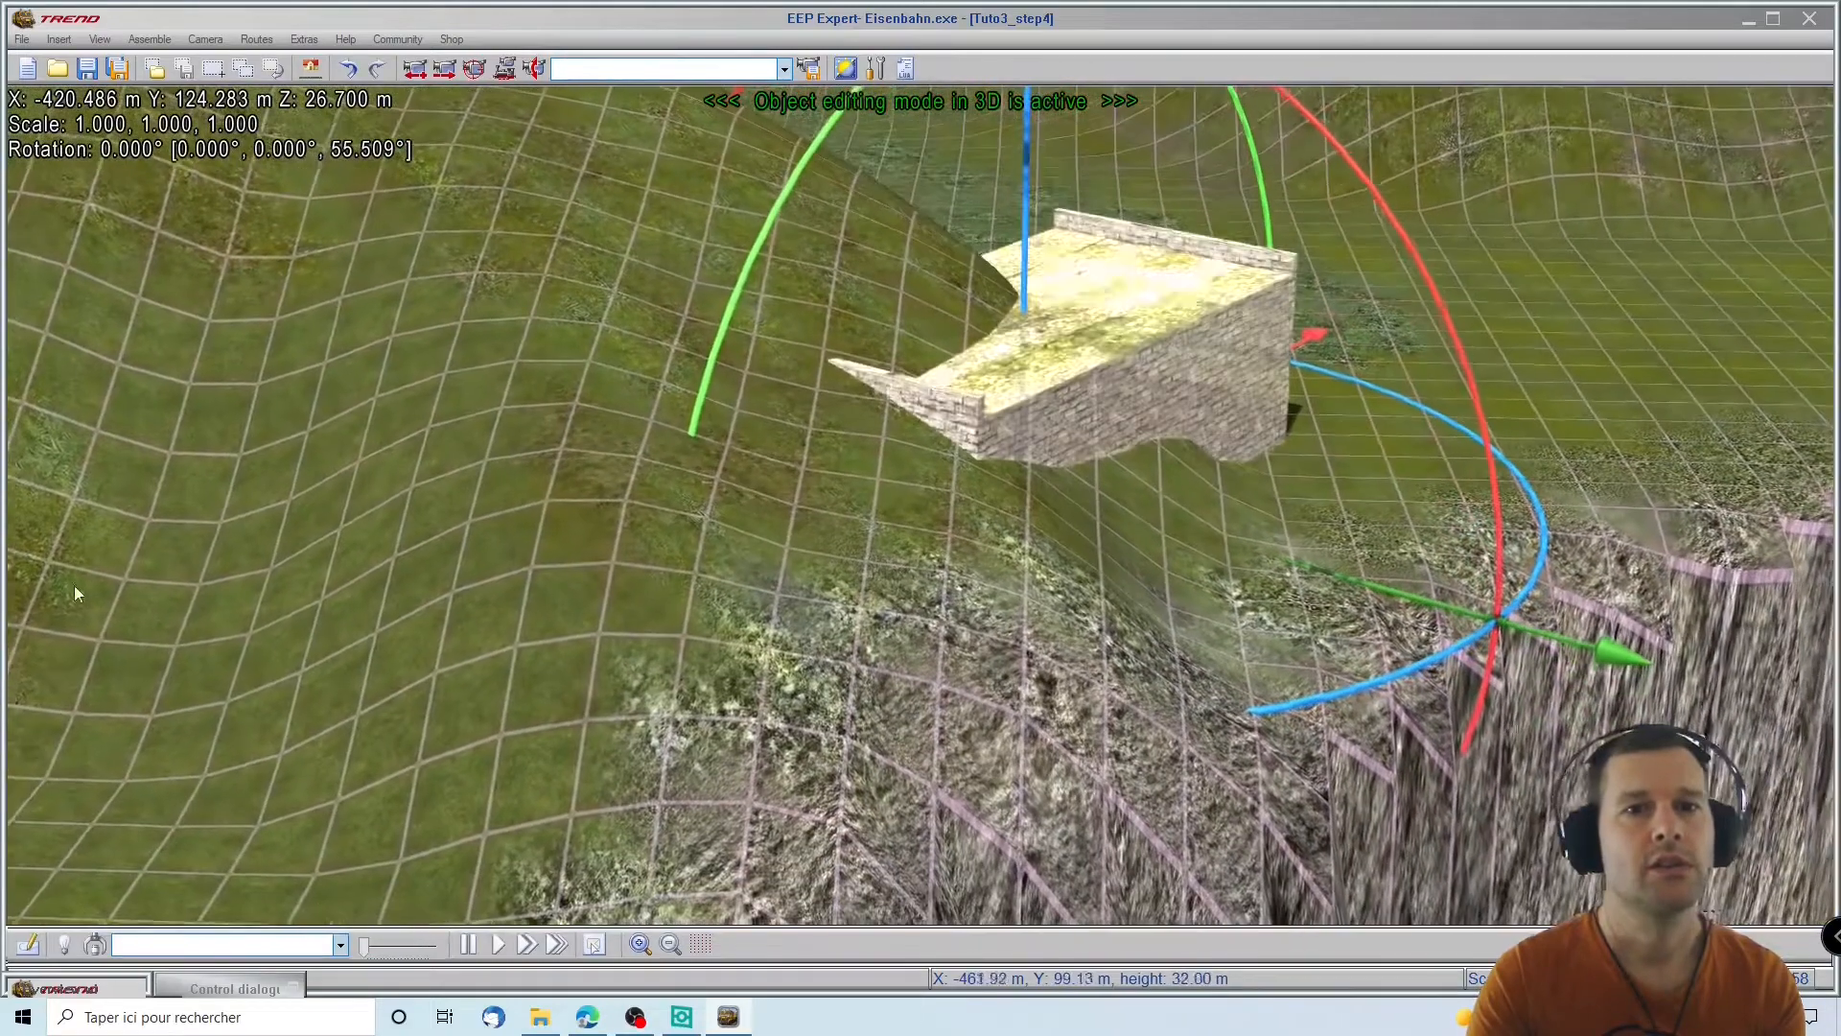
In the plan view, extend the tunnel's track by two segments towards the free track end and delete the segment adjoining the tunnel
click(28, 945)
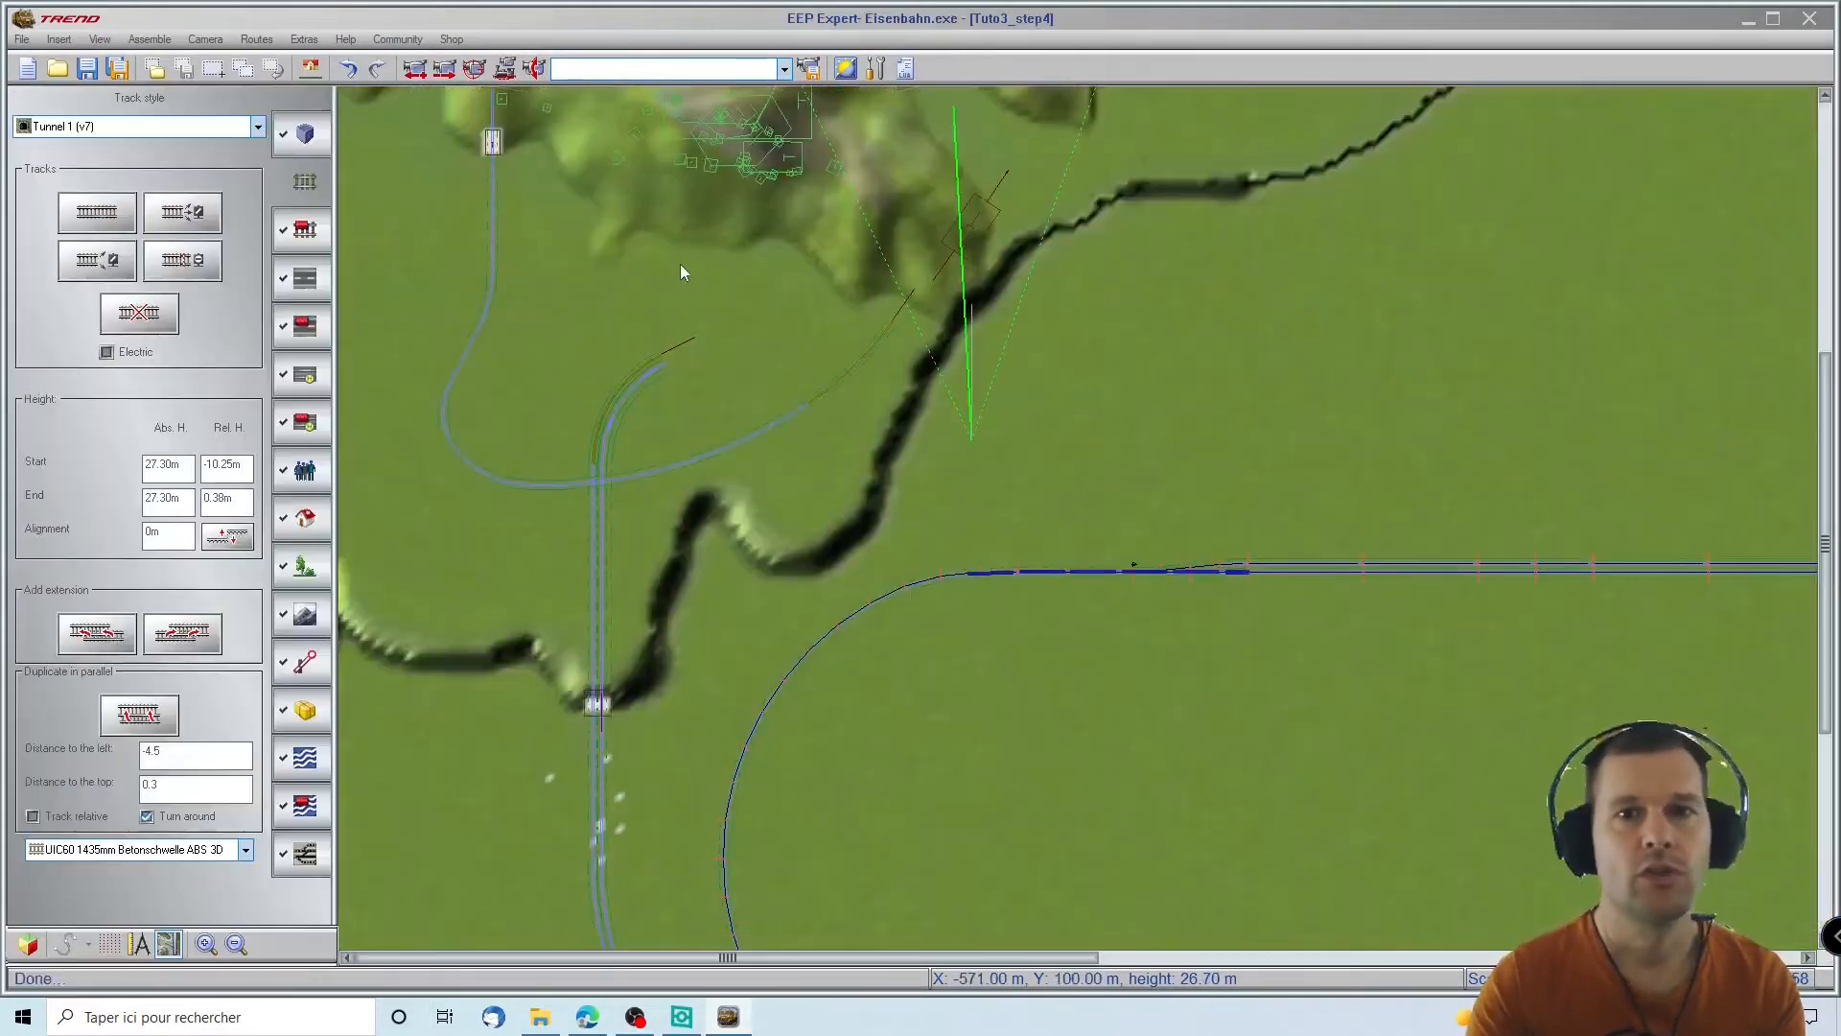
scroll(967, 213, up, 5)
scroll(874, 566, down, 2)
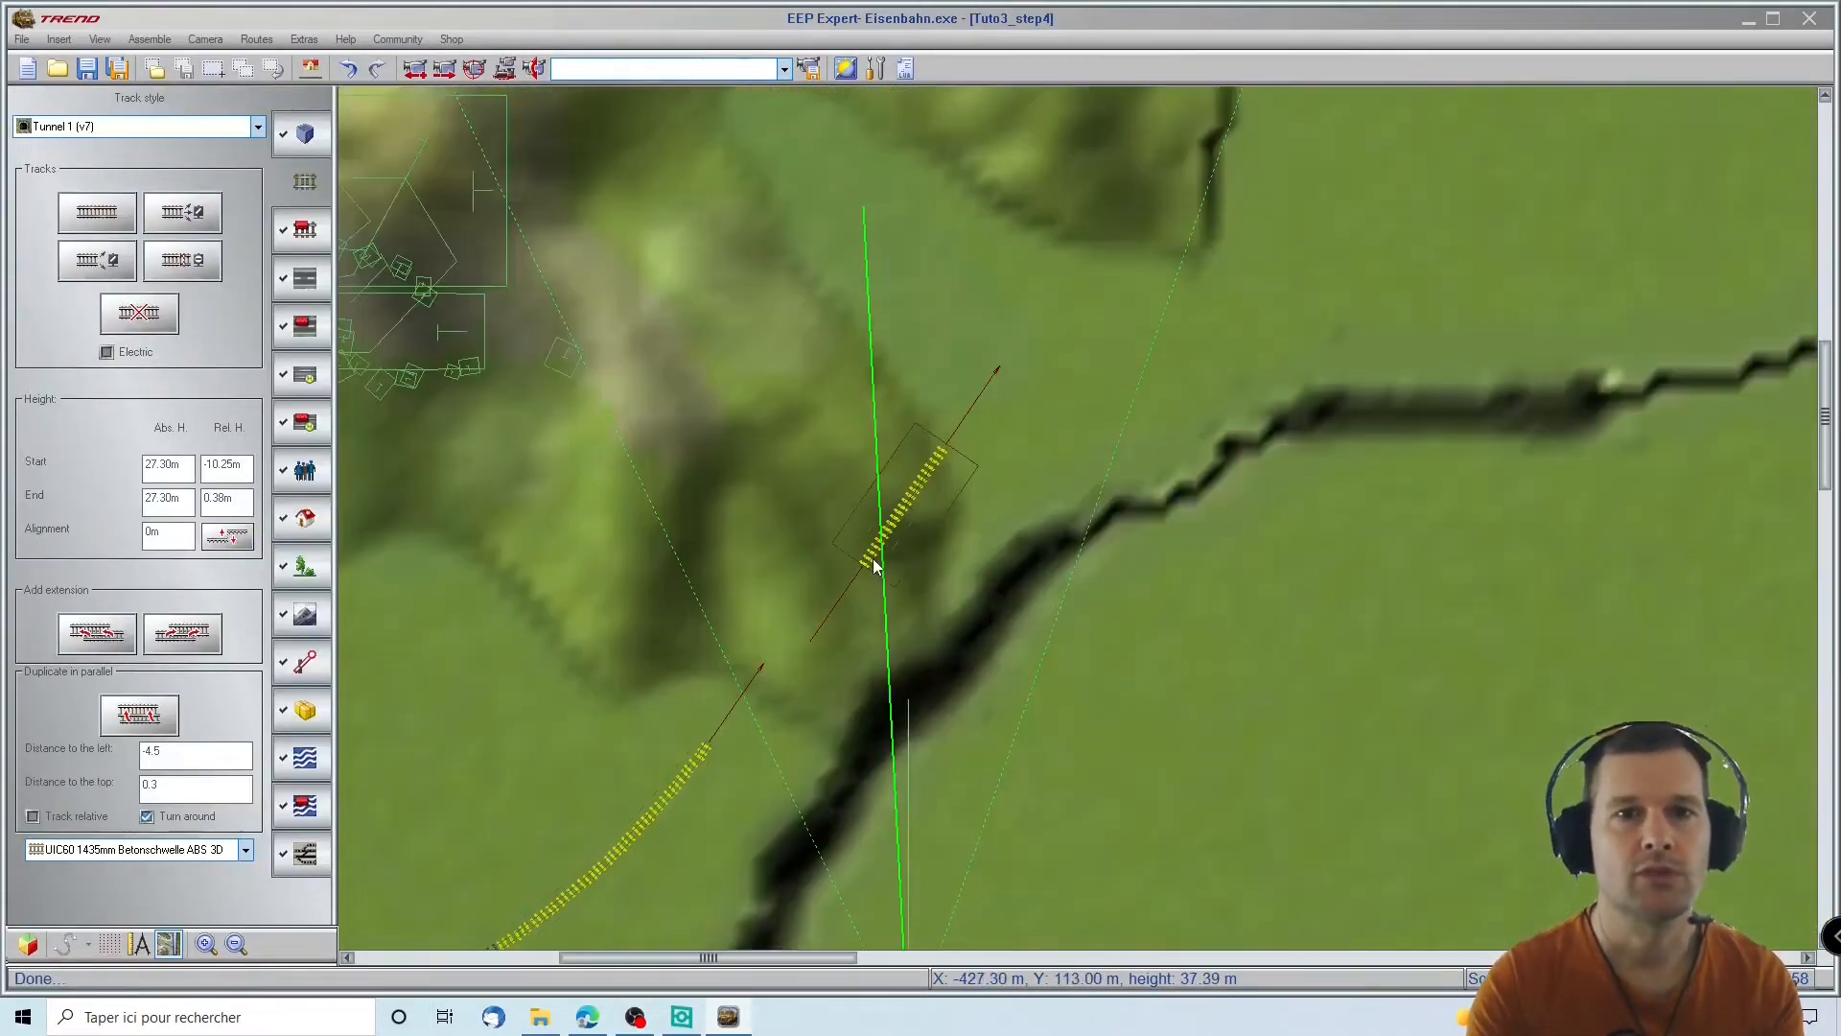
click(891, 528)
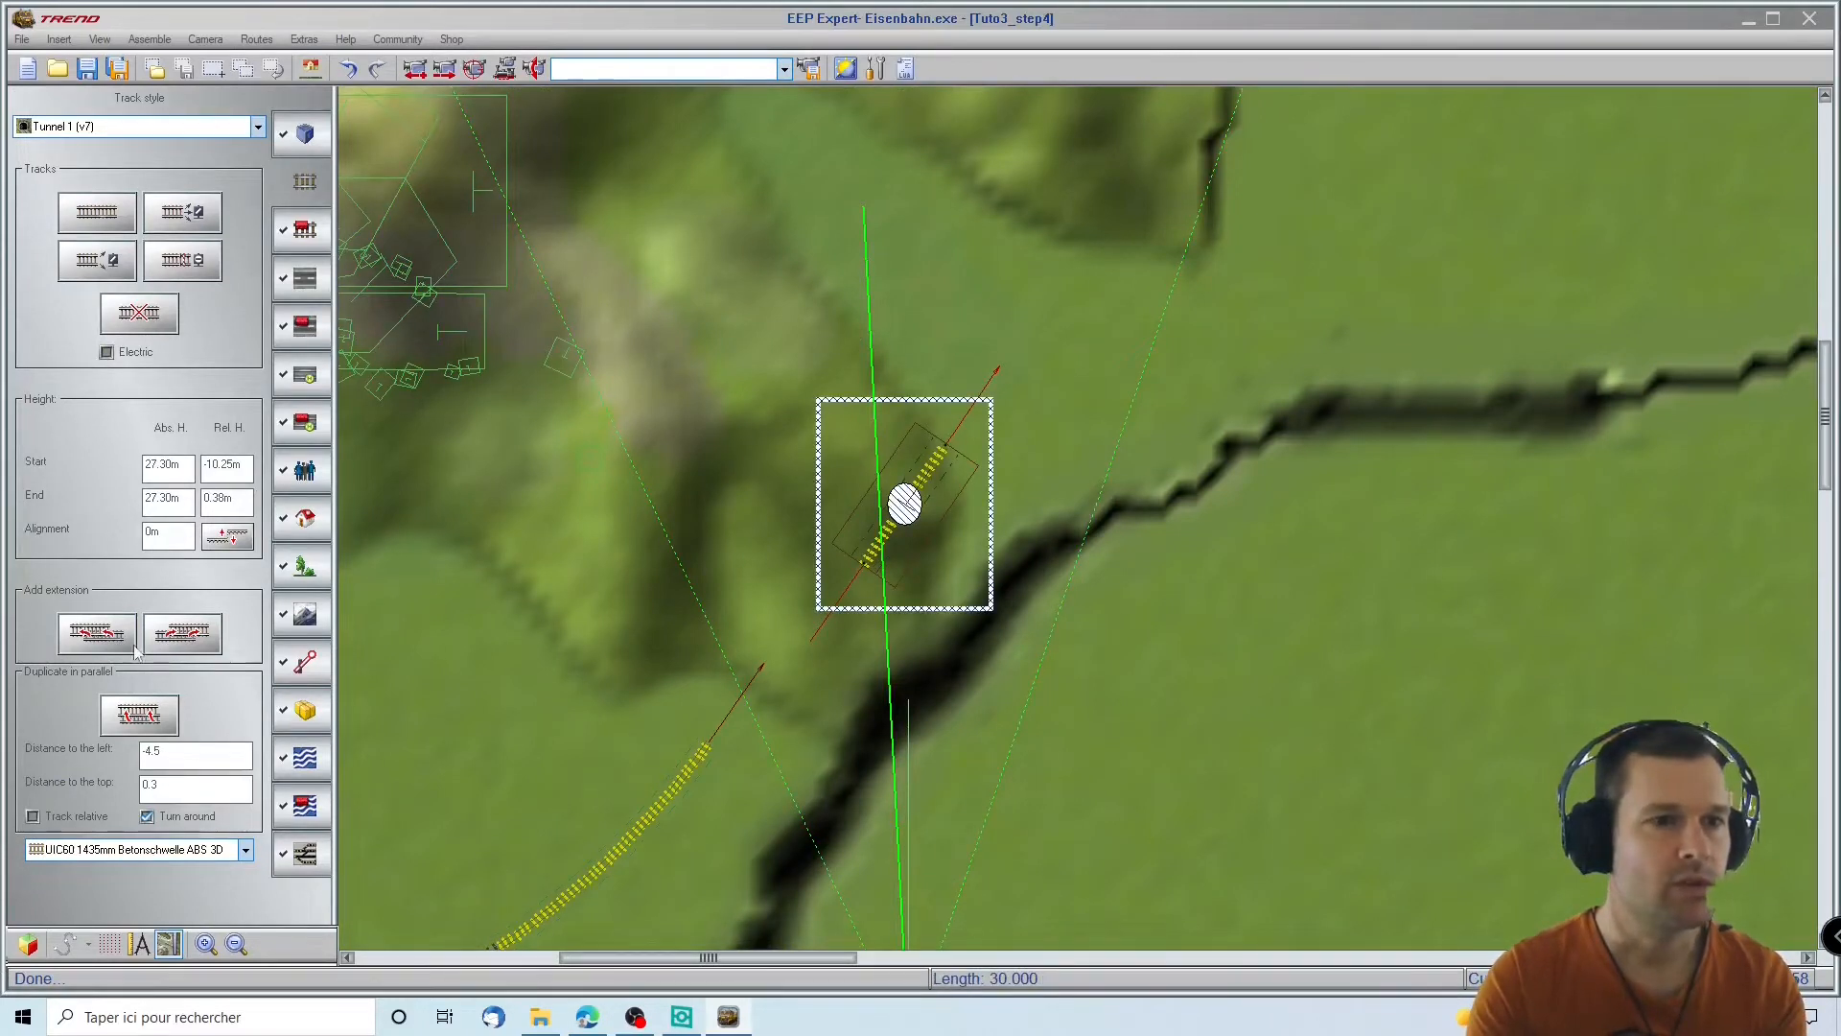
click(110, 645)
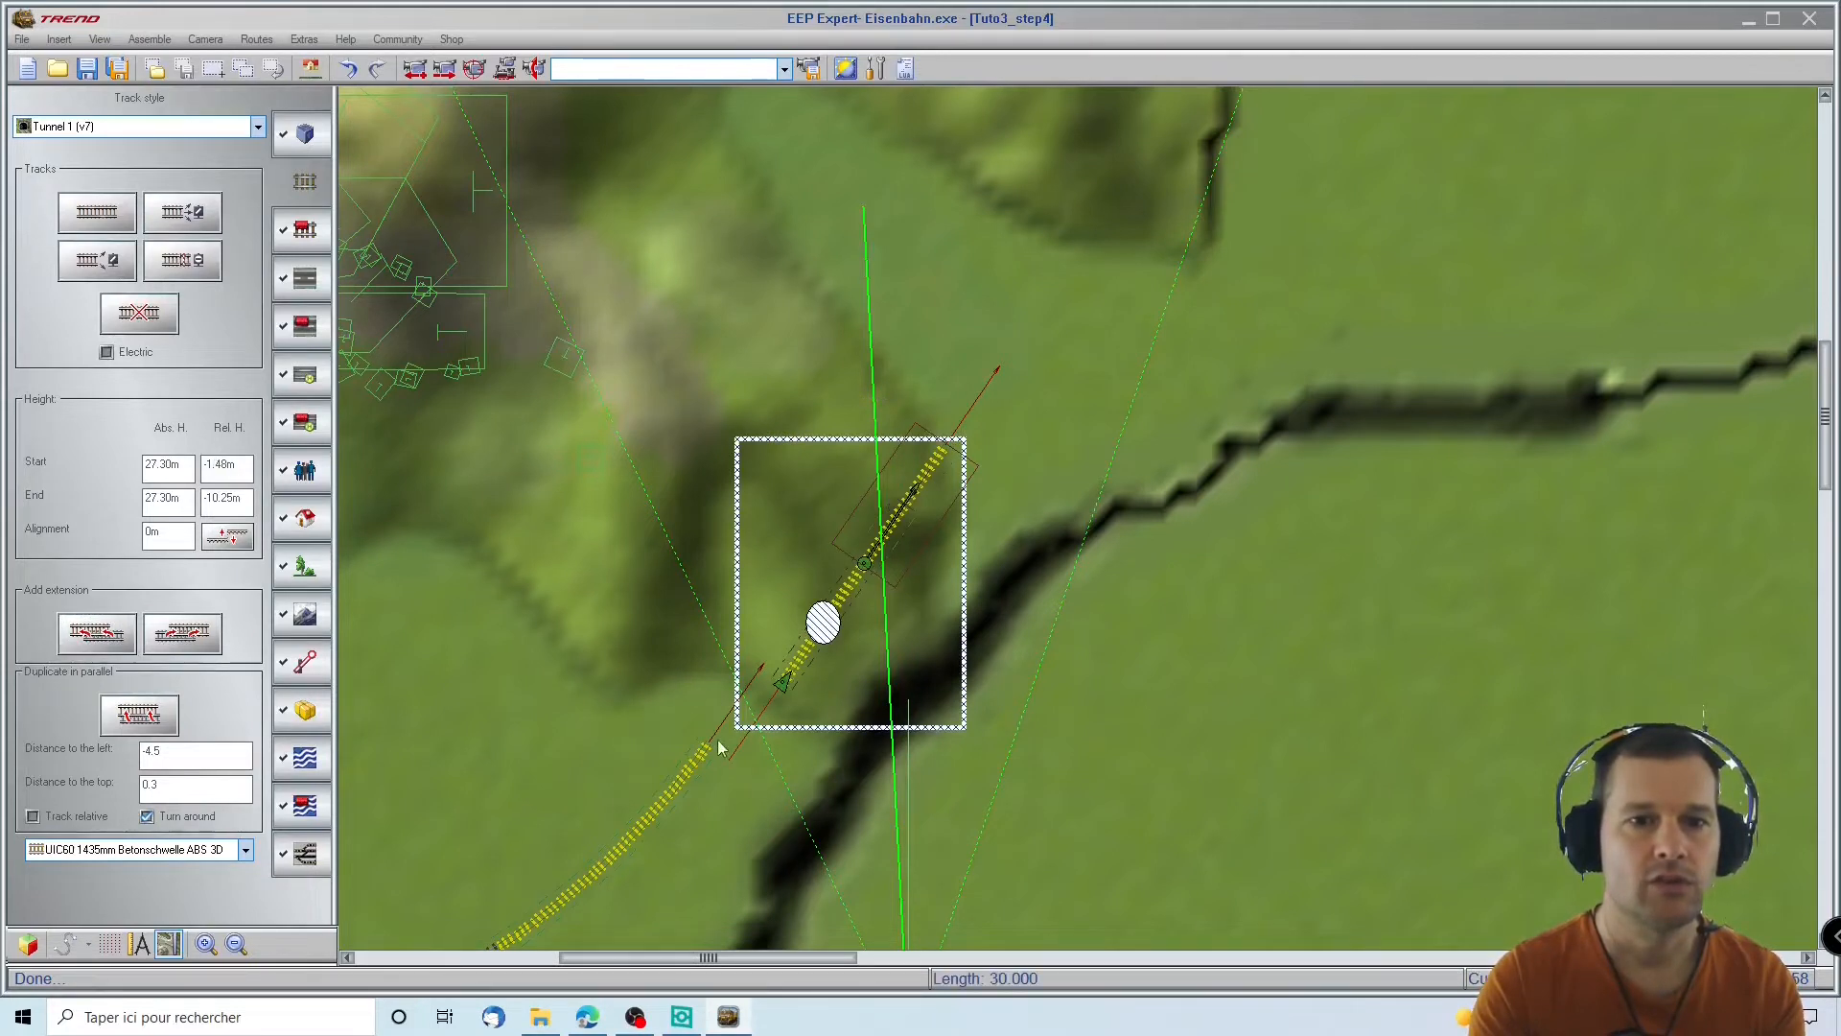
click(101, 647)
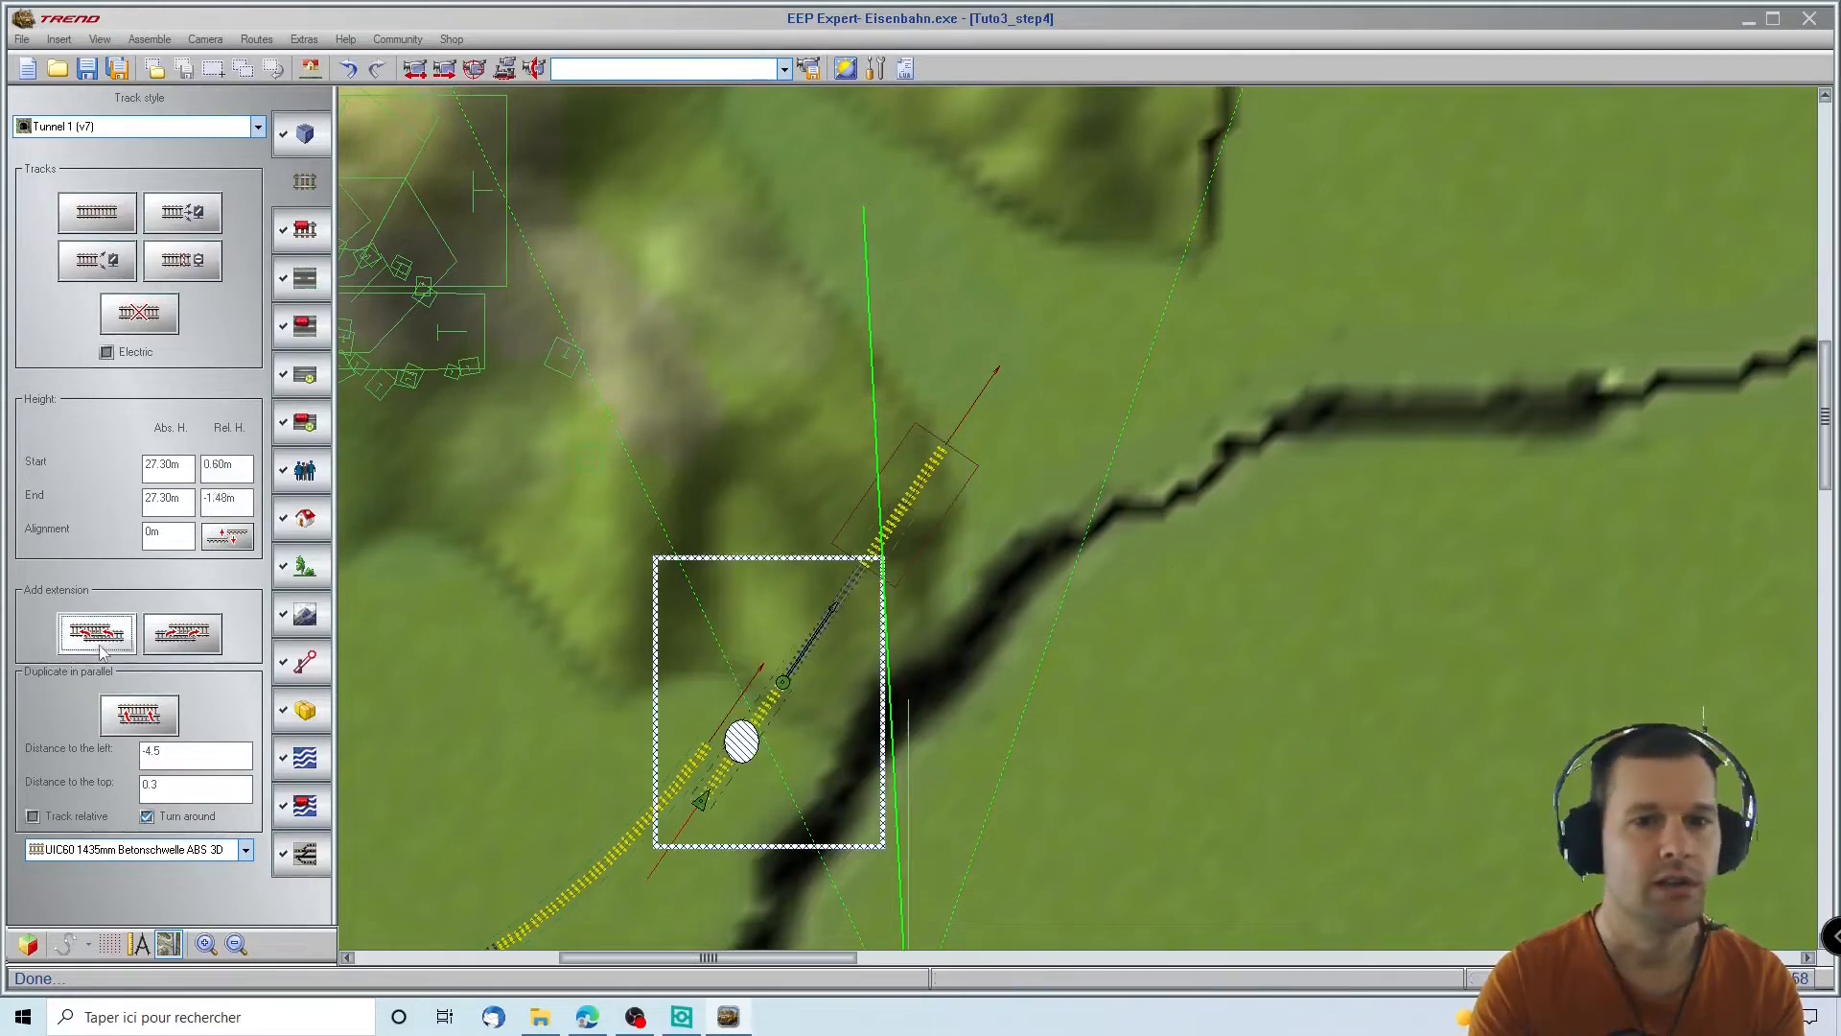
click(764, 769)
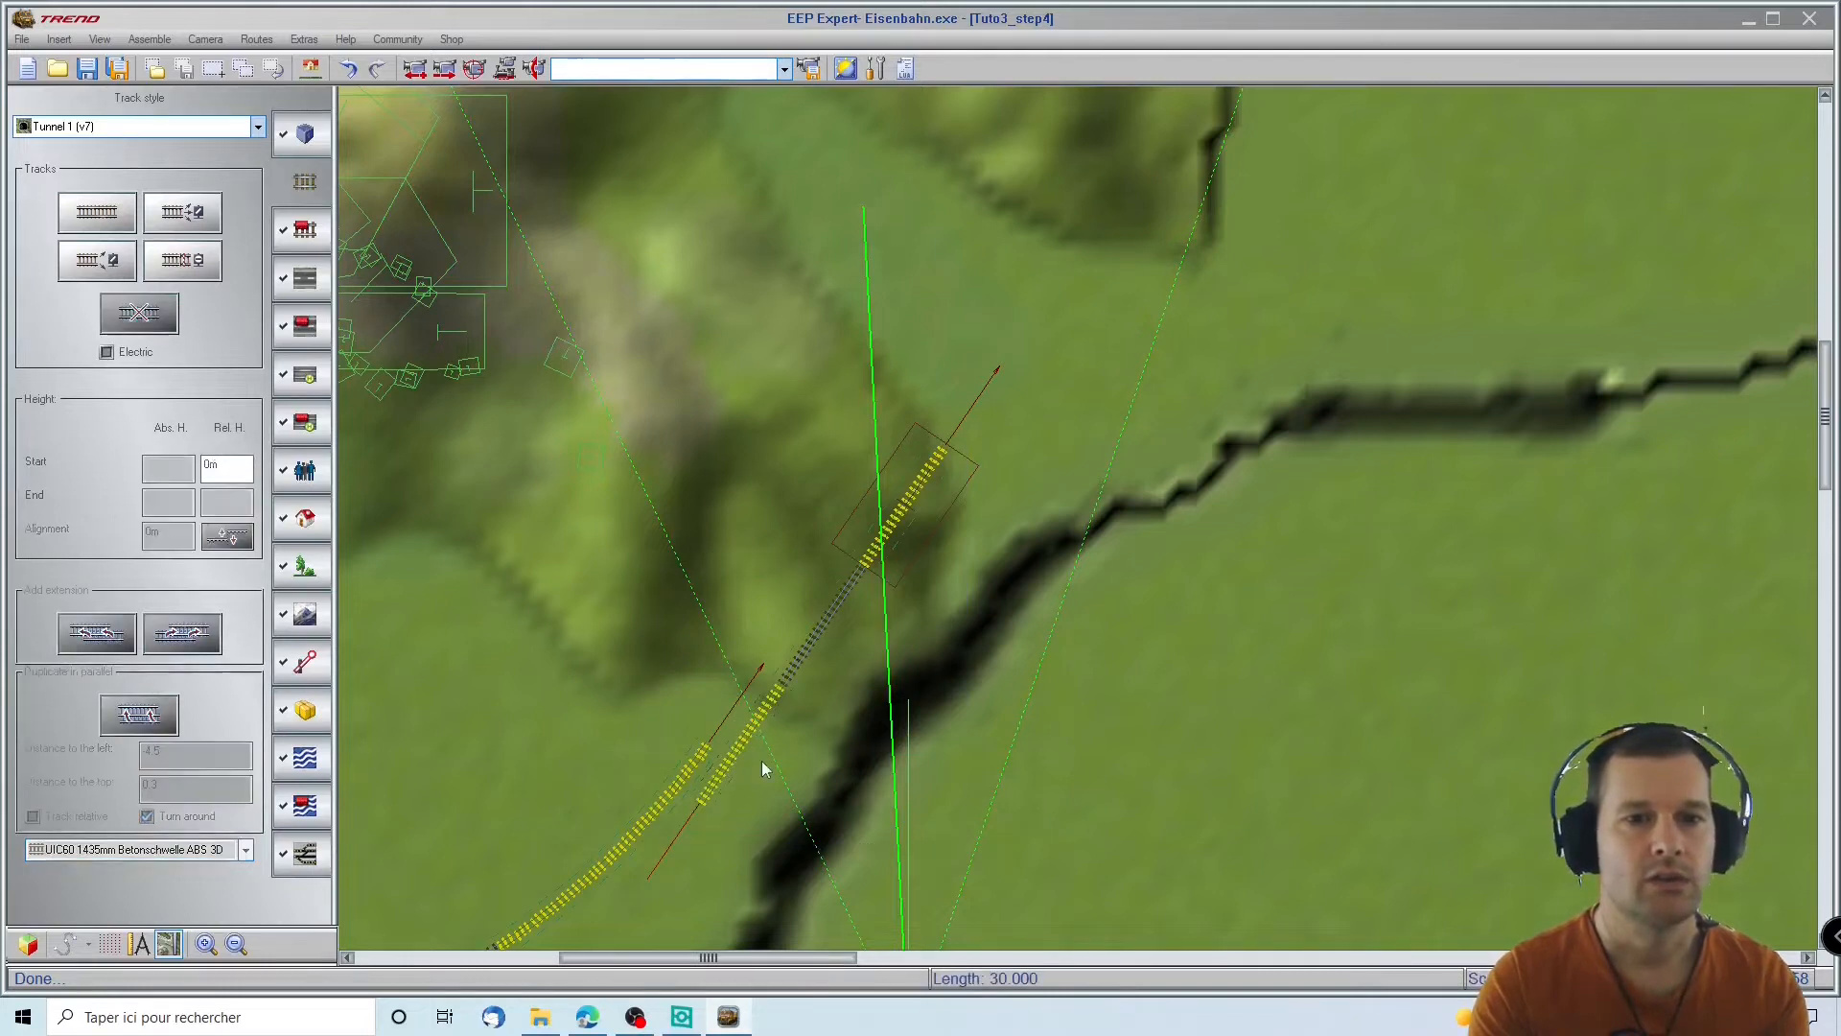
click(830, 622)
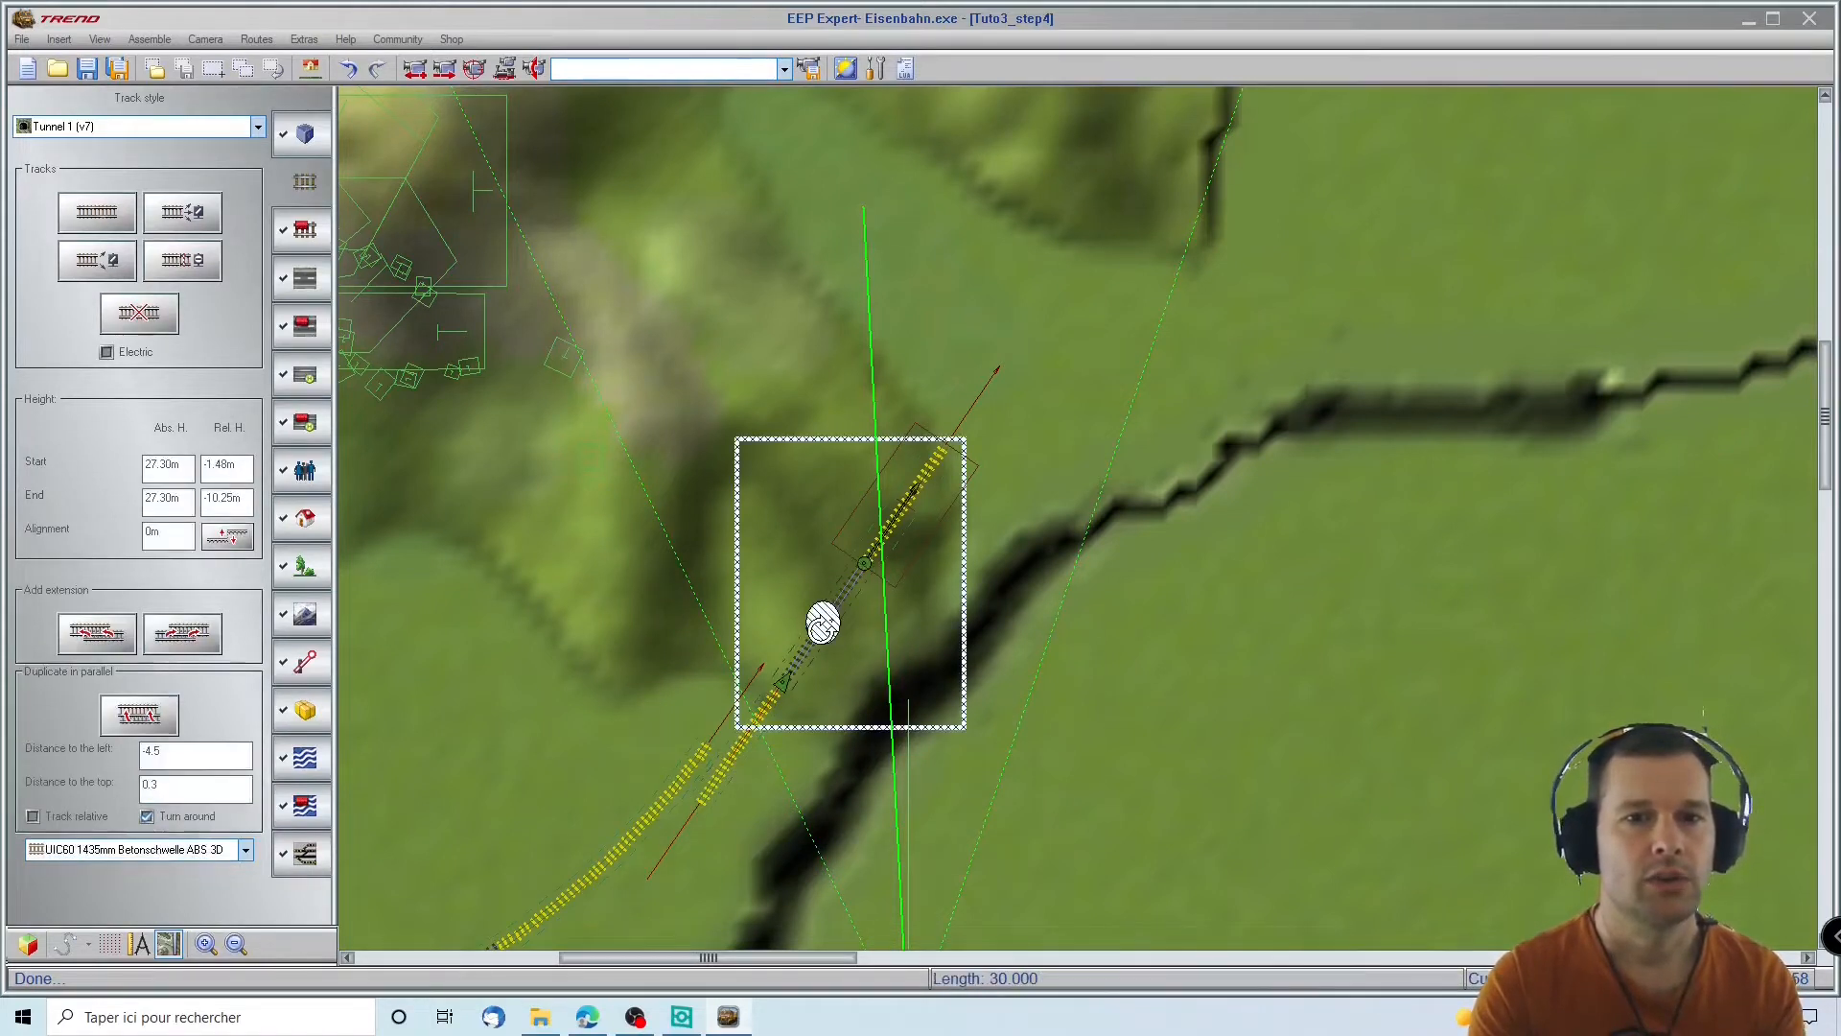
key(Delete)
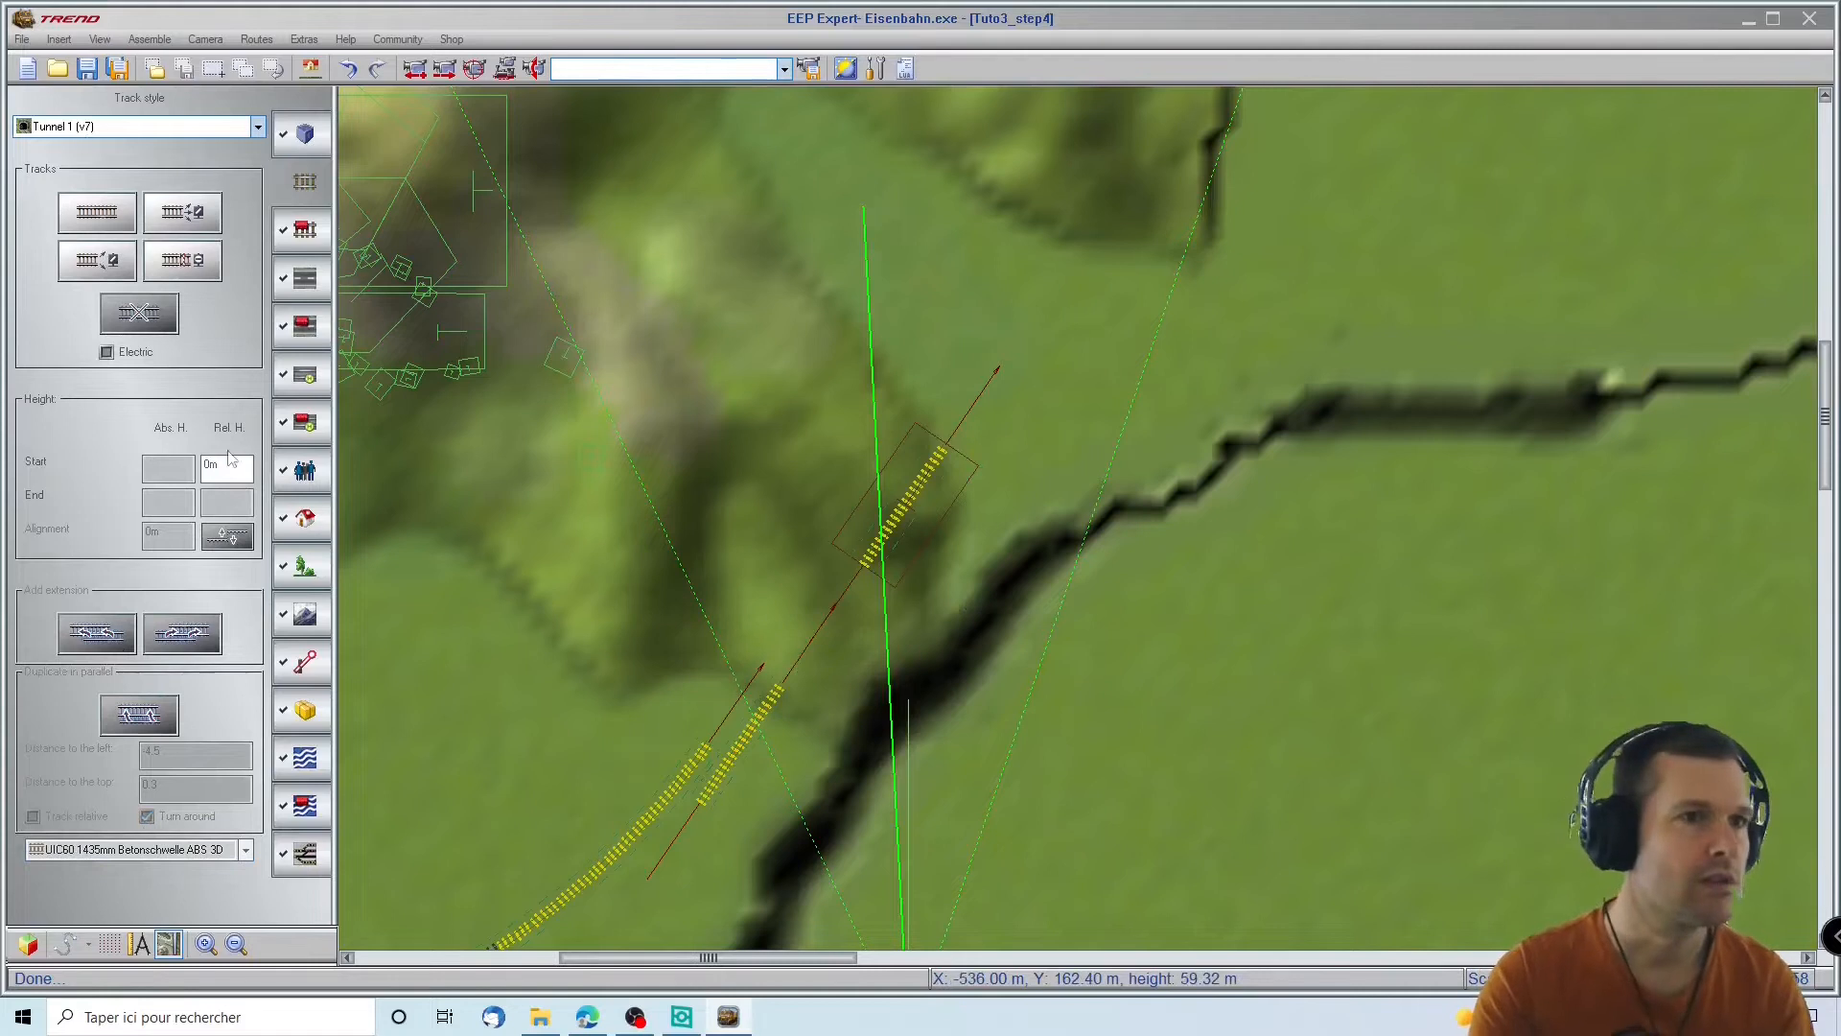
Place a second Tunnel1_1gl_SM1 and dock it in the gap between the first tunnel and the remaining extension segment
click(27, 944)
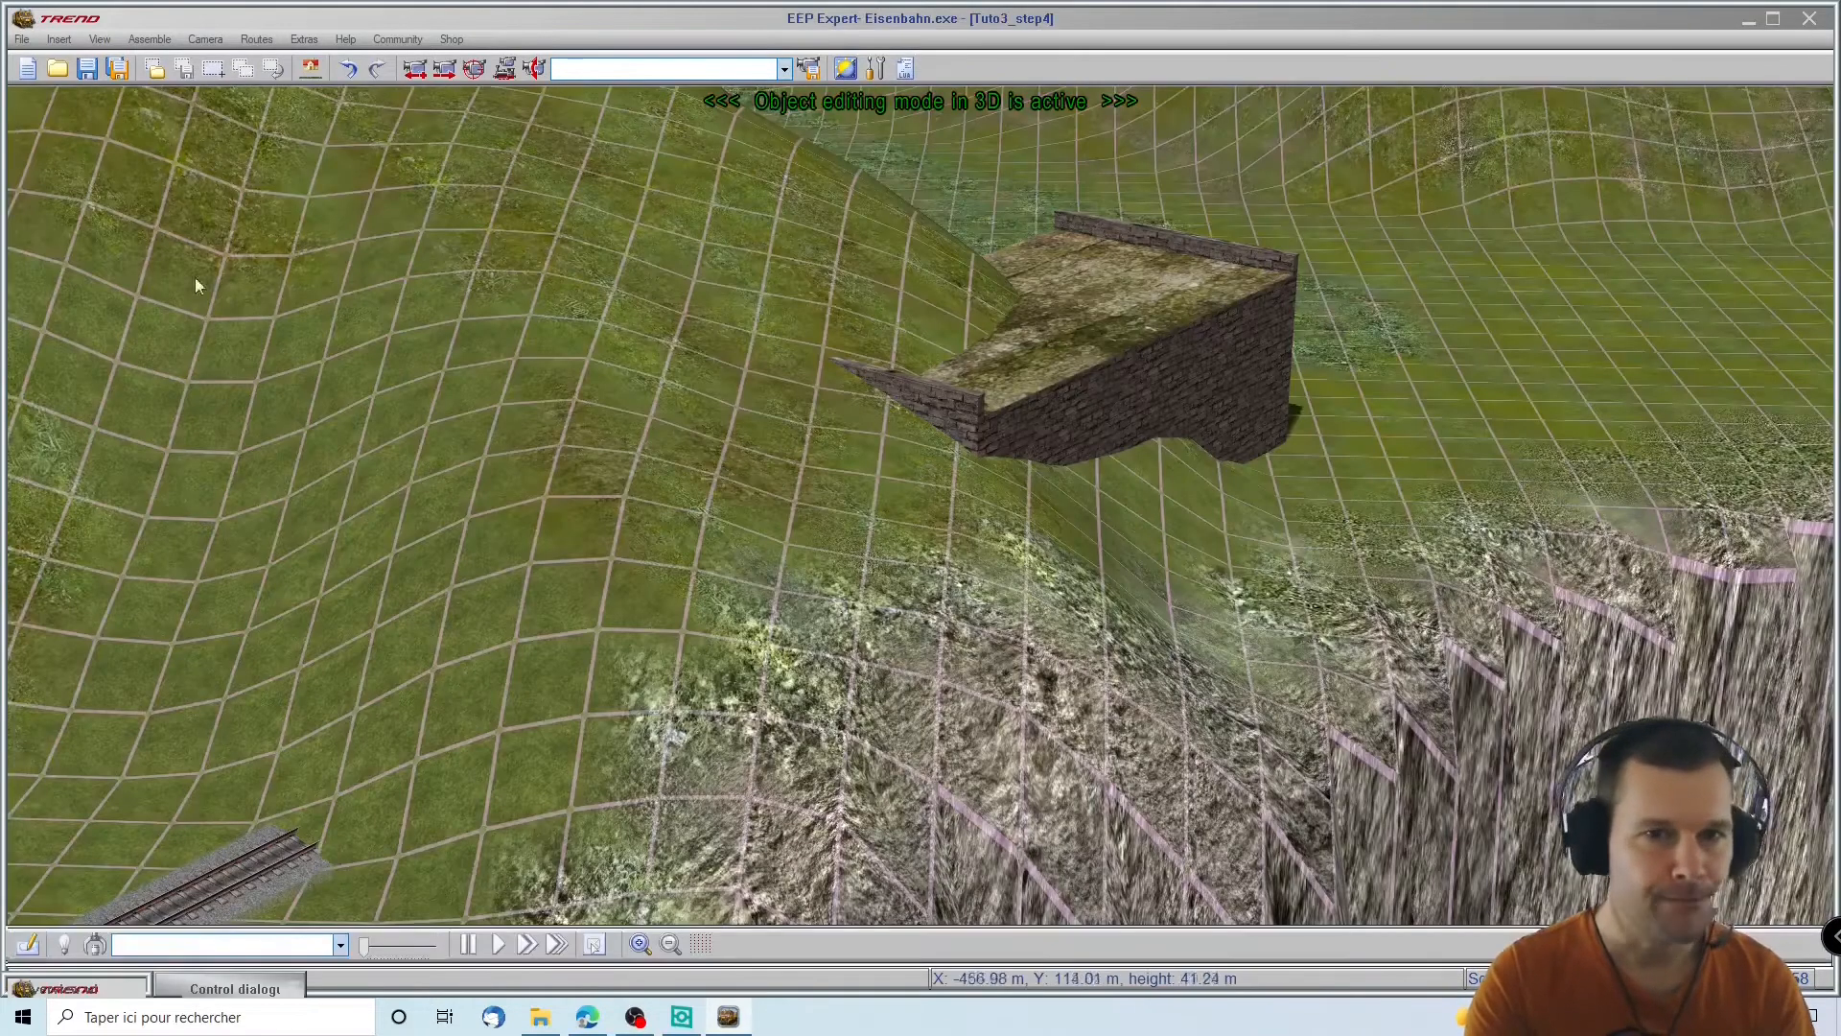
click(213, 988)
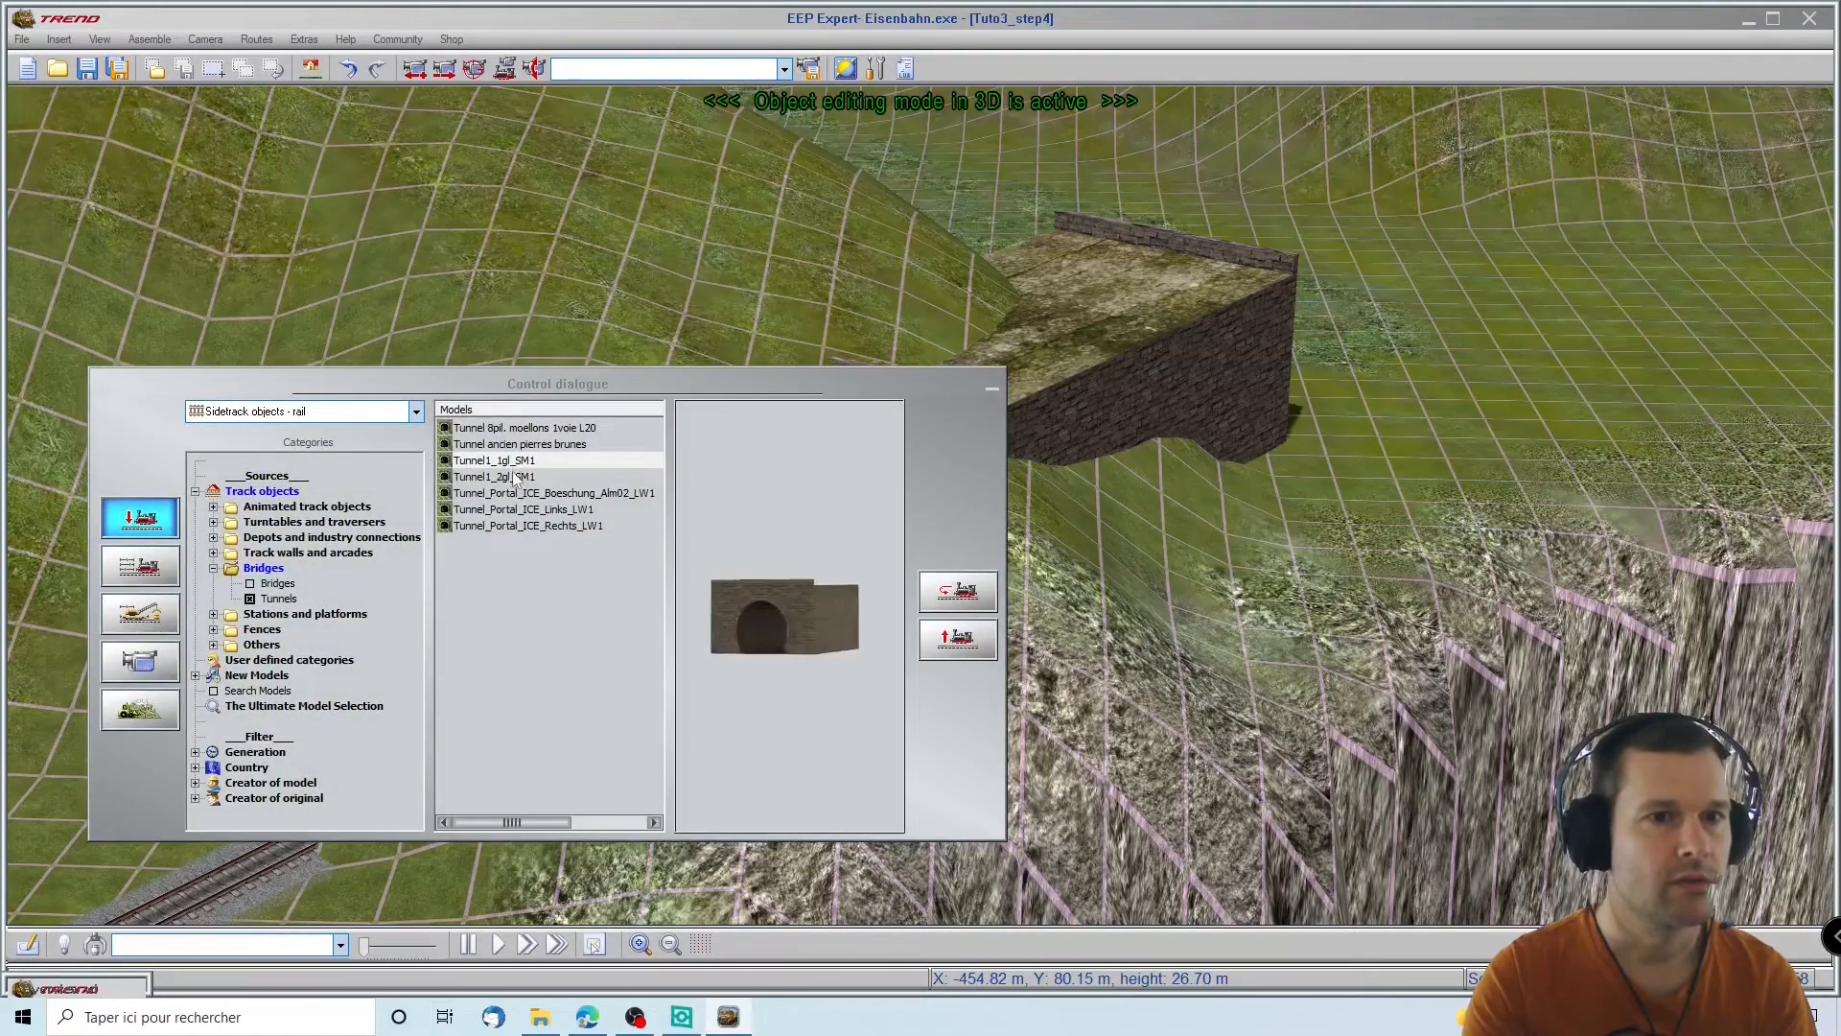
click(1282, 537)
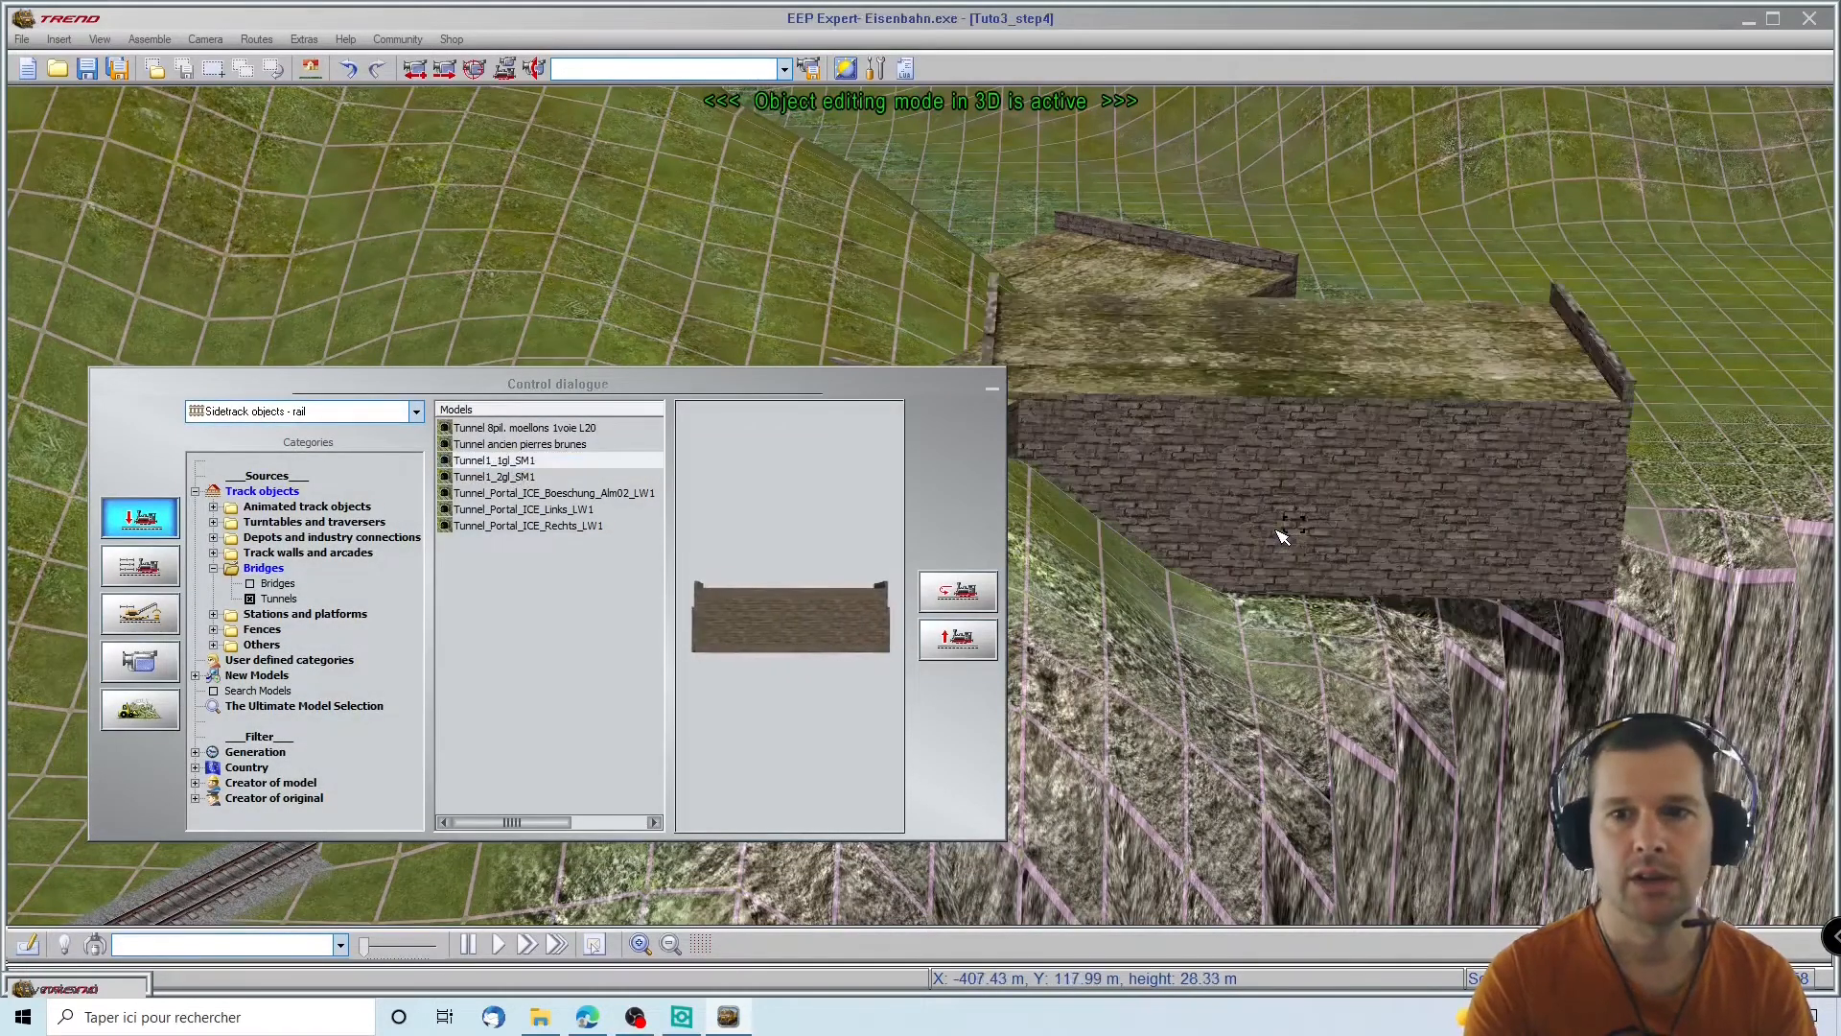
click(27, 944)
click(978, 538)
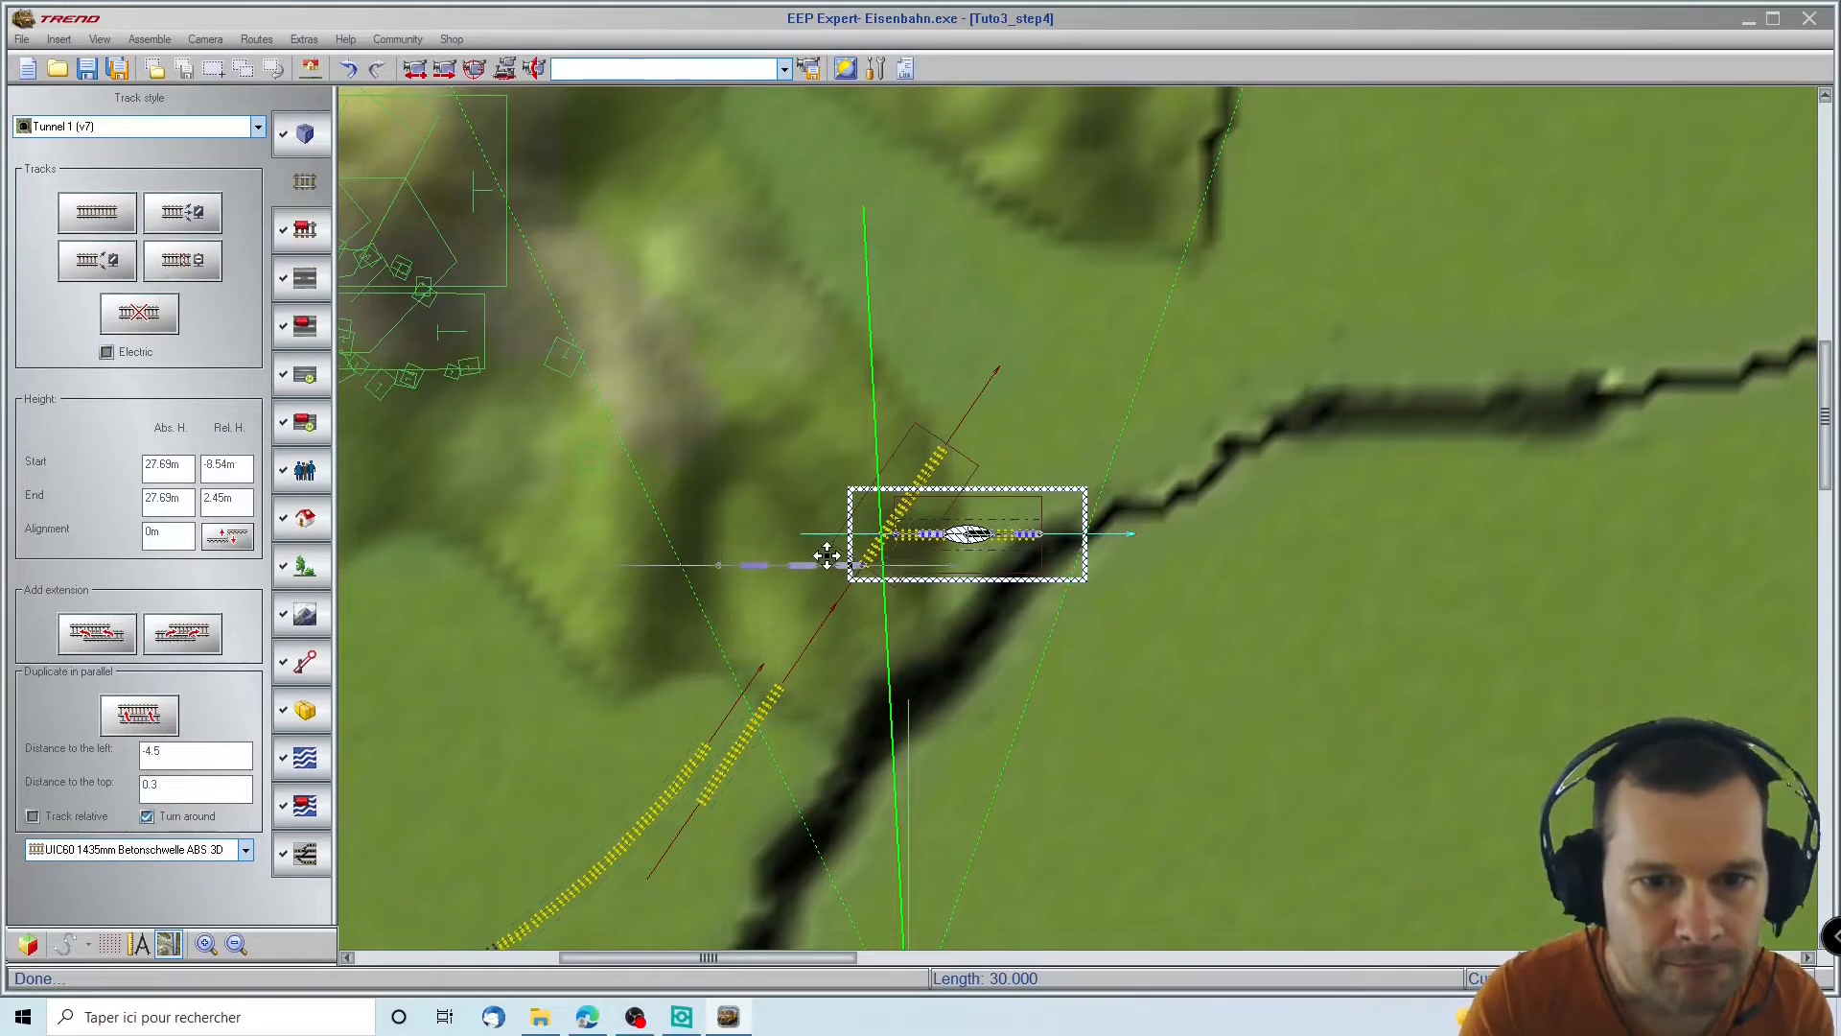
drag(826, 555, 827, 556)
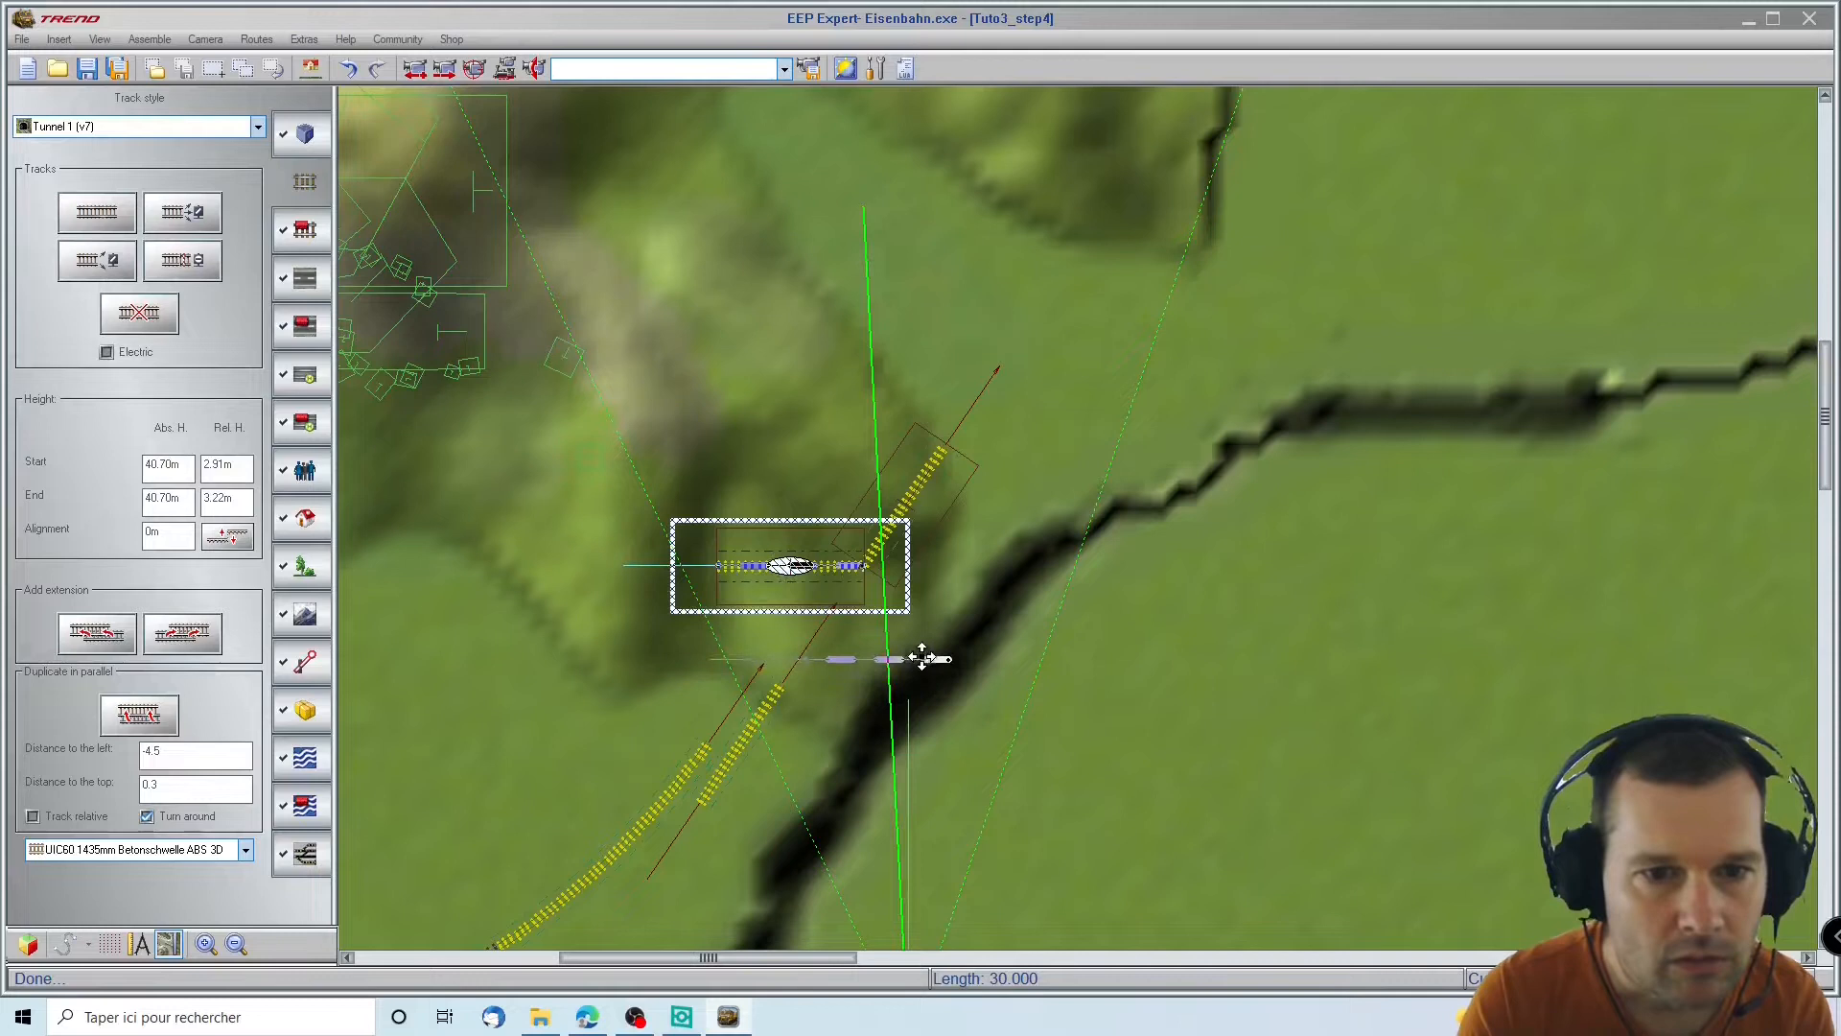
click(903, 683)
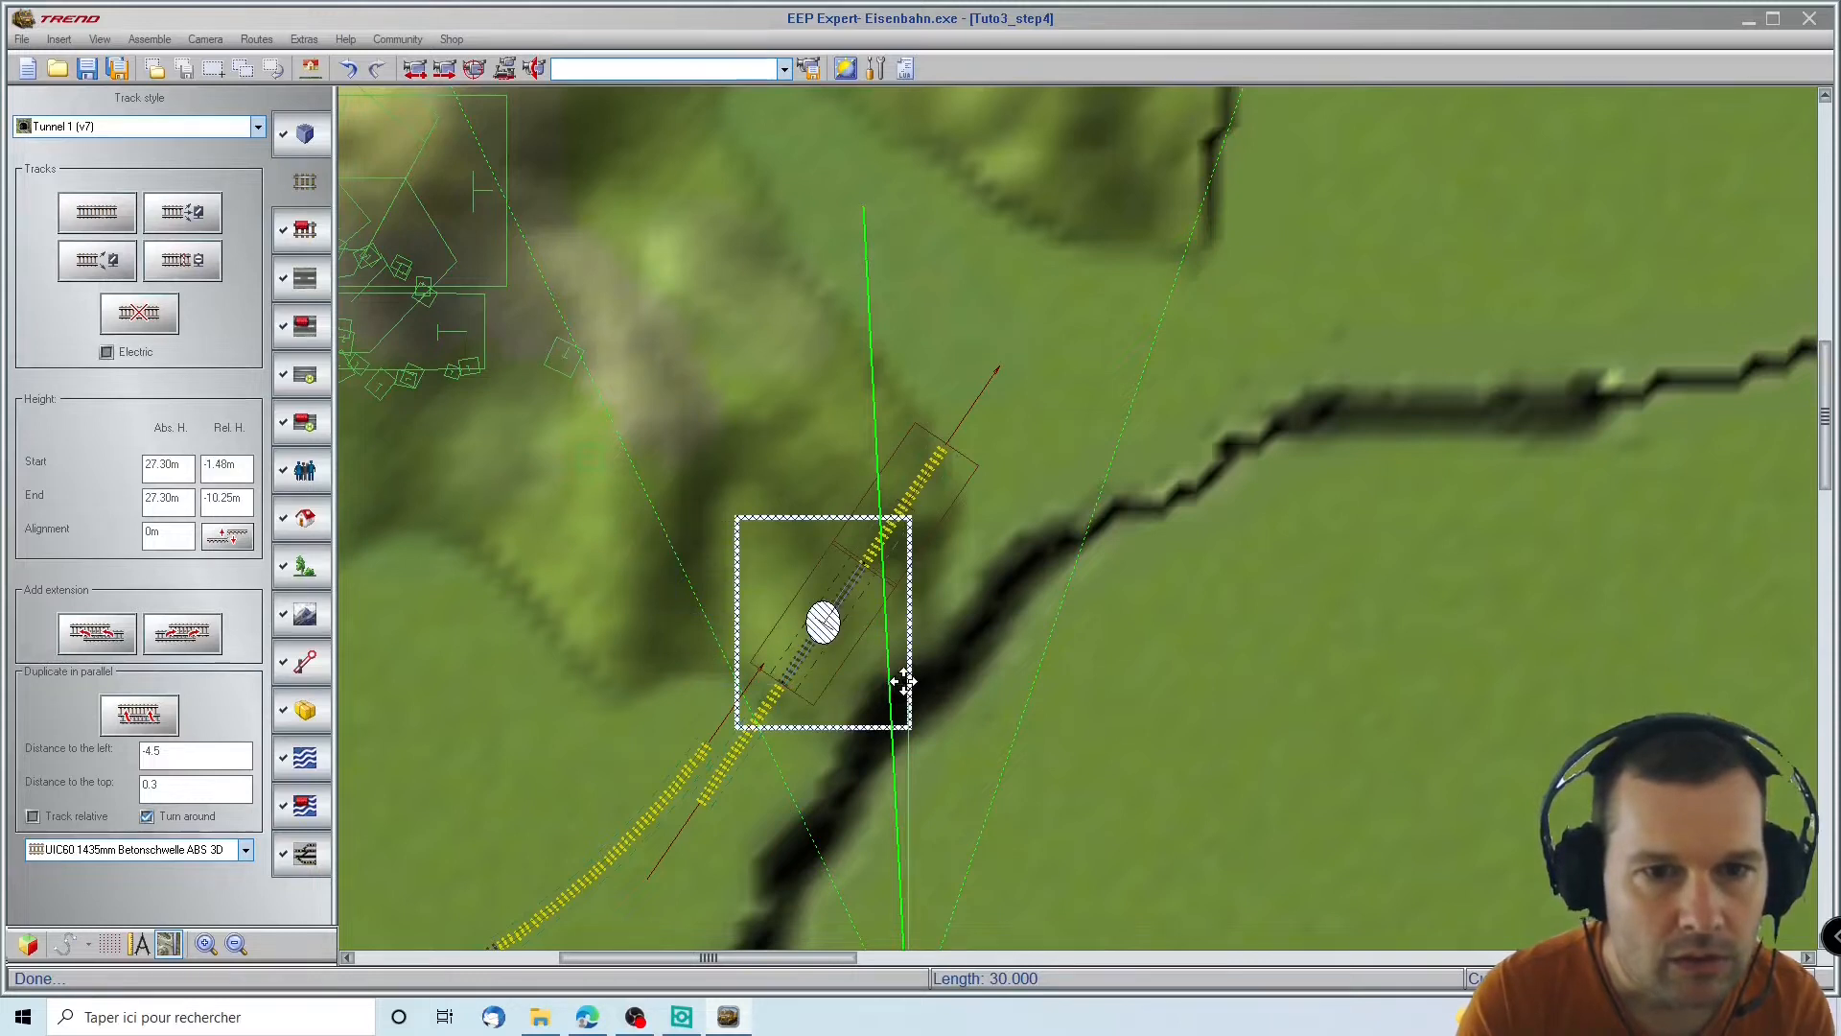
click(1049, 484)
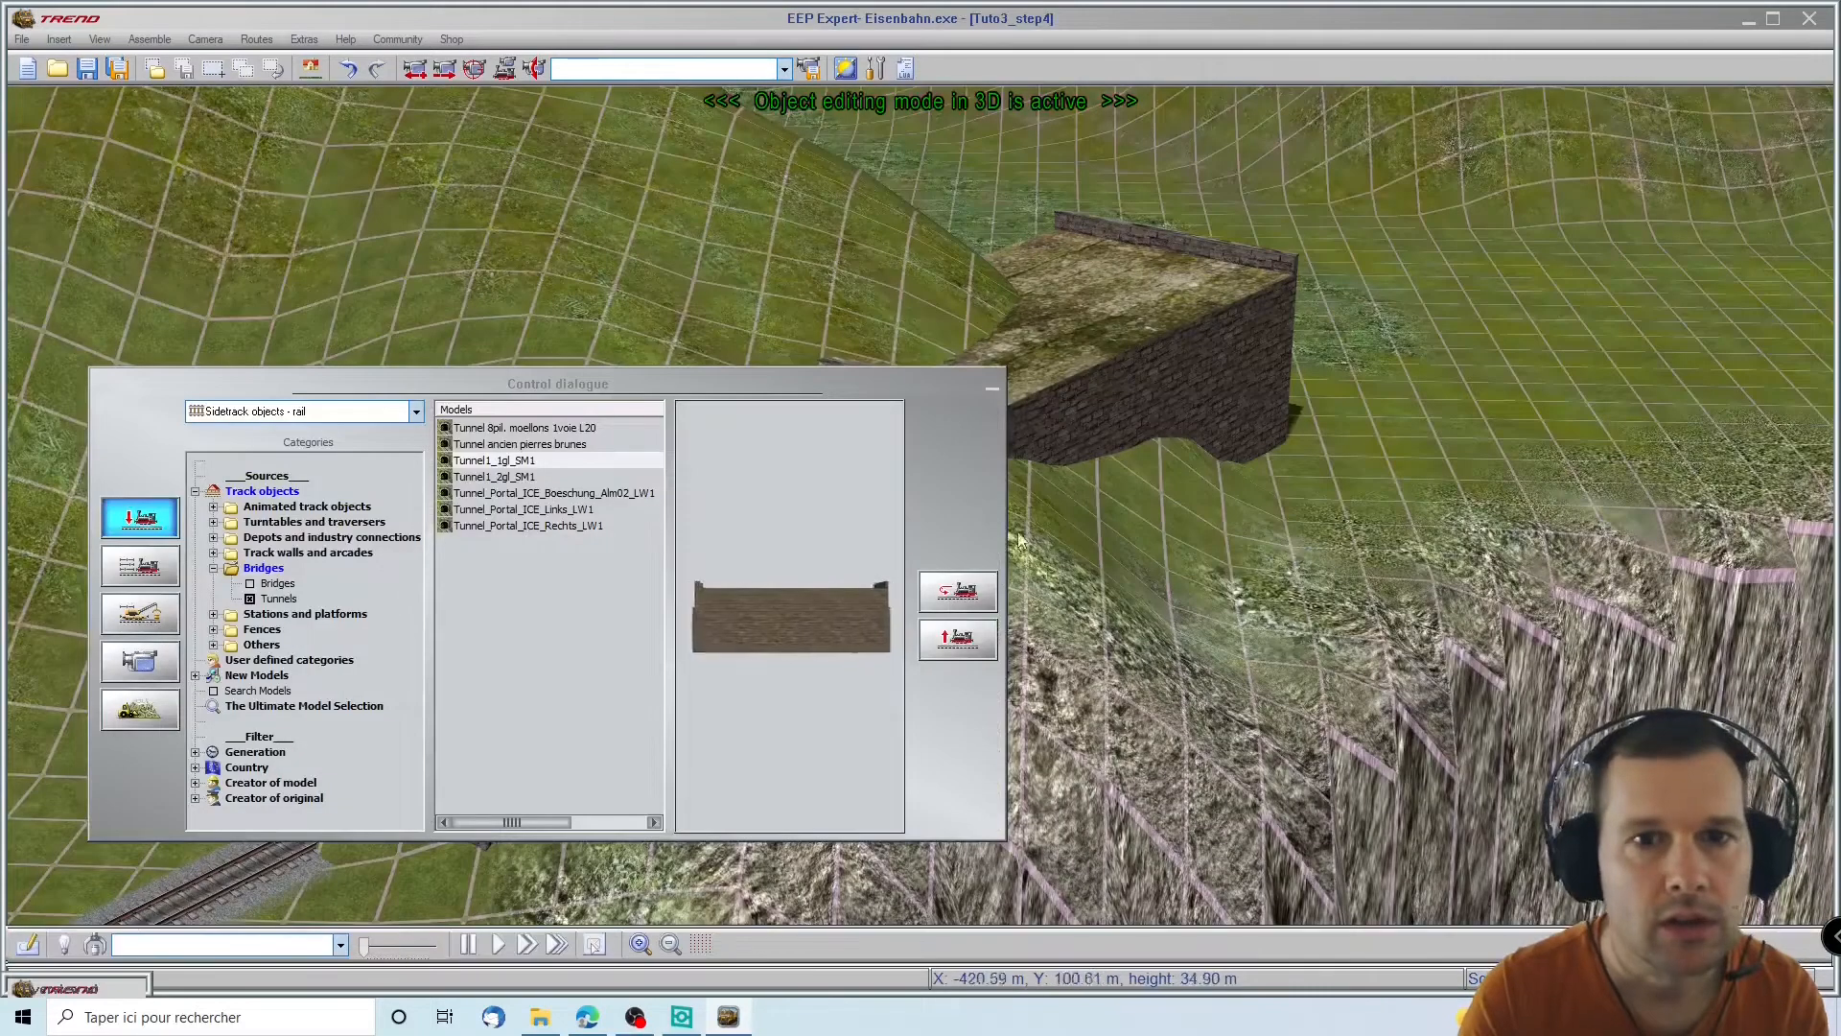
Inspect the second tunnel's entrance and the two track ends from the front, and reopen the model catalogue
click(994, 388)
middle_drag(757, 679, 595, 858)
right_drag(731, 863, 764, 571)
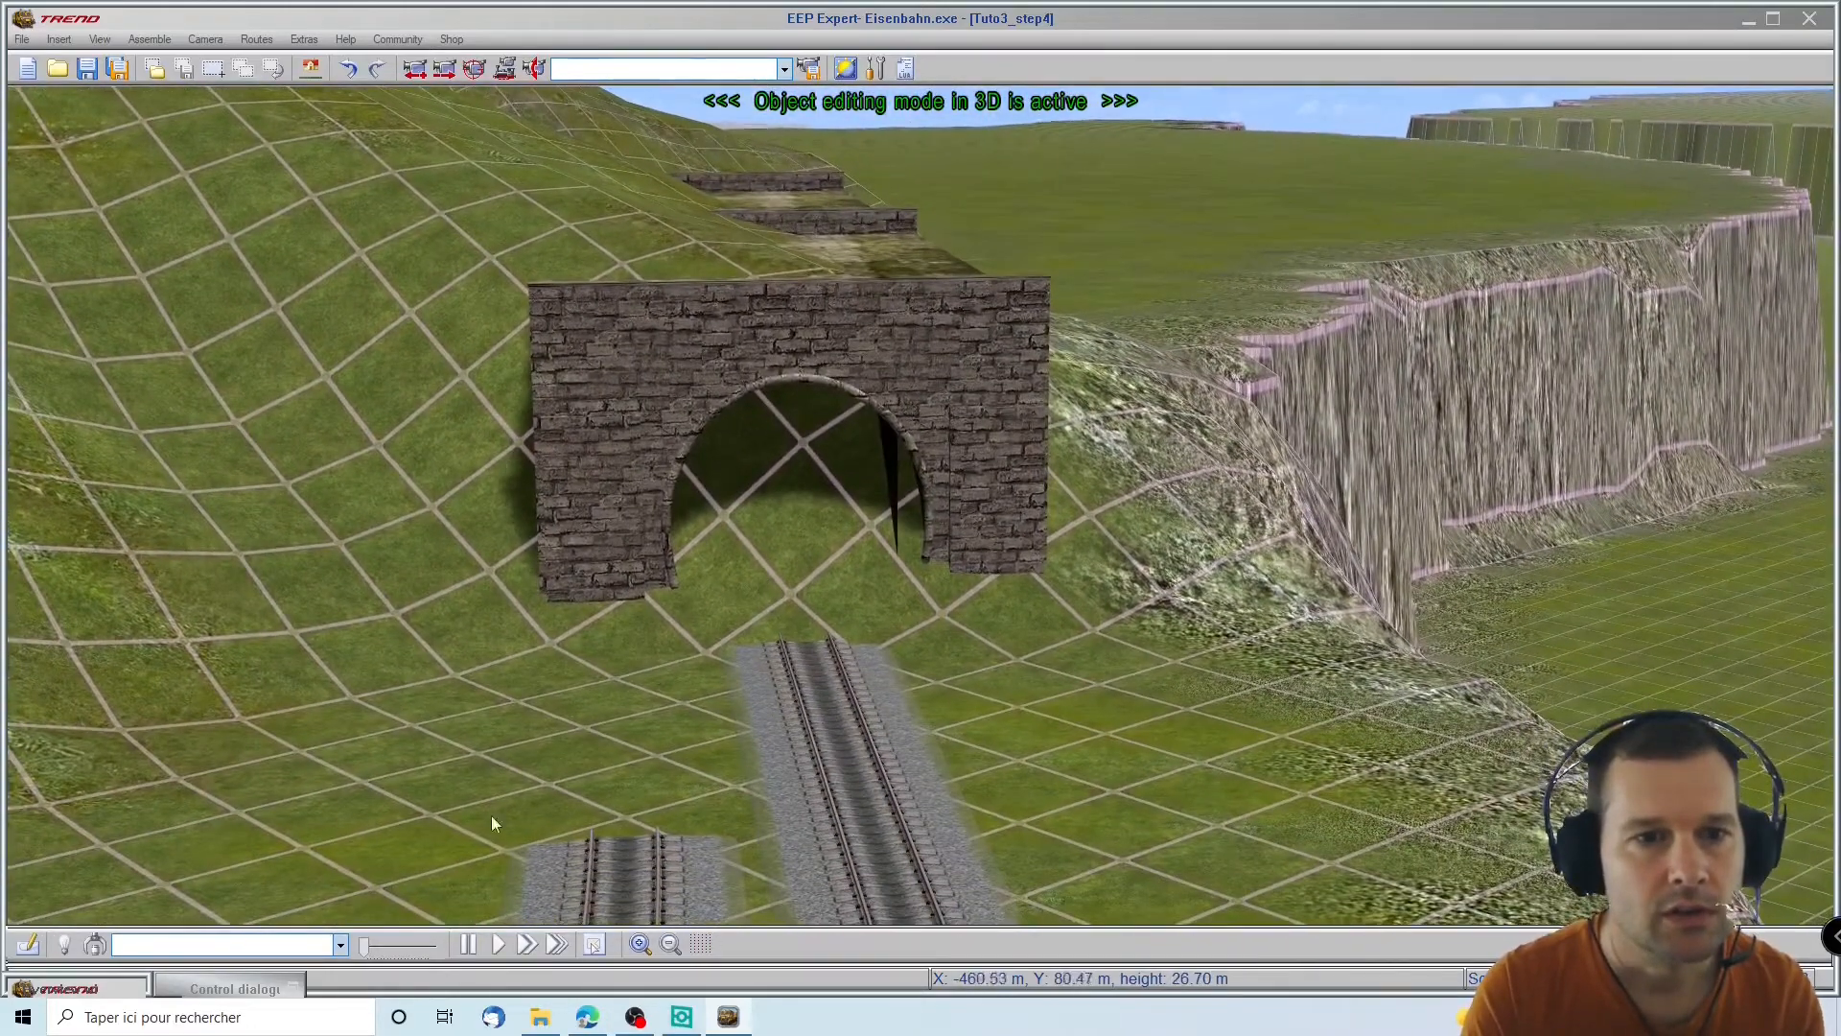
click(217, 989)
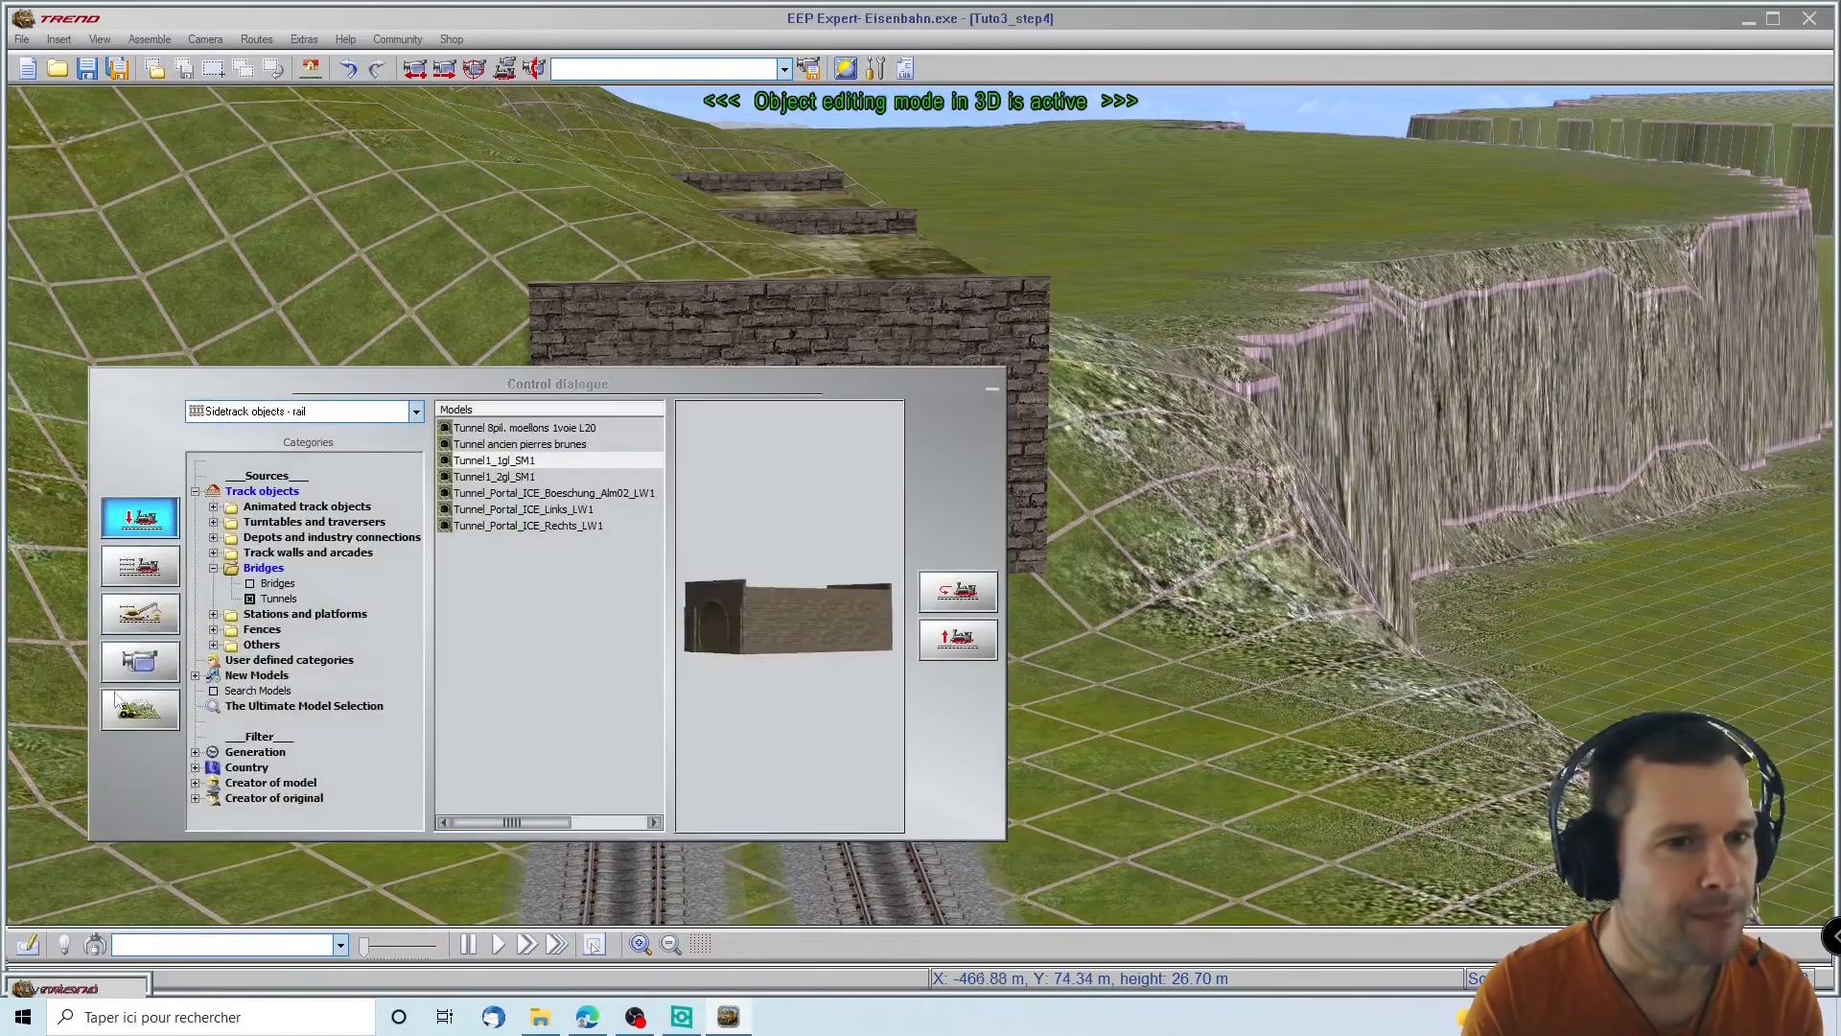
Paint the Tunnel breakthrough texture with brush size 3 over the terrain inside the arch of the near tunnel entrance and at its foot
click(140, 619)
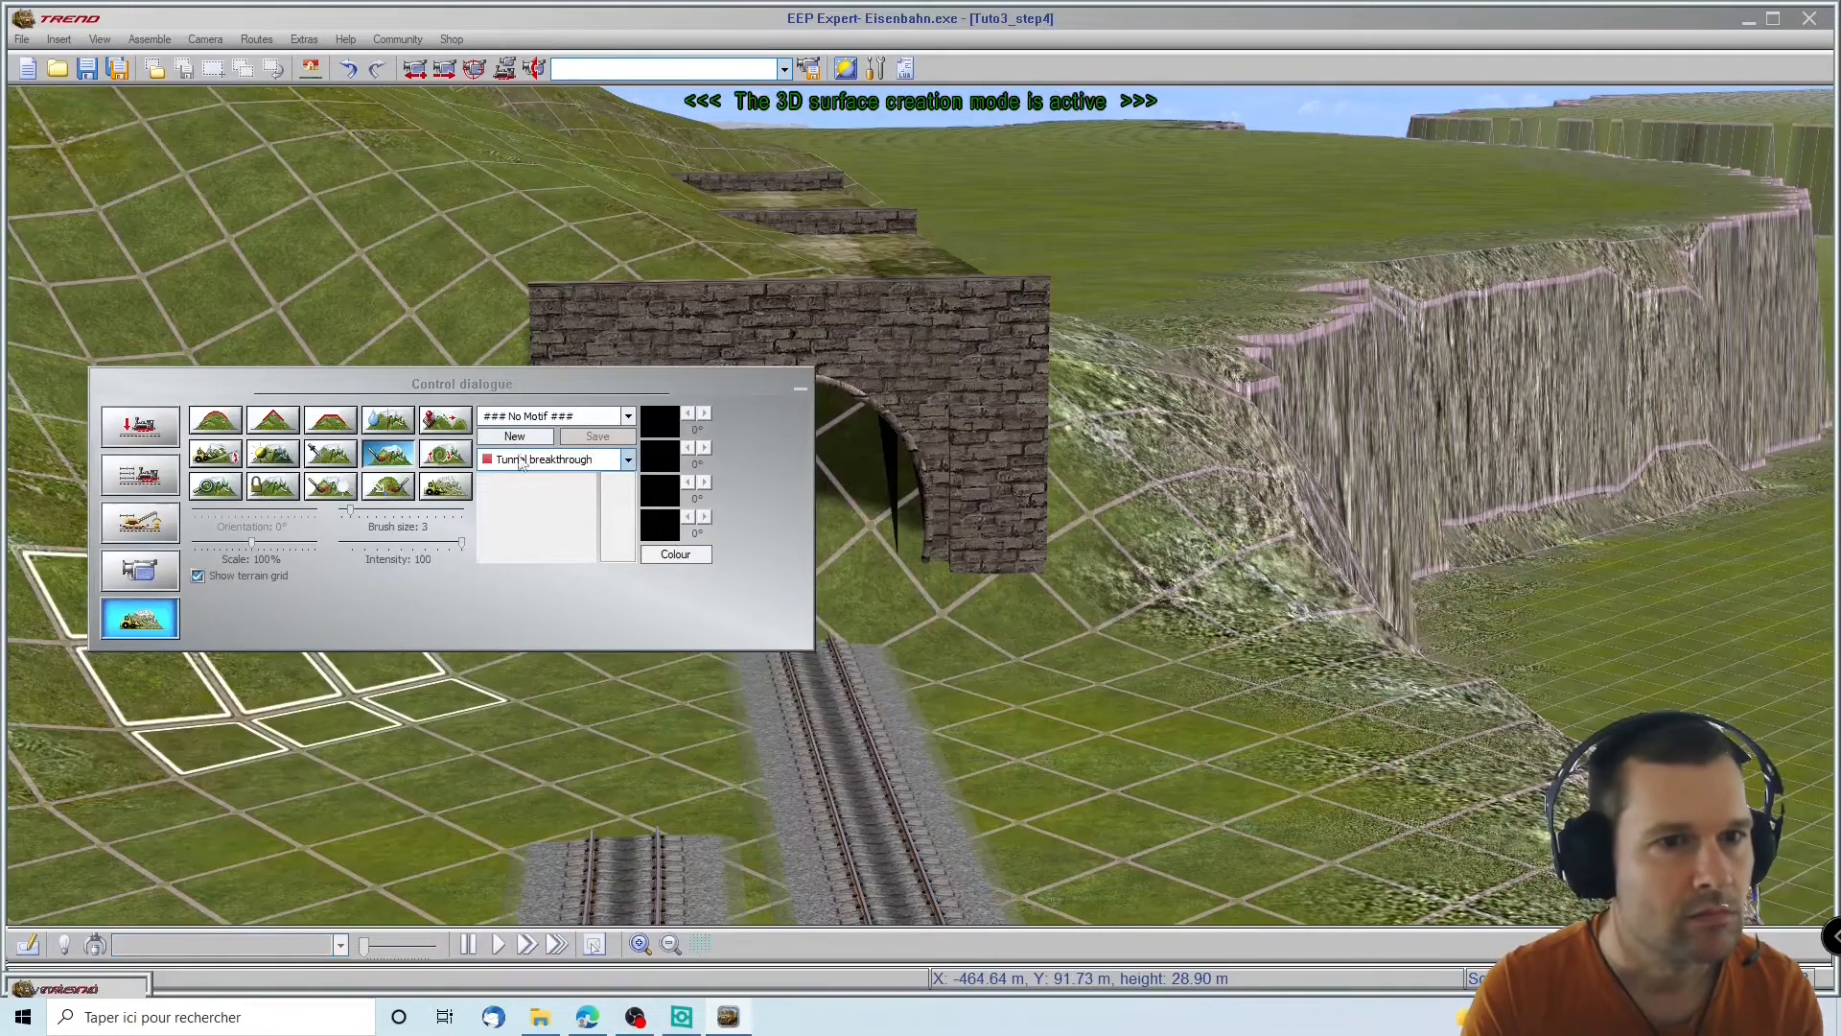
click(800, 389)
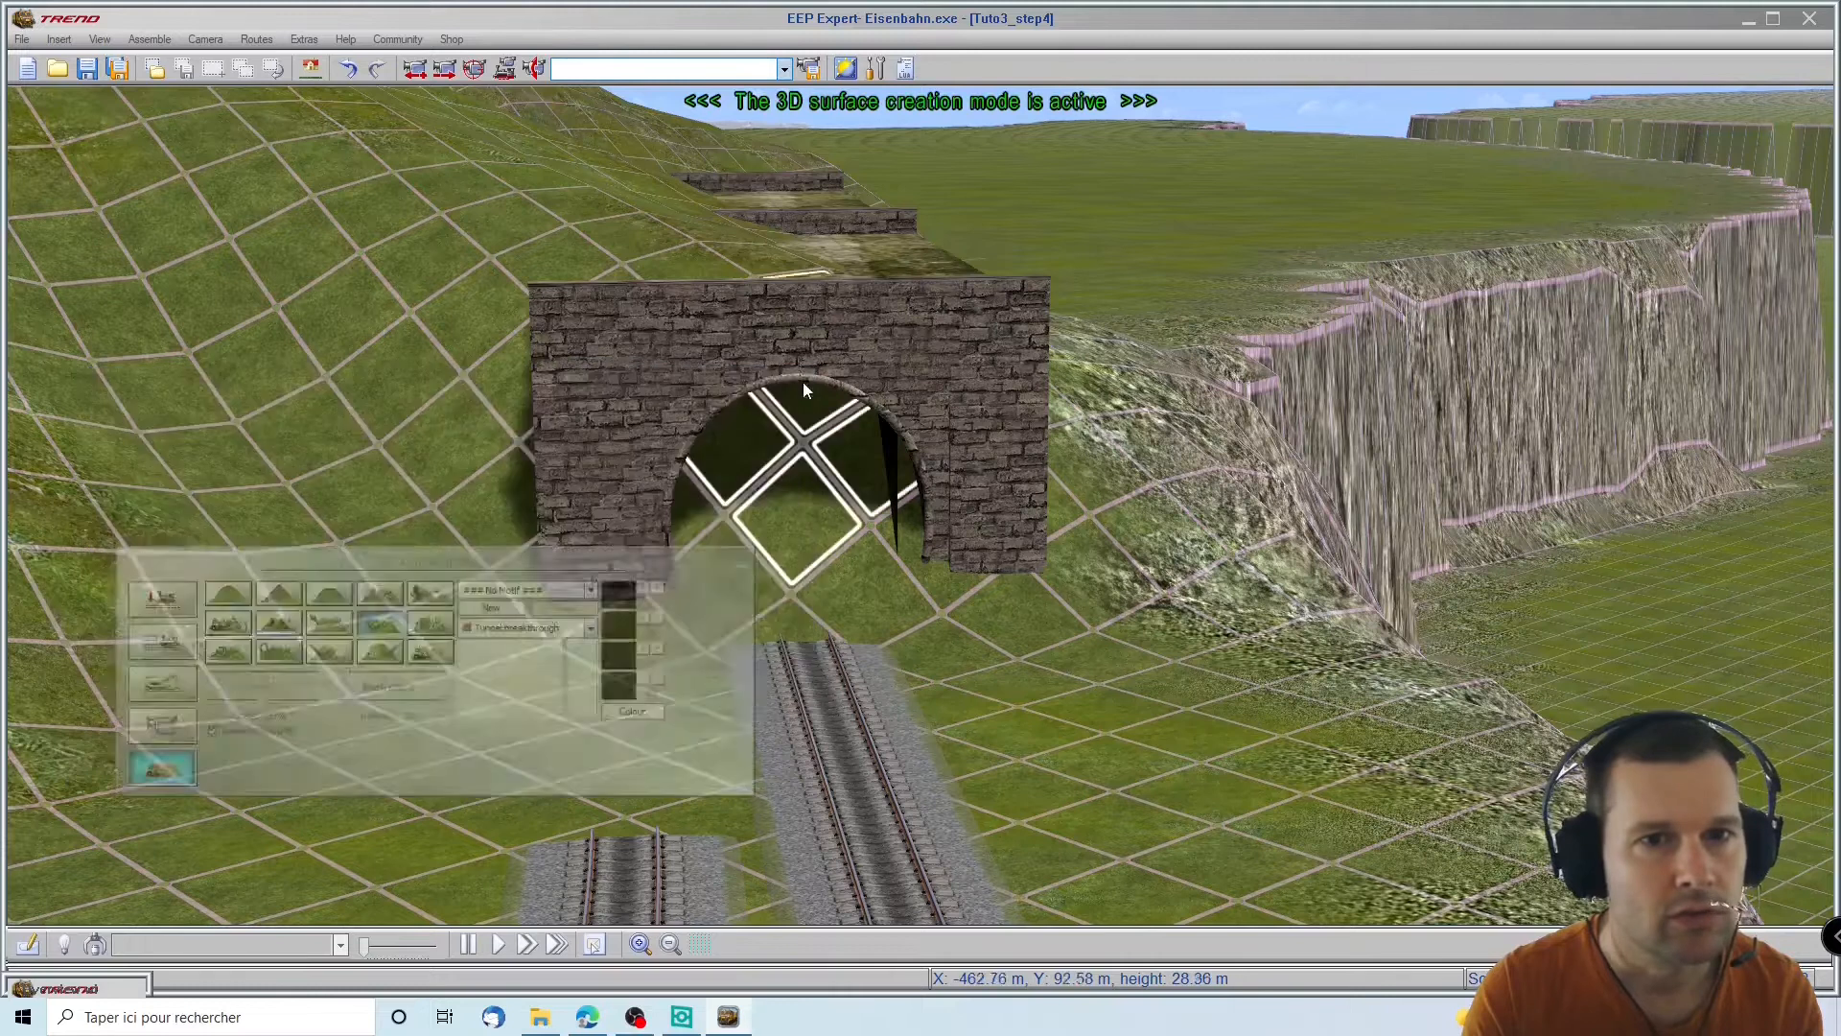
click(806, 499)
click(757, 472)
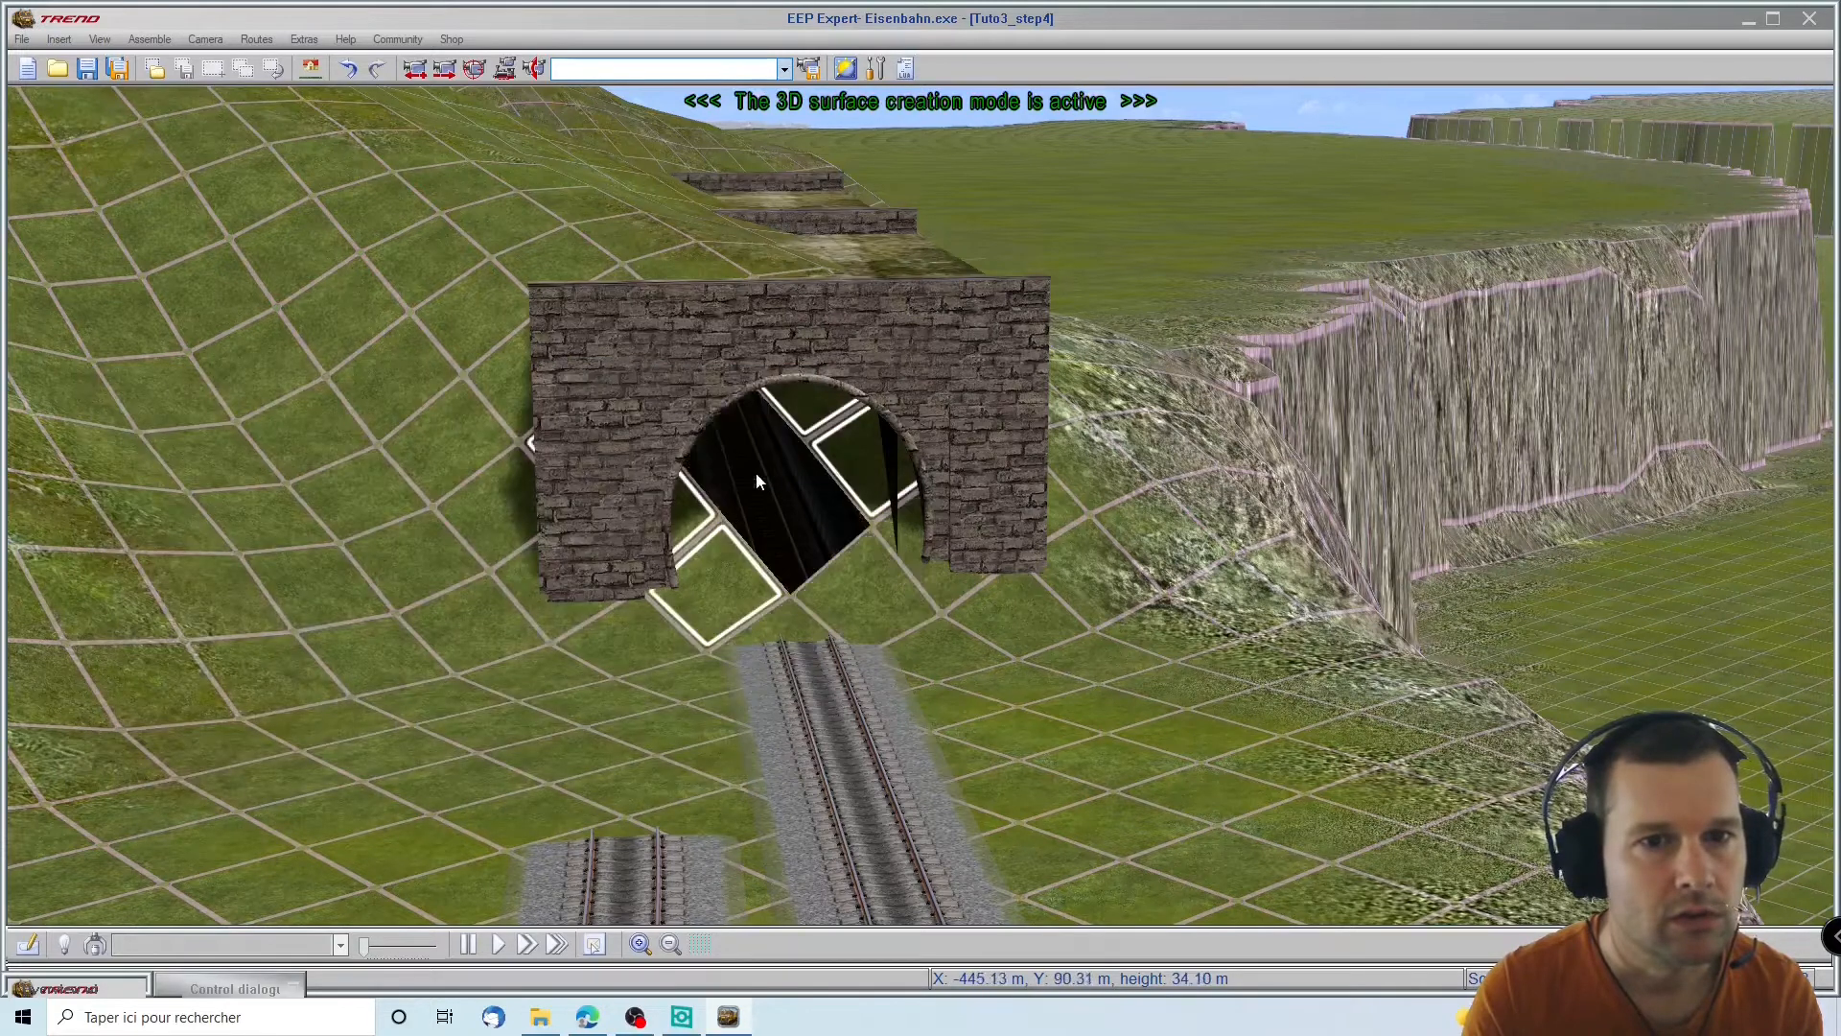
click(819, 438)
click(868, 548)
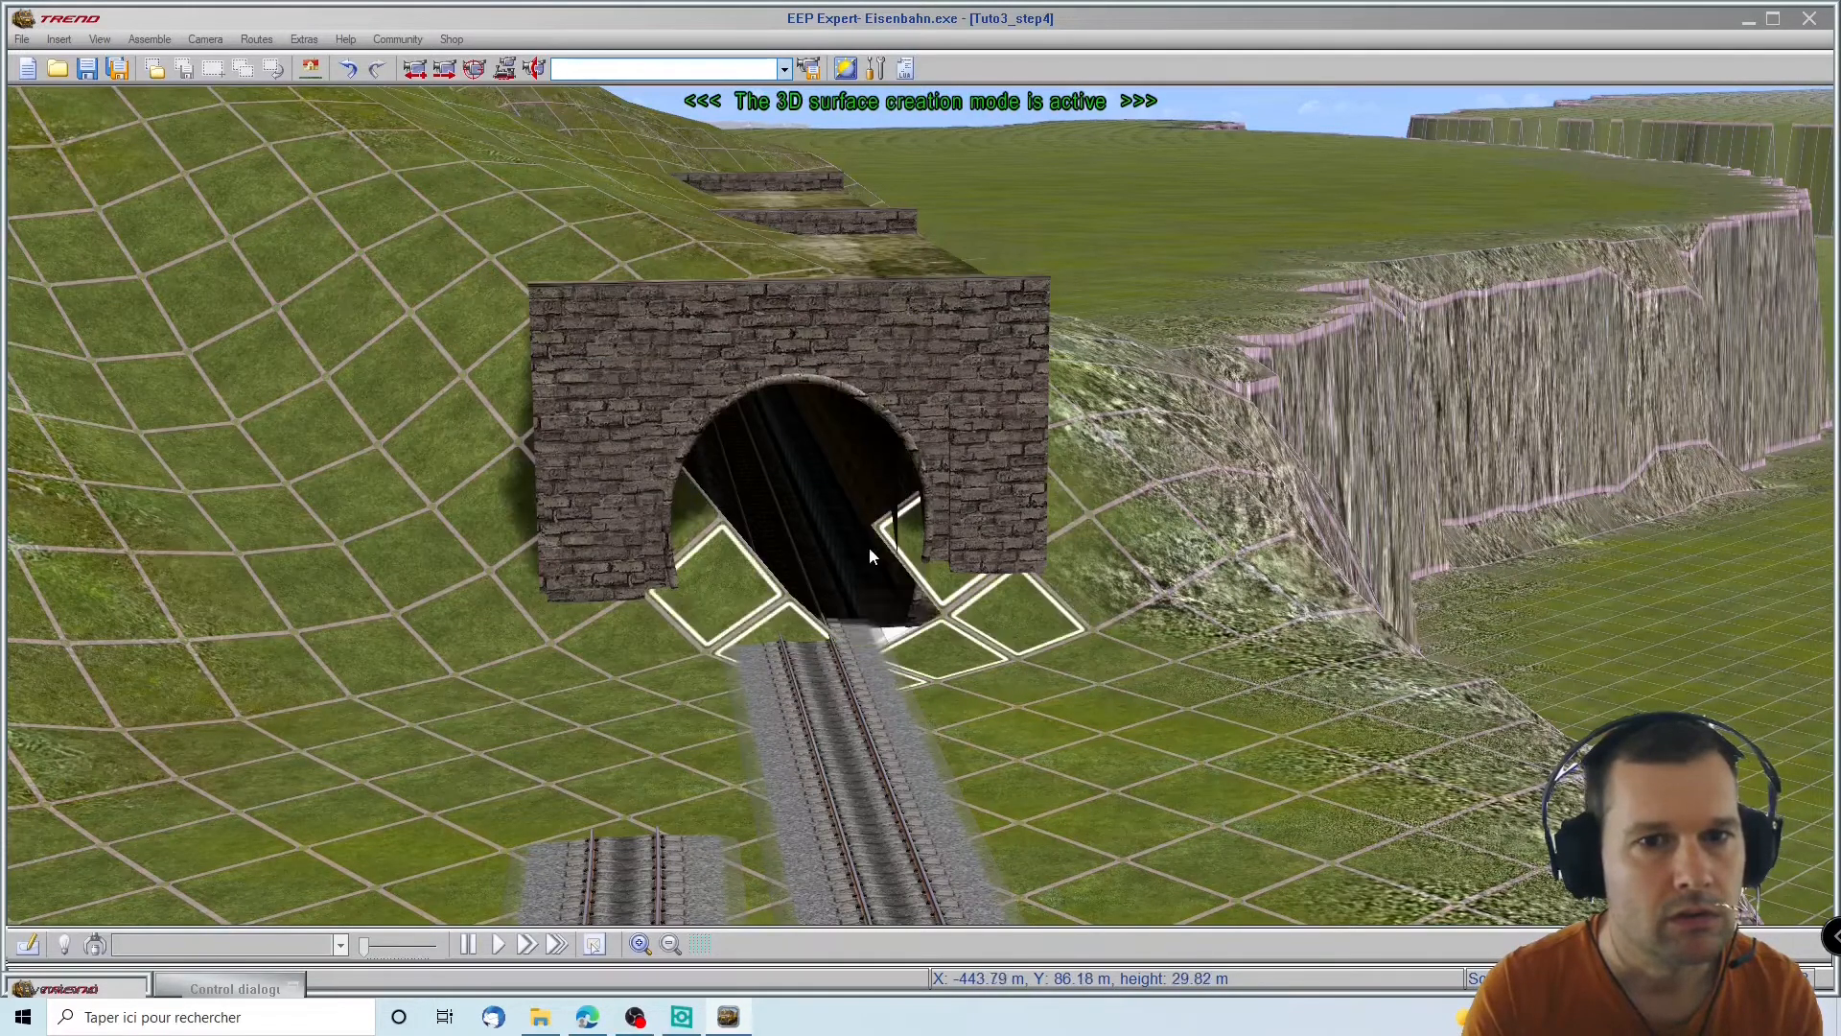
click(791, 617)
click(735, 583)
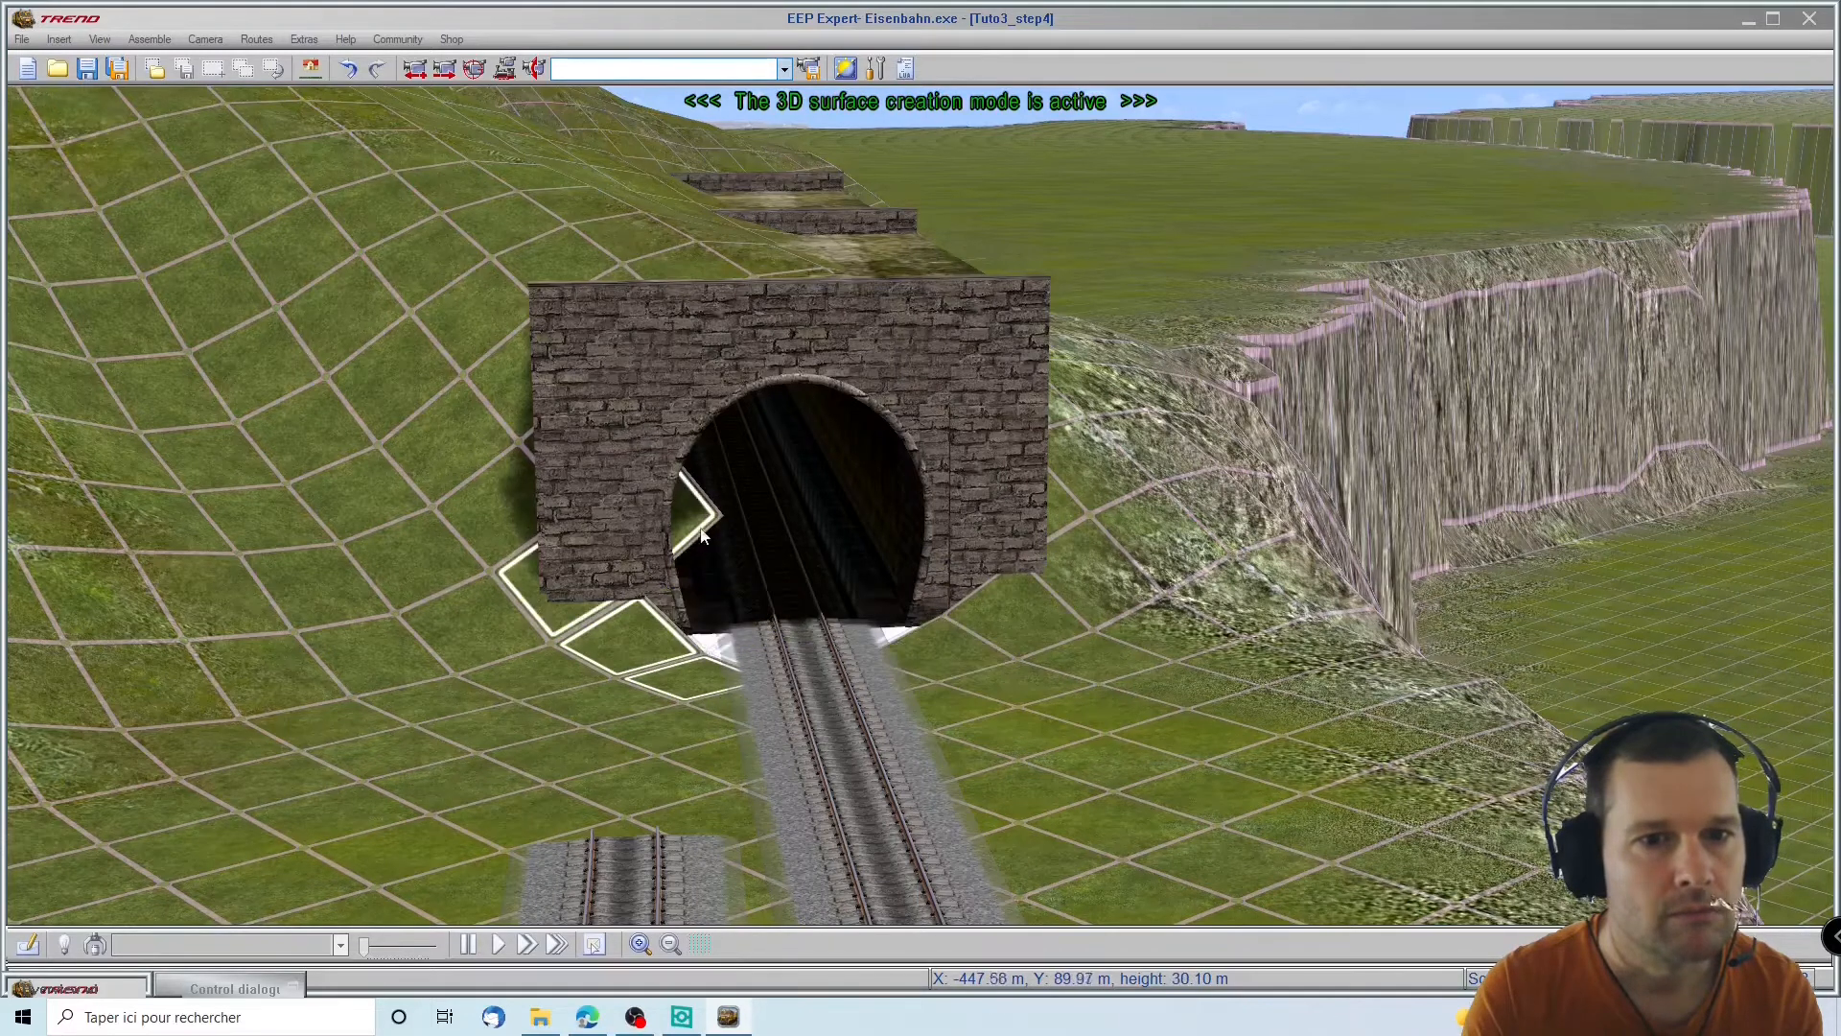
click(698, 514)
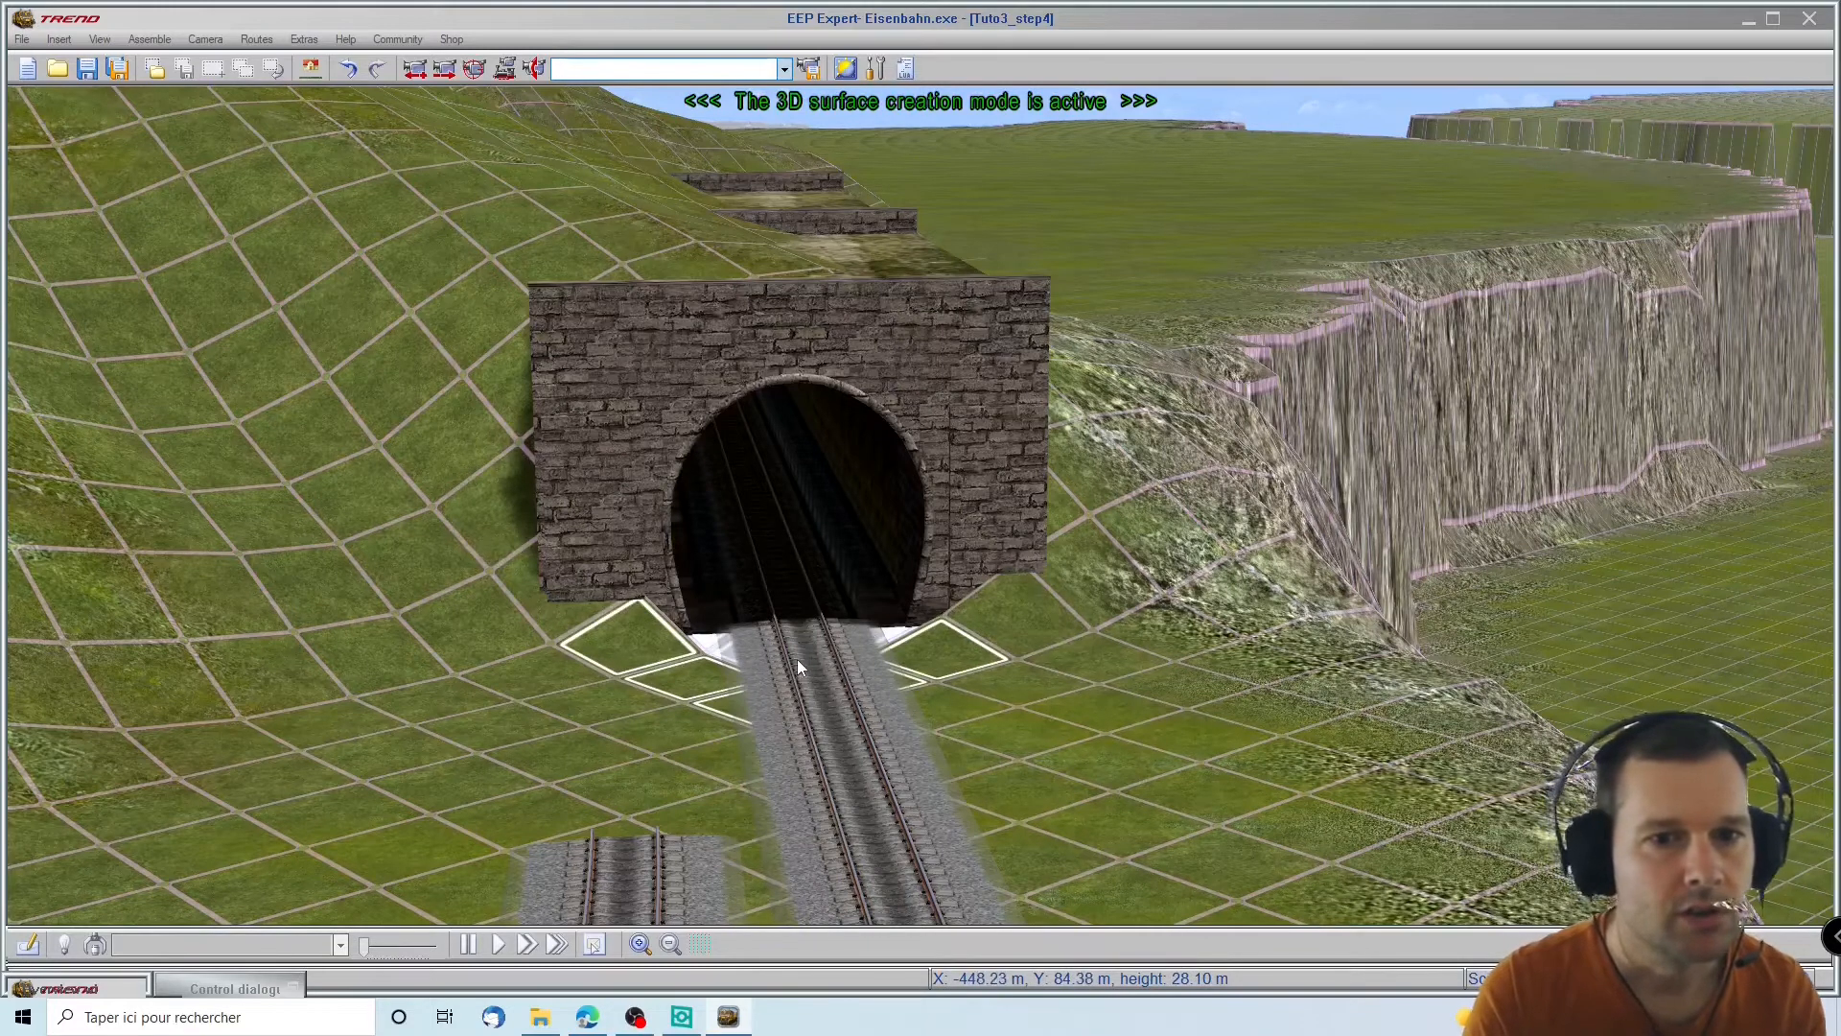
middle_drag(831, 723, 177, 336)
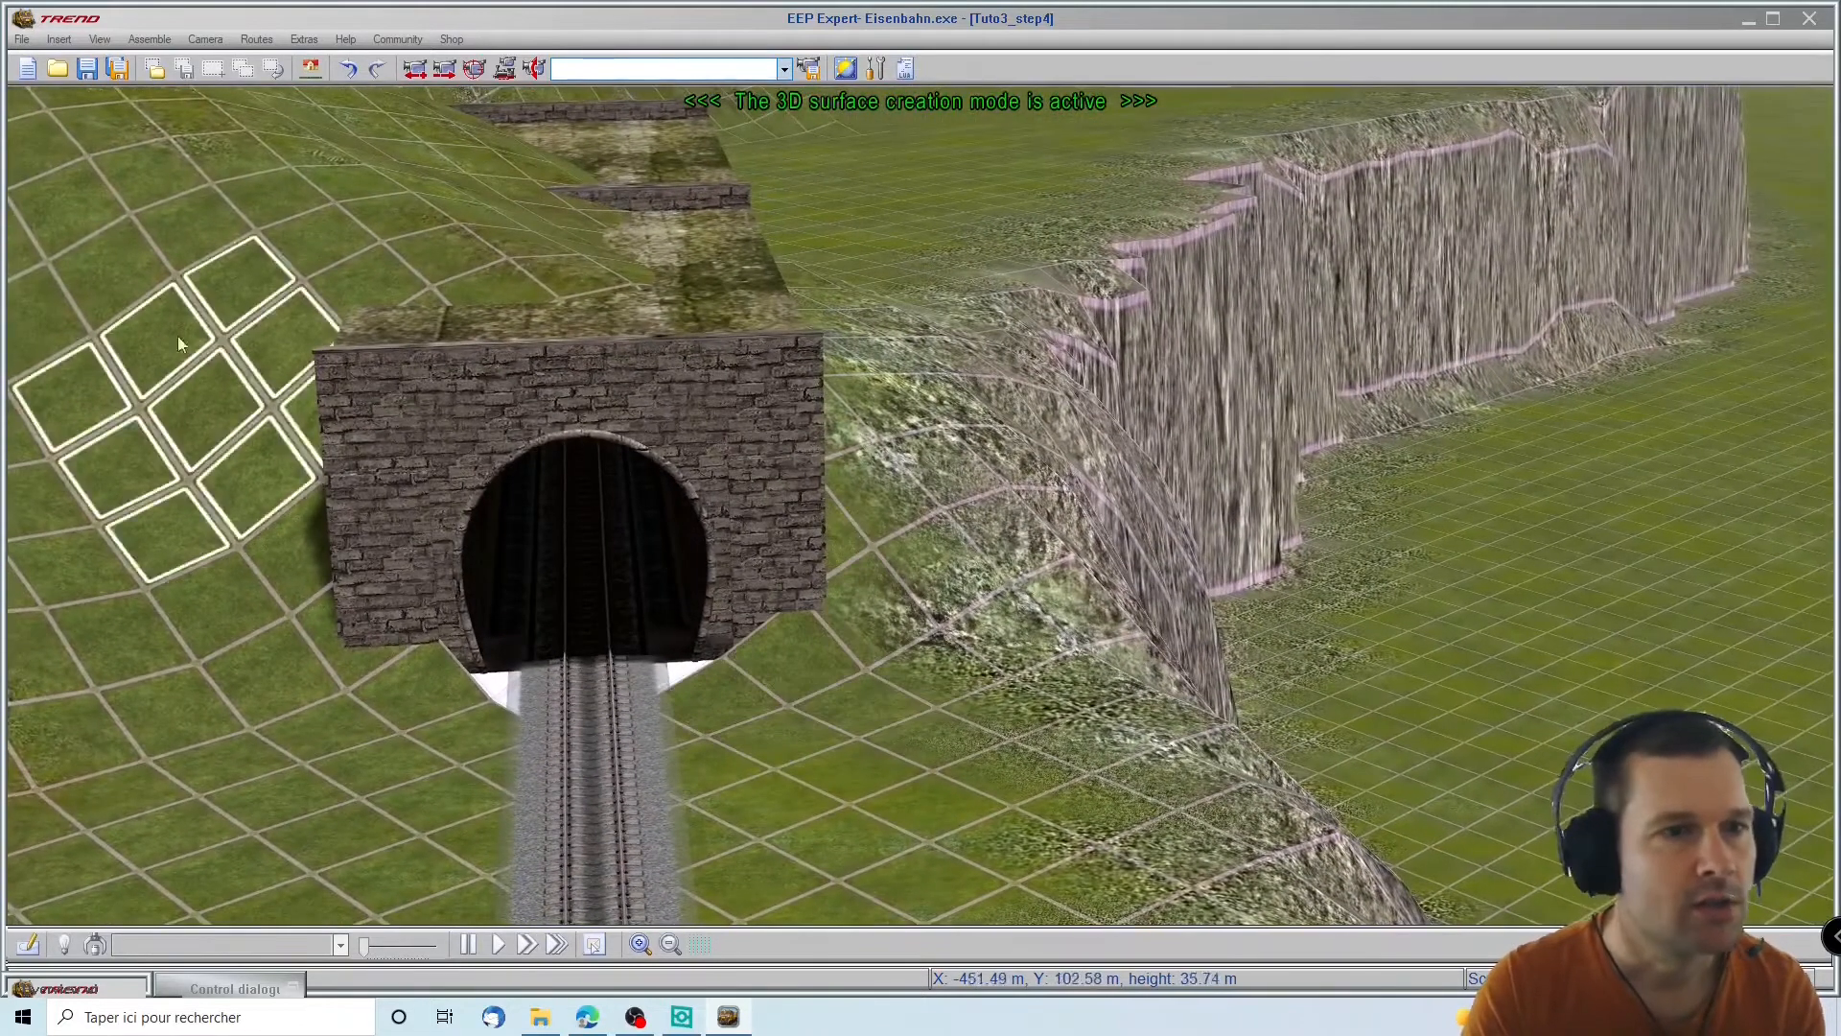
Undo the breakthrough strokes at the foot of the near entrance and clear the remaining terrain deeper inside the arch
click(345, 69)
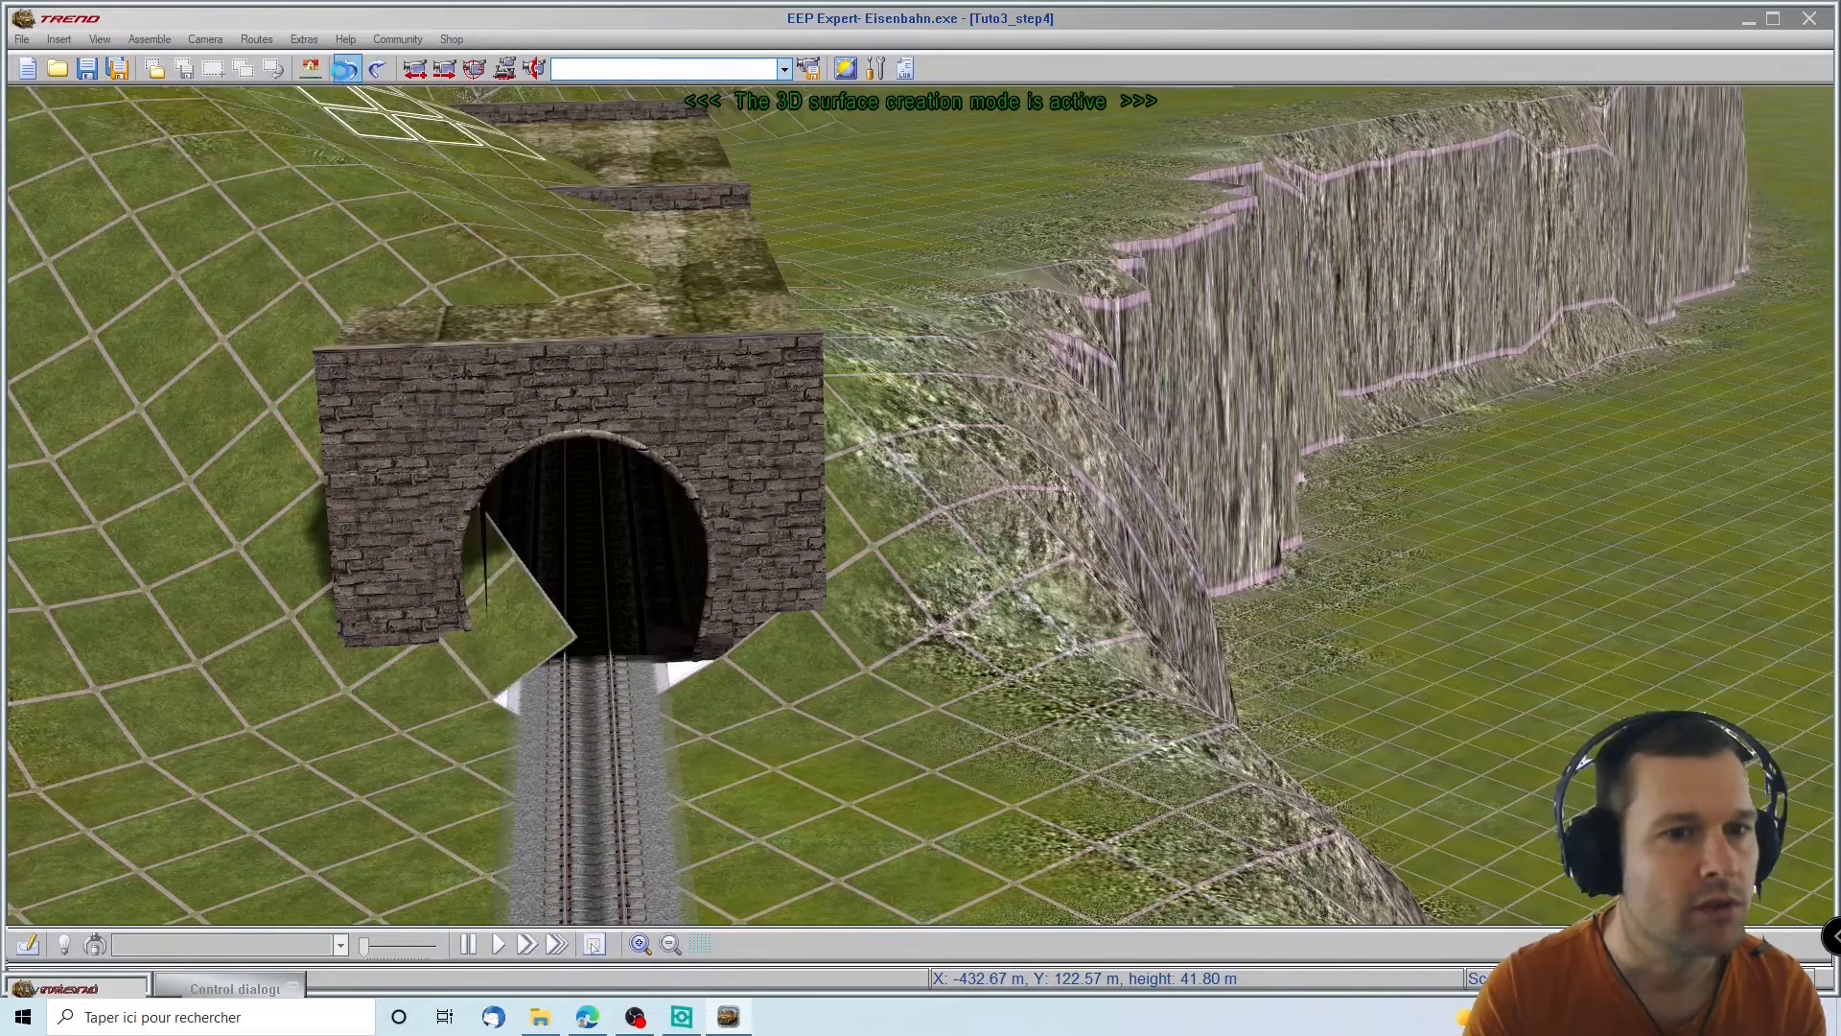
click(345, 69)
click(346, 69)
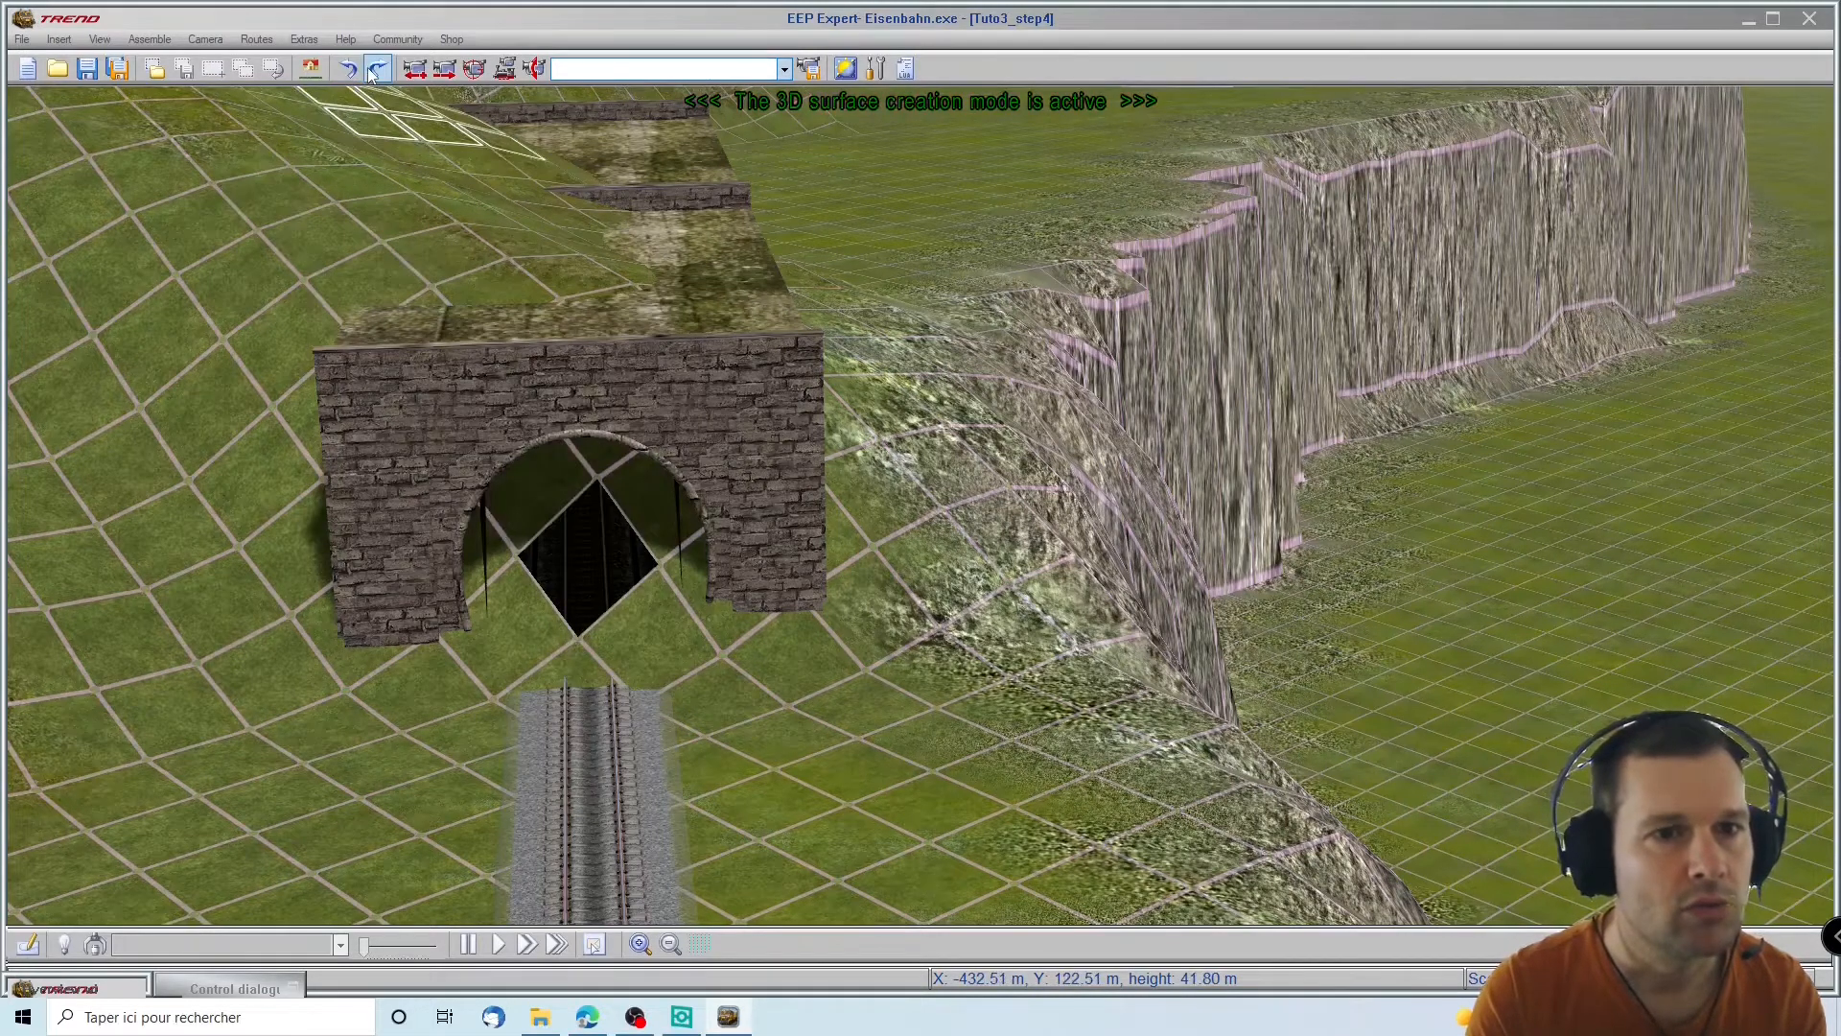
click(374, 70)
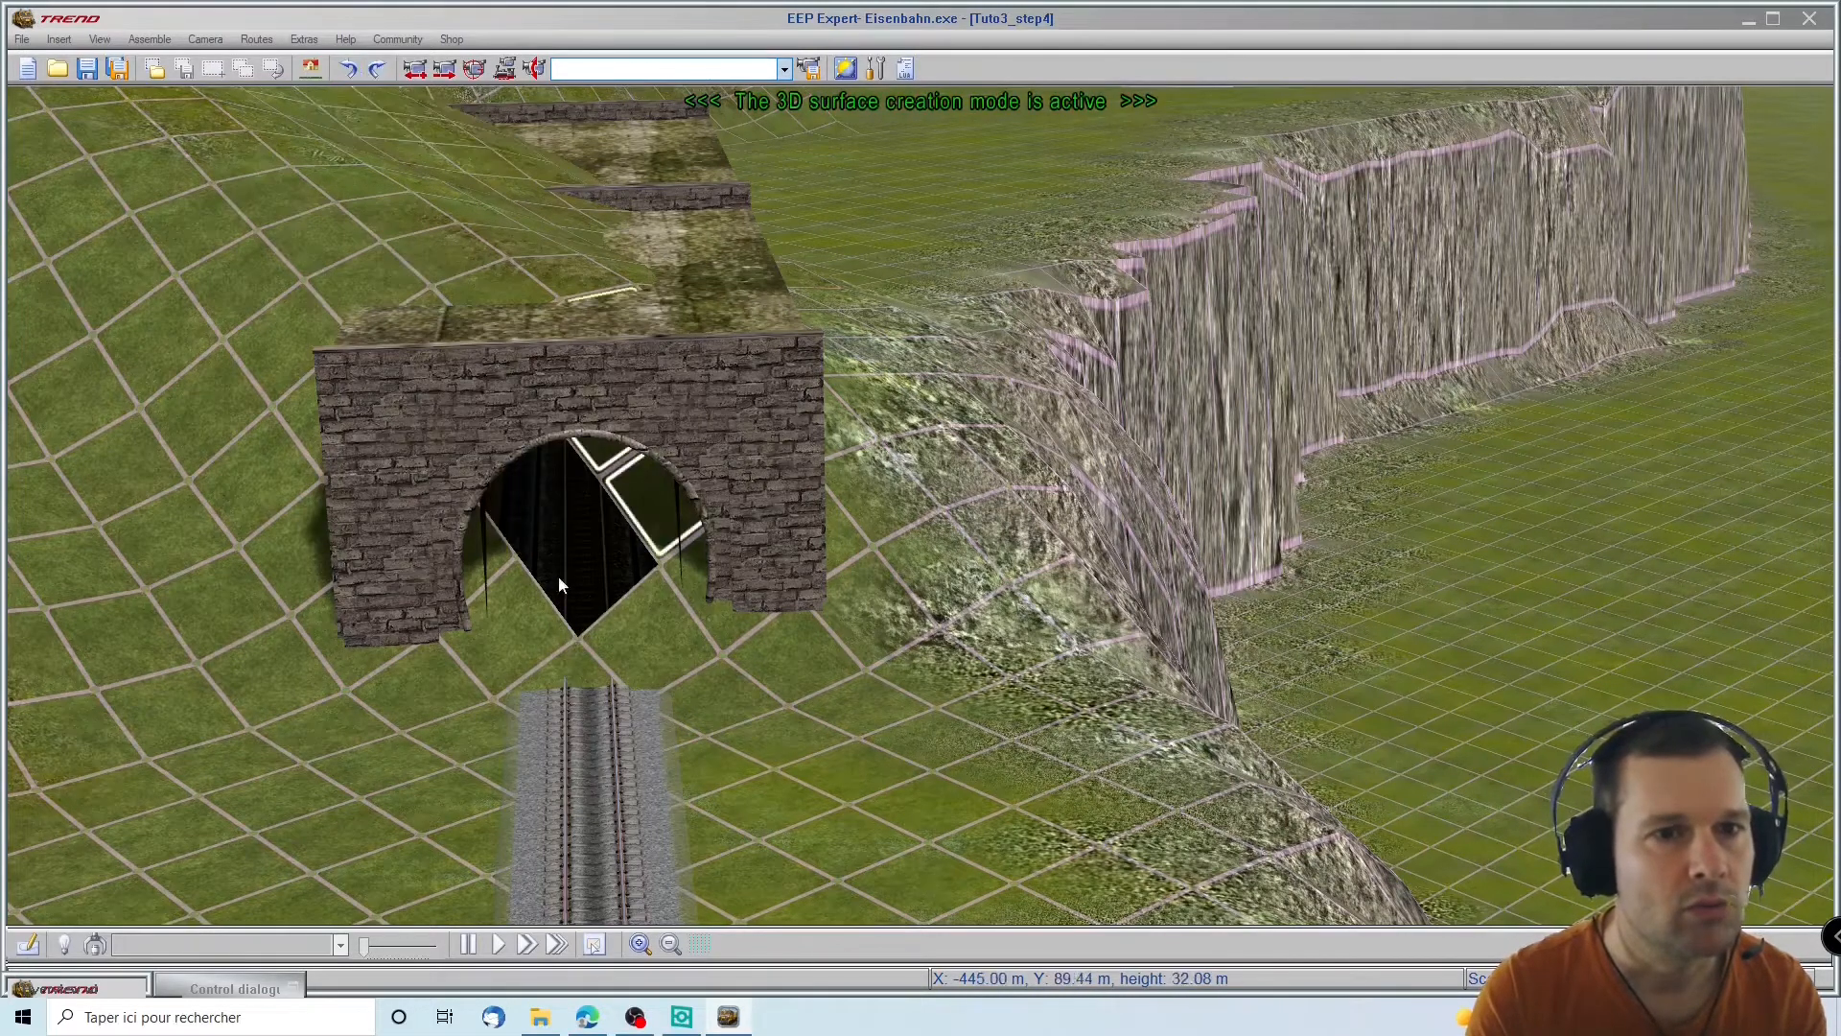
click(644, 501)
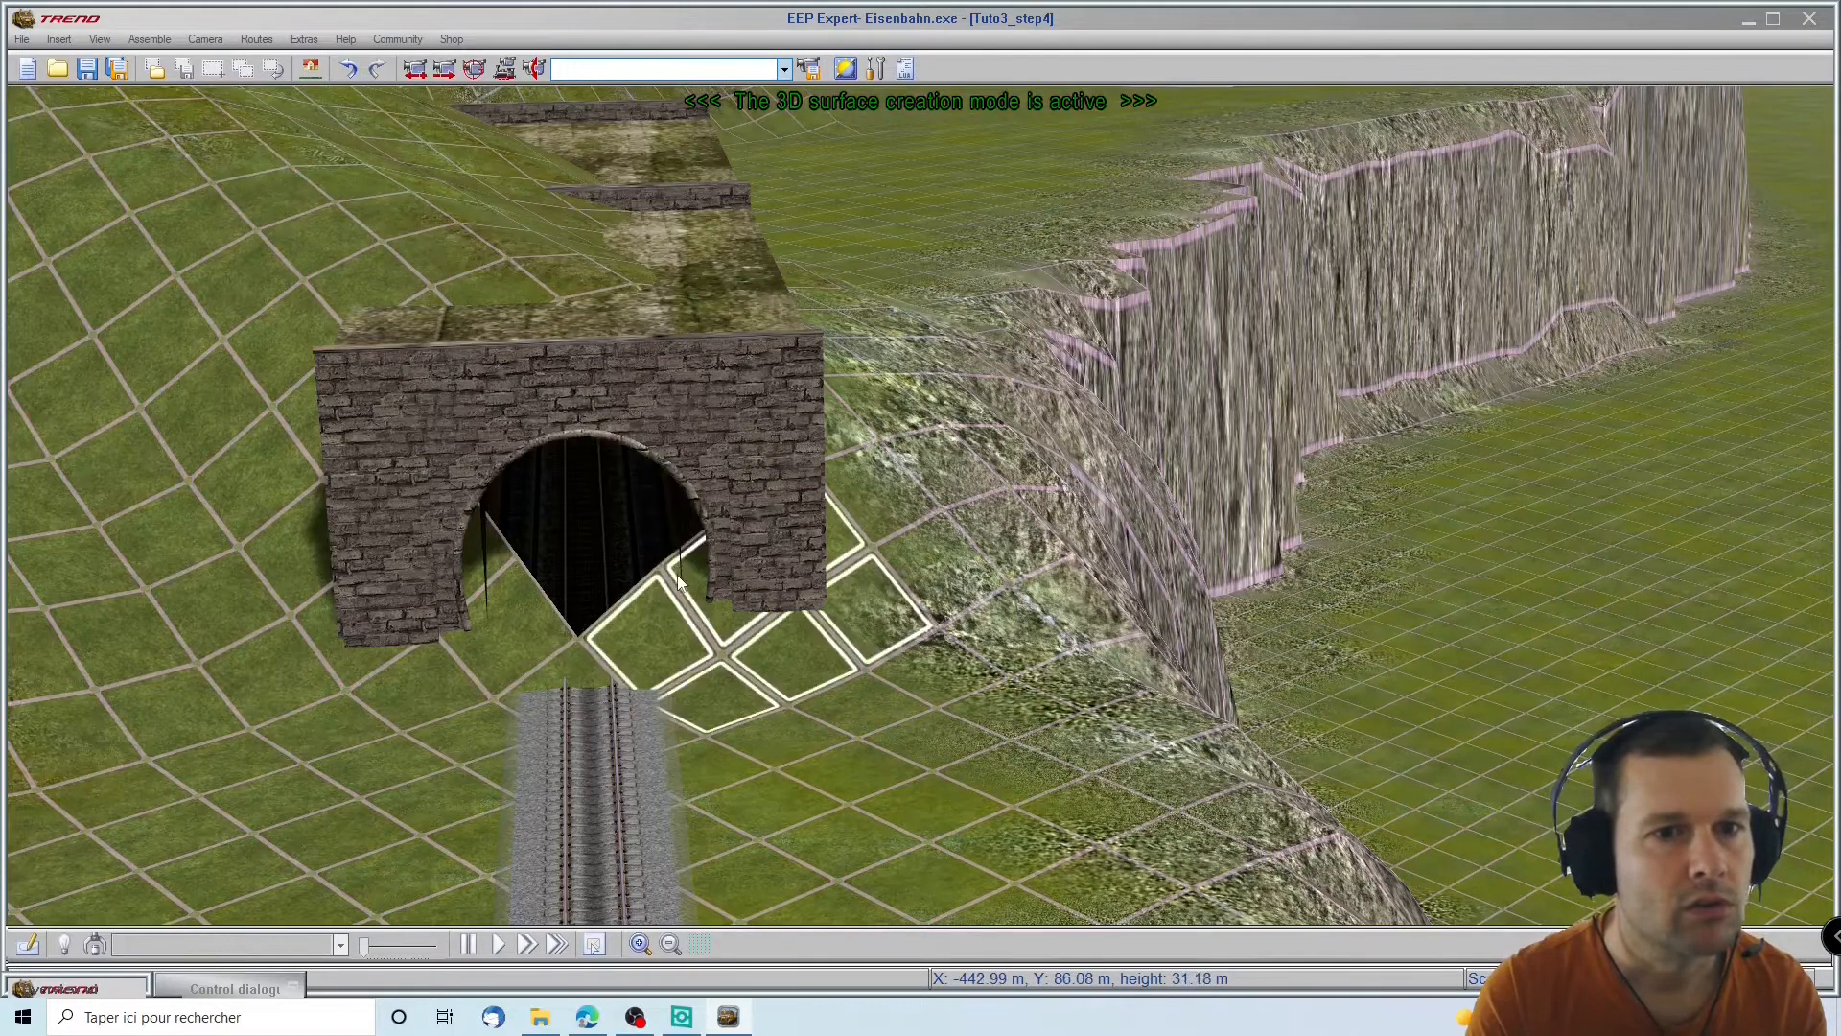
Paint the Tunnel breakthrough texture over the terrain blocking the arch at the far end of the joined tunnels
scroll(677, 582, down, 3)
right_drag(661, 672, 633, 562)
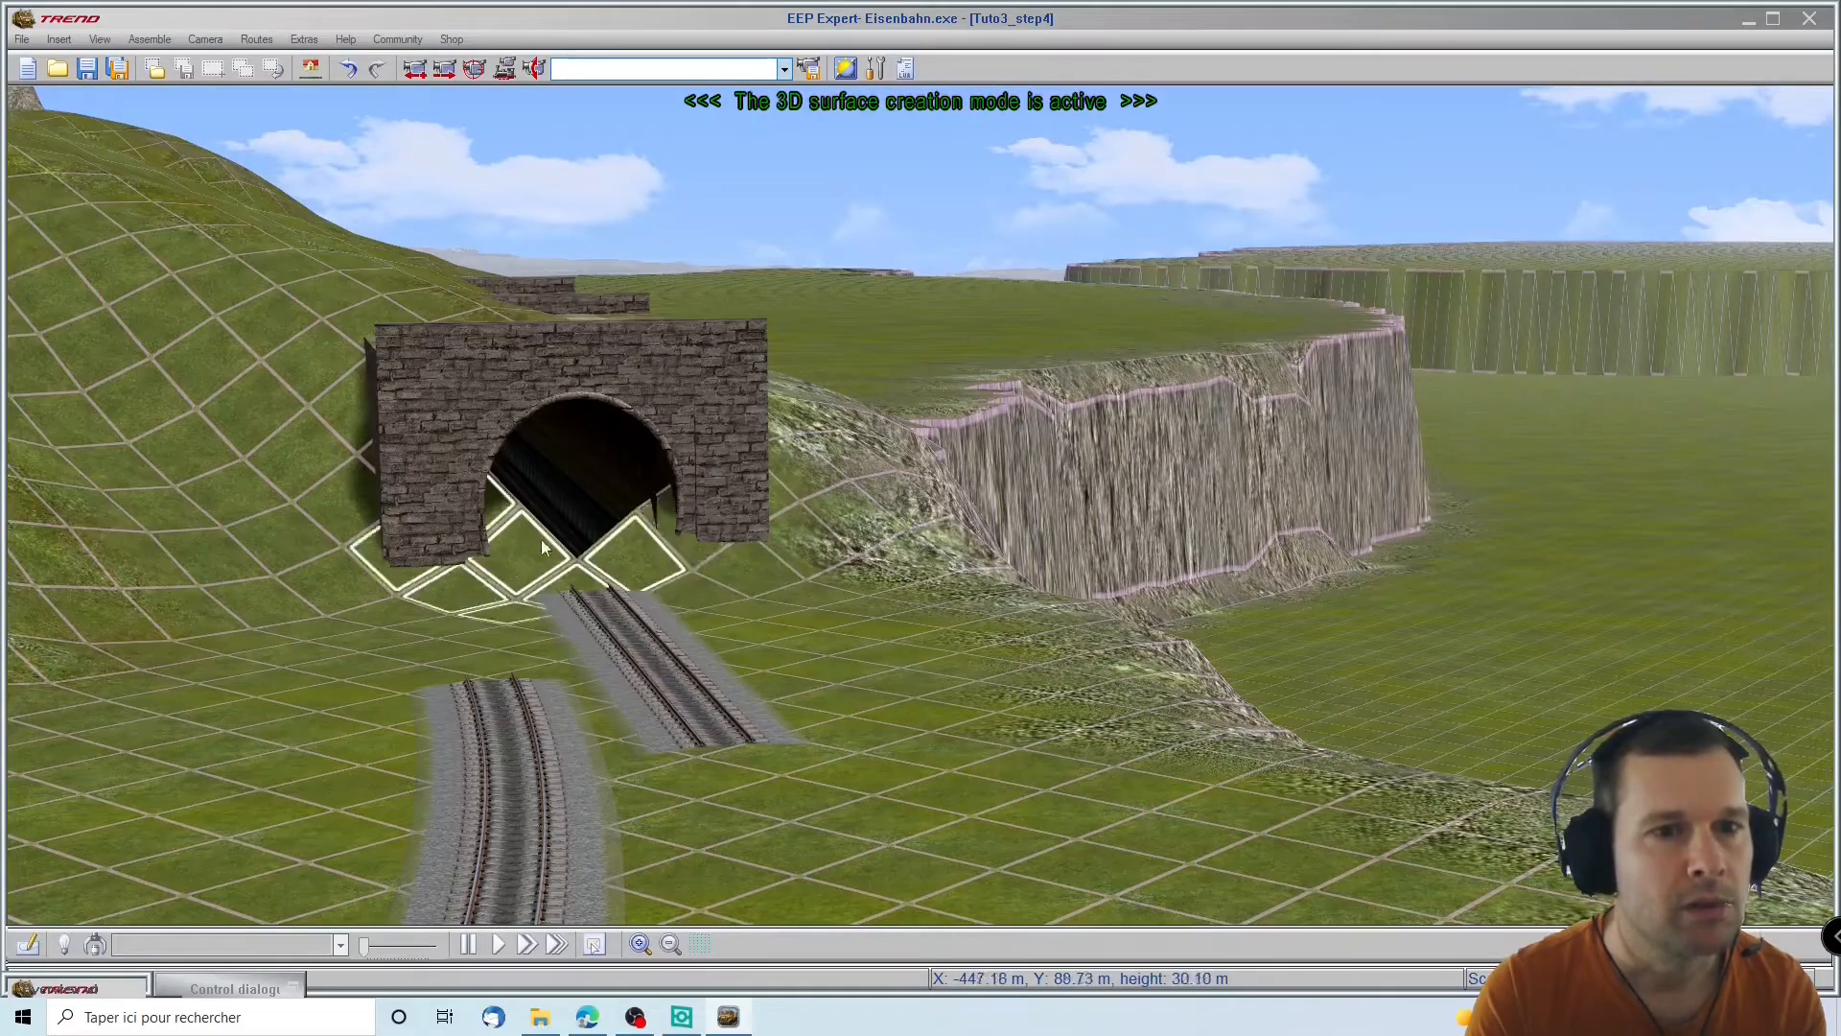
right_drag(611, 543, 662, 555)
middle_drag(779, 543, 1339, 619)
click(1321, 593)
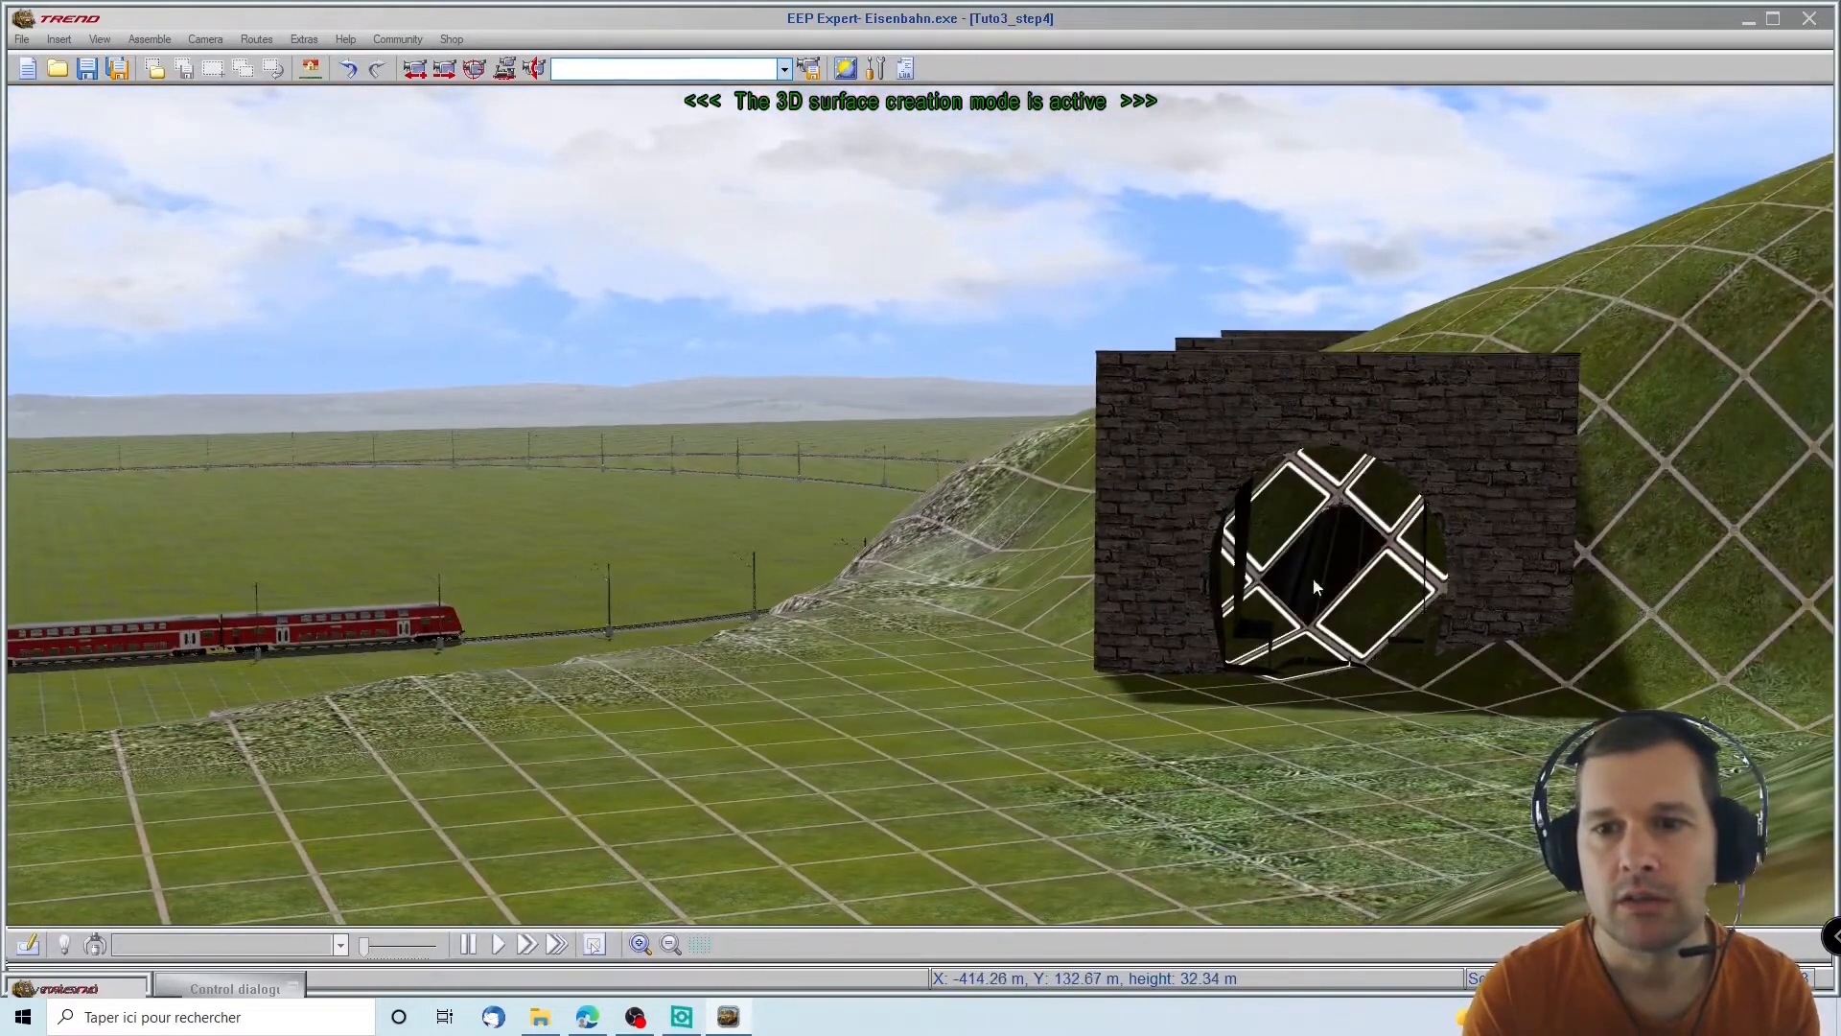
click(1325, 472)
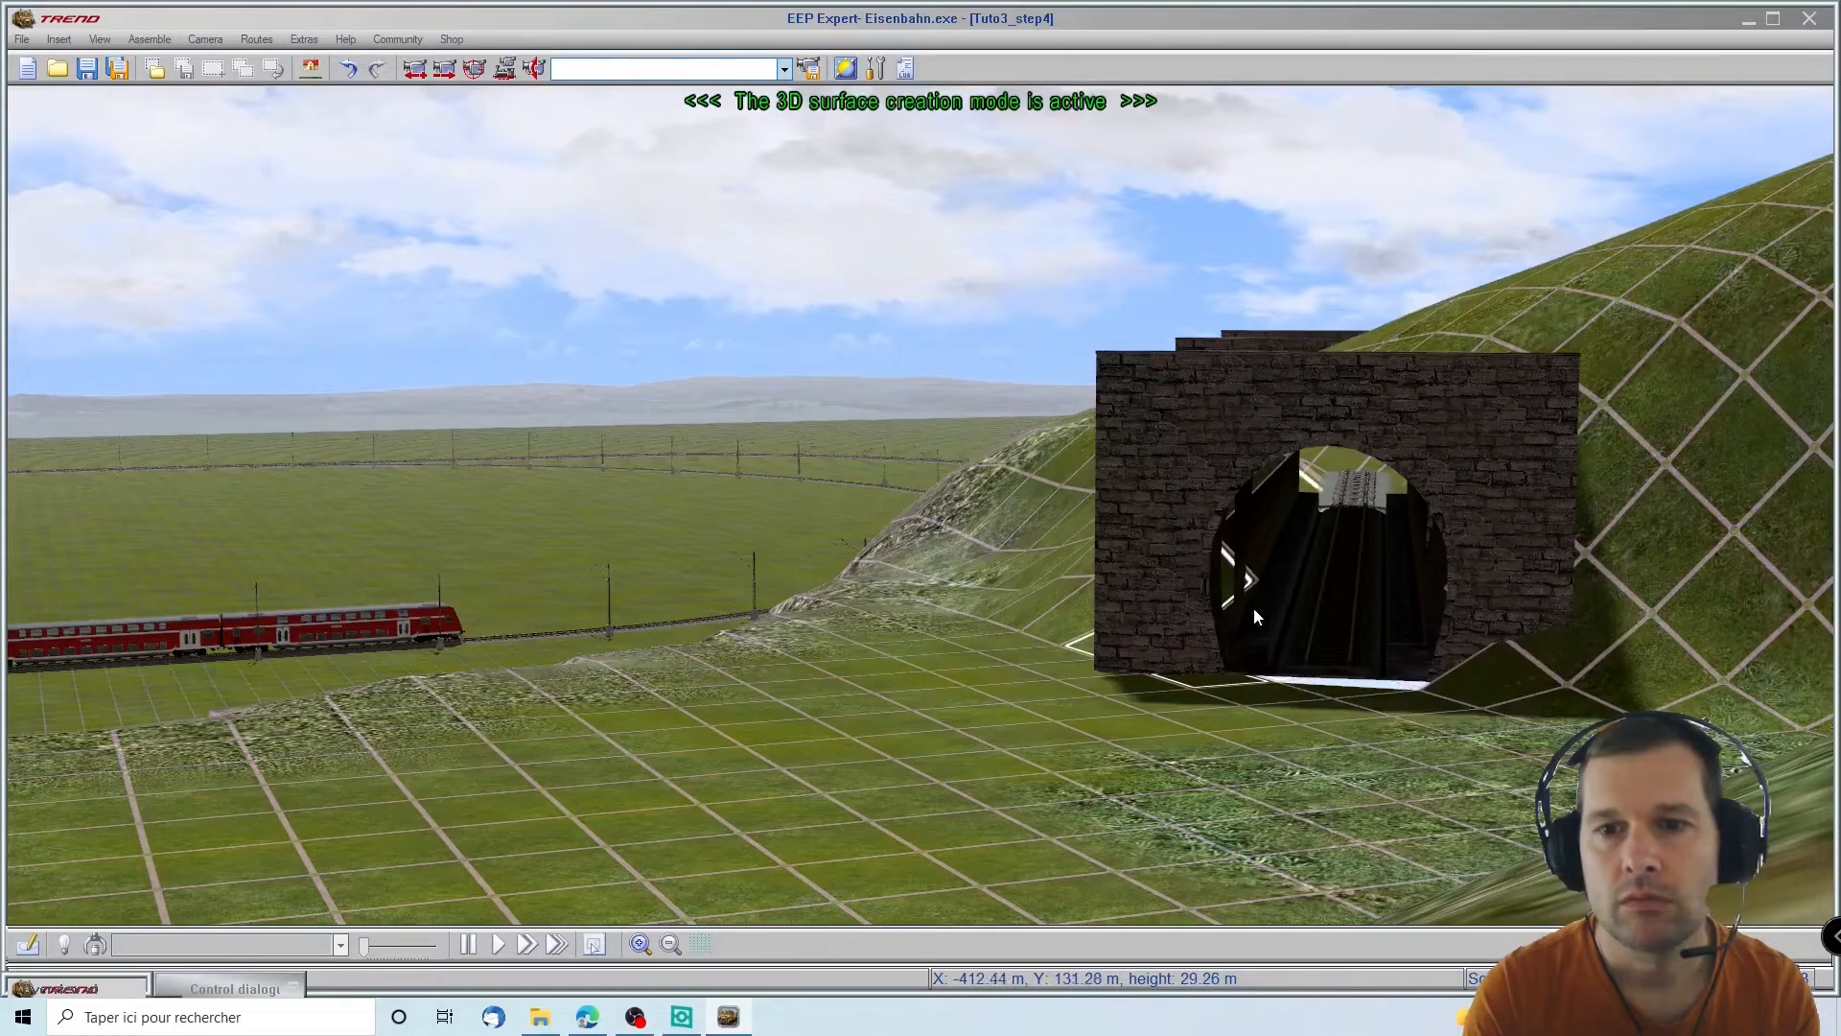
Level the terrain at the near tunnel entrance to the adjacent meadow's height of 26.70 m and undo the surplus levelling beside the portal
middle_drag(1339, 658, 1388, 593)
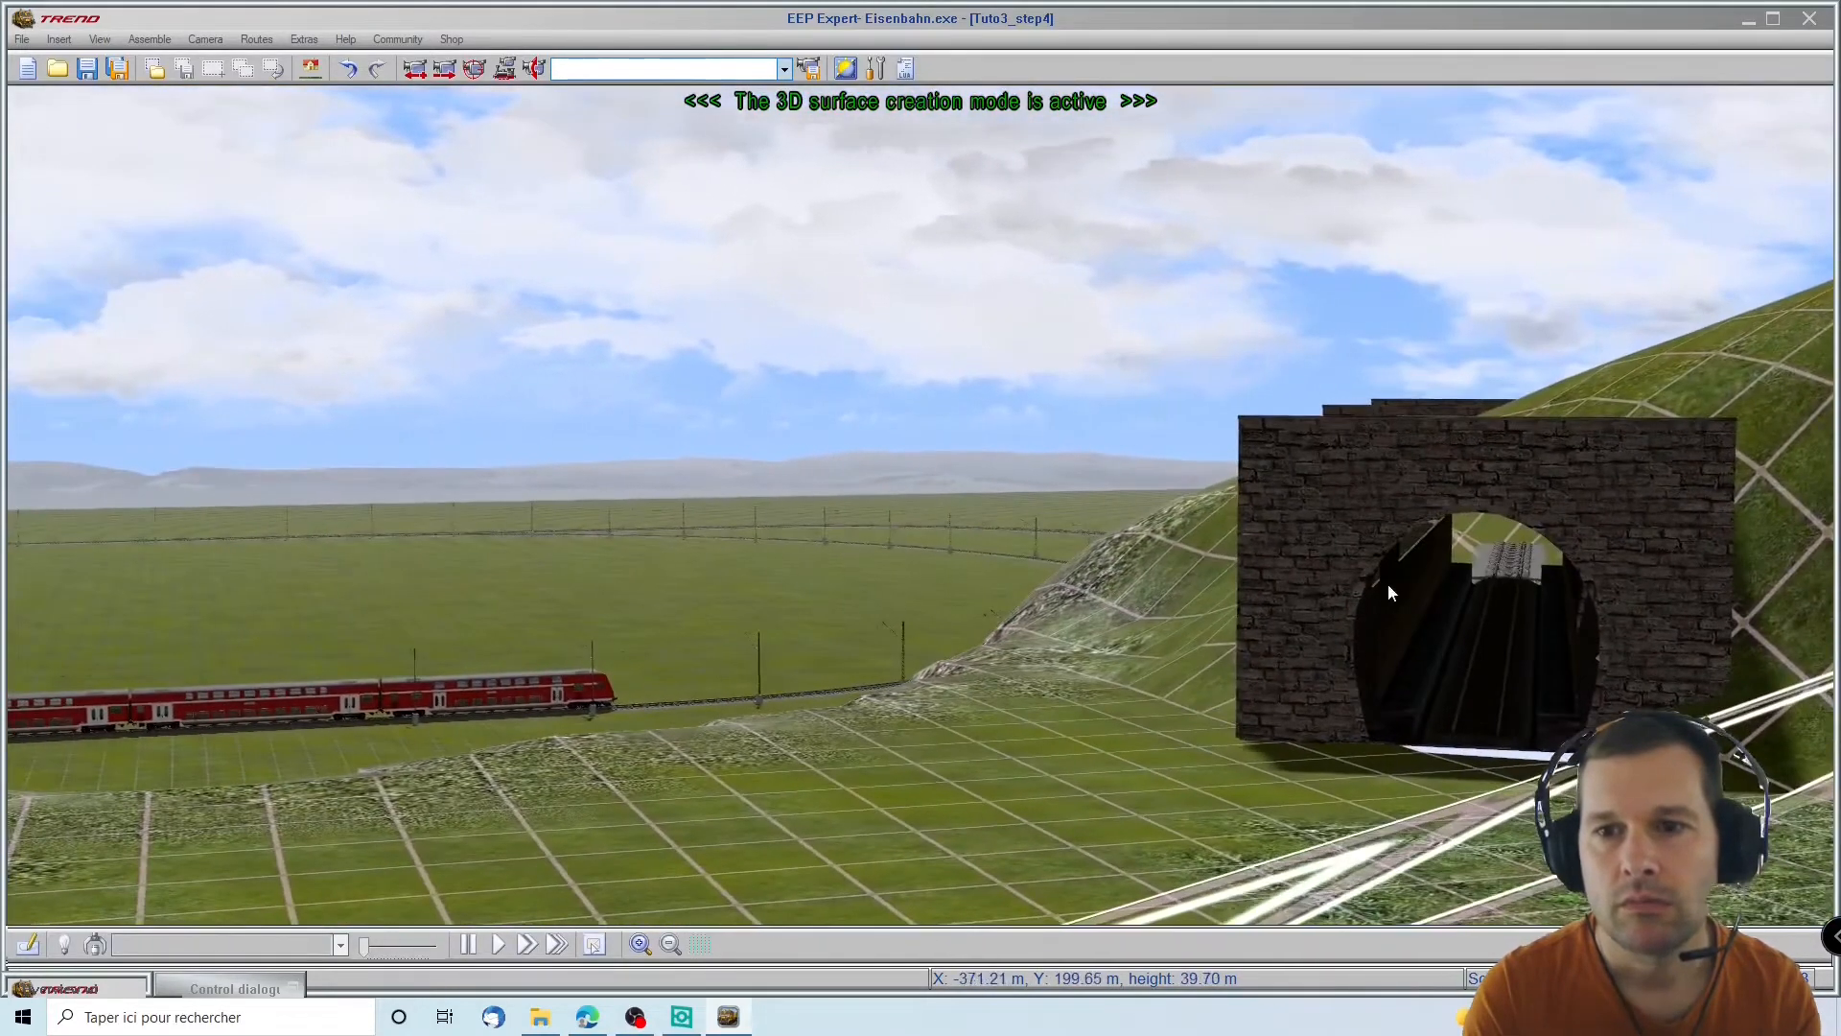
middle_drag(1463, 733, 1452, 647)
middle_drag(1489, 873, 944, 781)
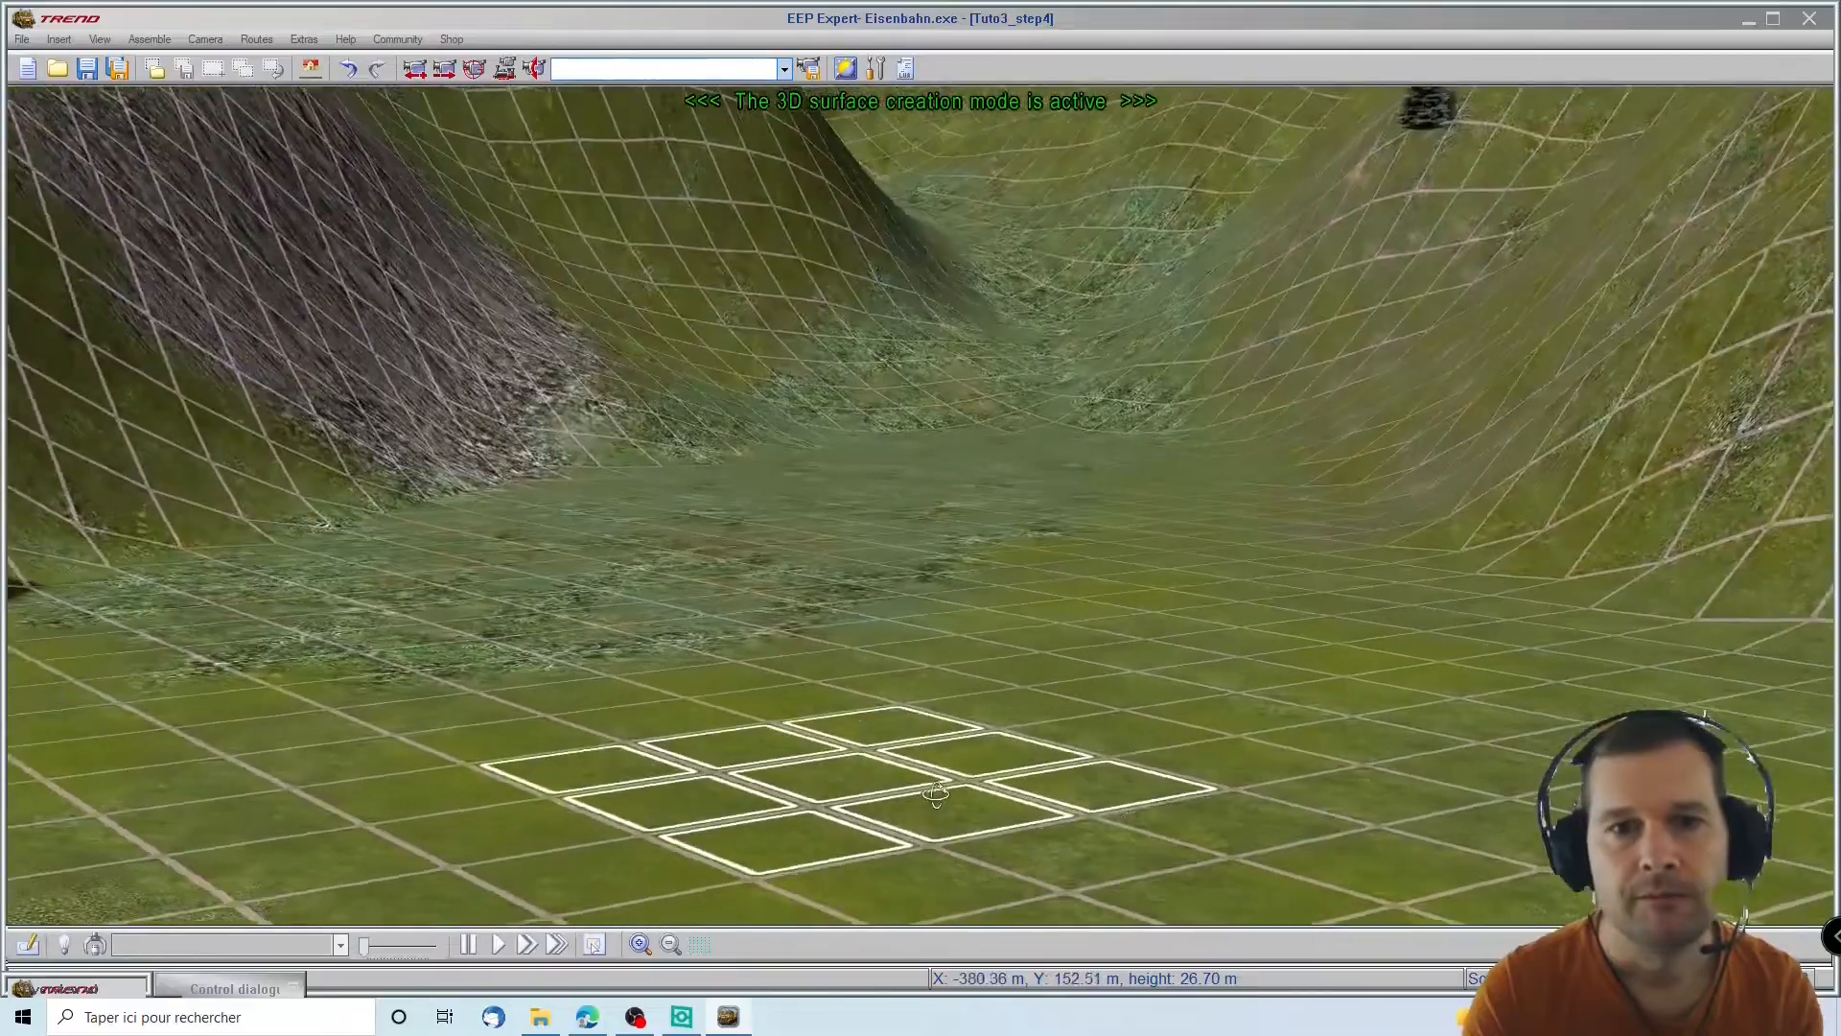
key(Left)
middle_drag(154, 529, 1168, 637)
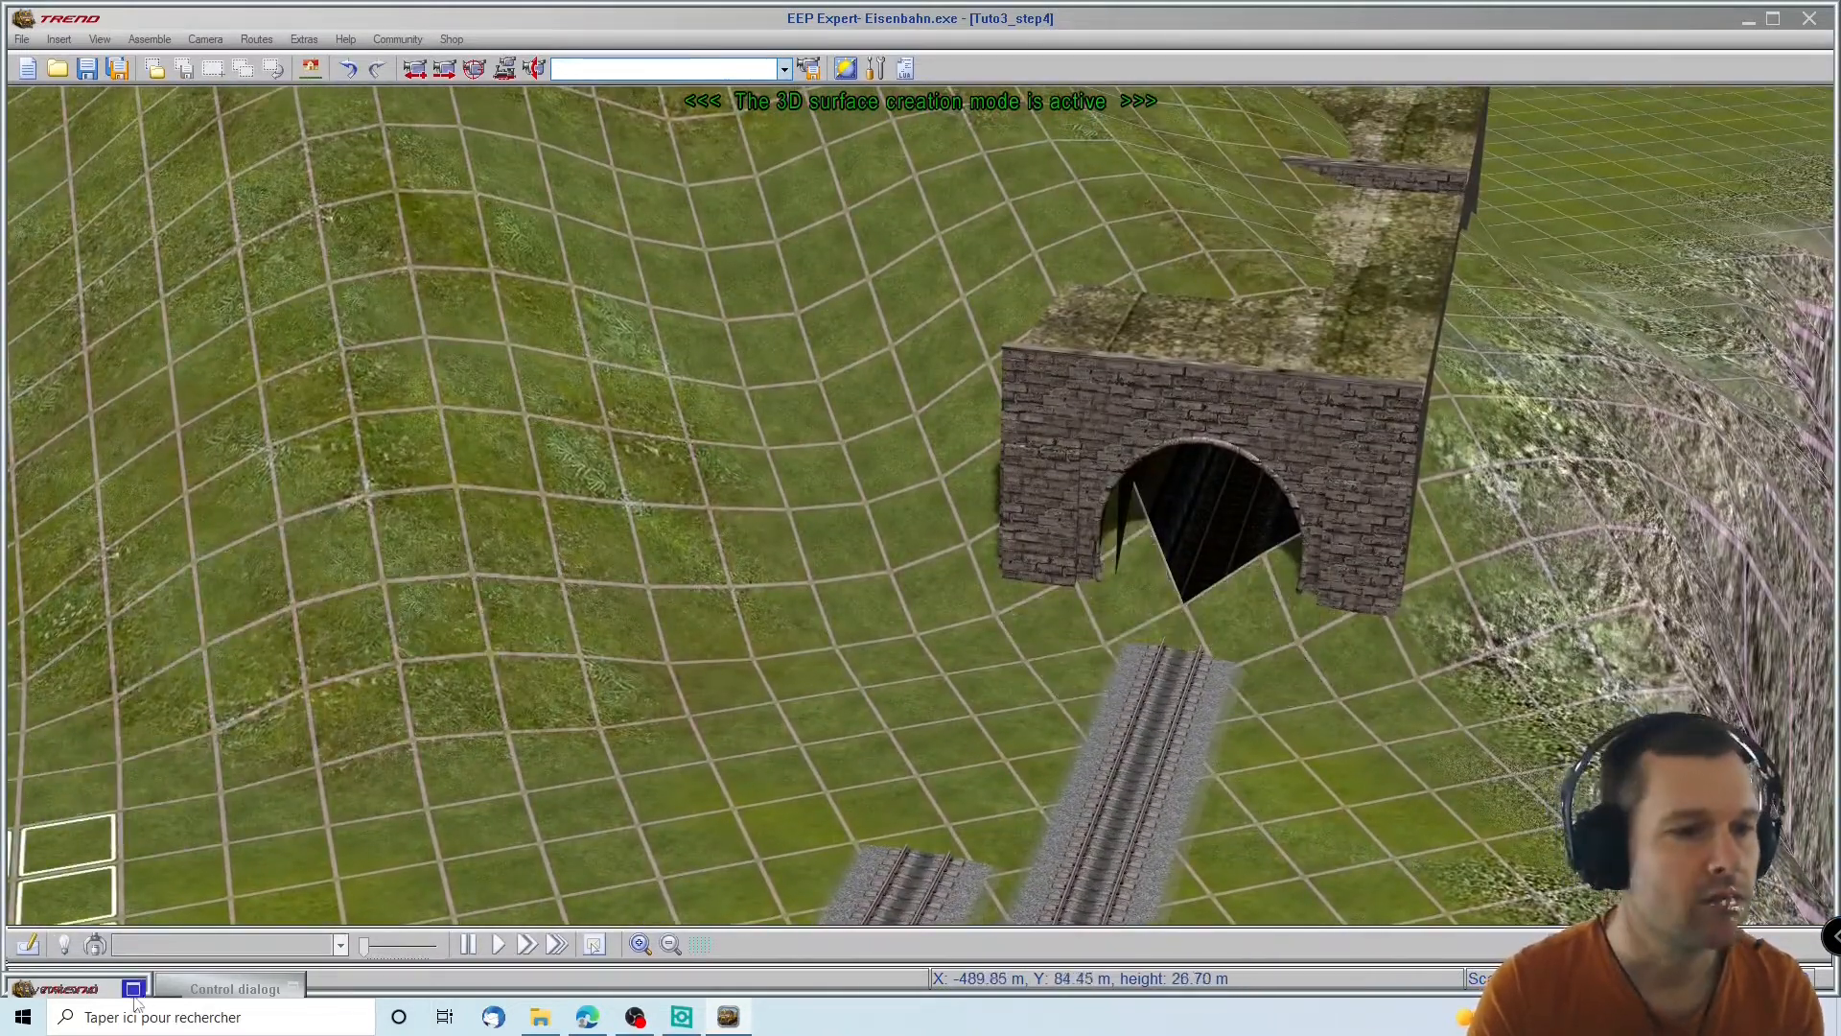
click(192, 988)
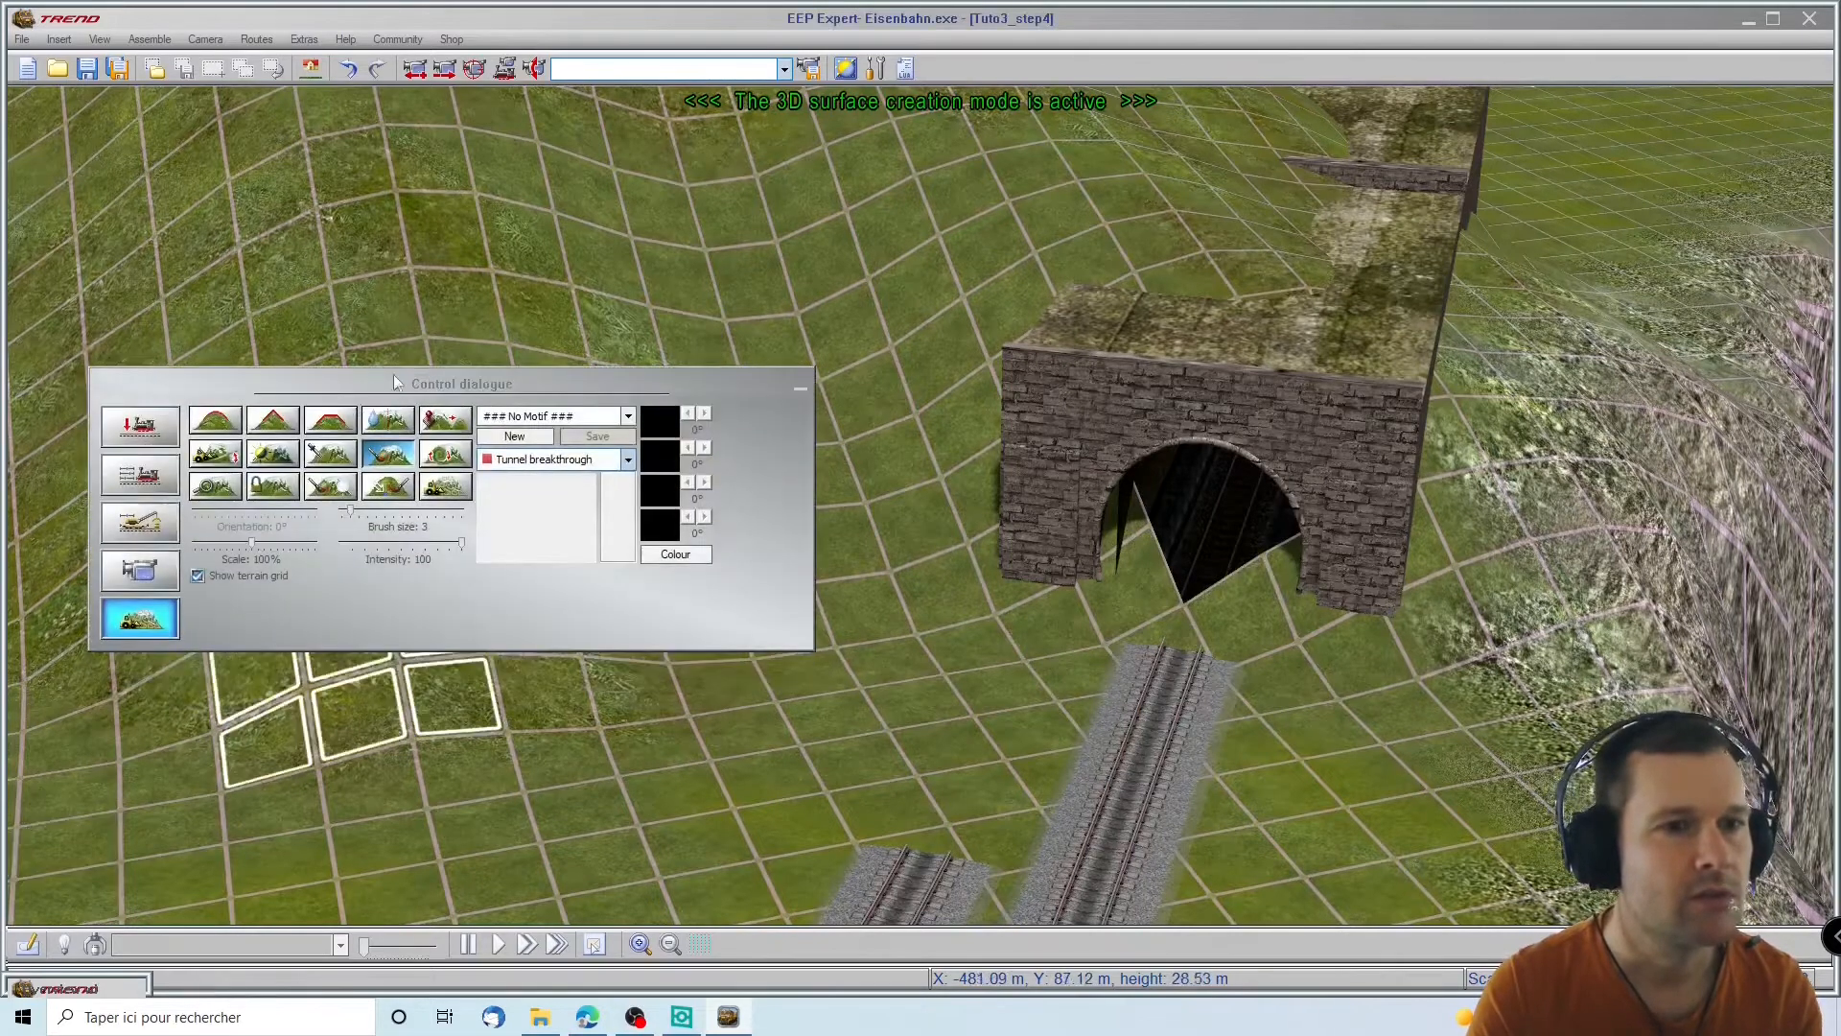
click(446, 420)
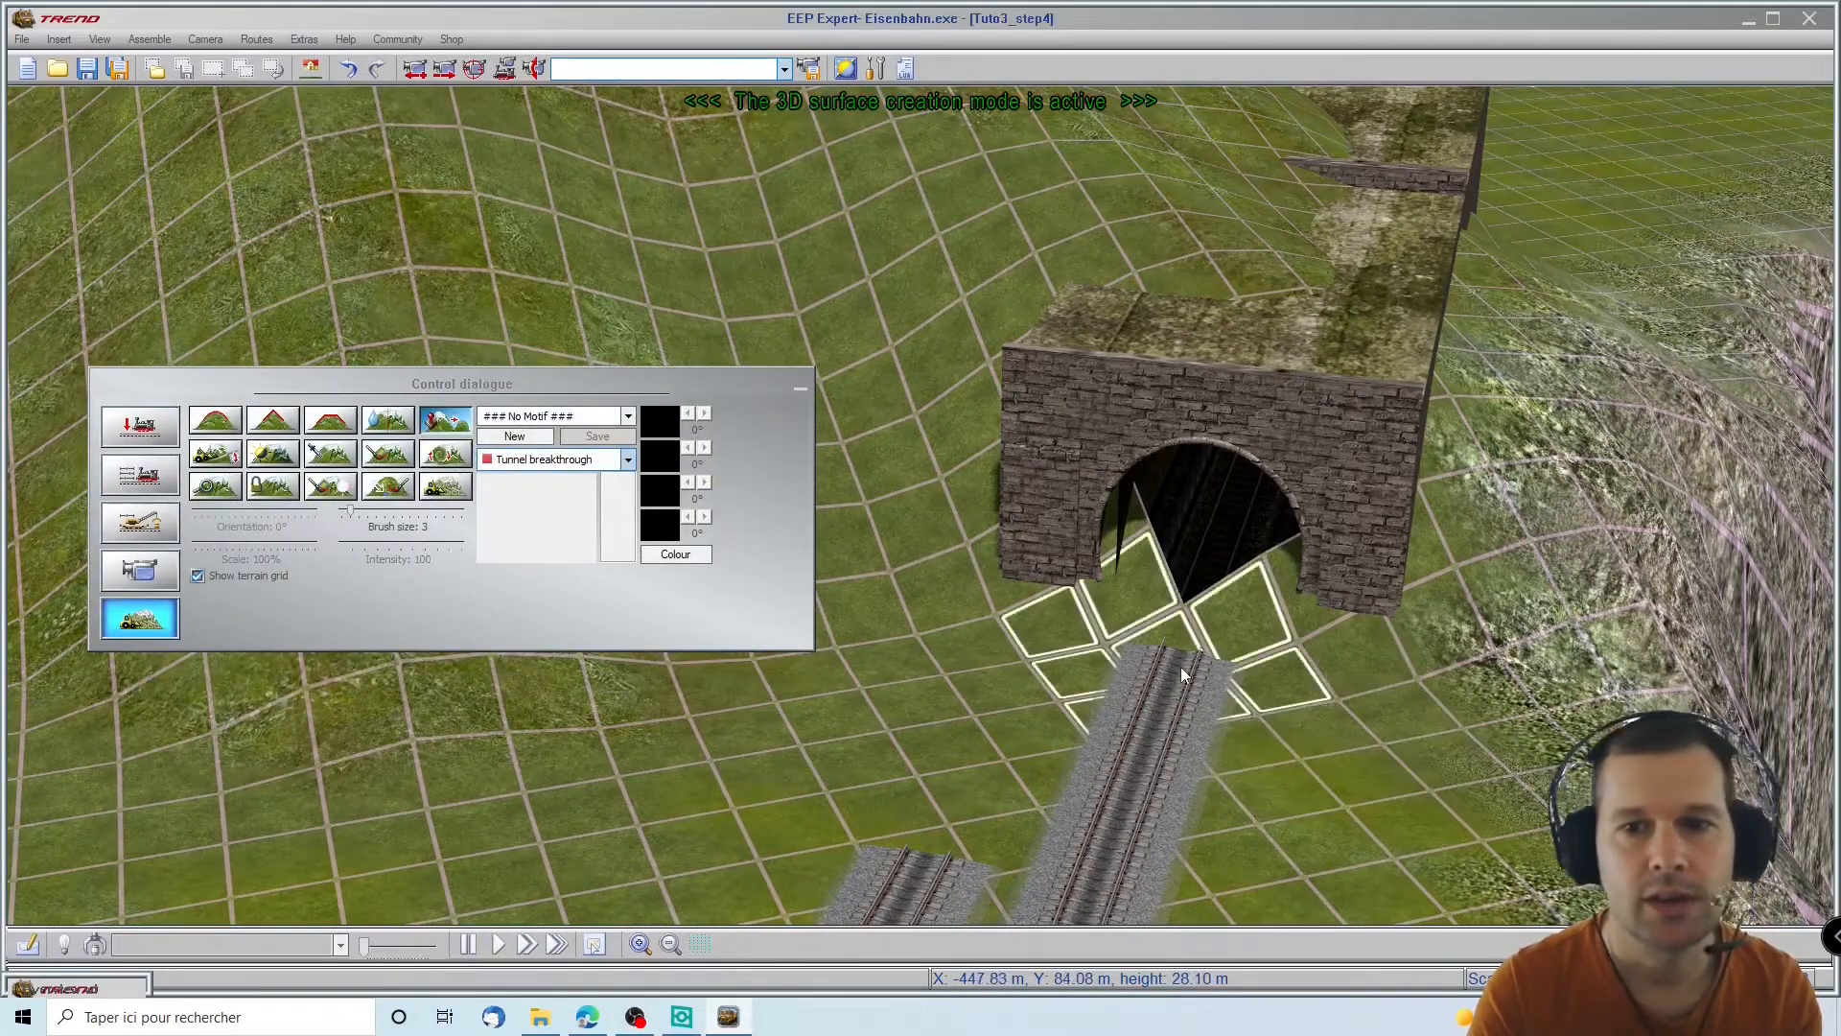
click(1253, 738)
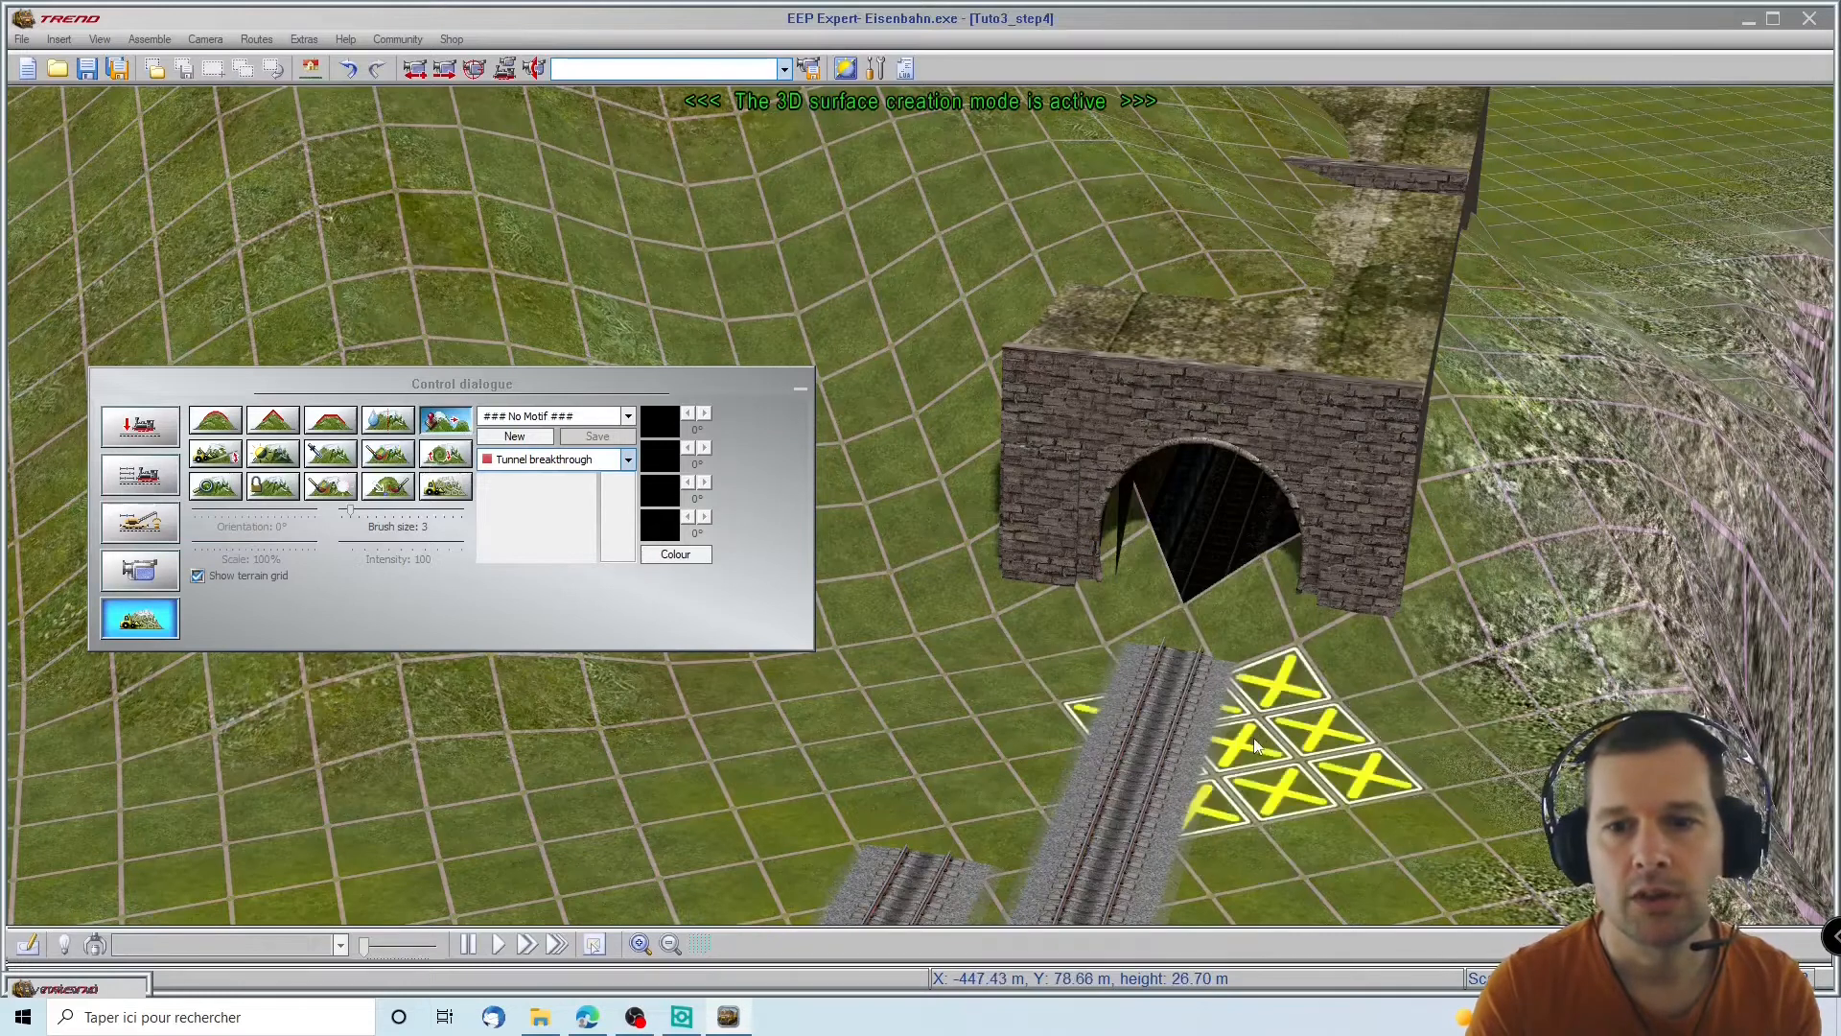
middle_drag(1252, 739, 1153, 636)
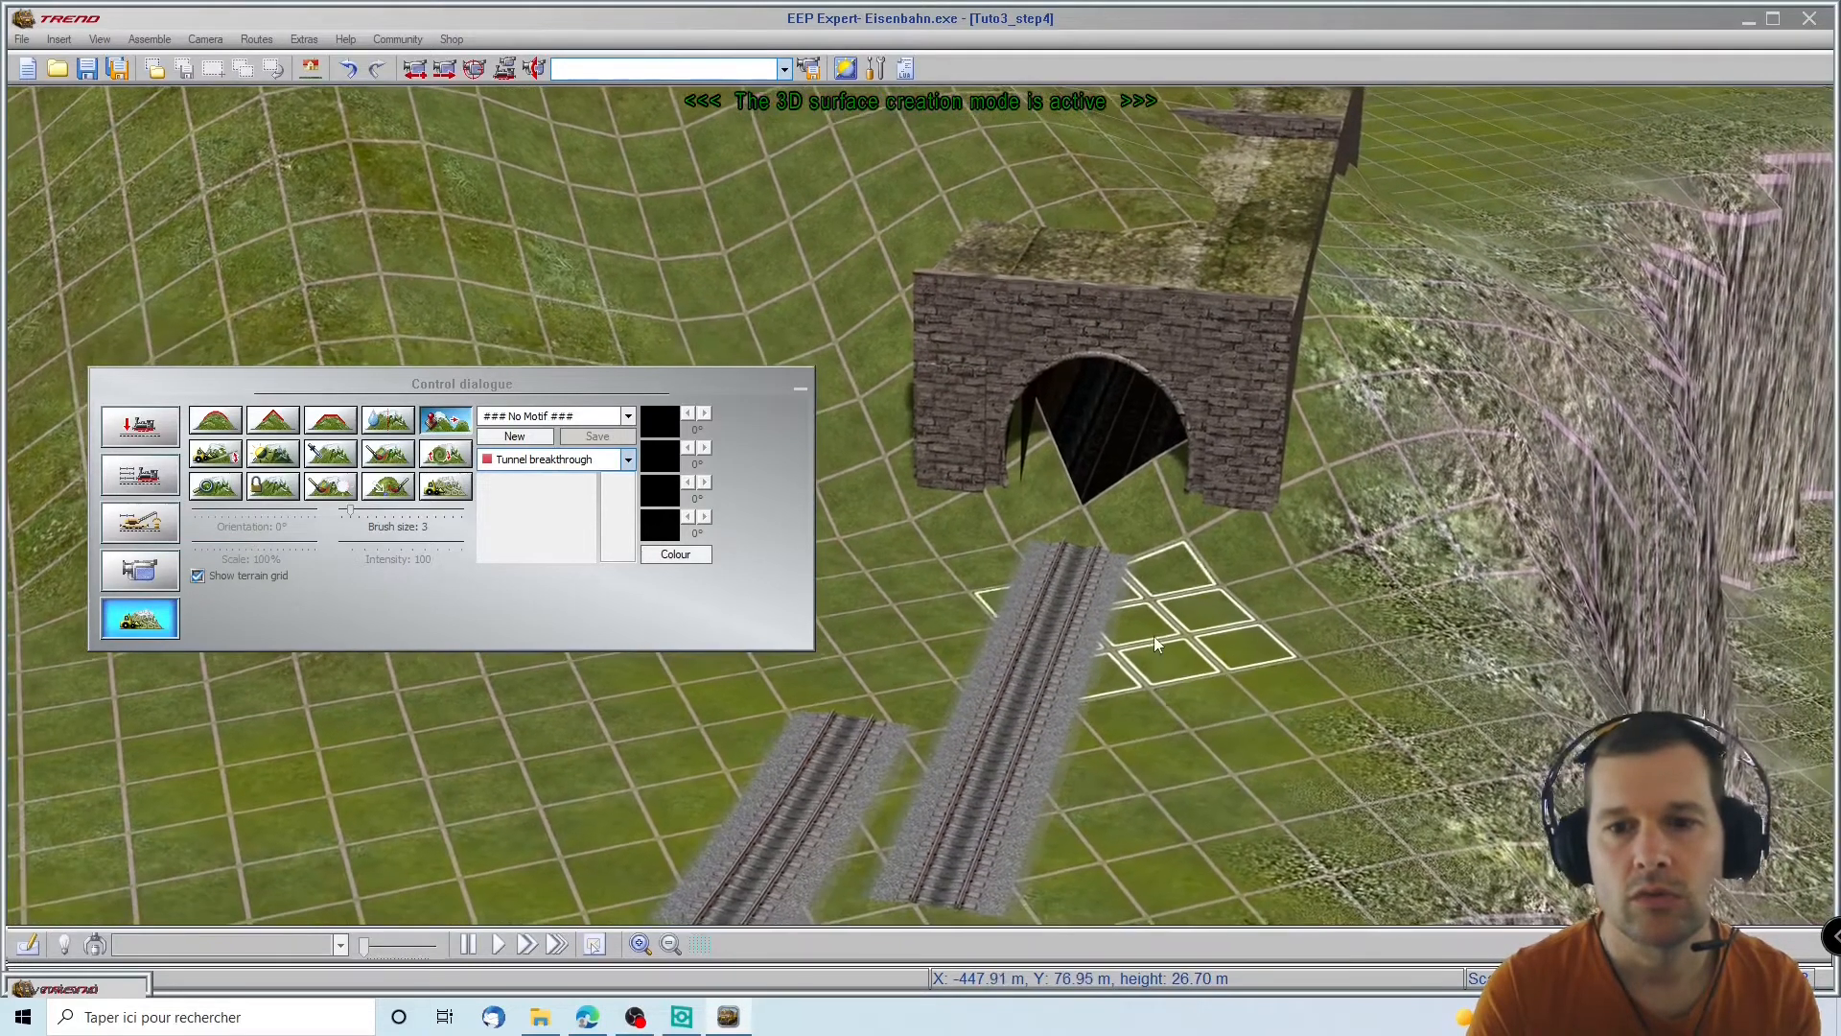
click(1093, 515)
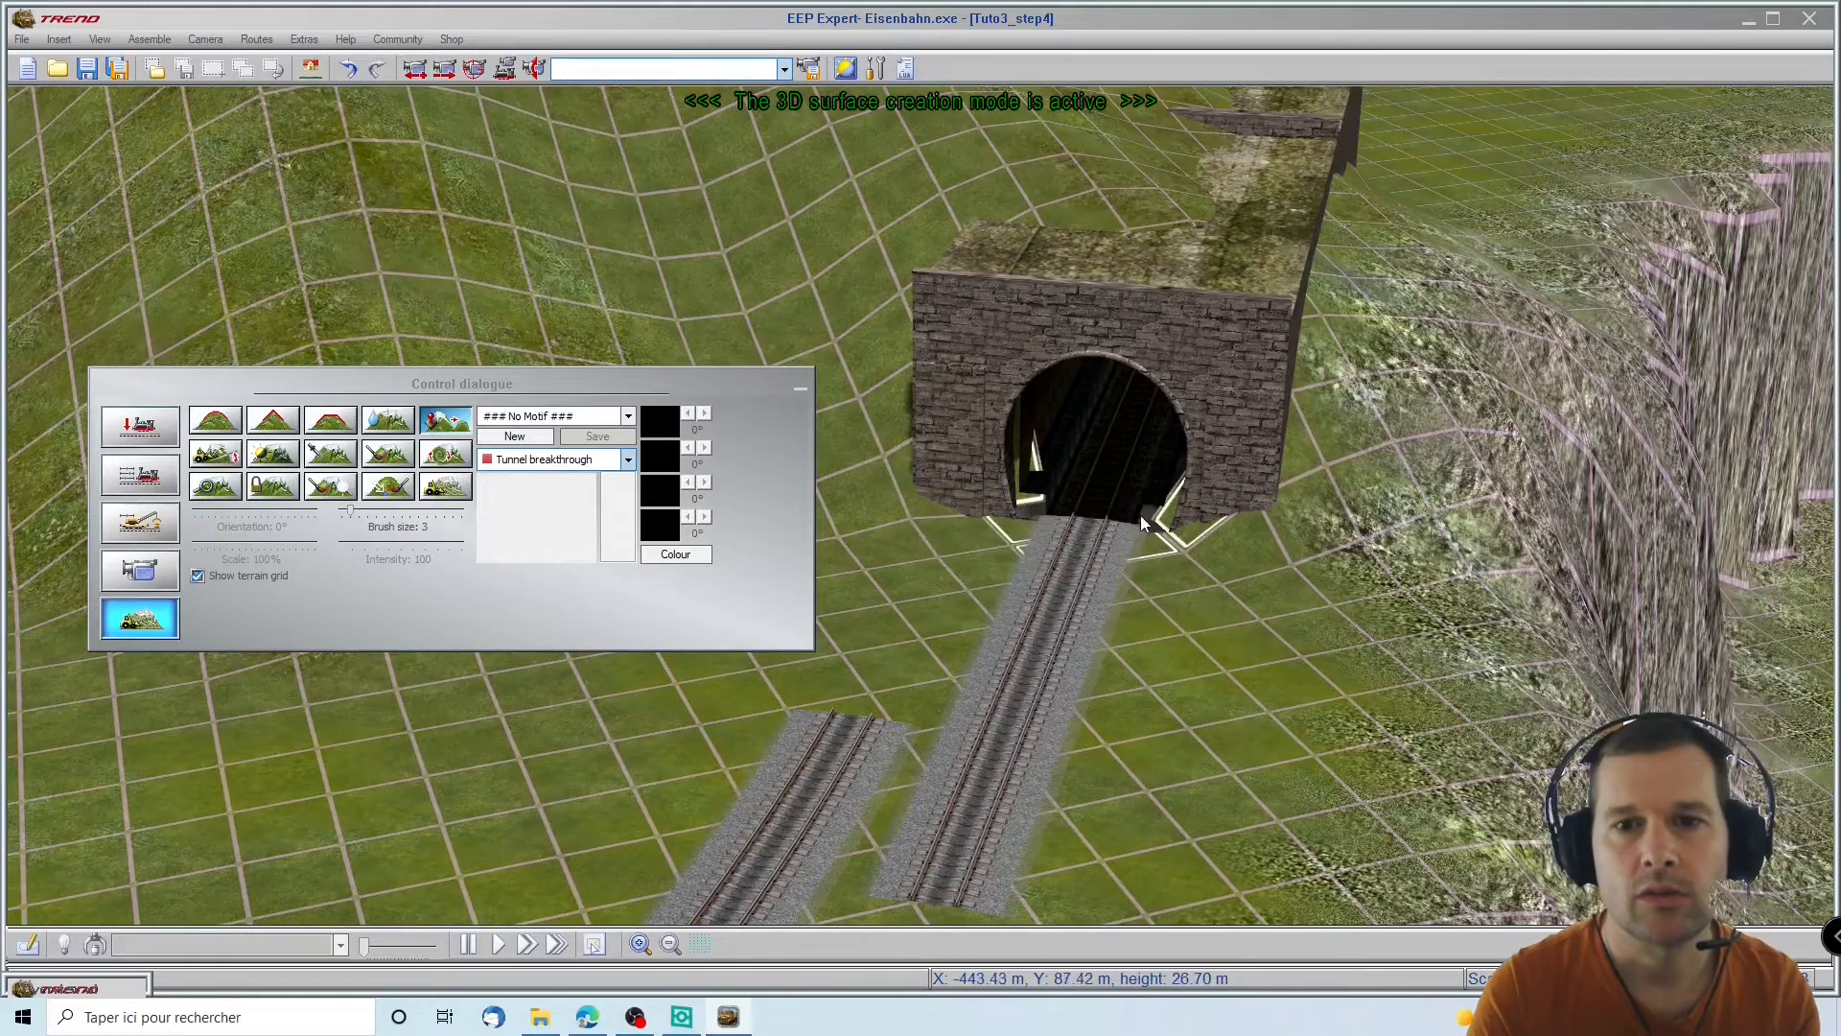
right_drag(1189, 638, 1363, 542)
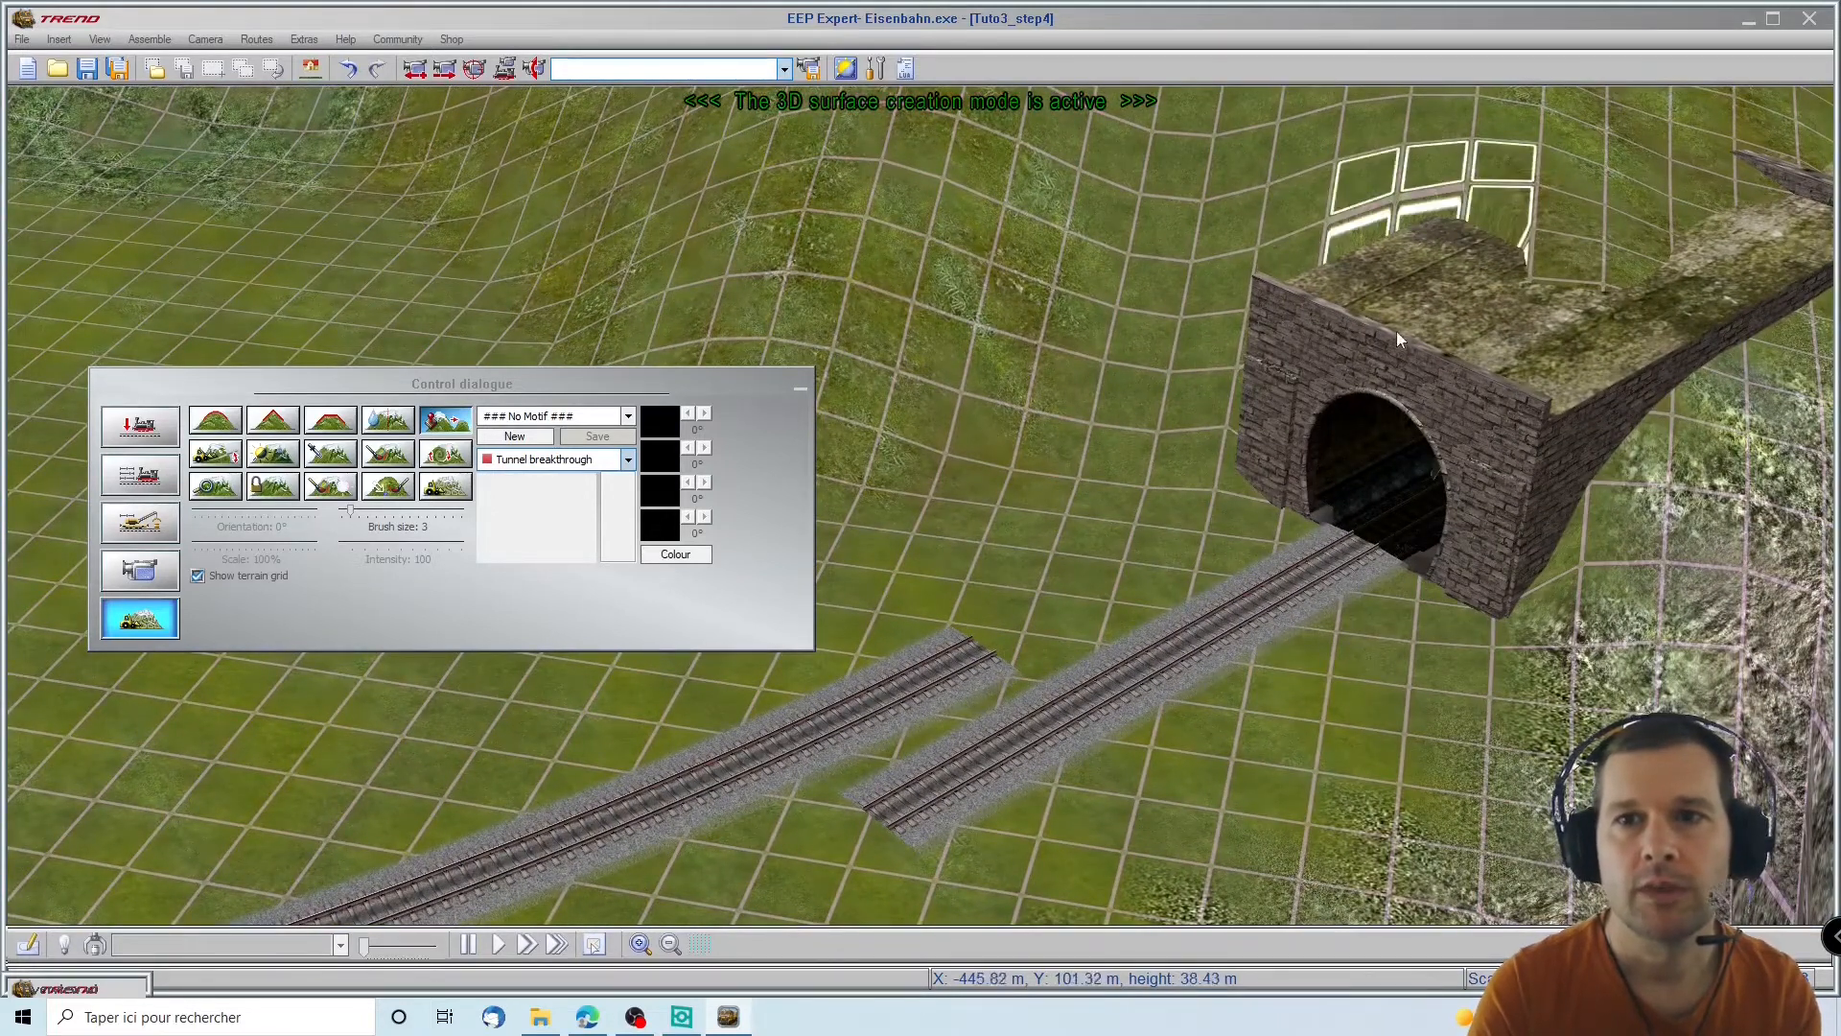
click(348, 74)
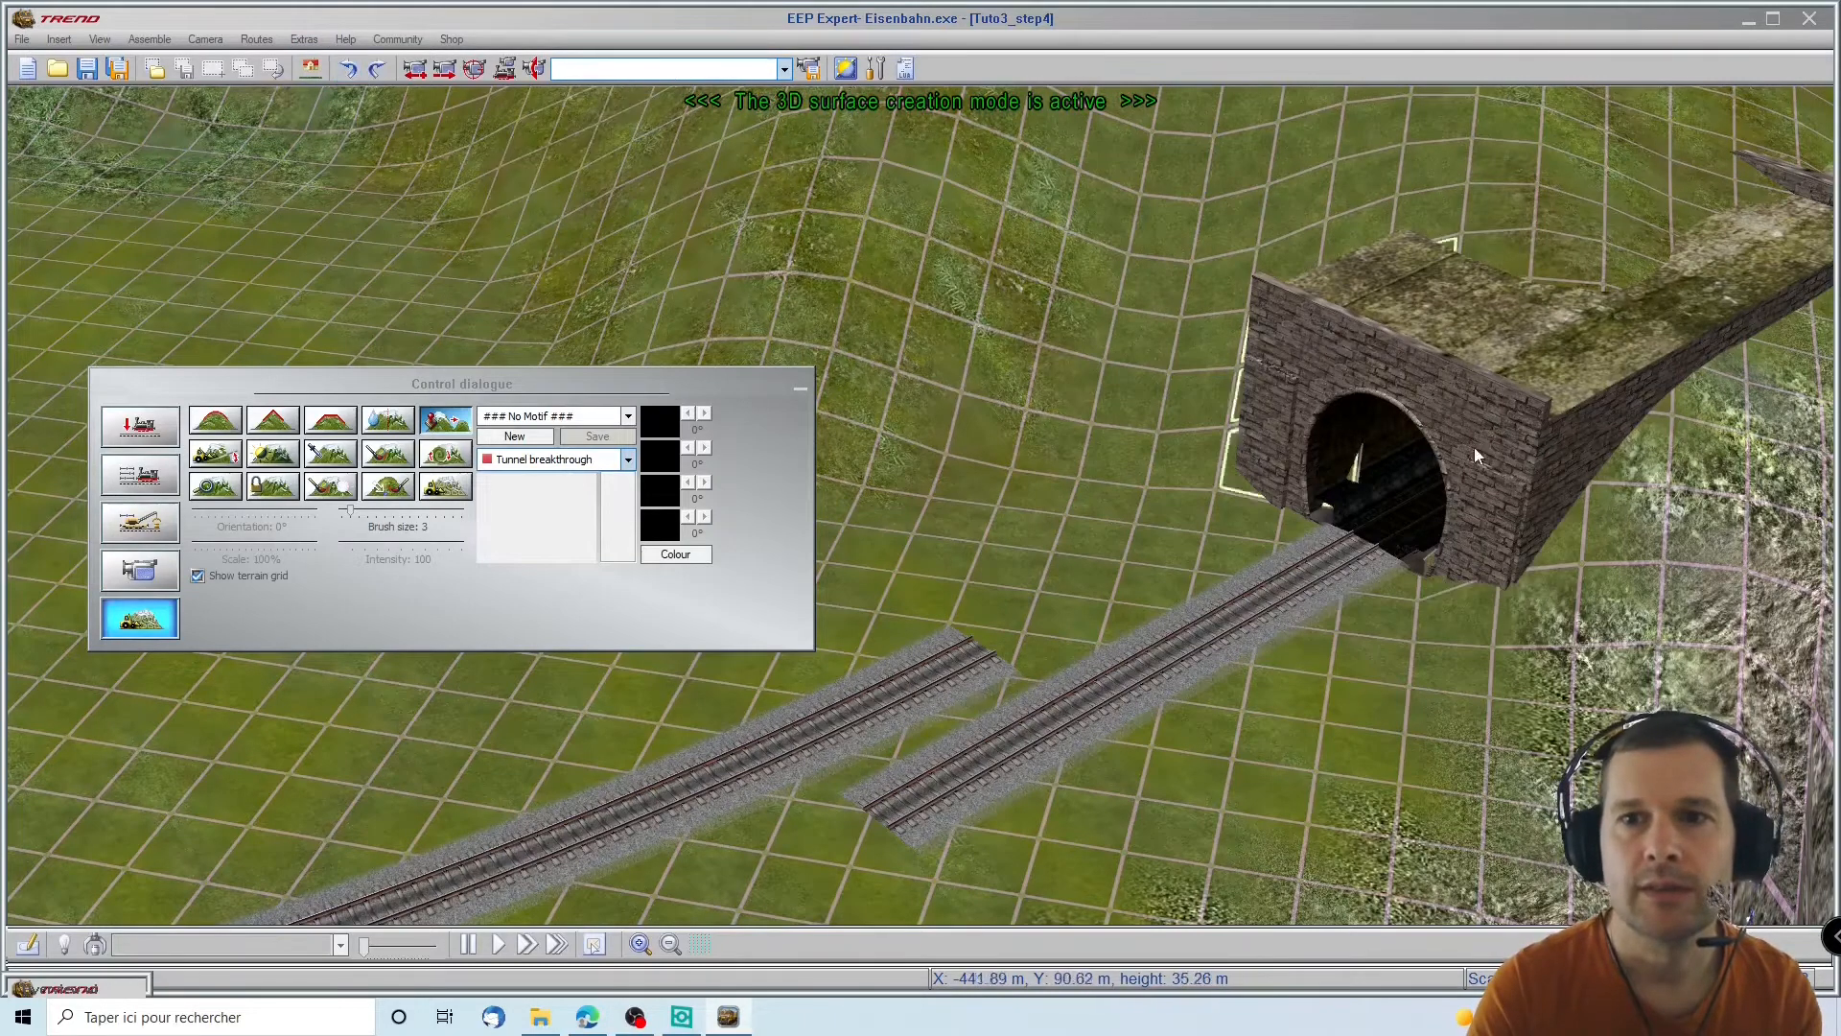
Cover the white gap in the ground at the foot of the far tunnel entrance with the Alpine Meadow 03 (HQ) texture
mouse_move(1765, 331)
right_down()
mouse_move(1782, 363)
mouse_move(1765, 326)
mouse_move(1367, 215)
mouse_move(1781, 142)
mouse_move(1457, 103)
mouse_move(1117, 231)
mouse_move(1143, 251)
mouse_move(1177, 200)
right_up()
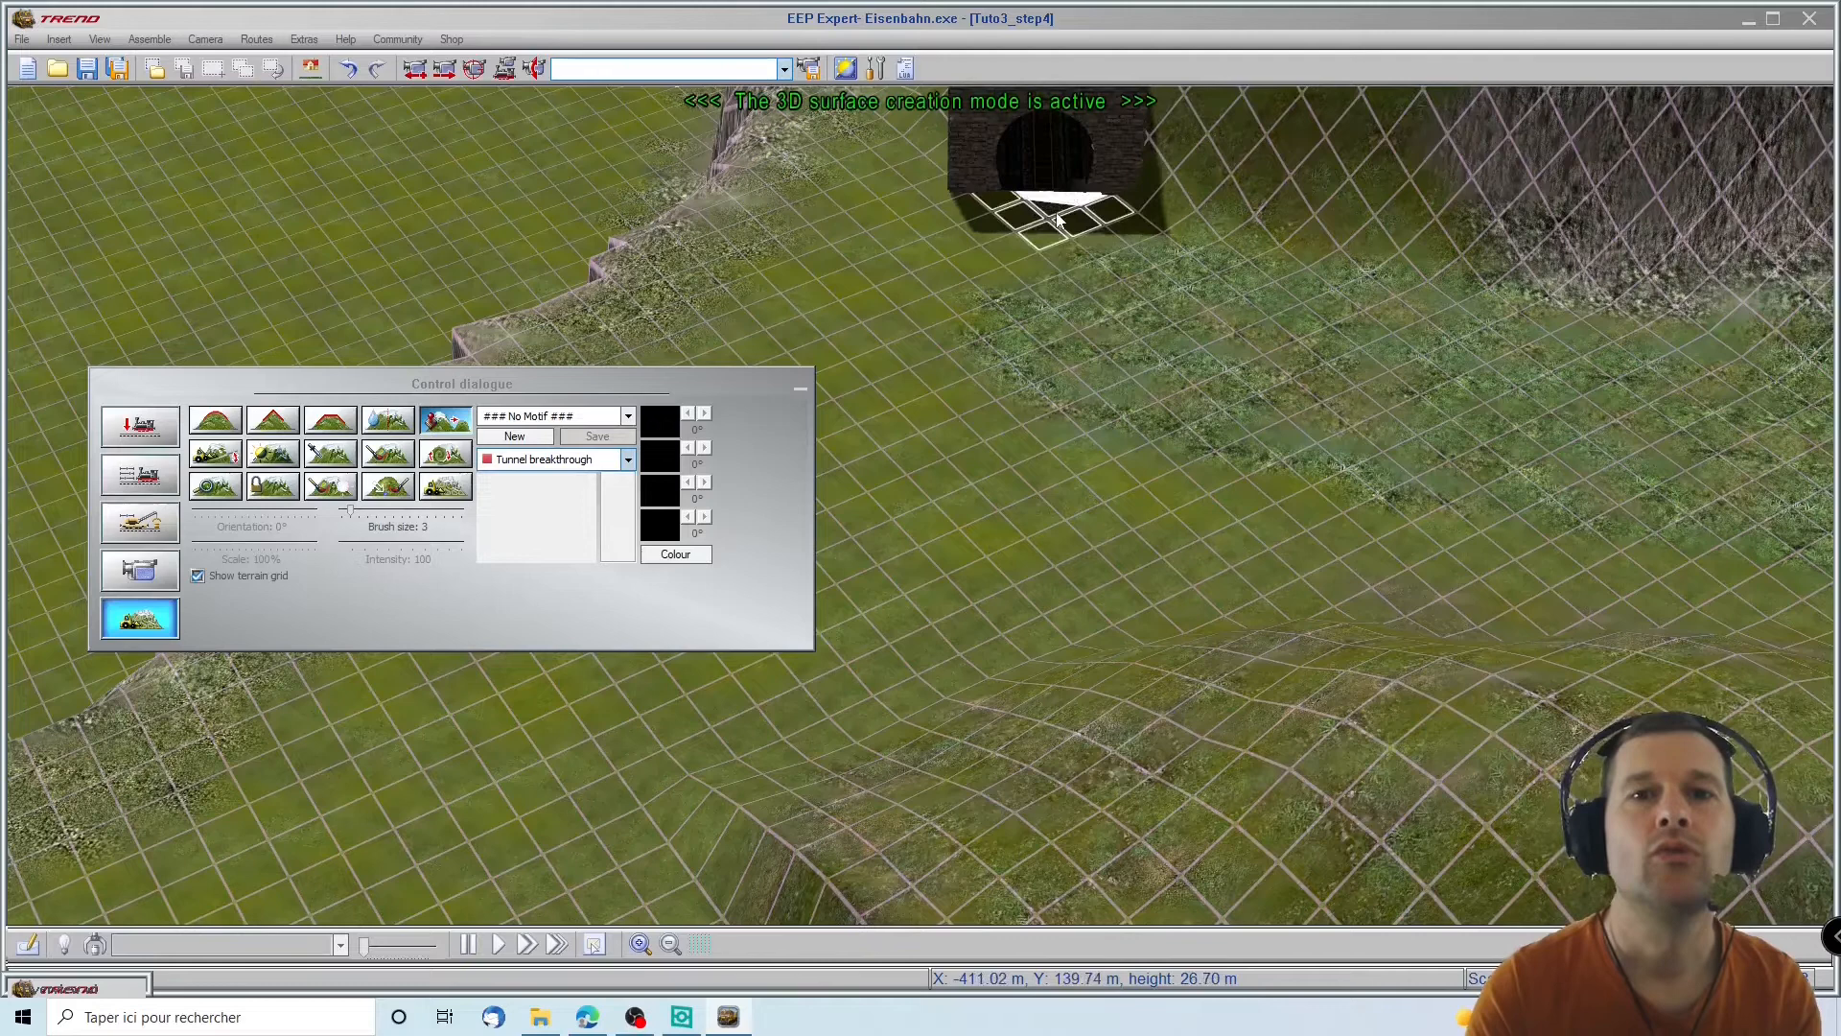
right_drag(1056, 214, 1047, 129)
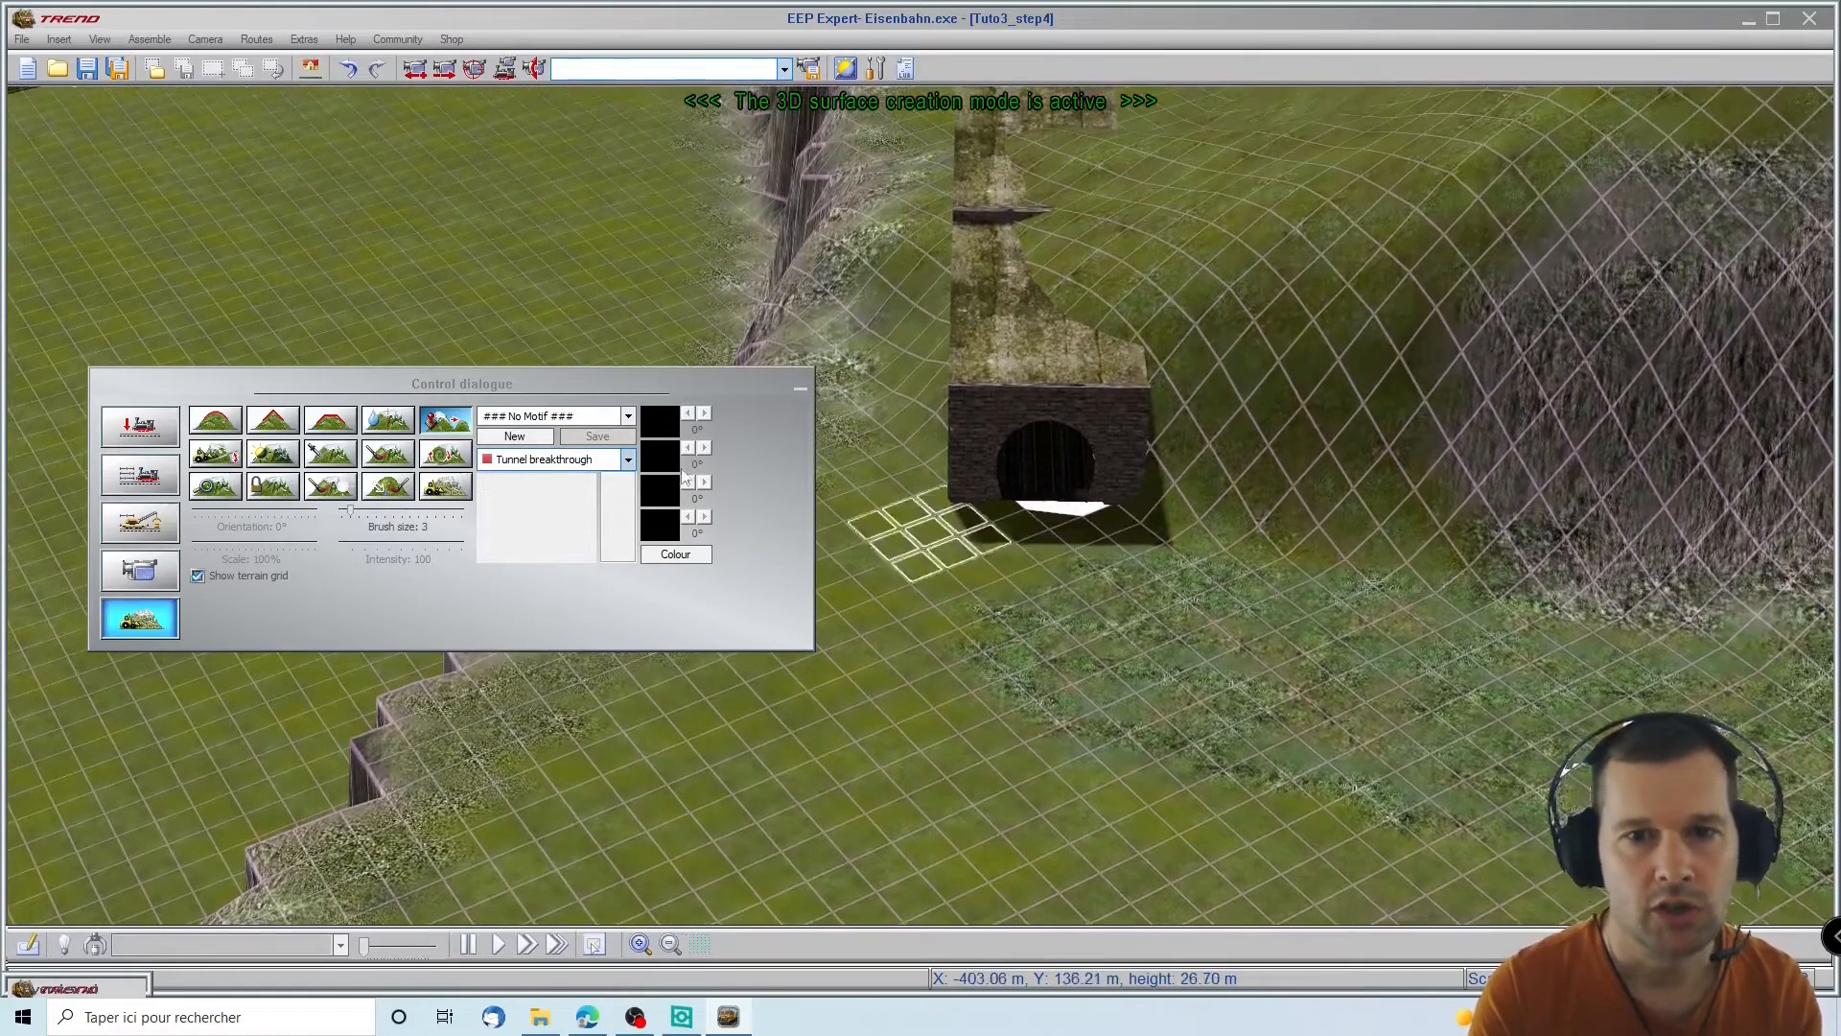
scroll(1036, 543, up, 2)
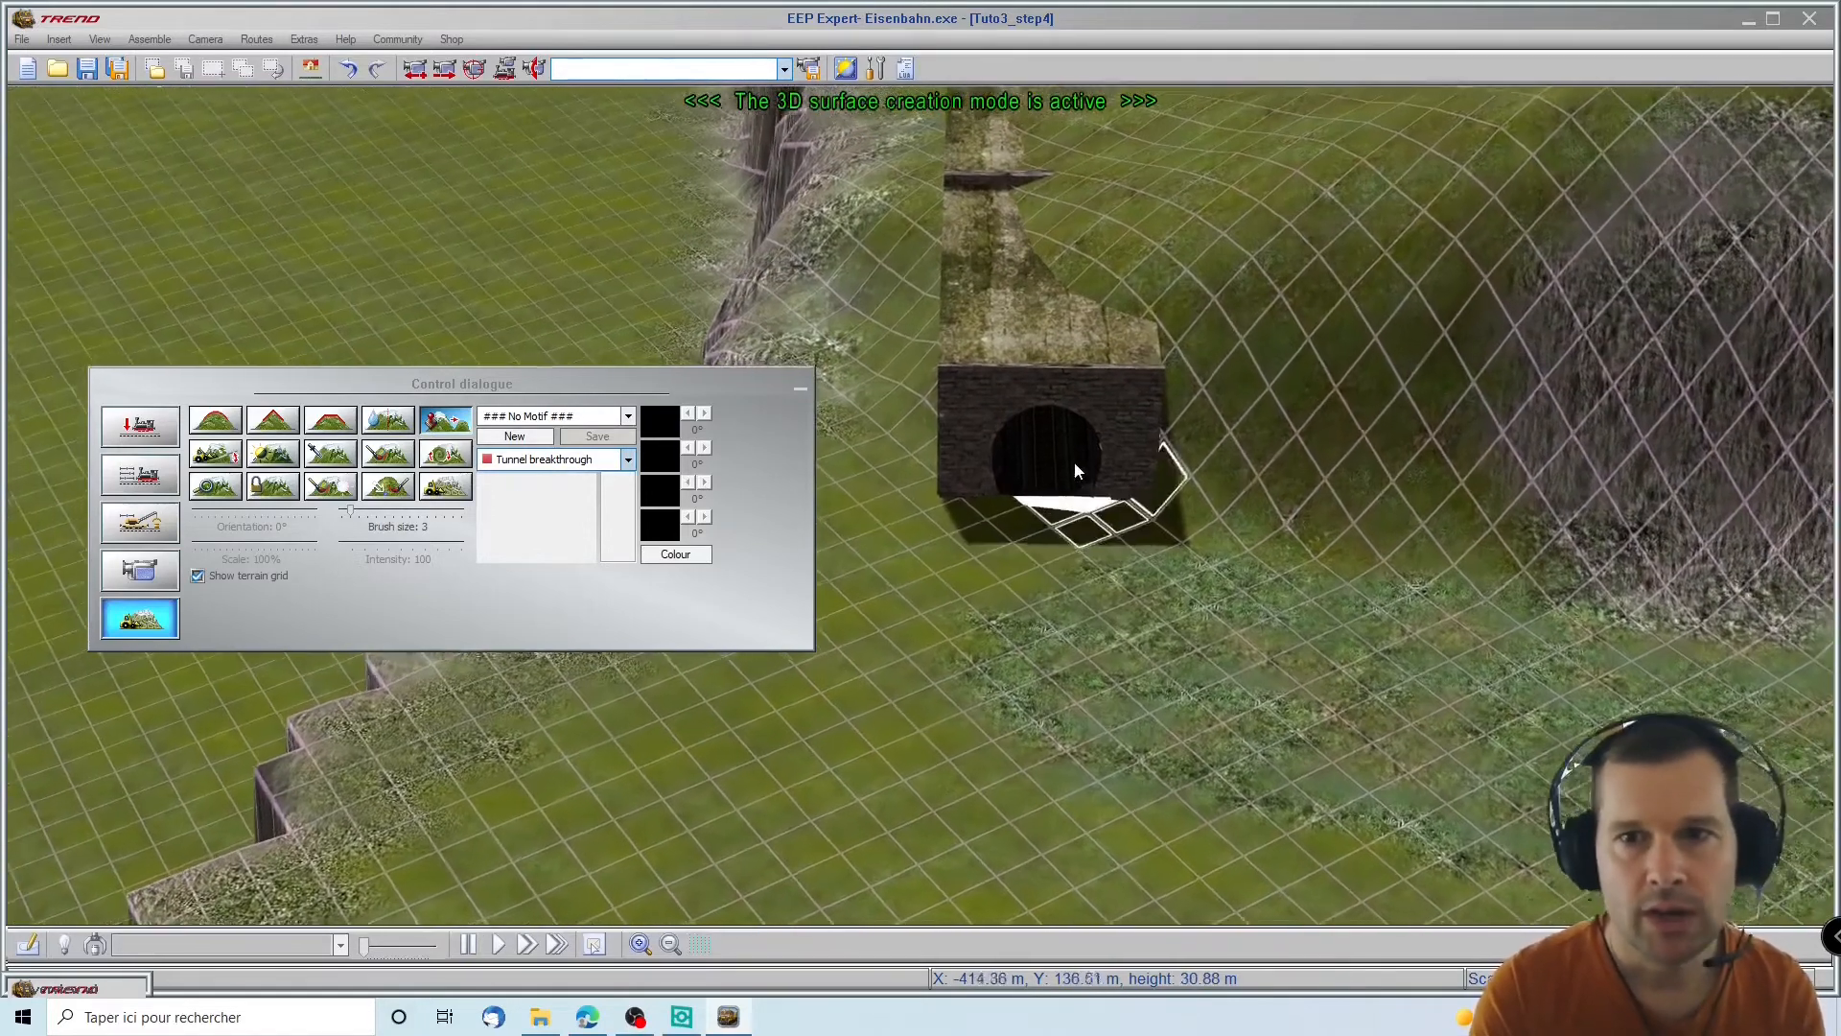
scroll(1074, 462, up, 3)
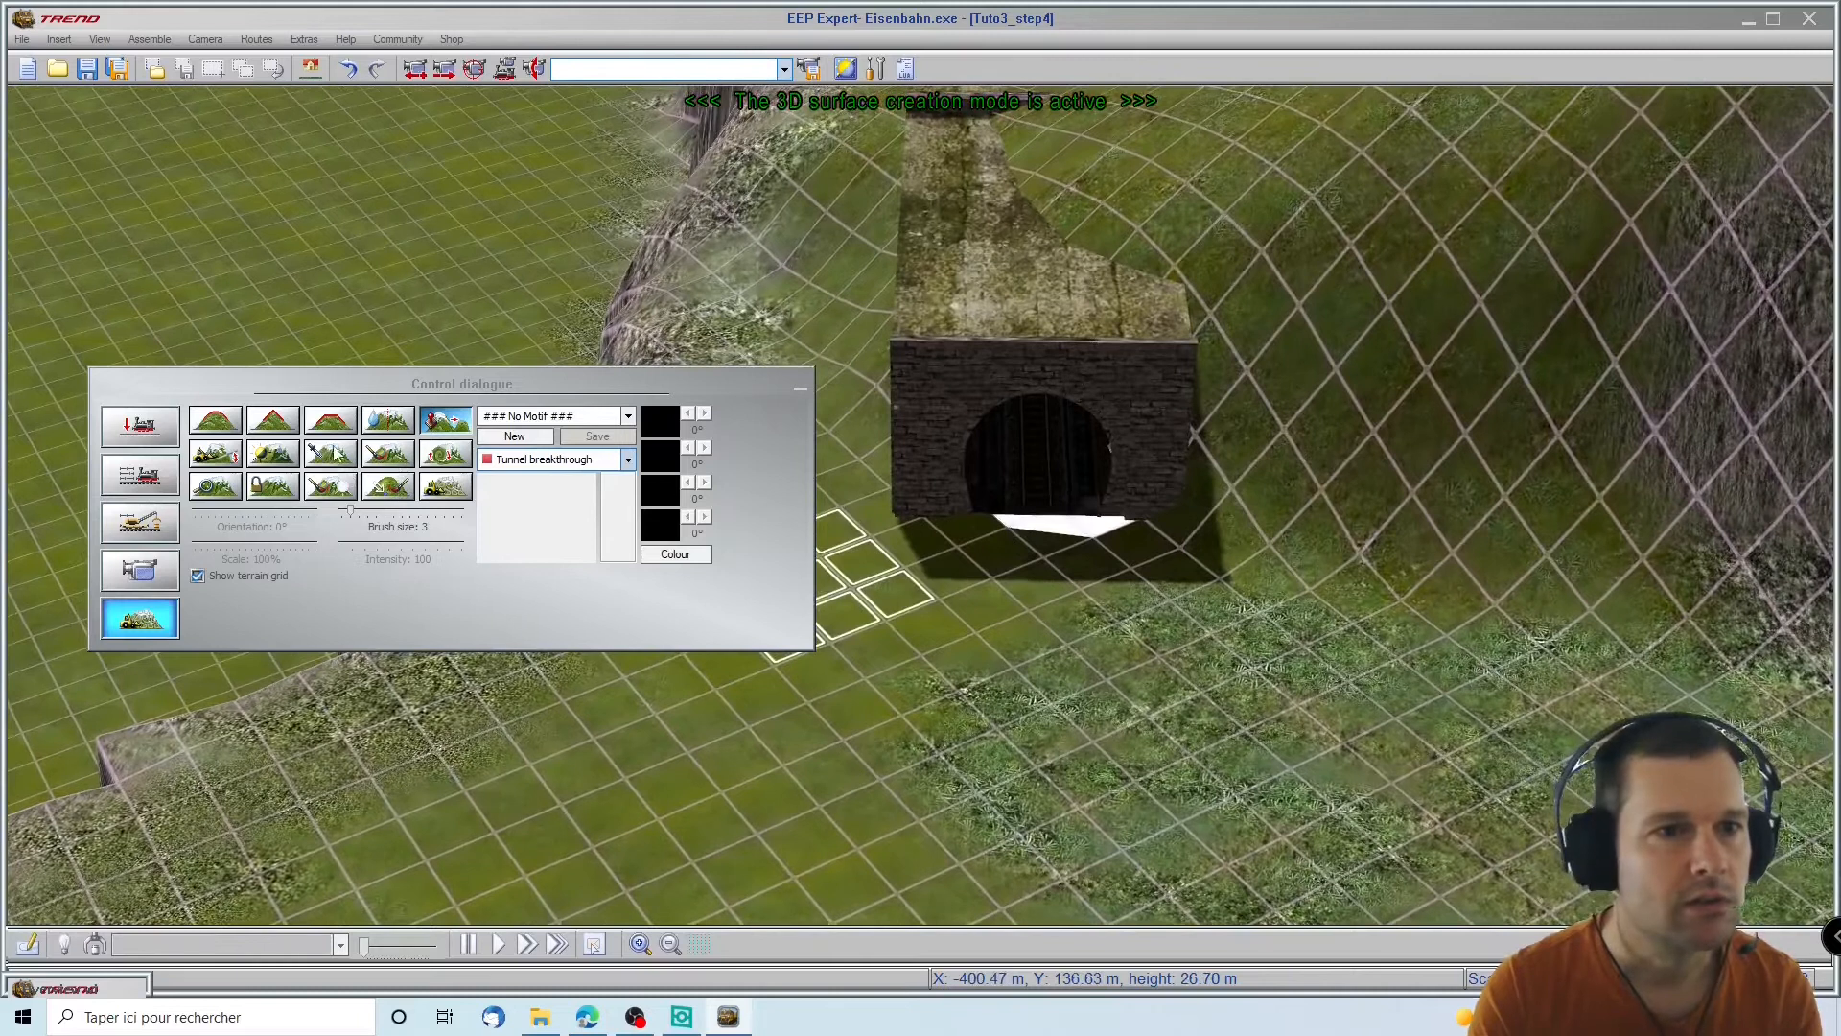
click(330, 453)
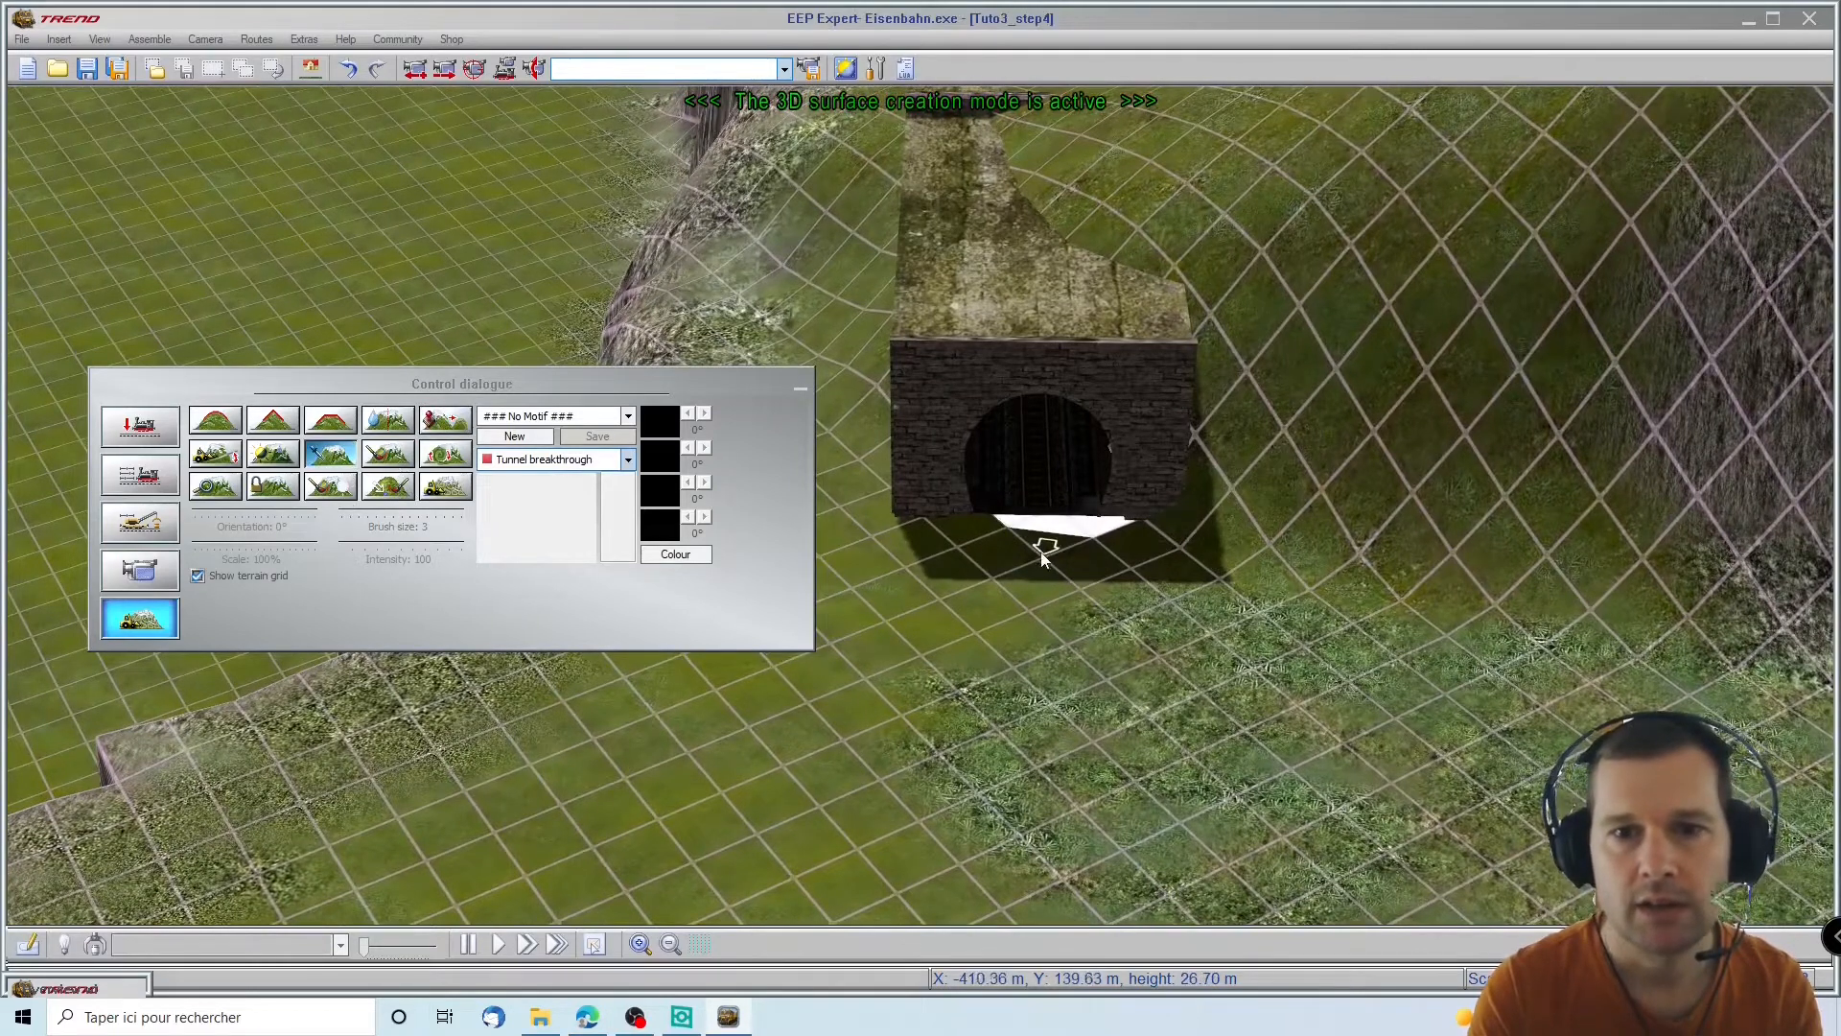
click(388, 452)
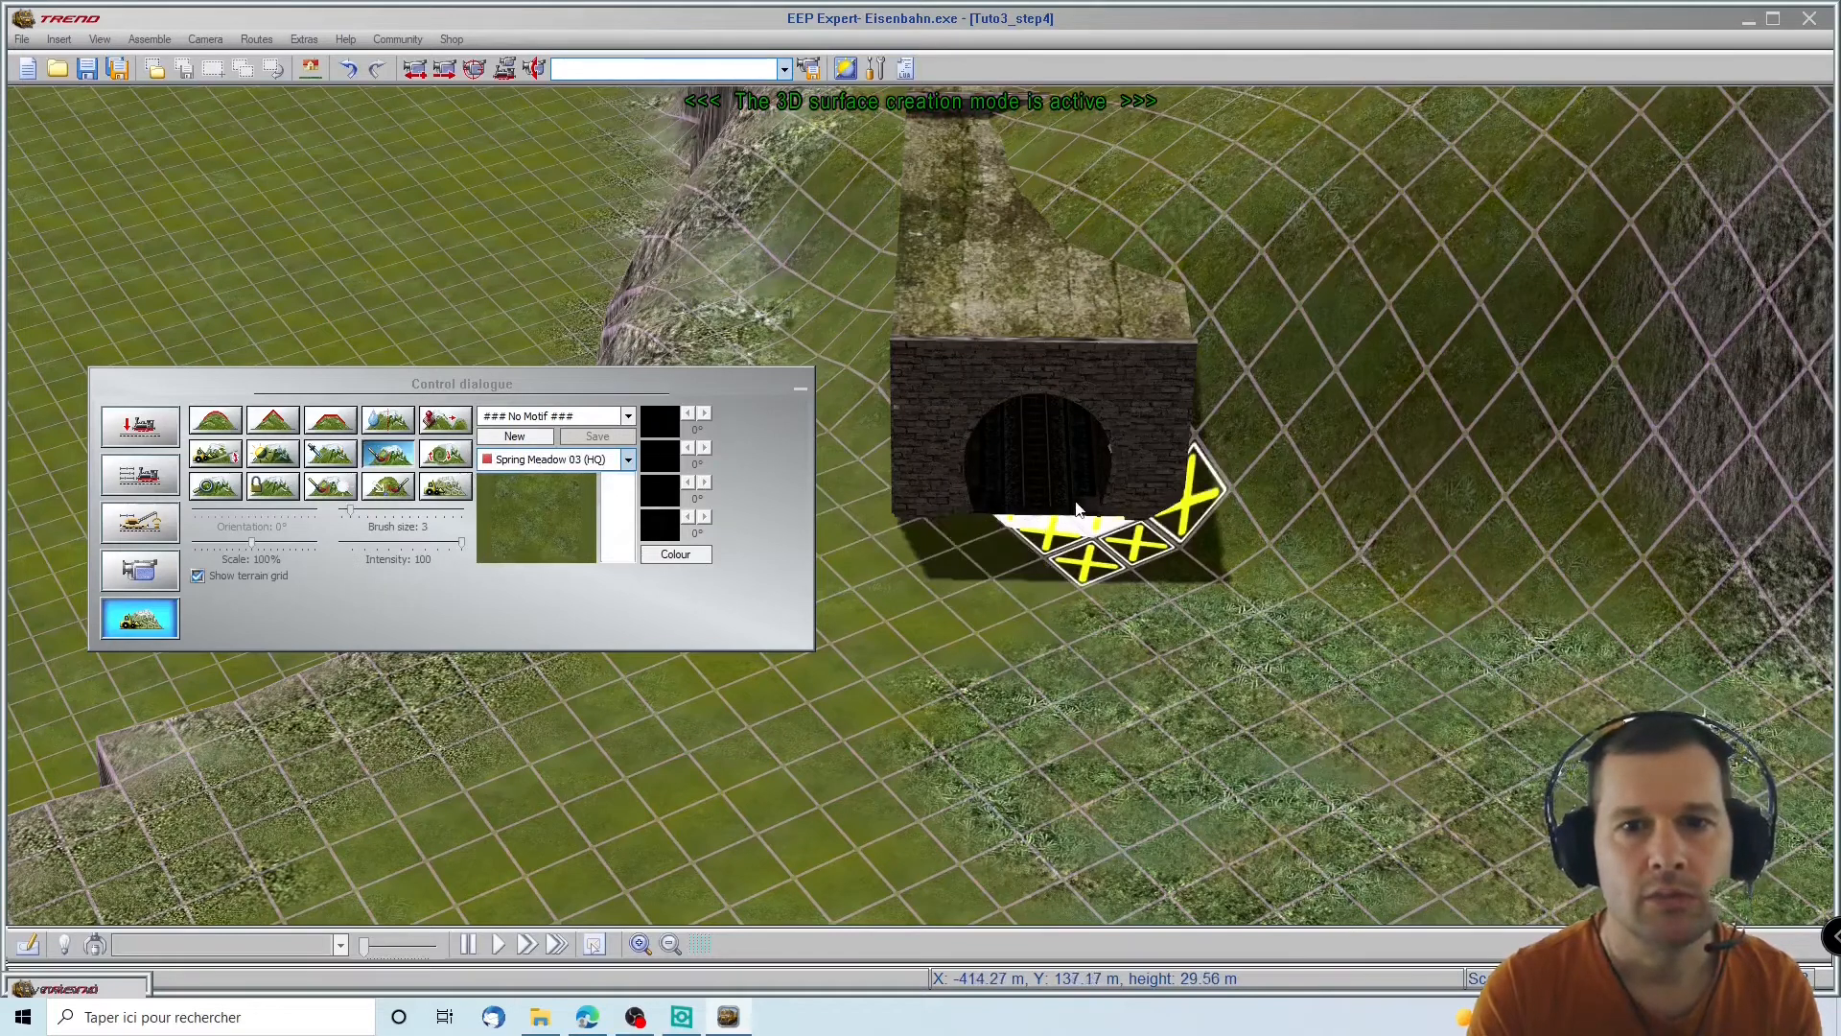
right_click(1068, 526)
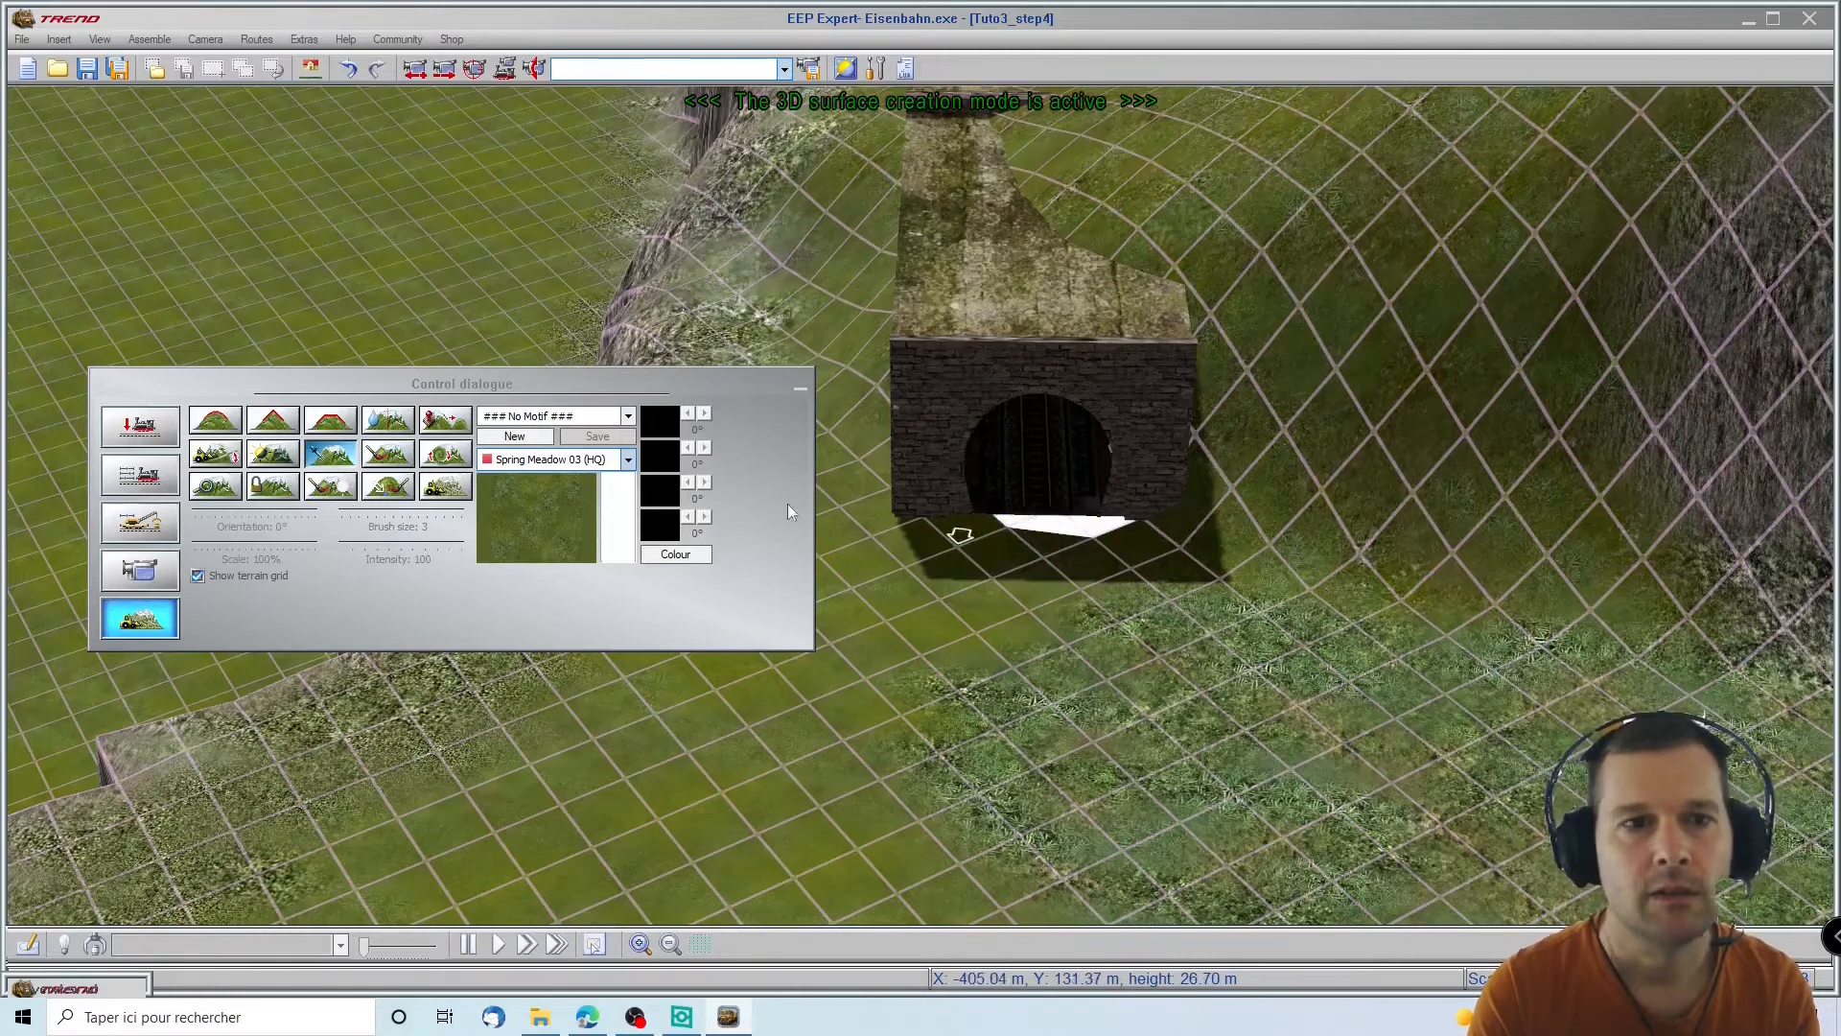
click(397, 457)
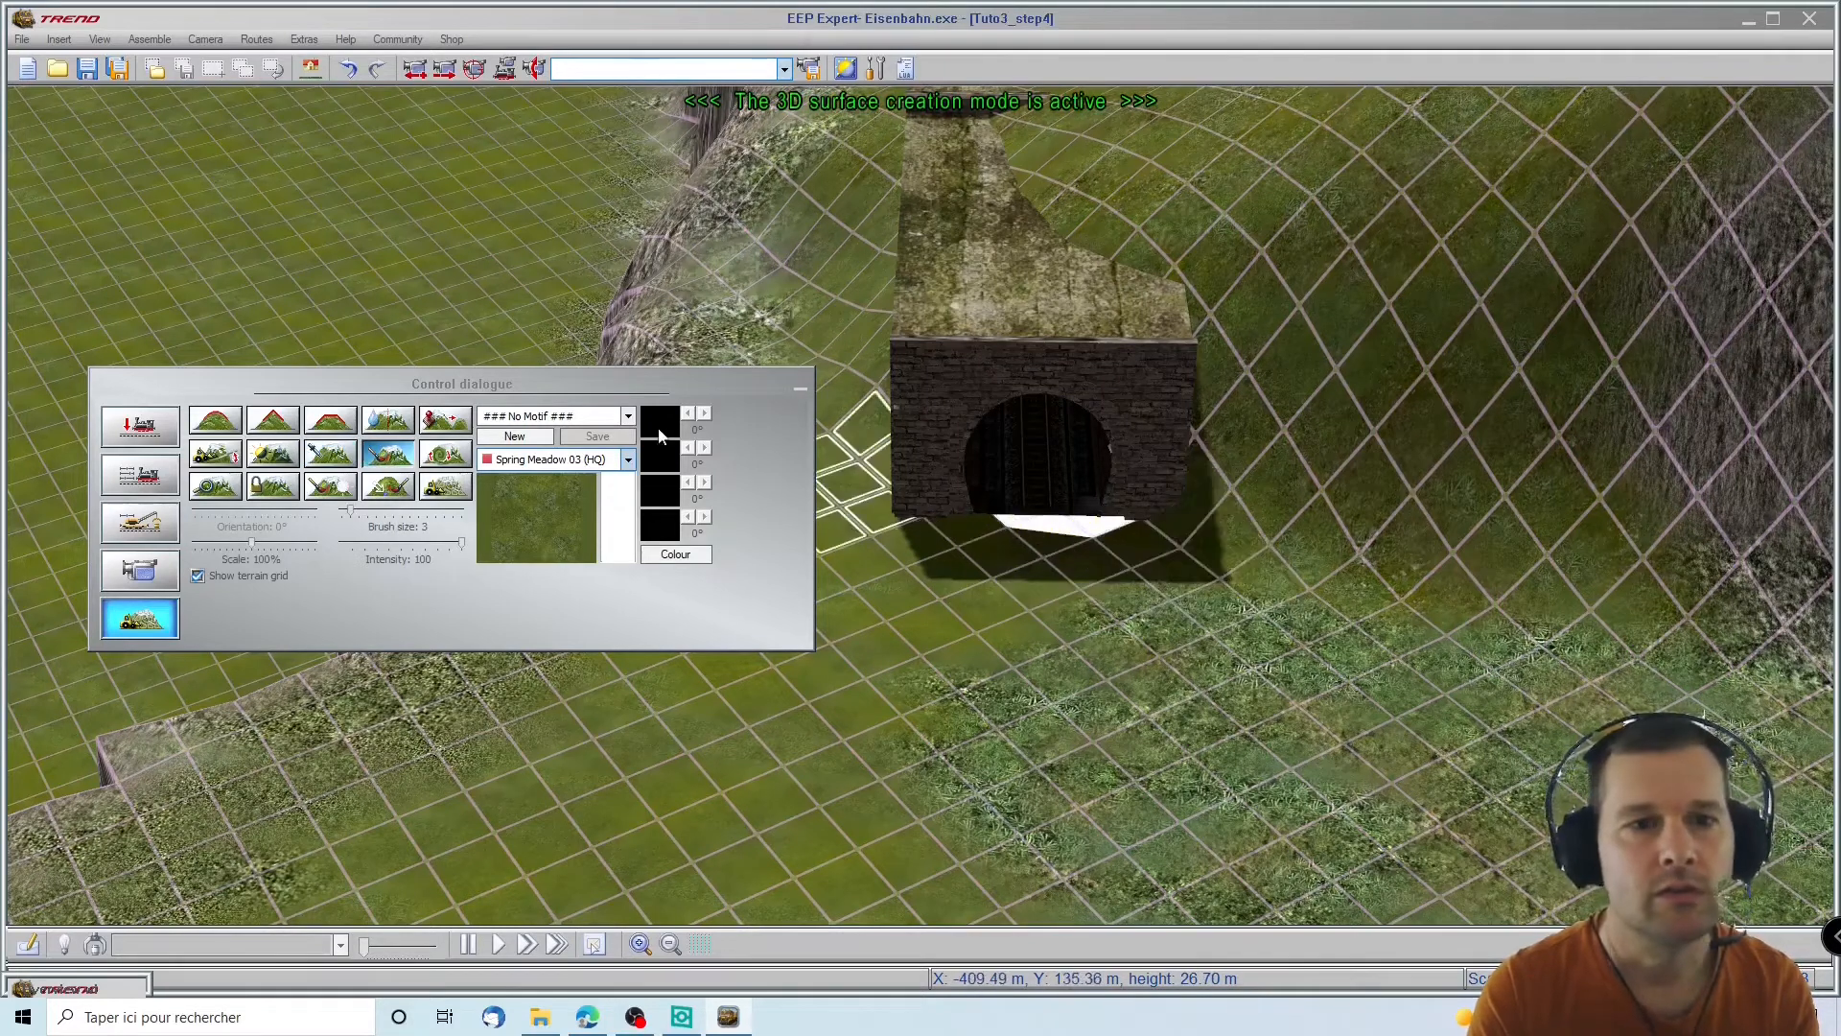
click(576, 420)
click(571, 423)
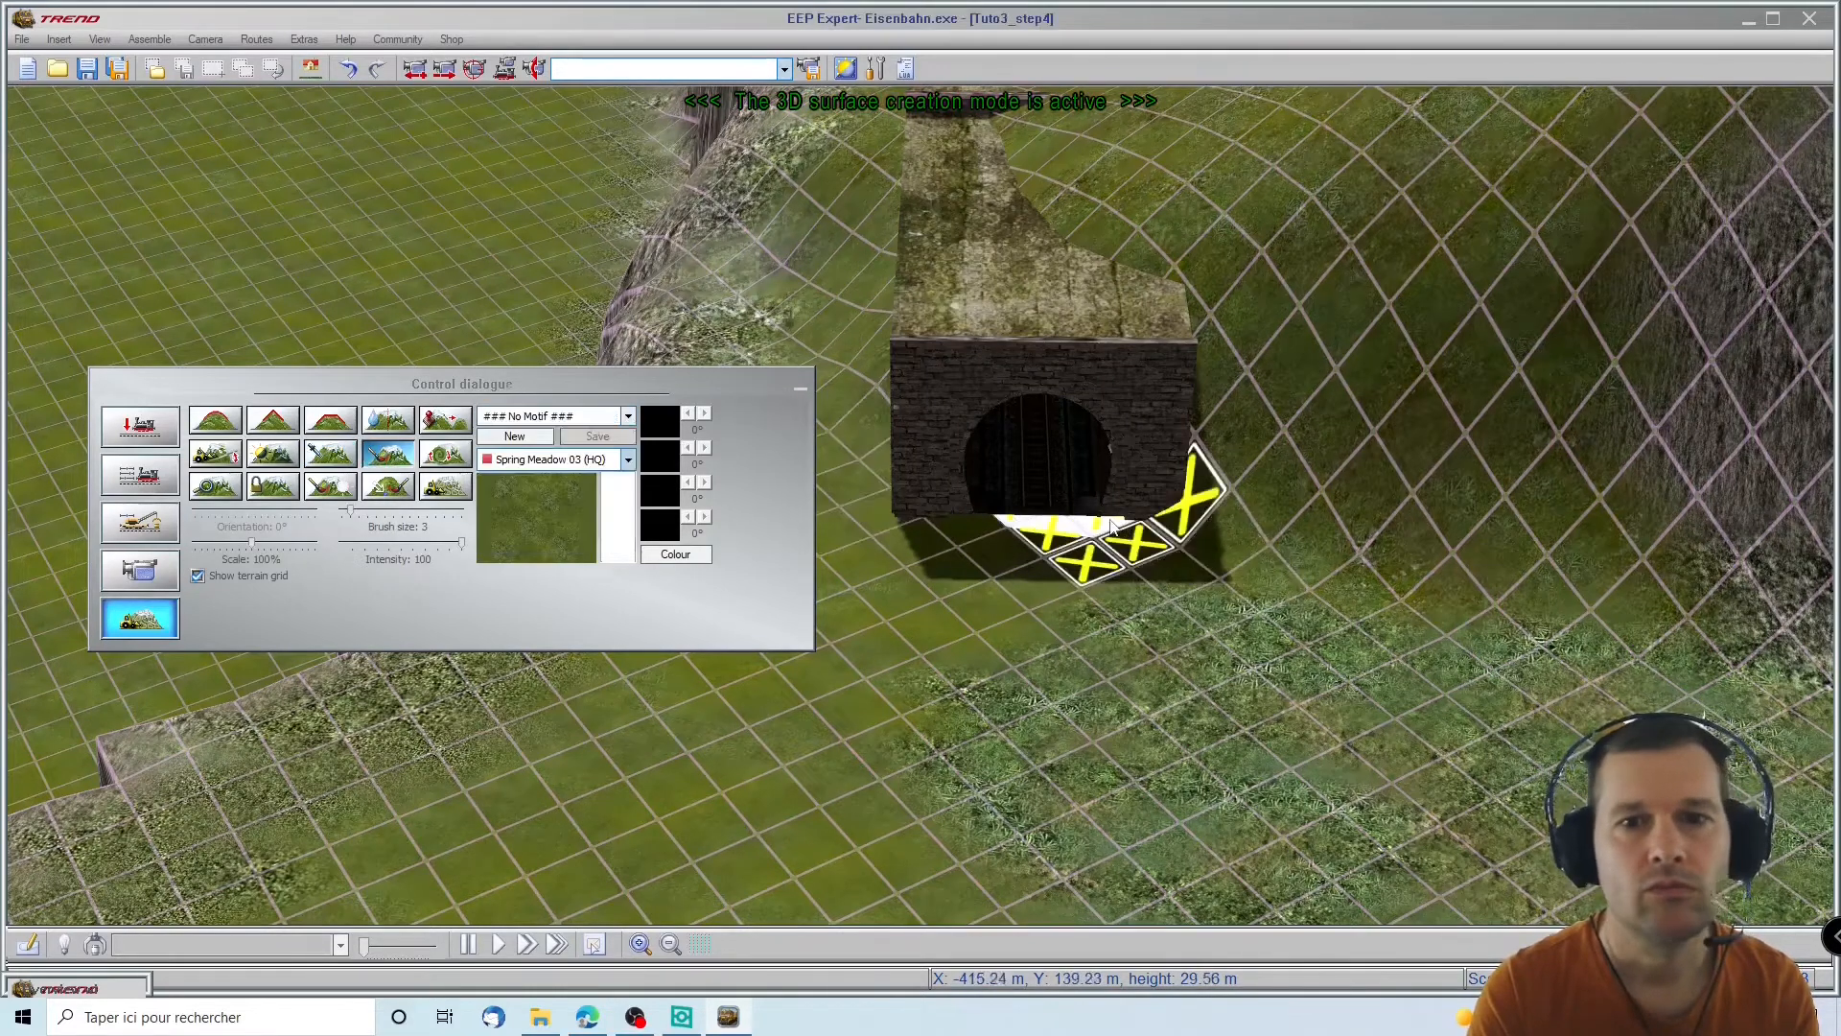
right_click(1068, 527)
click(1067, 526)
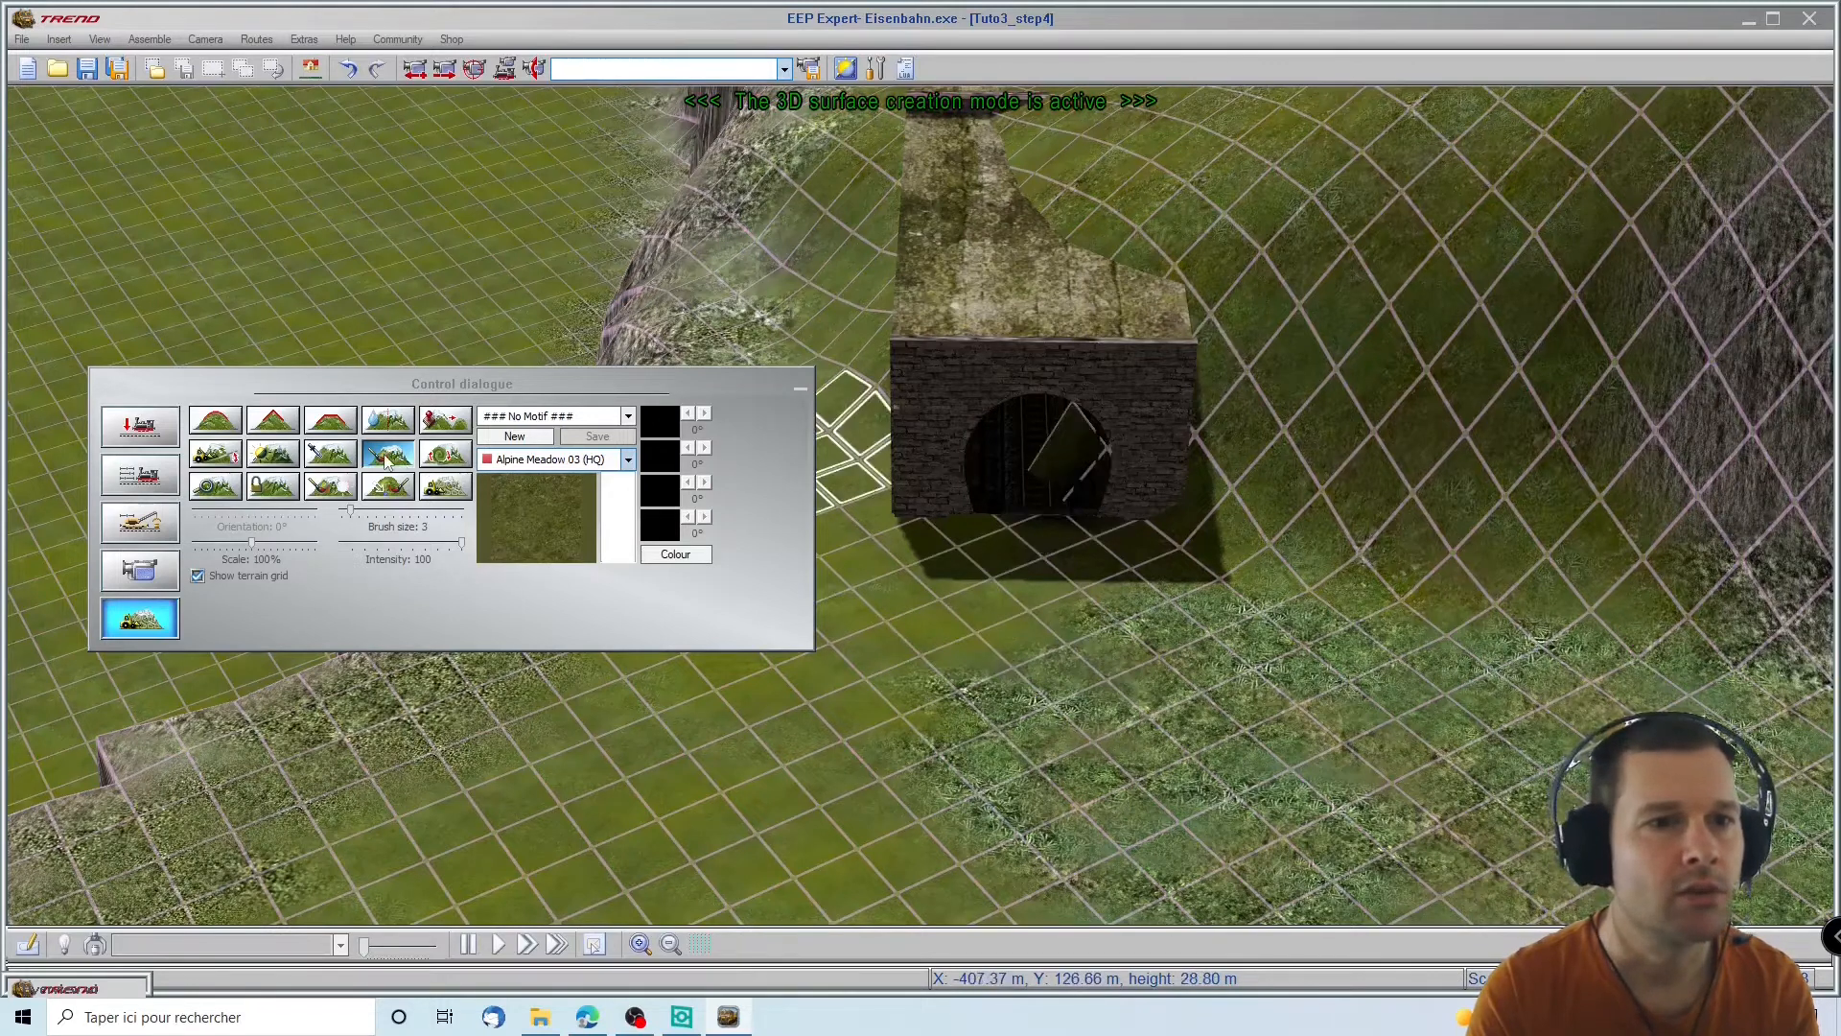
click(510, 457)
scroll(557, 530, down, 5)
scroll(556, 530, up, 3)
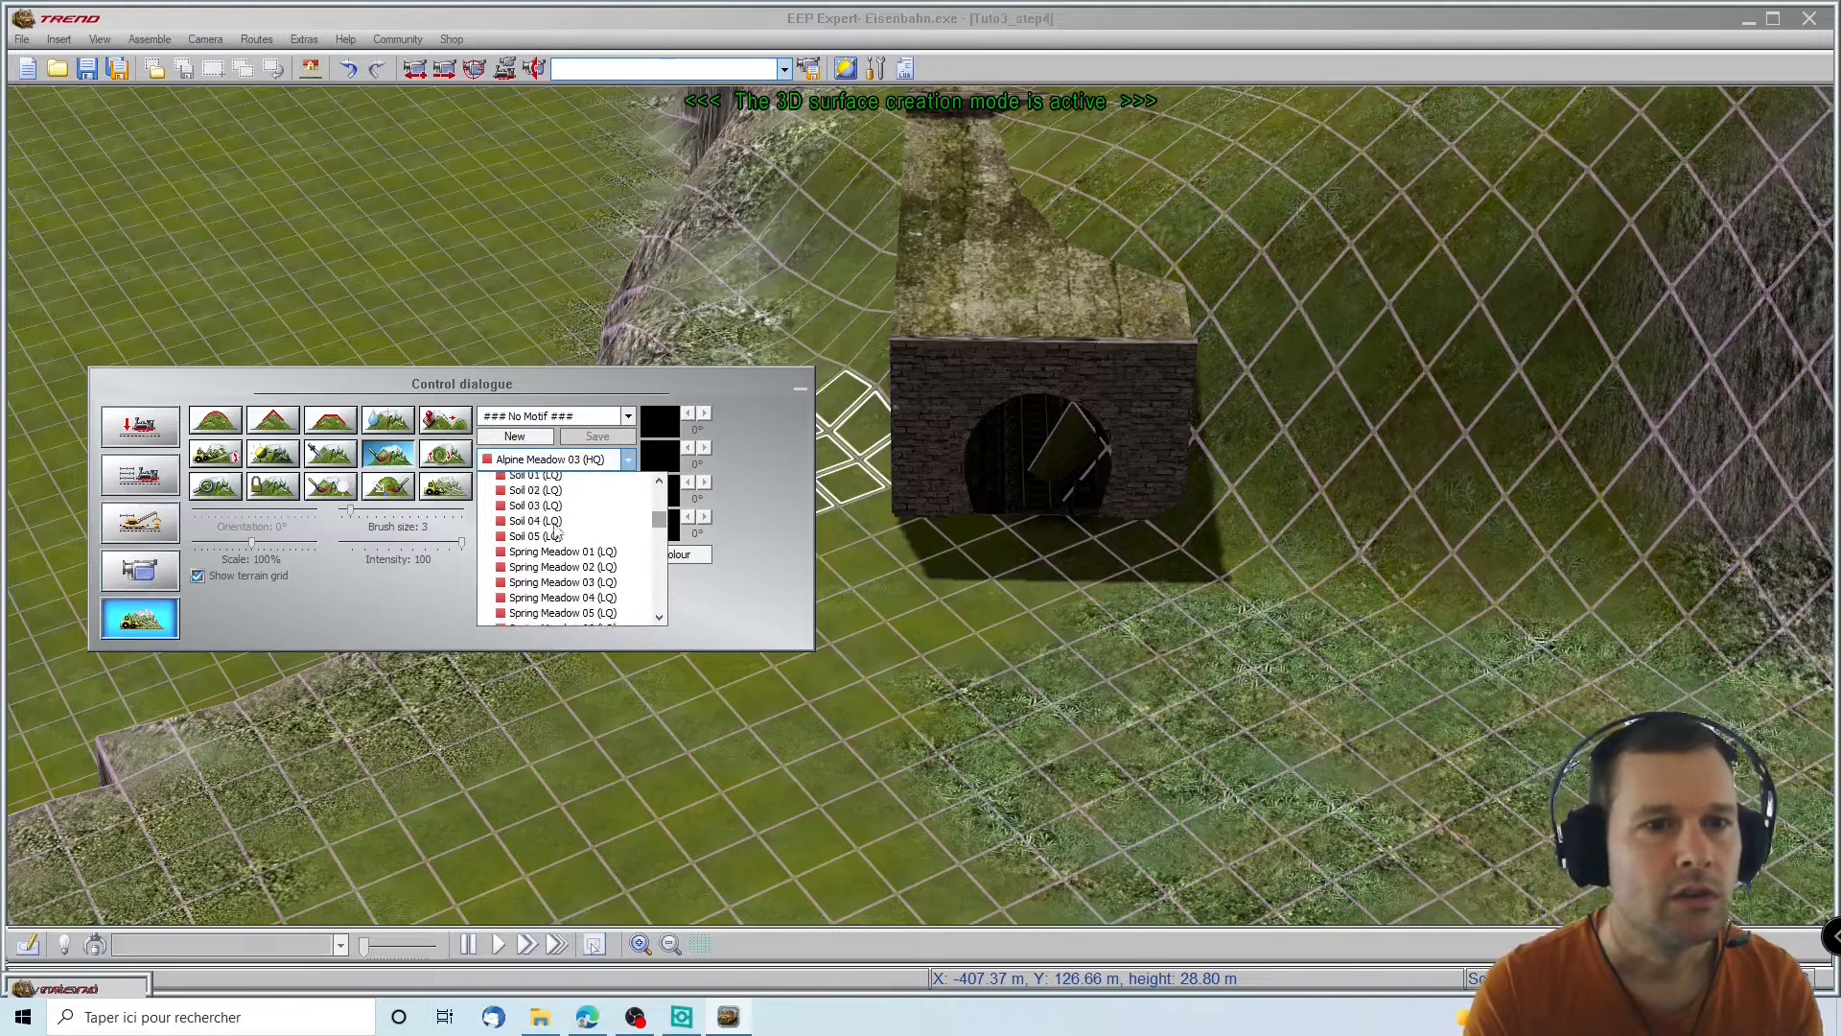
click(398, 424)
Level the terrain protruding through the far tunnel arch and across its foot, using brush size 2 and intensity 54
click(398, 424)
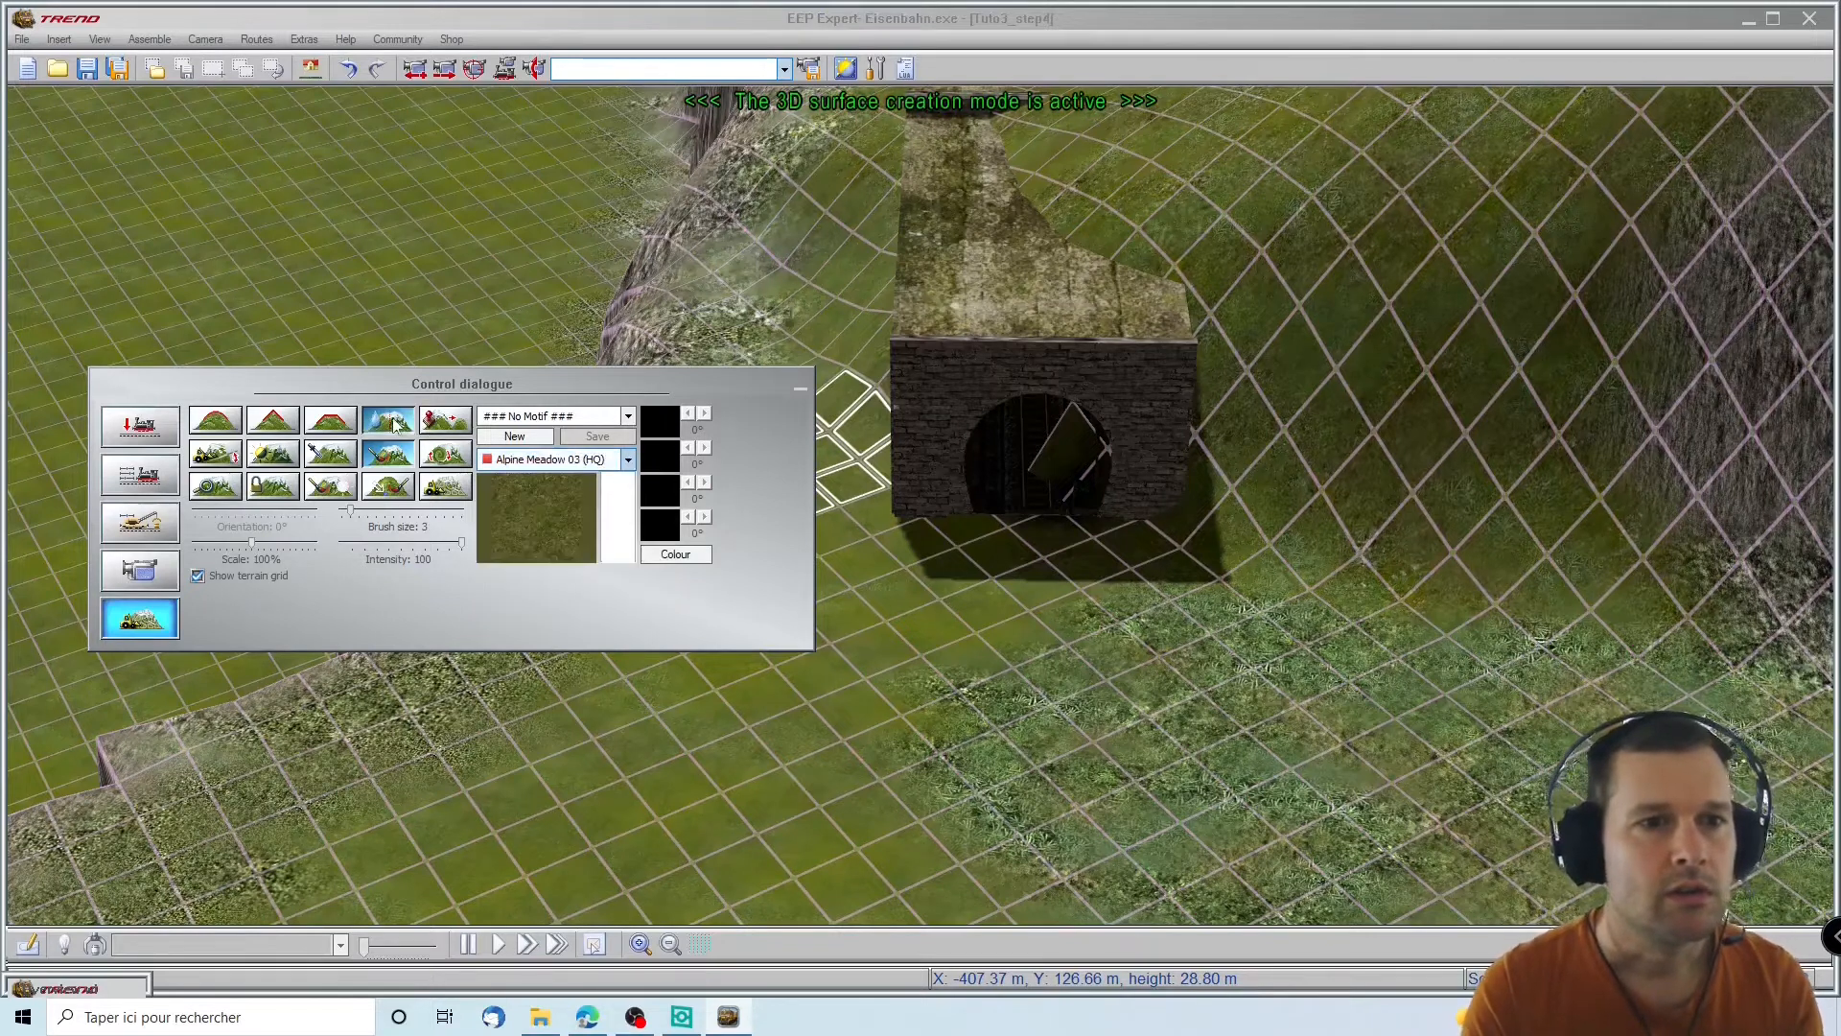
click(1077, 402)
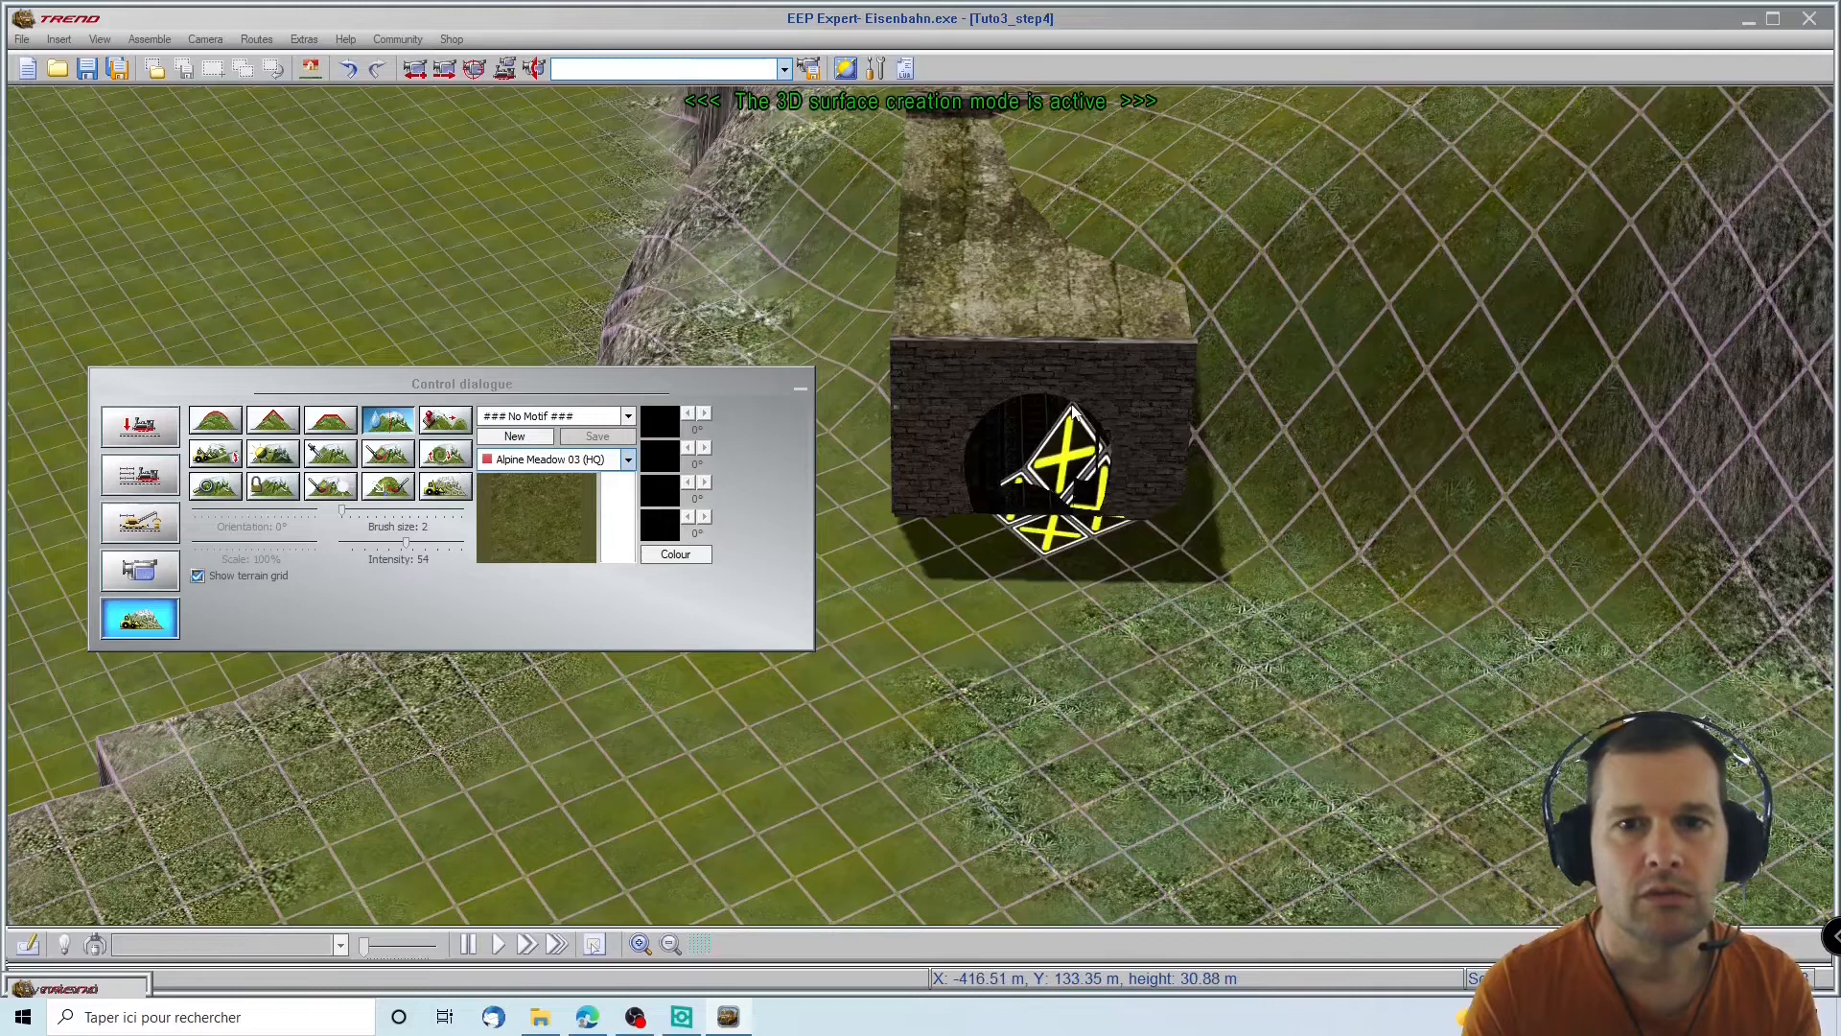
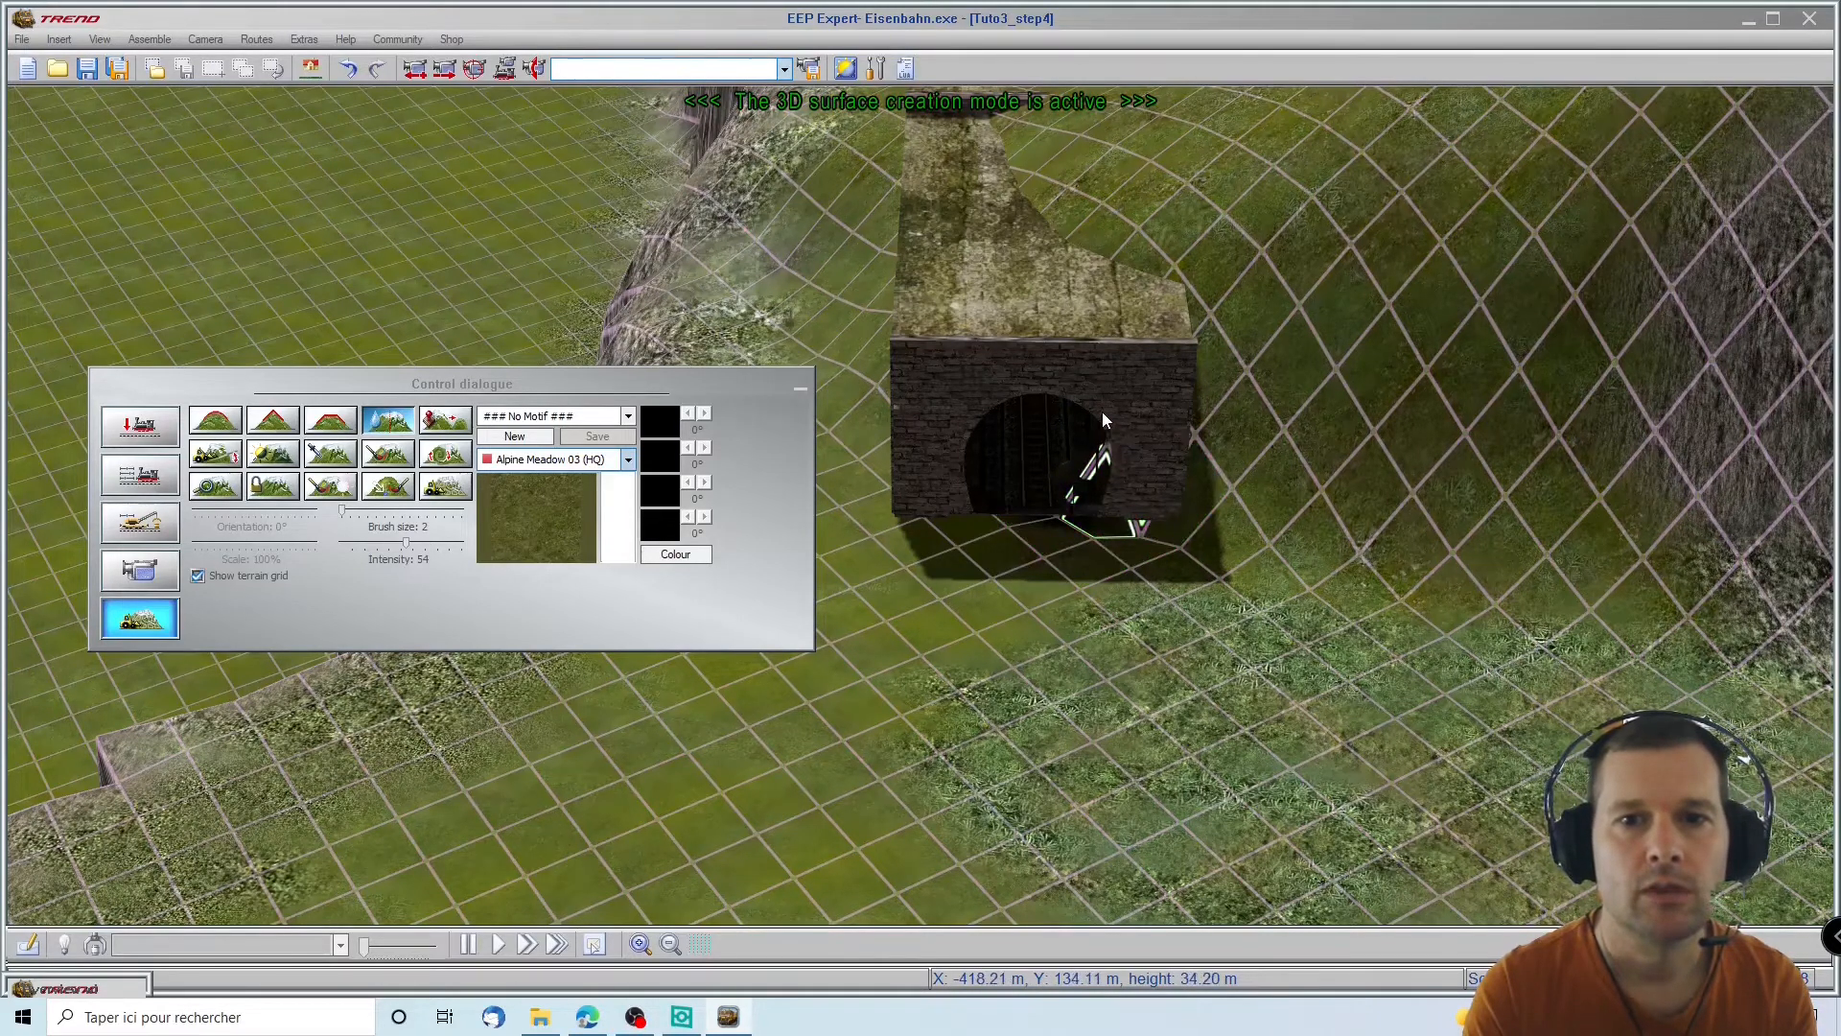
middle_drag(1102, 413, 1047, 579)
scroll(1062, 249, up, 5)
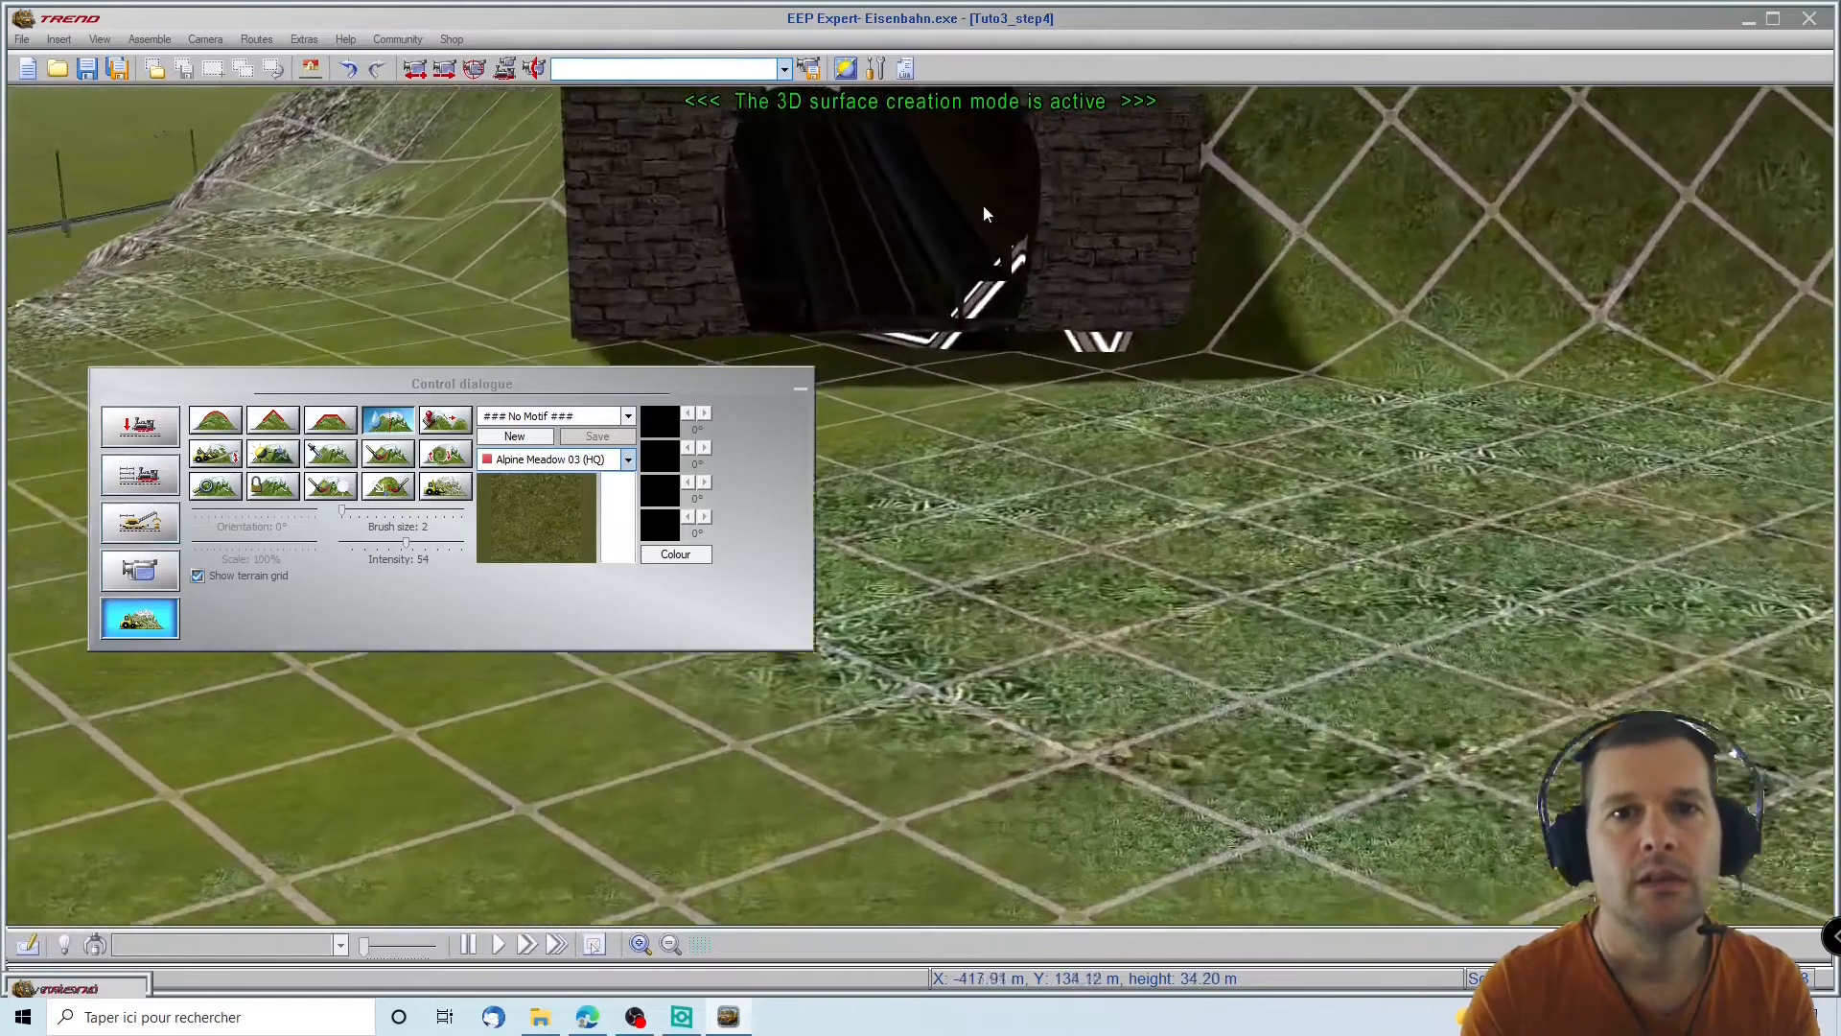
click(917, 376)
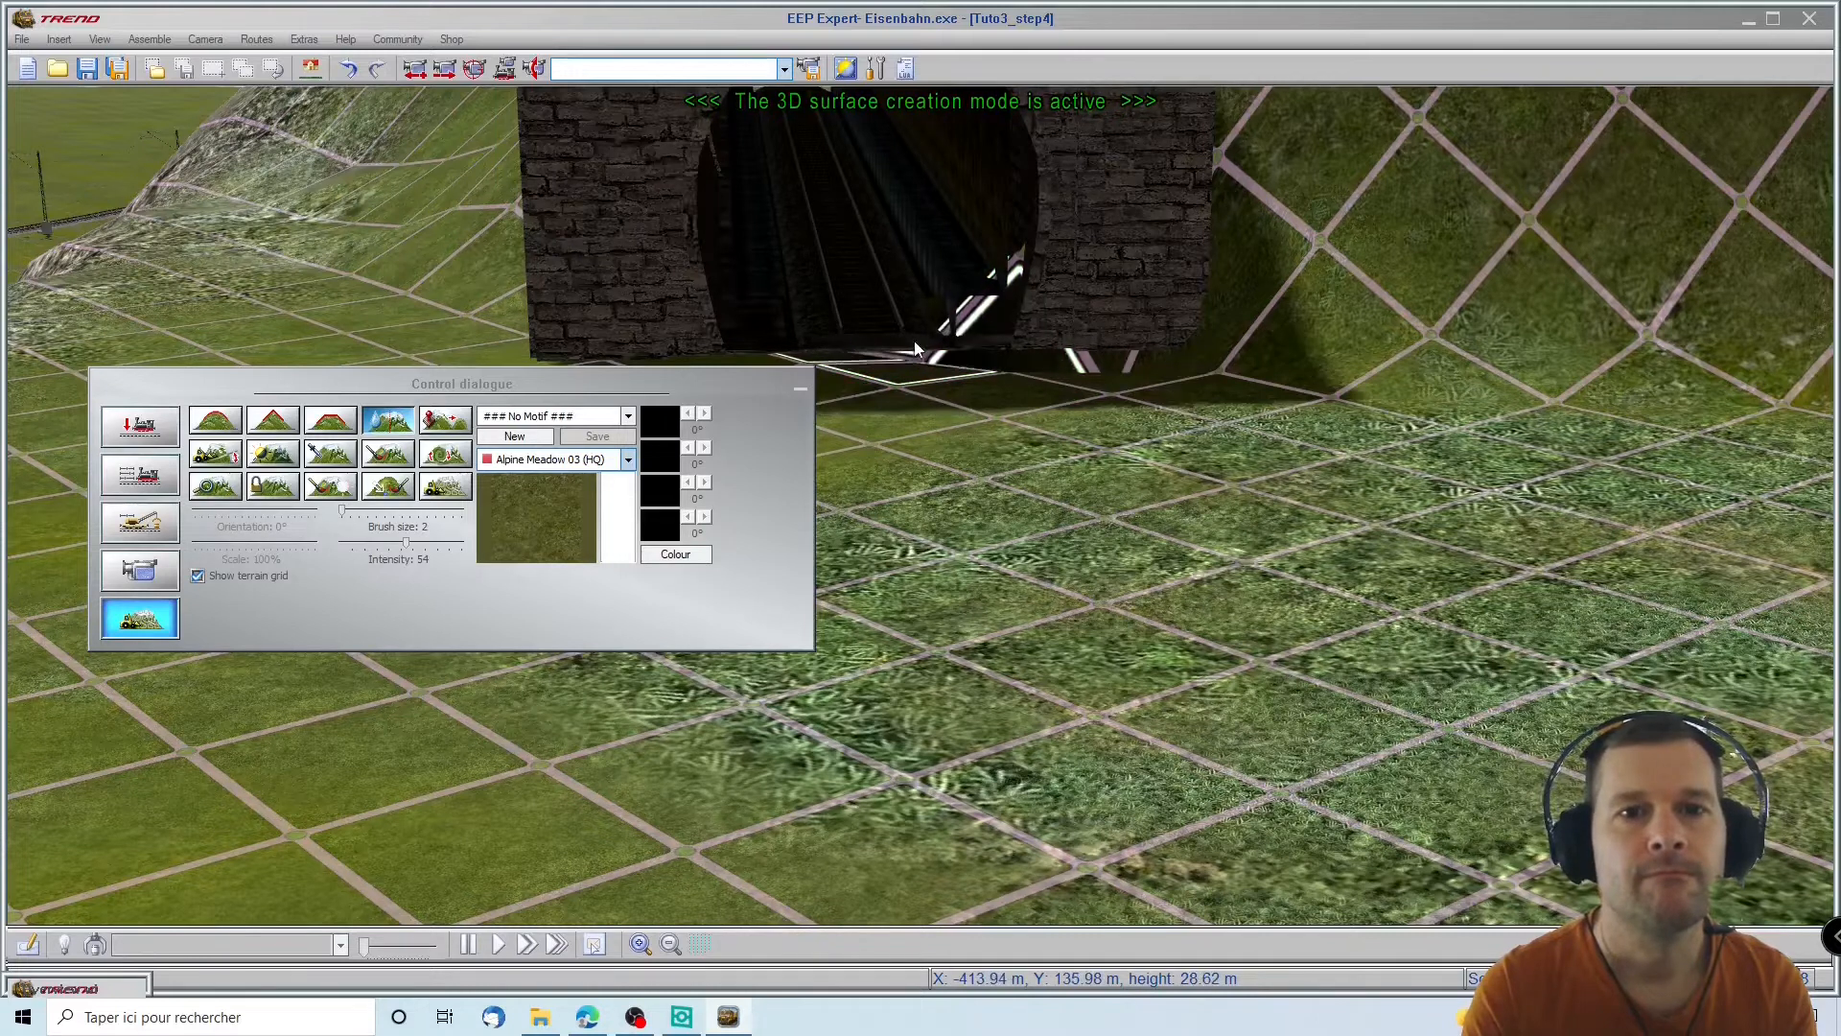
click(821, 347)
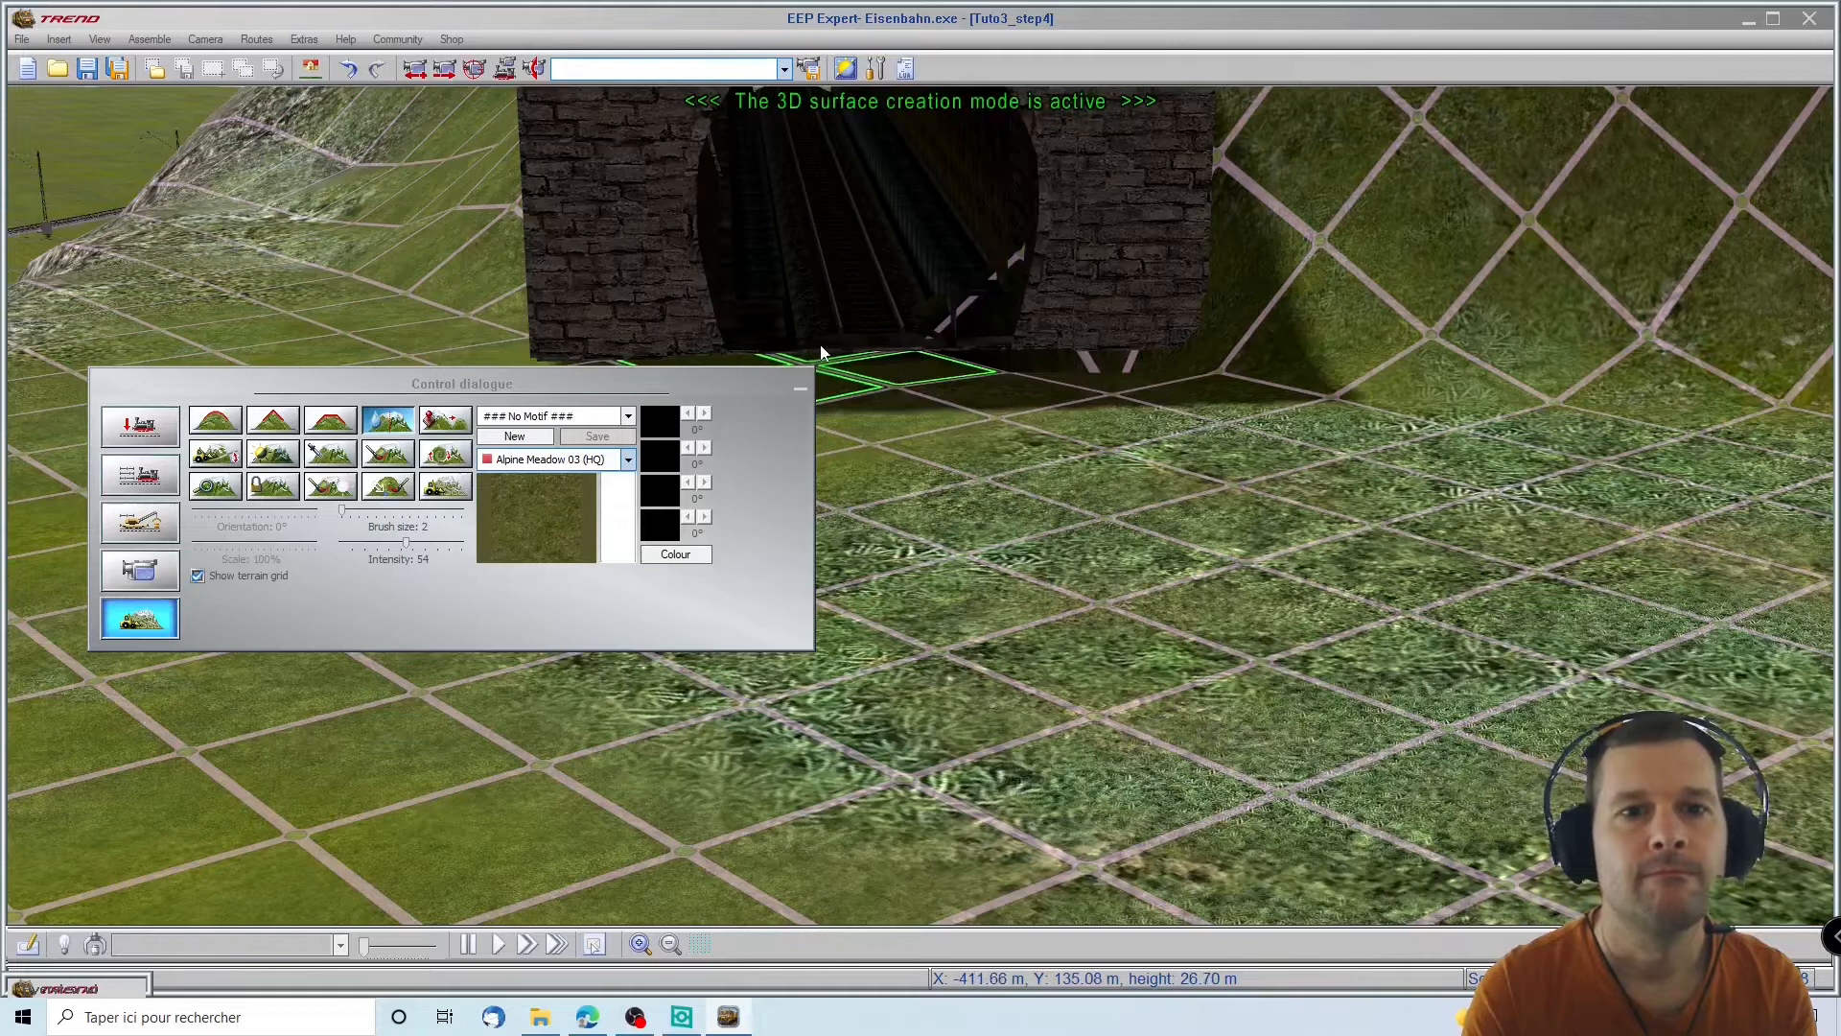
Flatten the remaining terrain spikes inside the far tunnel arch, beside the track at its right-hand foot
mouse_move(1005, 373)
right_down()
mouse_move(1007, 423)
mouse_move(1008, 393)
right_up()
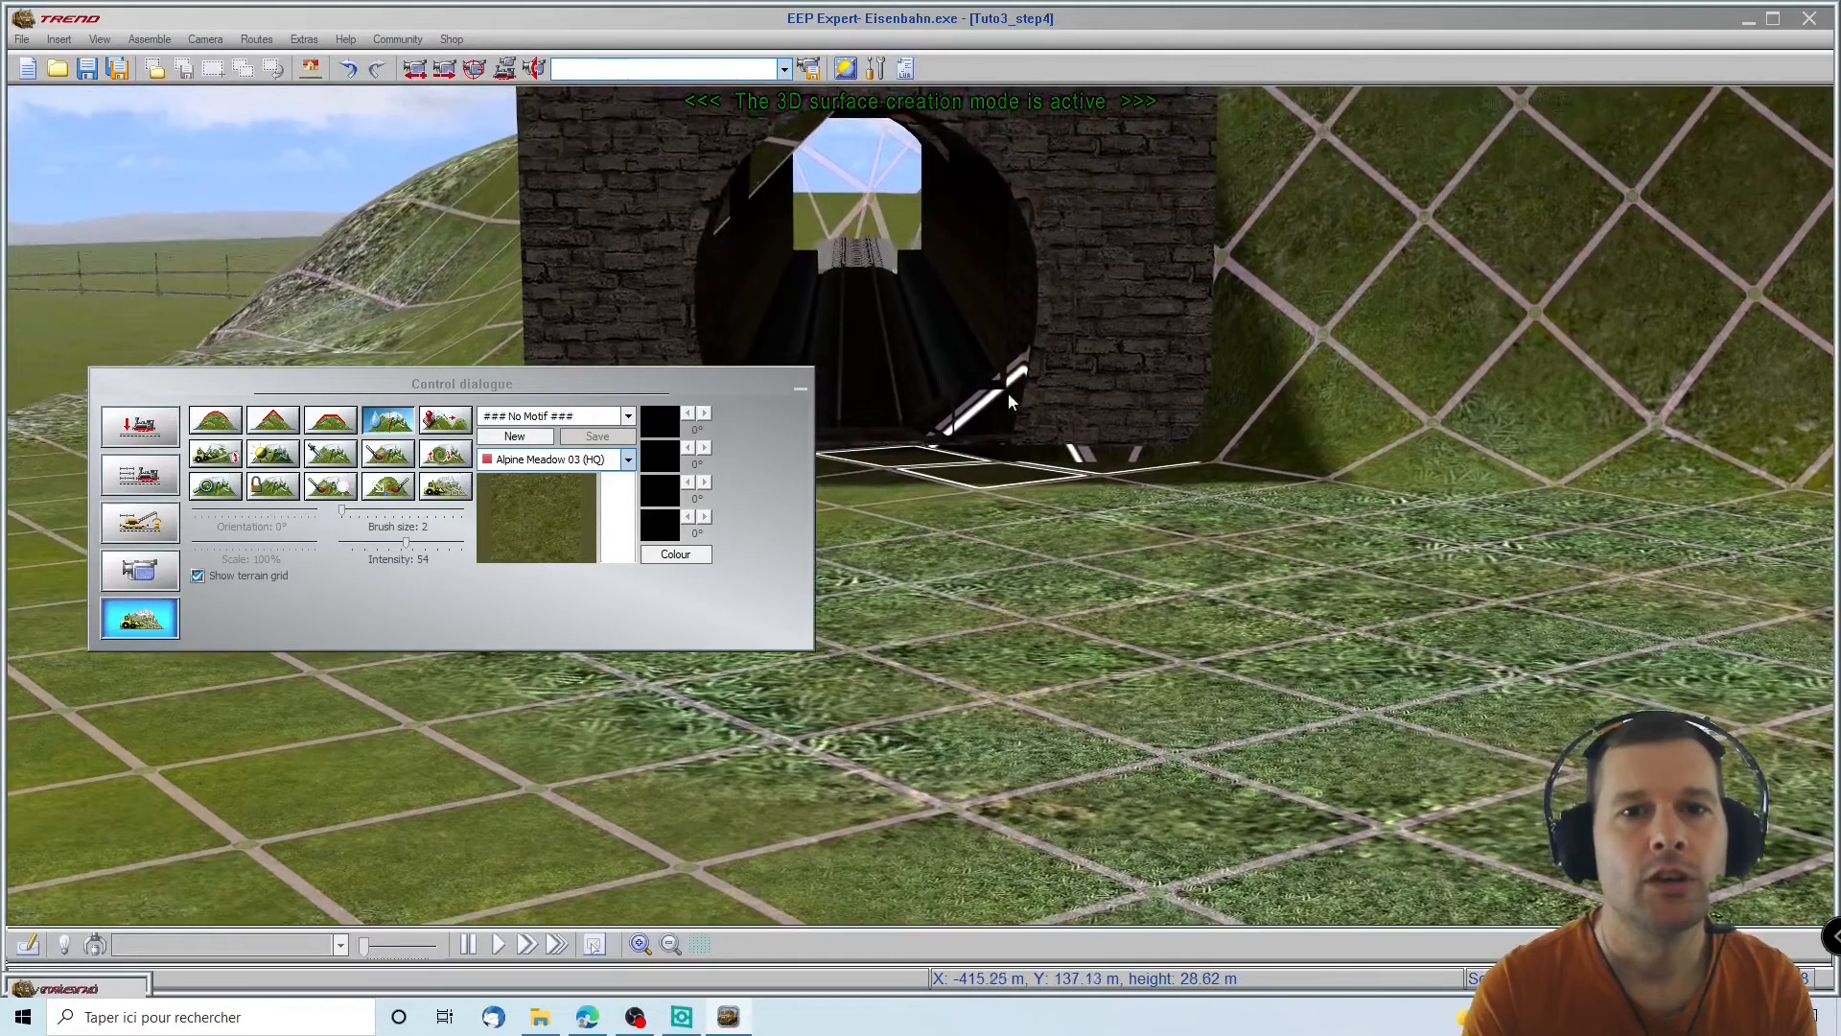
click(1026, 329)
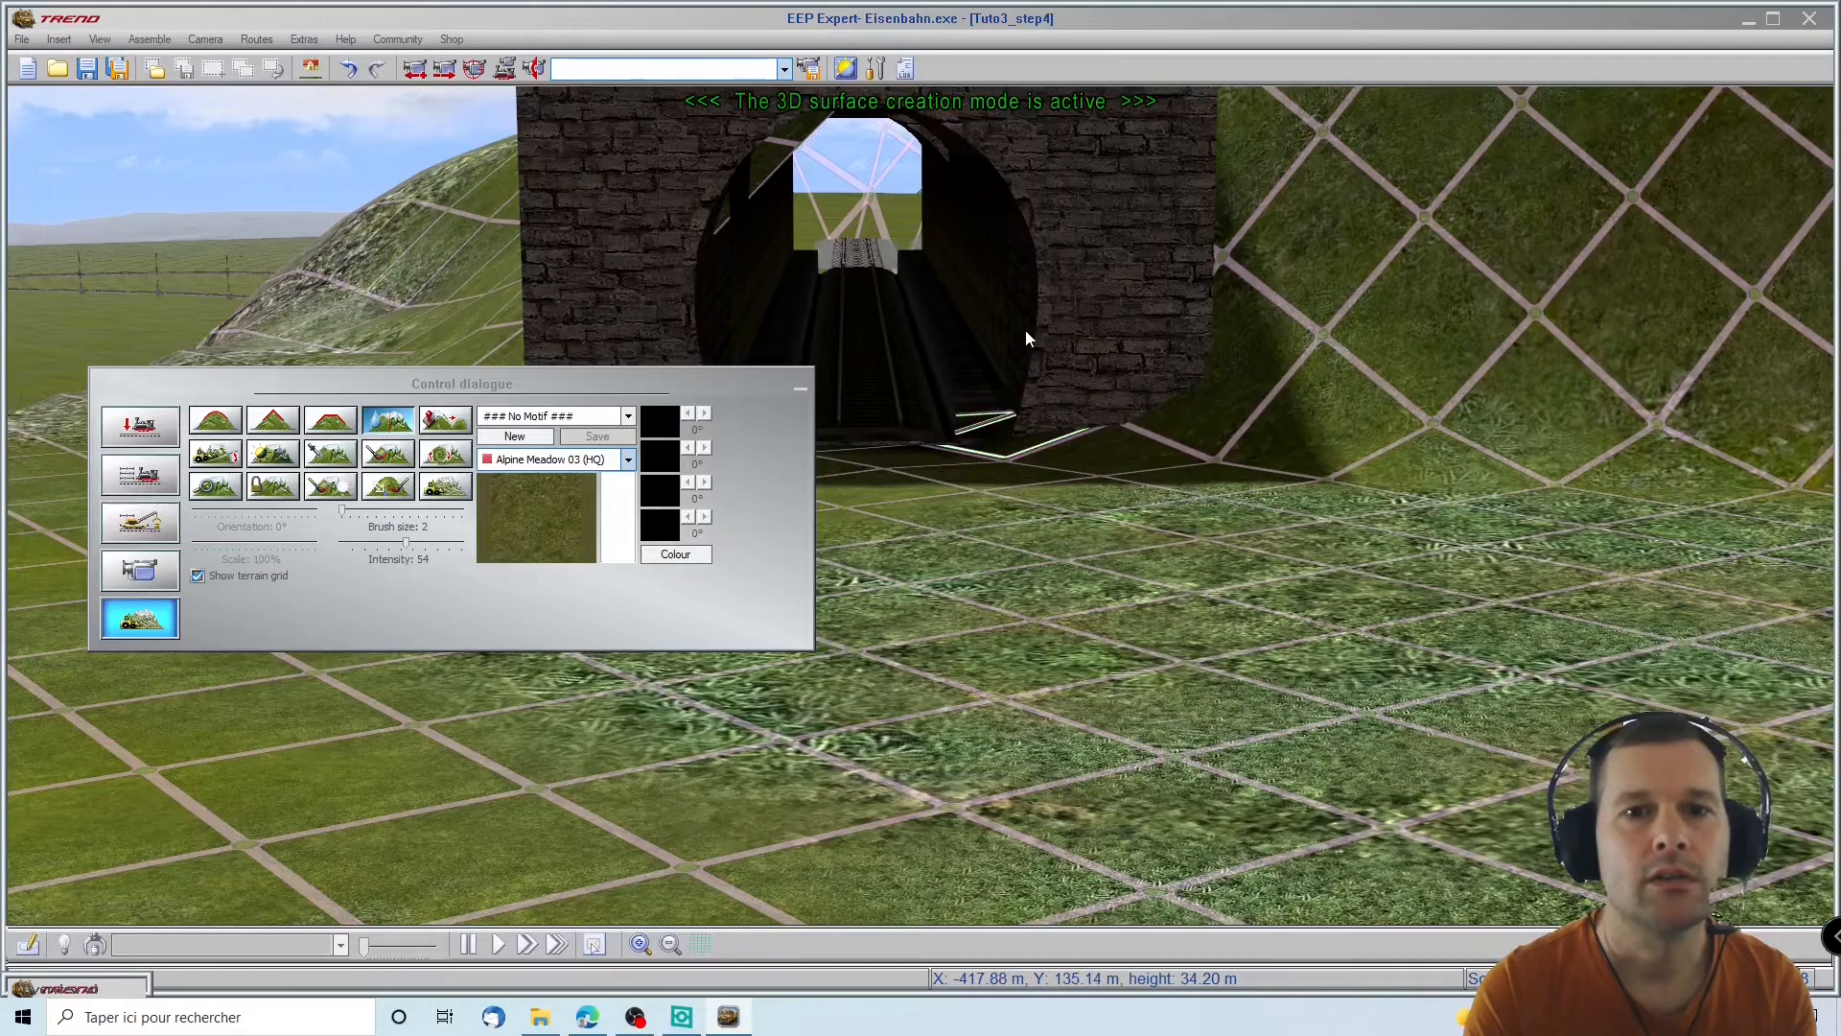
mouse_move(1009, 465)
middle_down()
mouse_move(965, 332)
mouse_move(980, 278)
middle_up()
drag(980, 278, 964, 247)
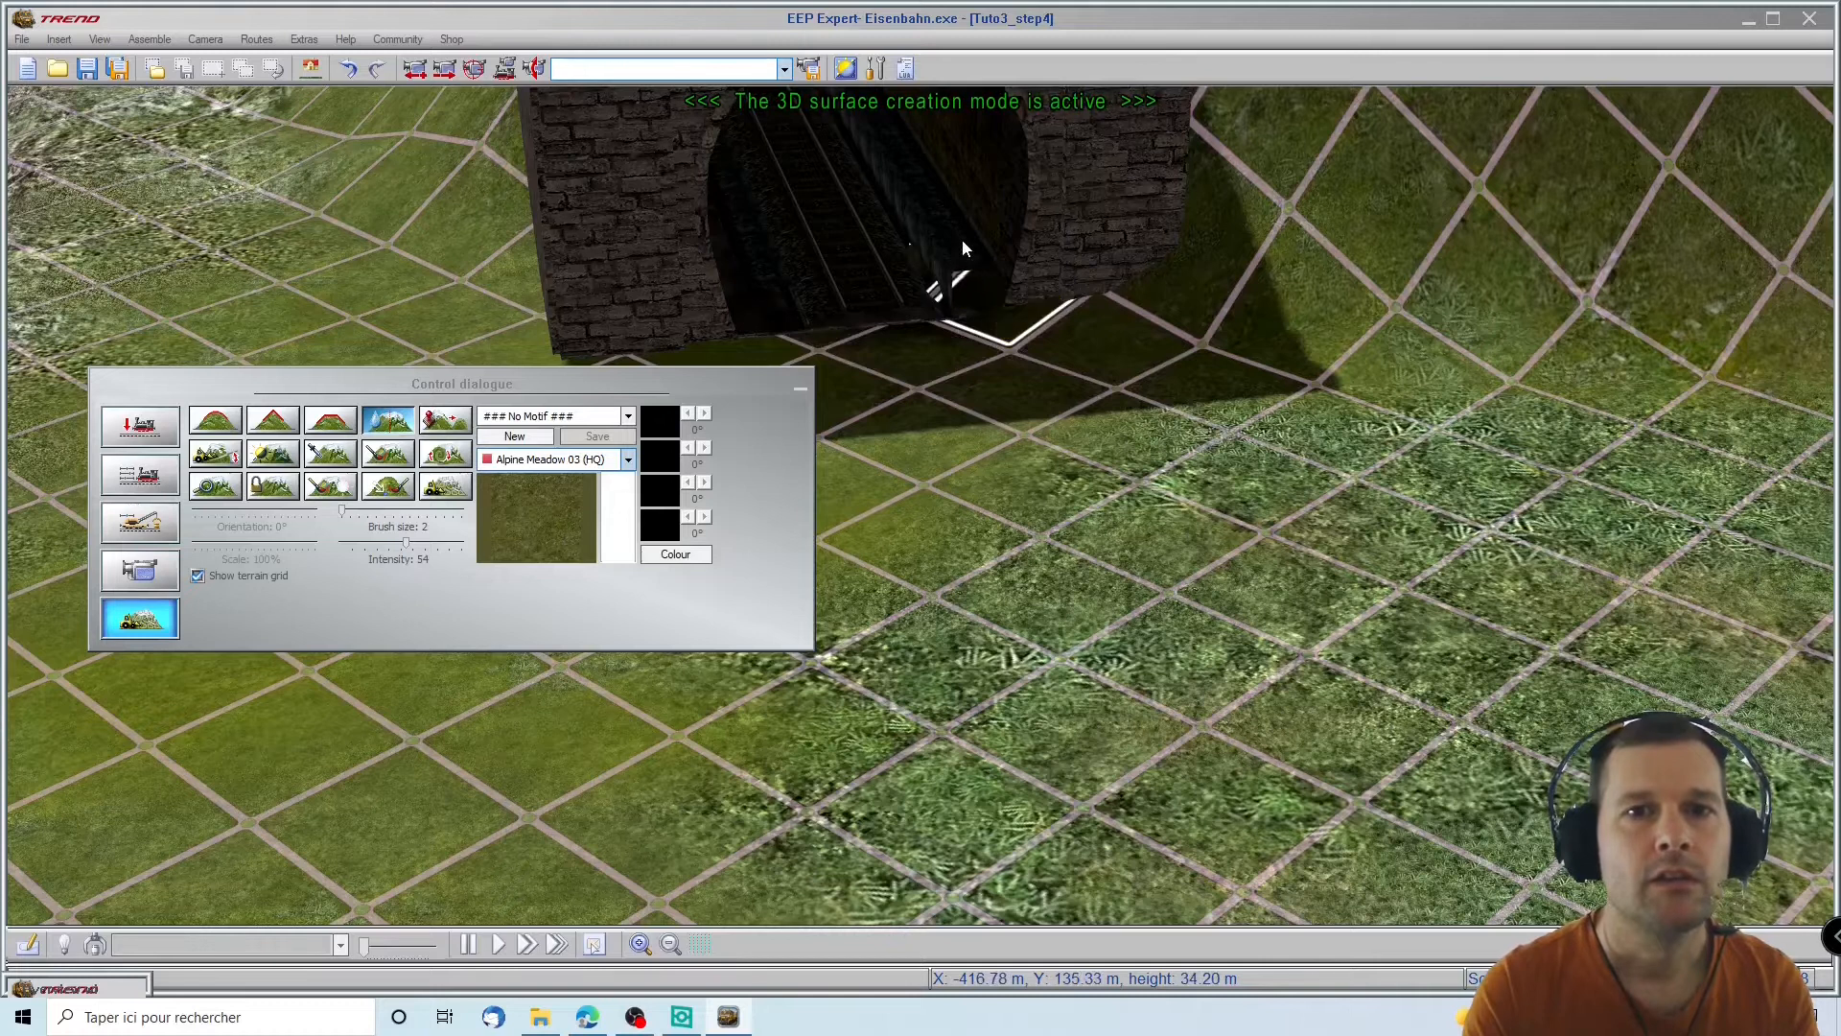
click(963, 239)
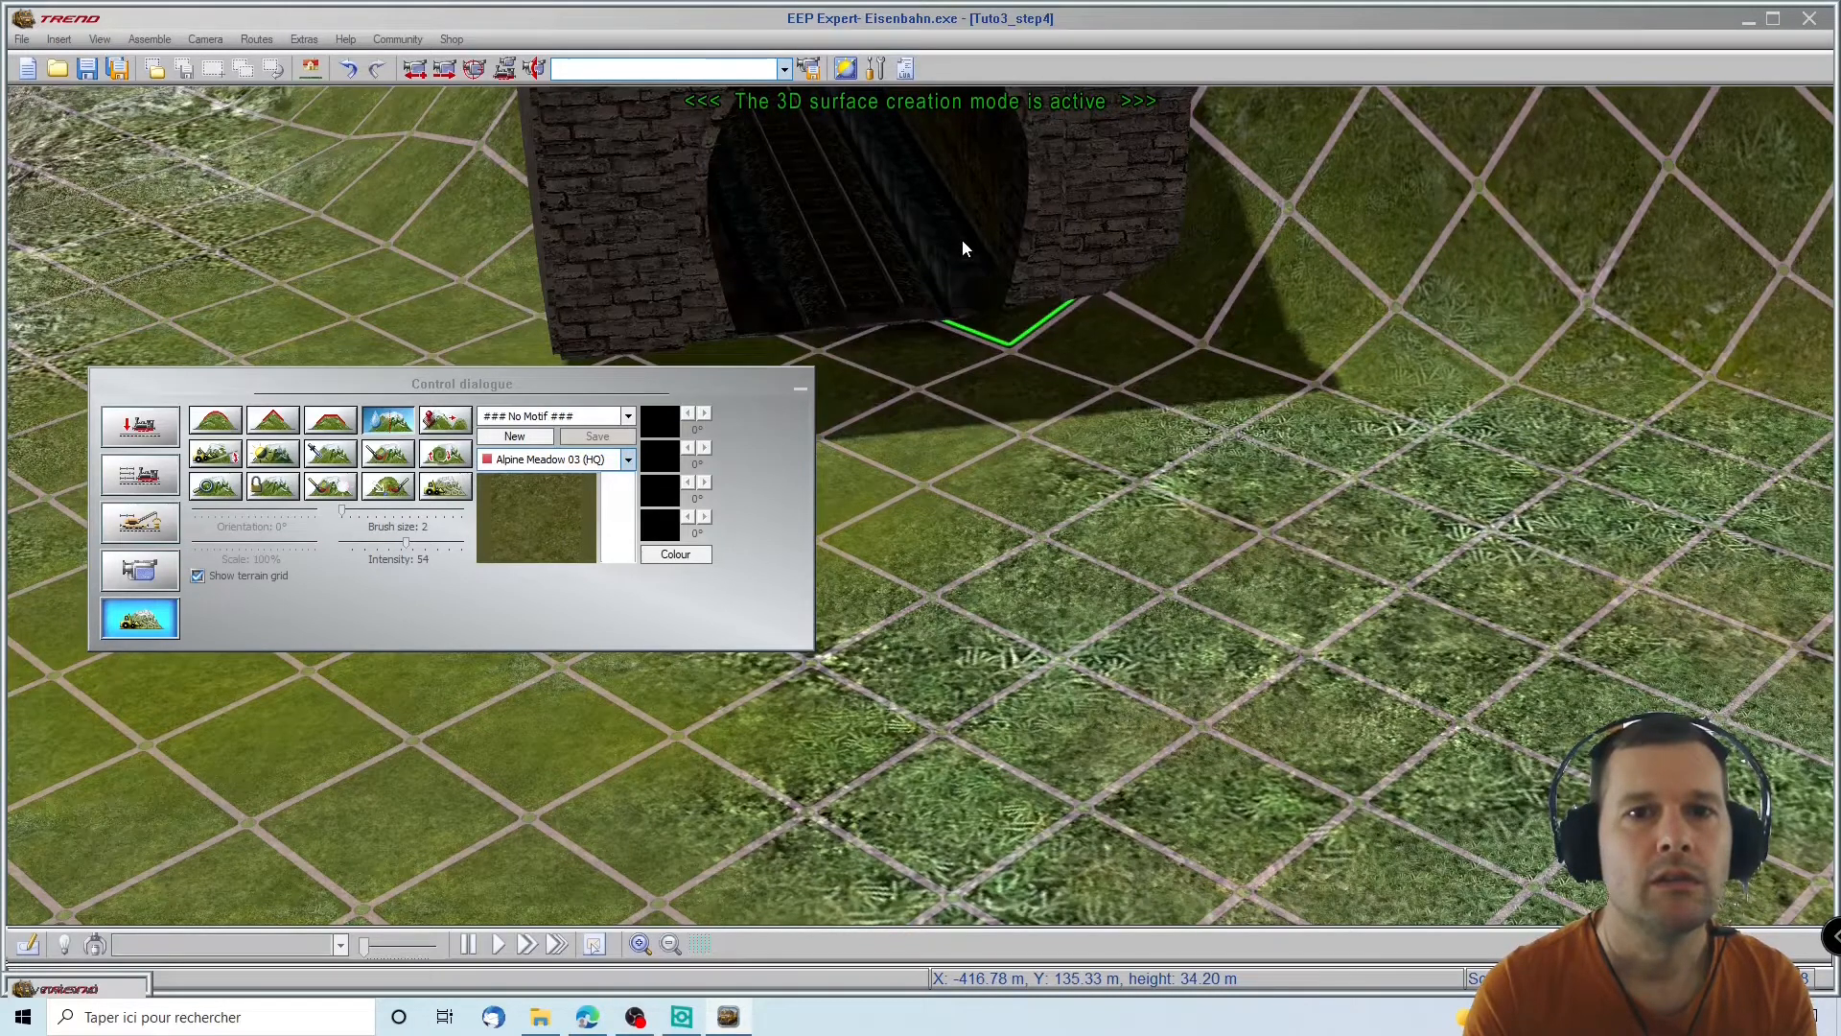
Minimise the control dialogue and level the terrain poking through the tunnel's inner wall near the top of the far arch
scroll(1080, 104, down, 3)
right_drag(1080, 104, 1074, 679)
right_drag(777, 705, 861, 803)
right_drag(723, 836, 731, 623)
click(801, 387)
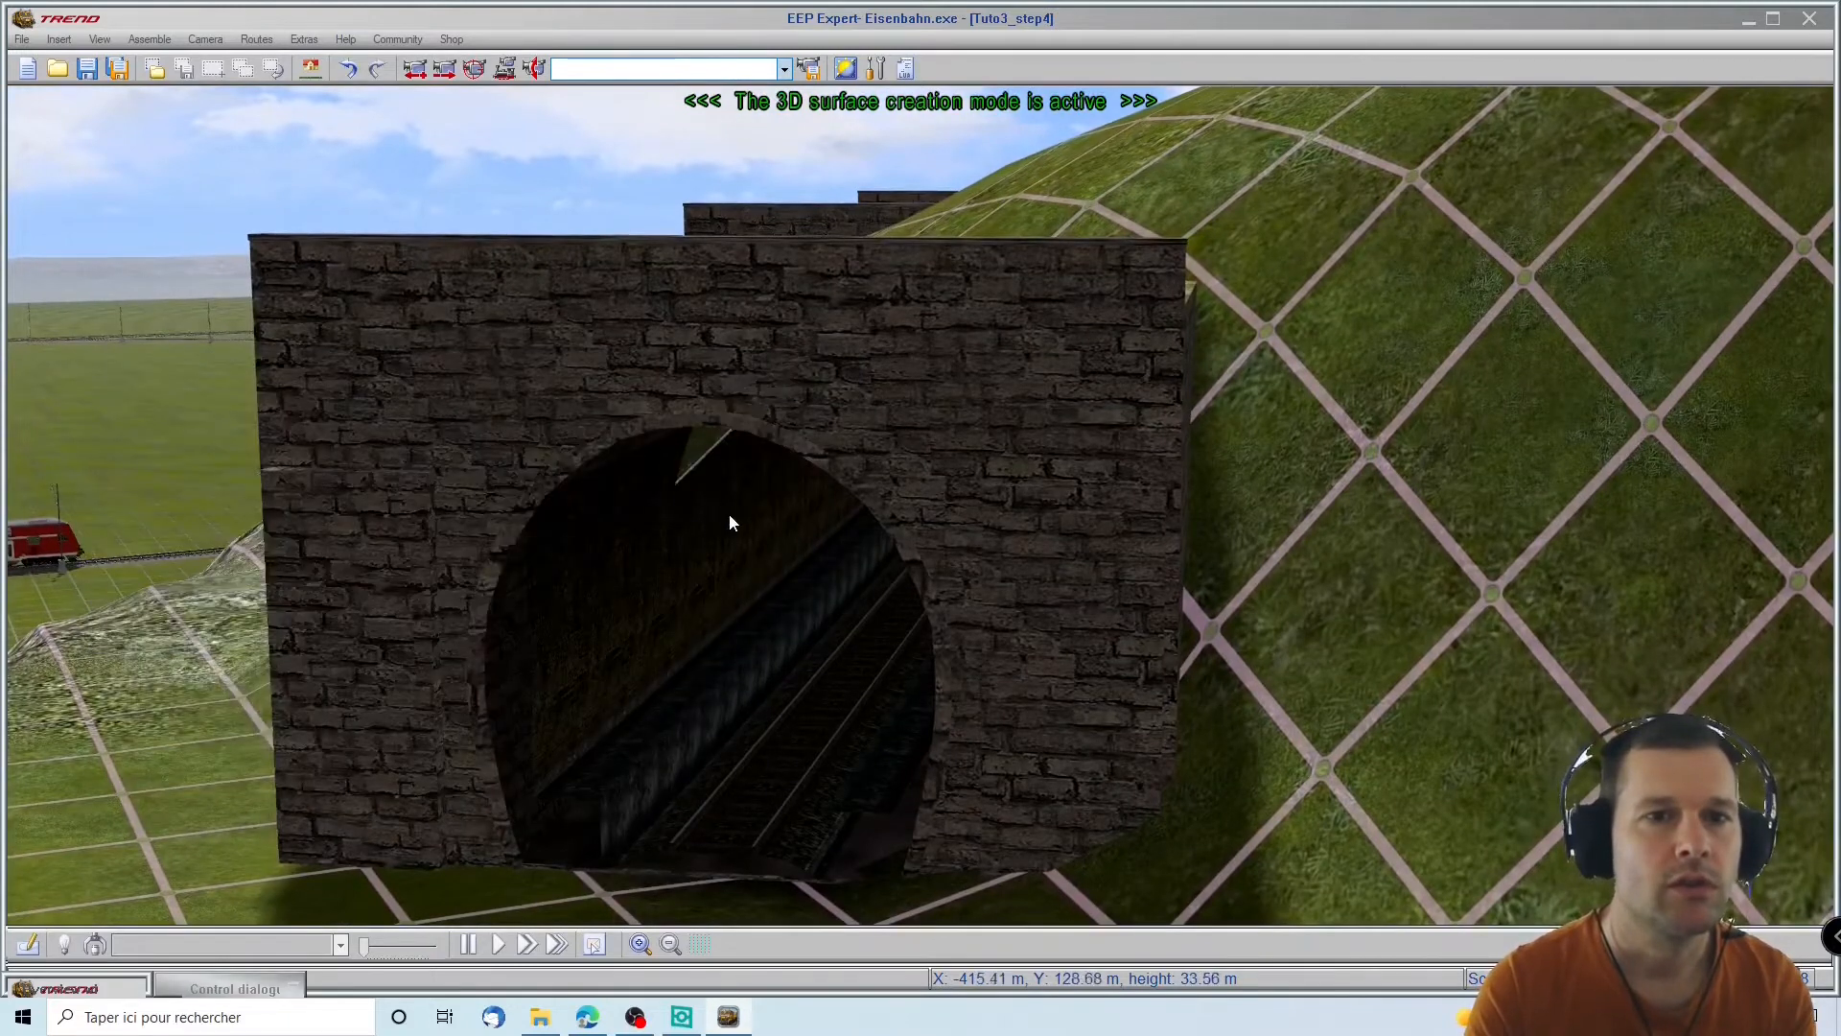
scroll(730, 515, up, 5)
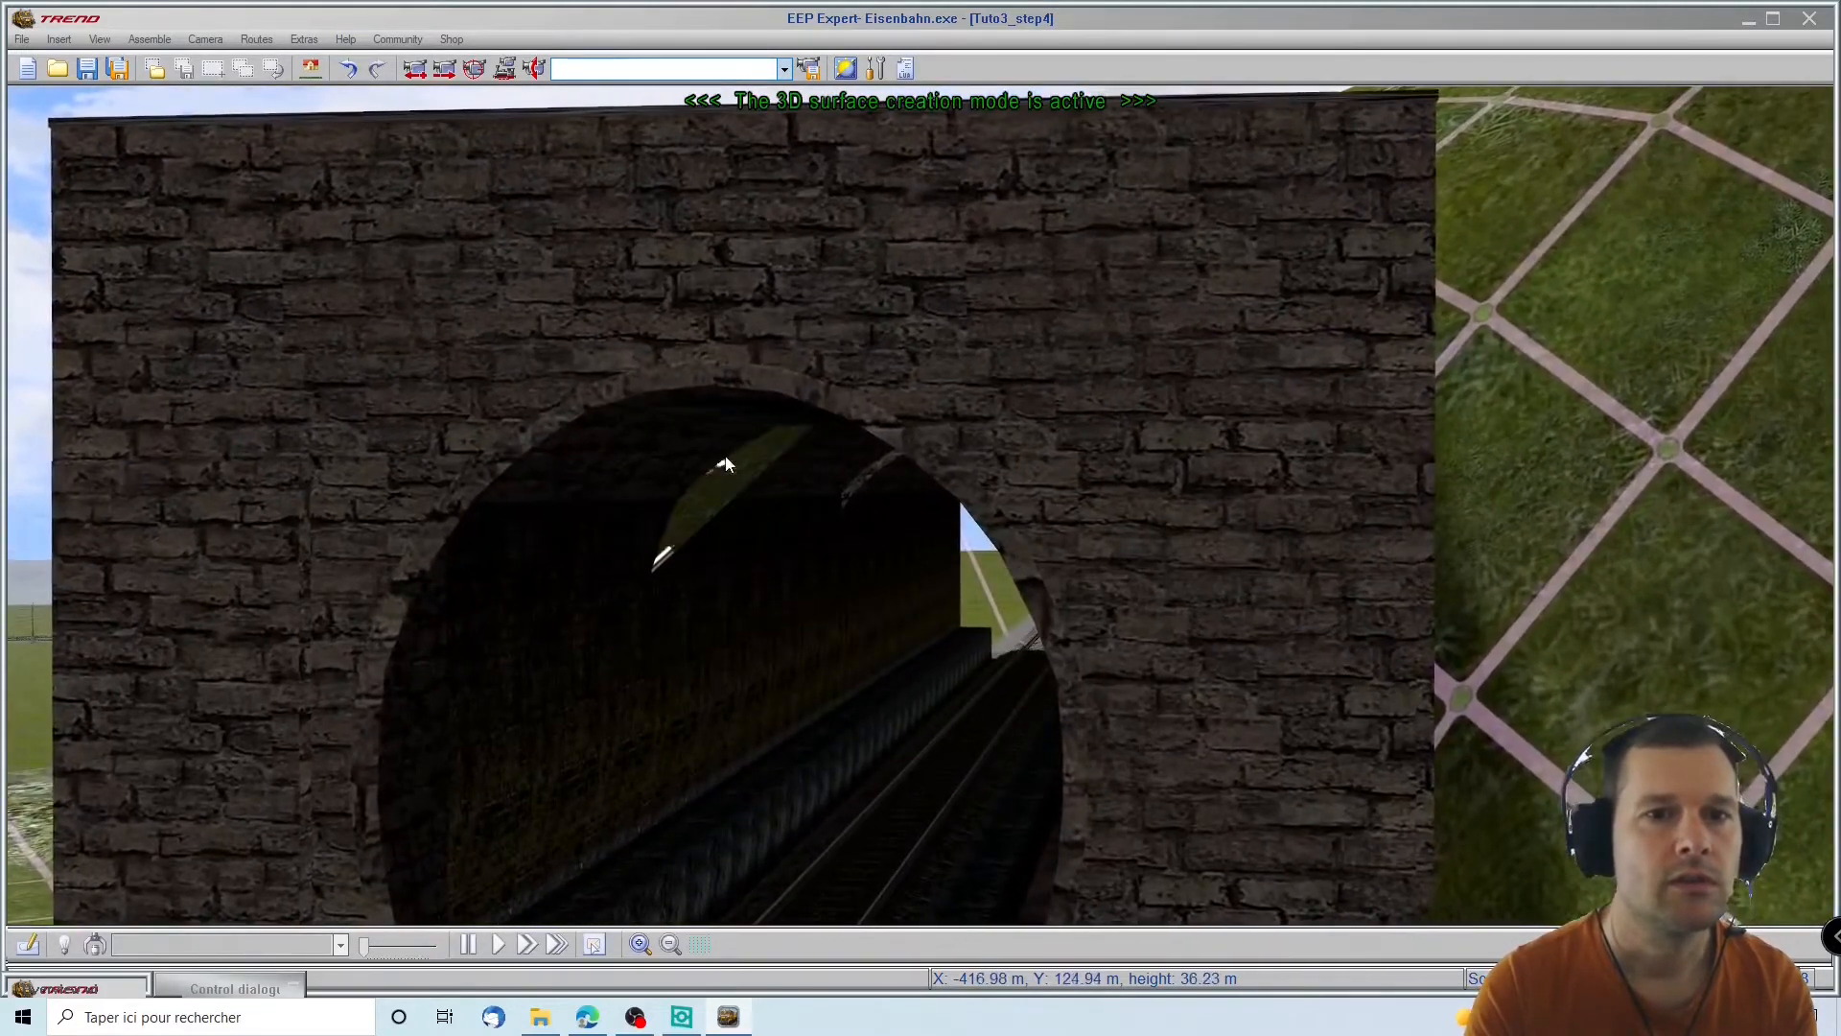
drag(726, 465, 683, 509)
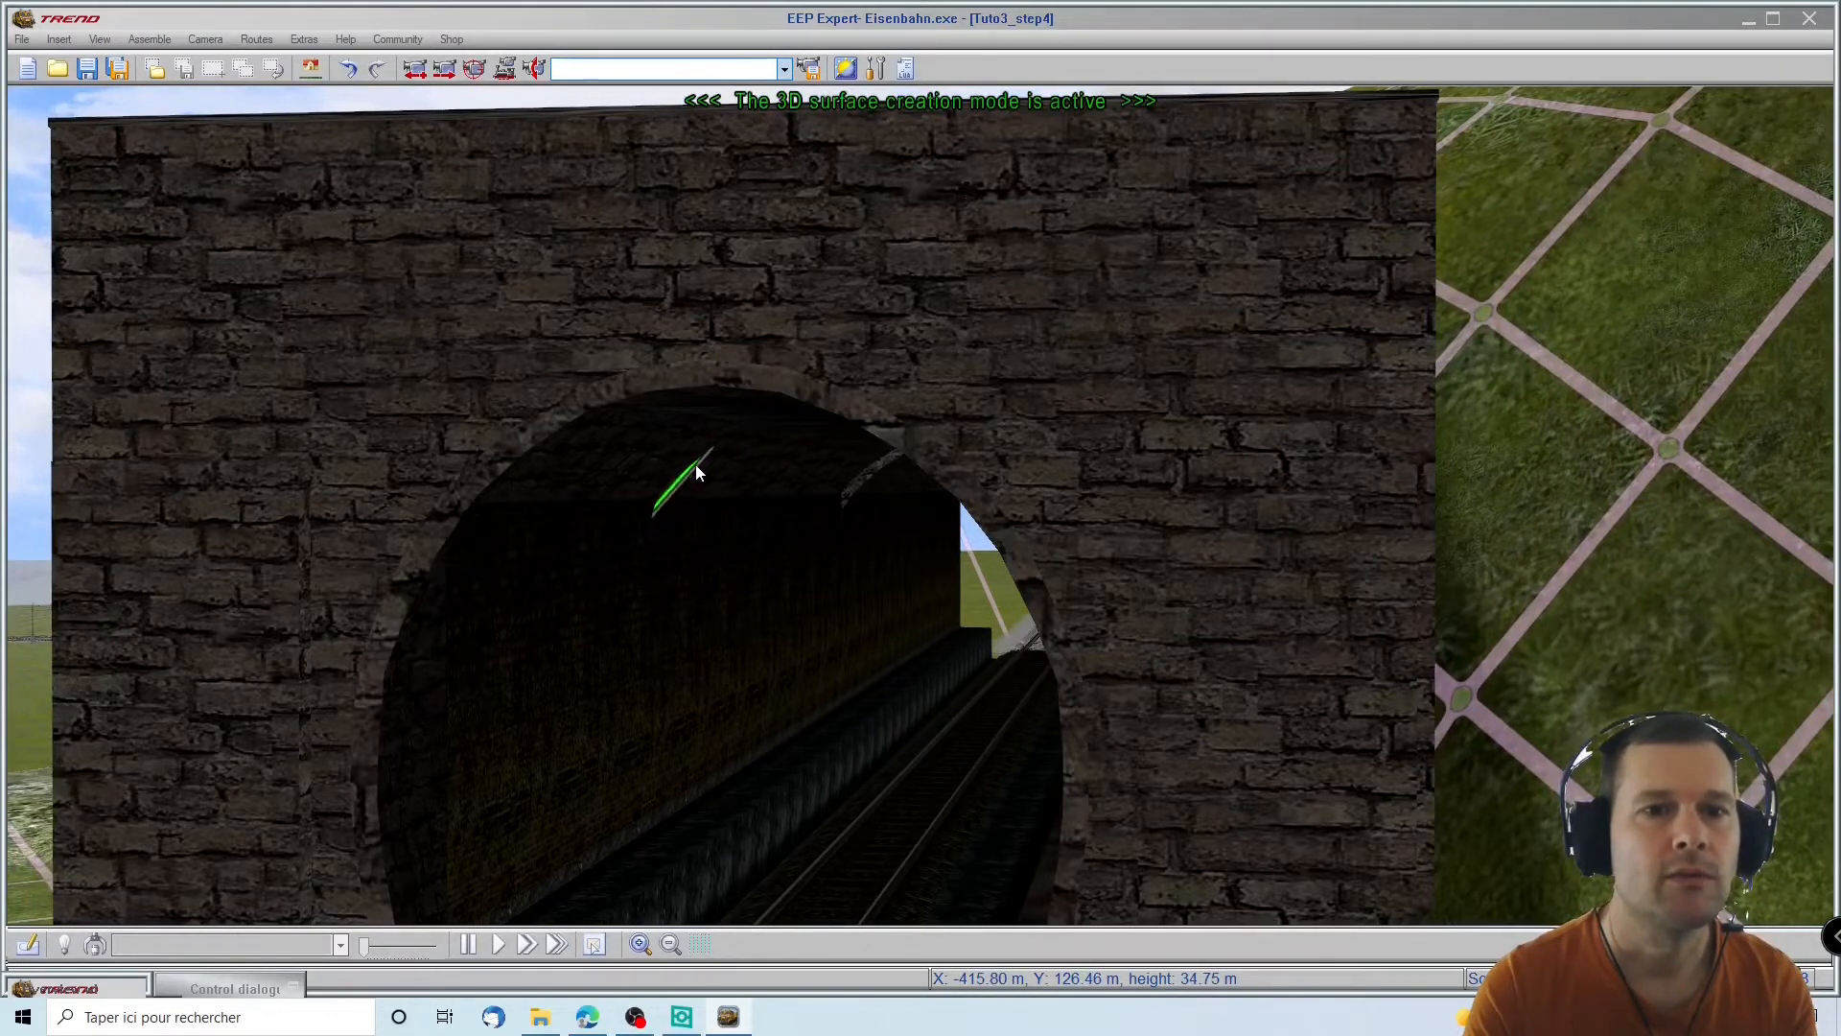
Level the terrain poking through the left inner wall and beside the track at the near tunnel entrance
middle_drag(835, 664, 142, 716)
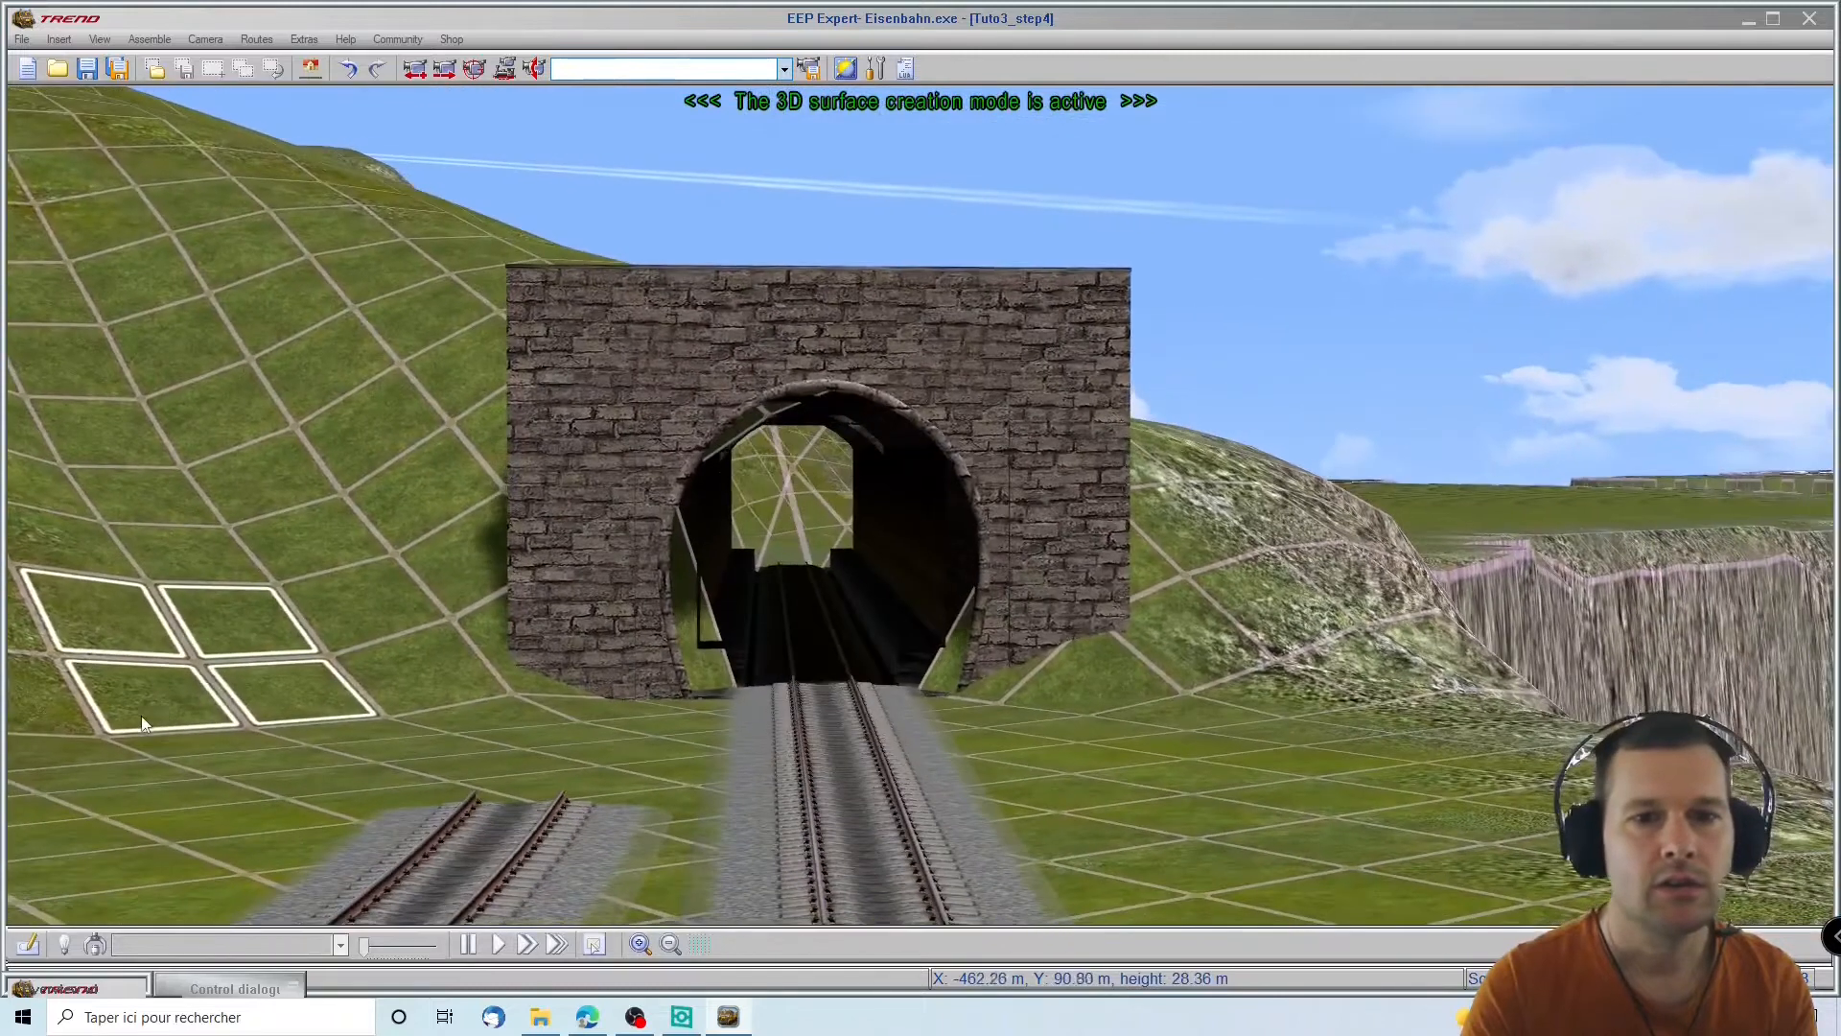
click(715, 683)
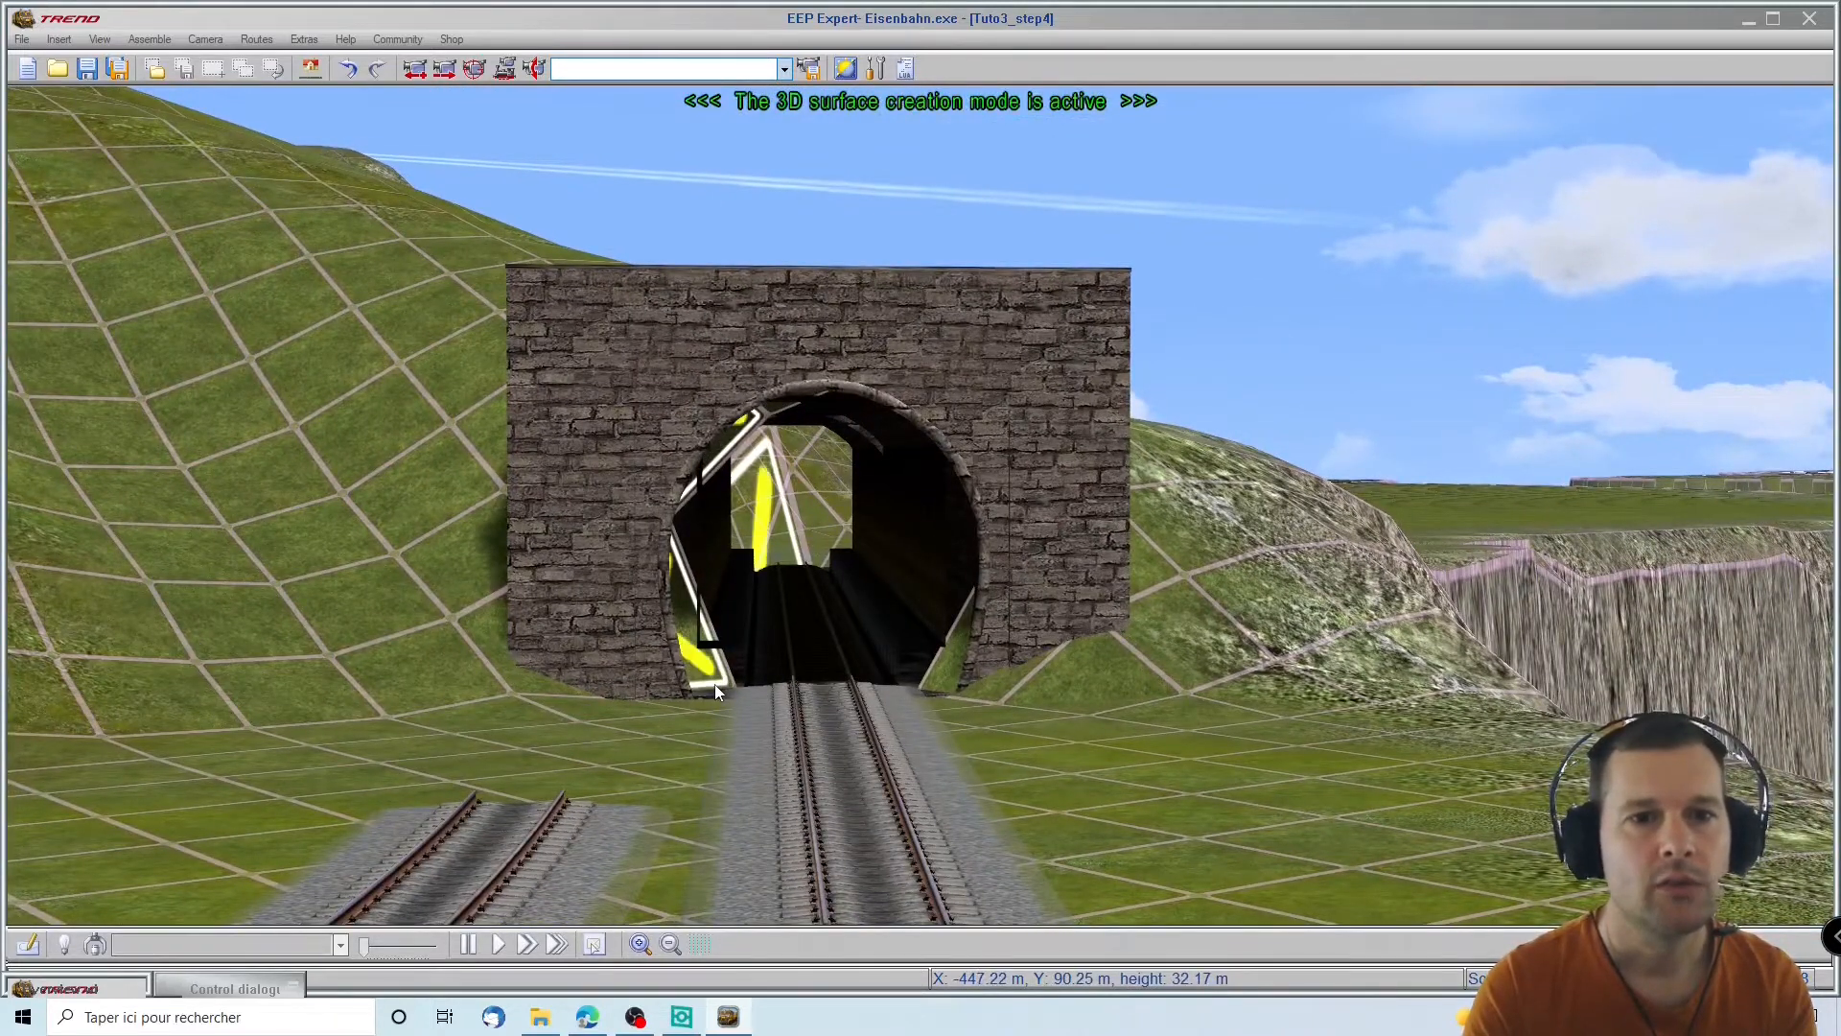
middle_drag(741, 585, 877, 623)
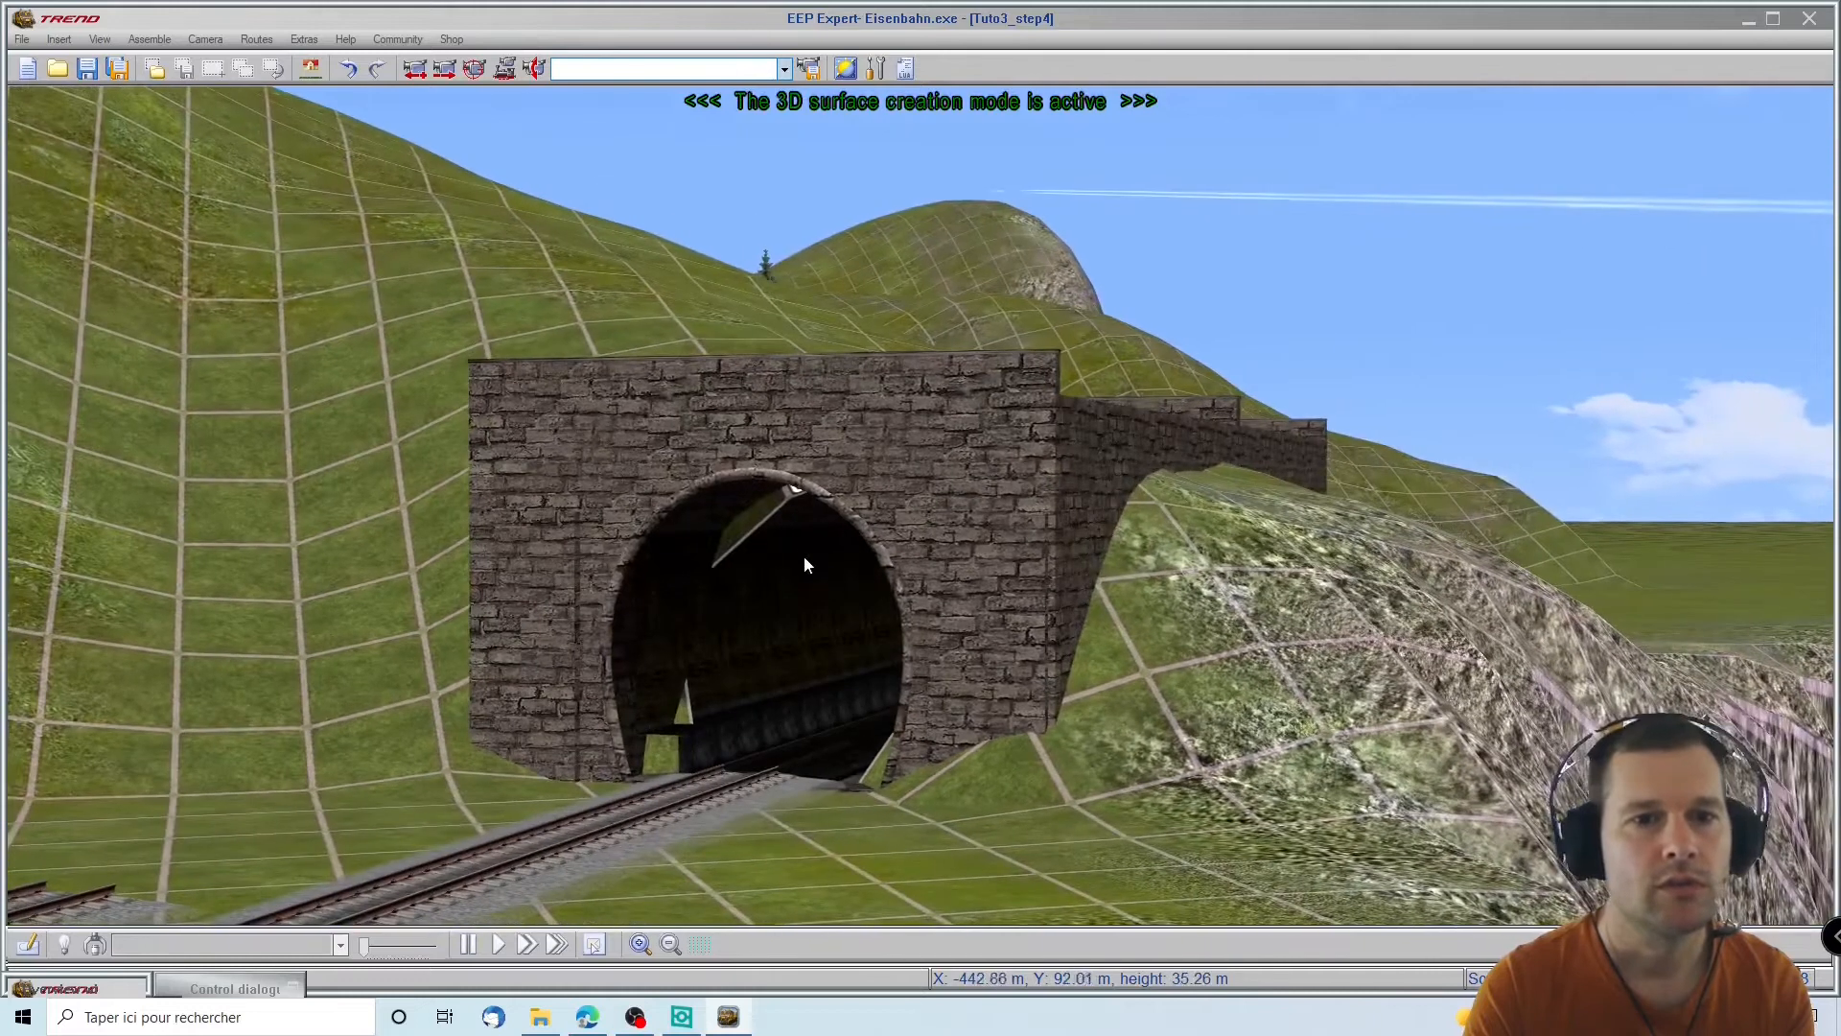
click(790, 519)
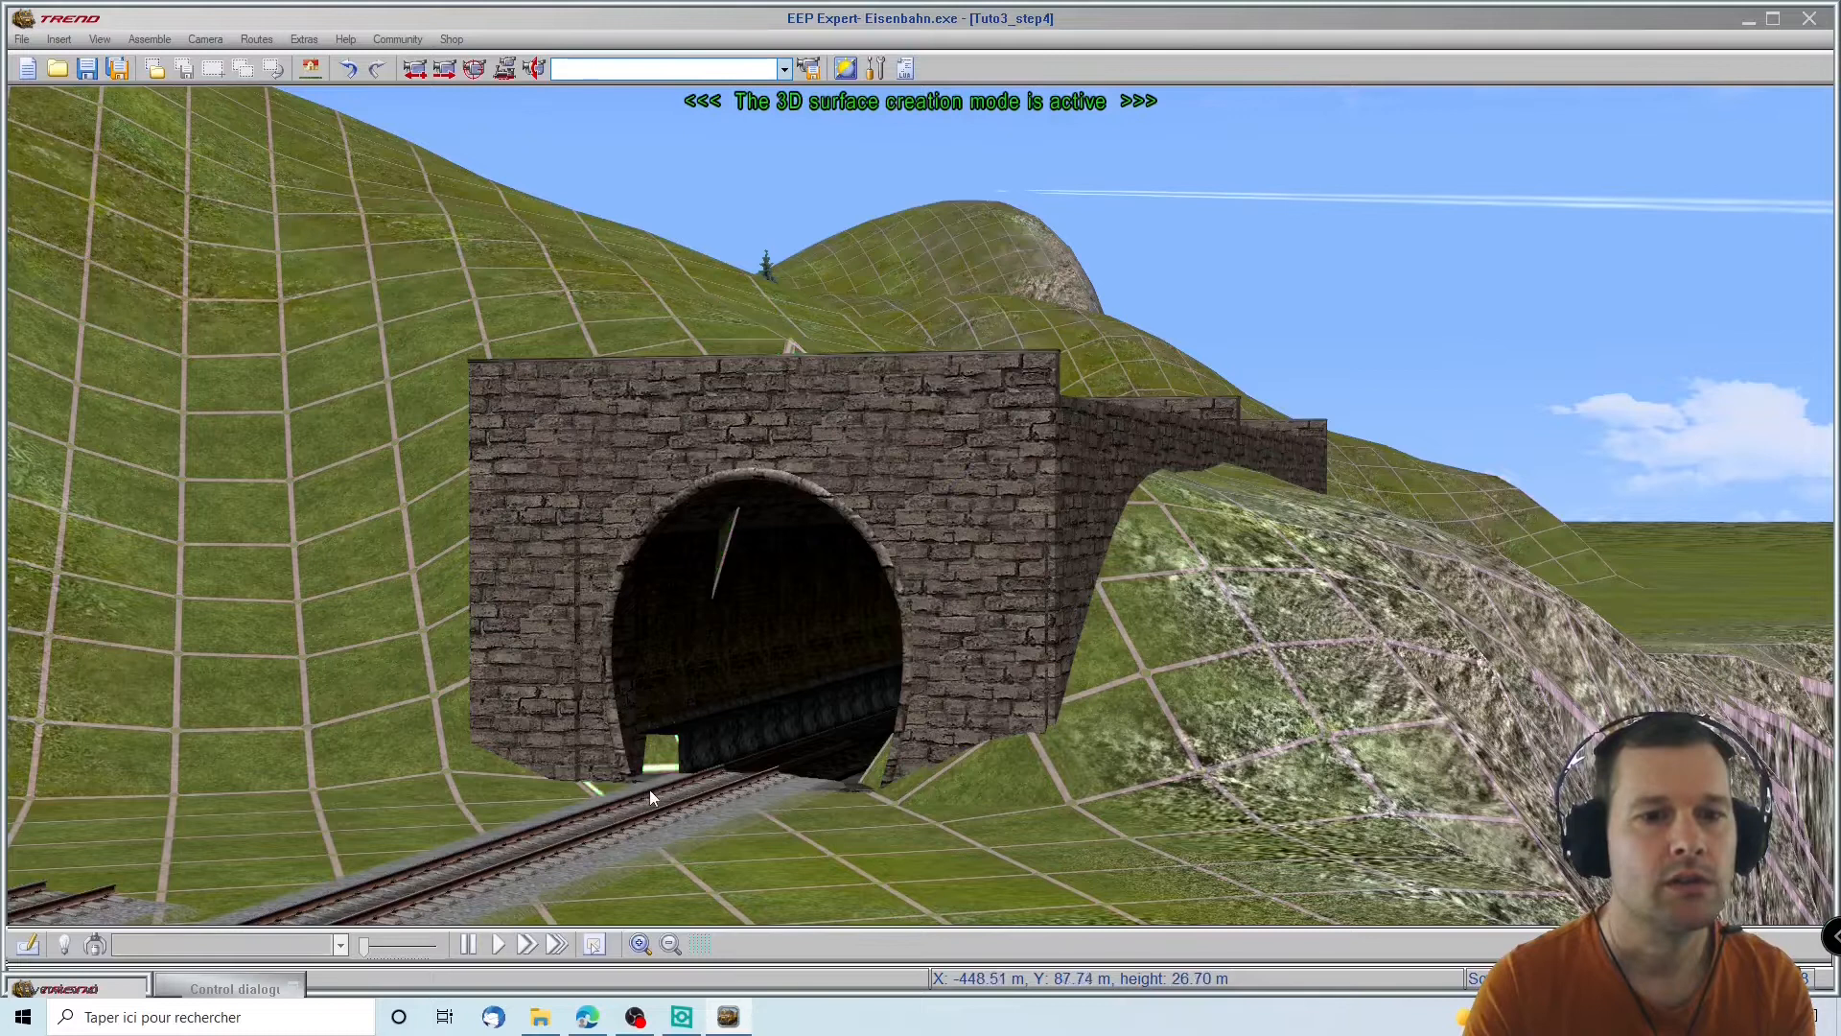
scroll(663, 775, down, 3)
scroll(664, 765, down, 3)
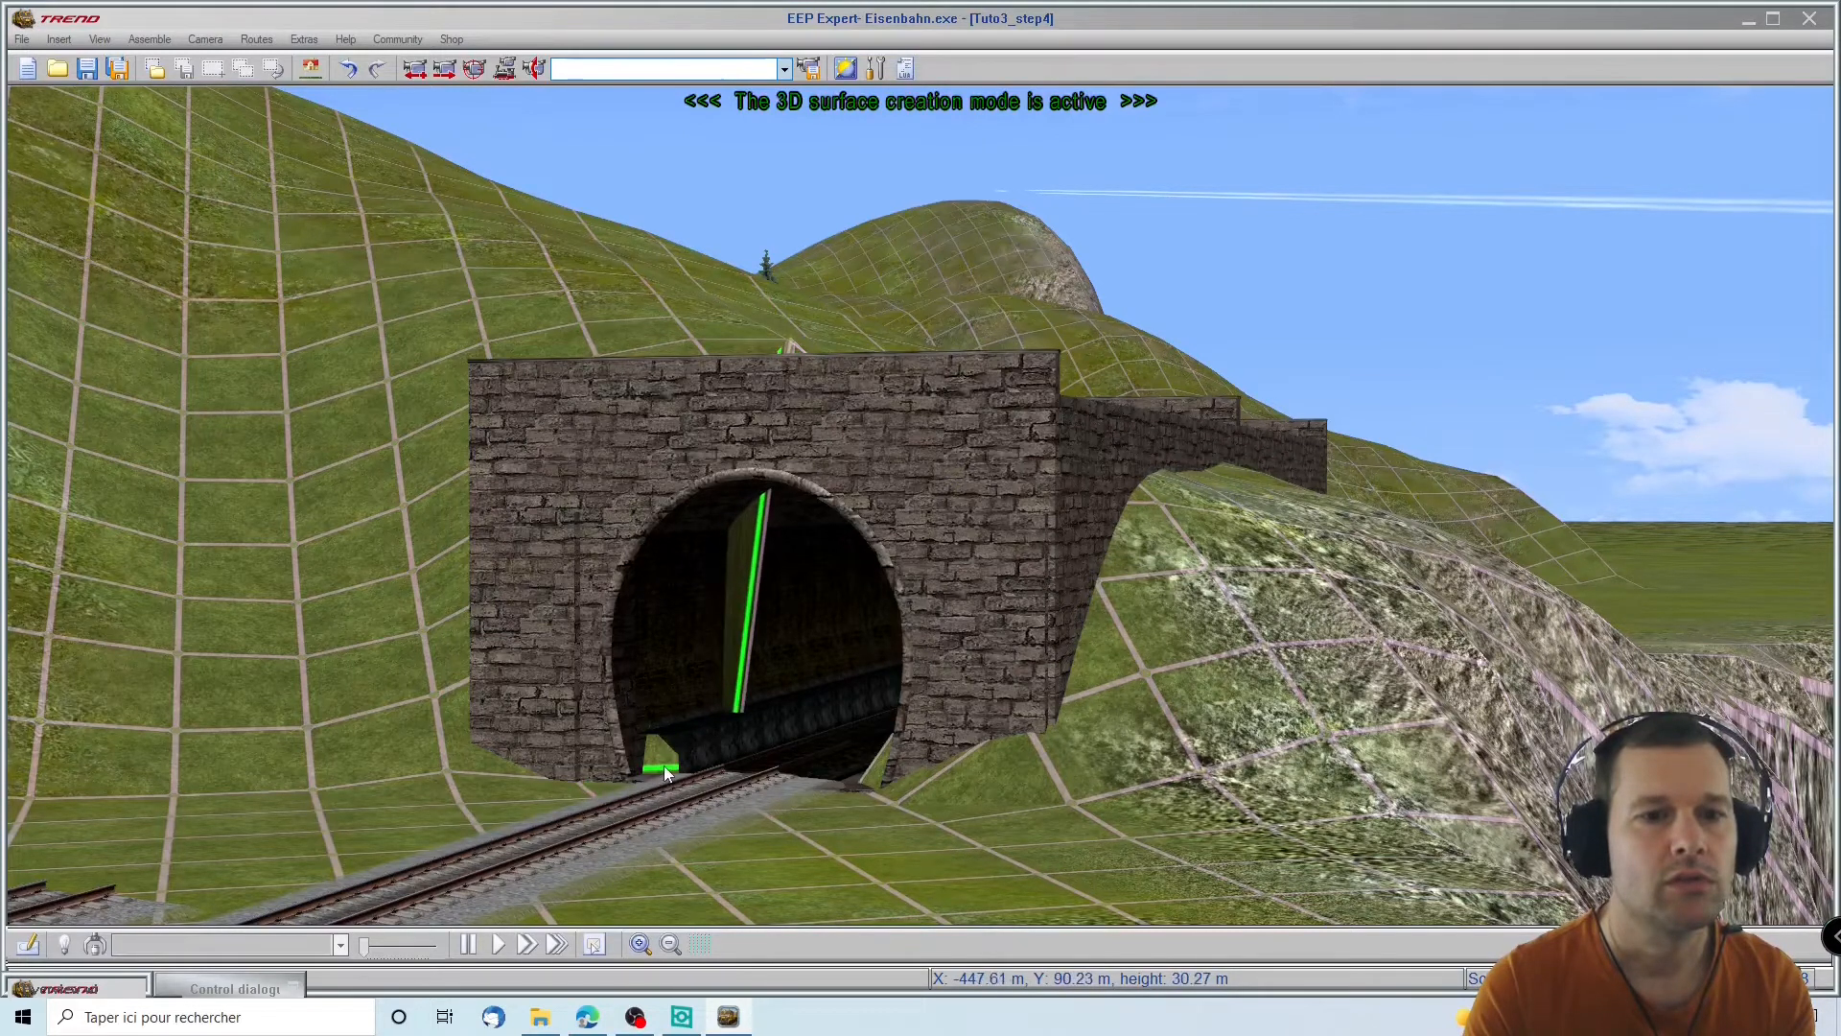
scroll(664, 765, up, 4)
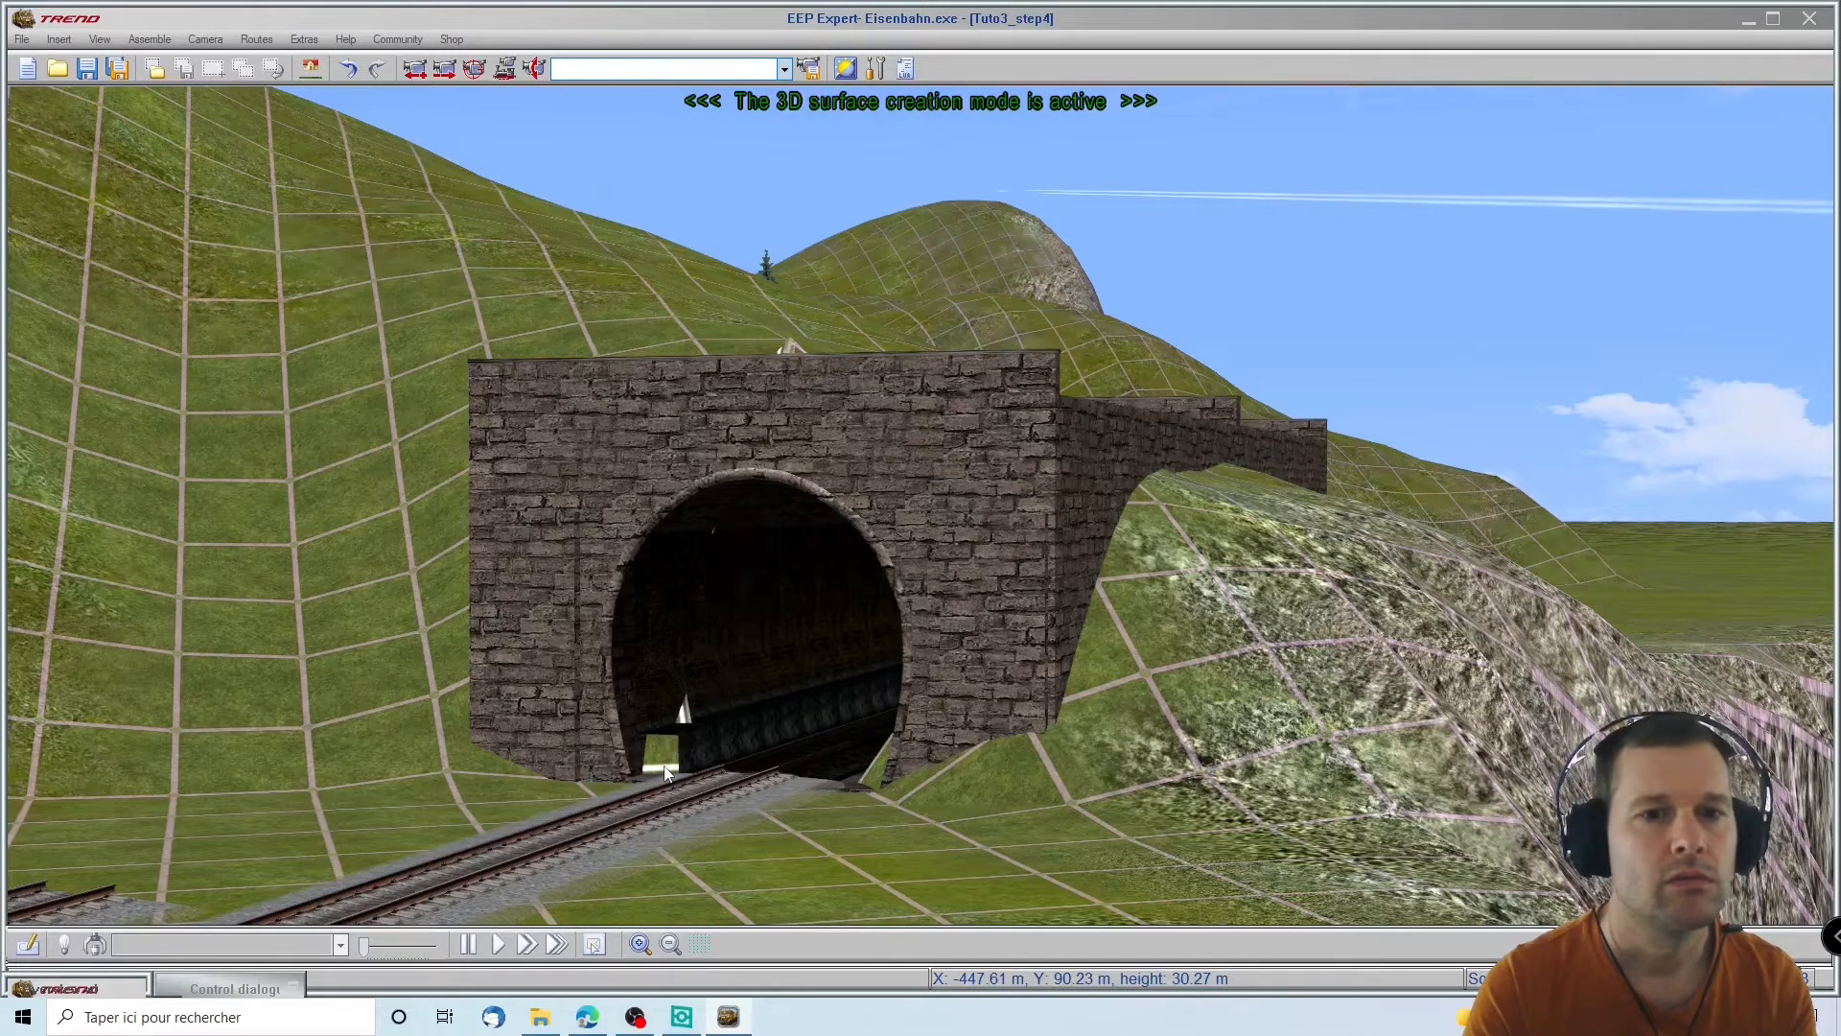
scroll(646, 793, up, 2)
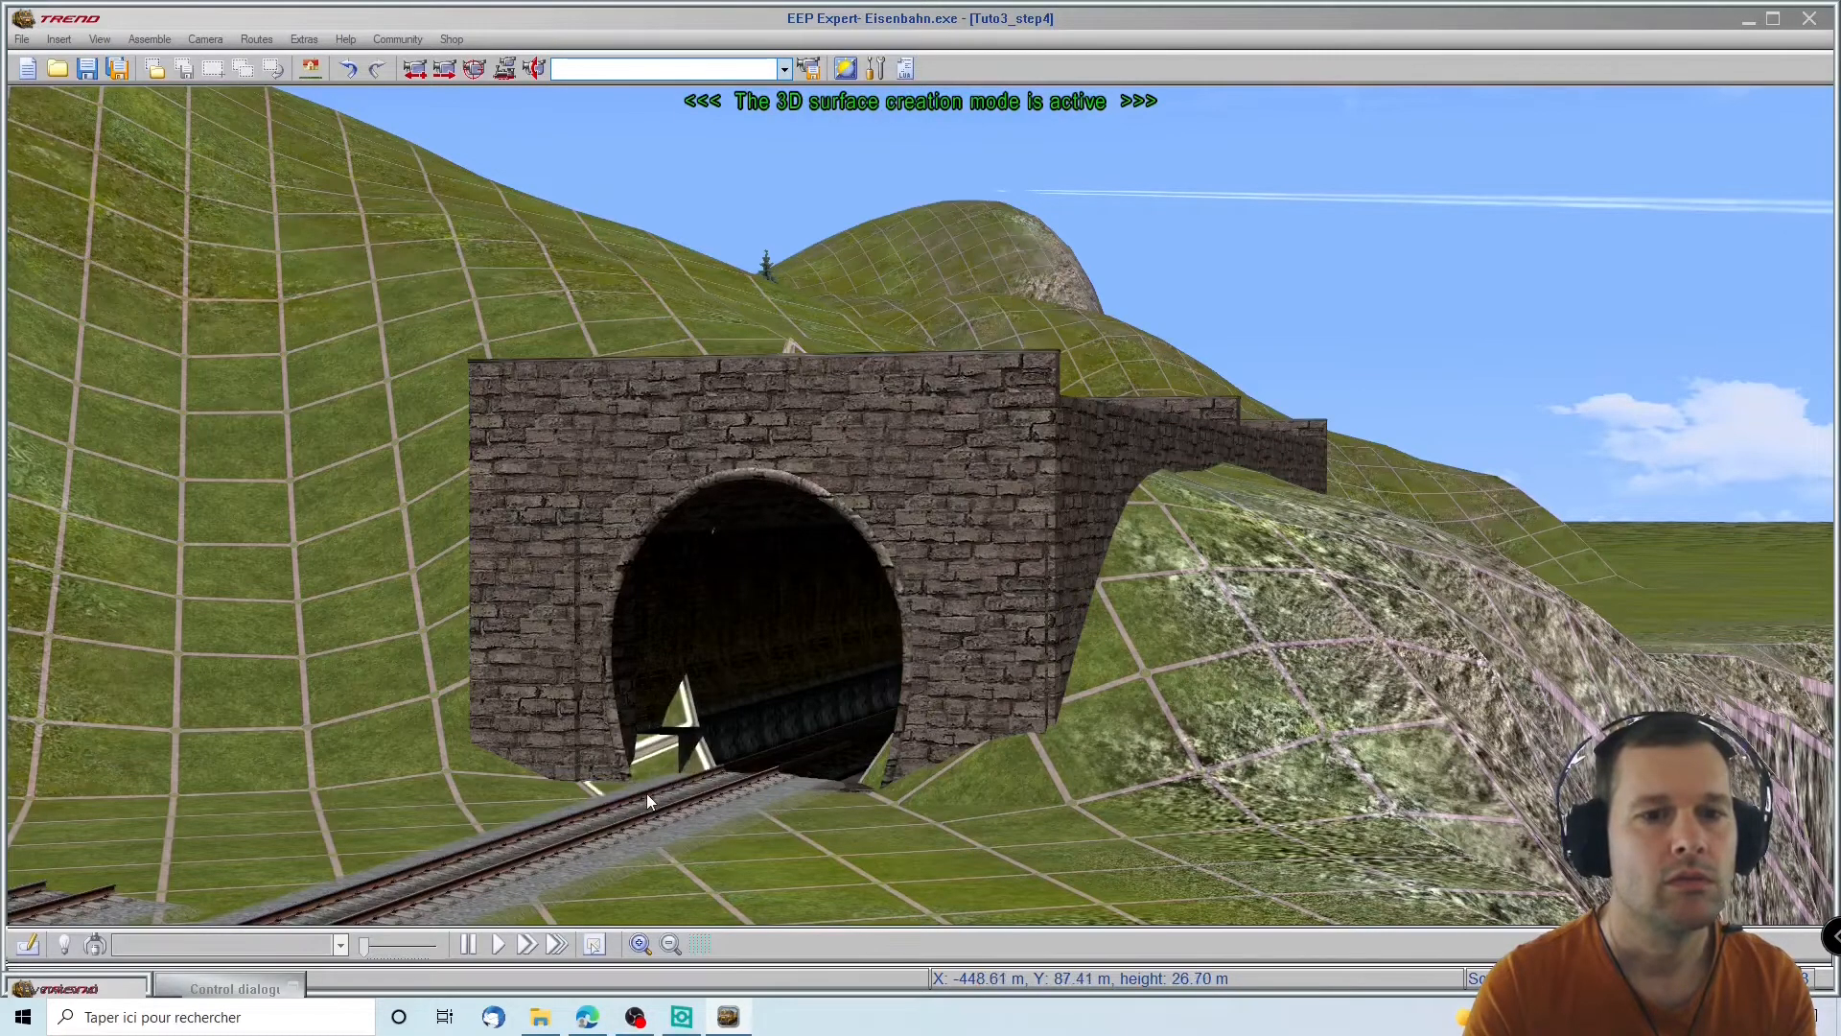
scroll(646, 792, down, 3)
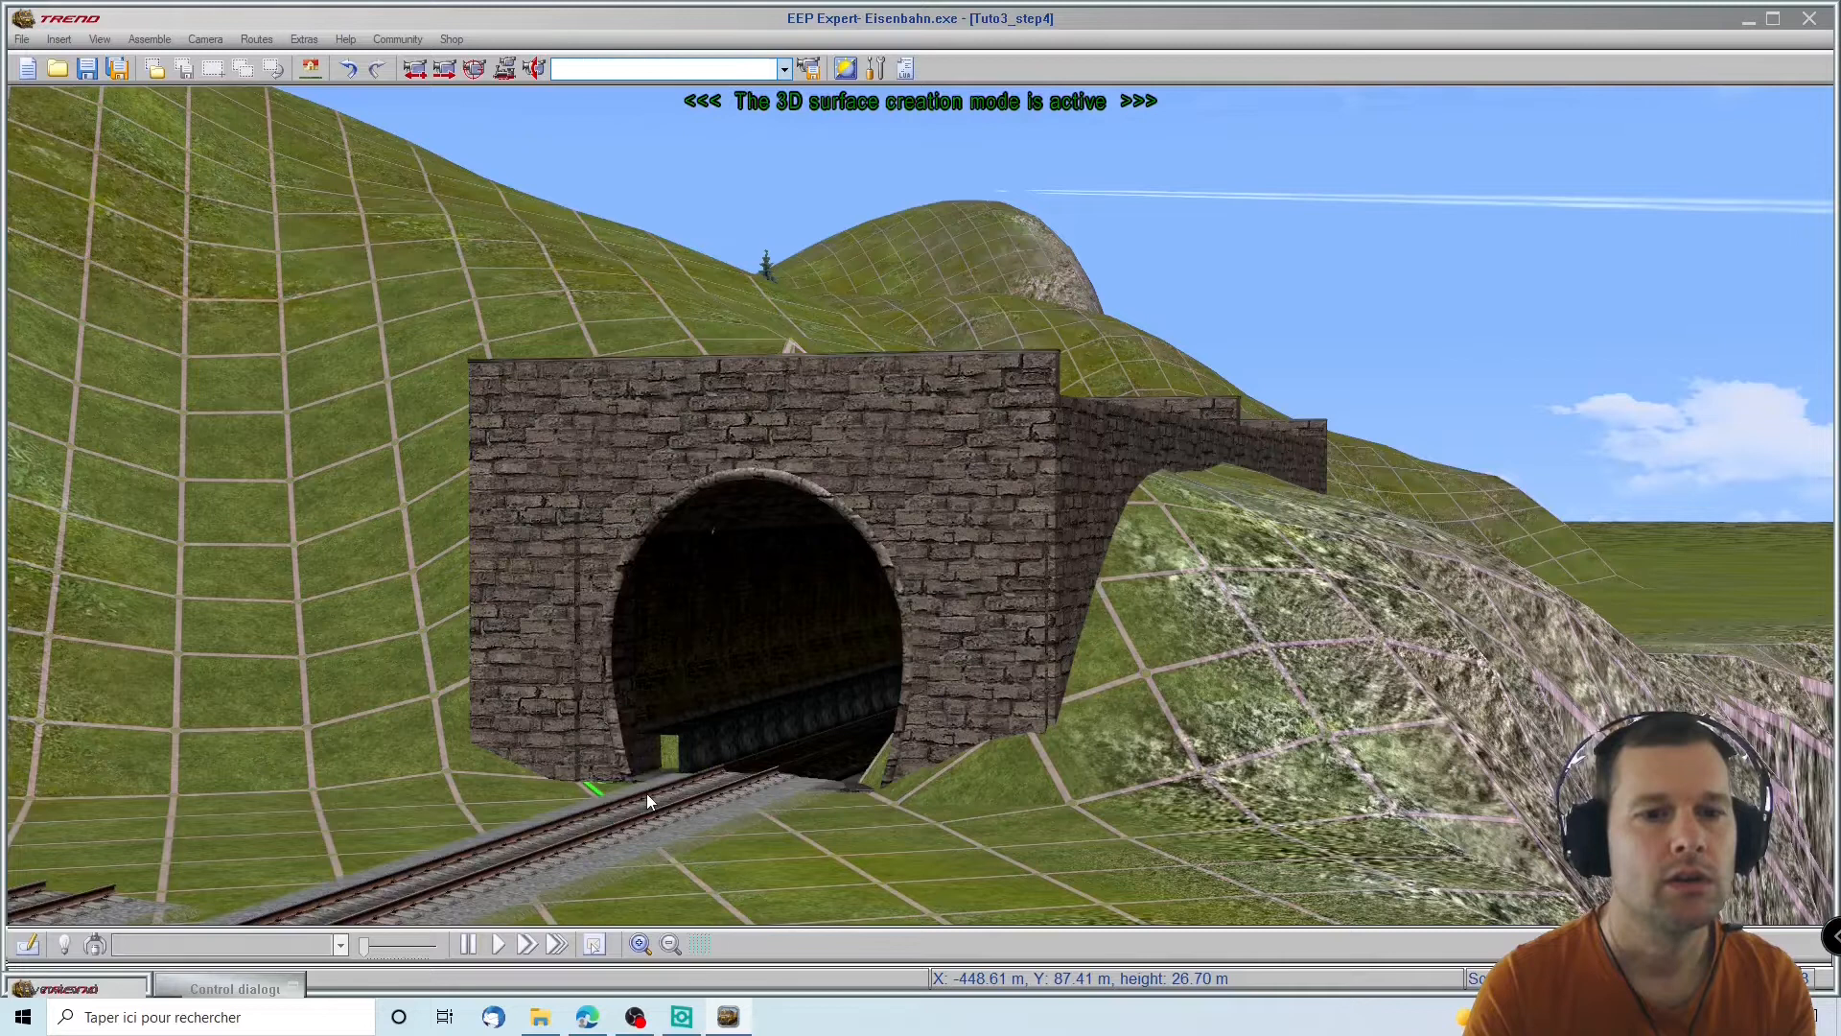
Examine the roof and the right-hand foot of the near tunnel portal for terrain that still protrudes
right_drag(993, 797, 739, 824)
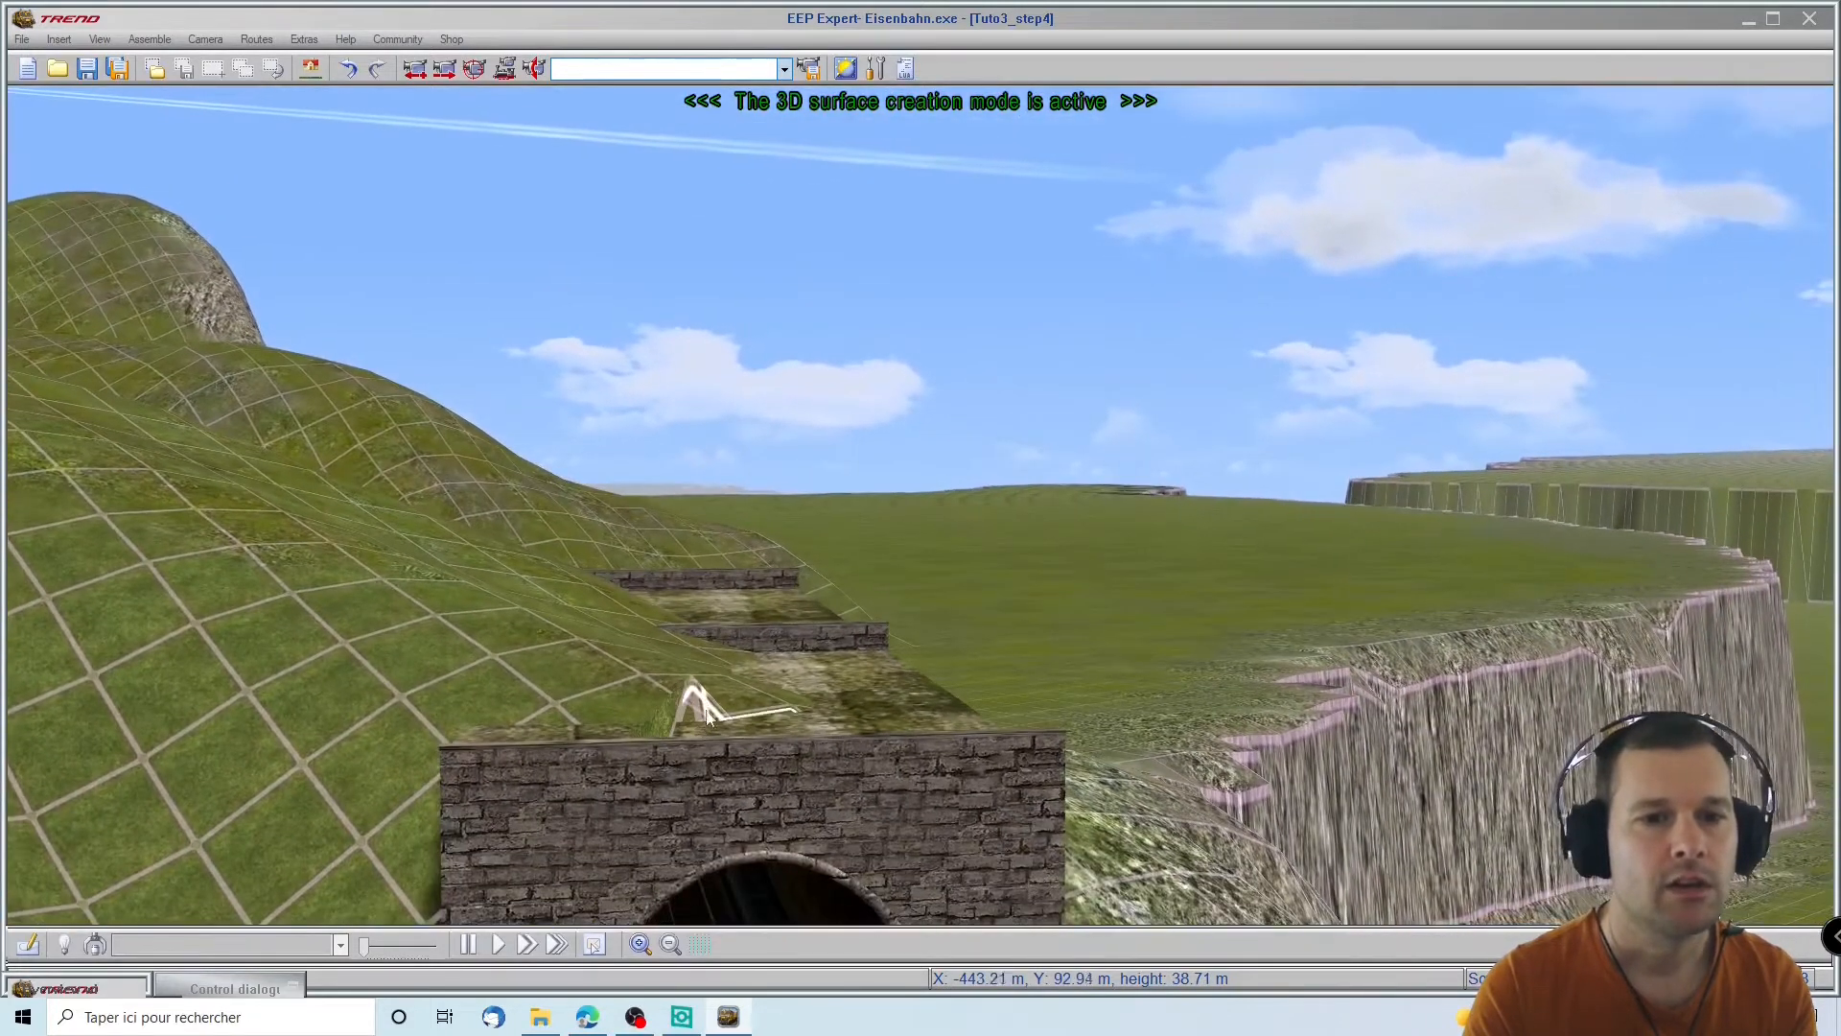
right_drag(692, 698, 913, 788)
right_drag(1014, 841, 752, 431)
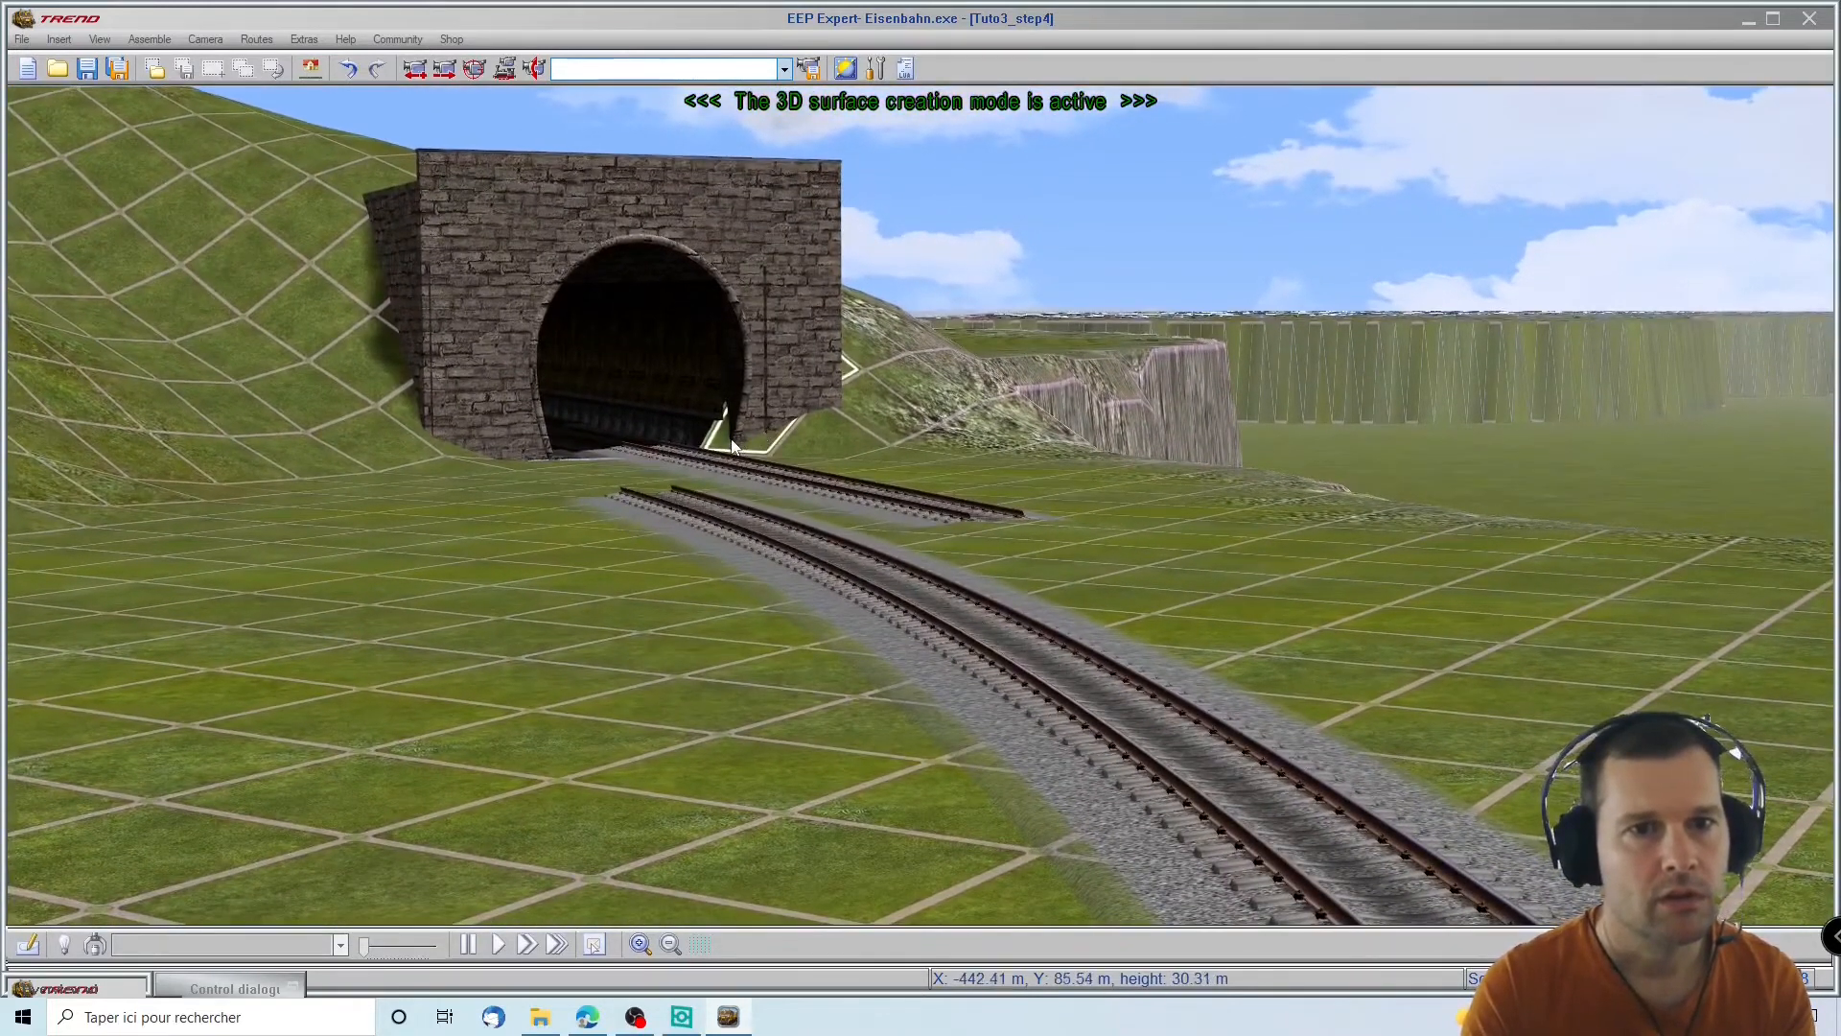
click(728, 463)
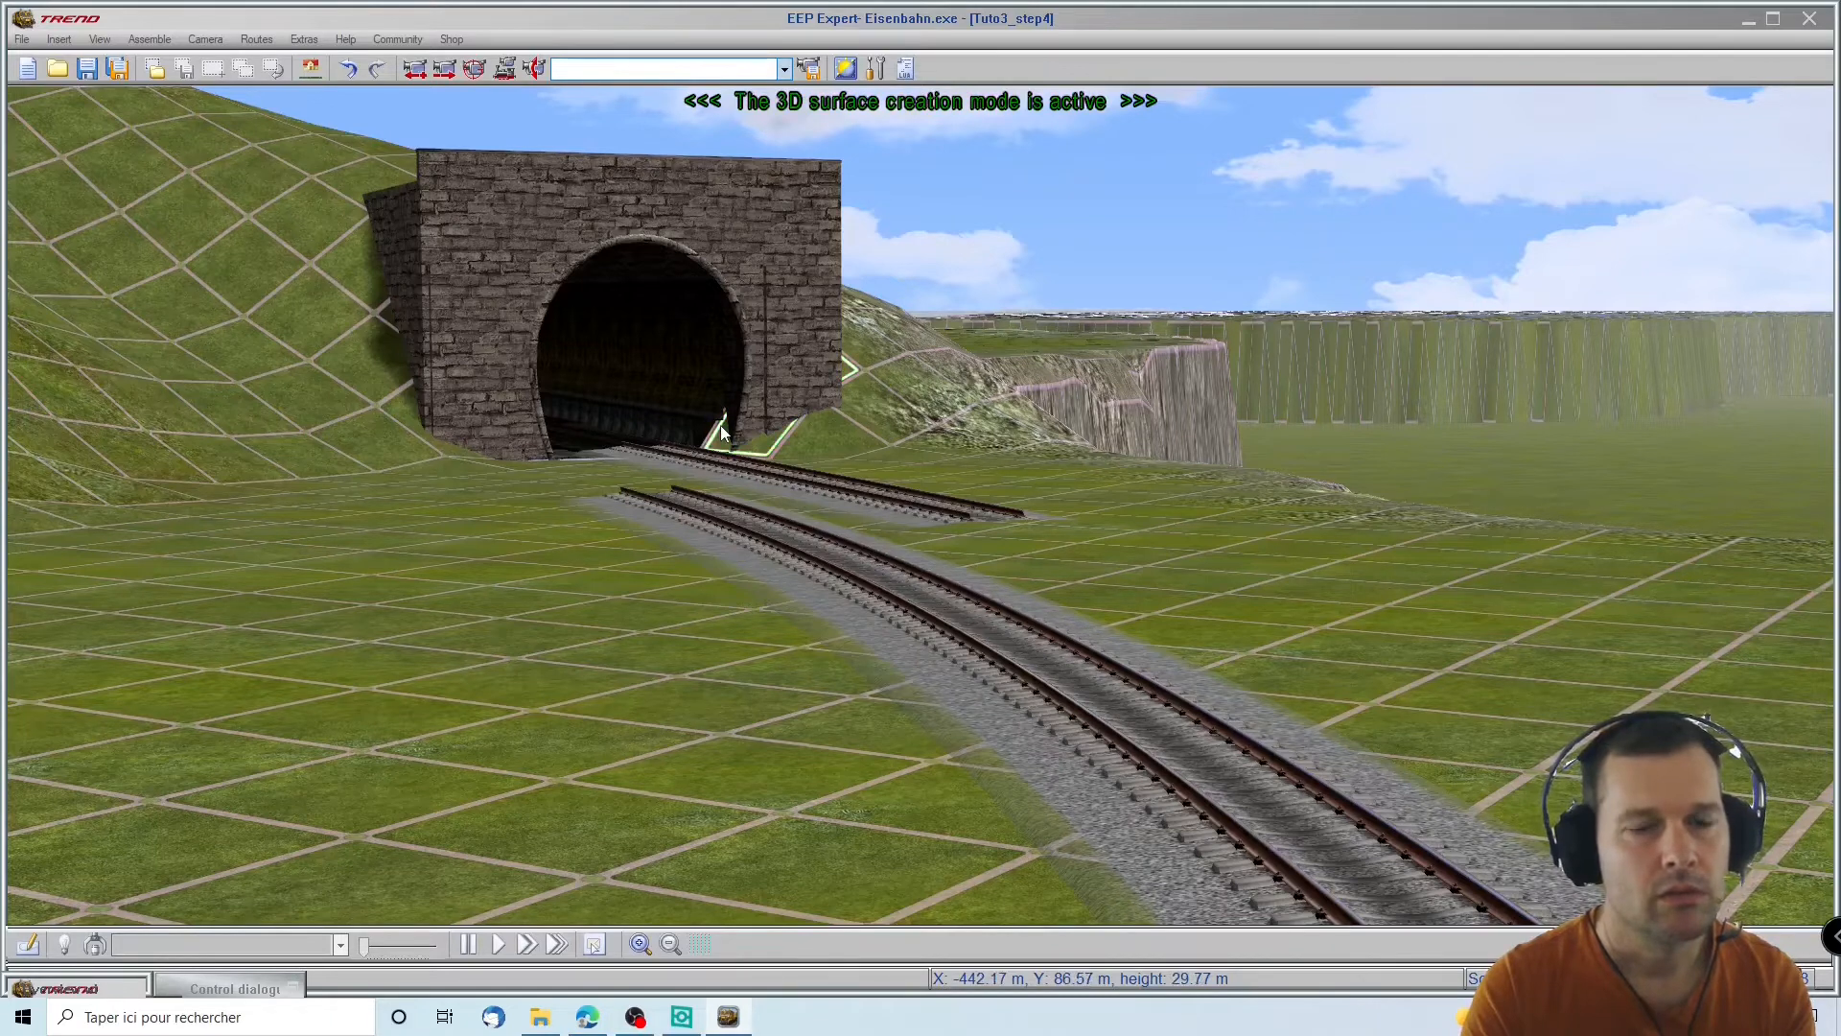
middle_drag(721, 428, 677, 373)
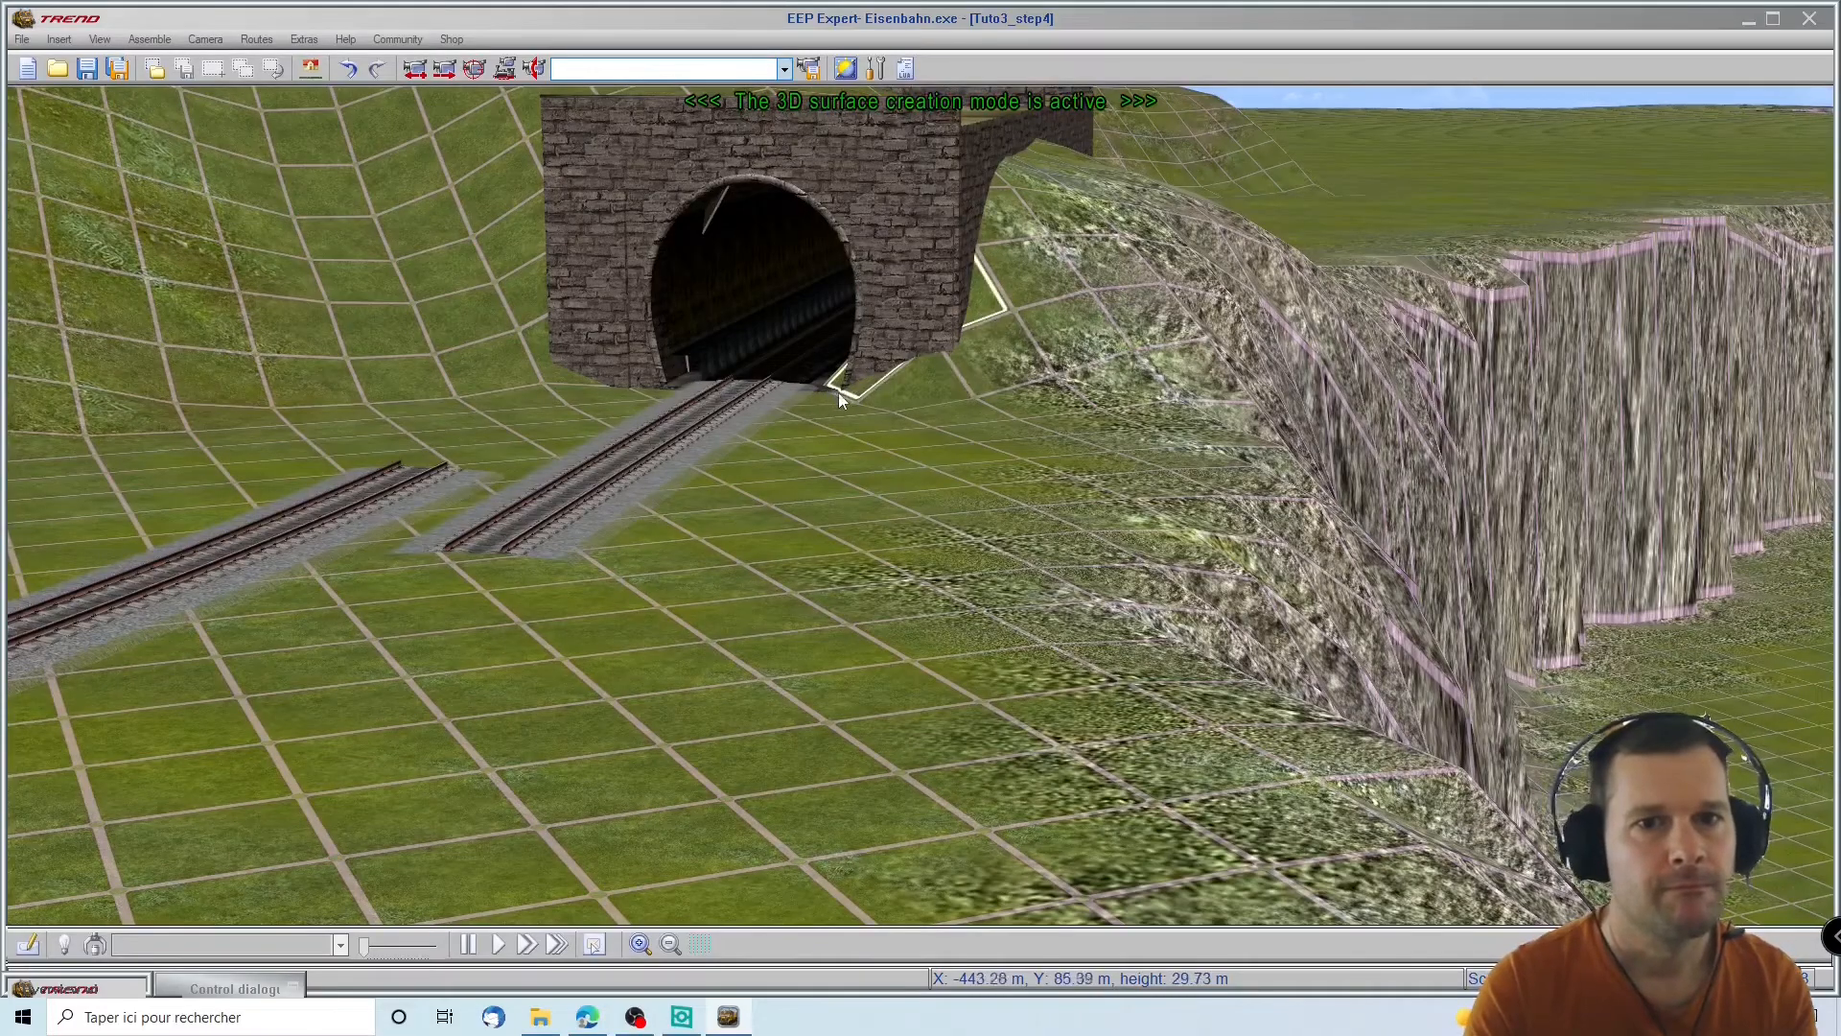
scroll(840, 400, up, 5)
middle_drag(822, 428, 299, 547)
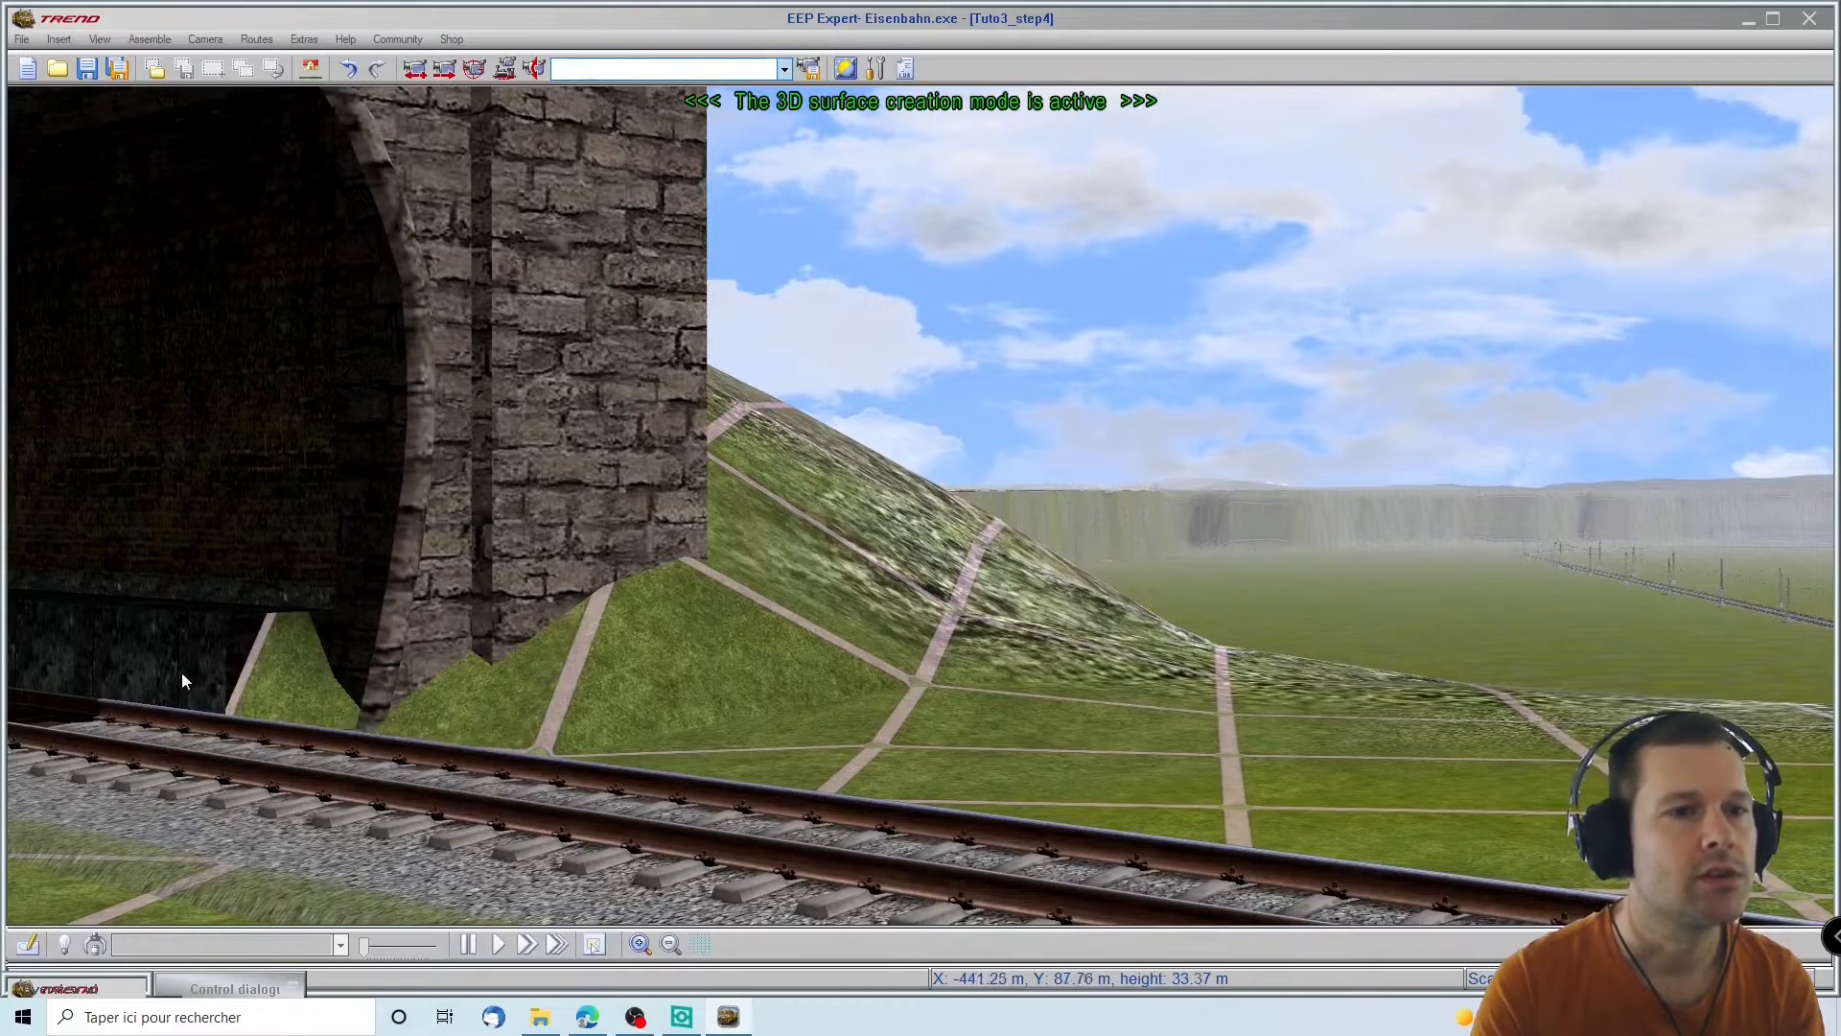
scroll(283, 721, down, 5)
middle_drag(291, 709, 423, 854)
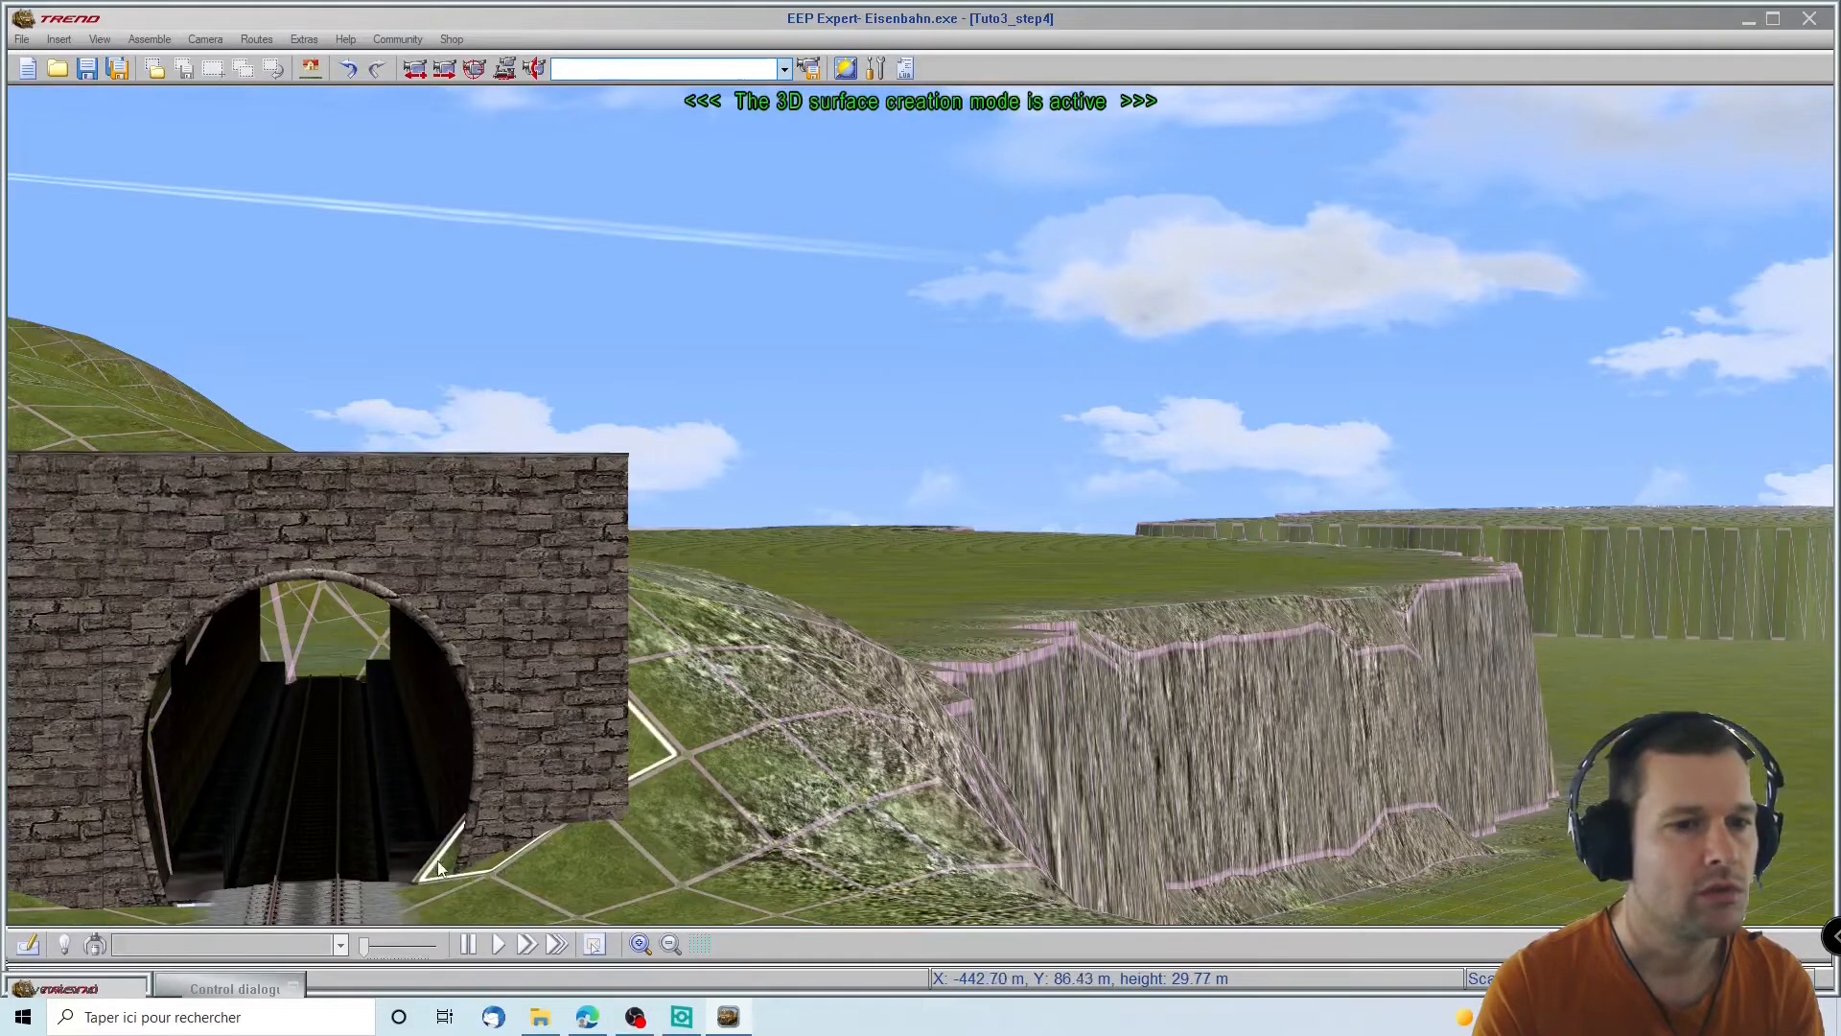
Level the last terrain sliver protruding along the left inner wall of the near tunnel entrance
right_drag(515, 860, 637, 813)
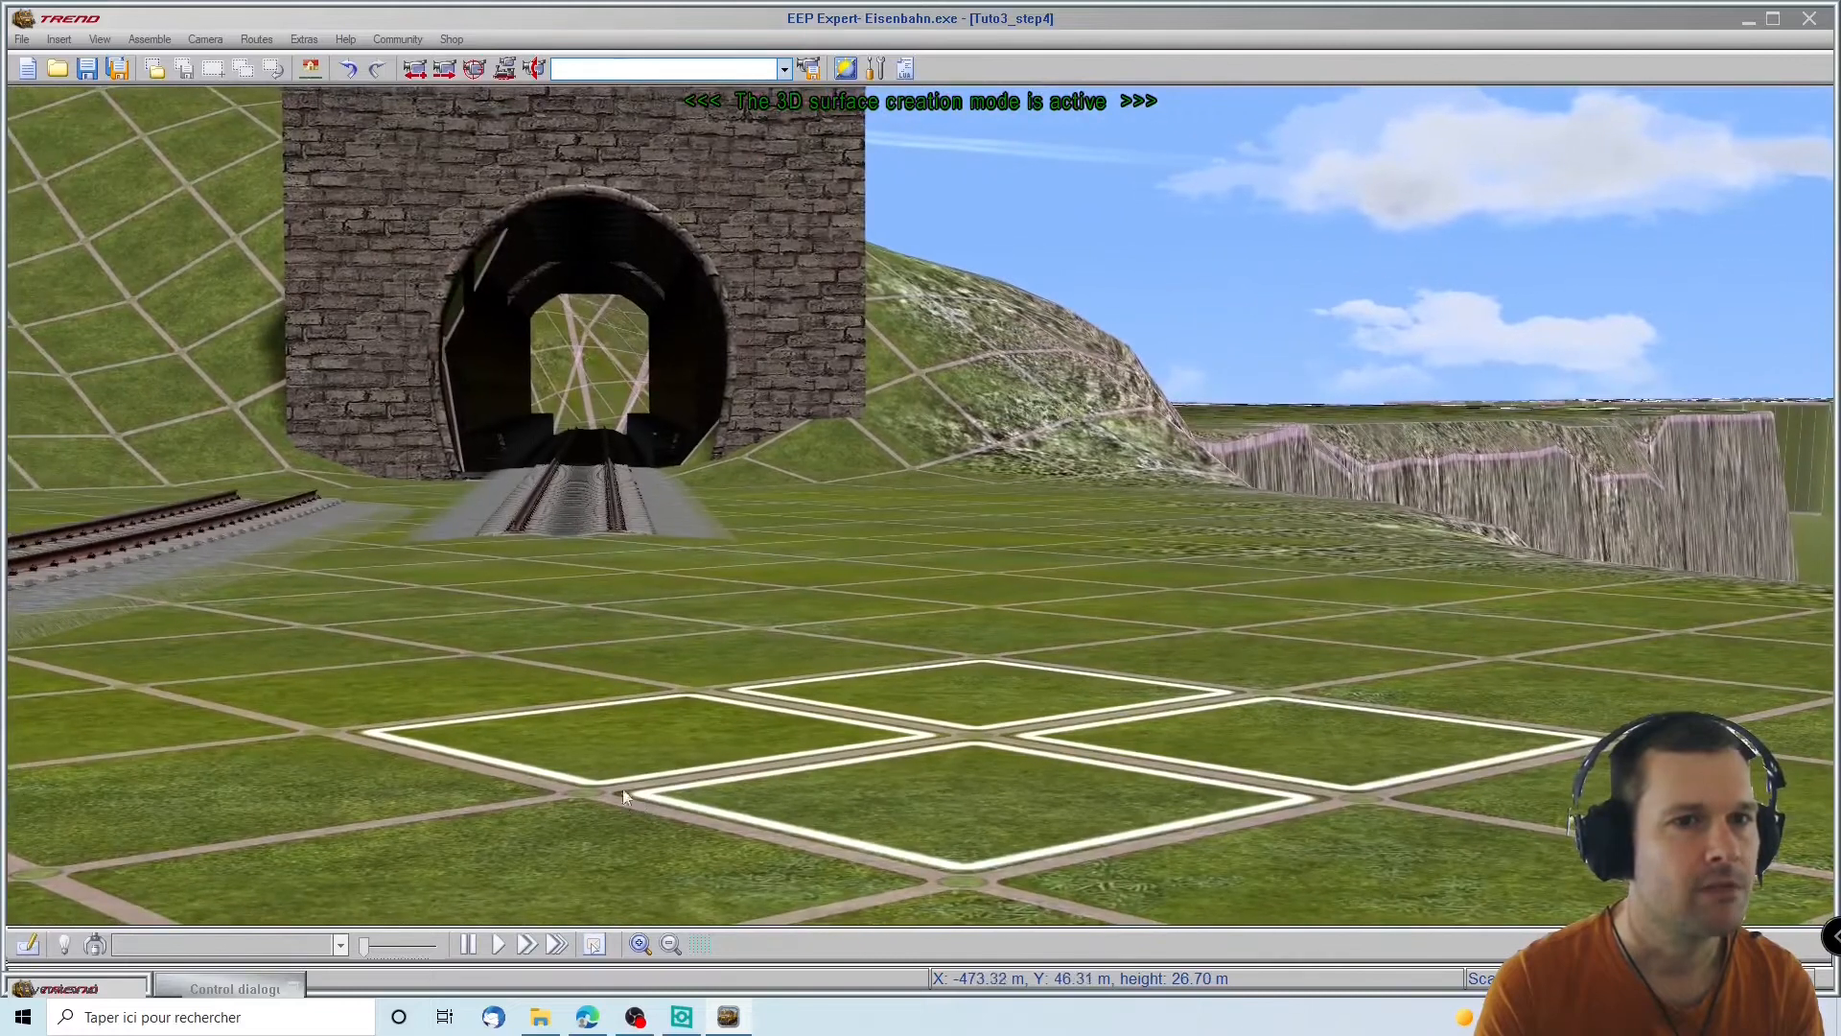
click(444, 367)
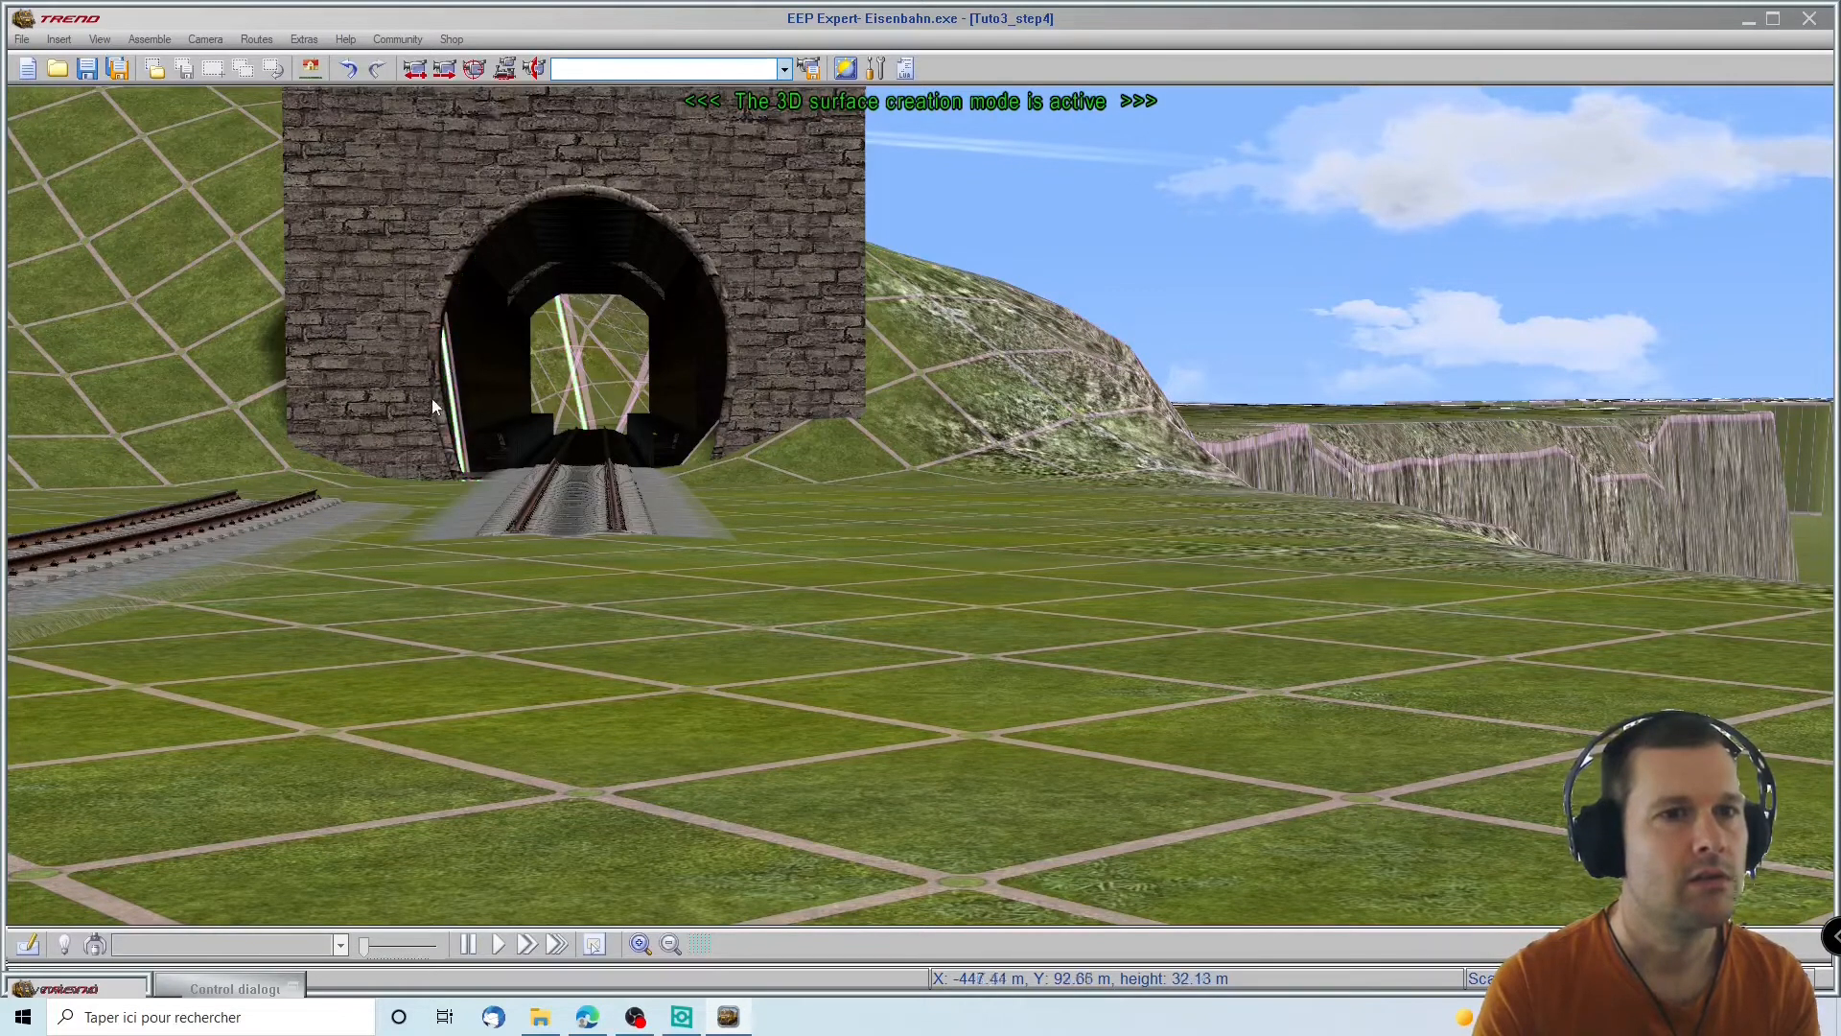
click(376, 447)
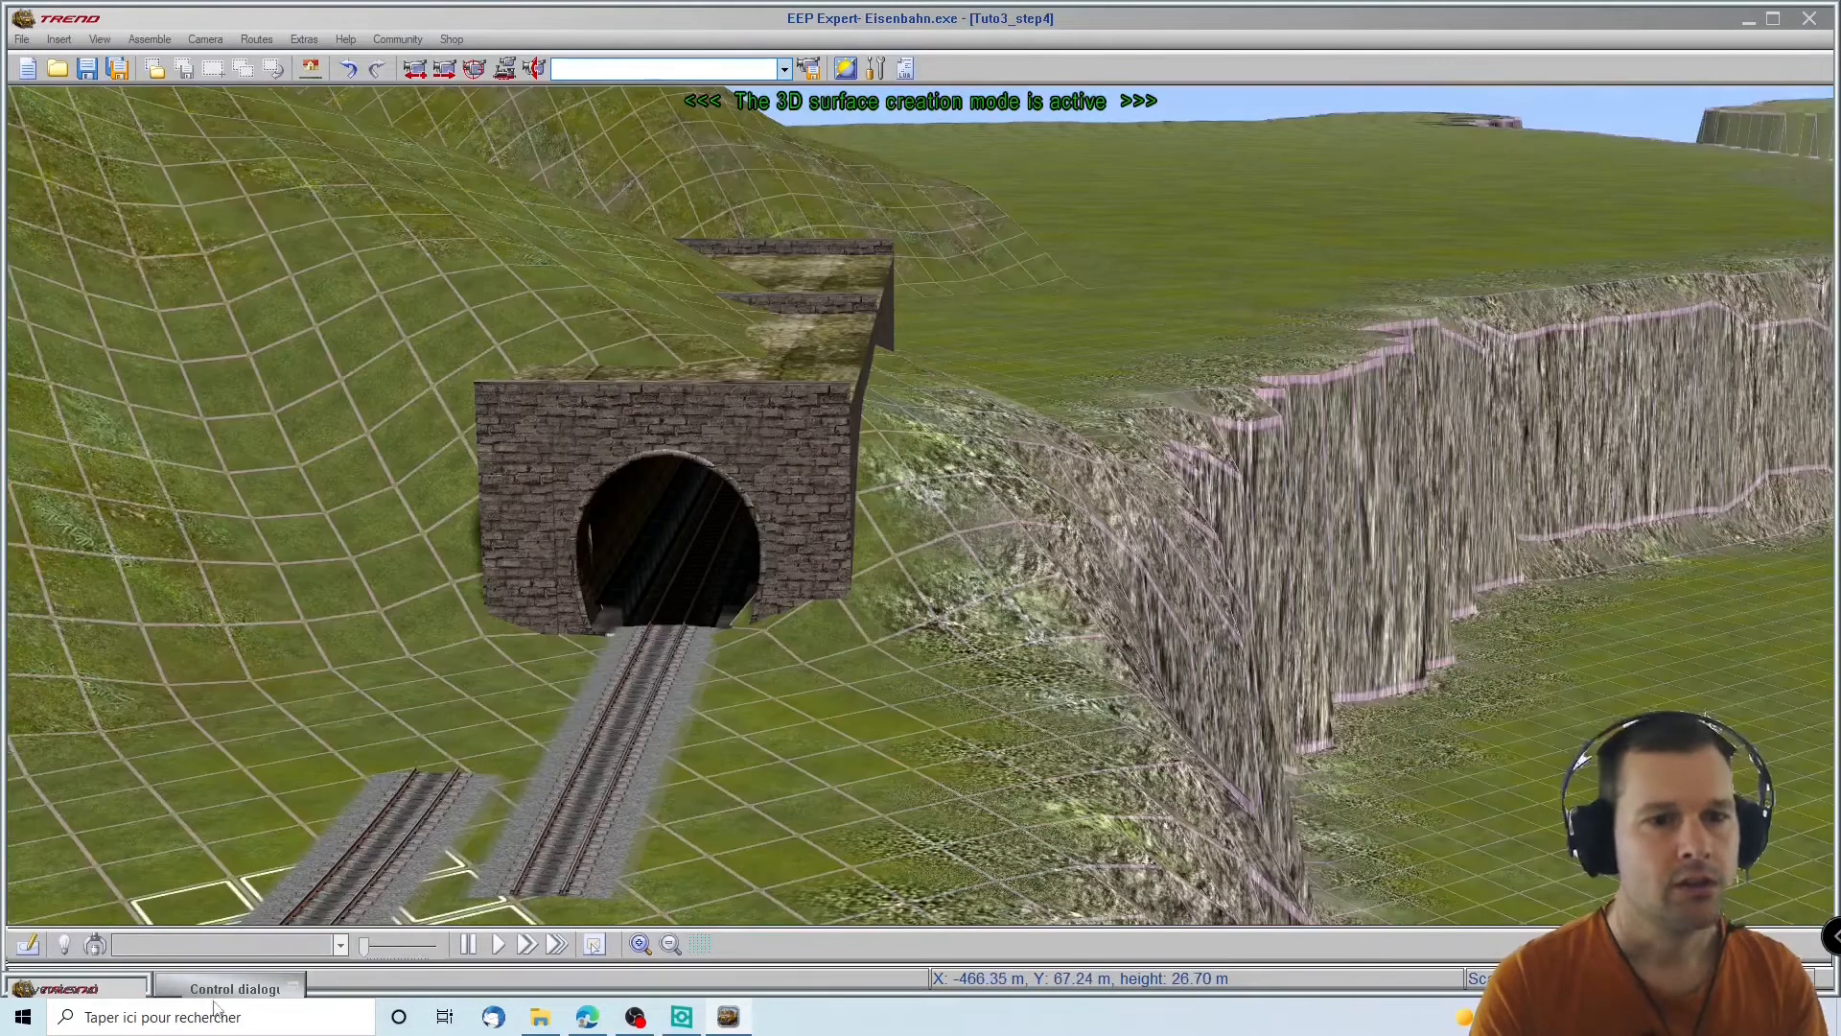
Leave terrain editing and delete the curved track and the short straight track in front of the near tunnel mouth
click(235, 989)
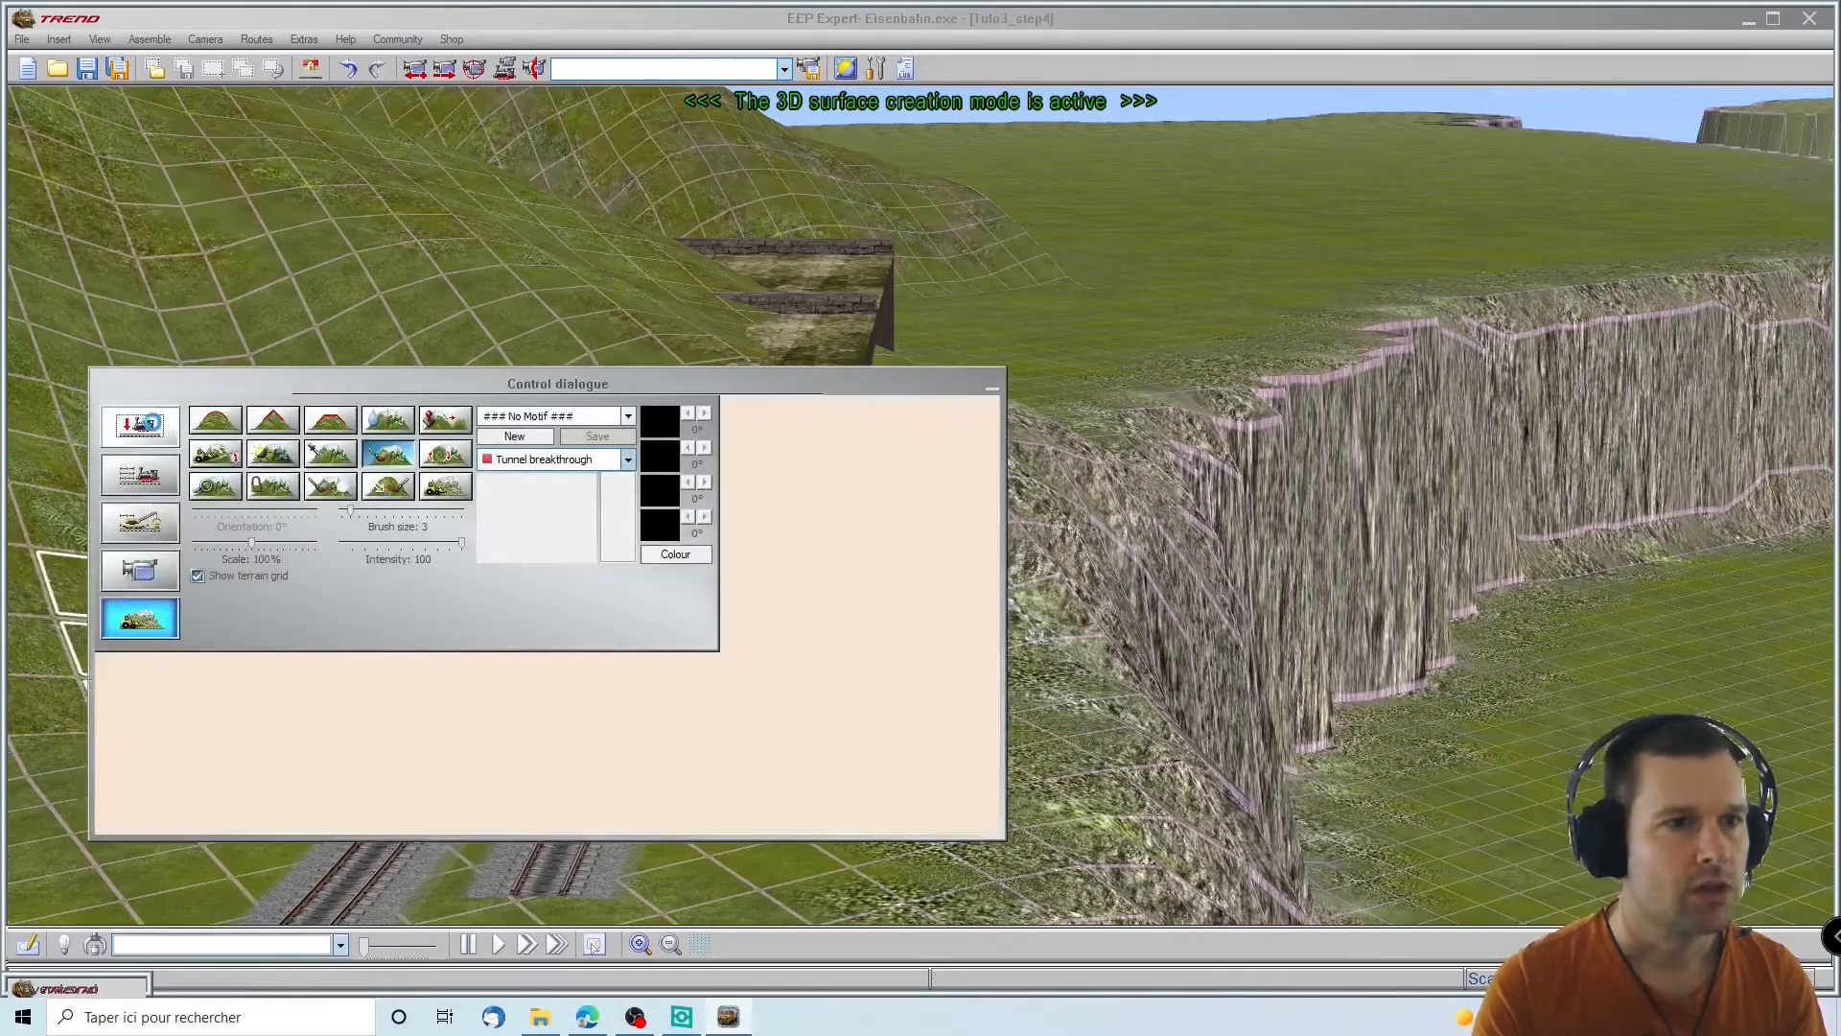
click(991, 389)
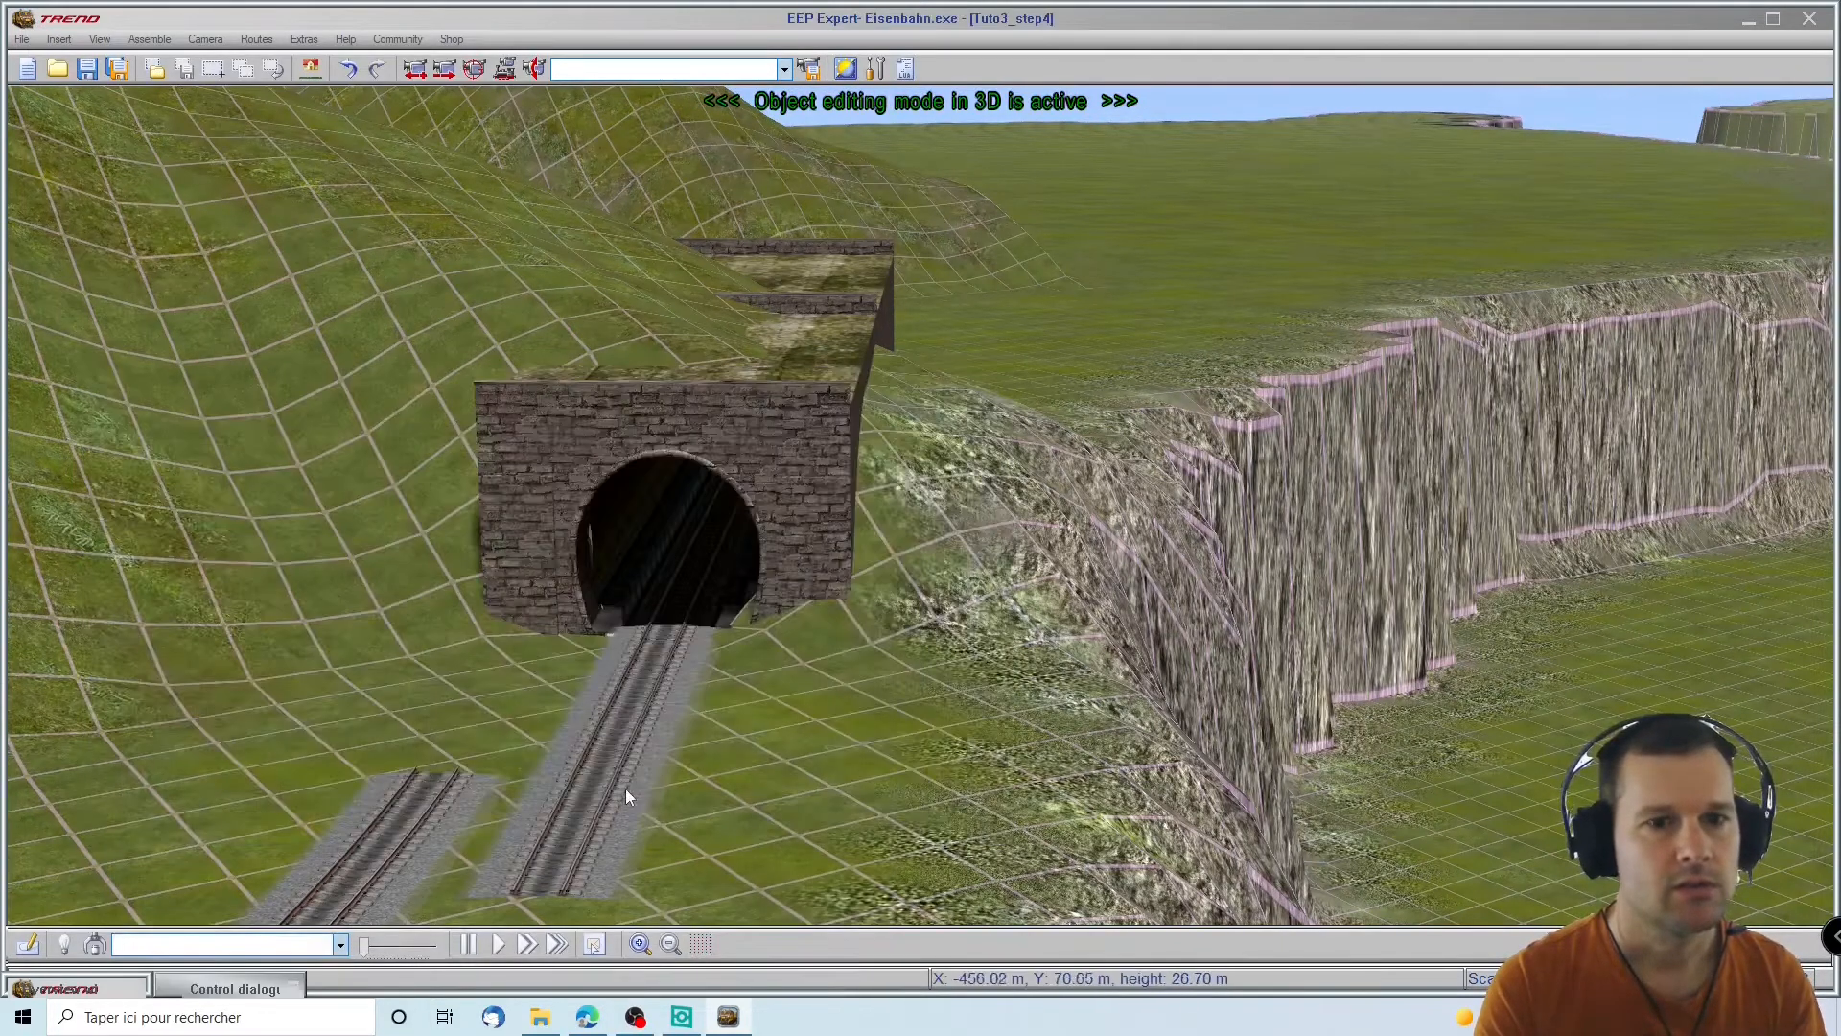
right_drag(624, 788, 624, 788)
scroll(295, 715, down, 6)
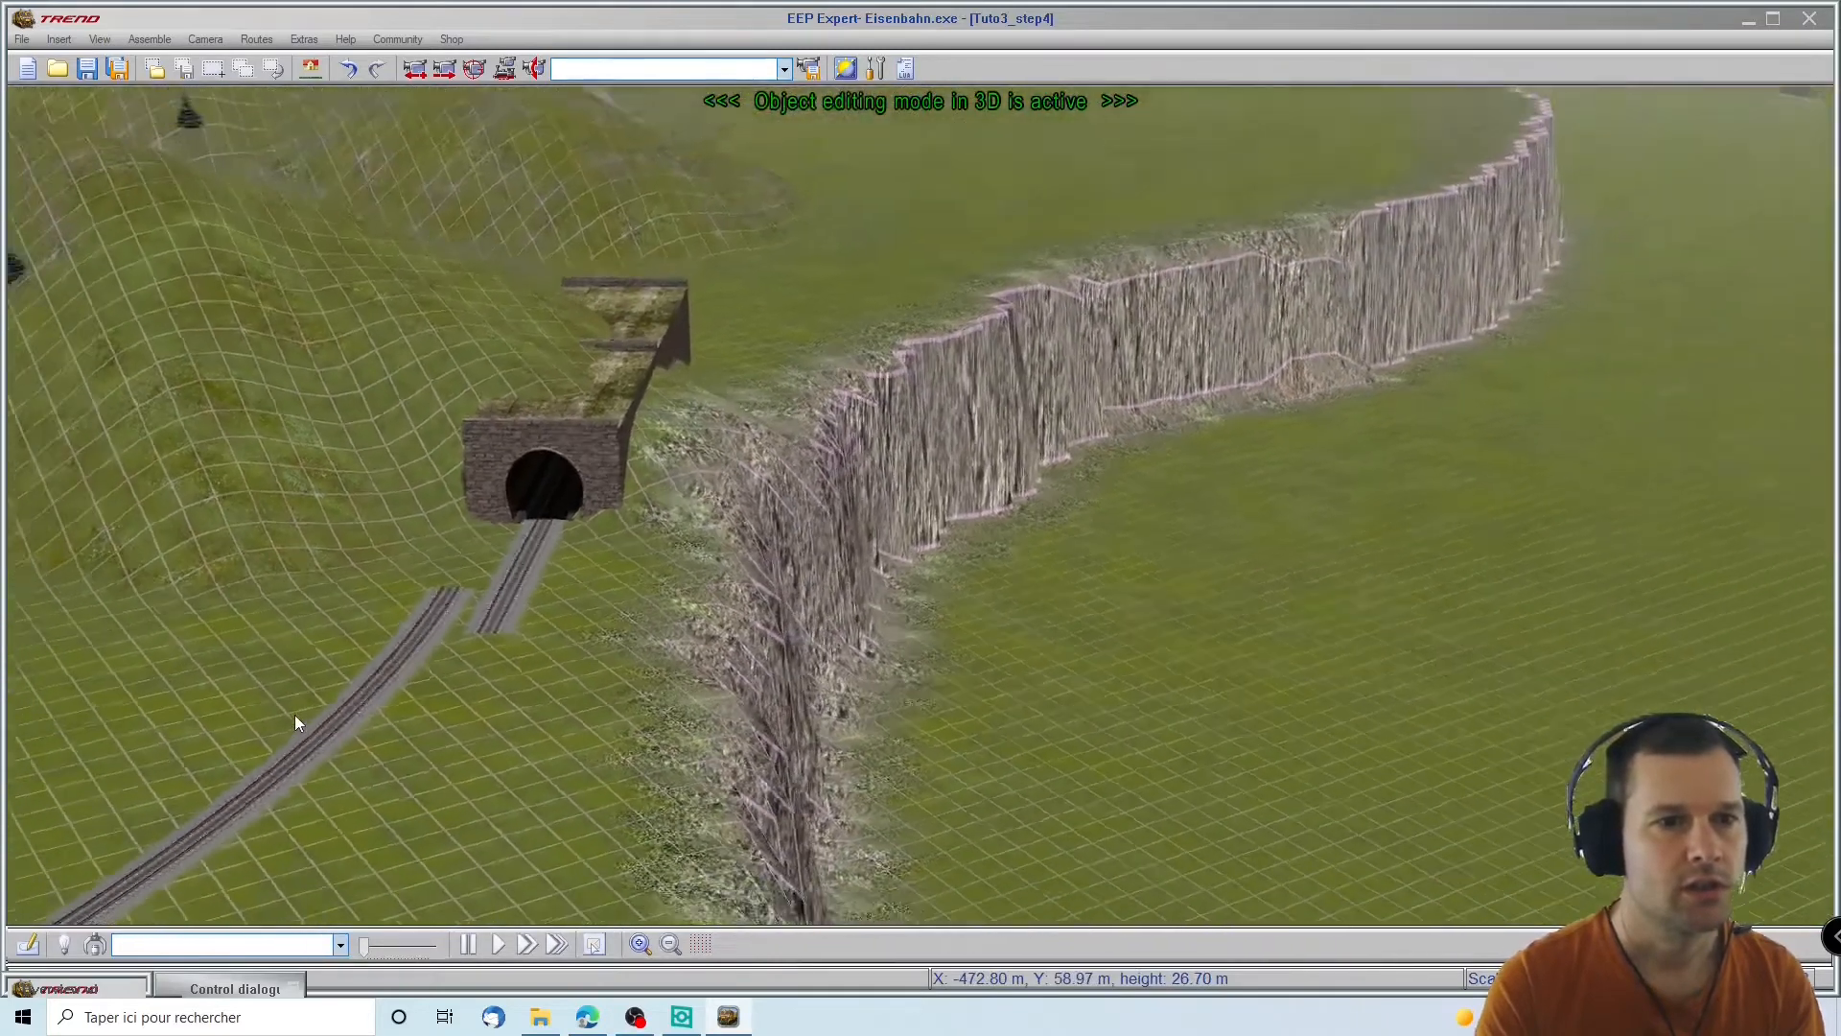
click(404, 683)
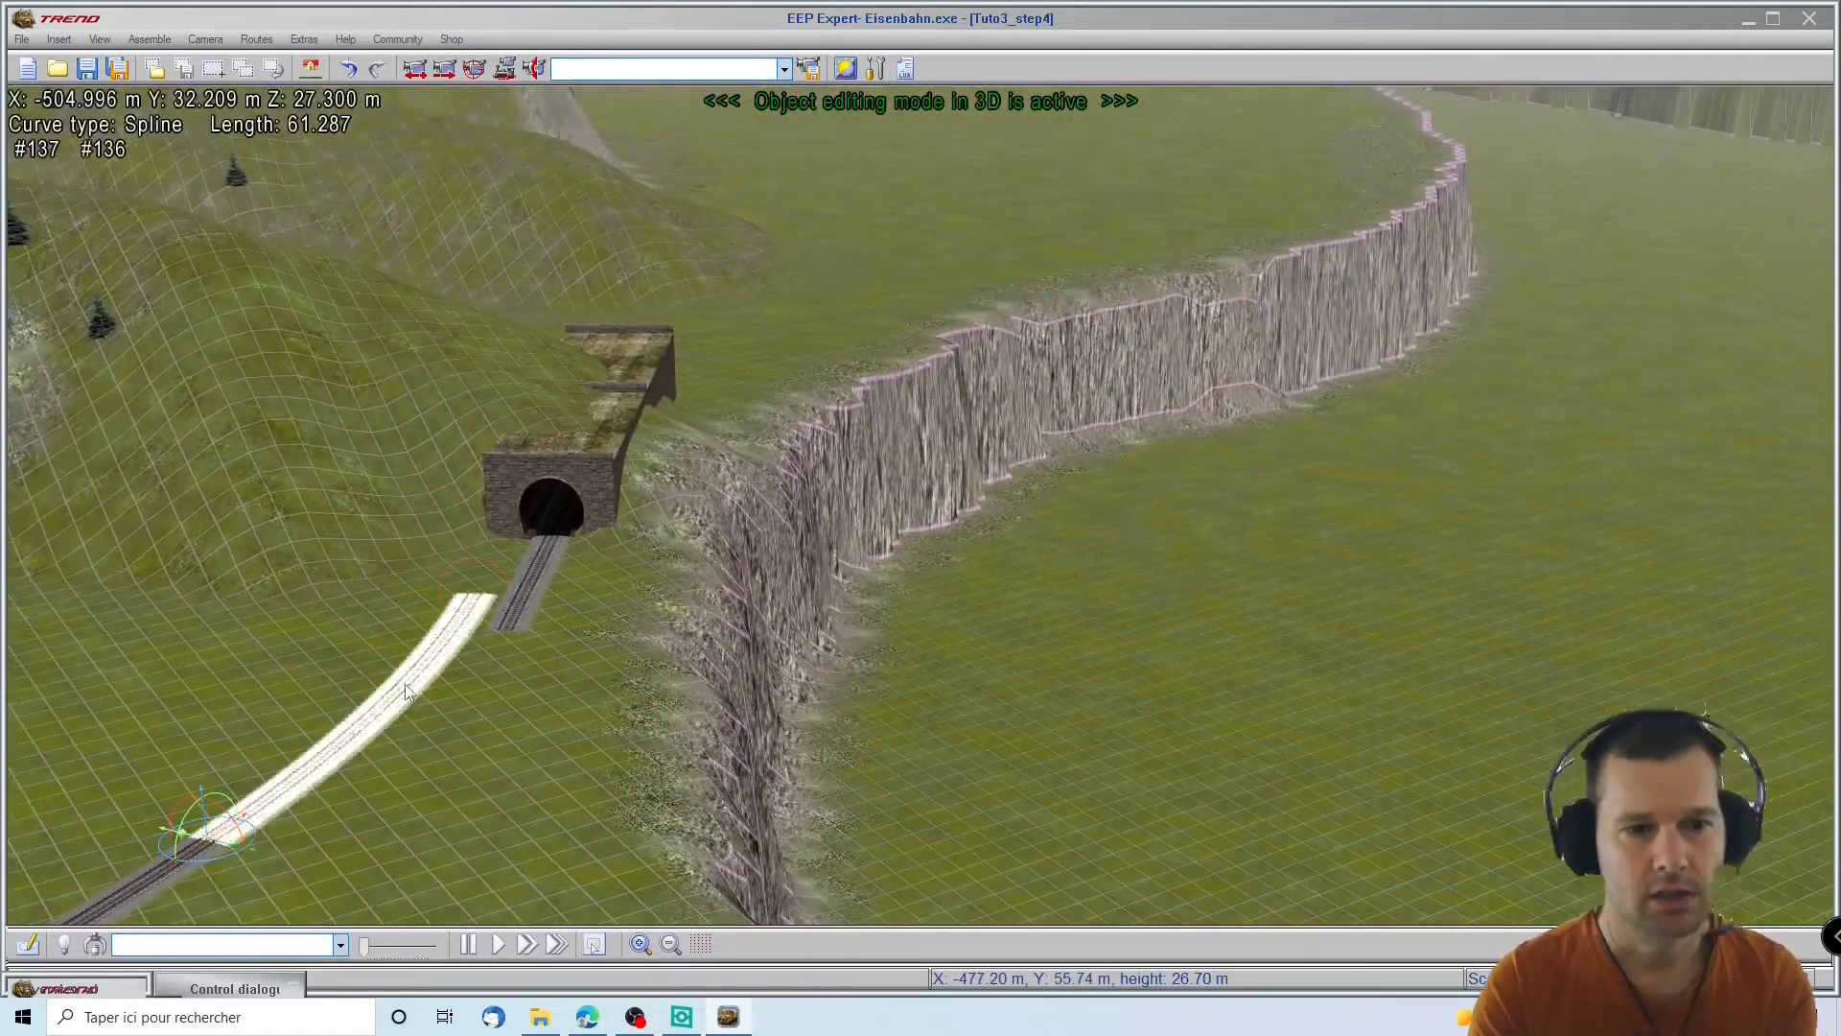
key(Delete)
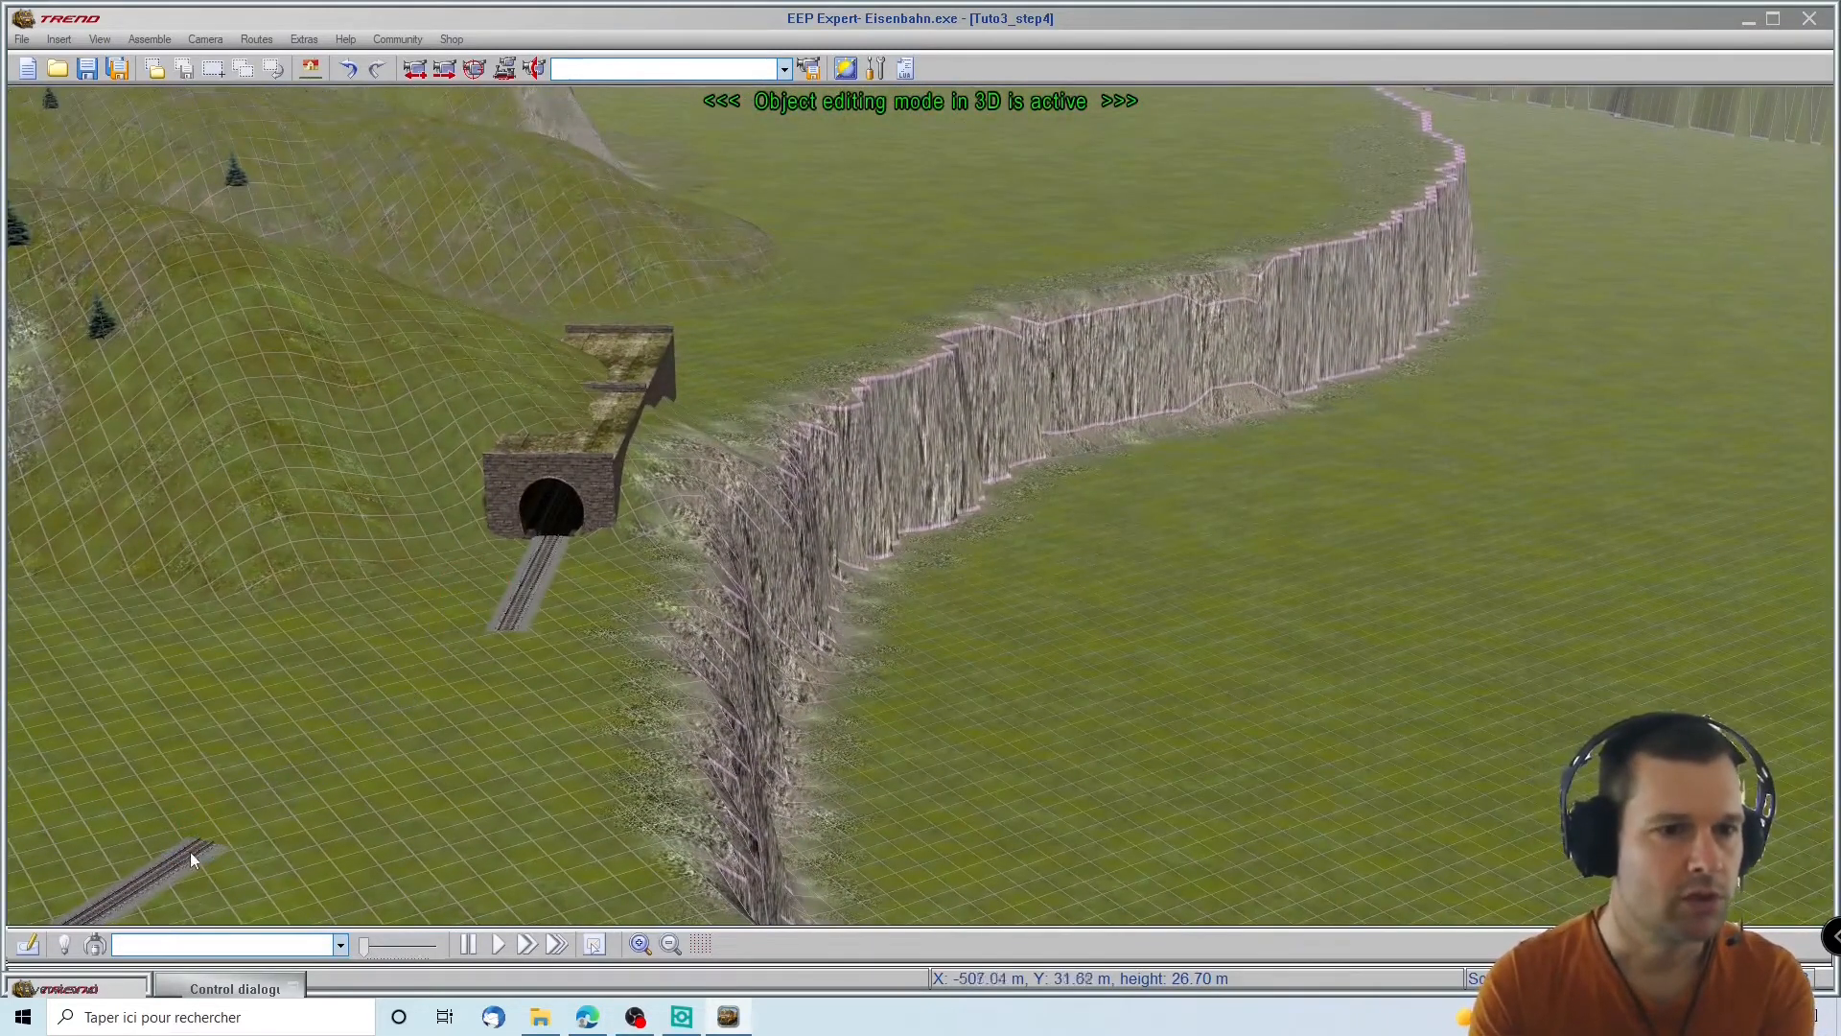
click(533, 617)
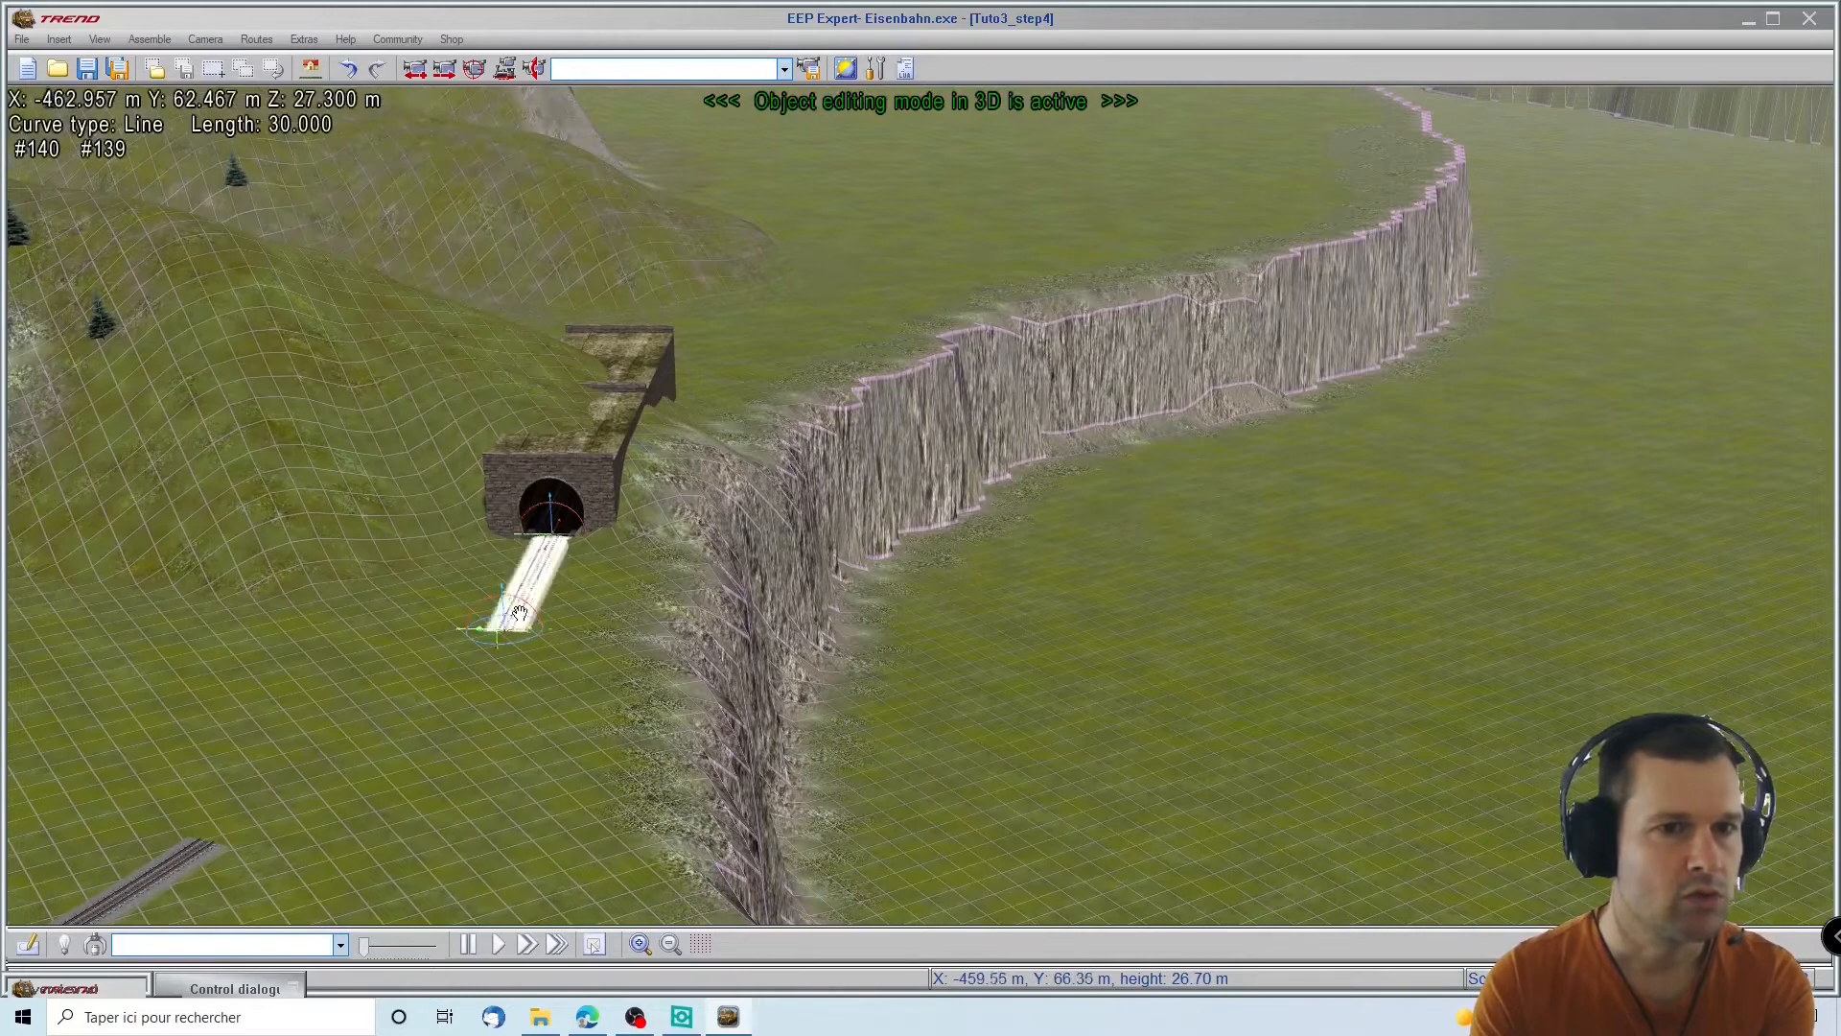
key(Delete)
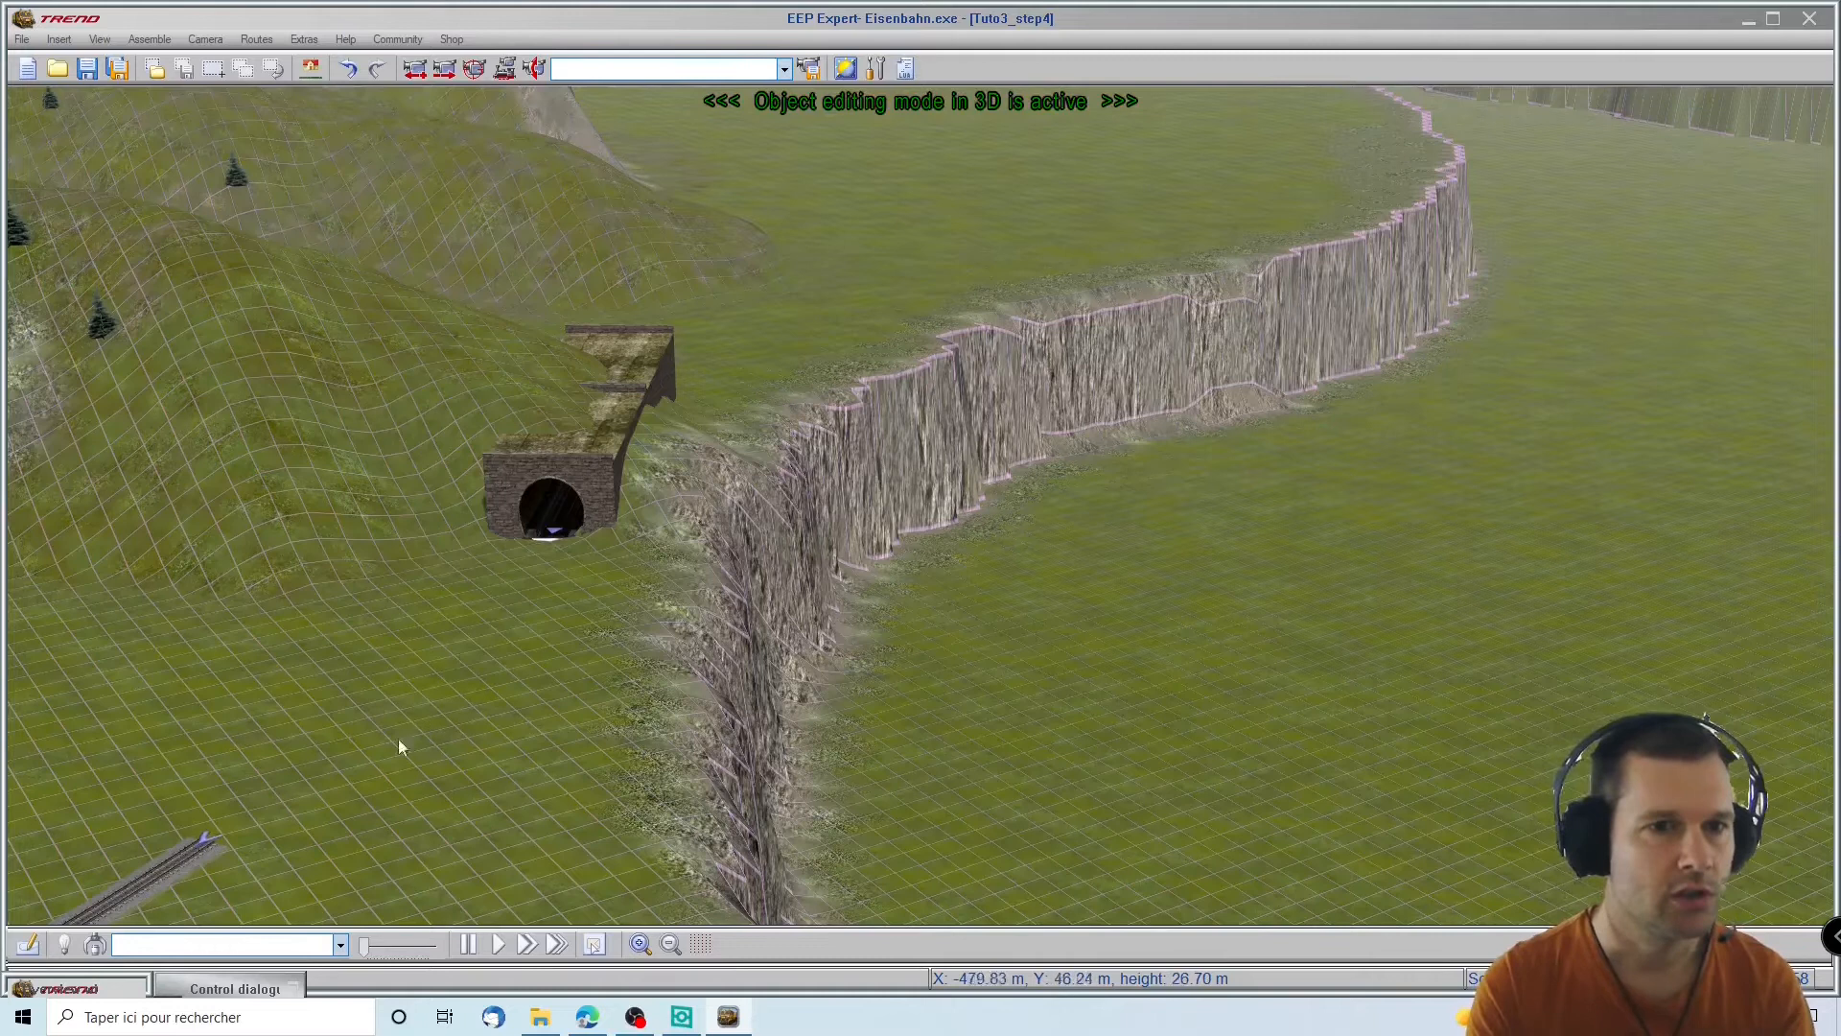
Join the open track end to the tunnel mouth with a plain ballasted curve, undoing the first attempt in tunnel style
click(210, 840)
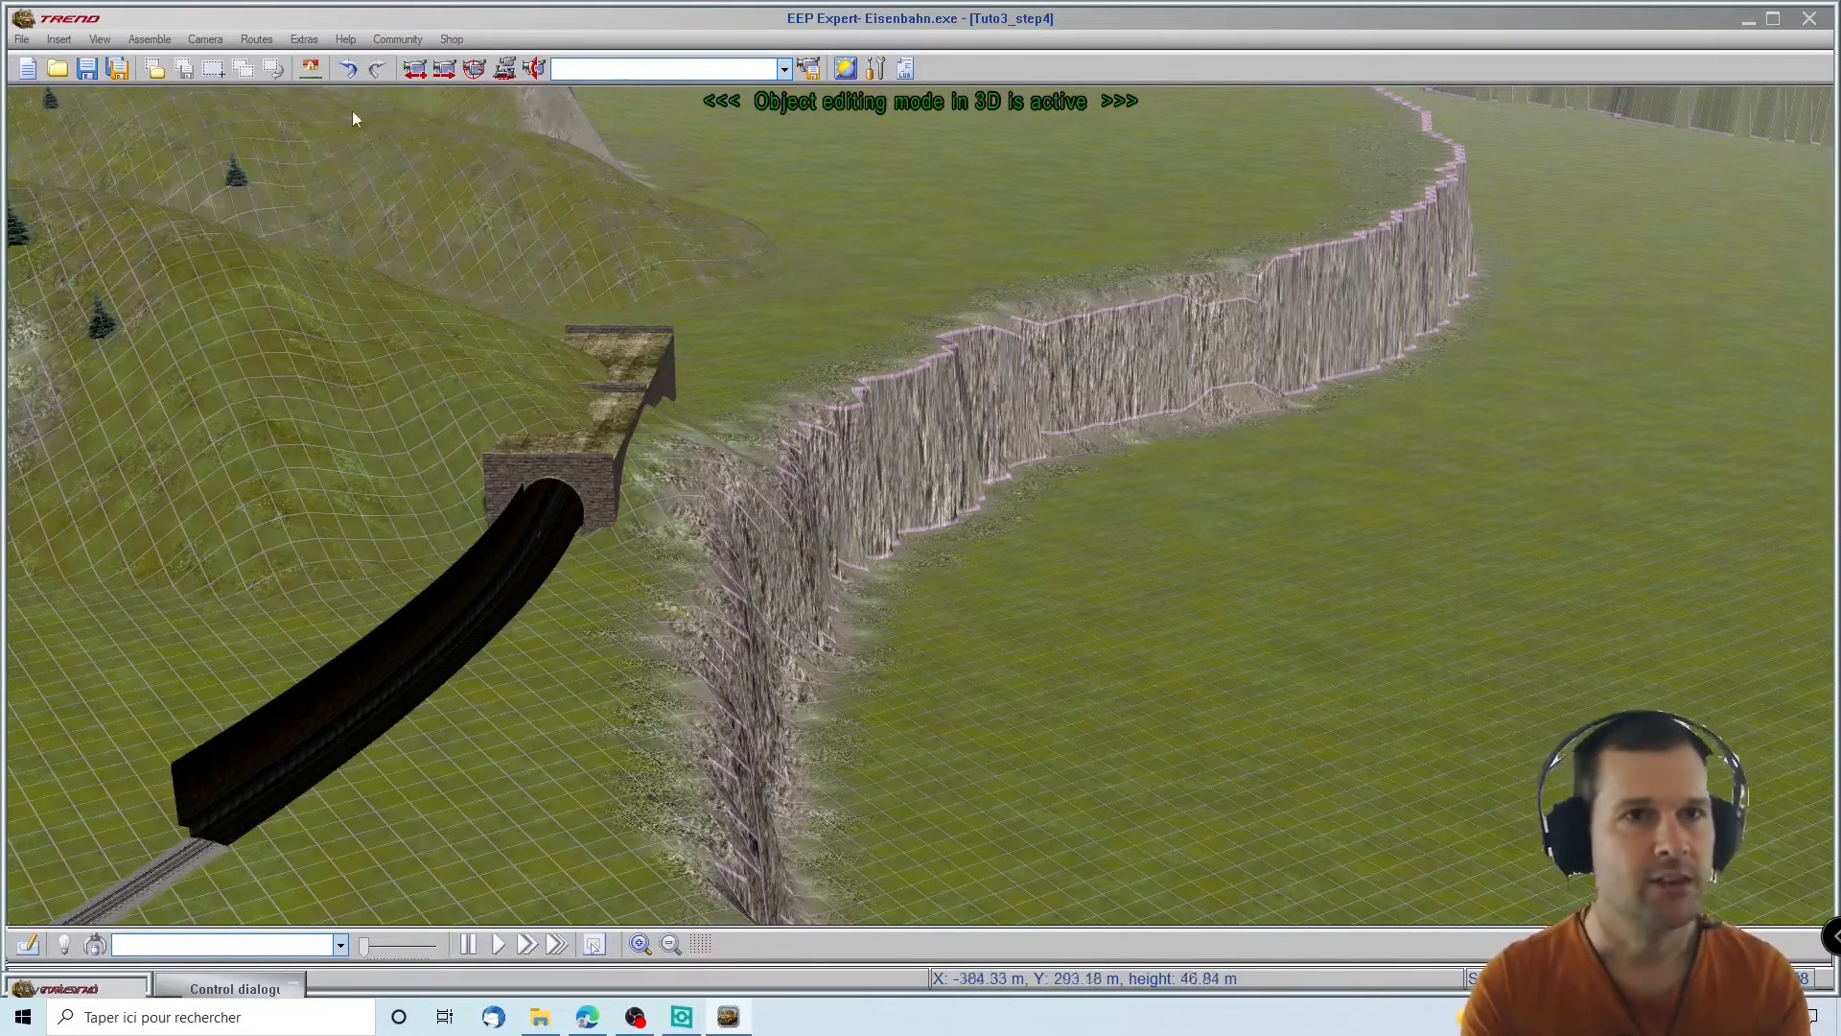
click(348, 72)
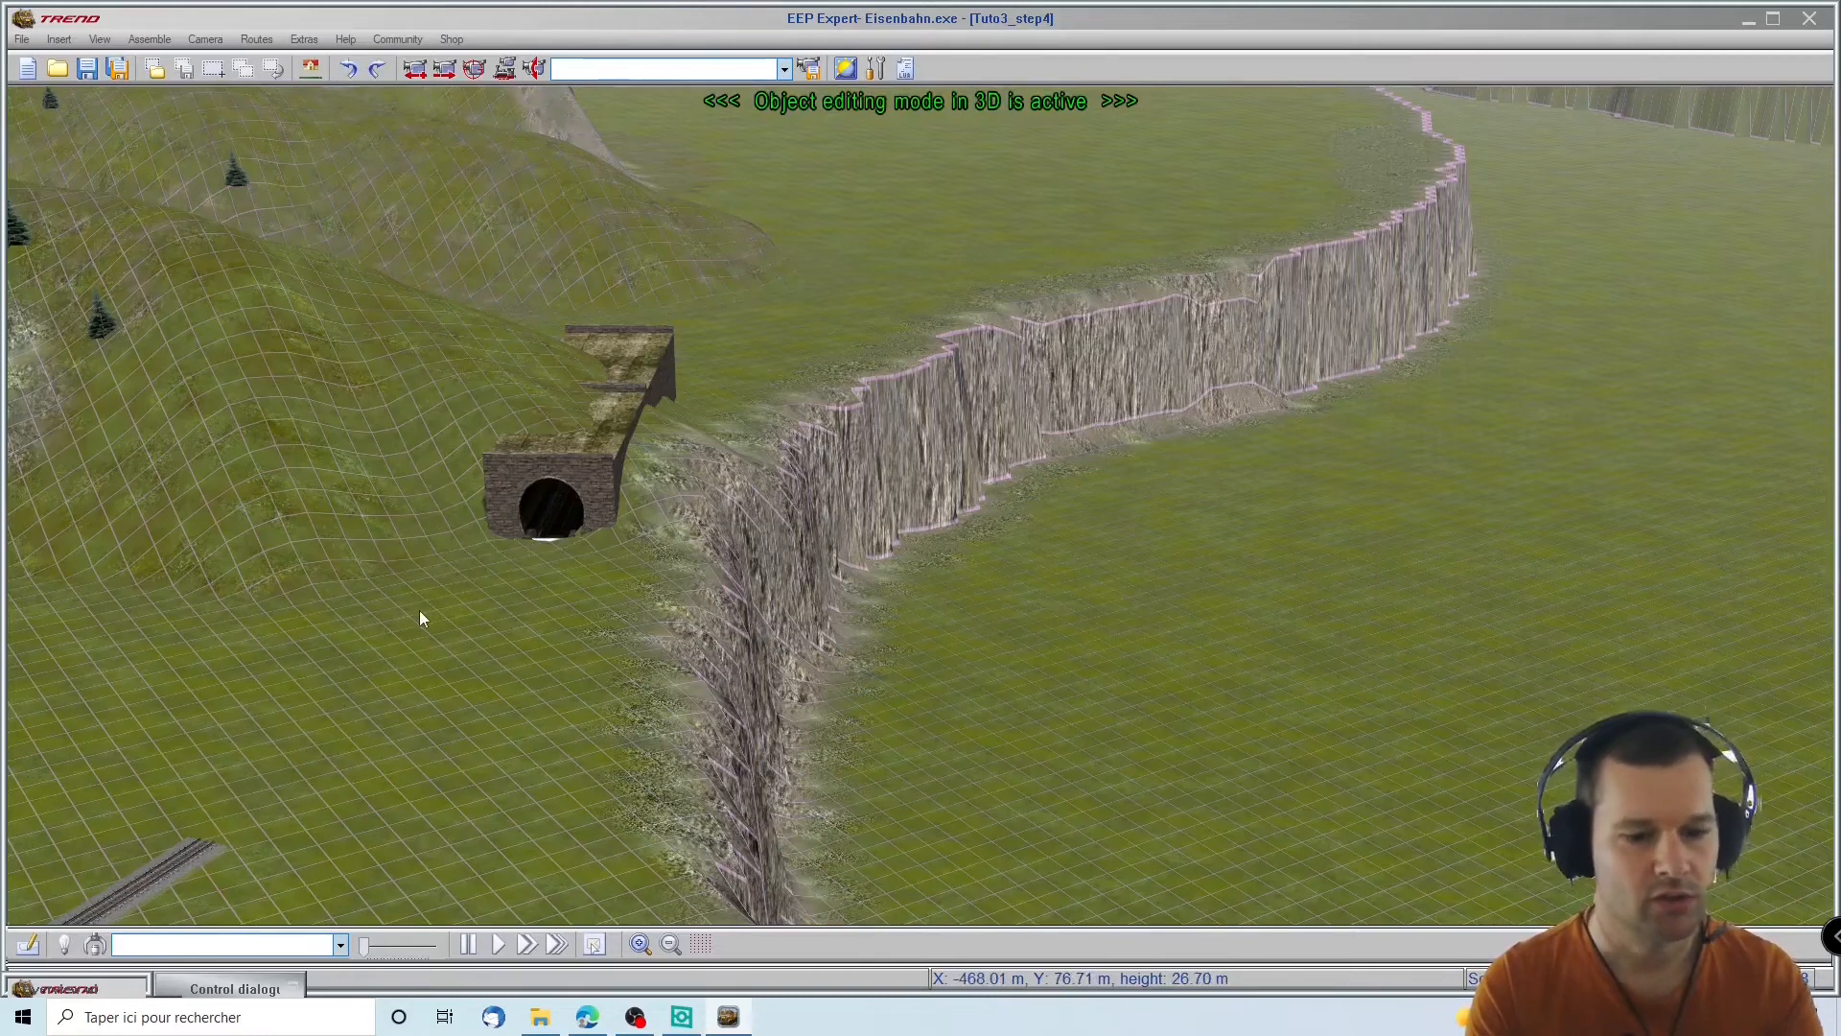
drag(205, 838, 543, 533)
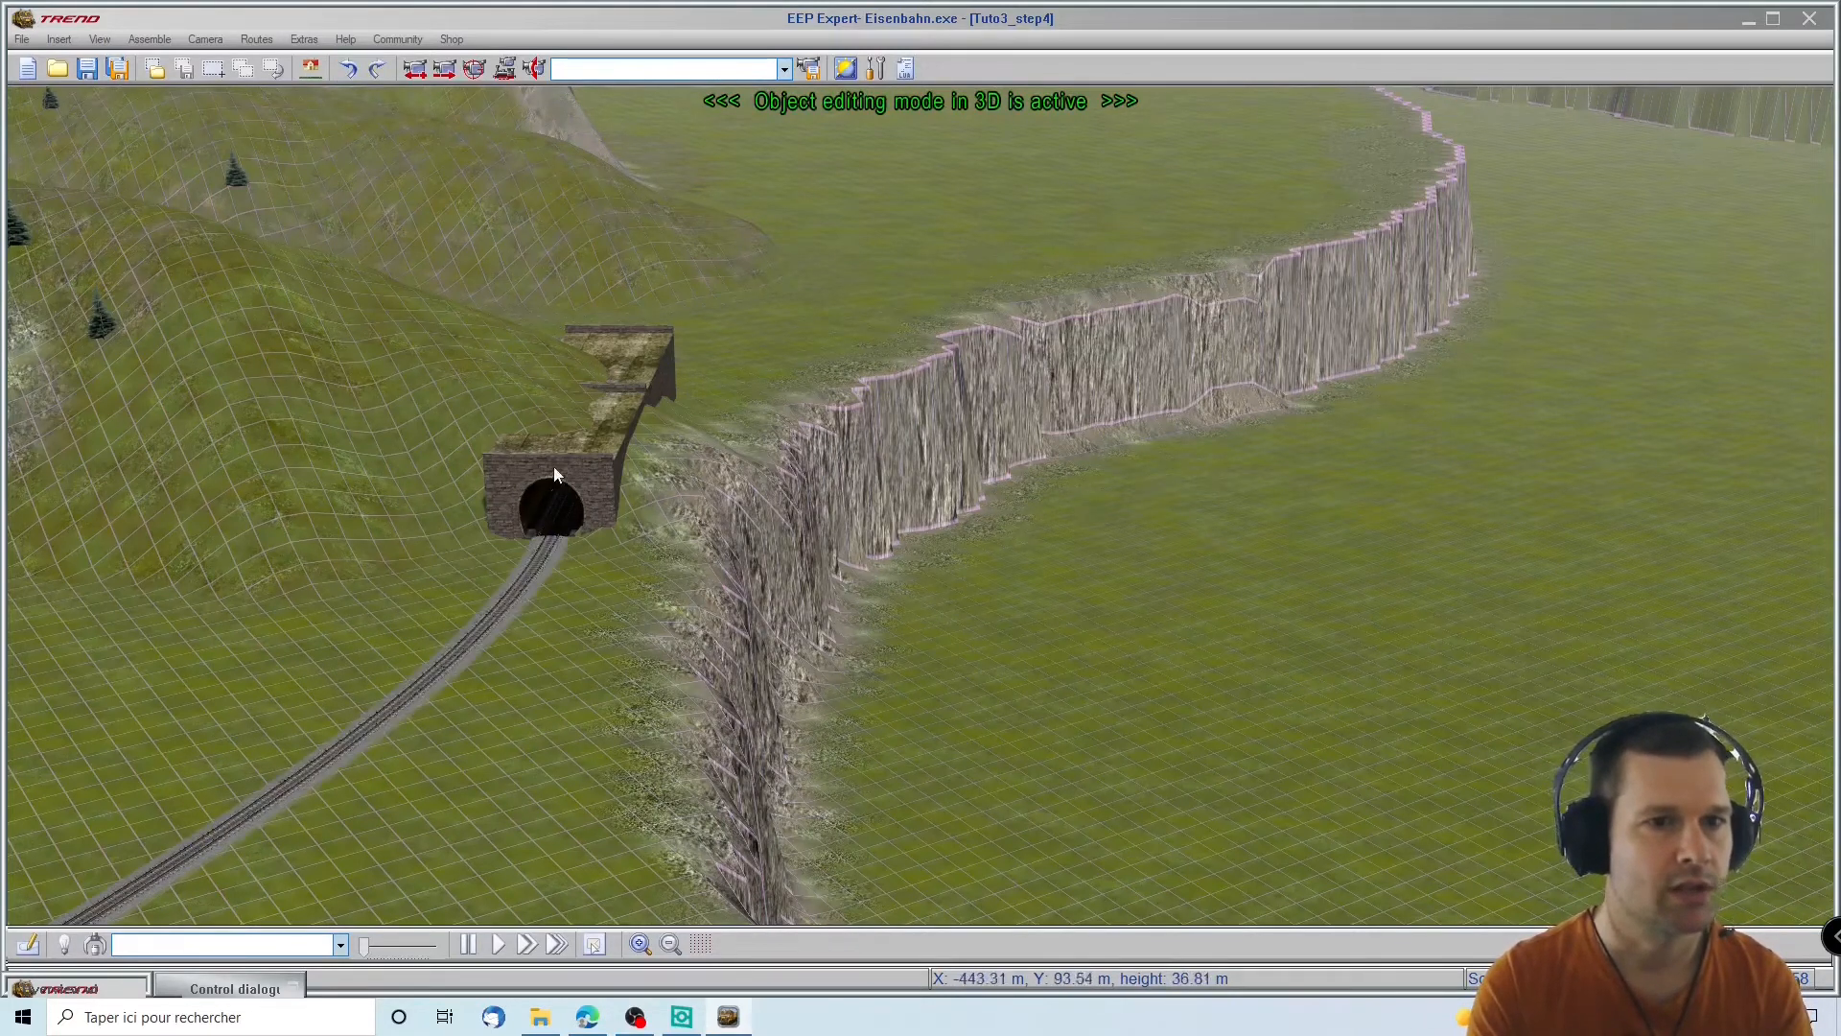
Examine the curved track running into the tunnel and the cliff edge of the plateau beyond it
middle_drag(579, 549, 613, 805)
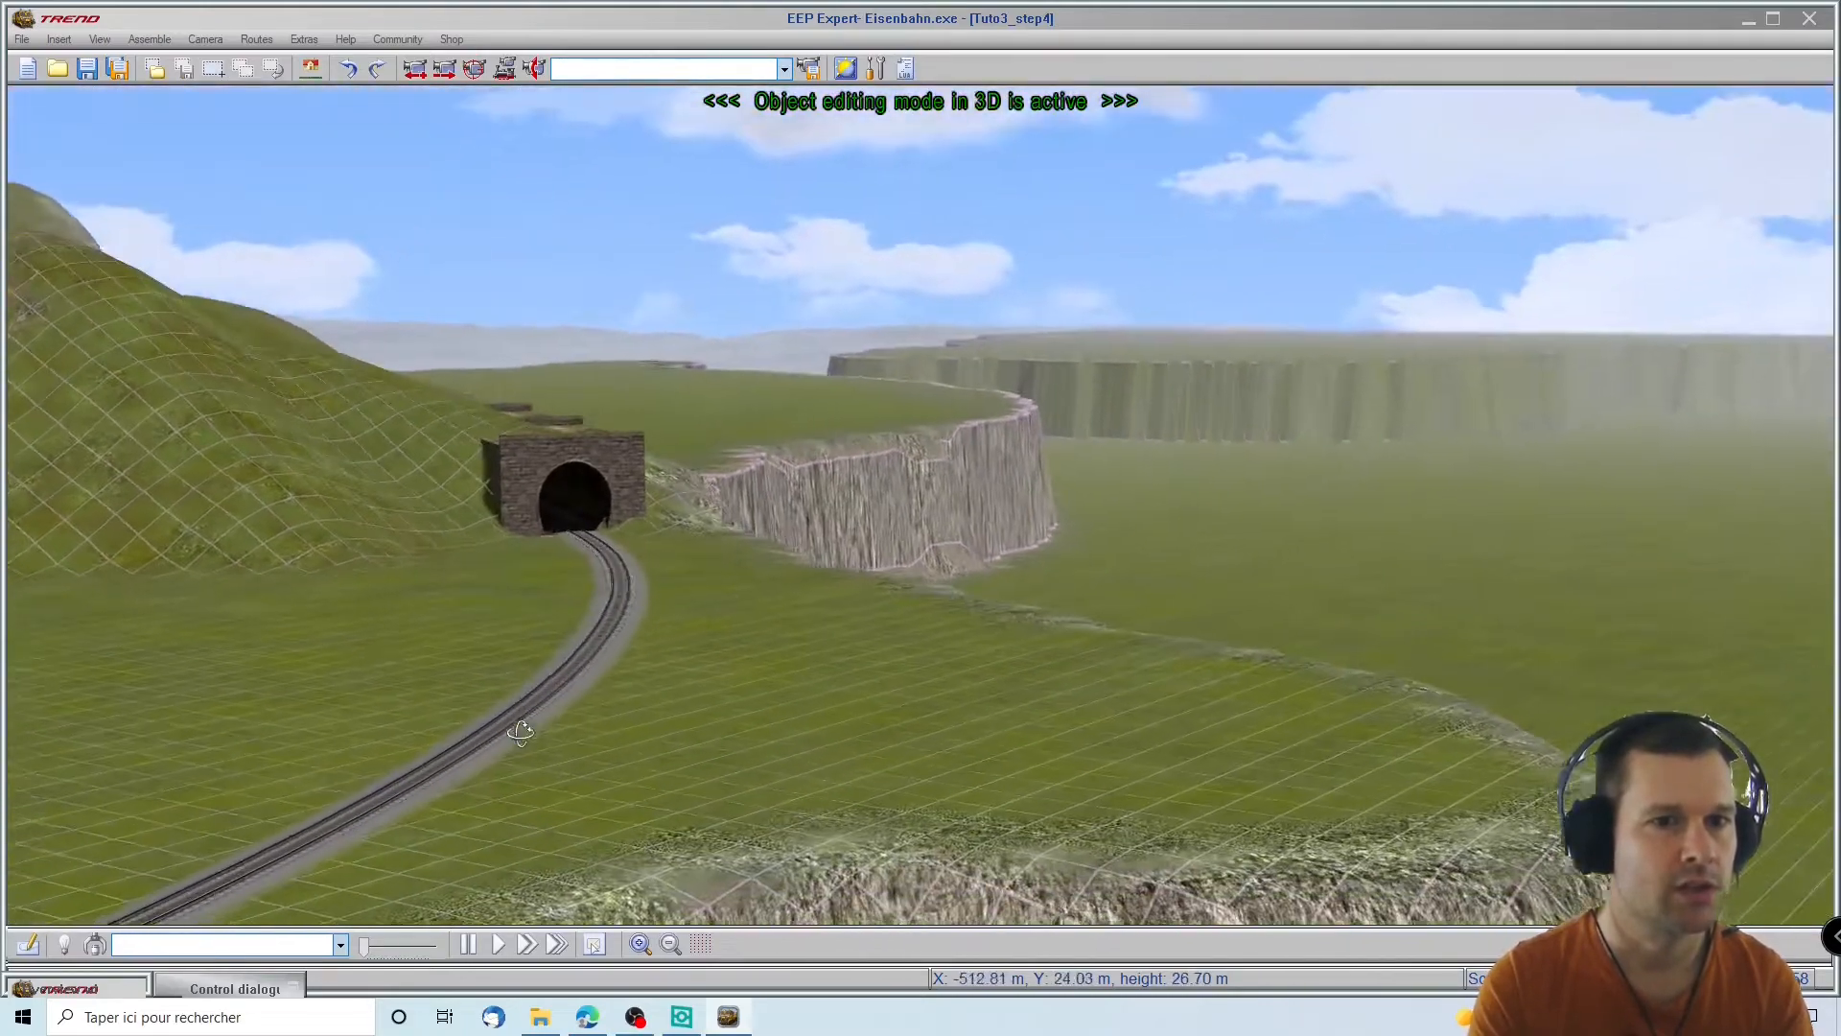
scroll(624, 543, up, 2)
scroll(613, 535, up, 5)
middle_drag(484, 566, 1731, 581)
key(Right)
key(Right)
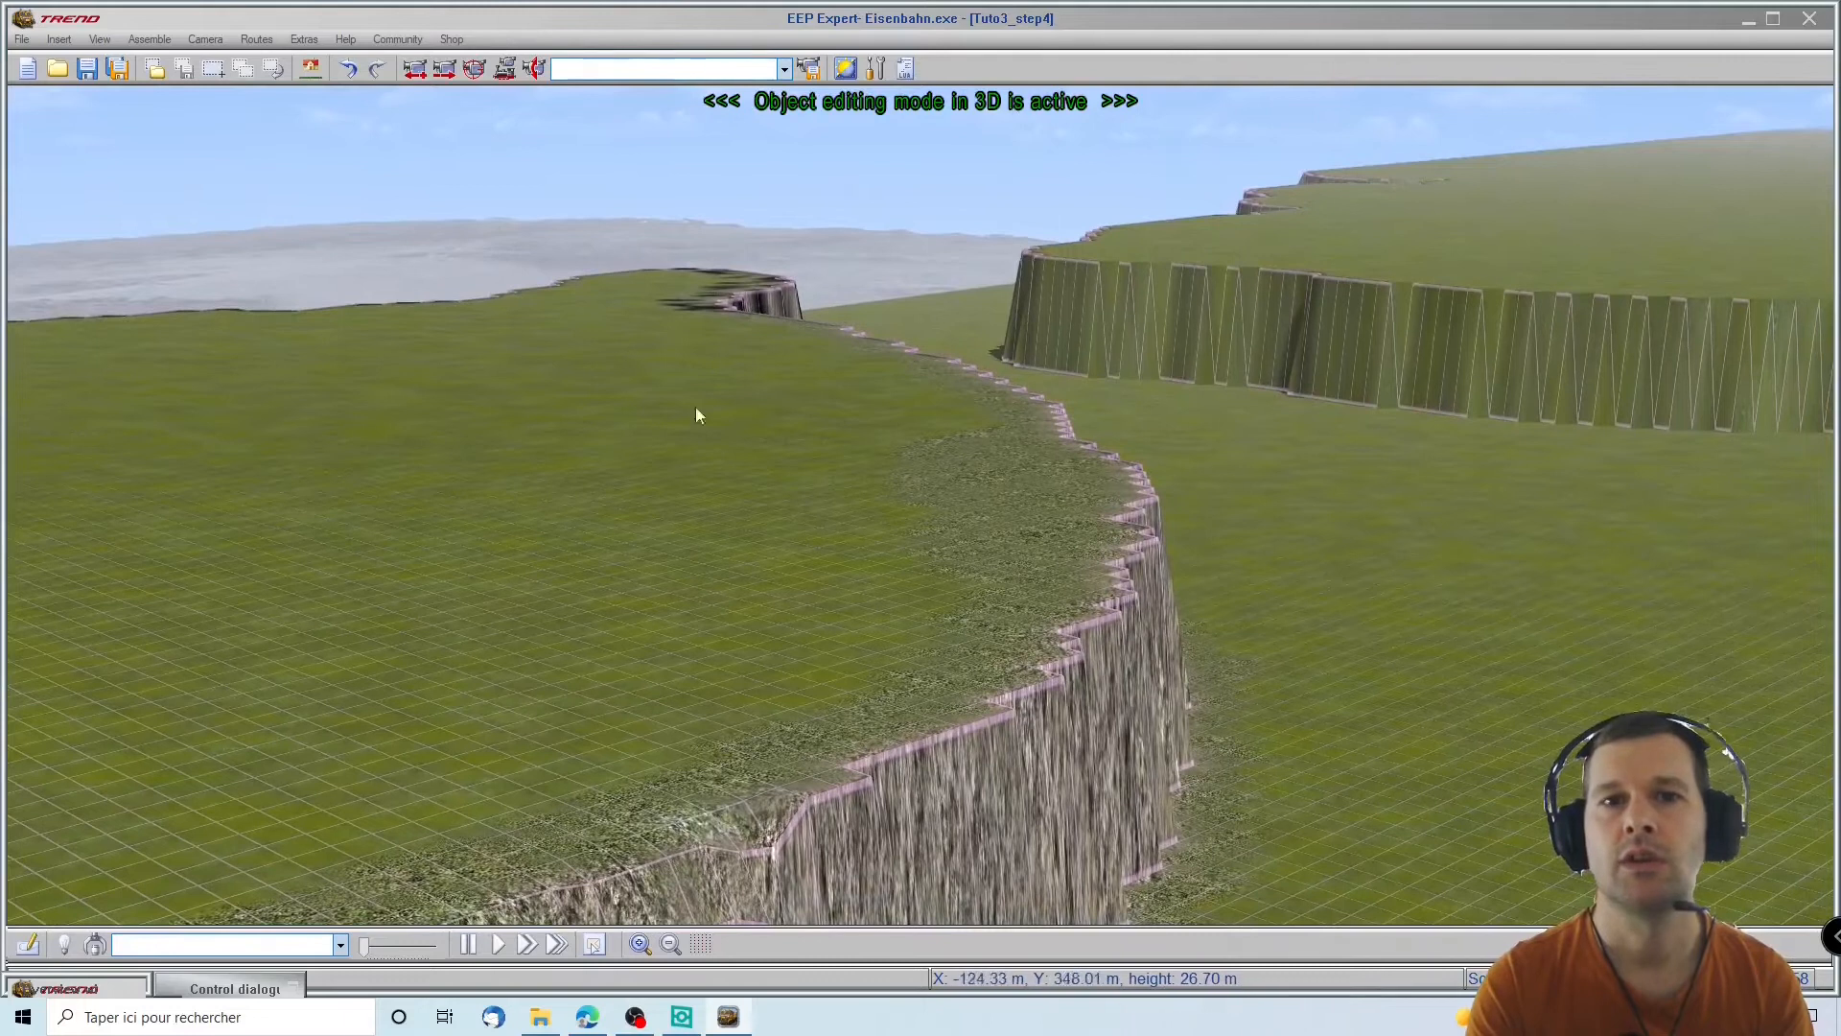
middle_drag(657, 506, 764, 176)
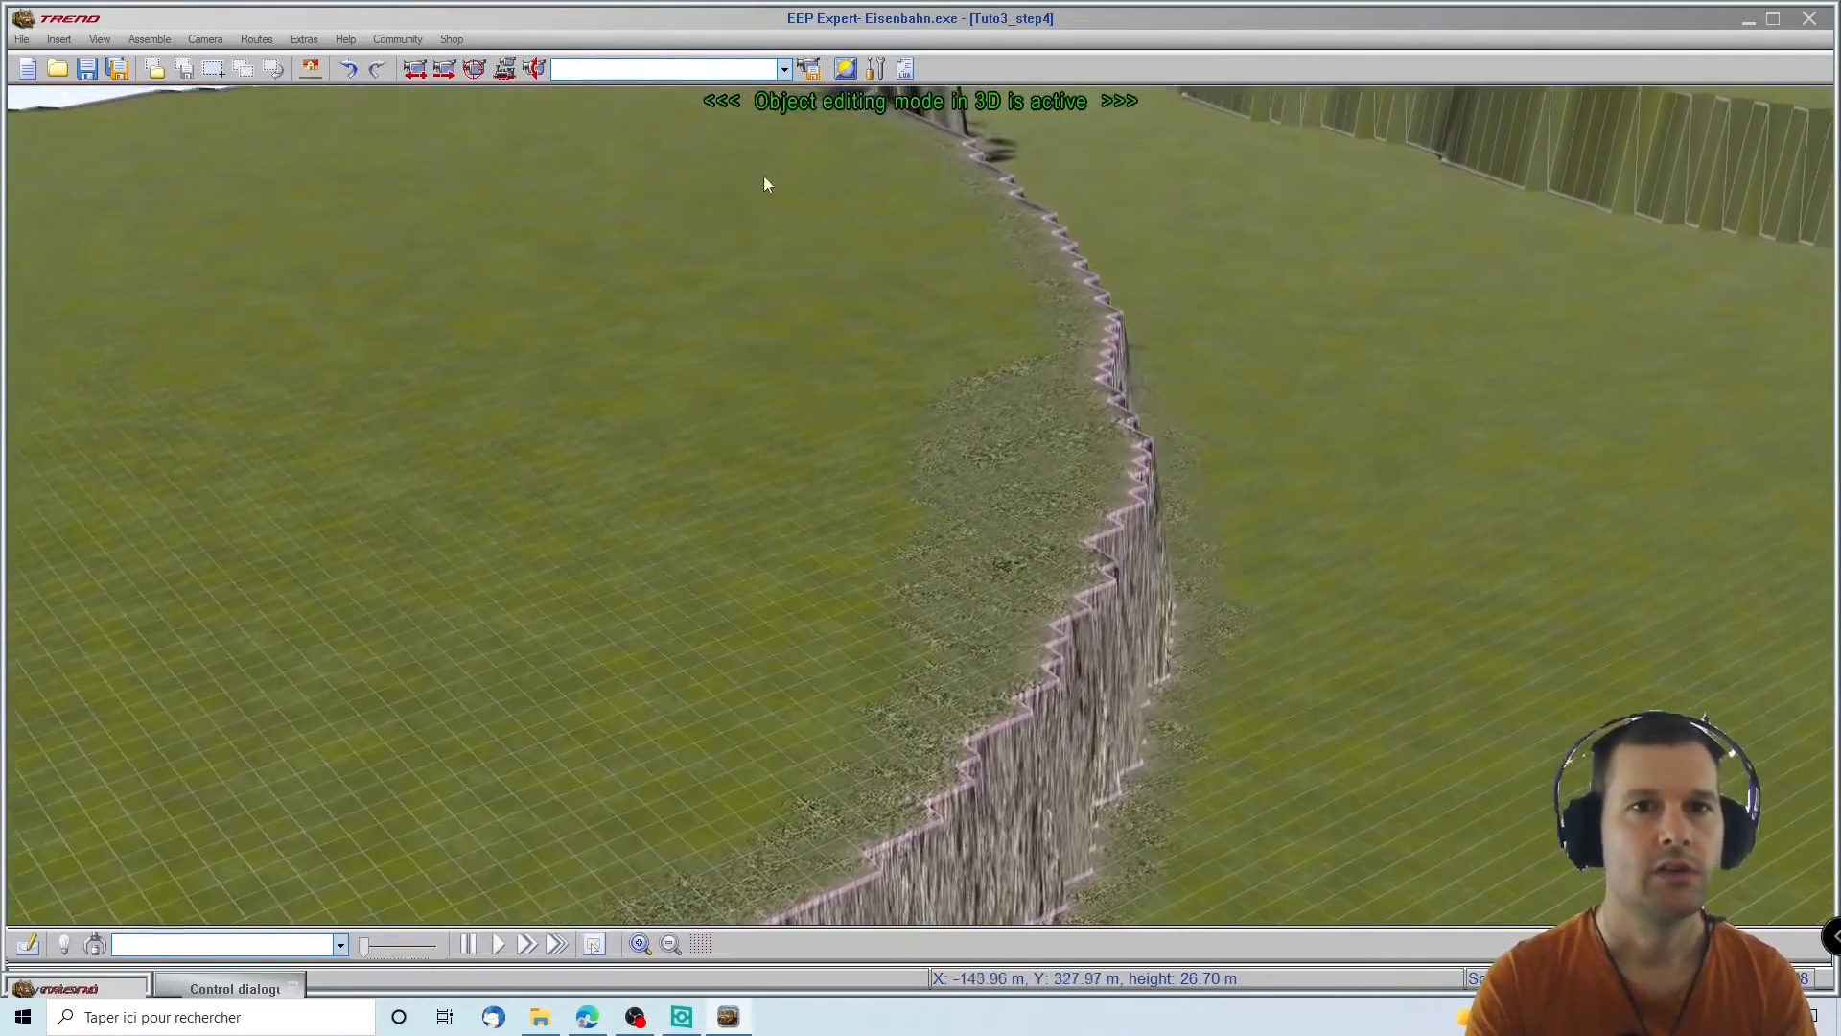
key(Up)
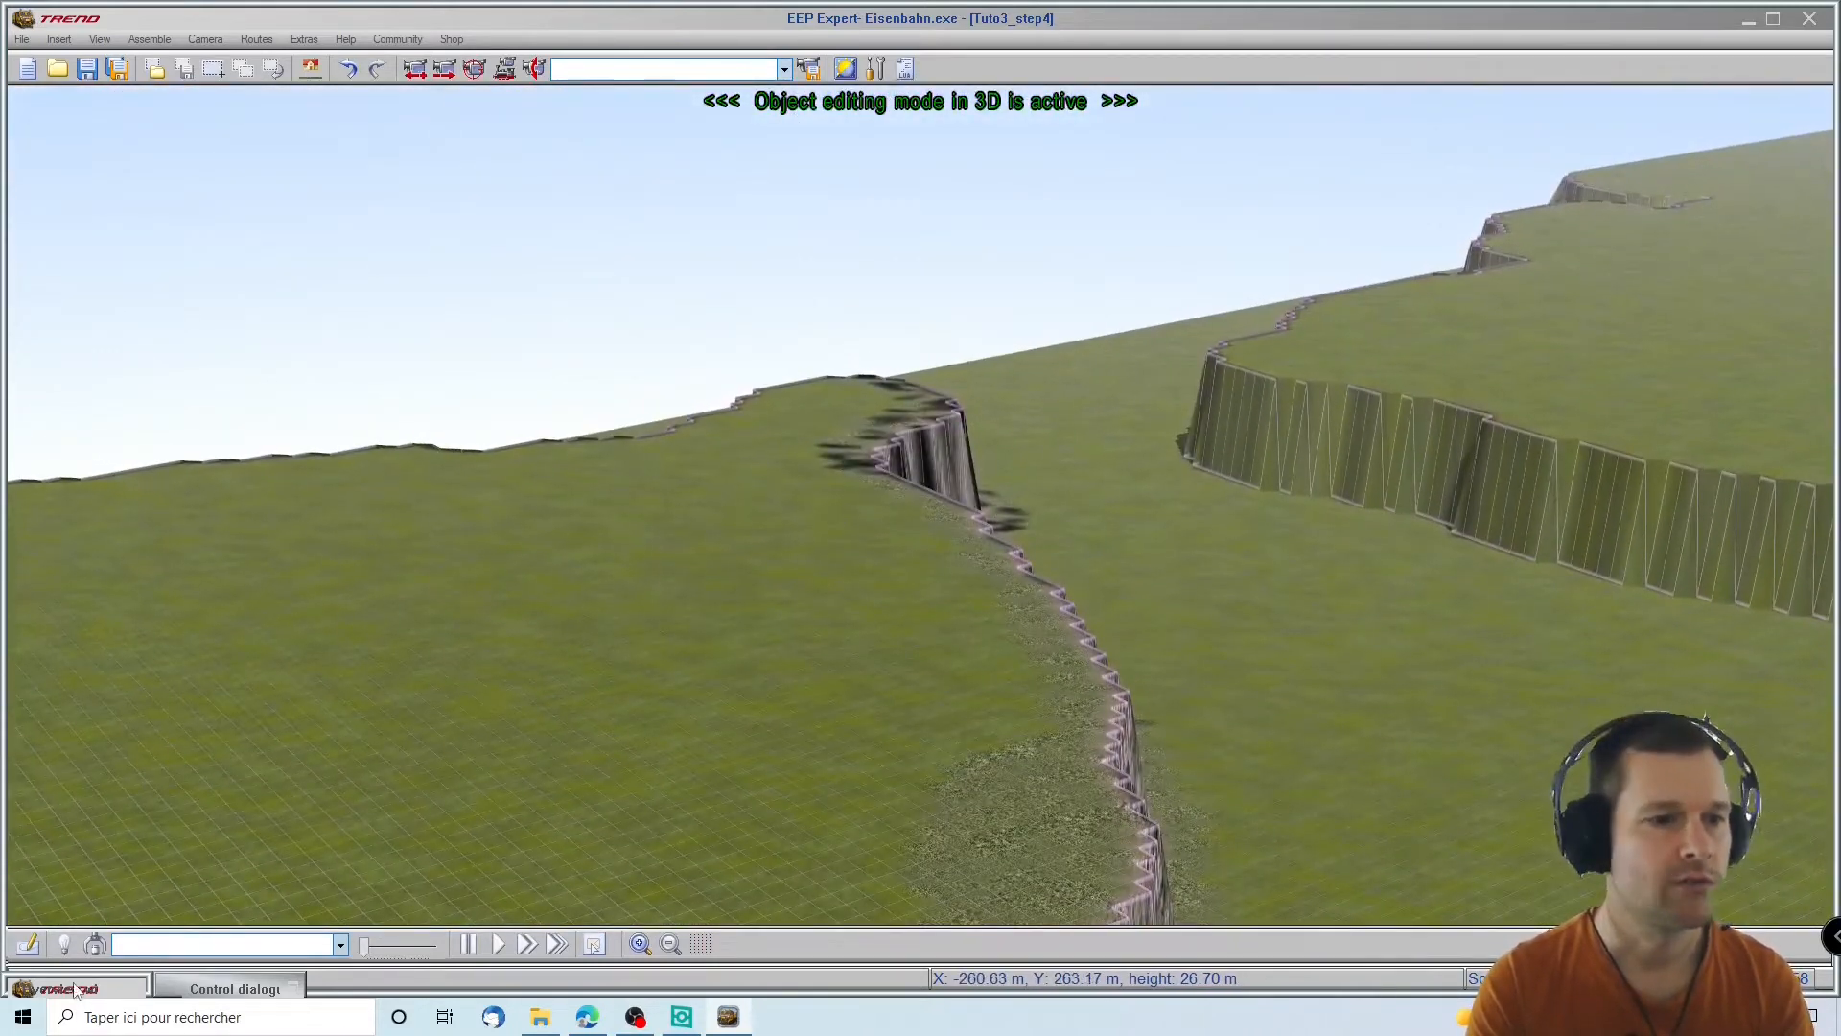
Activate the terrain brush that uses a threshold and set its brush size to 14 at the plateau's cliff edge
click(211, 985)
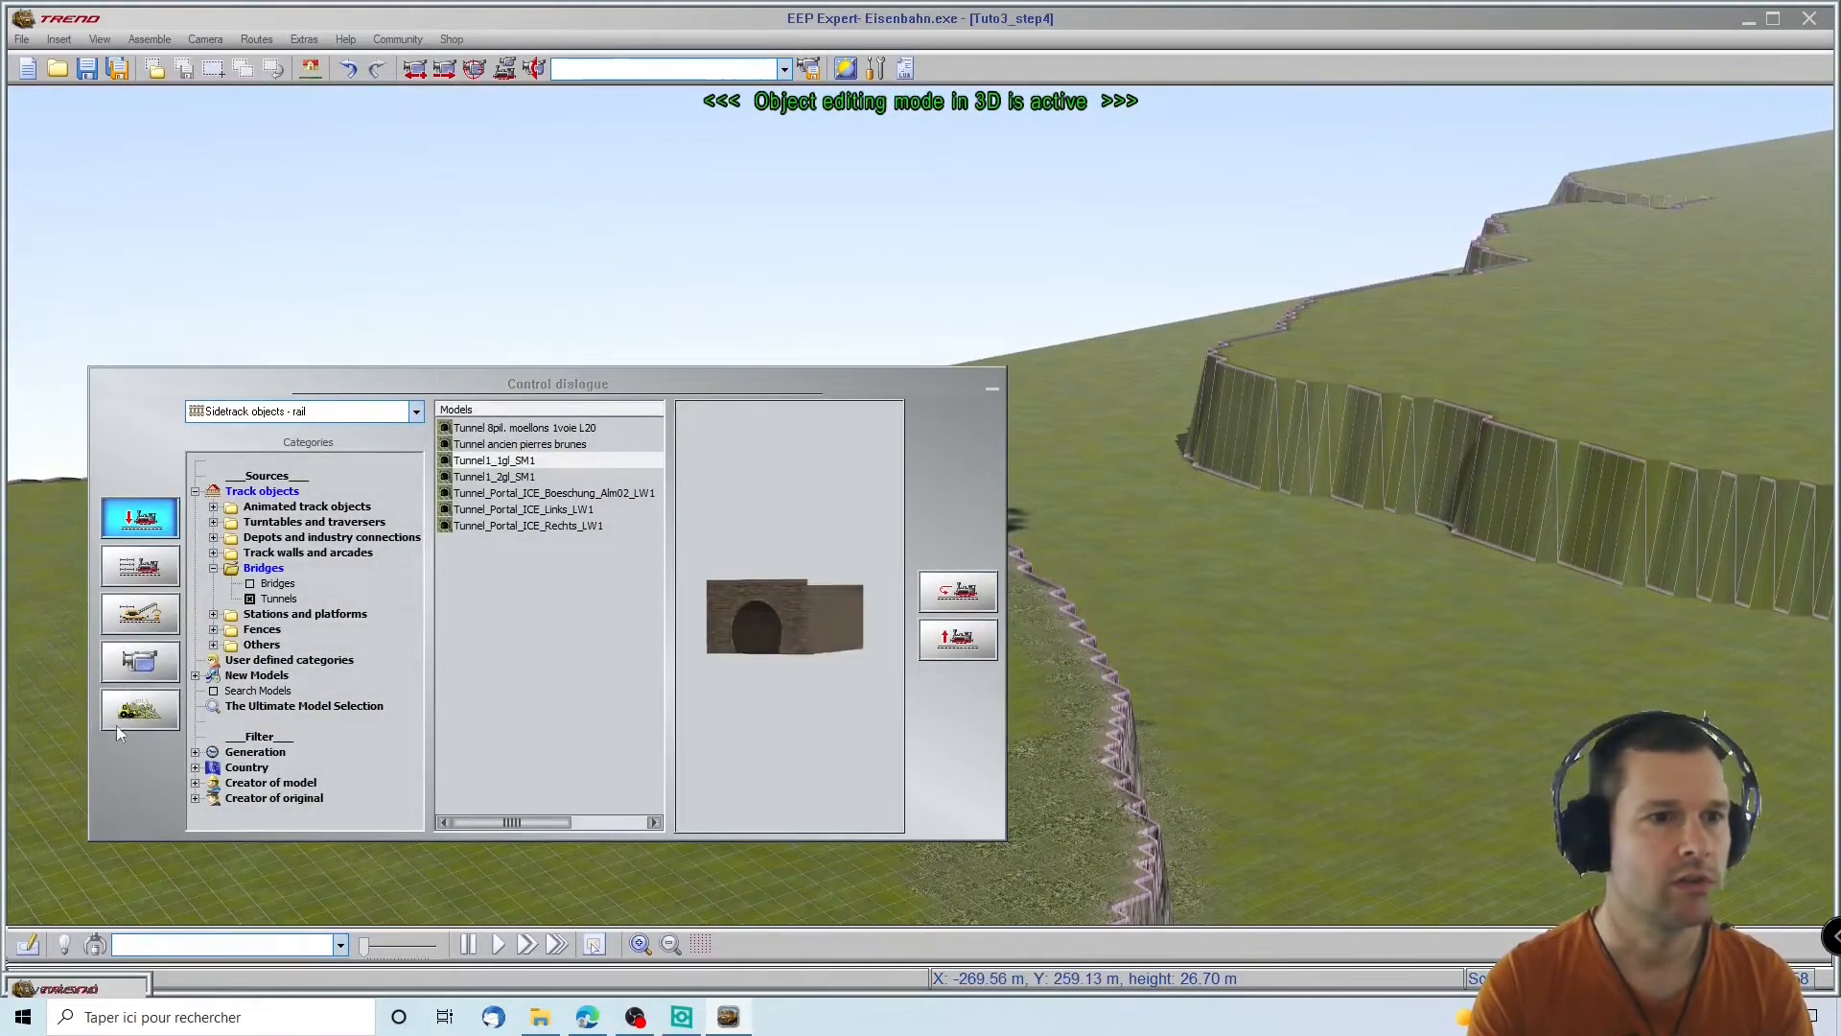
click(119, 727)
click(285, 458)
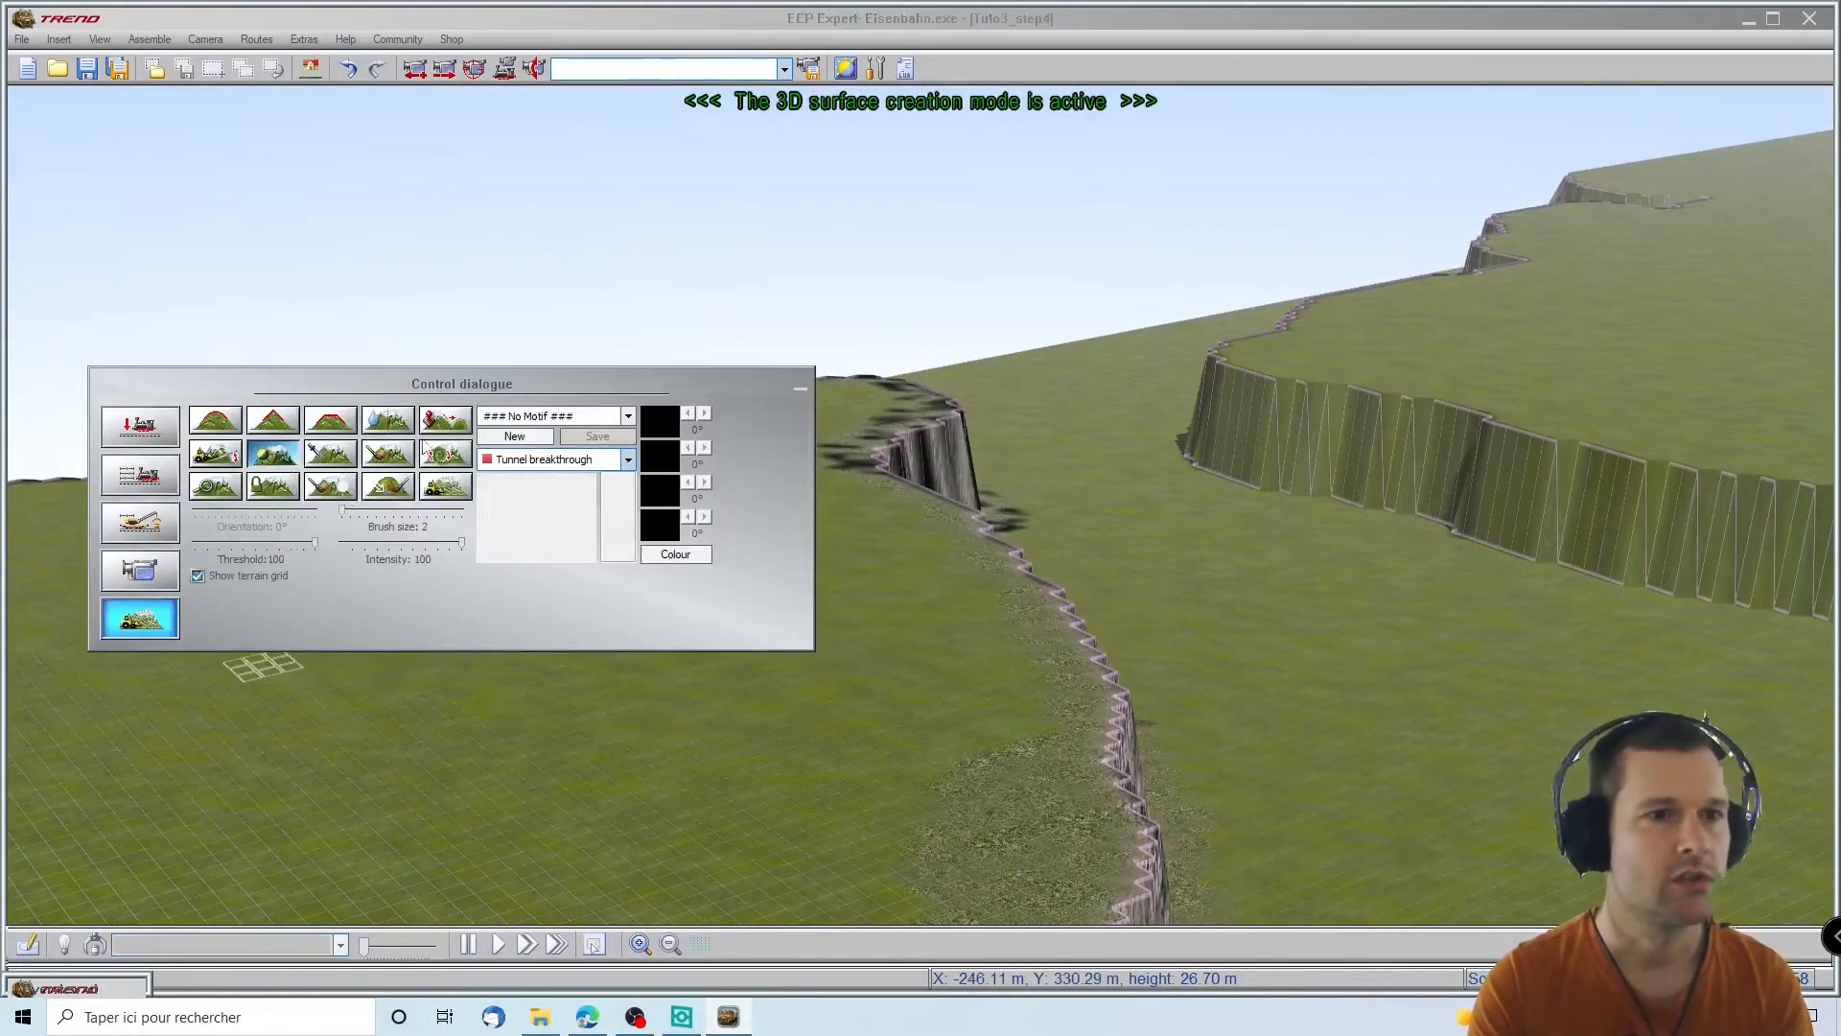
click(799, 387)
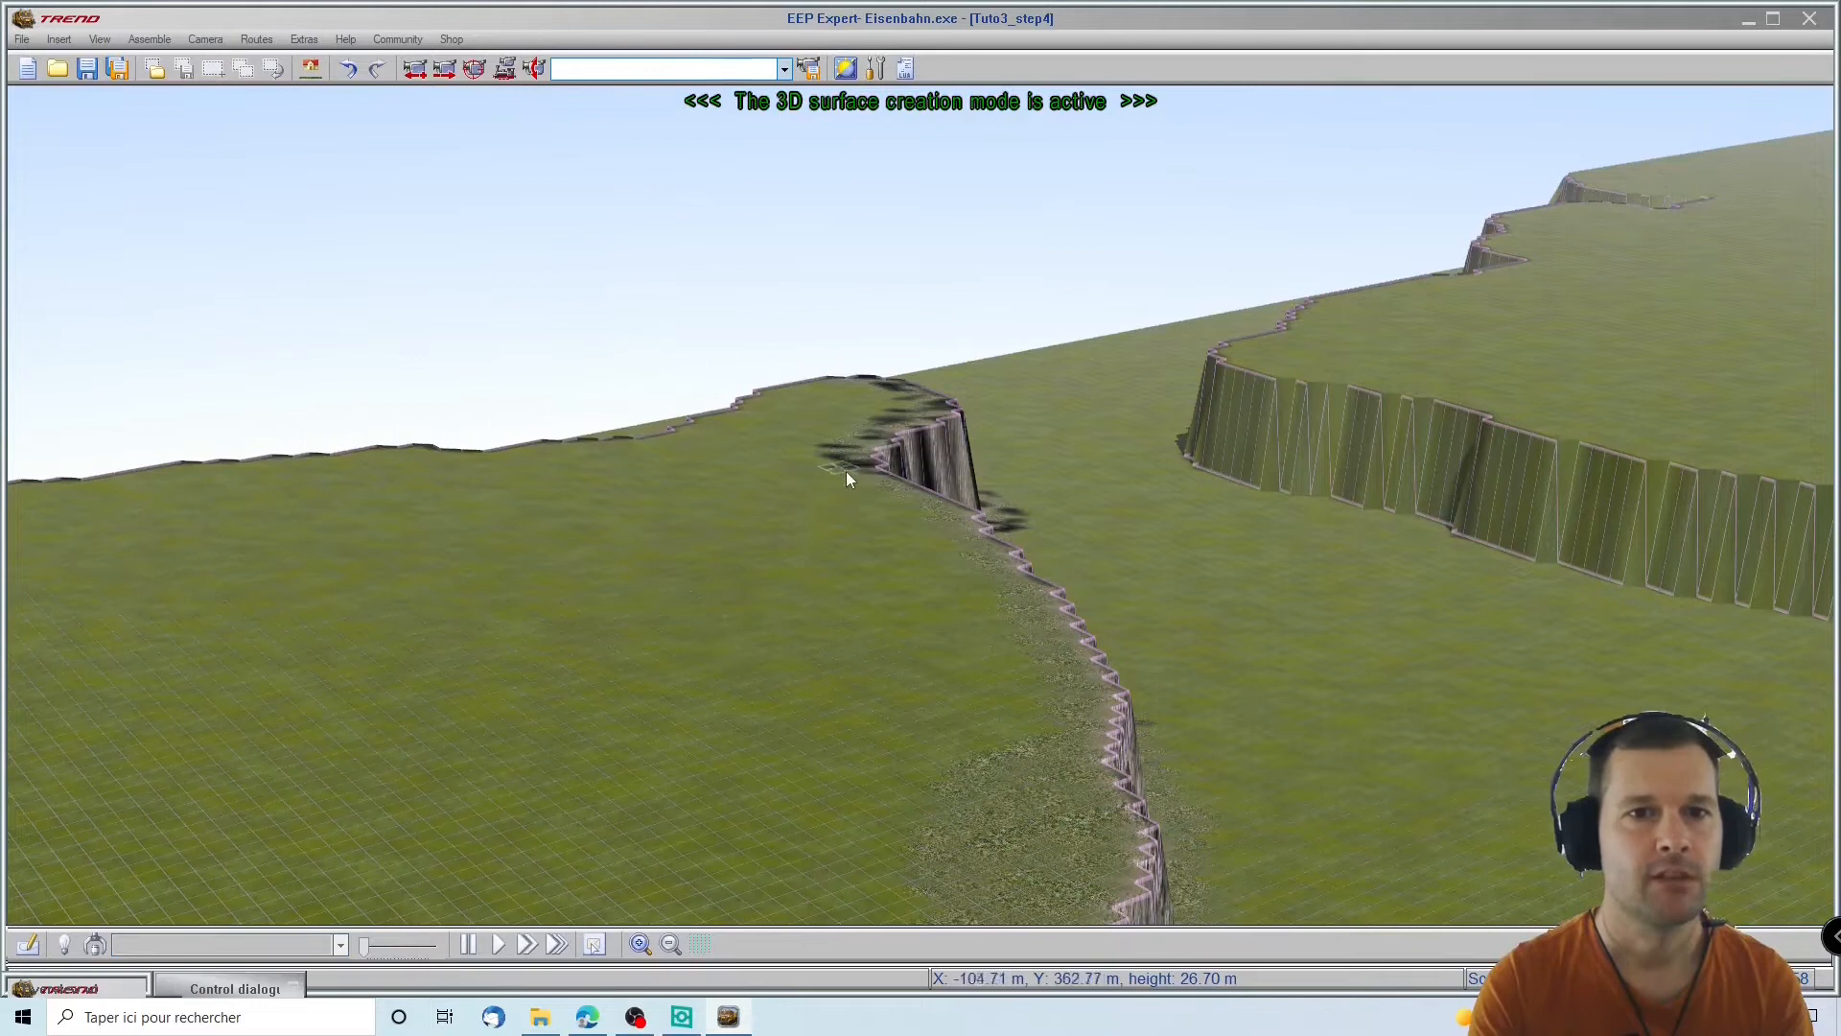
click(234, 988)
drag(415, 510, 444, 509)
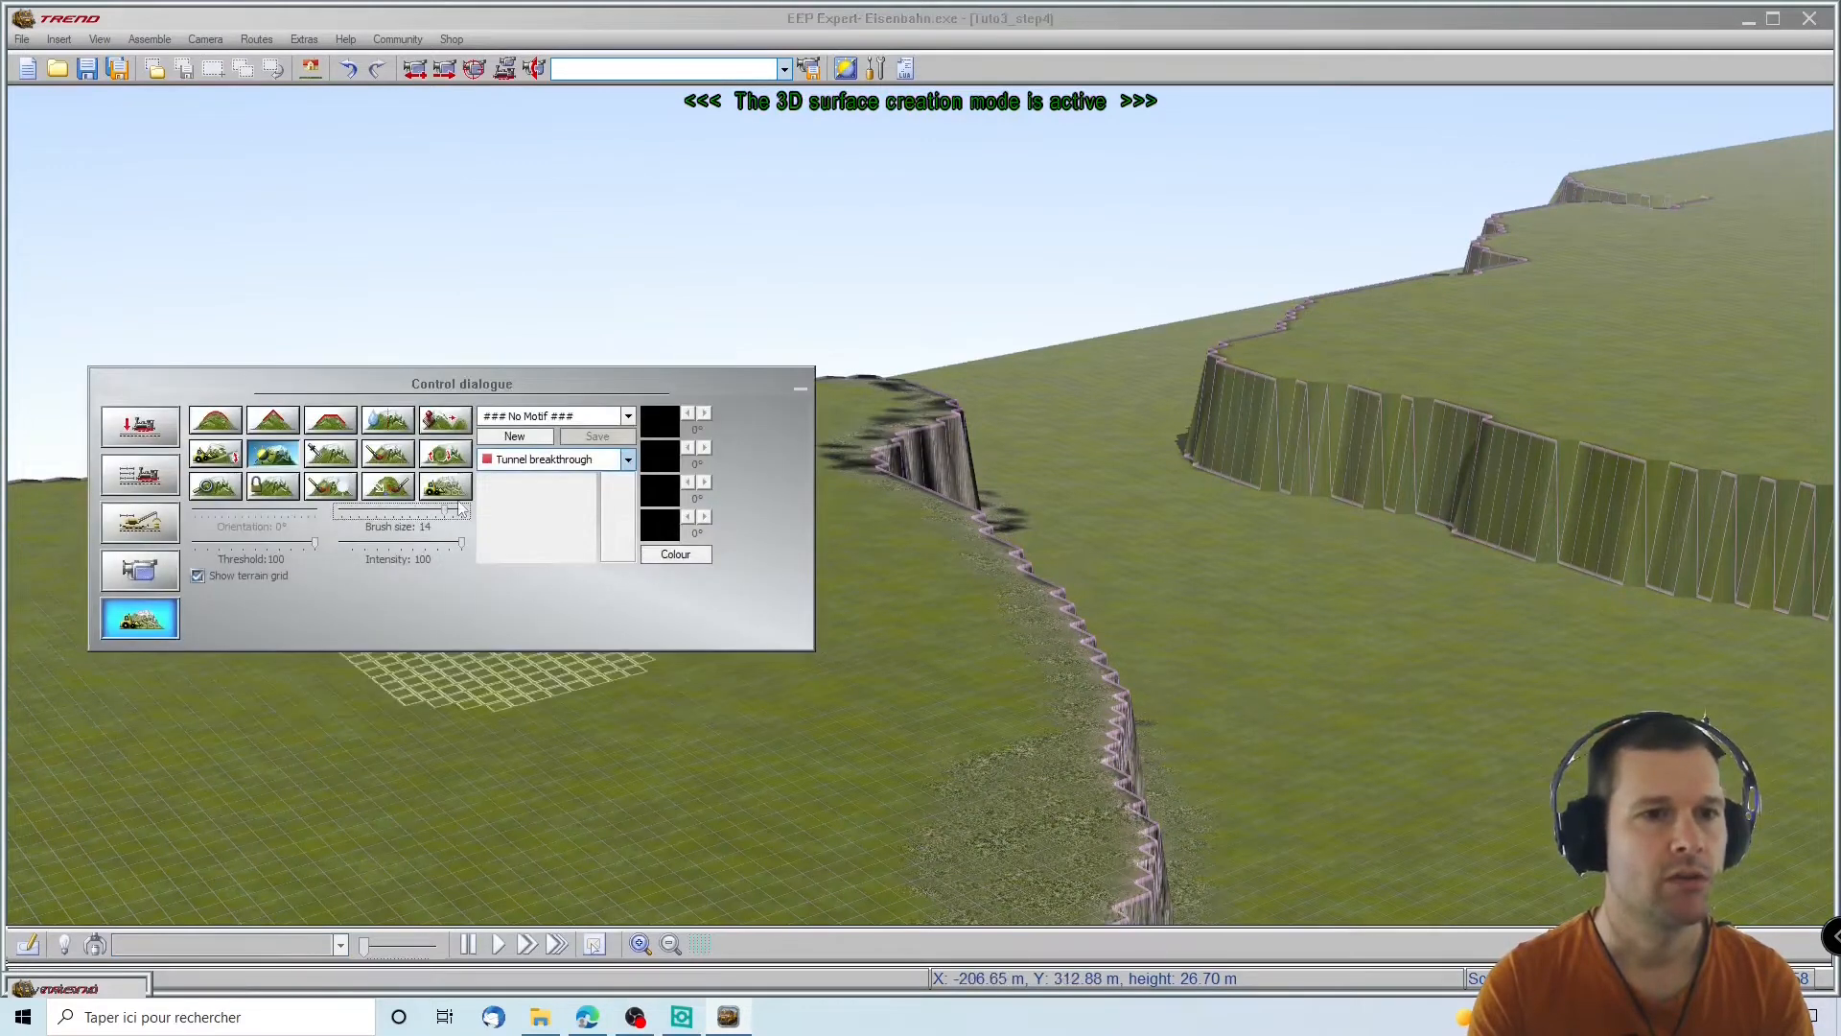
click(799, 387)
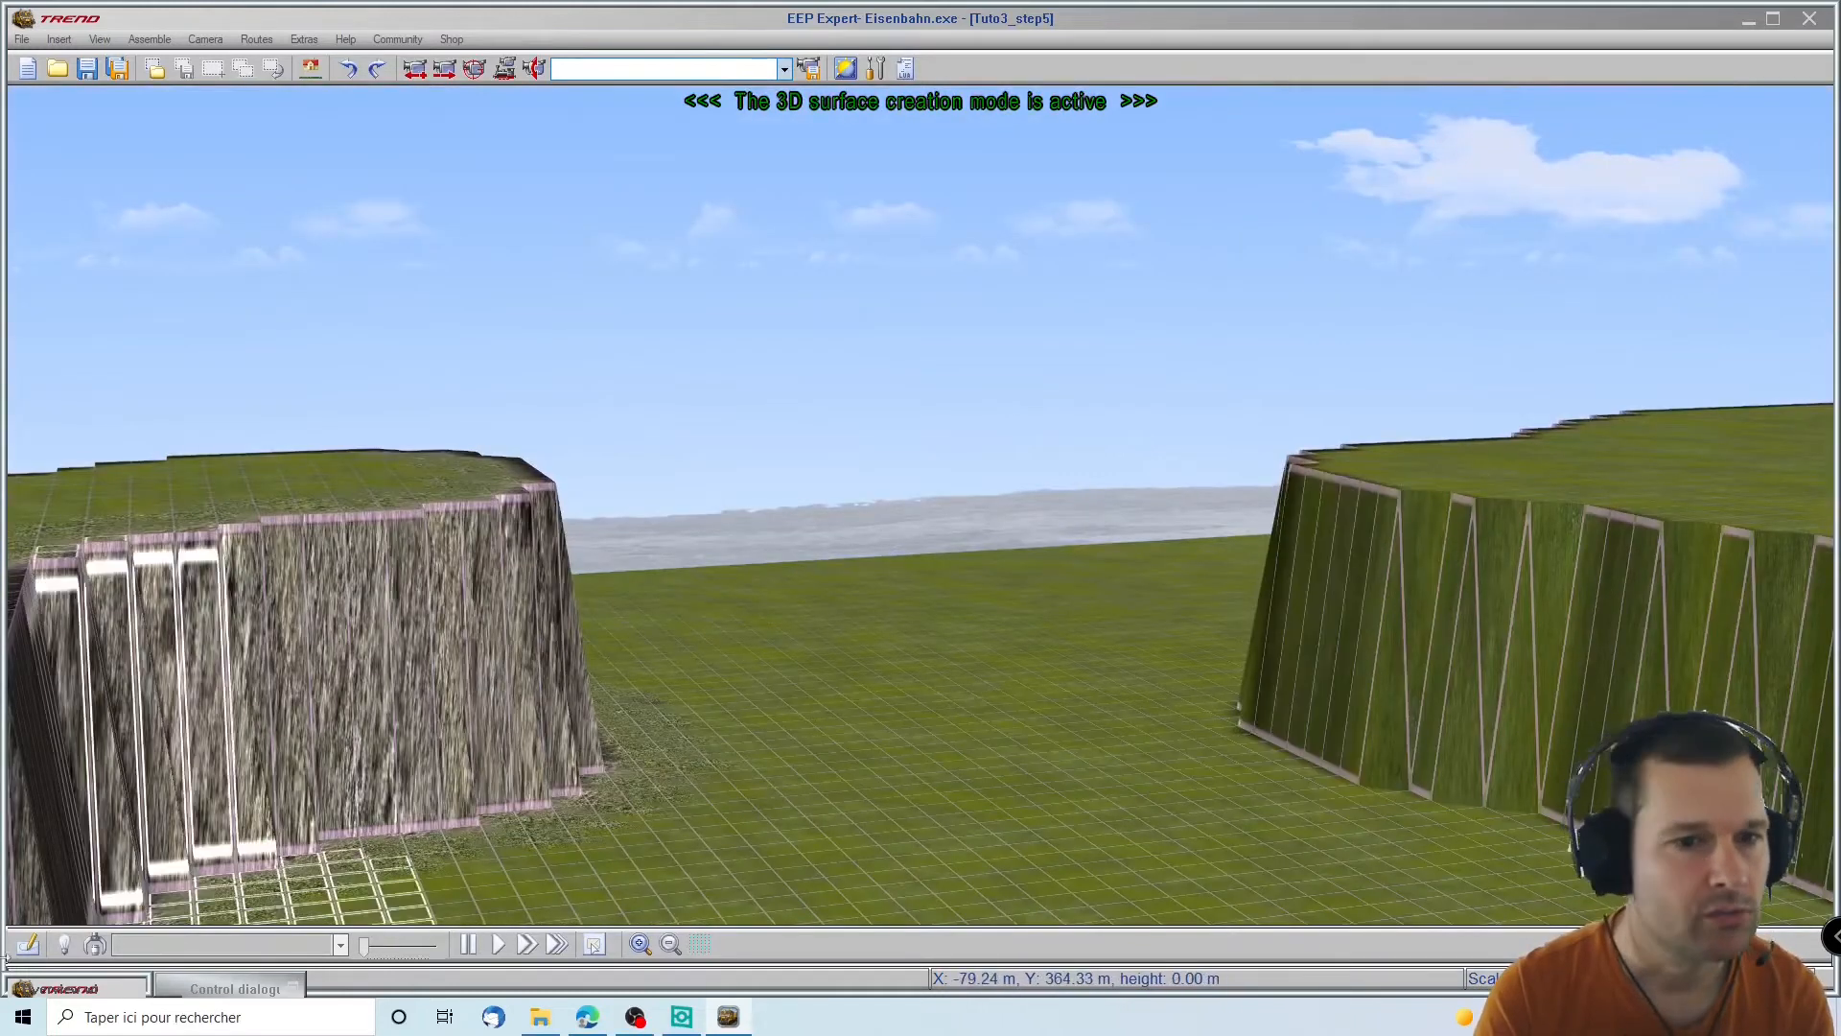
Compare the brick viaduct models in the Air/Water/Misc bridge splines and select Viaduc ferroviaire en brique 1/3
click(231, 989)
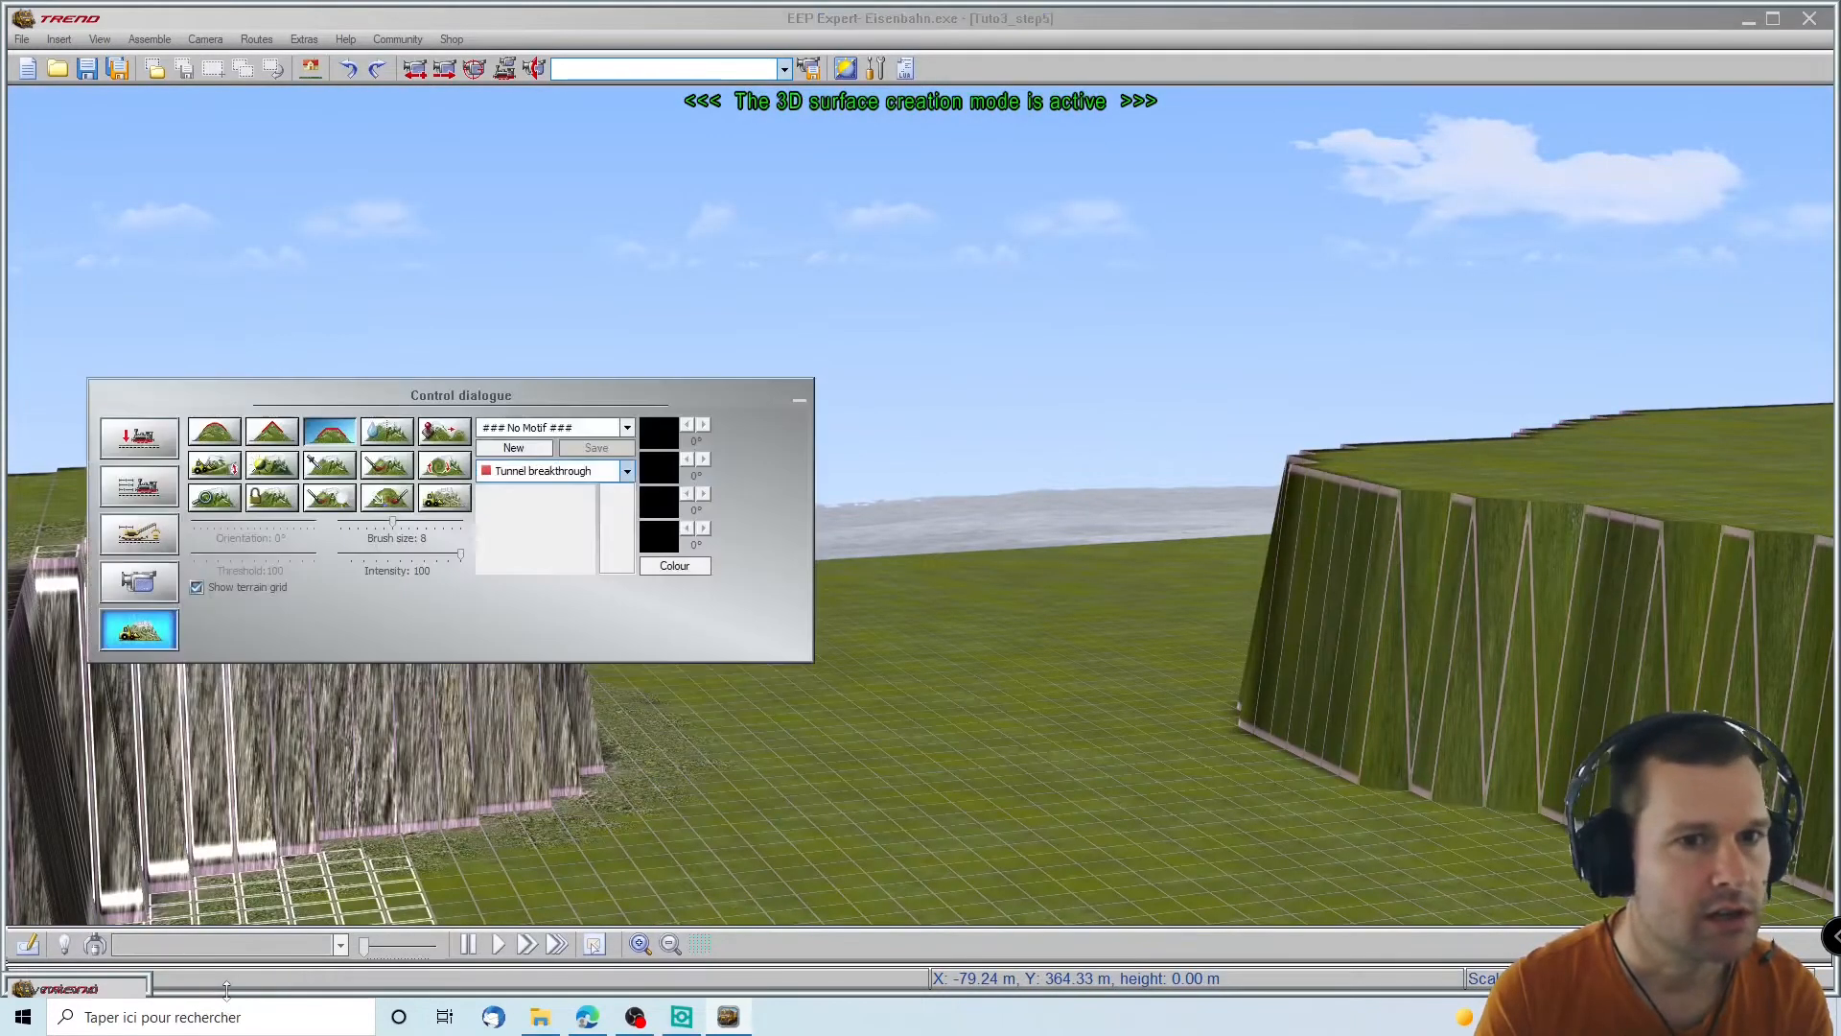
click(125, 452)
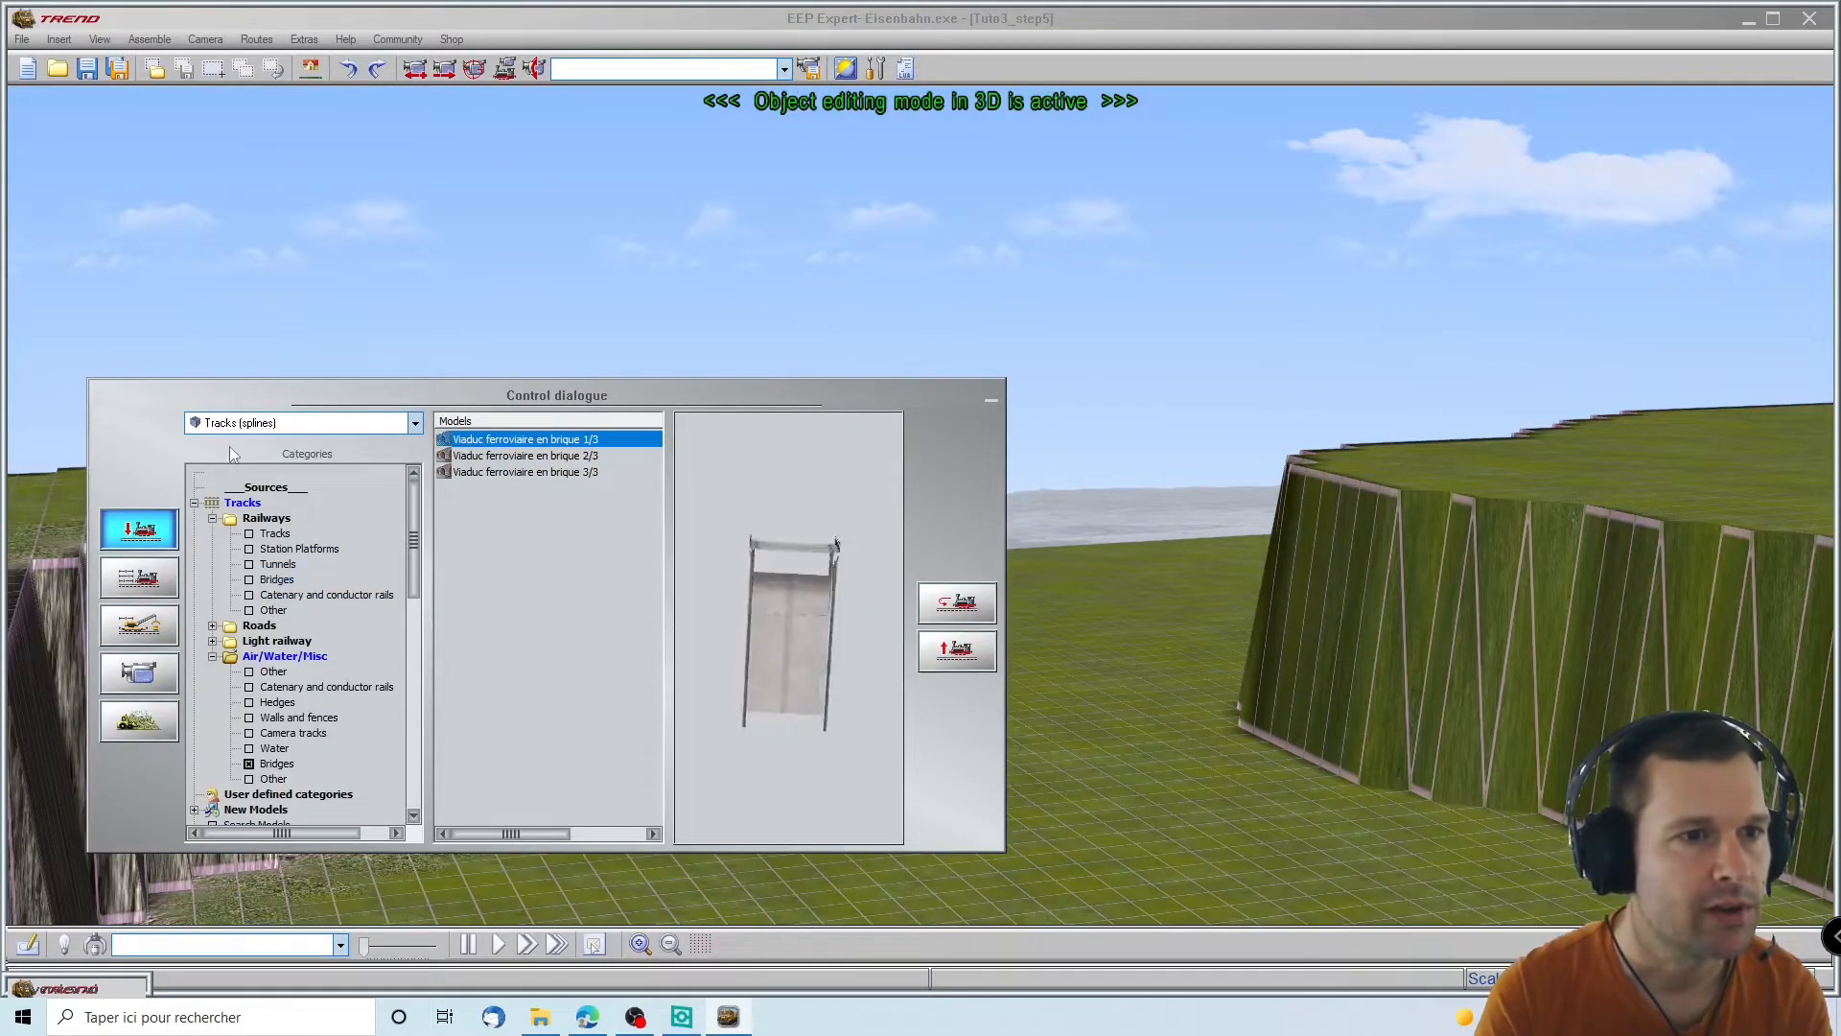
double_click(285, 656)
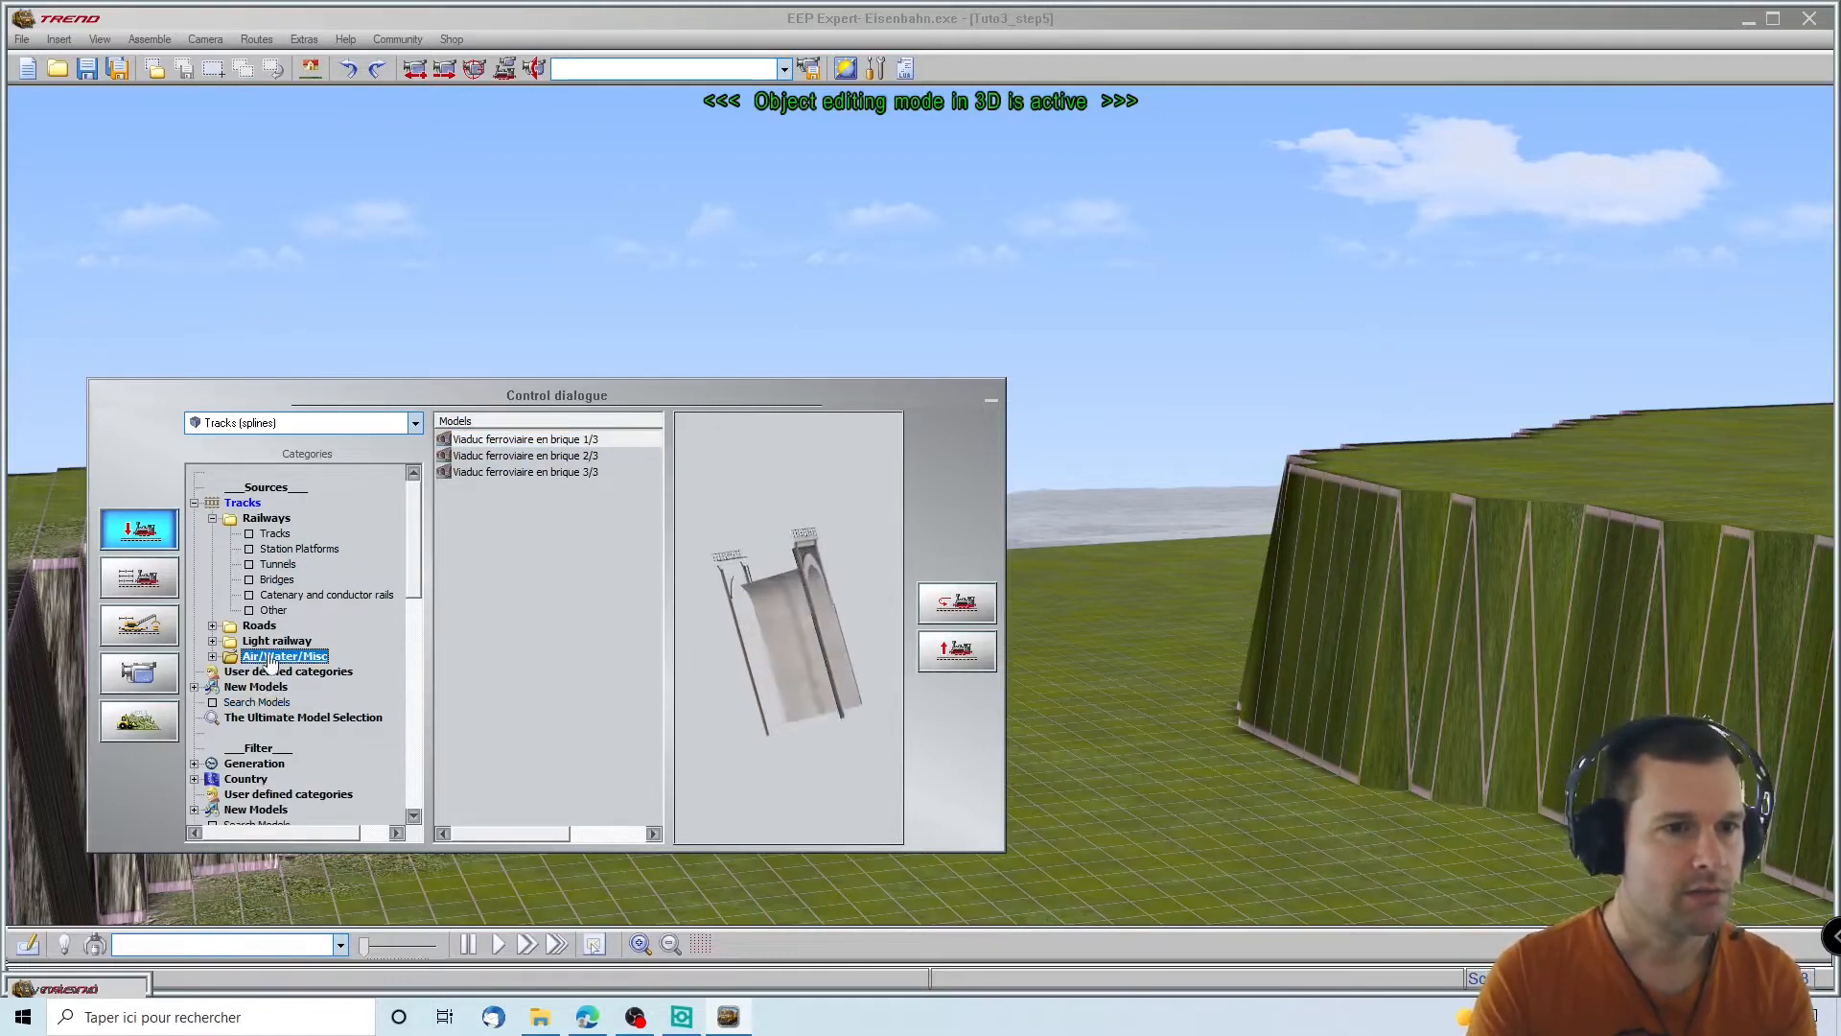
double_click(272, 659)
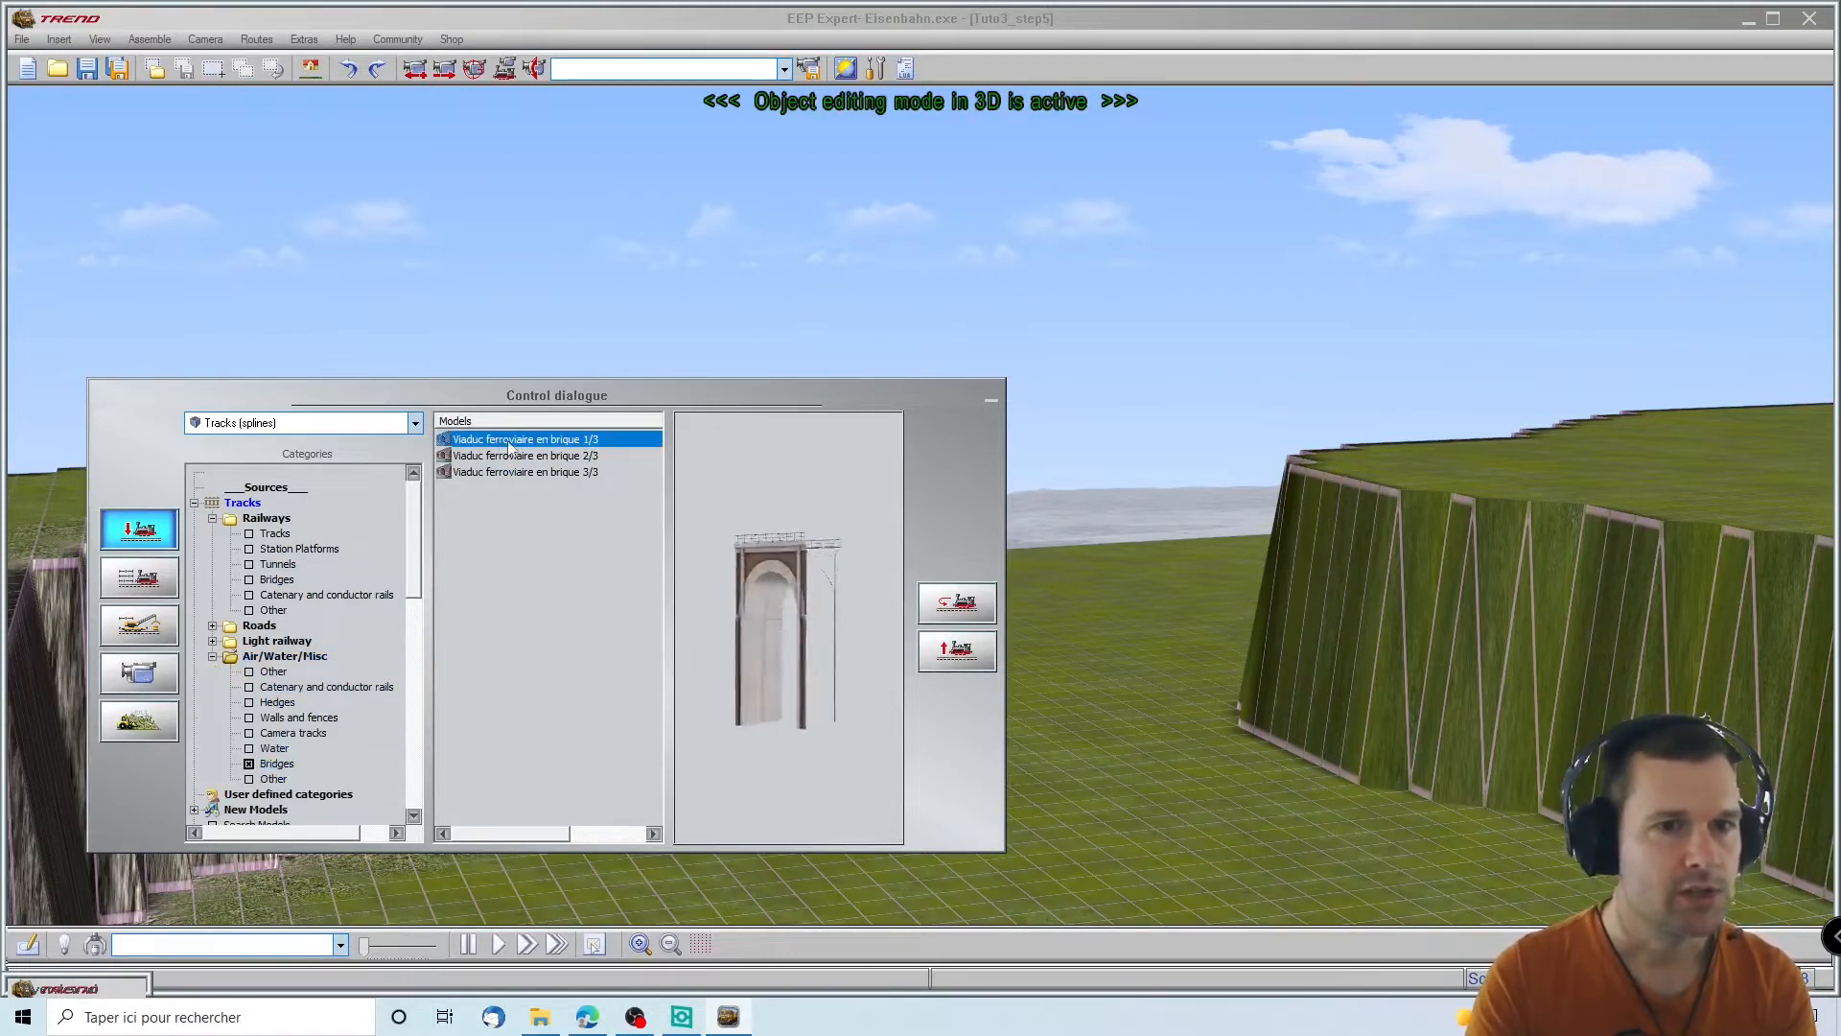
click(589, 473)
click(591, 440)
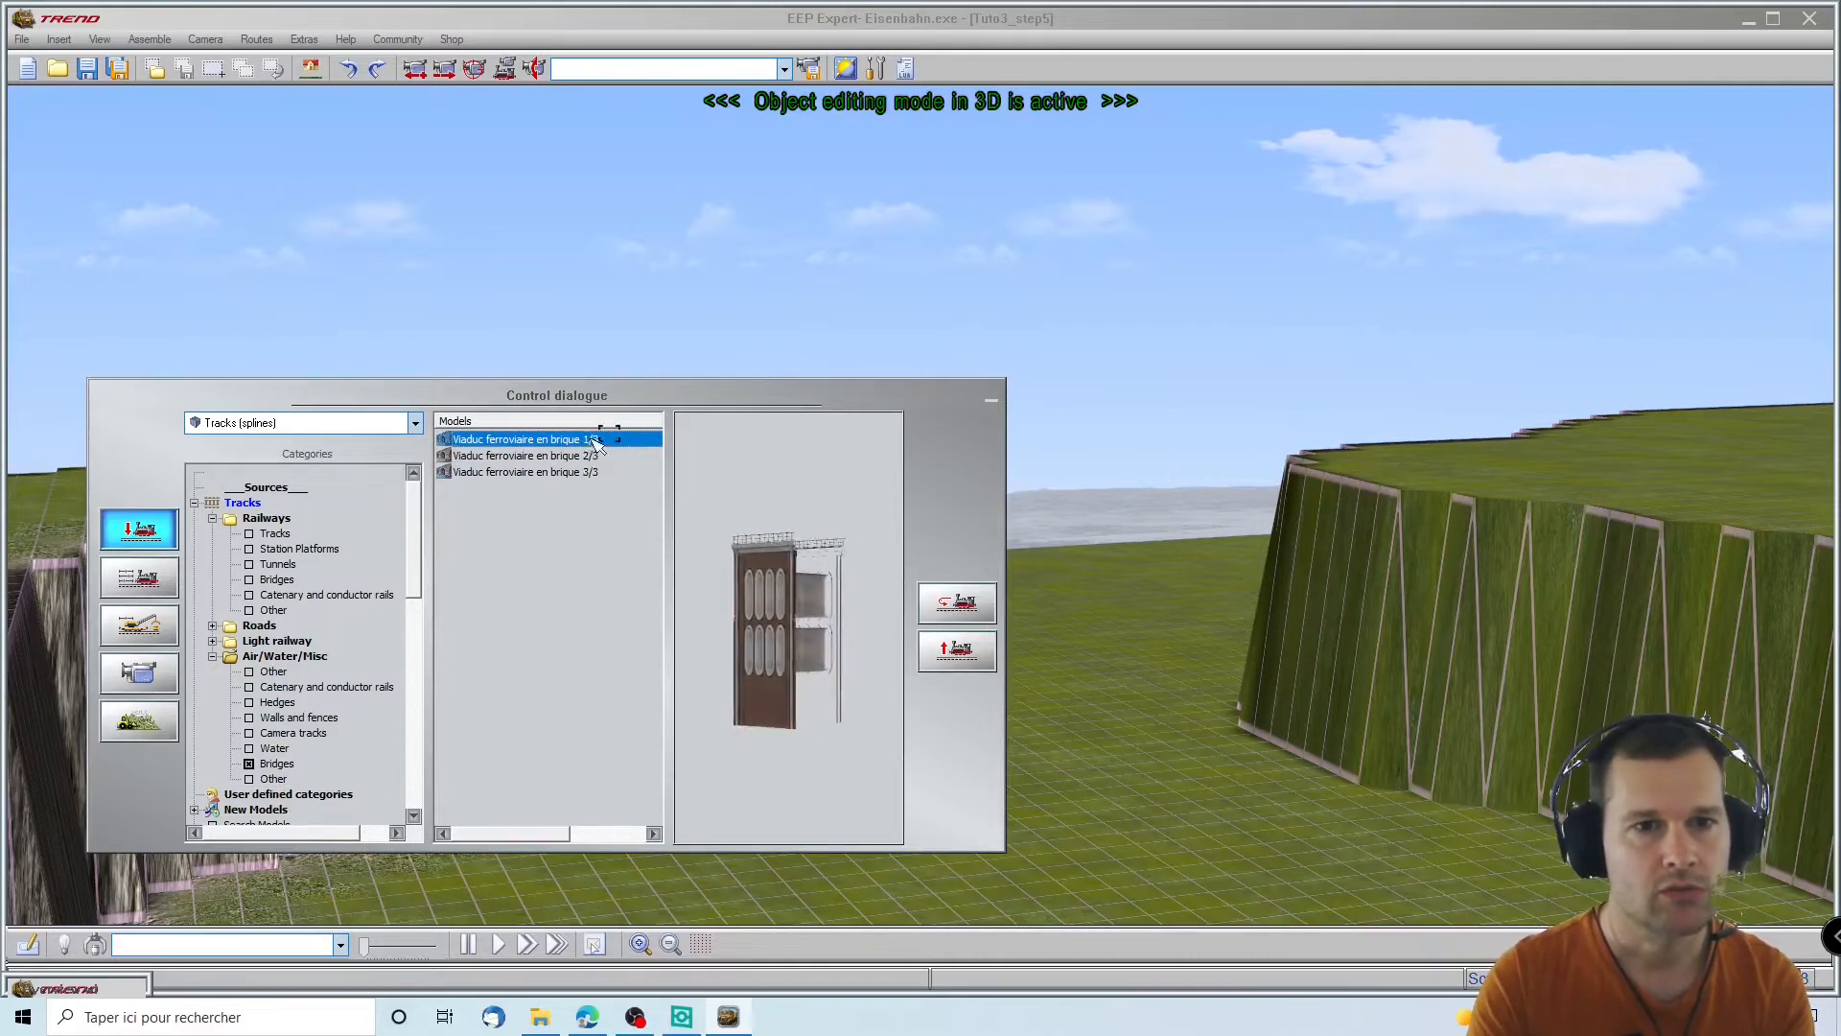
click(587, 459)
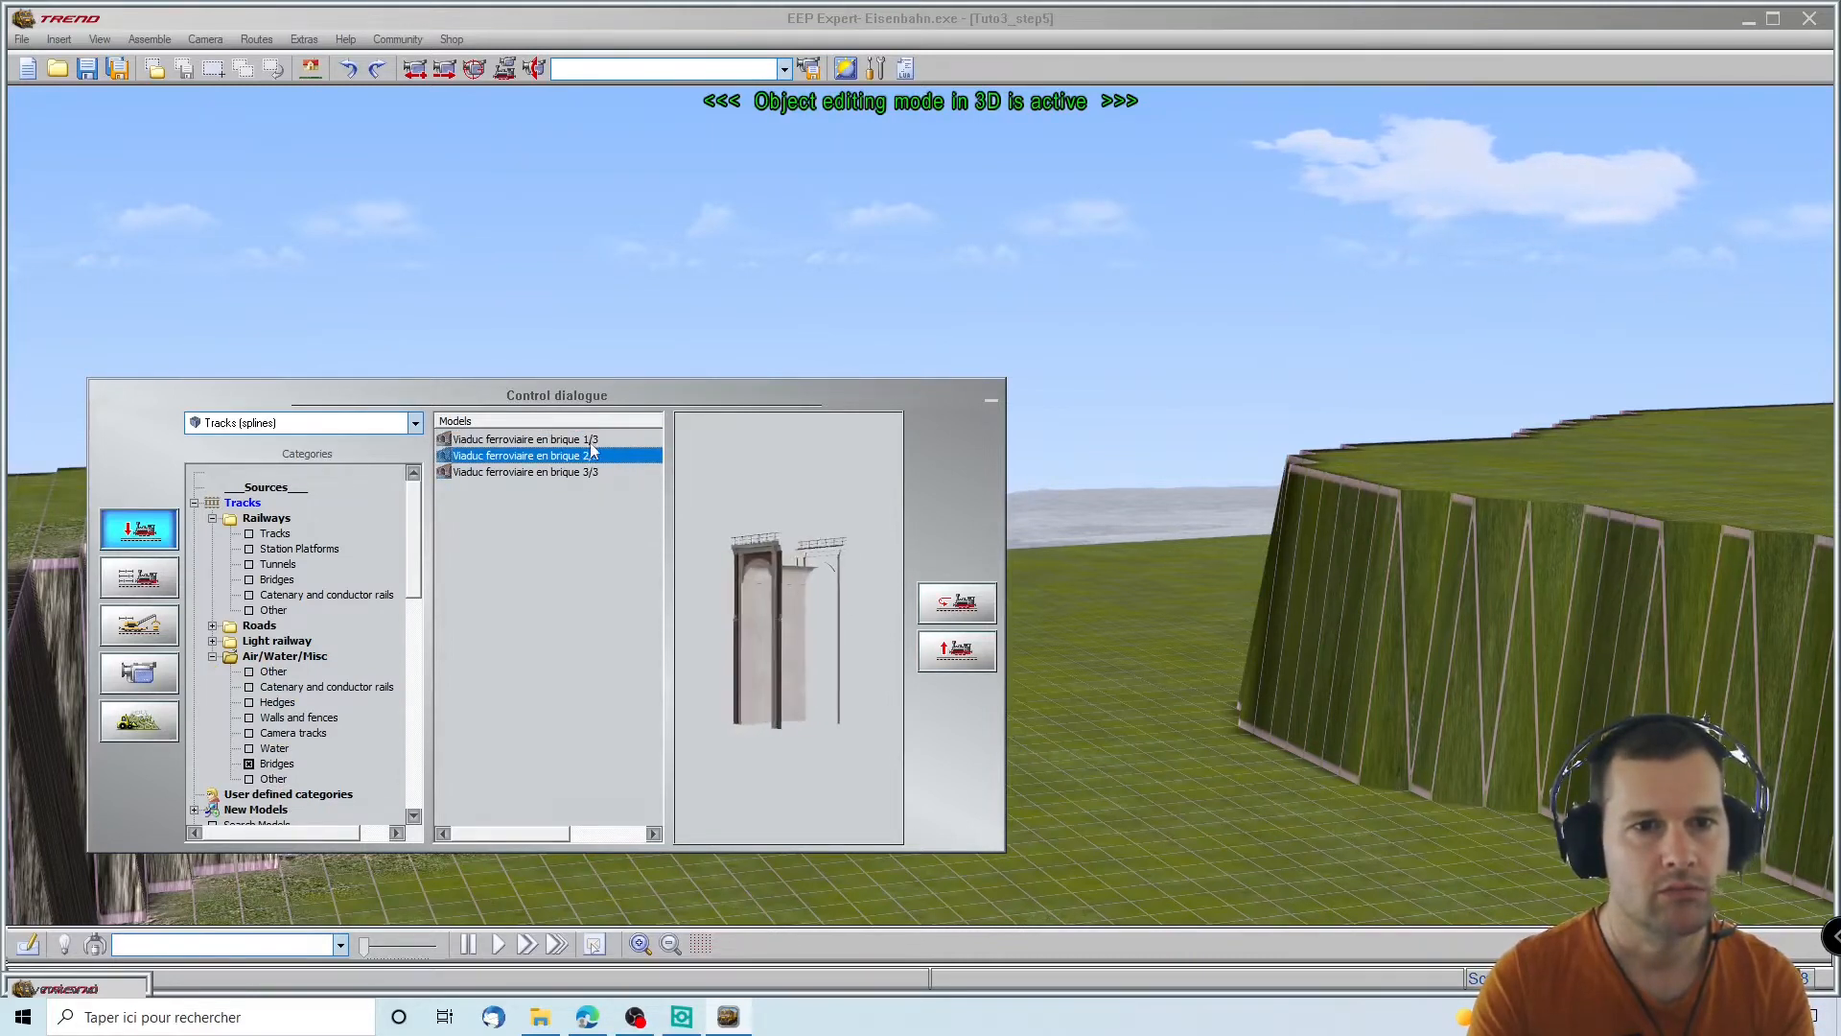
click(592, 442)
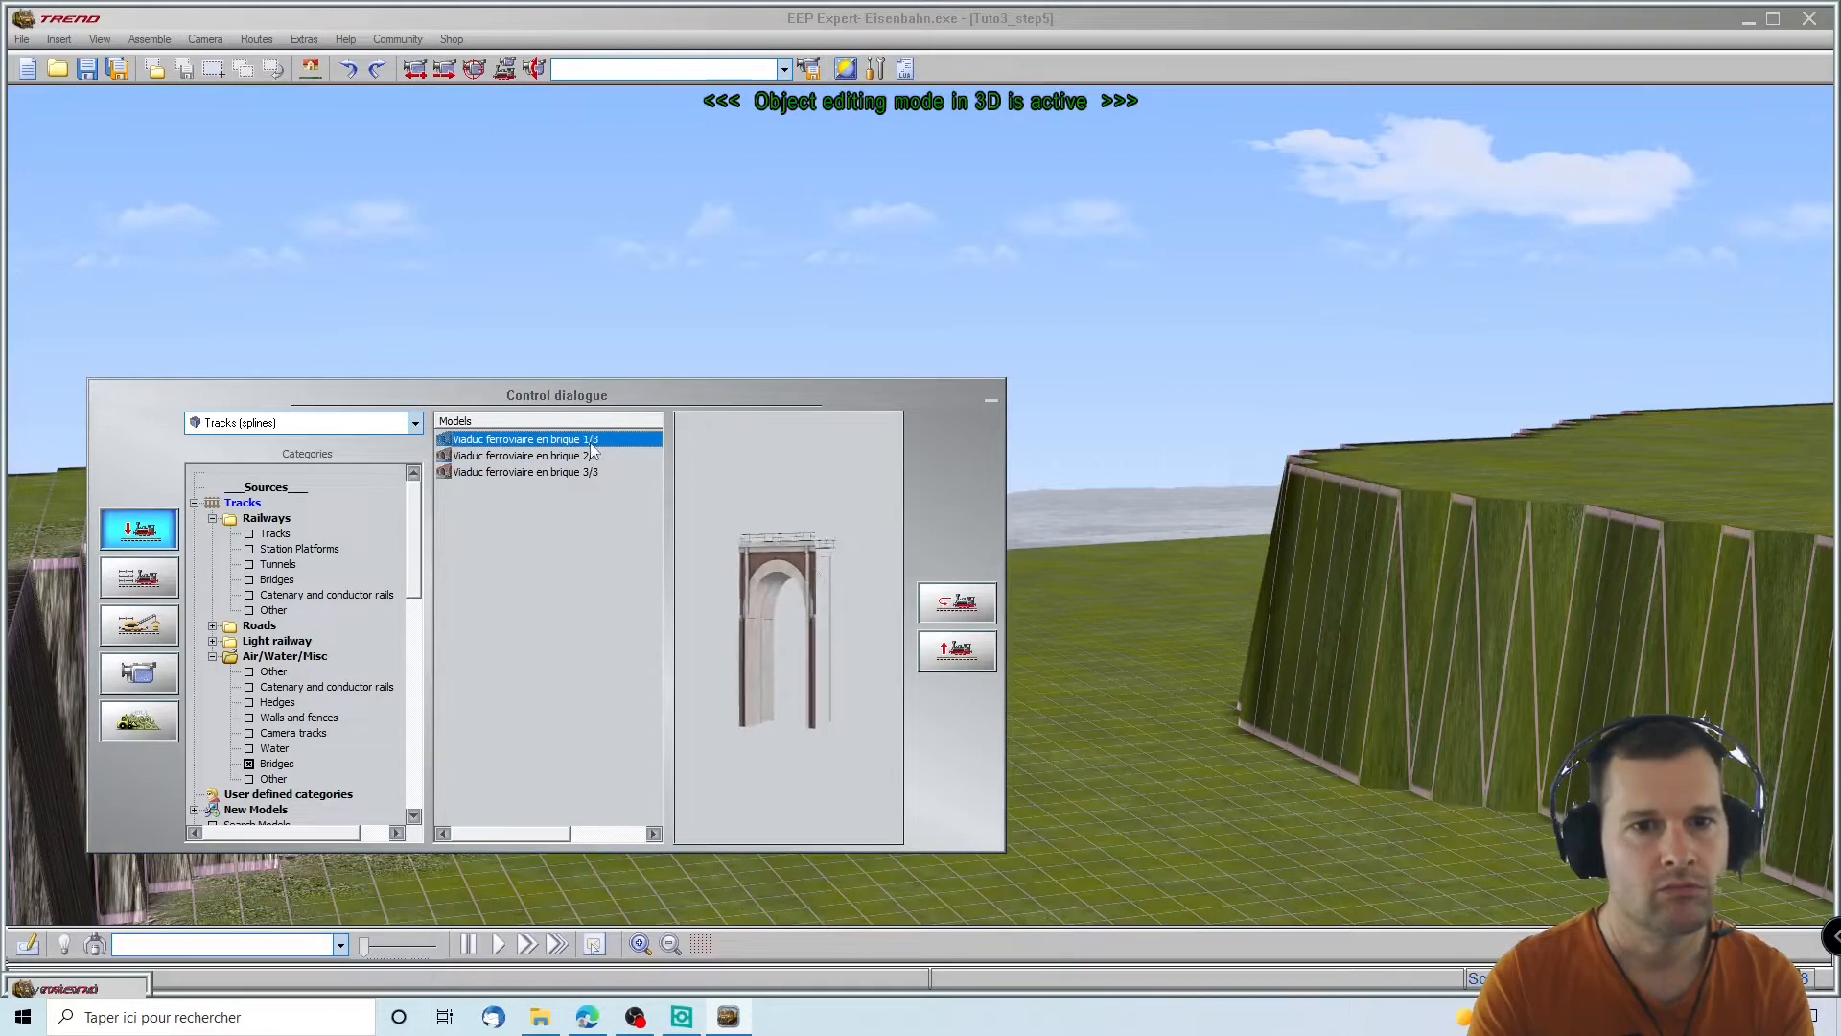
Place the brick viaduct in the valley between the cliffs and move it against the grassy cliff, about X -39.7 m, Y 396.4 m
click(992, 400)
click(884, 772)
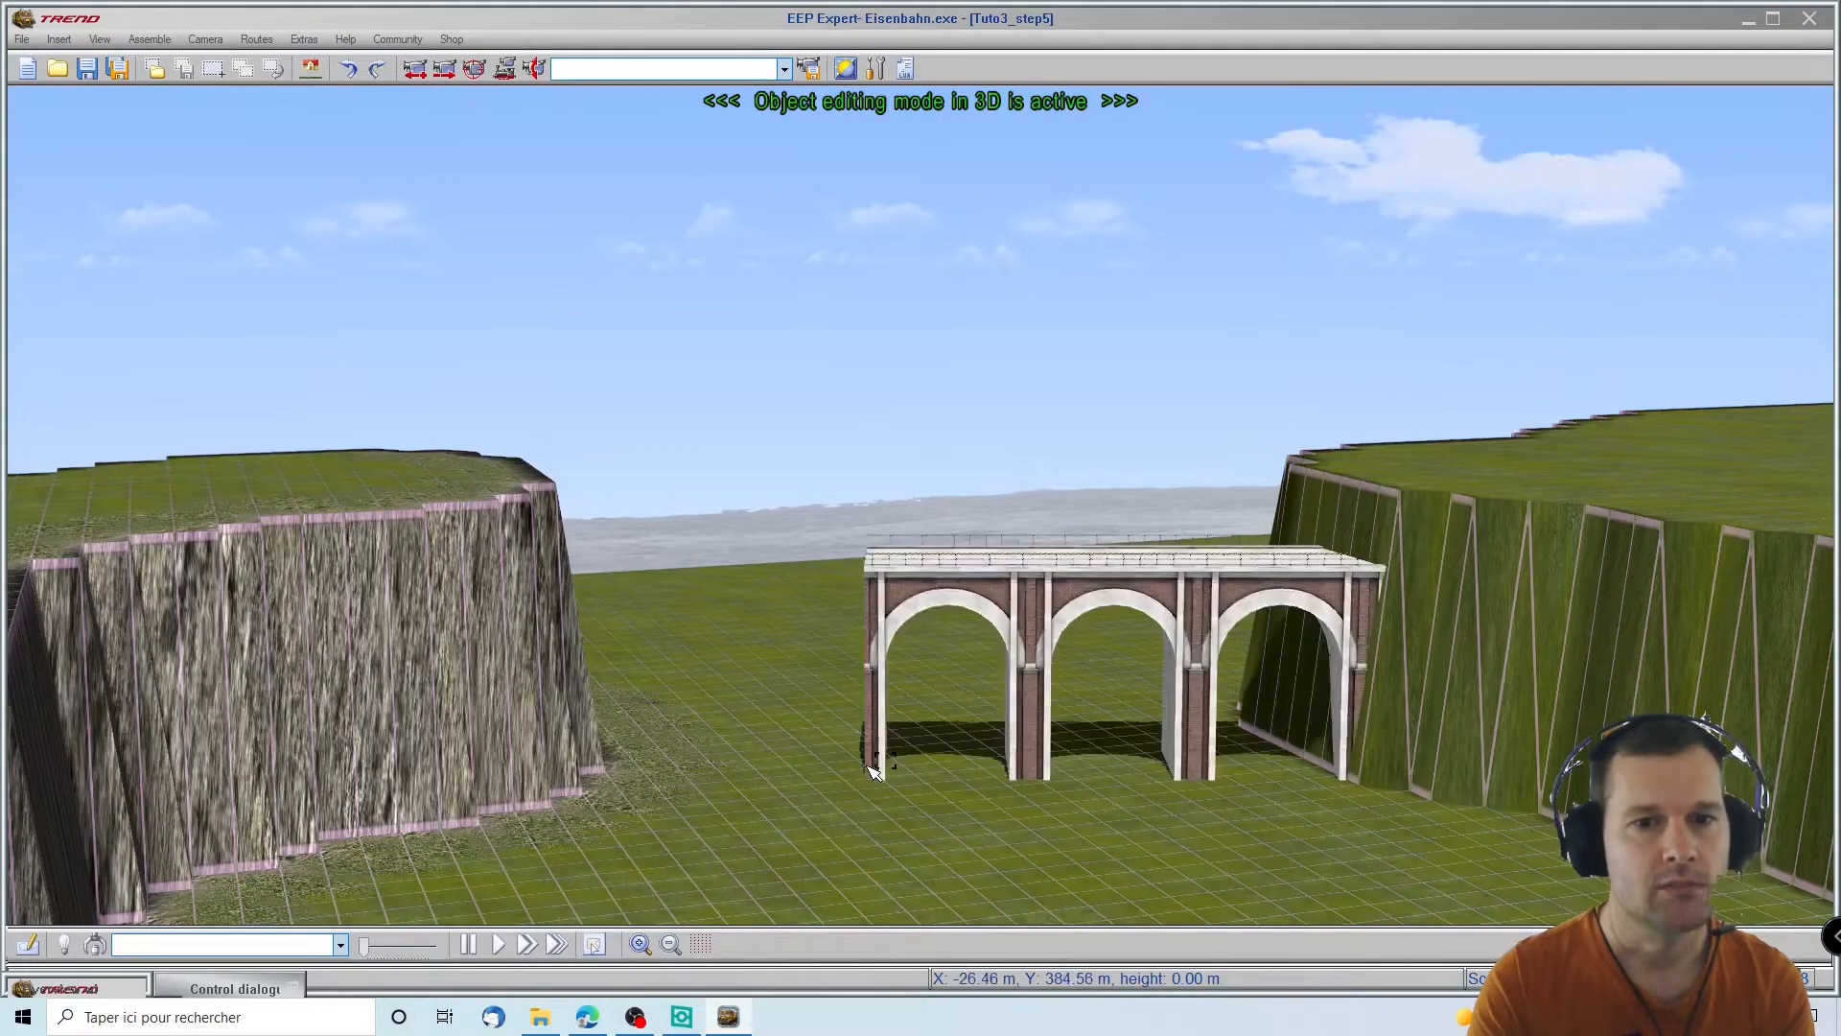
drag(1099, 574, 972, 519)
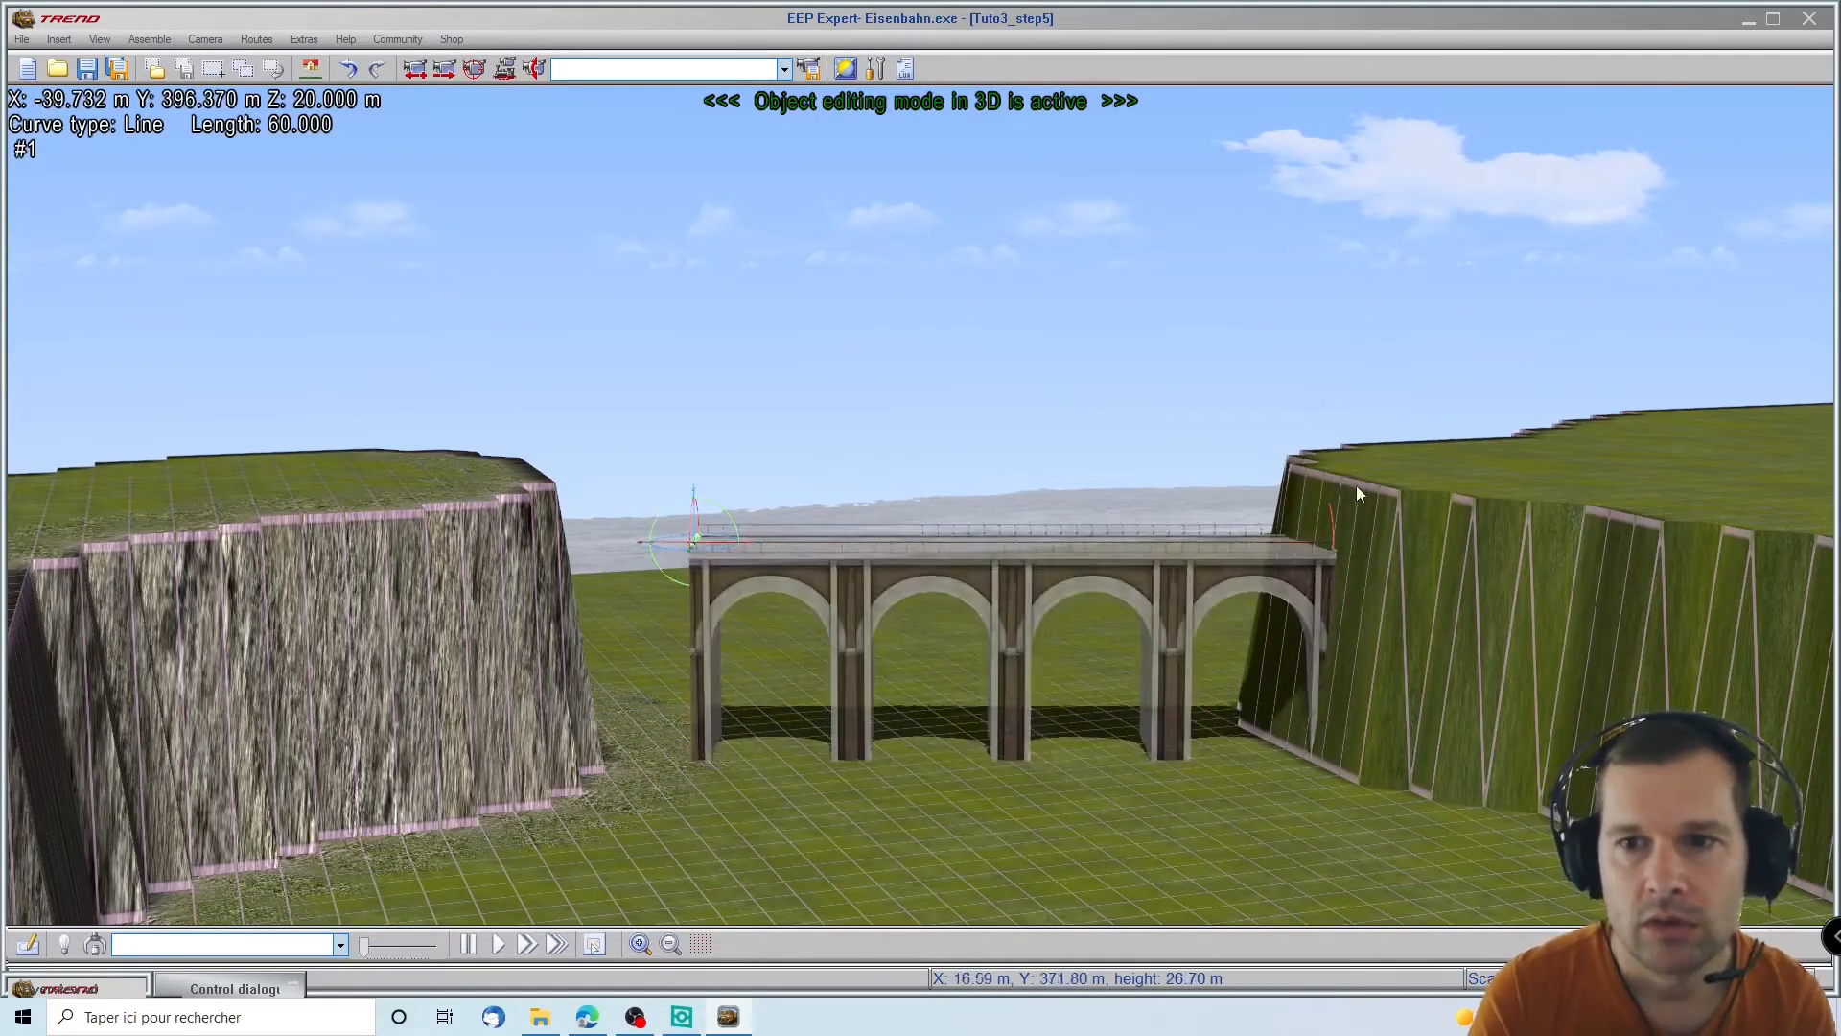
Lower and round off the grassy cliff's rim at the viaduct's end using a terrain brush of size 2 and intensity 54
click(210, 978)
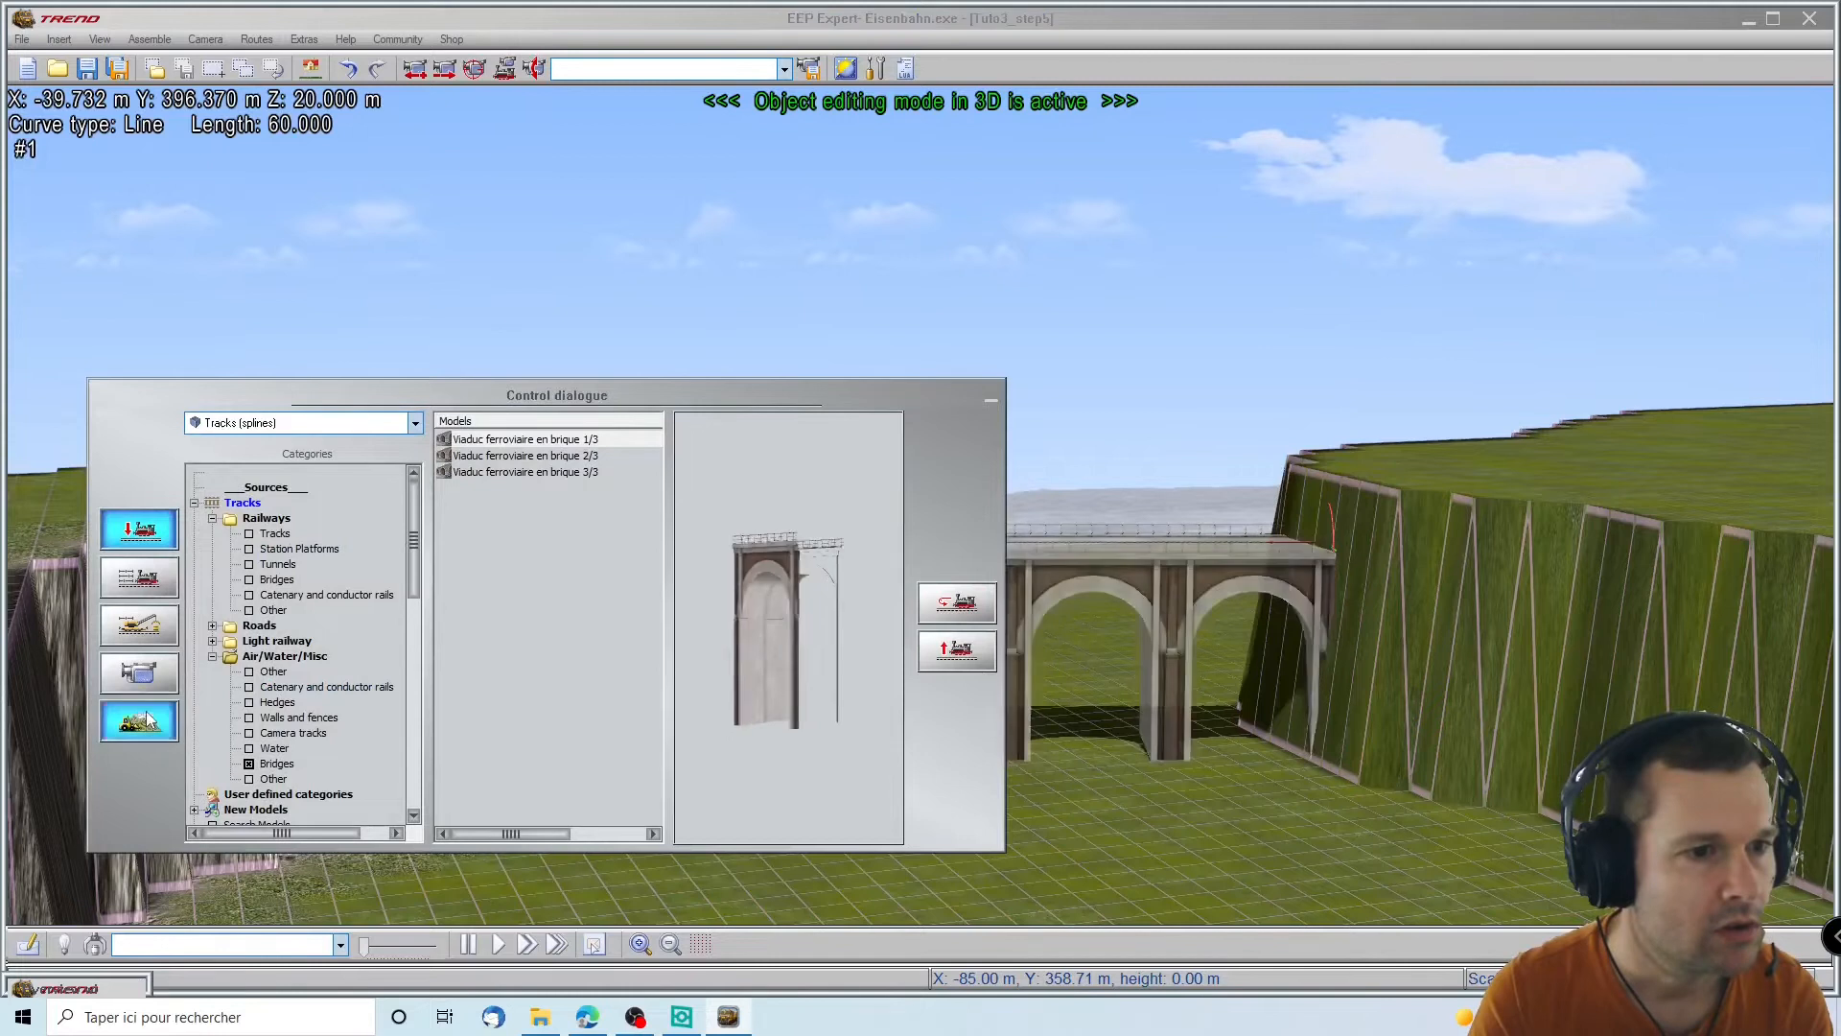
click(147, 719)
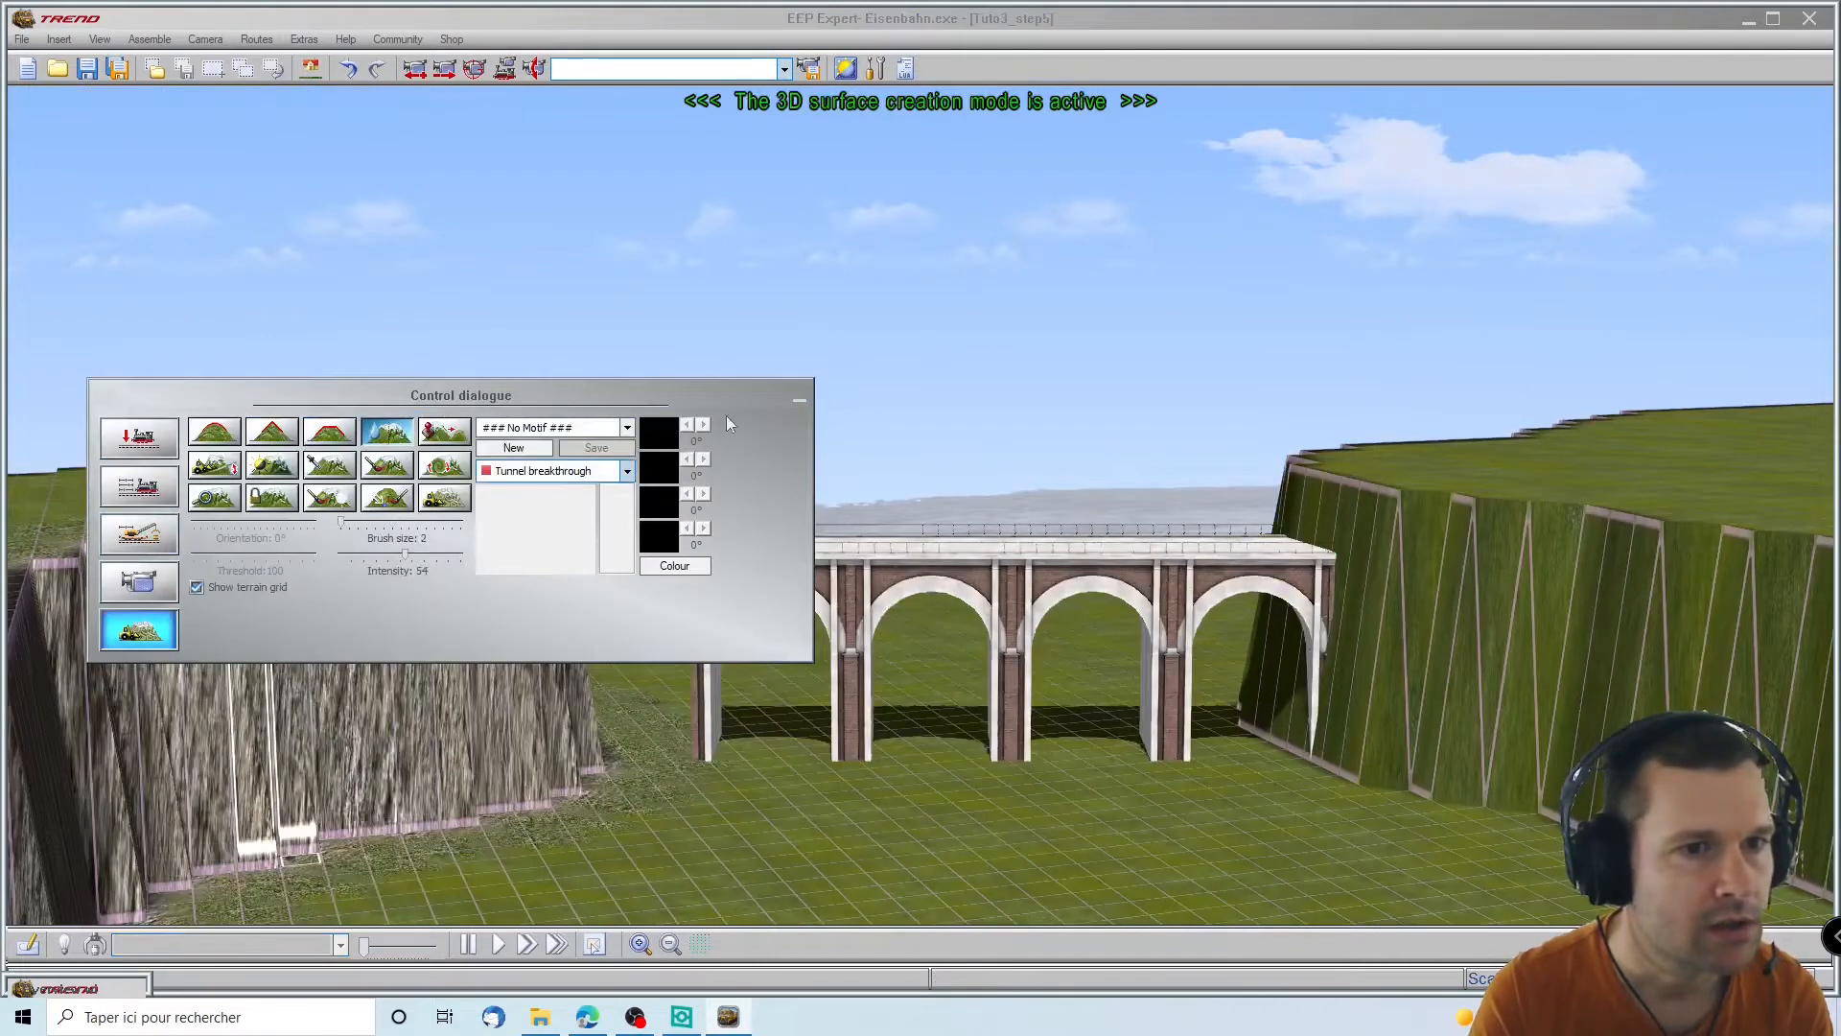
click(799, 400)
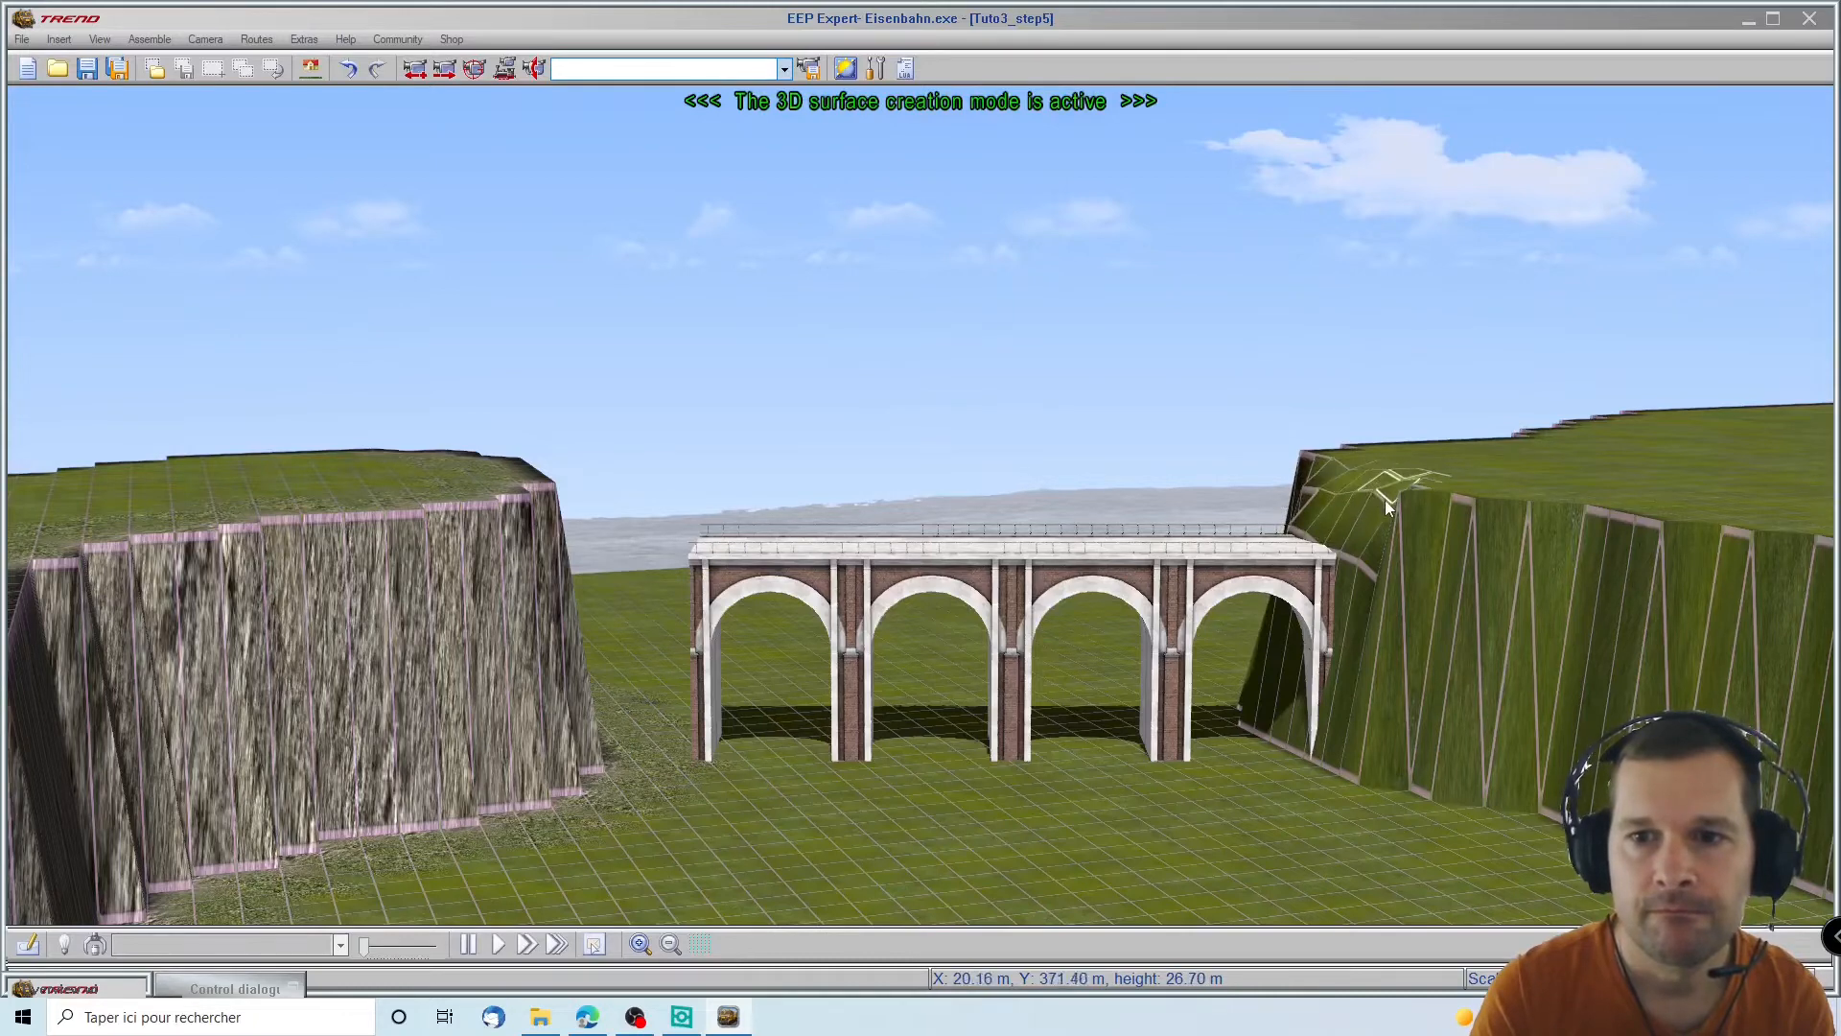
middle_drag(1383, 710, 1024, 388)
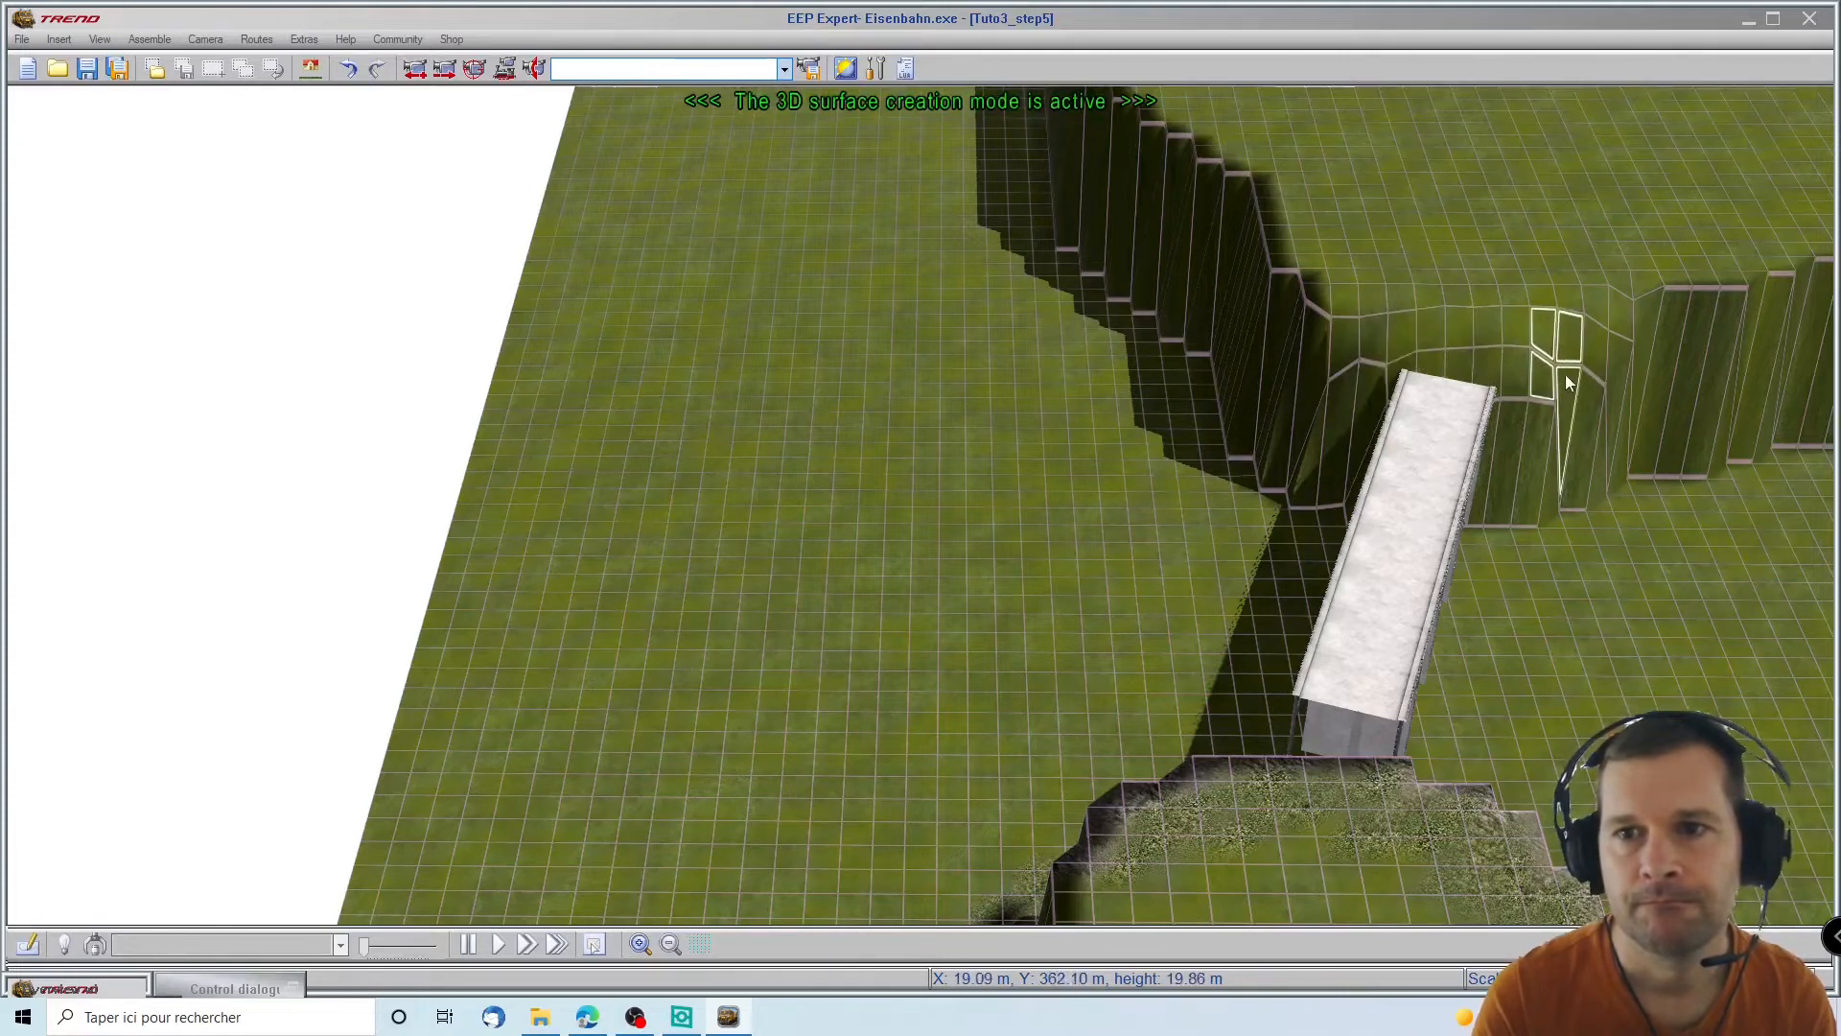
middle_drag(1551, 384, 568, 288)
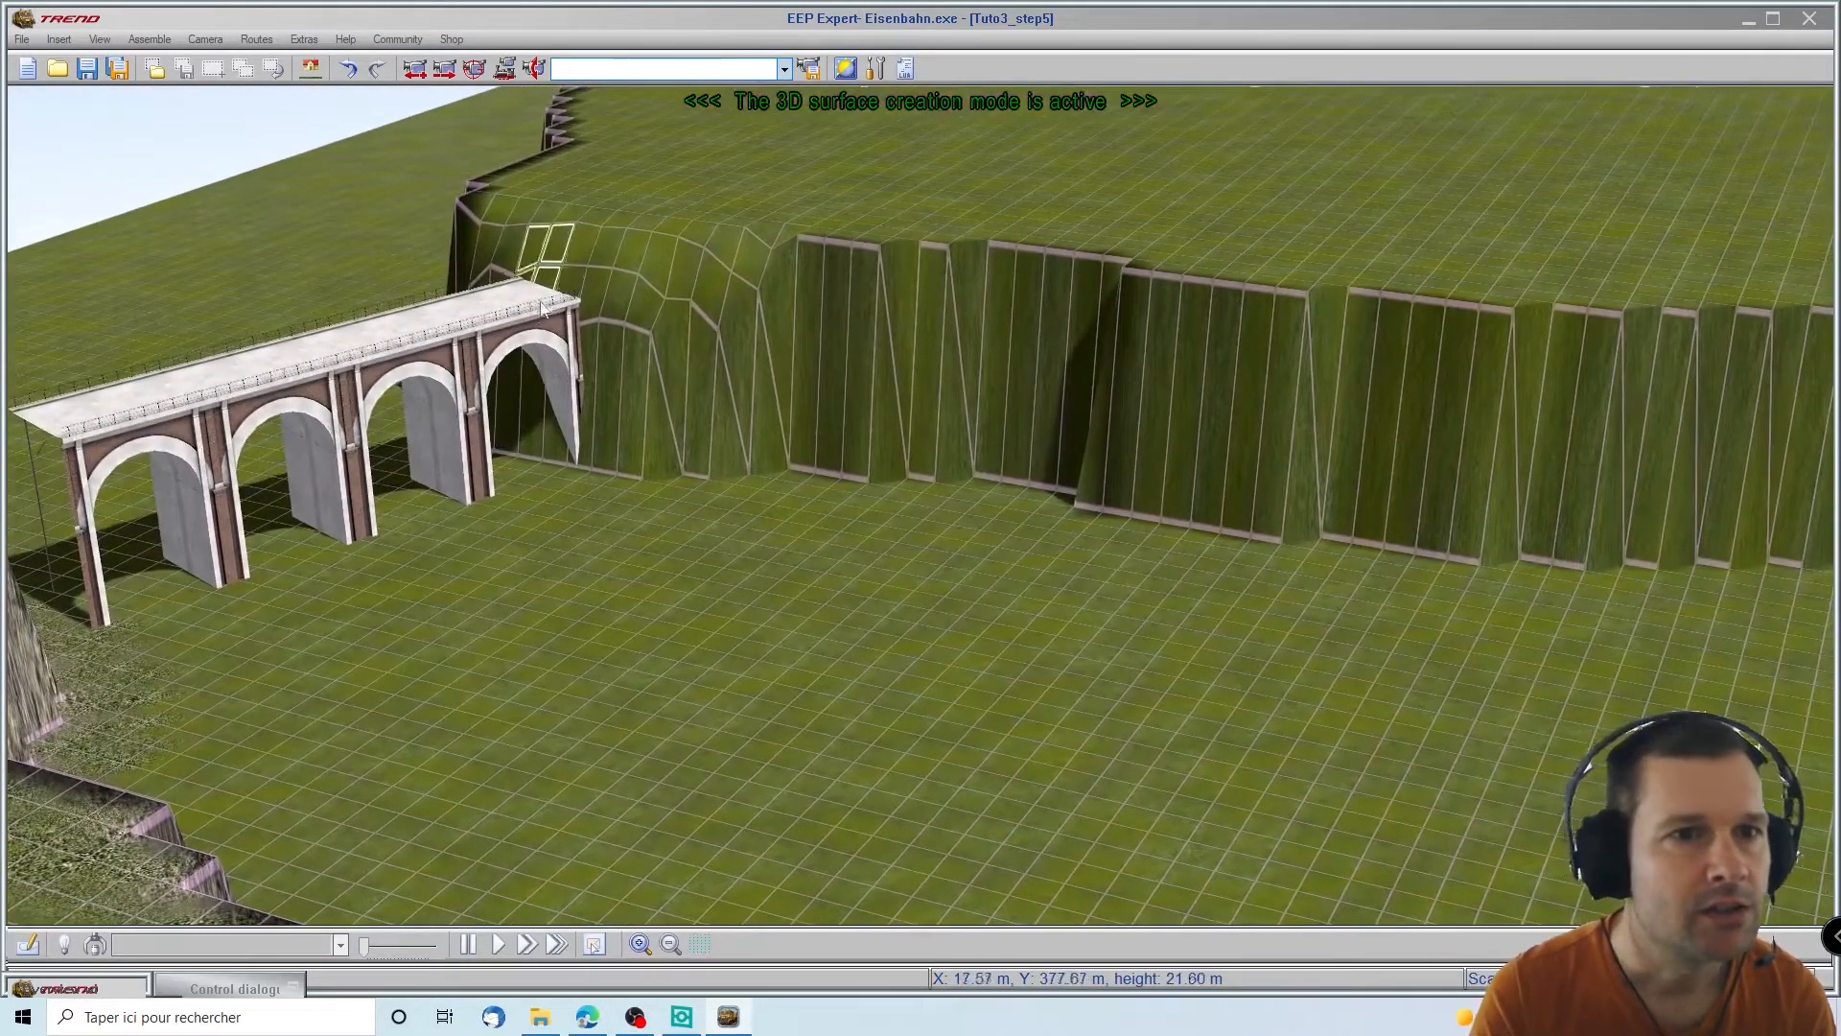
Level a broad ledge into the grassy cliff at the viaduct's end, at height 19.31 m, using the height-copying brush at size 3
click(208, 994)
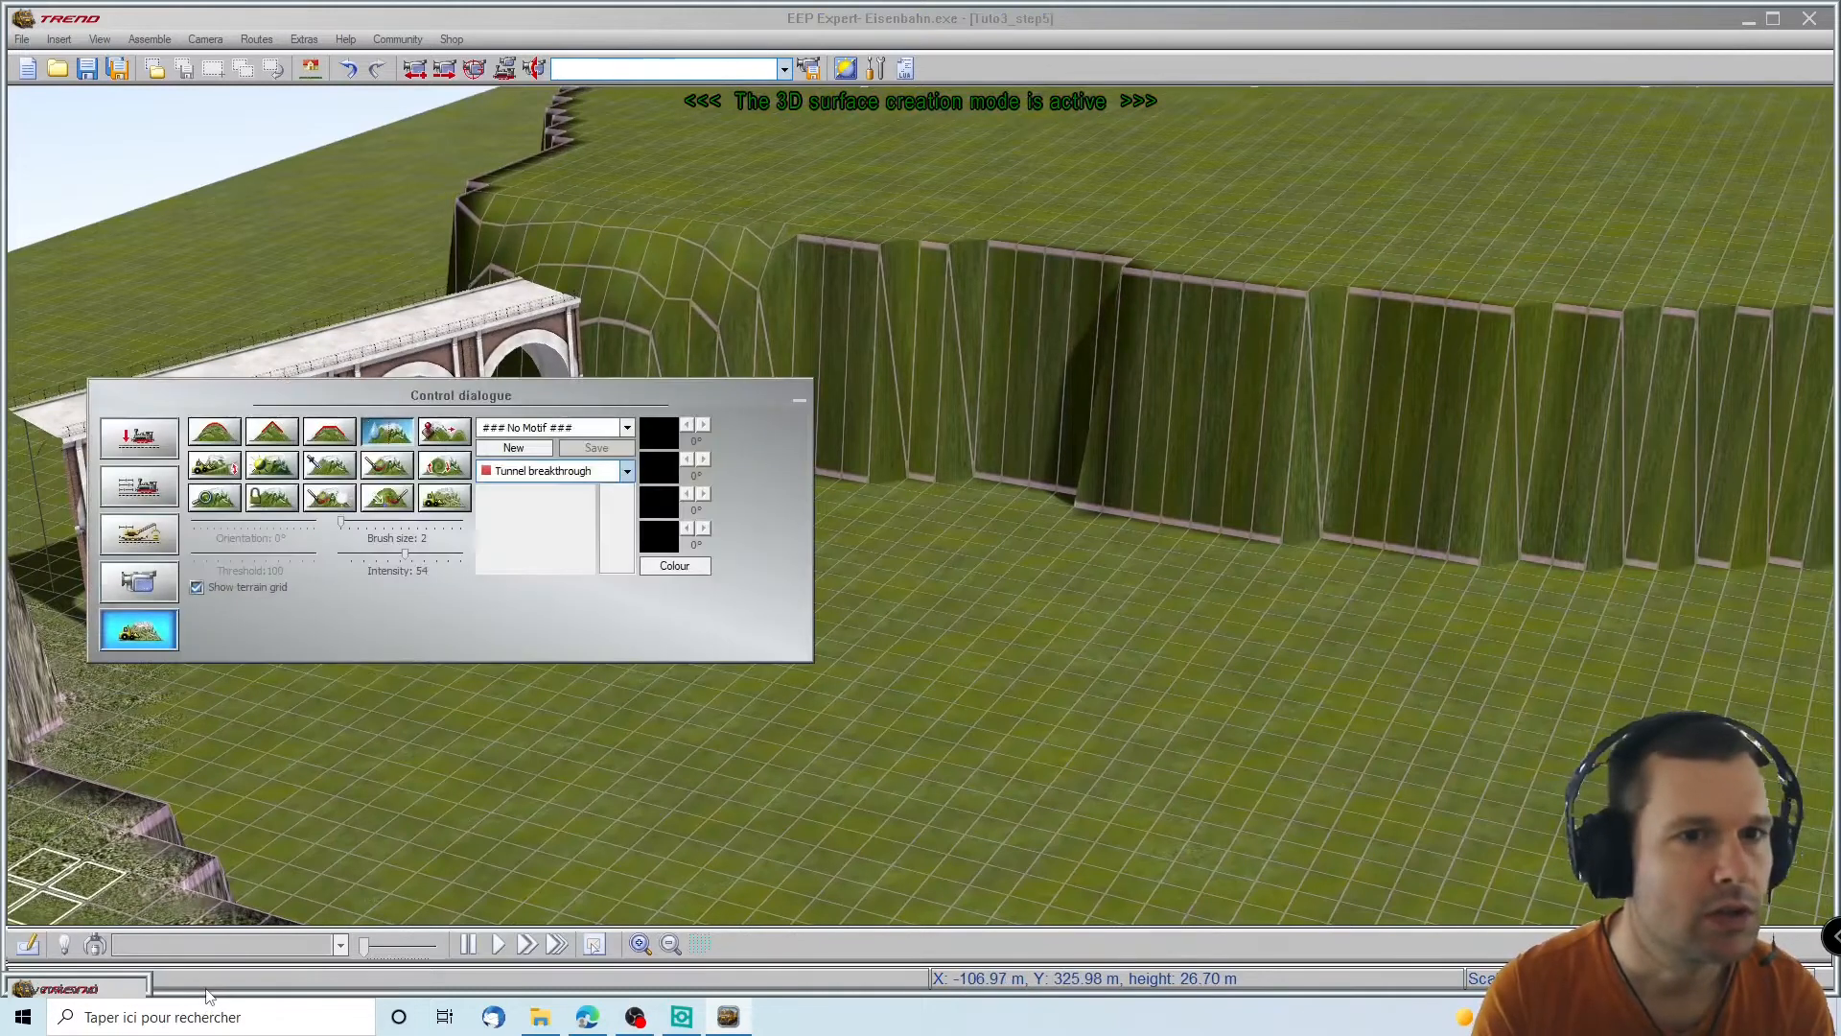
click(339, 440)
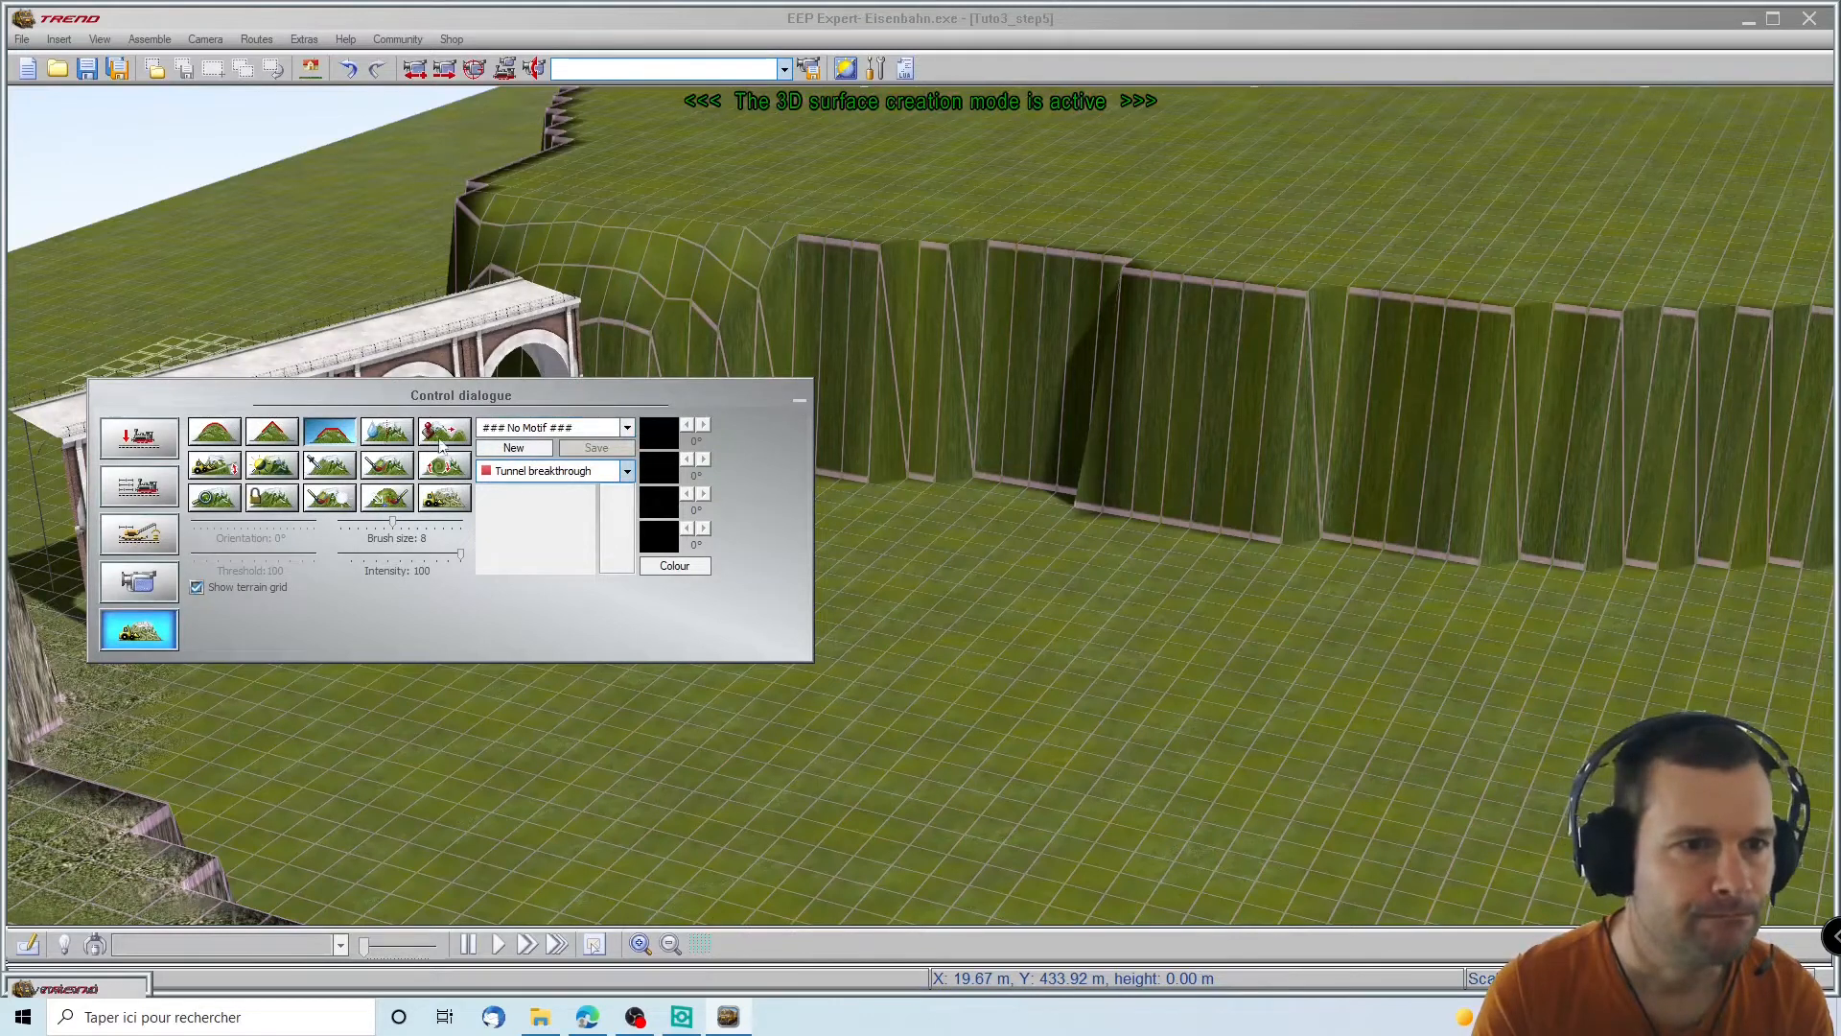
click(799, 396)
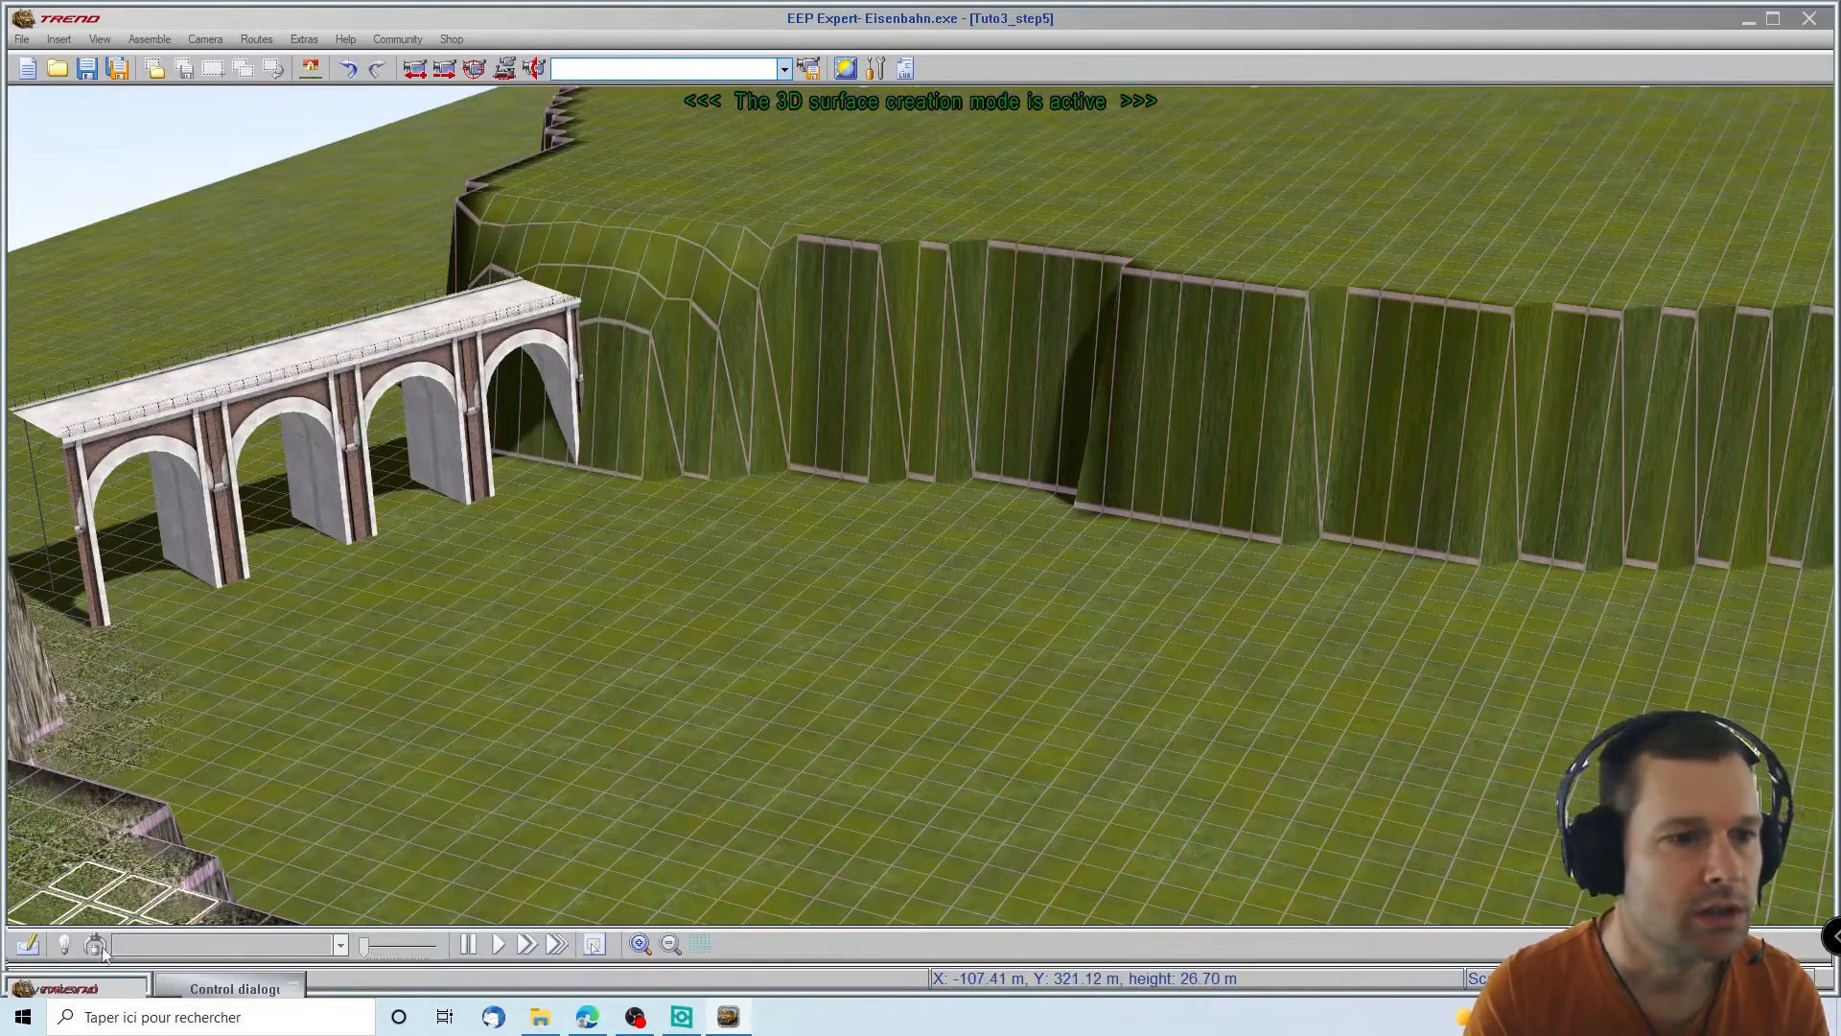
click(618, 343)
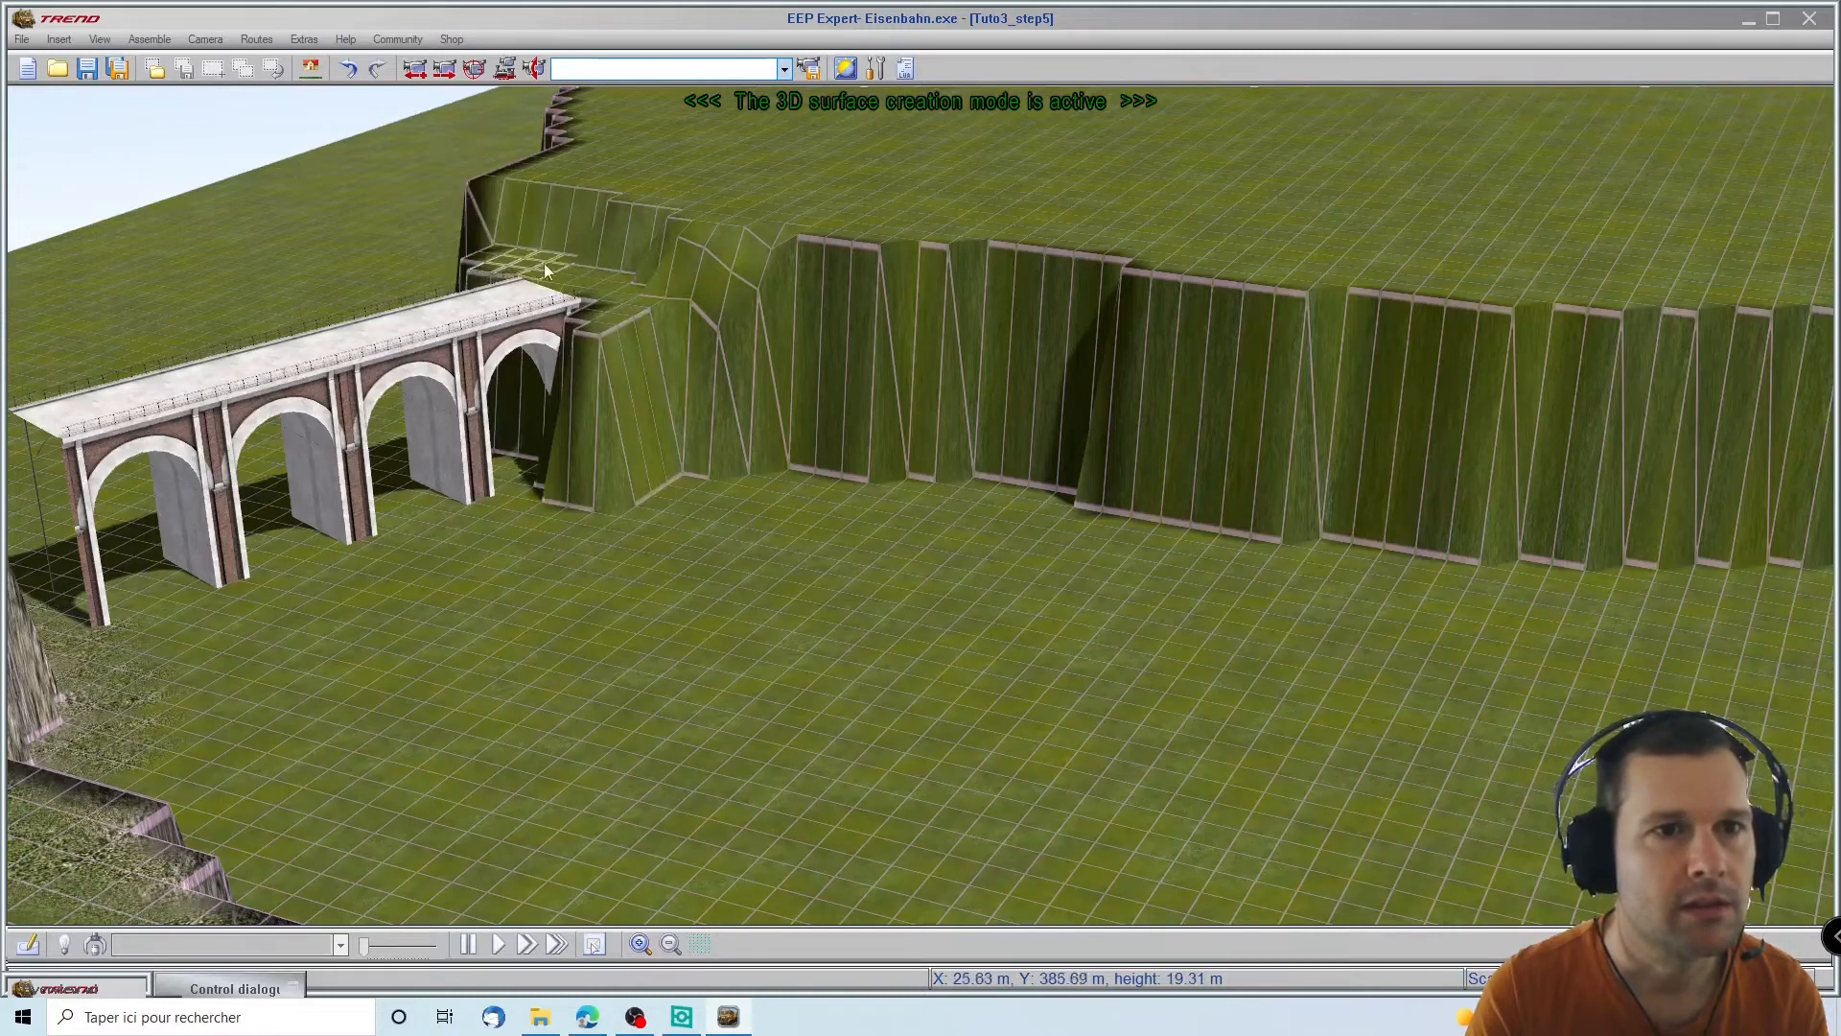
click(704, 289)
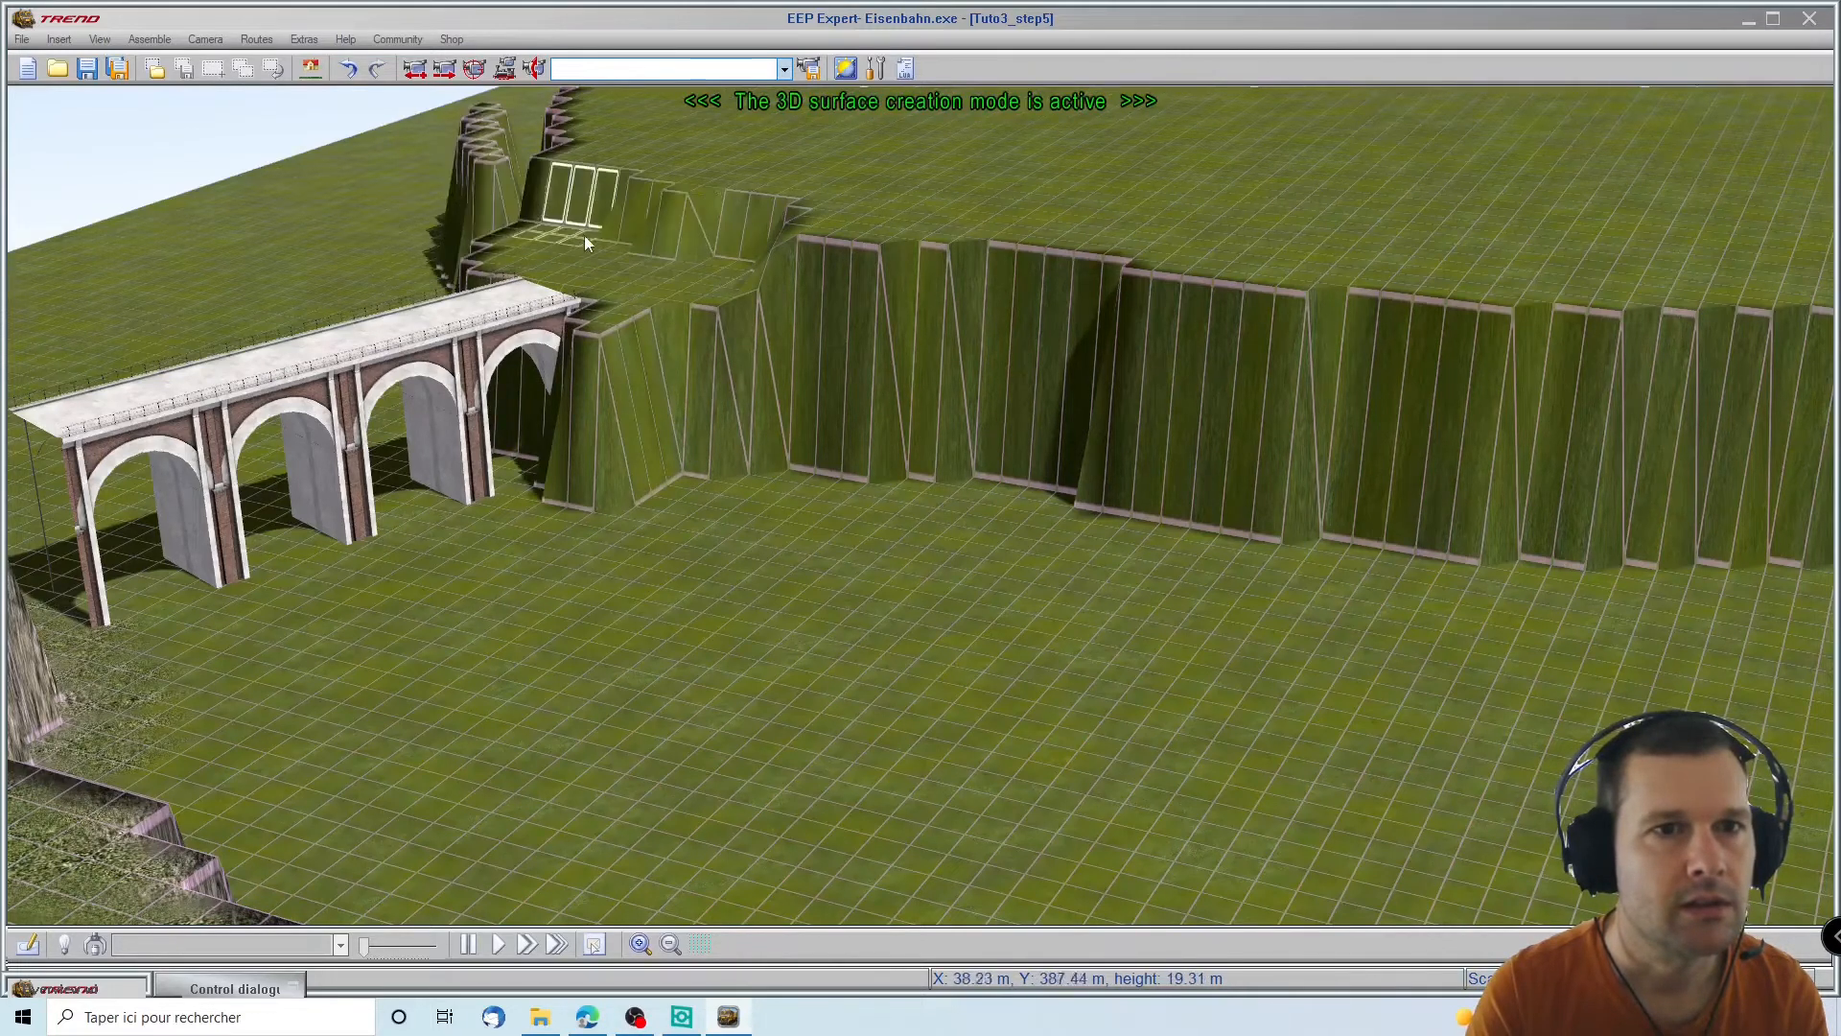
click(784, 270)
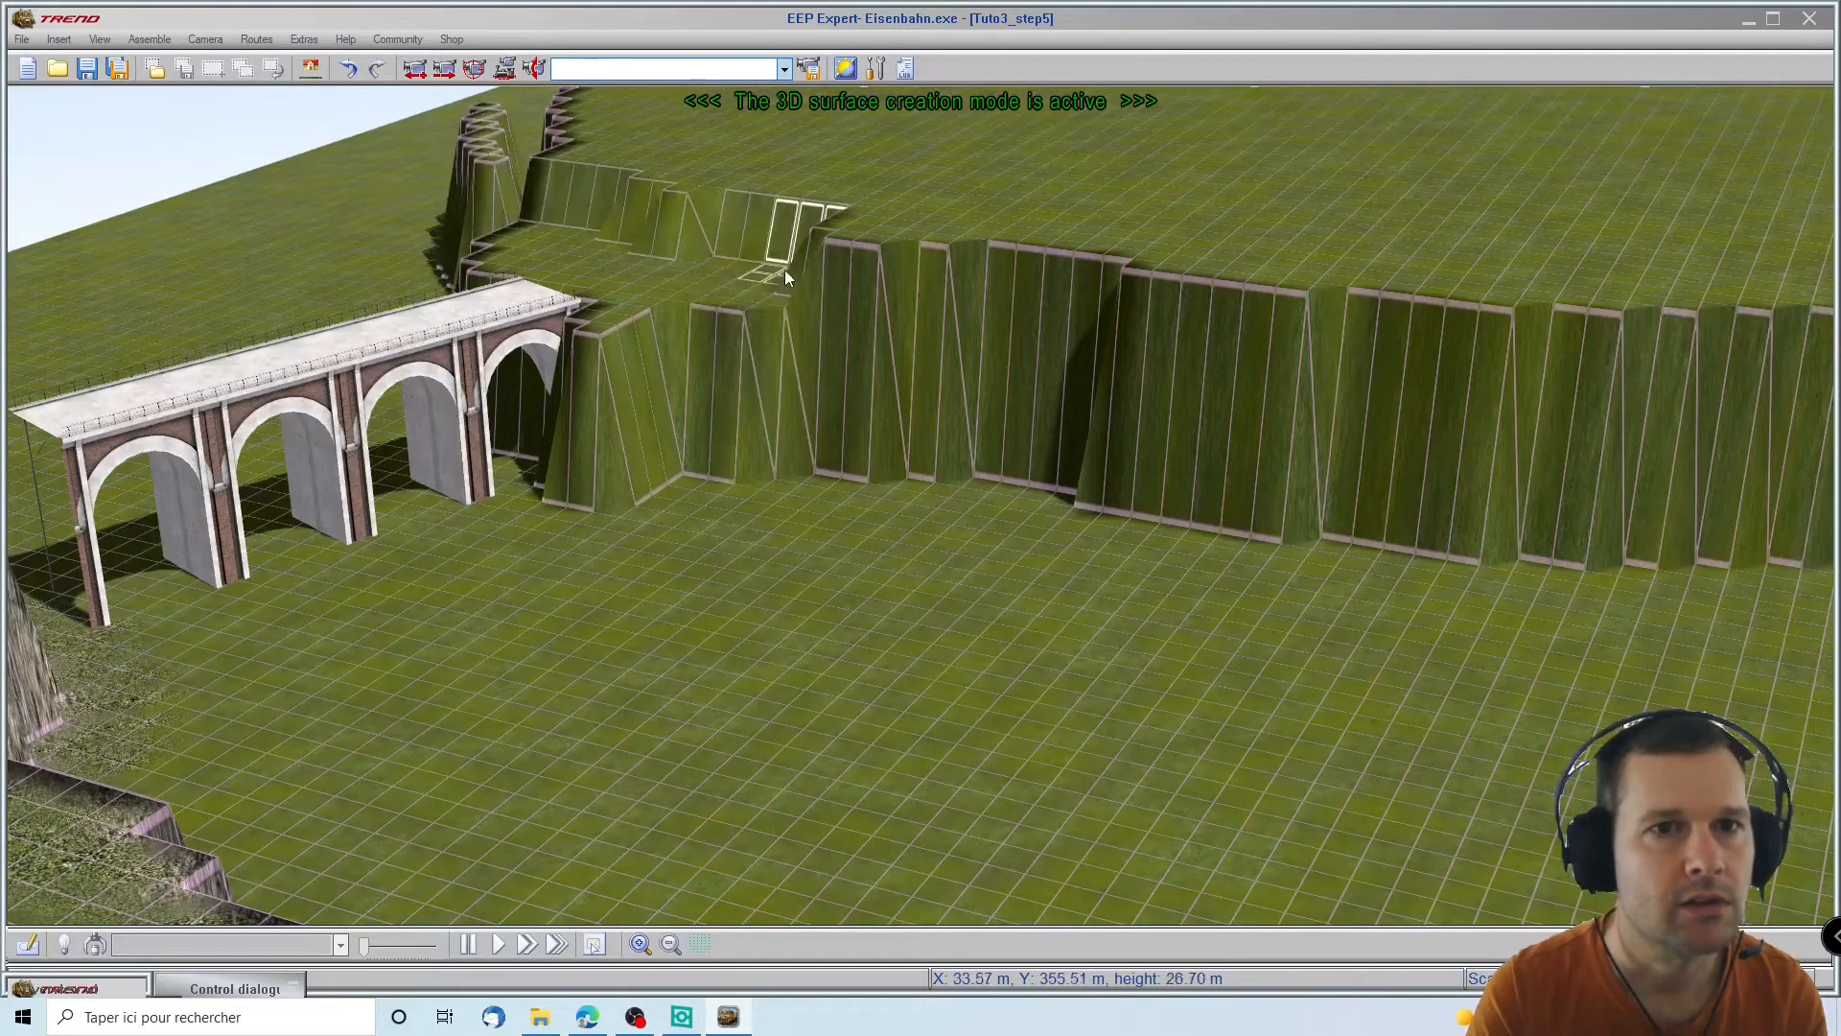
click(646, 243)
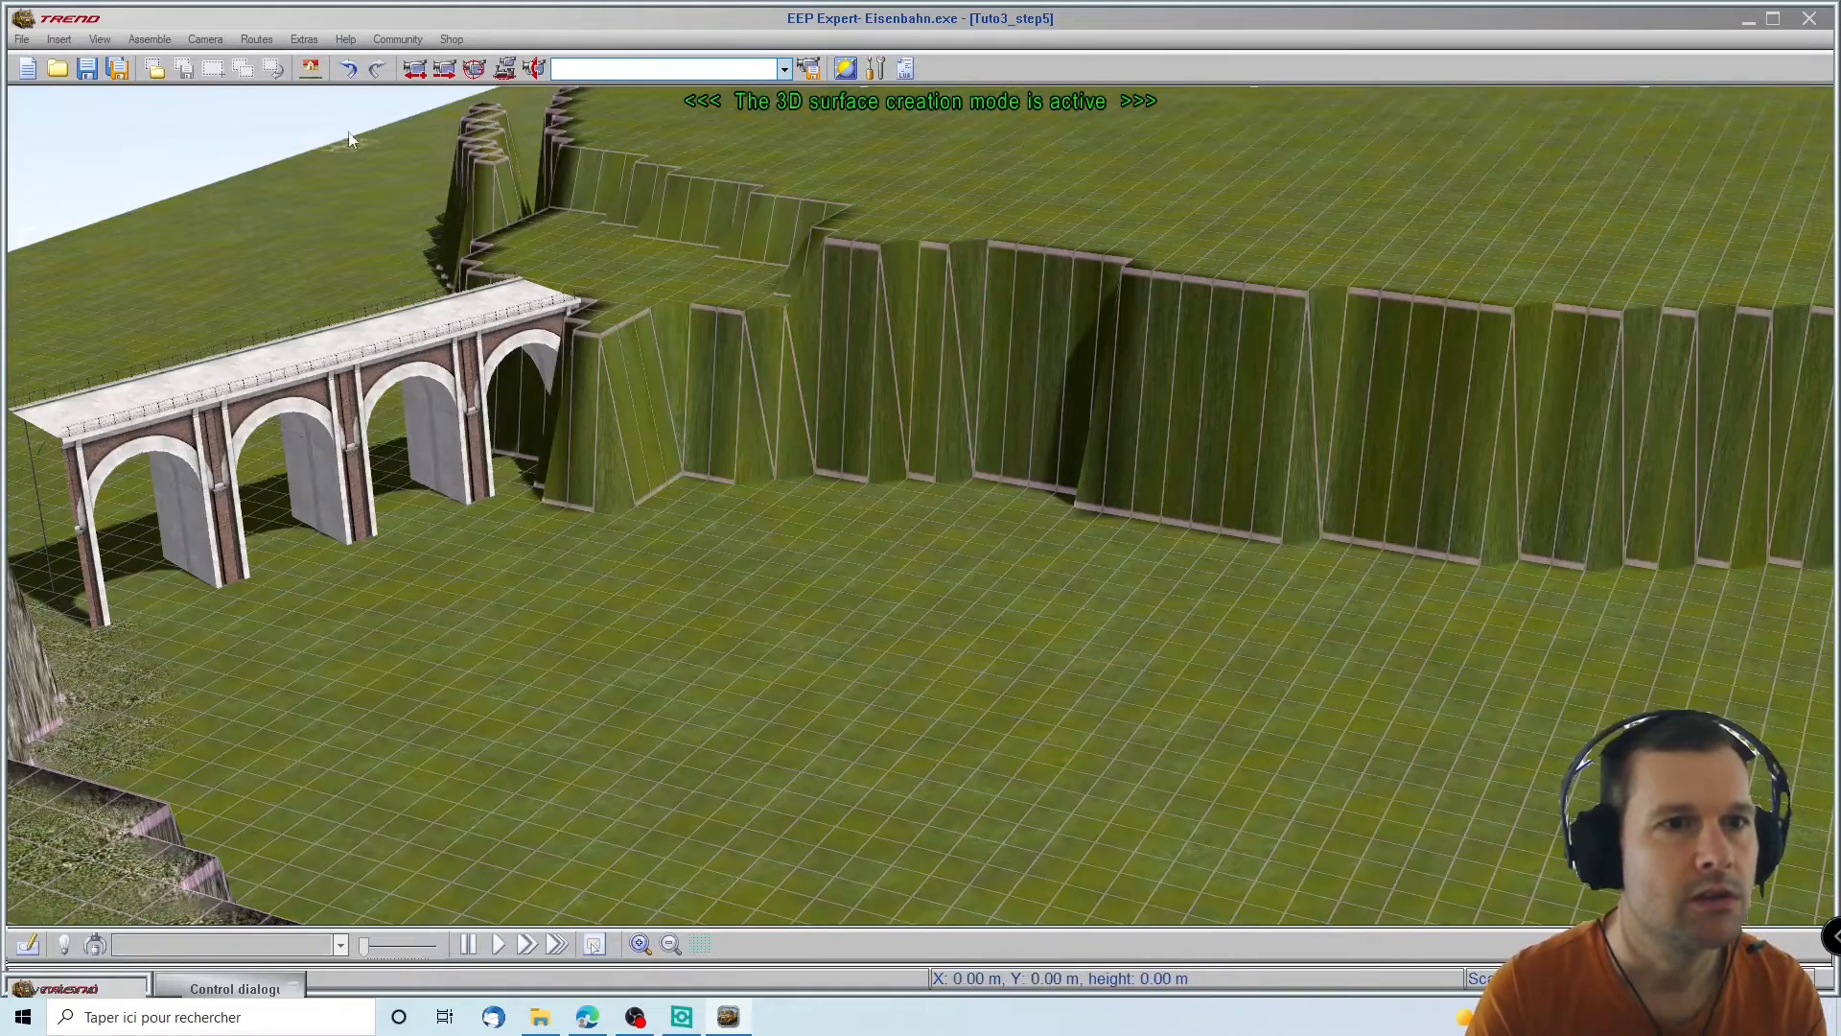
click(468, 141)
click(501, 161)
Examine from several angles how the levelled ledge on the grassy cliff meets the viaduct's deck
middle_drag(692, 579, 1367, 412)
scroll(1463, 286, up, 5)
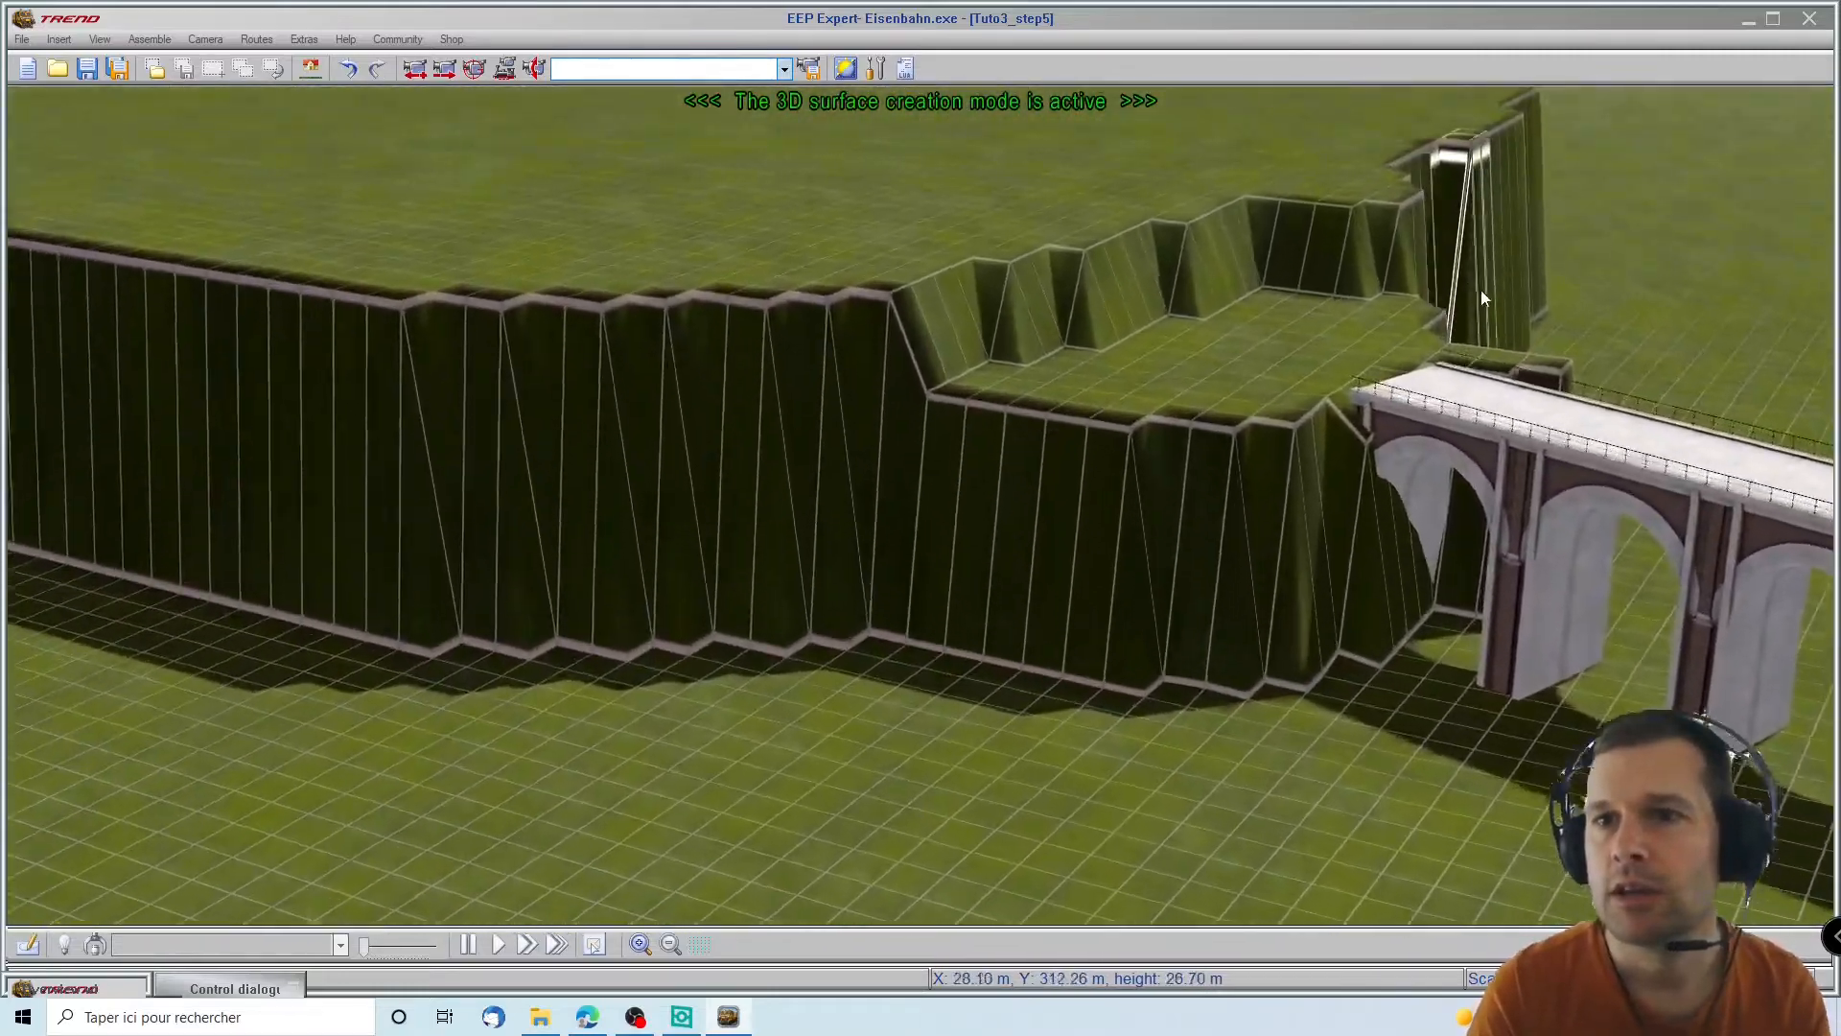
scroll(1480, 292, up, 2)
middle_drag(1414, 743, 1321, 905)
scroll(1321, 905, up, 3)
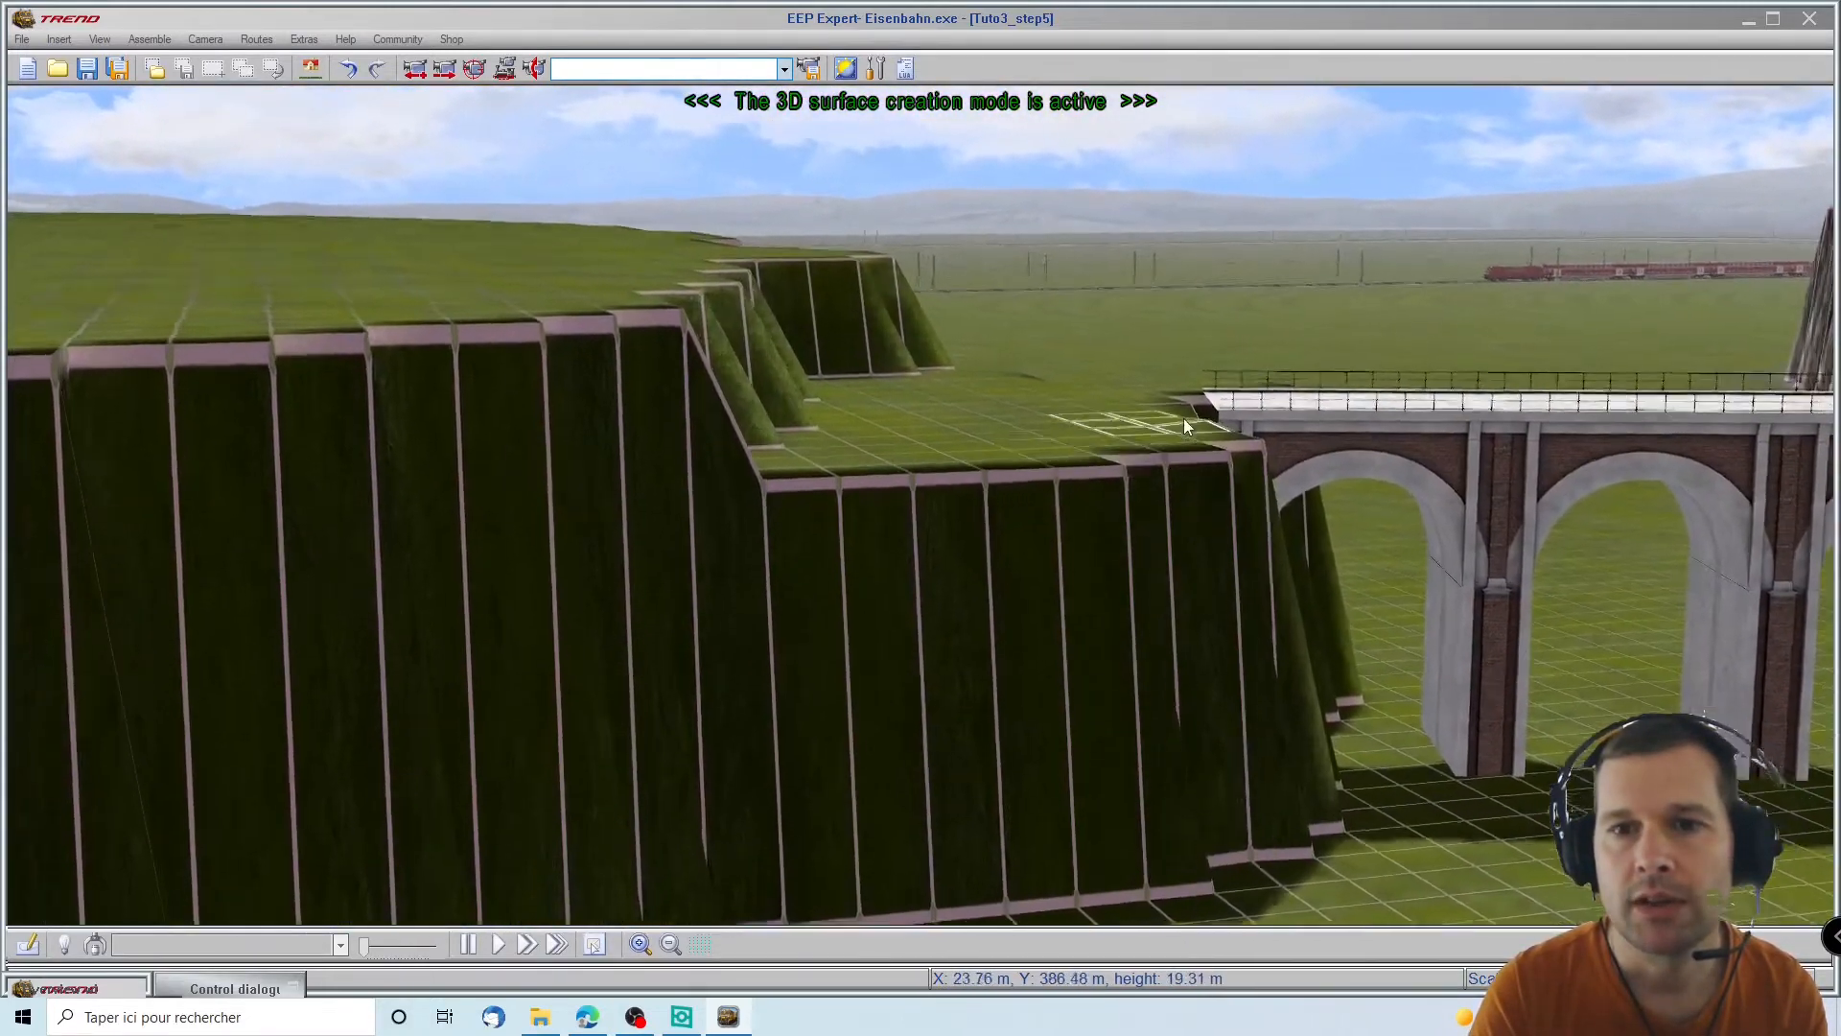
scroll(1185, 427, up, 4)
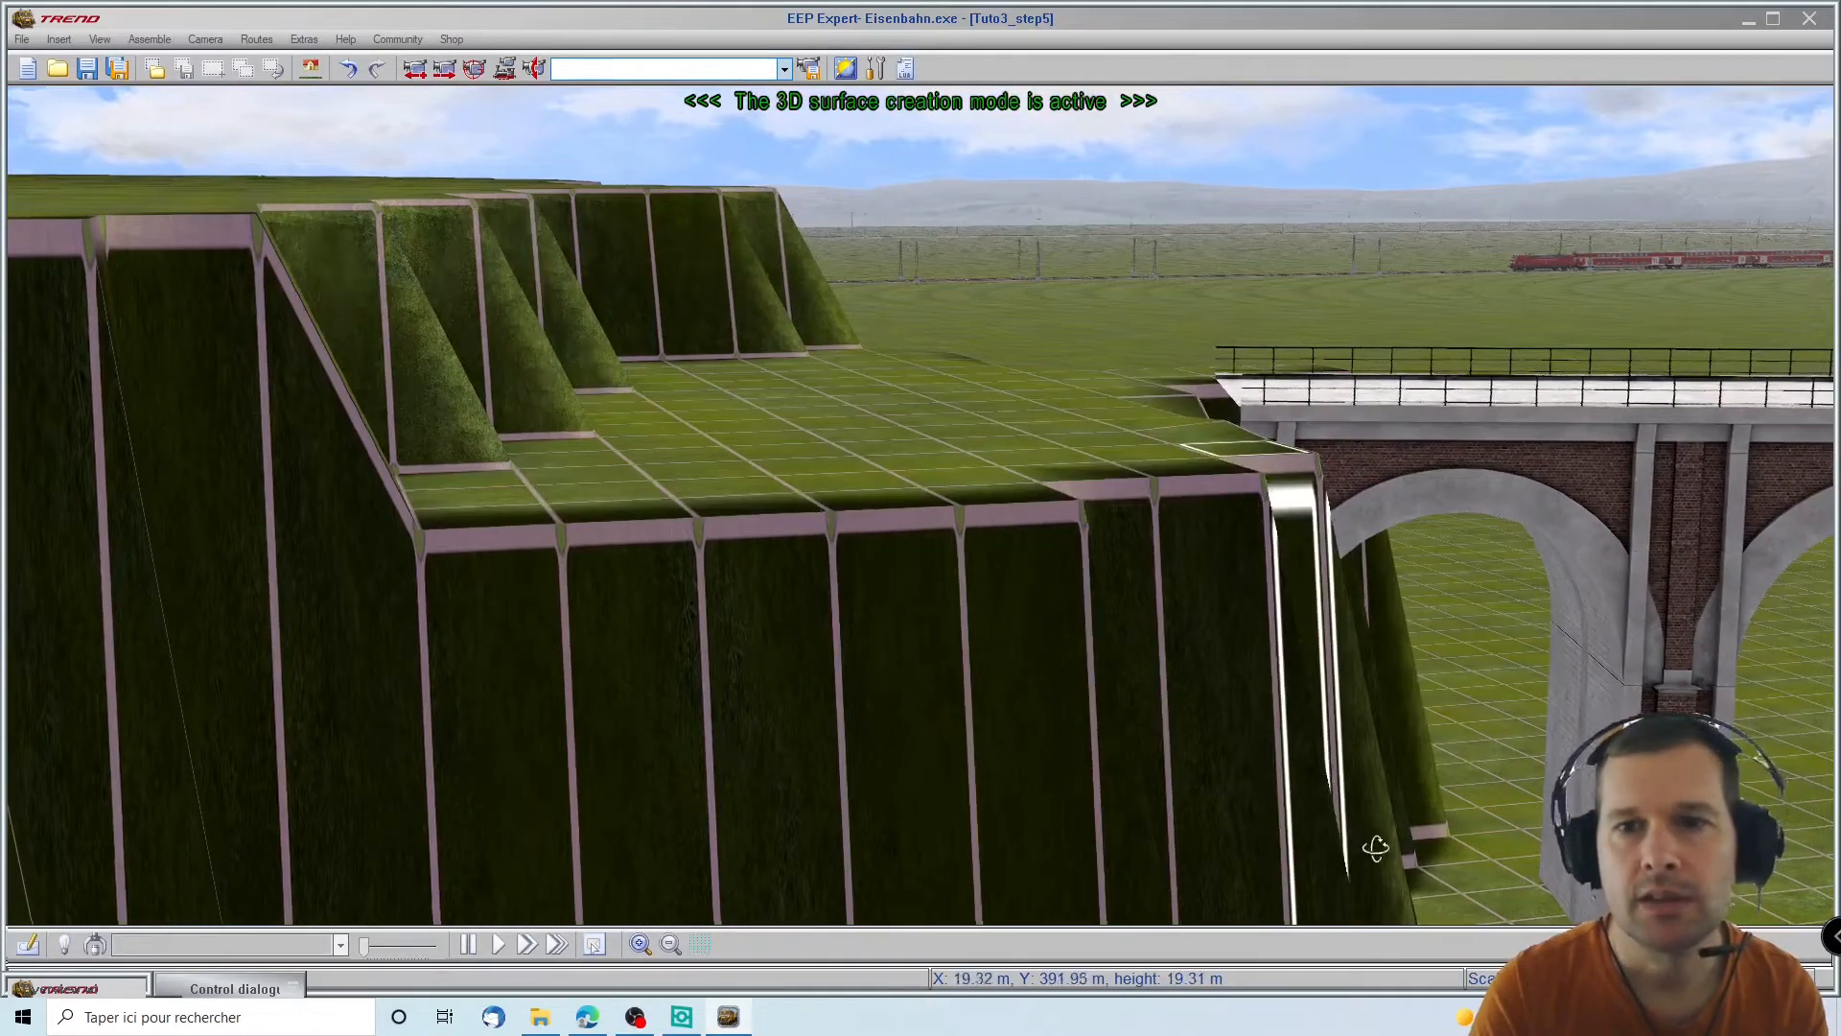
scroll(1545, 753, up, 3)
middle_drag(1546, 752, 974, 384)
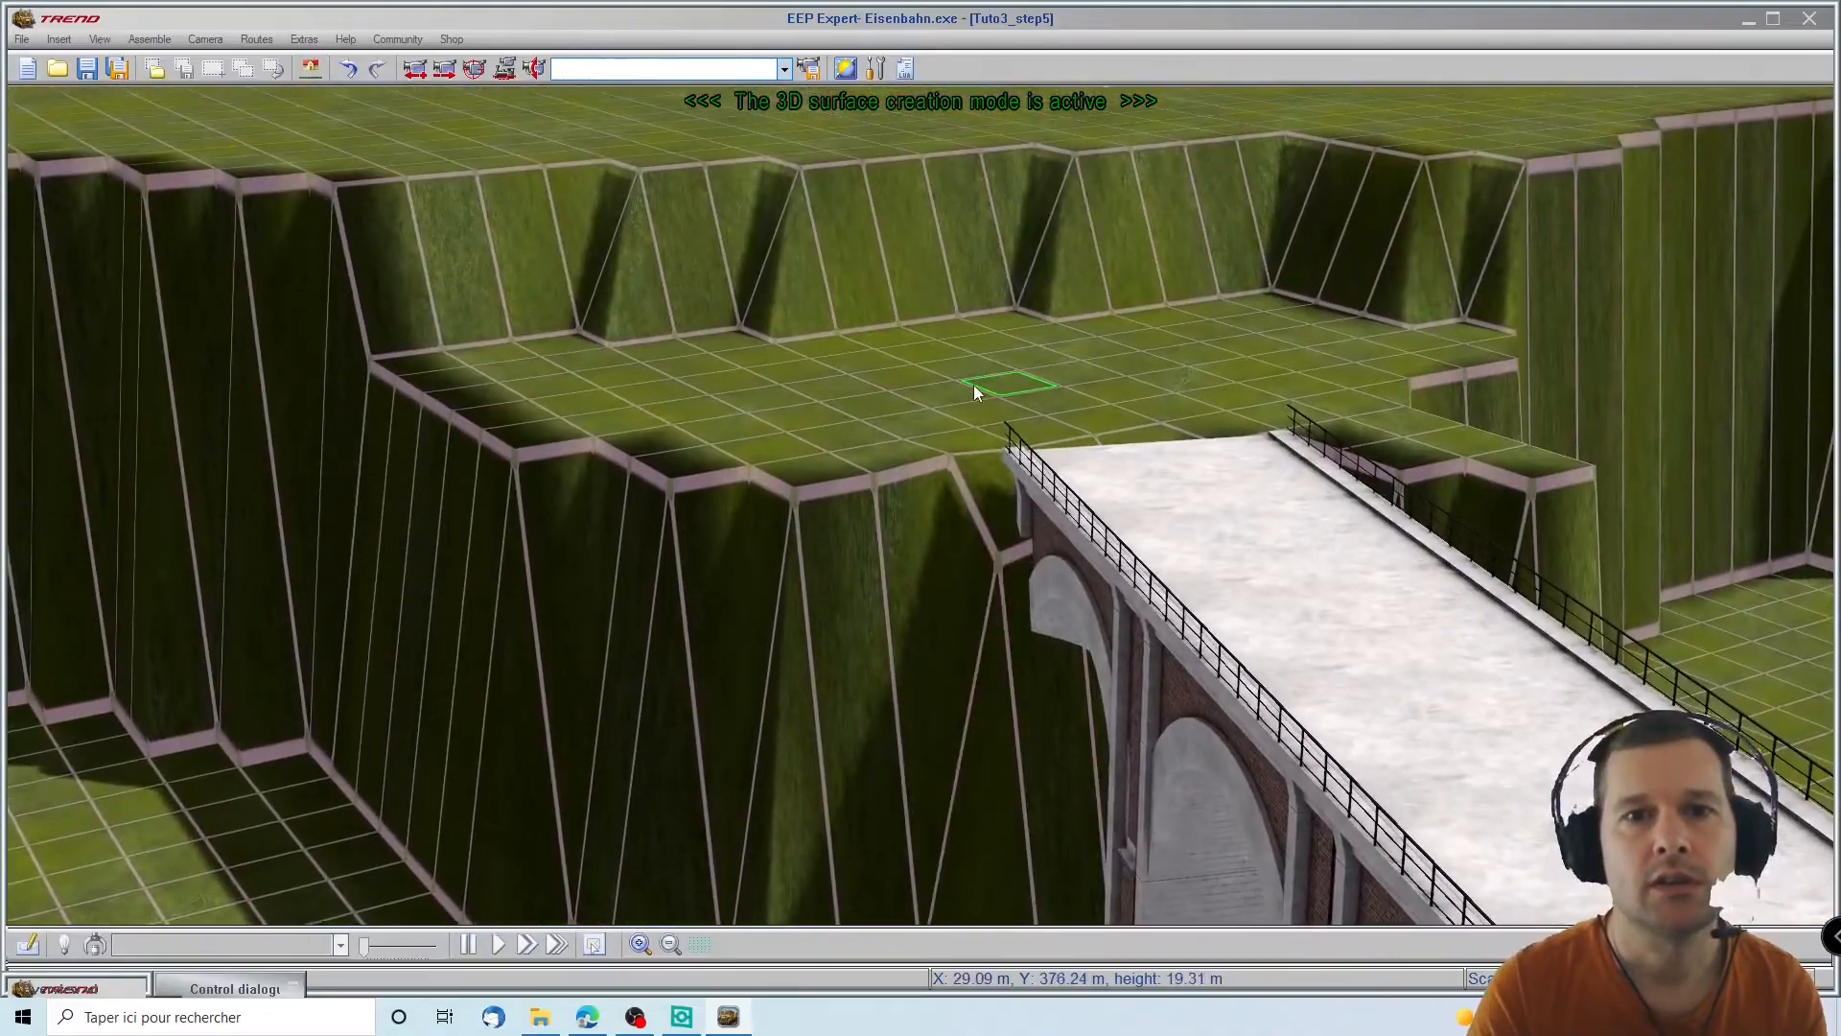
Set the levelling brush size to 7 and lower the rocky cliff's corner at the viaduct's opposite end to height 19.31 m
mouse_move(1829, 587)
middle_down()
mouse_move(1328, 755)
mouse_move(949, 670)
mouse_move(543, 625)
mouse_move(1479, 444)
mouse_move(1587, 345)
middle_up()
scroll(1585, 341, down, 8)
mouse_move(1812, 594)
middle_down()
mouse_move(1780, 655)
mouse_move(1377, 691)
mouse_move(1512, 768)
mouse_move(1457, 203)
middle_up()
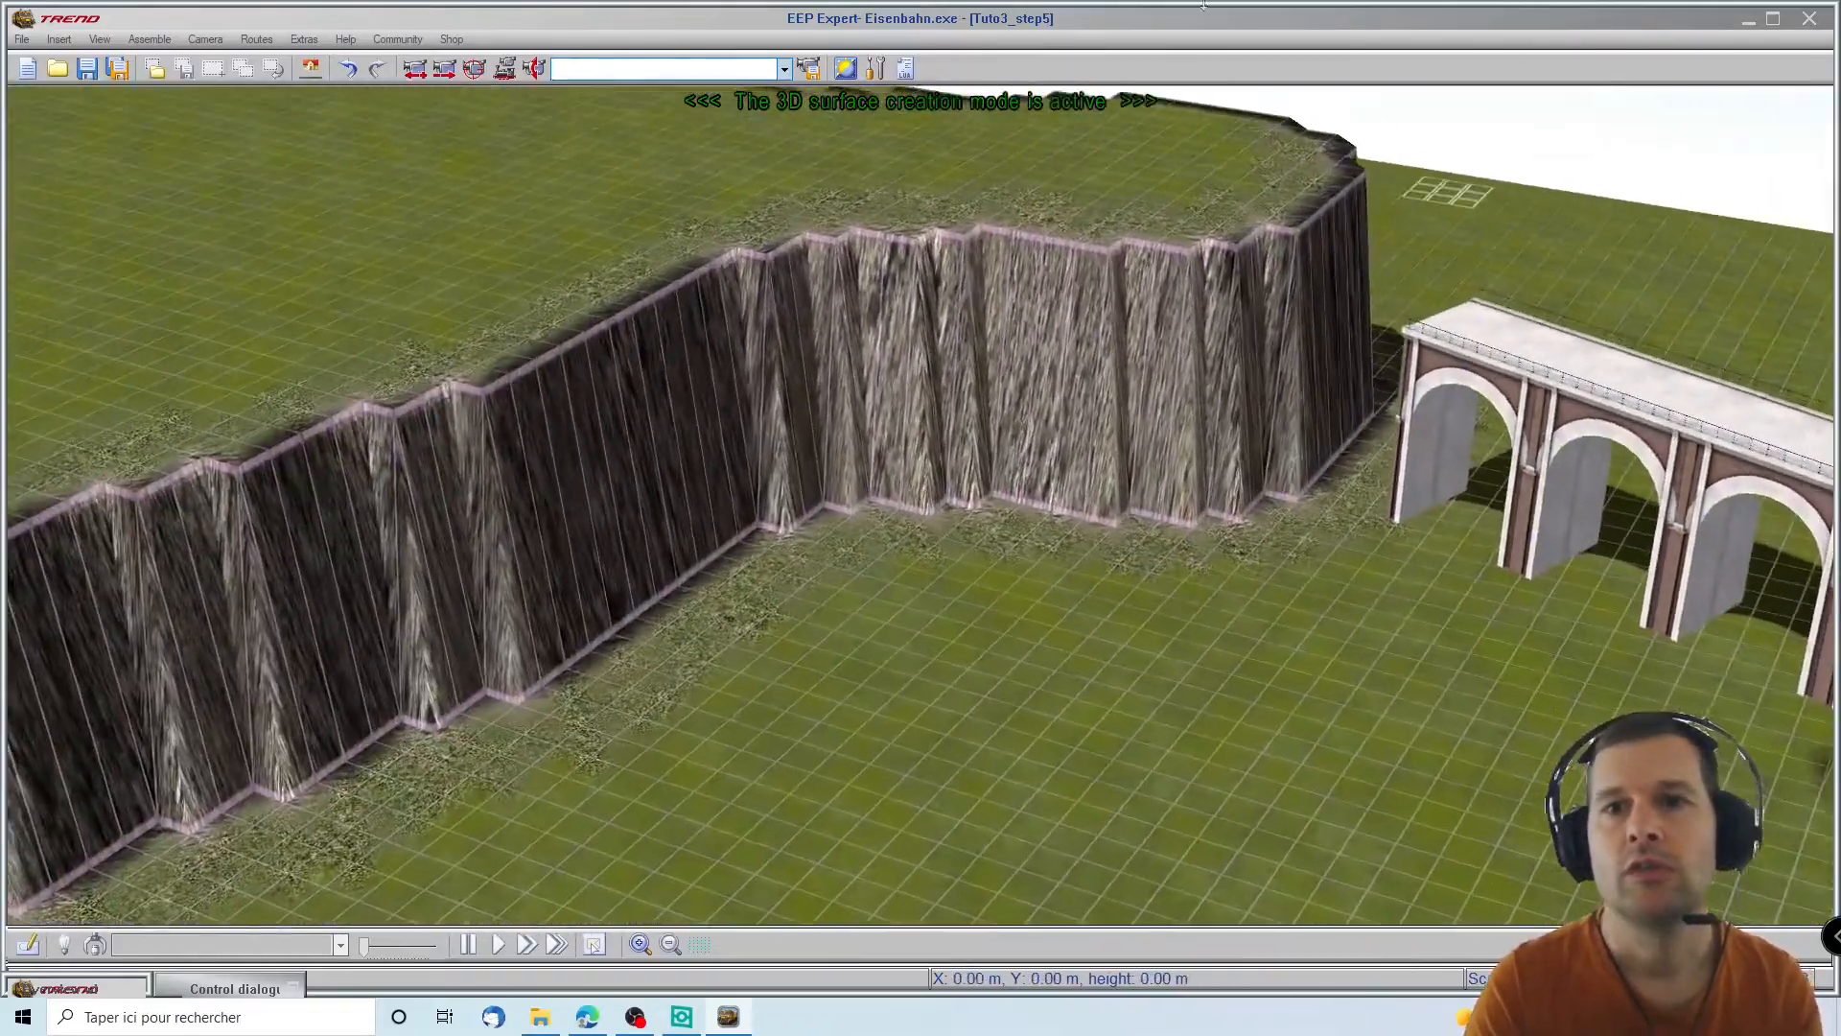
click(233, 988)
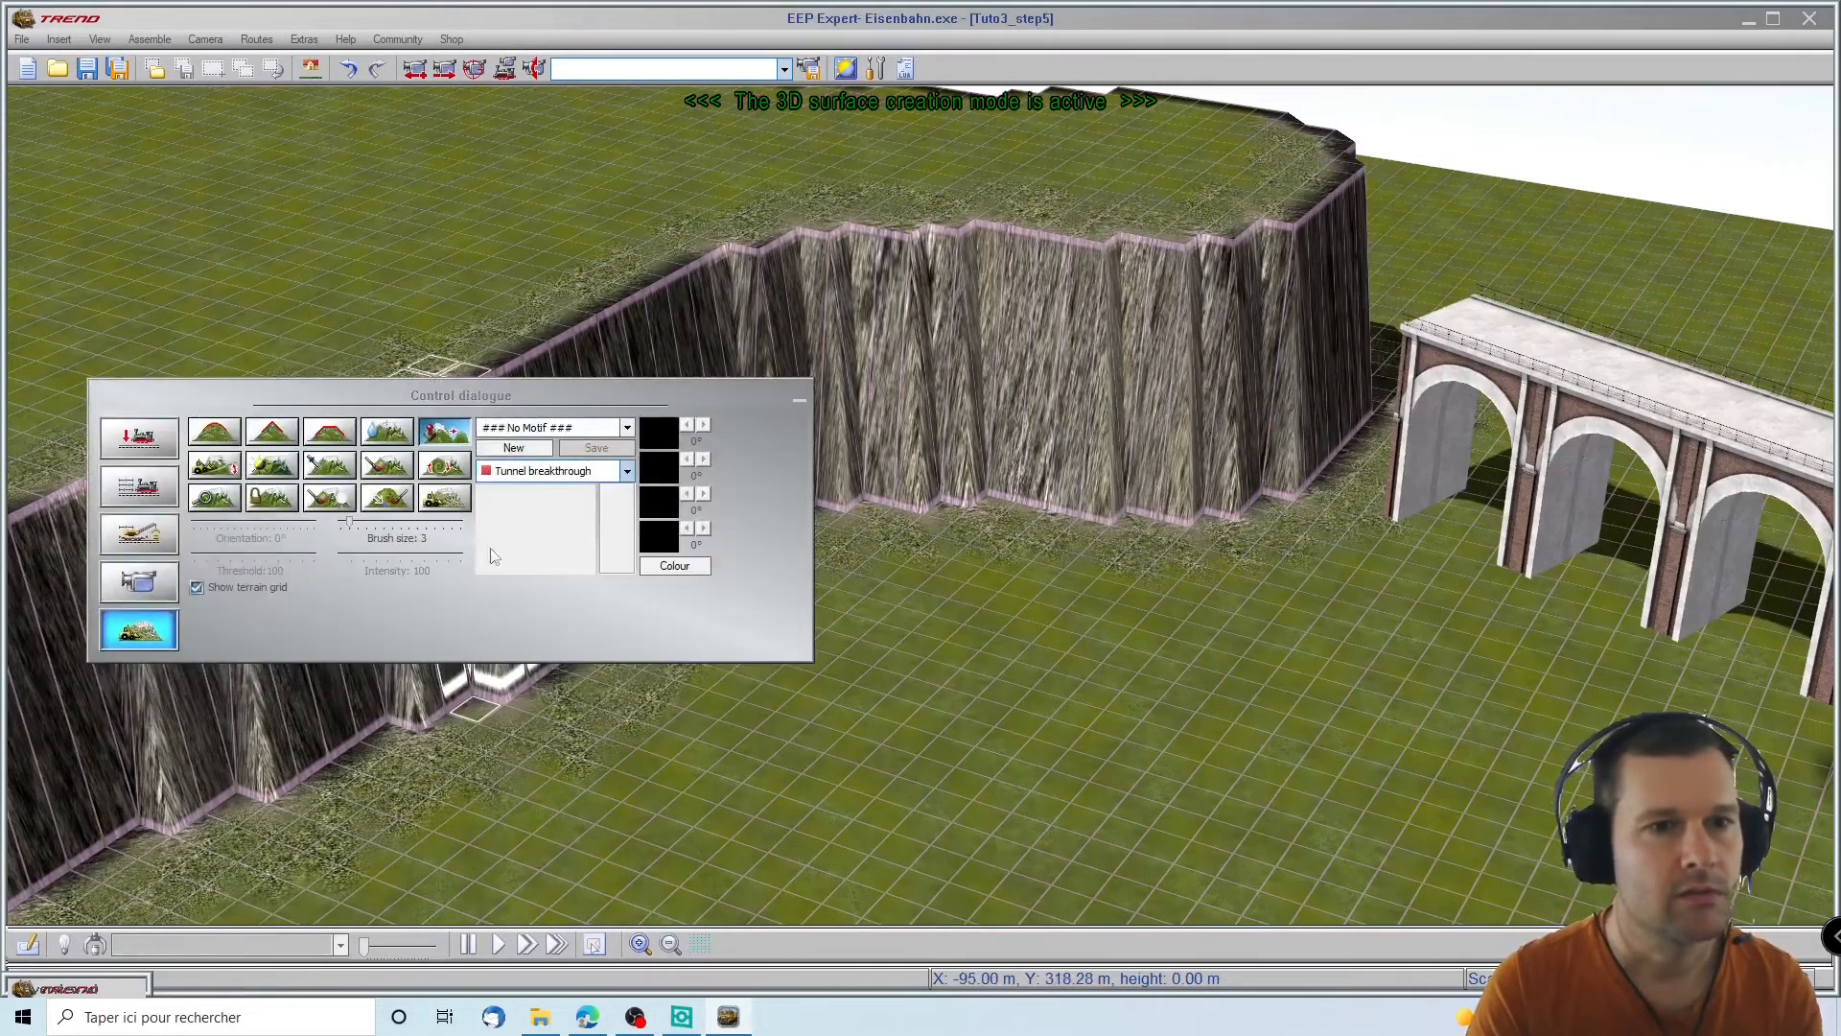
click(401, 527)
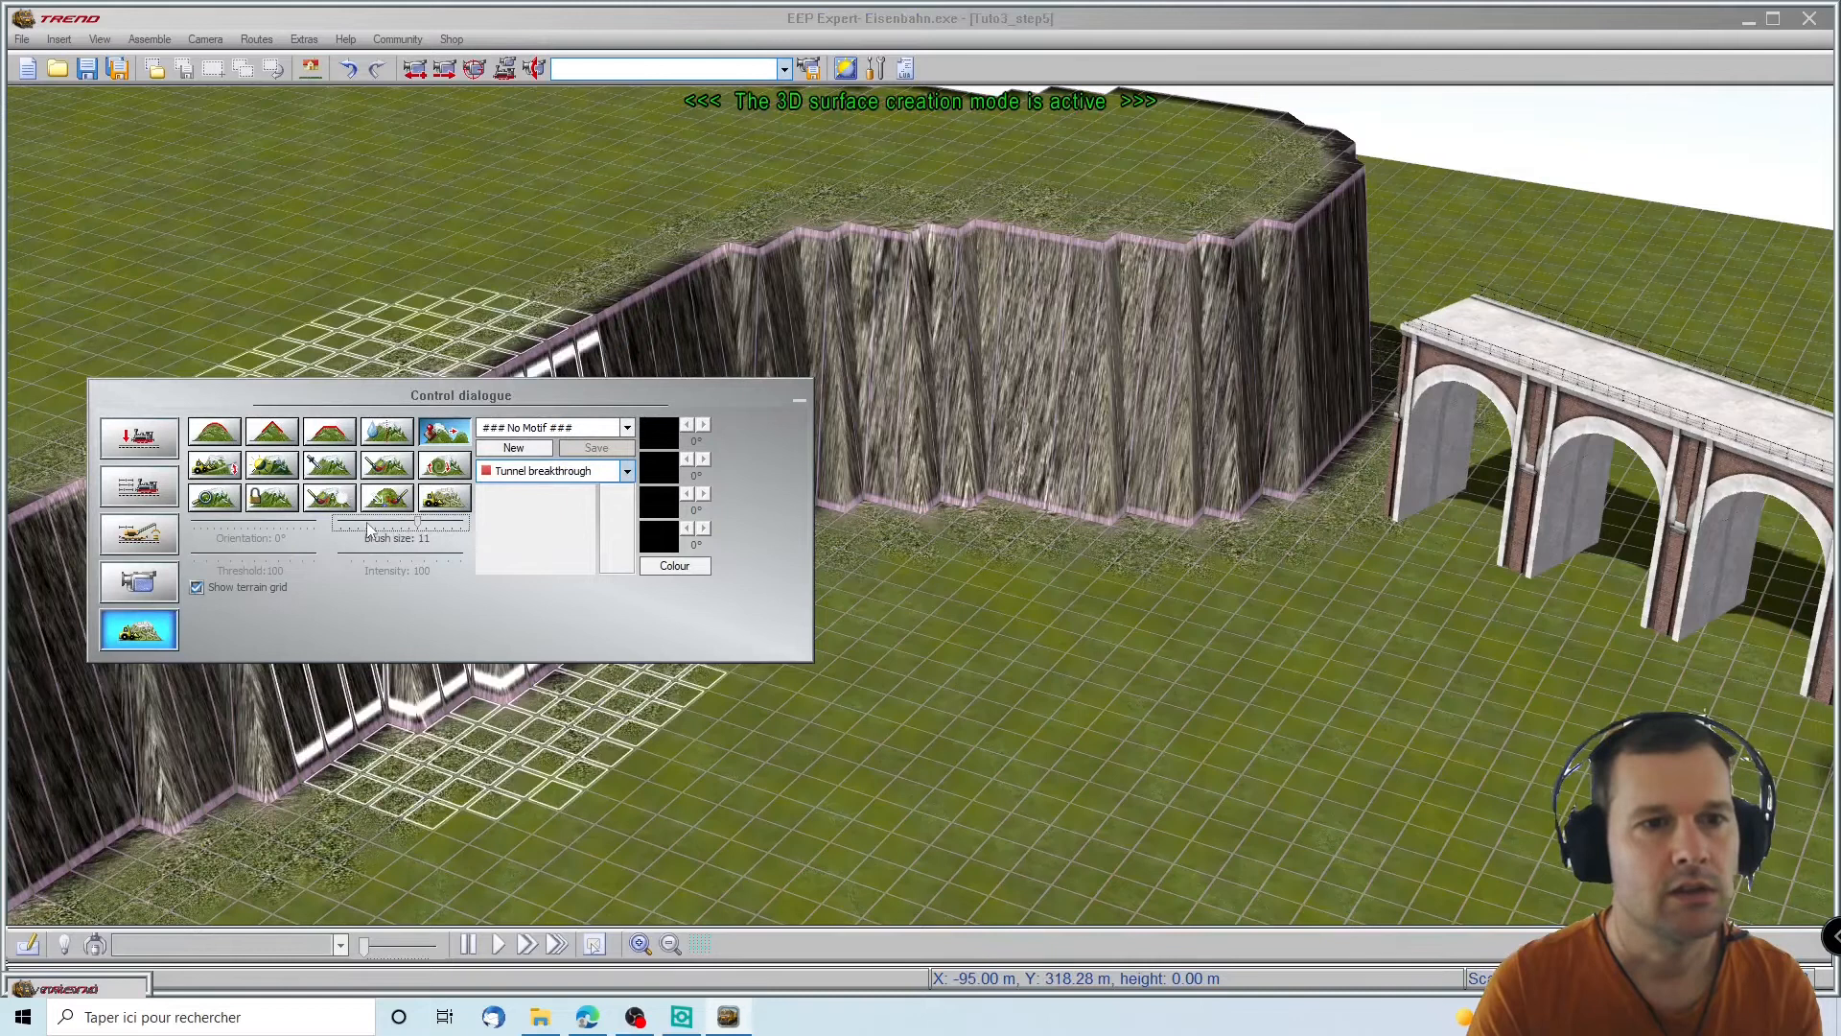
click(1229, 159)
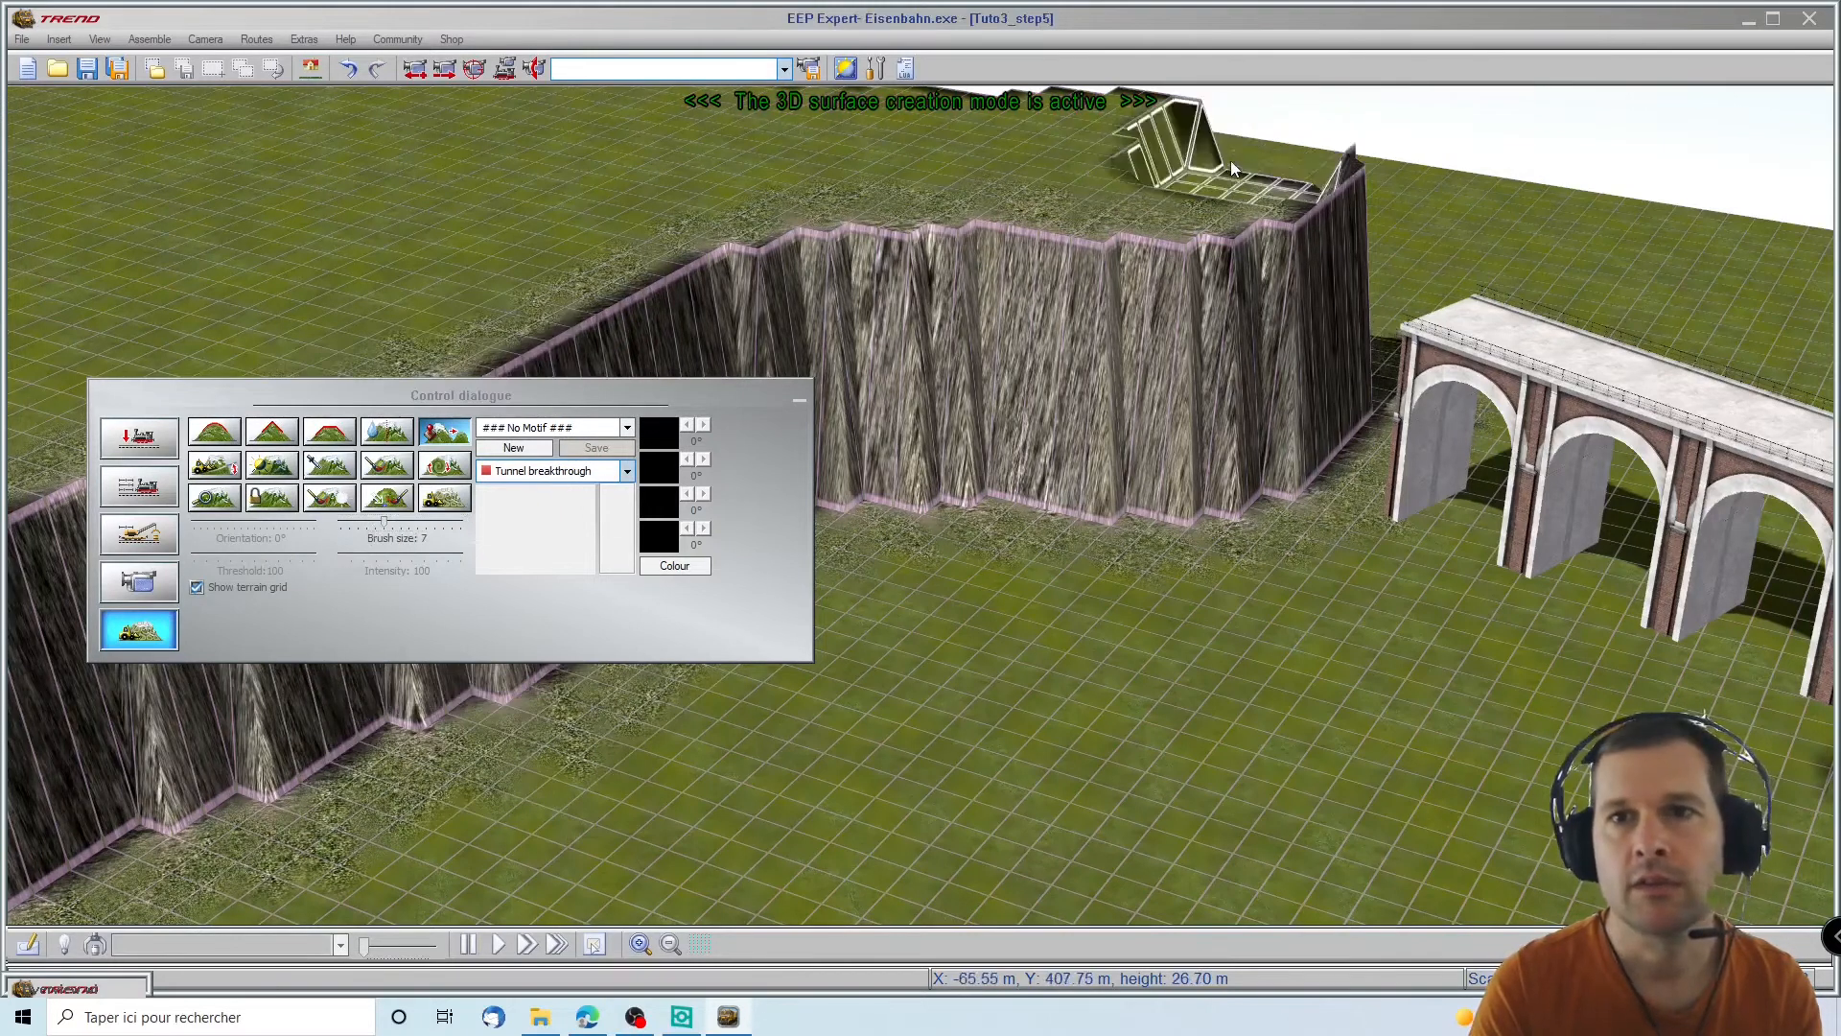
click(1287, 215)
mouse_move(1291, 214)
mouse_down()
mouse_move(1335, 223)
mouse_move(1100, 243)
mouse_move(1016, 216)
mouse_move(998, 240)
mouse_move(1085, 204)
mouse_move(1080, 181)
mouse_move(939, 192)
mouse_move(882, 228)
mouse_move(879, 186)
mouse_move(860, 182)
mouse_move(878, 182)
mouse_move(806, 187)
mouse_move(1147, 177)
mouse_up()
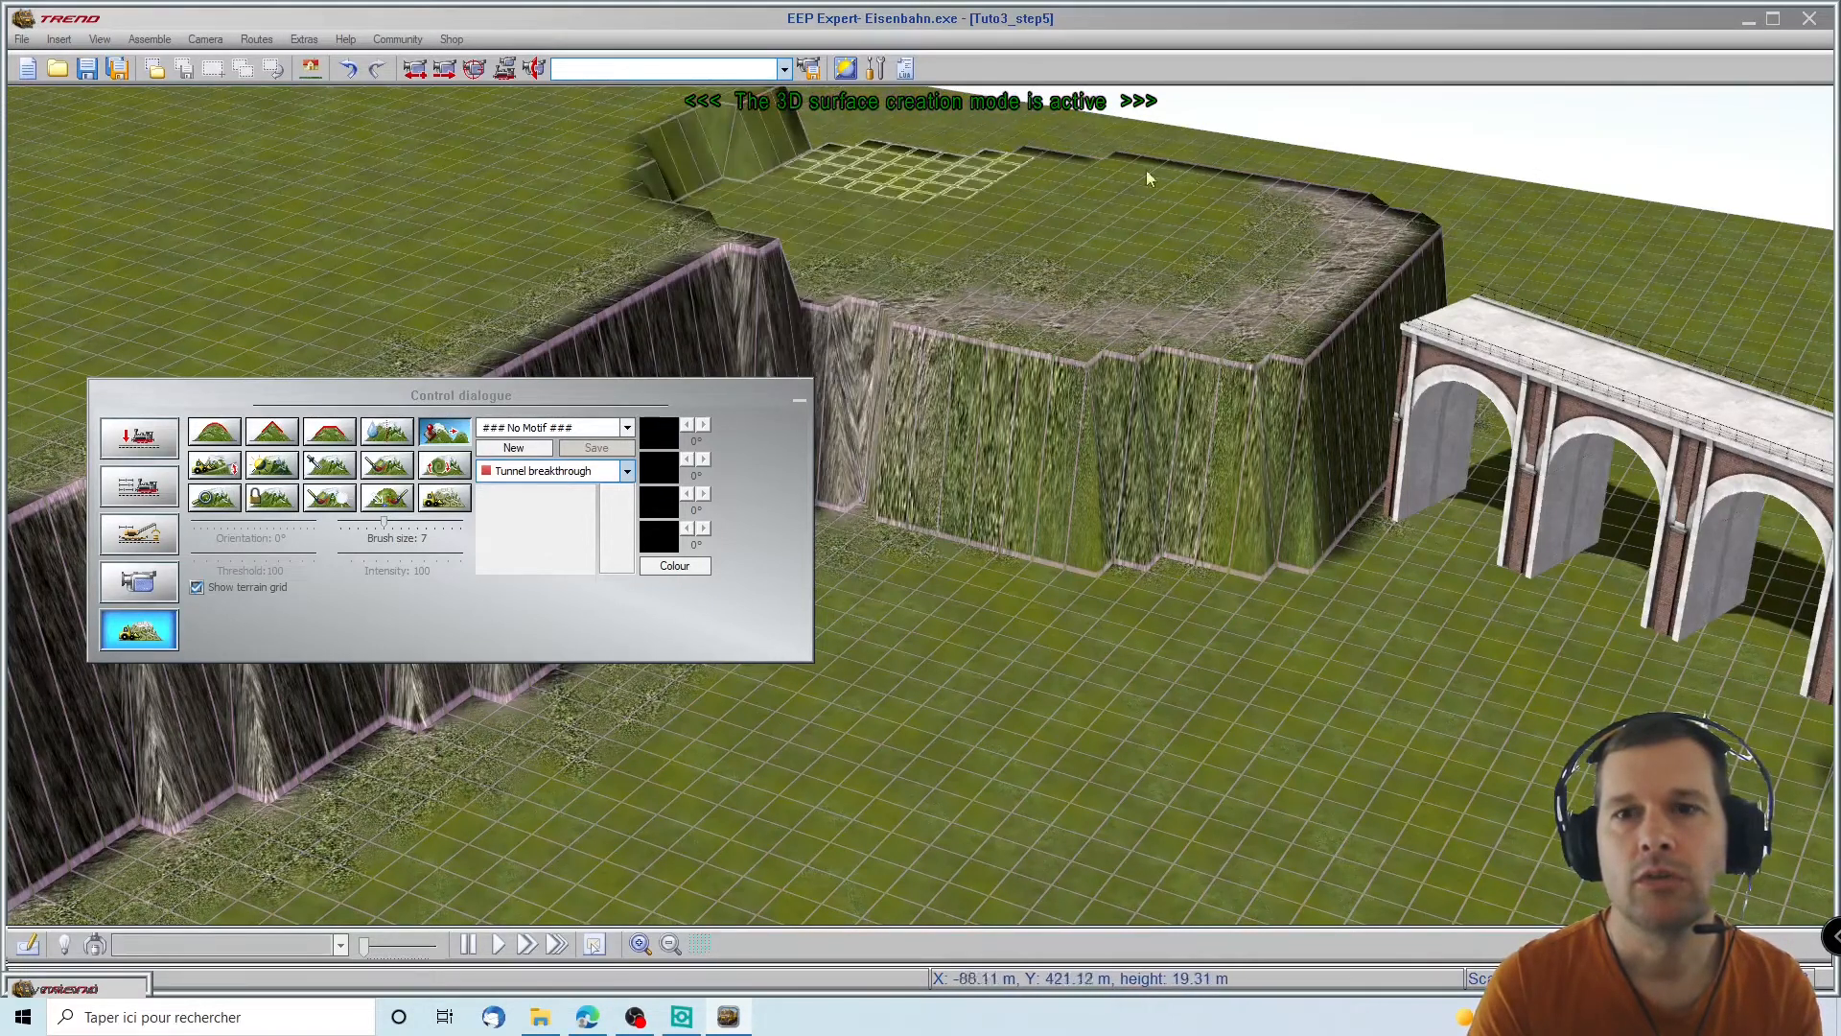
Extend the levelled area behind the rocky cliff's edge farther inland across the plateau at the same height
right_drag(1122, 246, 1125, 246)
right_drag(1235, 123, 1235, 122)
mouse_move(1073, 521)
mouse_down()
mouse_move(968, 458)
mouse_move(880, 437)
mouse_up()
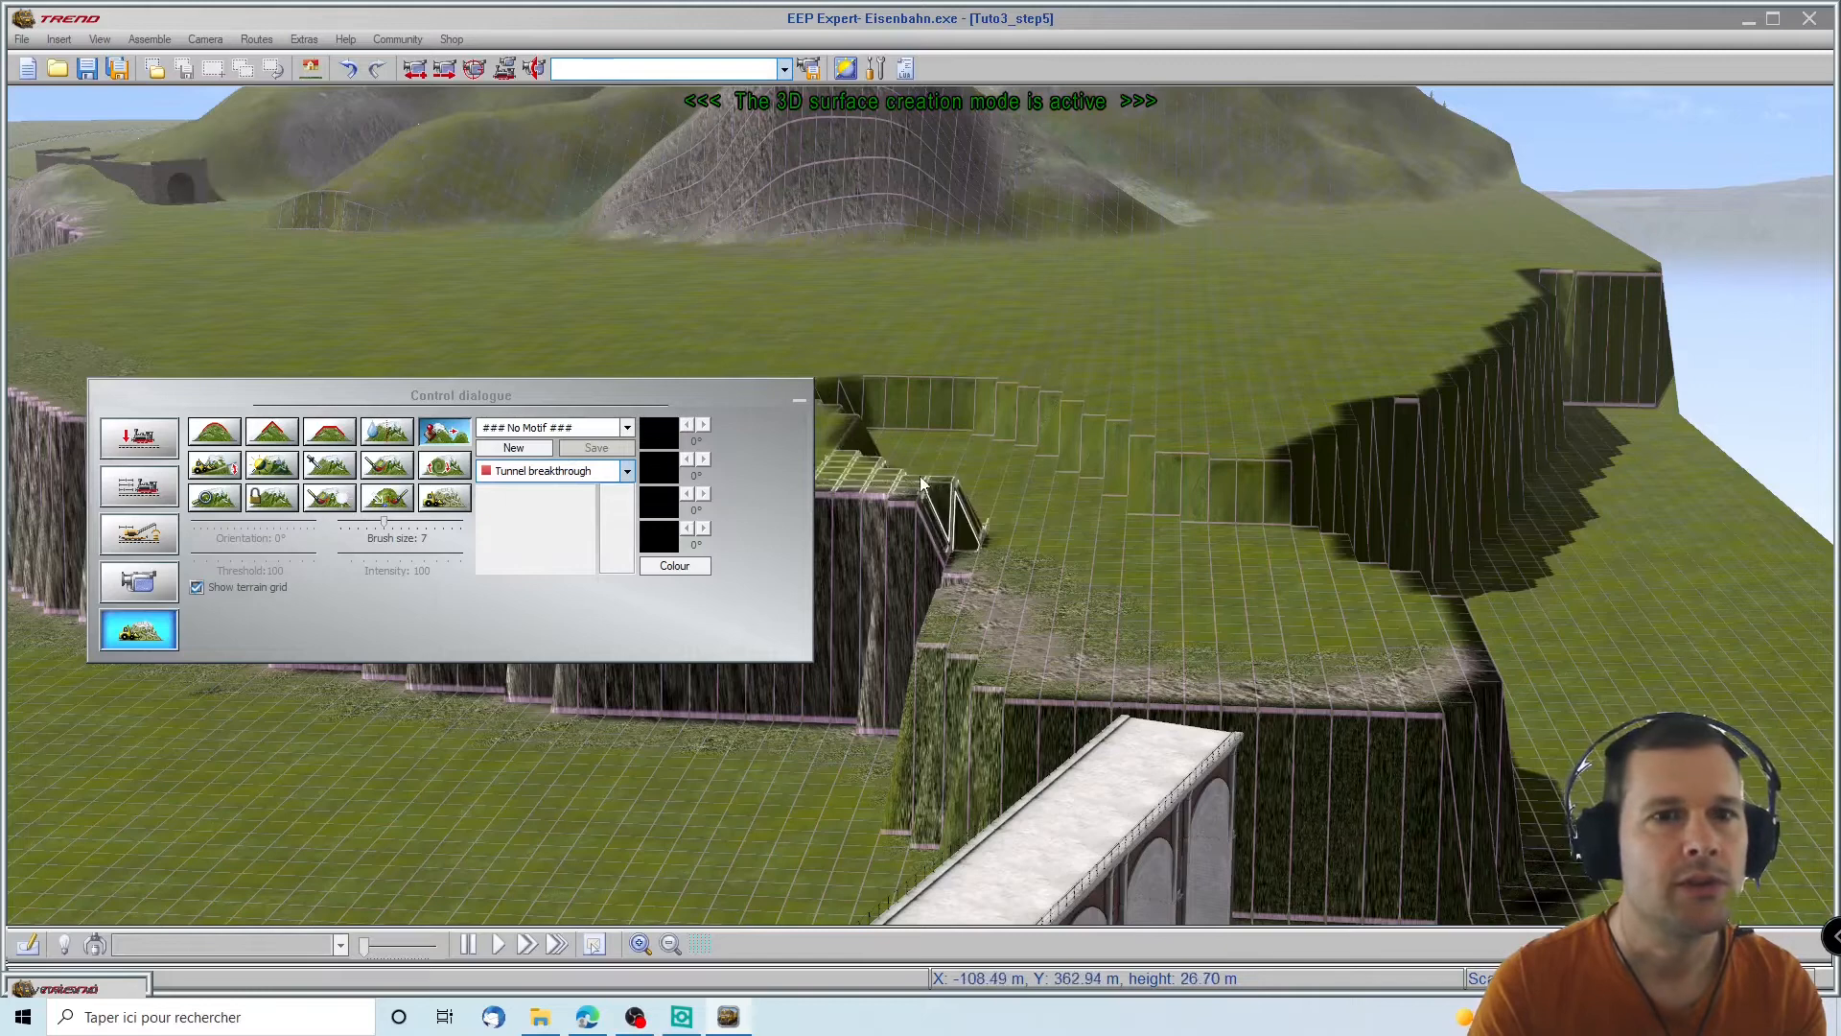
click(796, 398)
mouse_move(935, 525)
right_down()
mouse_move(1088, 608)
mouse_move(1340, 538)
mouse_move(1492, 398)
mouse_move(1562, 493)
mouse_move(1295, 517)
right_up()
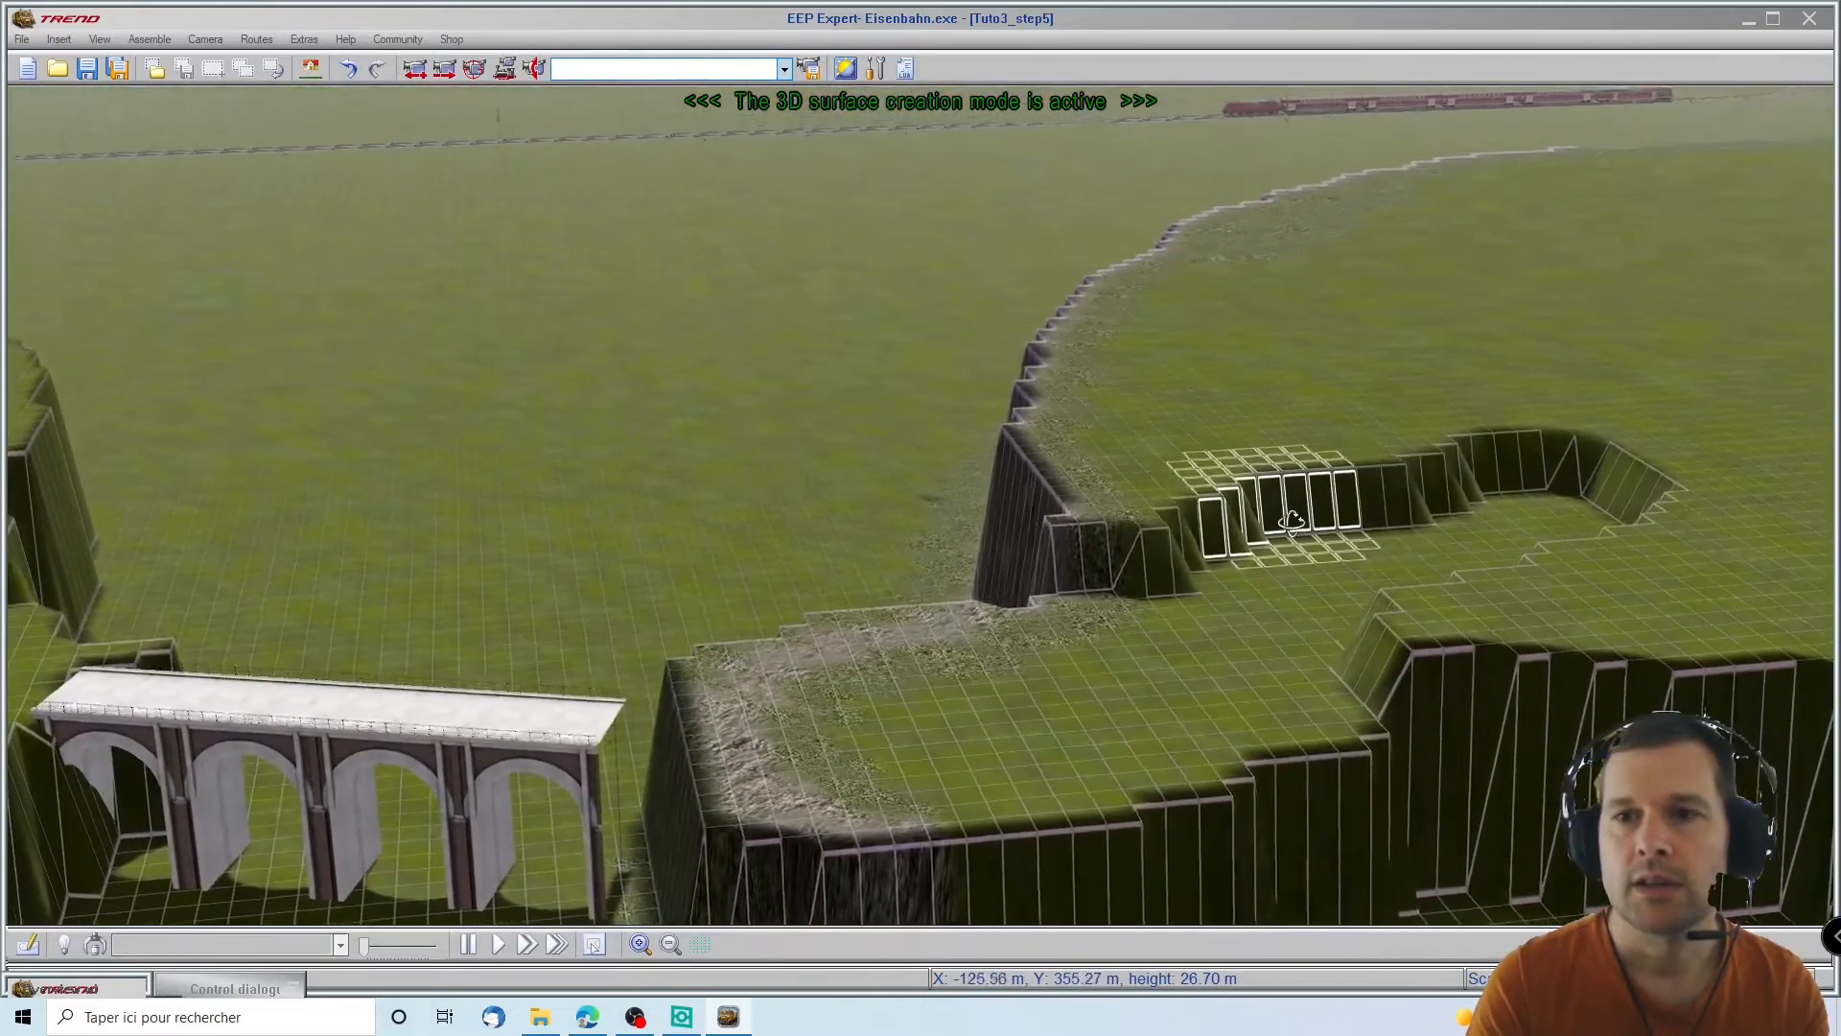
Lengthen and widen the inland end of the levelled recess at height 19.31 m, around X -177 m, Y 372 m
right_drag(1817, 508, 1603, 486)
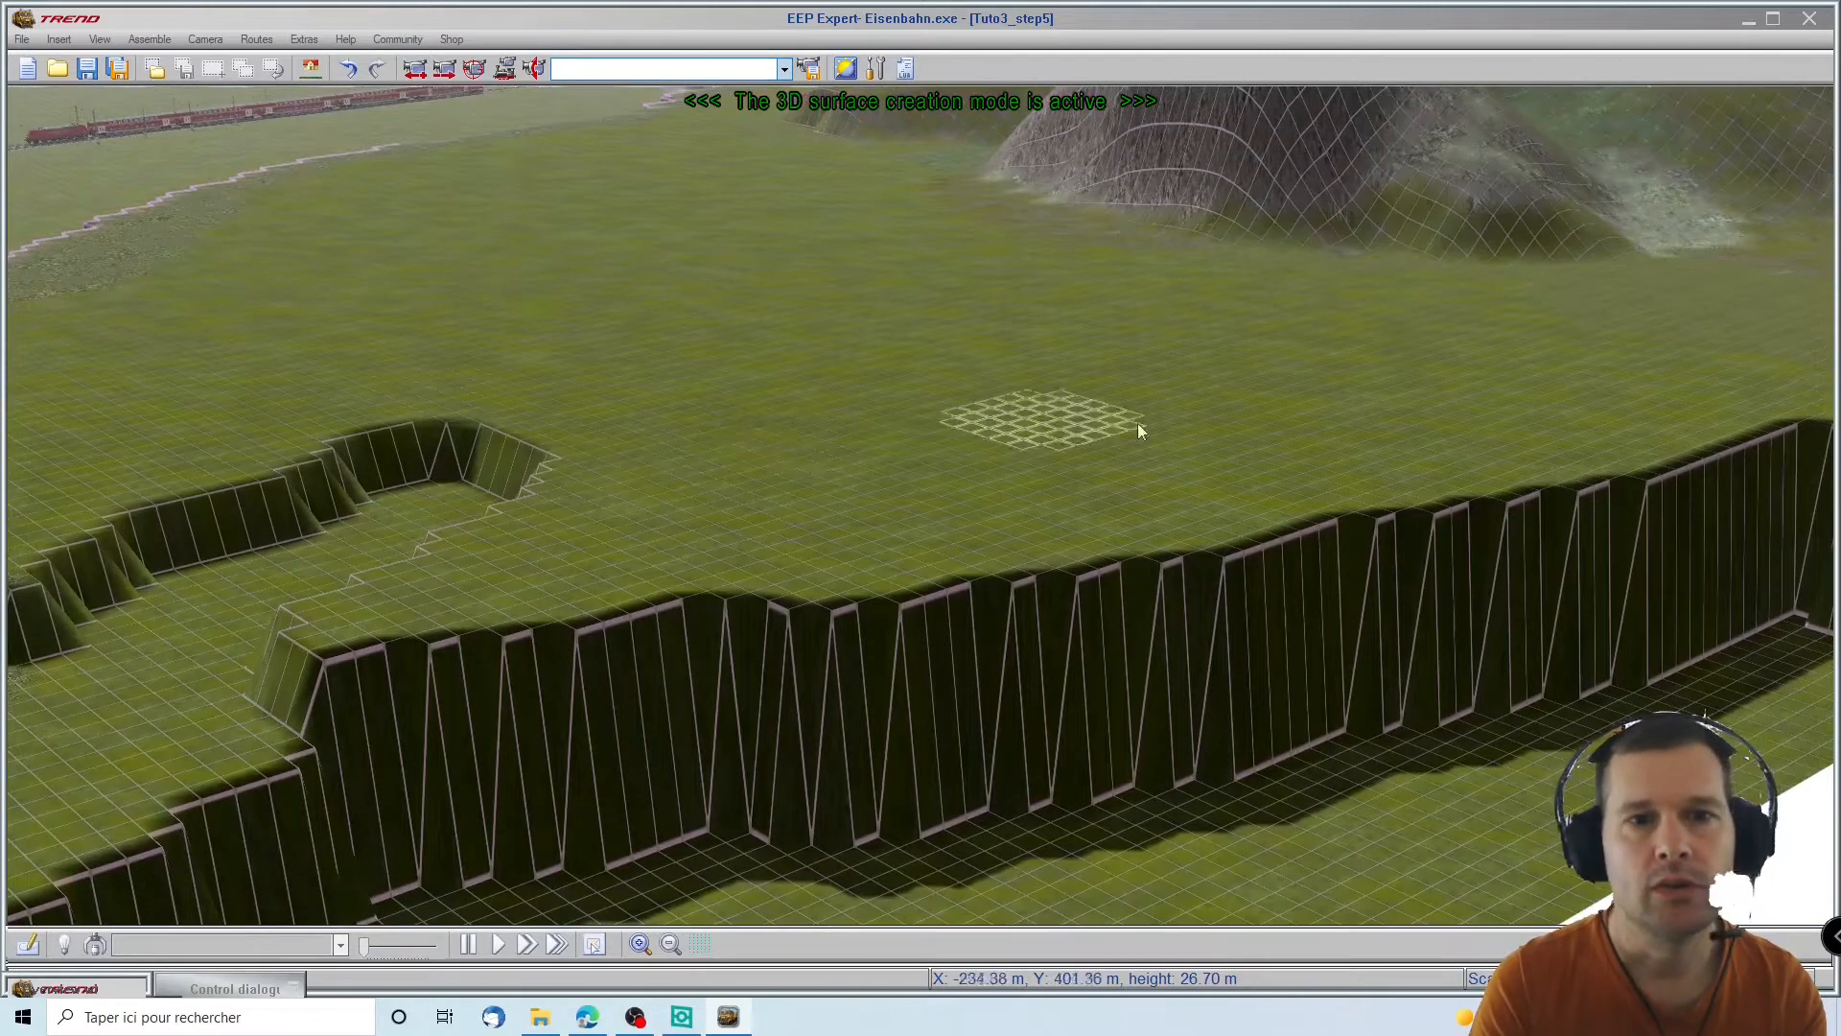
right_drag(1810, 285, 971, 112)
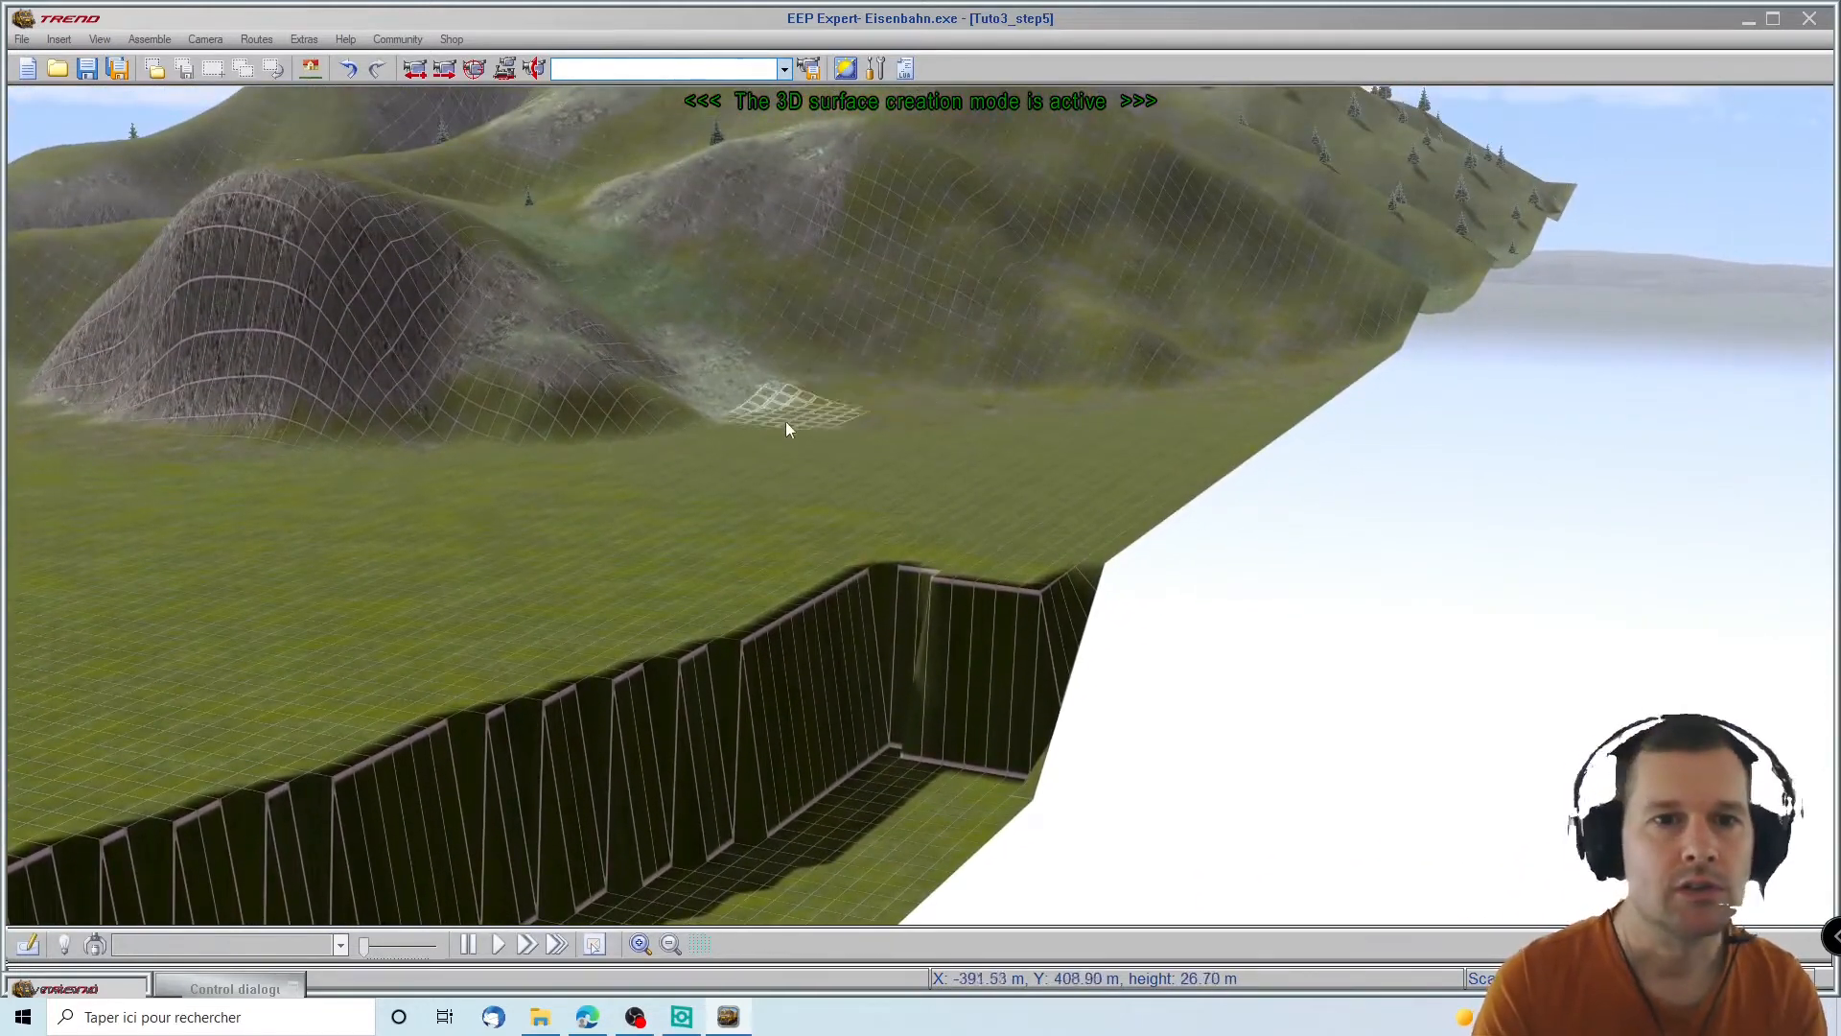
right_drag(66, 641, 76, 643)
click(541, 660)
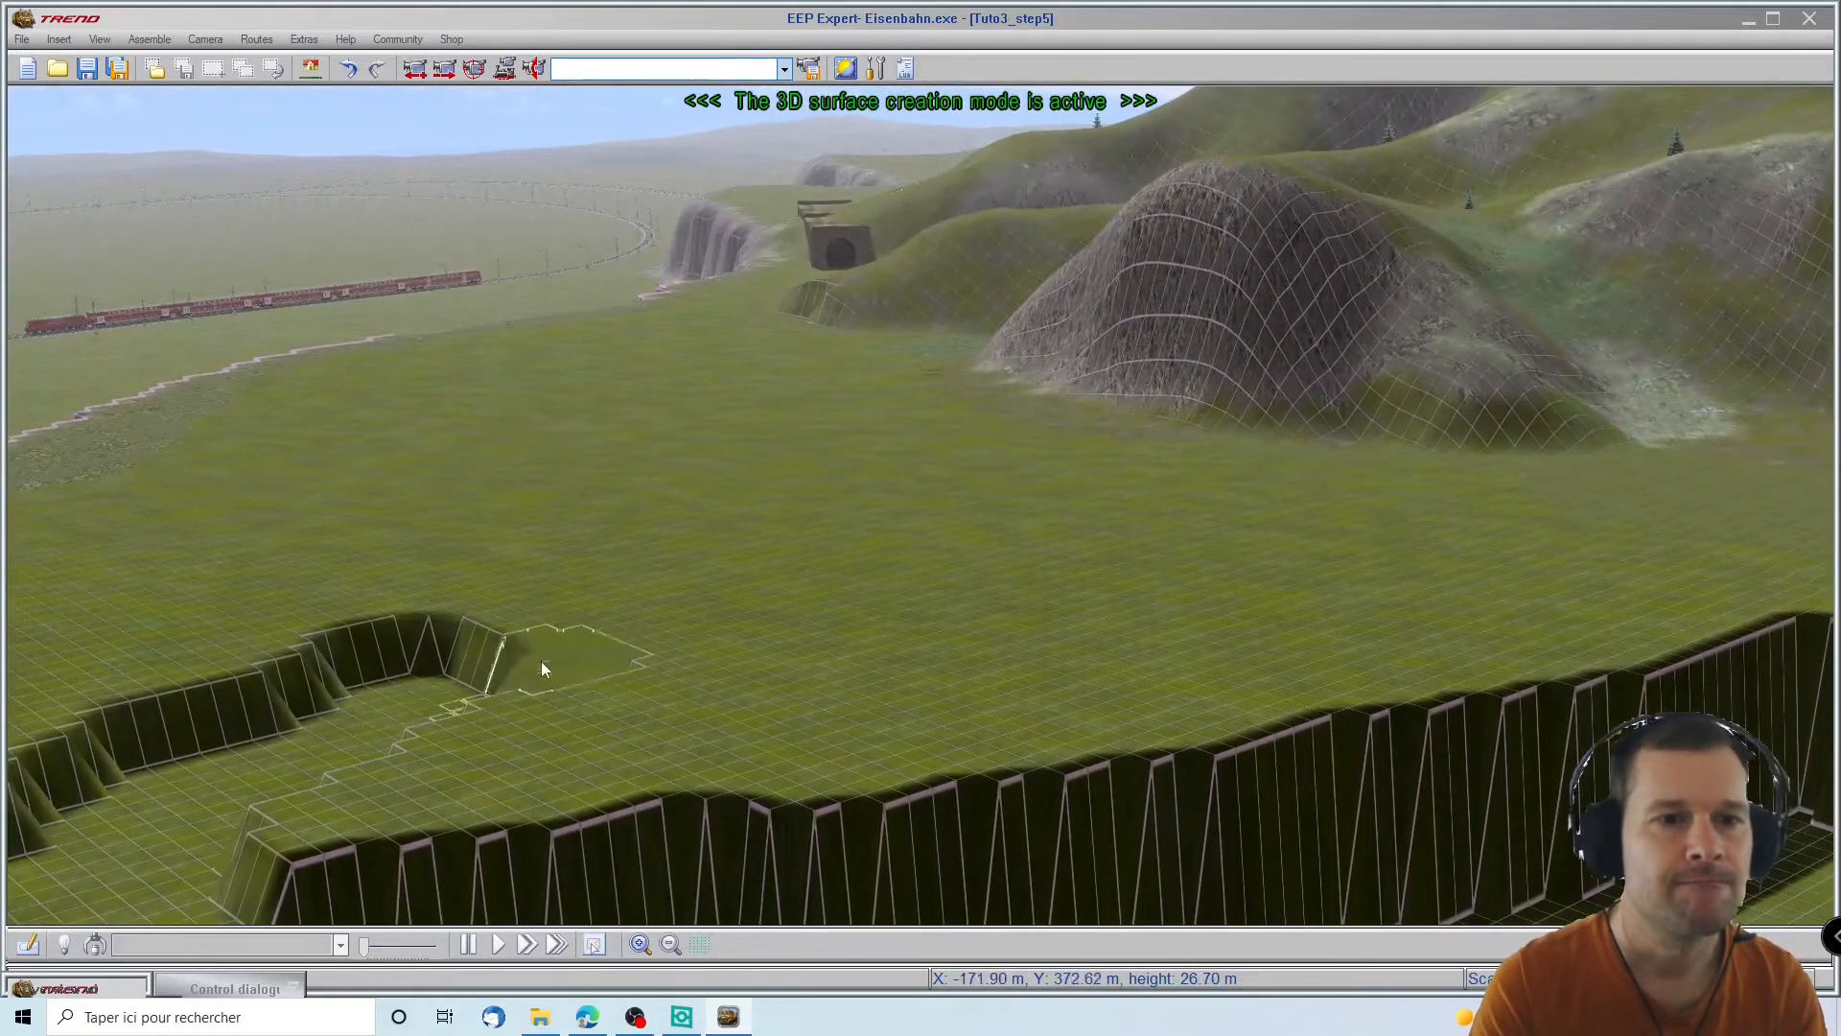
mouse_move(545, 670)
mouse_down()
mouse_move(581, 668)
mouse_move(551, 715)
mouse_move(302, 754)
mouse_move(521, 663)
mouse_move(578, 709)
mouse_up()
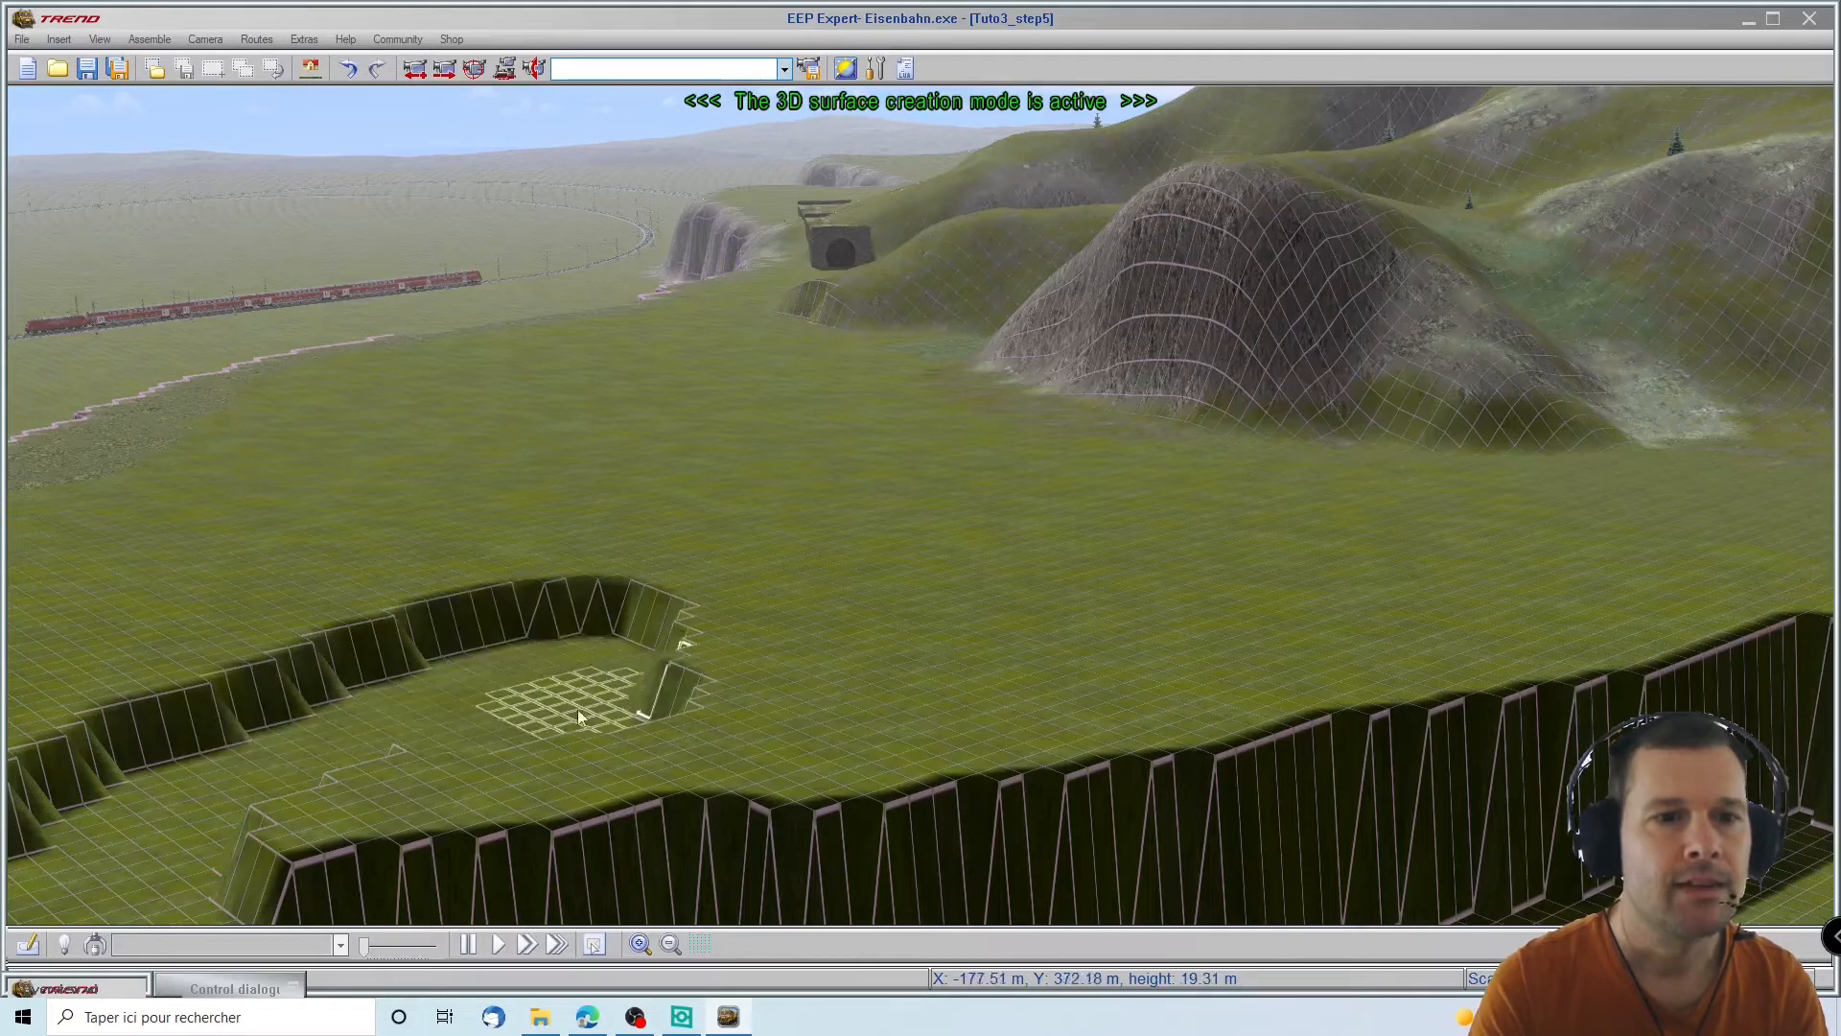
drag(413, 768, 366, 773)
Create a straight ramp from the foot of the hills to the levelled cliff top by the viaduct with the slope brush at size 5
right_drag(451, 748, 180, 794)
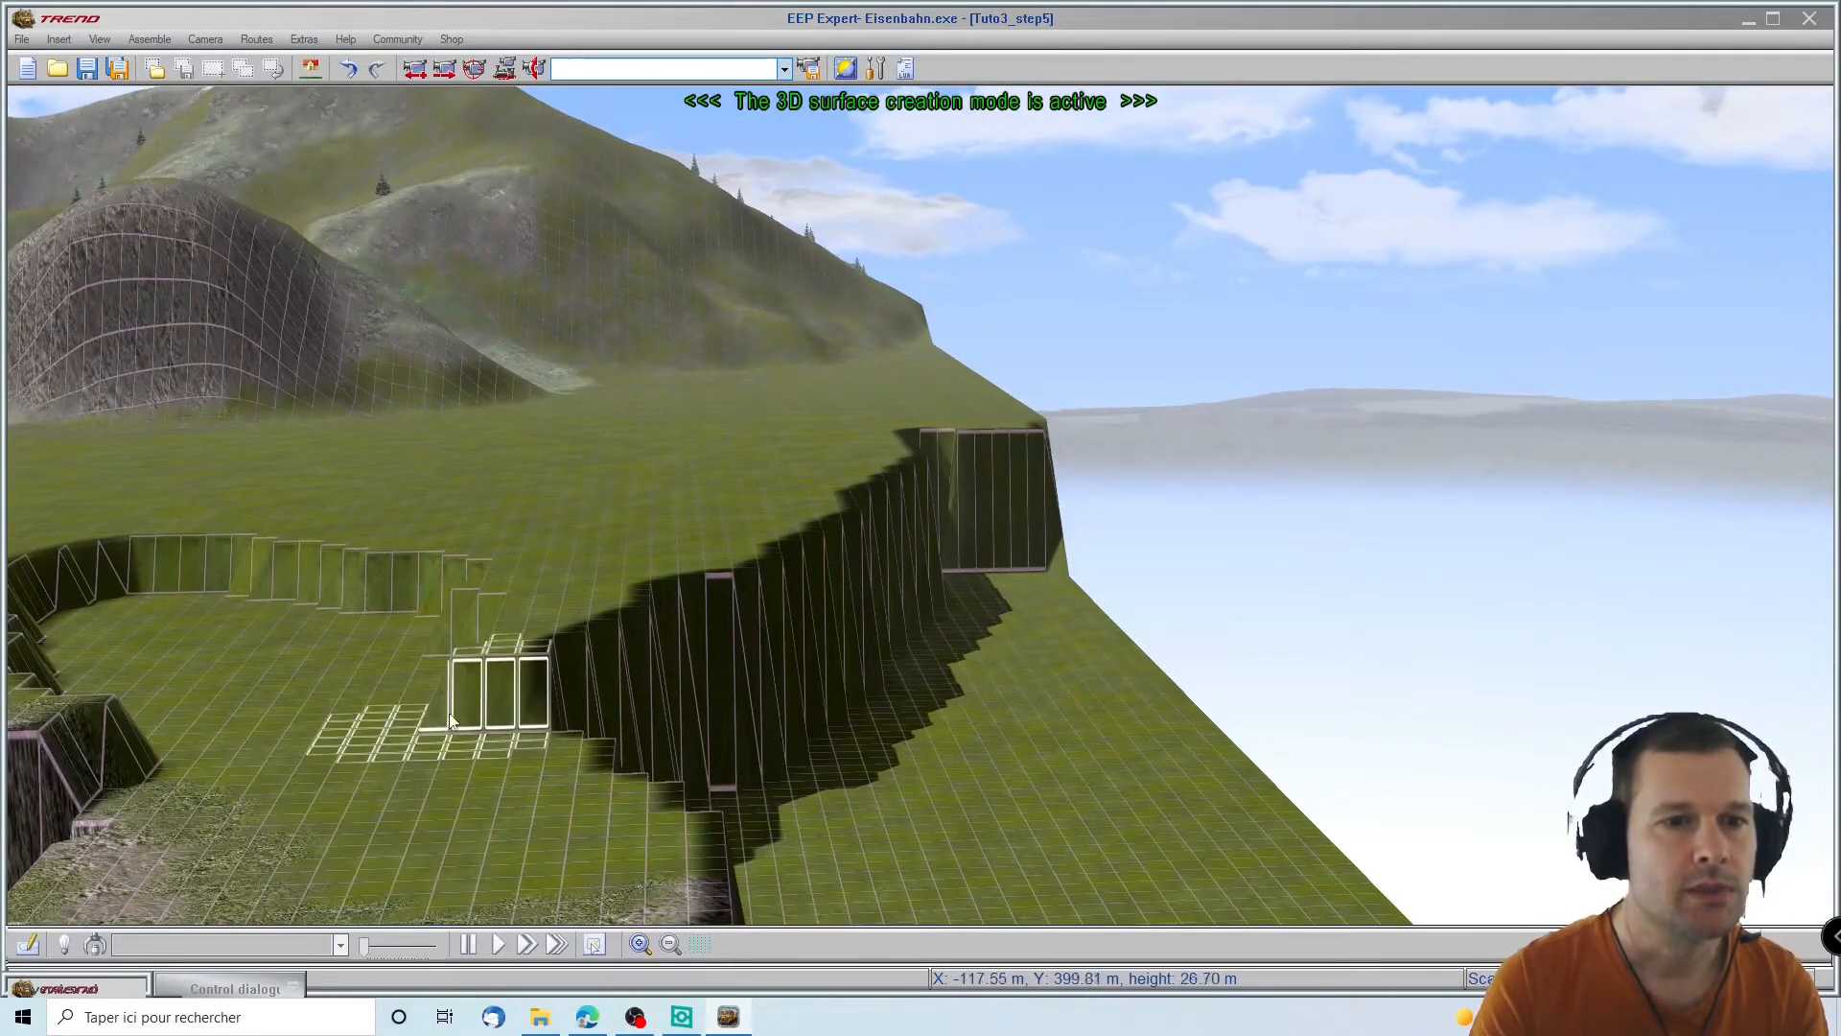
right_drag(120, 772, 61, 768)
mouse_move(1238, 804)
right_down()
mouse_move(1248, 849)
mouse_move(1332, 821)
mouse_move(1388, 854)
mouse_move(1415, 758)
mouse_move(1223, 763)
right_up()
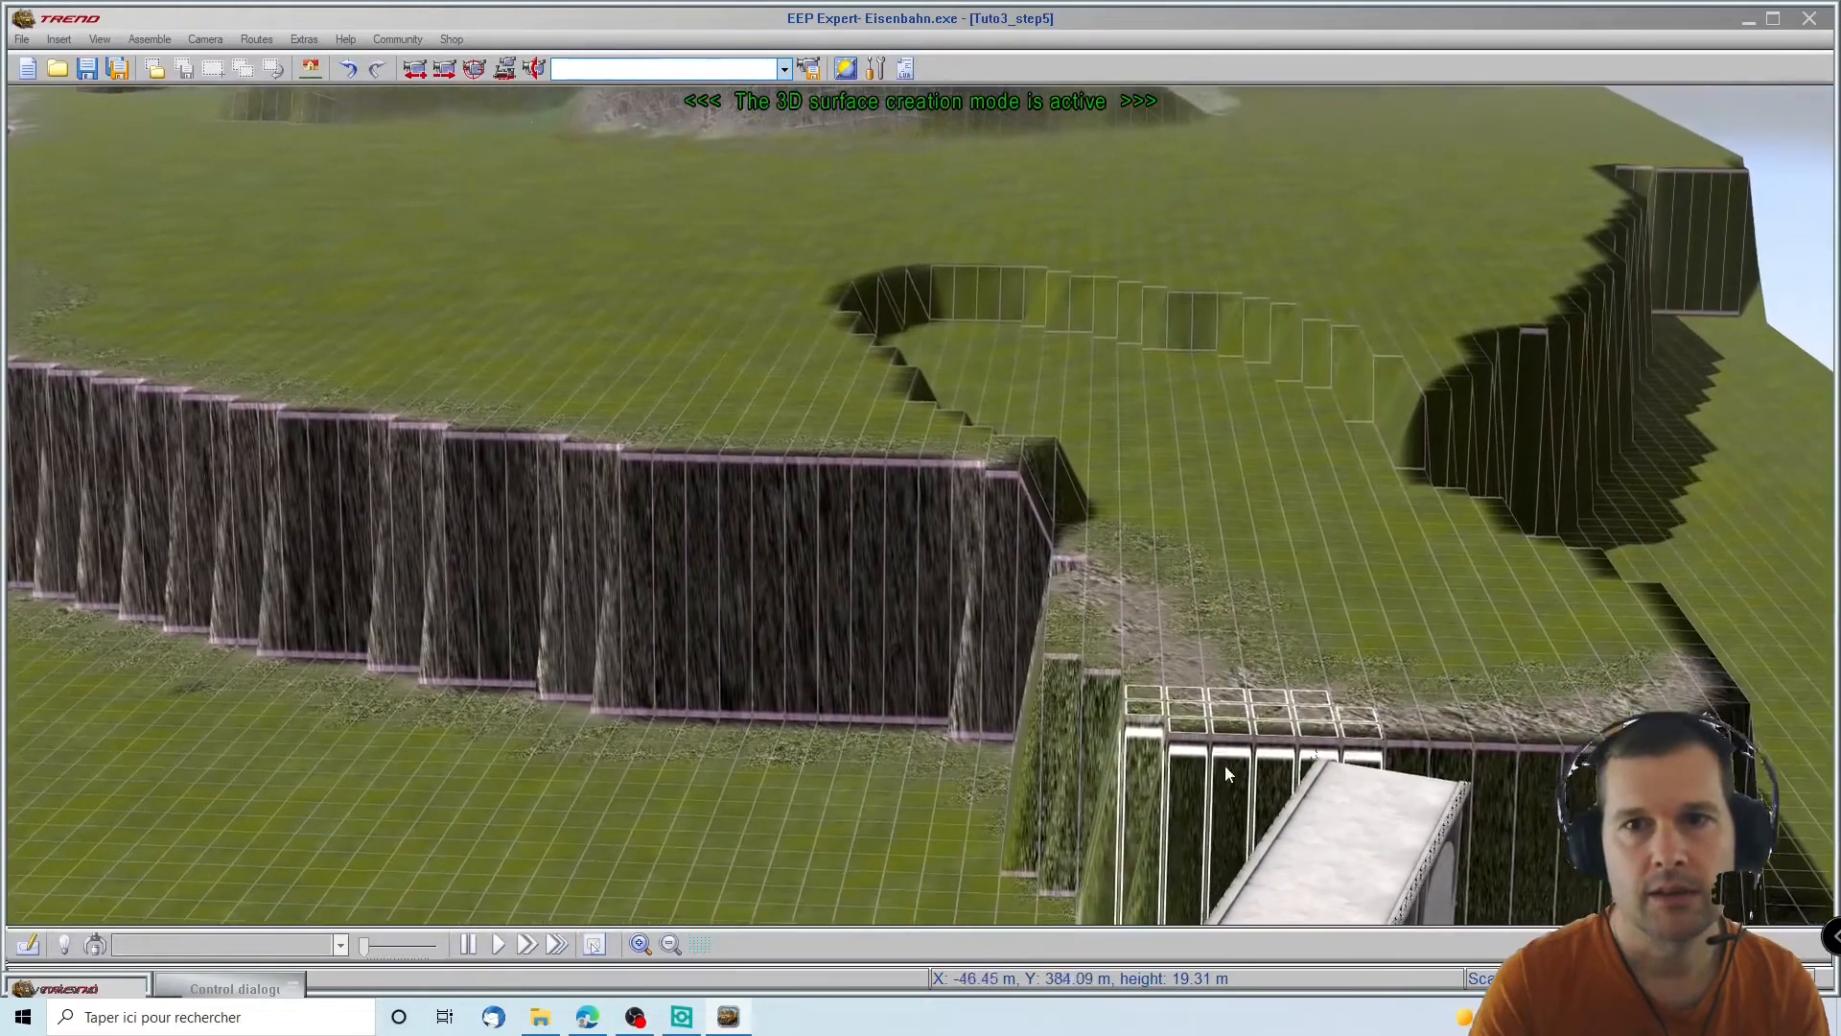
right_drag(1323, 81, 1308, 273)
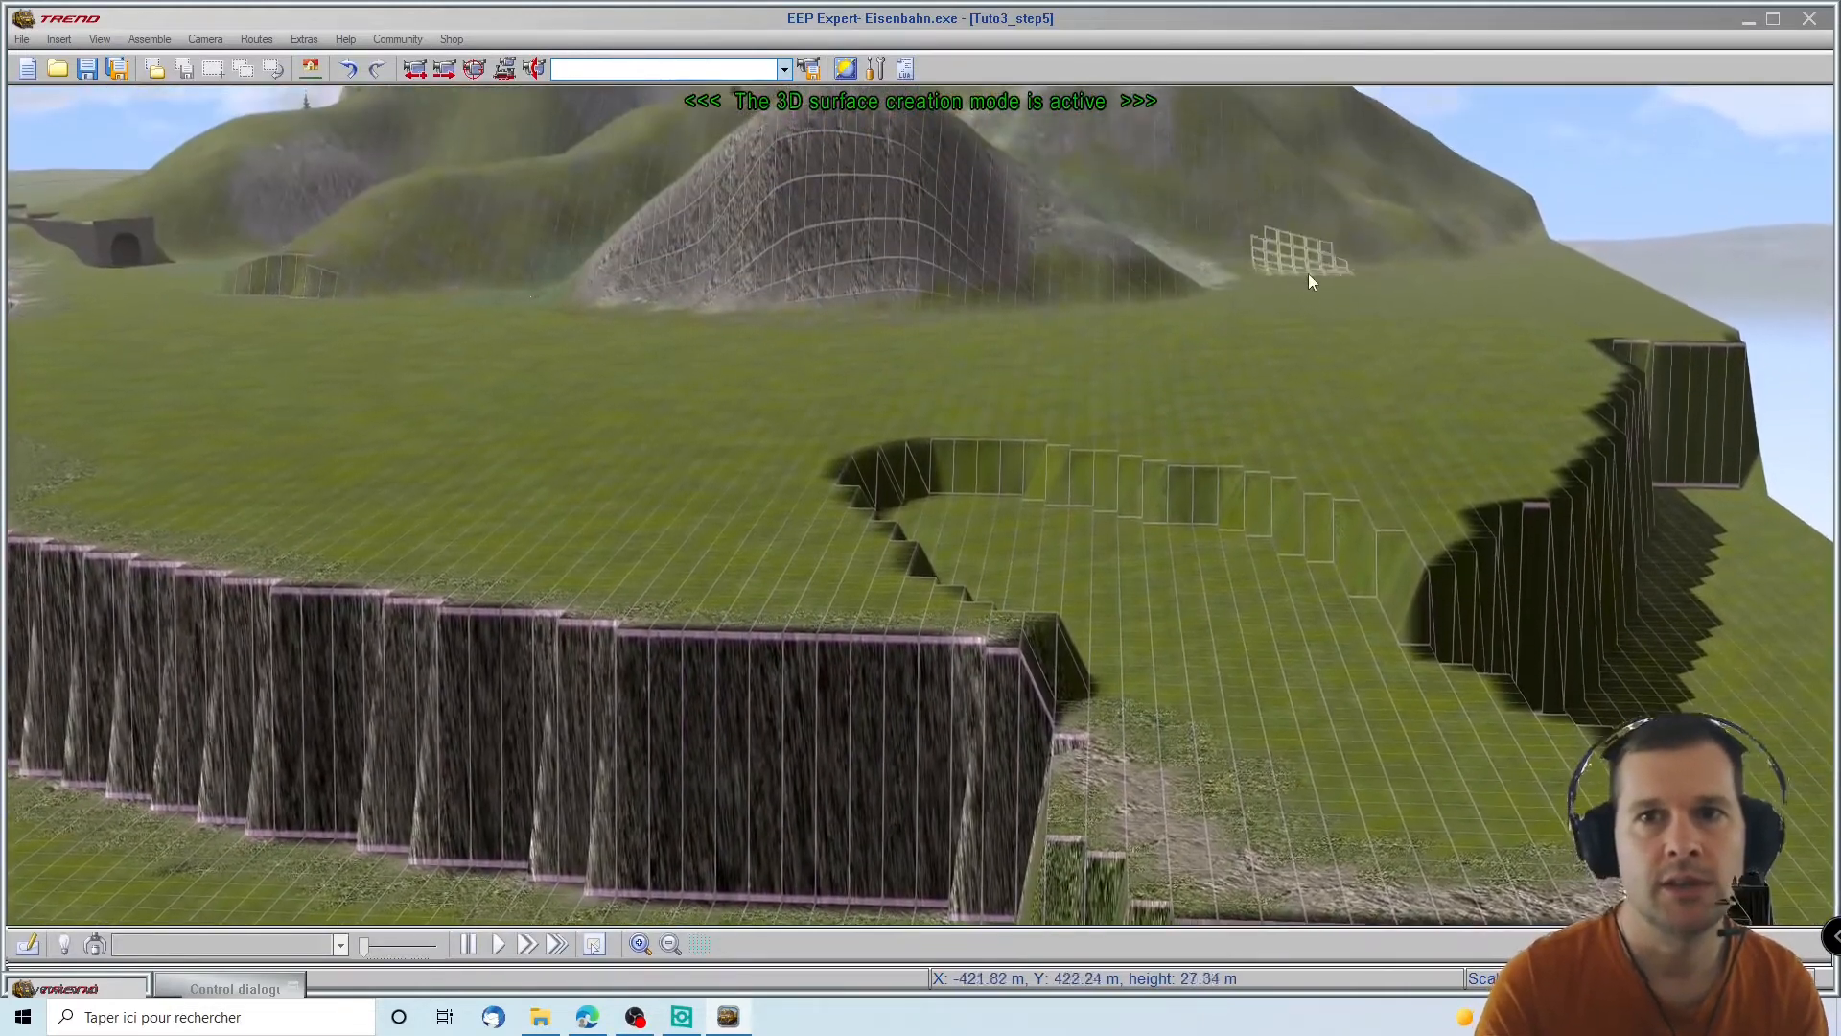
click(172, 991)
click(211, 469)
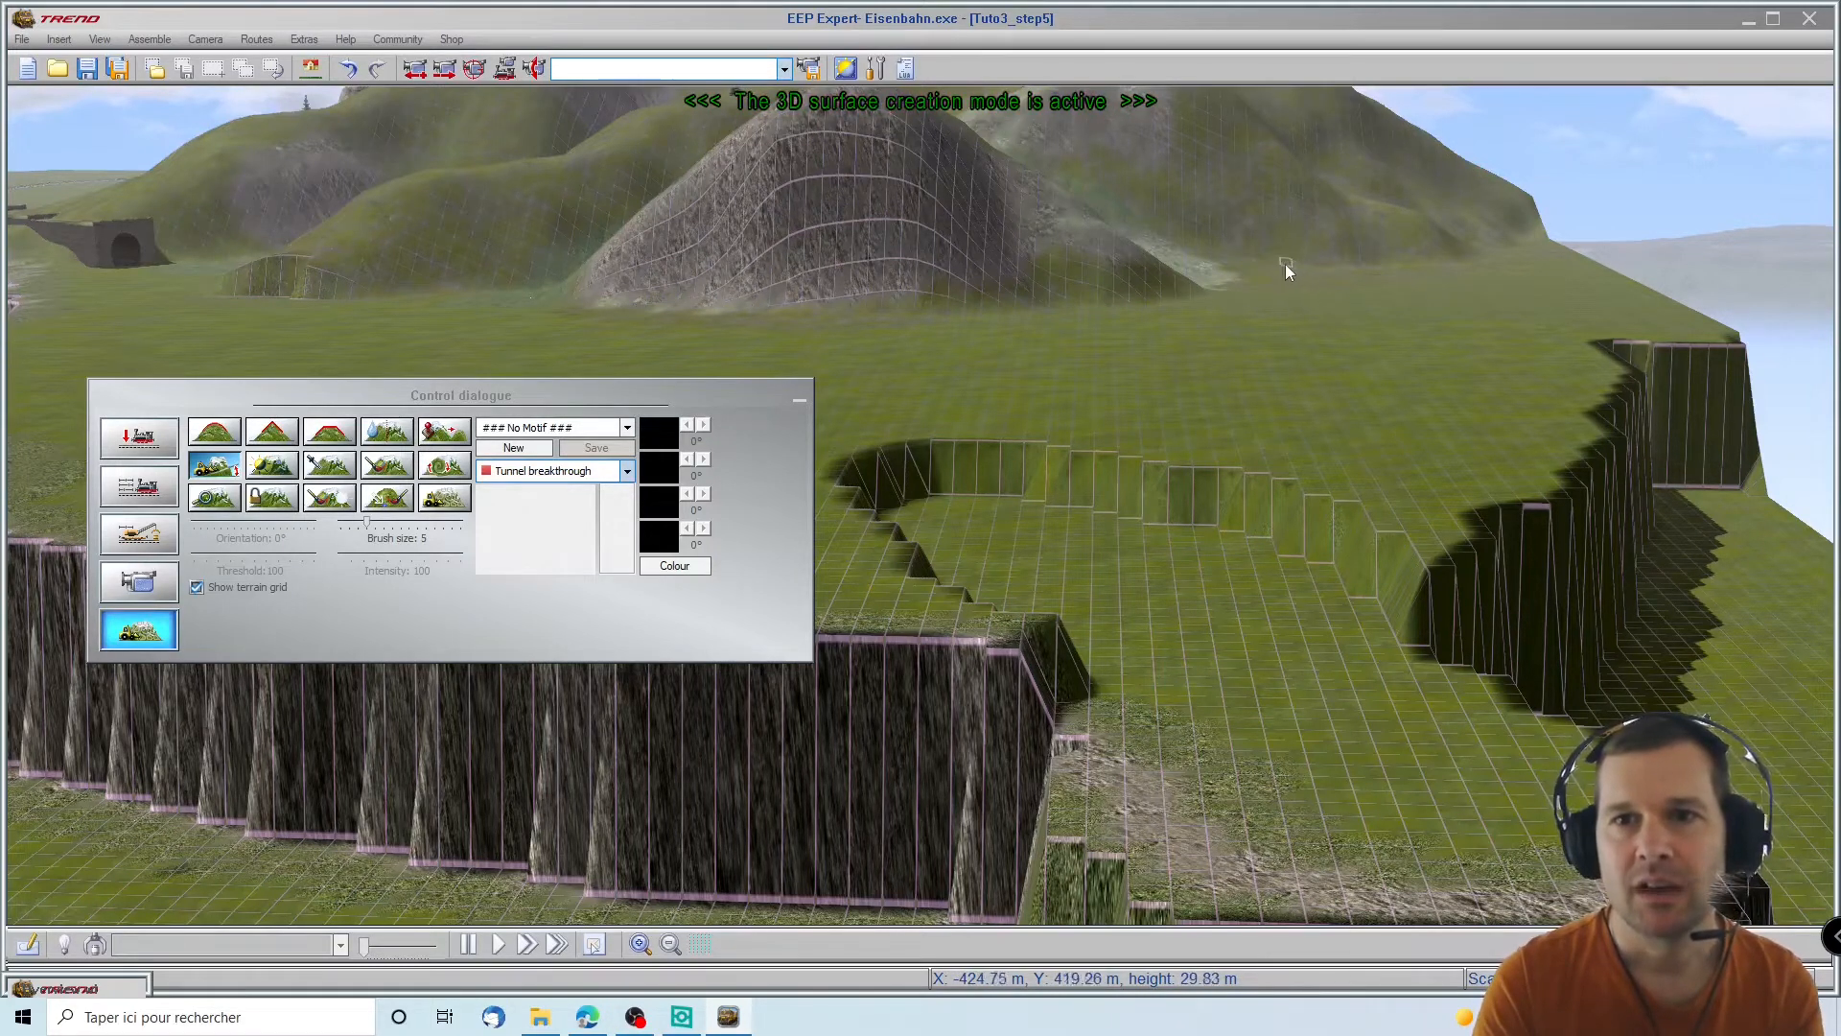
drag(1295, 261, 1316, 884)
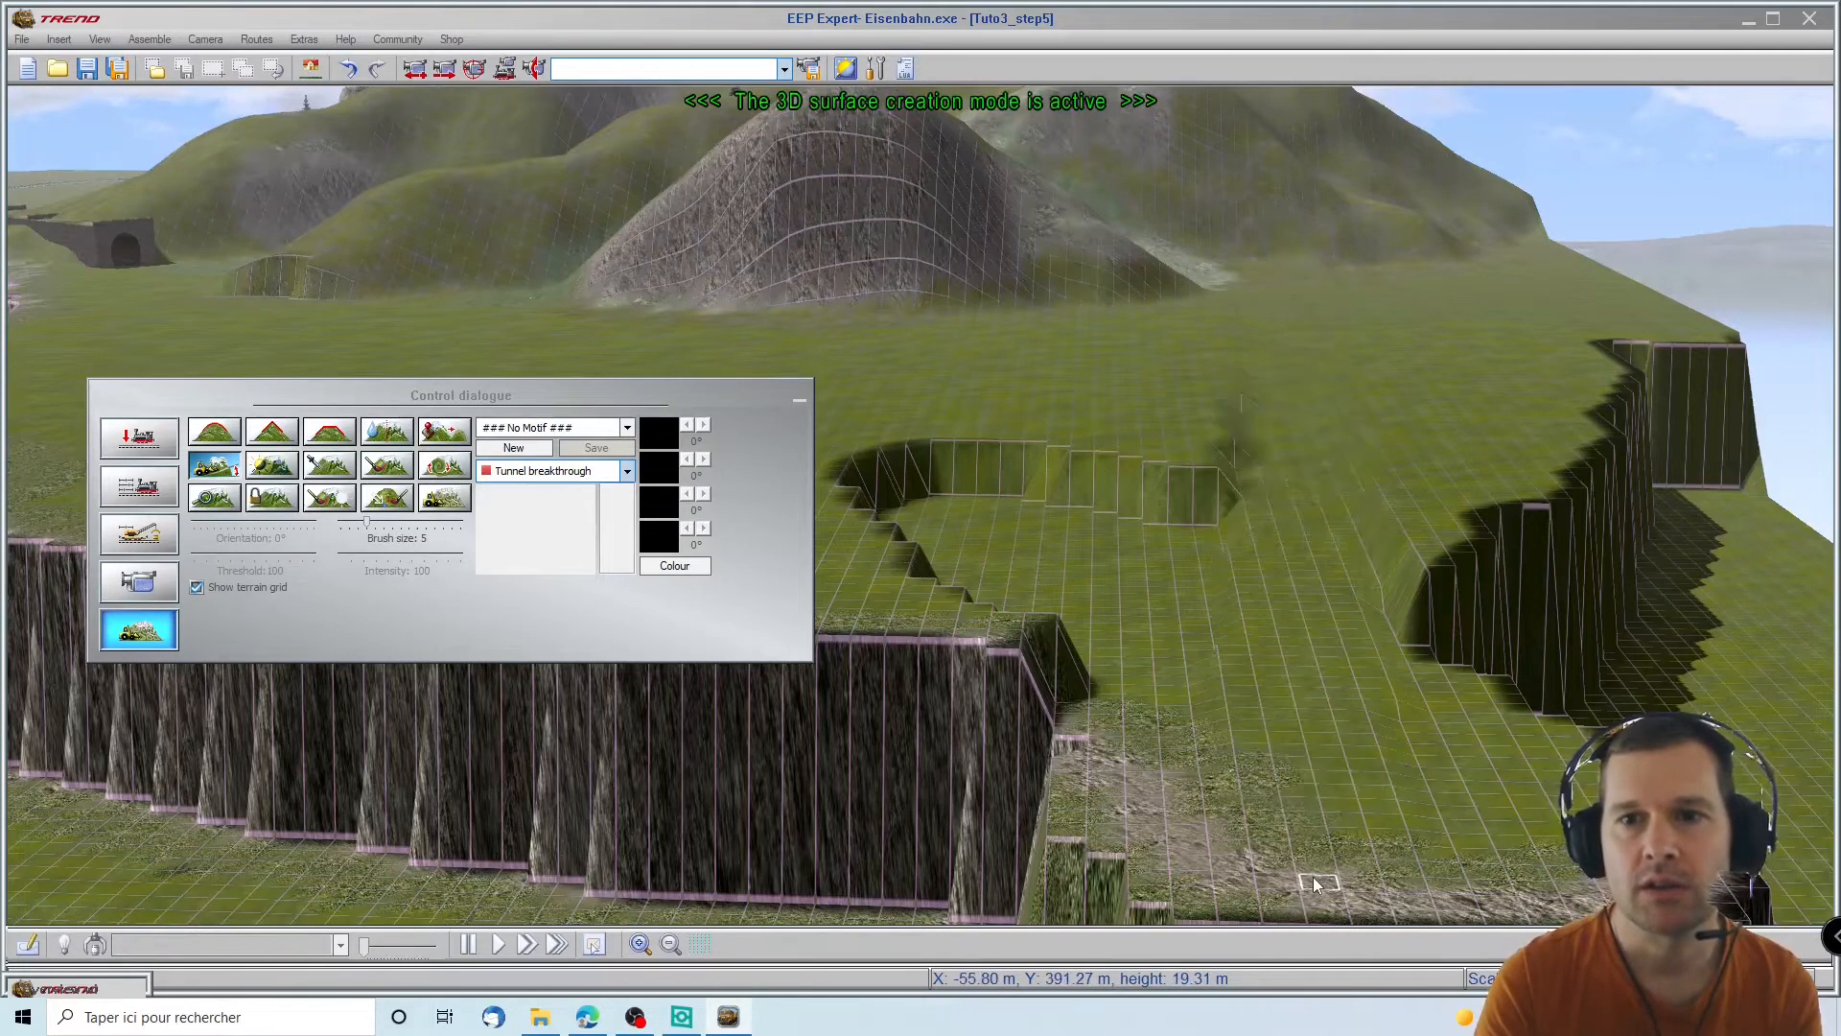
Create a second size 5 ramp between the levelled cliff top by the viaduct and the plateau near X -229 m, Y 274 m
scroll(1276, 516, up, 3)
scroll(1275, 515, up, 5)
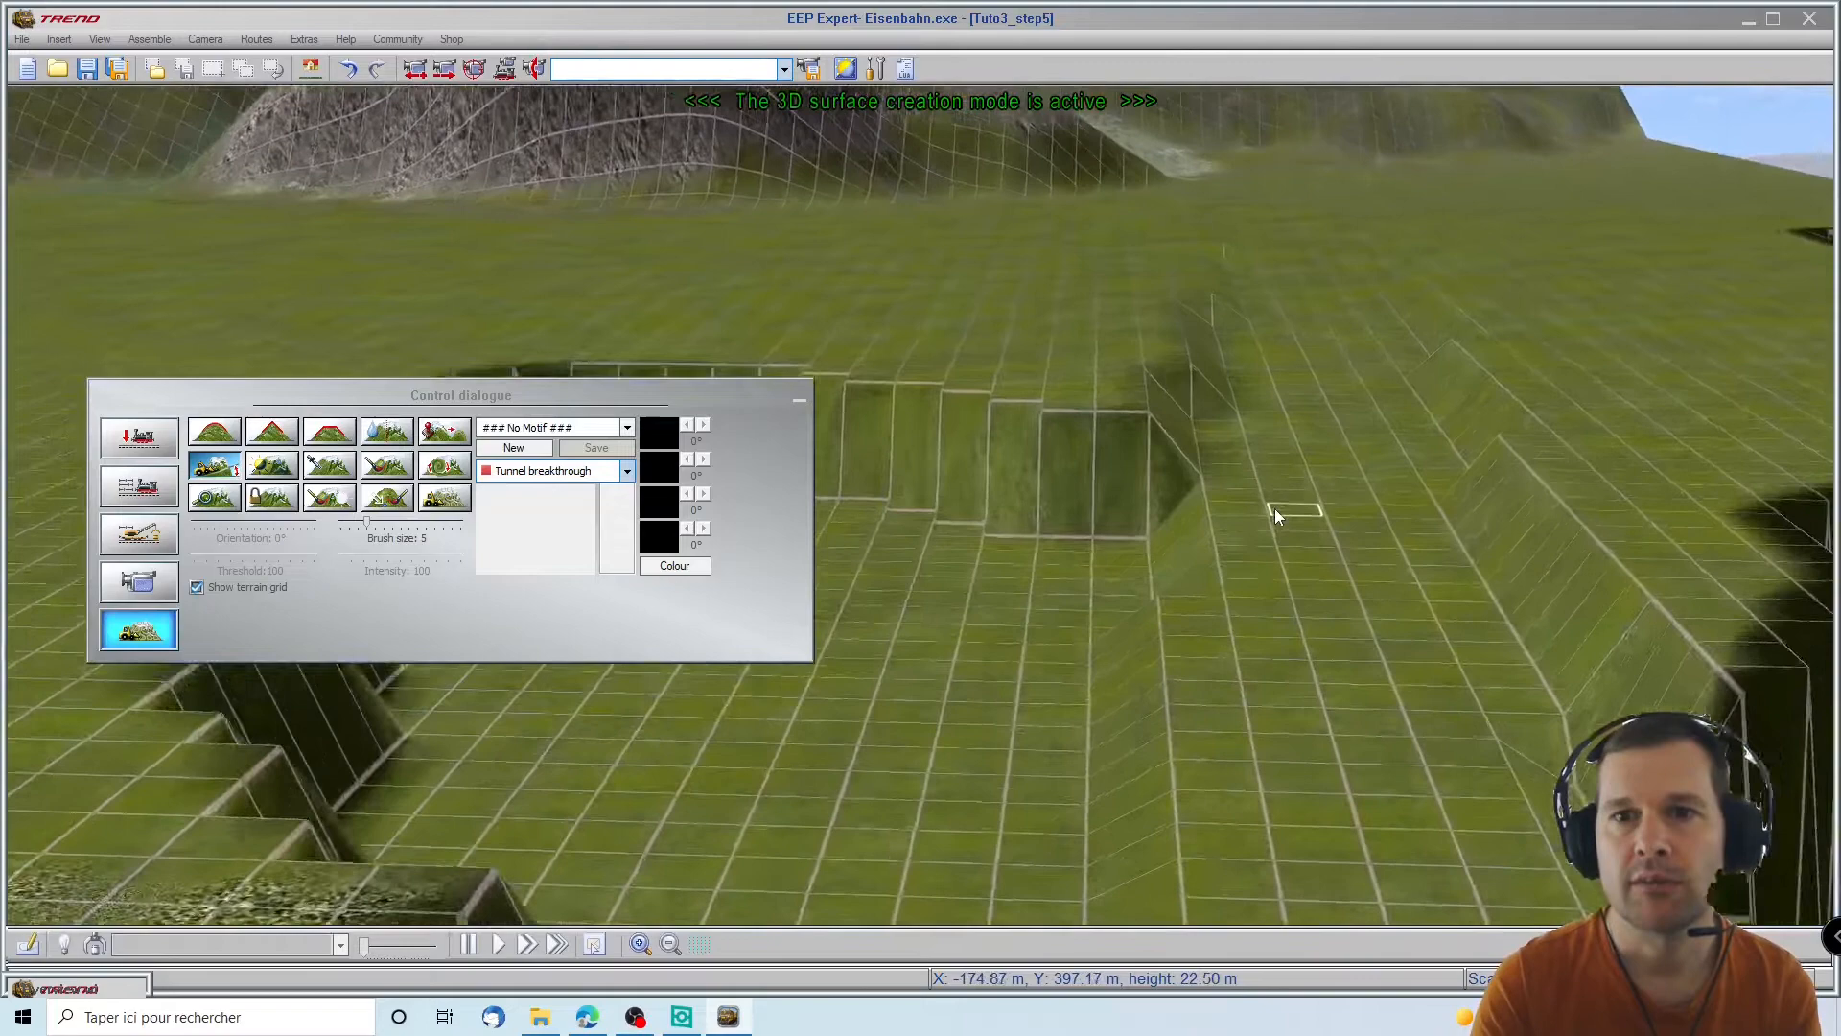
scroll(1348, 135, down, 5)
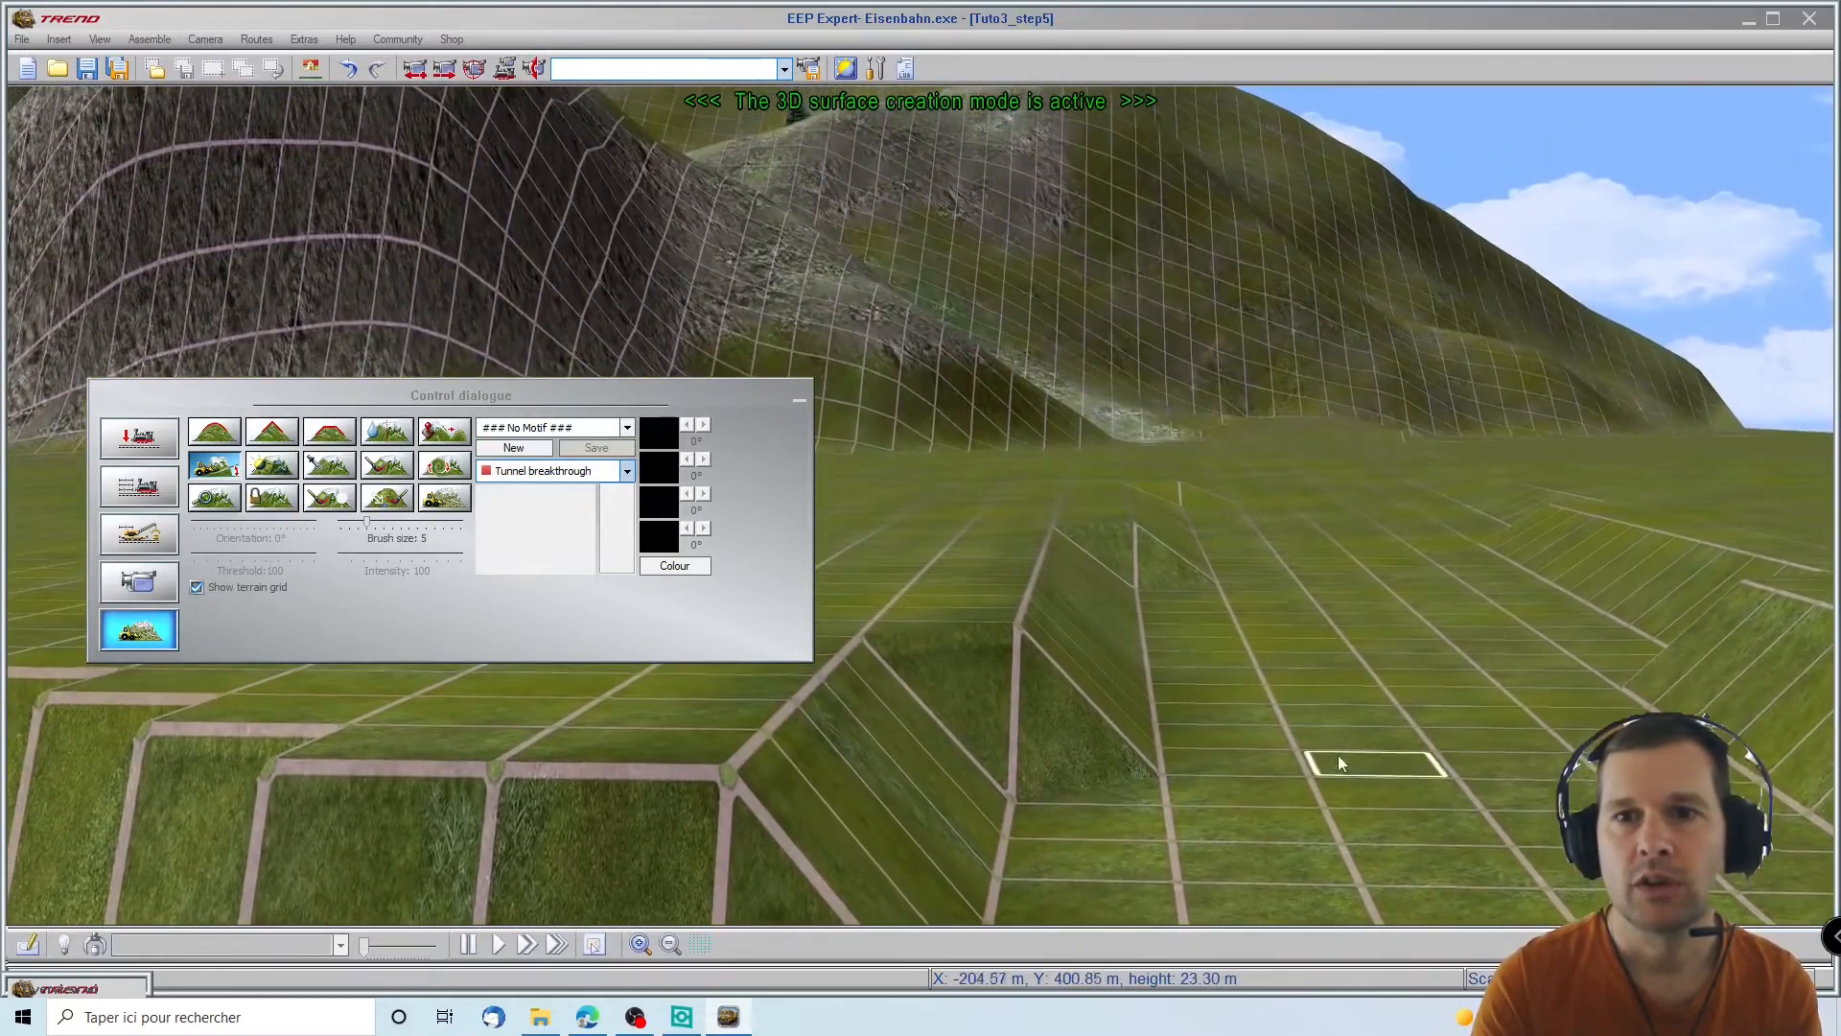
scroll(1262, 693, down, 5)
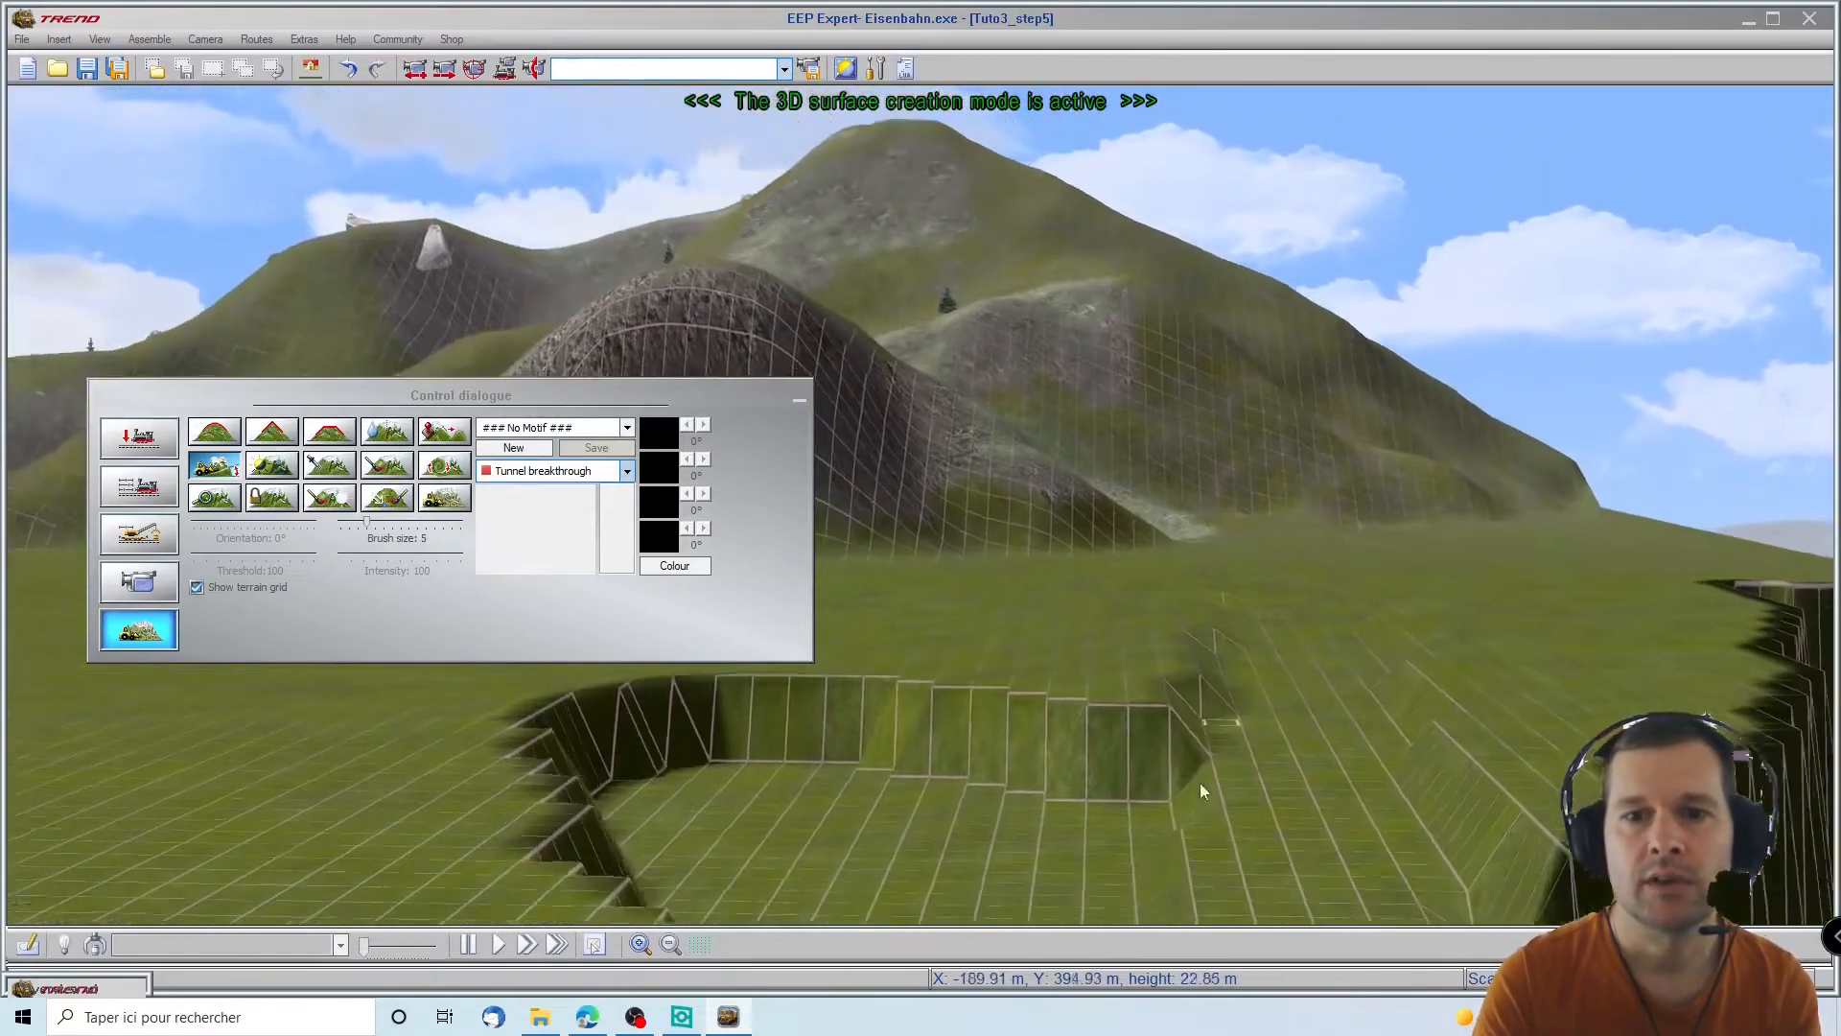
right_drag(1124, 922, 1127, 666)
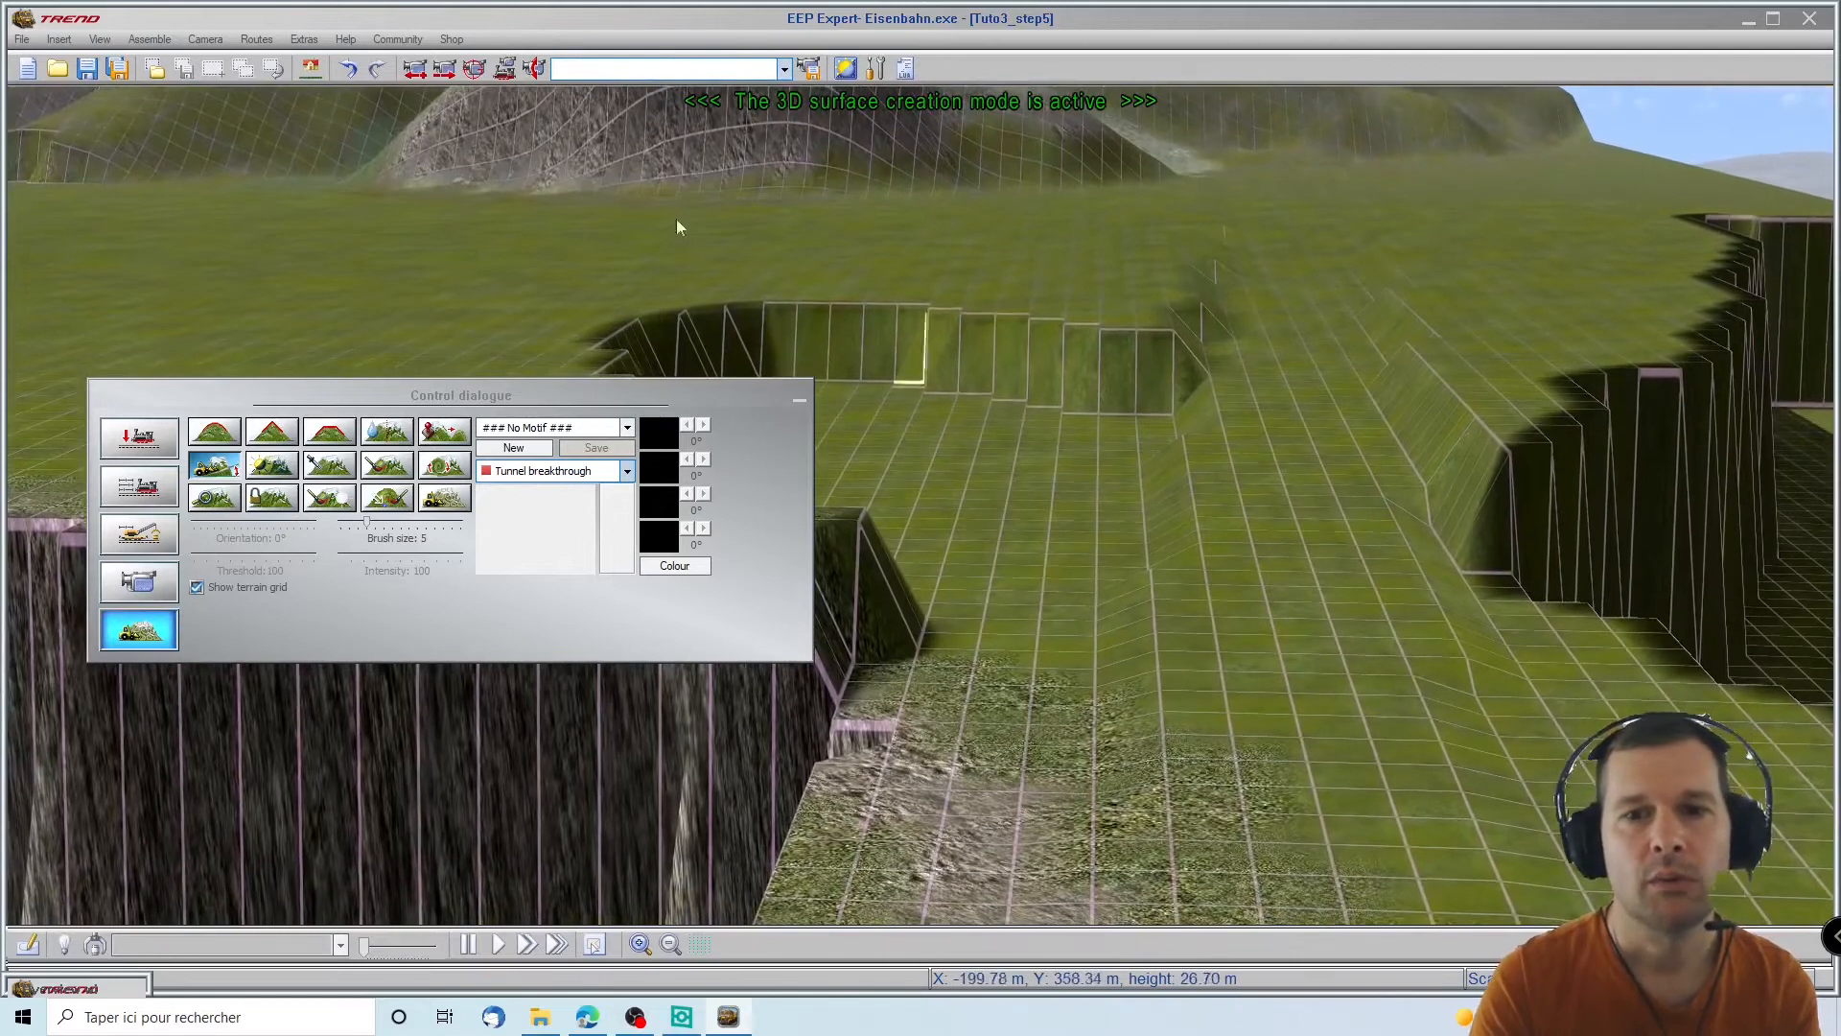
right_drag(29, 135, 136, 152)
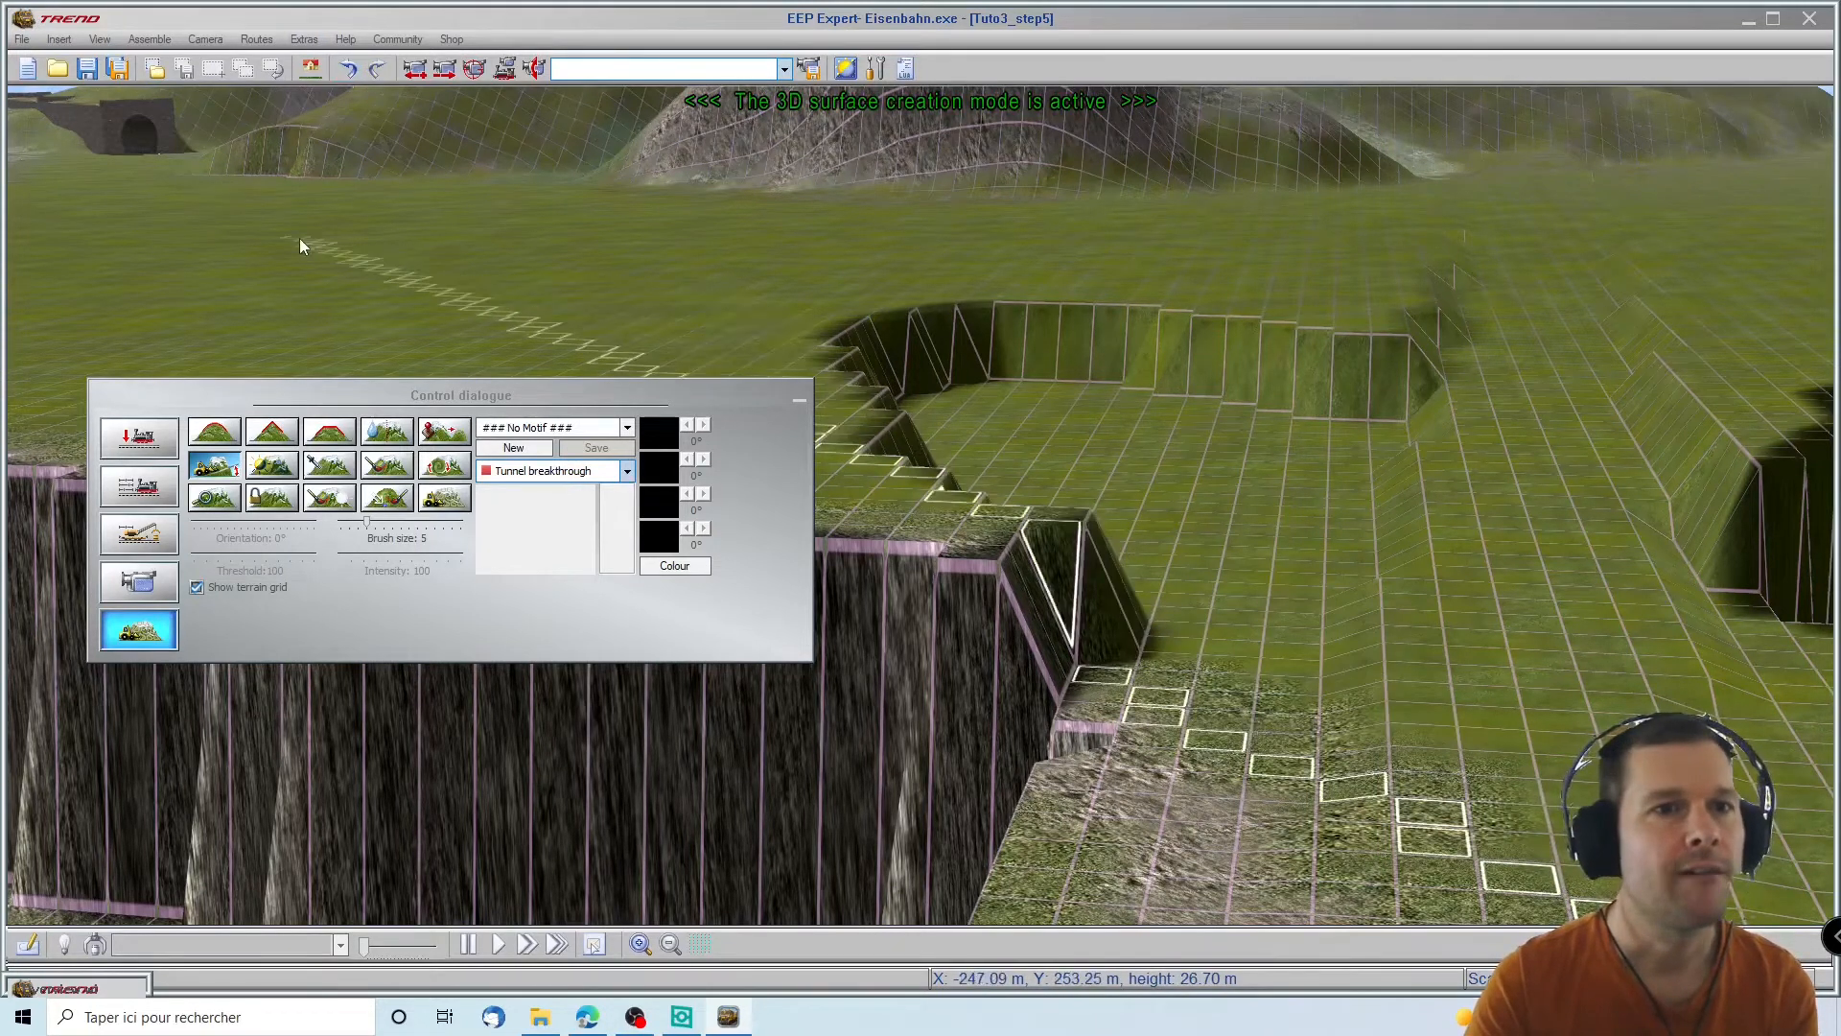
click(394, 256)
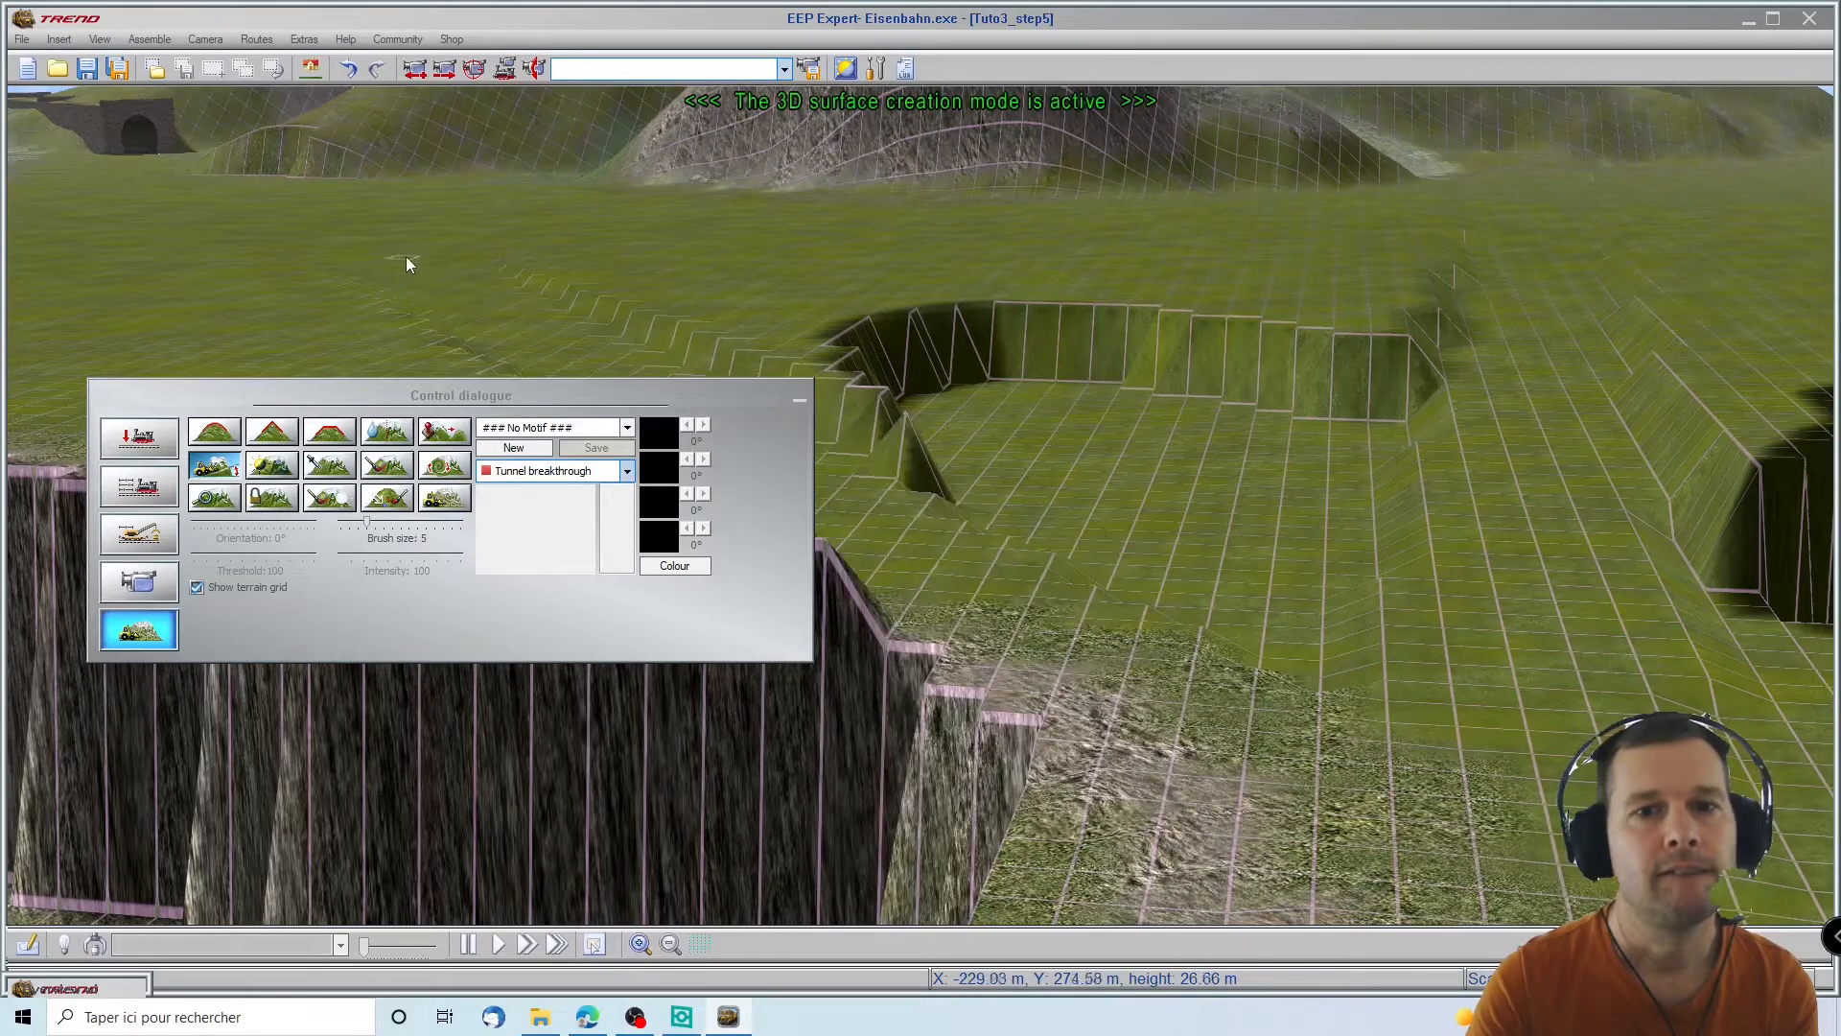
middle_drag(1053, 529, 935, 525)
scroll(1047, 487, up, 3)
middle_drag(804, 127, 778, 403)
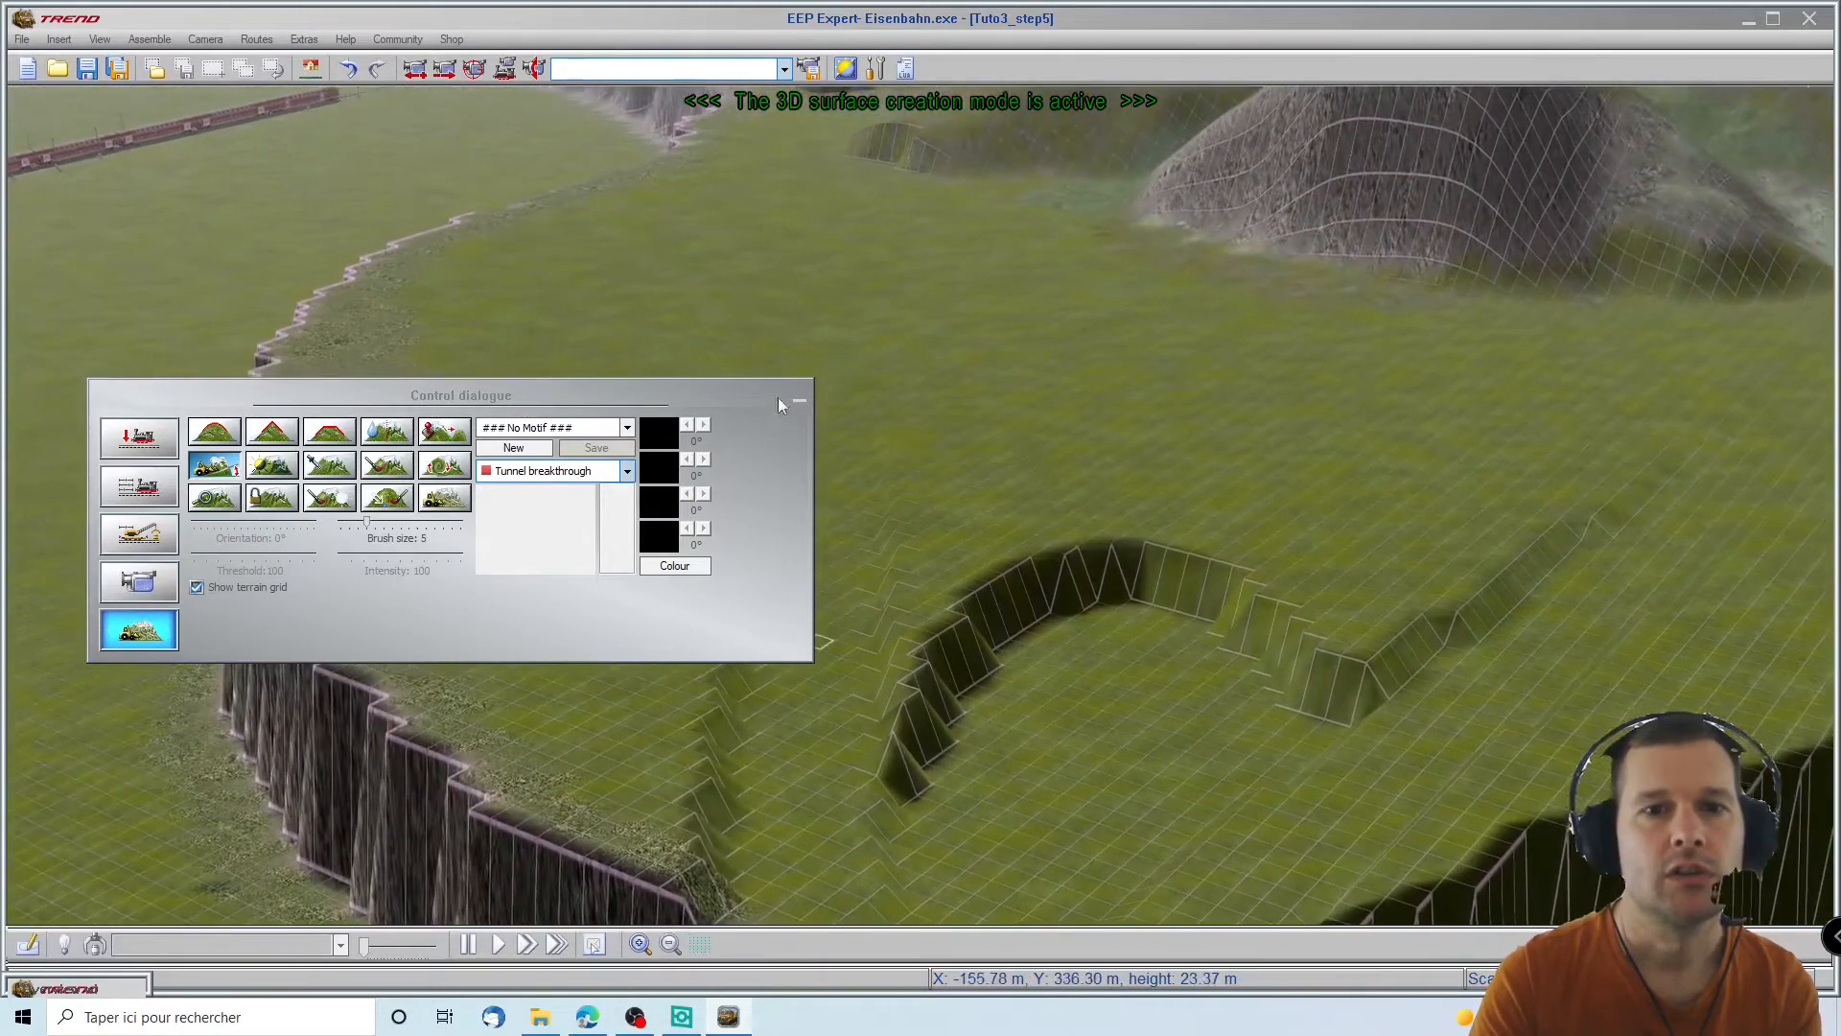
click(801, 401)
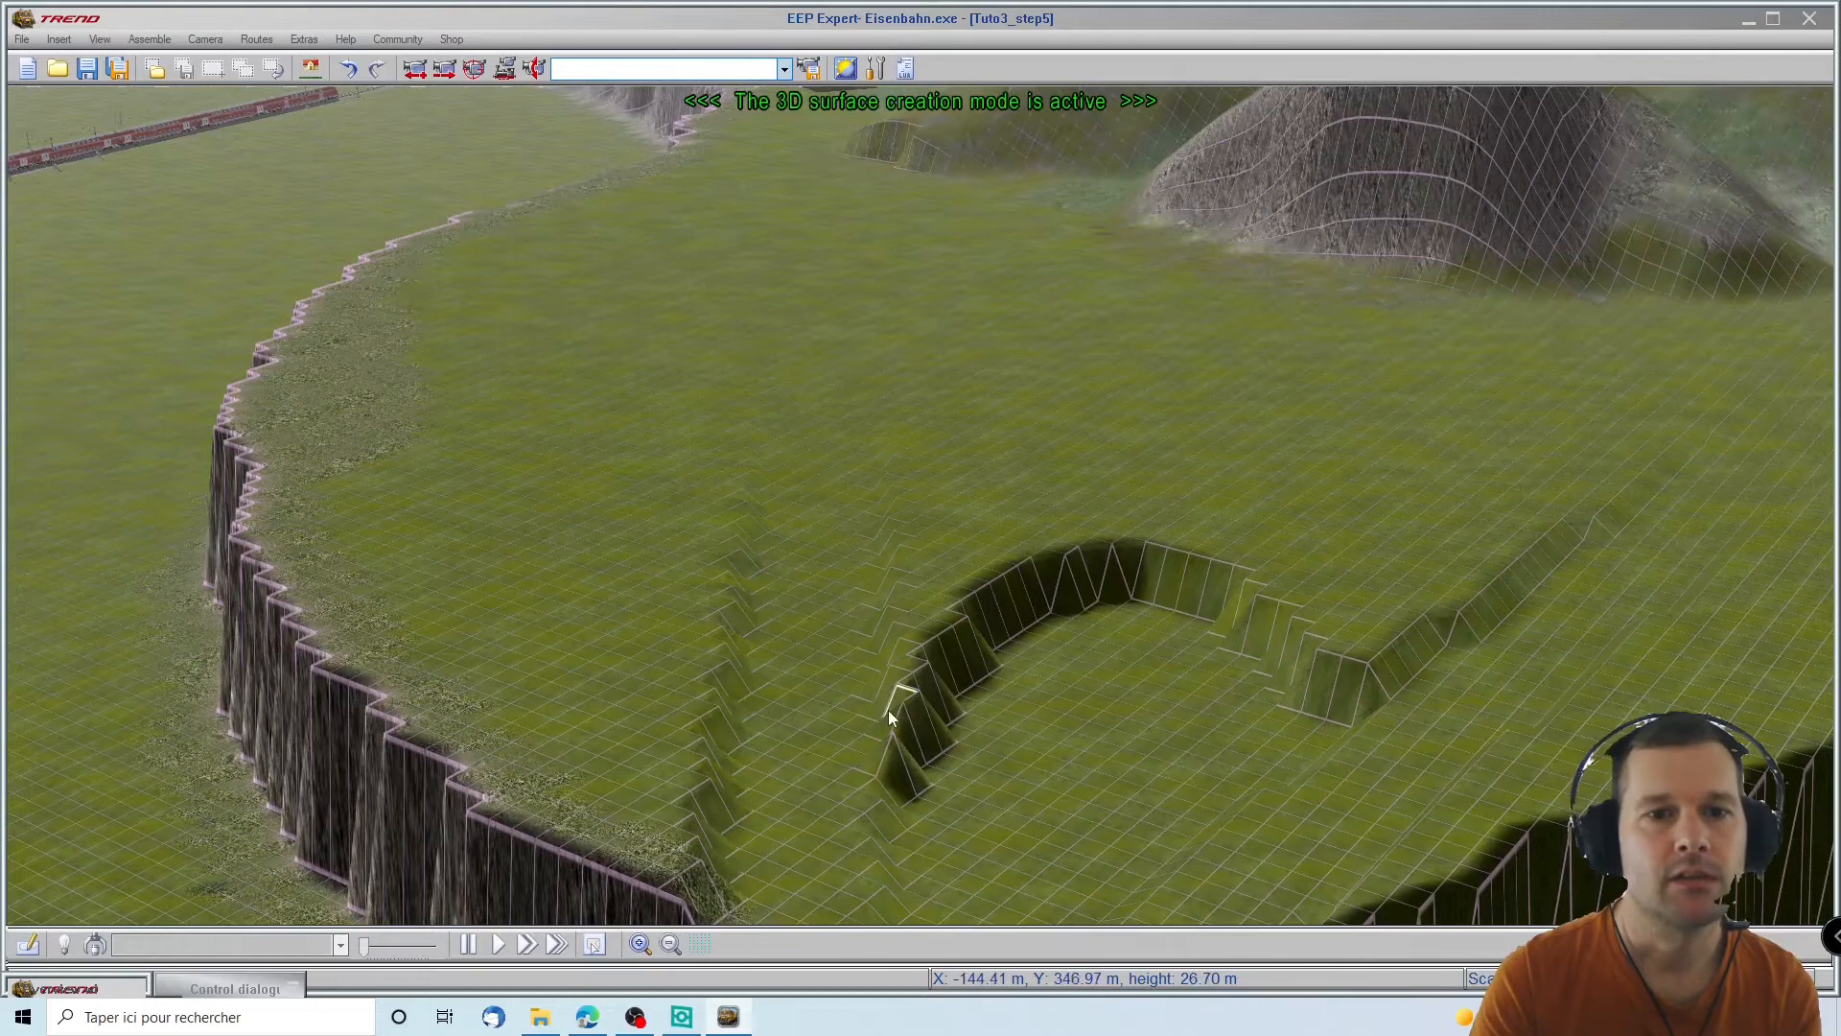
Create a wide ramp from the plateau near X -364 m, Y 199 m to the levelled cliff top with the slope brush at size 16
click(257, 989)
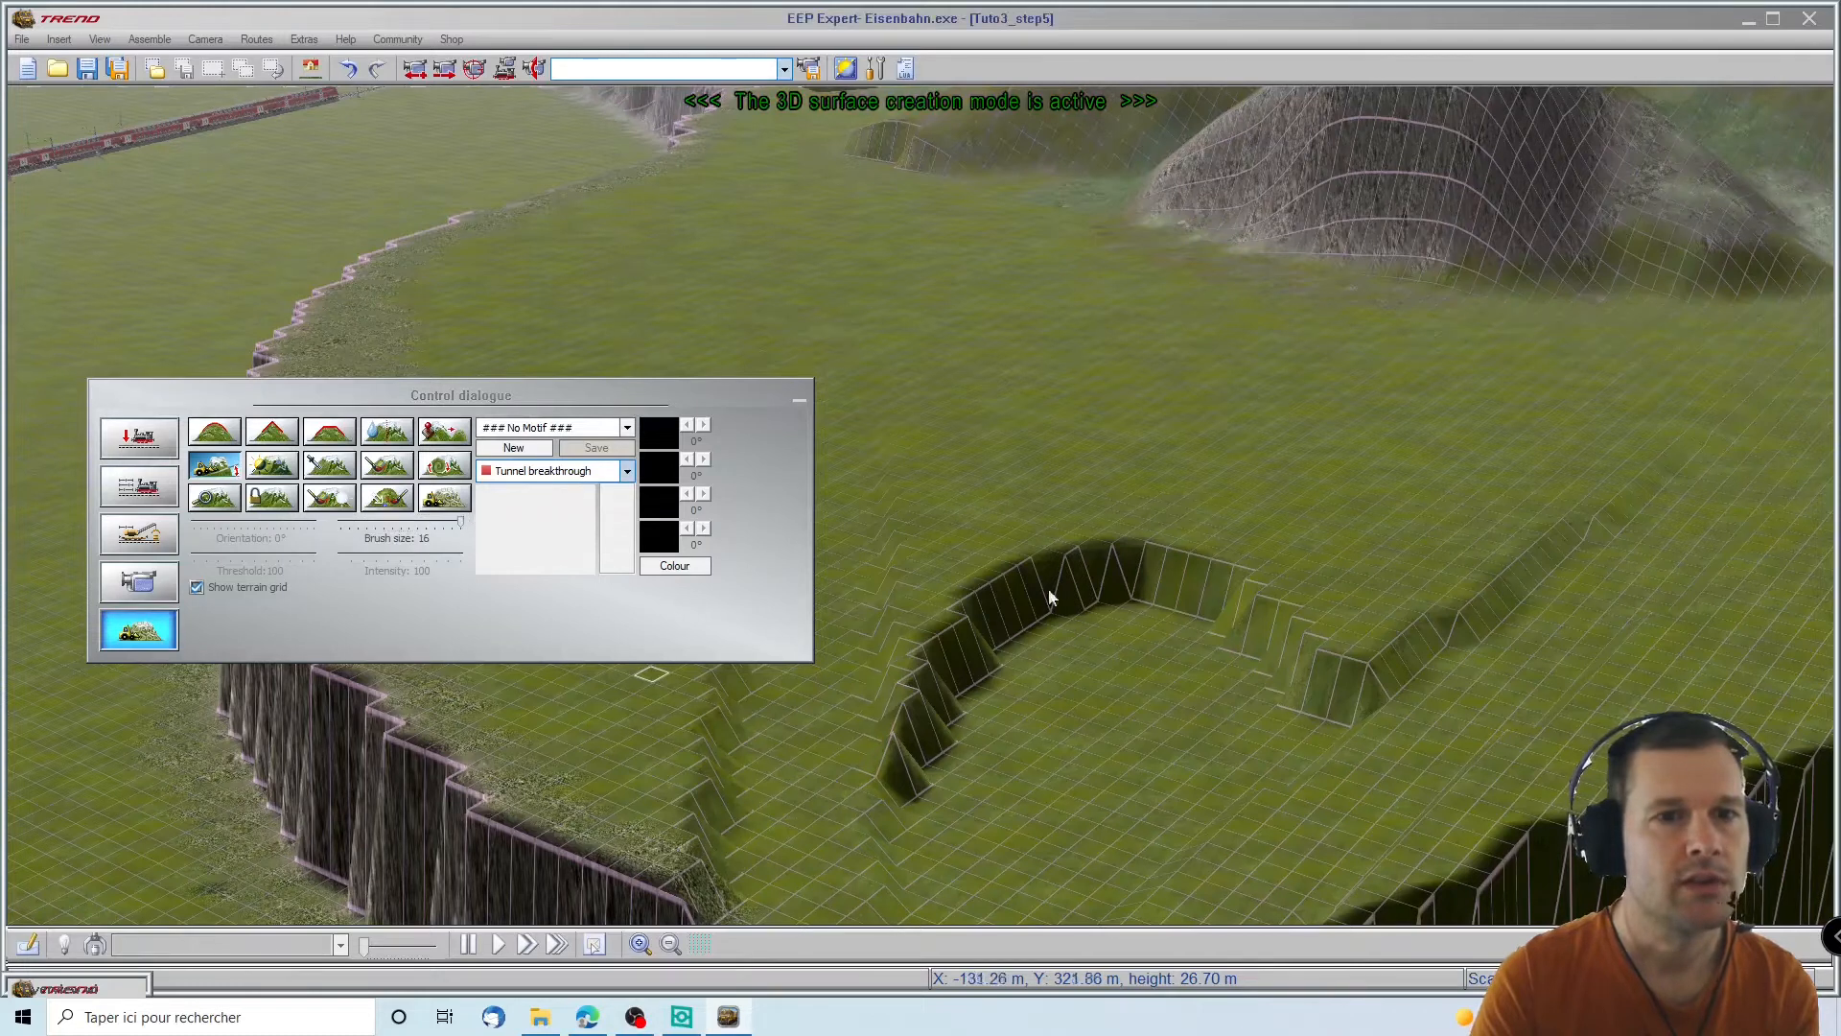
click(801, 400)
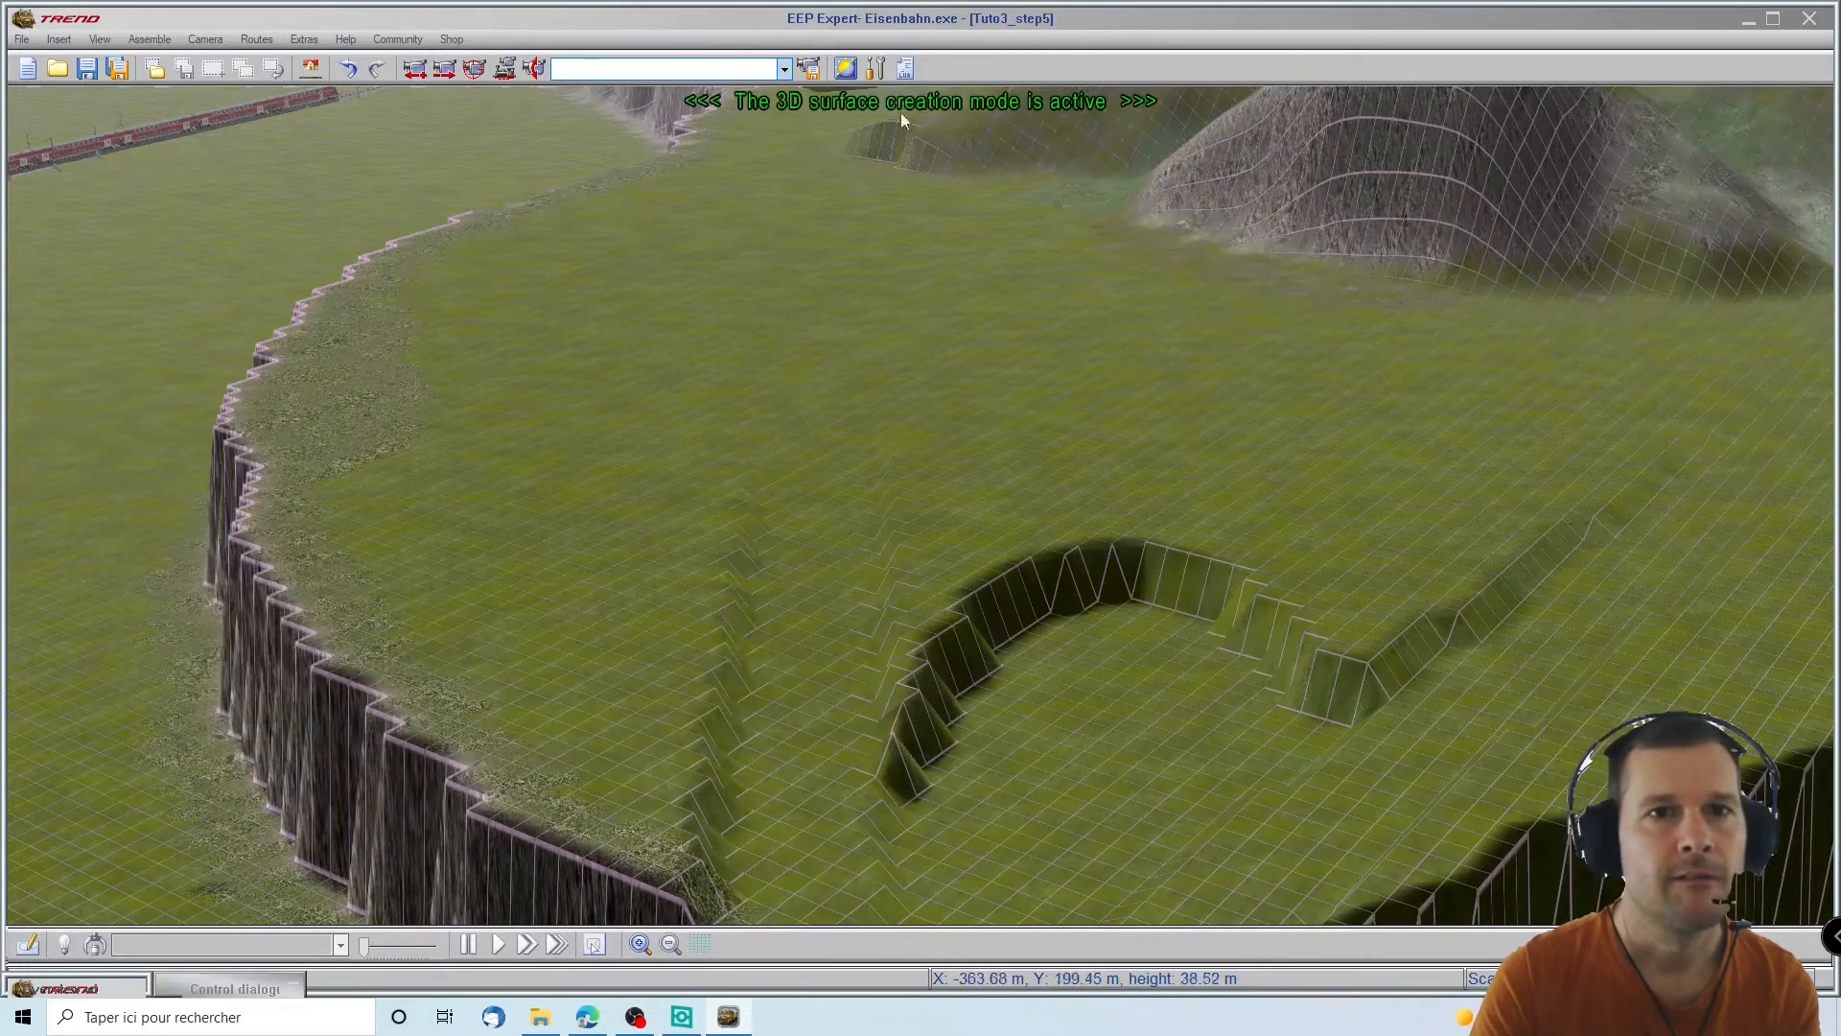
mouse_move(827, 286)
mouse_down()
mouse_move(869, 440)
mouse_move(901, 861)
mouse_up()
key(Down)
key(Down)
drag(844, 966, 883, 773)
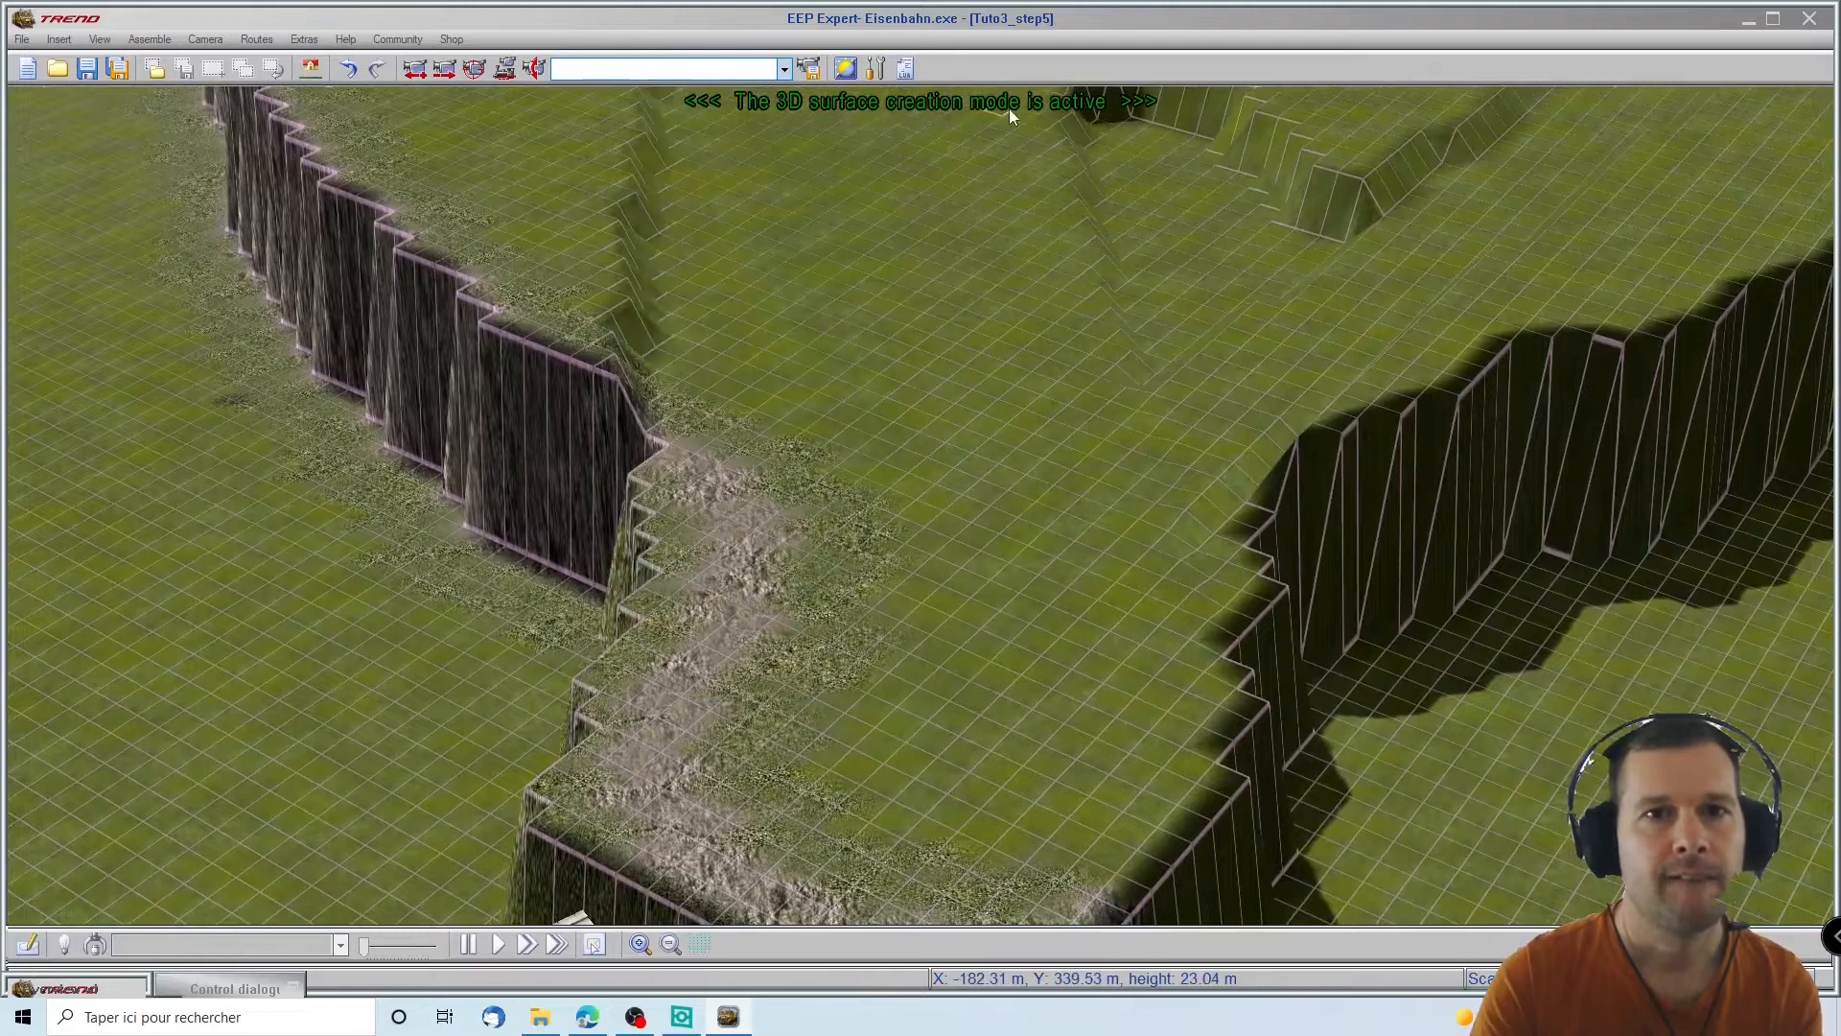
Create another wide ramp from the plateau near X -397 m, Y 416 m to the levelled cliff top near X -75 m, Y 384 m
key(Up)
right_drag(1179, 733, 1036, 837)
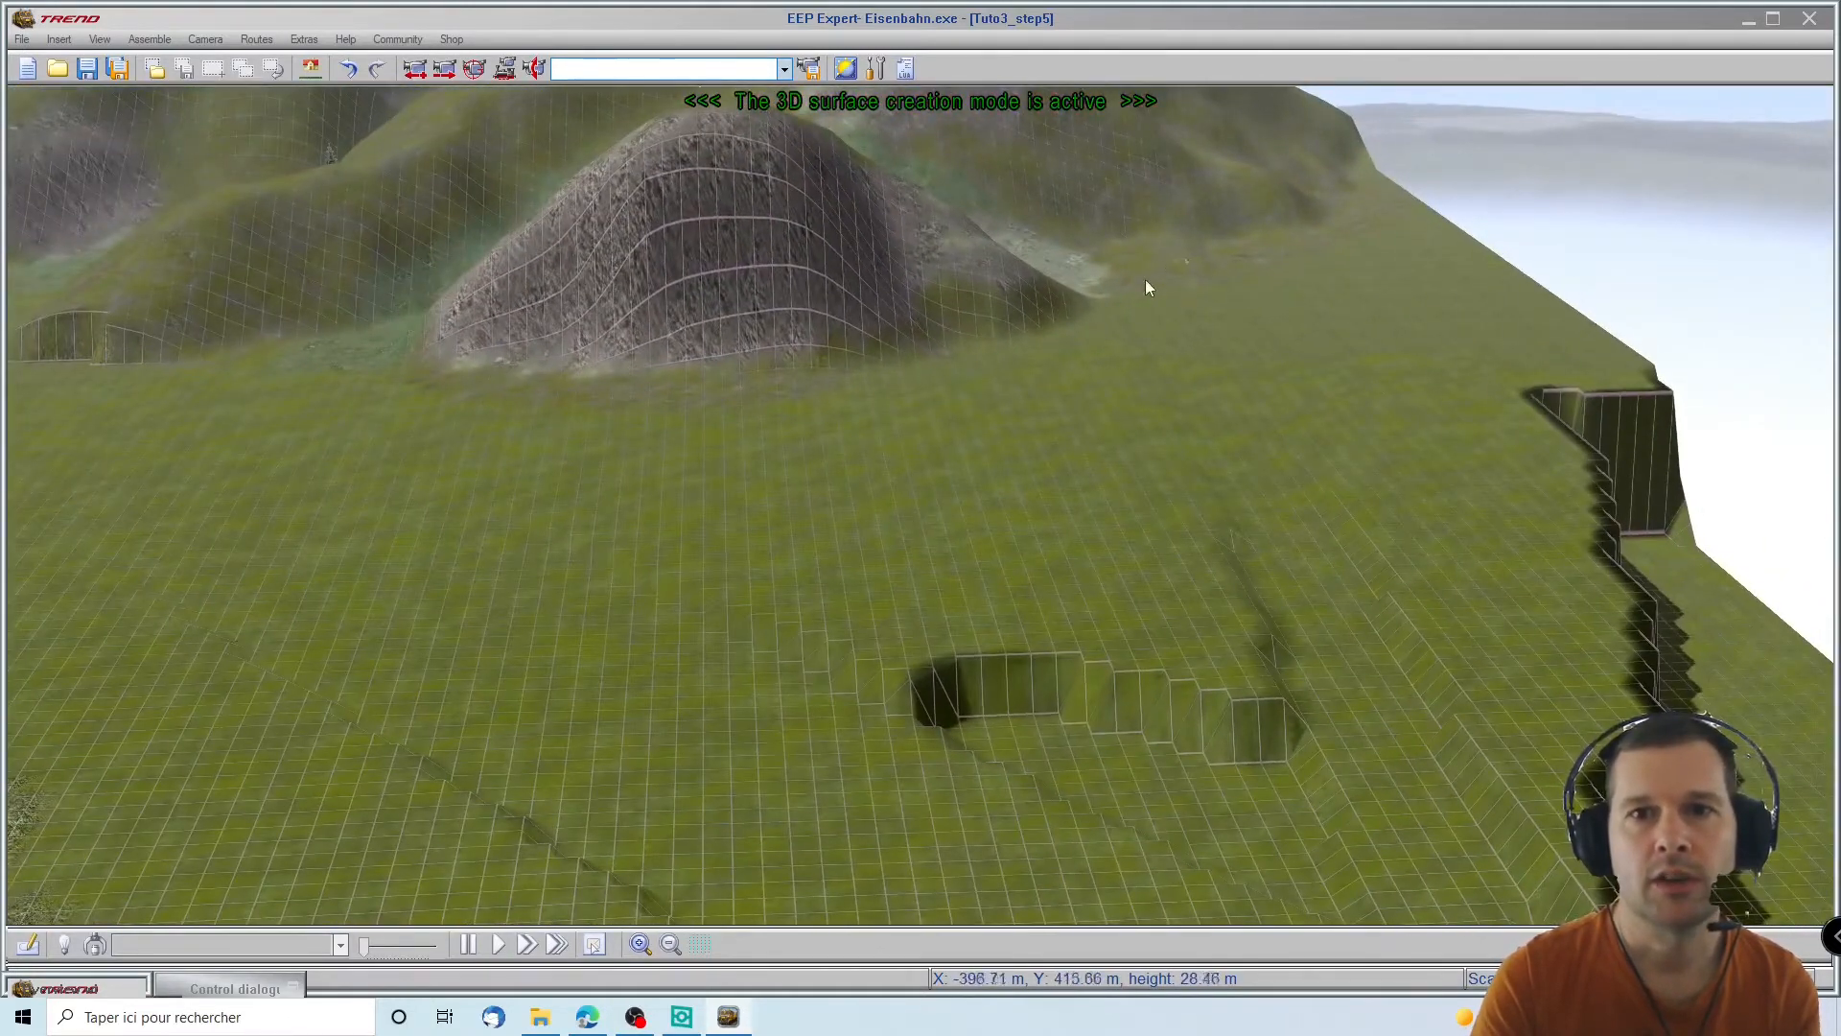
mouse_move(1156, 271)
mouse_down()
mouse_move(1189, 660)
mouse_move(1270, 890)
mouse_move(1525, 785)
mouse_up()
key(Down)
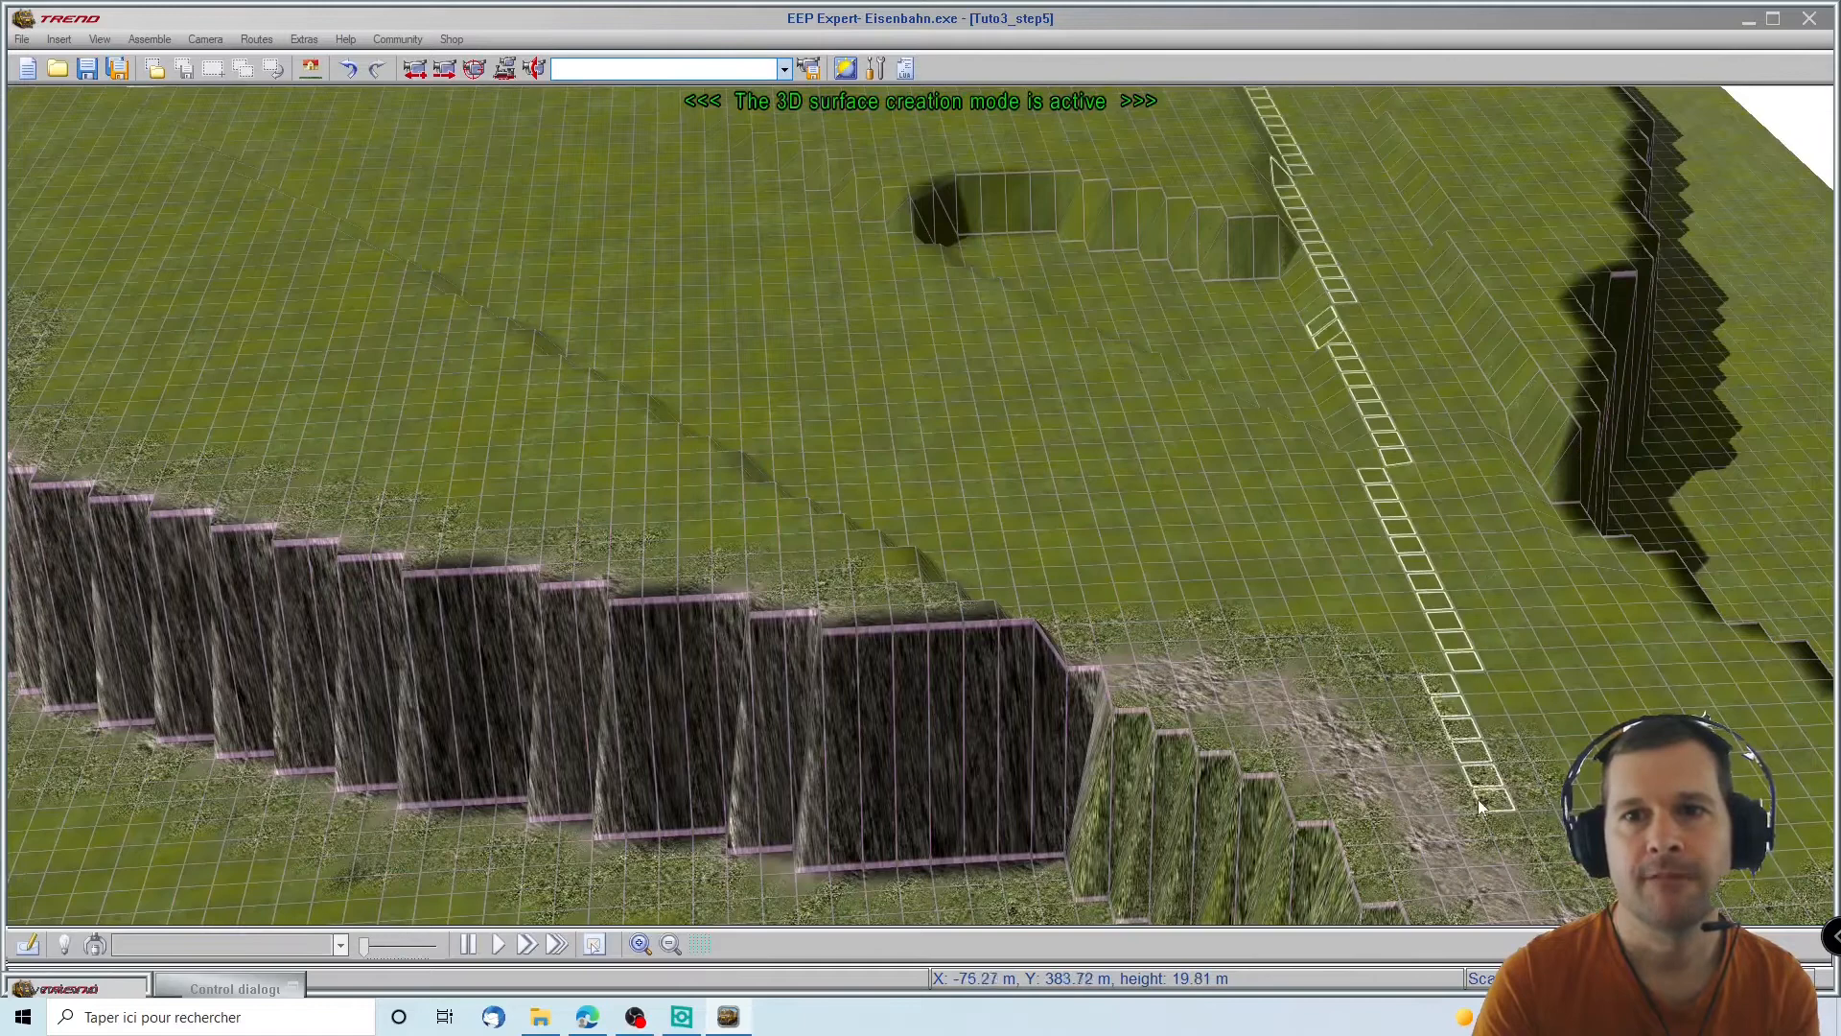
drag(1468, 808, 1469, 810)
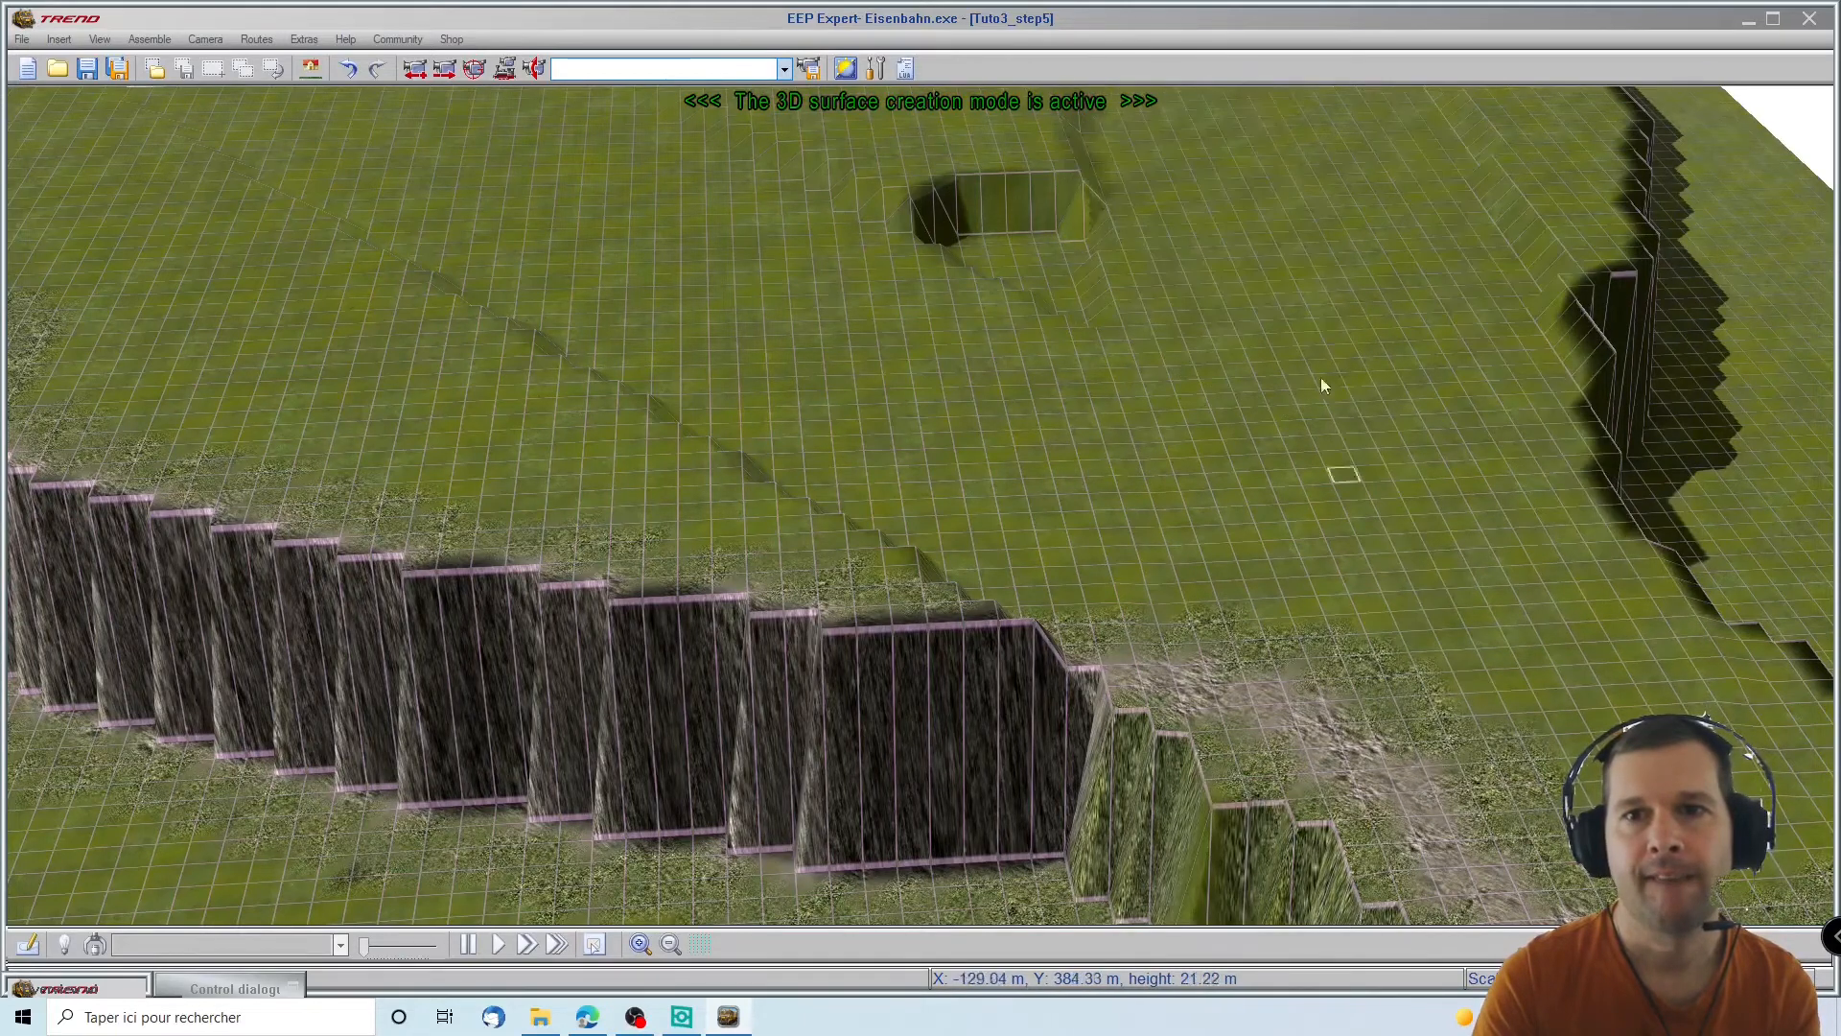
Smooth out the remaining hollow and ledges on the ramped approach with brush size 6 and intensity 54
key(Up)
key(Up)
right_drag(1177, 623, 1317, 681)
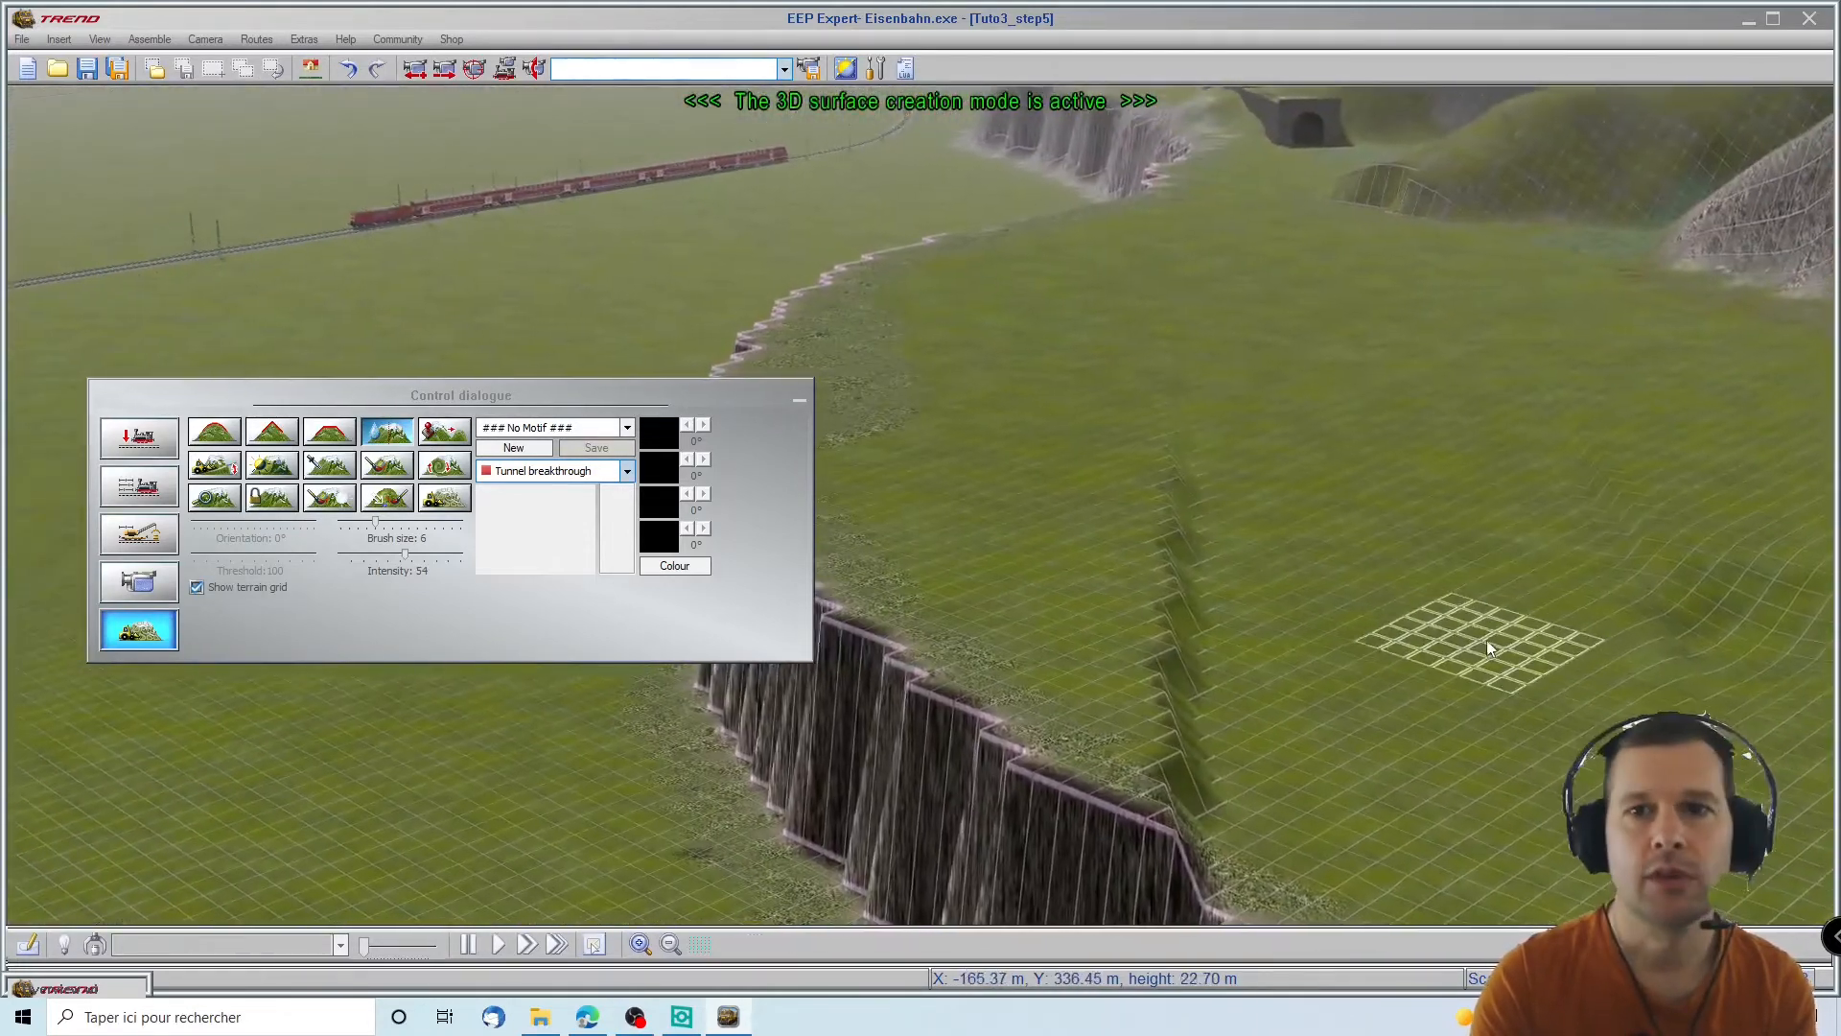
Create overlapping ramps between the levelled end of the opposite cliff, near X 30 m, Y 381 m, and the plateau inland
middle_drag(1486, 640, 1172, 635)
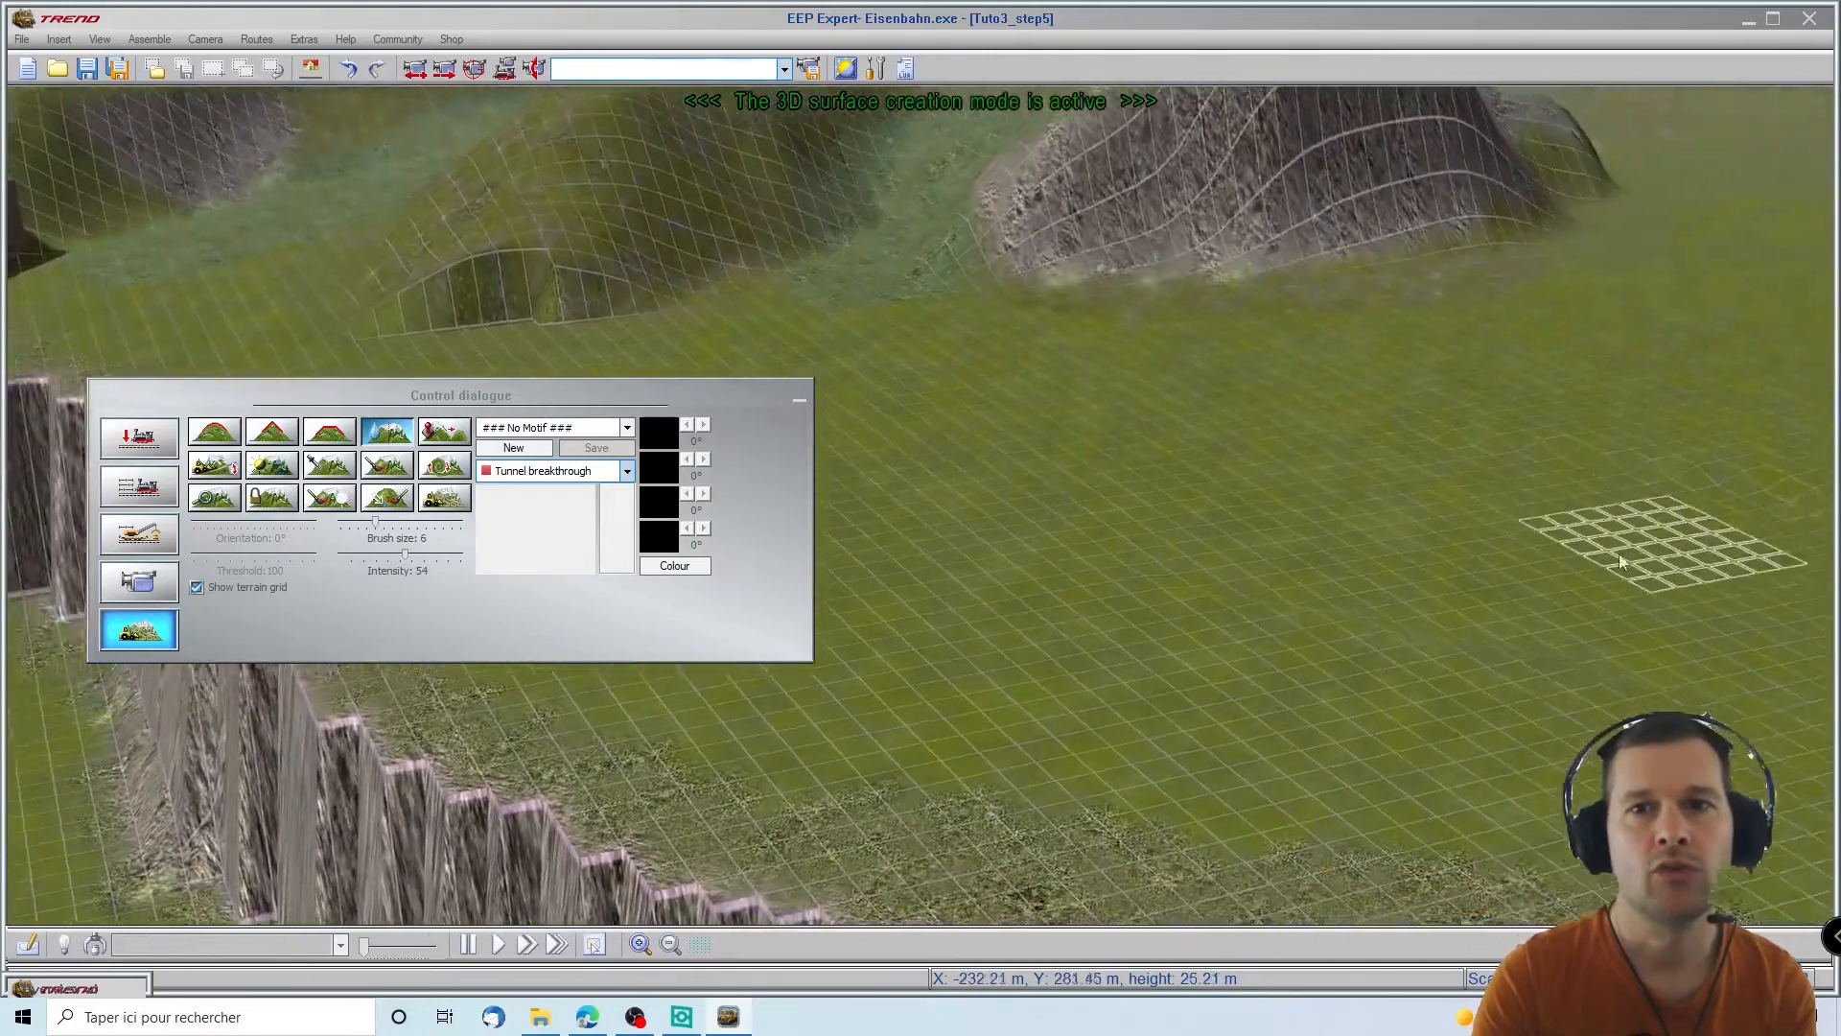
mouse_move(1722, 549)
right_down()
mouse_move(1379, 583)
mouse_move(1536, 531)
mouse_move(1828, 576)
right_up()
mouse_move(1669, 398)
right_down()
mouse_move(1763, 387)
mouse_move(1285, 182)
mouse_move(1237, 106)
right_up()
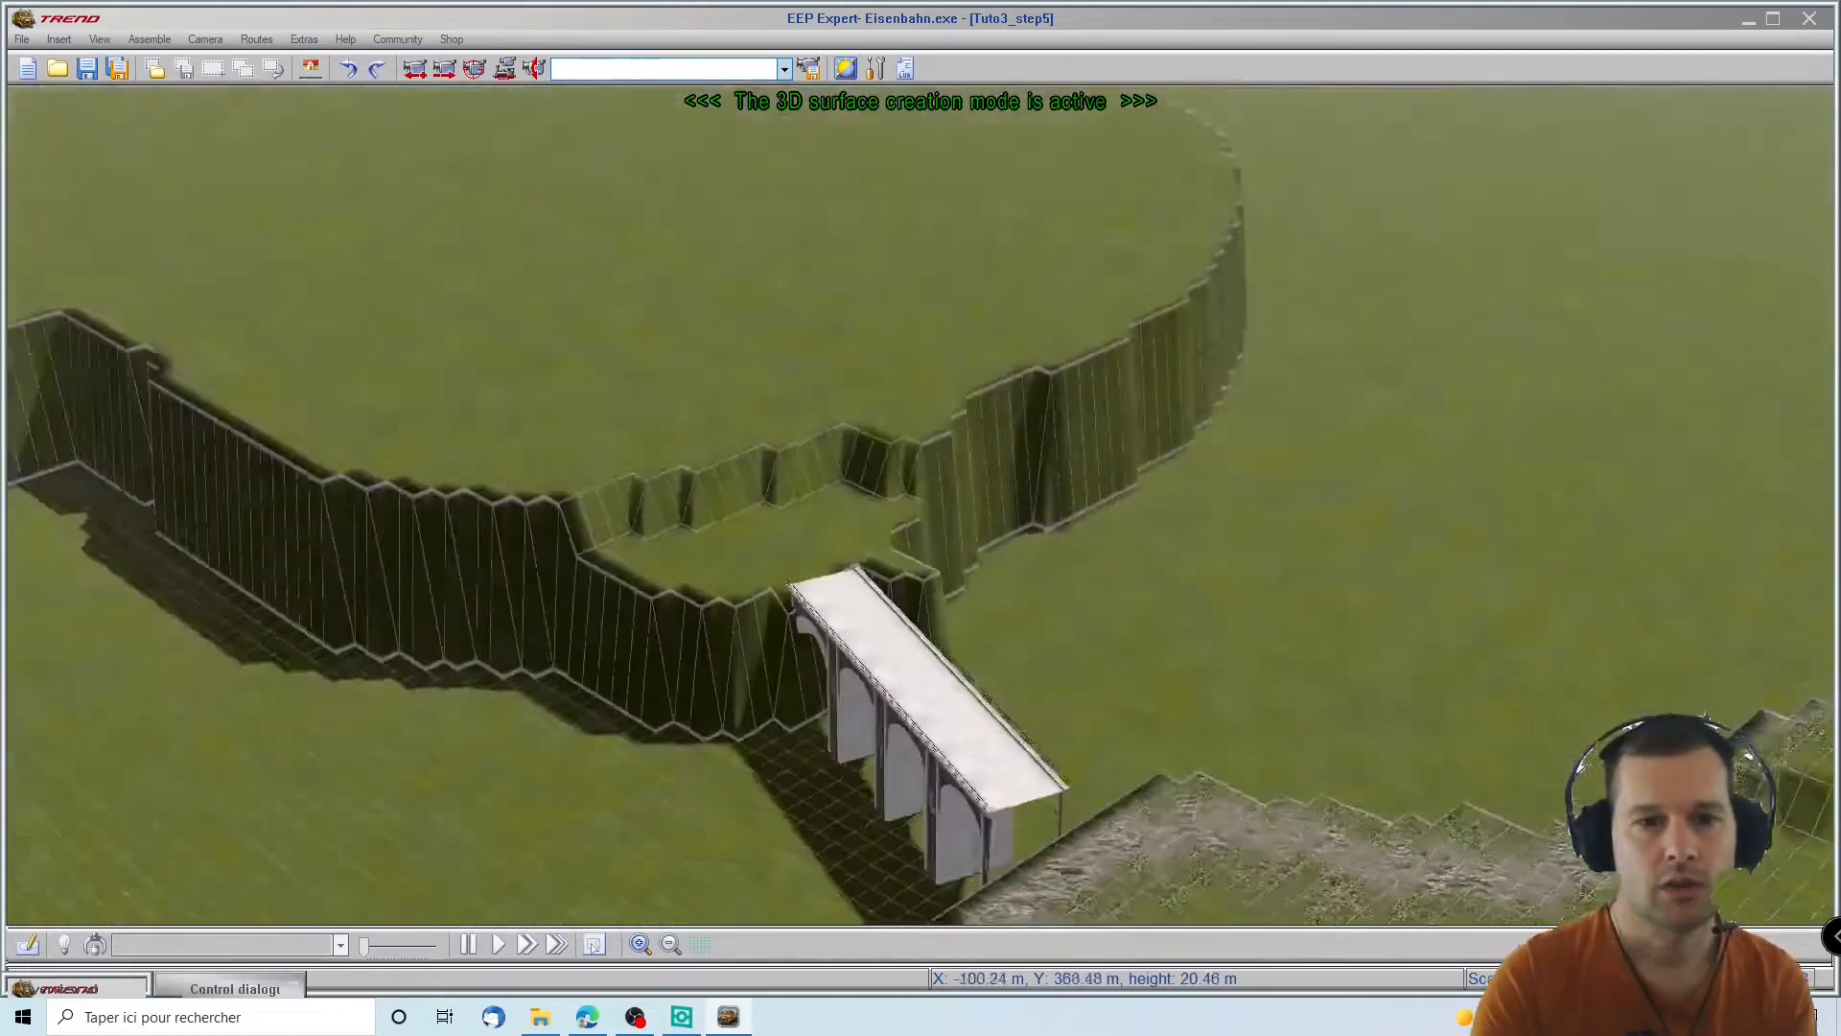
right_drag(1314, 808, 1651, 693)
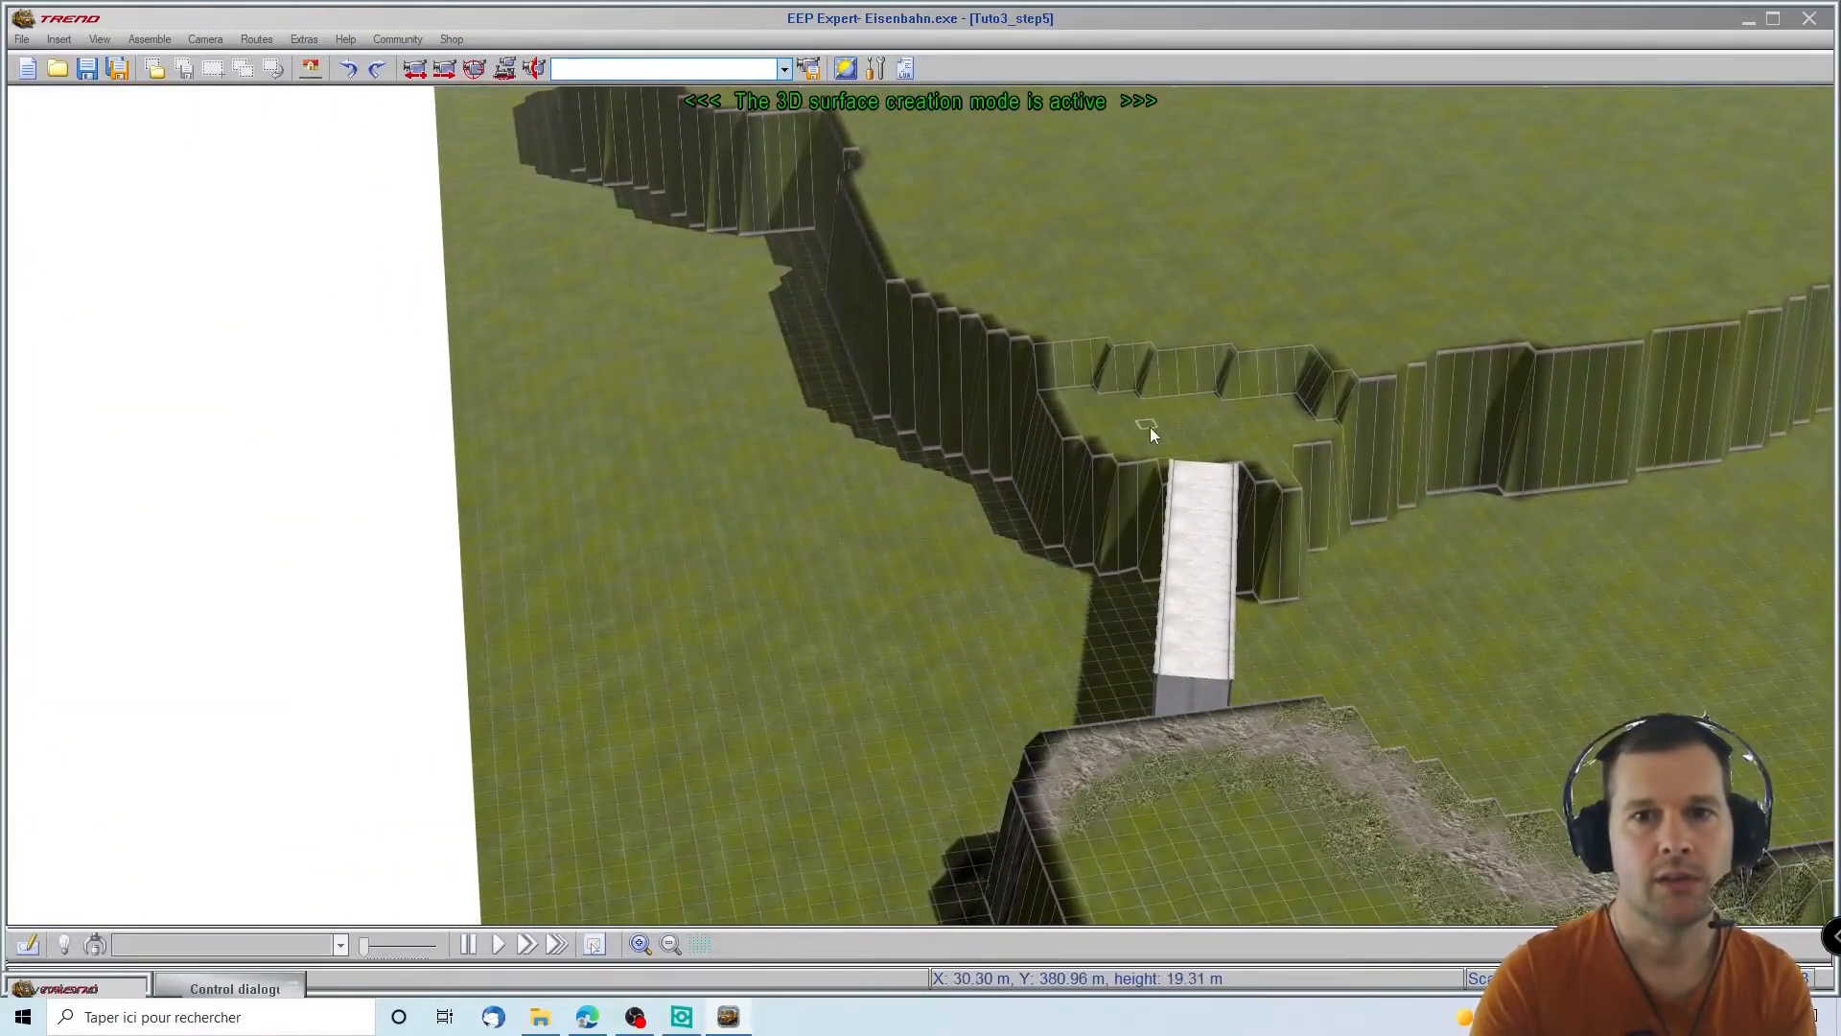
right_drag(1187, 136, 1164, 768)
mouse_move(1164, 796)
mouse_down()
mouse_move(1068, 336)
mouse_move(1059, 352)
mouse_up()
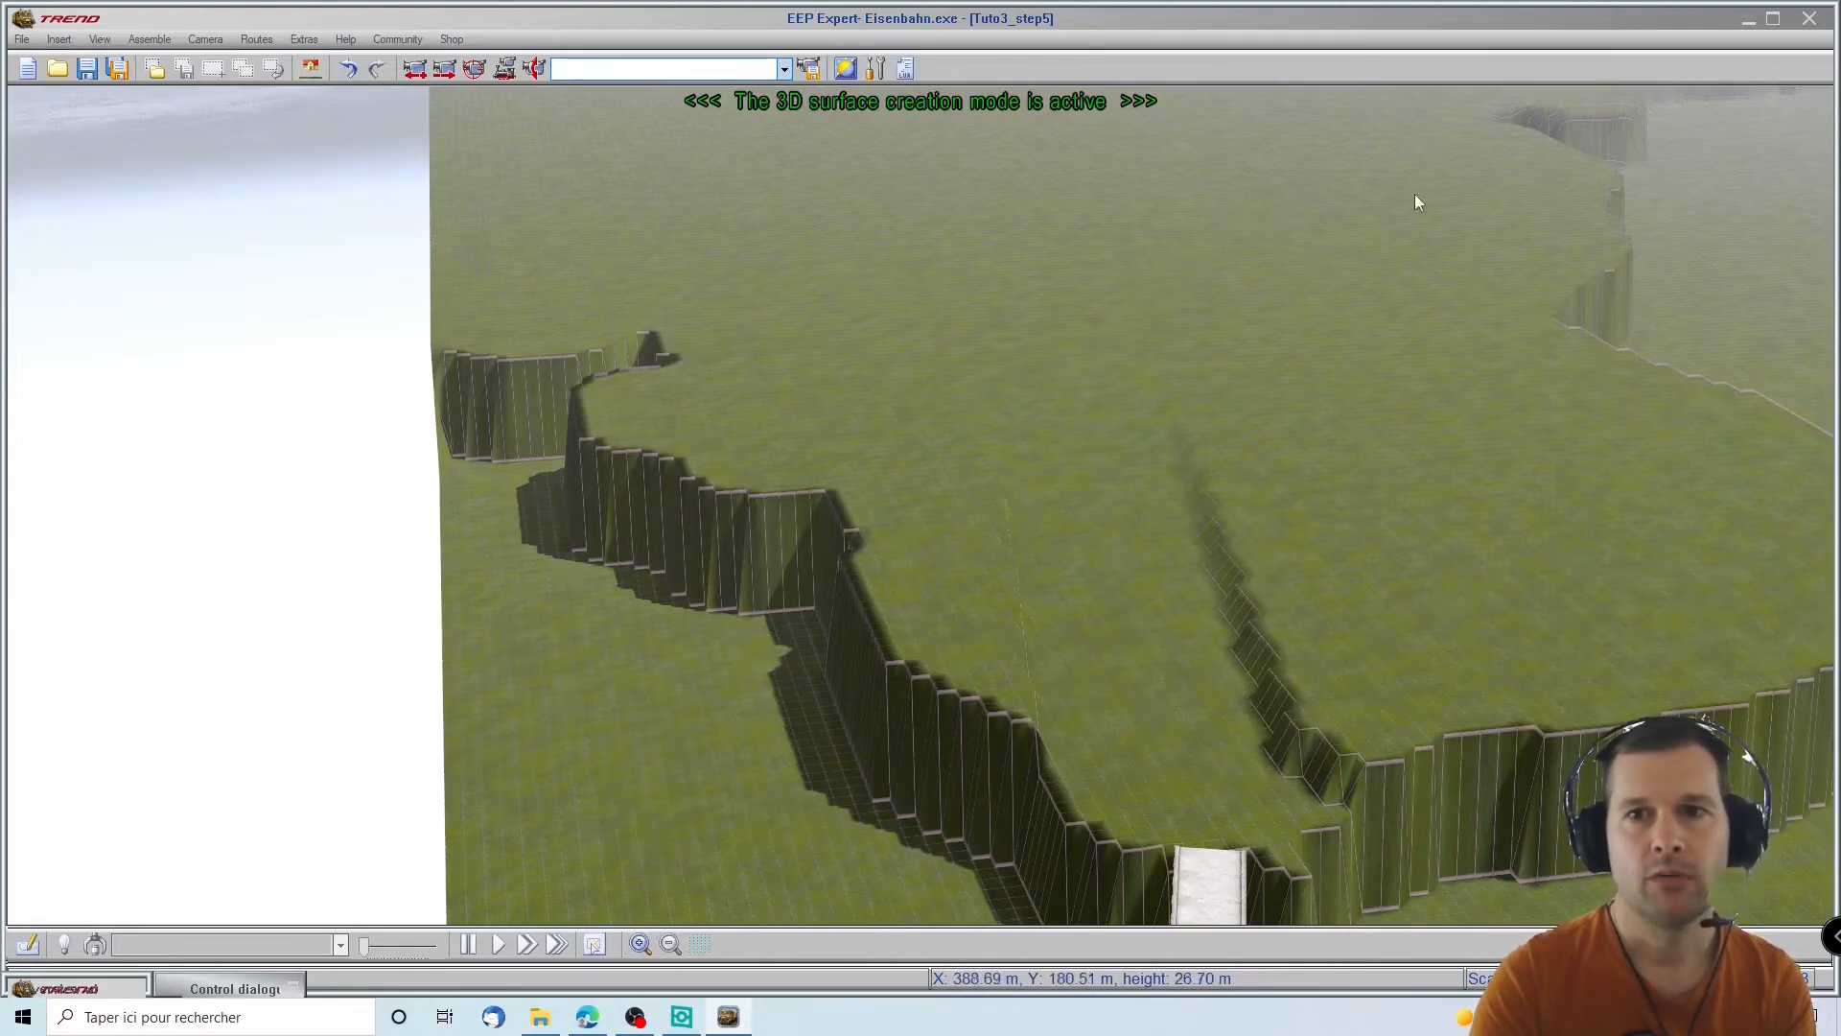
drag(1397, 230, 1258, 388)
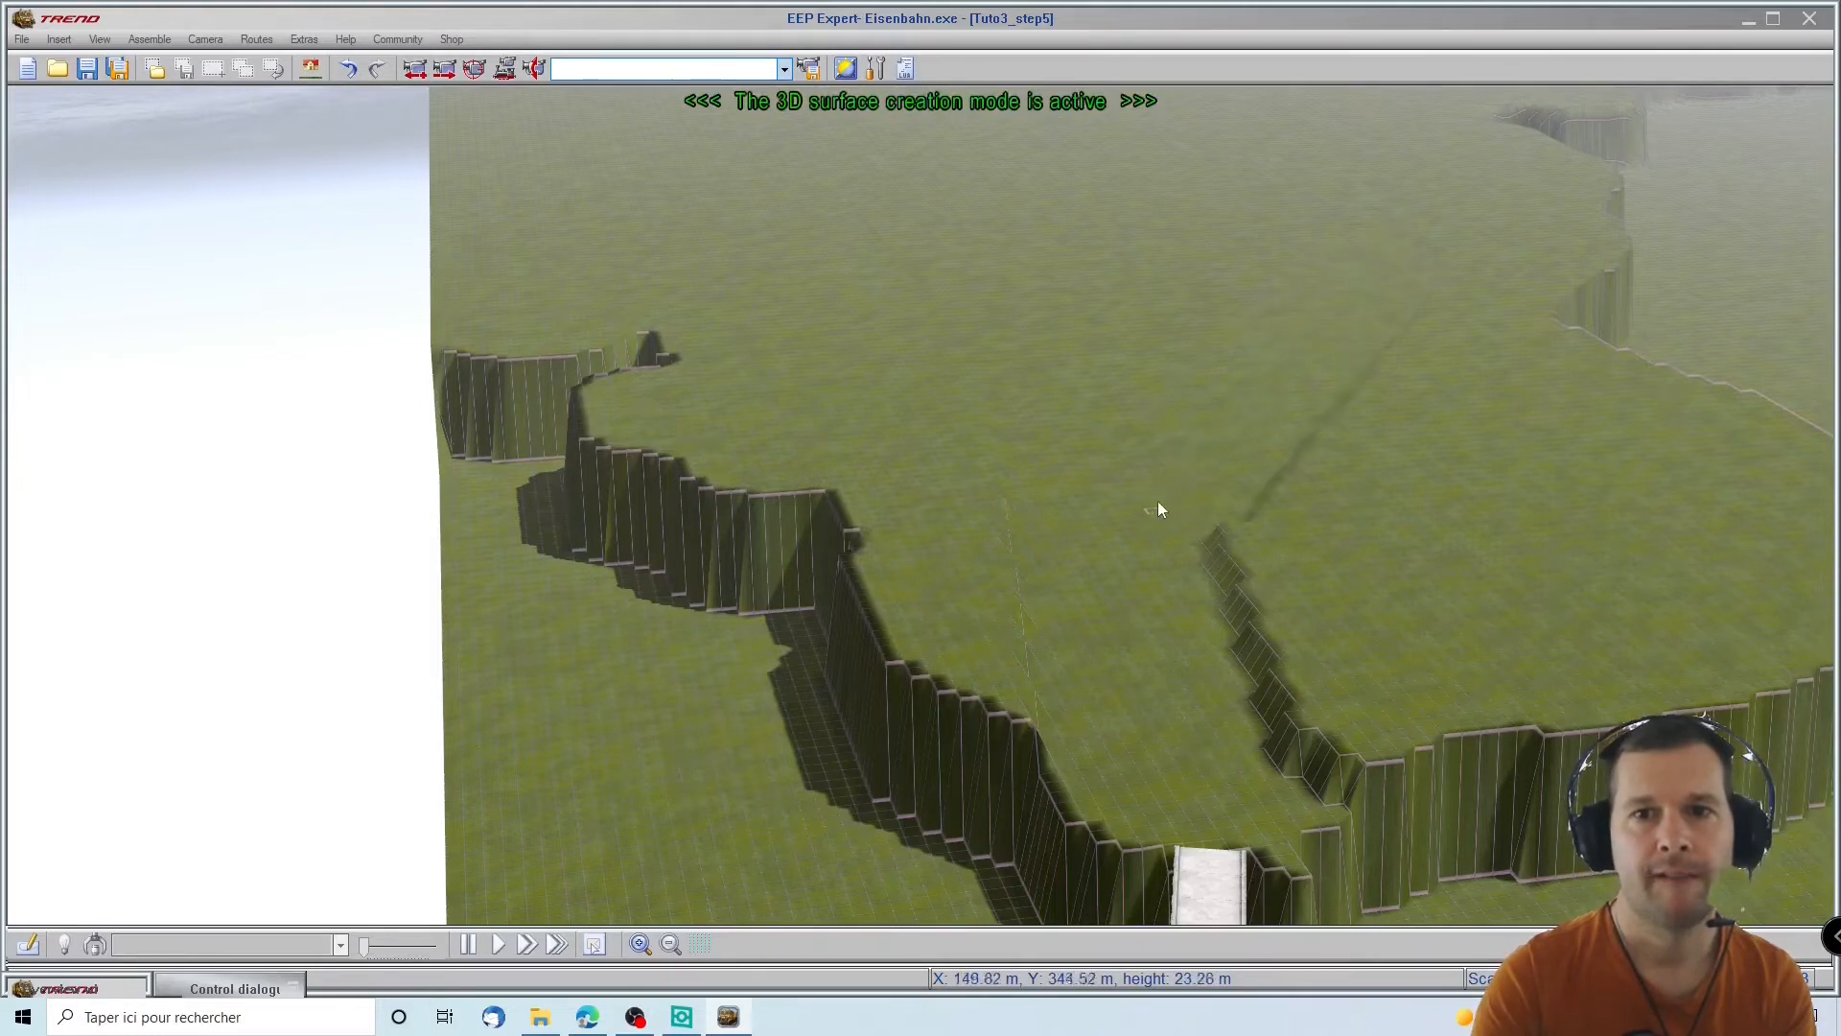
drag(1319, 246, 1120, 457)
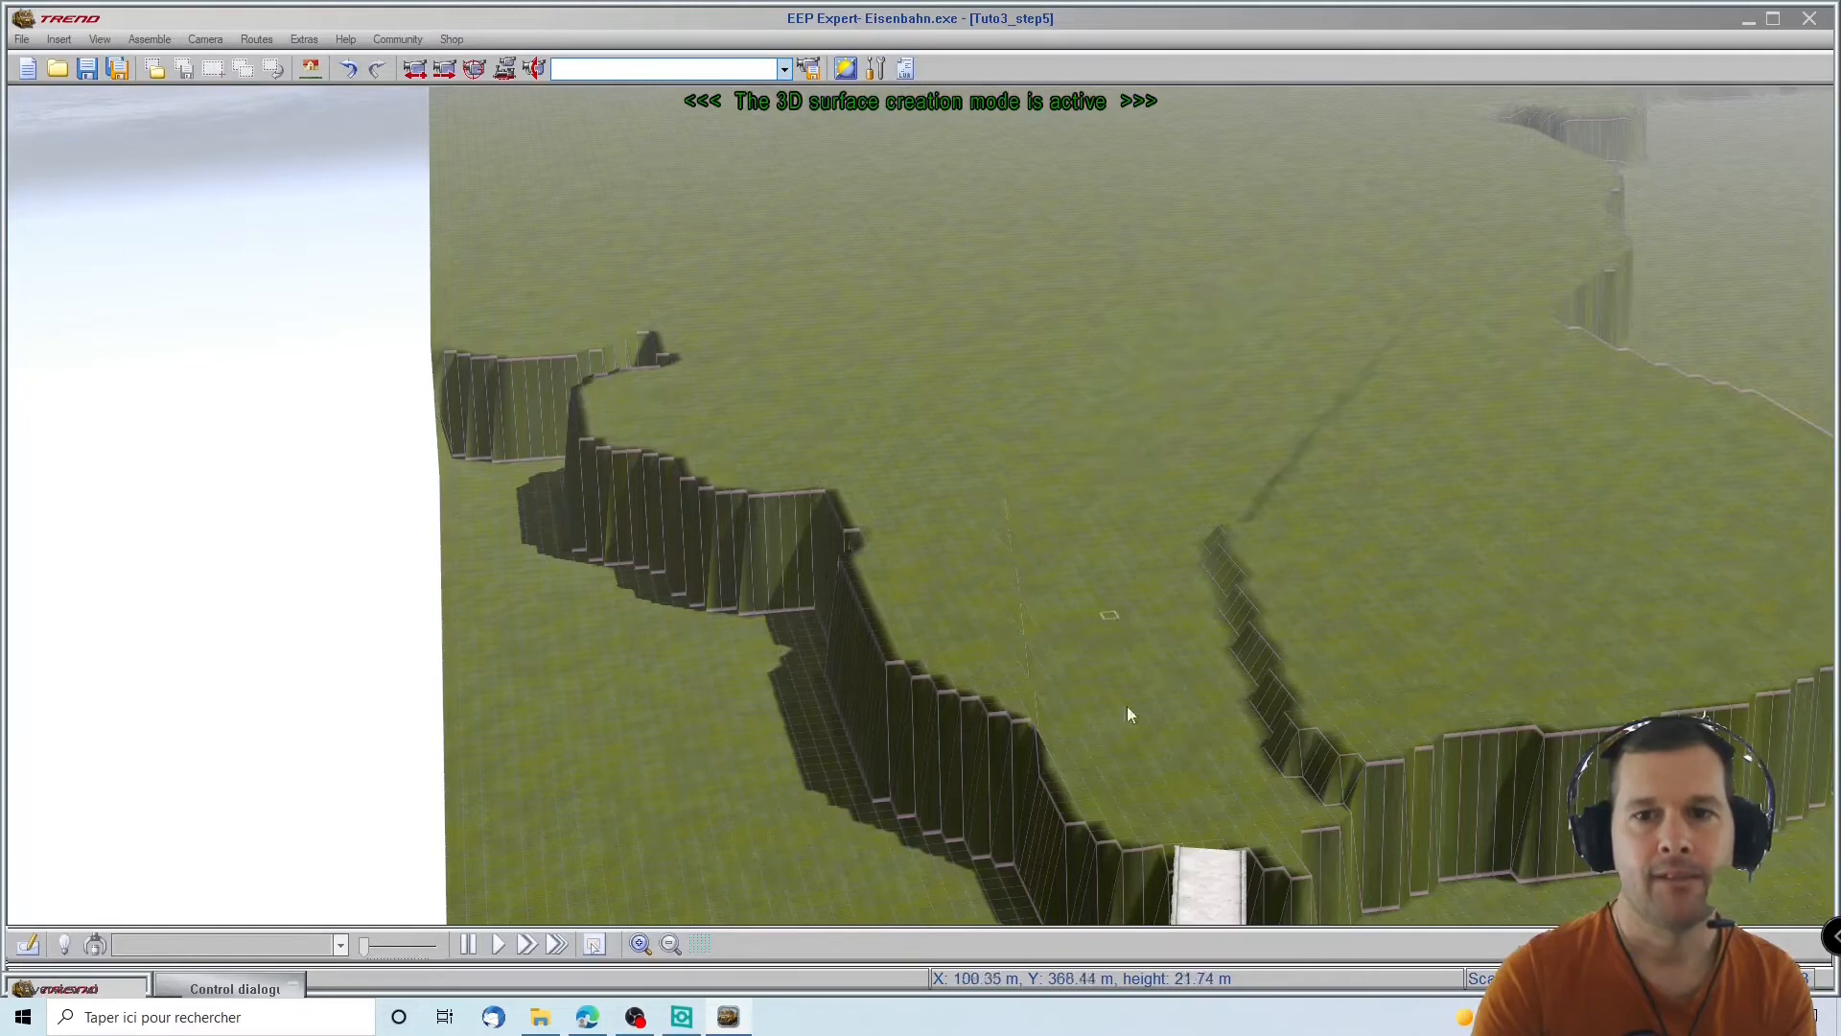
Rotate the brick railway viaduct about its starting point to a yaw of about -4.9°
right_drag(1162, 761, 1442, 756)
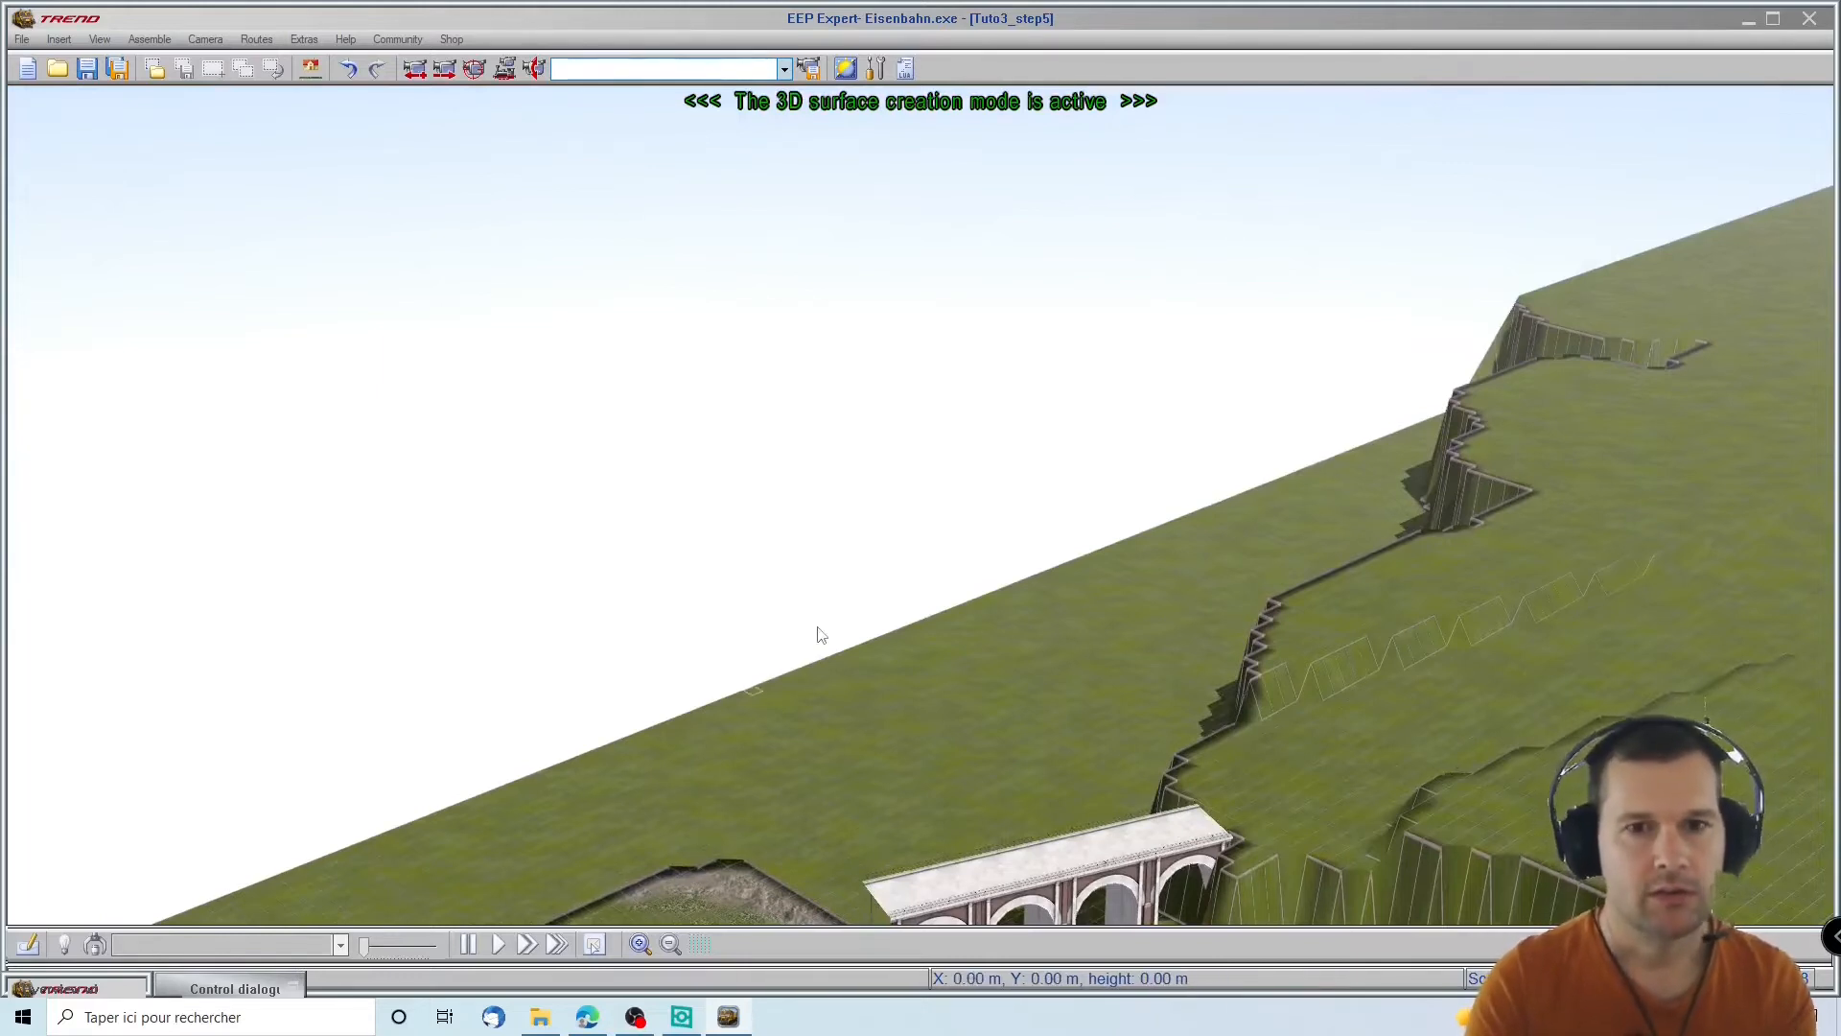
scroll(863, 686, up, 2)
scroll(889, 738, down, 5)
mouse_move(889, 739)
right_down()
mouse_move(898, 775)
mouse_move(928, 538)
mouse_move(997, 484)
mouse_move(1045, 408)
right_up()
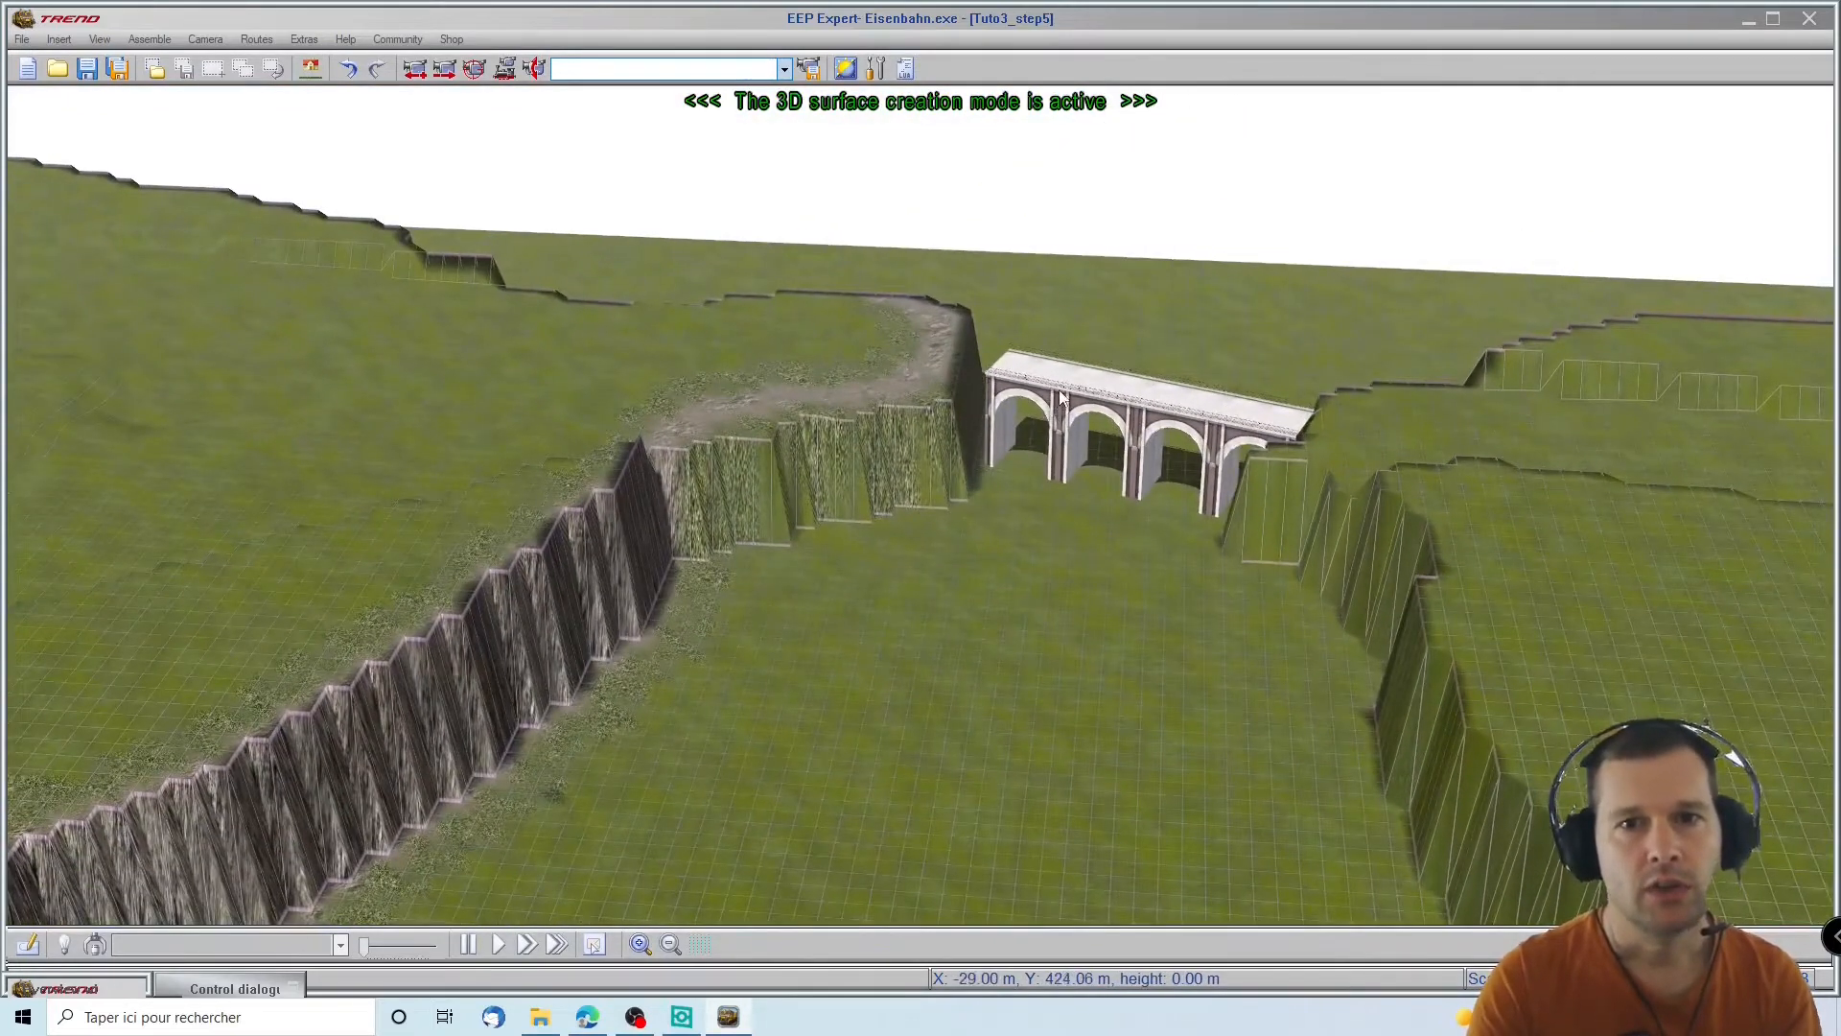
click(1062, 397)
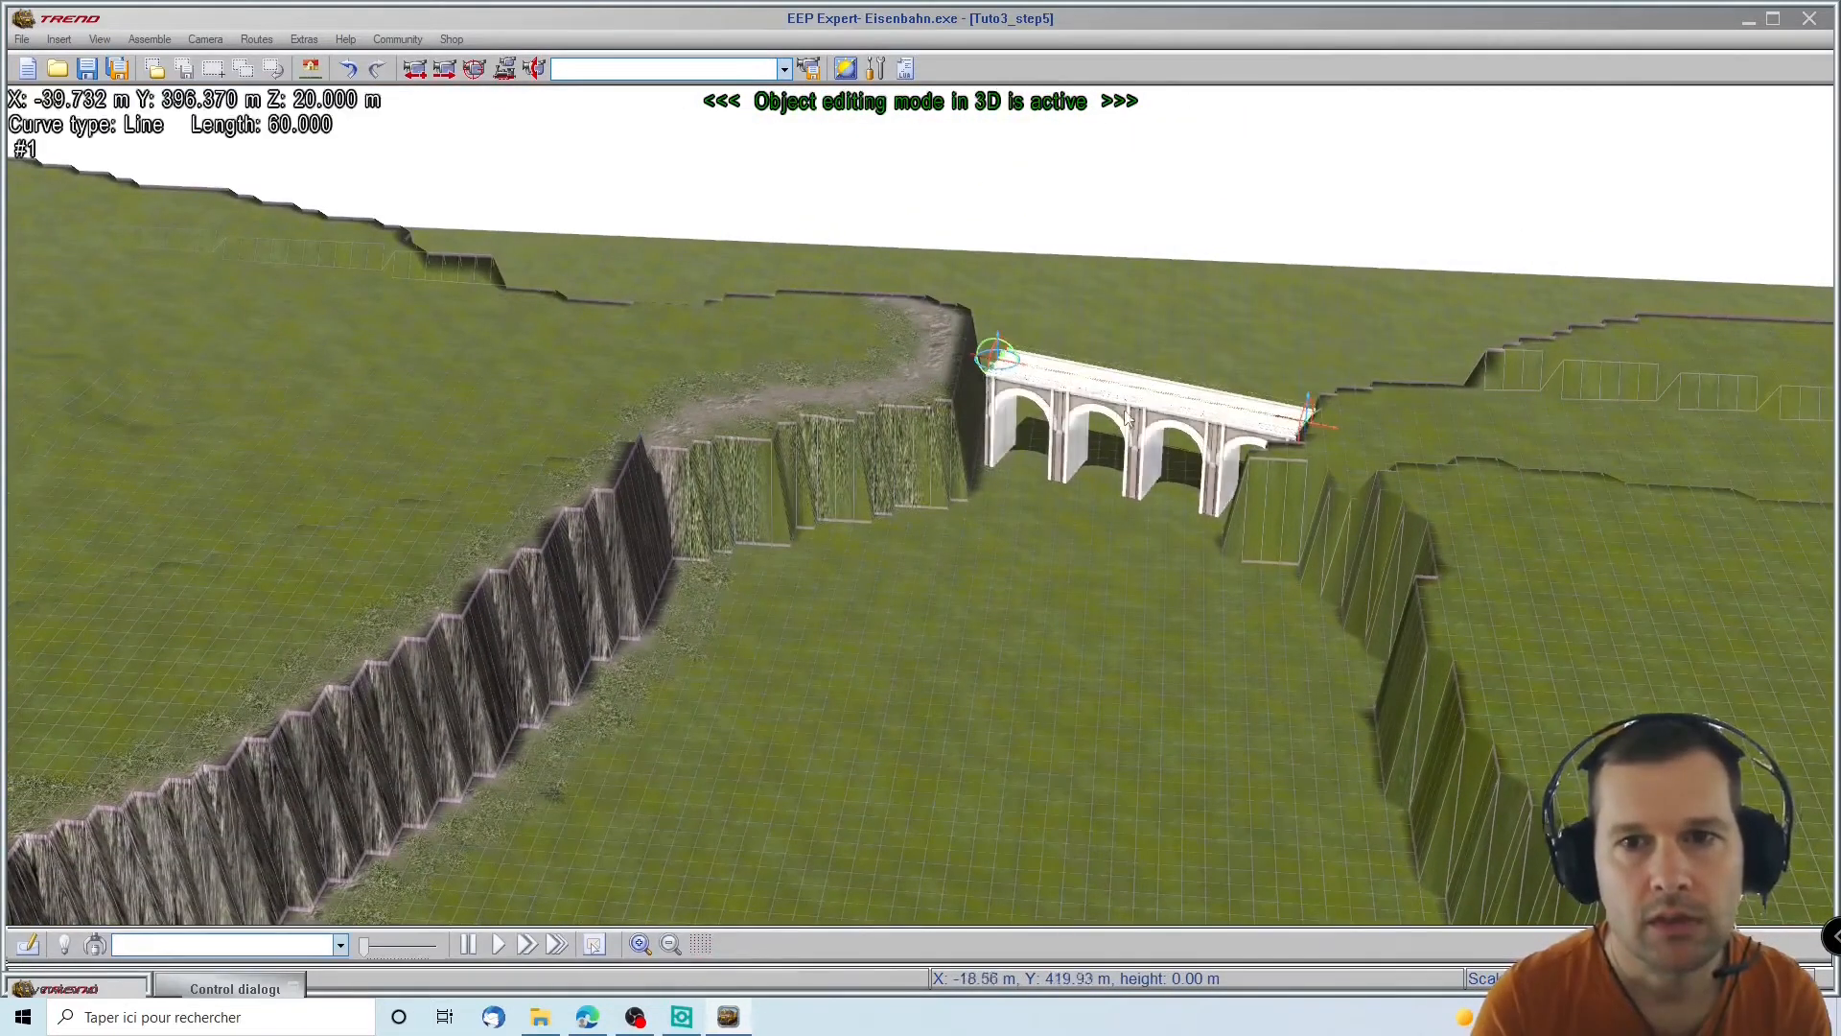
scroll(1179, 413, up, 8)
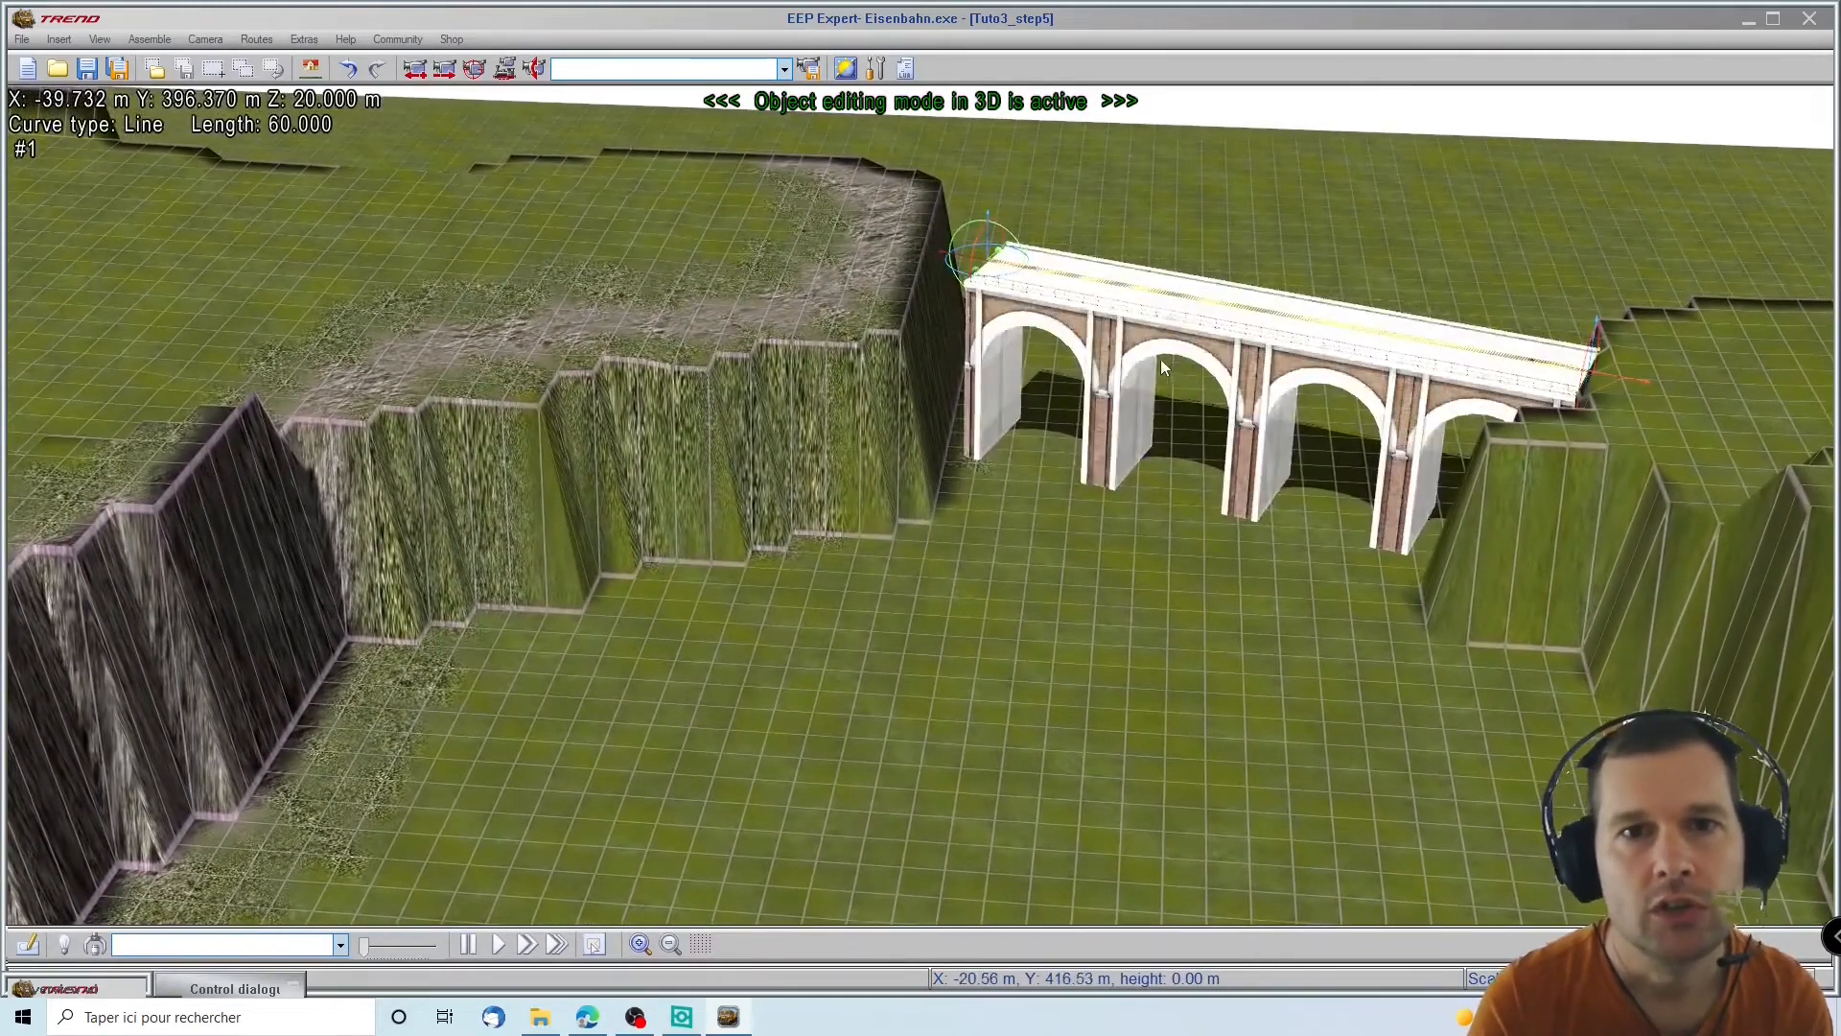
drag(953, 269, 957, 275)
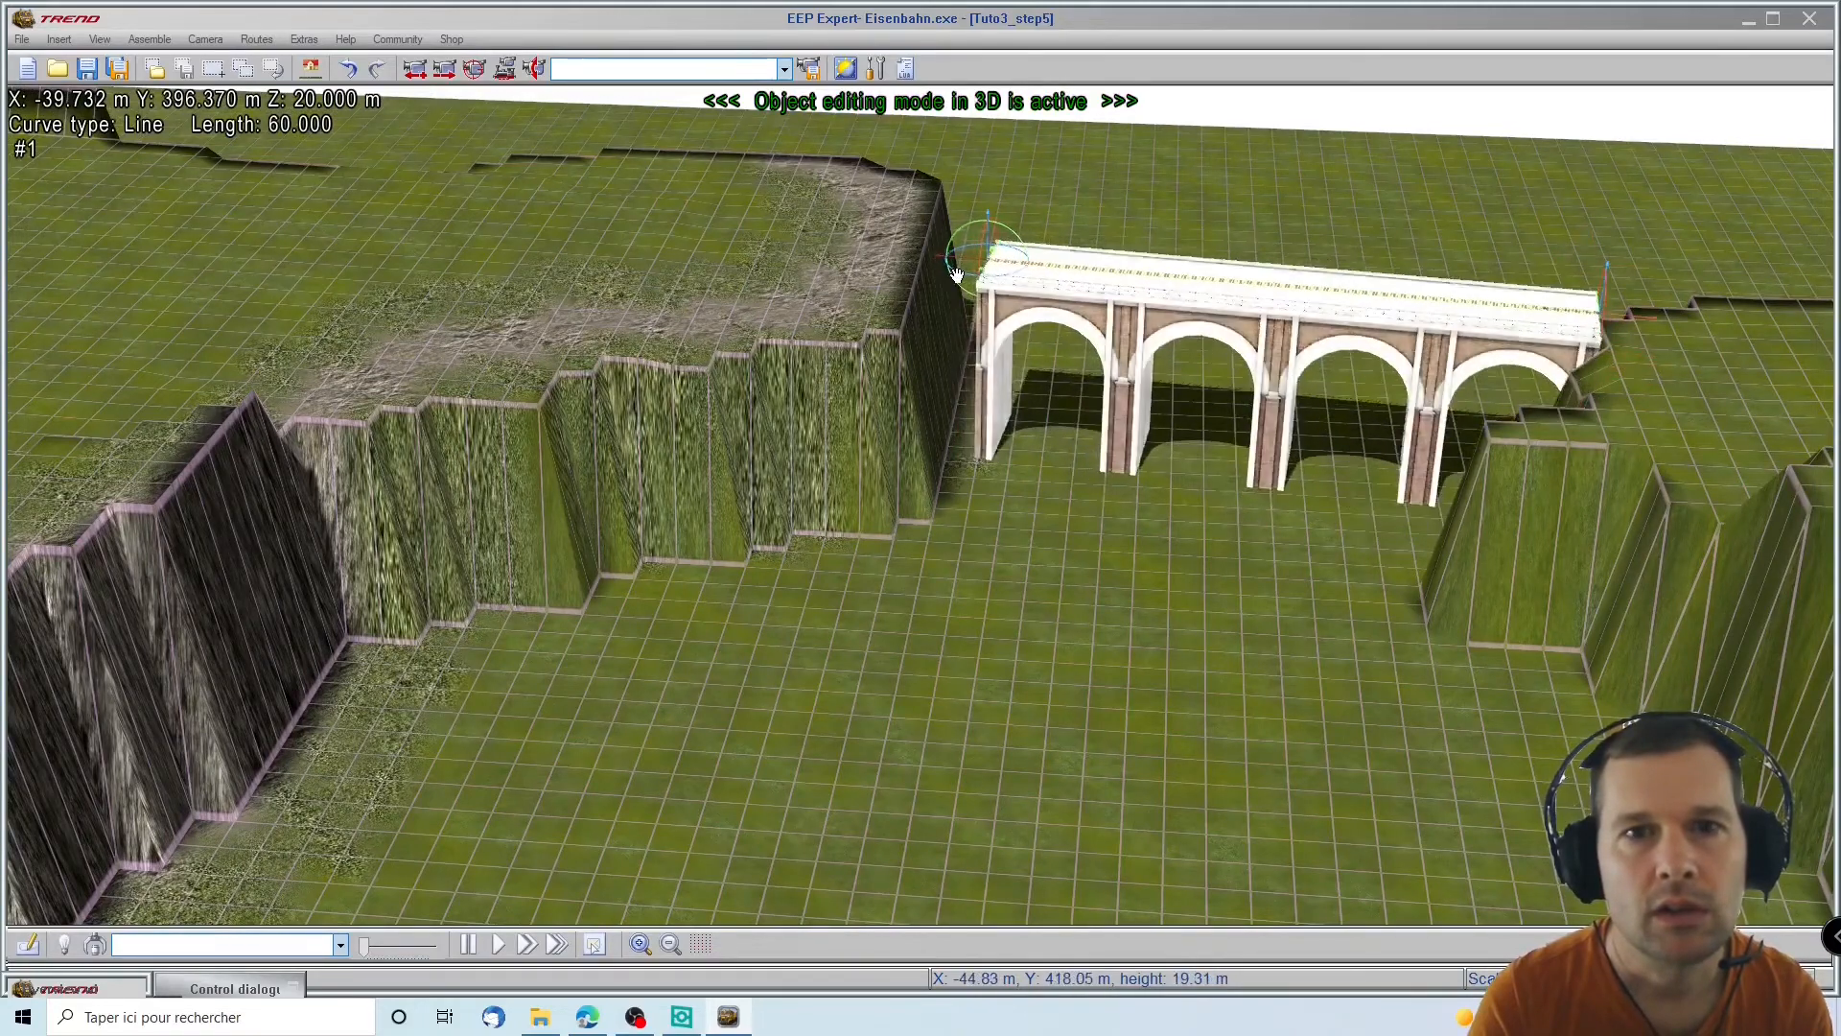
Move the viaduct closer to the rocky cliff so that it starts at X -42.012 m, Y 396.565 m
middle_drag(1053, 491, 132, 577)
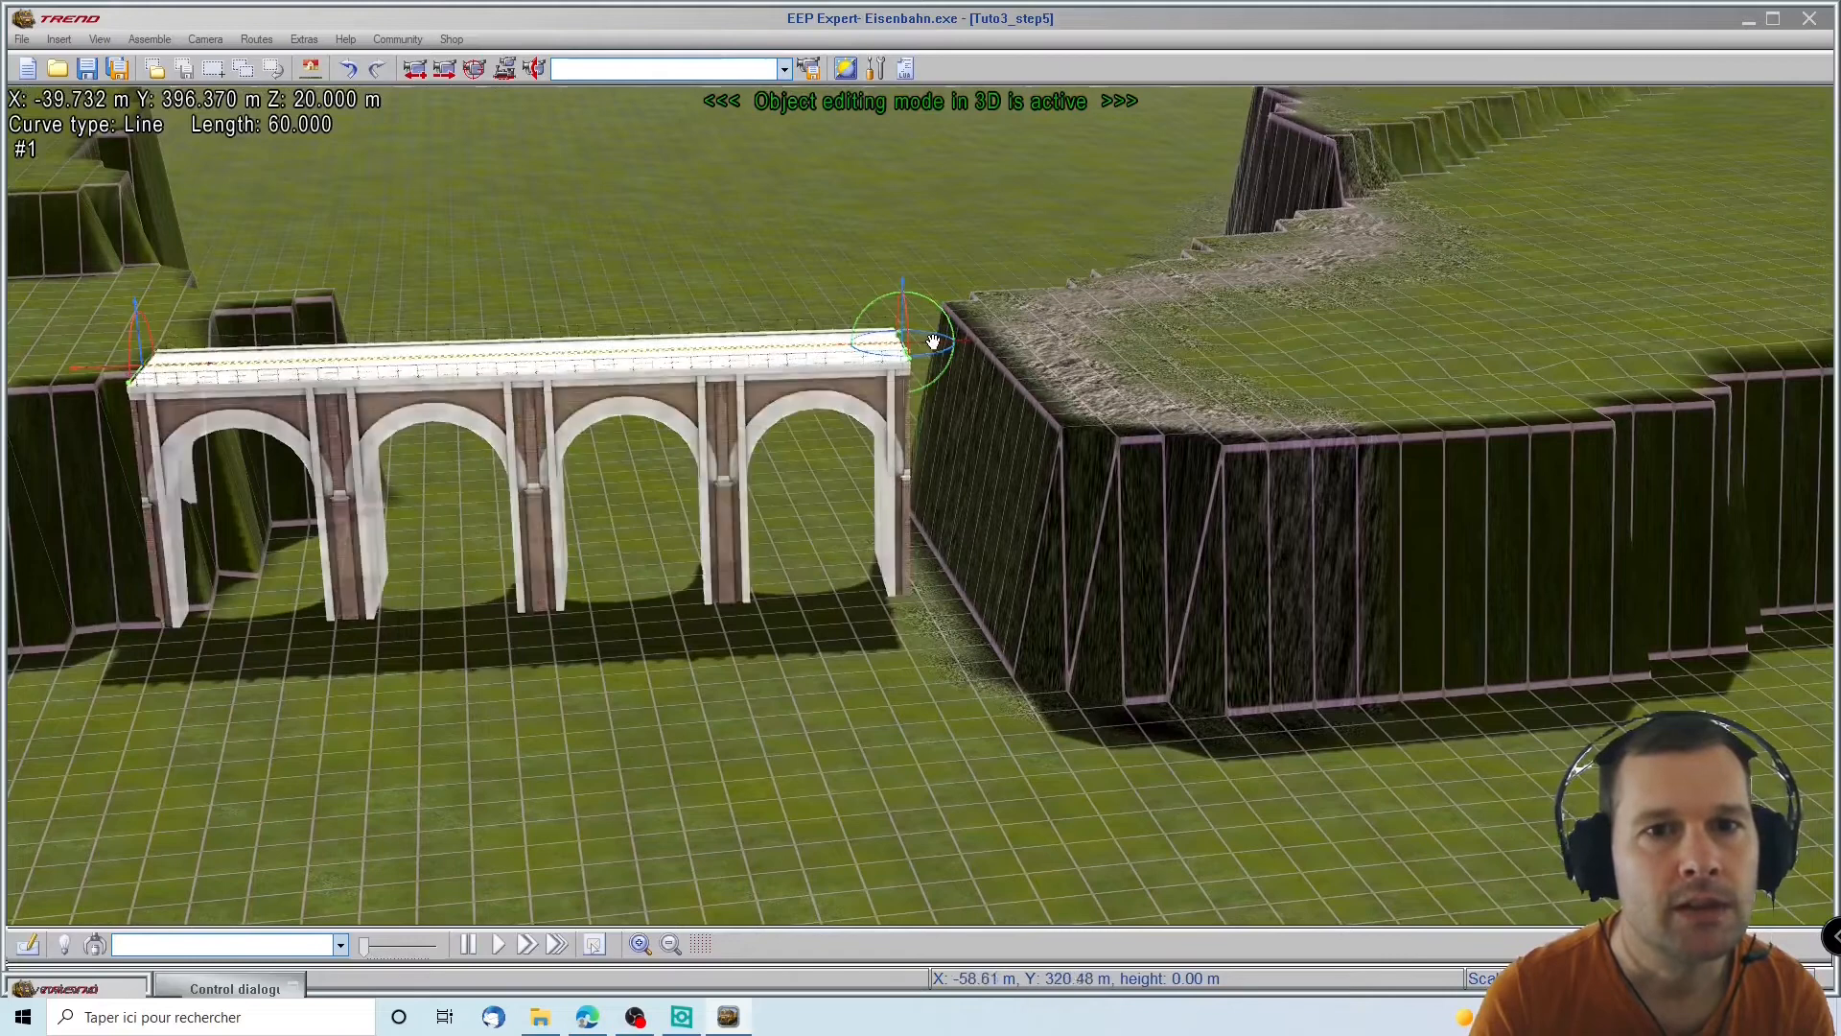
drag(930, 344, 959, 341)
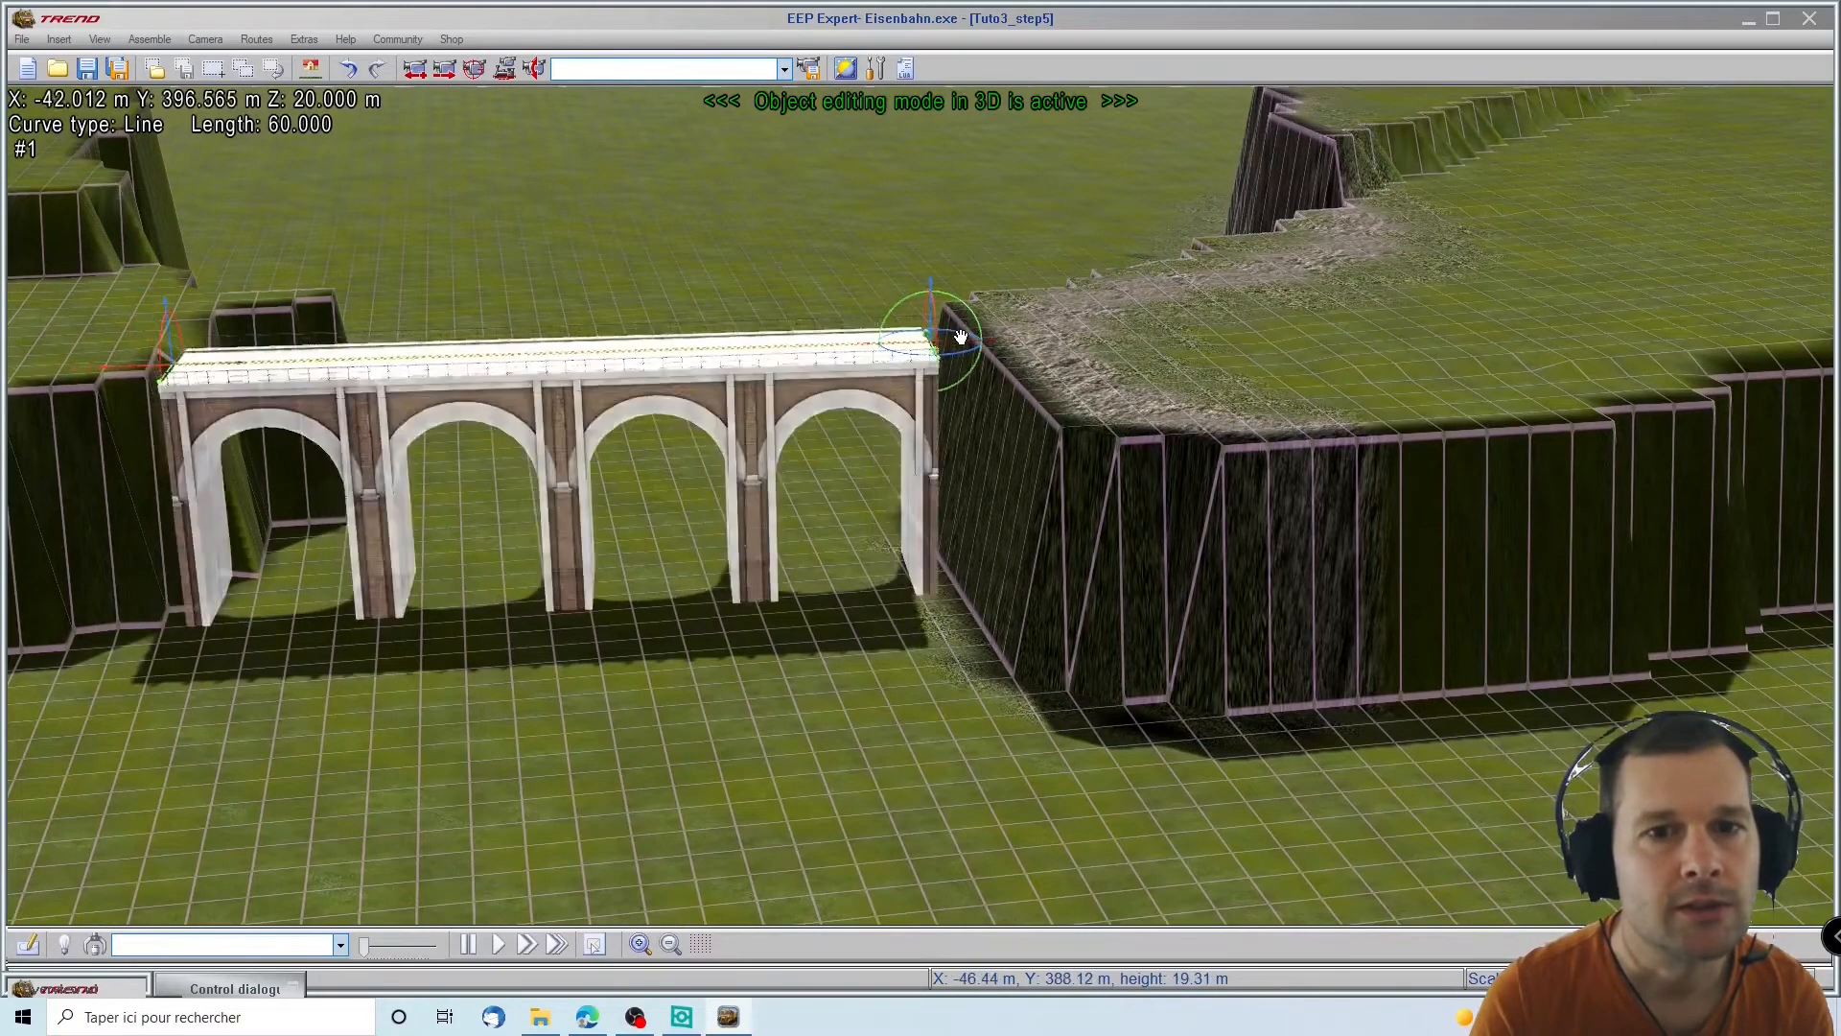
mouse_move(793, 637)
middle_down()
mouse_move(802, 834)
mouse_move(808, 662)
middle_up()
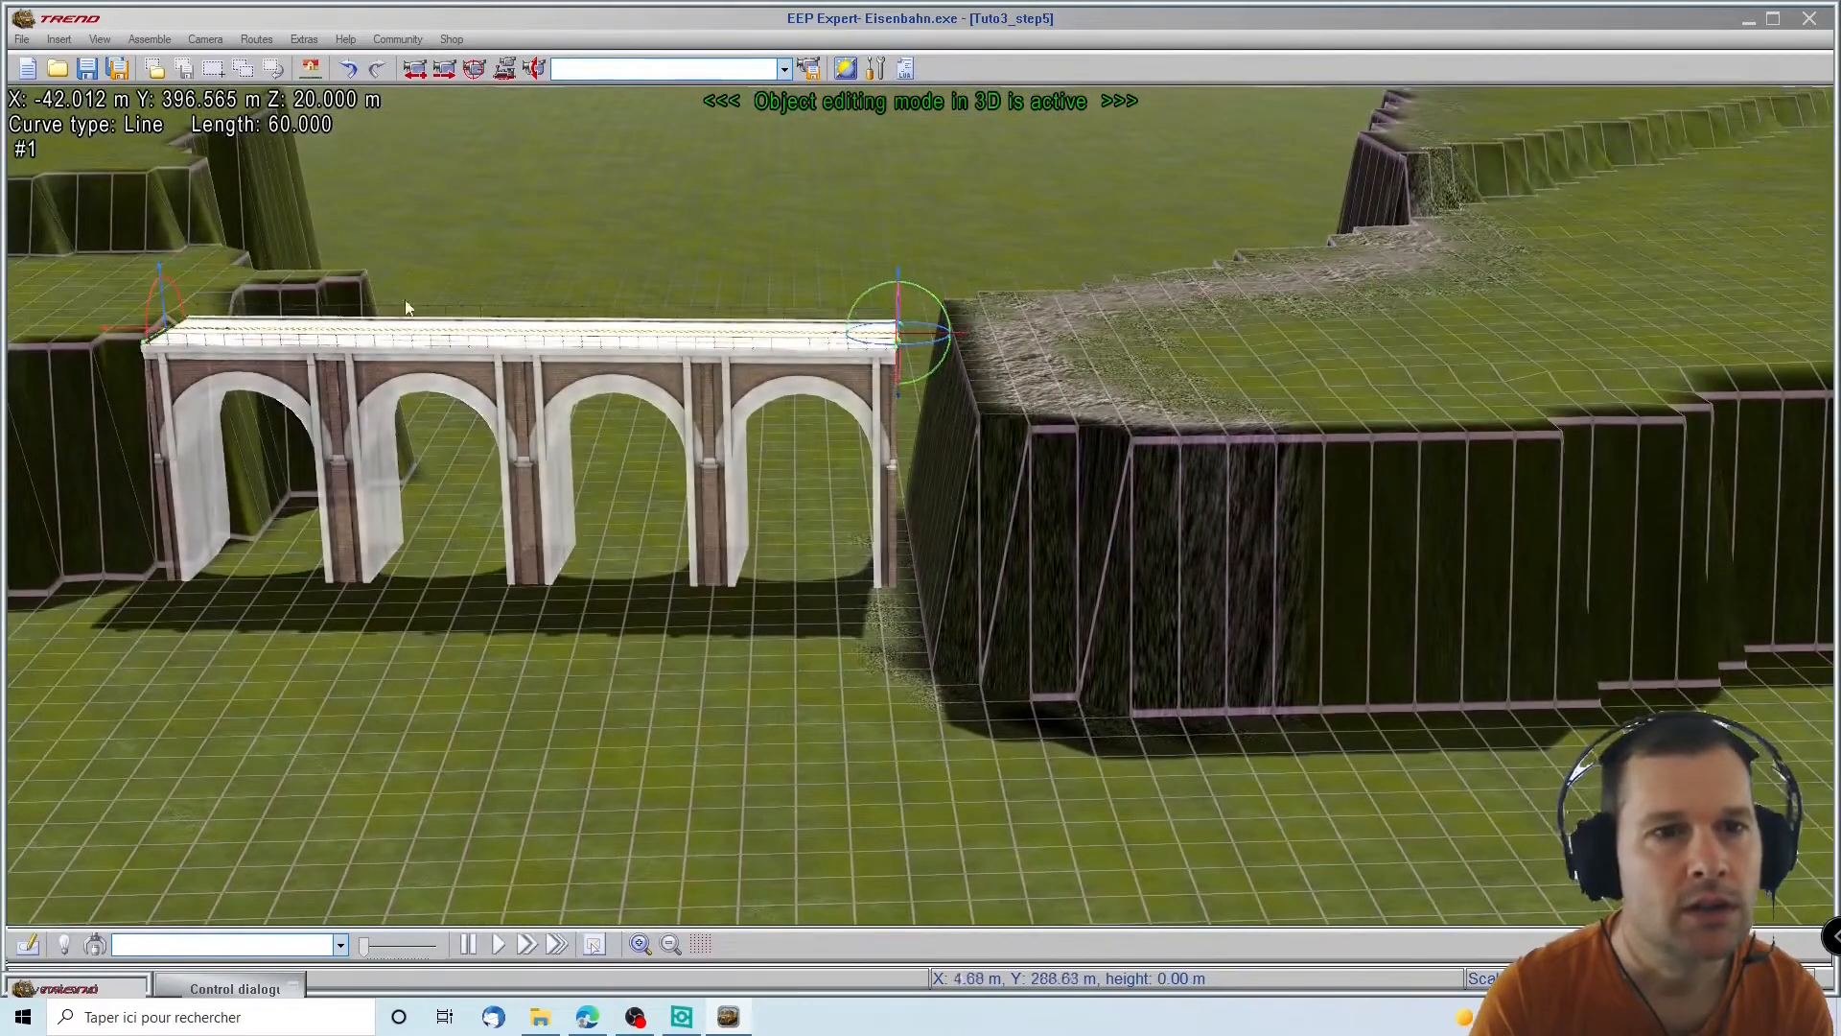
Enable the track object on both the beginning and the end of the viaduct in its object properties
right_click(506, 355)
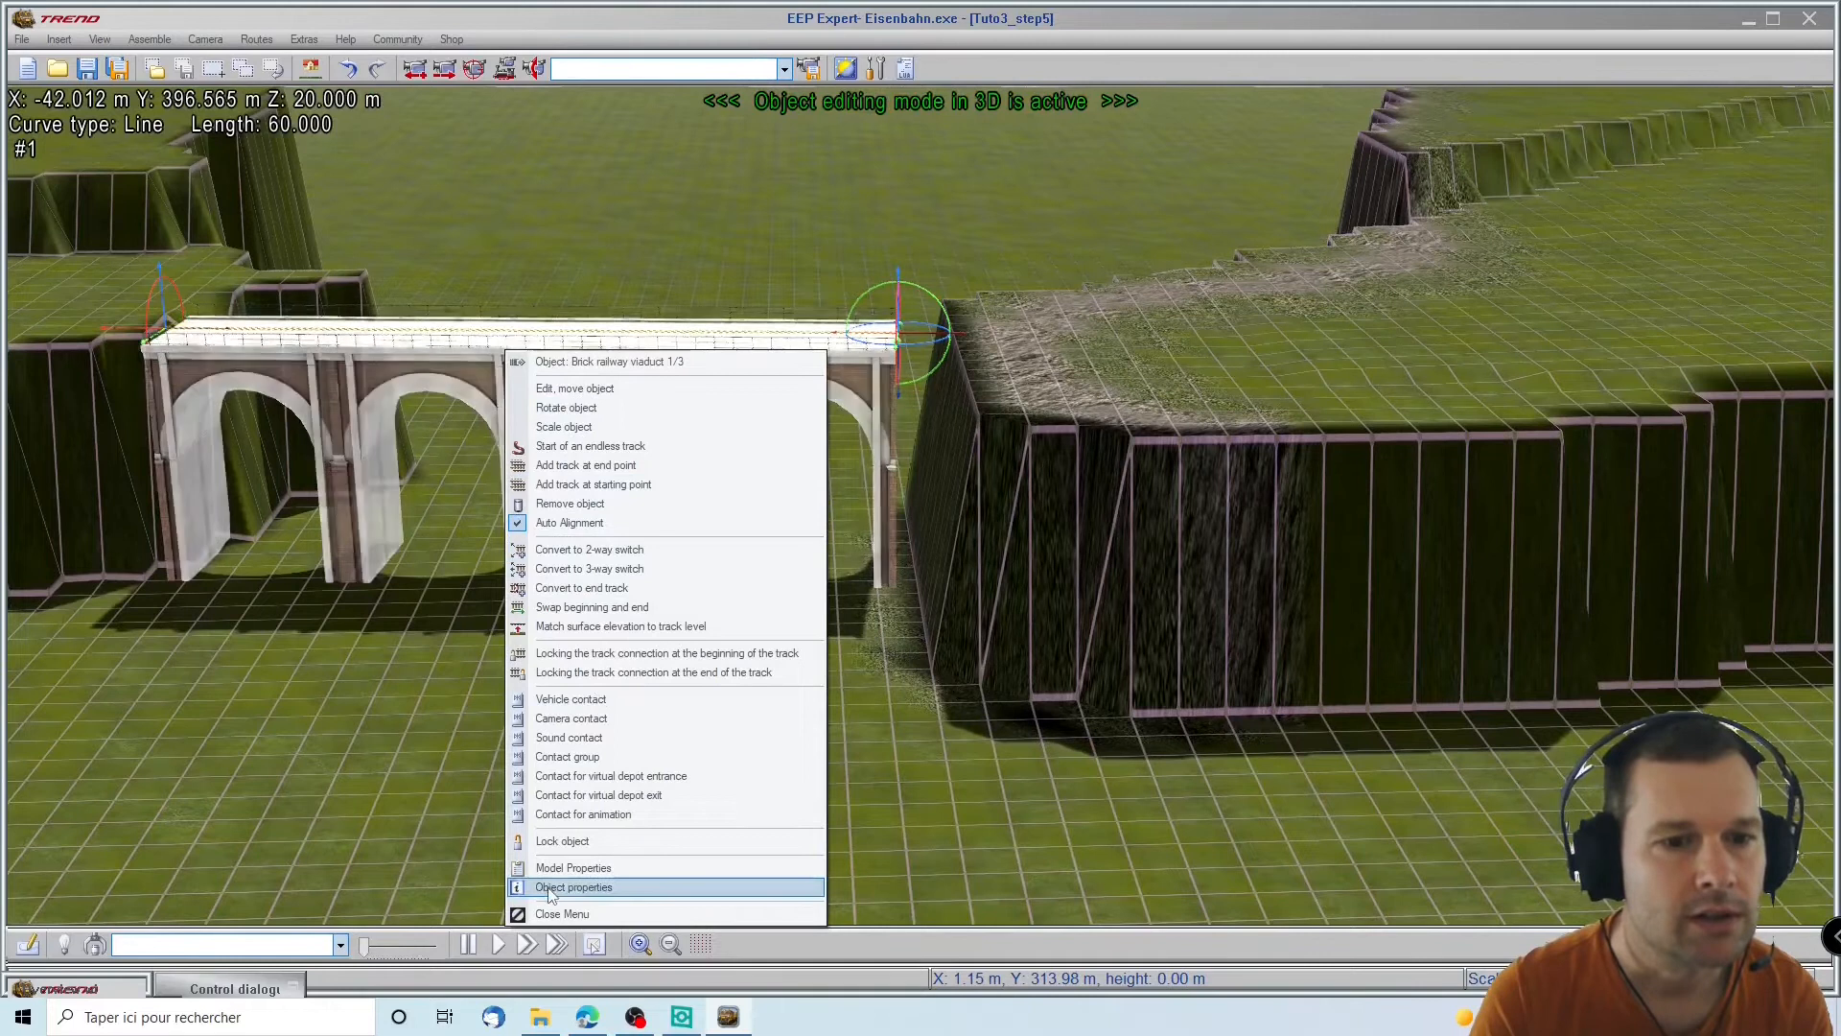
click(574, 887)
click(750, 556)
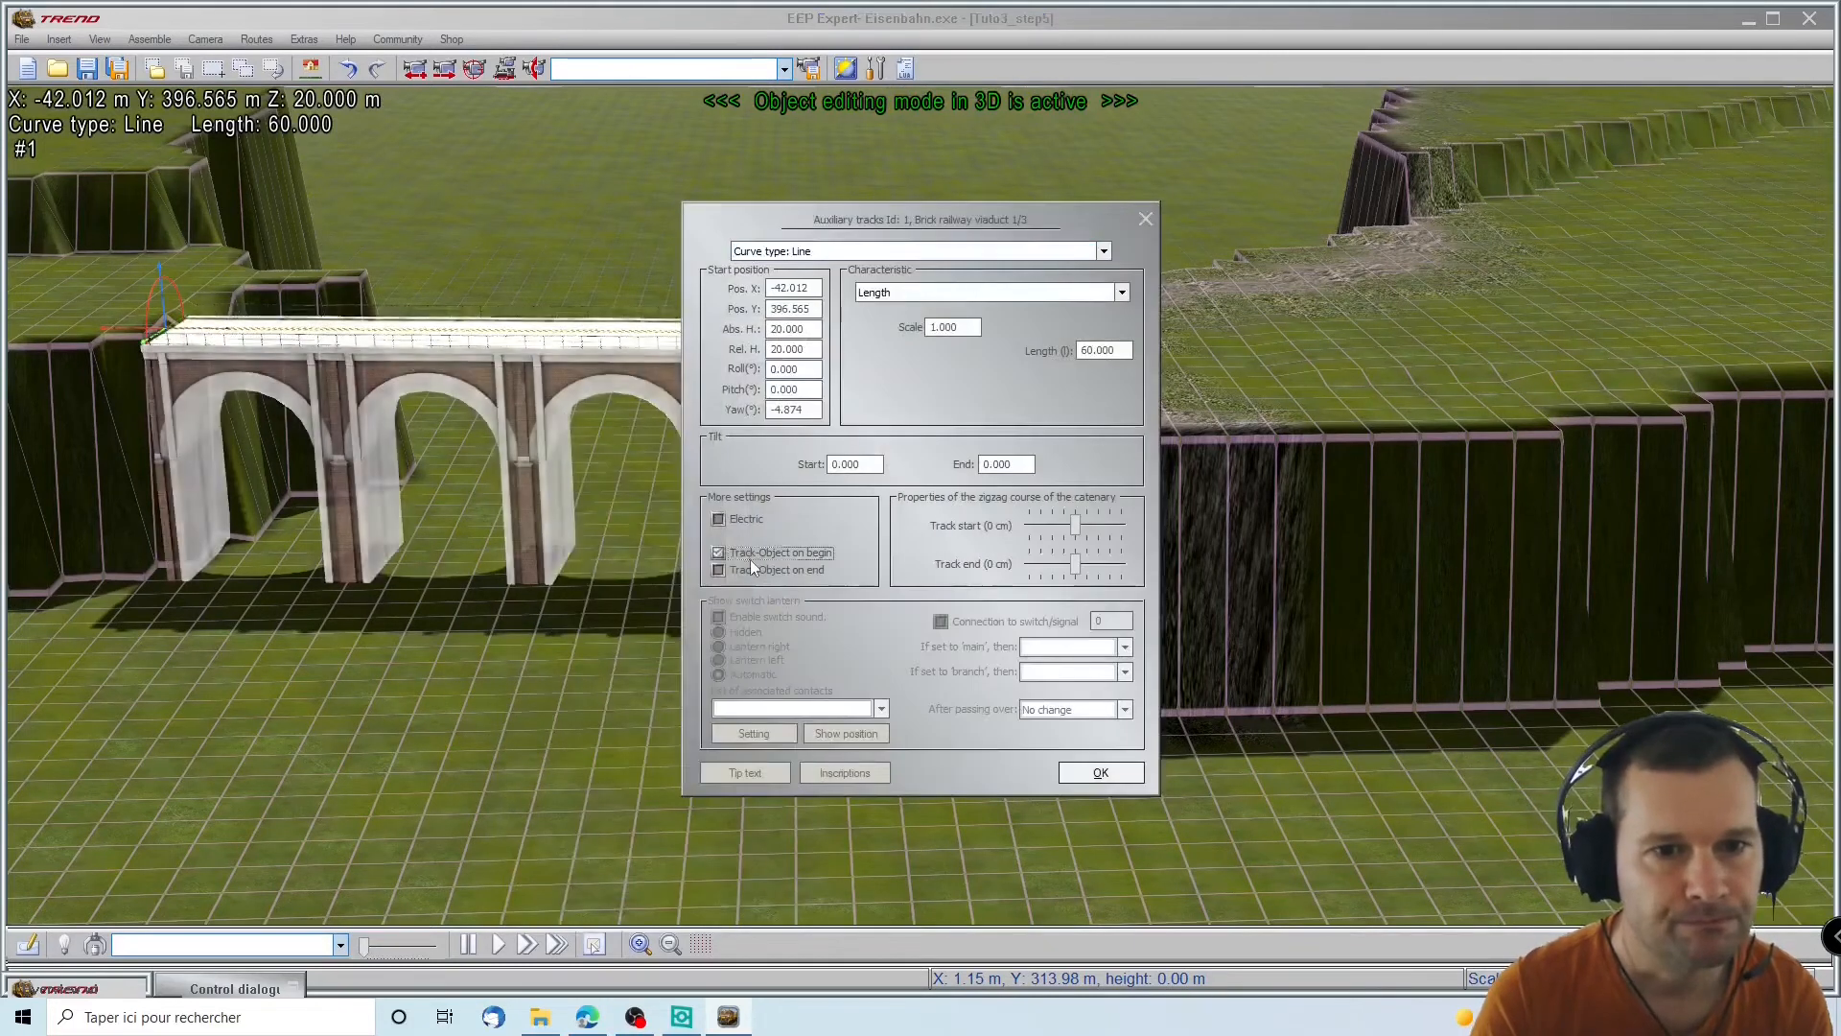
click(773, 569)
click(1093, 775)
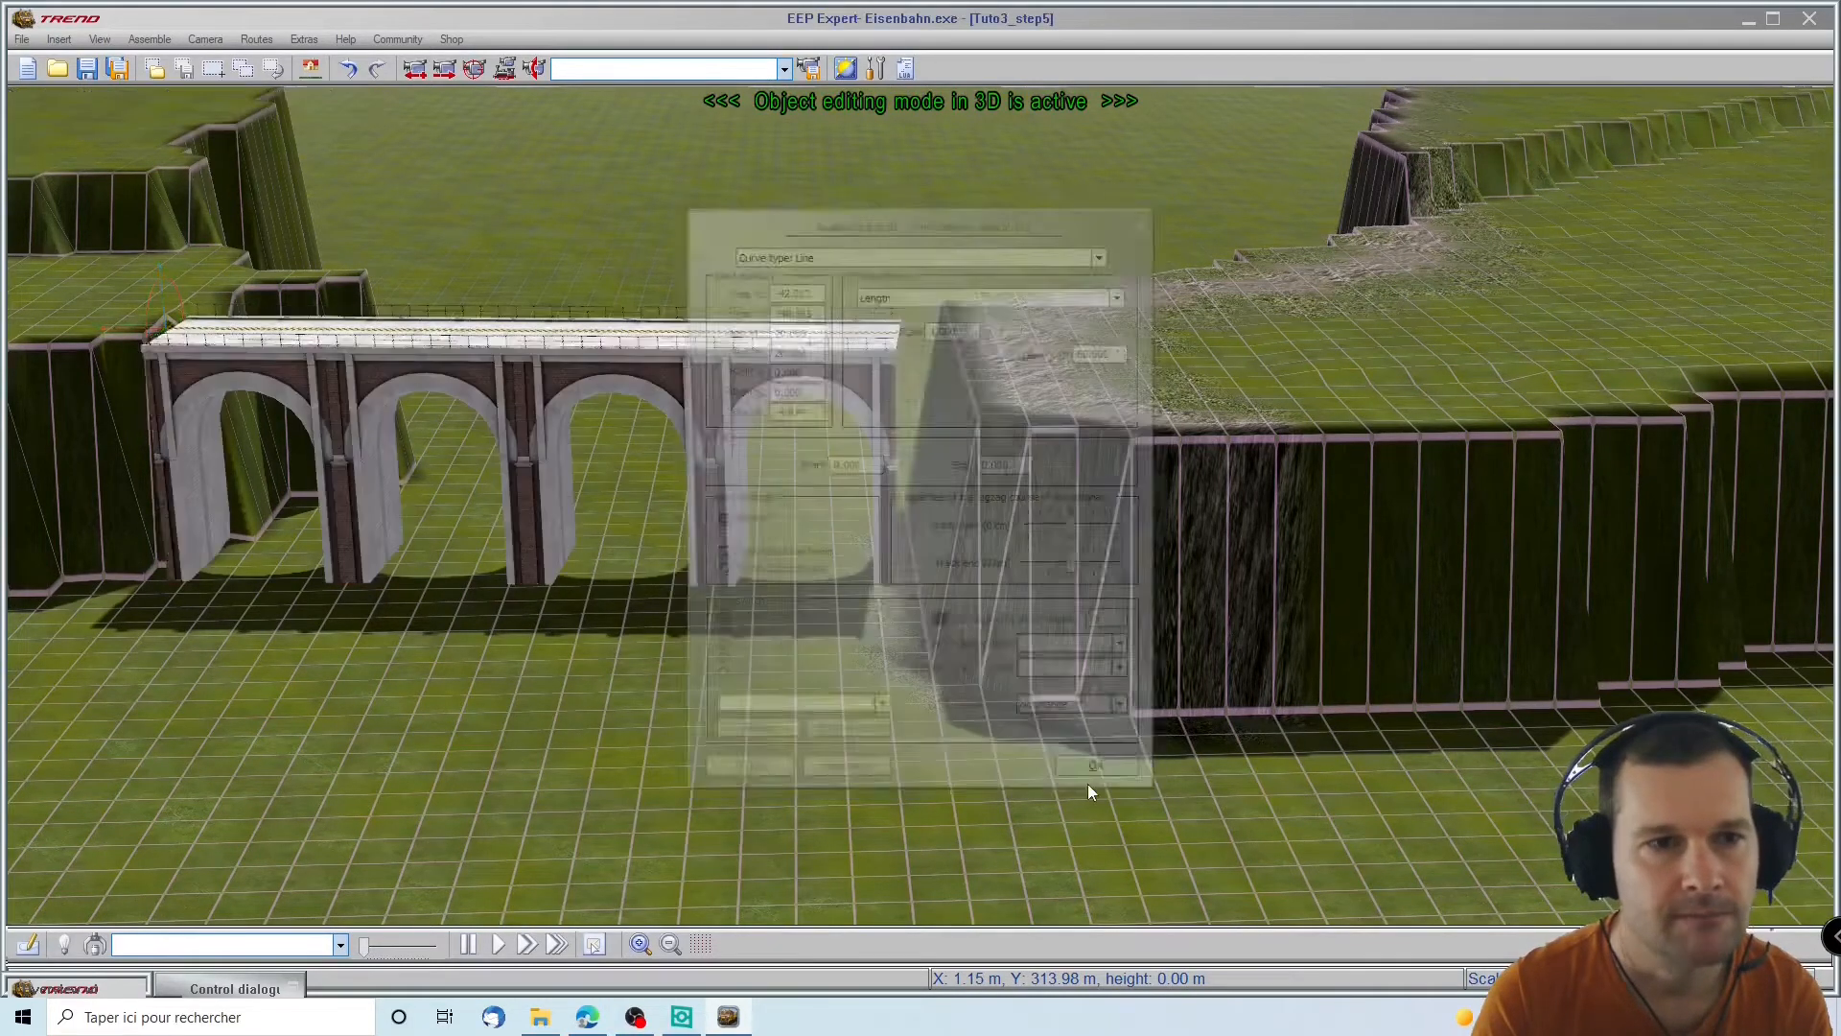
Shift the viaduct sideways along the valley so that it starts at X -41.944 m, Y 394.402 m
right_drag(11, 415, 825, 537)
right_drag(1717, 522, 1014, 458)
right_drag(806, 652, 675, 646)
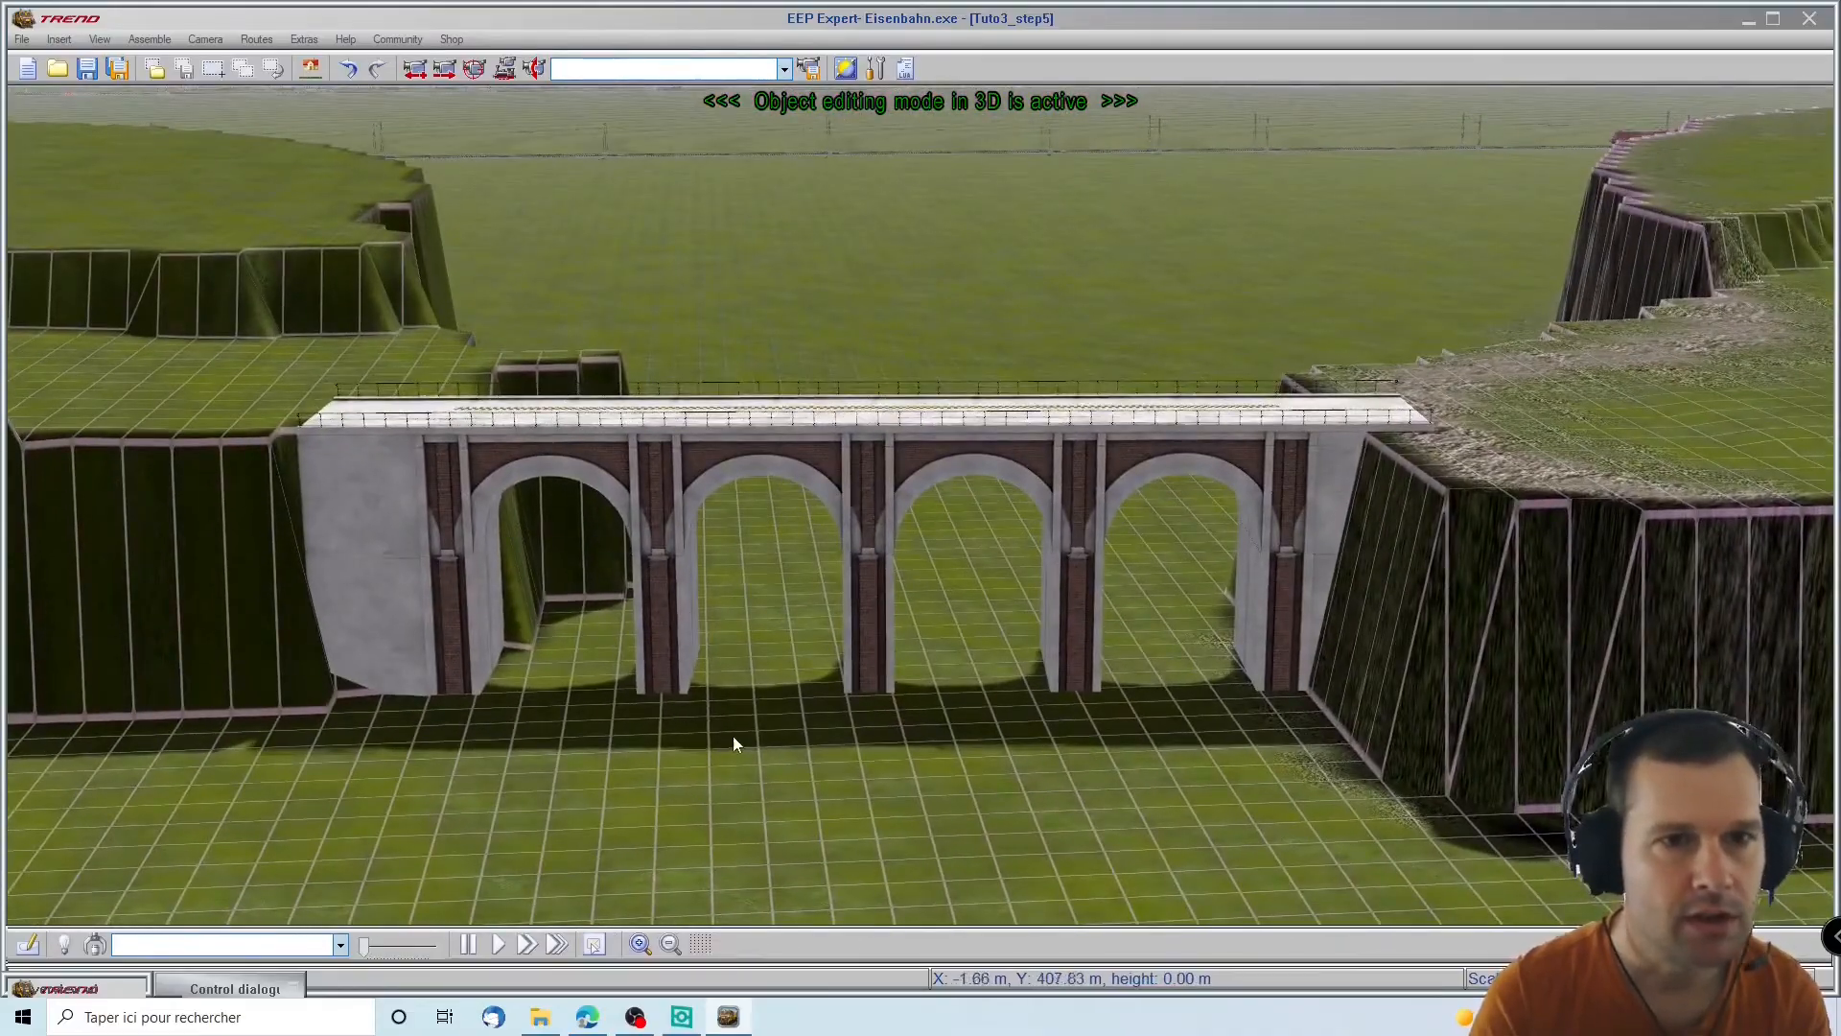
scroll(733, 738, up, 3)
right_drag(716, 730, 1630, 529)
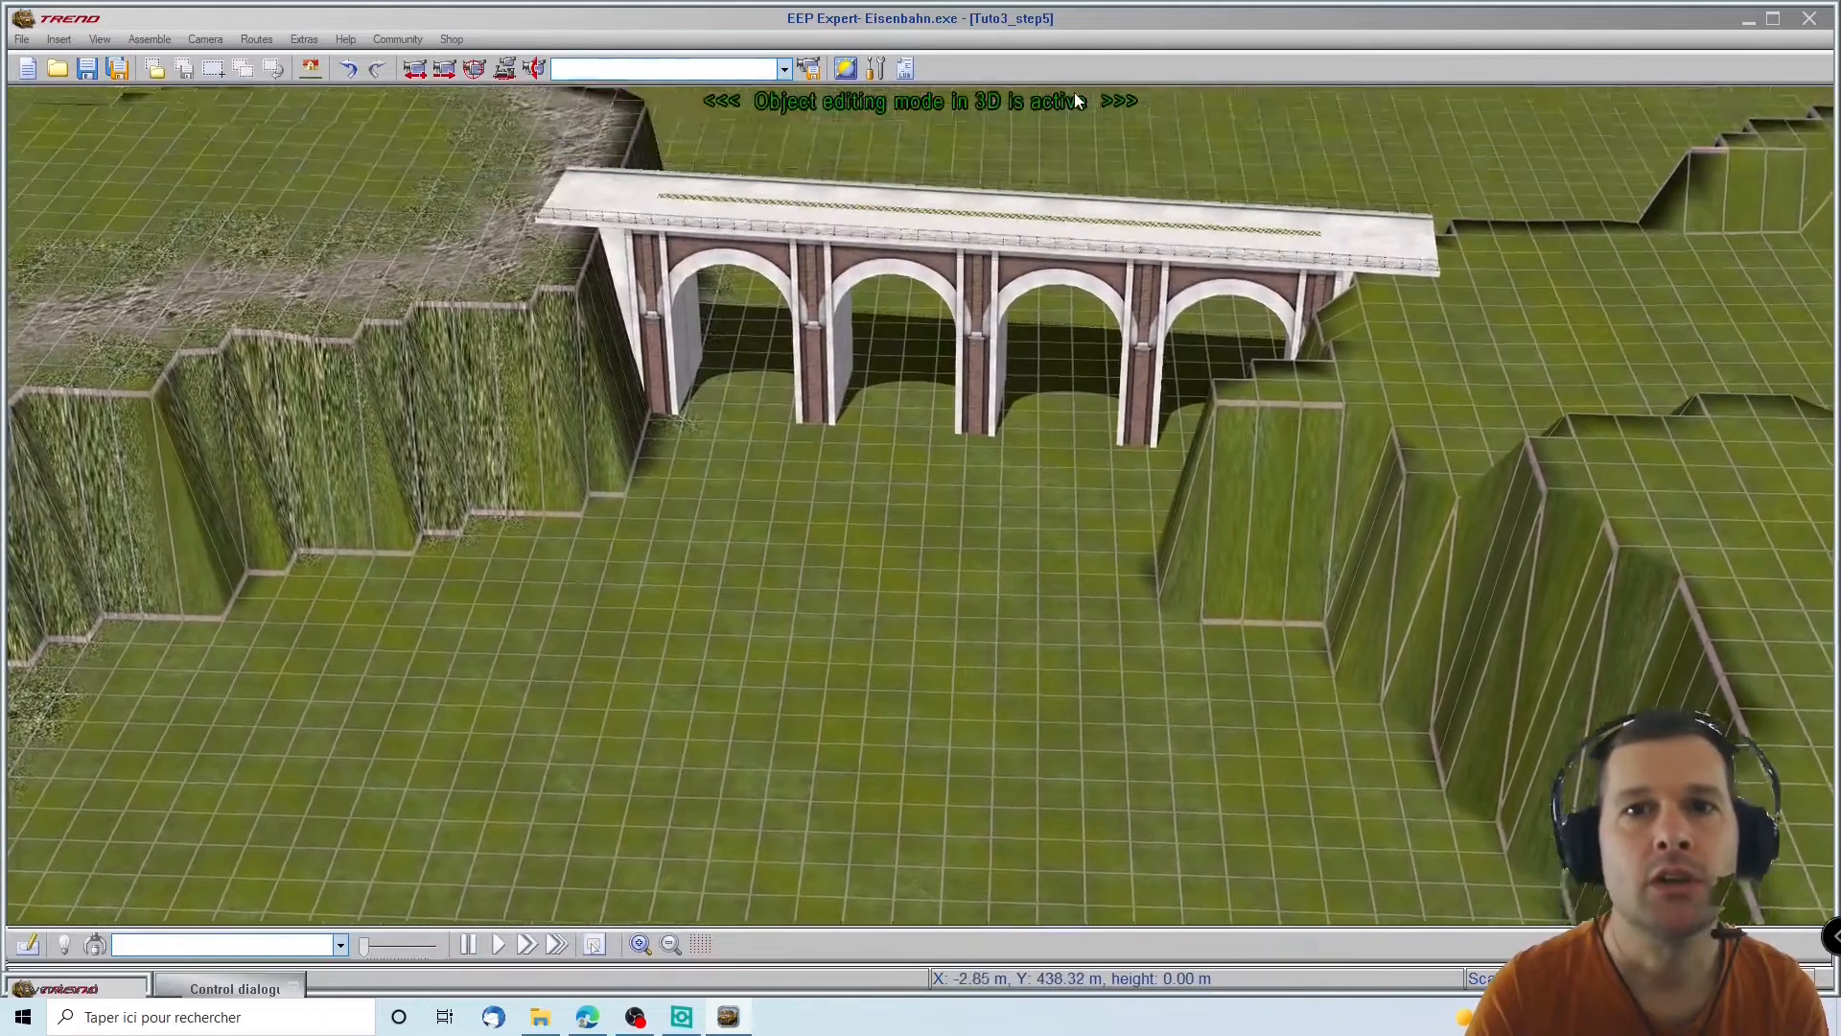
click(866, 395)
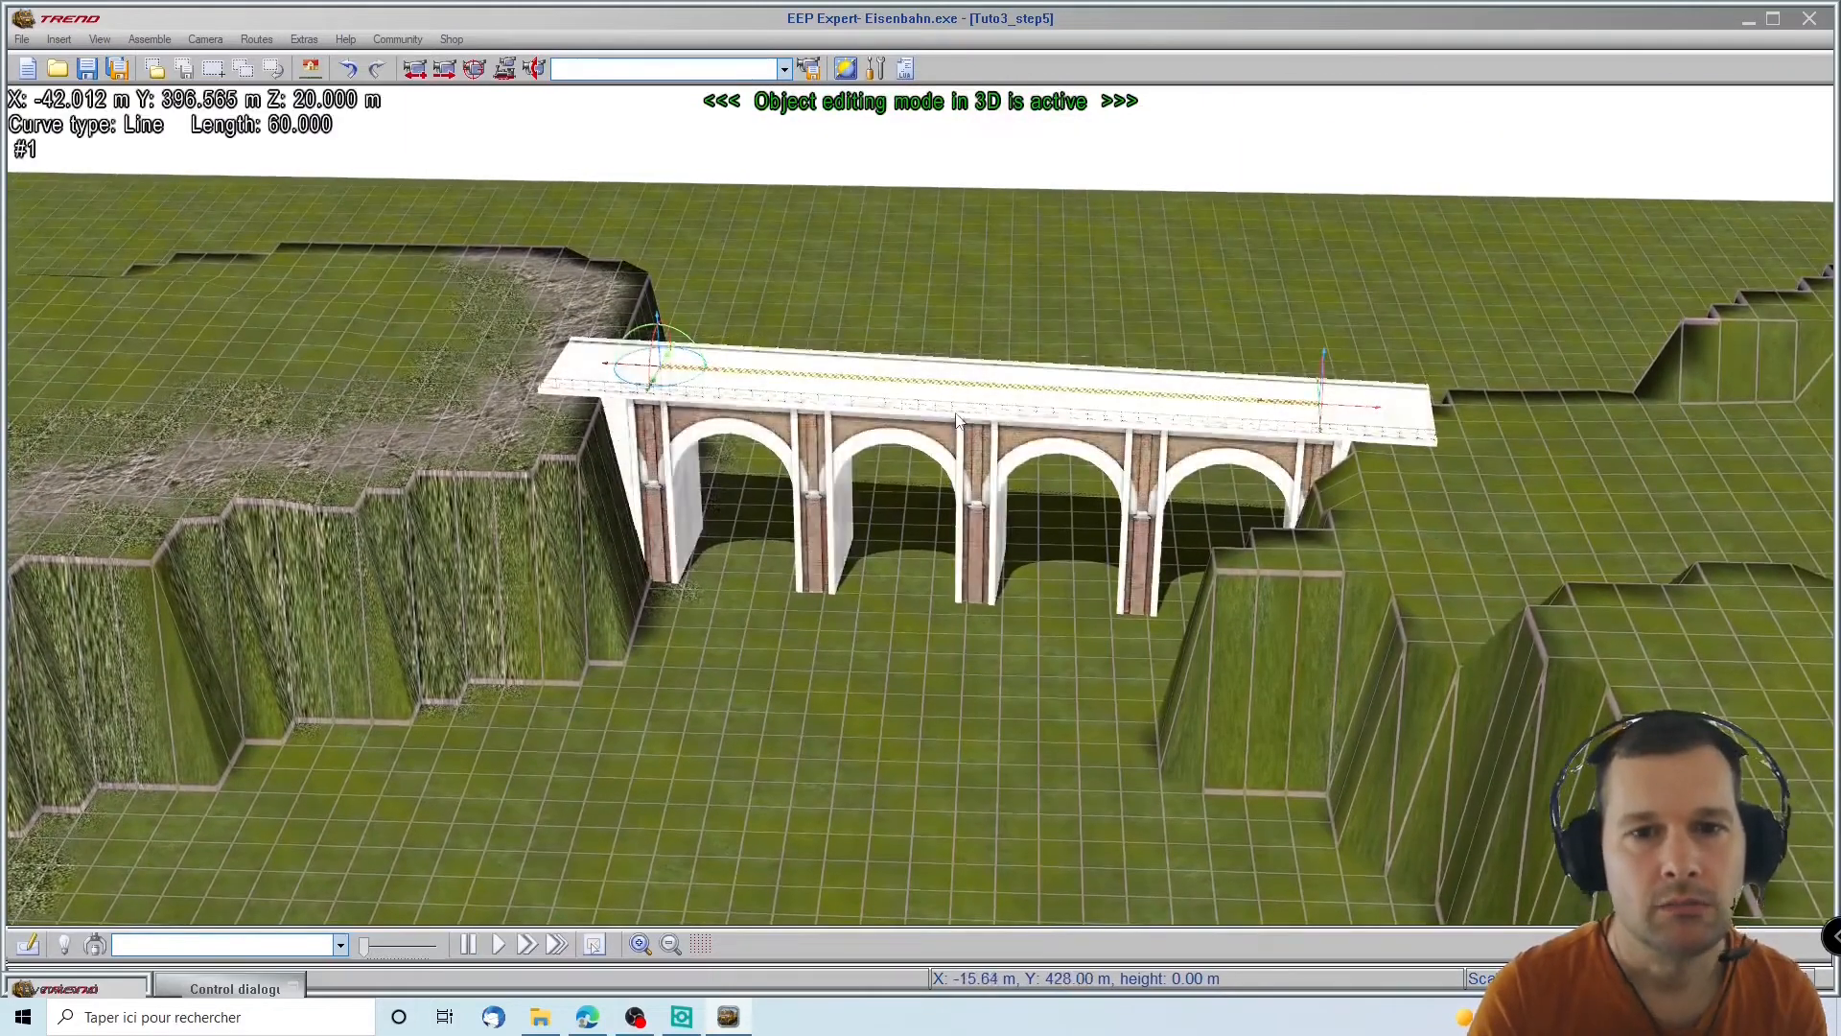
mouse_move(957, 419)
mouse_down()
mouse_move(932, 487)
mouse_move(945, 448)
mouse_up()
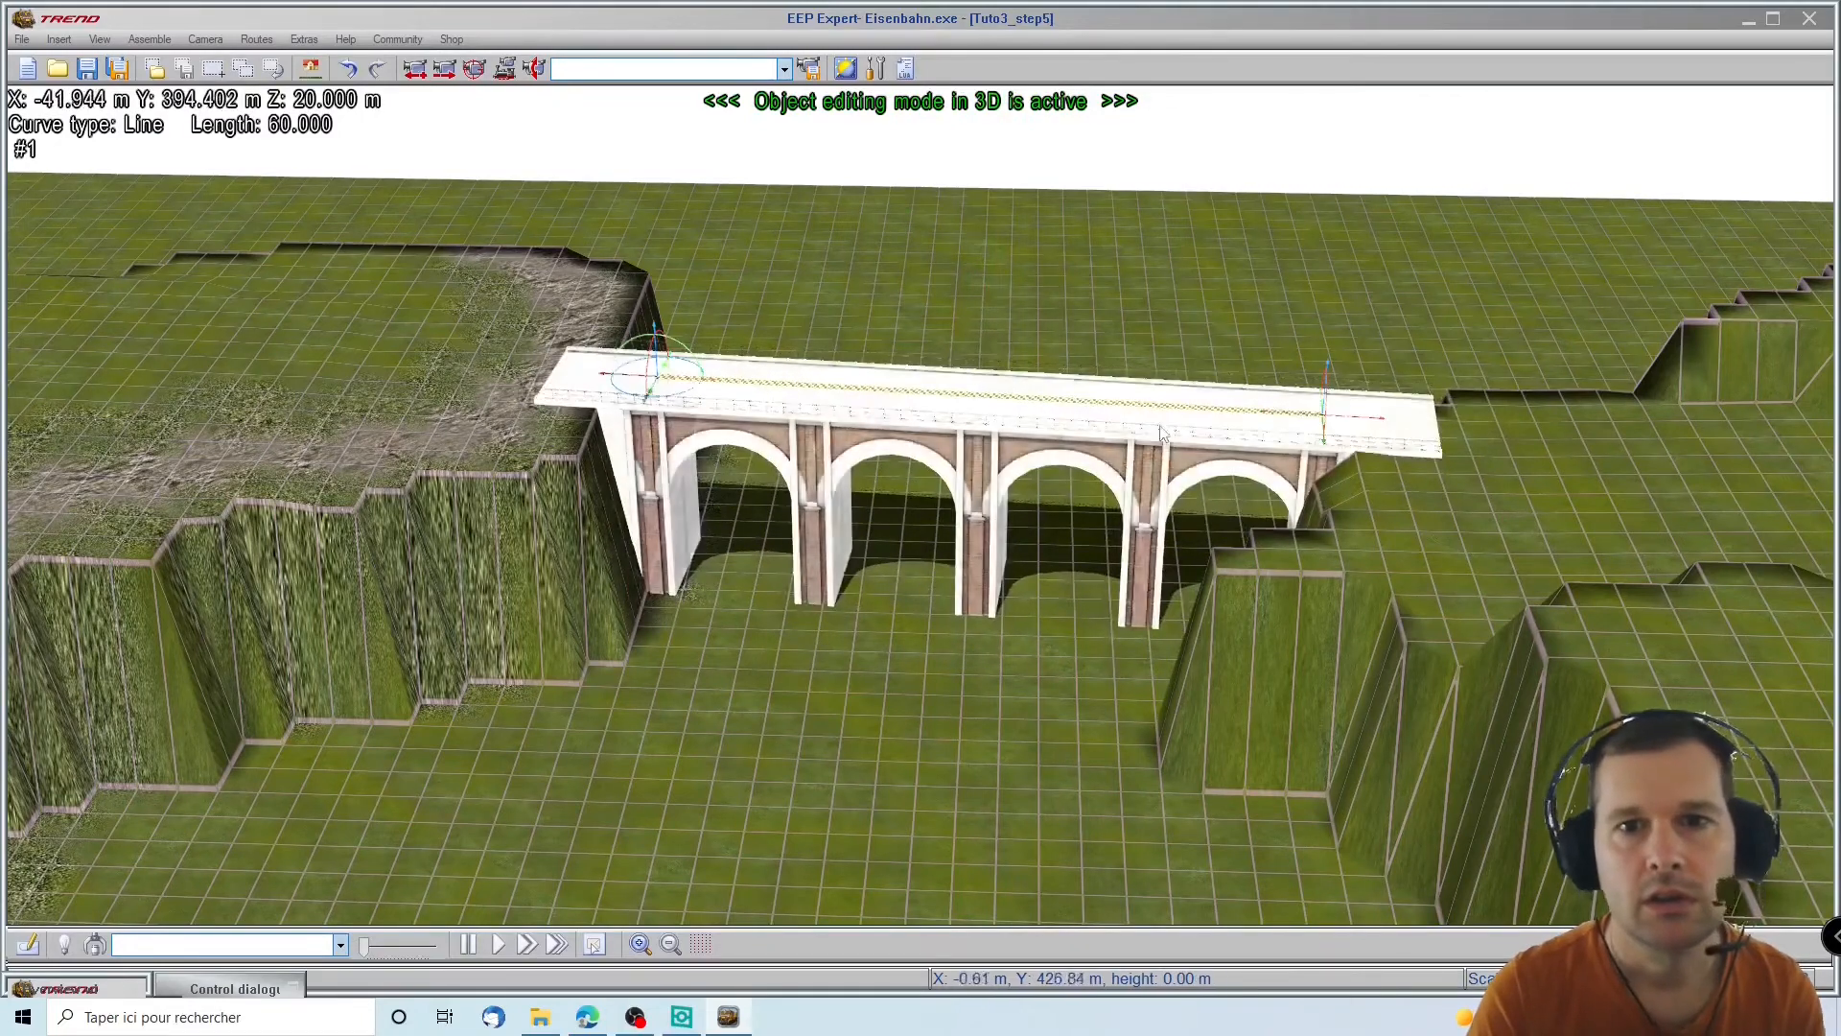
Adjust the viaduct's angle slightly and move its starting point to X -42.211 m, Y 390.168 m
middle_drag(1413, 588, 470, 158)
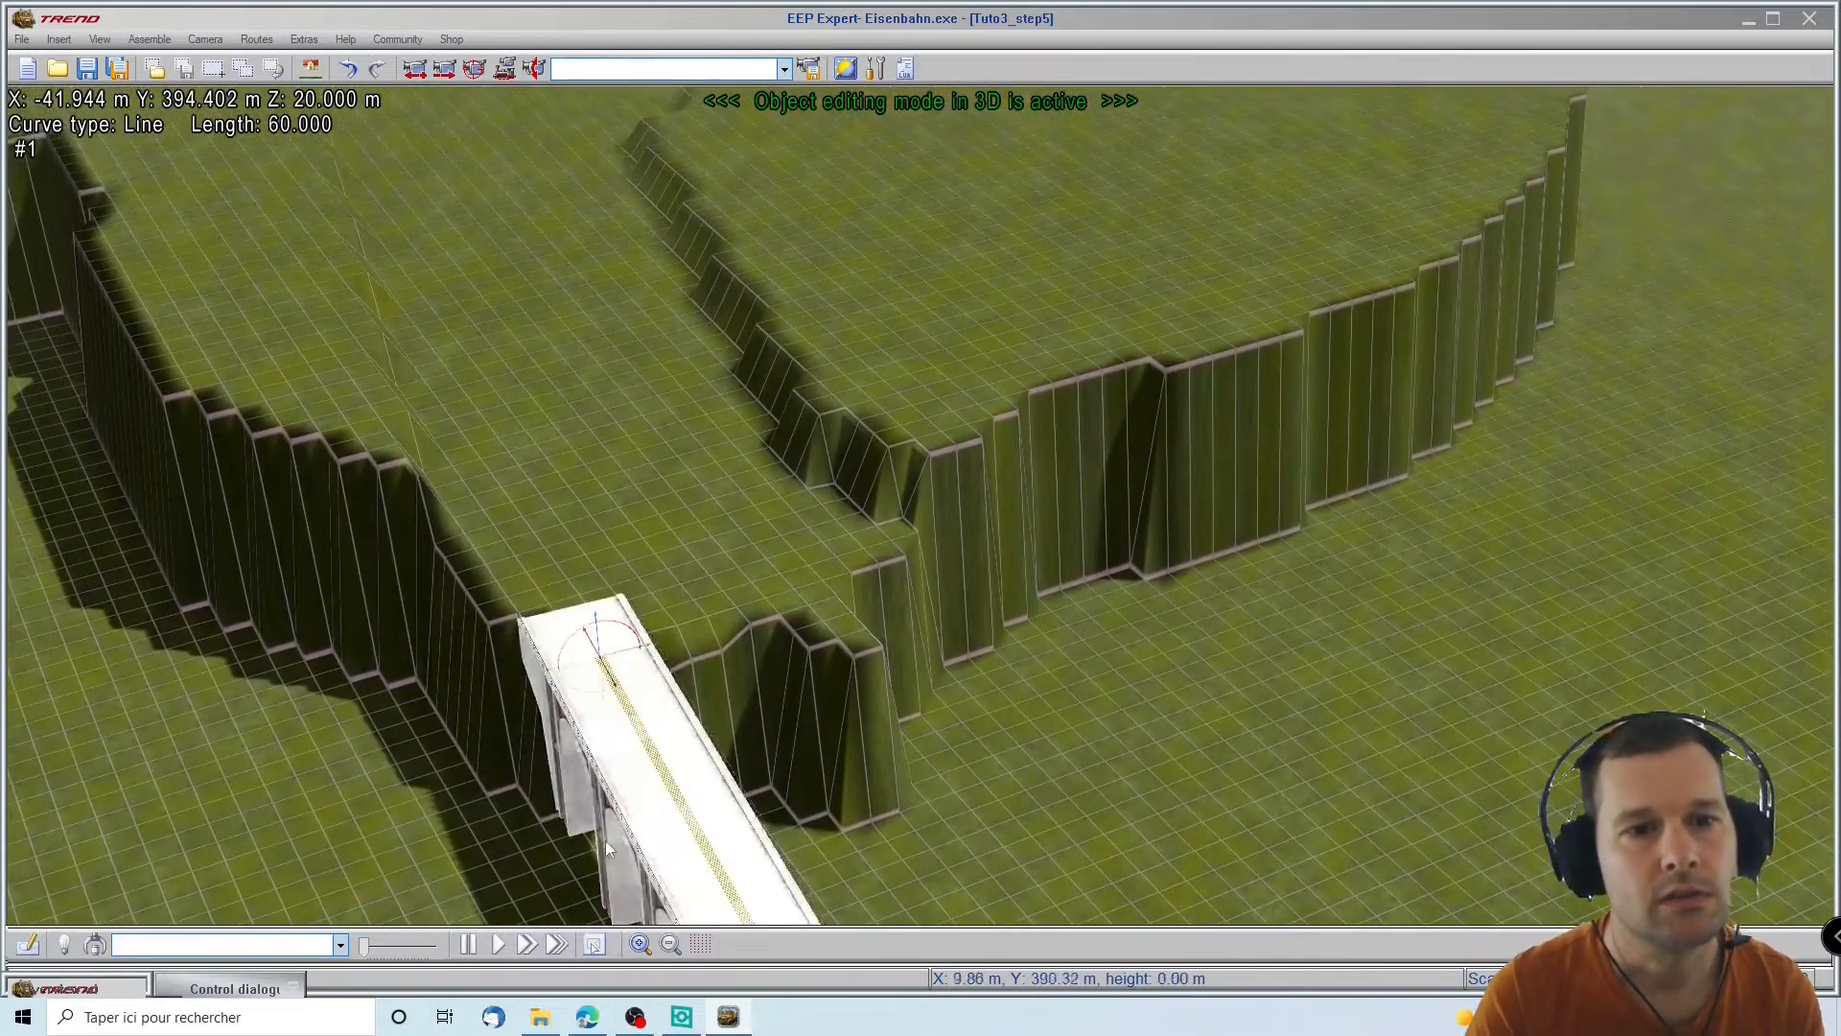
middle_drag(606, 840, 543, 786)
drag(997, 749, 993, 757)
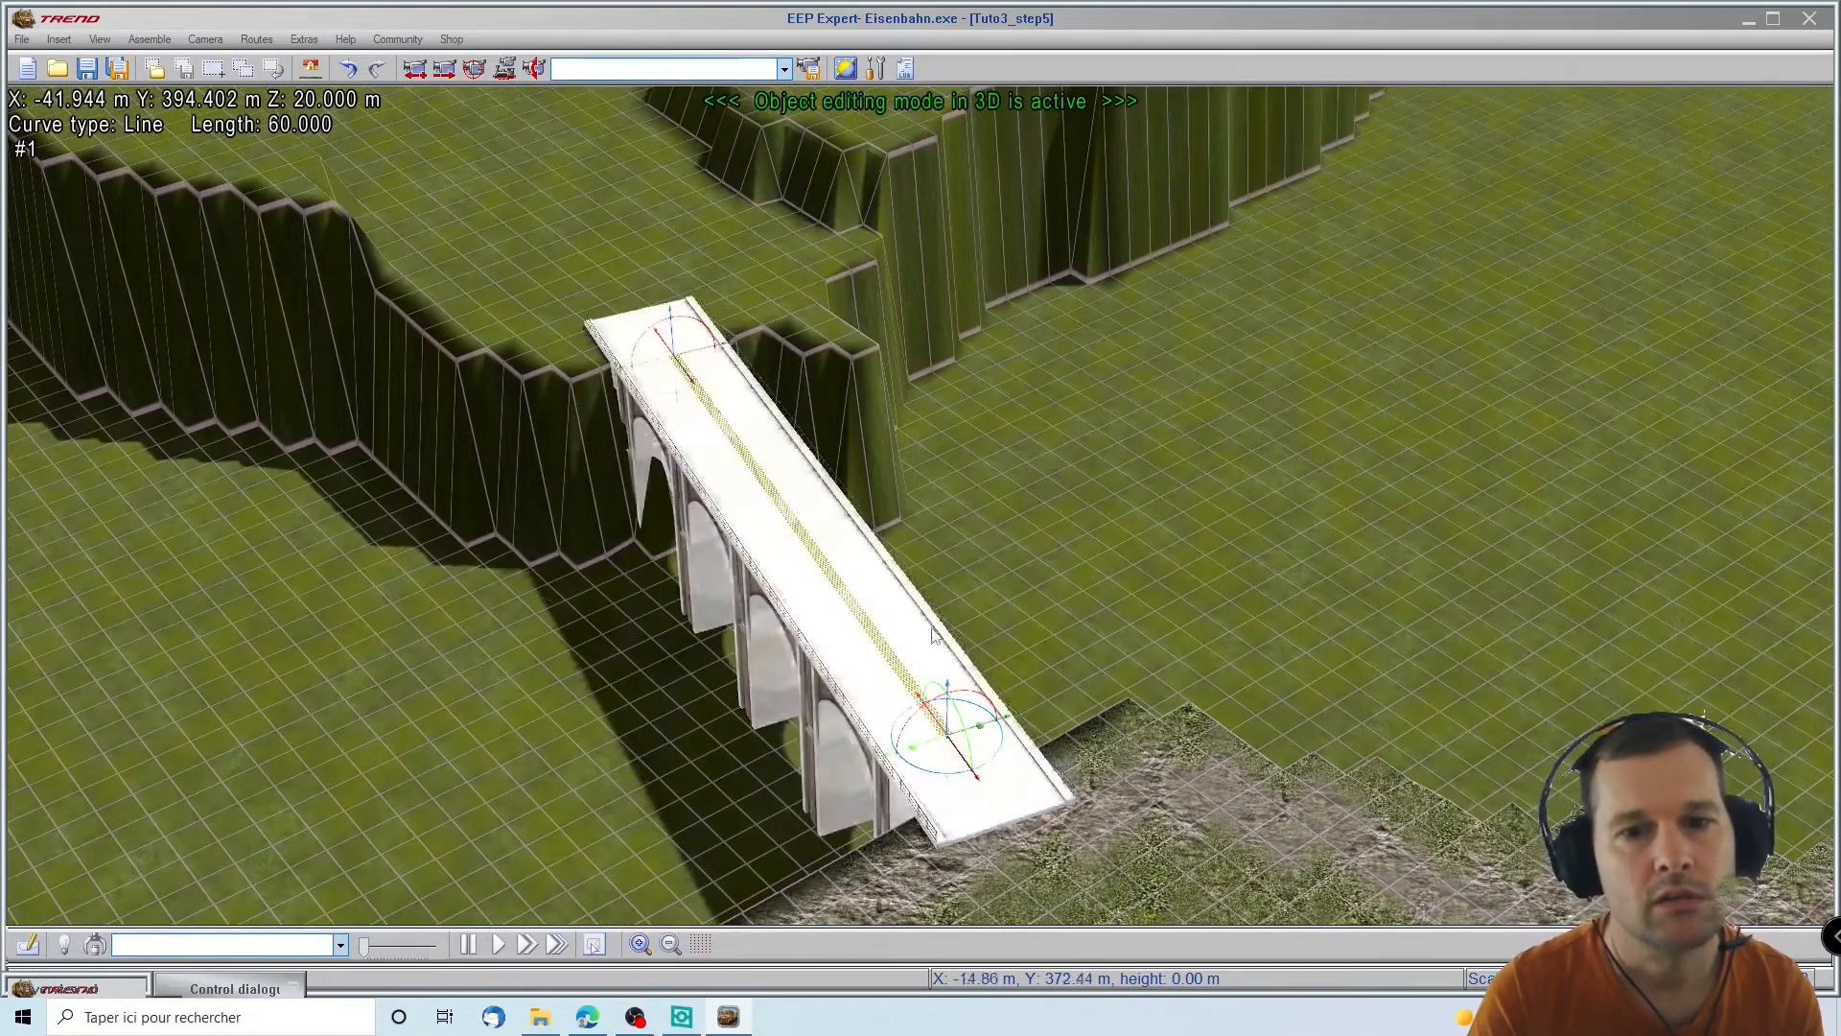
click(788, 556)
drag(784, 553, 832, 534)
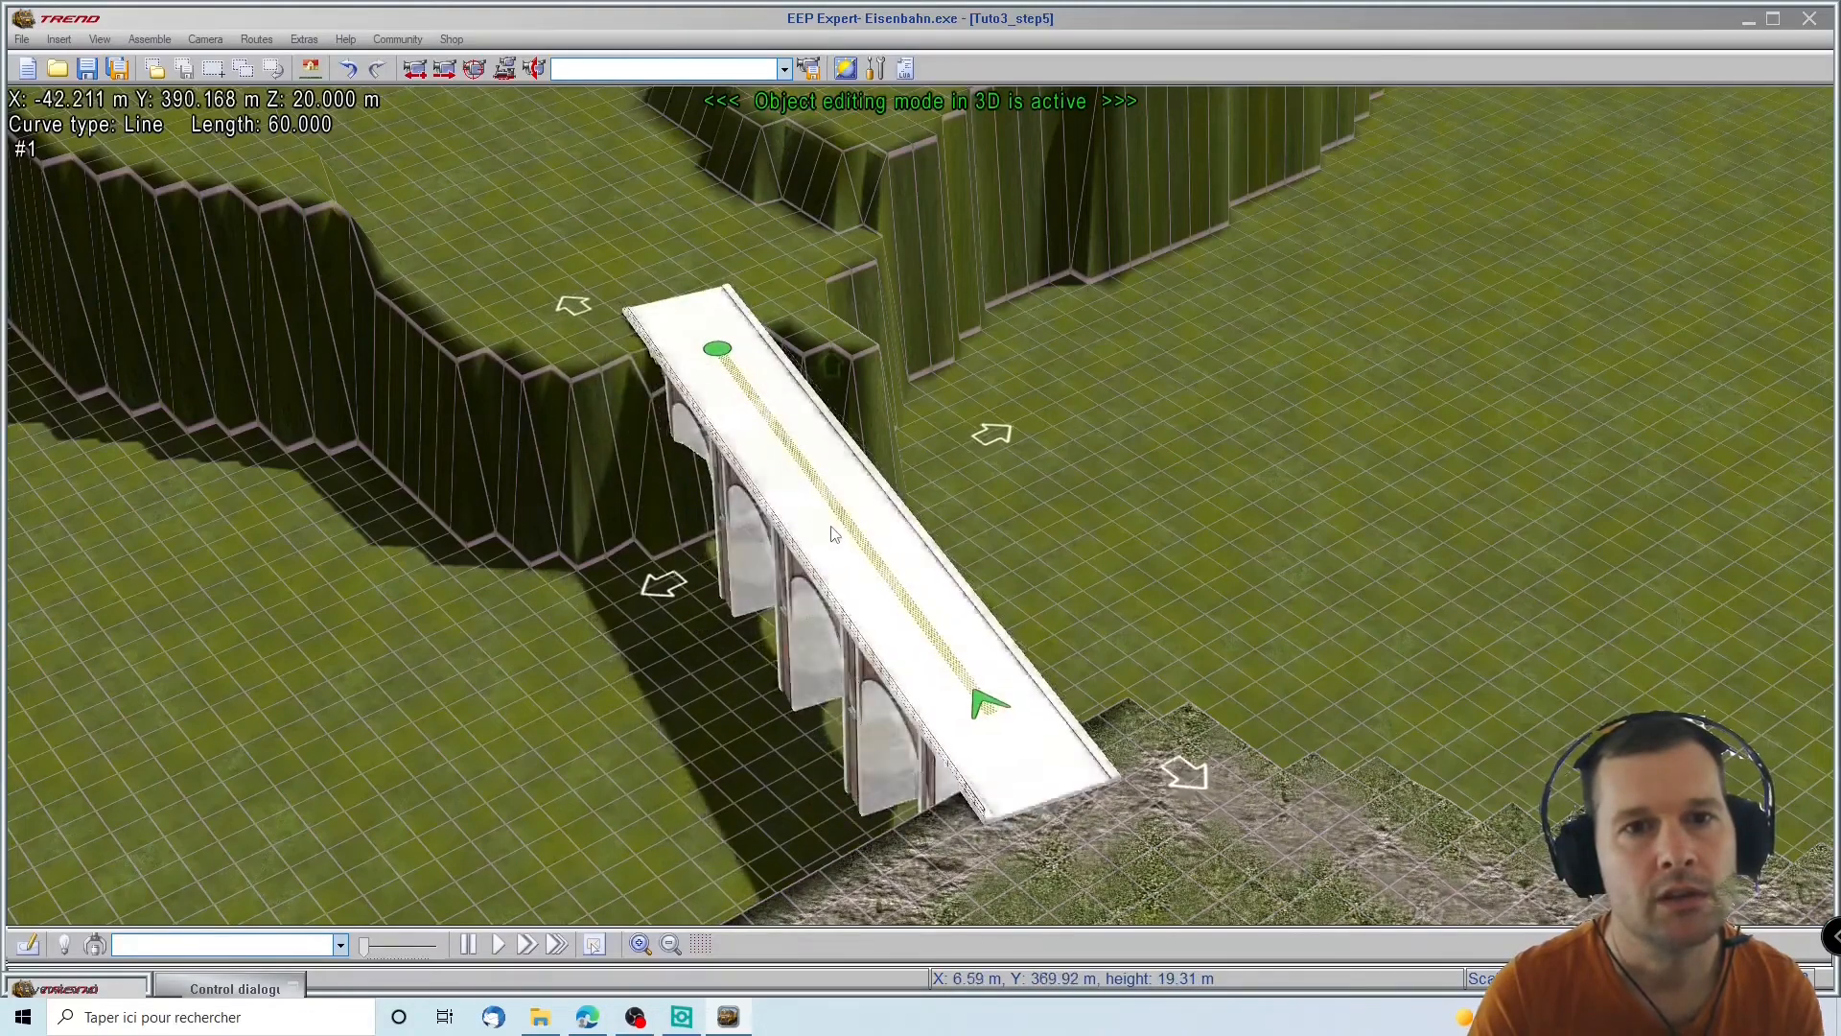
middle_drag(900, 516, 1274, 564)
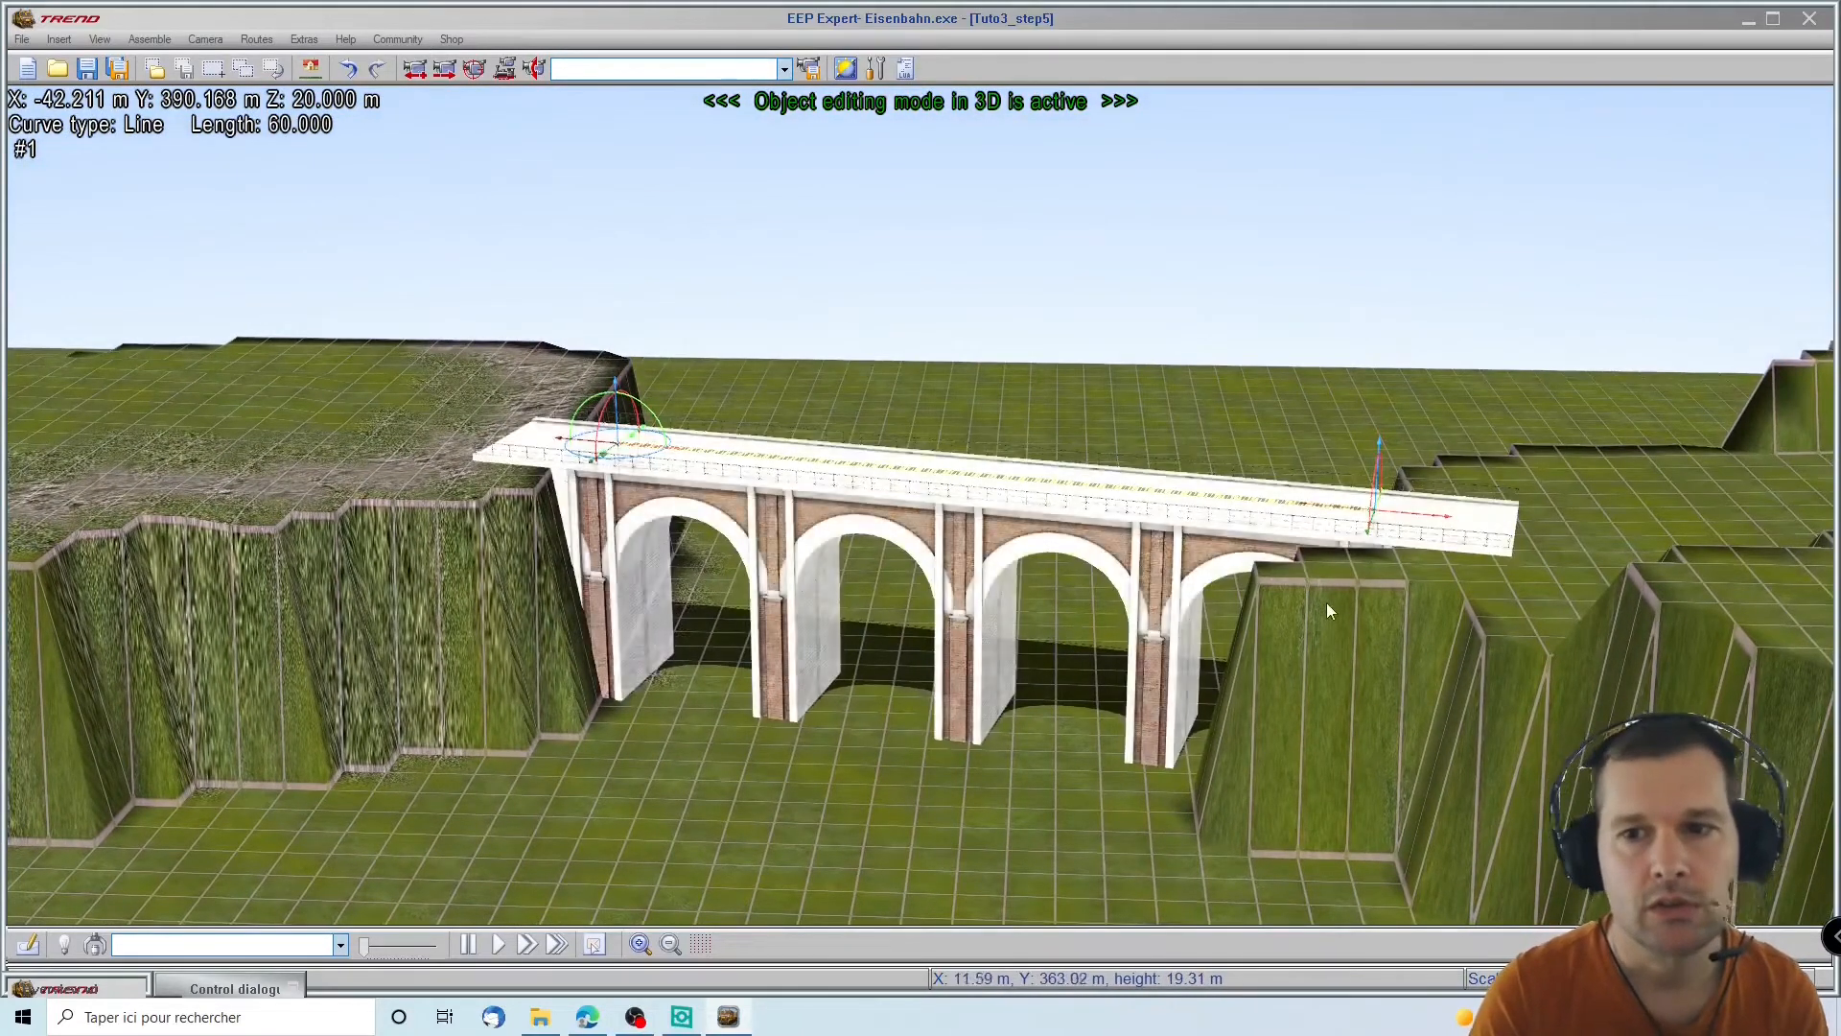
Lower the grassy cliff beneath the viaduct's far end to valley level with a size 3 brush, clearing the last arch and its pier
click(215, 988)
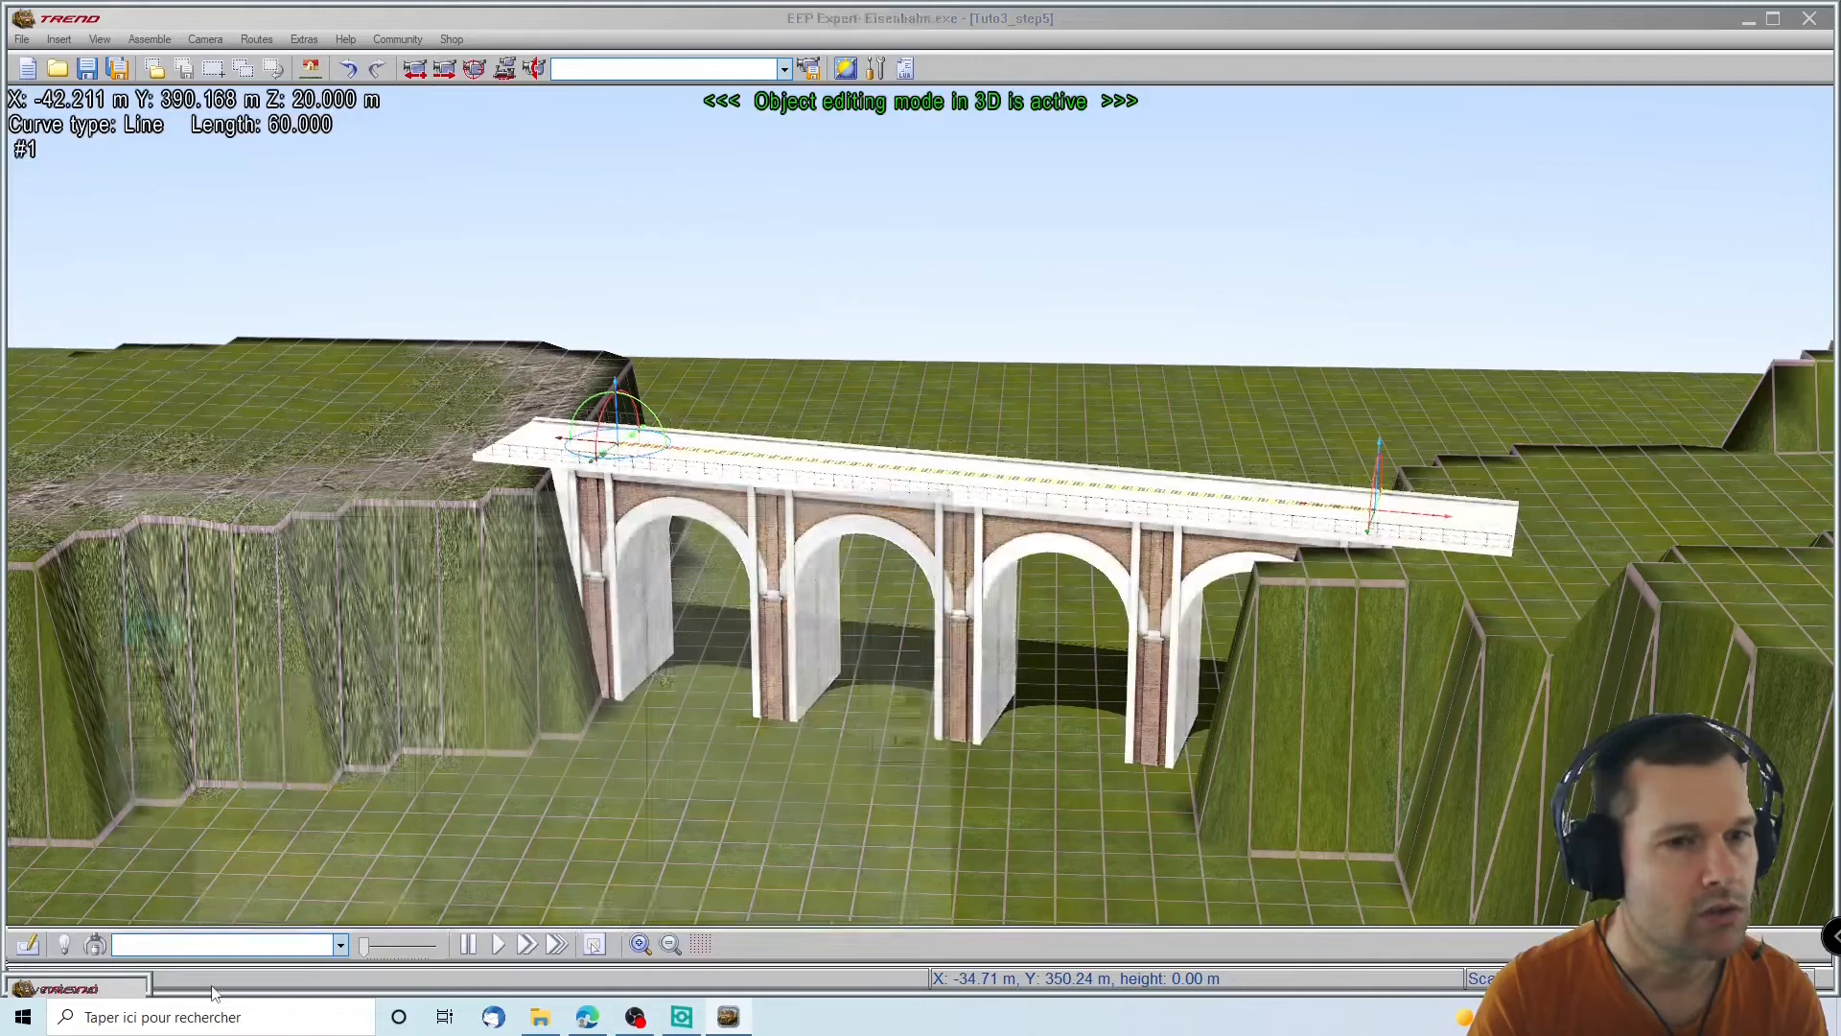
click(139, 720)
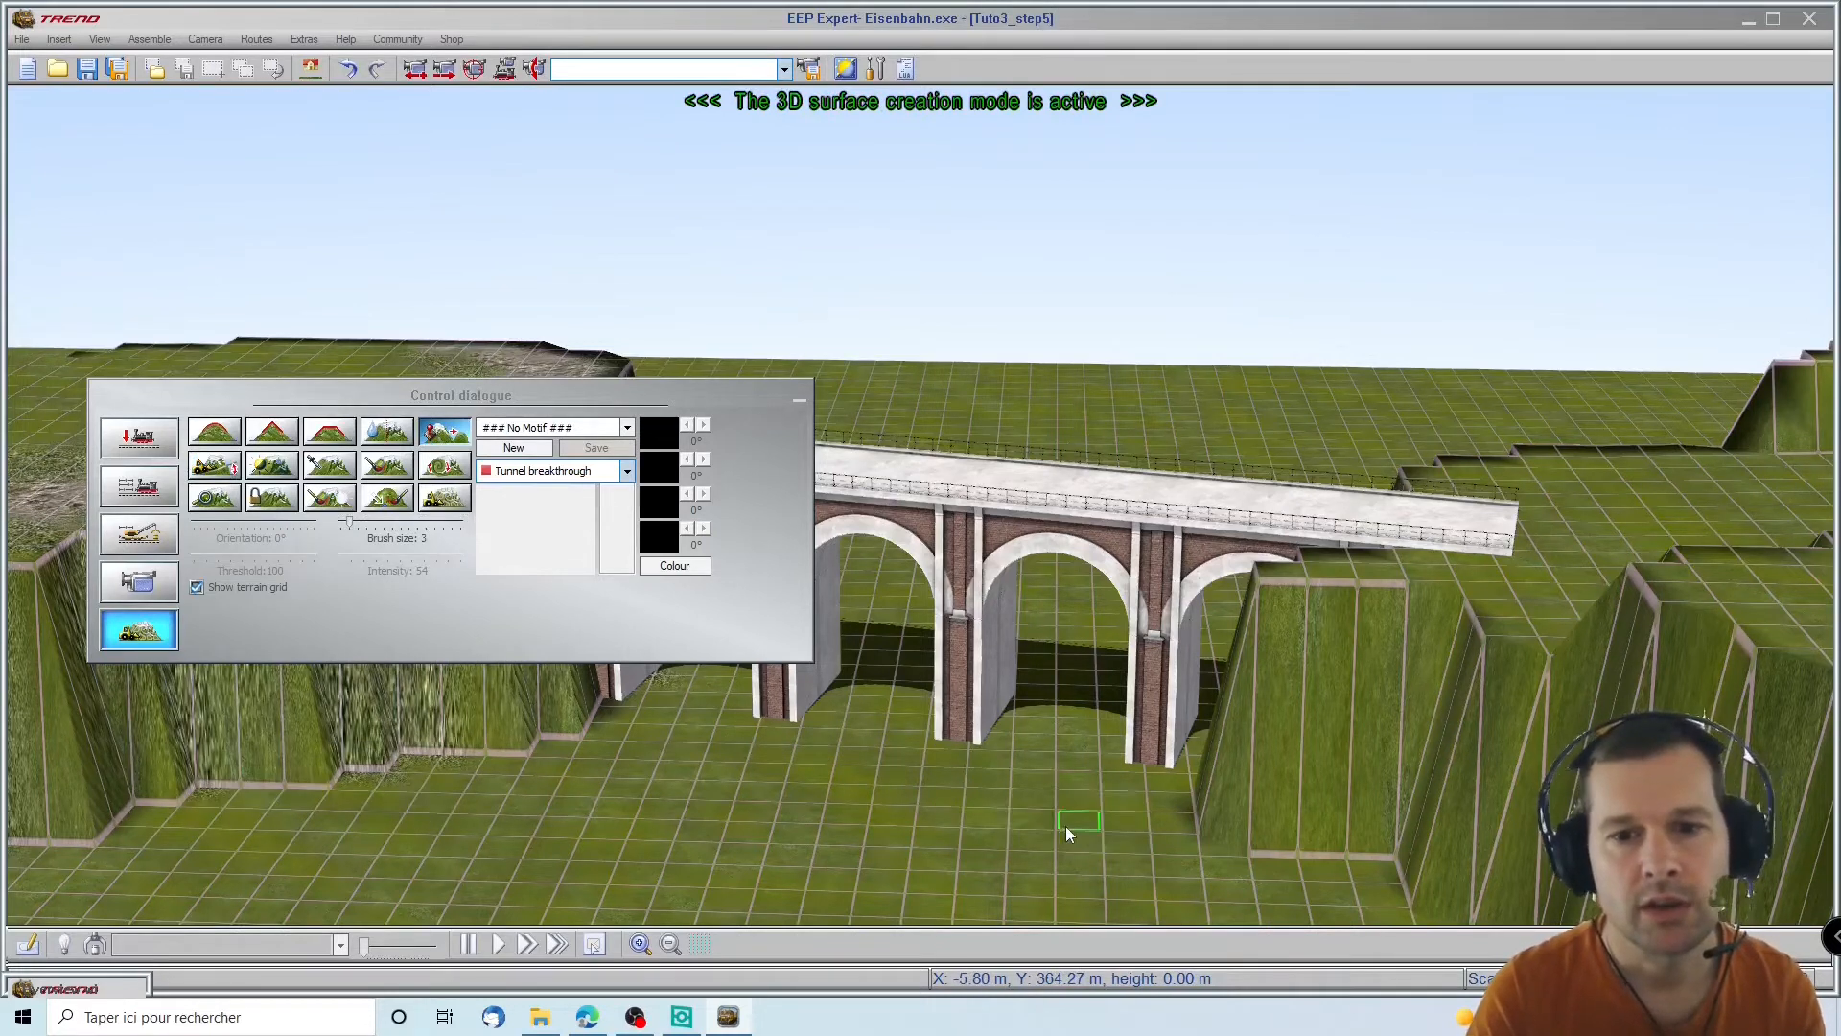
click(1255, 821)
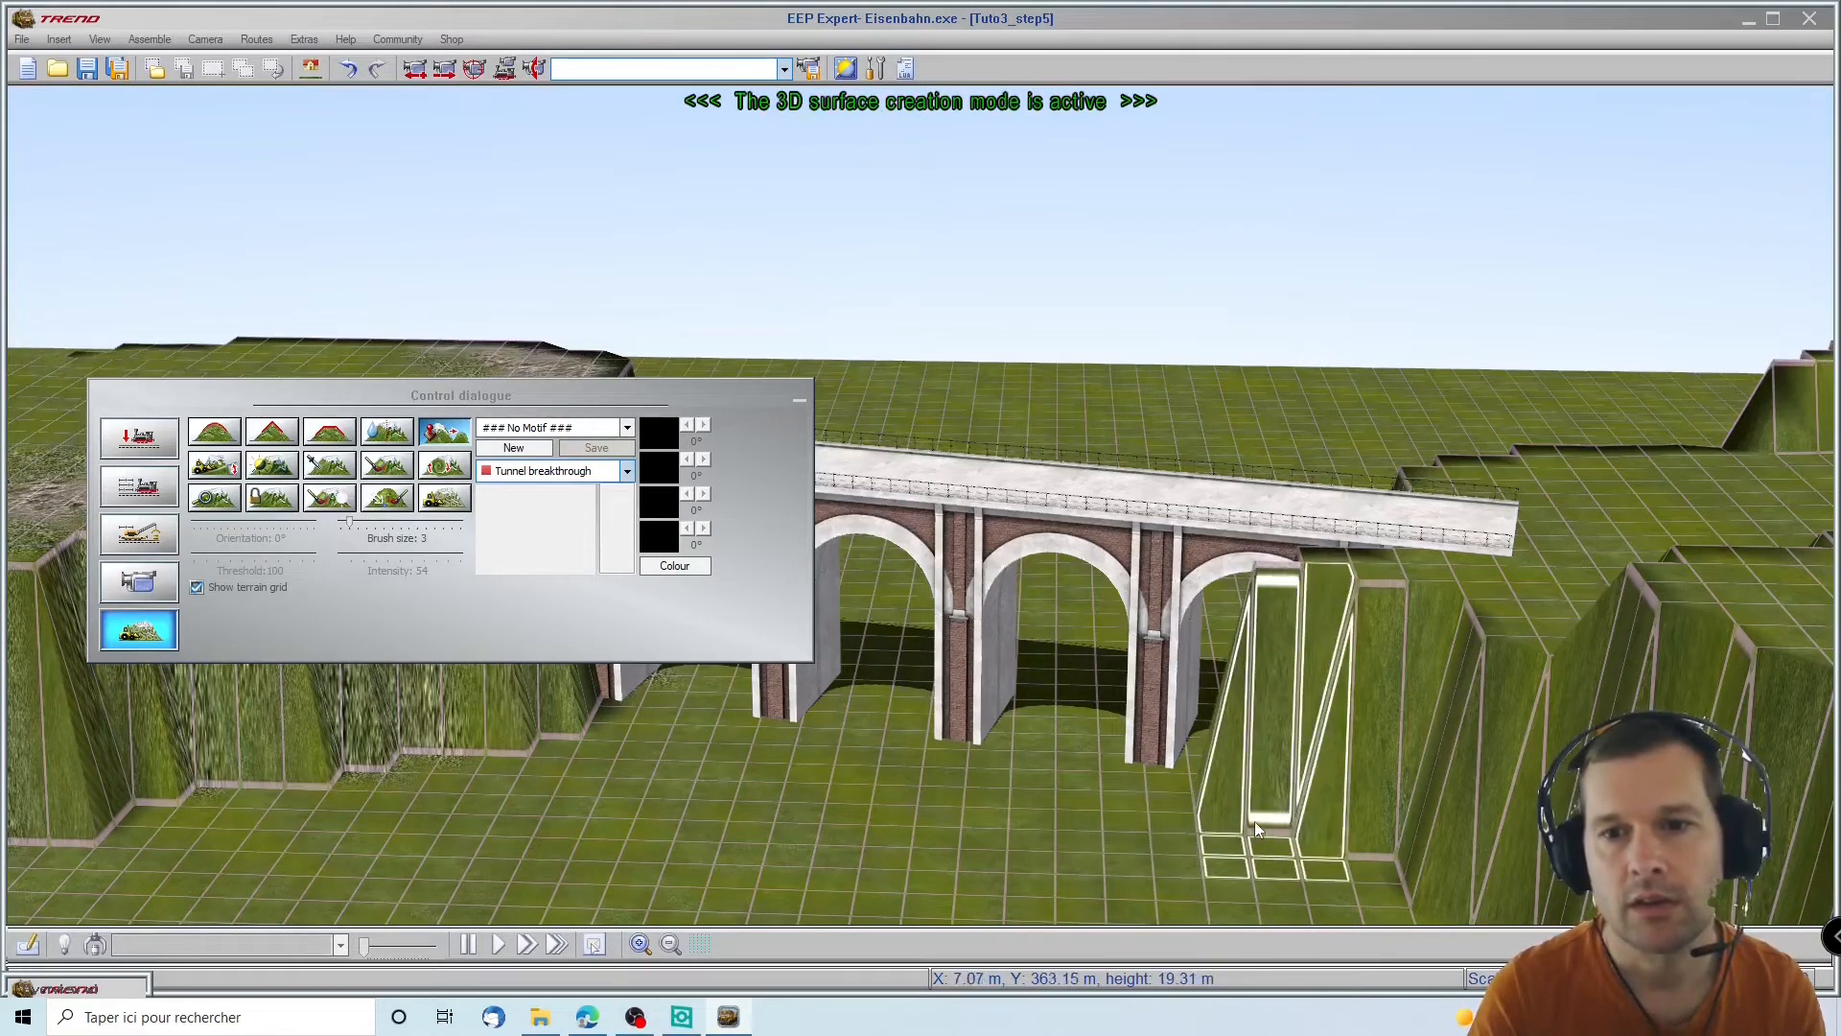
click(1323, 796)
click(1344, 815)
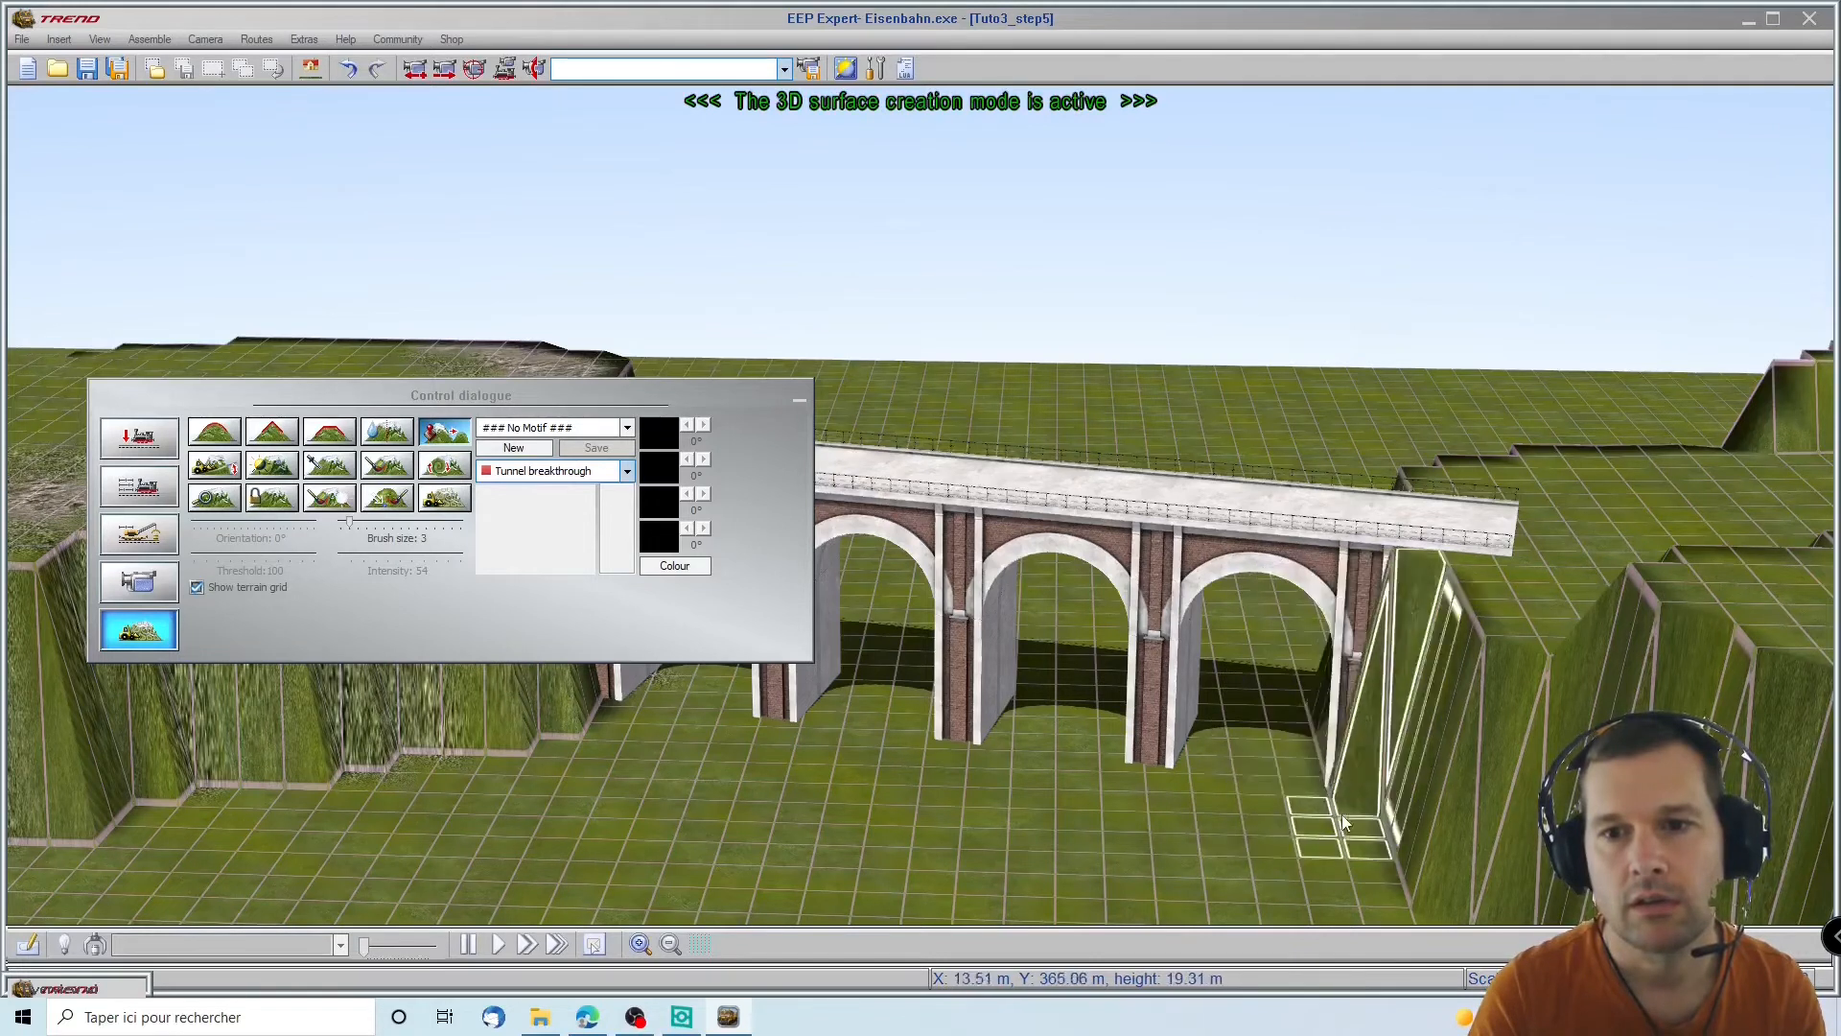
click(1348, 800)
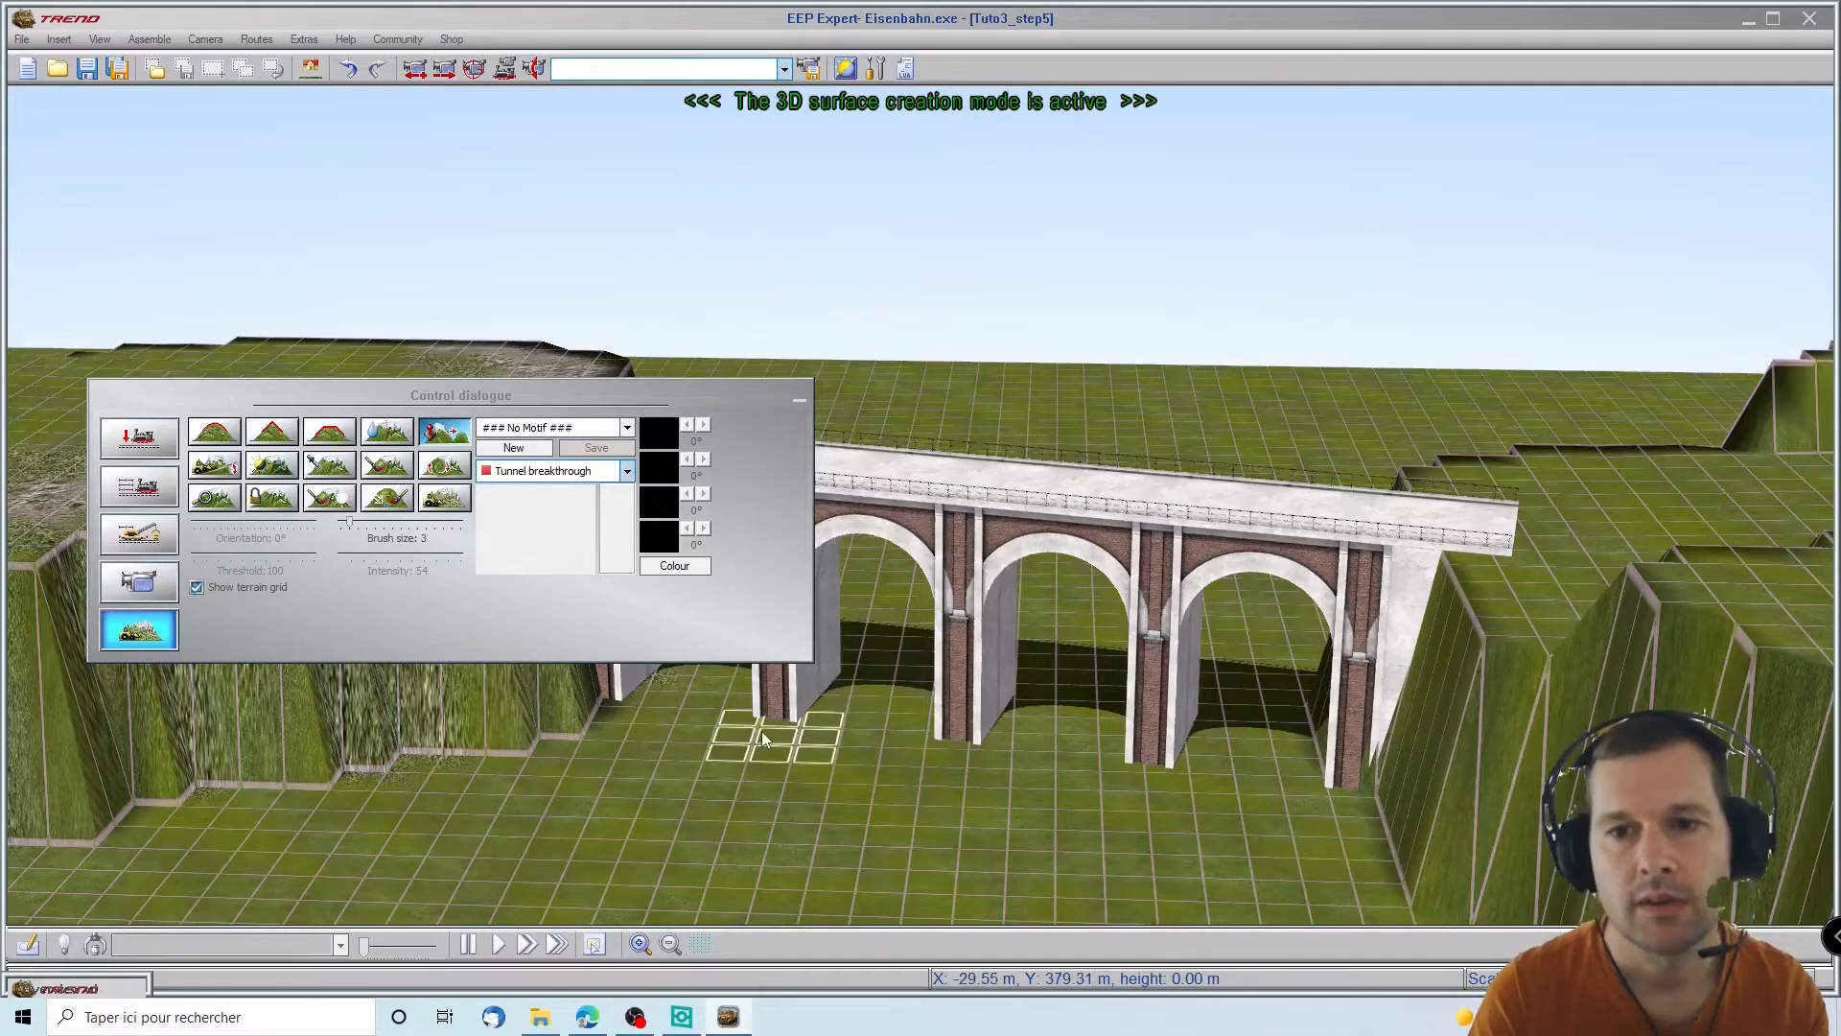
click(799, 398)
middle_drag(961, 757, 831, 550)
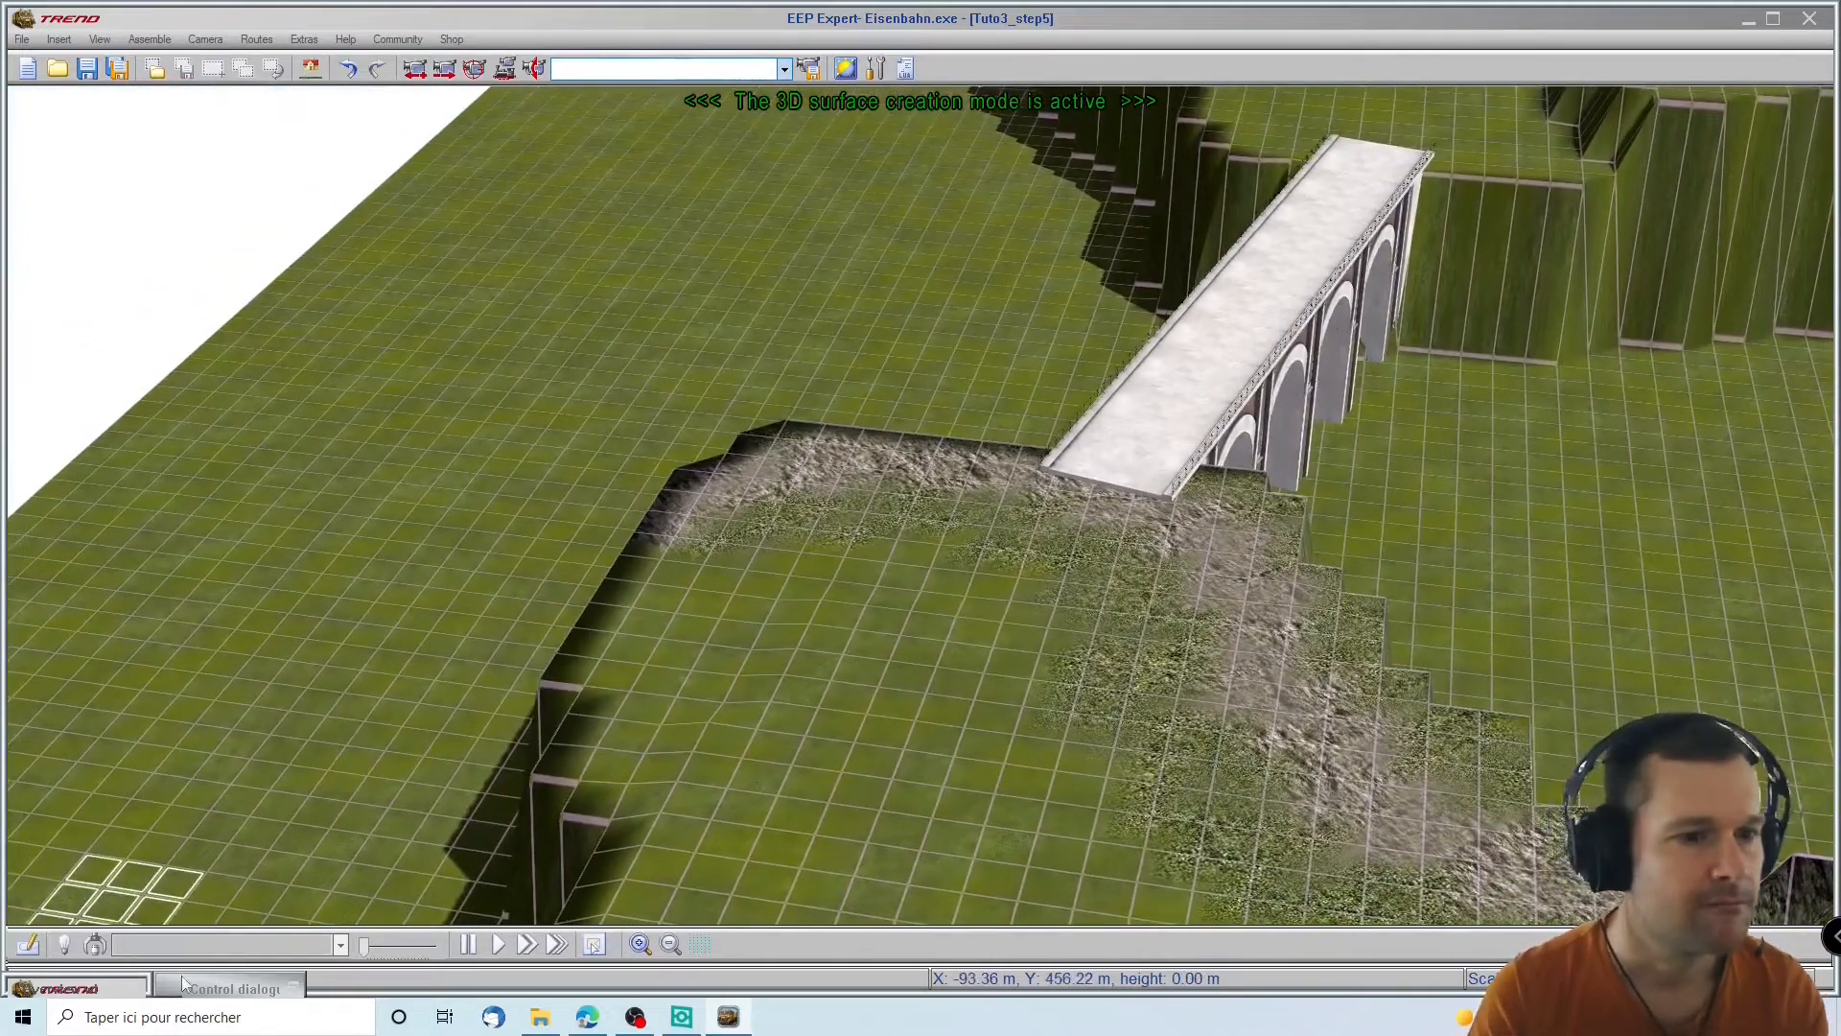
Switch to the 2D plan at the viaduct and set the railway track style to UIC60 1435mm Betonschwelle ABS 3D
click(23, 944)
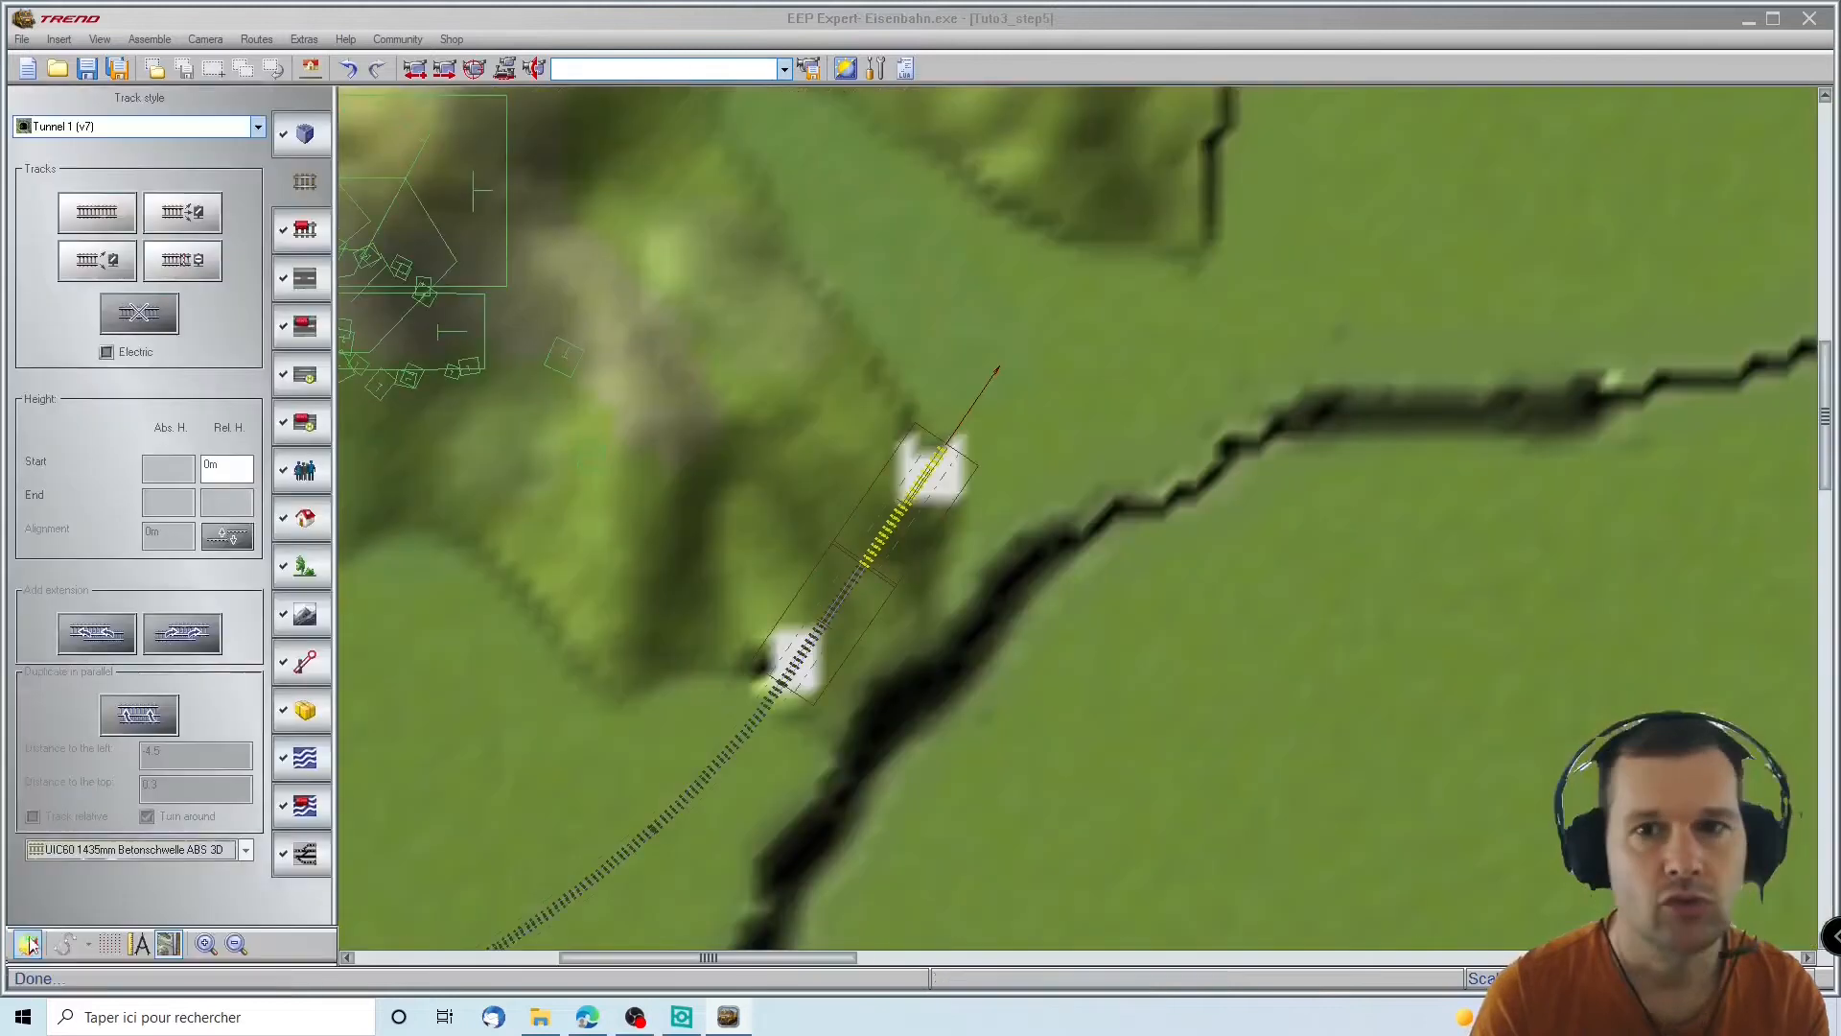
scroll(917, 512, down, 5)
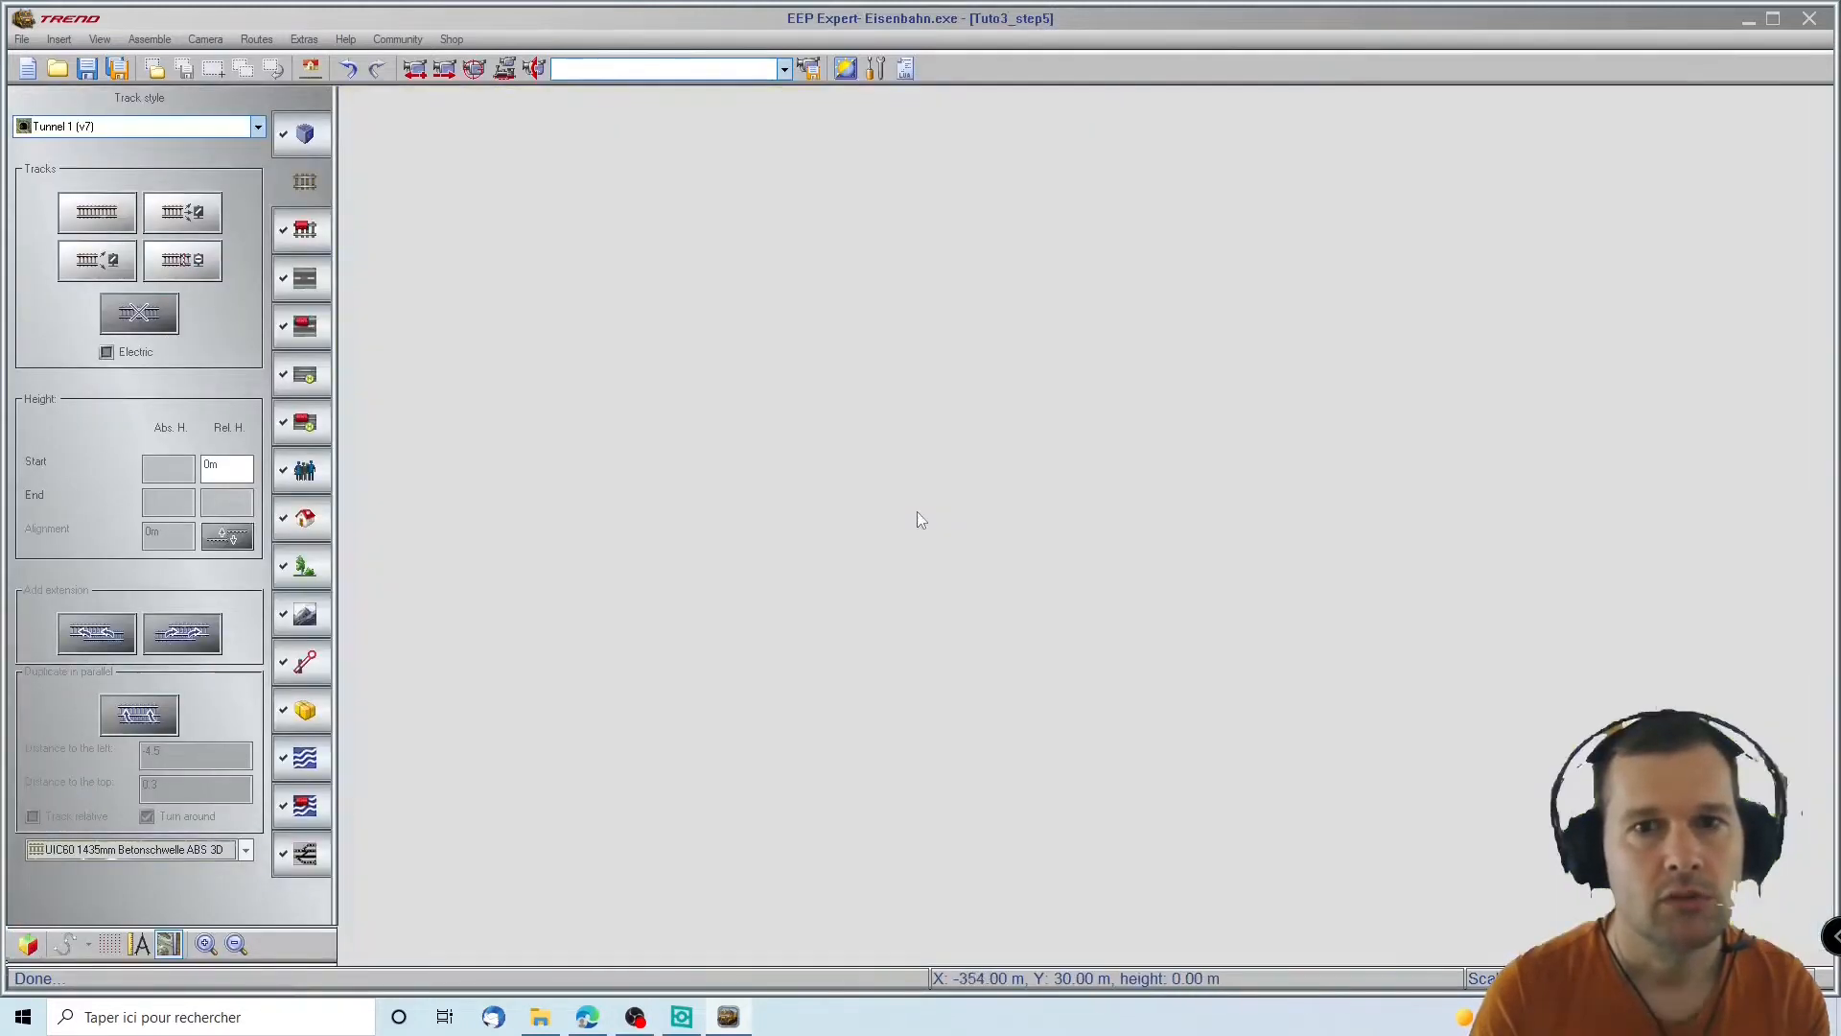
scroll(1078, 349, up, 8)
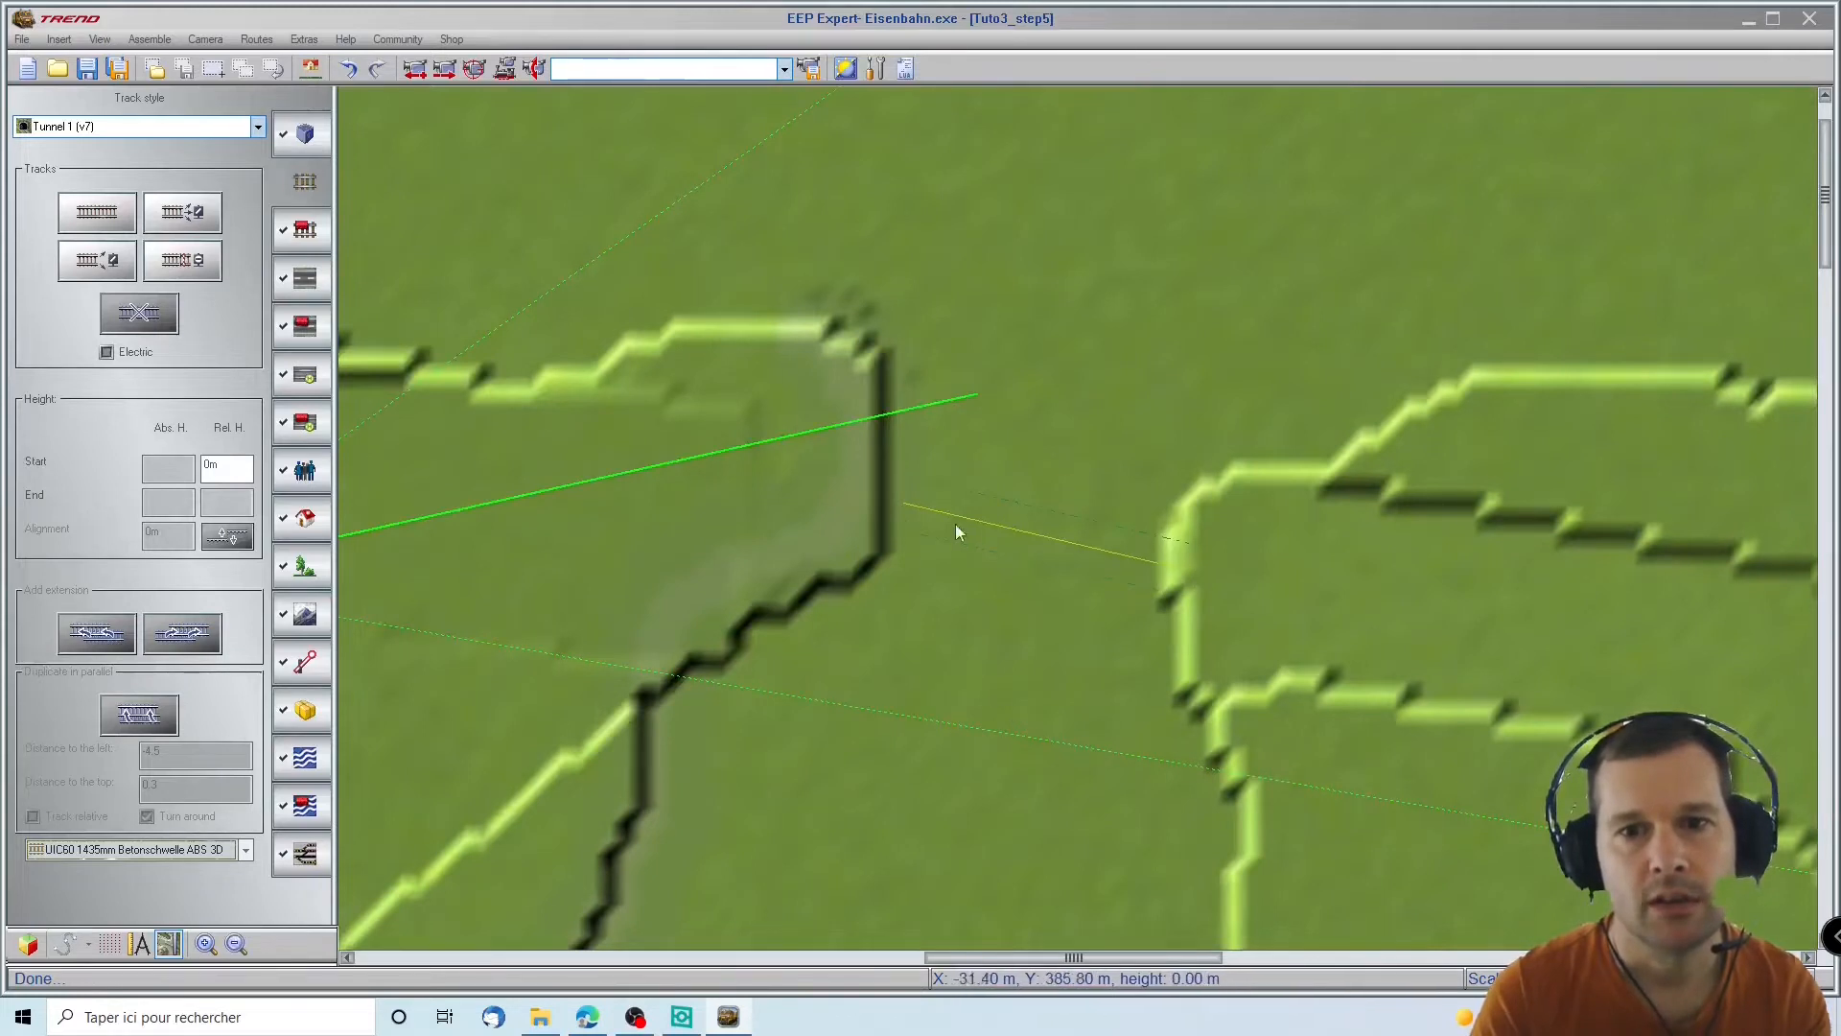
click(74, 127)
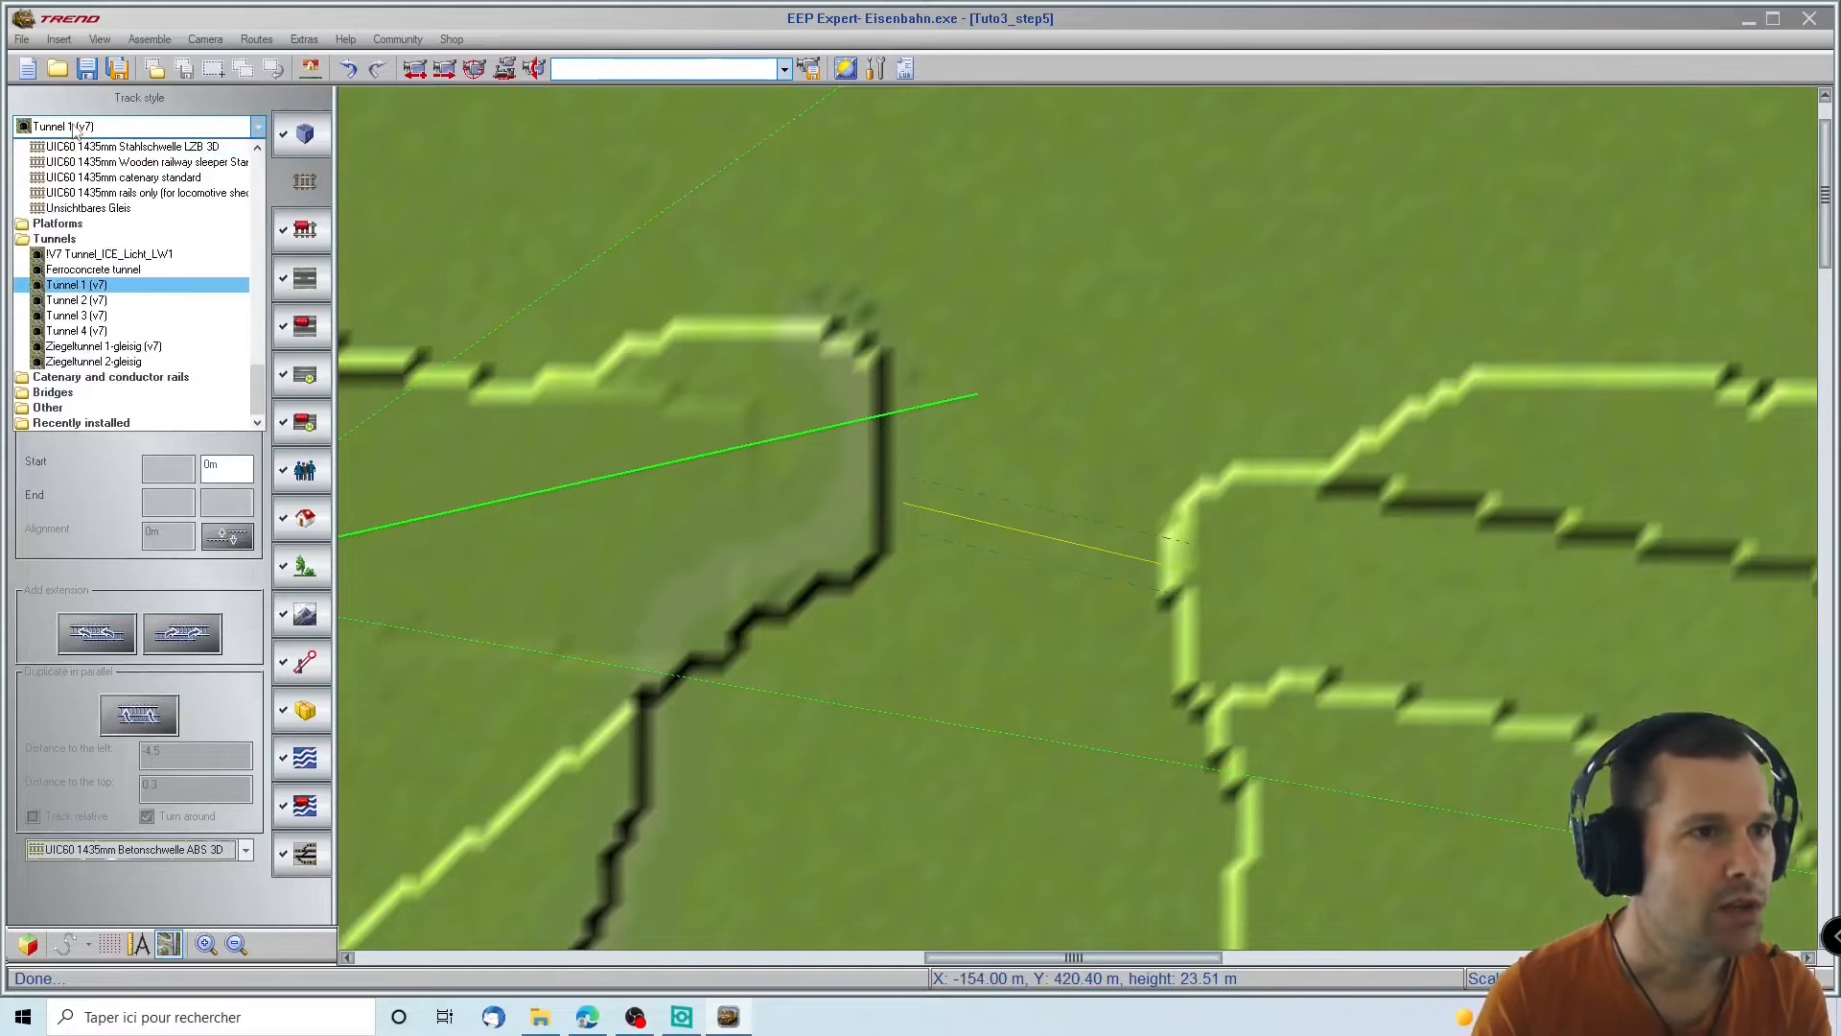
click(86, 127)
click(61, 132)
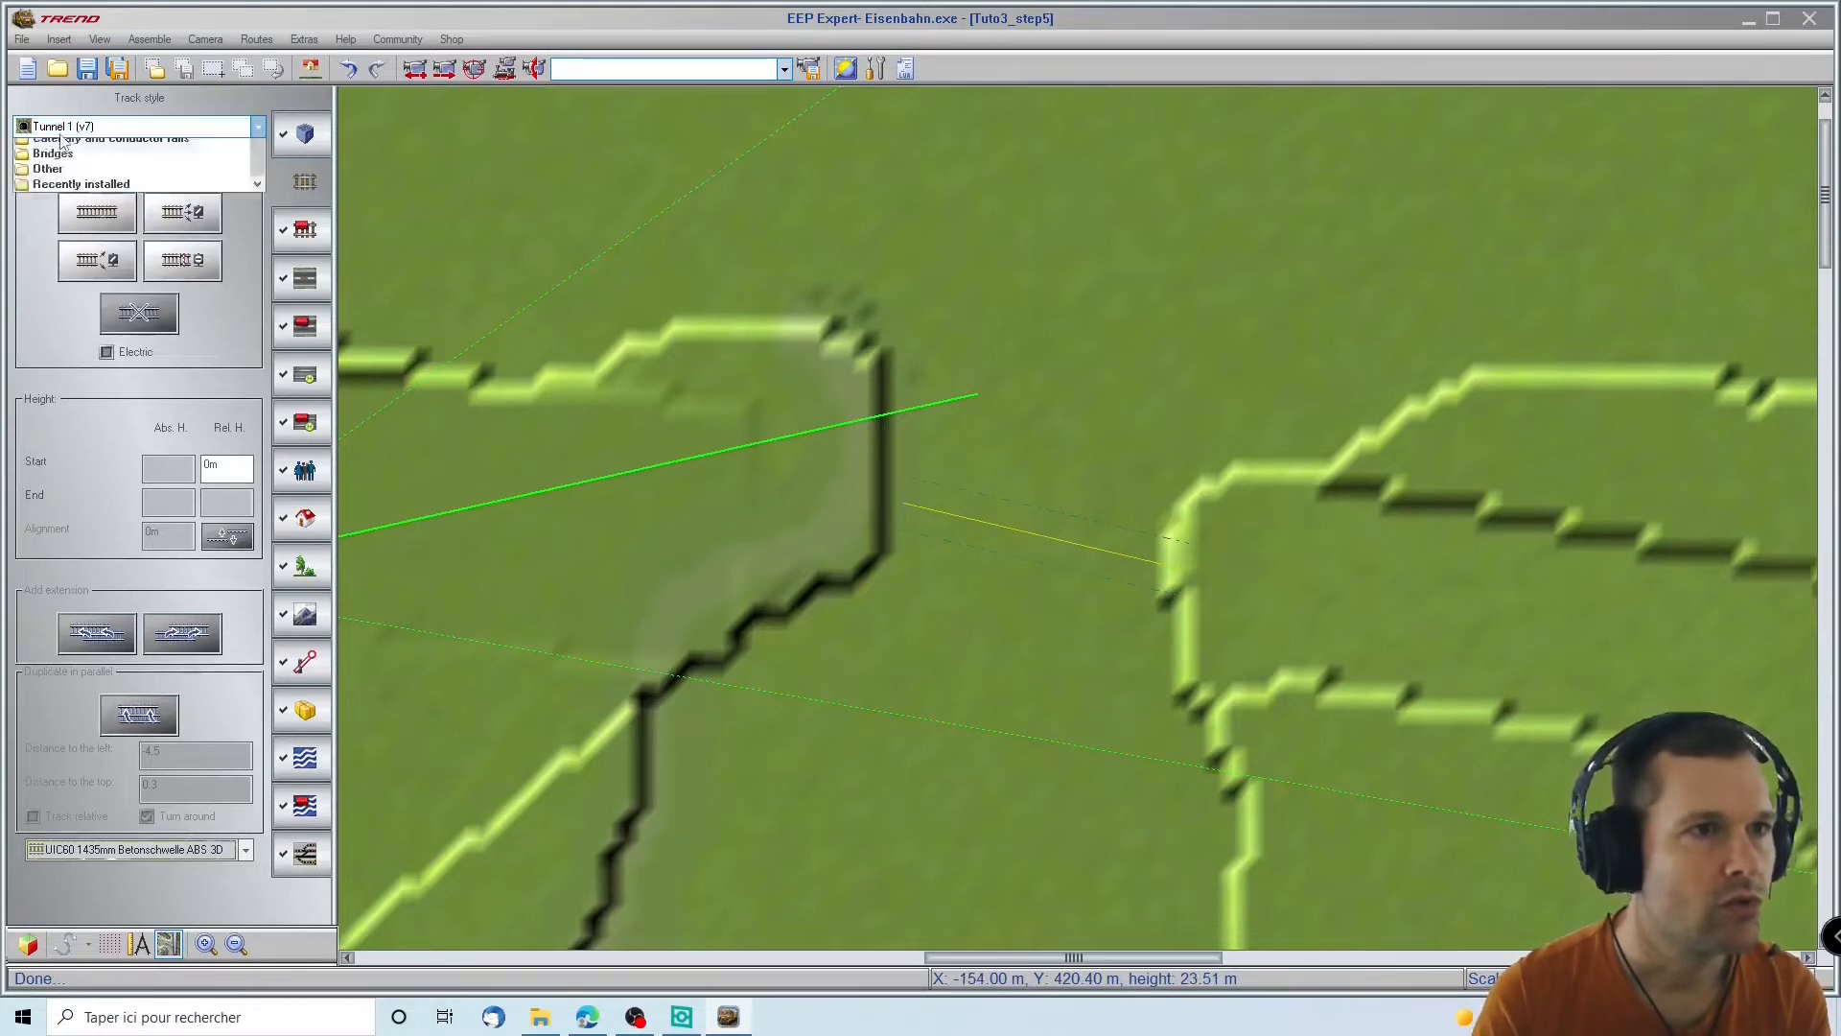
scroll(73, 197, up, 6)
scroll(138, 339, down, 1)
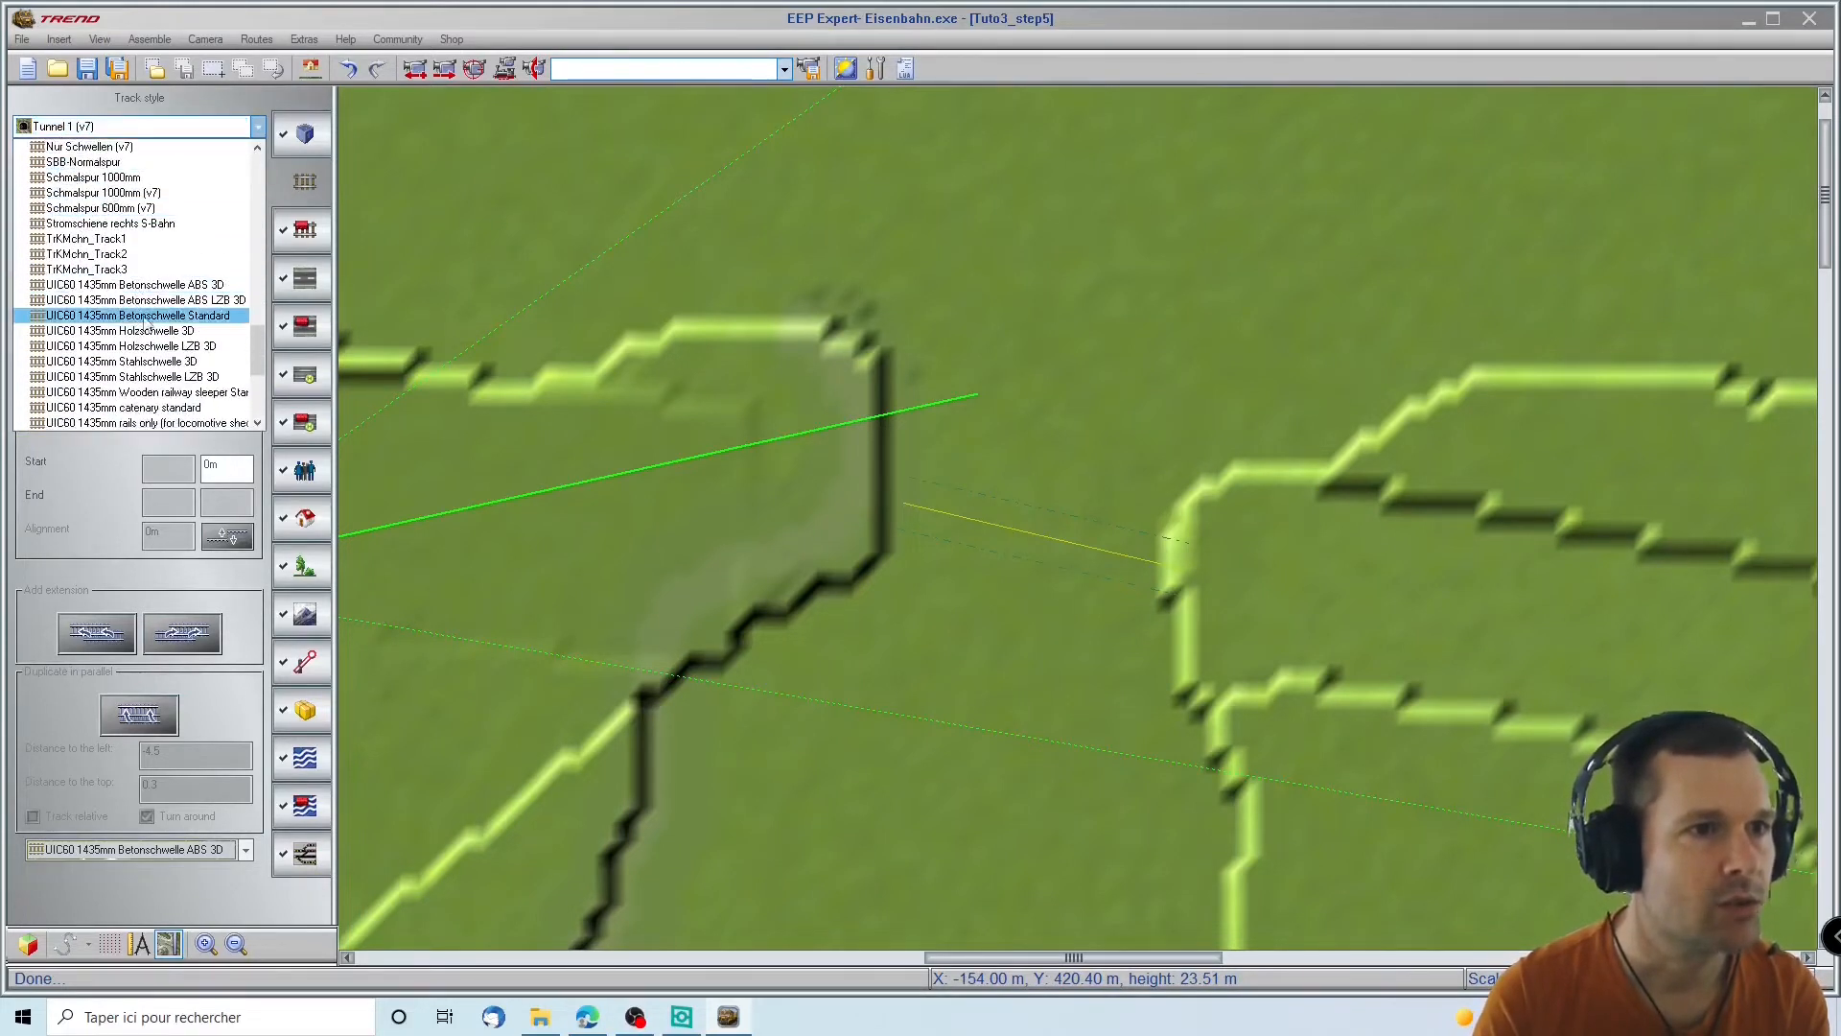
click(154, 287)
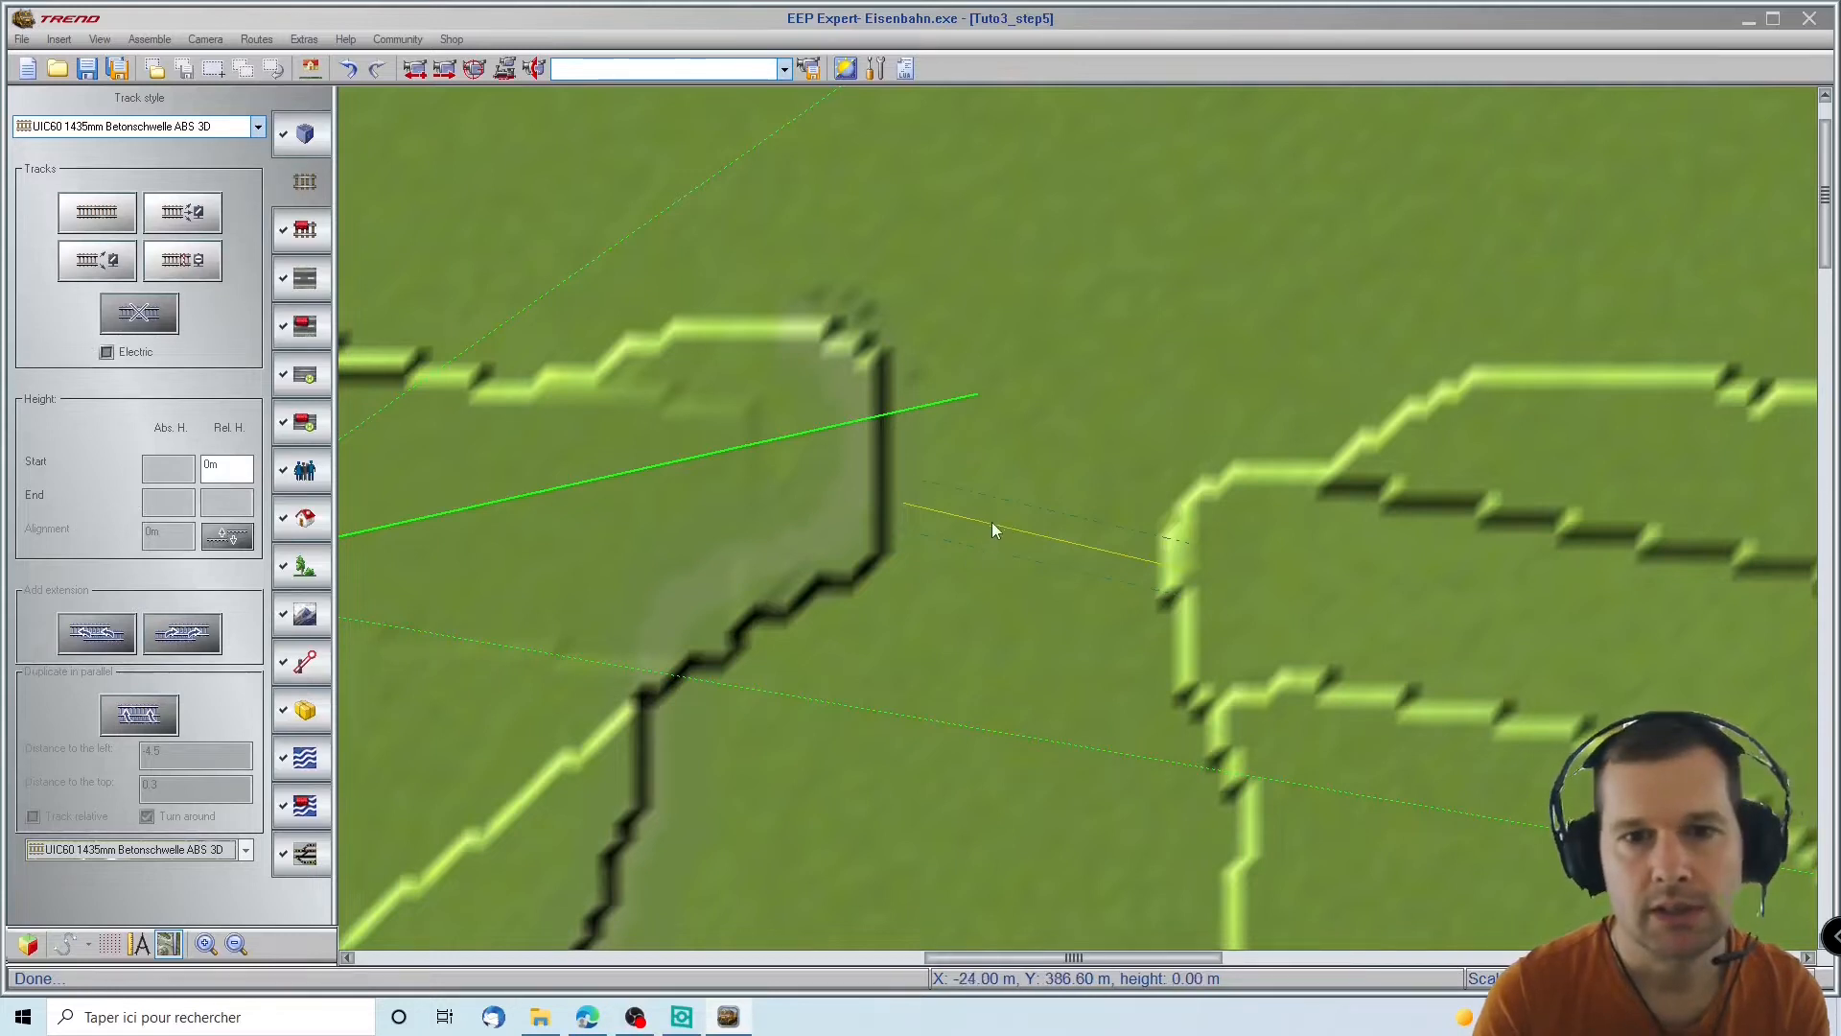
Select the viaduct and set its parallel duplicate to UIC60 1435mm Betonschwelle ABS 3D, 2.25 m to the left
click(303, 760)
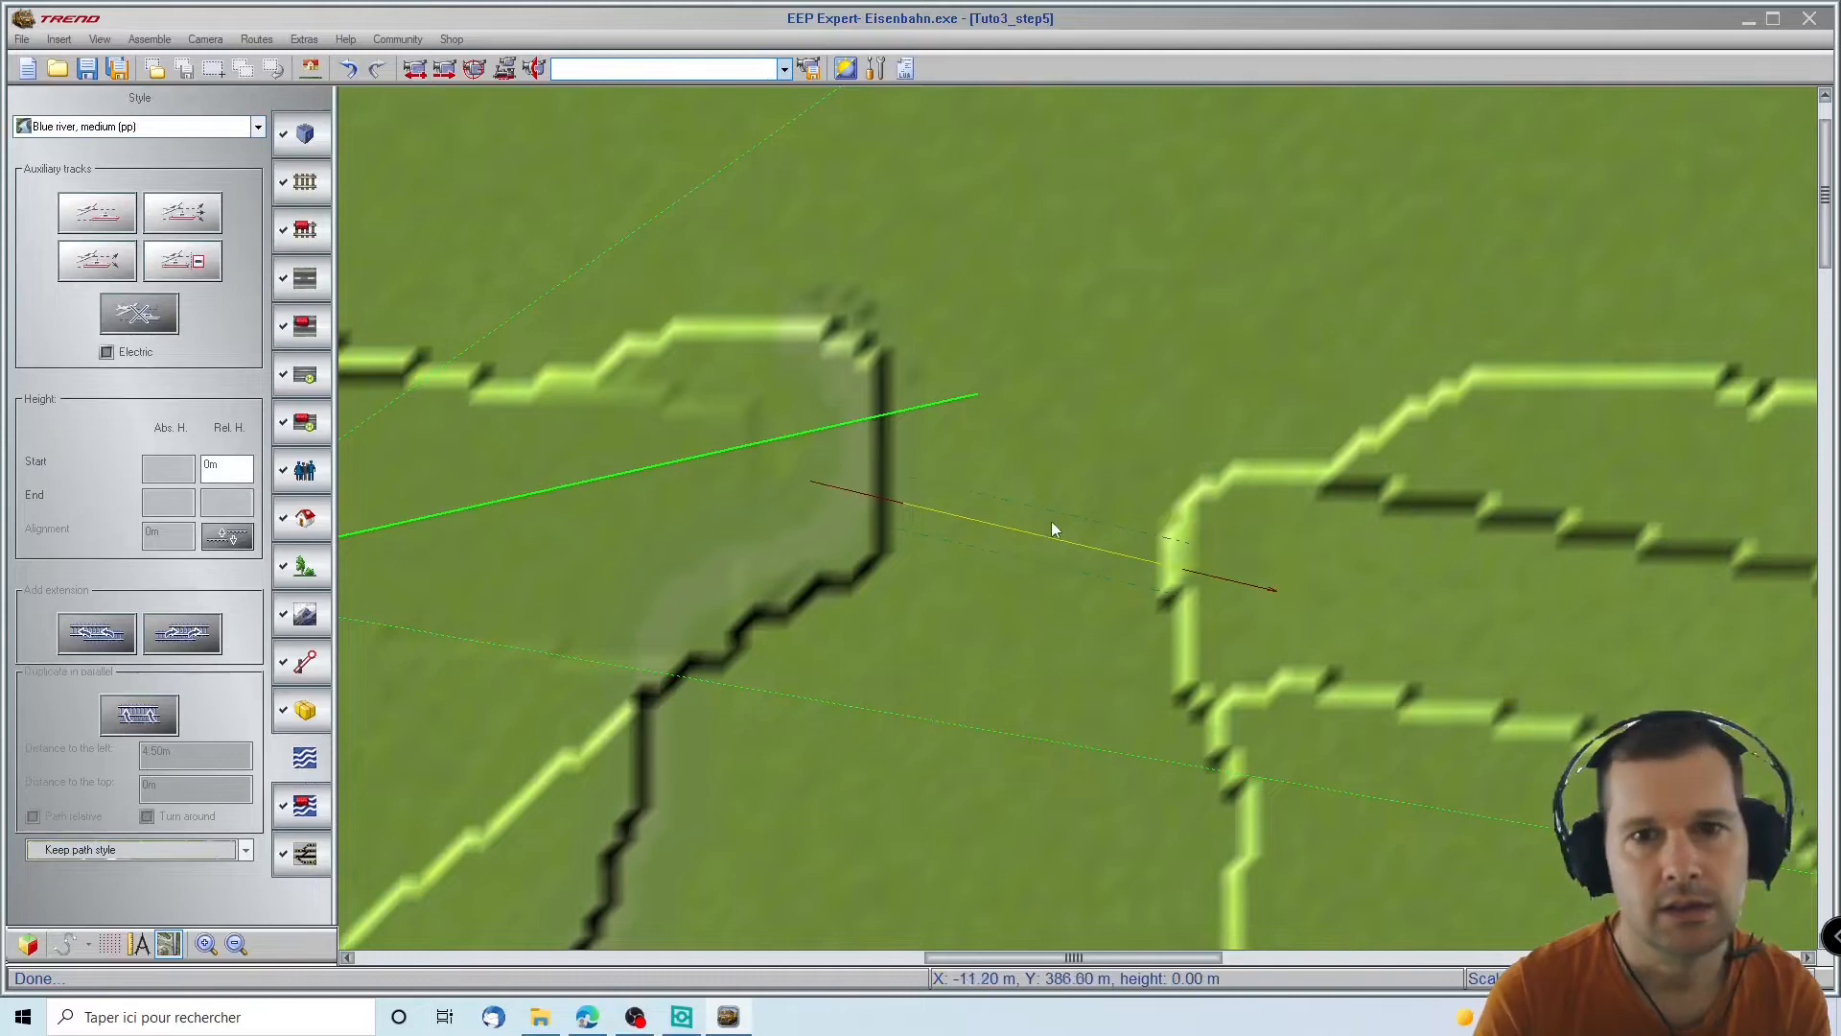
click(1035, 541)
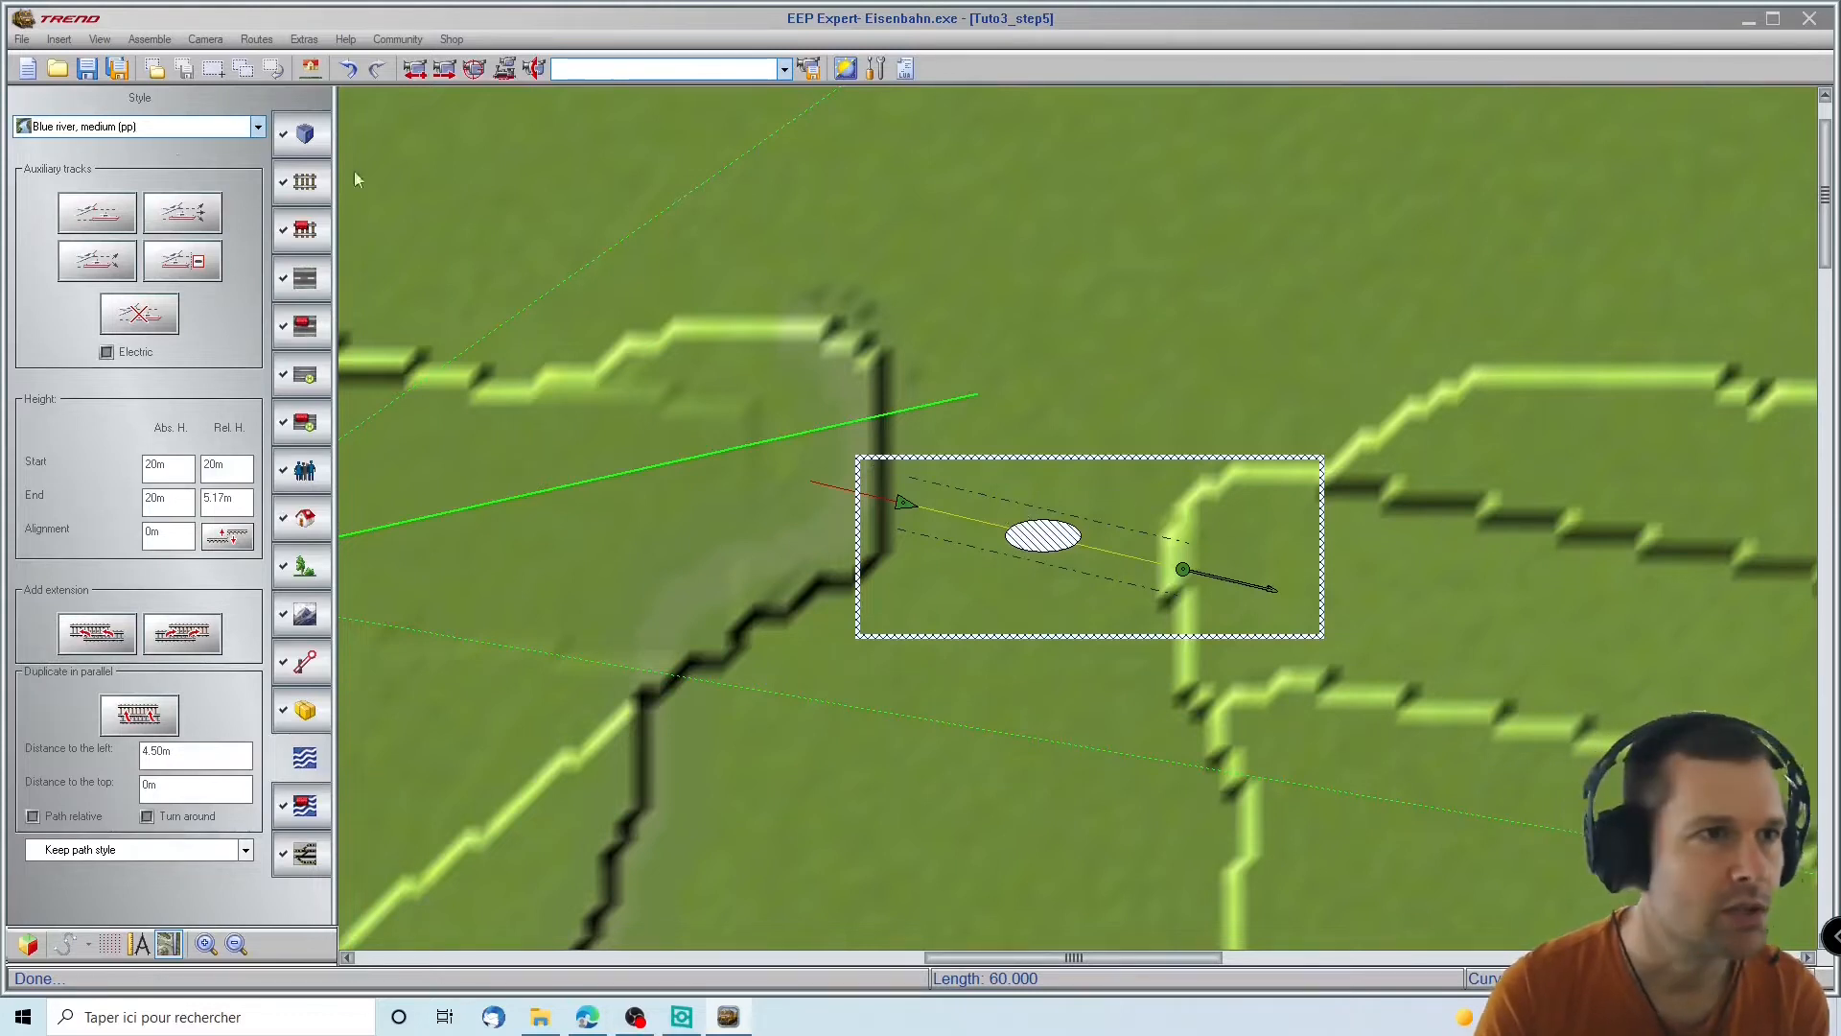
click(108, 861)
click(113, 890)
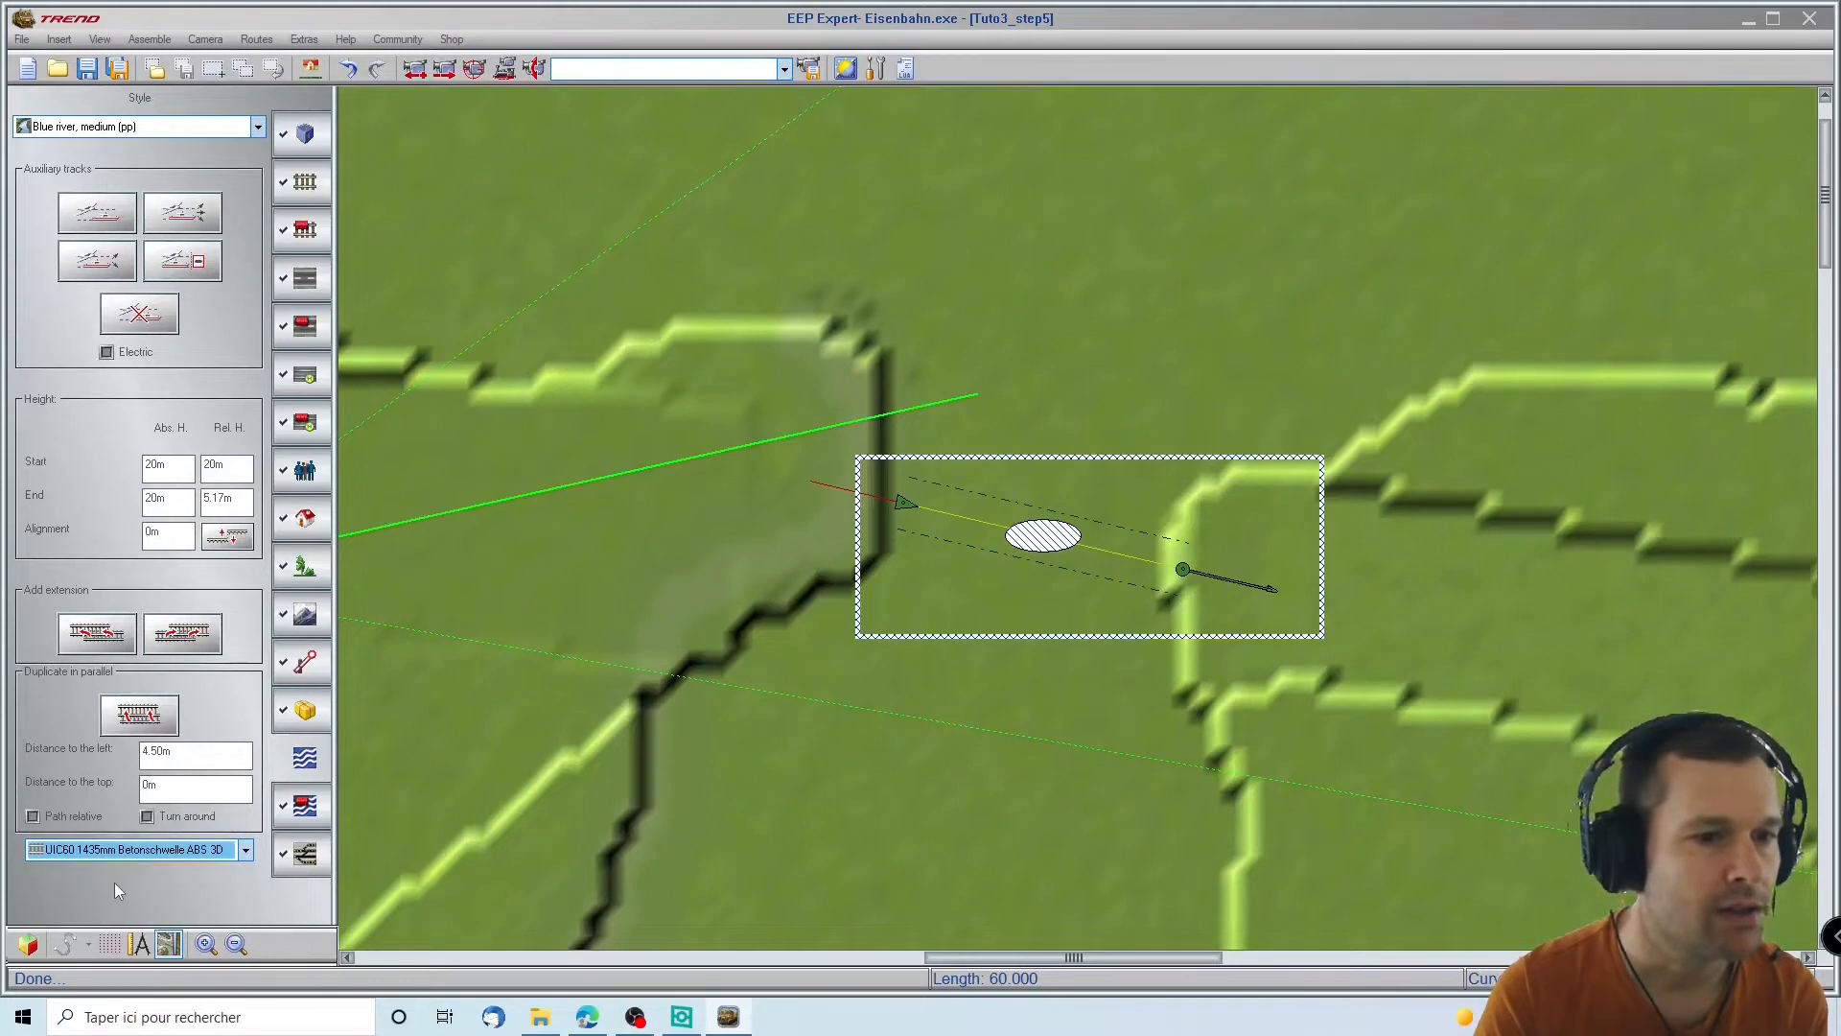
click(162, 753)
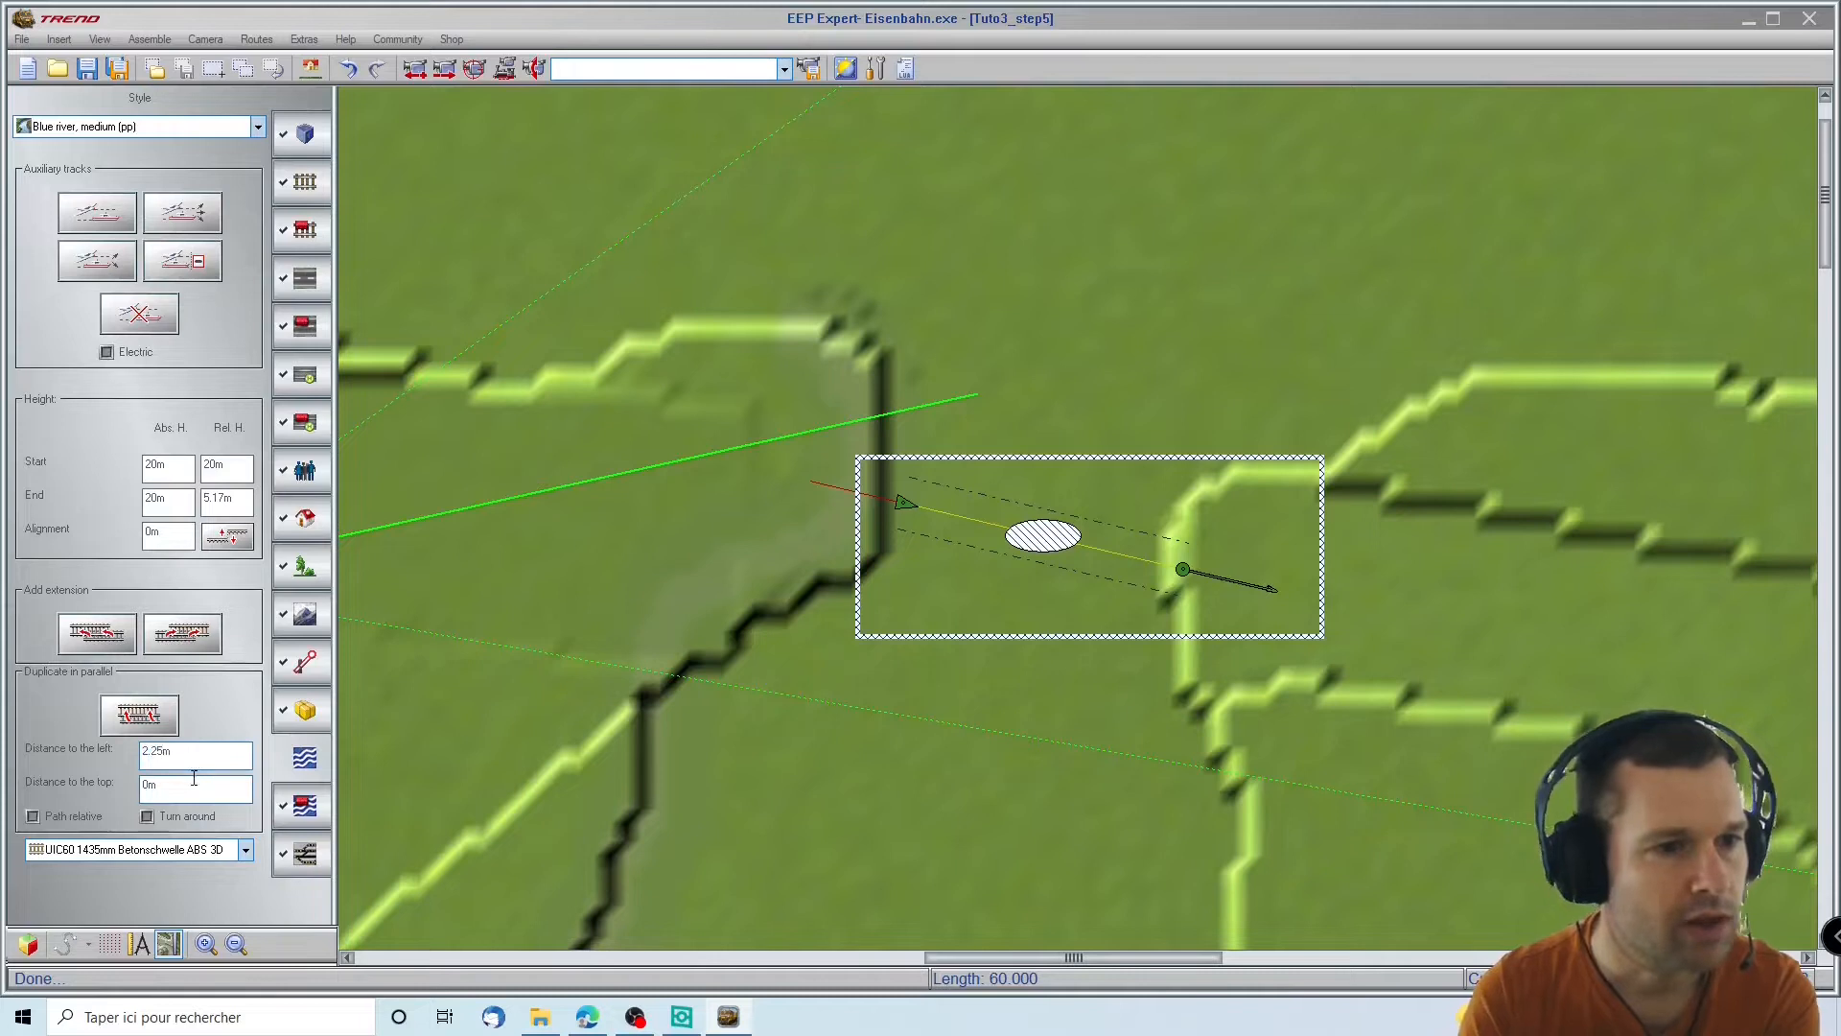
Try duplicating the viaduct's path as a parallel railway track, and undo the attempt
click(136, 727)
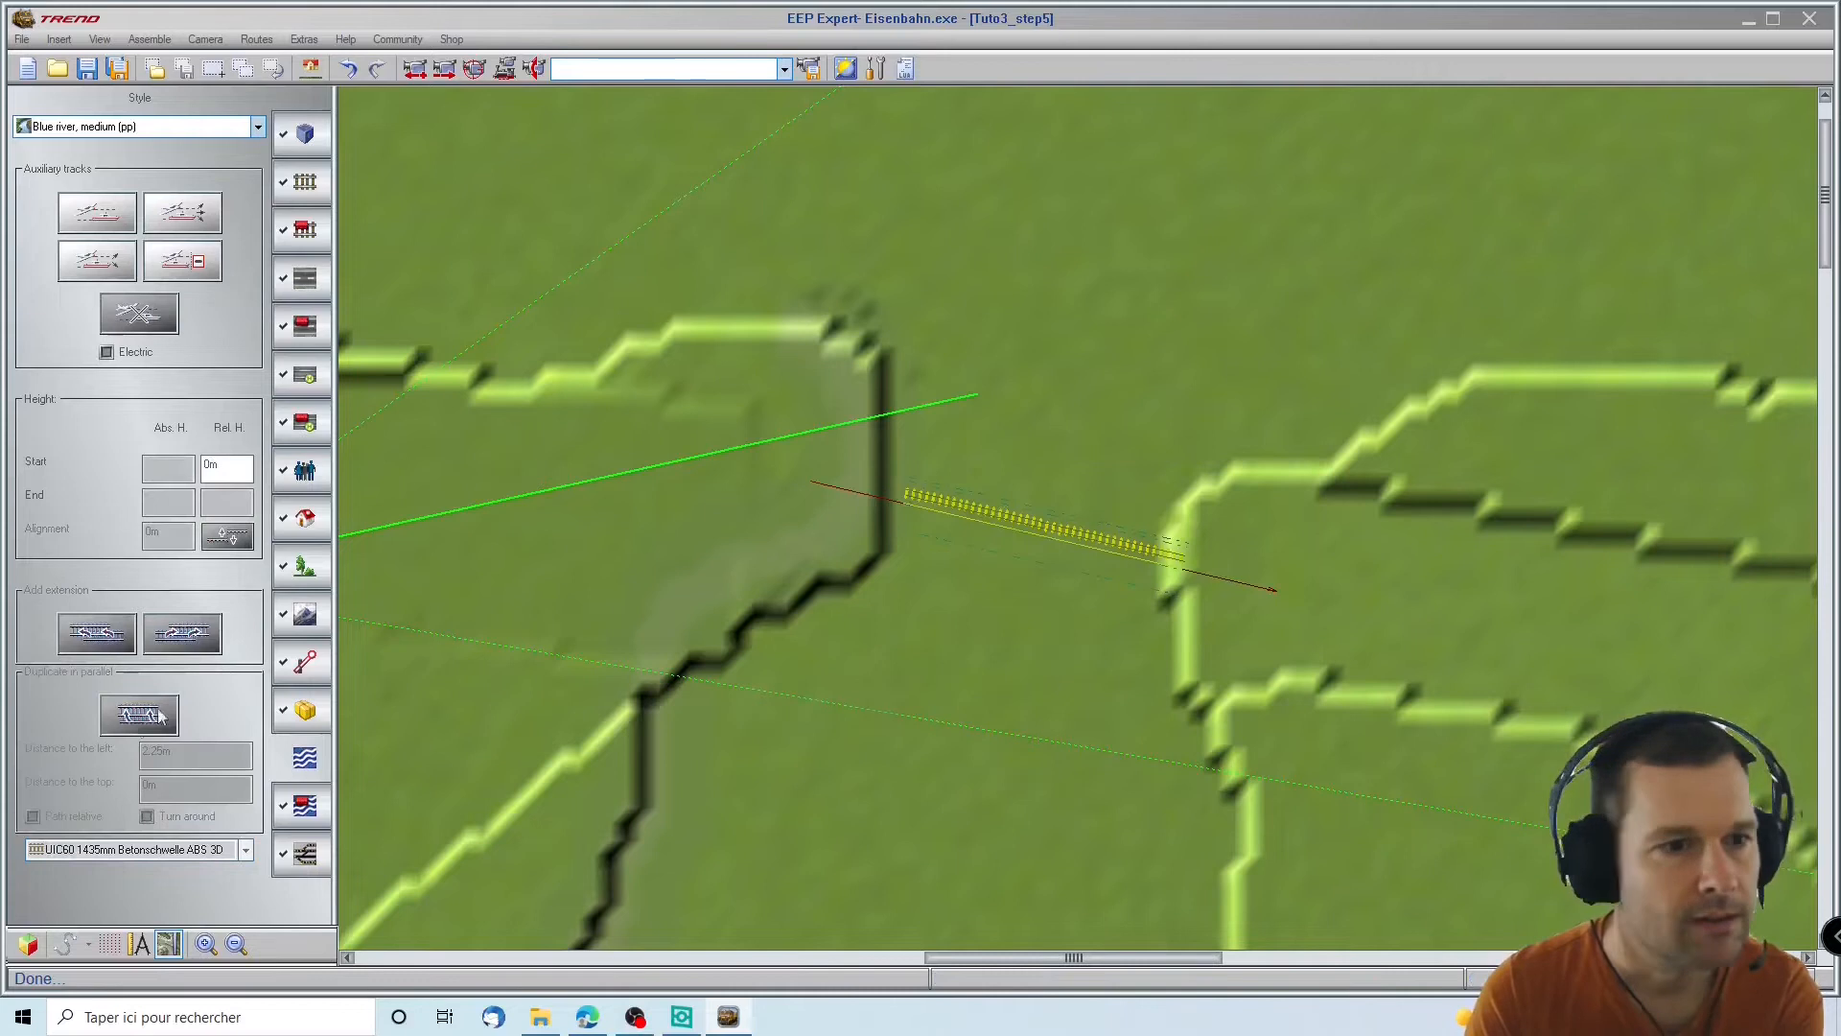
click(1011, 532)
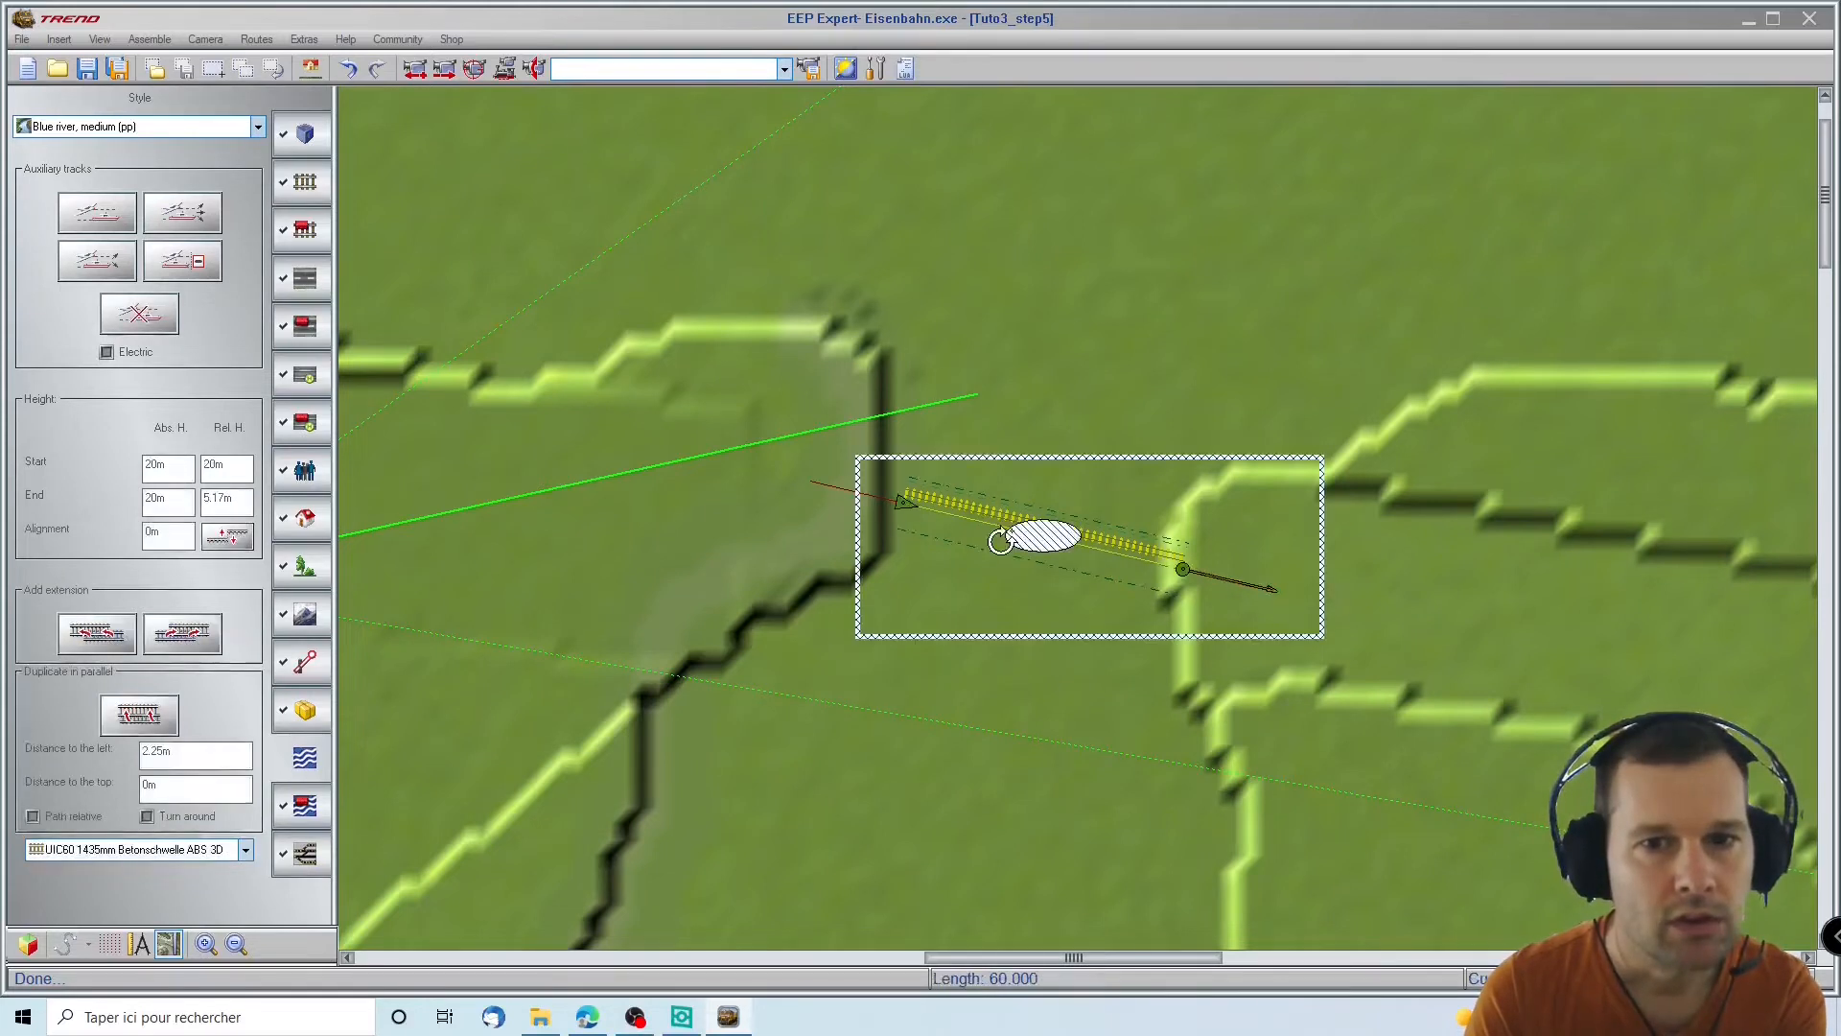
drag(1007, 513, 1007, 515)
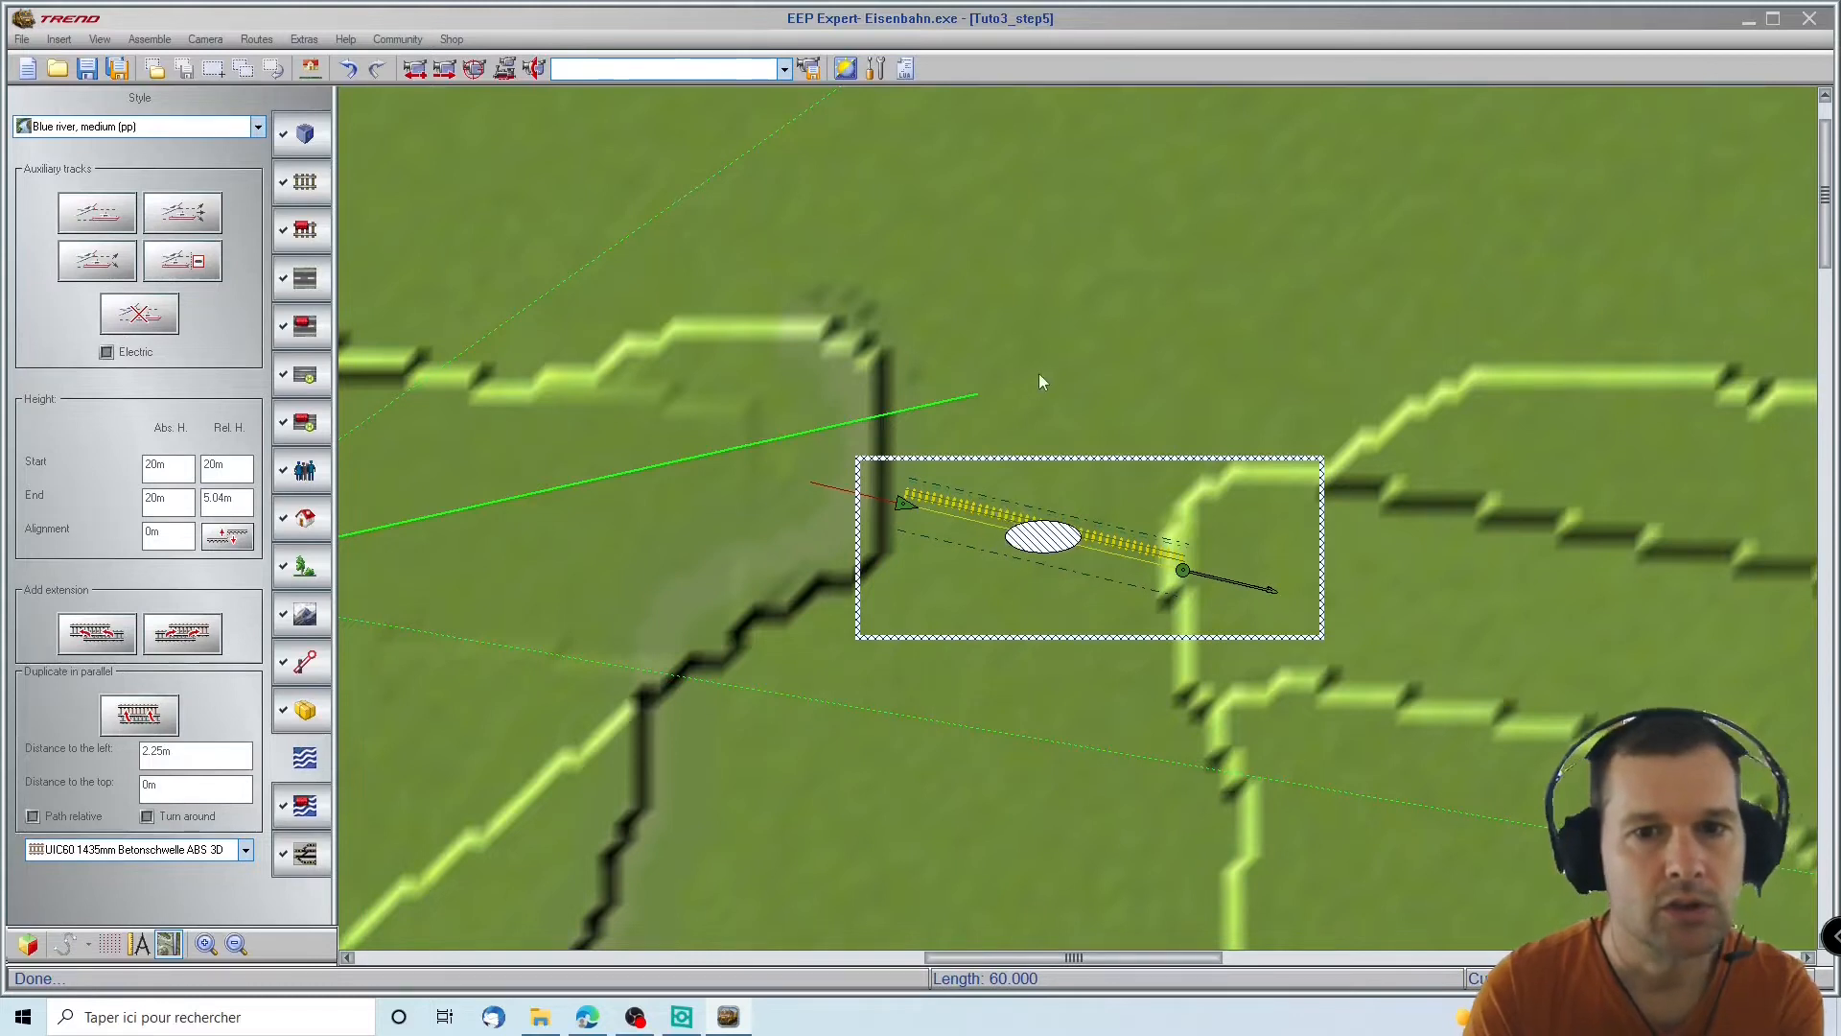
click(353, 69)
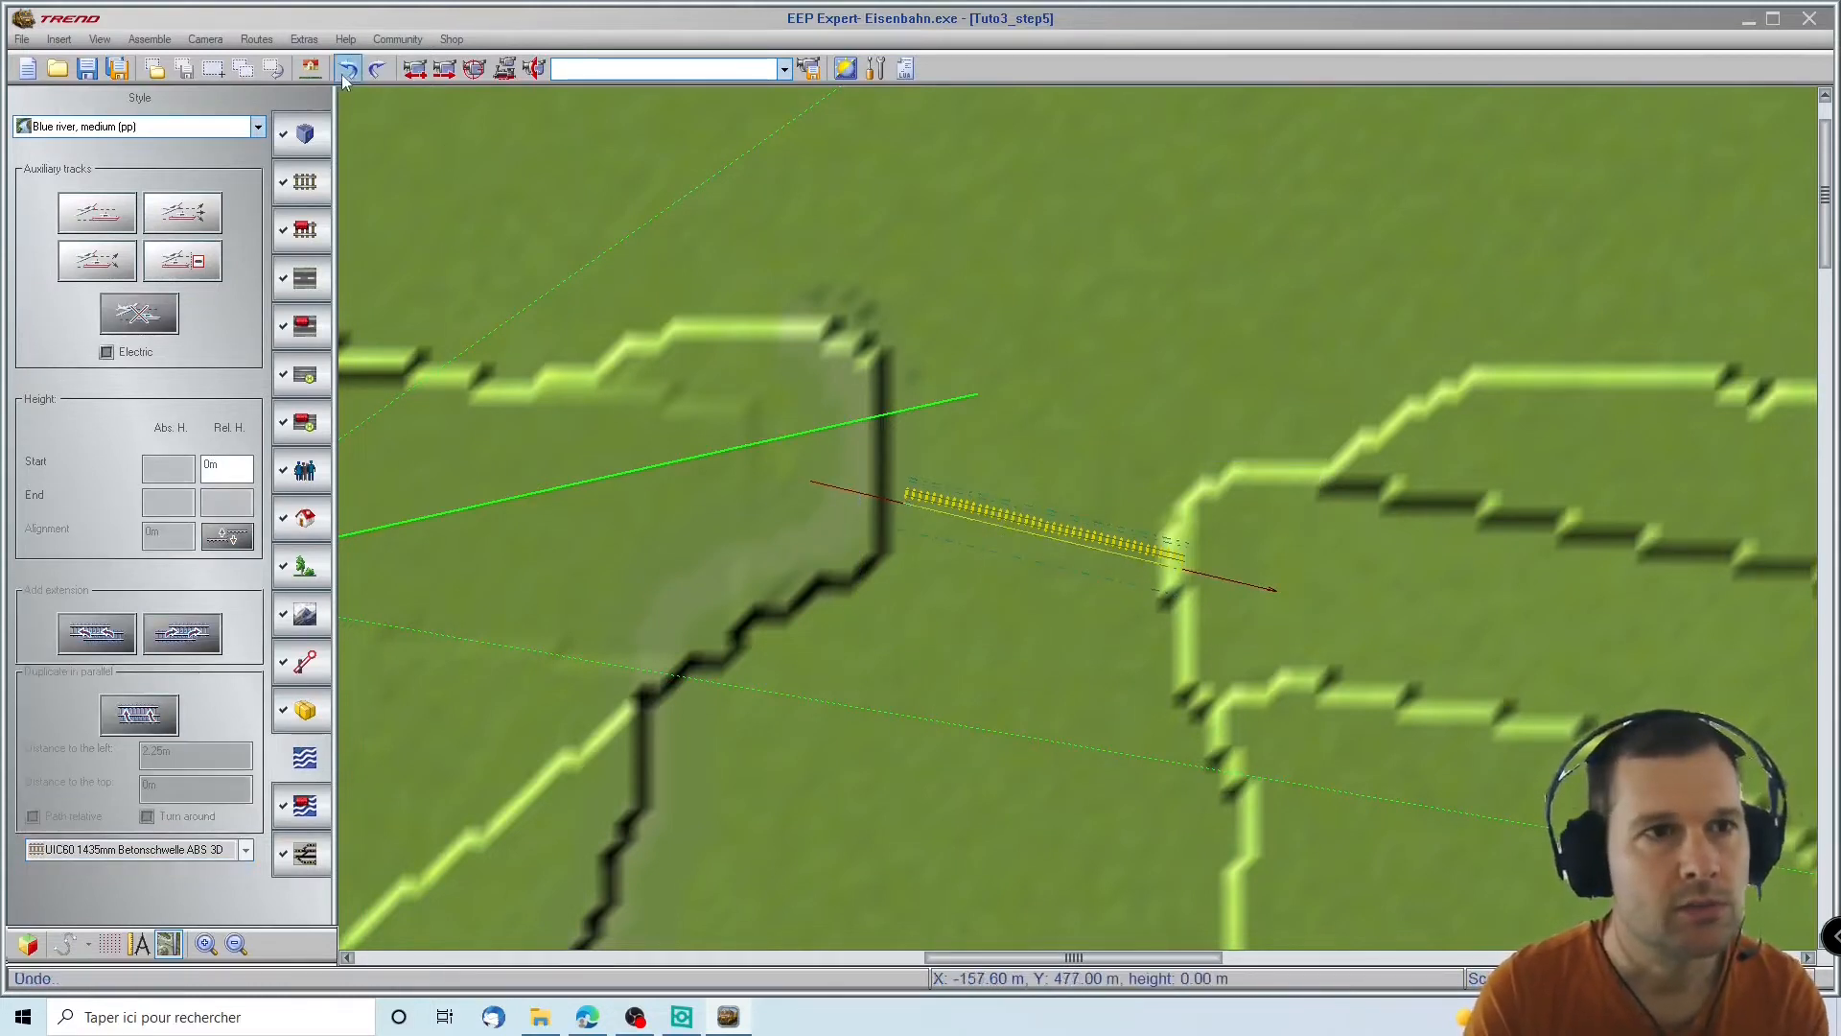
Reselect the viaduct in the plan for another parallel track duplication
click(943, 515)
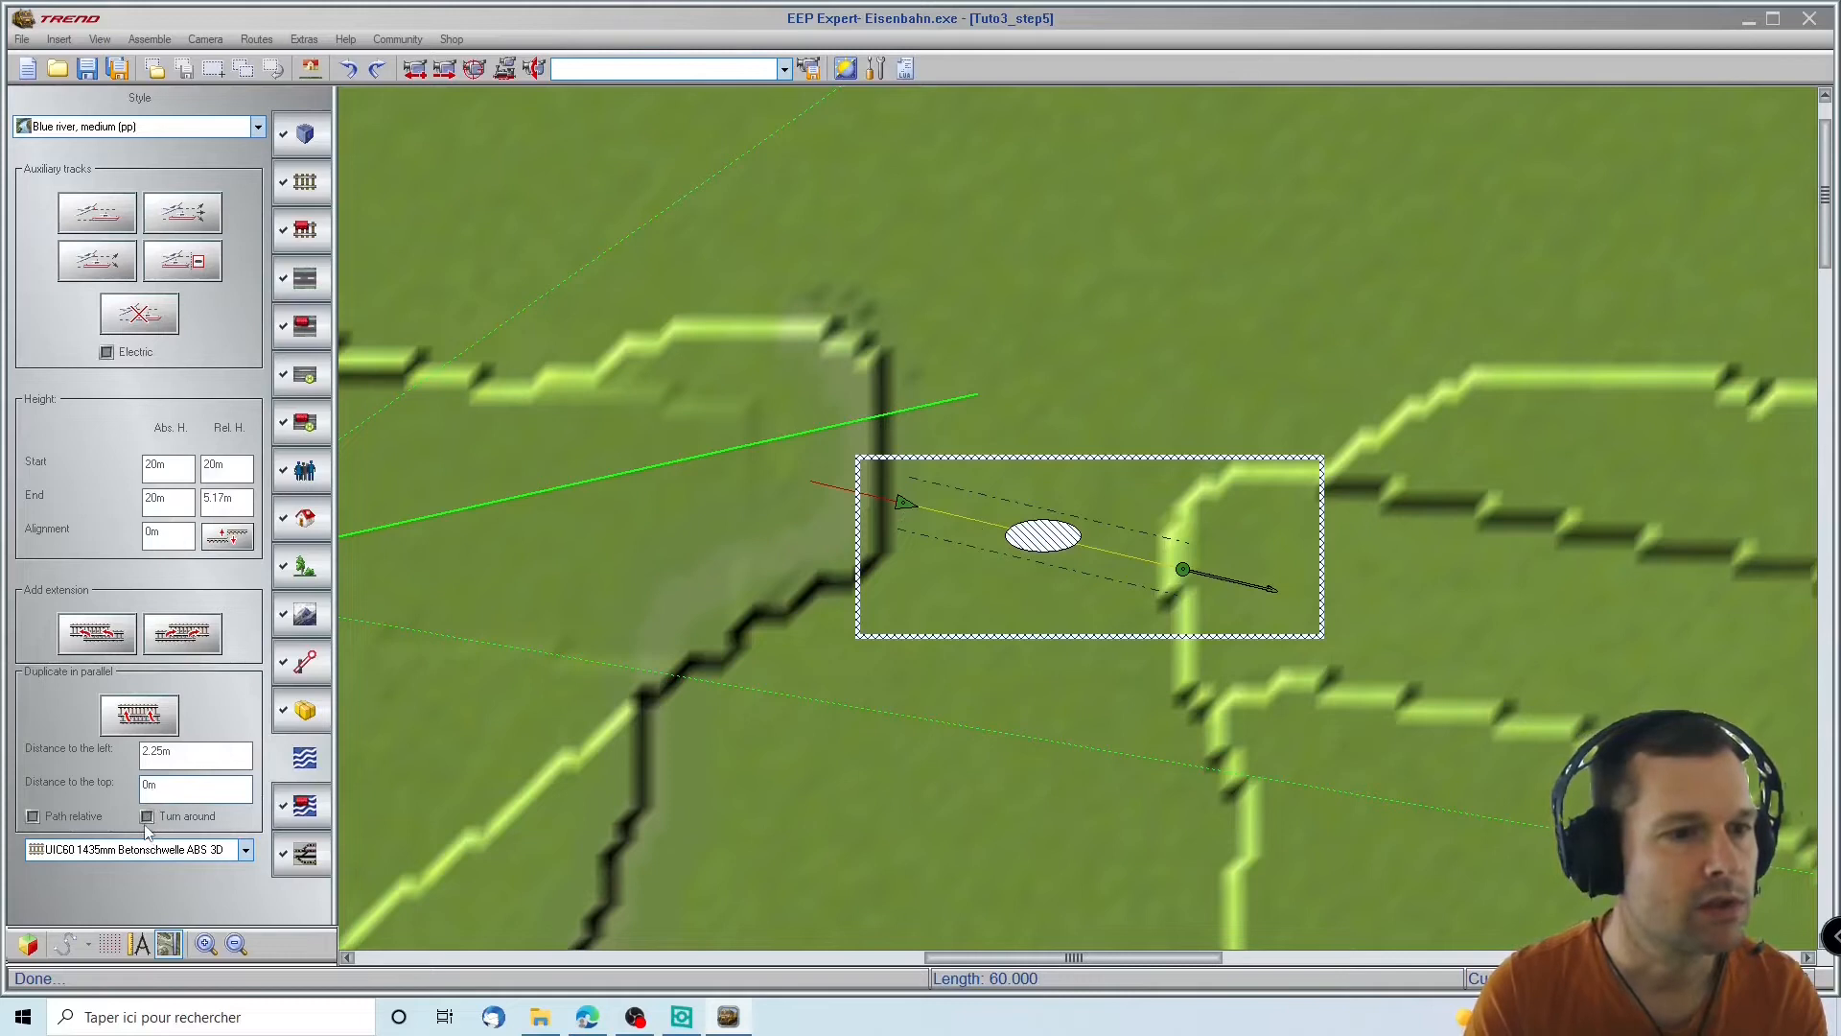
Duplicate the viaduct spline in parallel as UIC60 1435mm Betonschwelle ABS 3D tracks, turned around at 2.25 m left and unturned at -2.25 m
click(140, 713)
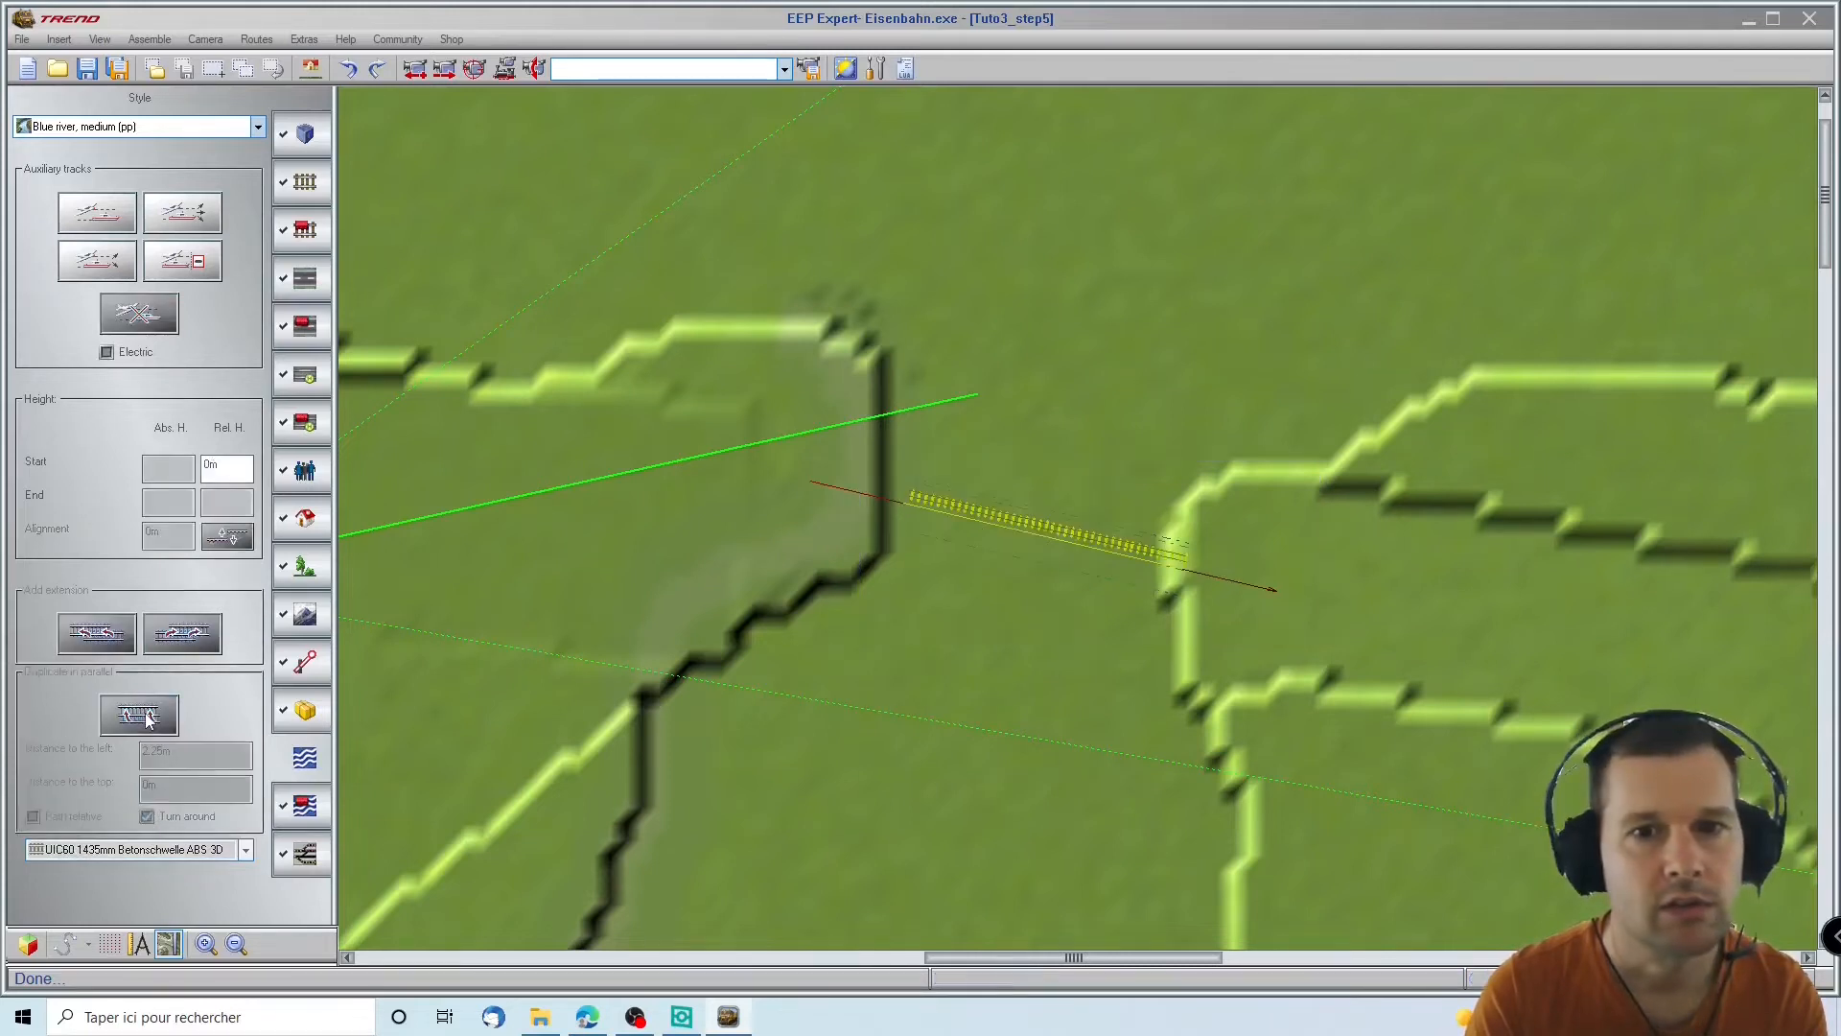
click(992, 526)
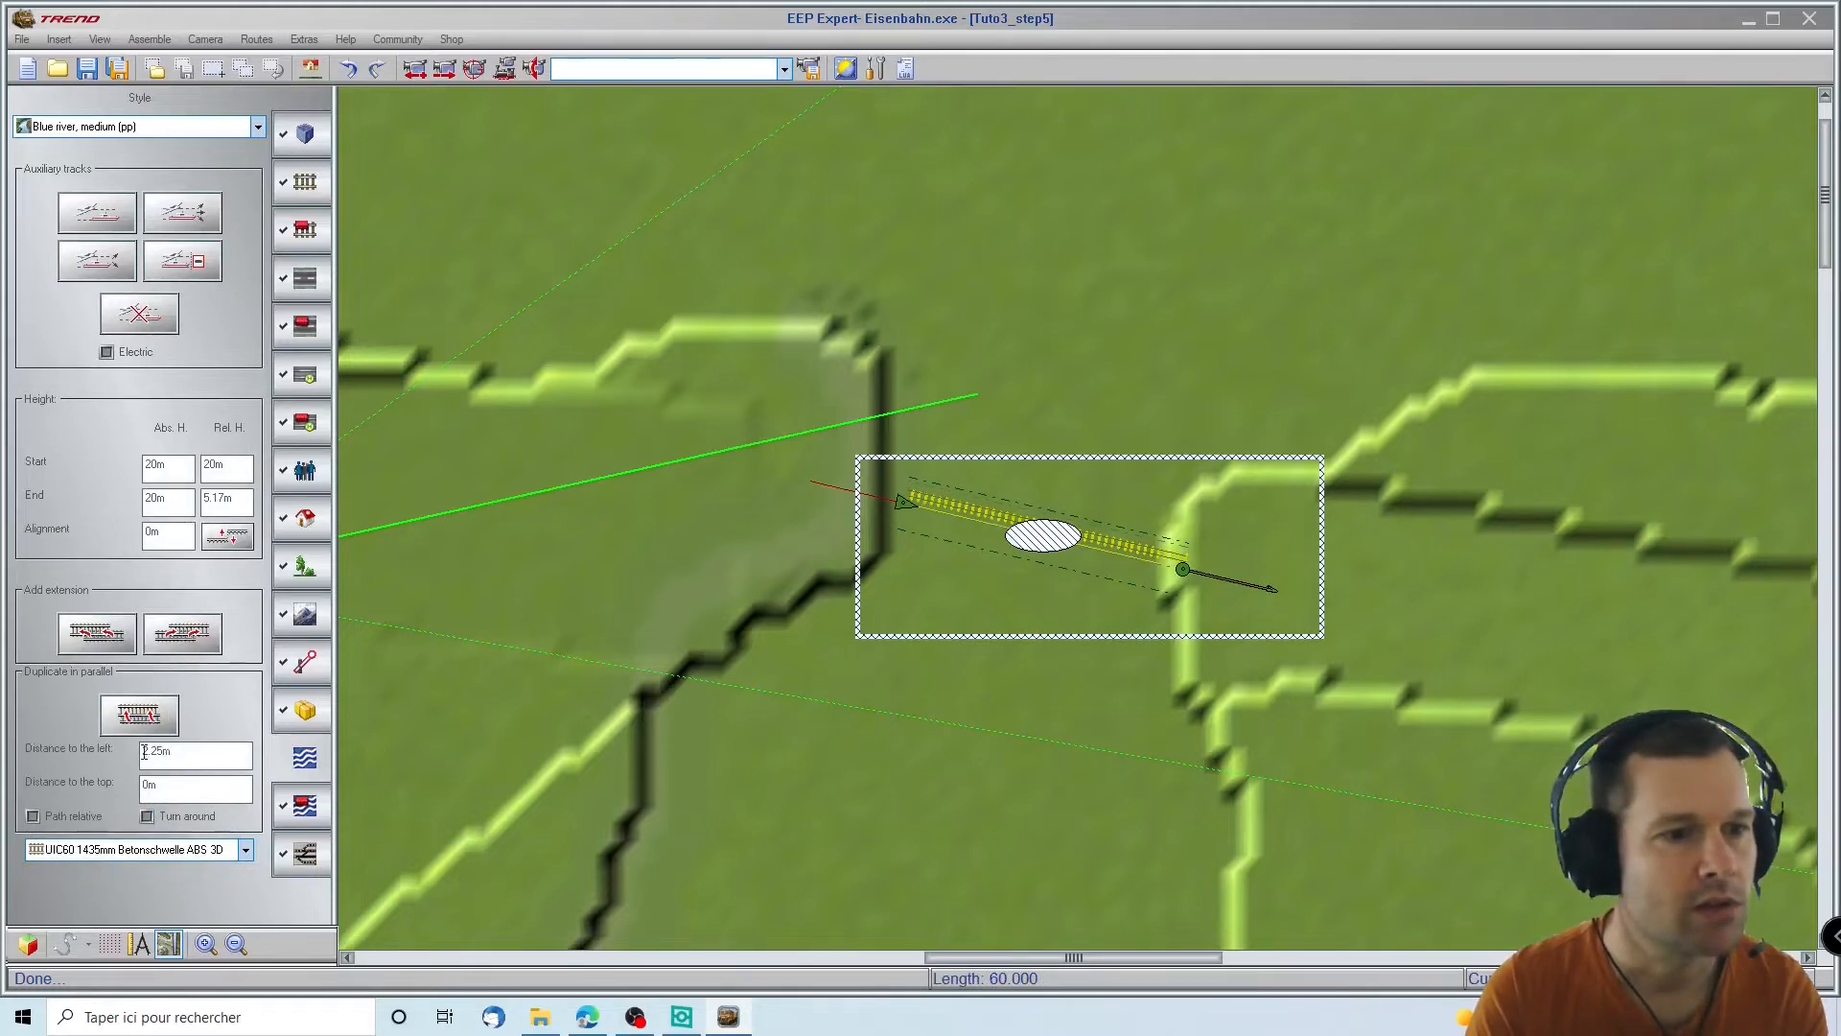
click(144, 753)
text(-)
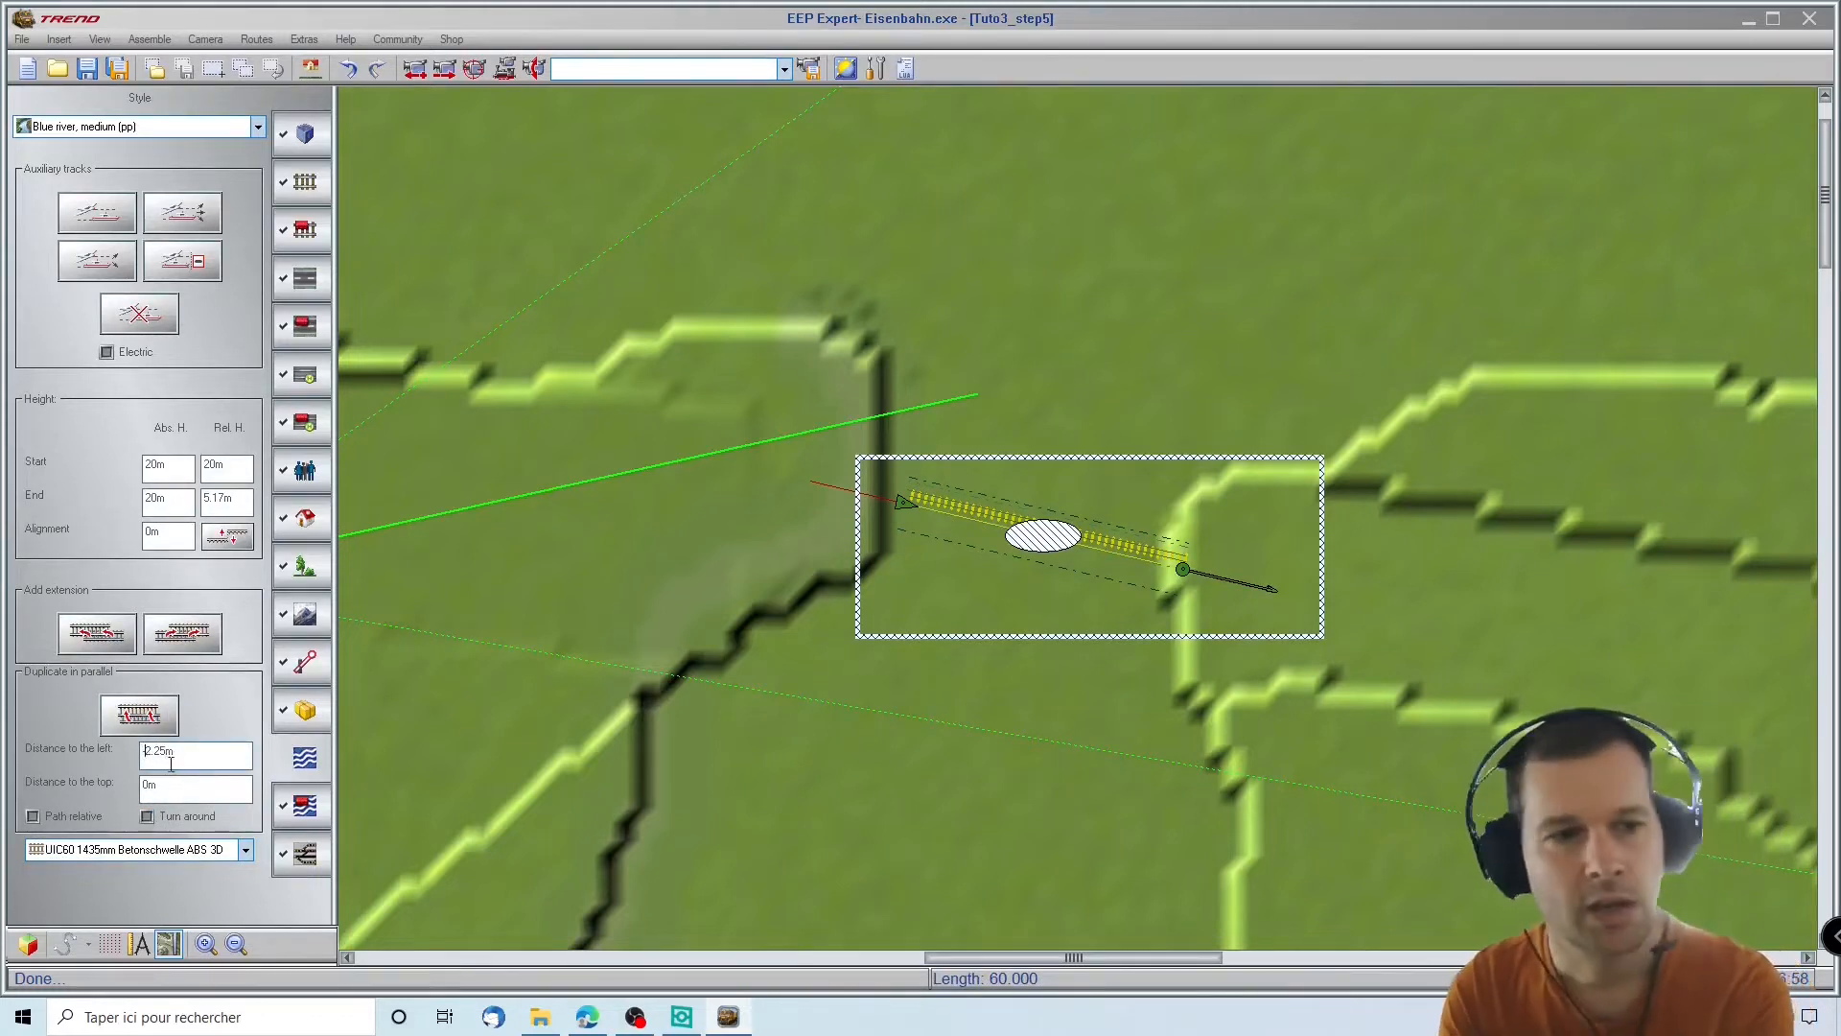
click(140, 712)
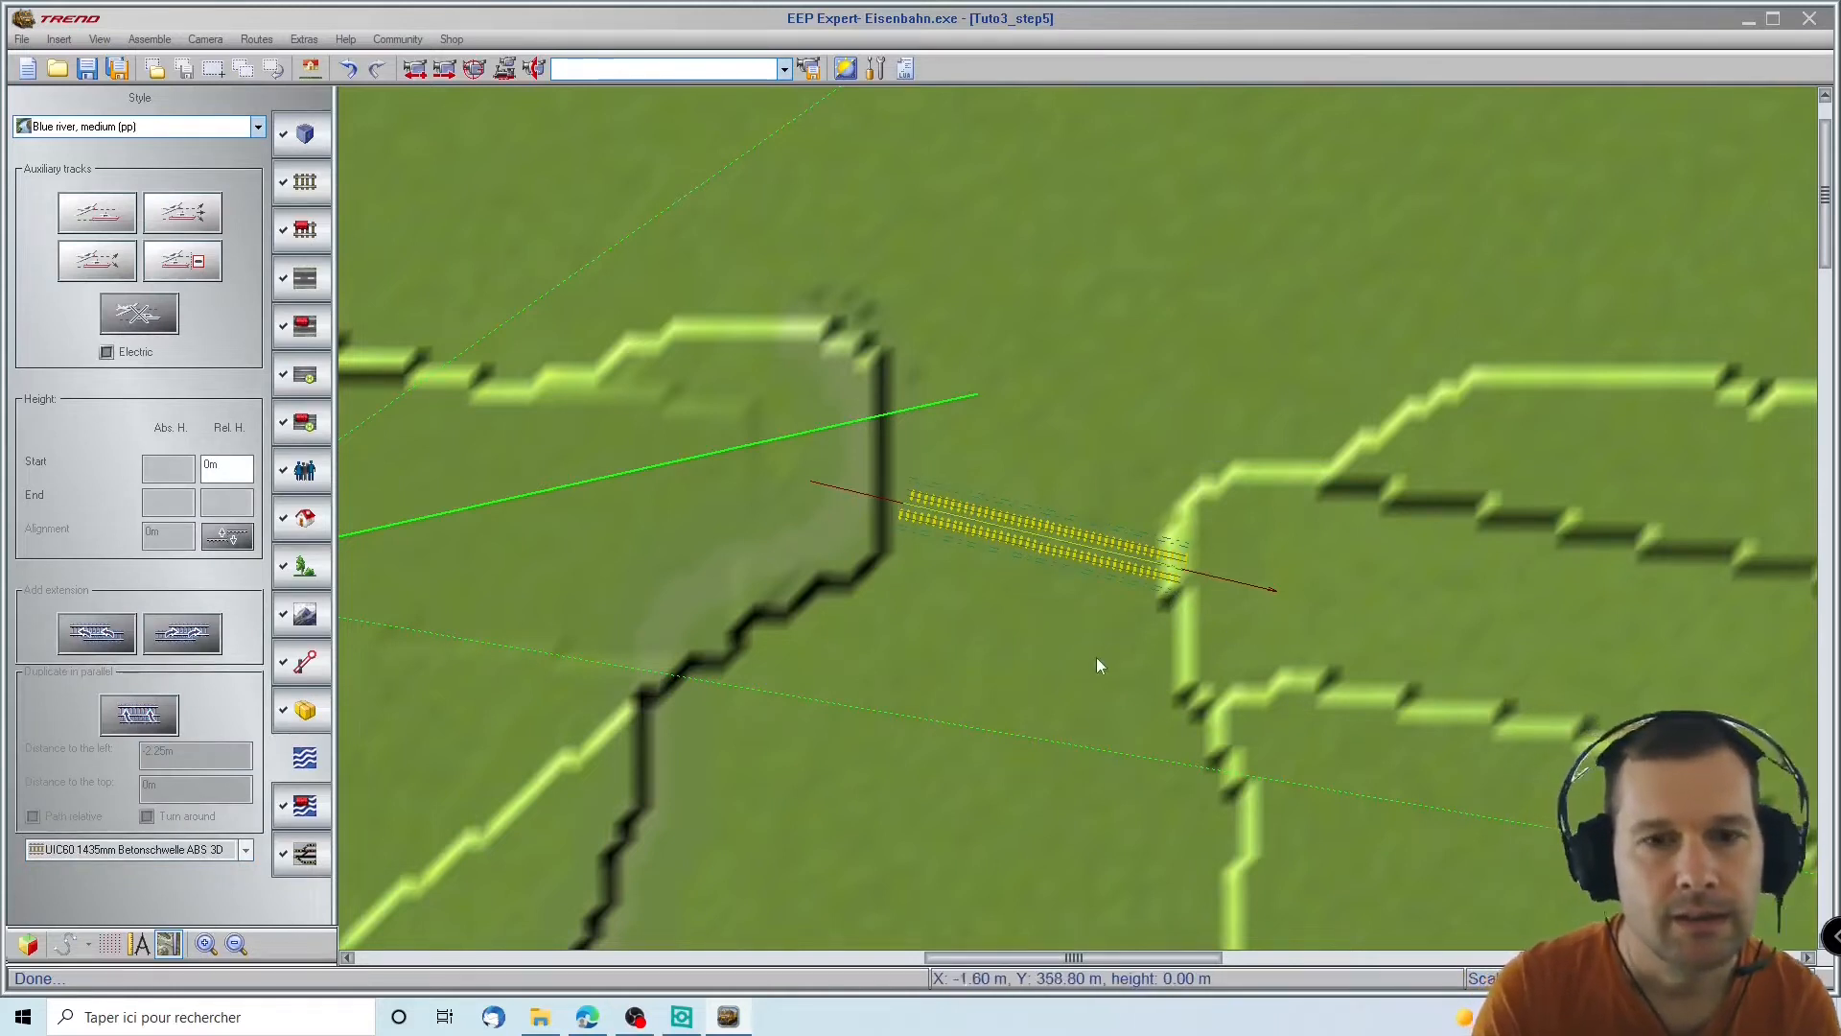
Examine the two new parallel tracks and their directions in the railway track layer of the 2D plan
click(1076, 539)
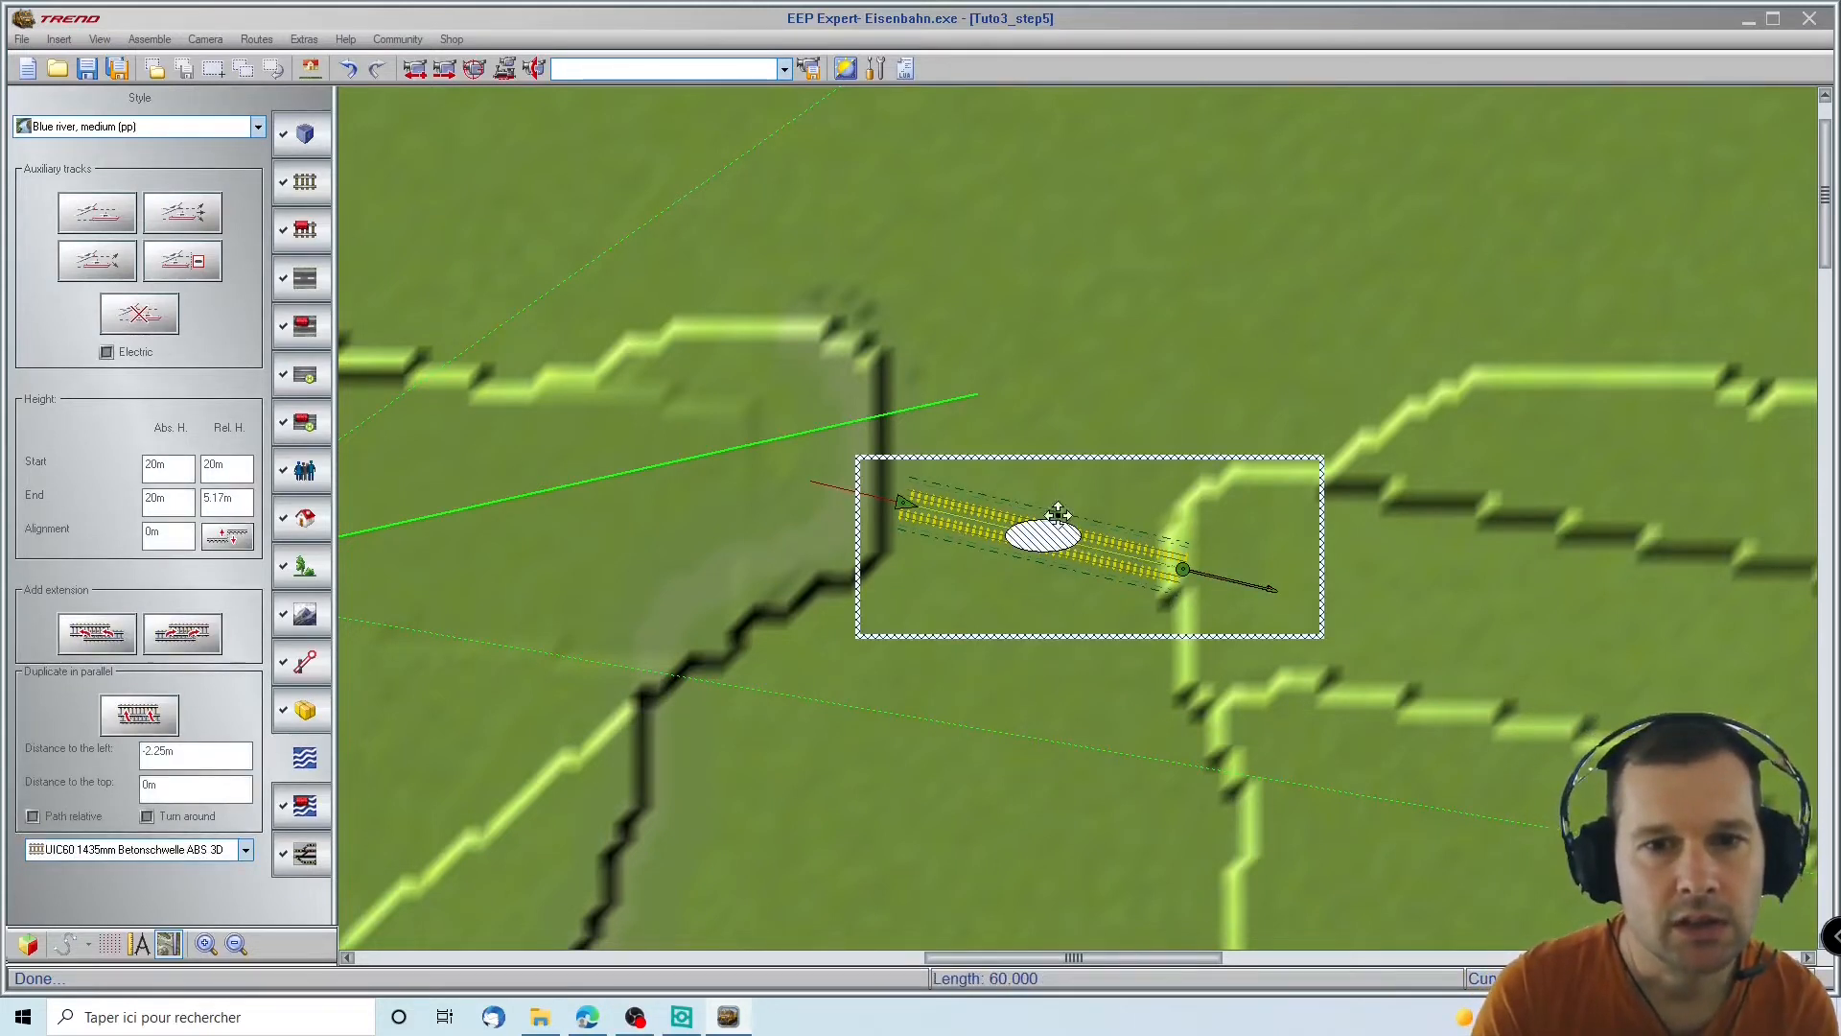
click(990, 481)
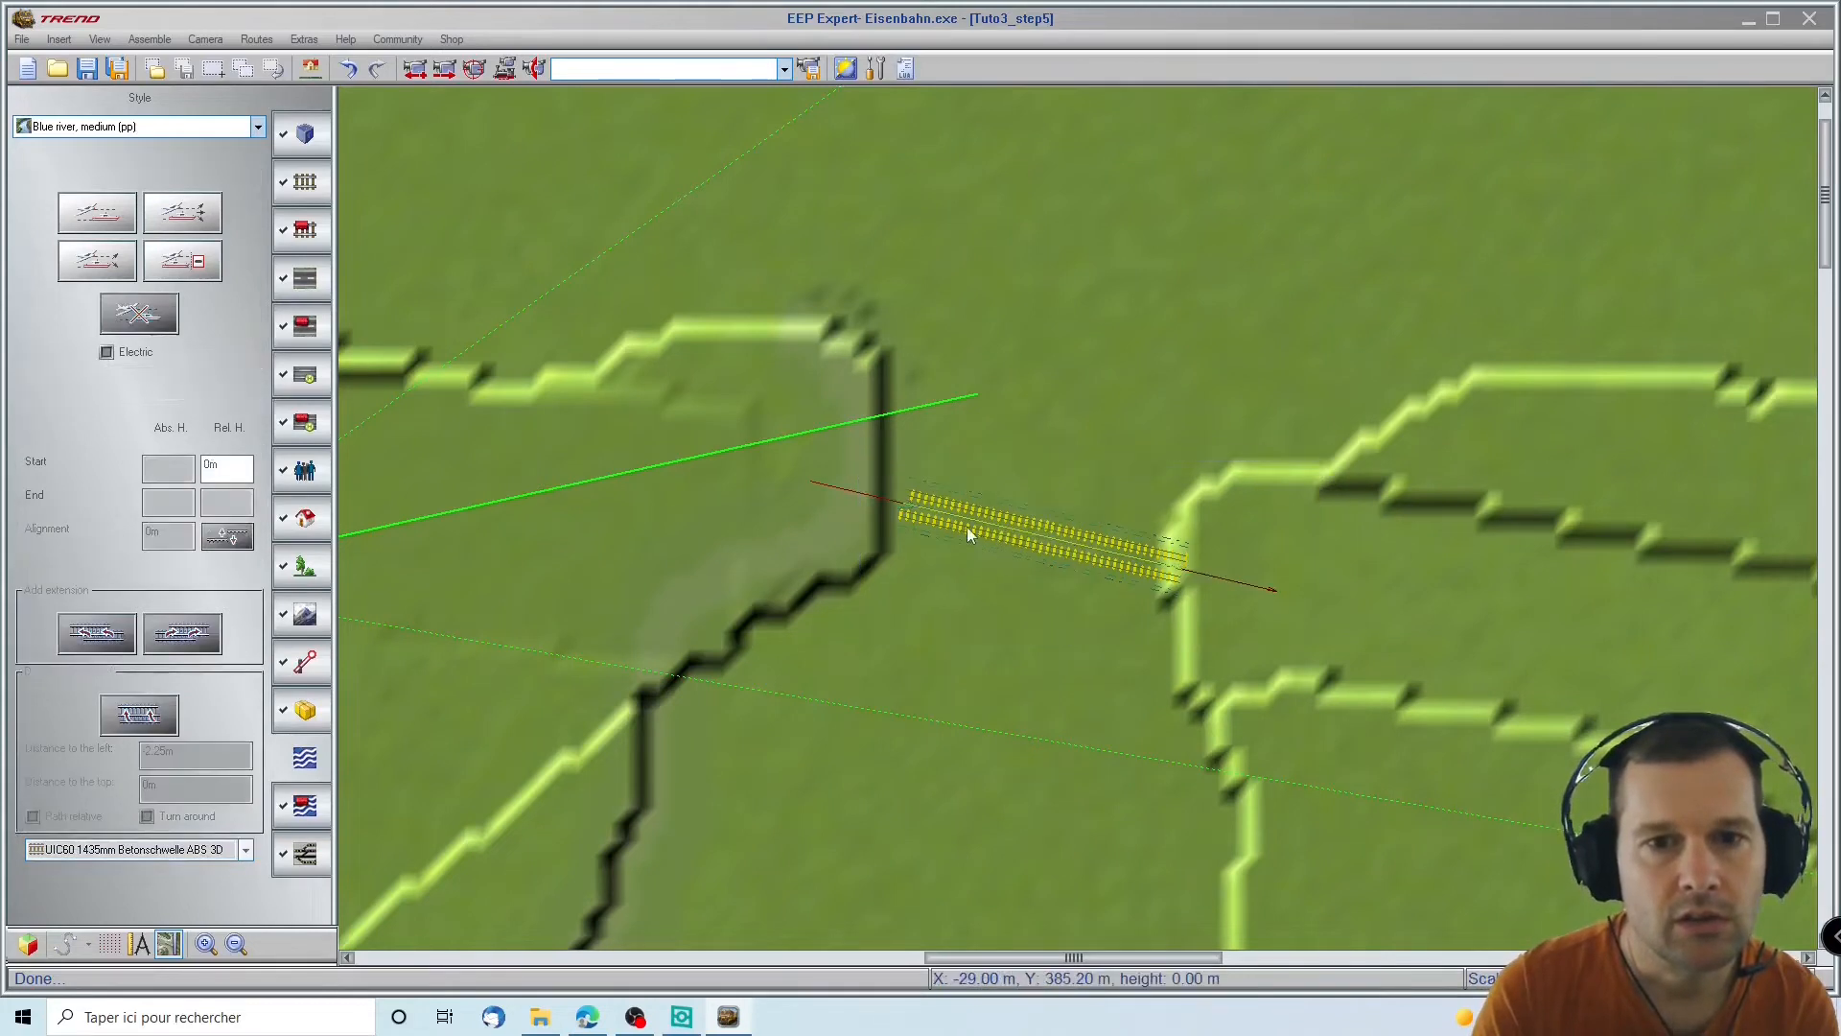
click(279, 192)
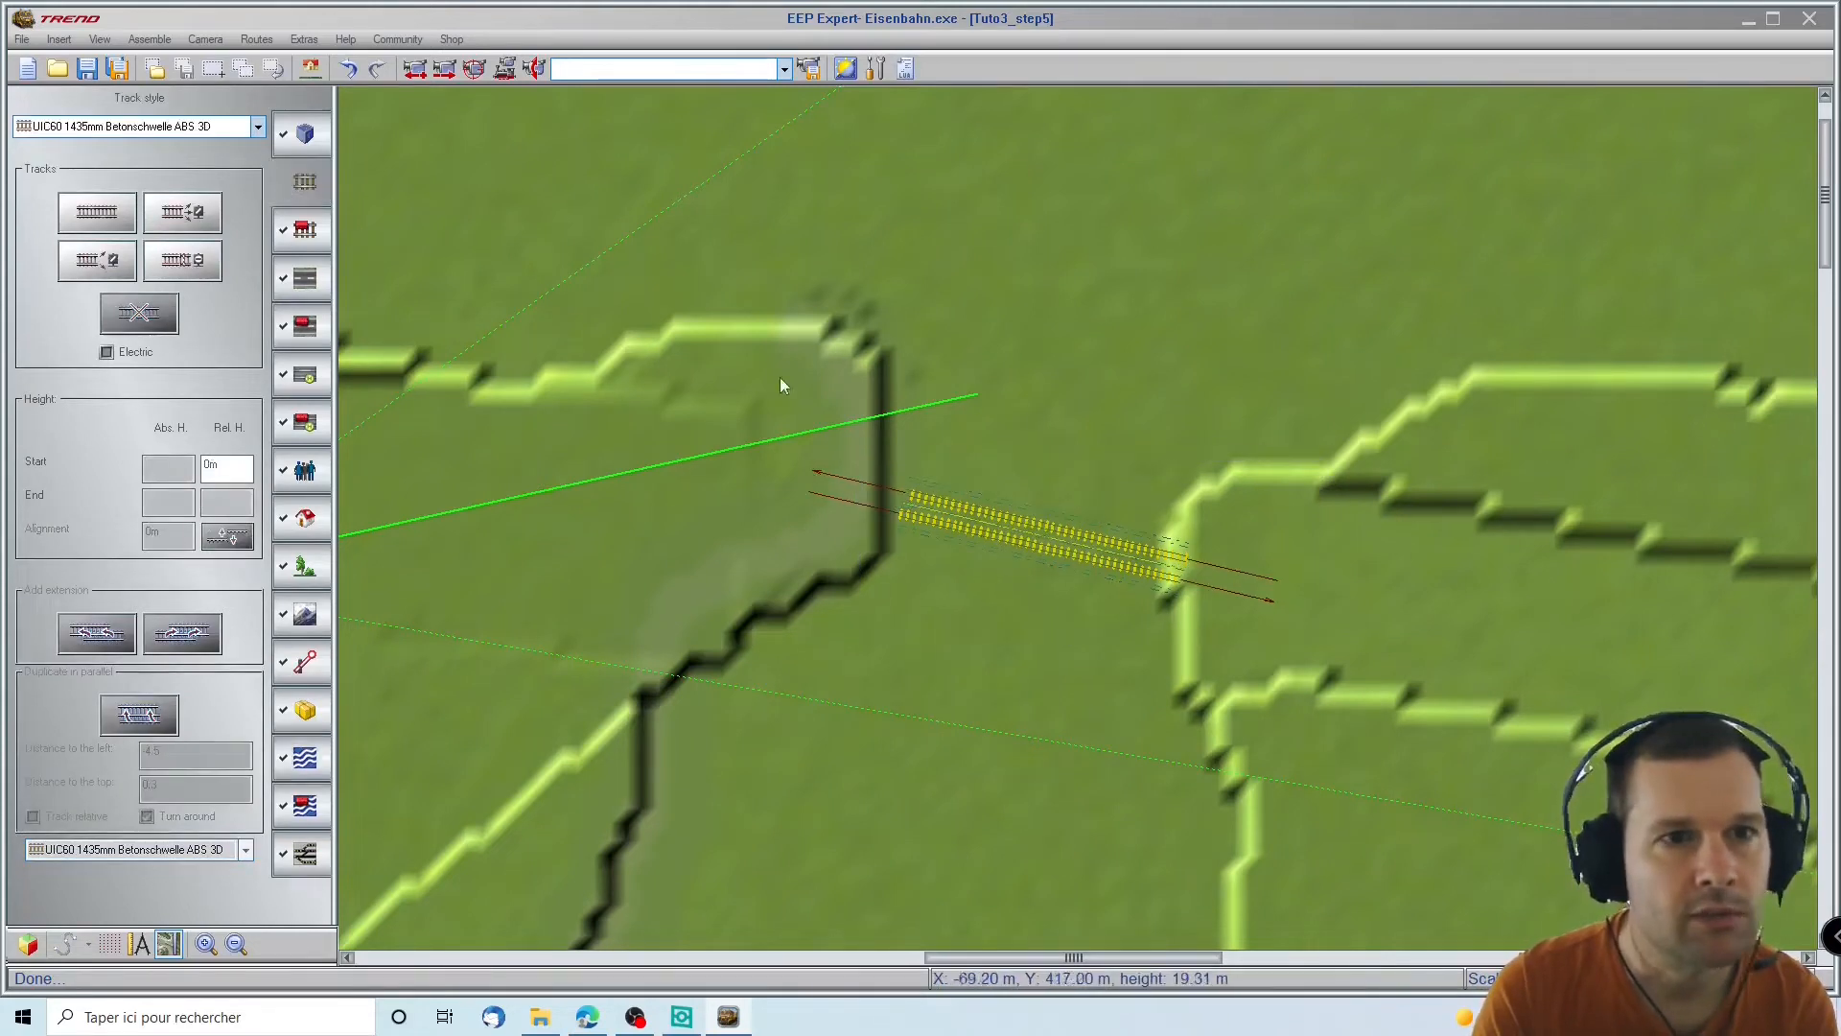
click(986, 535)
click(986, 383)
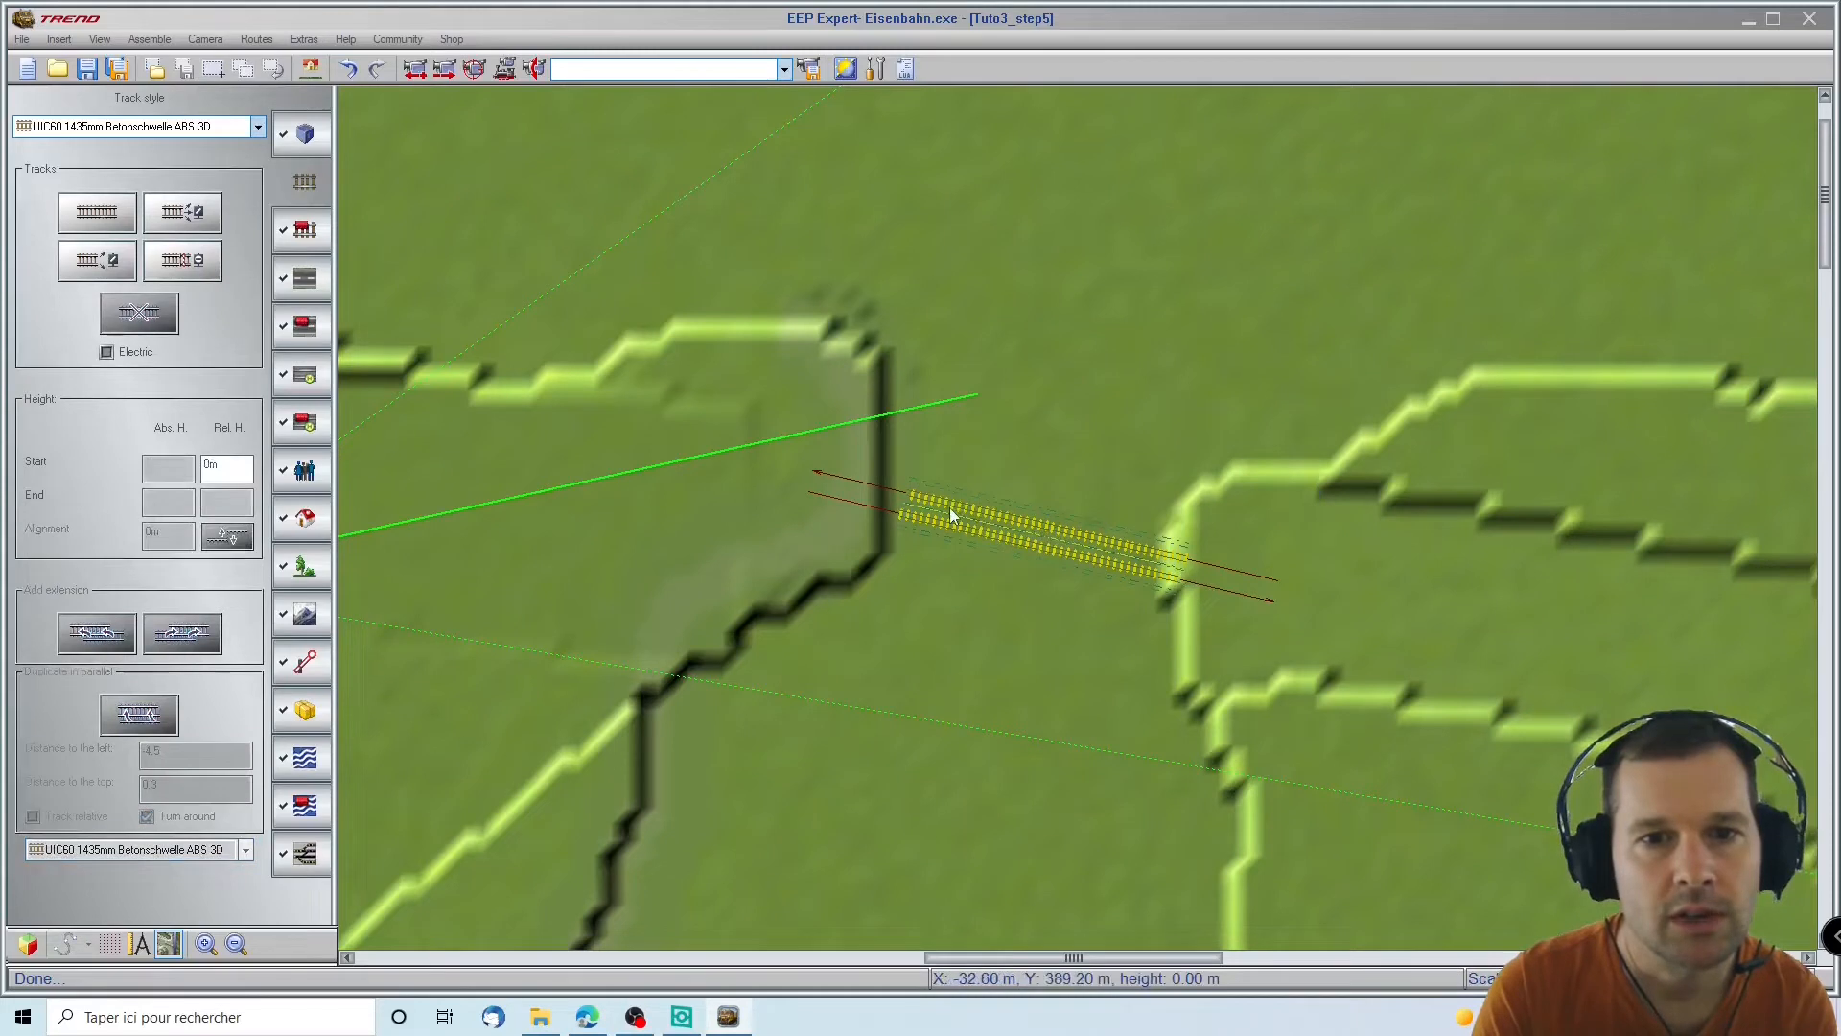
click(950, 508)
click(986, 681)
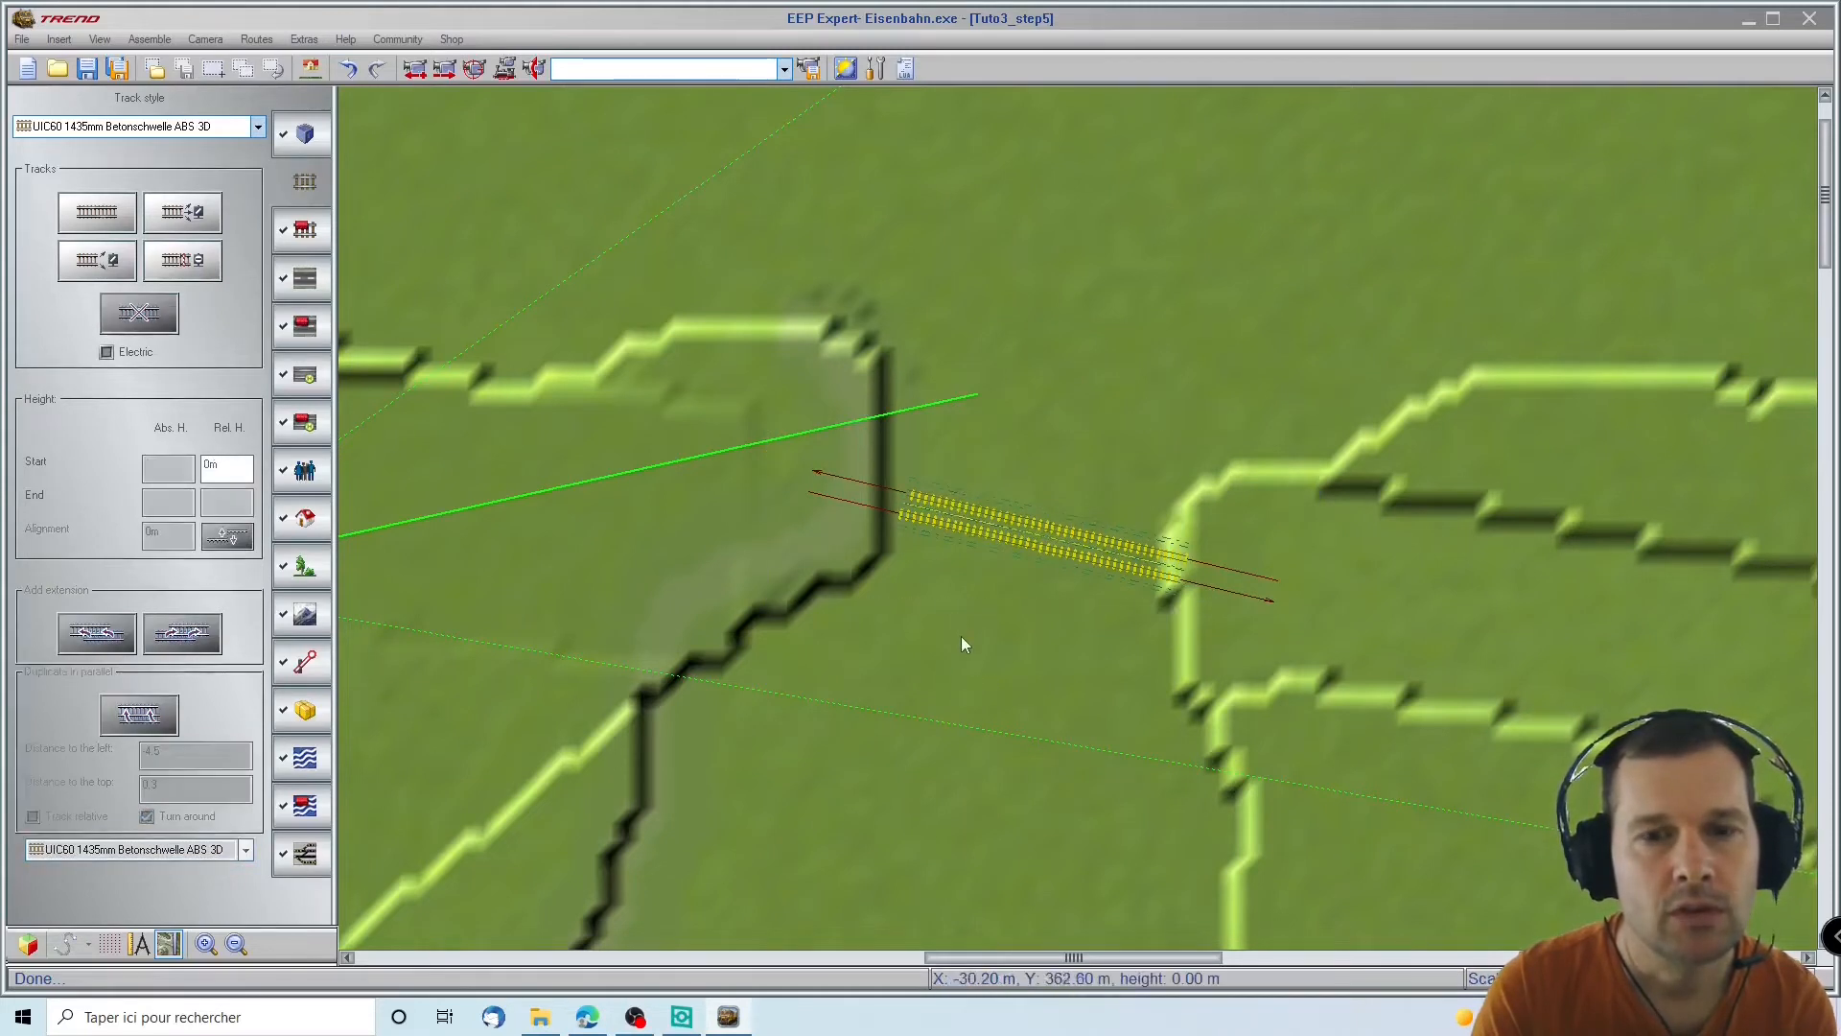
scroll(929, 672, up, 5)
scroll(941, 556, down, 2)
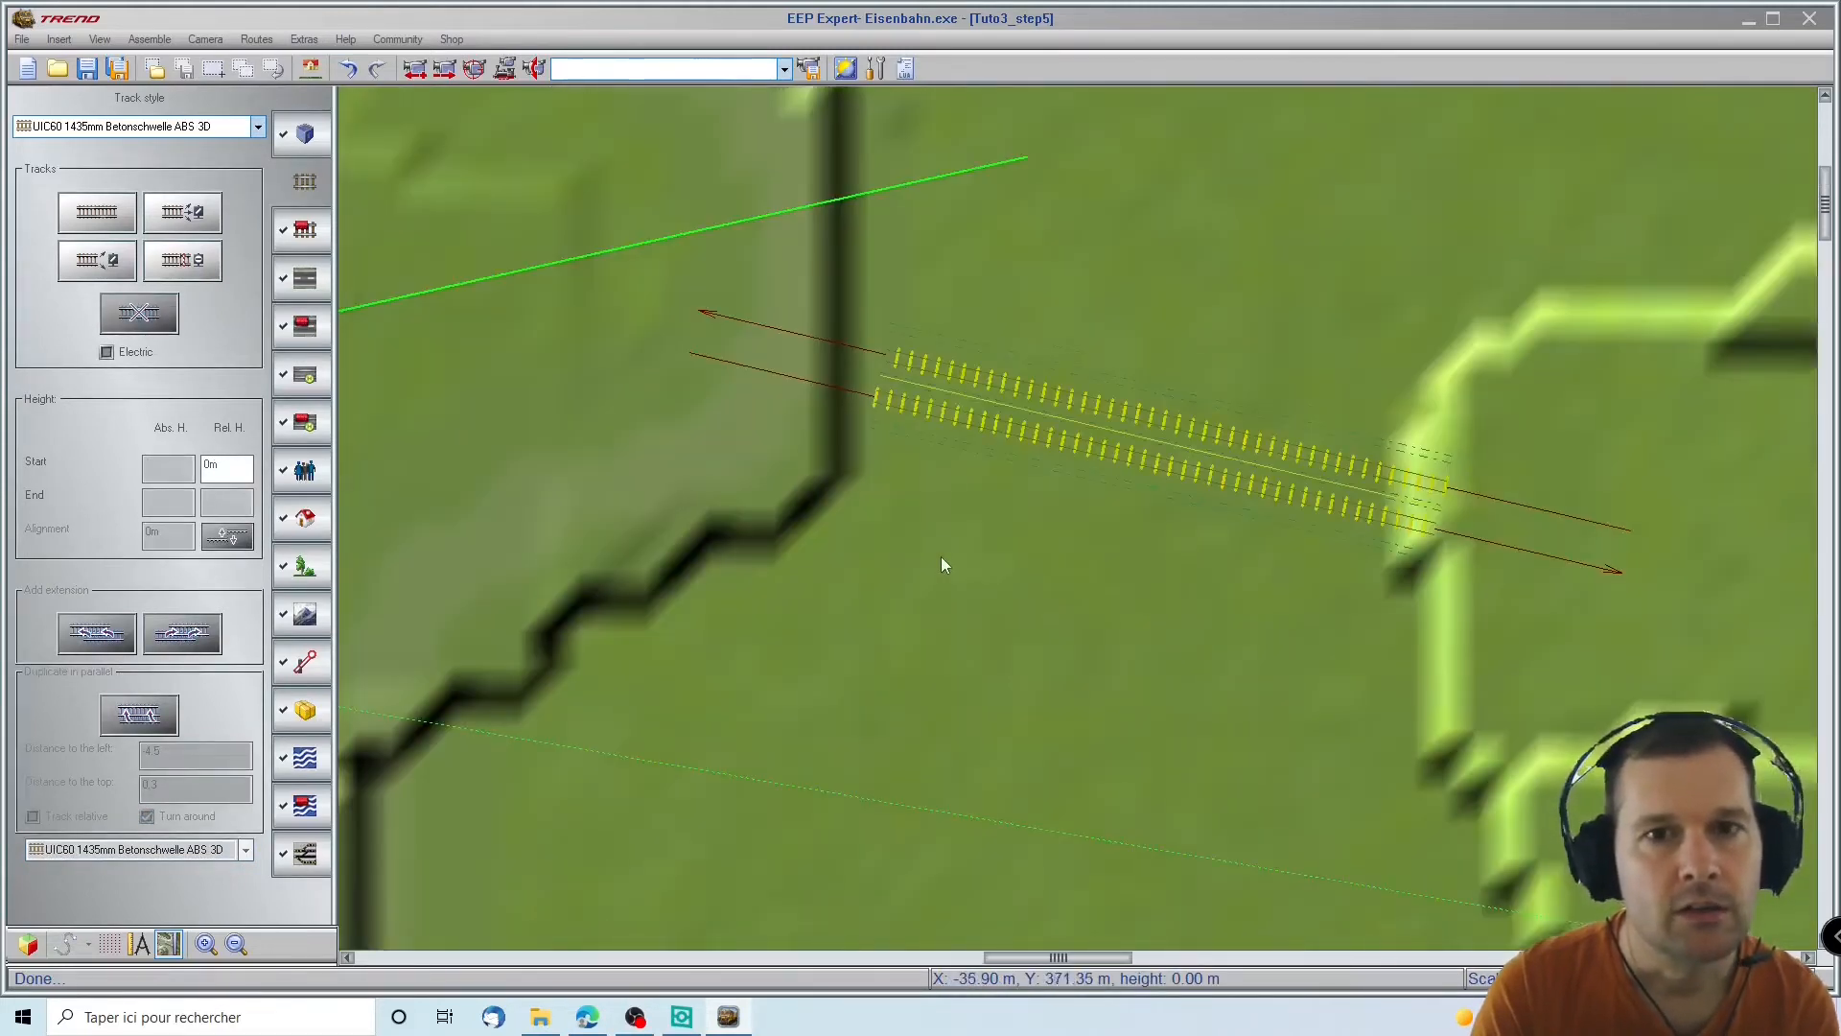
Inspect the two tracks along the full length of the viaduct in the 3D view
click(25, 943)
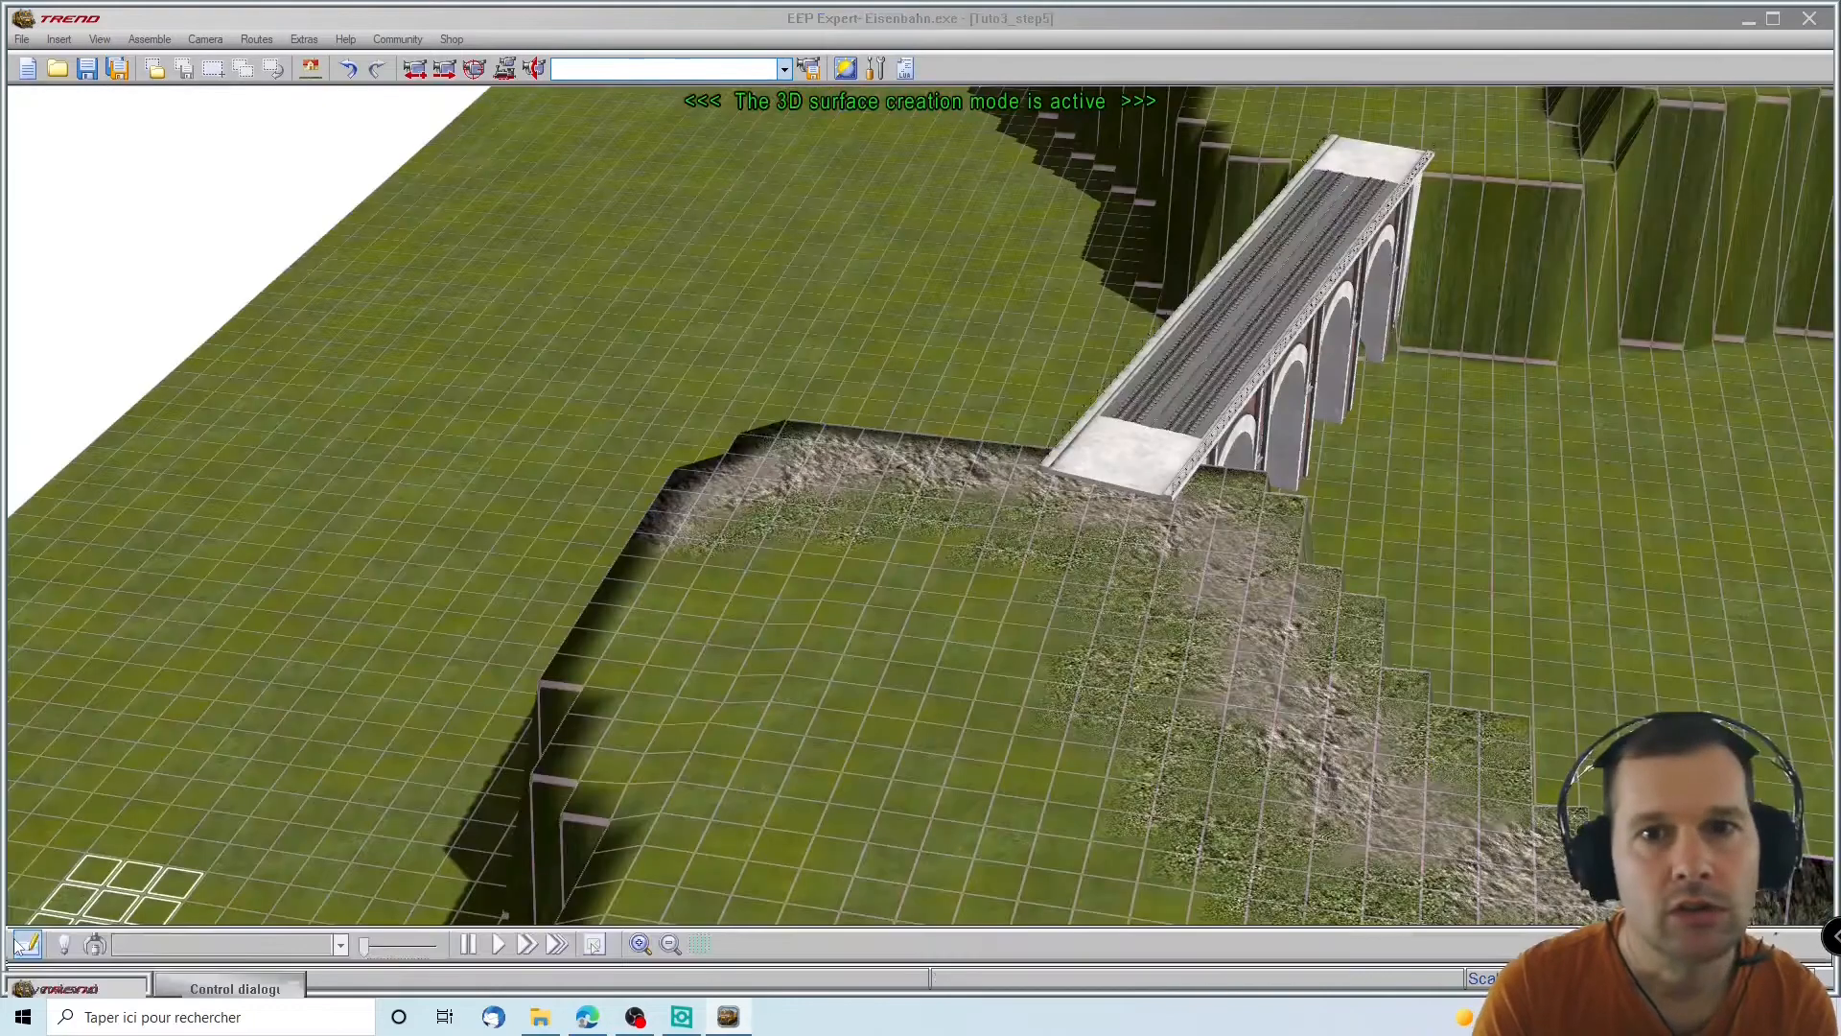
scroll(1239, 331, up, 4)
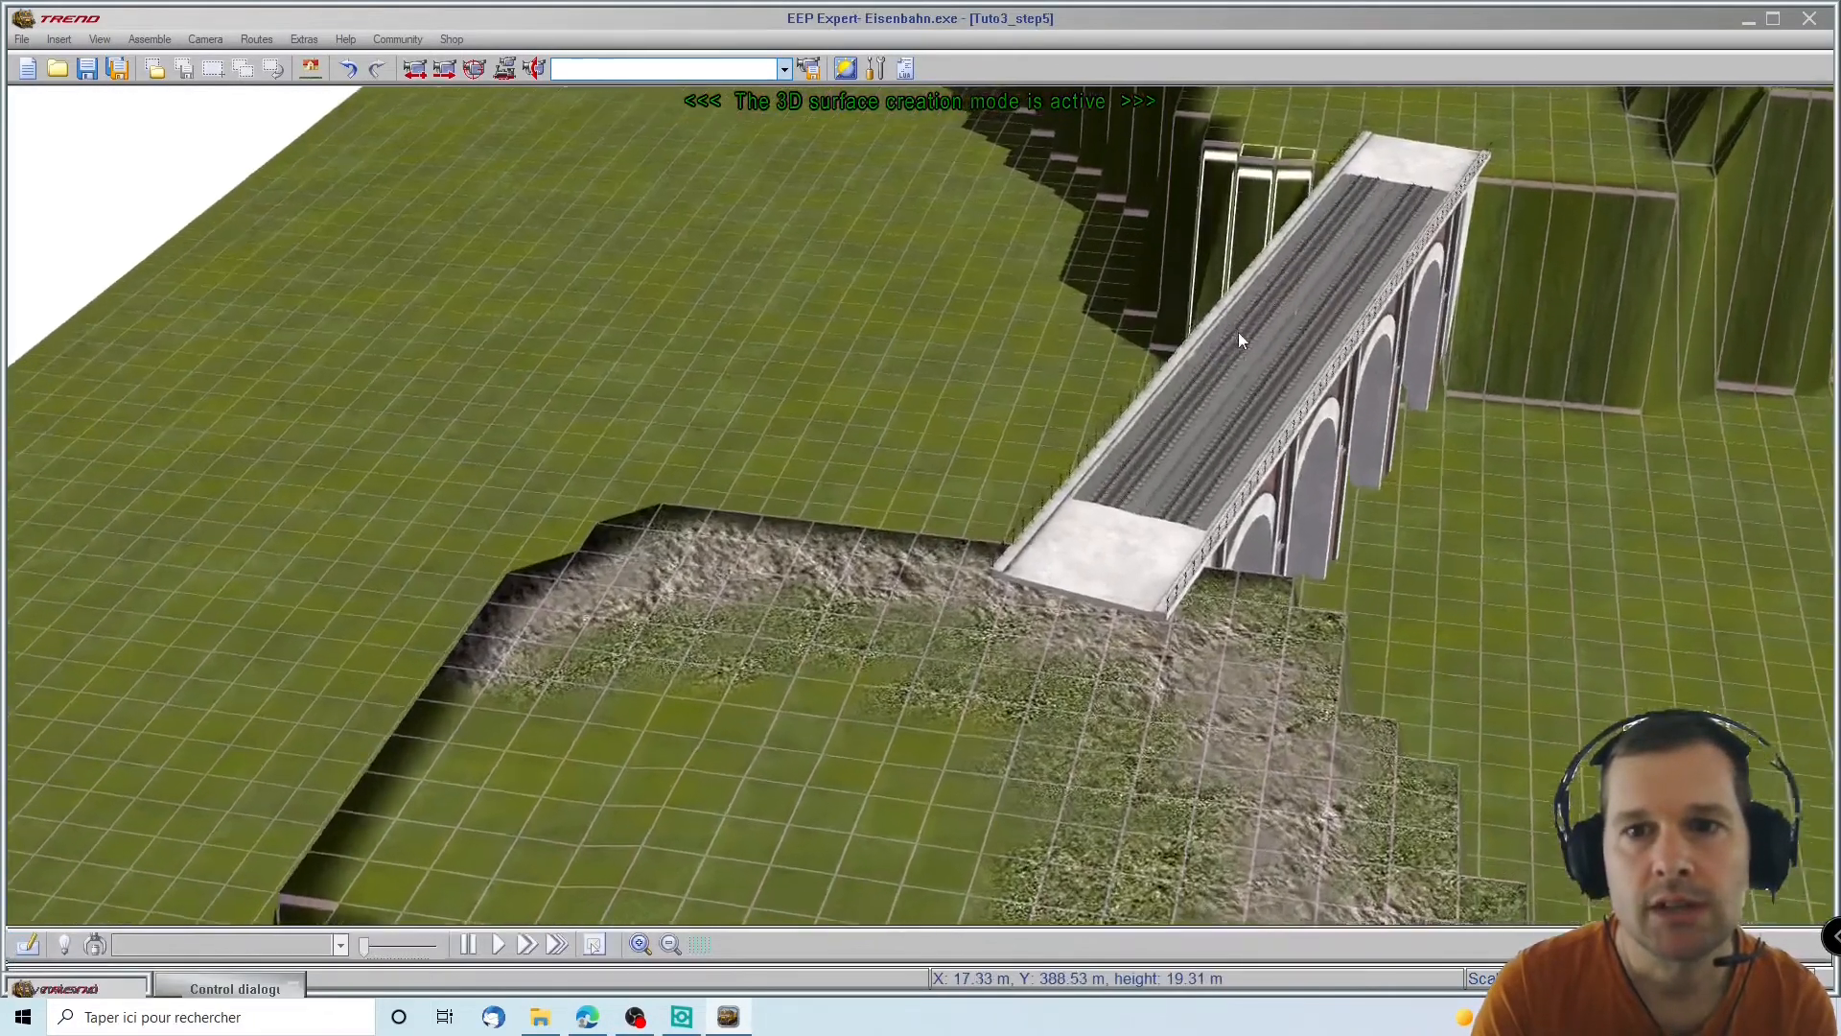
middle_drag(1271, 465, 1138, 544)
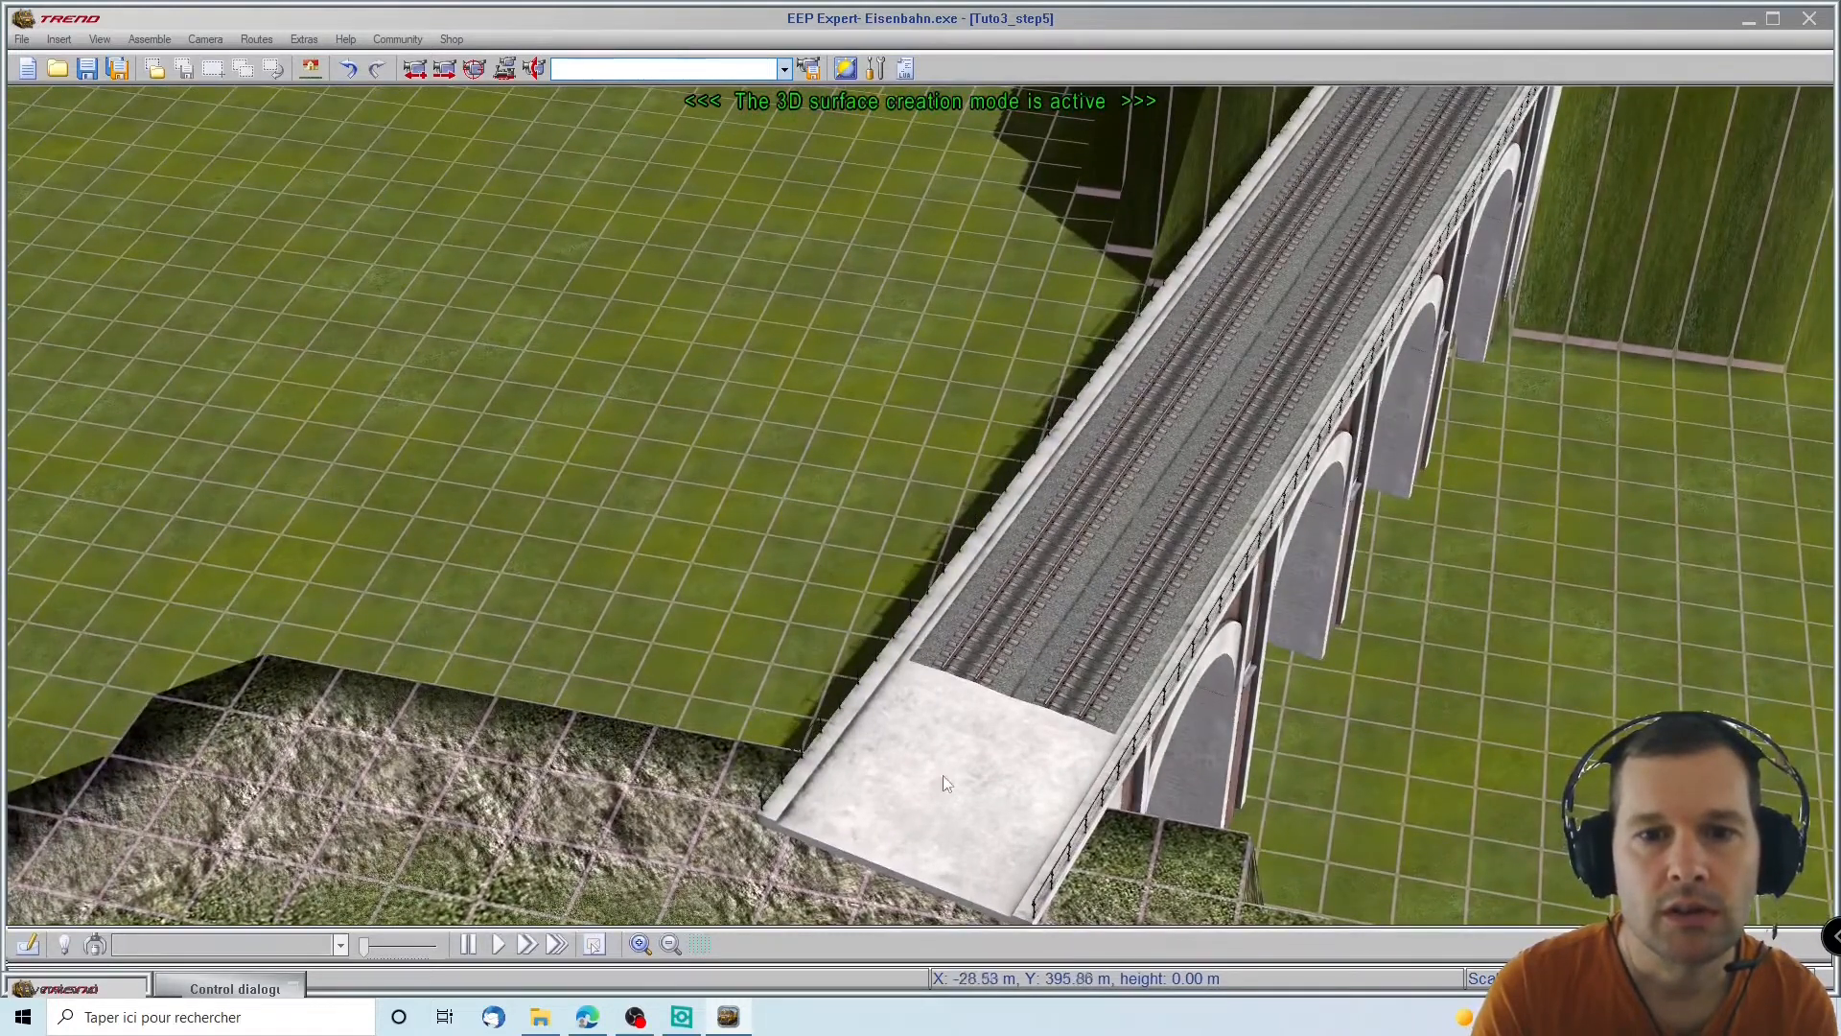
key(Up)
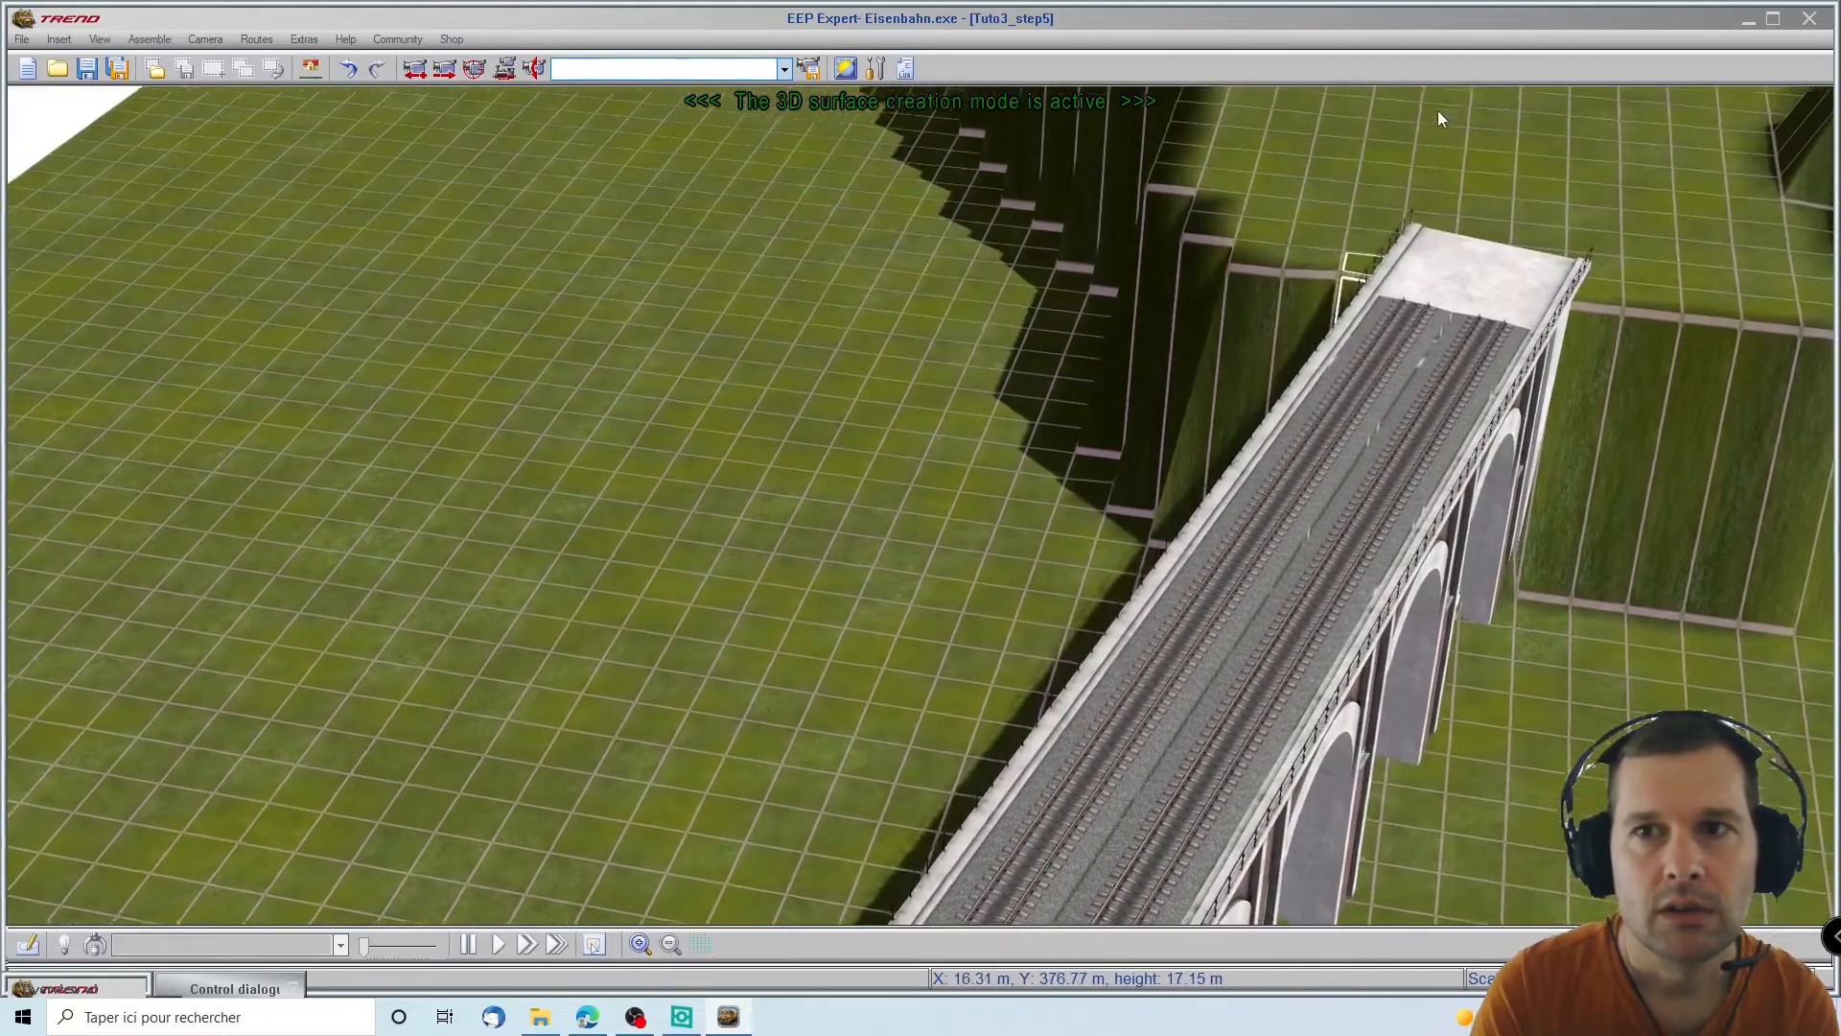
key(Up)
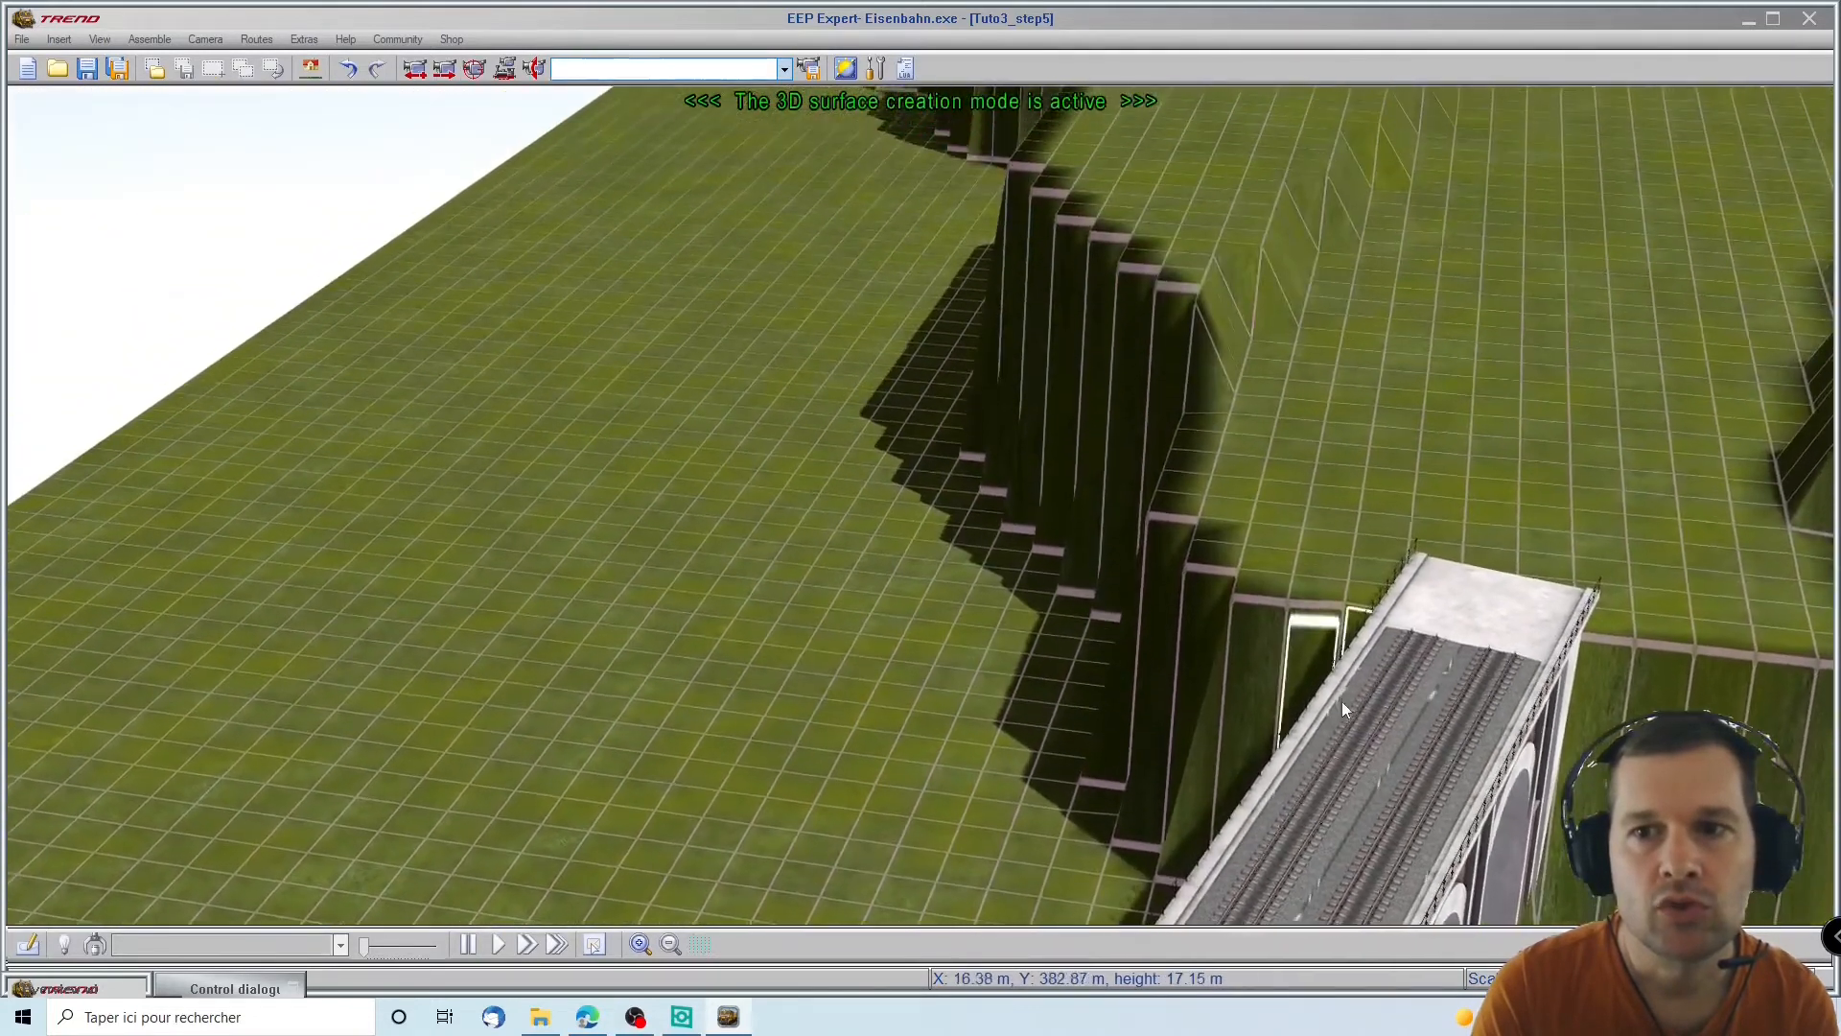
key(Up)
key(Down)
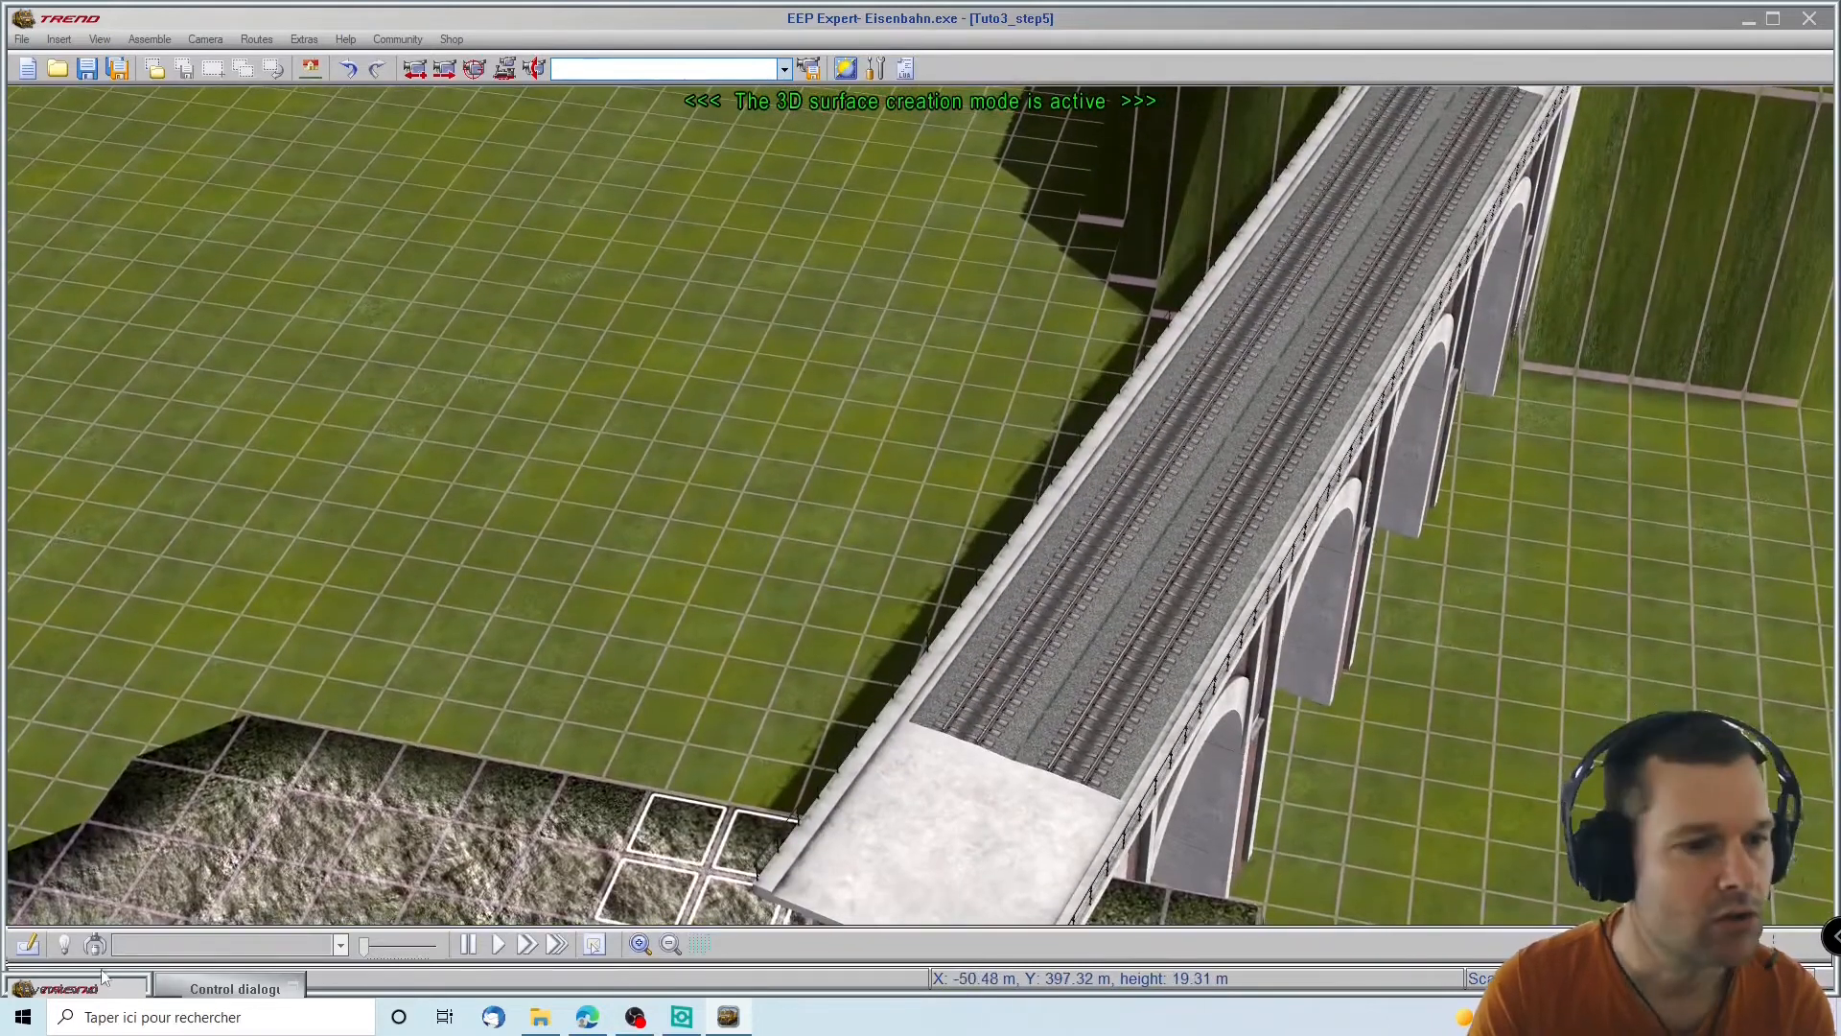
Duplicate the viaduct spline in parallel with the style !V7 Ballast bed B chosen, at -2.25 m and 2.25 m left and 0.02 m to the top
click(29, 944)
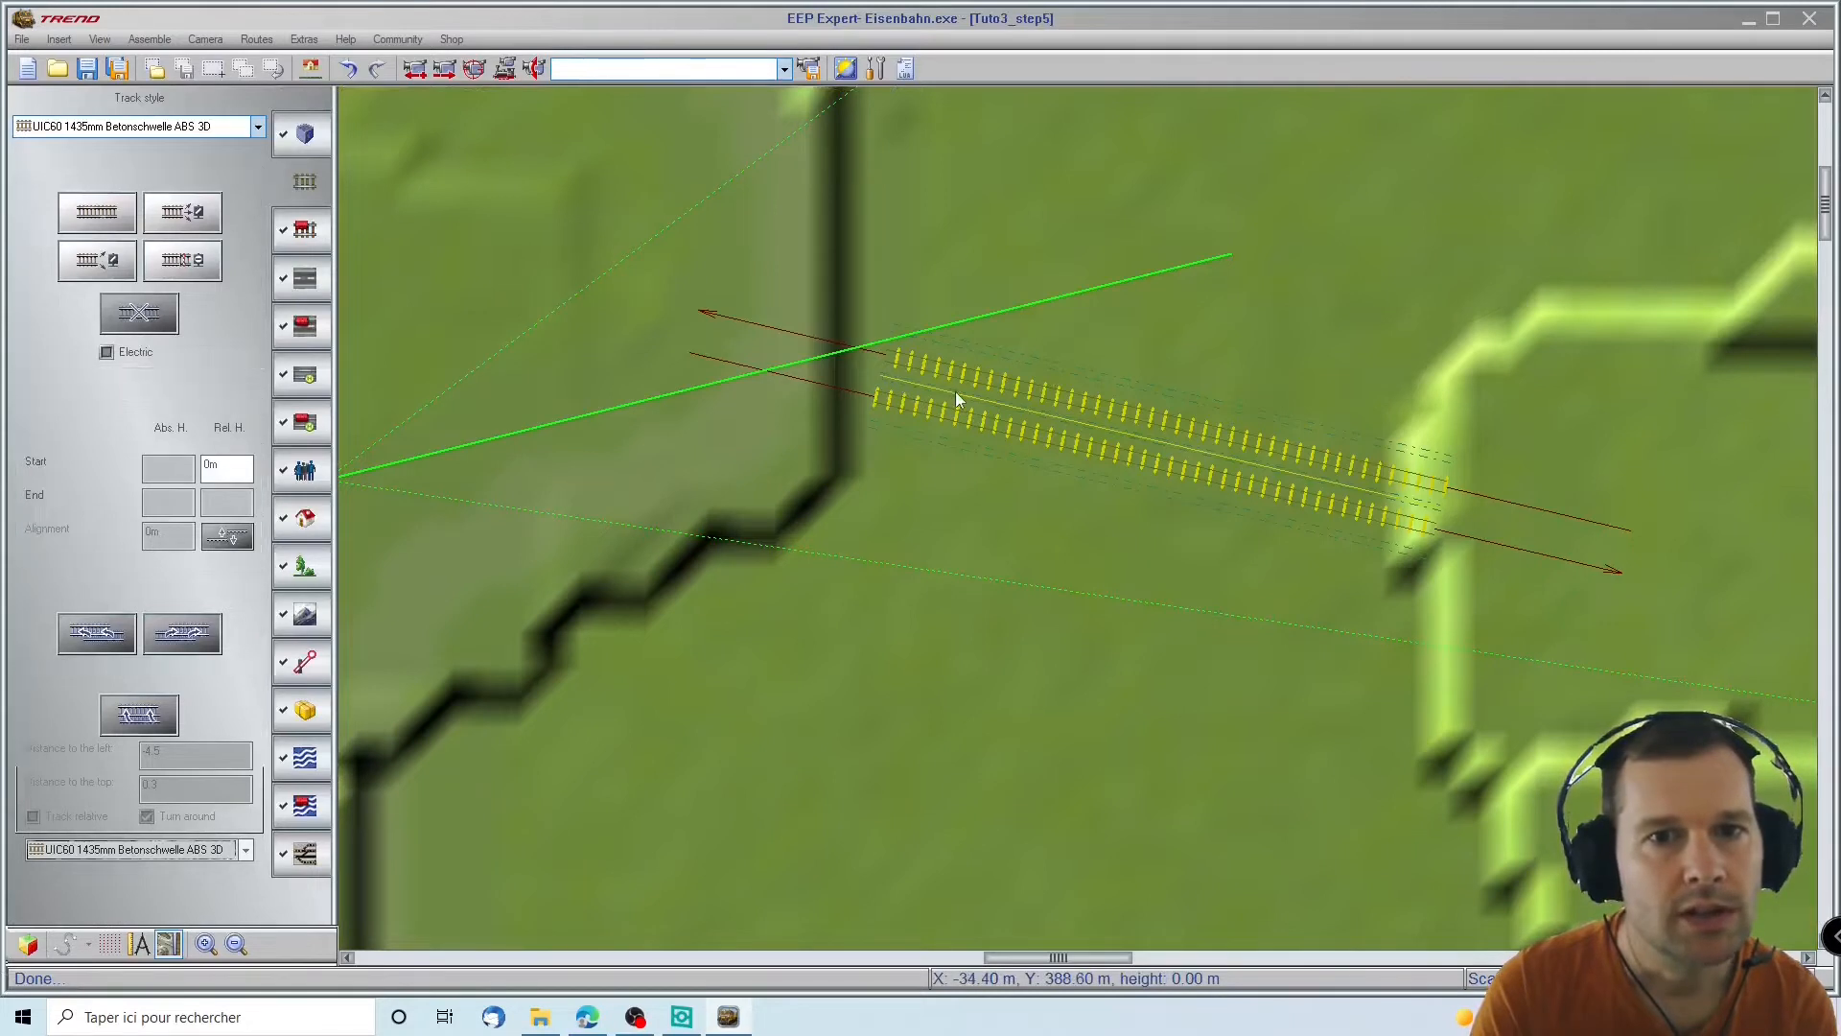
click(305, 757)
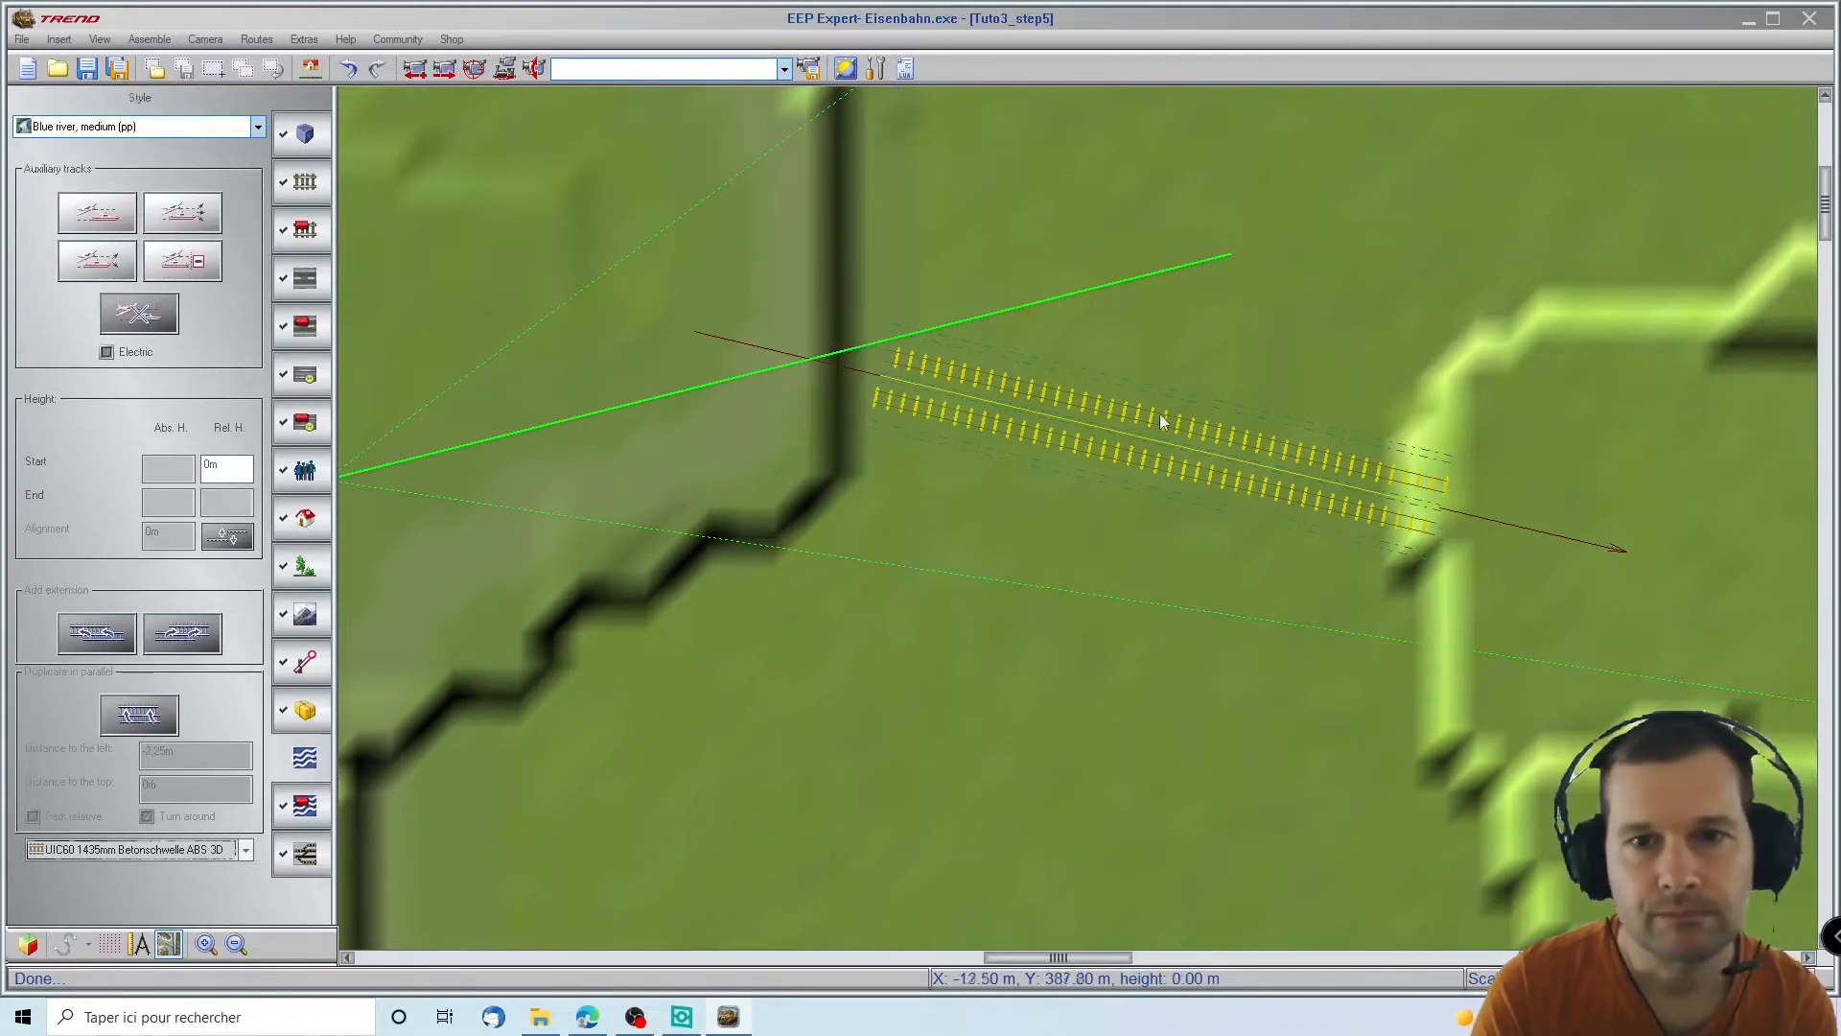
click(1157, 447)
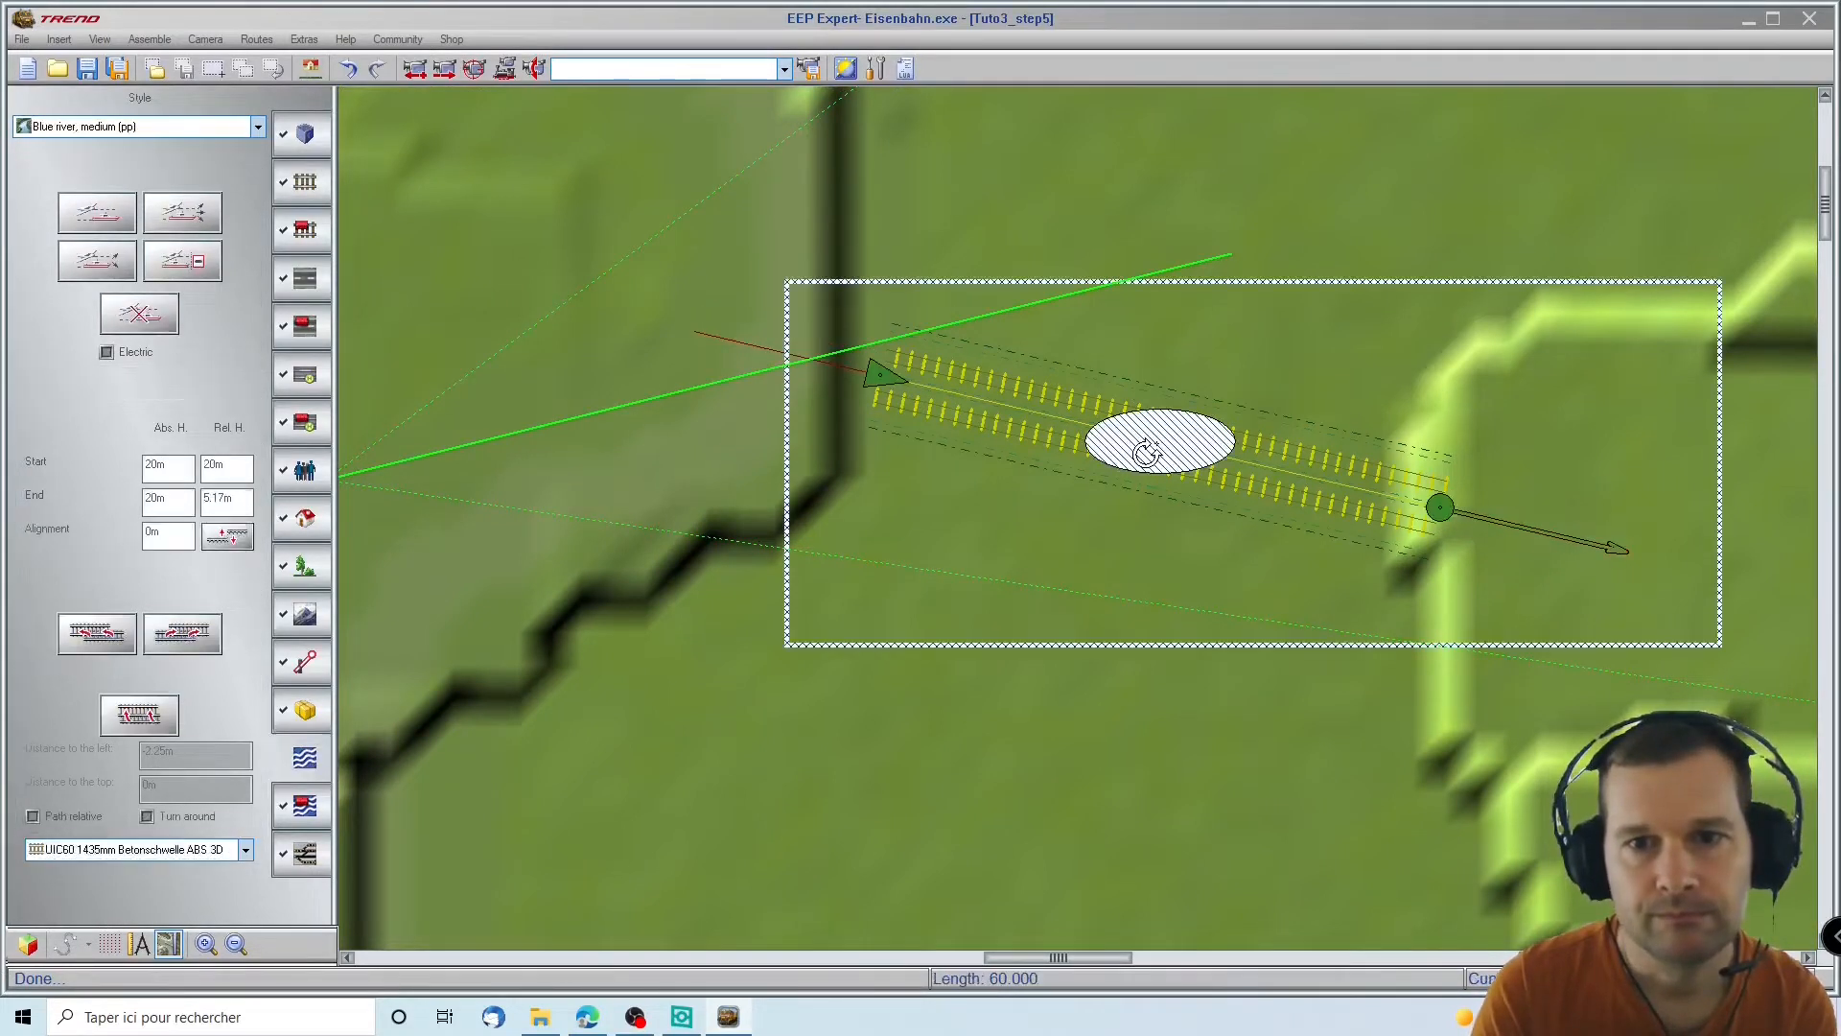
click(230, 128)
scroll(134, 288, down, 5)
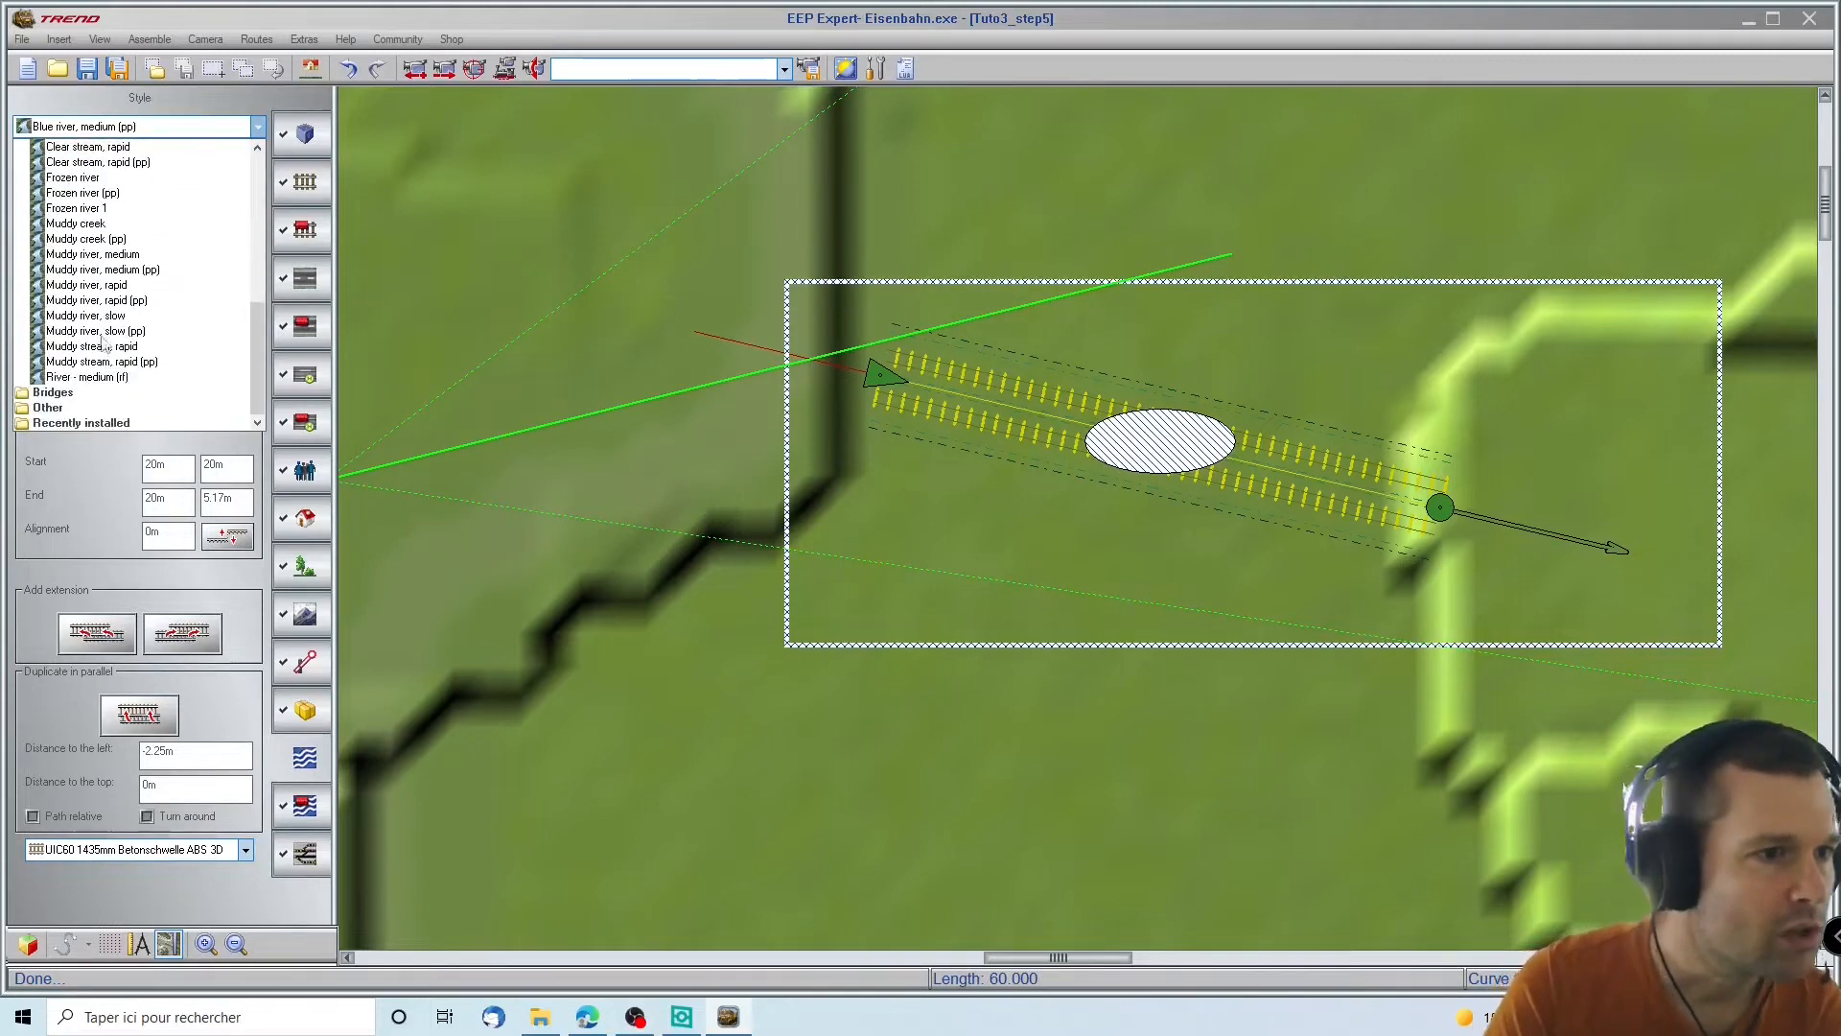
click(50, 409)
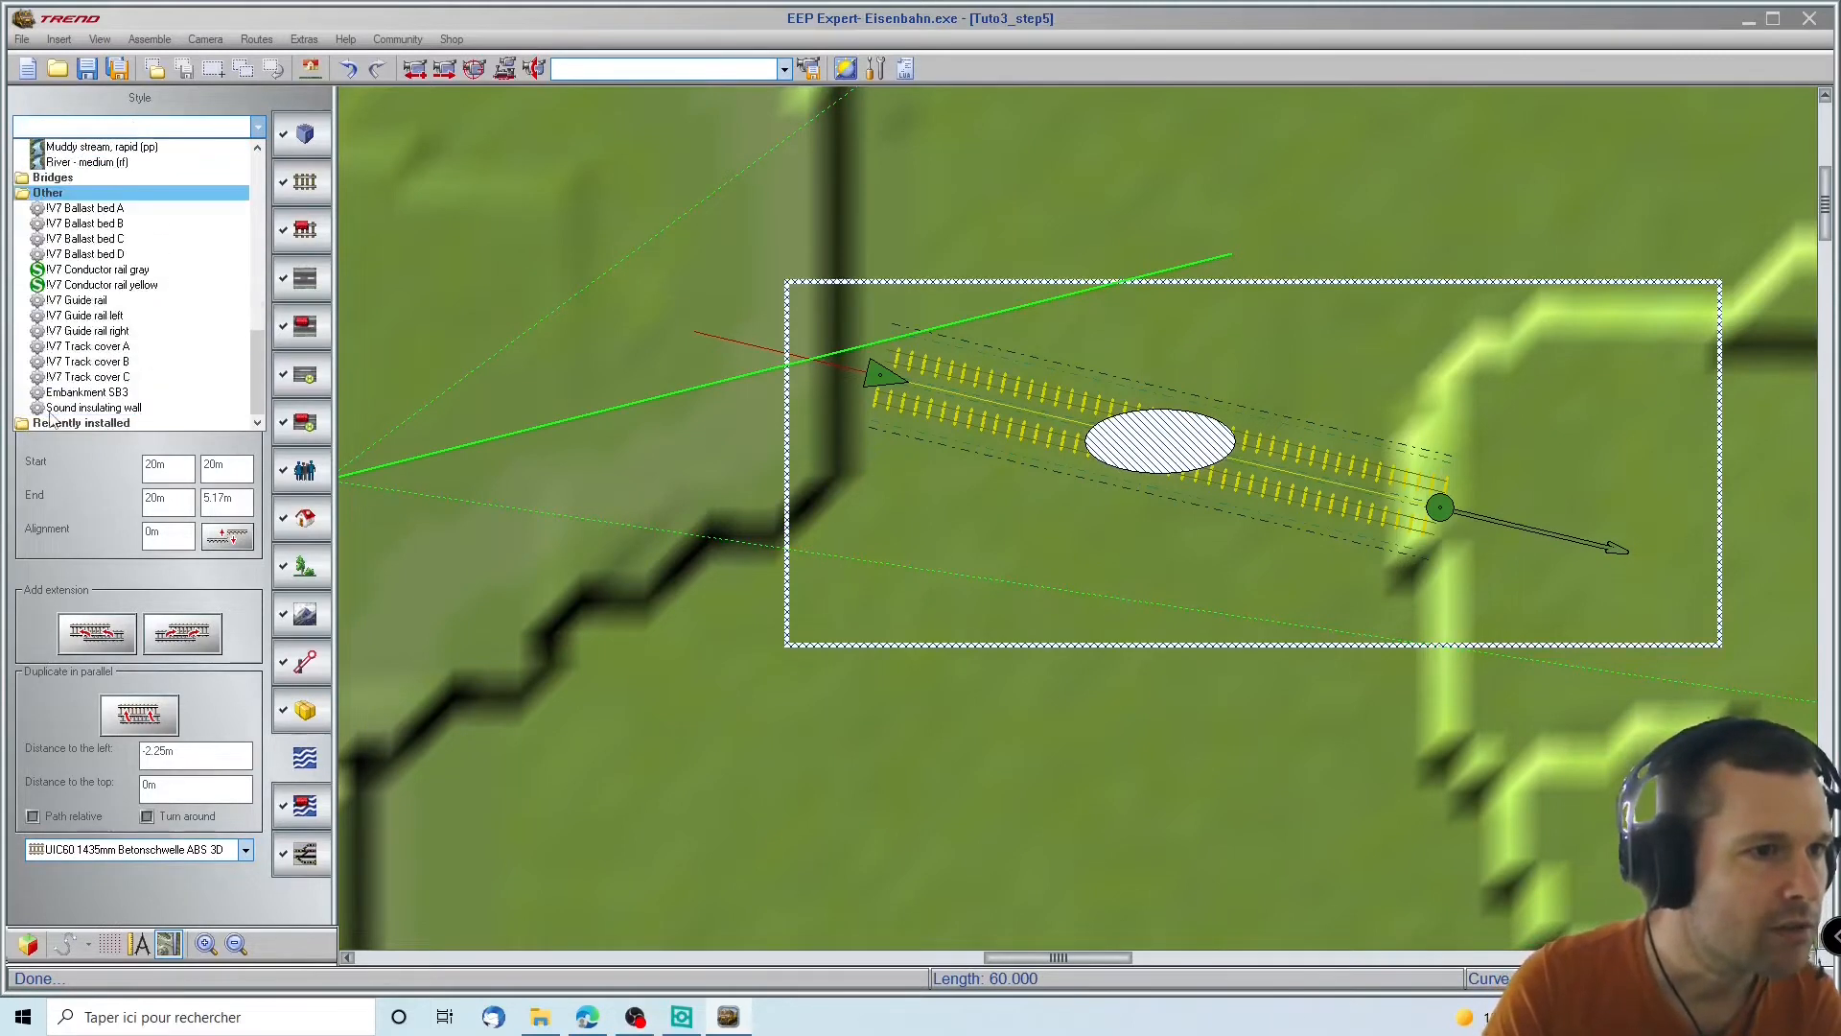
click(106, 223)
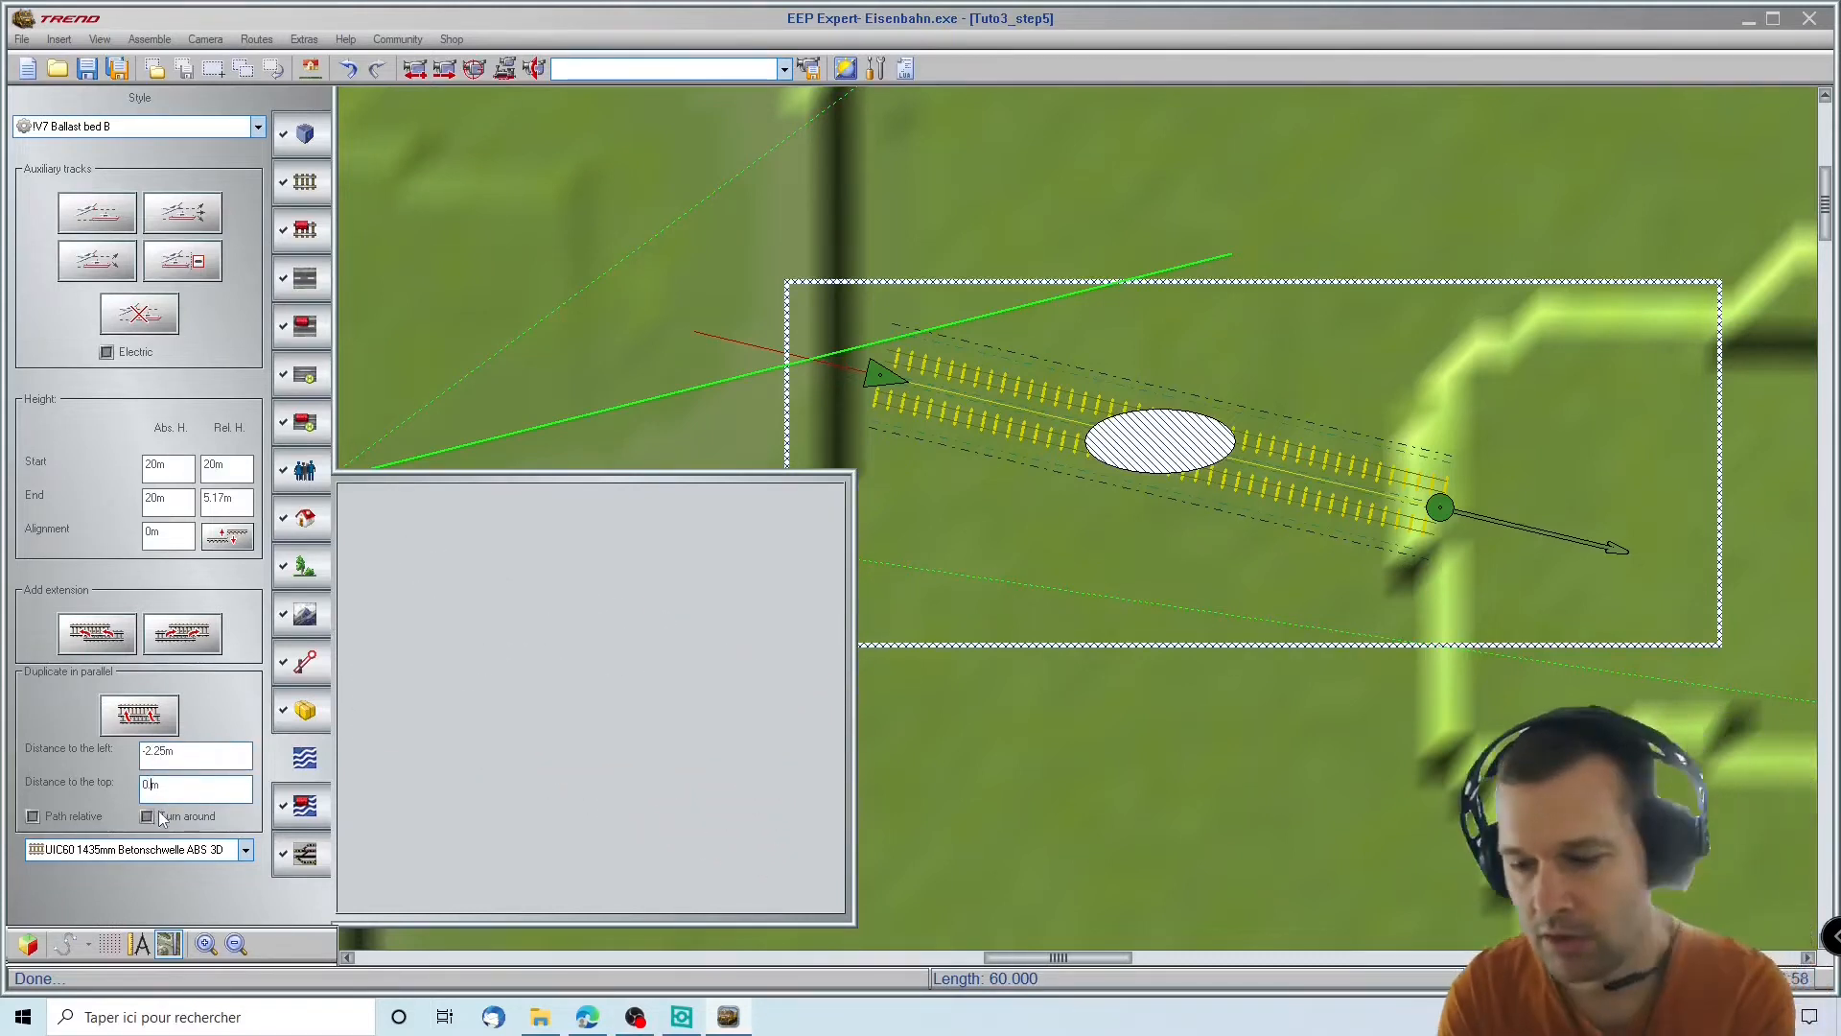
text(.02)
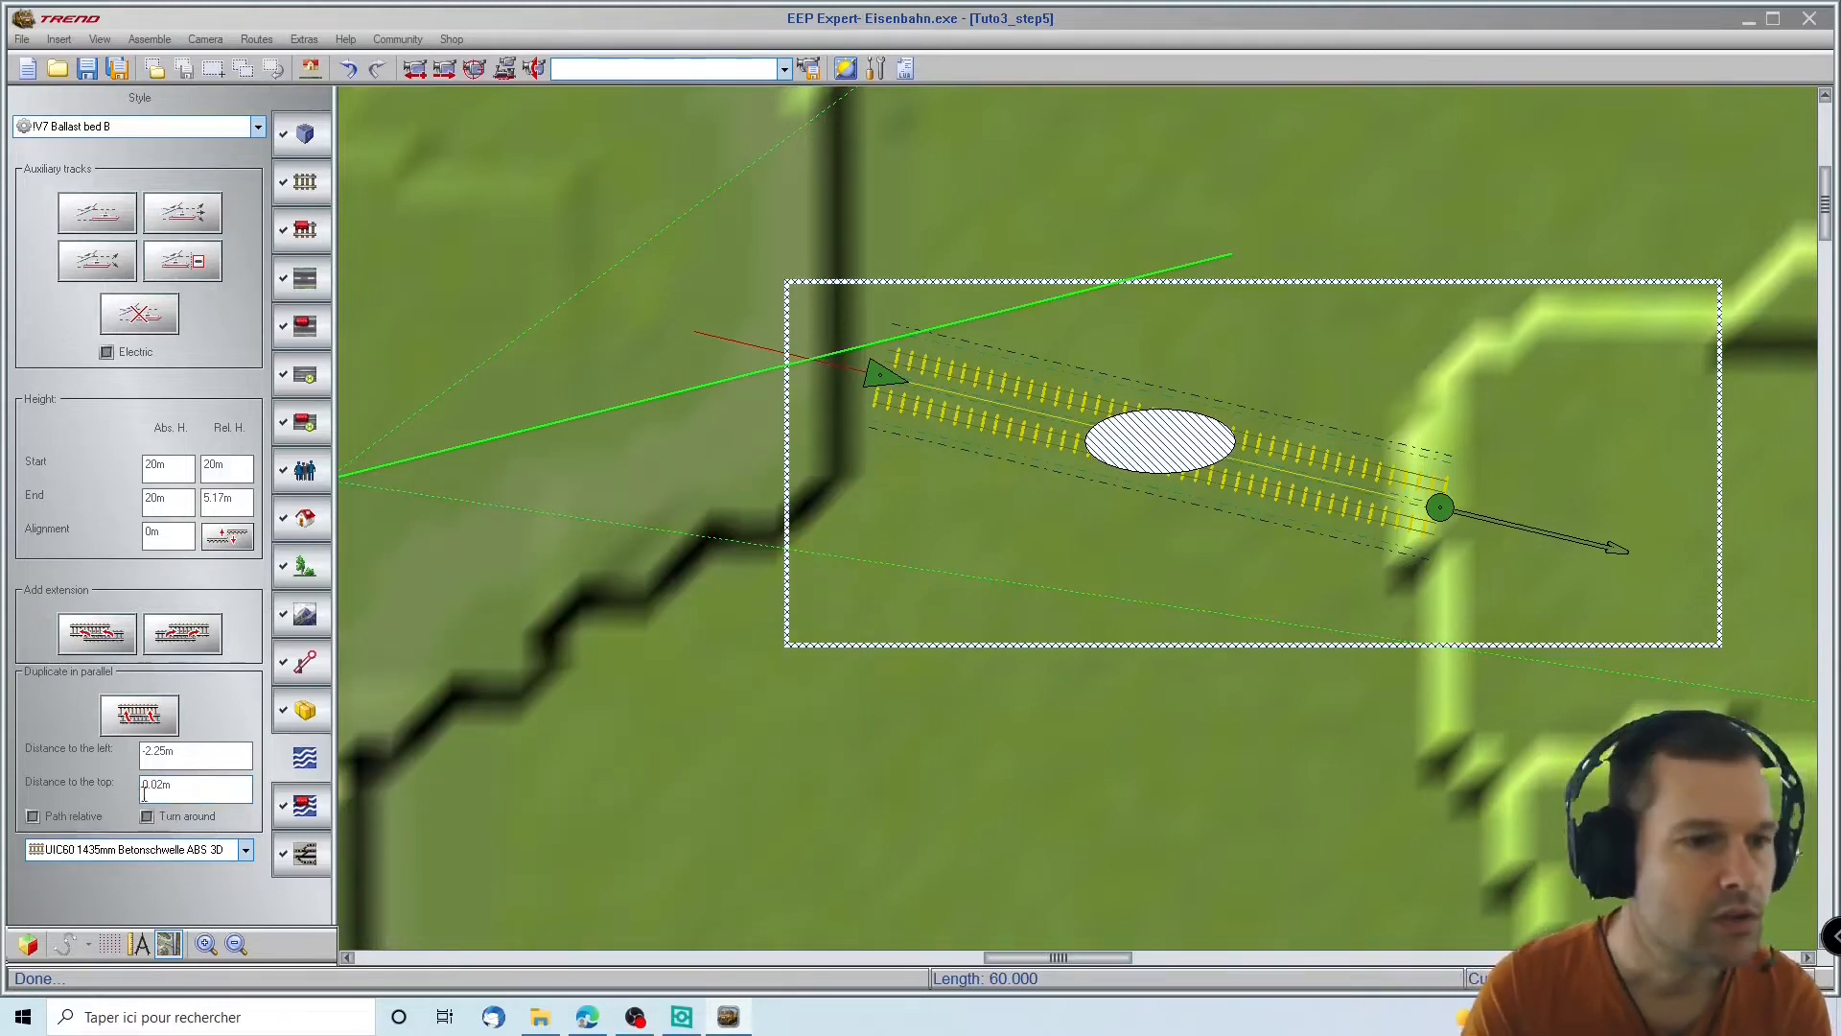
click(156, 731)
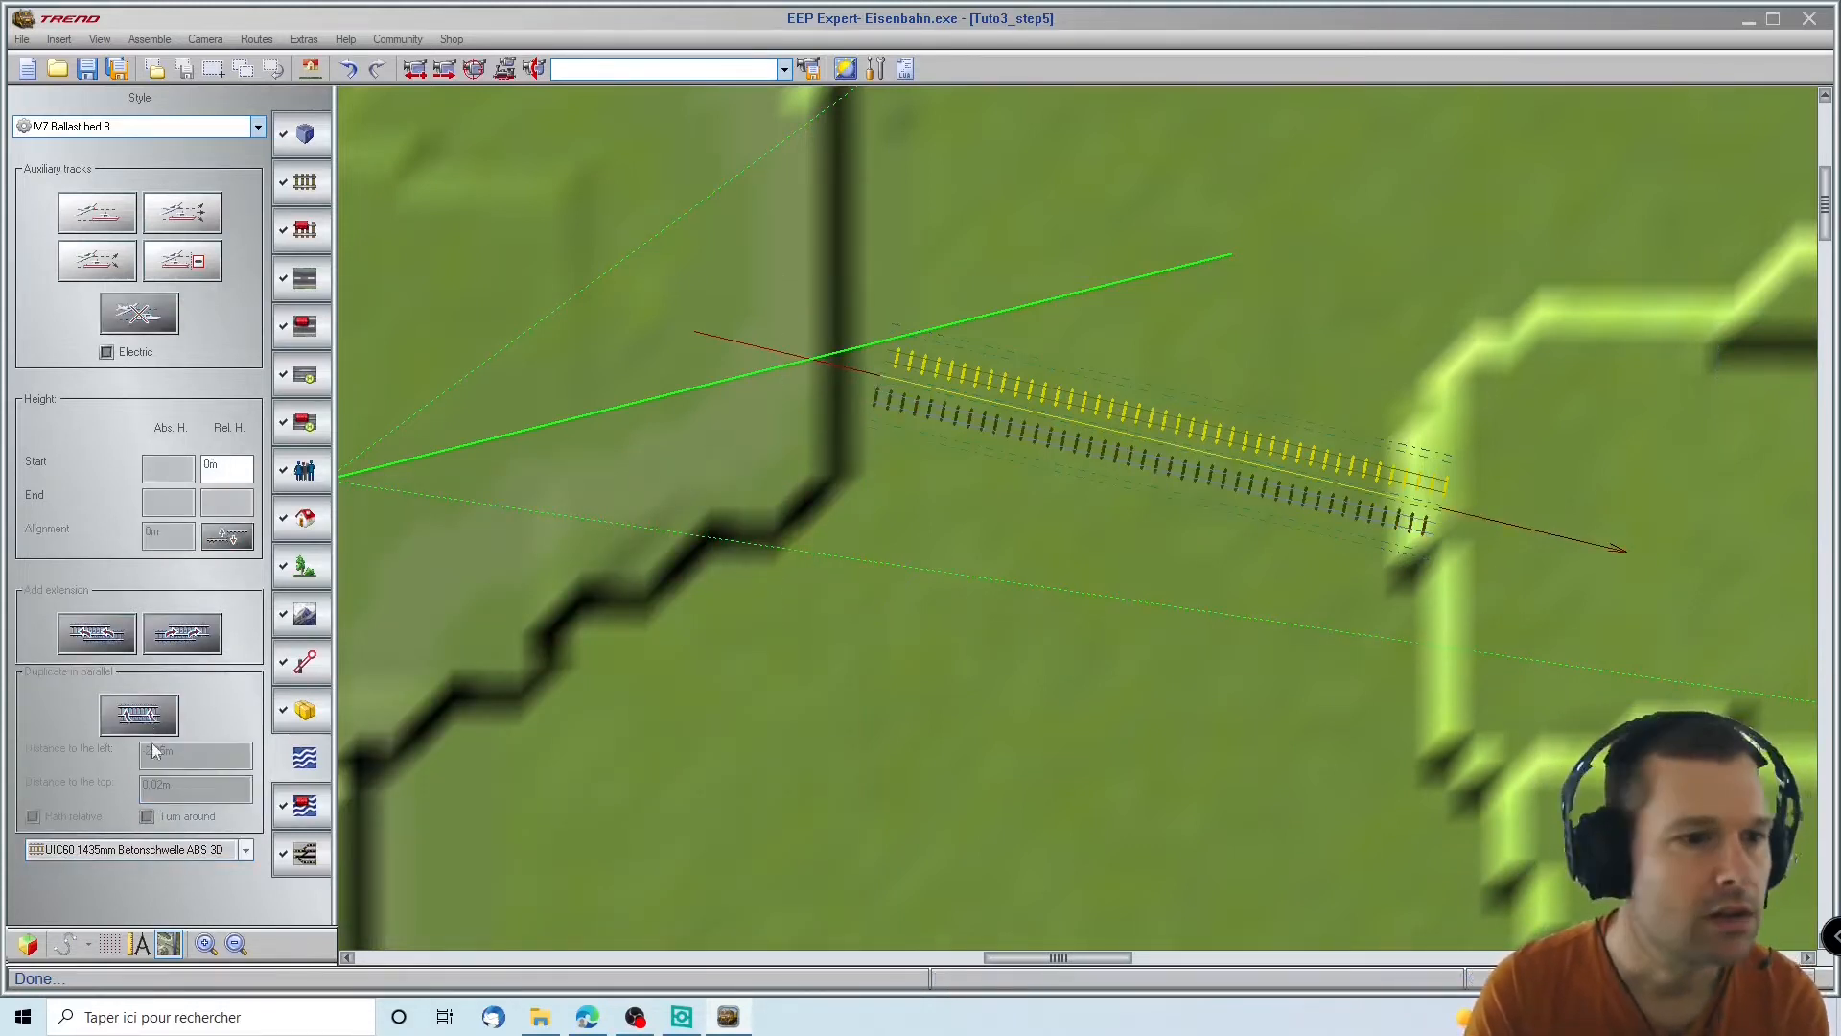
click(976, 397)
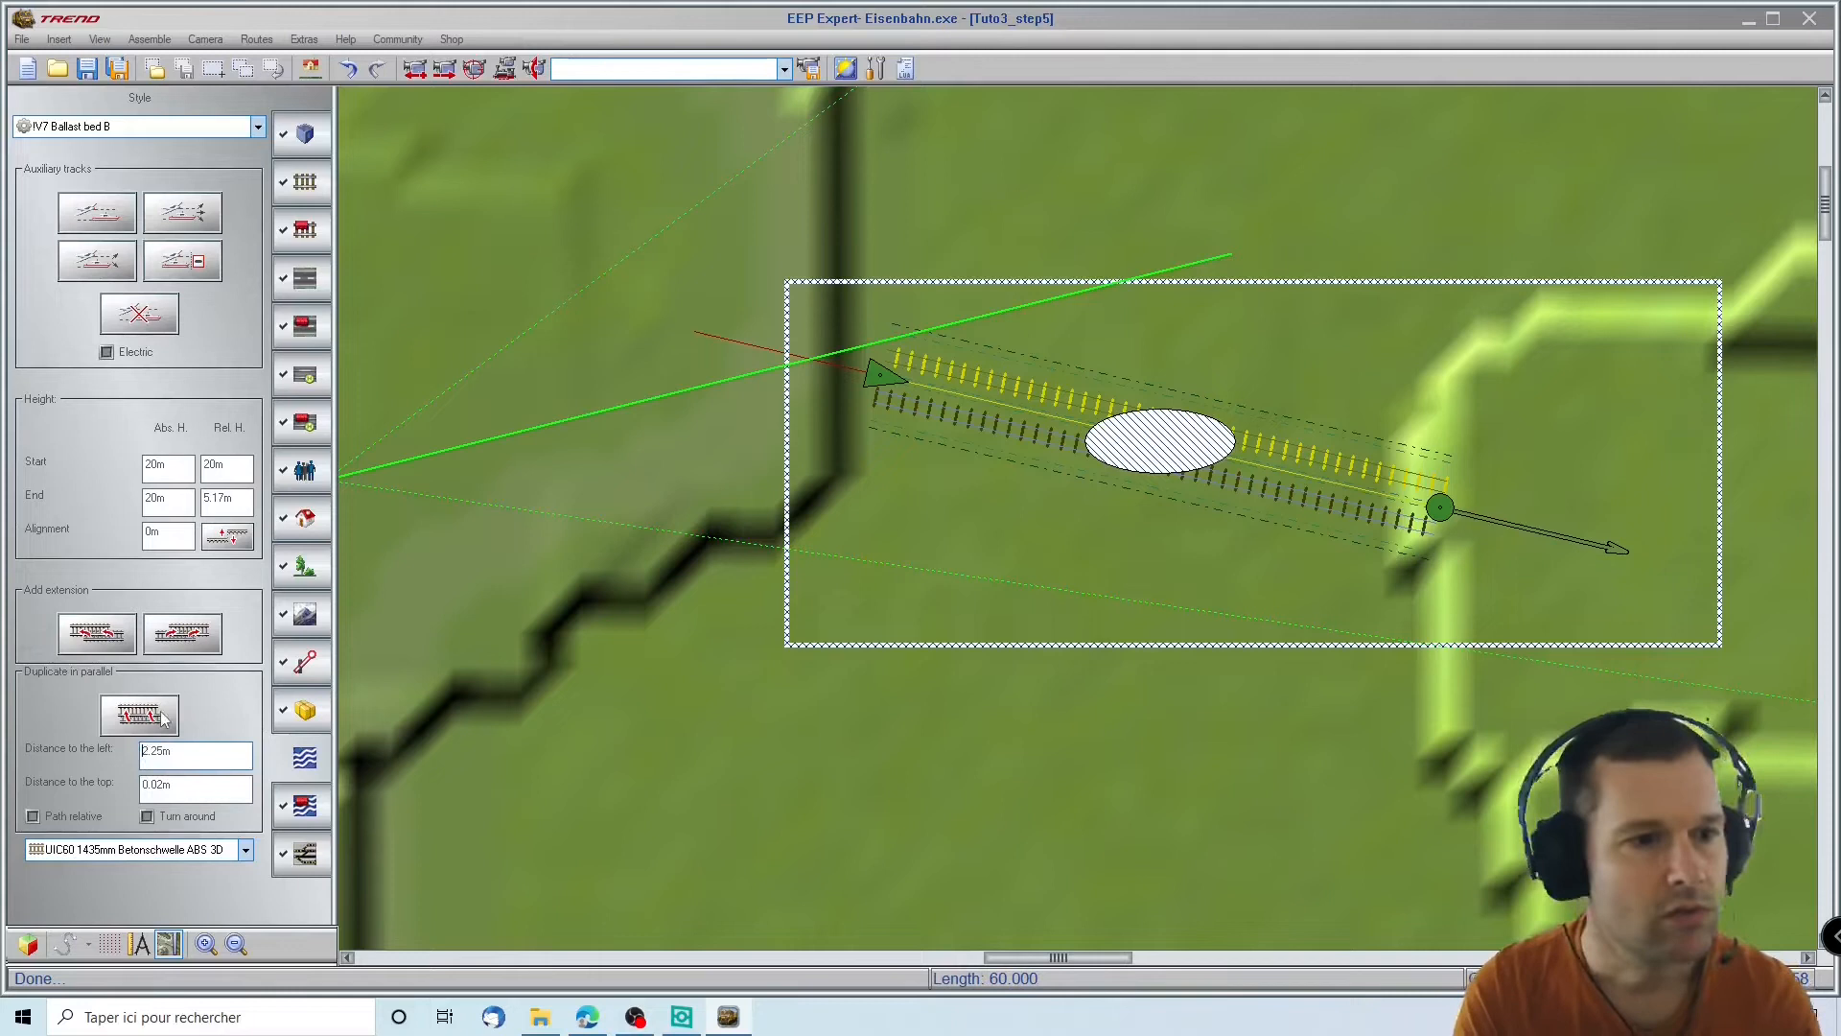
click(153, 718)
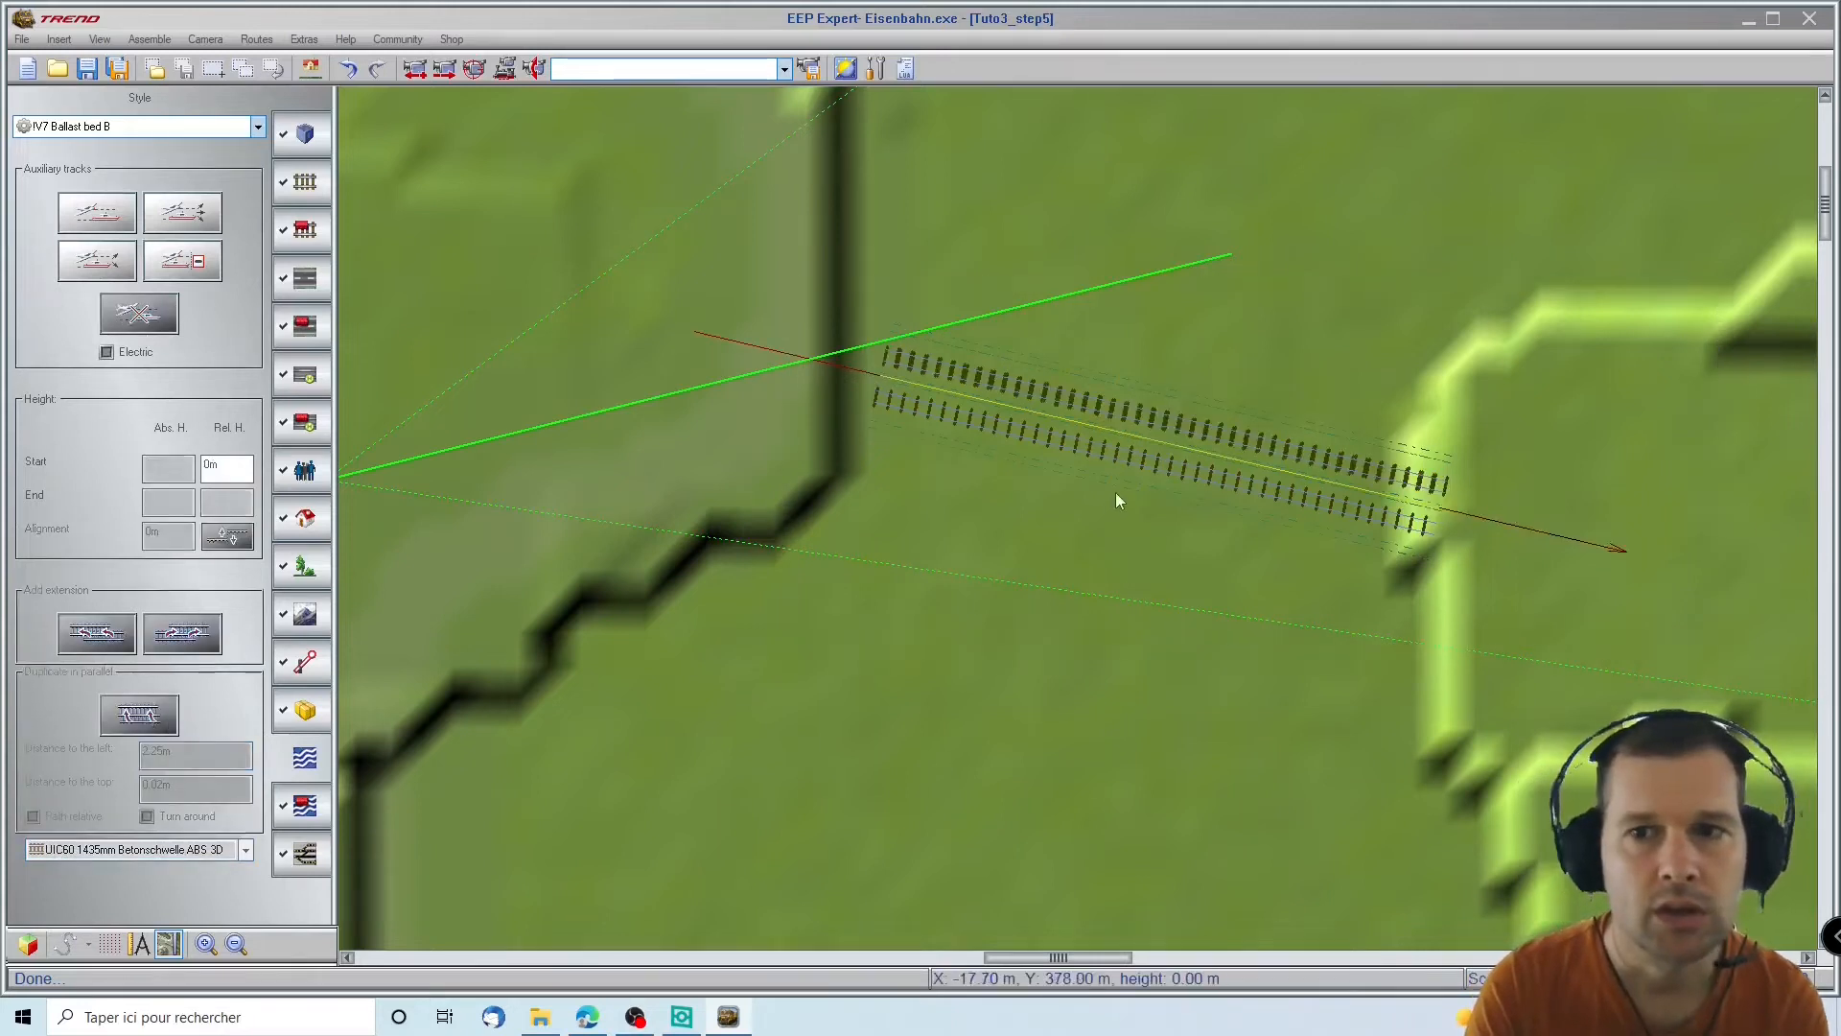
Check the look of both tracks on the viaduct deck in 3D after the parallel duplication
click(27, 945)
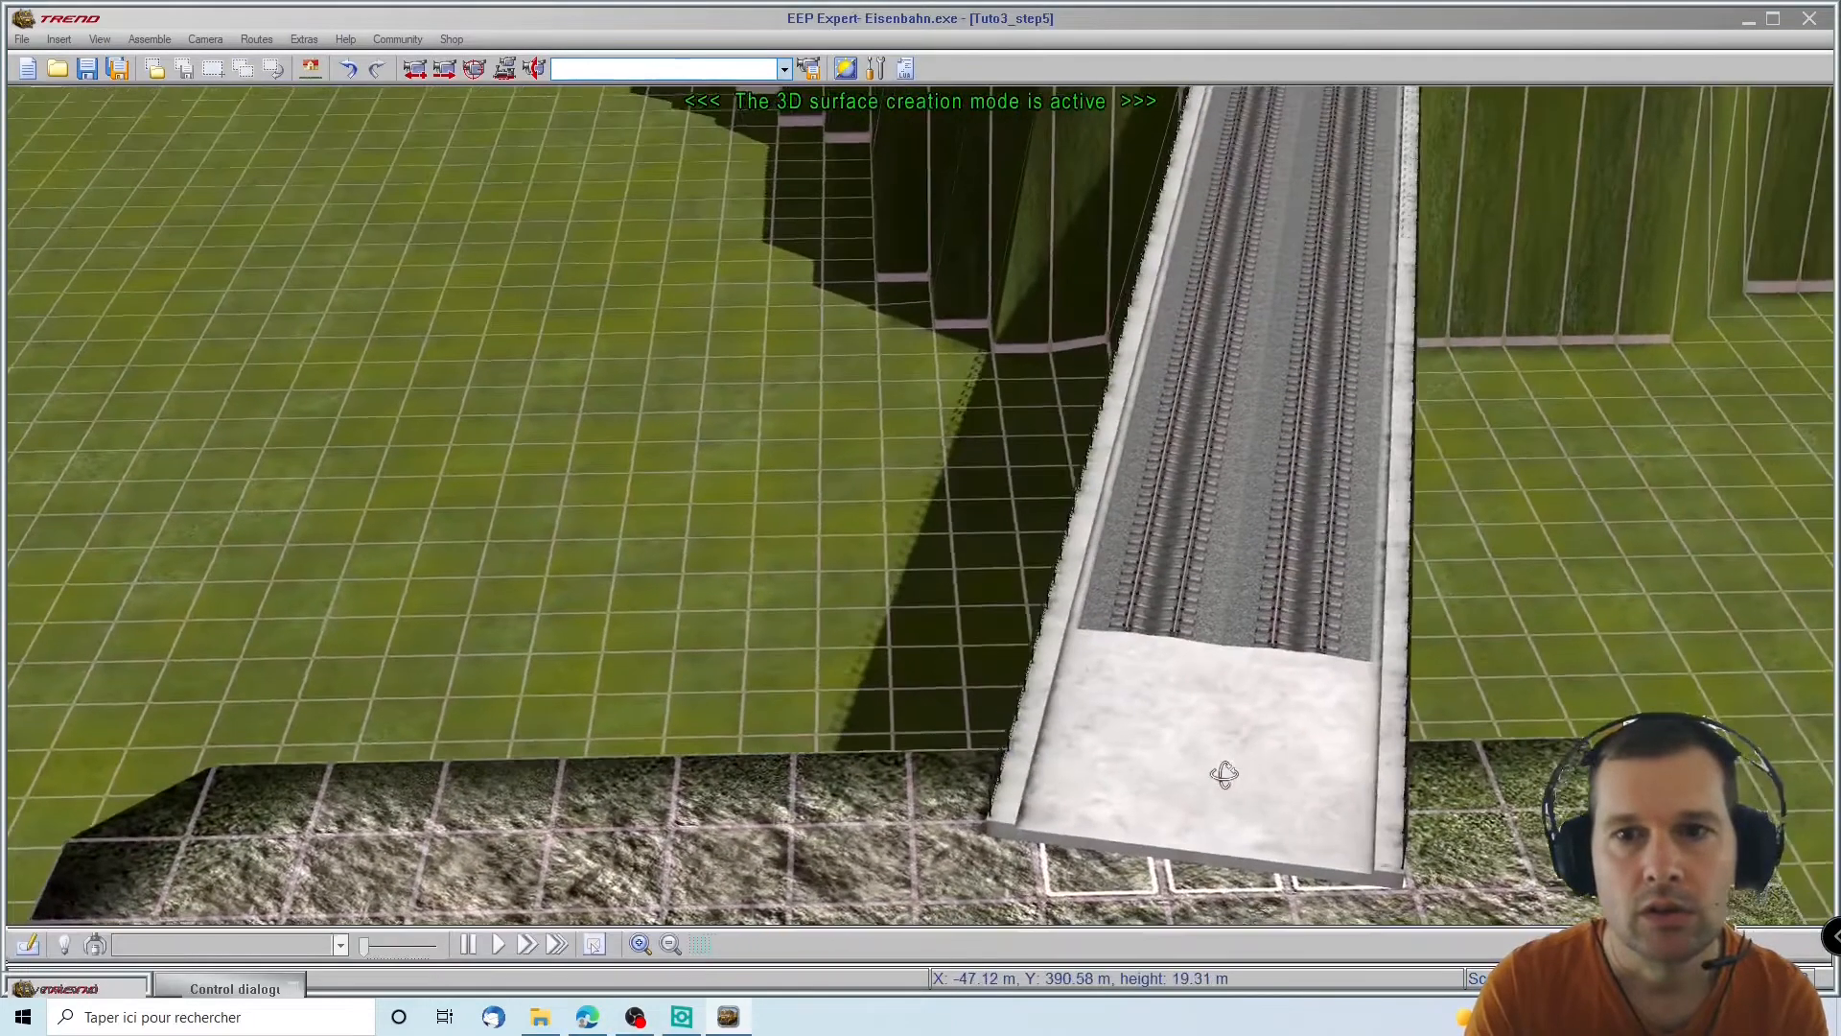
right_drag(1225, 774, 1293, 765)
right_drag(1765, 448, 1299, 634)
Move the 3D view from the viaduct to the tunnel portal and switch from surface creation to object editing mode
scroll(1136, 456, down, 5)
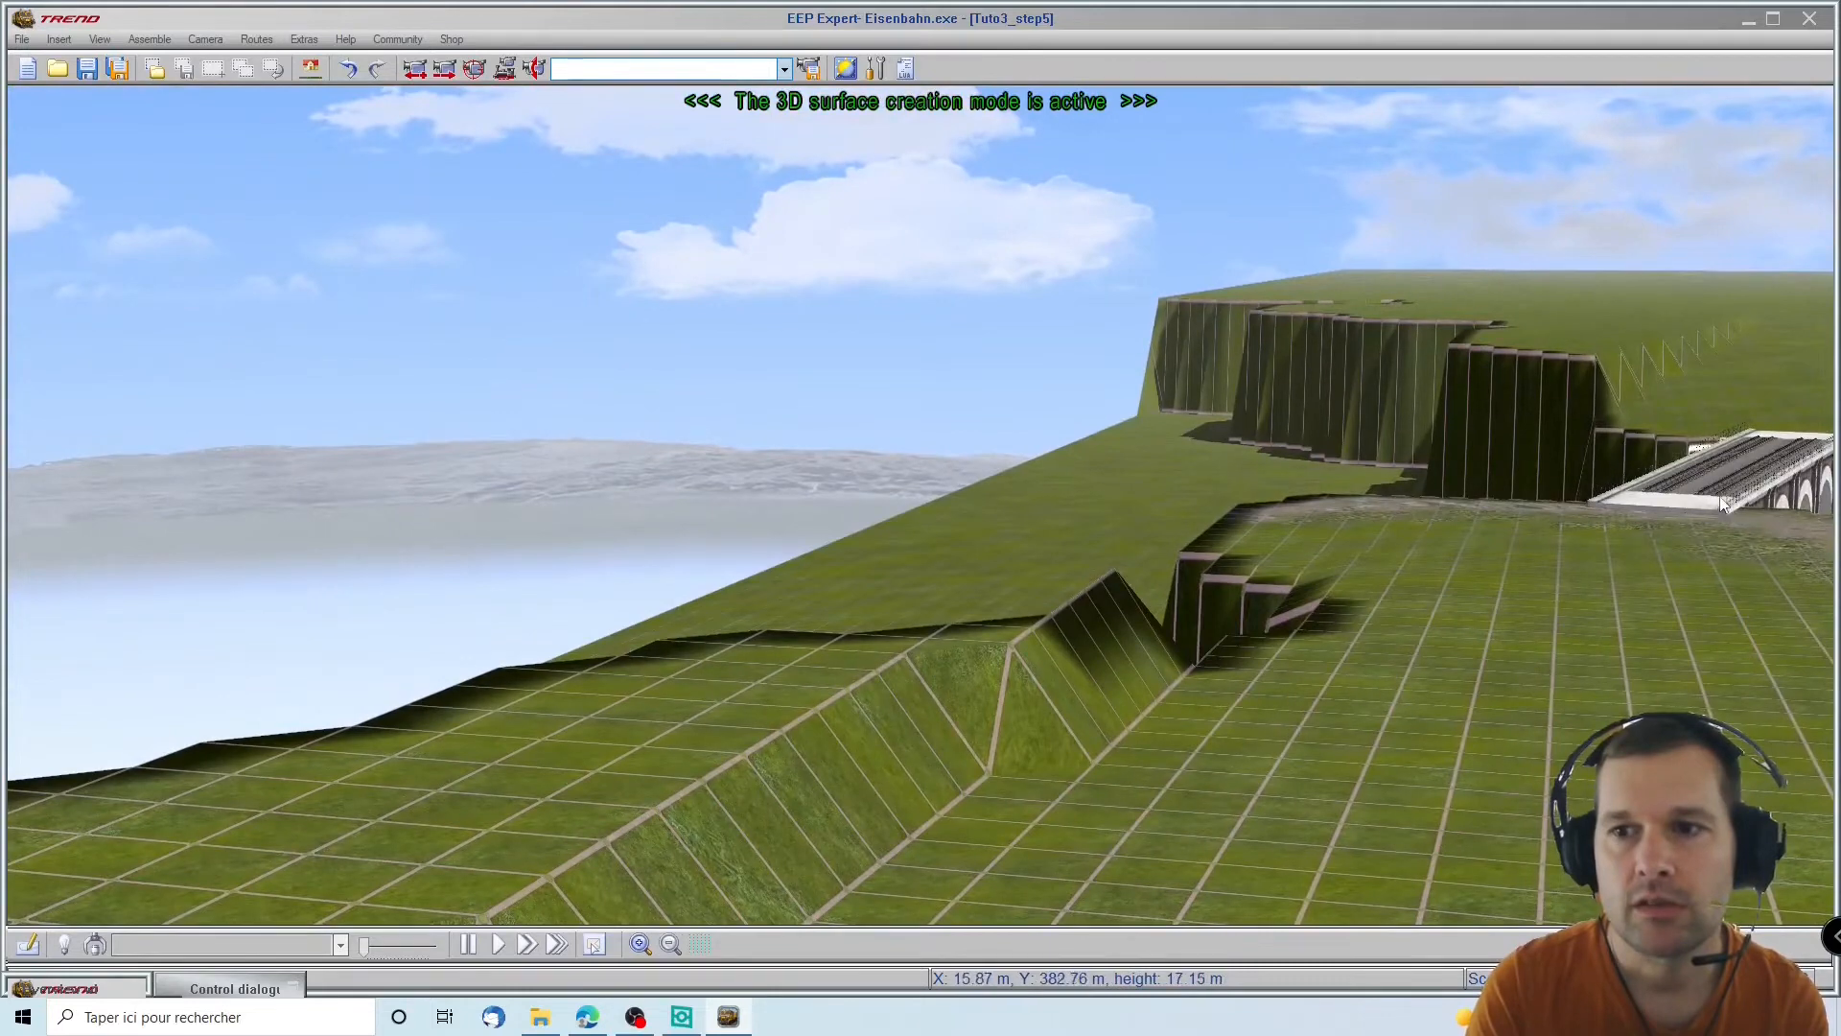
right_drag(1793, 544, 1793, 543)
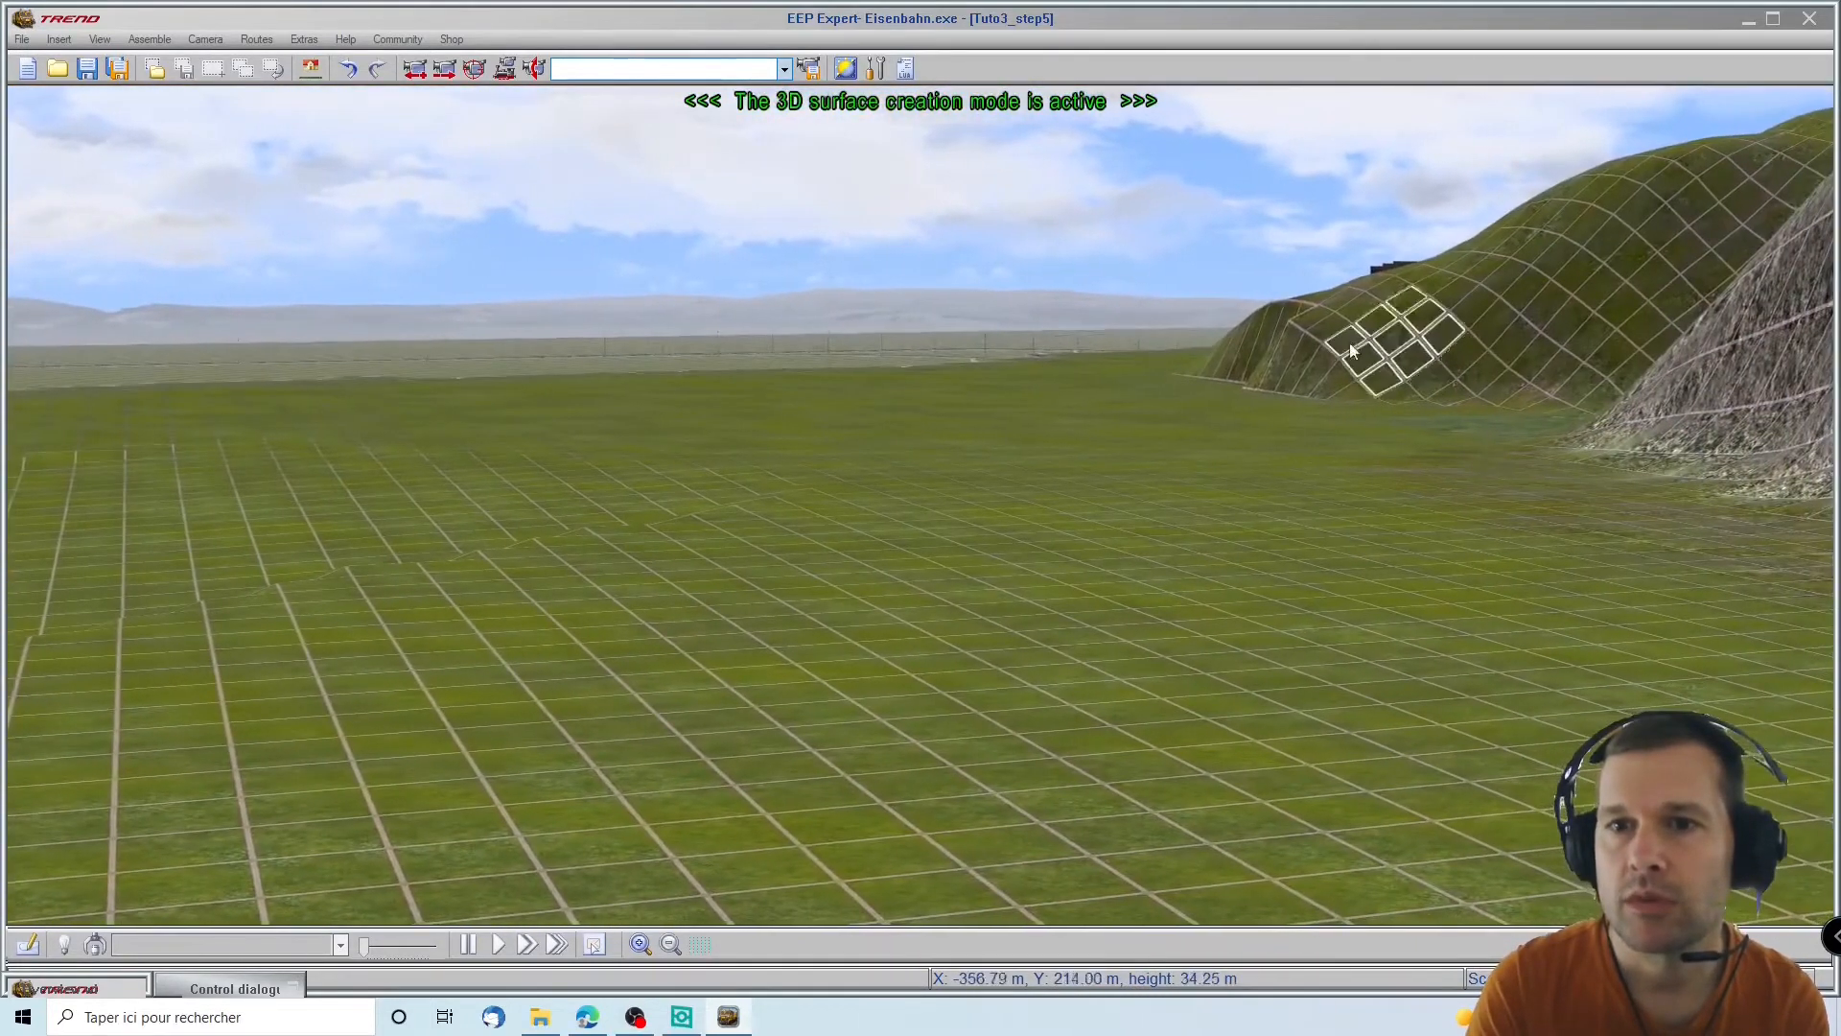
scroll(1147, 410, up, 4)
right_drag(969, 554, 566, 556)
right_drag(37, 480, 42, 476)
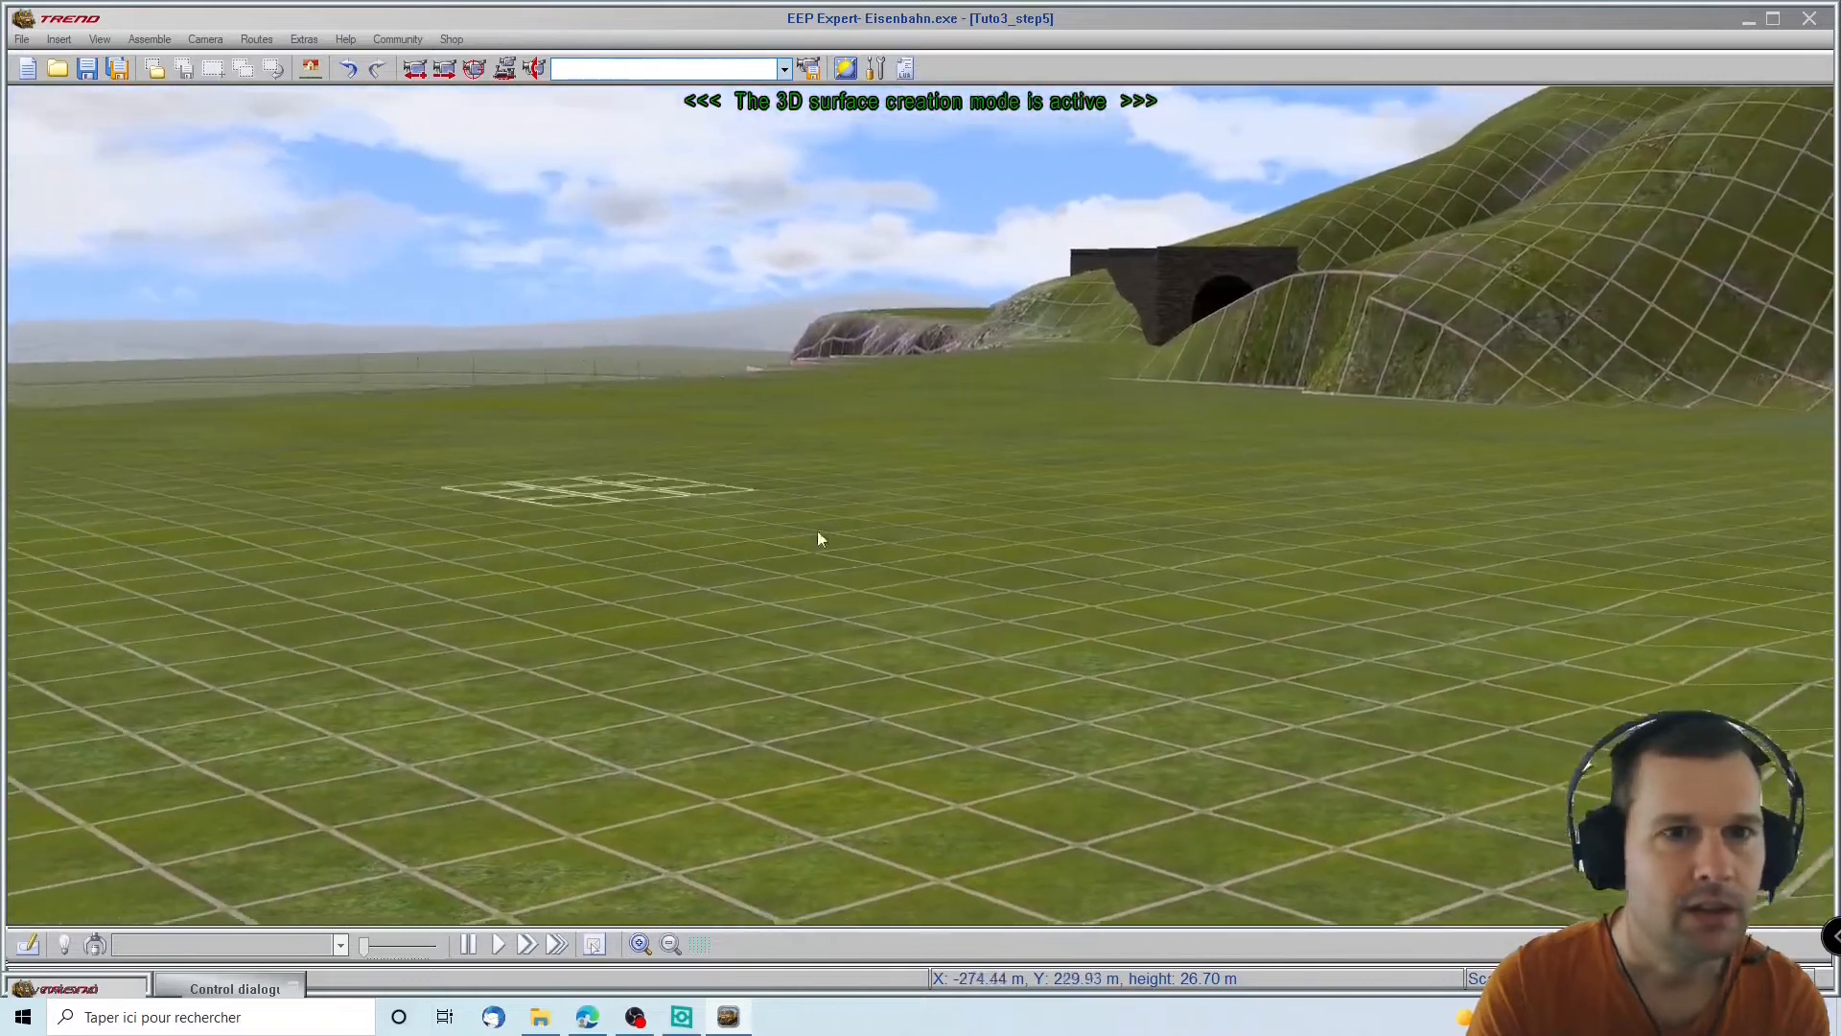
right_drag(988, 652, 870, 626)
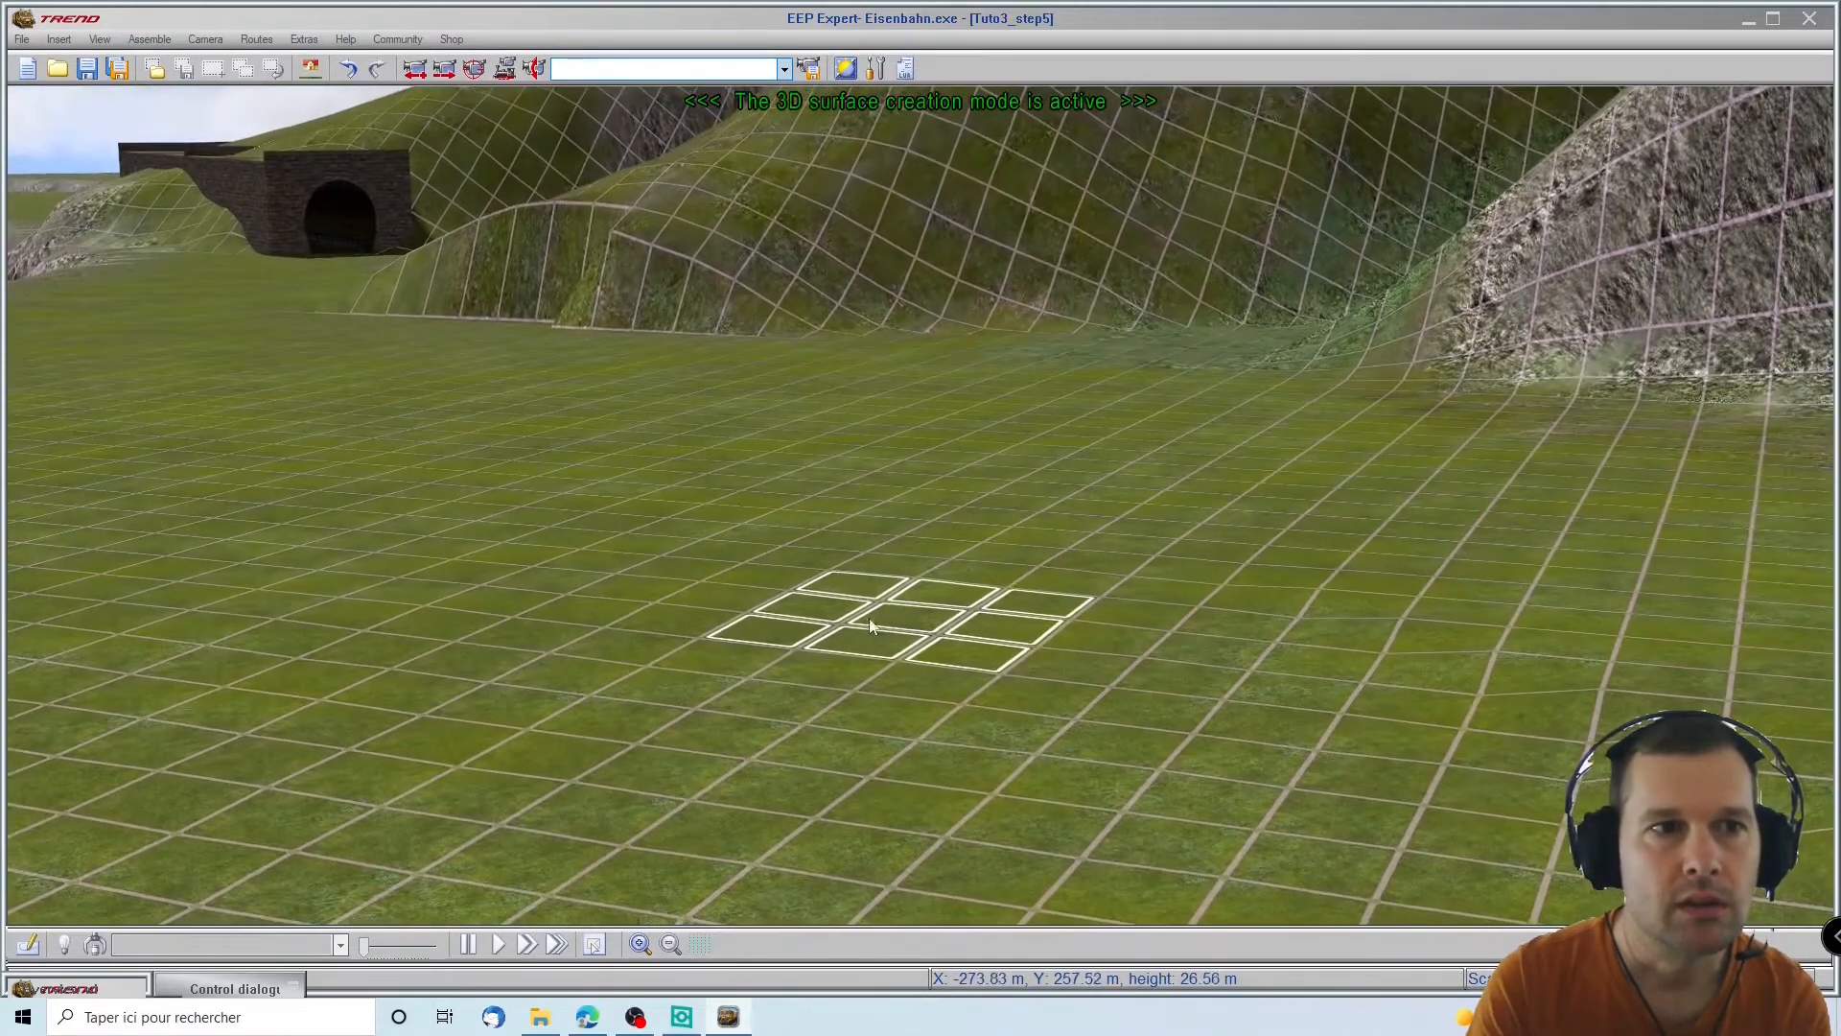
click(206, 988)
click(152, 443)
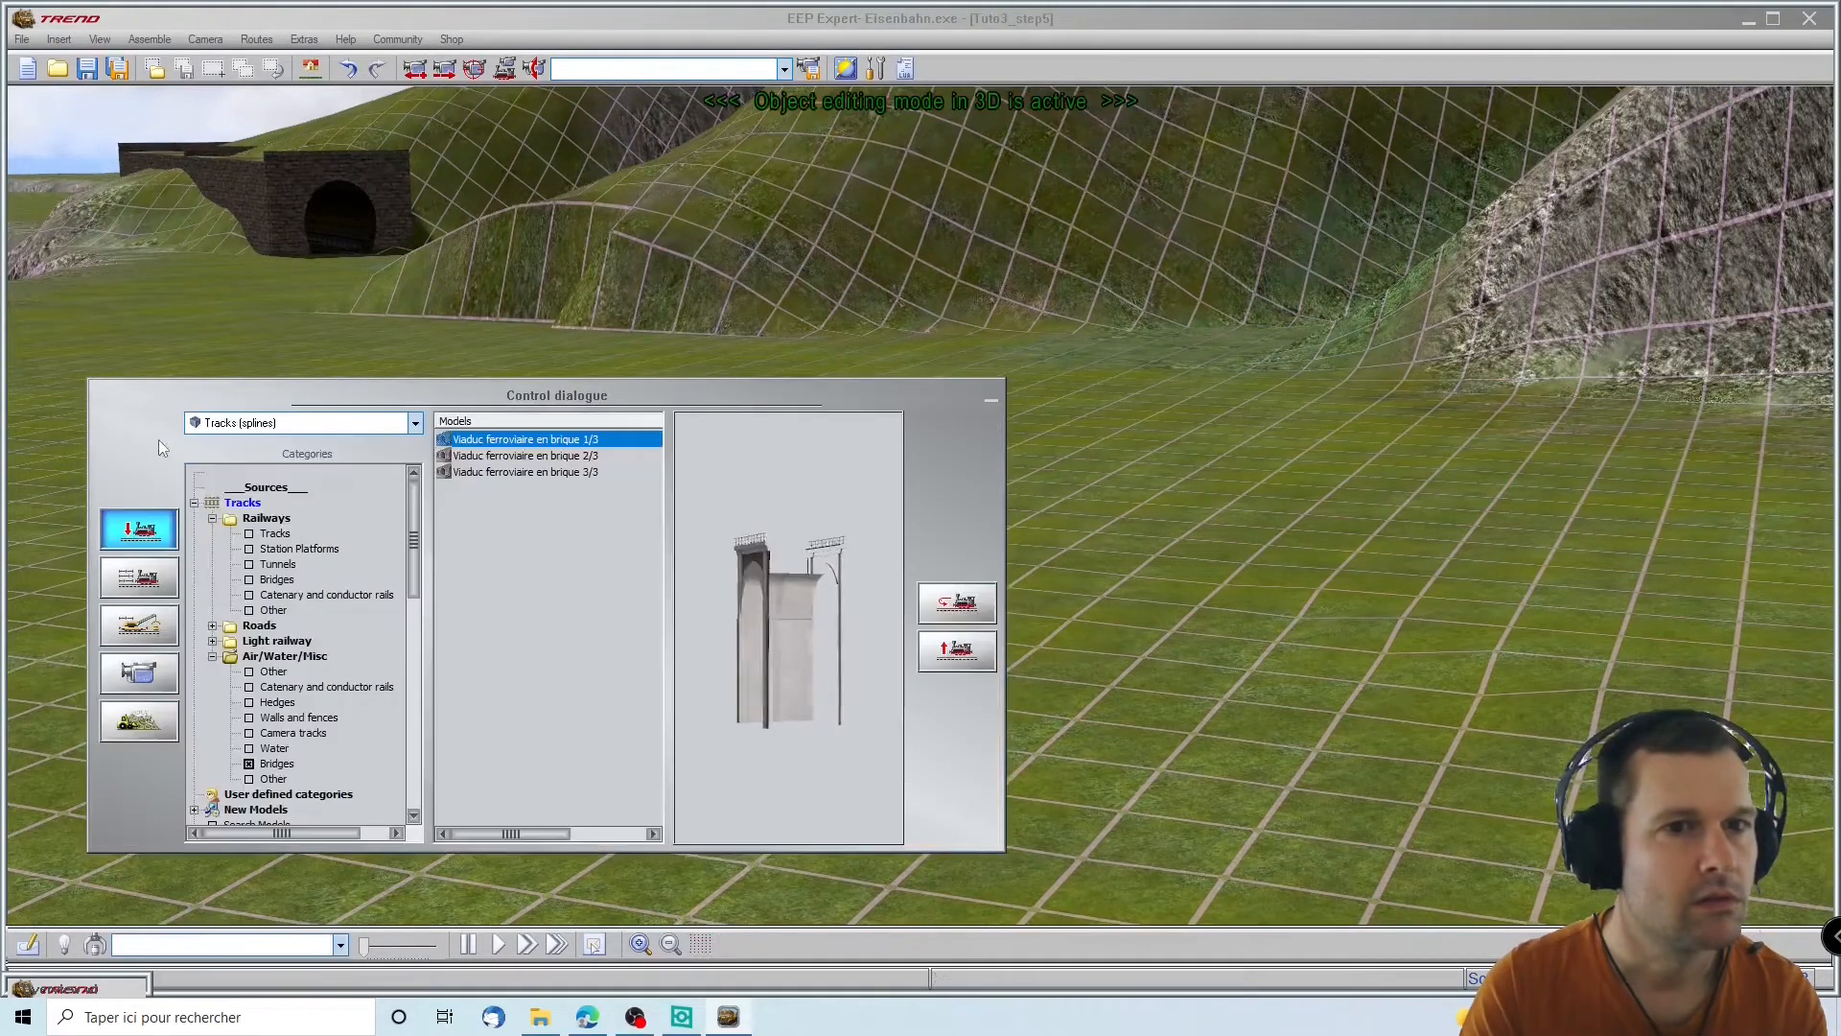
click(993, 404)
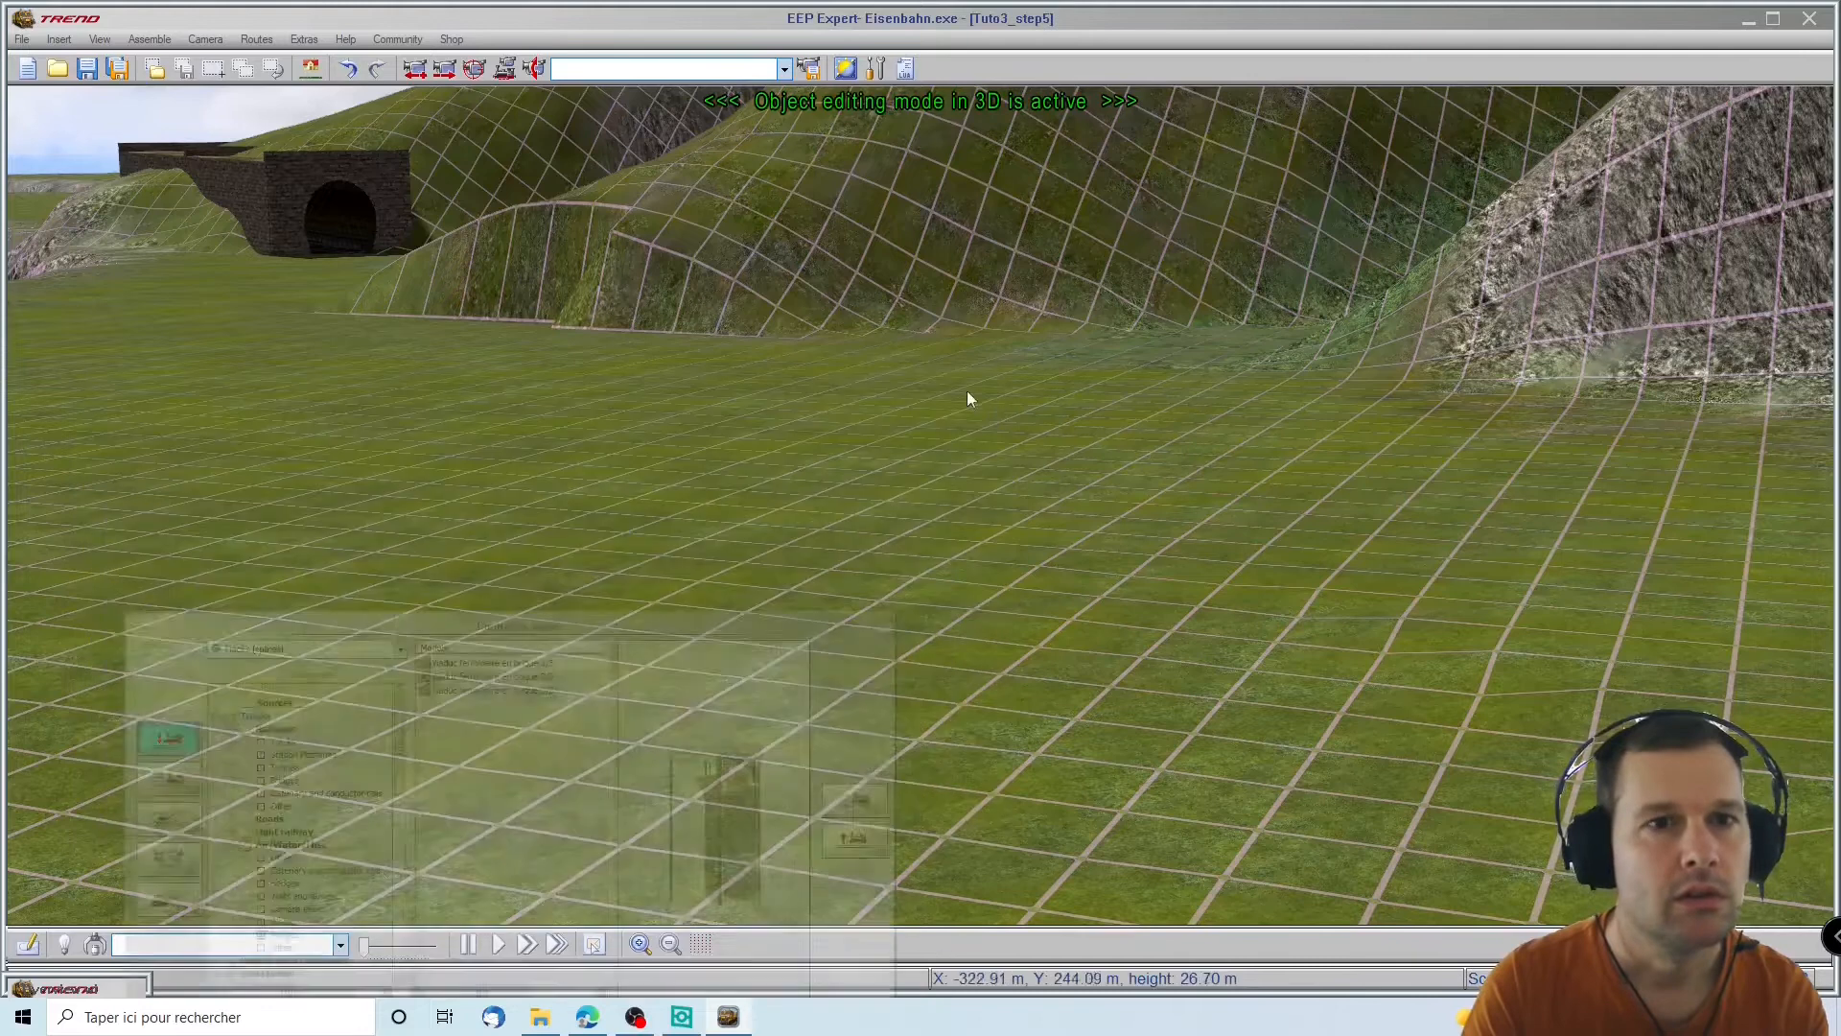
Choose the railway track model UIC60 1435mm Betonschwelle ABS 3D for laying track in front of the tunnel portal
click(333, 253)
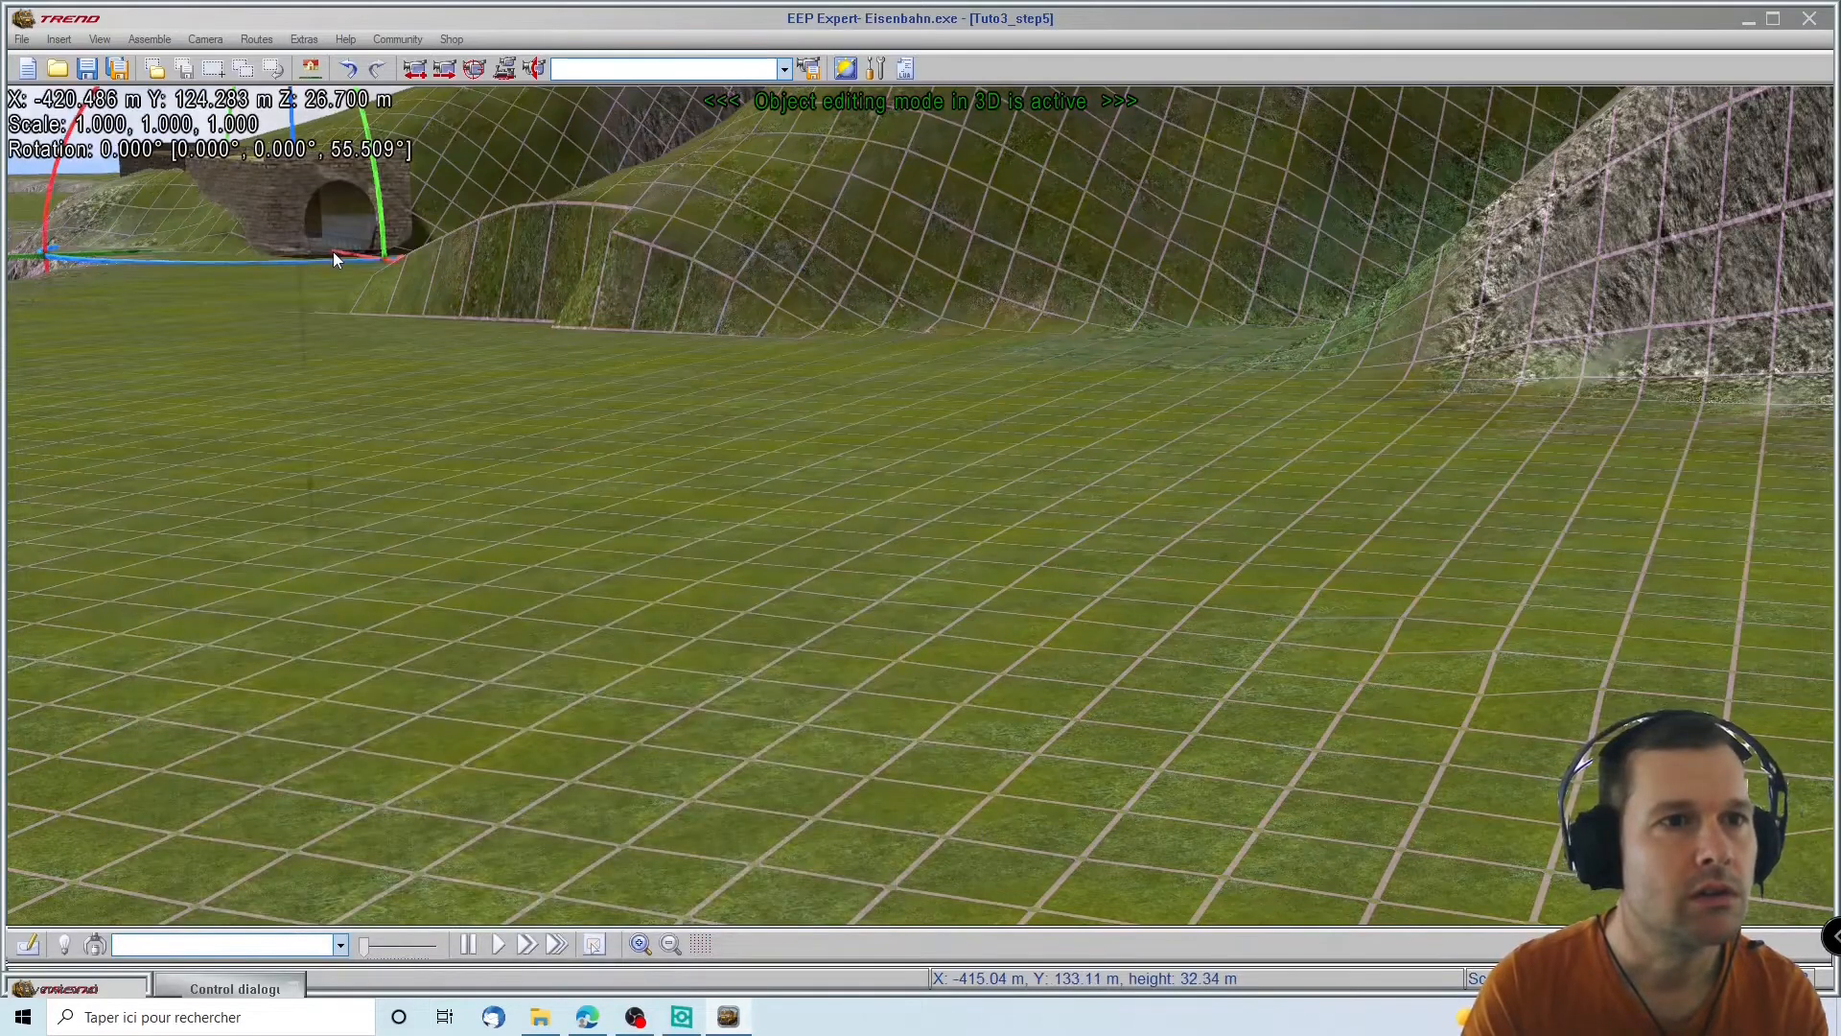
right_drag(359, 444, 772, 172)
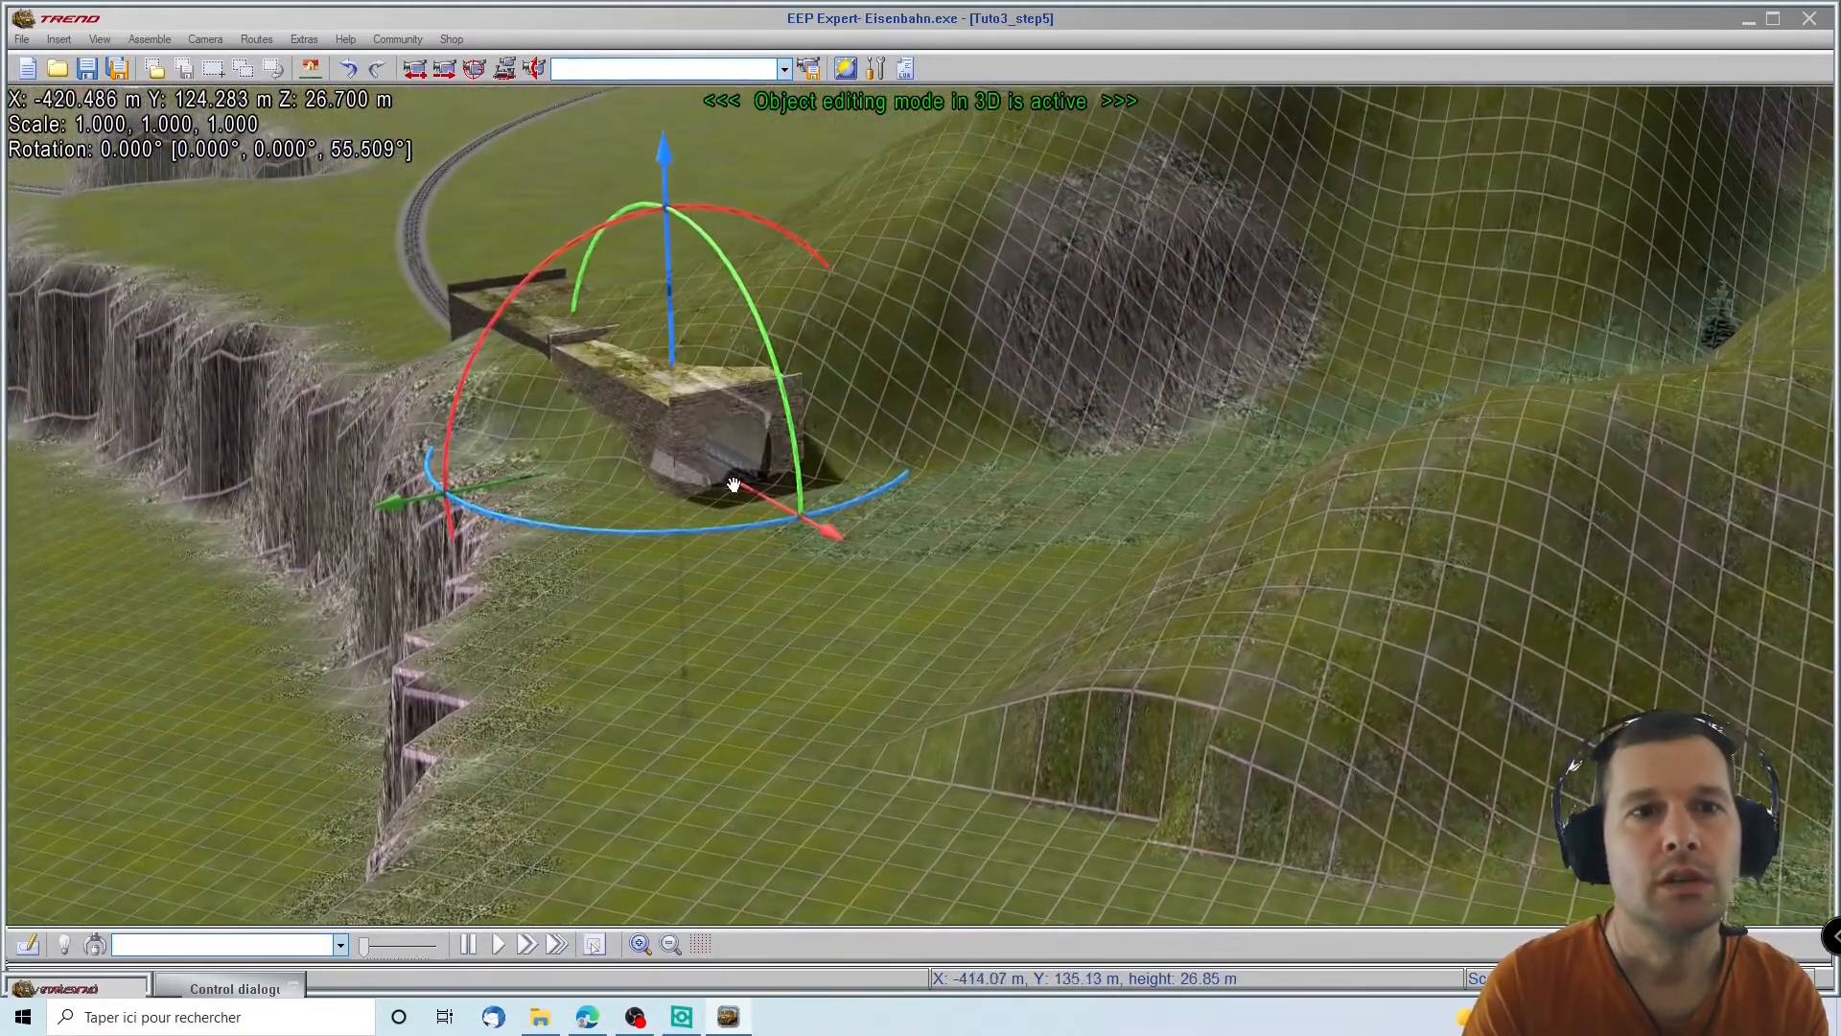
right_drag(1047, 836, 675, 706)
scroll(676, 707, up, 1)
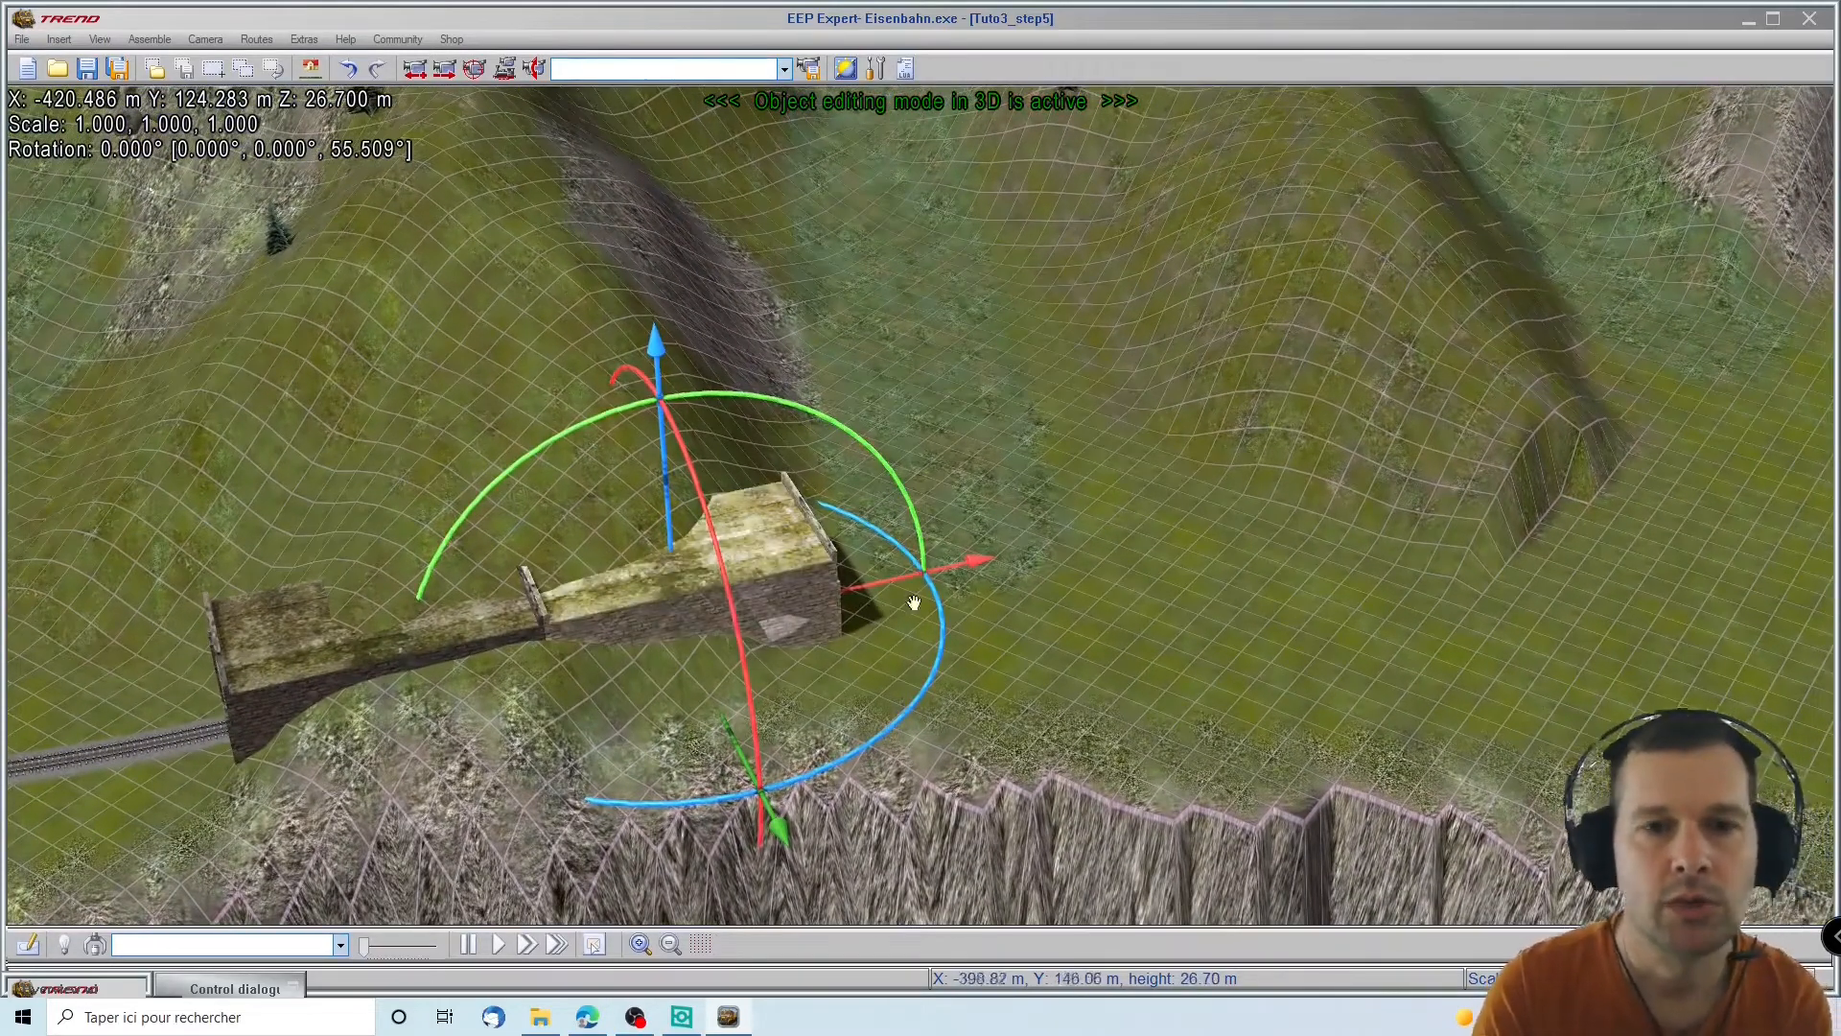
right_drag(1067, 670, 1169, 554)
click(210, 992)
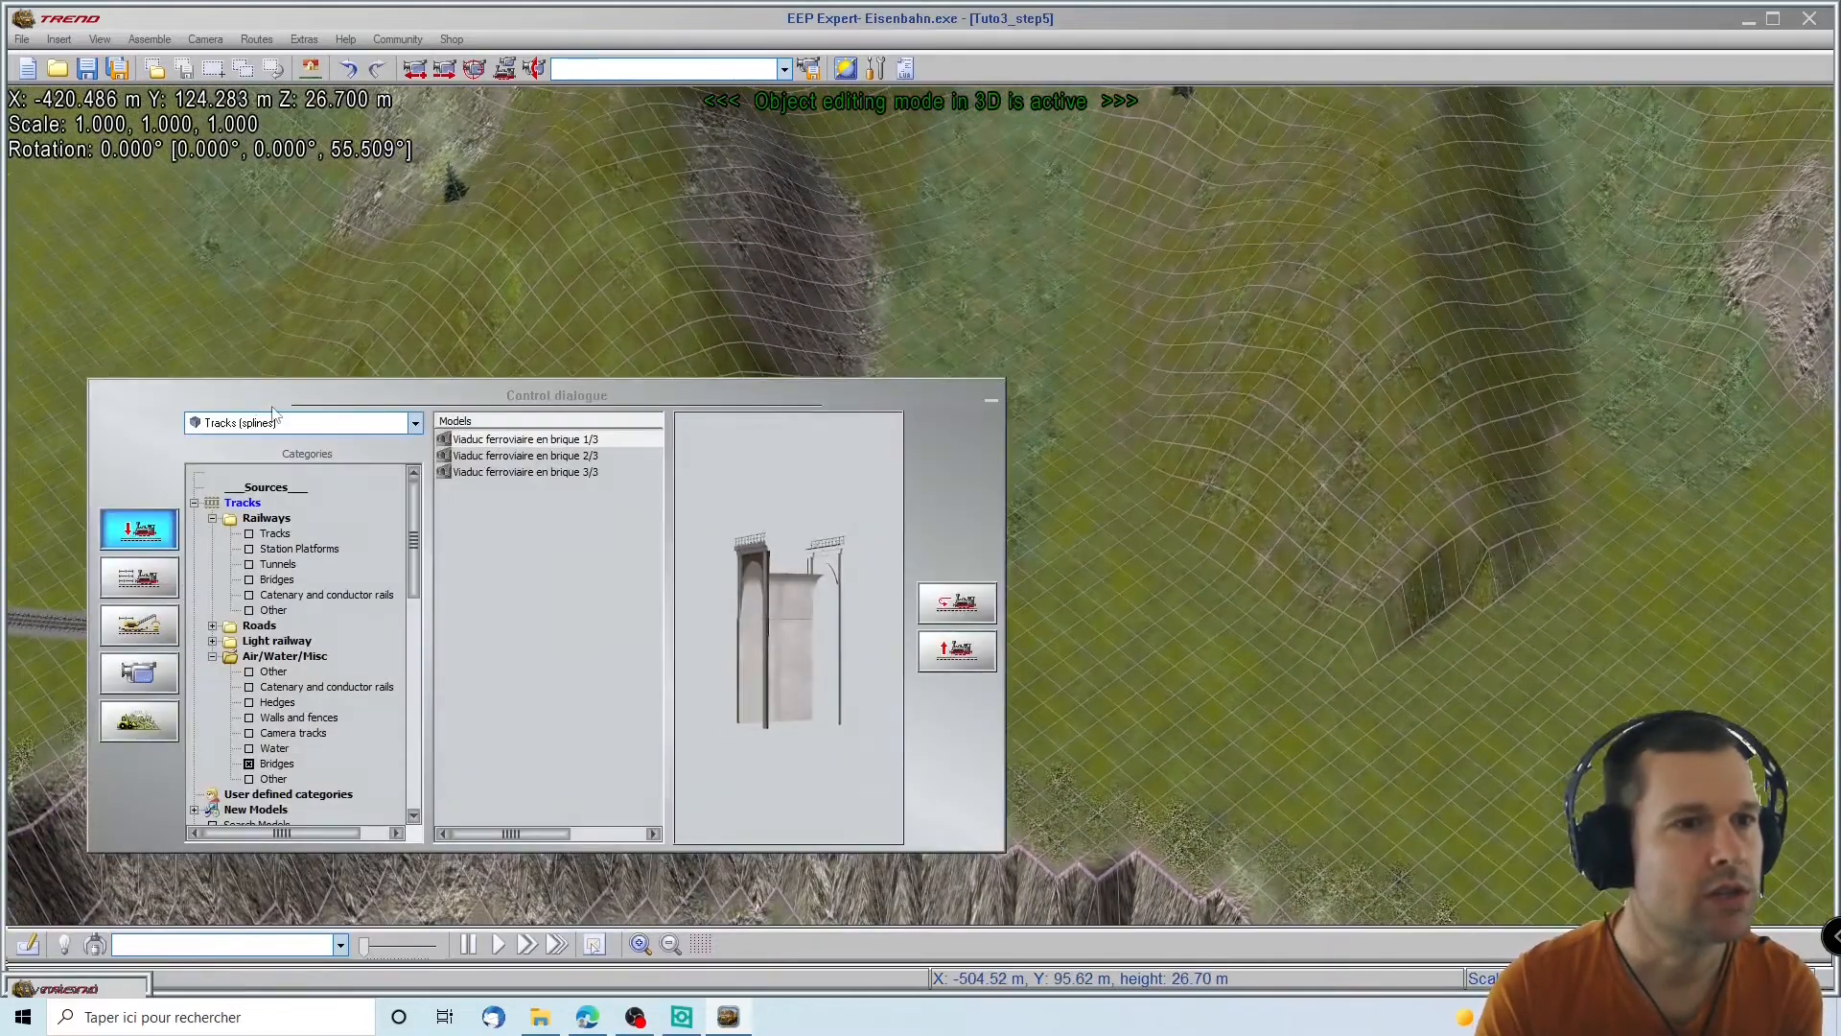
click(273, 533)
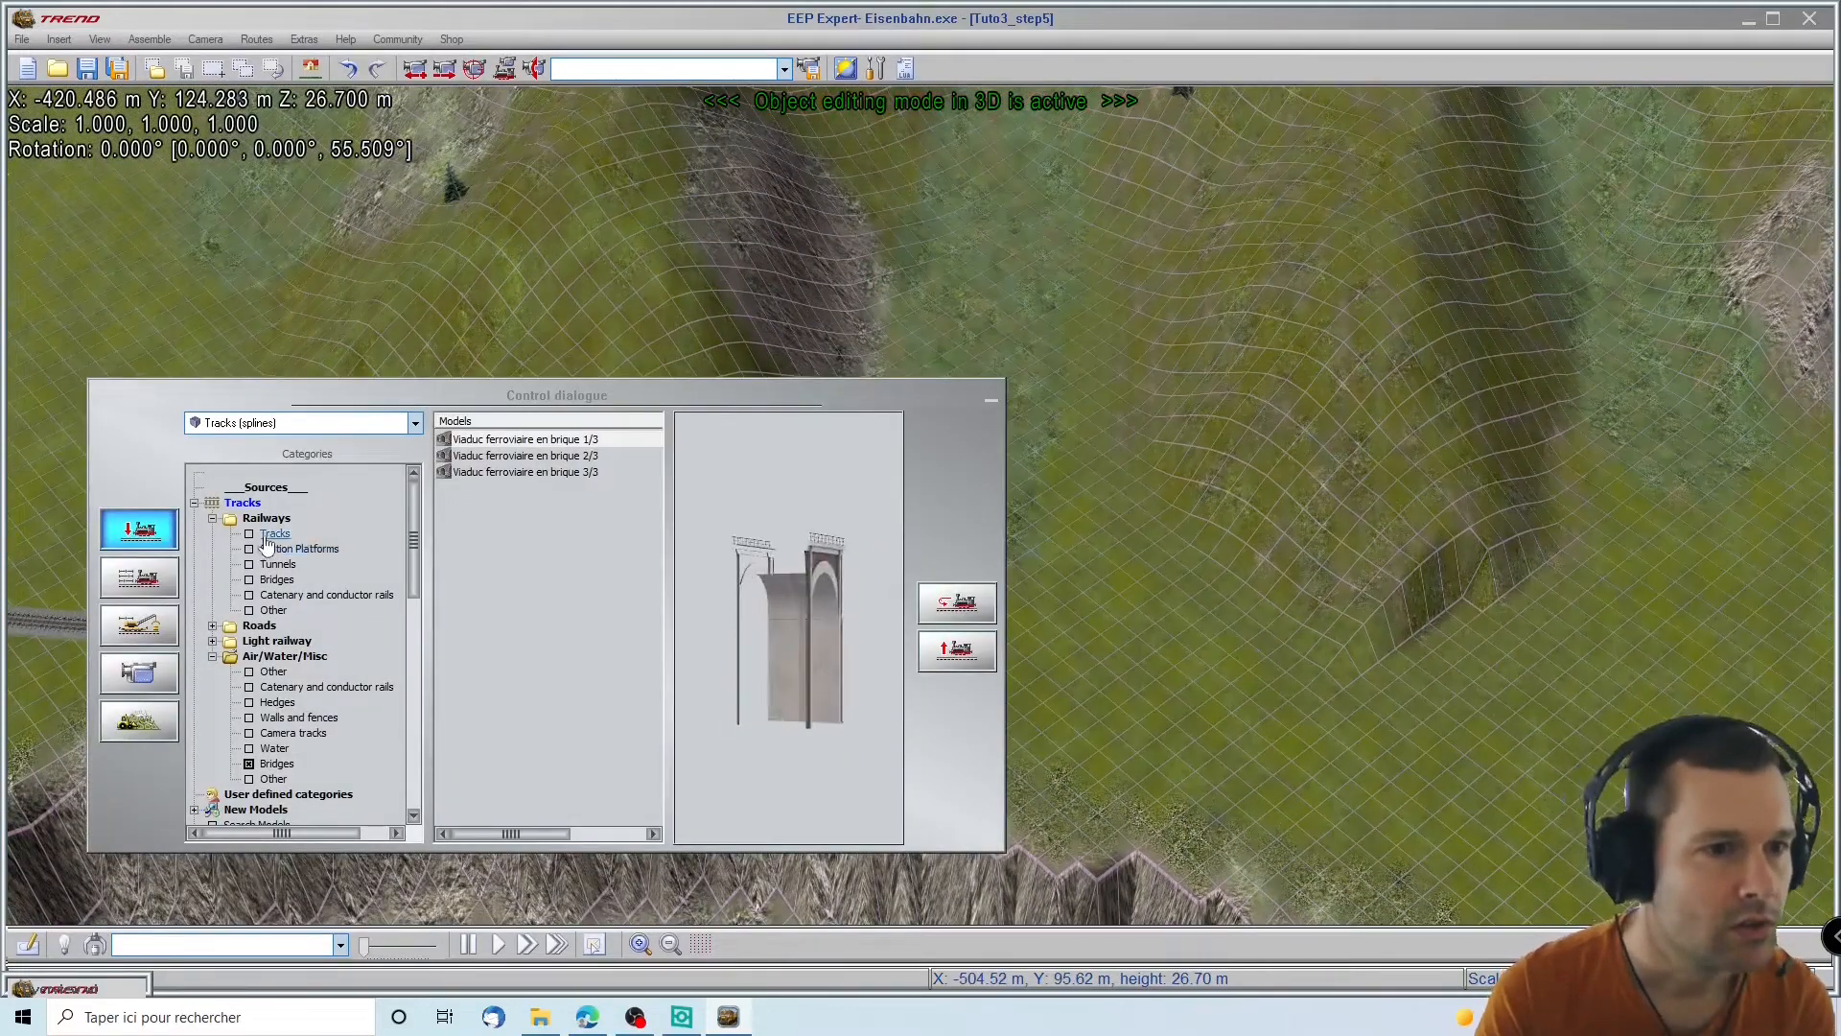
click(286, 765)
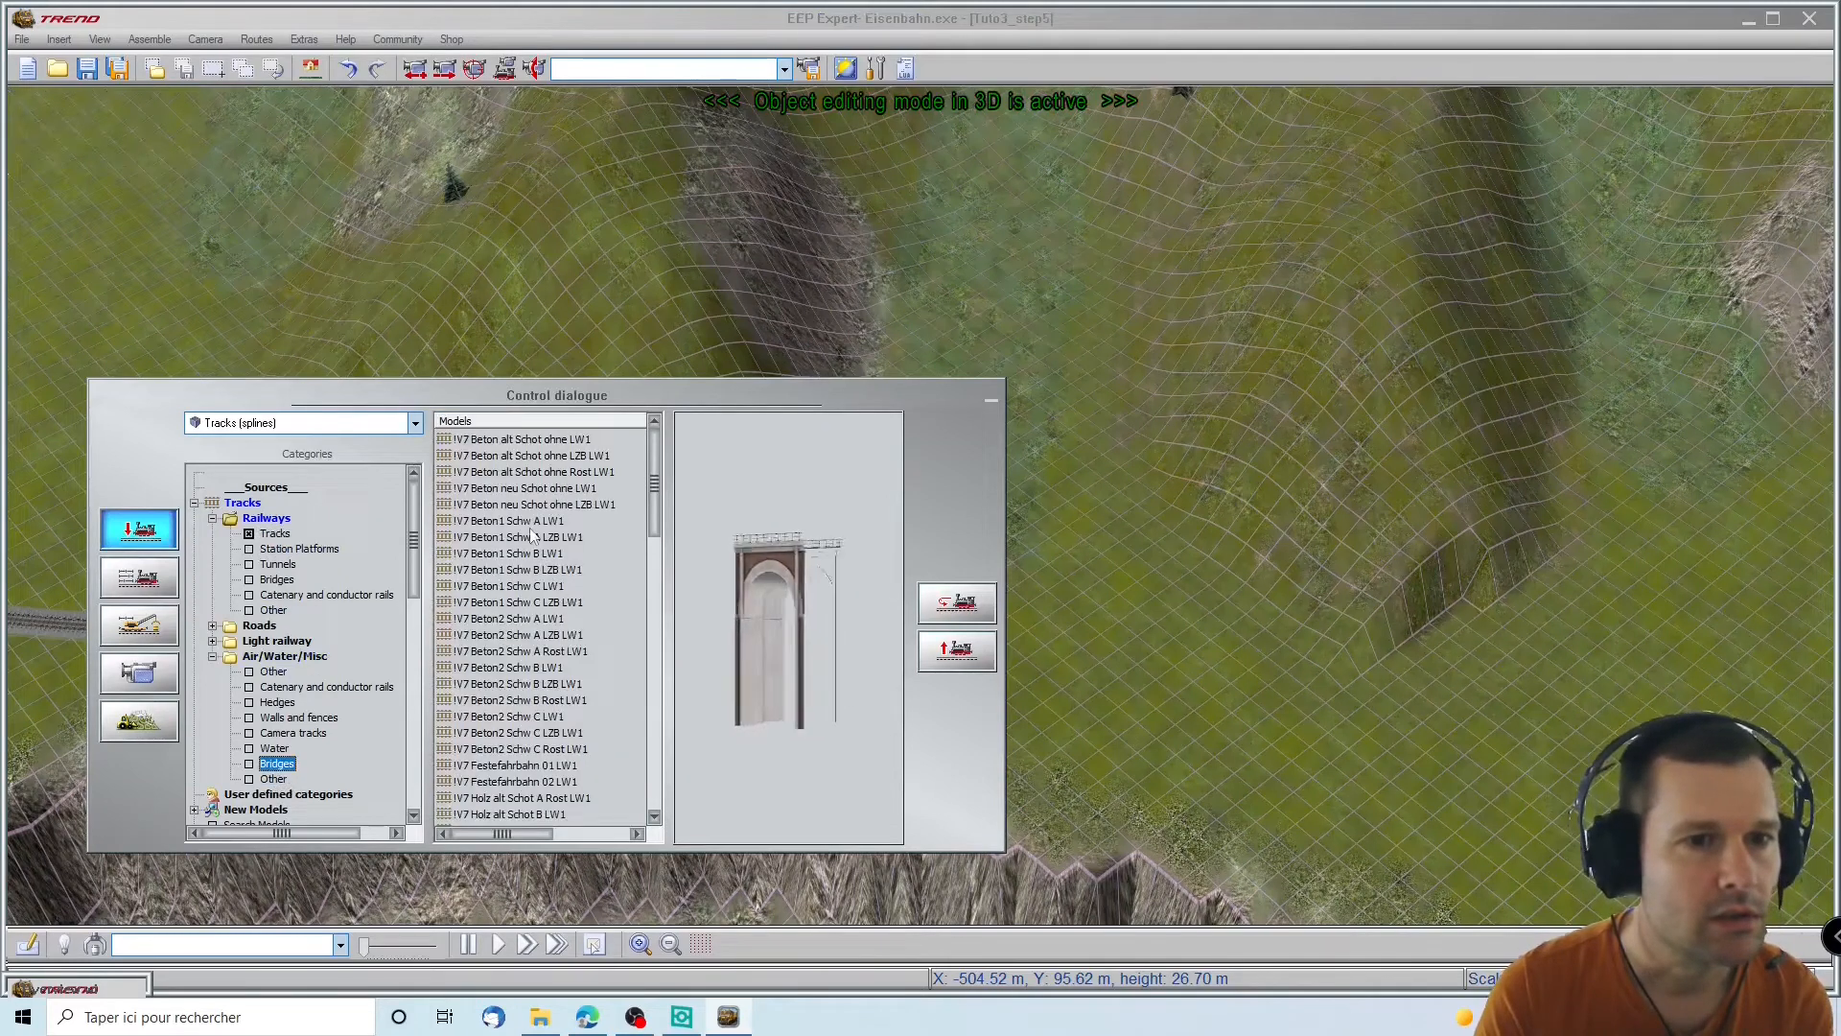
scroll(534, 539, down, 10)
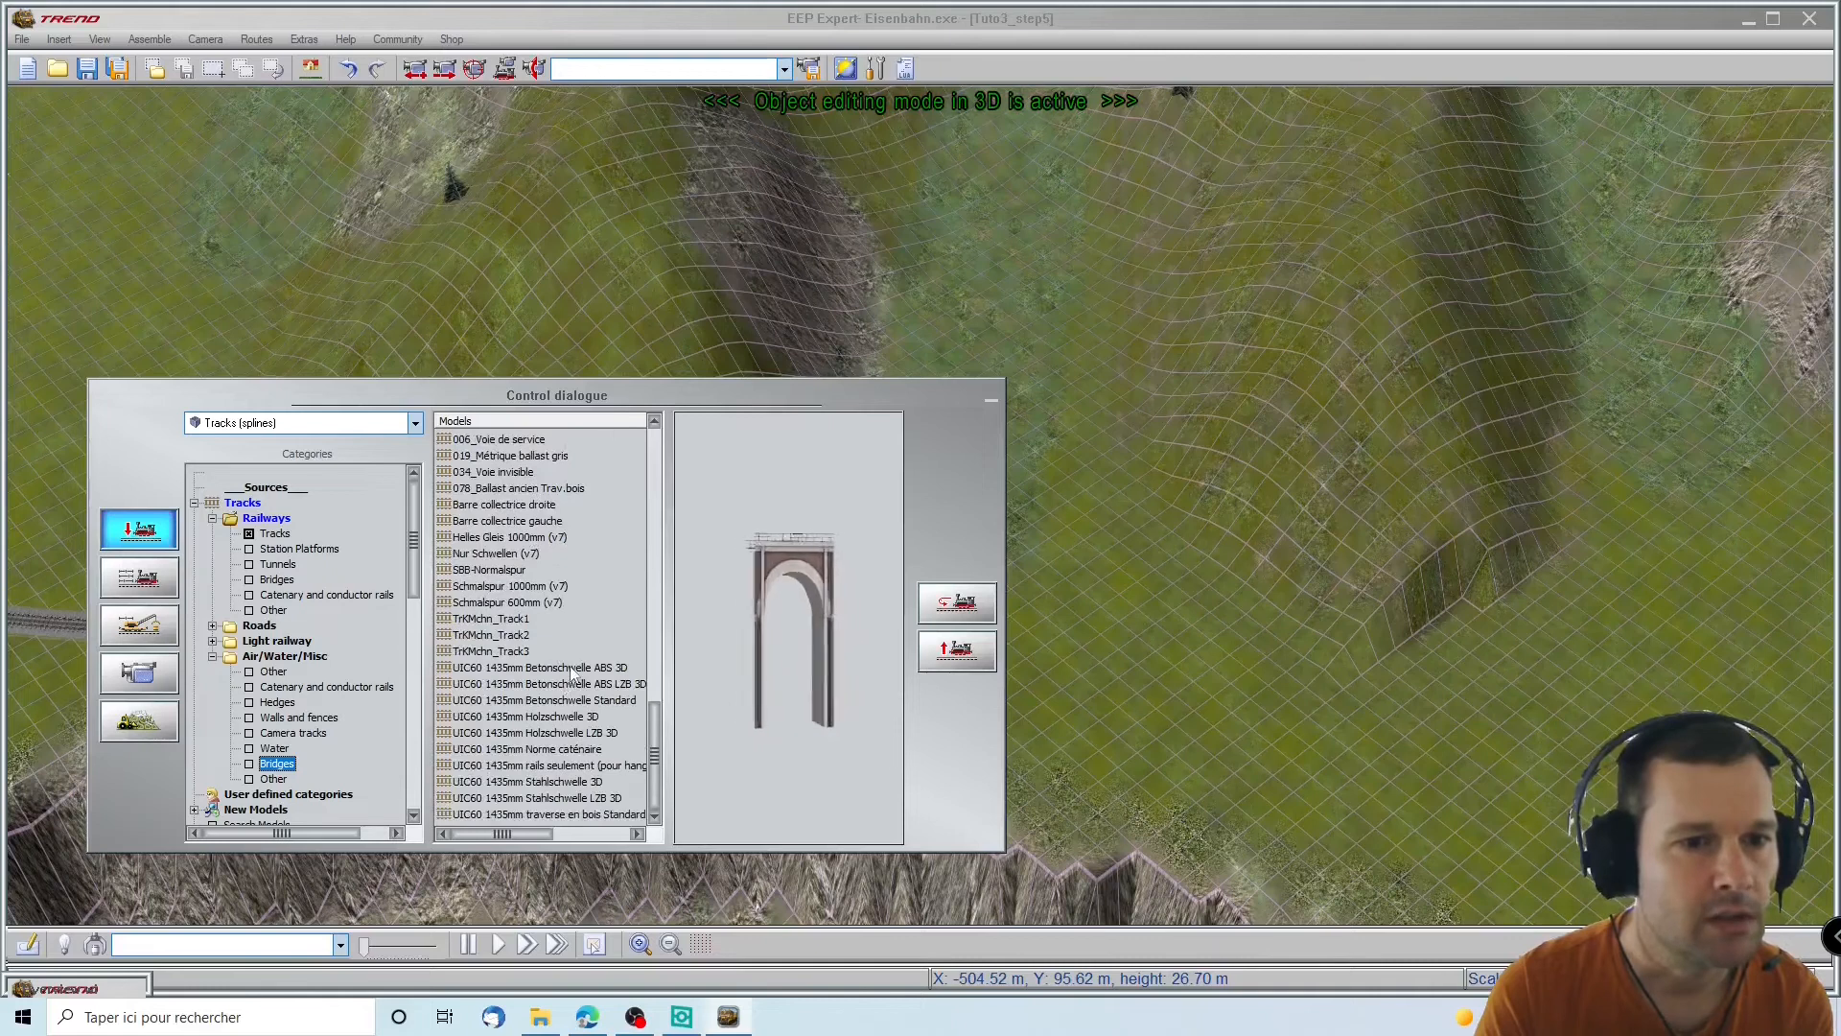
scroll(534, 575, down, 1)
click(538, 667)
click(990, 398)
Place a straight track 60 m long in front of the tunnel portal and dock it to the track inside the tunnel
click(963, 641)
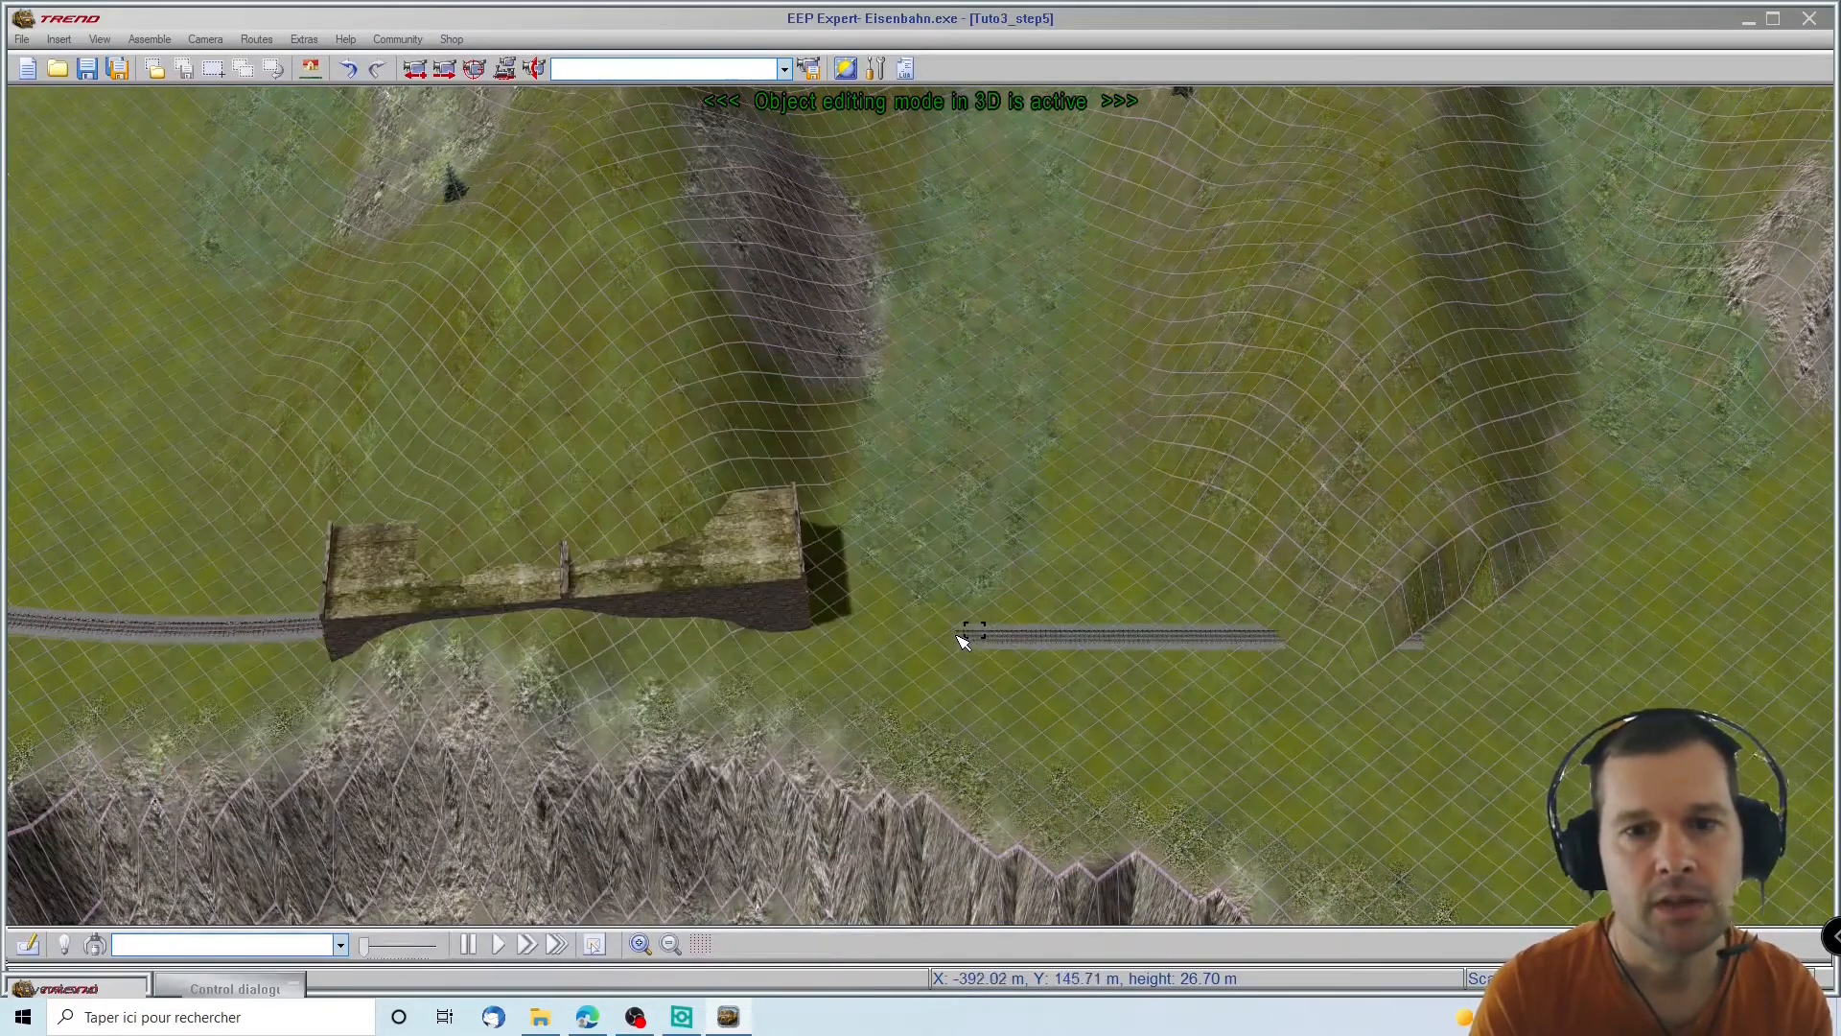
click(1014, 633)
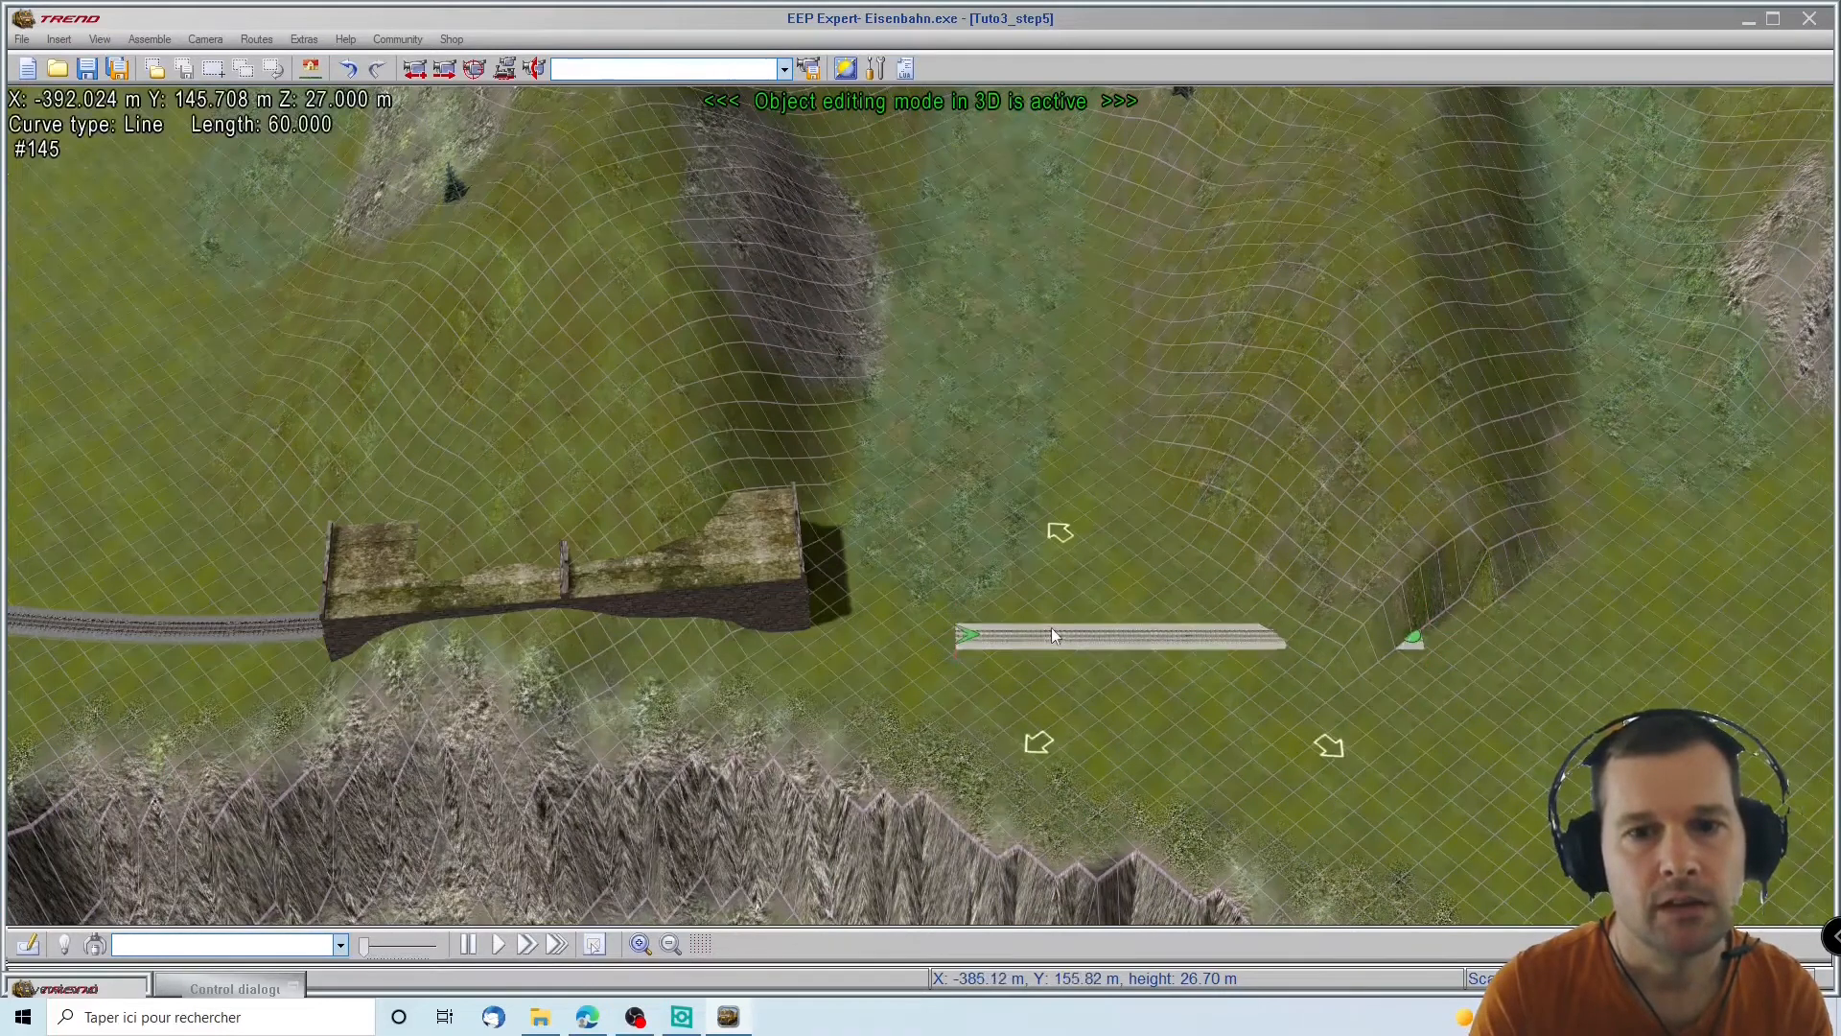
drag(1049, 630, 905, 583)
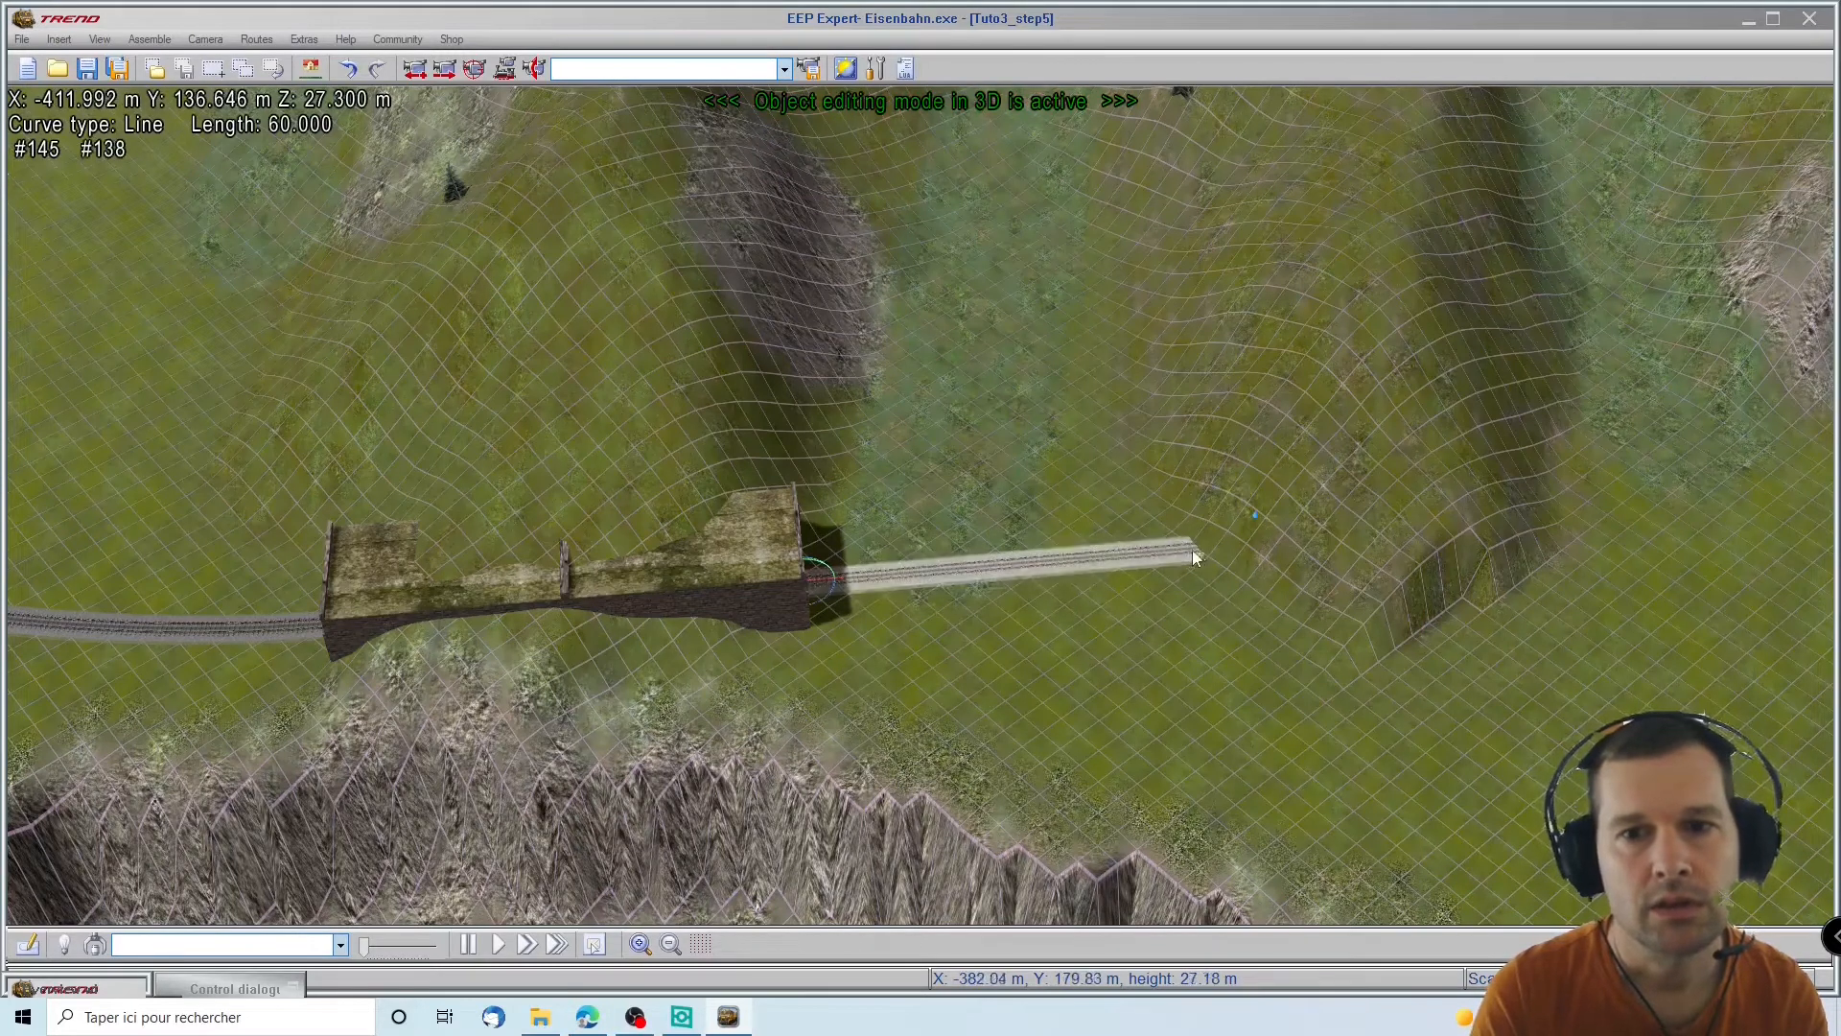
Continue the track from its free end as an endless track, through the hill spur and onto the grassland beyond
right_click(1146, 555)
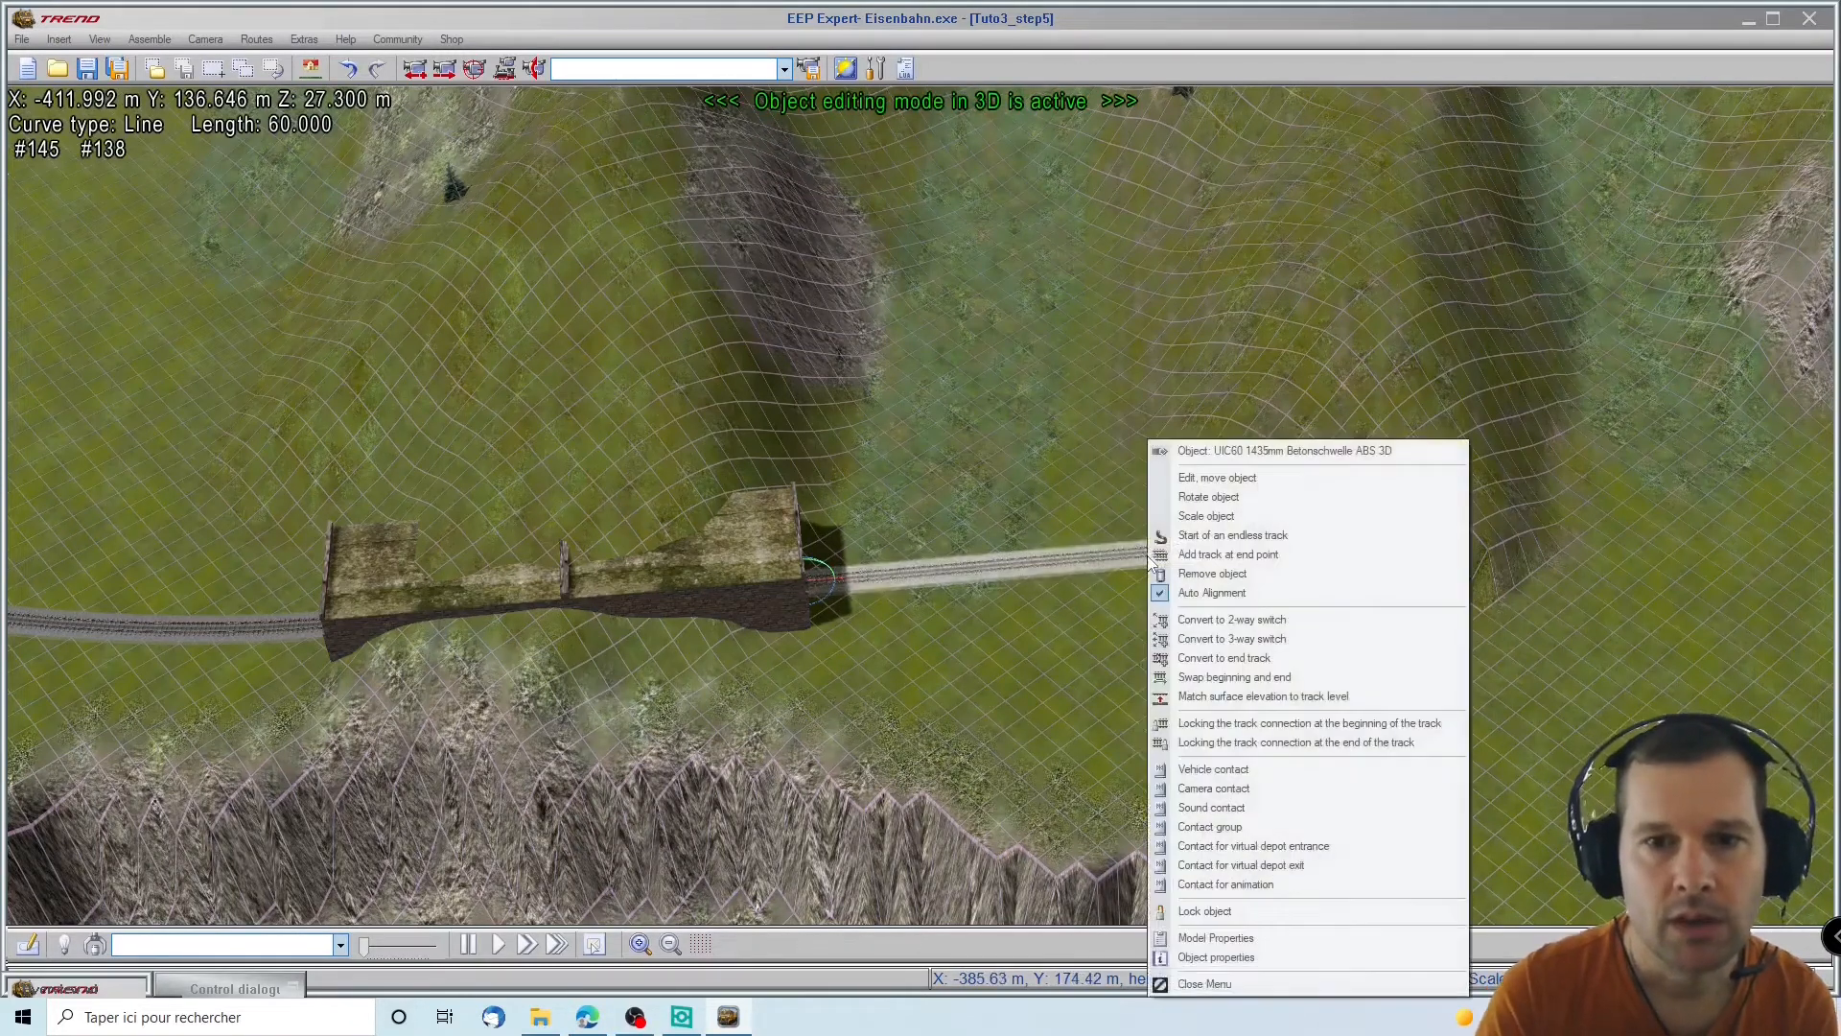
click(1190, 536)
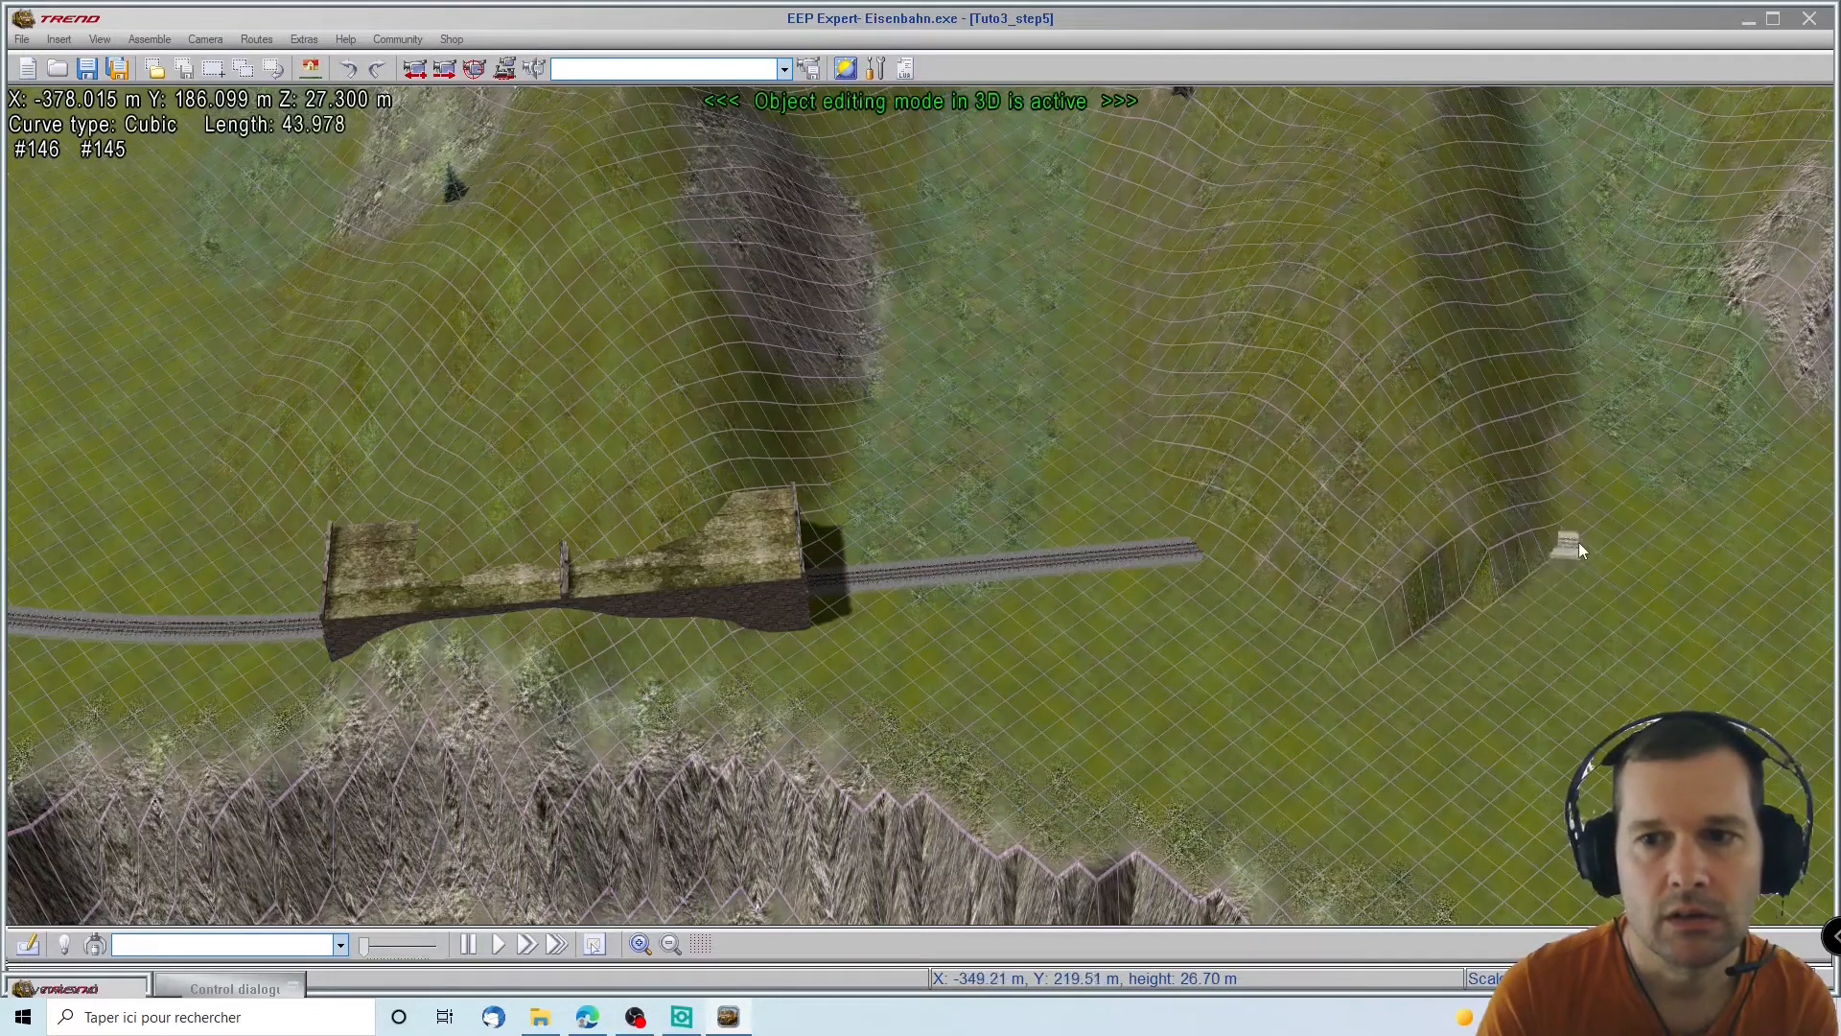
click(1578, 542)
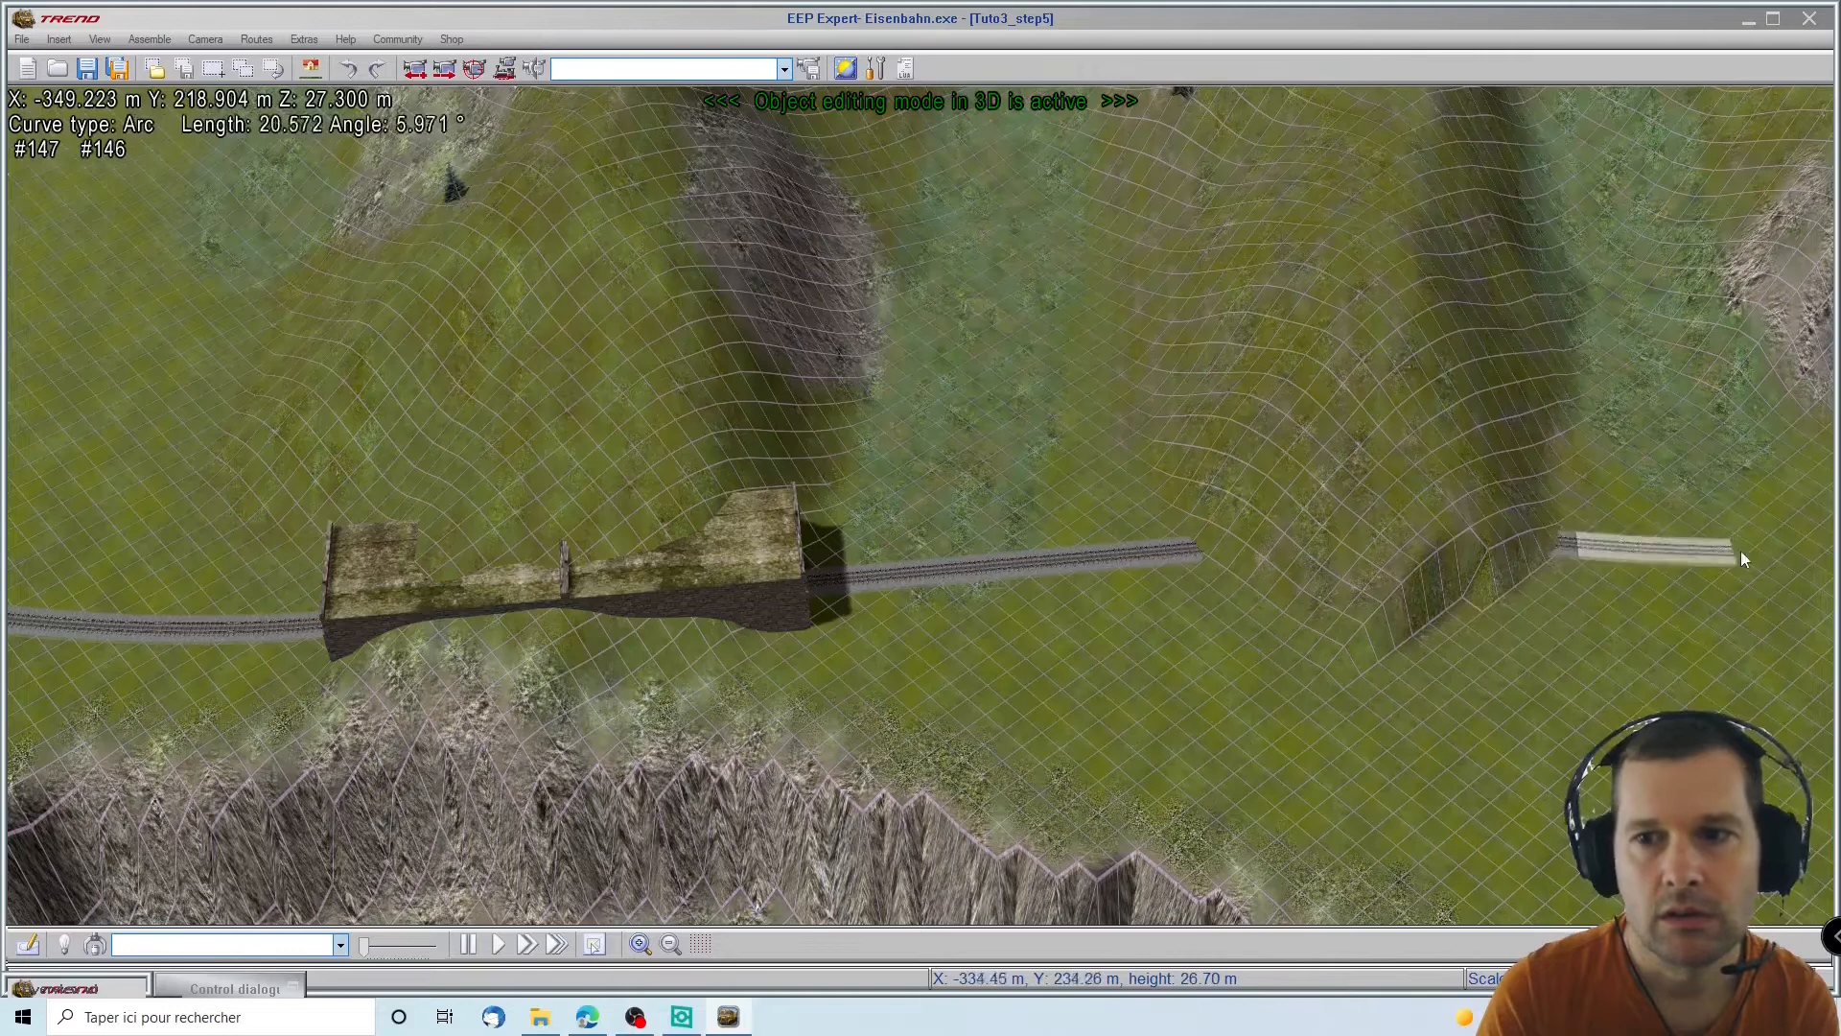
key(Right)
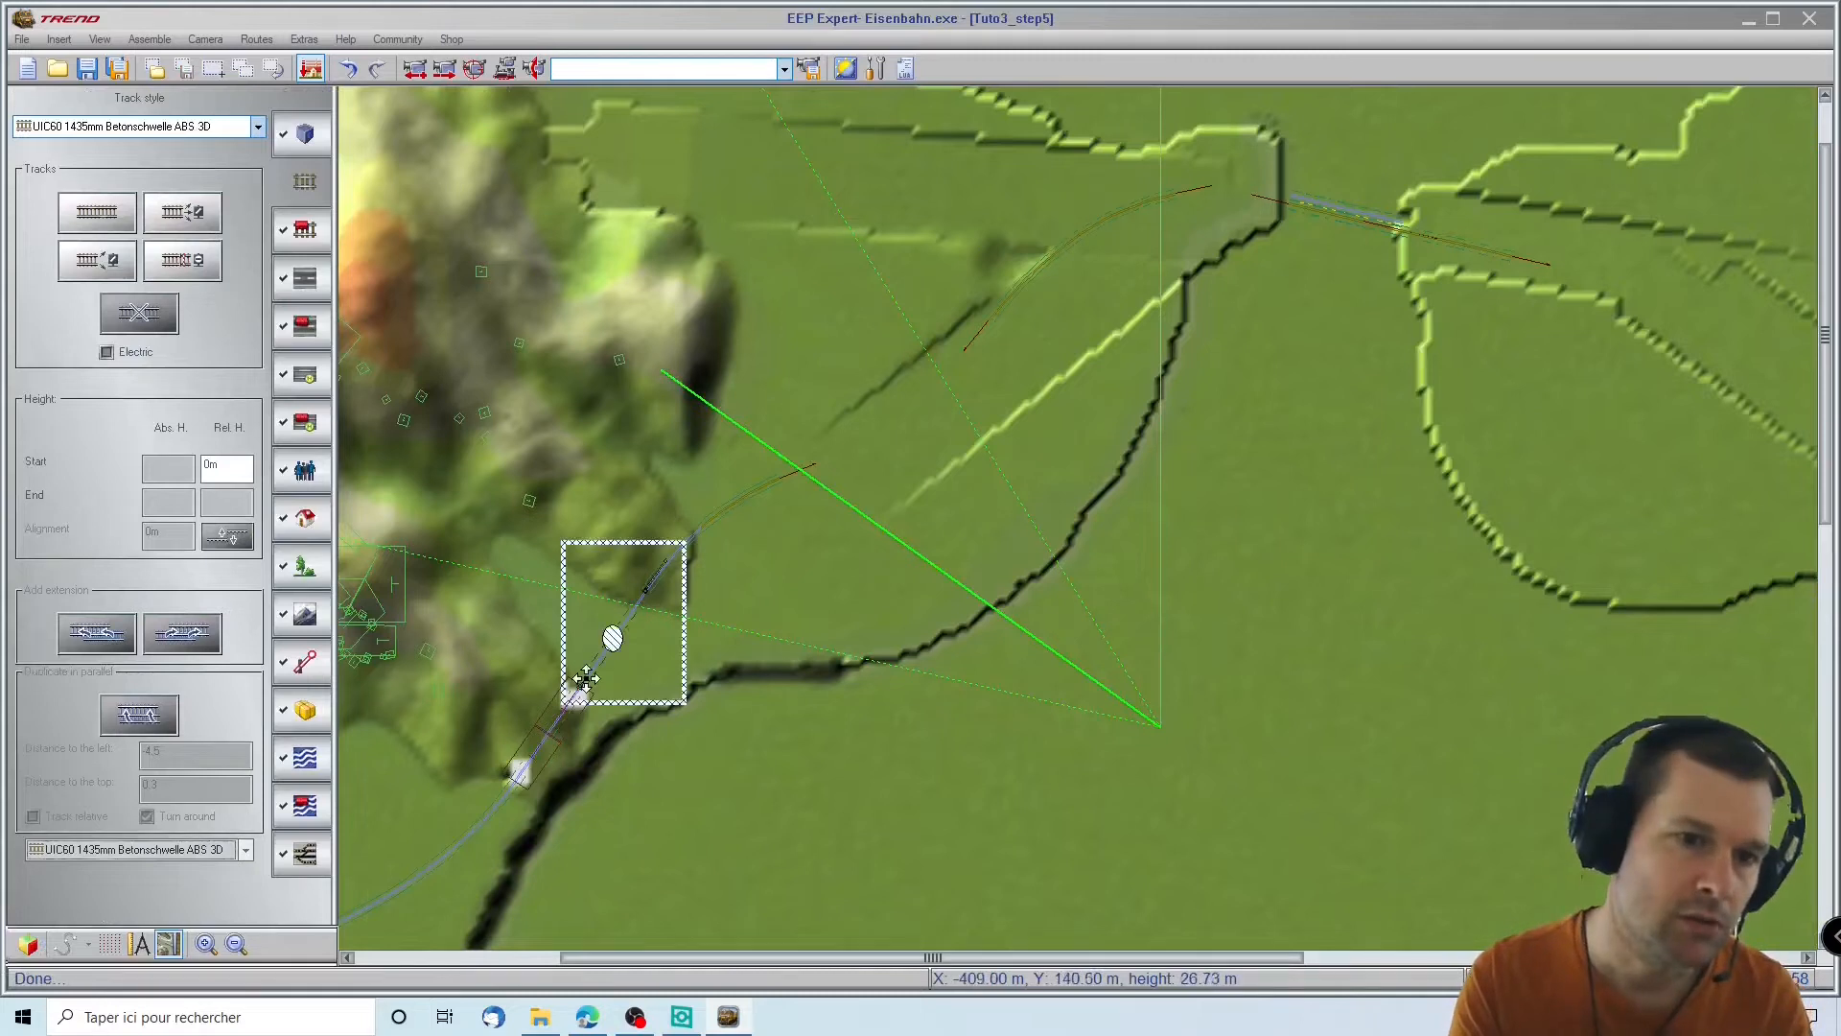
Select the new tracks outside the tunnel as a block in the 2D plan and match the surface to track level
click(586, 678)
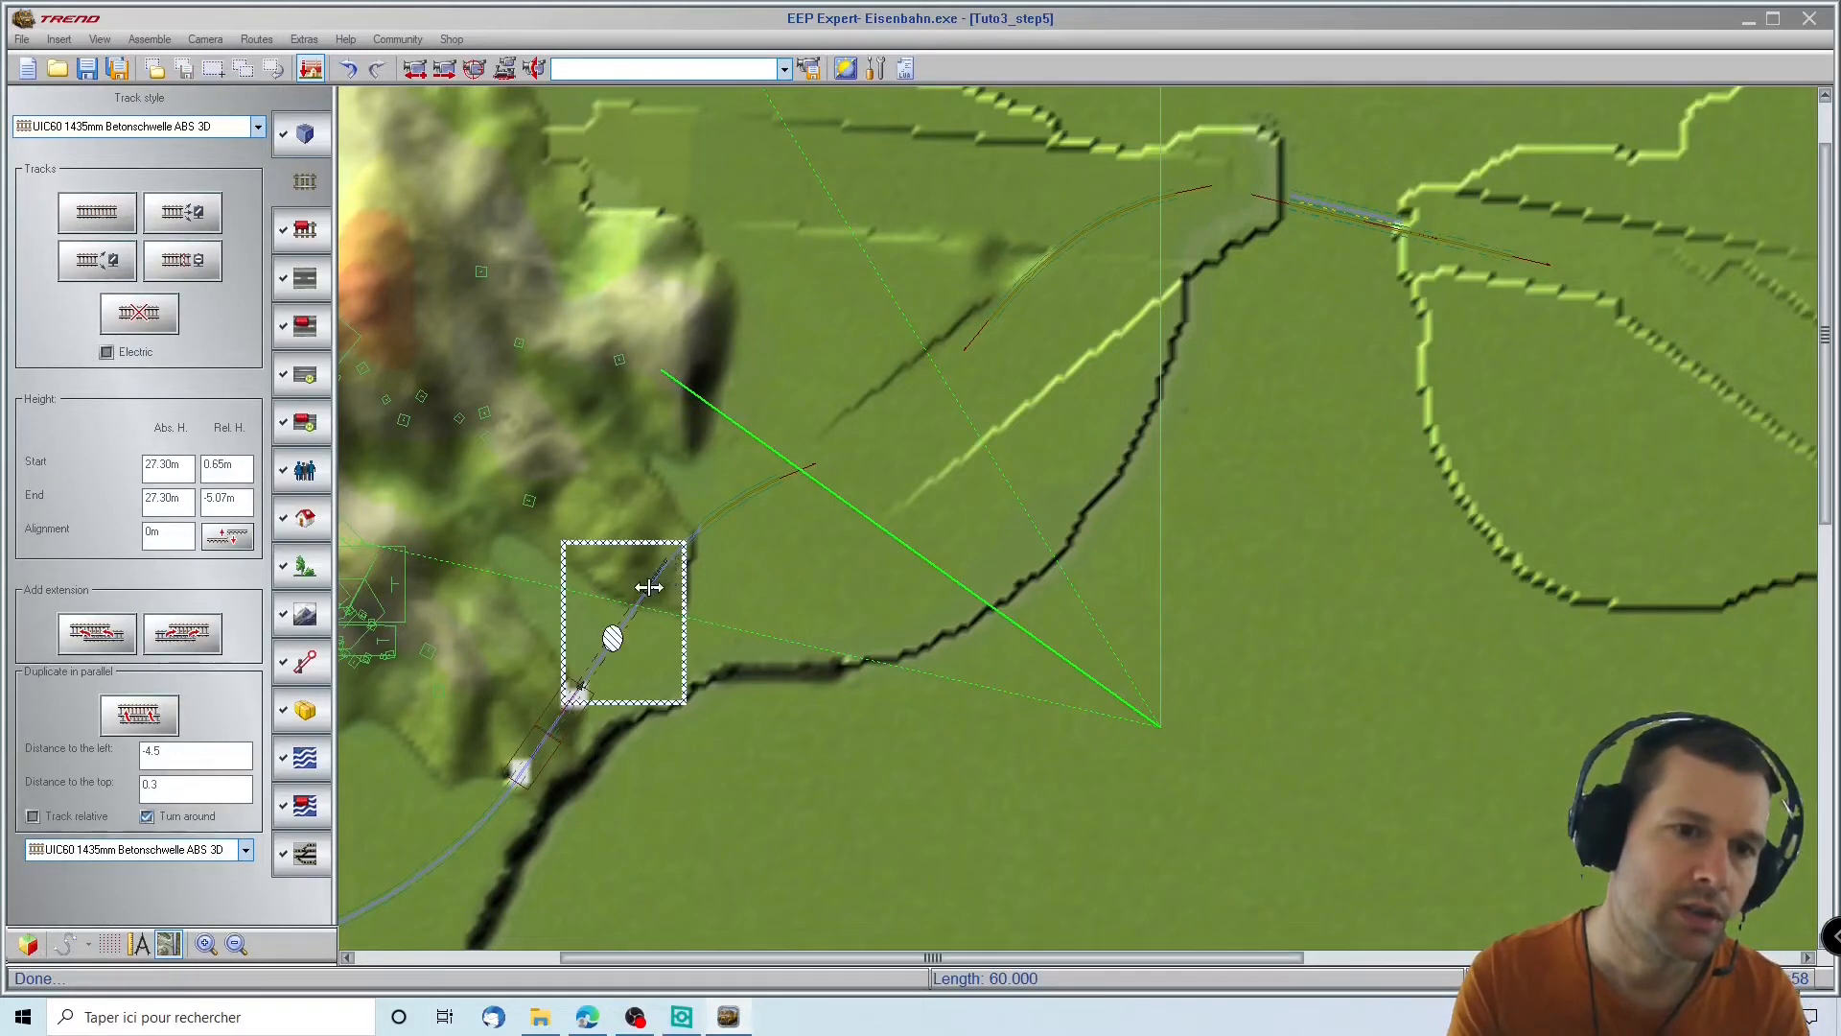
click(837, 633)
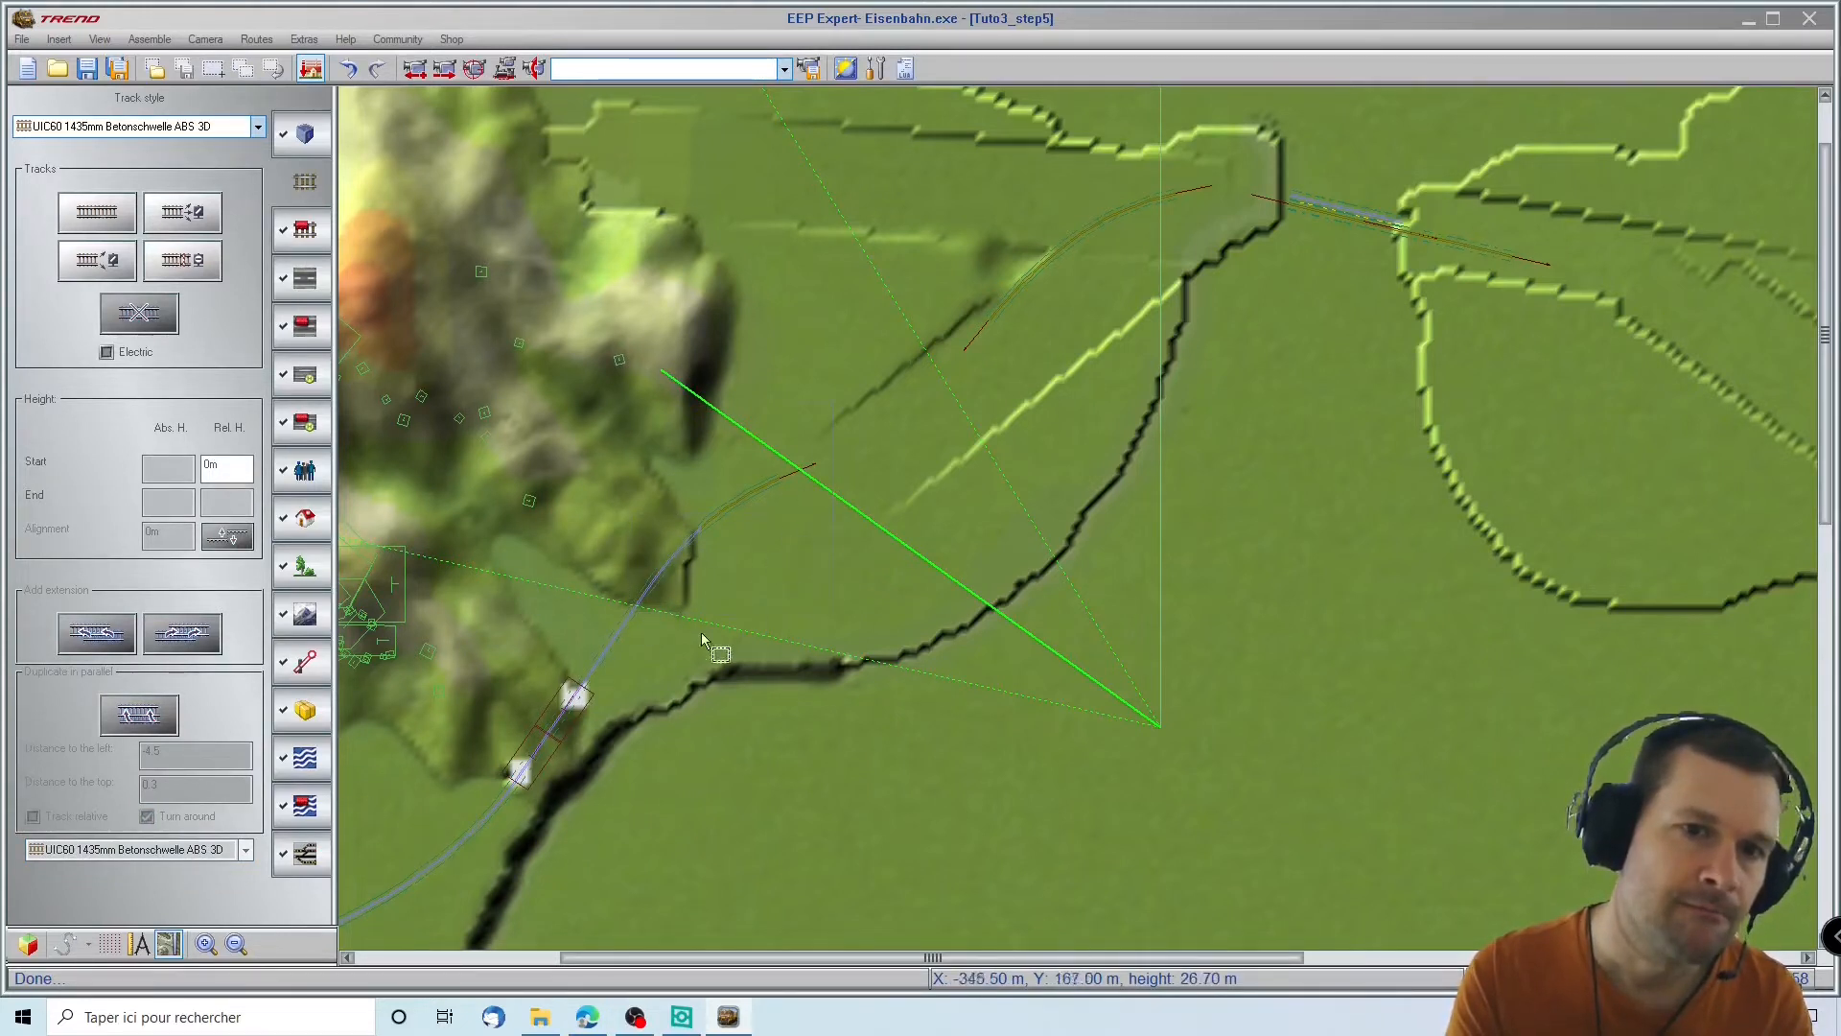
click(516, 710)
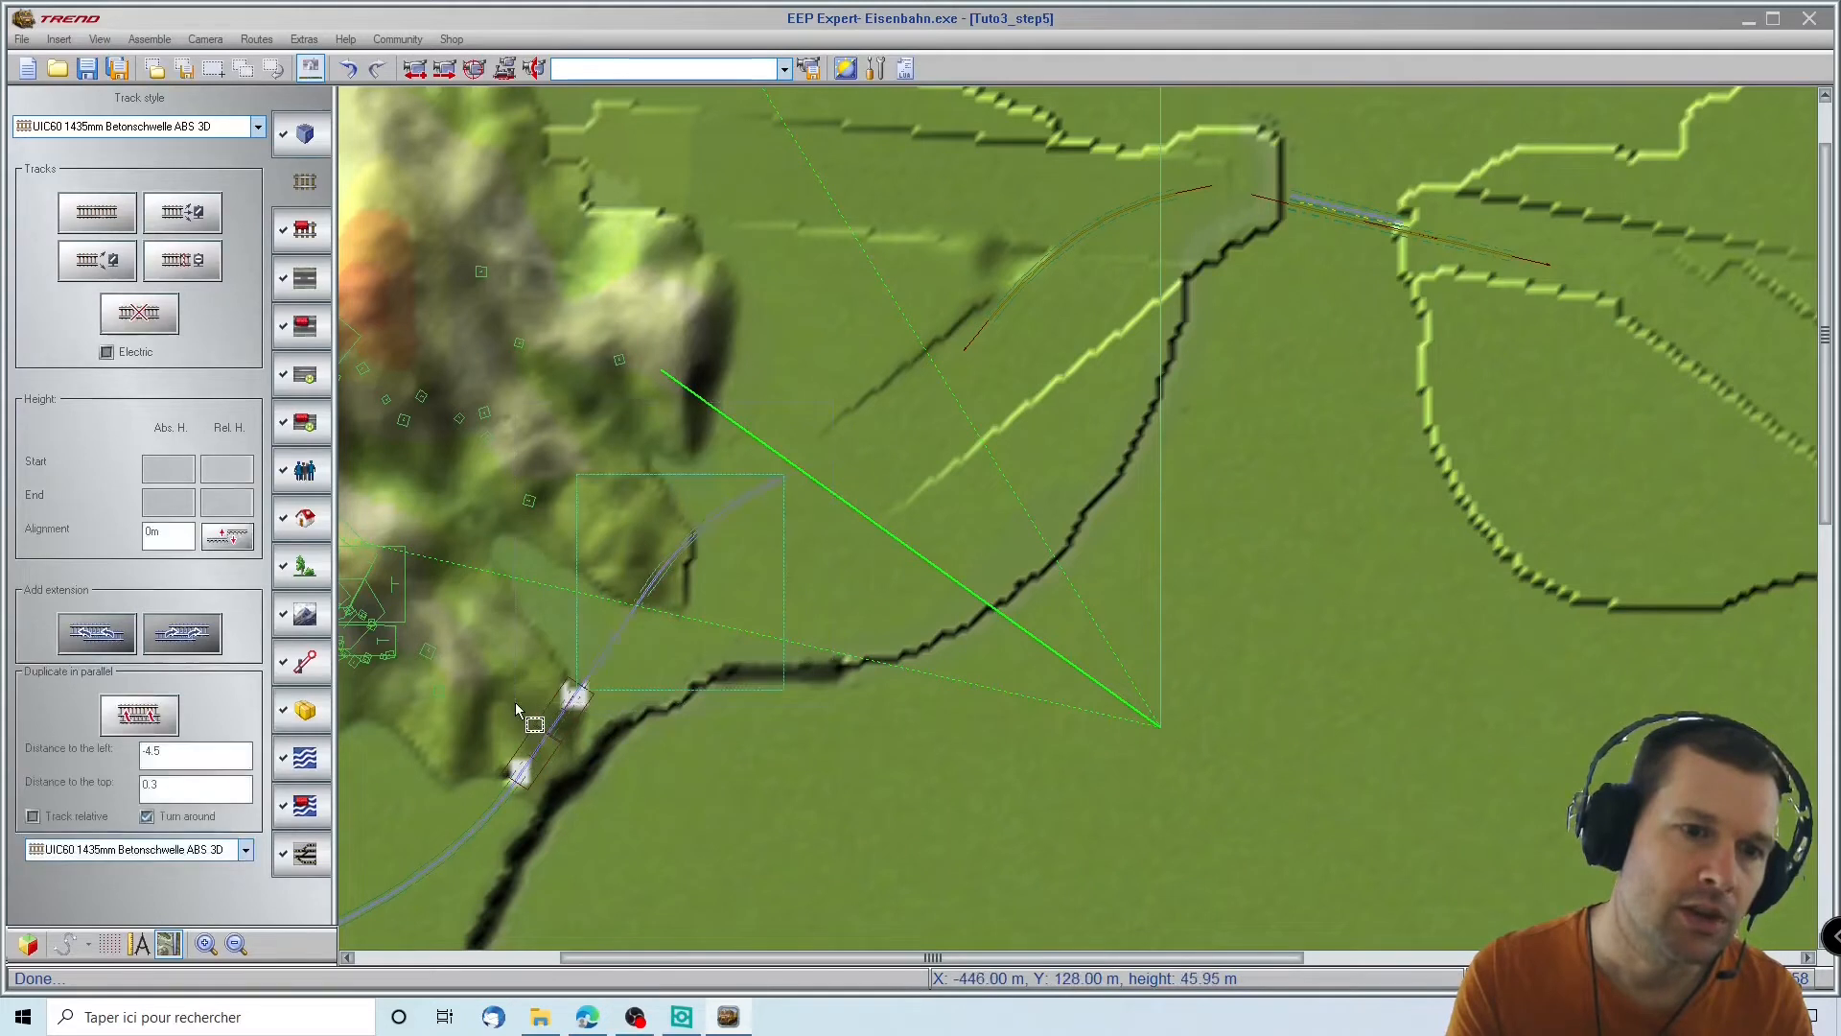
right_click(659, 577)
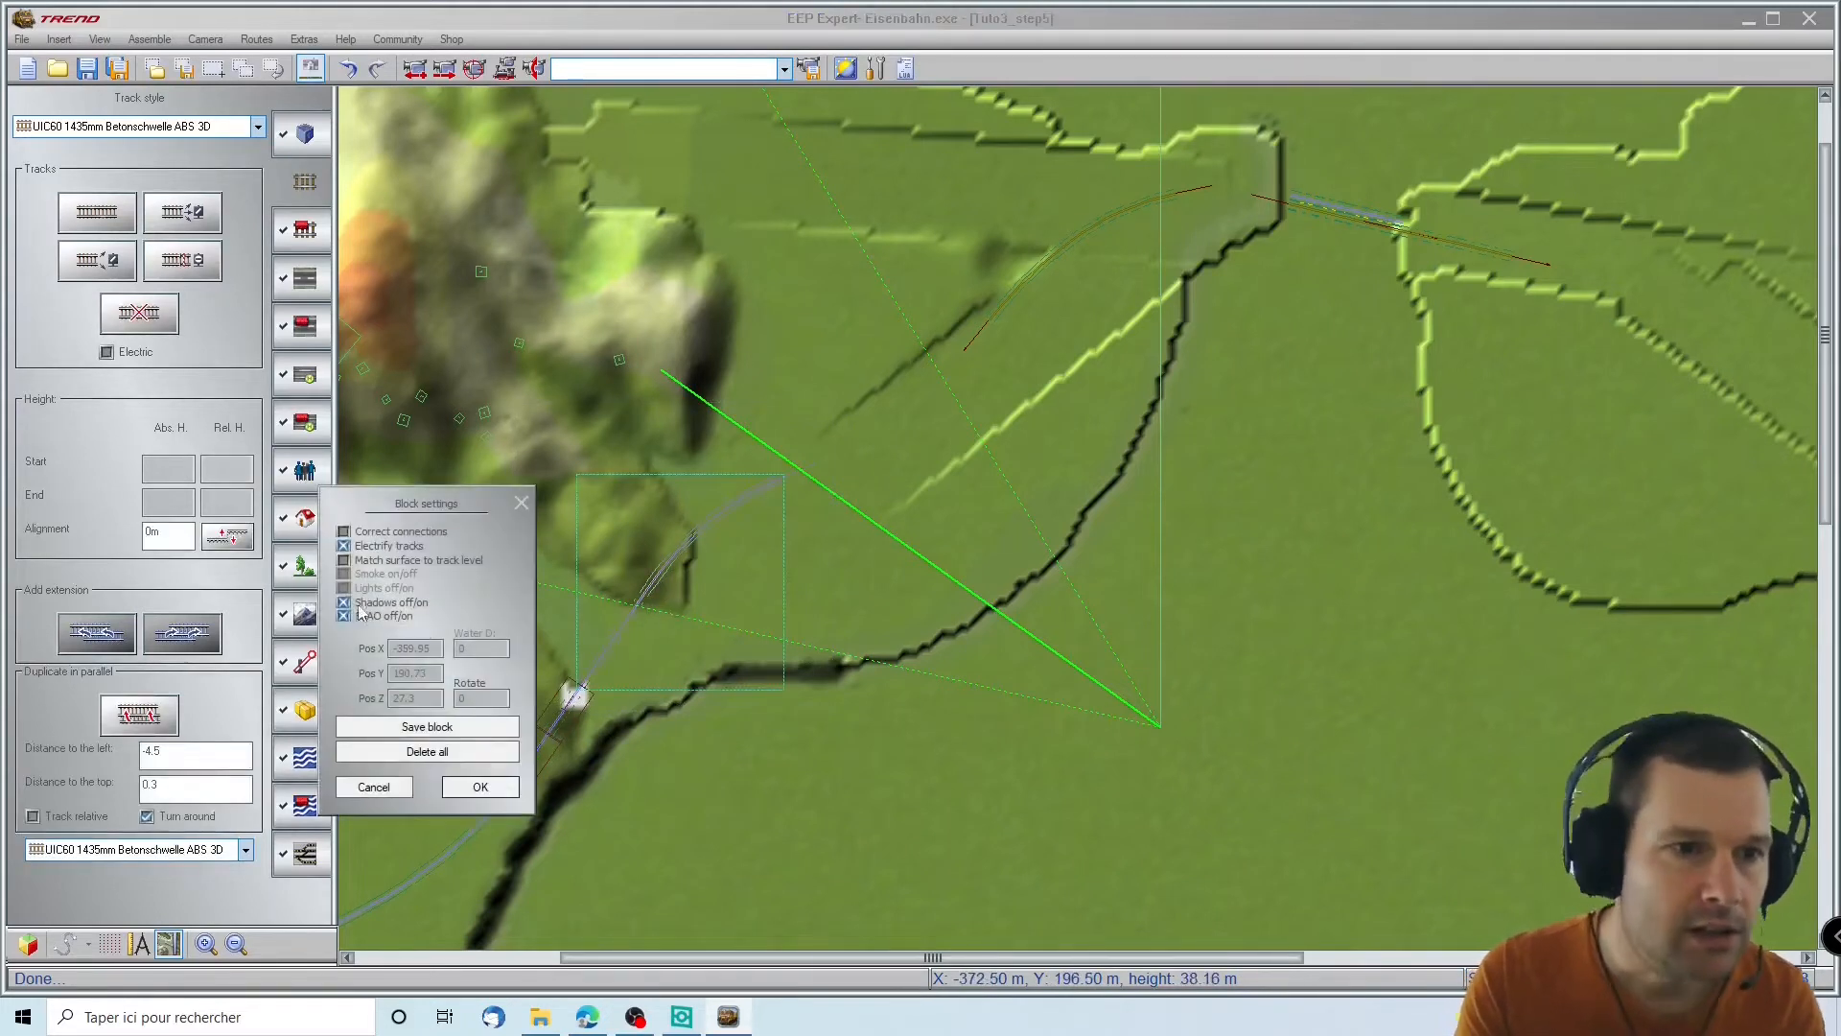
click(479, 787)
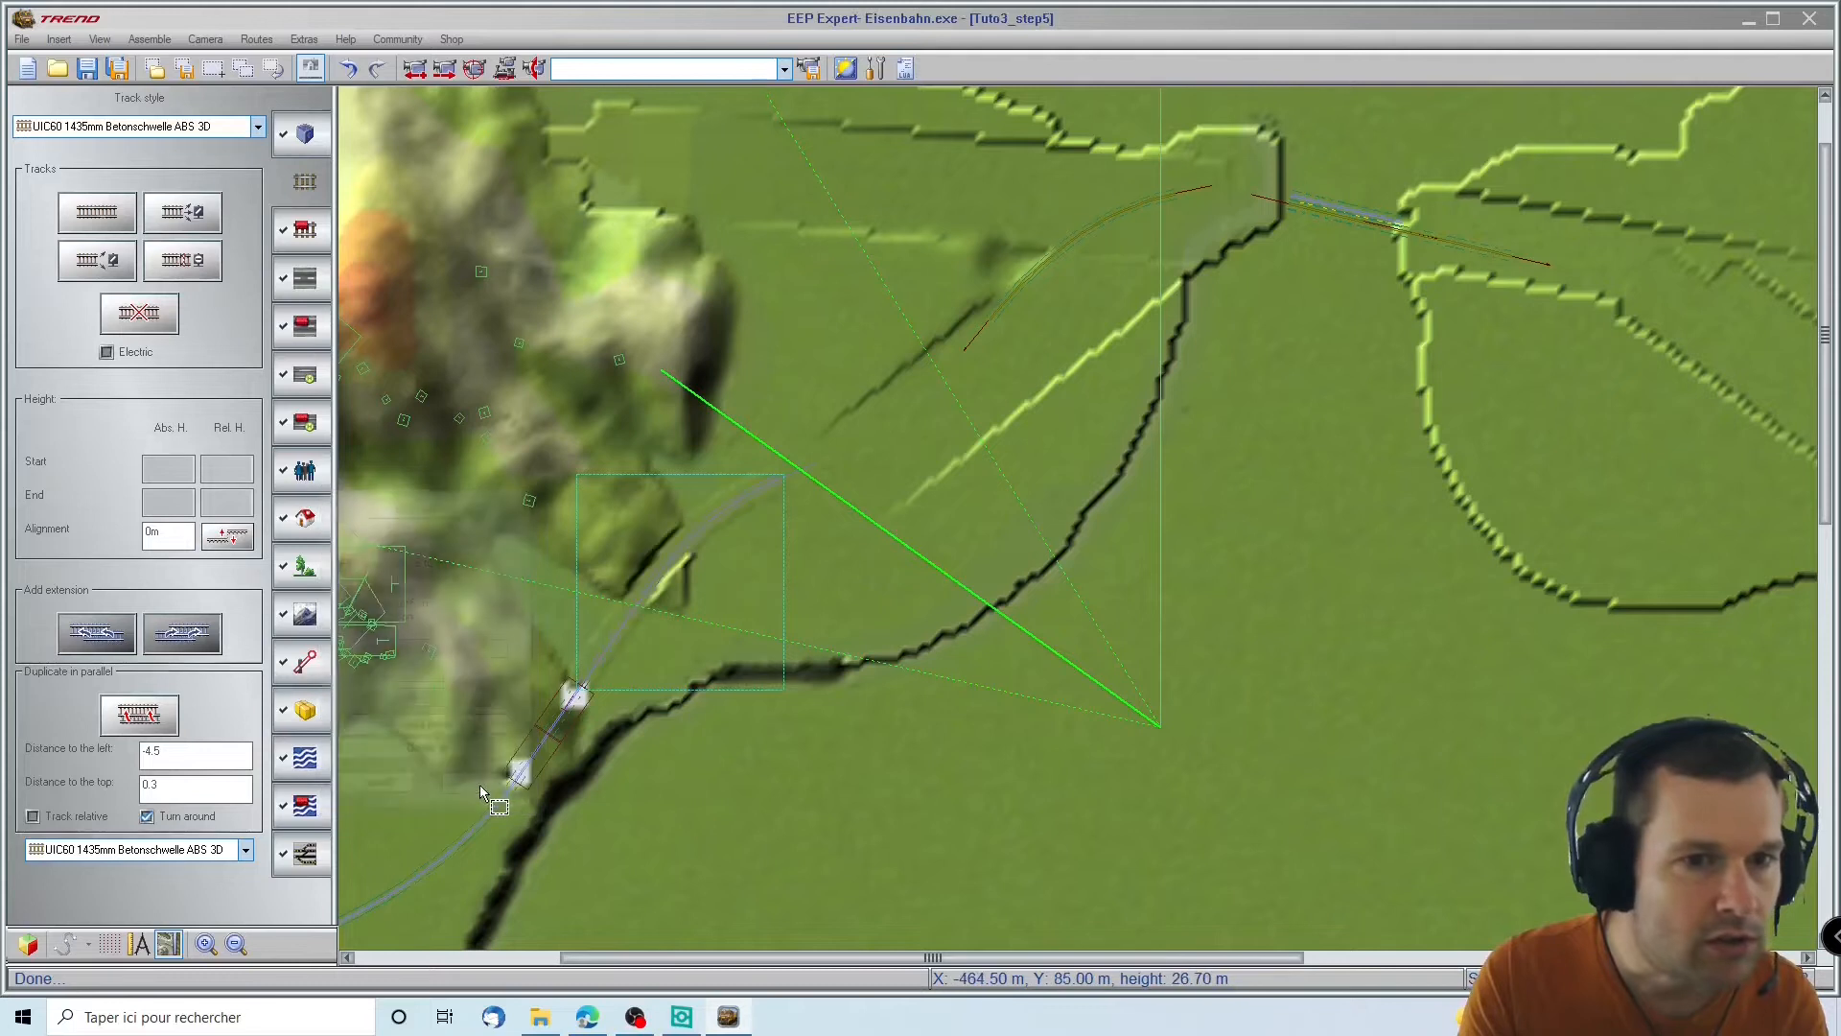
click(28, 945)
Add a curved spline track about 49 m long at the free end of the line beyond the hill cutting
right_drag(1053, 748, 760, 866)
scroll(1252, 825, down, 1)
scroll(1252, 825, down, 8)
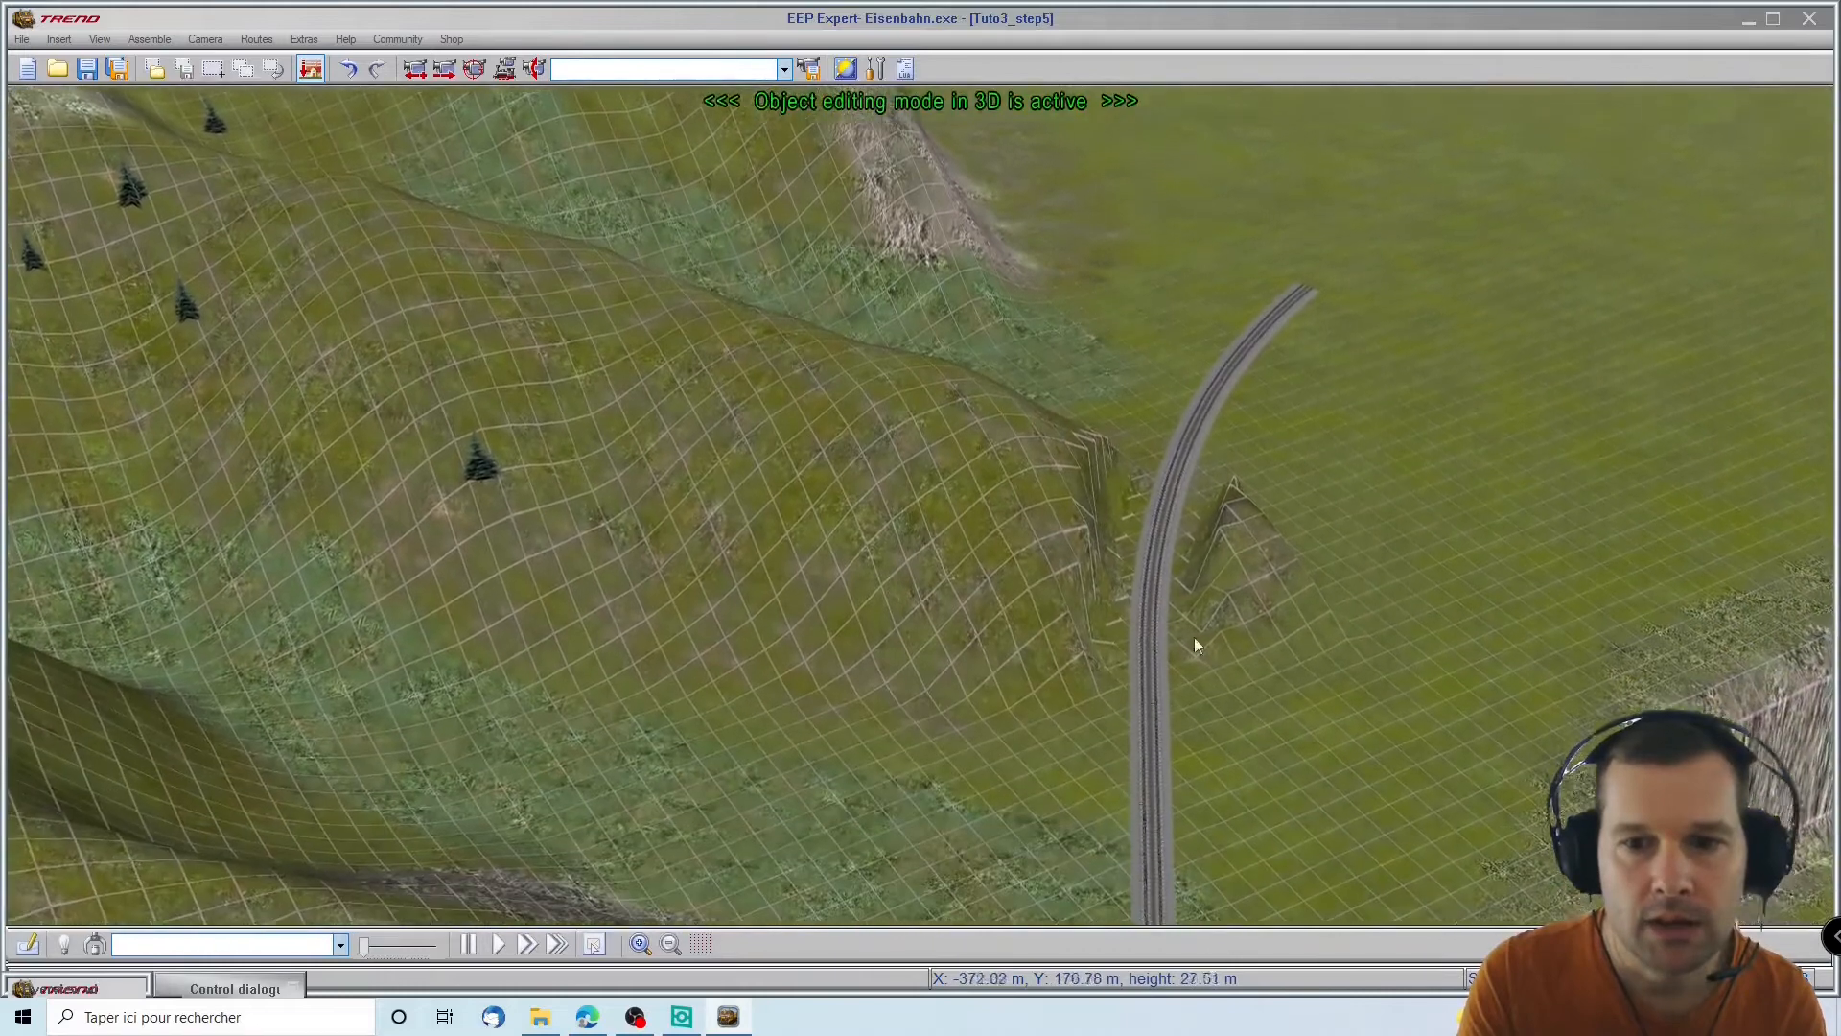
scroll(1324, 90, up, 4)
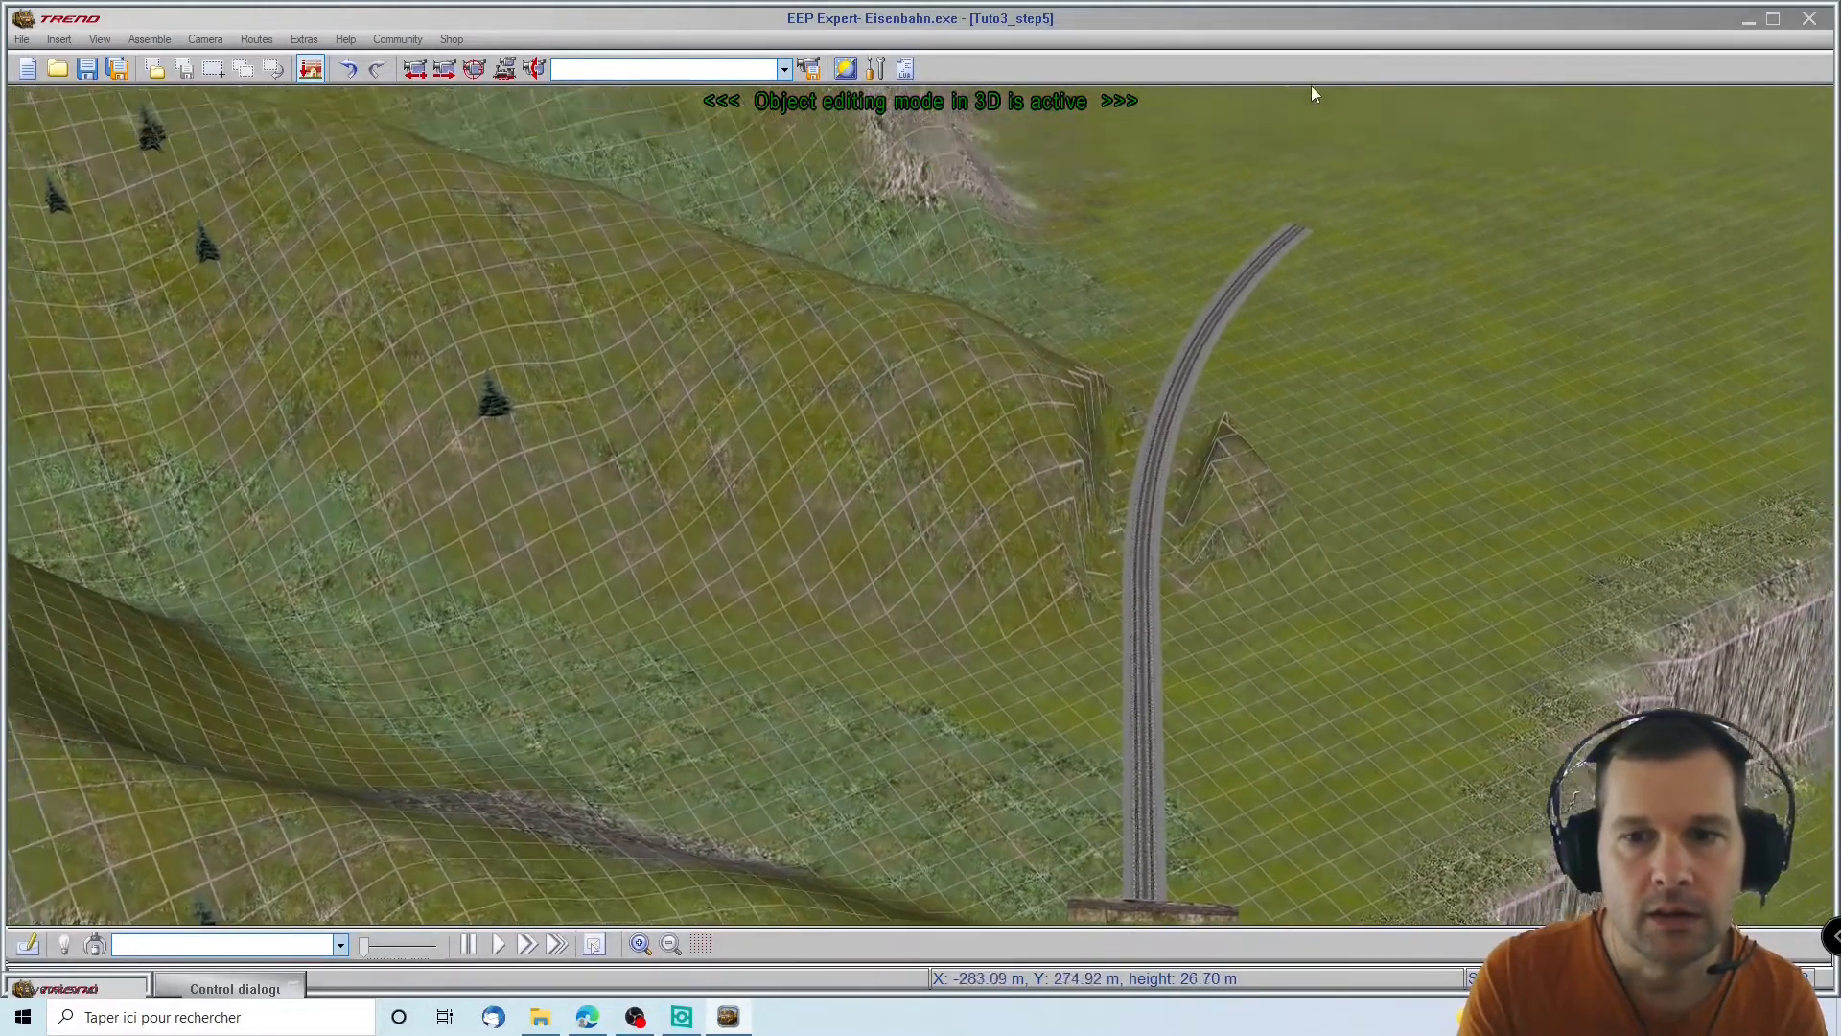
right_drag(1346, 235, 1729, 556)
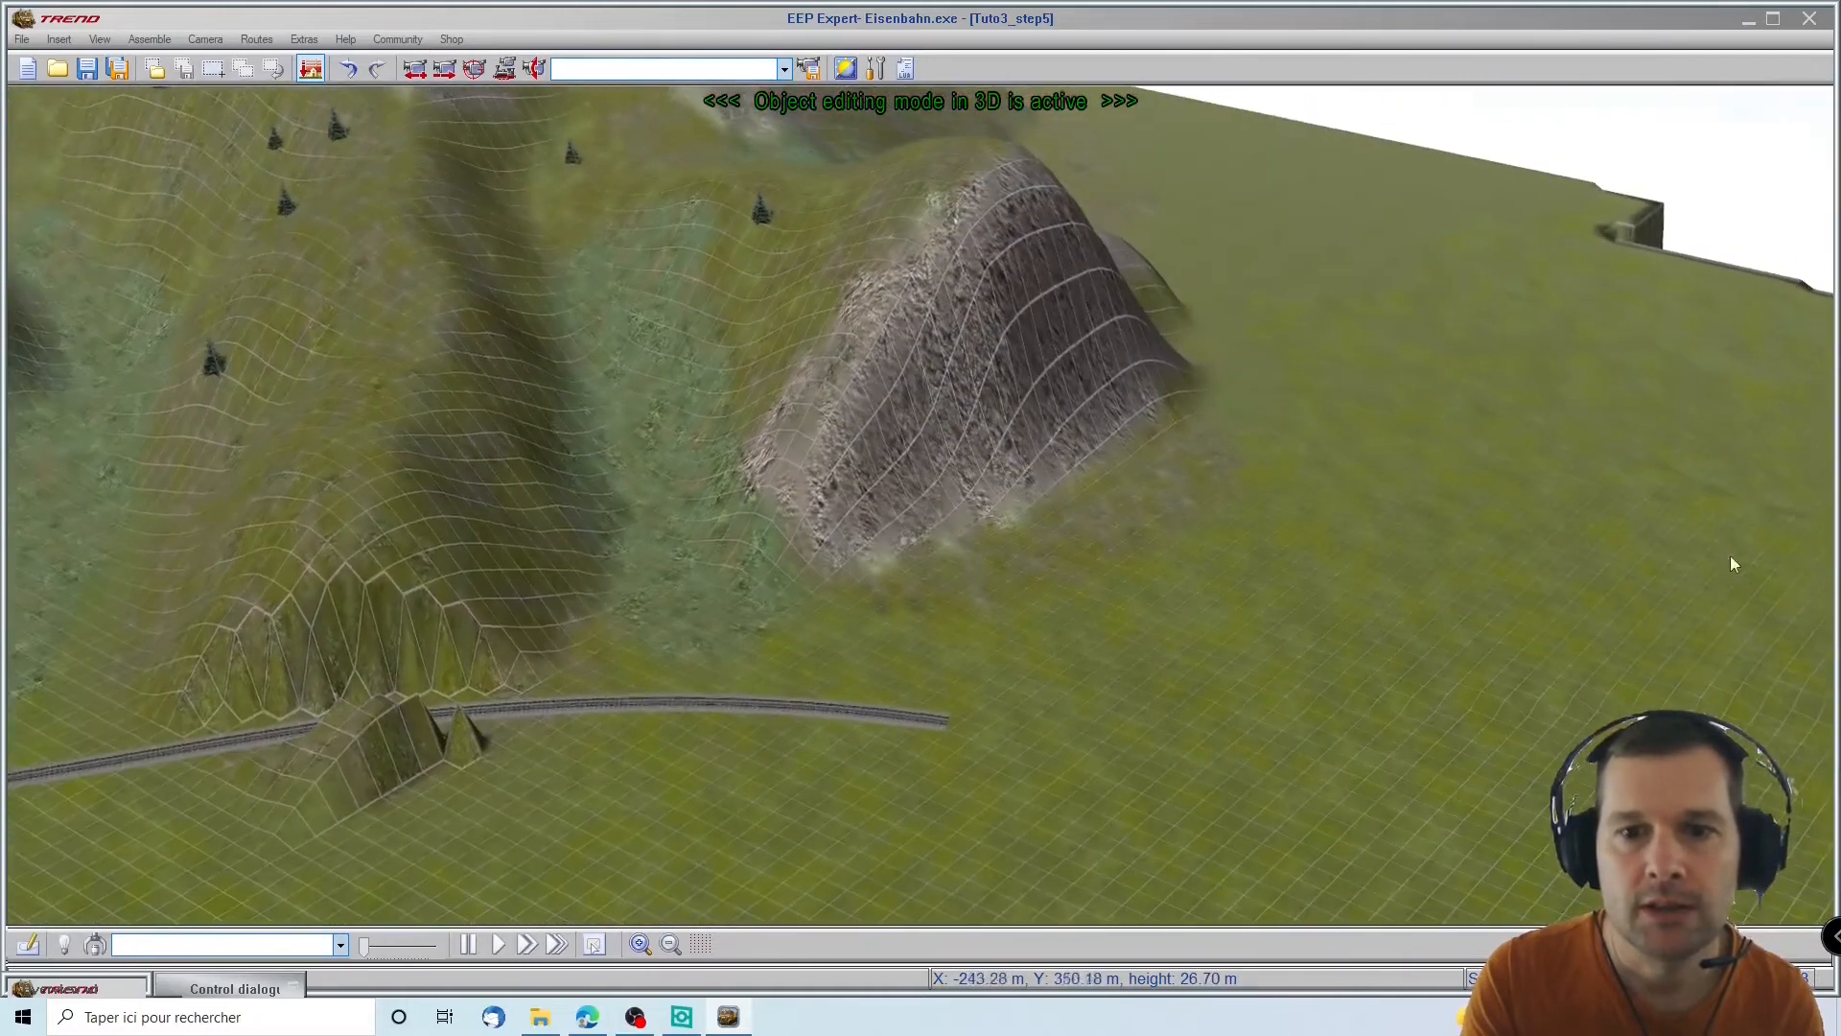
scroll(1314, 774, down, 8)
right_drag(1596, 519, 1093, 251)
right_click(153, 489)
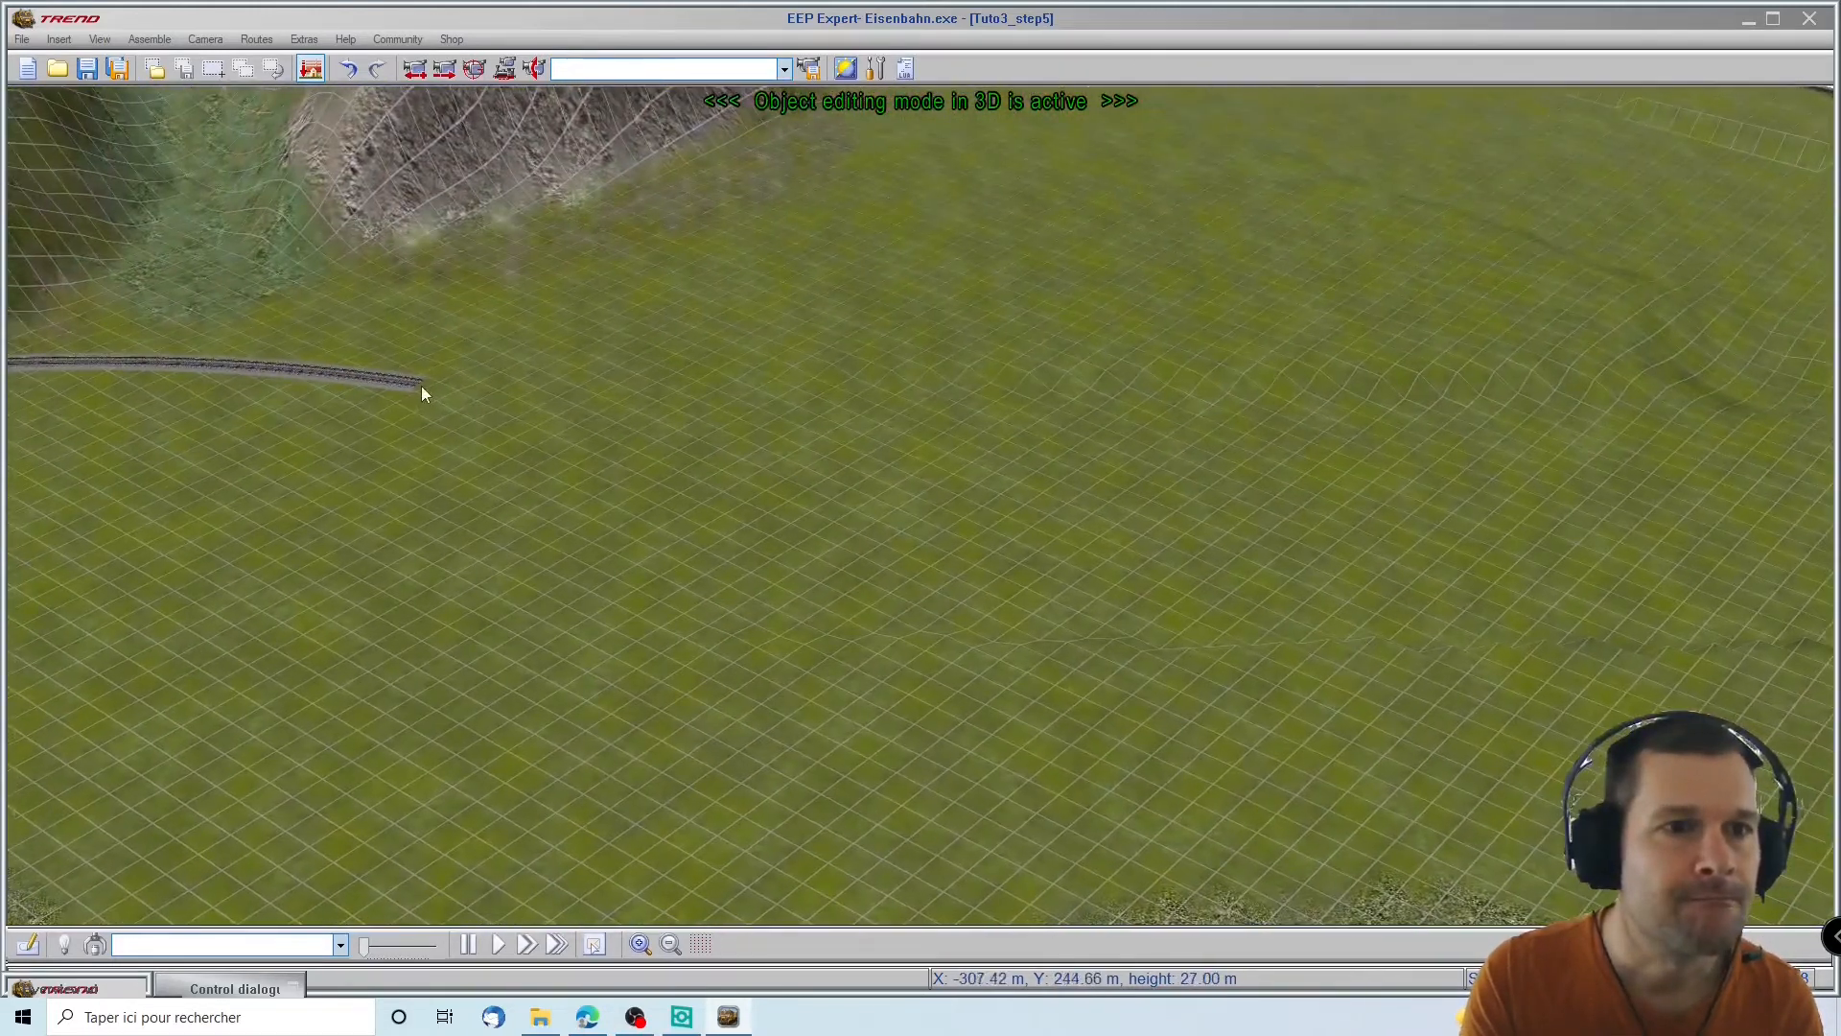
click(418, 382)
click(412, 388)
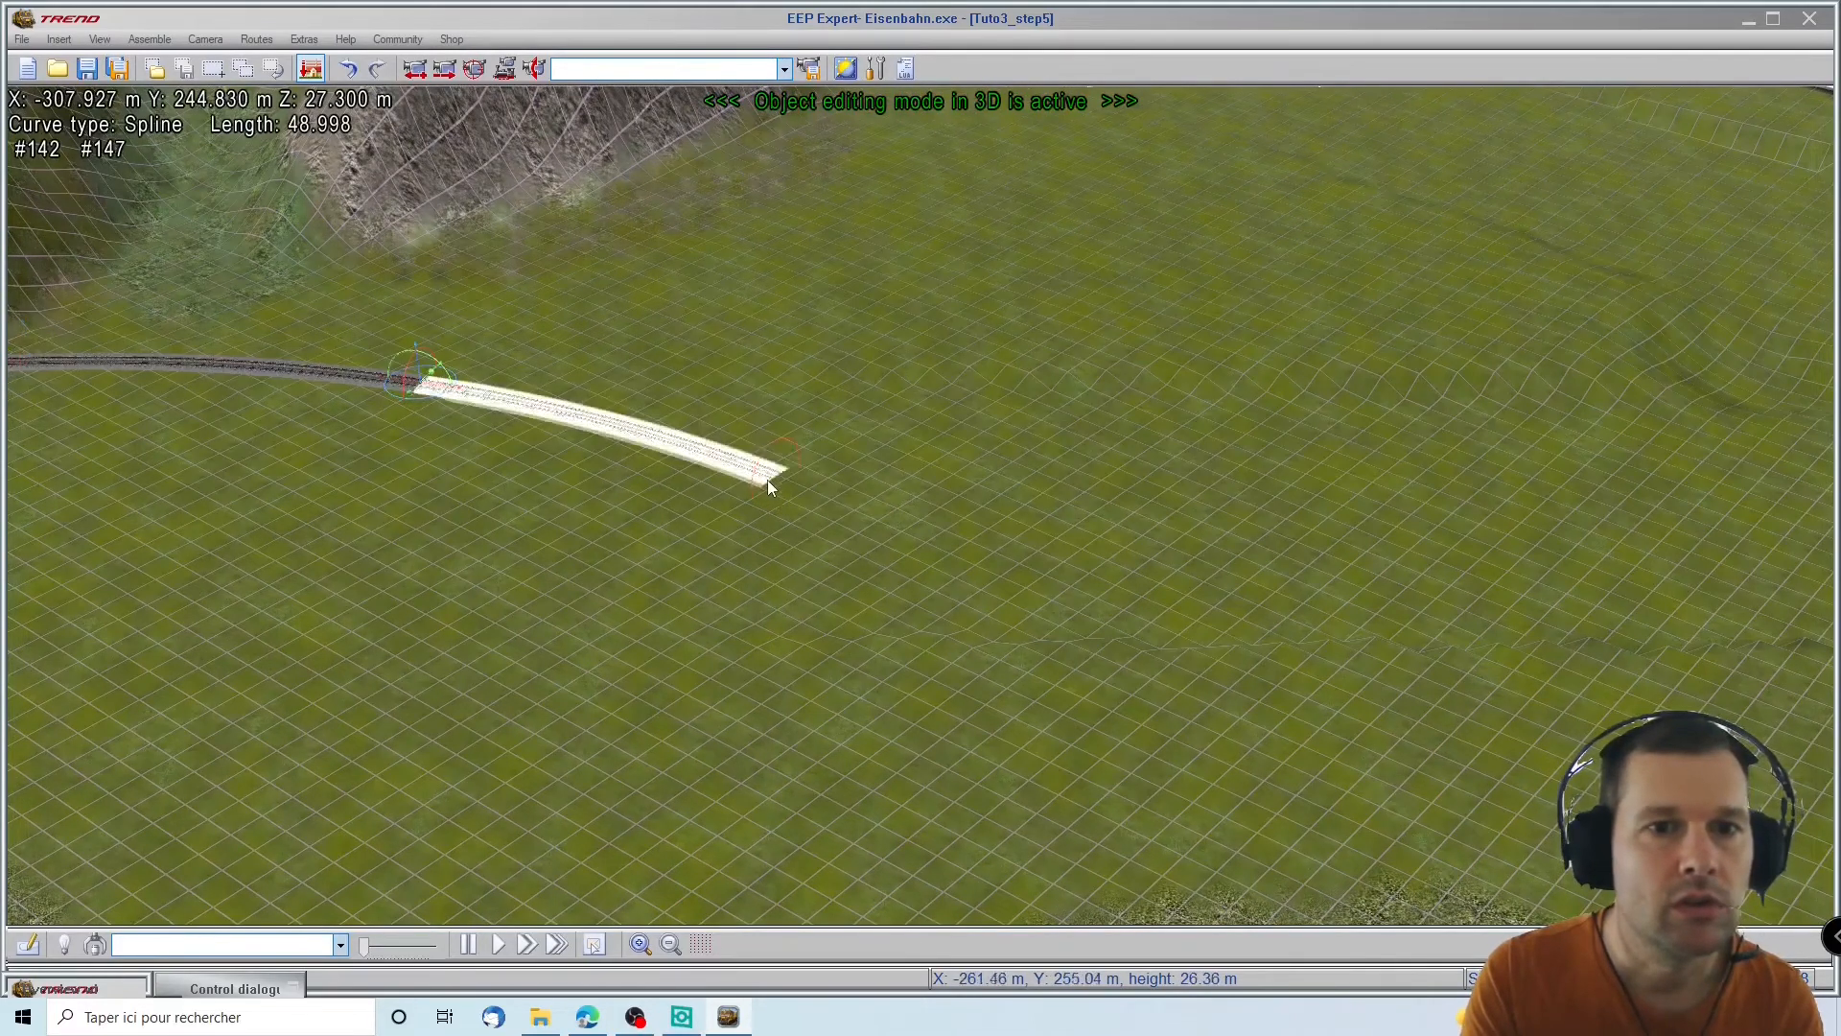
Change the curve type of the newly added track section to Rotator in its object properties
right_drag(967, 539, 356, 508)
right_drag(1050, 608, 709, 590)
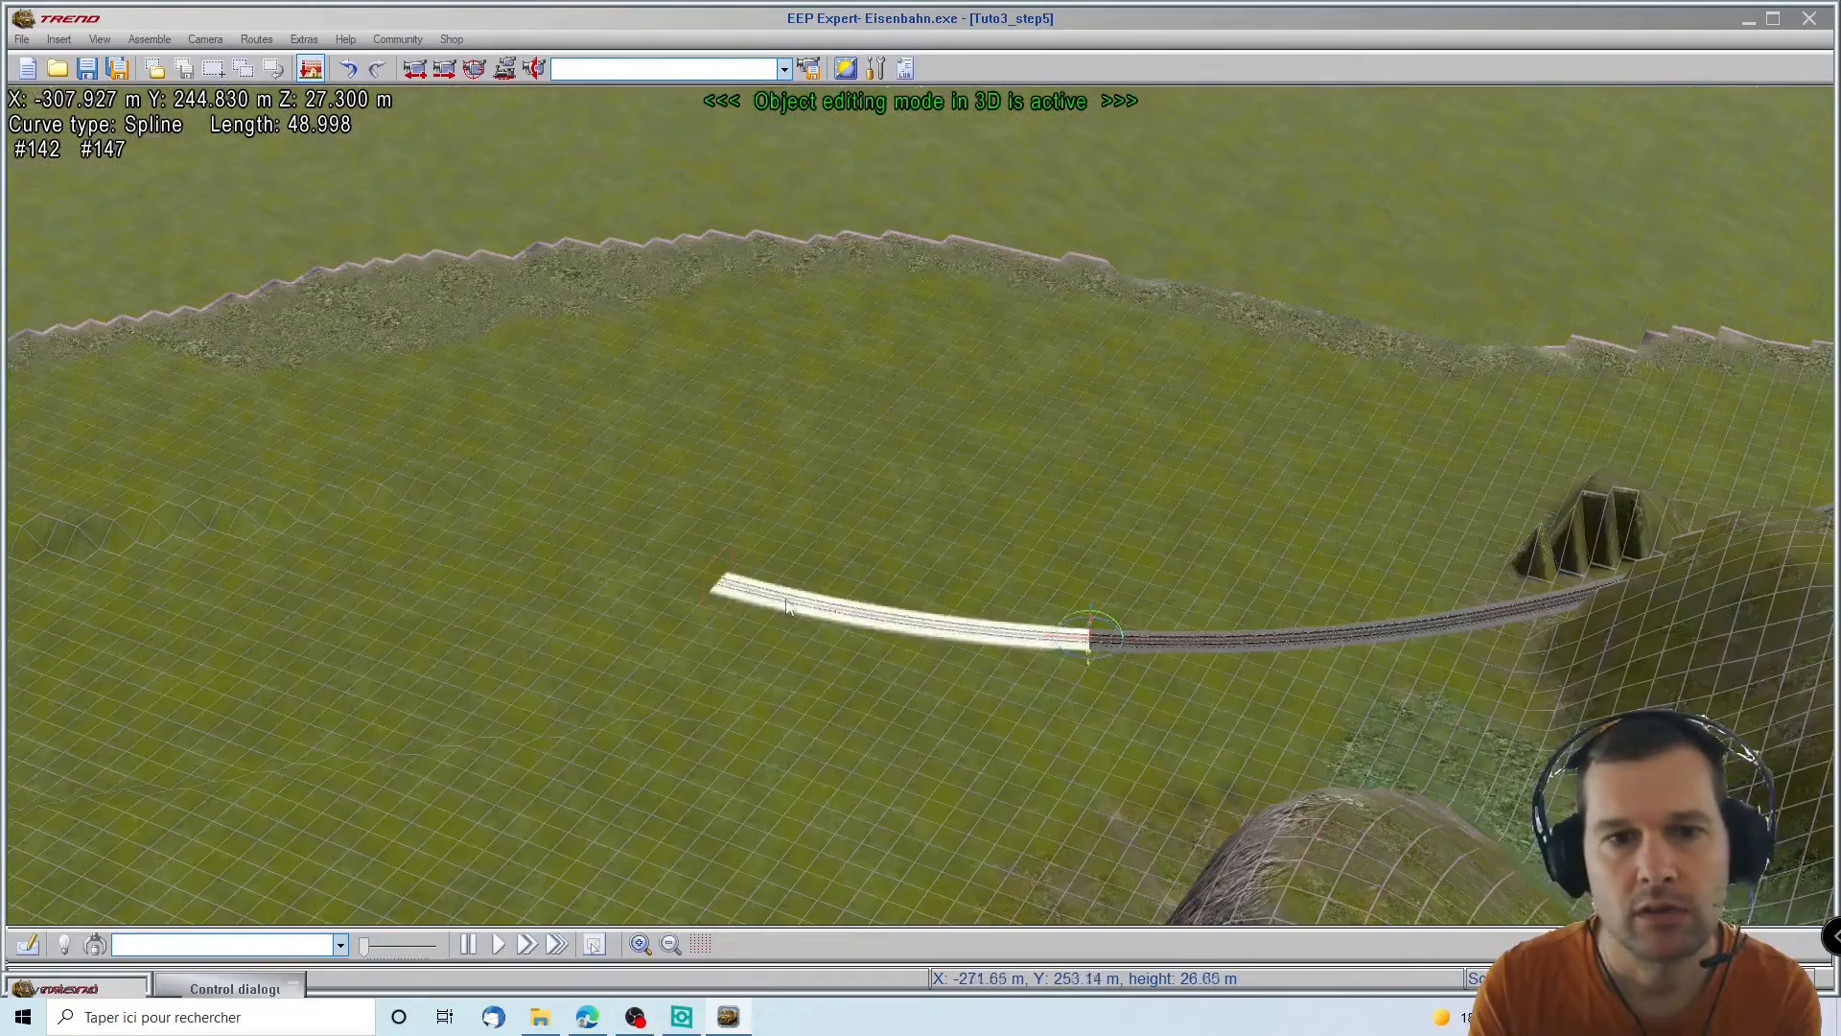
right_click(711, 591)
click(800, 551)
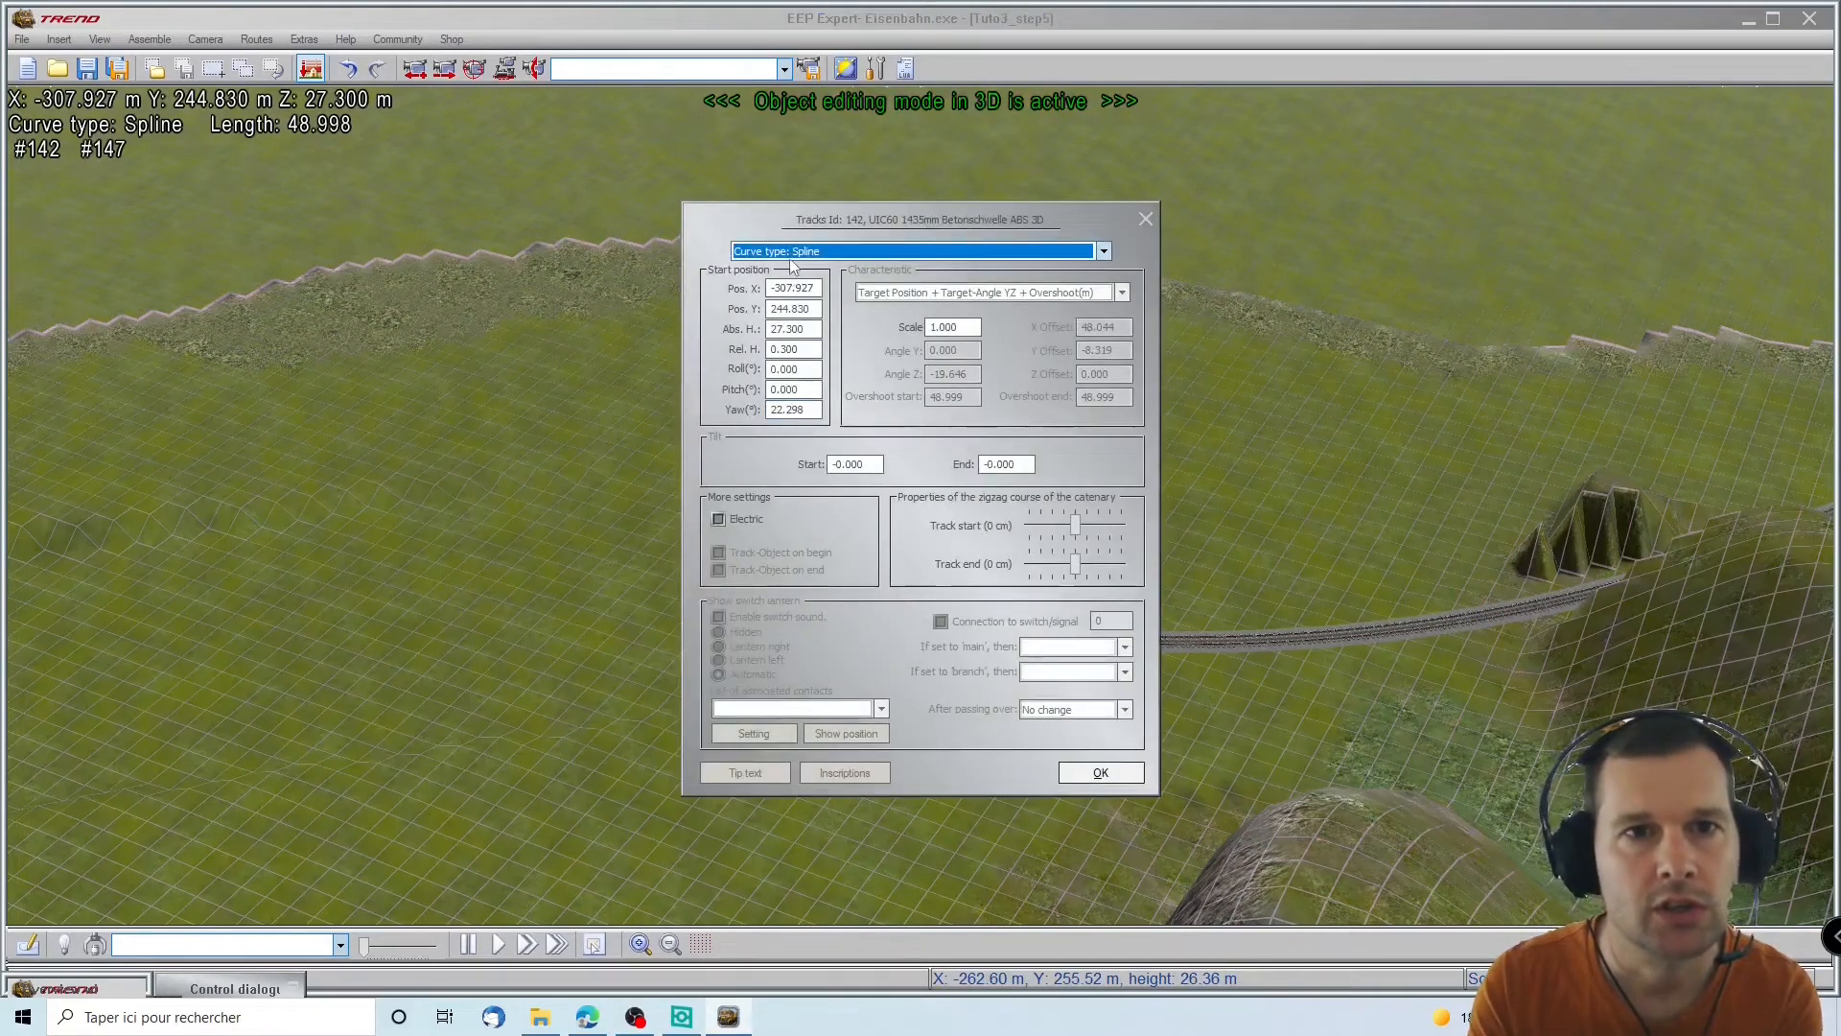
click(792, 253)
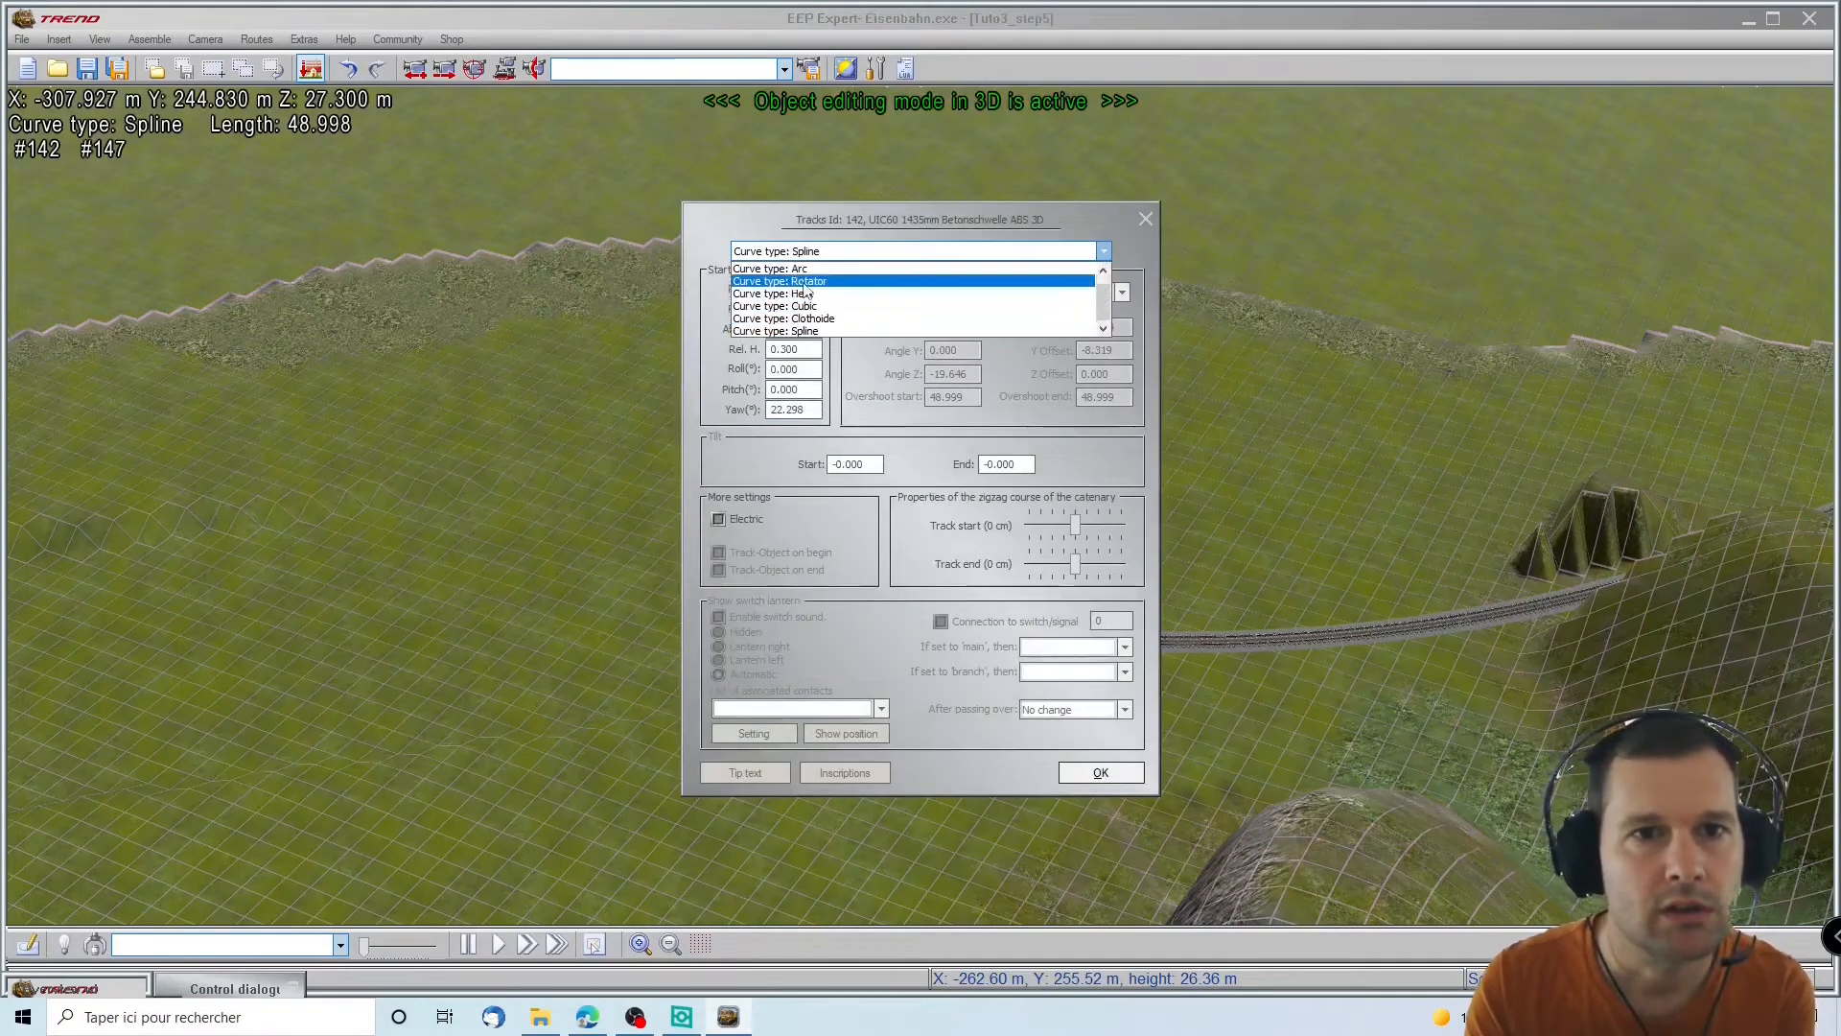
click(806, 282)
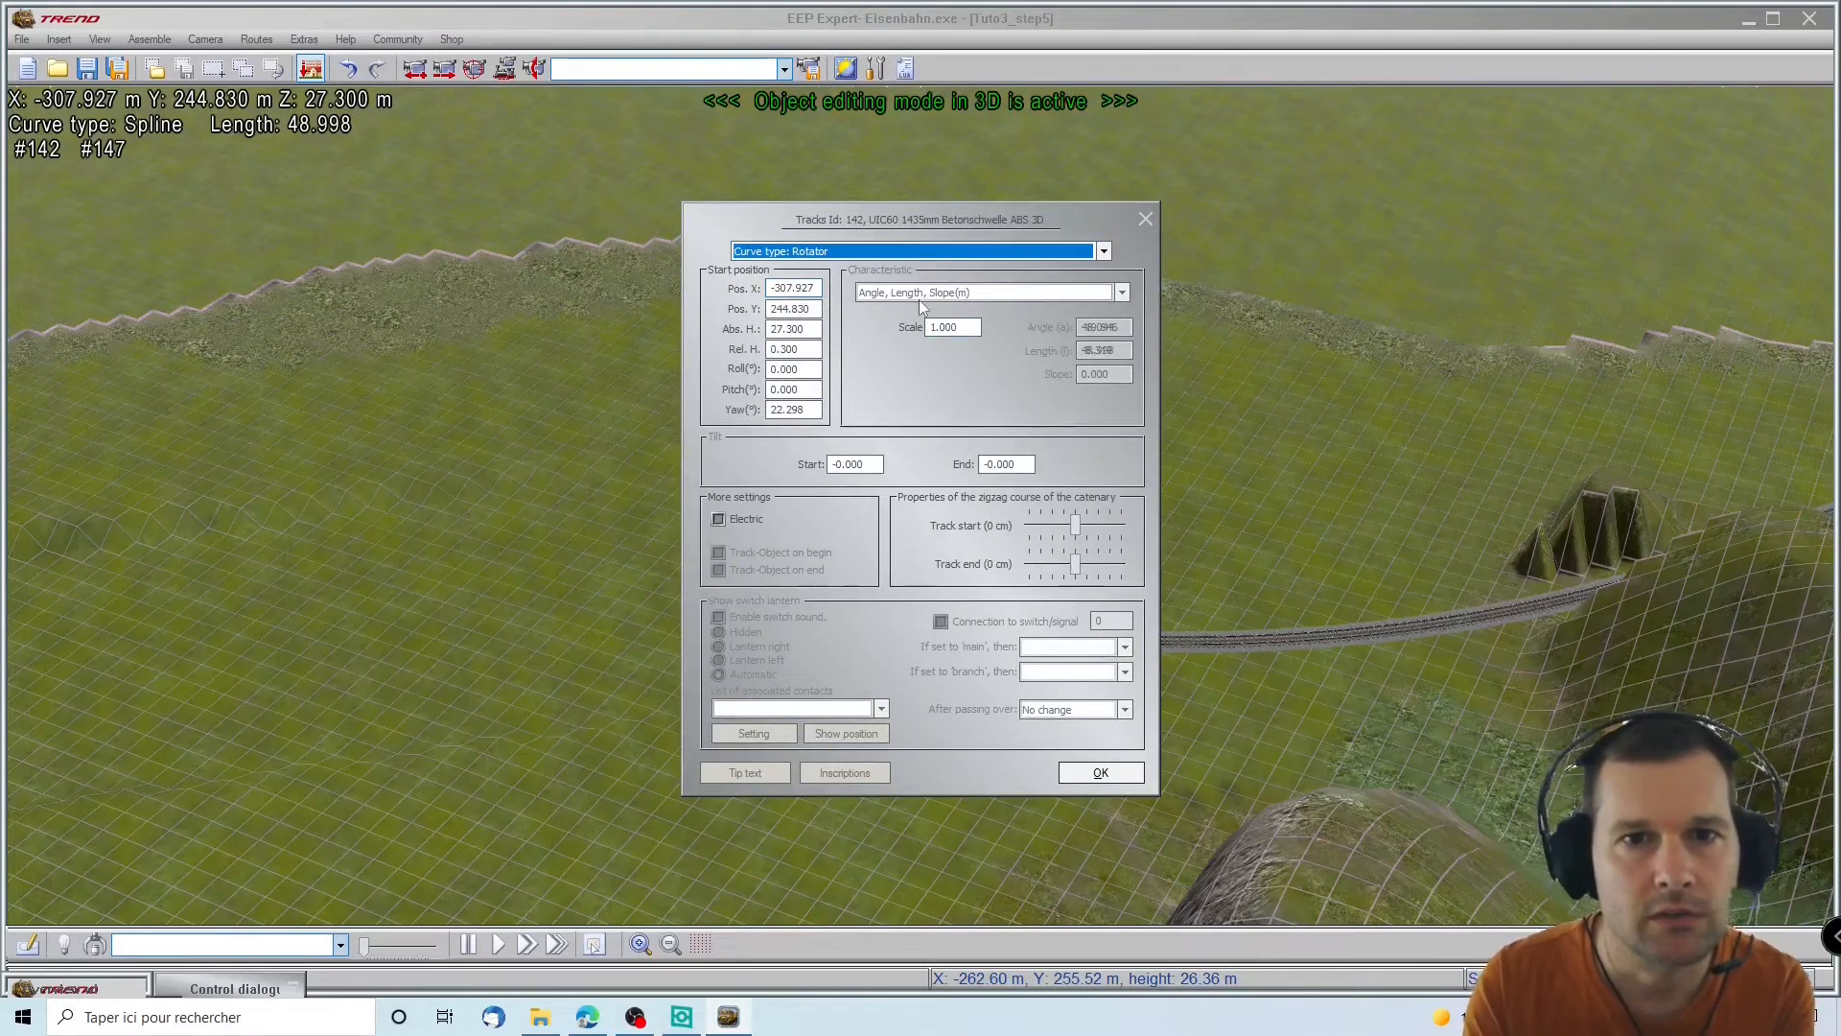
click(1075, 781)
Set the new Rotator track section's angle to -15 degrees, its length to 60 m and its slope to -2
right_click(991, 631)
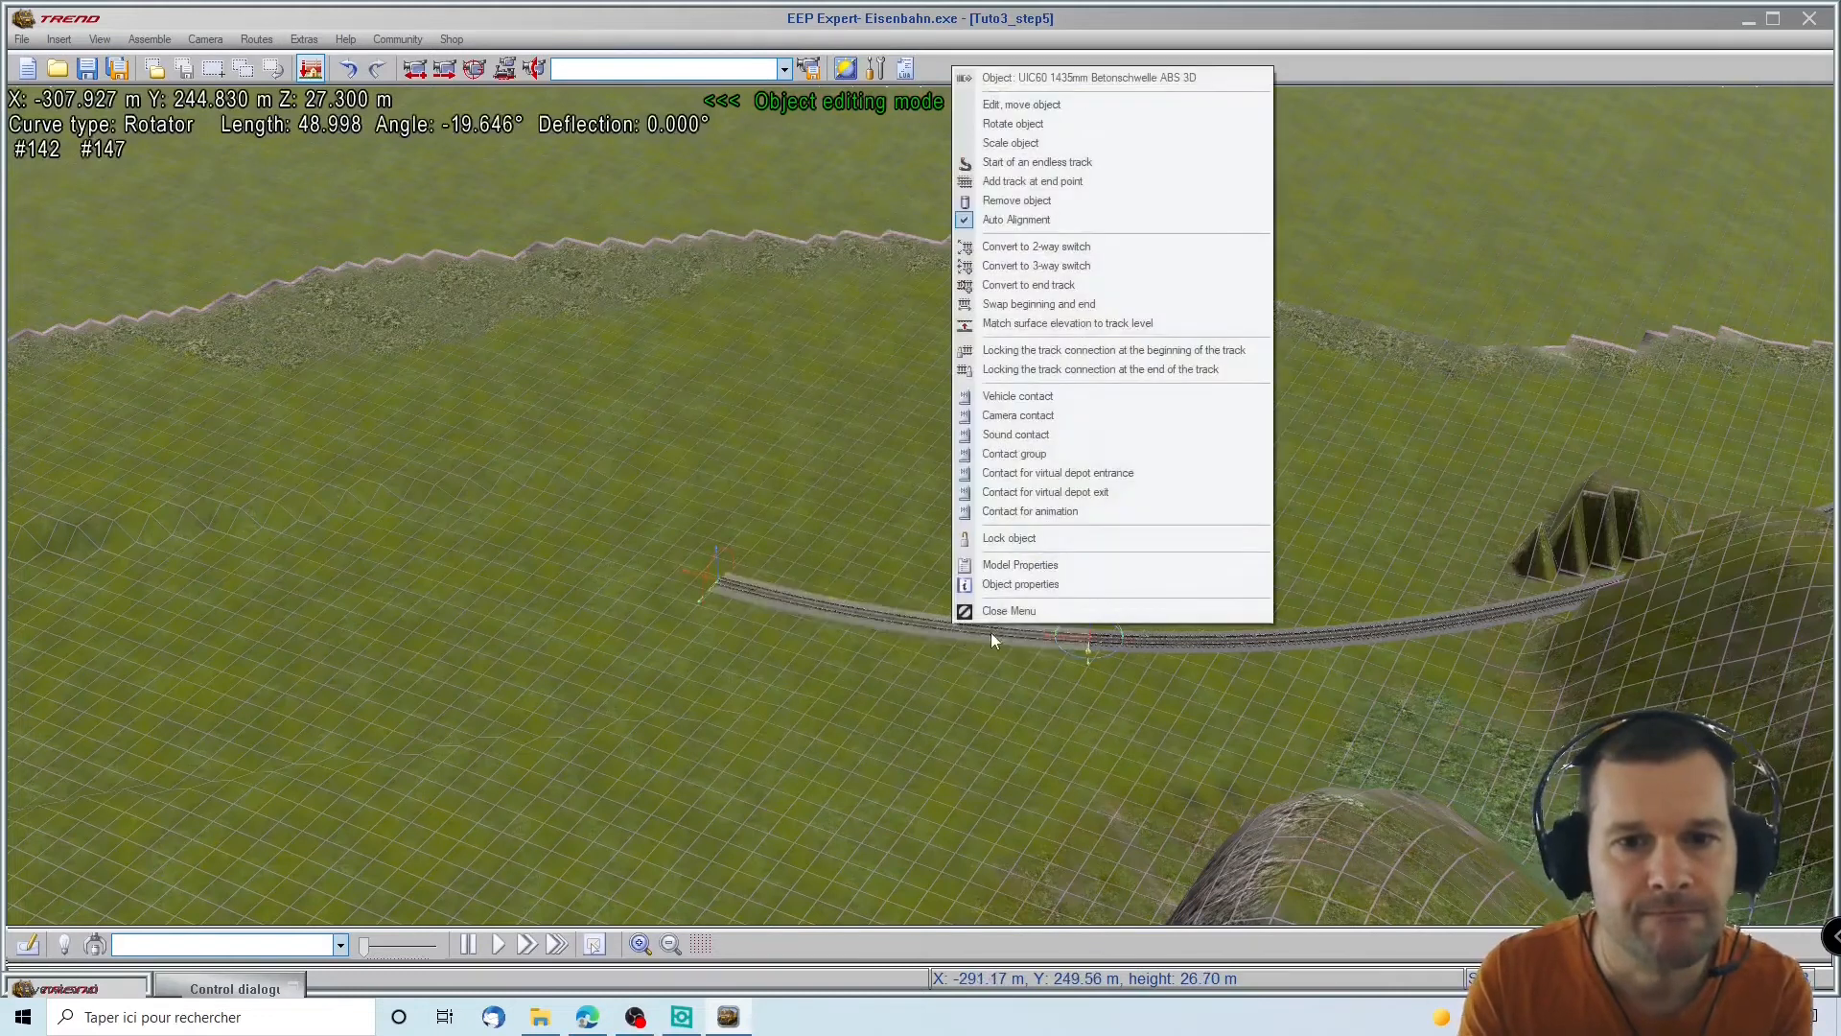
click(1014, 583)
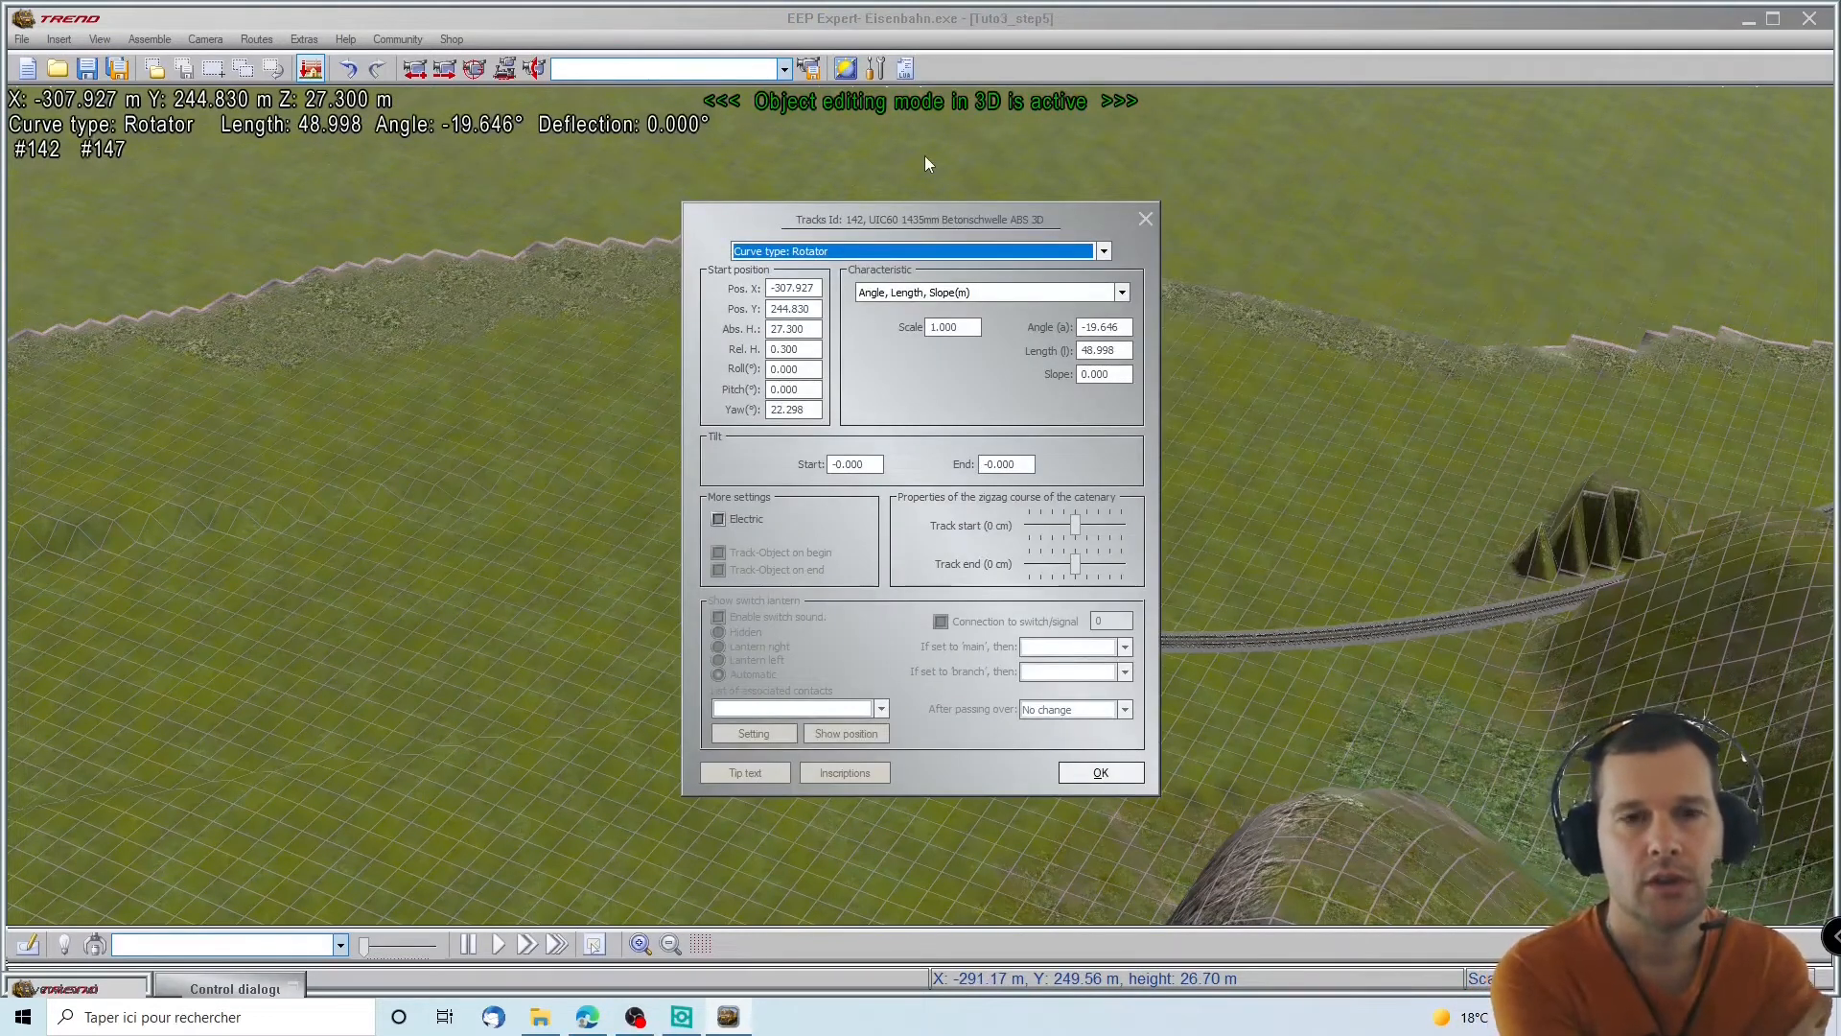
click(1101, 332)
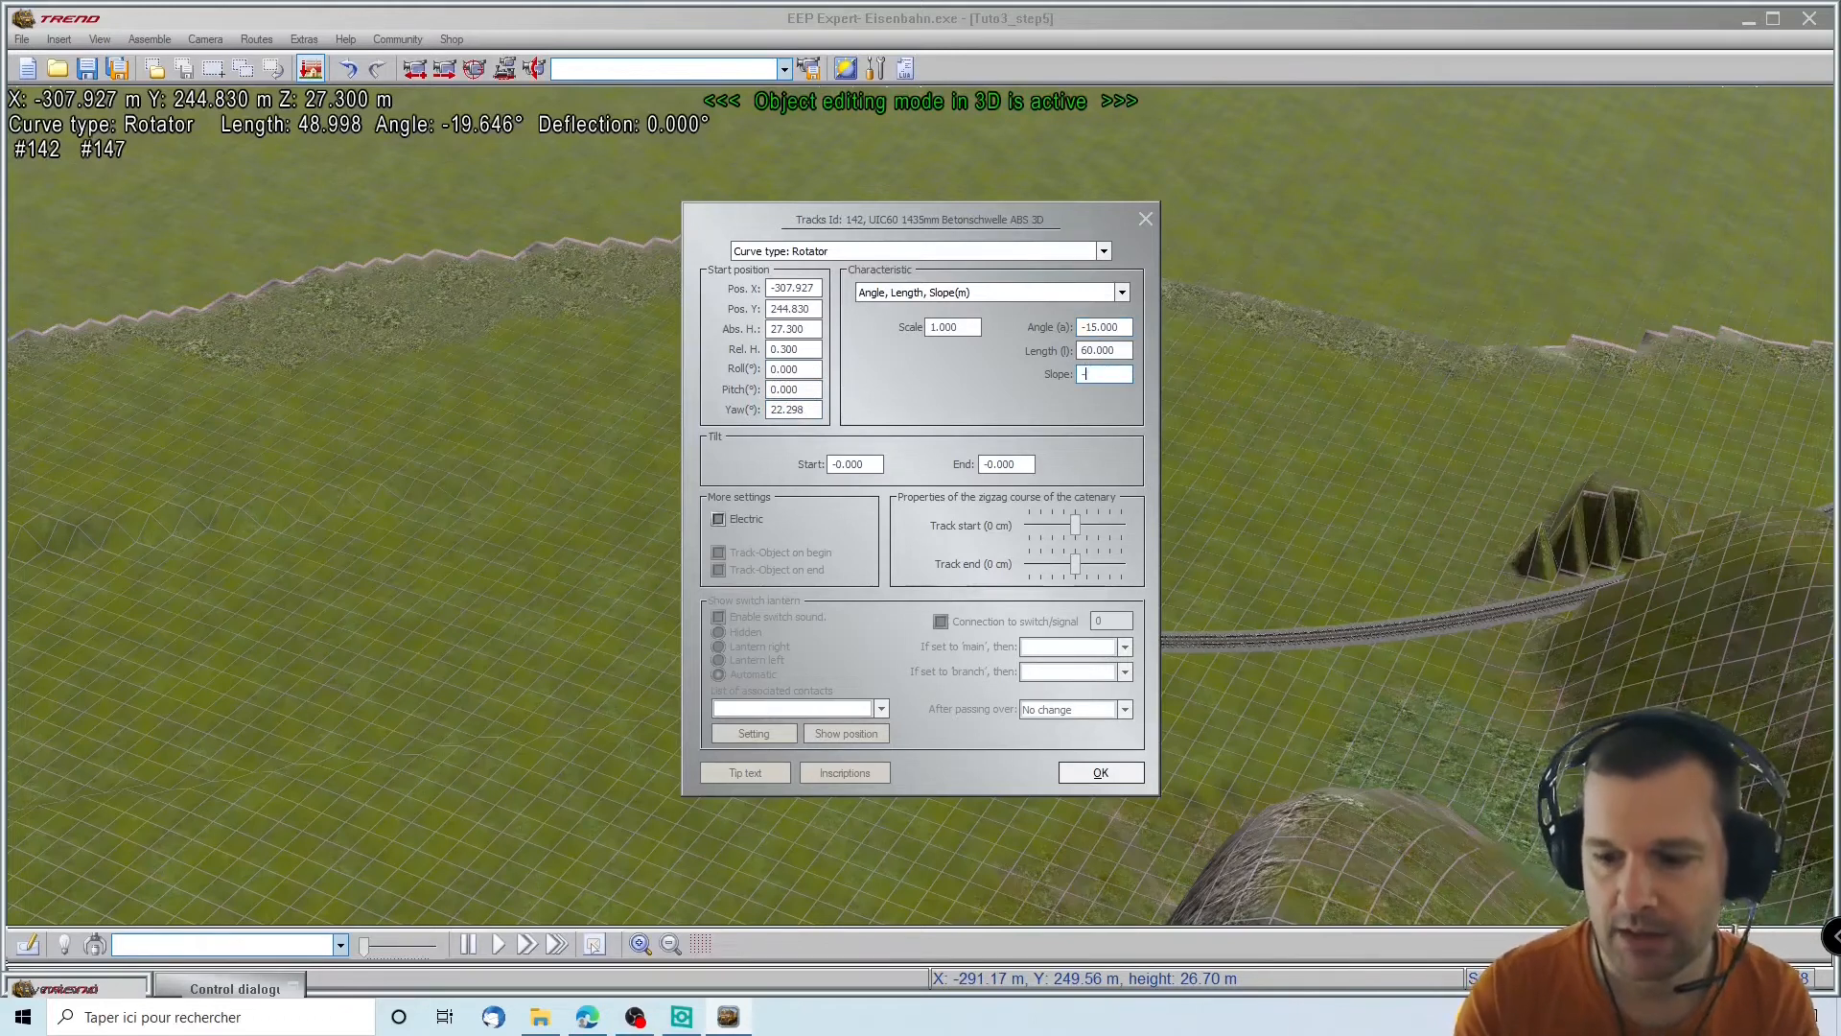
key(Return)
Change the angle of the last track section to -5 degrees in its object properties
right_drag(457, 655, 13, 422)
mouse_move(982, 510)
right_down()
mouse_move(981, 705)
mouse_move(974, 534)
right_up()
right_drag(1663, 707, 1772, 769)
click(243, 625)
right_drag(46, 616, 896, 595)
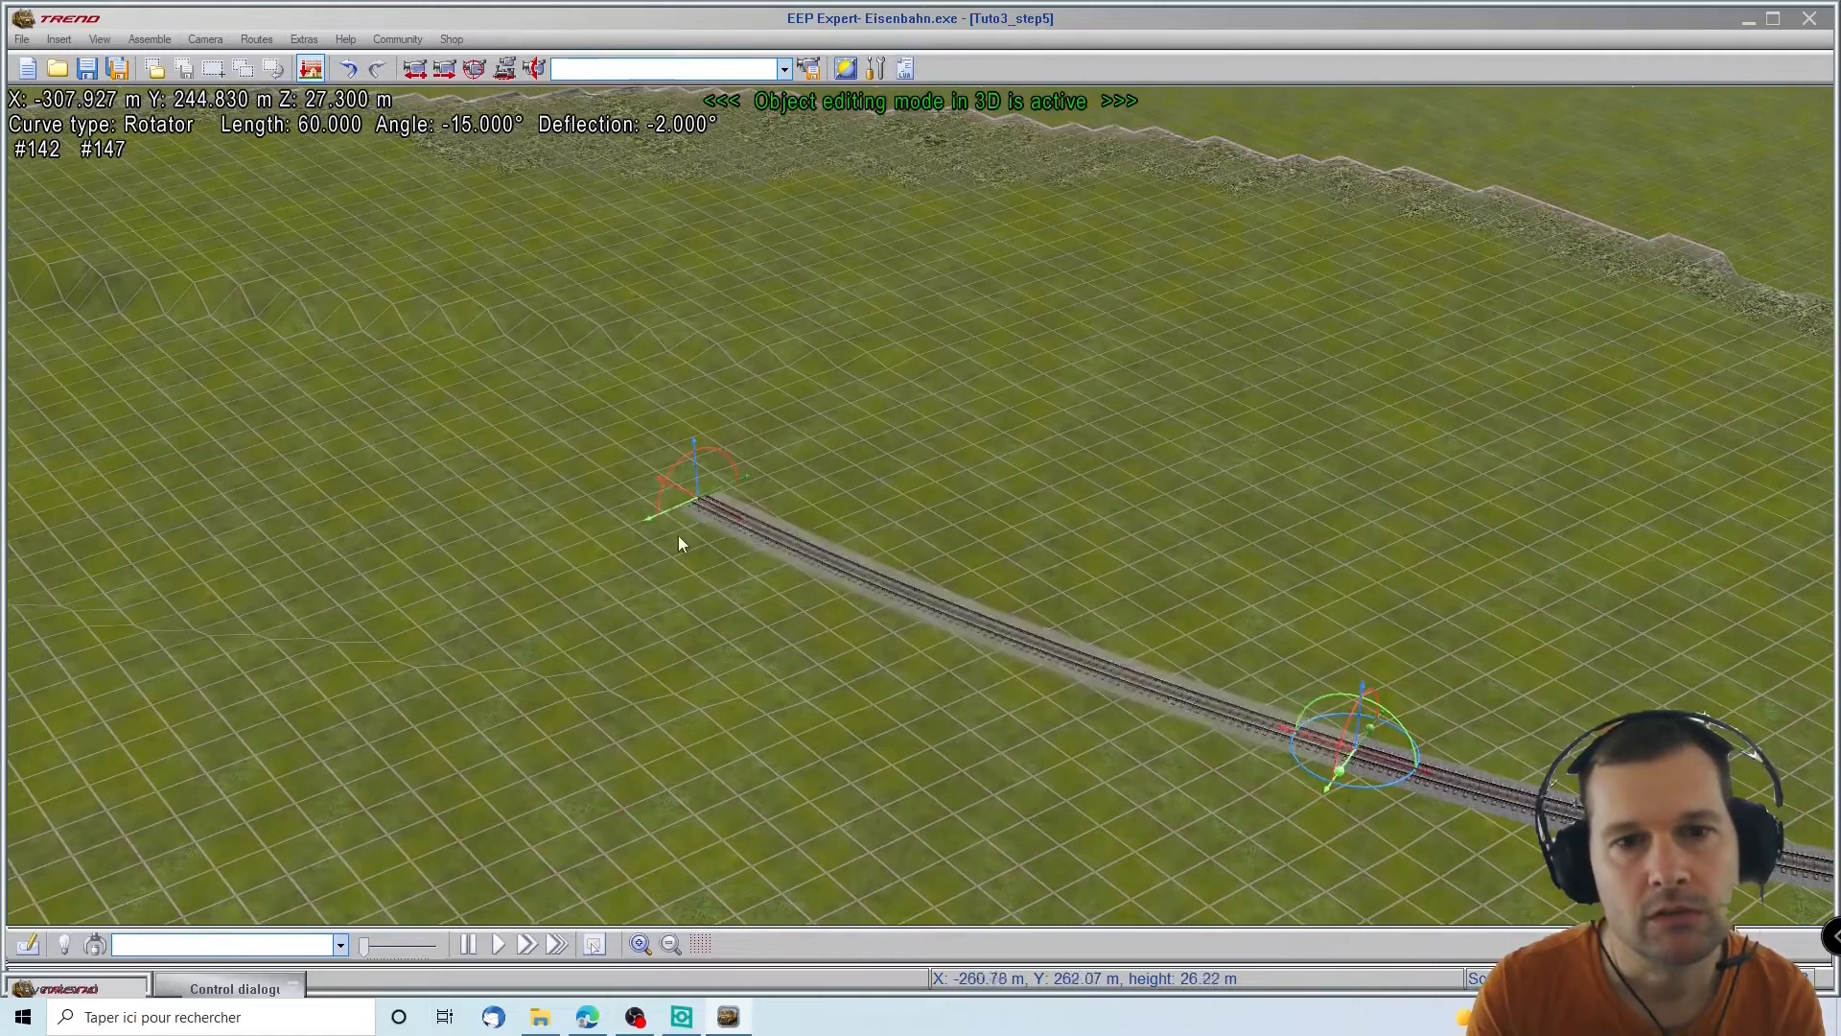
right_click(786, 537)
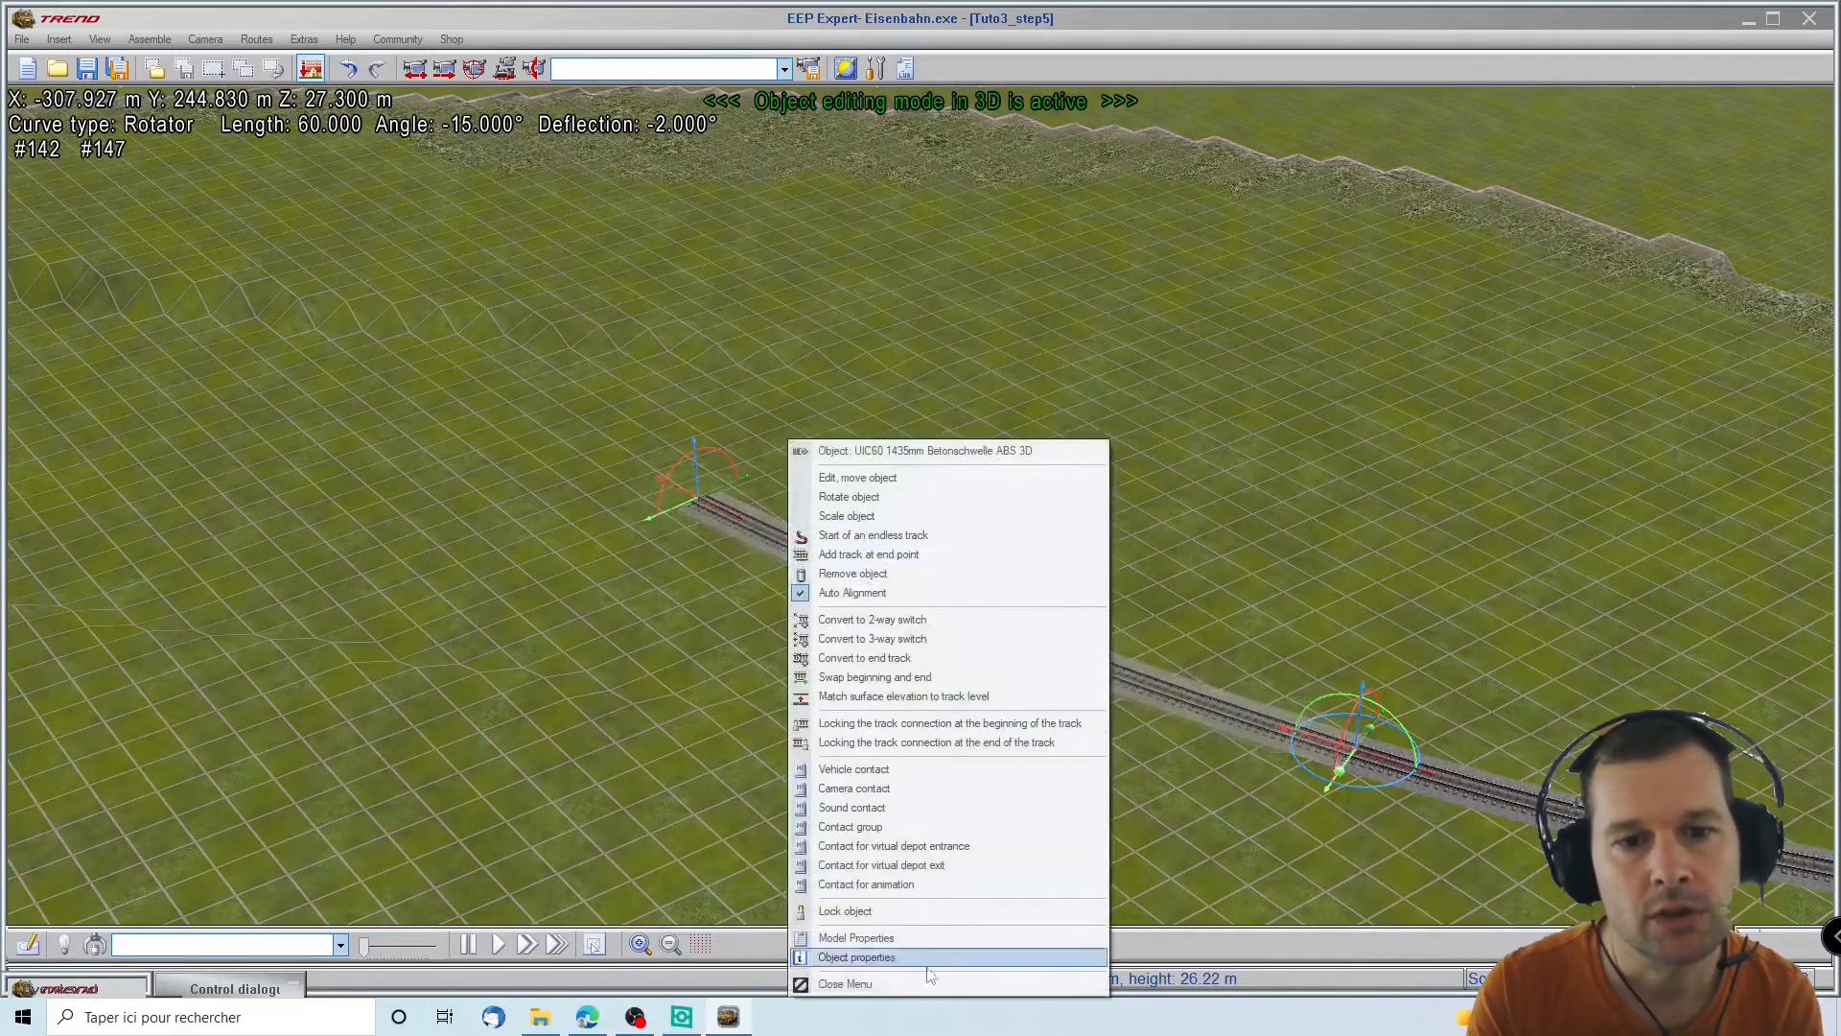
click(928, 958)
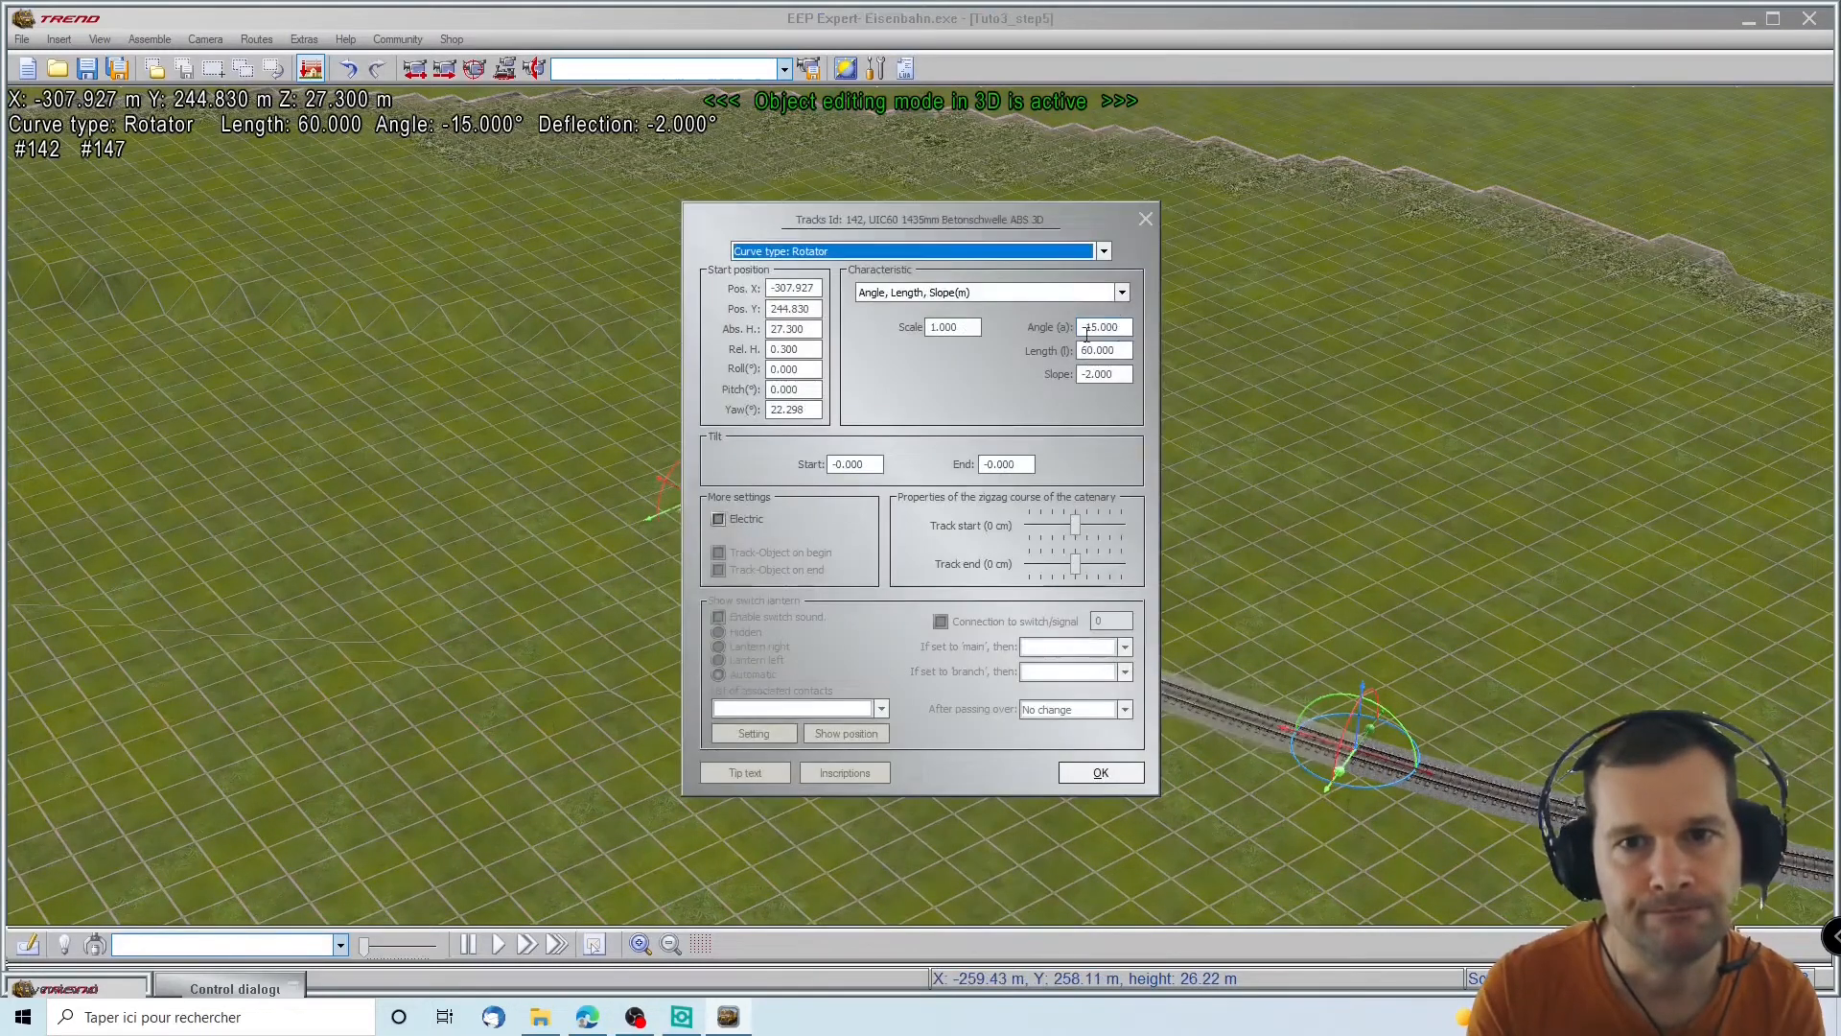
double_click(1090, 327)
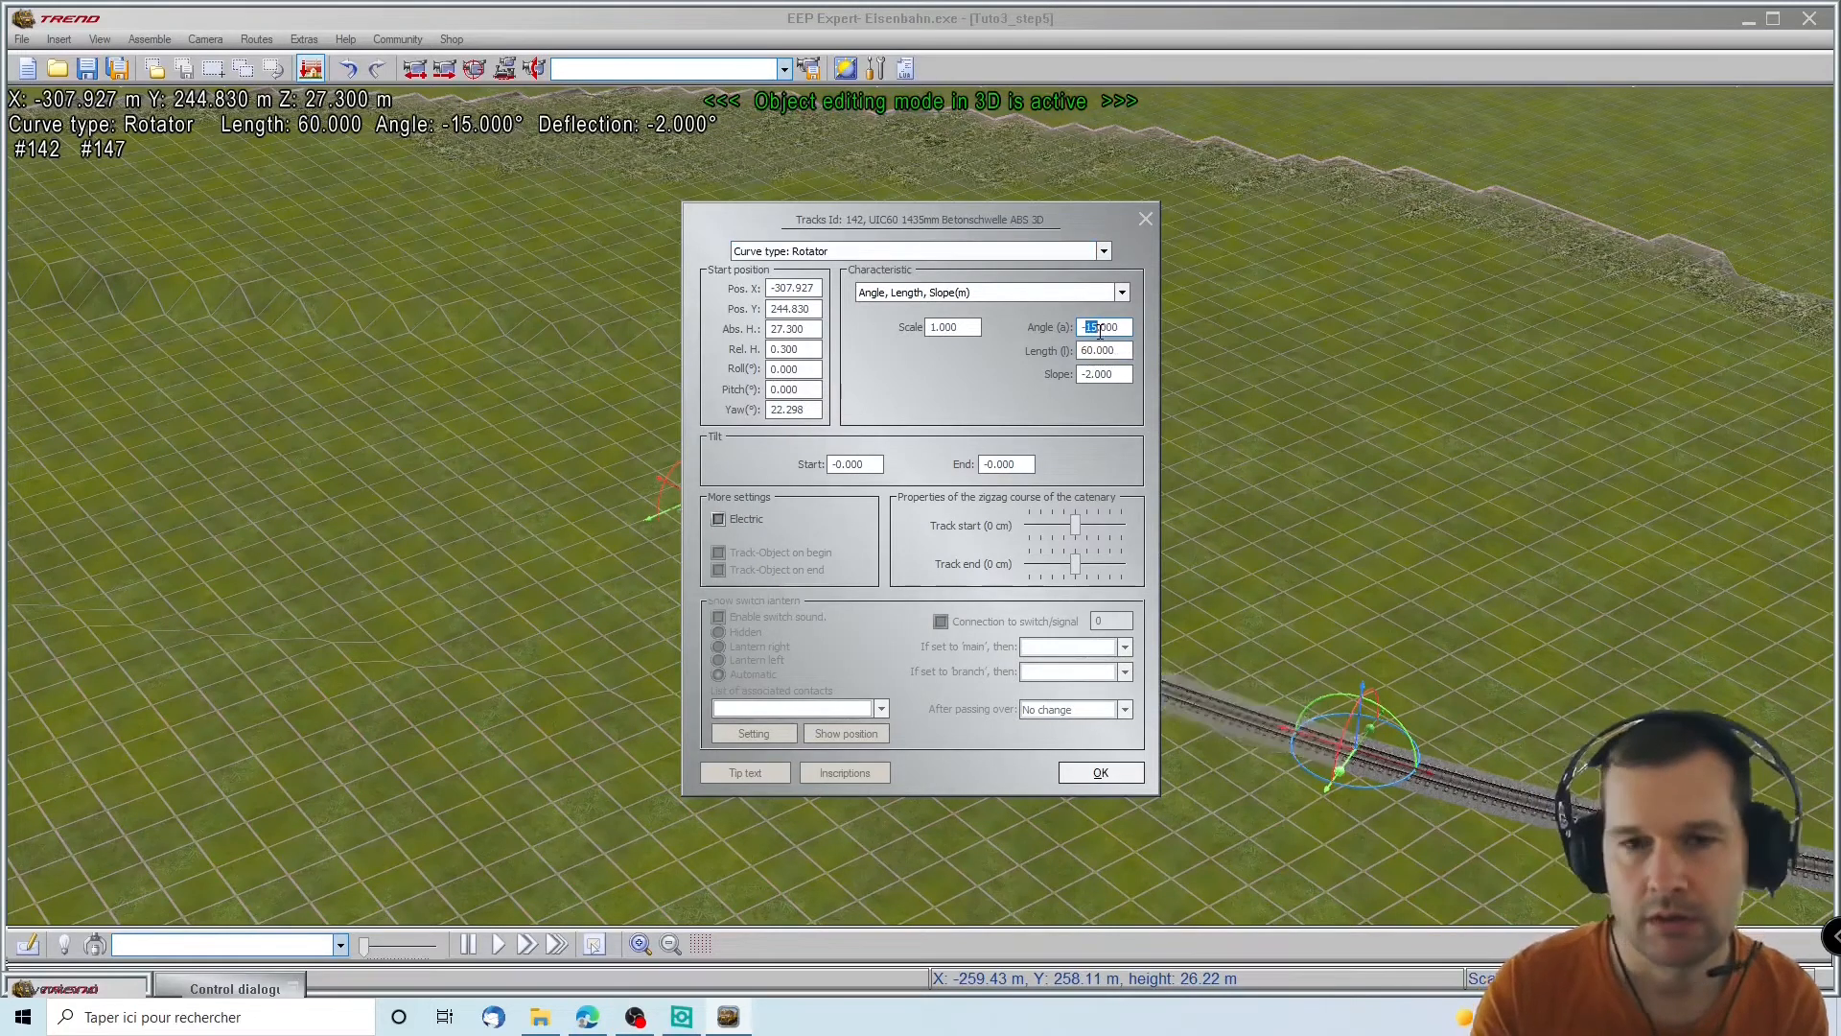
key(Return)
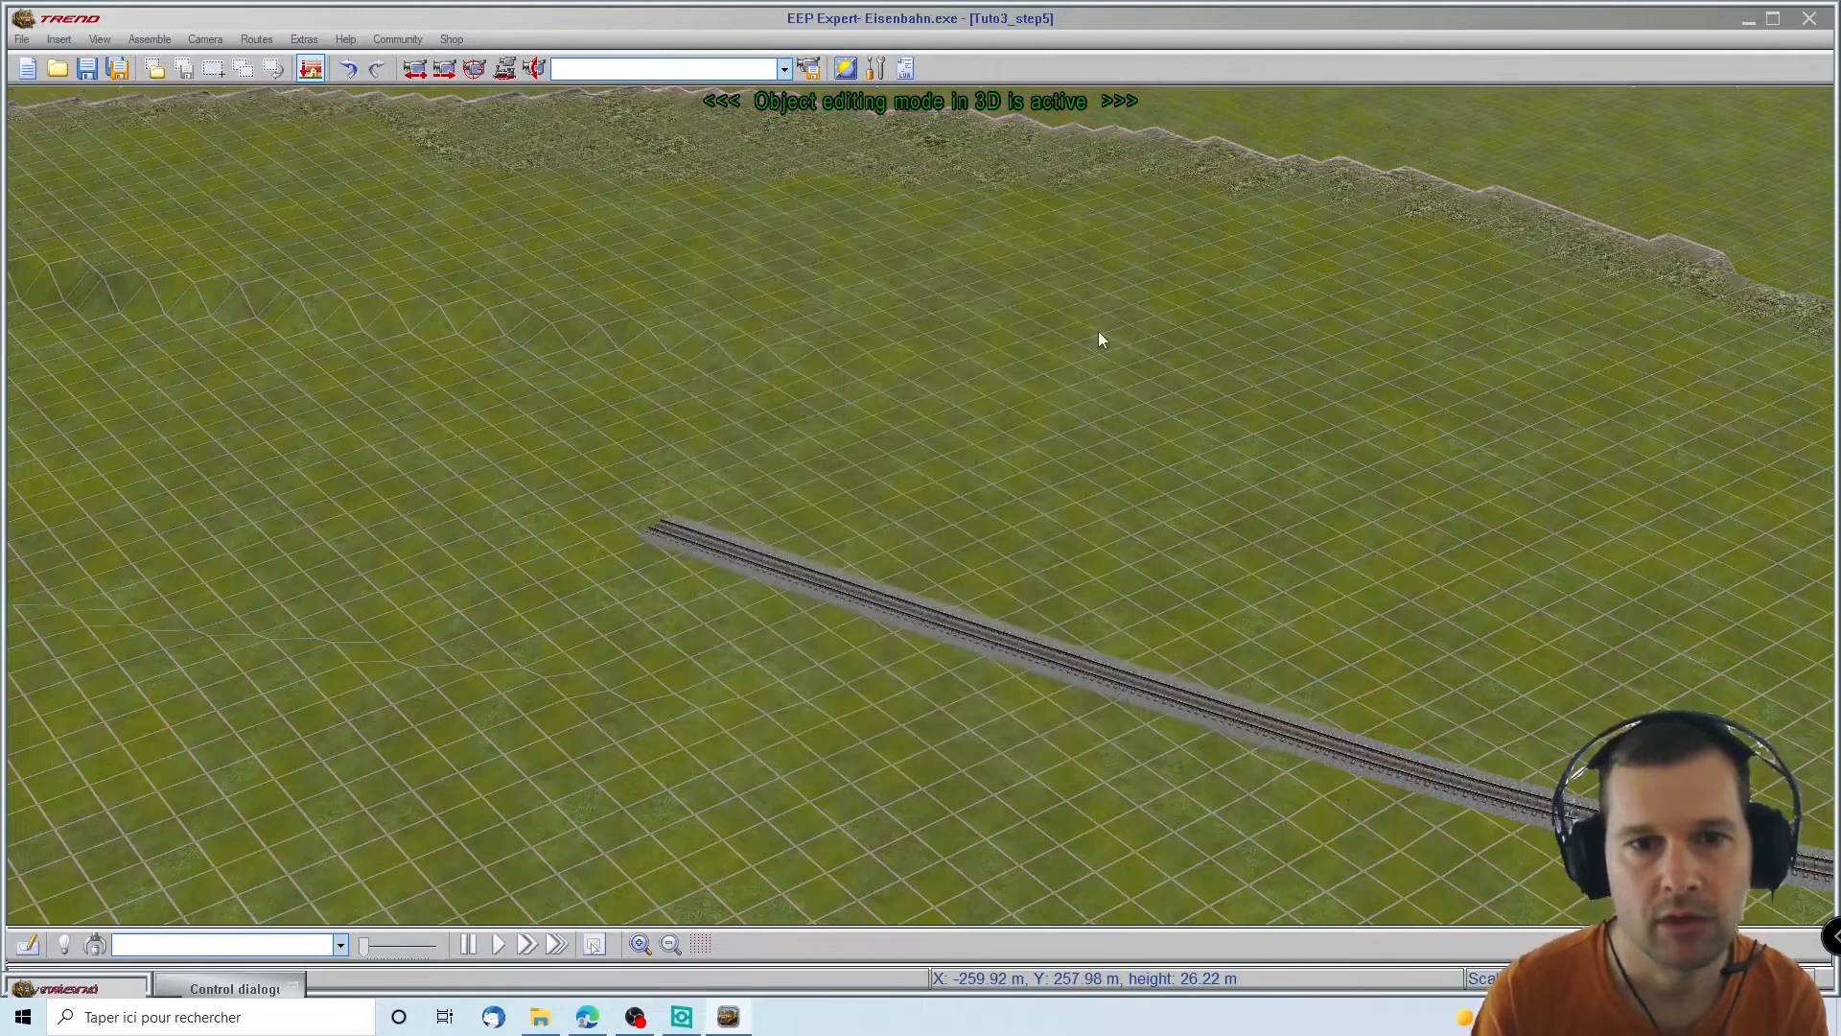
Set the last track section's angle to 5 degrees so that it curves the opposite way
scroll(1430, 733, up, 1)
scroll(1452, 715, down, 4)
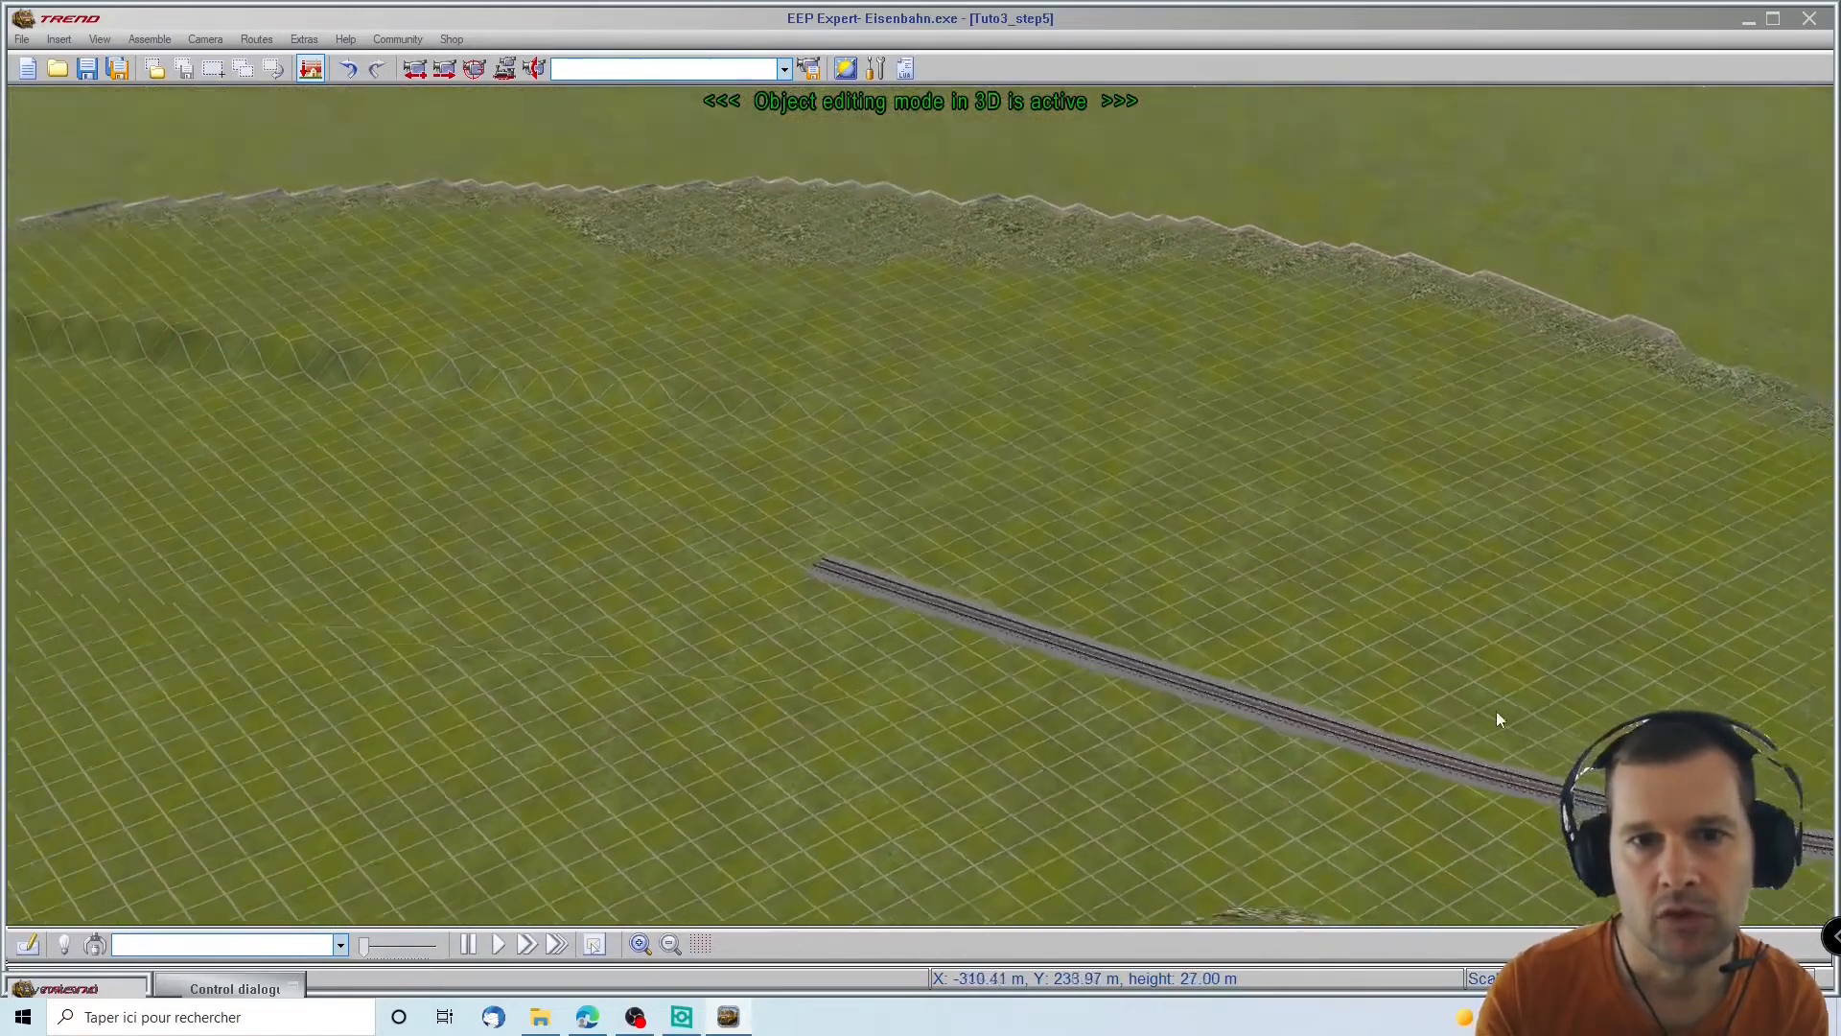
scroll(1496, 712, down, 3)
right_drag(1496, 714, 1216, 729)
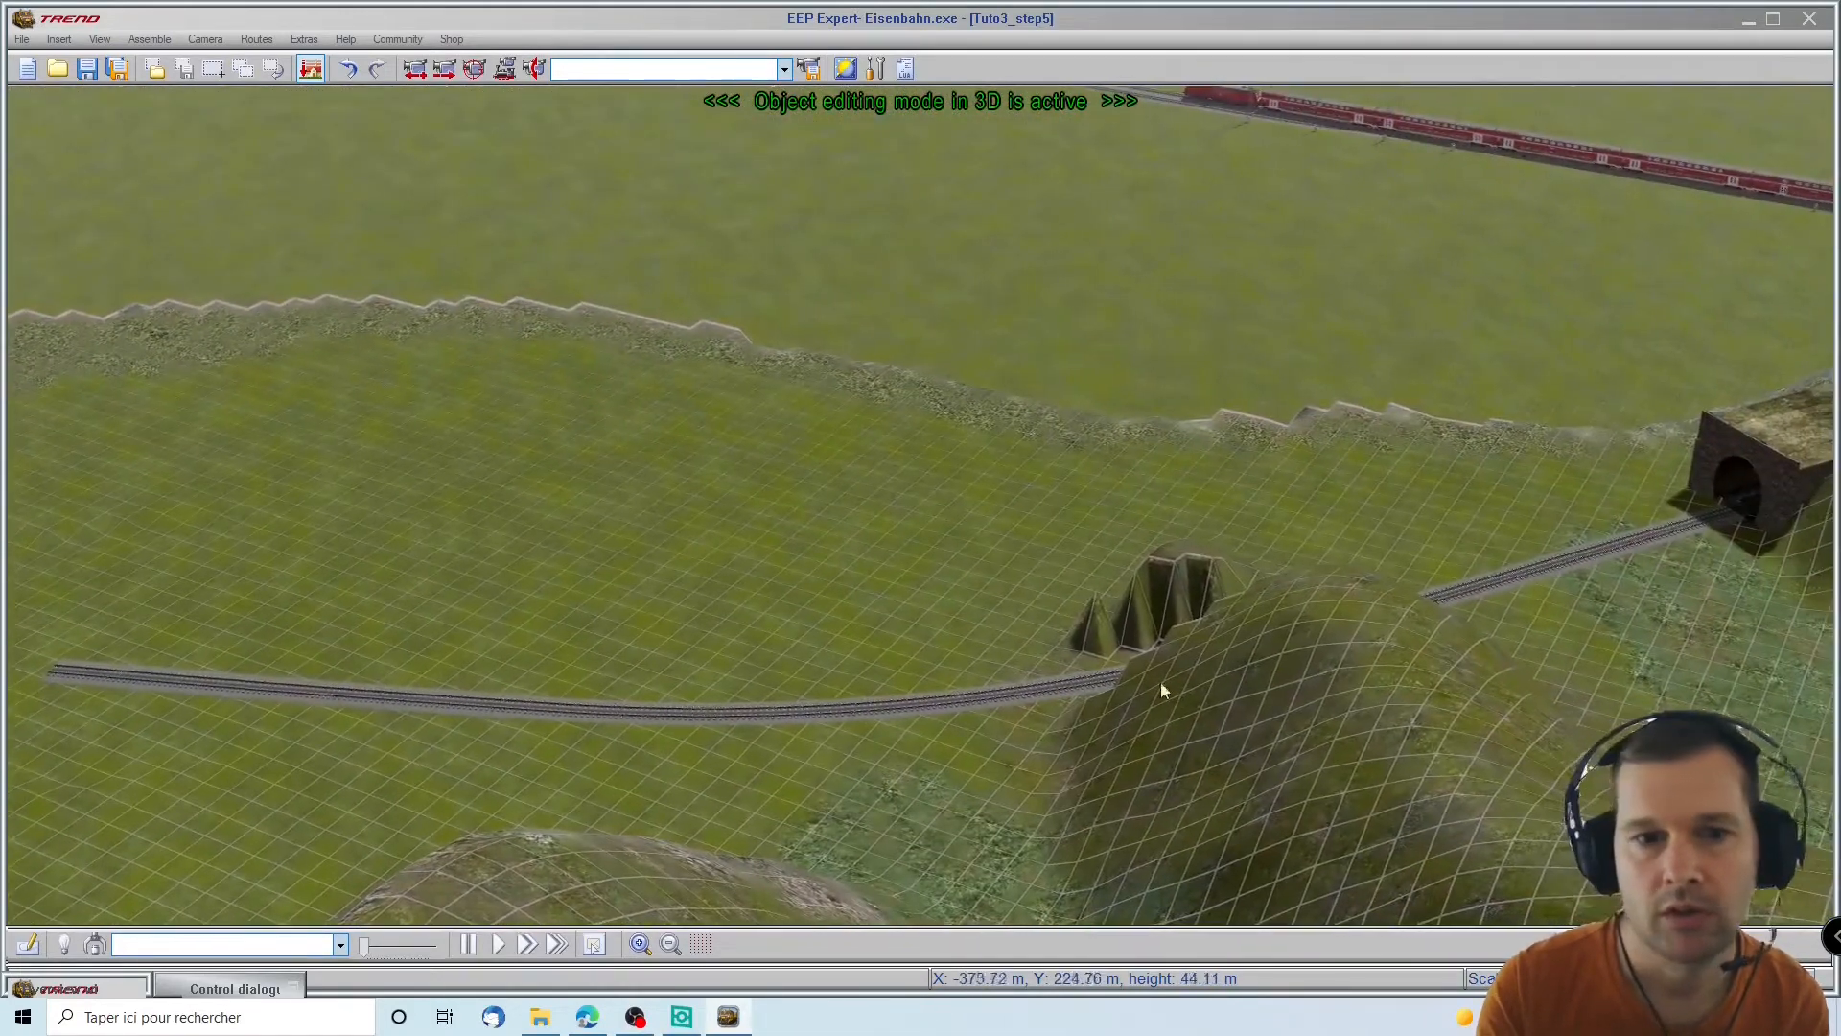
right_click(154, 688)
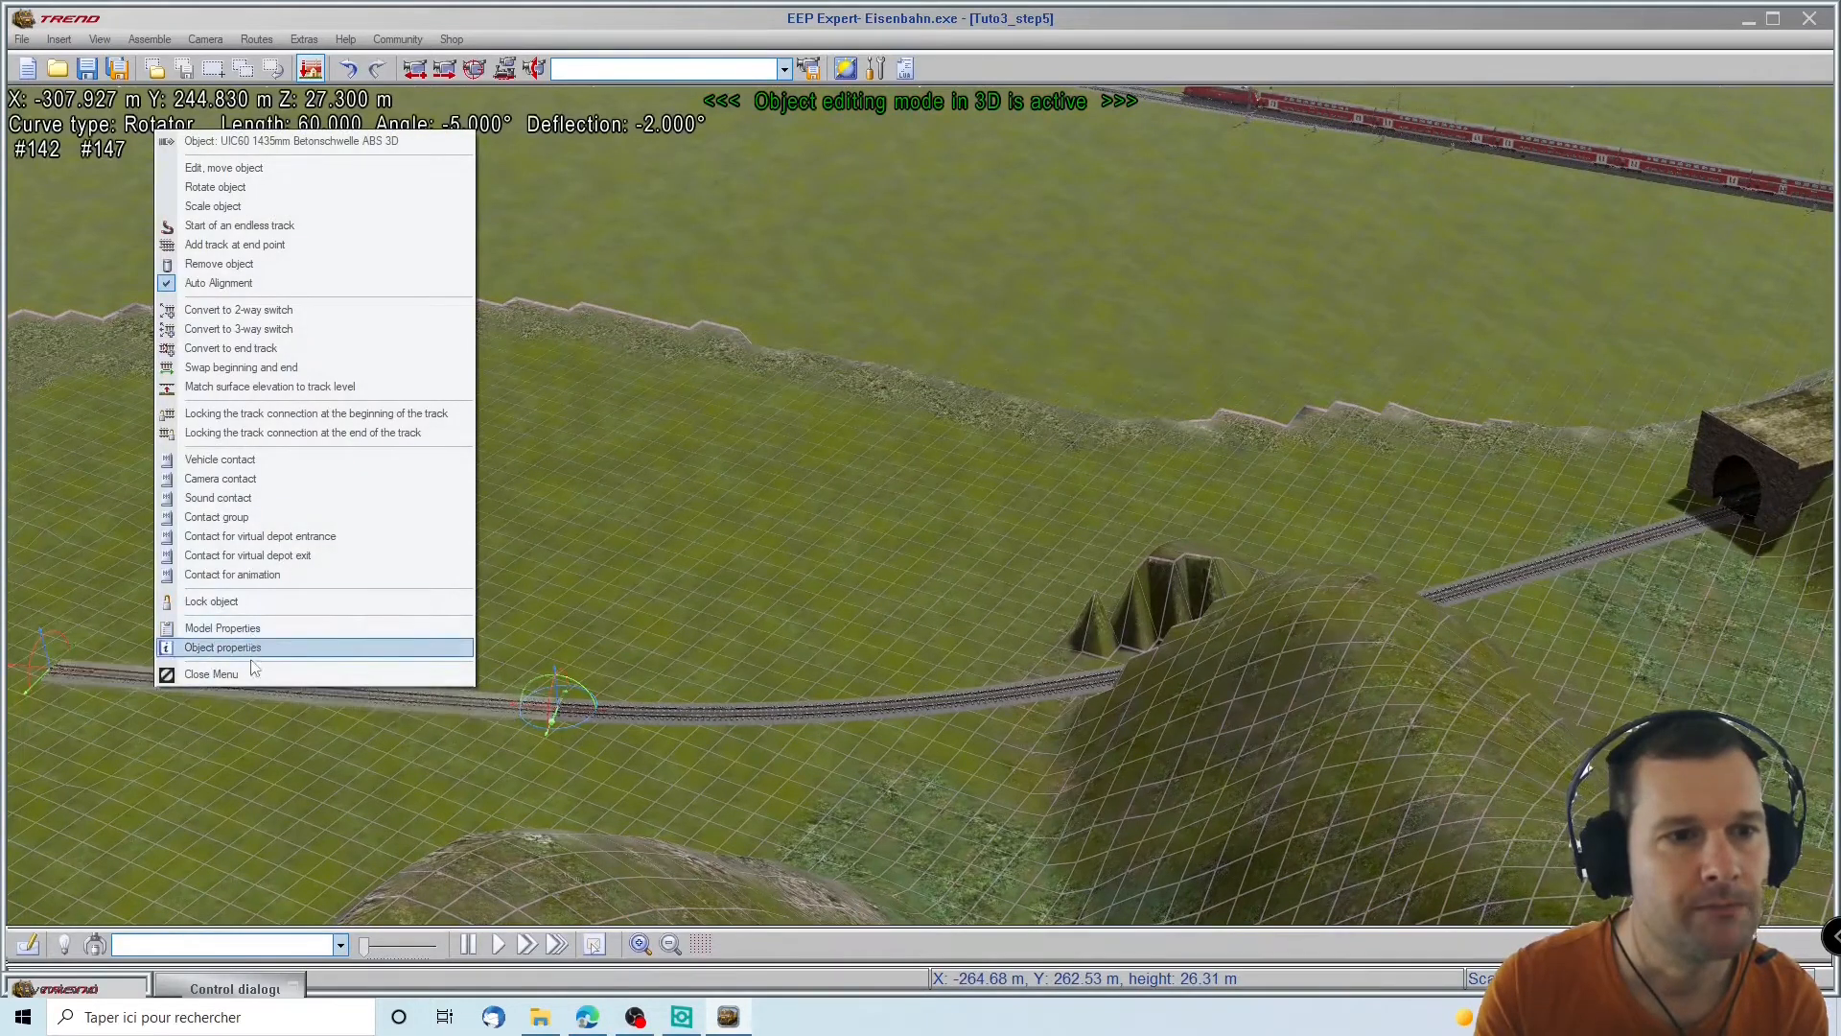
click(223, 647)
click(1084, 327)
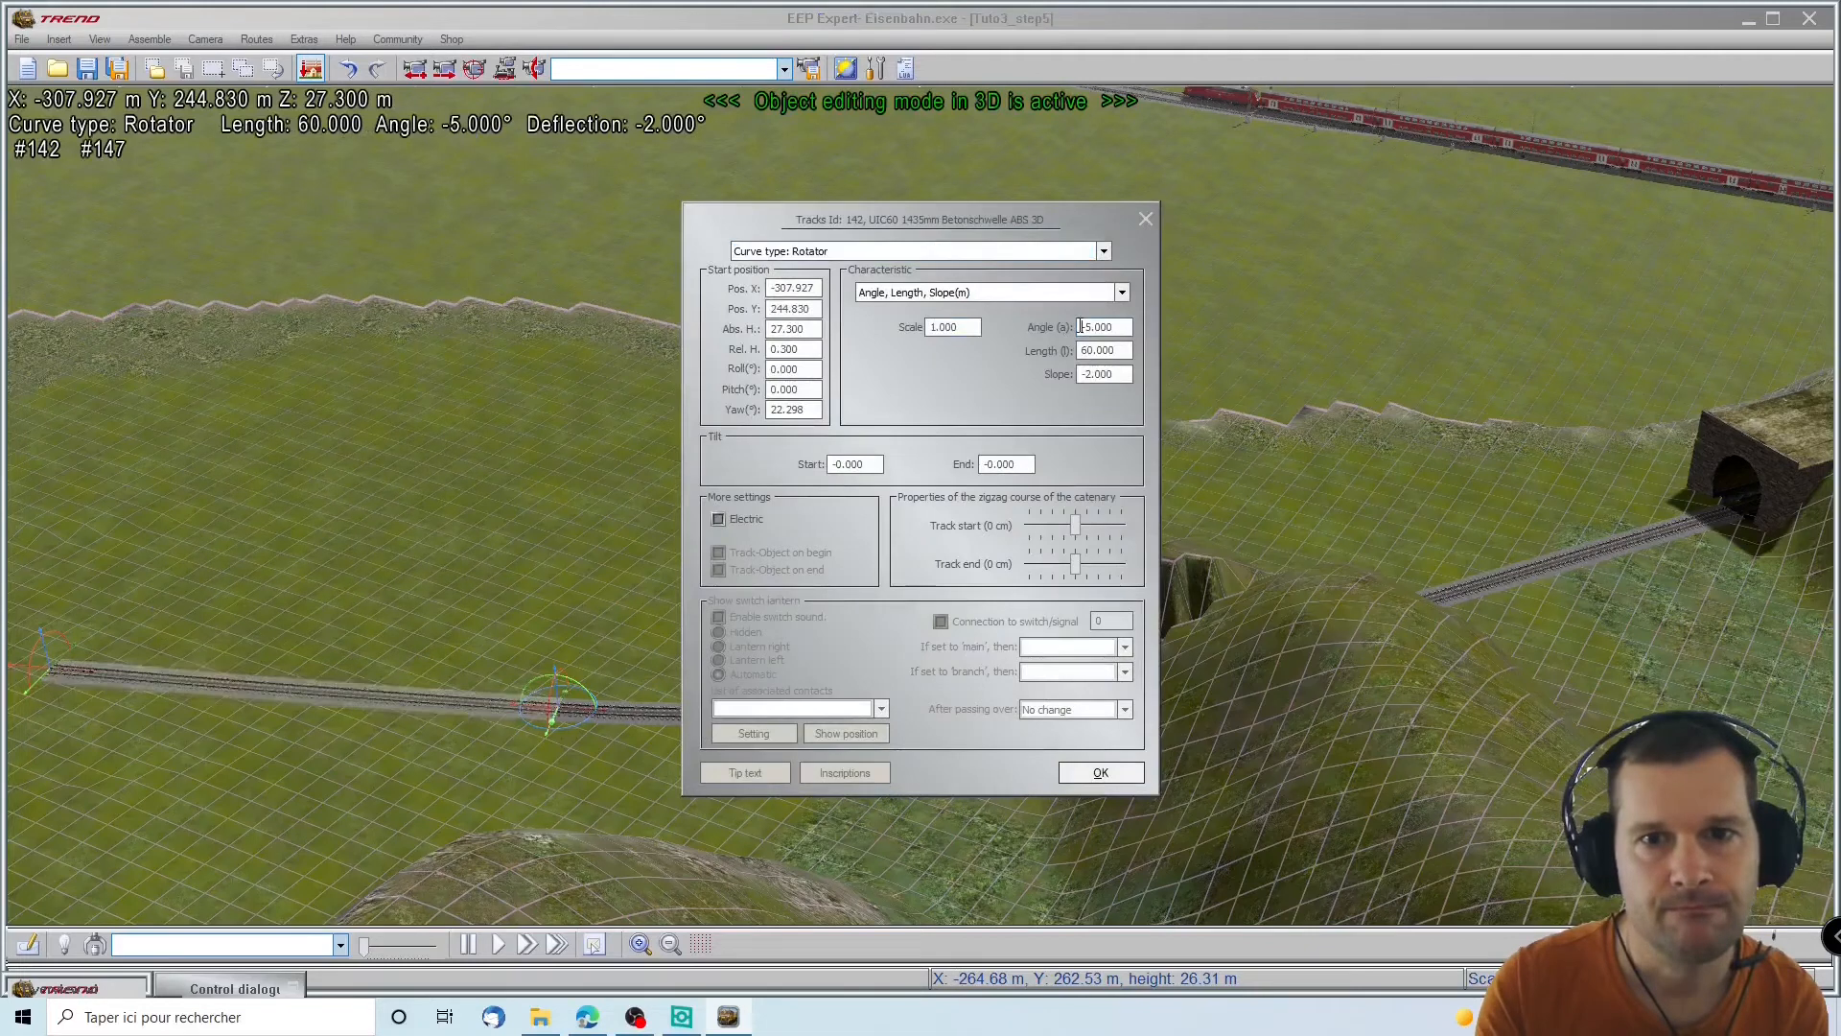
double_click(1094, 323)
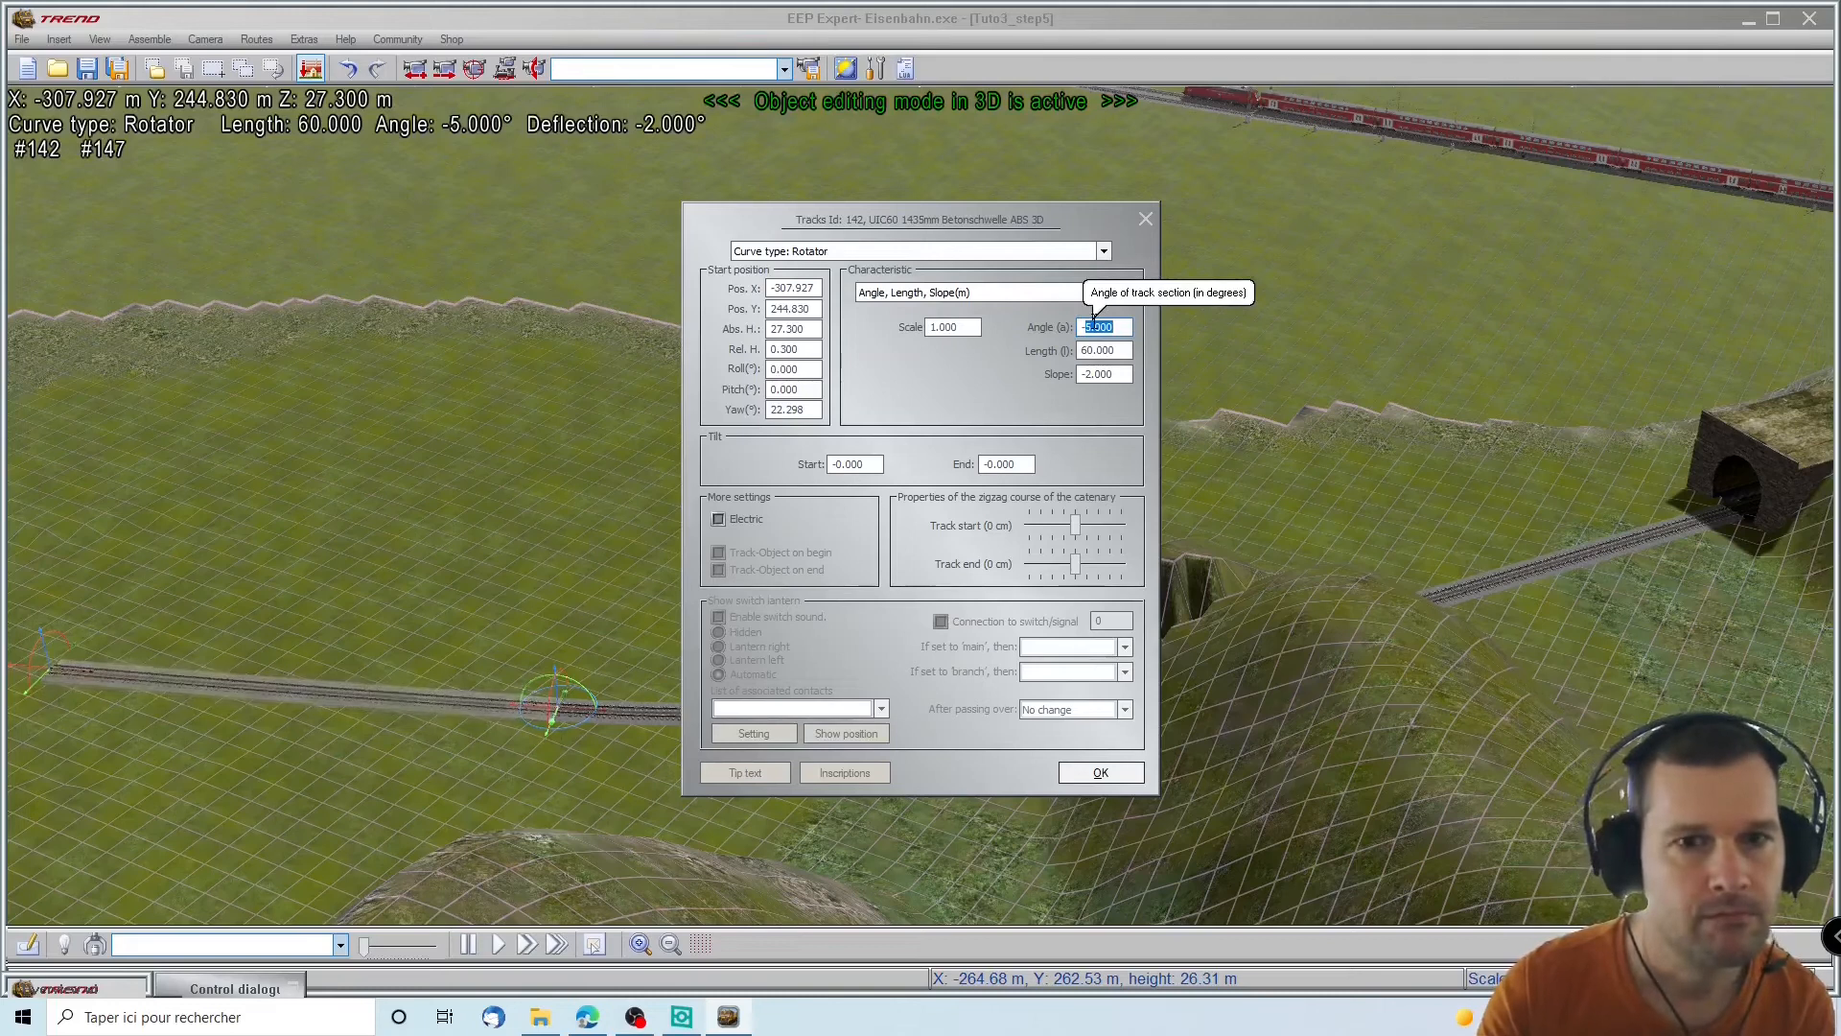
text(2)
key(BackSpace)
key(BackSpace)
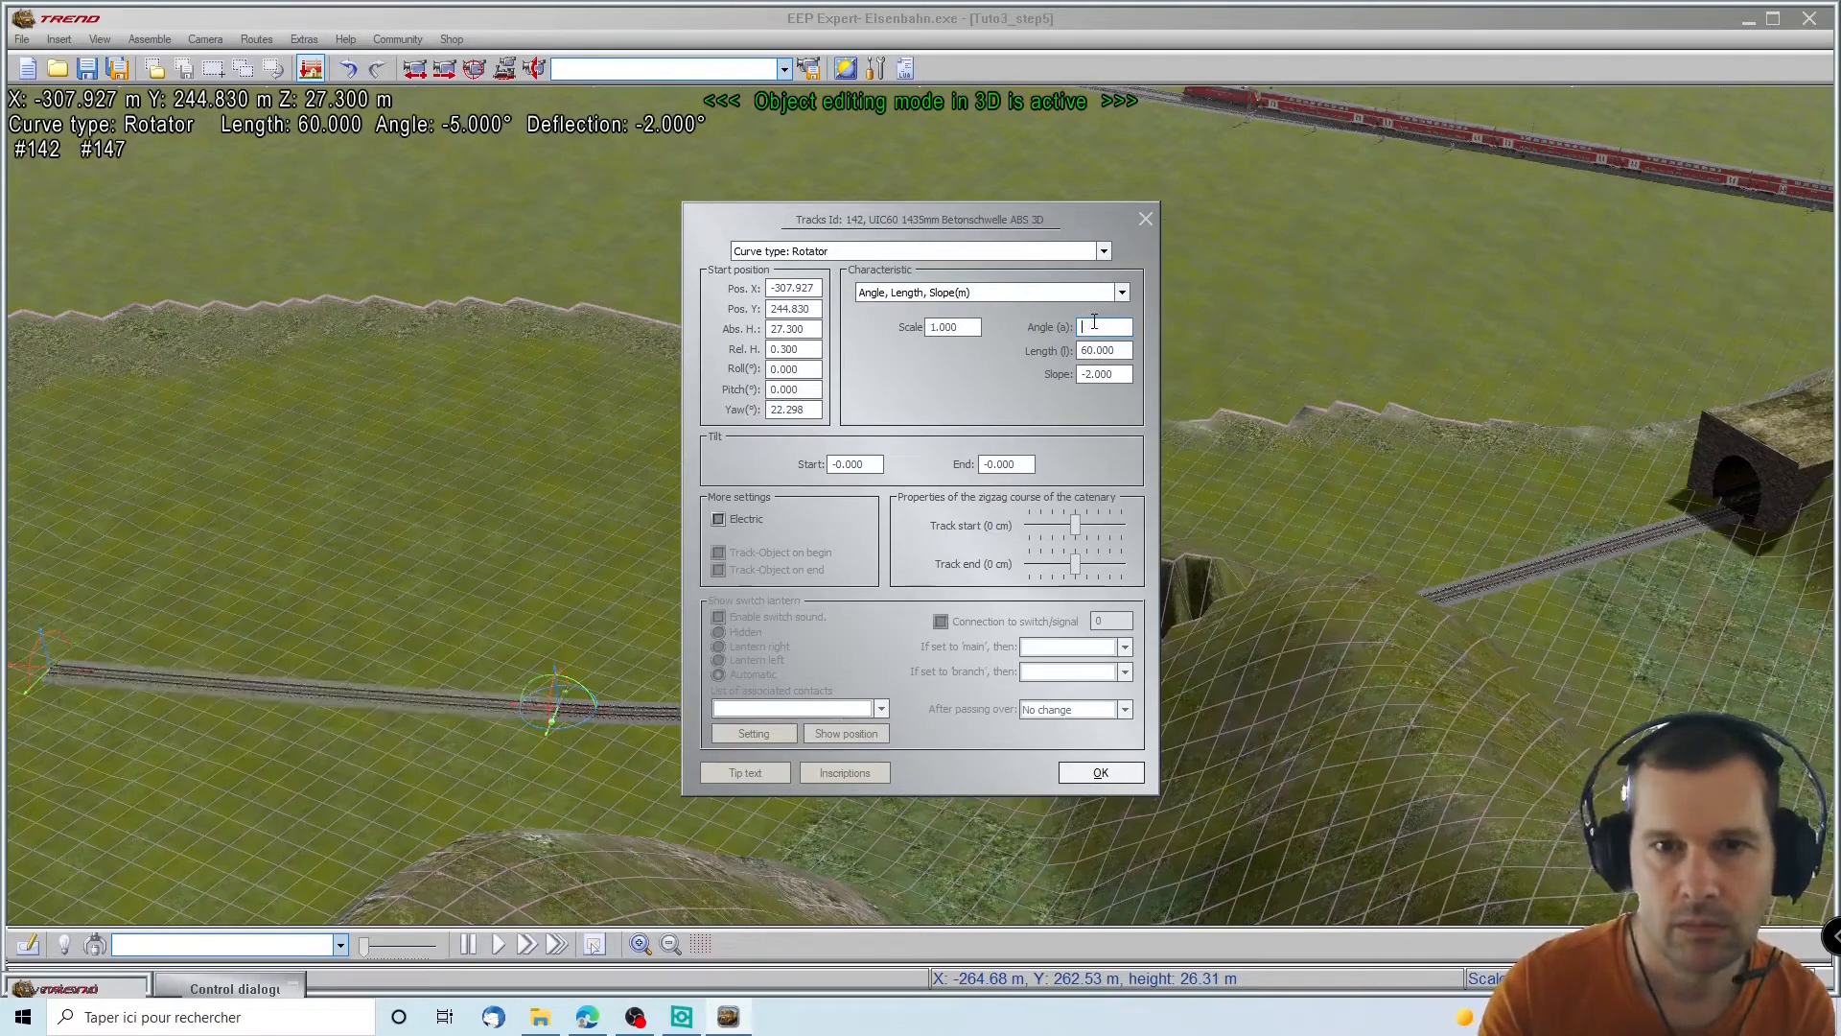
text(5)
key(Return)
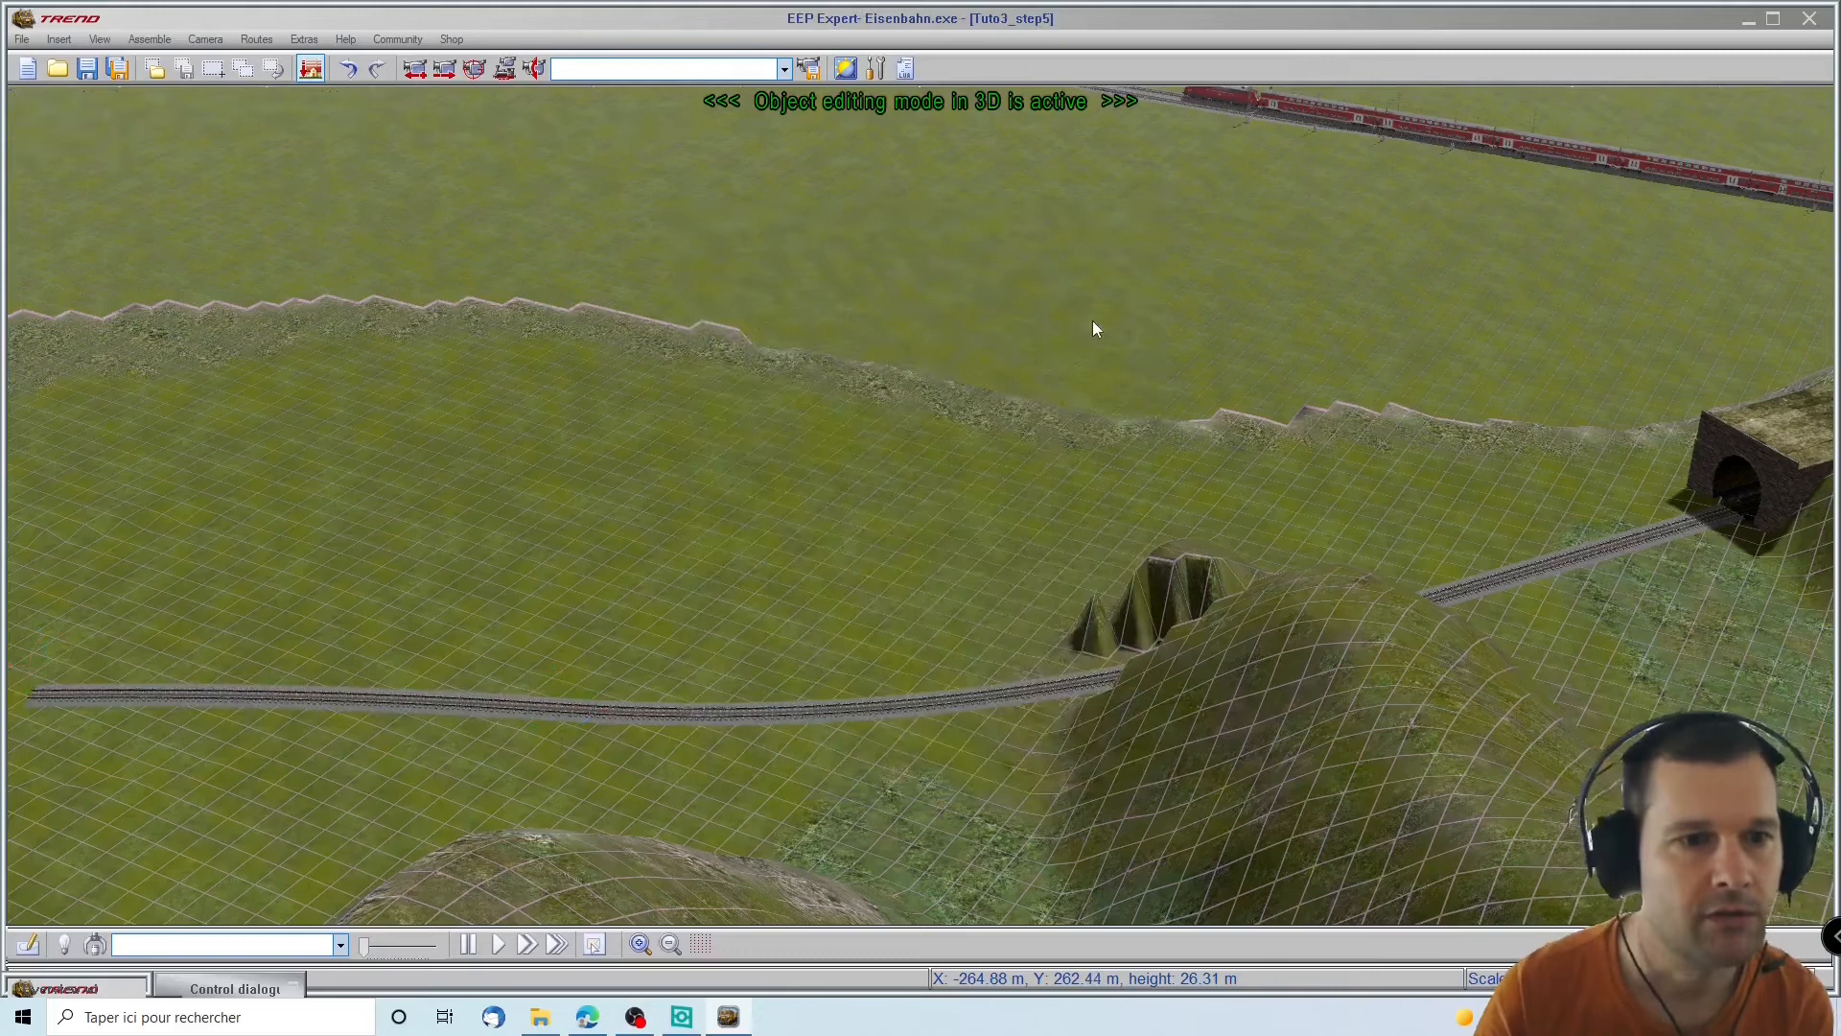
Add another 60 m track section at the free end of the line and set its slope to 0
key(Left)
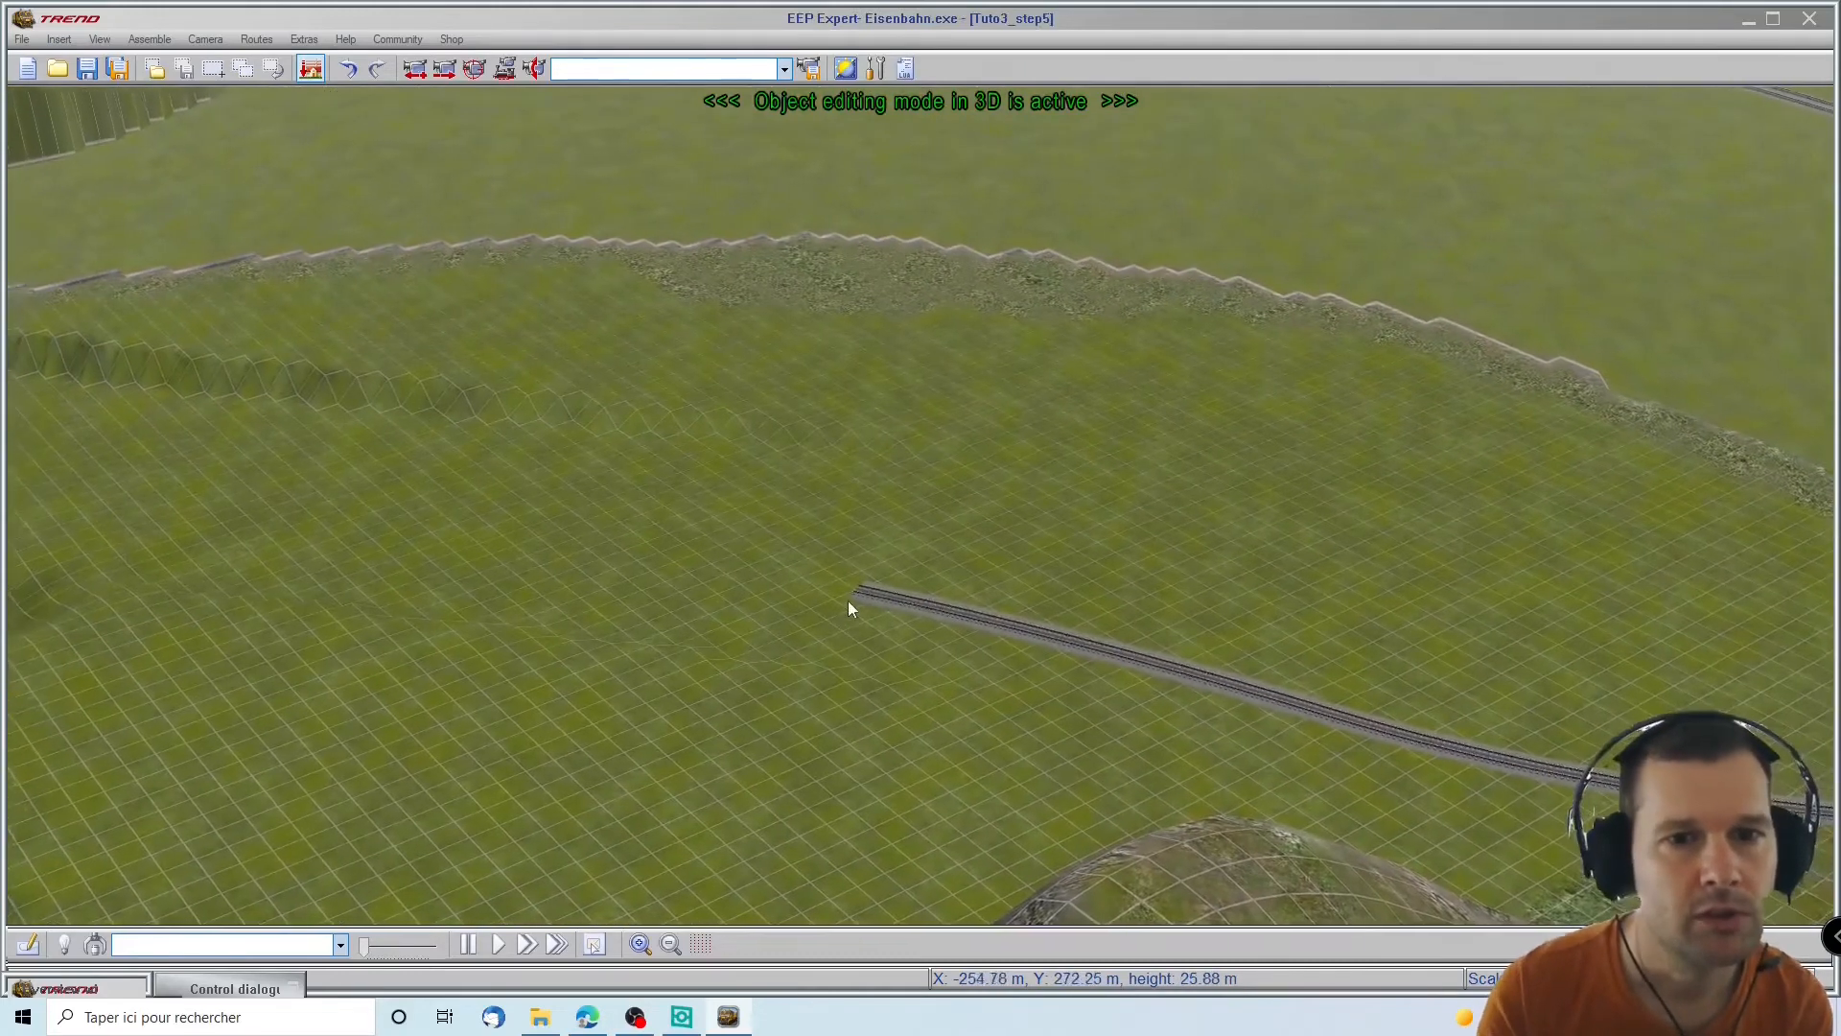
click(862, 600)
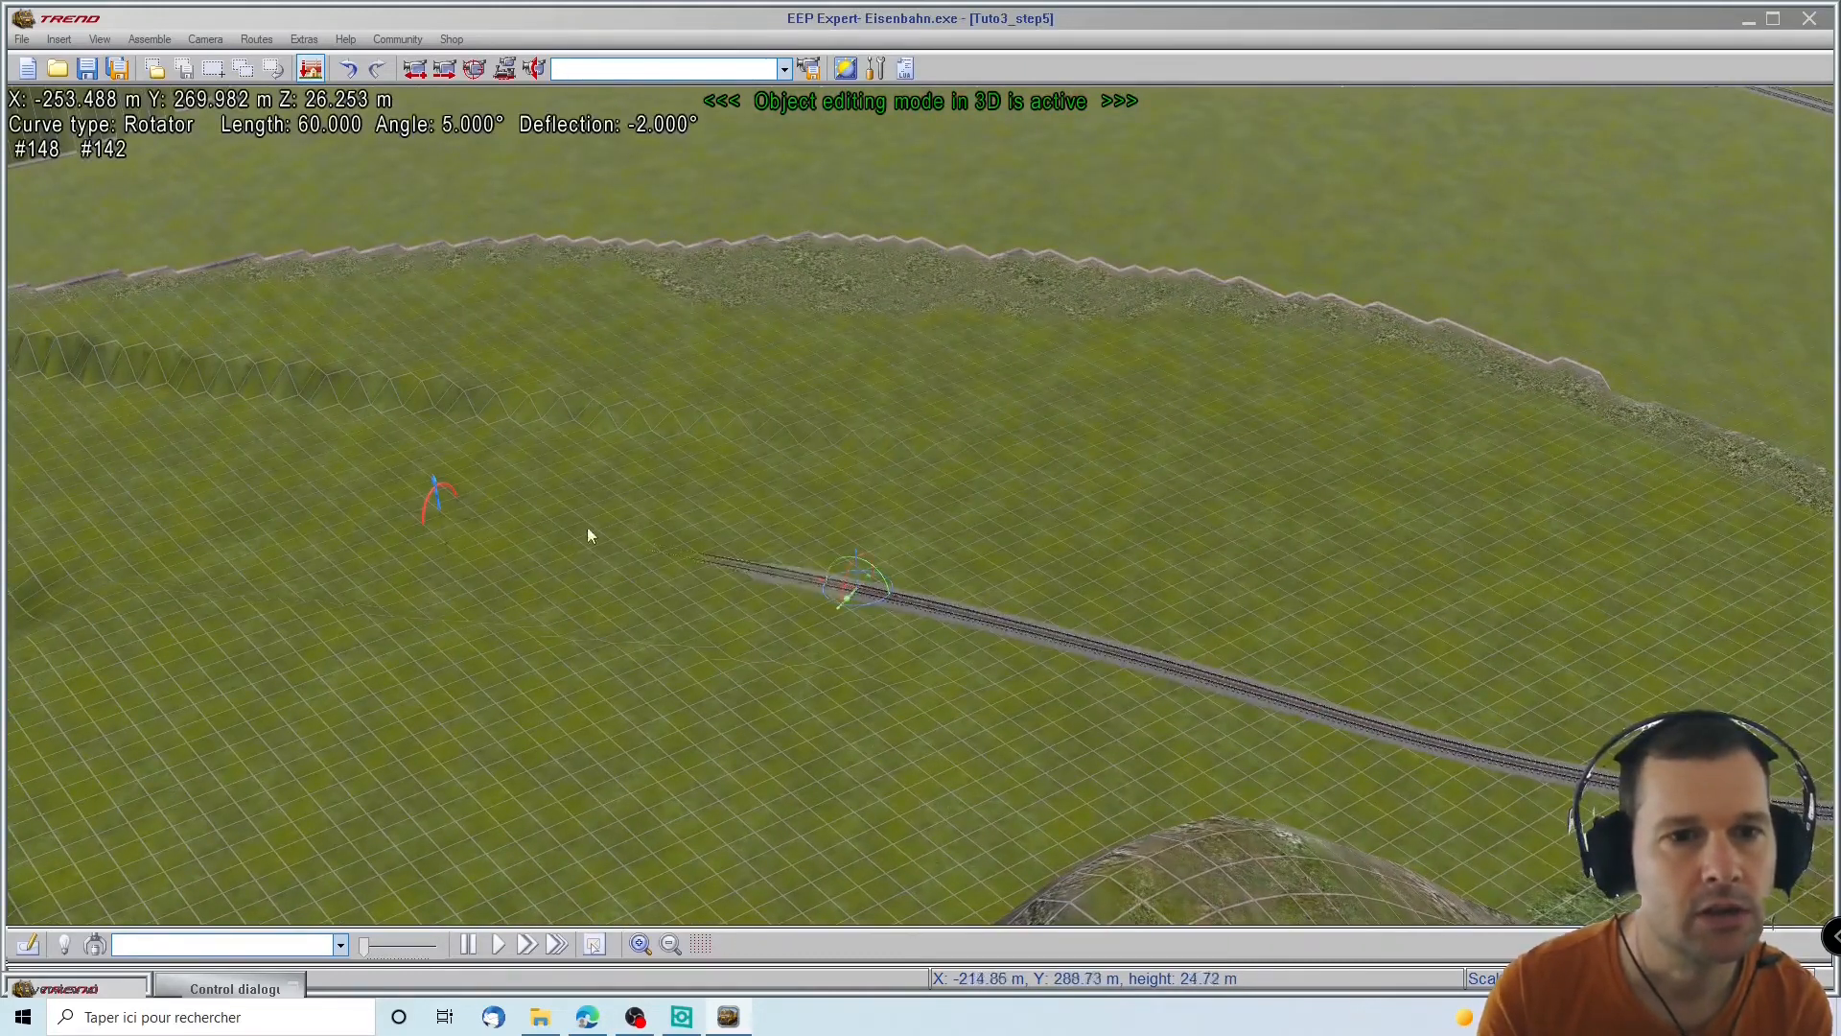
right_click(705, 560)
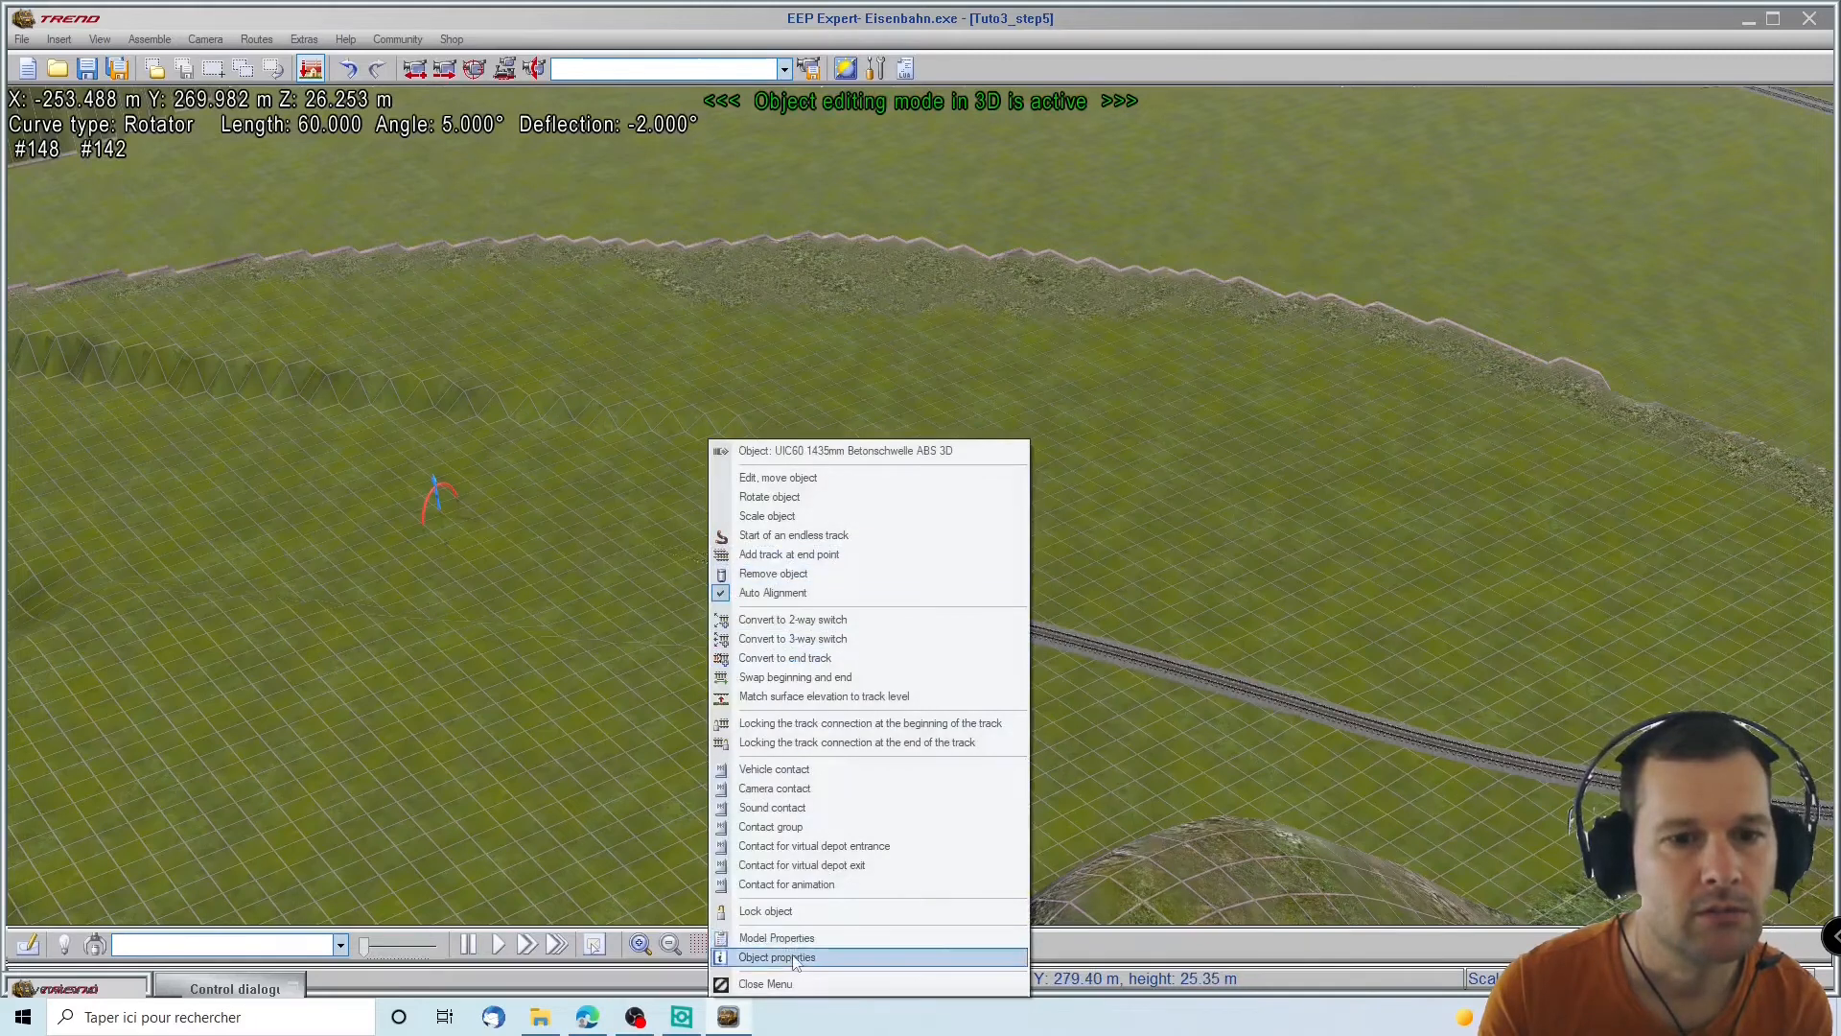
click(767, 942)
click(1110, 374)
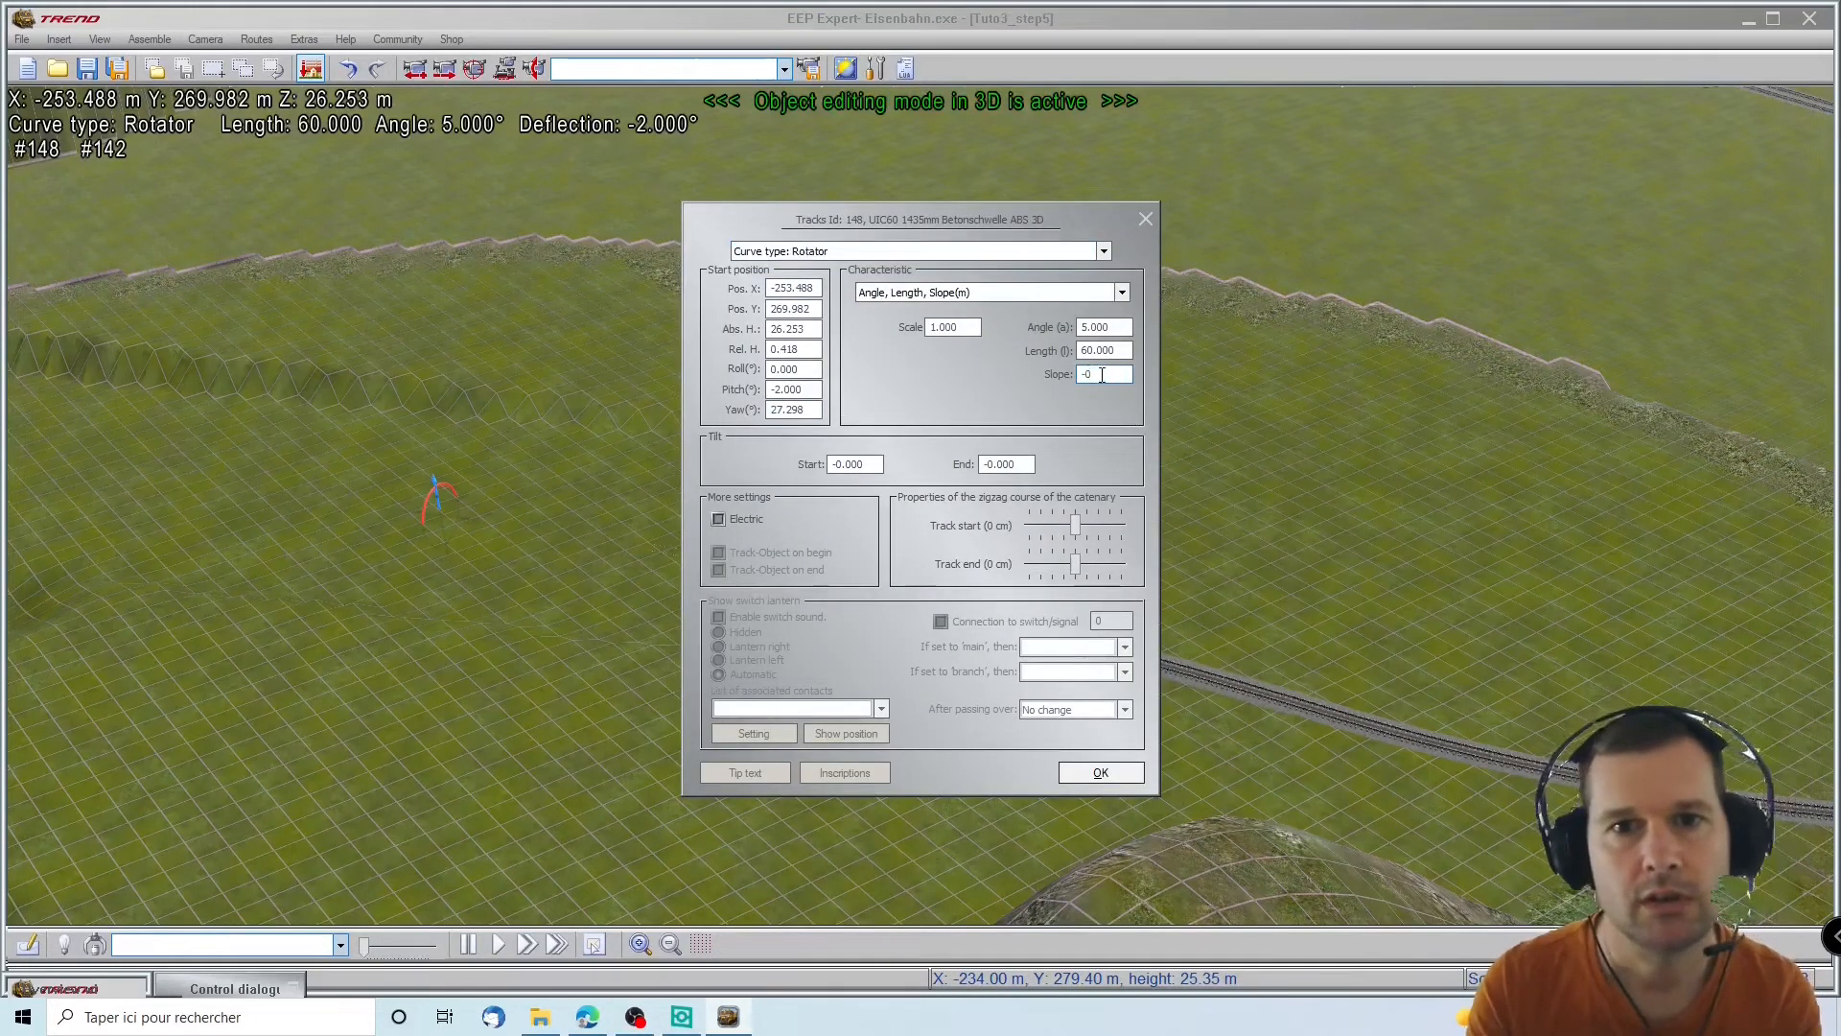
click(1101, 772)
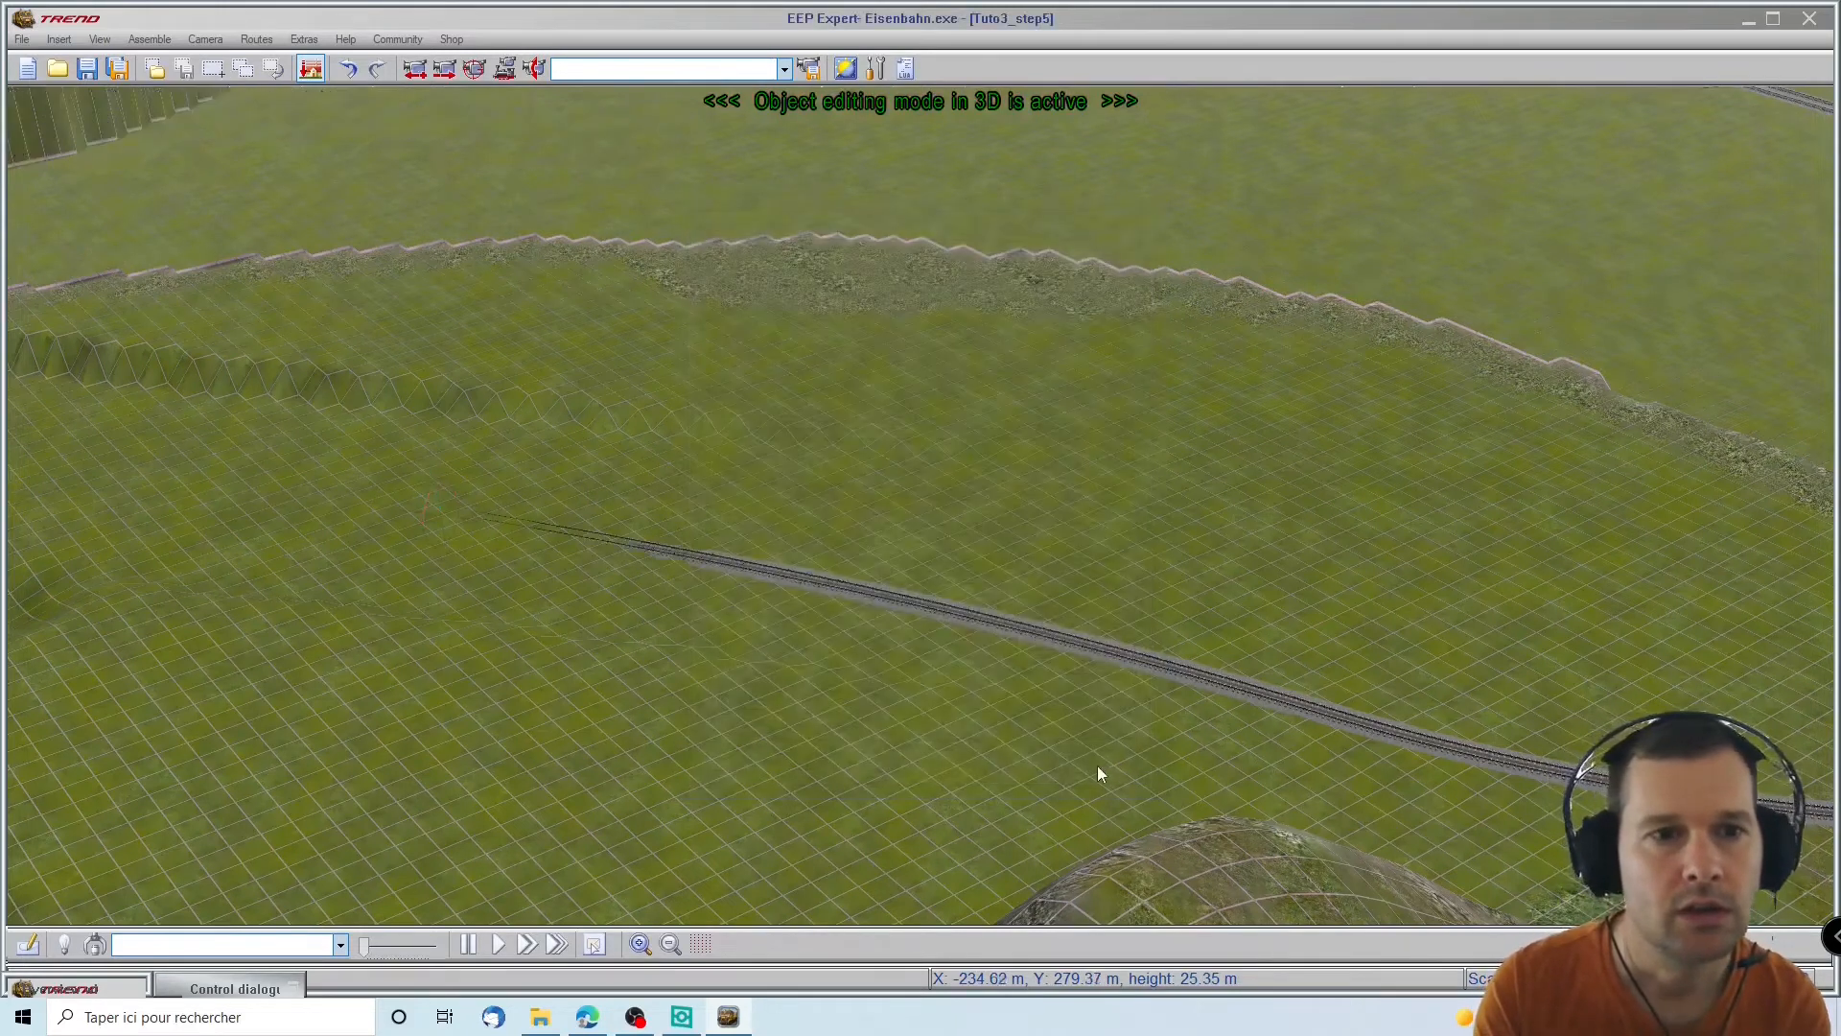
Set the newest track section's angle to 15 degrees and its start pitch to -1 degree
right_click(691, 566)
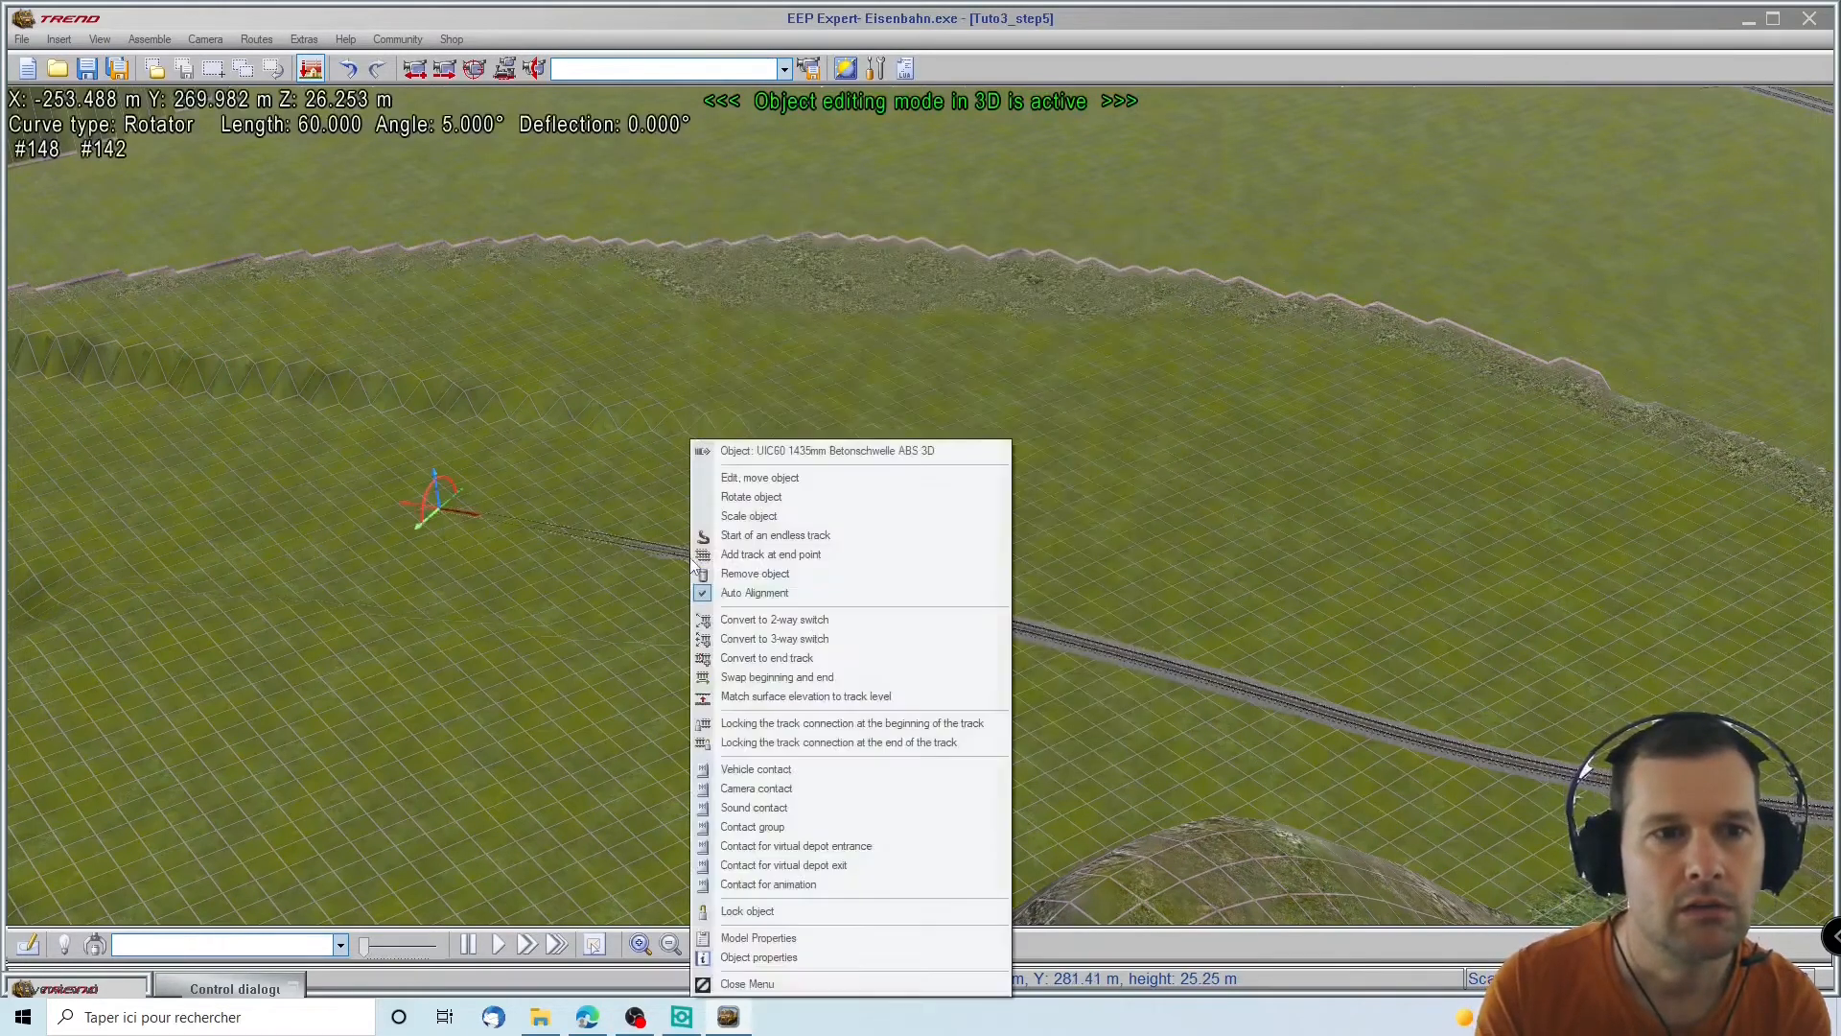
click(798, 959)
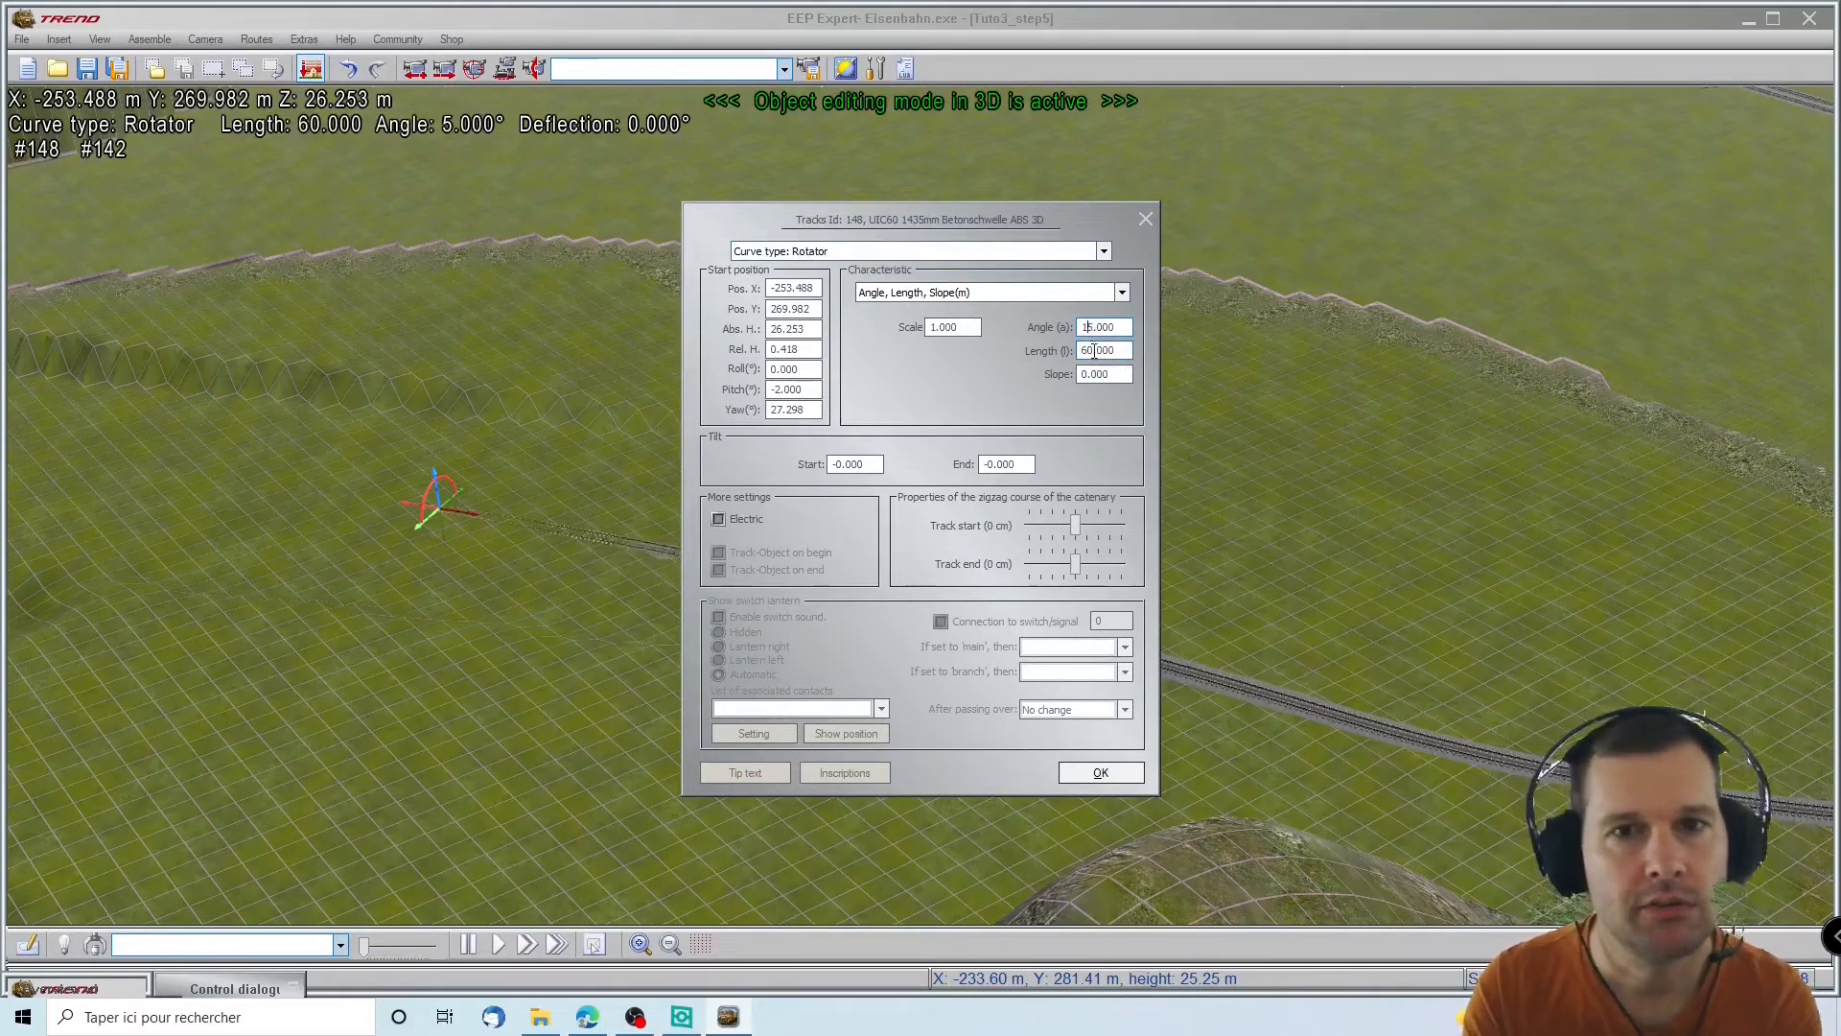
click(1098, 772)
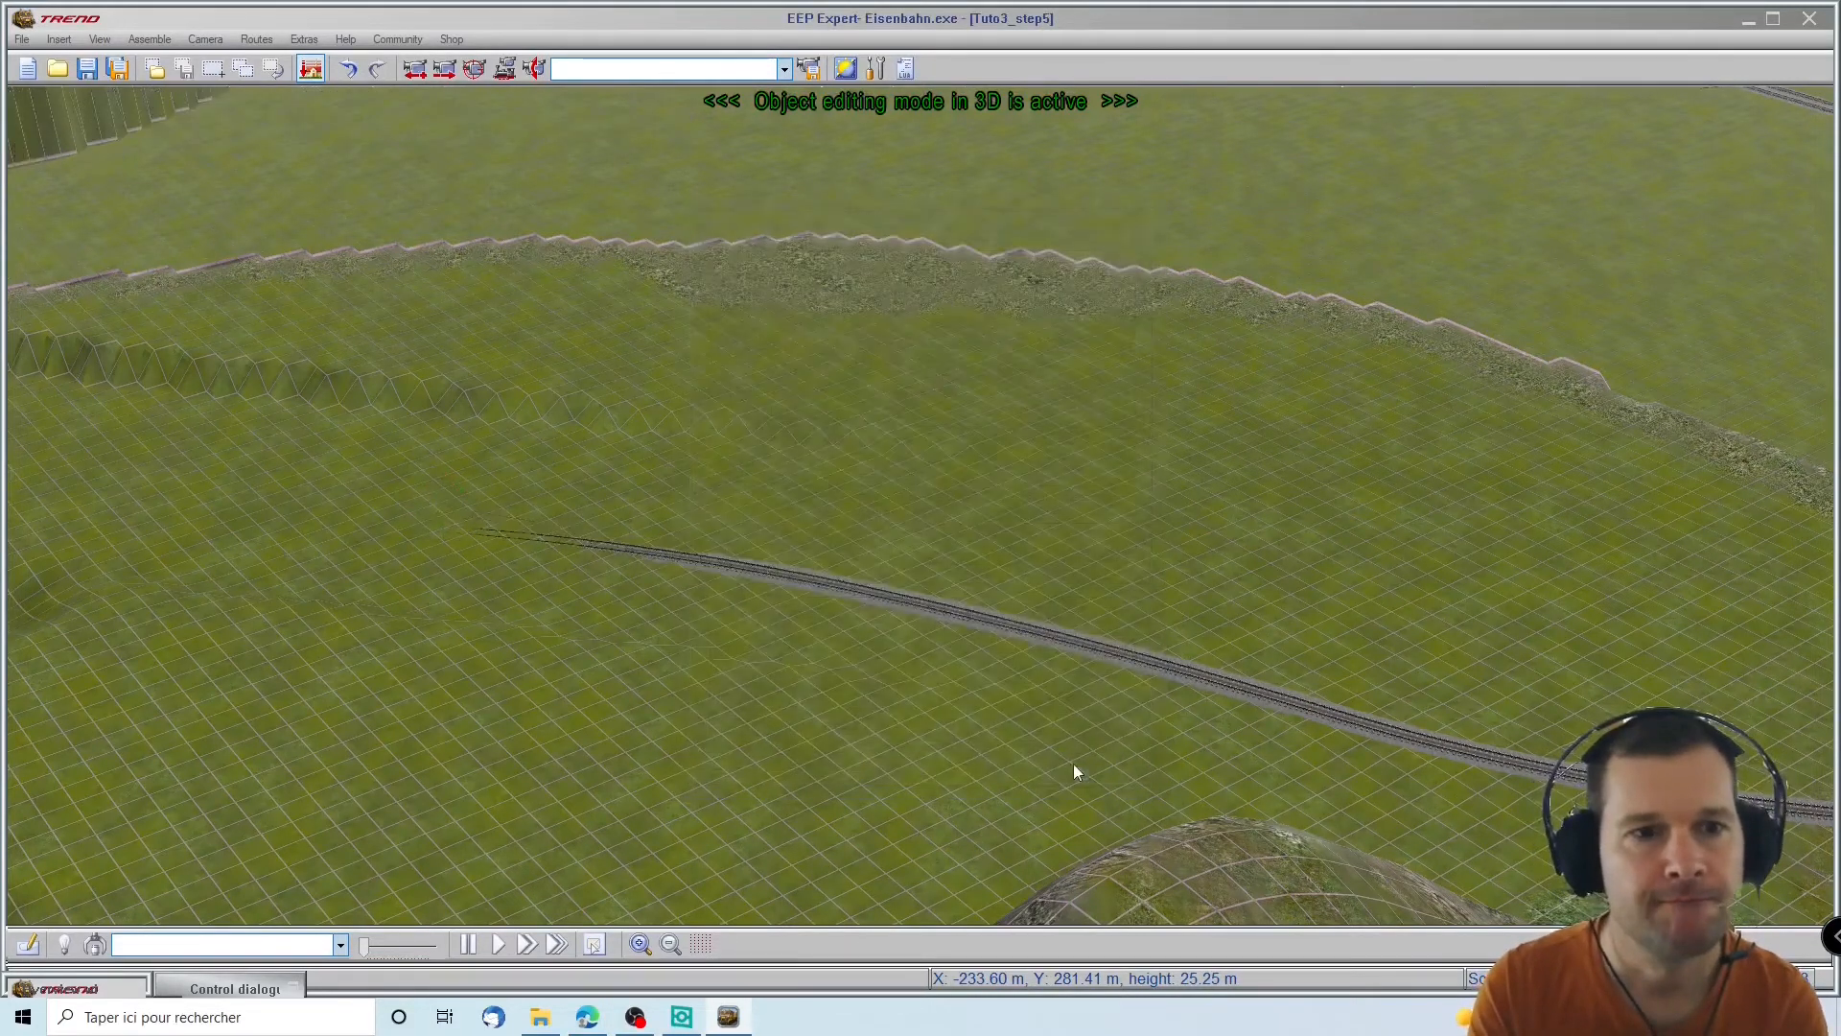
click(618, 553)
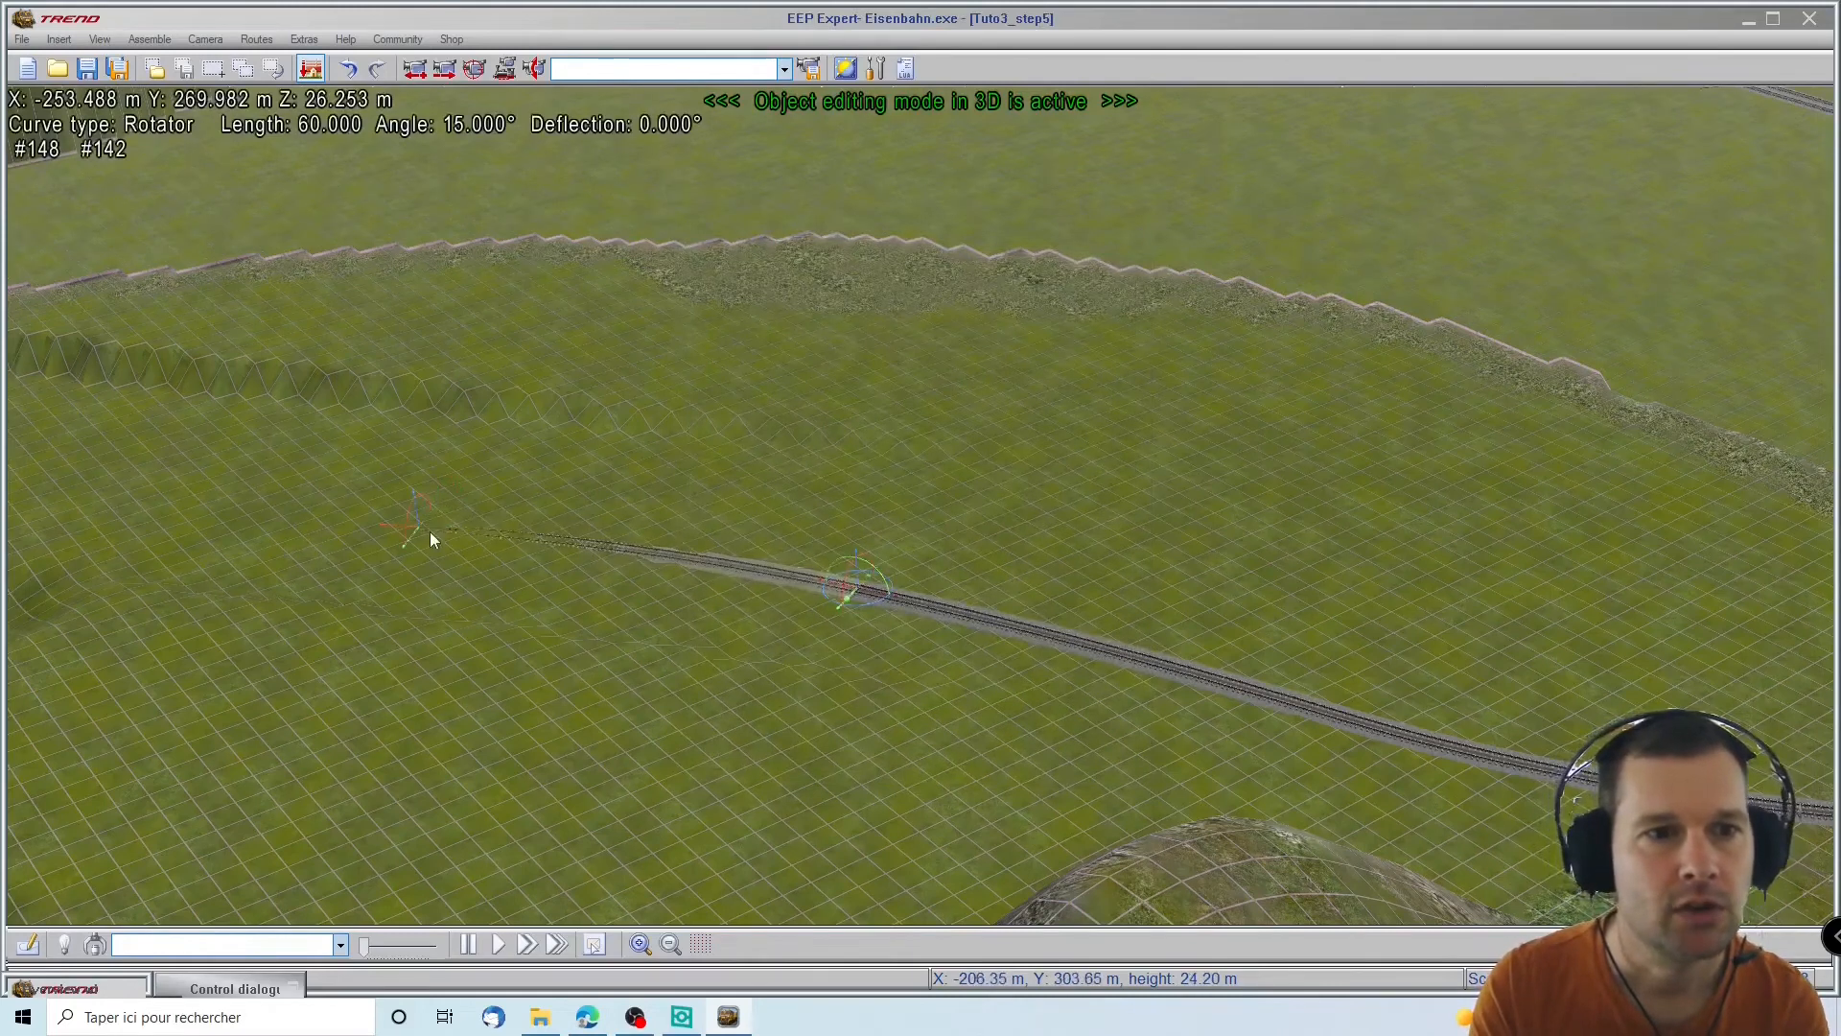
right_click(544, 548)
click(671, 957)
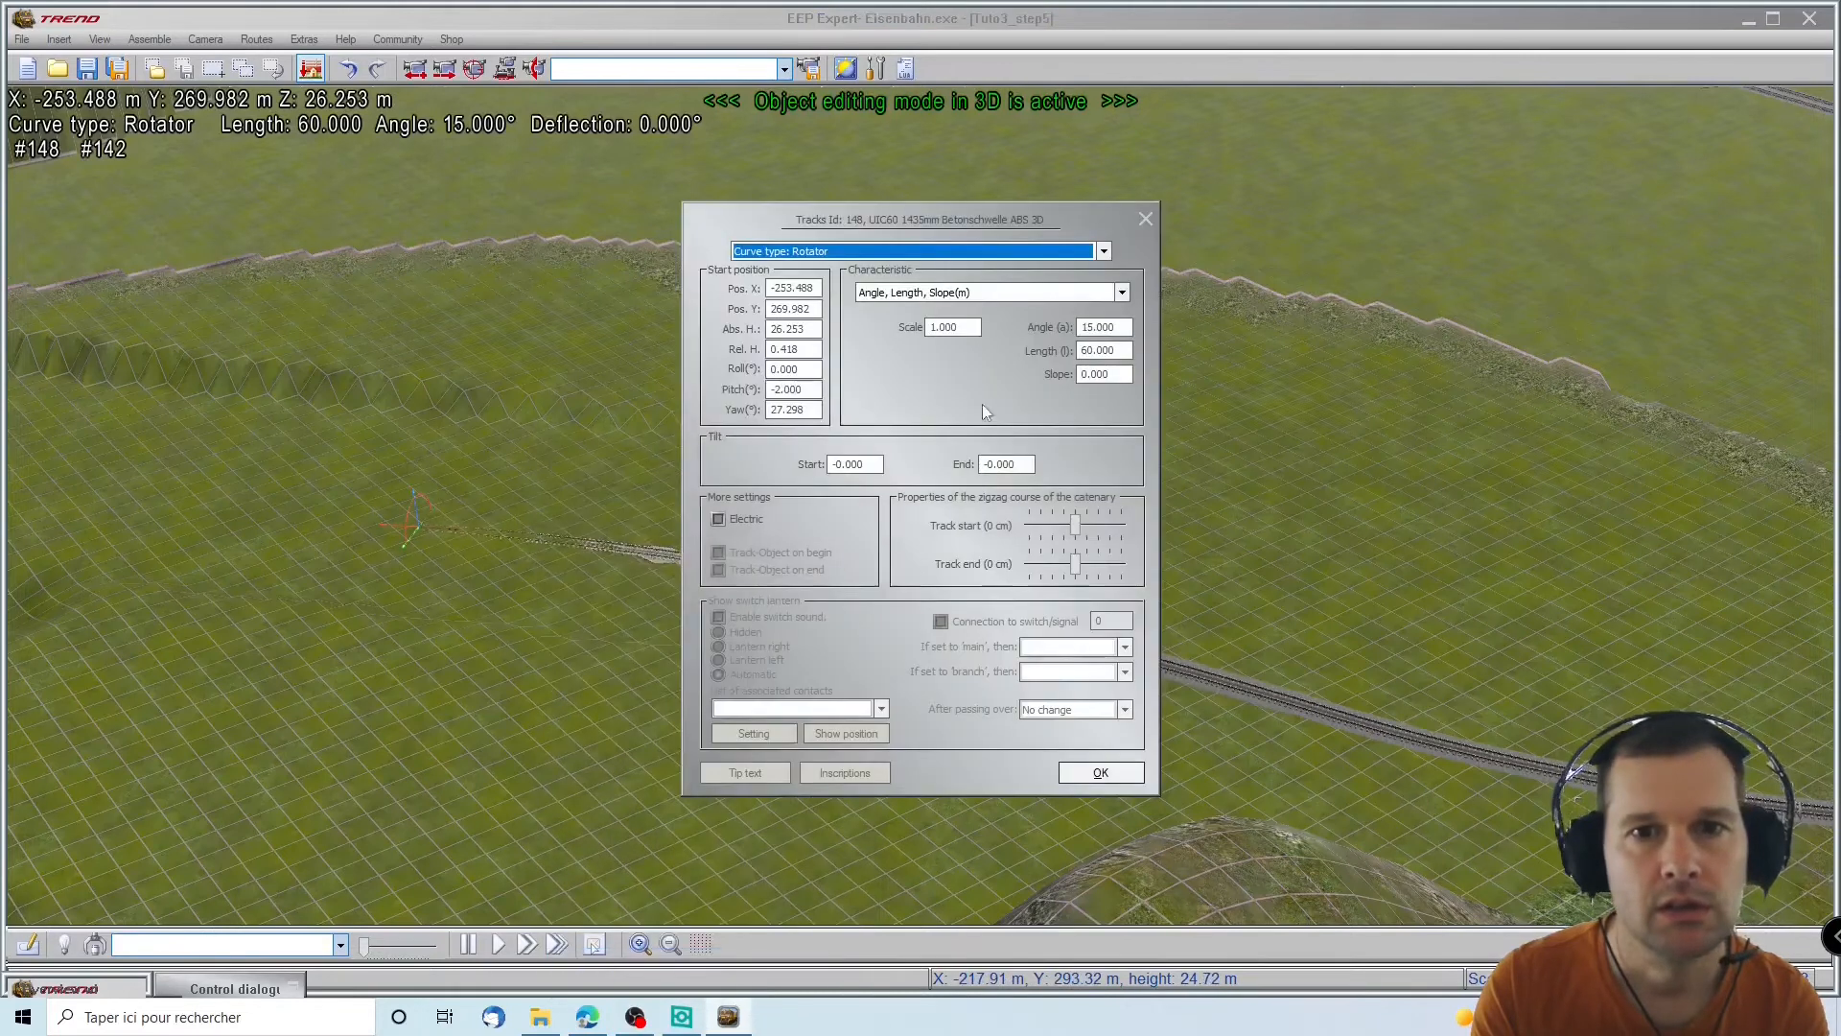
click(778, 389)
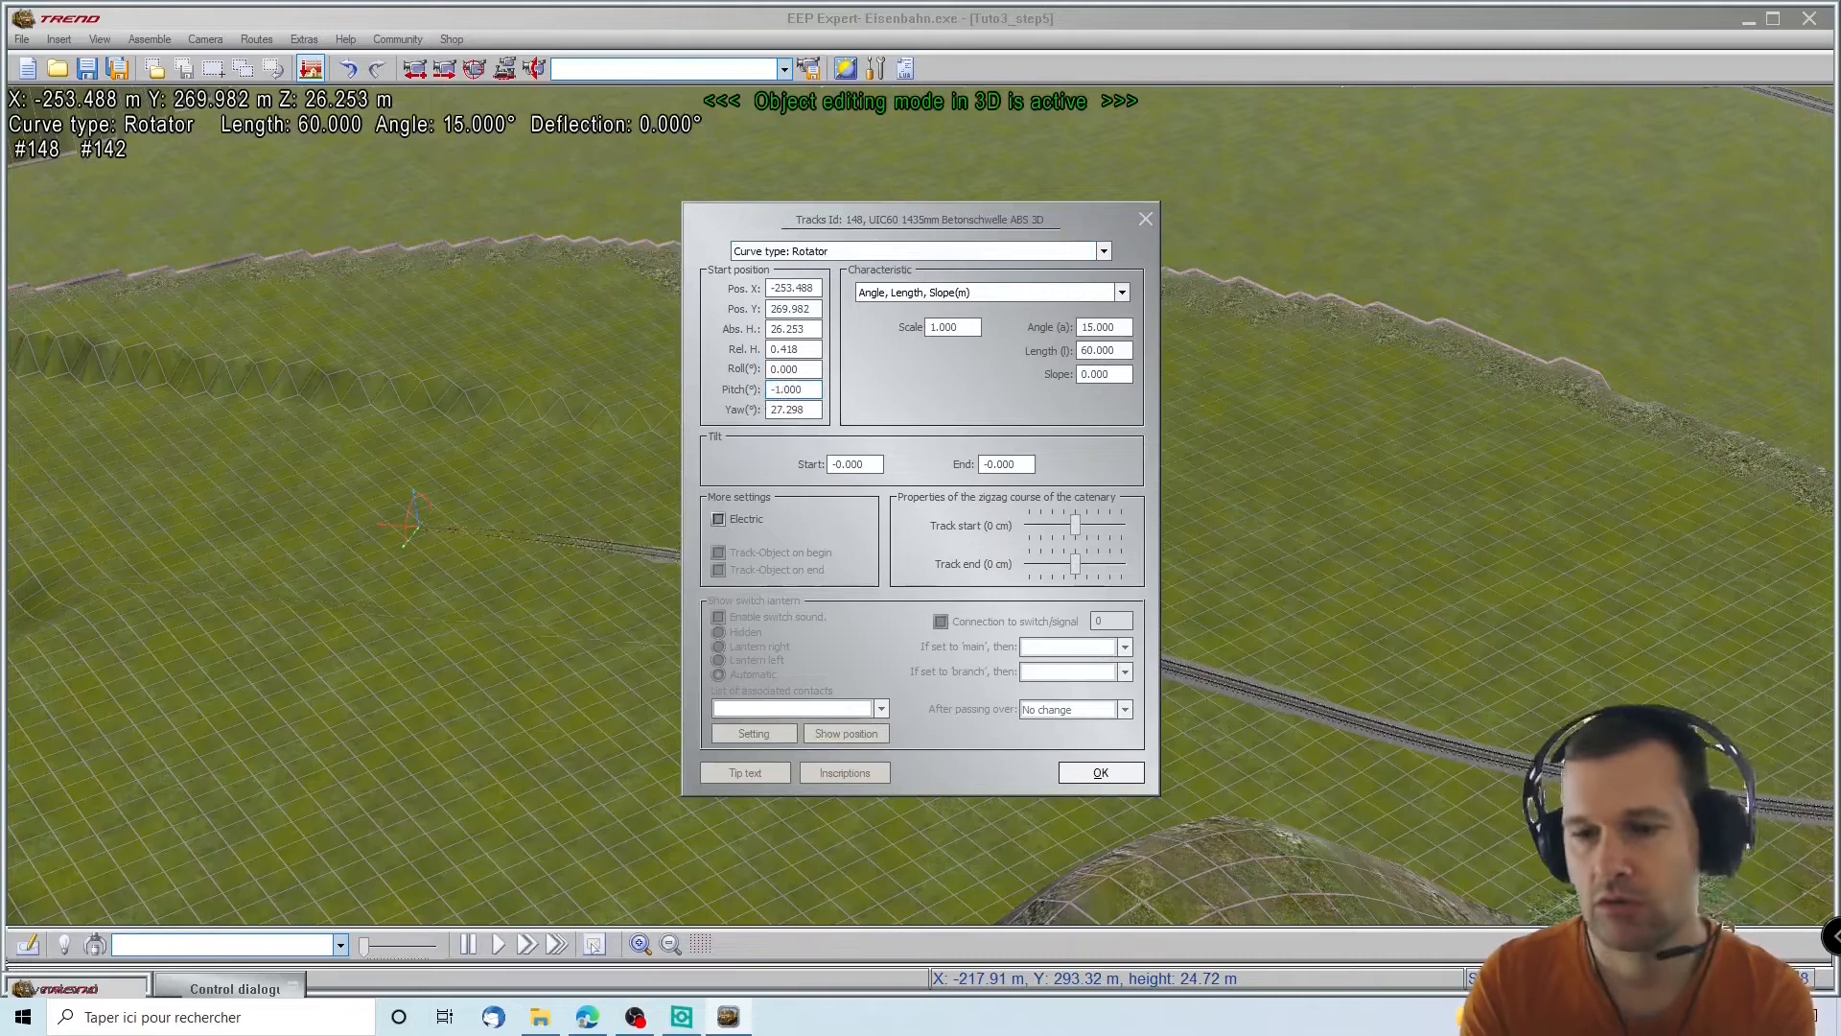
key(Return)
Add a further 60 m track section at the free end and set its angle to -15 degrees
right_drag(521, 577, 849, 547)
drag(682, 104, 767, 631)
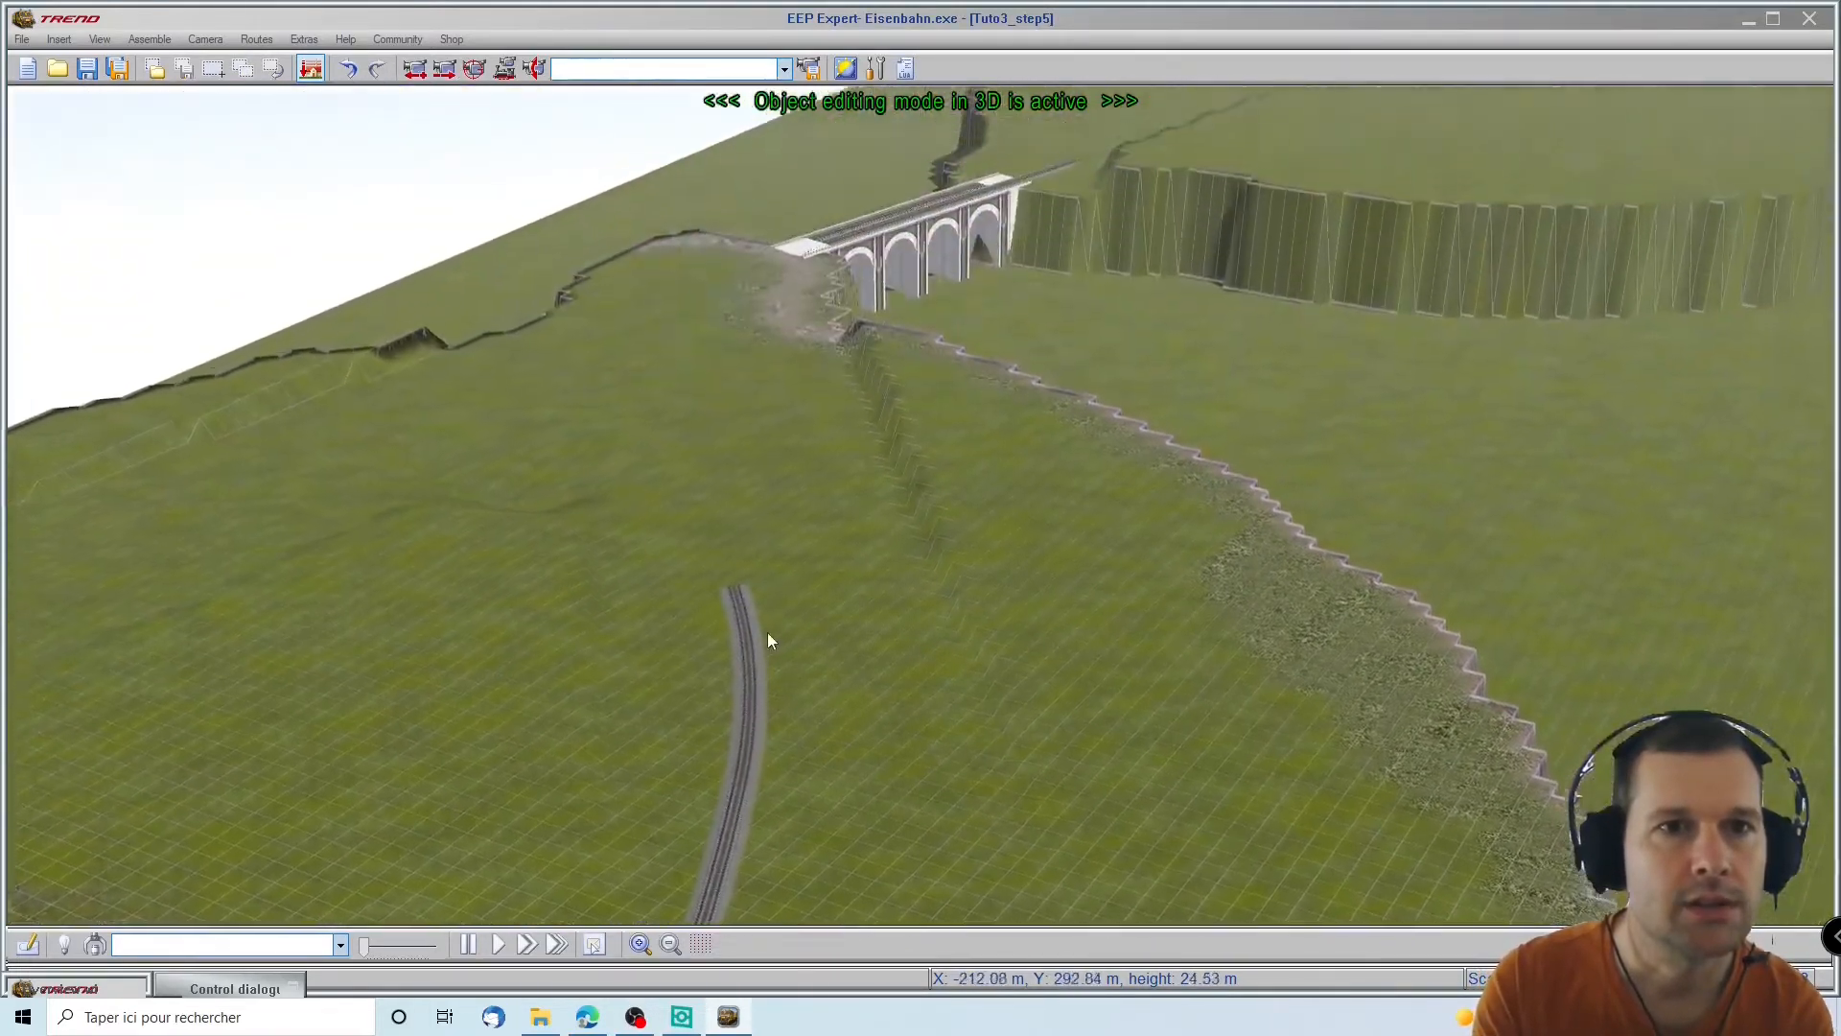
scroll(745, 508, up, 6)
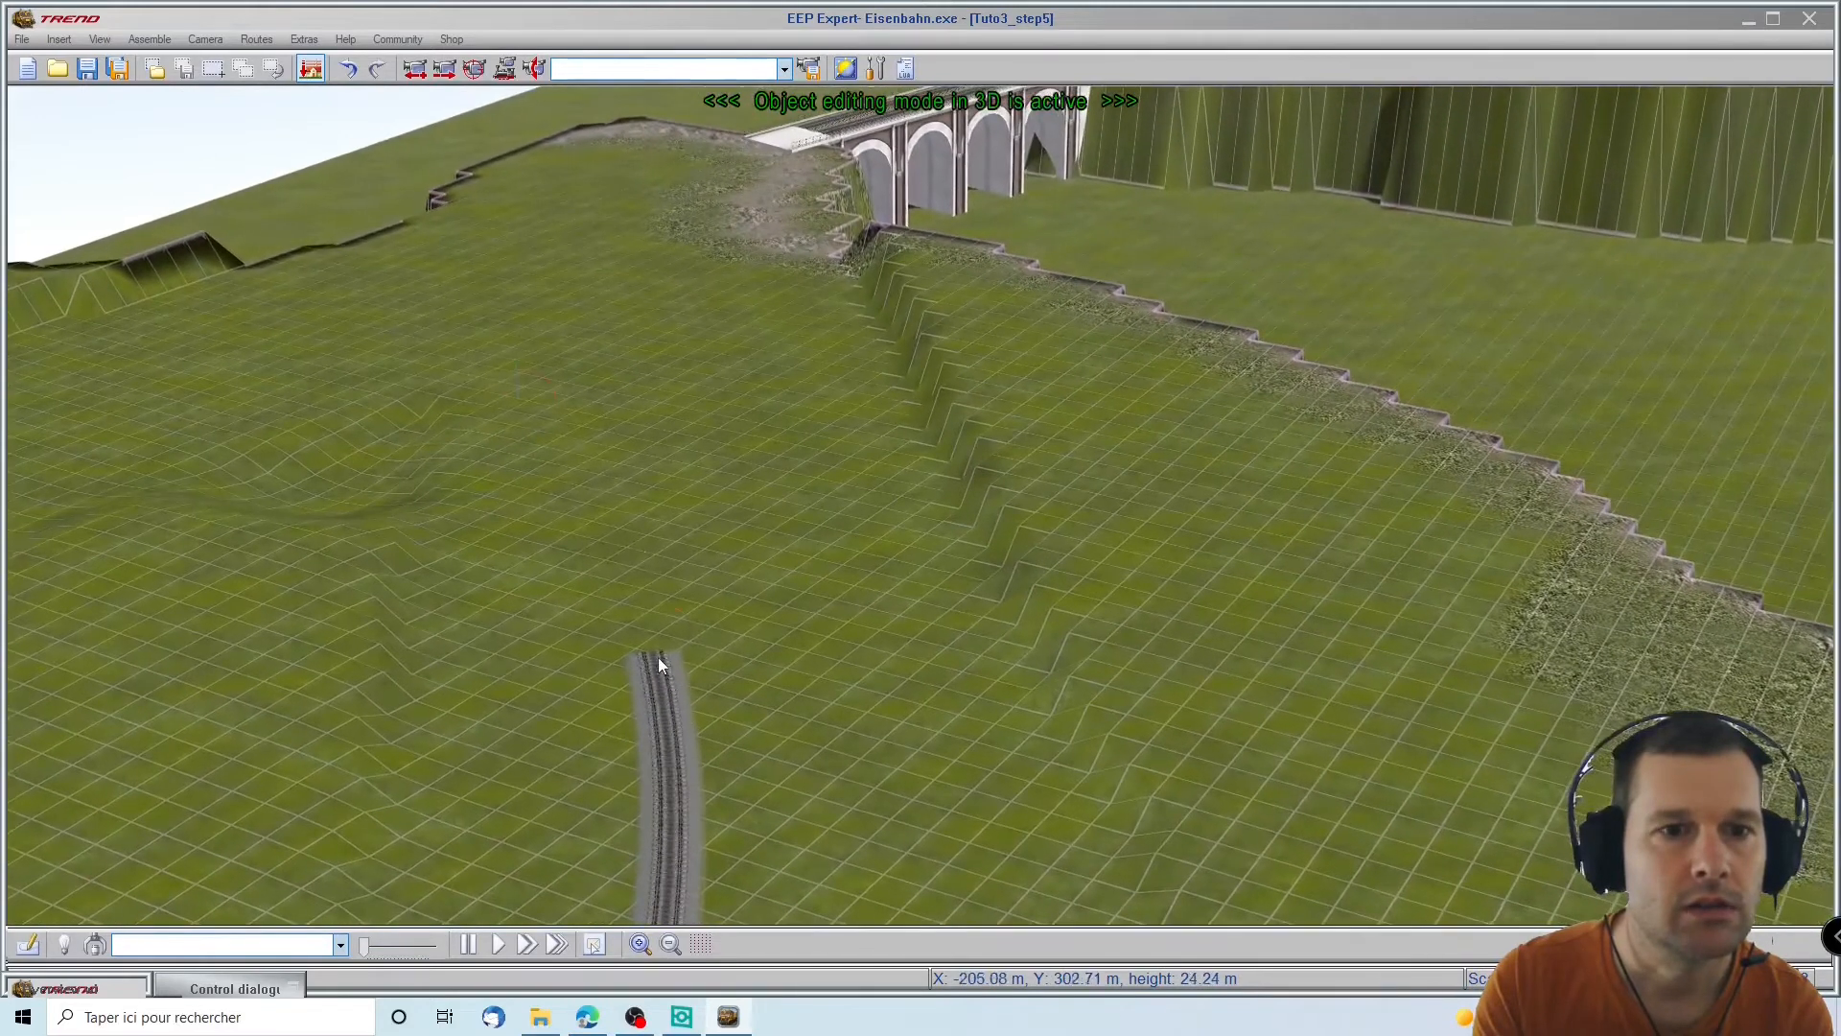
click(658, 657)
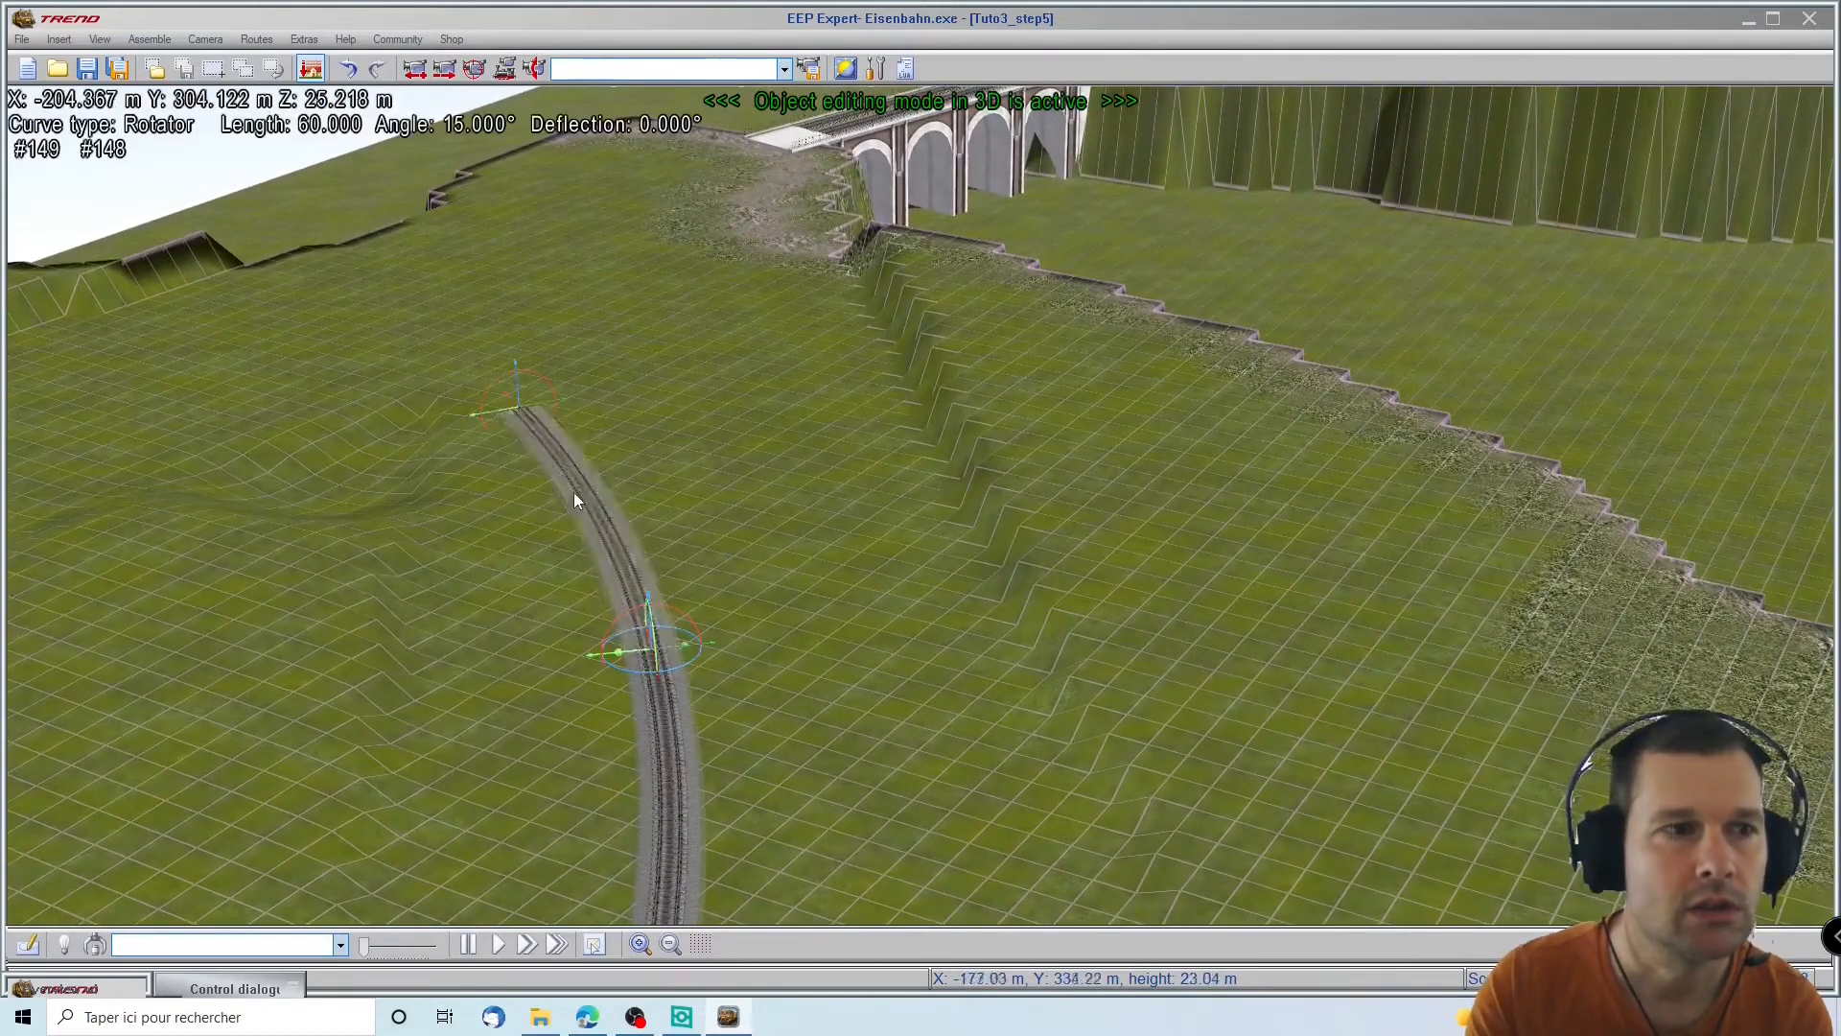
right_click(575, 499)
click(672, 955)
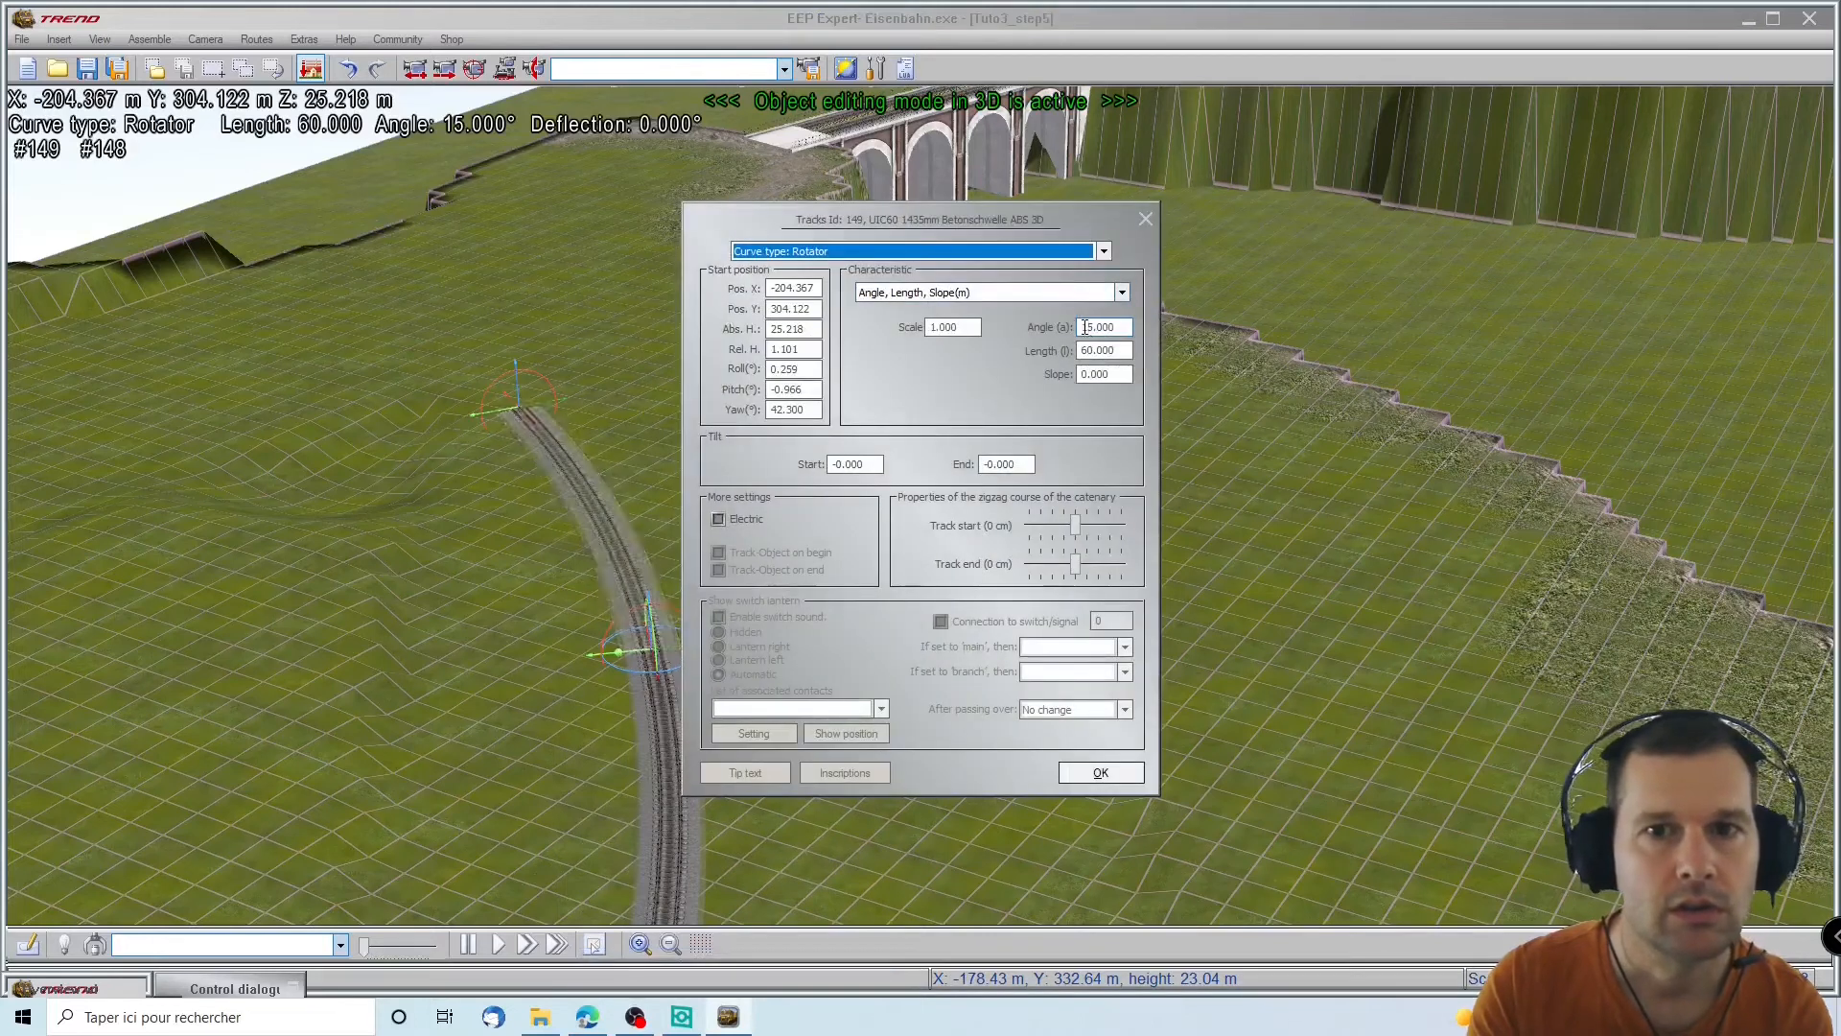
click(1084, 327)
text(-)
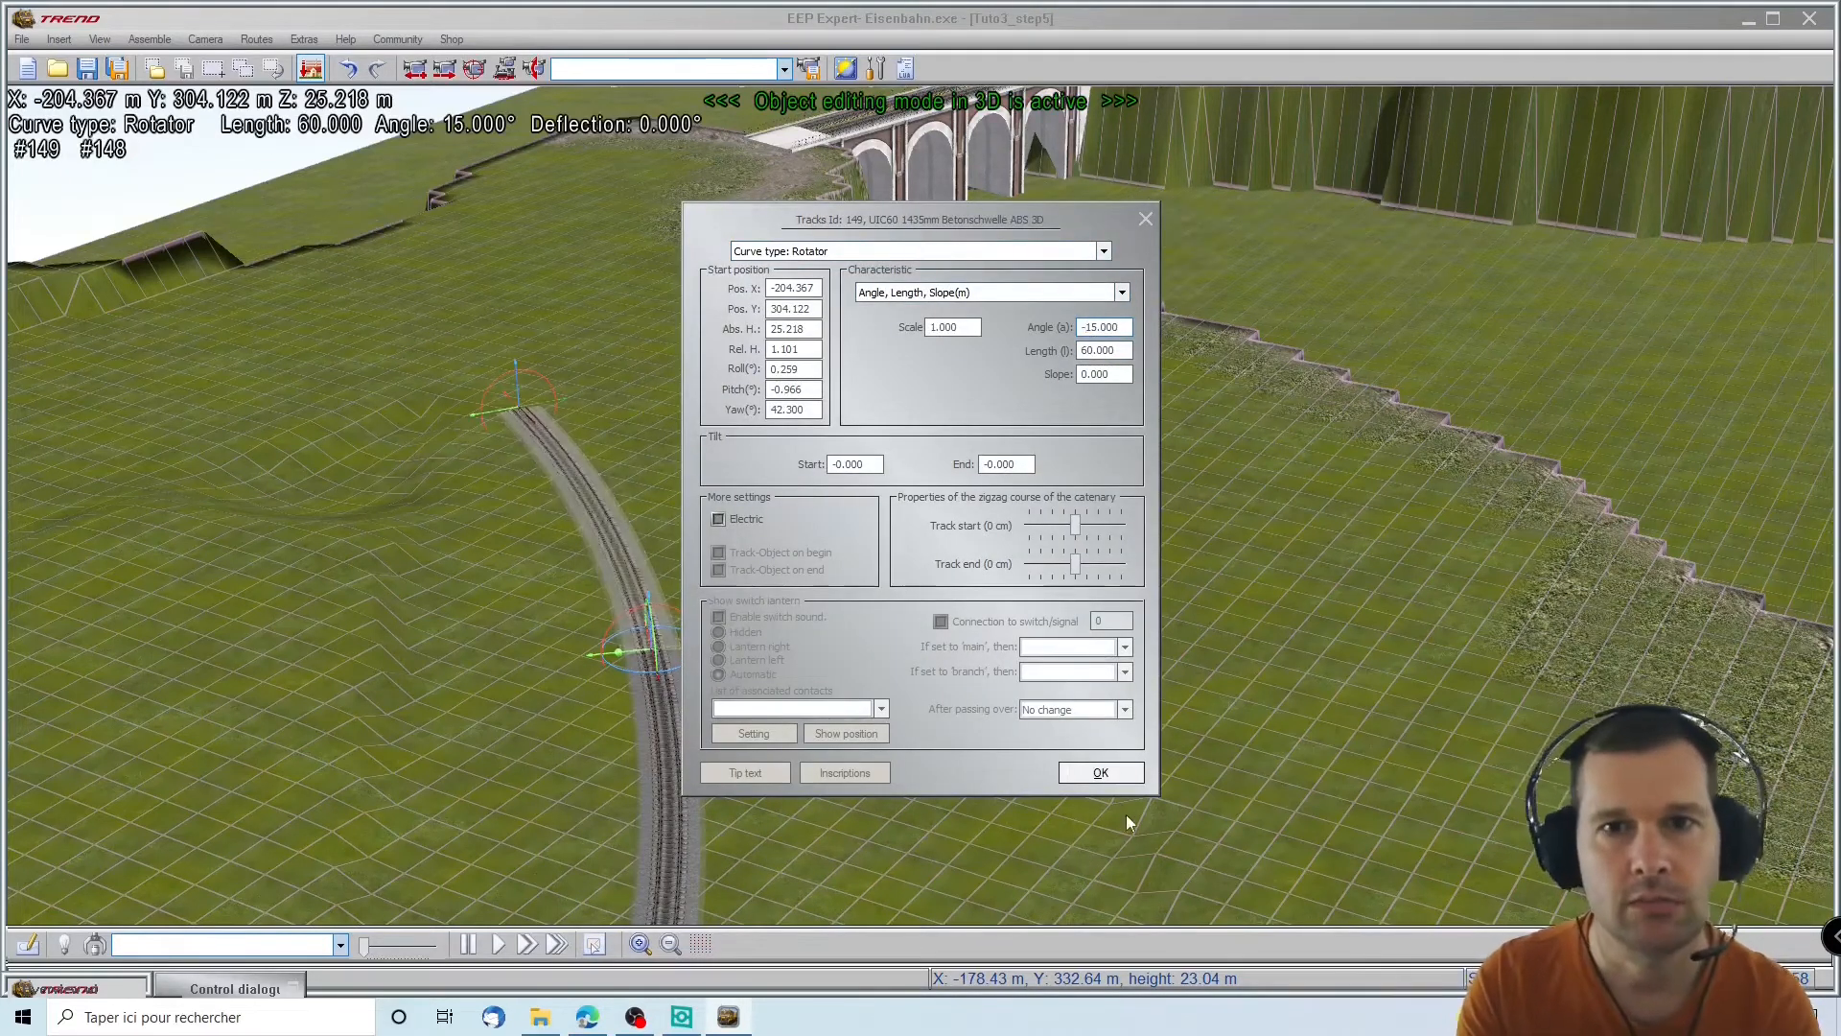
click(1104, 772)
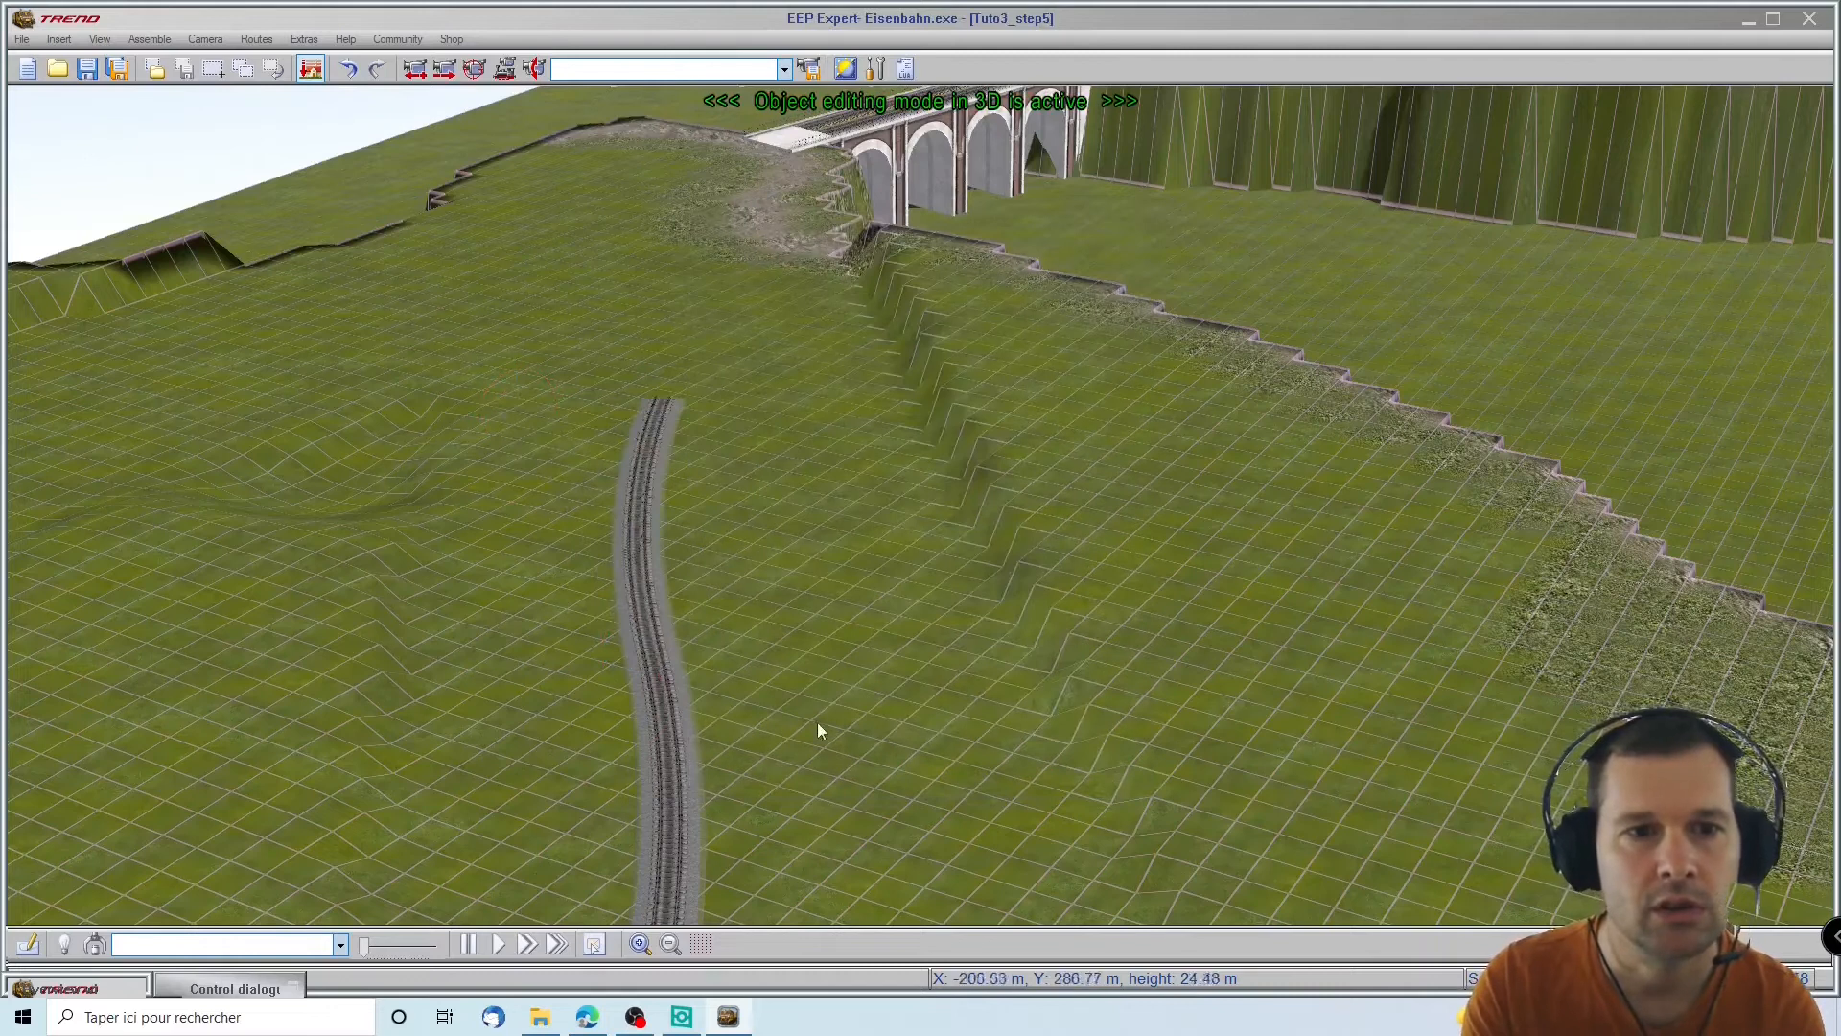
Reduce the curve of the last added track section by setting its angle to -5 degrees
right_click(657, 415)
click(834, 957)
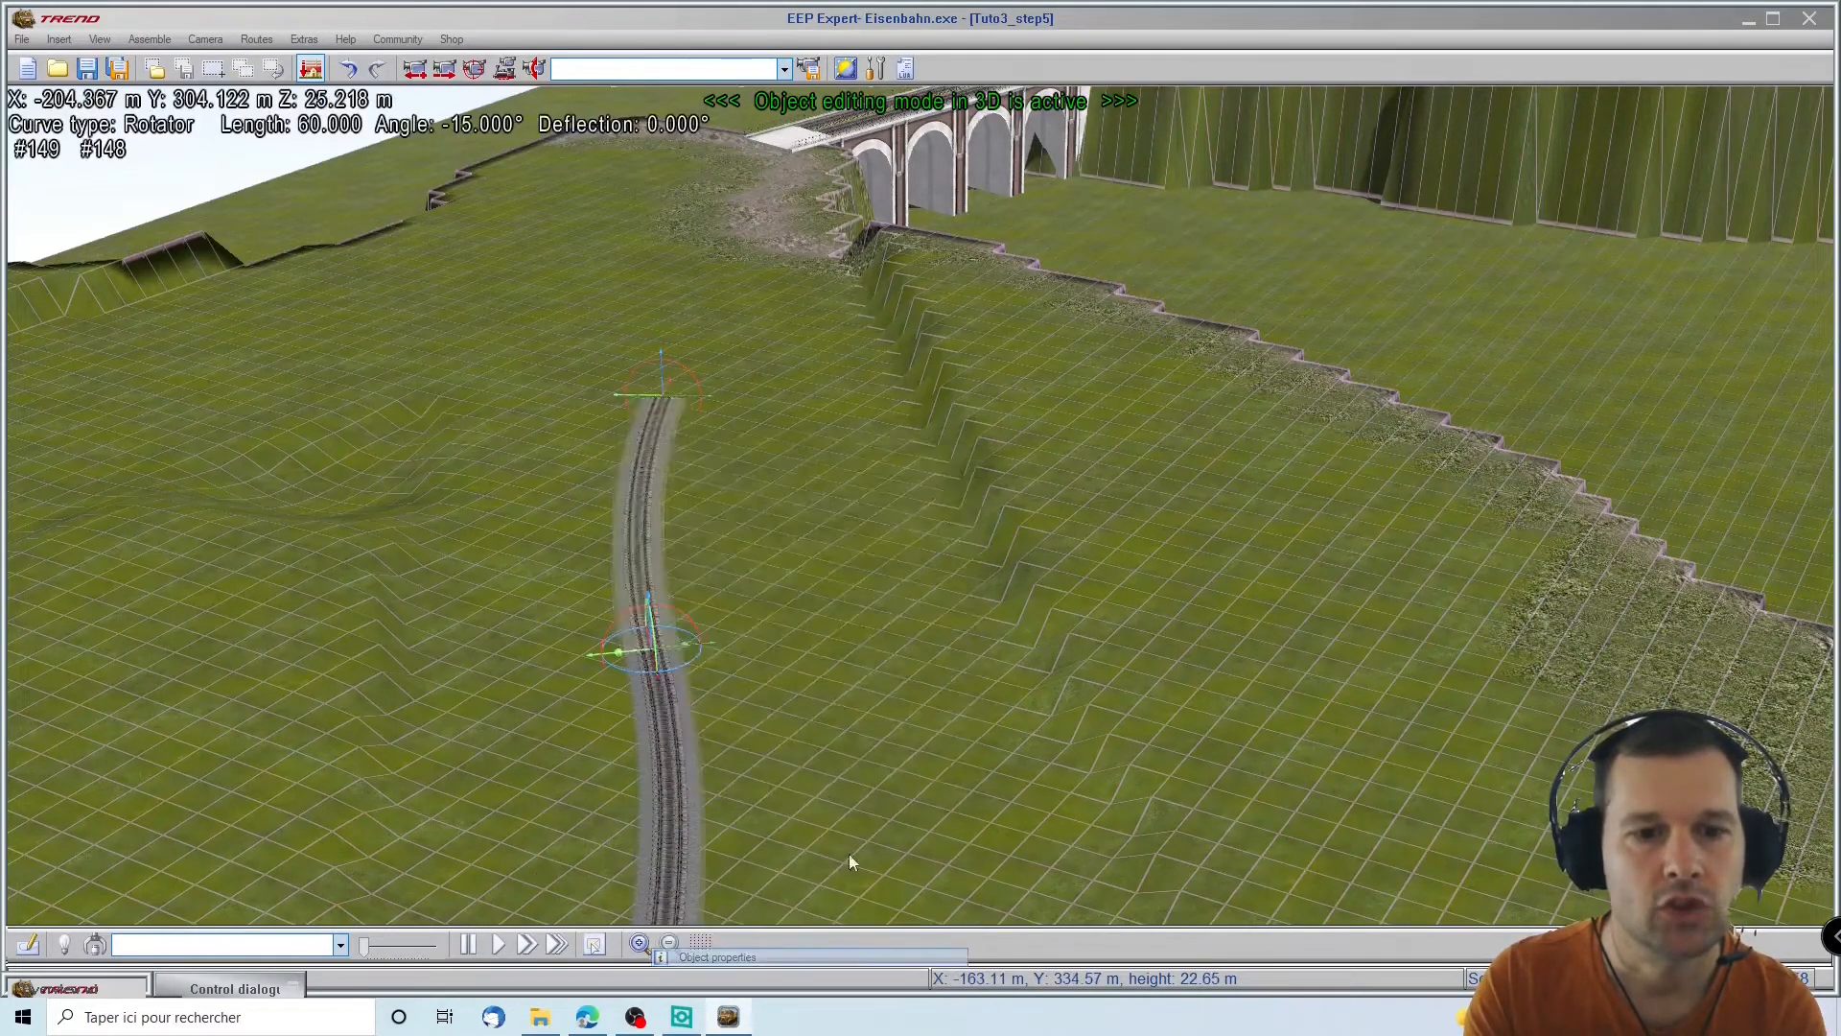
drag(1085, 327, 1126, 329)
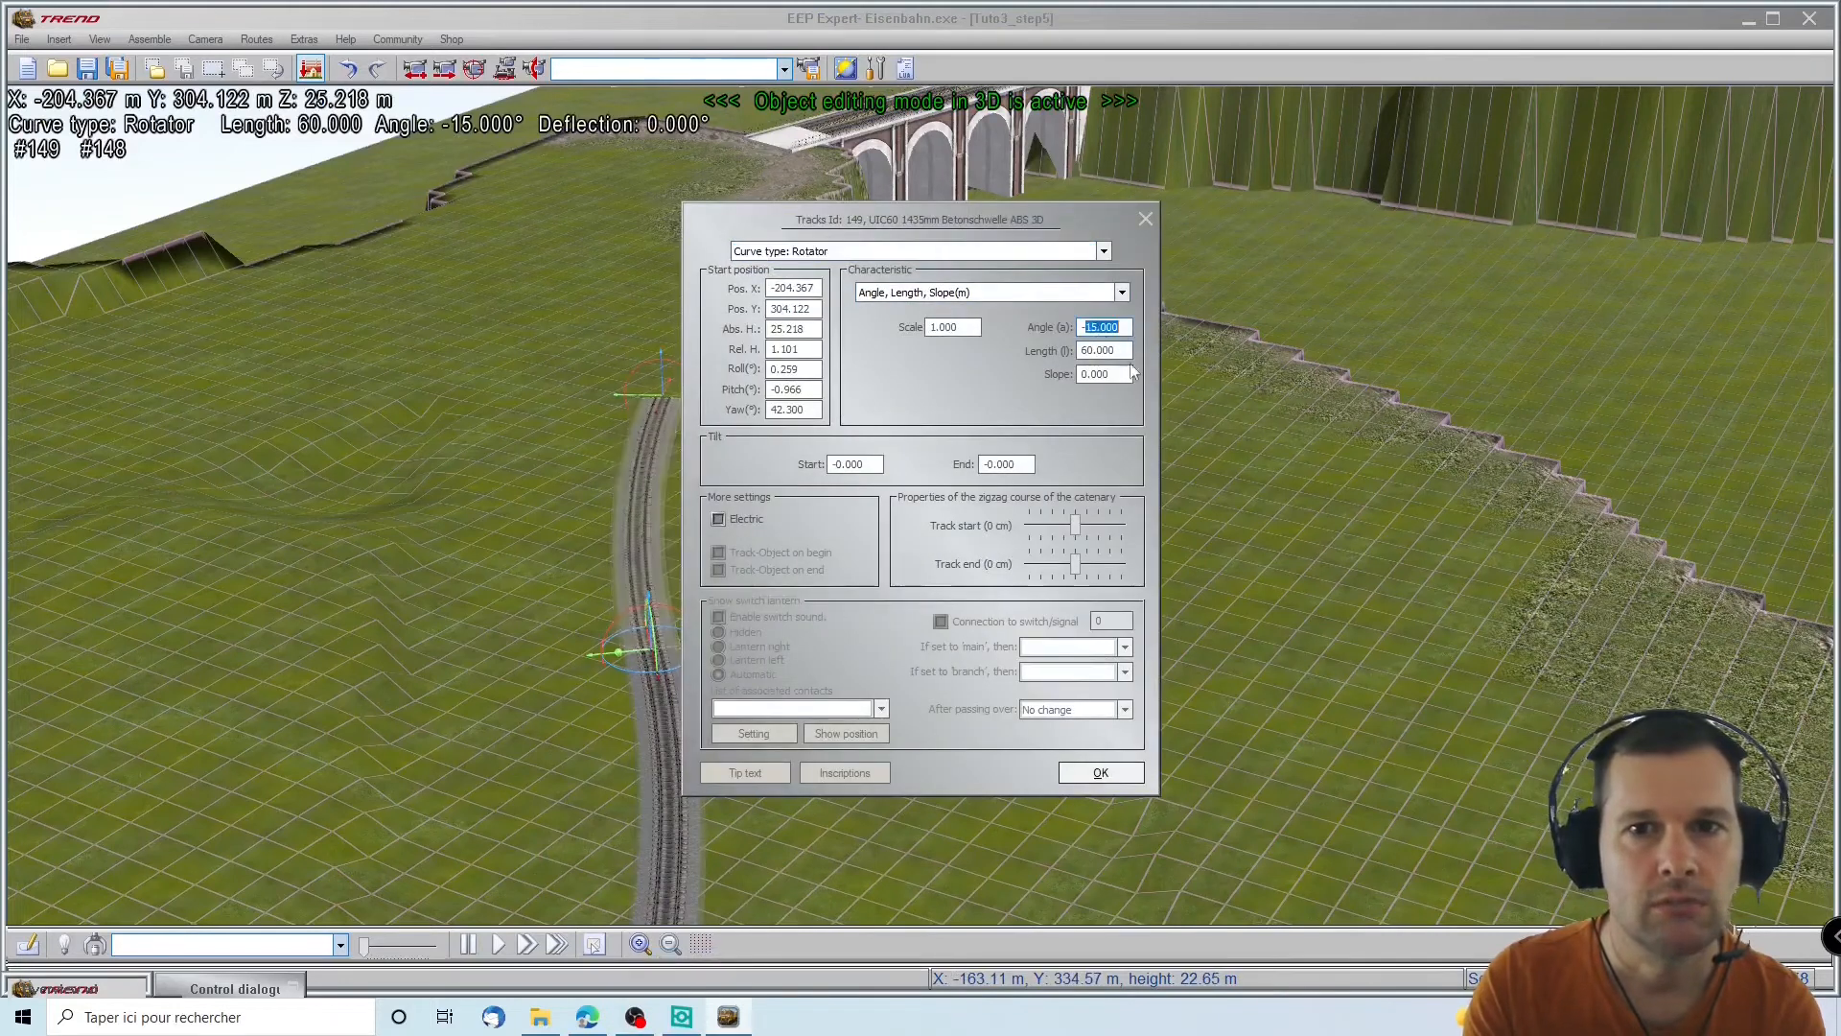
text(5)
key(Return)
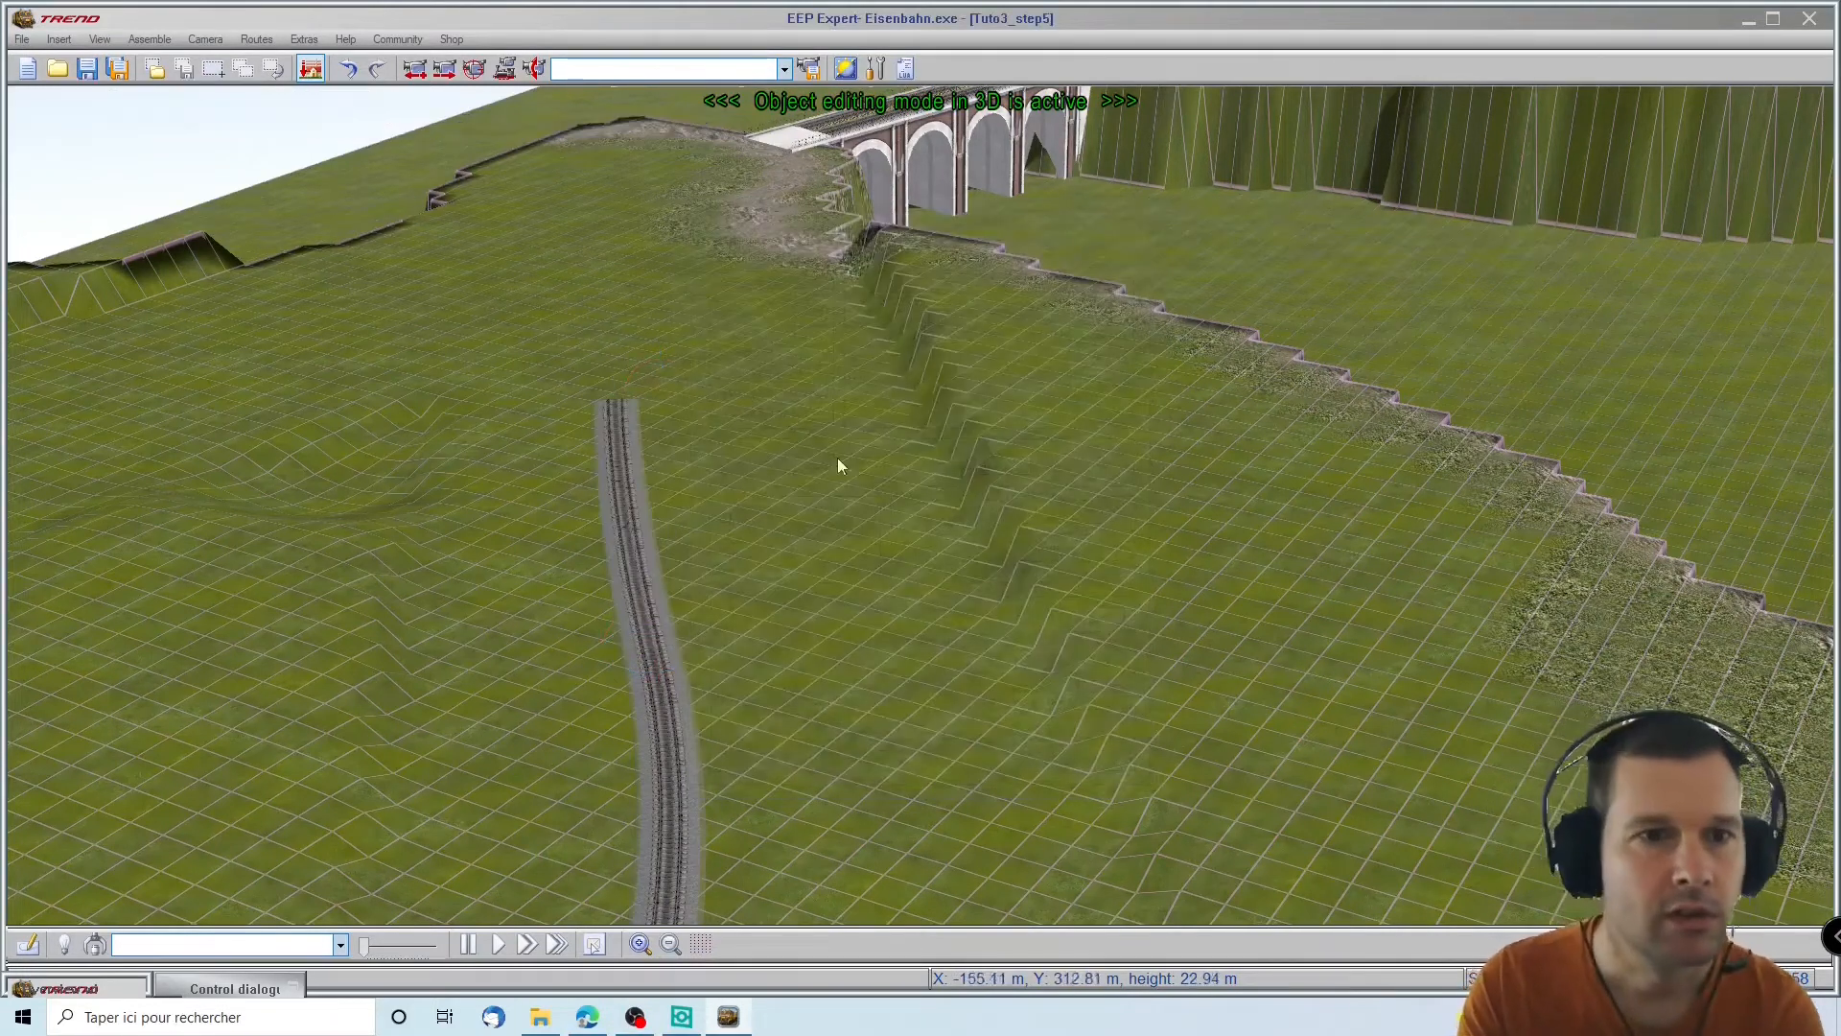
Append two more 60 m track sections with an angle of -5 degrees to the line's free end towards the viaduct
right_drag(641, 177, 687, 660)
middle_drag(698, 537, 1231, 278)
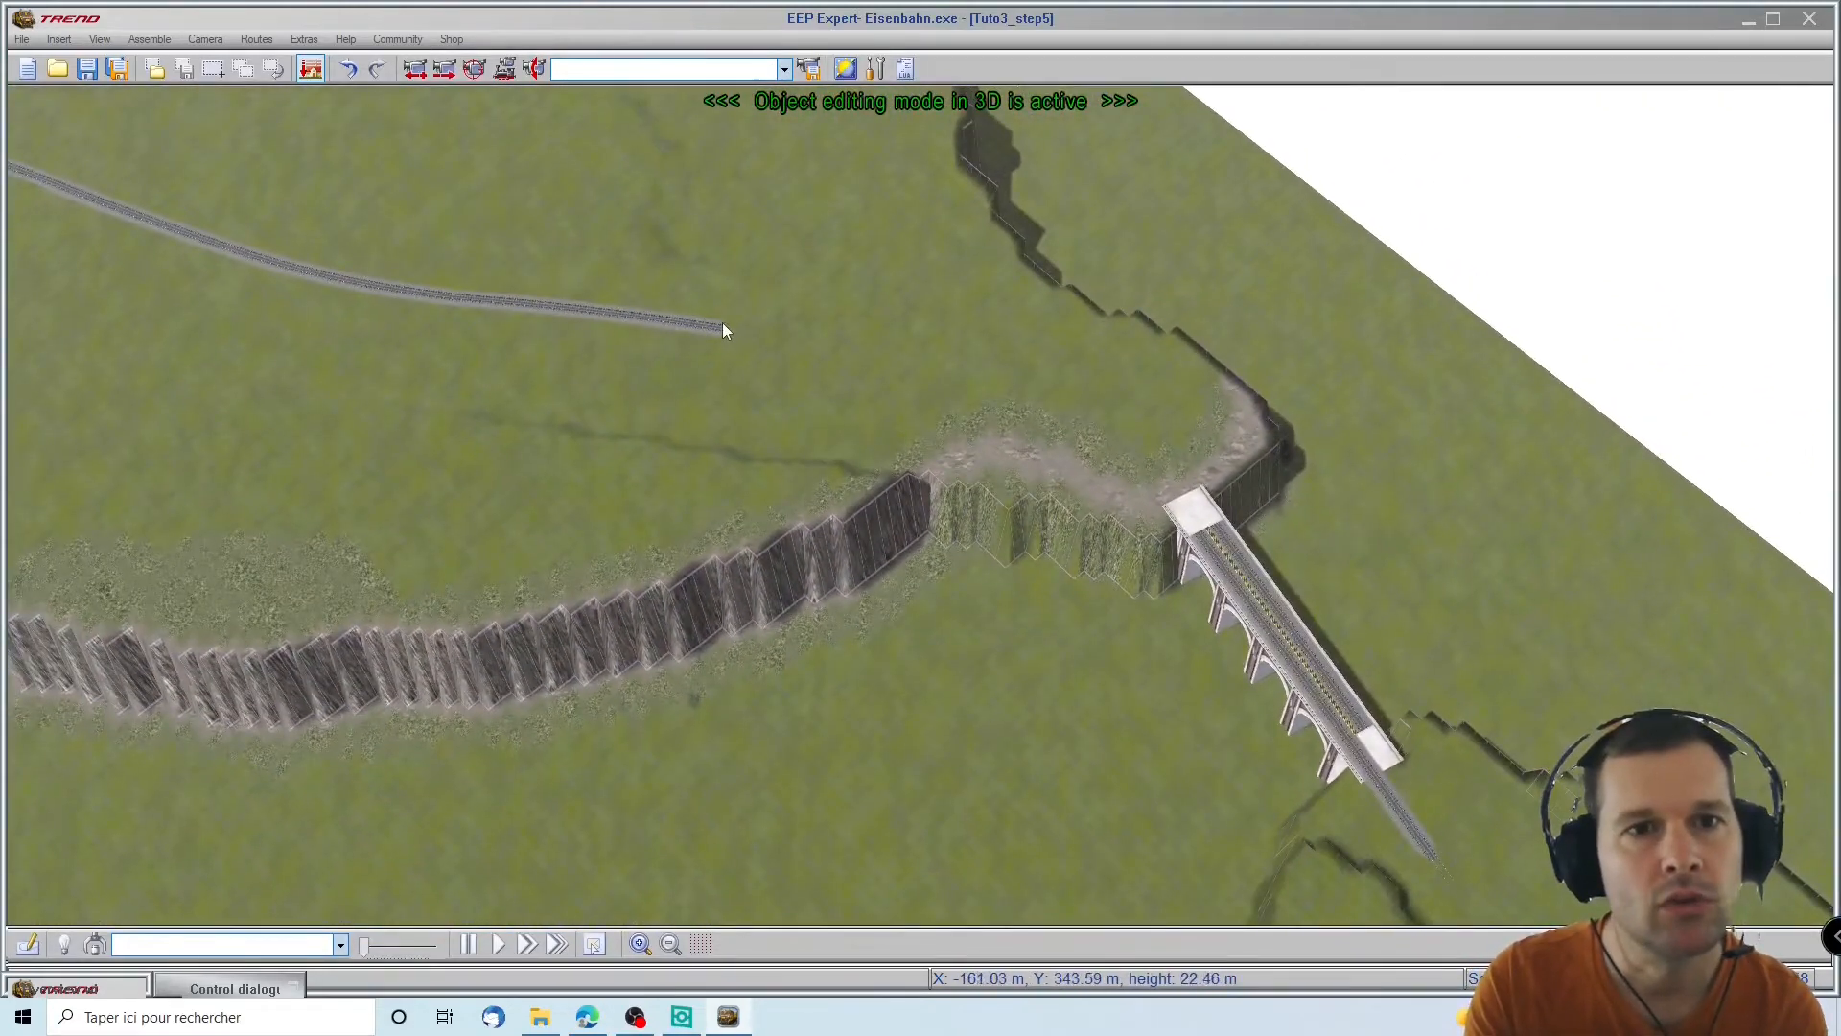
click(715, 326)
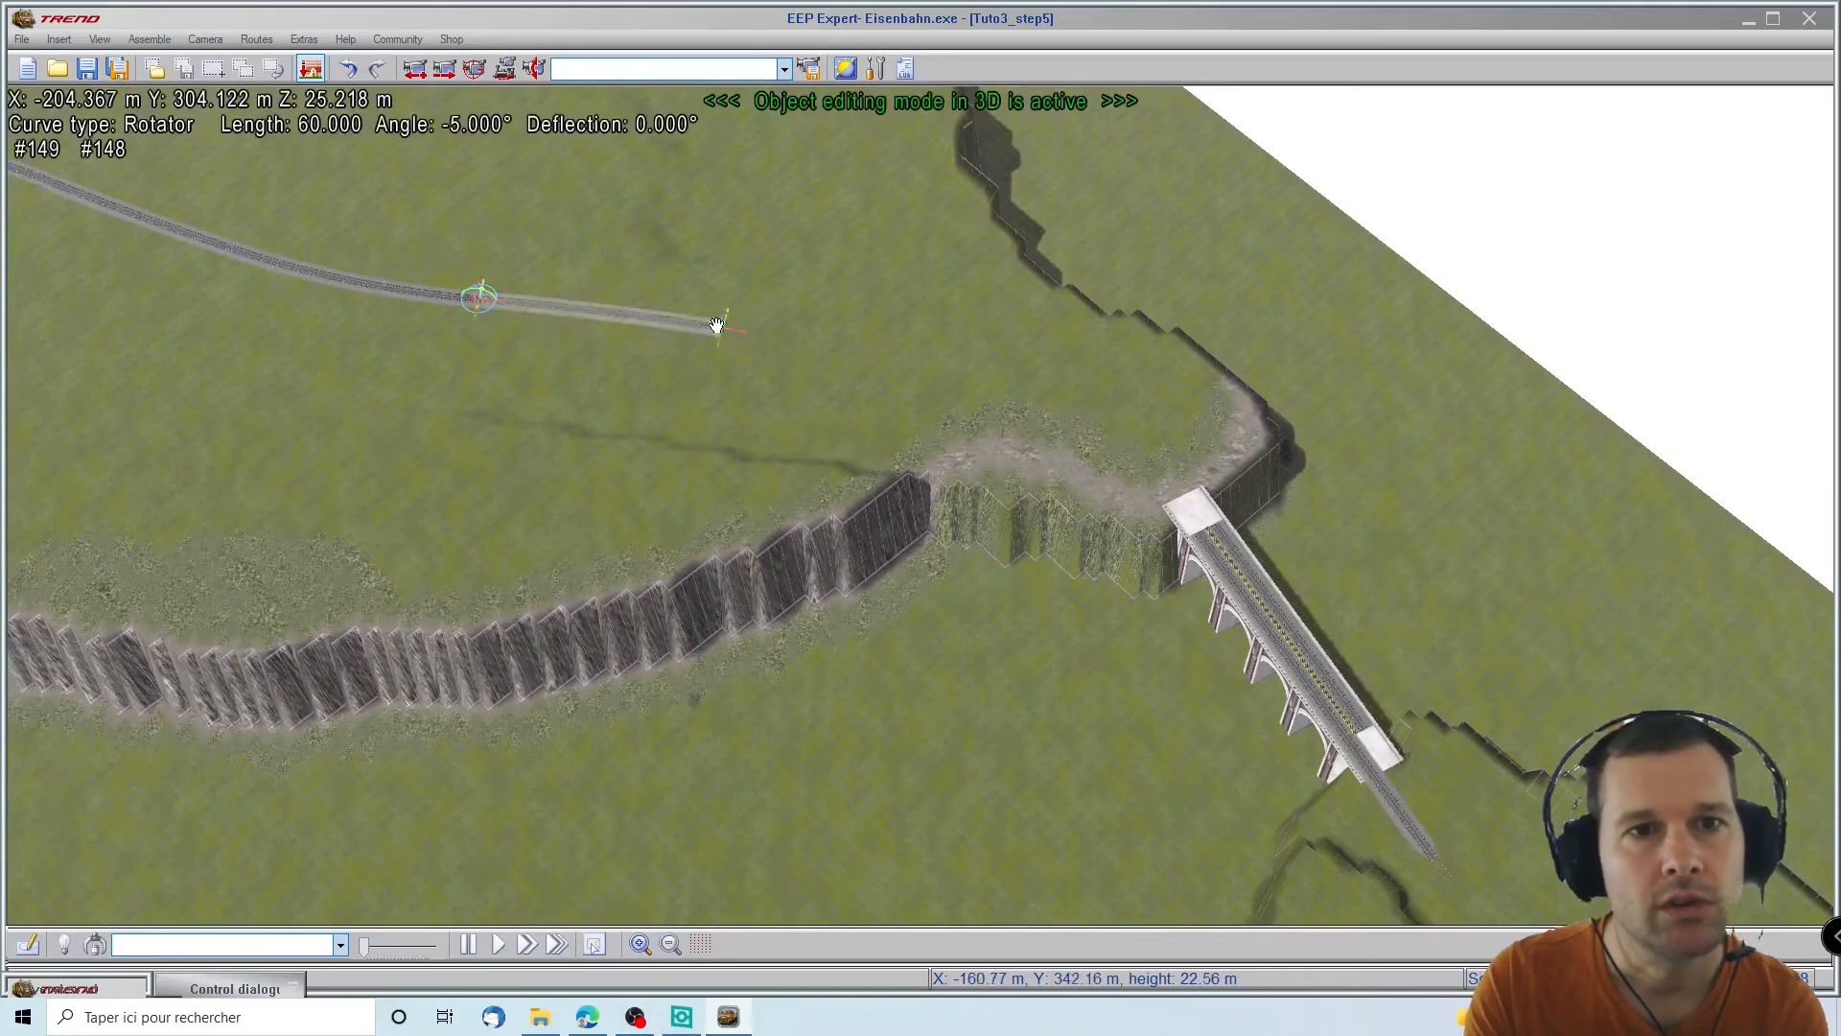
double_click(717, 327)
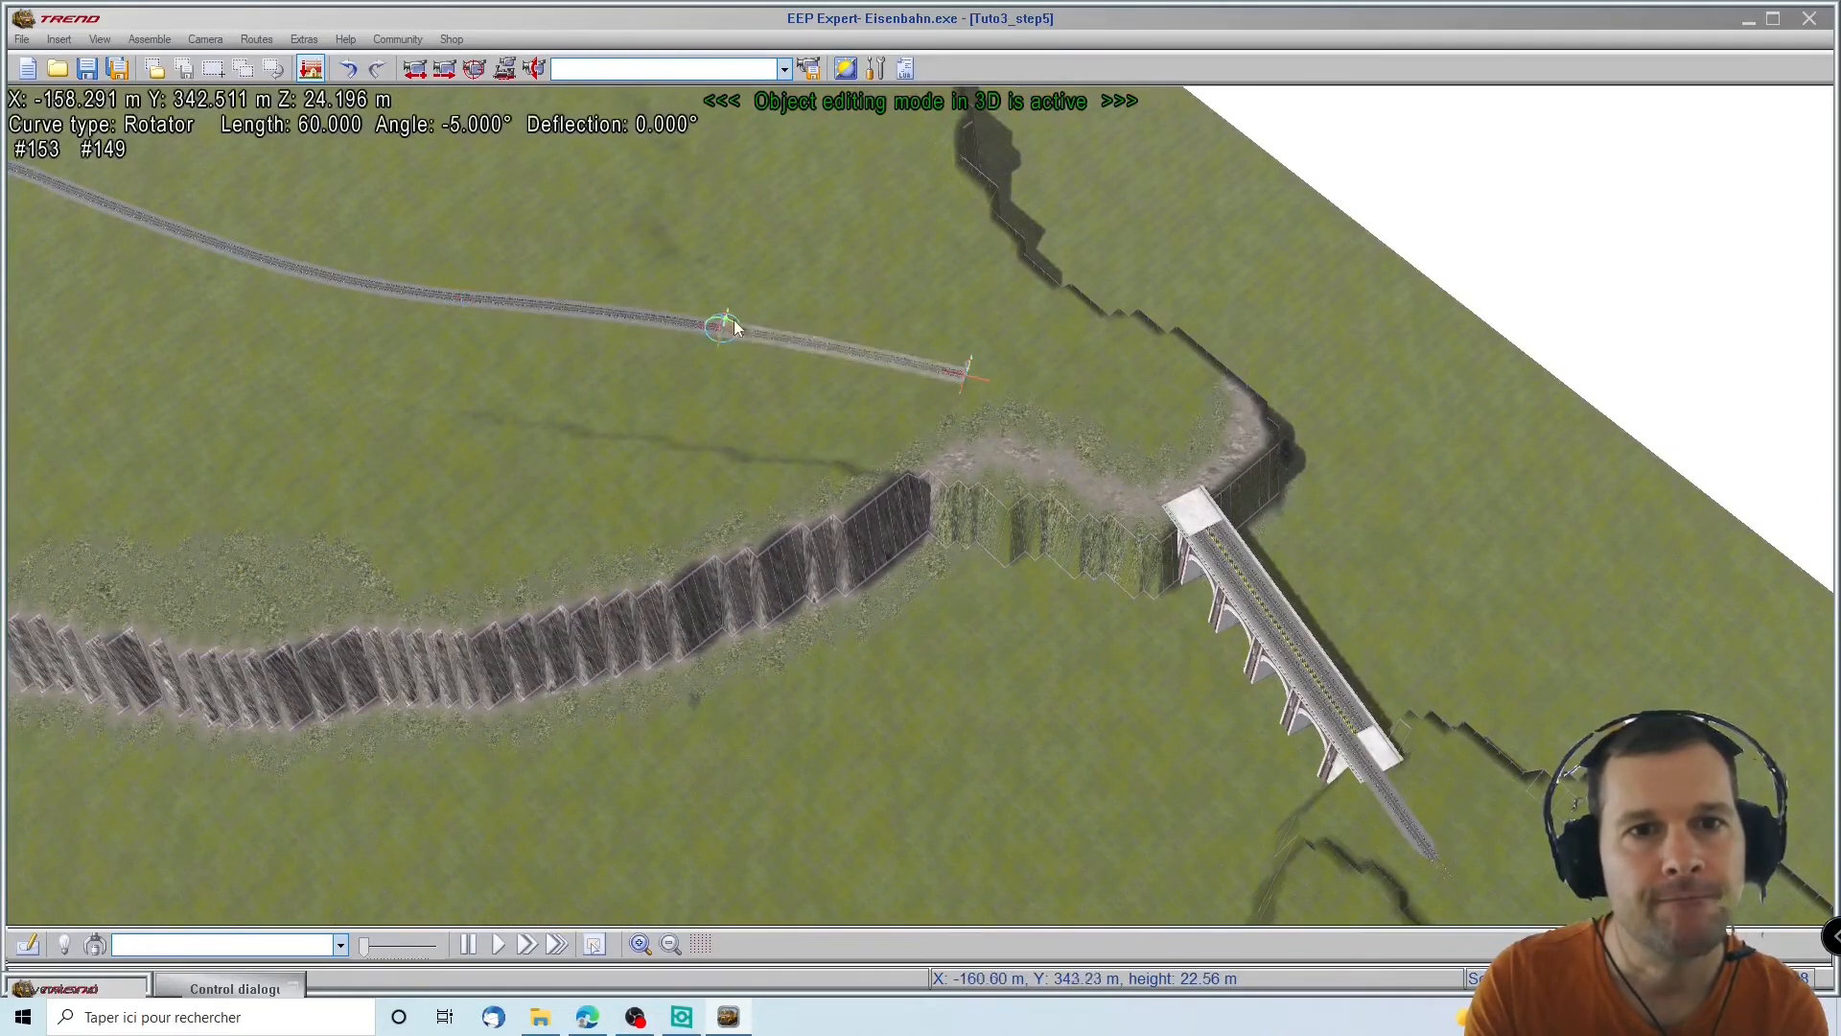
double_click(956, 366)
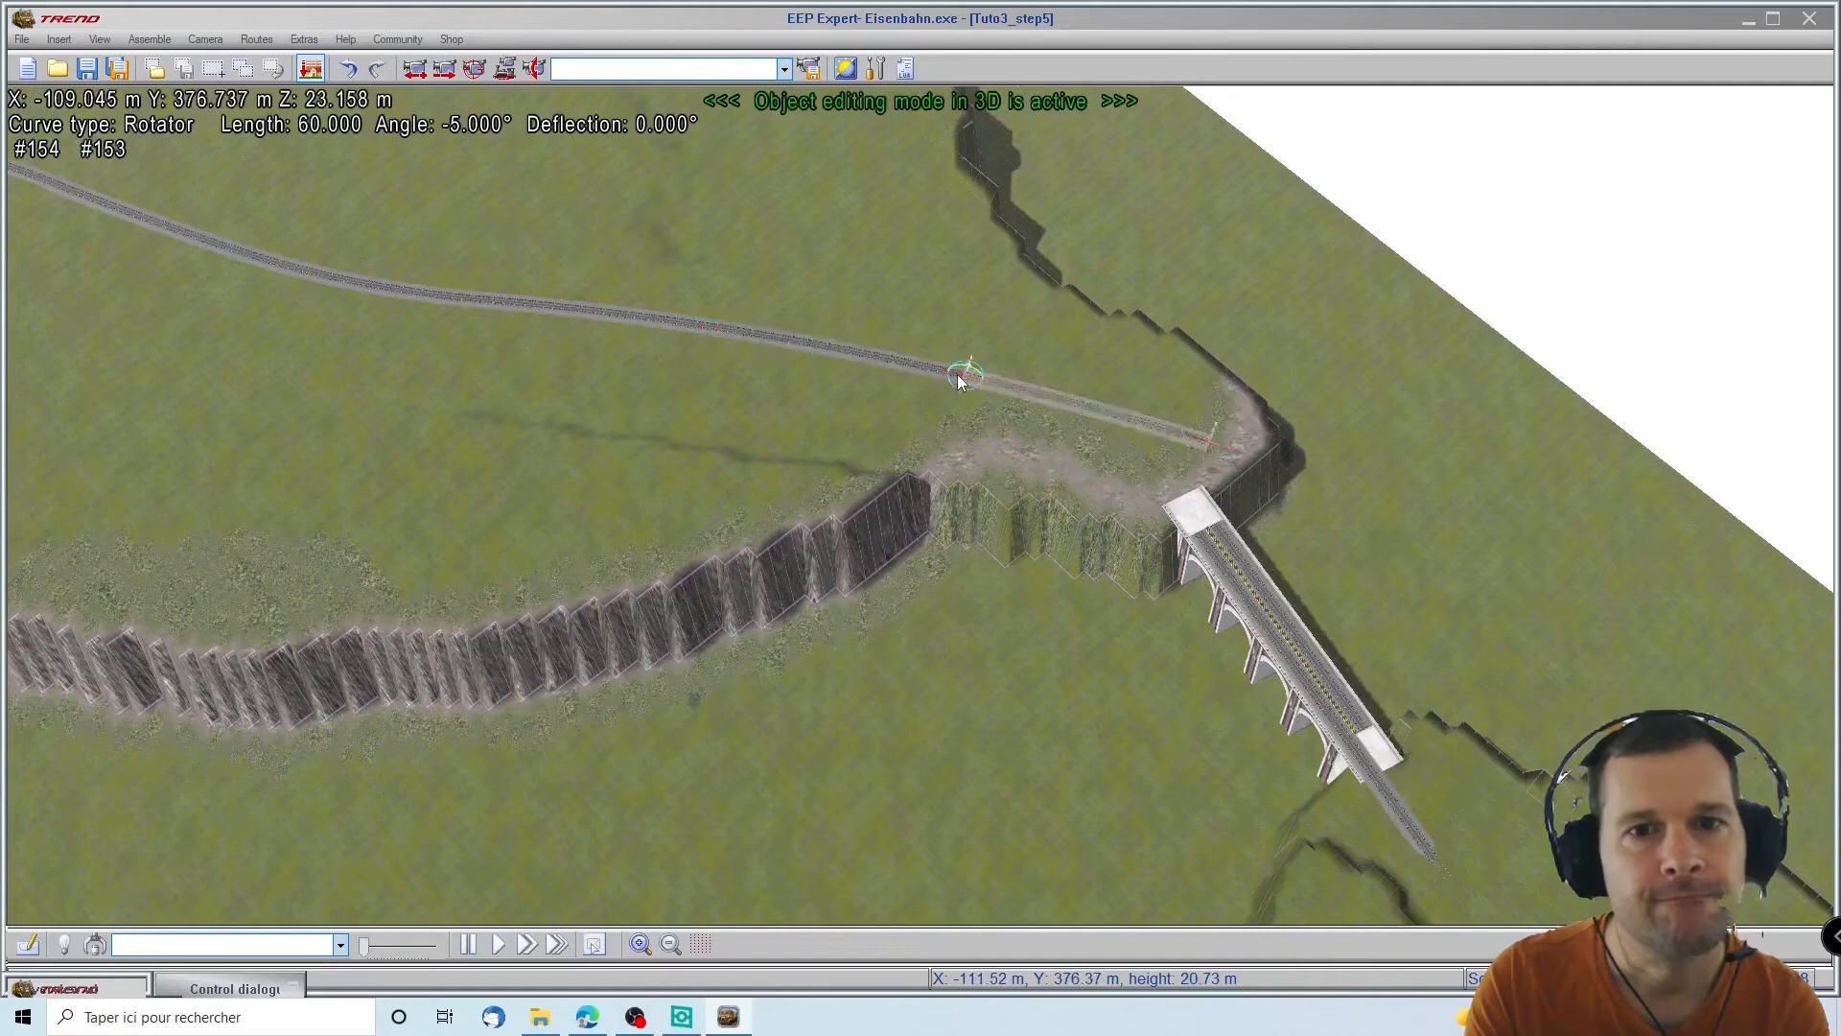
Set the angle of the first of the two new sections to -10 degrees and delete the last section beyond it
middle_drag(1147, 489, 897, 554)
click(722, 446)
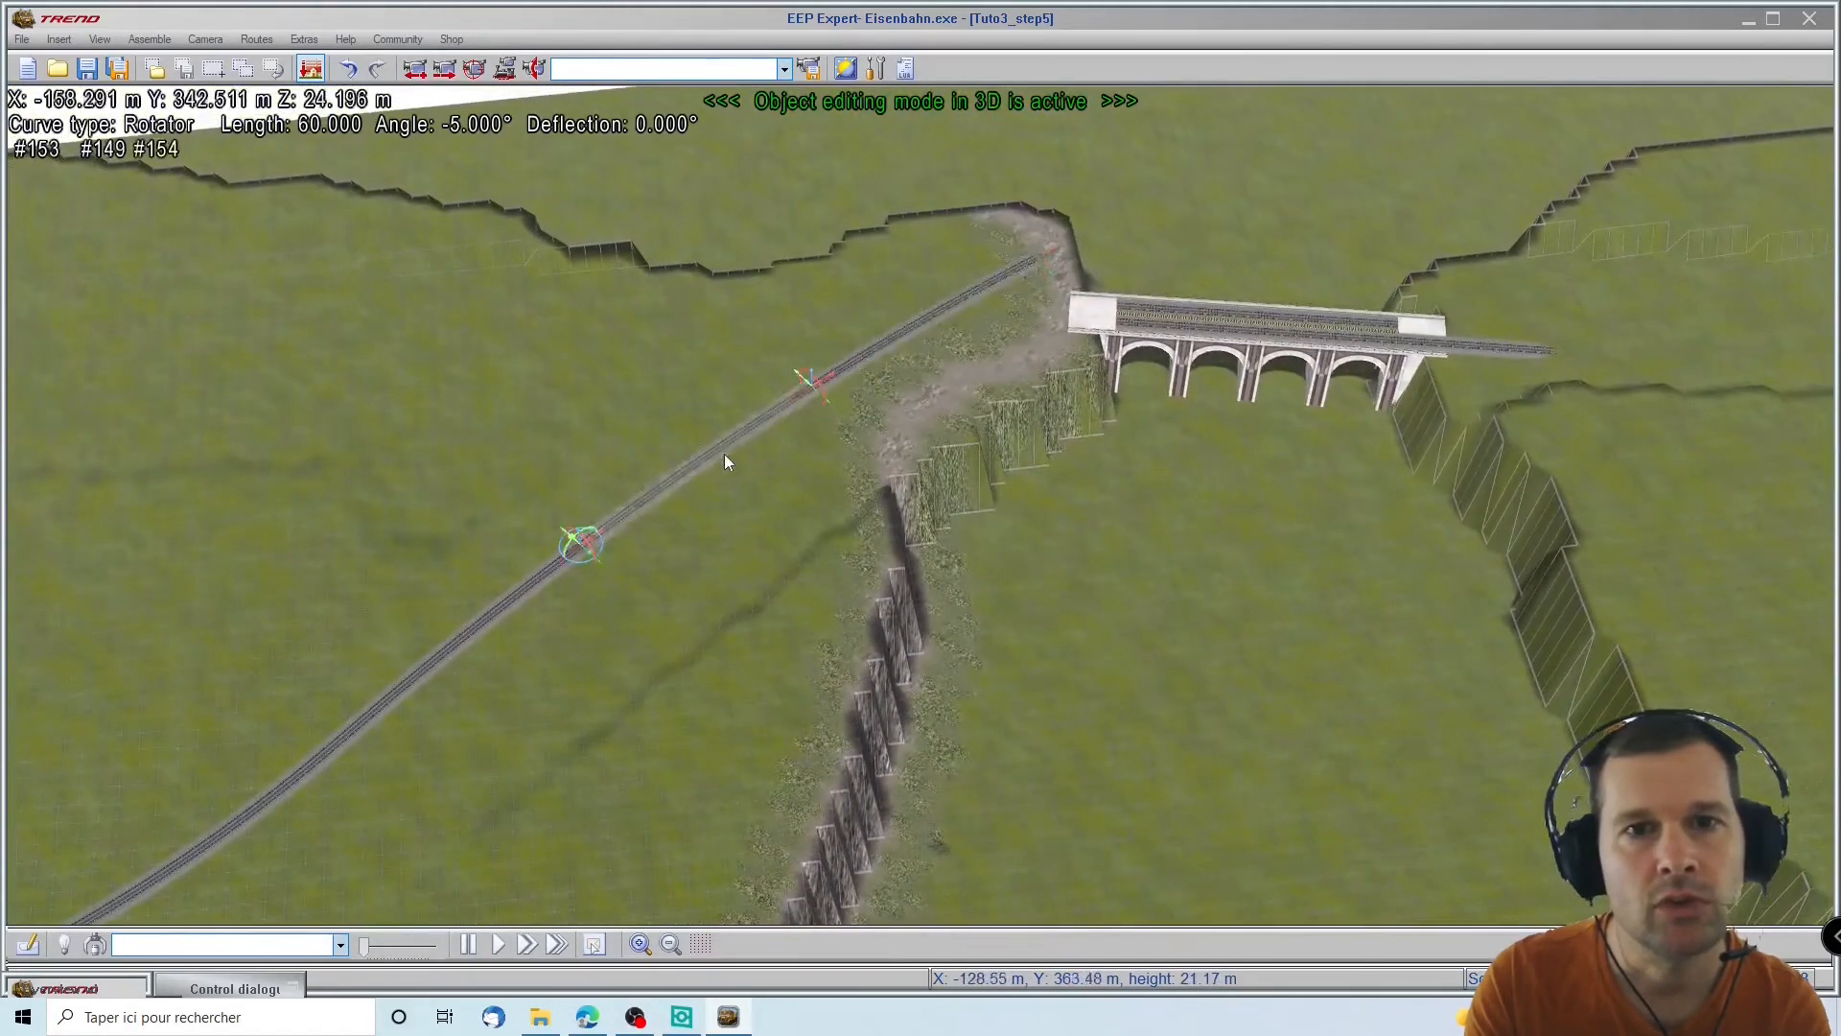
right_click(734, 431)
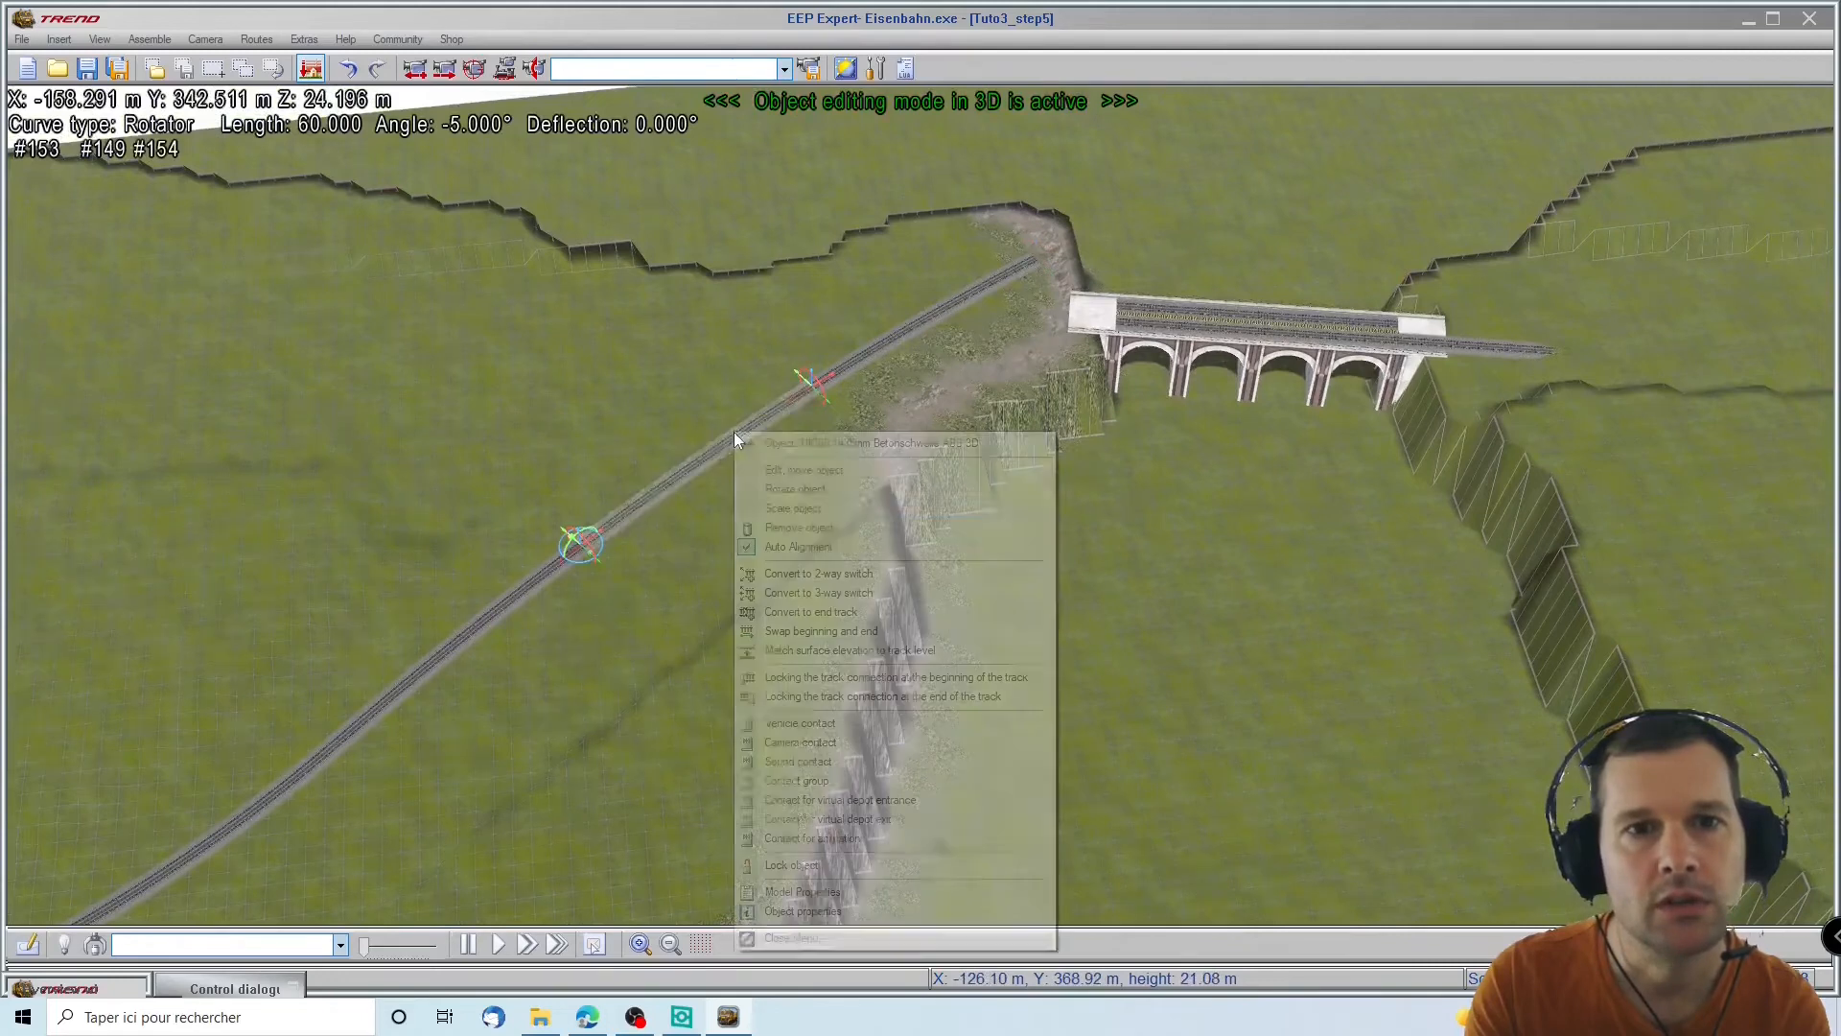
click(803, 911)
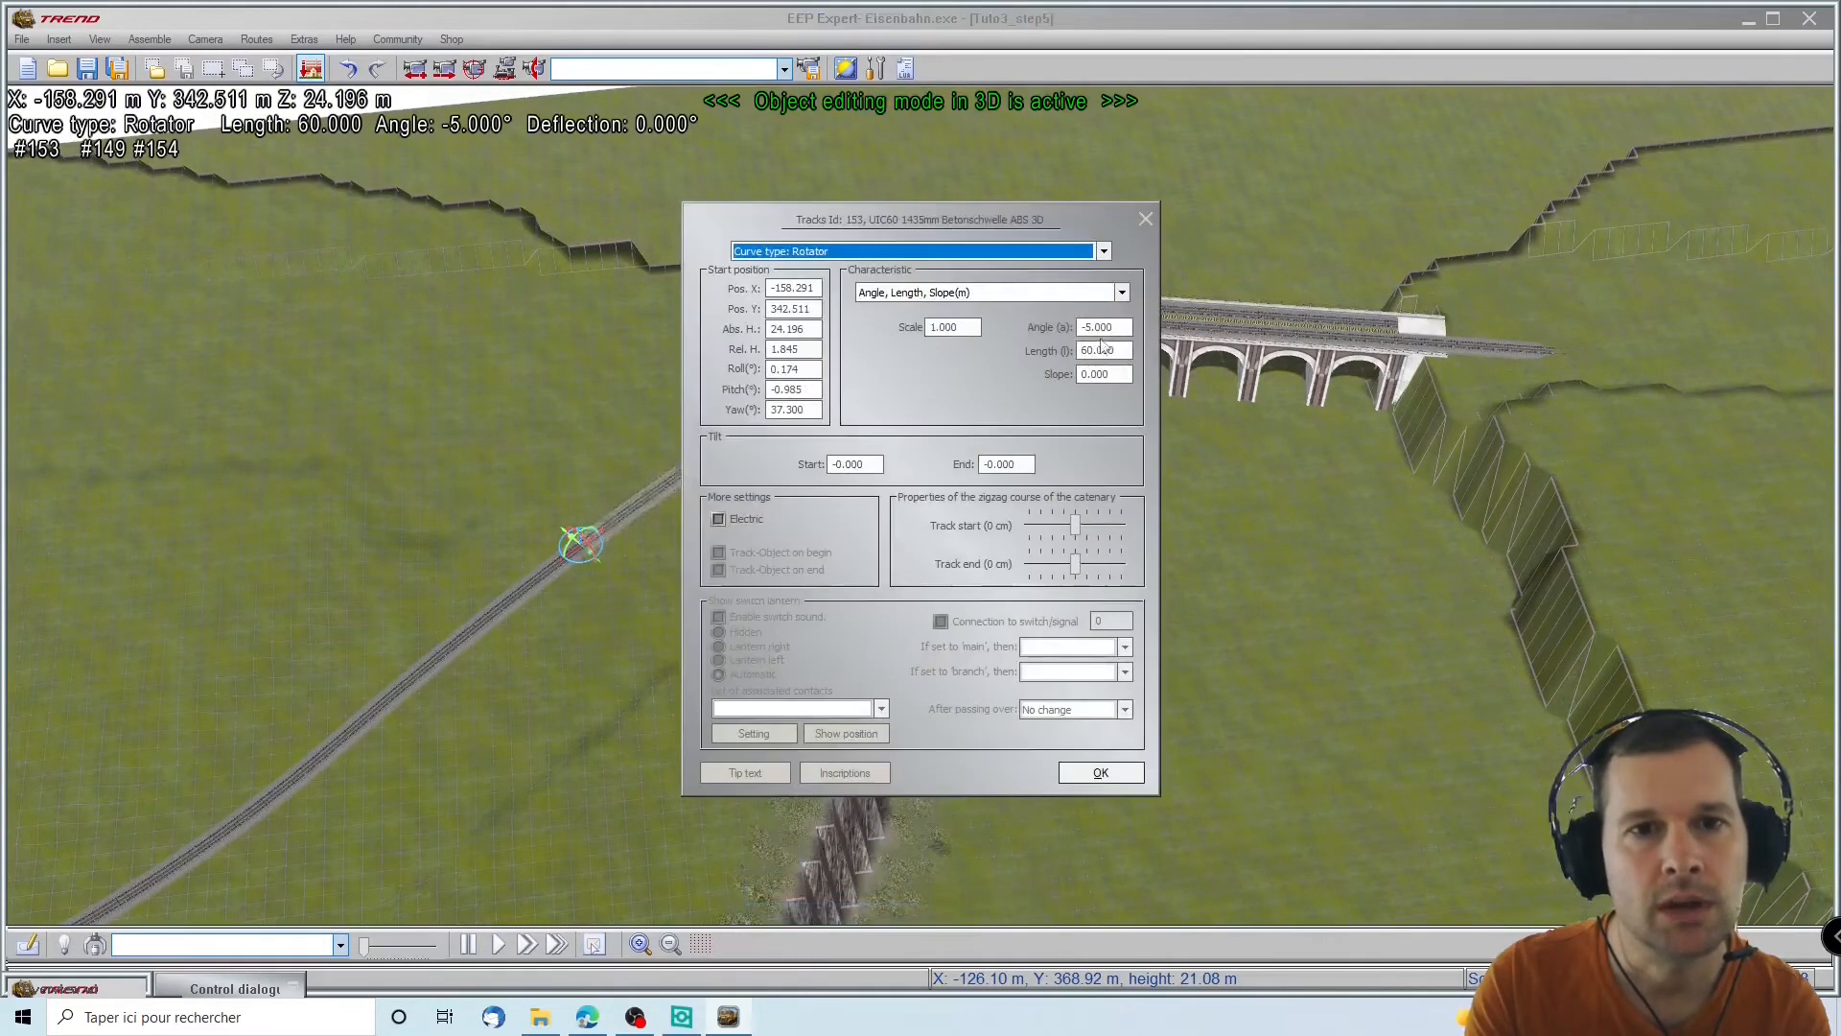
click(1091, 328)
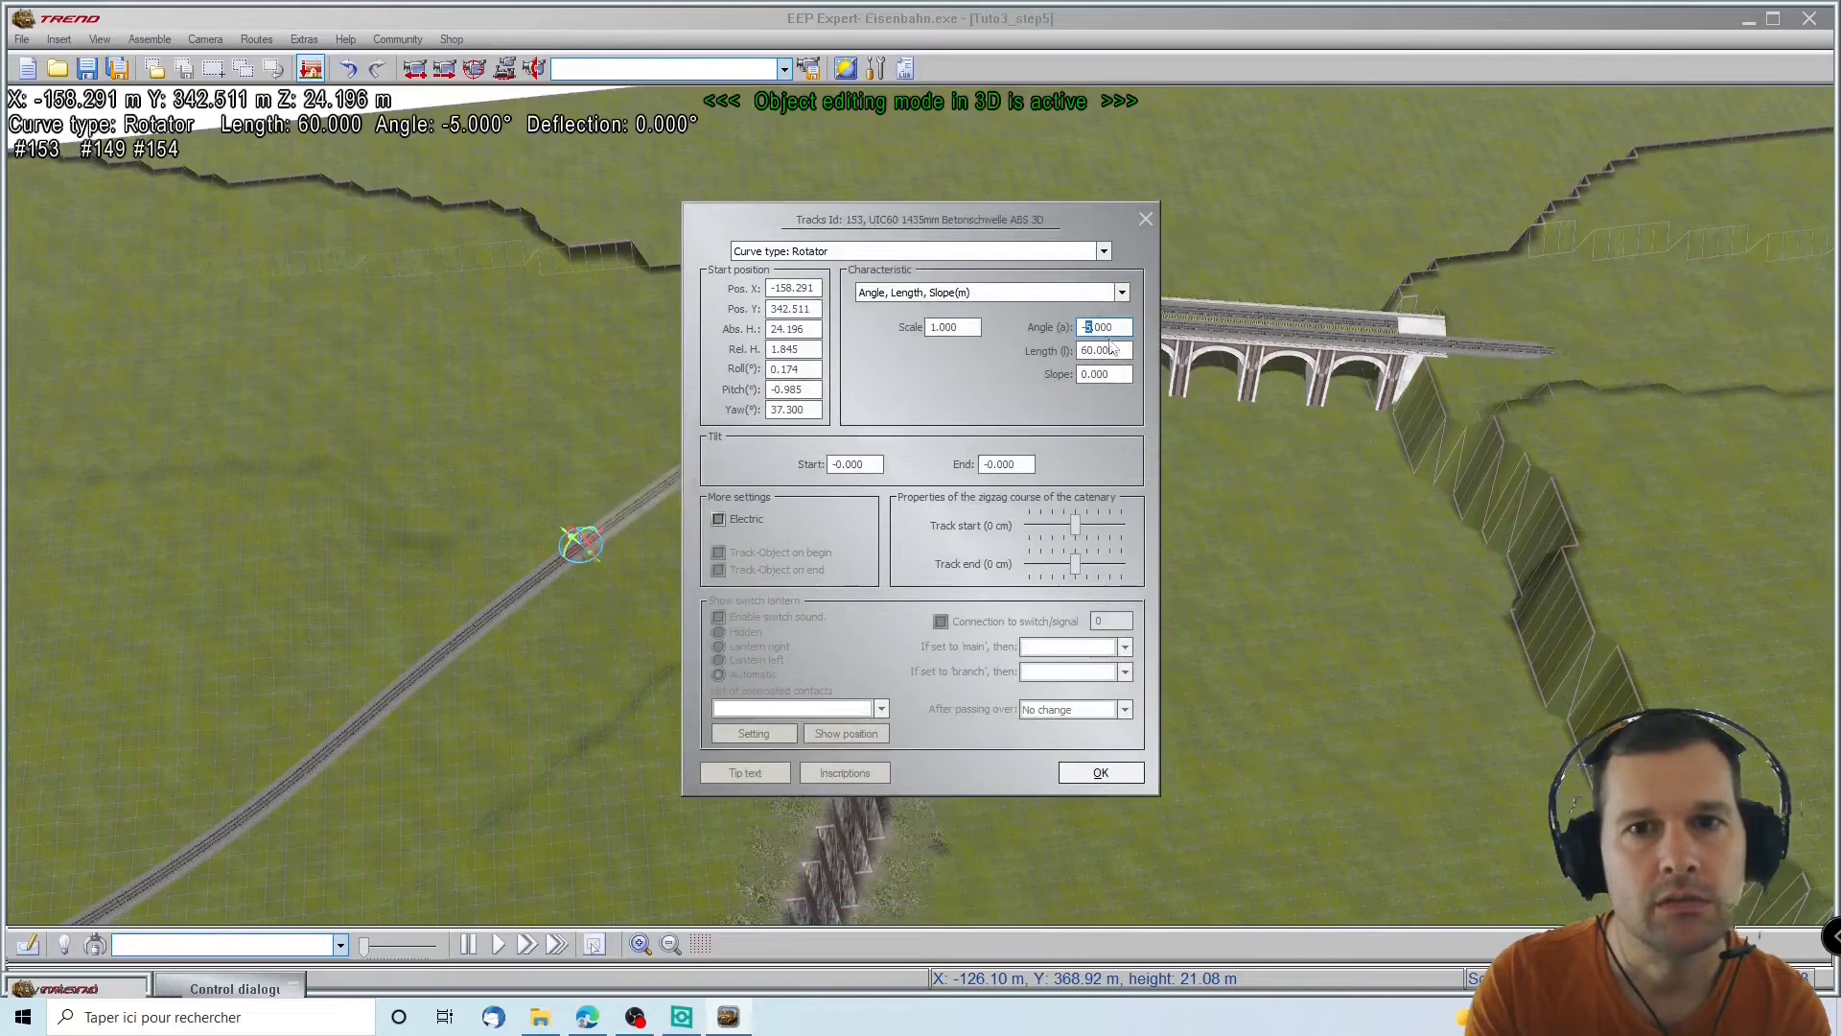
key(Return)
click(930, 305)
key(Delete)
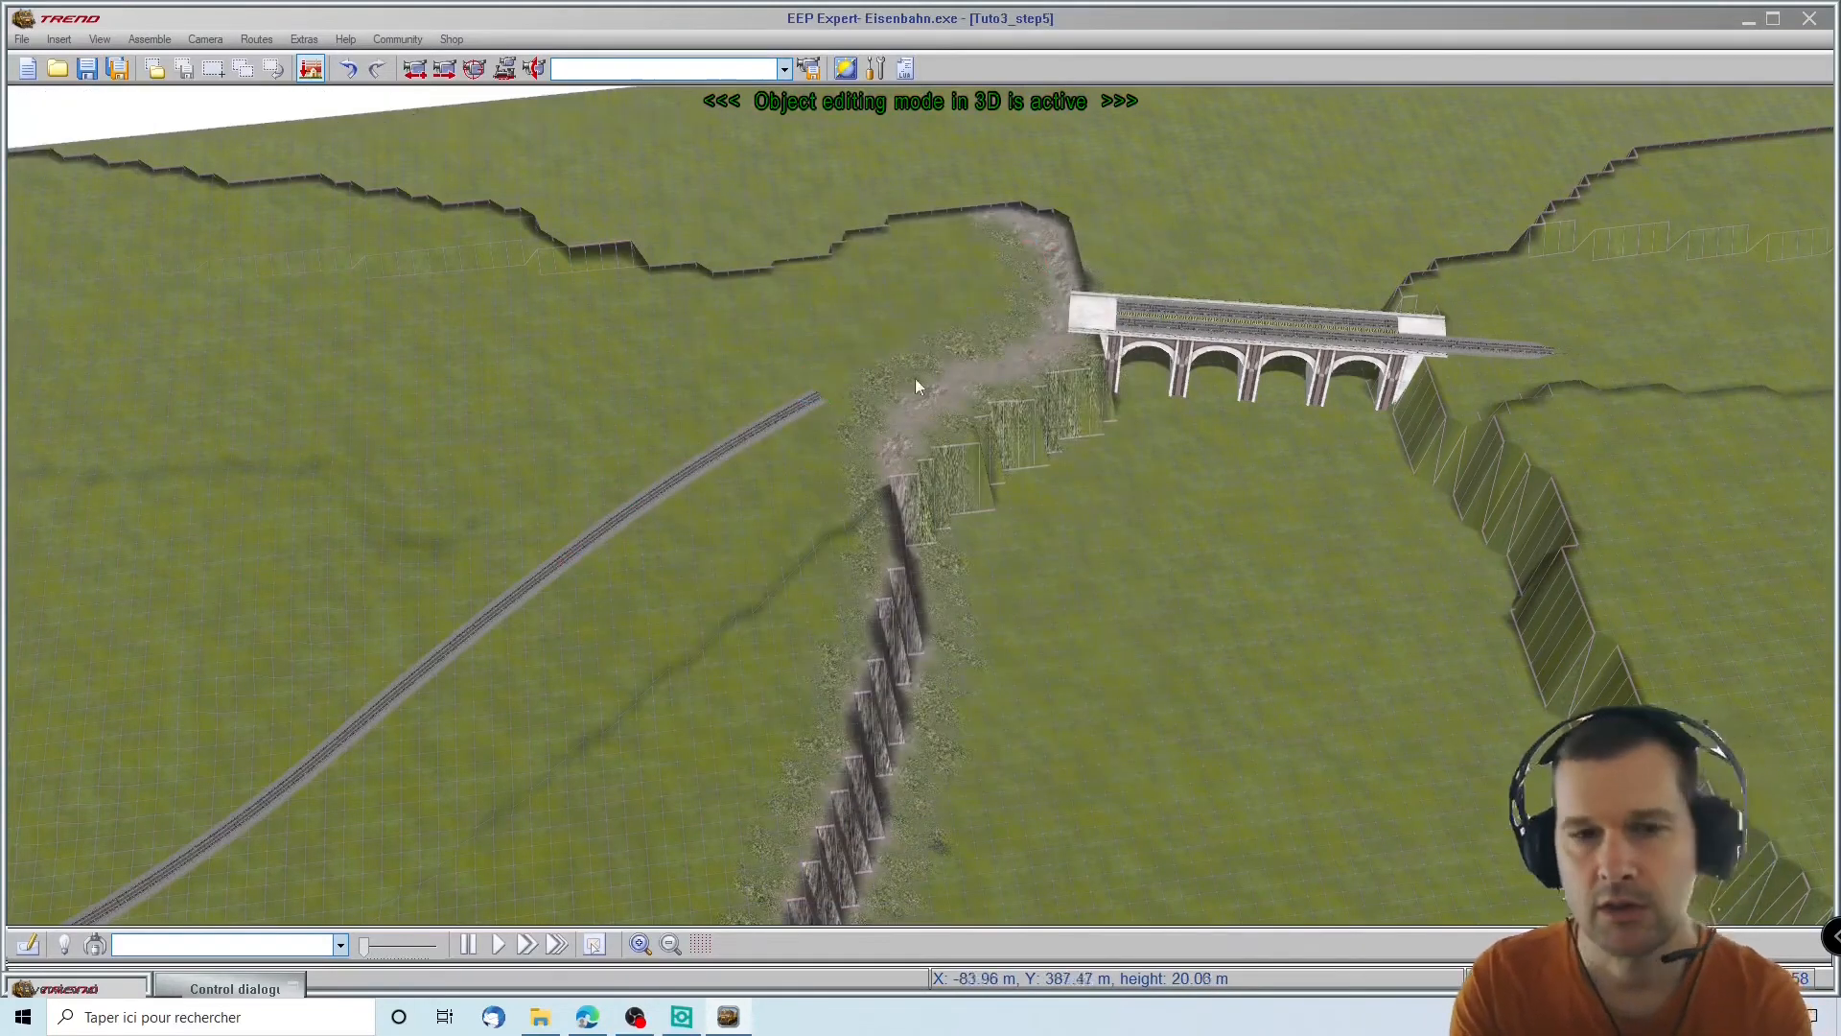
click(813, 403)
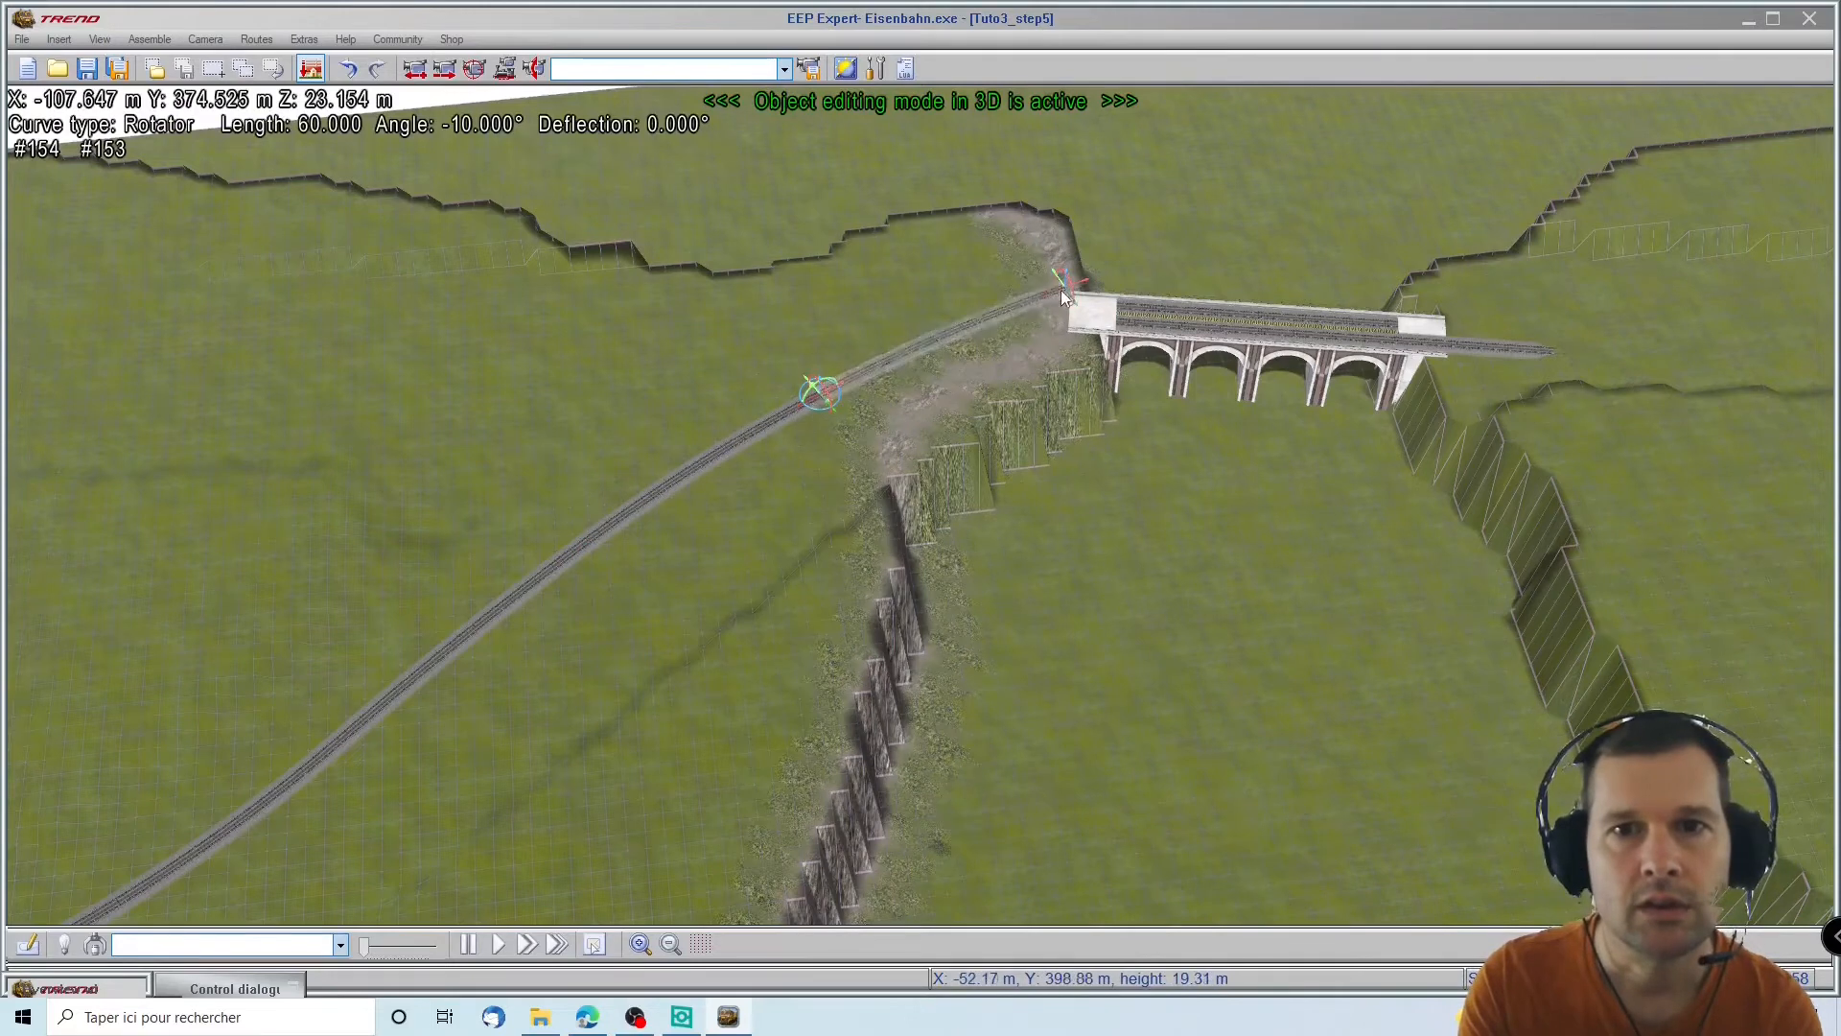
scroll(1065, 293, up, 2)
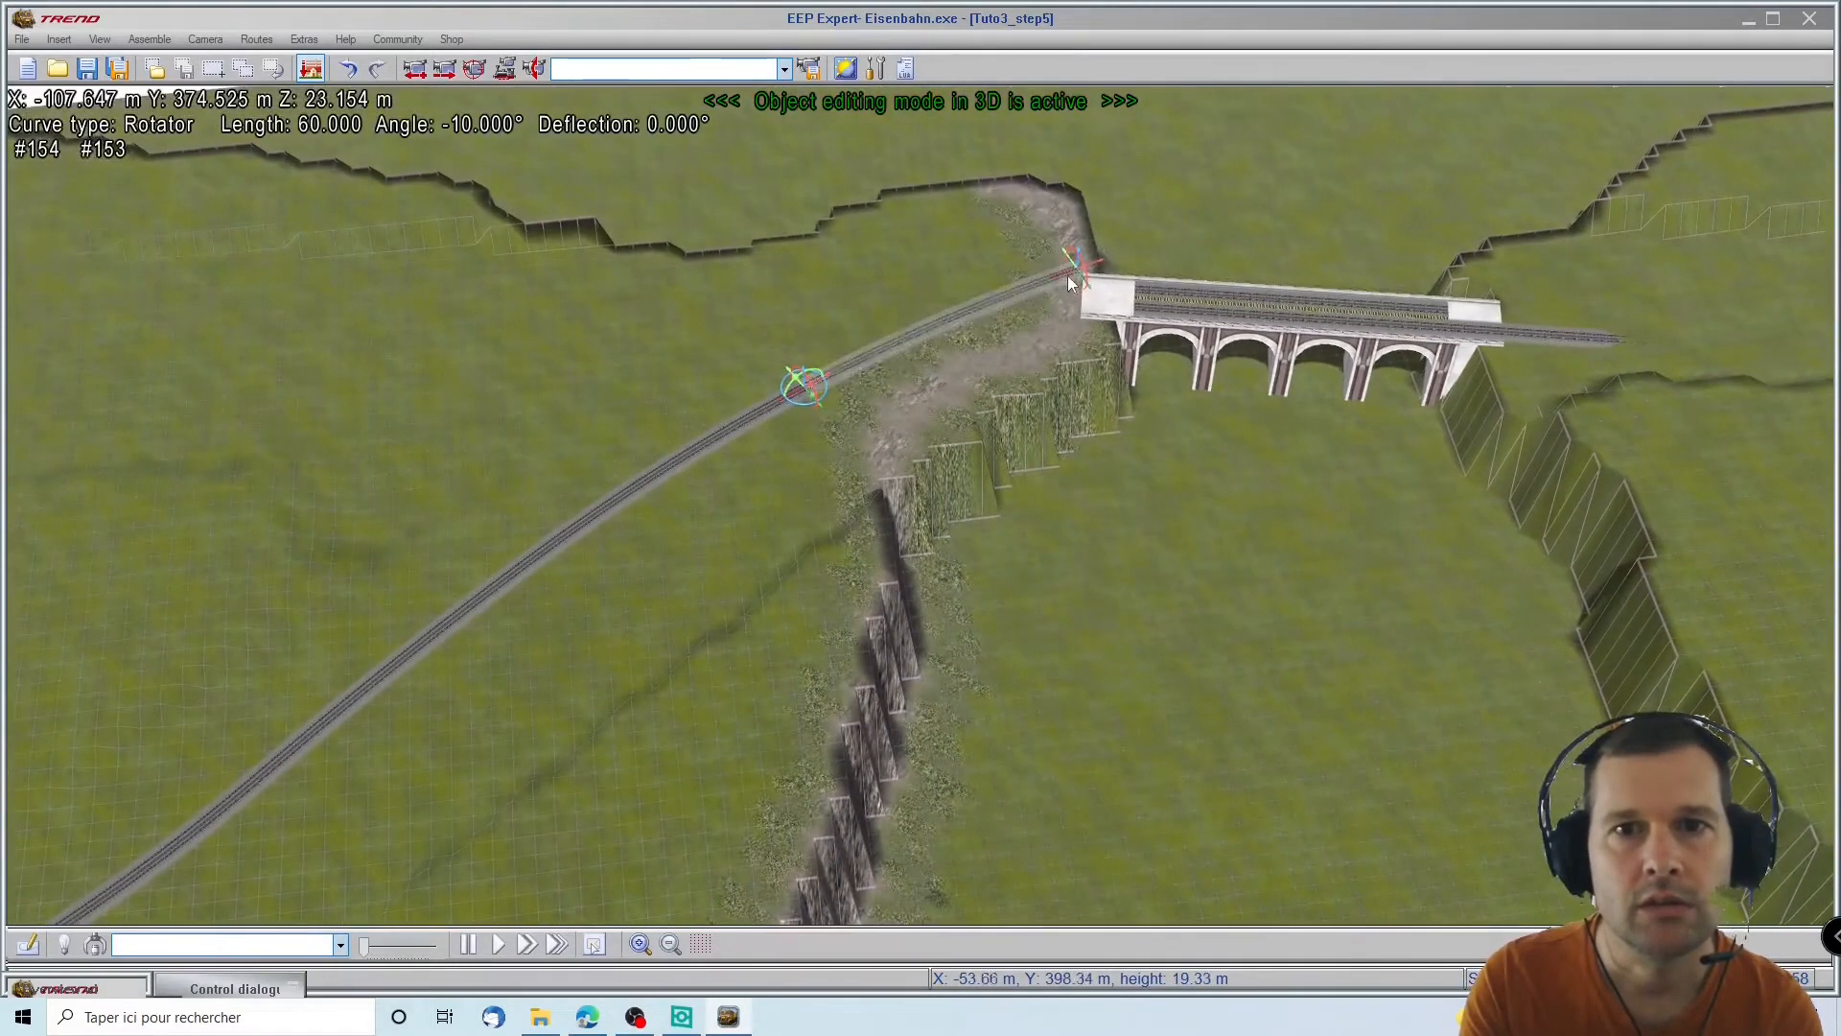
key(Delete)
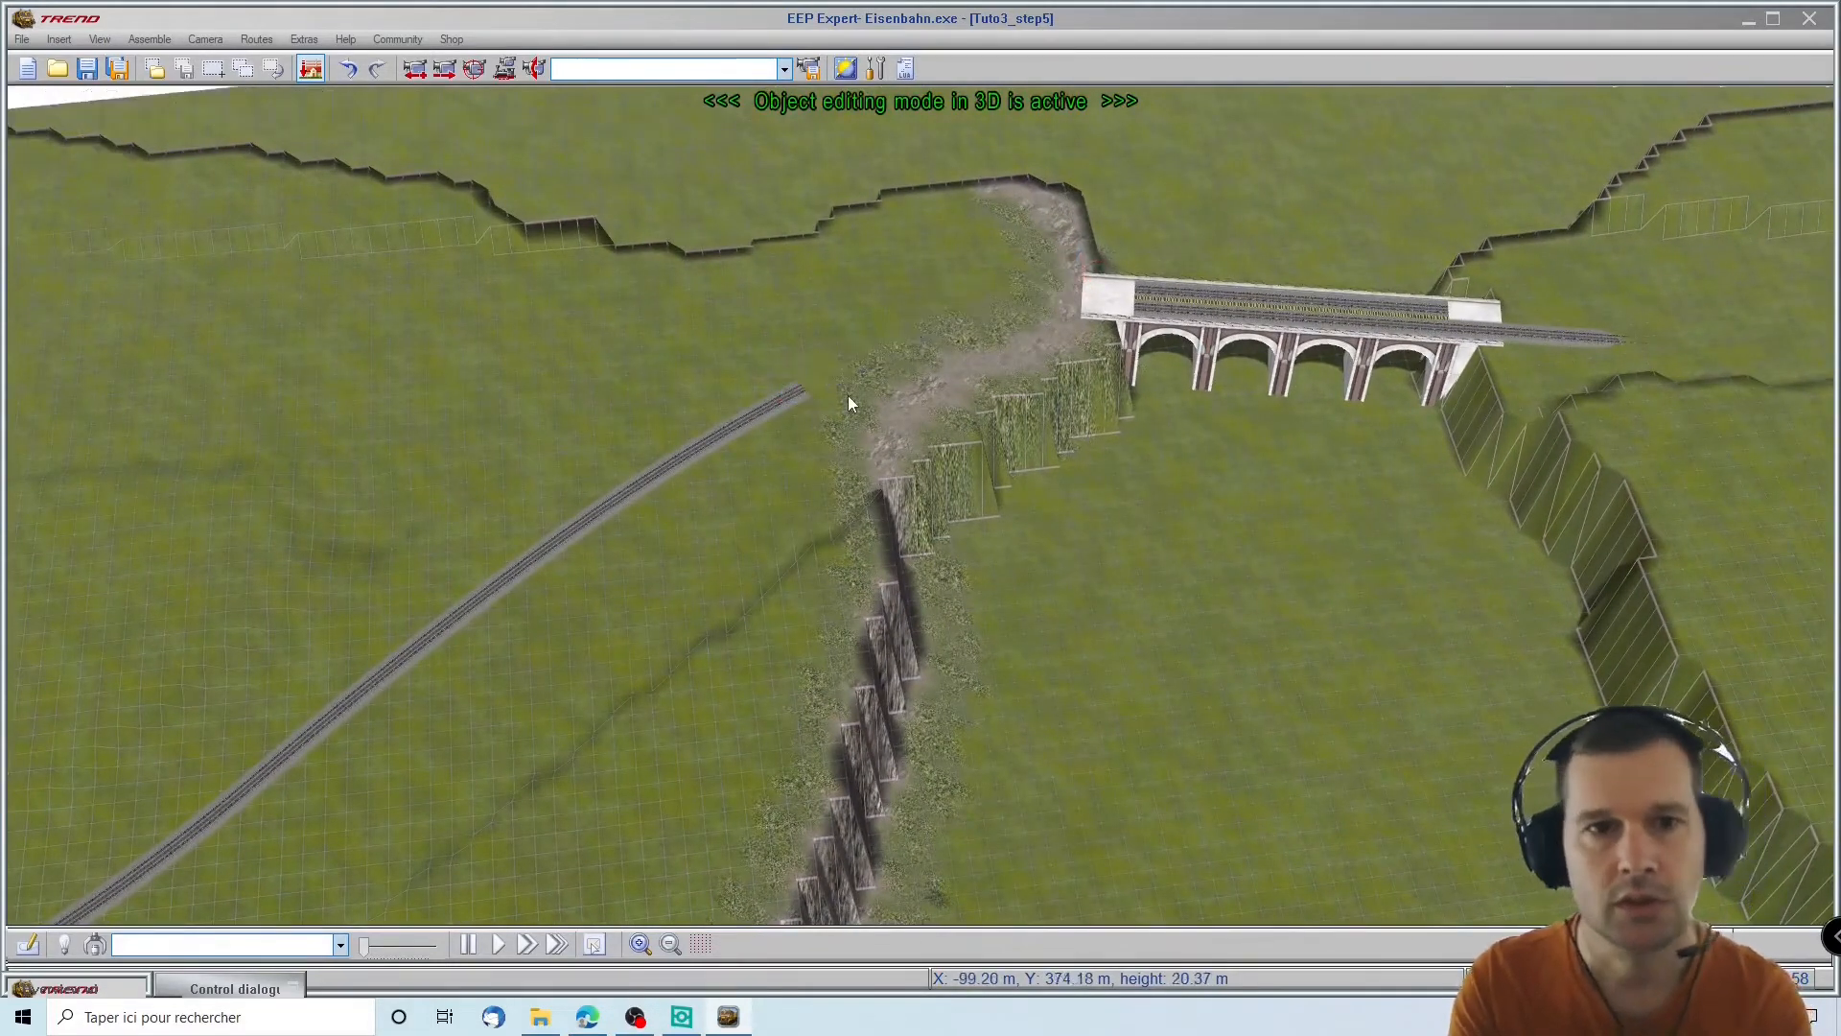
Close the gap between the line's free end and the viaduct track with a connecting track section
click(798, 390)
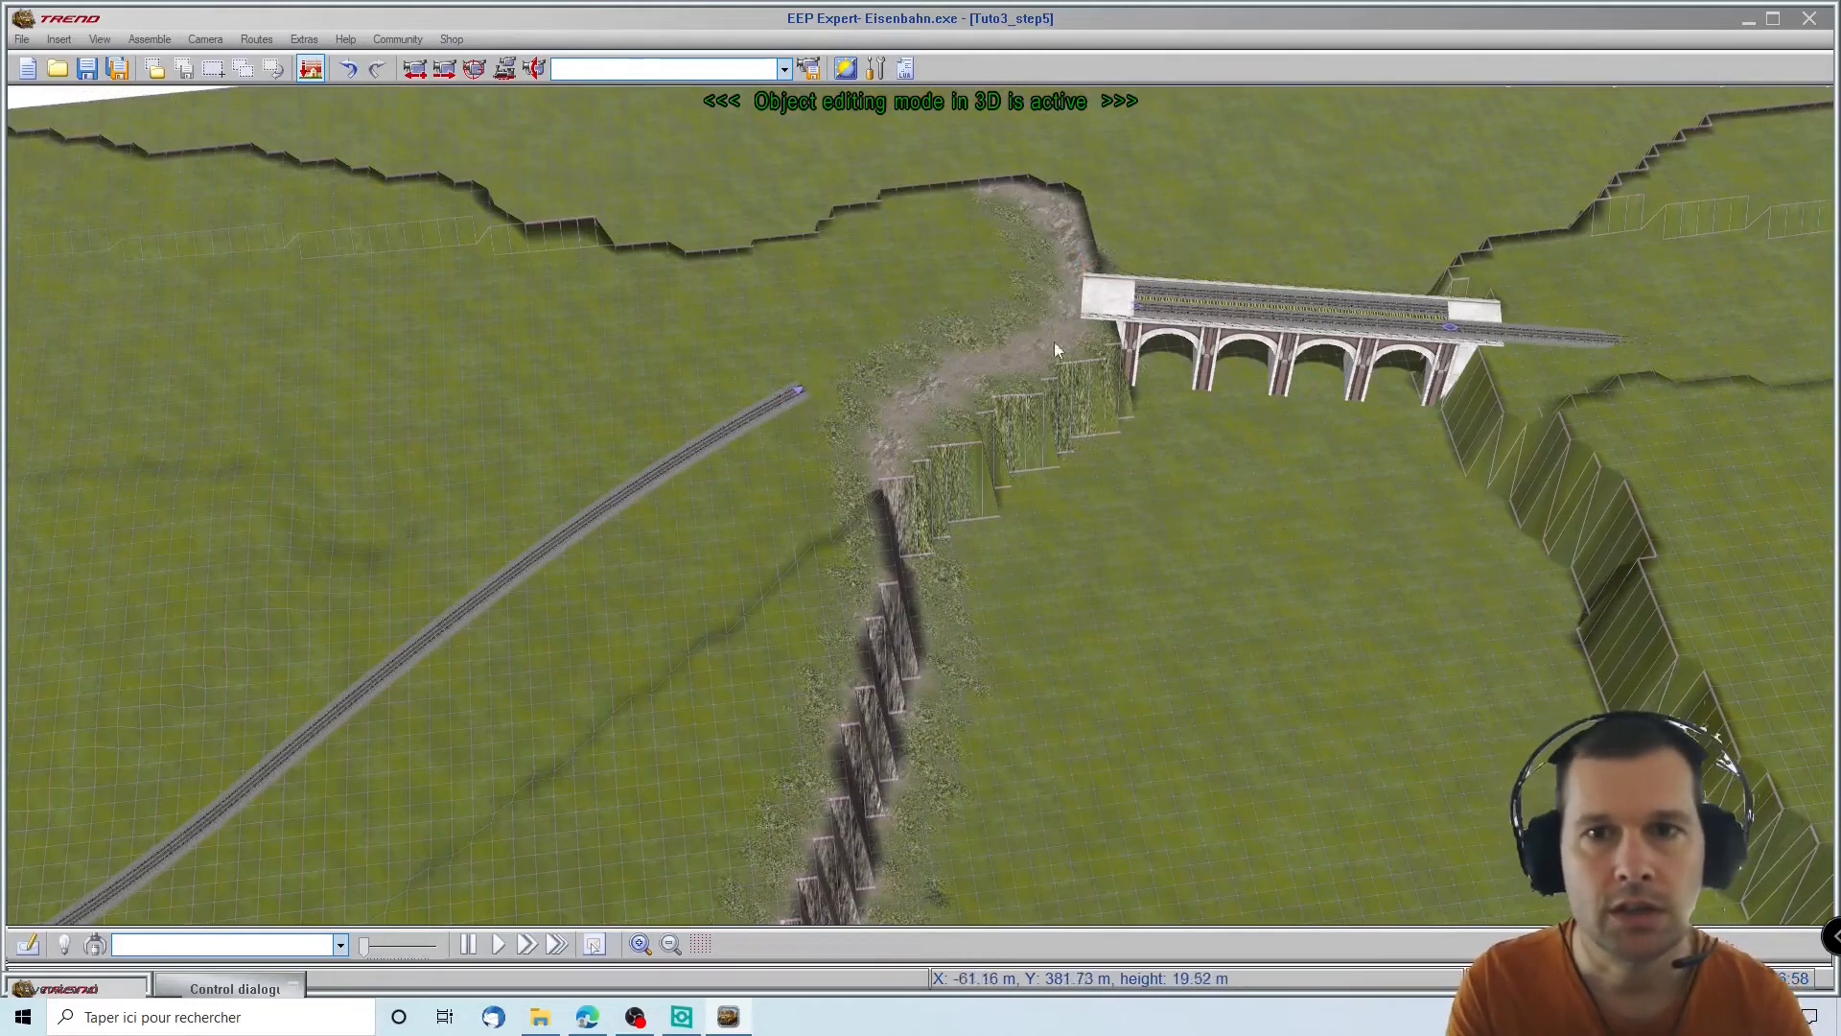
click(1135, 307)
middle_drag(1312, 510, 761, 400)
middle_drag(912, 590, 436, 626)
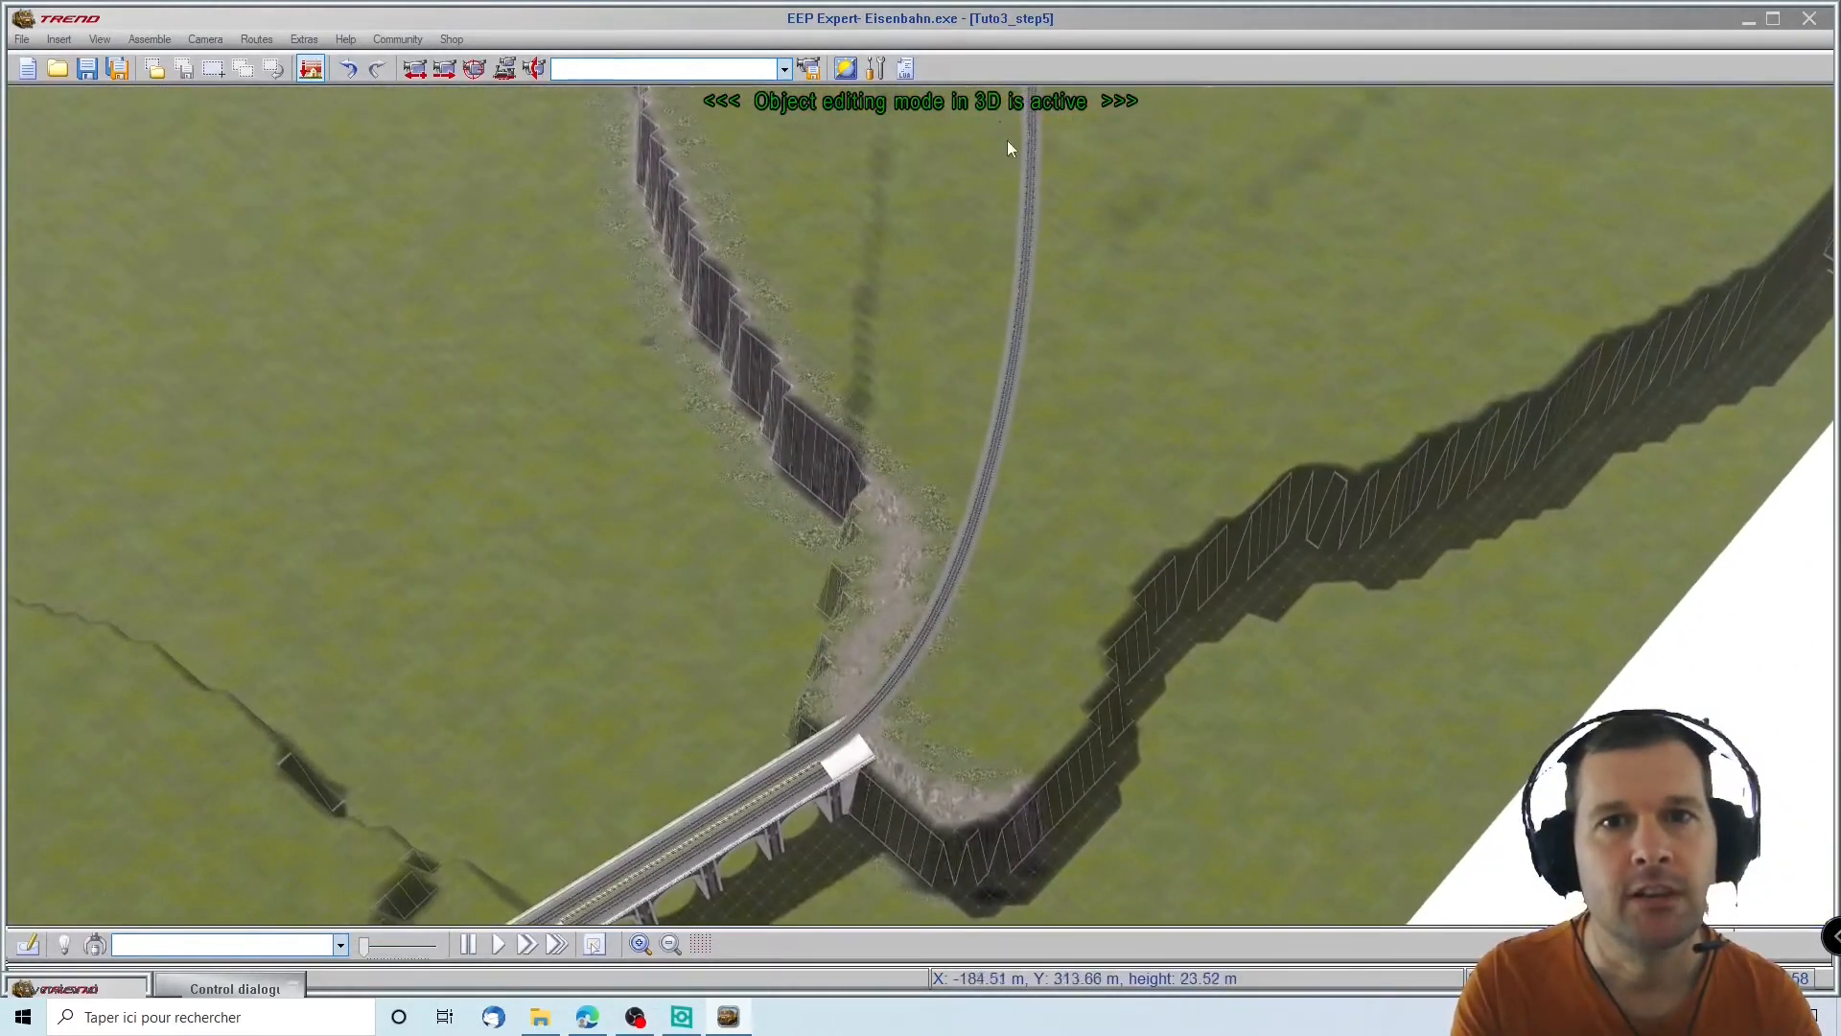
In the 2D plan, select the tracks between the hill and the viaduct as a block and match the surface to track level
key(Up)
key(Down)
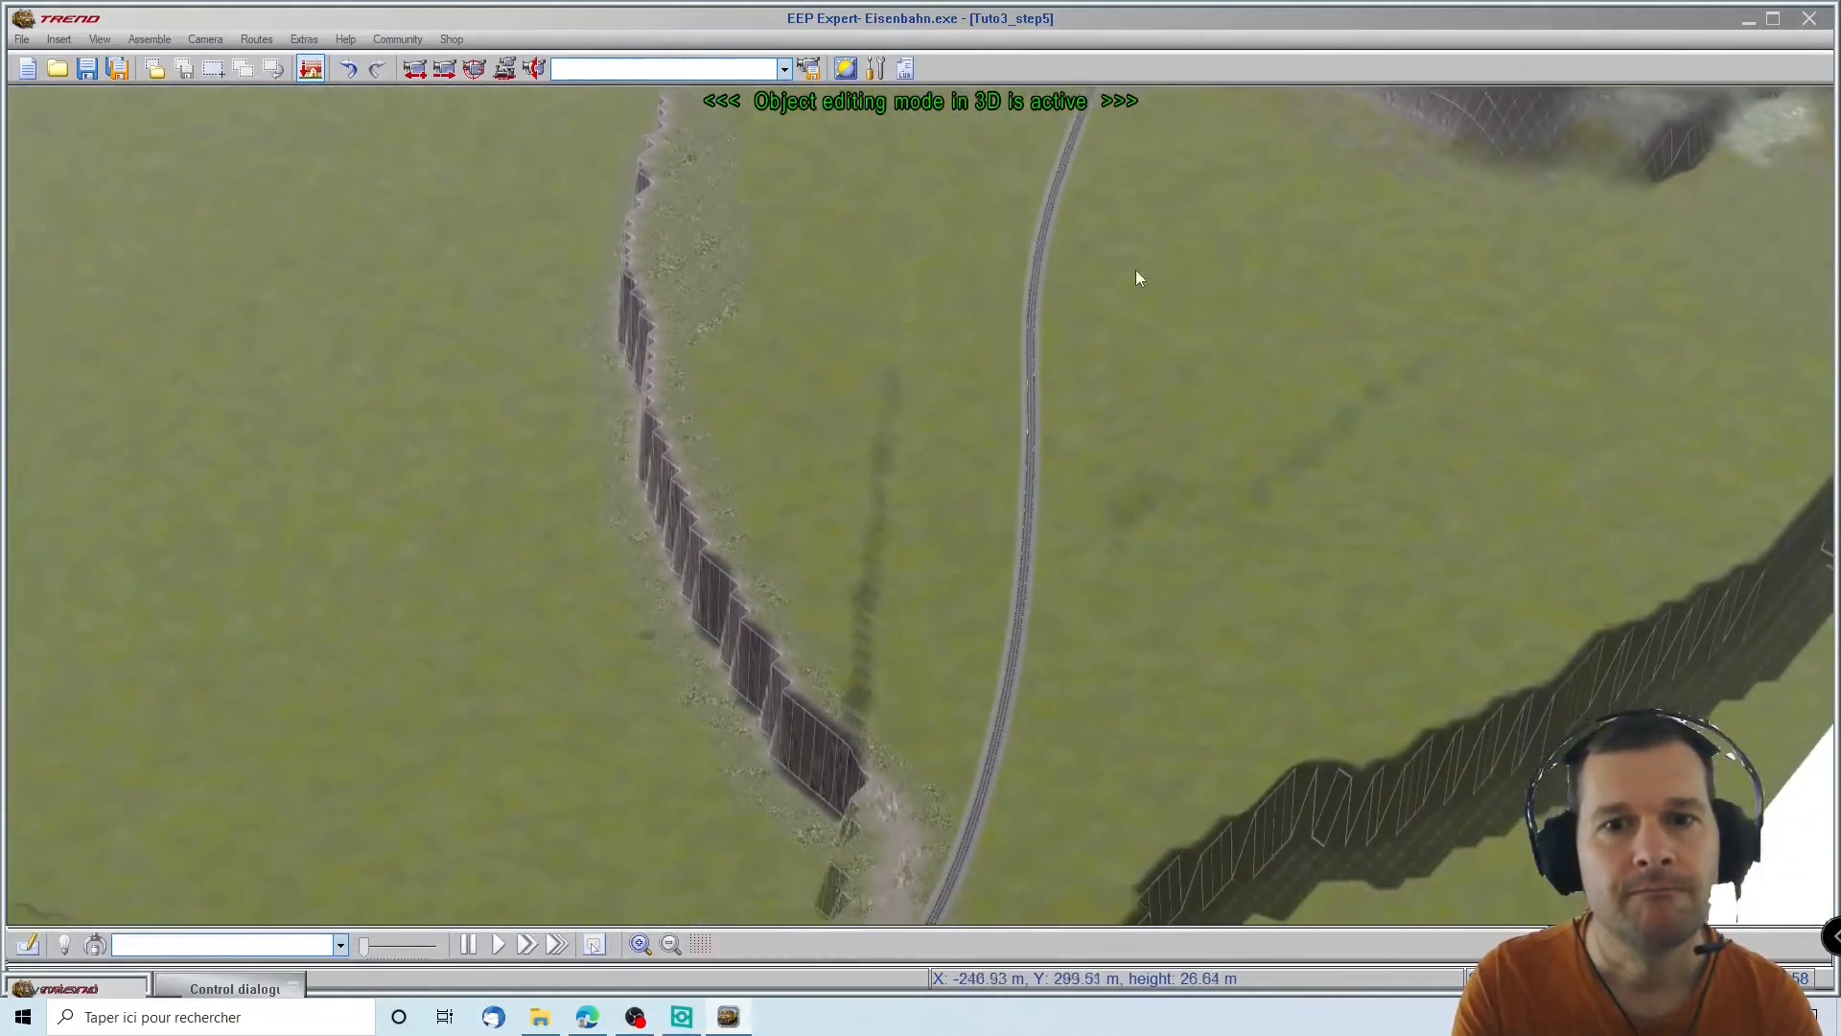
middle_drag(1101, 503, 1098, 731)
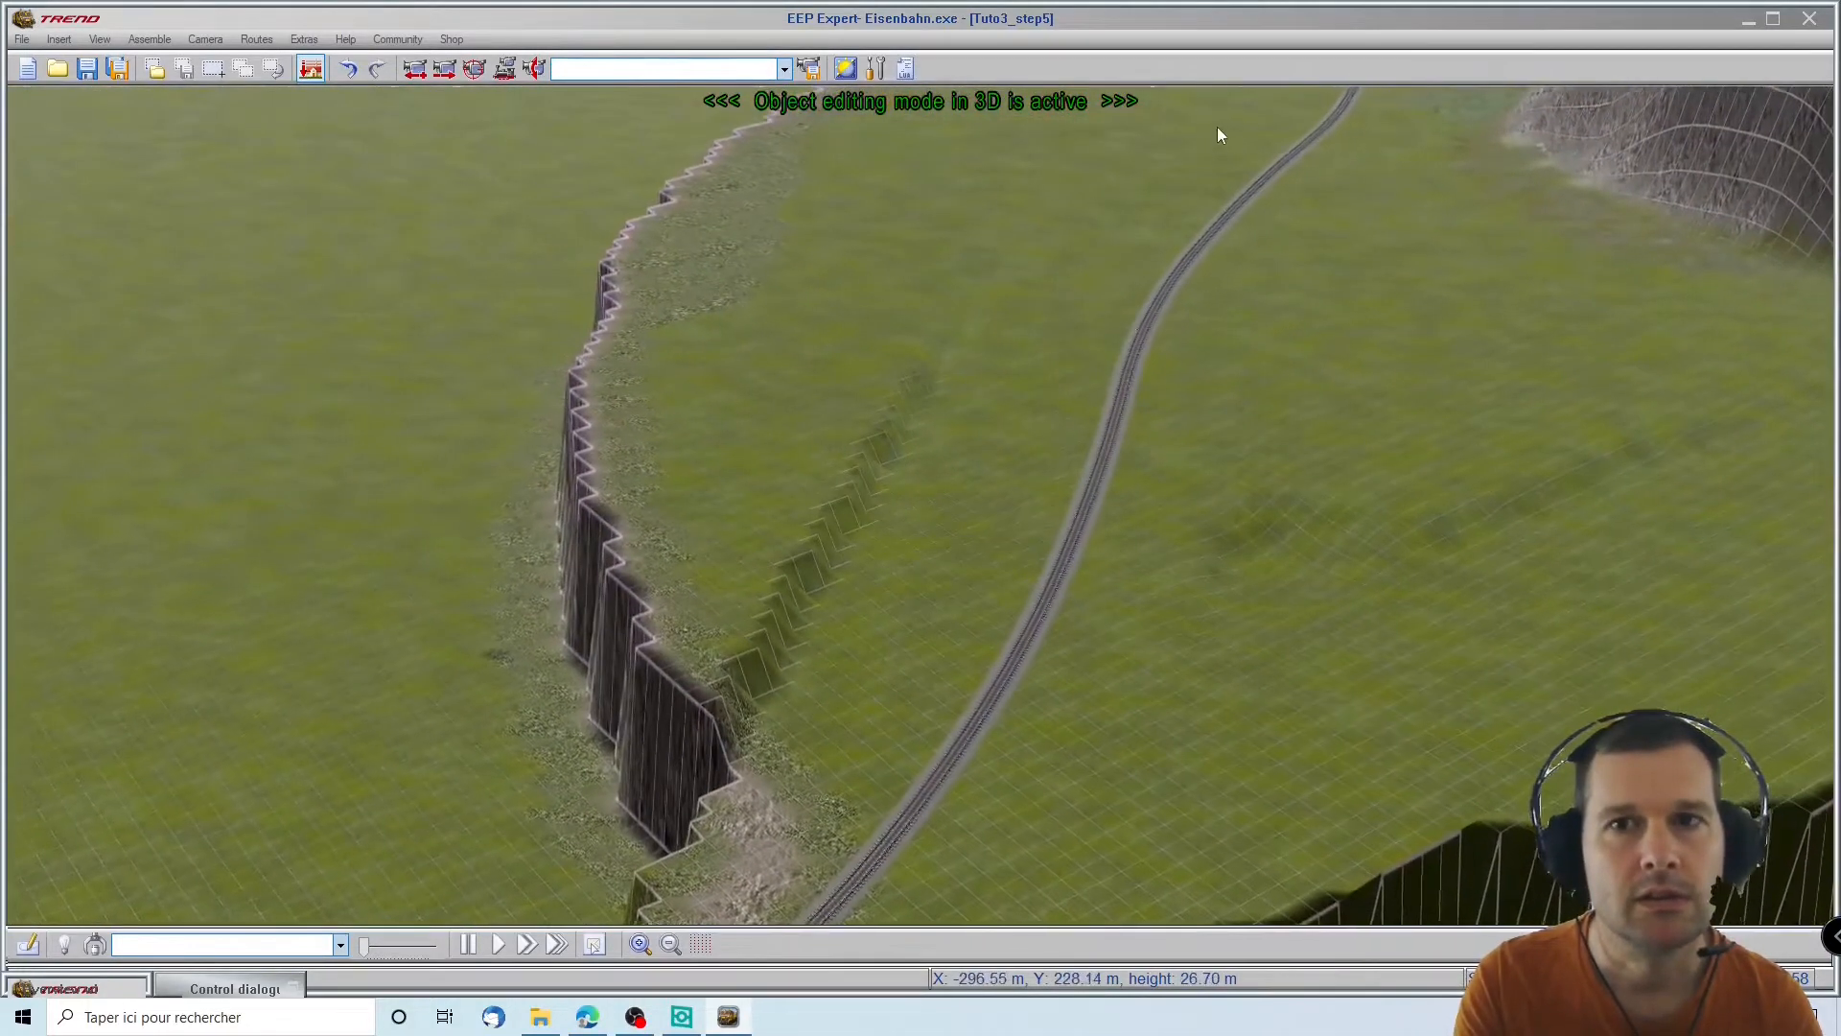
scroll(1217, 127, up, 5)
scroll(1217, 127, down, 1)
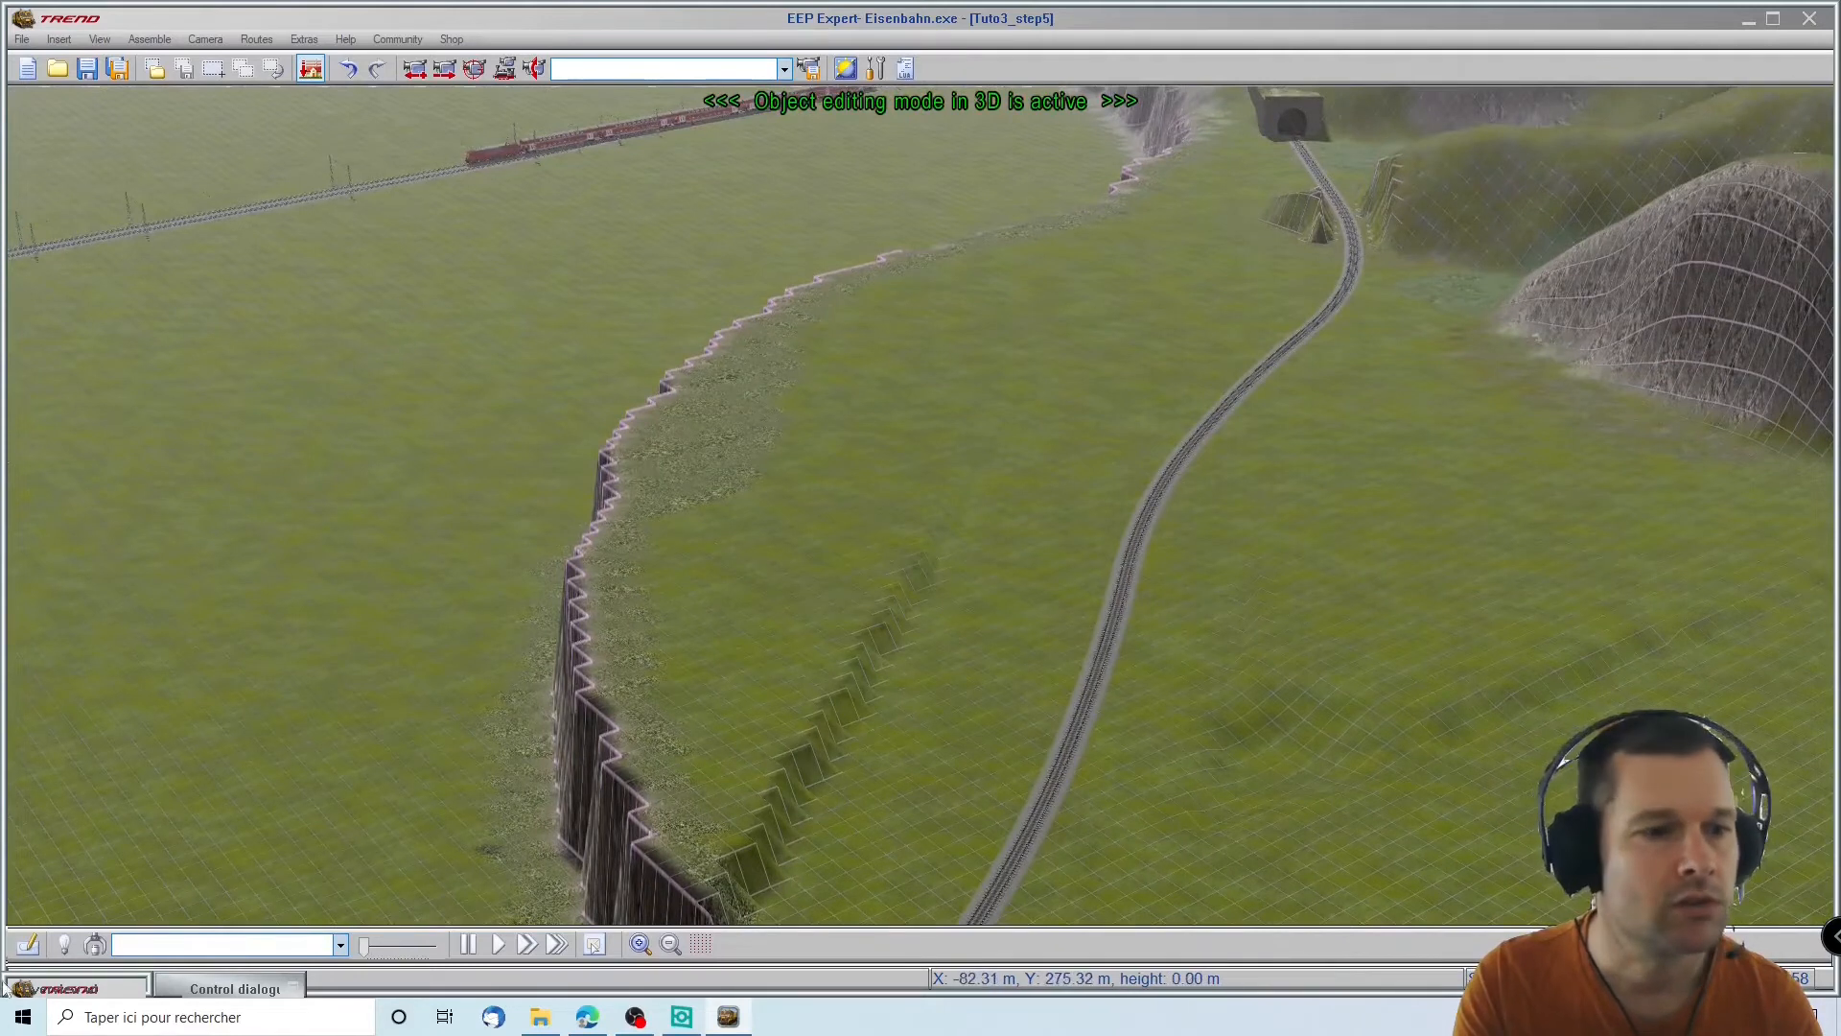
click(27, 944)
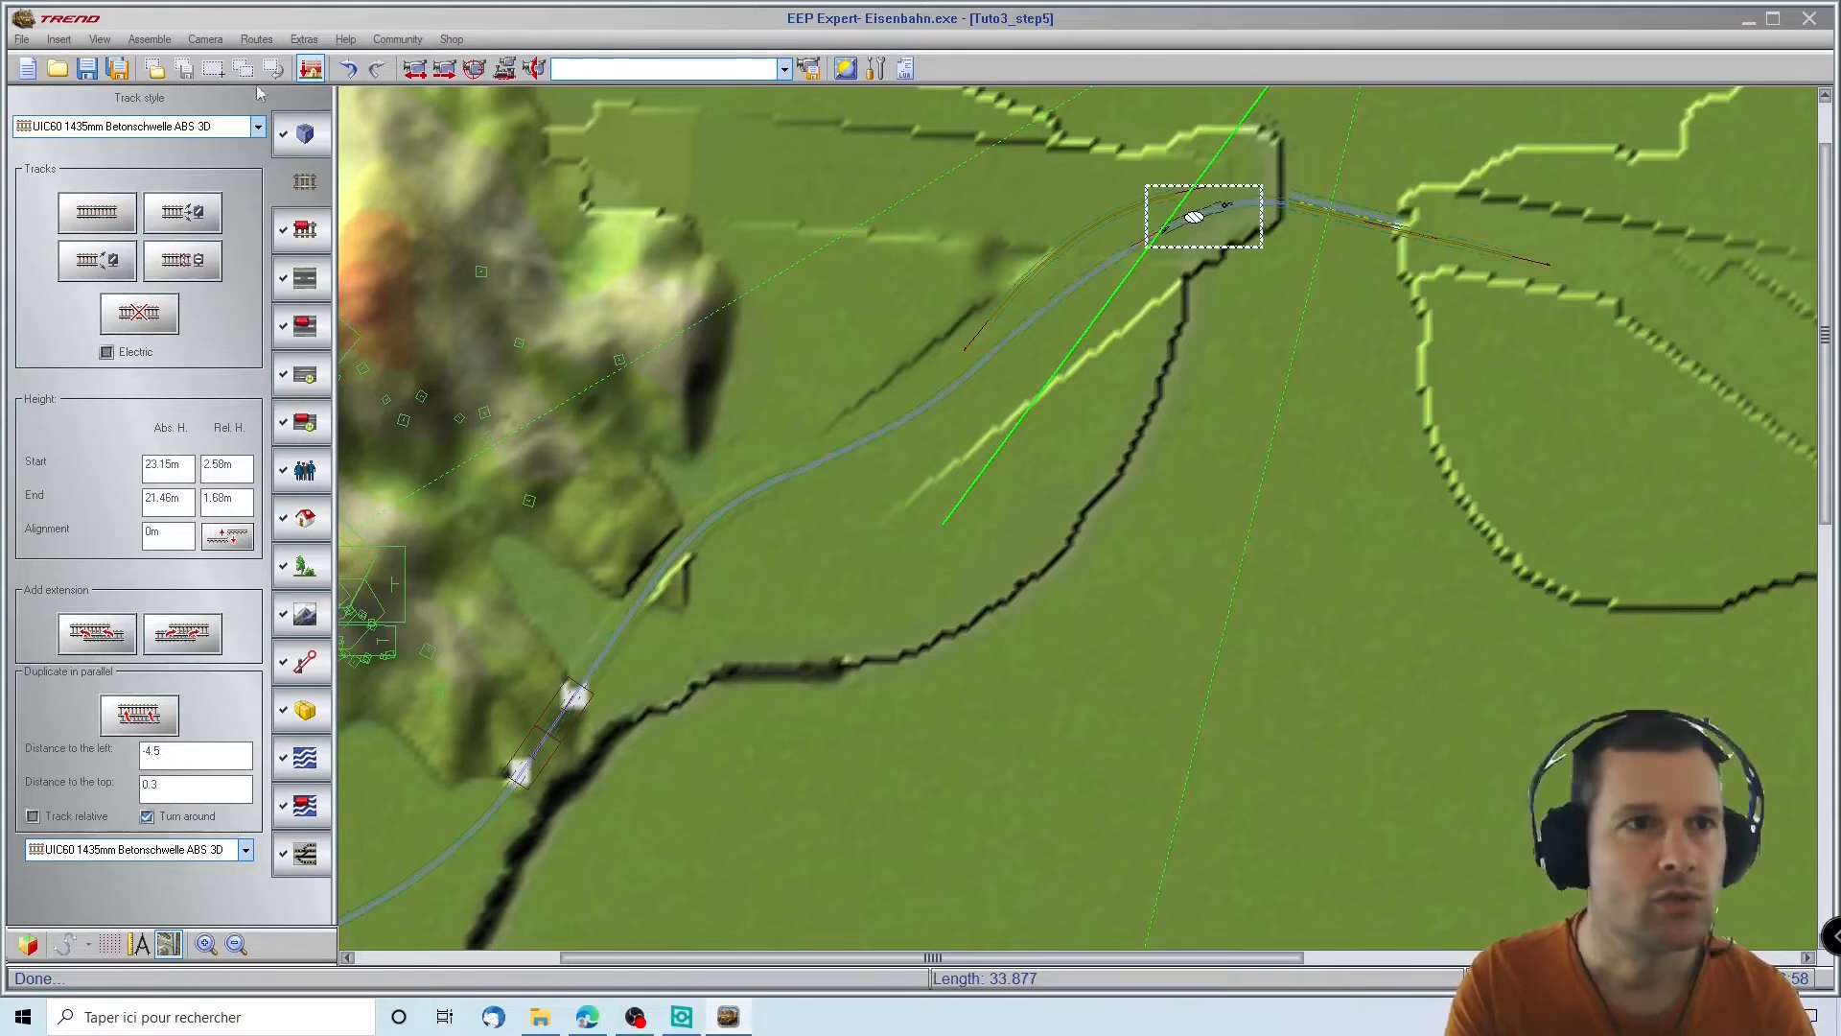
click(214, 69)
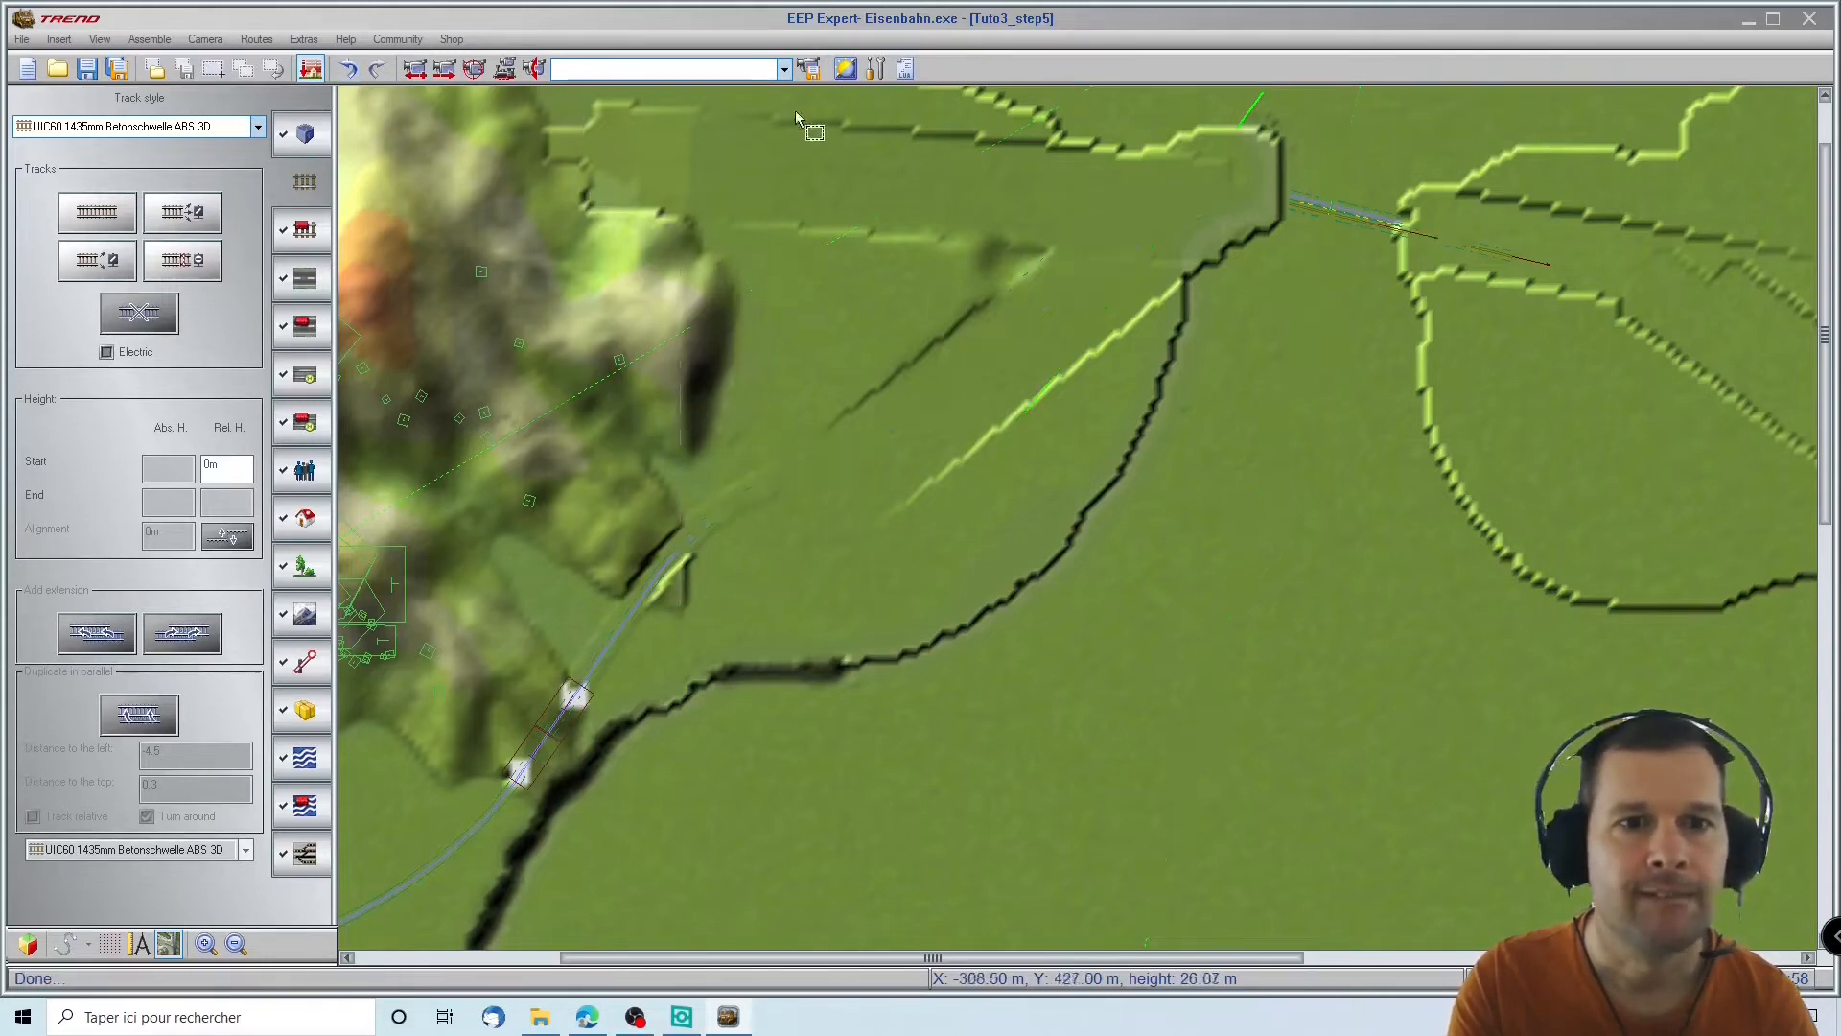
scroll(796, 111, up, 1)
click(1298, 192)
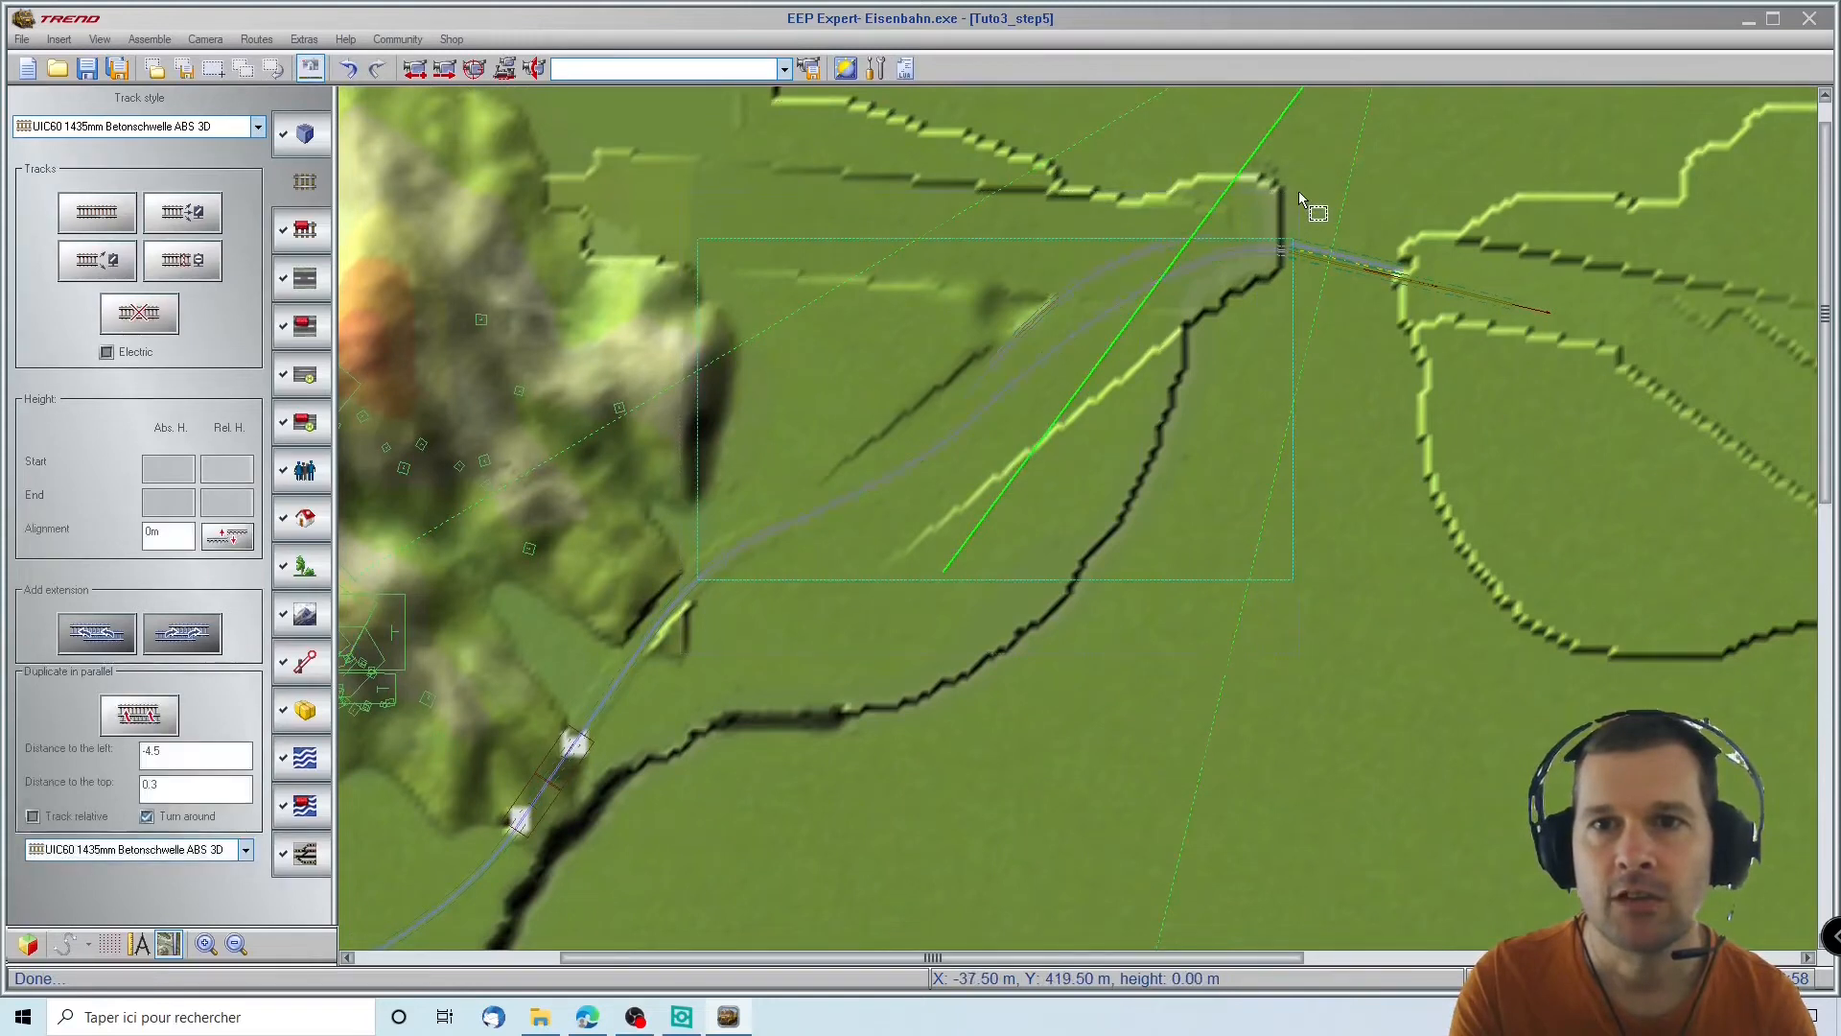
right_click(1156, 288)
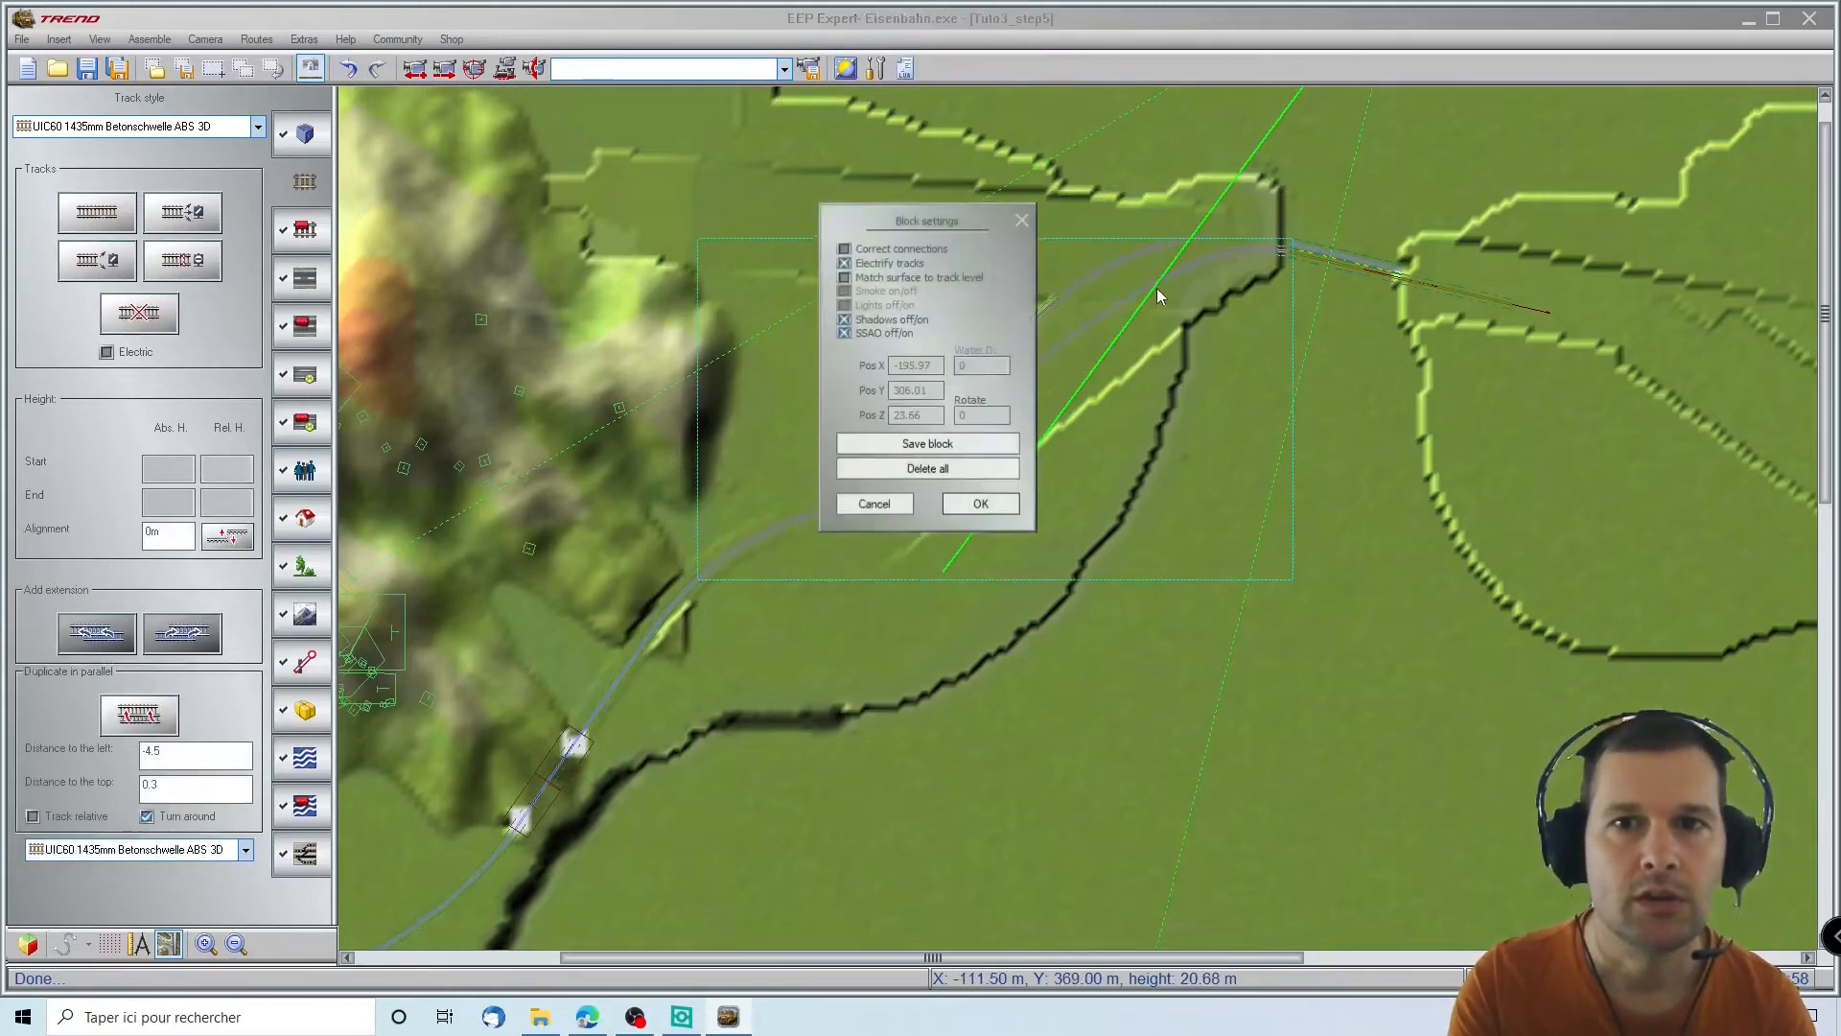
click(979, 507)
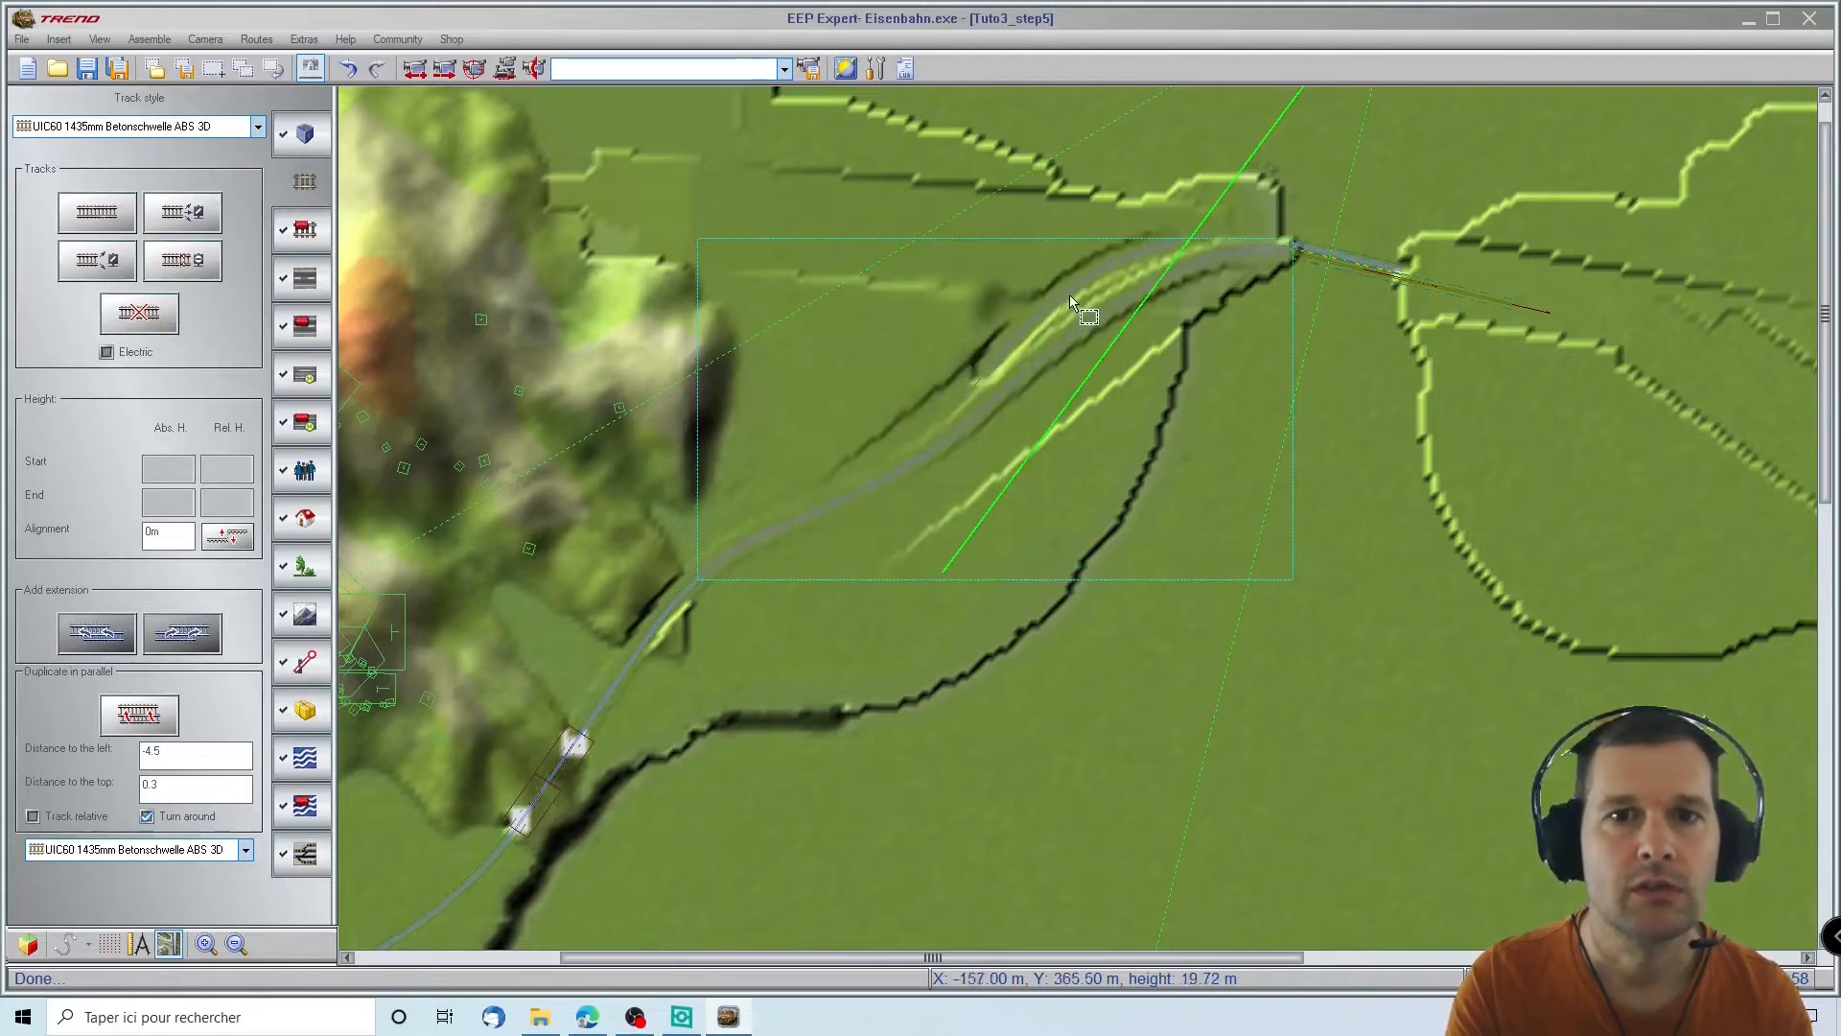
Clear the block selection, return to the 3D view and delete the leftover track sections beside the line
click(1099, 275)
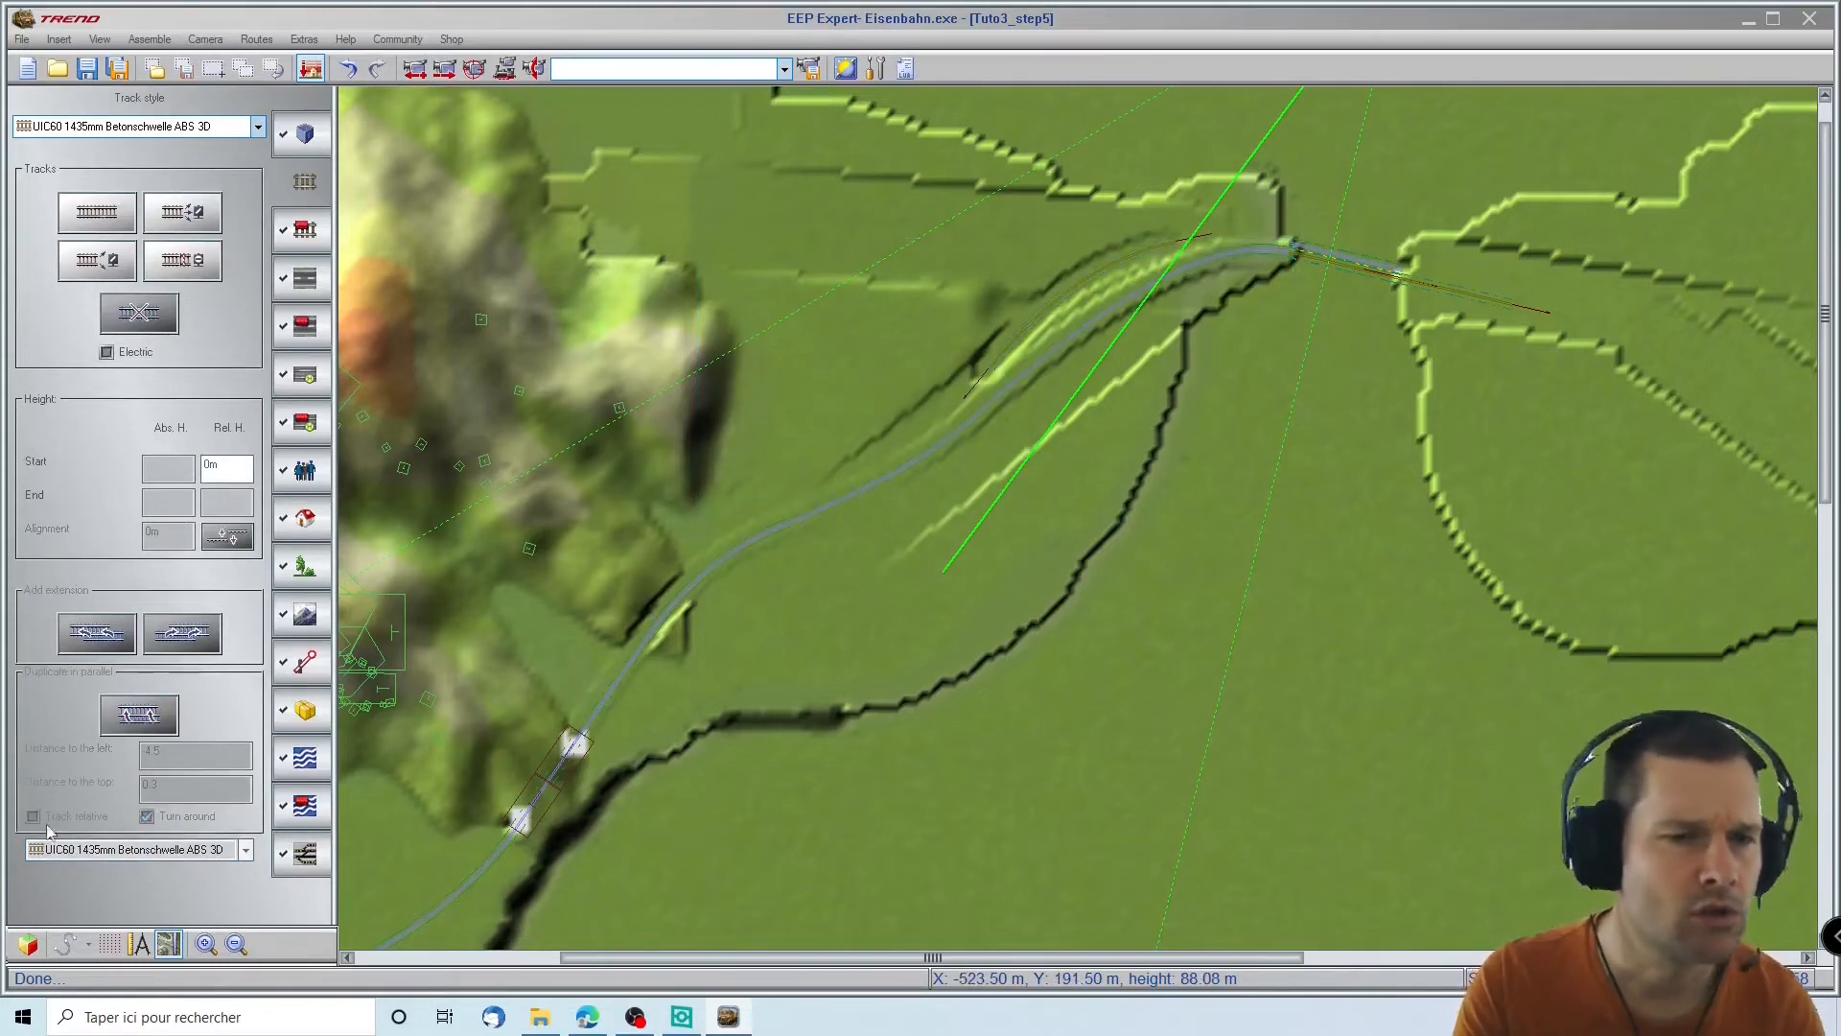
click(29, 946)
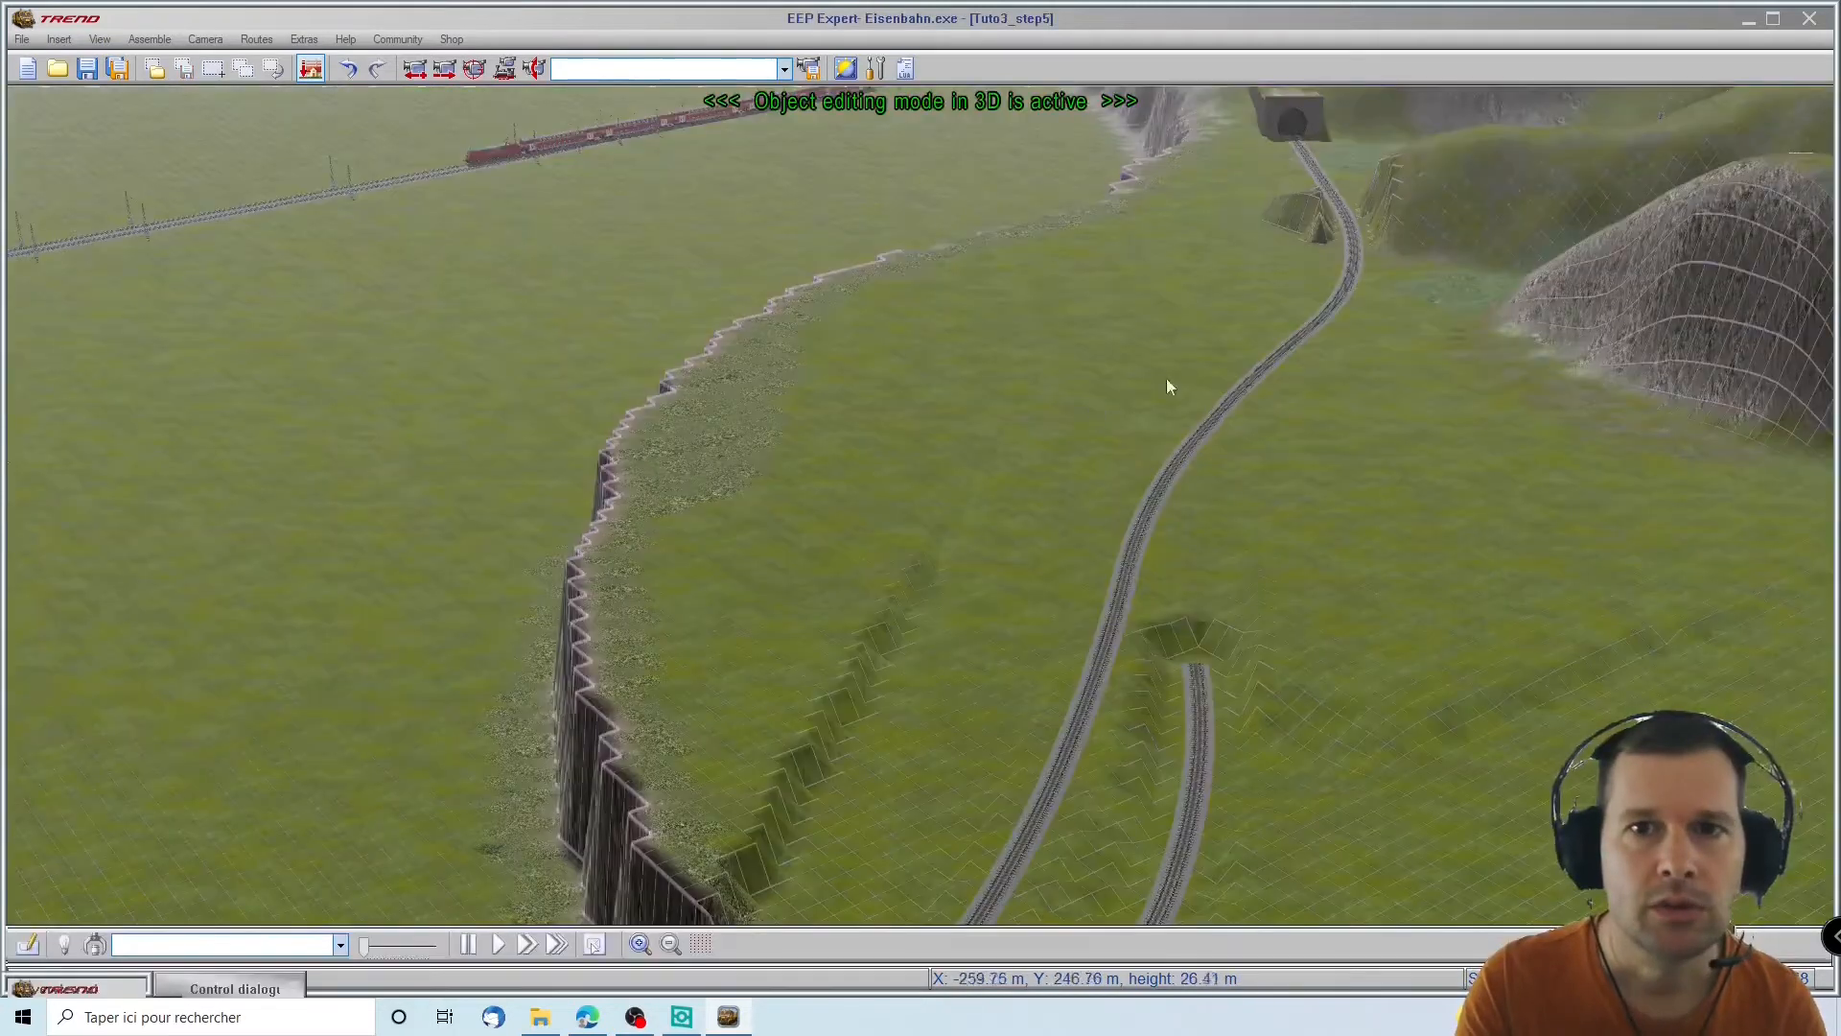
scroll(1200, 759, up, 3)
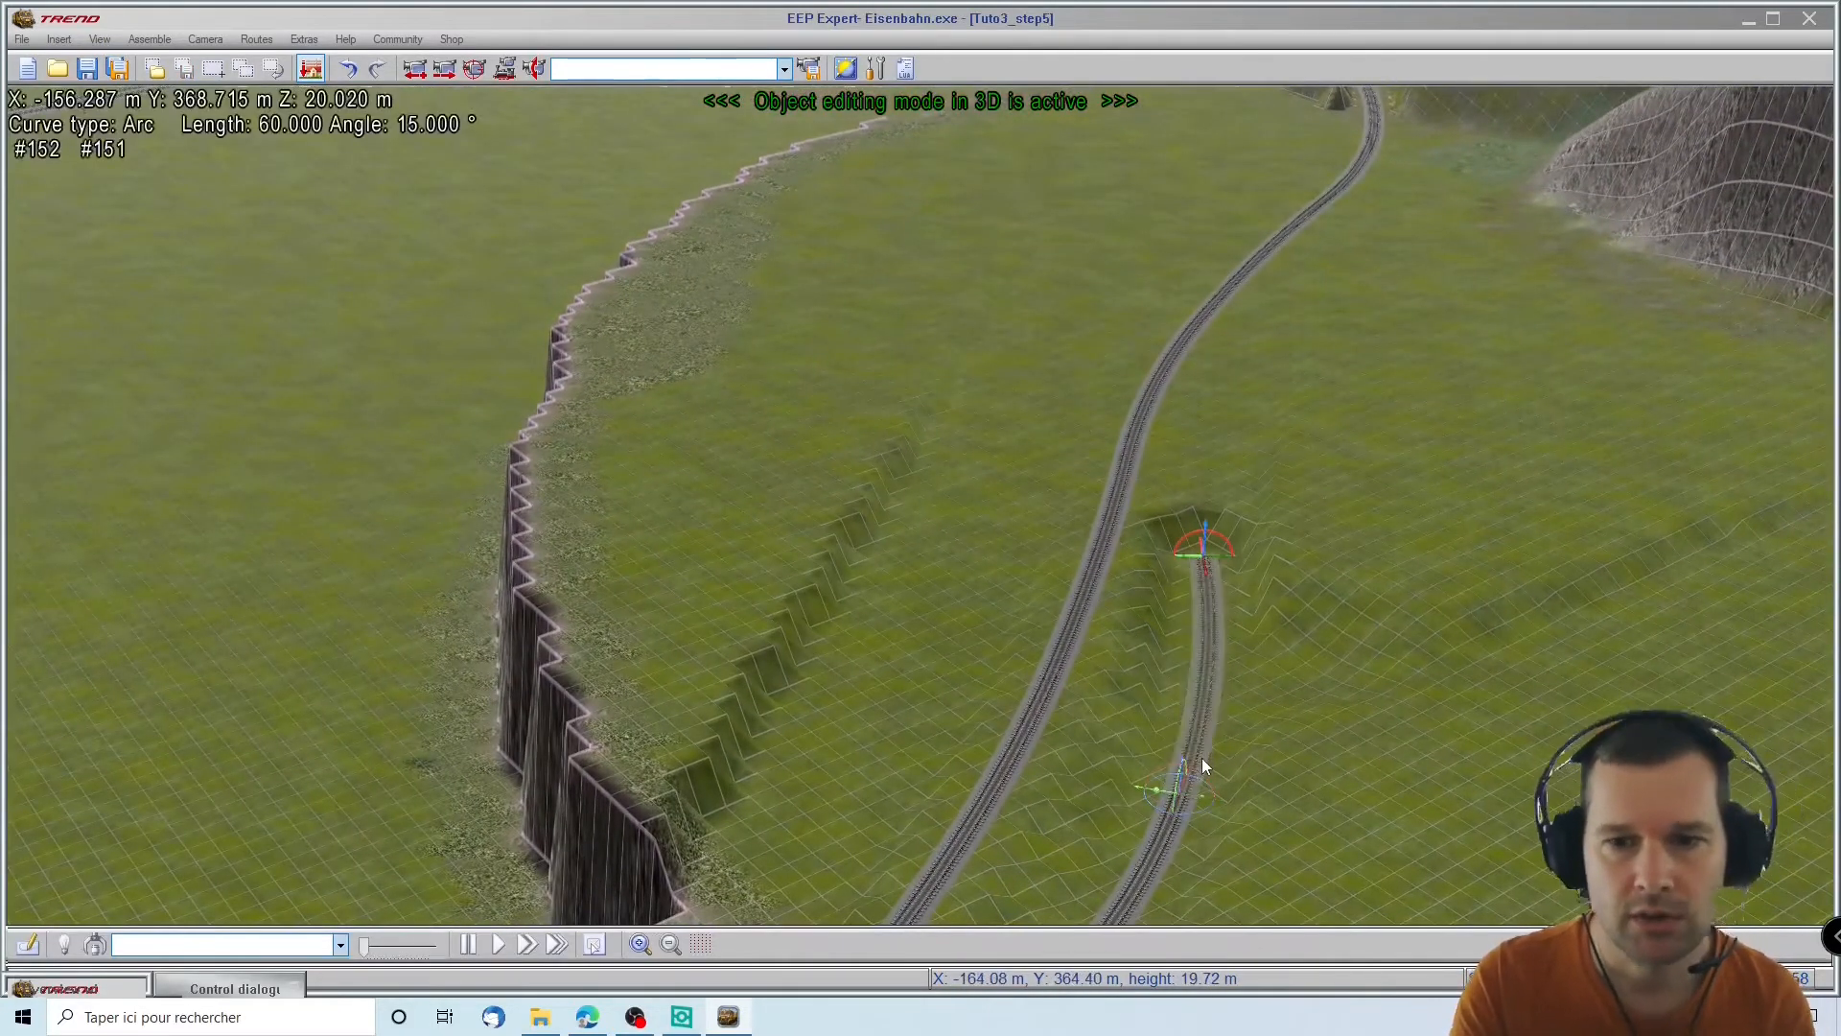
click(1132, 871)
key(Delete)
Level the trench and uneven ground left by the removed track beside the line, using a terrain brush of size 3
right_drag(1149, 883, 1426, 465)
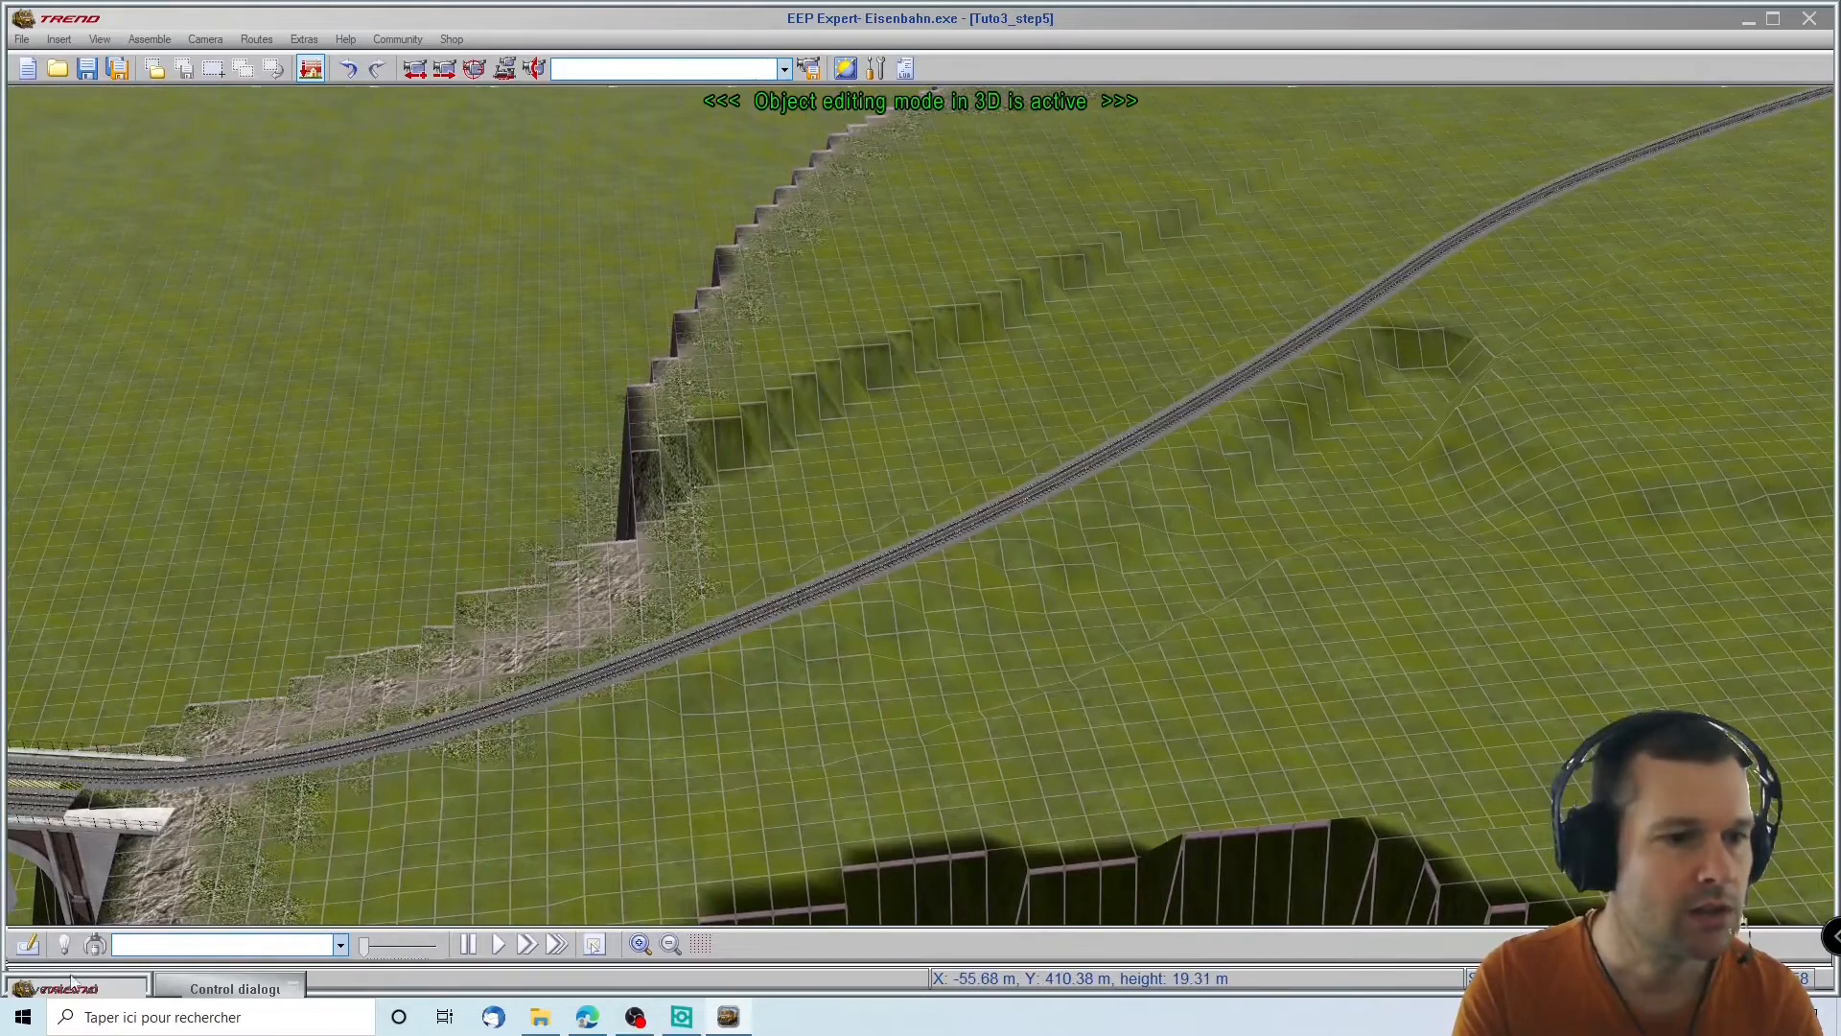
click(183, 993)
click(139, 720)
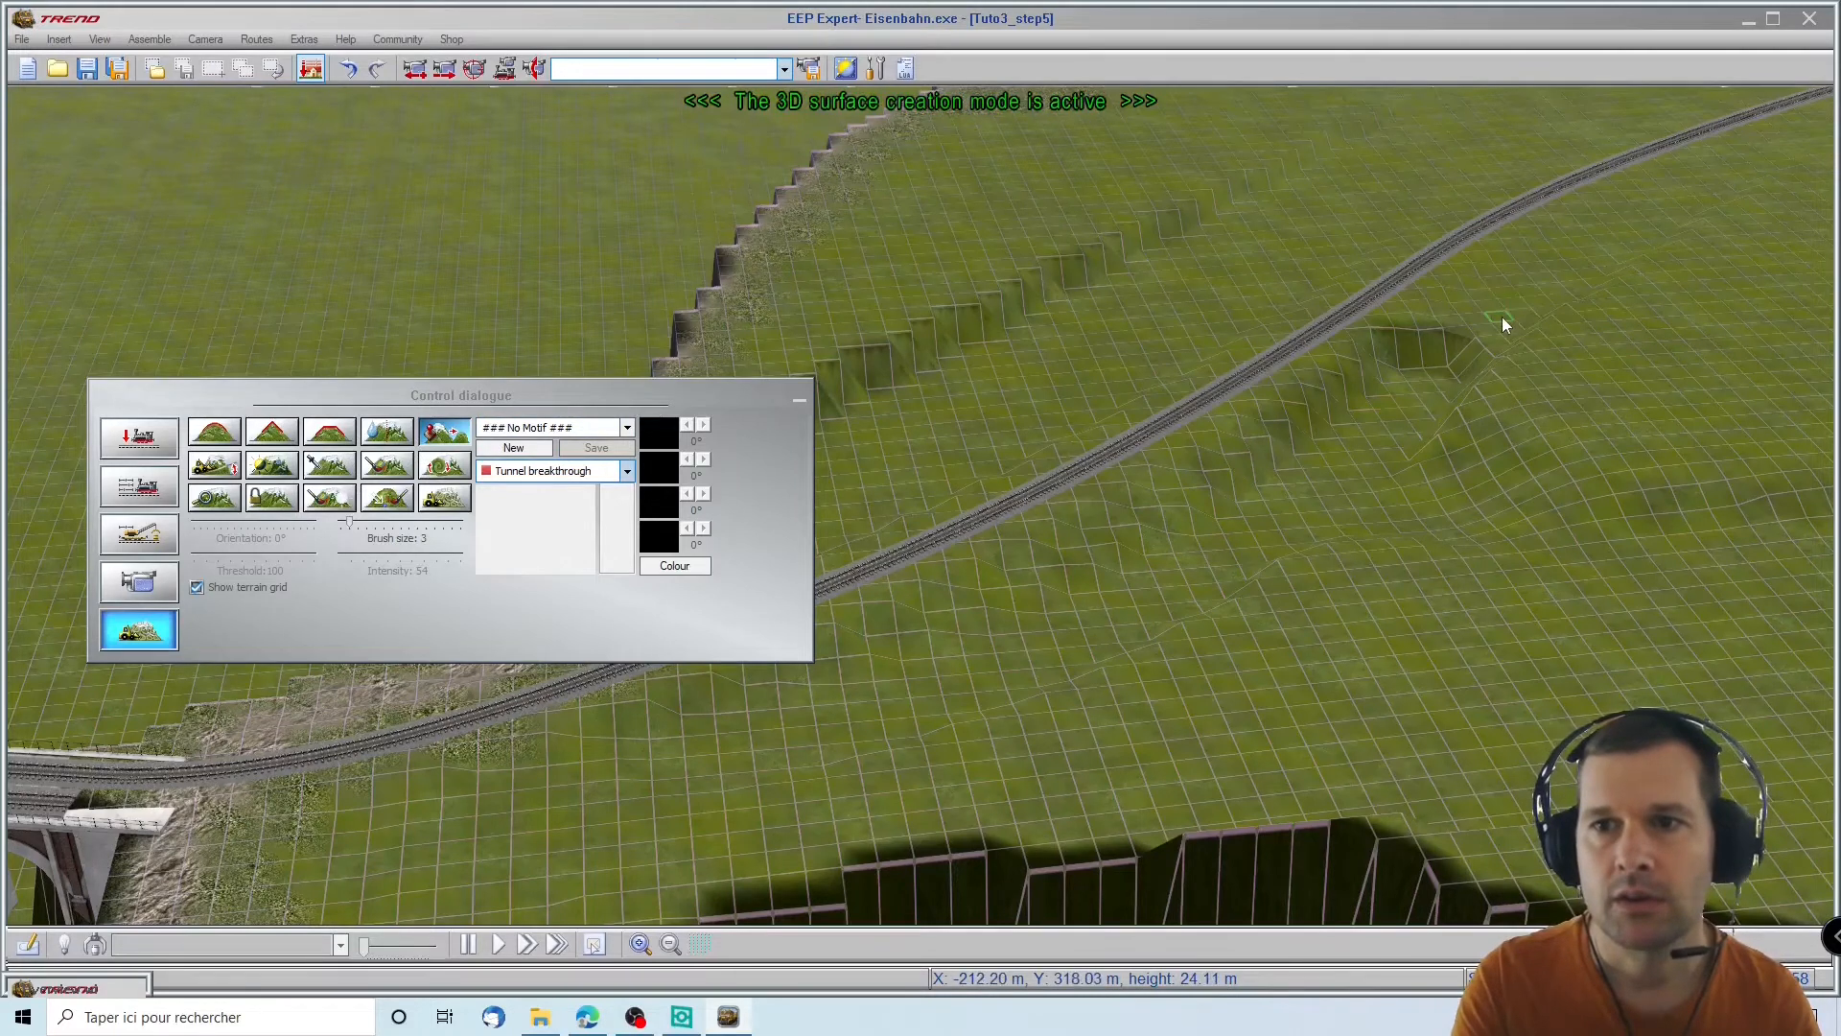
mouse_move(1496, 322)
mouse_down()
mouse_move(1456, 368)
mouse_move(1414, 369)
mouse_move(1228, 498)
mouse_move(1470, 372)
mouse_move(1418, 422)
mouse_move(1477, 480)
mouse_move(1385, 545)
mouse_move(1164, 601)
mouse_up()
mouse_move(1247, 527)
mouse_down()
mouse_move(1139, 539)
mouse_move(1151, 477)
mouse_up()
mouse_move(1350, 365)
mouse_down()
mouse_move(1189, 472)
mouse_move(949, 682)
mouse_move(733, 768)
mouse_move(1020, 702)
mouse_move(1149, 650)
mouse_move(662, 794)
mouse_move(779, 825)
mouse_move(1169, 772)
mouse_up()
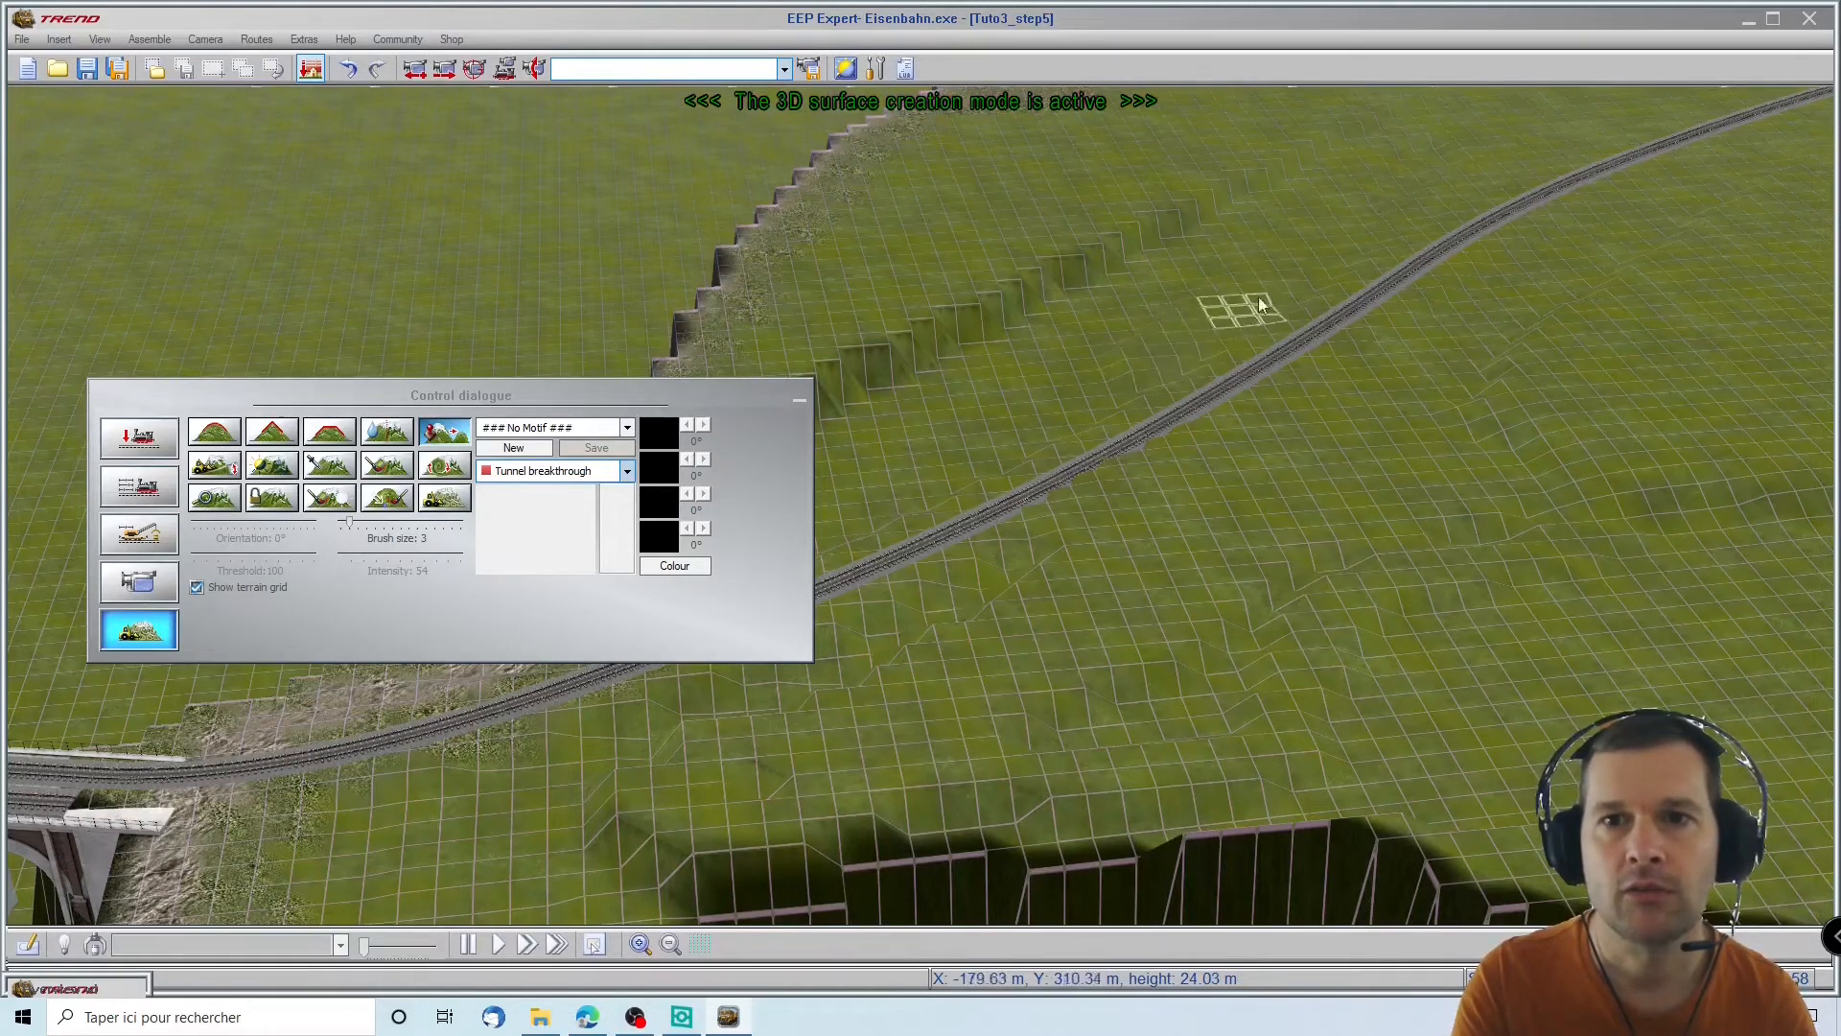
Smooth the jagged cliff slope next to the viaduct approach with the terrain brush at size 6 and intensity 54
mouse_move(1662, 387)
middle_down()
mouse_move(1352, 295)
mouse_move(955, 282)
mouse_move(966, 343)
mouse_move(964, 158)
mouse_move(987, 95)
mouse_move(1377, 544)
middle_up()
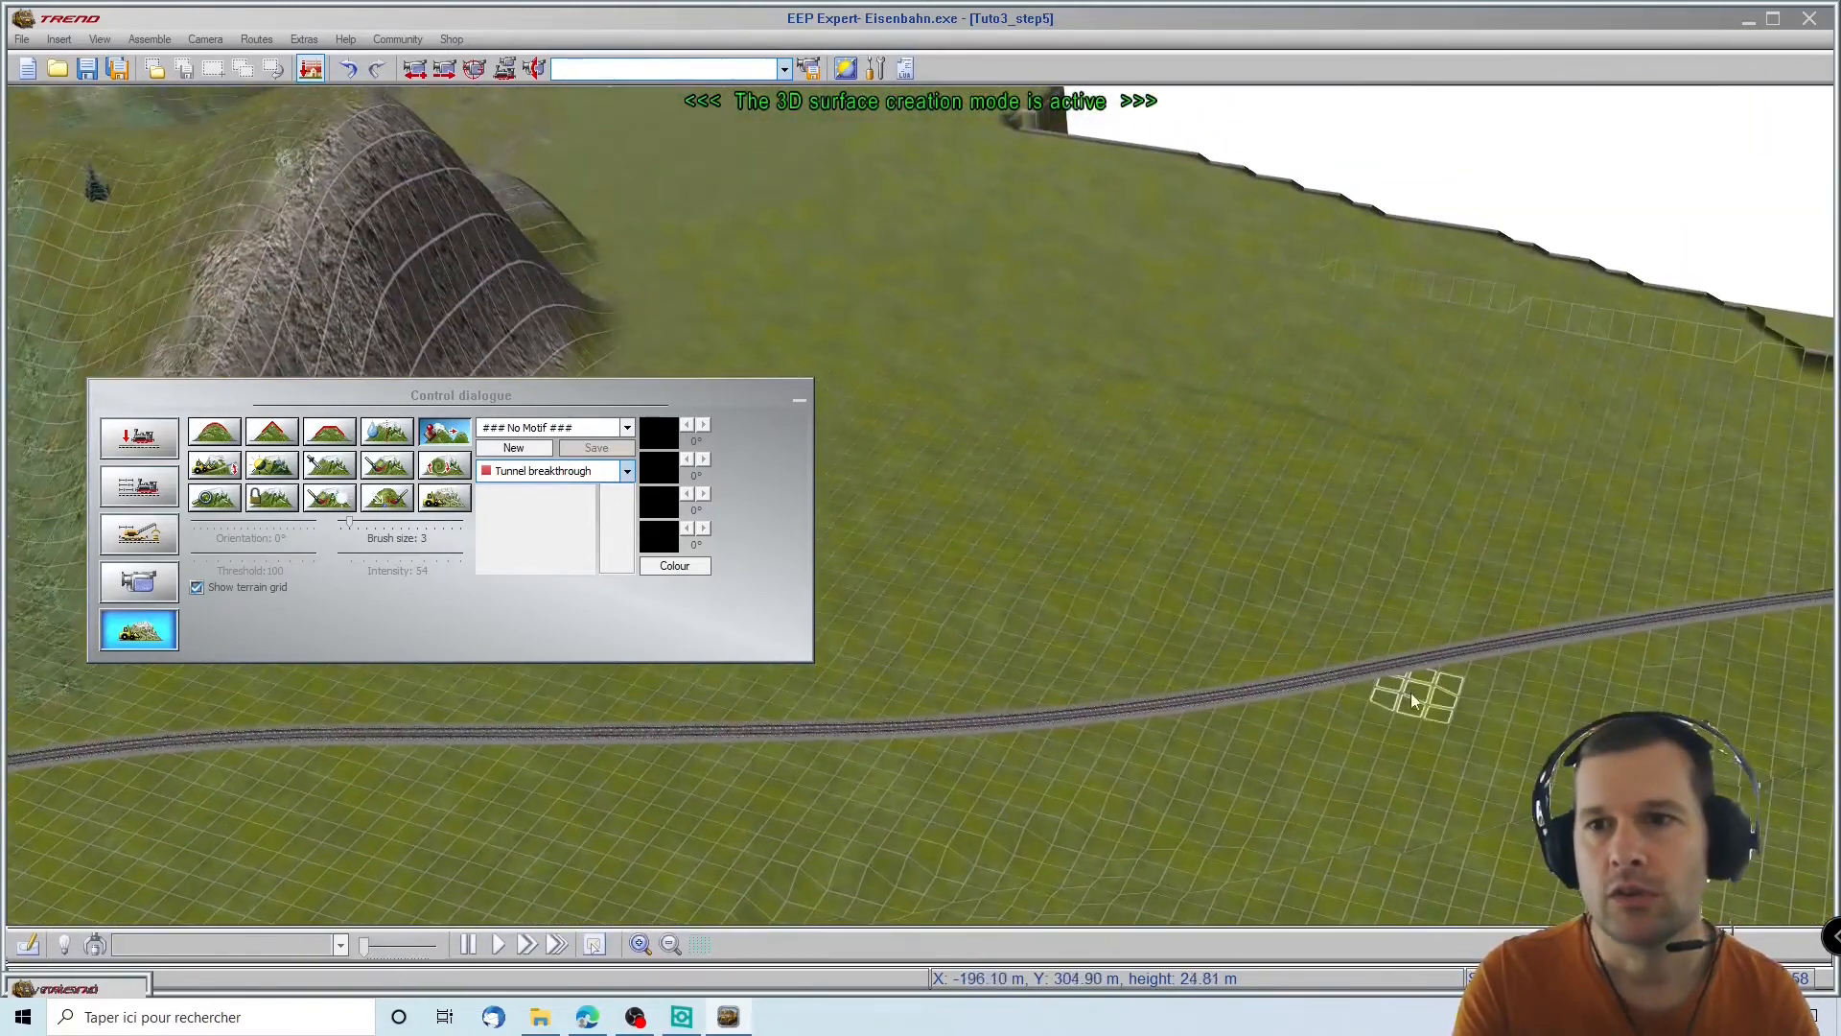
click(389, 434)
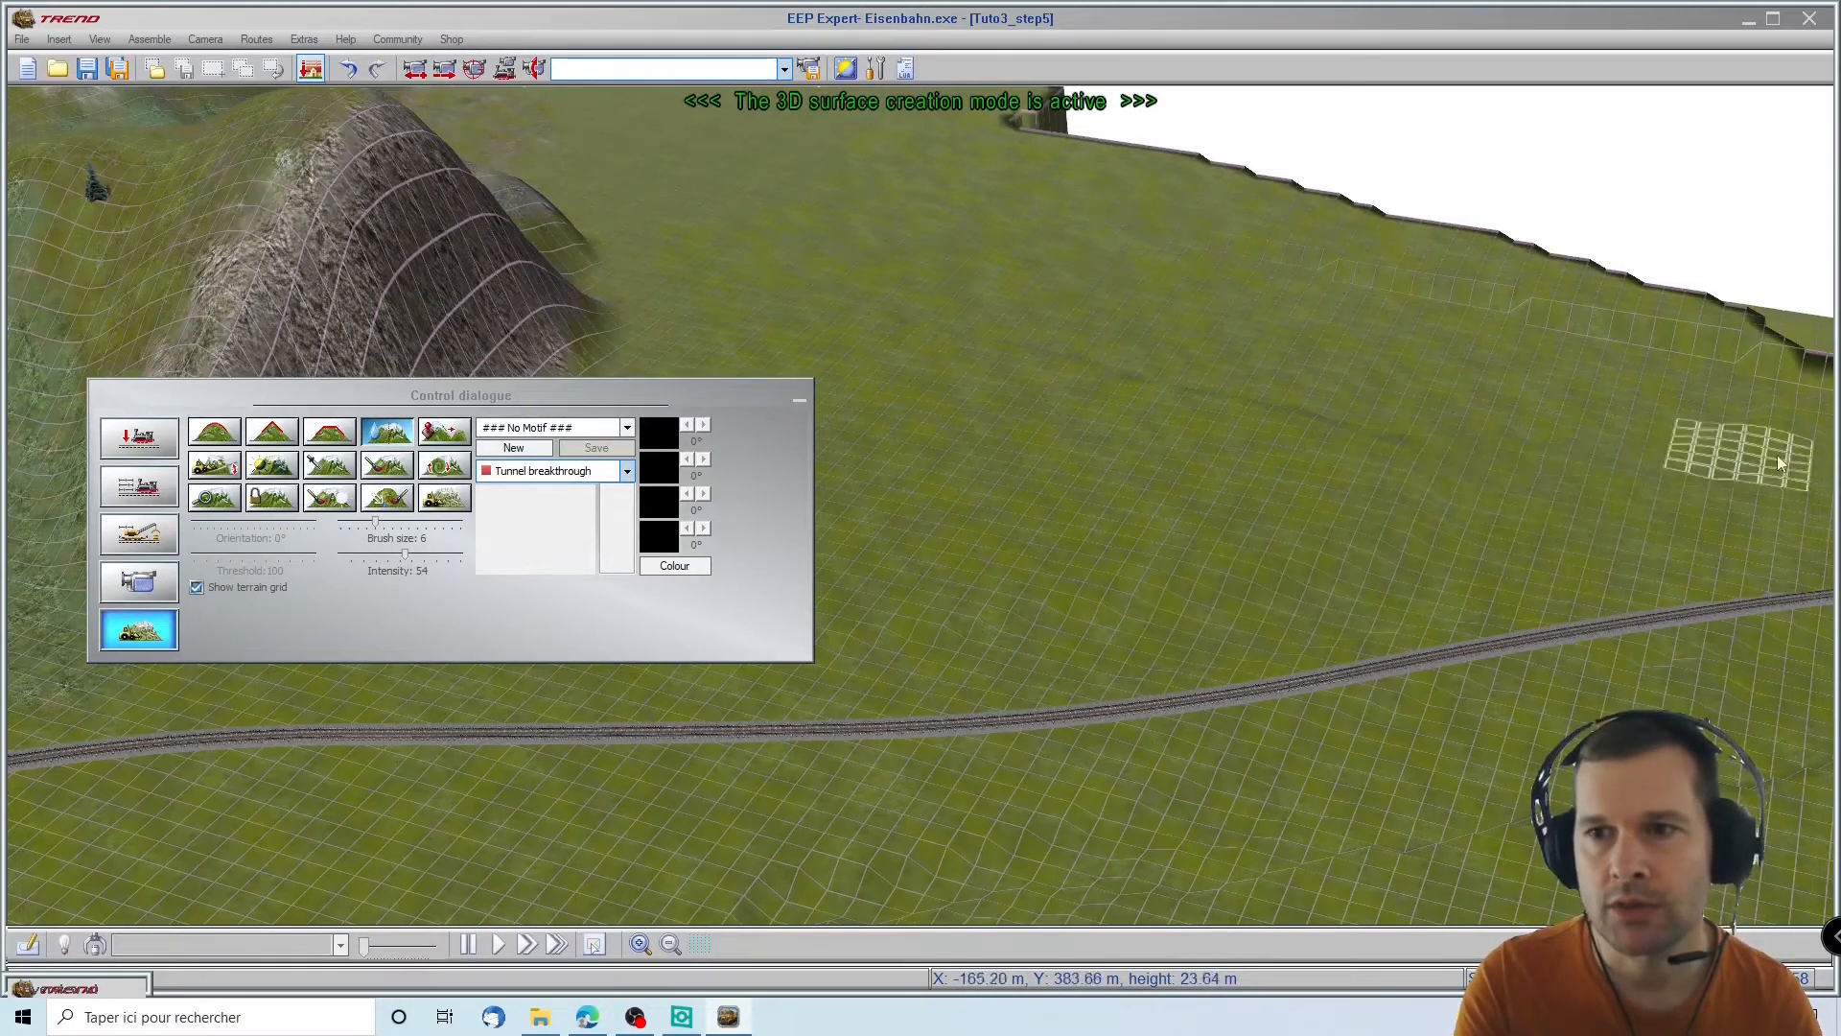
mouse_move(1810, 461)
right_down()
mouse_move(946, 358)
mouse_move(757, 393)
right_up()
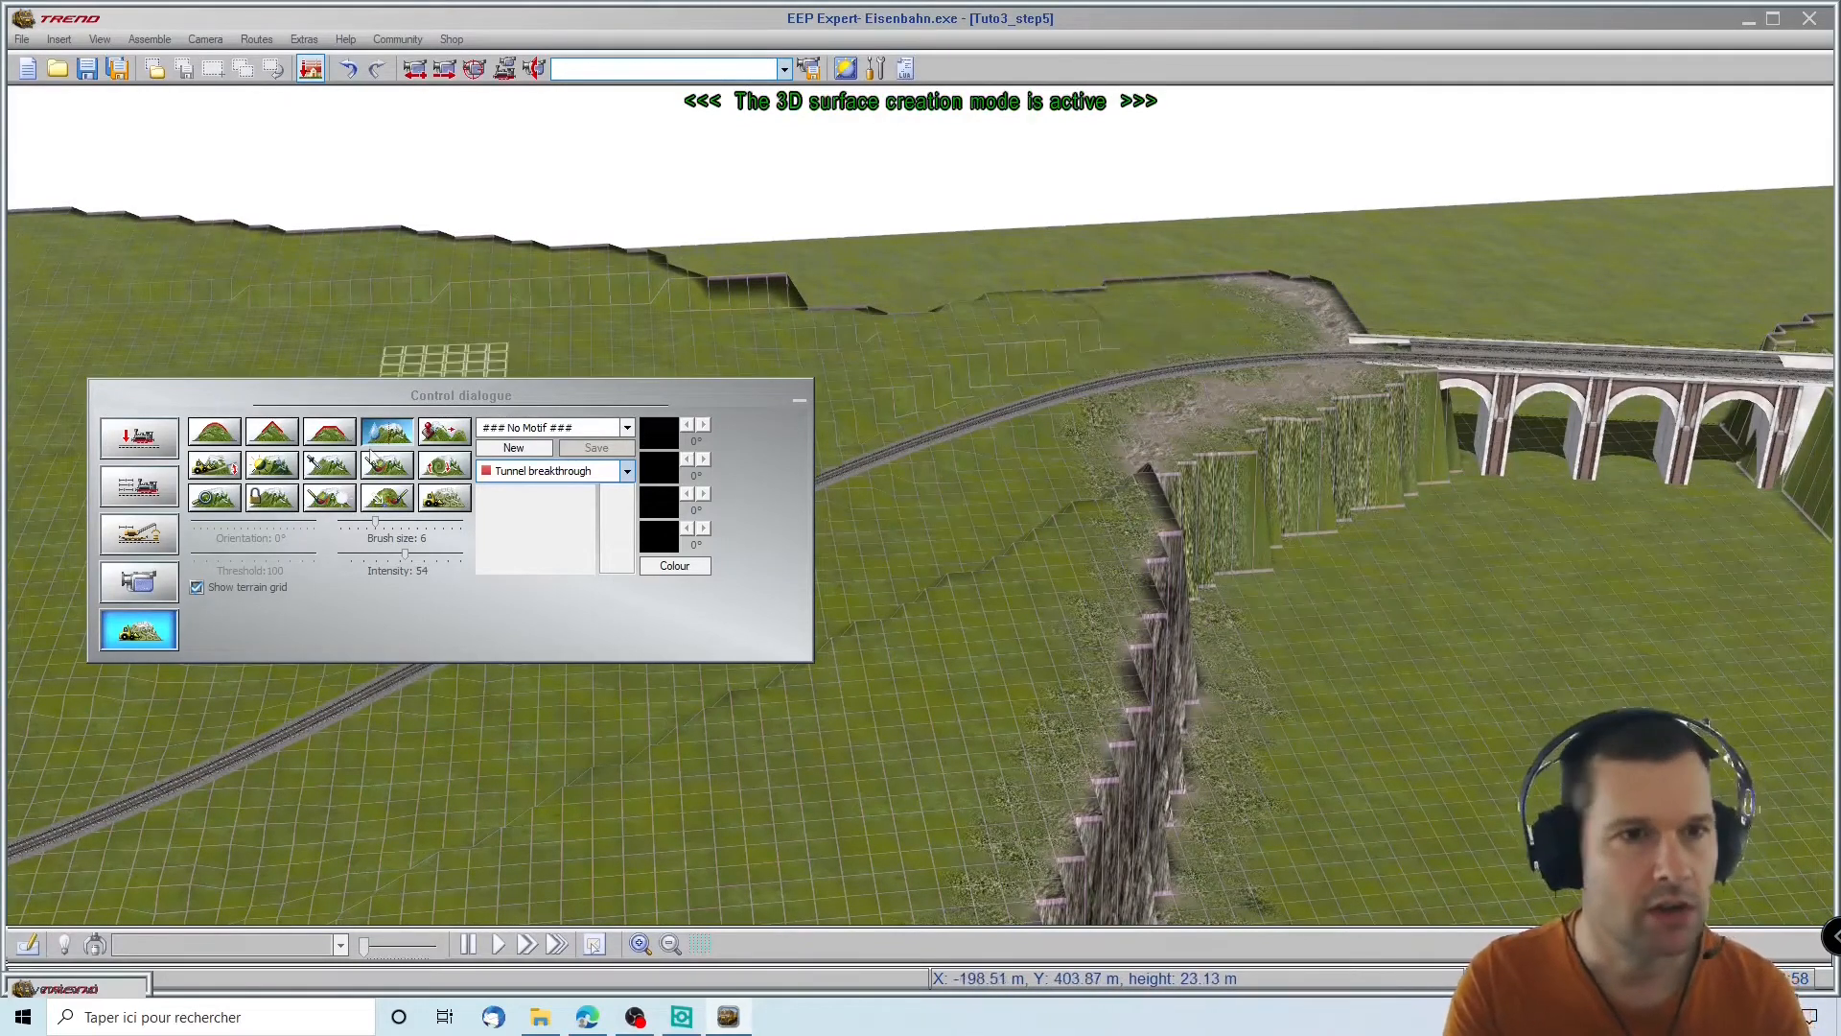
mouse_move(940, 575)
right_down()
mouse_move(919, 571)
mouse_move(1210, 523)
mouse_move(1497, 537)
mouse_move(1467, 479)
right_up()
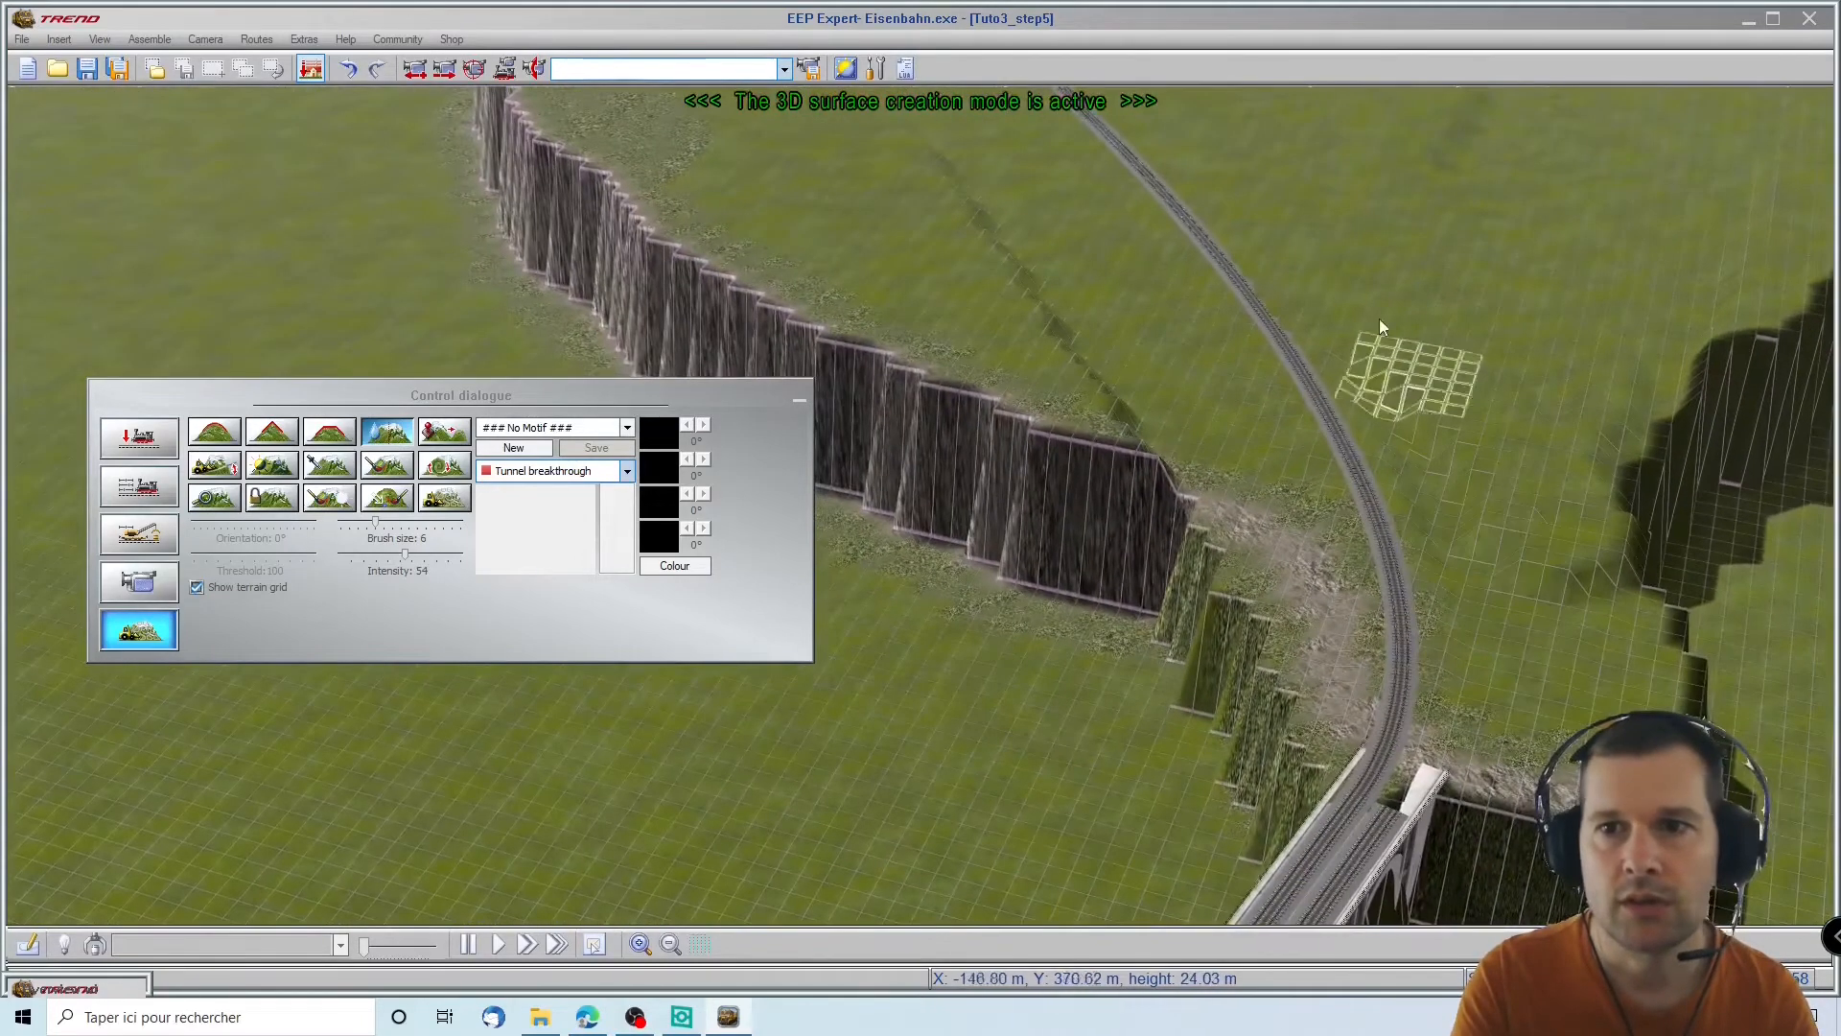
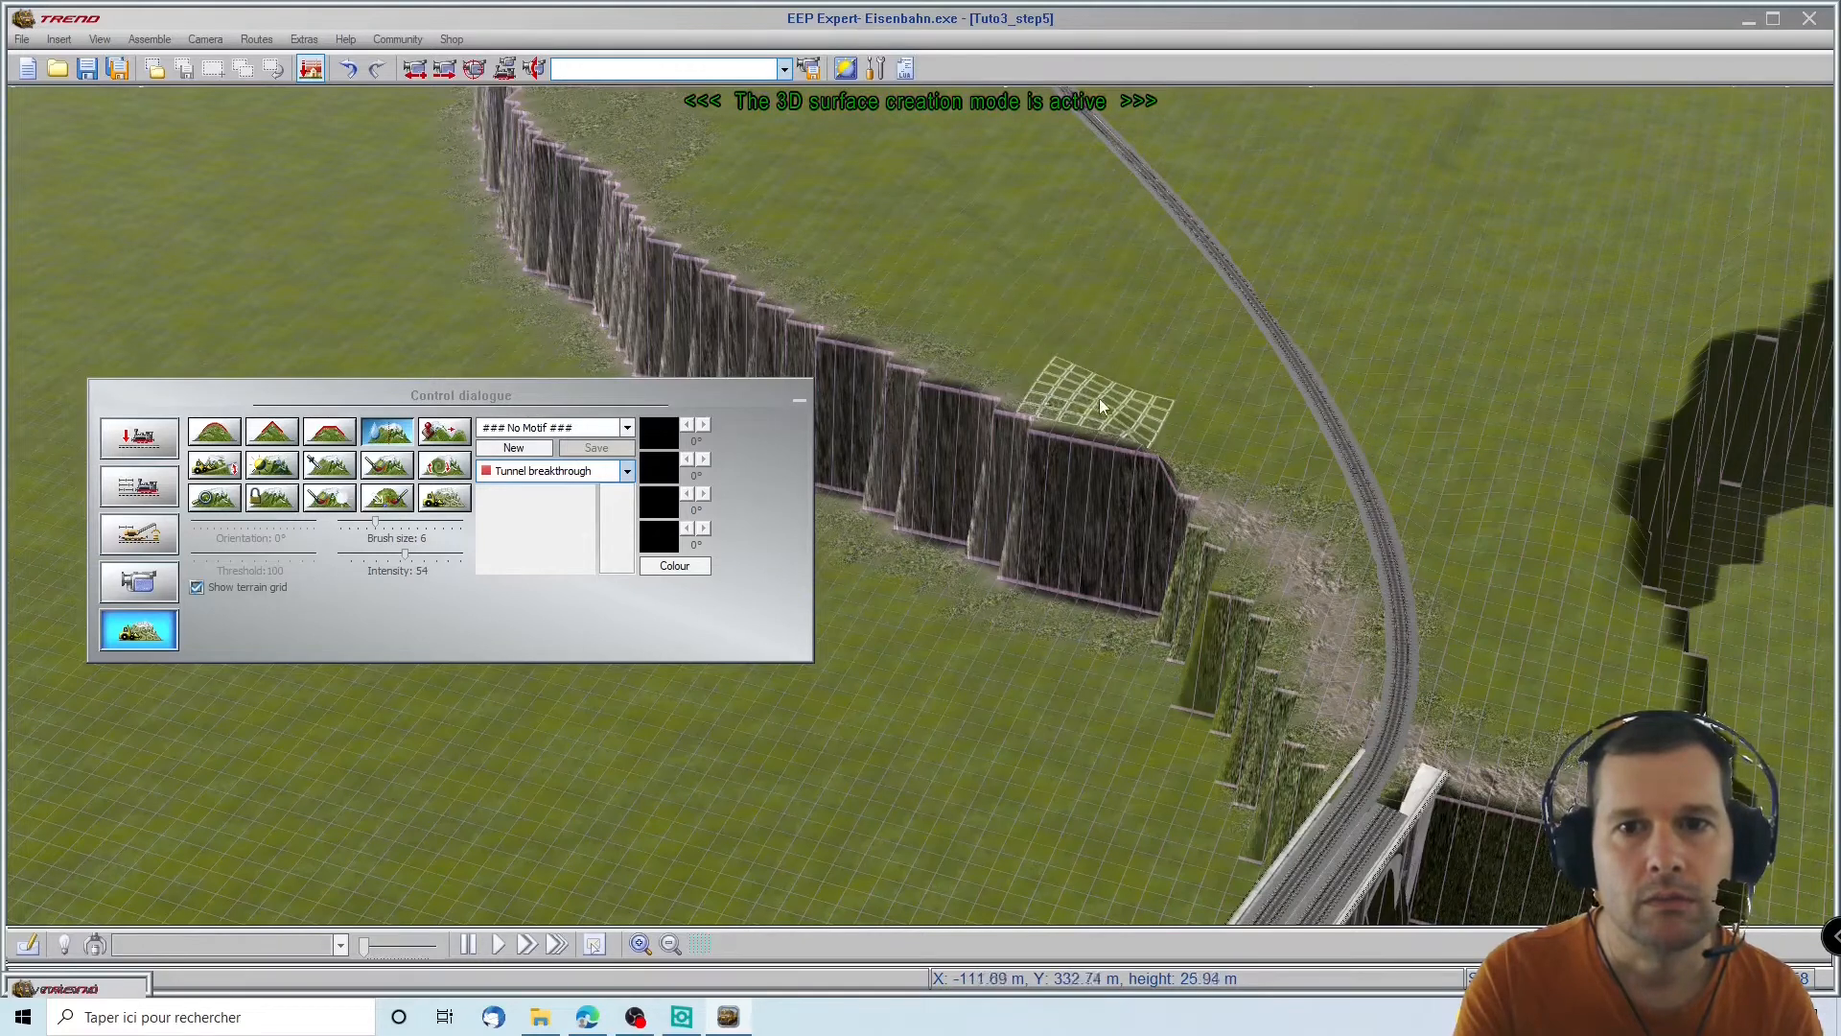
drag(1126, 427, 1280, 660)
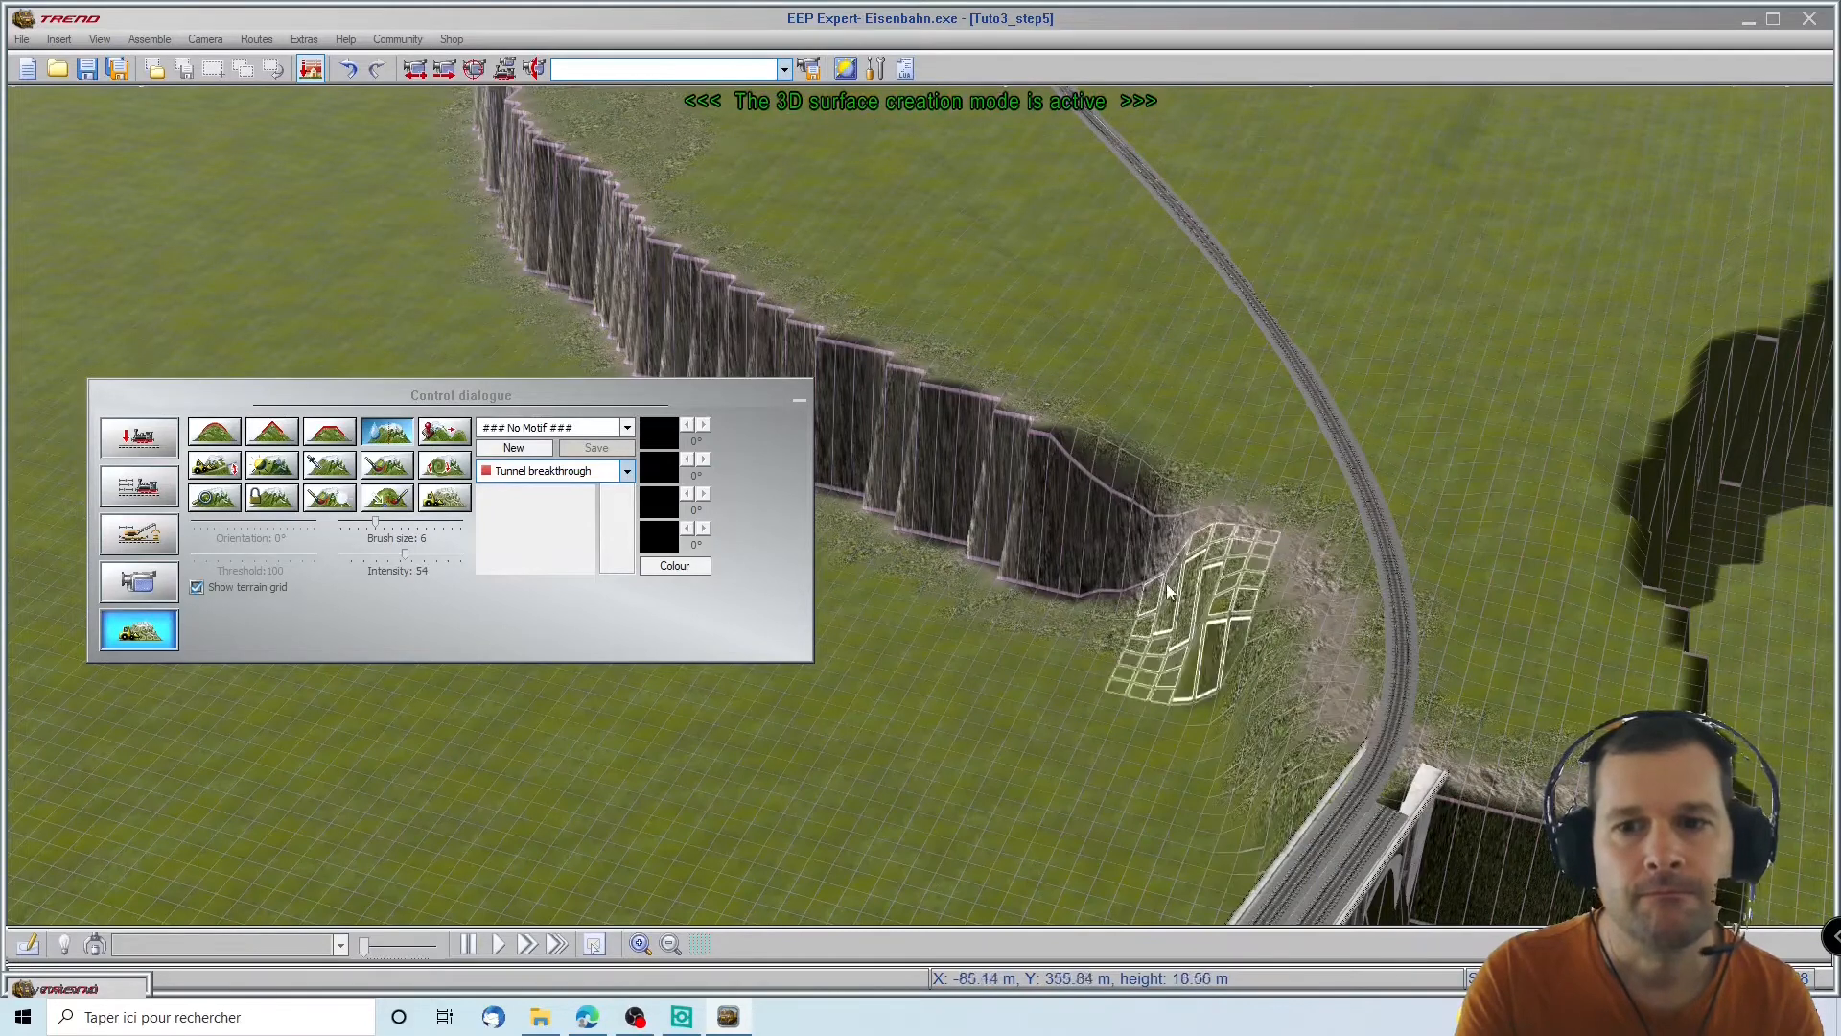
mouse_move(1247, 661)
right_down()
mouse_move(1114, 736)
mouse_move(739, 681)
right_up()
scroll(1032, 420, up, 5)
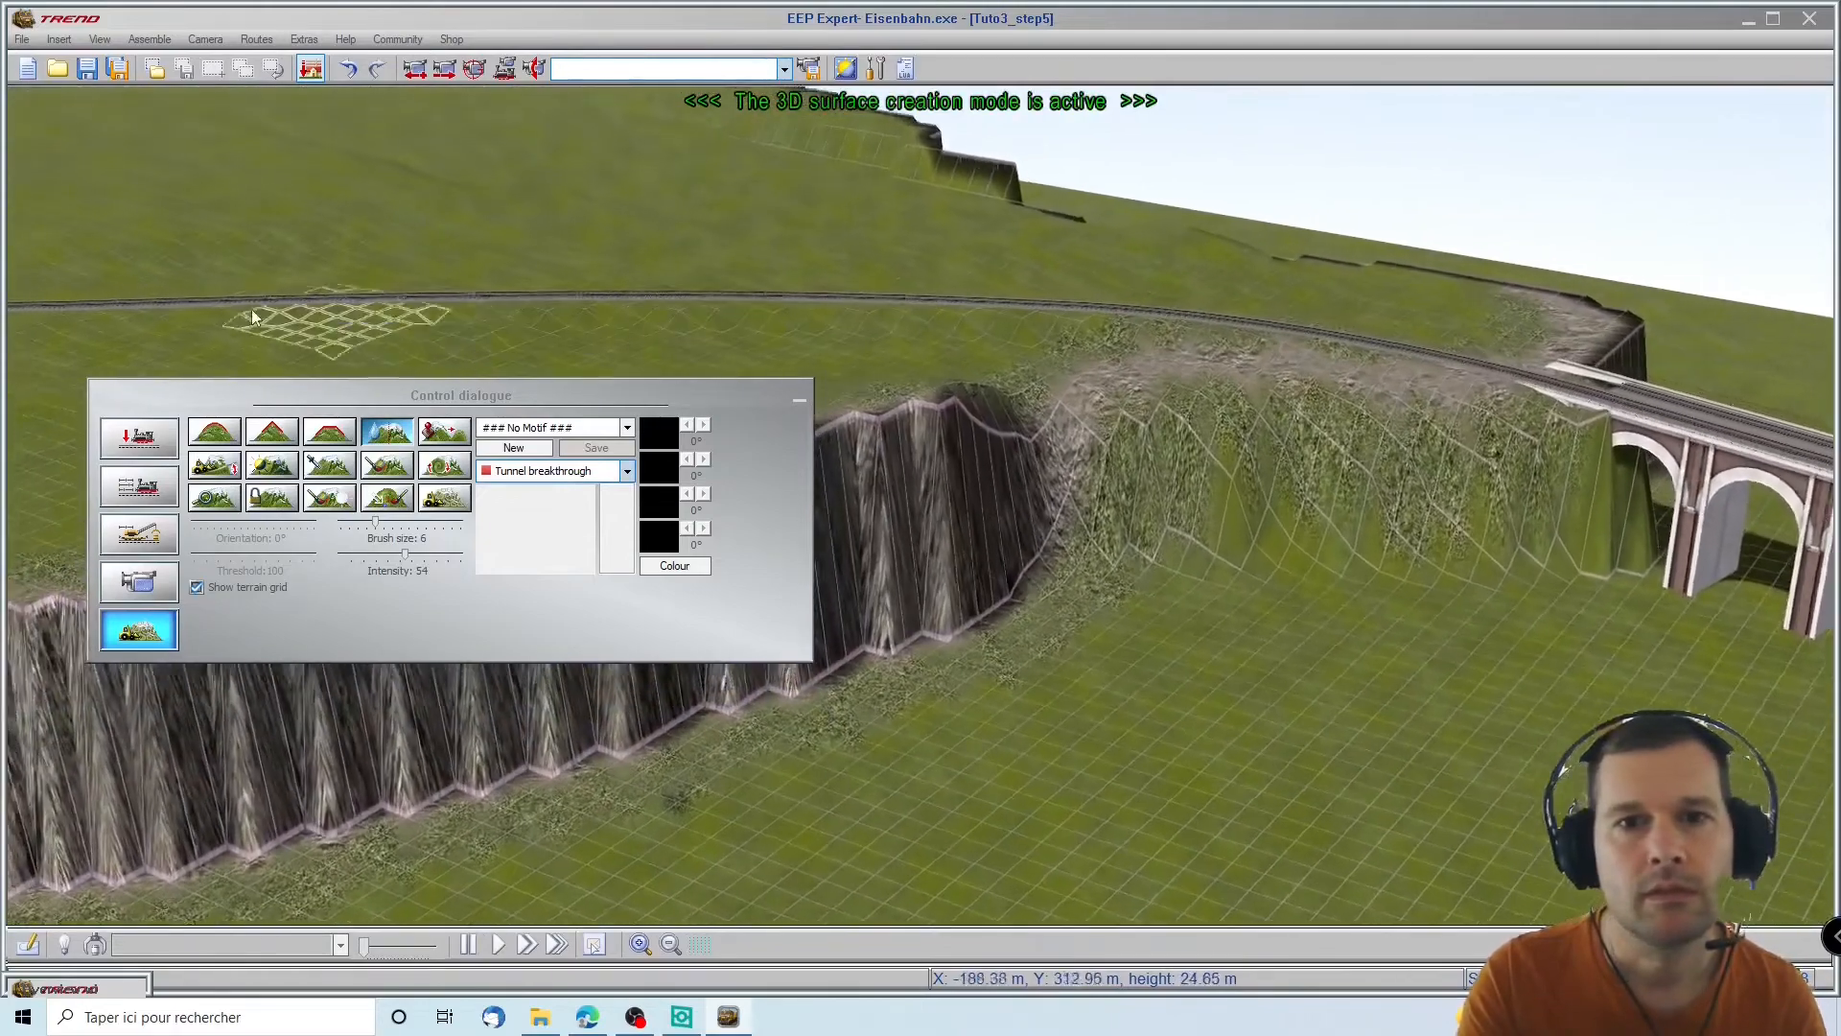
Smooth the jagged cliff face further along from the viaduct approach with the terrain brush at size 6 and intensity 54
right_drag(125, 316, 1831, 564)
mouse_move(1664, 545)
right_down()
mouse_move(1620, 482)
mouse_move(1430, 423)
right_up()
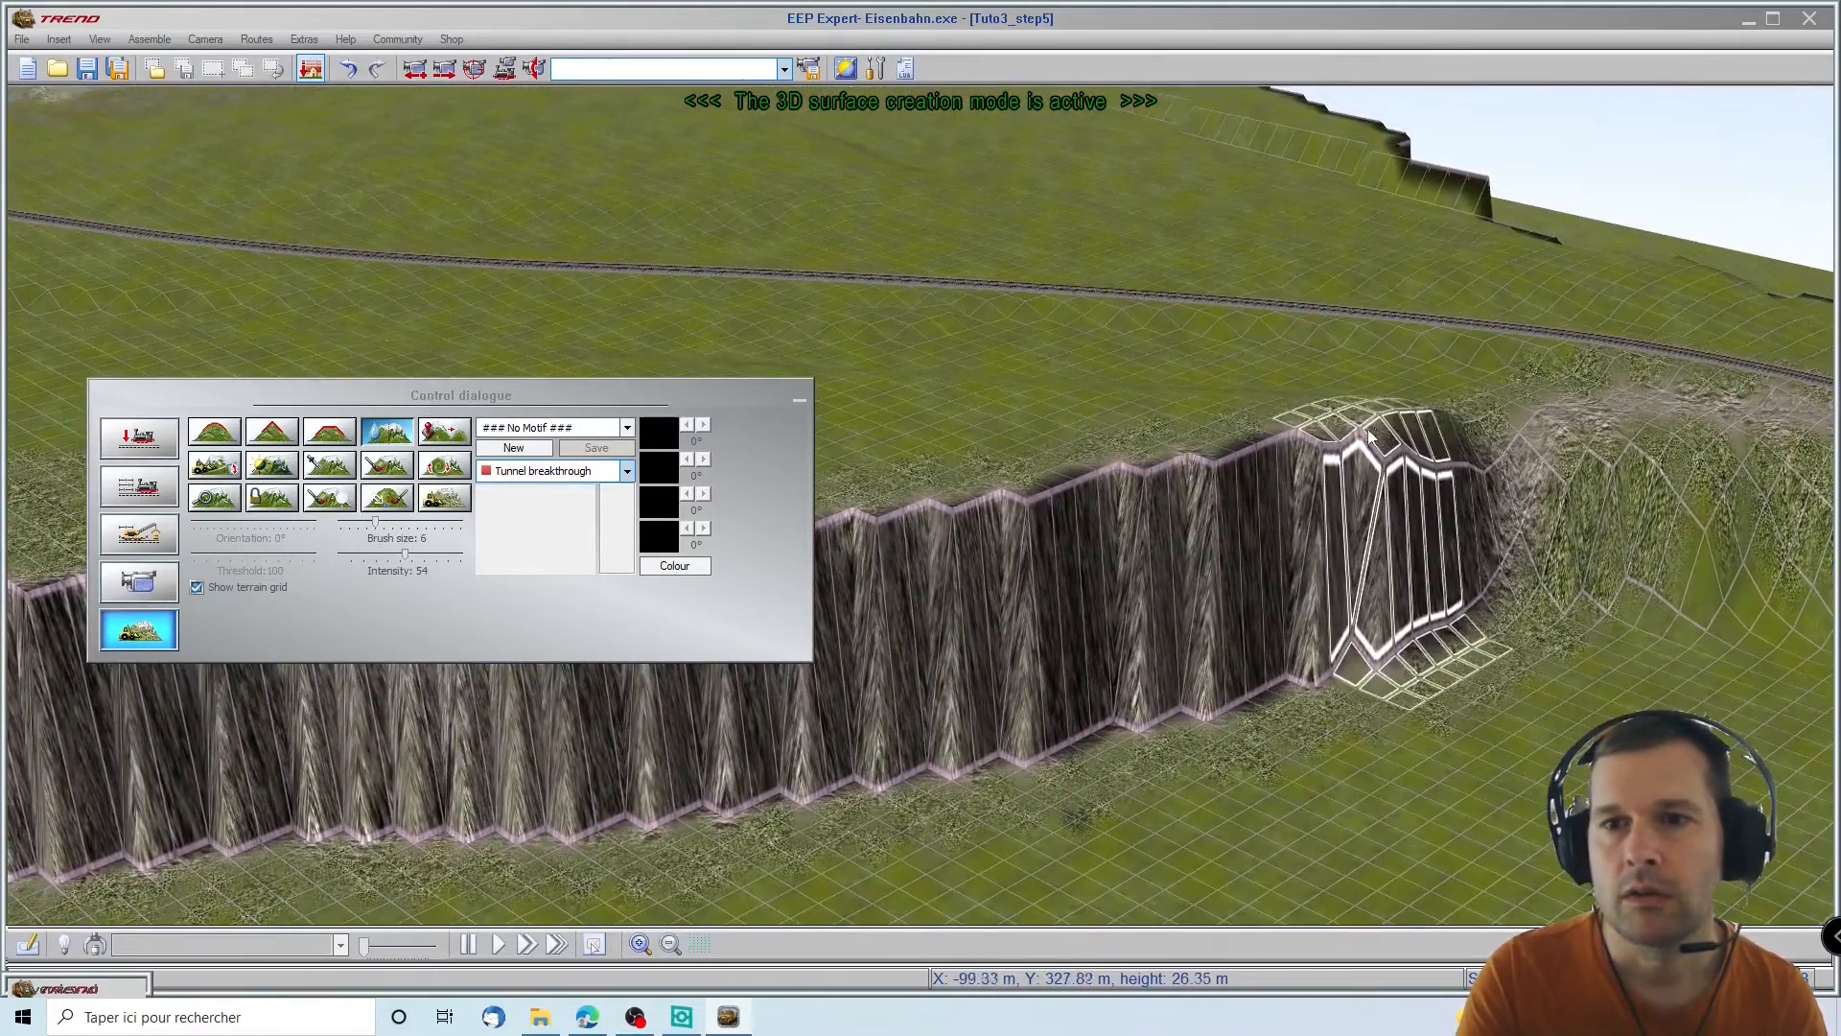
mouse_move(1420, 427)
mouse_down()
mouse_move(1062, 451)
mouse_move(1392, 422)
mouse_move(1223, 430)
mouse_move(947, 519)
mouse_up()
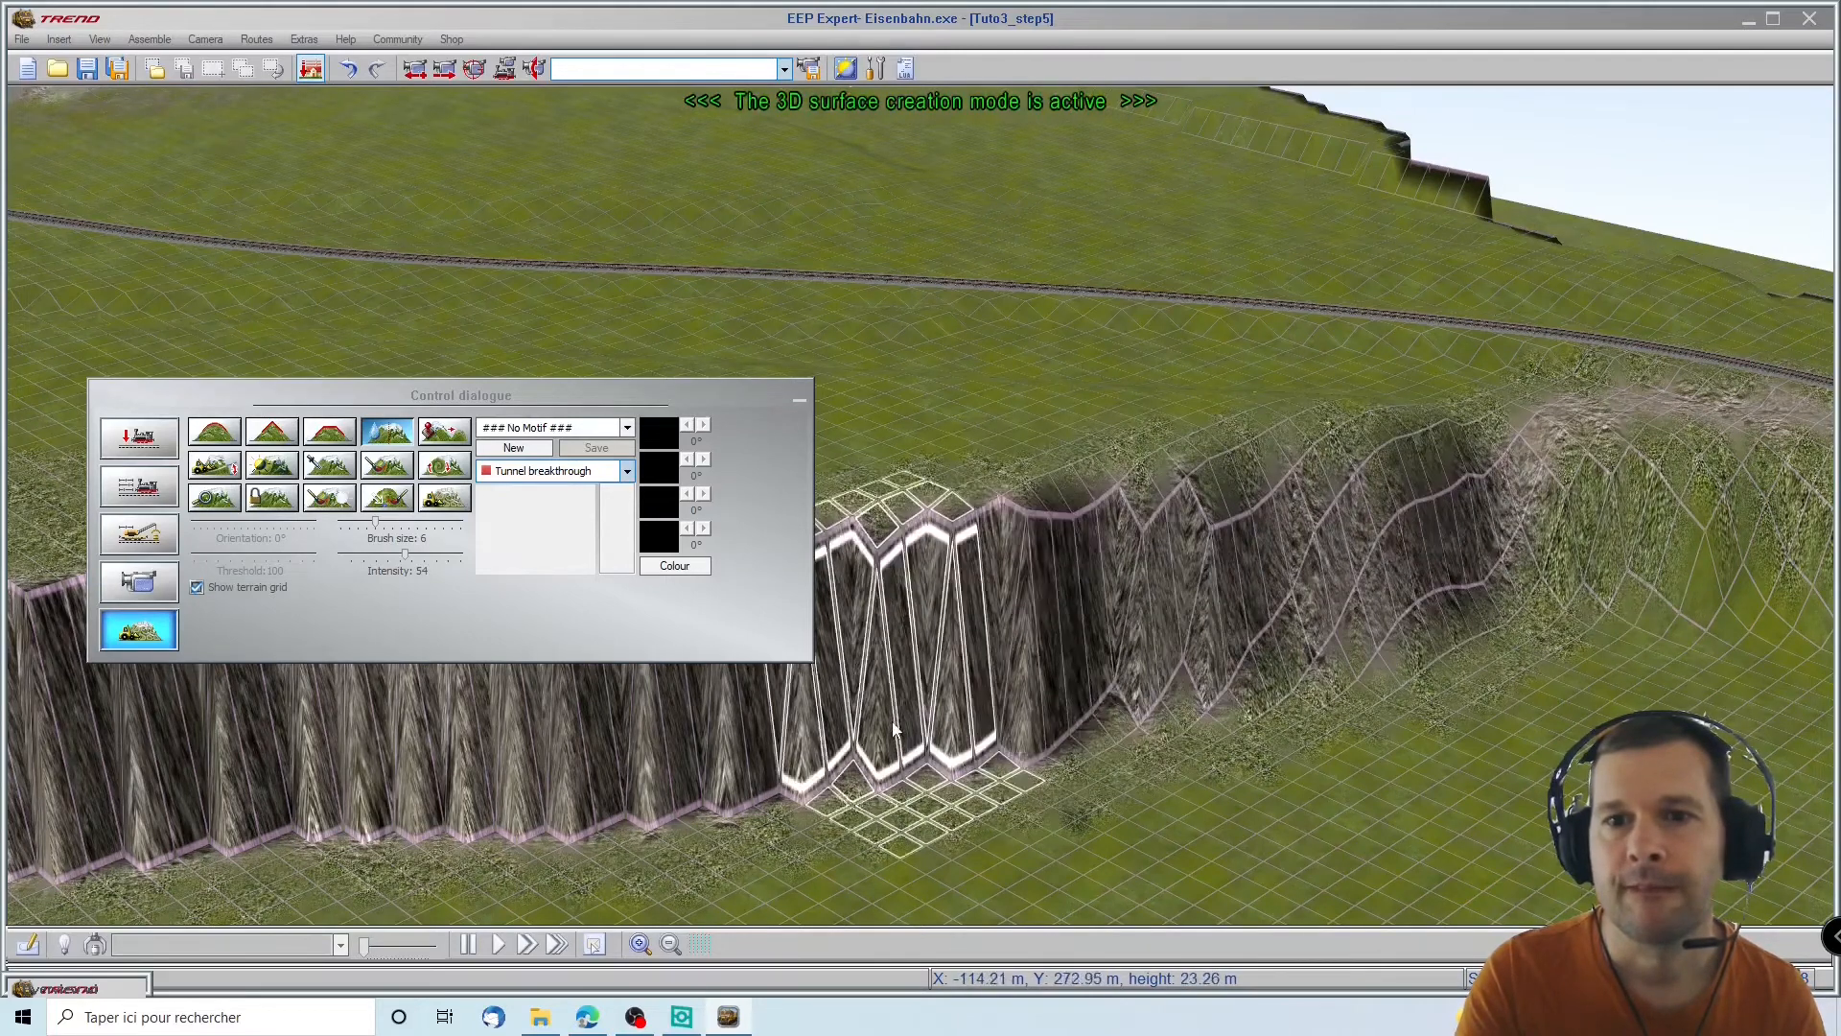
scroll(909, 717, up, 2)
scroll(907, 712, down, 4)
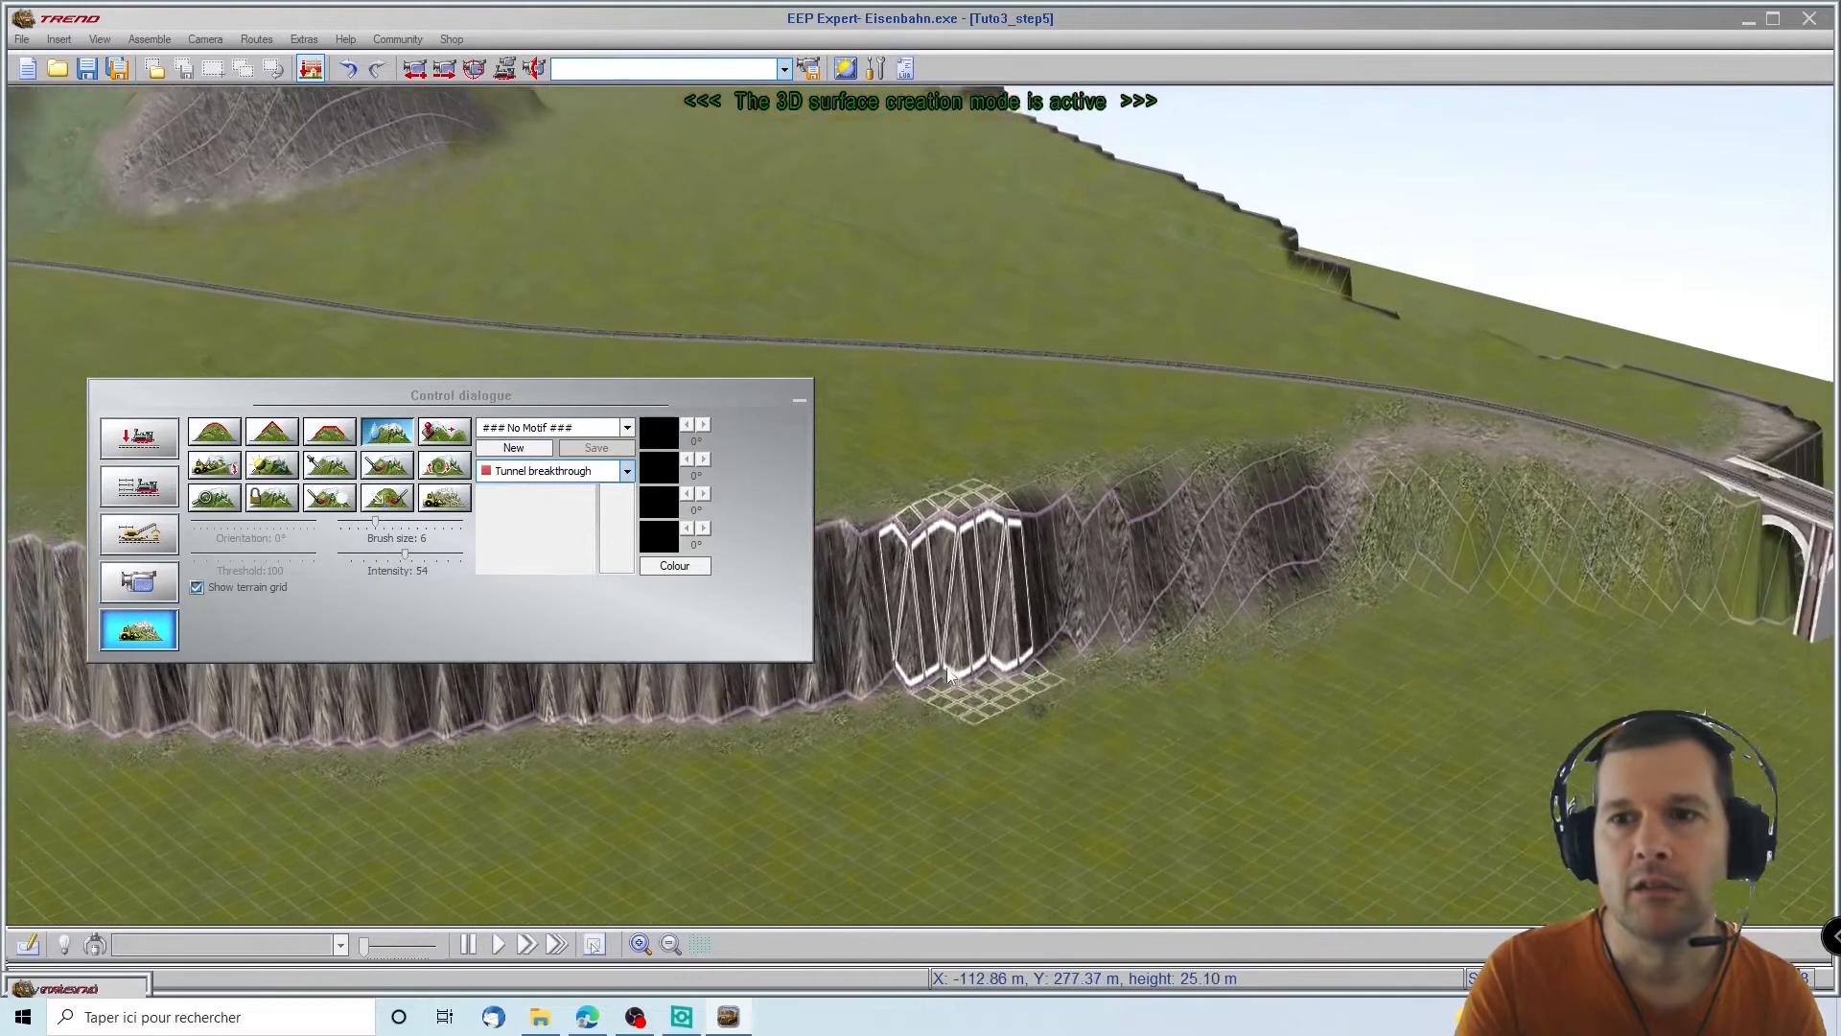
key(Left)
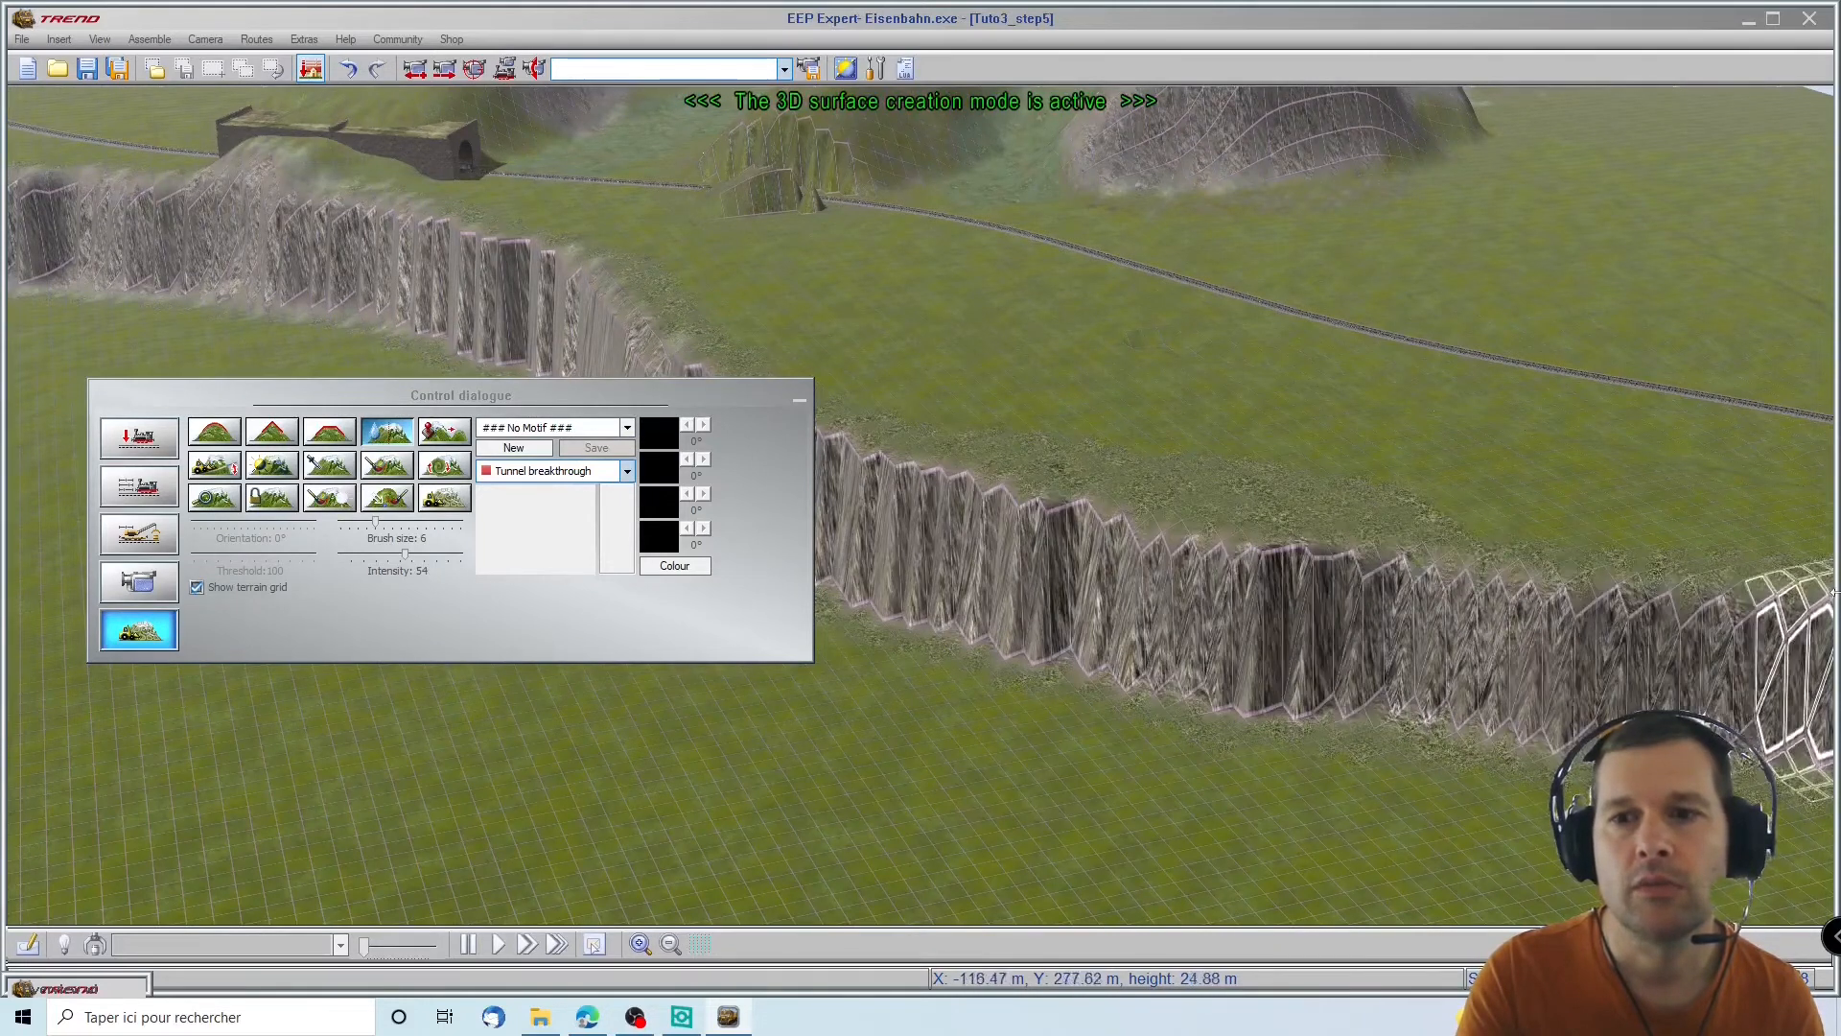
scroll(304, 280, up, 2)
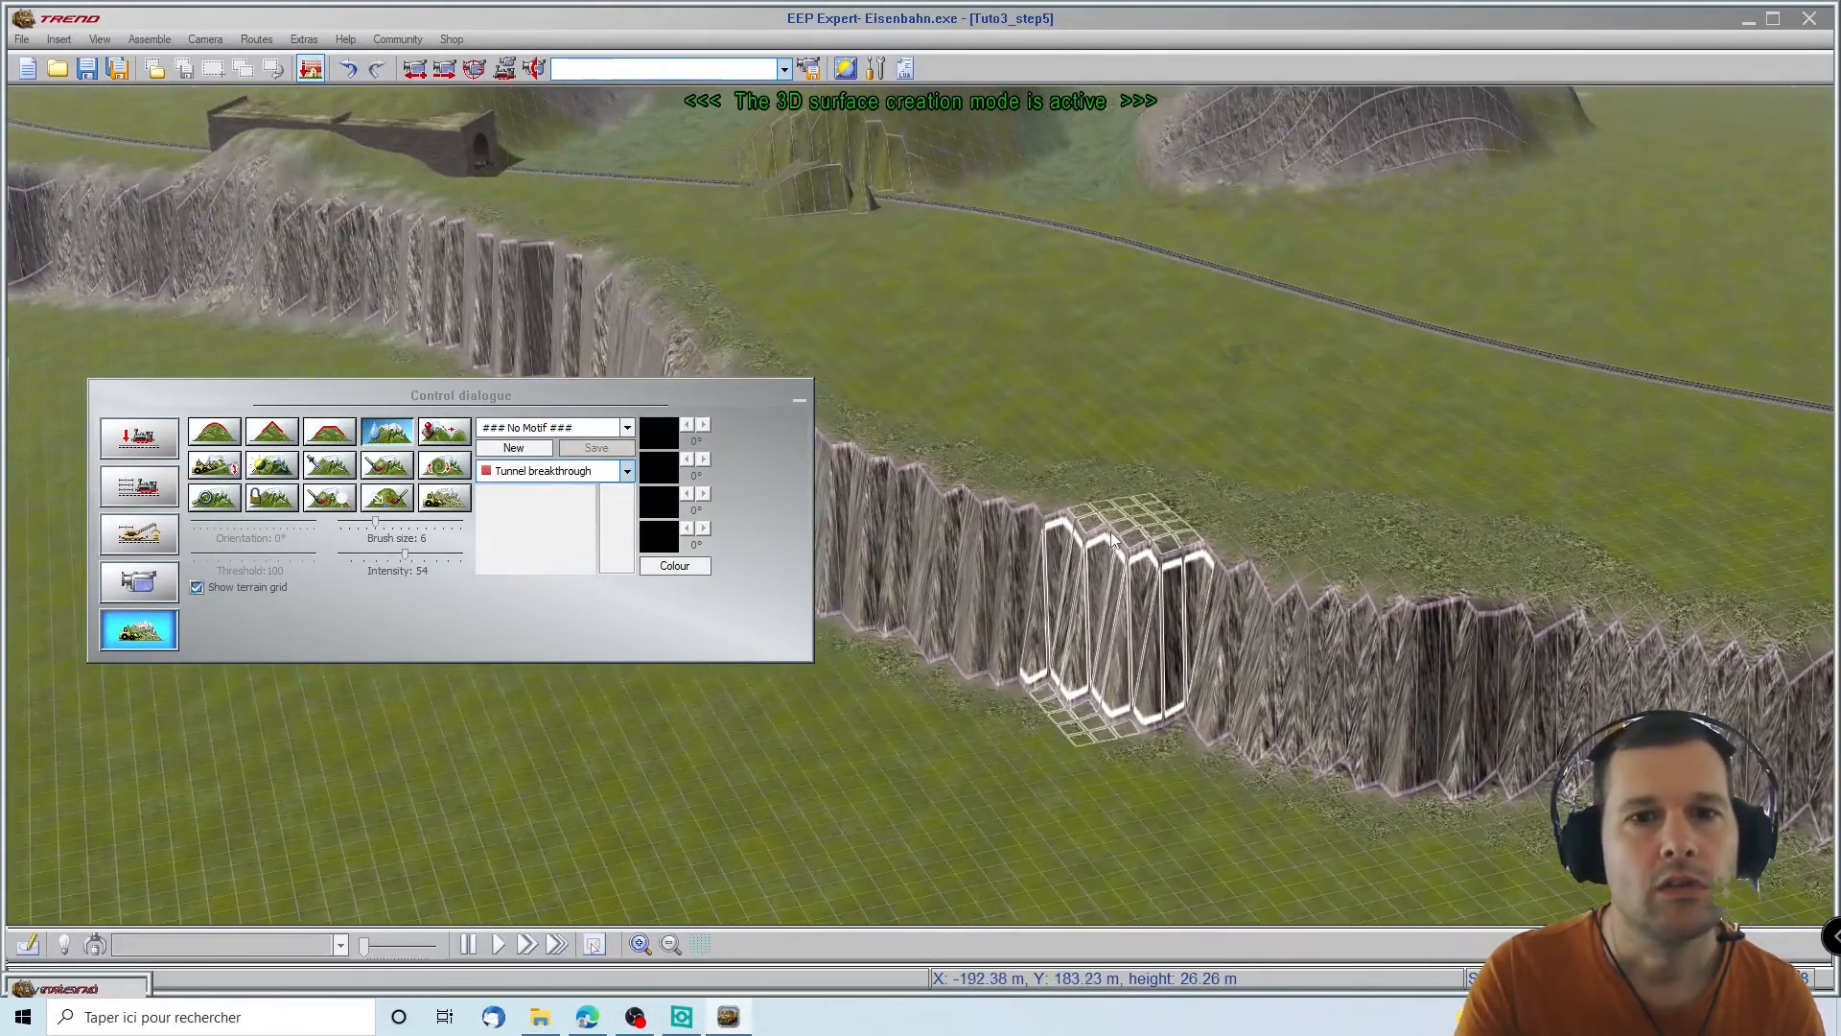
Match the surface elevation to track level for the track section buried at the foot of the hill
right_drag(1752, 422, 1611, 263)
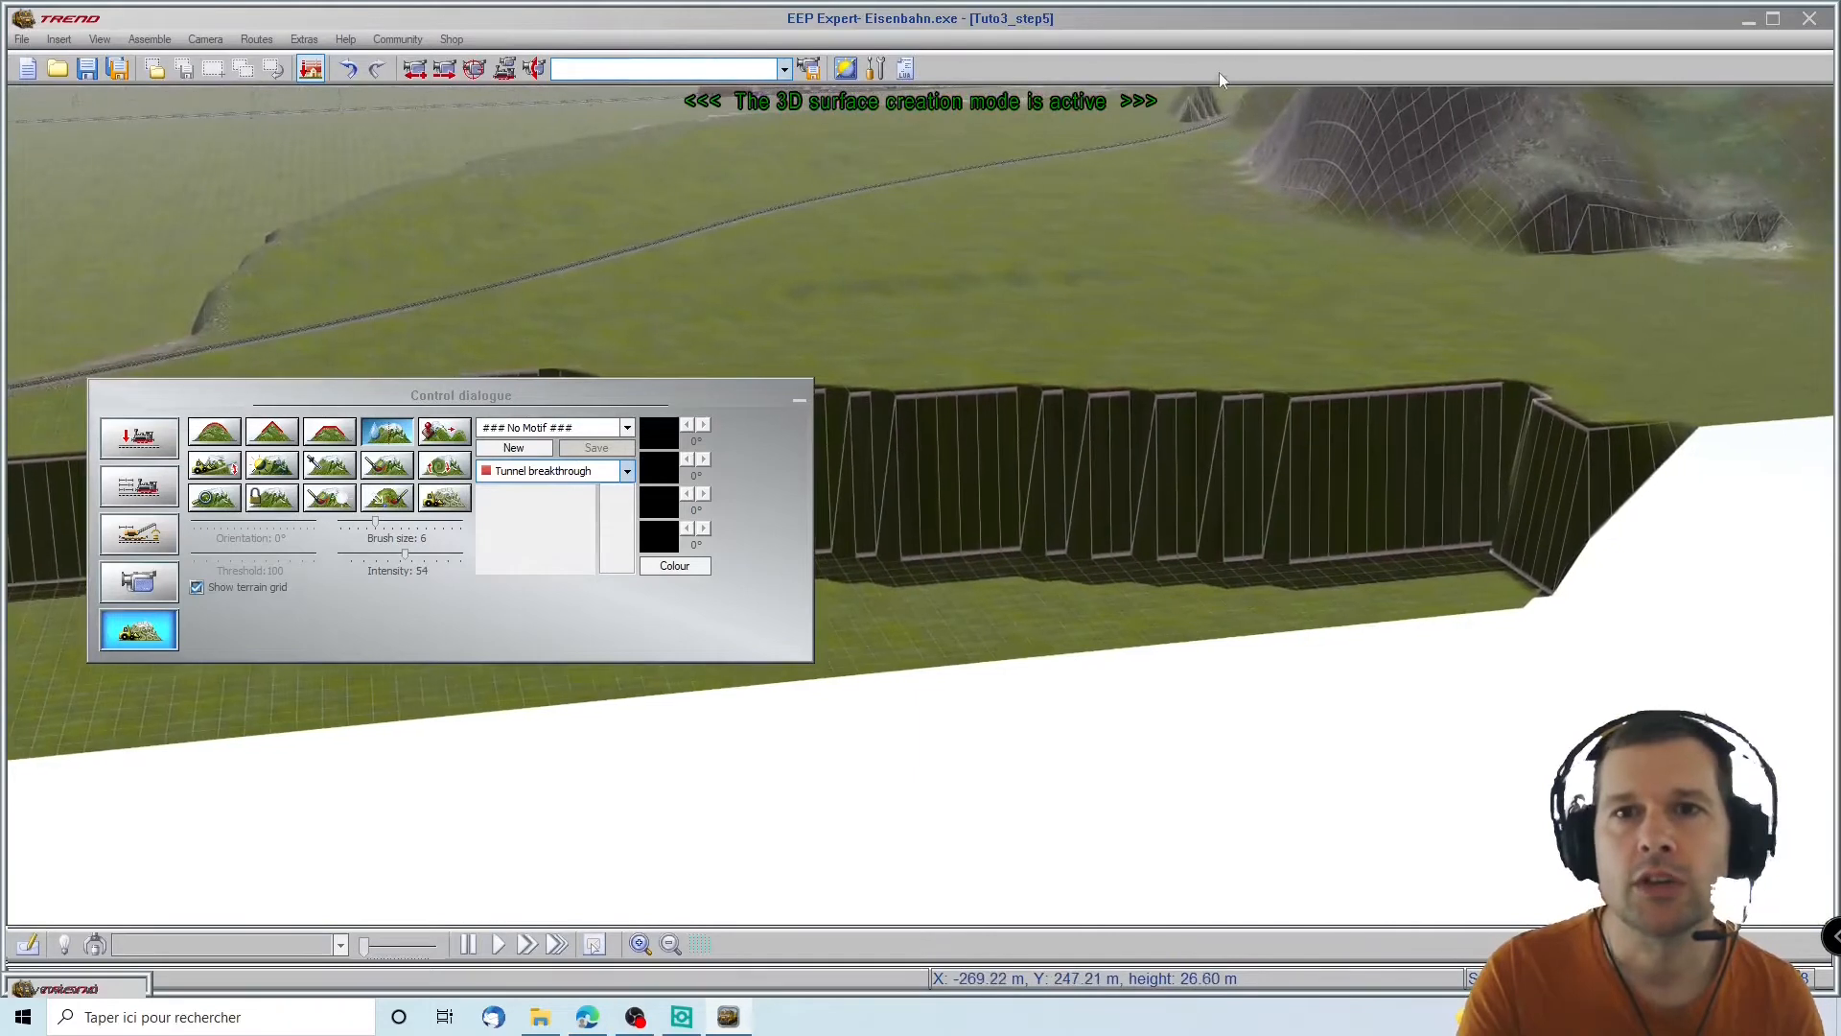
scroll(1205, 100, down, 5)
scroll(1203, 398, up, 2)
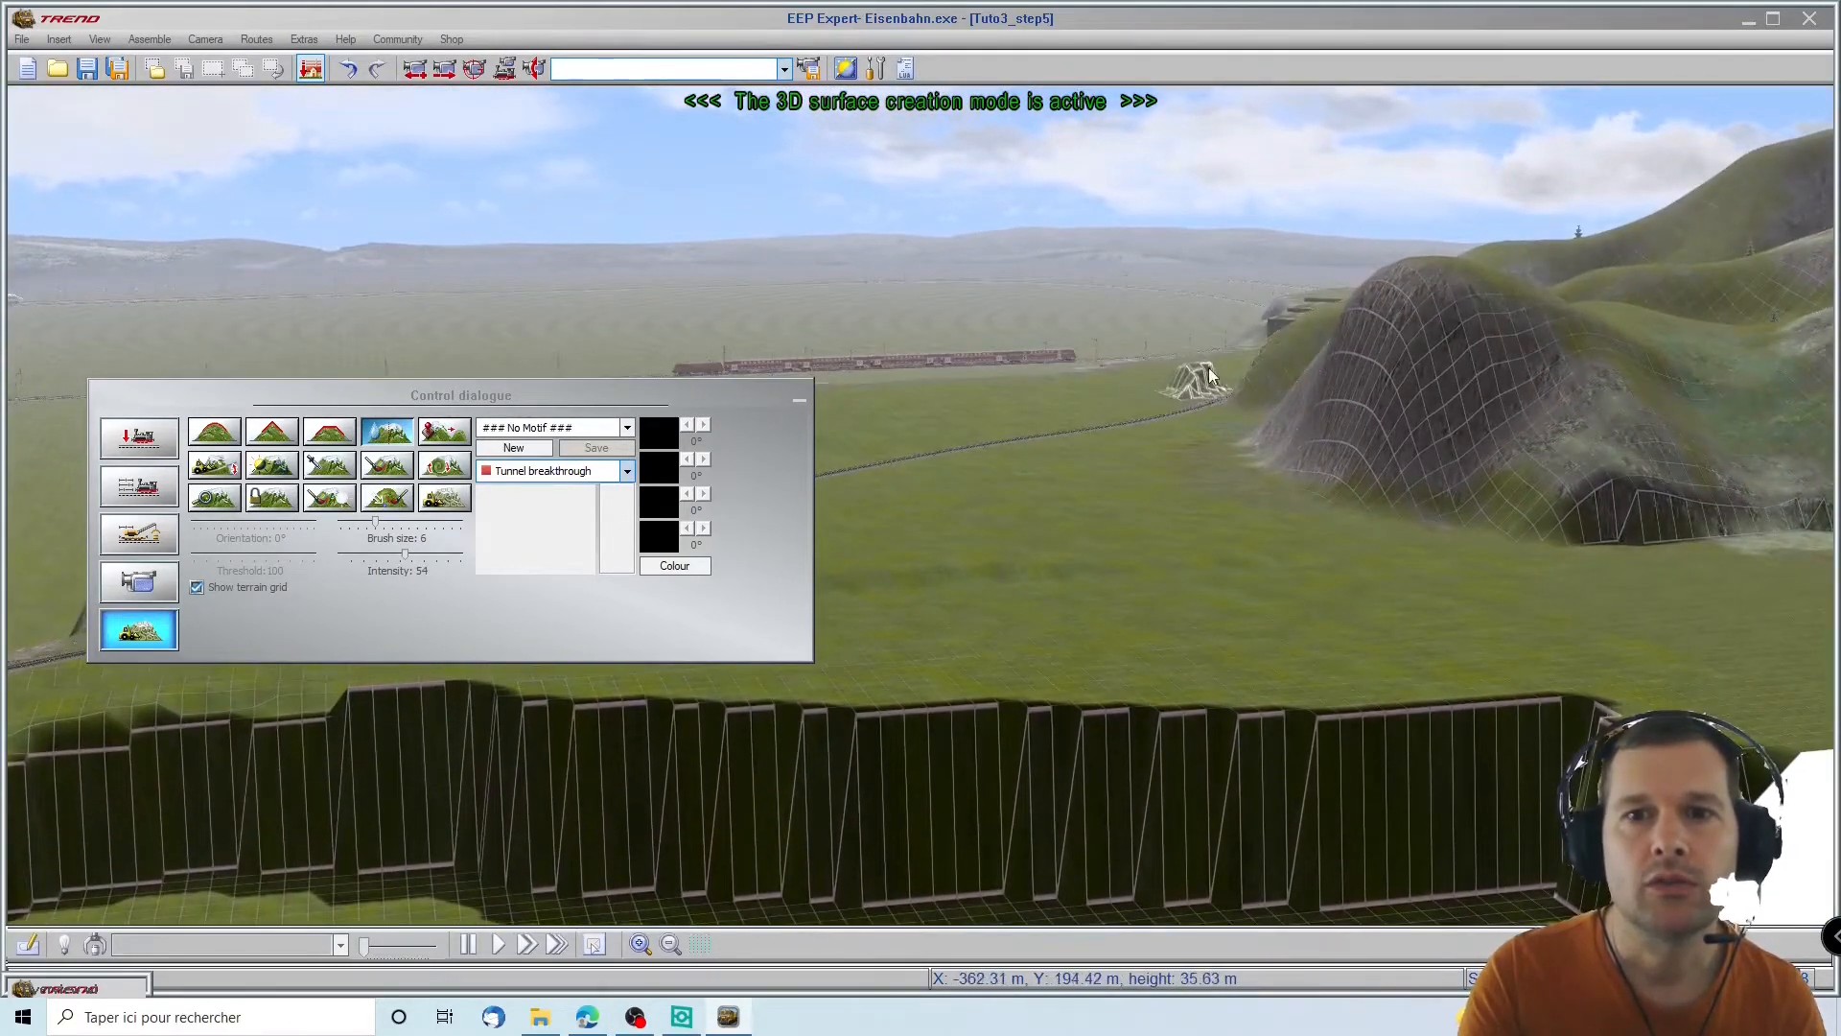
mouse_move(1262, 407)
right_down()
mouse_move(1275, 446)
mouse_move(1061, 361)
right_up()
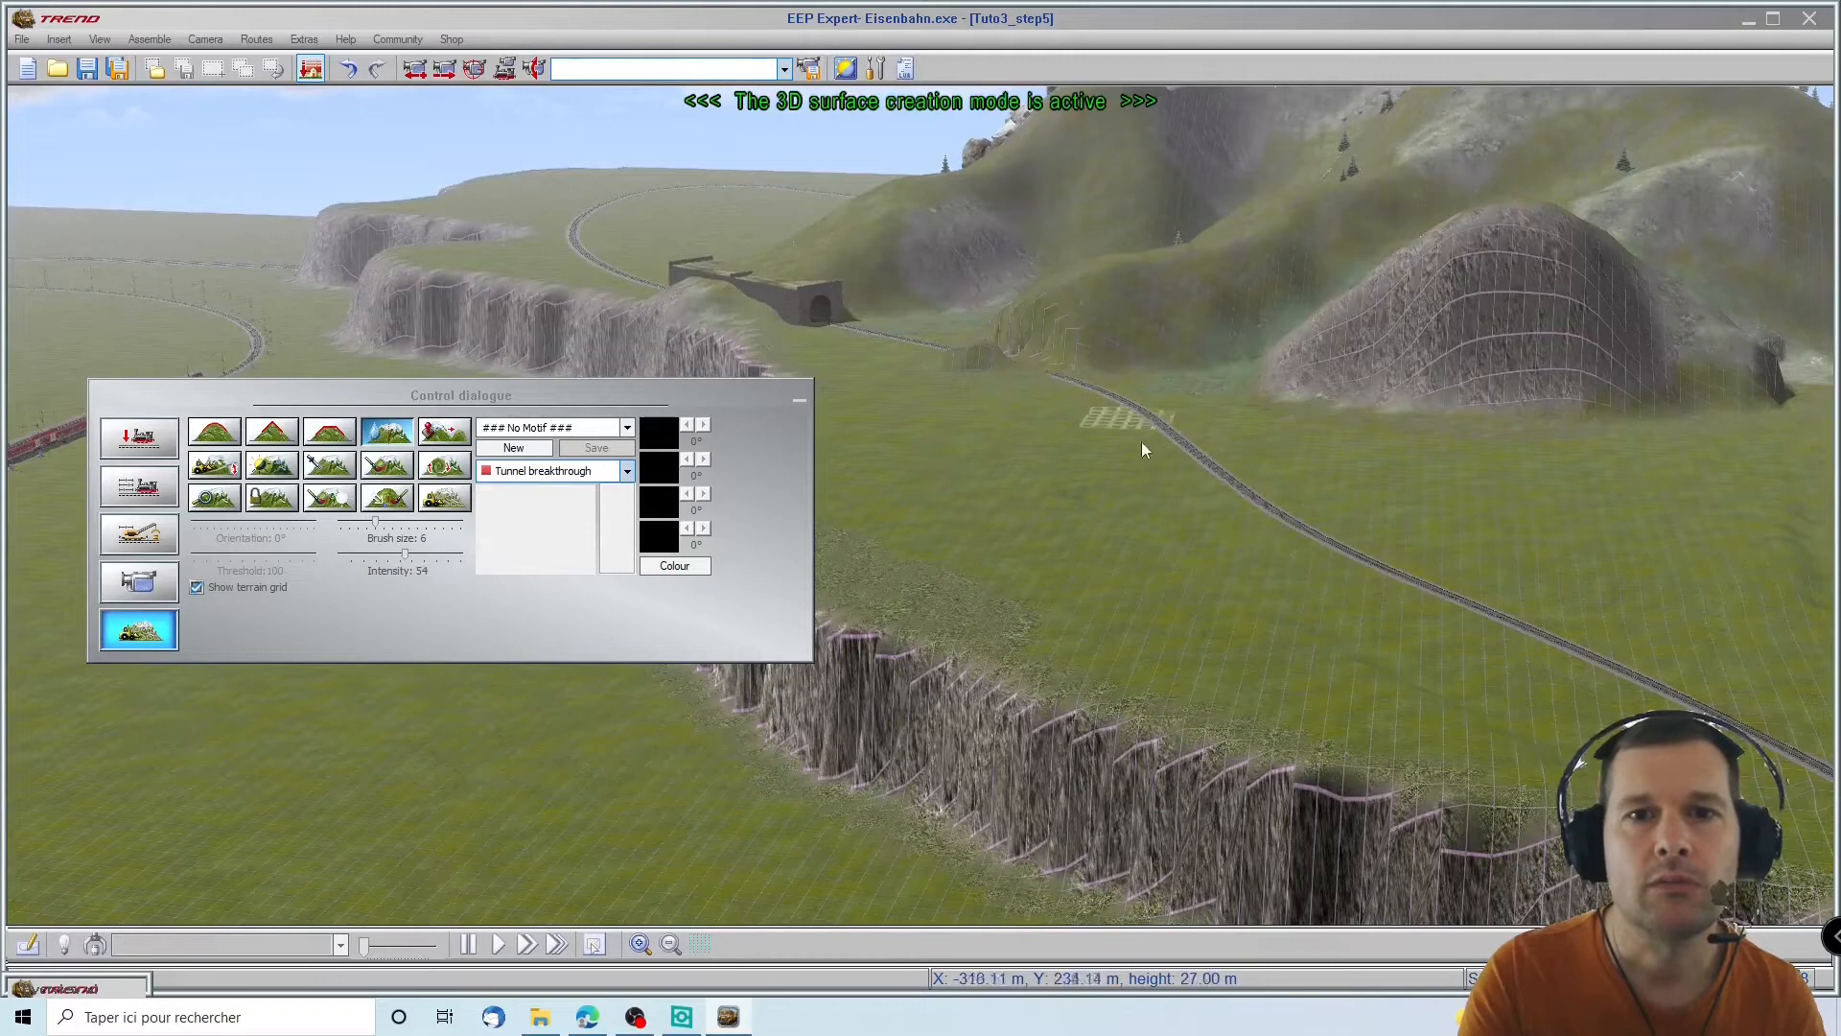
right_drag(1054, 429, 1062, 341)
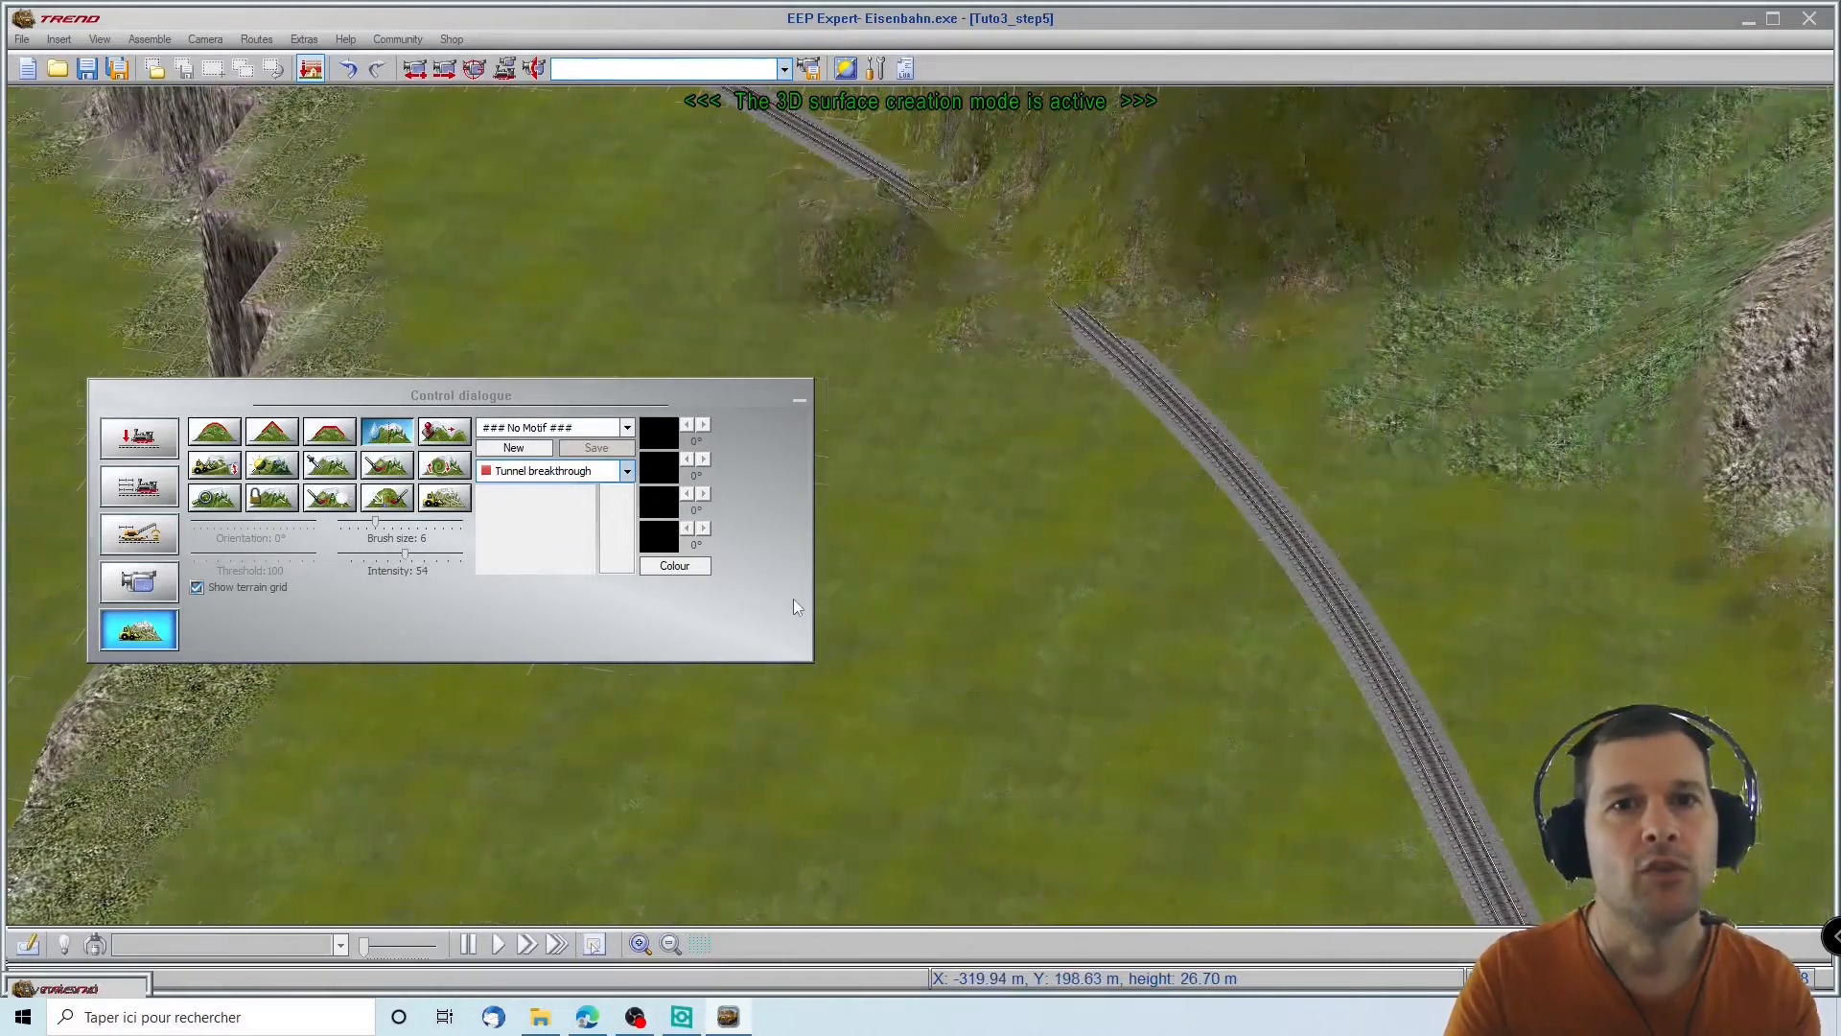
click(139, 439)
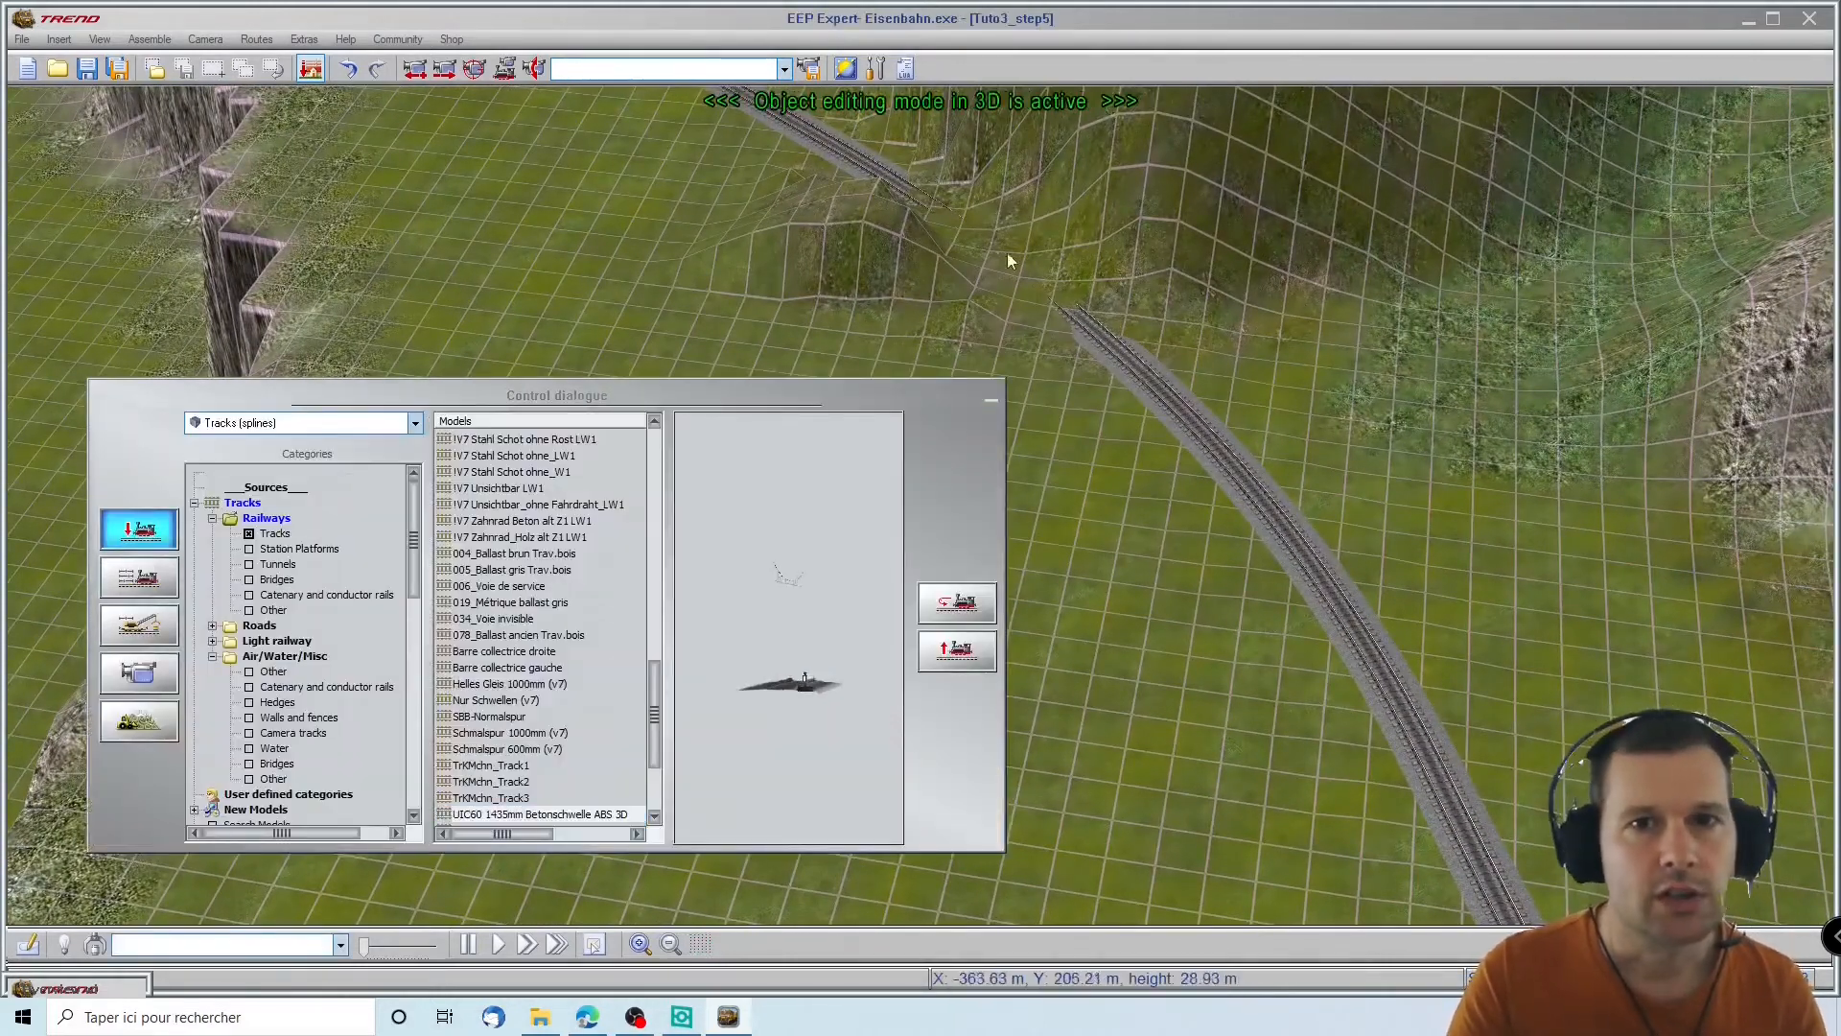
click(1074, 326)
right_click(1074, 326)
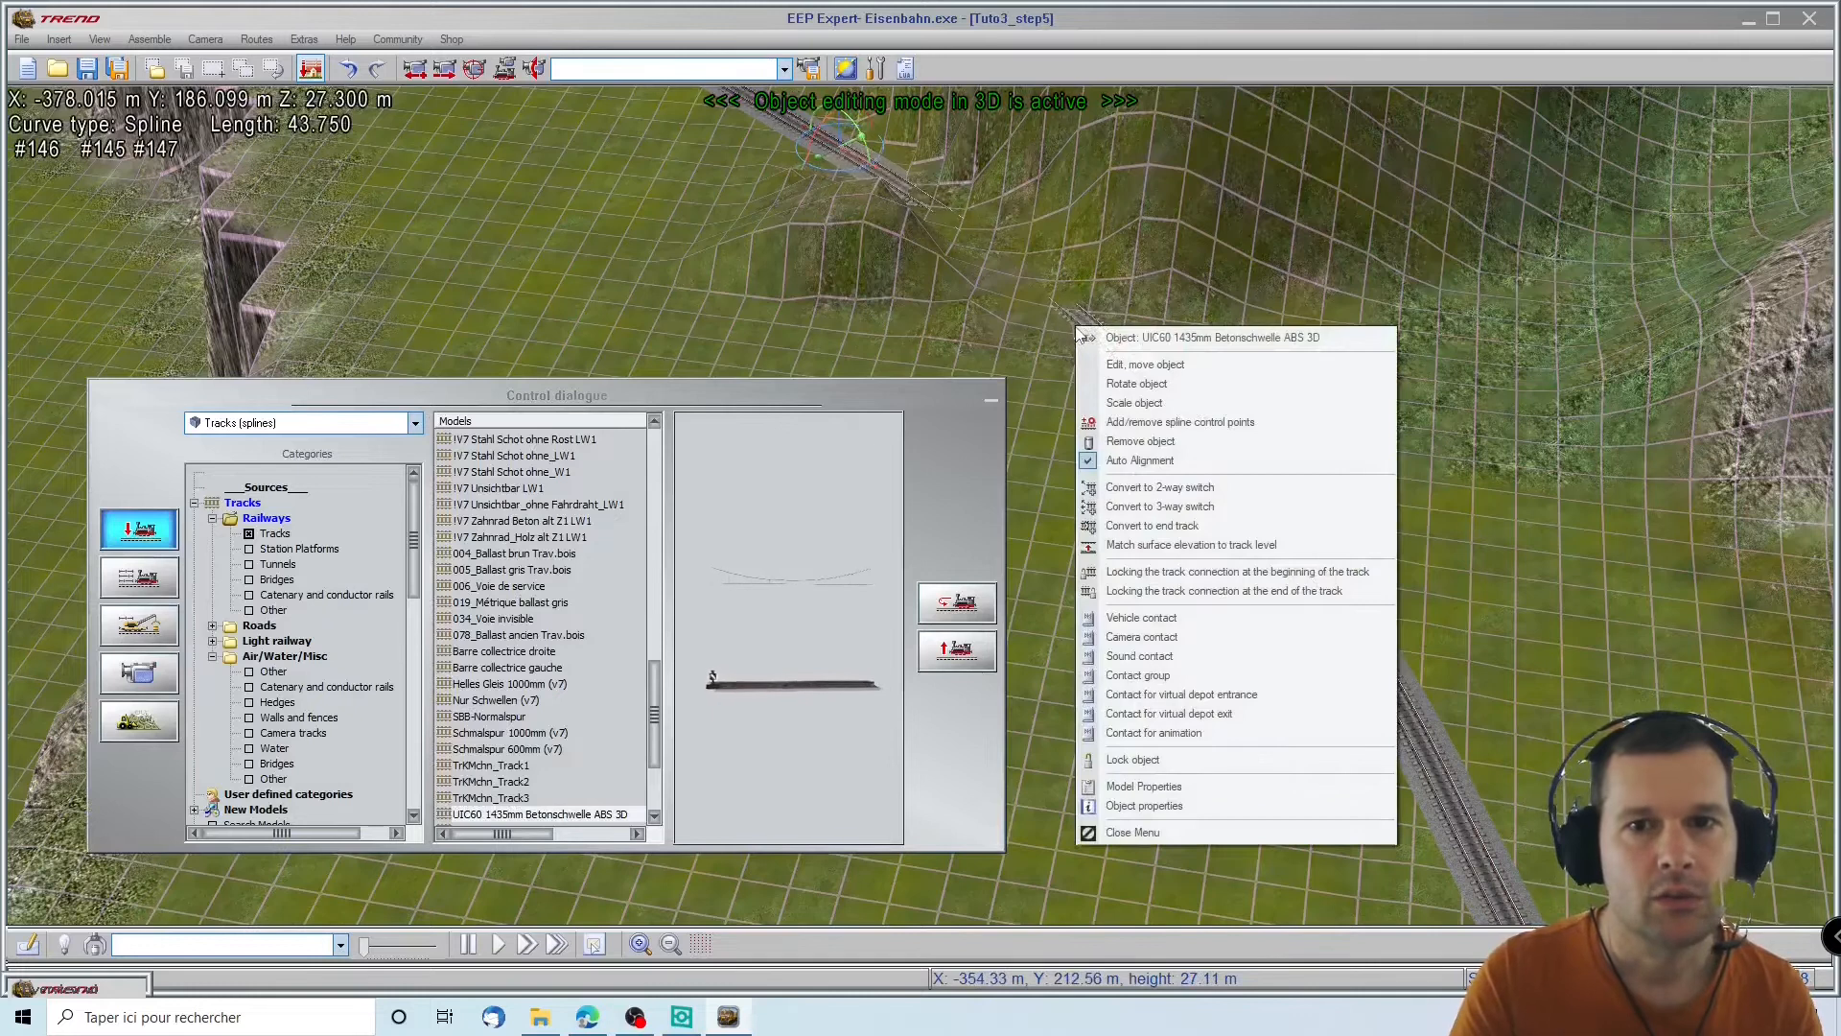
click(1200, 544)
right_drag(836, 118, 849, 139)
right_drag(1333, 688, 998, 404)
click(992, 401)
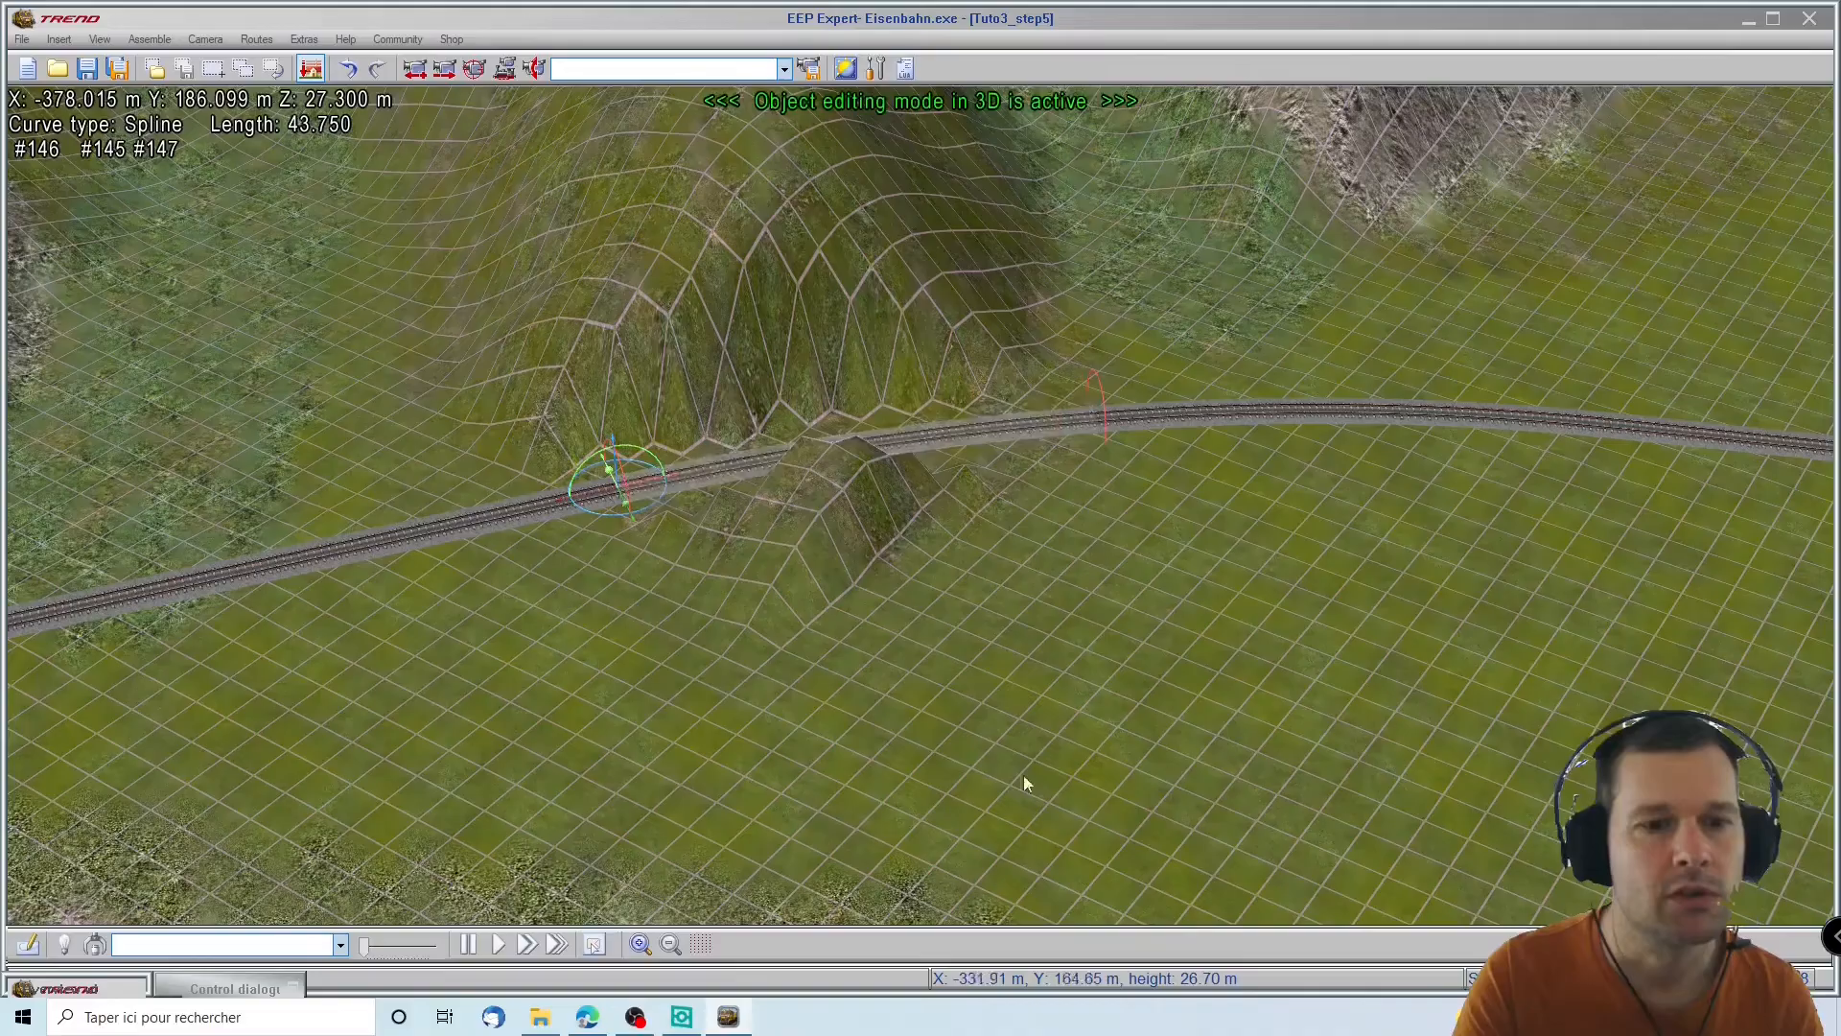
Return to 3D surface editing, set the terrain brush size to 10 and minimise the control dialogue
right_drag(1798, 326, 1641, 523)
right_drag(254, 684, 257, 501)
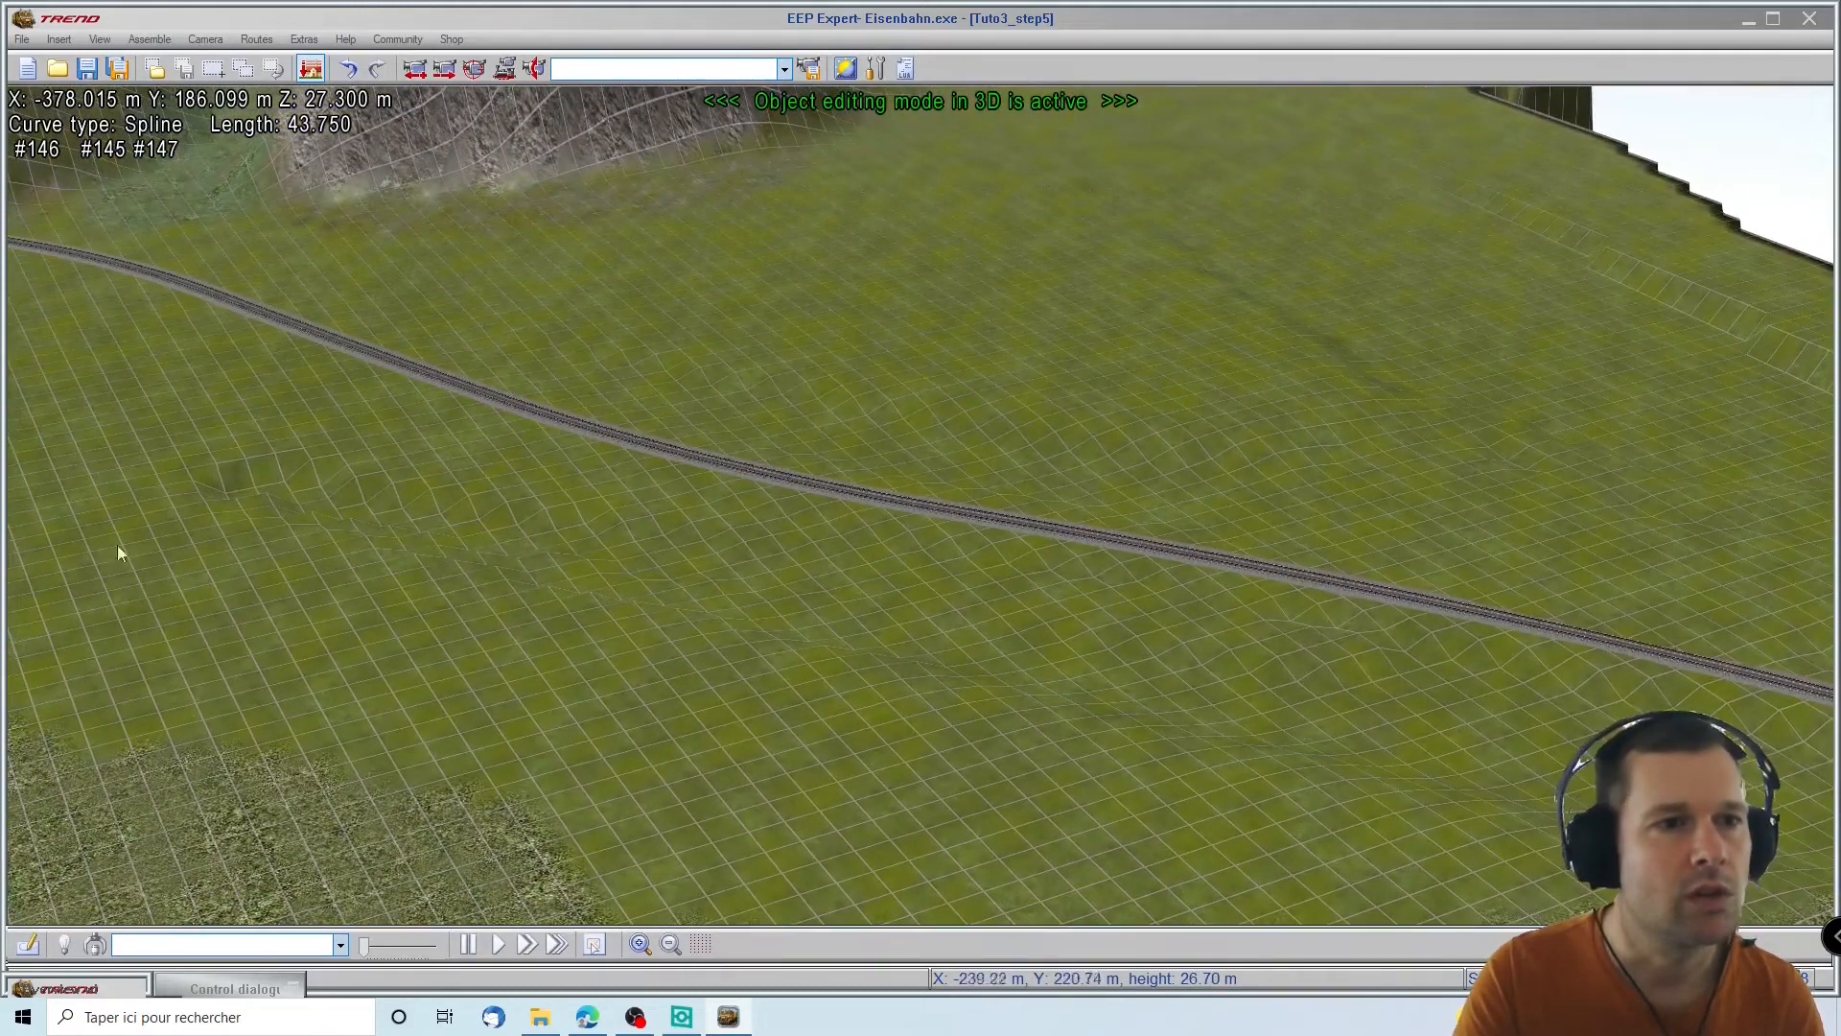
click(240, 989)
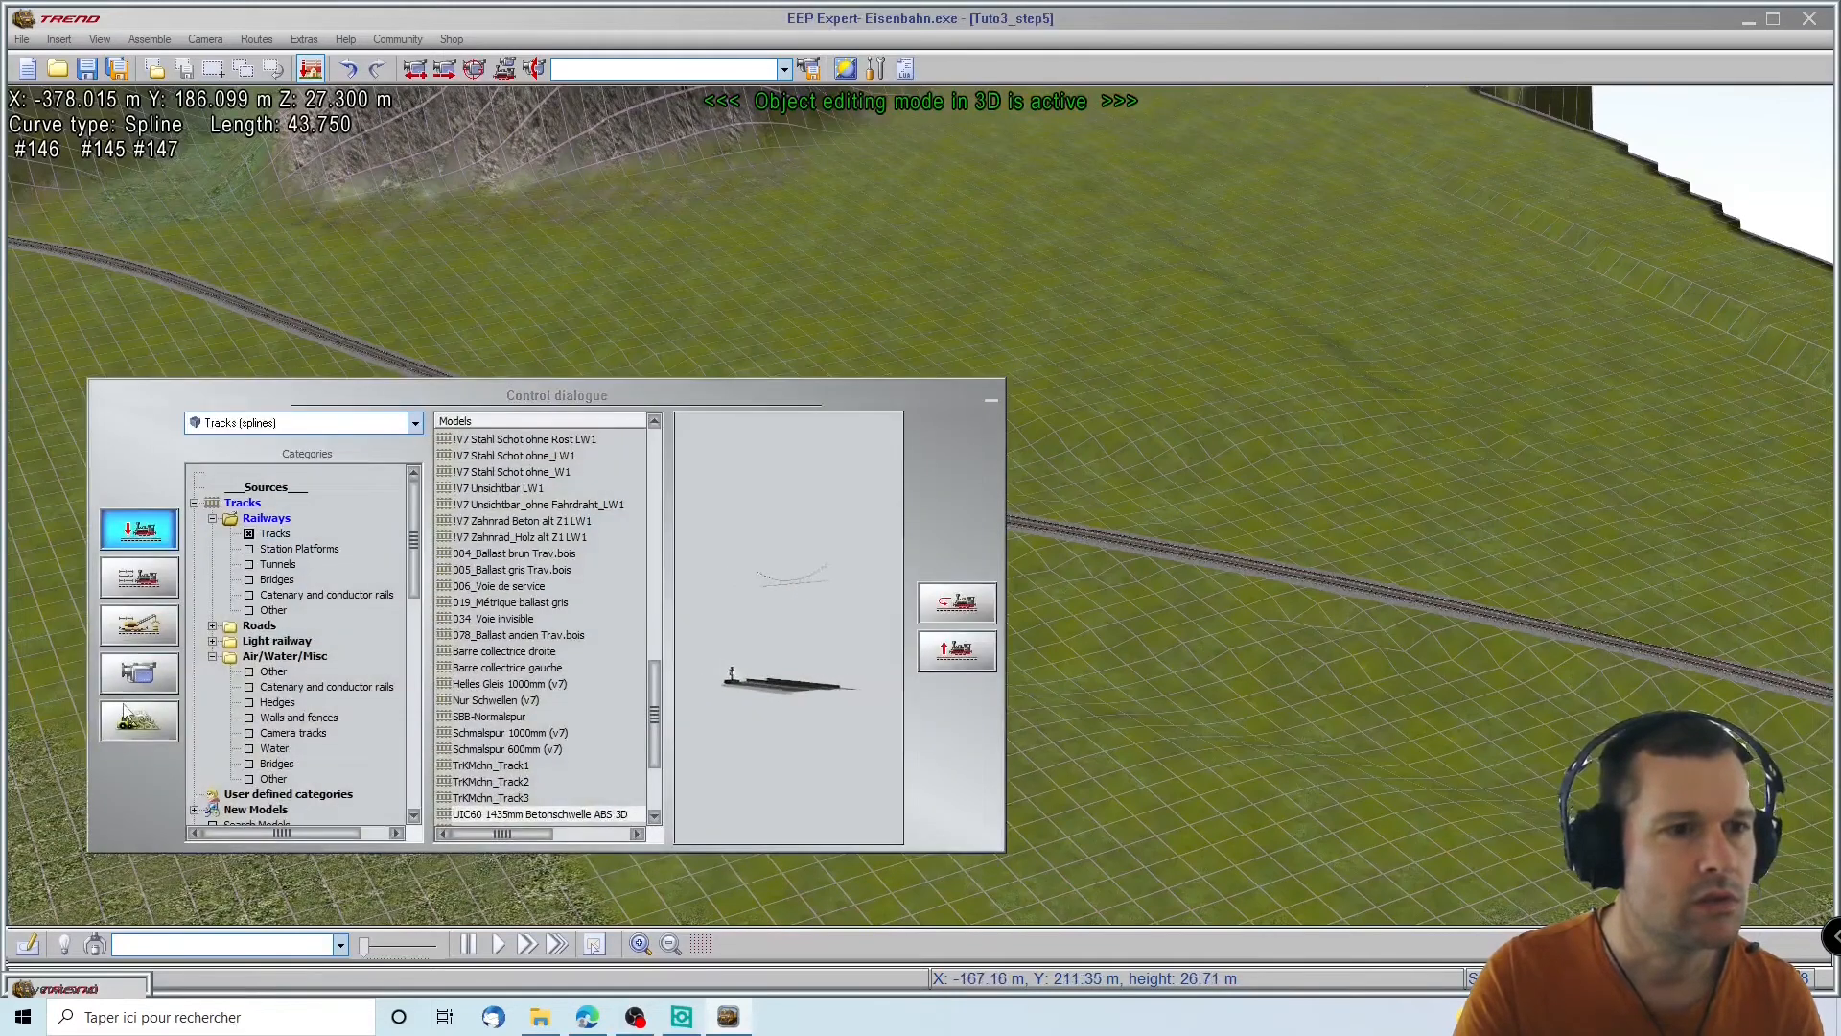
click(139, 717)
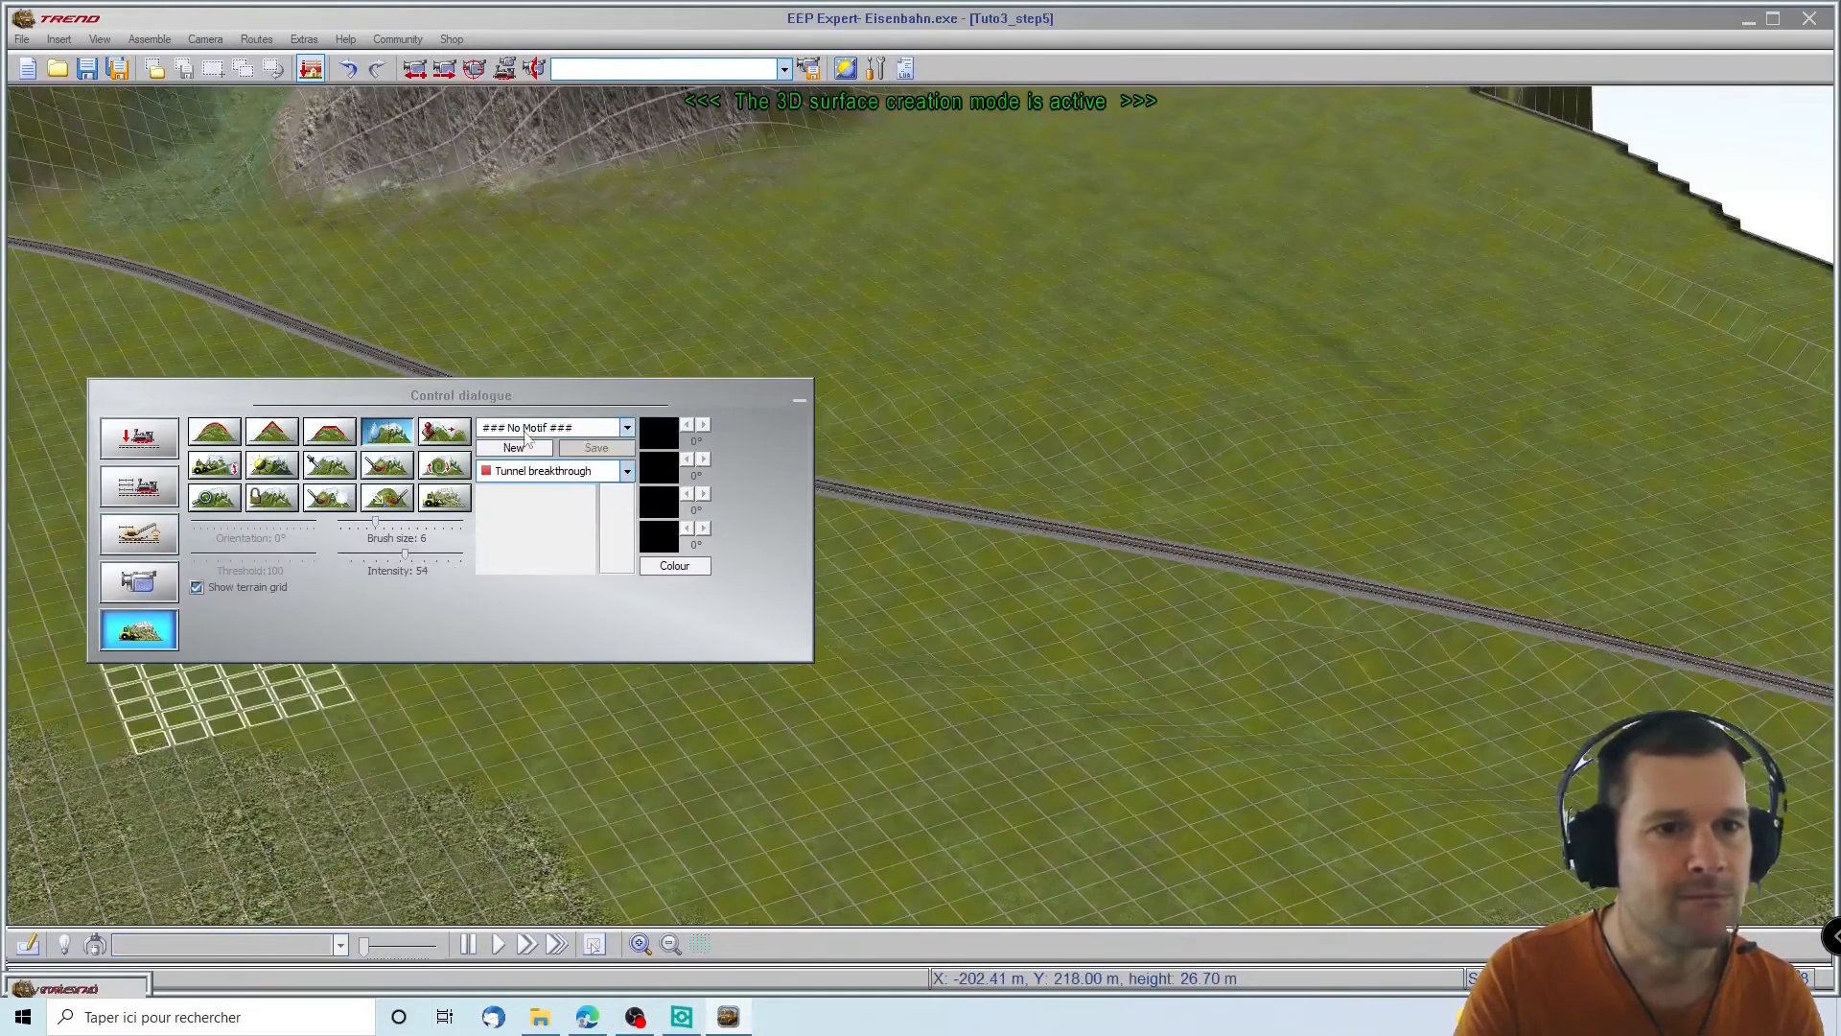
click(414, 523)
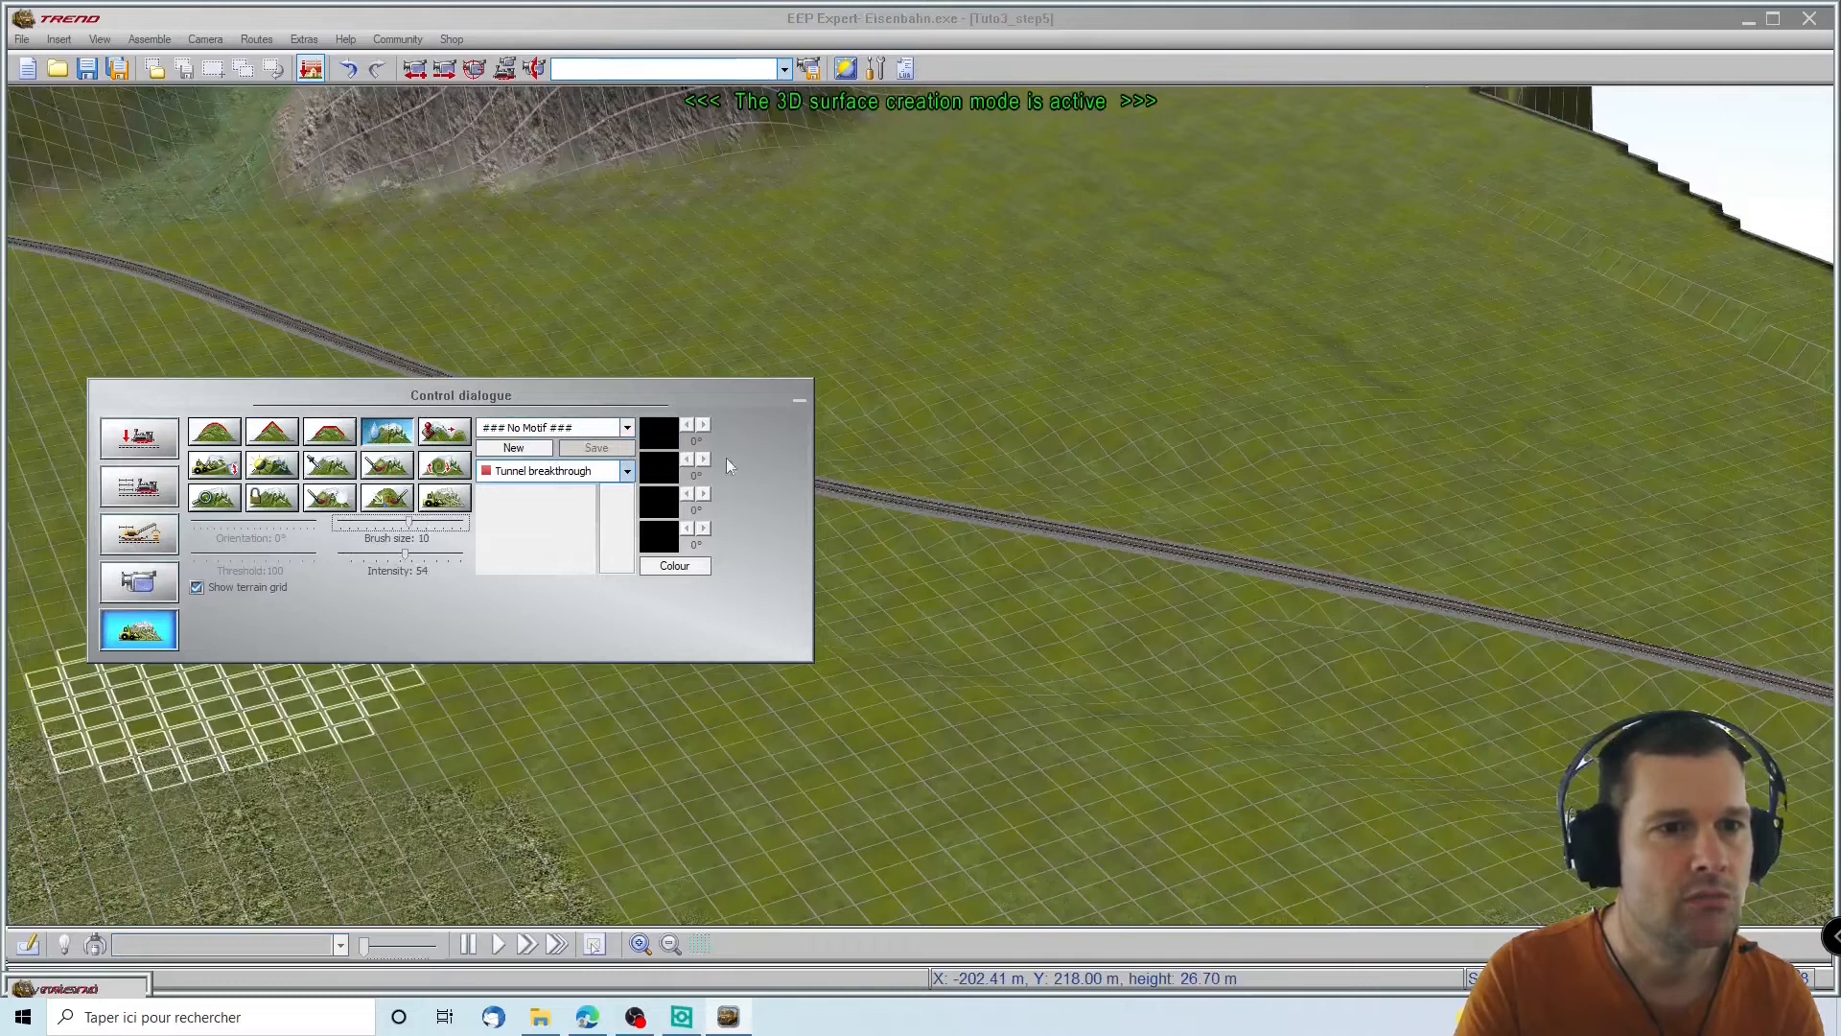
click(799, 403)
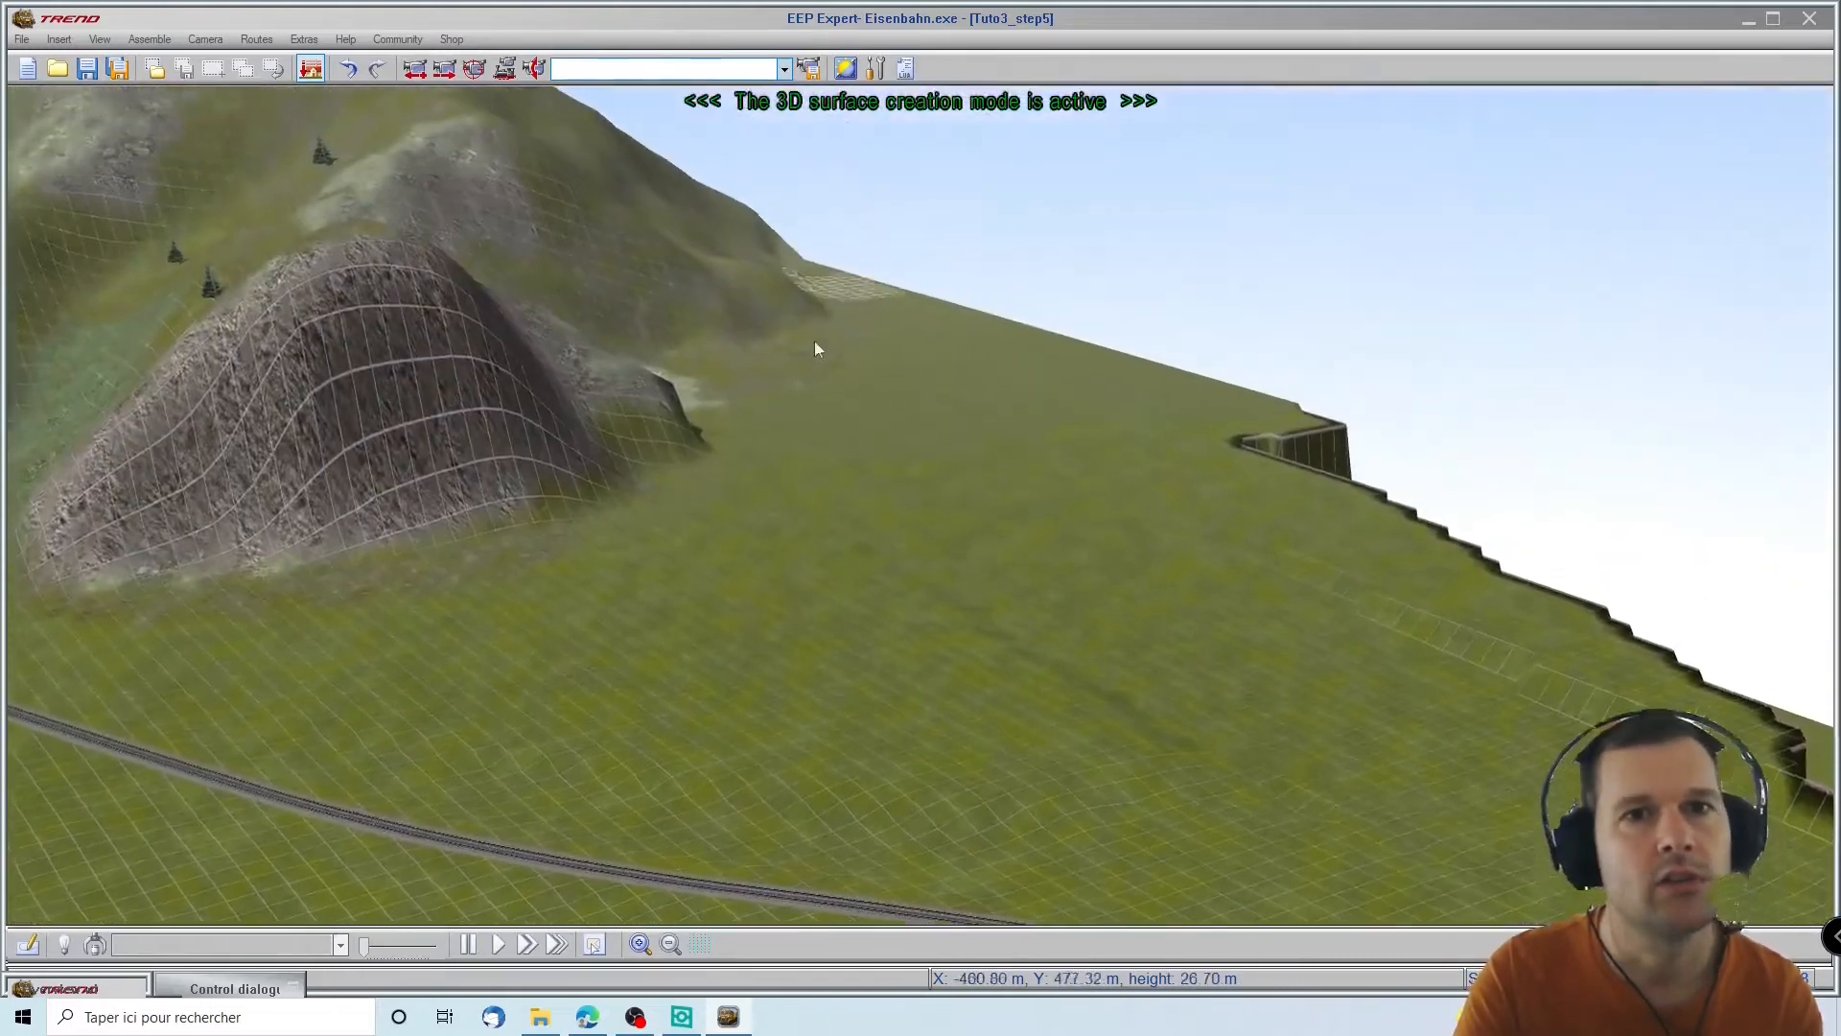
Examine the foot of the large hill beyond the rocky mound, where the slope meets the flat ground
mouse_move(808, 386)
middle_down()
mouse_move(947, 379)
mouse_move(1038, 314)
mouse_move(89, 301)
middle_up()
key(Left)
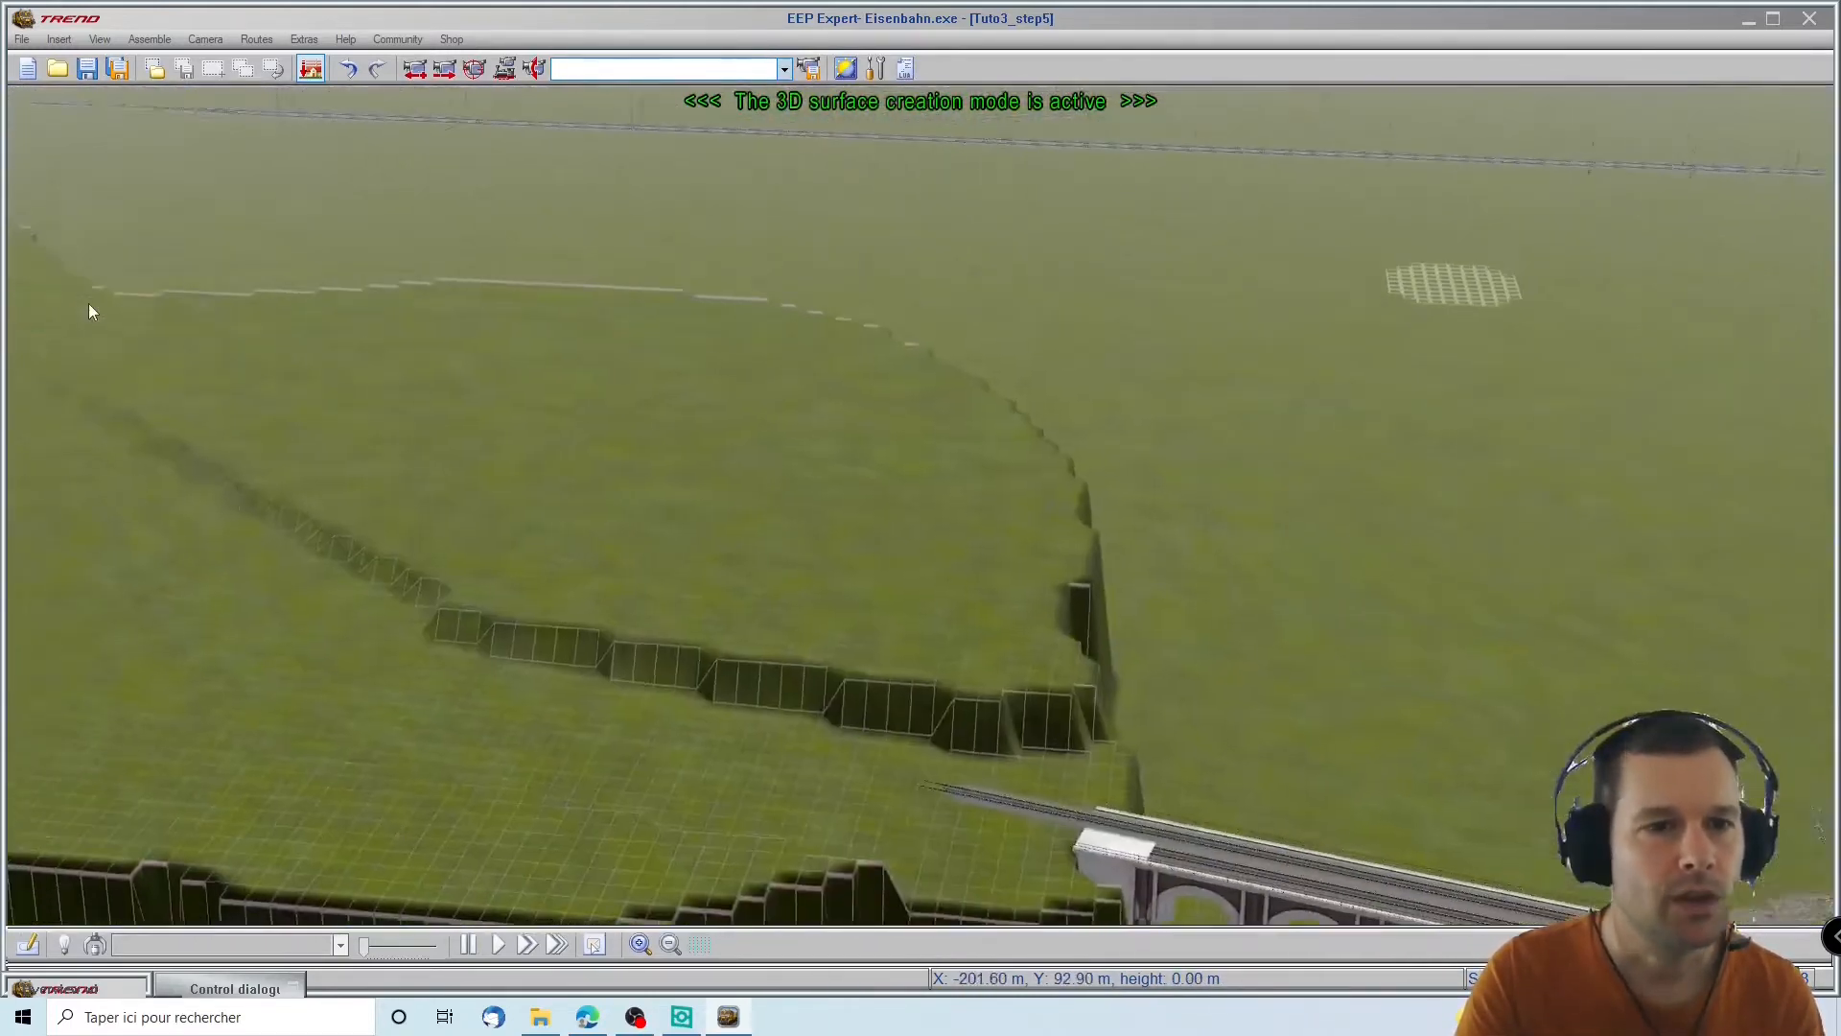
key(Right)
key(Right)
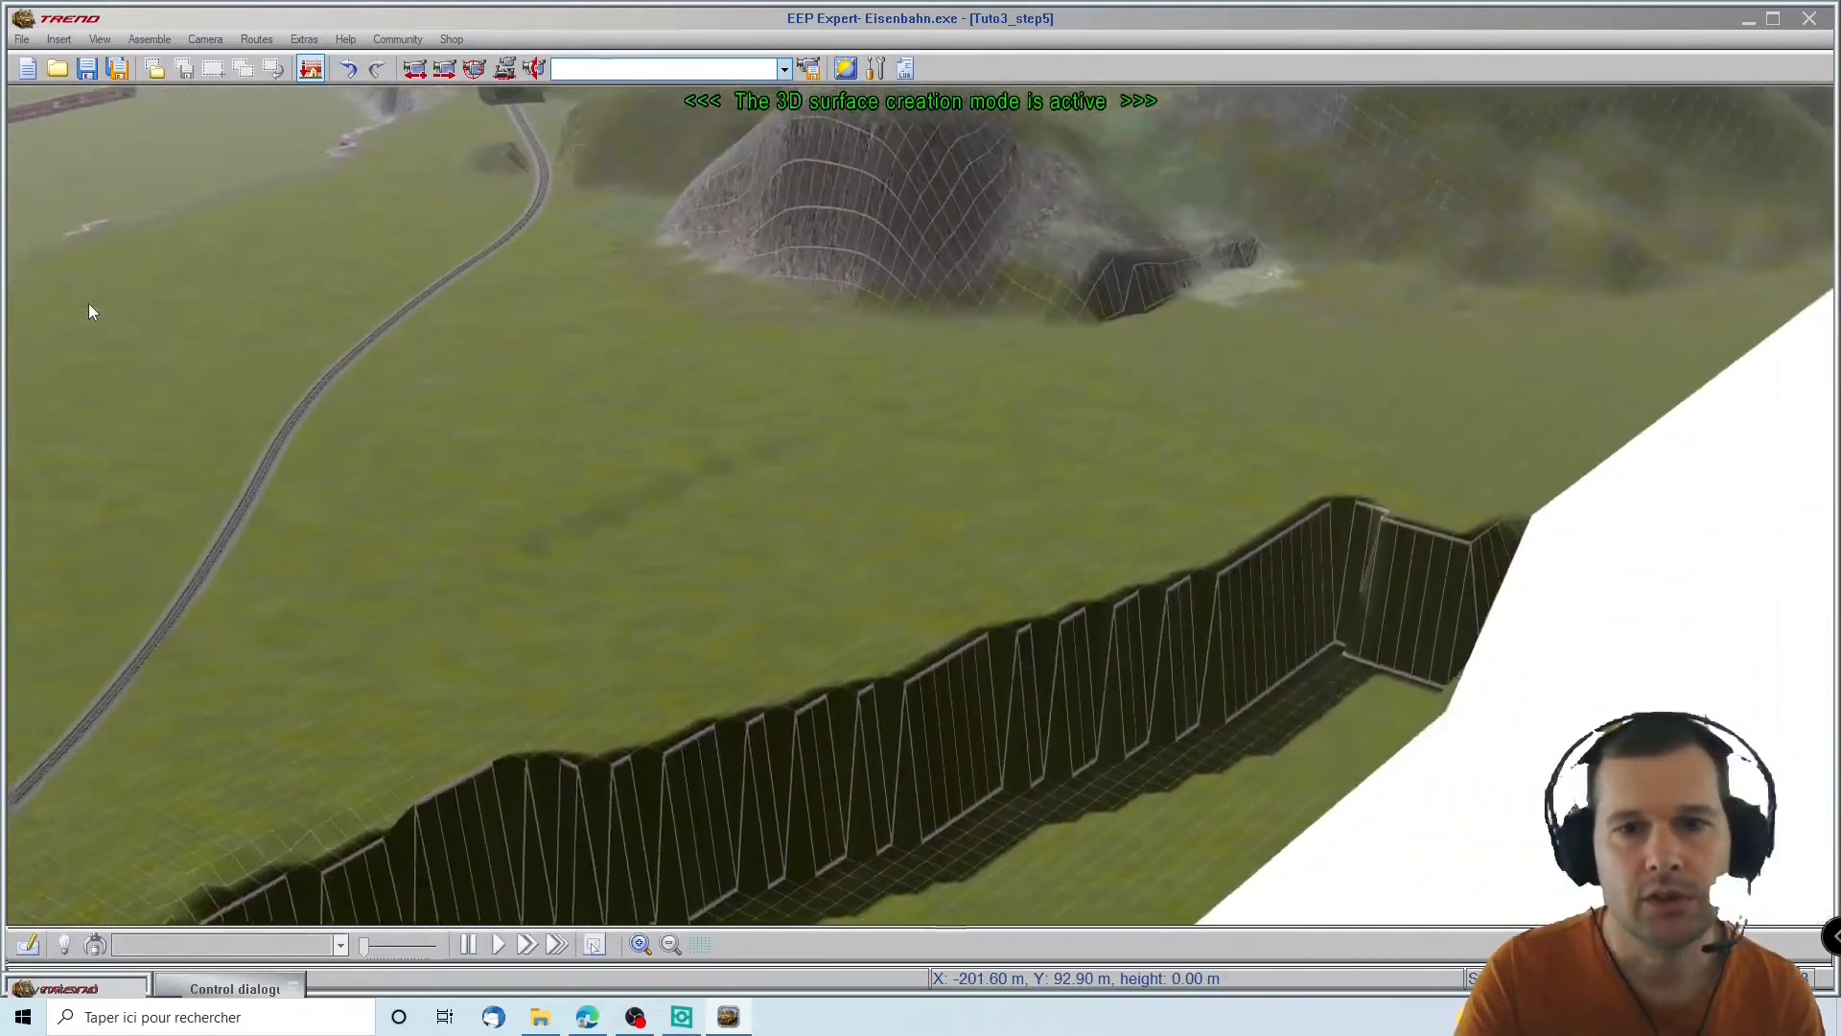
scroll(1300, 303, up, 5)
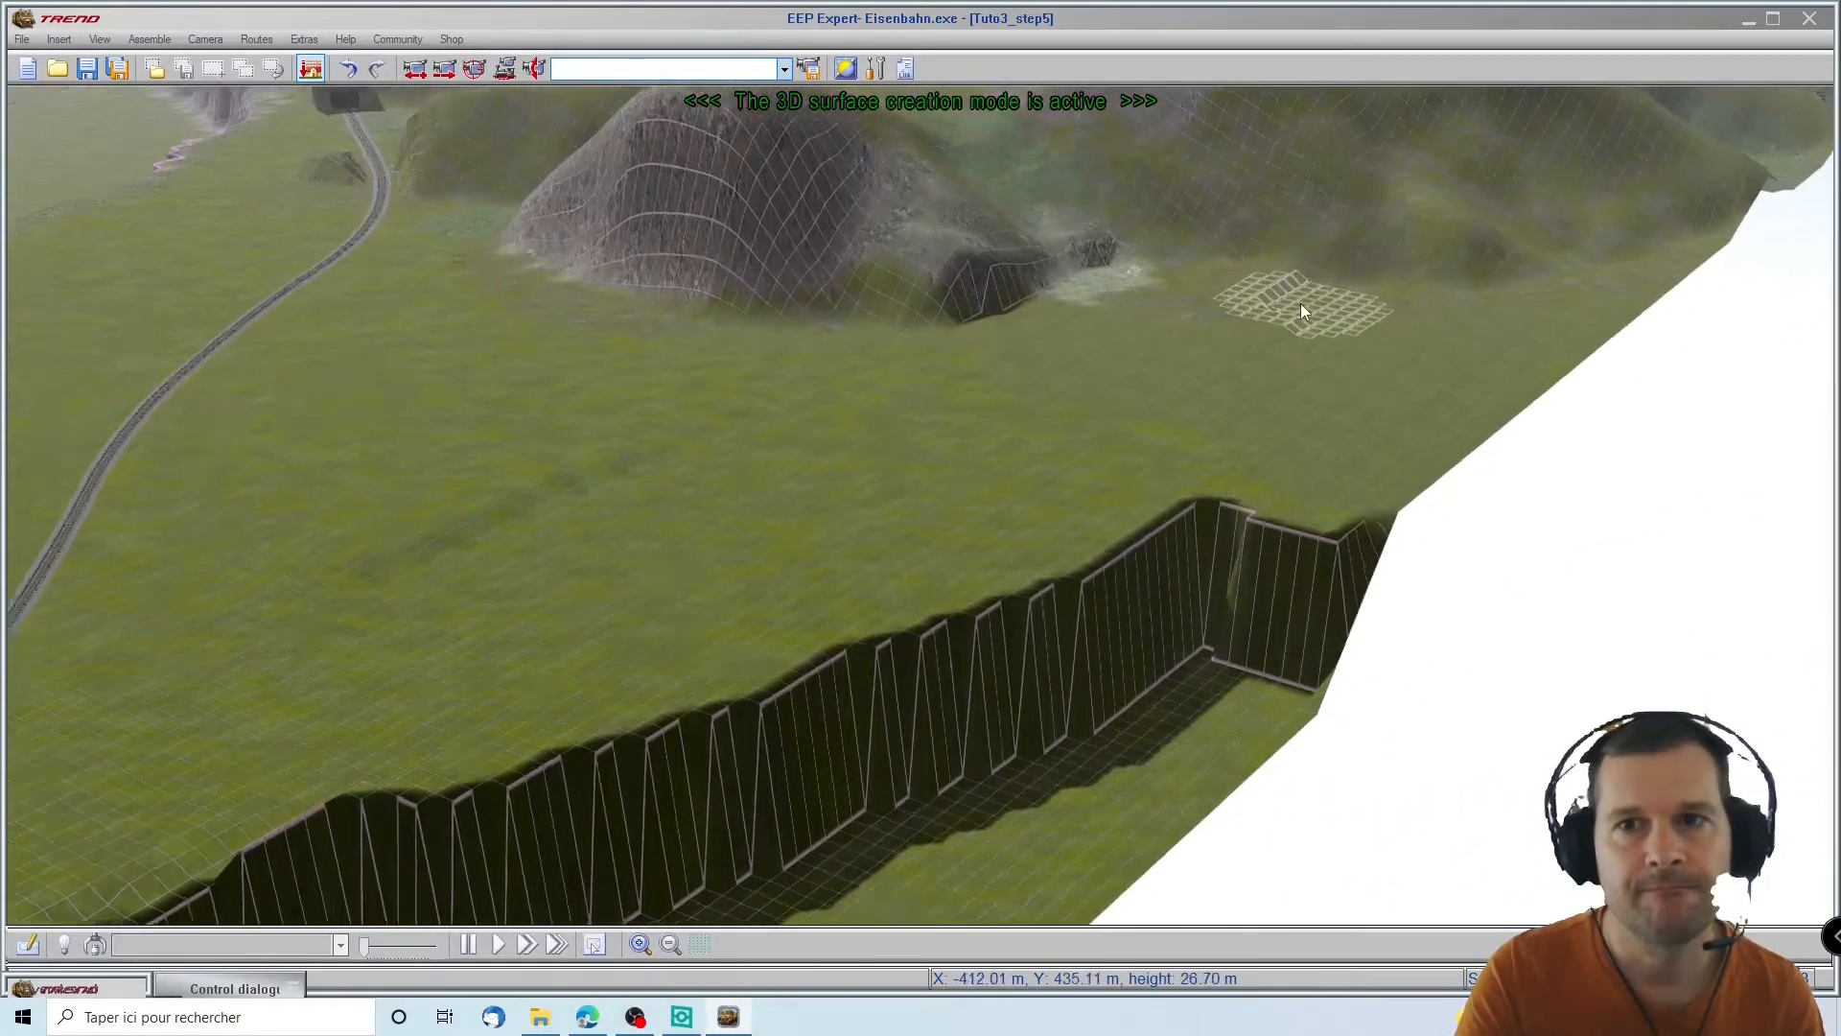
scroll(1311, 216, up, 5)
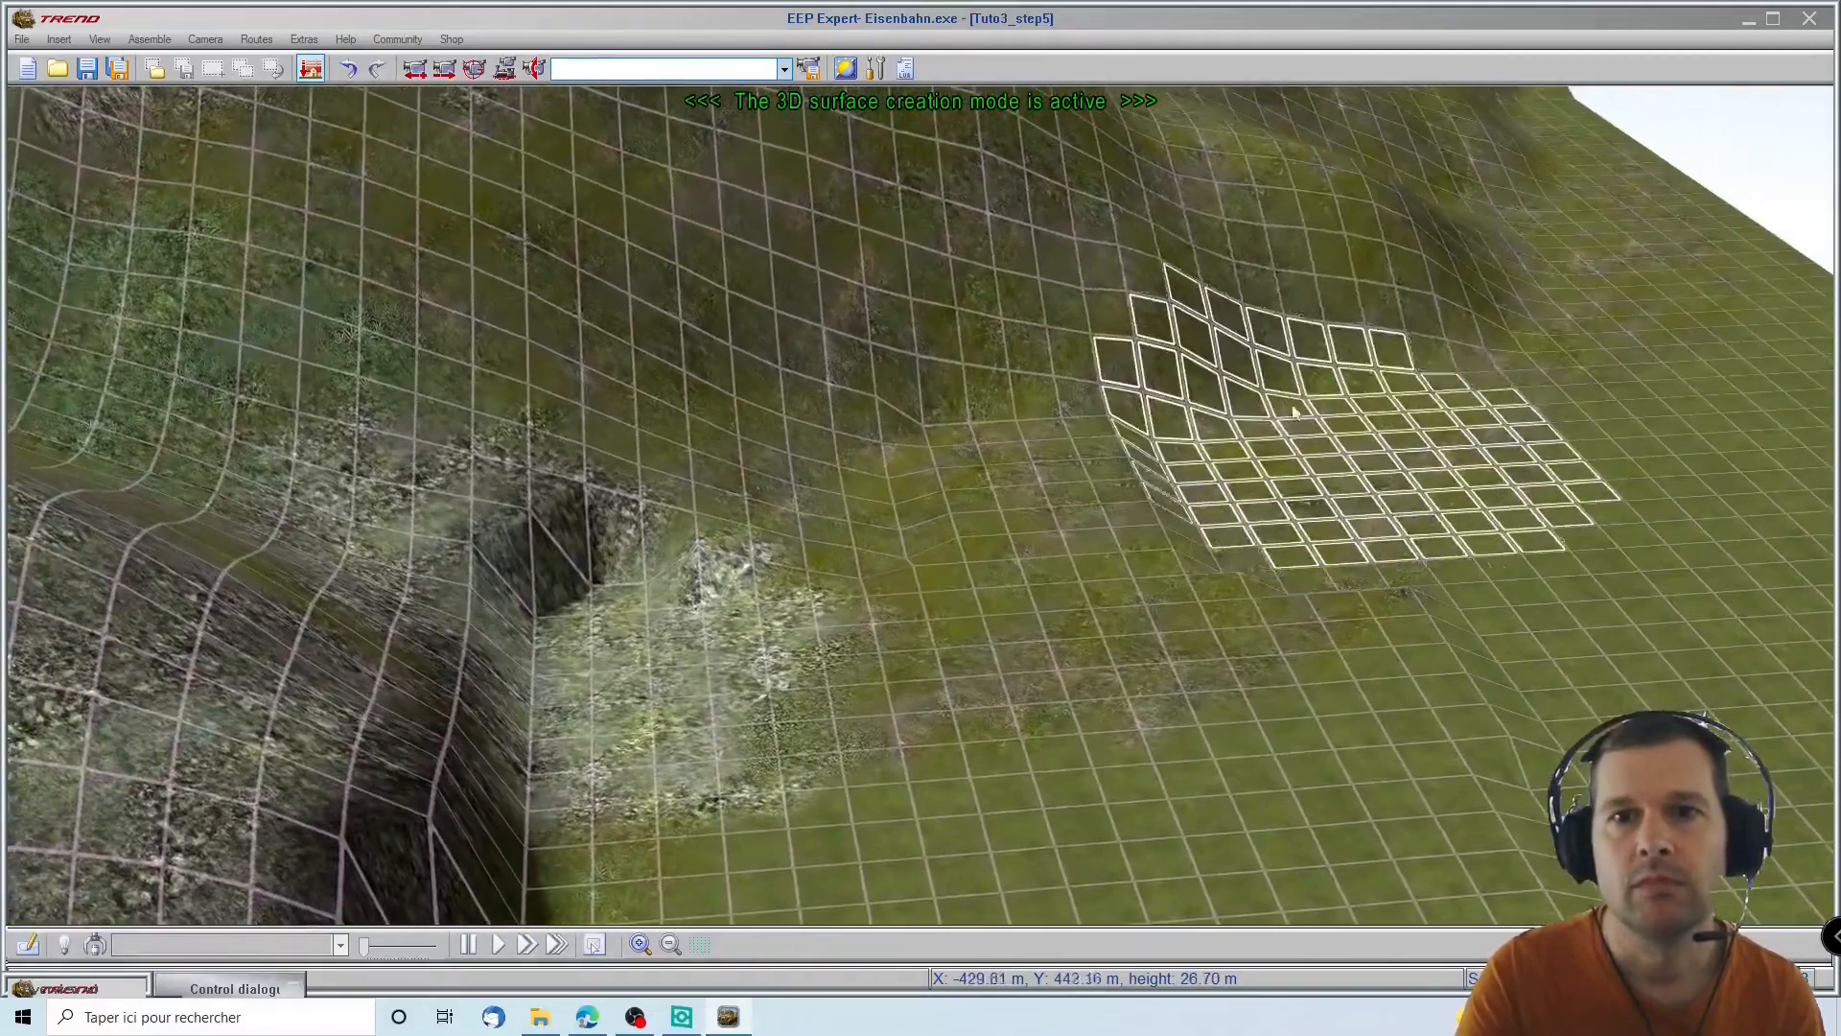
scroll(1237, 358, up, 4)
mouse_move(1064, 345)
middle_down()
mouse_move(1205, 537)
mouse_move(1138, 503)
middle_up()
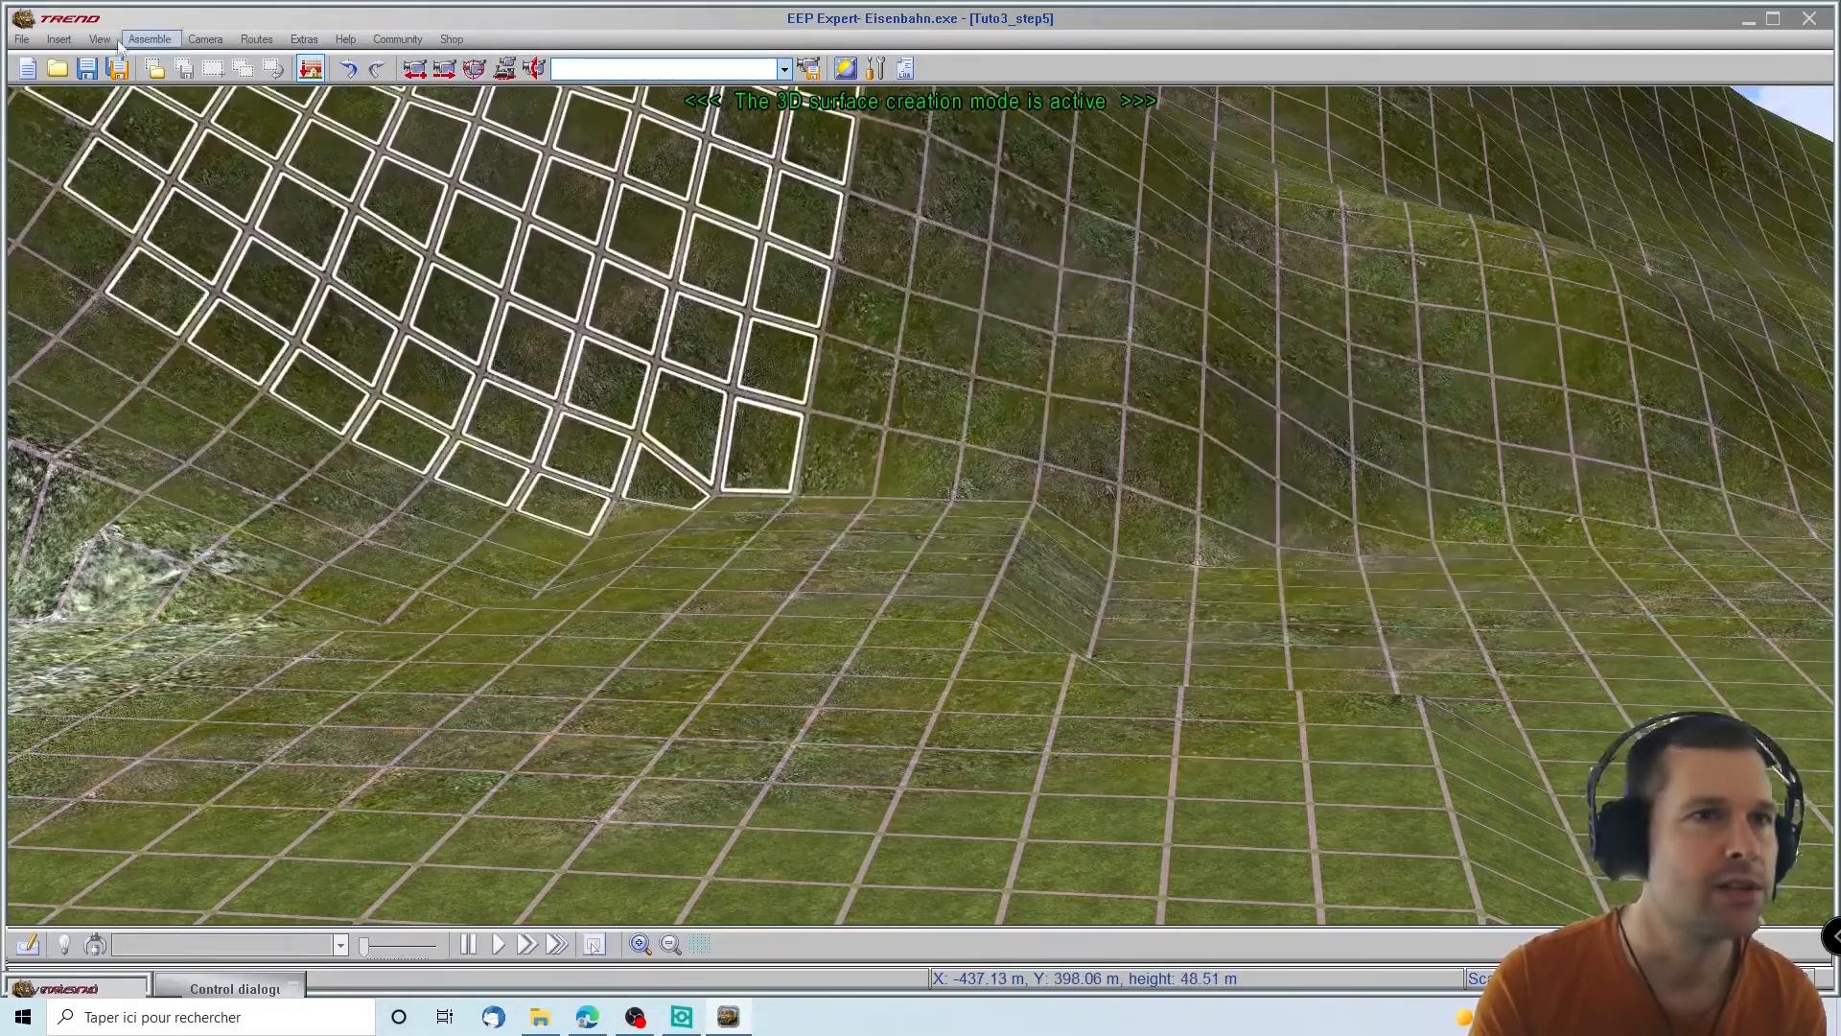
scroll(1239, 628, down, 5)
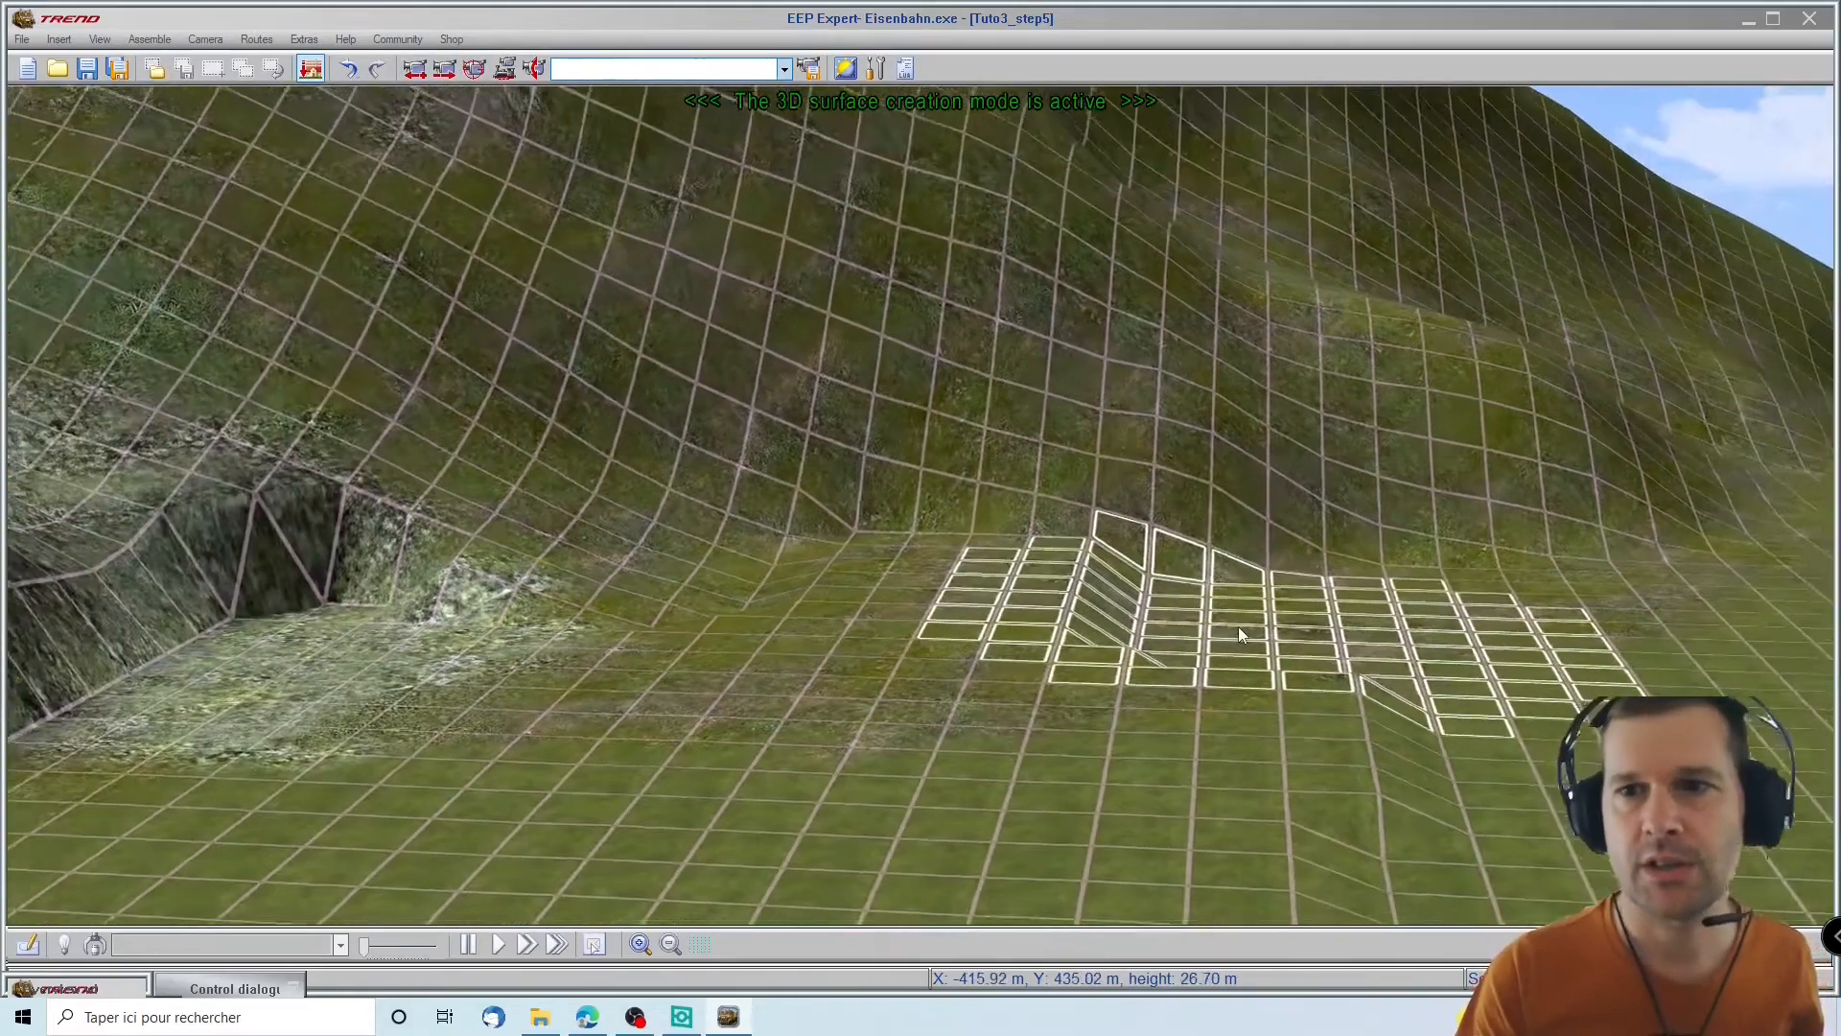
scroll(1239, 629, down, 3)
mouse_move(1312, 645)
right_down()
mouse_move(1315, 796)
mouse_move(1320, 695)
right_up()
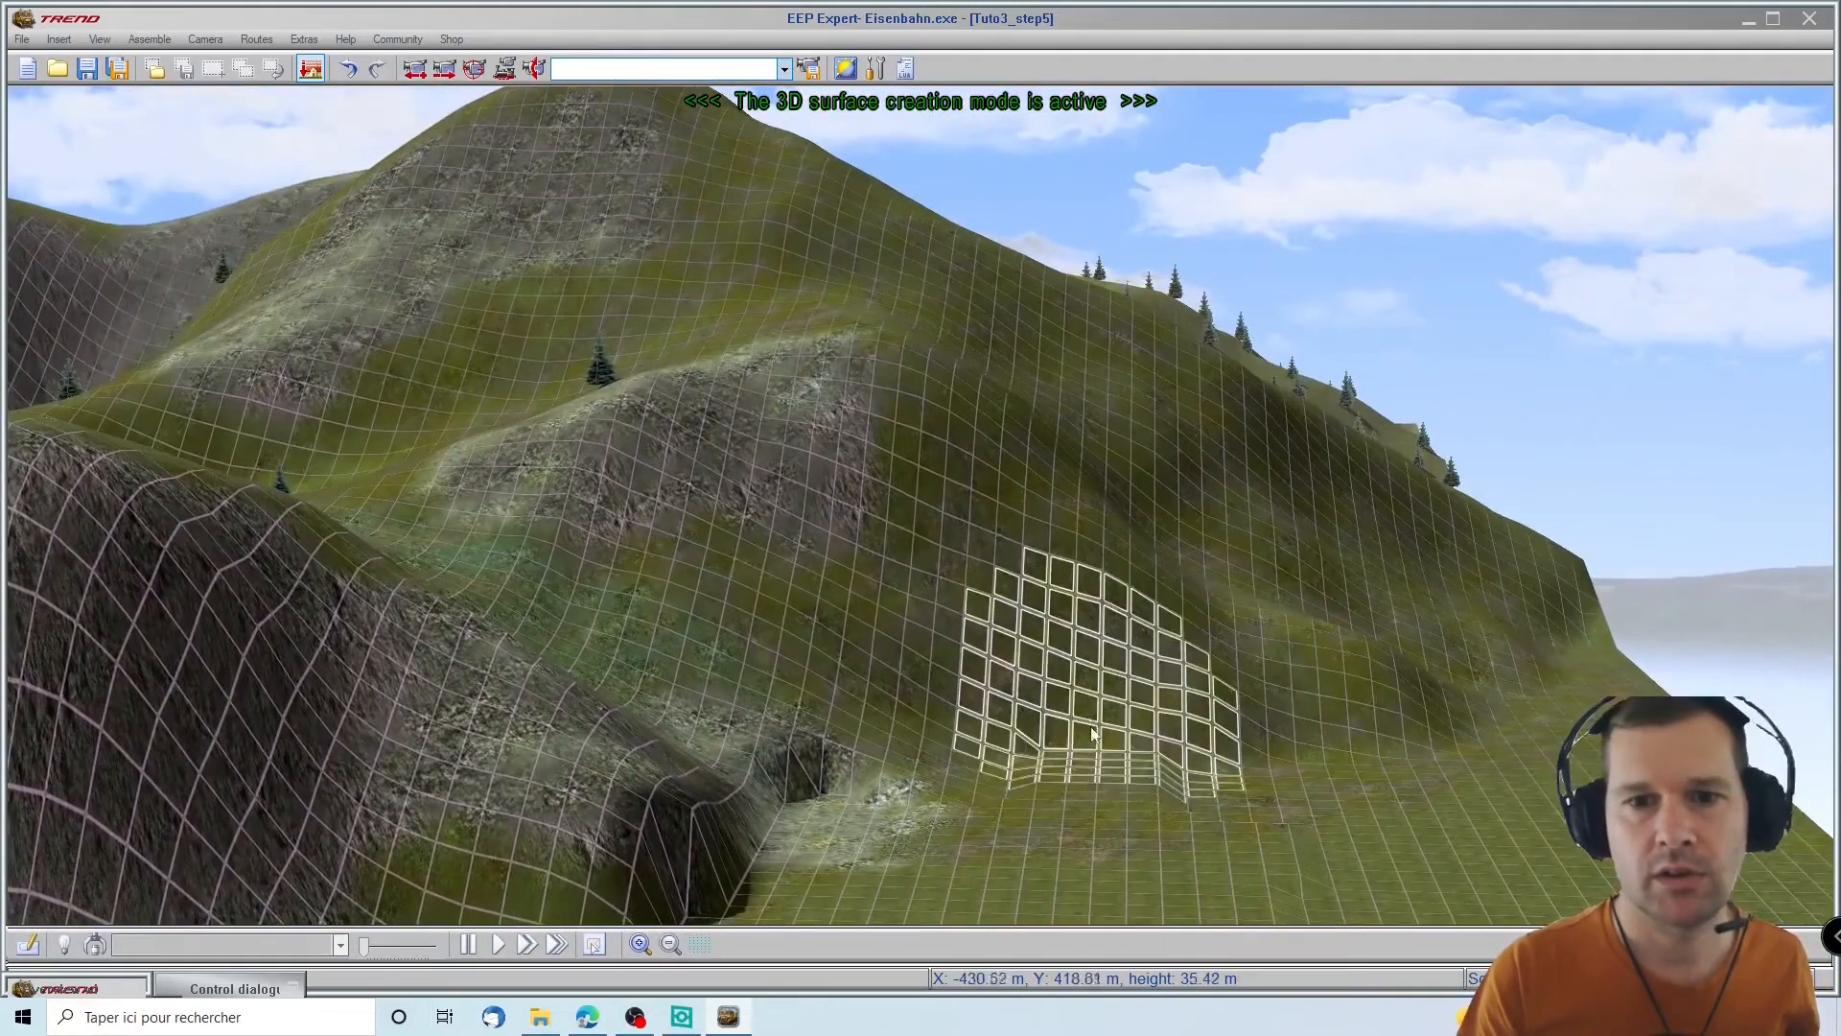
mouse_move(1357, 844)
right_down()
mouse_move(1397, 957)
mouse_move(1377, 894)
right_up()
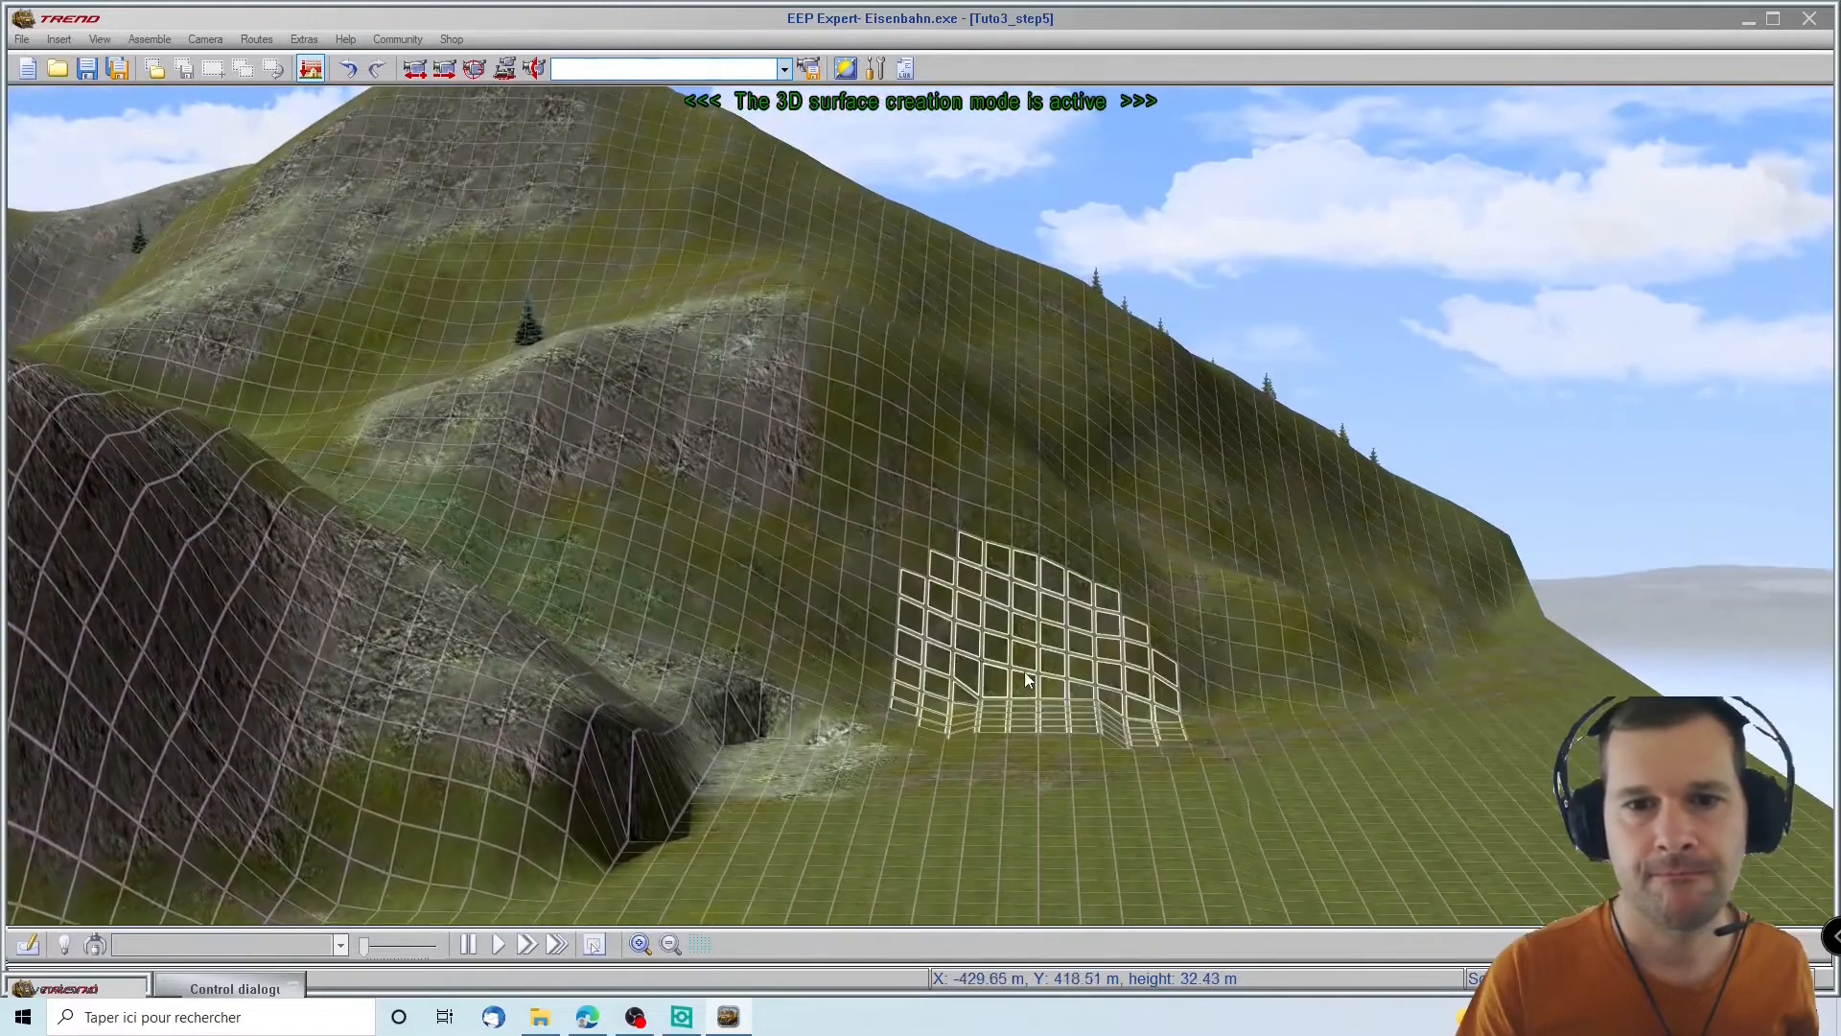
Switch to object editing, limit the railway track splines to tunnels and preview models including Ziegeltunnel 1-gleisig (v7)
click(202, 980)
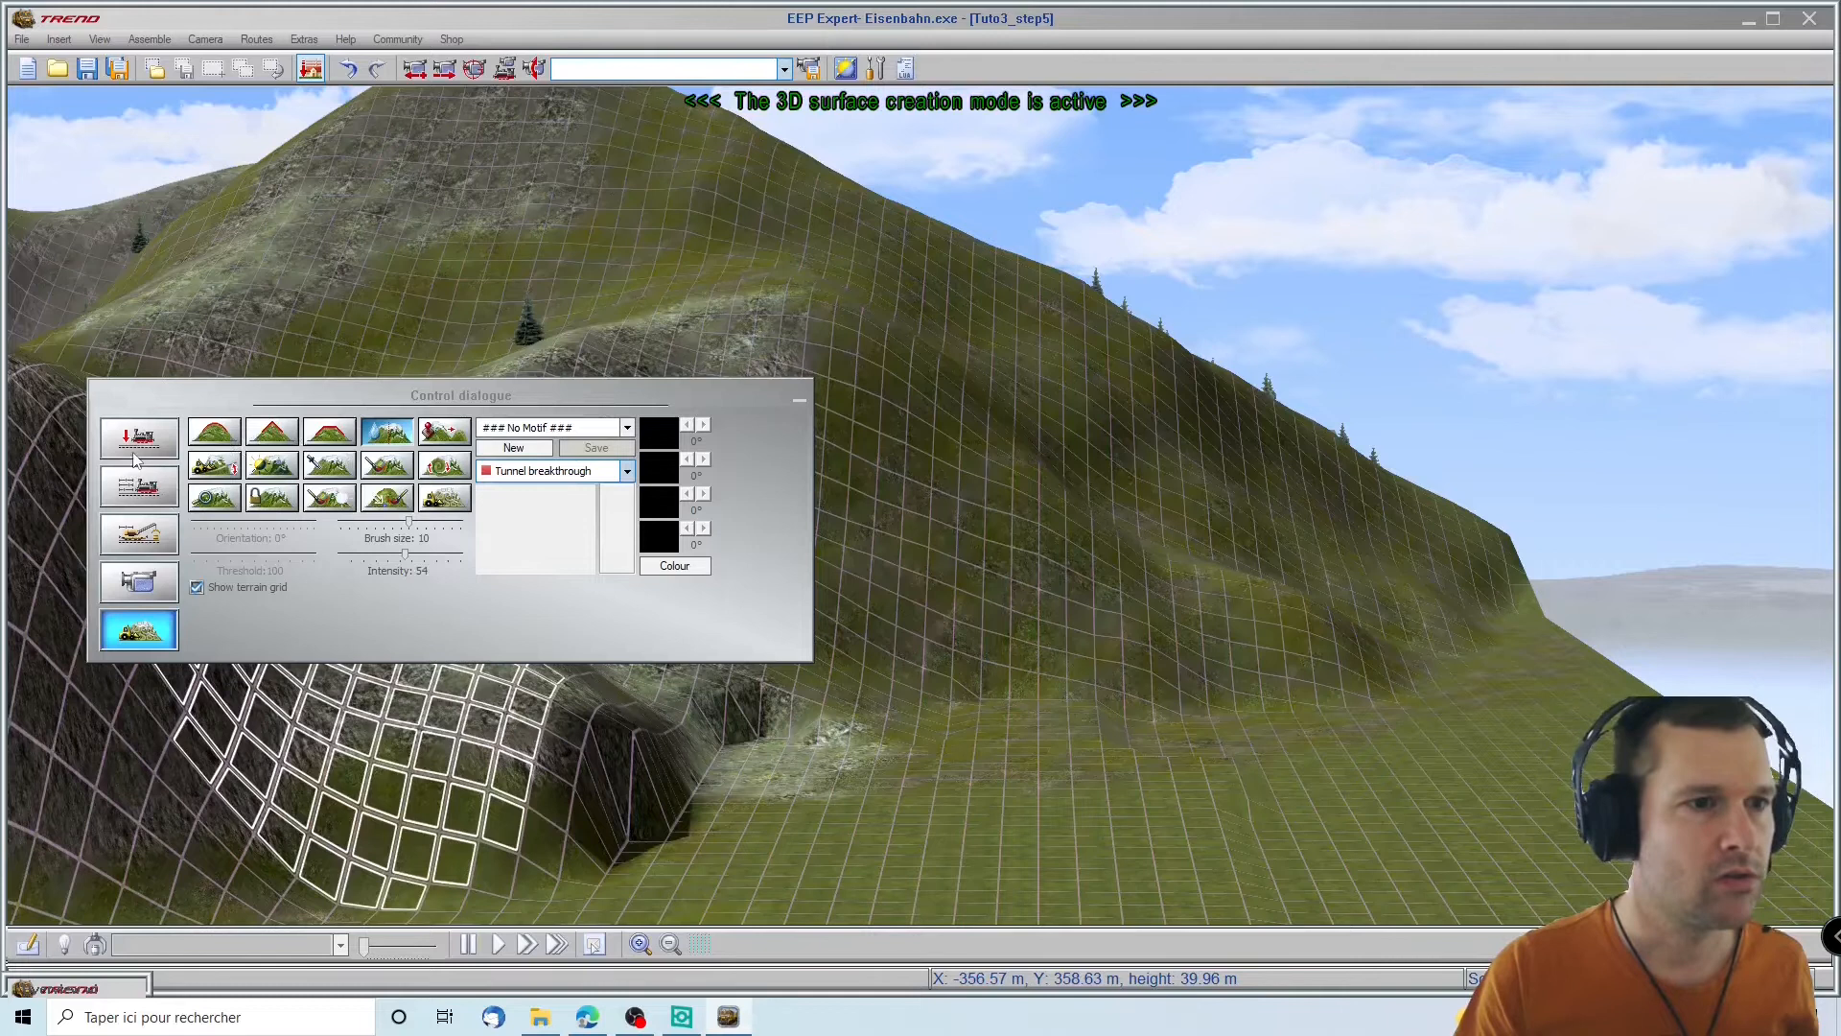
click(140, 440)
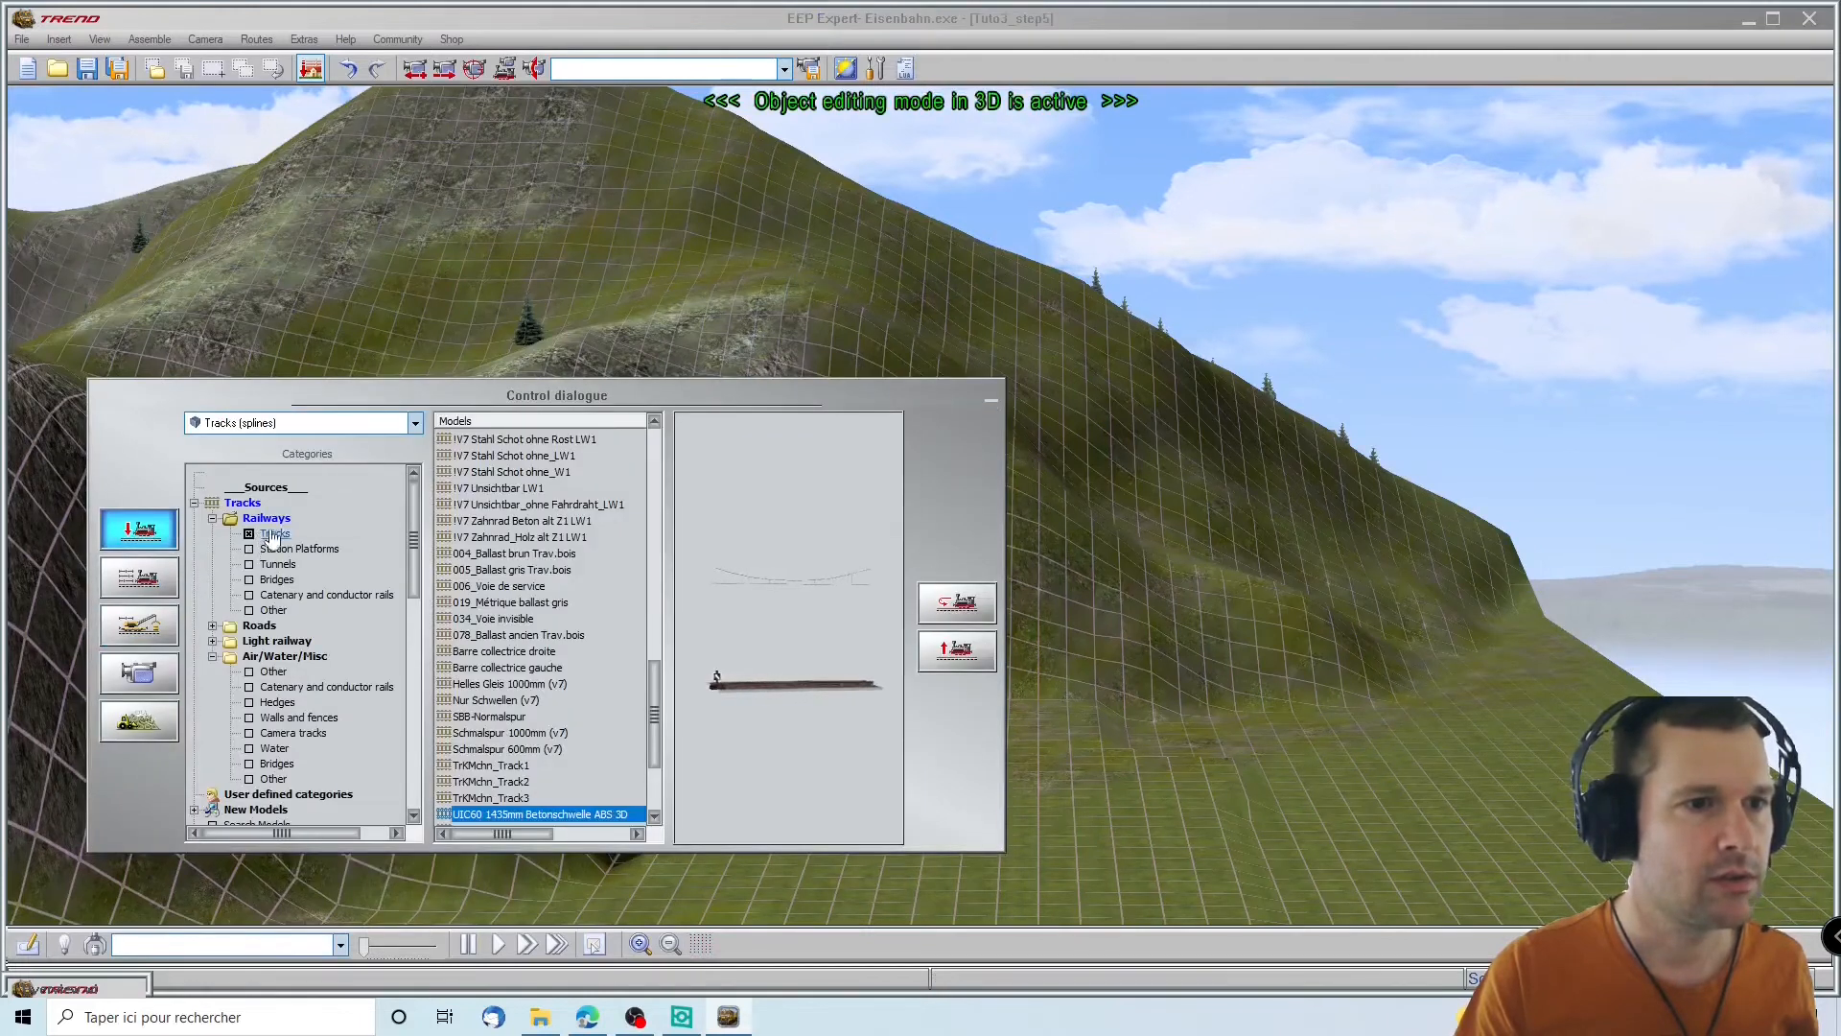
scroll(278, 552, down, 2)
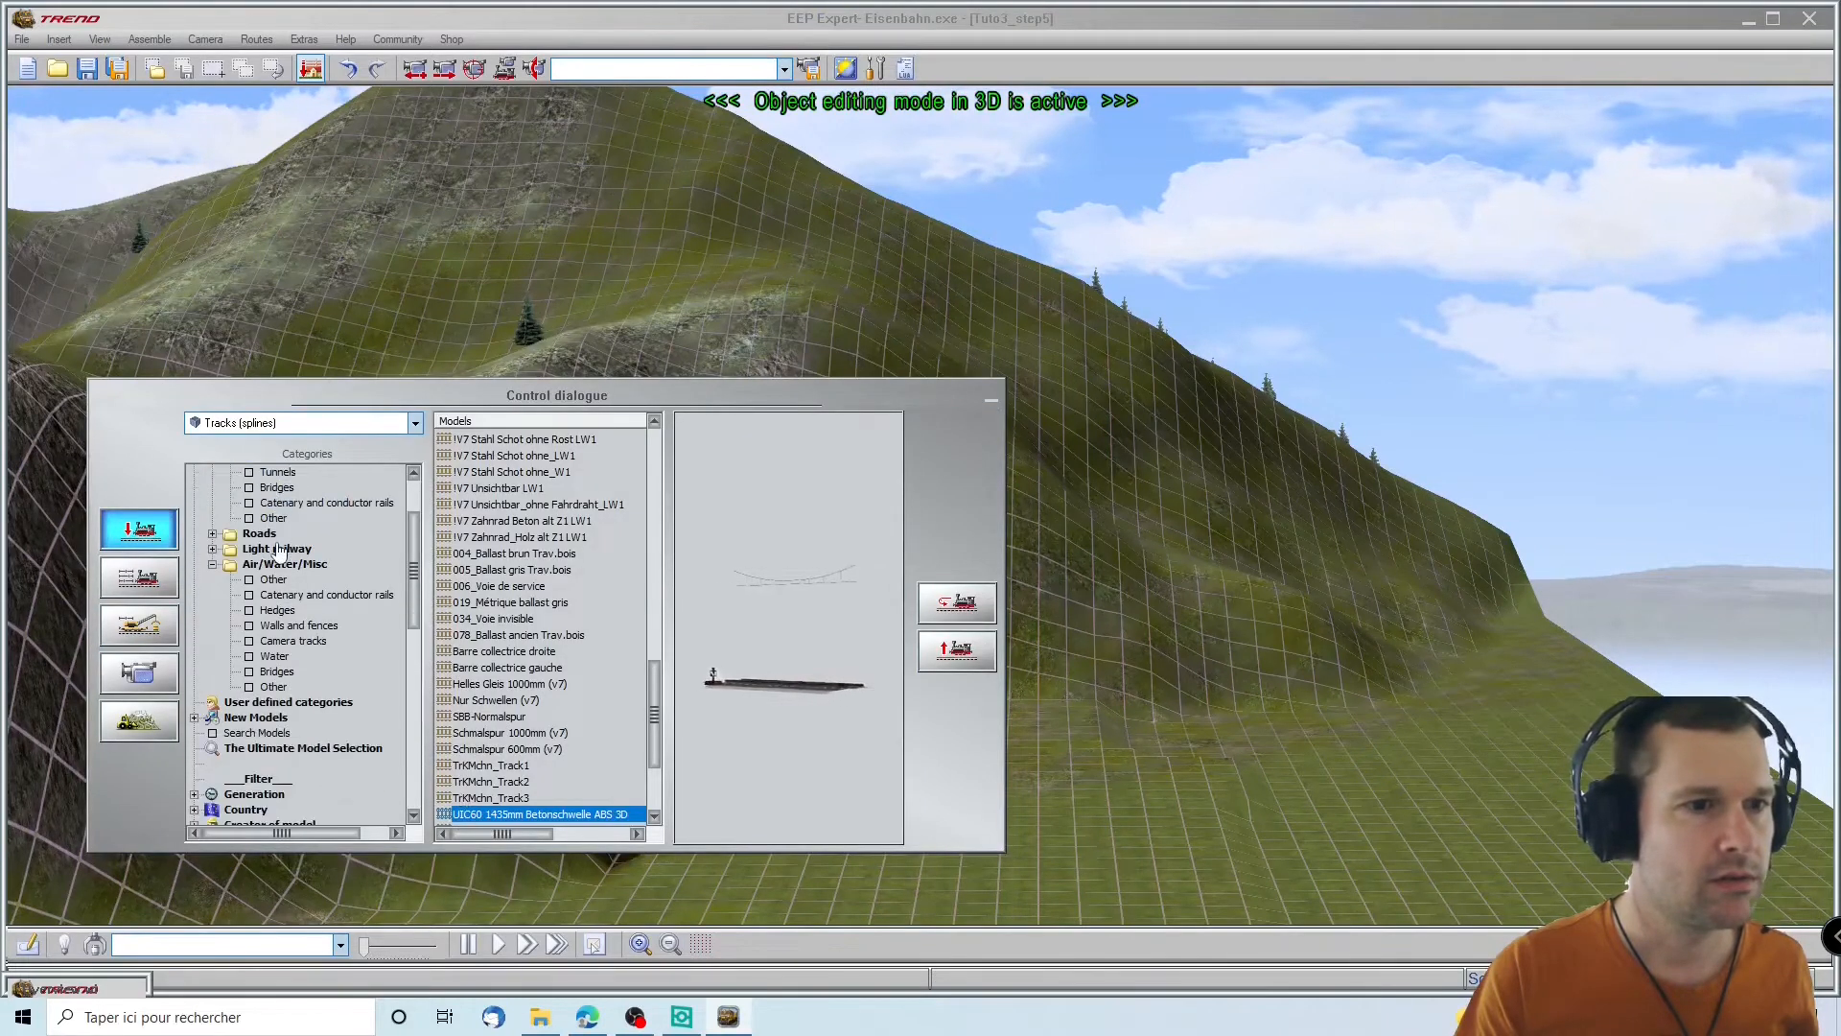
click(278, 473)
scroll(257, 506, up, 2)
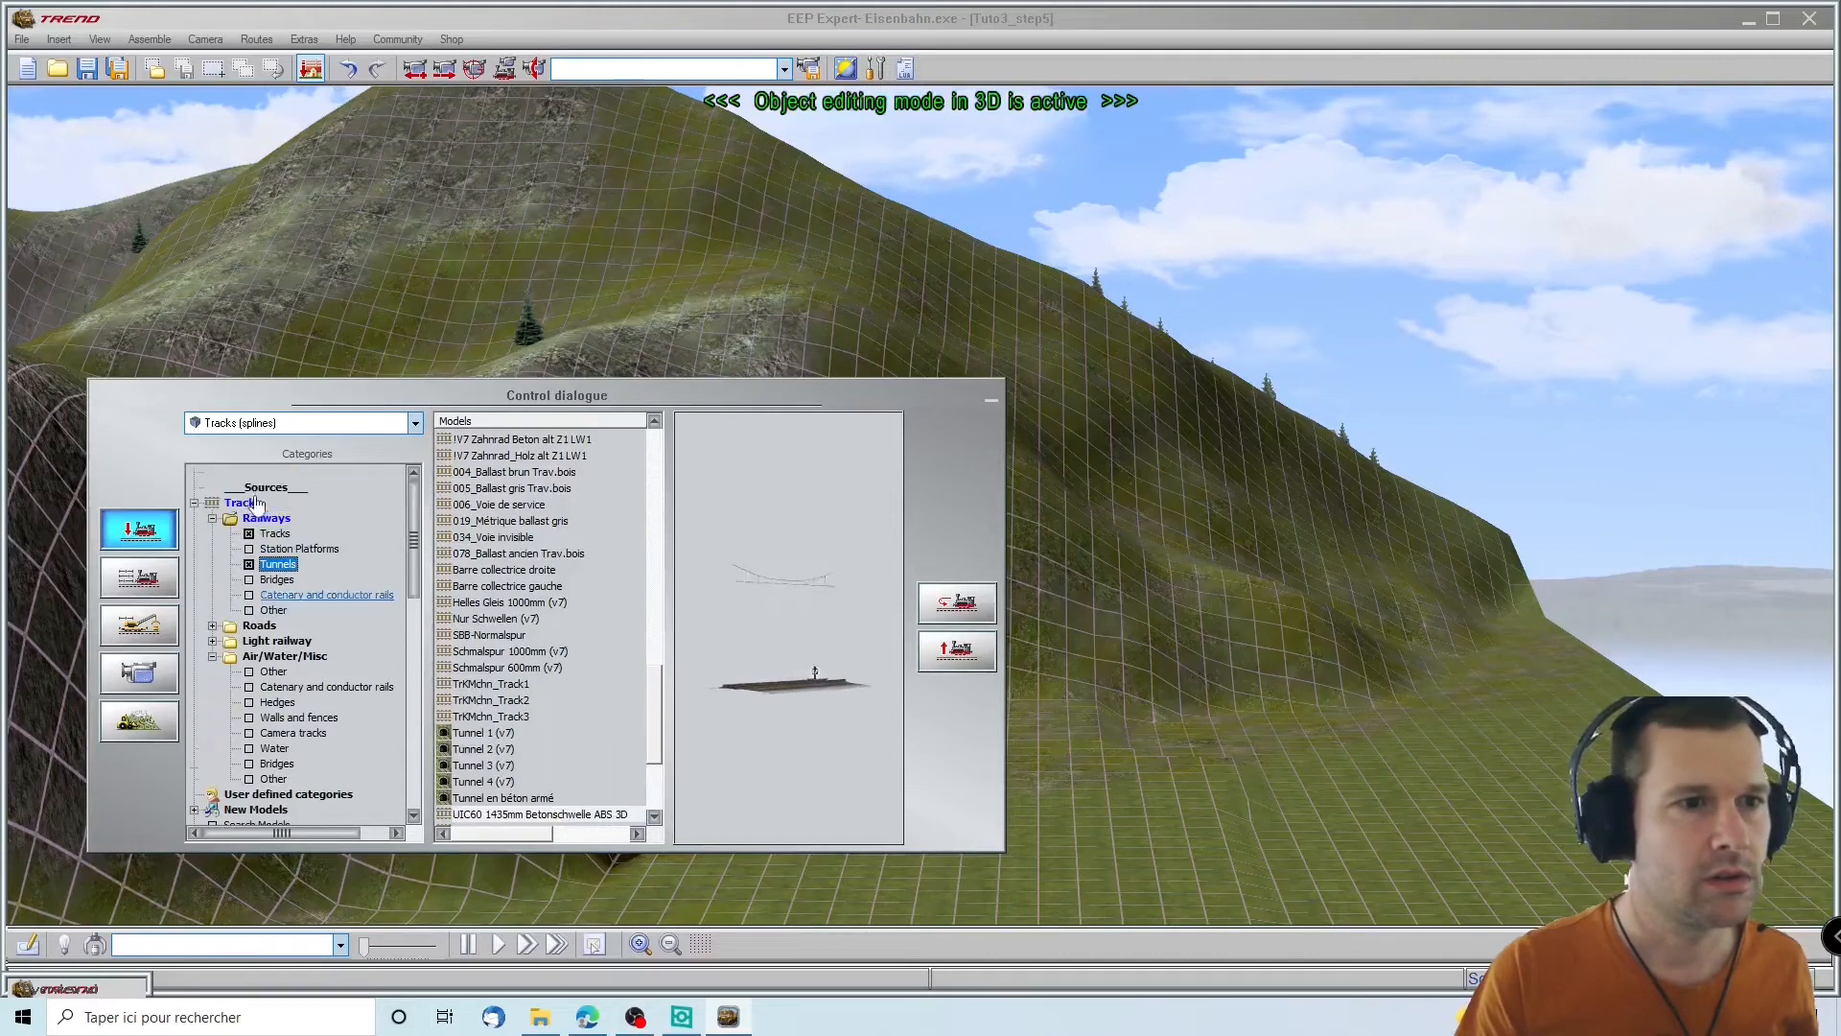
click(267, 535)
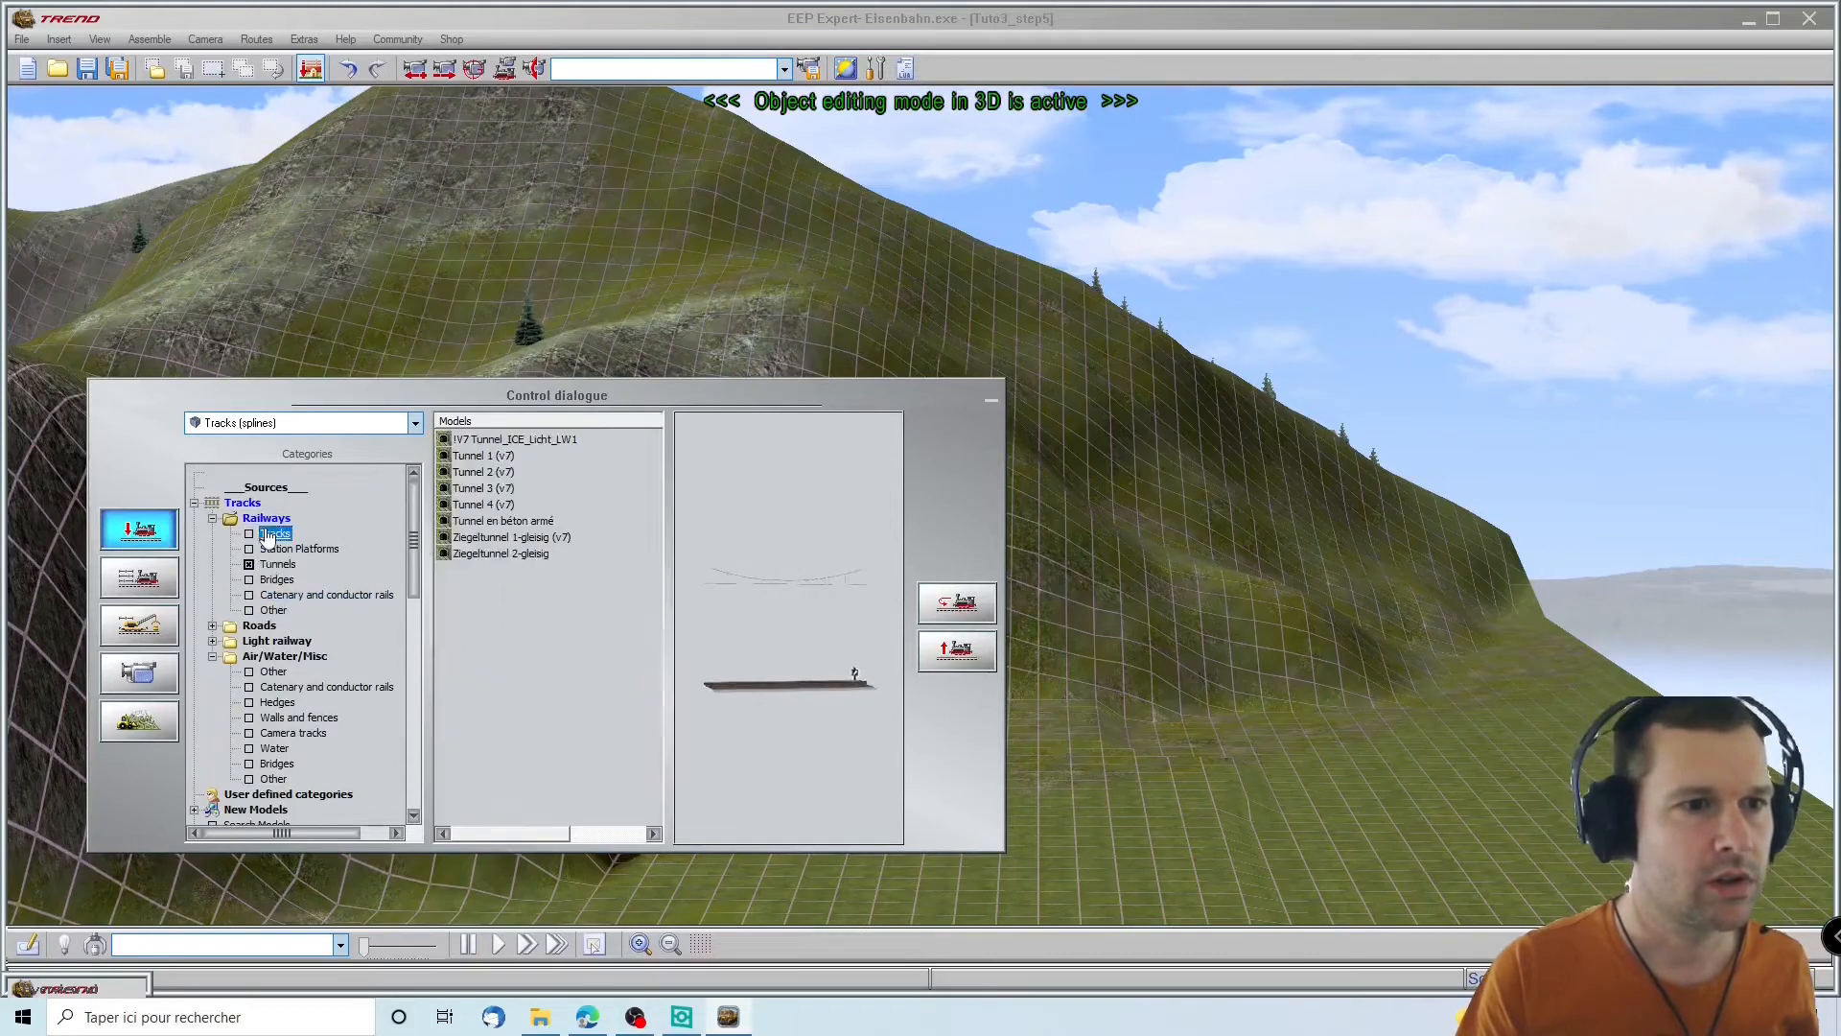
click(507, 473)
click(504, 489)
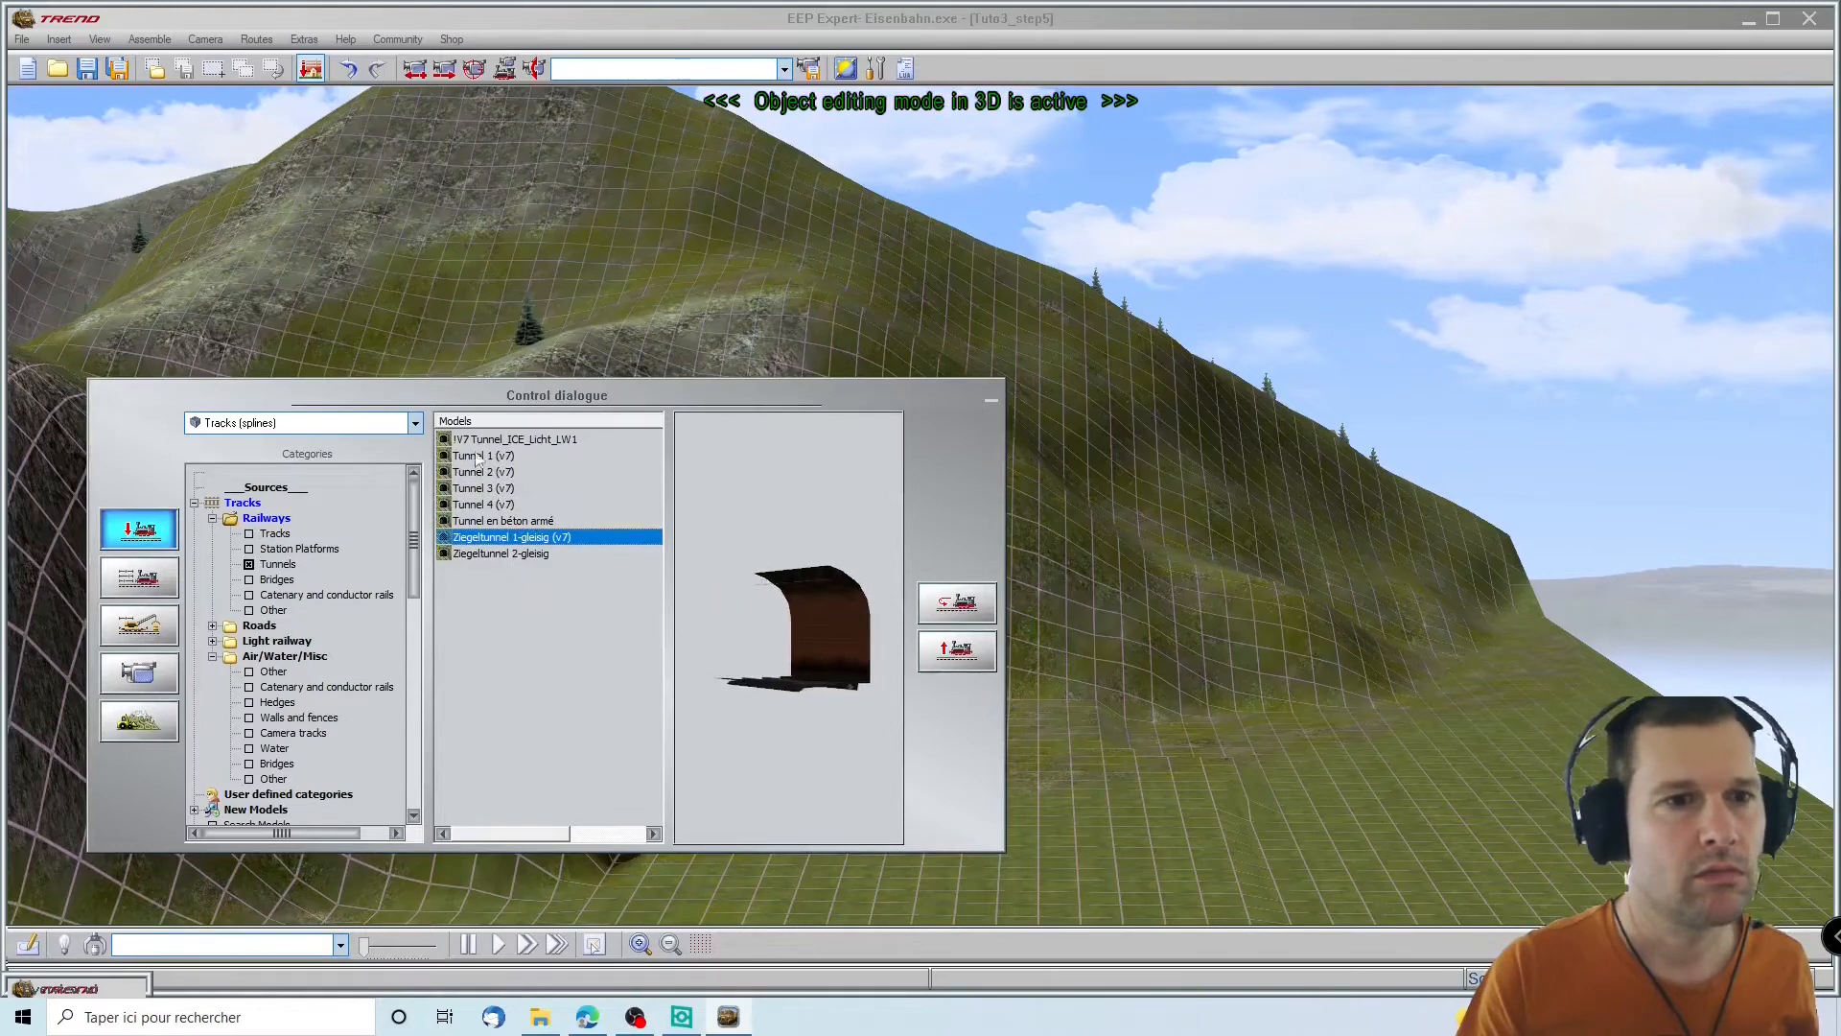
scroll(269, 563, down, 4)
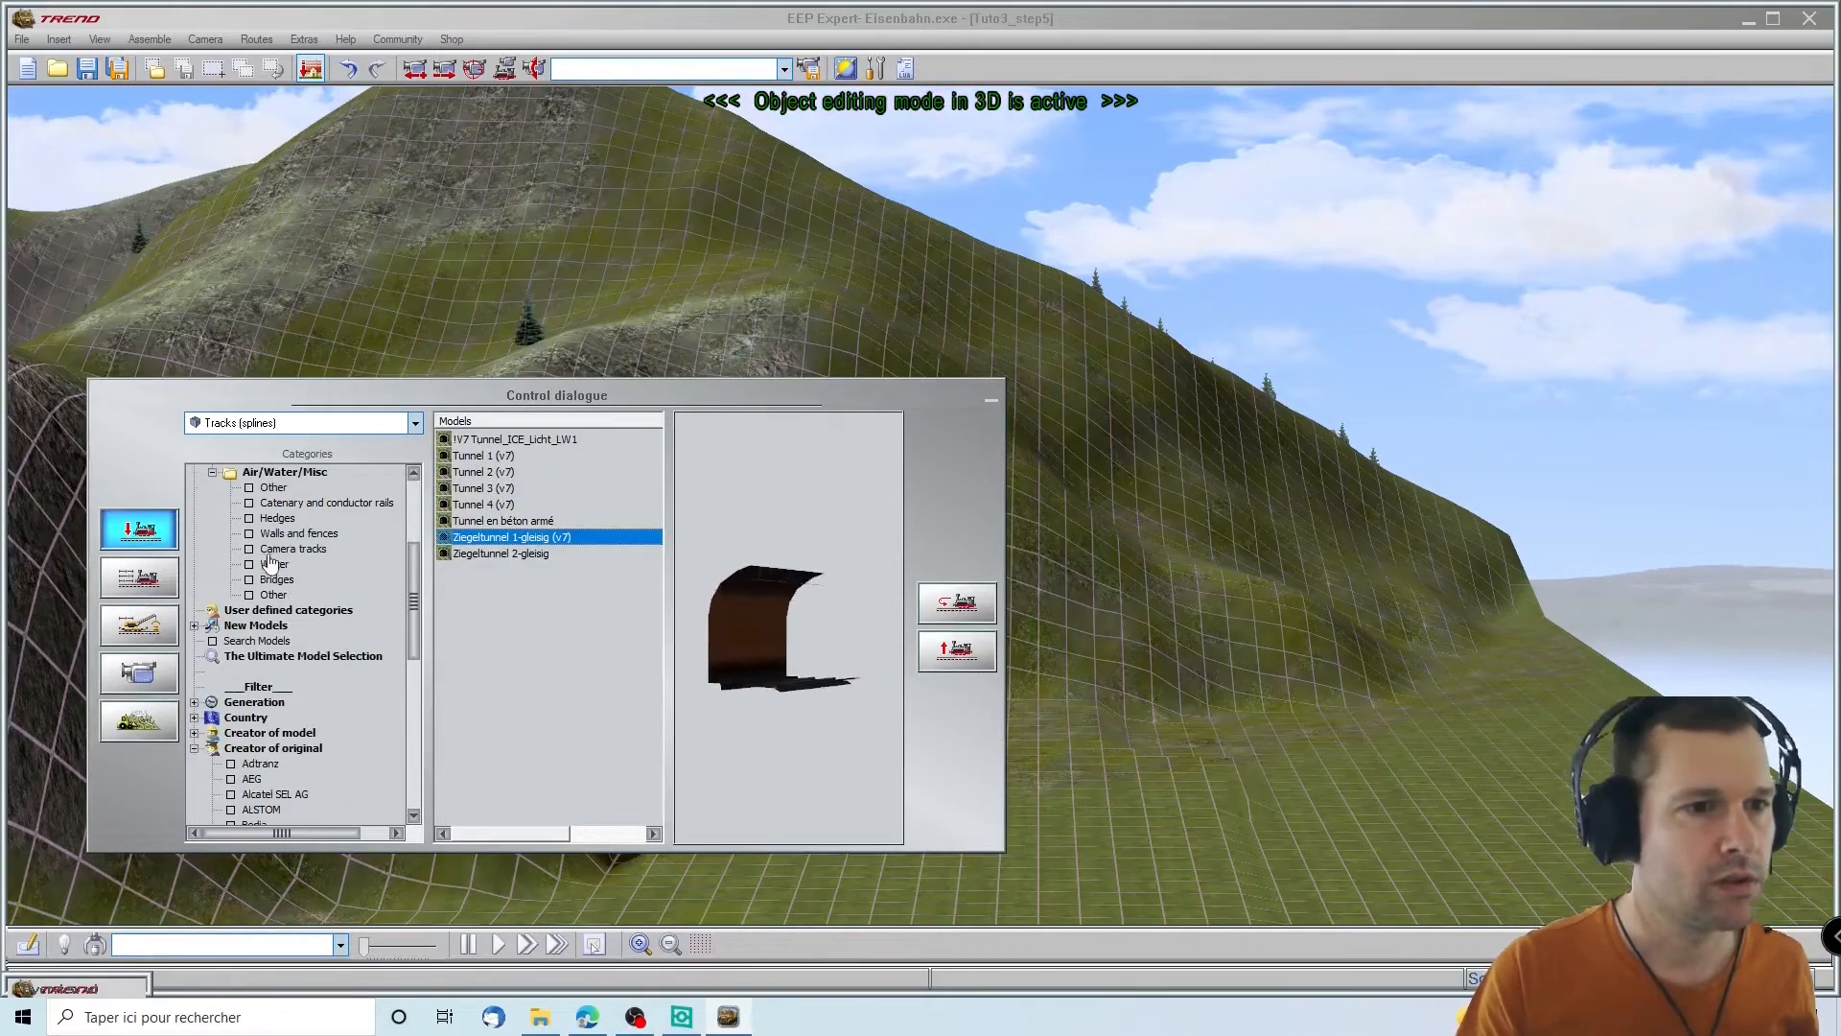
Show the tunnels among the rail sidetrack objects and preview the Tunnel ancien pierres brunes model
click(276, 427)
click(239, 506)
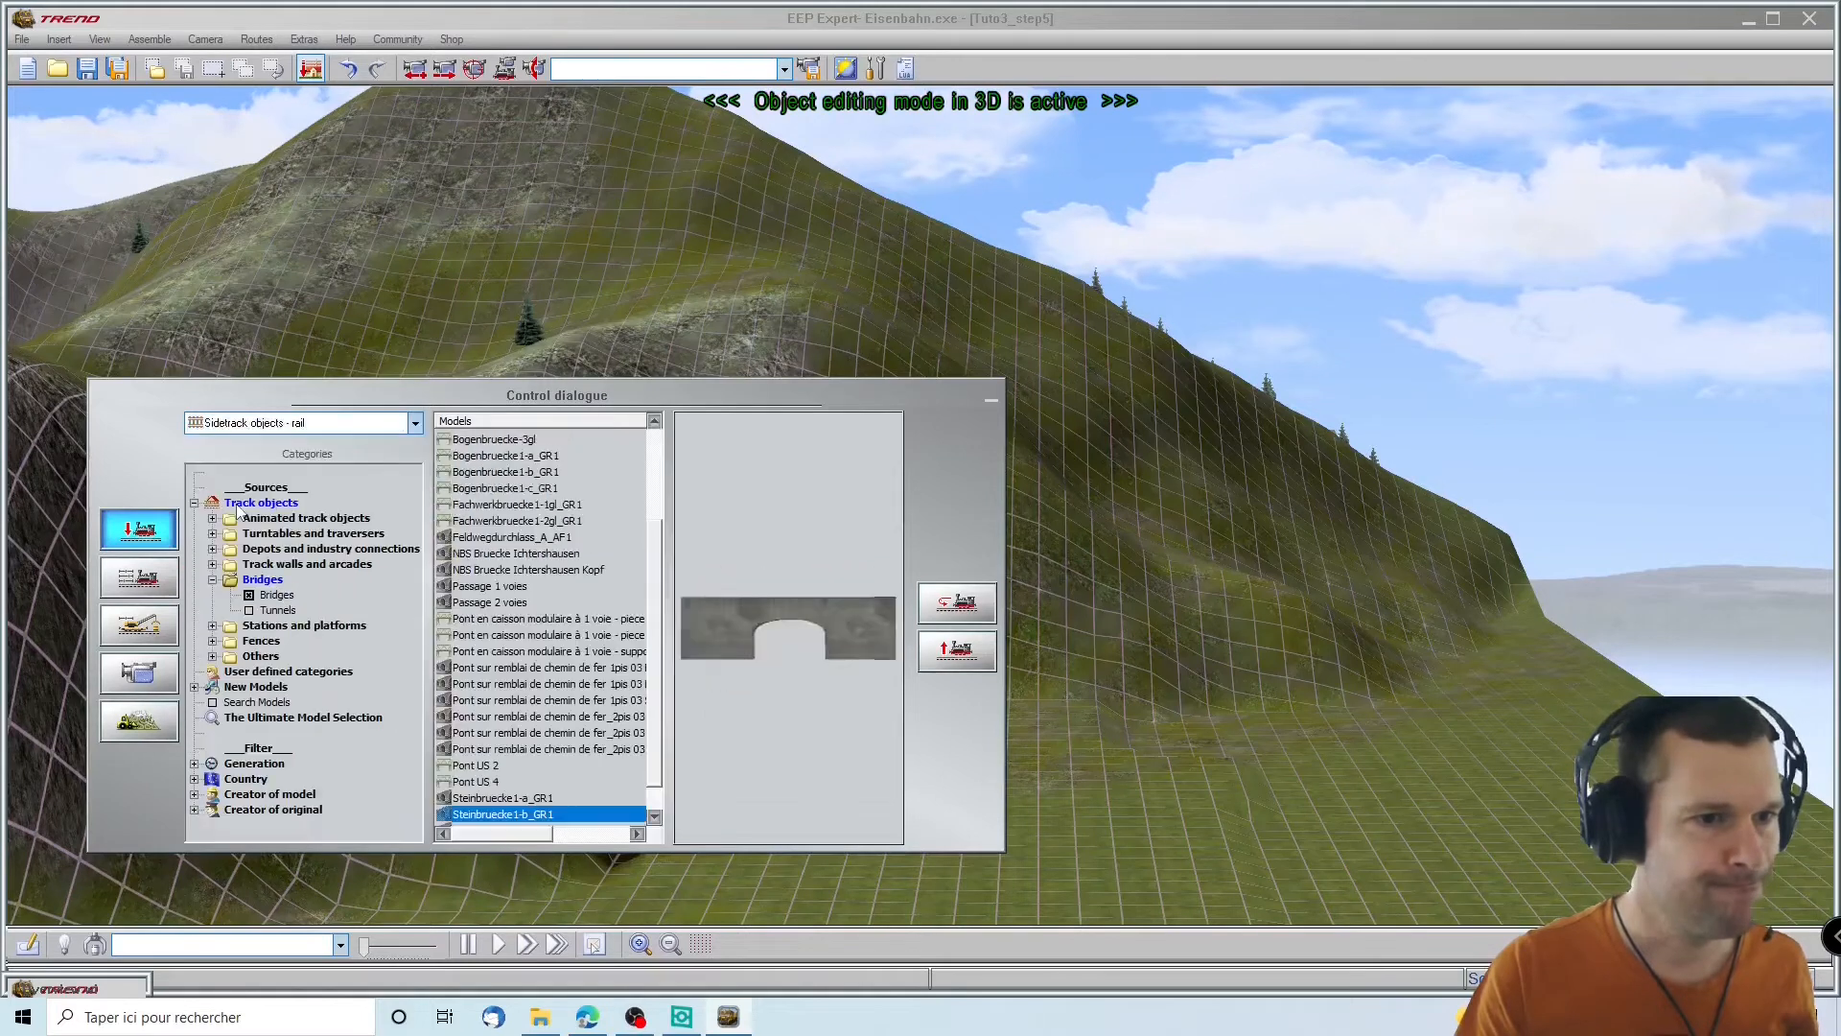
click(273, 611)
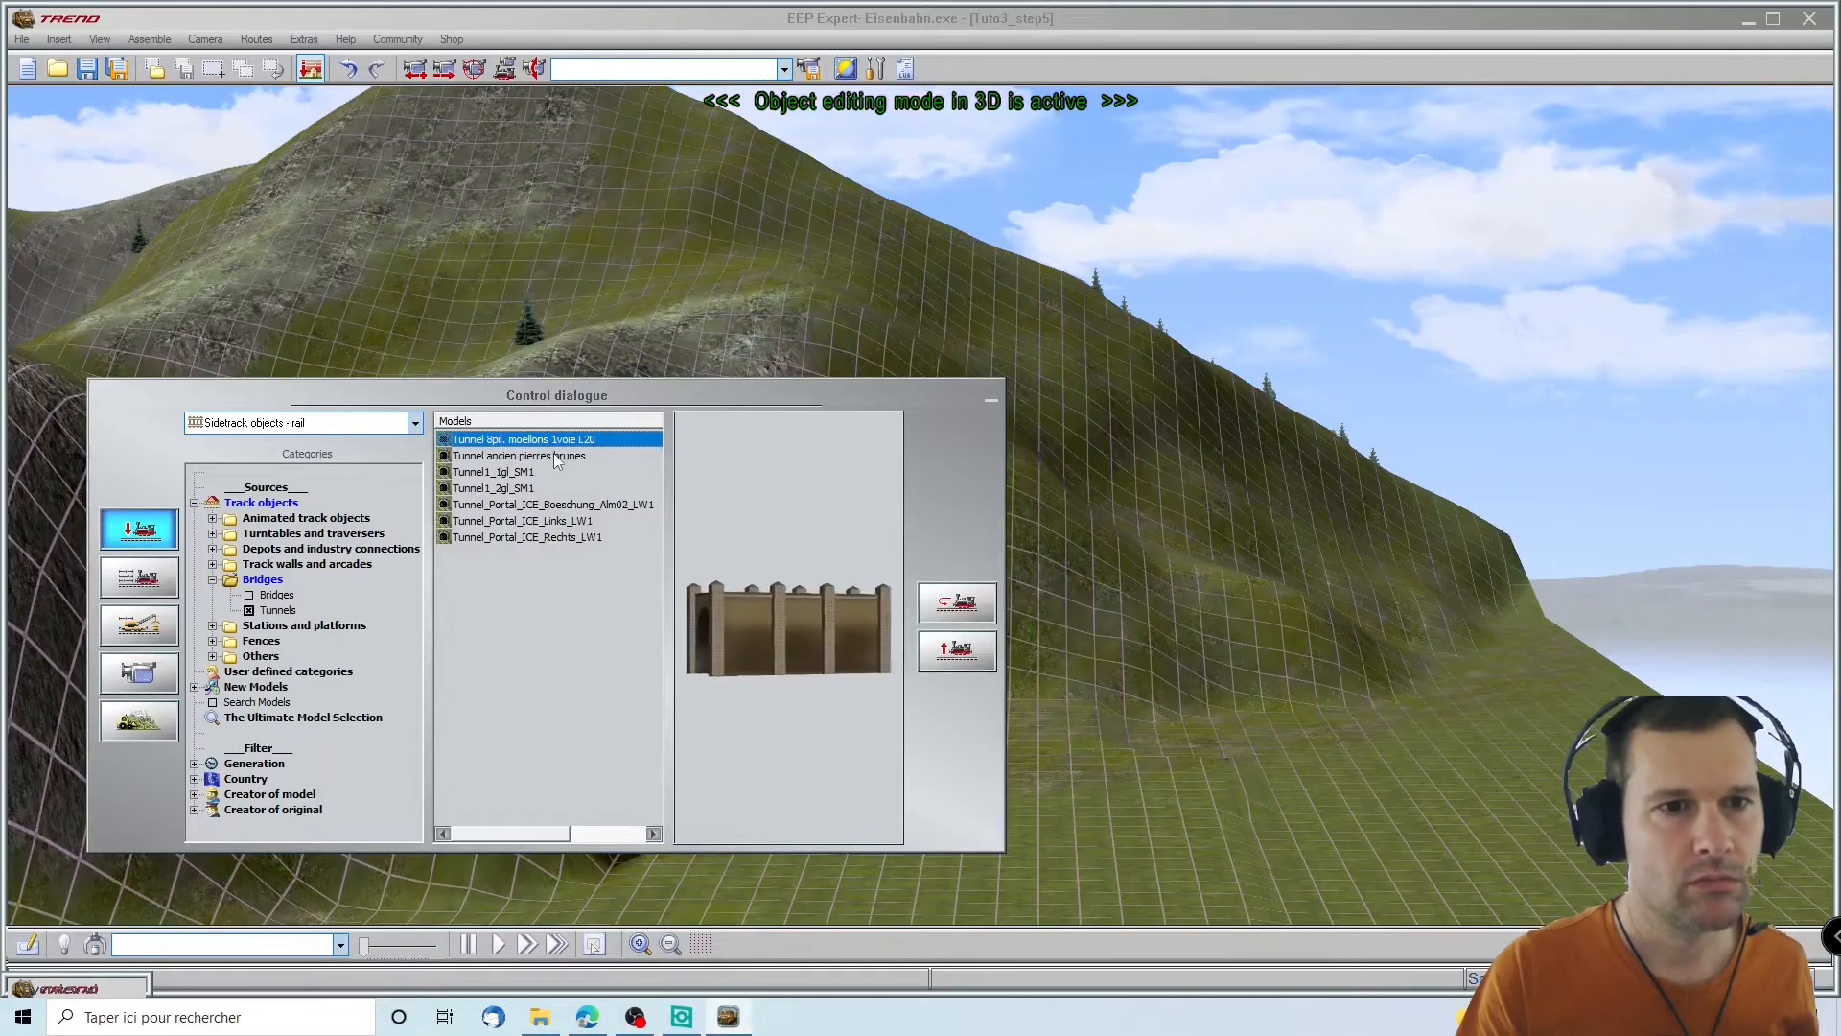
click(555, 456)
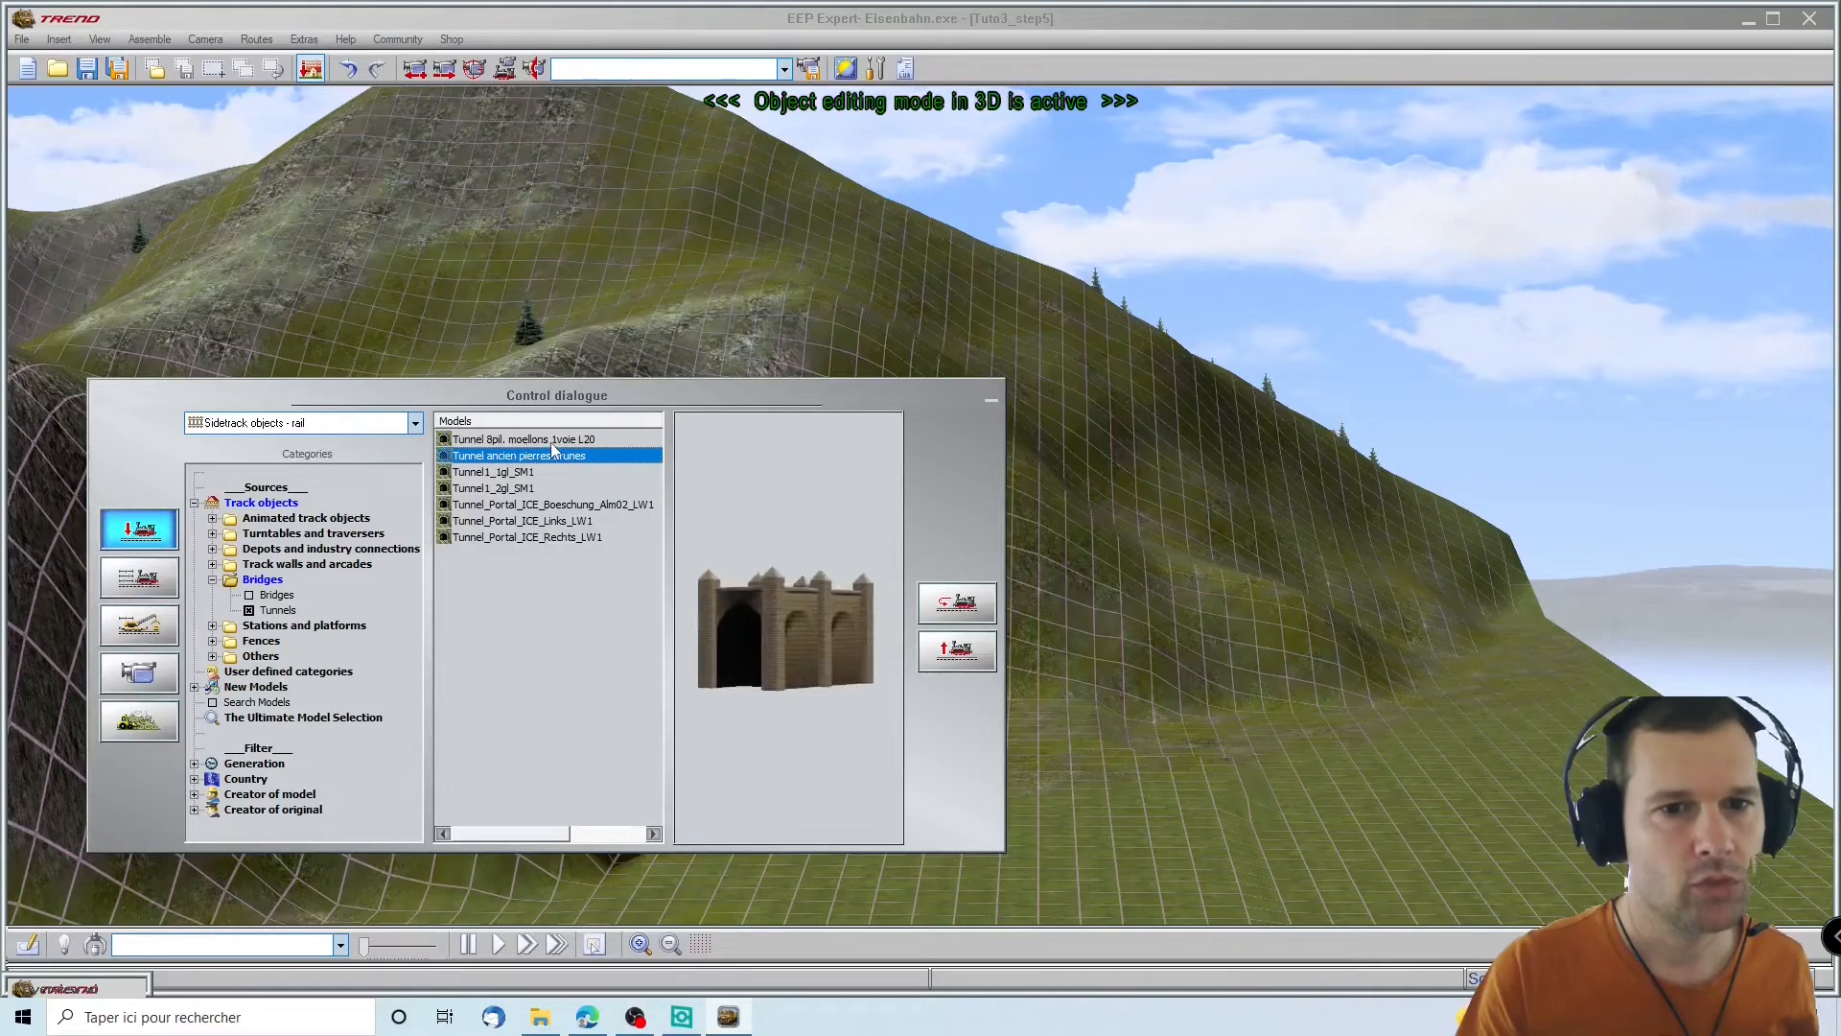
Place the Tunnel 8pil. moellons 1voie L20 model at the foot of the large hill beyond the rocky mound
click(551, 441)
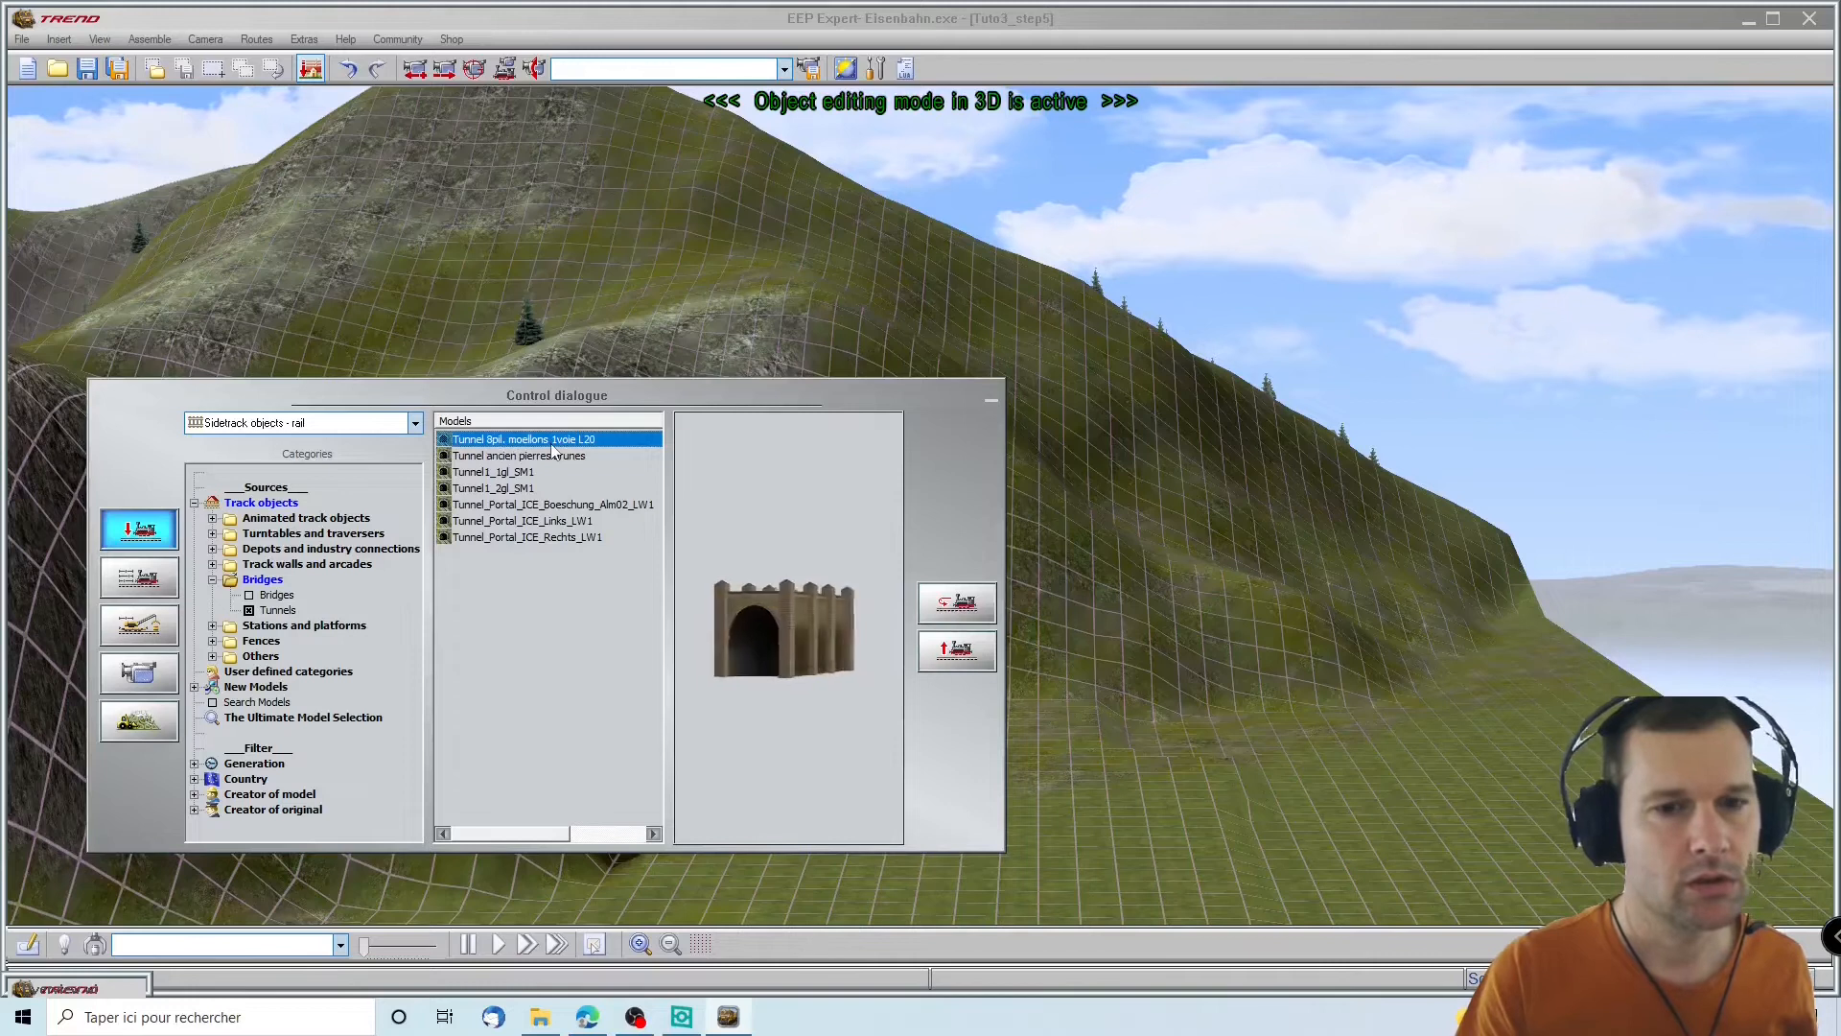
click(1174, 667)
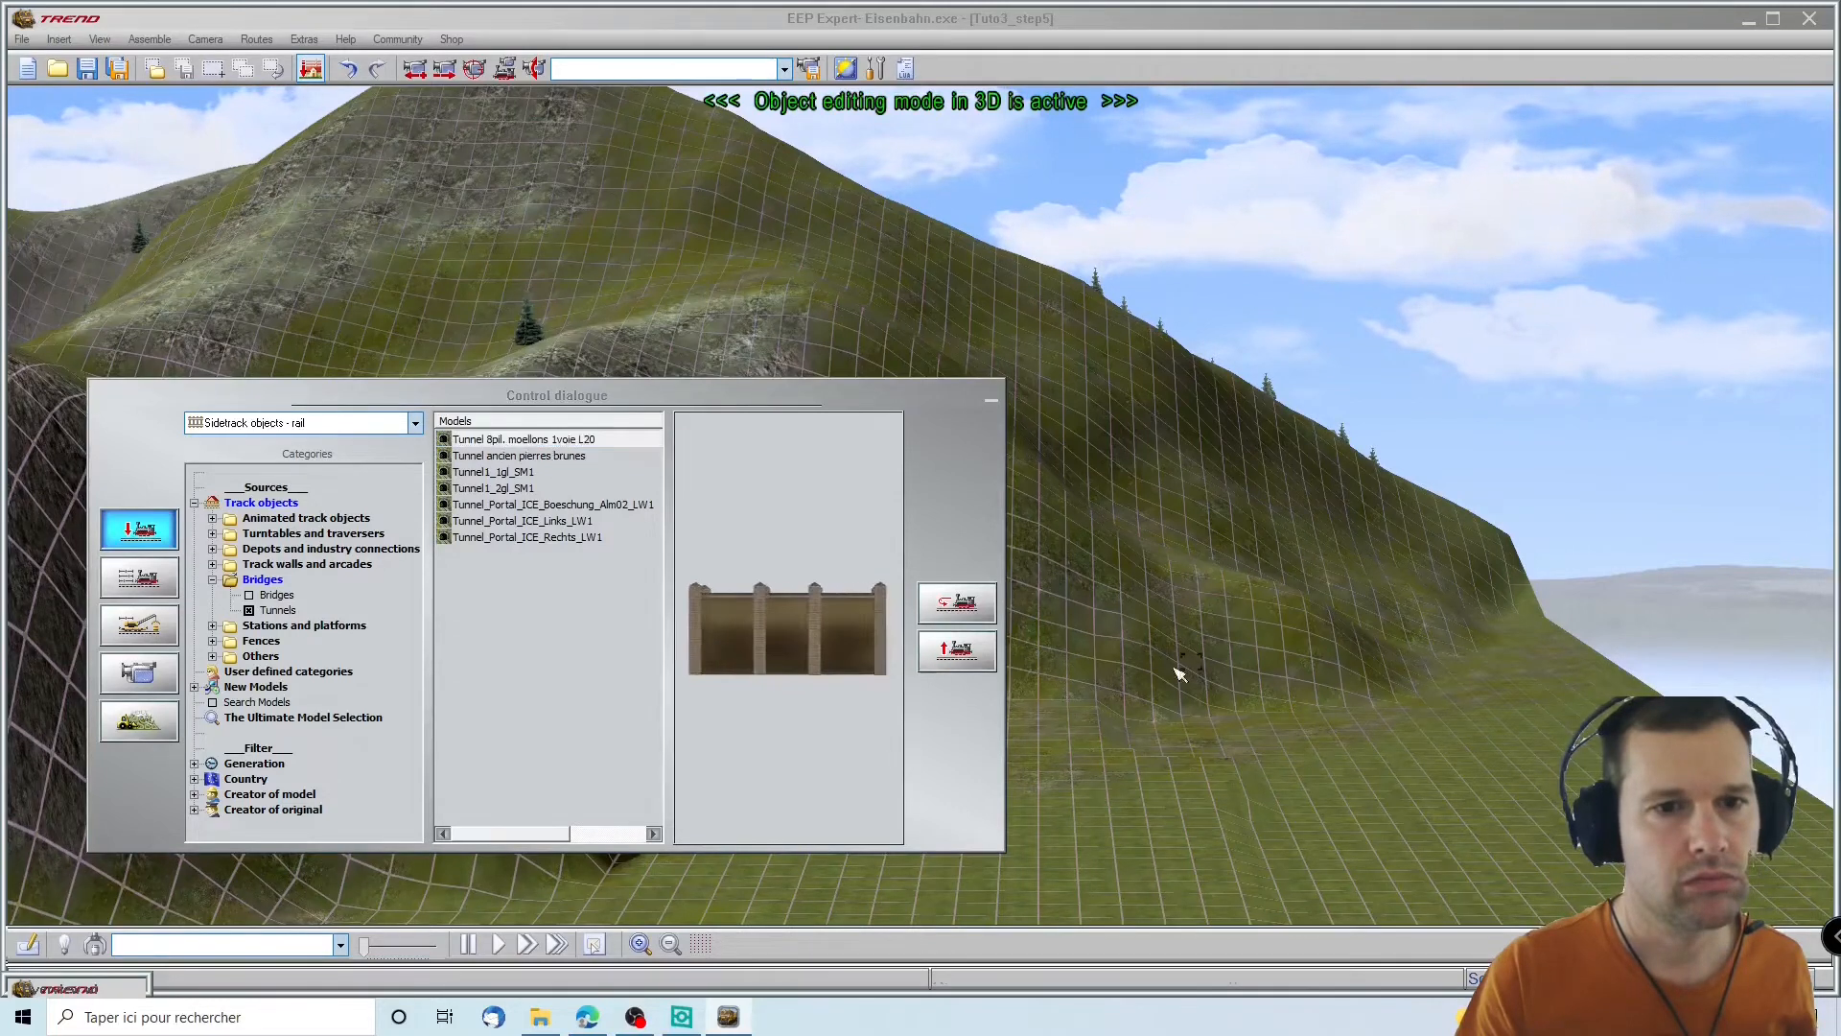
click(991, 400)
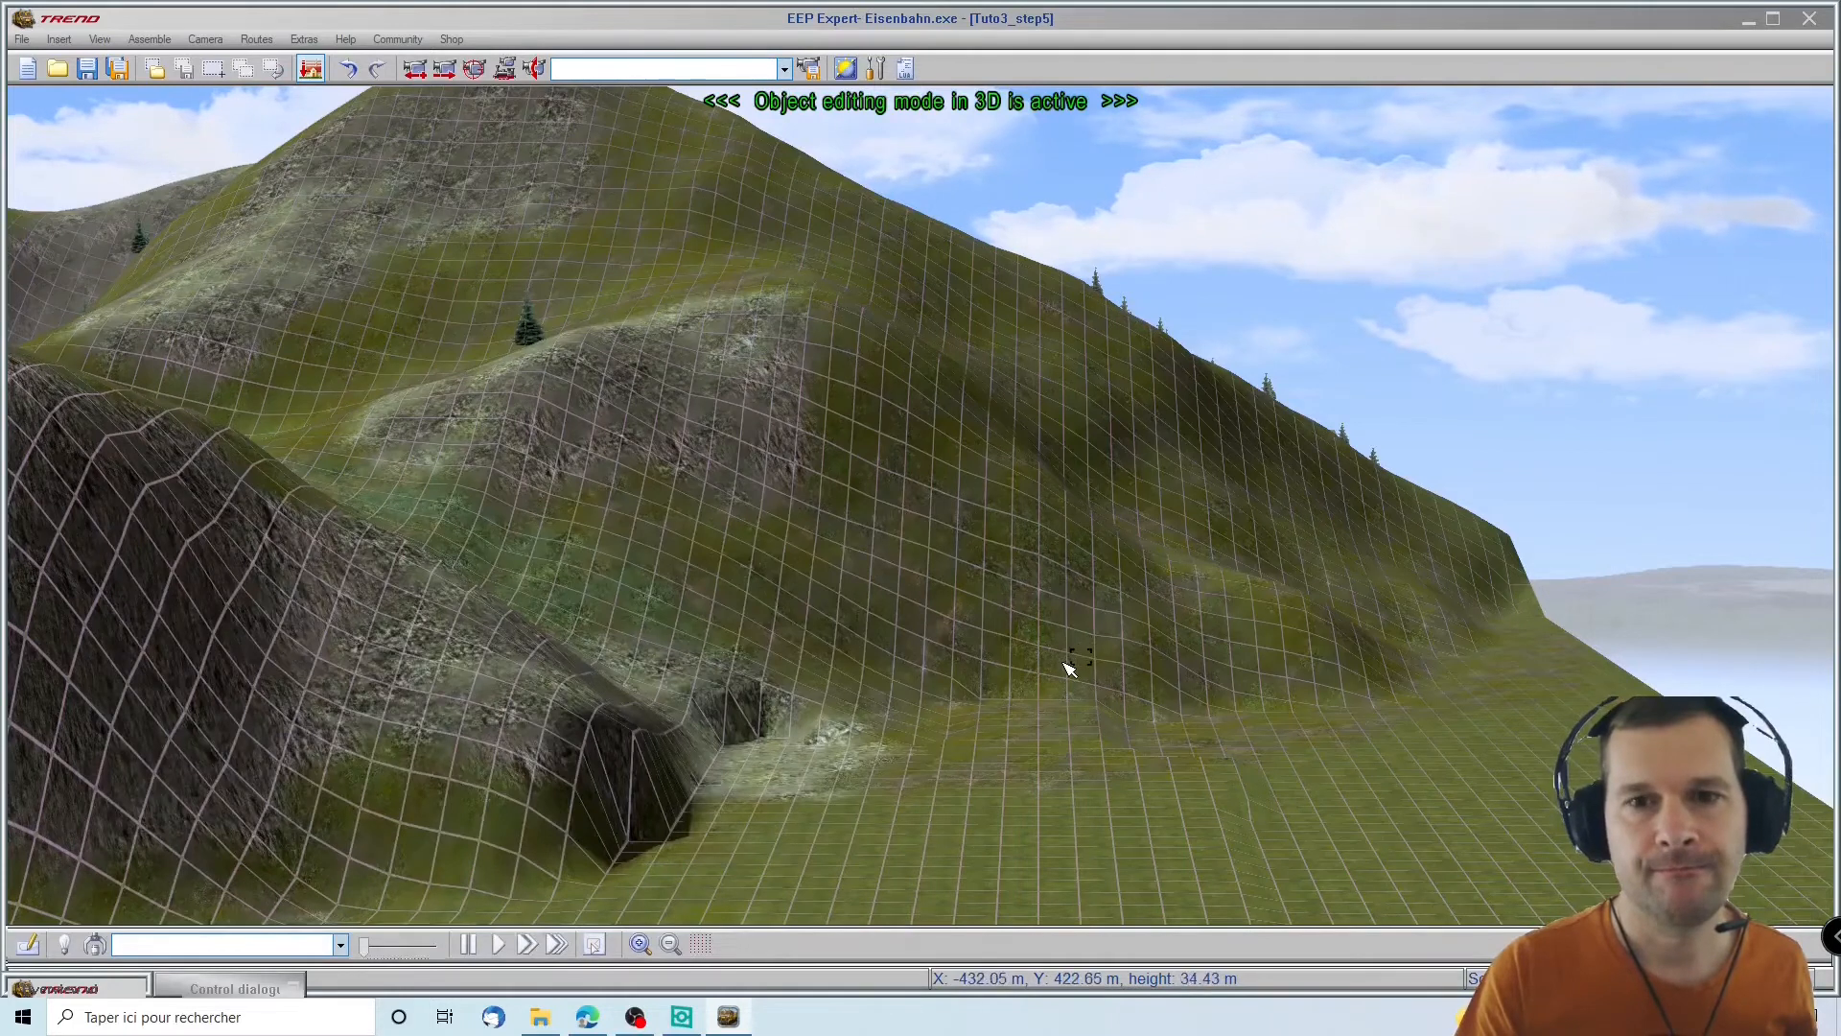
click(1070, 666)
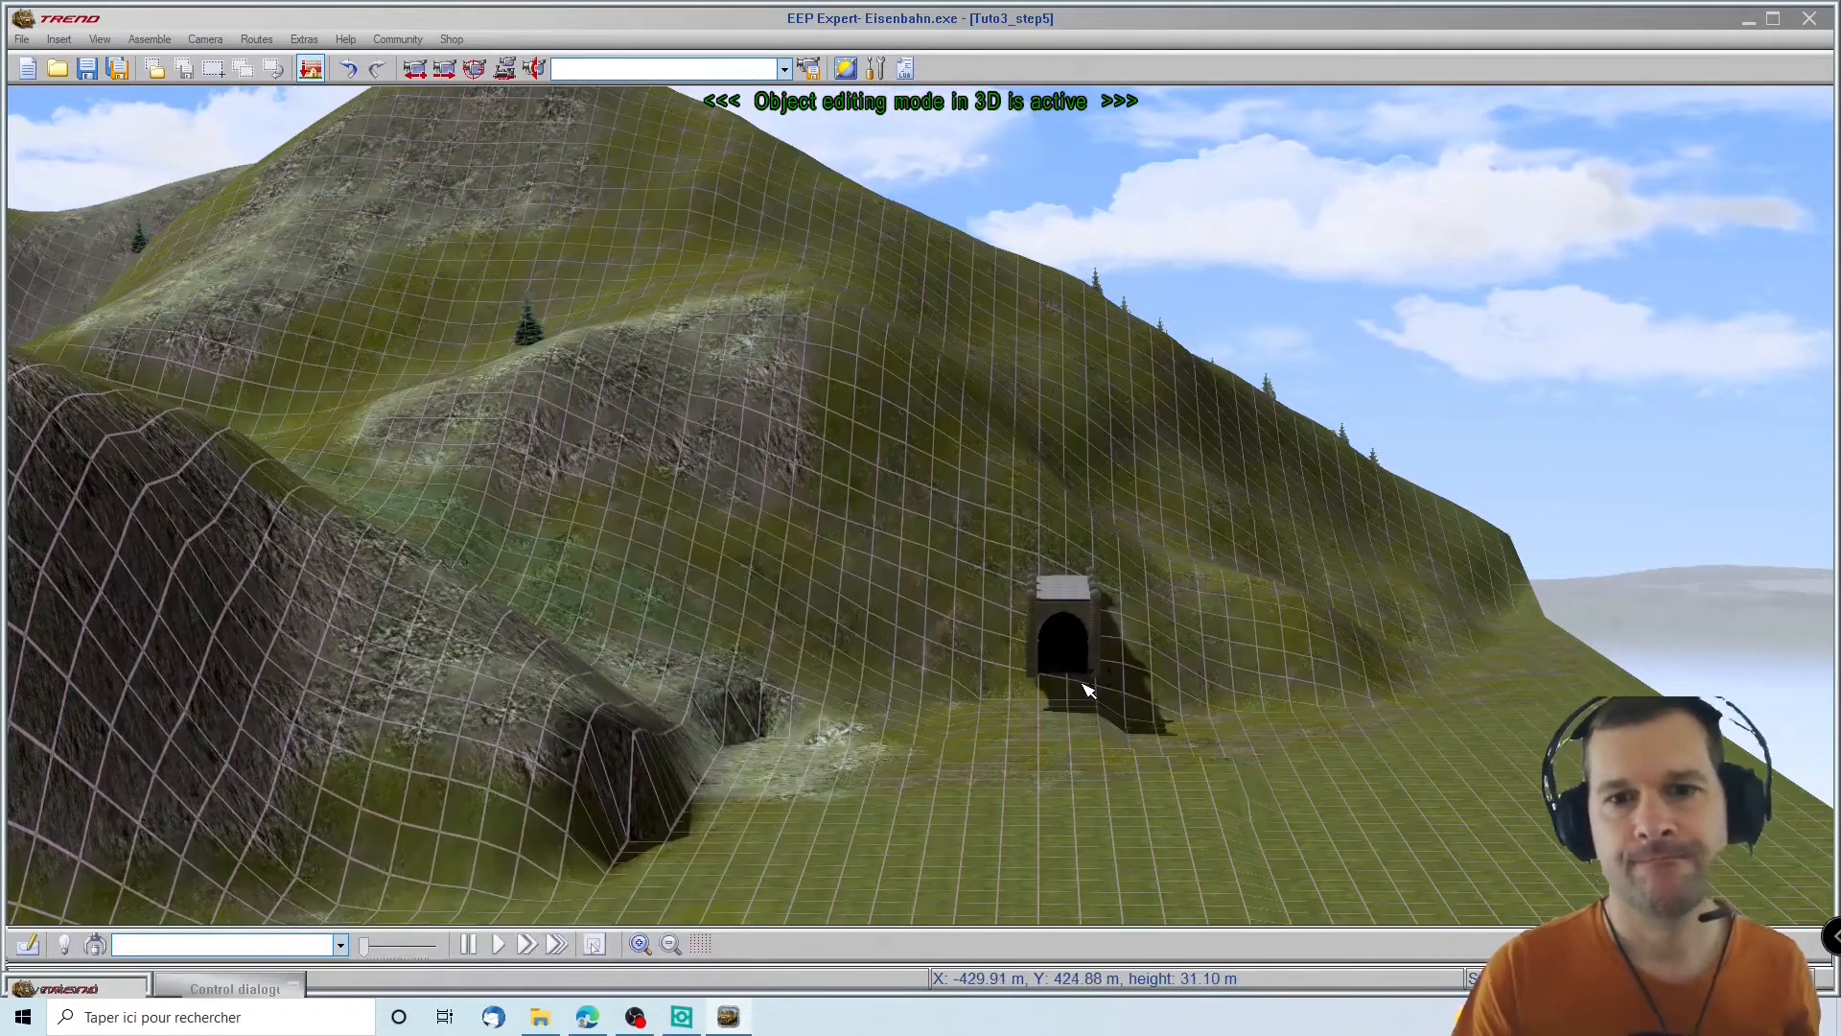
click(1075, 653)
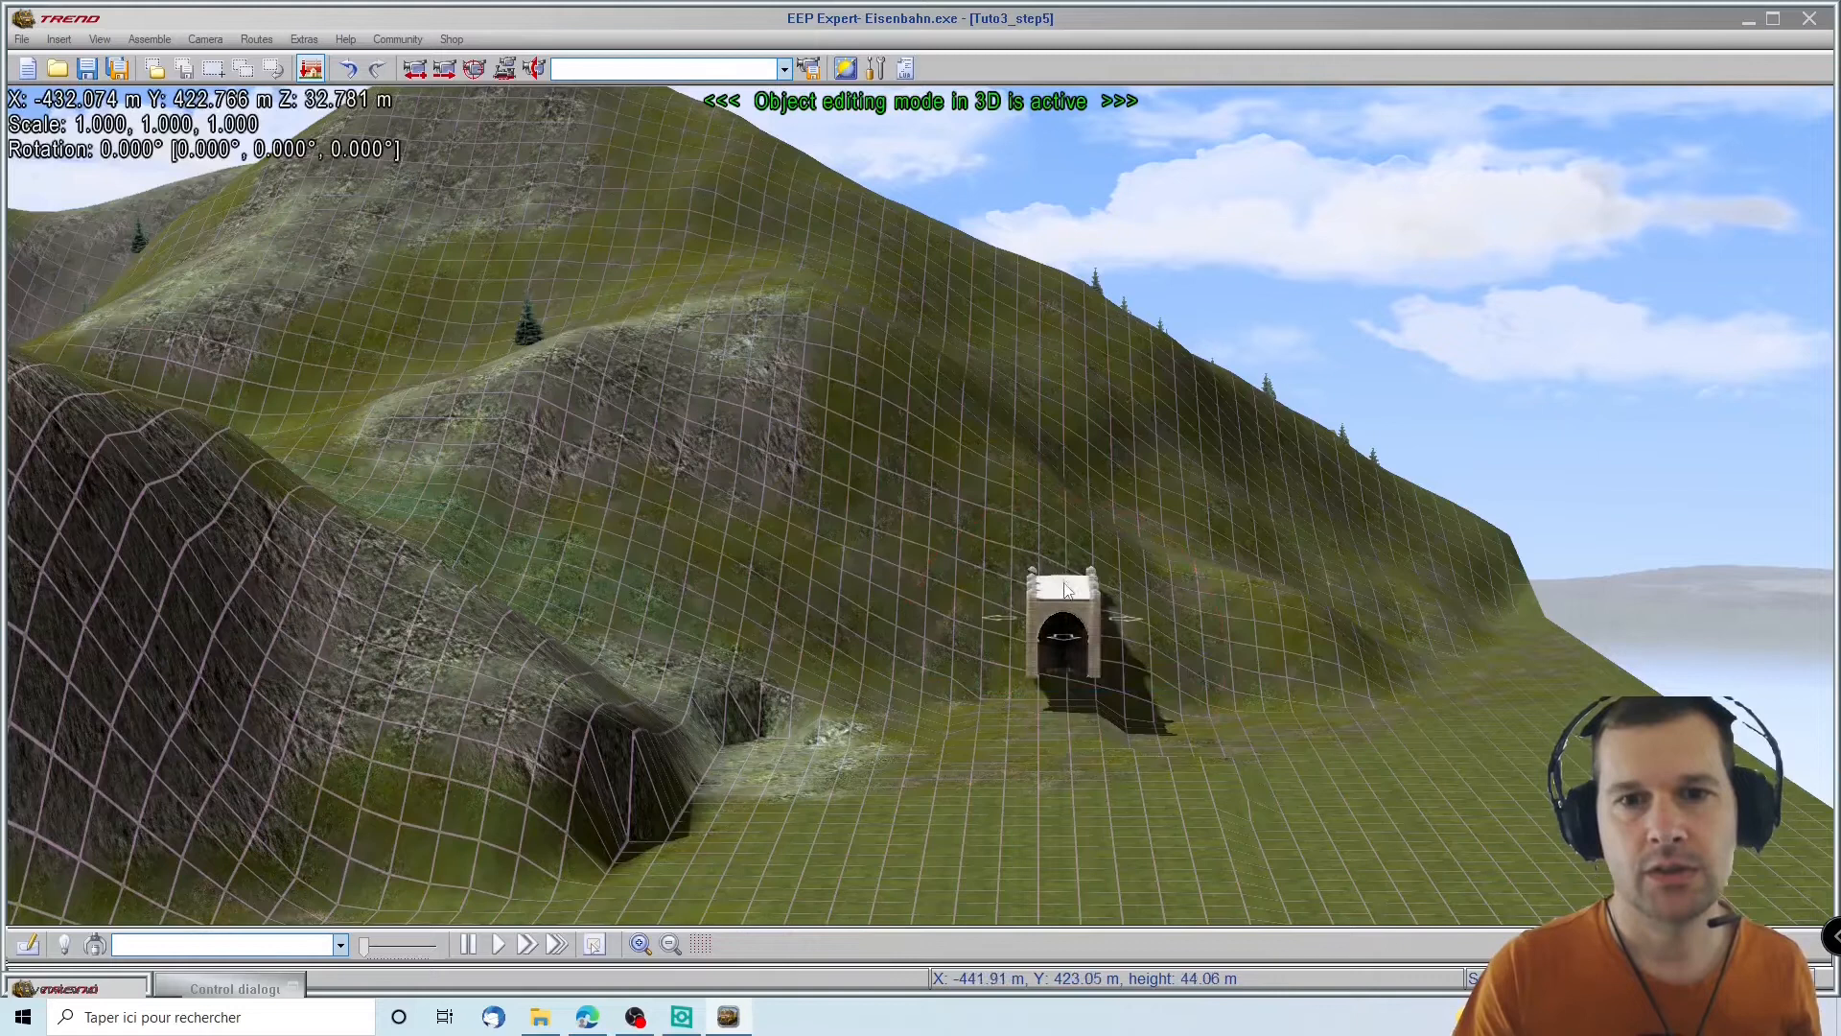
Move the tunnel out onto the flat ground and back into the foot of the slope at about X -432, Y 424.5 m
drag(1065, 601, 1086, 737)
right_drag(1192, 686, 1327, 748)
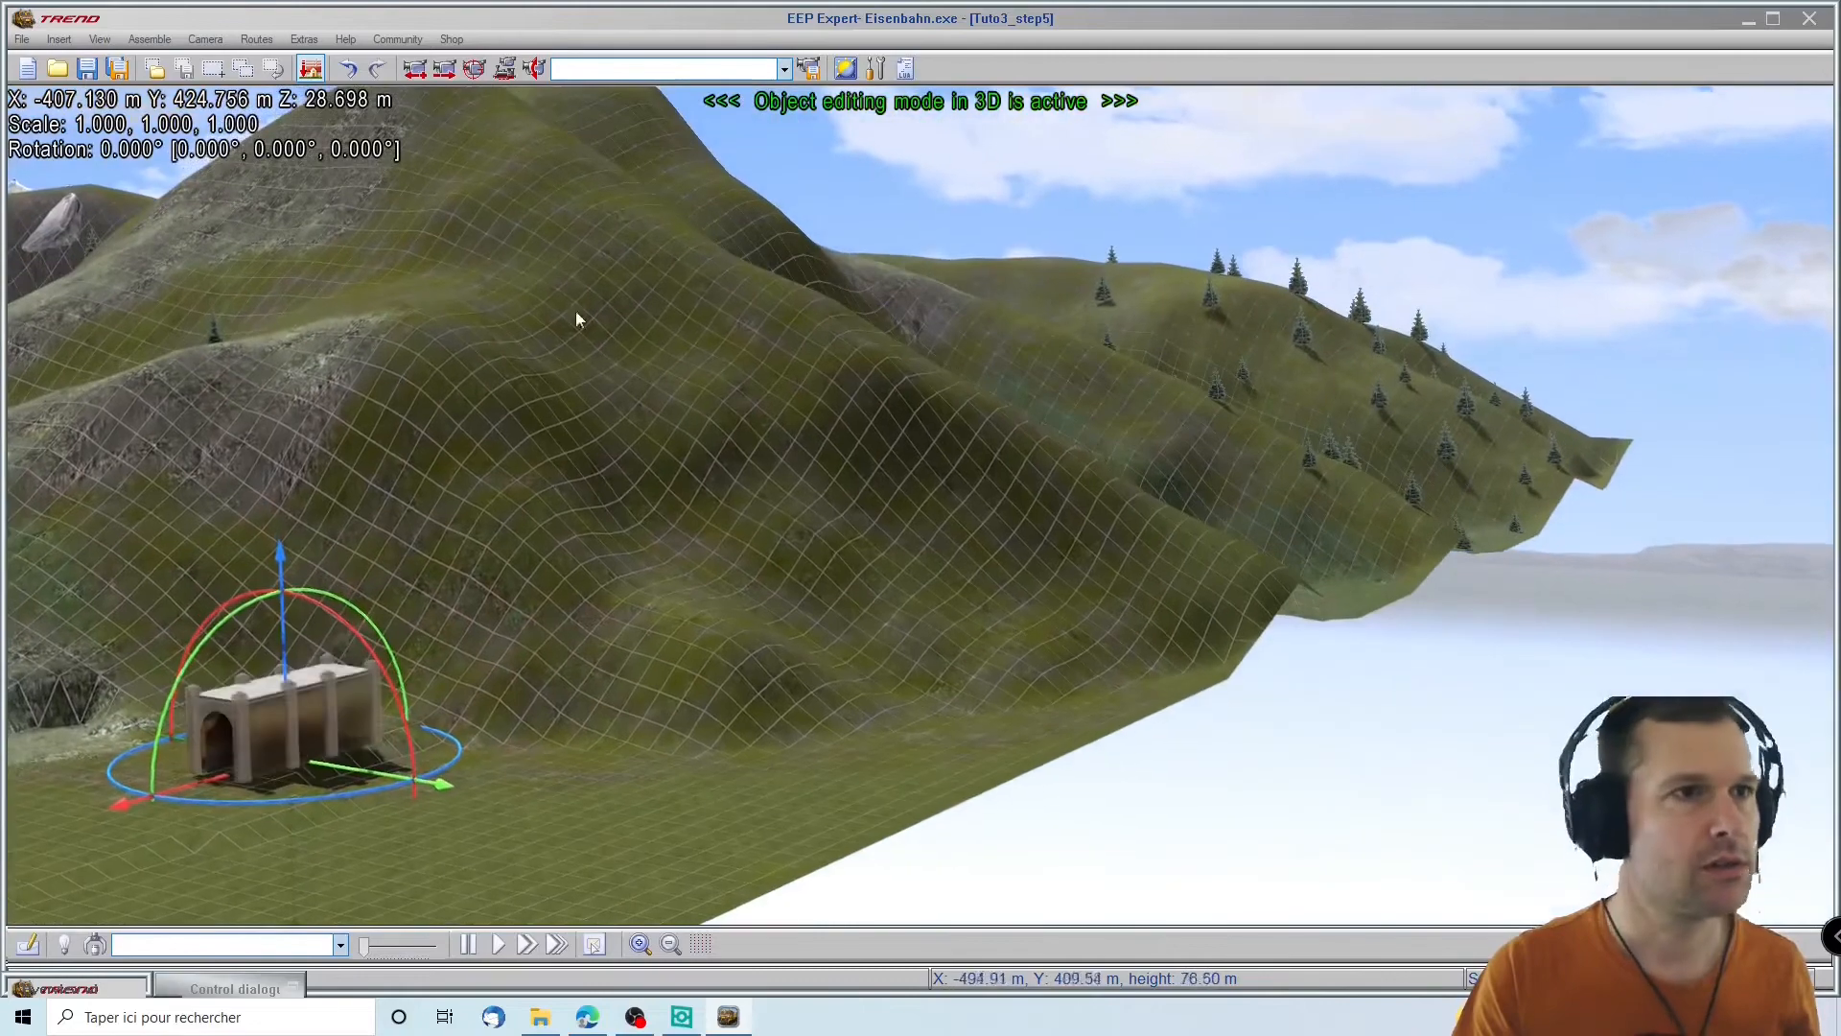
click(312, 72)
right_drag(682, 791, 486, 815)
right_drag(1381, 786, 1595, 752)
click(1147, 654)
drag(1140, 640, 1149, 500)
right_drag(1223, 804, 1182, 716)
Nudge the tunnel portal slightly sideways in the slope to about X -432.1, Y 424 m
scroll(1183, 716, up, 10)
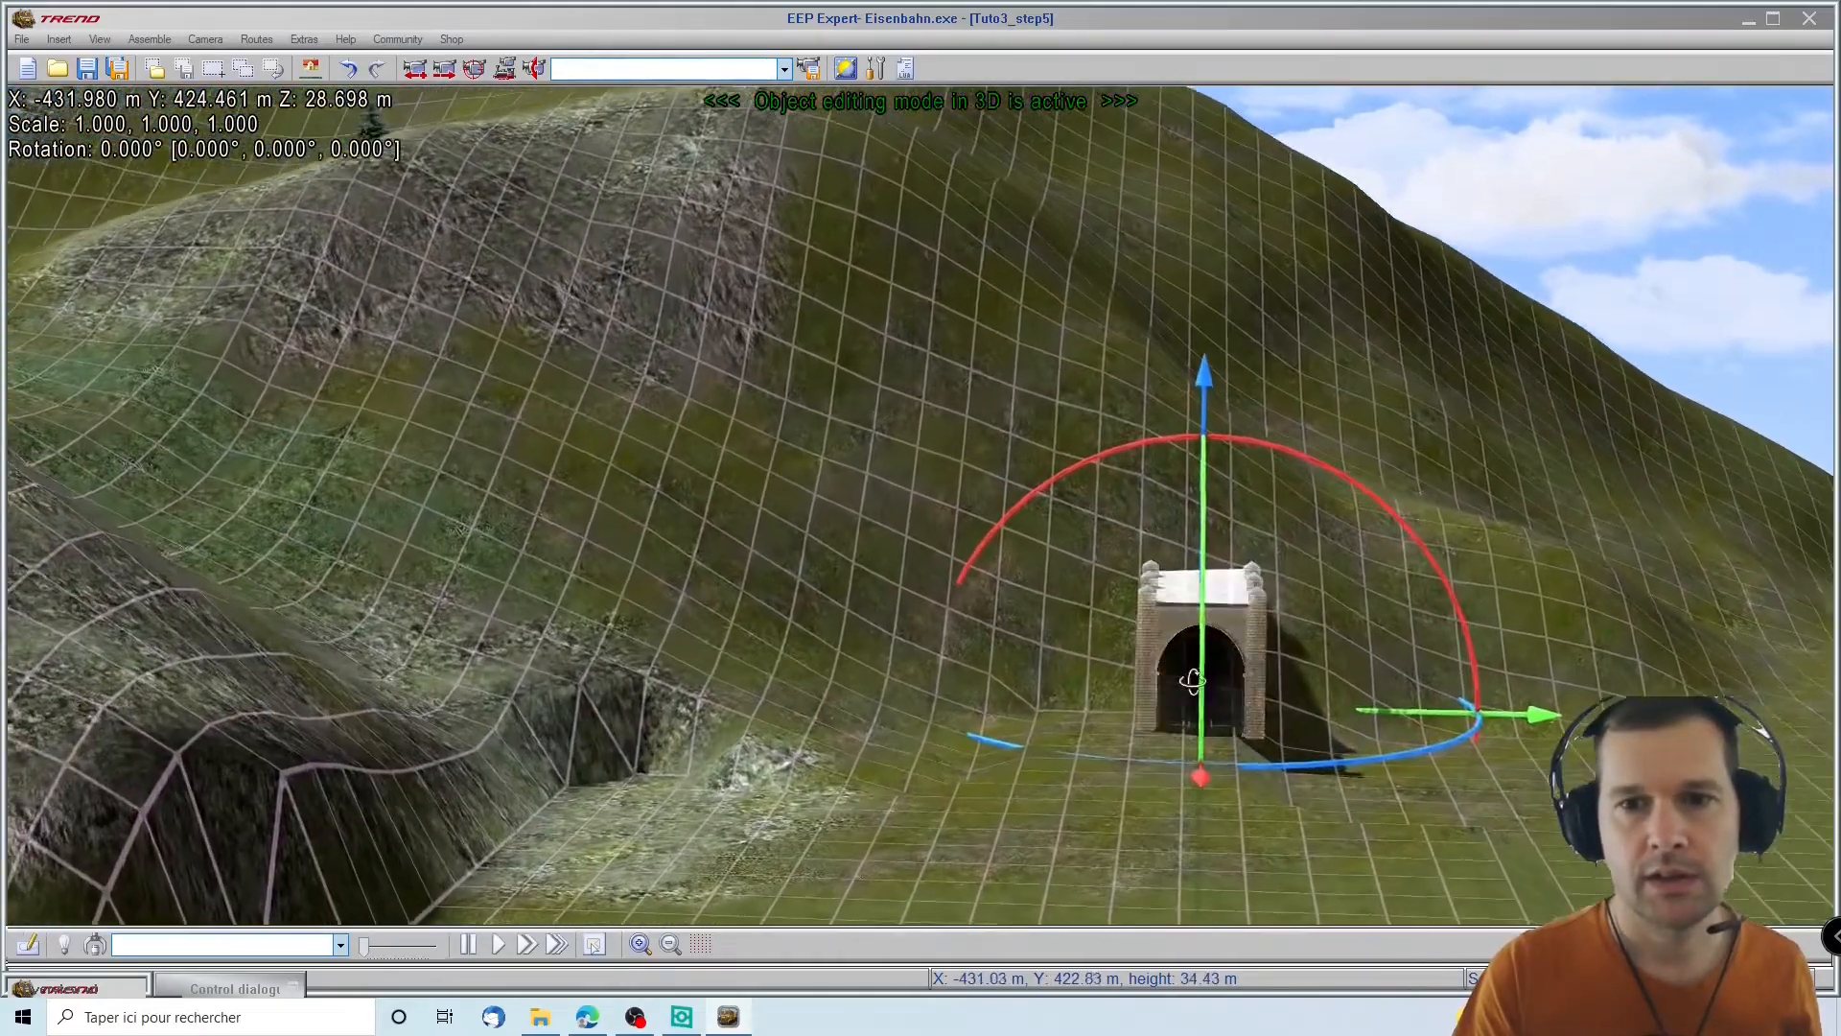
scroll(1201, 606, up, 5)
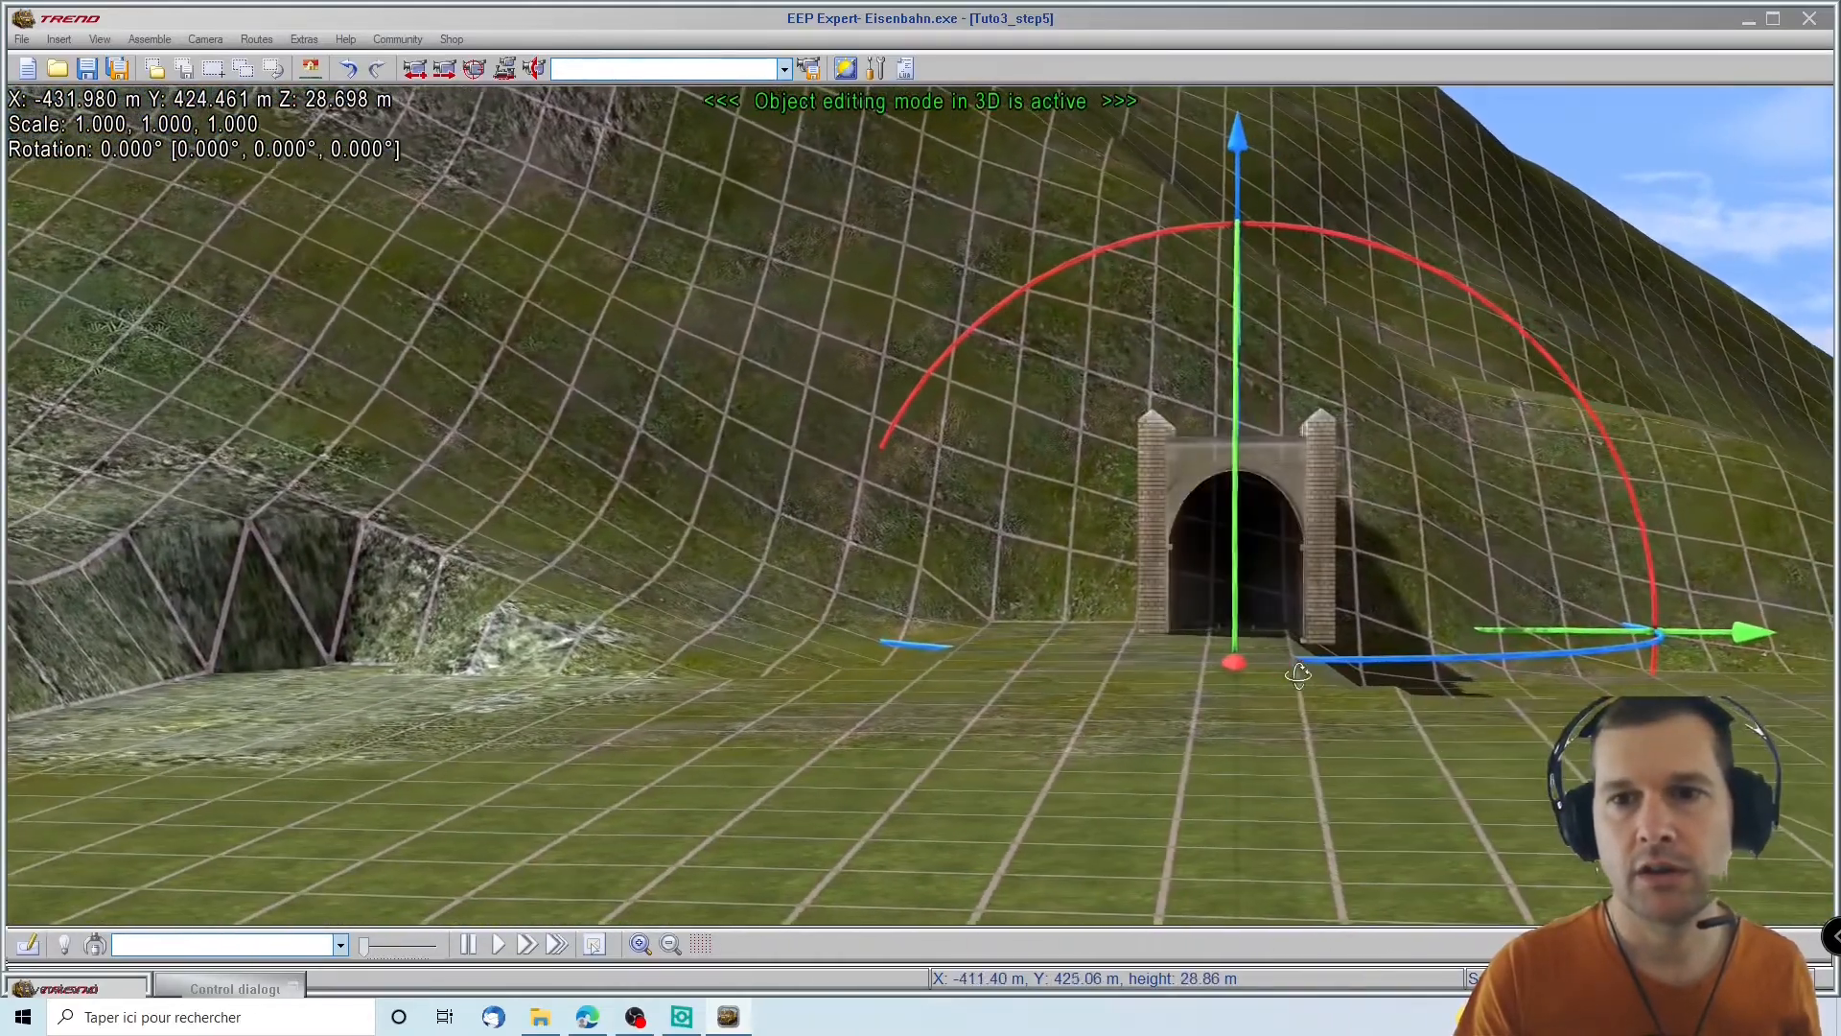
click(1268, 491)
drag(1267, 487, 1272, 457)
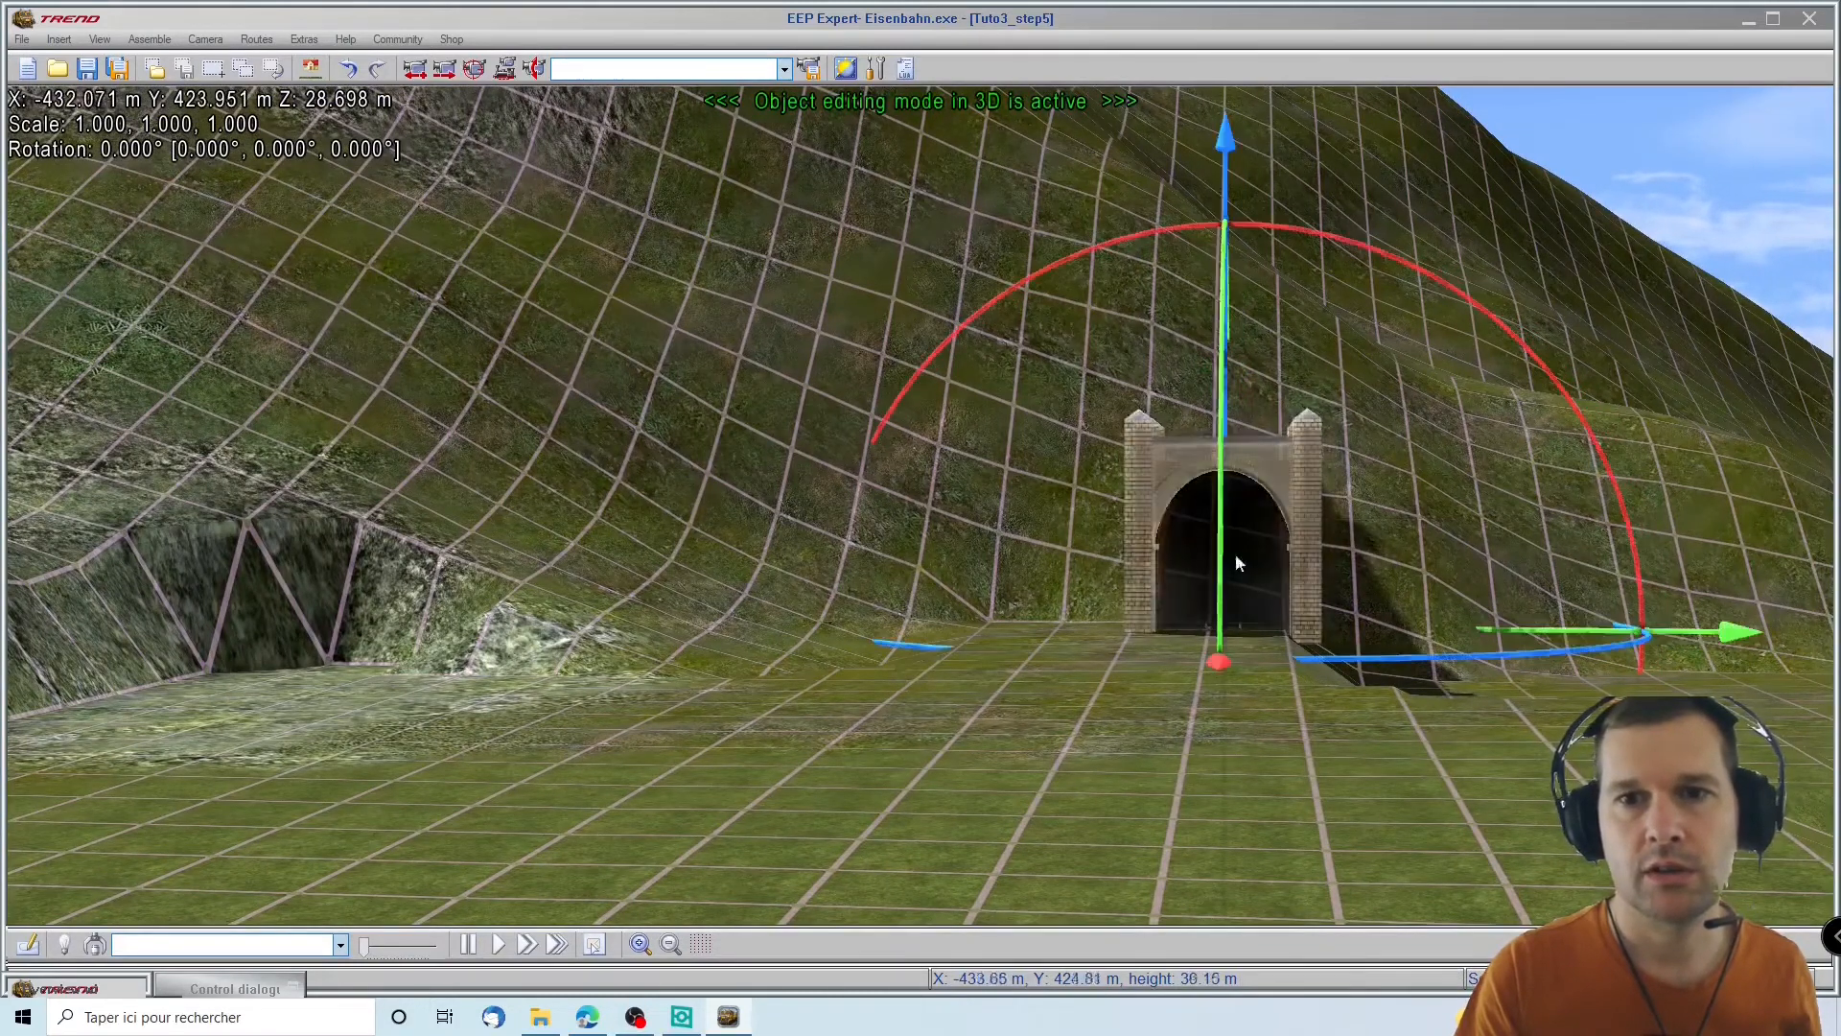
Return to 3D surface editing and cut a tunnel breakthrough behind the portal with brush size 3 and intensity 100
click(183, 988)
click(139, 721)
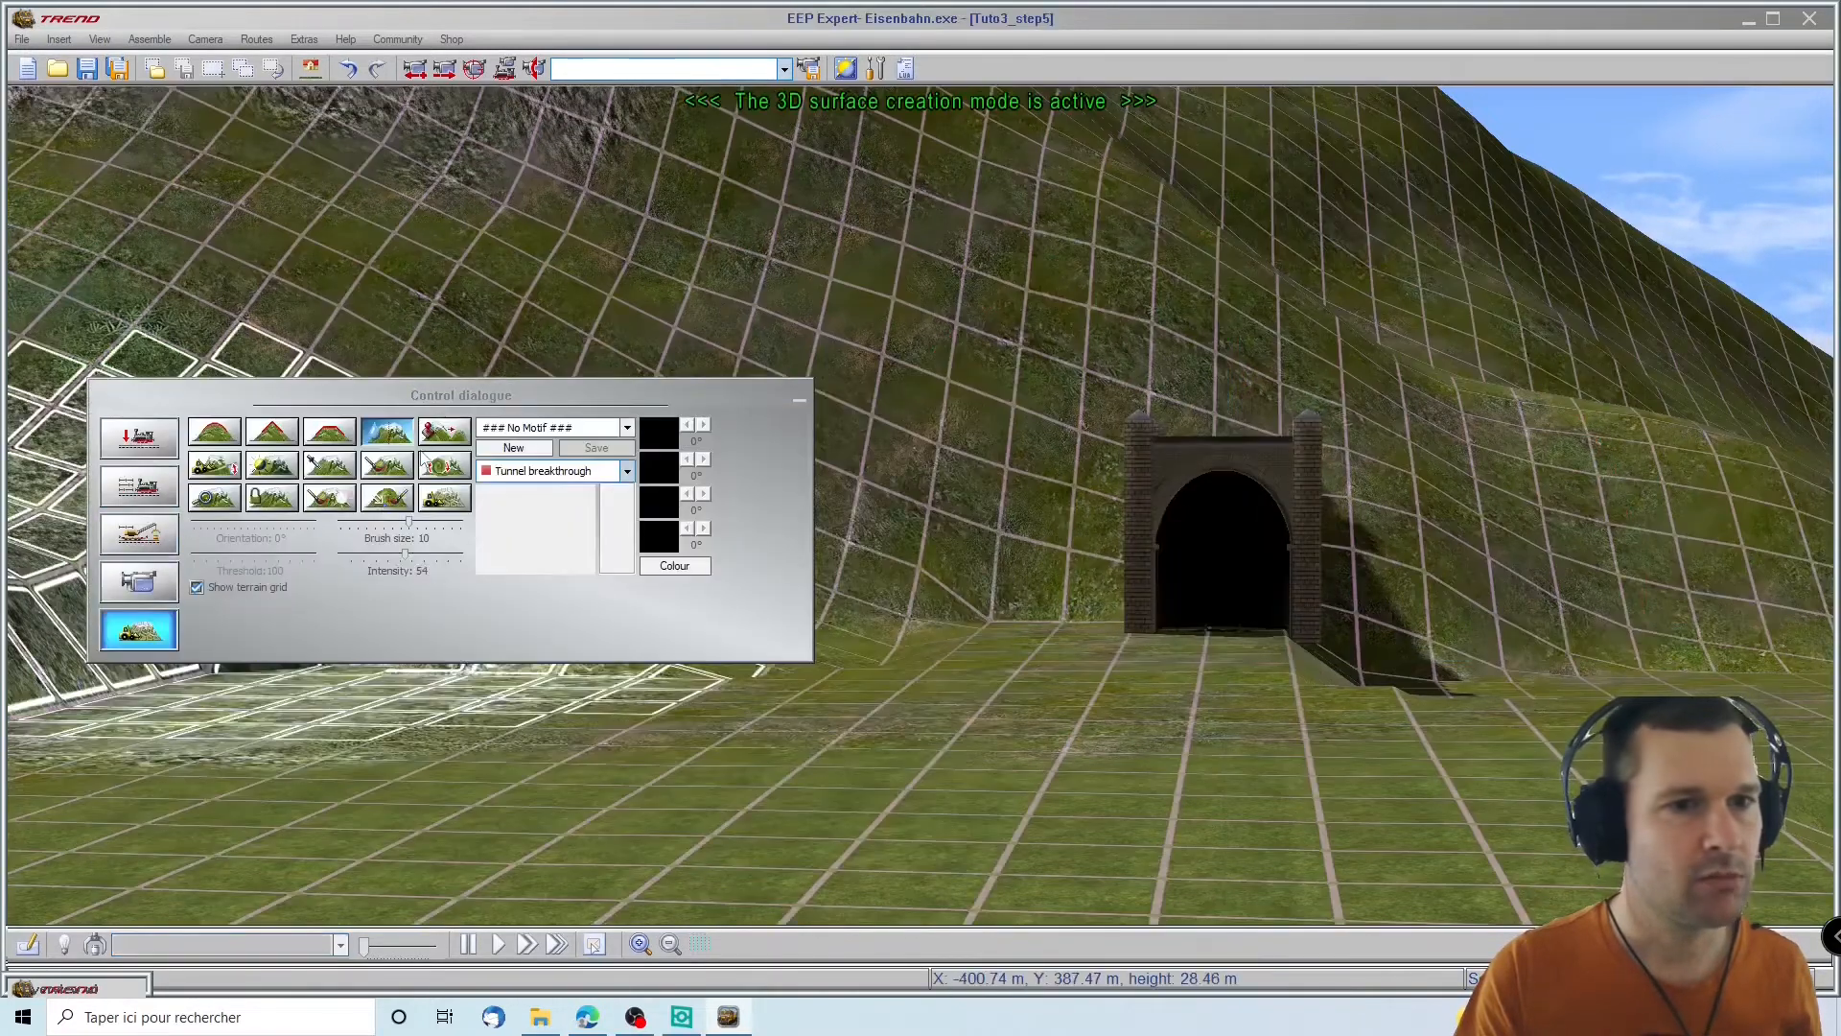
click(388, 465)
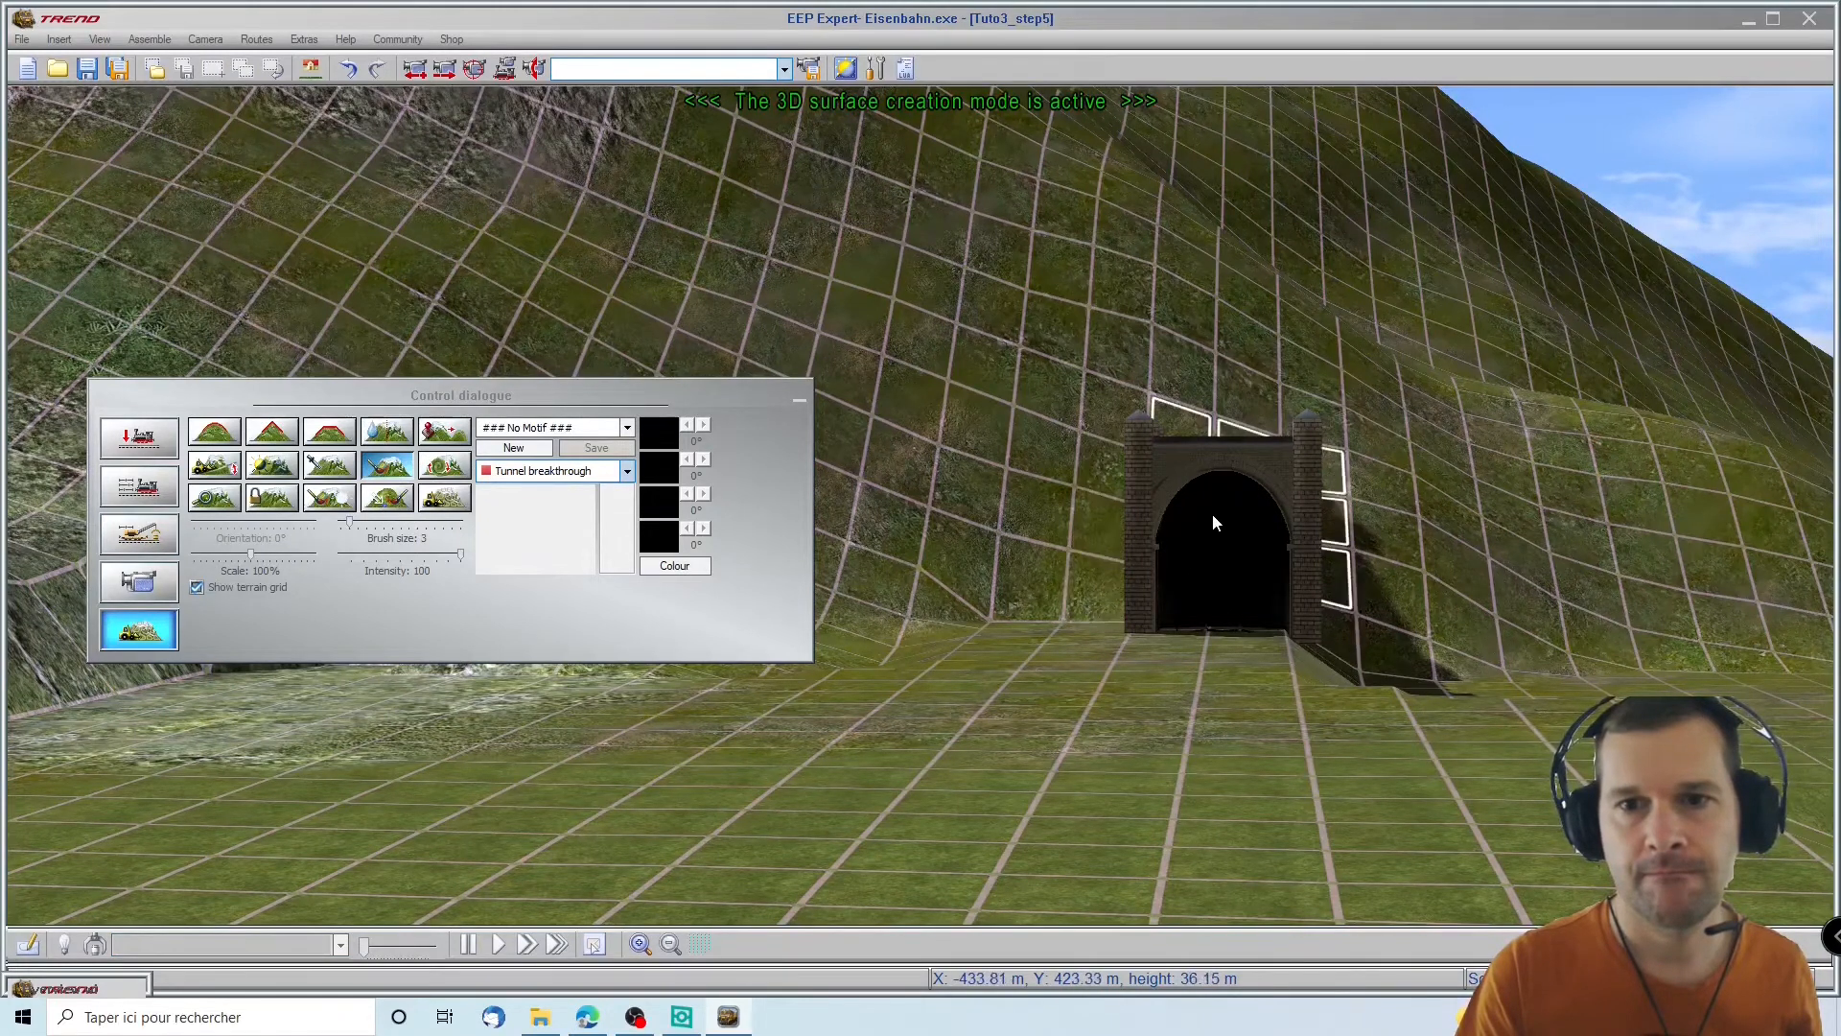
Shift the tunnel model aside and cut away the remaining terrain at the upper corner of the breakthrough
click(139, 439)
click(1237, 470)
drag(1241, 468, 1444, 526)
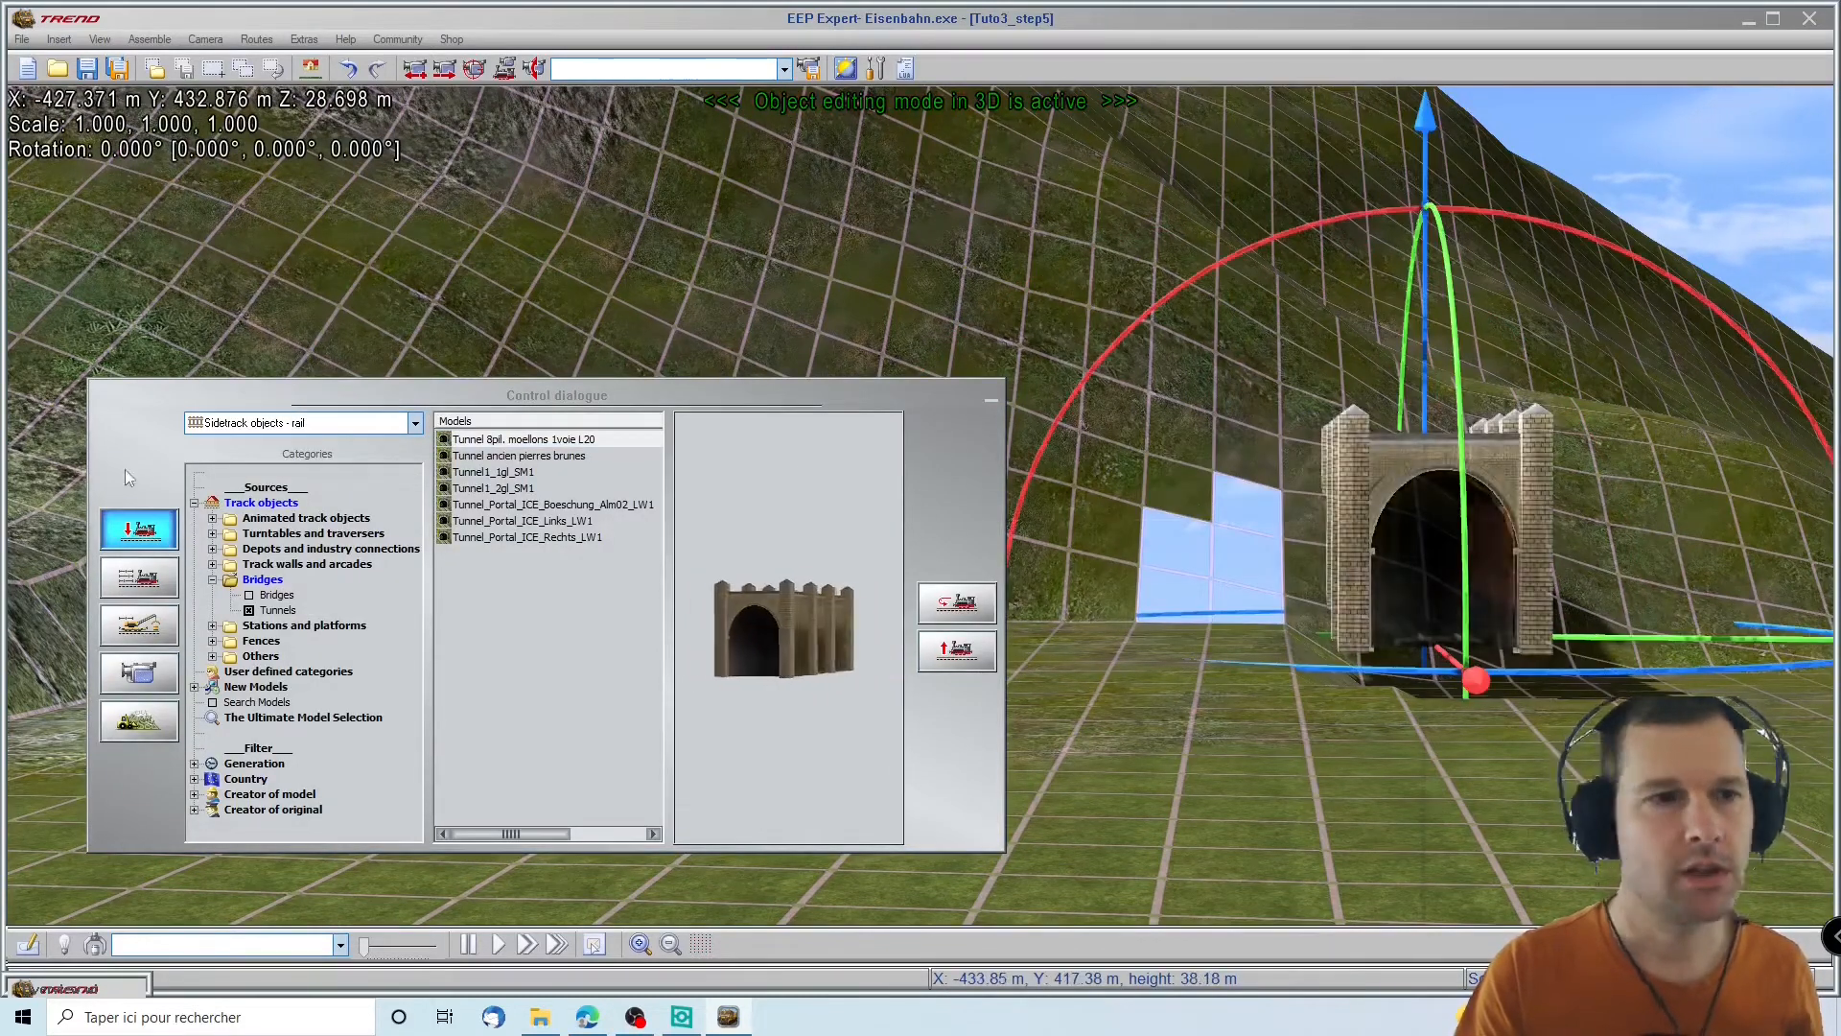
click(139, 721)
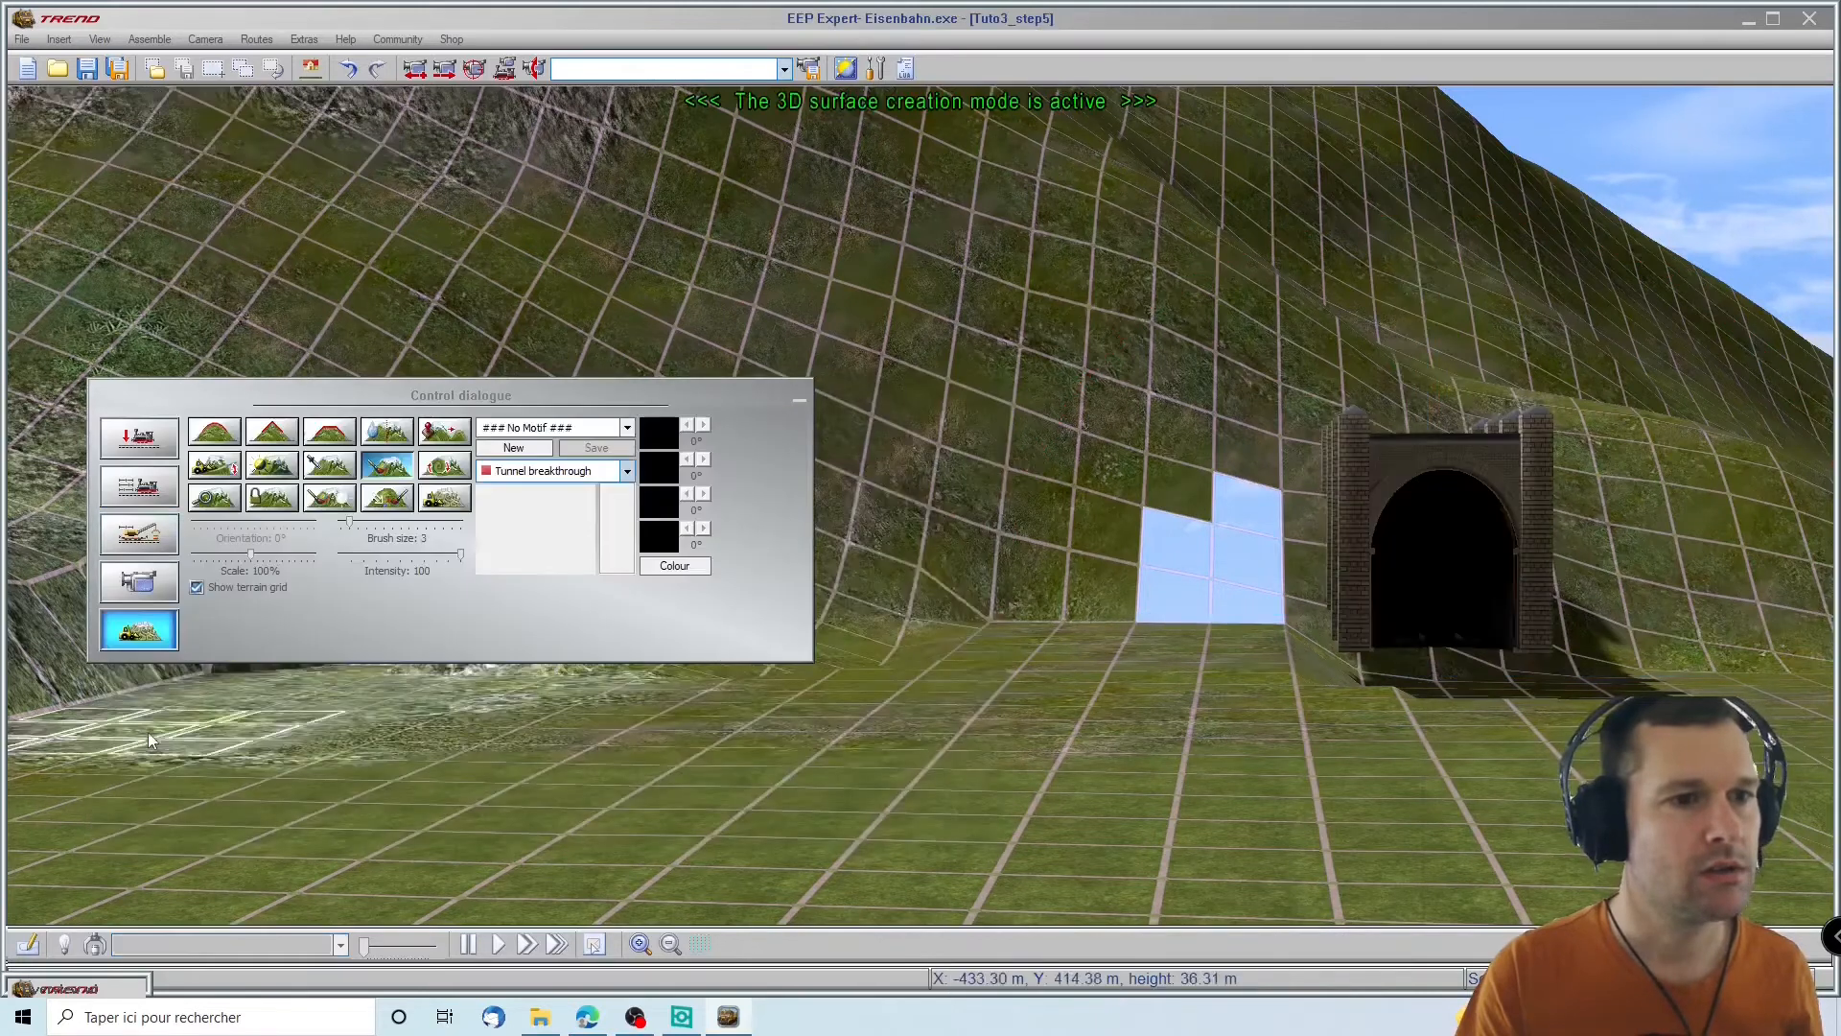
click(1177, 484)
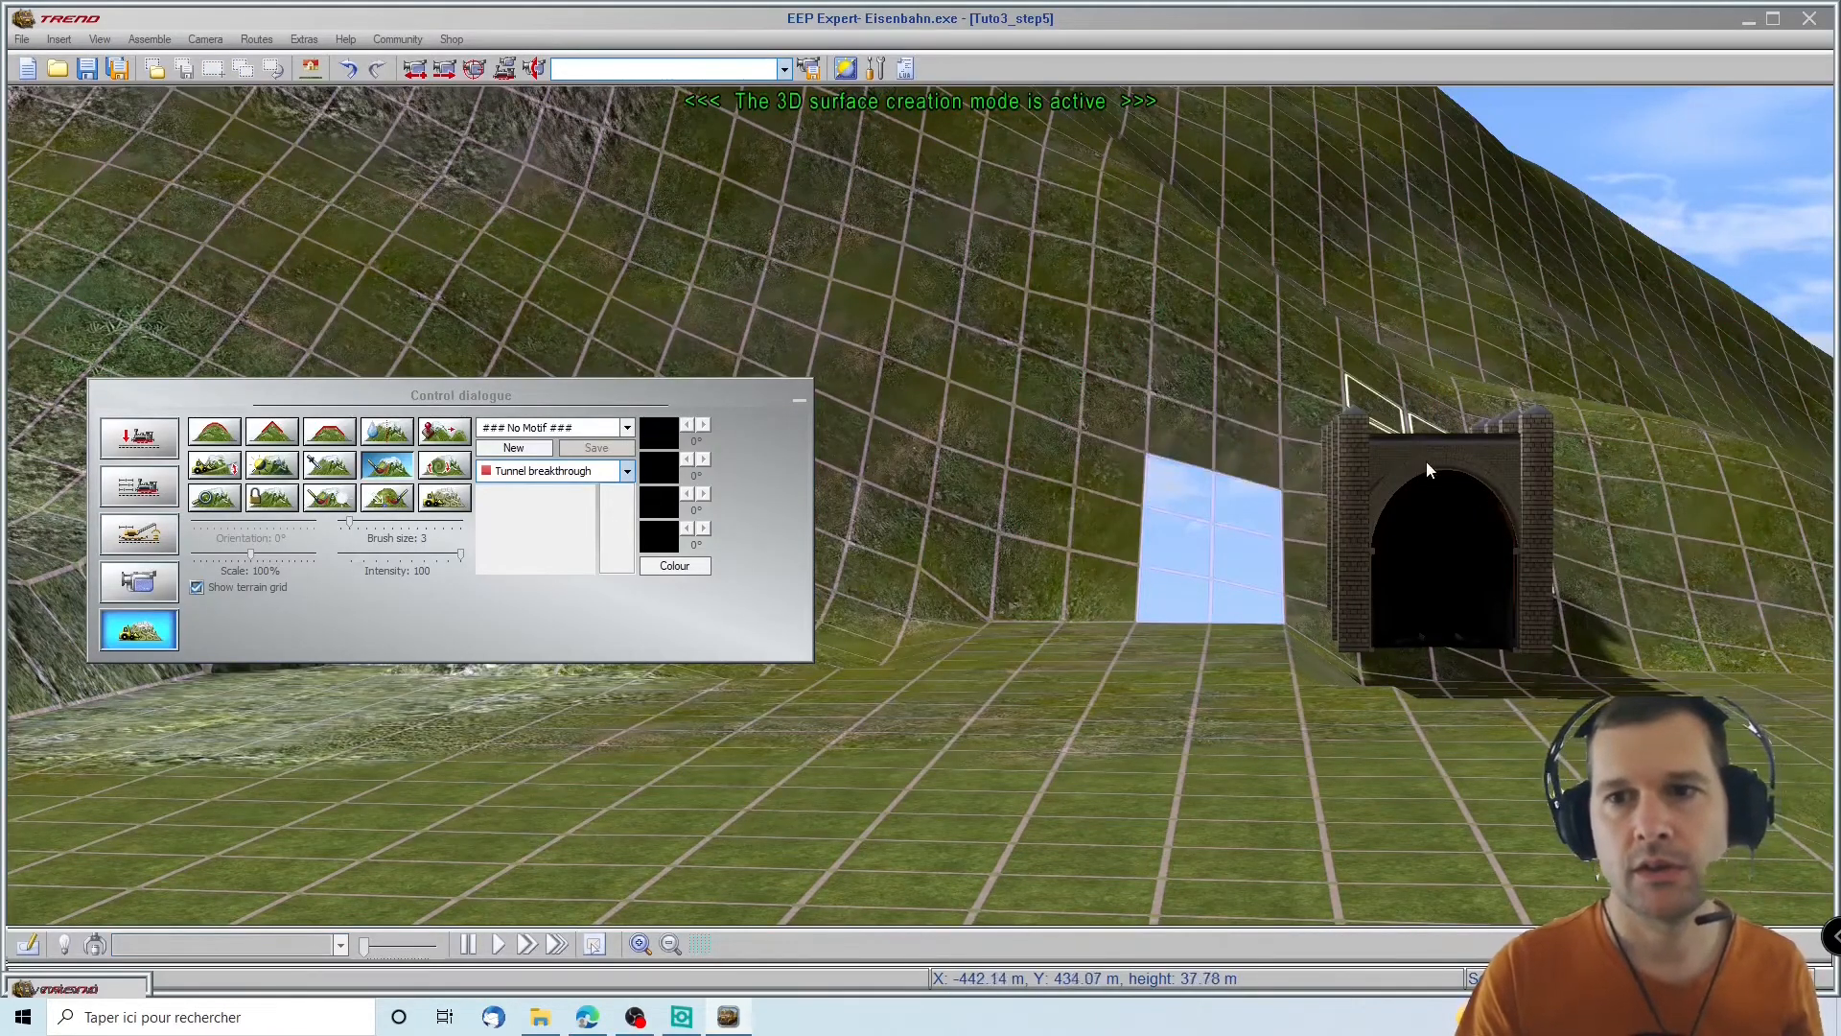
Move the tunnel back into the terrain opening at about X -430.4, Y 423.5 m and minimise the control dialogue
click(144, 451)
drag(1423, 460, 1195, 468)
mouse_move(1239, 818)
middle_down()
mouse_move(1279, 744)
mouse_move(1237, 796)
middle_up()
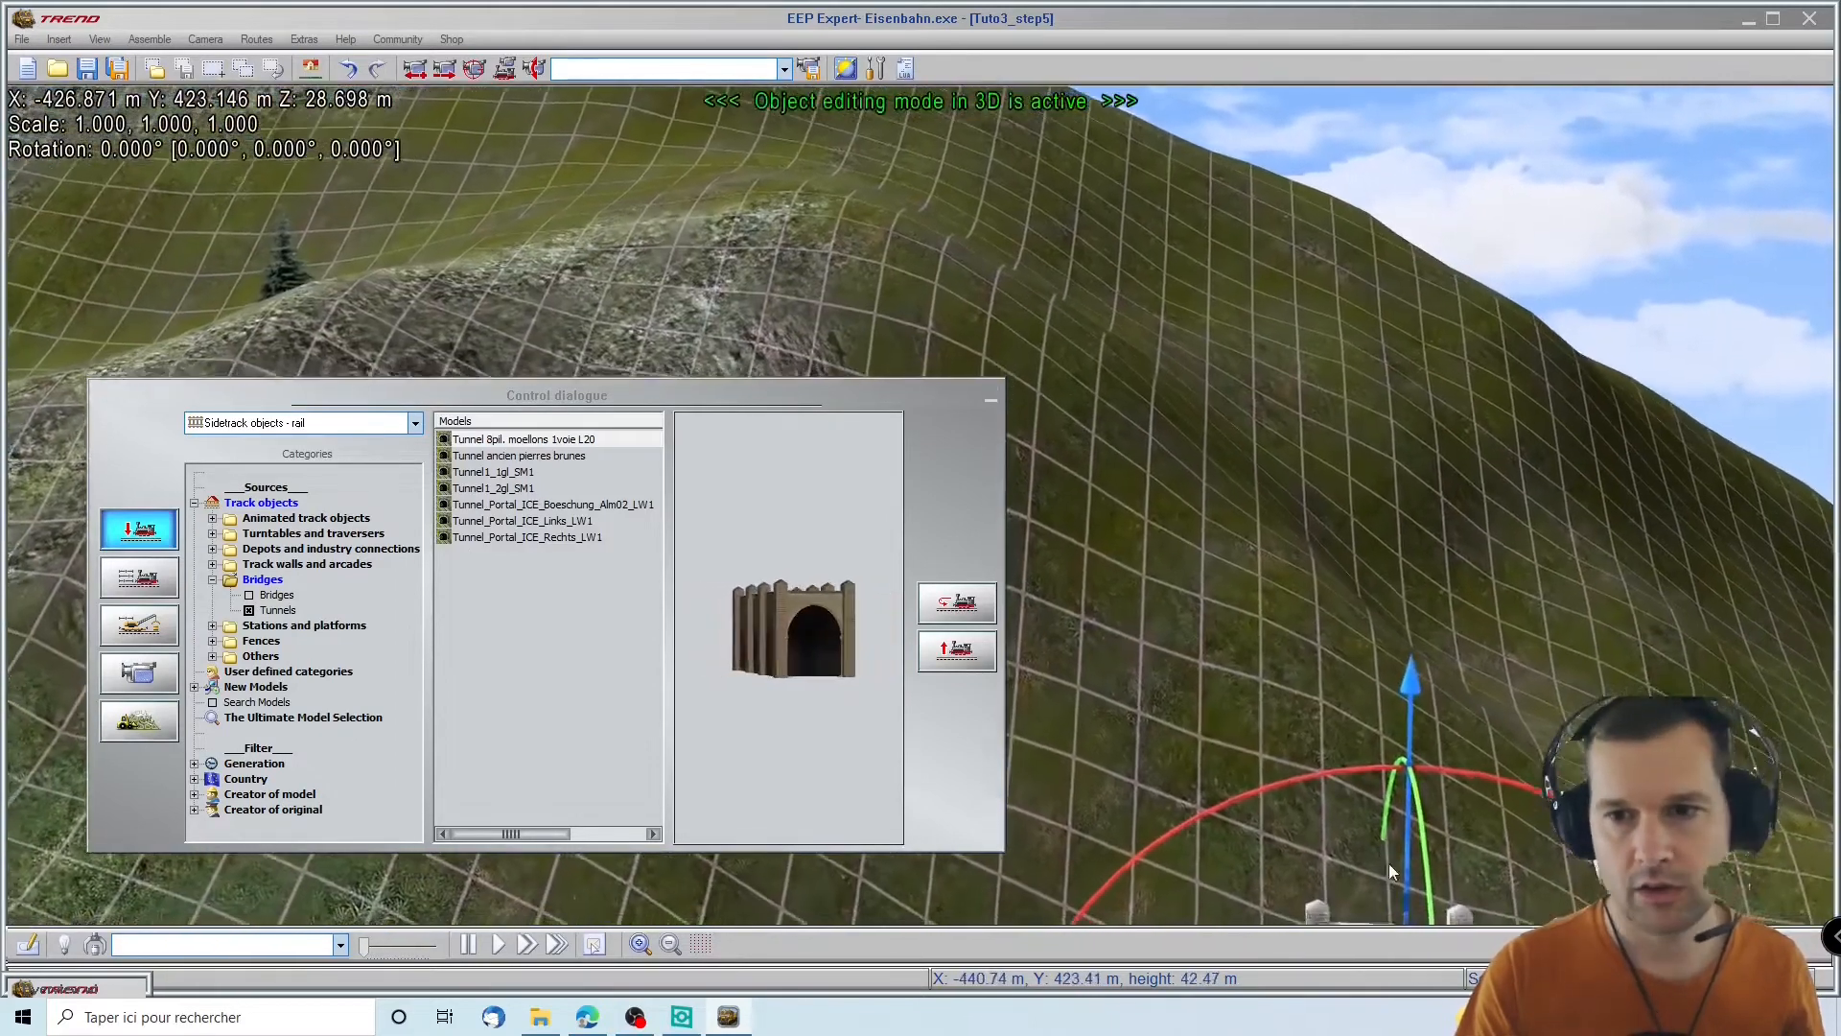
scroll(1390, 863, down, 3)
drag(1389, 750, 1379, 710)
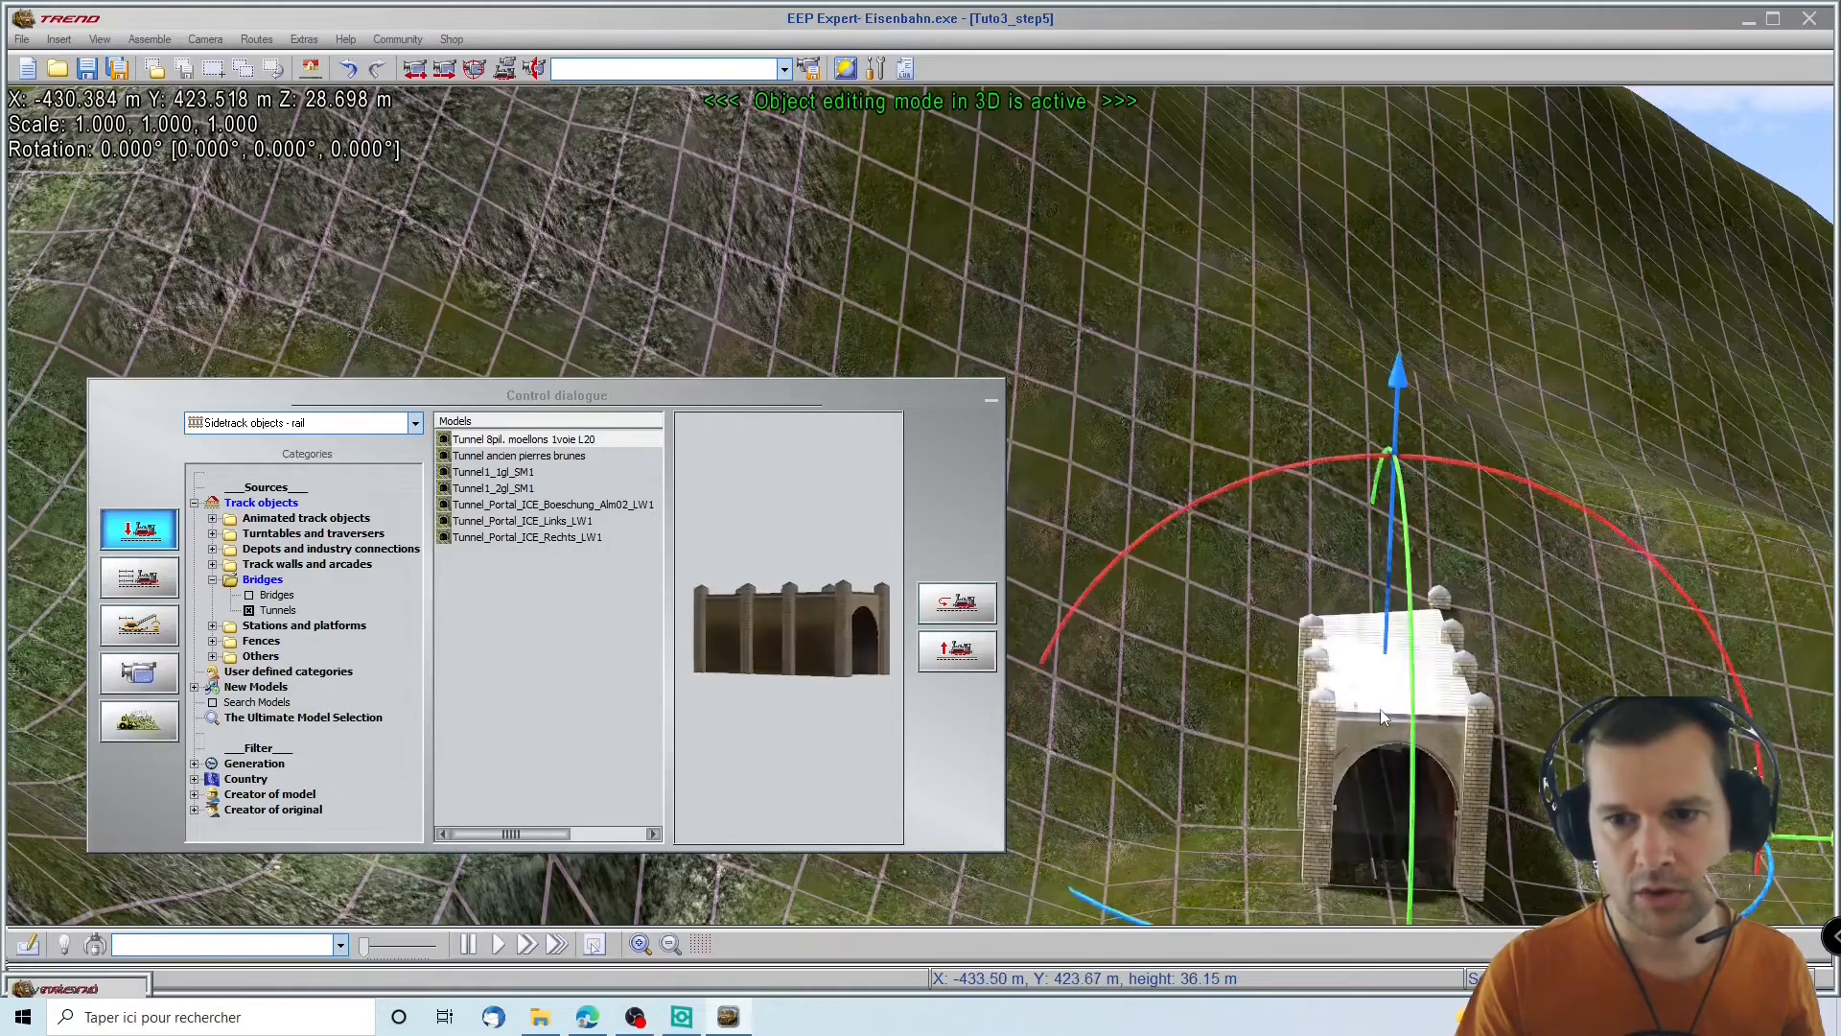
middle_drag(1395, 751, 1435, 884)
click(1287, 719)
middle_drag(1308, 707, 967, 836)
click(997, 401)
Examine the flat ground between the new tunnel and the viaduct in the 3D view
middle_drag(134, 766, 1358, 970)
middle_drag(1582, 905, 863, 853)
middle_drag(38, 558, 48, 558)
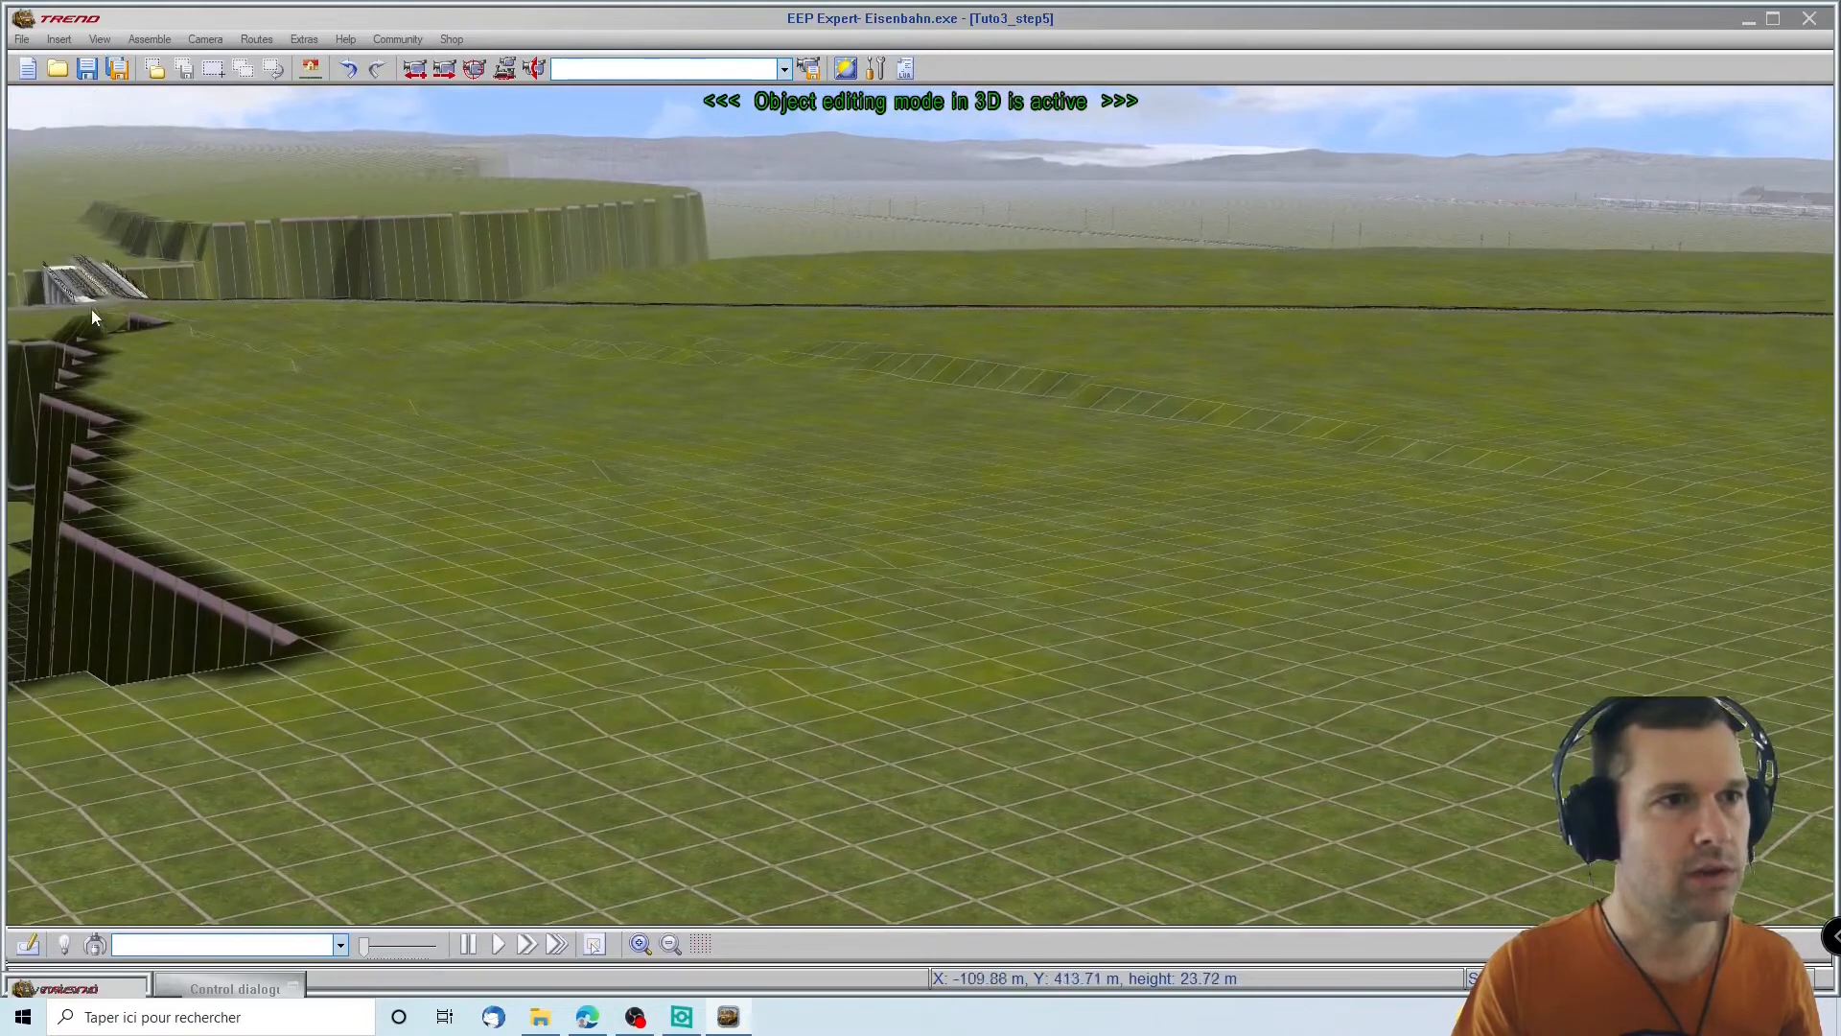
middle_drag(814, 584, 173, 576)
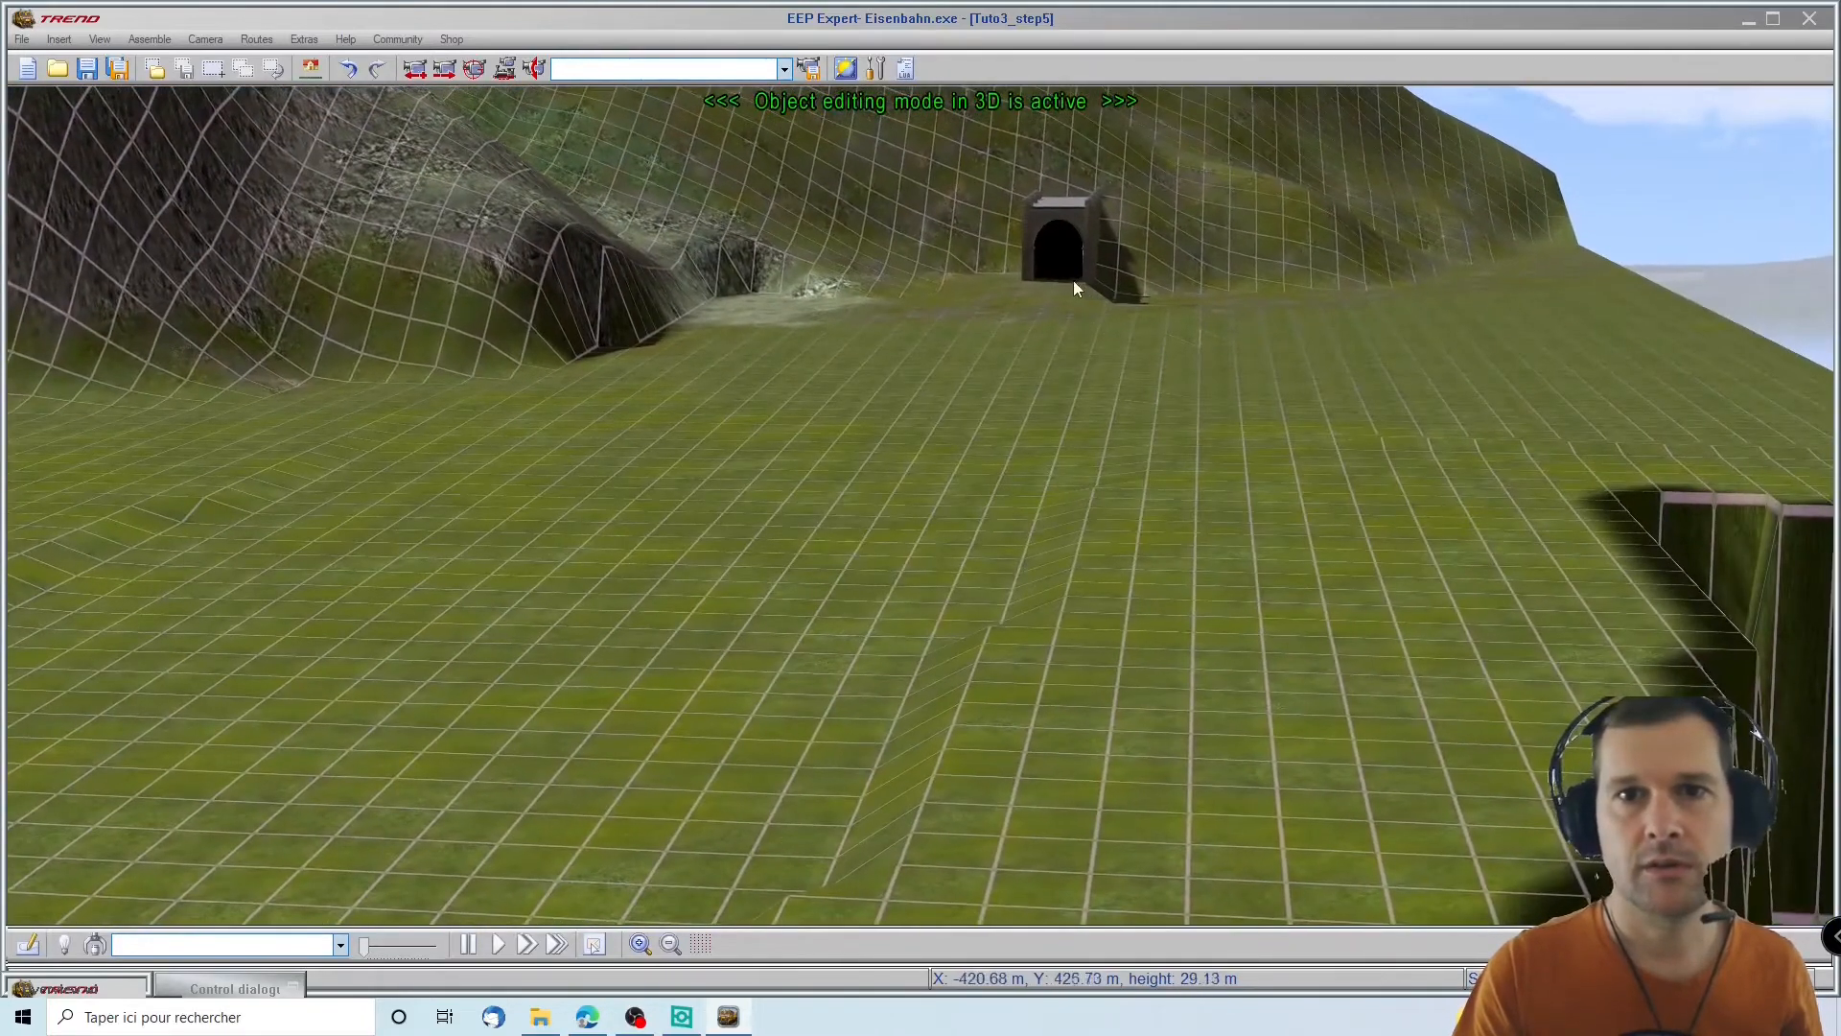
click(1073, 282)
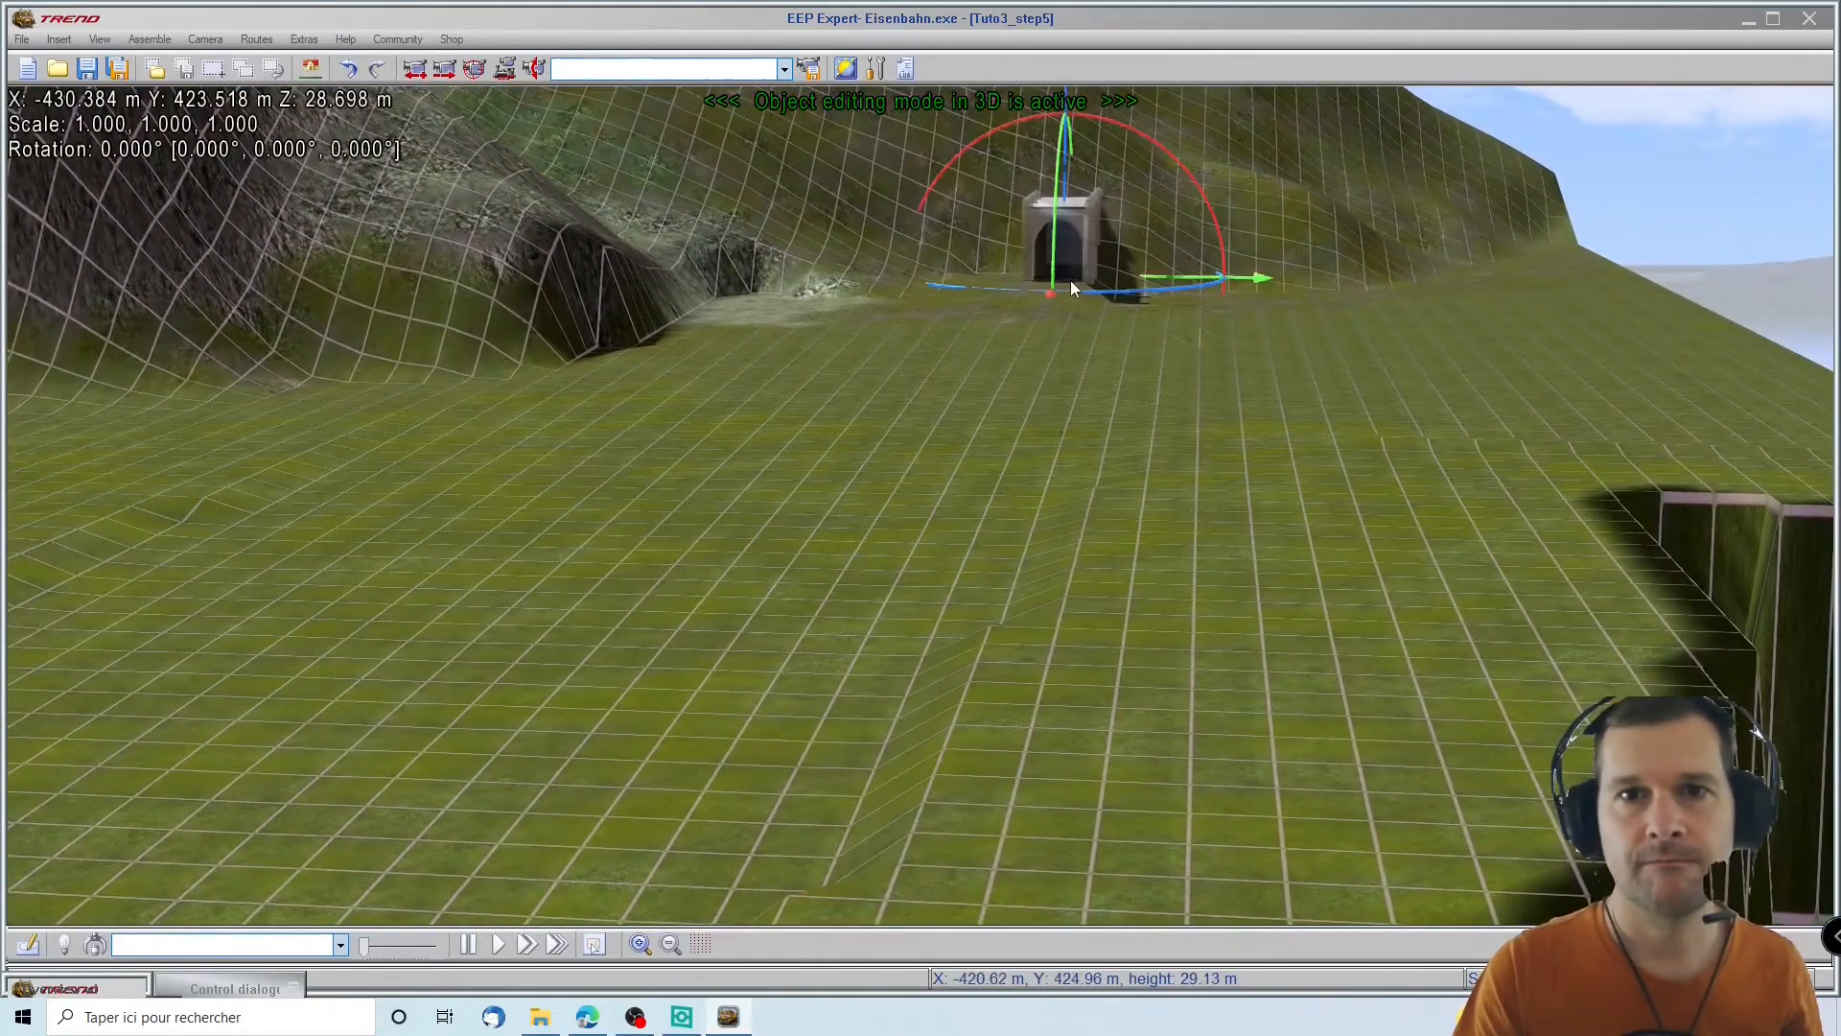
Switch to the 2D plan and examine the route from the new tunnel to the viaduct's unconnected second track
click(28, 943)
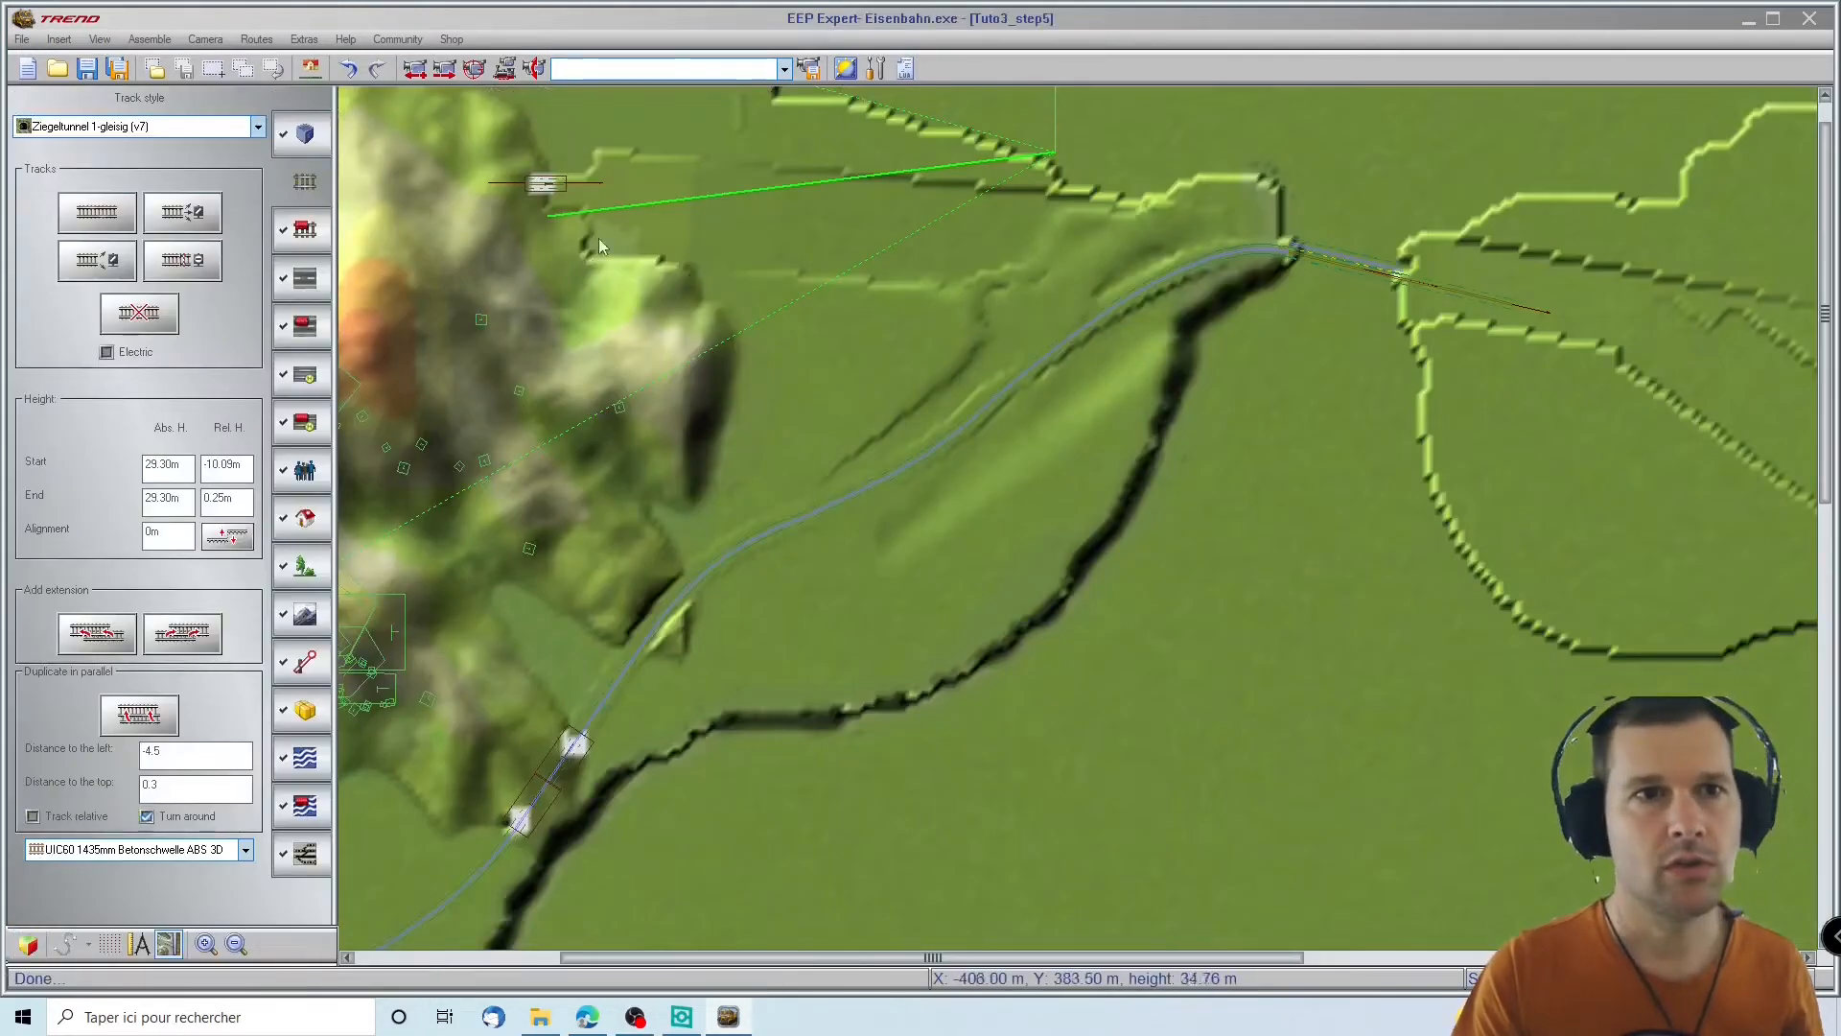
scroll(583, 202, up, 3)
mouse_move(533, 94)
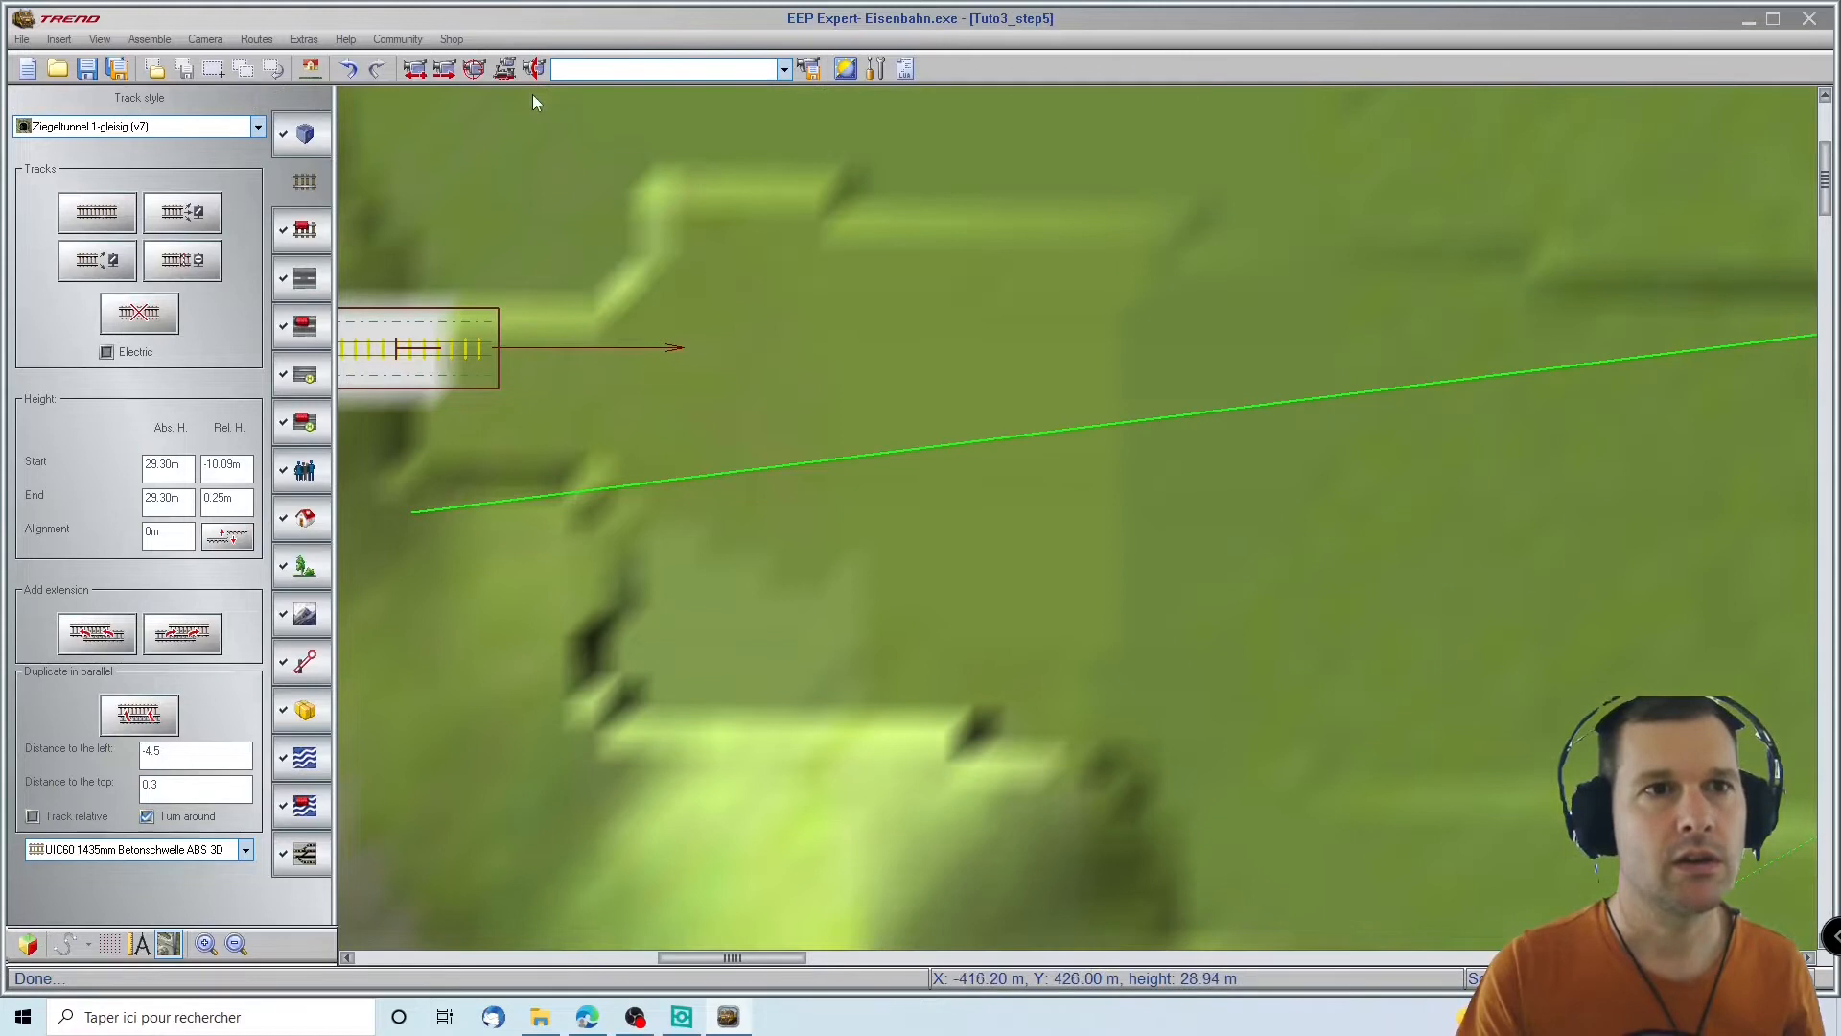
mouse_move(1745, 365)
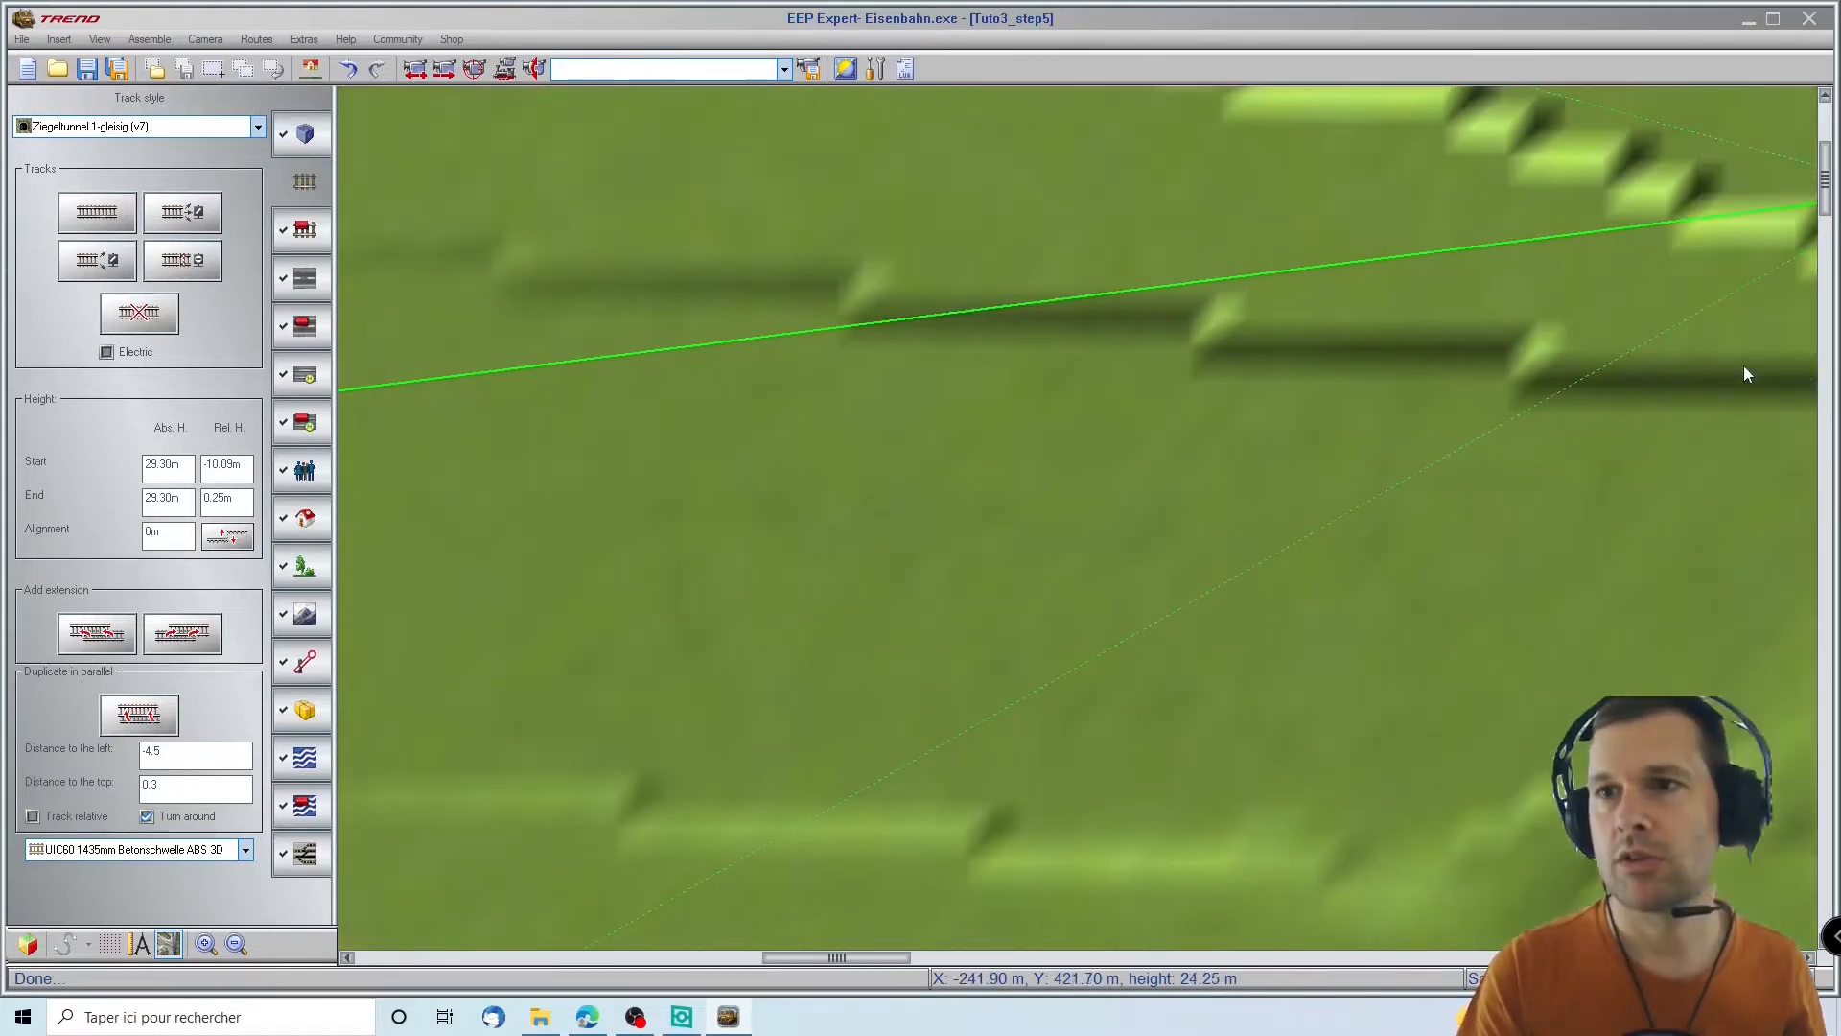
scroll(1671, 546, up, 3)
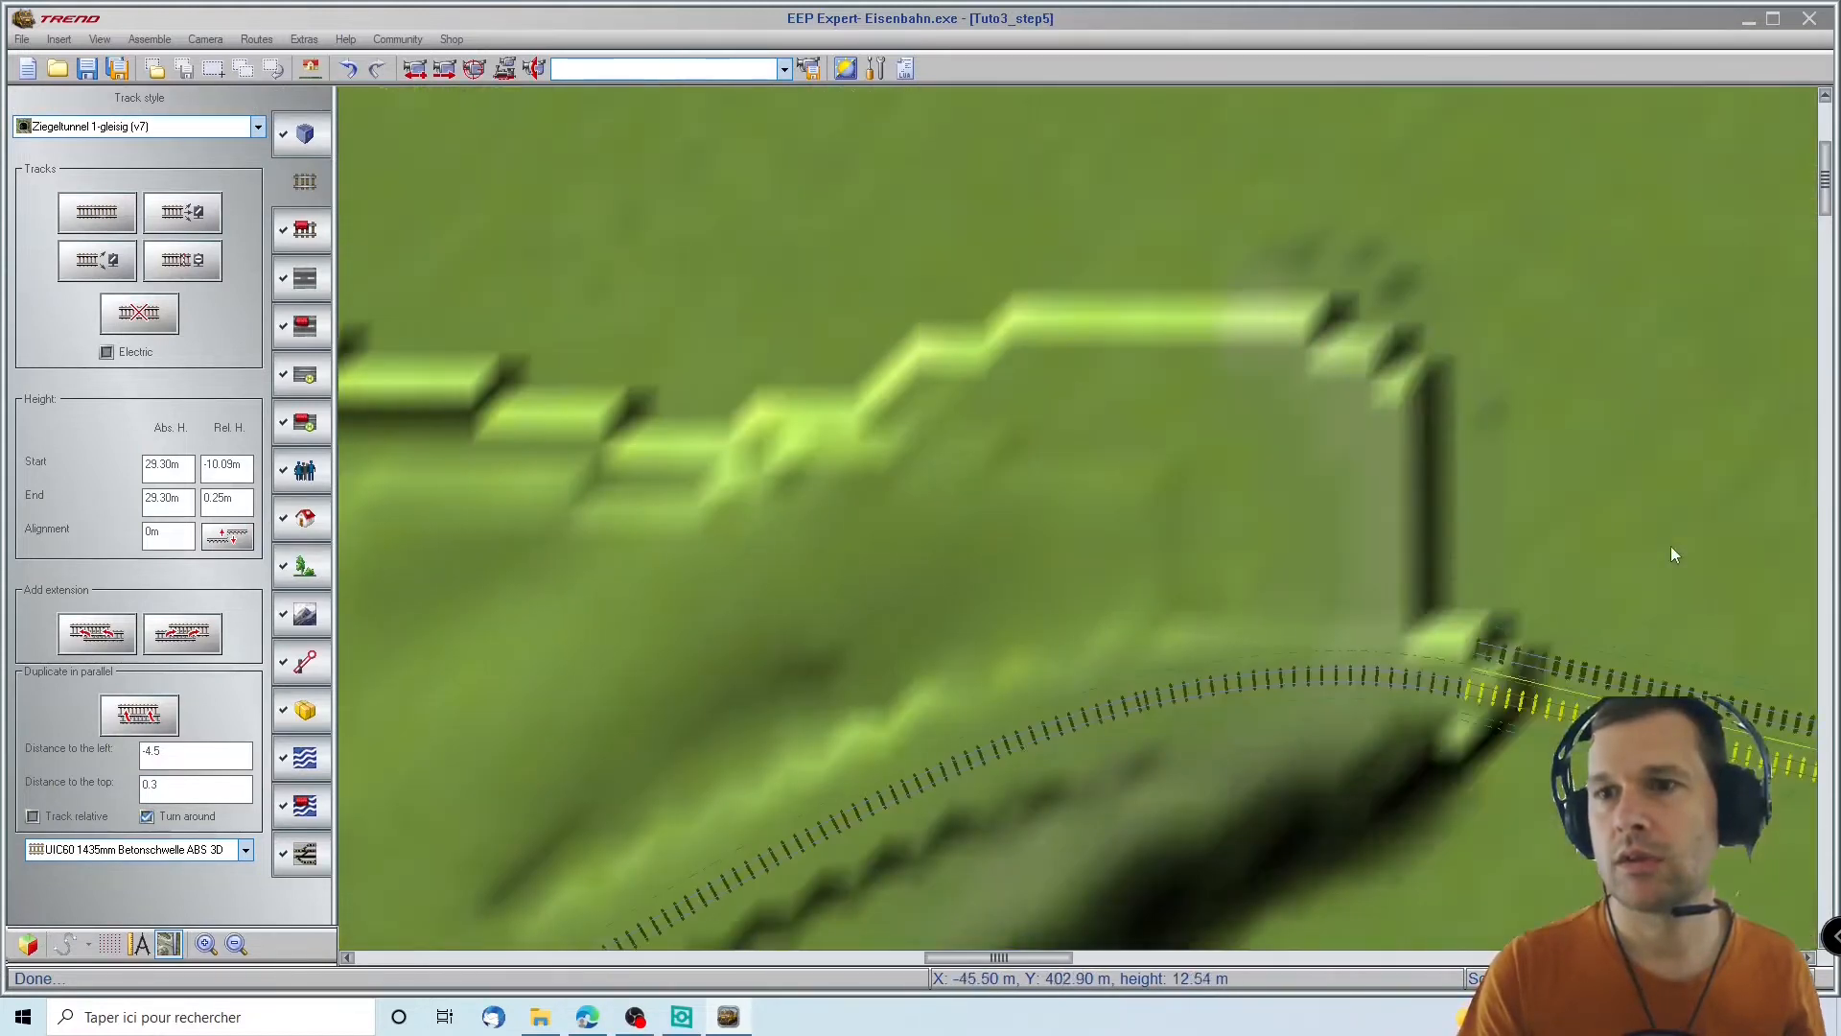
click(1478, 654)
scroll(1467, 652, down, 5)
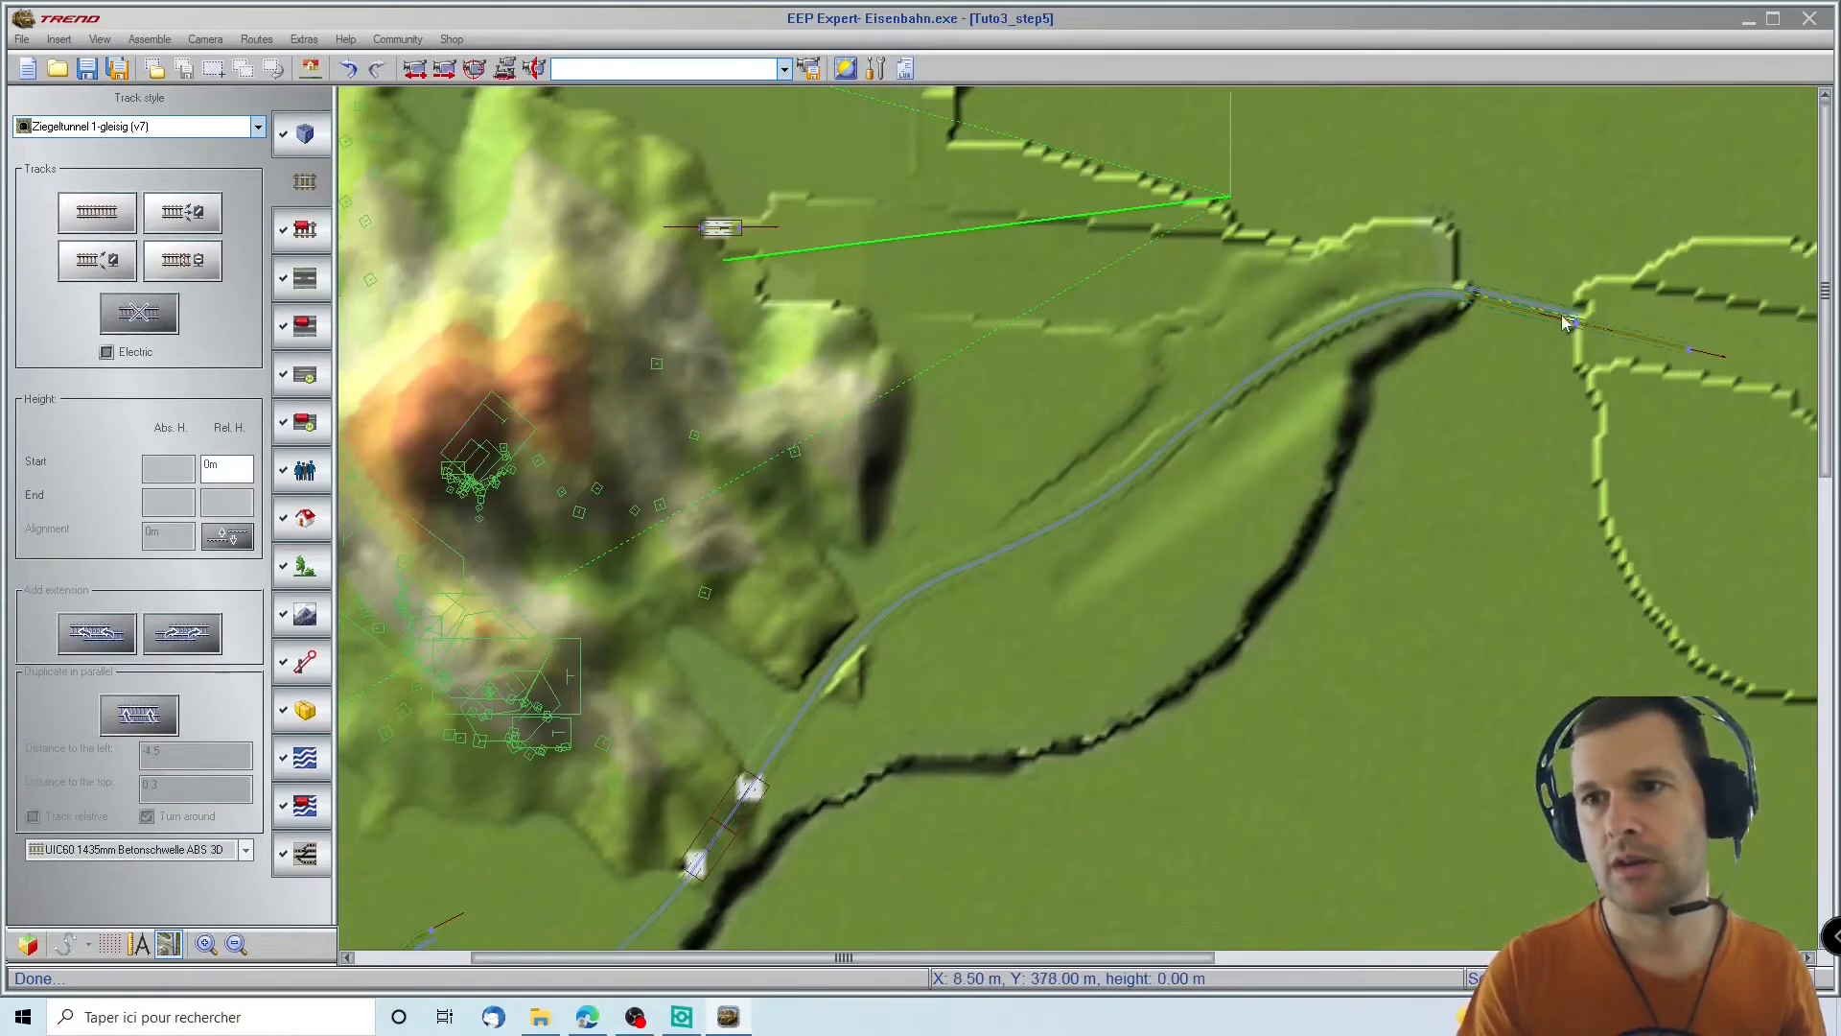
scroll(1463, 290, up, 5)
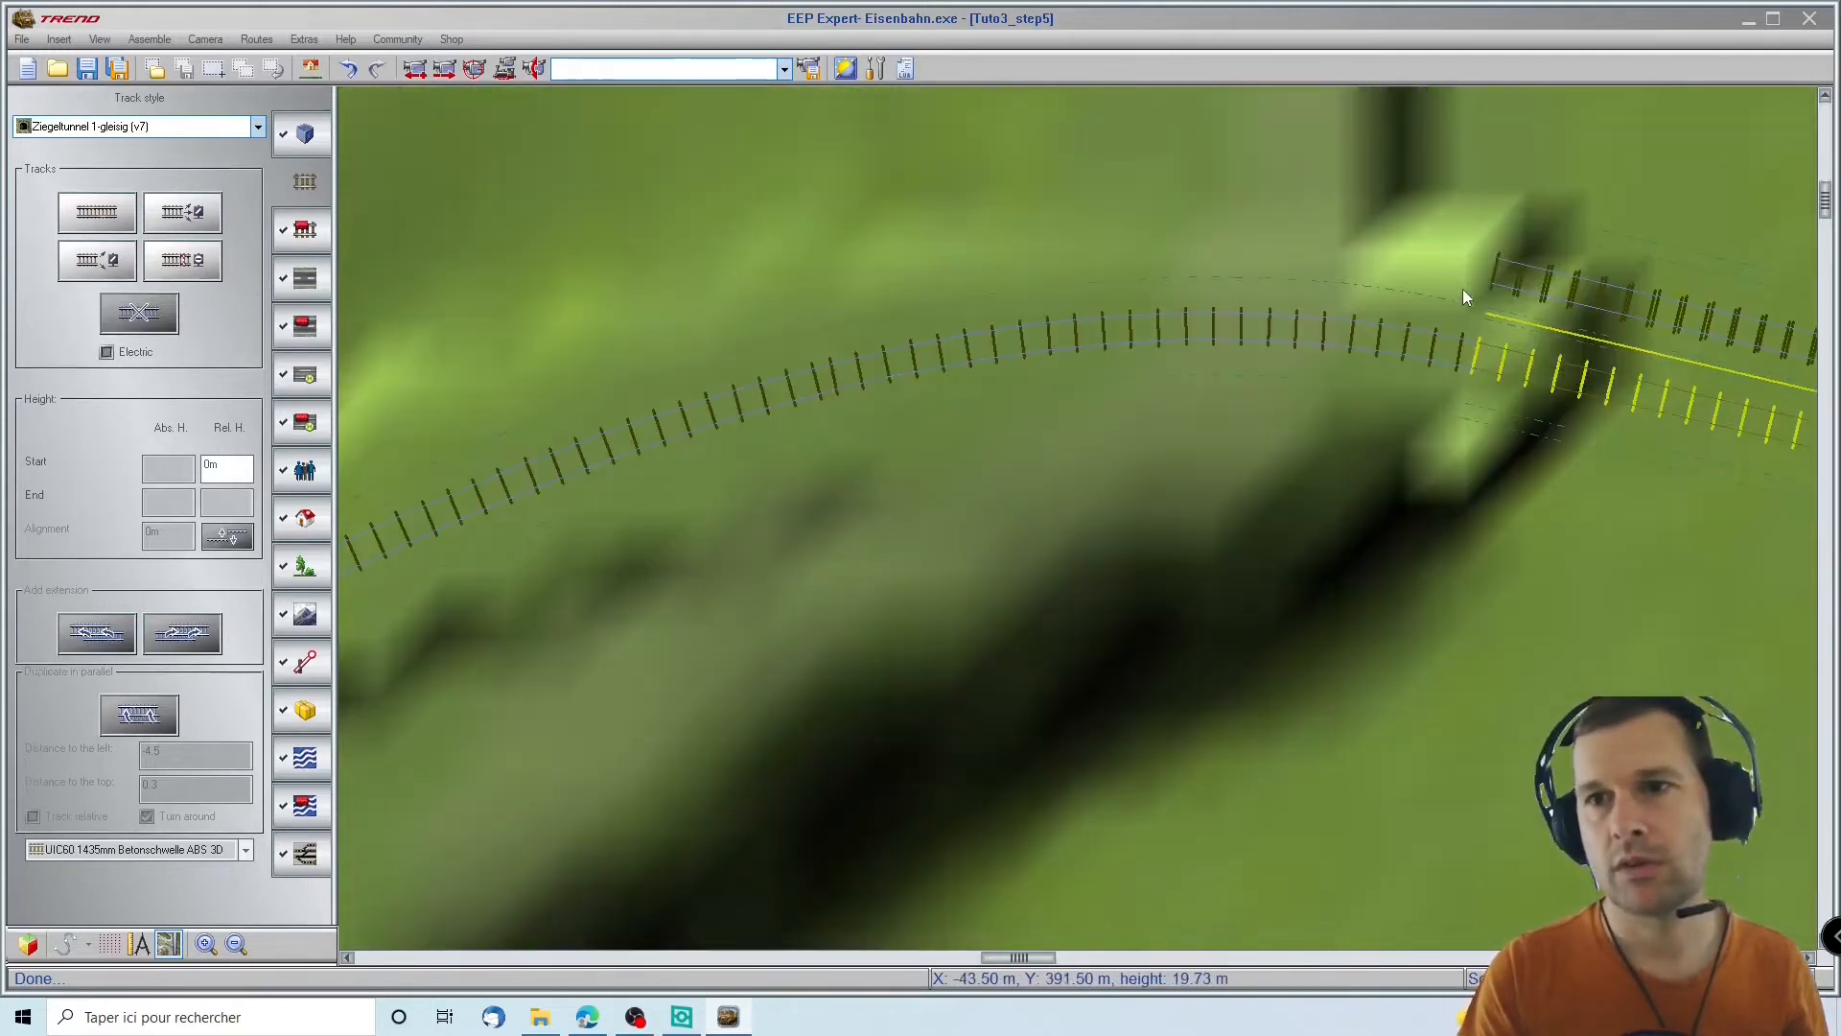
Try to extend the viaduct's second track from its far end, and undo the extension
click(1501, 279)
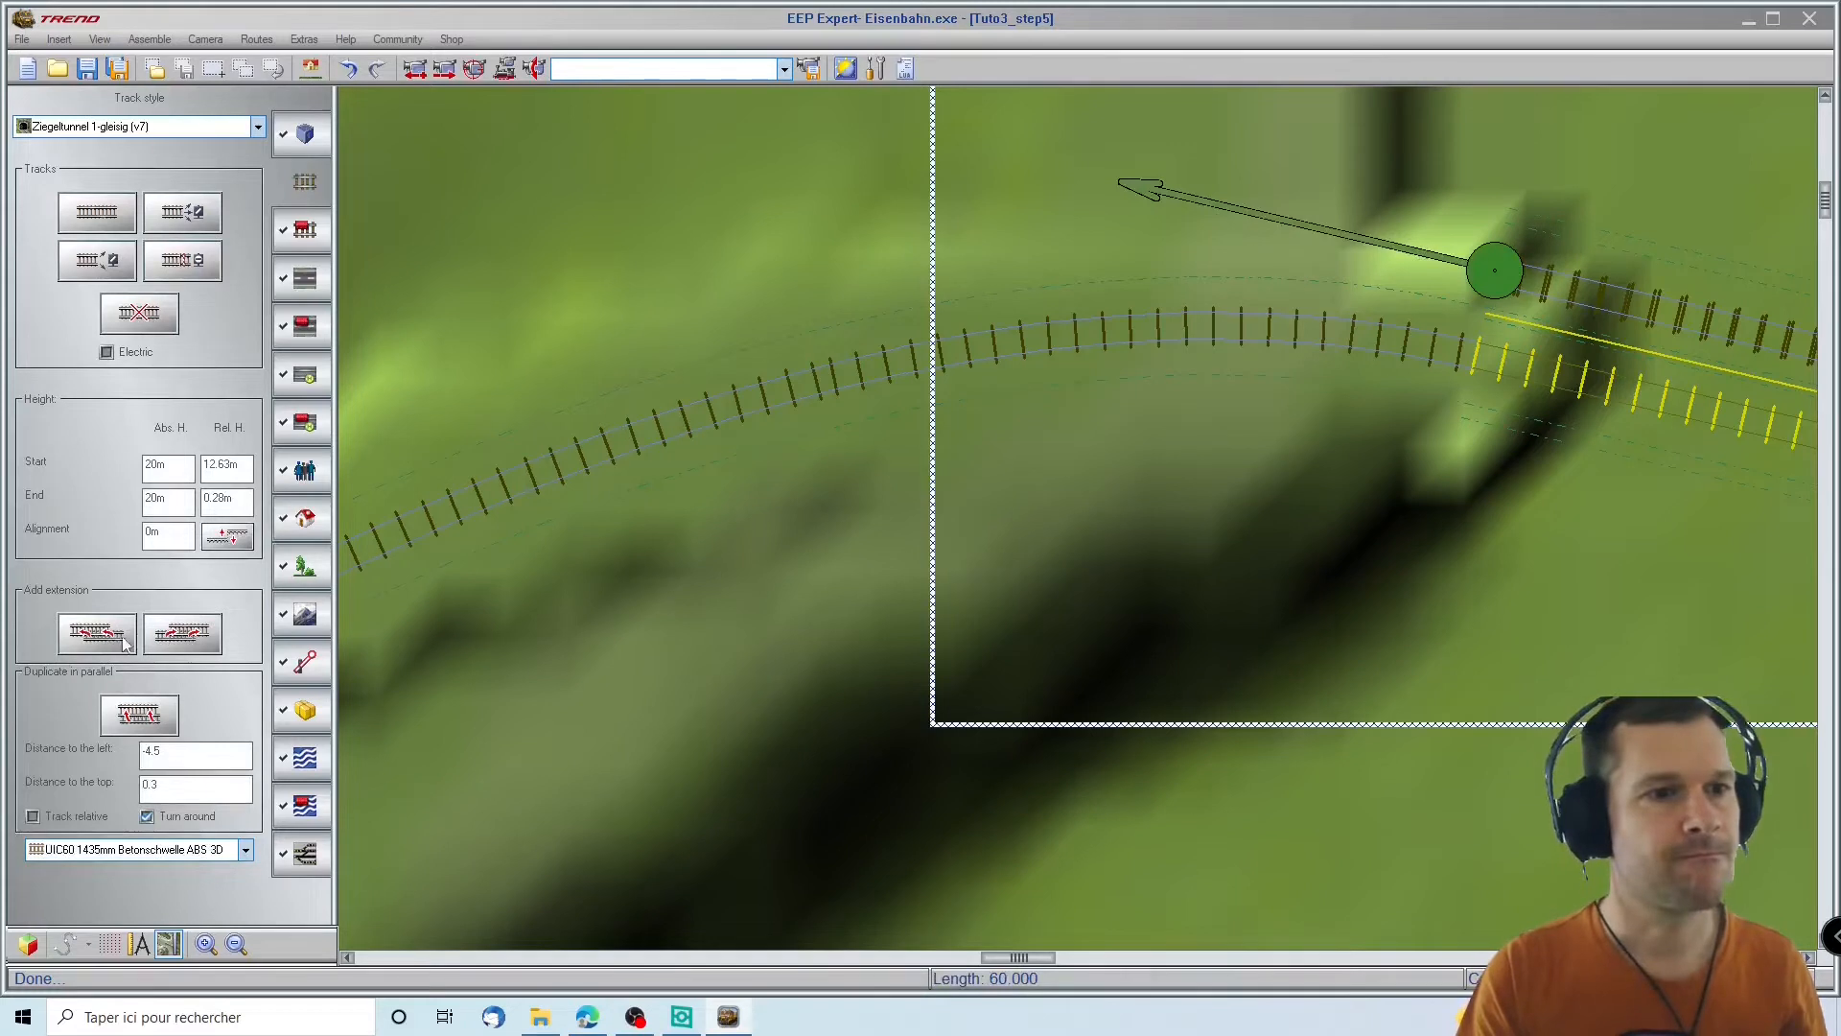
click(122, 641)
key(Right)
key(Right)
key(Right)
key(Right)
key(Right)
key(Right)
key(Right)
key(Right)
key(Right)
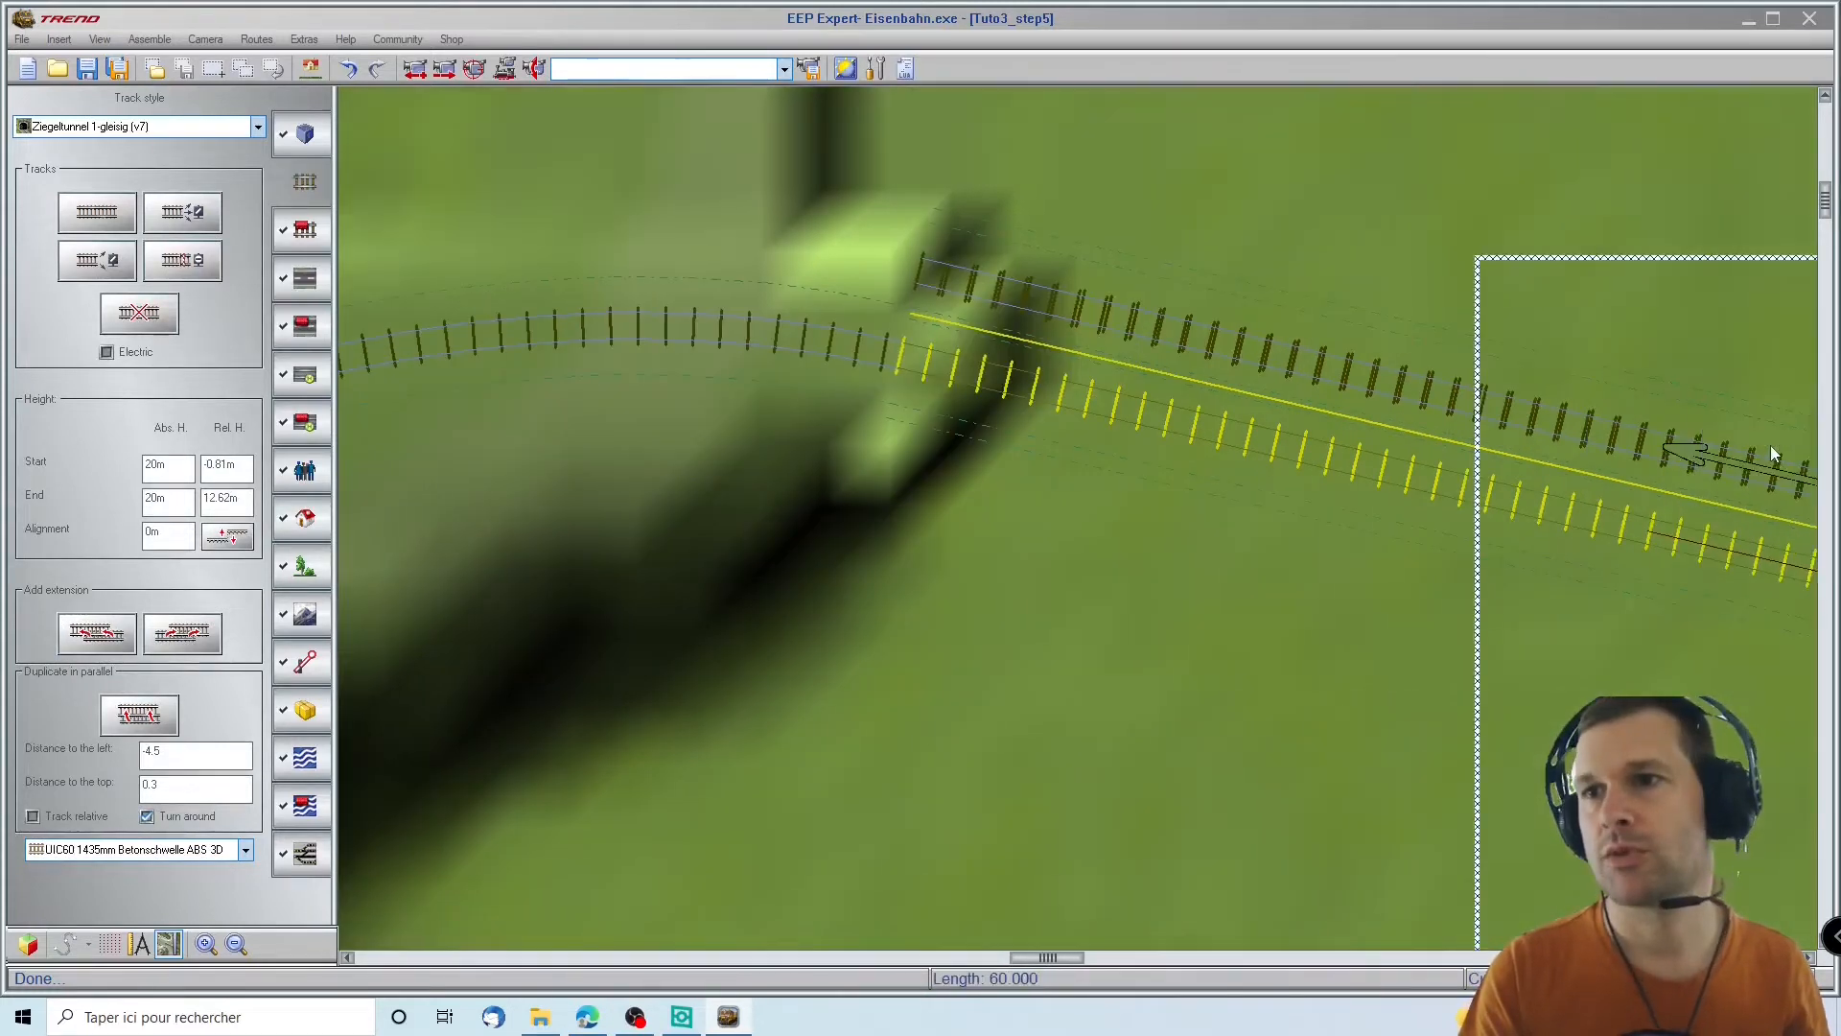
click(349, 69)
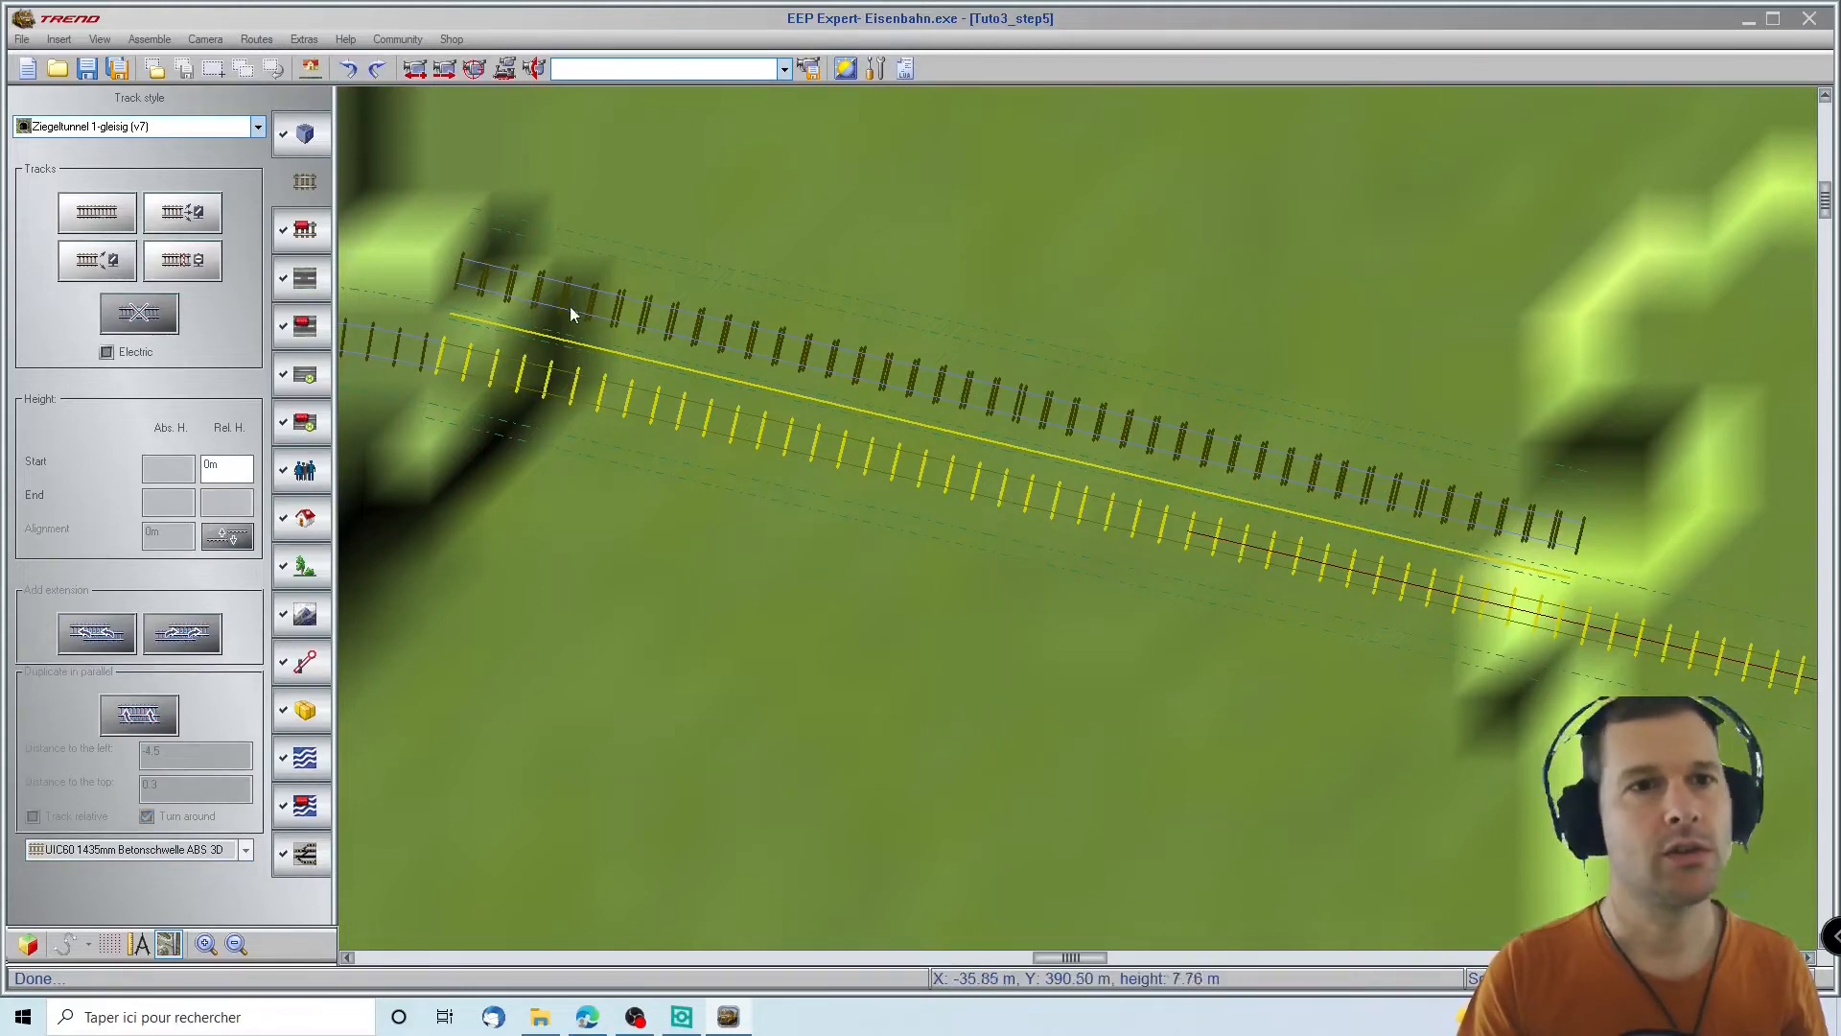
Add a straight 60 m extension to the viaduct's second track at the end facing the new tunnel
click(566, 308)
click(196, 644)
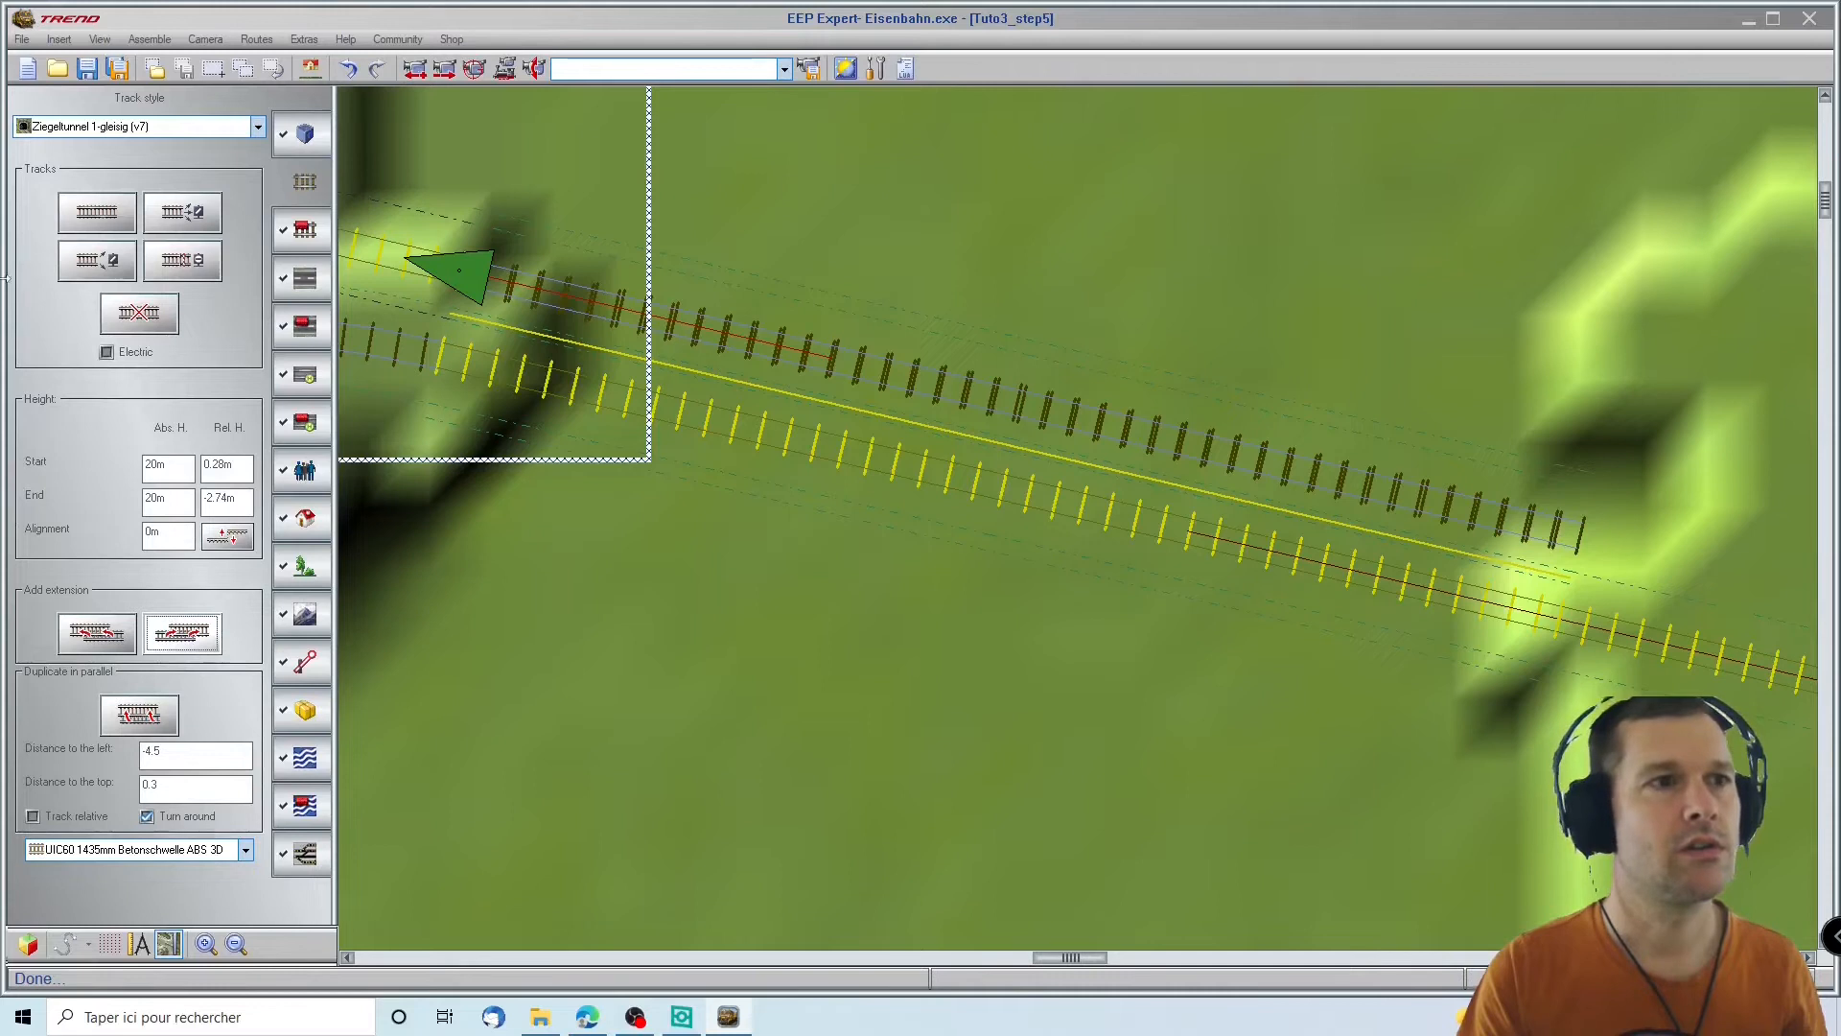
scroll(750, 141, up, 4)
scroll(751, 154, down, 3)
ctrl+scroll(762, 376, down, 4)
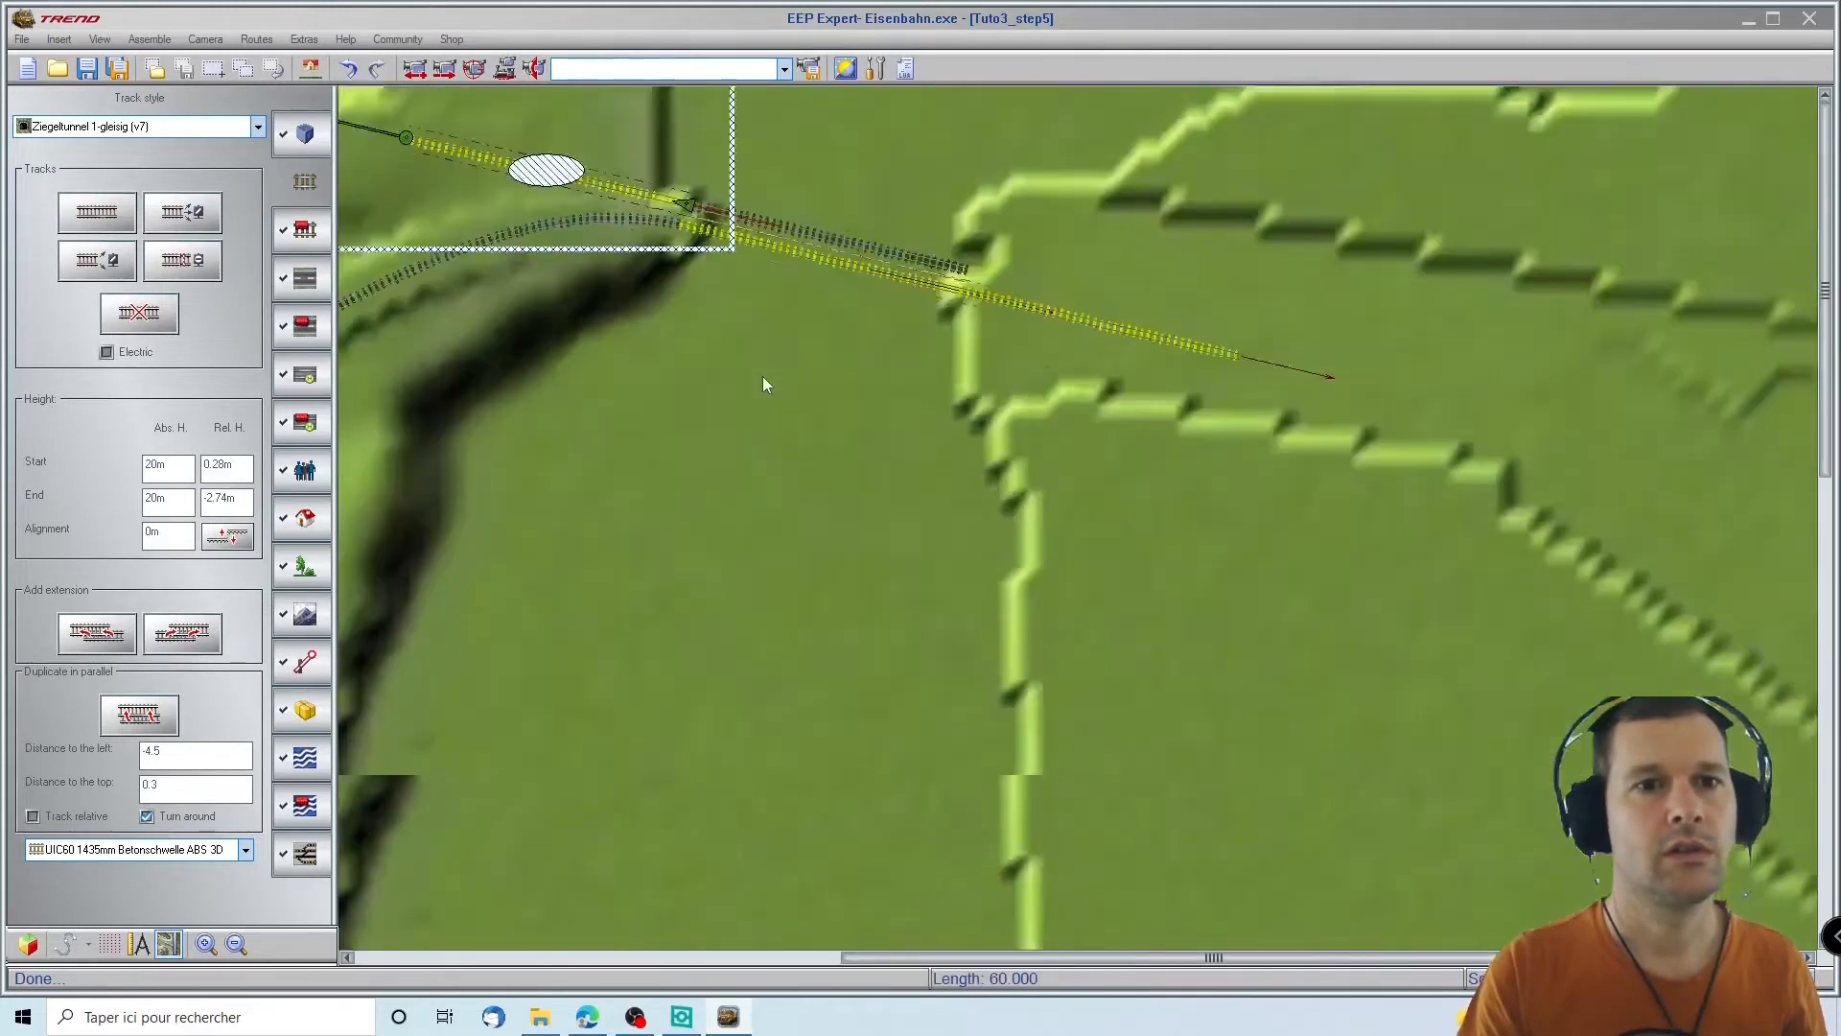
shift+scroll(370, 302, up, 3)
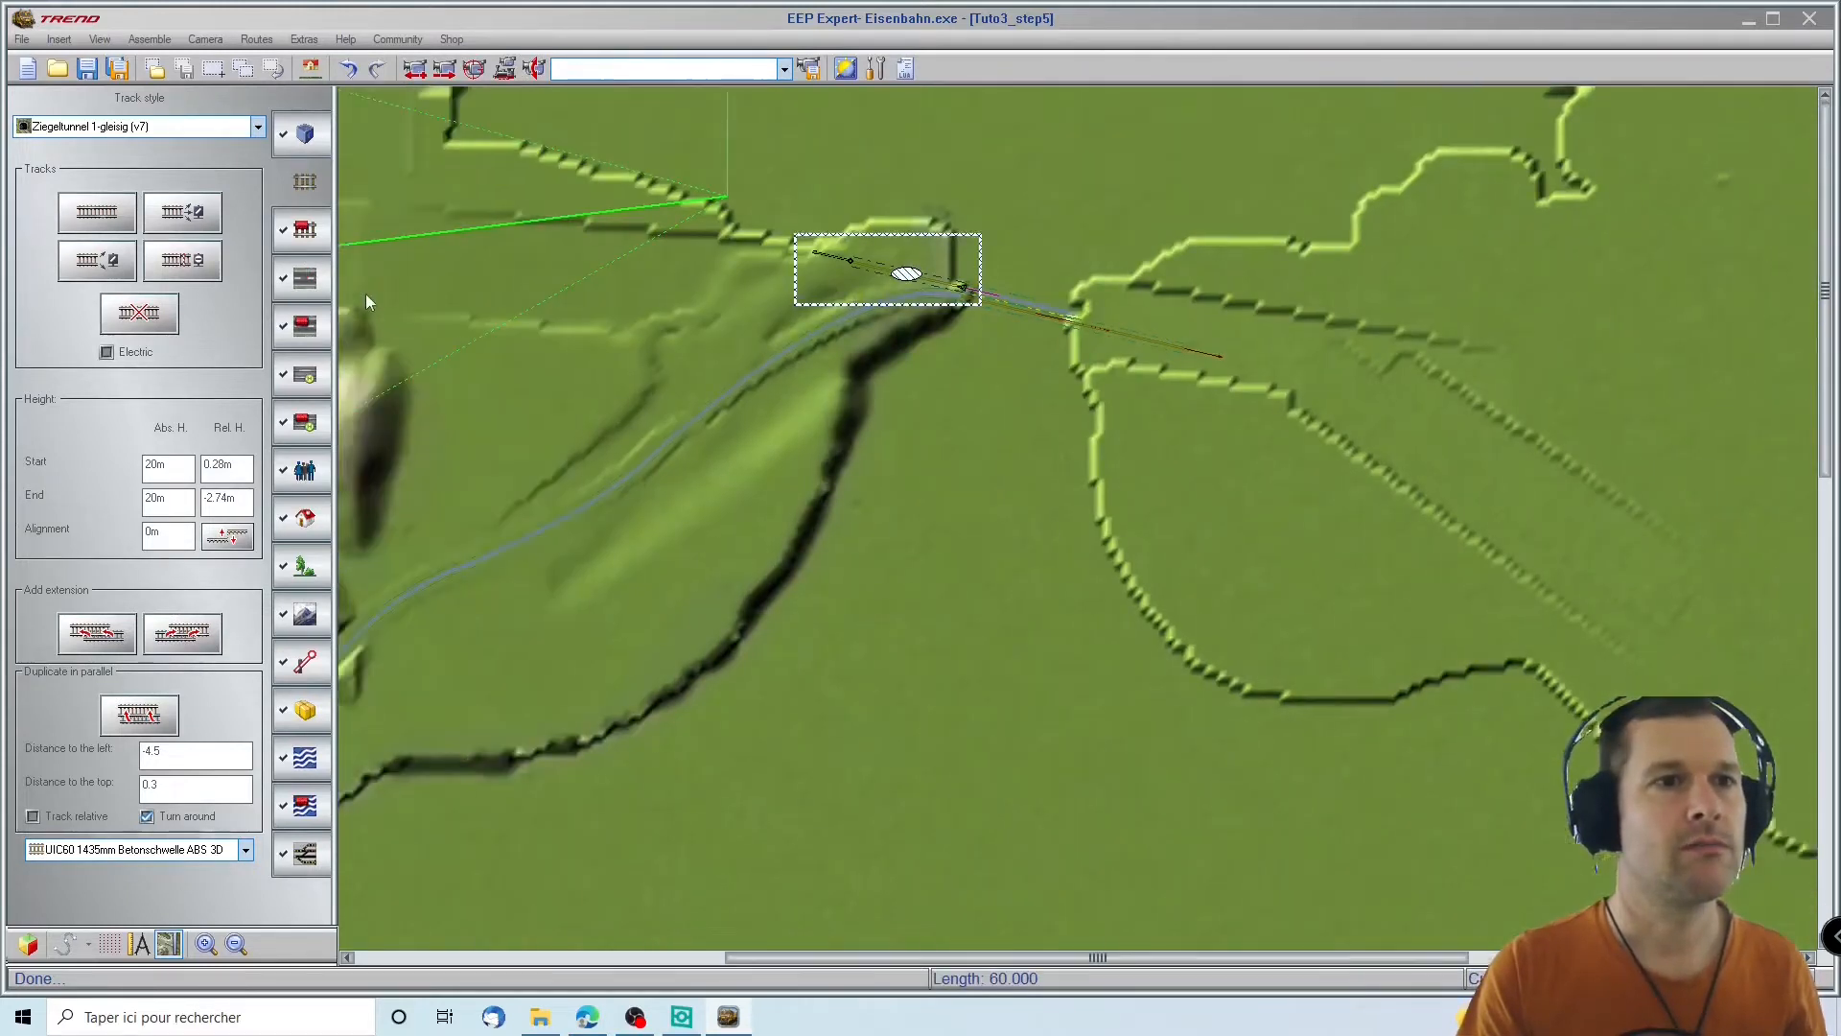
click(1328, 266)
click(1328, 267)
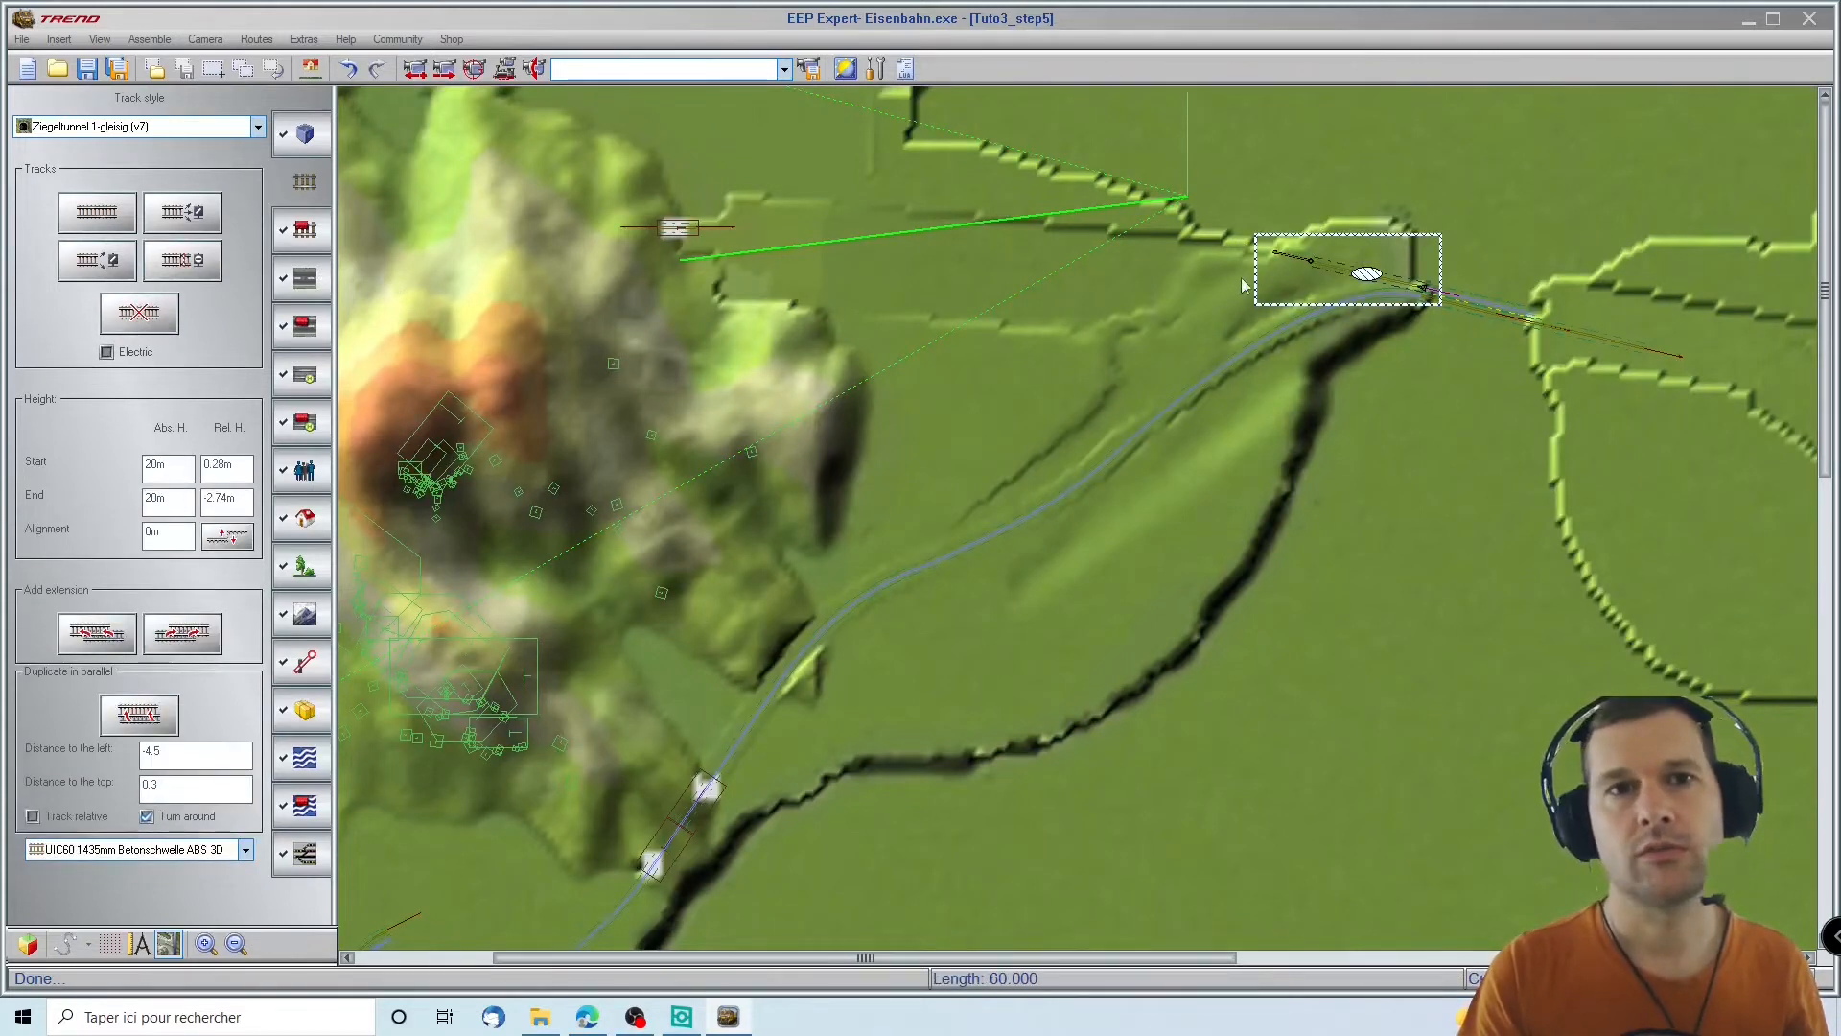
Bend the new extension of the second track into a gentle curve about 59.27 m long with an angle of about 7.4°
ctrl+scroll(1275, 263, up, 4)
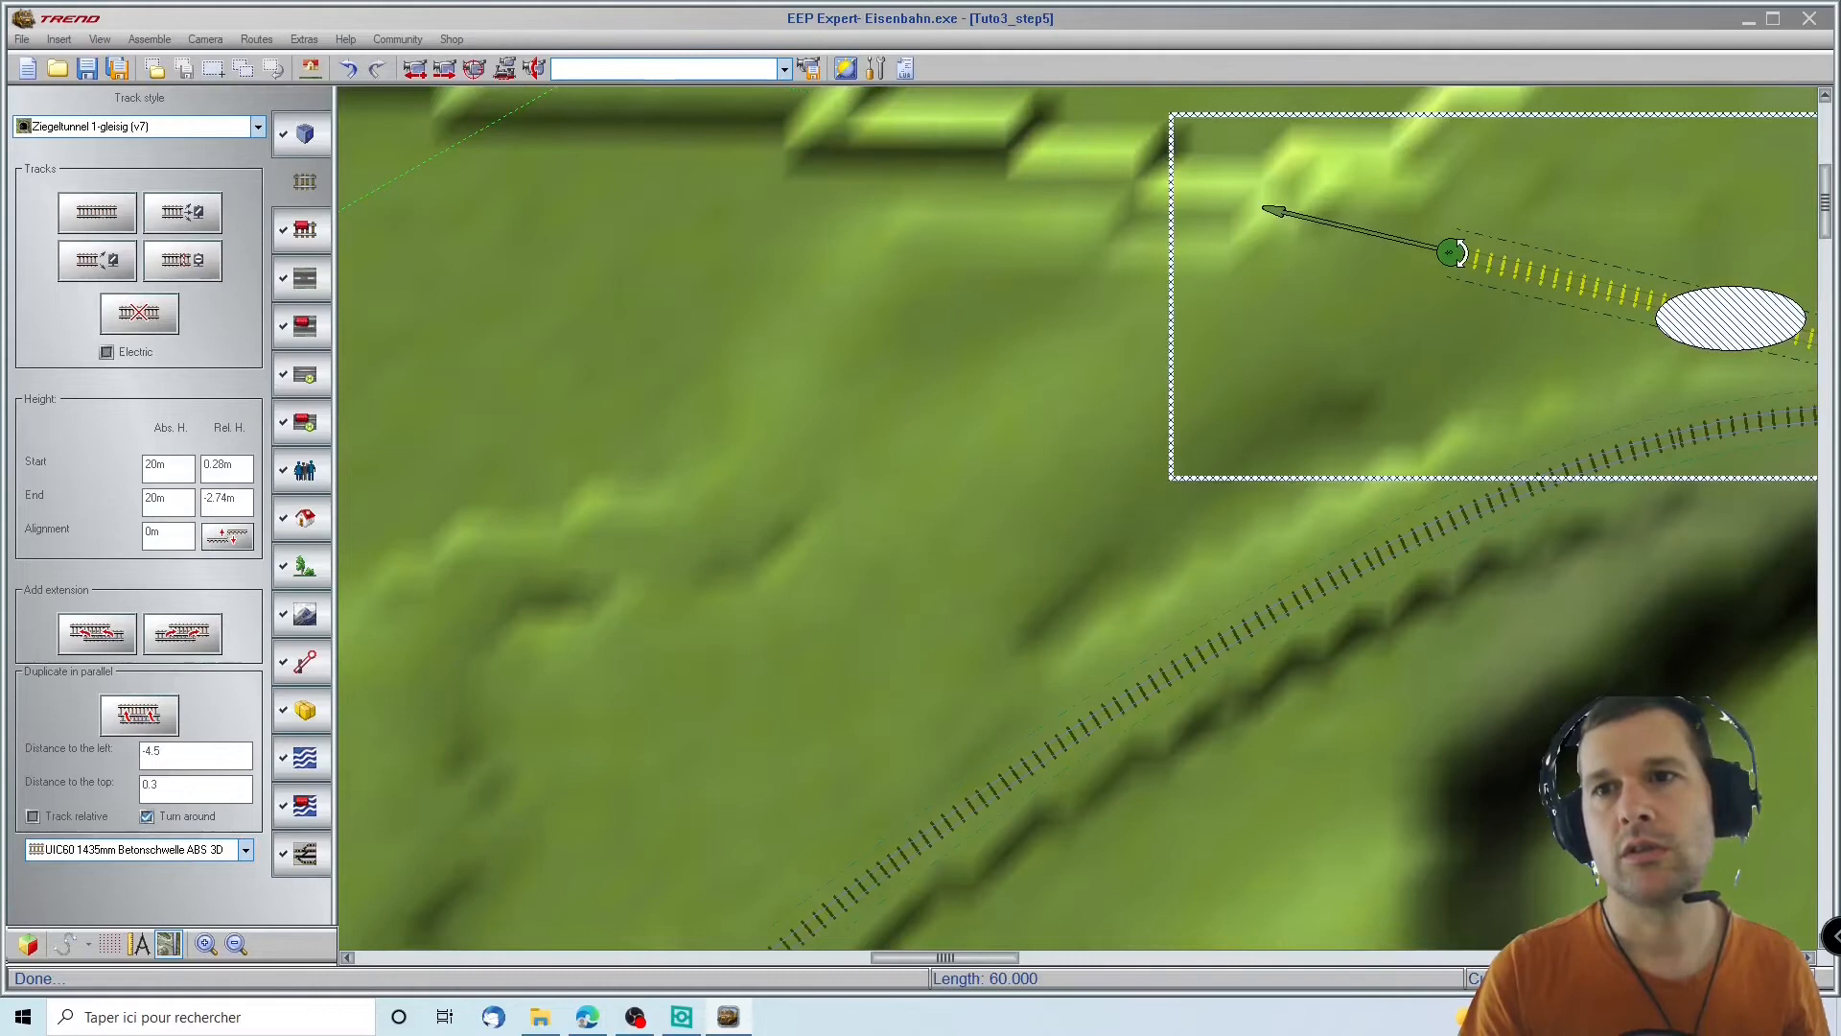
drag(1464, 289, 1464, 290)
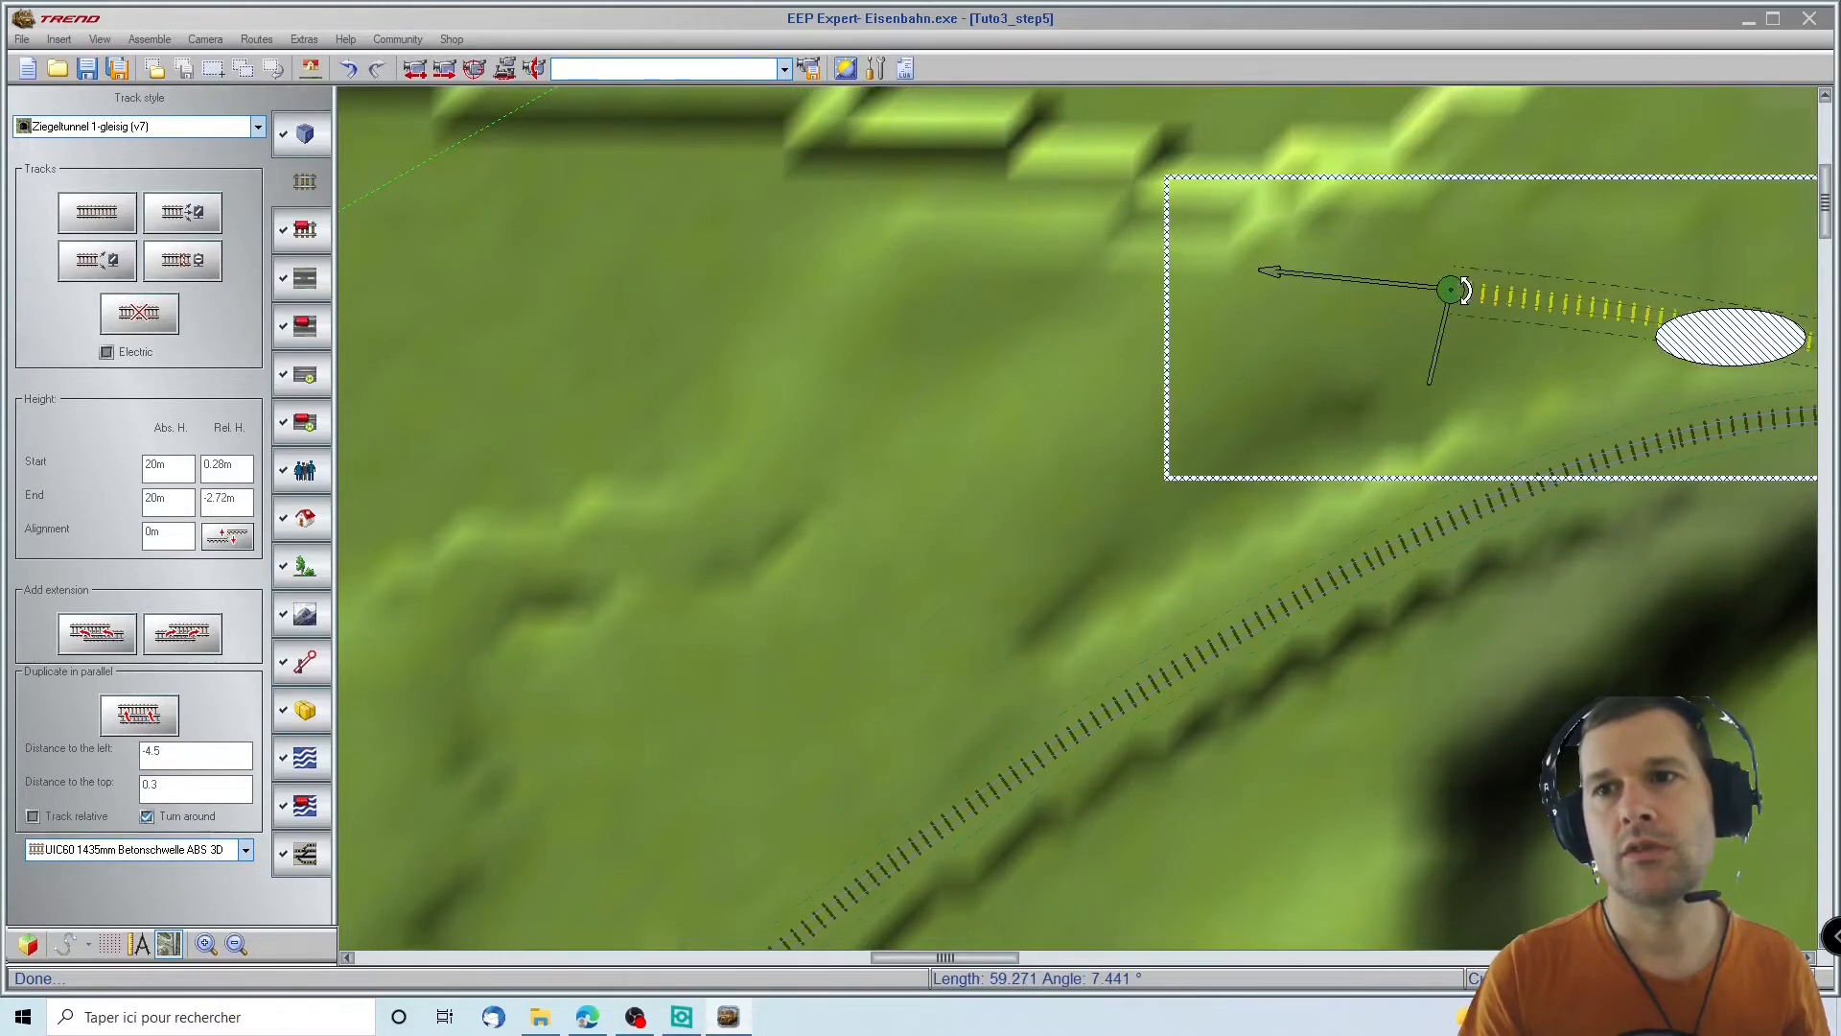
mouse_move(1825, 342)
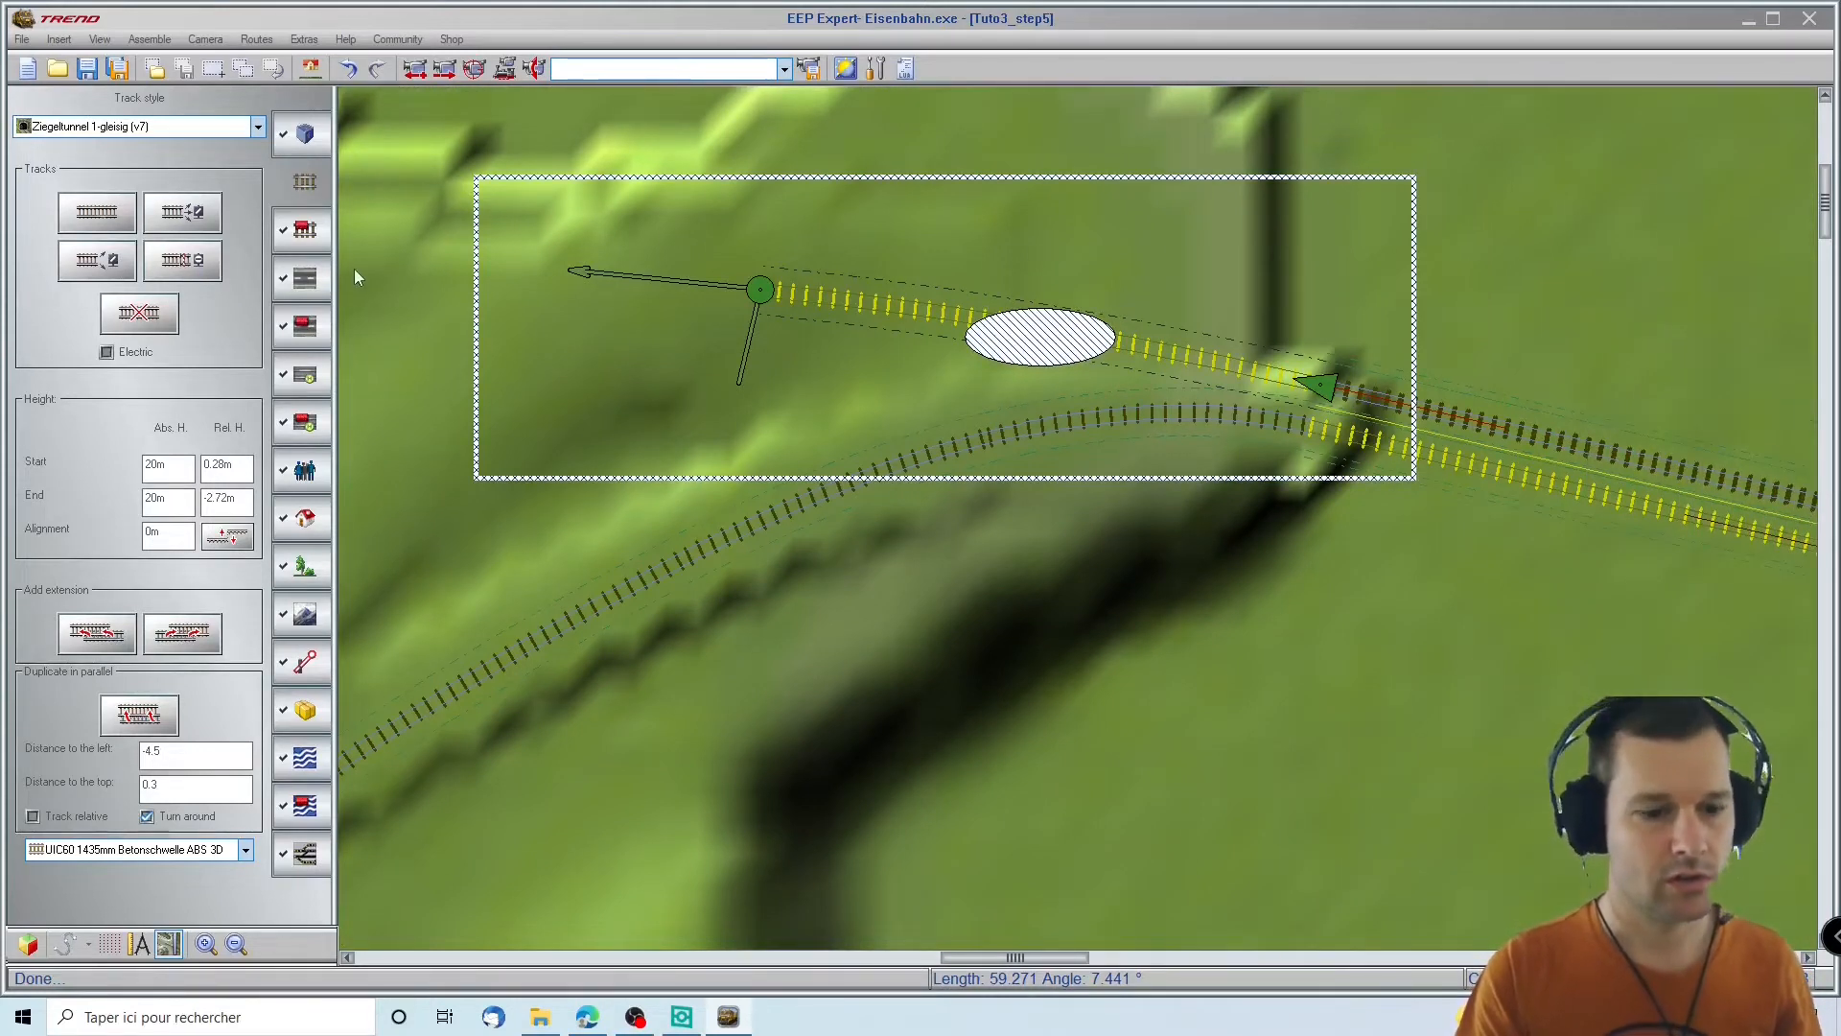
Close the gap with track between the new tunnel and the curved extension of the viaduct's second line
click(354, 269)
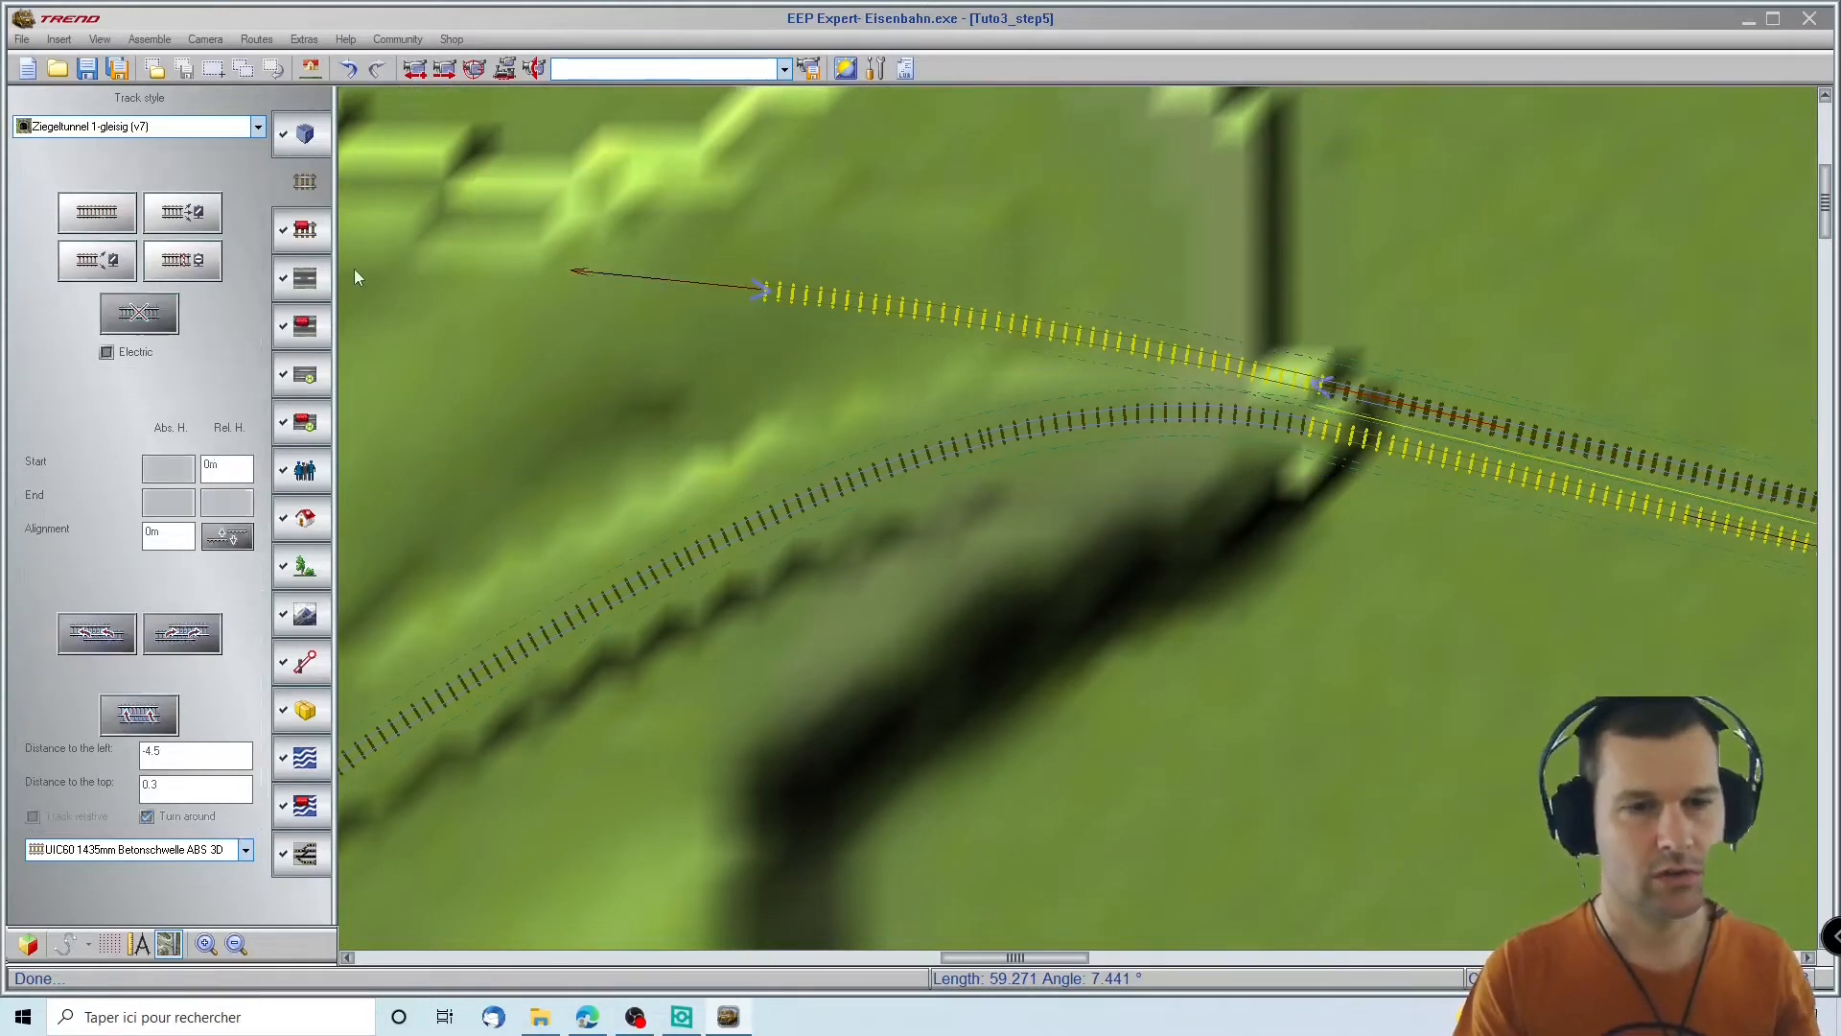
scroll(395, 280, right, 2)
scroll(395, 280, left, 7)
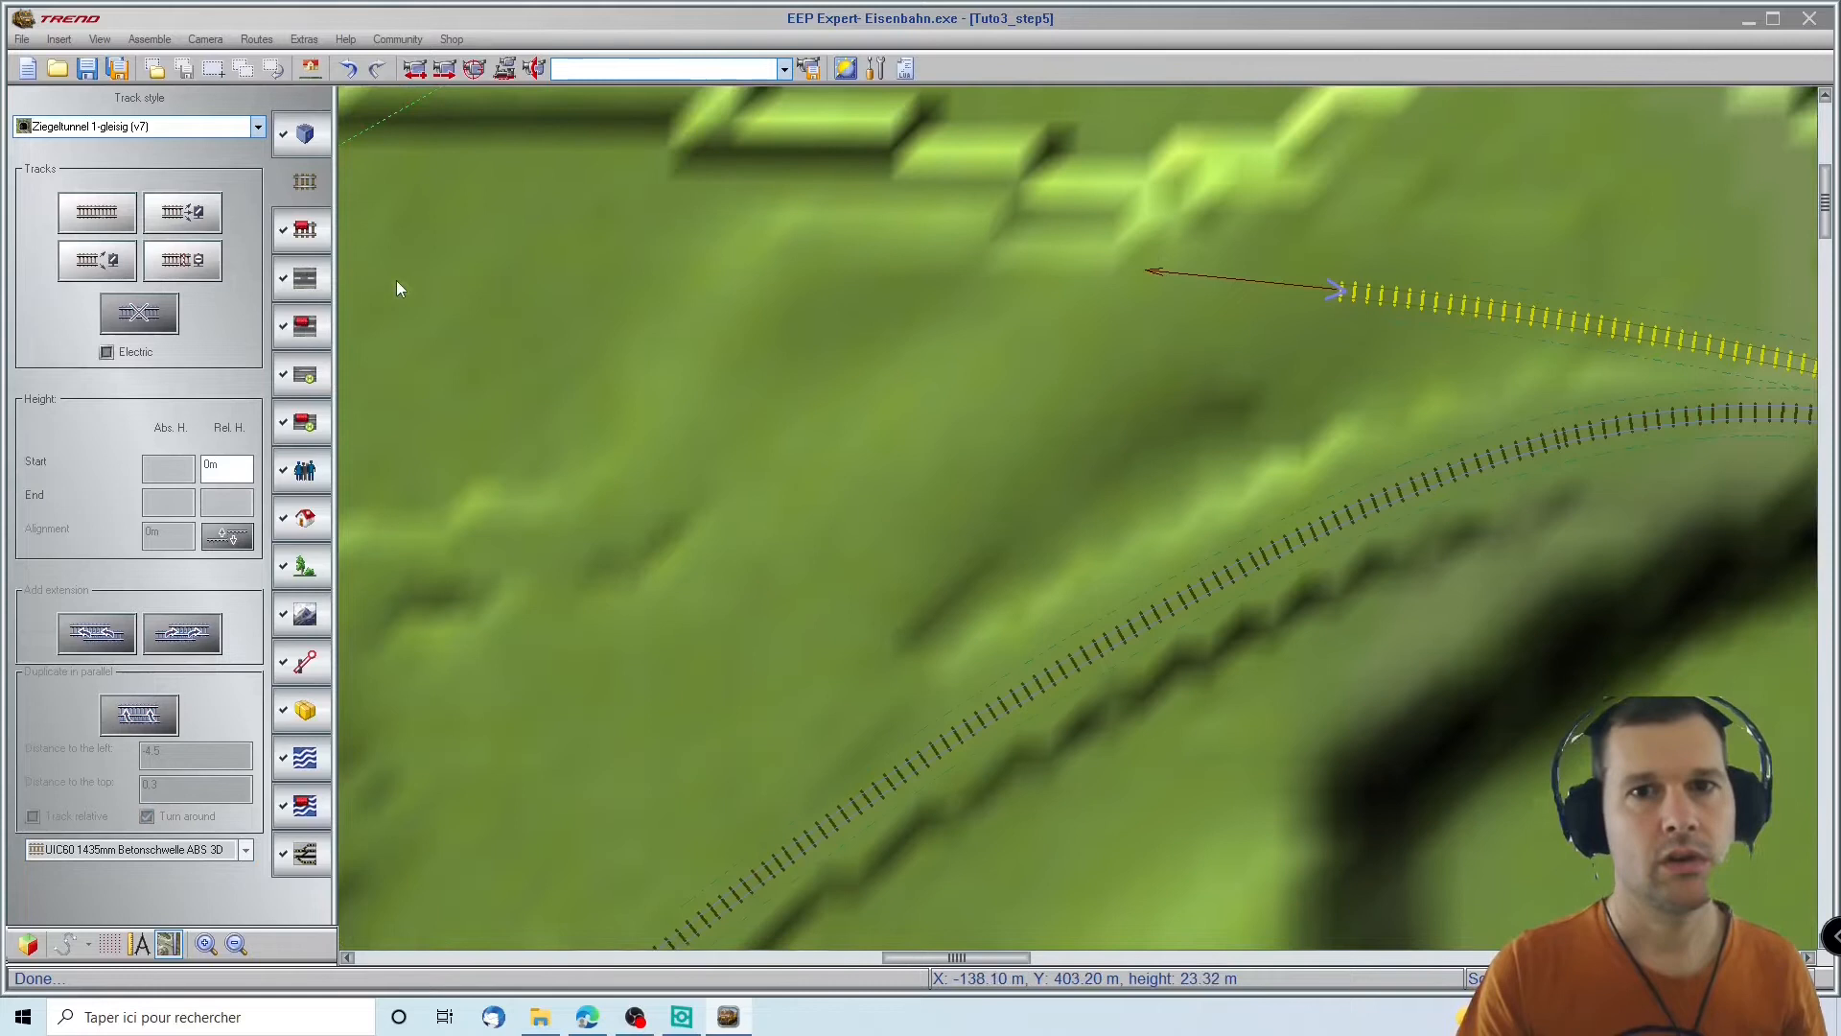
scroll(543, 256, down, 3)
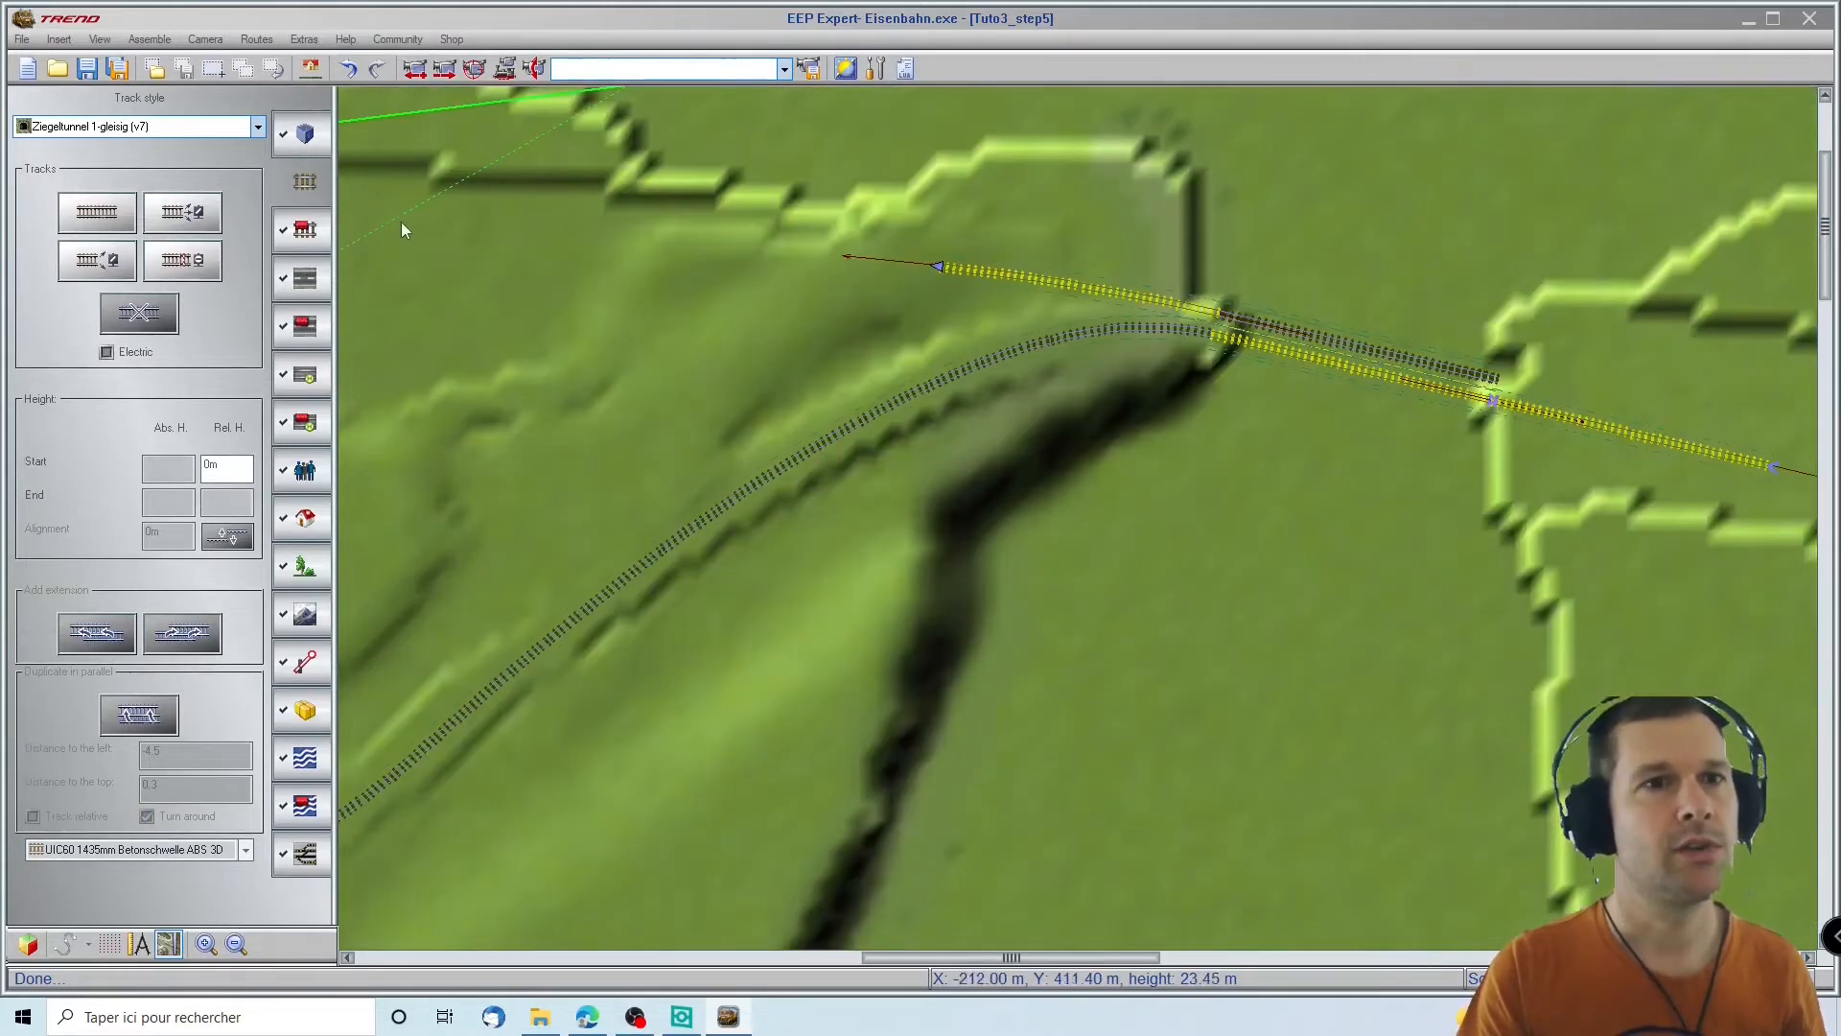
scroll(349, 208, left, 6)
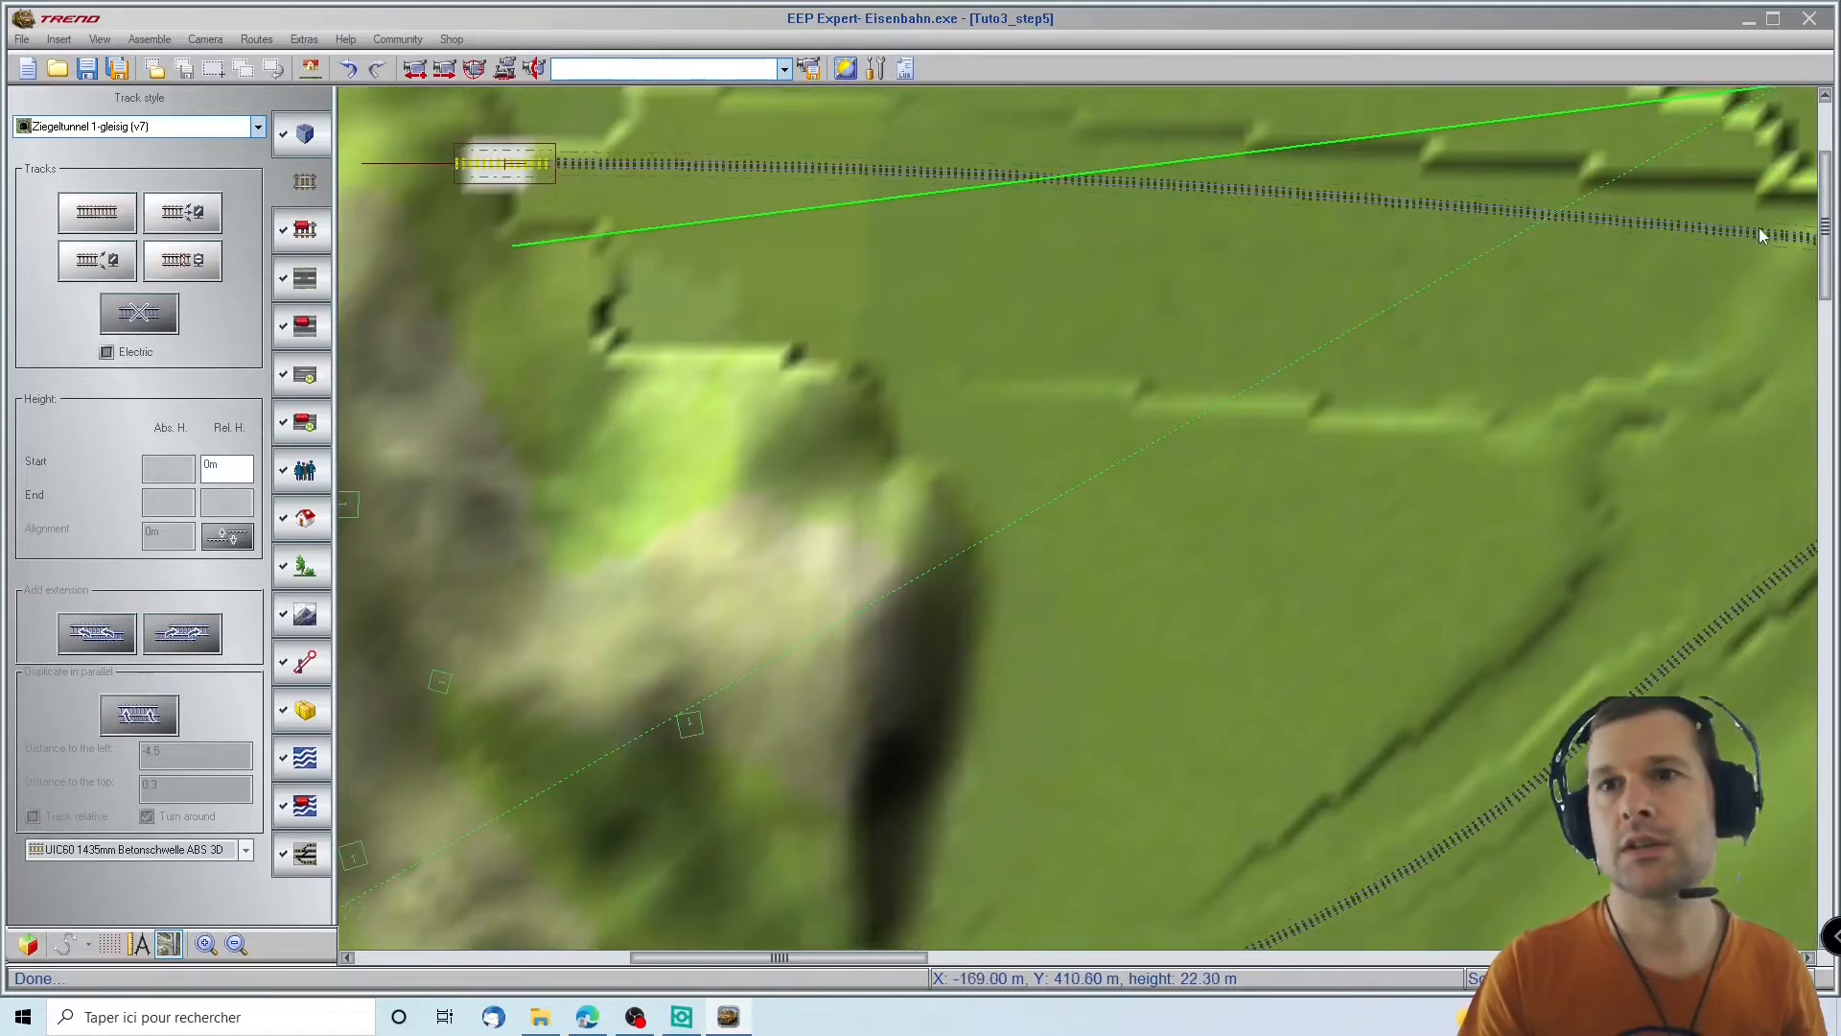
scroll(1785, 243, right, 5)
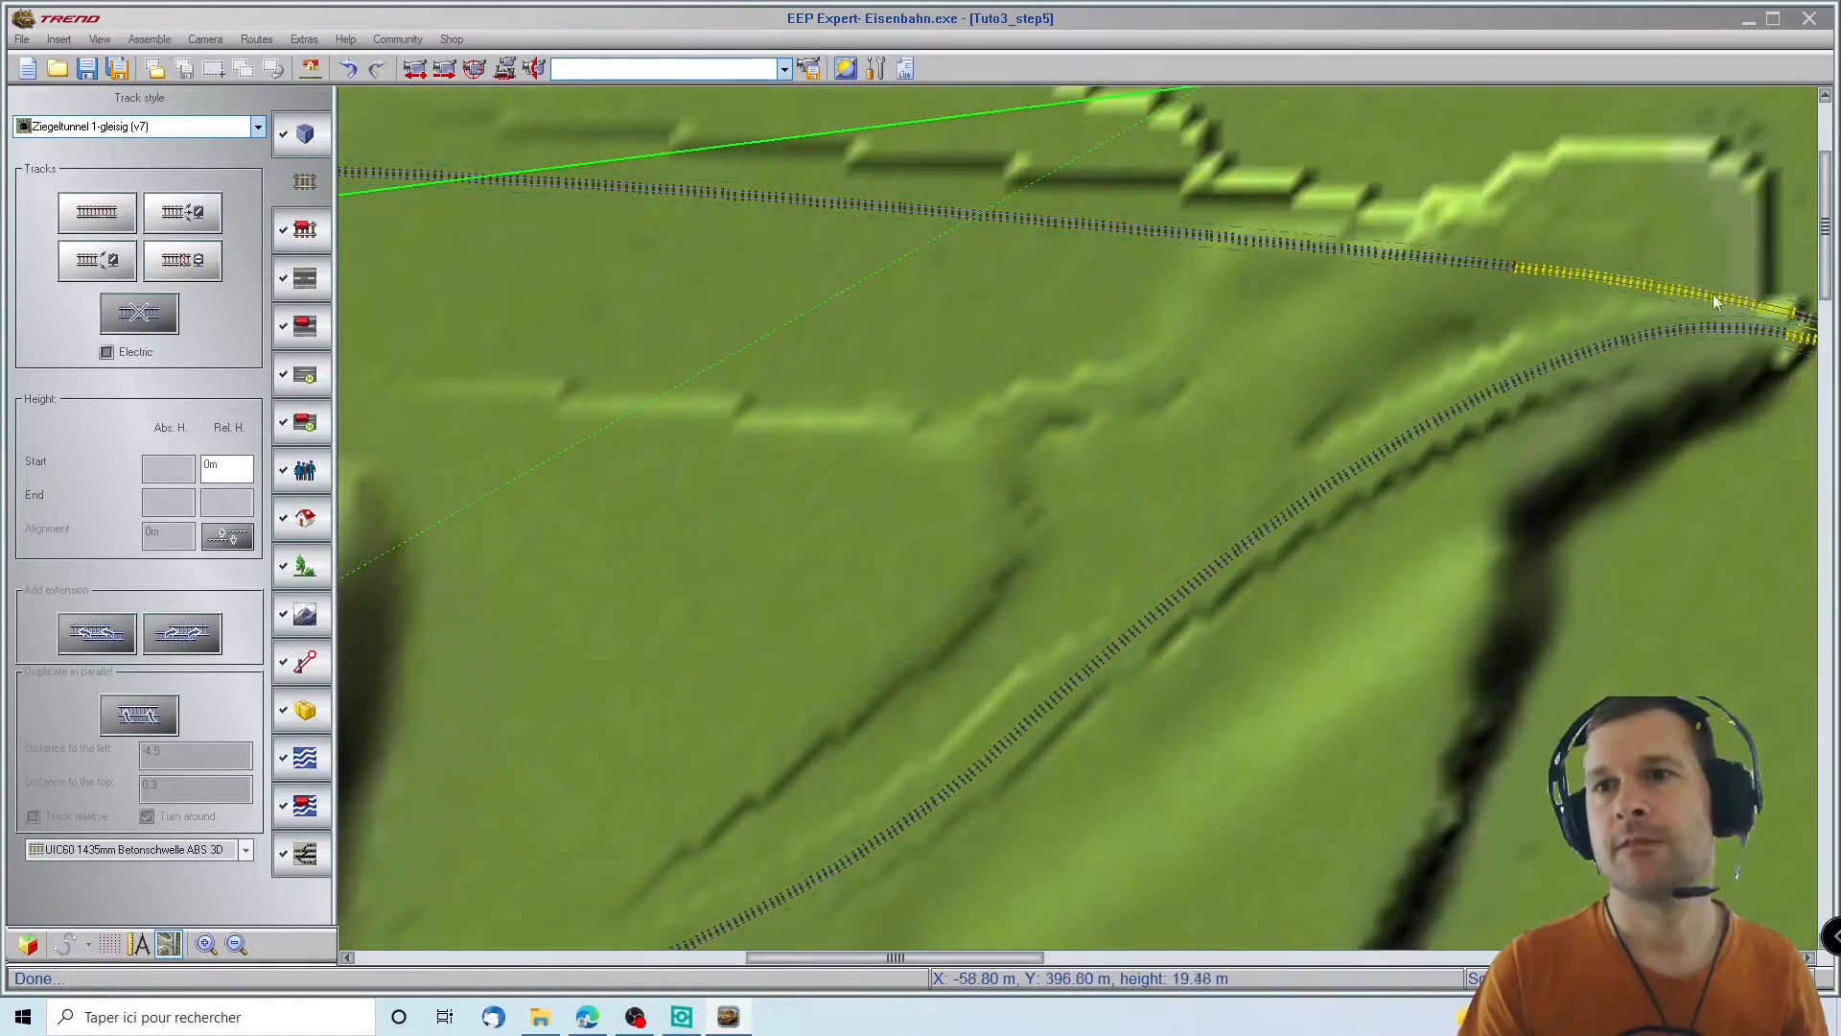
scroll(1716, 303, right, 3)
Examine in 3D how the curved extension meets the second track at the end of the viaduct
click(1421, 308)
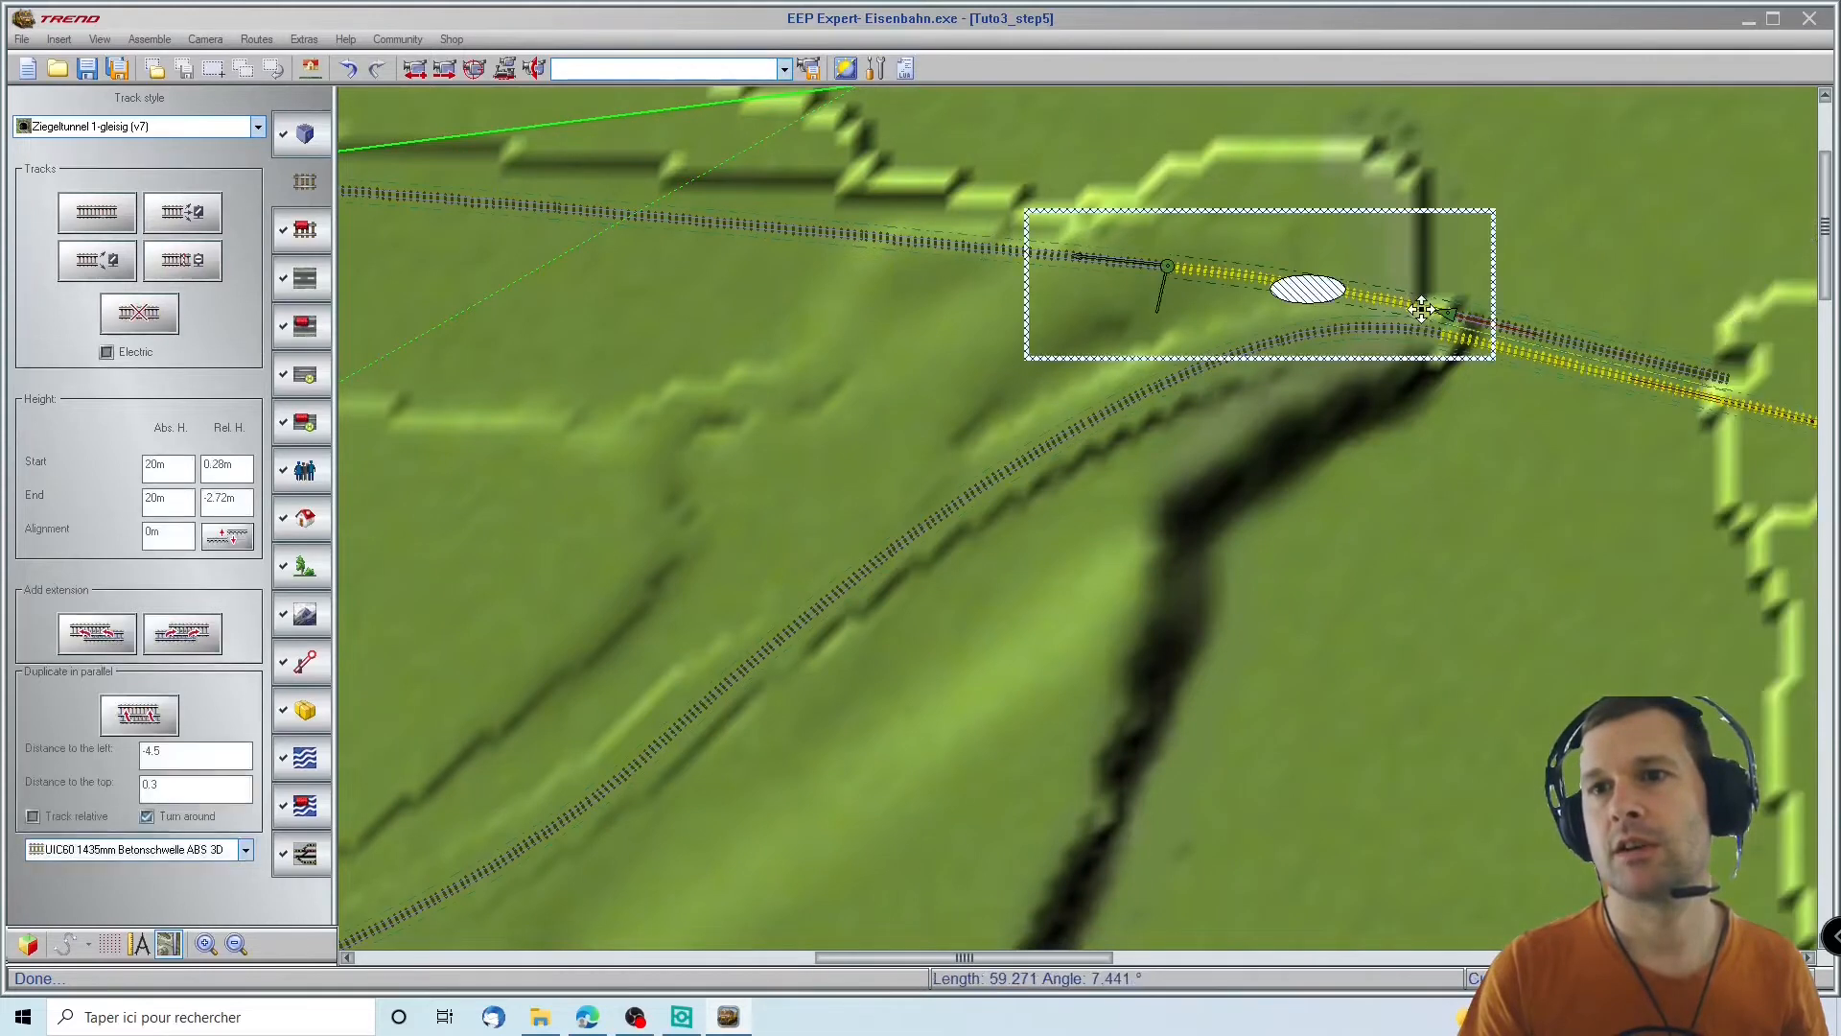
click(26, 944)
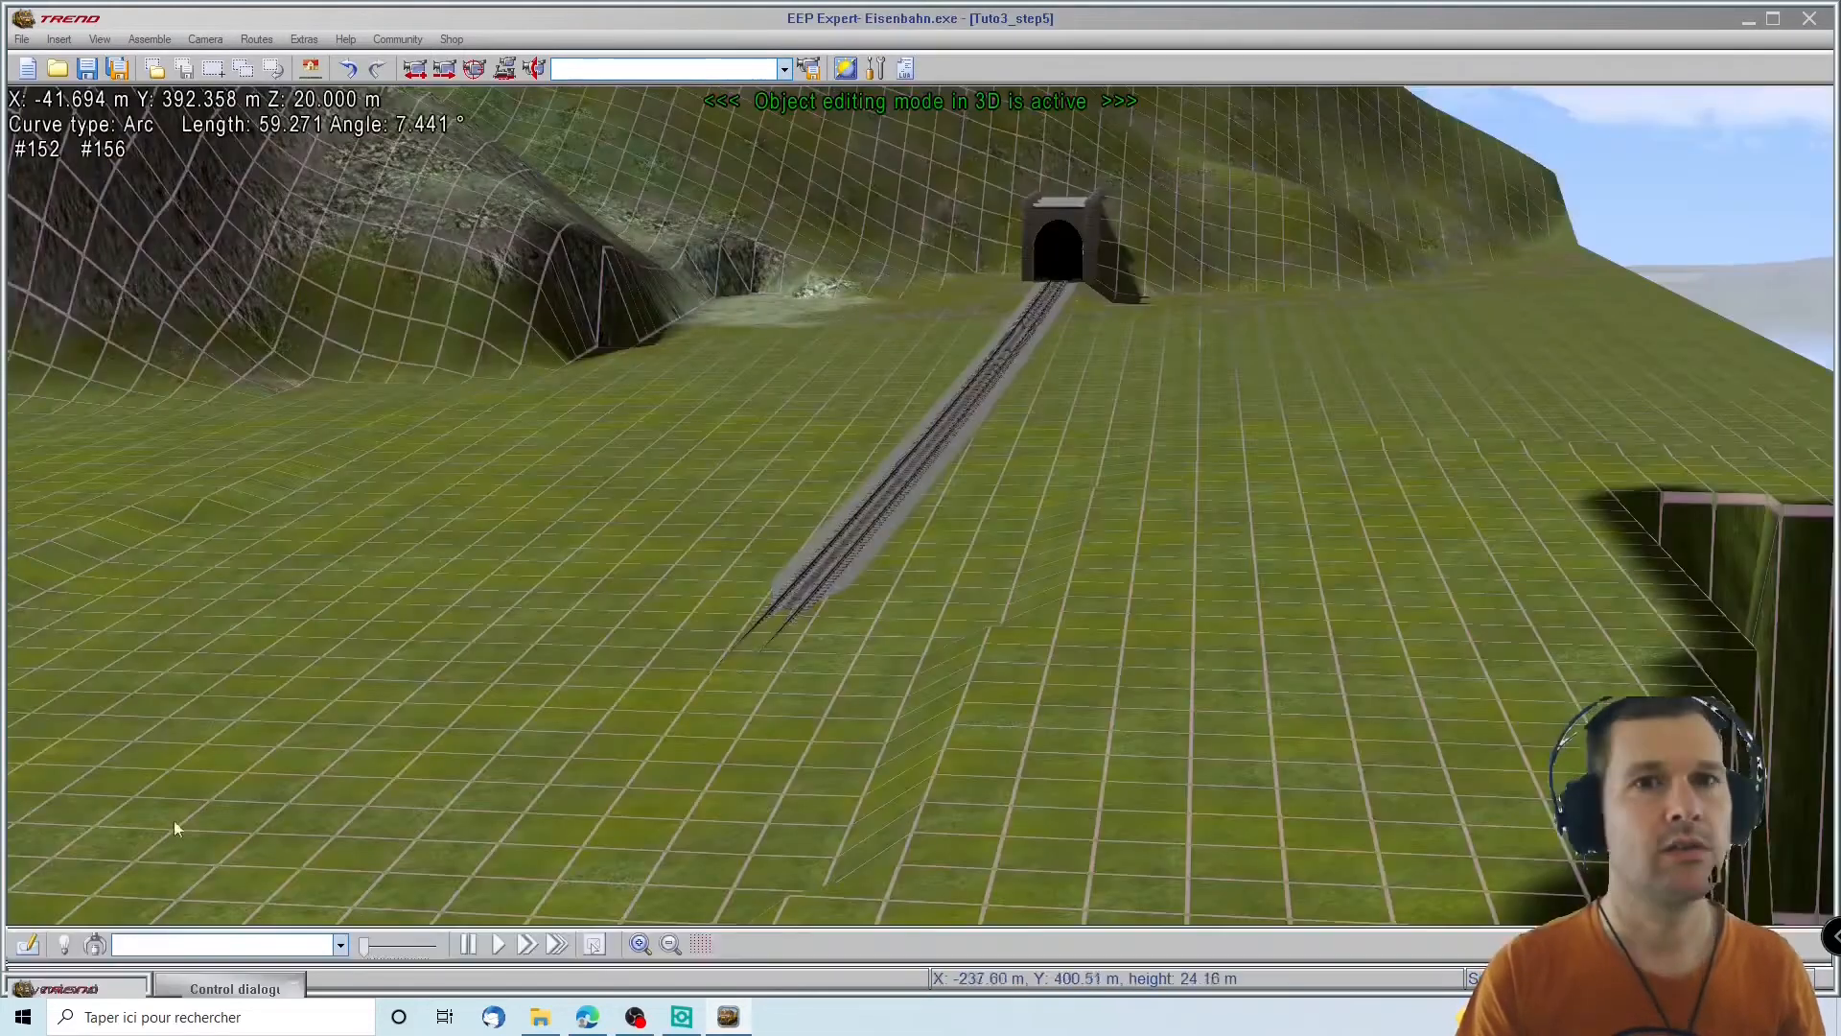
right_drag(865, 622, 1142, 374)
right_drag(543, 555, 480, 405)
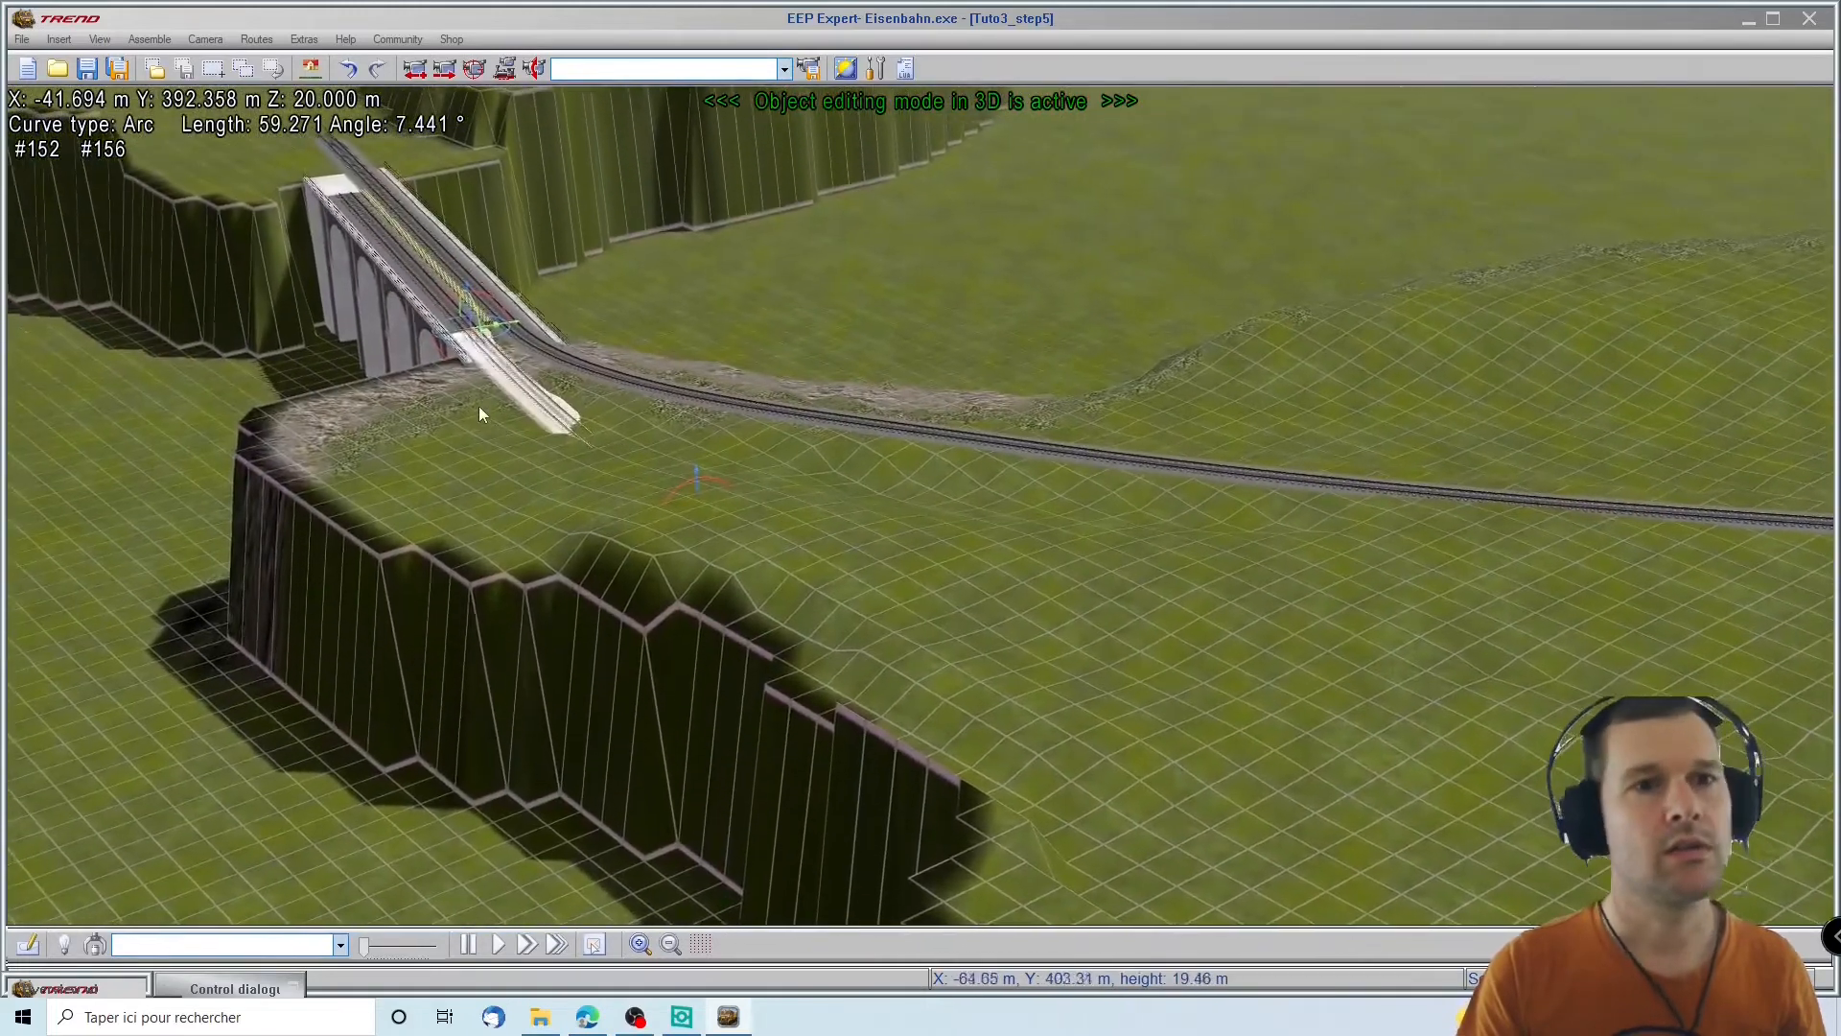
click(493, 371)
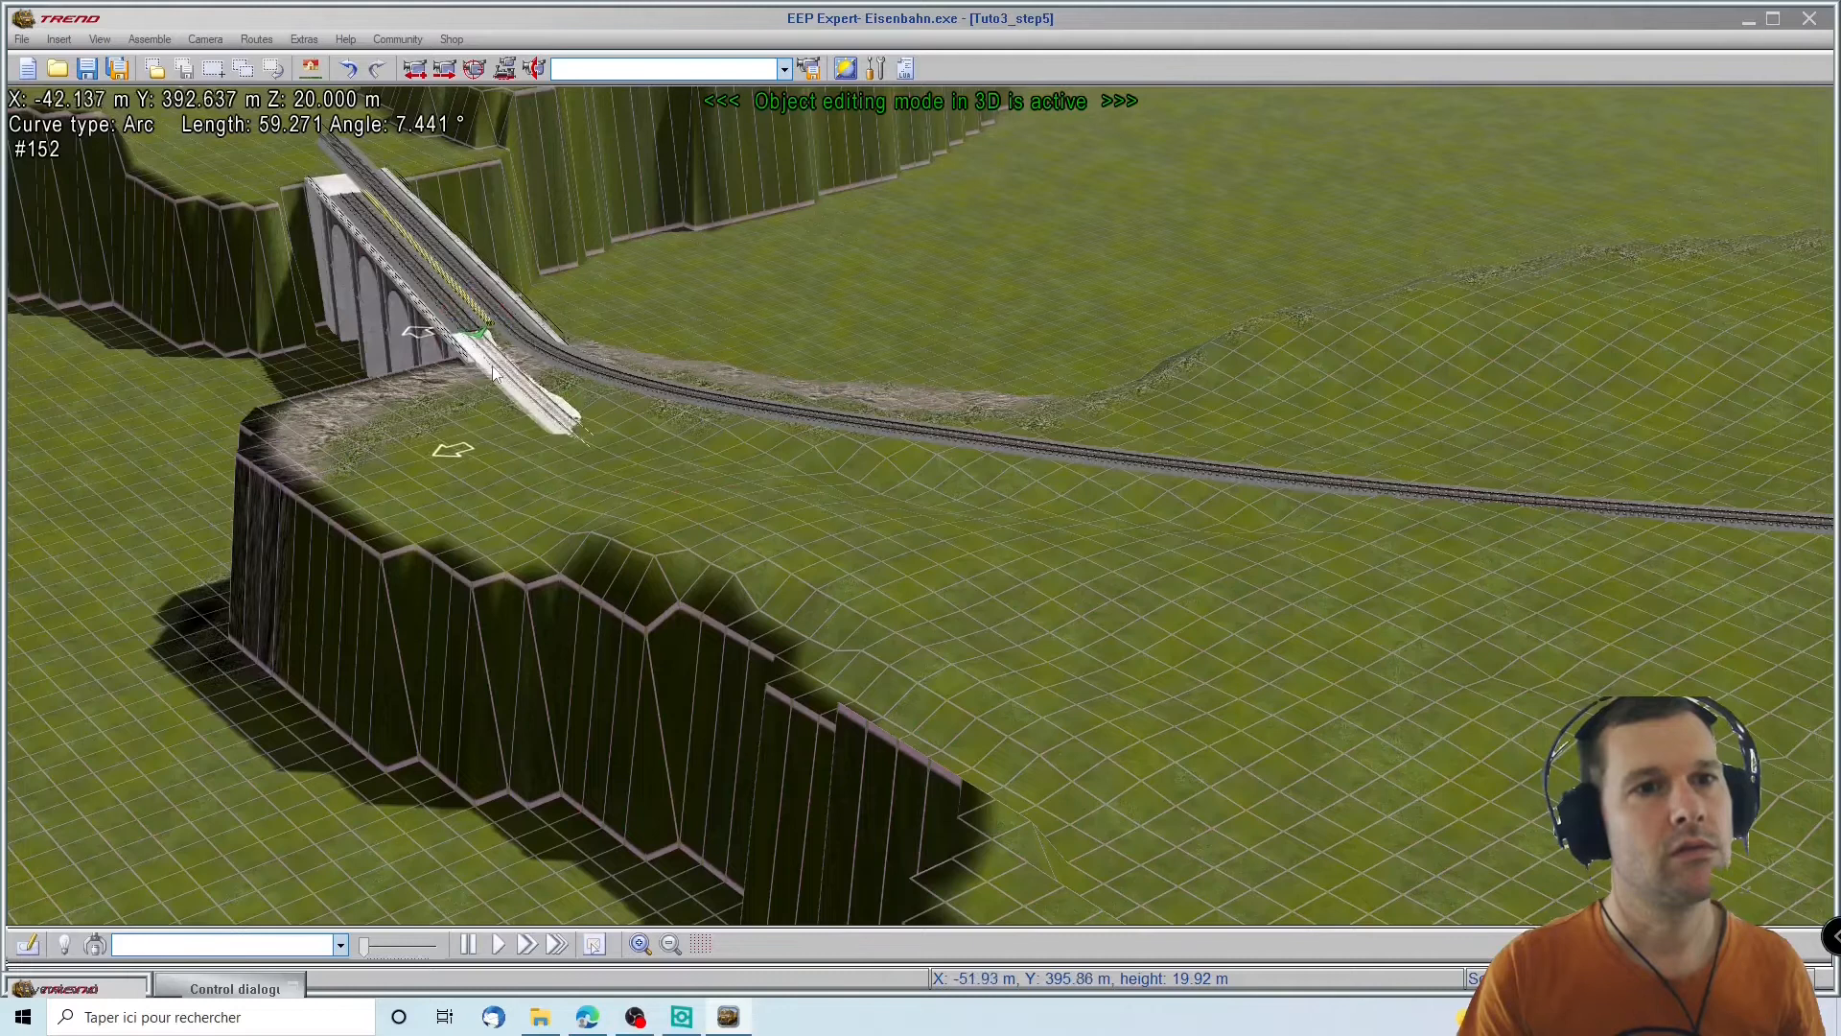
click(443, 296)
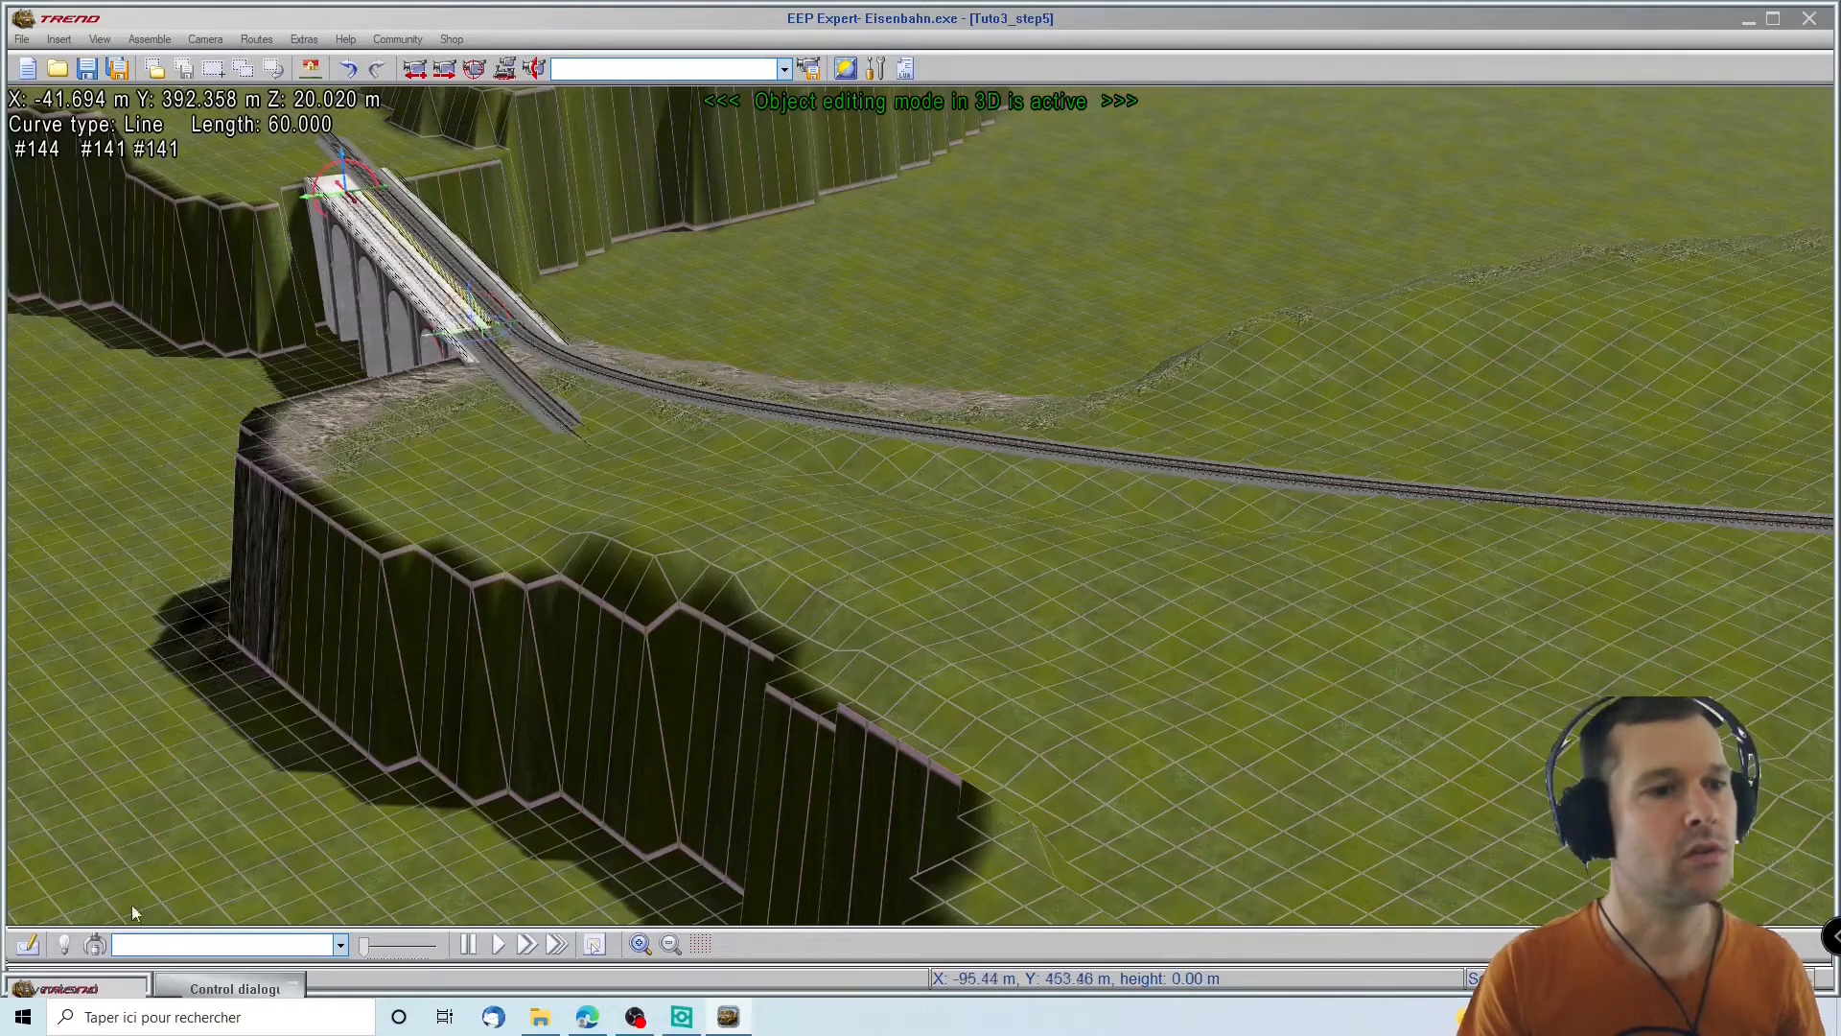
click(27, 944)
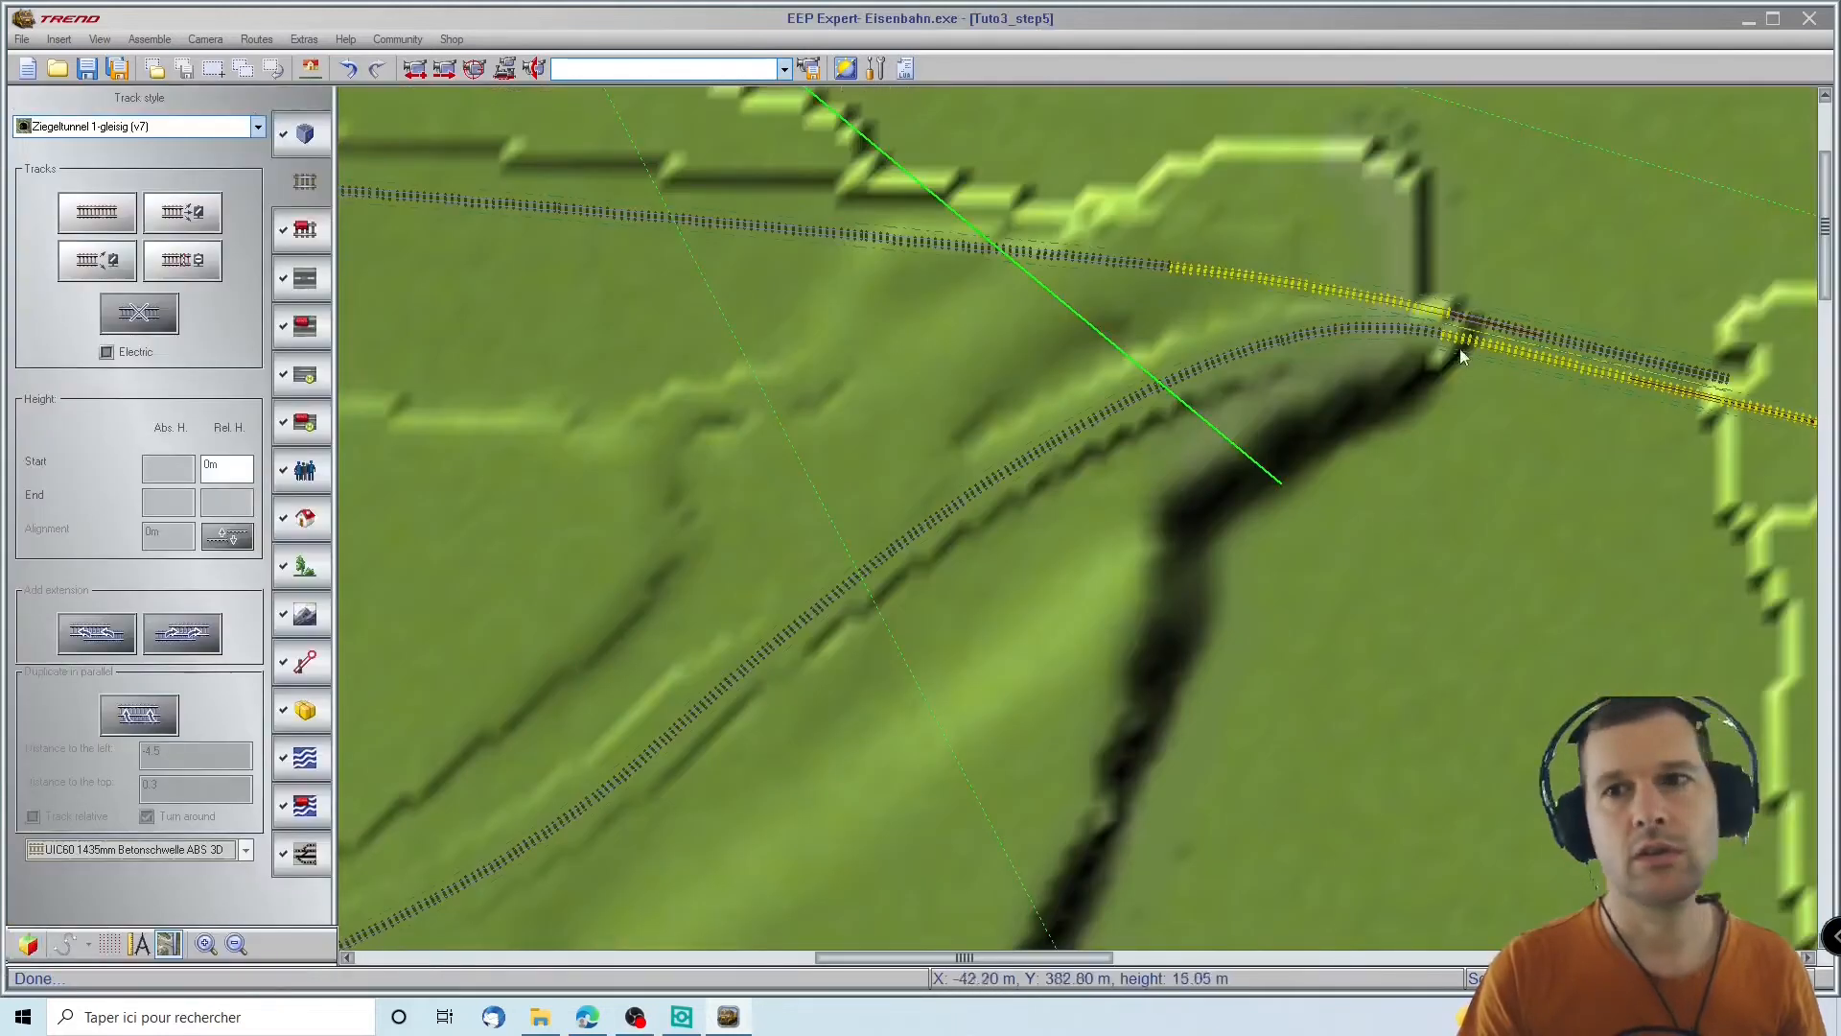
Delete the curved extension at the viaduct's end and the adjoining straight 60 m second track on the viaduct
click(1411, 319)
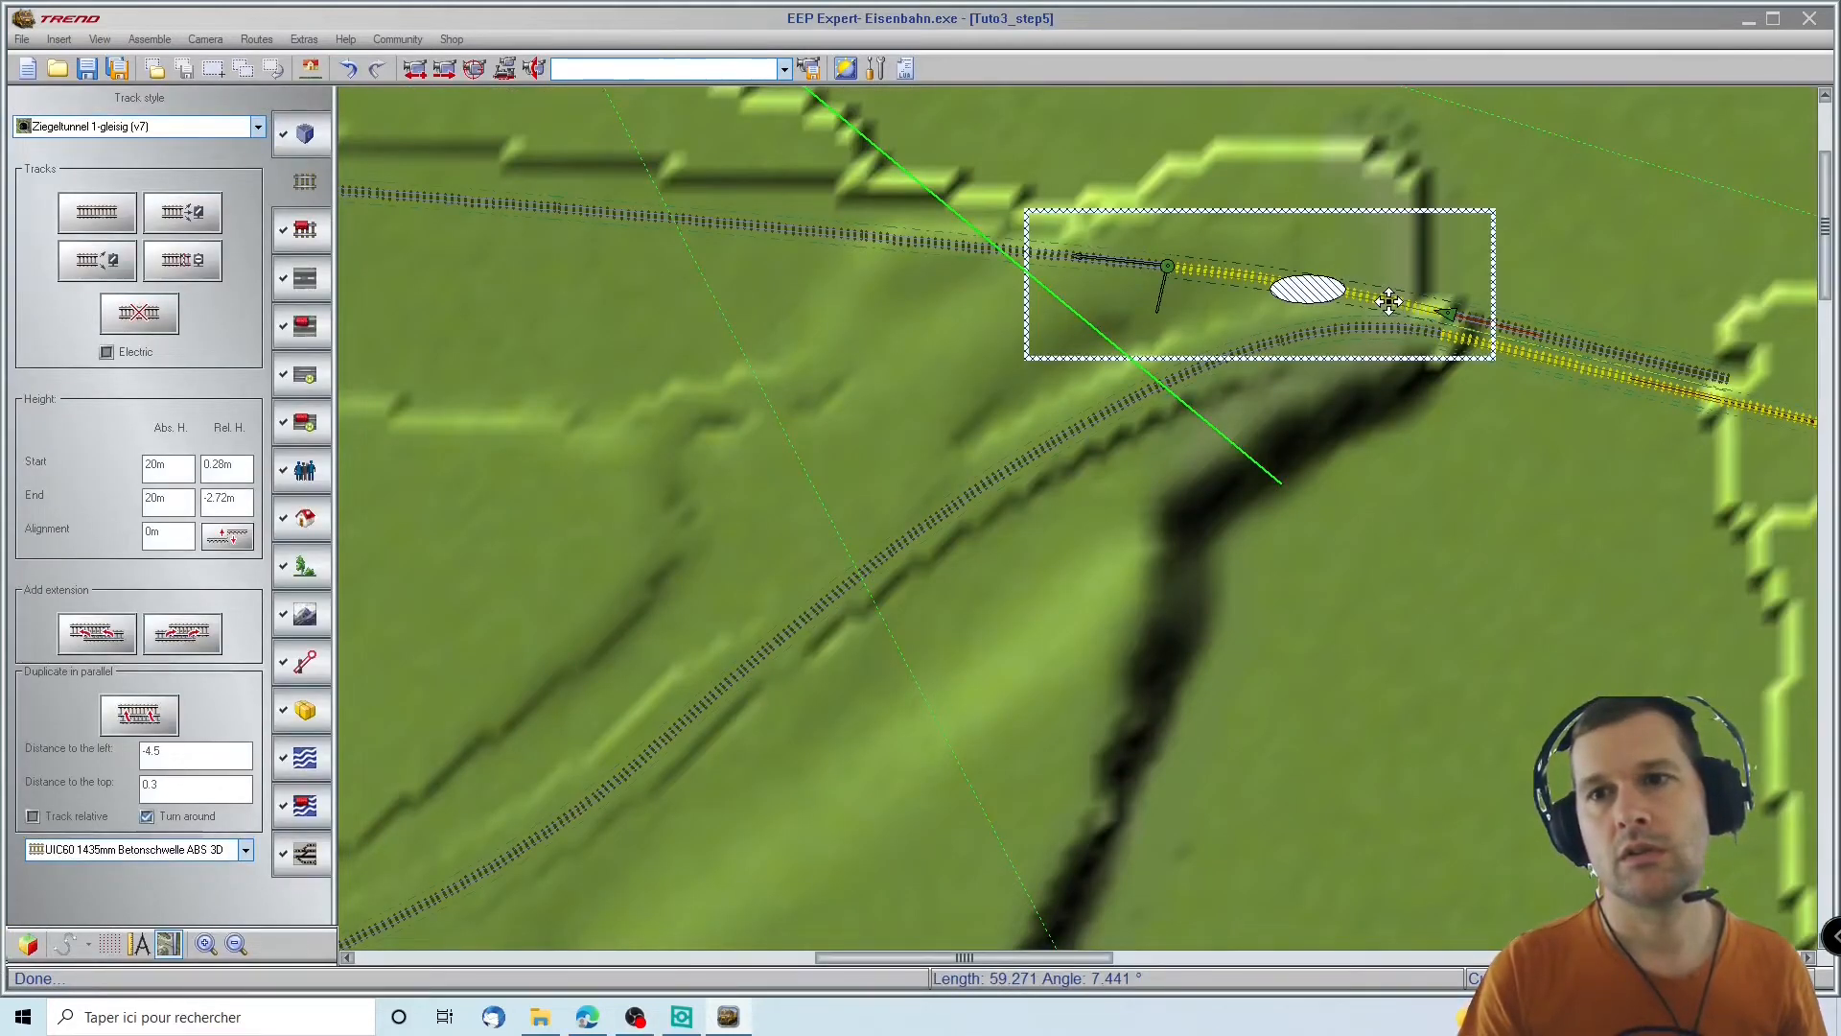
click(1388, 301)
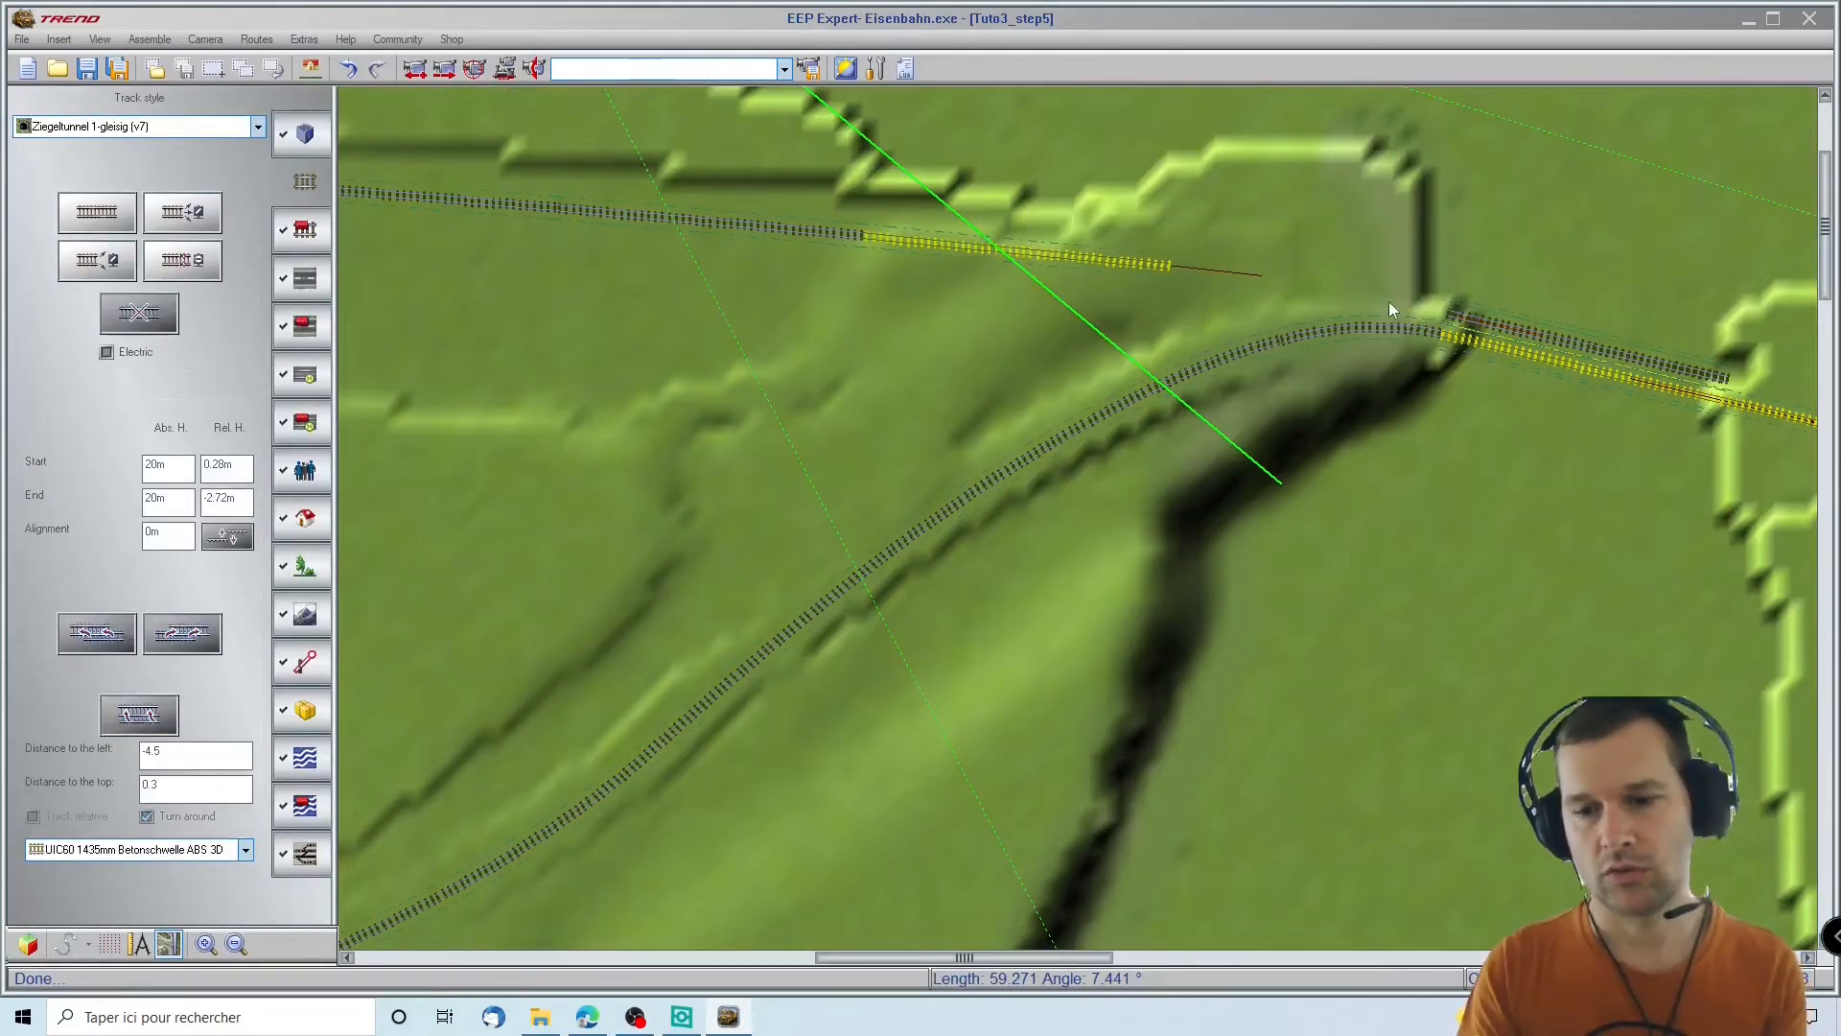
click(1438, 312)
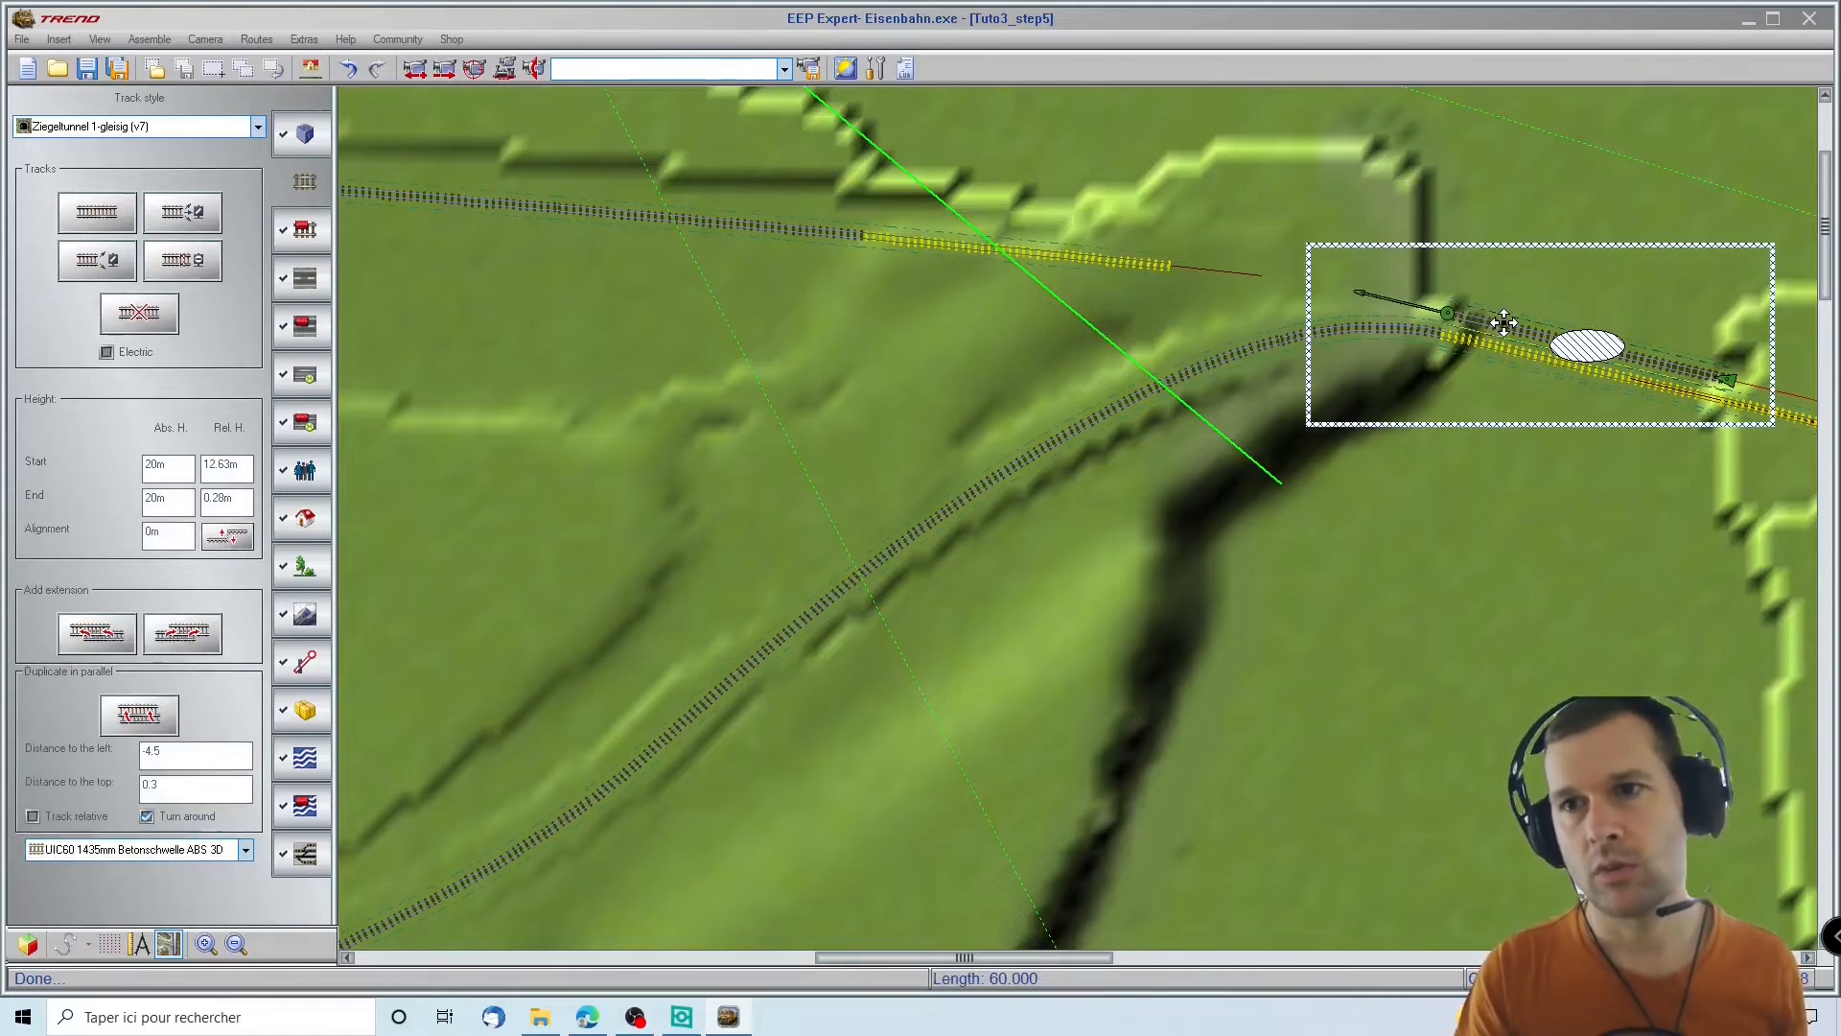
click(1504, 324)
click(1504, 322)
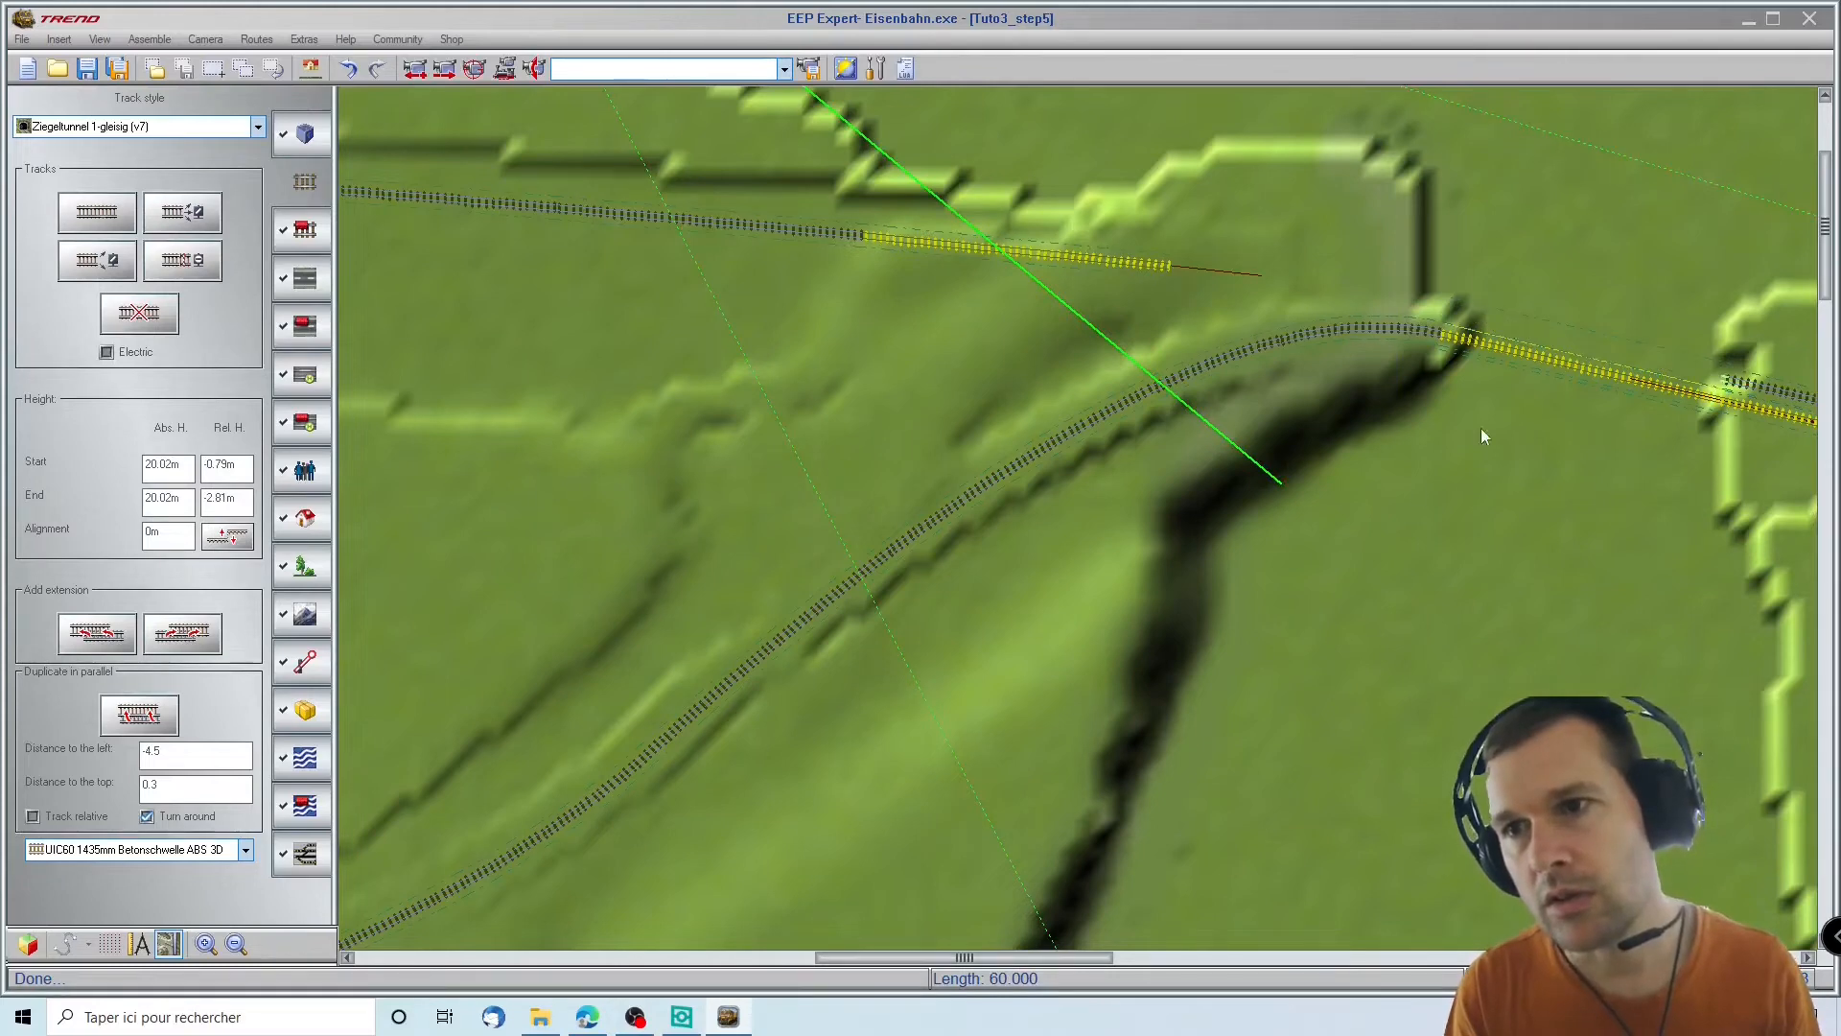
Examine in 3D the viaduct's empty second side and the auxiliary track that carries the bridge
click(26, 946)
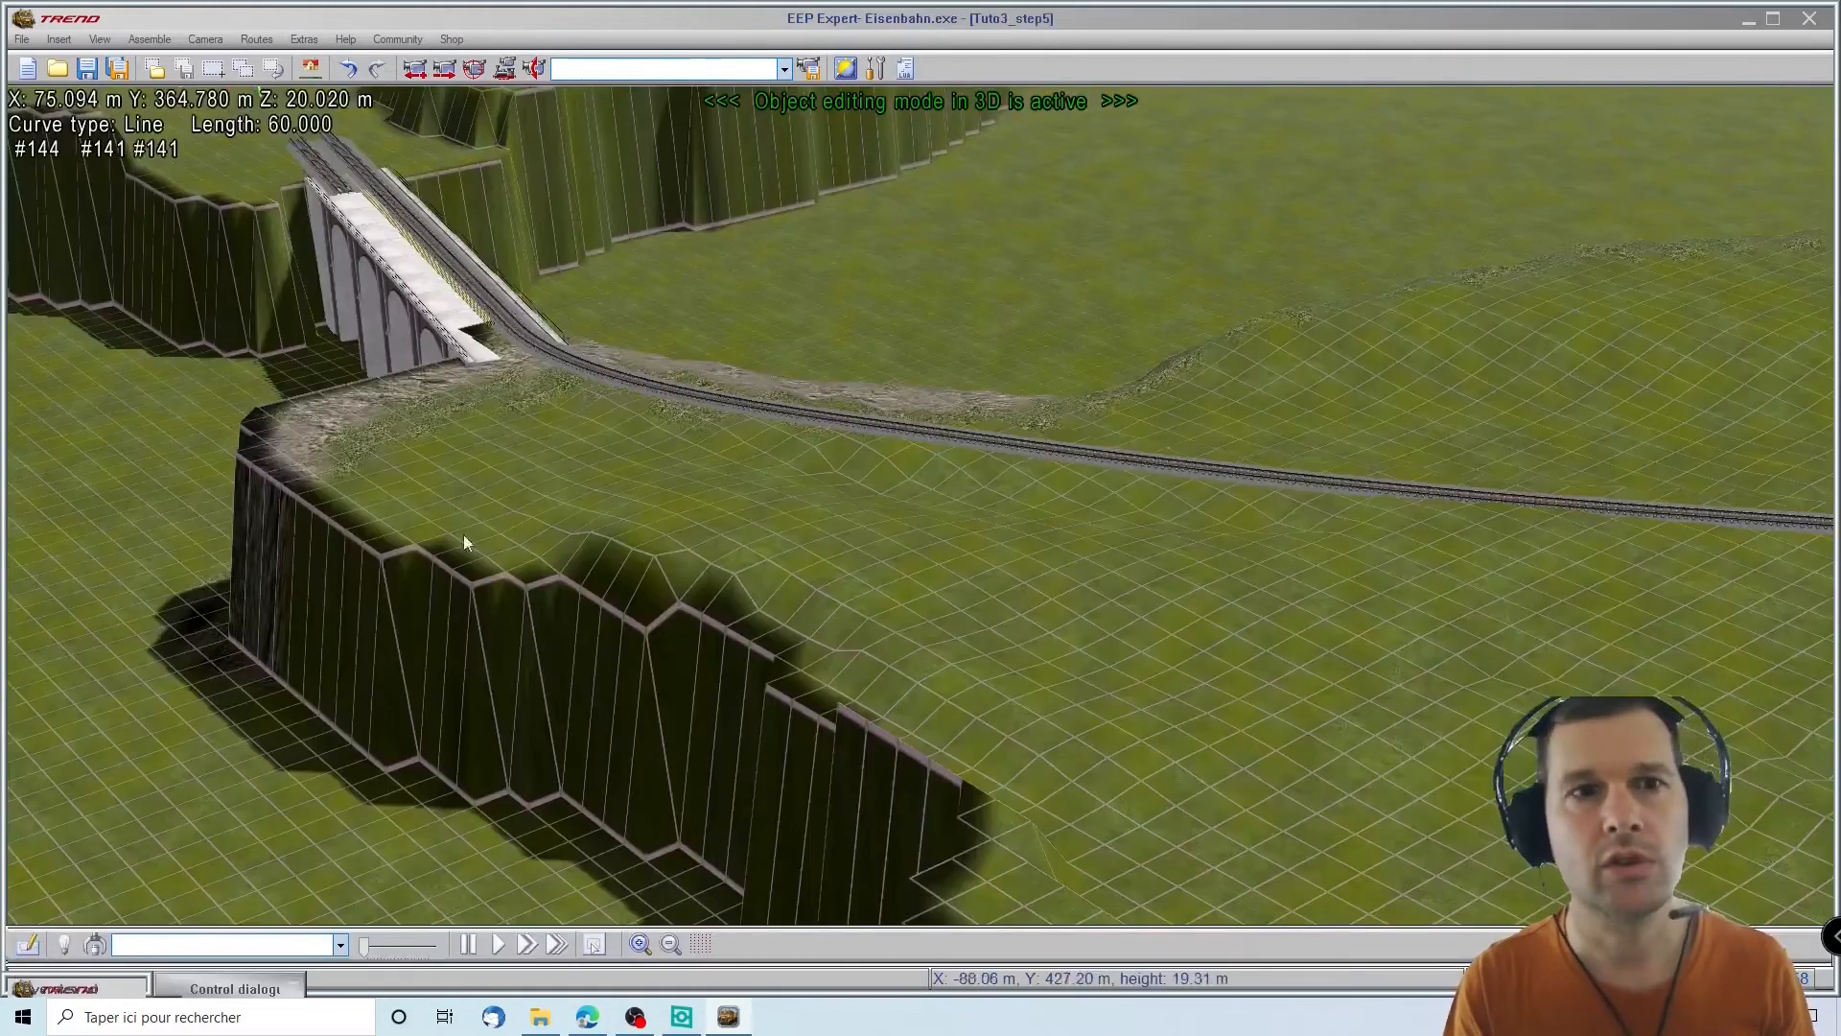
middle_drag(529, 454, 1164, 259)
scroll(1522, 499, up, 4)
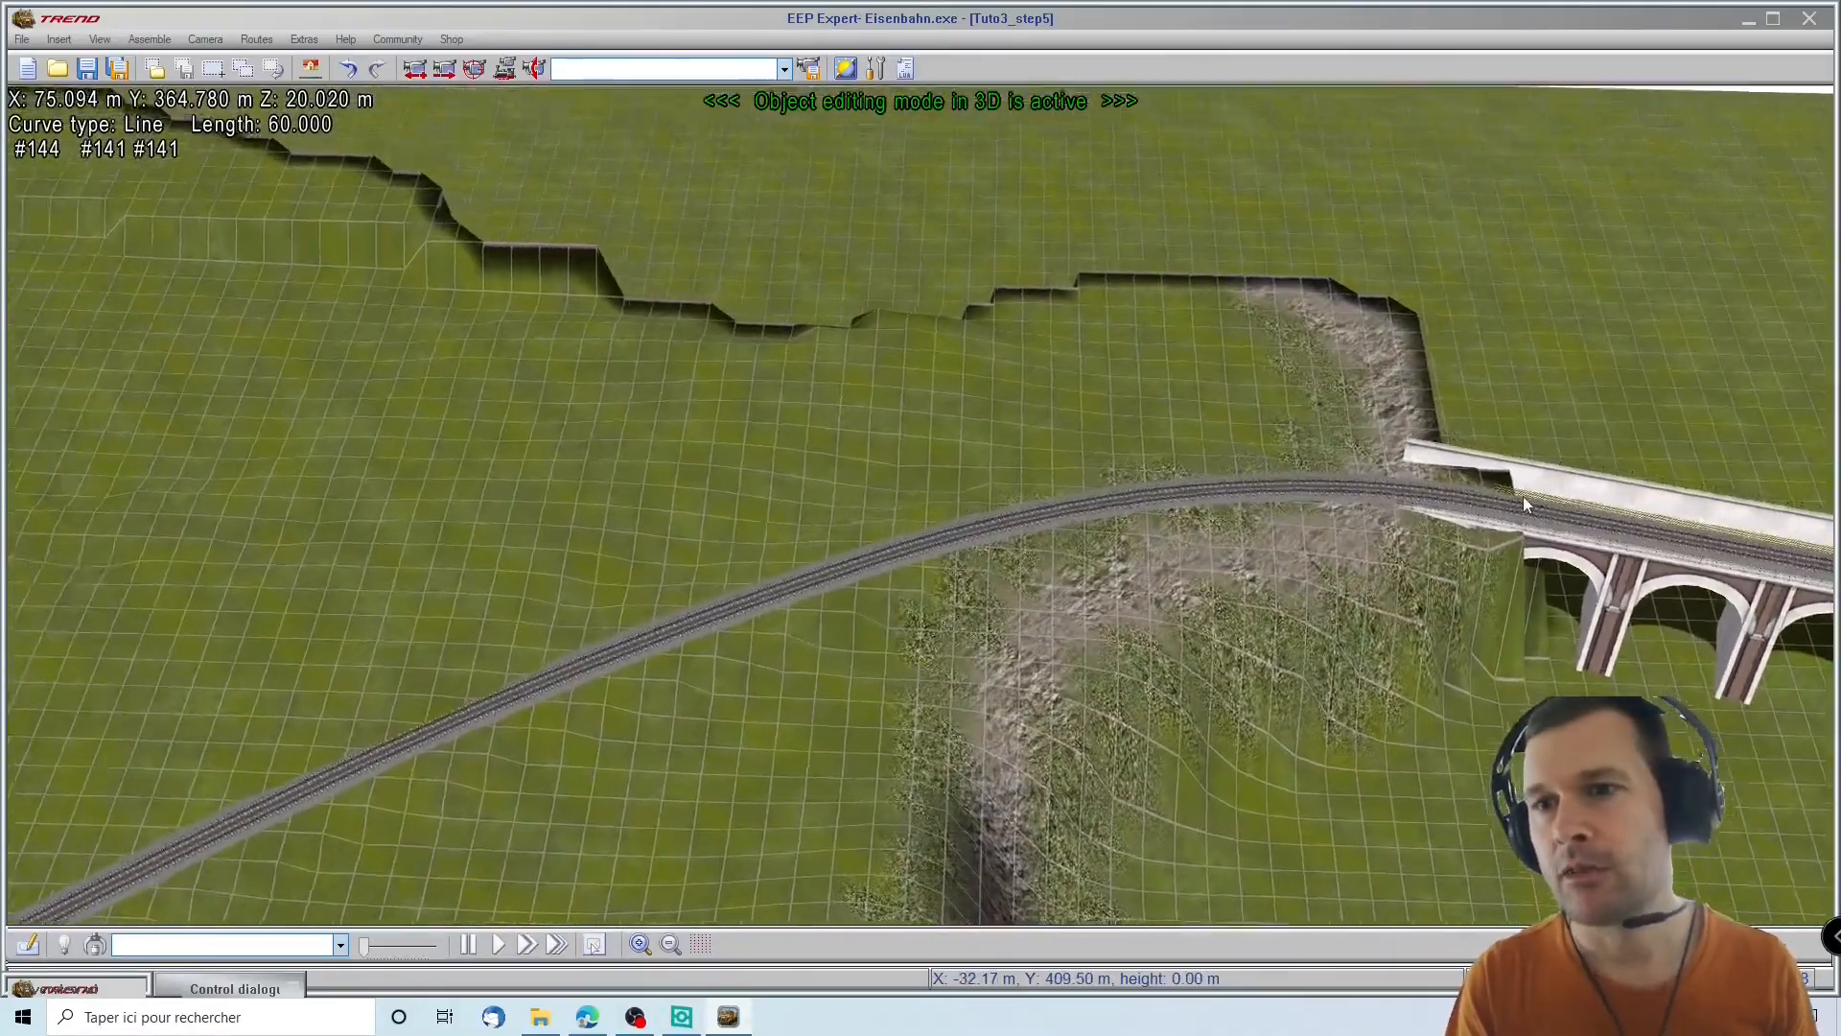
scroll(1523, 499, up, 4)
middle_drag(1685, 412, 1087, 243)
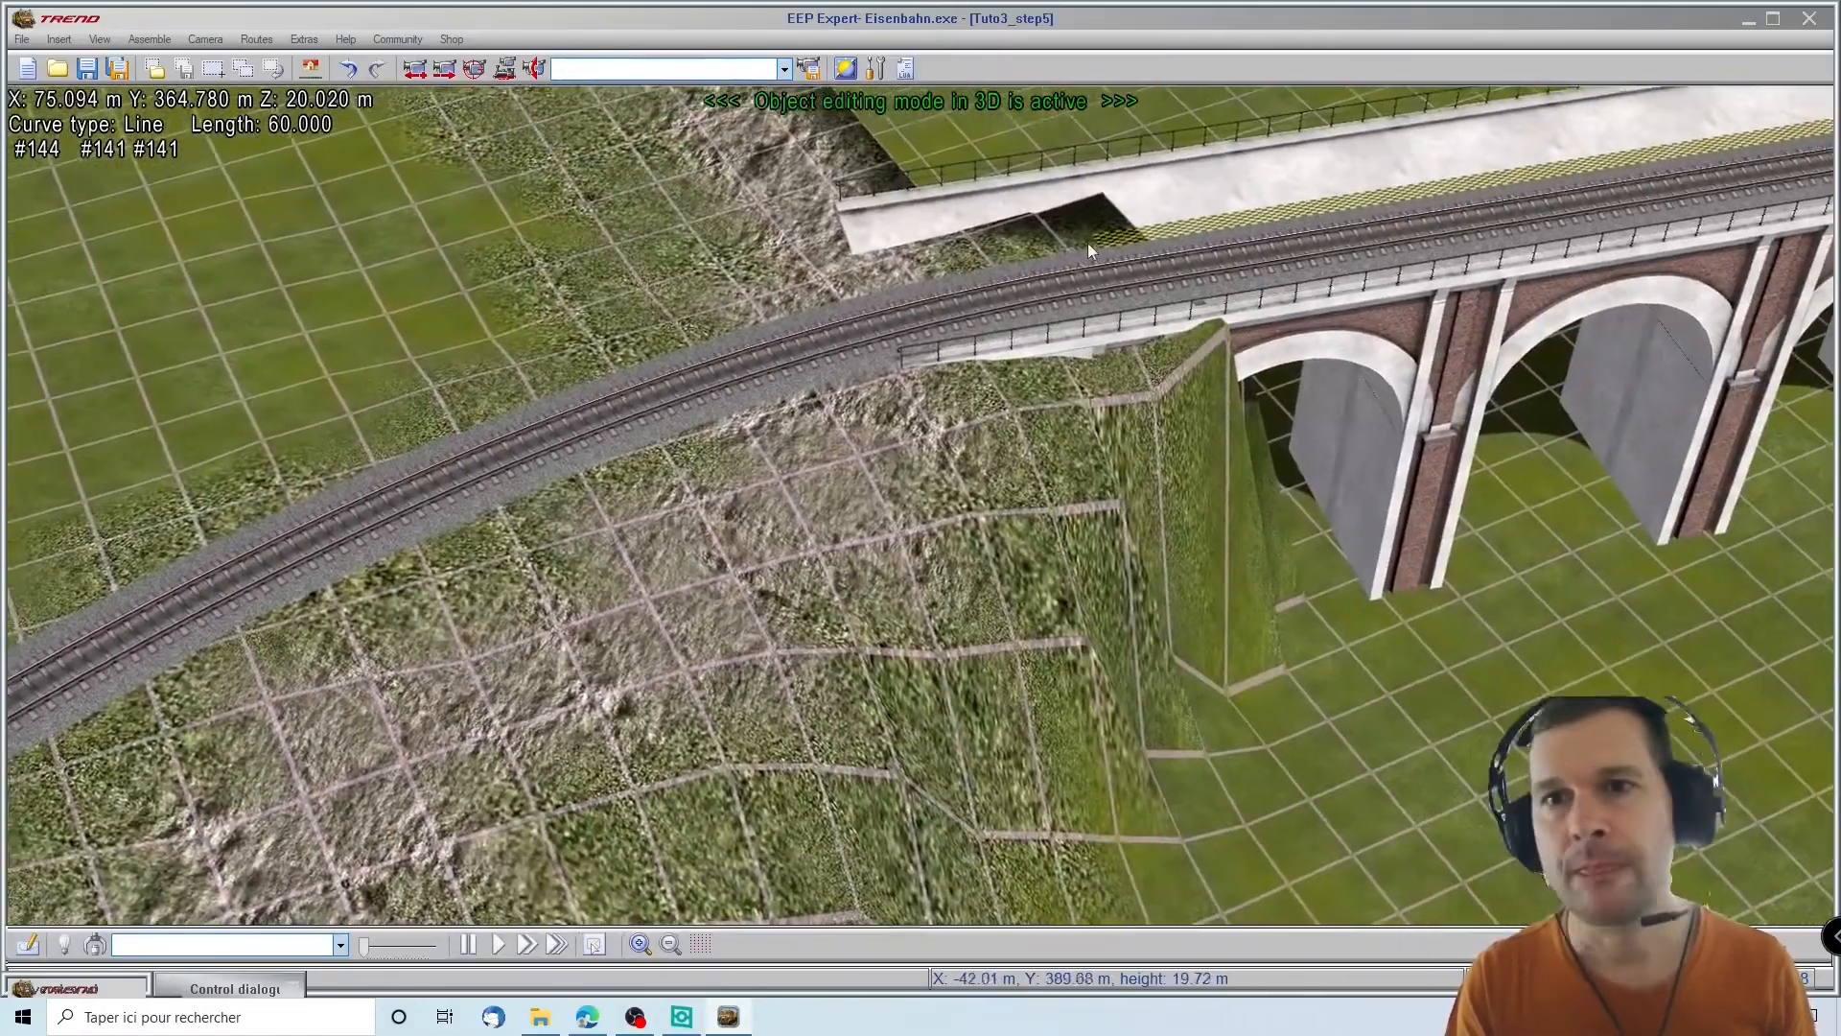
click(1046, 228)
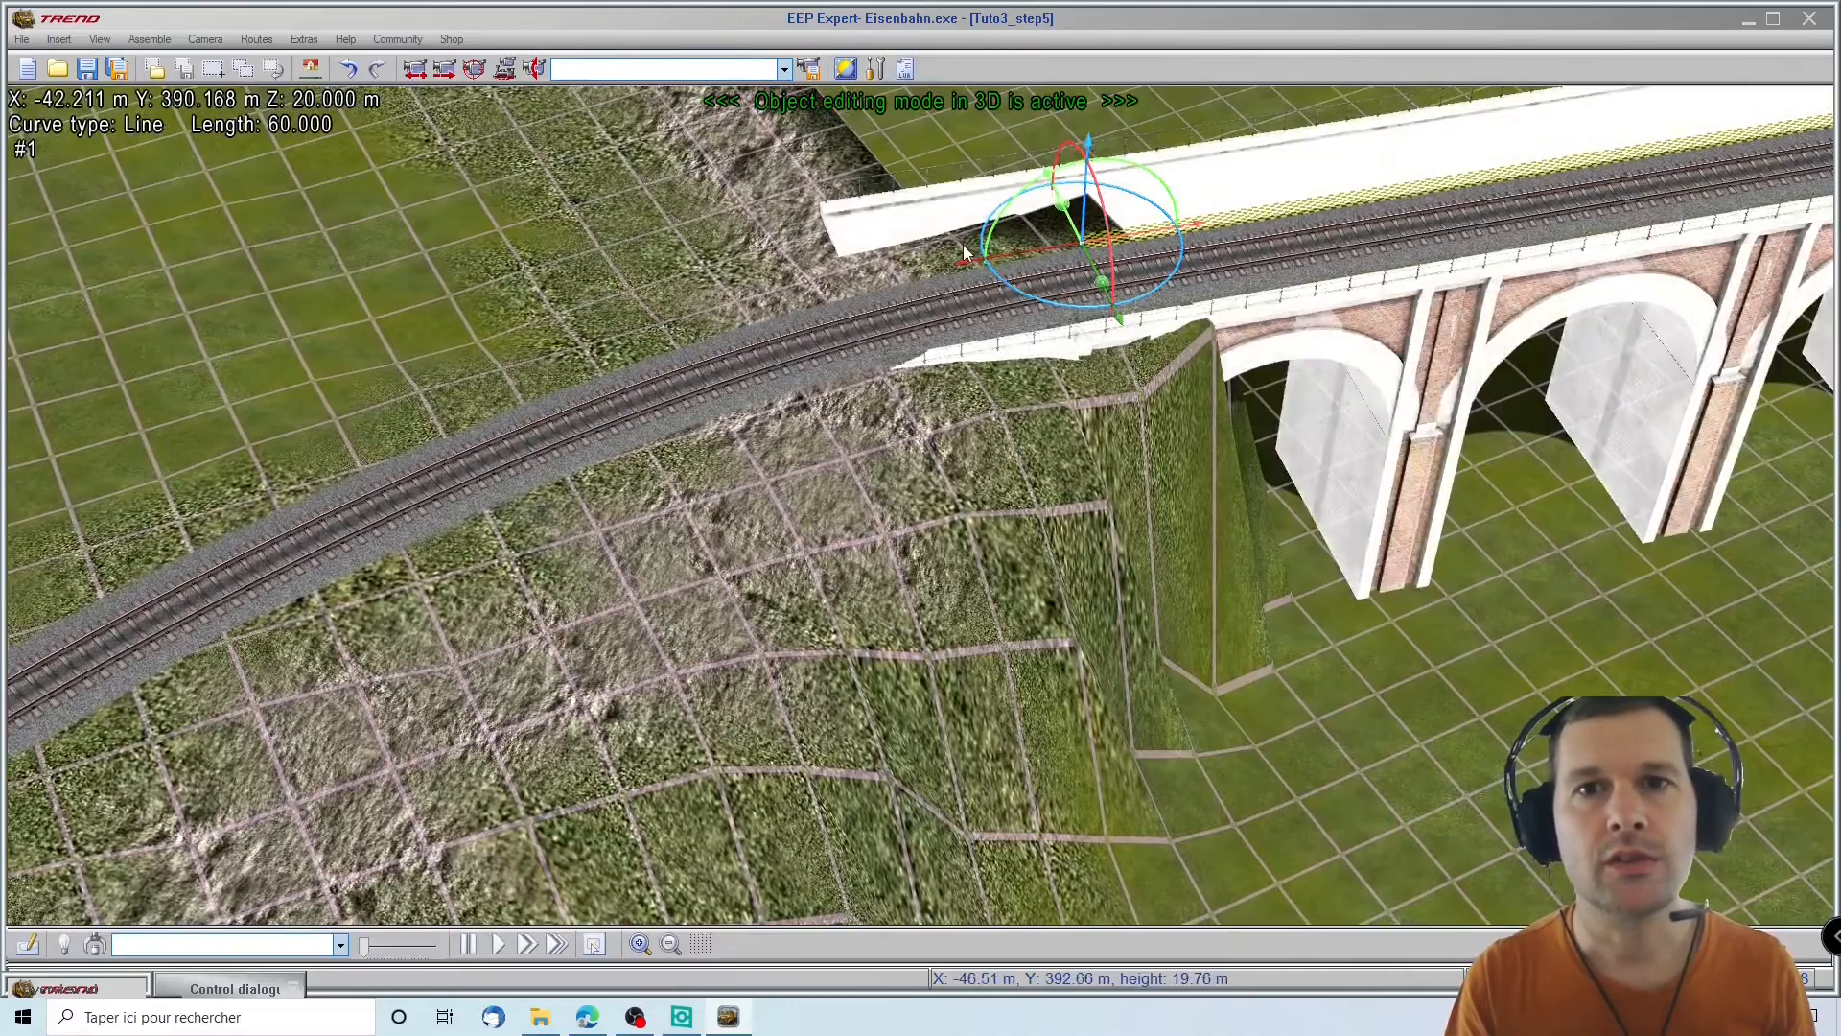
scroll(1360, 236, down, 4)
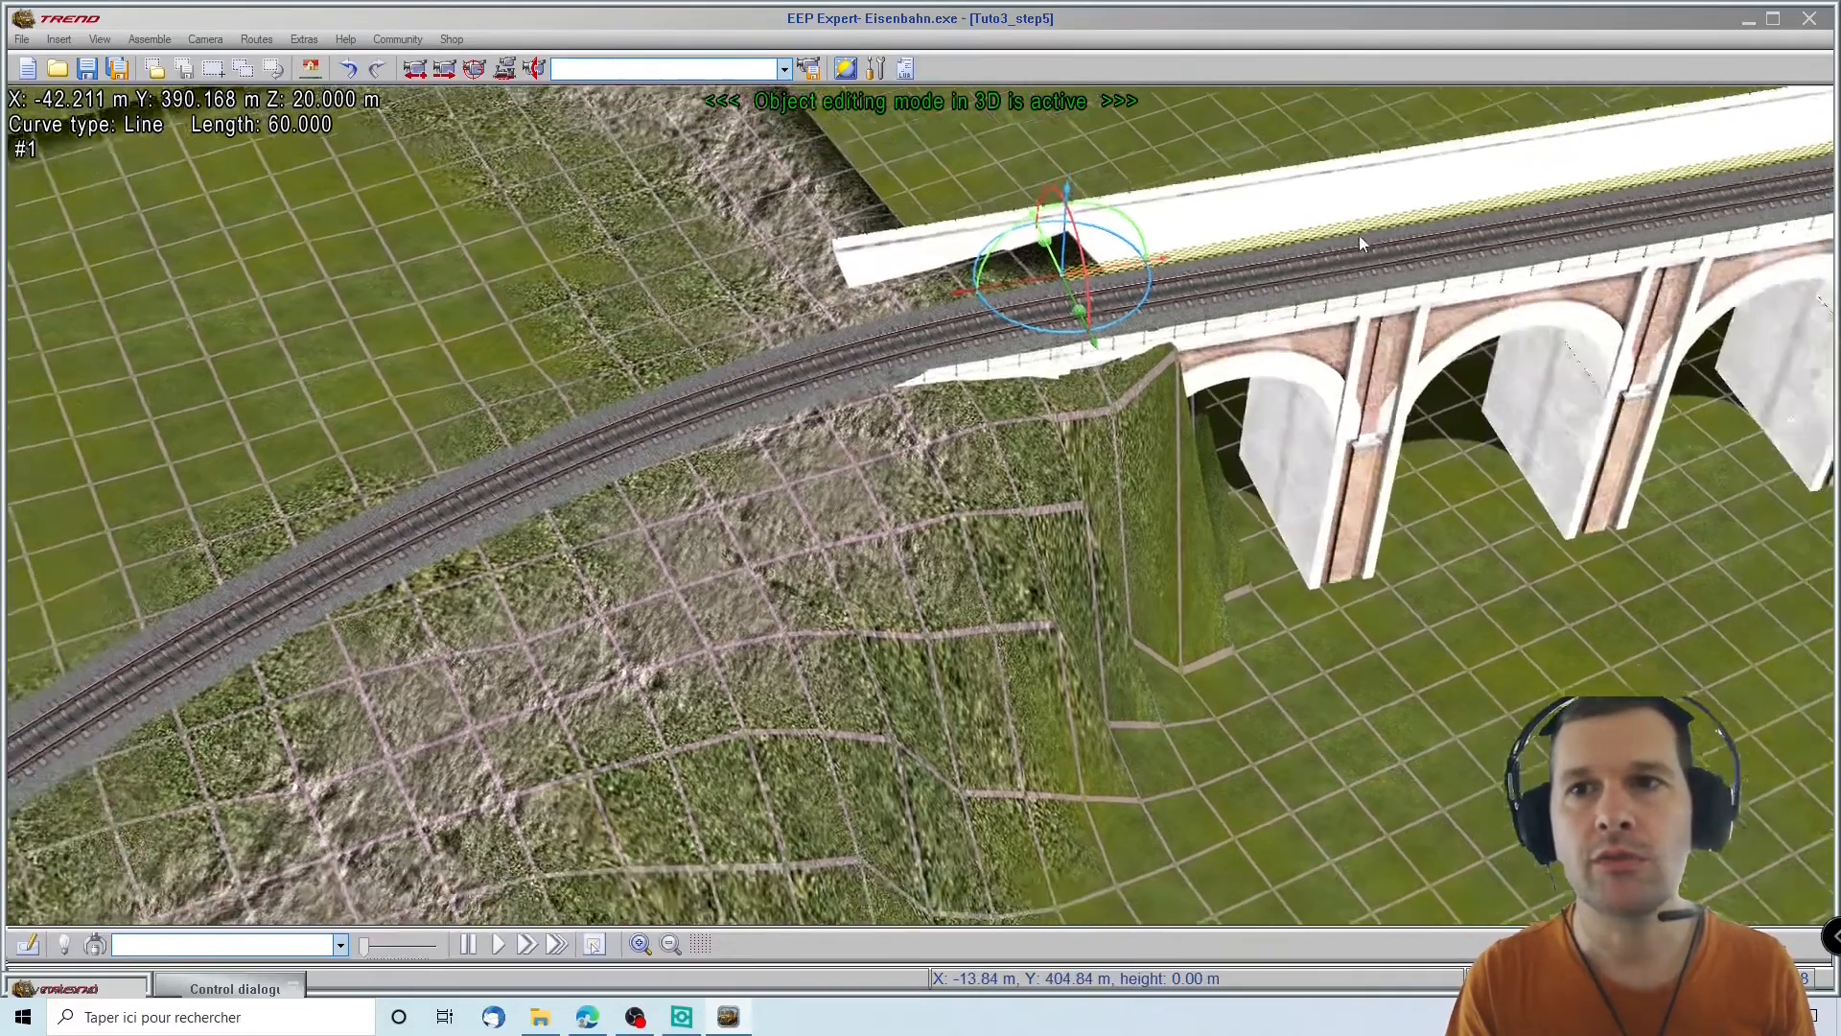
scroll(1360, 241, down, 3)
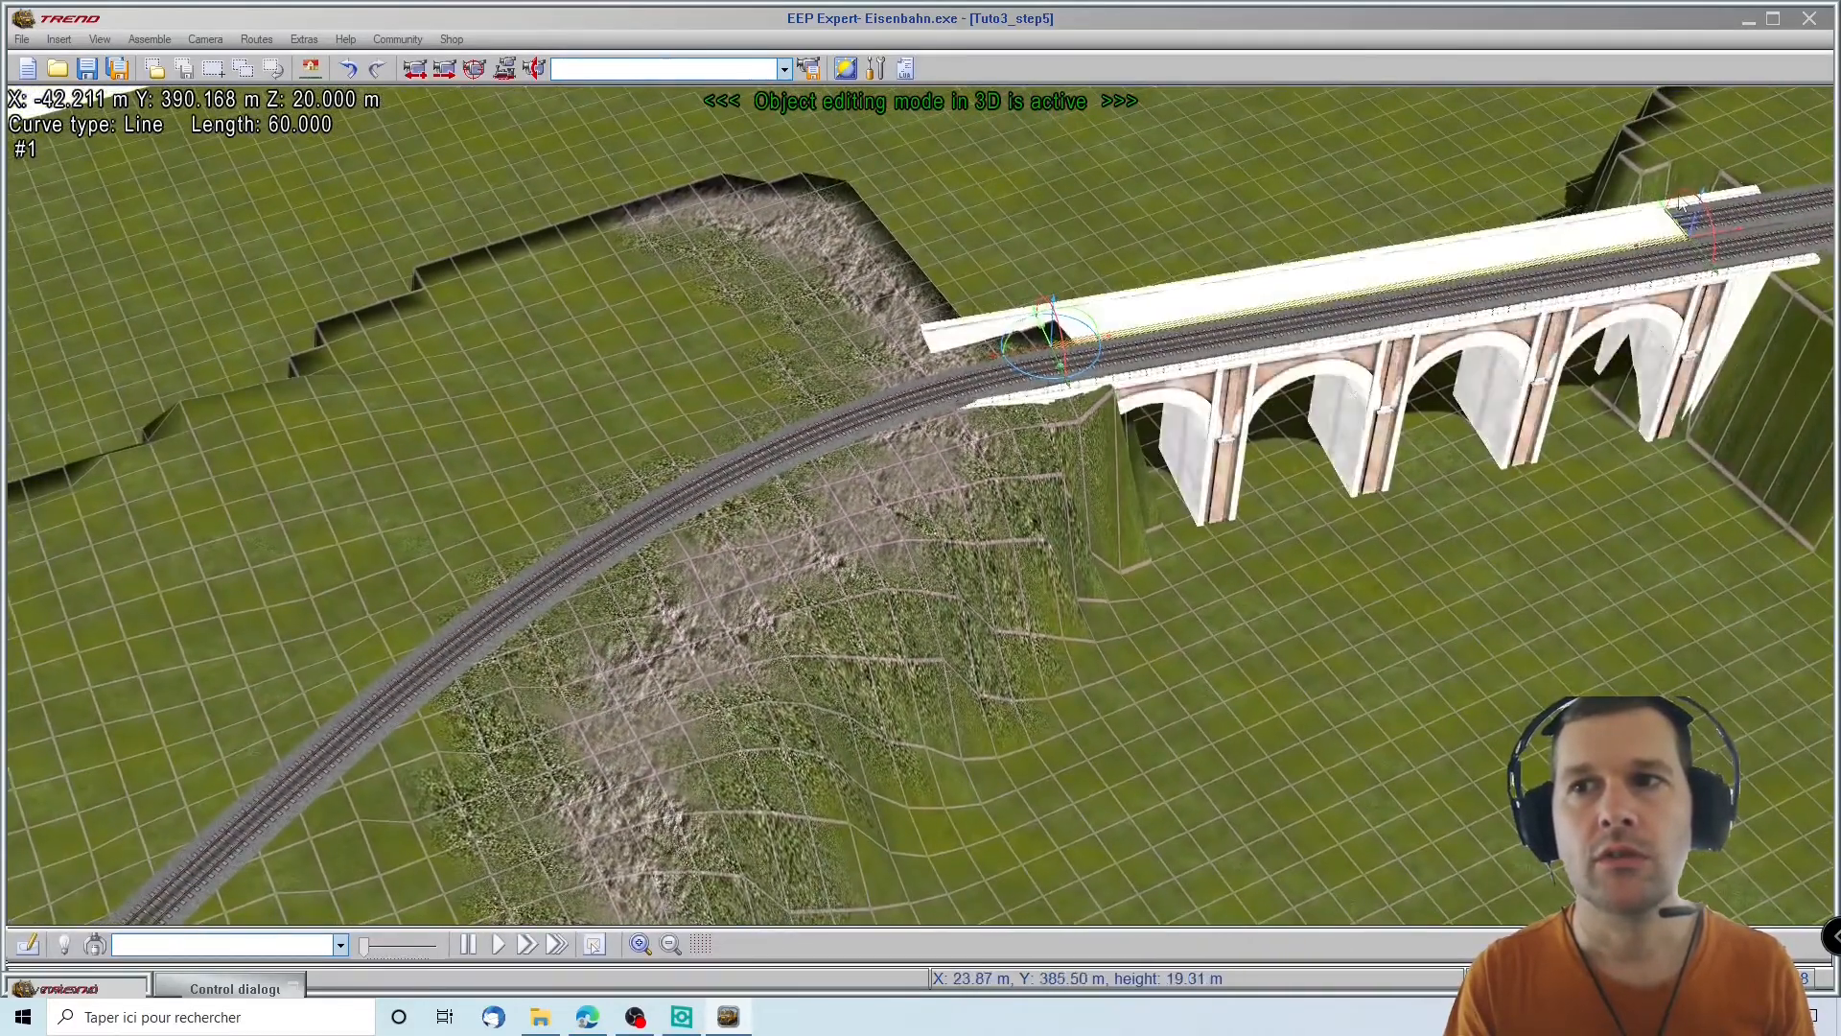
click(13, 551)
right_drag(13, 551, 16, 543)
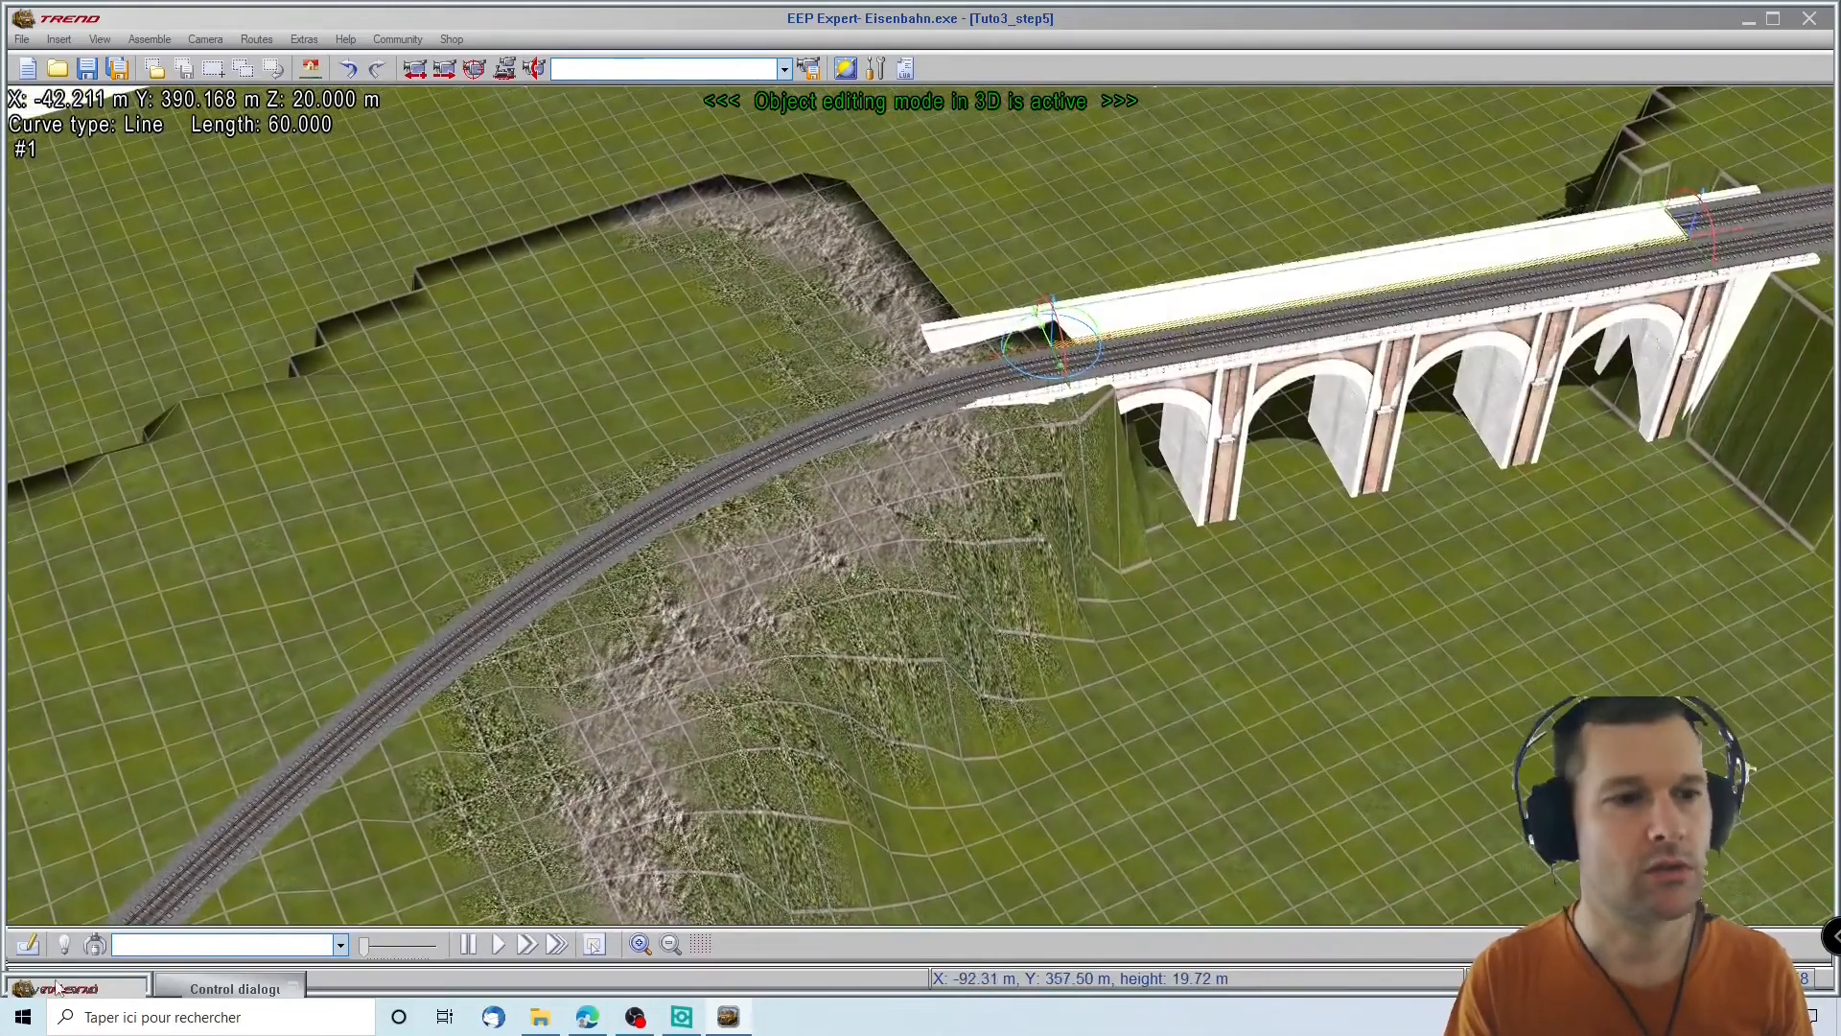
click(34, 945)
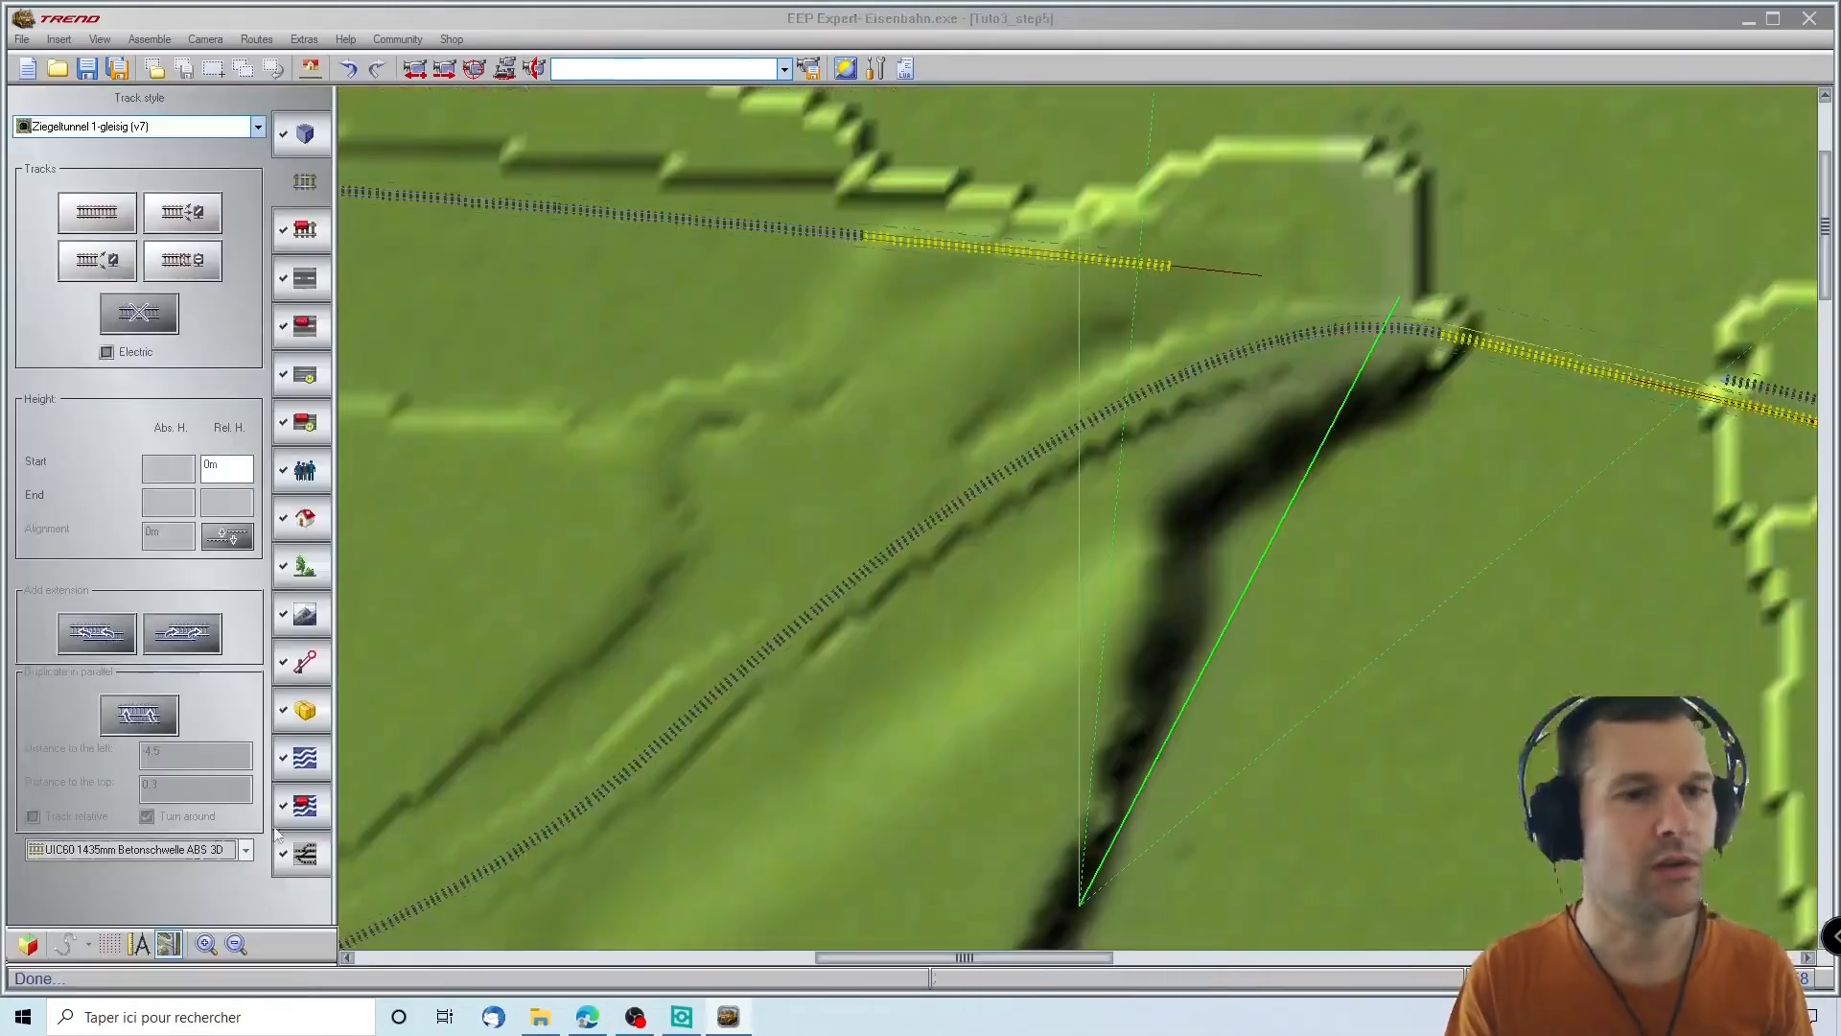
Select the viaduct's auxiliary track and look through the auxiliary track styles for one to use in its parallel duplicate
click(1590, 367)
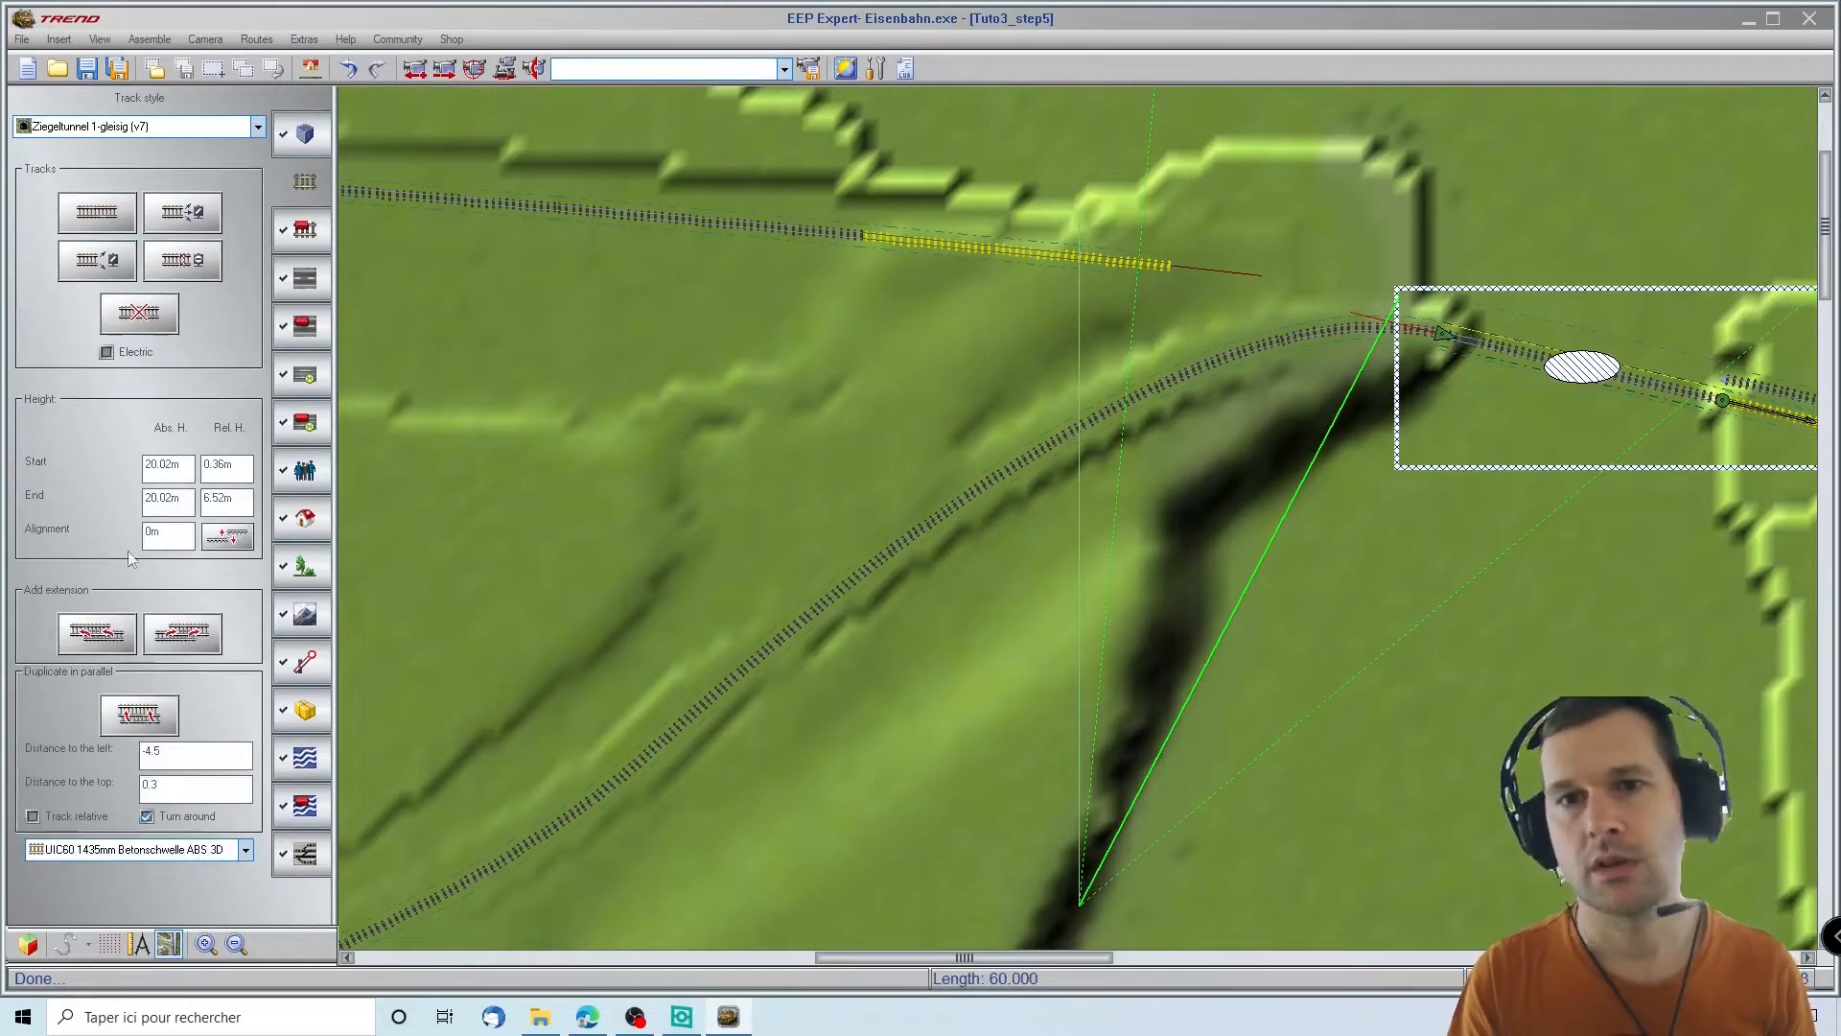
click(305, 760)
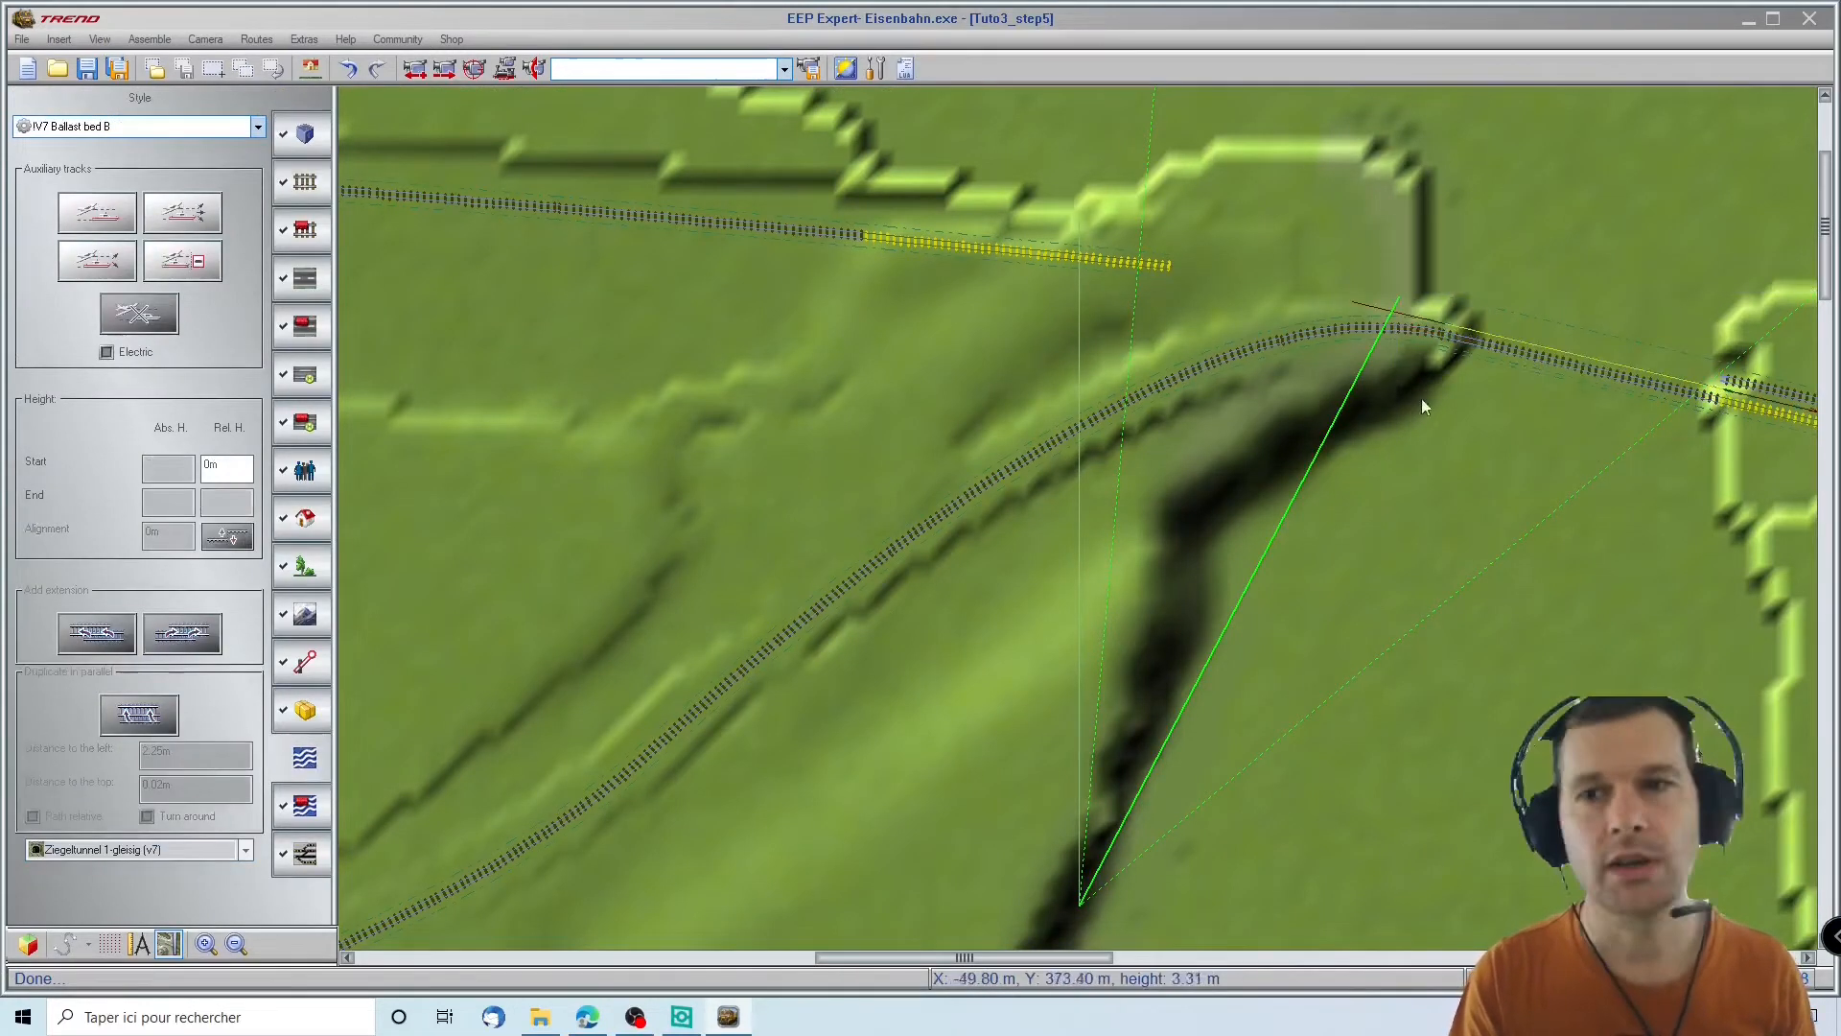
click(1540, 350)
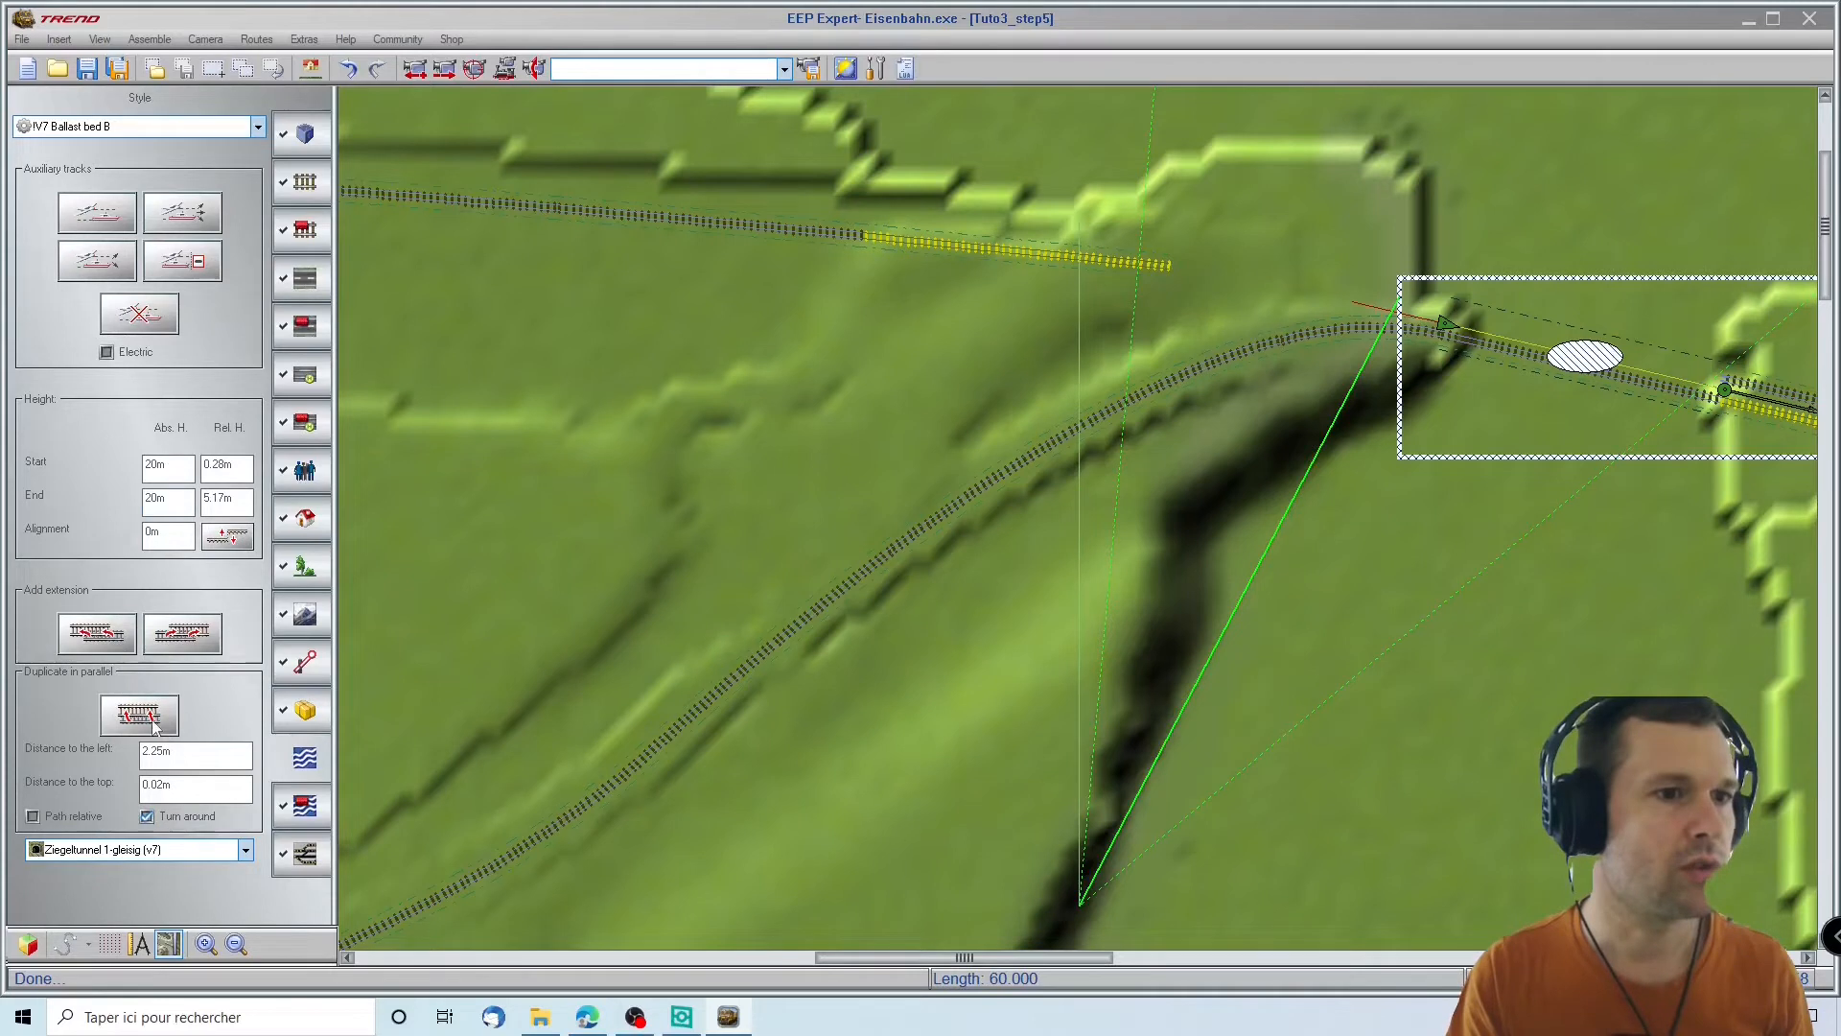
click(102, 852)
click(105, 853)
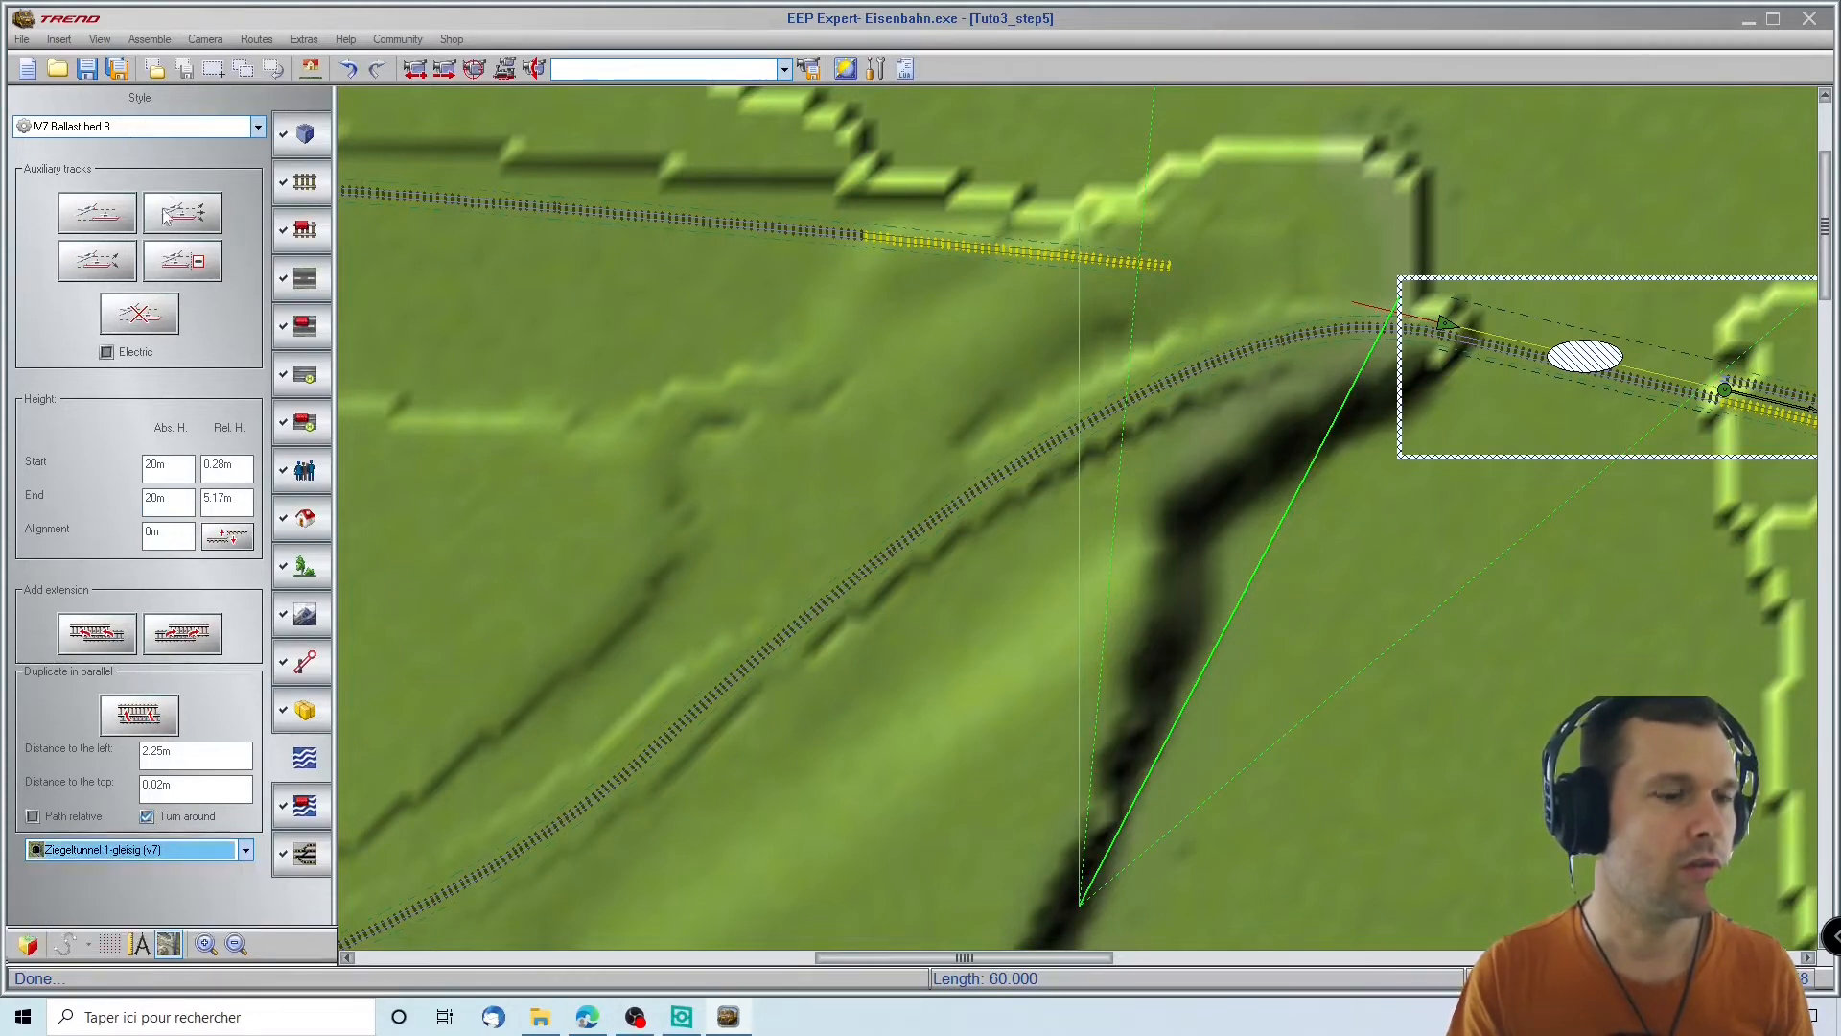
click(197, 125)
scroll(124, 402, up, 4)
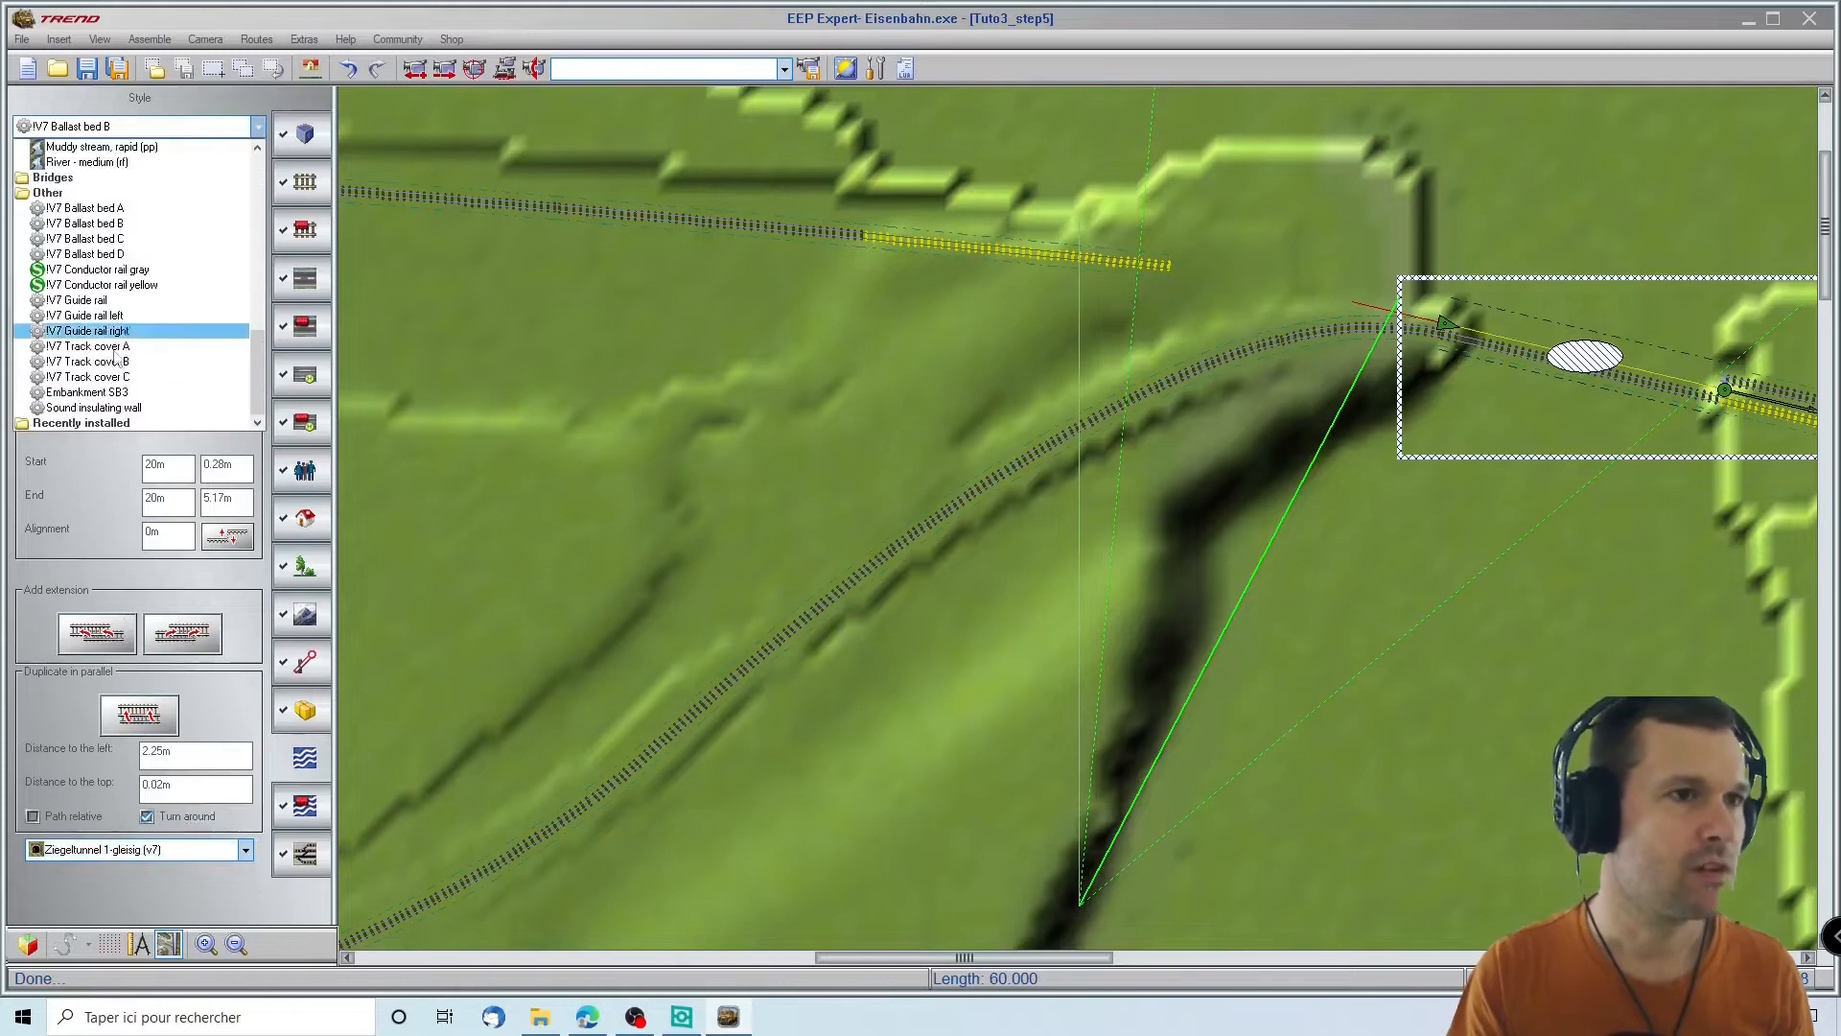
scroll(123, 407, up, 4)
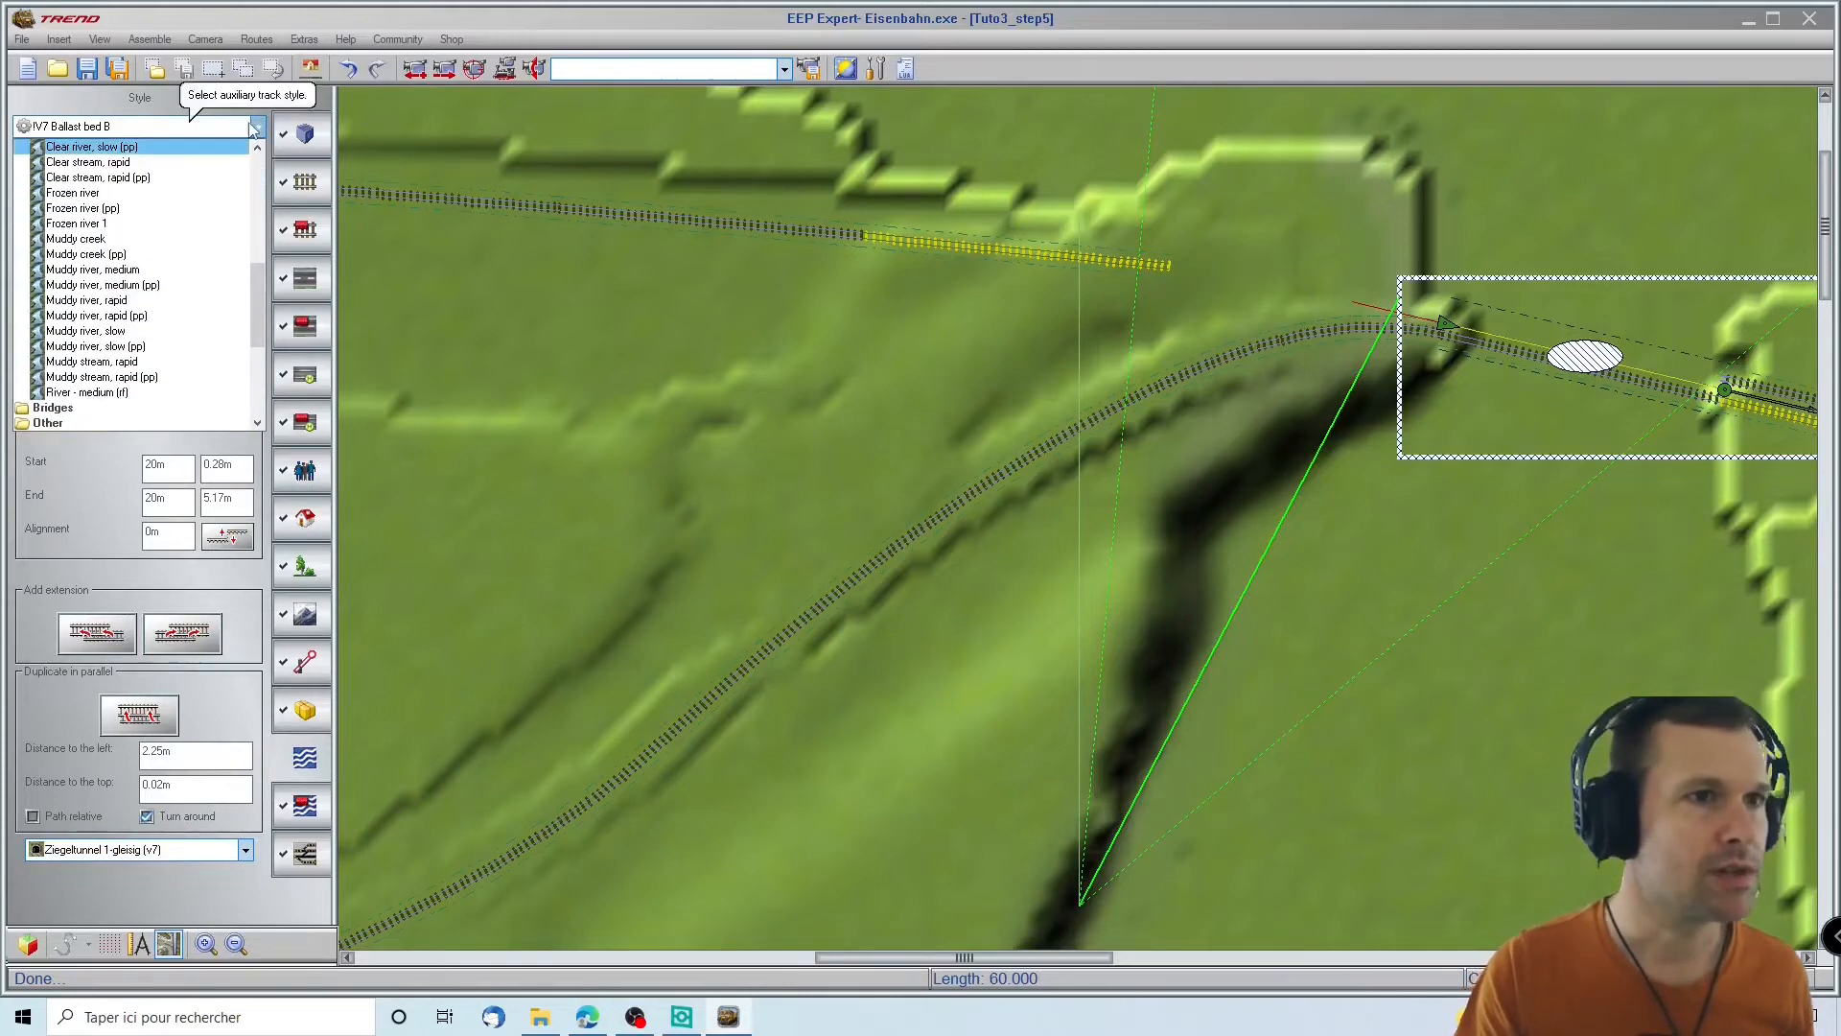
Set the railway track style to UIC60 1435mm Betonschwelle ABS 3D
click(305, 183)
click(83, 127)
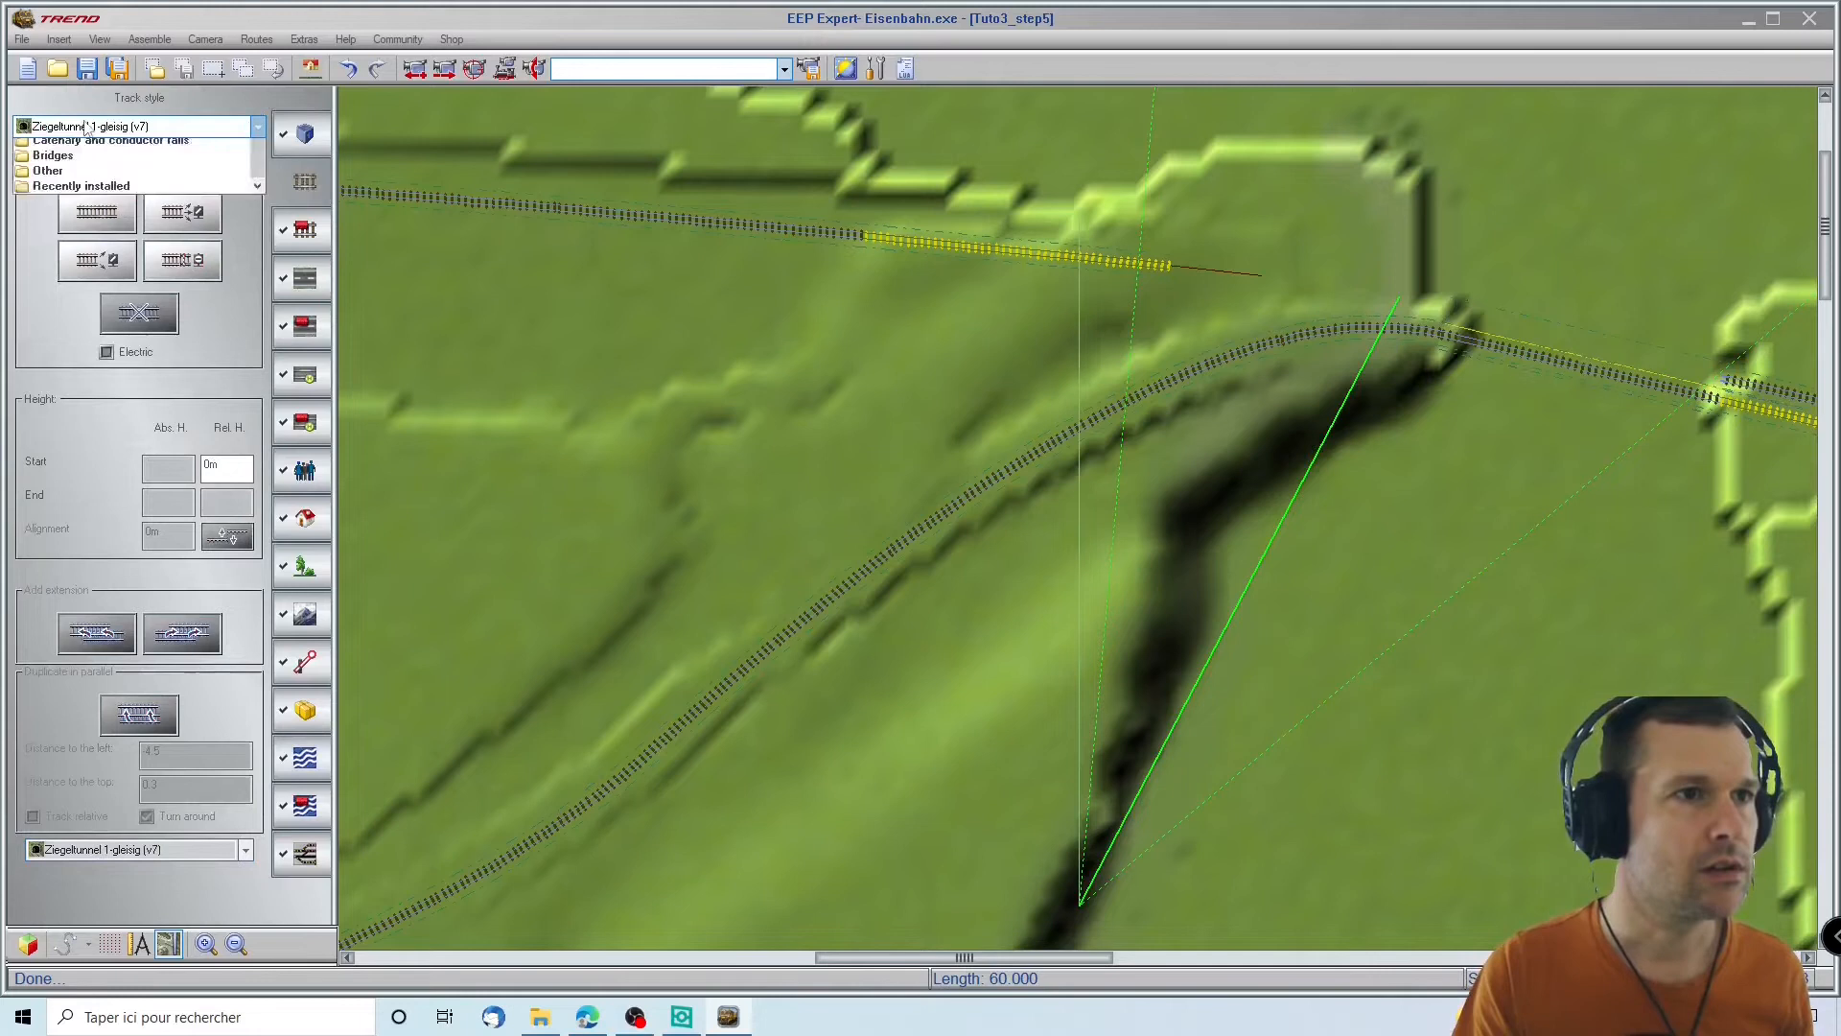
scroll(125, 187, up, 3)
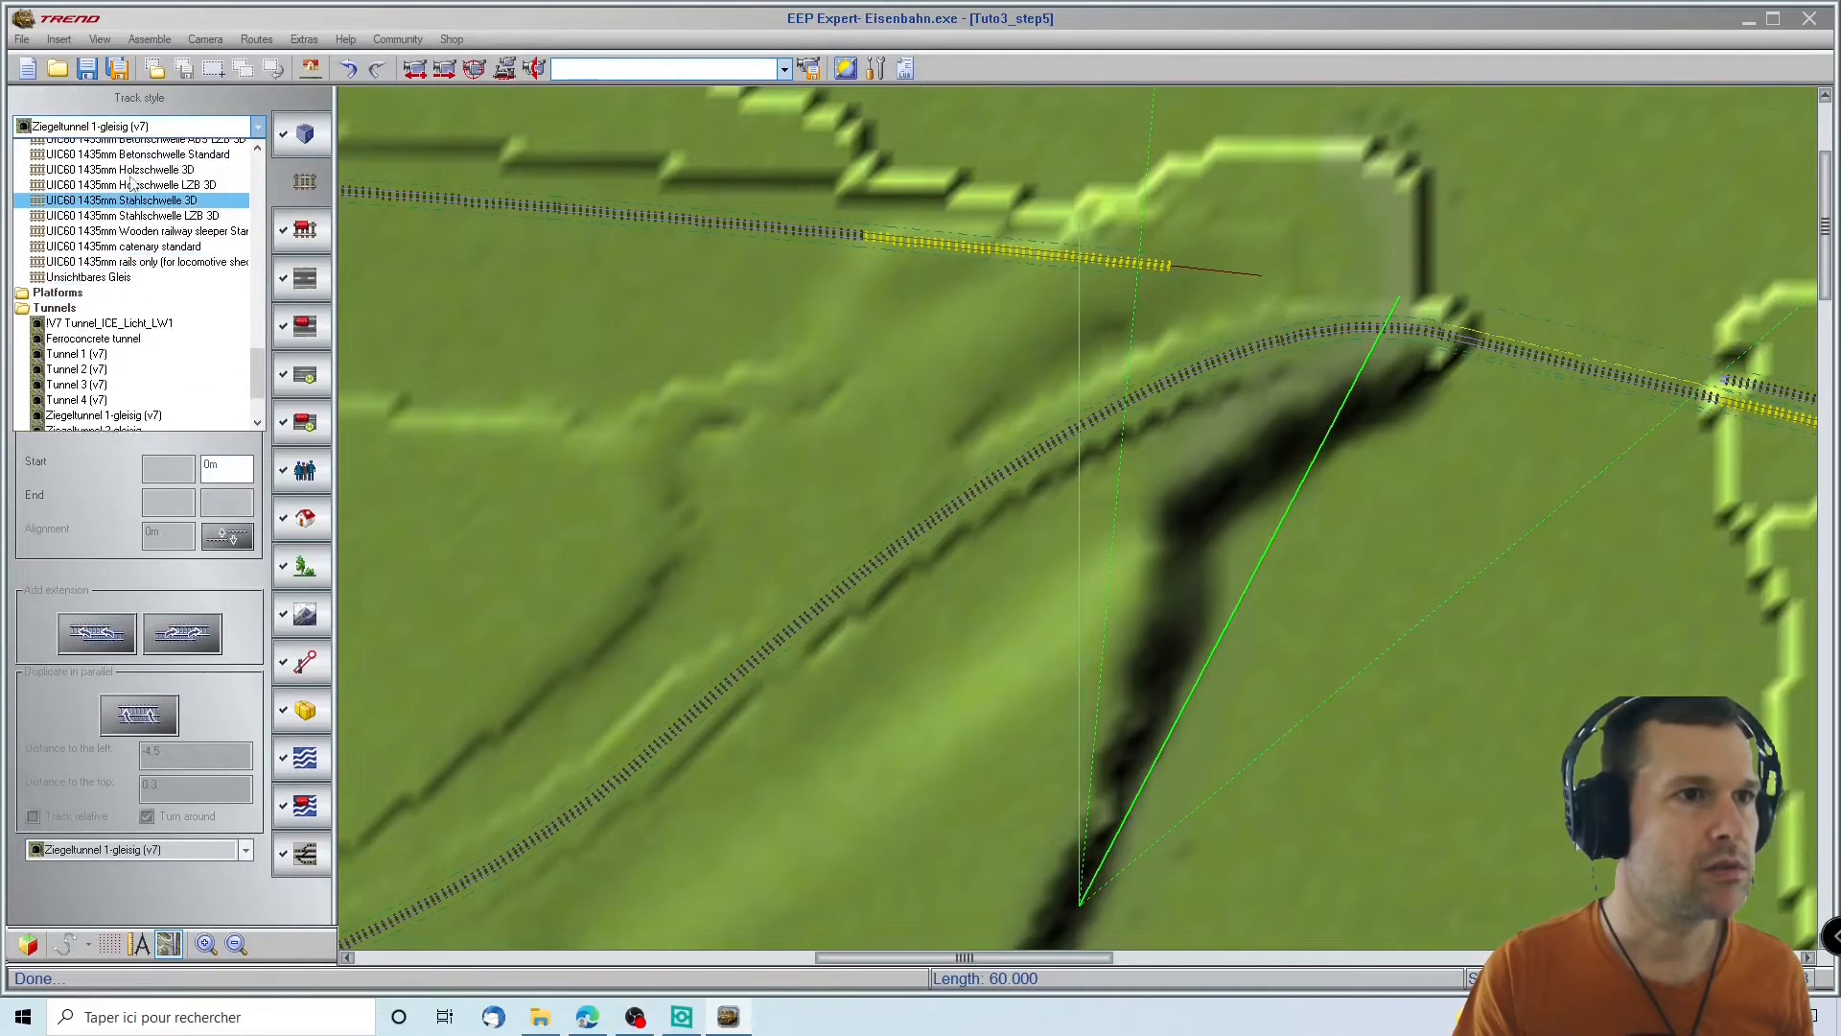
click(136, 193)
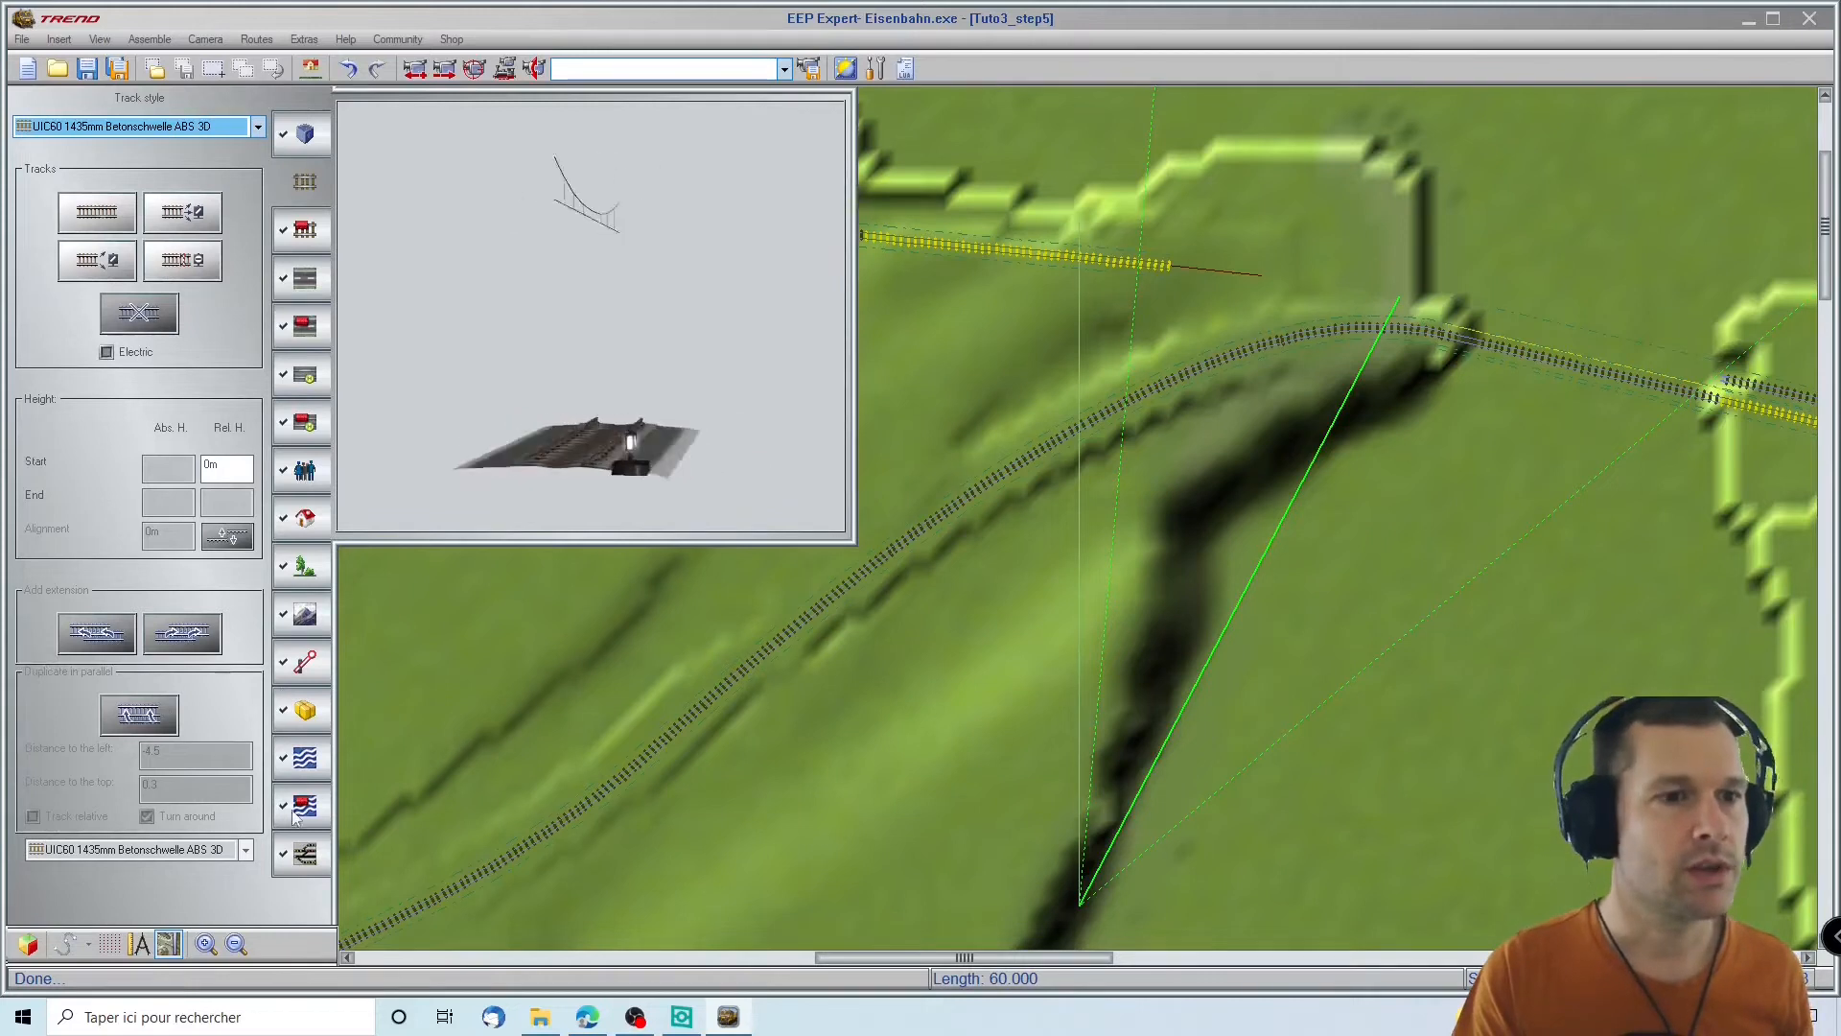
Duplicate the viaduct's auxiliary track in parallel as UIC60 1435mm Betonschwelle ABS 3D track, offset 2.25 m to the left and 0.02 m to the top
click(322, 772)
click(1573, 361)
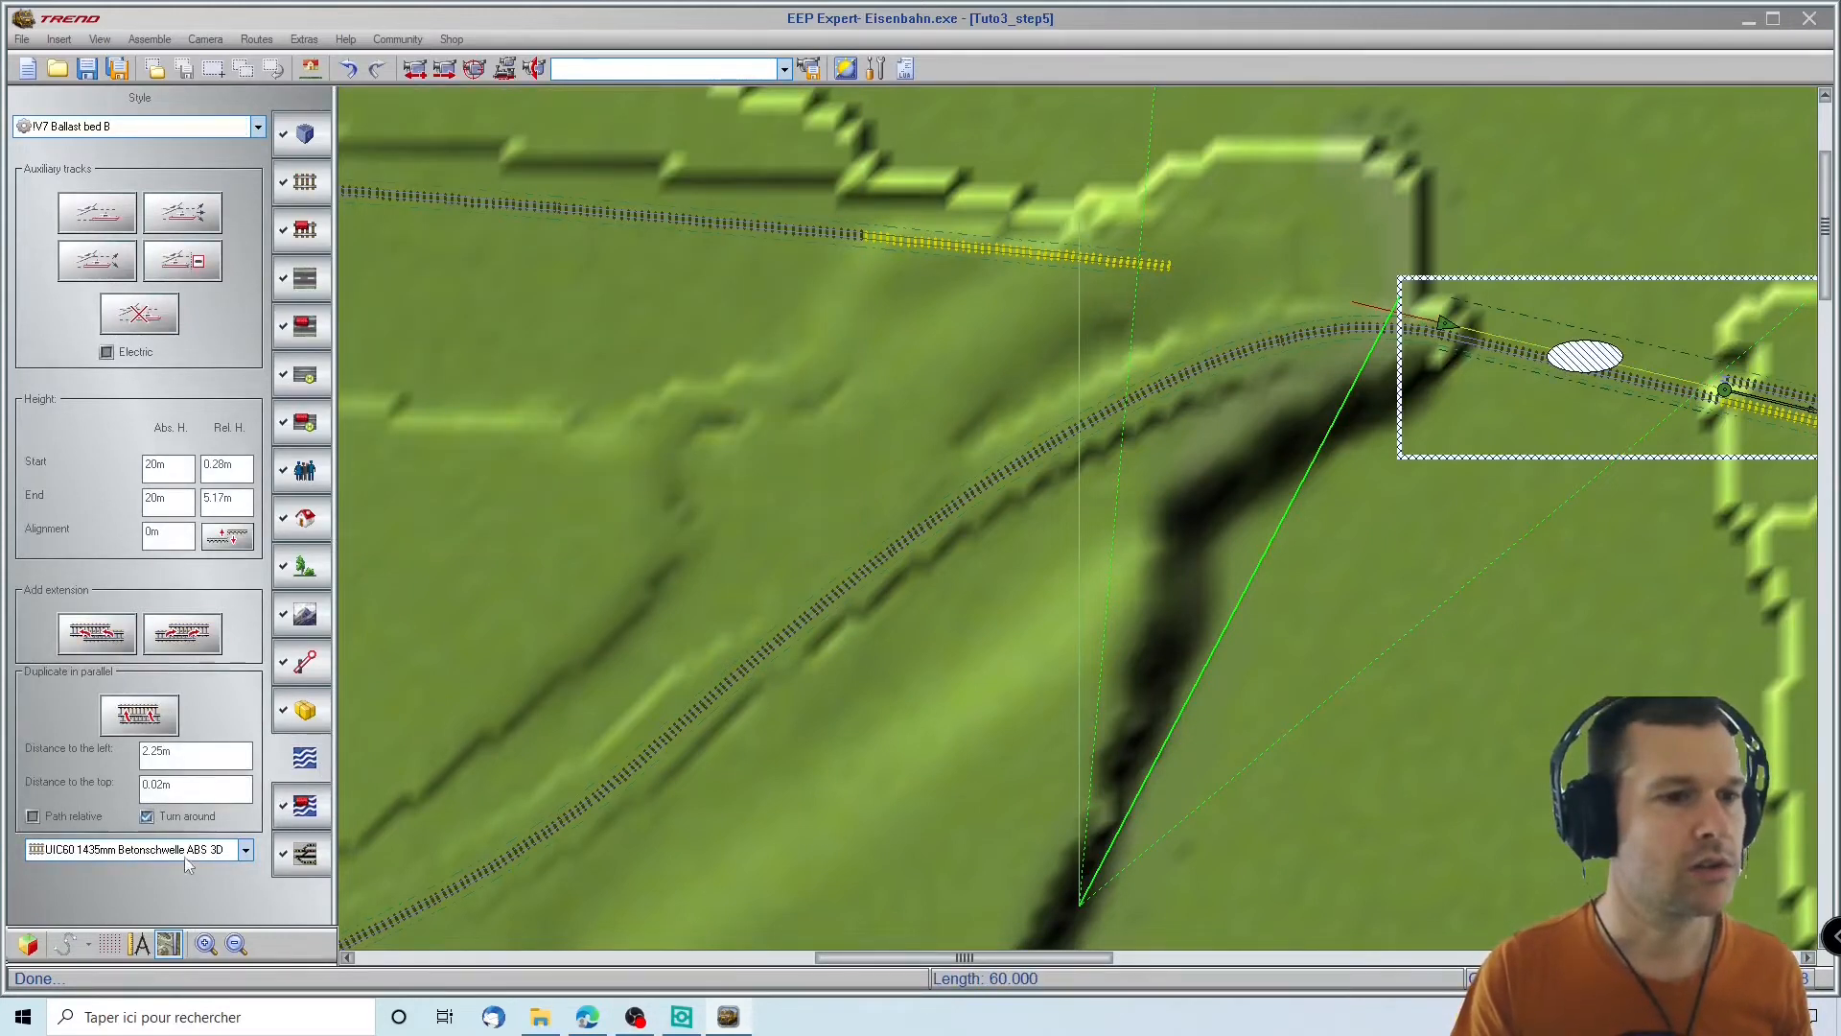
click(144, 720)
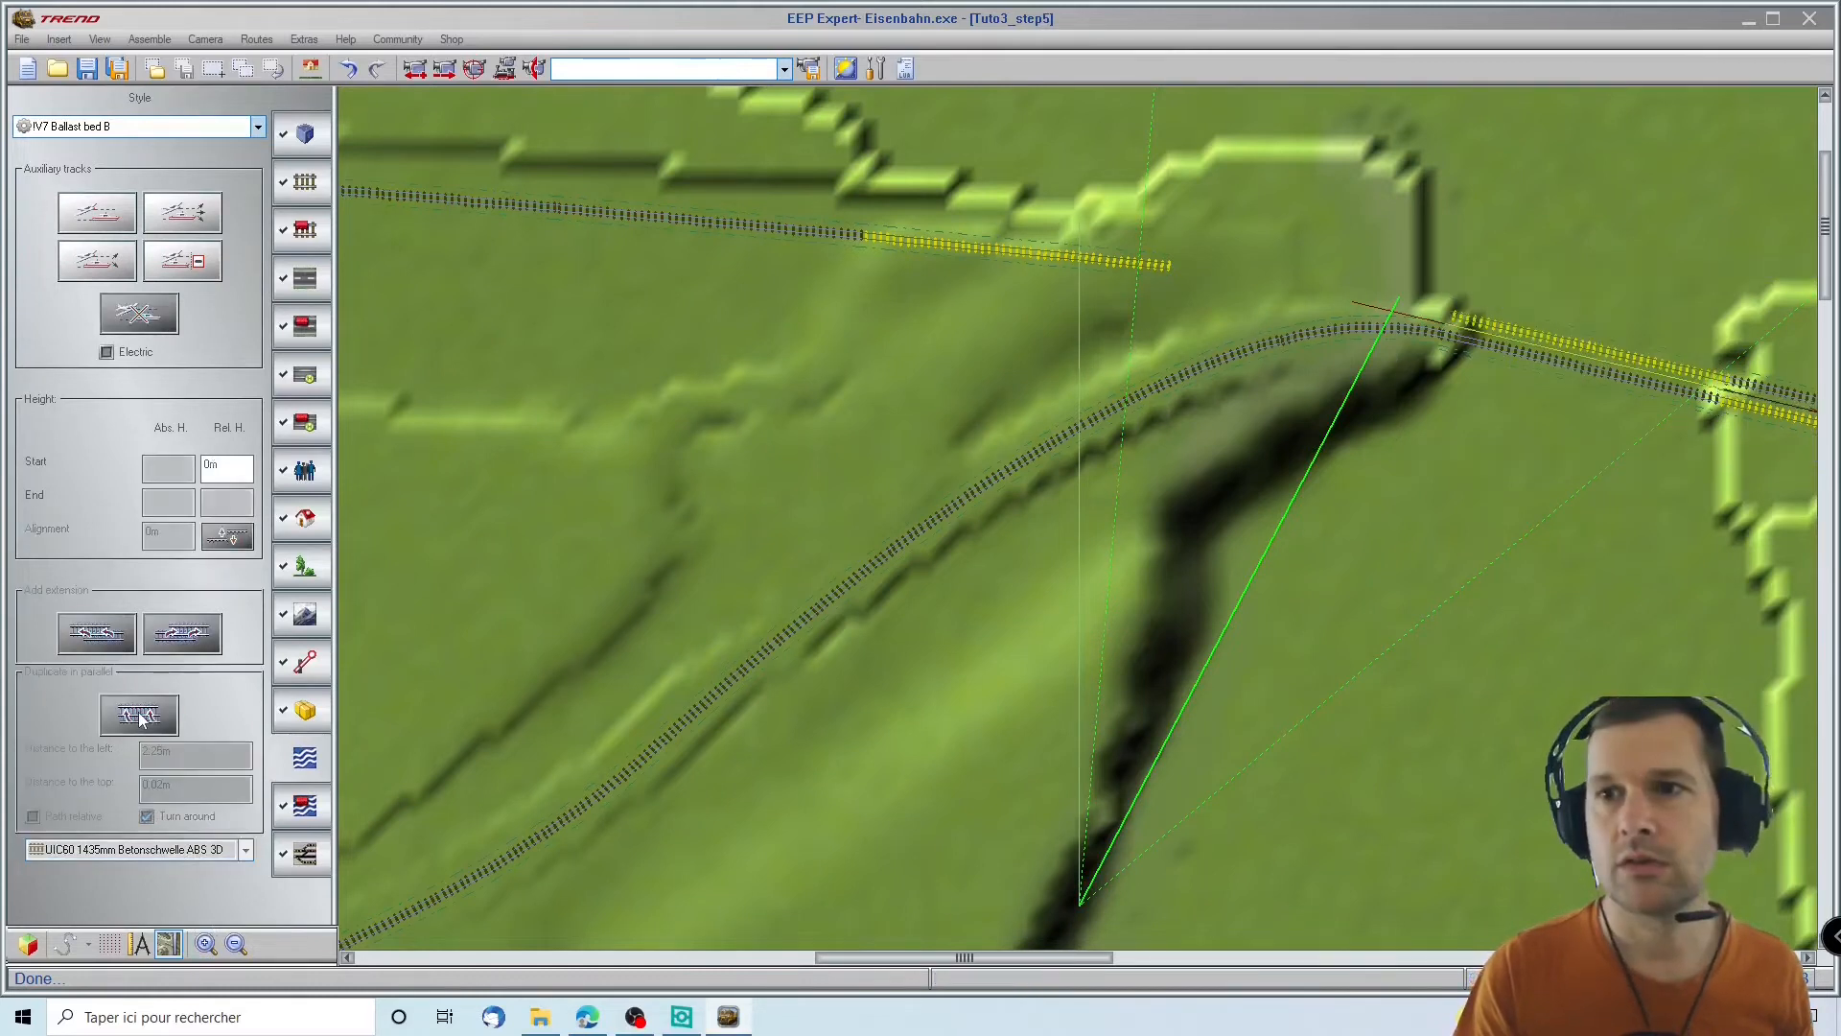
scroll(1770, 470, right, 3)
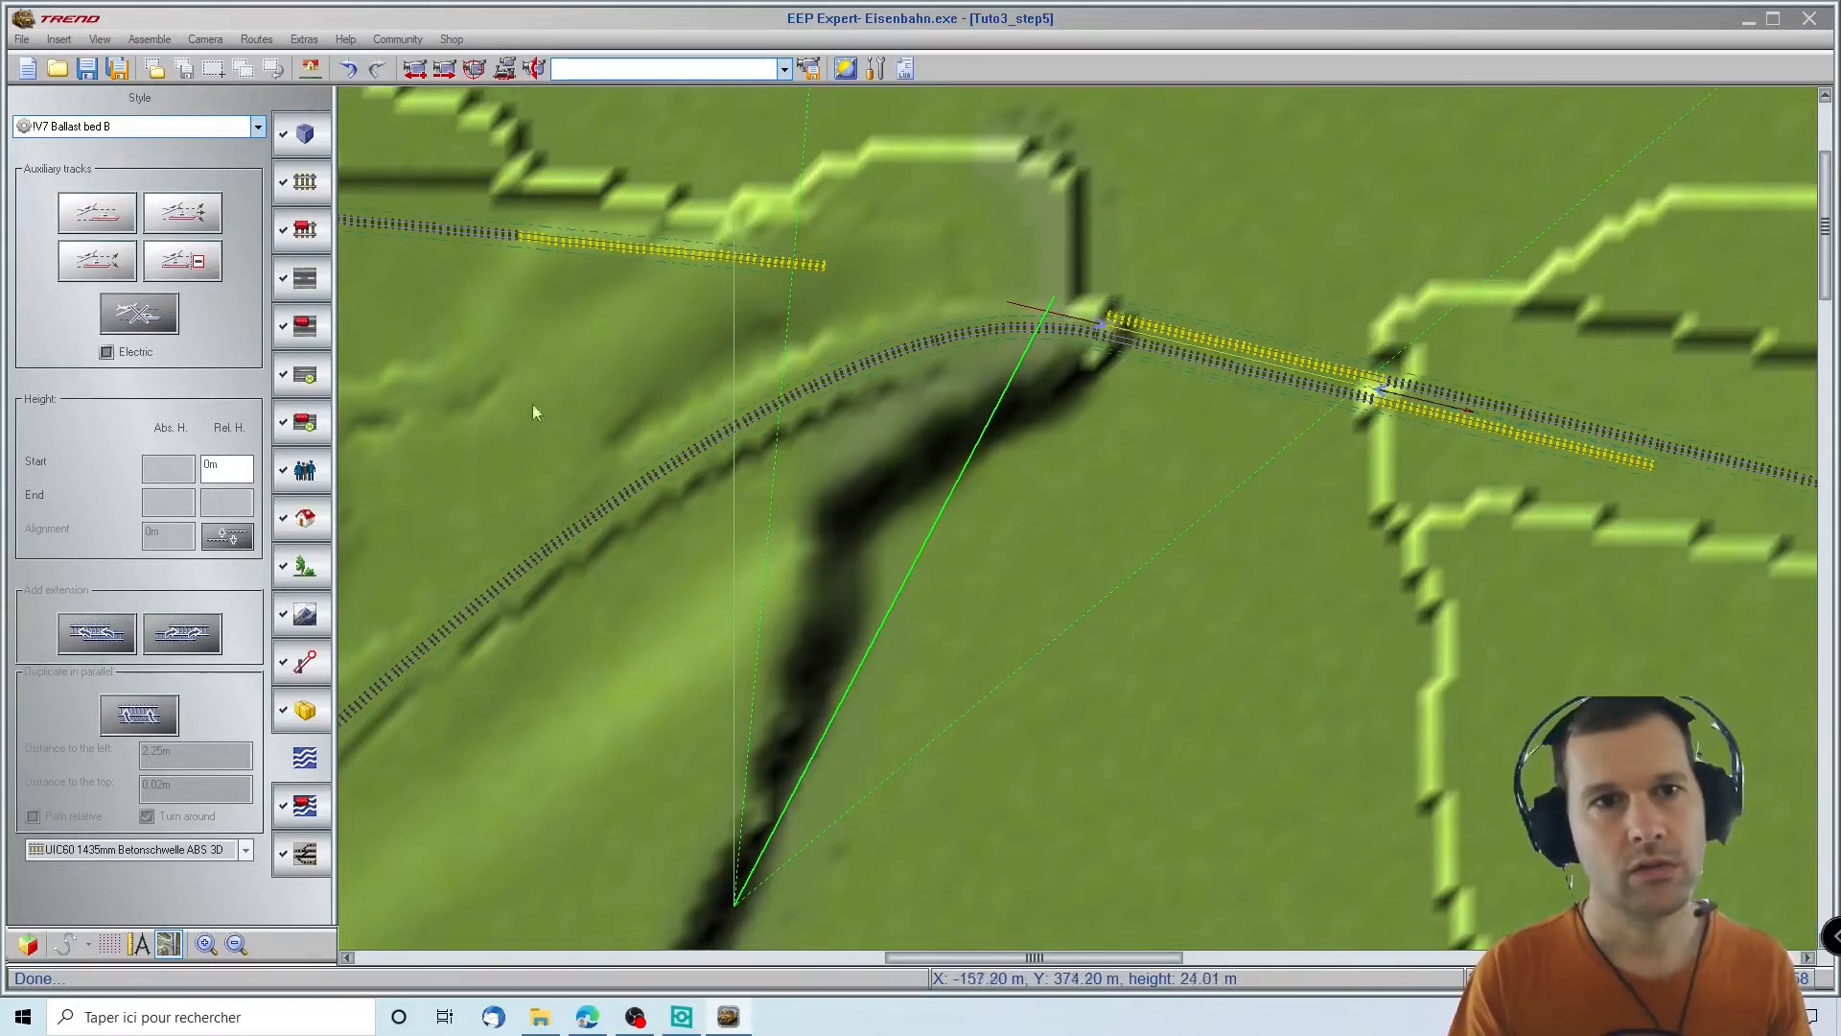
Close the gap between the tunnel track's open end and the viaduct's second line with a connecting railway track
click(304, 181)
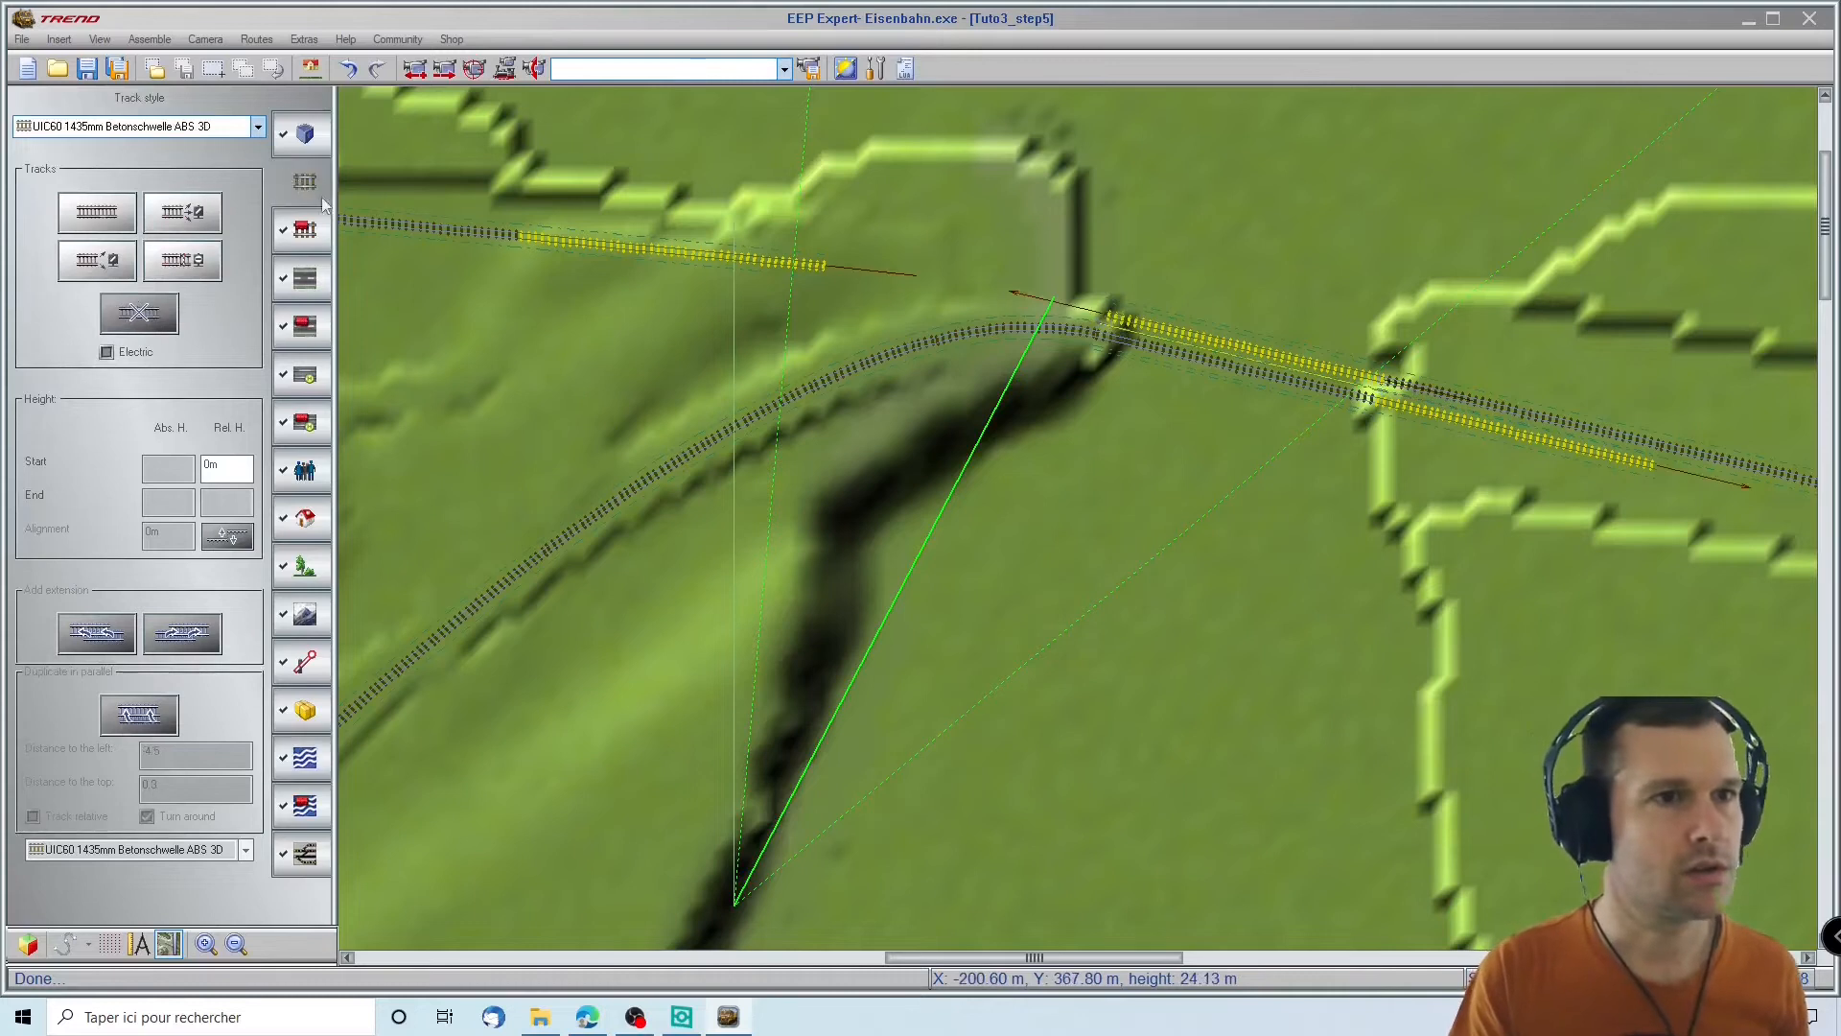
click(1093, 318)
click(824, 267)
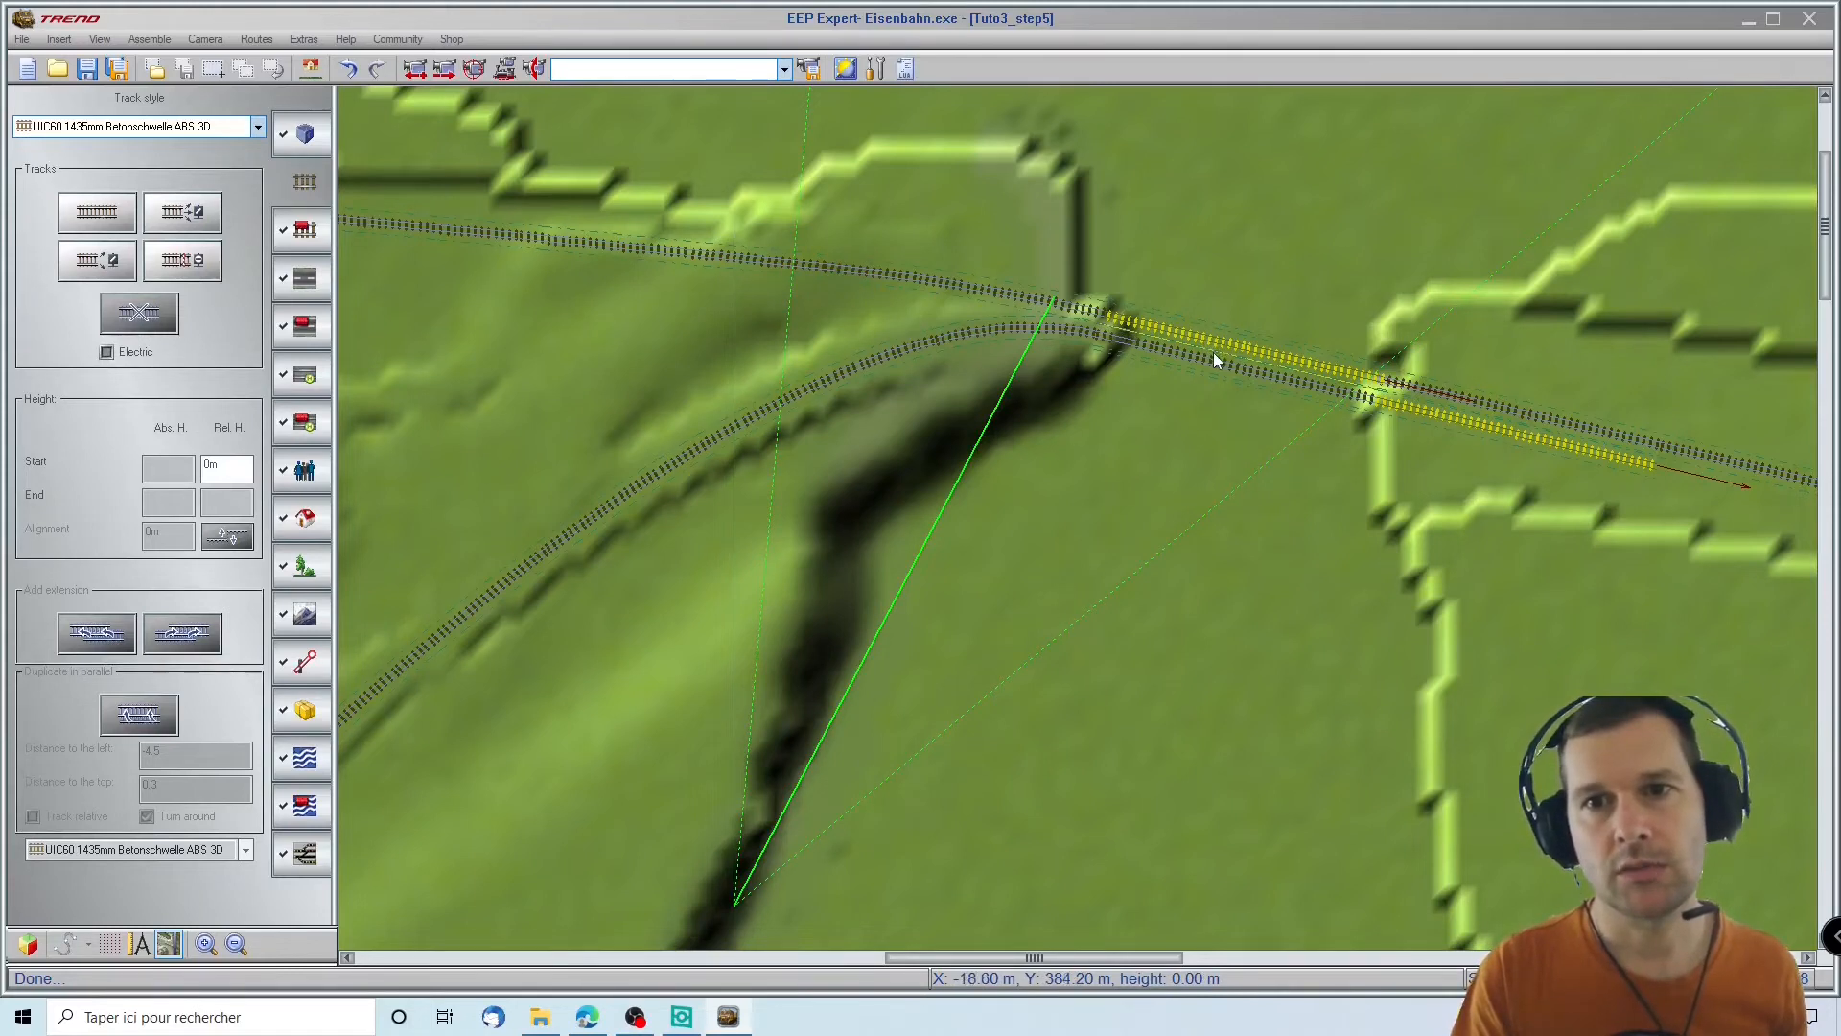
Examine the viaduct's auxiliary track and the railway track sections that continue the second line beyond the viaduct
click(291, 764)
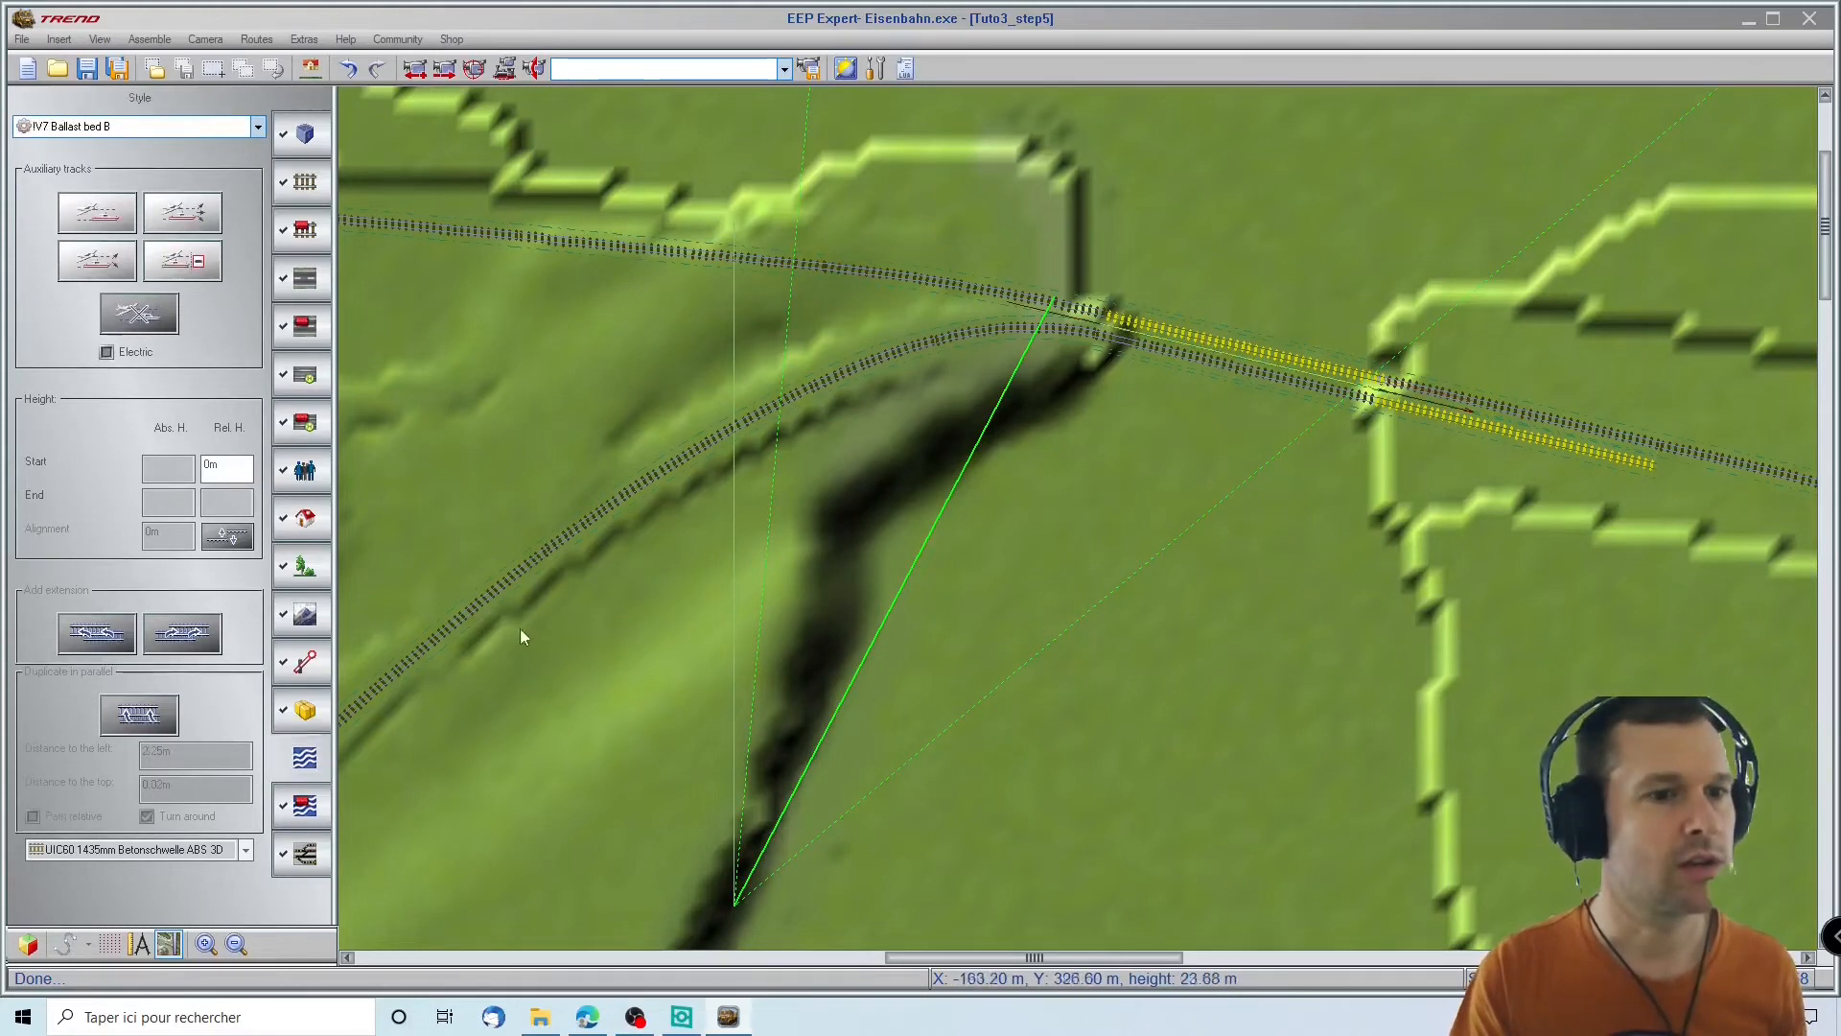
click(1143, 327)
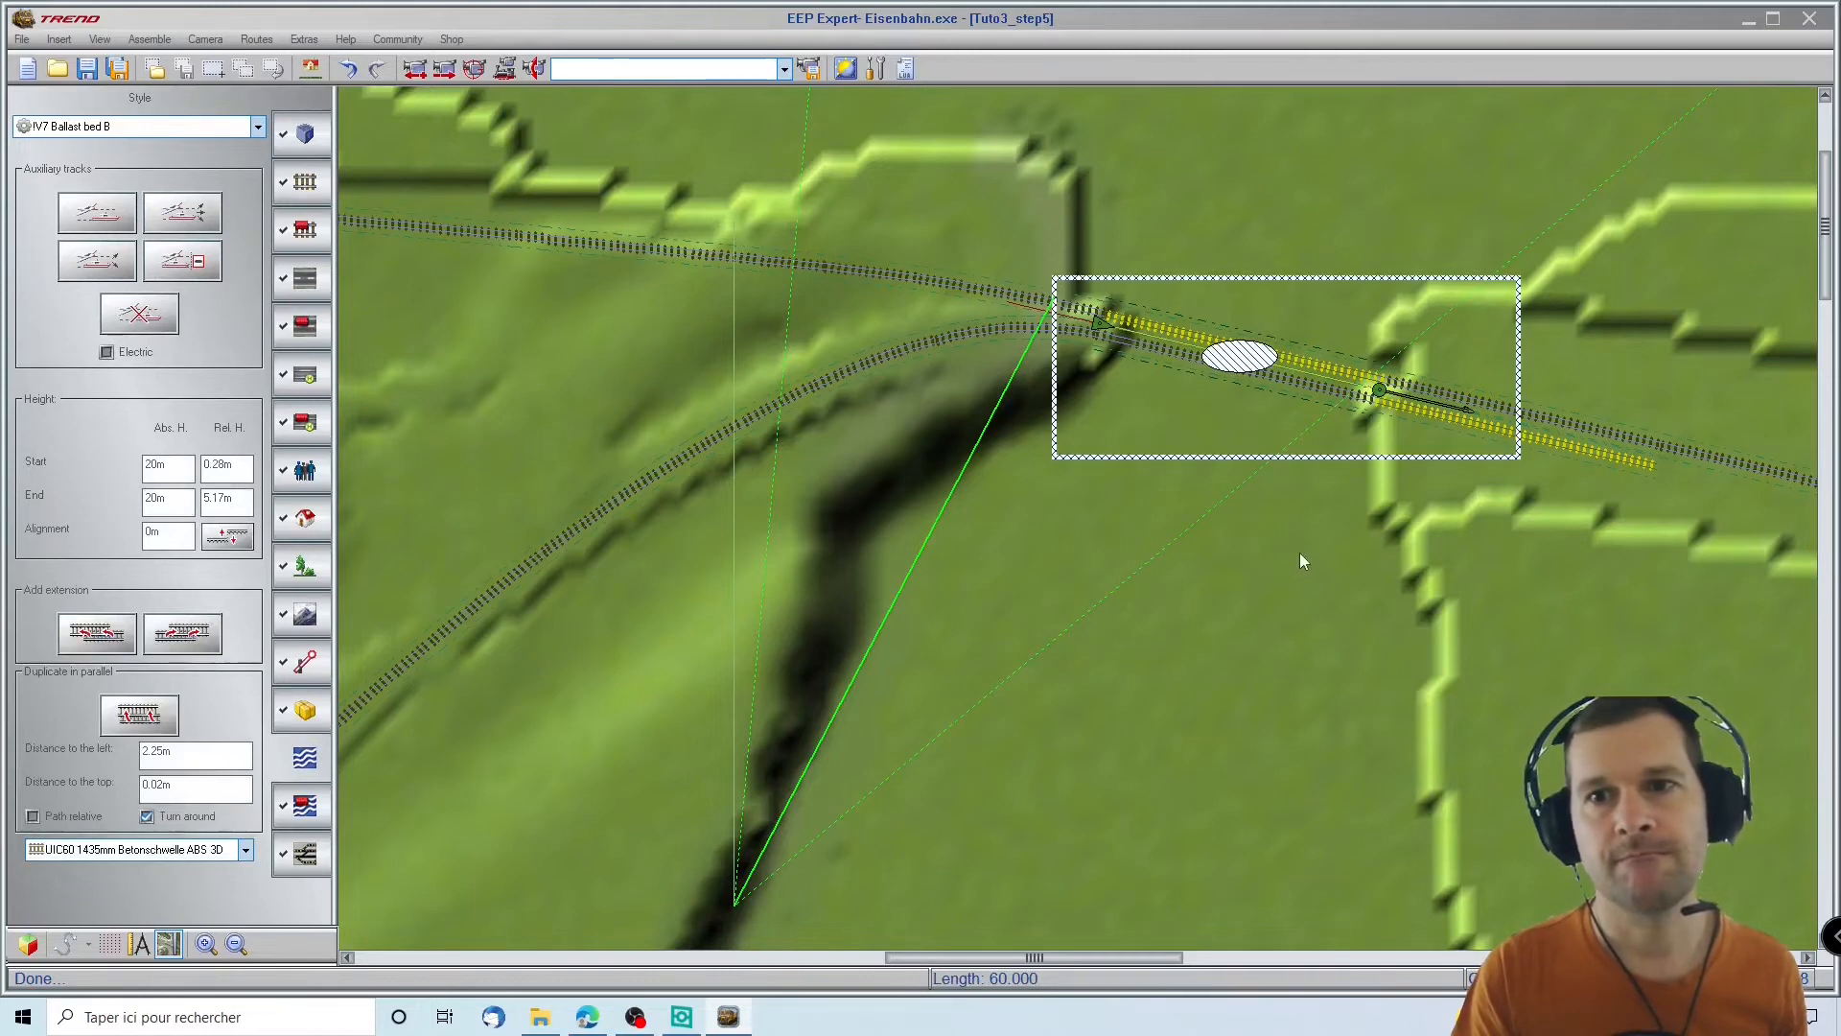
click(1544, 413)
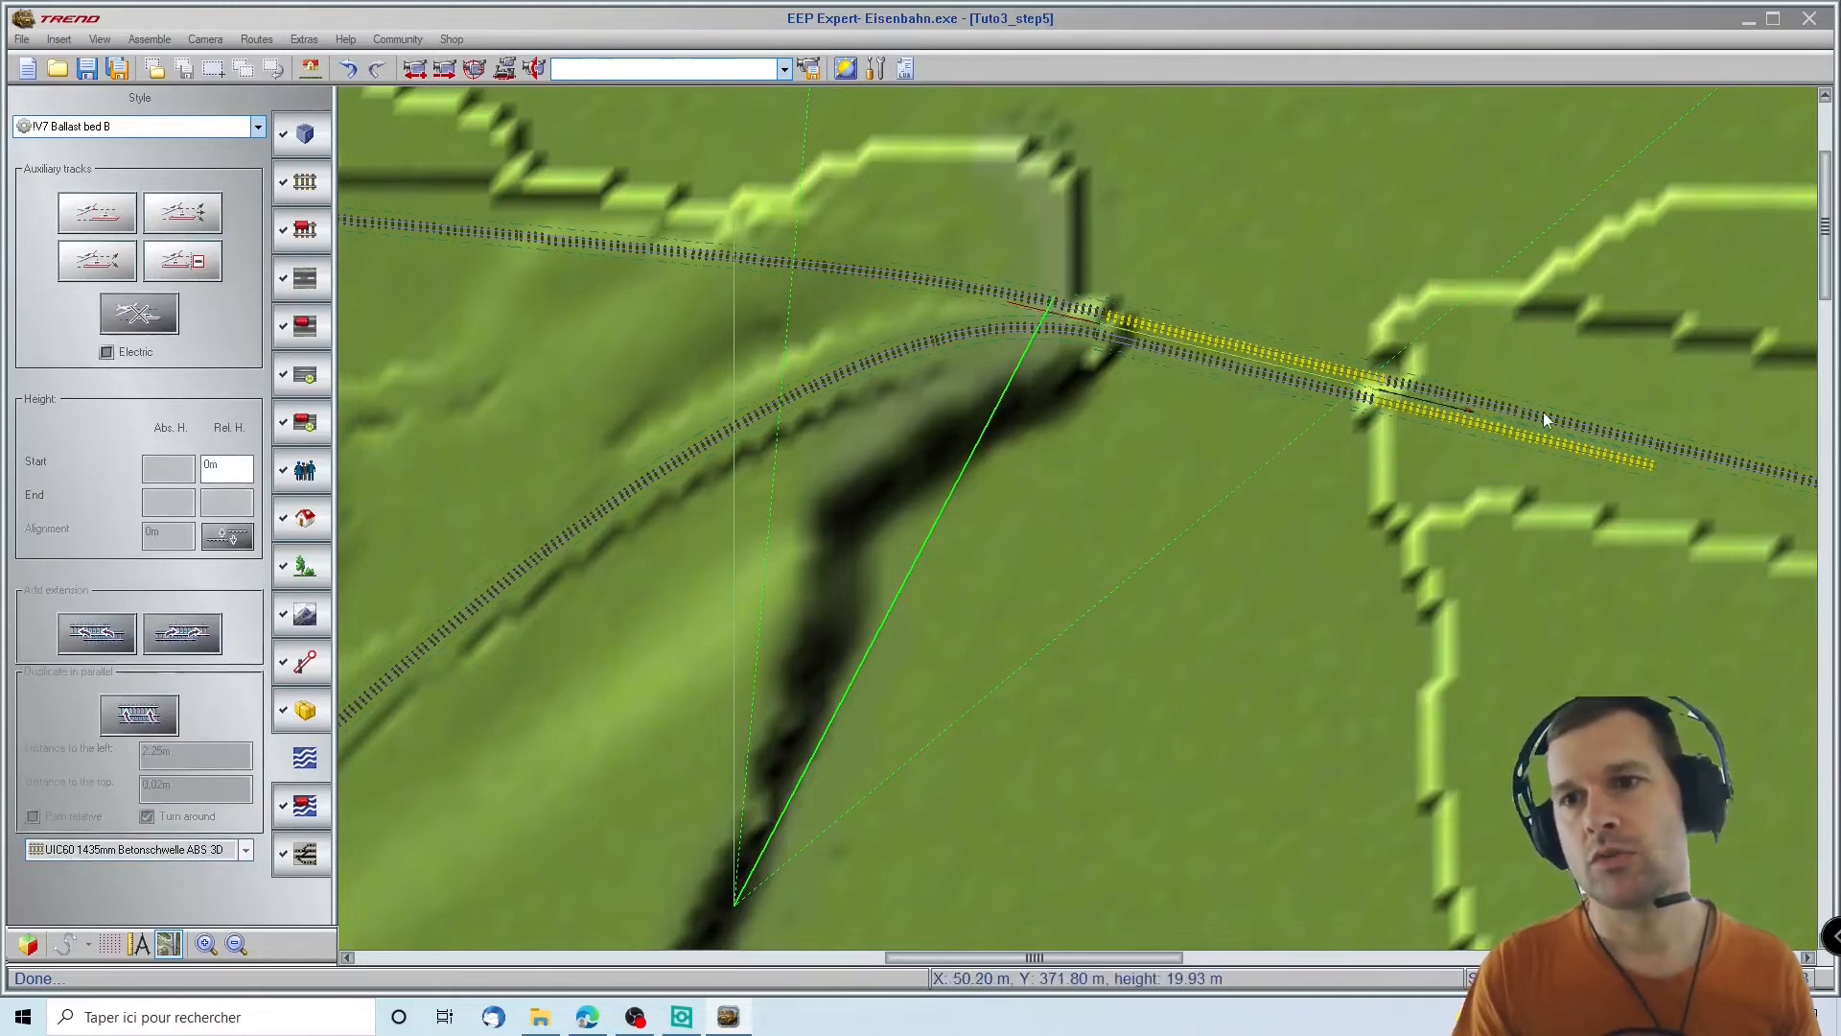
scroll(1550, 410, up, 3)
scroll(1568, 422, down, 3)
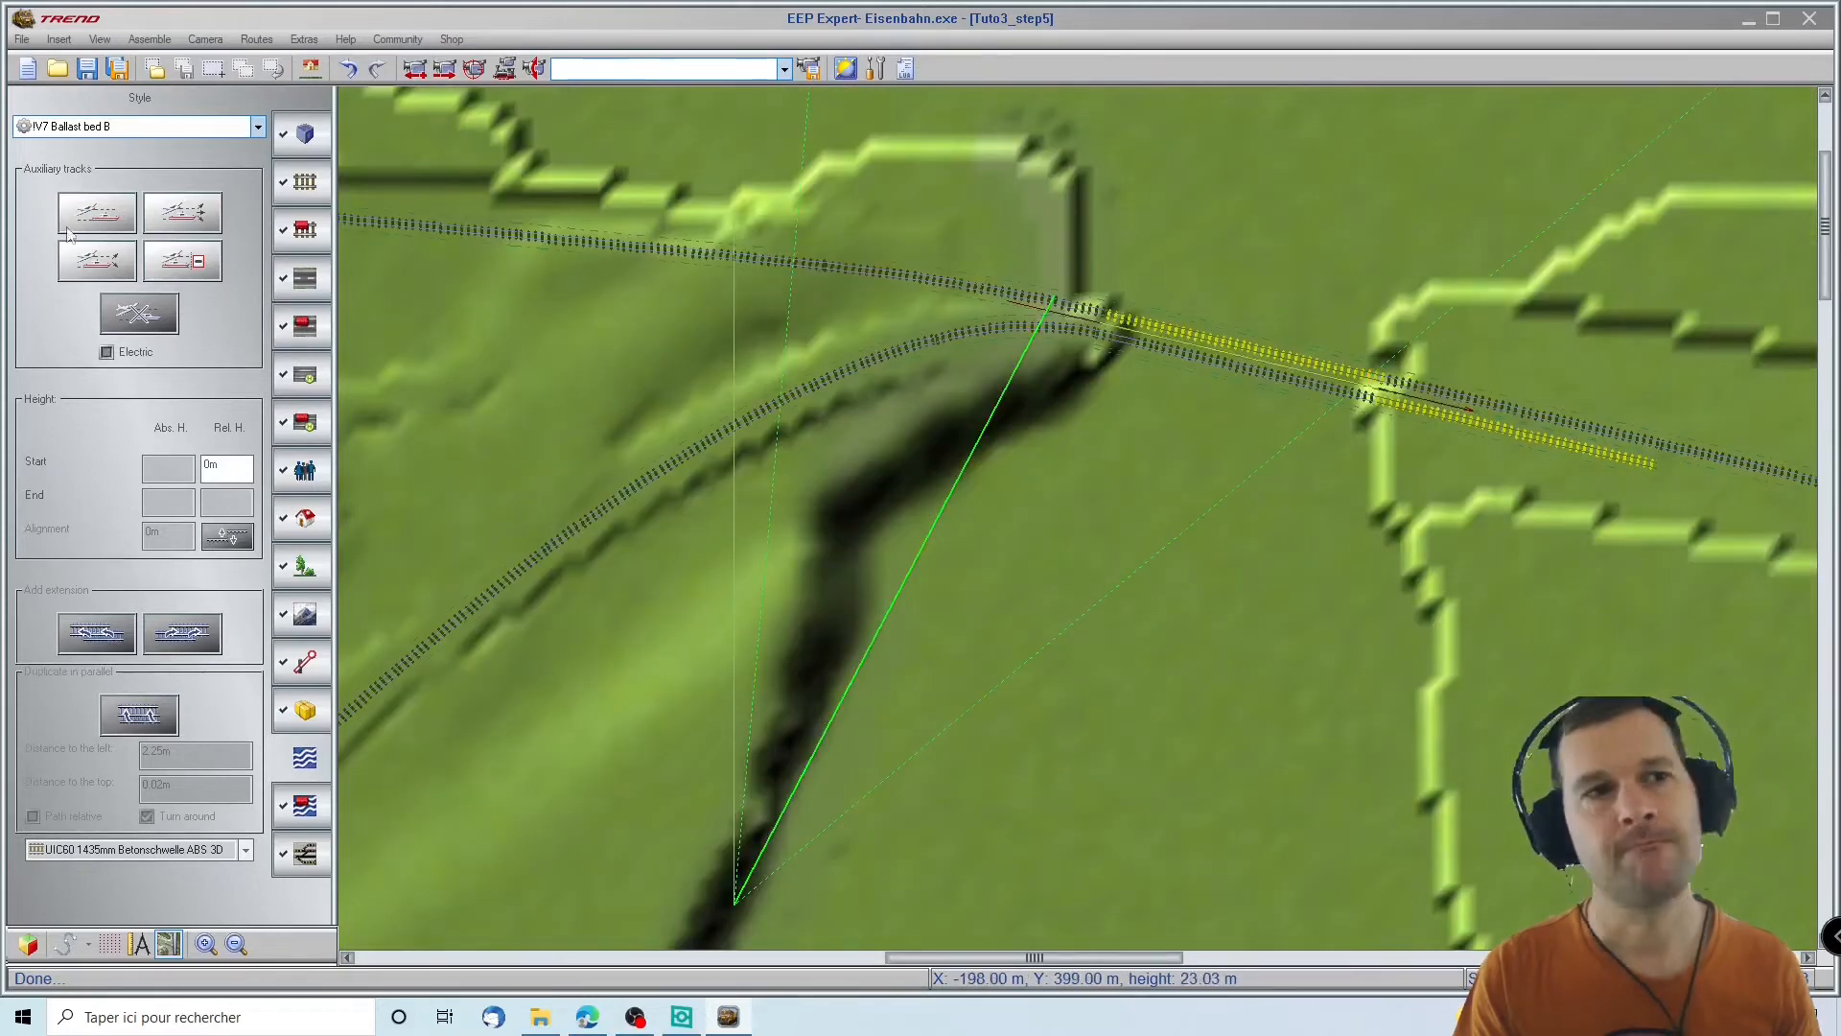
click(302, 192)
click(1427, 389)
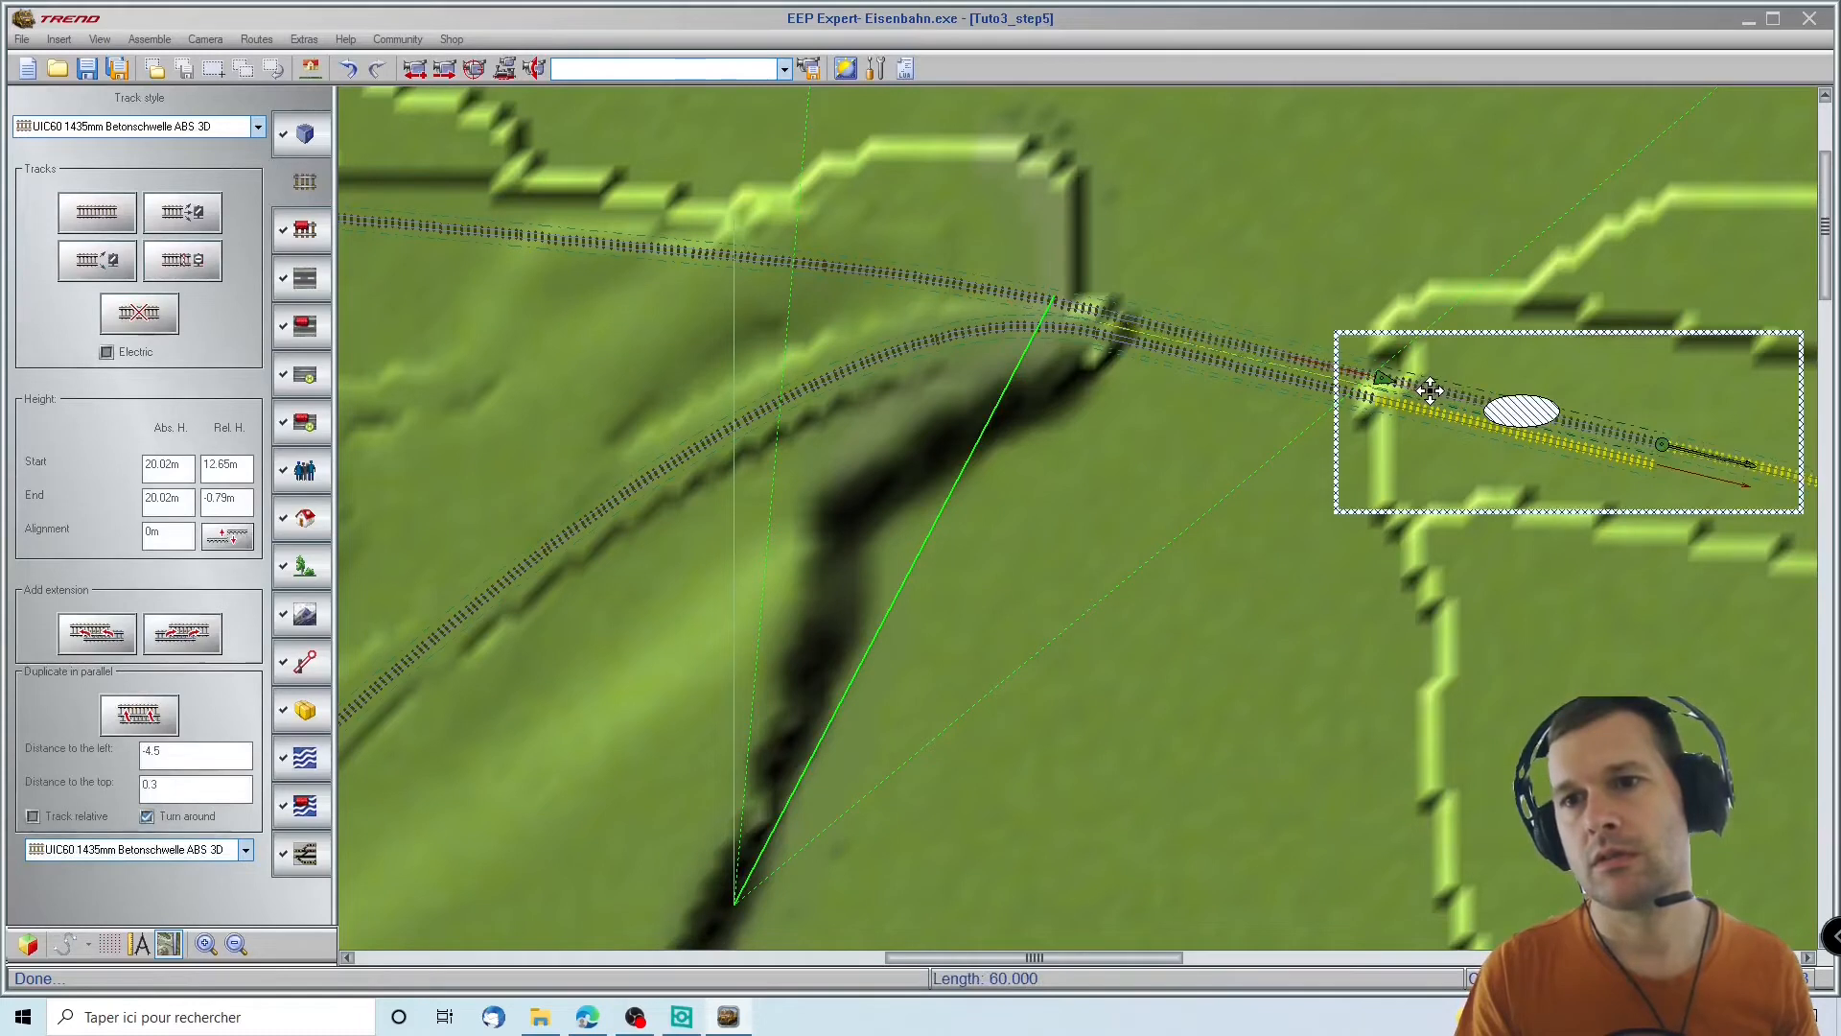
scroll(1763, 464, right, 3)
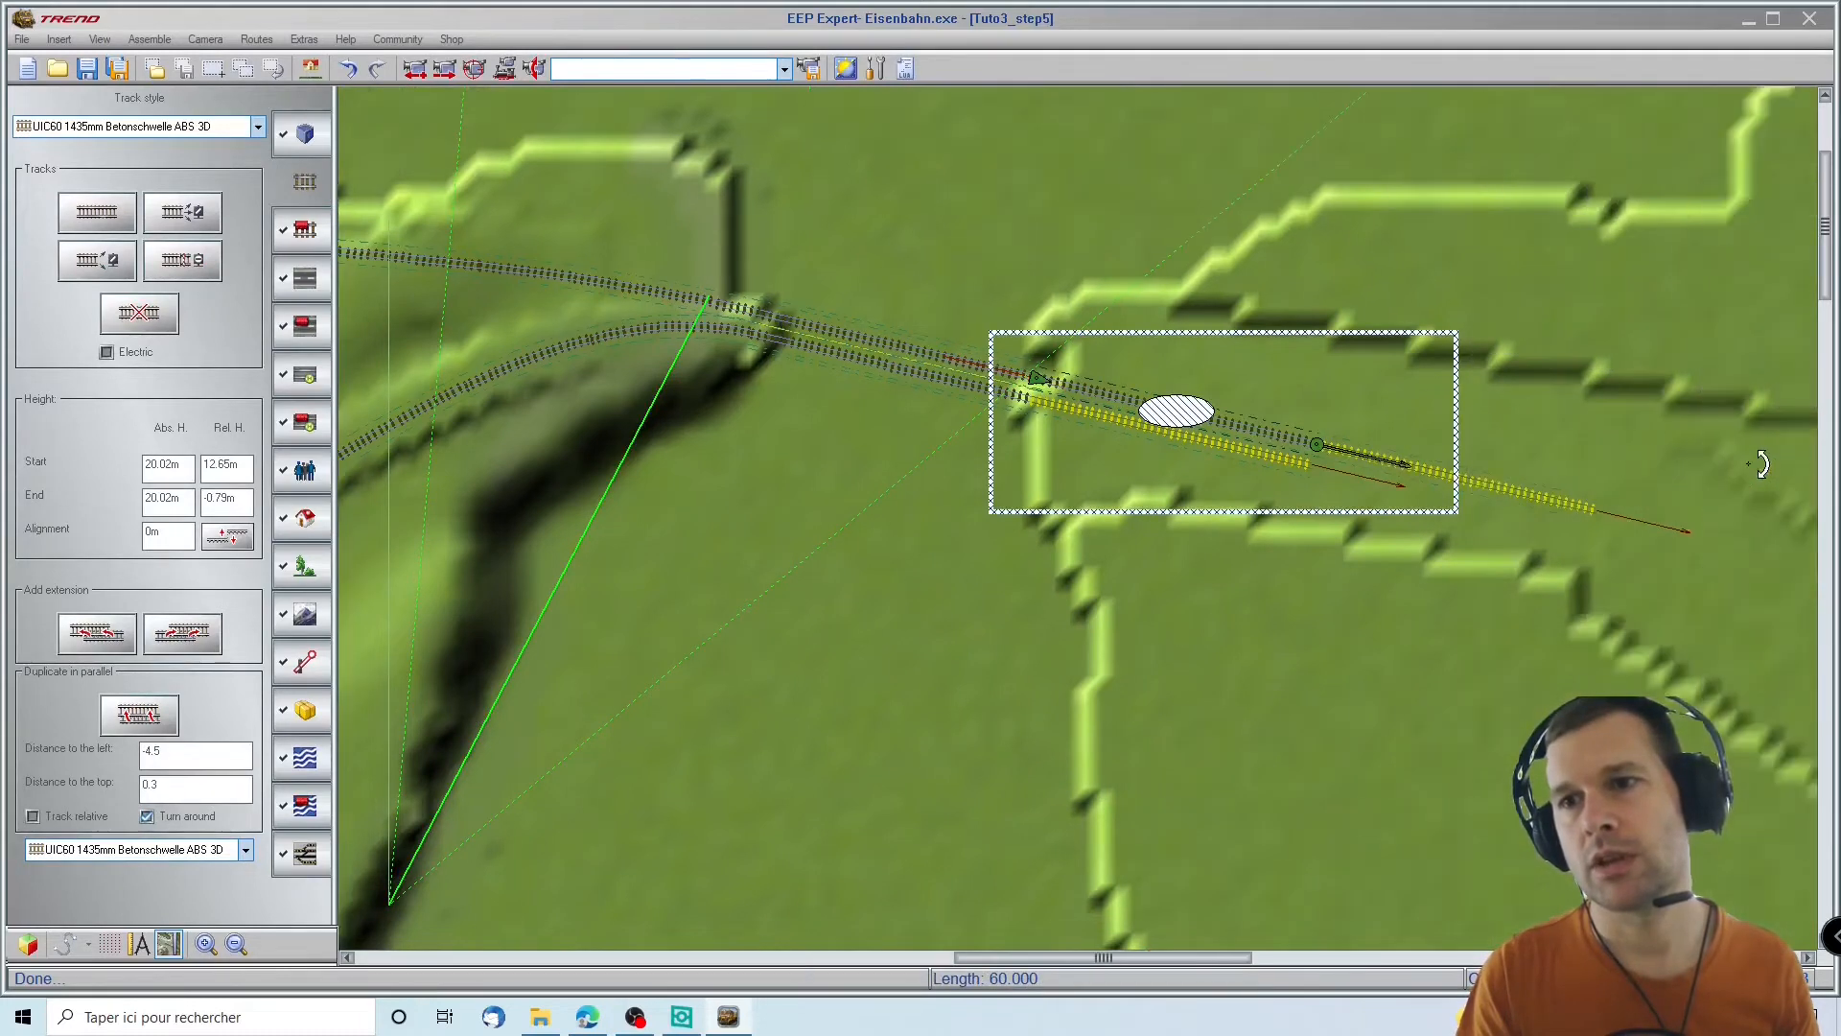
click(1534, 494)
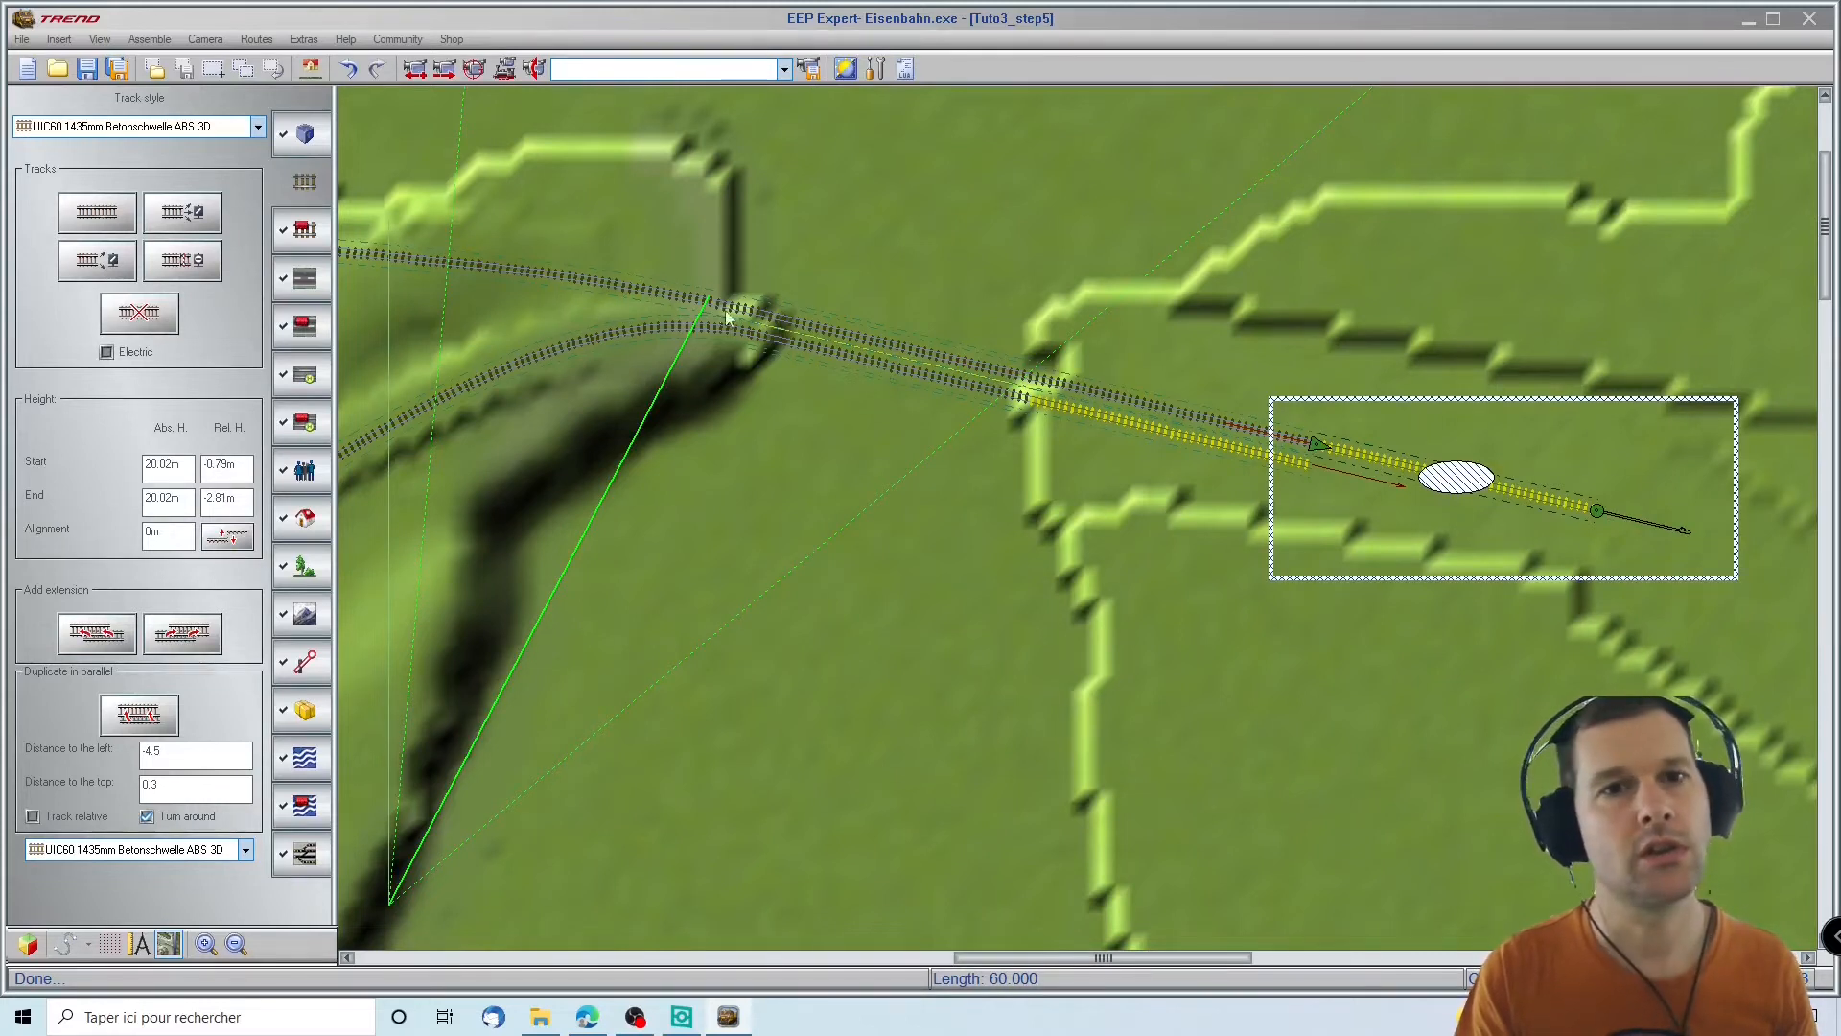
click(827, 338)
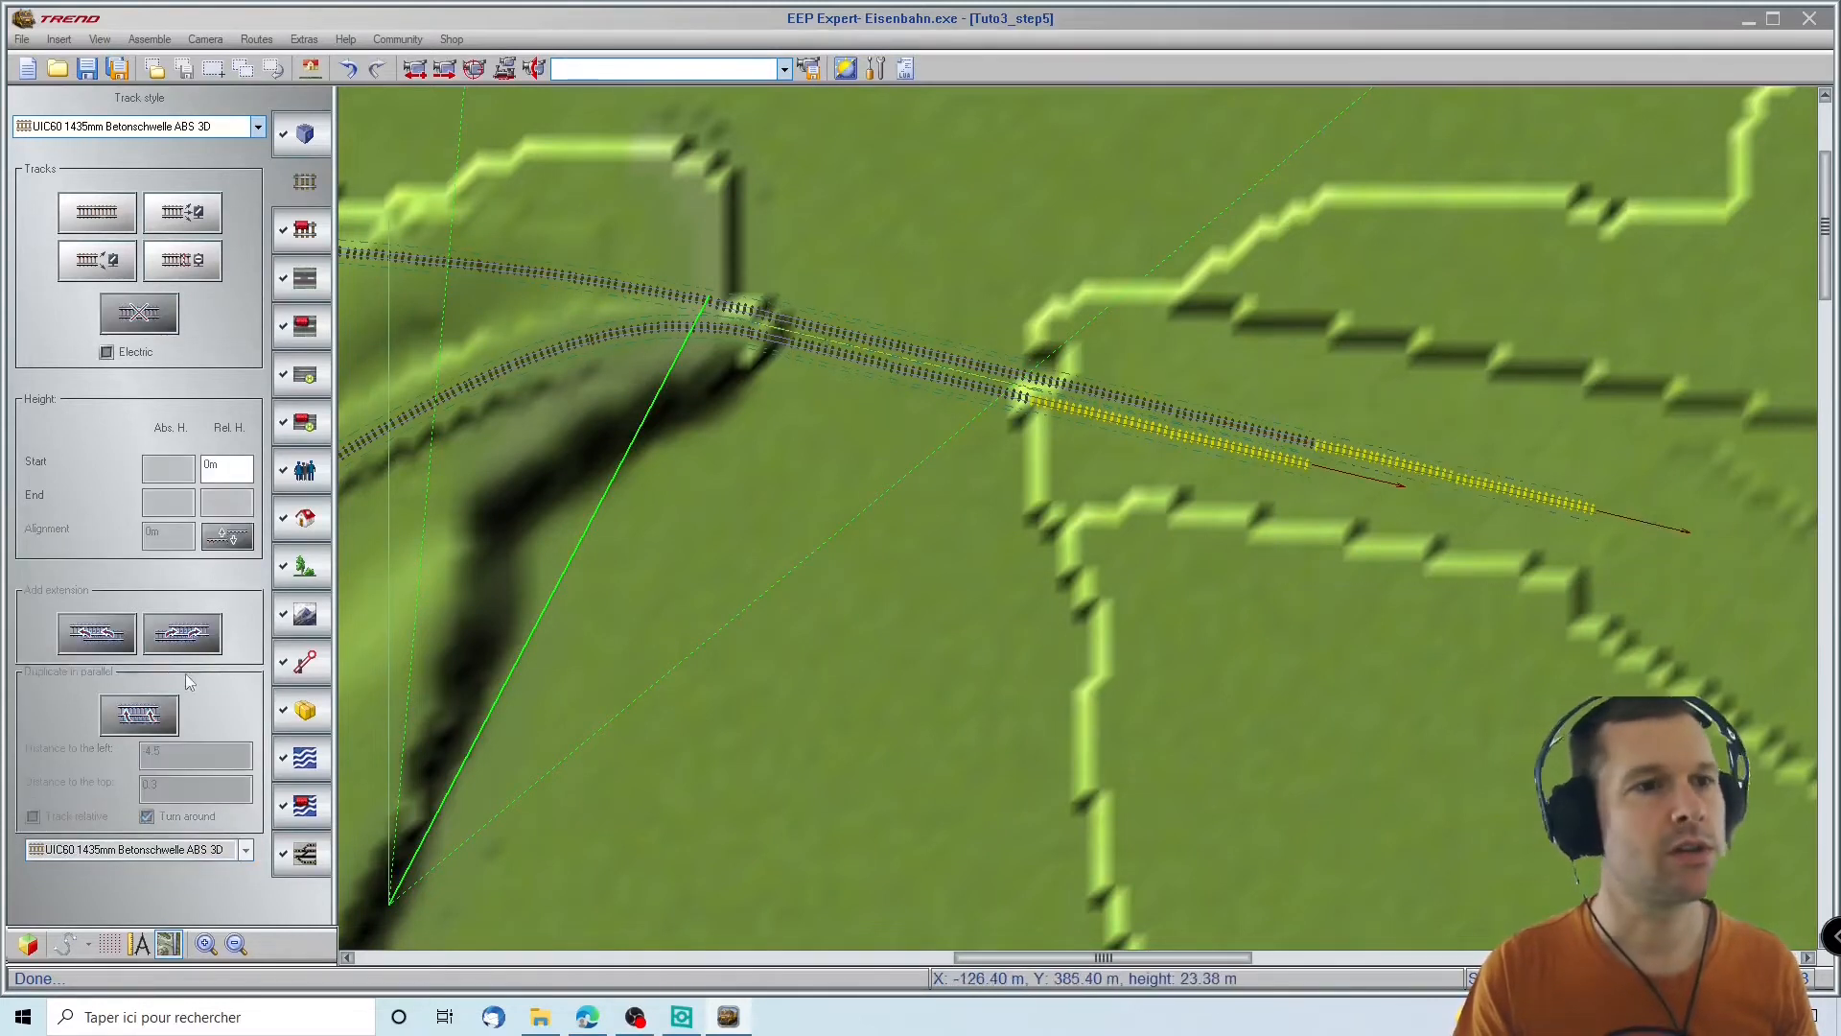
Look through the auxiliary track styles, trying Ballast bed A and returning to Ballast bed B
click(326, 773)
click(257, 126)
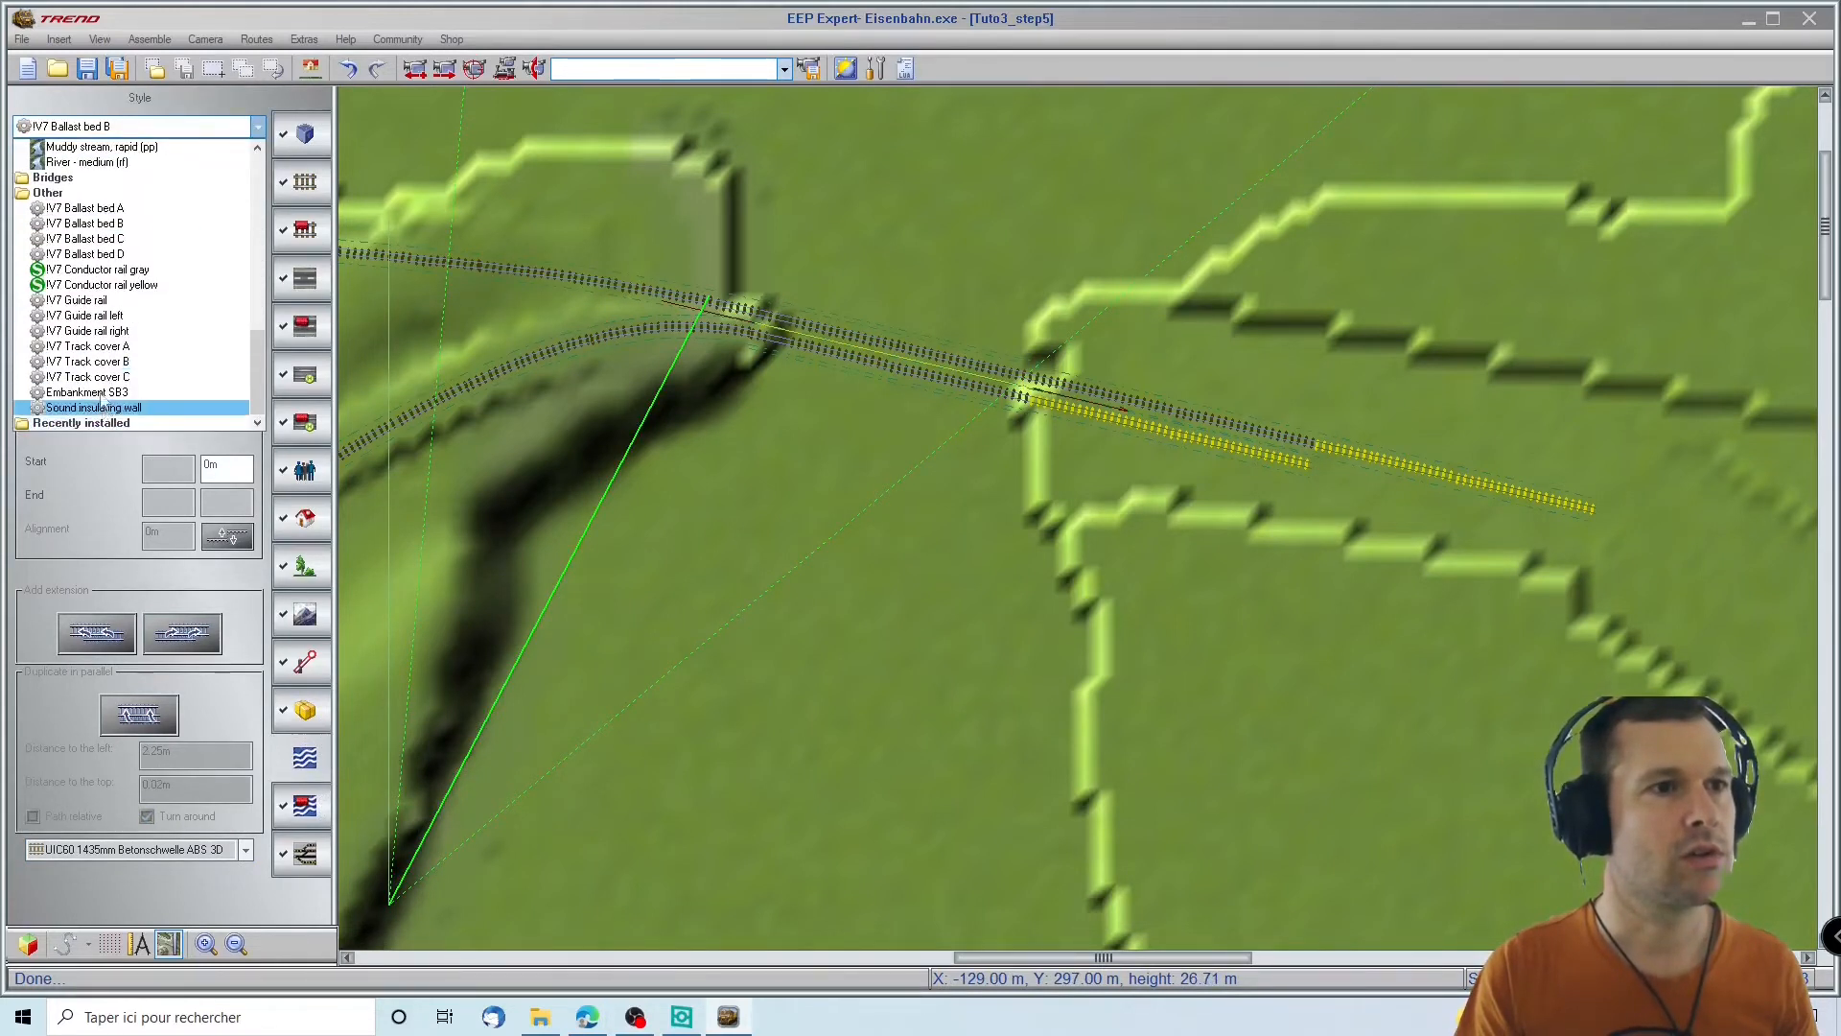
scroll(60, 212, up, 1)
scroll(55, 256, down, 1)
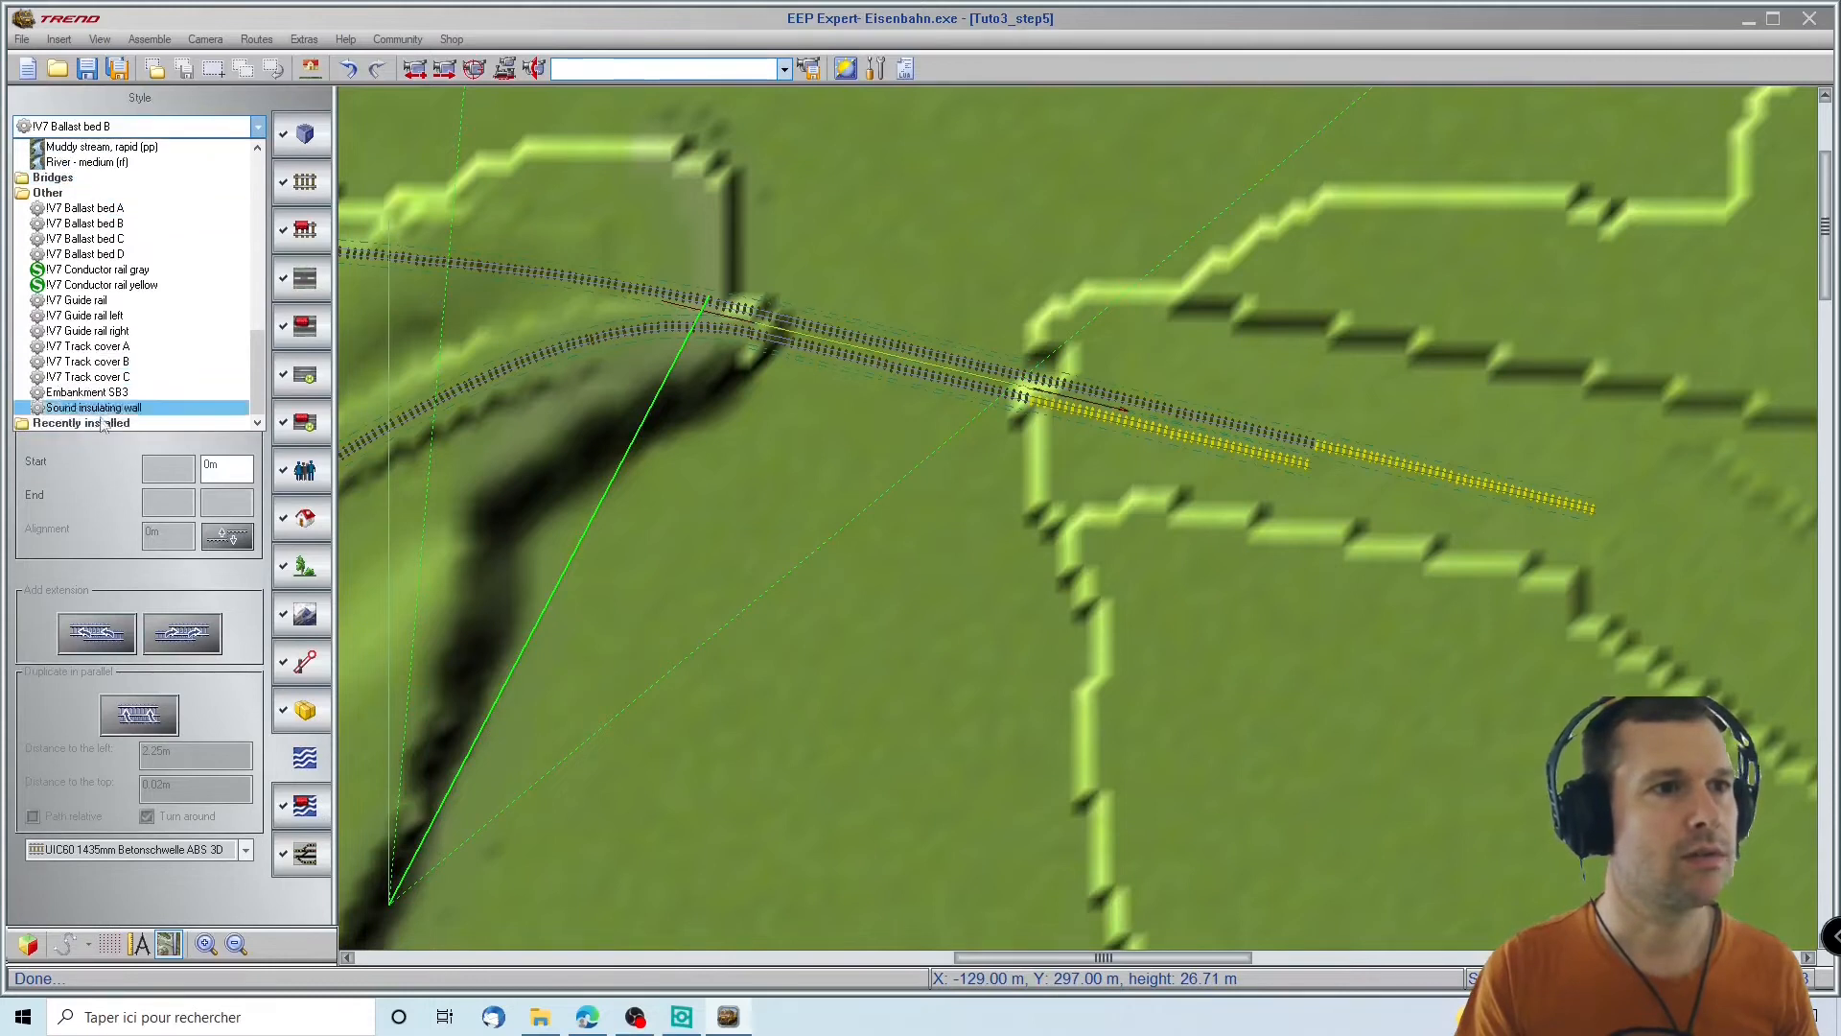
click(110, 212)
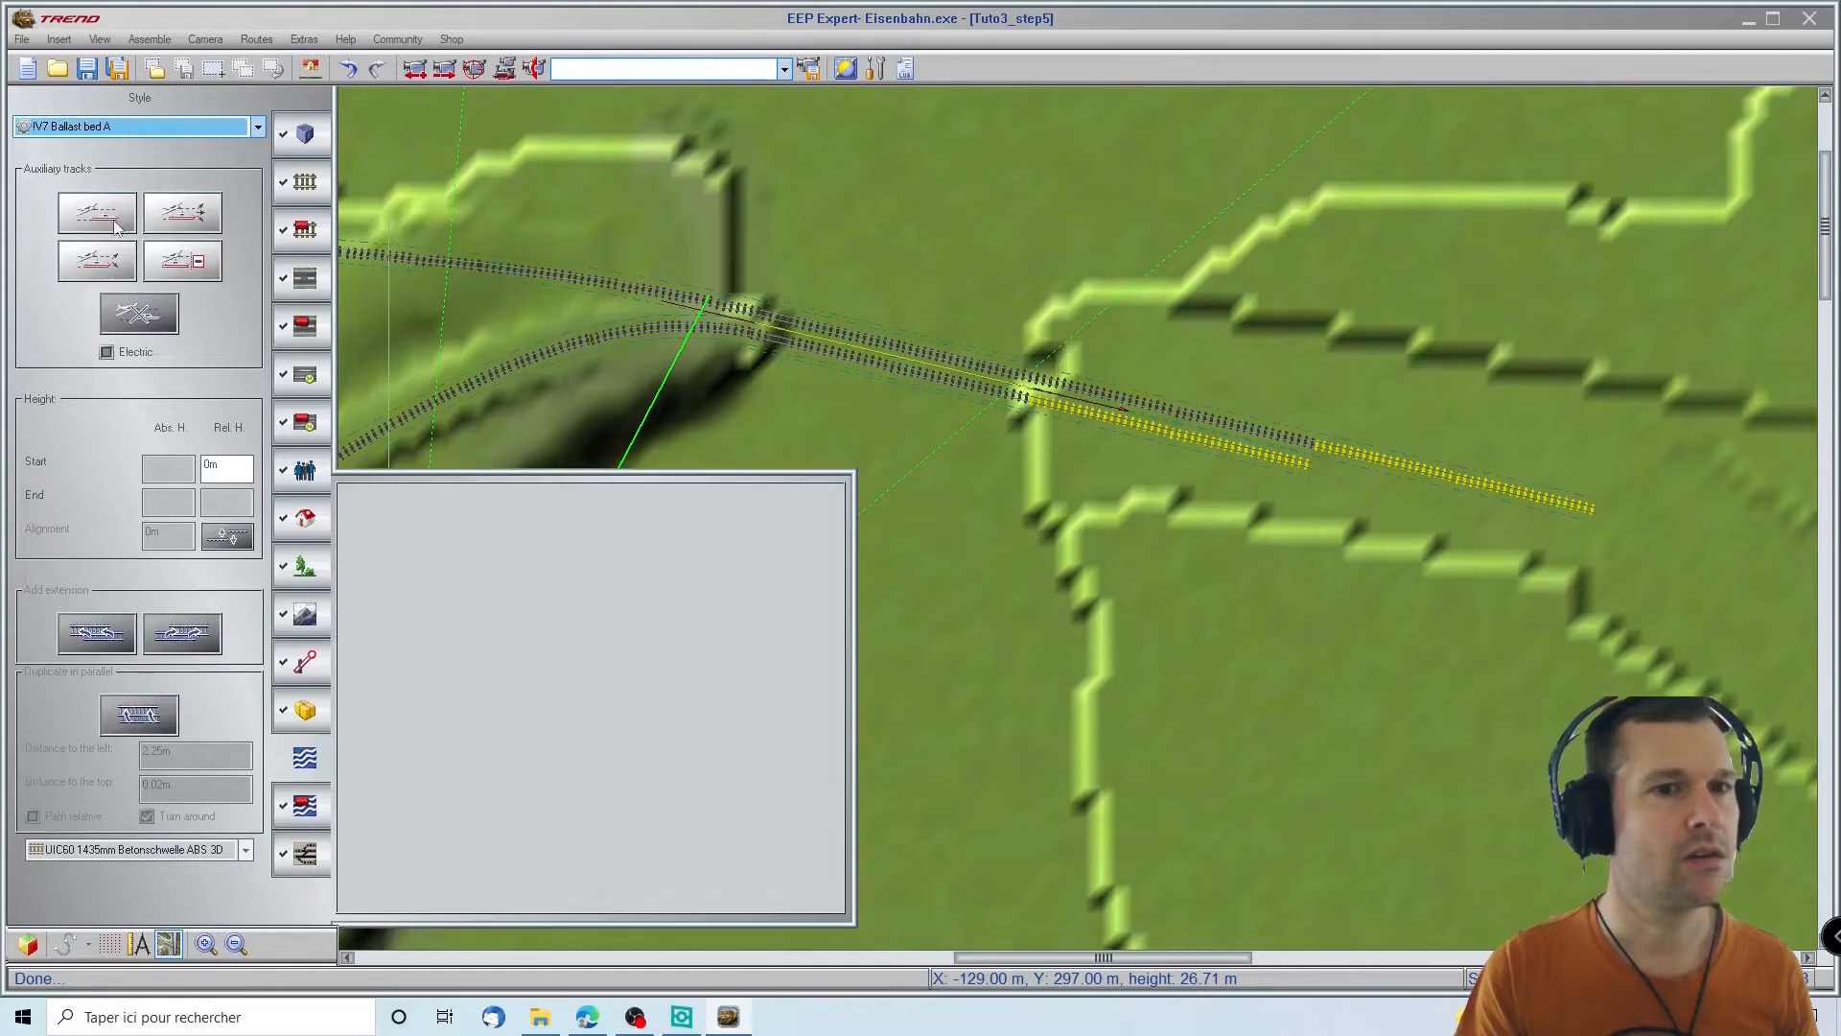
click(110, 127)
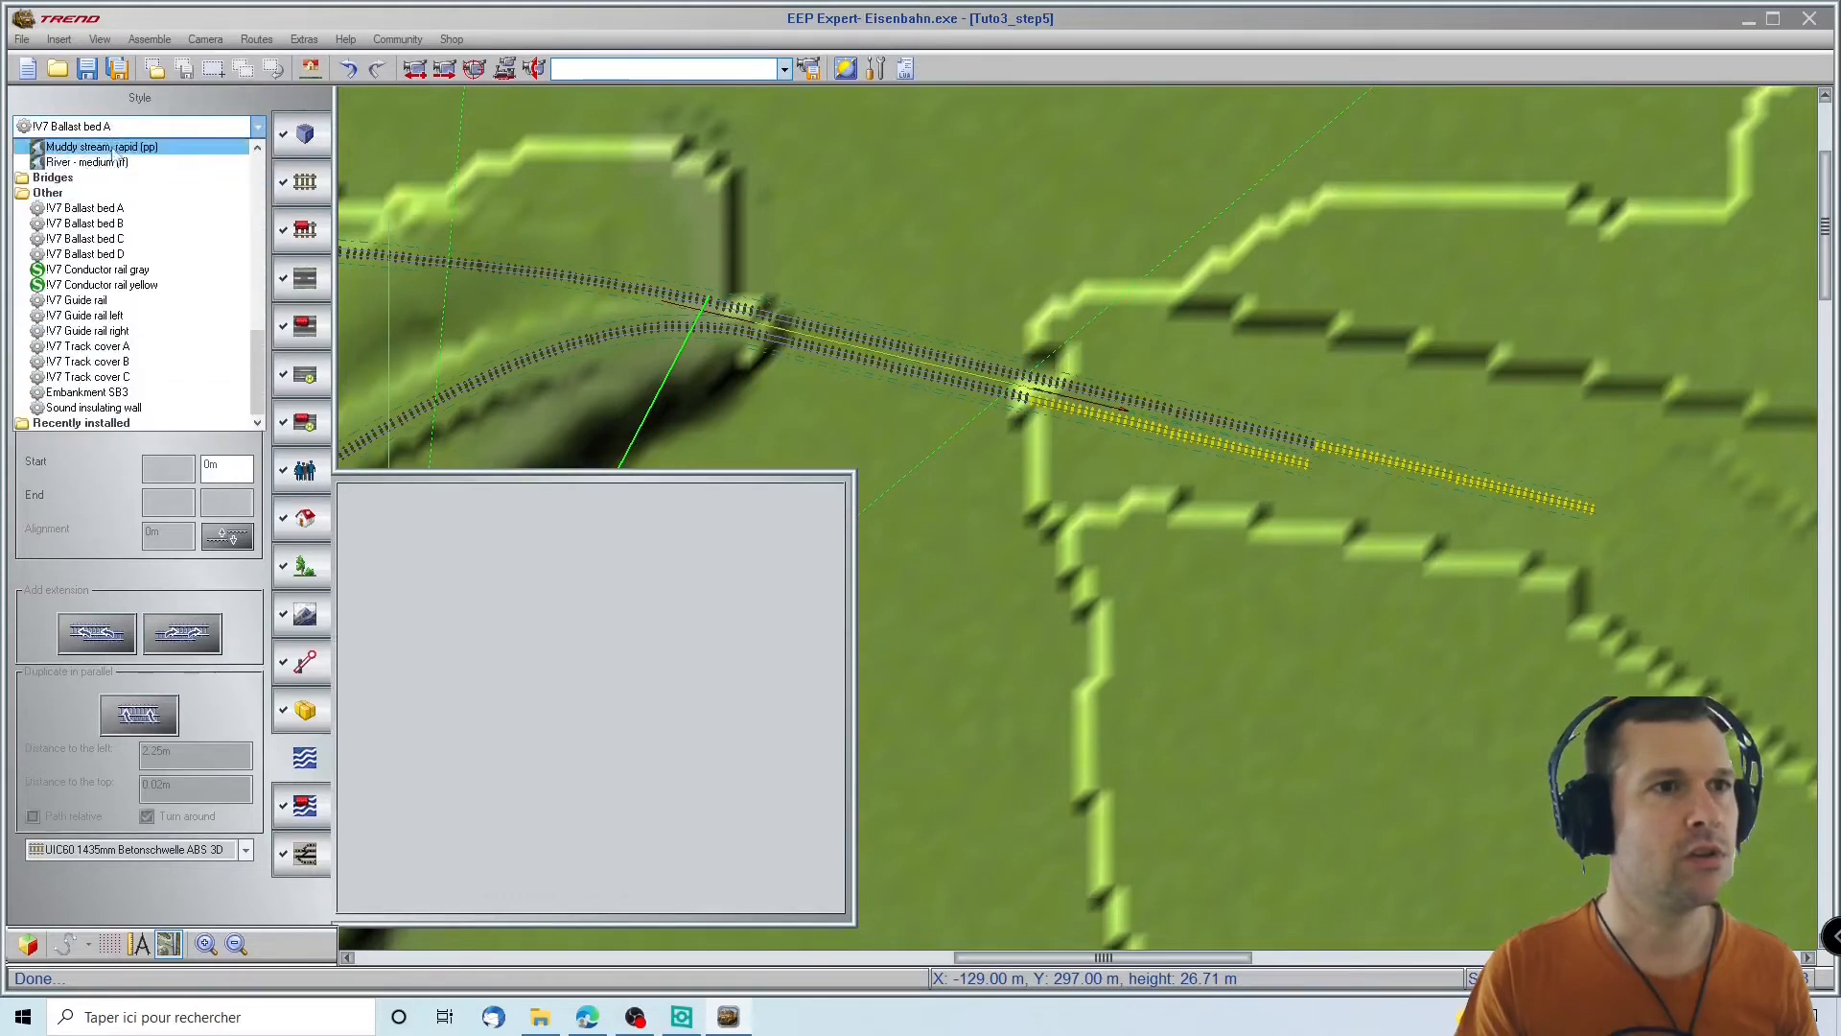
click(96, 230)
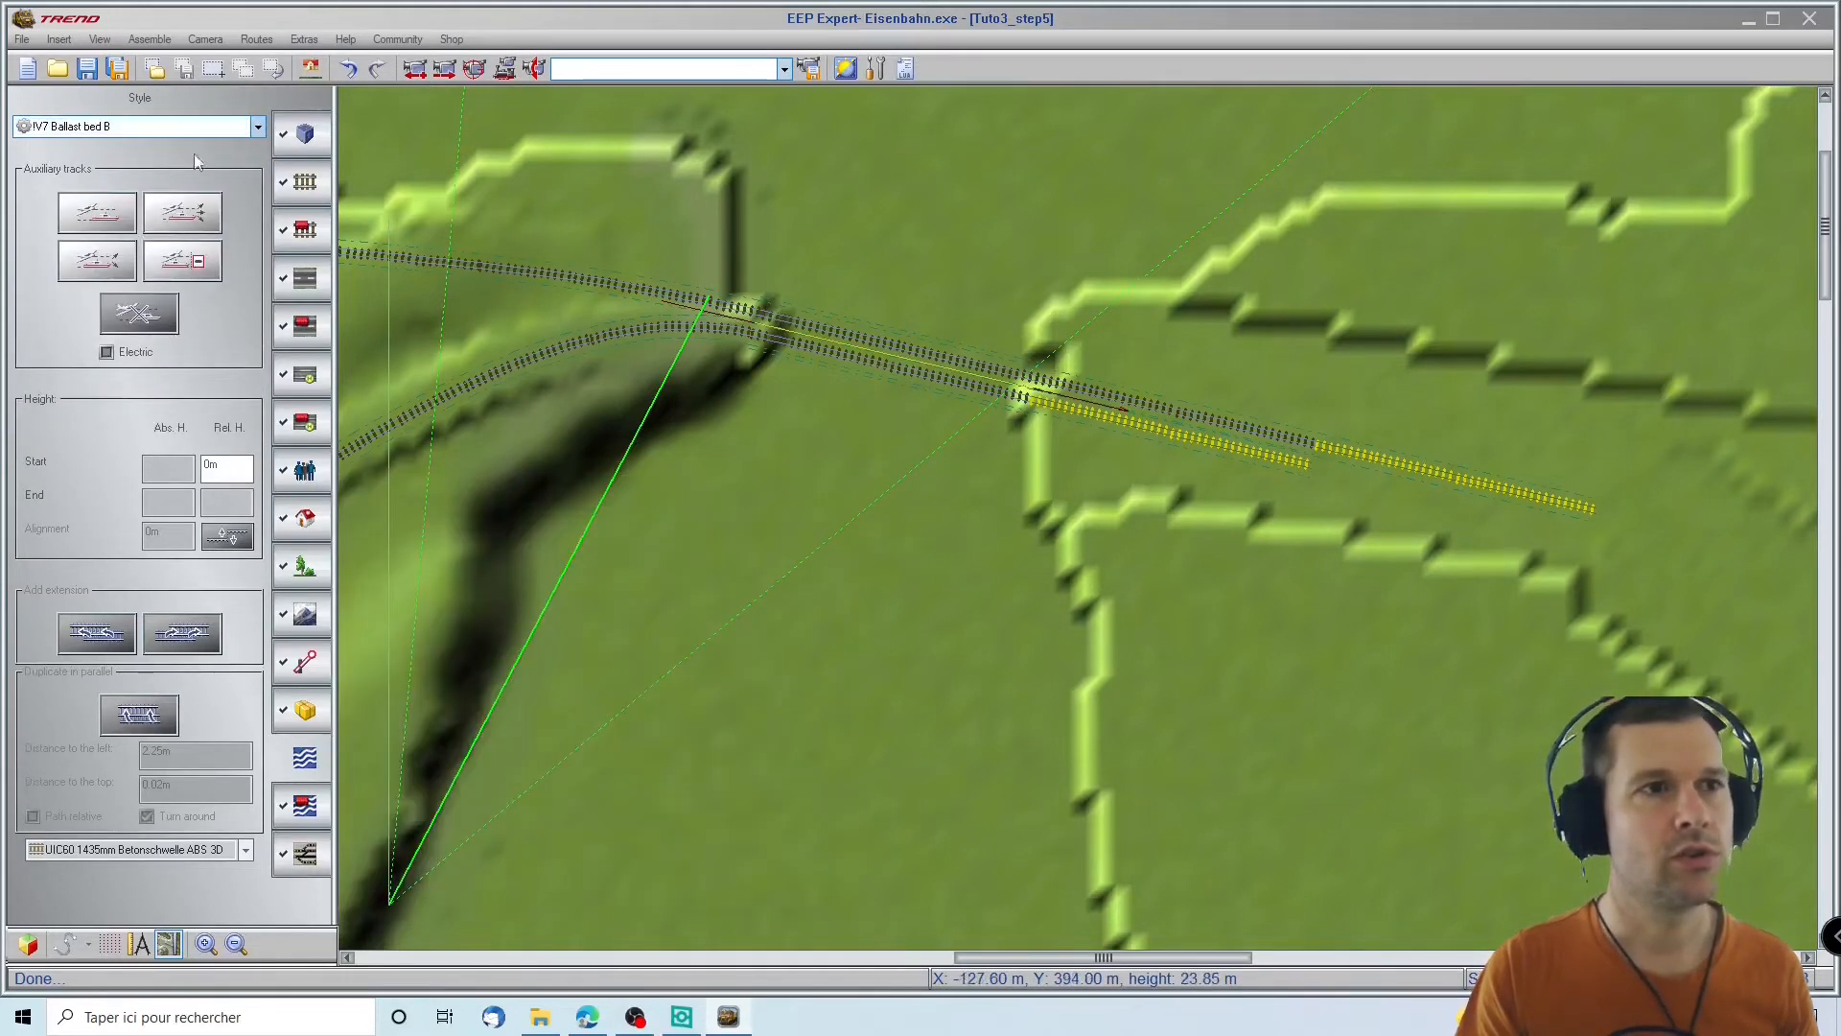
click(134, 127)
click(121, 227)
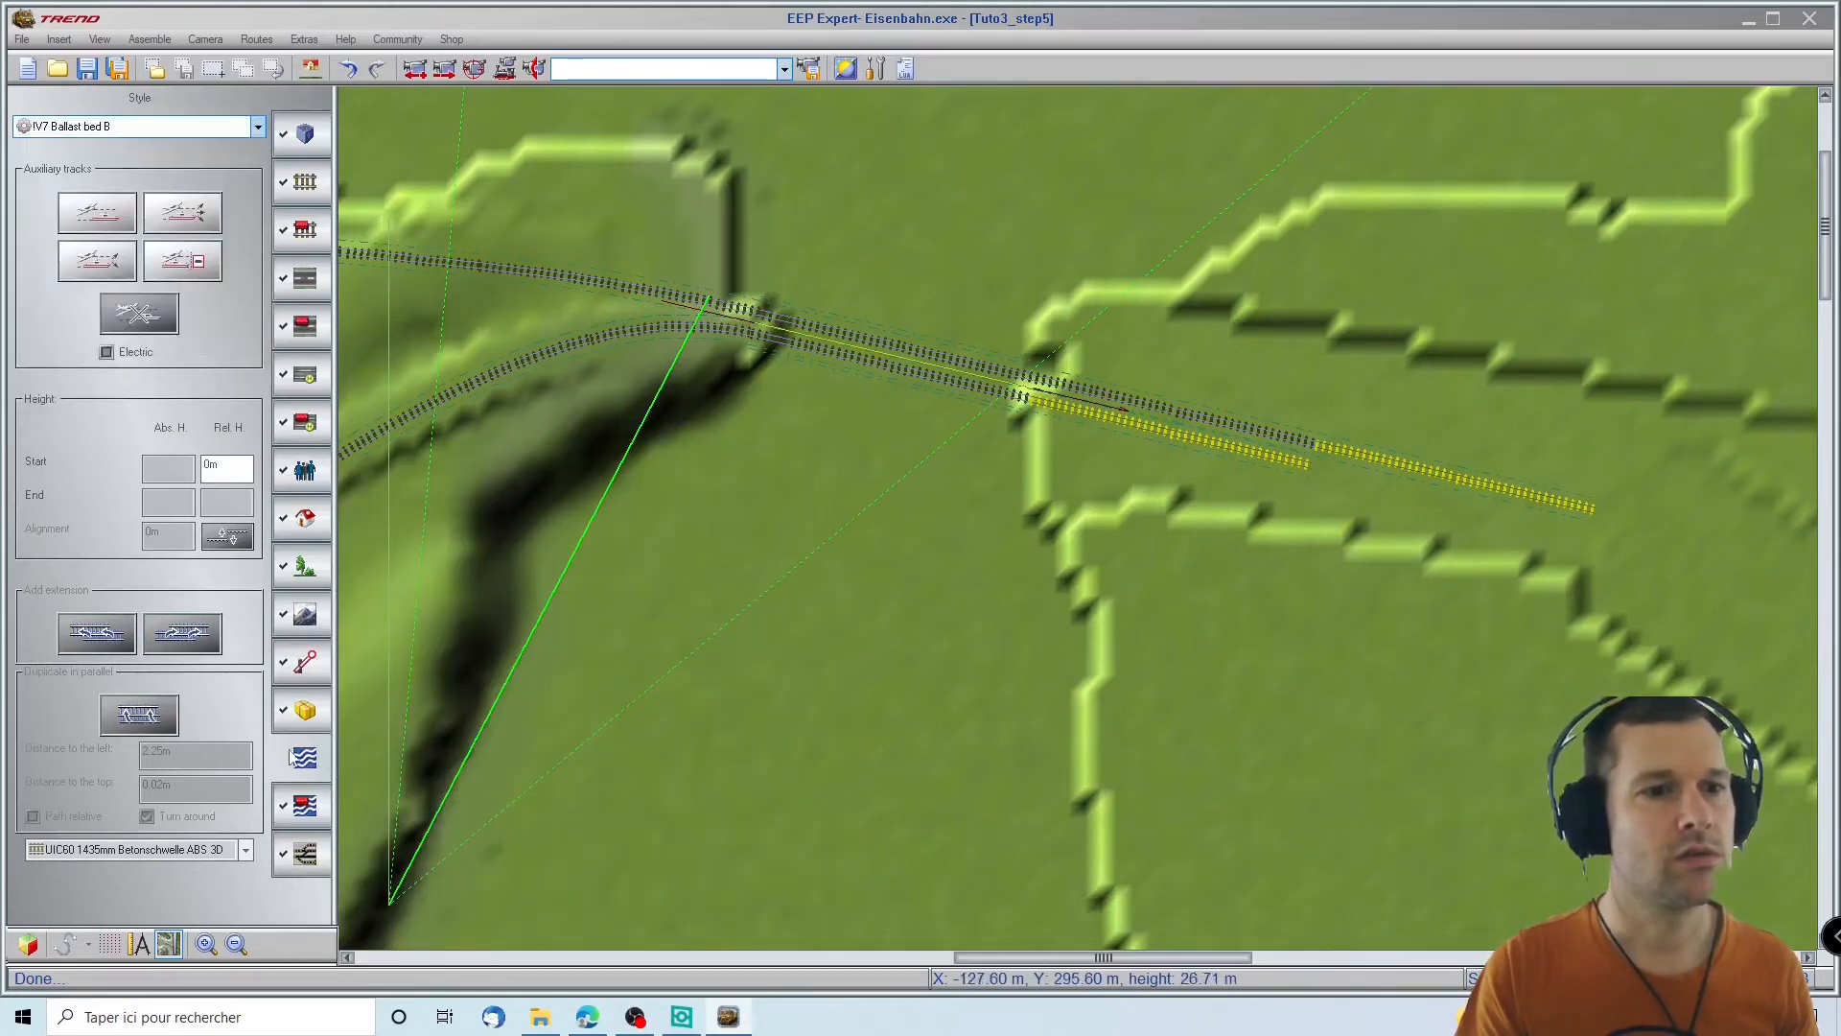
Duplicate the viaduct's auxiliary track in parallel without Turn around, offset 2.25 m to the left and 0.02 m to the top, and check it in 3D
click(968, 370)
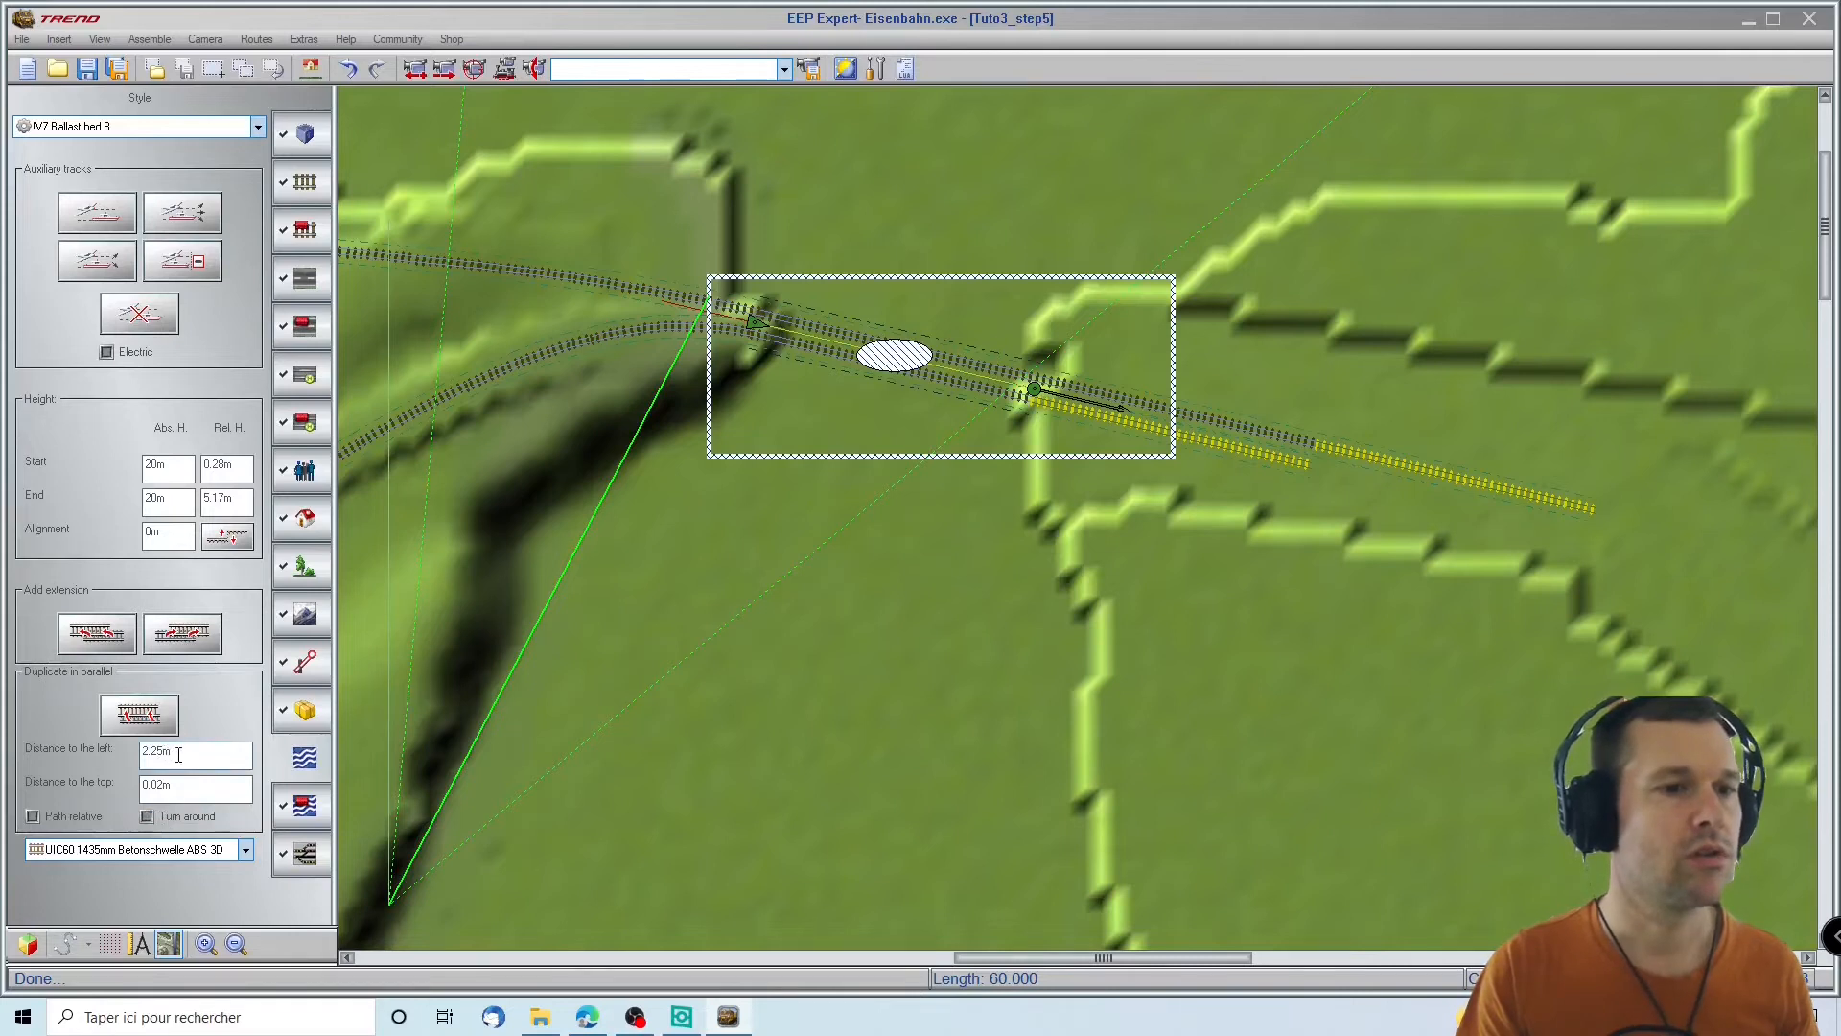
click(145, 722)
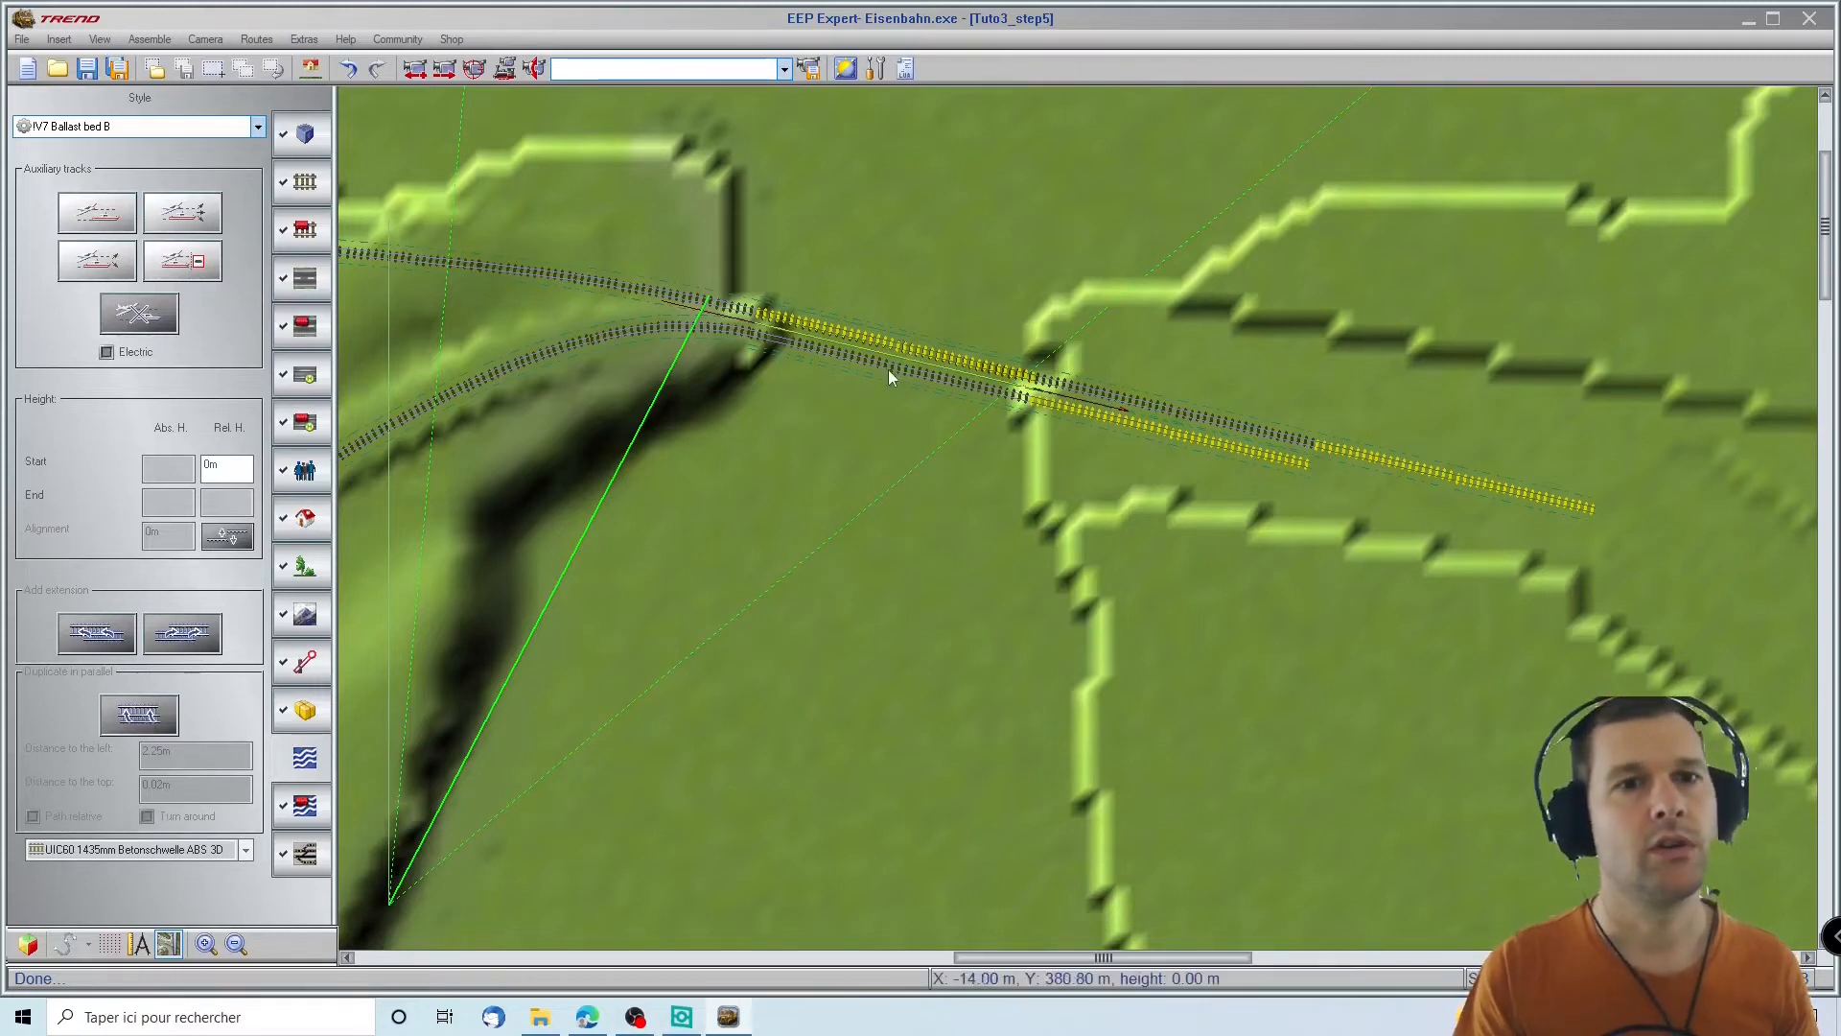
click(27, 945)
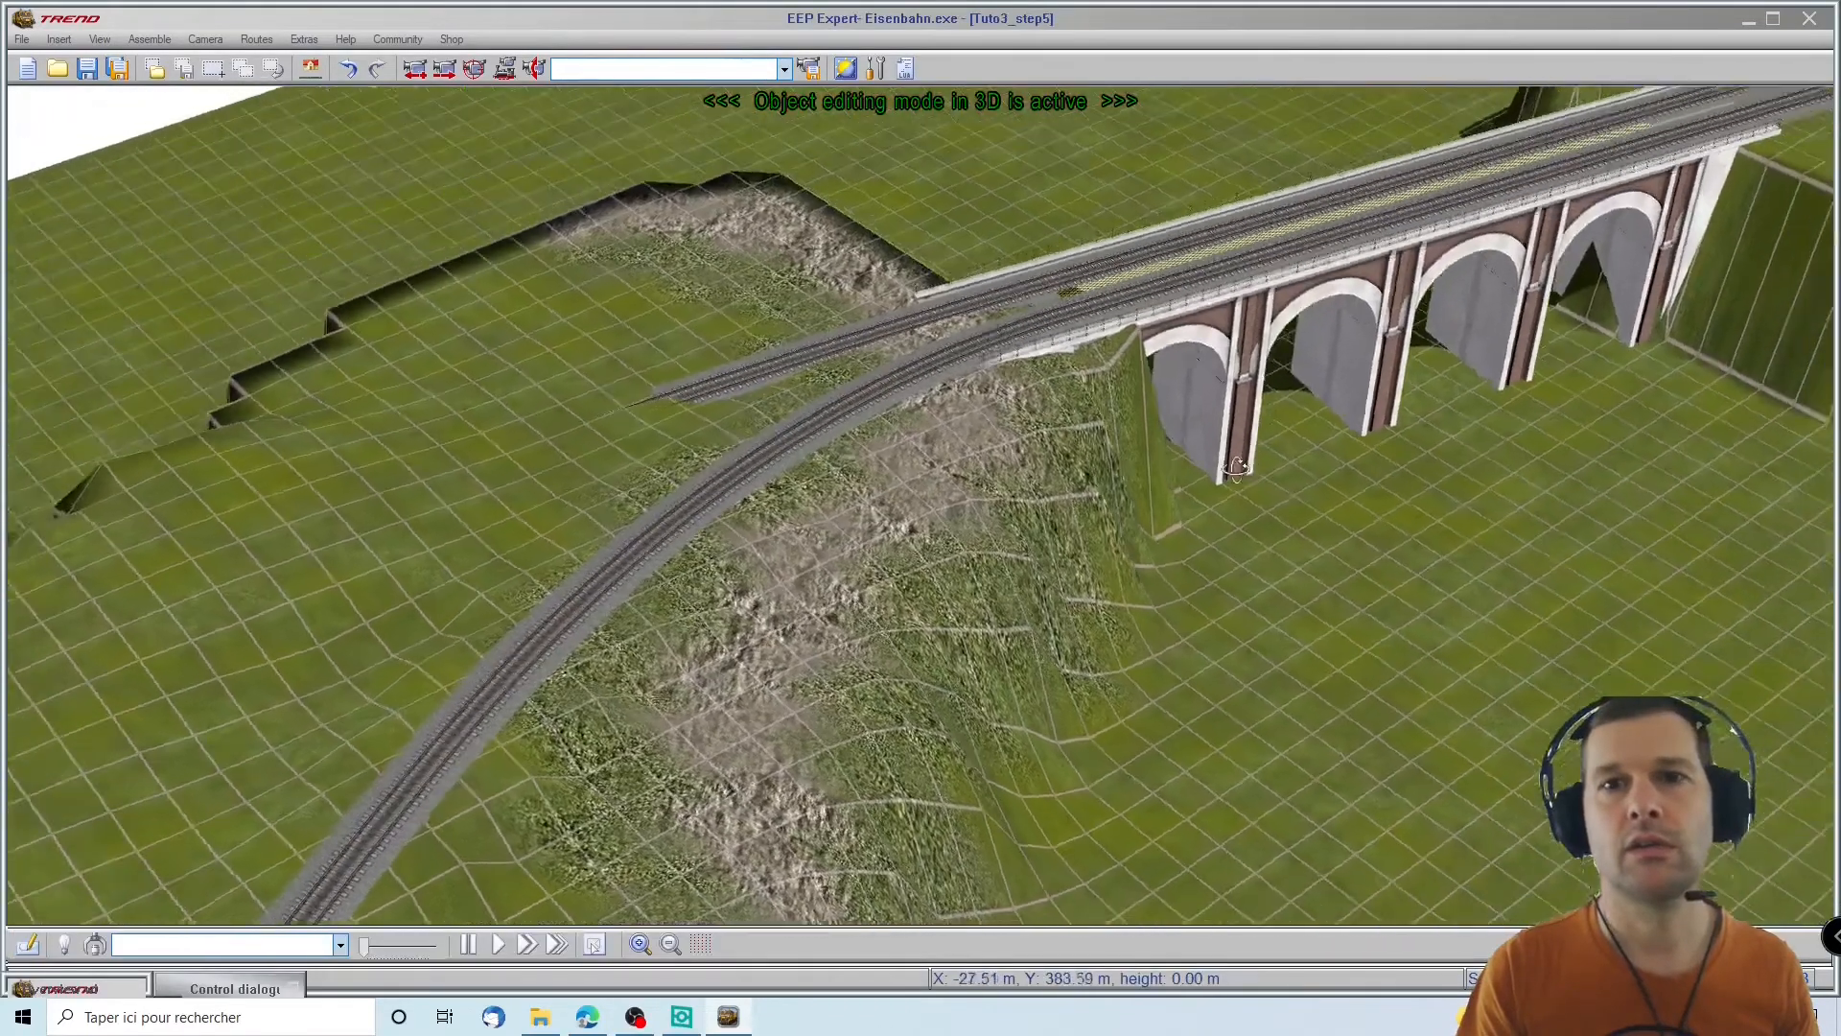
right_drag(1237, 469, 945, 270)
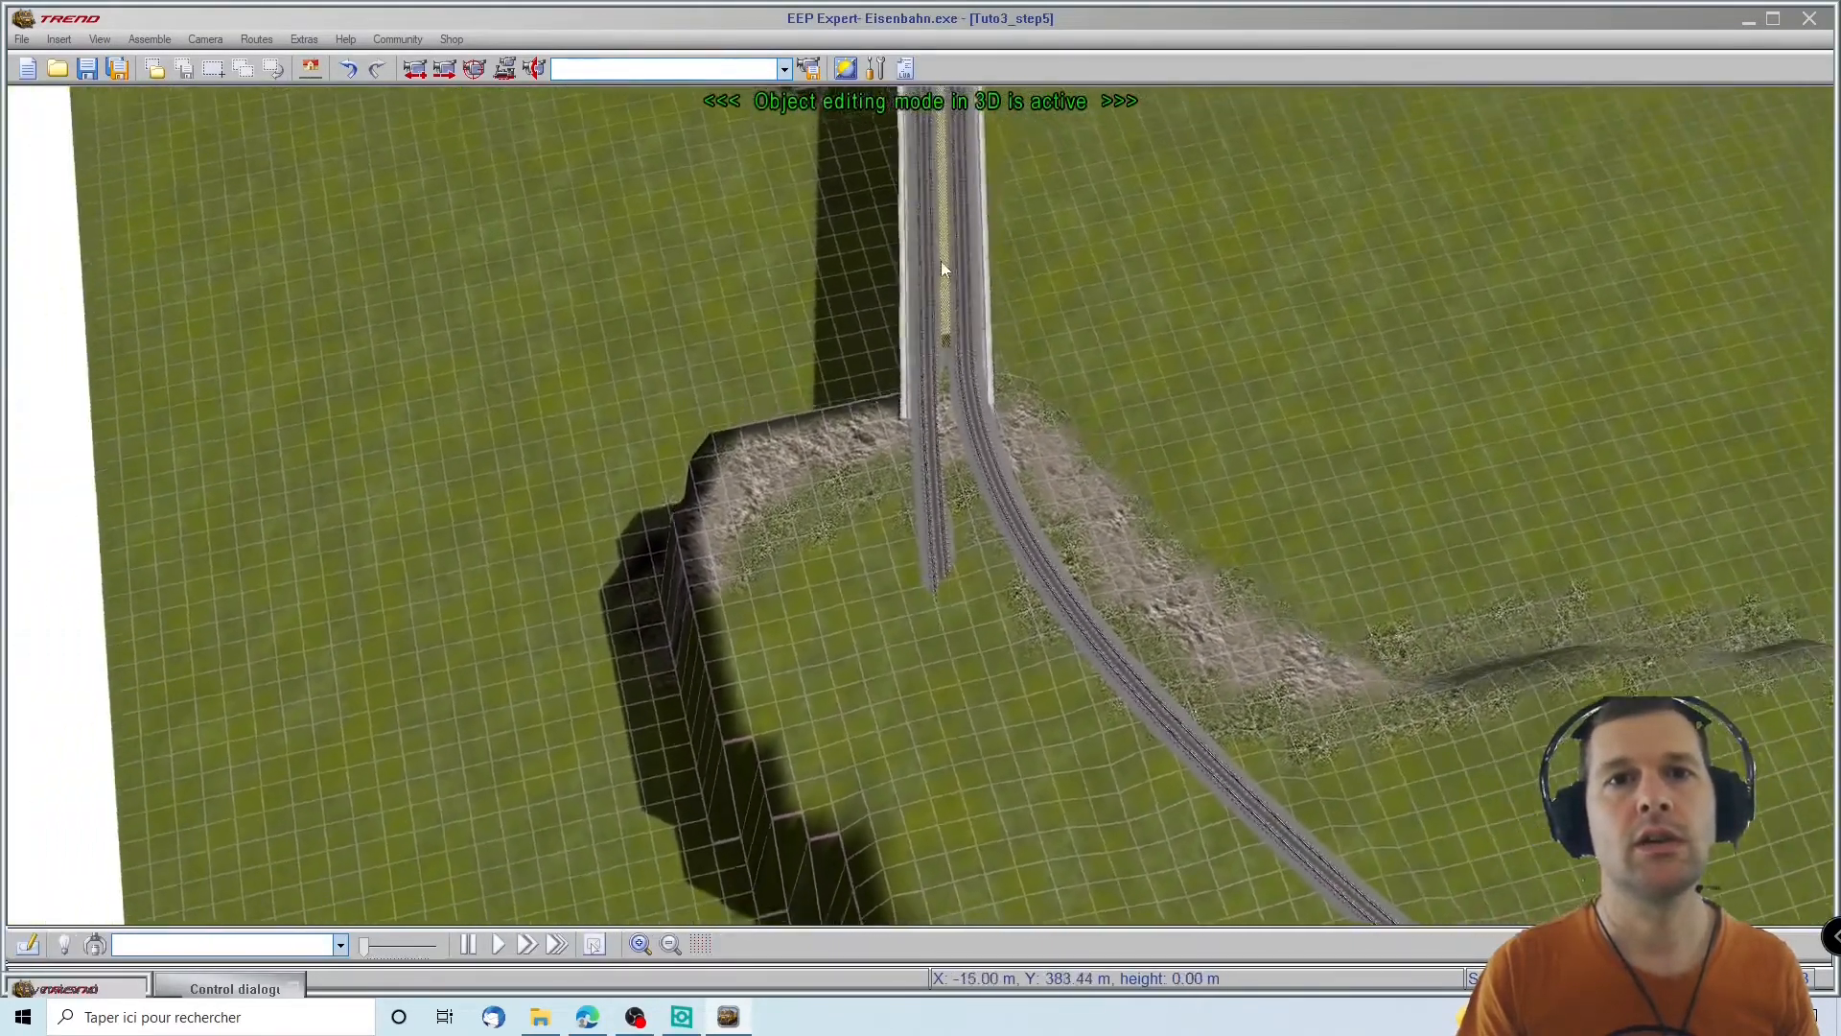
right_drag(1020, 339, 1125, 282)
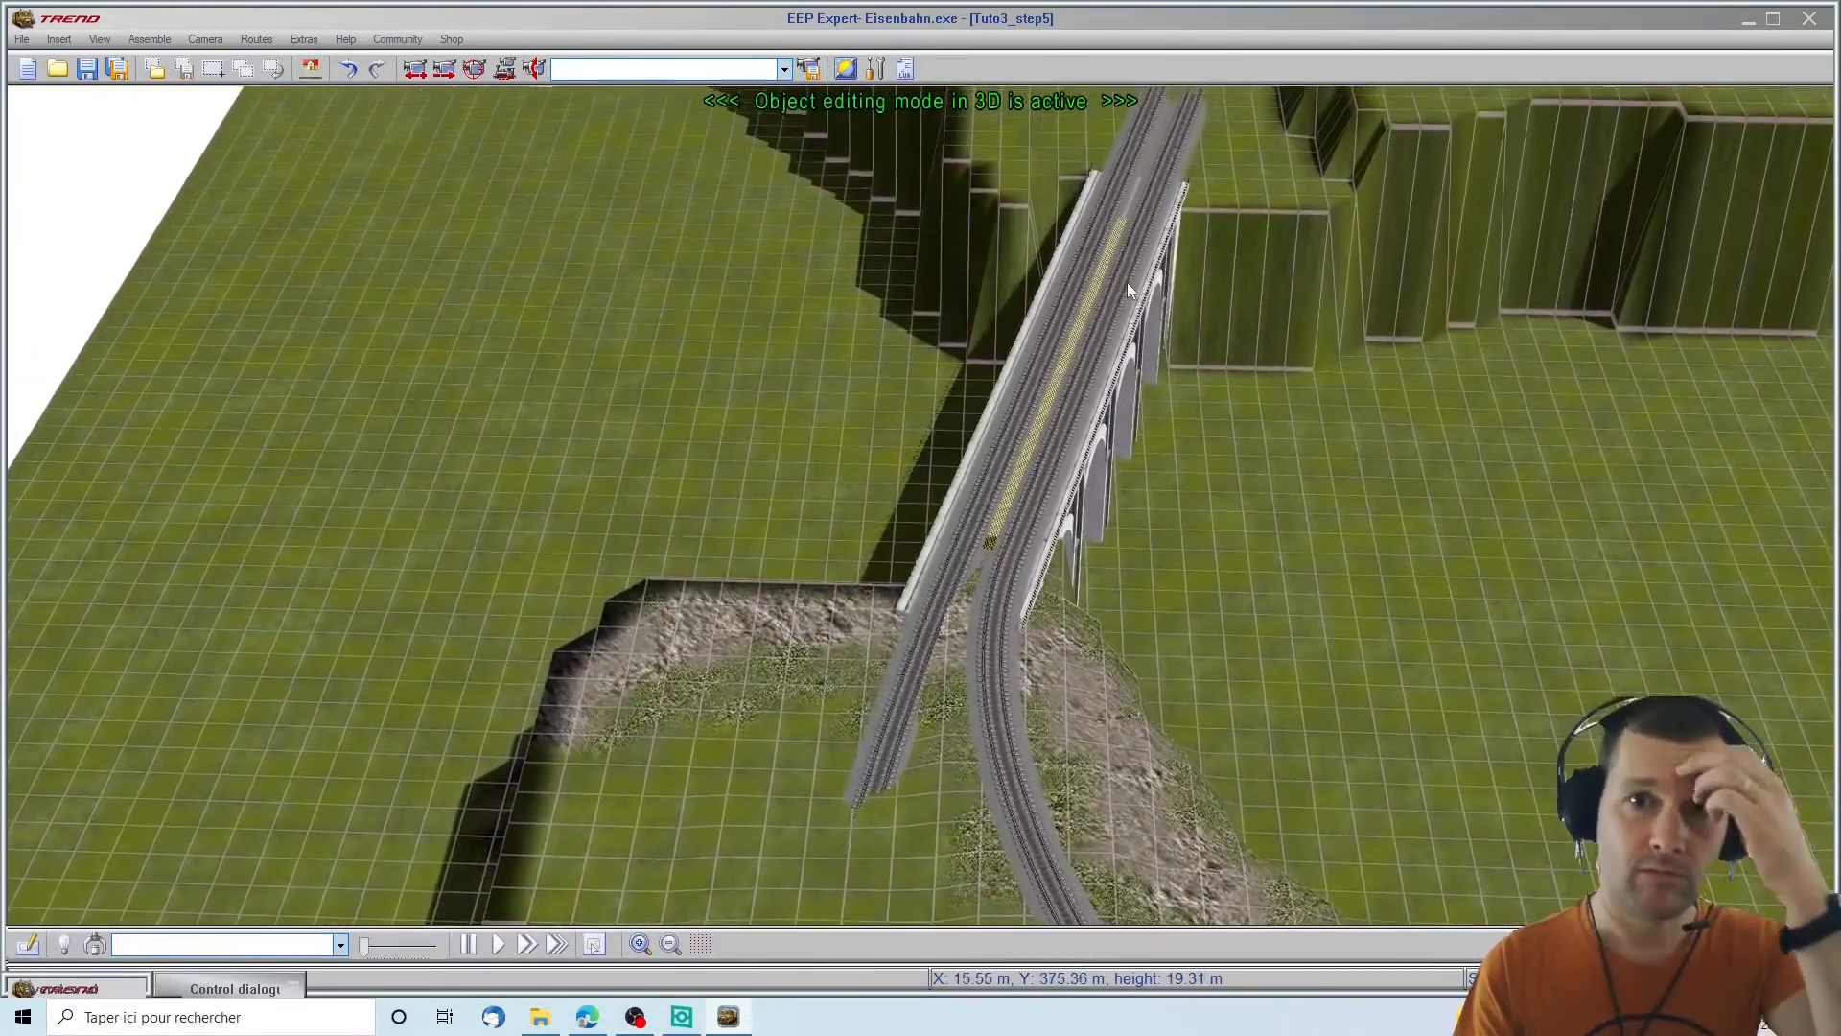
scroll(1128, 282, up, 5)
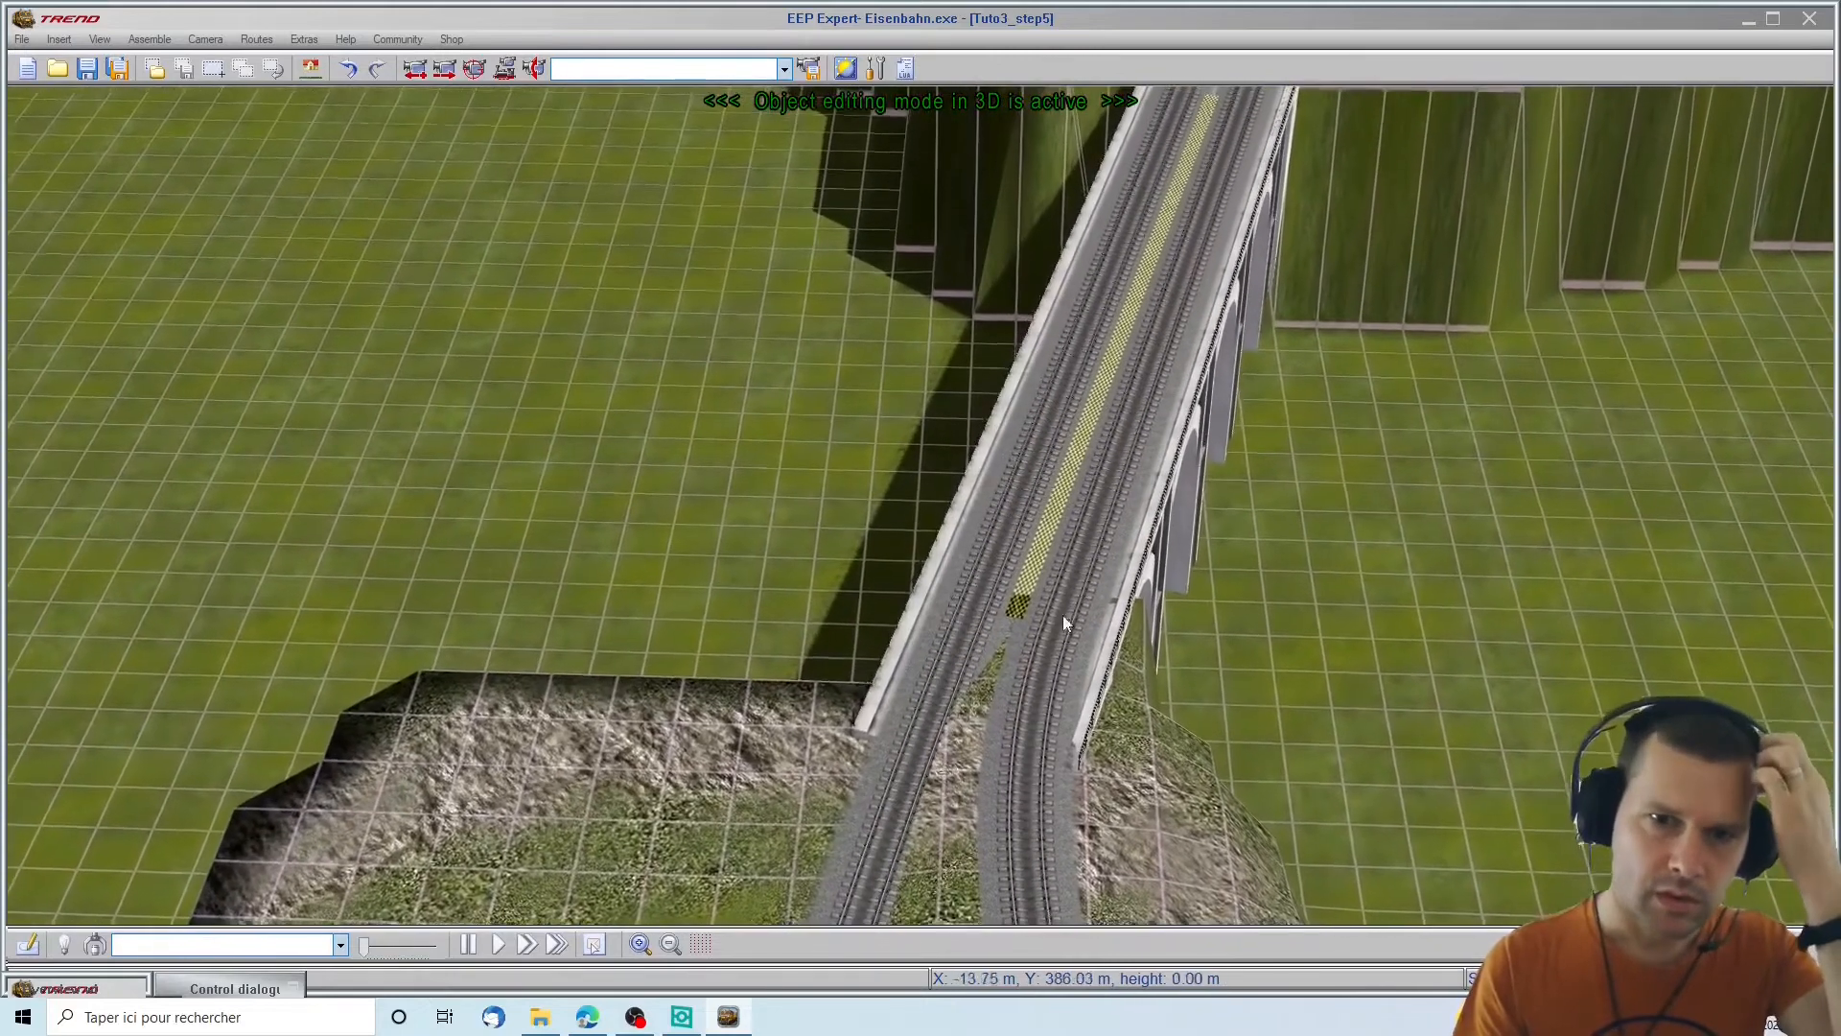
click(1015, 616)
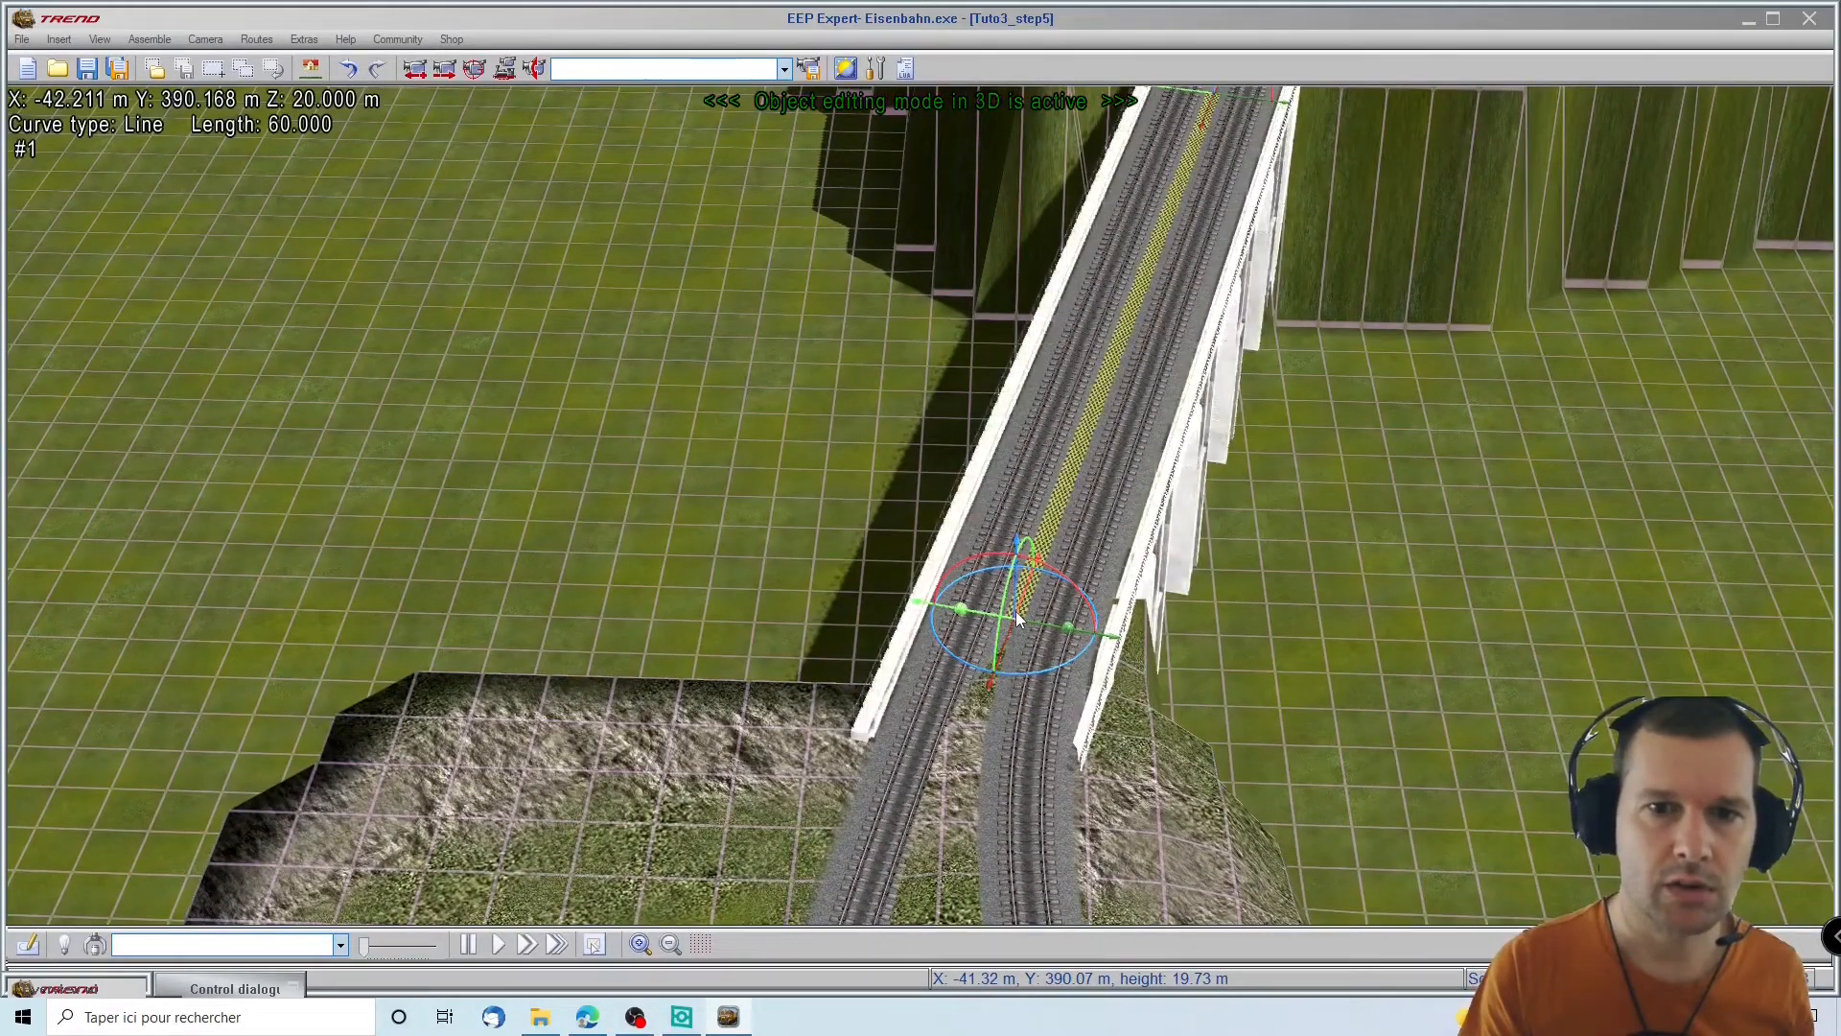
click(27, 944)
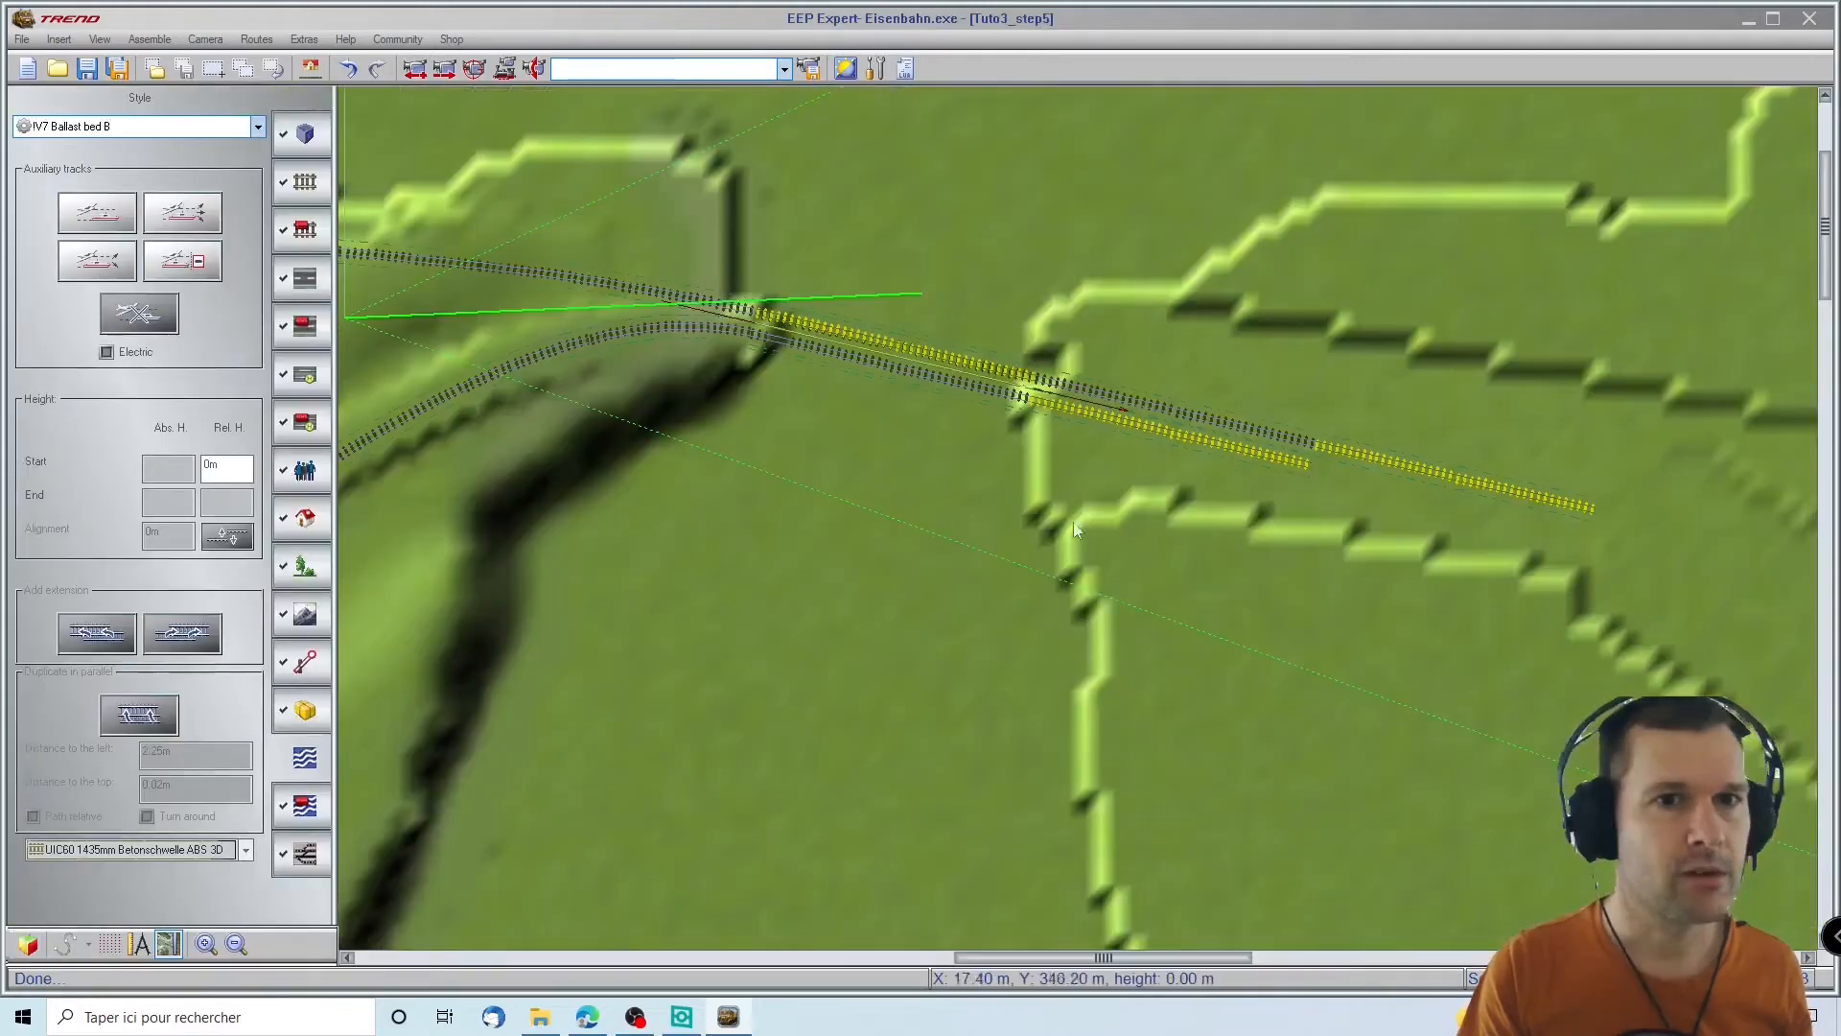
Duplicate the viaduct's auxiliary track in parallel, offset 2.25 m to the left and 0.2 m to the top, and inspect the rails in 3D
click(951, 371)
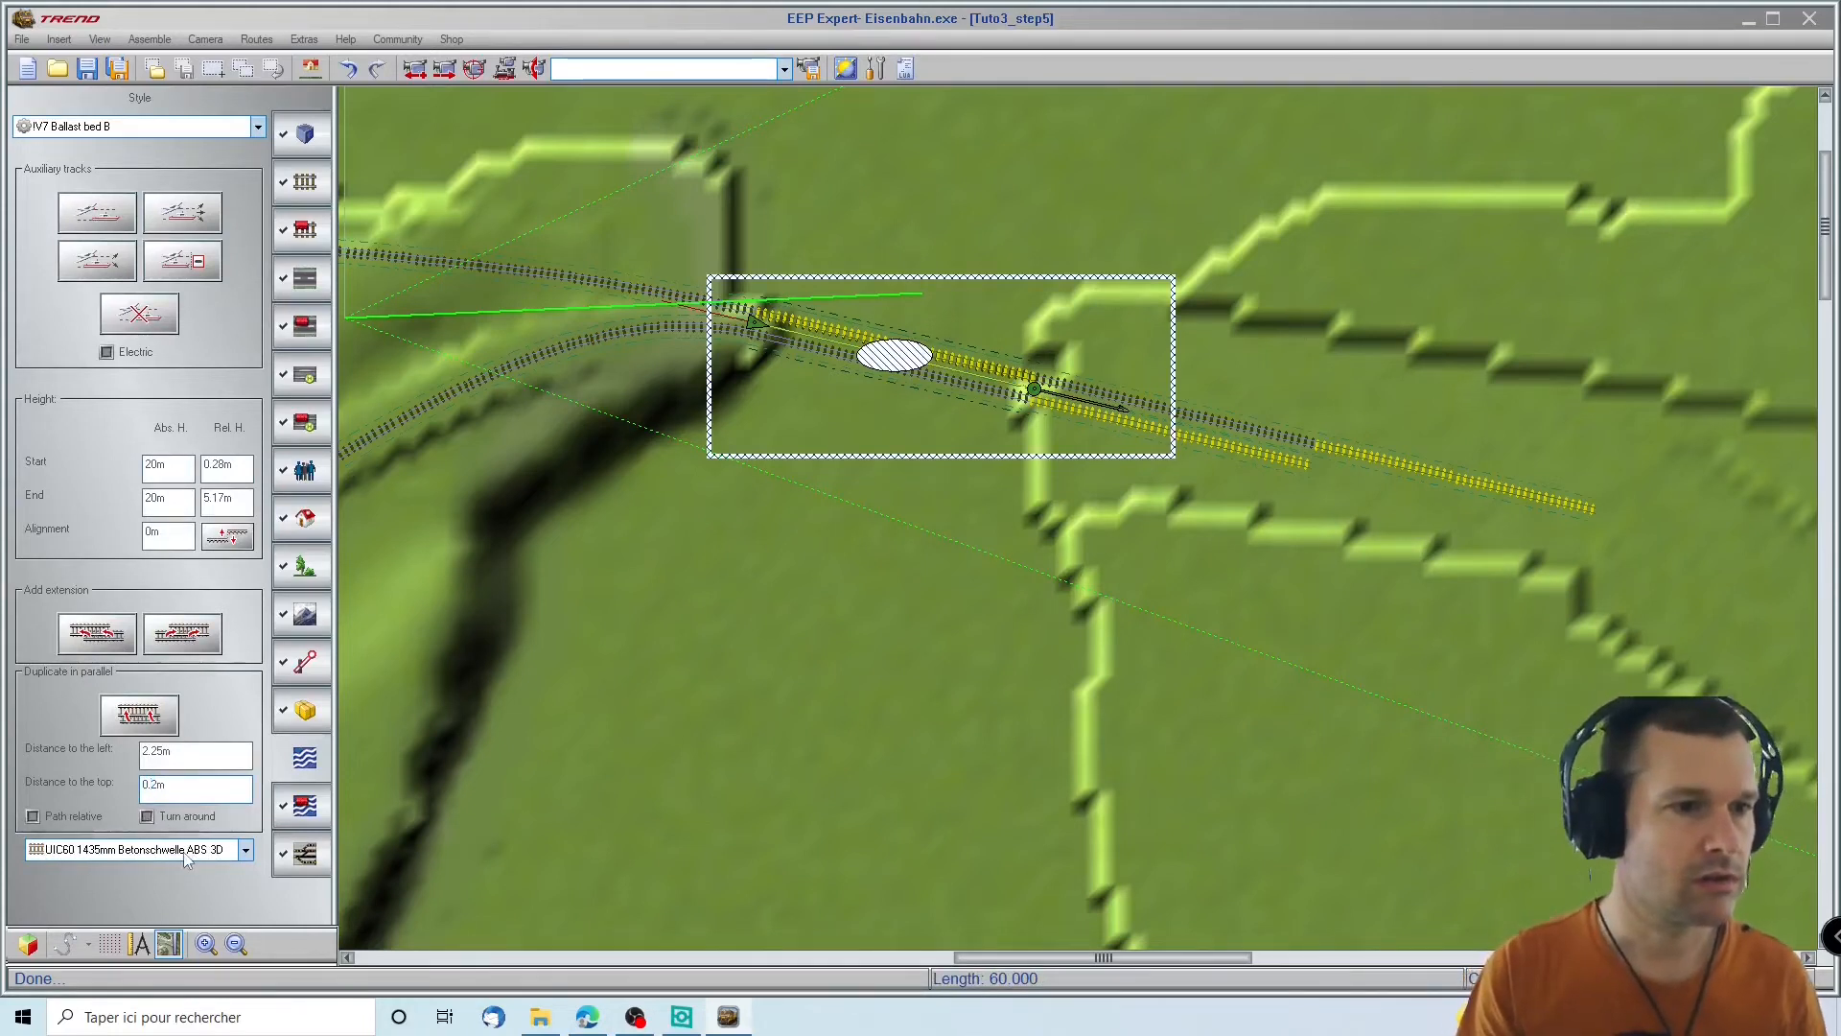
click(138, 717)
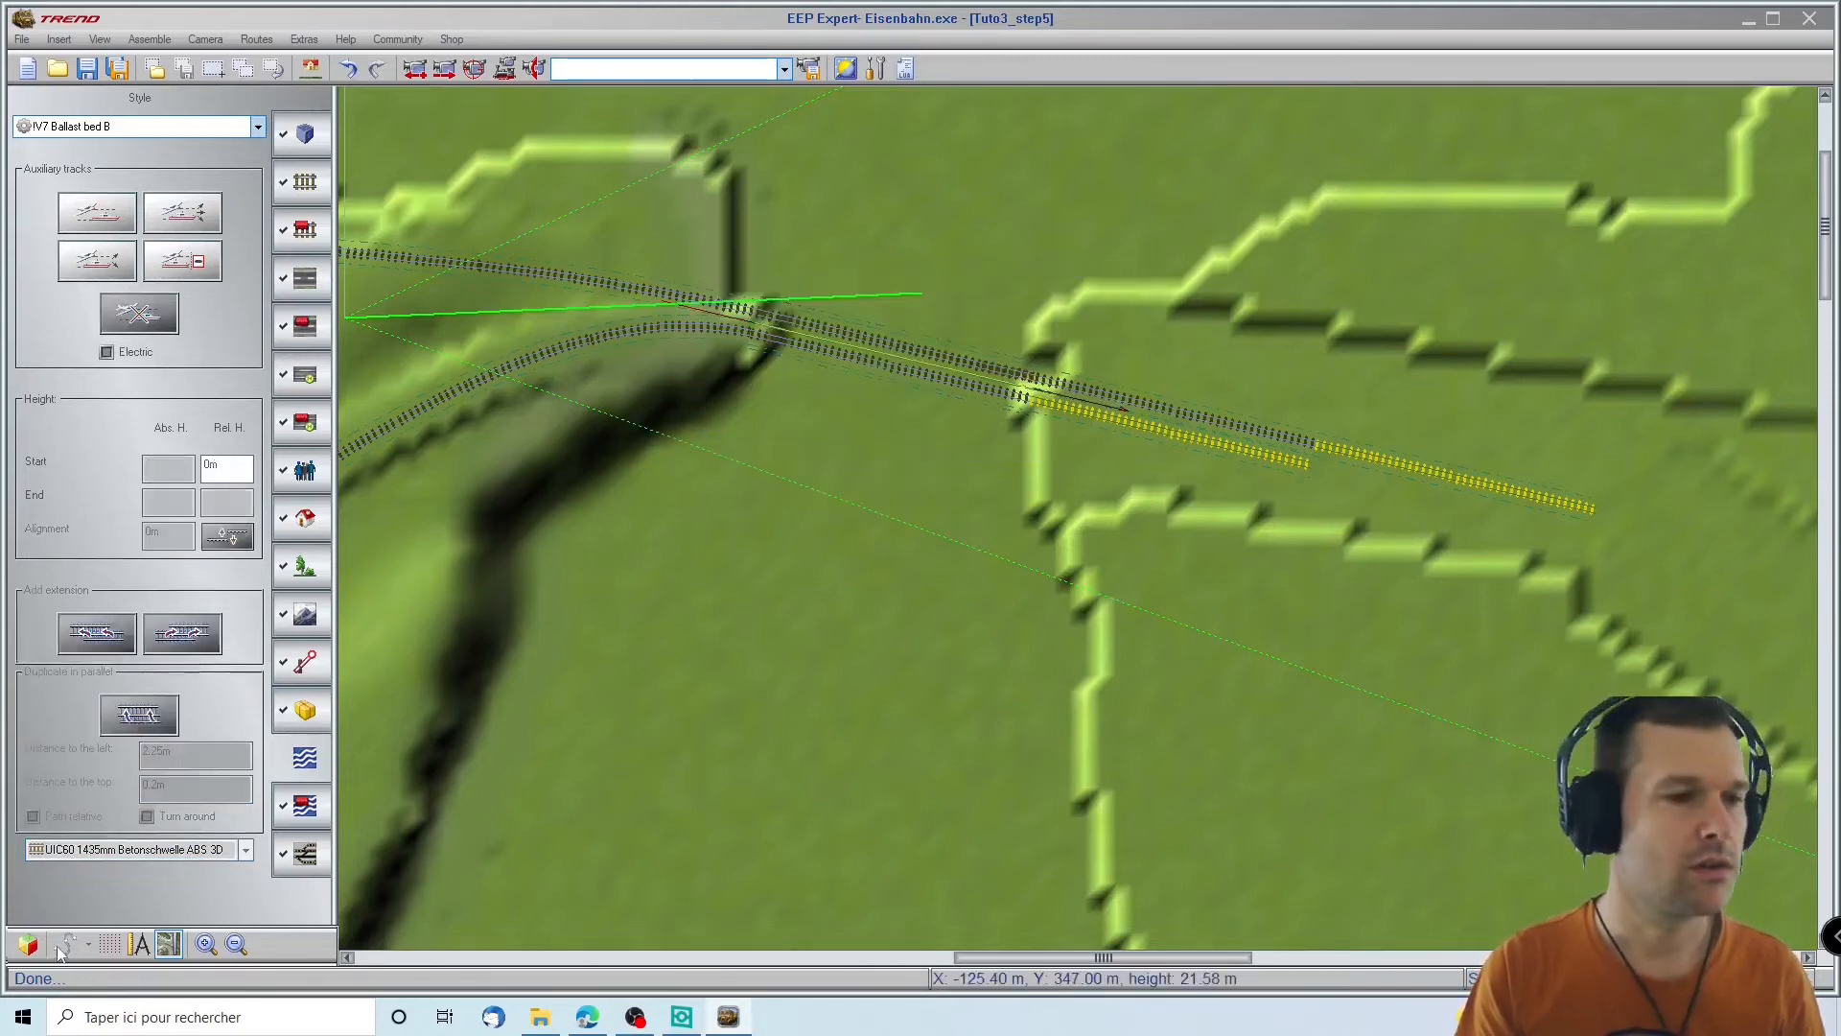
click(28, 945)
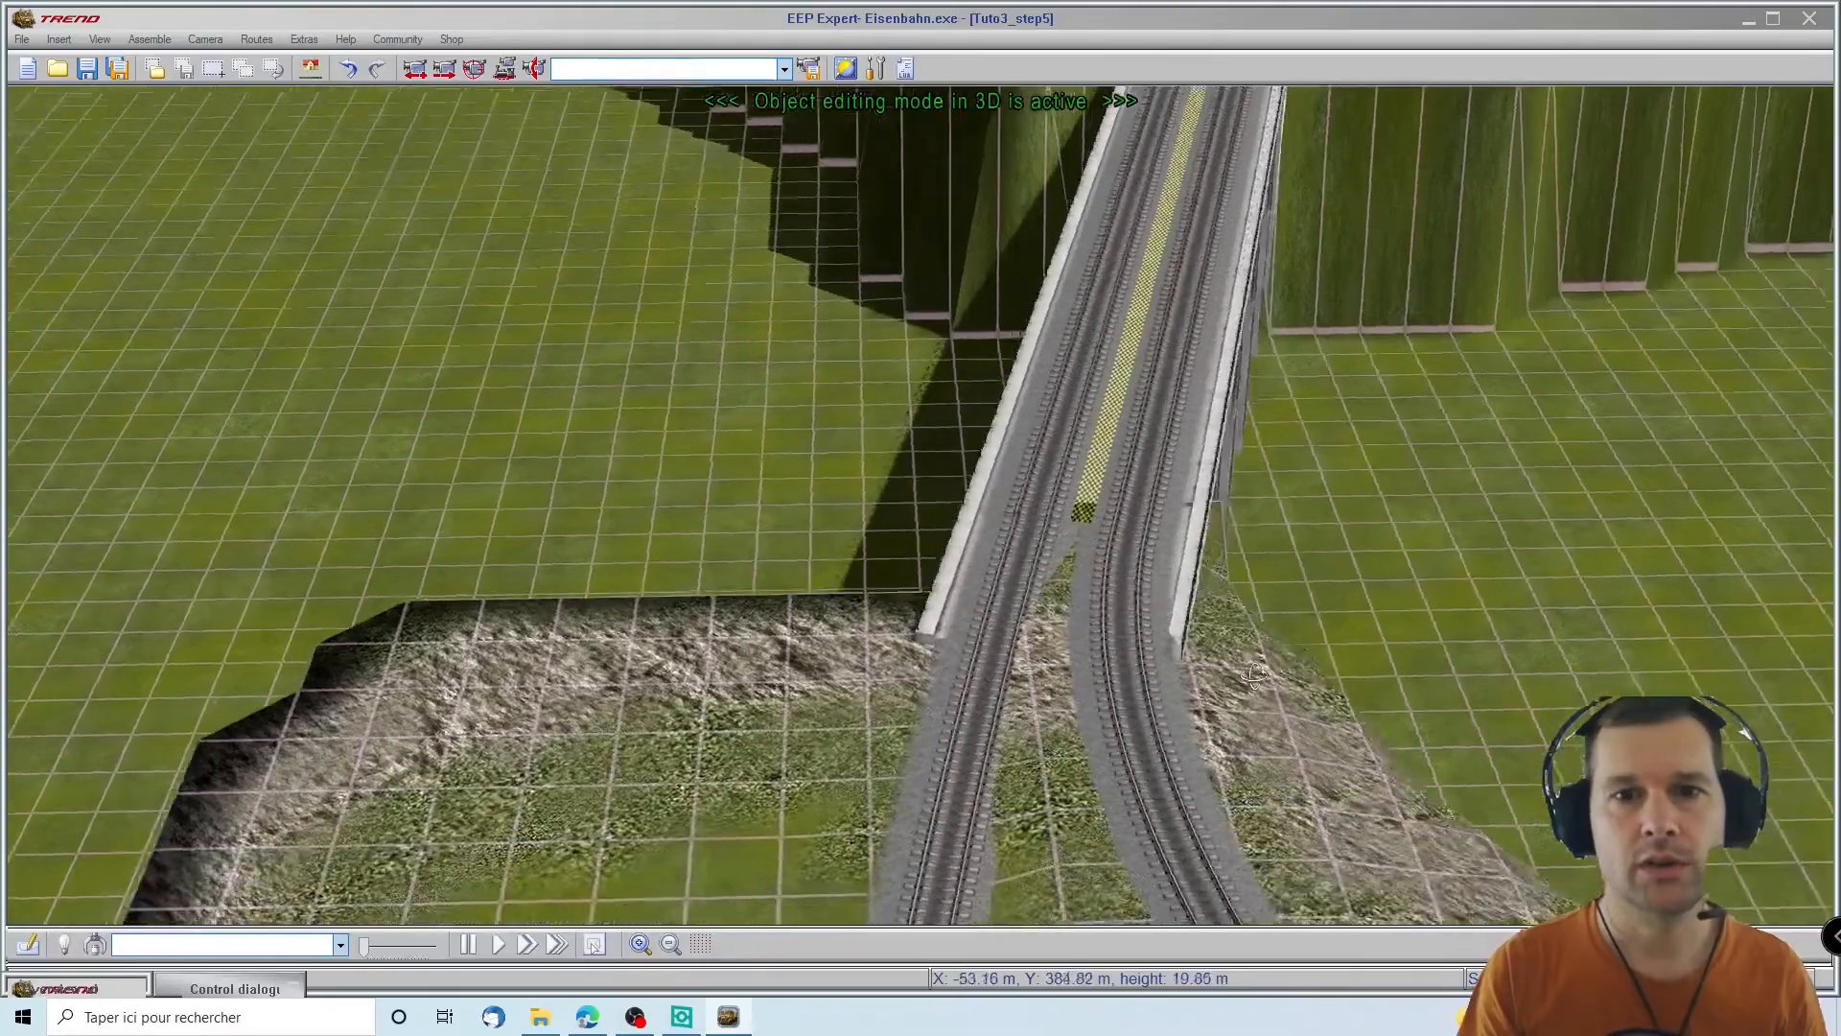
right_drag(1254, 675, 1237, 671)
scroll(1104, 472, up, 5)
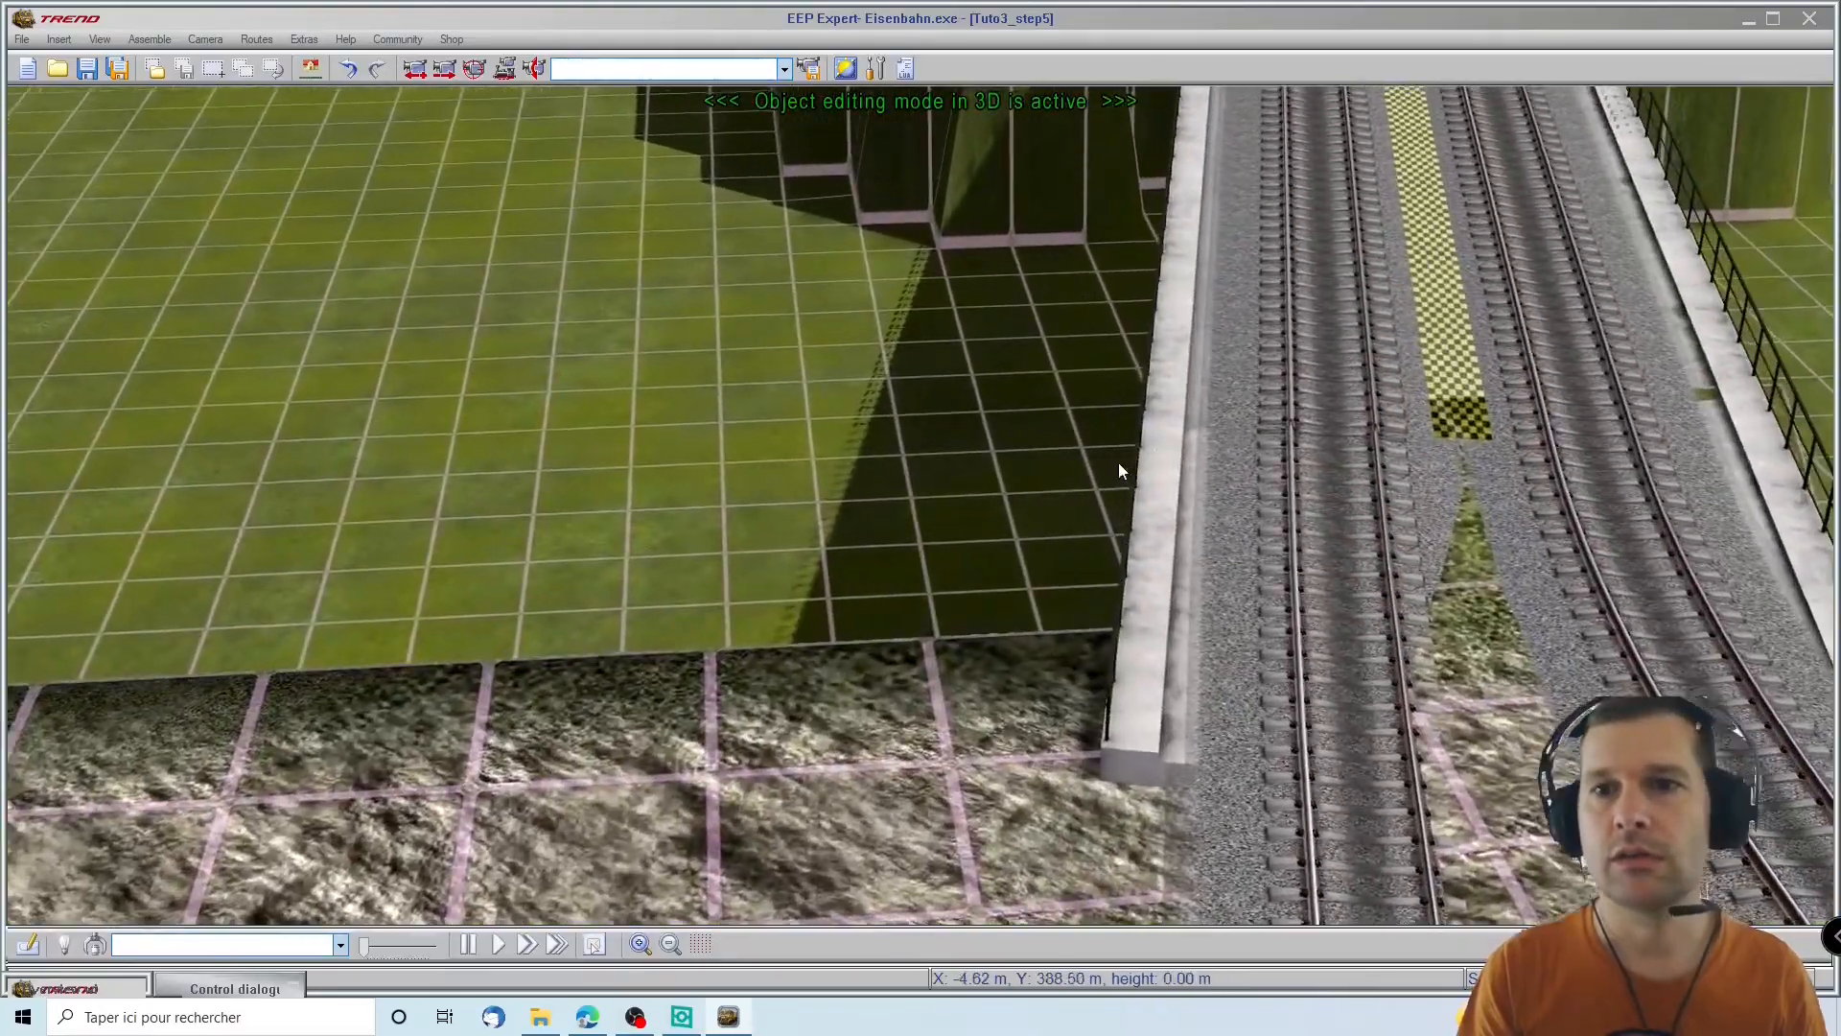
scroll(1396, 451, down, 6)
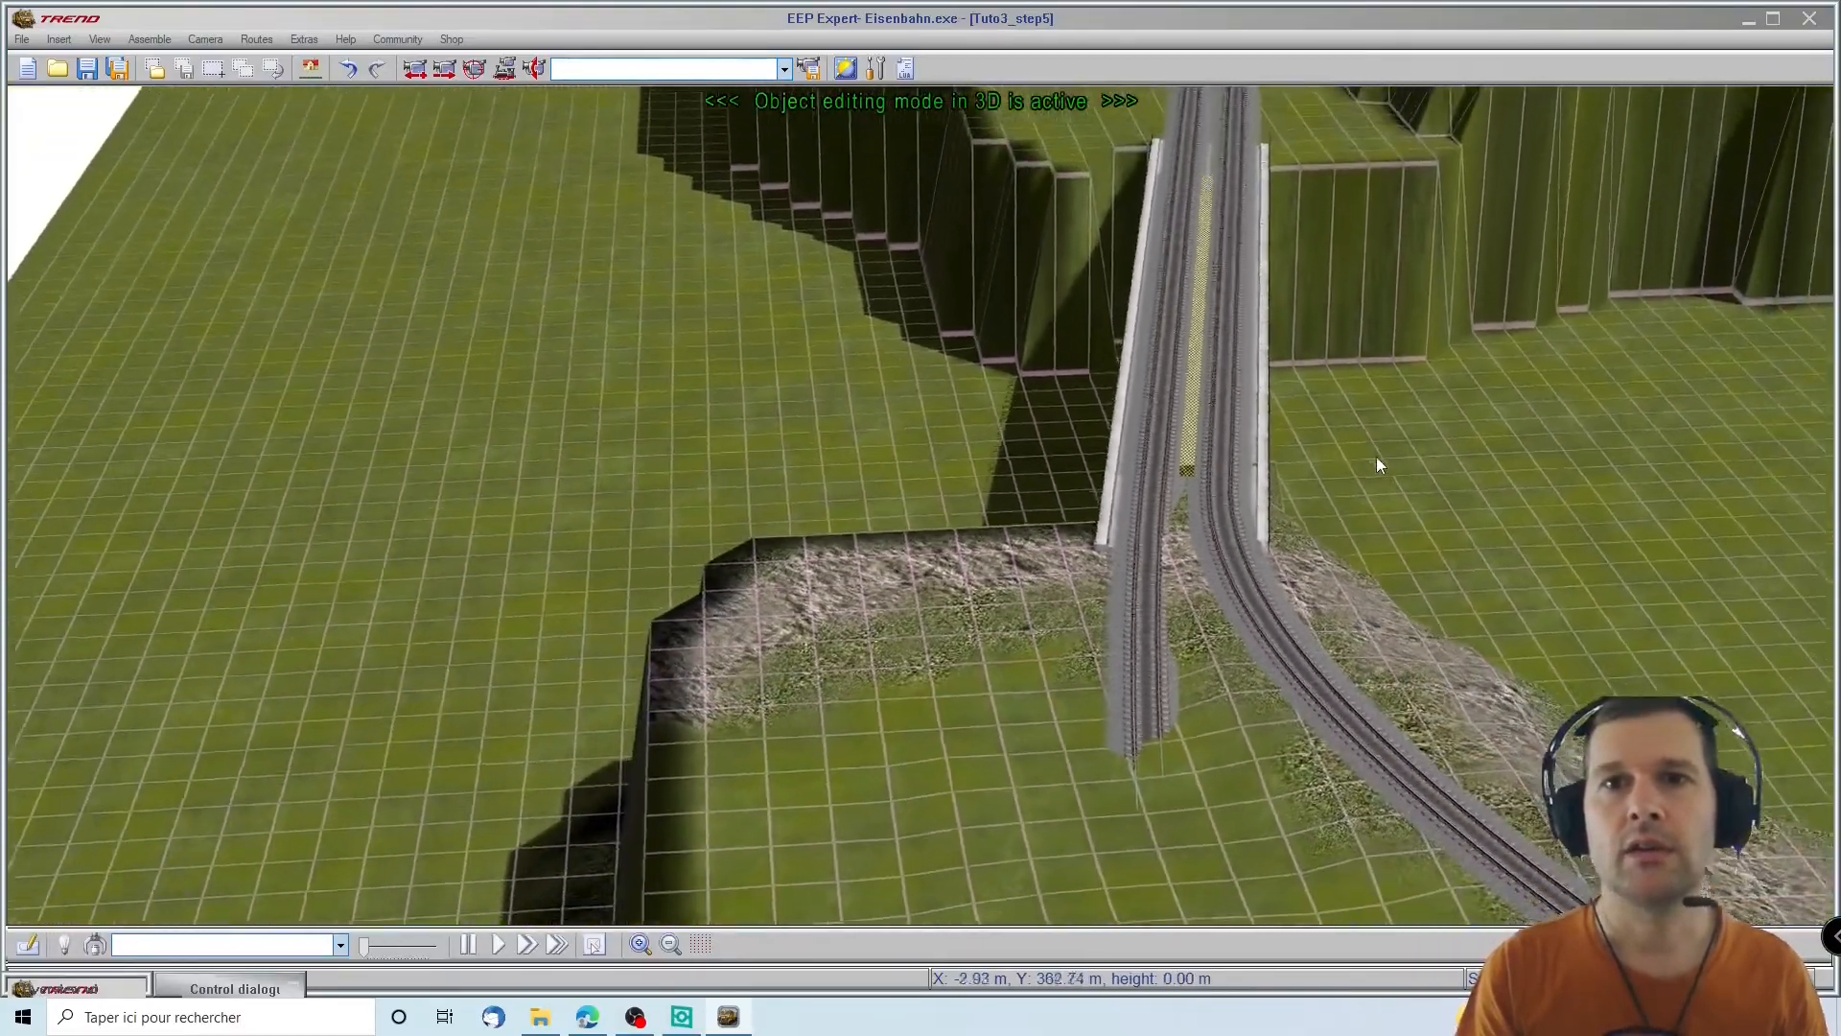
scroll(1377, 456, down, 1)
Examine the viaduct from the side in 3D, checking the track section beyond it and the auxiliary track that carries the bridge
right_drag(1354, 433, 1671, 341)
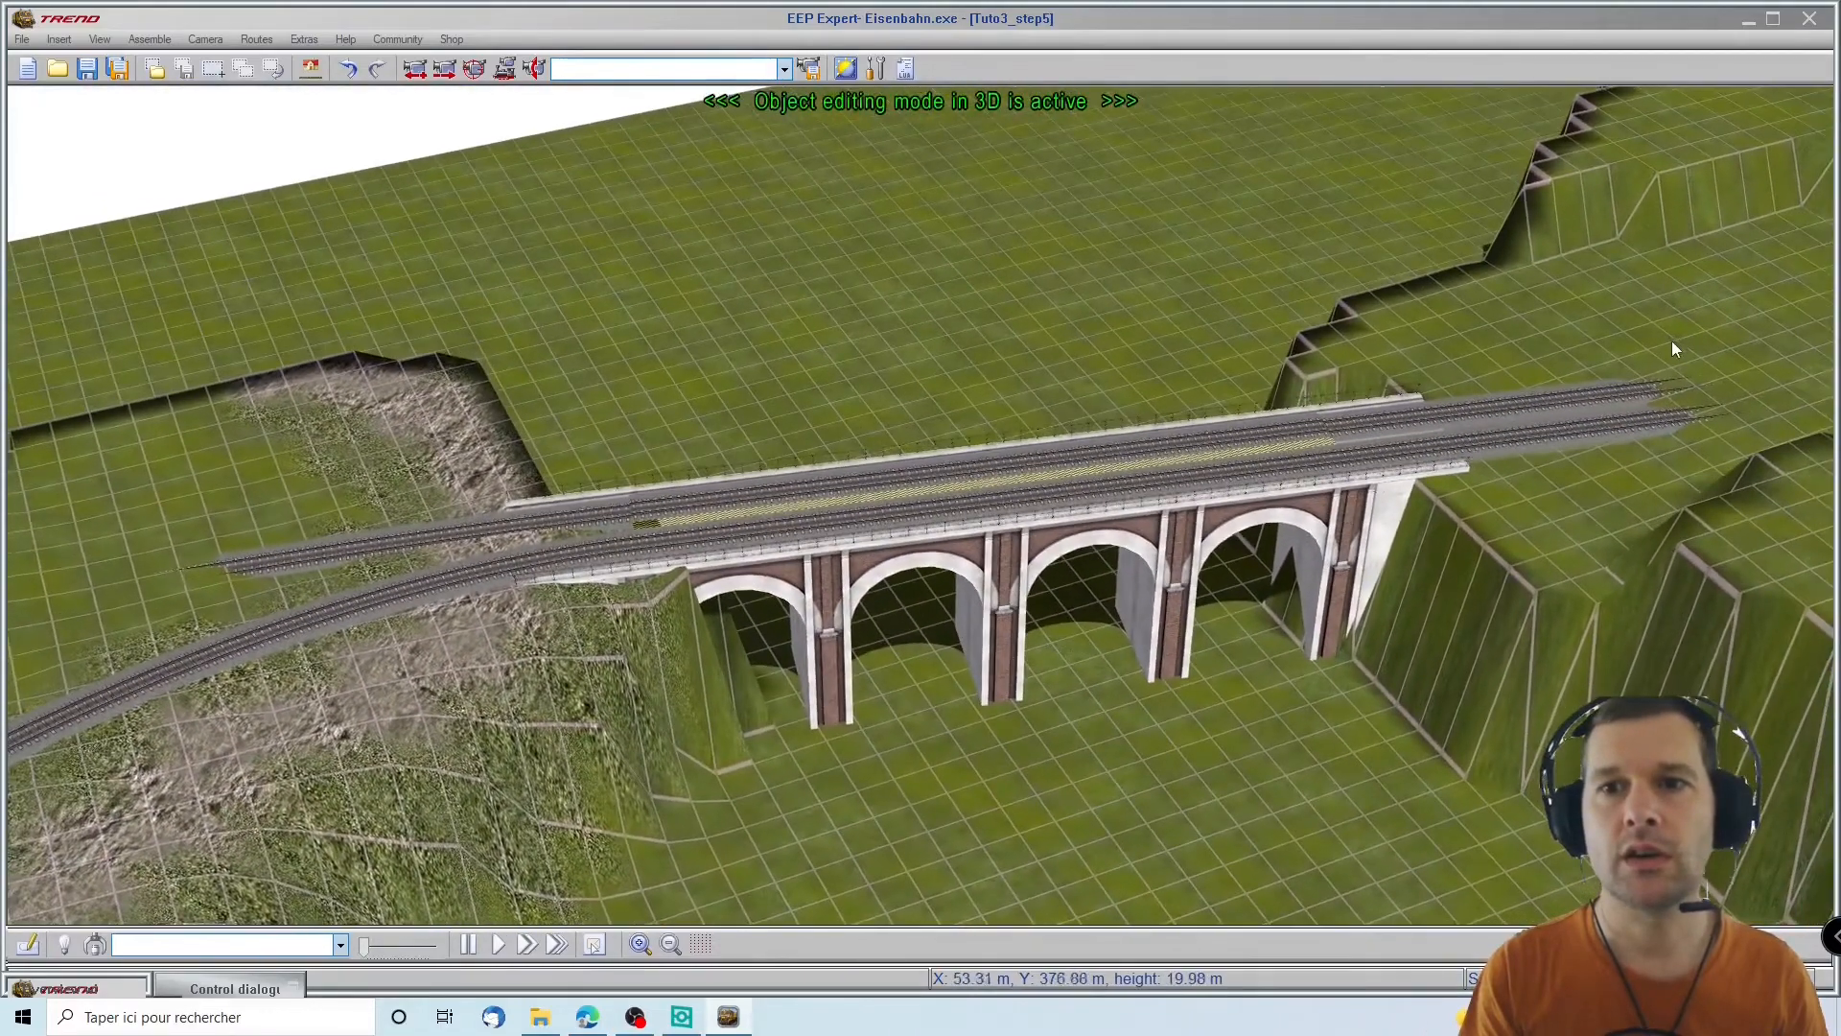
click(1372, 434)
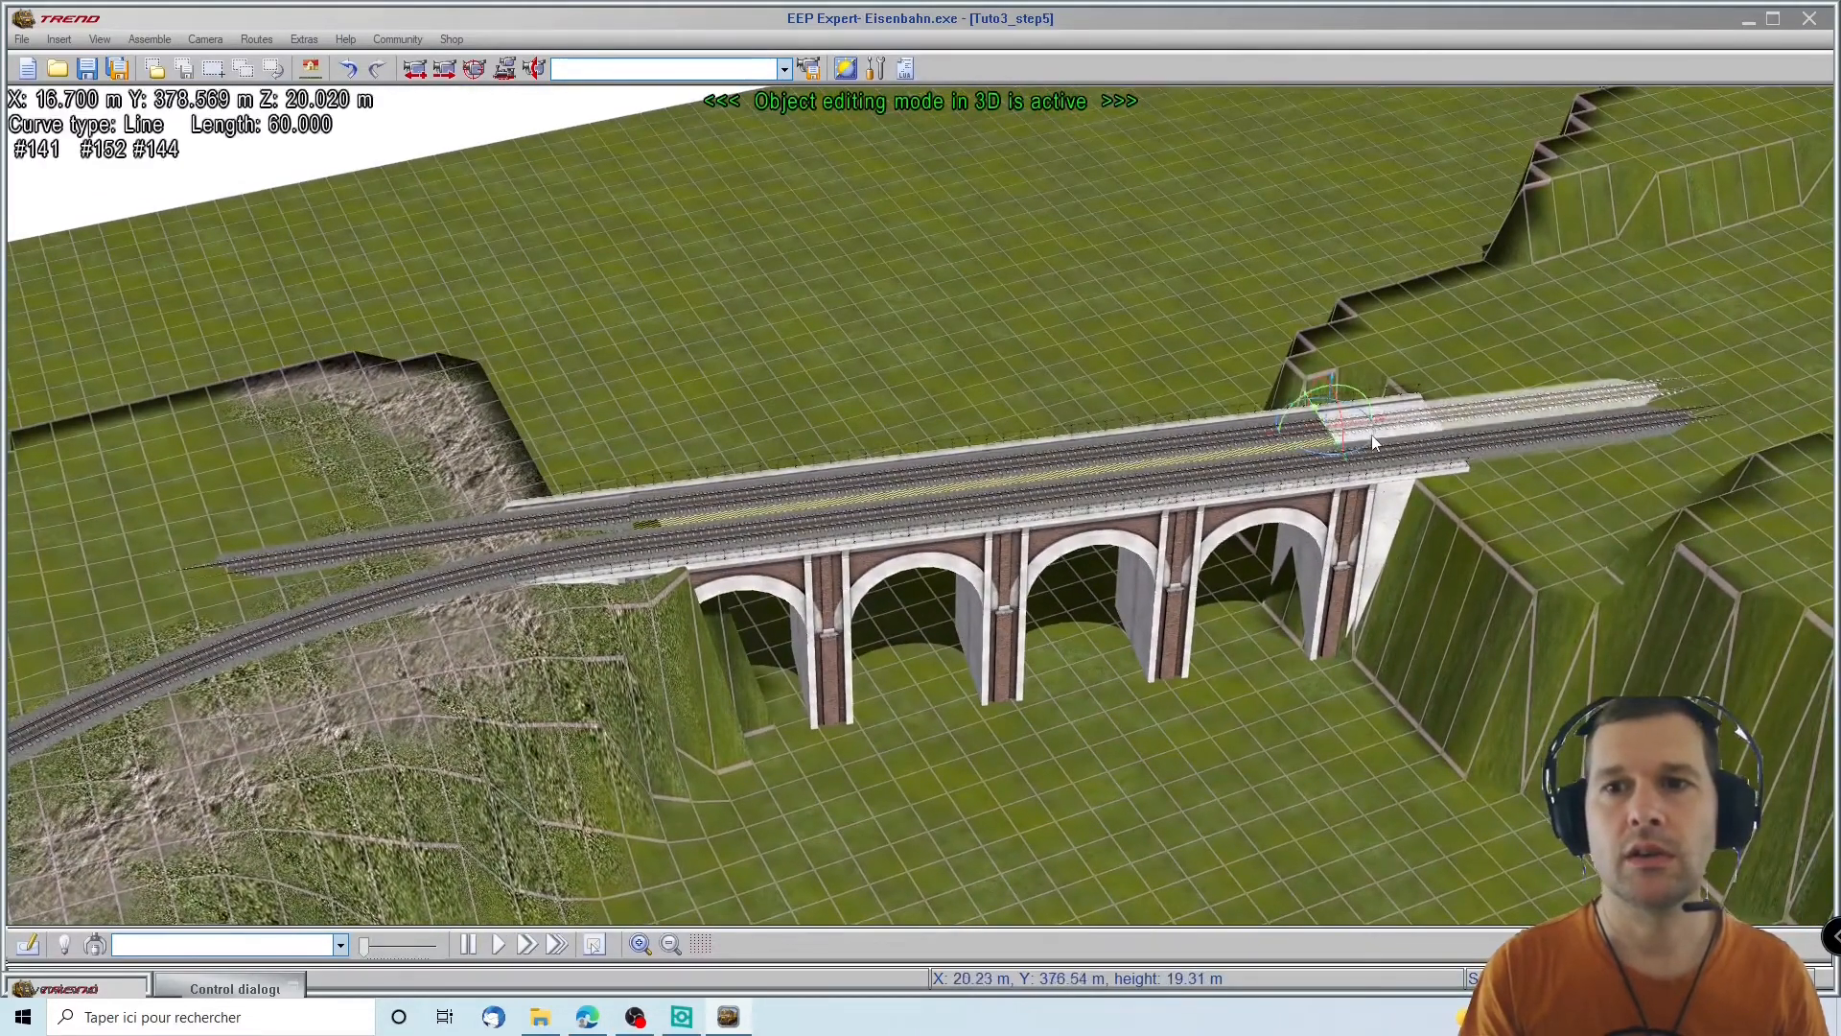
click(1292, 447)
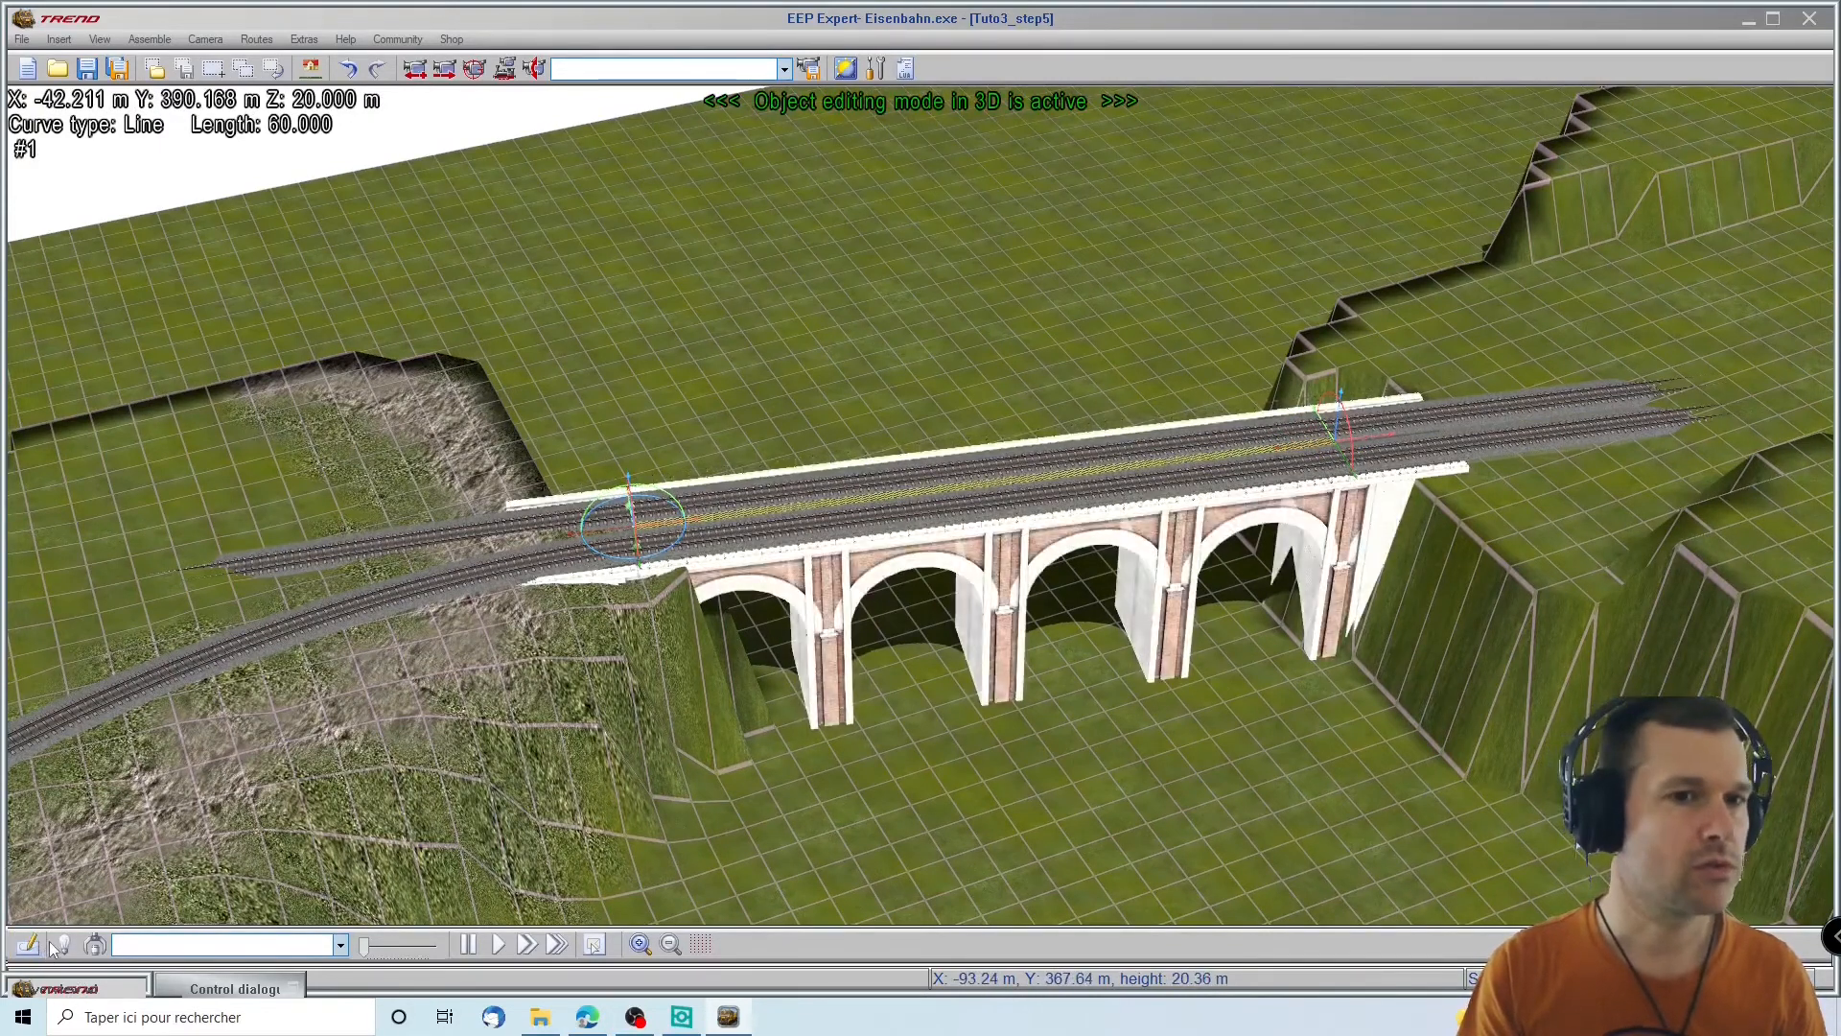
scroll(922, 600, up, 5)
scroll(922, 604, down, 5)
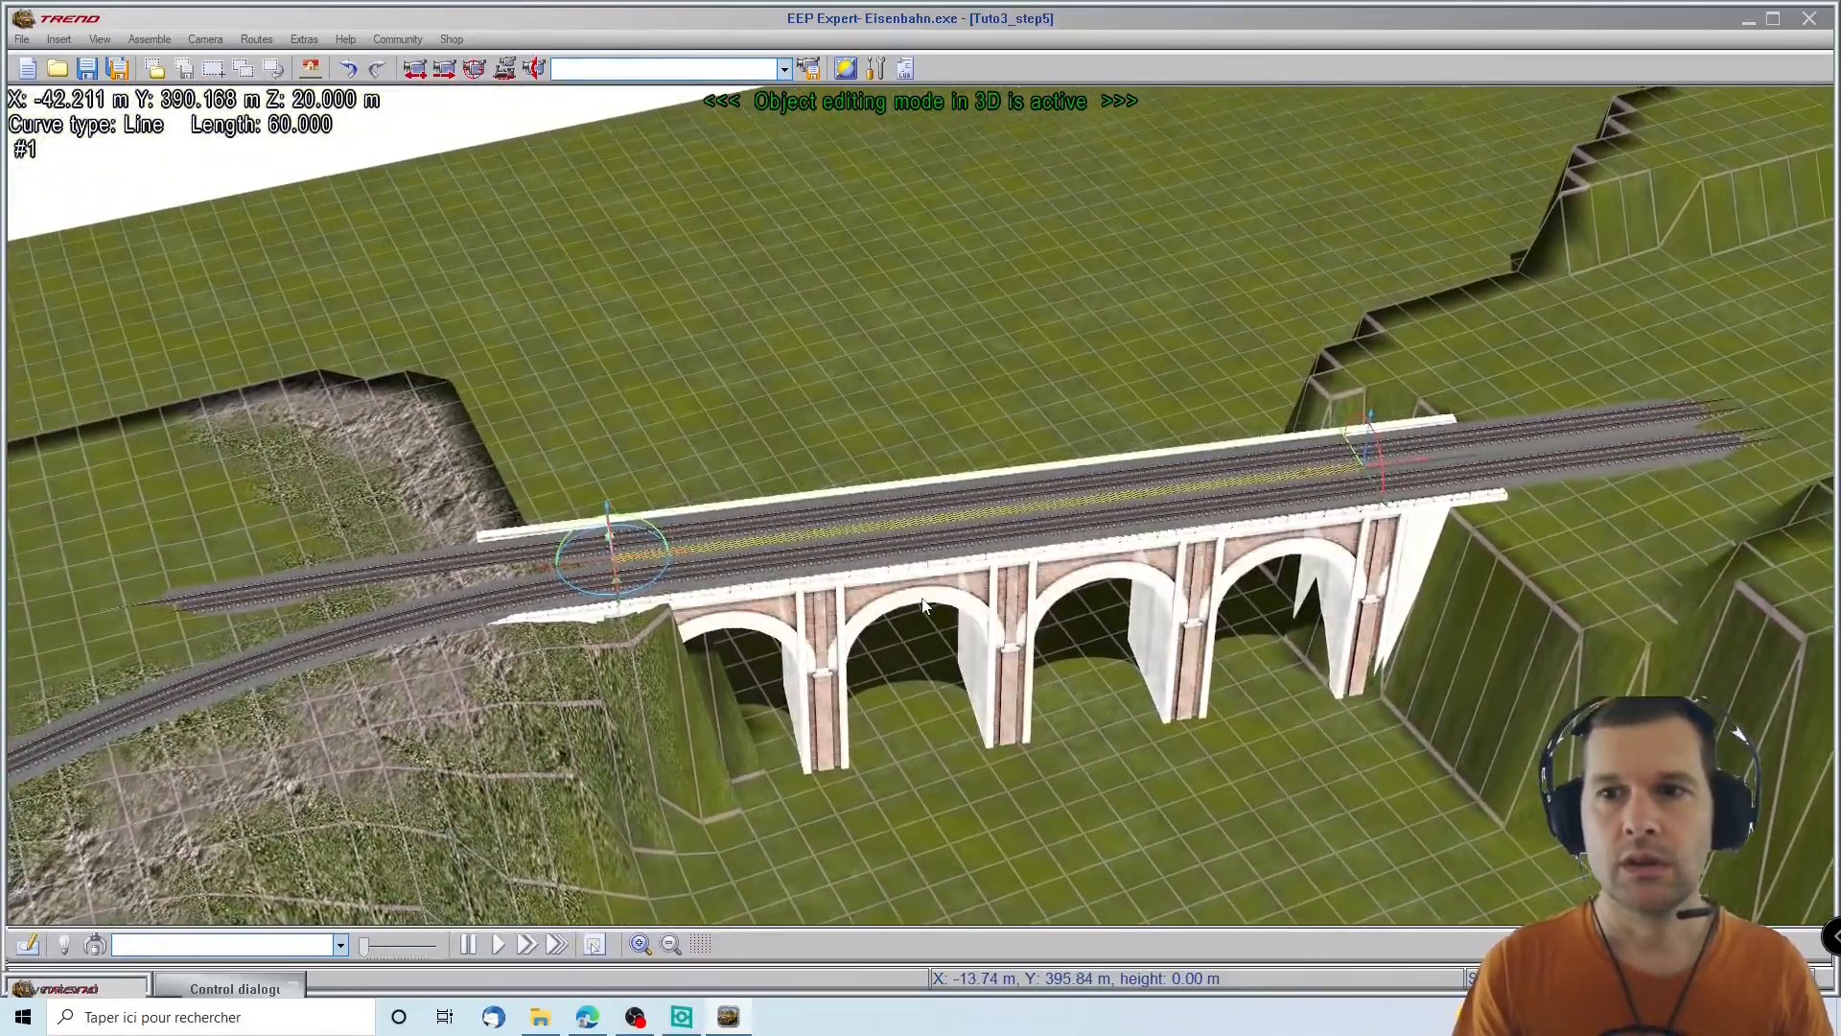
click(50, 571)
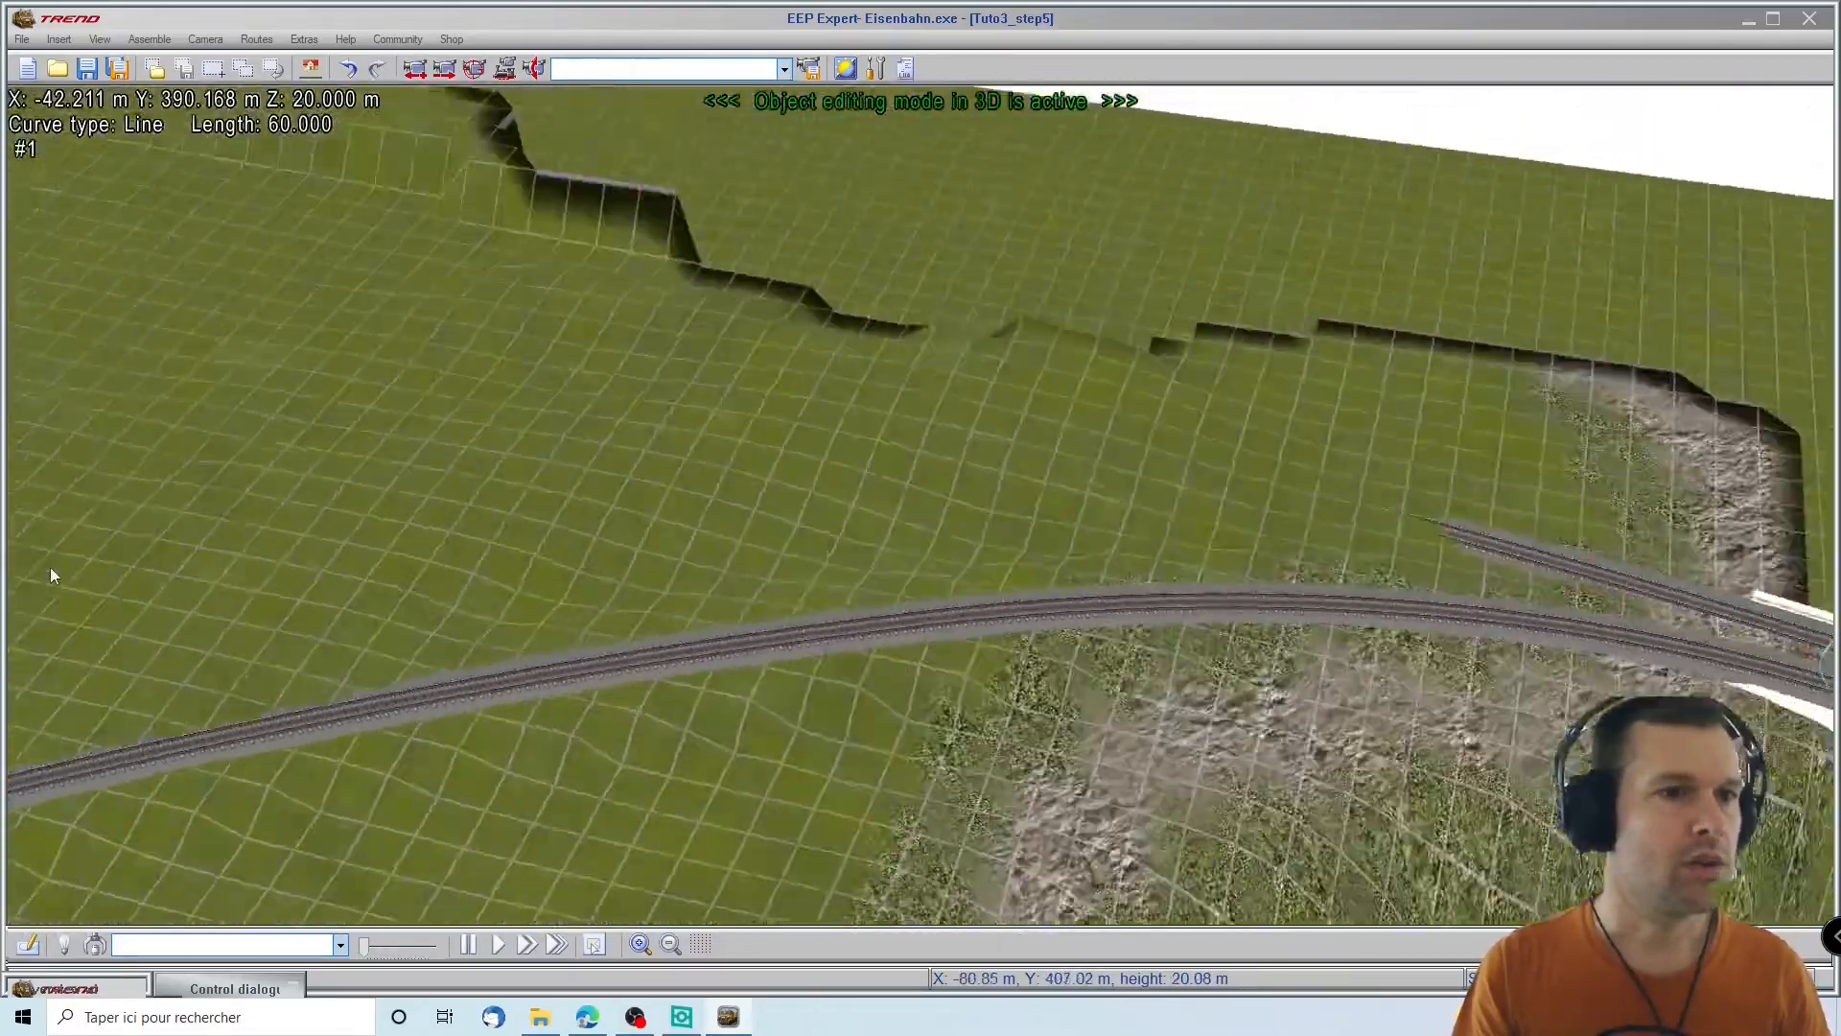
click(28, 945)
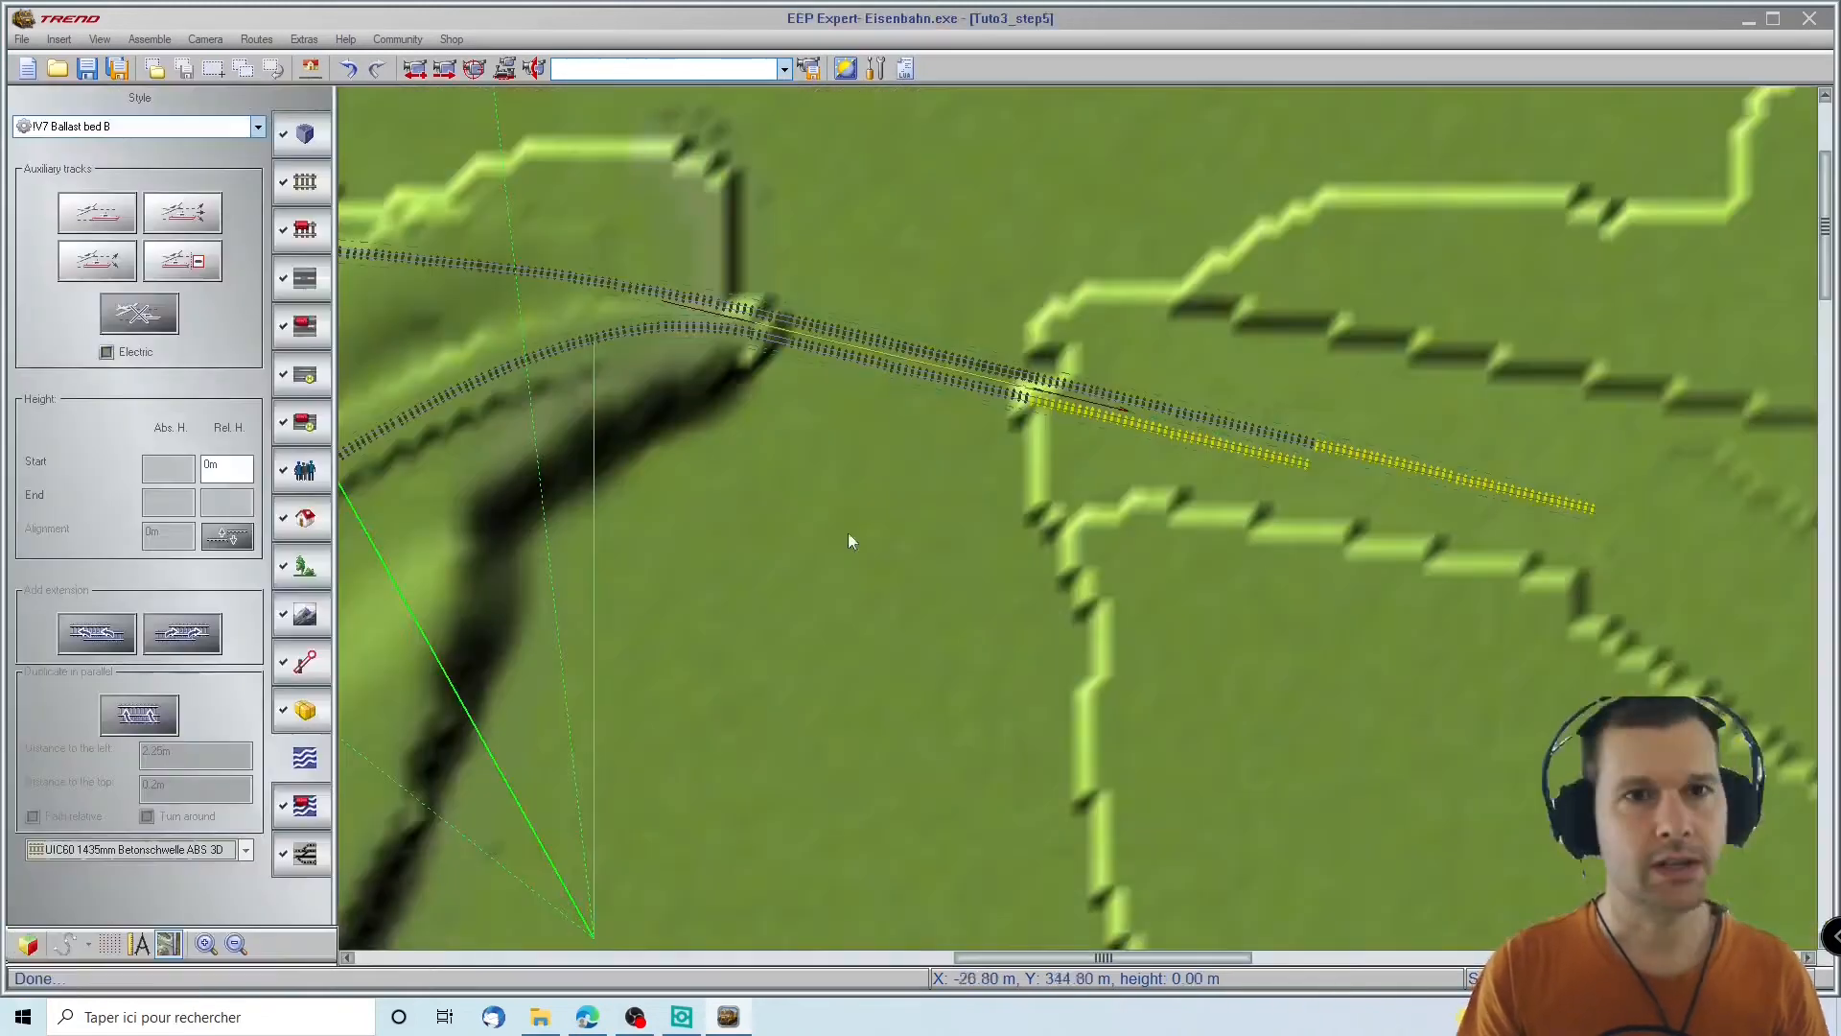
Try to block-select the line between the upper tunnel portal and the viaduct while editing the auxiliary tracks
scroll(441, 276, left, 4)
scroll(468, 198, right, 4)
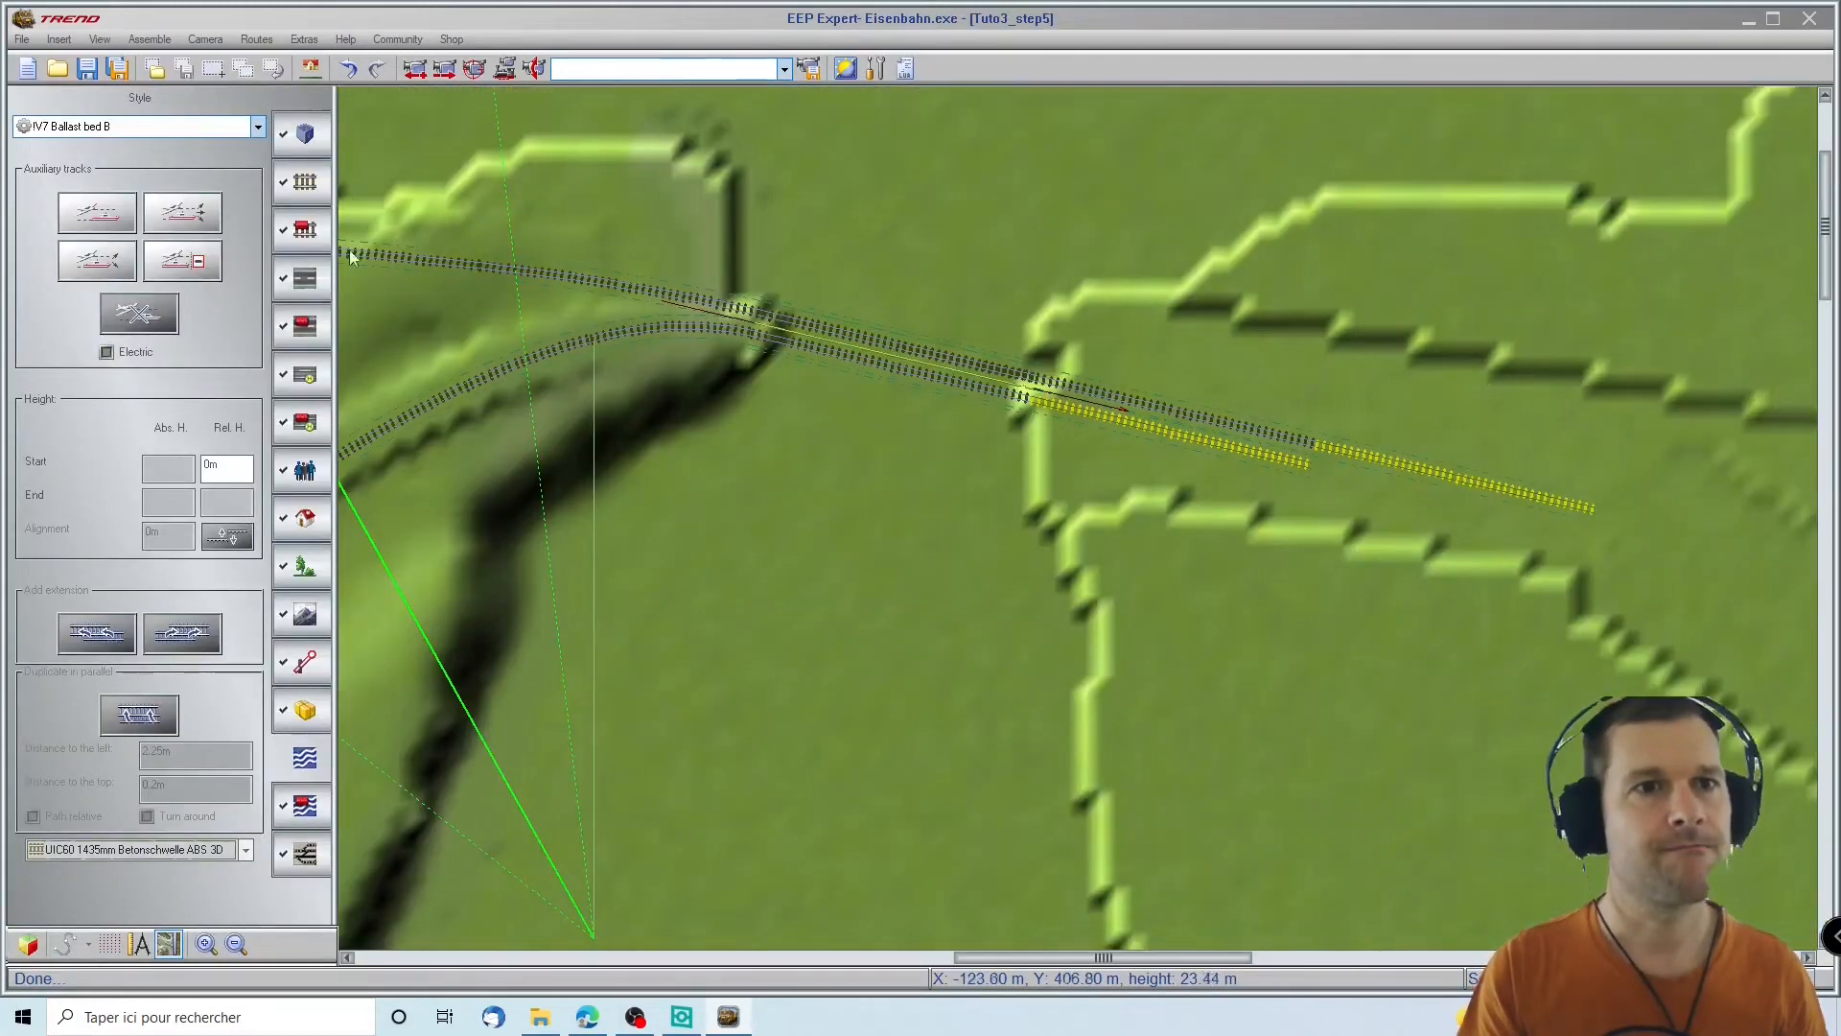
scroll(349, 250, left, 9)
scroll(463, 187, right, 3)
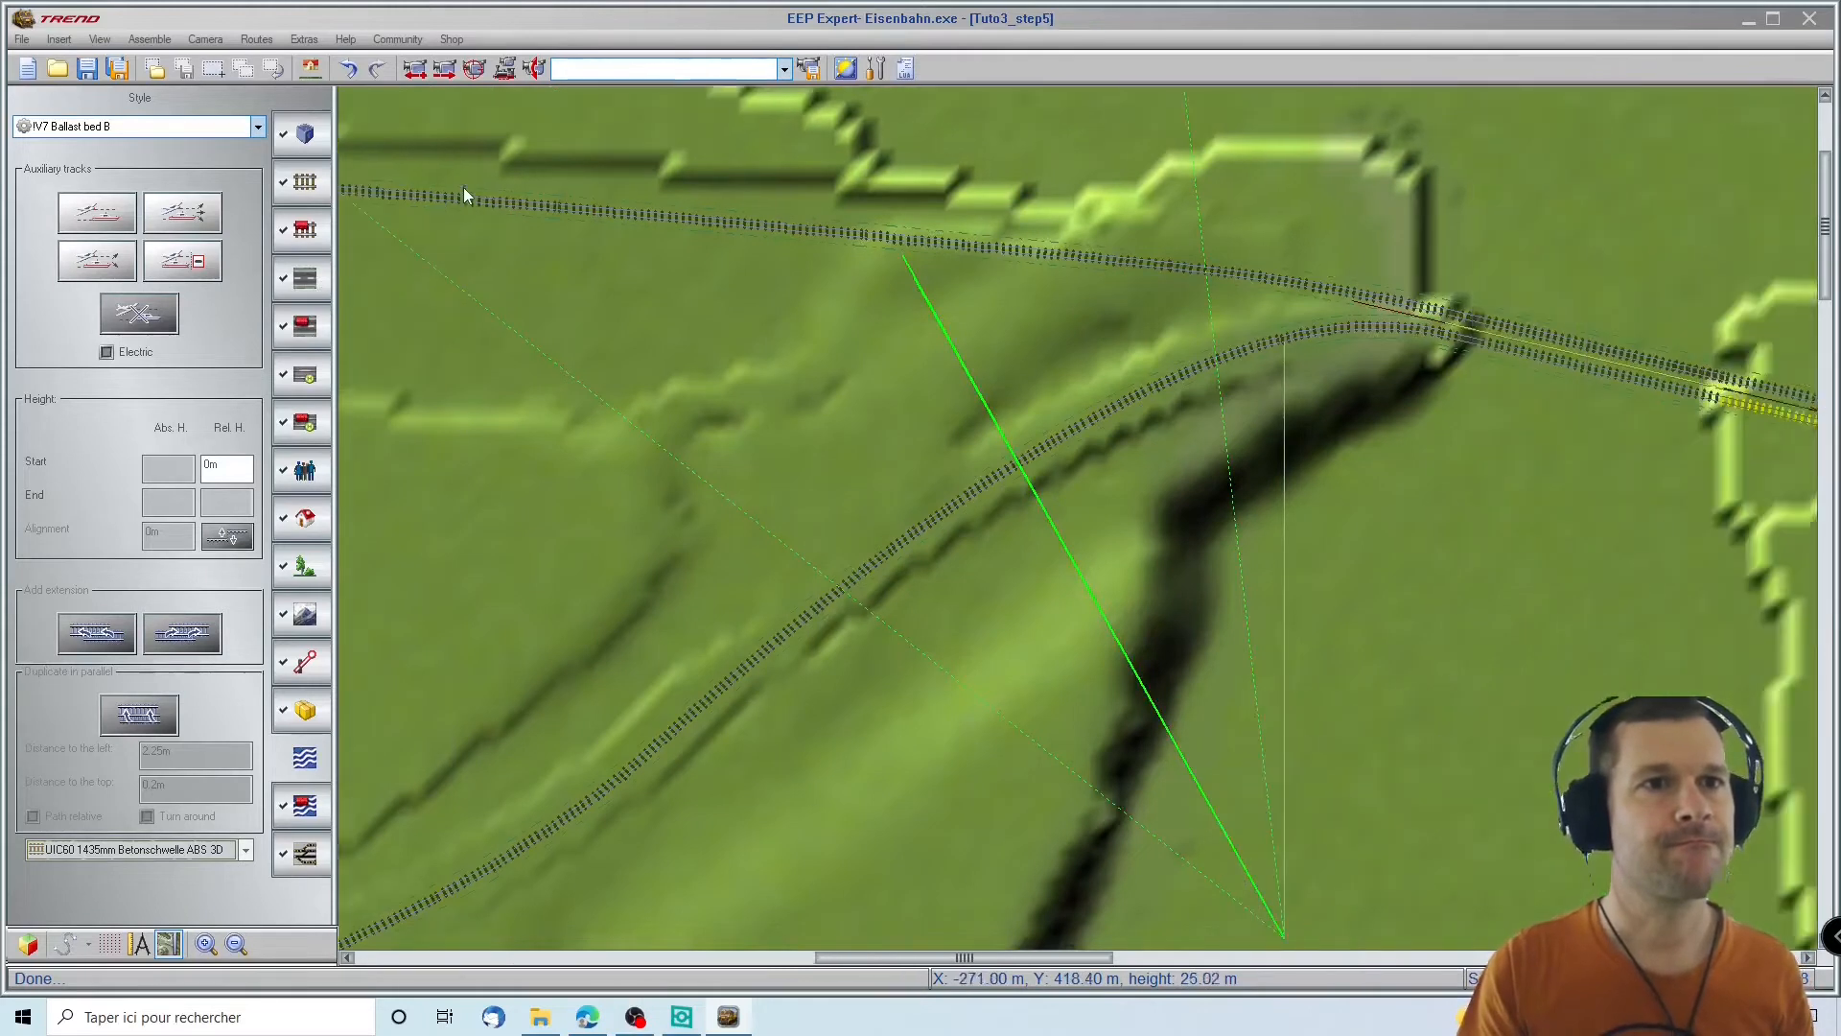
scroll(464, 187, right, 2)
scroll(926, 460, down, 4)
scroll(1022, 387, up, 1)
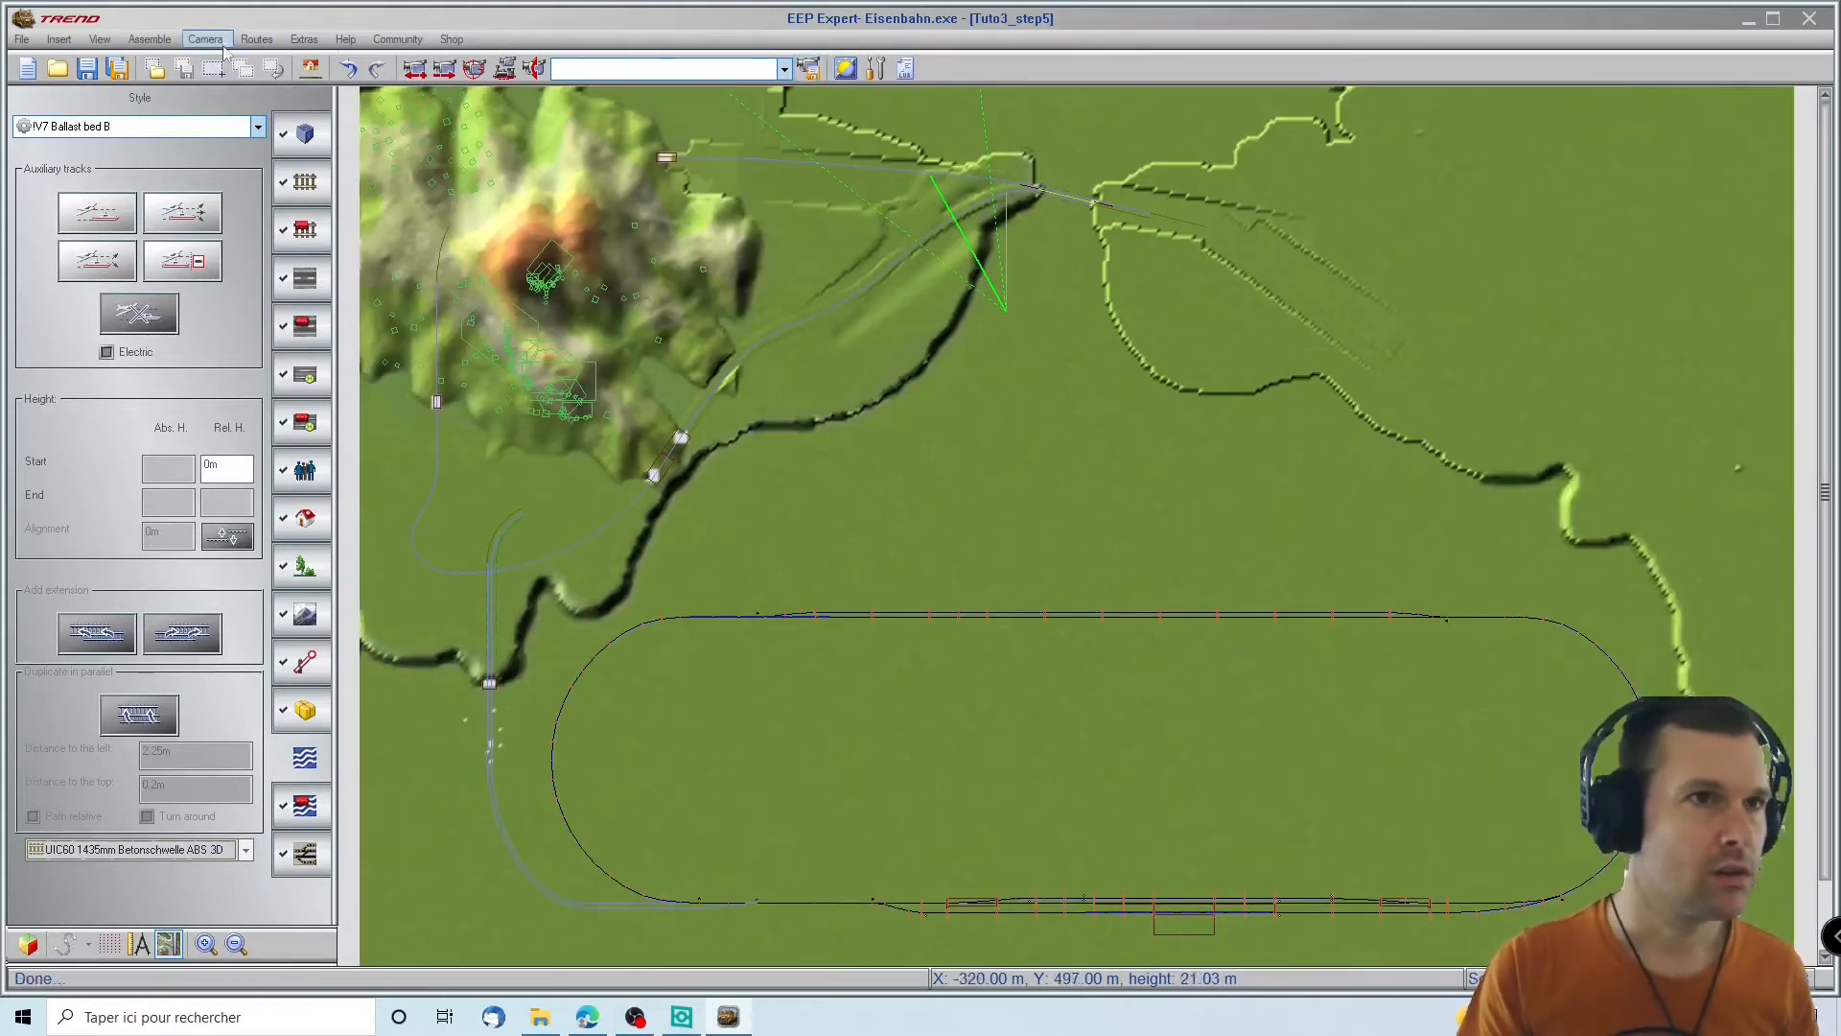
click(215, 71)
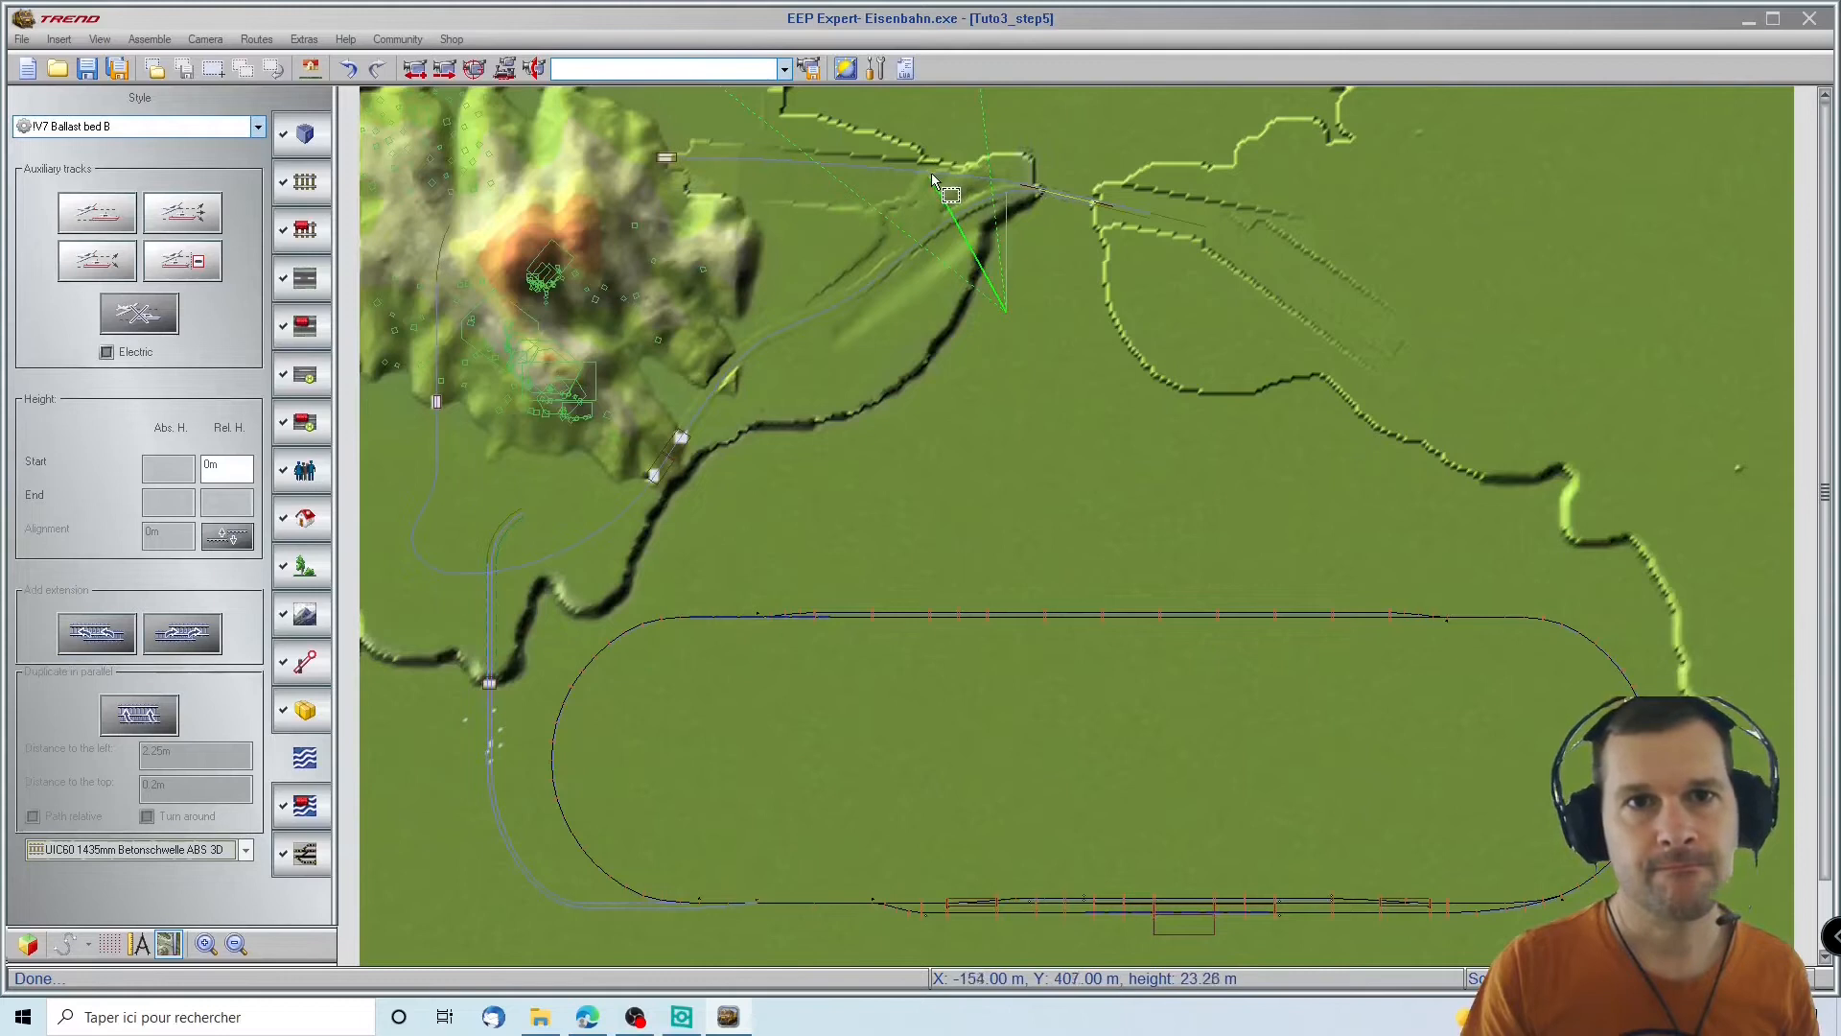
scroll(935, 182, up, 3)
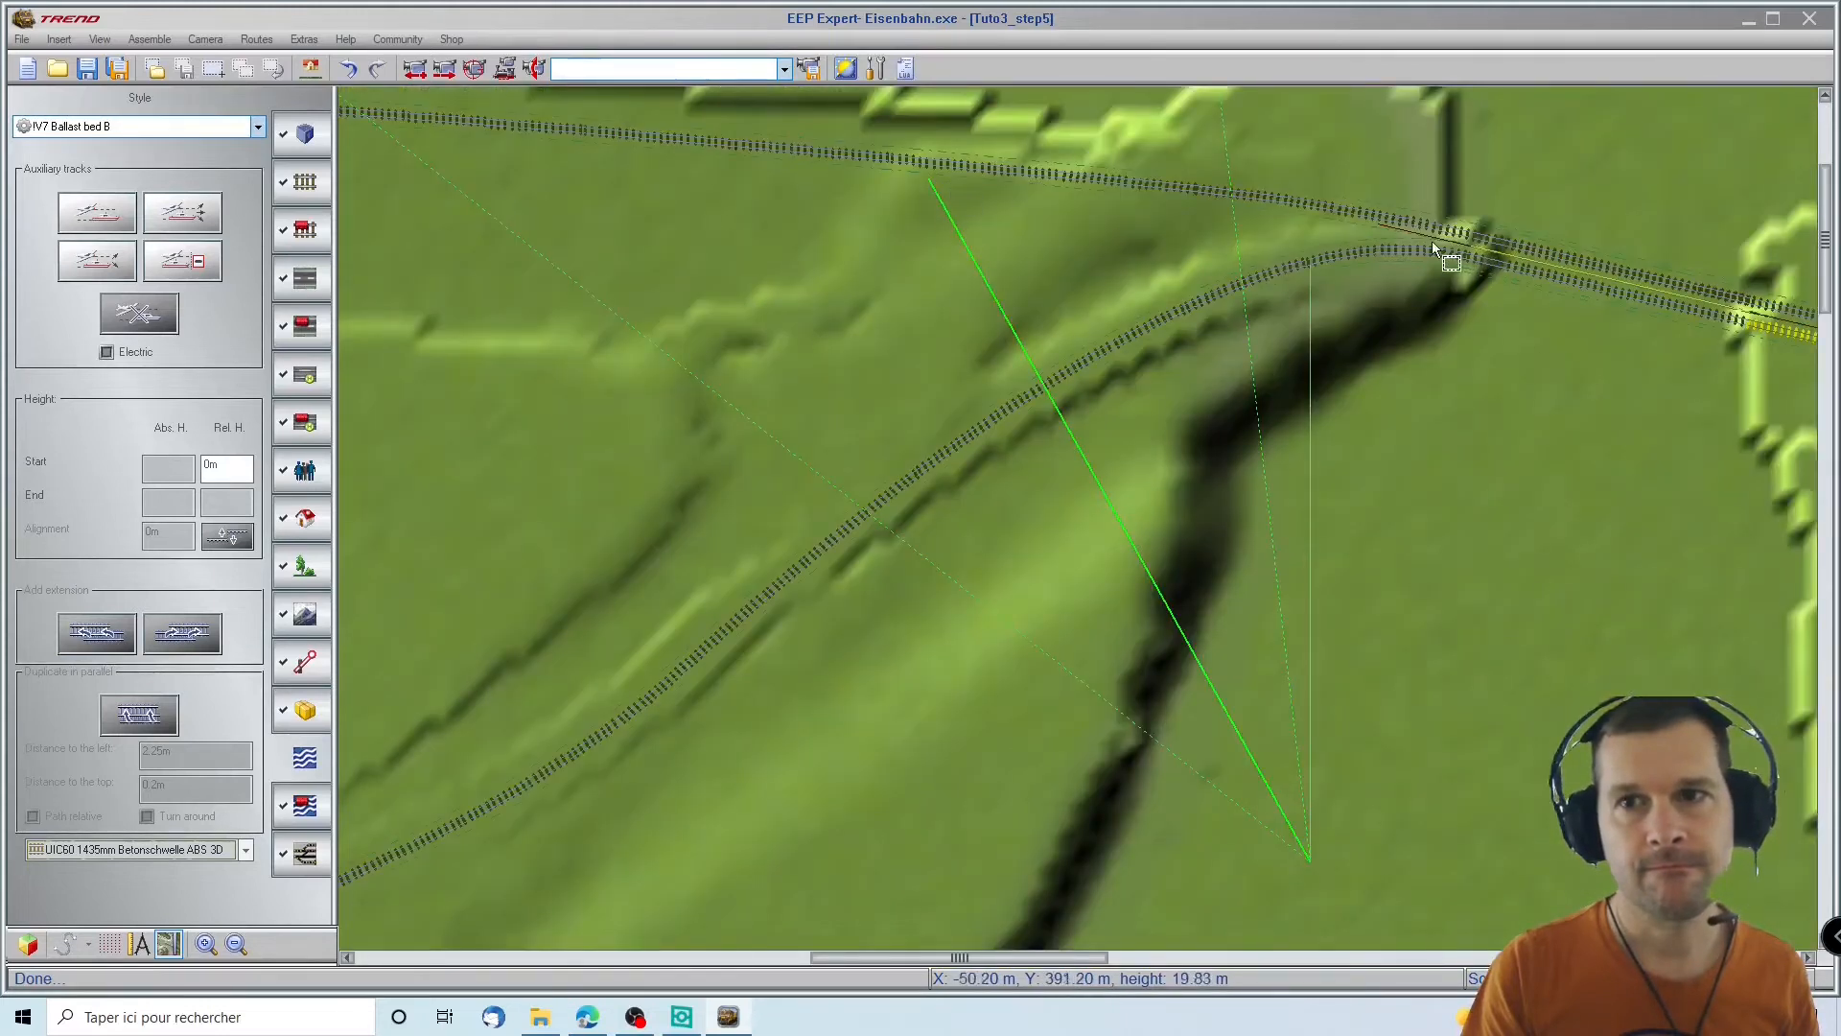
drag(1350, 238, 485, 210)
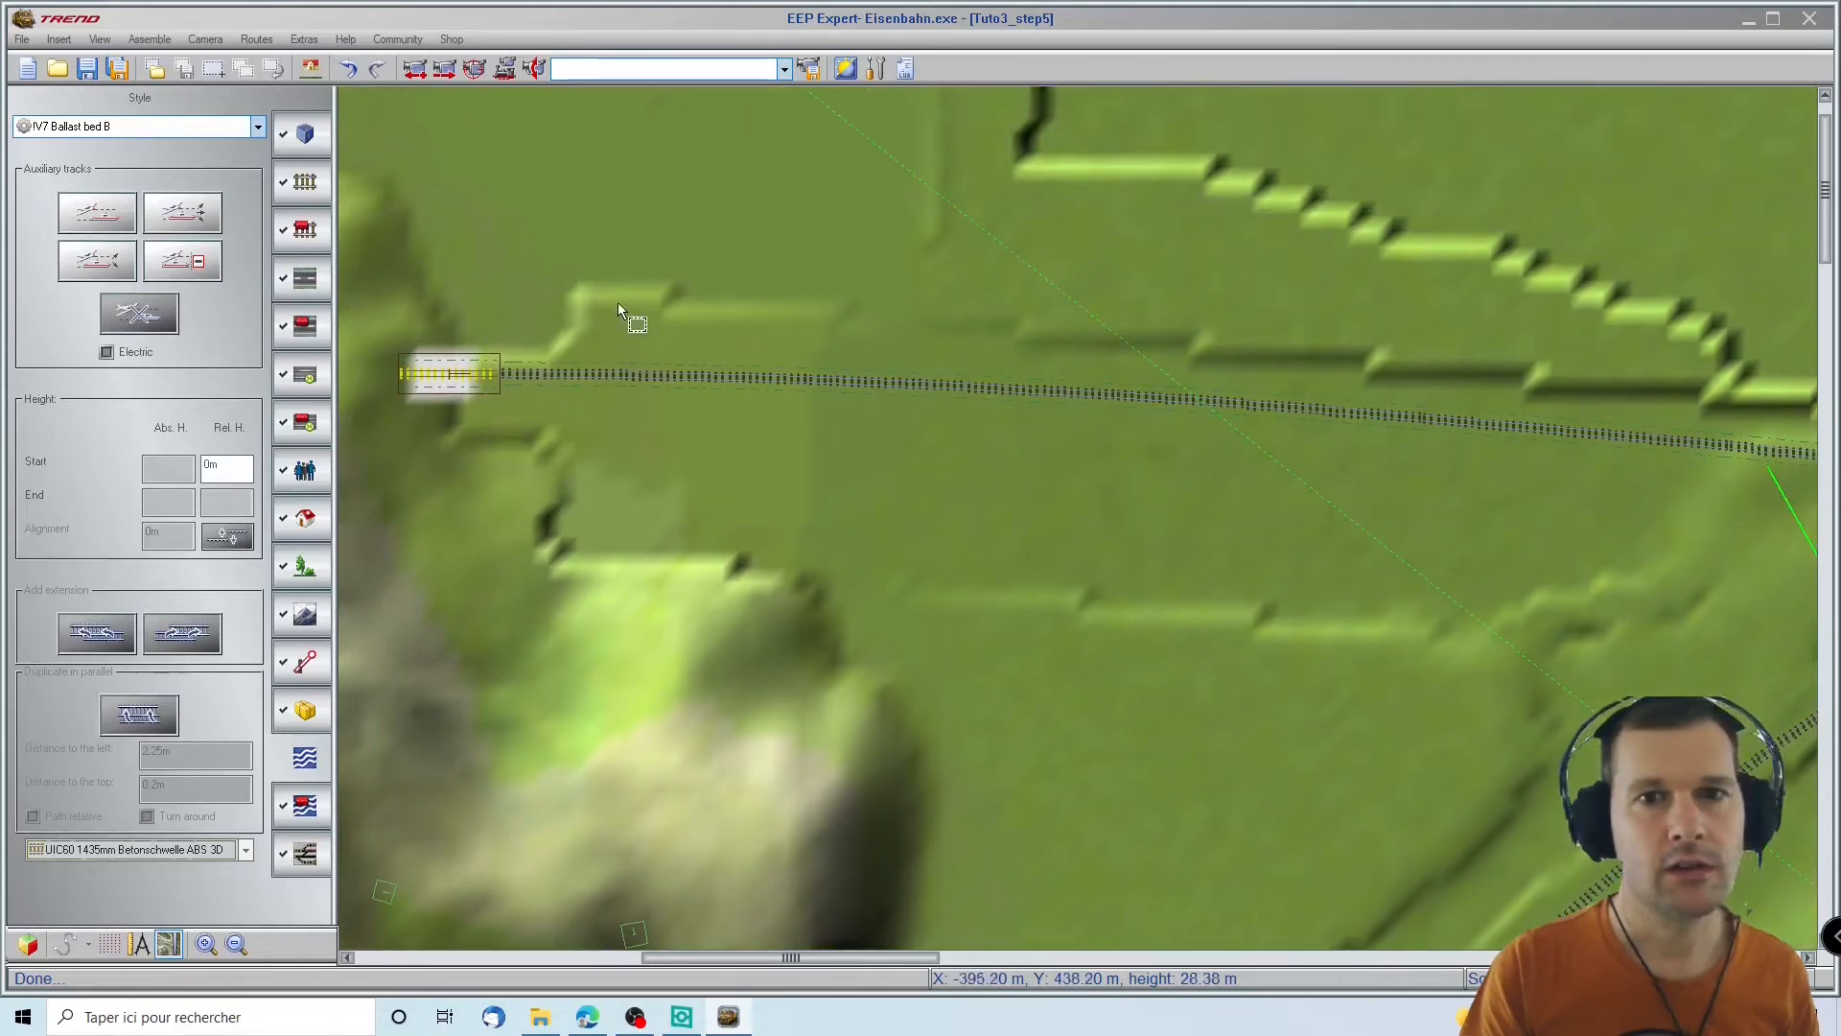
drag(503, 330, 840, 457)
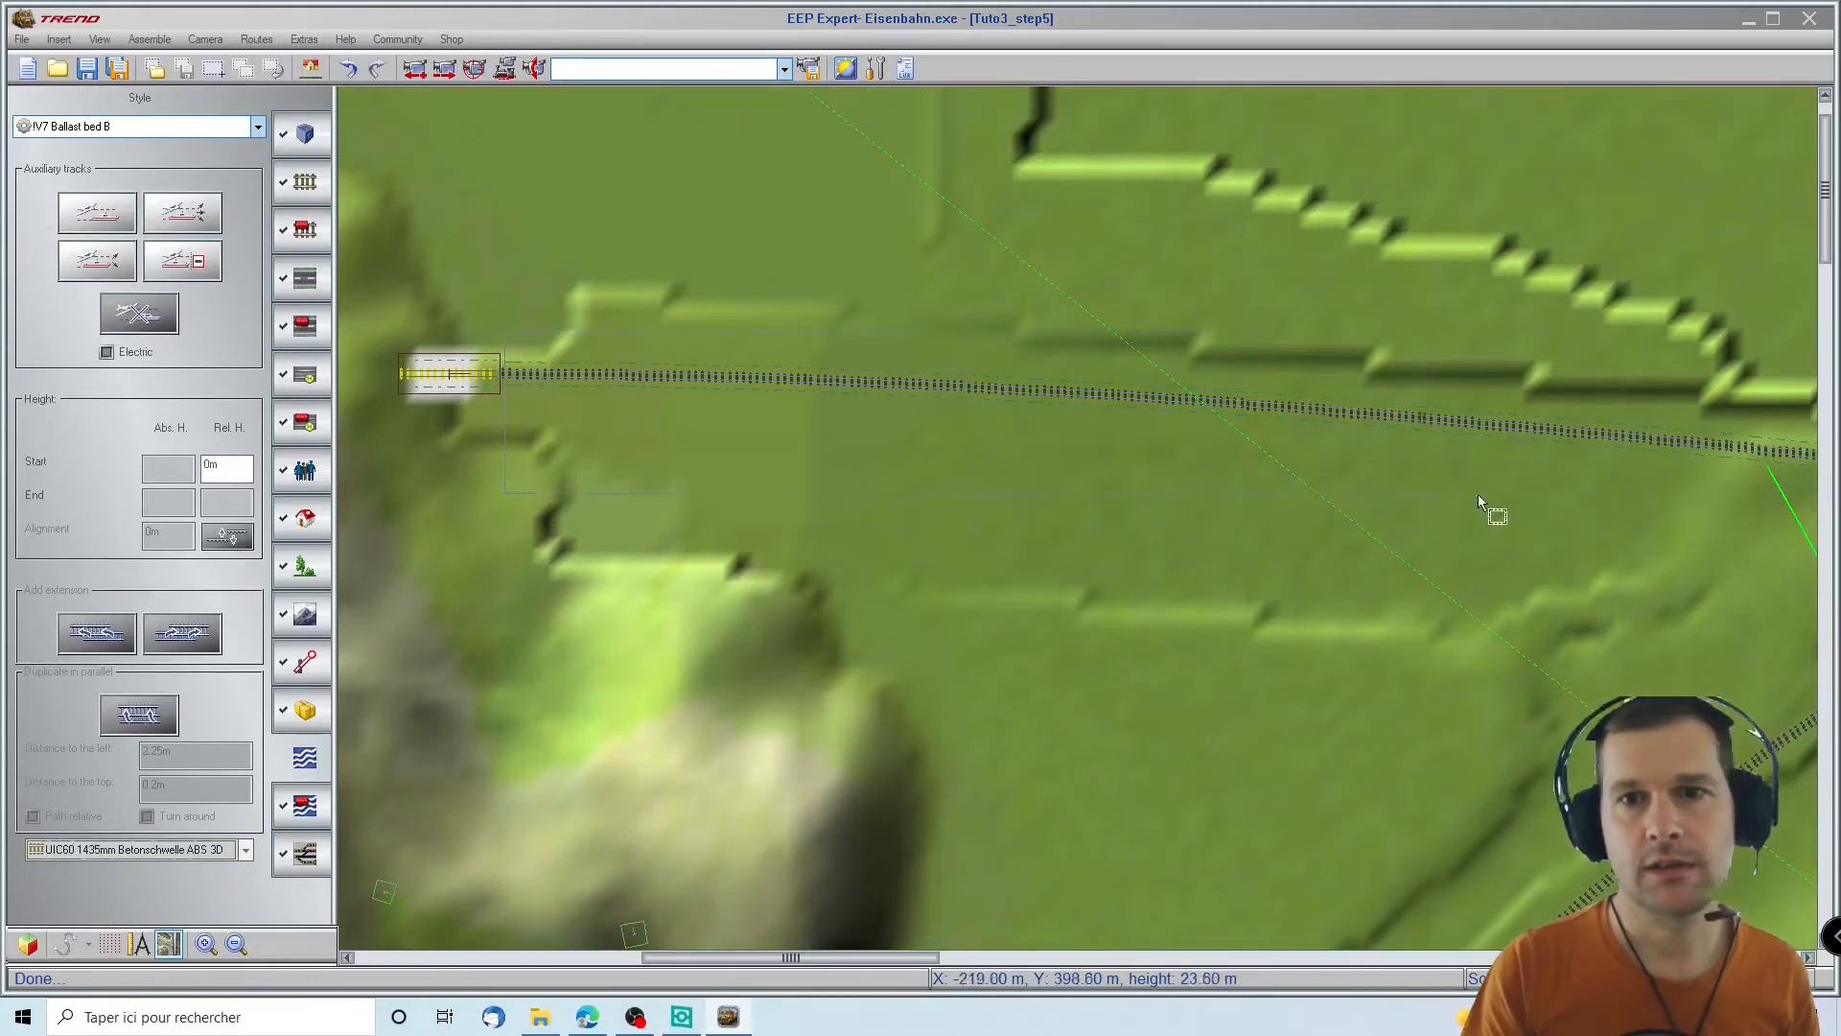
drag(1818, 527, 1696, 523)
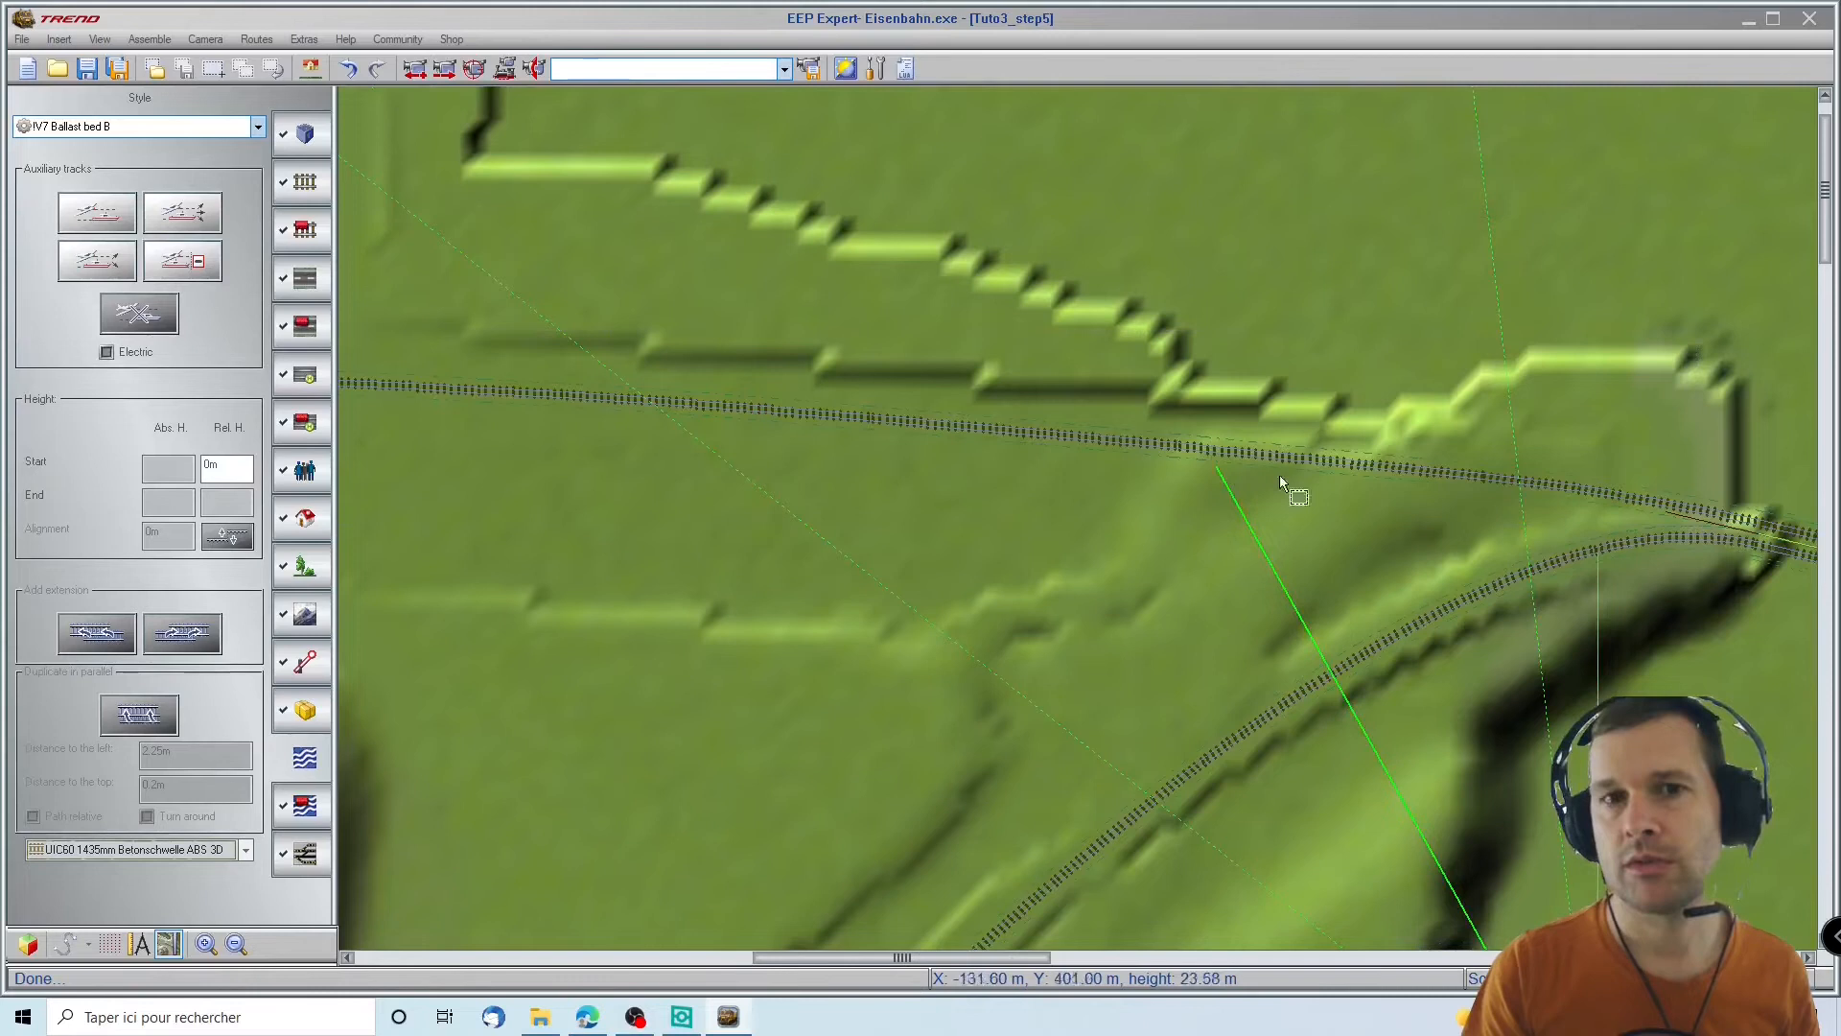
Block-select the railway track between the upper tunnel portal and the viaduct in the 2D plan and match the surface to track level
click(303, 188)
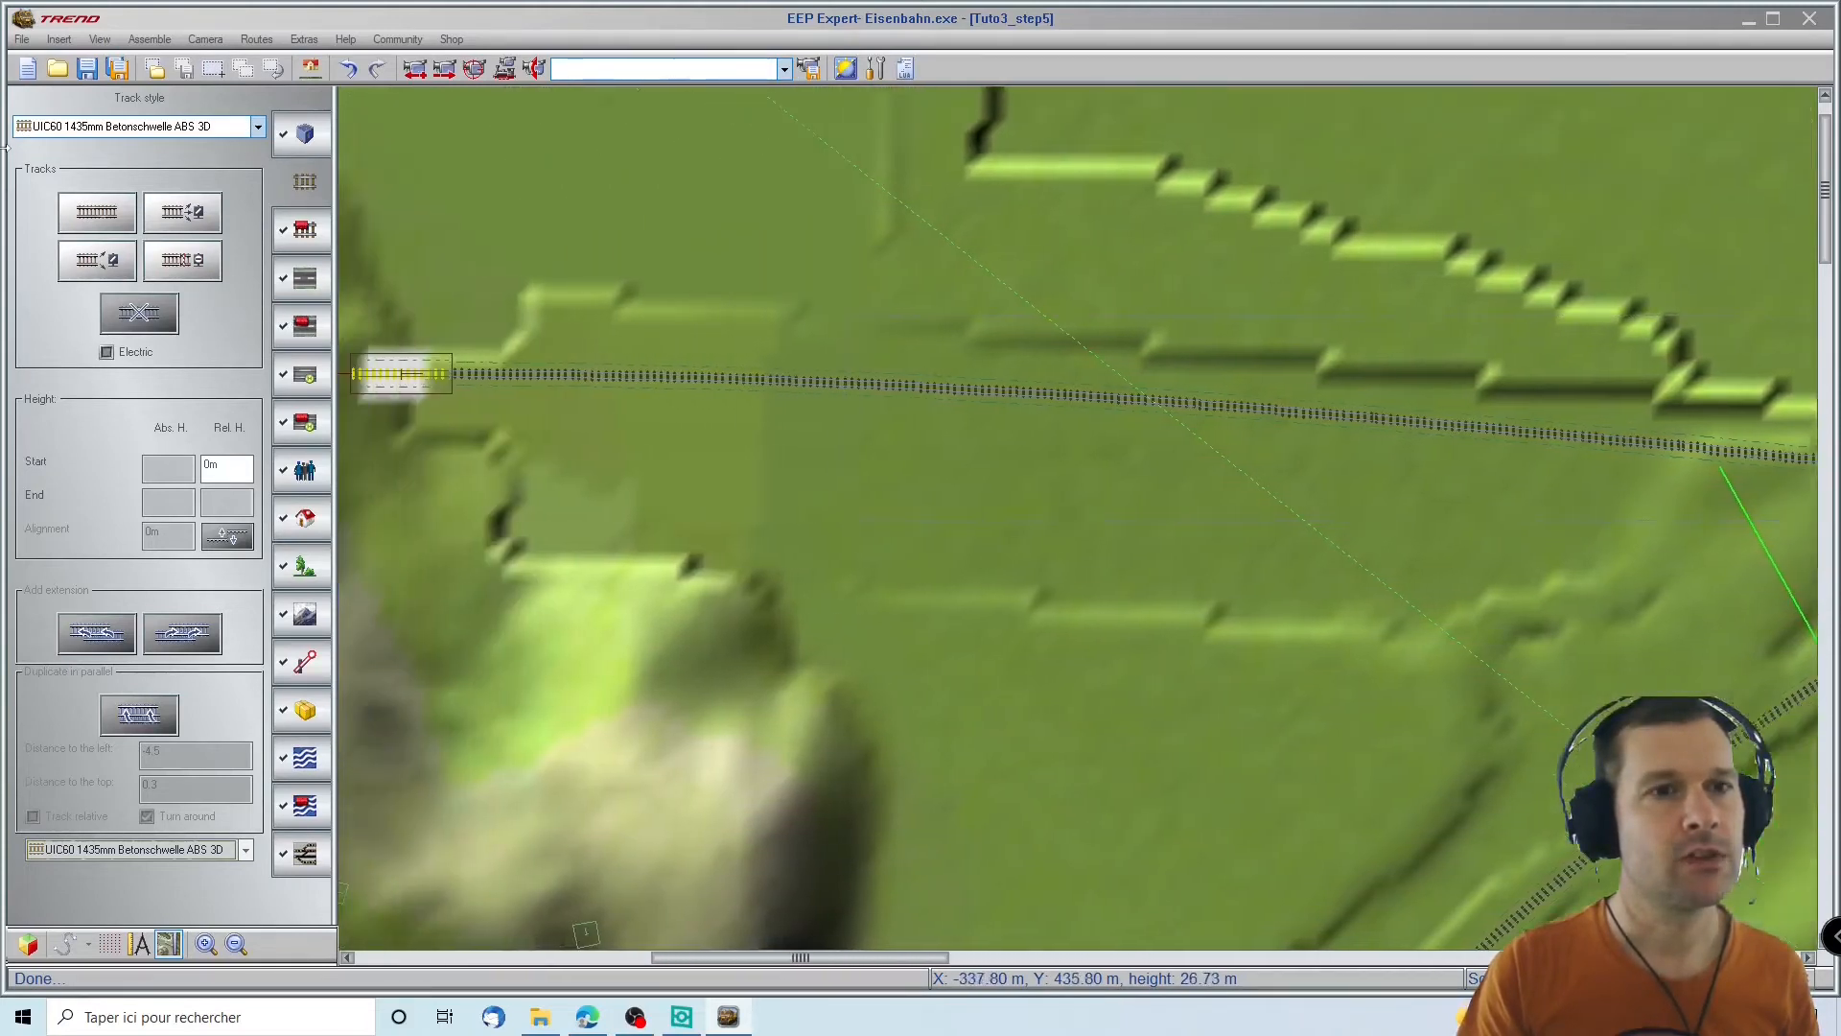
click(505, 220)
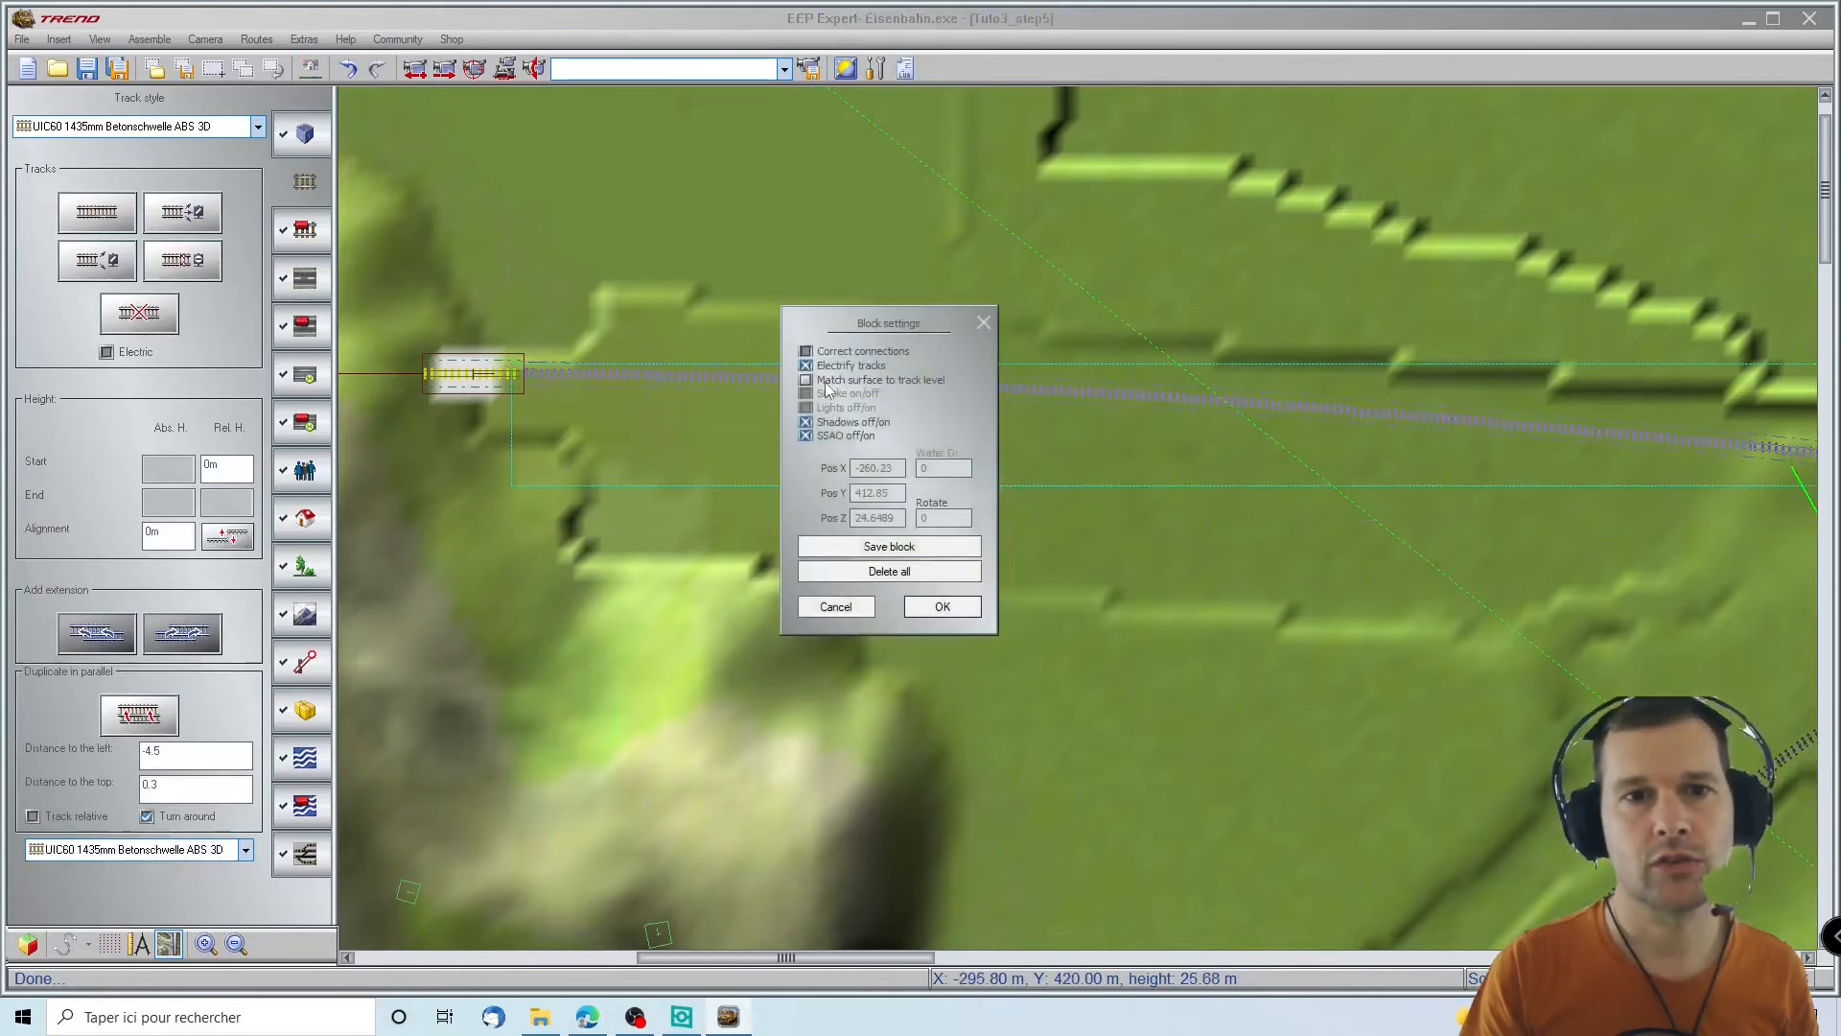
click(939, 608)
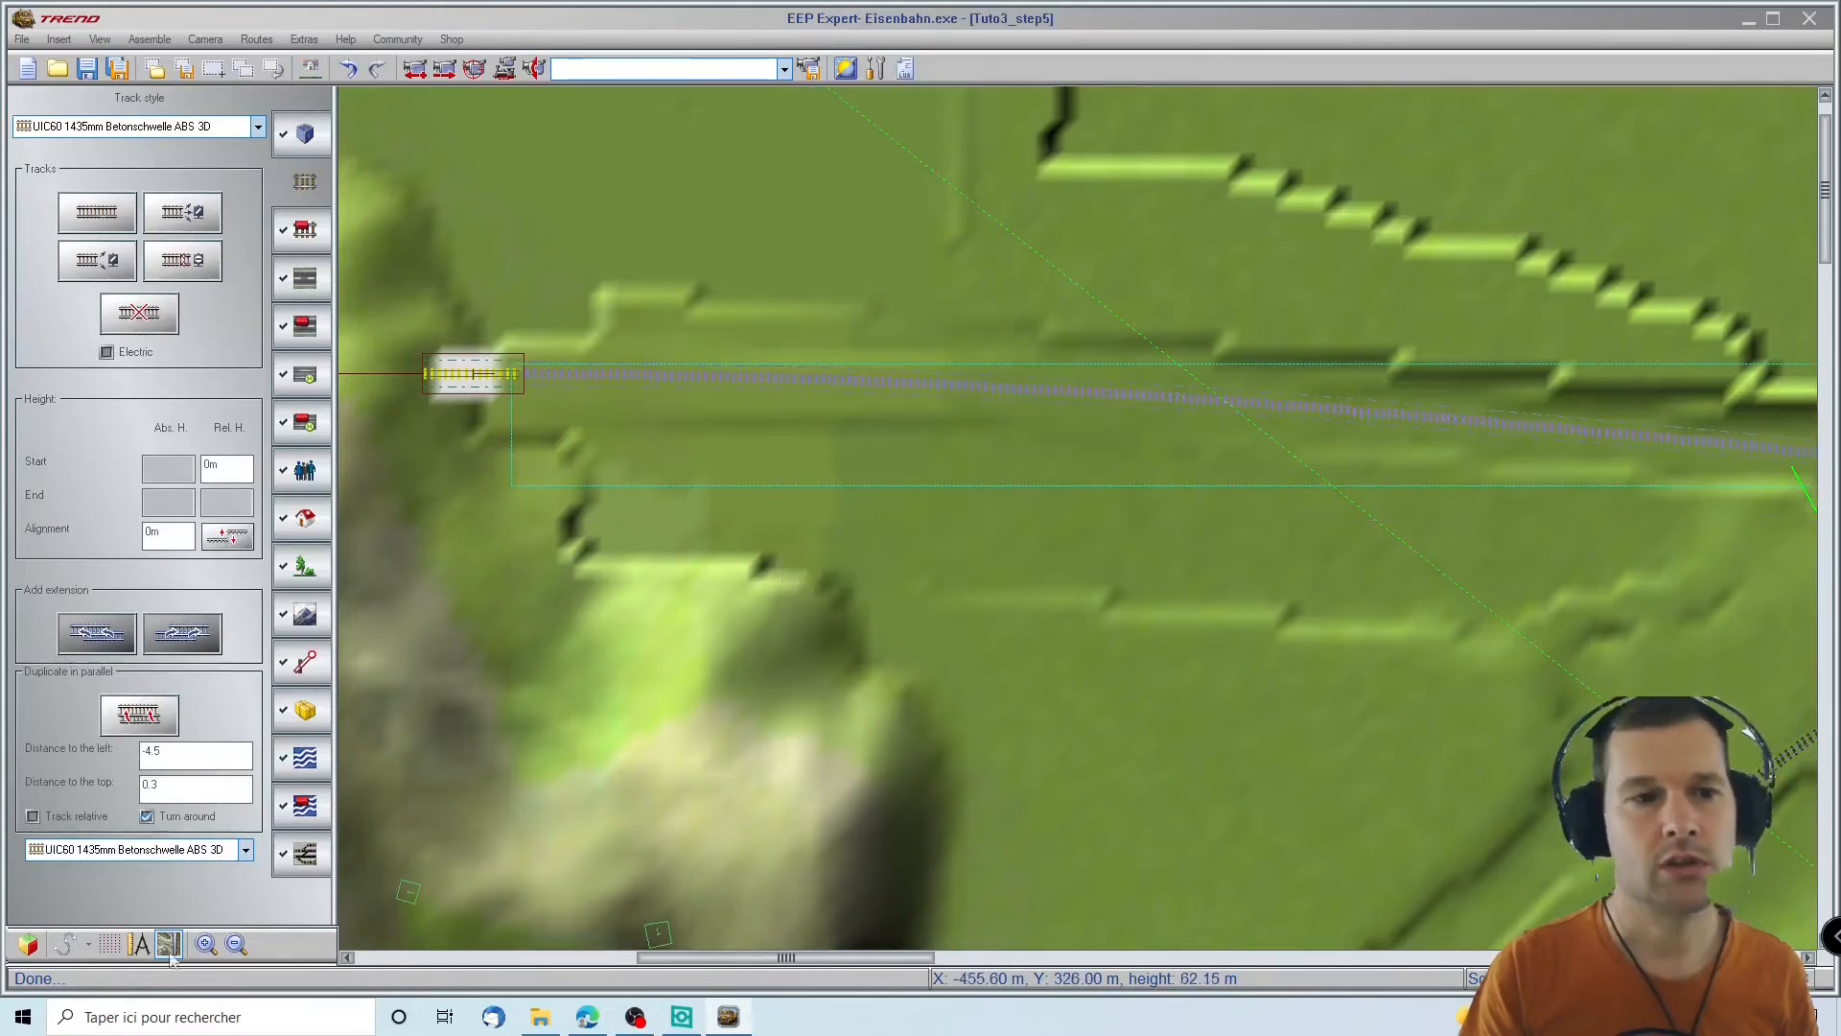
In 3D, match the surface elevation to track level for the track section adjoining the viaduct's second line
click(27, 944)
right_drag(1224, 499, 1441, 765)
right_drag(1569, 796, 1562, 431)
click(1546, 395)
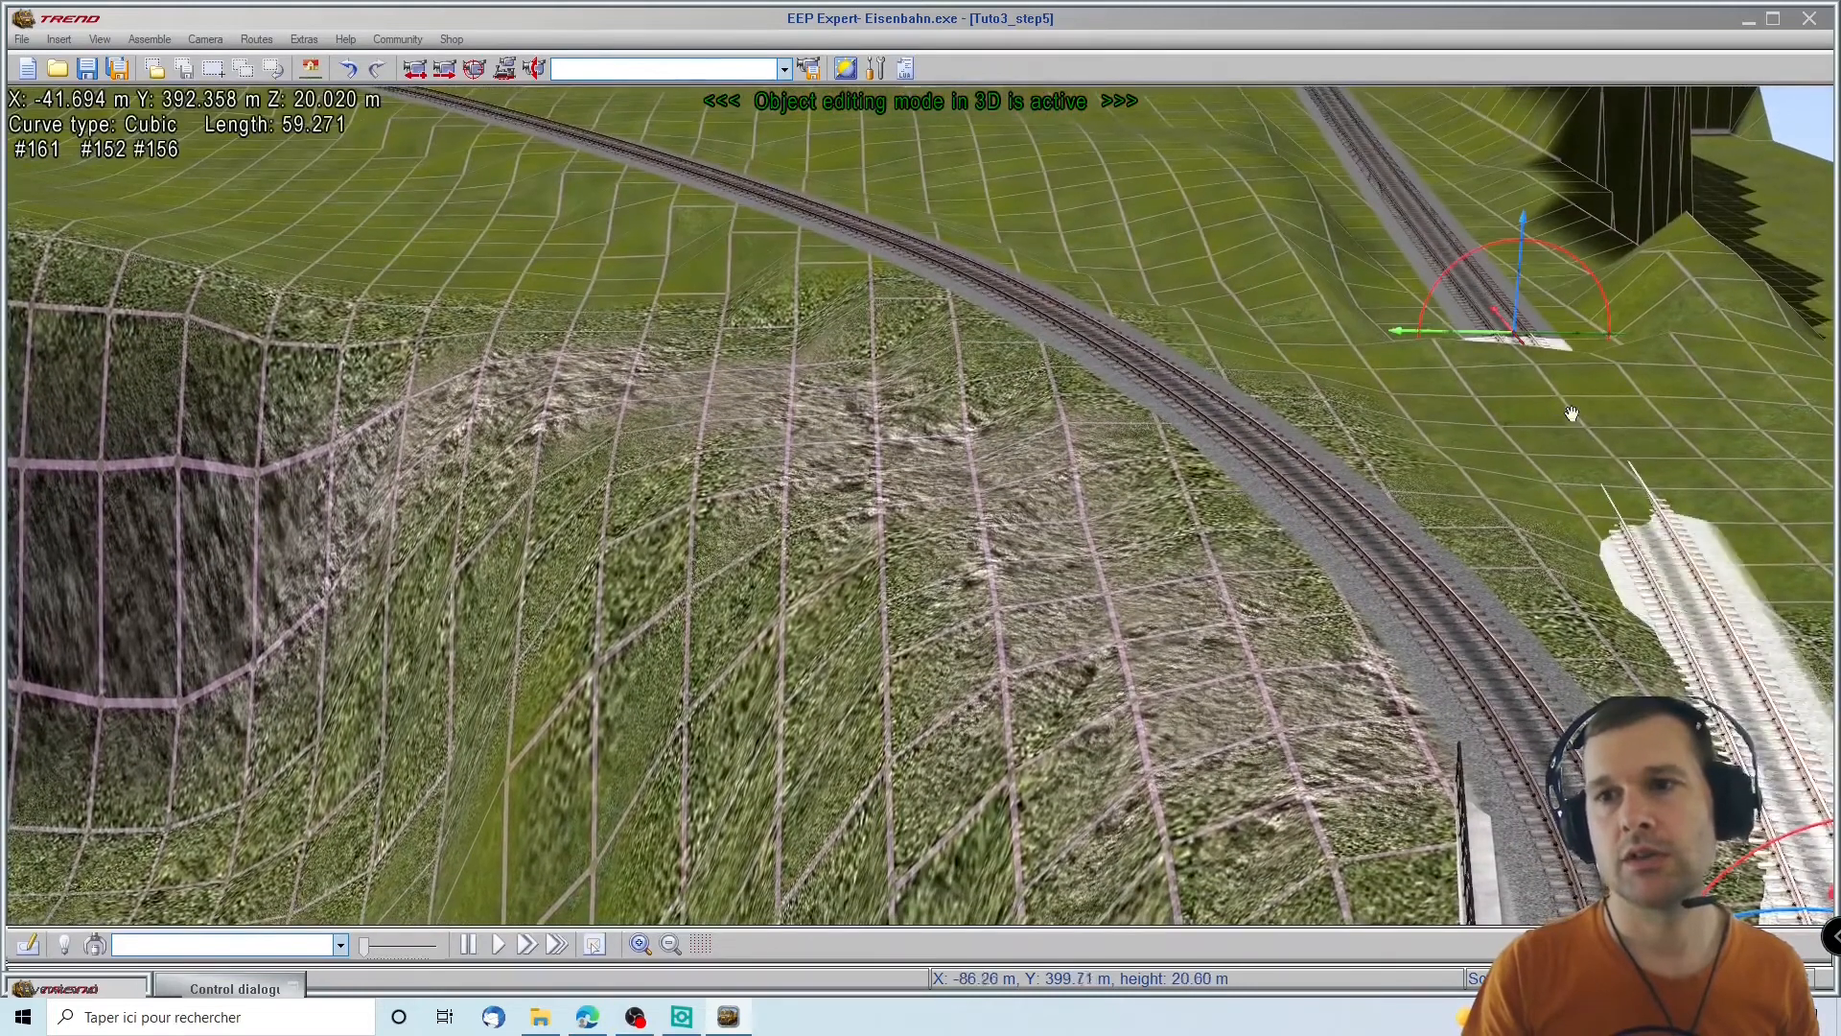
right_click(1605, 456)
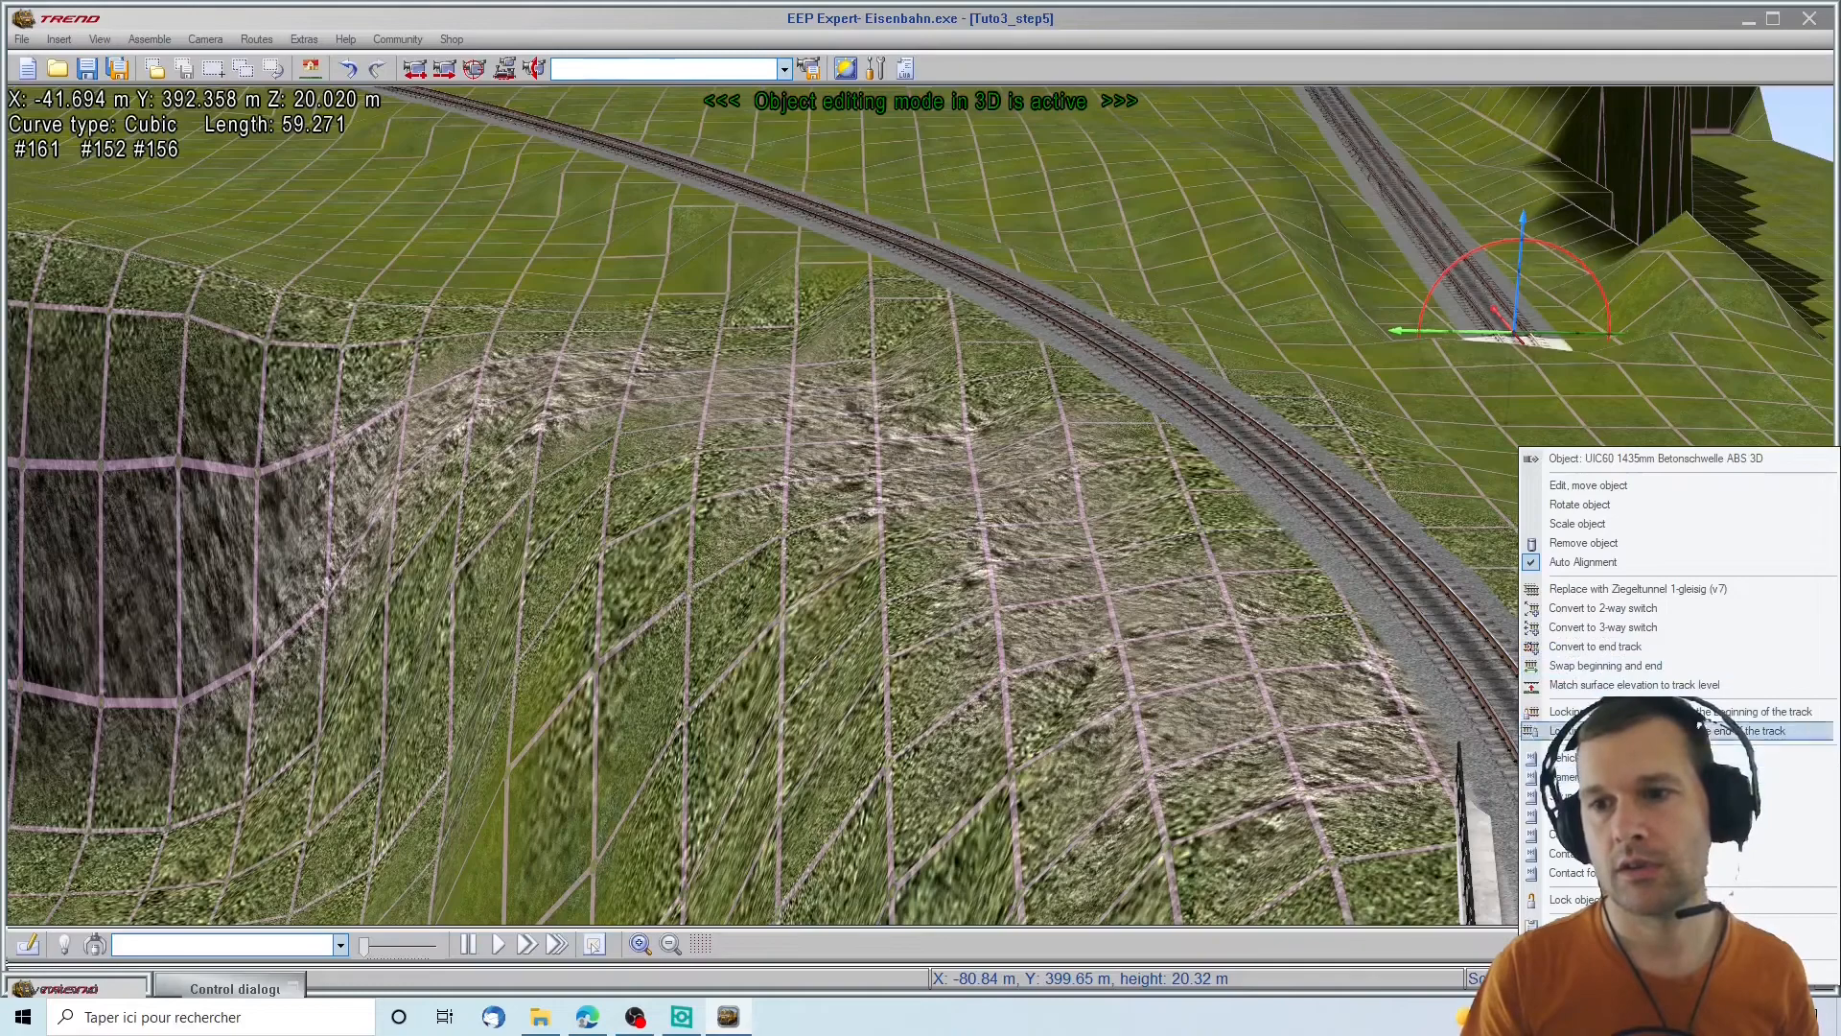
click(1653, 685)
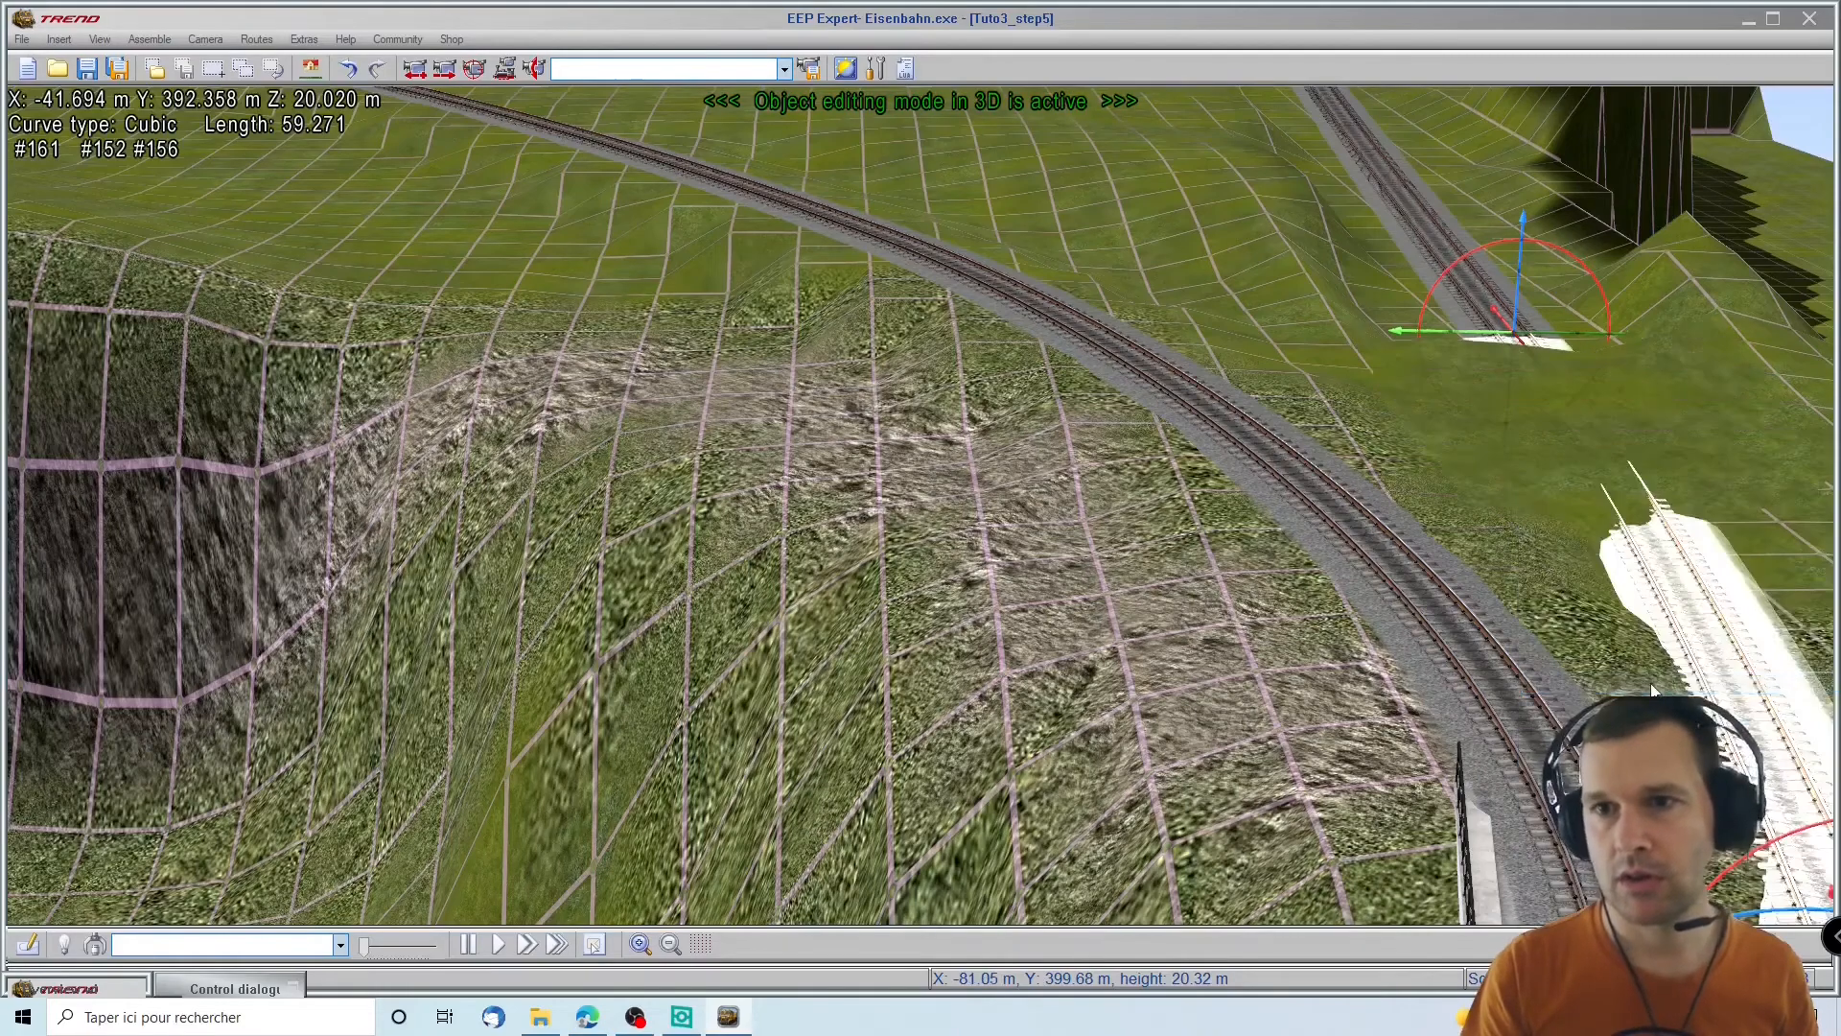
Smooth the terrain along the line between the viaduct and the tunnel and beside the nearby cliff, using brush size 10
right_drag(1691, 458, 1827, 518)
middle_drag(1830, 519, 1698, 434)
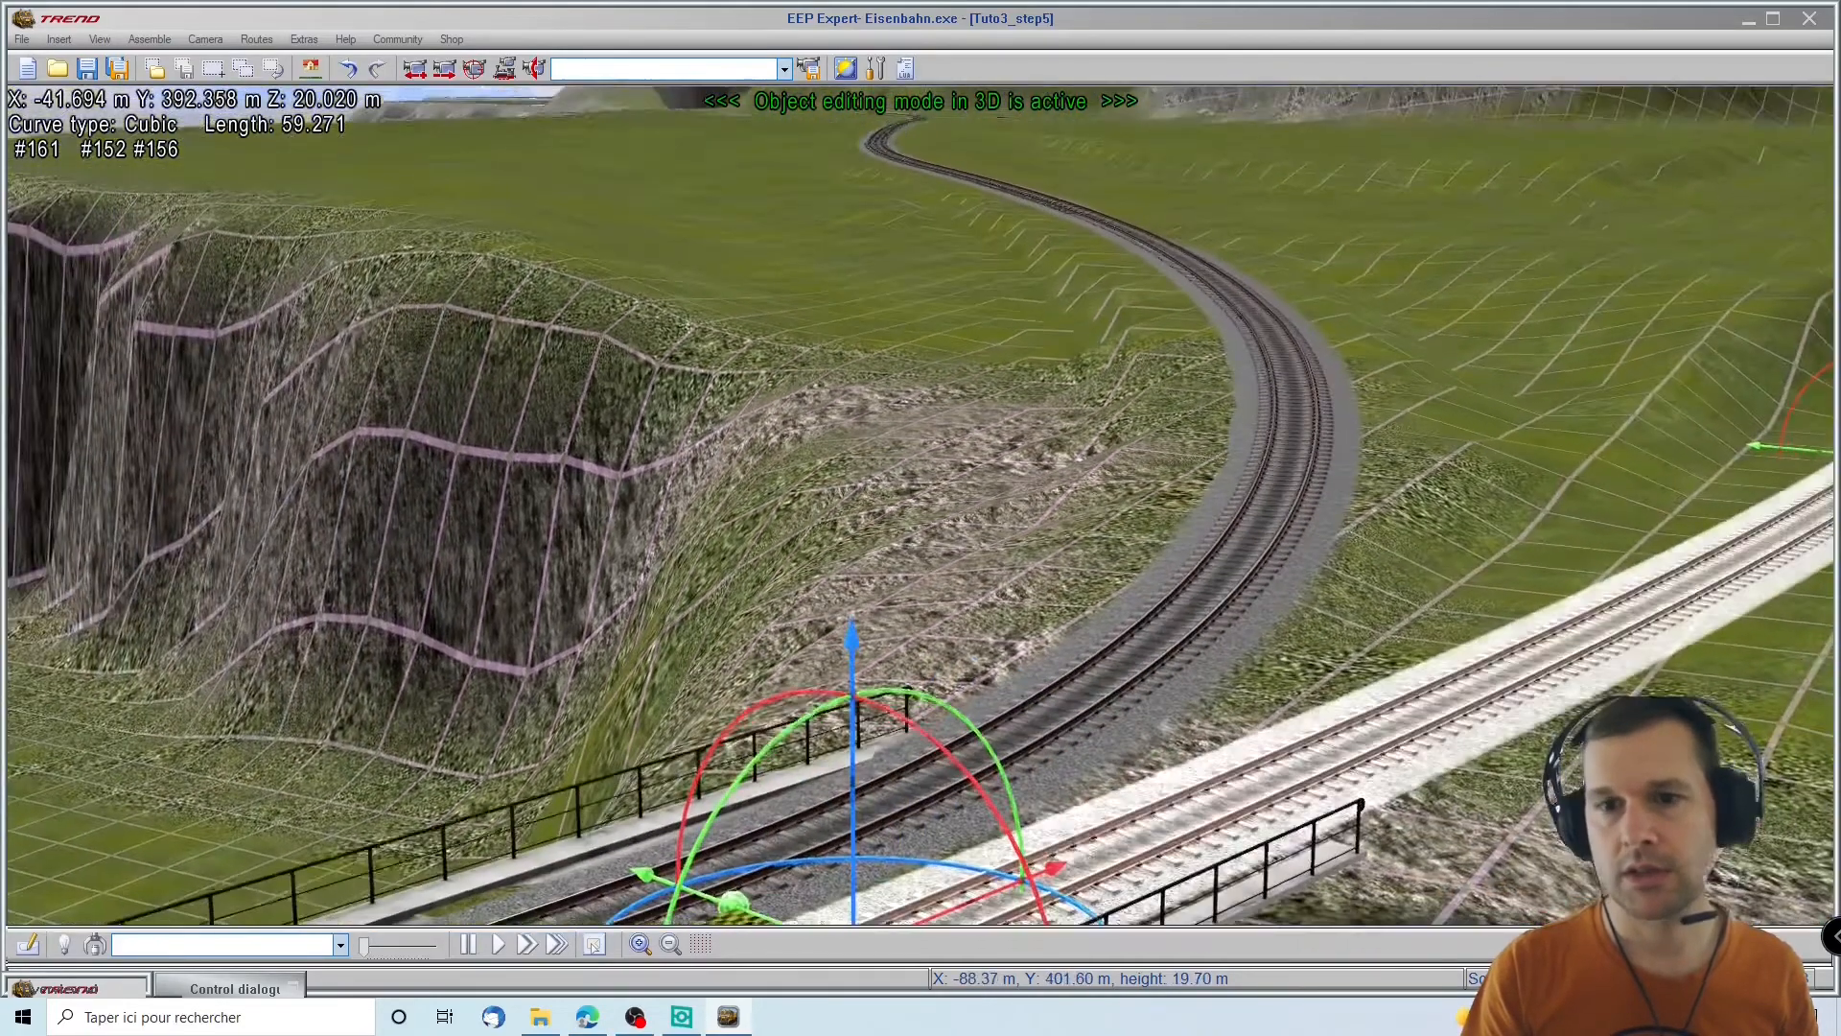
right_drag(1697, 435, 776, 562)
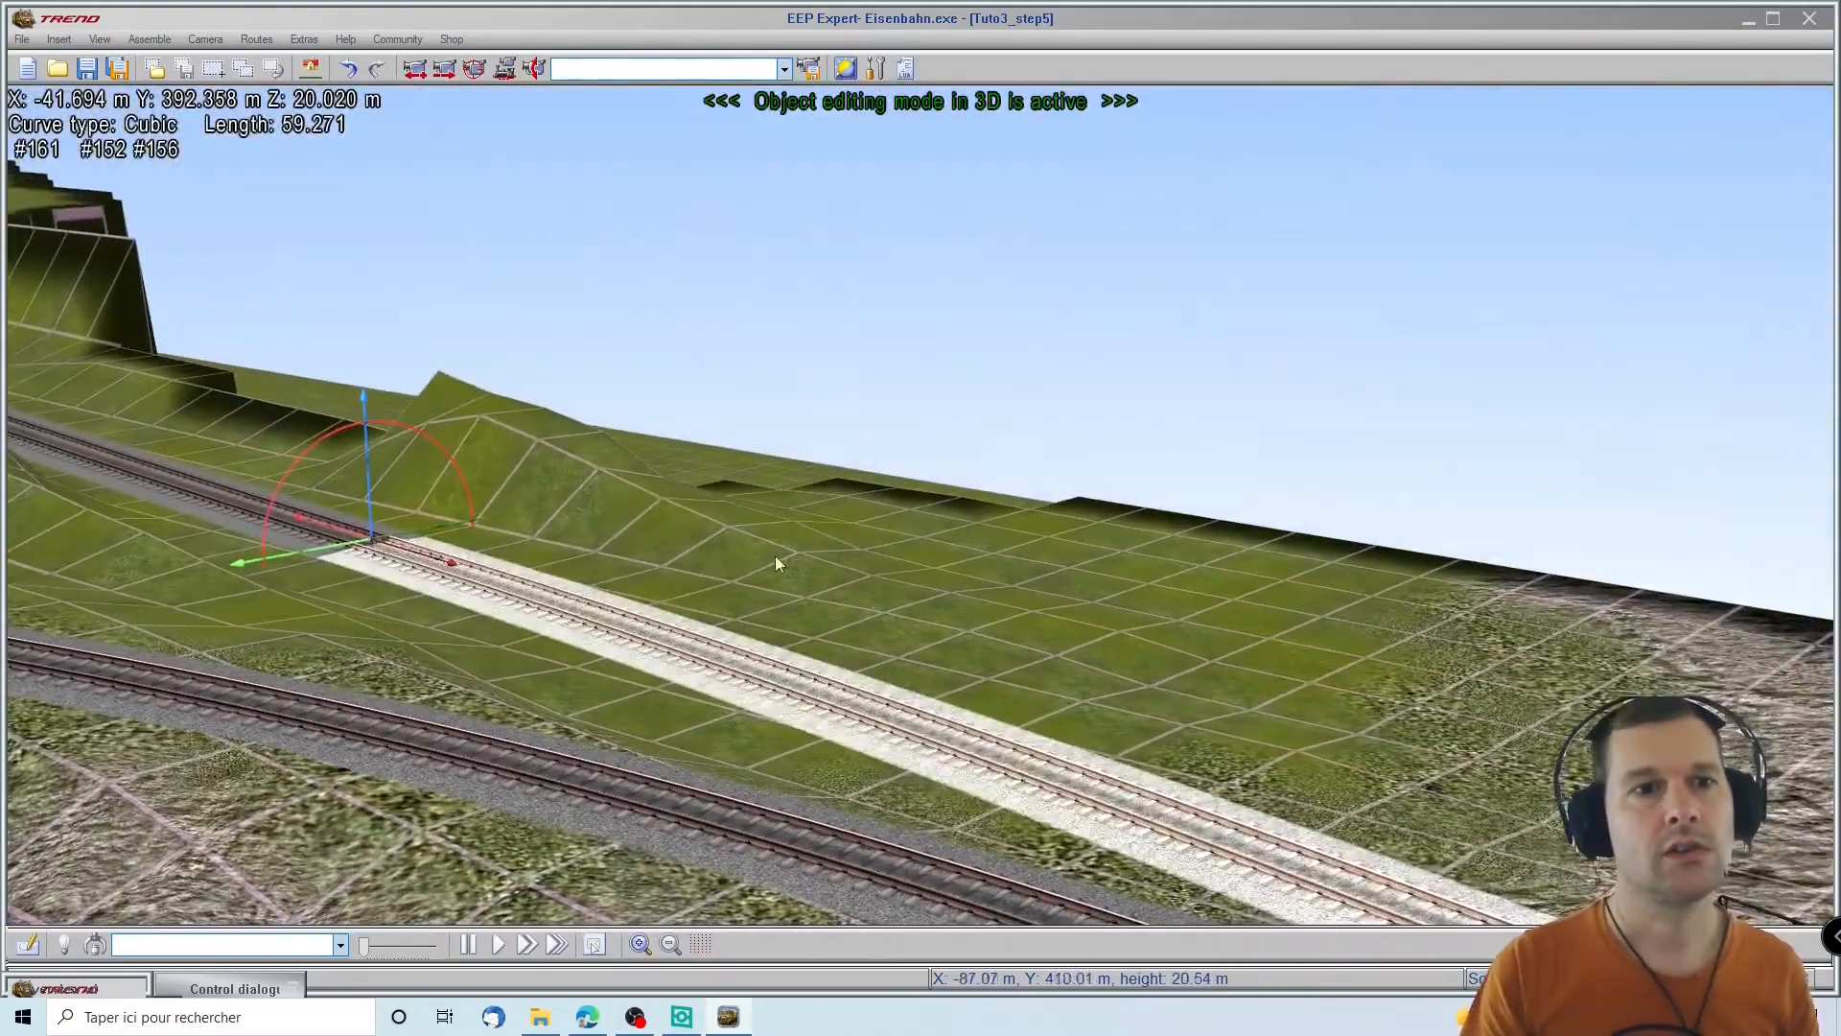
scroll(527, 533, down, 5)
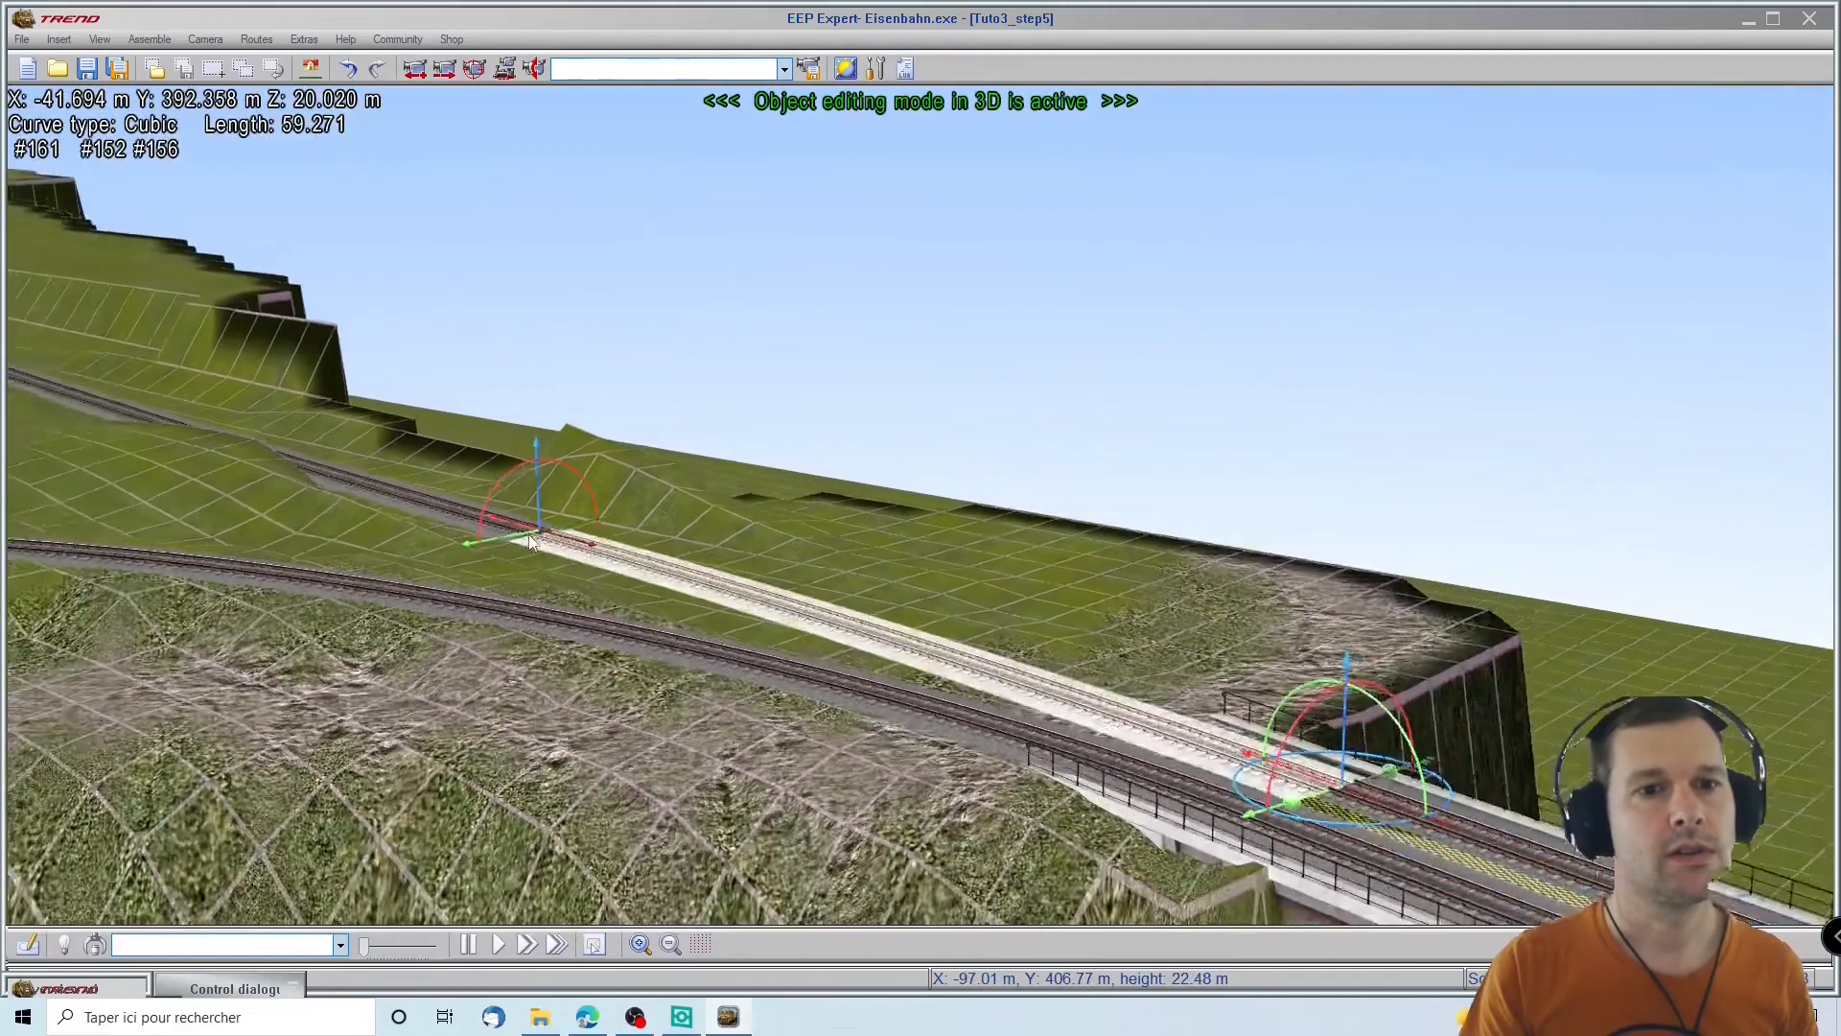
right_drag(612, 717, 705, 436)
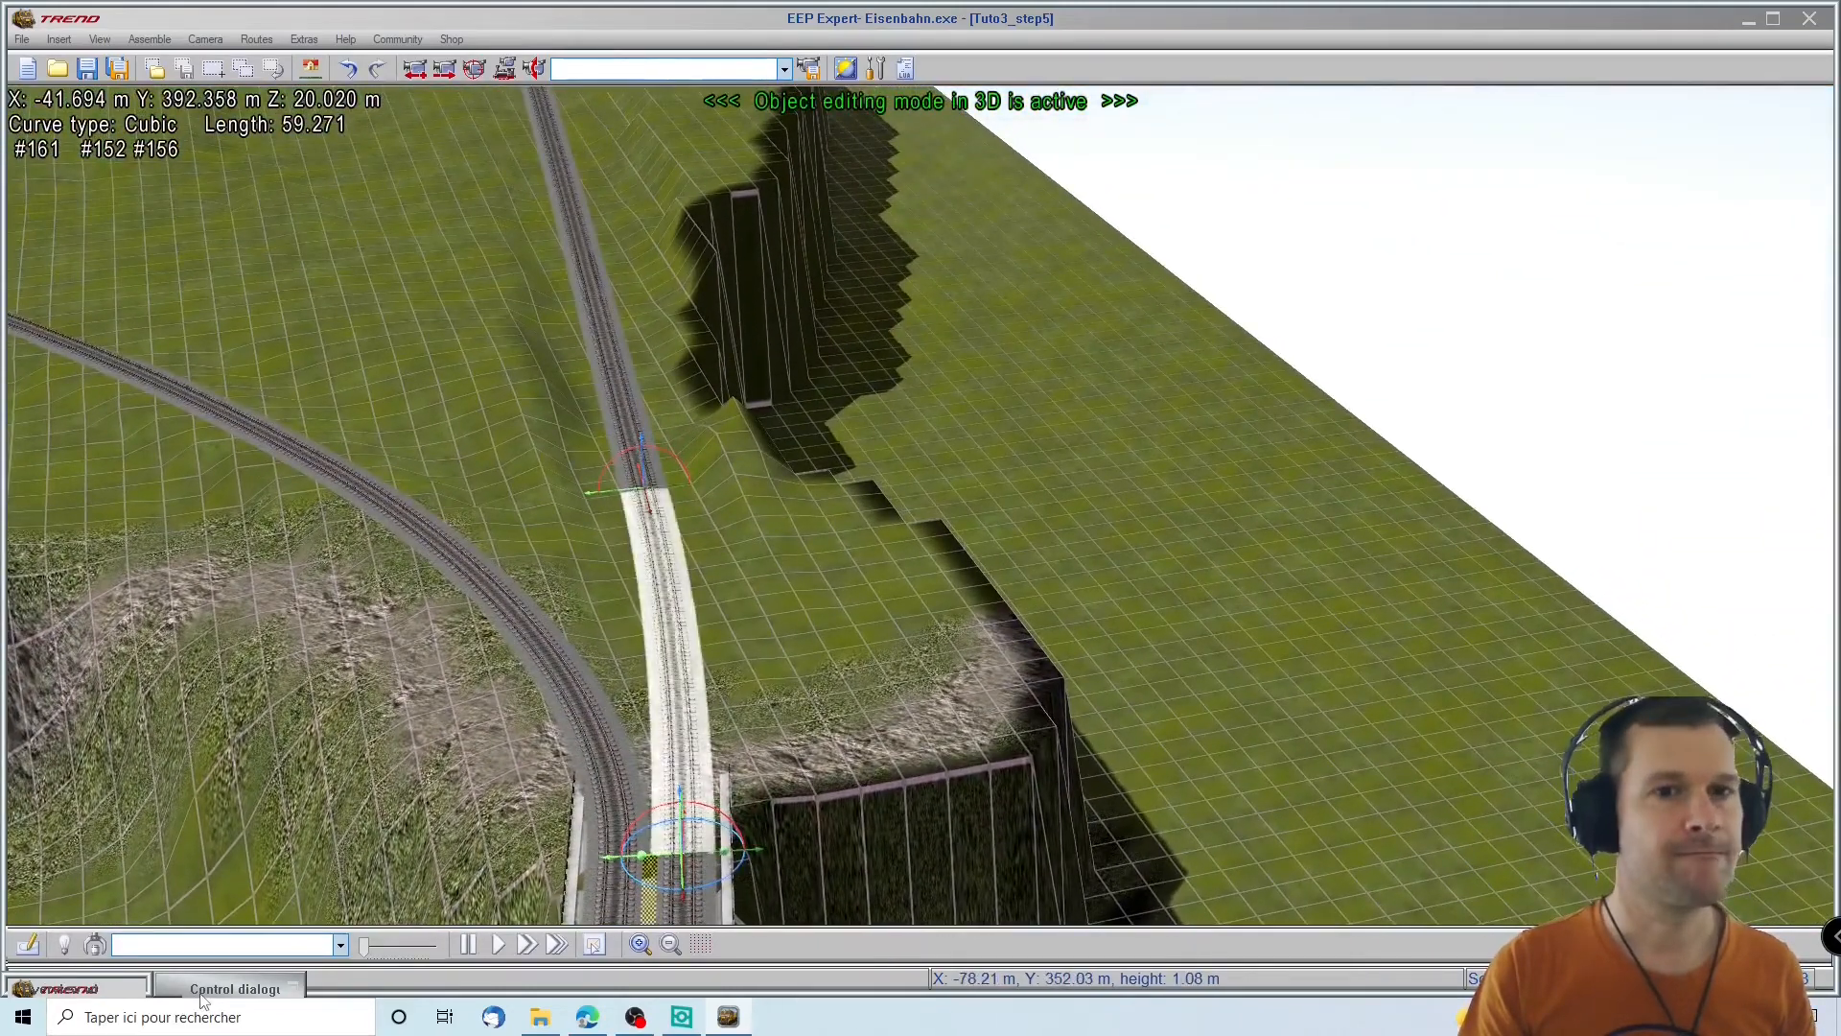
right_drag(757, 566, 587, 661)
right_drag(99, 236, 1830, 375)
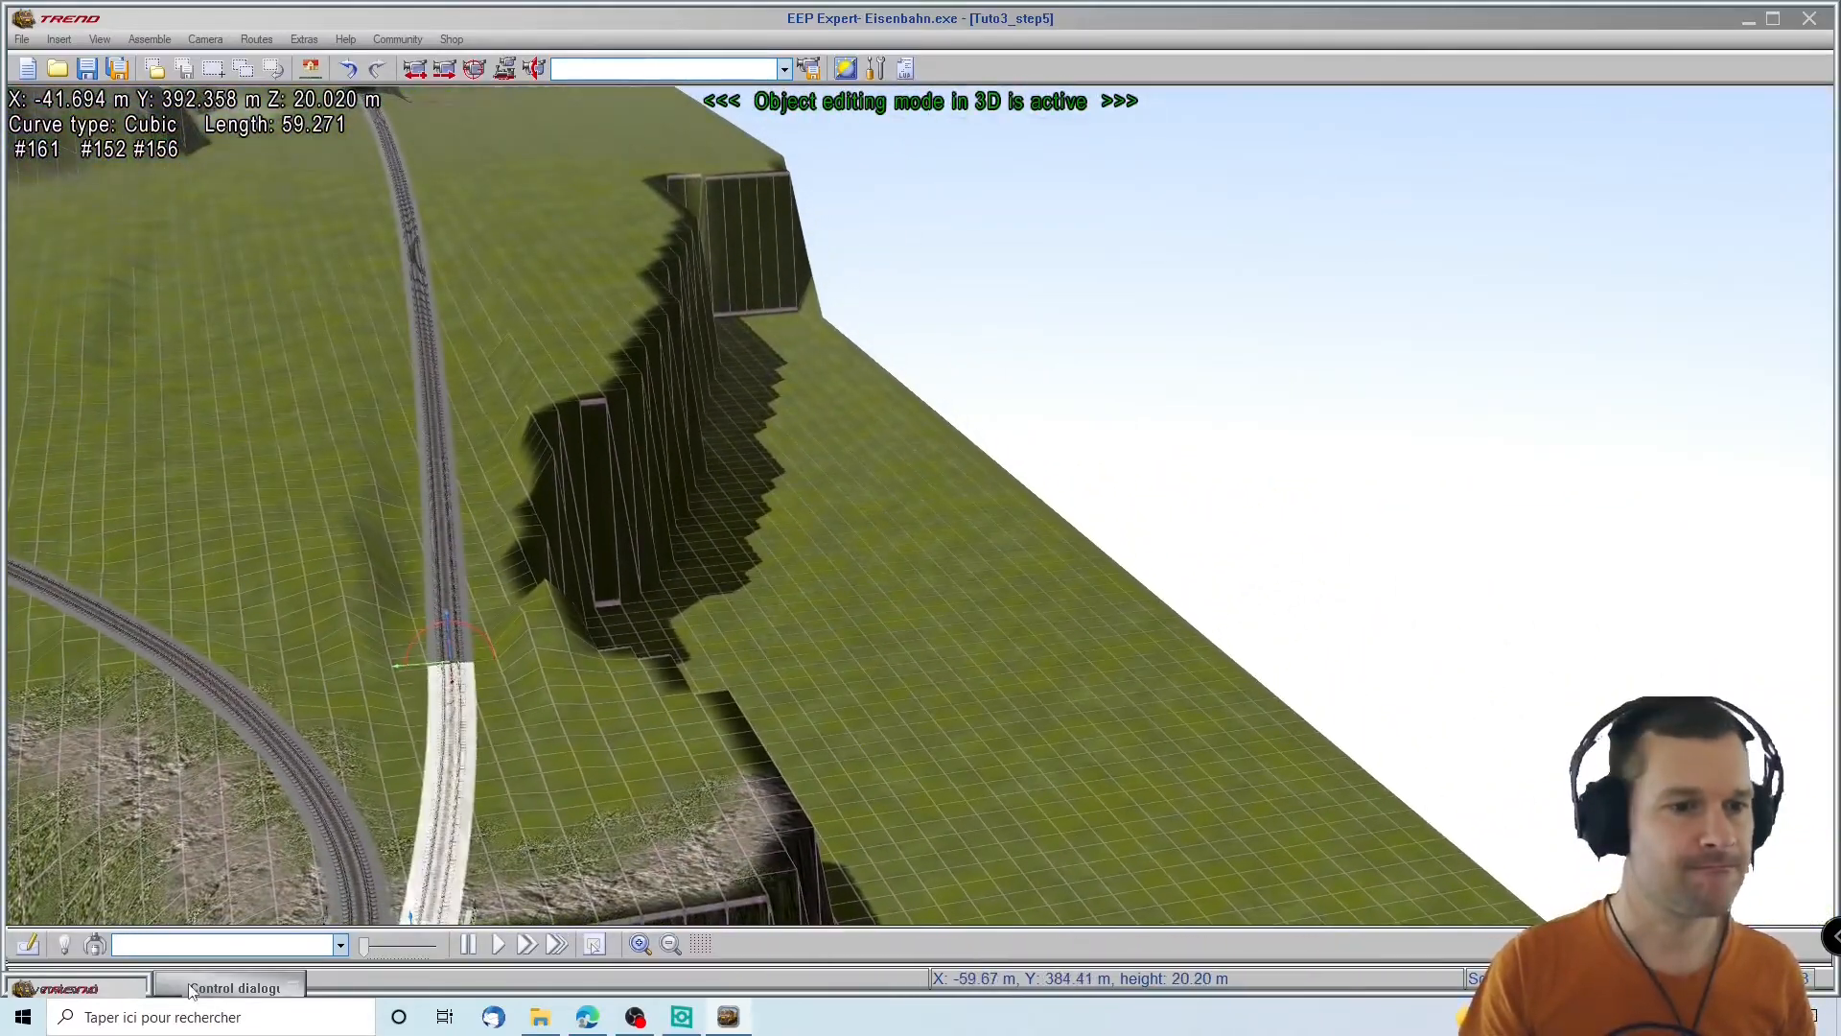
click(228, 989)
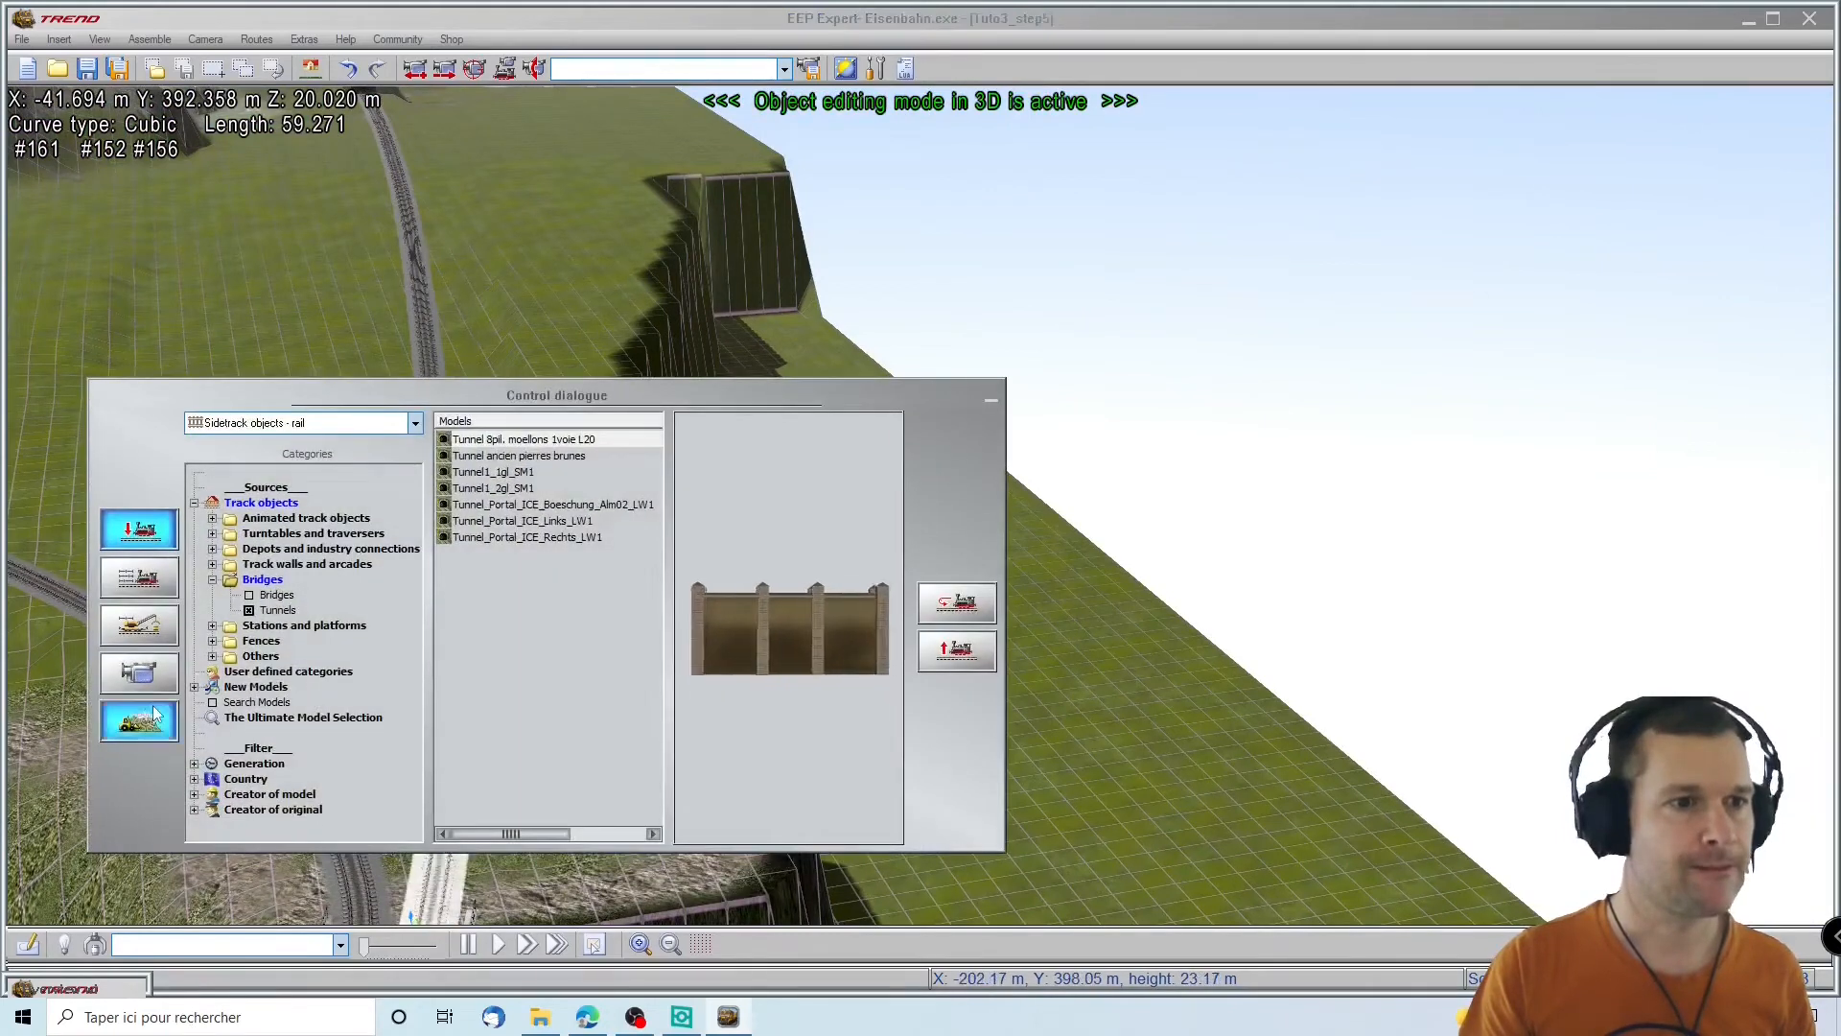
click(153, 714)
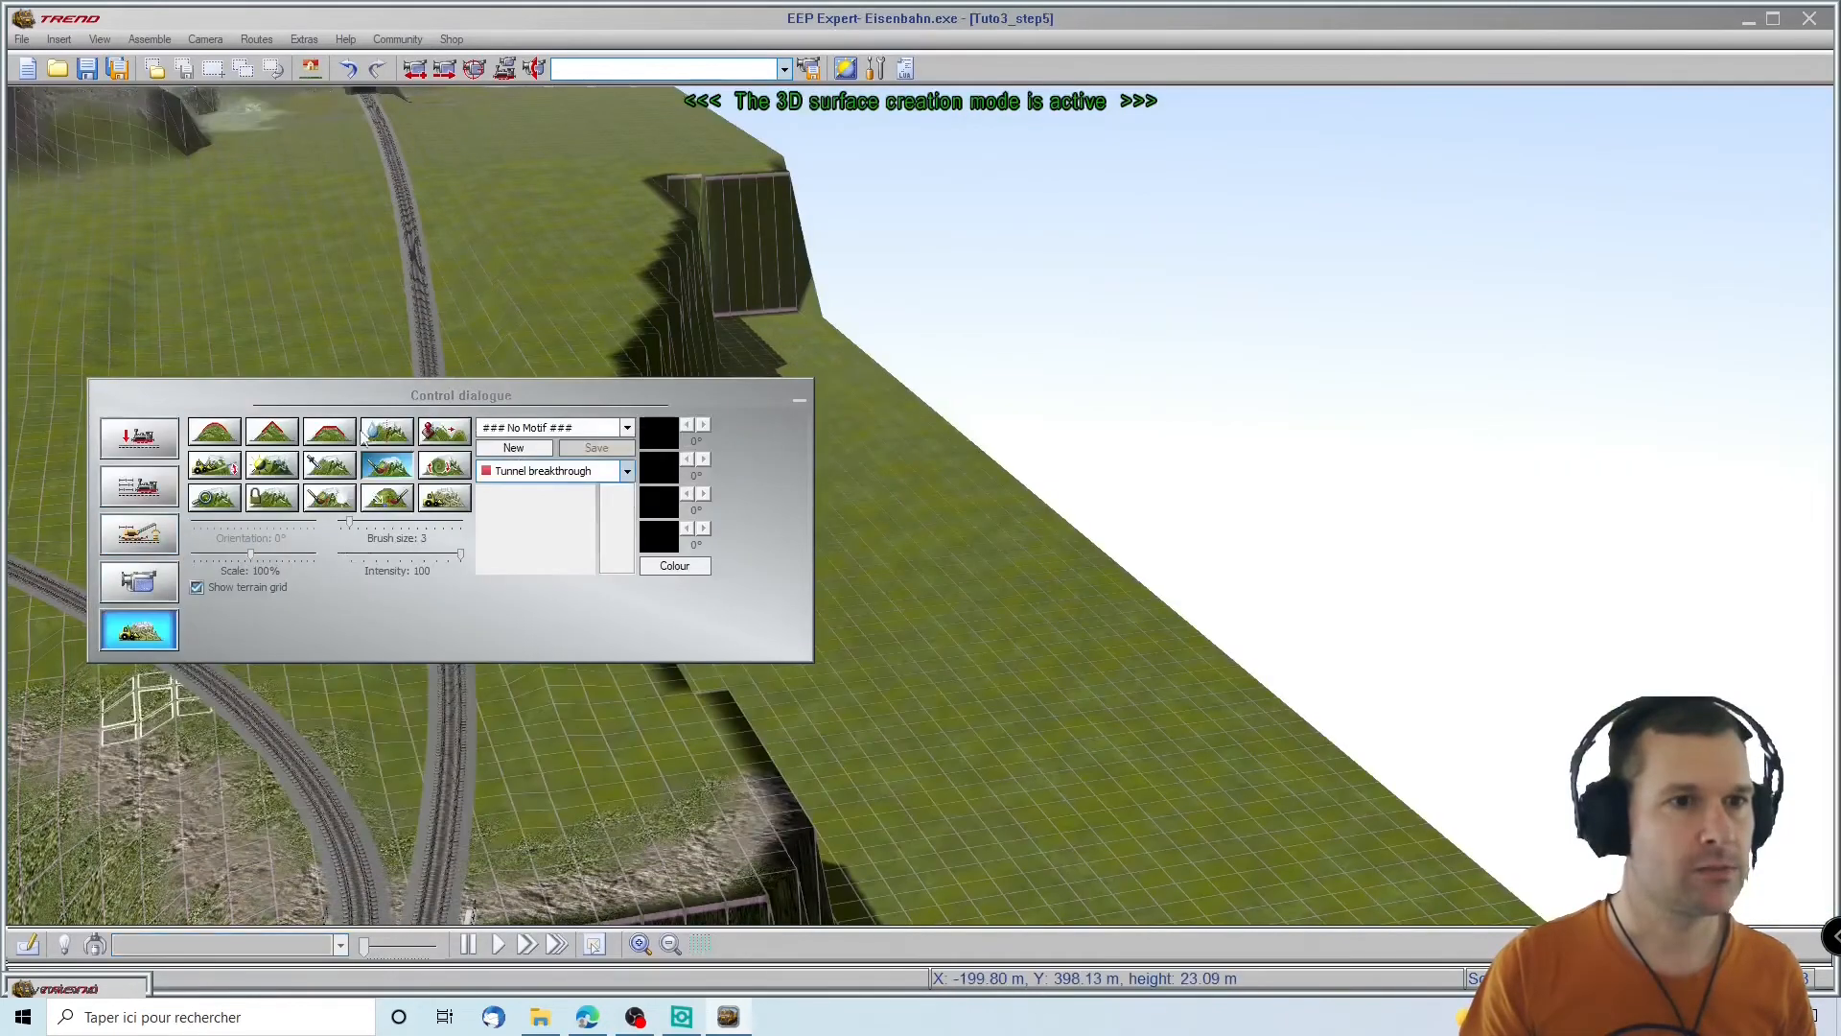
click(798, 401)
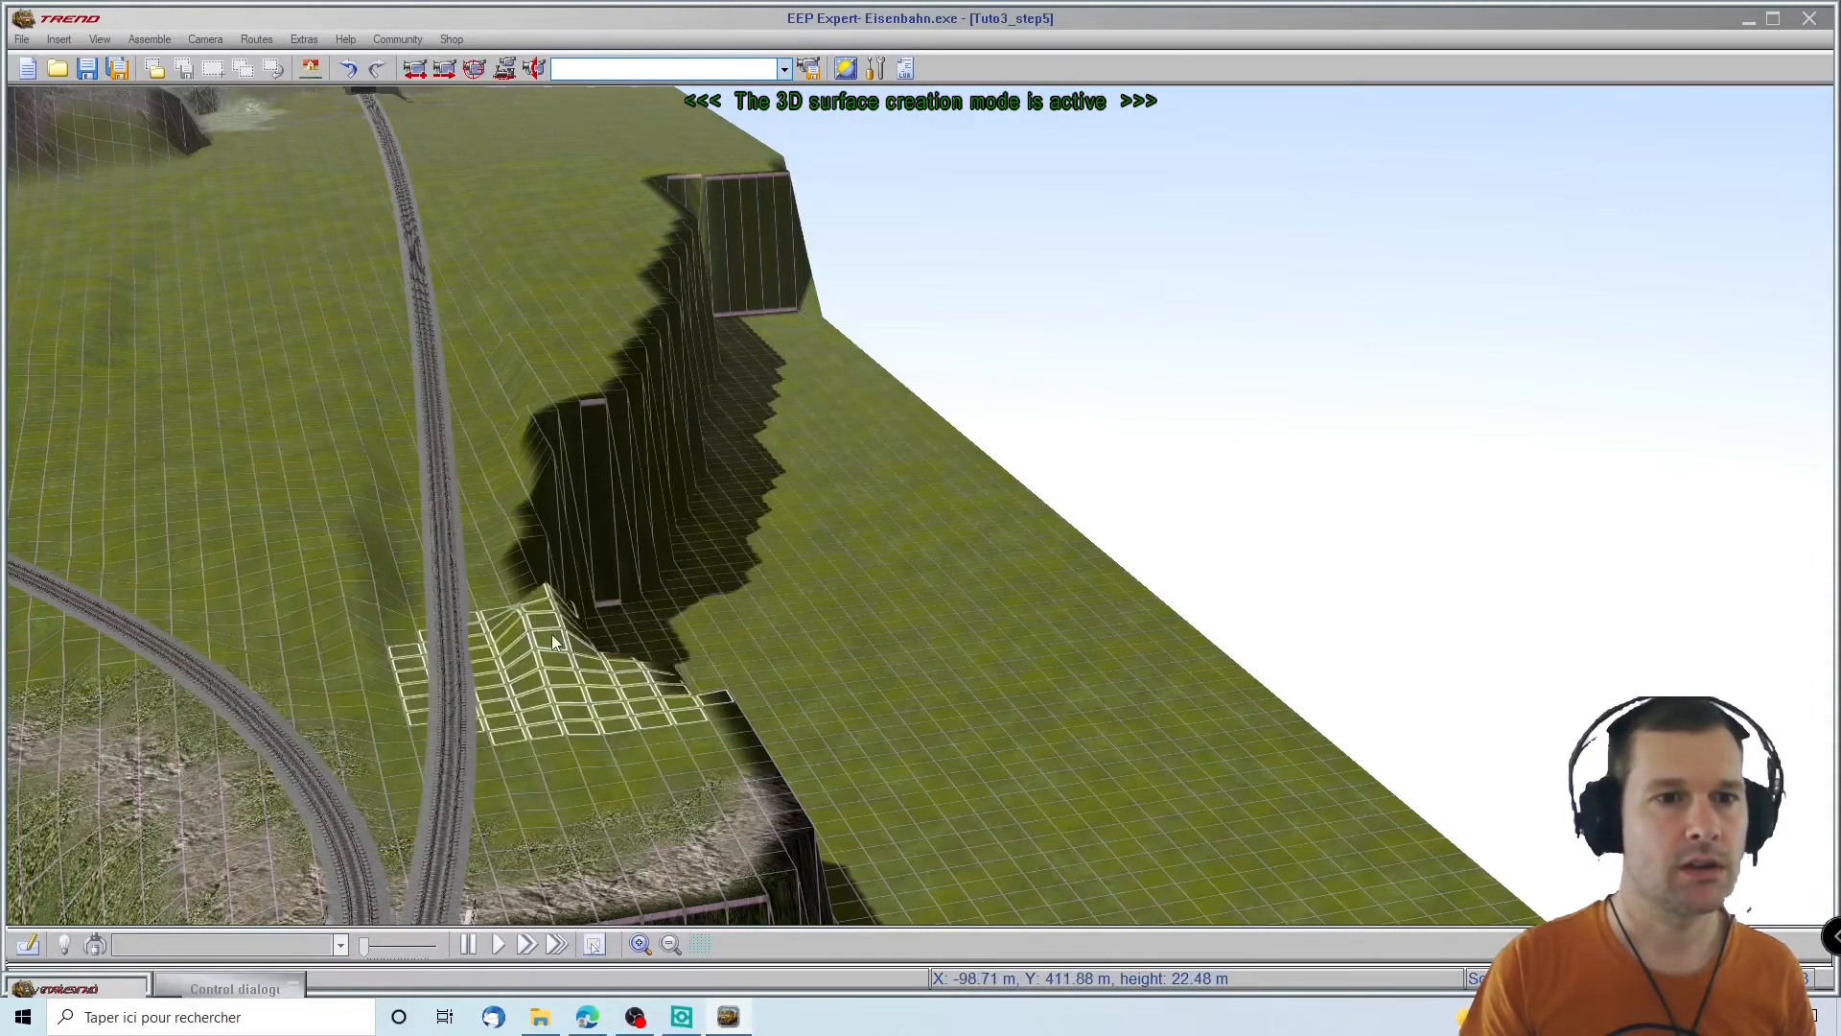
mouse_move(550, 631)
mouse_down()
mouse_move(548, 564)
mouse_move(642, 366)
mouse_move(588, 307)
mouse_move(473, 470)
mouse_move(428, 629)
mouse_move(431, 699)
mouse_move(285, 554)
mouse_up()
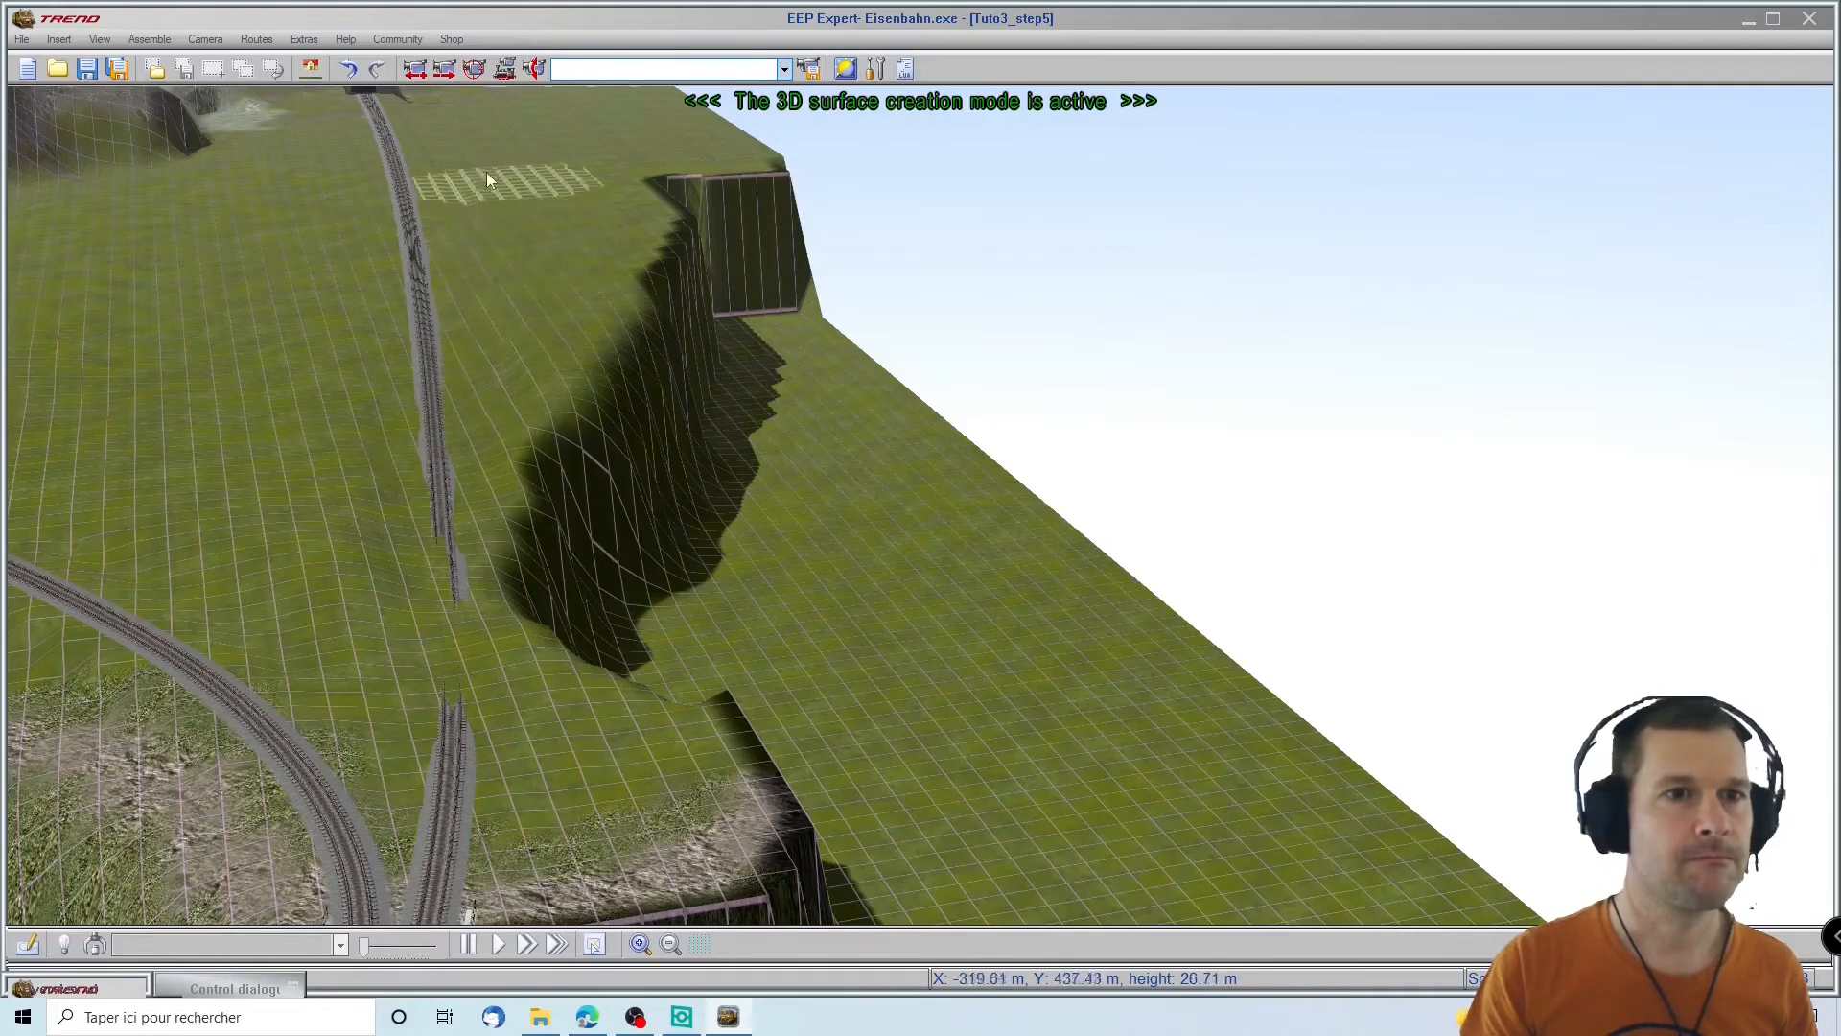
drag(489, 326, 419, 622)
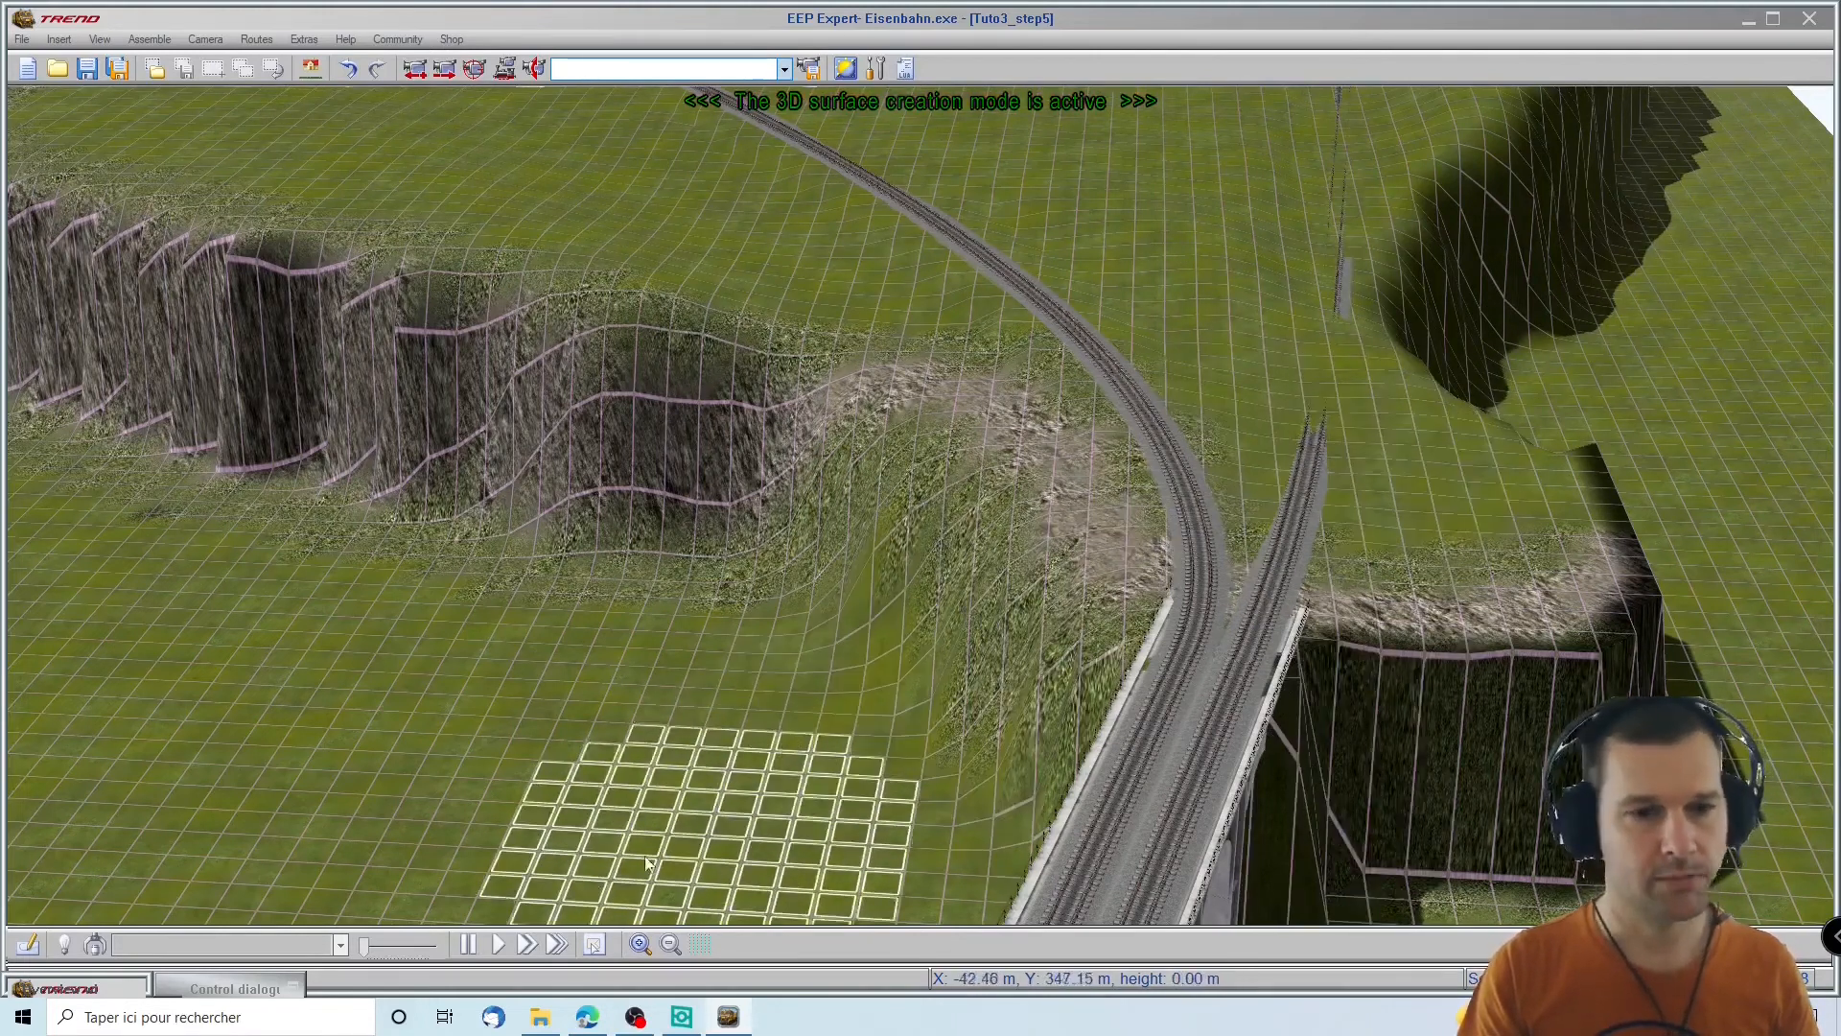
Match the surface elevation to track level for the two partly buried track sections nearest the viaduct
click(235, 989)
click(152, 450)
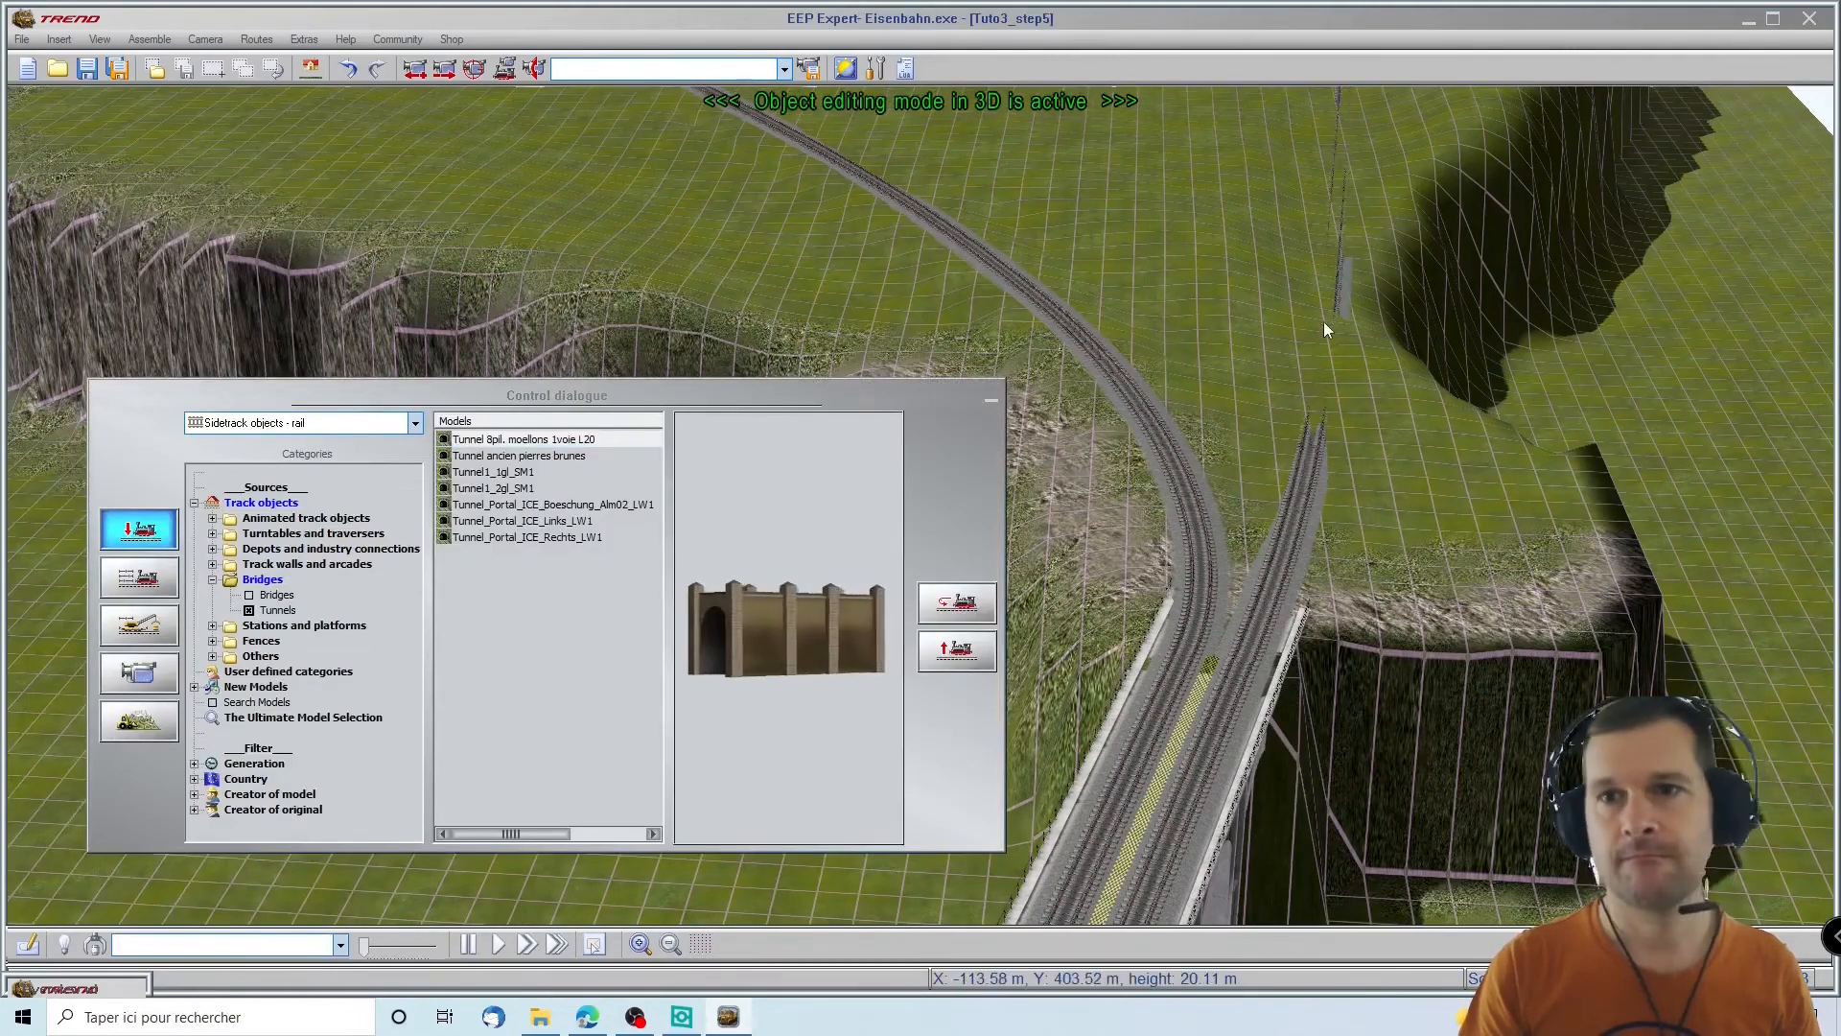
right_click(1341, 293)
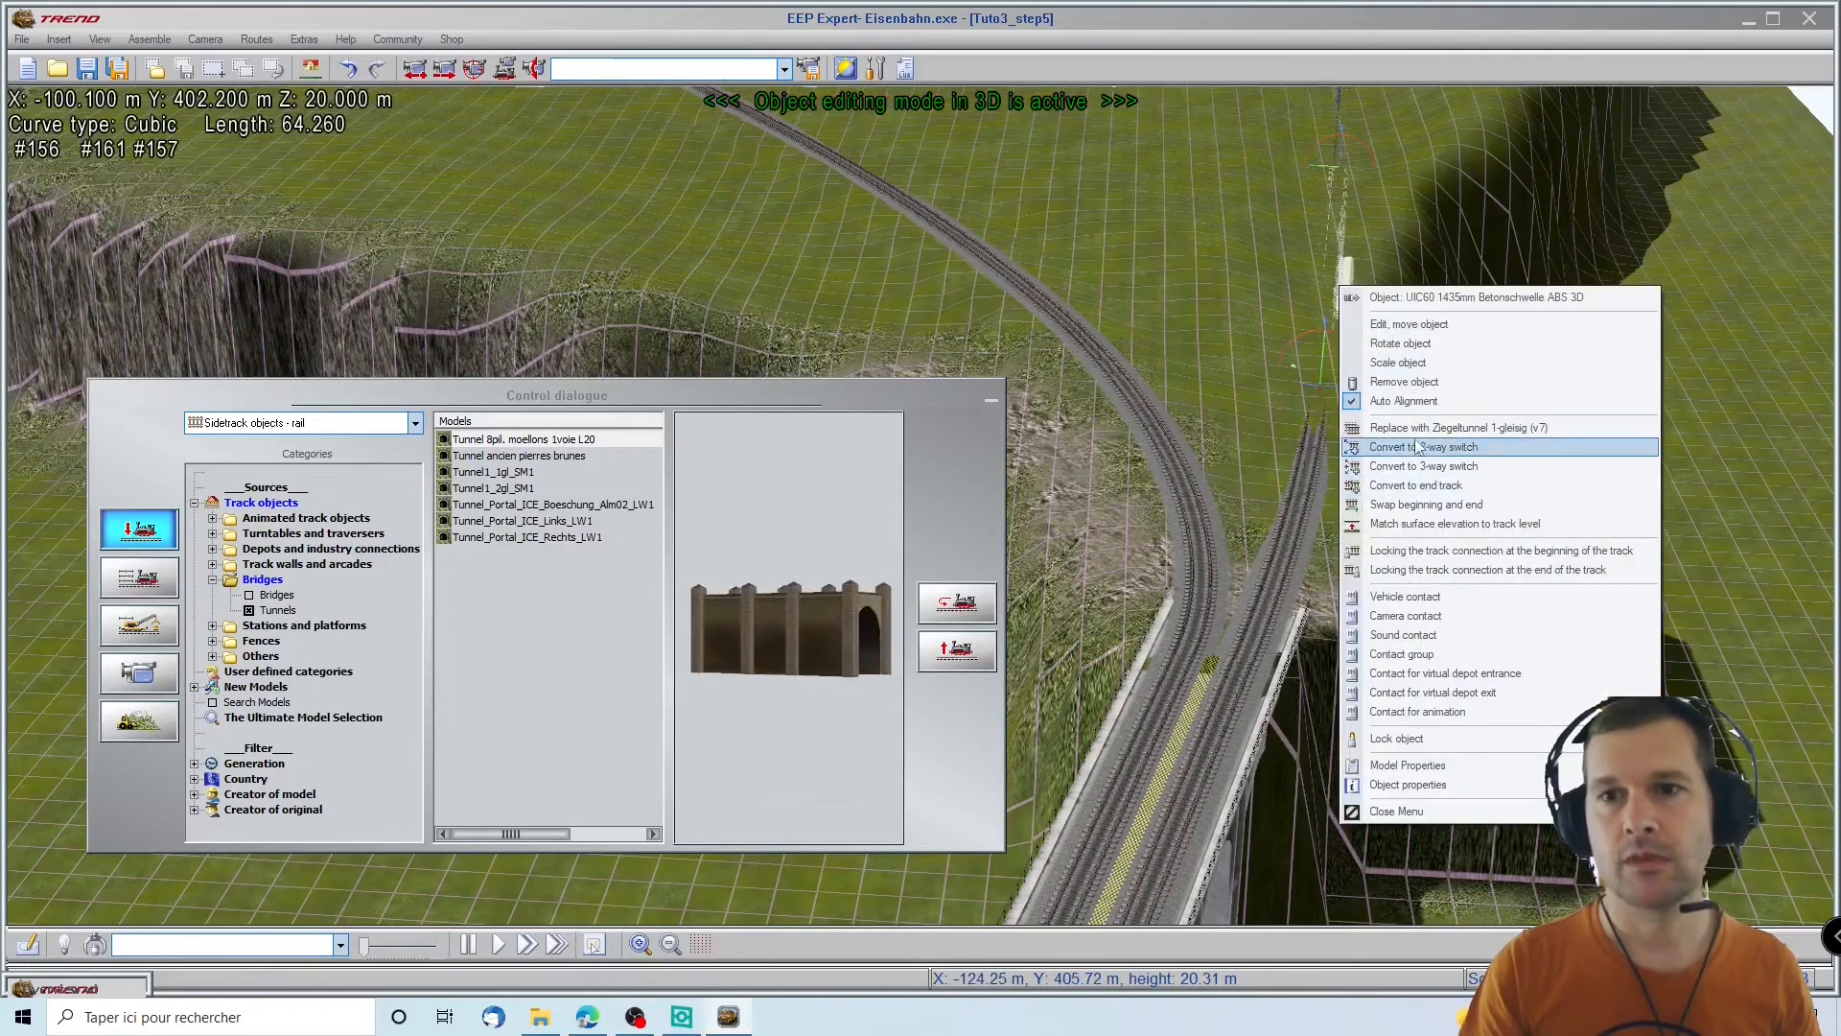
click(1423, 527)
click(1315, 420)
right_click(1318, 428)
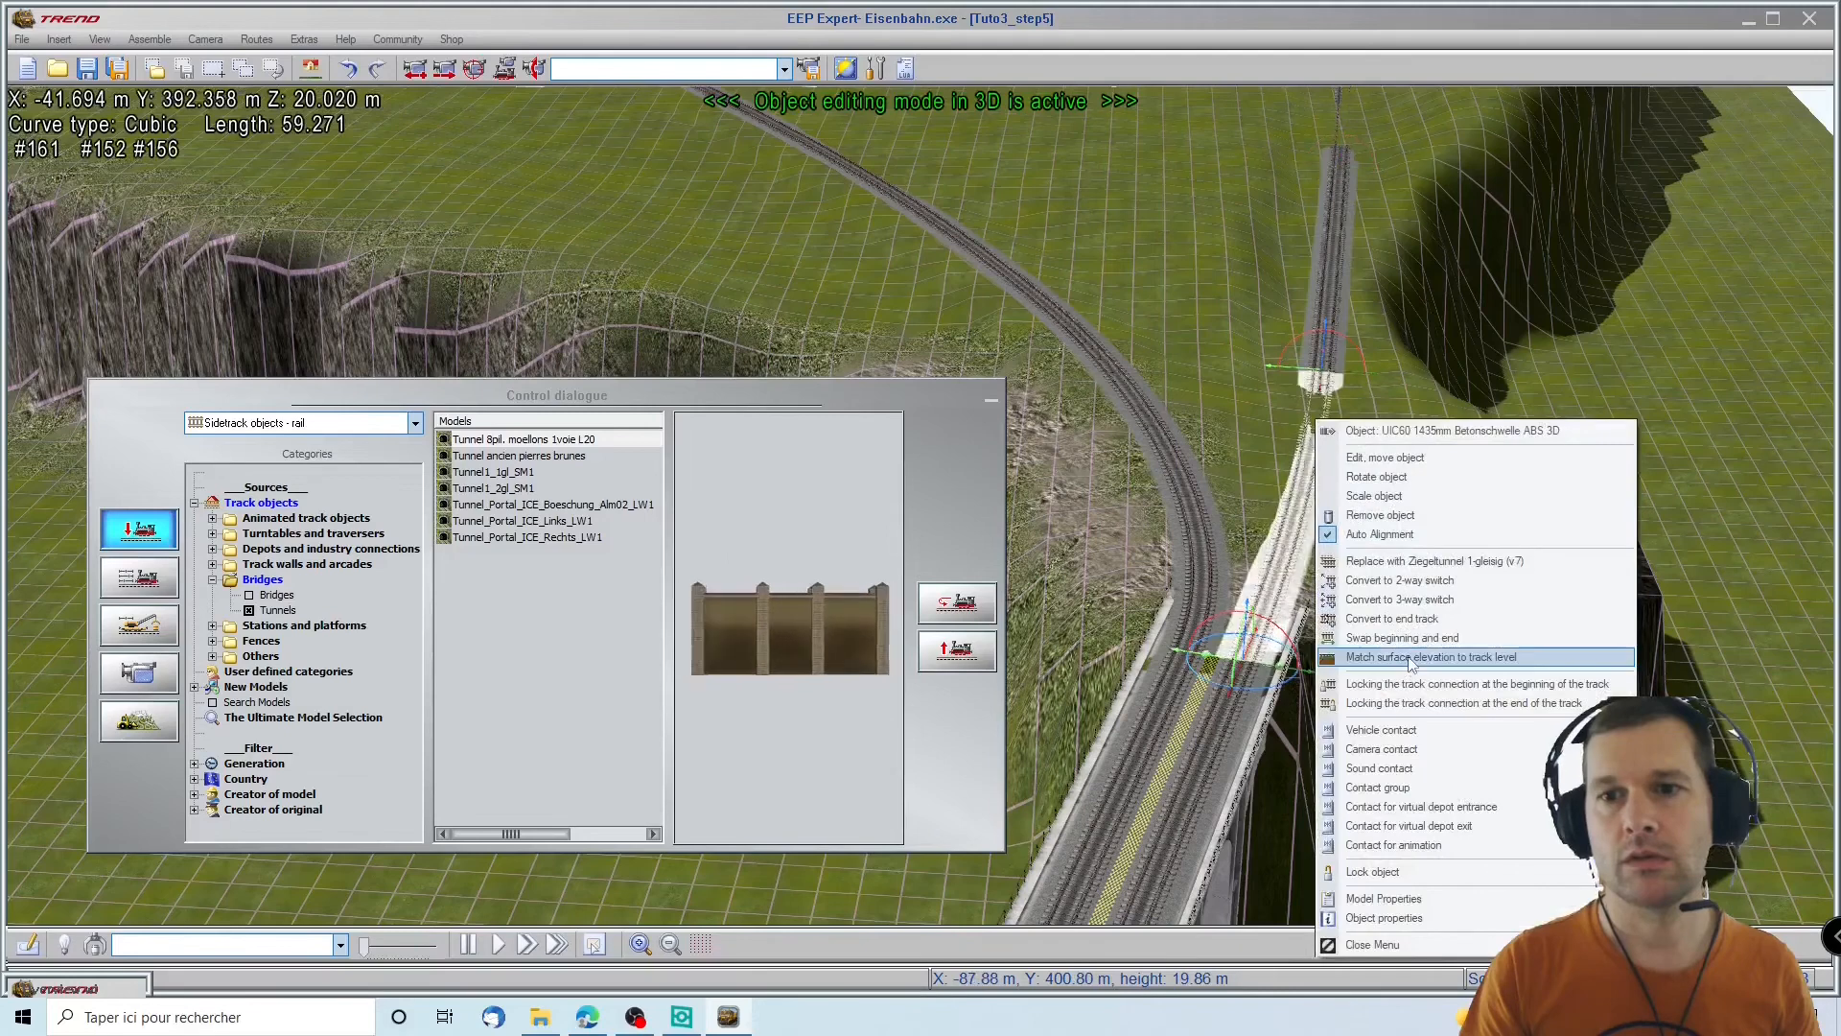
click(1496, 650)
Match the surface elevation to track level for the next buried section towards the tunnel and check the exposed line
scroll(1373, 180, up, 3)
right_drag(1406, 115, 1369, 355)
click(1370, 358)
right_click(1369, 353)
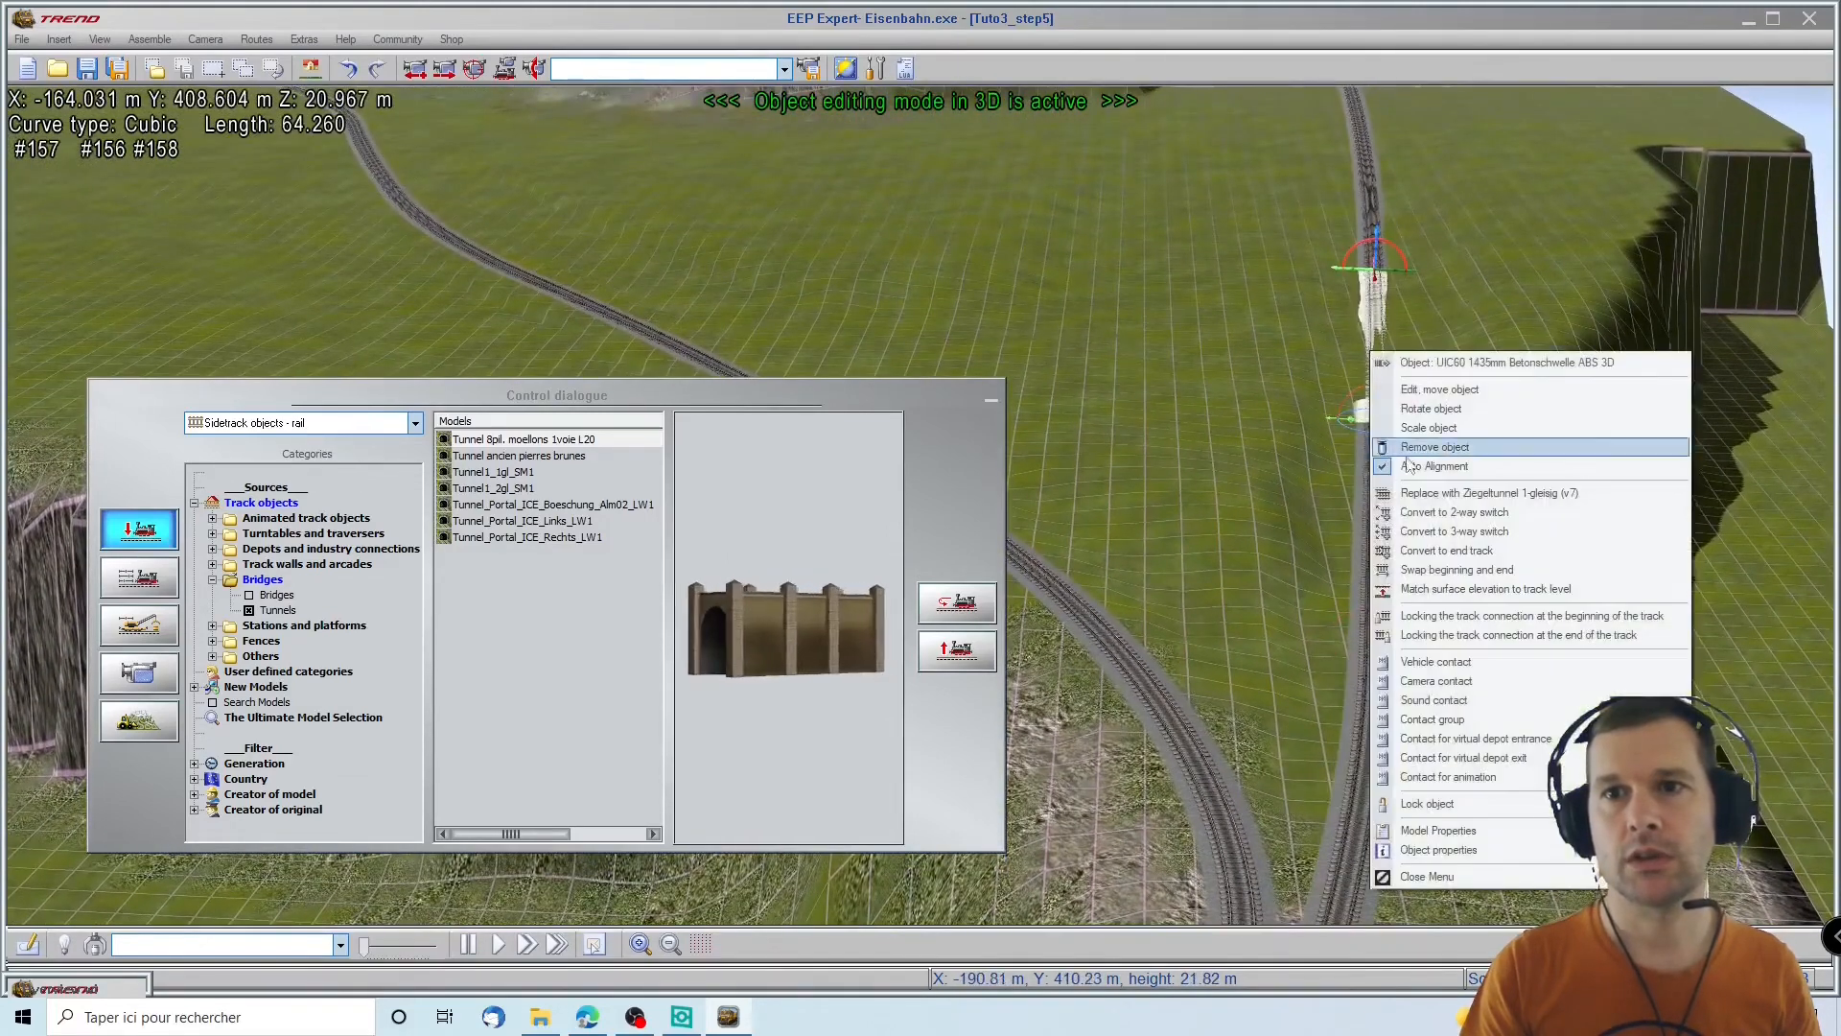
click(1450, 591)
right_drag(1413, 85, 1365, 659)
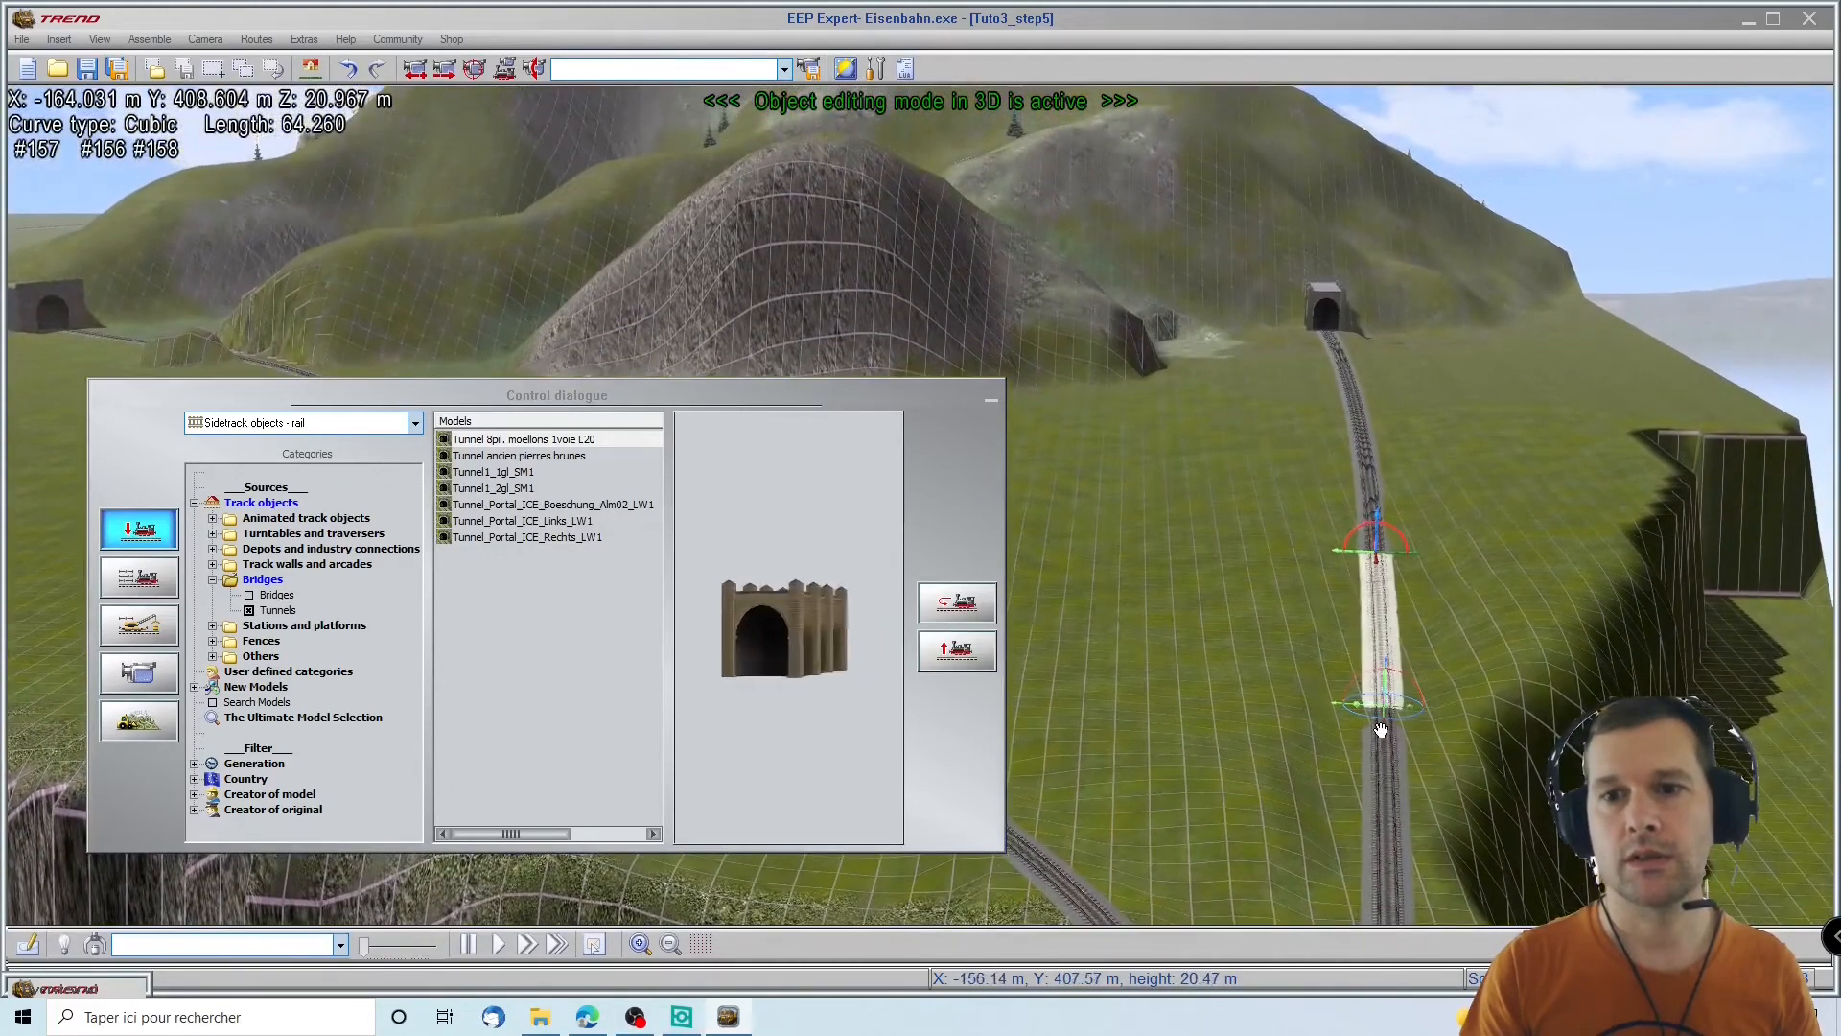
click(1405, 757)
right_drag(1396, 744, 1083, 537)
click(991, 401)
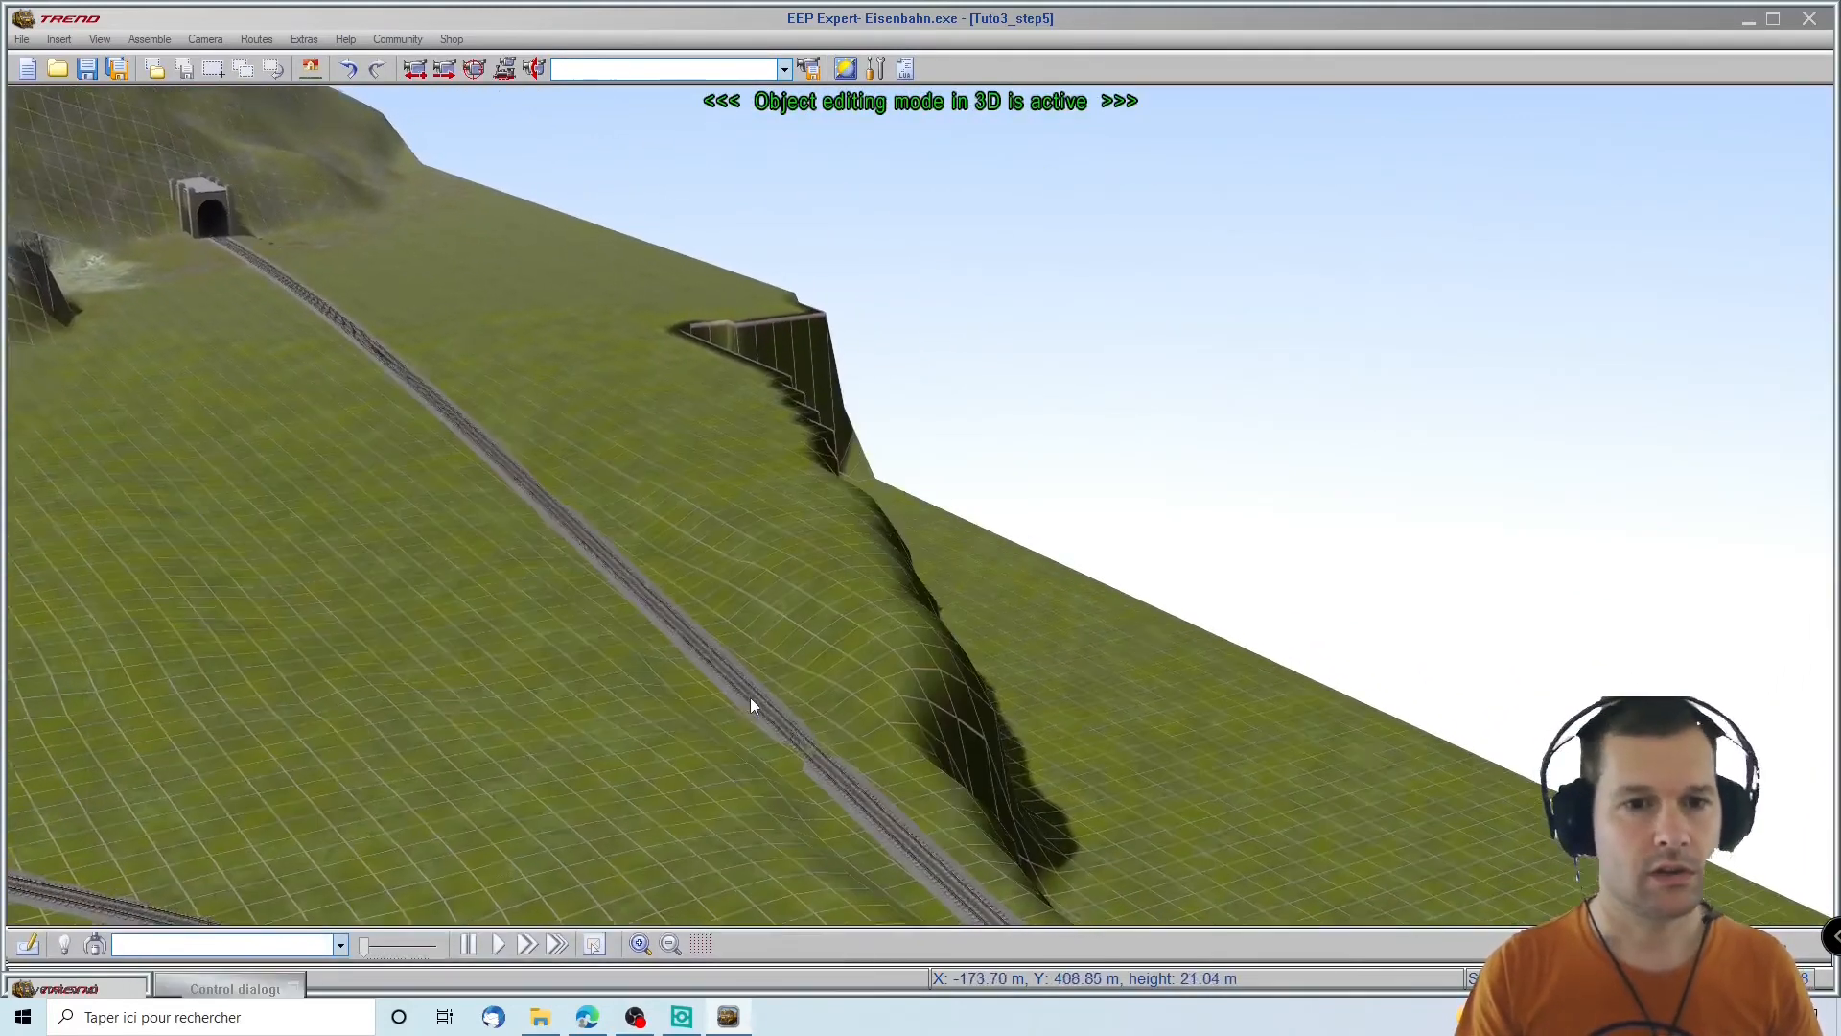
Smooth the terrain on both sides of the track joint beside the cliff with the 3D surface tool, using brush size 2
scroll(750, 698, up, 5)
scroll(782, 379, up, 5)
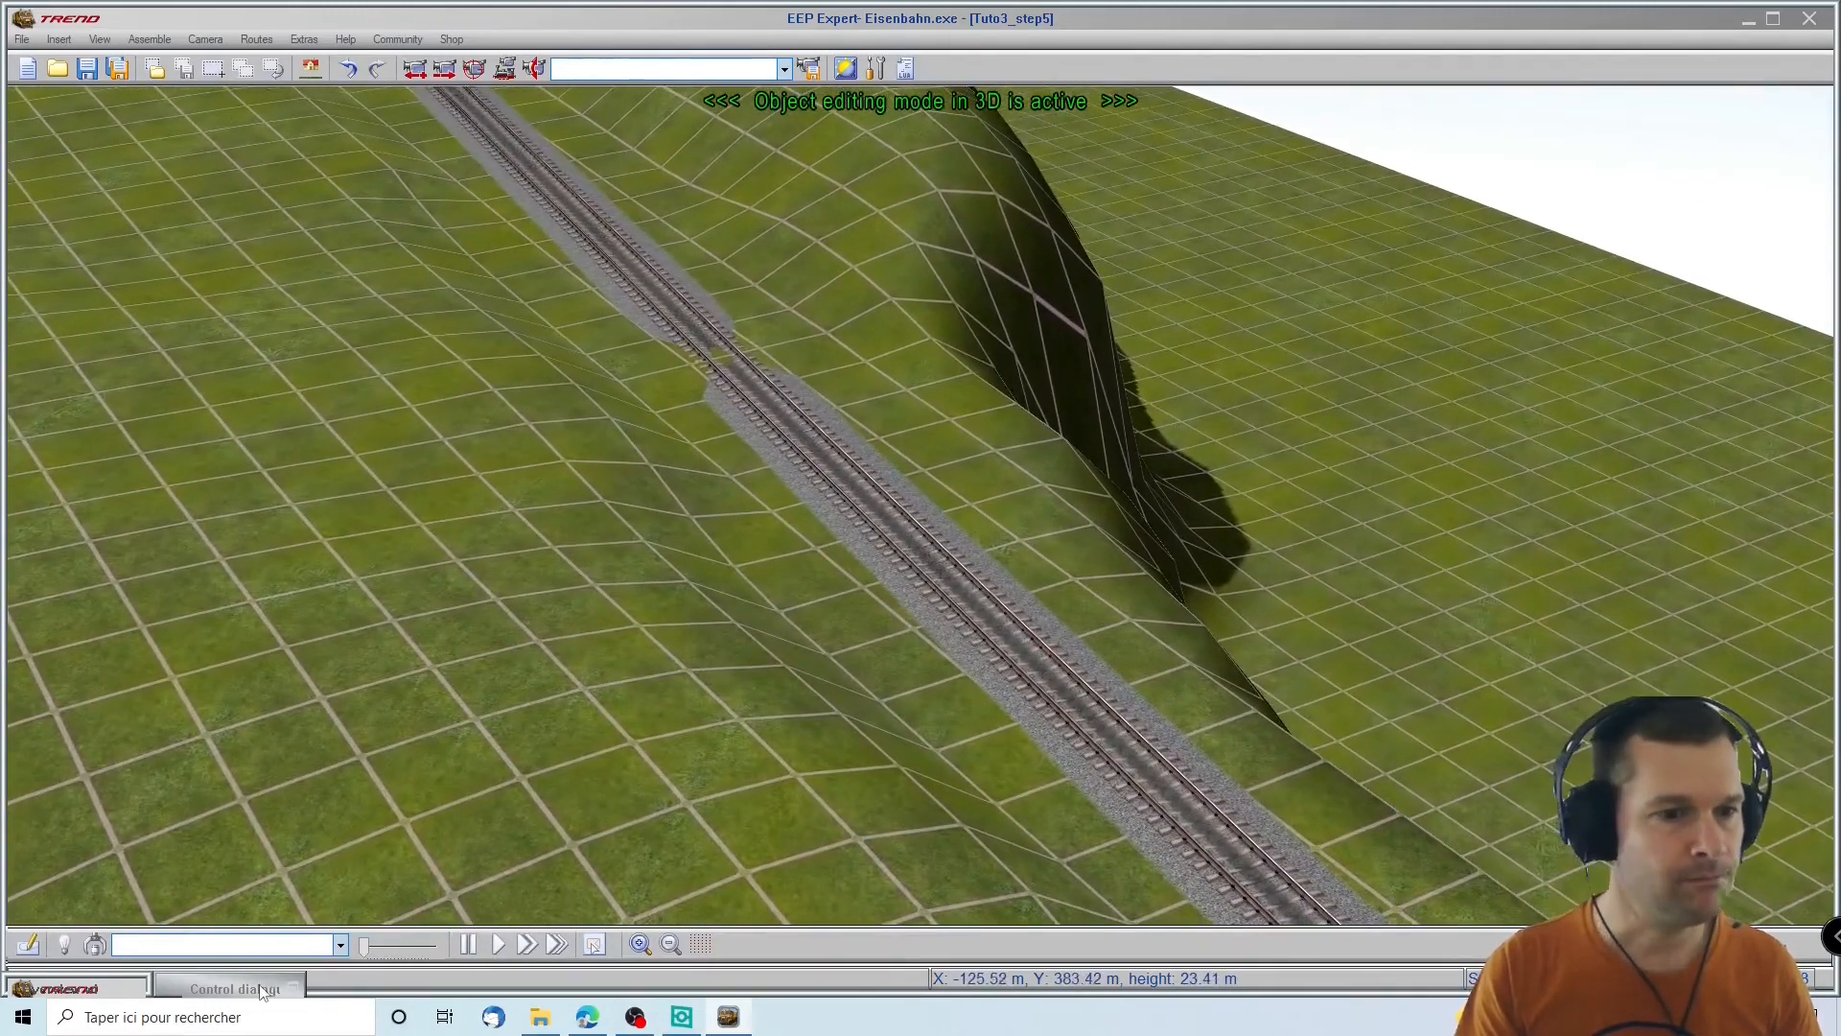
click(230, 989)
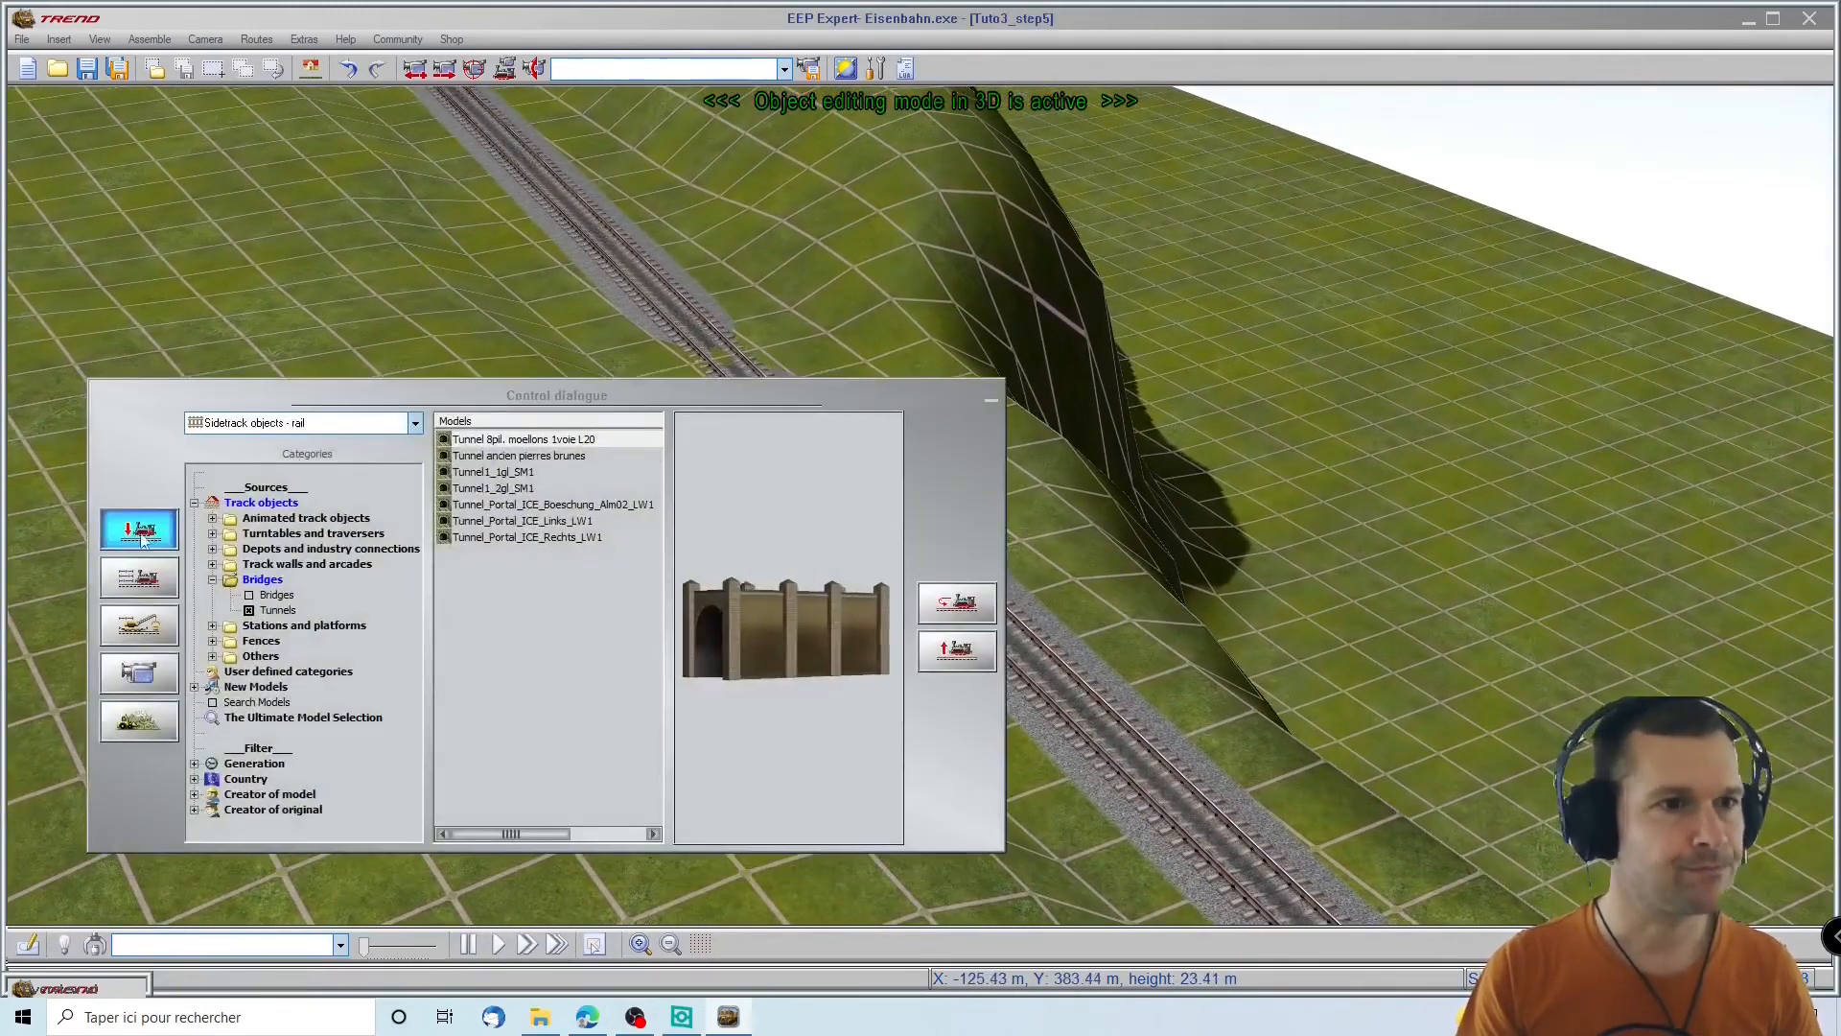
click(138, 721)
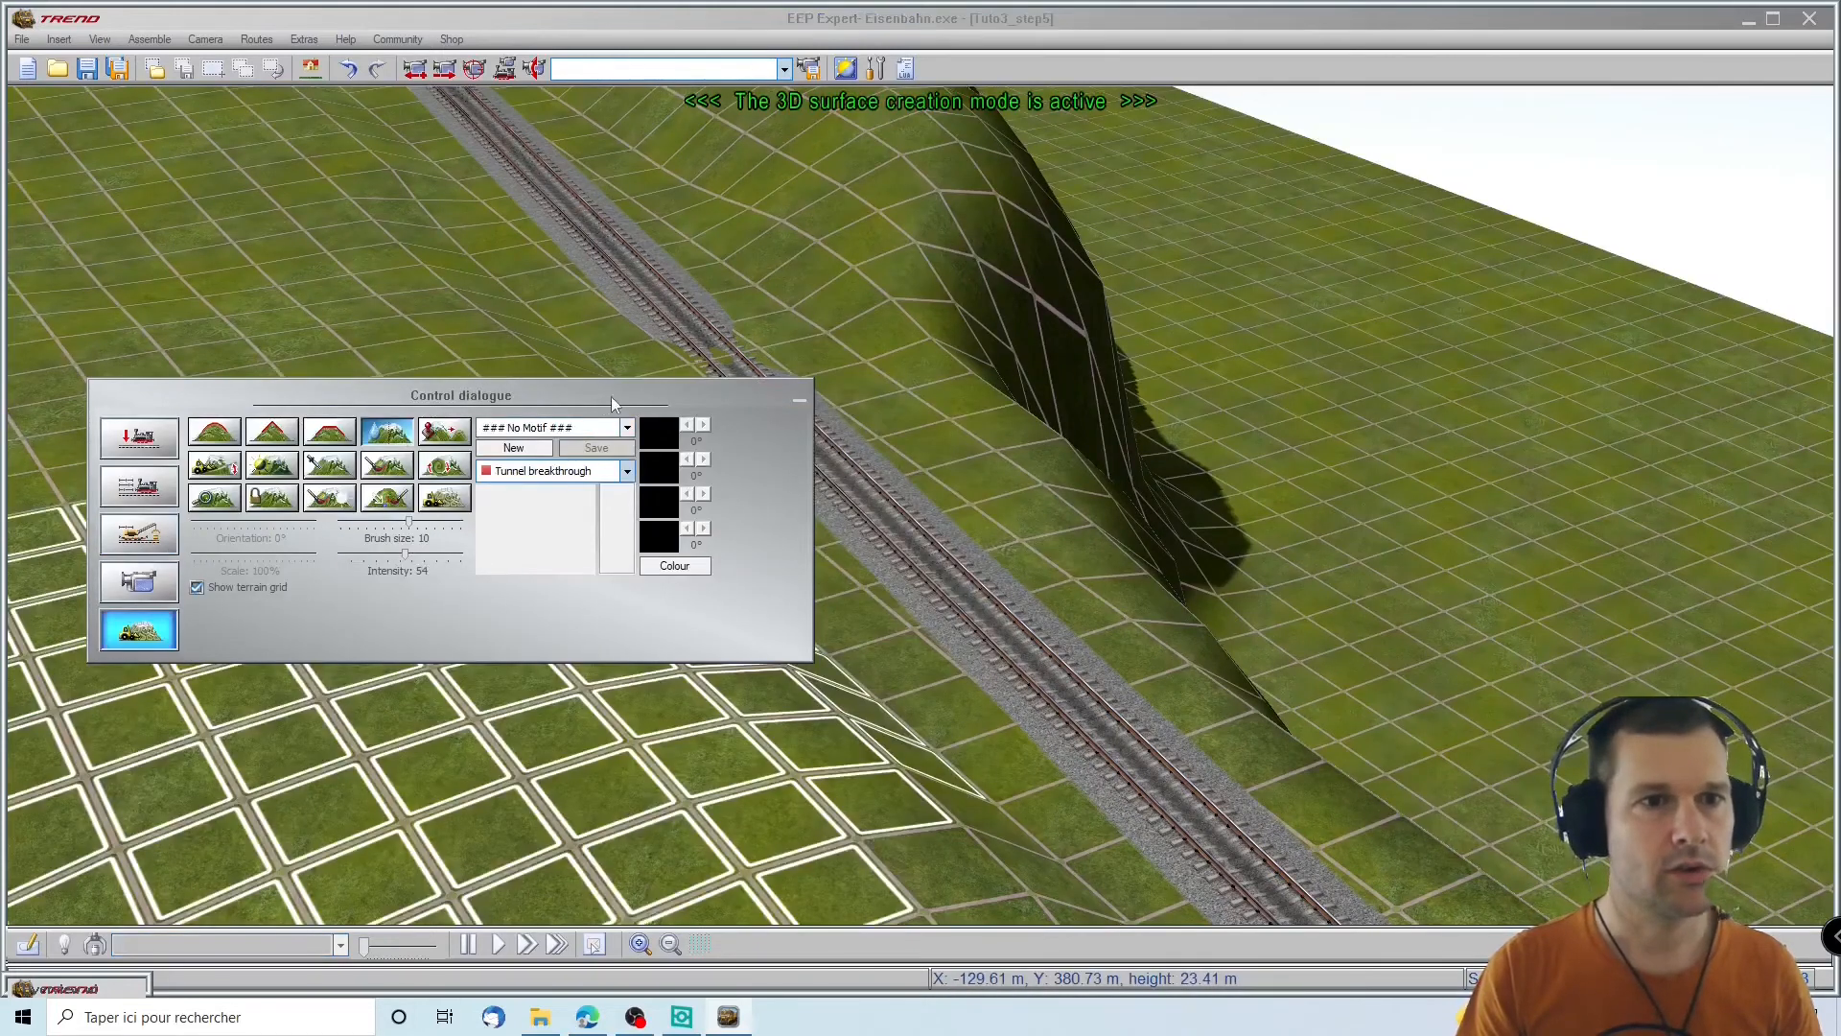
drag(409, 522, 443, 522)
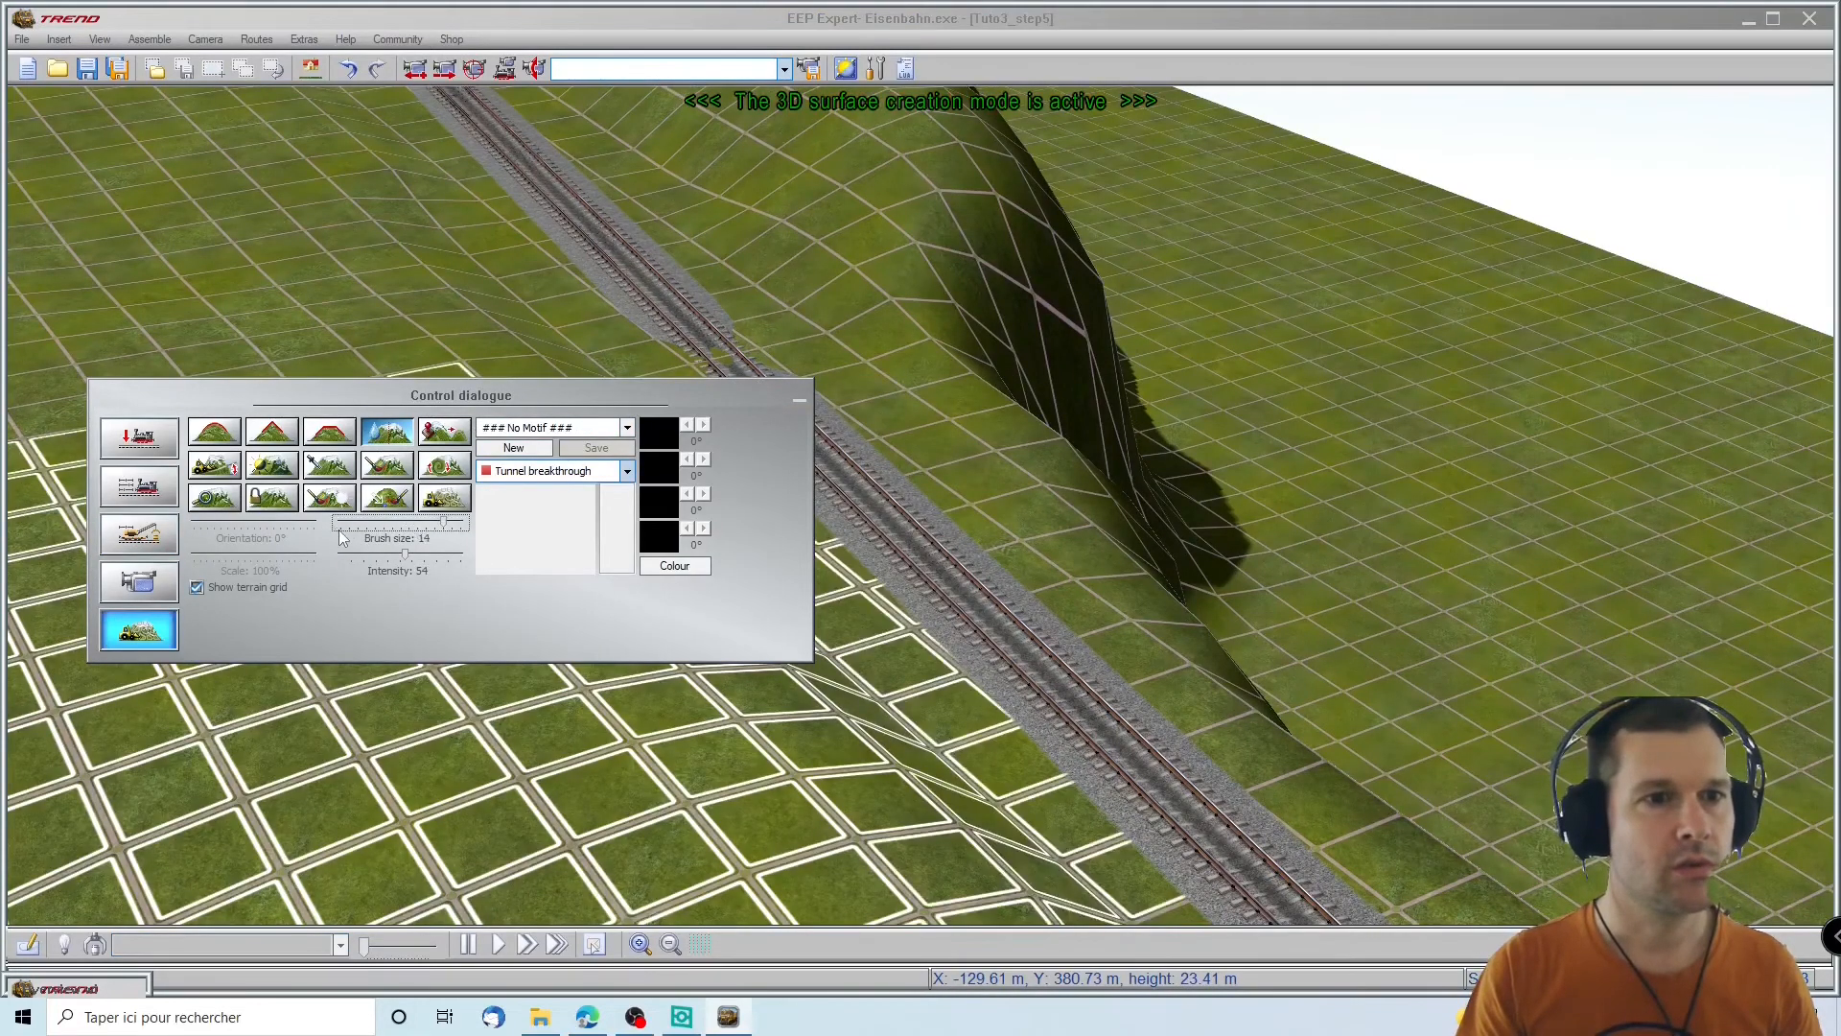
click(340, 529)
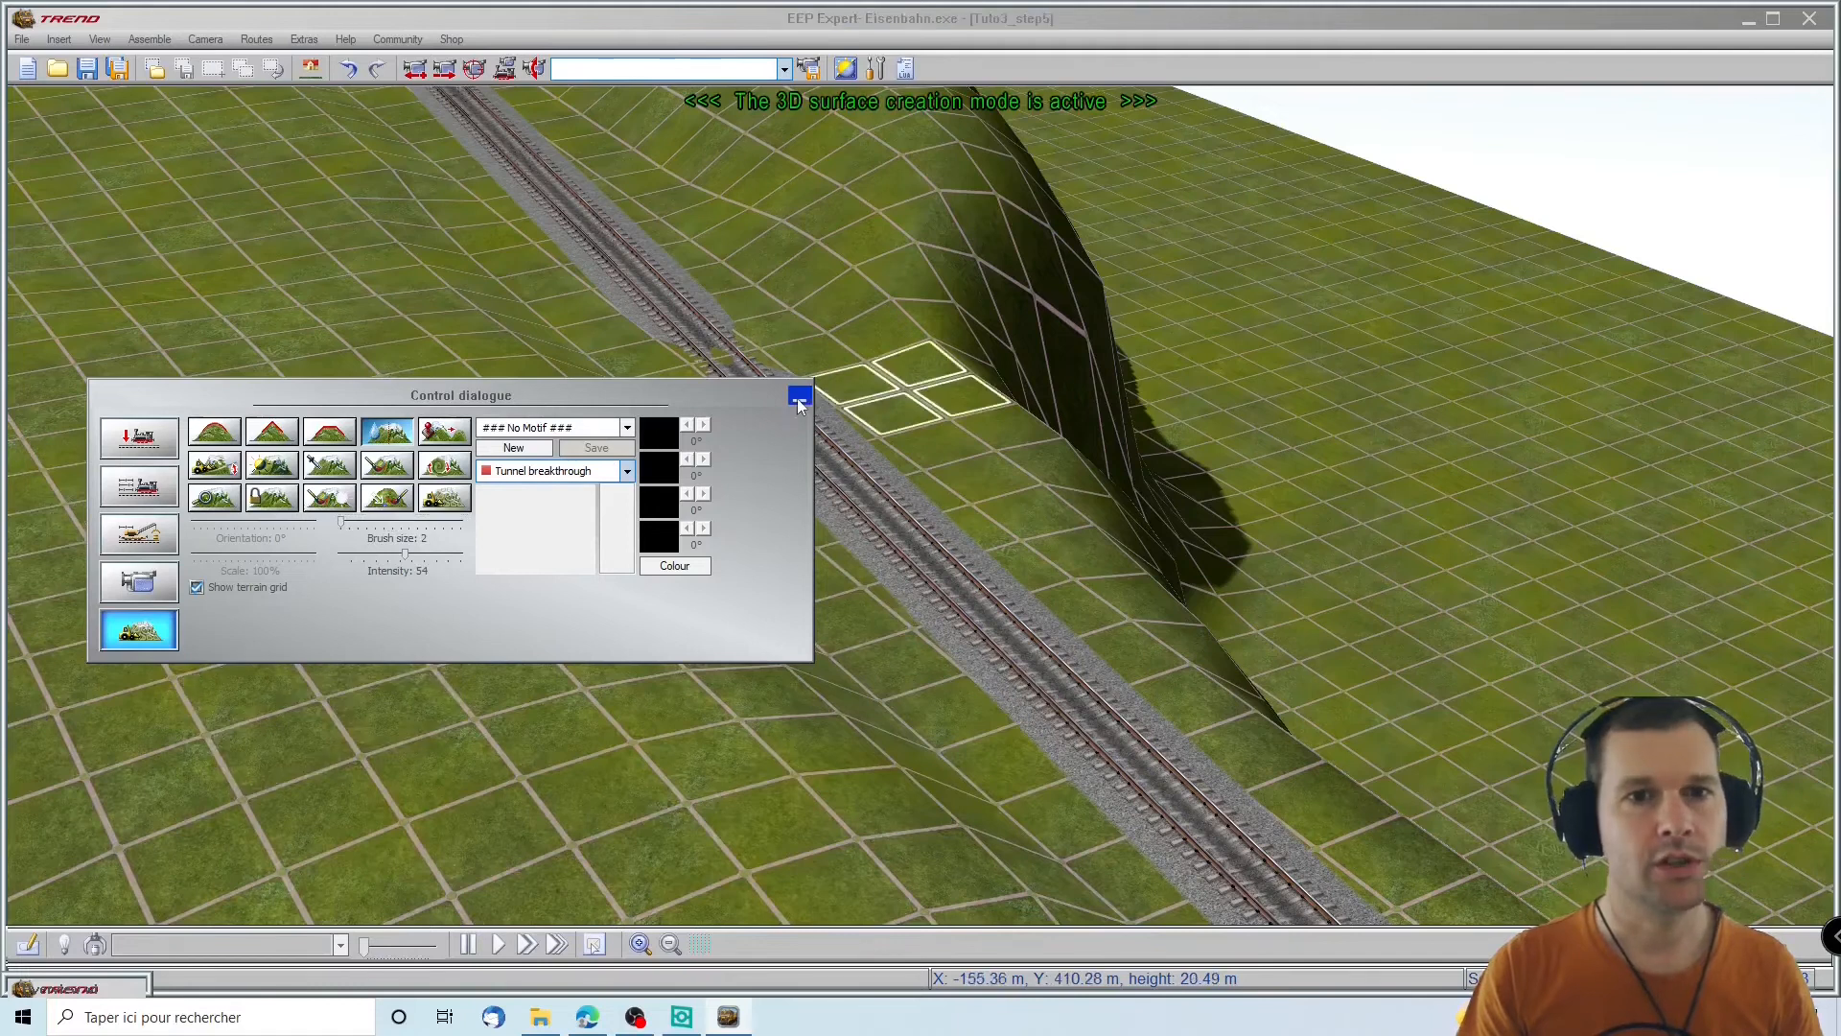
click(799, 396)
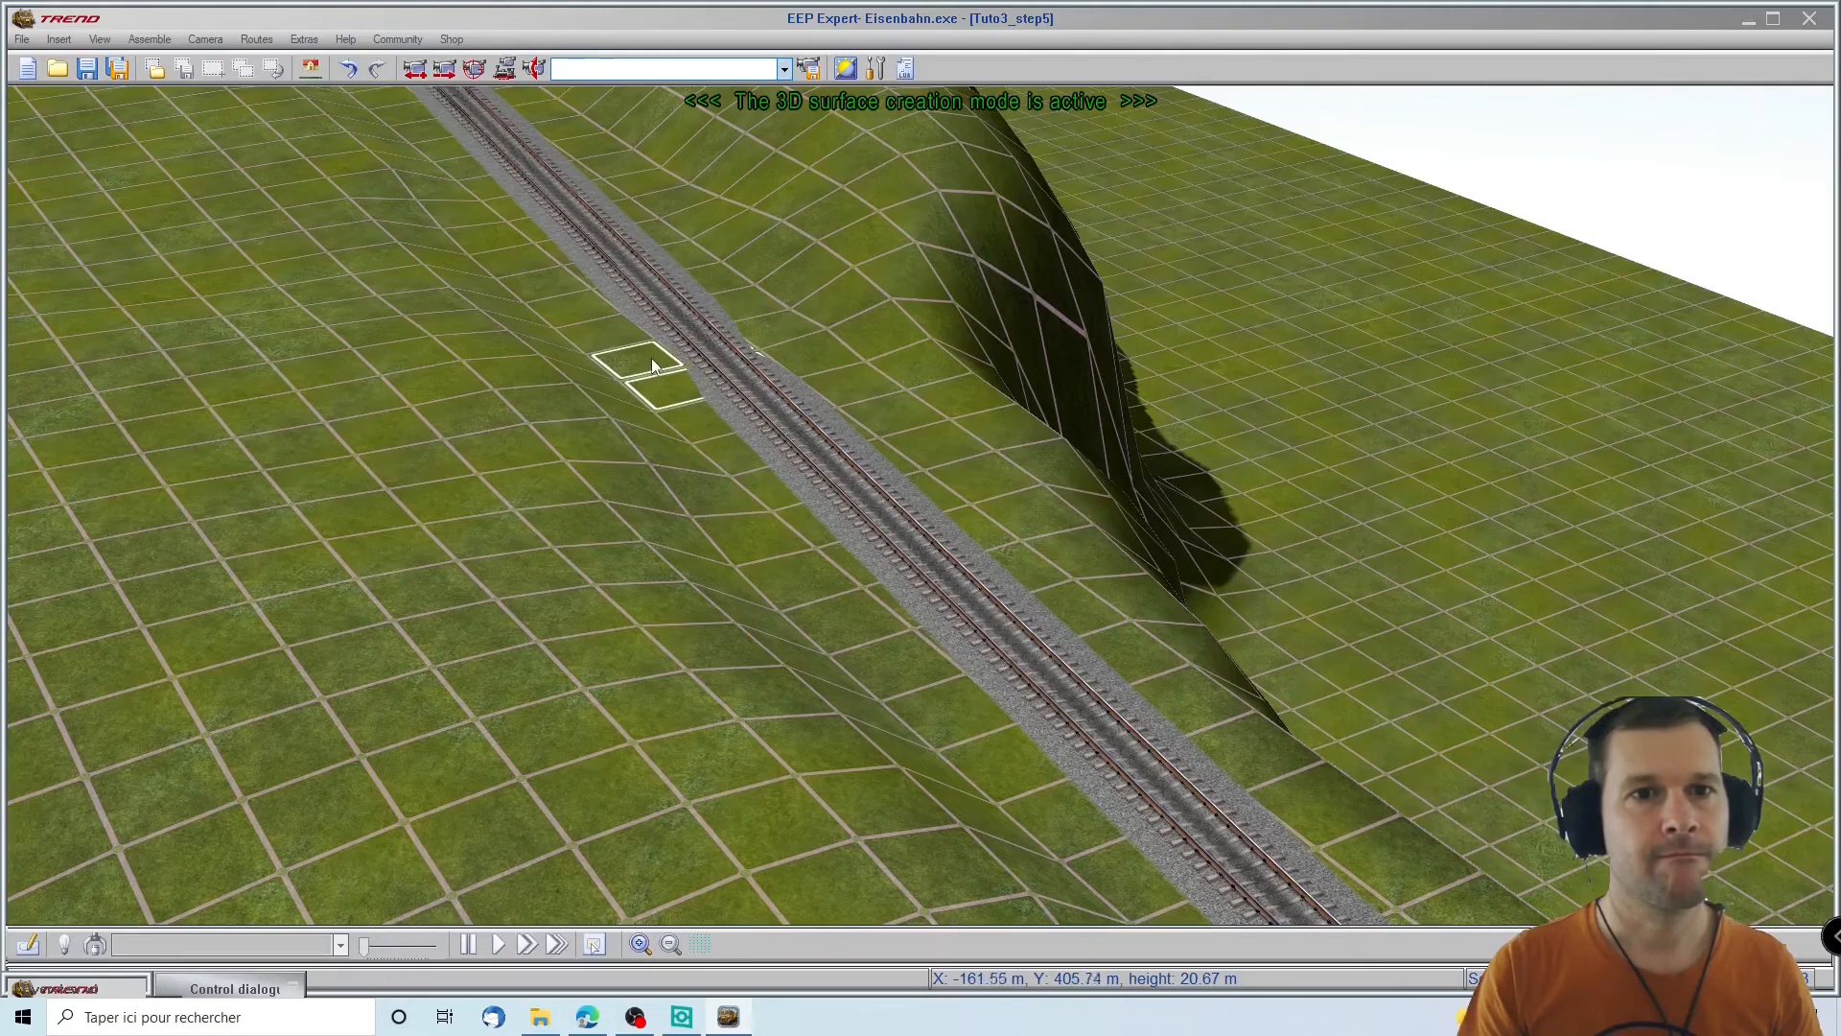
click(586, 358)
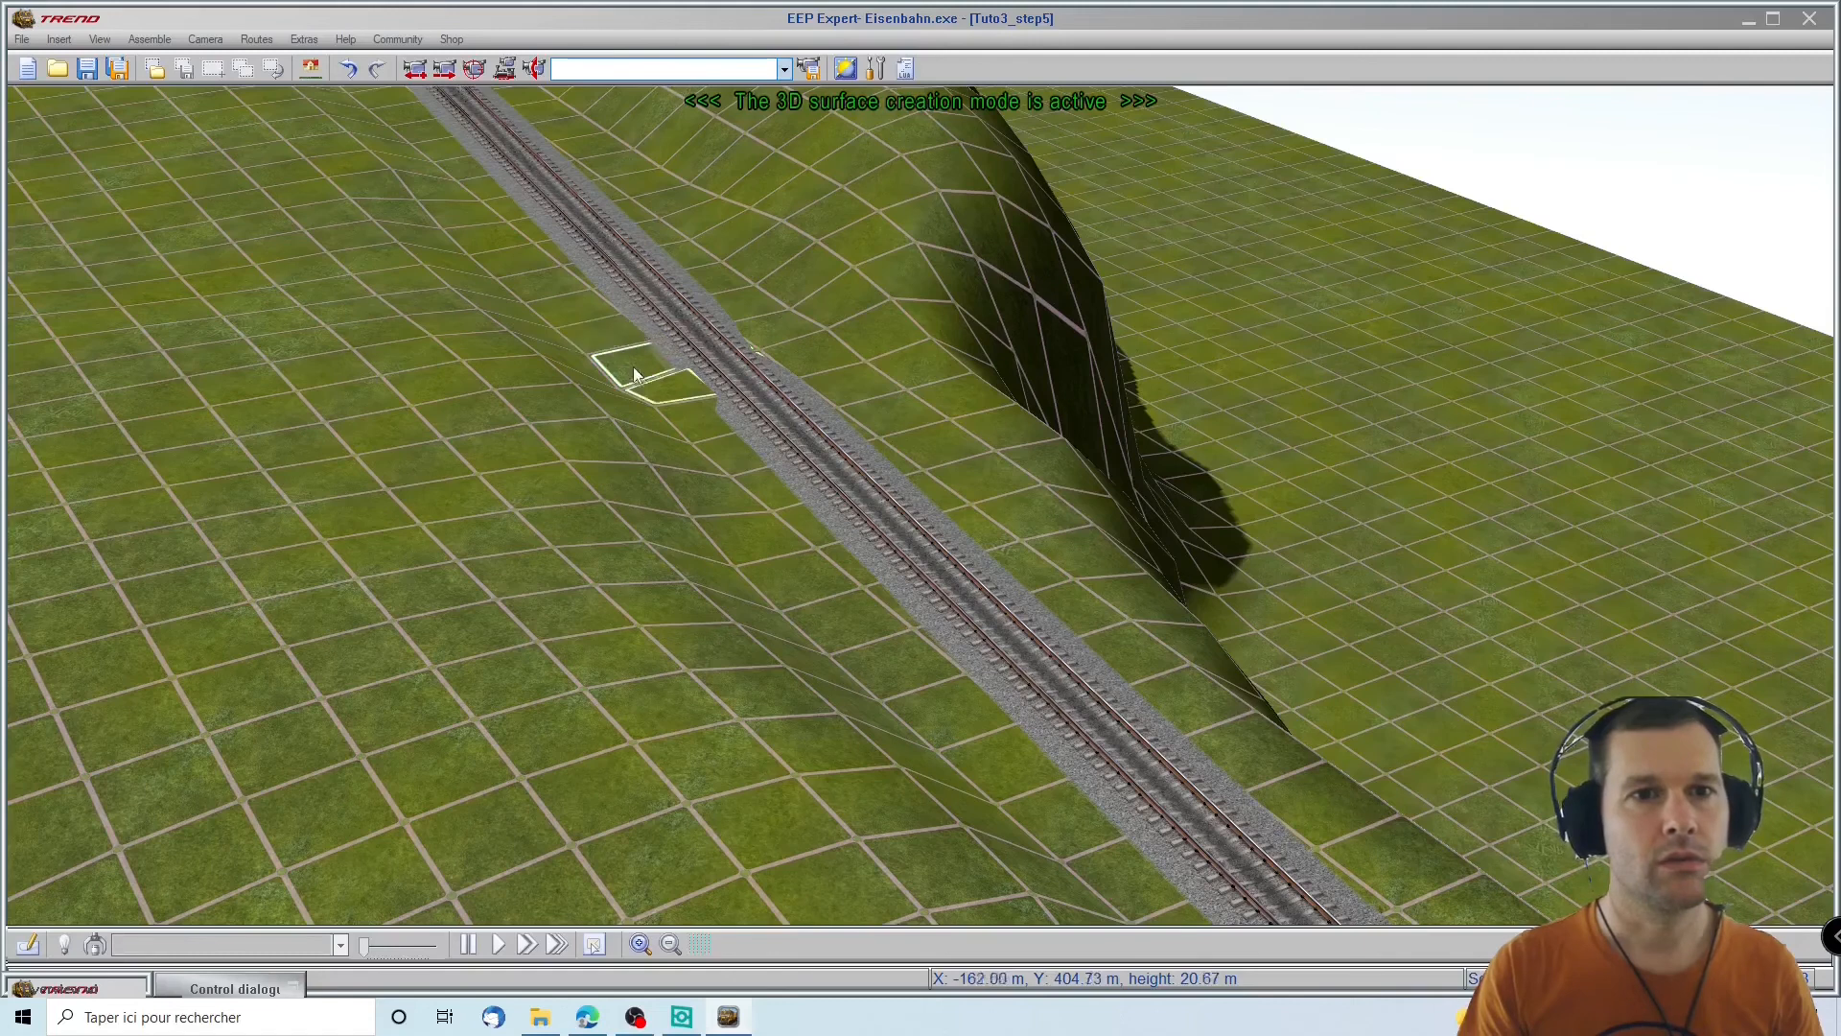
click(640, 395)
drag(640, 395, 621, 395)
click(621, 395)
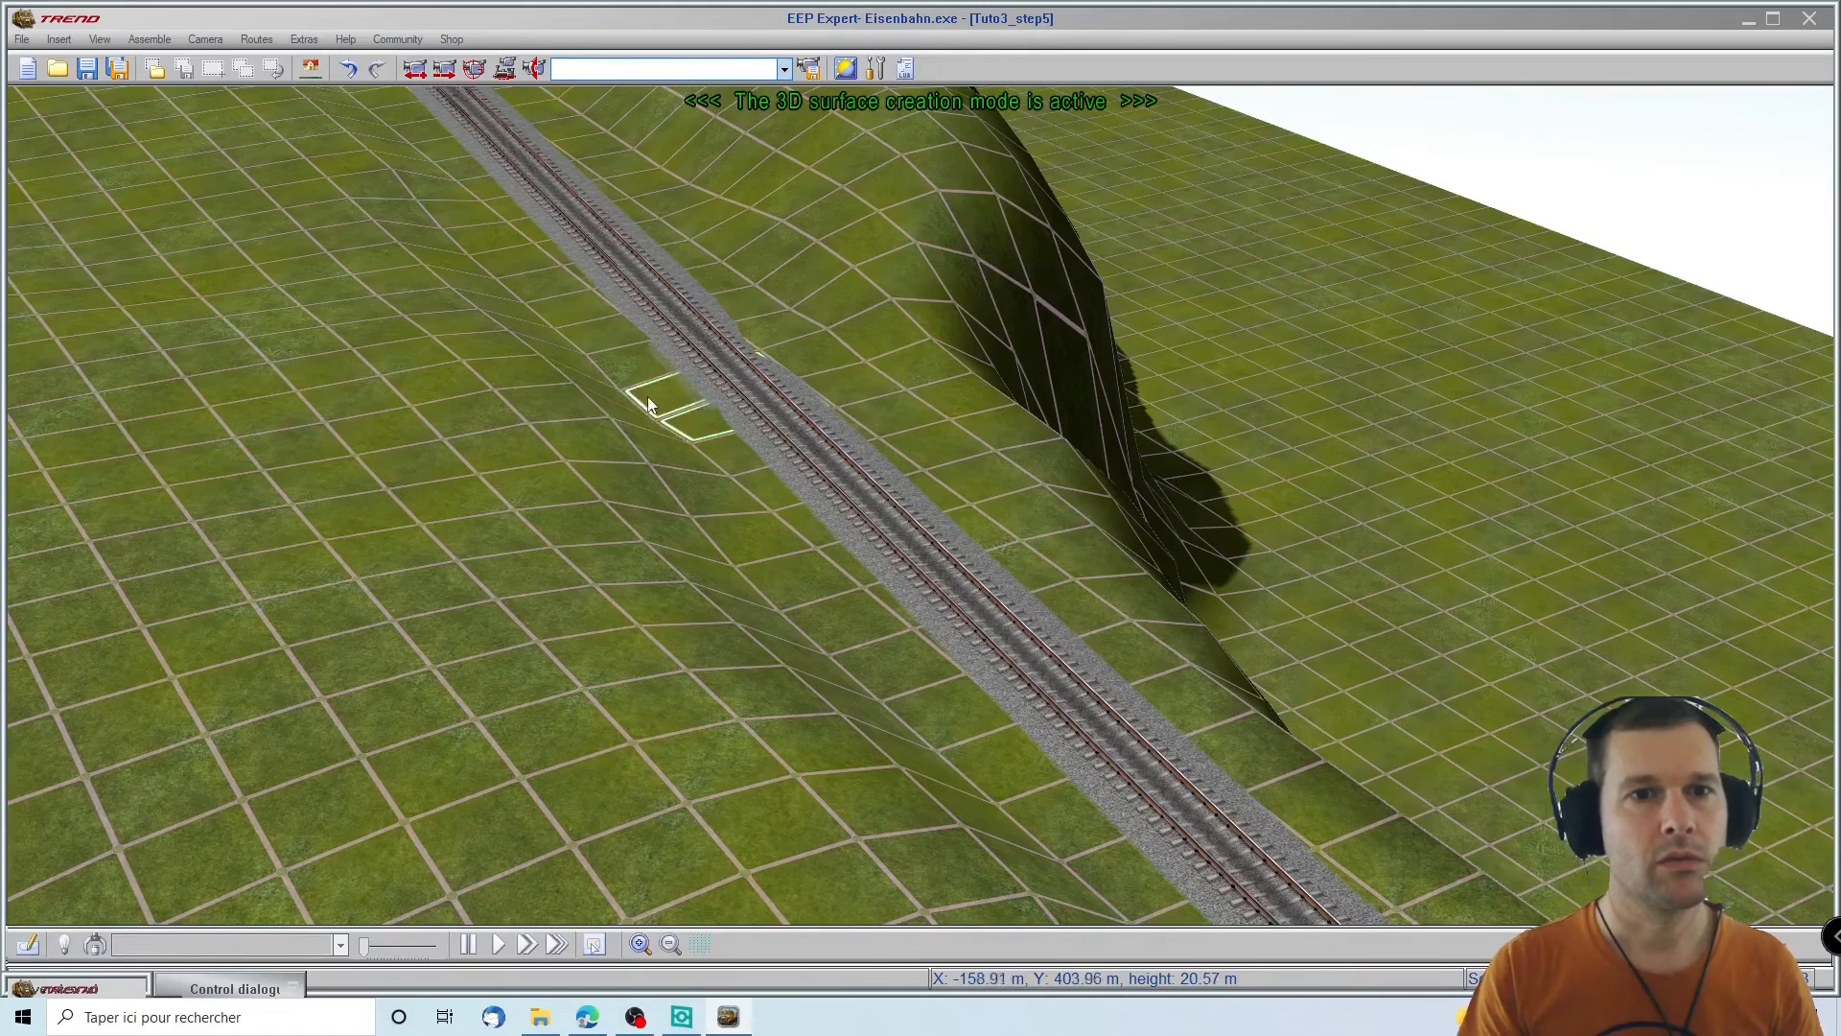
click(634, 374)
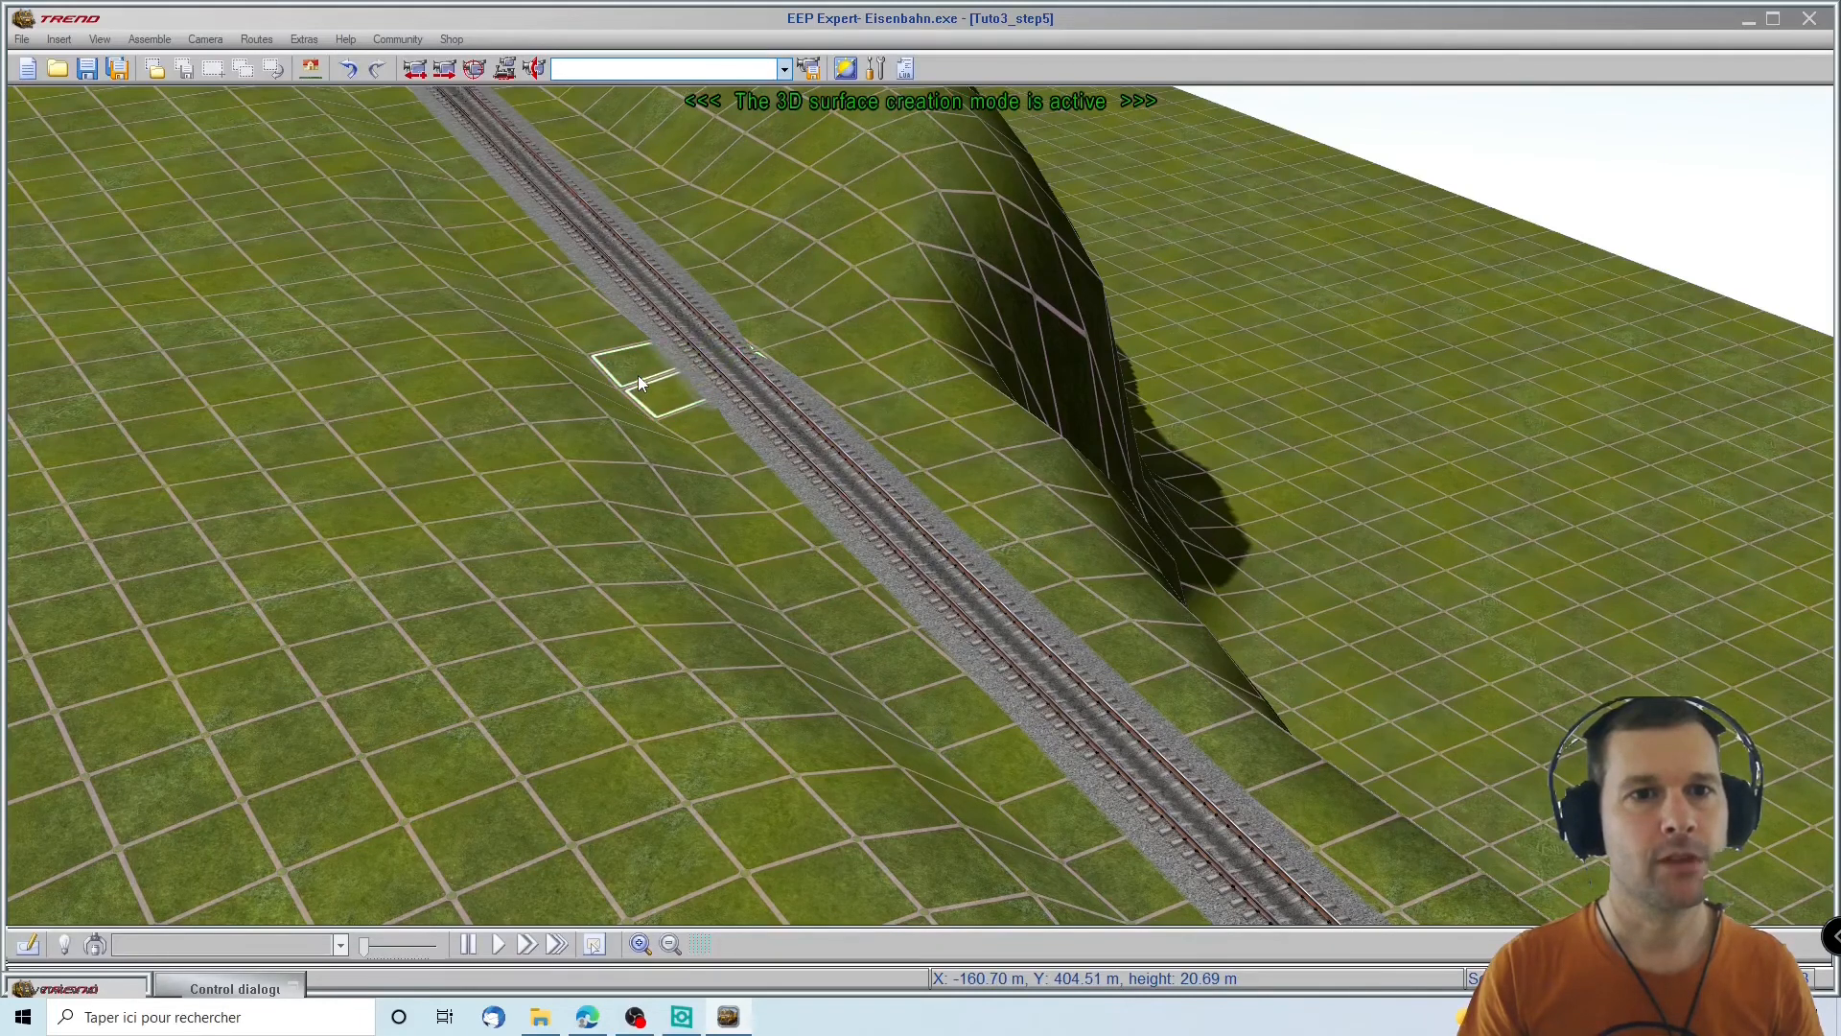
click(744, 349)
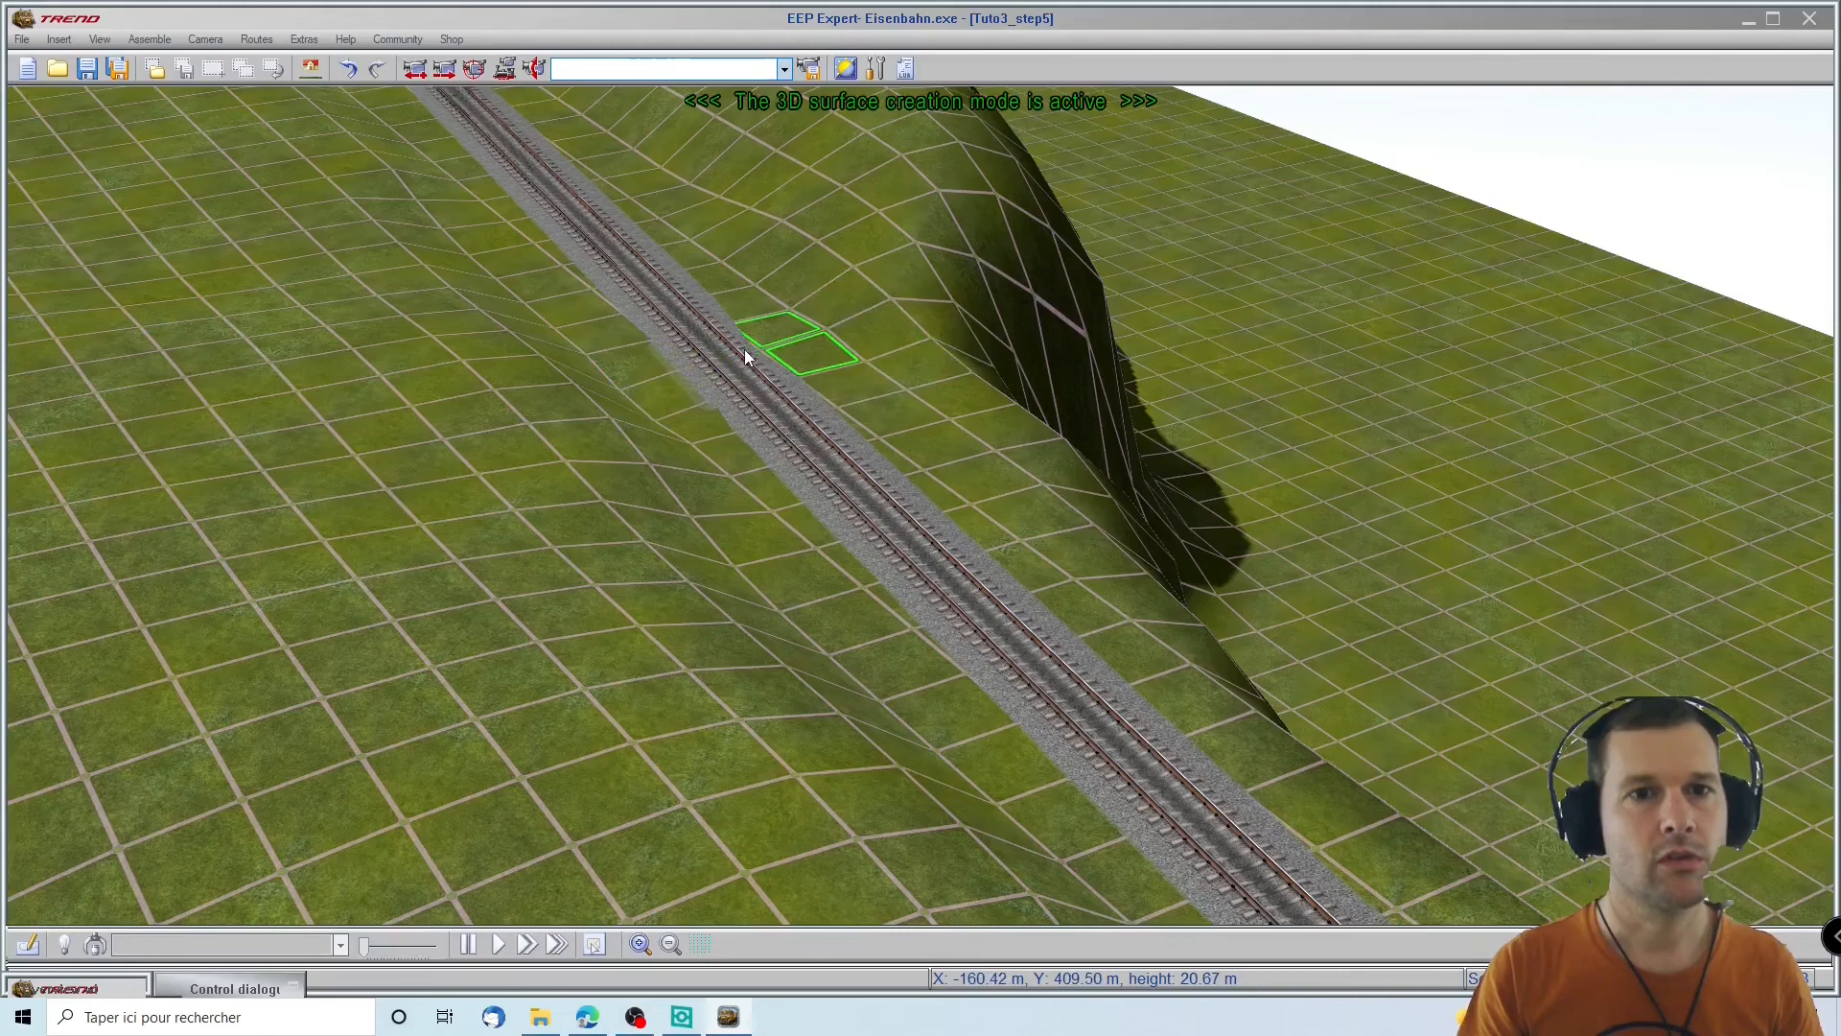
Examine the reshaped terrain along the line towards the tunnel and around the viaduct
right_drag(804, 549, 912, 562)
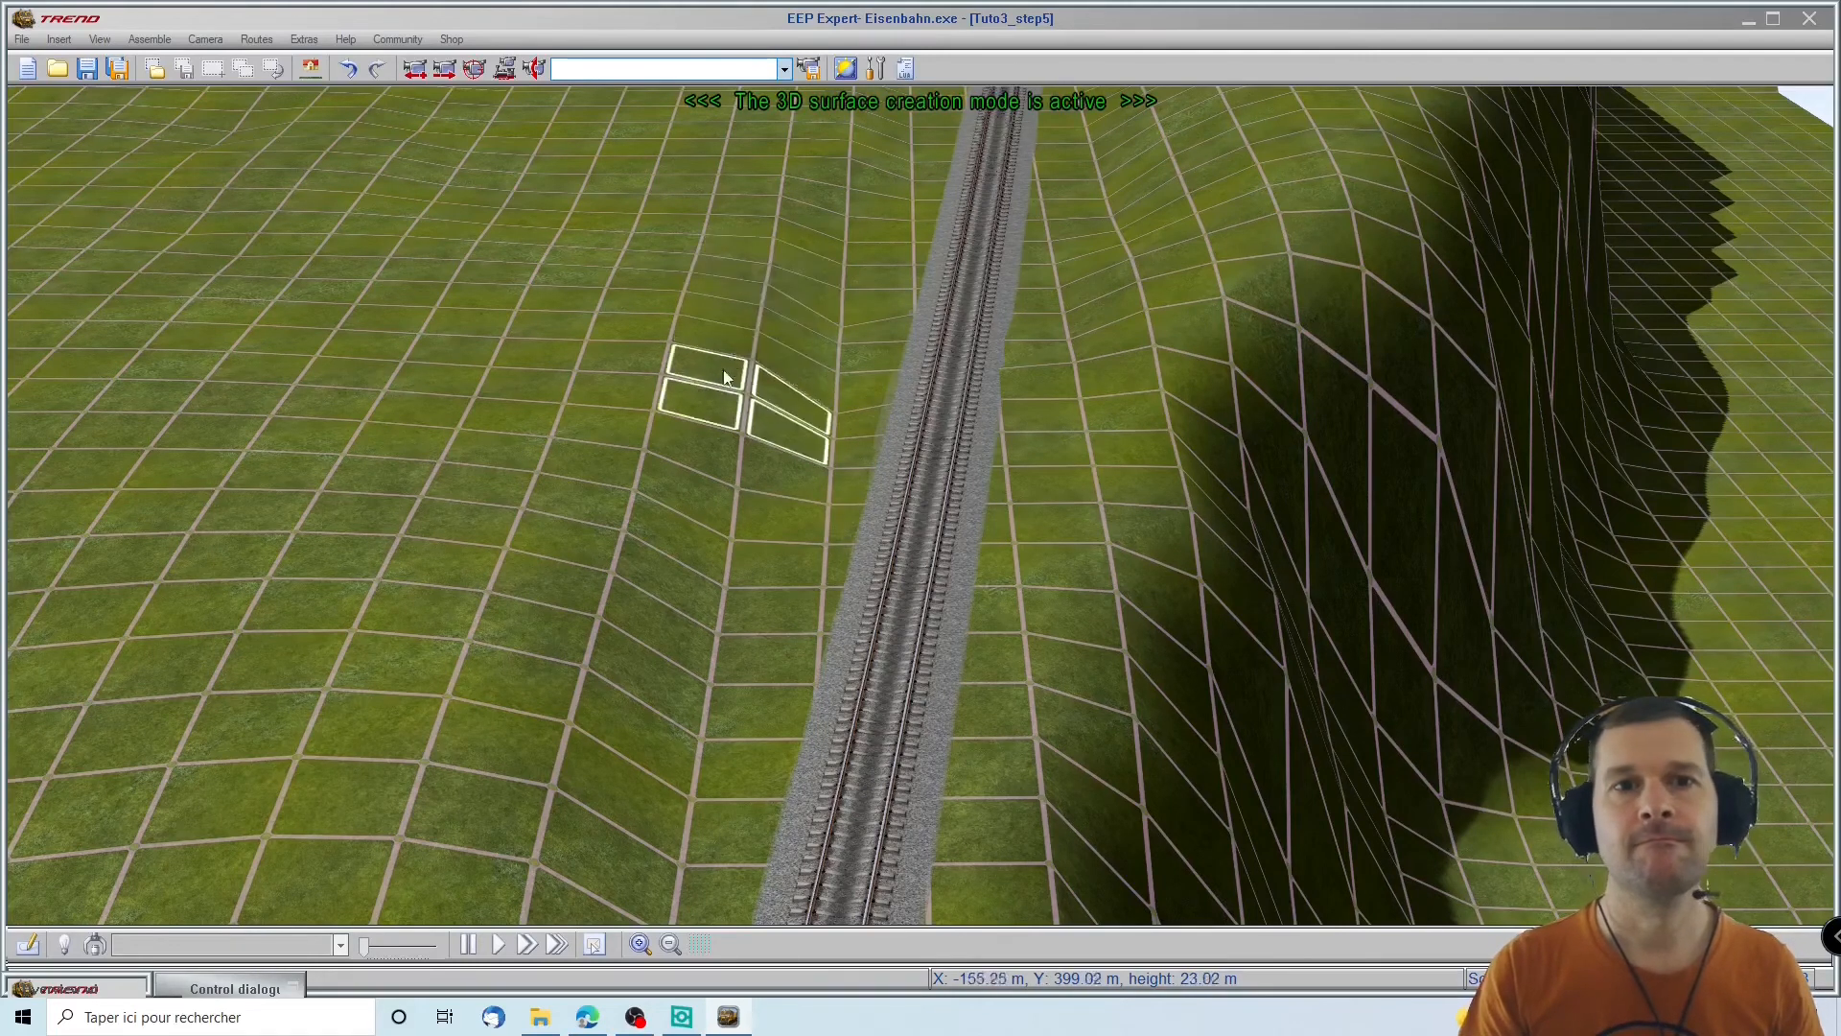
right_drag(1047, 132, 1054, 139)
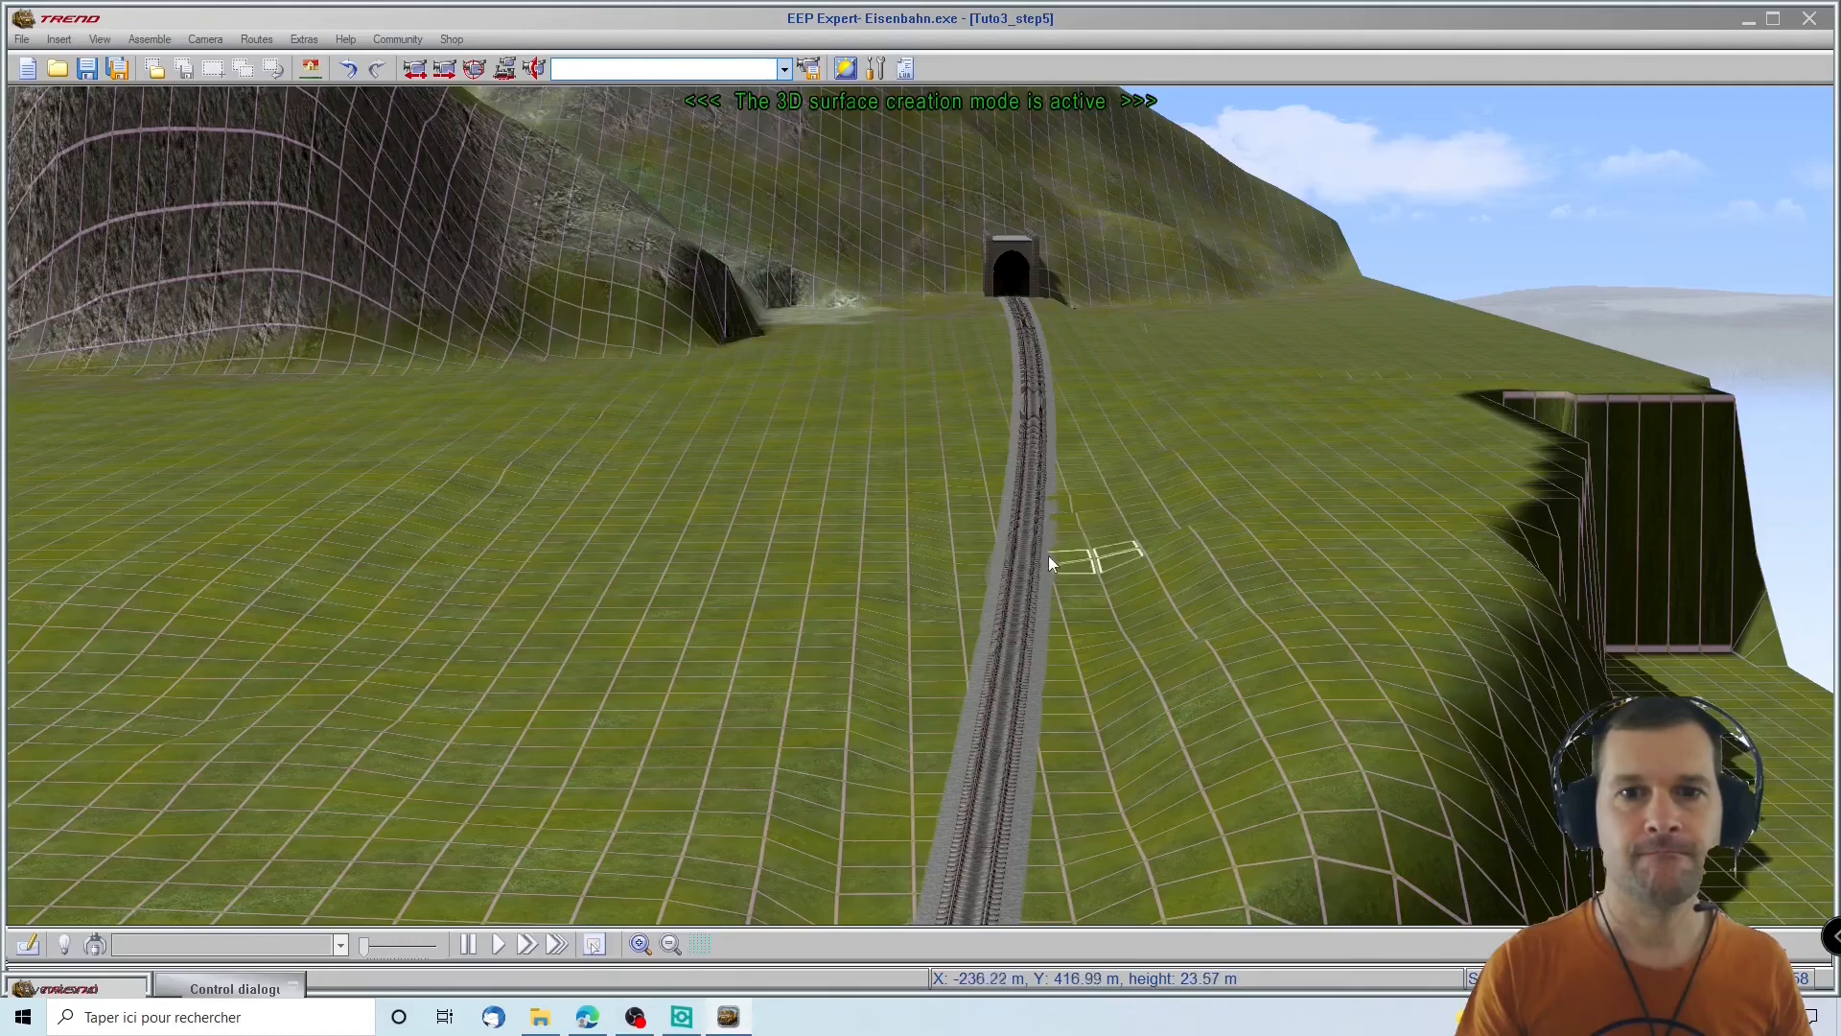
middle_drag(1093, 532, 1340, 288)
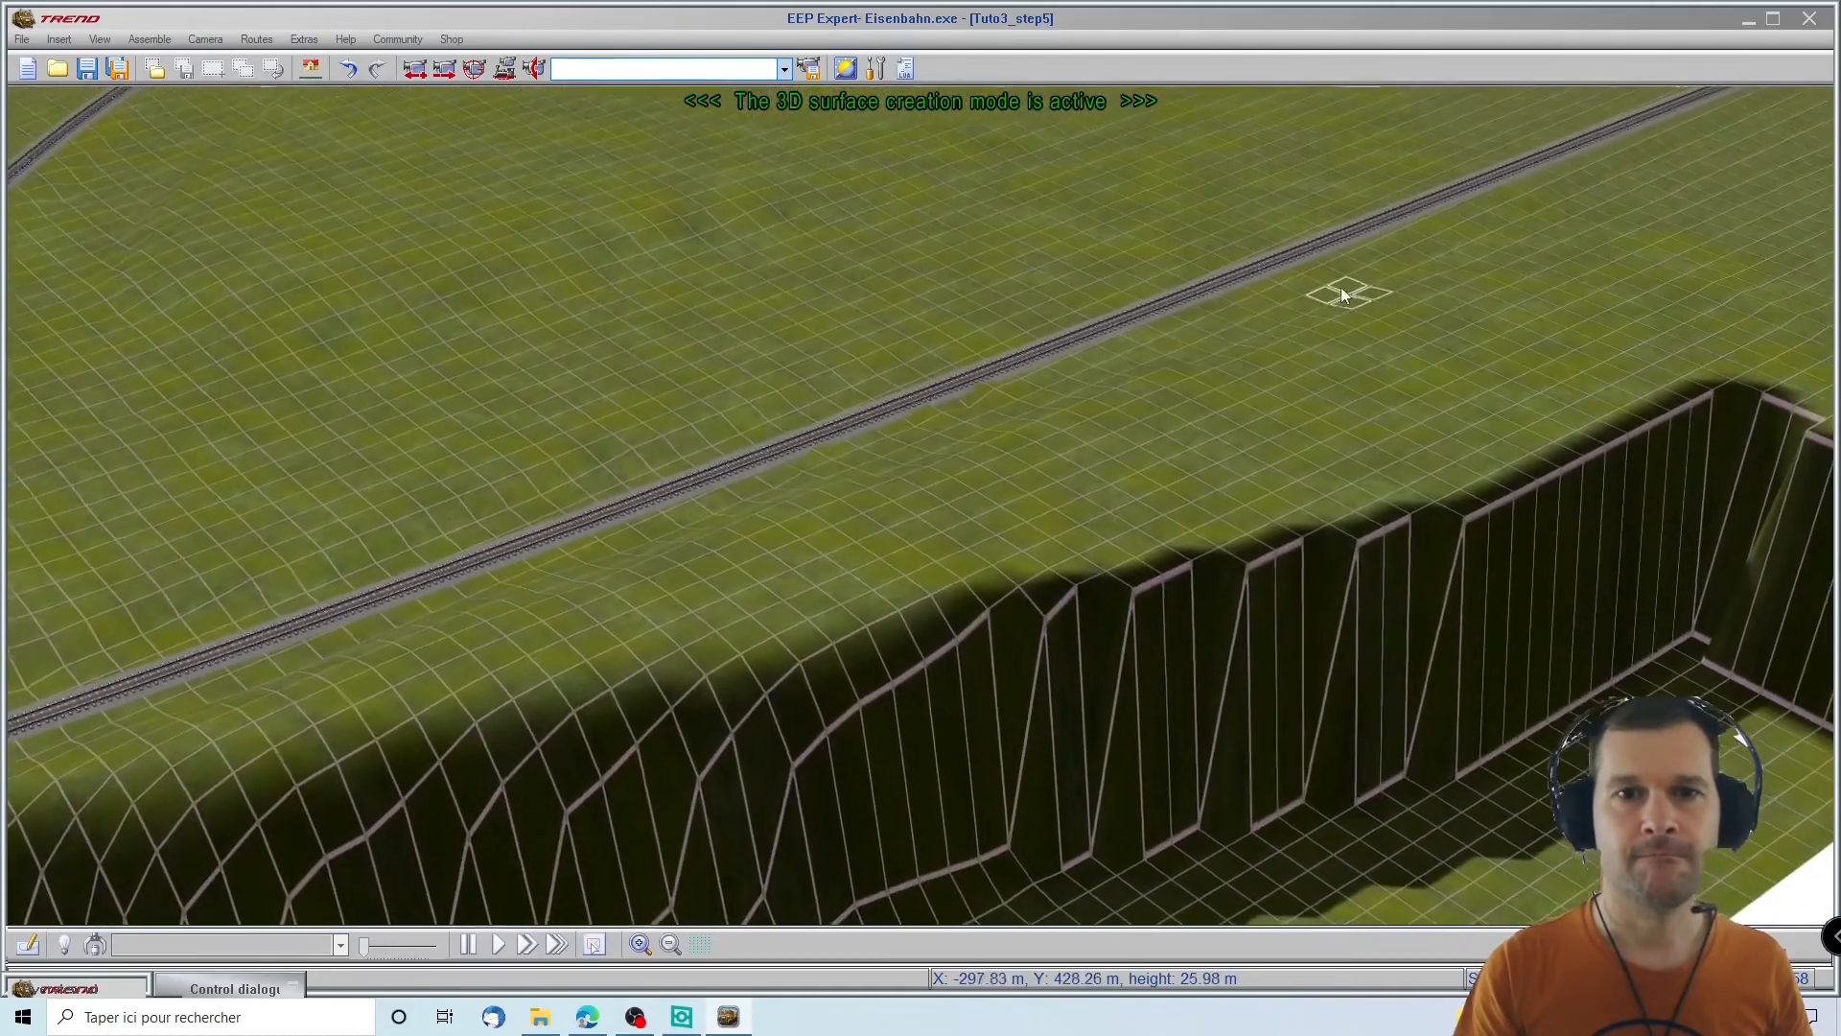
scroll(894, 379, up, 2)
middle_drag(1052, 115, 1834, 343)
mouse_move(44, 506)
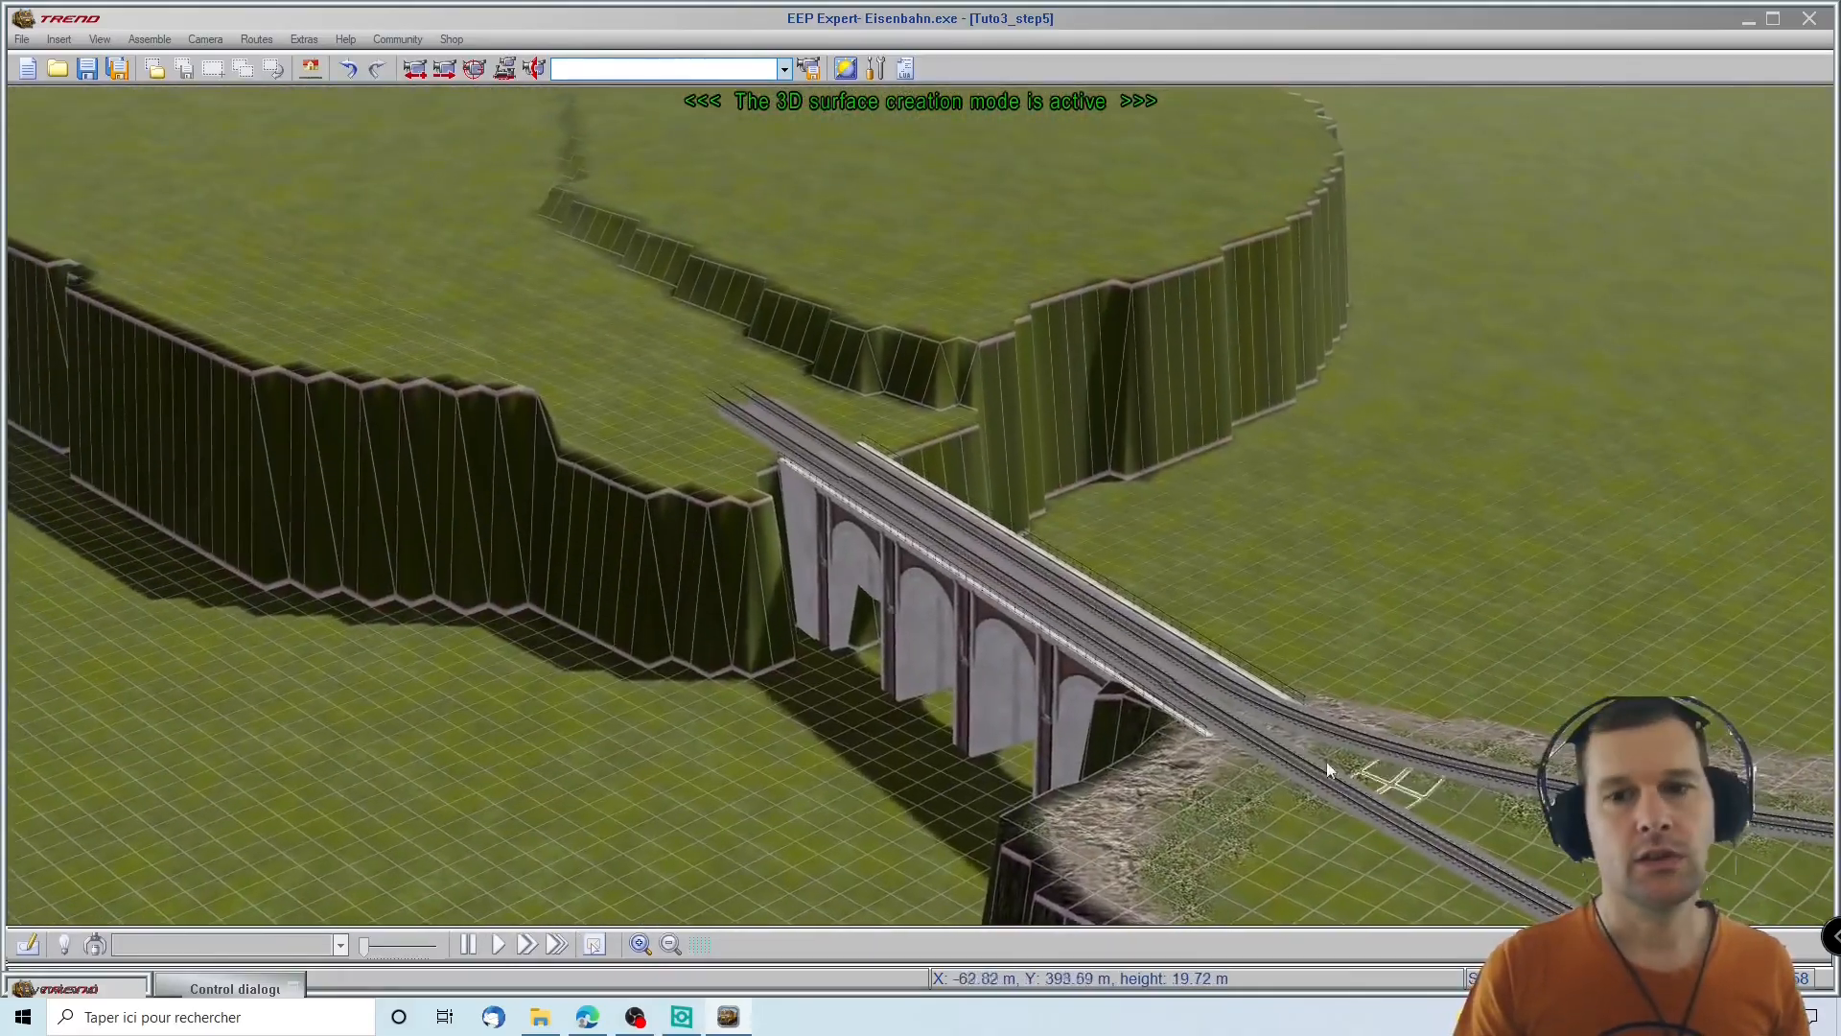
middle_drag(1746, 684, 1223, 163)
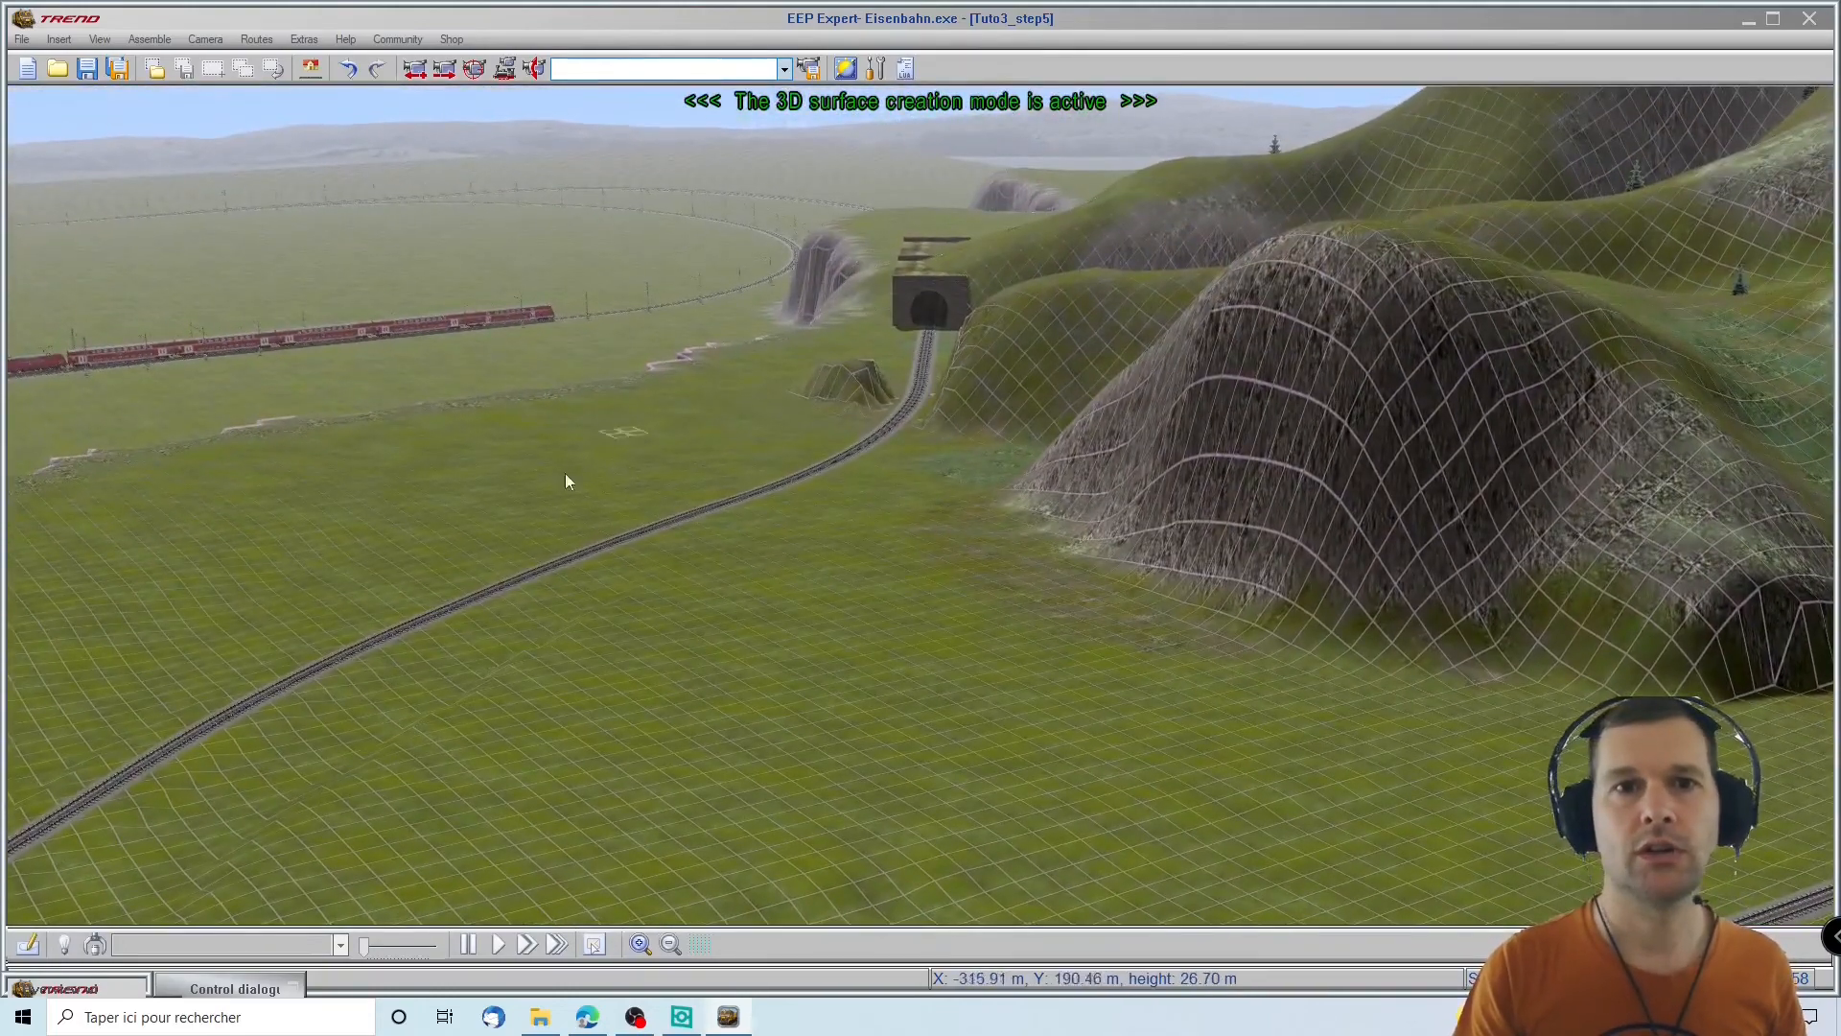
Examine the stepped cliff edges and the raised plateau at the far end of the viaduct from several viewpoints
key(Left)
right_click(54, 670)
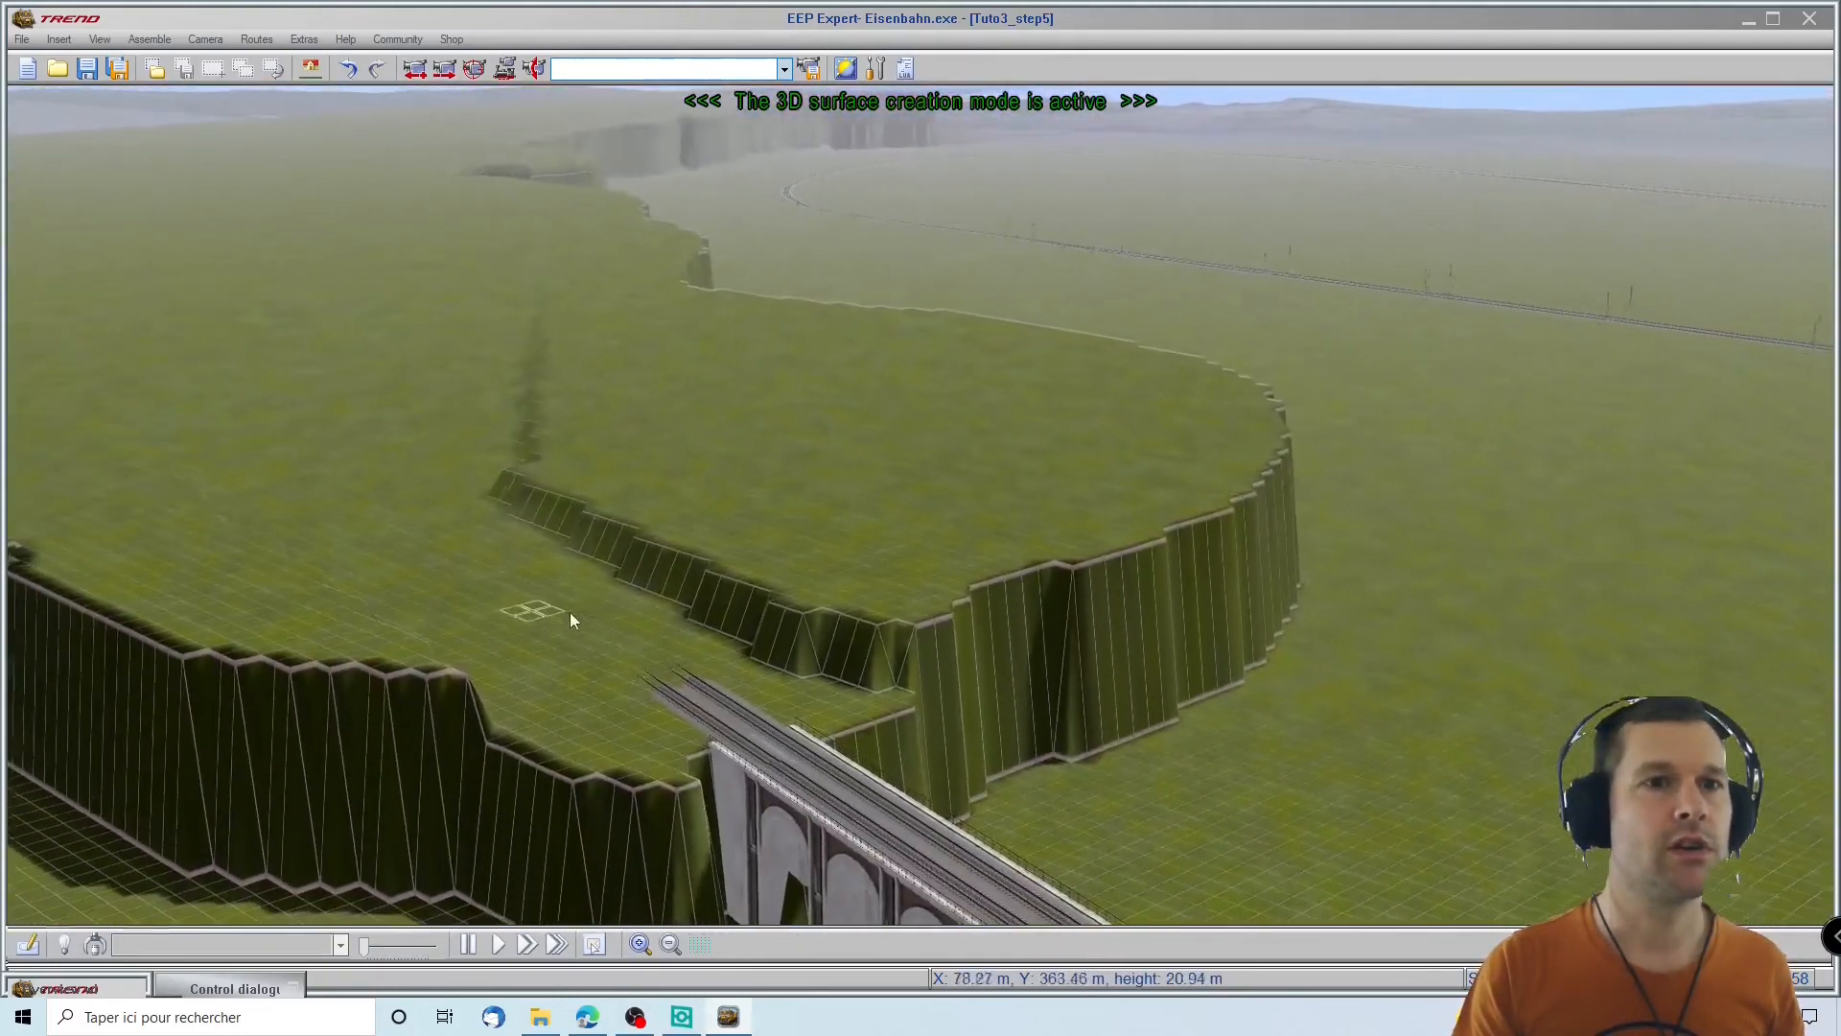
right_click(544, 112)
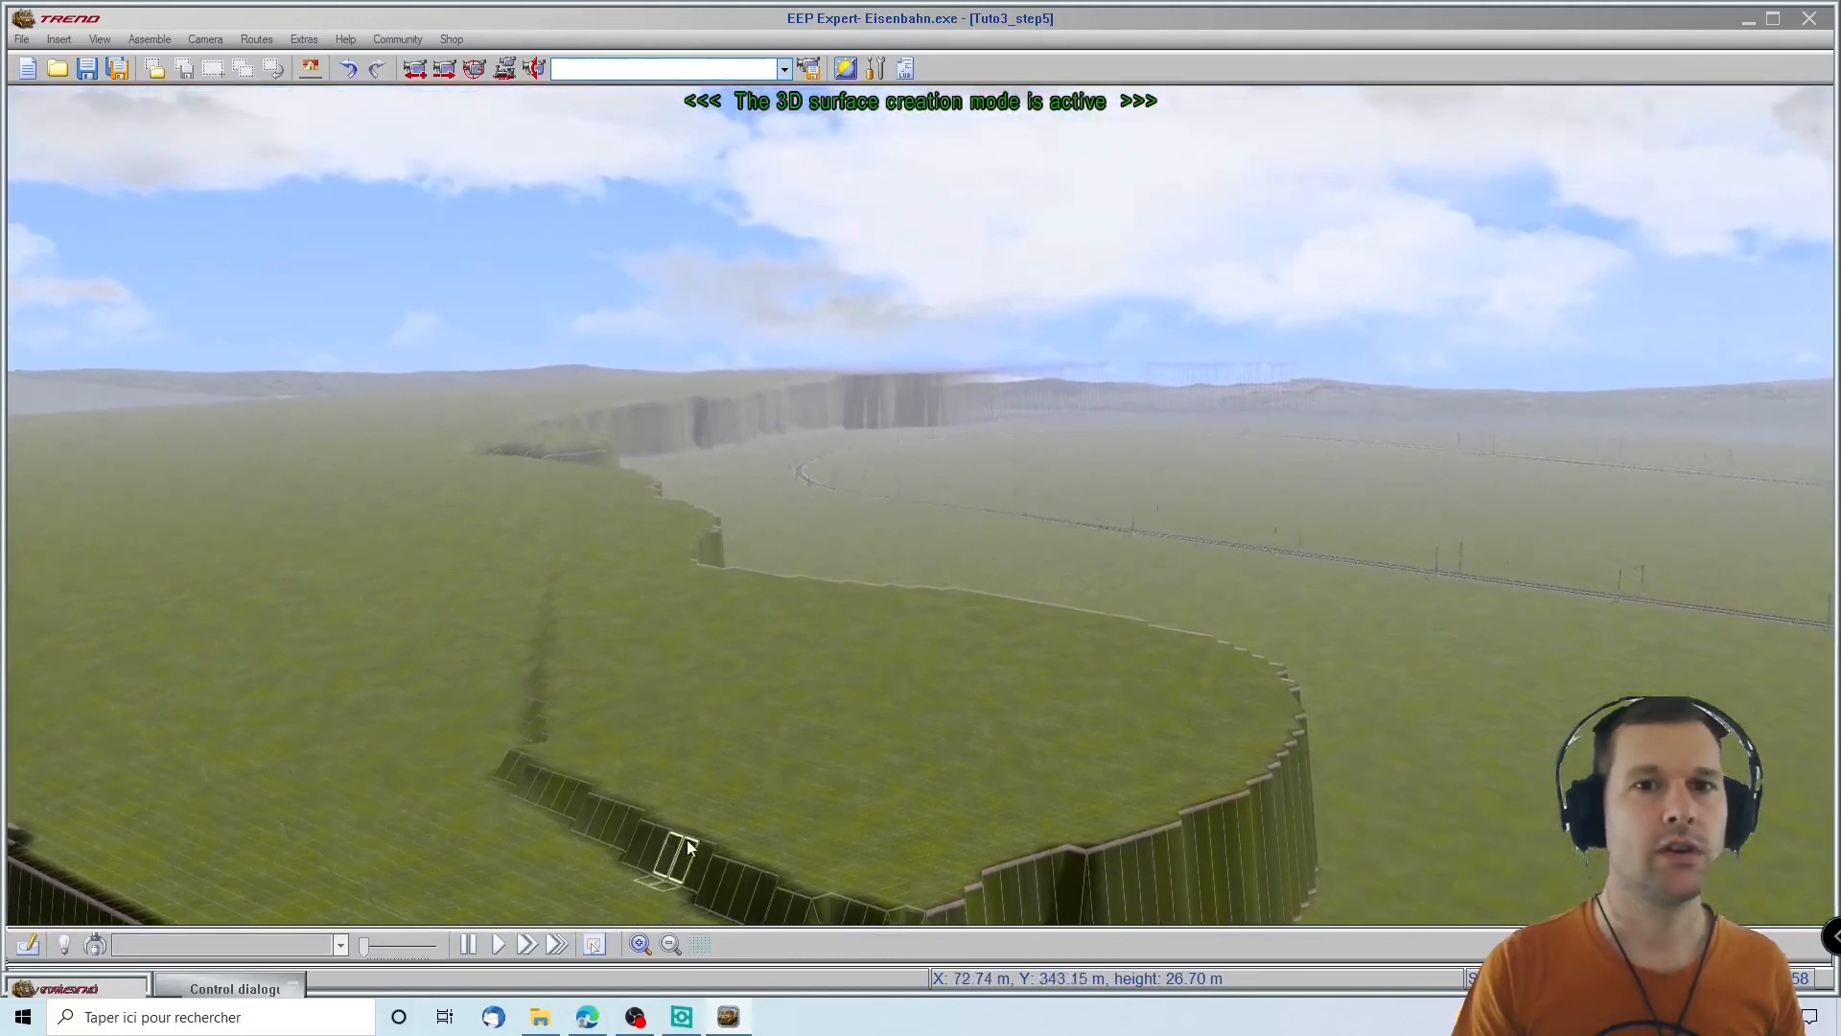
middle_drag(651, 754, 709, 799)
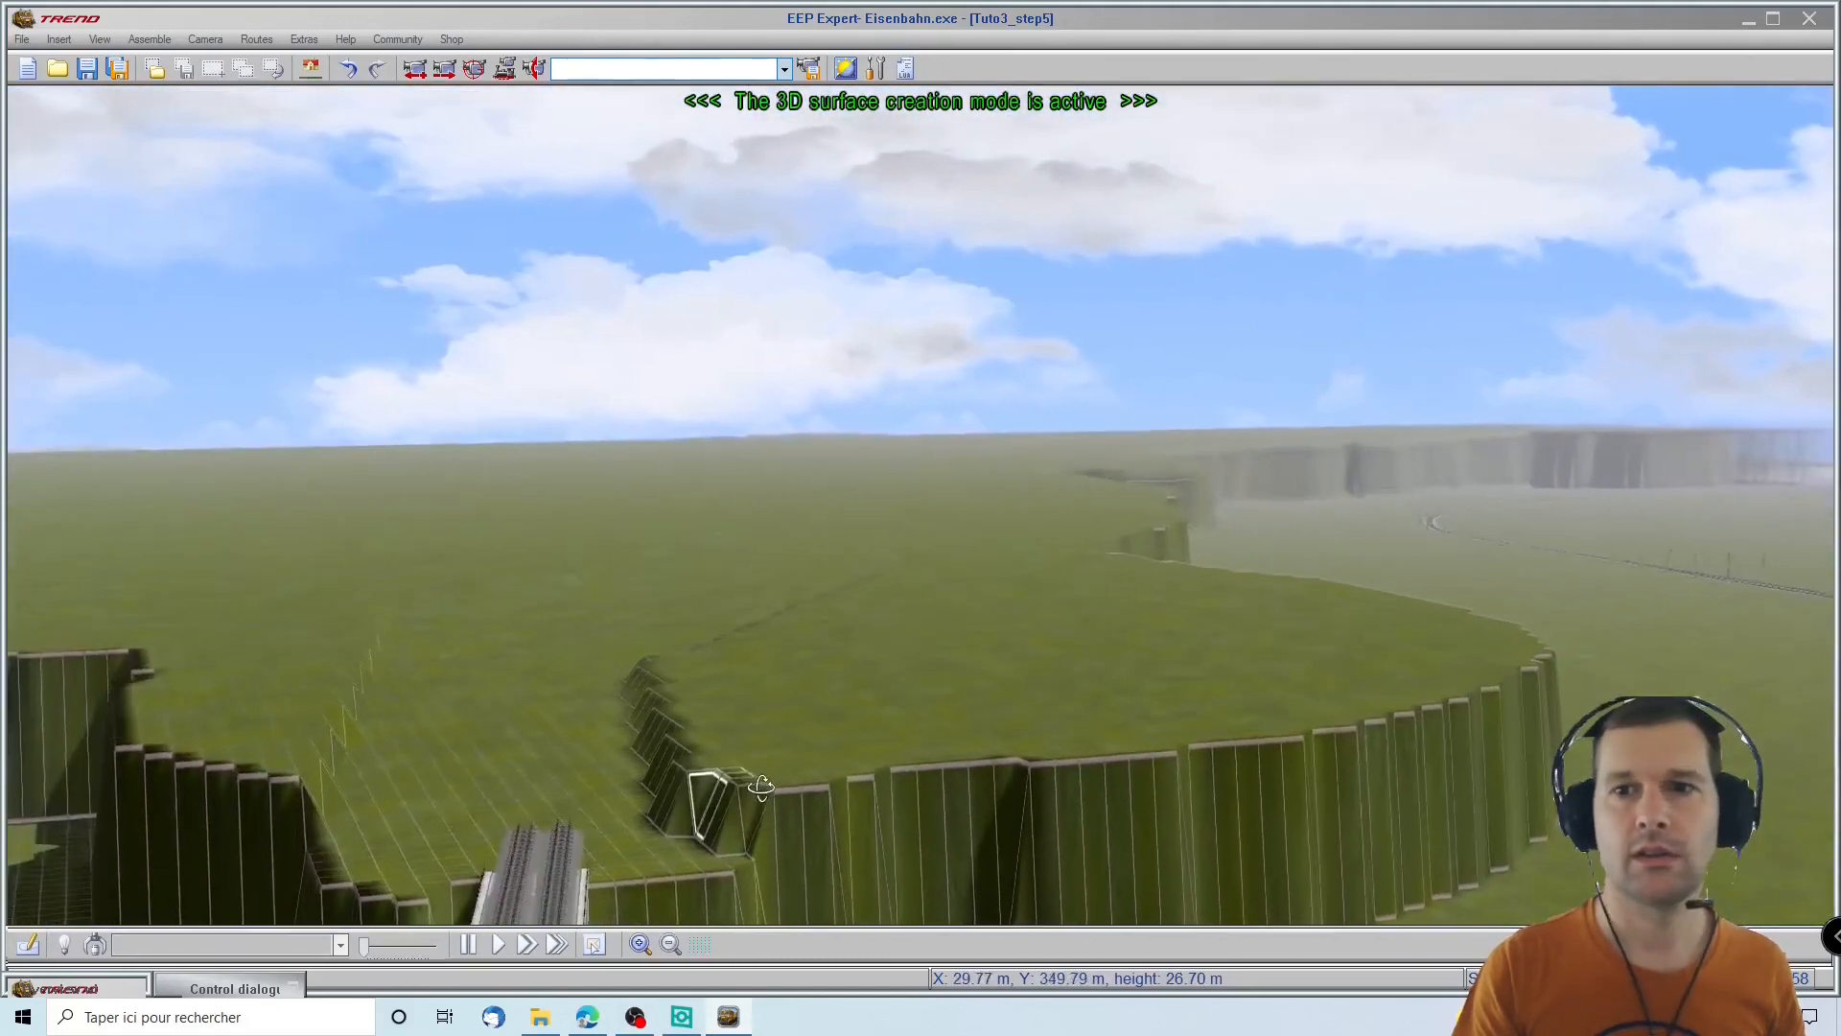
right_click(1695, 626)
middle_drag(796, 643, 1032, 553)
right_click(41, 367)
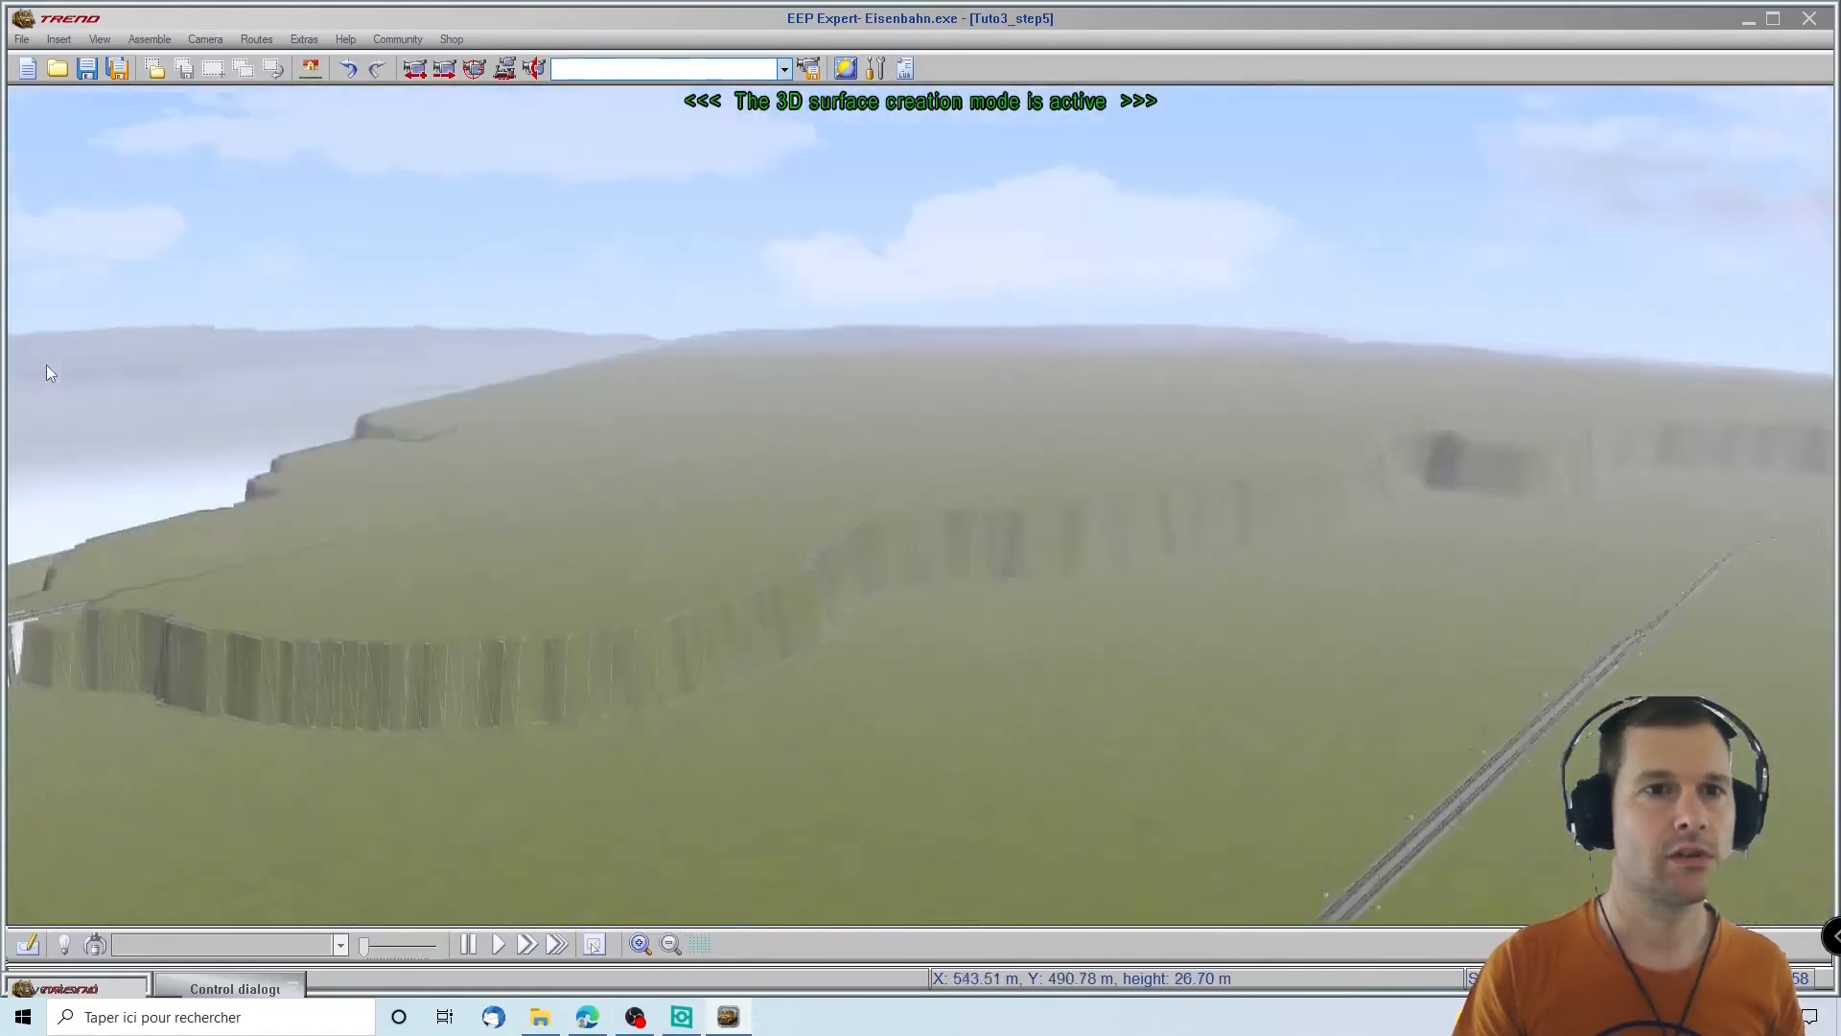
middle_drag(419, 540, 739, 562)
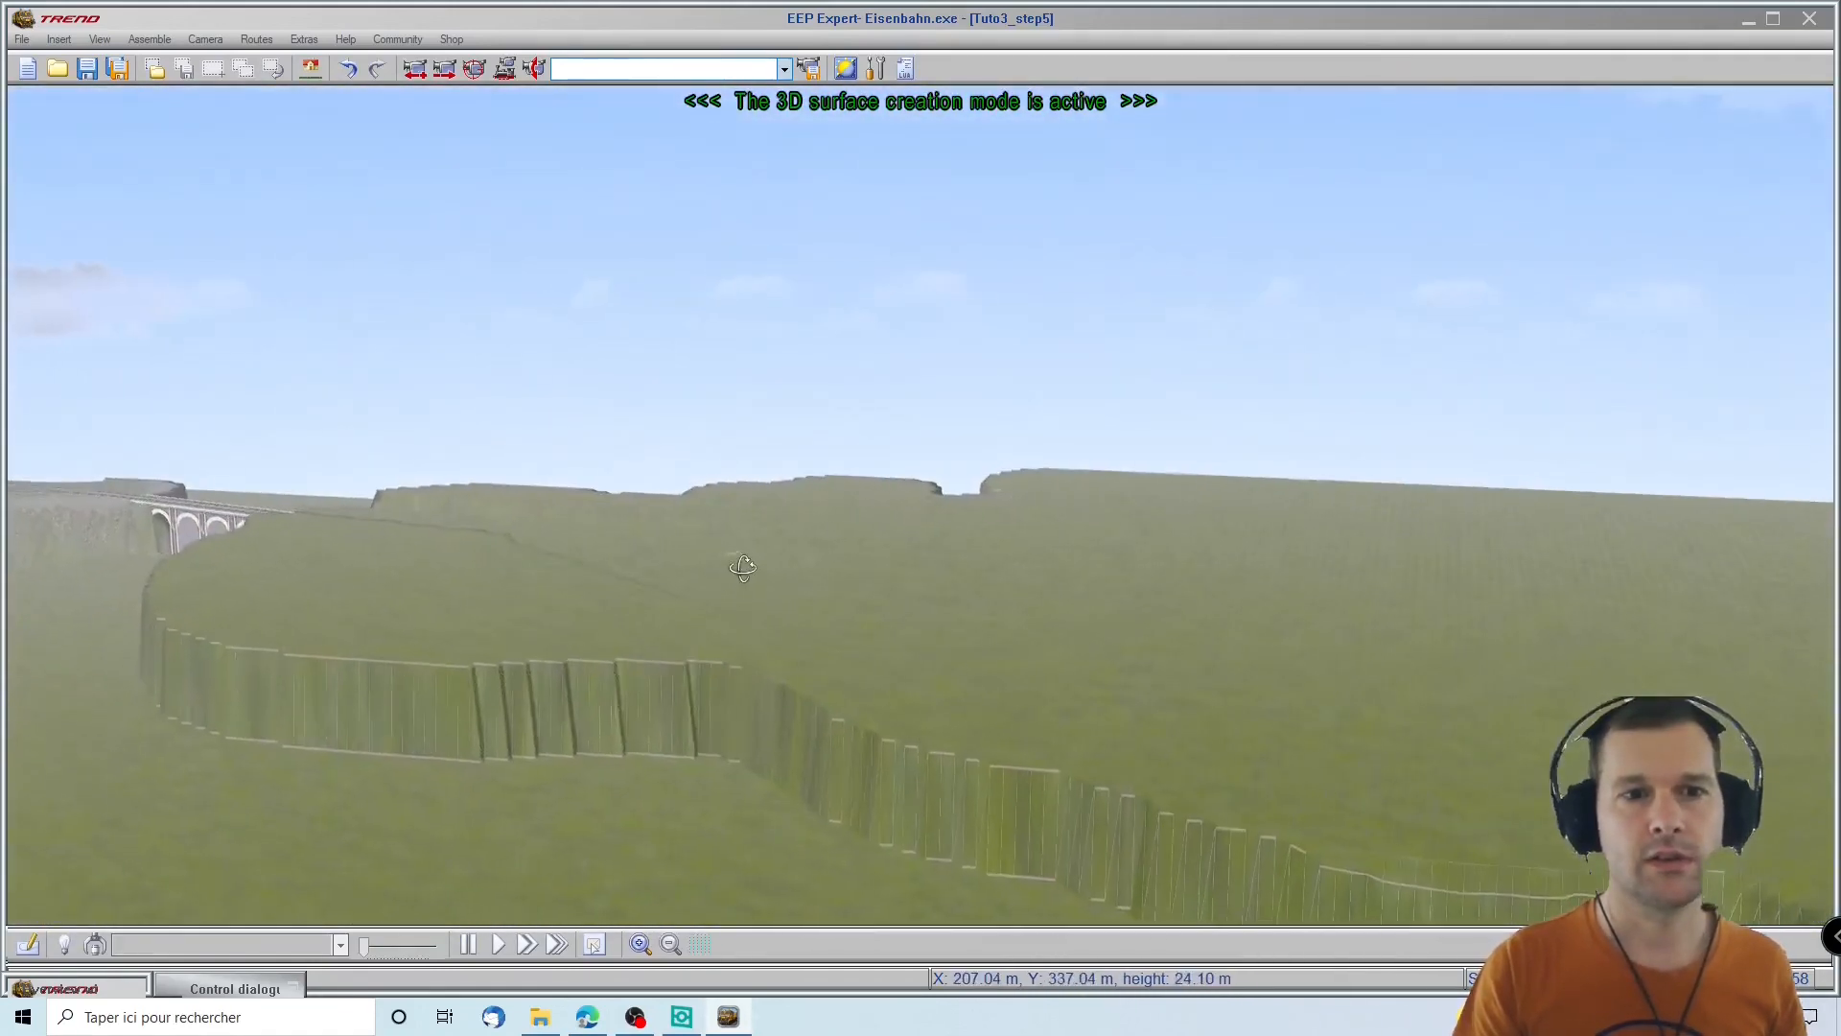